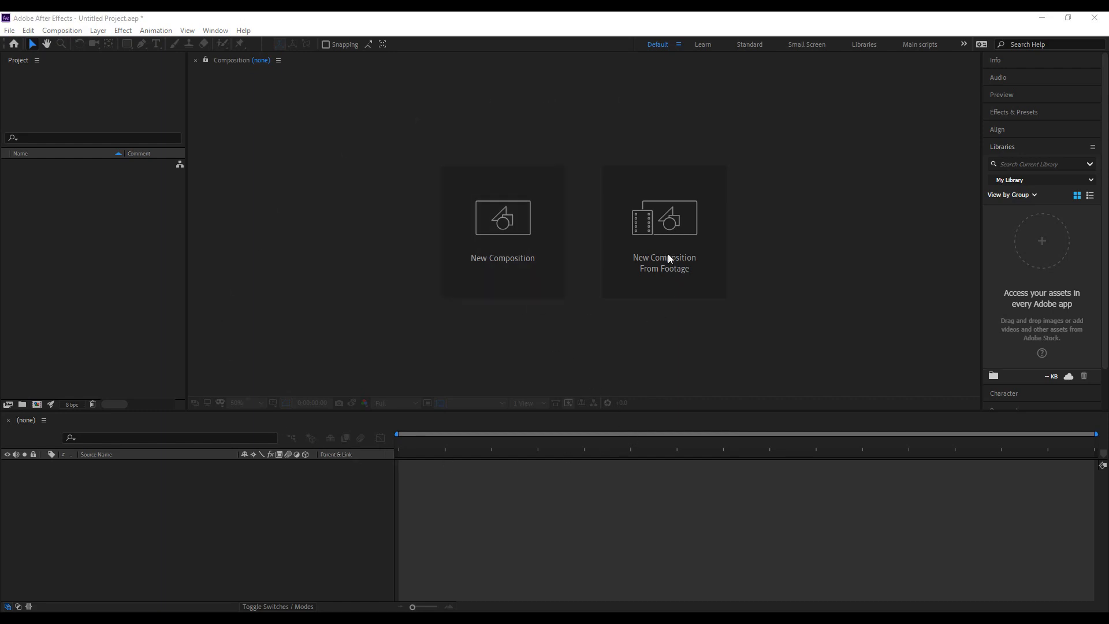
Create a composition from the footage file New Bitmap Image.bmp and undo its creation.
left_click(526, 234)
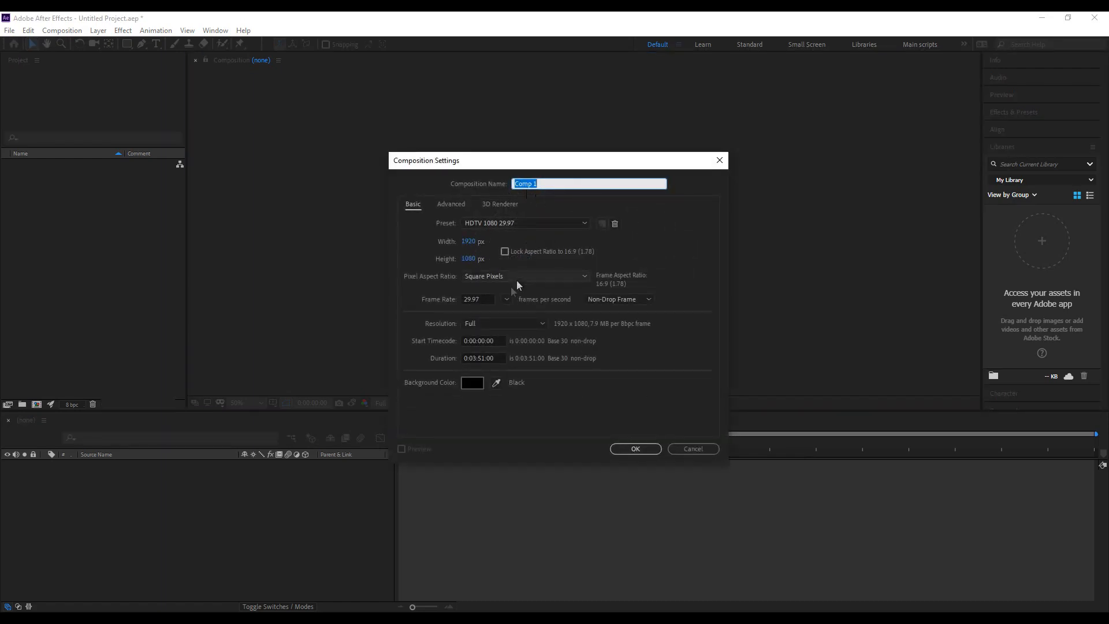
left_click(692, 447)
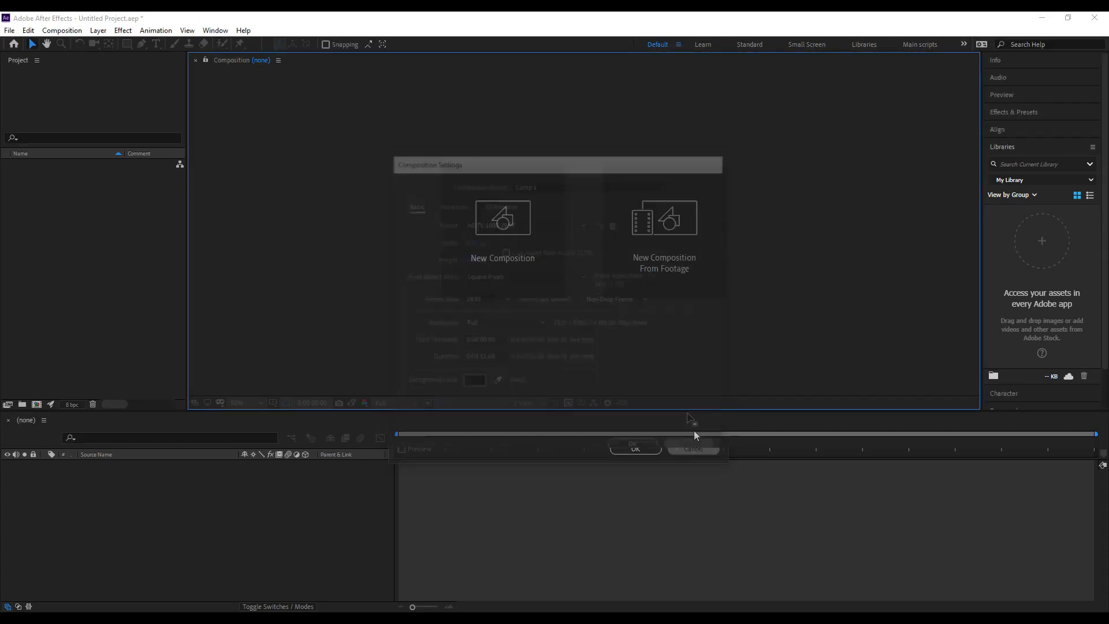
left_click(671, 269)
left_click(257, 174)
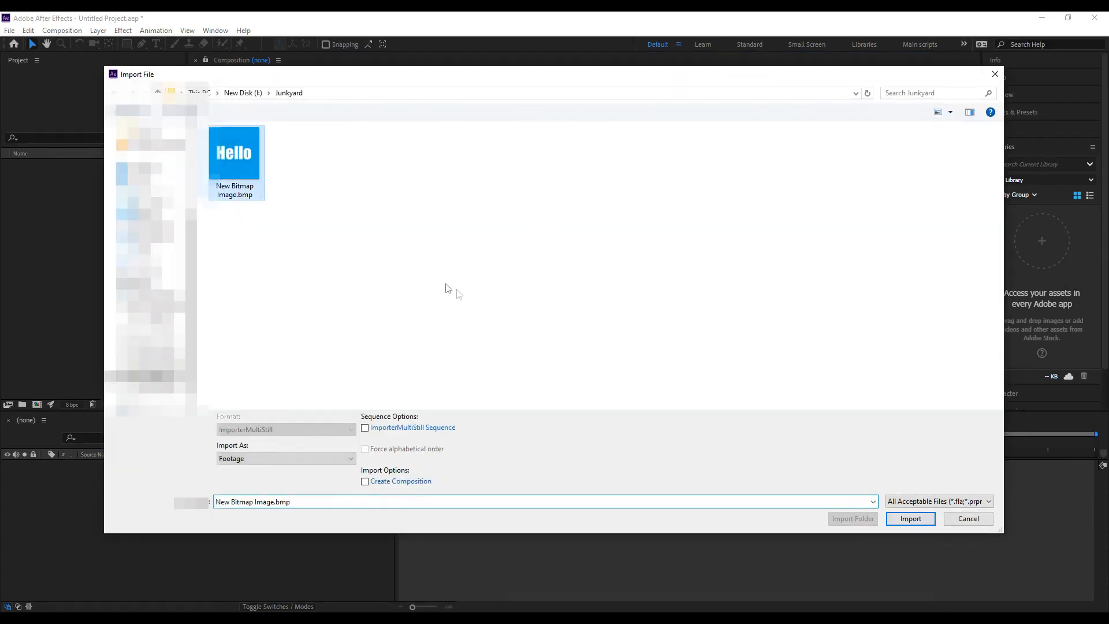
left_click(910, 518)
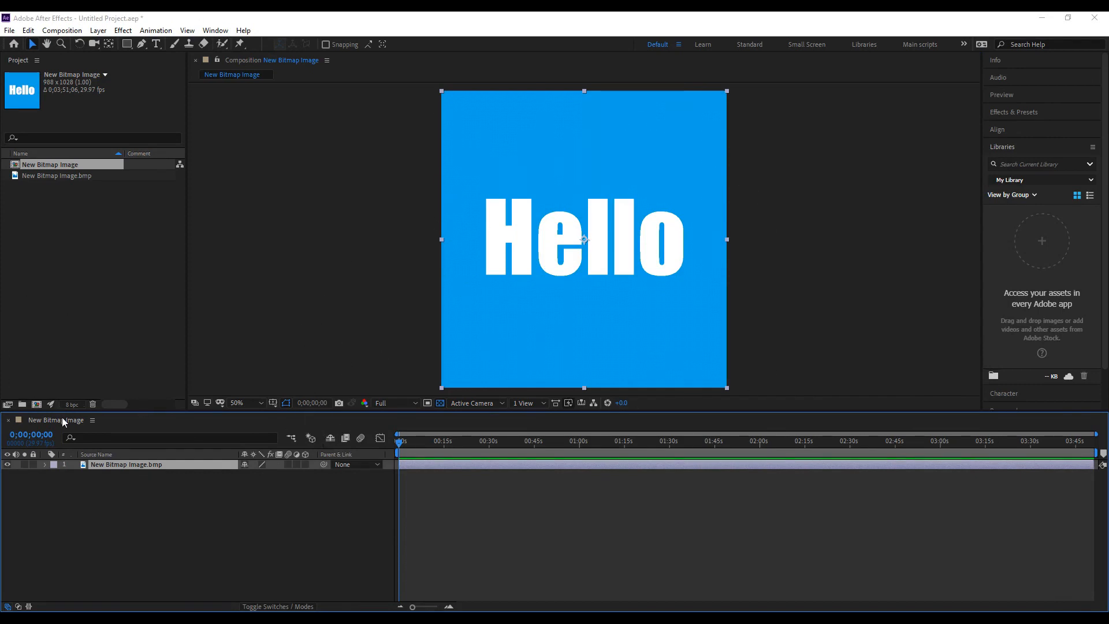
key("ctrl+z")
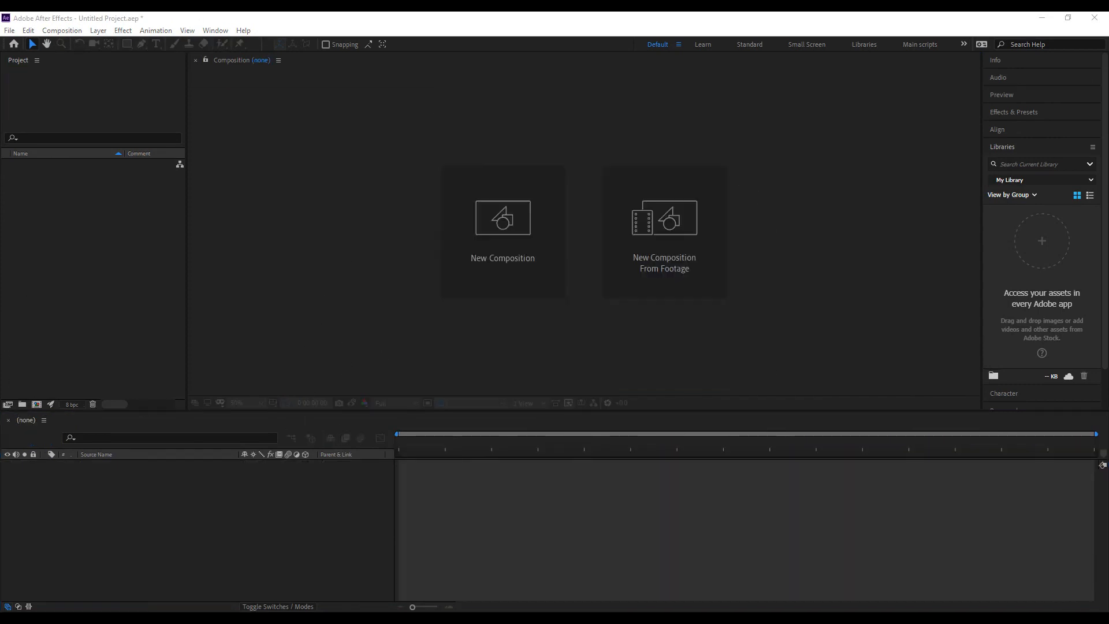
Move the Composition panel to a full-width area directly above the timeline and enlarge its height.
right_click(245, 61)
left_click(285, 82)
left_click_drag(251, 67, 203, 454)
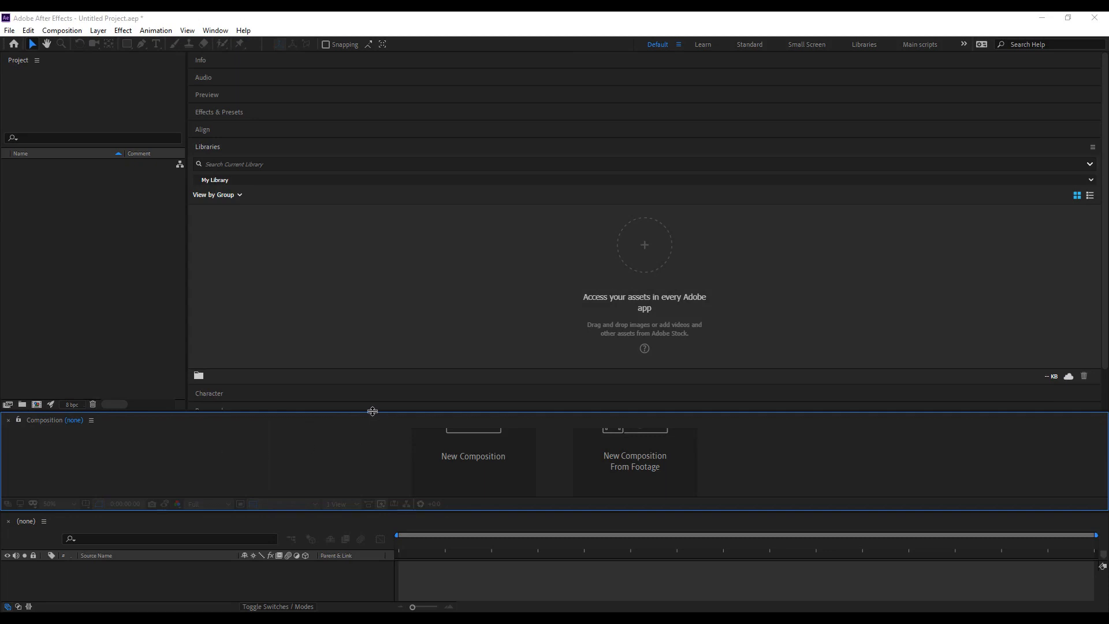
left_click_drag(372, 411, 418, 181)
Close the Composition panel and reopen it in the same place.
right_click(63, 193)
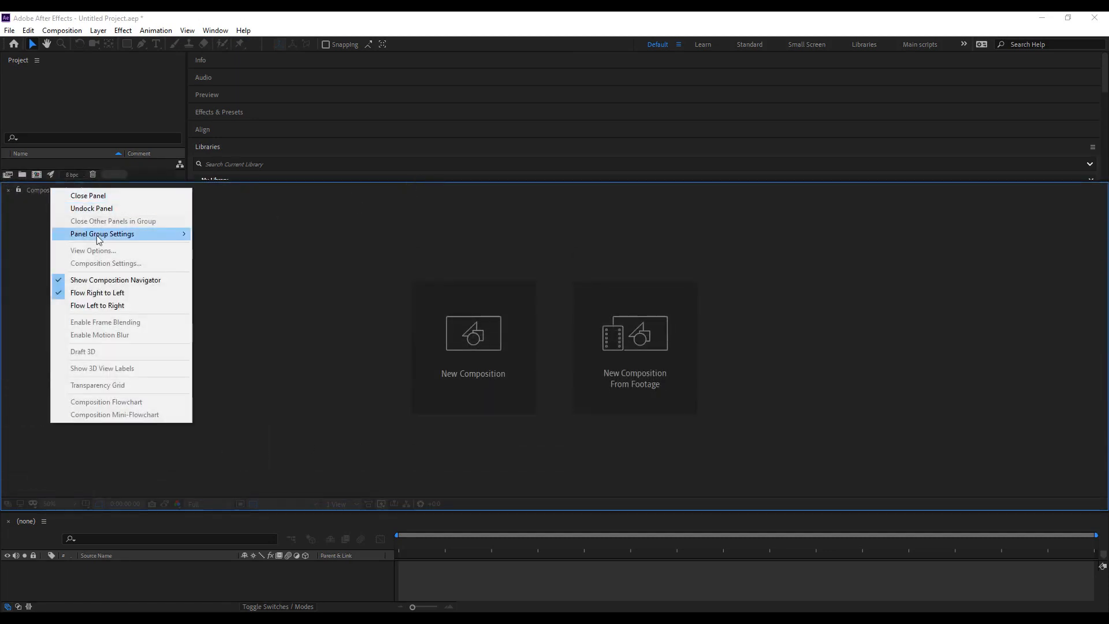
left_click(99, 196)
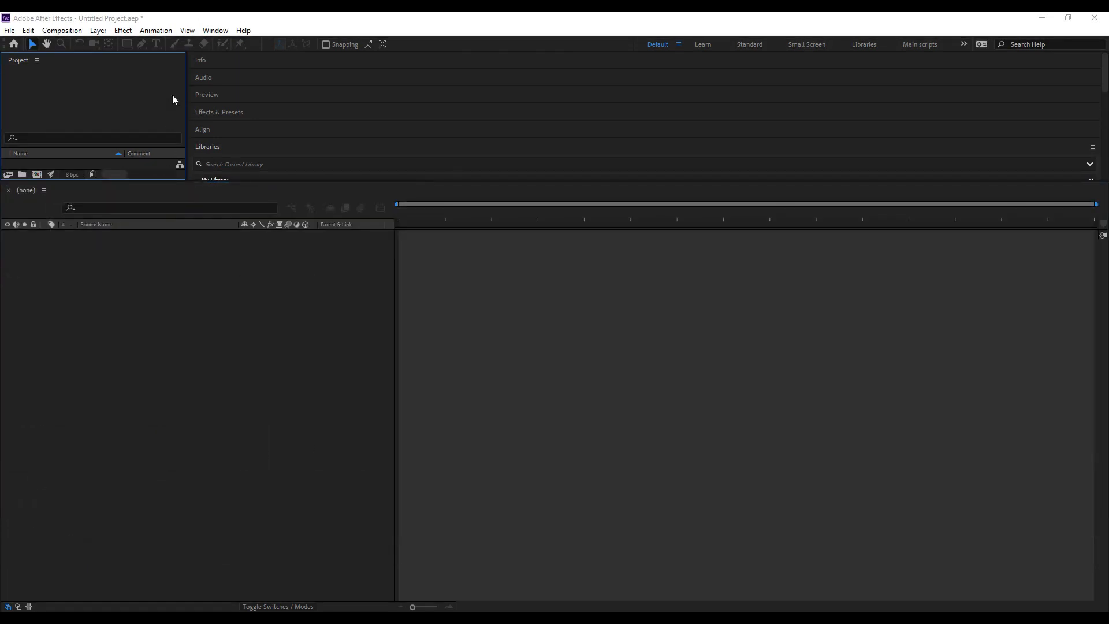
left_click(212, 31)
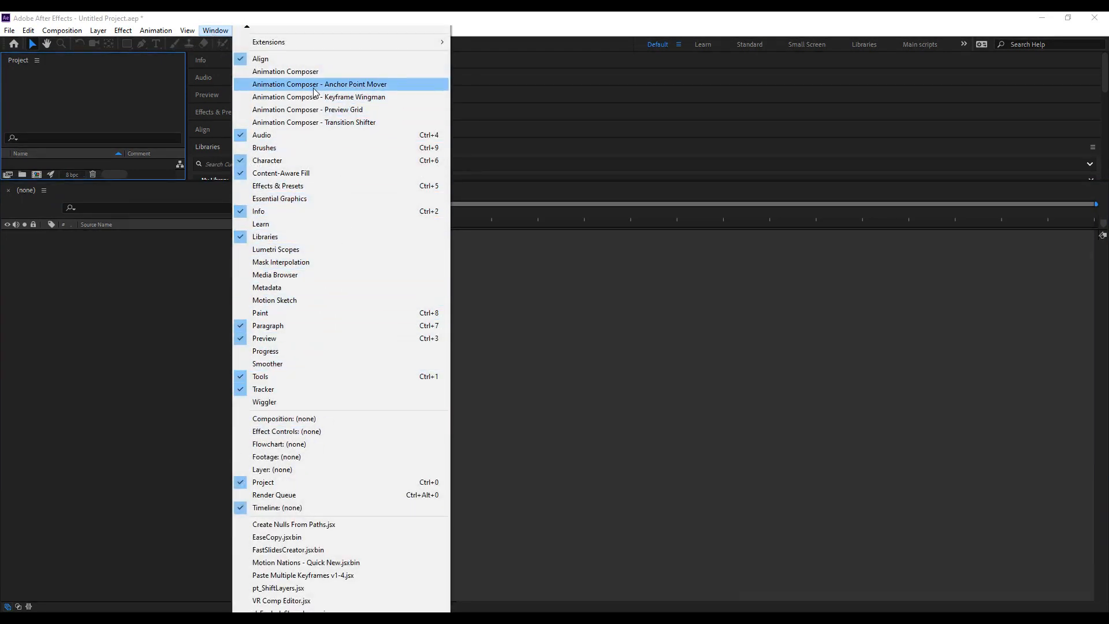
left_click(321, 418)
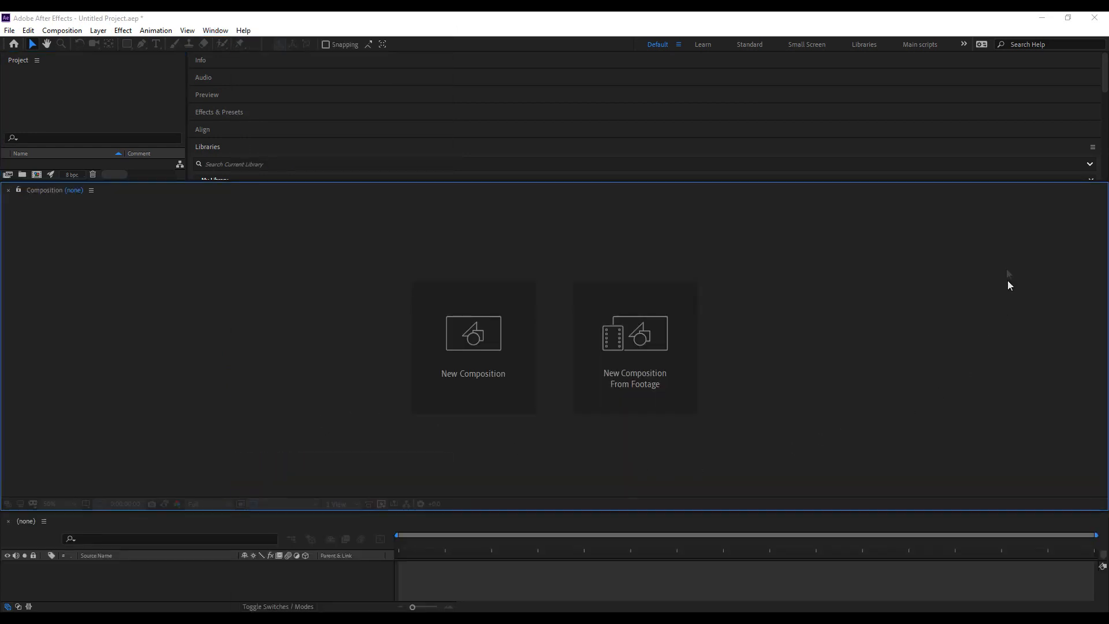
Reset the Default workspace to its saved layout and review the remaining workspace saving options.
right_click(654, 44)
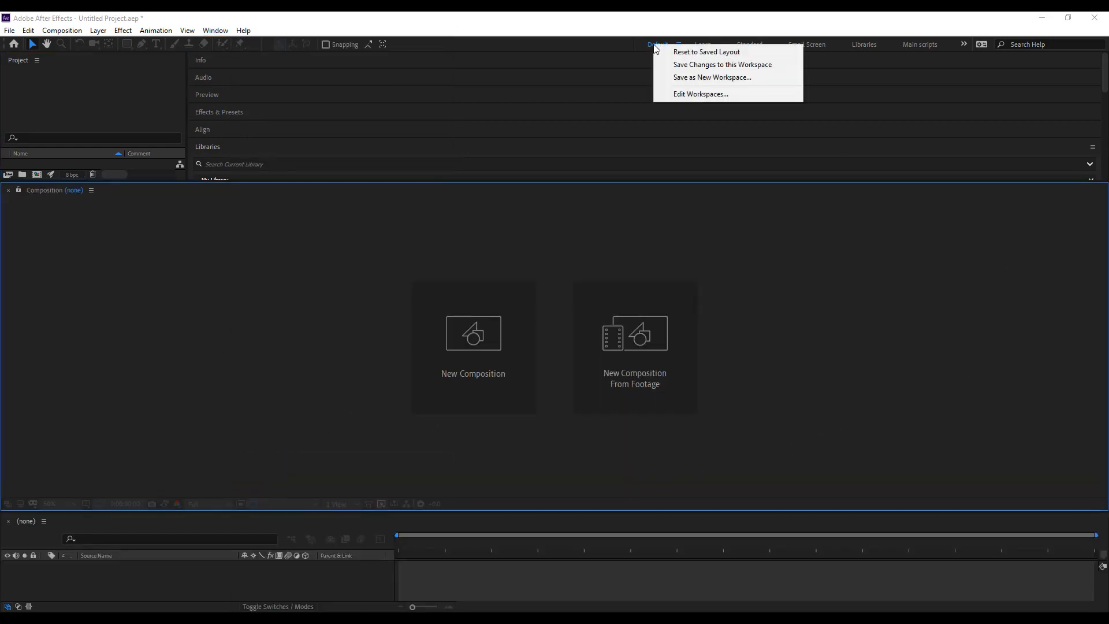
left_click(668, 53)
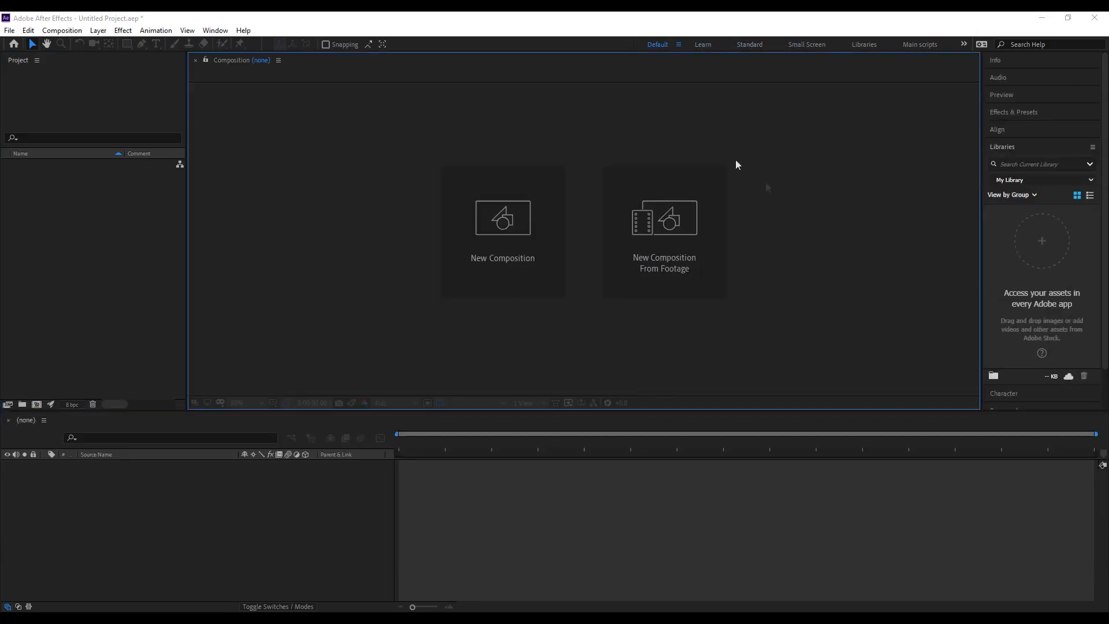
right_click(664, 45)
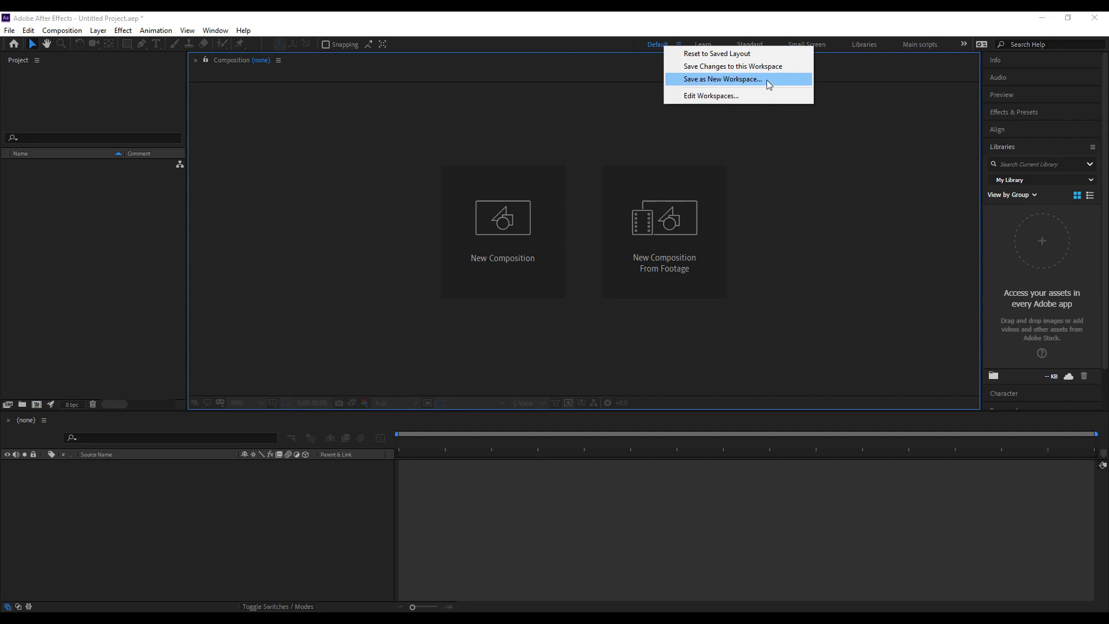
left_click(871, 148)
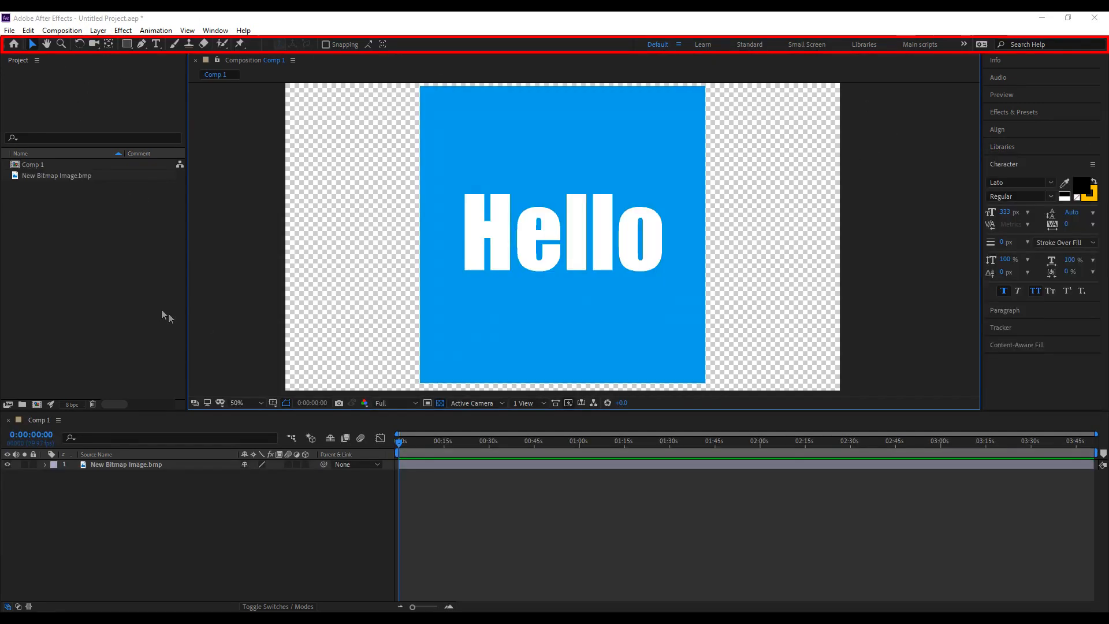
View the Home screen and close it.
left_click(128, 288)
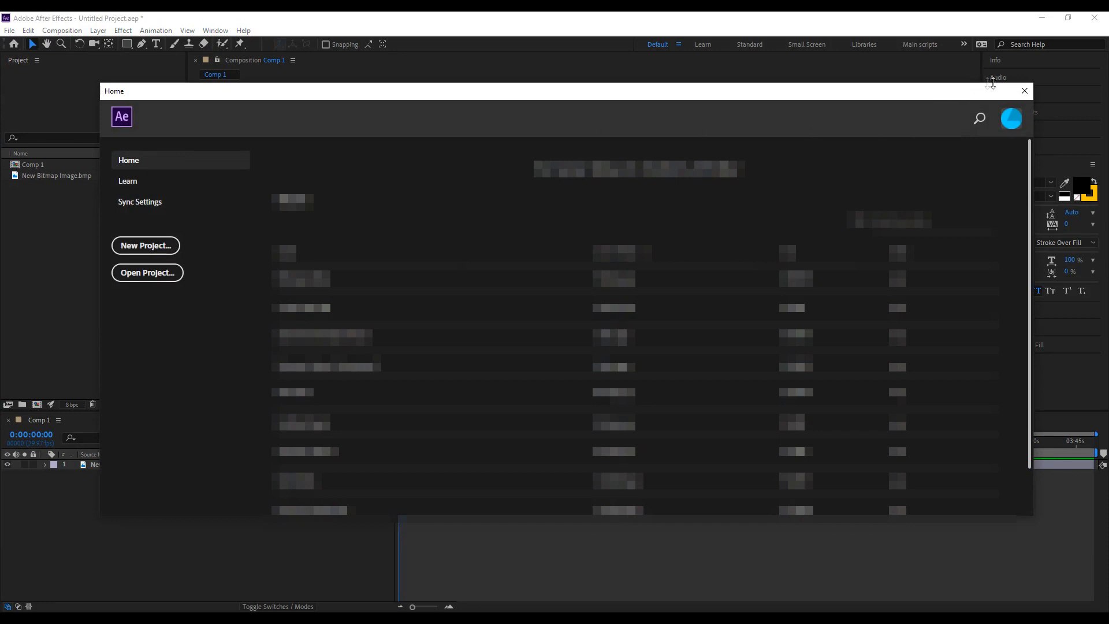
left_click(1024, 91)
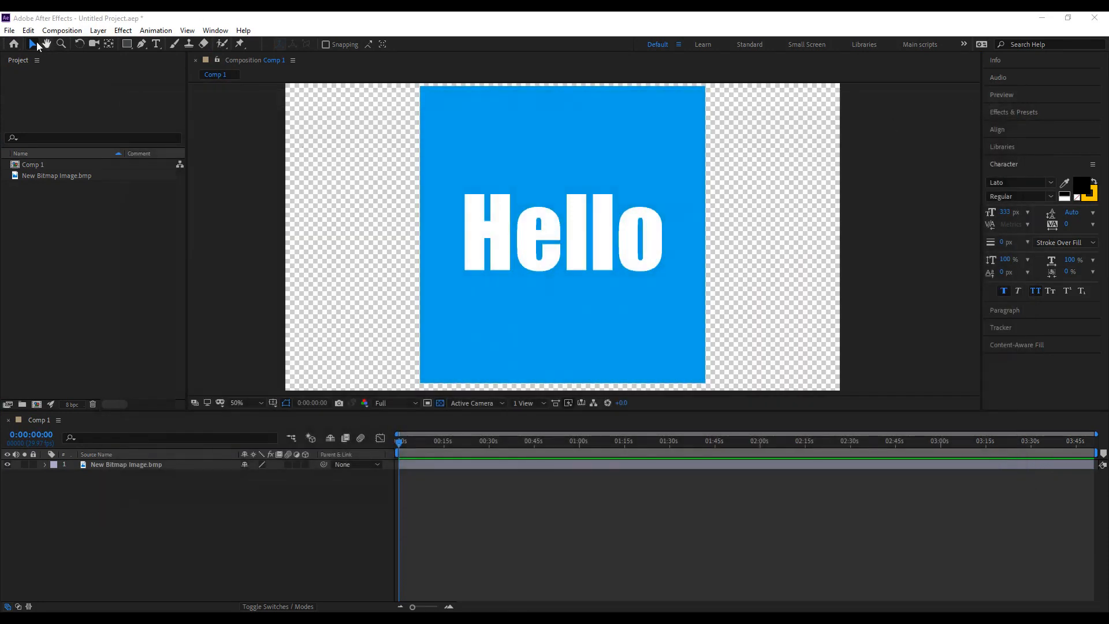
Move the Hello image layer around the composition with the Selection tool and undo the move.
left_click_drag(515, 228, 795, 260)
key("ctrl+z")
key("ctrl+z")
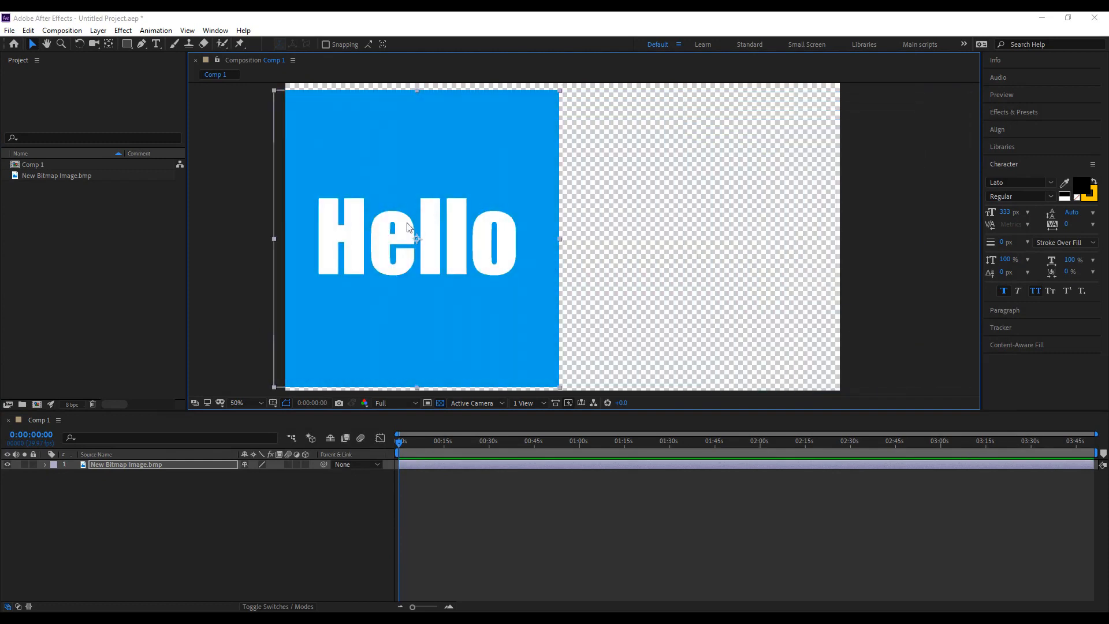
Pan the composition view with the Hand tool, and use the Zoom tool to magnify to 200% and return to 50%.
left_click(46, 44)
left_click_drag(322, 141, 465, 338)
left_click(58, 43)
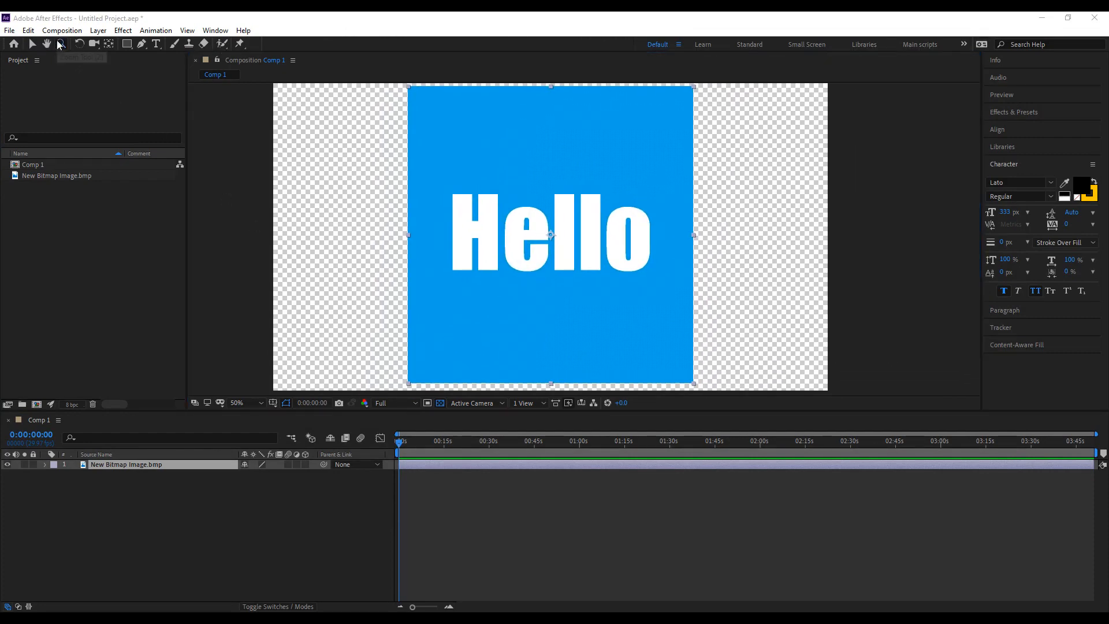
left_click(544, 236)
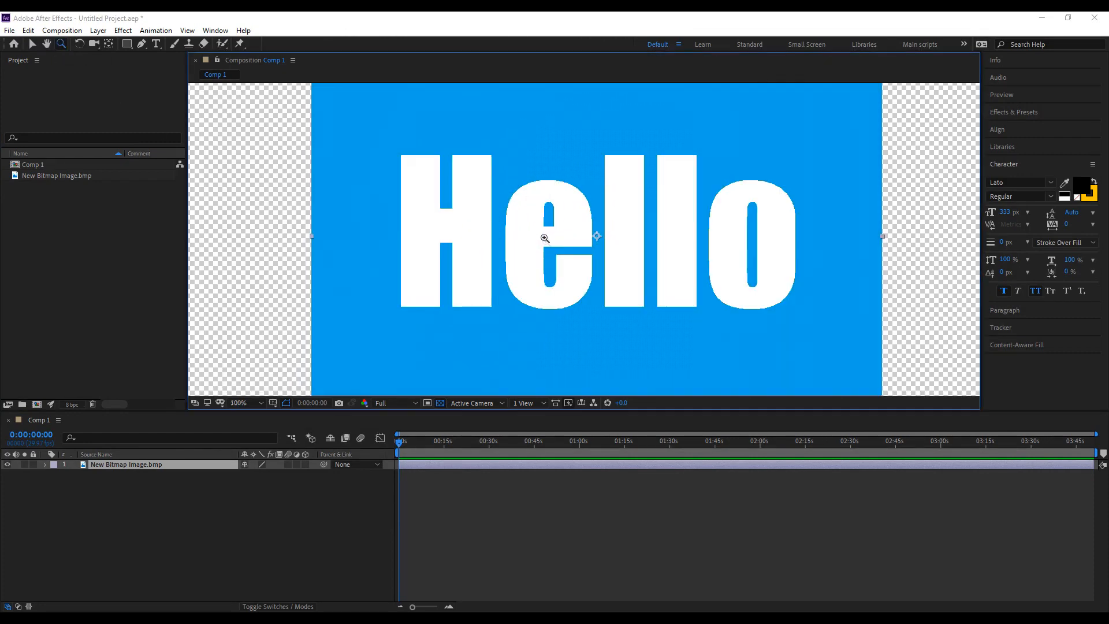
left_click(595, 238)
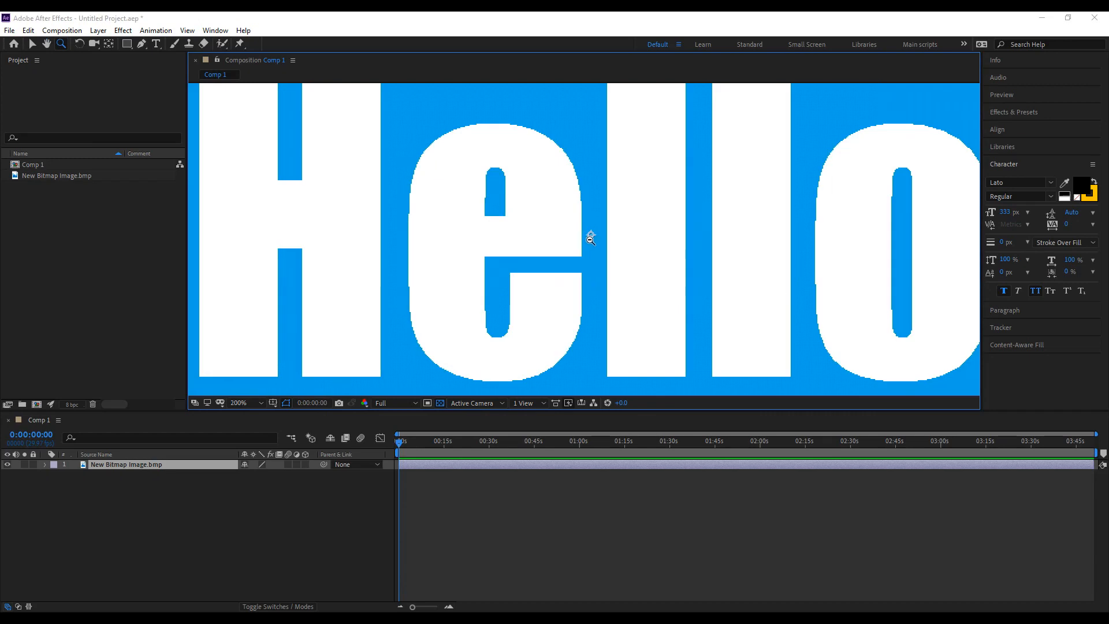
left_click(590, 238, "alt")
left_click(590, 240, "alt")
Rotate the Hello image layer with the Rotation tool and undo the rotation.
left_click(79, 43)
left_click_drag(503, 230, 892, 349)
key("ctrl+z")
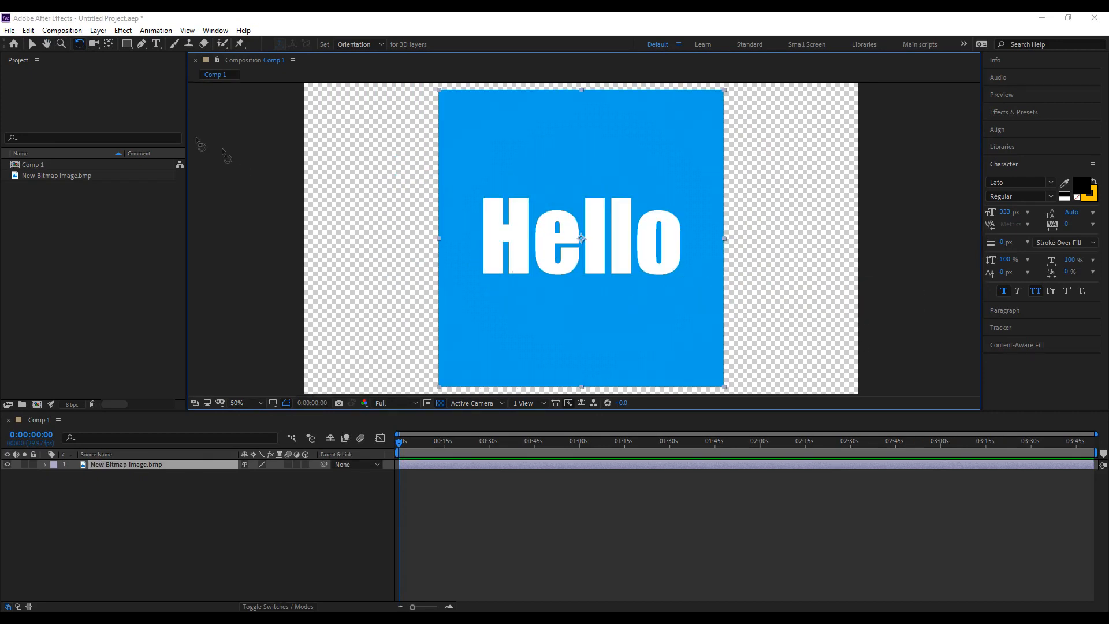
Activate the camera tool, enable Draft 3D and make the New Bitmap Image.bmp layer a 3D layer.
left_click(94, 44)
left_click(311, 439)
left_click(303, 463)
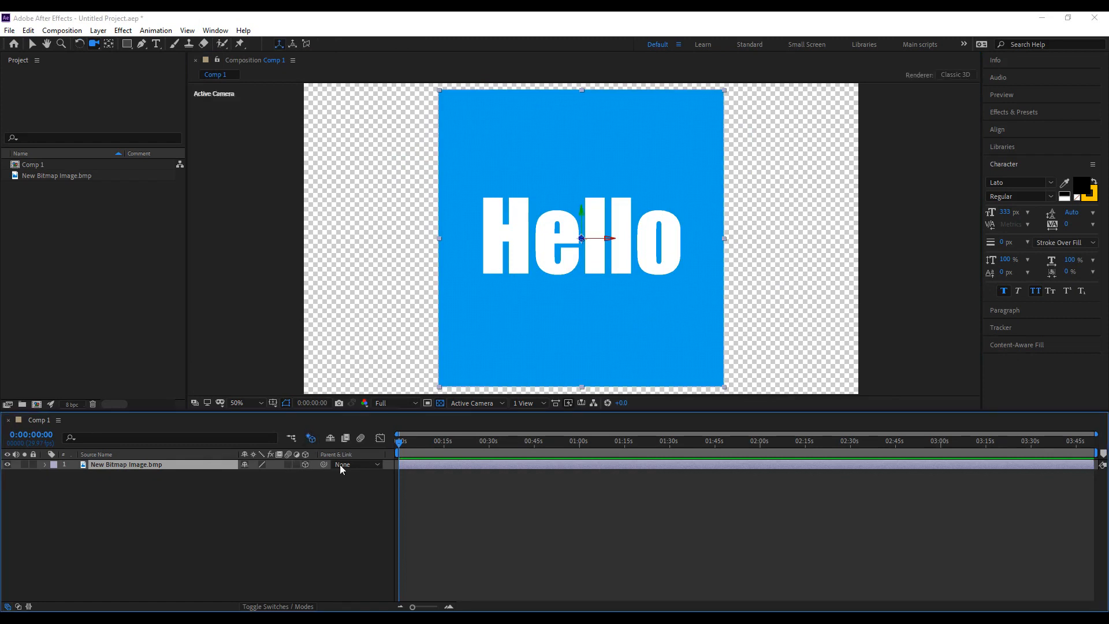
Switch the composition to Custom View 1 and orbit around the 3D image layer with the camera tool.
left_click(490, 404)
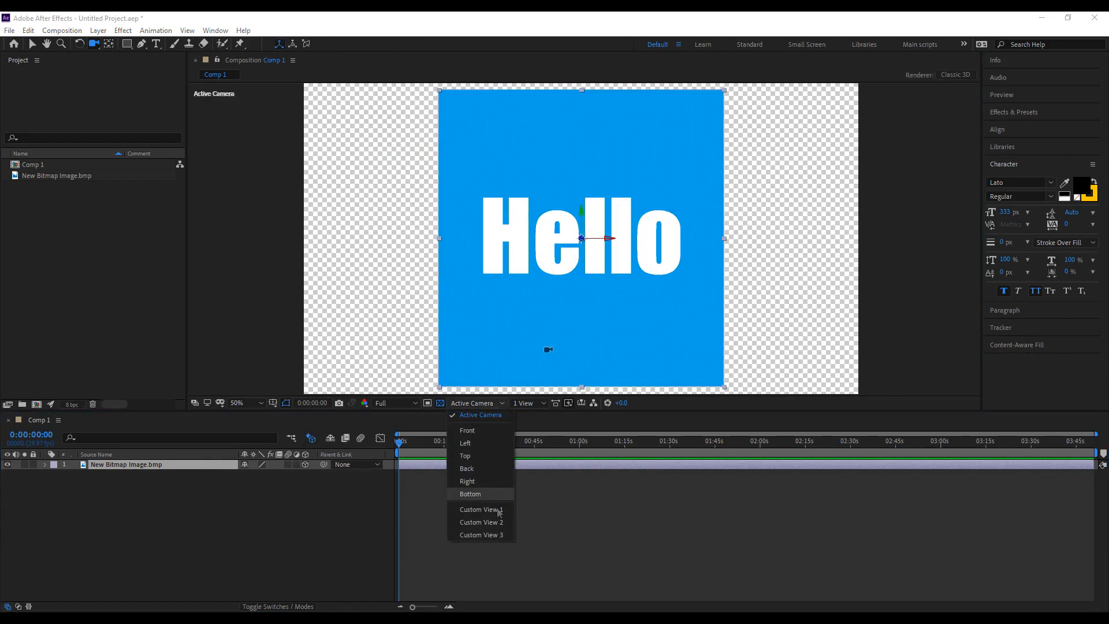
left_click(495, 508)
left_click_drag(629, 297, 493, 404)
Return the composition view to Active Camera and turn off 3D for the image layer.
left_click(478, 403)
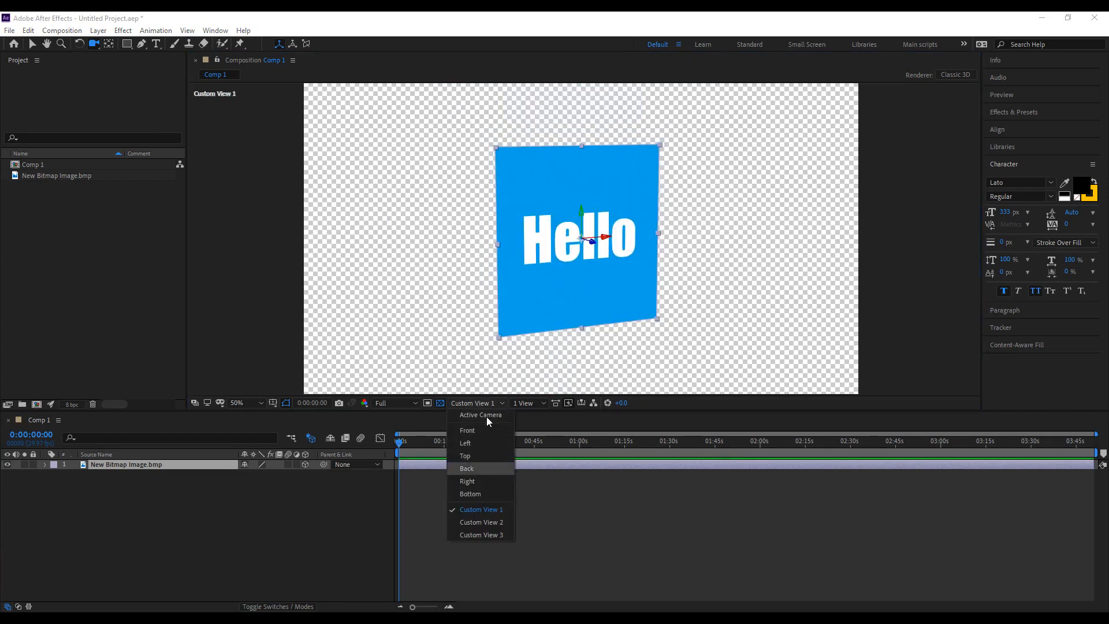
left_click(483, 413)
left_click(305, 465)
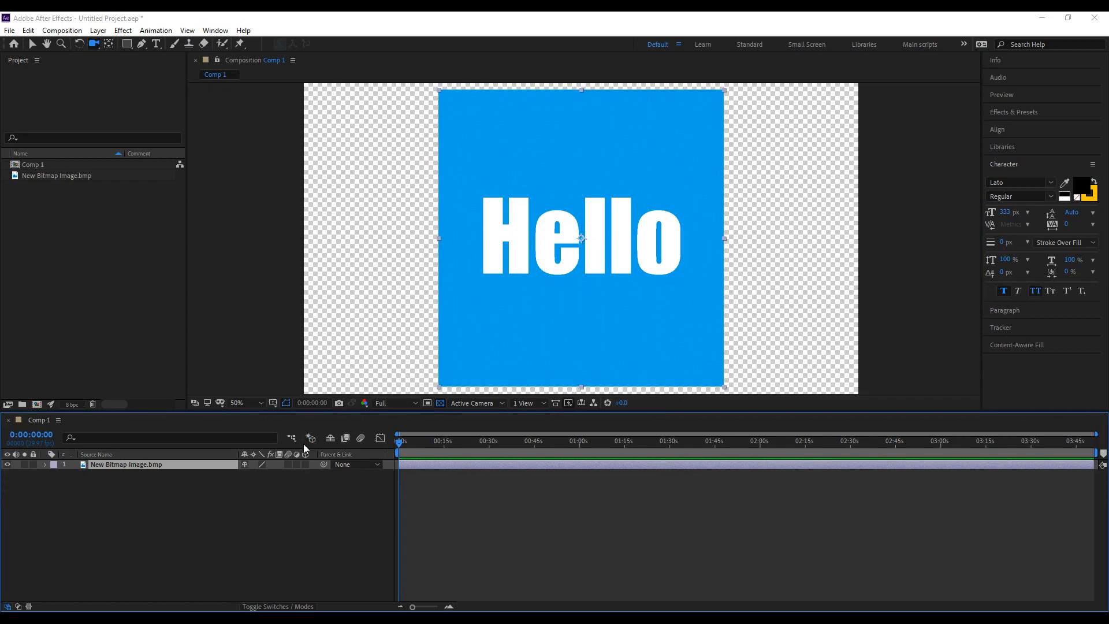
left_click(306, 506)
Move the image layer's anchor point near the image's lower-left corner, rotate the layer around it, and undo these changes.
left_click(109, 44)
left_click(582, 241)
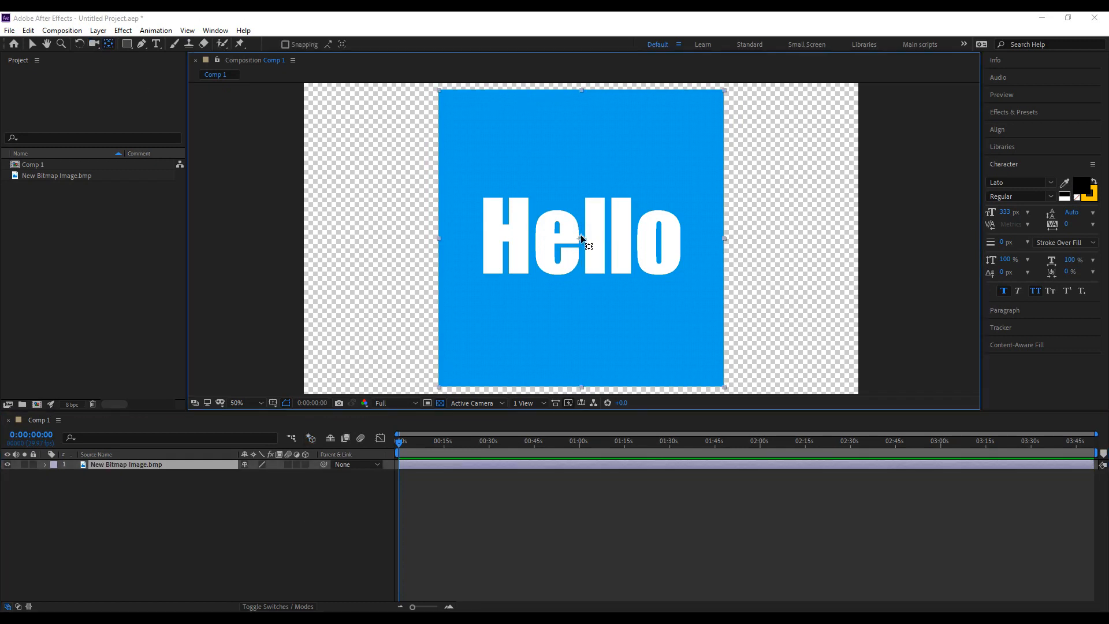
left_click_drag(509, 315, 482, 353)
key("w")
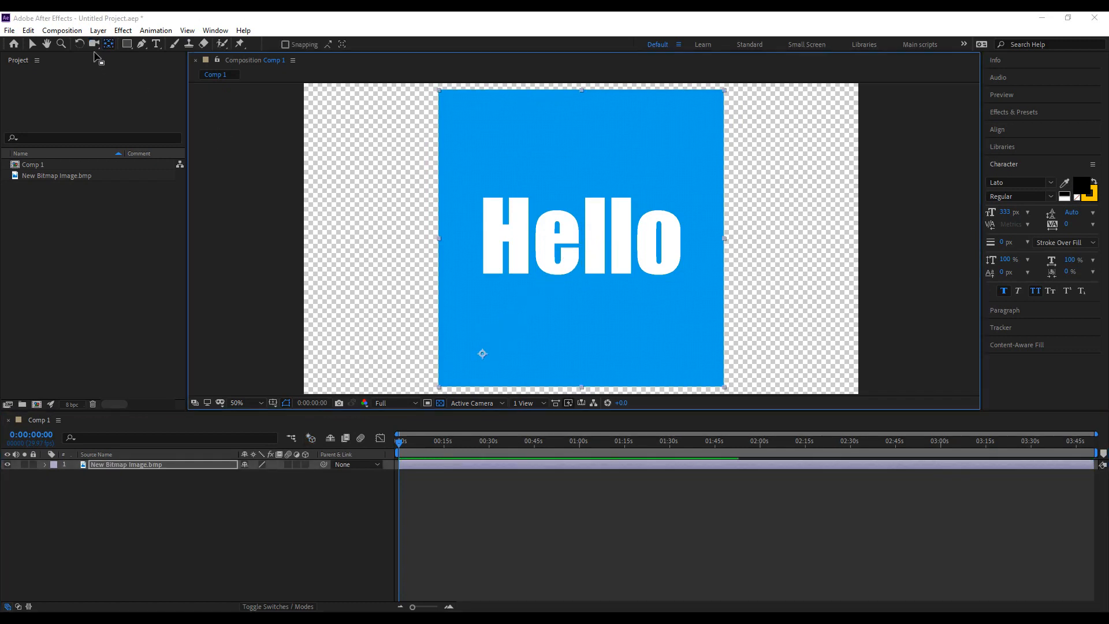
left_click_drag(423, 194, 553, 234)
key("ctrl+z")
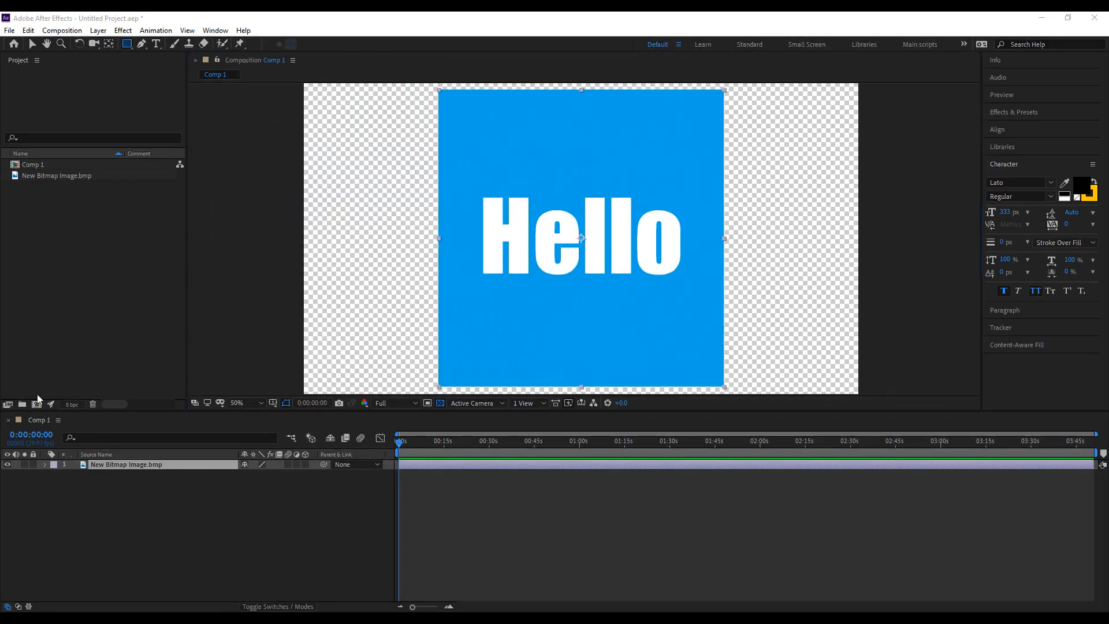
Hide the New Bitmap Image.bmp layer and cycle through the shape tools past the Star tool to the Rectangle tool.
left_click(8, 464)
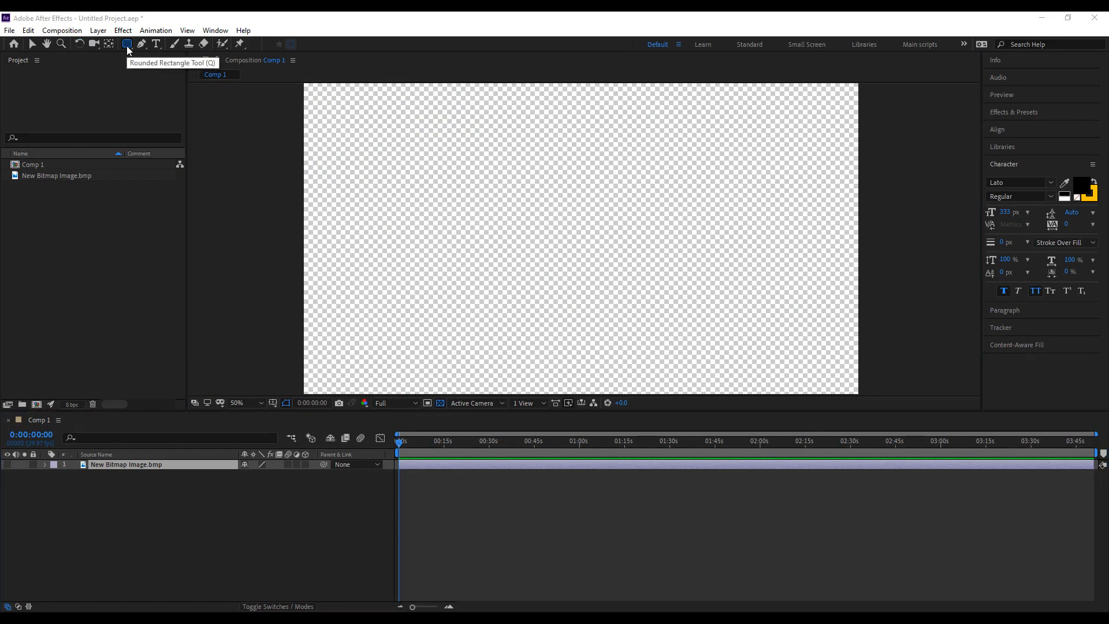
key("q")
key("q")
key("q")
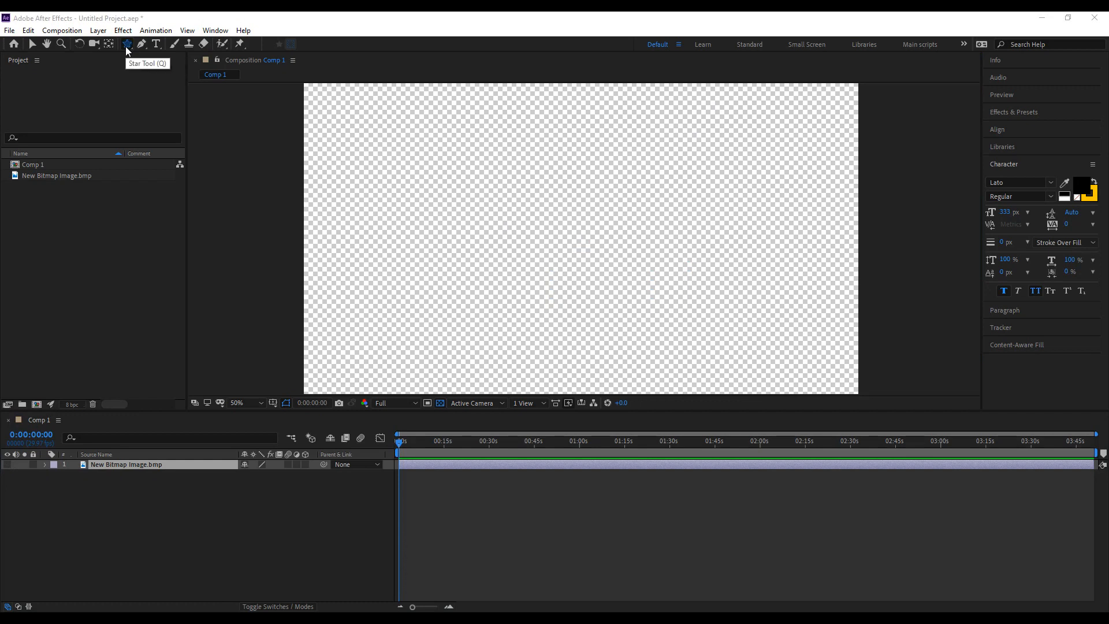
key("q")
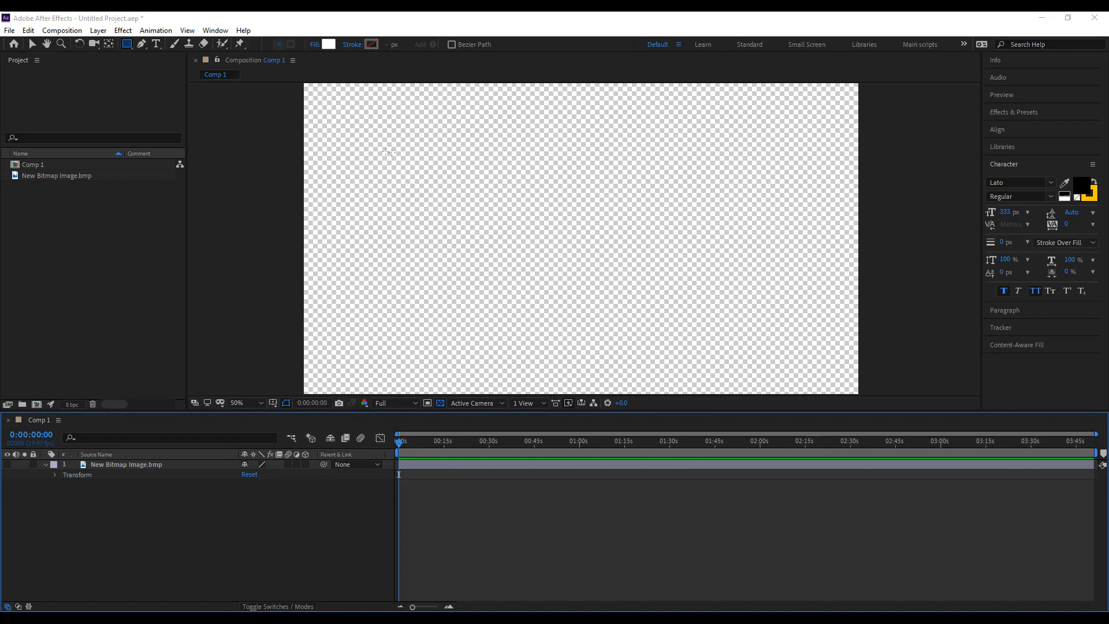
Draw several sample shapes with different shape tools, delete them, and show the New Bitmap Image.bmp layer again.
left_click_drag(366, 142, 539, 287)
left_click_drag(694, 117, 830, 232)
left_click(128, 46)
left_click_drag(610, 278, 723, 359)
key("q")
left_click_drag(601, 156, 749, 294)
key("Delete")
left_click(7, 464)
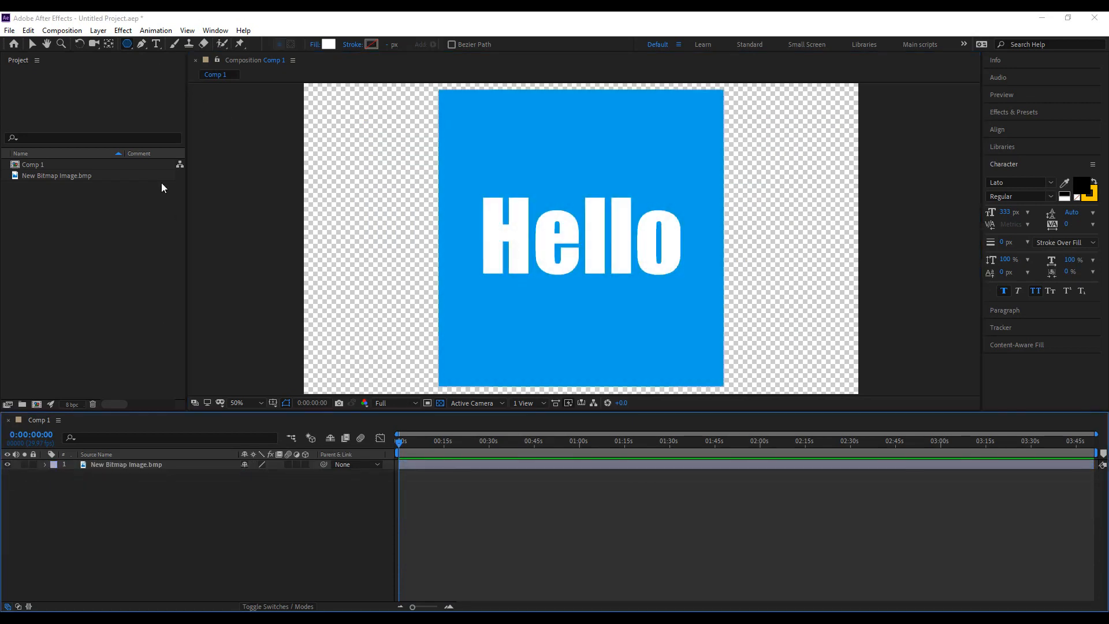
Mask the New Bitmap Image.bmp layer with a large pentagon, try another mask with the Star tool, and undo both masks.
left_click(131, 464)
left_click_drag(581, 237, 689, 316)
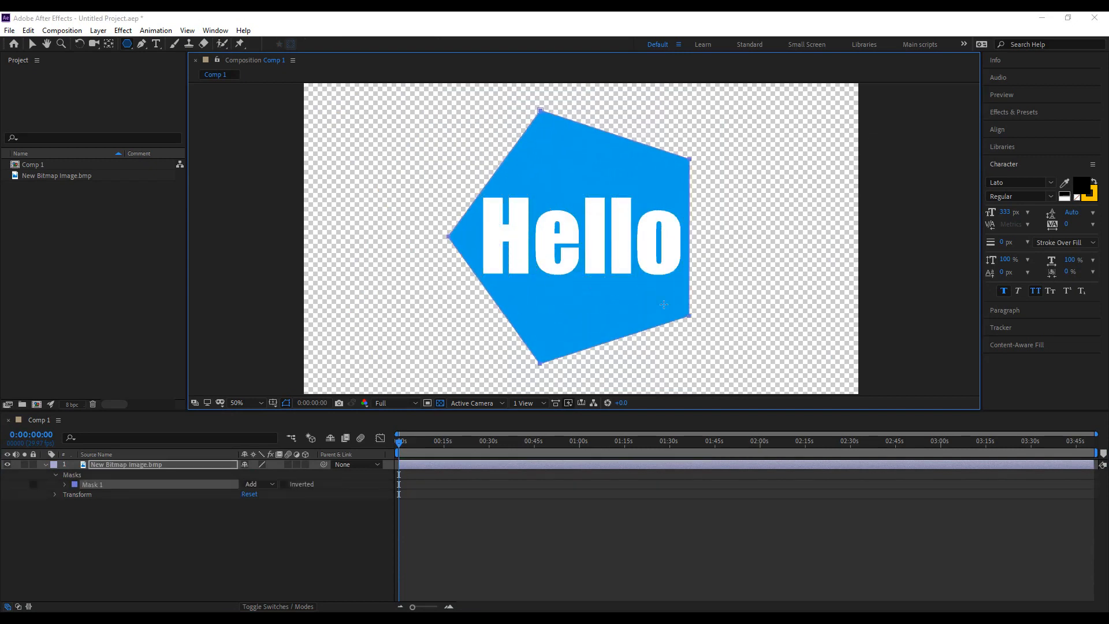
left_click(129, 44, "alt")
left_click_drag(457, 301, 490, 297)
key("ctrl+z")
key("ctrl+z")
left_click(58, 456)
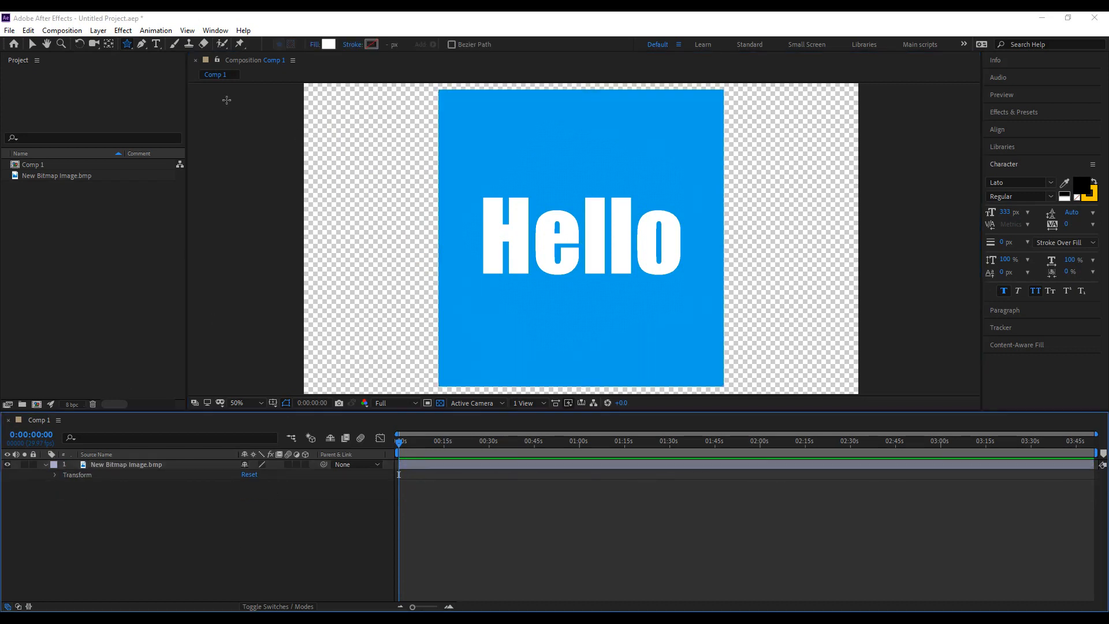
Hide the New Bitmap Image.bmp layer and draw a closed eight-point freeform shape with the Pen tool.
left_click(142, 45)
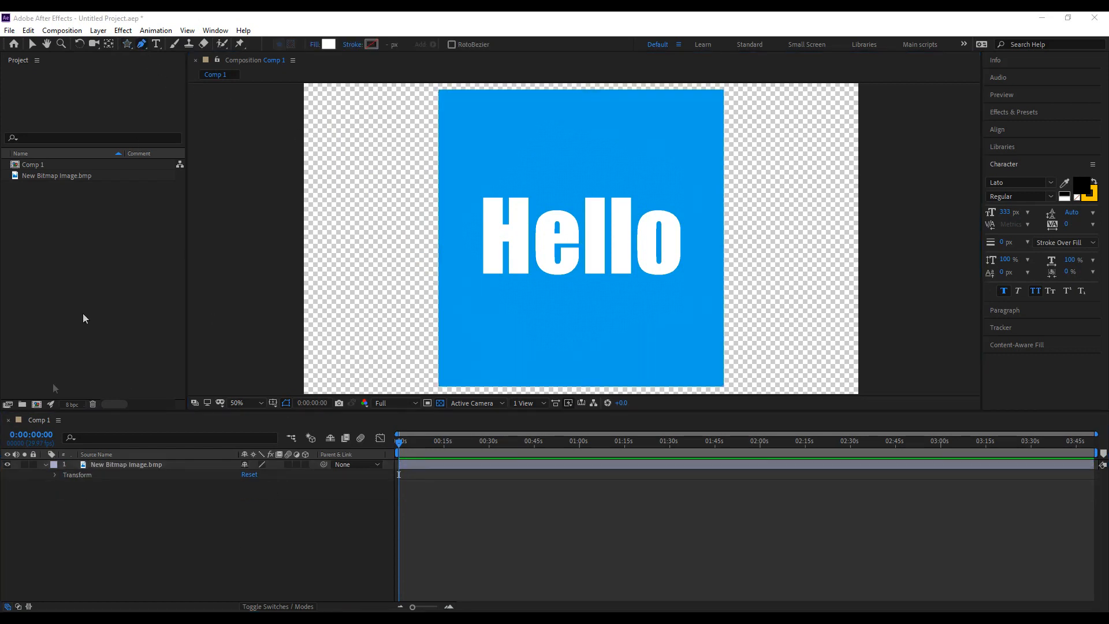
left_click(8, 464)
left_click(404, 220)
left_click(486, 136)
left_click(587, 213)
left_click(720, 155)
left_click(722, 285)
left_click(542, 317)
left_click(477, 252)
left_click(370, 273)
left_click(404, 220)
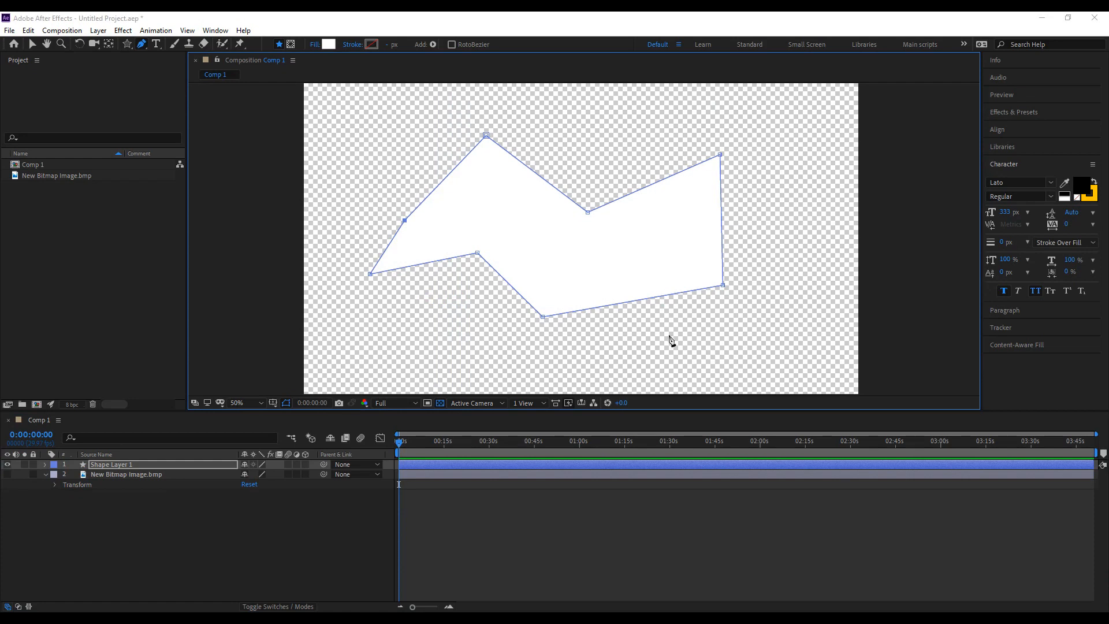
Delete the pen-drawn shape layer and show the New Bitmap Image.bmp layer again.
left_click(167, 466)
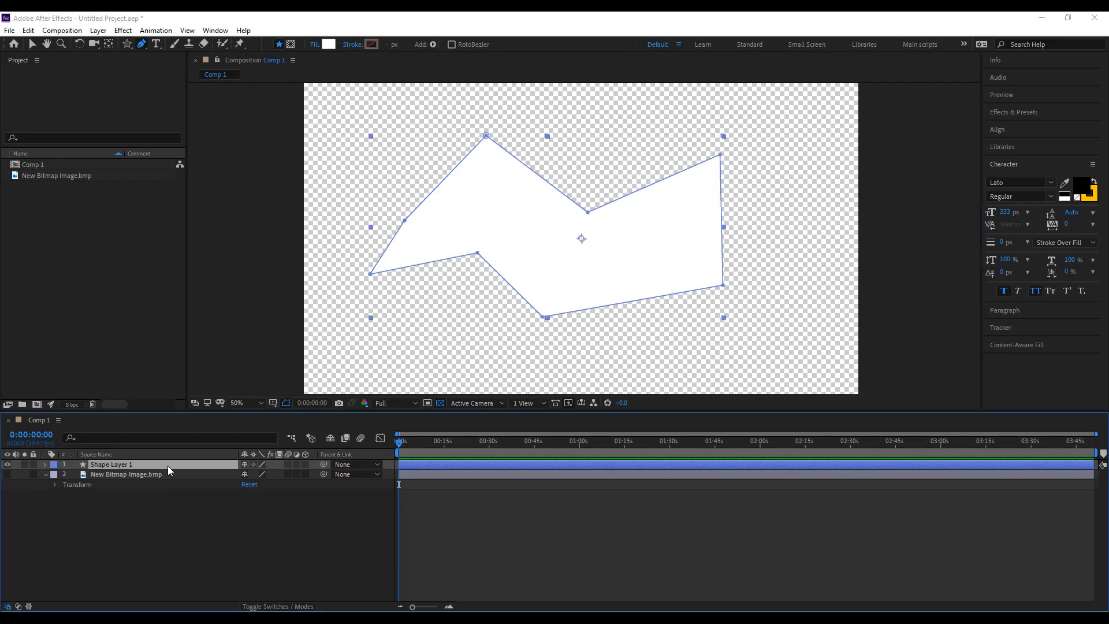
key("Delete")
left_click(8, 464)
Mask the New Bitmap Image.bmp layer with a closed eight-point Pen tool path around the word Hello.
left_click(121, 468)
left_click(471, 229)
left_click(479, 176)
left_click(568, 181)
left_click(649, 187)
left_click(707, 203)
left_click(660, 322)
left_click(536, 290)
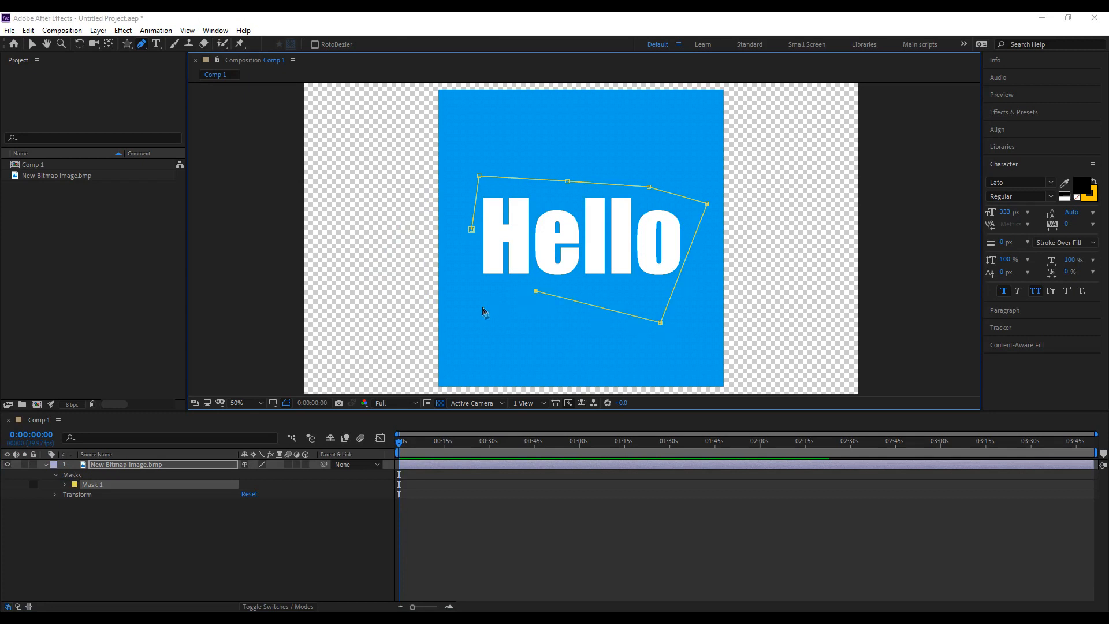
left_click(482, 306)
left_click(471, 229)
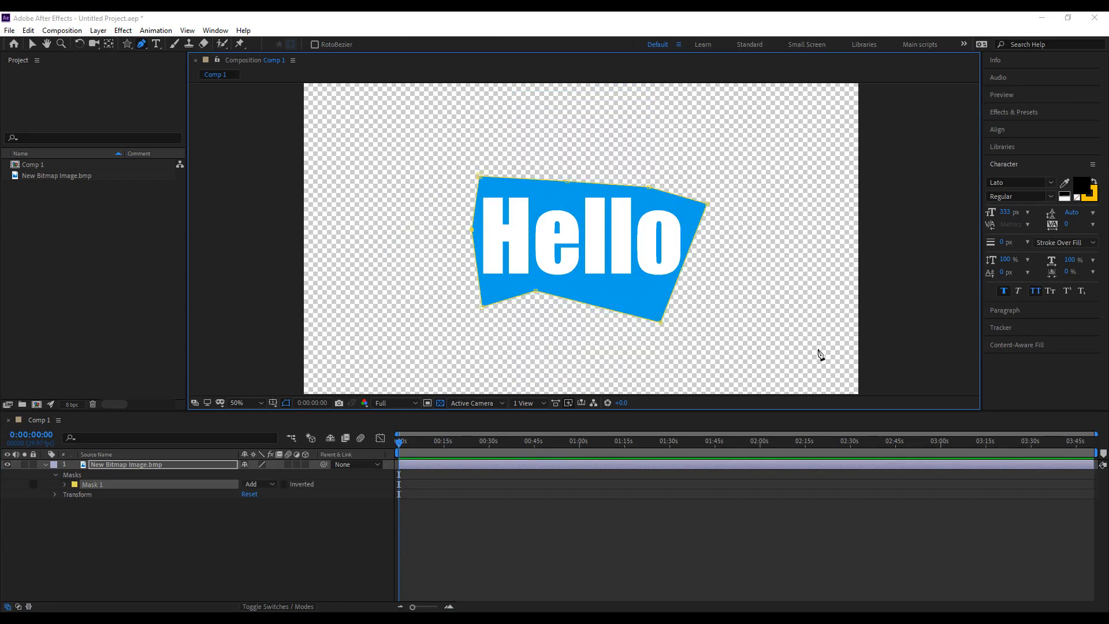
Undo the whole pen-drawn mask on the image layer.
key("ctrl+z")
key("ctrl+z")
key("ctrl+z")
key("ctrl+z")
key("ctrl+z")
key("ctrl+z")
key("ctrl+z")
key("ctrl+z")
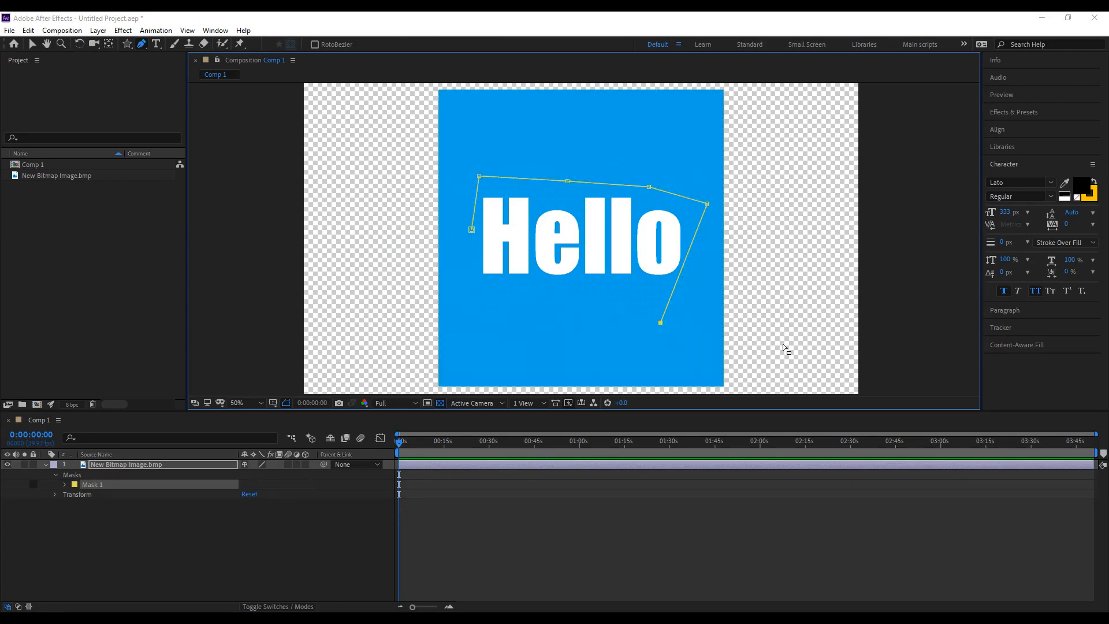
key("ctrl+z")
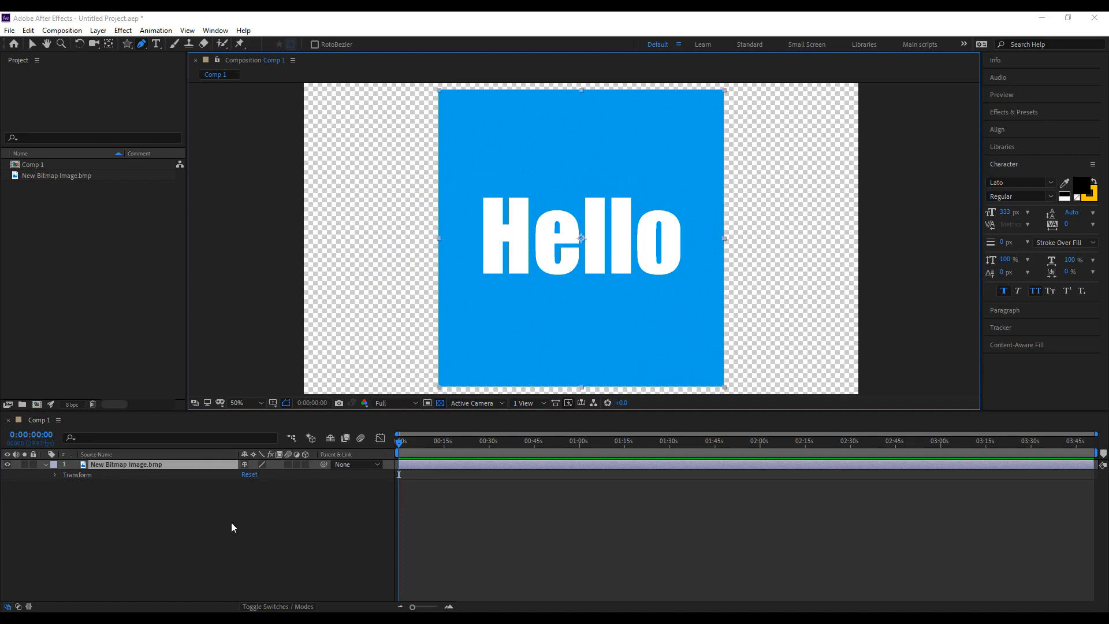
With the image layer hidden, add a large paragraph text box reading "Text" and delete that text layer.
left_click(231, 522)
left_click(157, 46)
left_click(7, 464)
left_click_drag(389, 139, 800, 354)
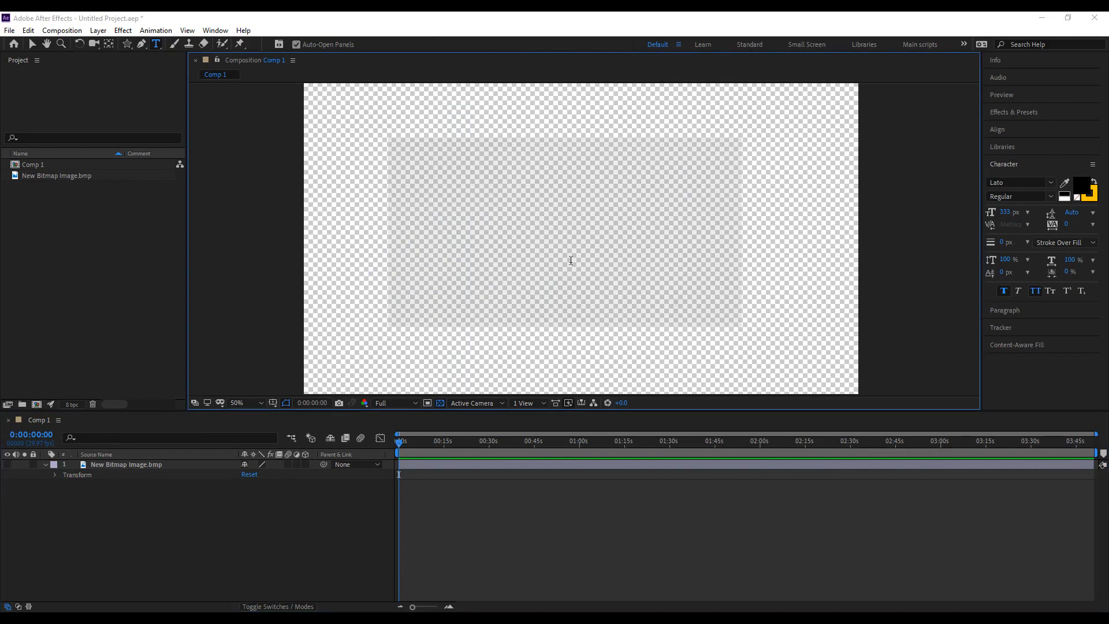
type("Text")
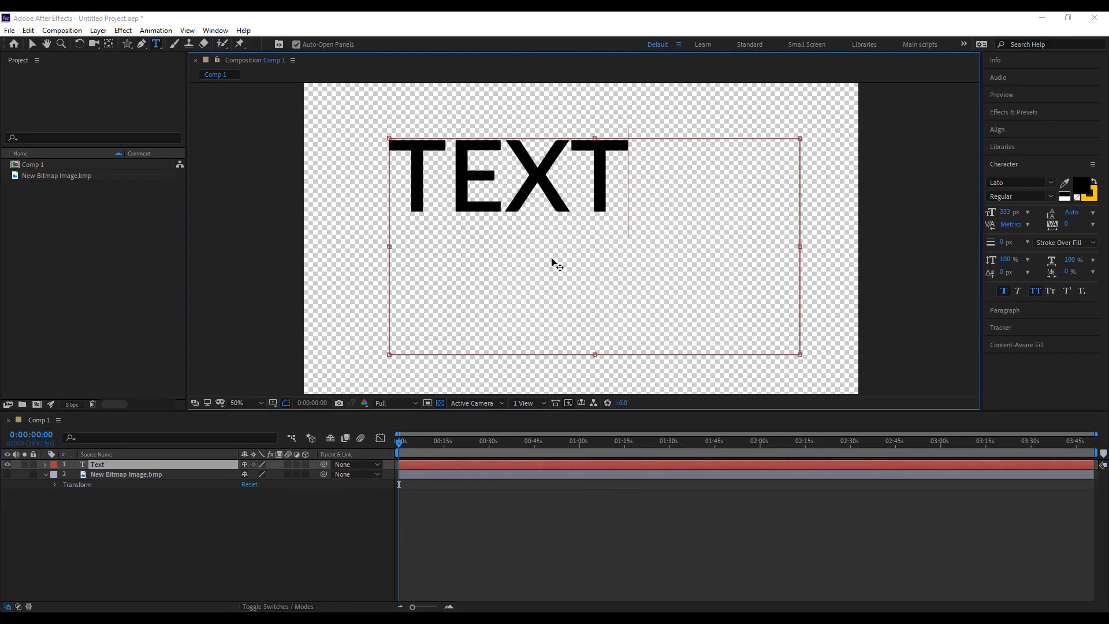
left_click(299, 542)
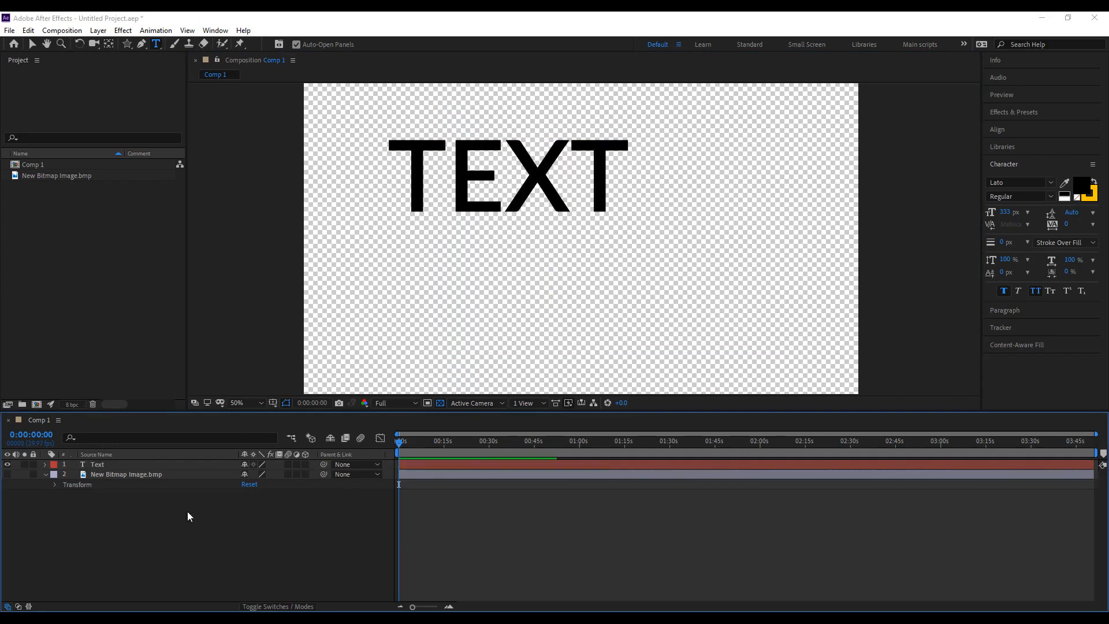
left_click(107, 465)
key("Delete")
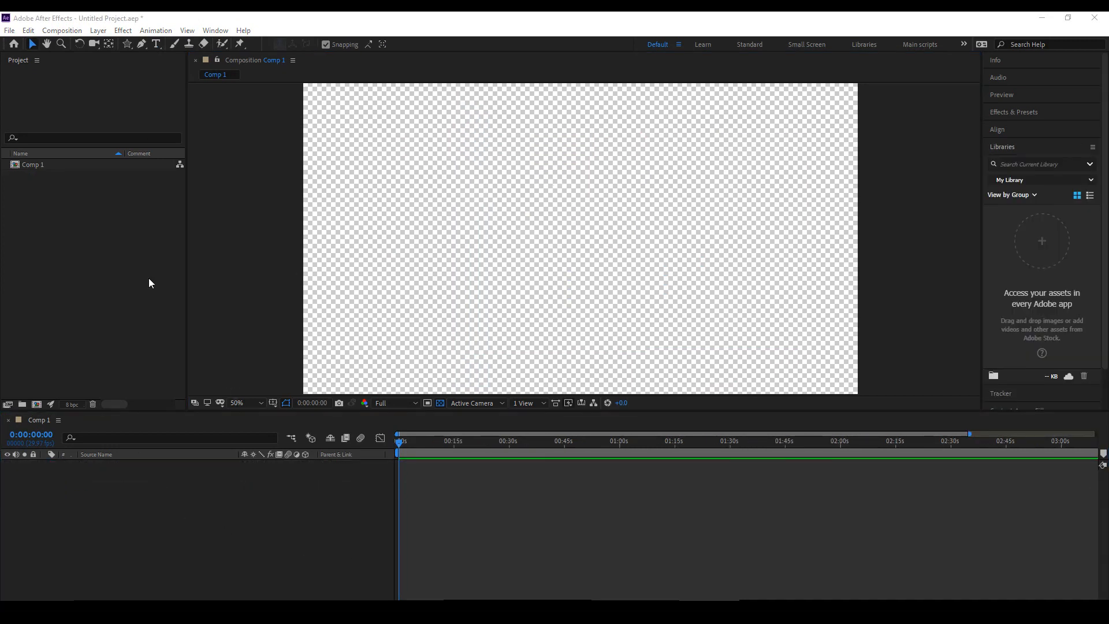
Import New Bitmap Image.bmp into the project and add it as a layer in the Comp 1 timeline.
left_click(9, 30)
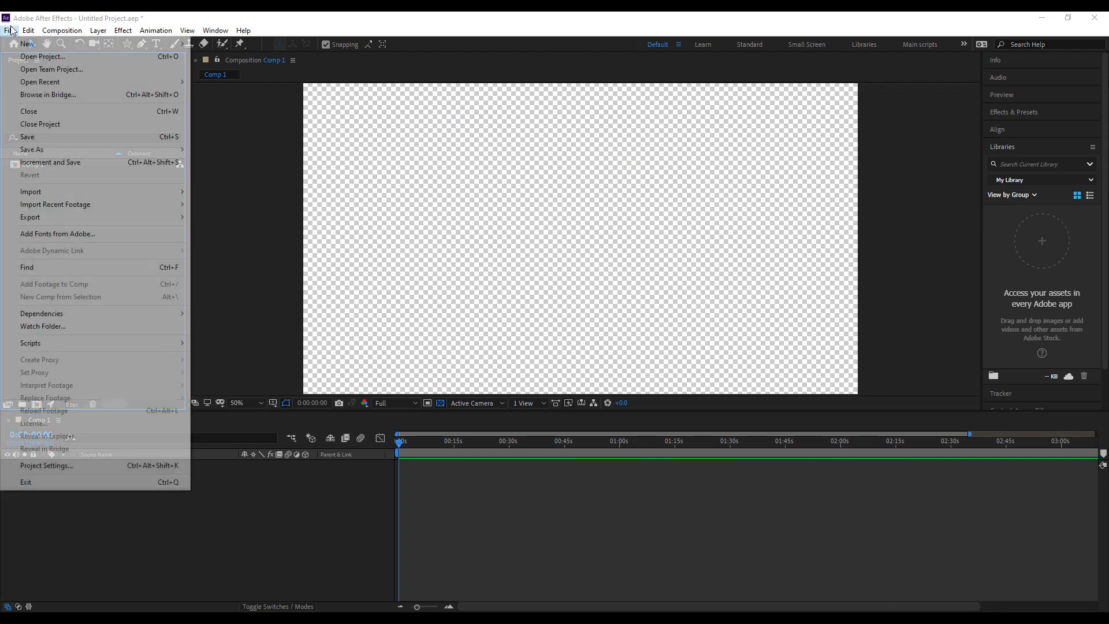
mouse_move(132, 191)
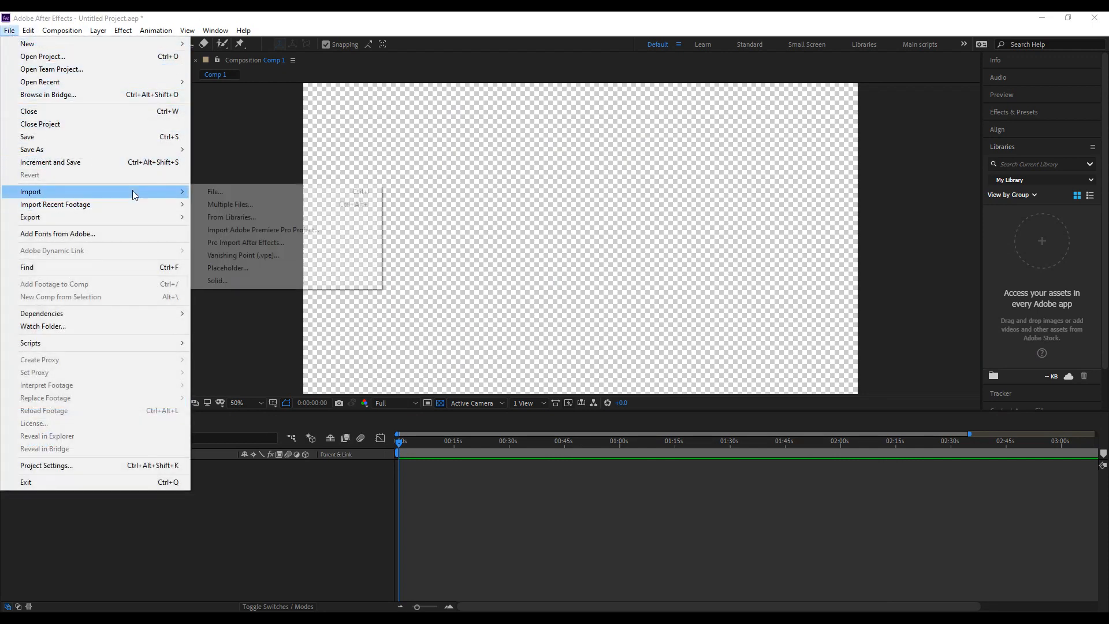
left_click(215, 191)
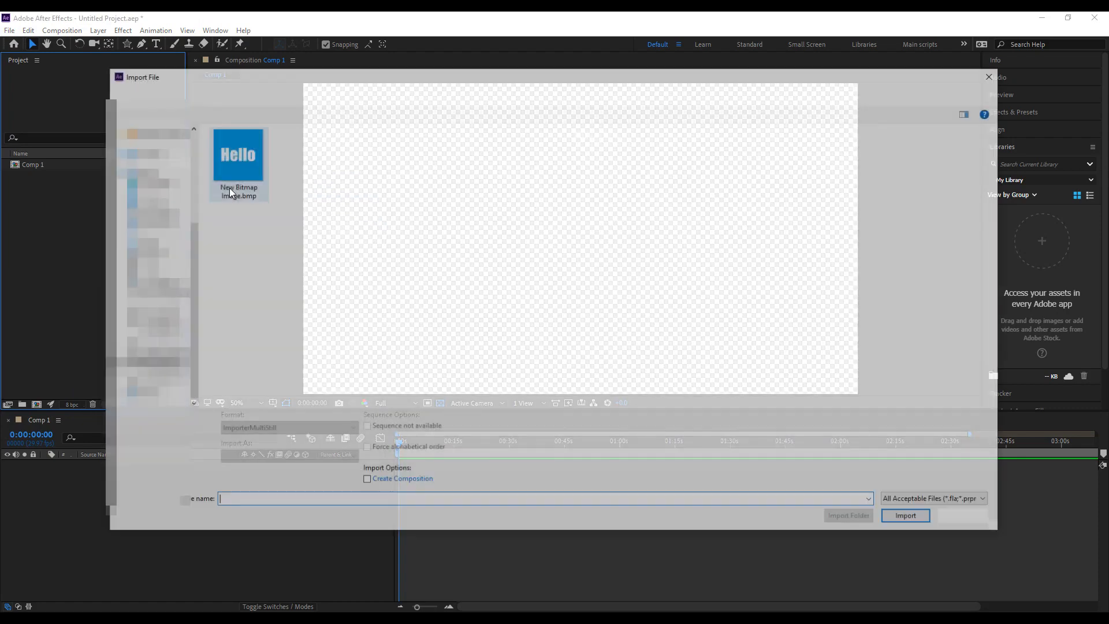
left_click(230, 188)
left_click(911, 518)
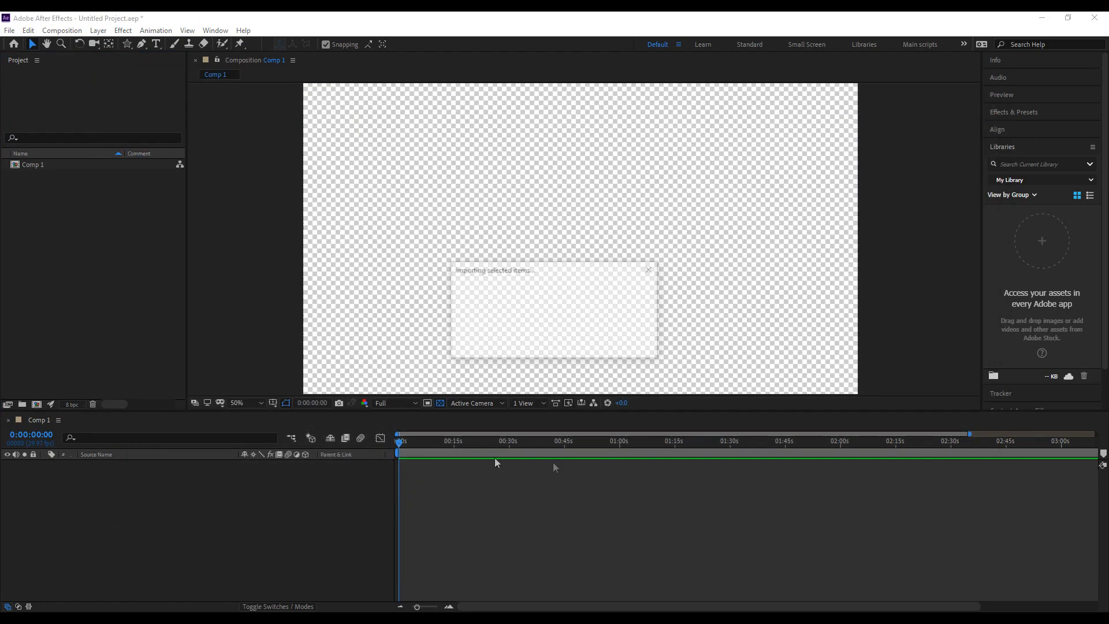
left_click_drag(88, 175, 136, 480)
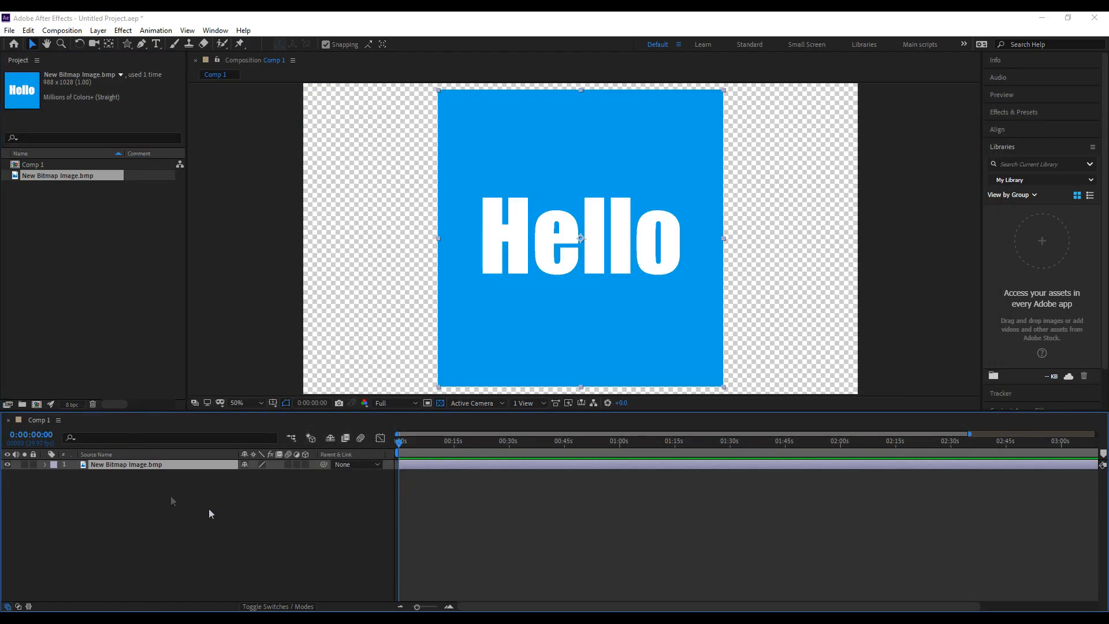
Open the New Bitmap Image.bmp layer in its own viewer and paint a red Brush tool stroke beside the letter H.
double_click(587, 271)
left_click(175, 44)
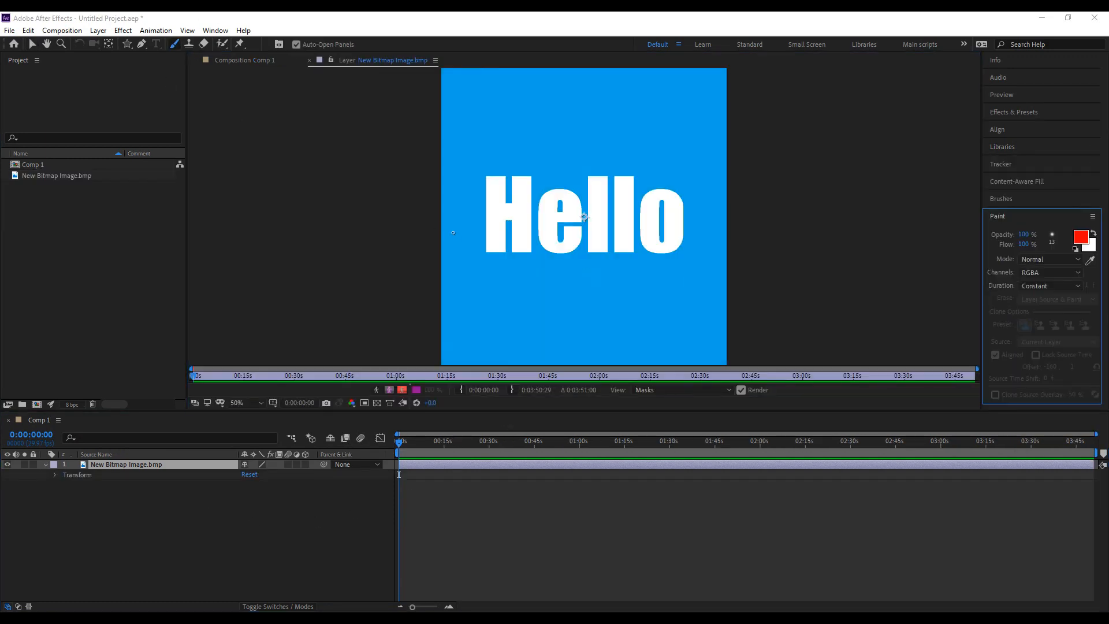
mouse_move(465, 243)
left_mouse_down()
mouse_move(460, 169)
mouse_move(532, 164)
mouse_move(696, 190)
mouse_move(571, 296)
mouse_move(476, 313)
mouse_move(479, 254)
mouse_move(466, 243)
left_mouse_up()
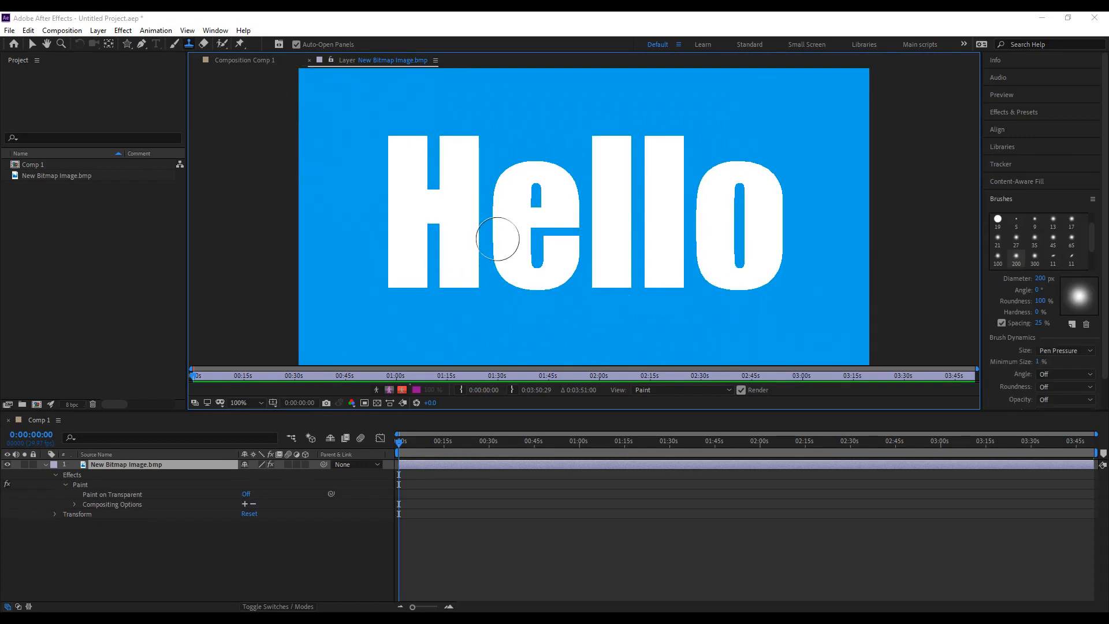
Clone the word Hello onto the blue area below it by sampling the letter H with the Clone Stamp tool, and undo the cloning.
key("comma")
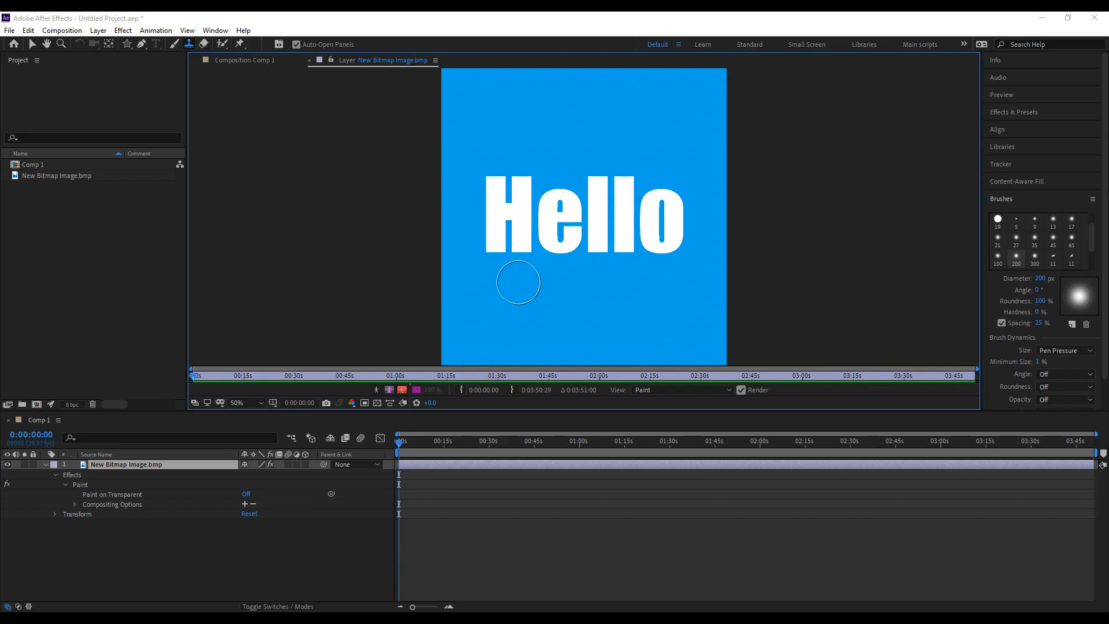
left_click(509, 212, "alt")
mouse_move(509, 330)
left_mouse_down()
mouse_move(549, 338)
mouse_move(647, 312)
mouse_move(632, 318)
mouse_move(641, 329)
left_mouse_up()
left_click_drag(492, 335, 510, 322)
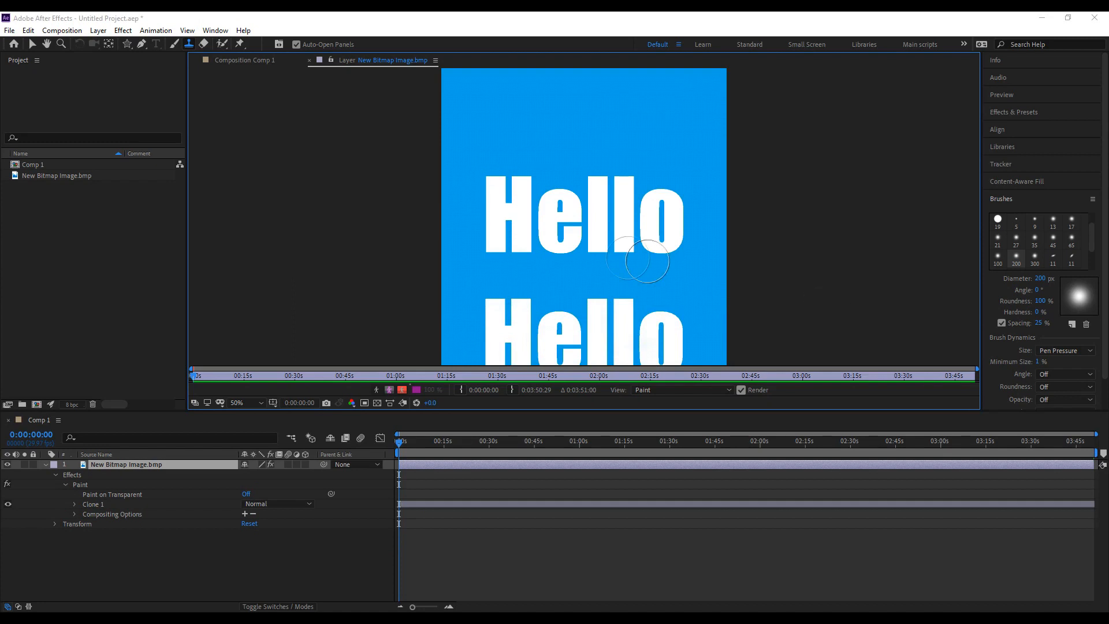
key("ctrl+z")
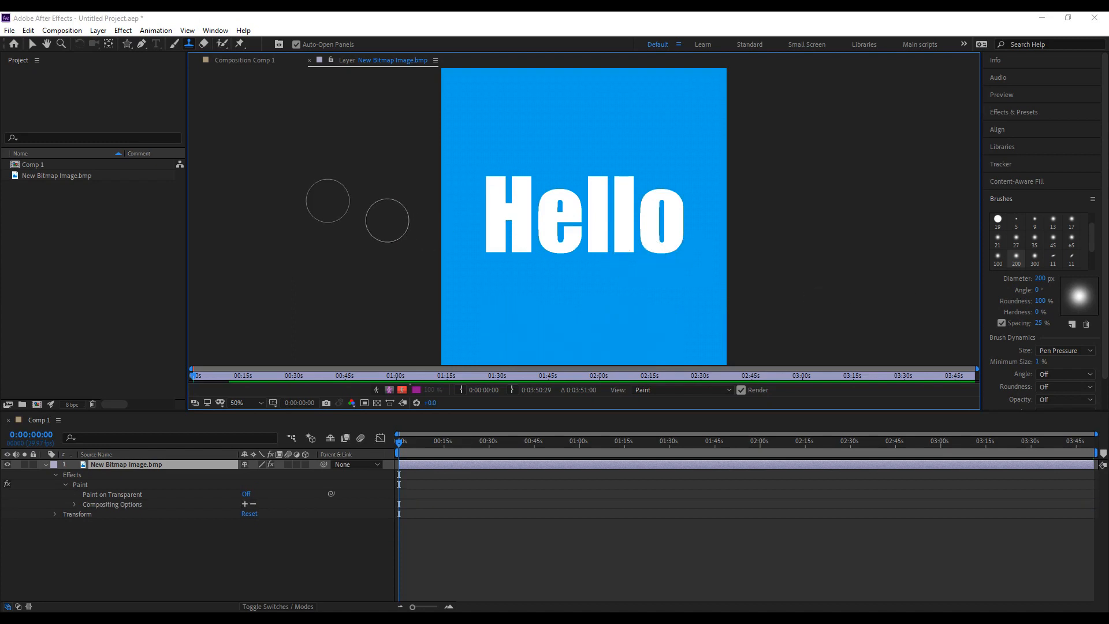
Erase a wide band across the word Hello with the Eraser tool at a 300 px soft brush, and undo the erasing.
left_click(204, 43)
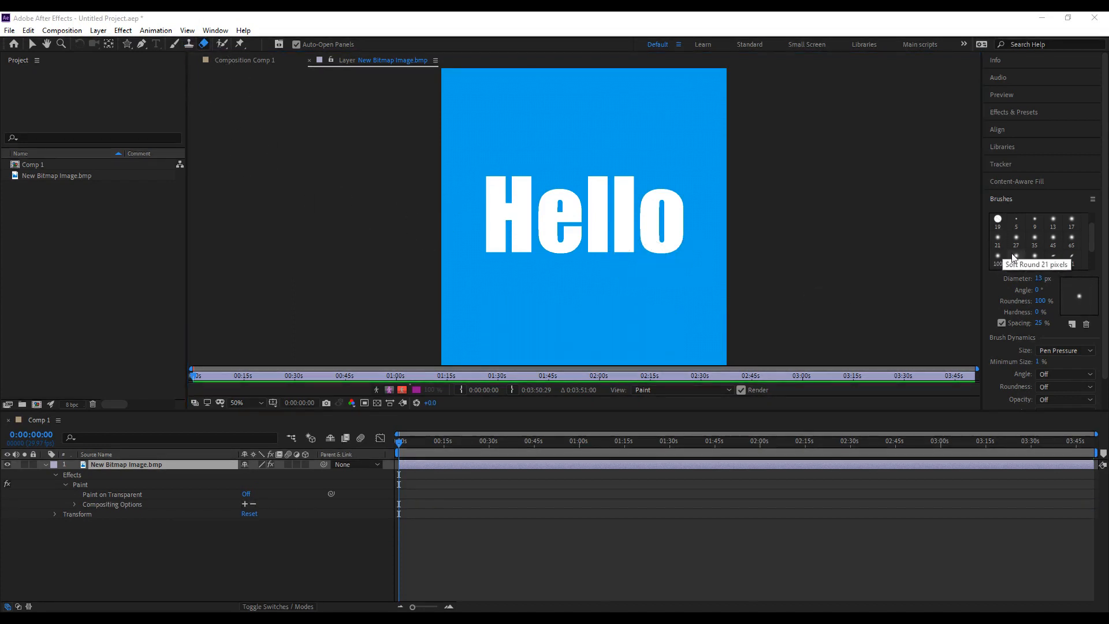
left_click(1034, 258)
mouse_move(445, 222)
left_mouse_down()
mouse_move(576, 223)
mouse_move(372, 232)
mouse_move(638, 258)
mouse_move(457, 284)
mouse_move(651, 279)
mouse_move(474, 173)
mouse_move(697, 195)
left_mouse_up()
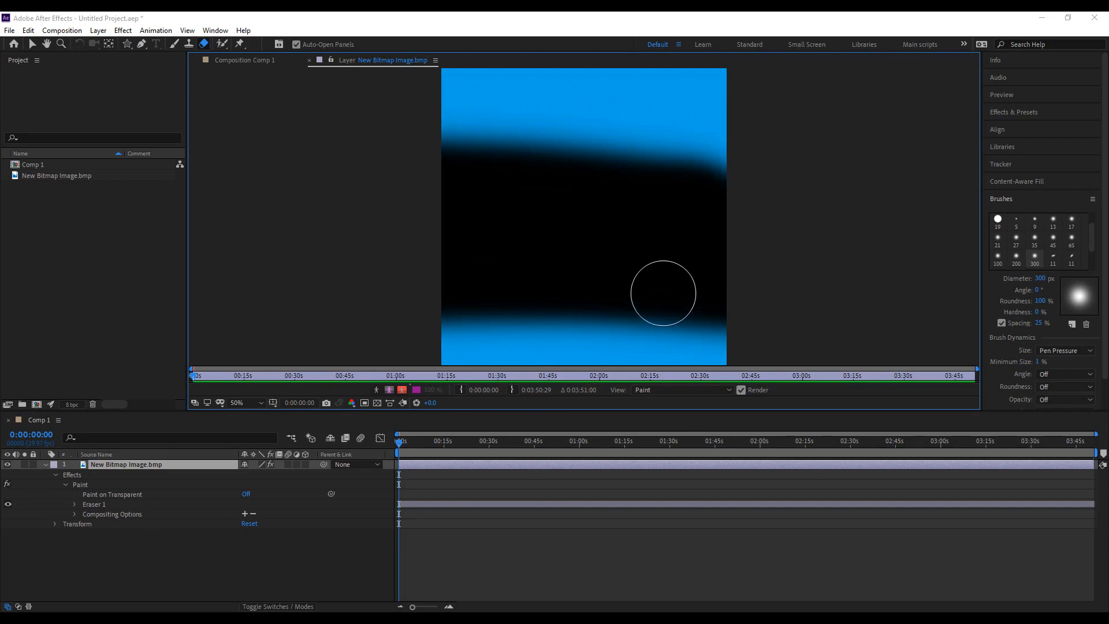
key("ctrl+z")
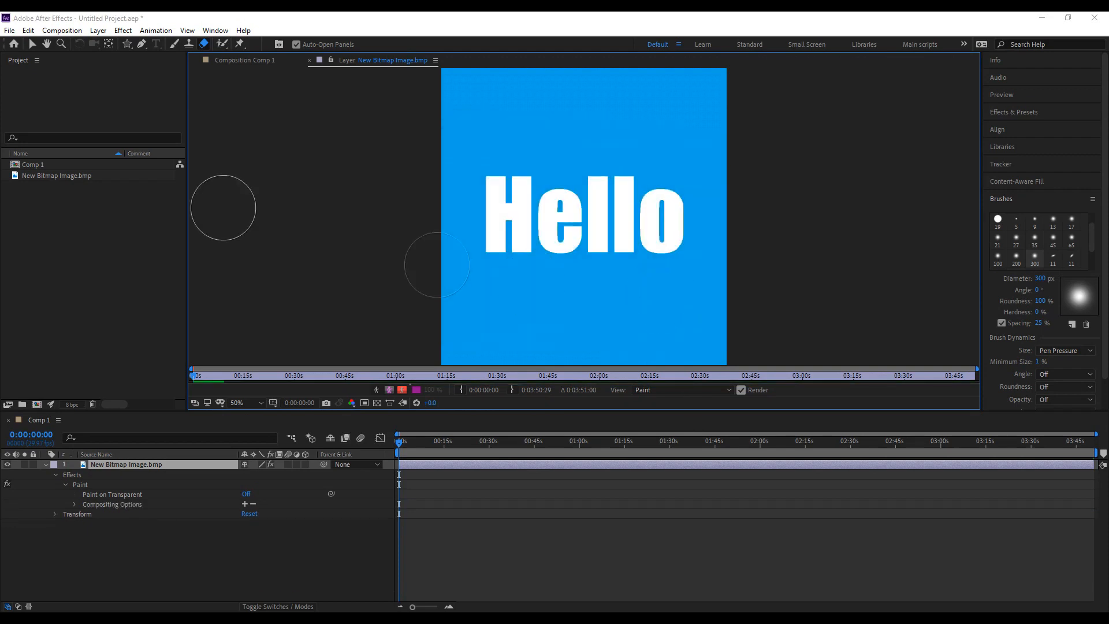
Select the letter H with the Roto Brush tool and subtract the excess background along its sides and bottom edge.
left_click(223, 44)
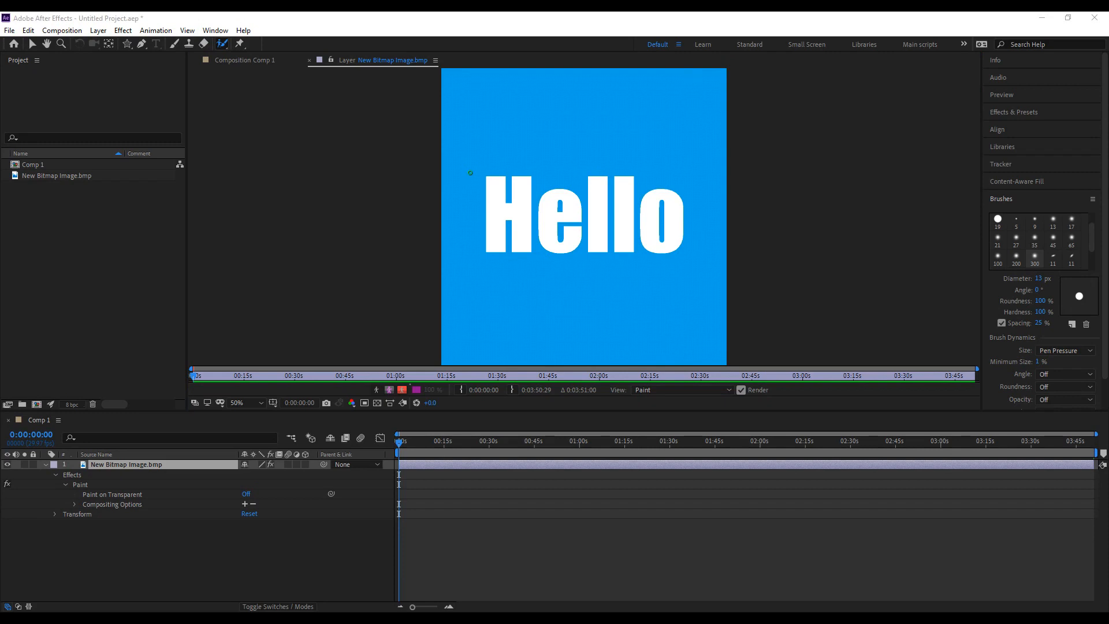
left_click_drag(488, 251, 490, 182)
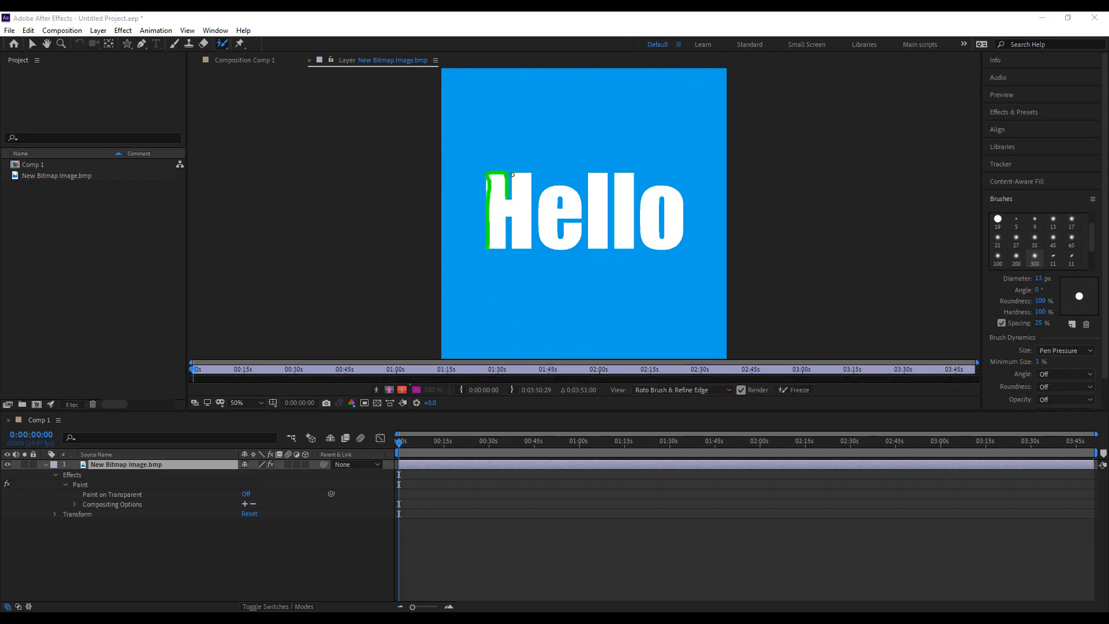
mouse_move(530, 230)
left_mouse_down()
mouse_move(512, 249)
mouse_move(514, 222)
left_mouse_up()
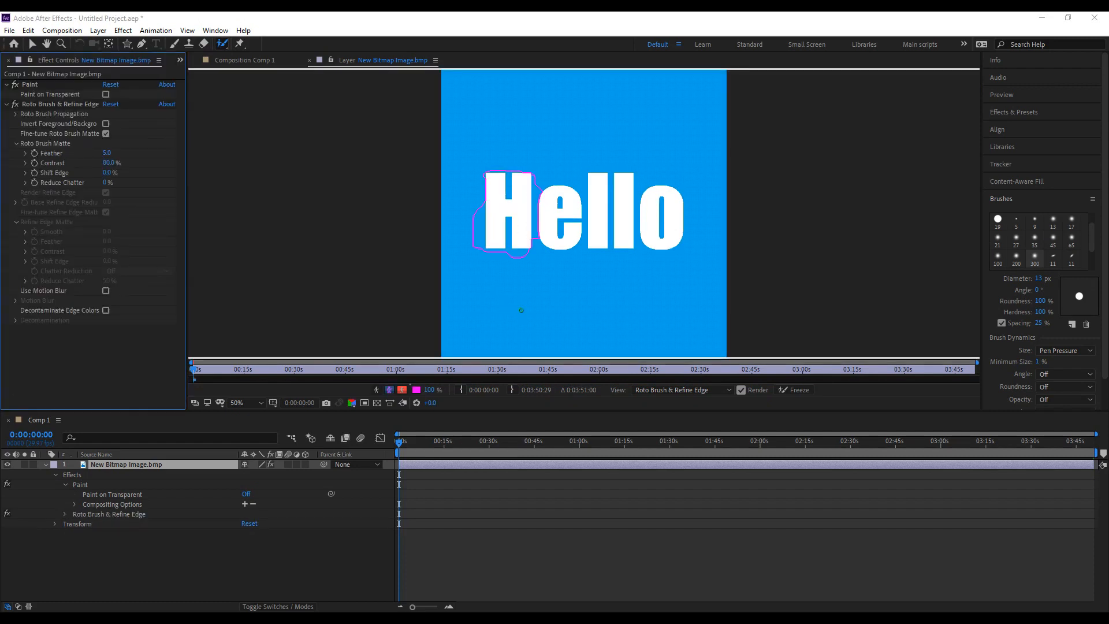
left_click_drag(474, 218, 473, 205)
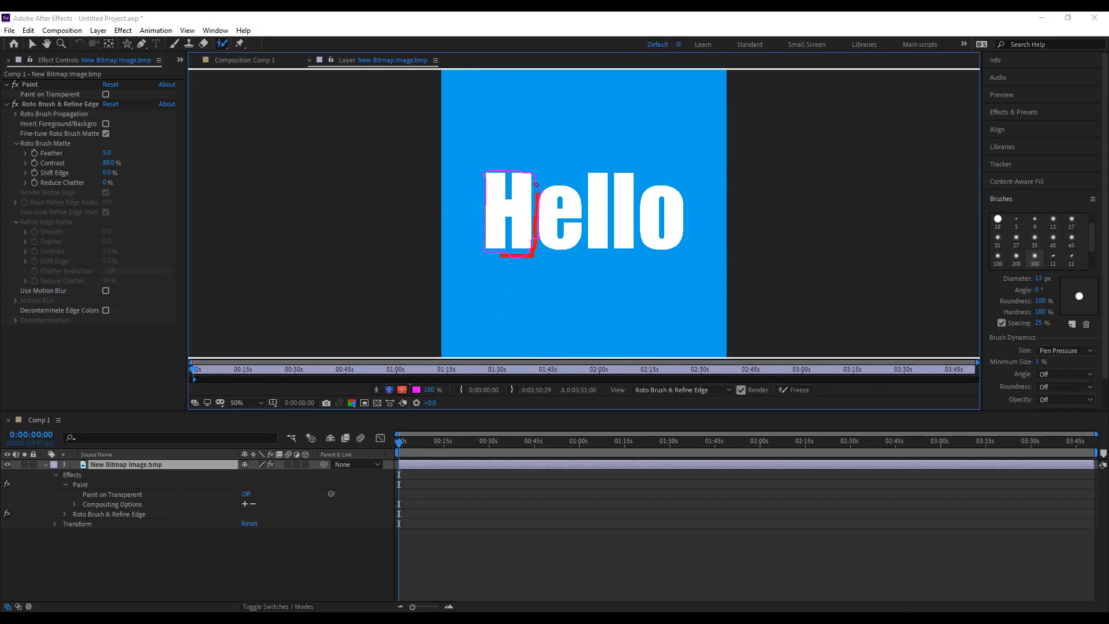
scroll(521, 245, "up", 1)
left_click_drag(425, 293, 486, 289)
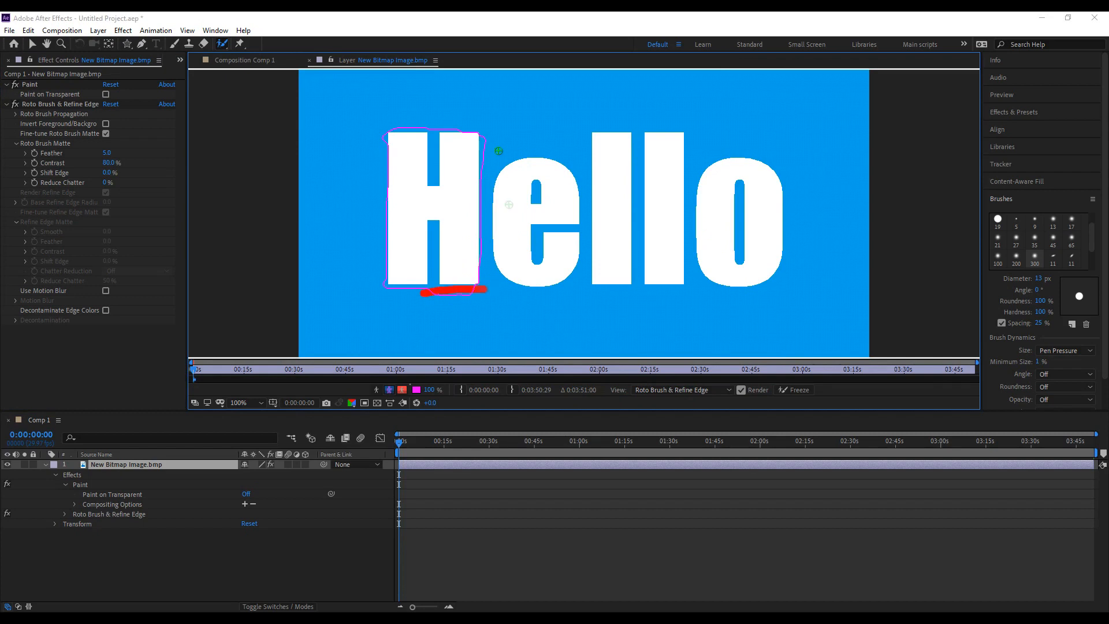
Refine the Roto Brush selection around the H's upper-left corner and inner gaps, and return to the Comp 1 view.
left_click_drag(367, 131, 439, 121)
mouse_move(364, 136)
left_mouse_down()
mouse_move(411, 118)
mouse_move(437, 132)
mouse_move(434, 179)
left_mouse_up()
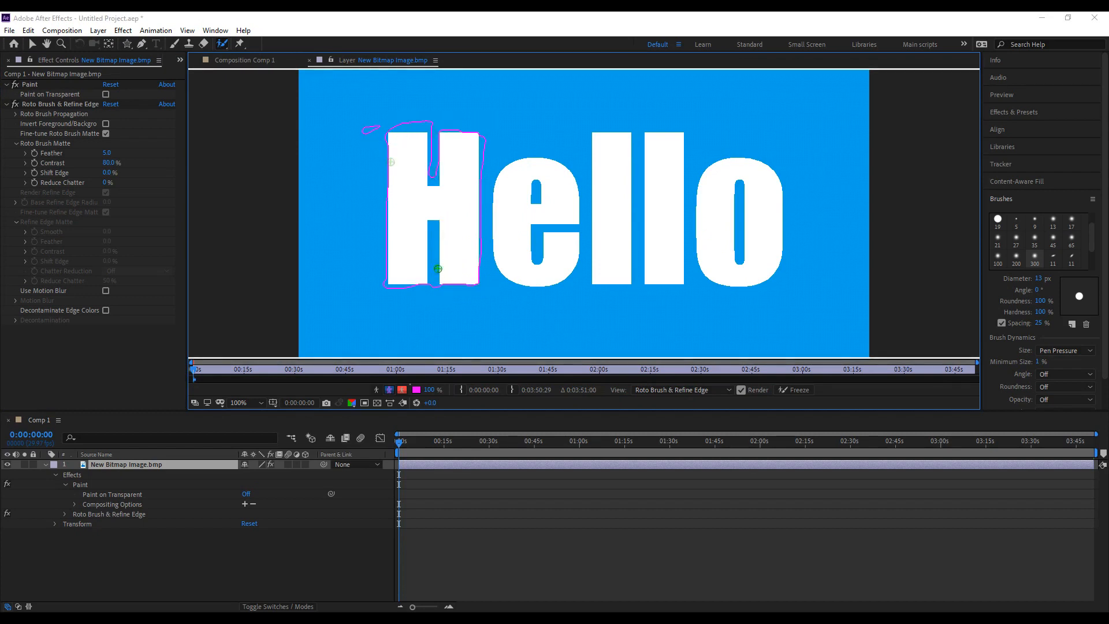
left_click_drag(376, 126, 382, 119)
left_click_drag(433, 264, 433, 298)
left_click_drag(364, 120, 362, 133)
left_click(268, 60)
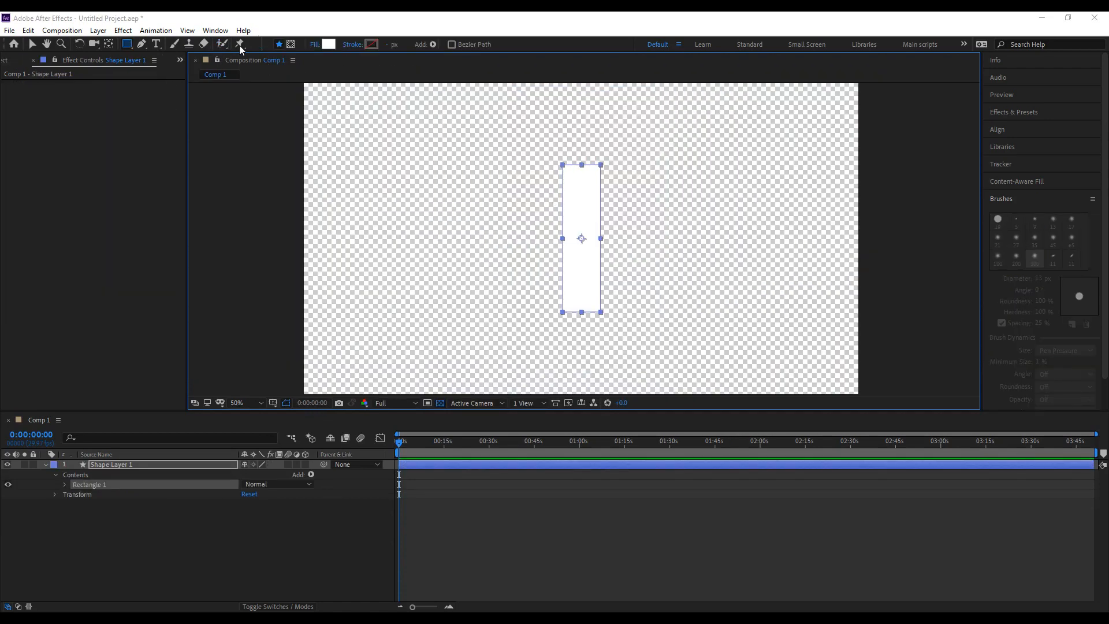
With the rectangle shape layer selected, cycle through the Puppet Starch, Bend and Overlap Pin tools back to the first puppet pin tool.
left_click(240, 44)
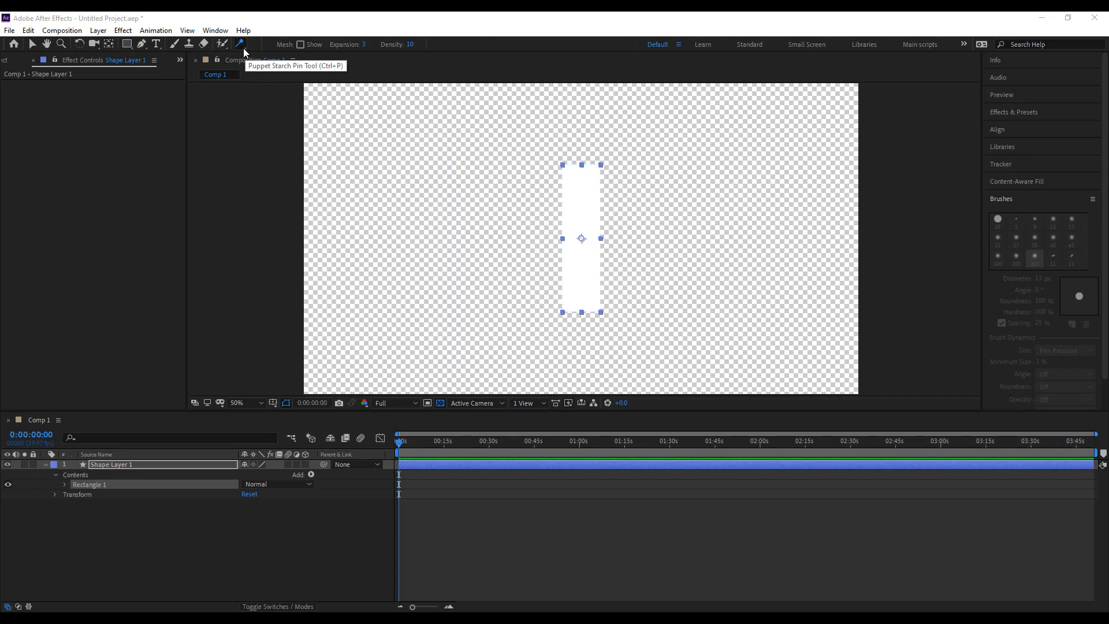
key("ctrl+p")
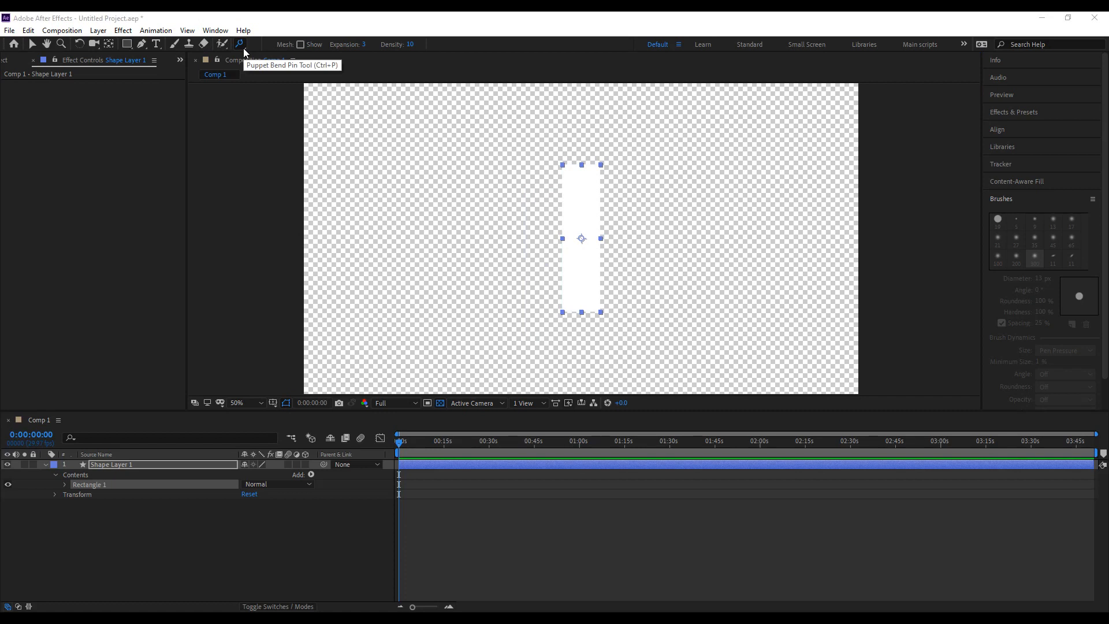
key("ctrl+p")
key("ctrl+p")
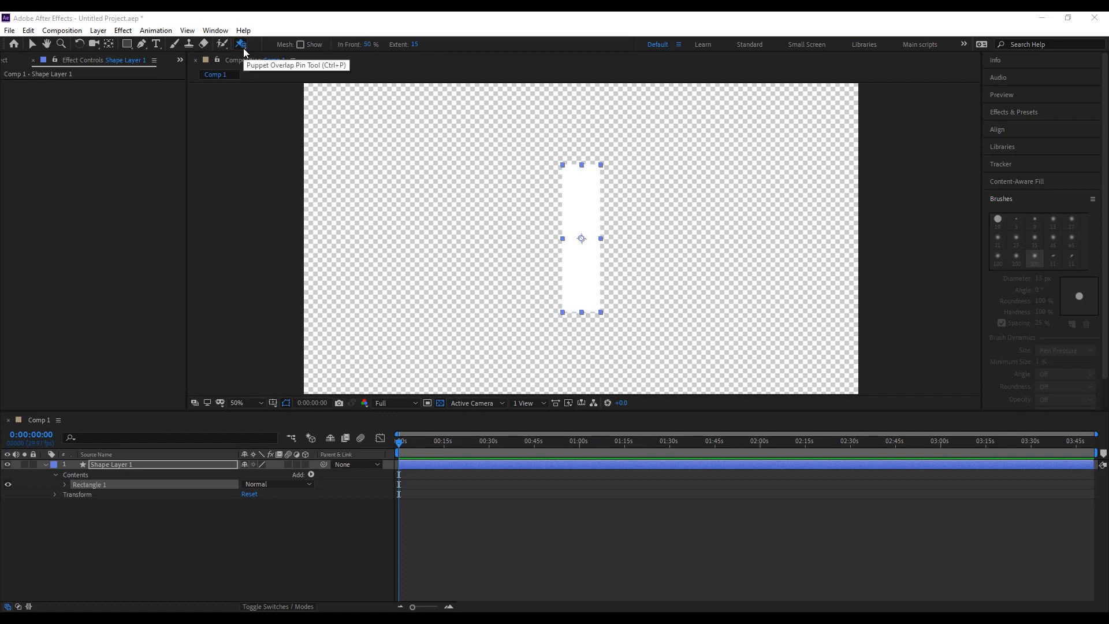
key("ctrl+p")
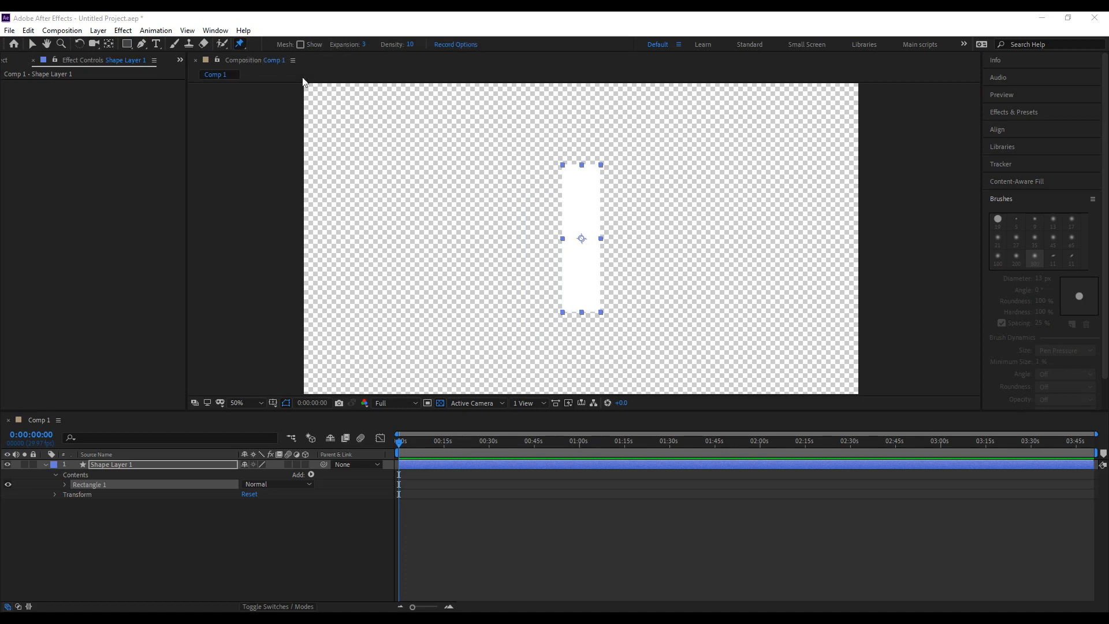
Place three puppet pins on the white rectangle, one near its bottom end, one at its centre and one near its top end.
left_click(612, 509)
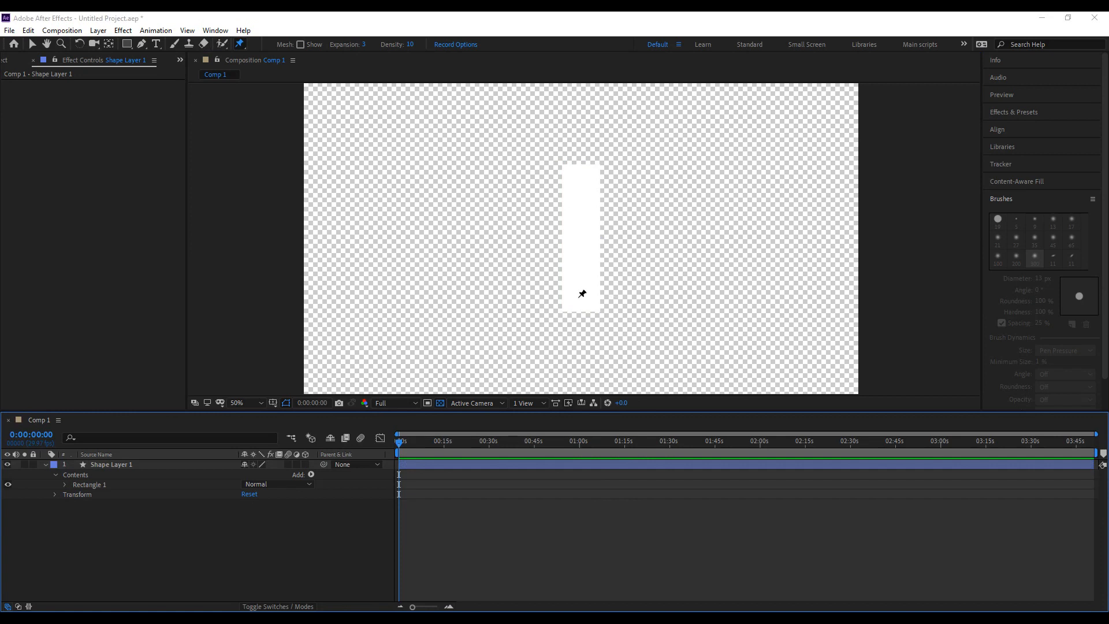
left_click(583, 300)
left_click(582, 238)
left_click(583, 172)
Deform the rectangle by pulling its puppet pins apart, folding both ends down and to the left around the middle pin.
left_click_drag(584, 172, 519, 127)
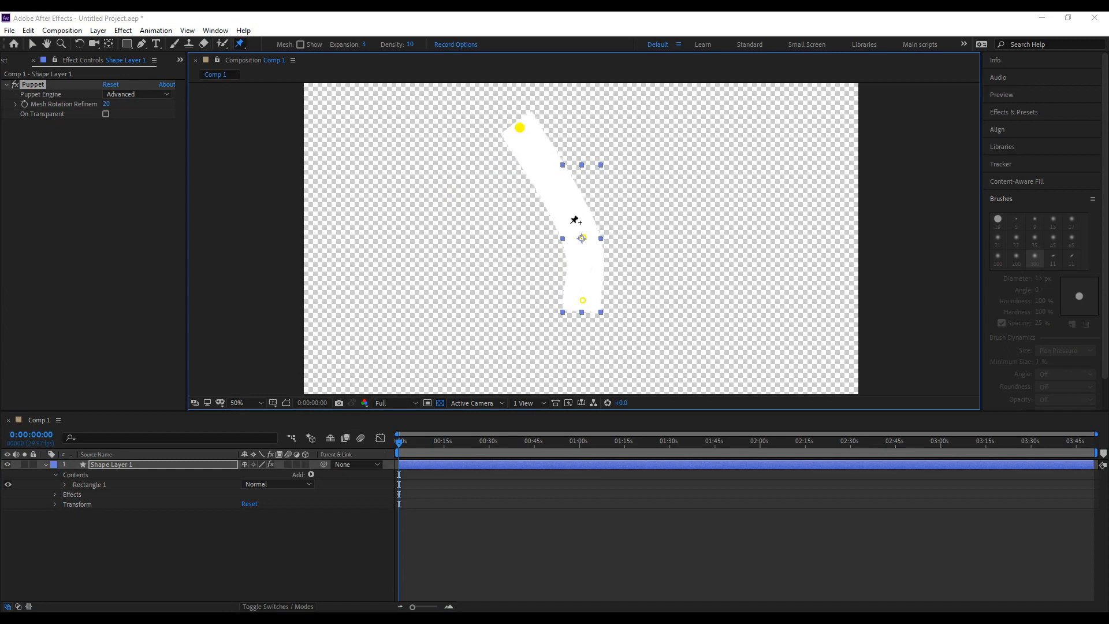
left_click_drag(583, 240, 656, 189)
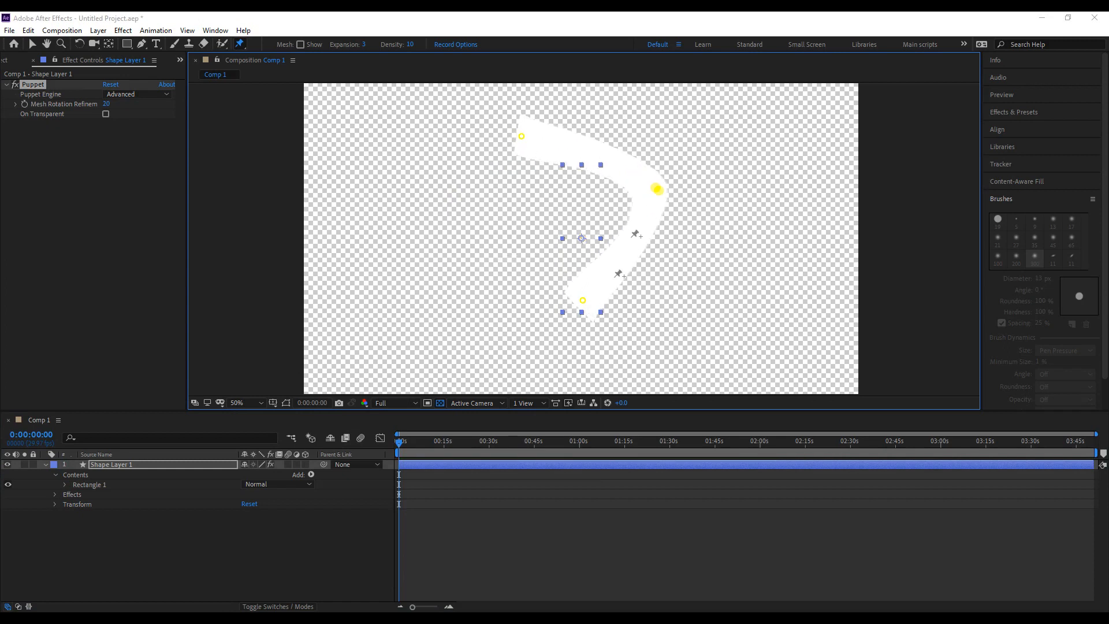
left_click_drag(582, 300, 429, 312)
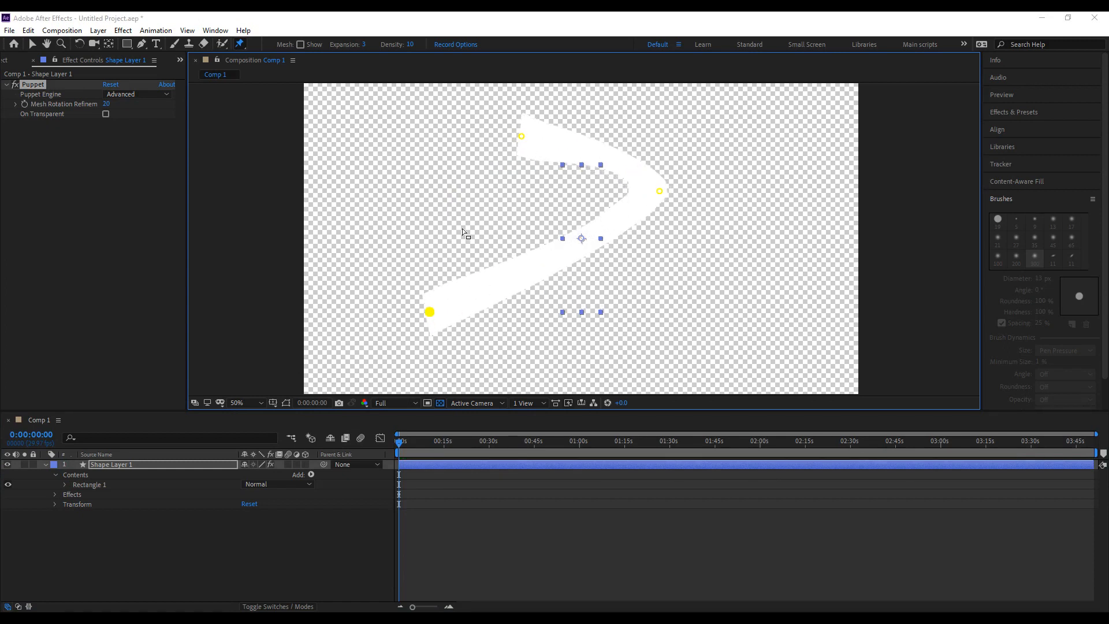
left_click_drag(522, 137, 494, 379)
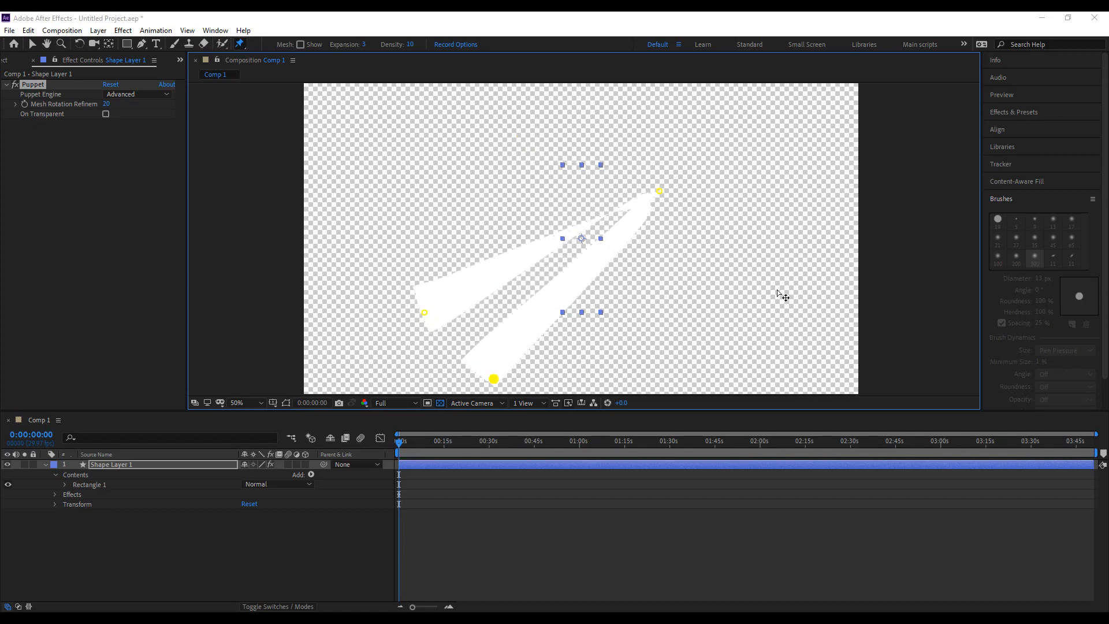
left_click_drag(782, 296, 792, 280)
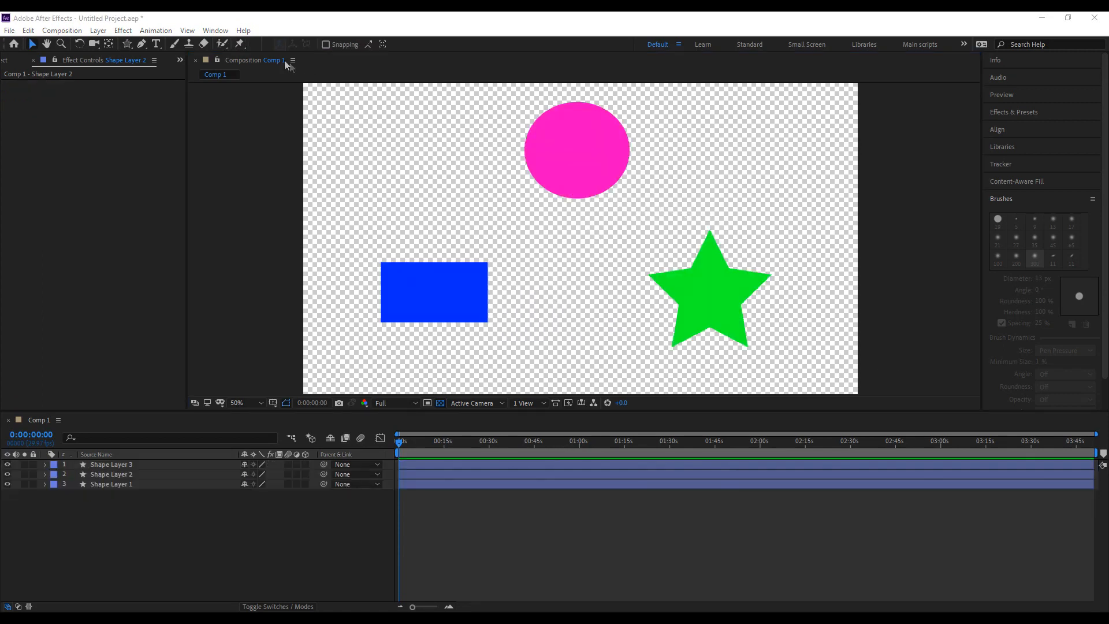
Turn on Snapping, try snapping the pink circle onto the blue rectangle's centre and moving the star beside it, and undo both moves.
left_click(326, 45)
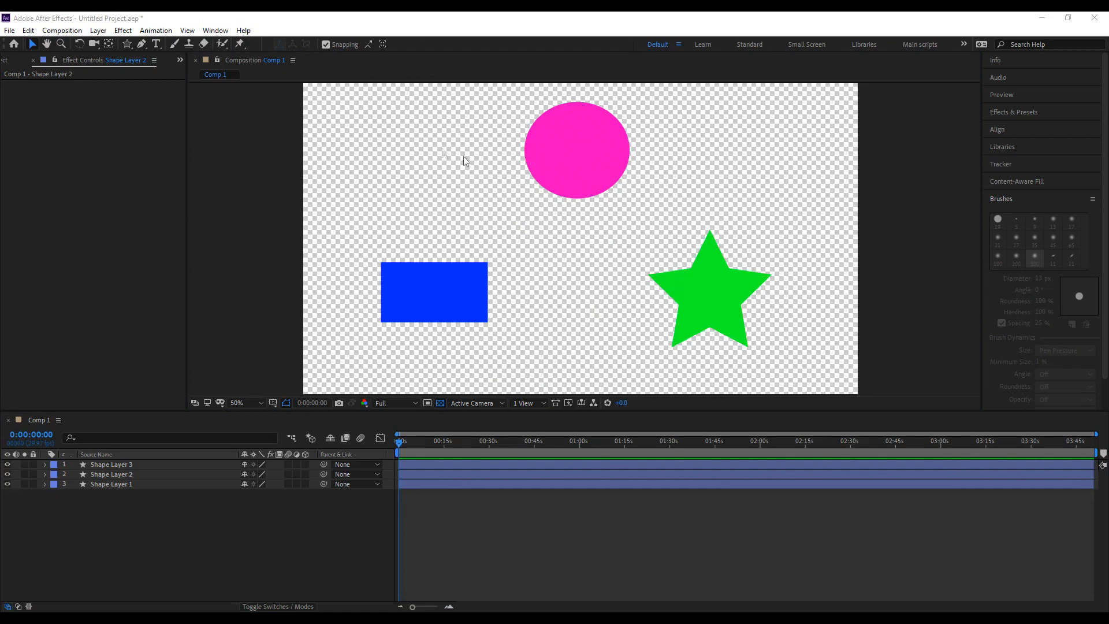
mouse_move(540, 157)
left_mouse_down()
mouse_move(544, 237)
mouse_move(493, 292)
mouse_move(451, 243)
mouse_move(452, 329)
left_mouse_up()
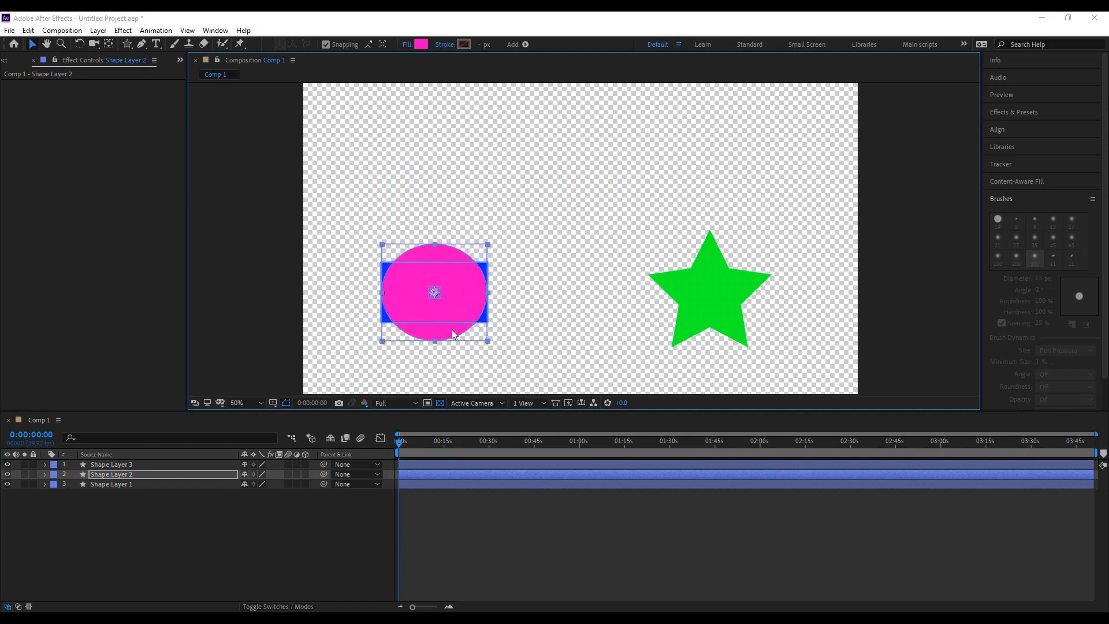
left_click_drag(710, 295, 499, 238)
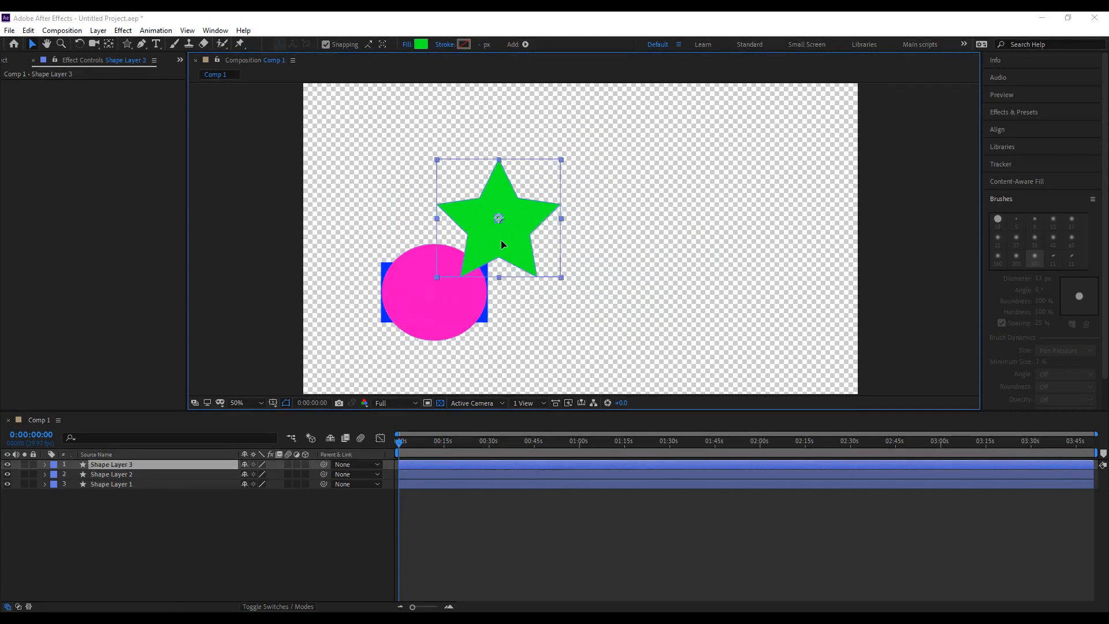
key("ctrl+z")
key("ctrl+z")
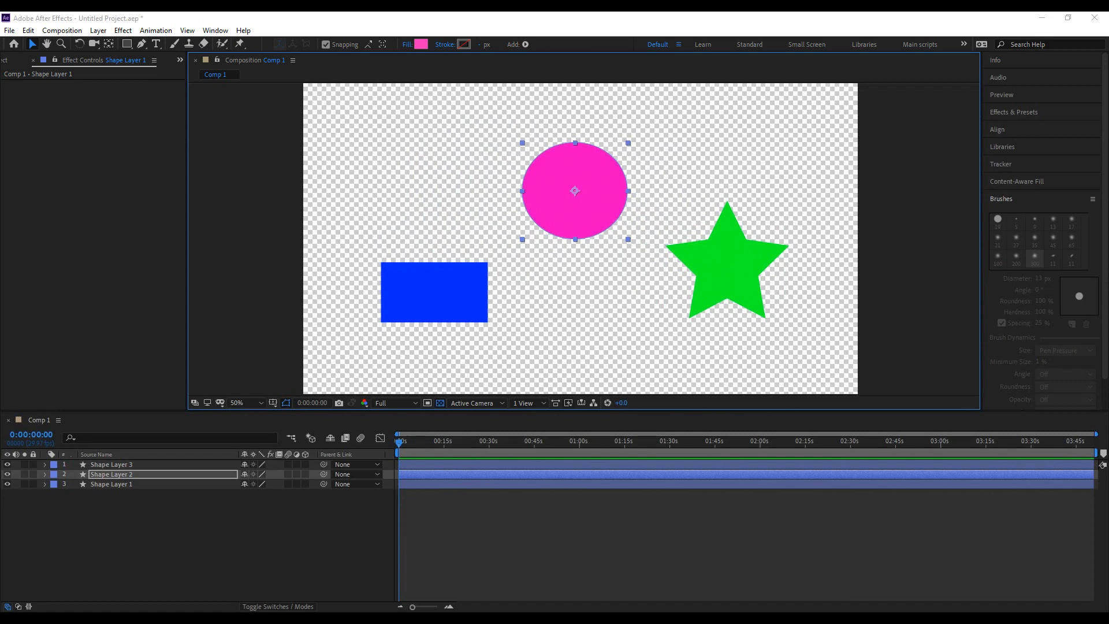
With snapping to edges extended beyond layer boundaries, reposition the pink circle, the green star and the blue rectangle in the composition.
left_click(539, 173)
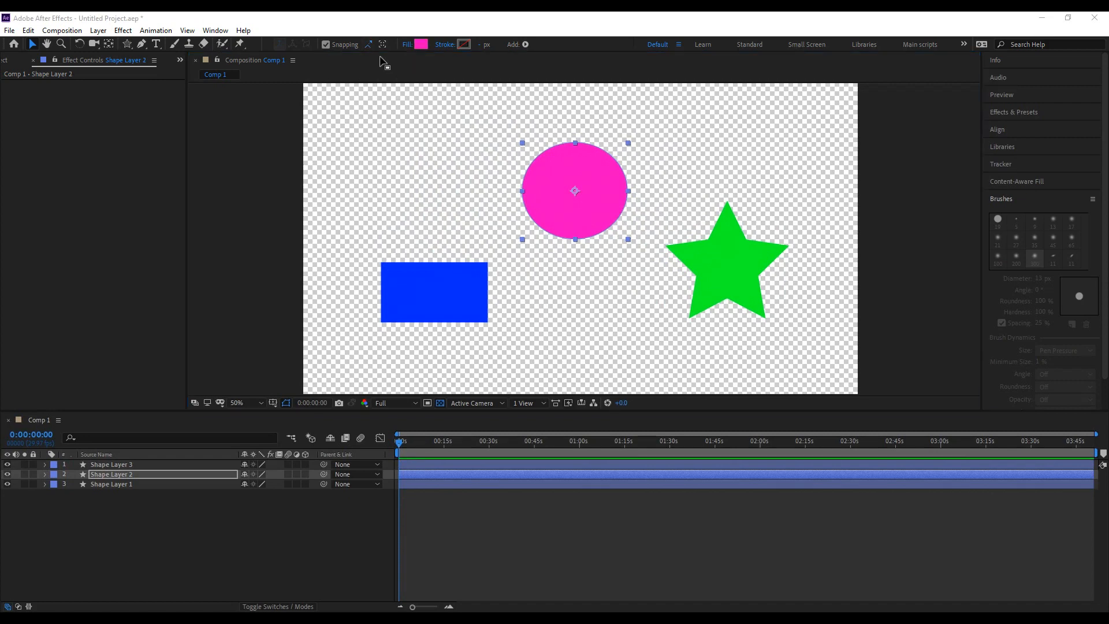
left_click_drag(563, 231, 518, 172)
left_click_drag(720, 245, 722, 156)
left_click_drag(434, 297, 354, 168)
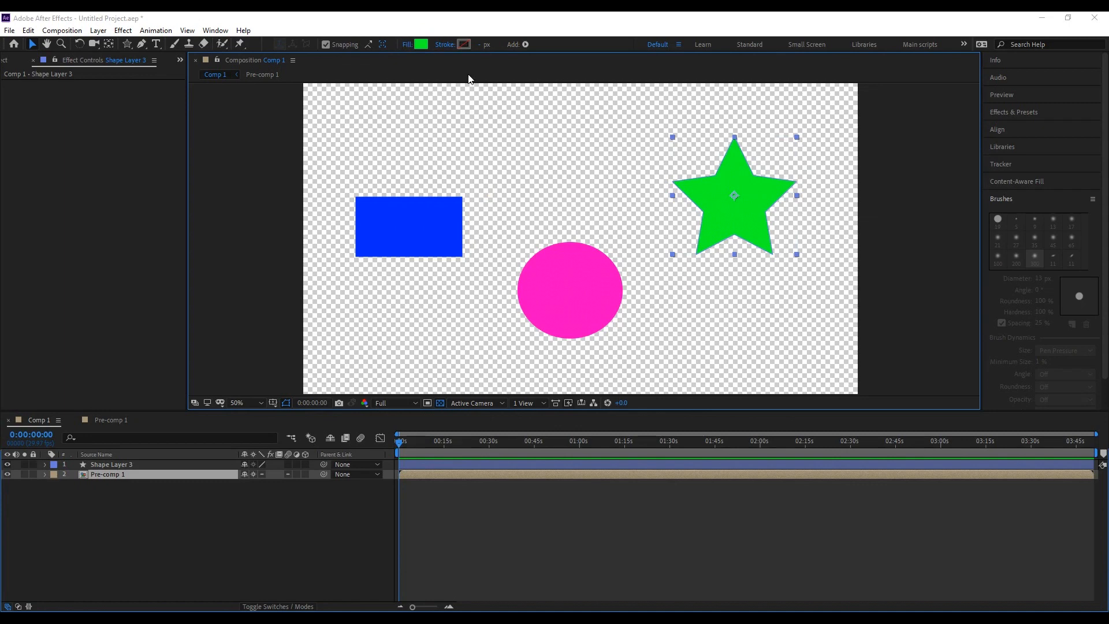
Toggle snapping to features inside collapsed compositions and move the green star around the precomposed blue rectangle to demonstrate it.
left_click(727, 184)
left_click(383, 44)
left_click_drag(749, 202, 346, 325)
left_click_drag(511, 205, 735, 190)
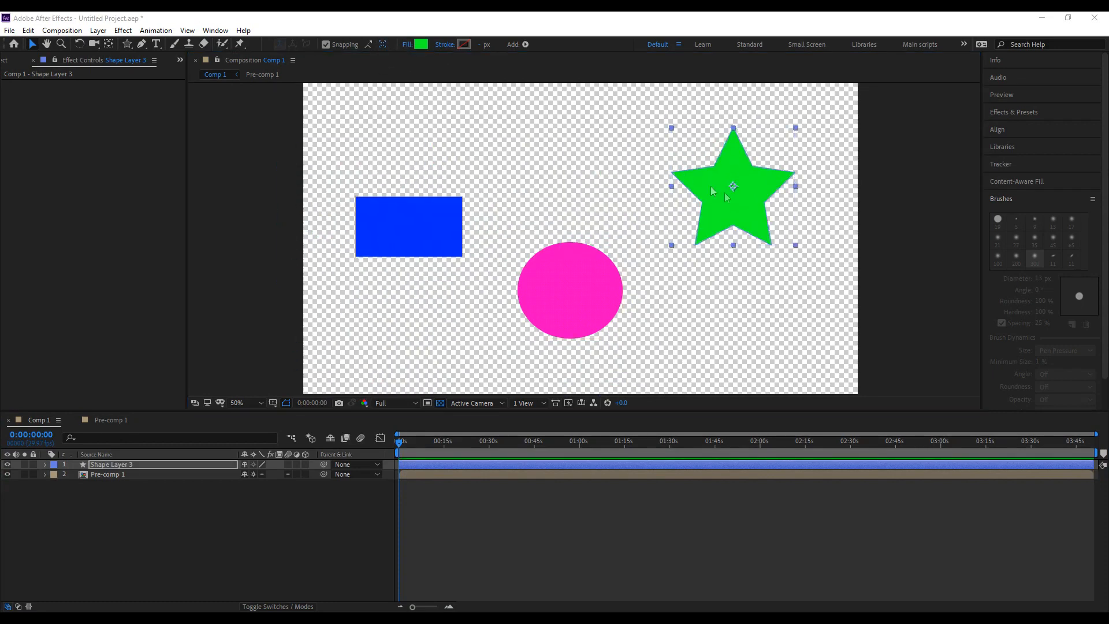
left_click_drag(729, 205, 365, 265)
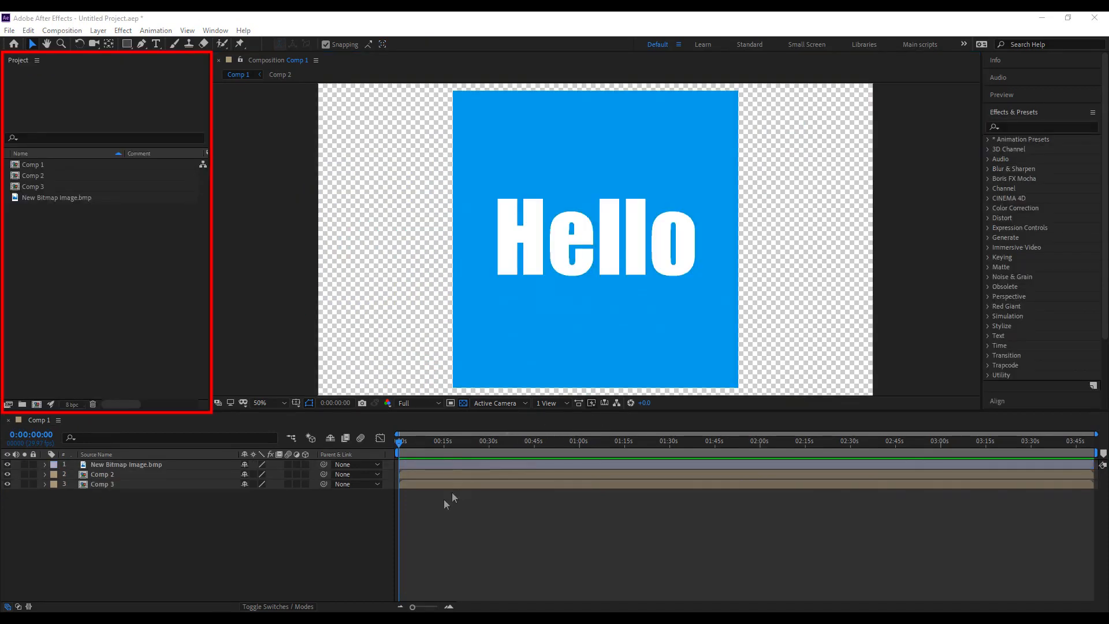
left_click(358, 505)
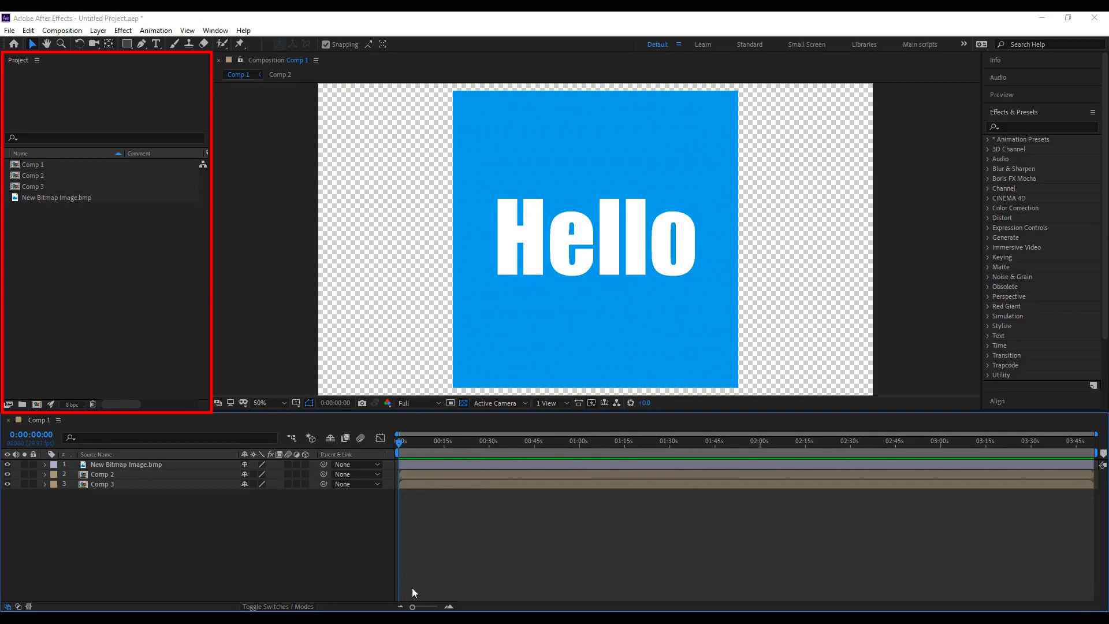
left_click(145, 331)
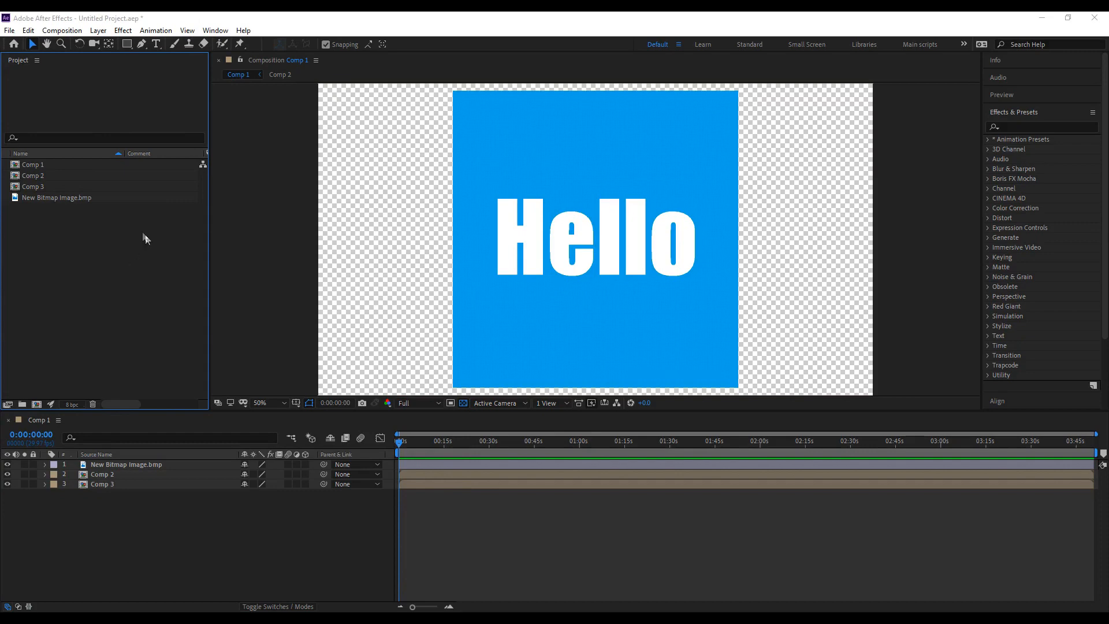
Delete New Bitmap Image.bmp from the Junkyard folder in File Explorer, return to After Effects and dismiss the missing-file warning.
left_click(99, 618)
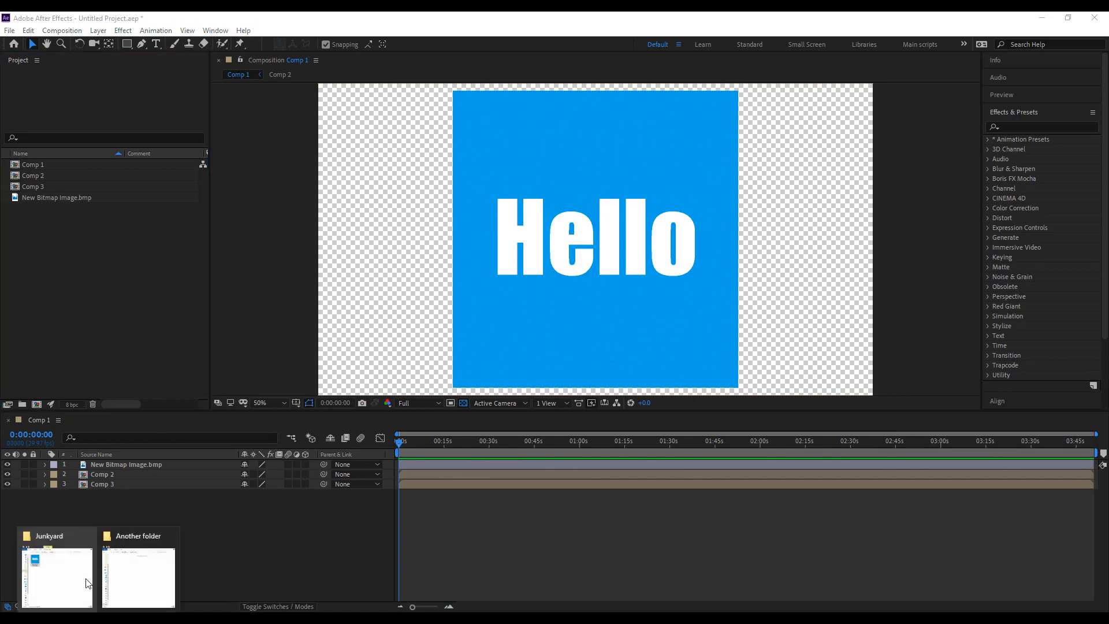
left_click(91, 586)
left_click_drag(365, 383, 193, 296)
key("Delete")
left_click(60, 273)
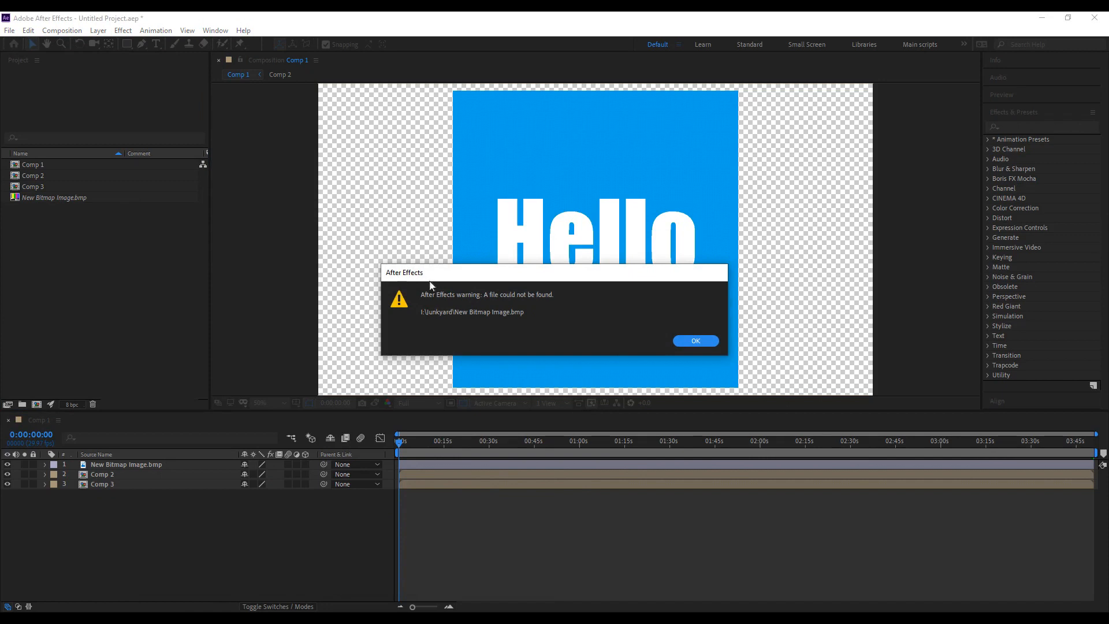
left_click(695, 341)
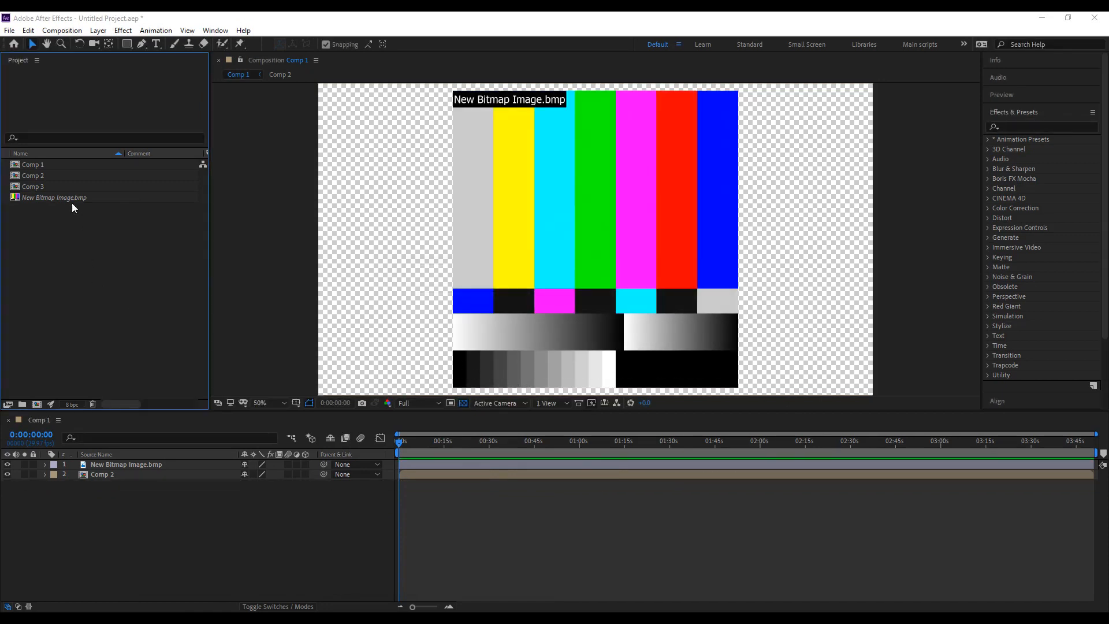
Replace the missing New Bitmap Image.bmp footage with the file of the same name in the Junkyard folder.
right_click(67, 198)
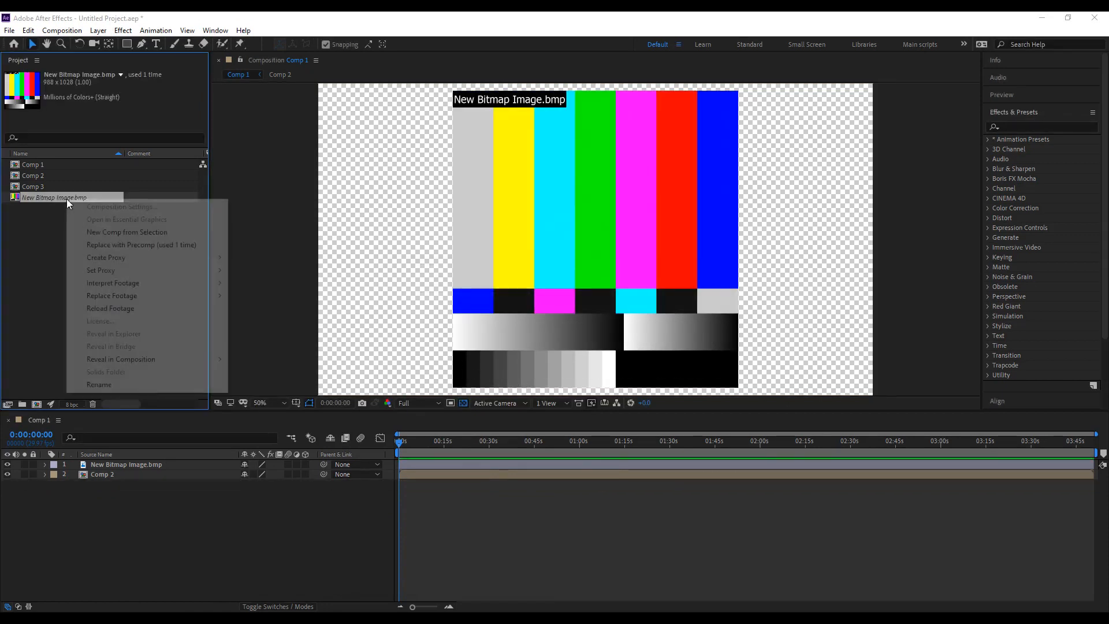
left_click(57, 227)
left_click(62, 197)
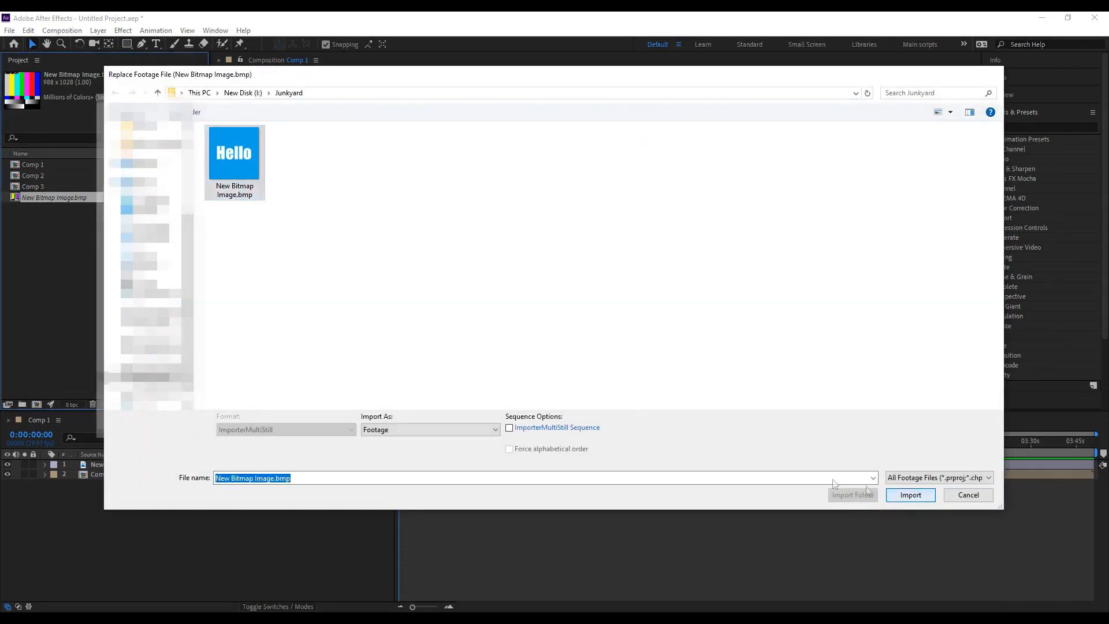
left_click(910, 495)
Move New Bitmap Image.bmp from the Junkyard folder to Another folder in File Explorer, return to After Effects and dismiss the missing-file warning.
mouse_move(118, 612)
left_click(139, 586)
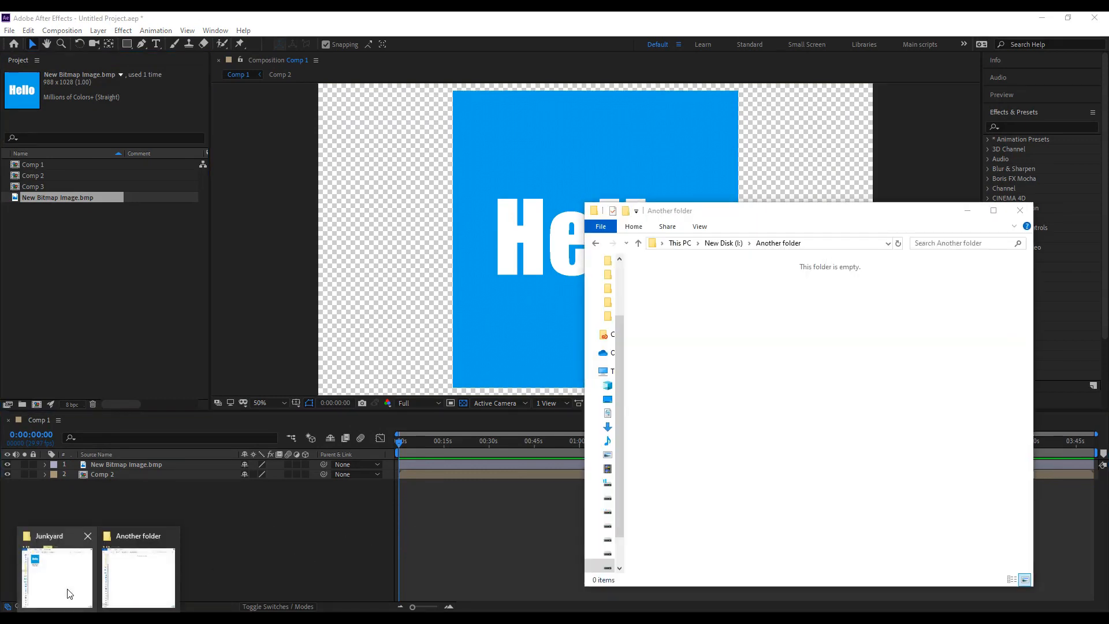
left_click(55, 571)
left_click(217, 313)
left_click_drag(754, 374, 751, 405)
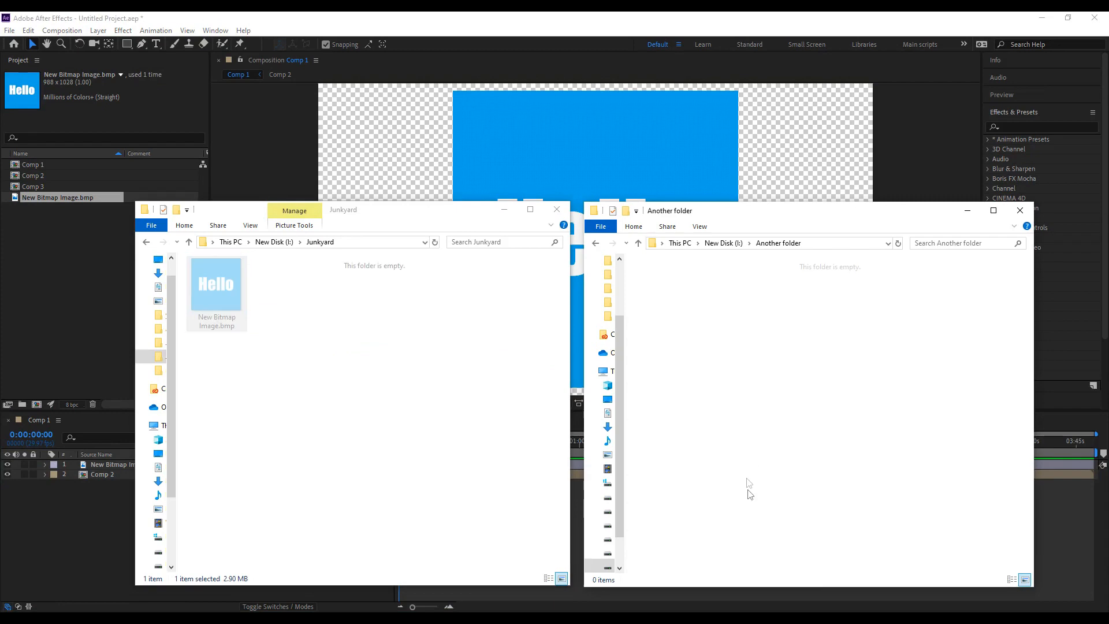
left_click(61, 274)
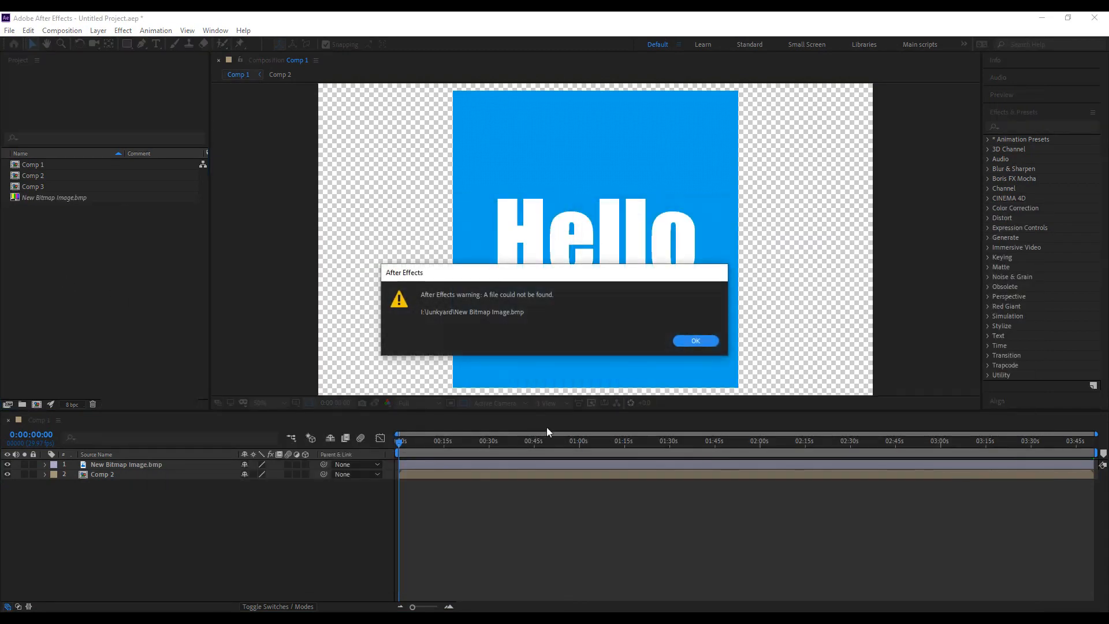
left_click(695, 341)
Copy the path of Another folder from File Explorer and return to the After Effects project.
mouse_move(98, 618)
left_click(58, 572)
left_click(820, 243)
key("ctrl+c")
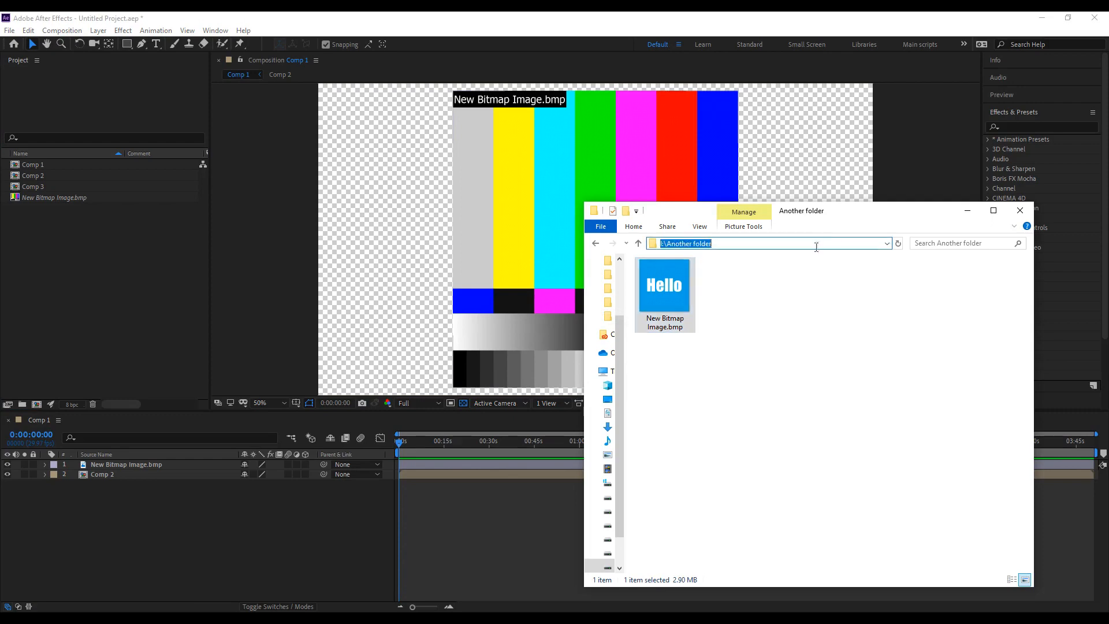
left_click(53, 588)
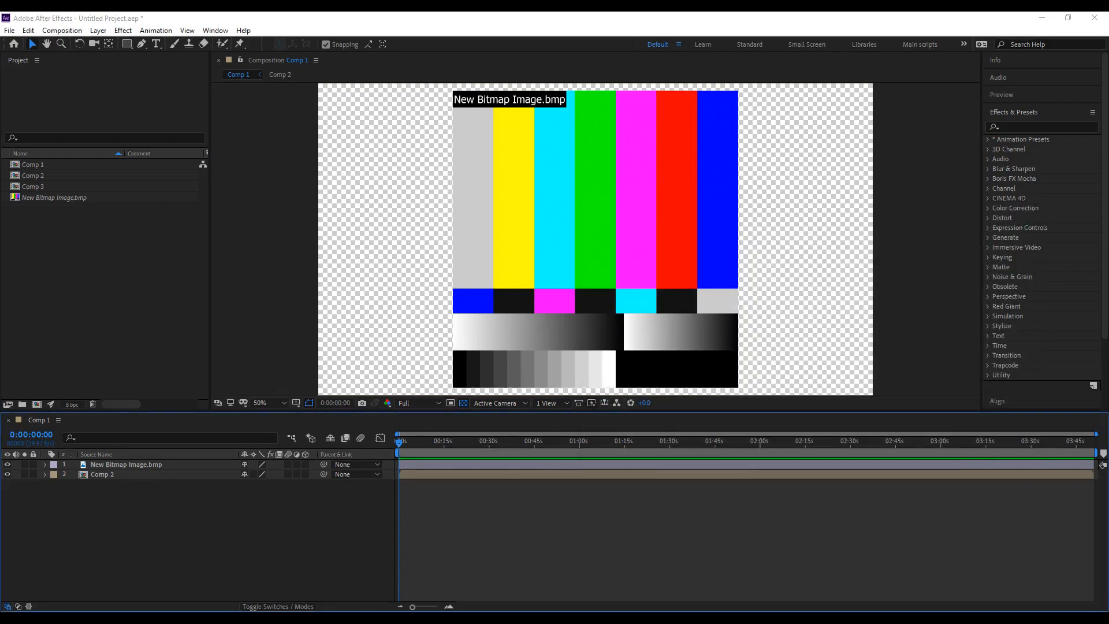
Replace the missing footage with New Bitmap Image.bmp from I:\Another folder, using the copied path.
double_click(57, 197)
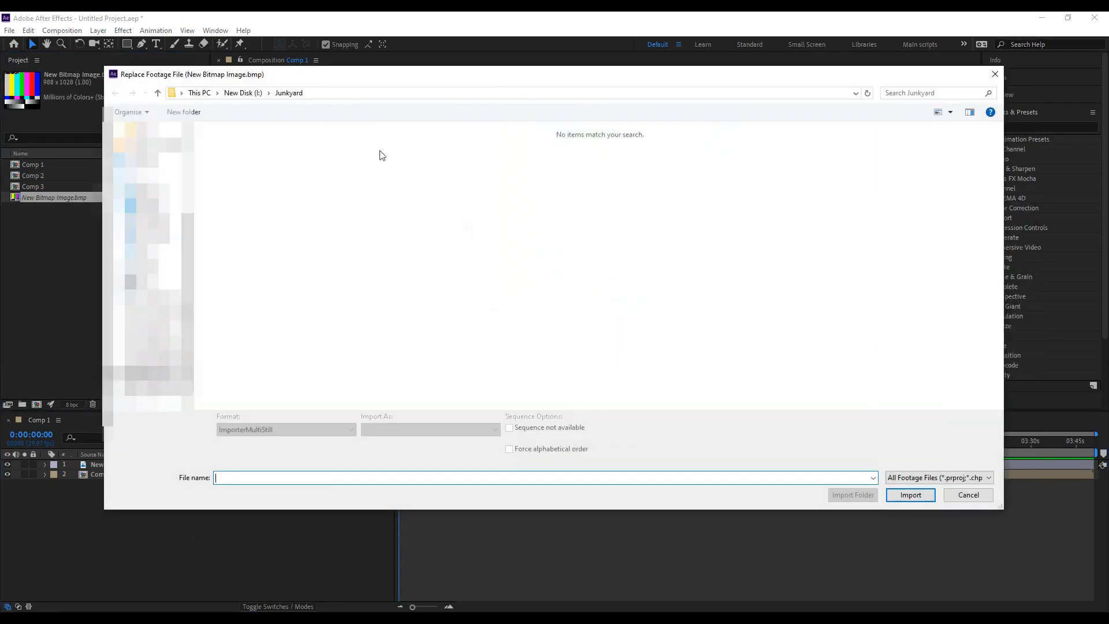
left_click(353, 89)
key("ctrl+v")
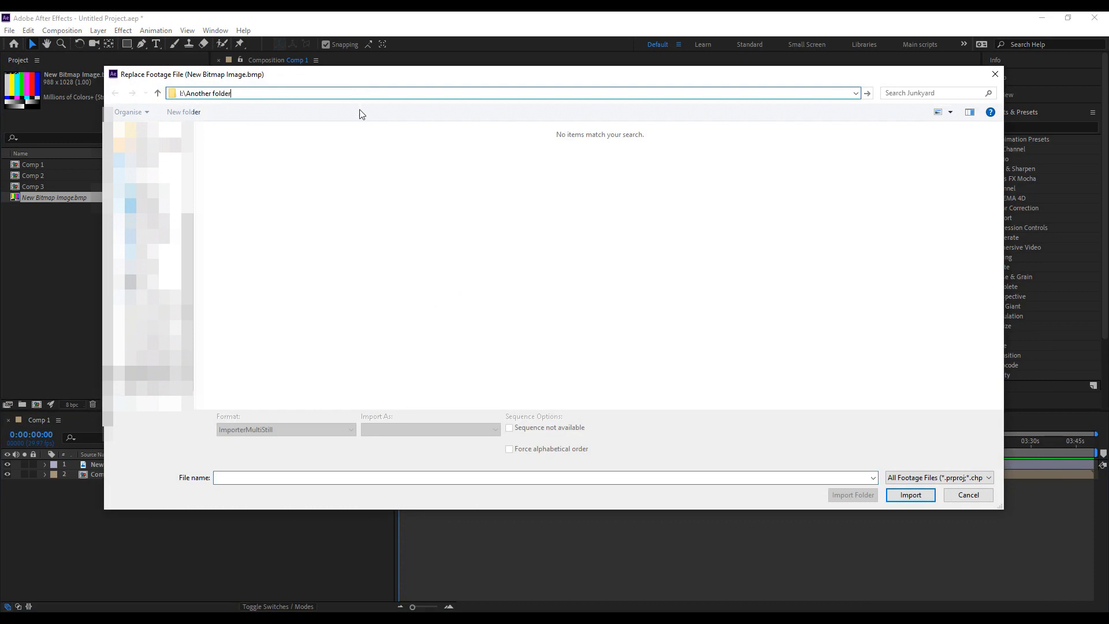
key("Return")
left_click(248, 162)
left_click(911, 495)
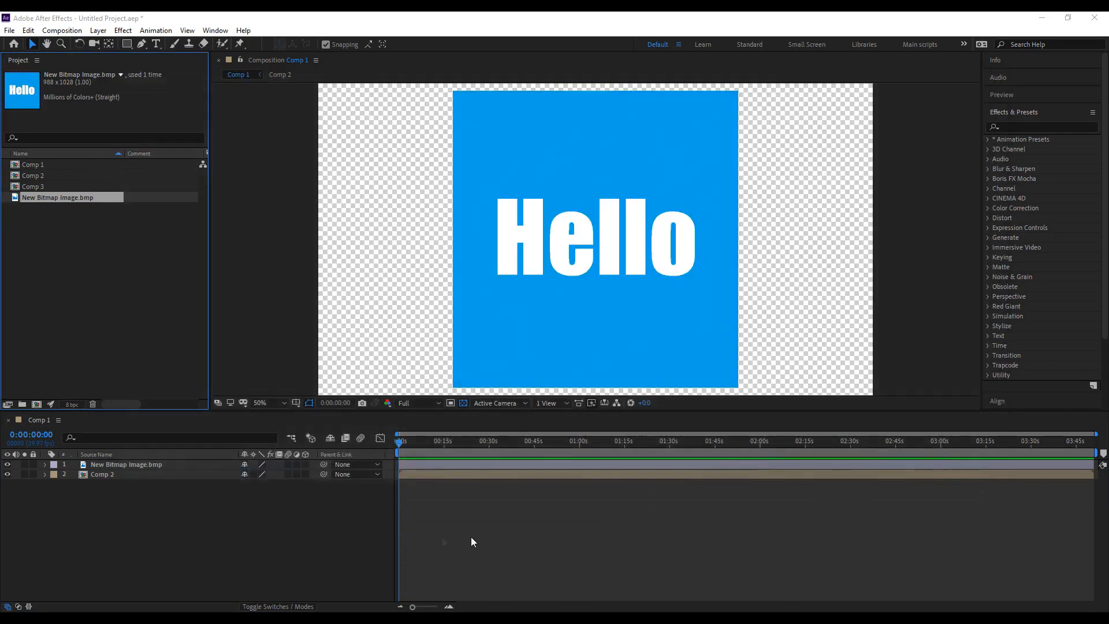
Search the project items for "New" and clear the search.
left_click(43, 139)
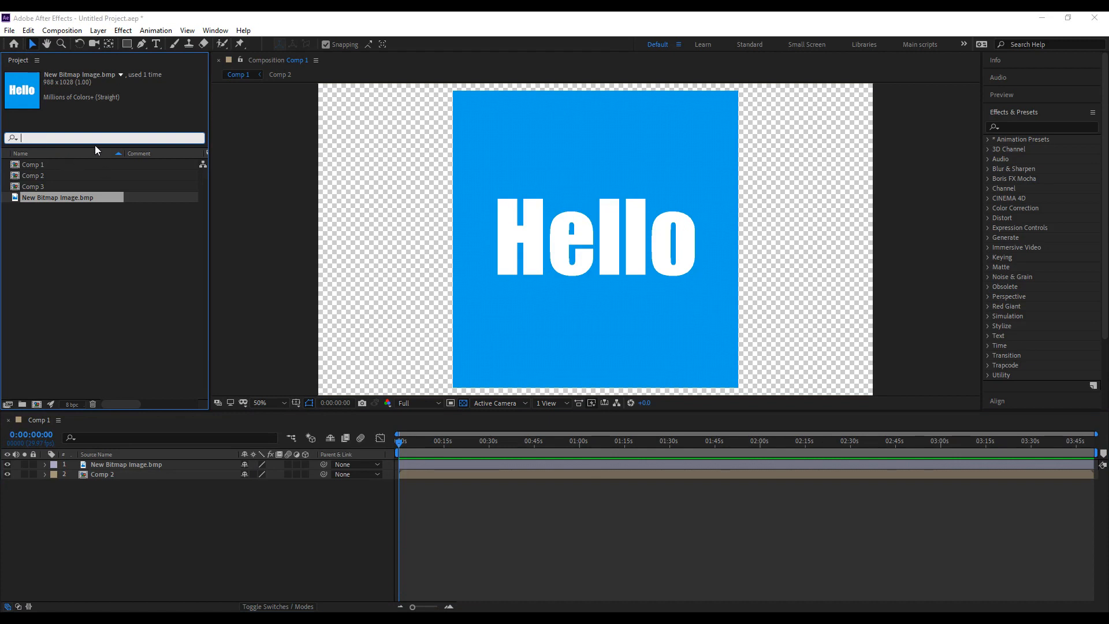
type("New")
left_click(124, 205)
left_click(84, 165)
left_click(112, 184)
left_click(200, 139)
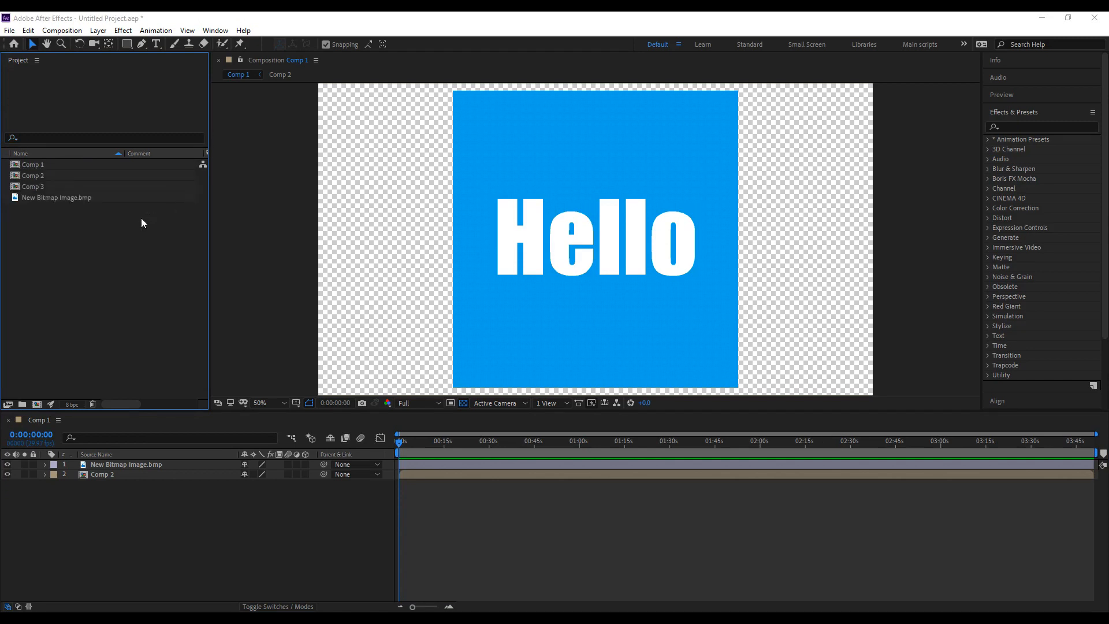
View the Interpret Footage settings of New Bitmap Image.bmp and close them without changes.
left_click(62, 196)
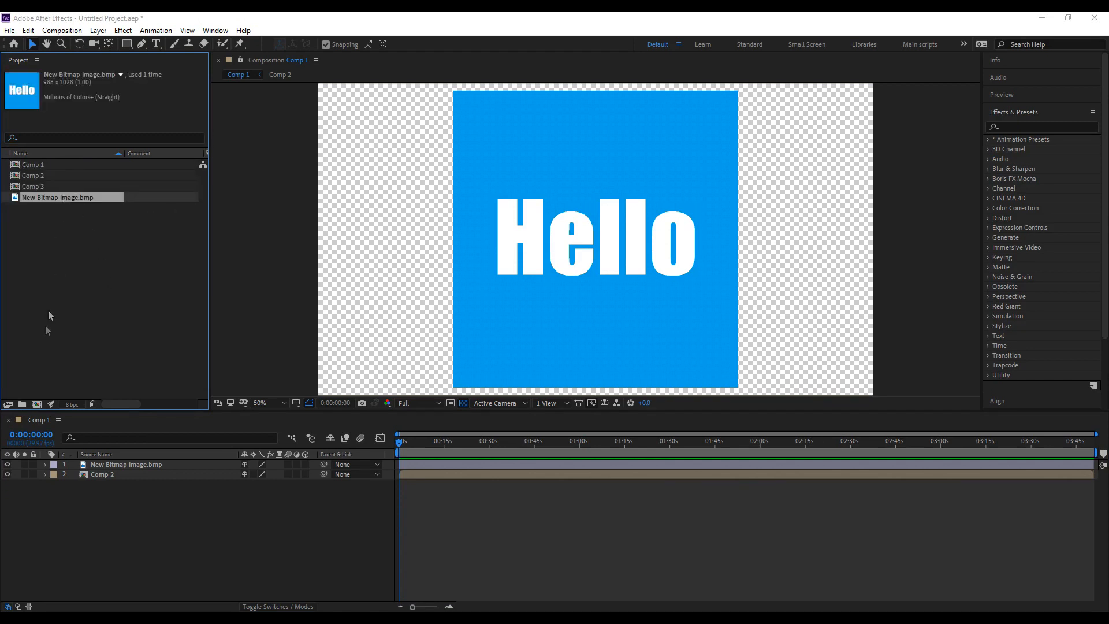
left_click(10, 403)
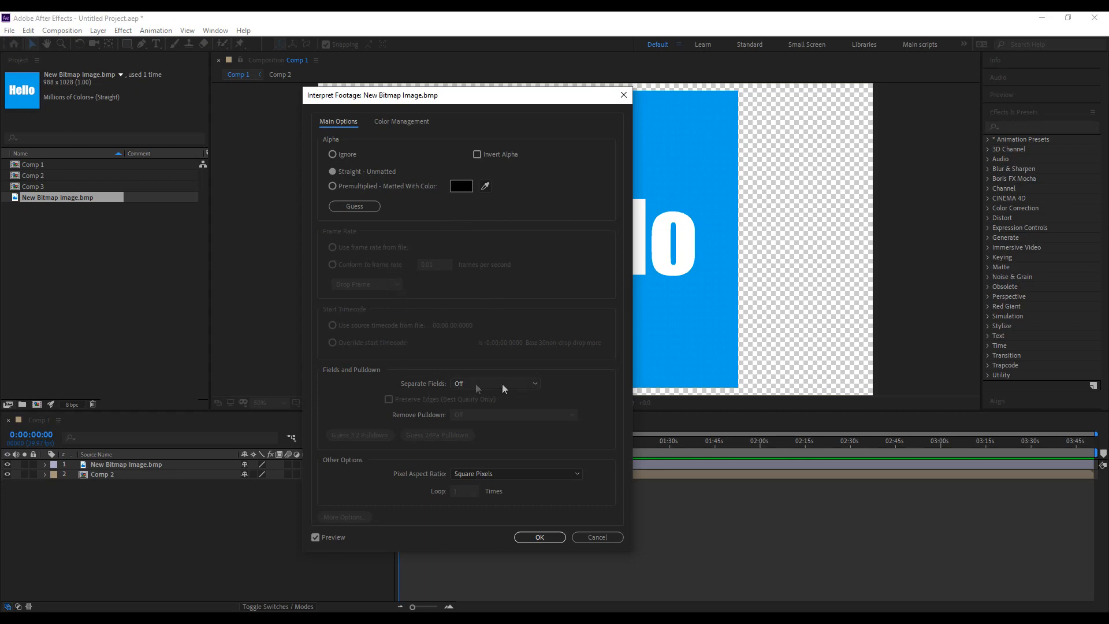
left_click(618, 96)
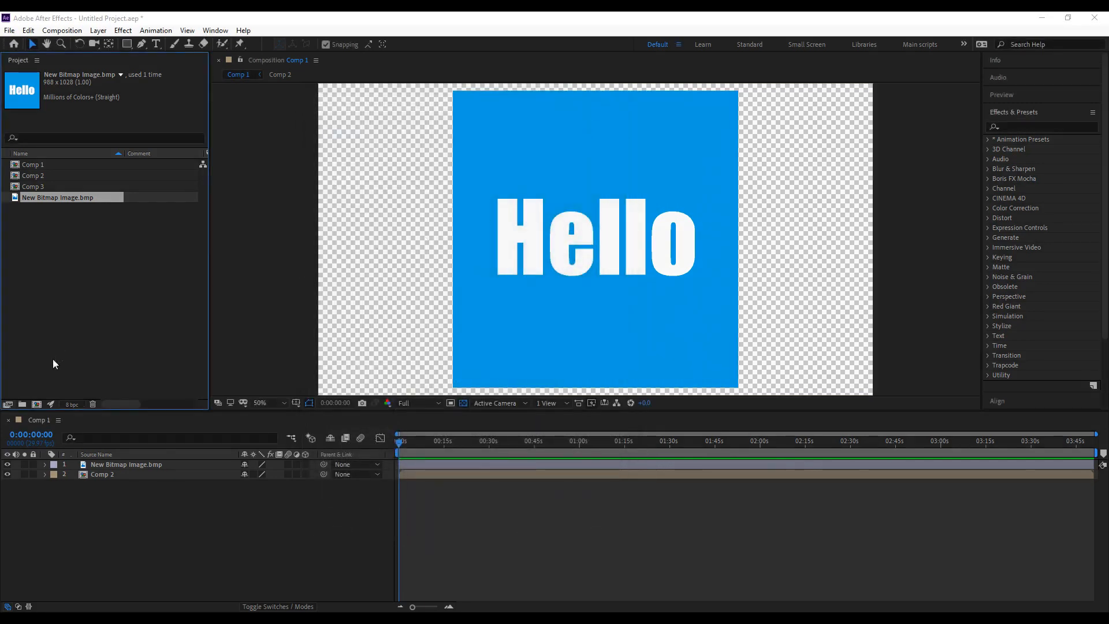
Create a project folder named Copms, move Comp 1, Comp 2 and Comp 3 into it, and collapse the folder.
left_click(23, 404)
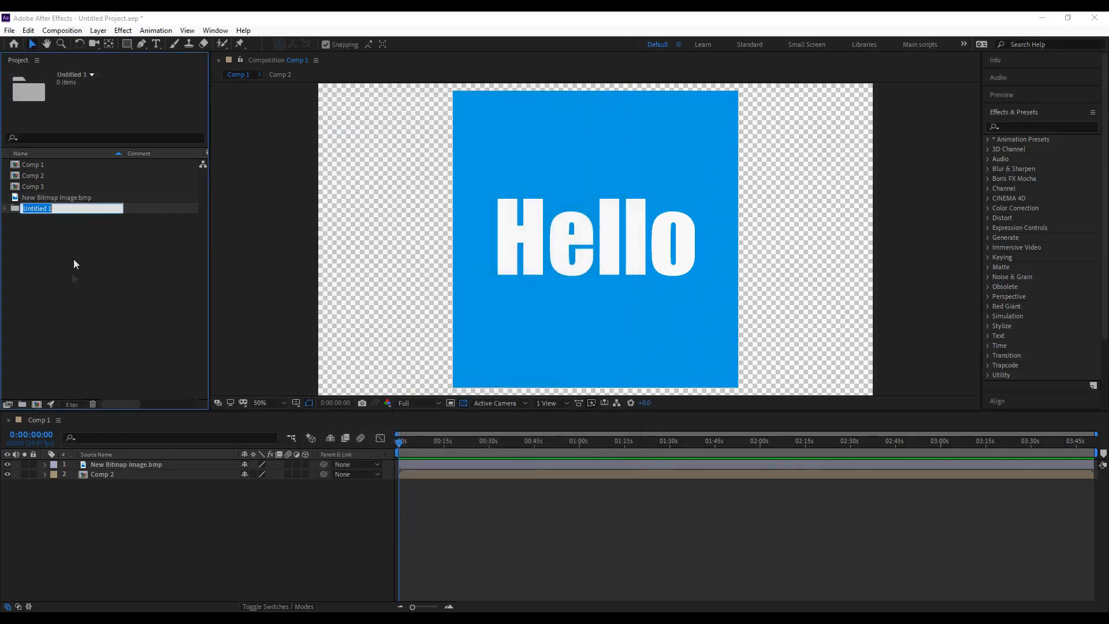
type("Copms")
left_click(44, 190)
left_click(51, 167, "shift")
left_click_drag(53, 171, 56, 199)
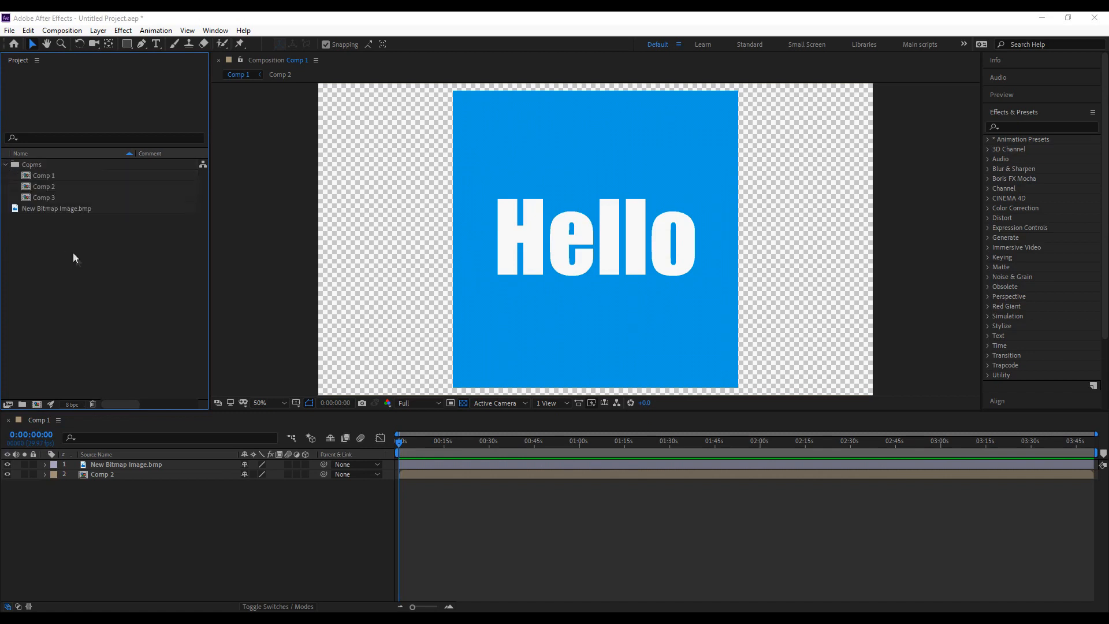
left_click(6, 166)
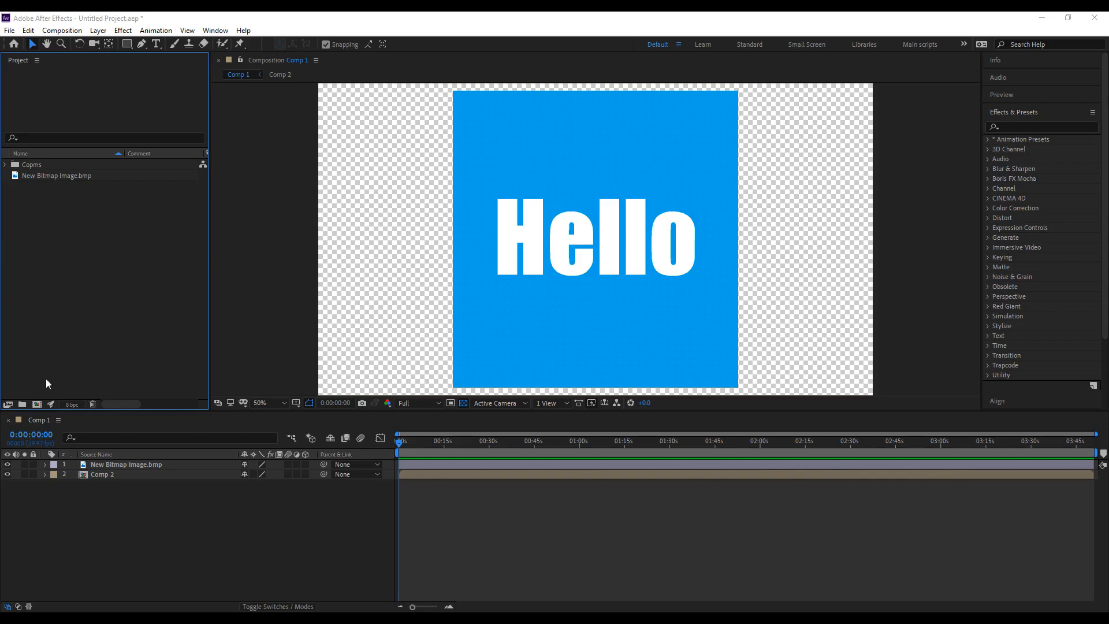
Create a new composition with the HDTV 1080 29.97 preset and return to the Comp 1 timeline.
left_click(36, 404)
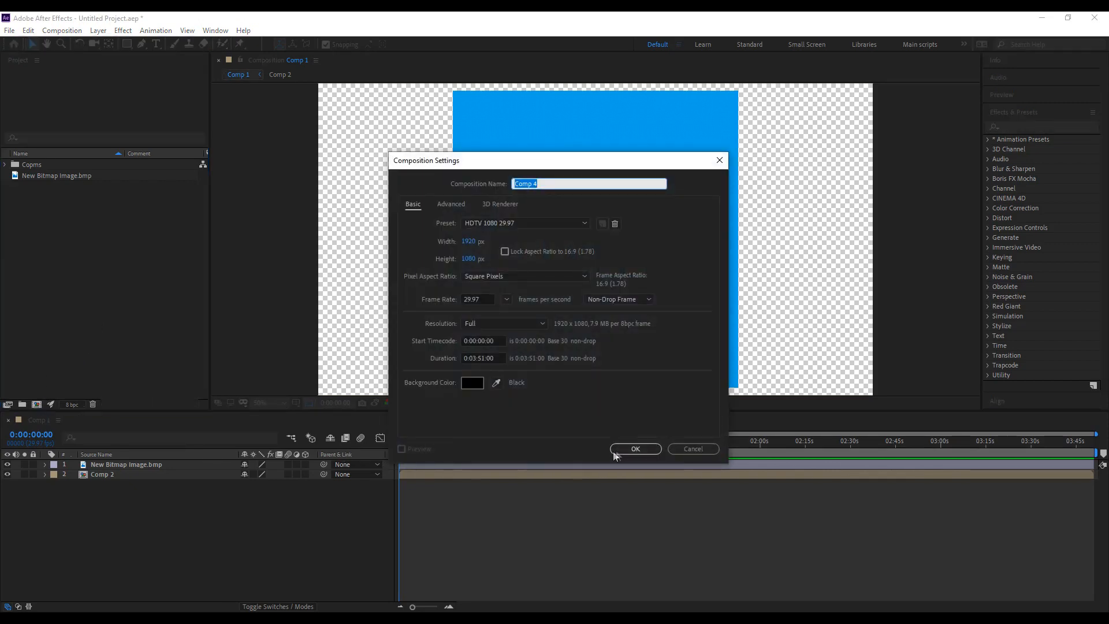
left_click(625, 449)
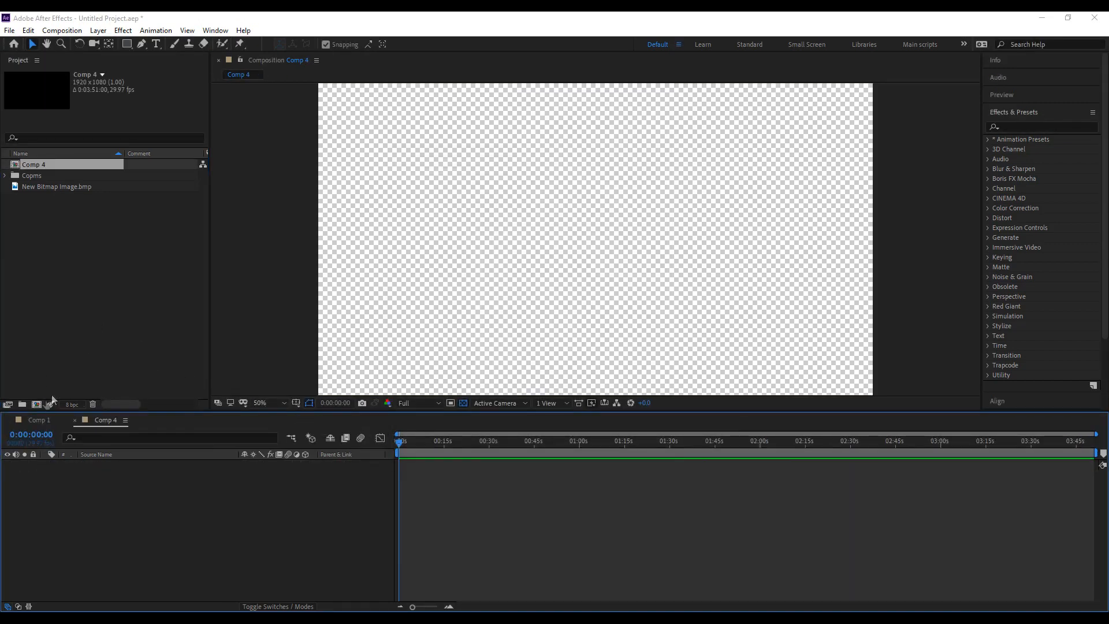
left_click(36, 419)
left_click(61, 350)
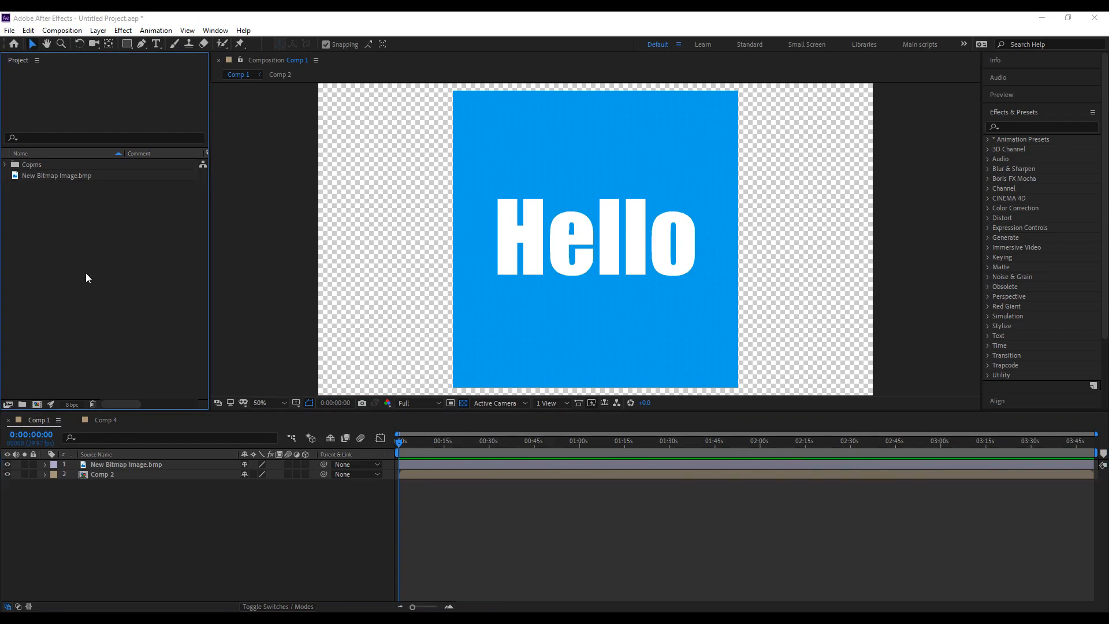
Look through the Time Display Style, Color, Audio and Expressions project settings and close them without changes.
left_click(51, 404)
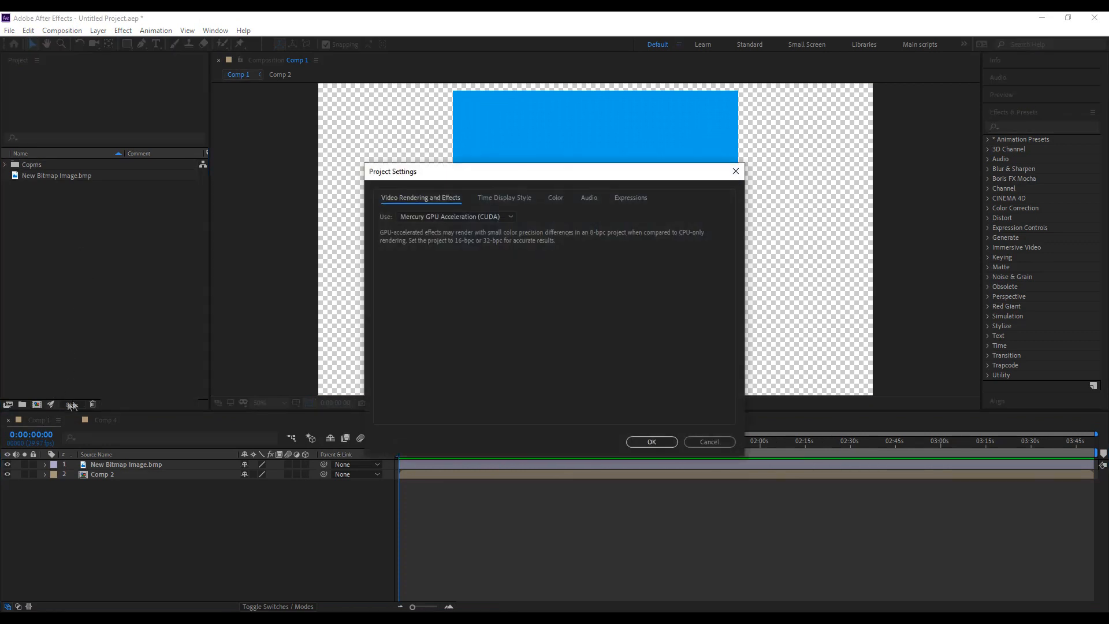
left_click(507, 197)
left_click(568, 199)
left_click(592, 199)
left_click(630, 198)
left_click(736, 173)
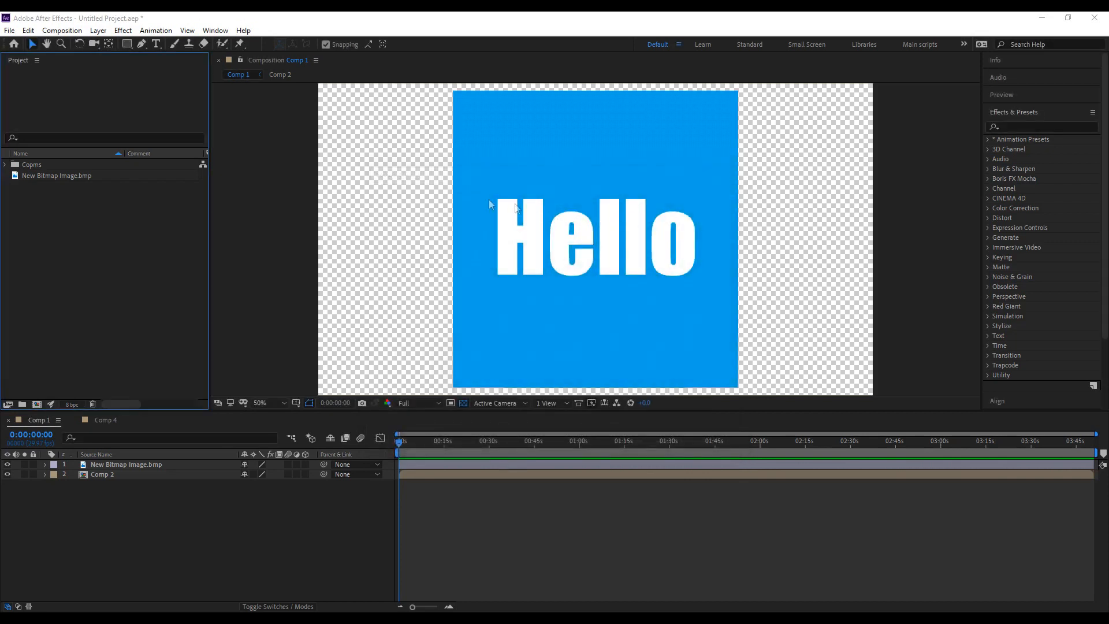
Cycle the project's color depth through the available bit depths back to 8 bpc.
left_click(81, 408, "alt")
left_click(81, 409, "alt")
left_click(81, 408, "alt")
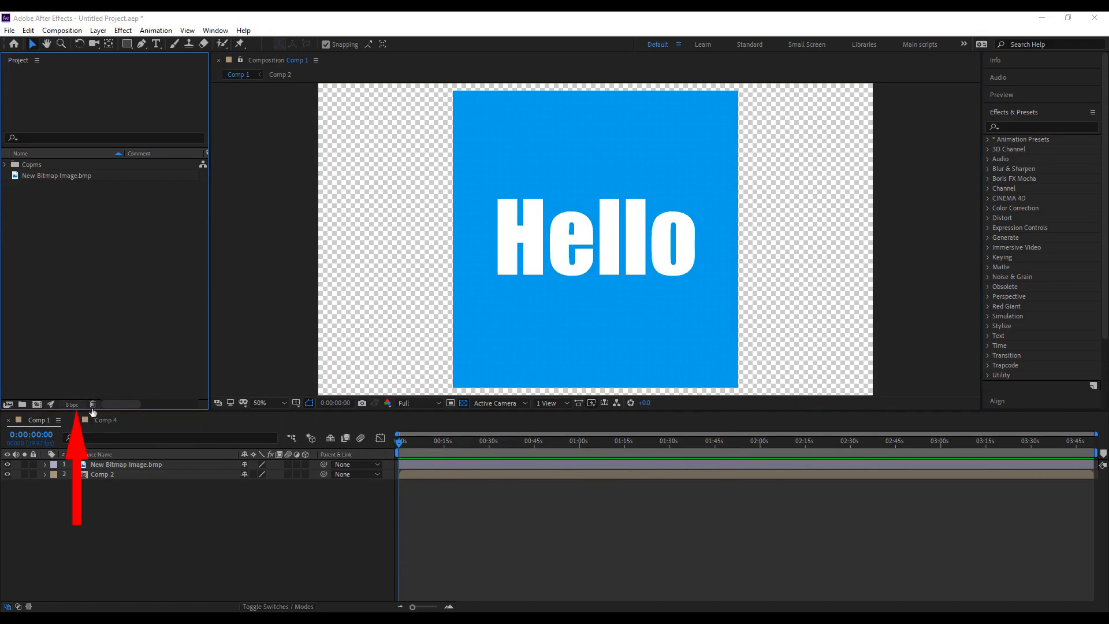
Expand the Copms folder and delete Comp 4 from the project.
left_click(5, 166)
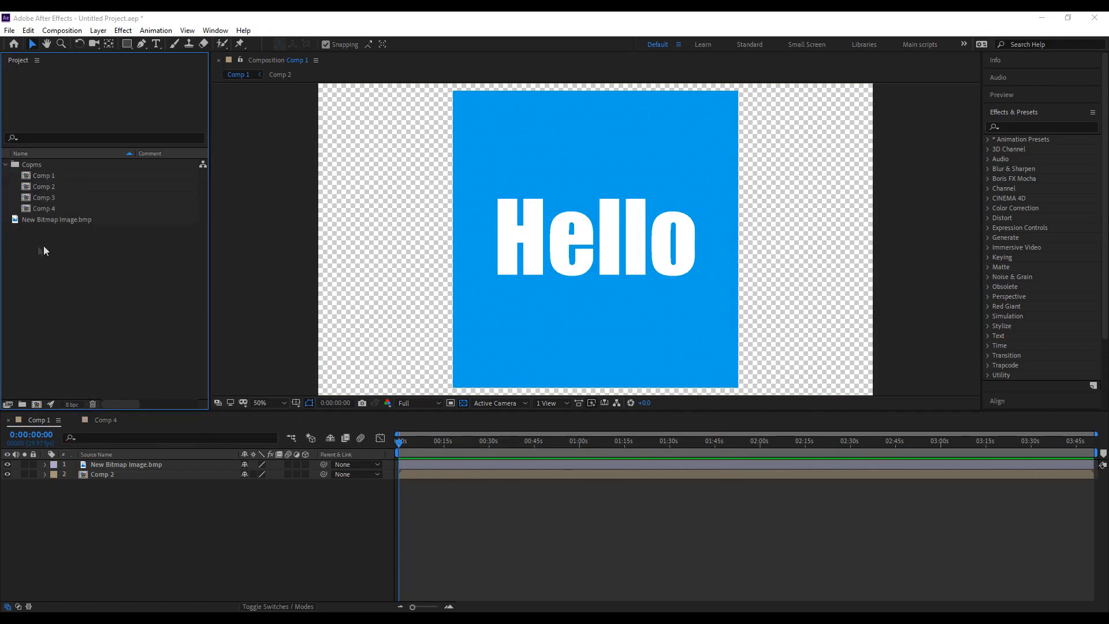
left_click(51, 208)
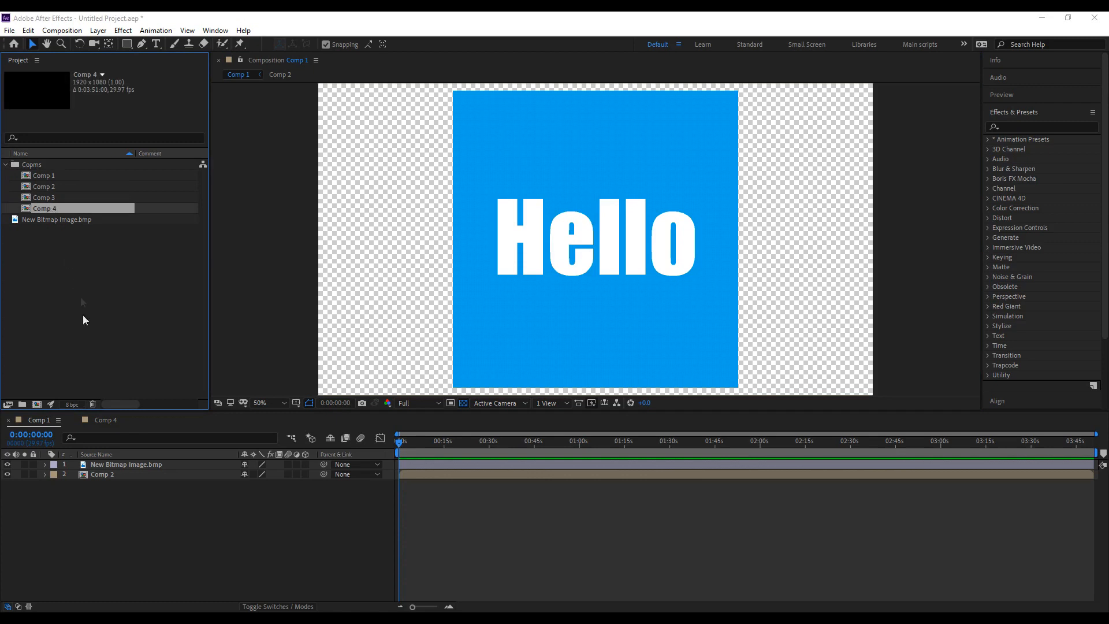
left_click(93, 404)
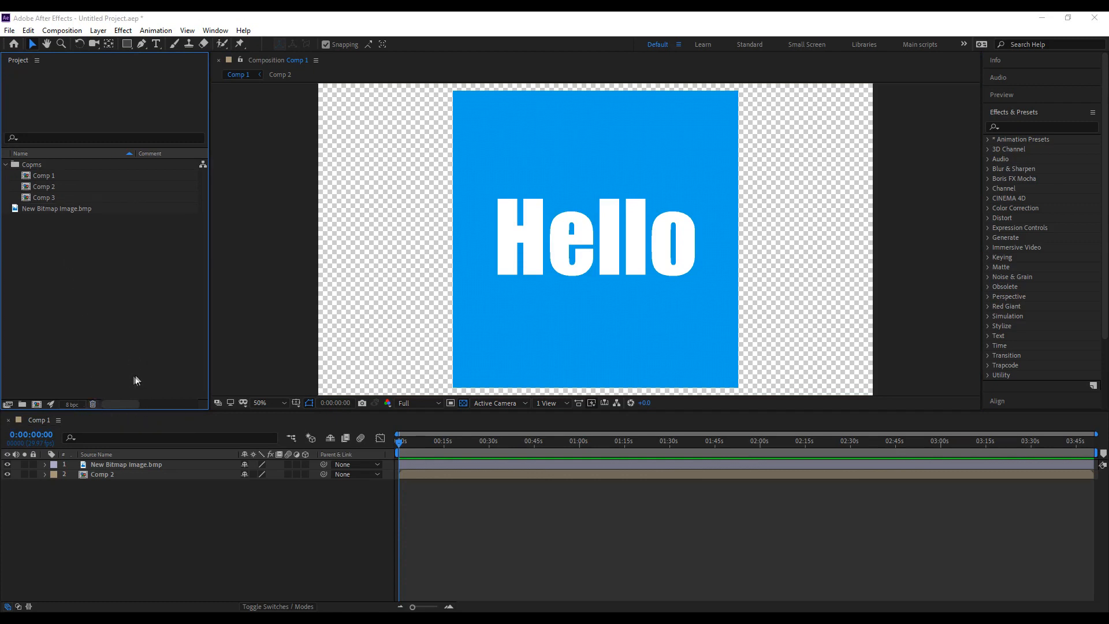
mouse_move(126, 406)
left_mouse_down()
mouse_move(184, 407)
mouse_move(115, 401)
left_mouse_up()
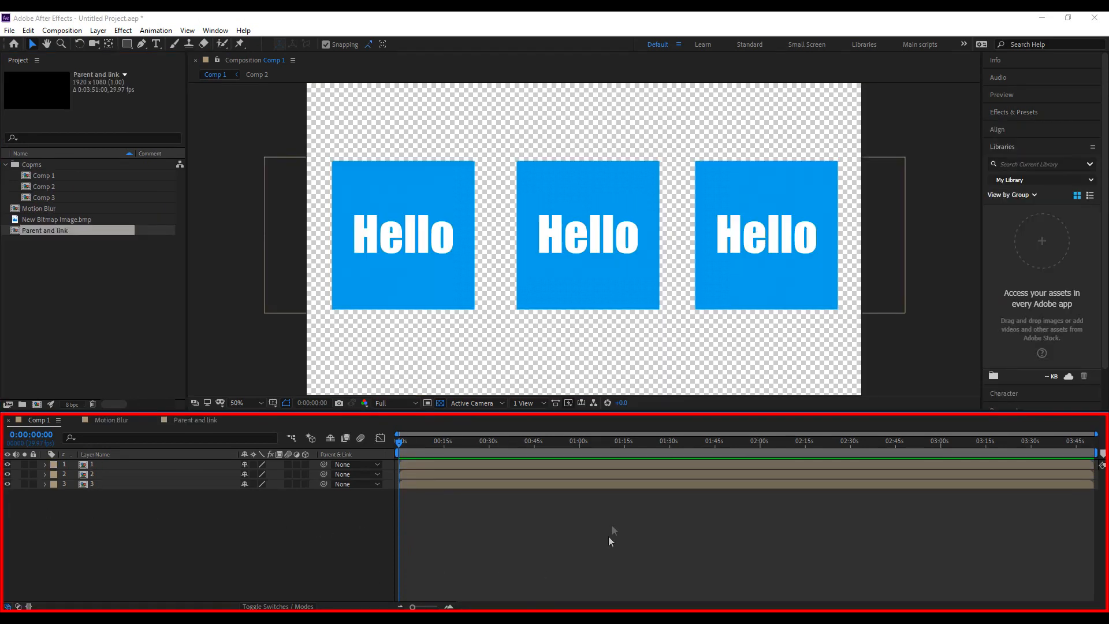
Switch Comp 1's time display from timecode to frames and back to timecode.
mouse_move(397, 445)
left_mouse_down()
mouse_move(676, 447)
mouse_move(517, 466)
mouse_move(398, 456)
left_mouse_up()
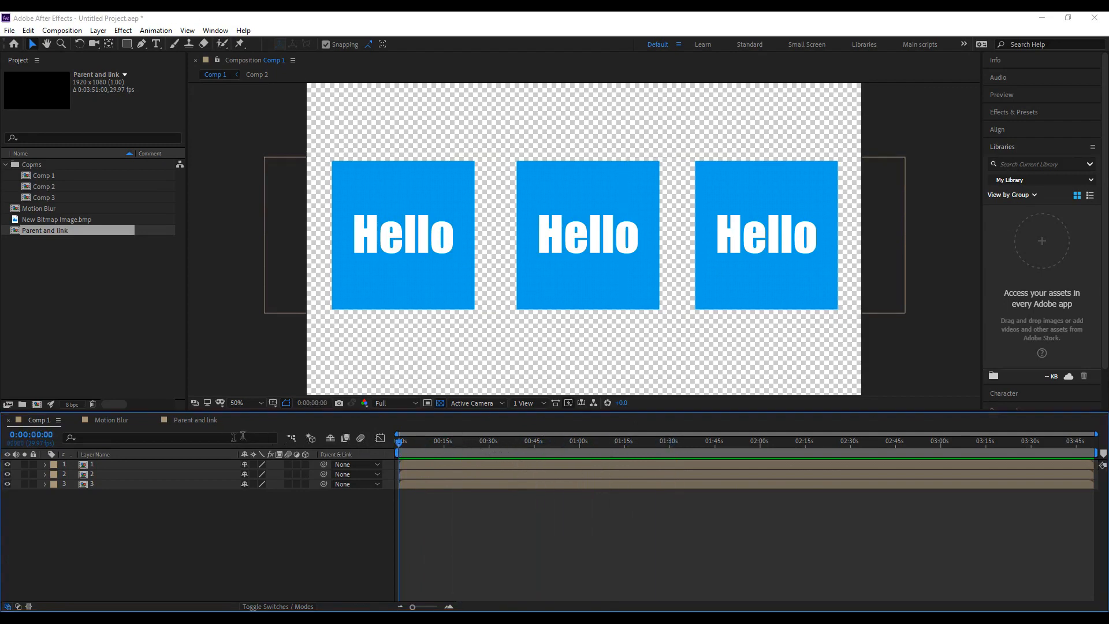
left_click(24, 448, "ctrl")
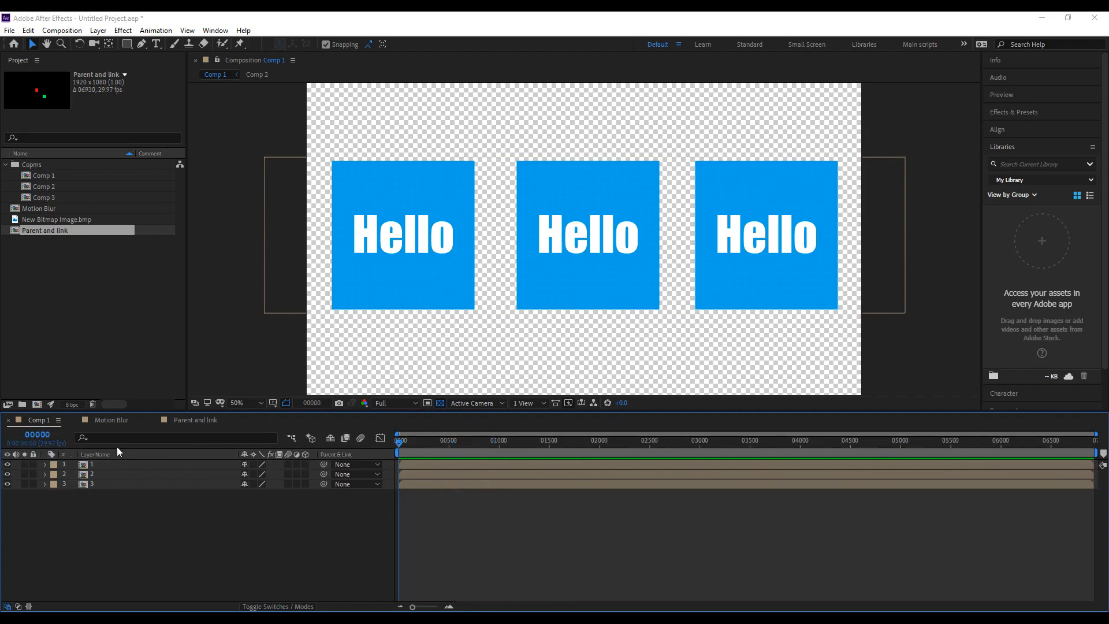
left_click(38, 440, "ctrl")
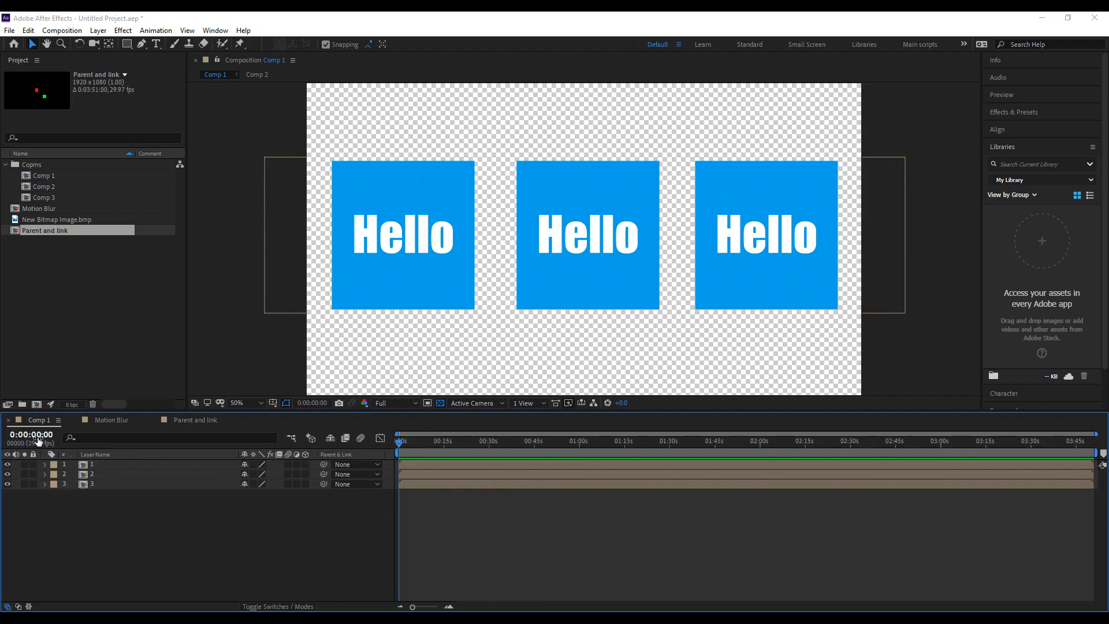
Search Comp 1's layers for "2" and clear the search.
left_click(127, 435)
type("2")
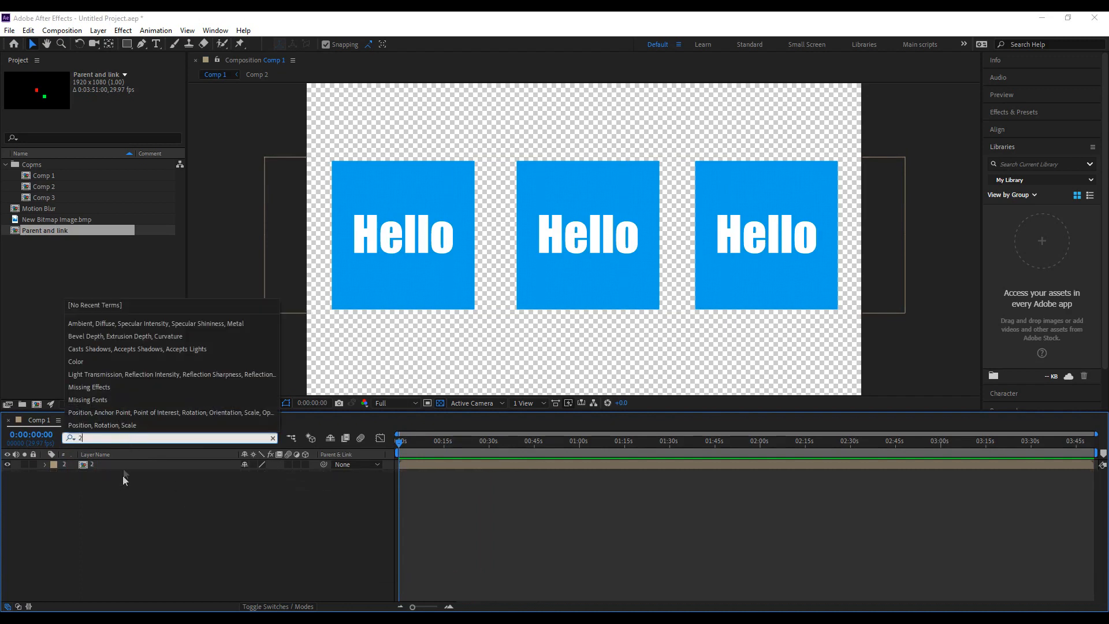
left_click_drag(88, 440, 2, 438)
key("BackSpace")
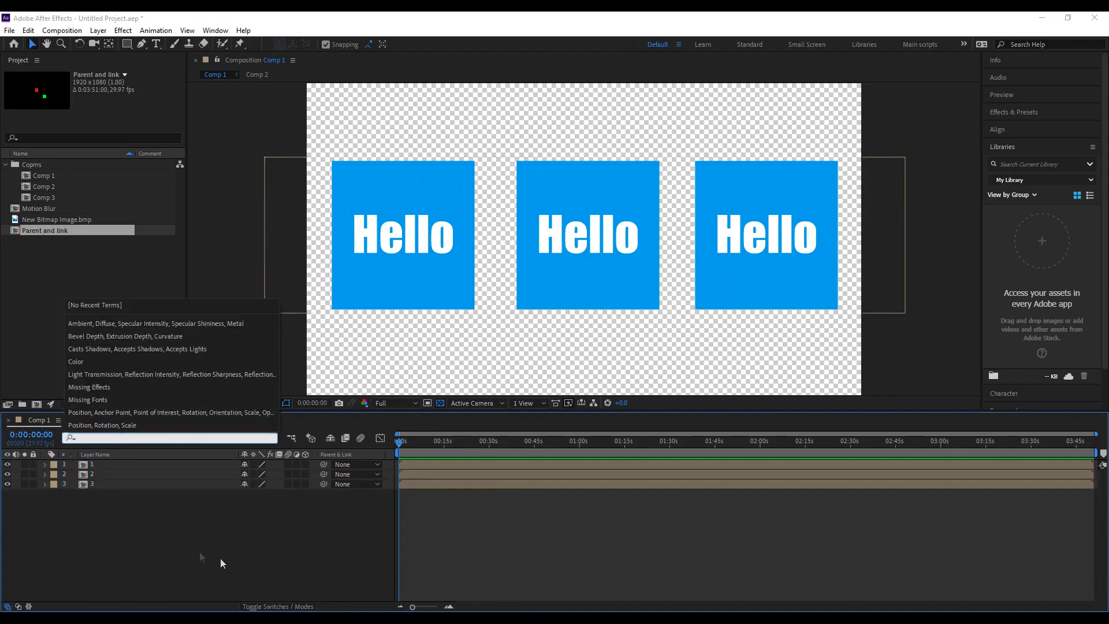
left_click(200, 552)
Use the Composition Mini-Flowchart to open Comp 2 and return to Comp 1.
left_click(291, 437)
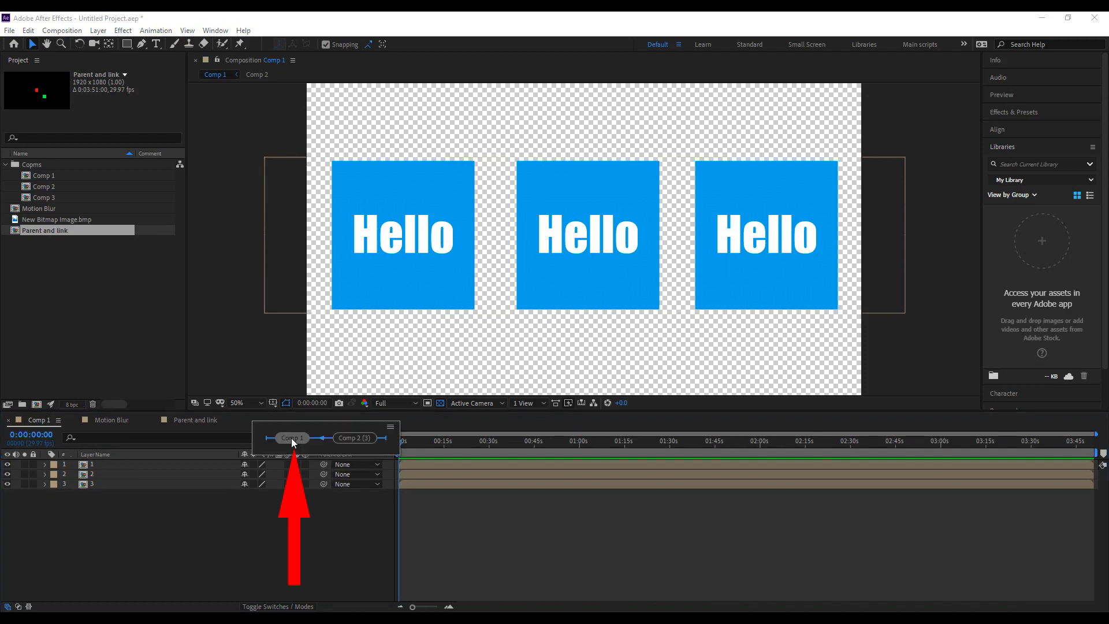
left_click(355, 437)
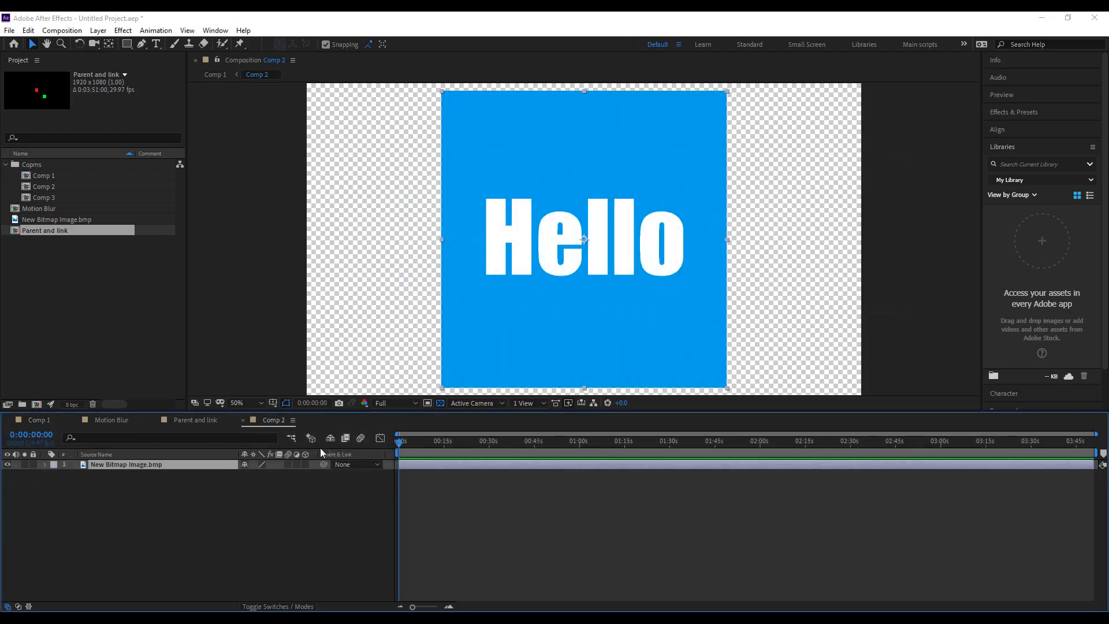
left_click(291, 438)
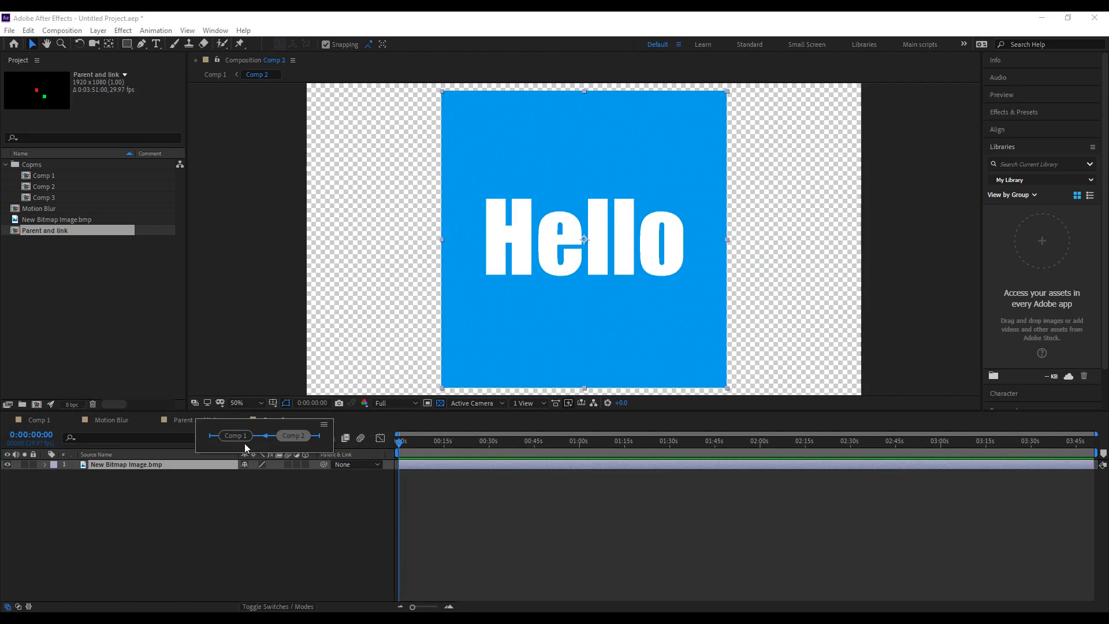
left_click(248, 445)
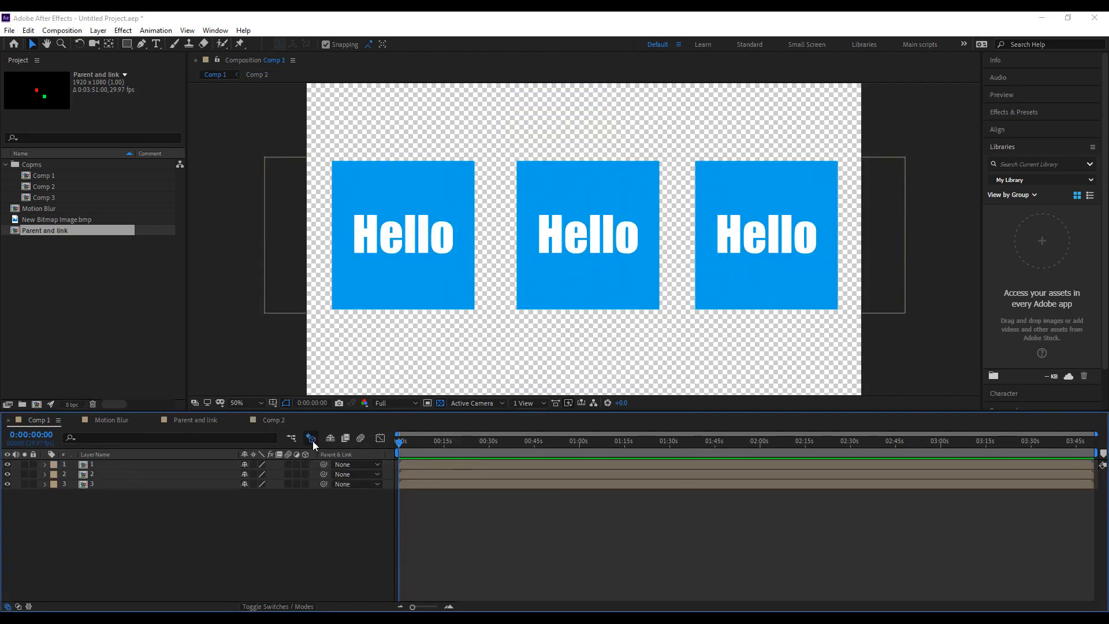
Make layers 1, 2 and 3 of Comp 1 3D and expand layer 1's Transform properties.
left_click(305, 465)
left_click(305, 474)
left_click(304, 483)
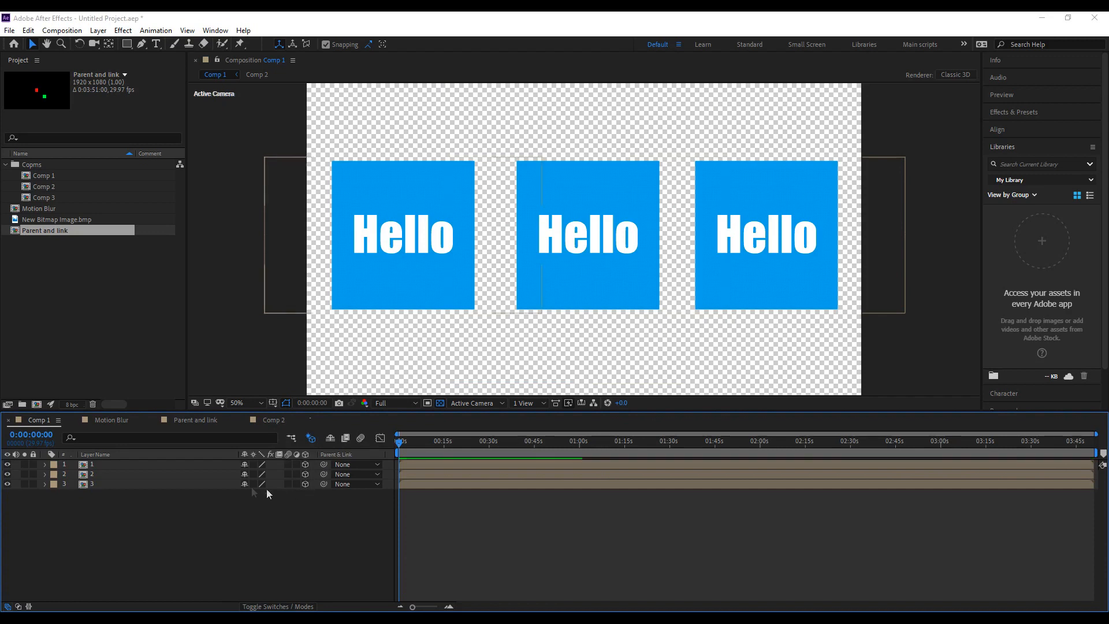
left_click(45, 465)
left_click(56, 475)
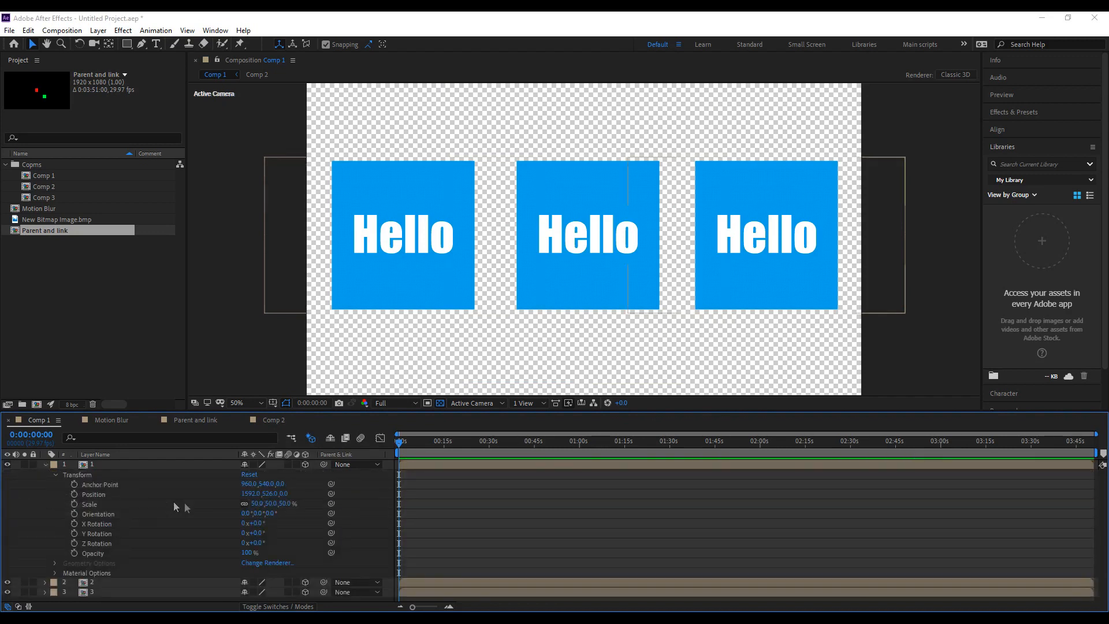
Turn off 3D for layers 1, 2 and 3 and collapse layer 1's properties.
left_click(306, 465)
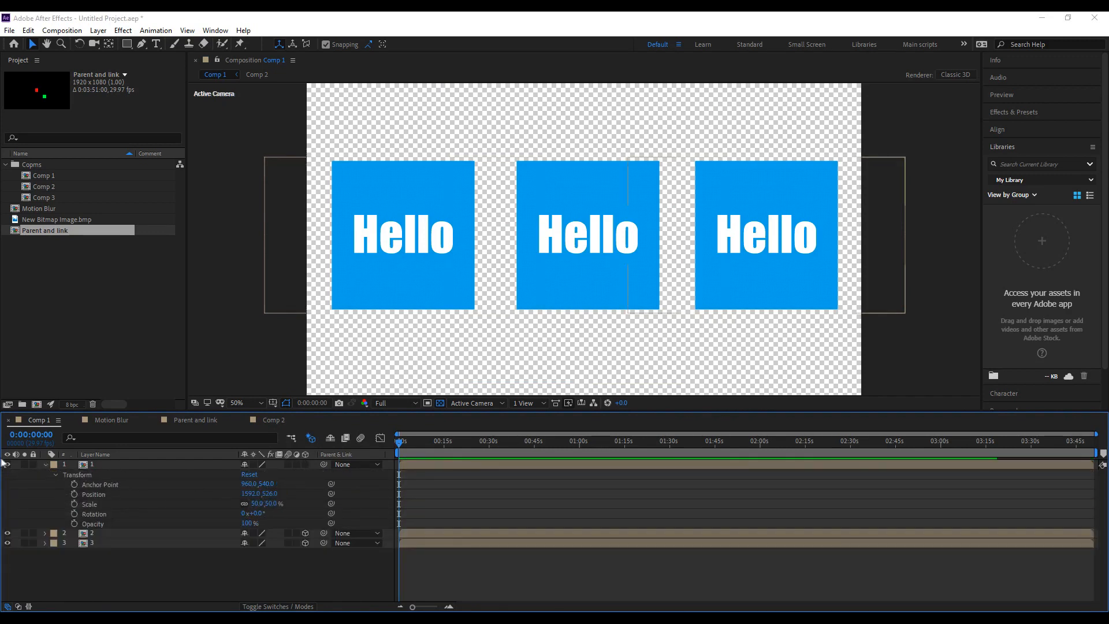
left_click(46, 464)
left_click(305, 474)
left_click(305, 484)
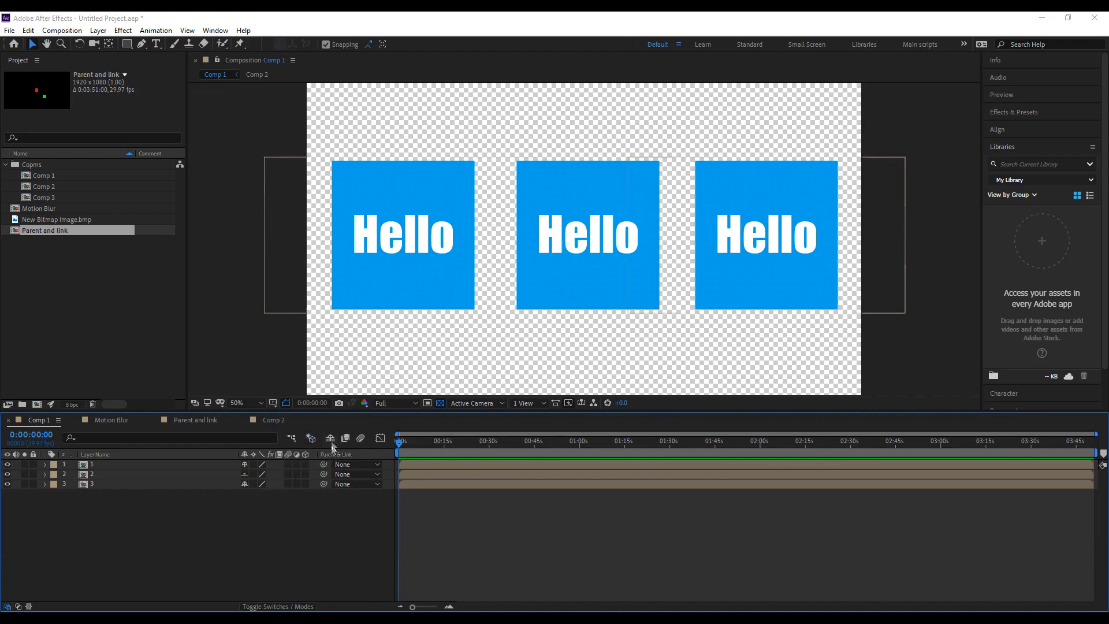
Toggle the hiding of shy layers and the frame blending of Comp 1 on and off.
left_click(330, 438)
left_click(326, 440)
left_click(343, 439)
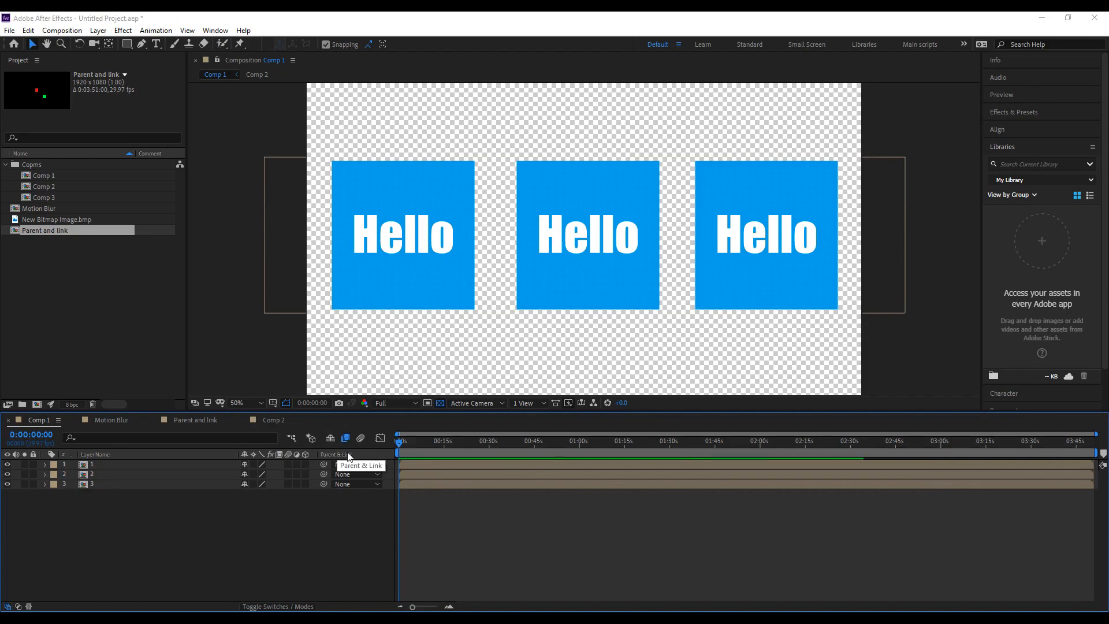
left_click(344, 440)
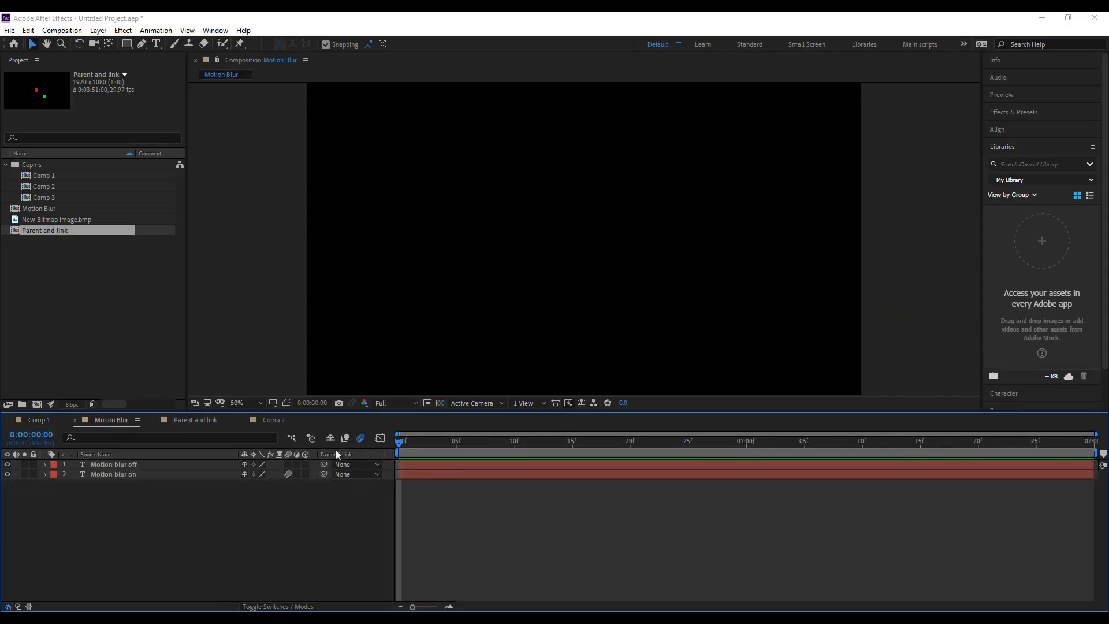
Preview the Motion Blur composition, stop the playback and return to Comp 1.
key("space")
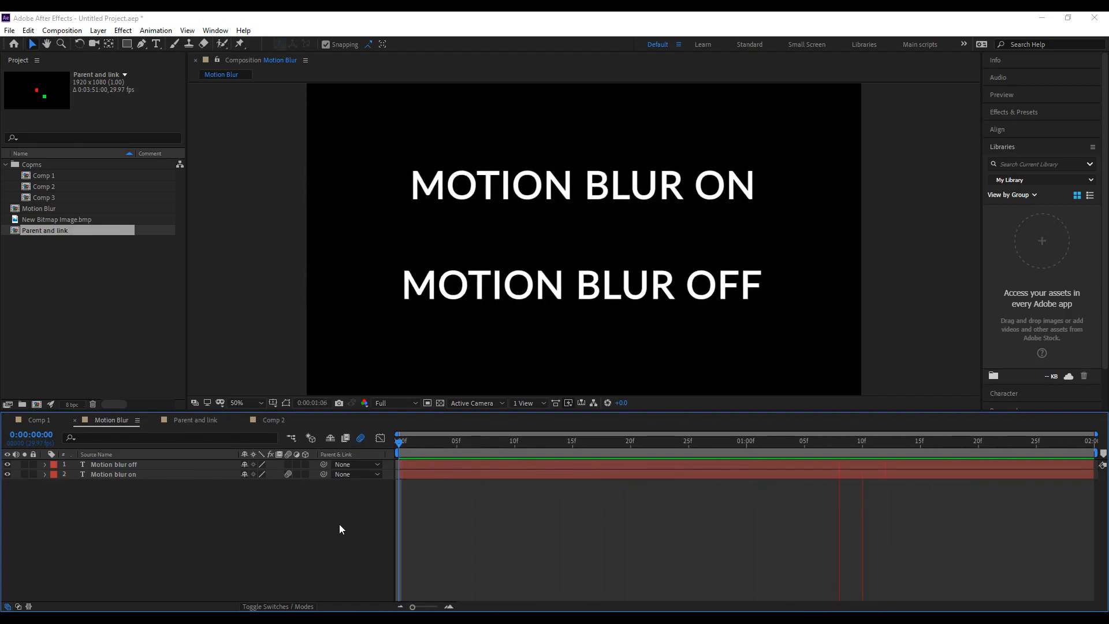
key("space")
left_click(39, 420)
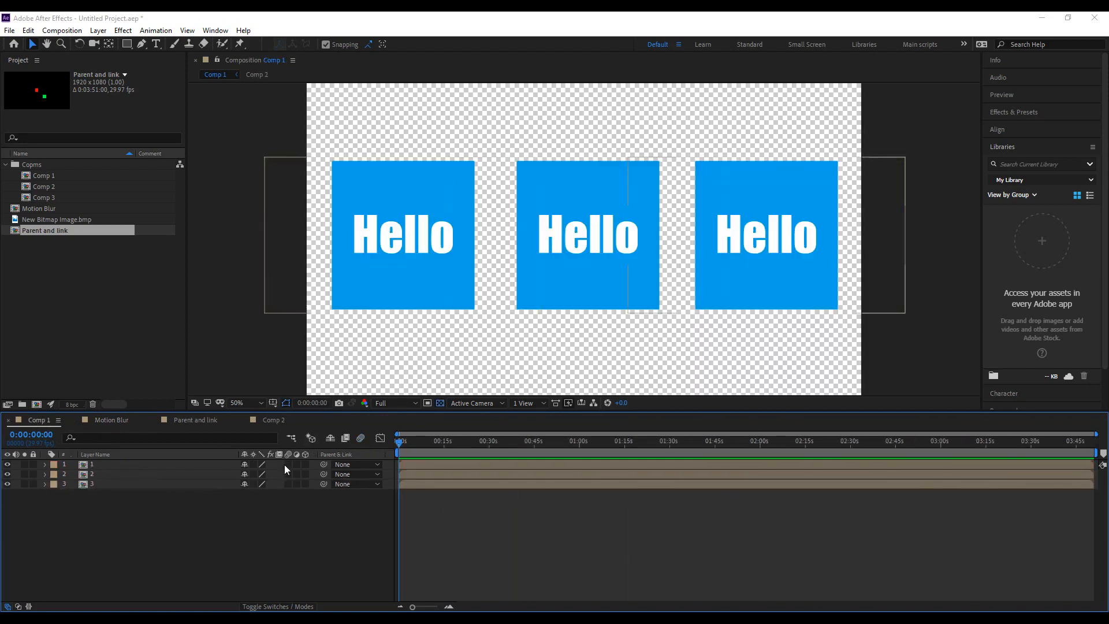
Show the Graph Editor for Comp 1 and switch back to the layer bars.
left_click(380, 438)
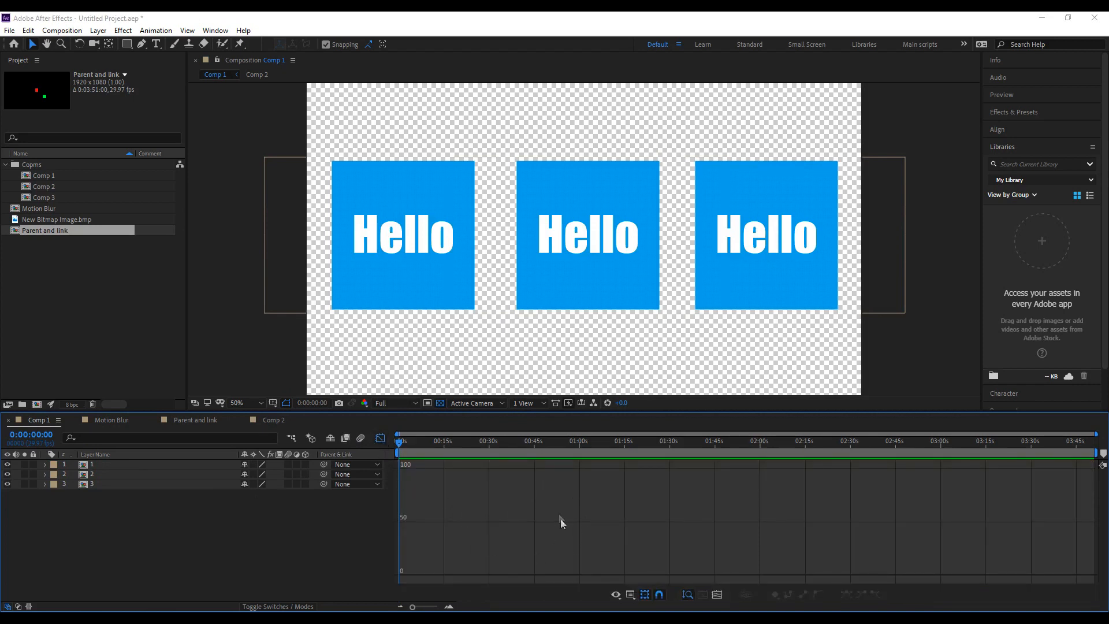
left_click(380, 439)
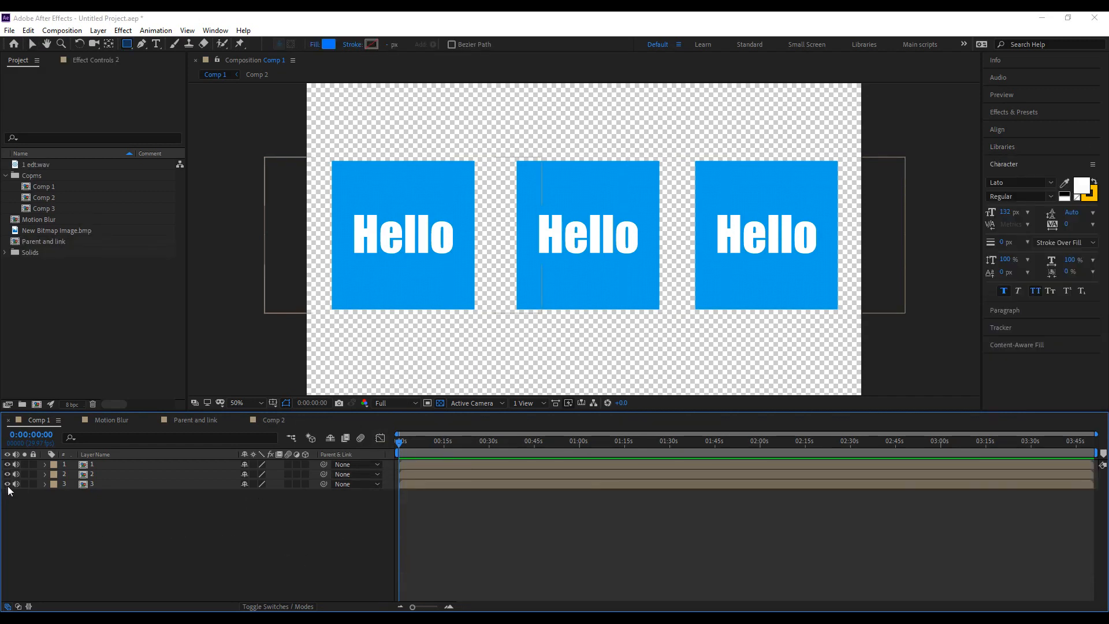
Hide and mute layer 2 of Comp 1, then restore its audio and video.
left_click(7, 473)
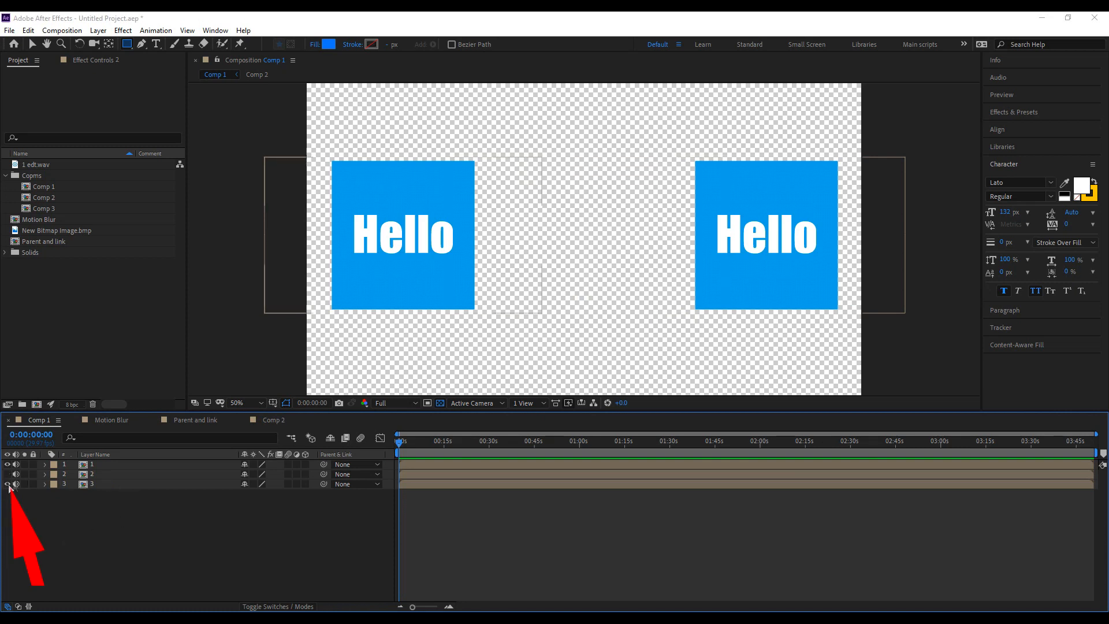
left_click(17, 474)
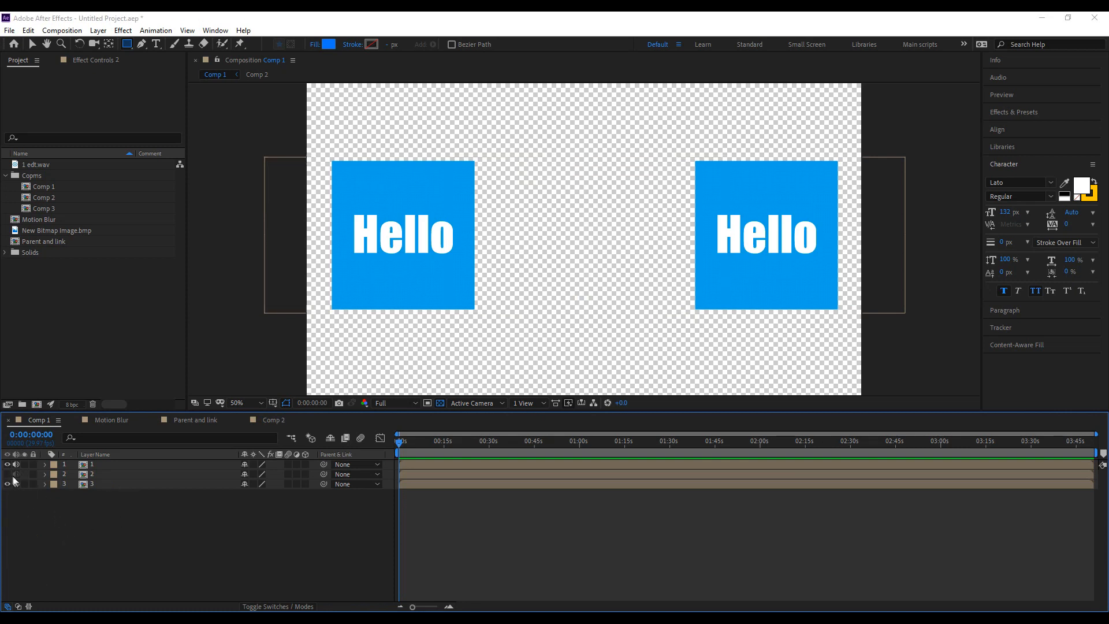
left_click(17, 474)
left_click(7, 474)
Solo layer 2 in Comp 1.
left_click(24, 473)
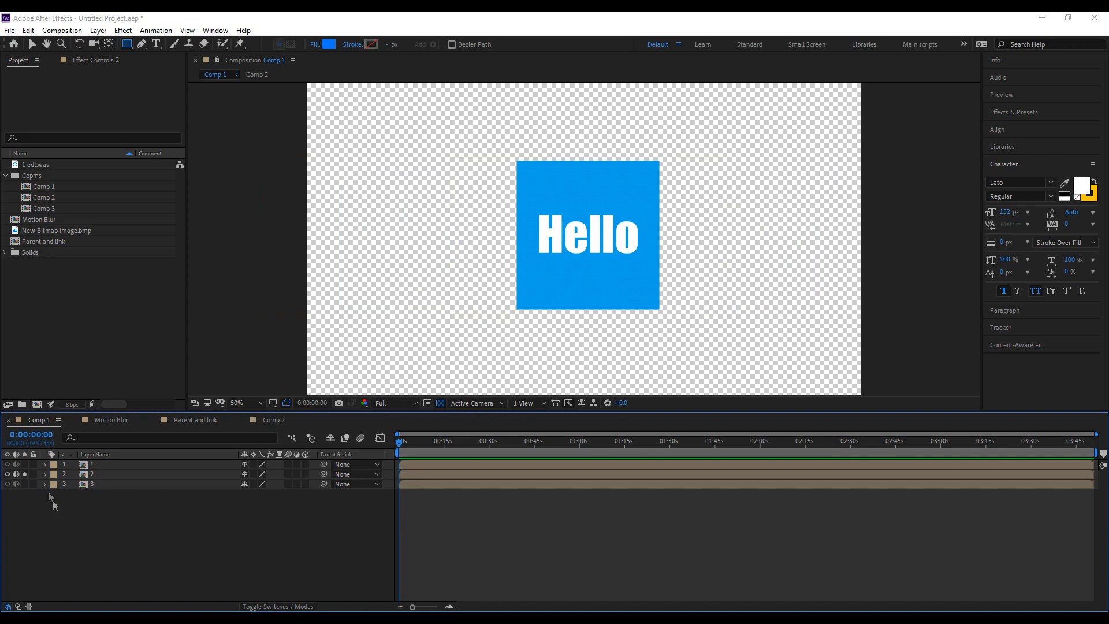
Solo layer 3 alongside layer 2 in Comp 1, then turn off solo for both layers.
left_click(23, 484)
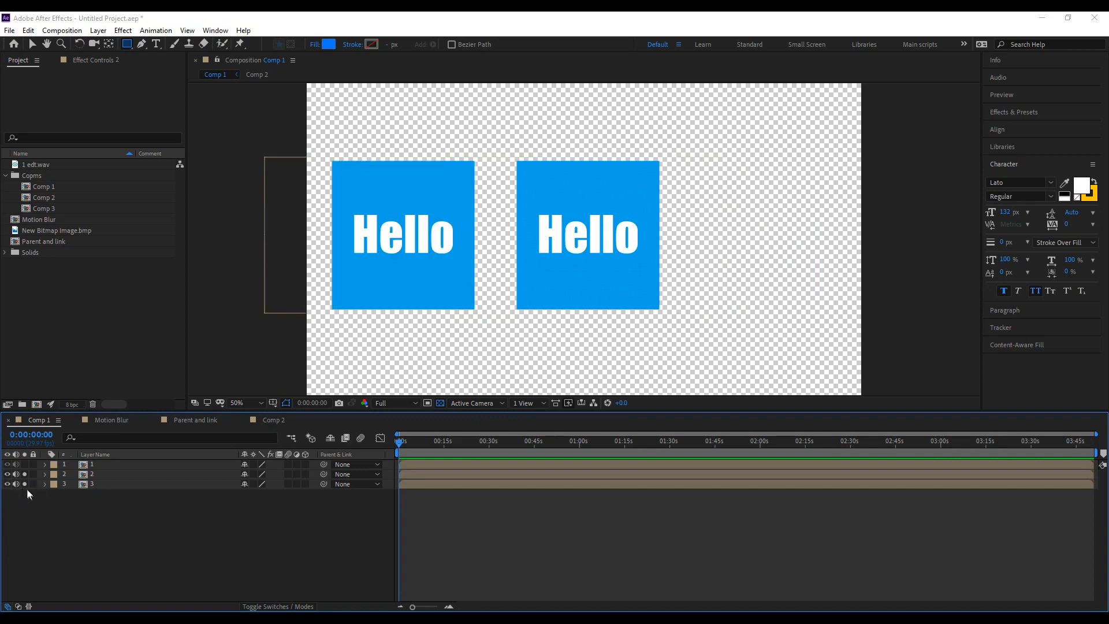
left_click(24, 484)
left_click(24, 474)
Lock layer 2 and try to select its Hello square in the composition view with the Selection tool.
key("v")
left_click(33, 474)
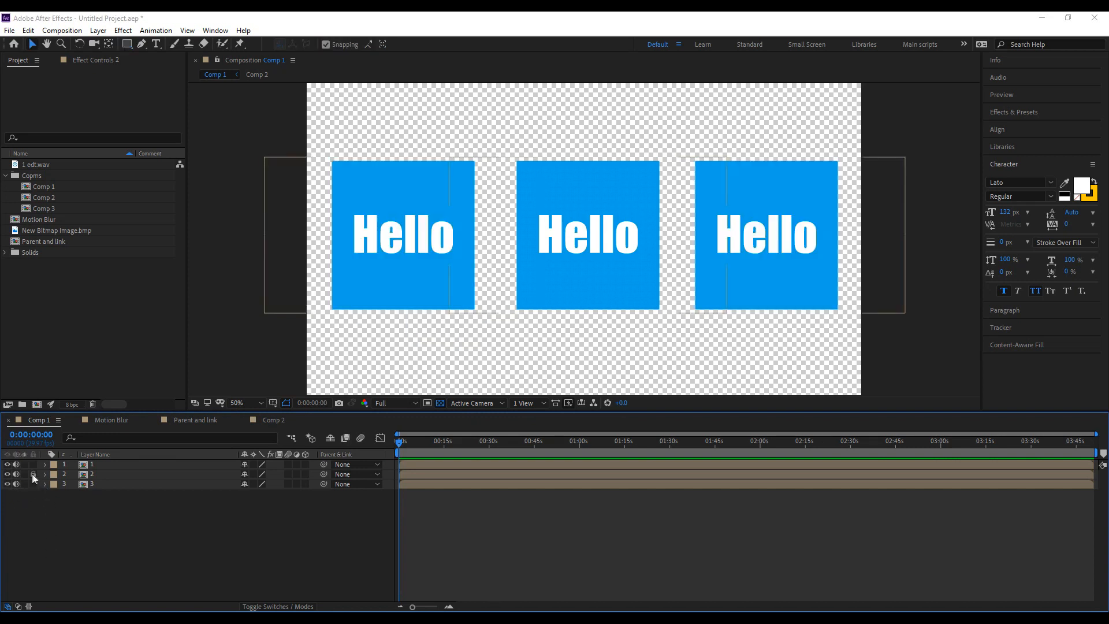
left_click(577, 282)
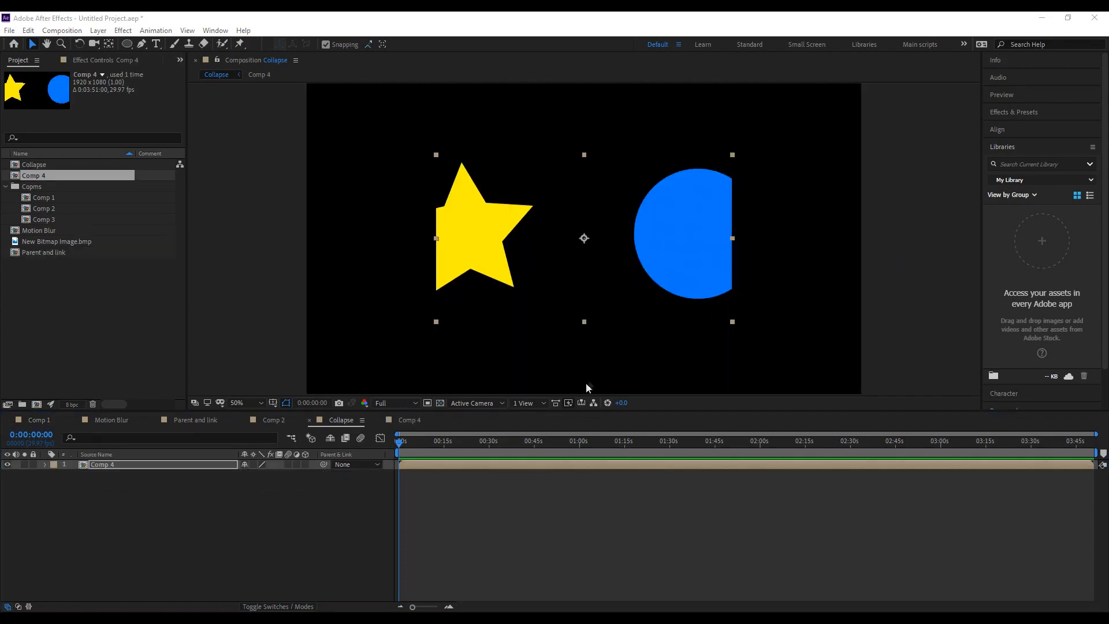
Move the nested Comp 4 layer slightly in the Collapse composition, before and after turning on its Collapse Transformations switch.
left_click(586, 368)
left_click(559, 302)
mouse_move(542, 246)
left_mouse_down()
mouse_move(507, 263)
mouse_move(555, 239)
mouse_move(543, 257)
mouse_move(532, 235)
mouse_move(528, 253)
mouse_move(544, 247)
left_mouse_up()
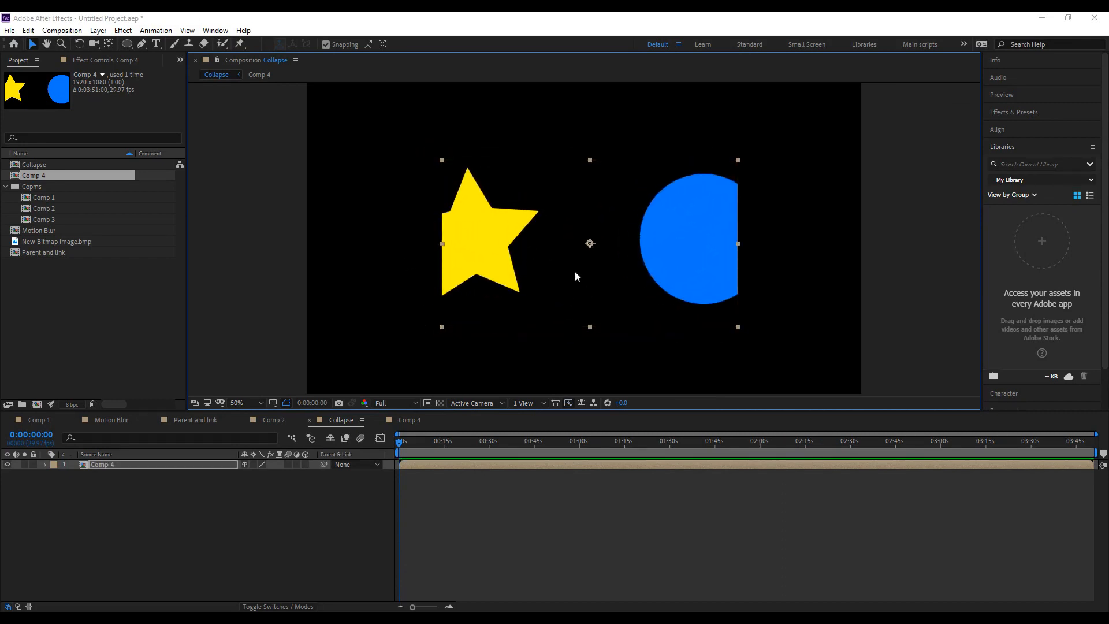
left_click(253, 464)
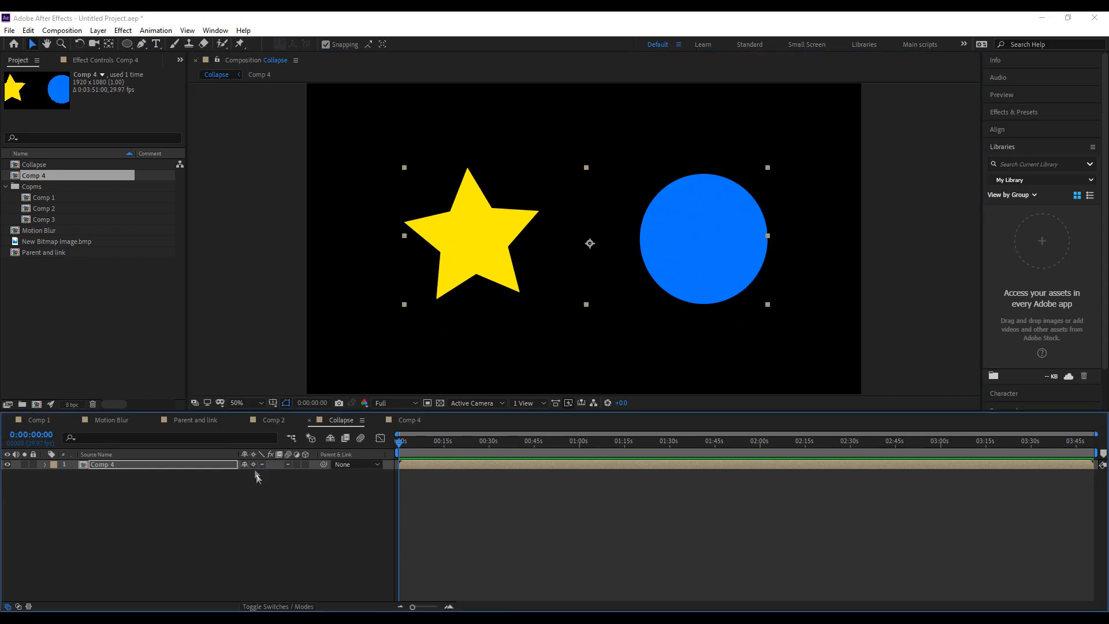
left_click_drag(548, 249, 567, 236)
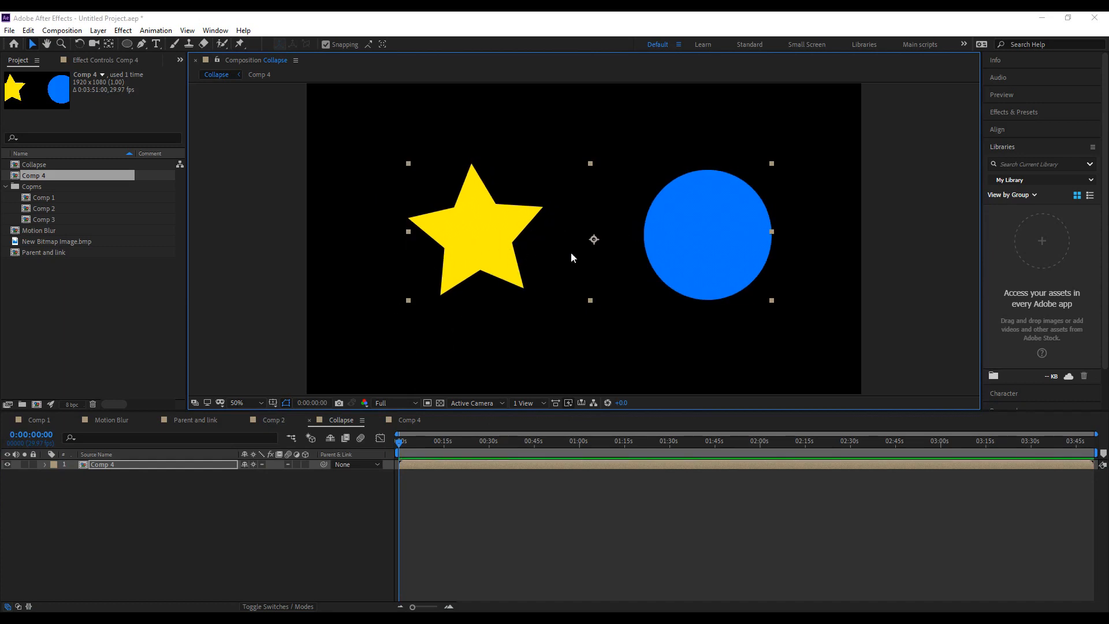
Turn off Collapse Transformations for Comp 4 and enlarge it to 606.3% scale, moving the star's tip into view.
left_click(254, 464)
left_click_drag(468, 228, 526, 230)
left_click_drag(267, 504, 357, 504)
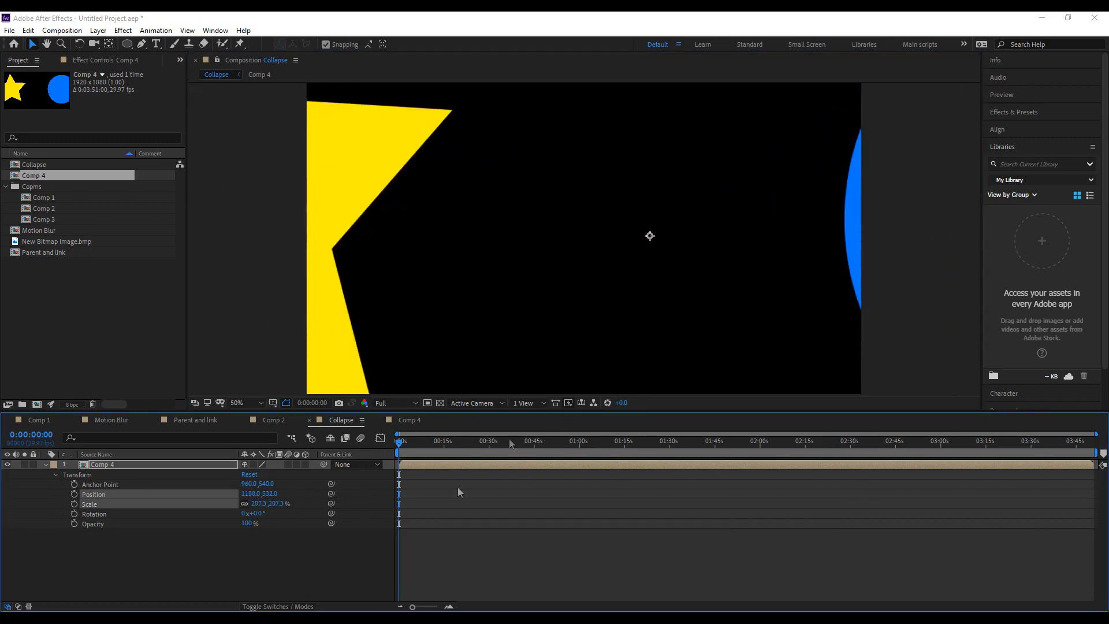
left_click_drag(375, 168, 566, 241)
left_click_drag(276, 503, 498, 504)
left_click_drag(542, 205, 764, 341)
left_click_drag(465, 181, 676, 312)
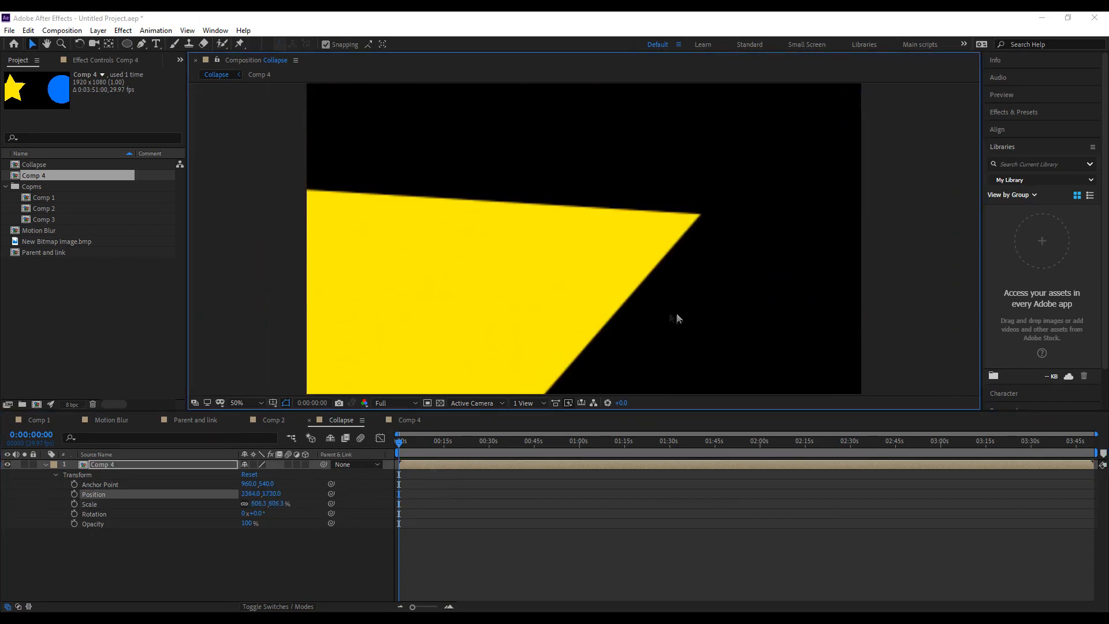
Enlarge Comp 4 to 1425.3% scale while keeping the star's tip in view, and turn on Collapse Transformations.
left_click_drag(276, 505, 464, 511)
left_click_drag(449, 191, 631, 319)
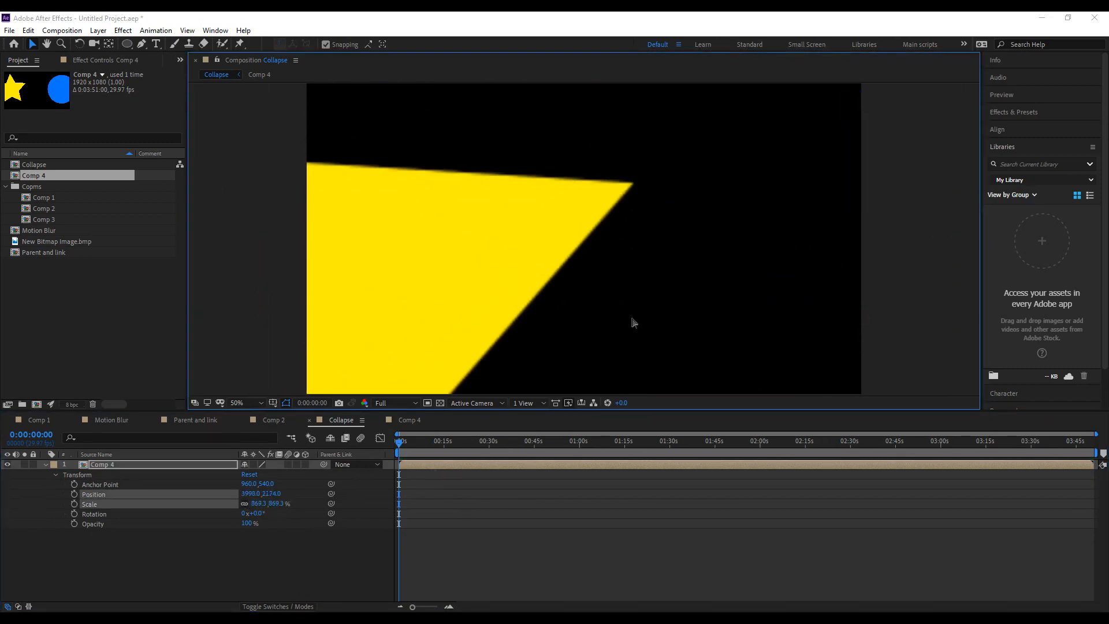
left_click_drag(275, 503, 504, 505)
left_click_drag(506, 143, 865, 325)
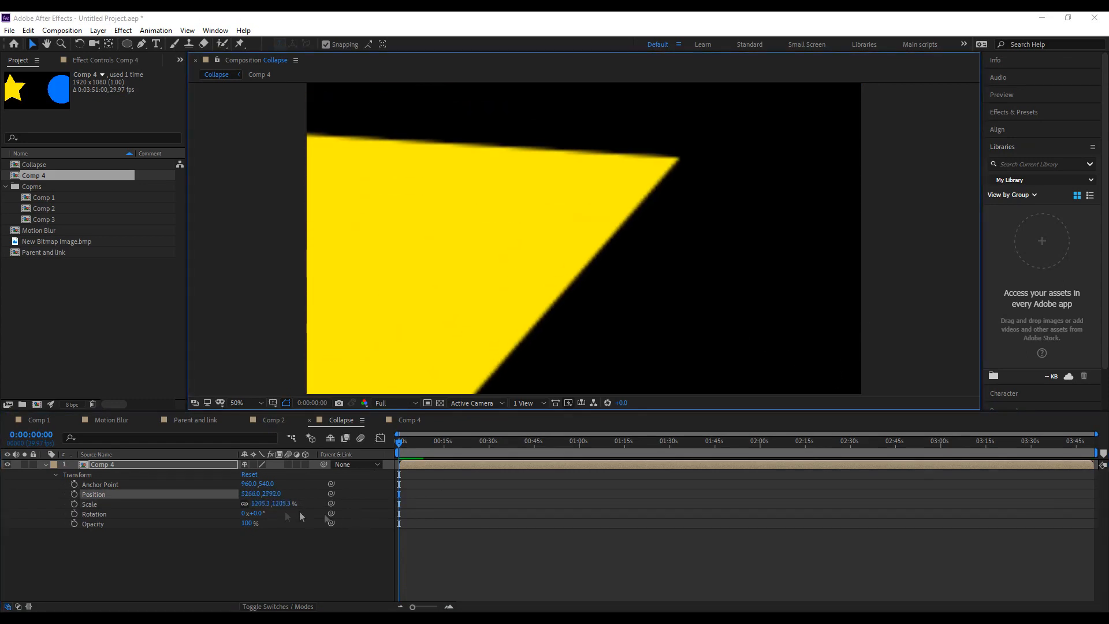
left_click_drag(281, 503, 408, 510)
left_click_drag(491, 273, 671, 415)
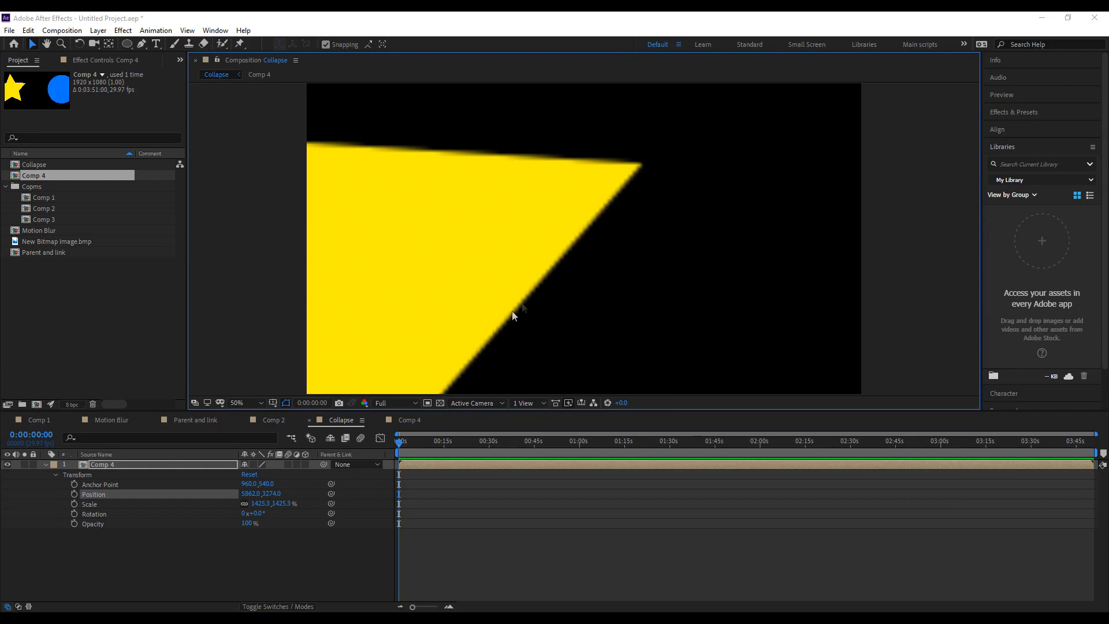
left_click(252, 464)
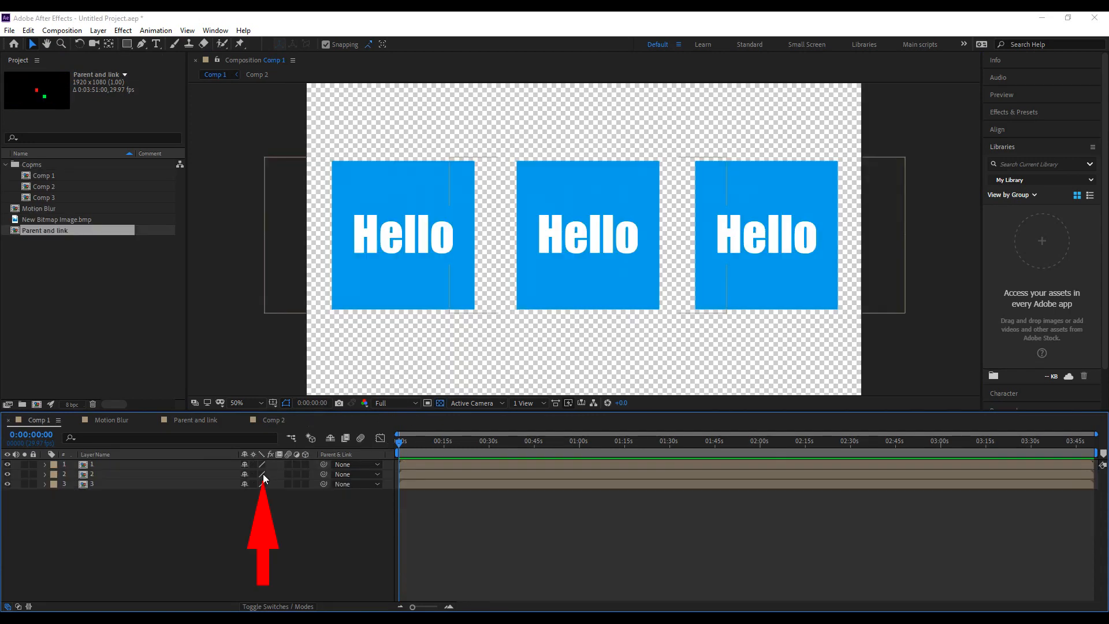
Toggle the Quality and Sampling switch of layer 2 in Comp 1.
left_click(263, 474)
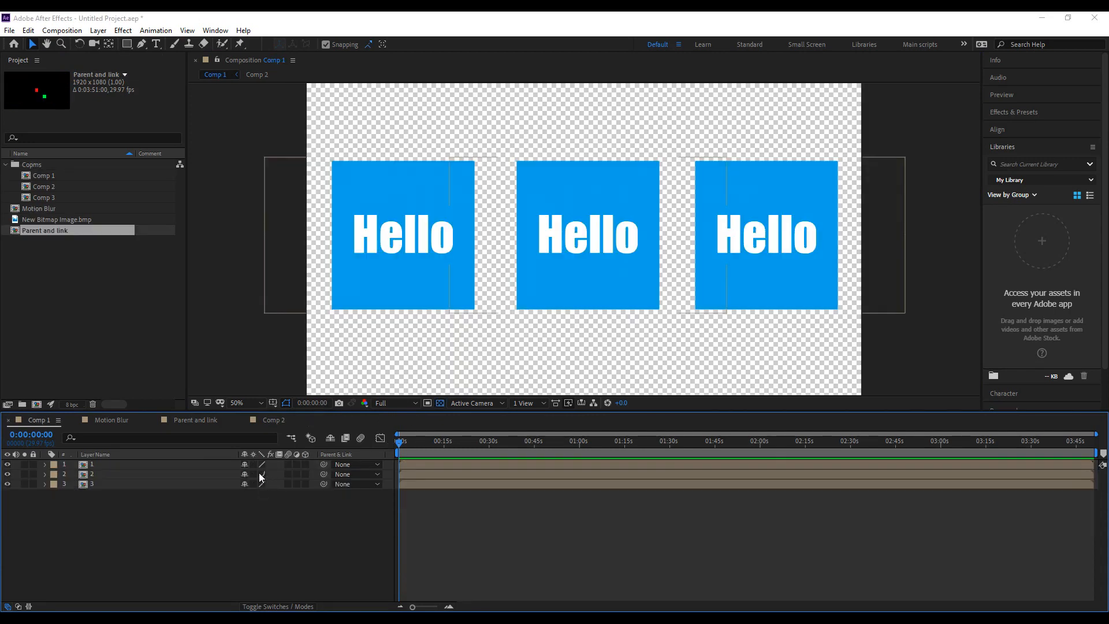
left_click(263, 474)
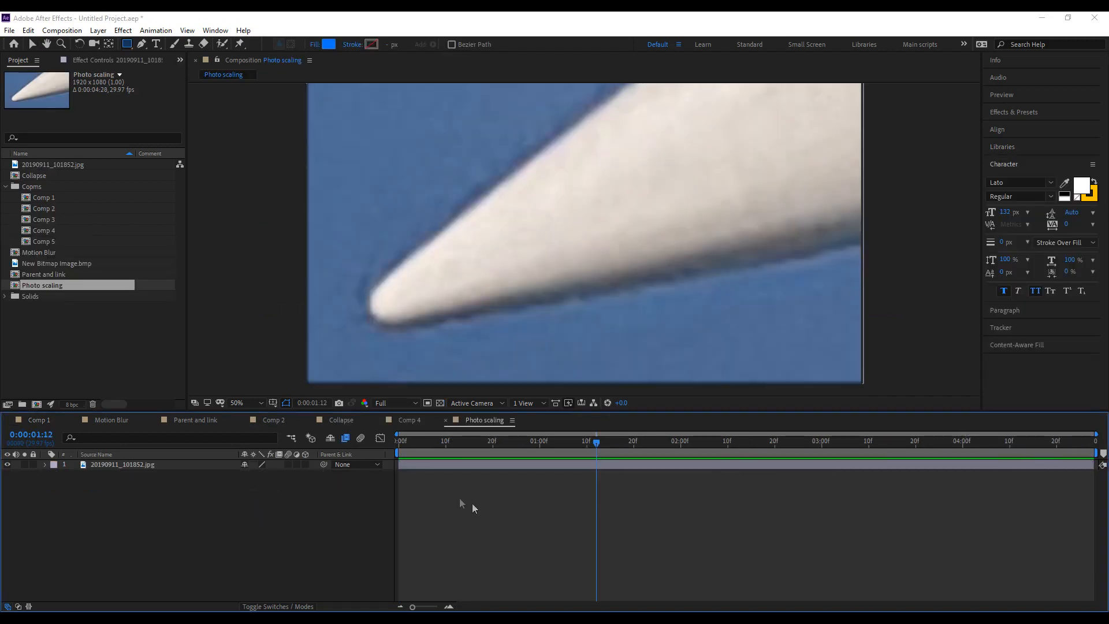
Go to the start of the Photo scaling composition and cycle the photo layer through its Quality and Sampling modes.
left_click(407, 442)
left_click(398, 444)
left_click(261, 464)
left_click(262, 464)
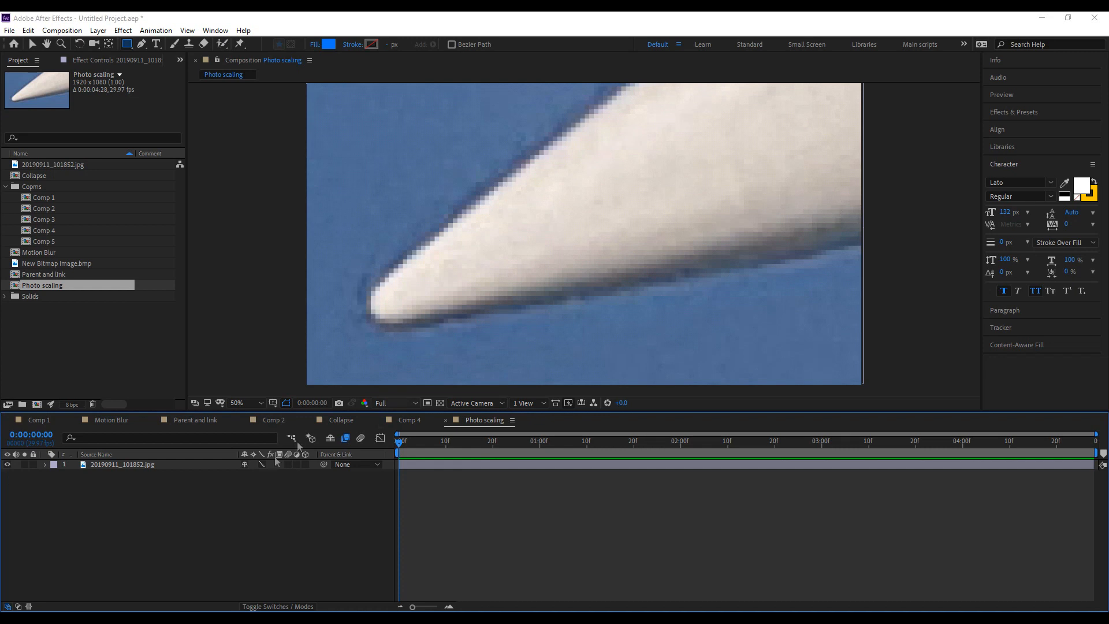
left_click(261, 465)
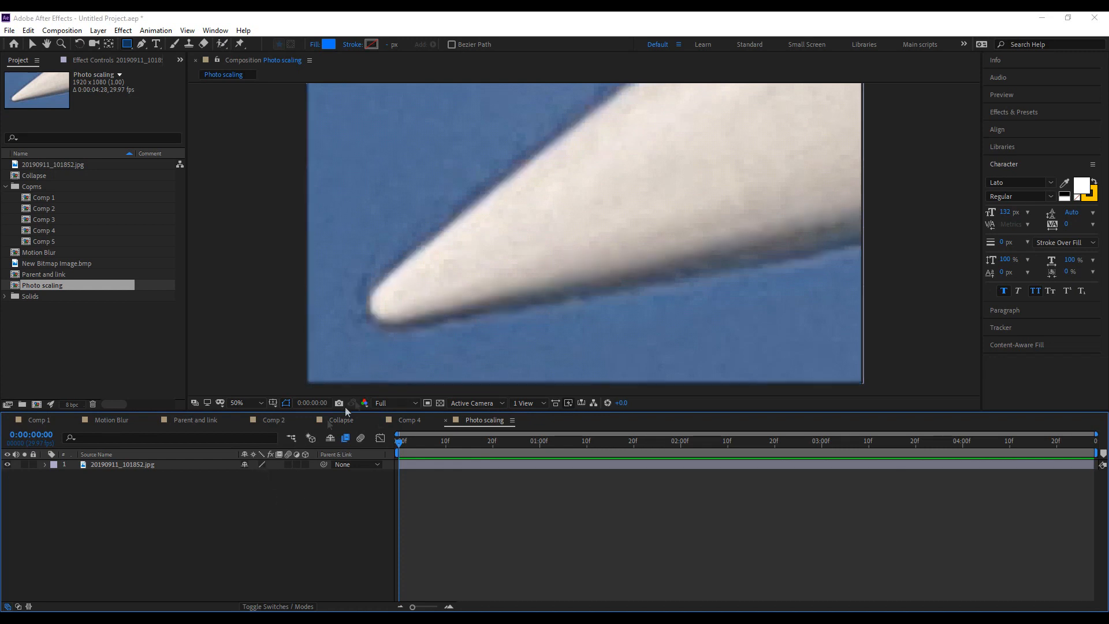
left_click(261, 464)
left_click(262, 464)
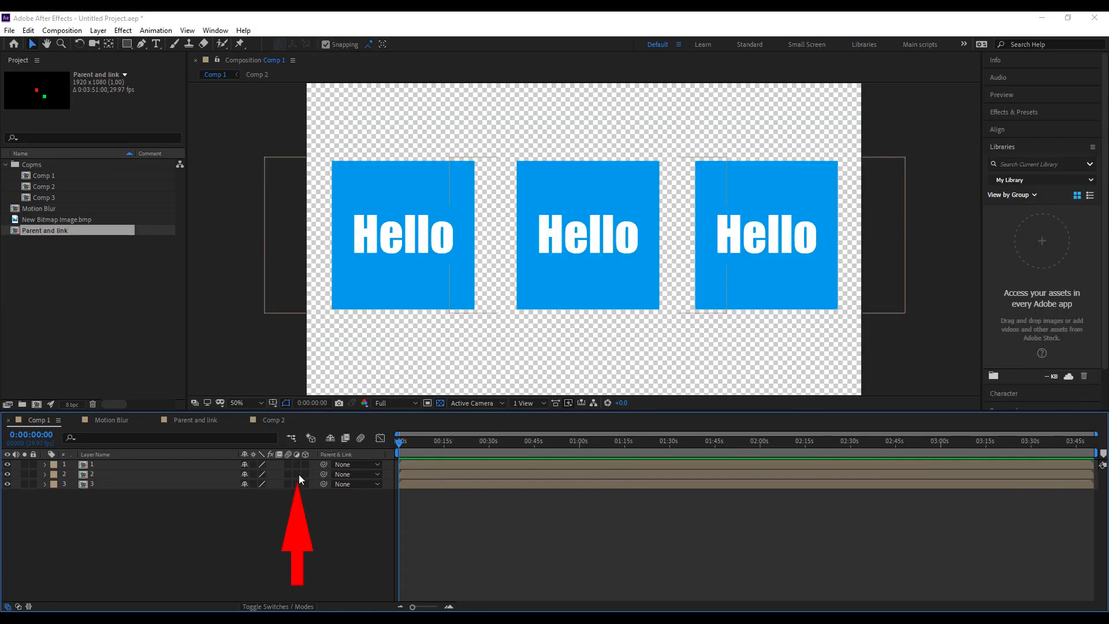
Turn layer 2 of Comp 1 into an adjustment layer, then switch it back.
left_click(297, 473)
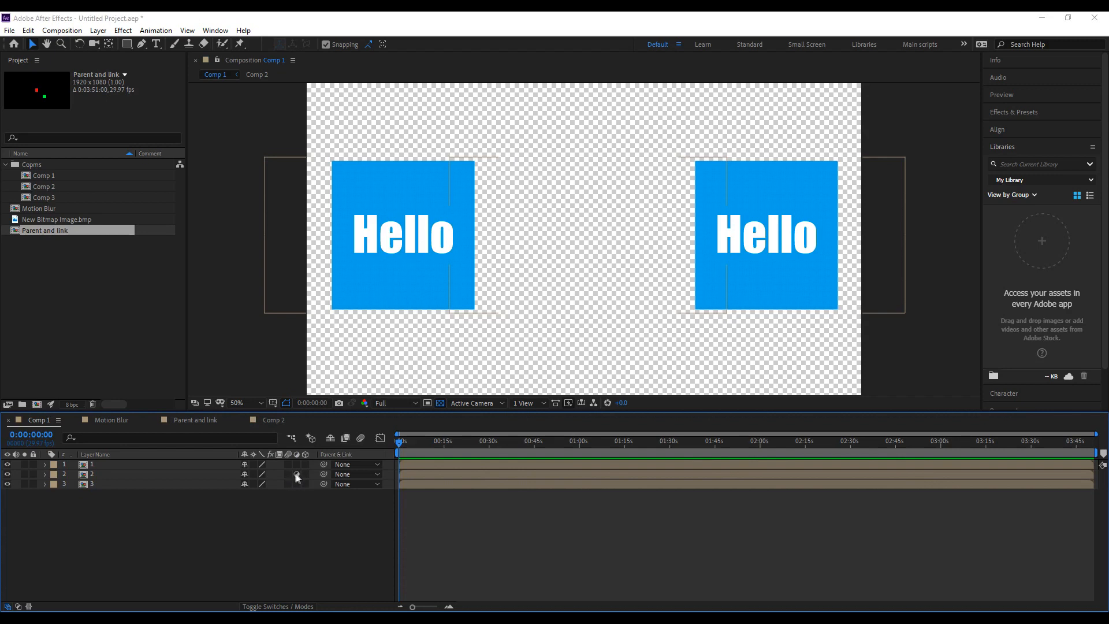
left_click(295, 474)
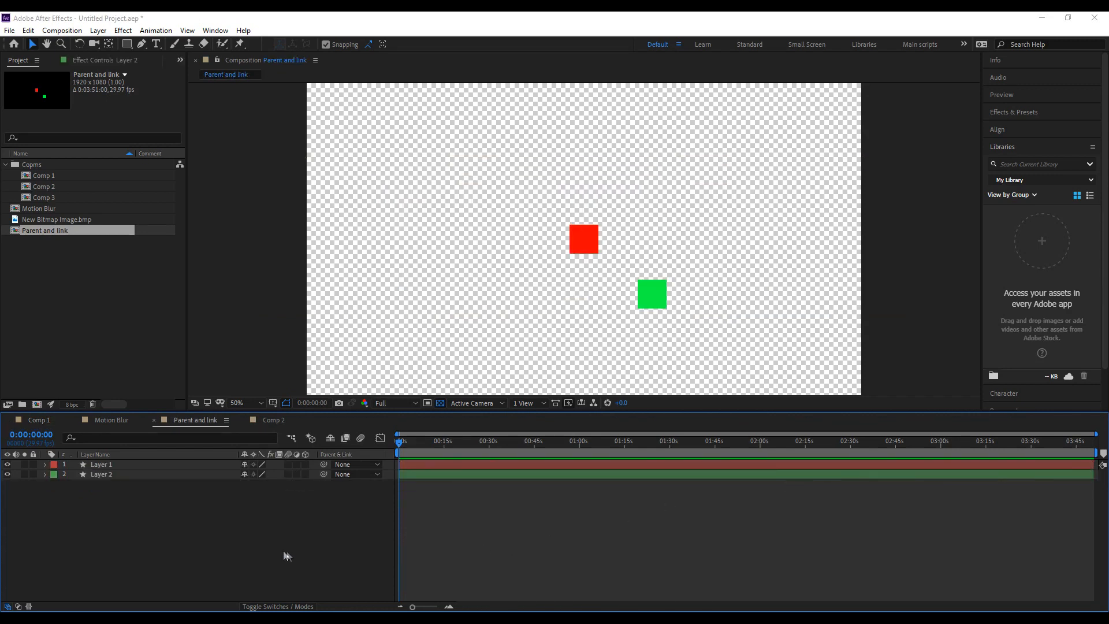
Parent Layer 1 to Layer 2 in the Parent and link composition and move Layer 2's green square to the right.
left_click(173, 464)
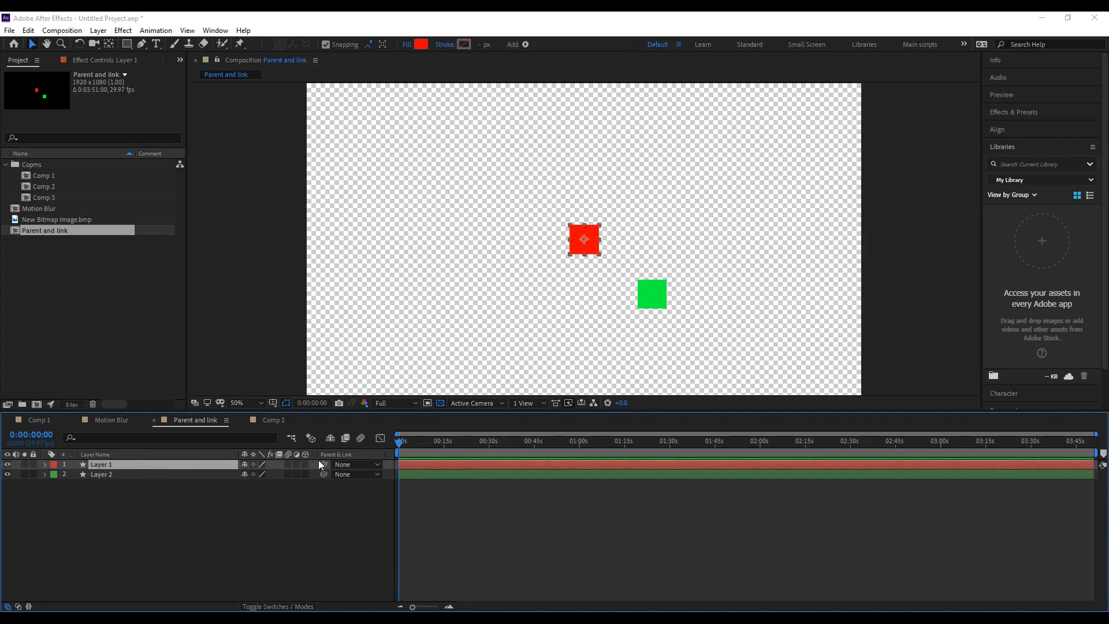
left_click_drag(321, 466, 135, 475)
left_click(135, 475)
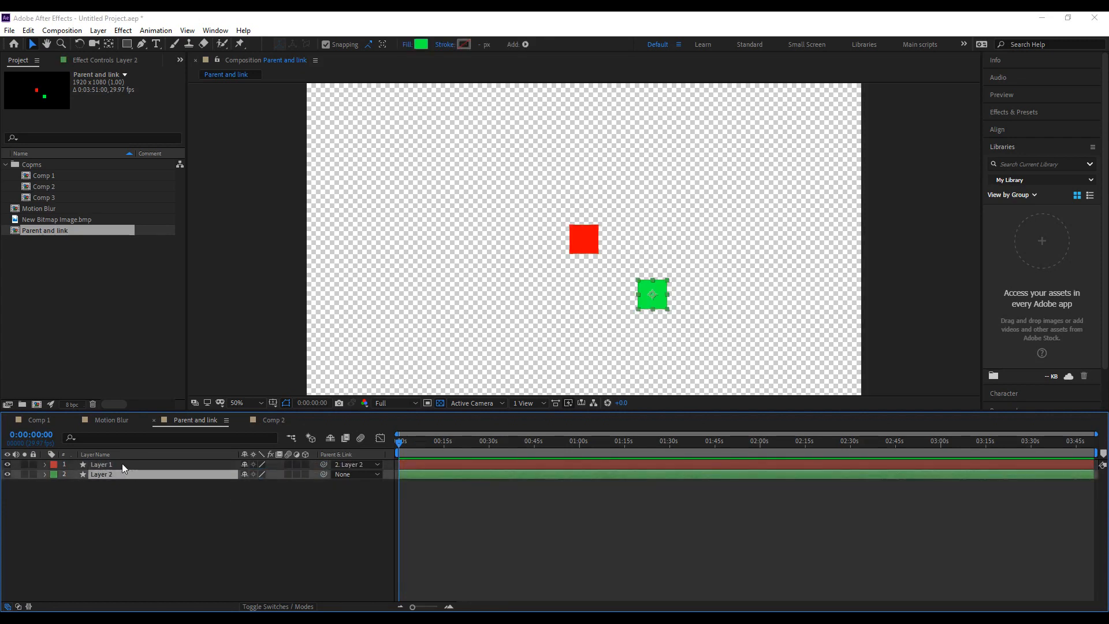
left_click_drag(642, 285, 738, 292)
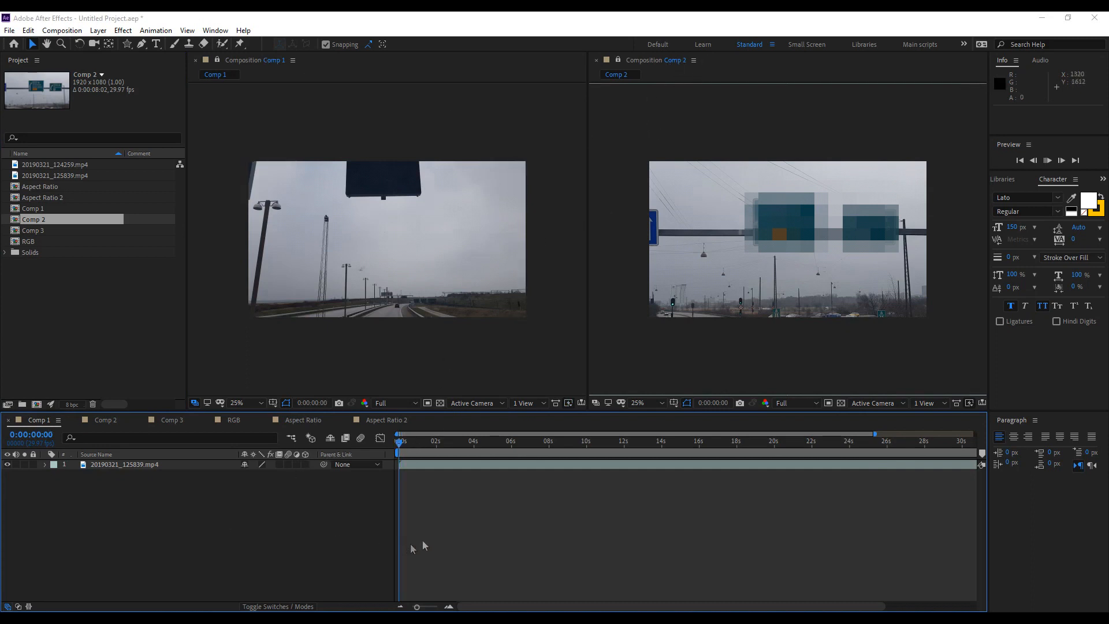
Preview Comp 1 briefly, then turn off Always Preview This View for its viewer and enable it for the Comp 2 viewer.
key("space")
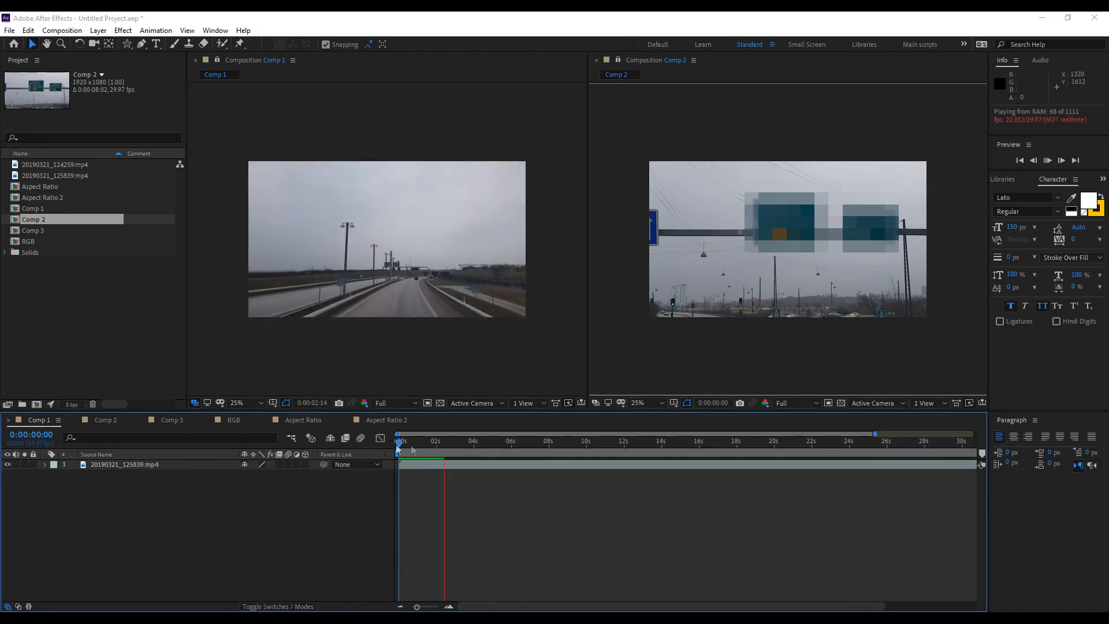
key("space")
left_click(197, 394)
left_click(599, 403)
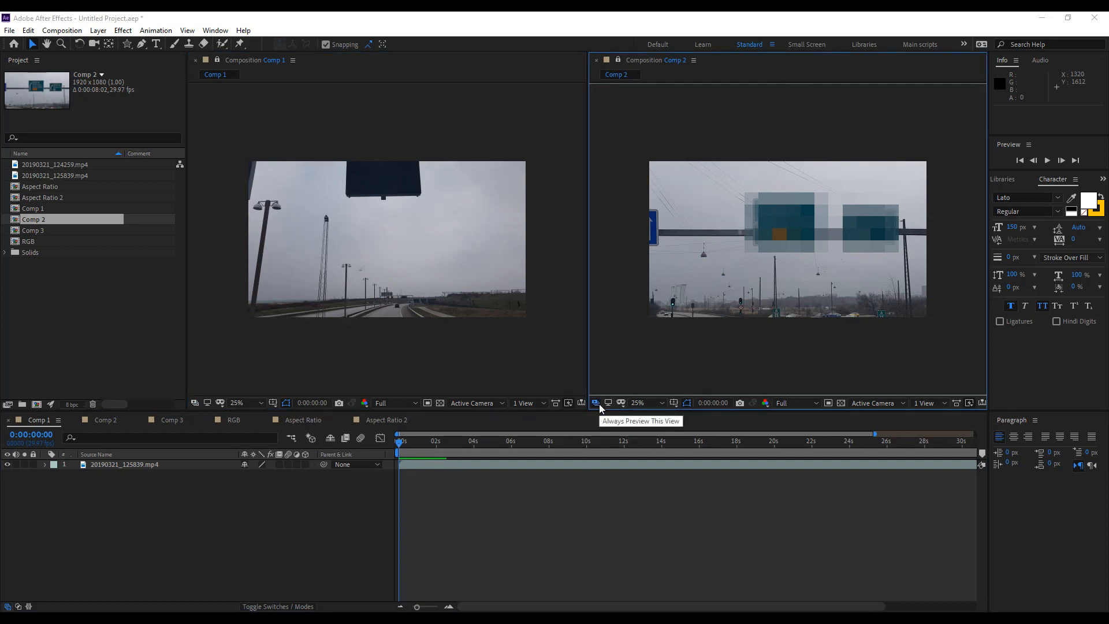
Start a preview from the Comp 1 timeline so the Comp 2 view plays, stop it and close the Comp 2 viewer.
left_click(405, 450)
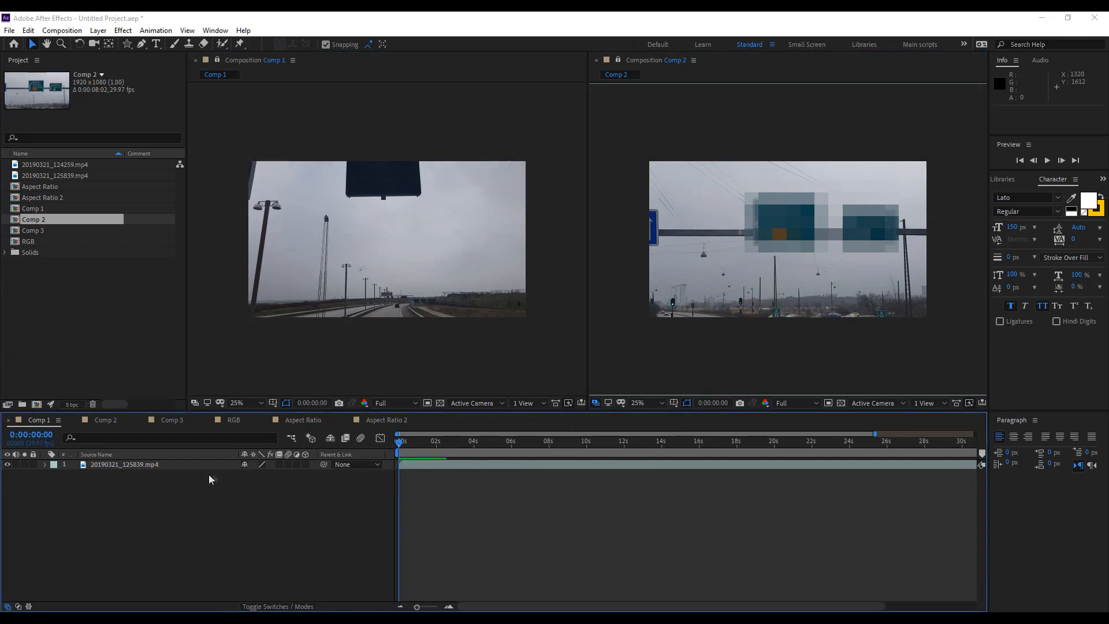
key("space")
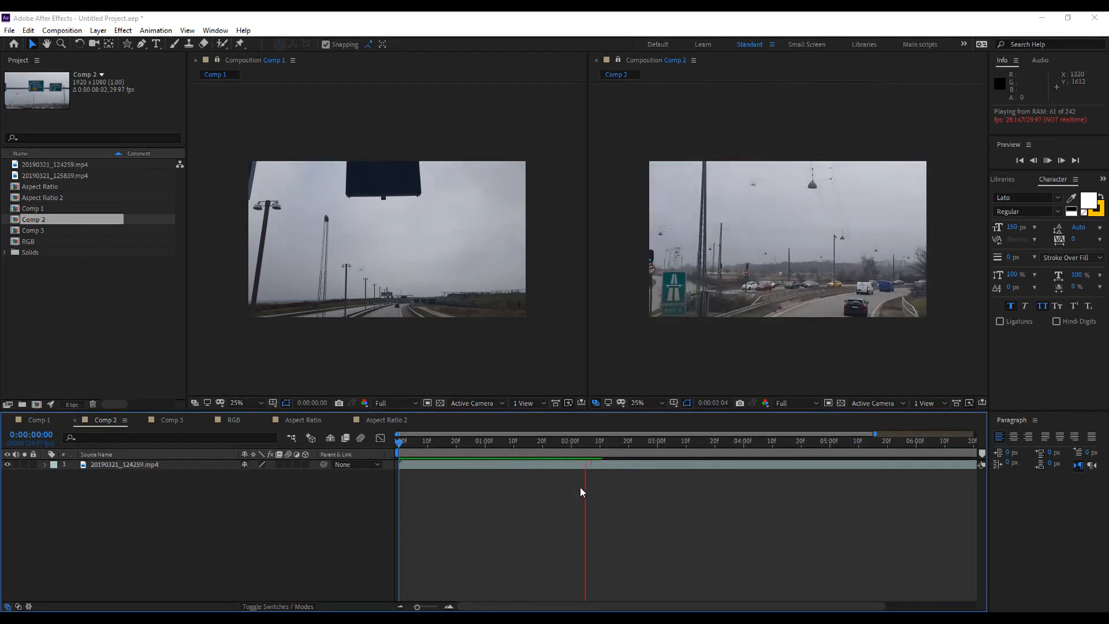
key("space")
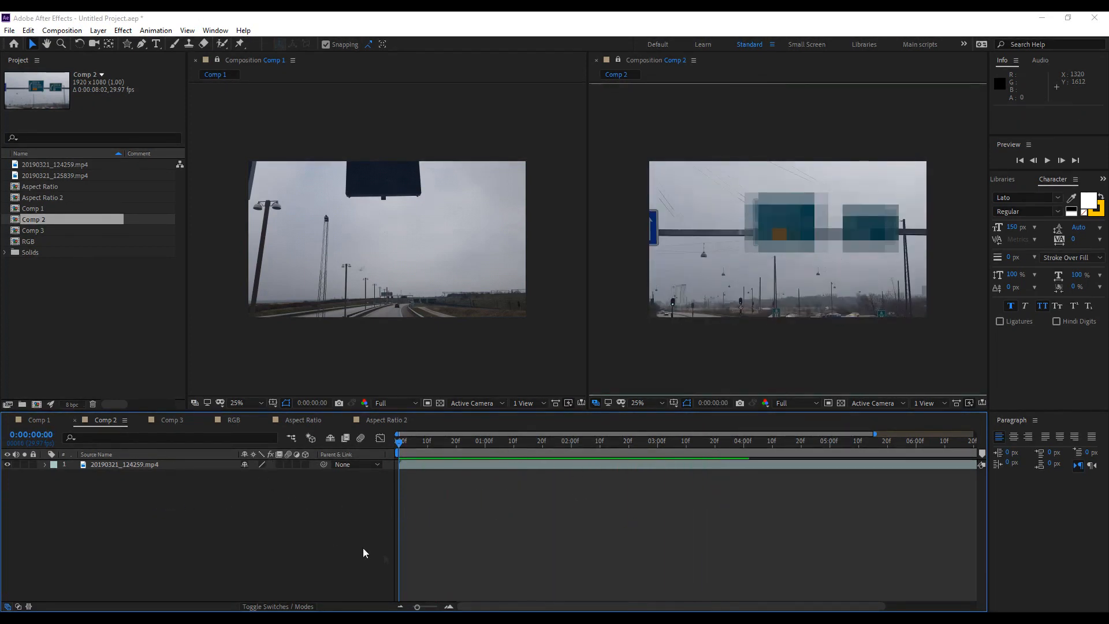
left_click(596, 60)
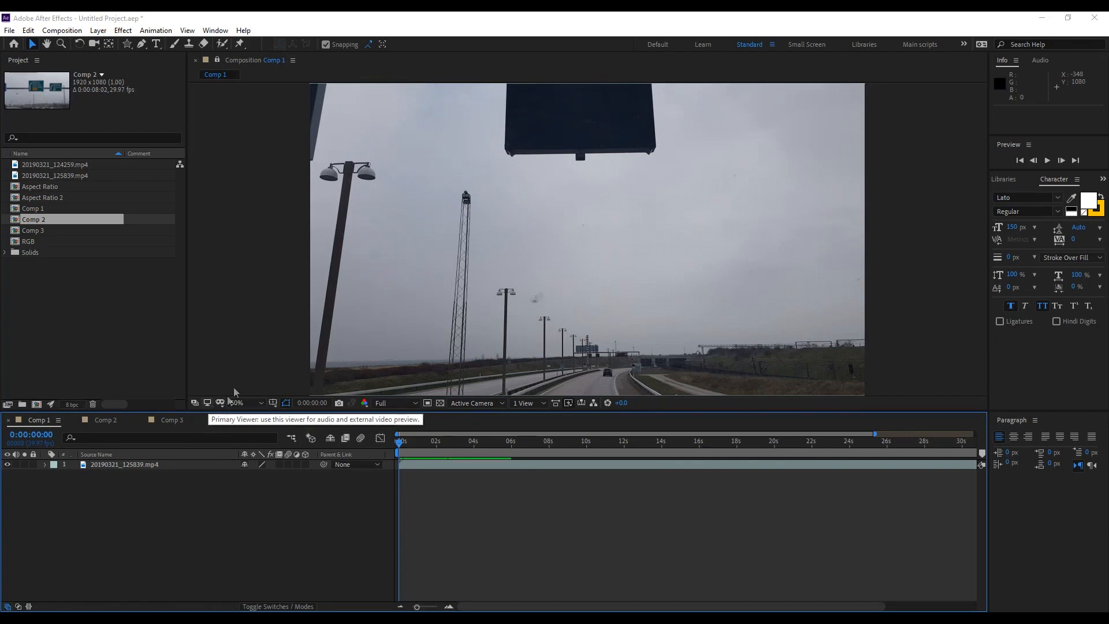
Turn Enable Mercury Transmit on and off in the Video Preview preferences, then close the preferences without applying.
left_click(28, 30)
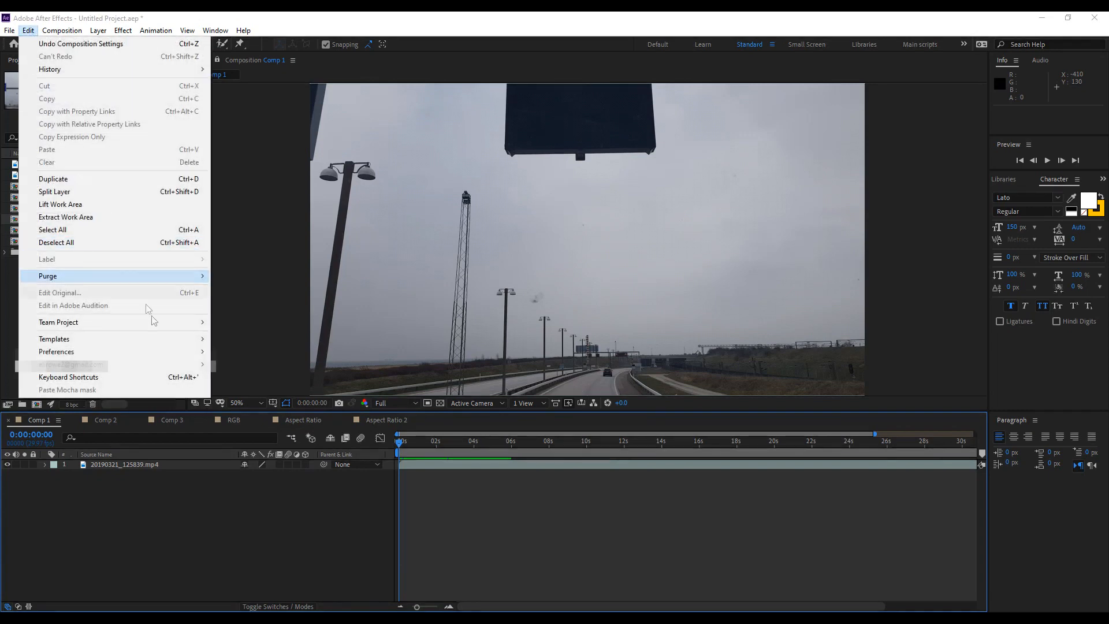
mouse_move(169, 351)
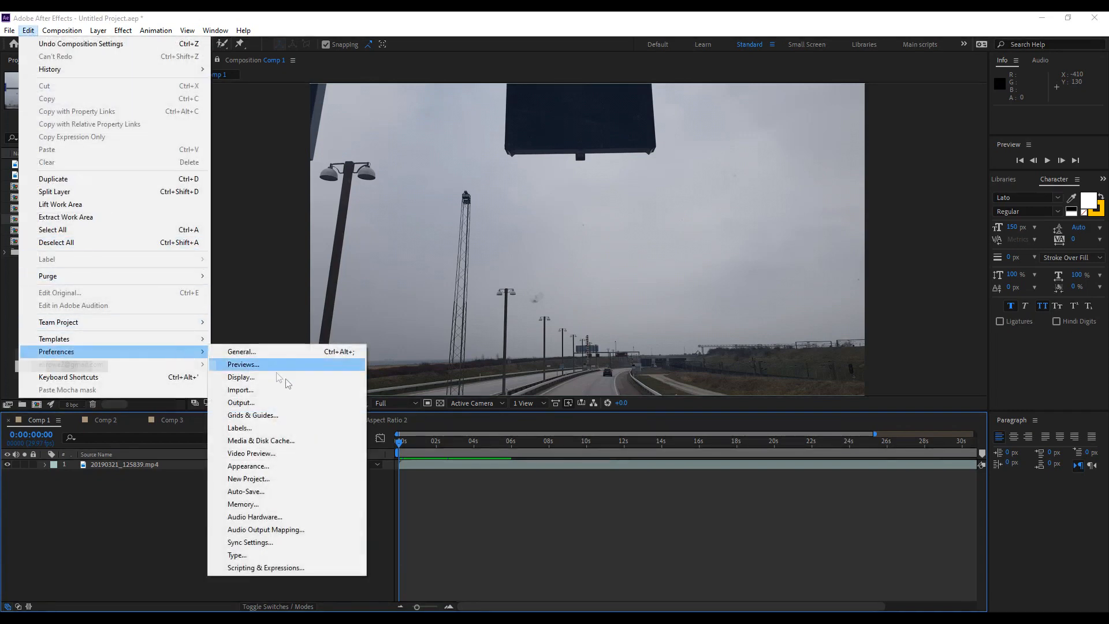
left_click(287, 453)
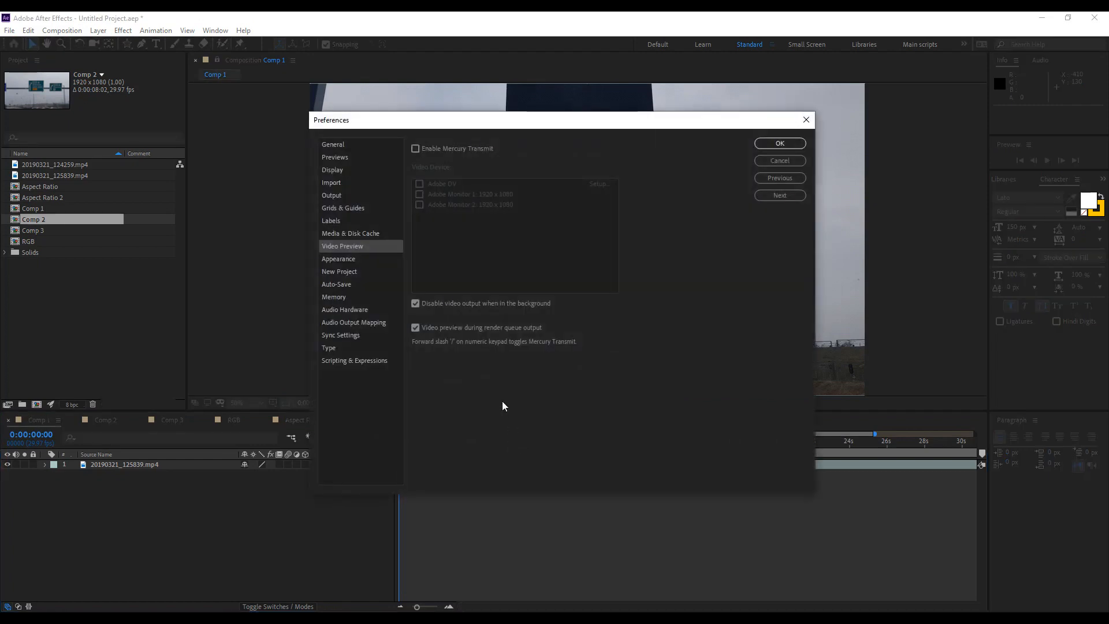
left_click(416, 149)
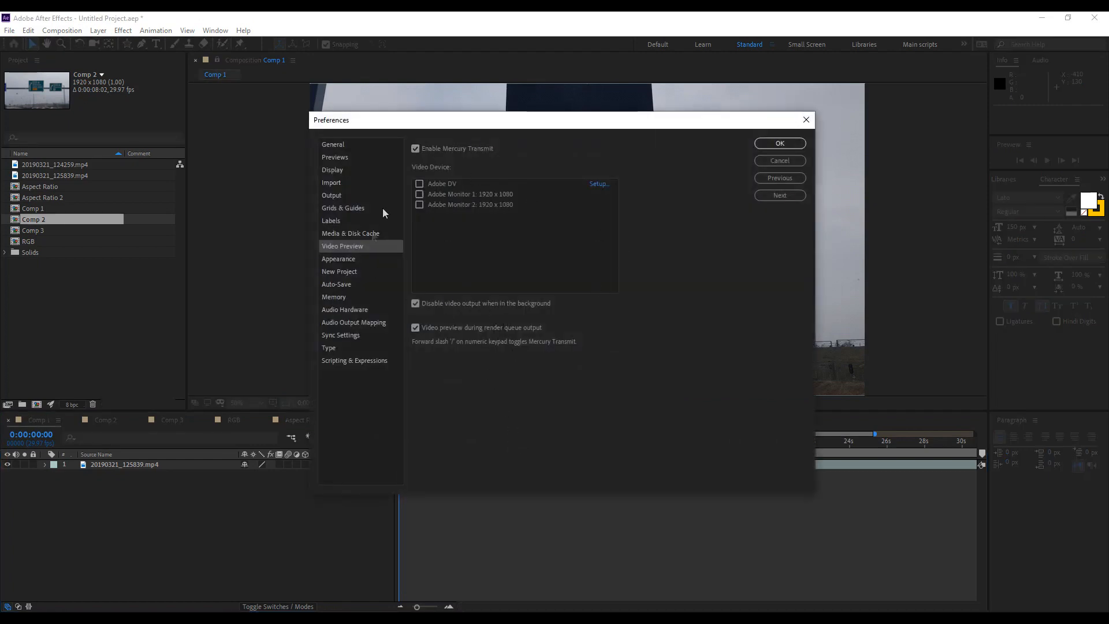
left_click(459, 149)
left_click(805, 120)
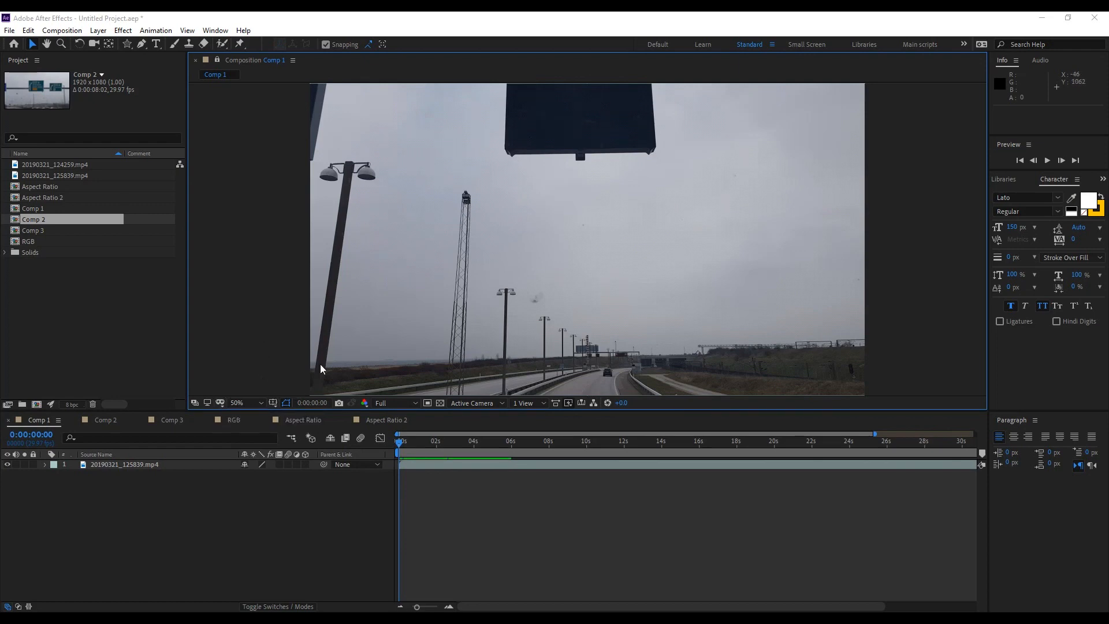
Set the Comp 1 viewer's magnification to 100%.
left_click(248, 403)
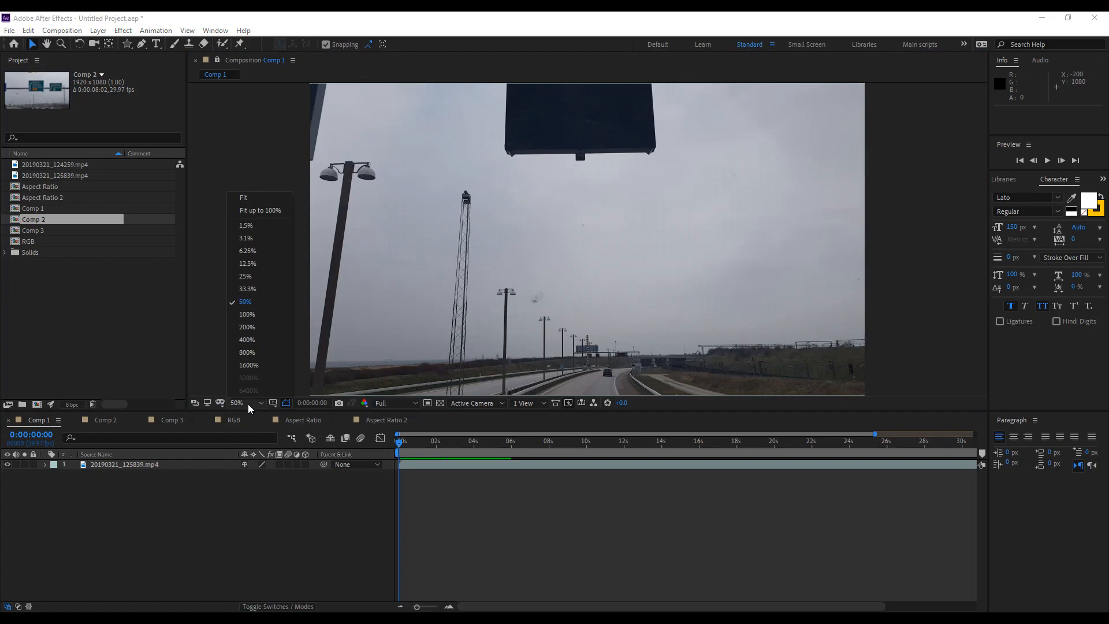
left_click(248, 314)
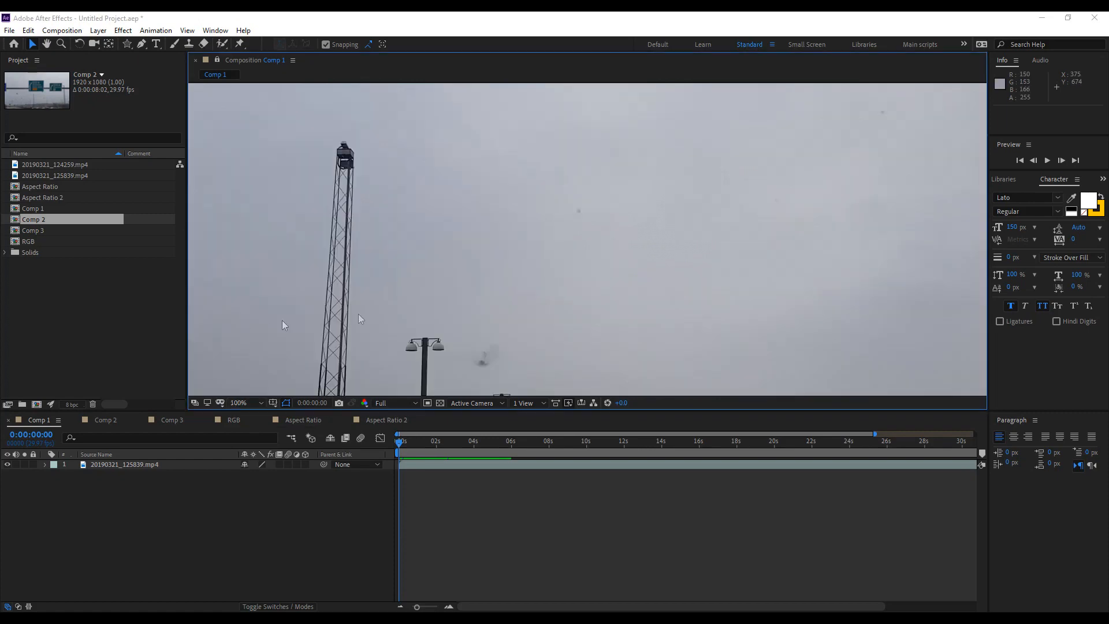
Set the Comp 1 viewer's magnification to 50%.
left_click(254, 402)
left_click(257, 326)
scroll(632, 273, "down", 6)
scroll(612, 275, "up", 4)
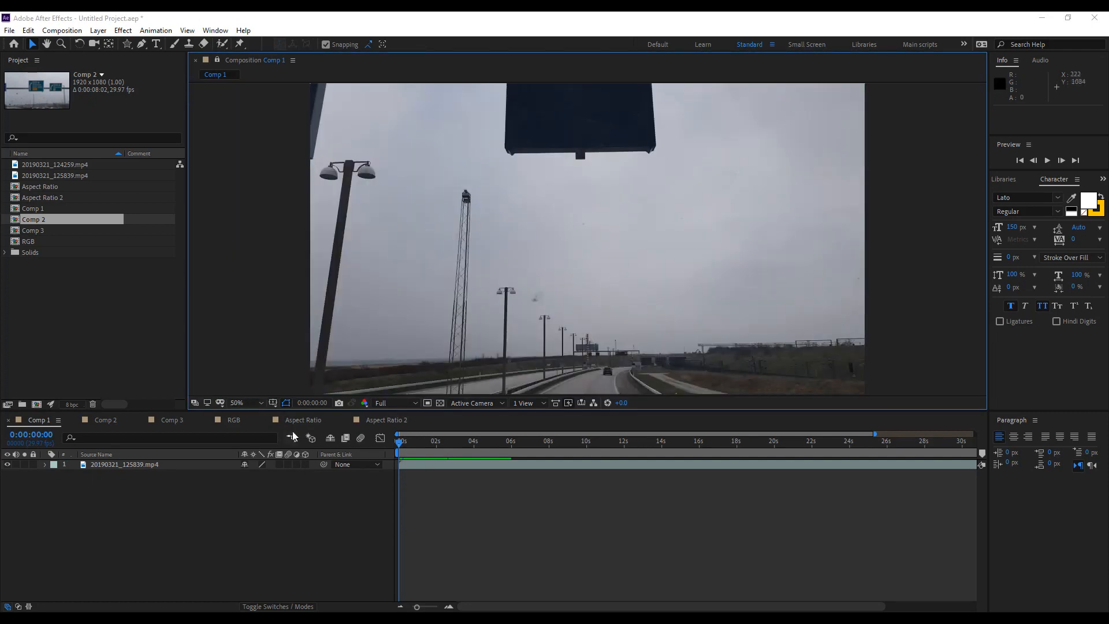
Show the Title/Action Safe, Proportional Grid and Grid overlays in turn over Comp 1, and turn them off again.
left_click(273, 404)
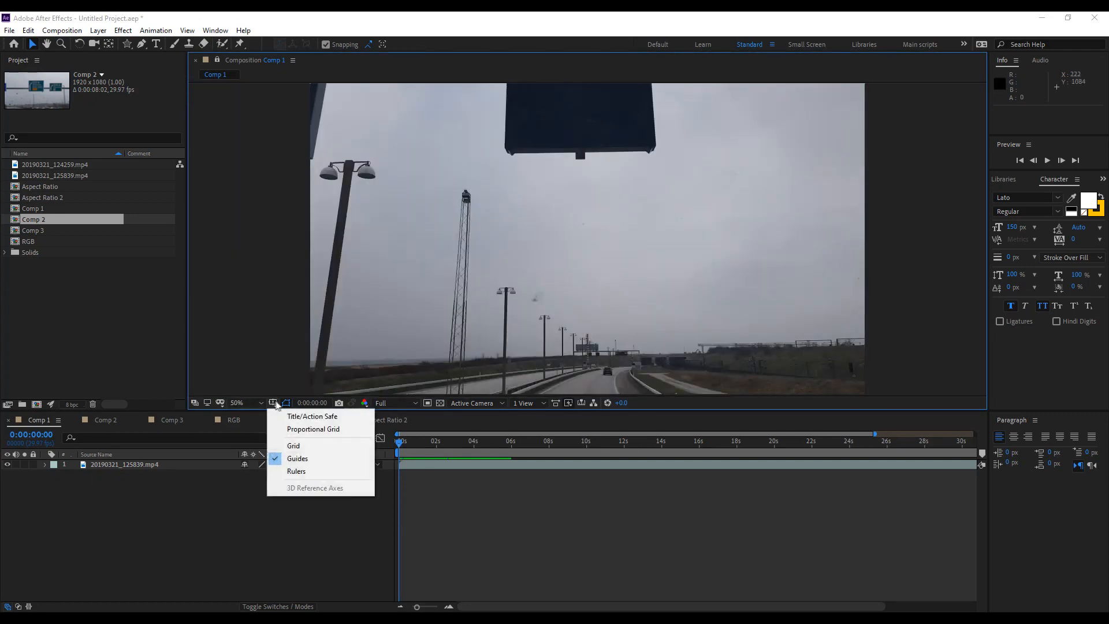
left_click(306, 417)
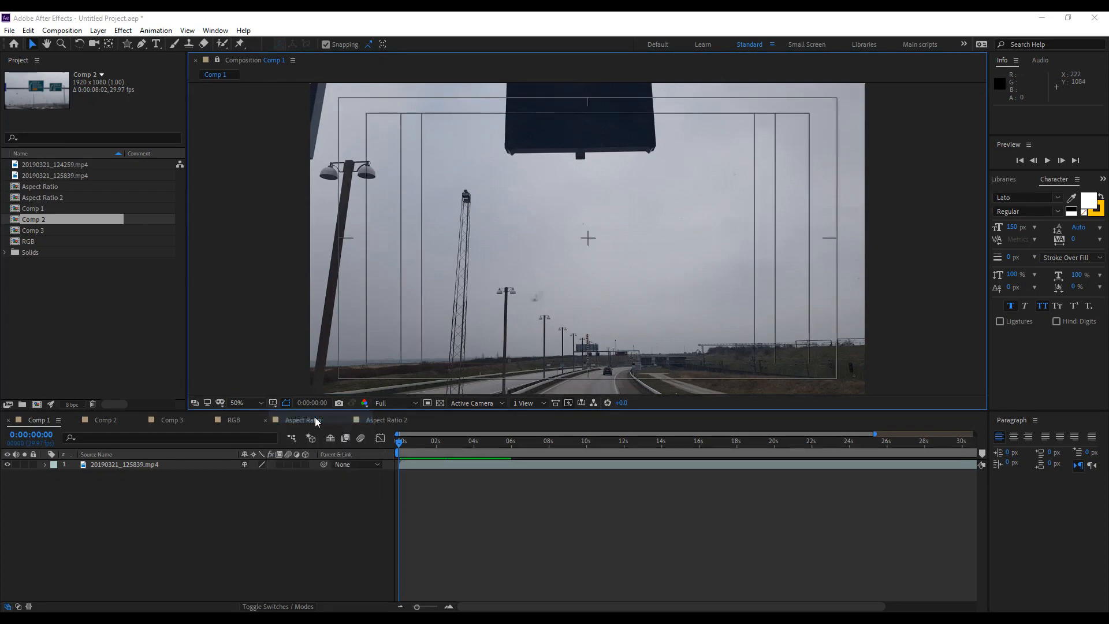
left_click(273, 403)
left_click(315, 430)
left_click(273, 403)
left_click(312, 441)
left_click(274, 403)
left_click(306, 430)
left_click(273, 403)
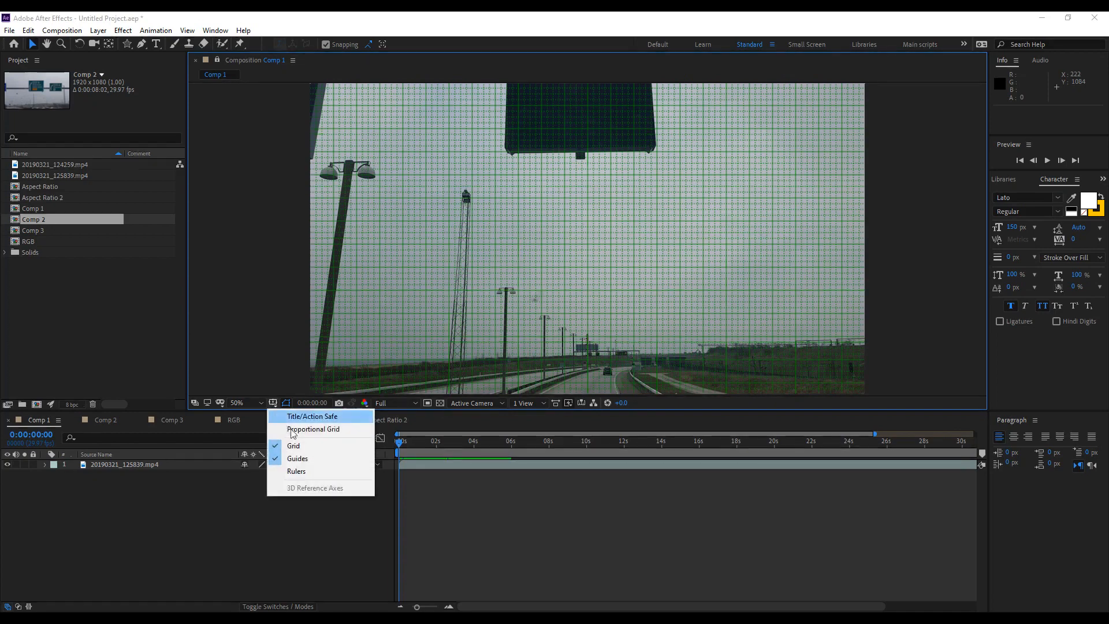
left_click(293, 445)
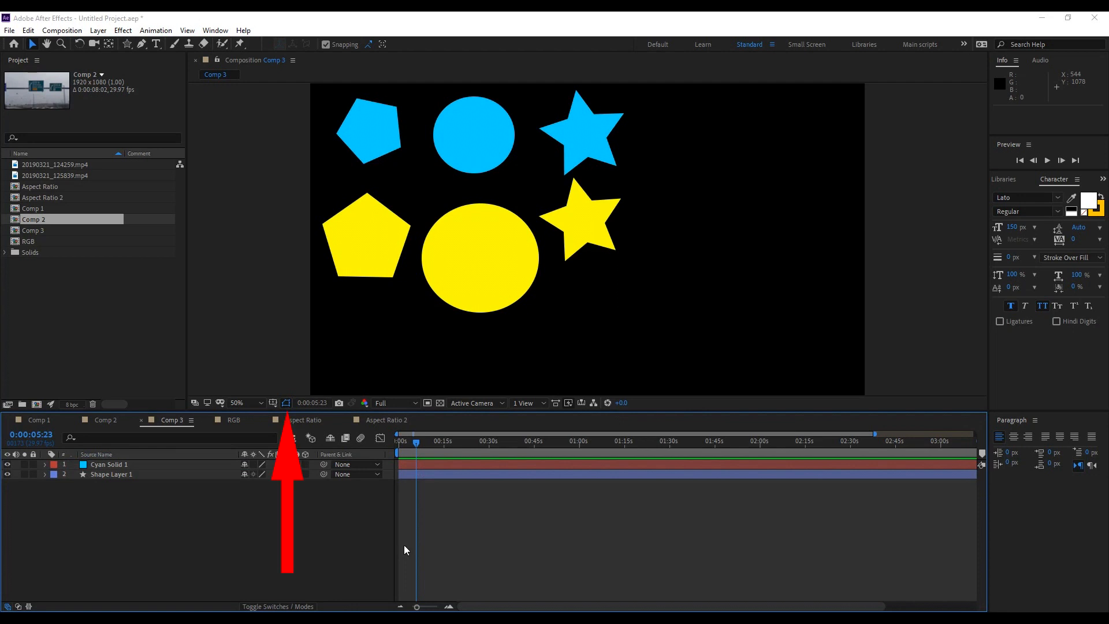
Select the Shape Layer 1 and Cyan Solid 1 layers in turn in Comp 3 and hide mask and shape paths.
left_click(116, 464)
left_click(117, 474)
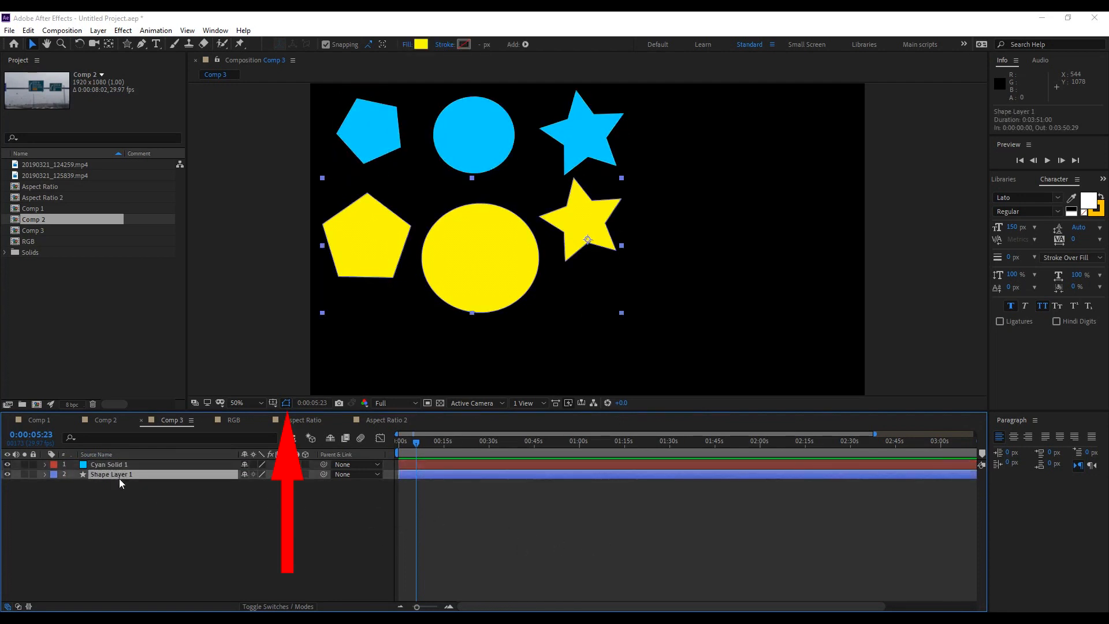
left_click(118, 464)
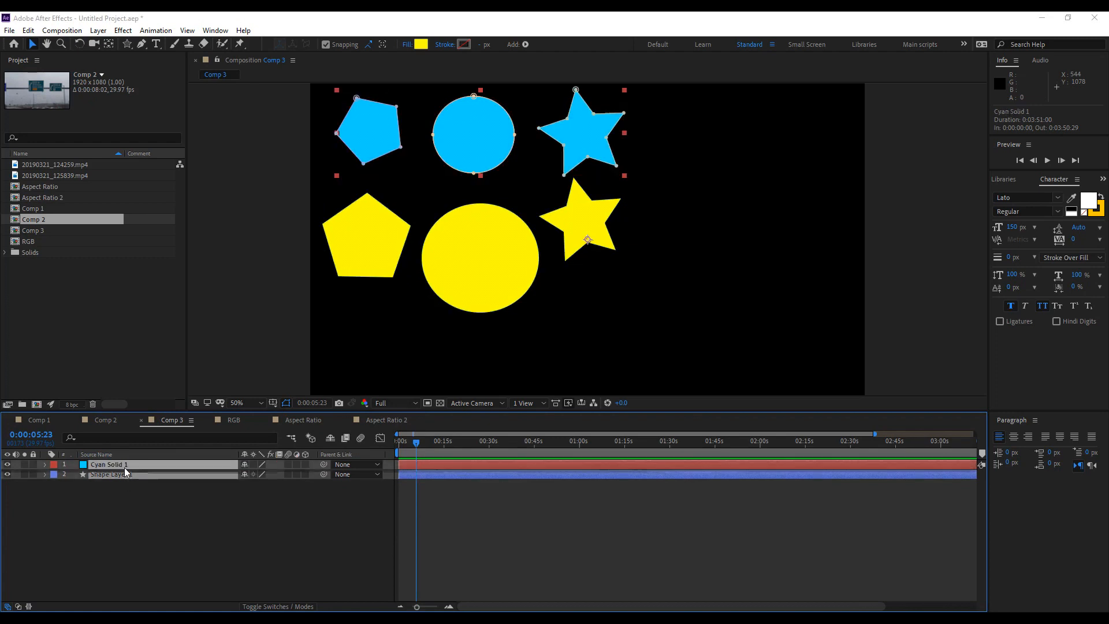
left_click(286, 404)
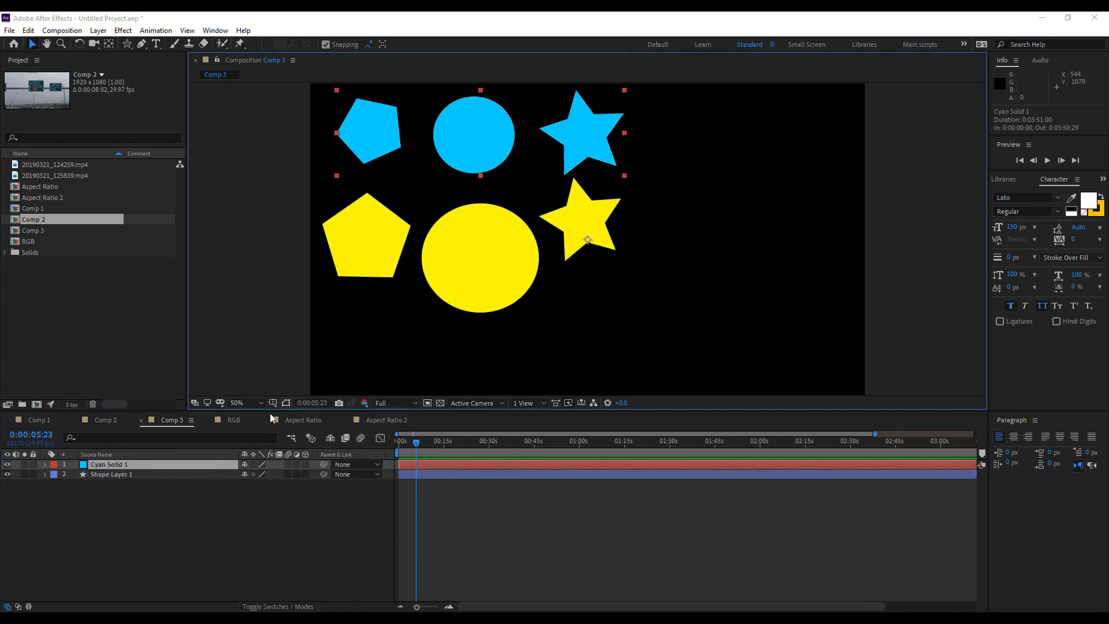
Compare Shape Layer 1 and Cyan Solid 1 while toggling Mask and Shape Path Visibility in the Comp 3 viewer.
left_click(147, 474)
left_click(144, 465)
left_click(147, 475)
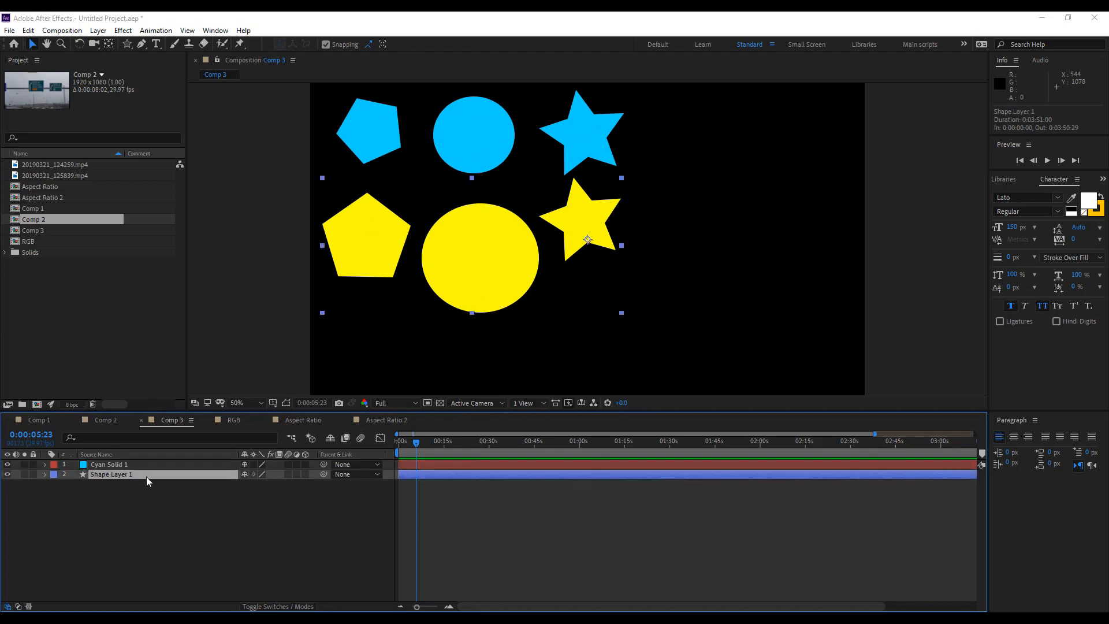
left_click(285, 404)
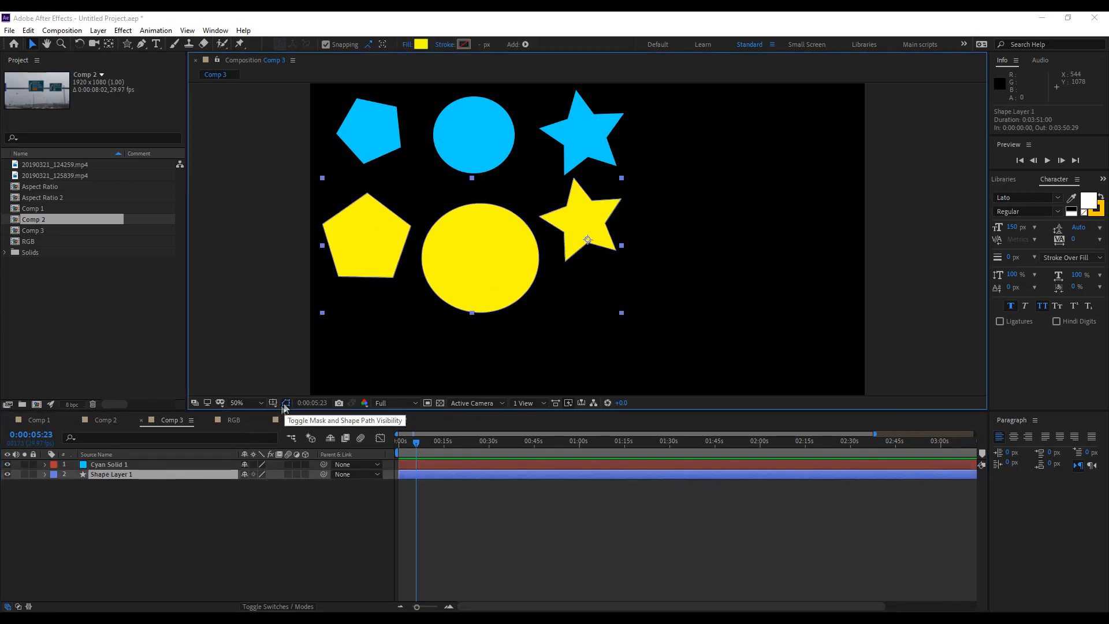
left_click(170, 466)
left_click(166, 475)
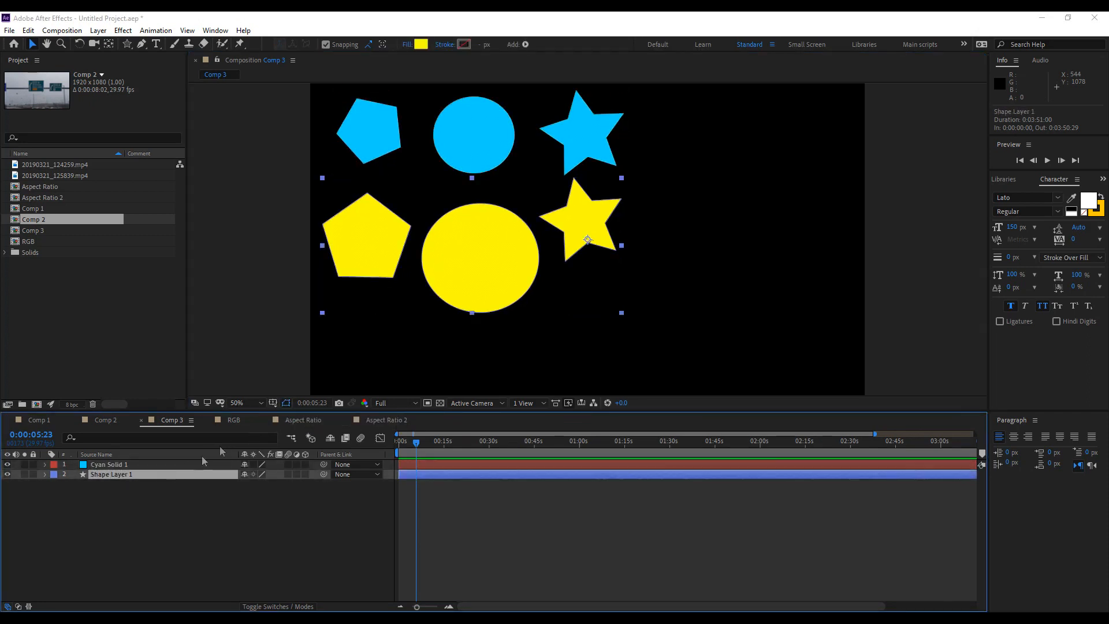
left_click(286, 403)
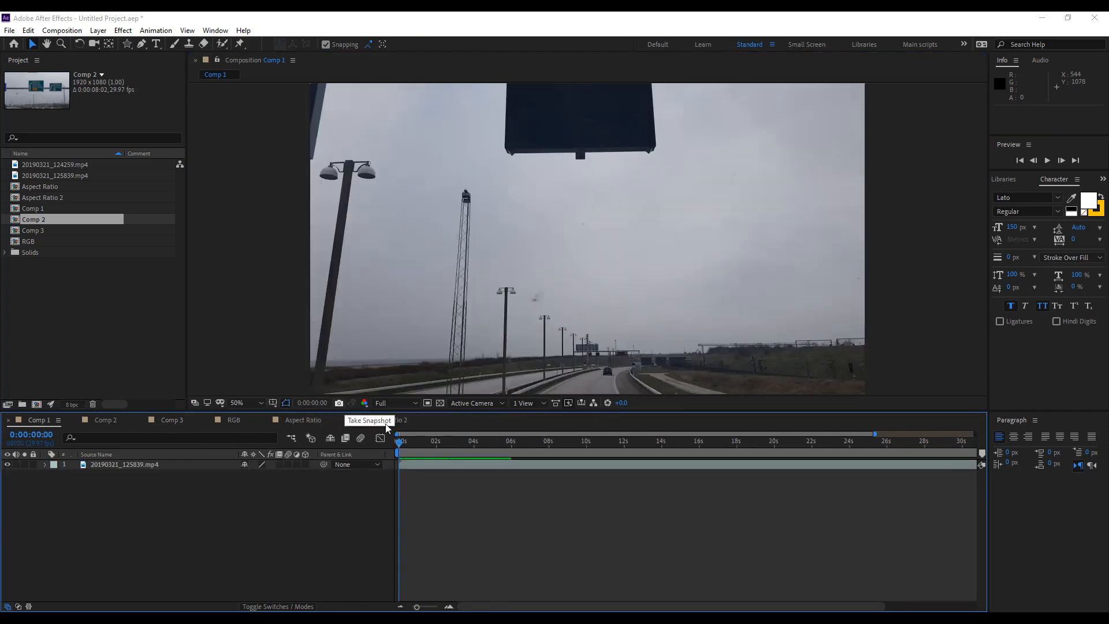
Scrub forward through Comp 1 and show its stored snapshot to compare it with the current frame.
left_click_drag(409, 445, 420, 450)
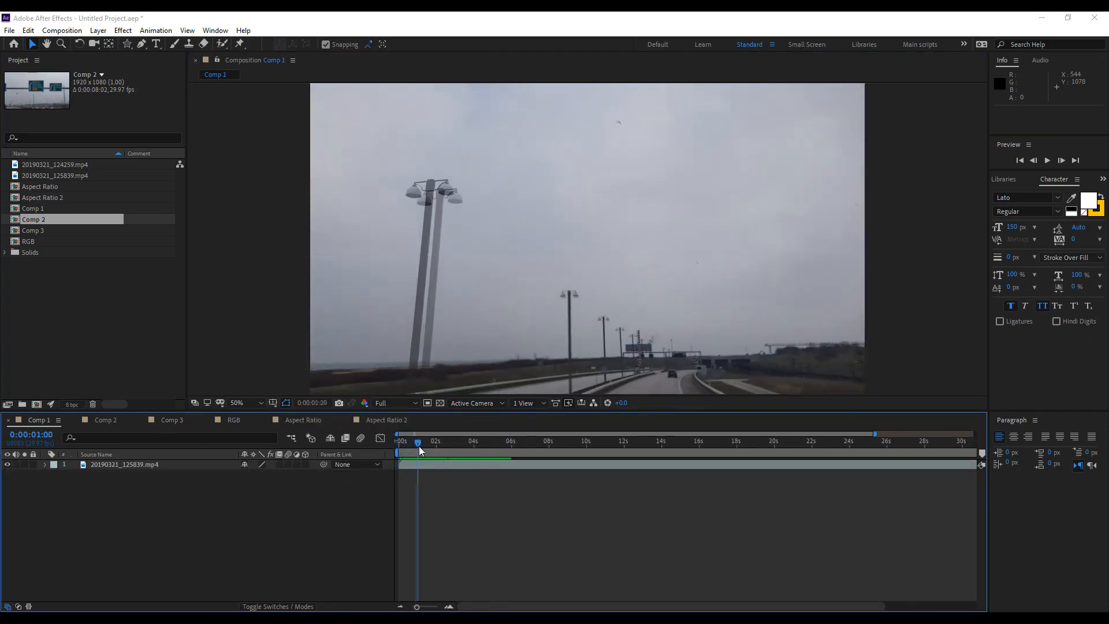
left_click_drag(420, 441, 486, 459)
left_click(352, 406)
left_click(352, 402)
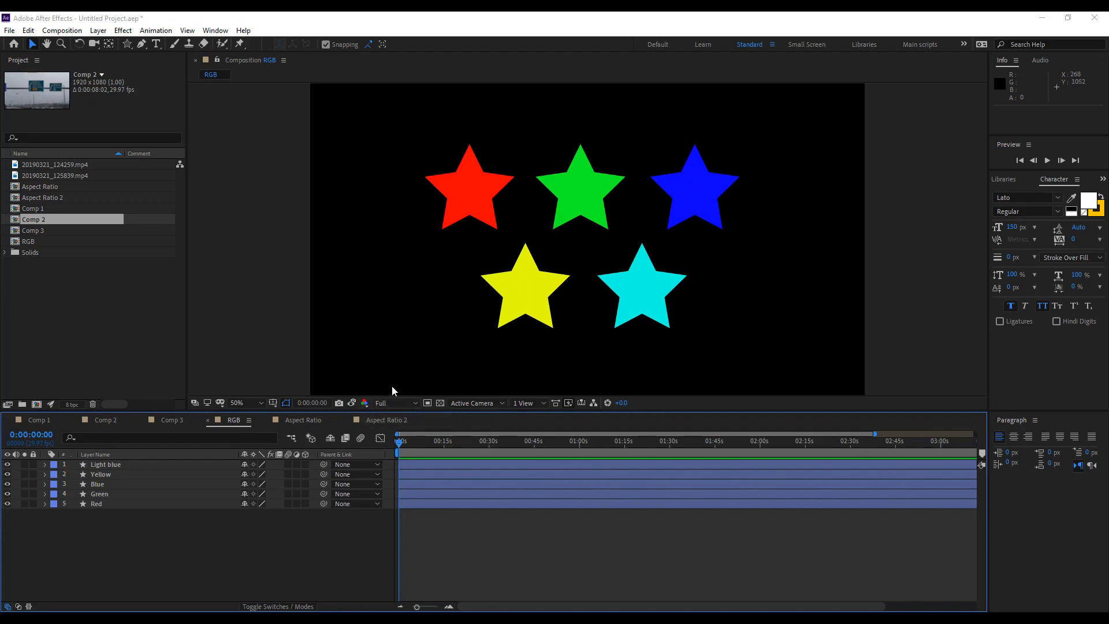
View the RGB composition's Red, Green, Blue and Alpha channels one after another, and return the view to RGB.
left_click(362, 403)
left_click(384, 430)
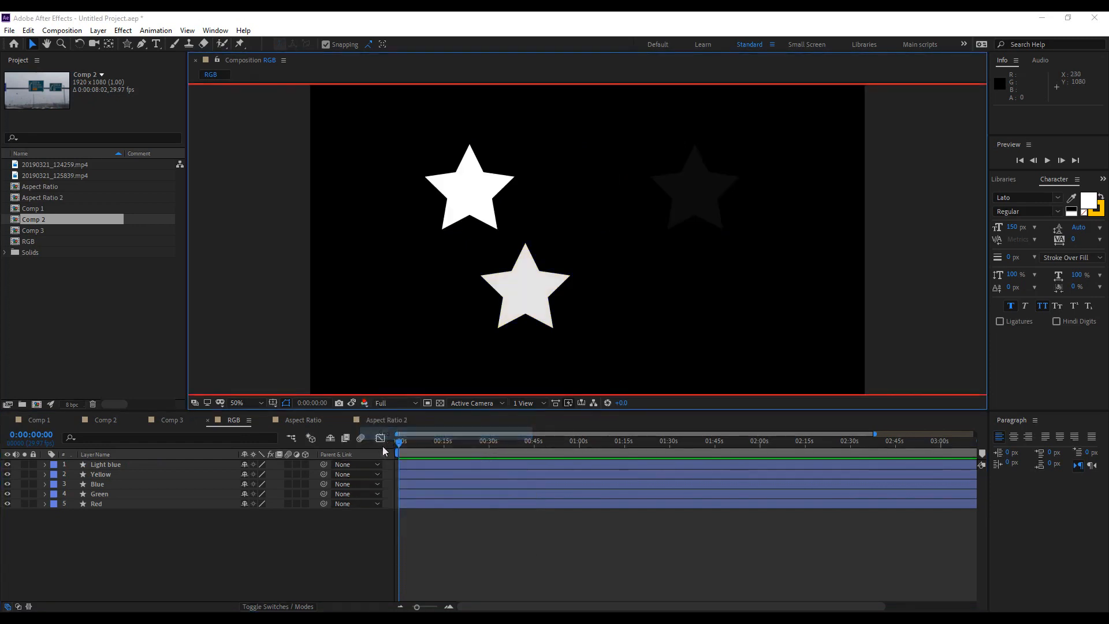
left_click(365, 404)
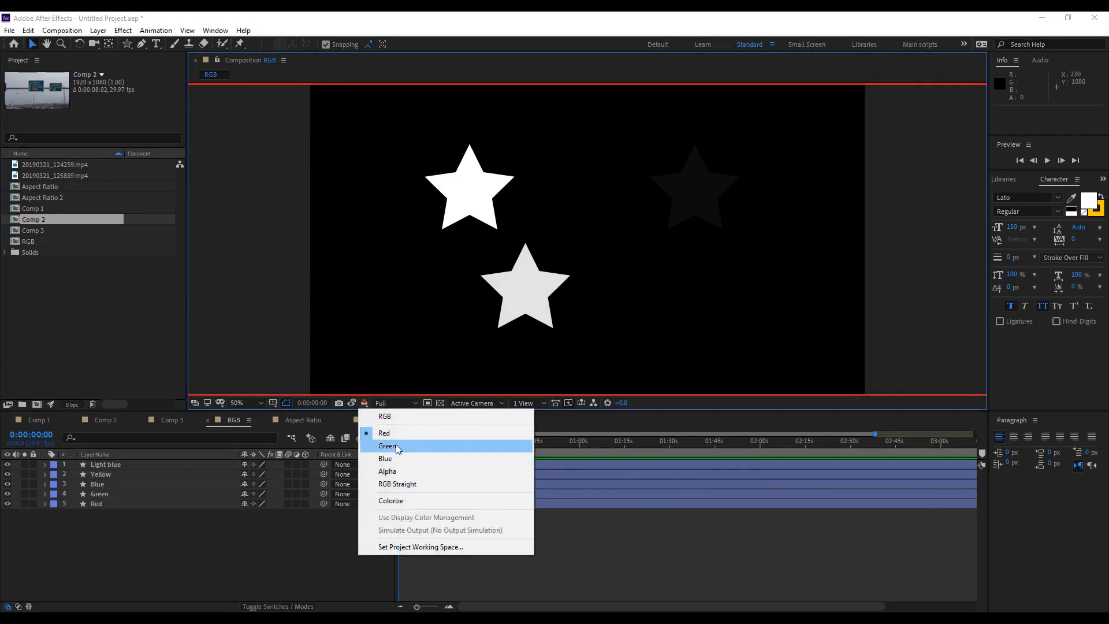
left_click(393, 445)
left_click(364, 403)
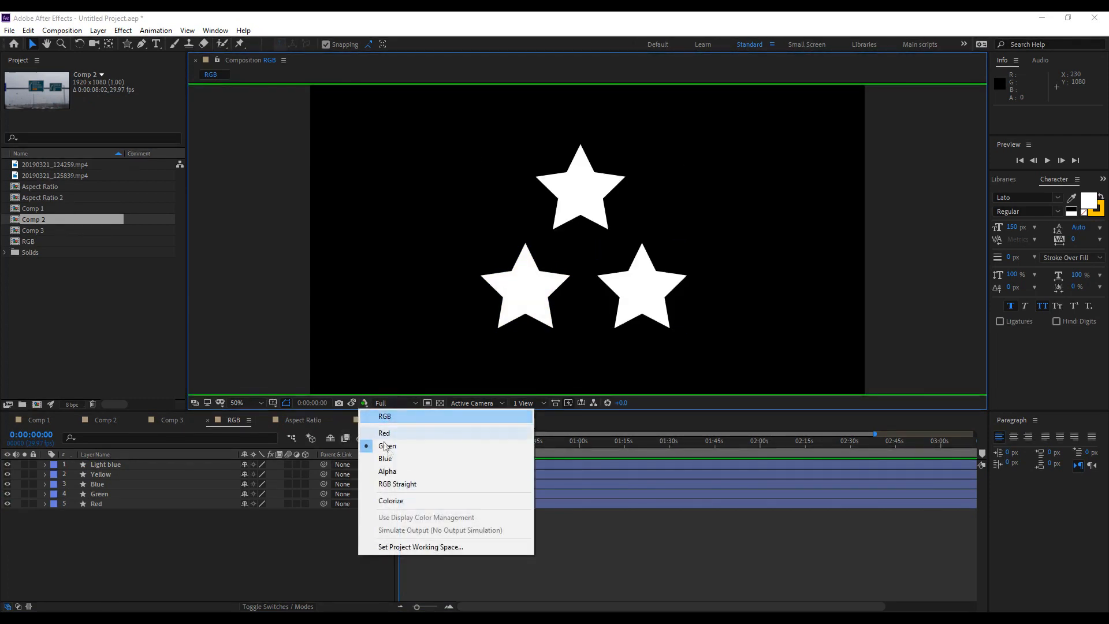
left_click(393, 460)
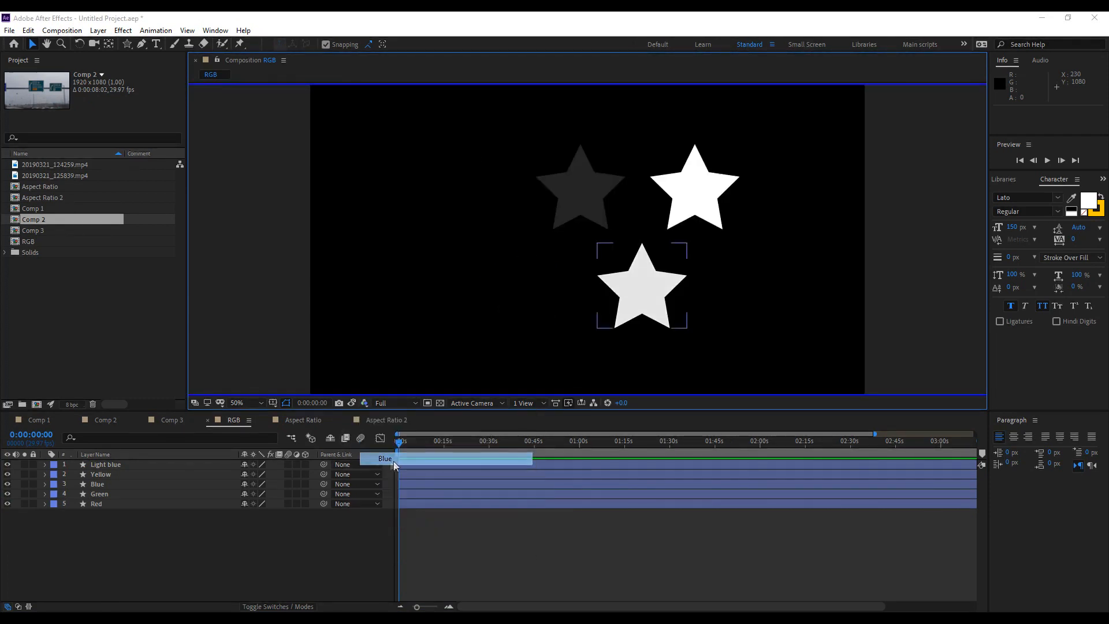
left_click(367, 404)
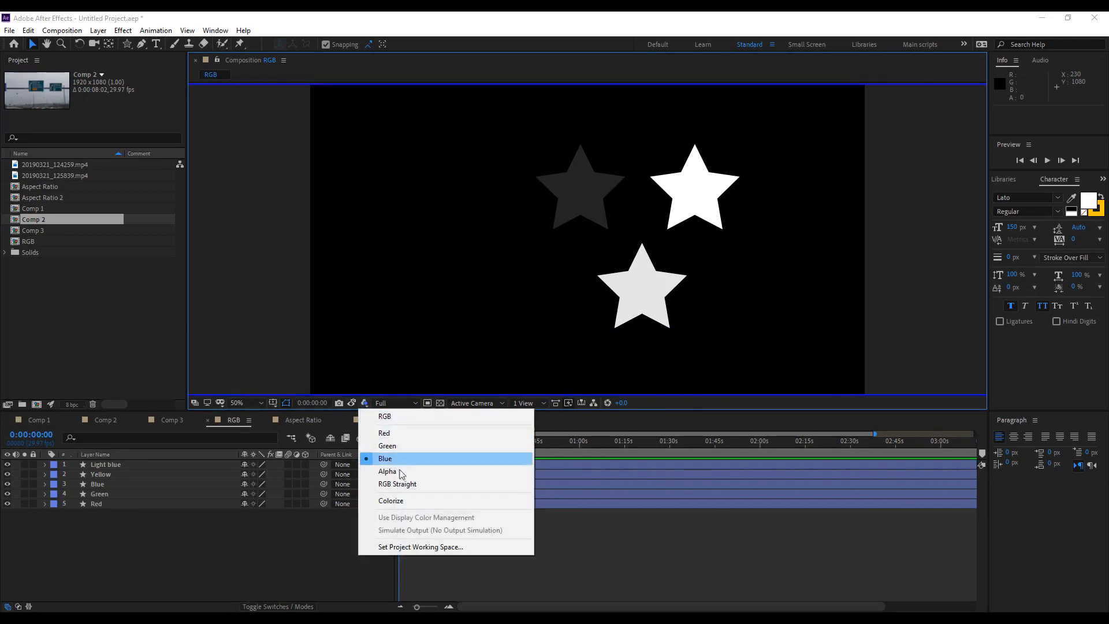
left_click(401, 472)
left_click(363, 404)
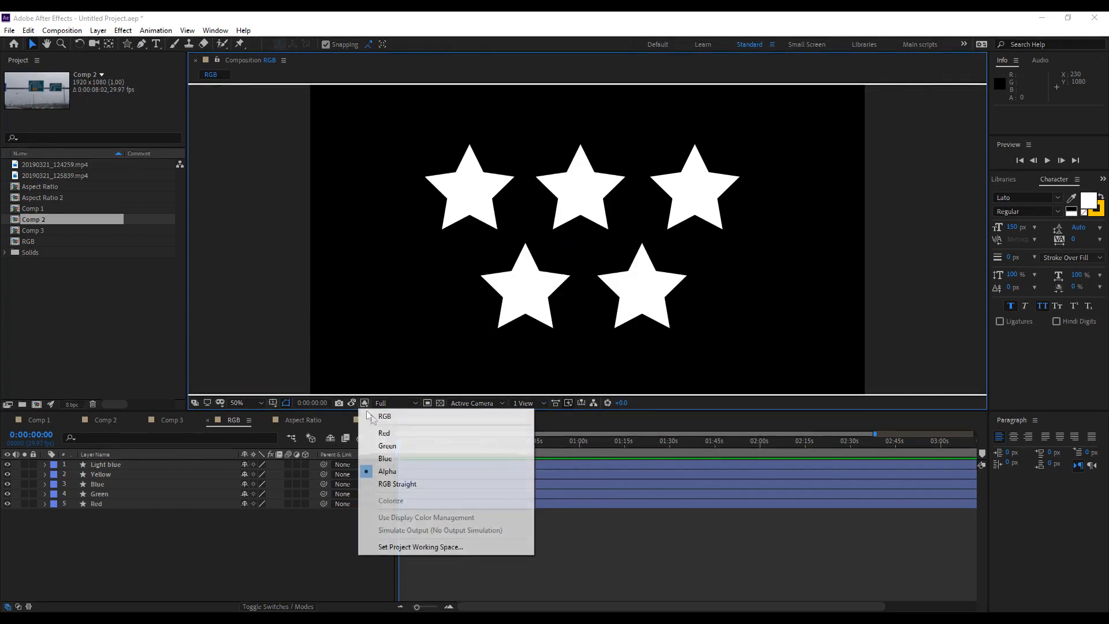
left_click(395, 417)
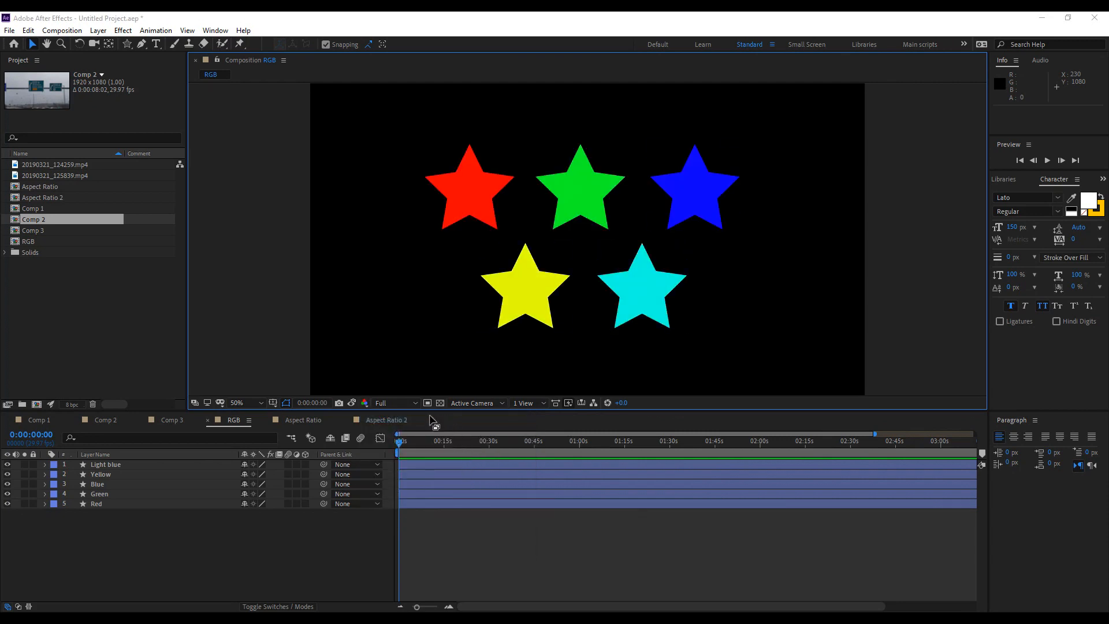
Lower the RGB composition's preview resolution to Half and then Quarter, and inspect the stars' edges at 100% magnification.
left_click(406, 403)
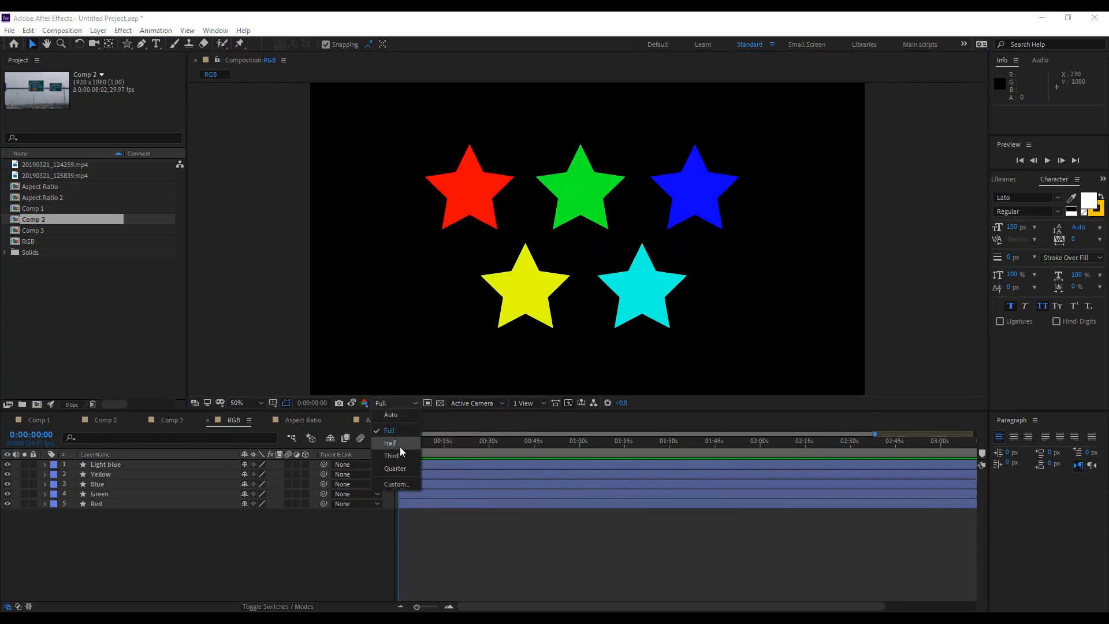
left_click(399, 443)
left_click(400, 402)
left_click(410, 468)
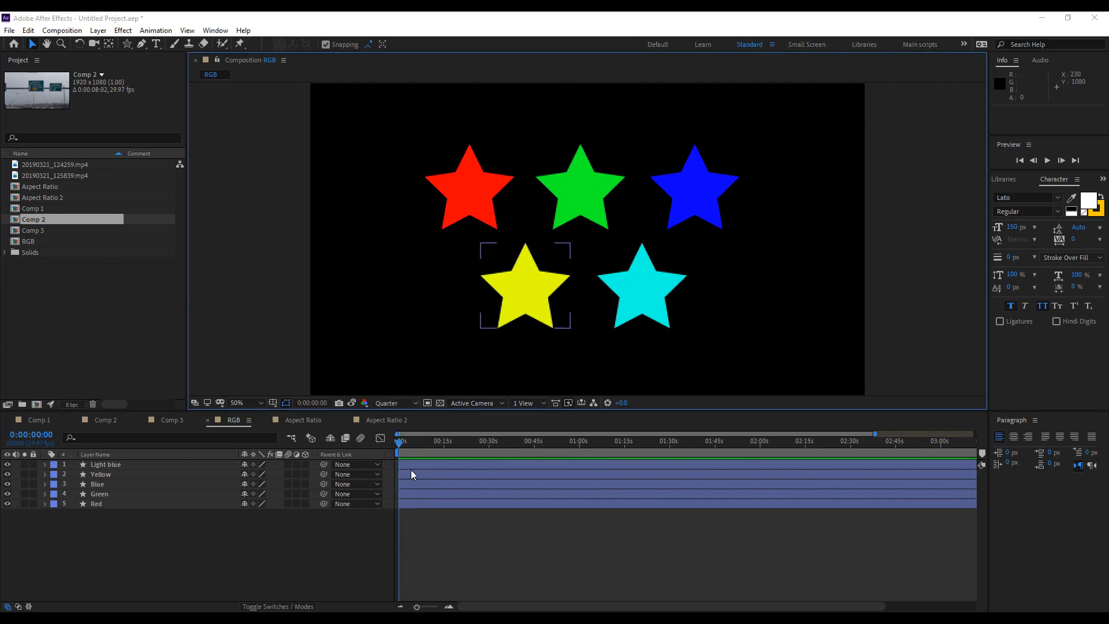
scroll(566, 262, "up", 2)
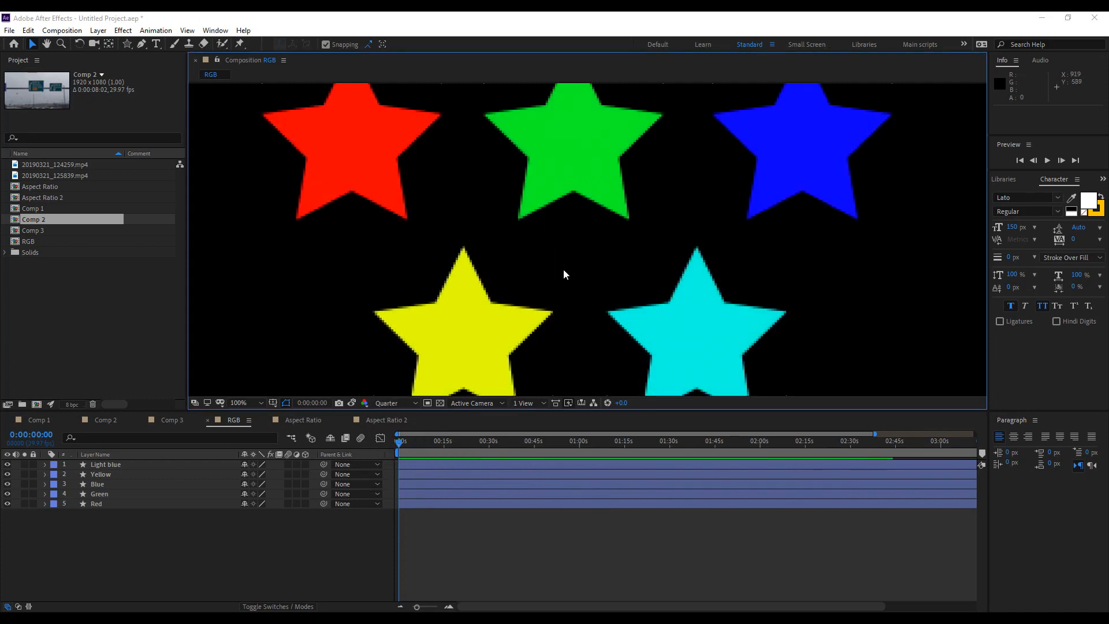
Raise the RGB composition's preview resolution through Third and Half to Full, and restore the viewer's magnification to 50%.
left_click(379, 404)
left_click(402, 456)
left_click(390, 403)
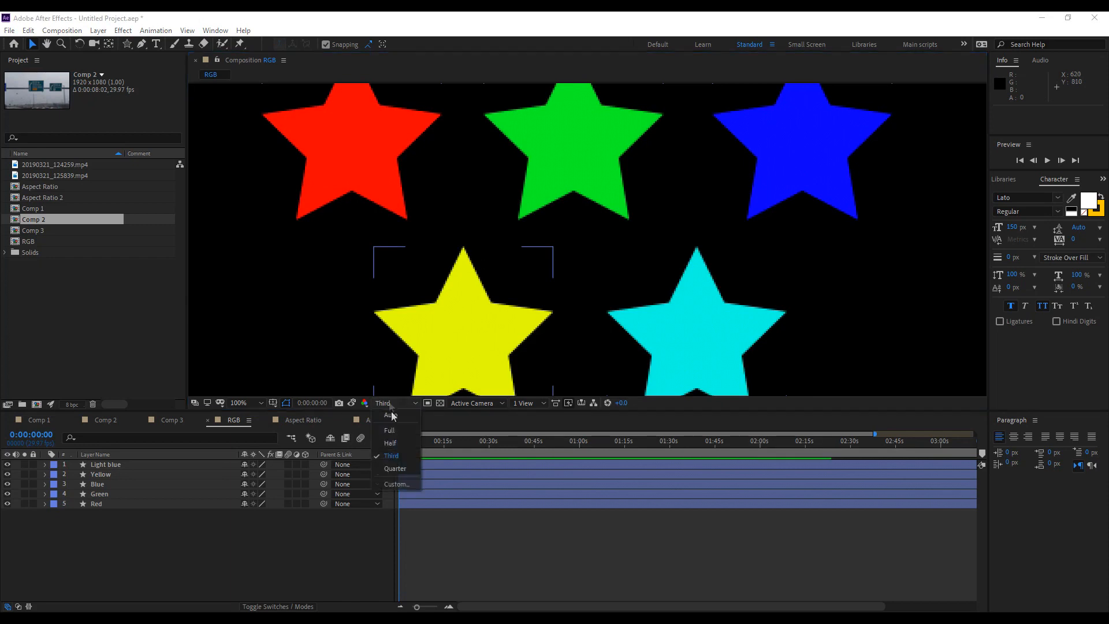
left_click(399, 443)
left_click(399, 404)
left_click(402, 429)
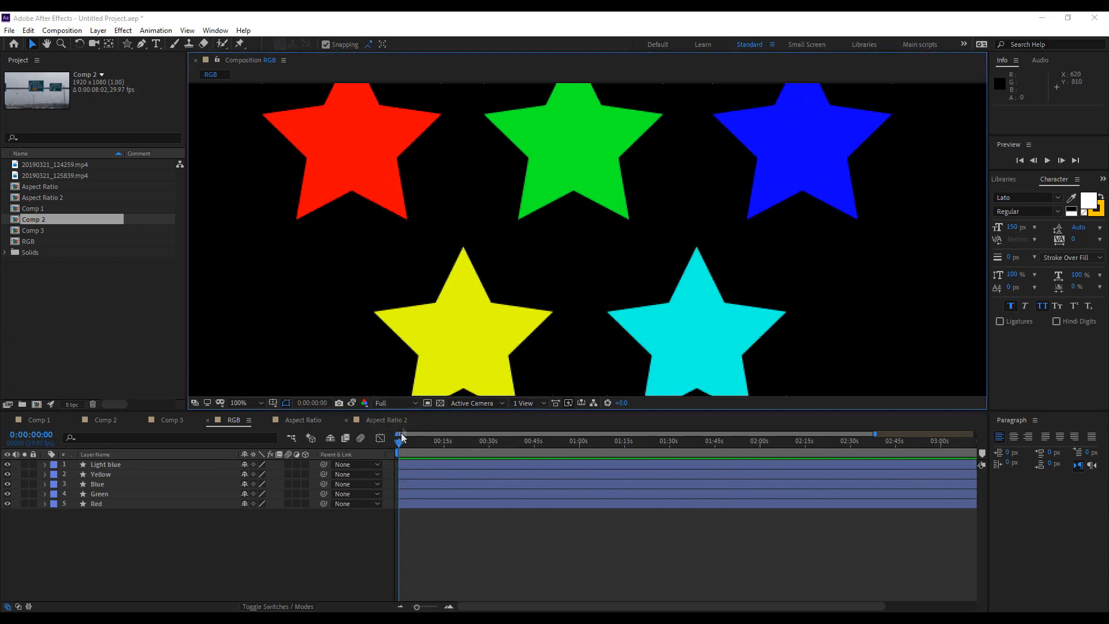
scroll(534, 295, "down", 2)
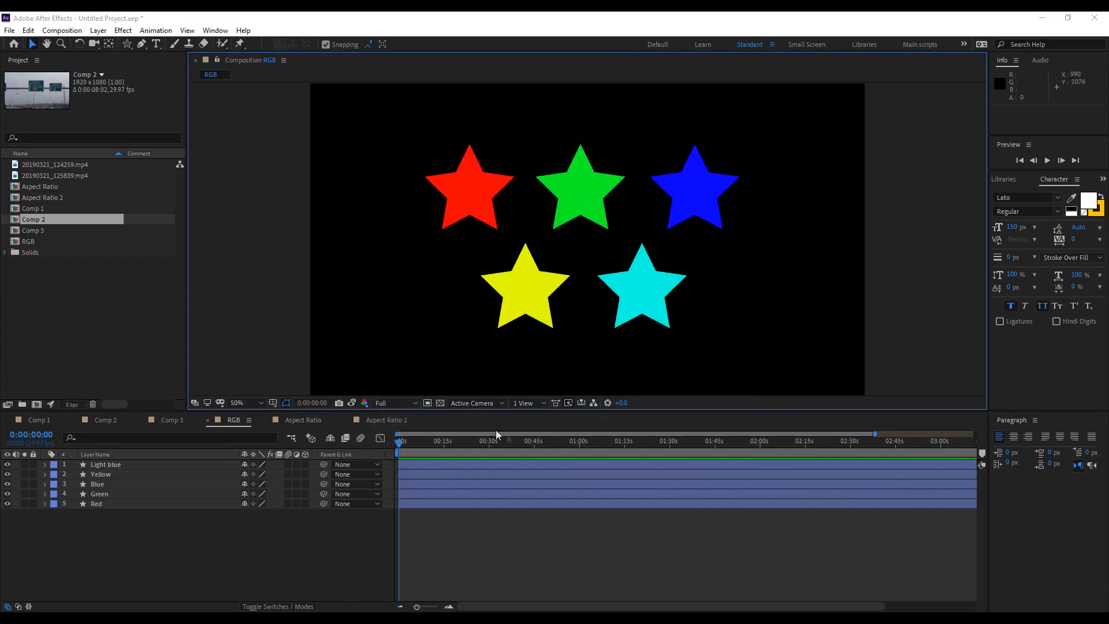
Draw a region of interest about 500 by 402 px around the red star and crop the composition to it.
left_click(428, 402)
left_click_drag(386, 127, 531, 243)
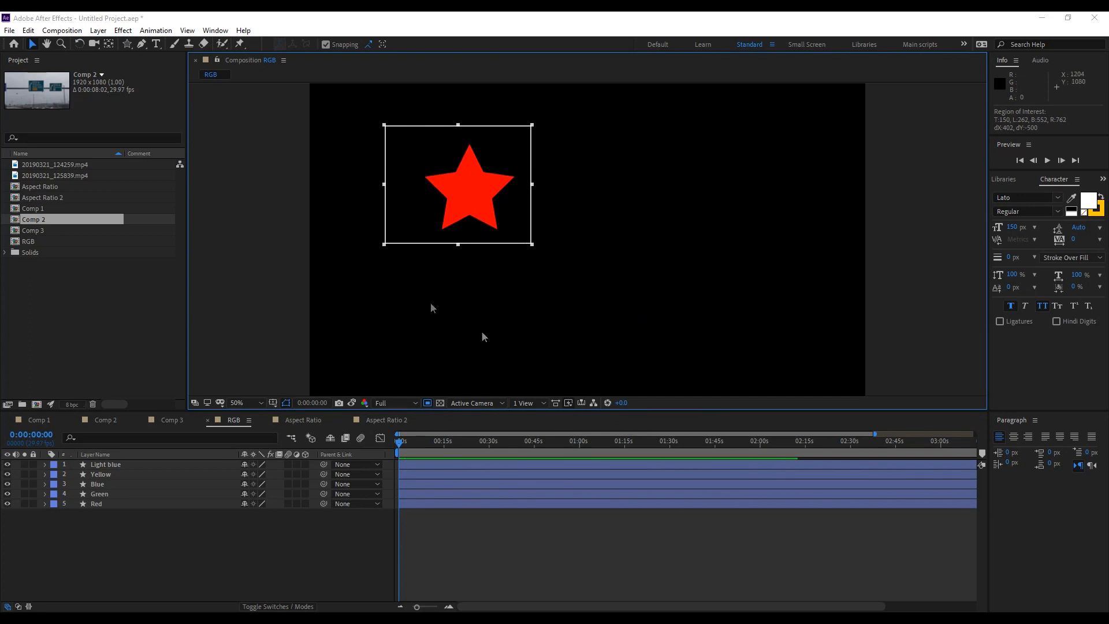
left_click(72, 31)
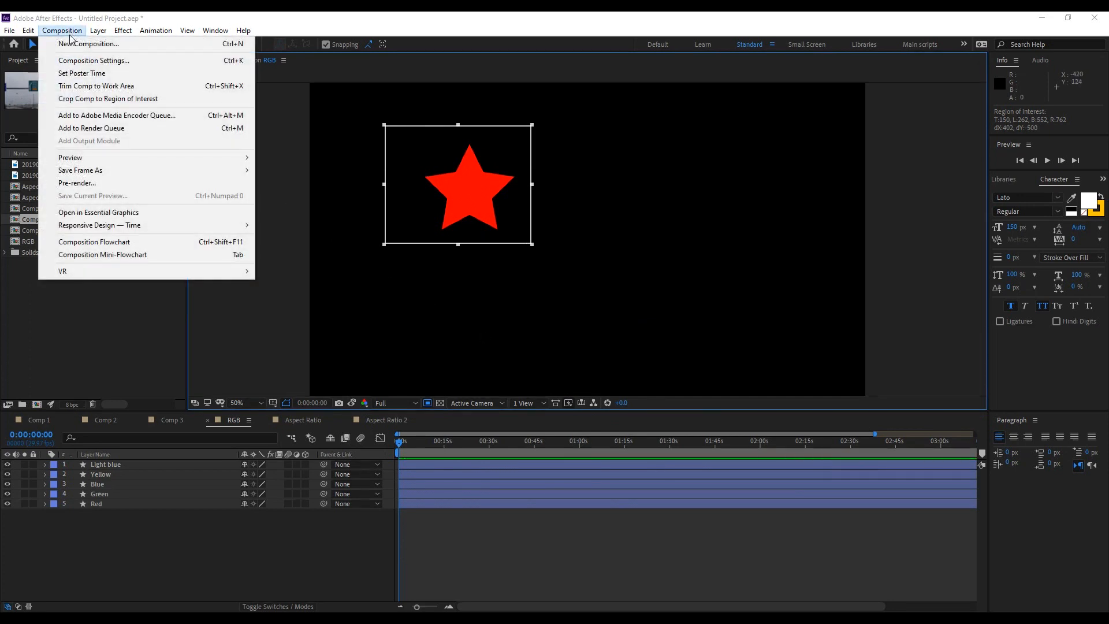
left_click(138, 99)
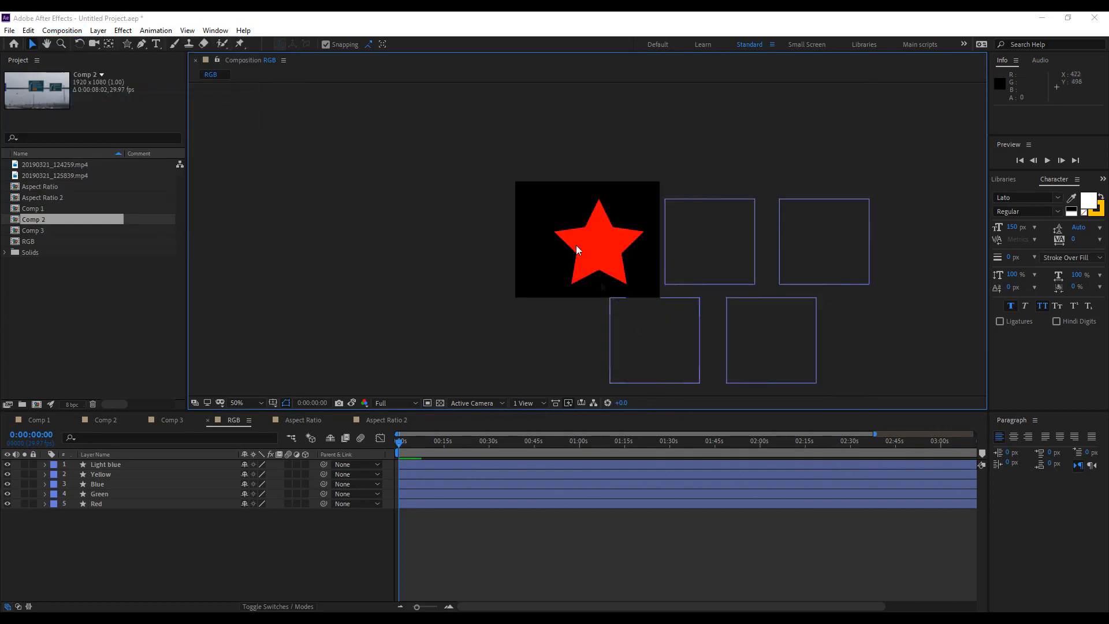
Inspect the cropped RGB composition up close, undo the crop to the region of interest and restore 50% magnification.
key("period")
key("period")
key("comma")
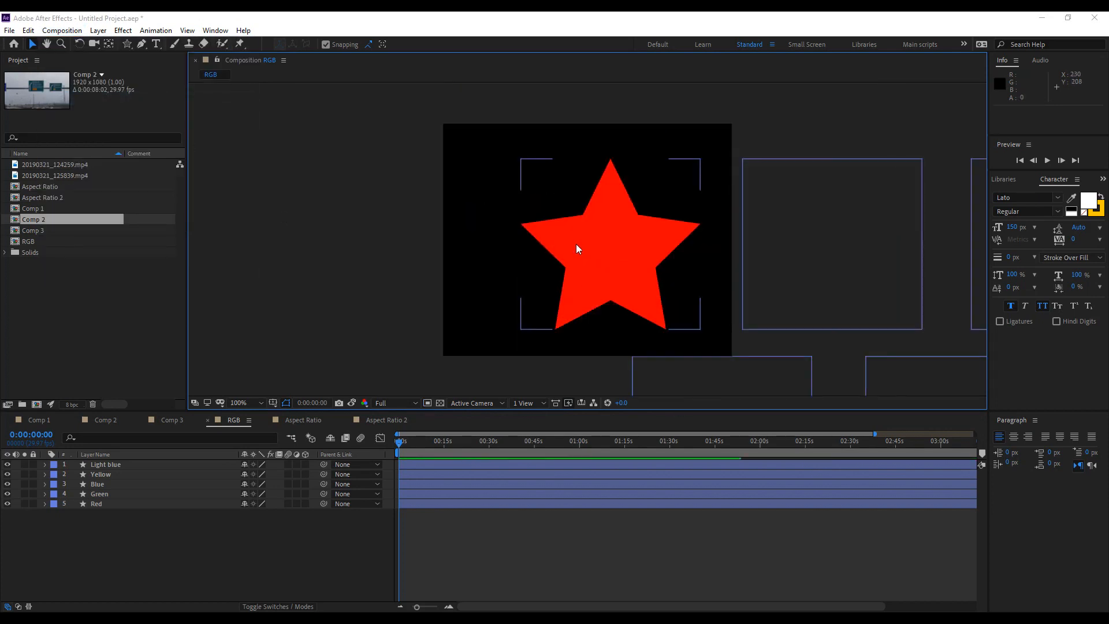
key("ctrl+z")
key("comma")
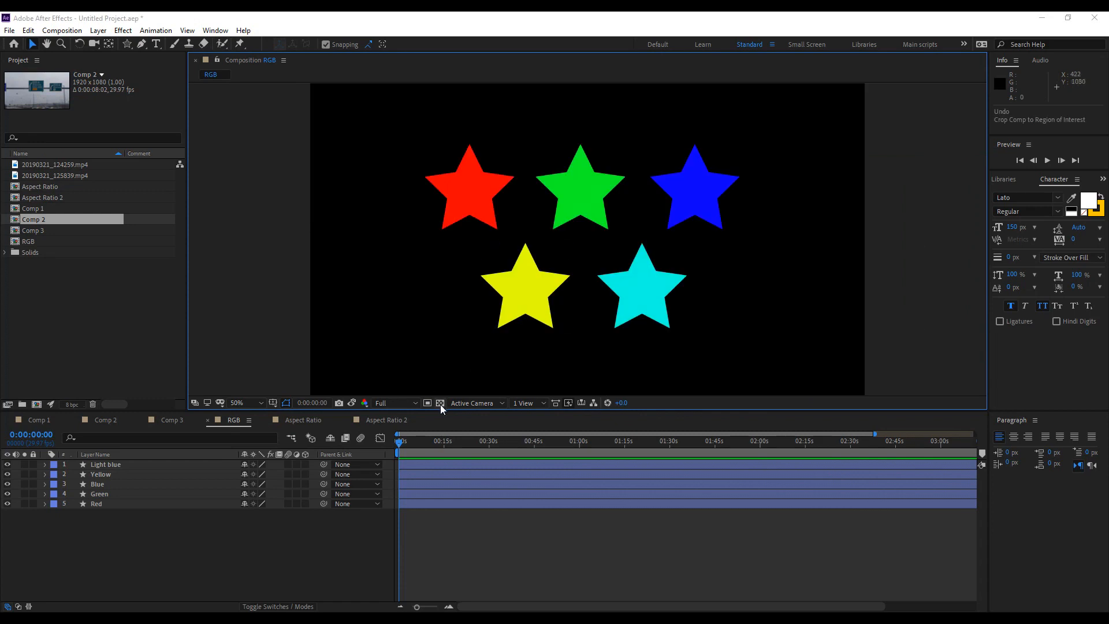
Turn the transparency grid on and off in the RGB composition viewer.
left_click(440, 403)
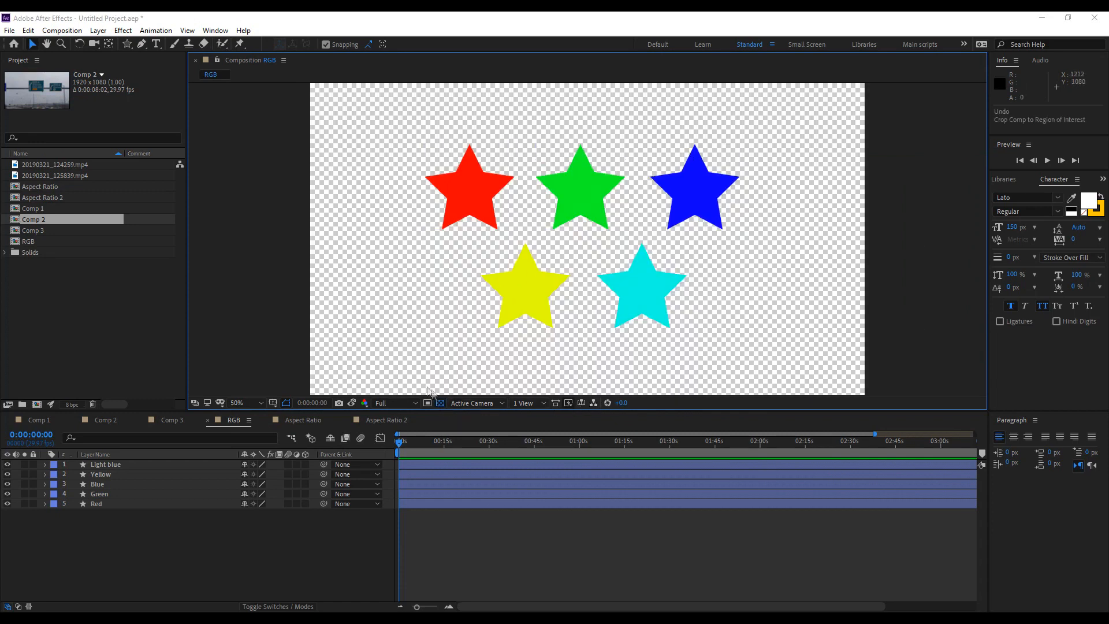
left_click(440, 403)
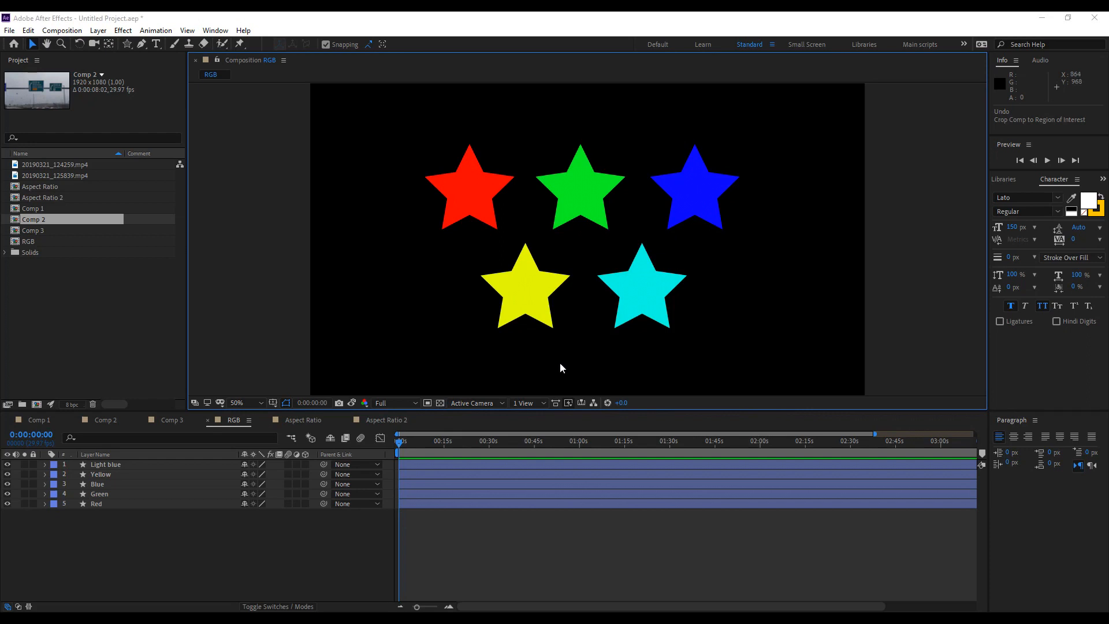
Make all five star layers in the RGB composition 3D layers and enable Draft 3D.
left_click_drag(305, 464, 306, 504)
left_click(312, 439)
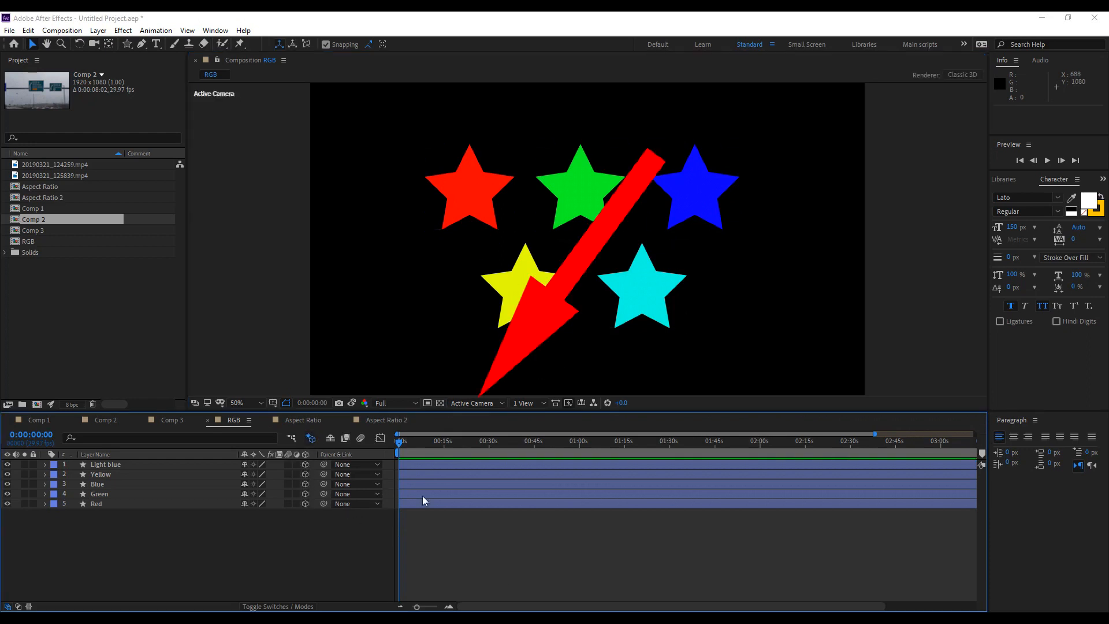
Orbit the 3D stars in Custom View 1 and return the RGB viewer to Active Camera.
left_click(484, 404)
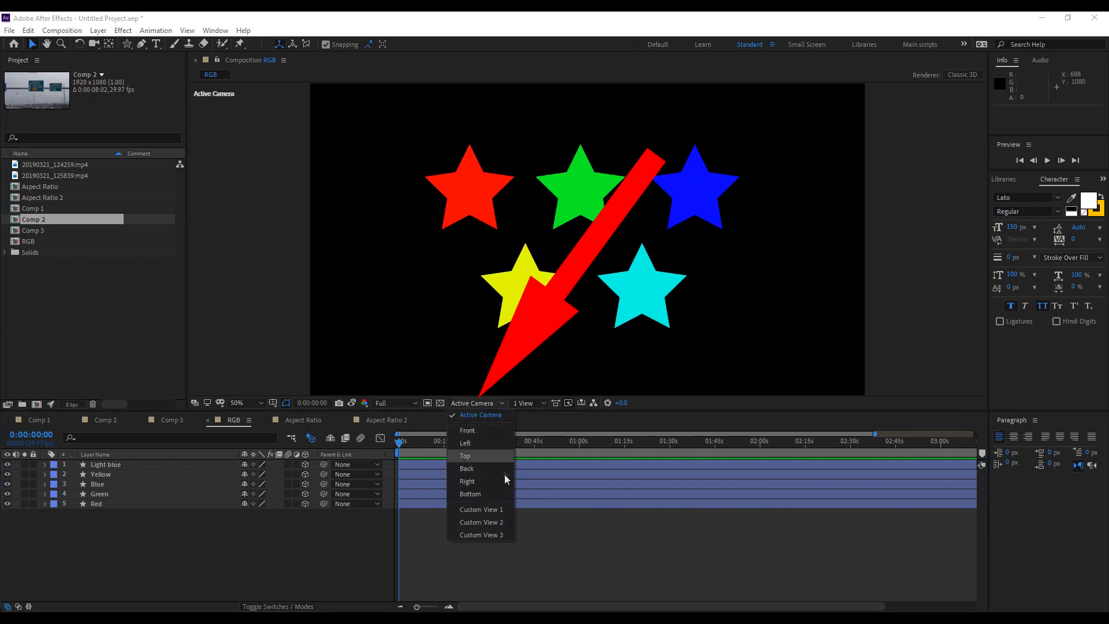
left_click(501, 509)
left_click(95, 43)
left_click_drag(658, 268, 406, 230)
left_click(31, 43)
left_click(490, 402)
left_click(462, 452)
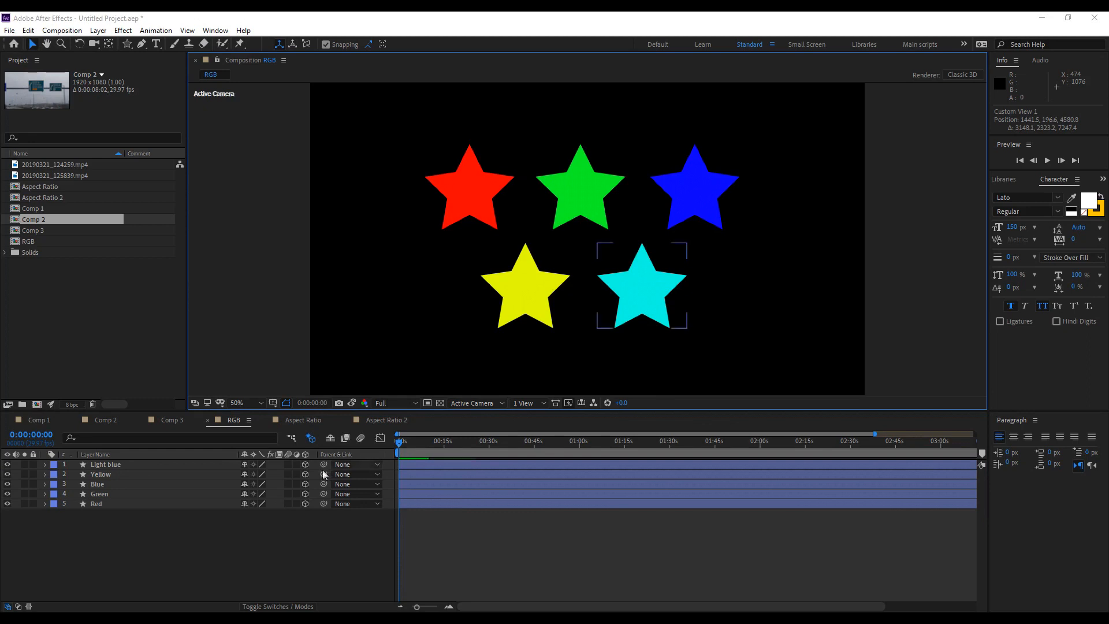
Disable Draft 3D and turn all five star layers in the RGB composition back into 2D layers.
left_click(310, 440)
left_click_drag(307, 460, 307, 515)
left_click(307, 463)
left_click(348, 520)
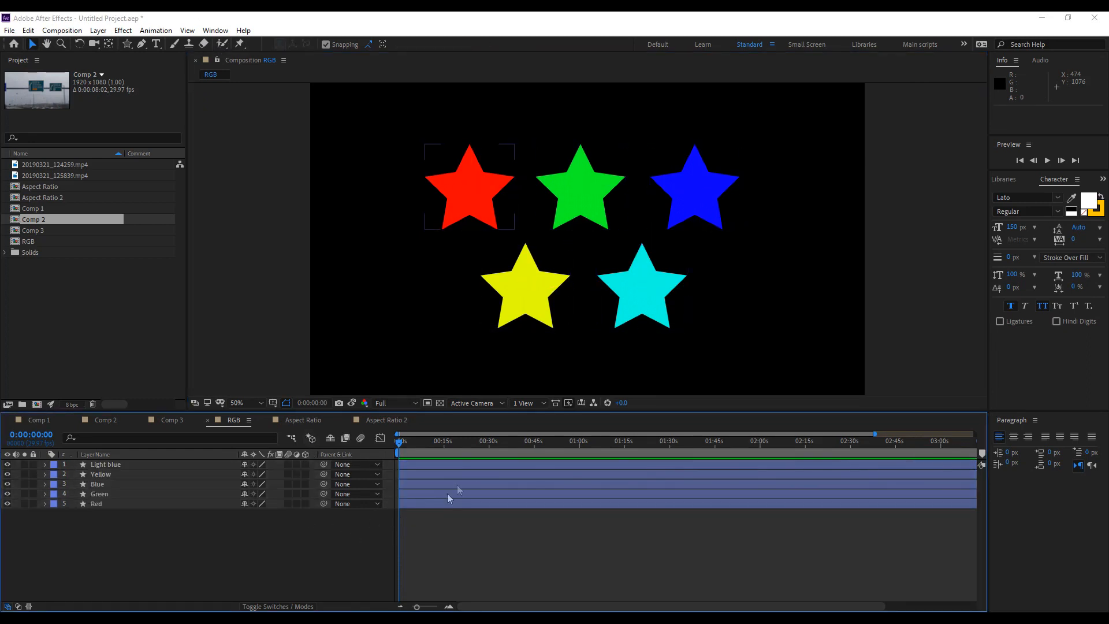
Show the RGB composition in the 4 Views - Right layout and switch to a two-view layout with one view zoomed out.
left_click(520, 403)
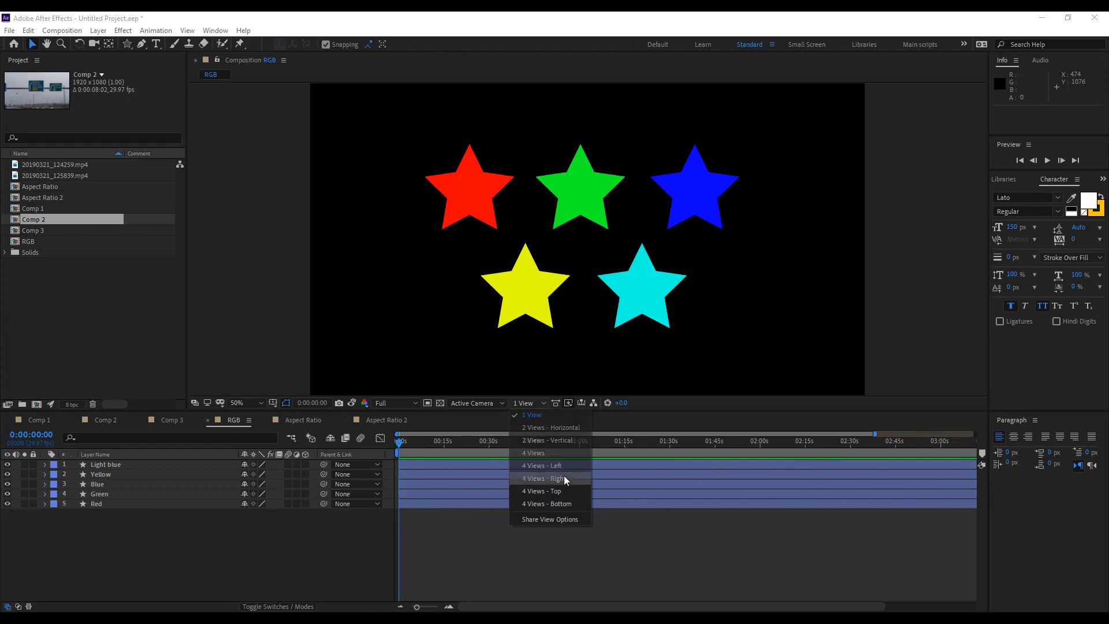
left_click(563, 475)
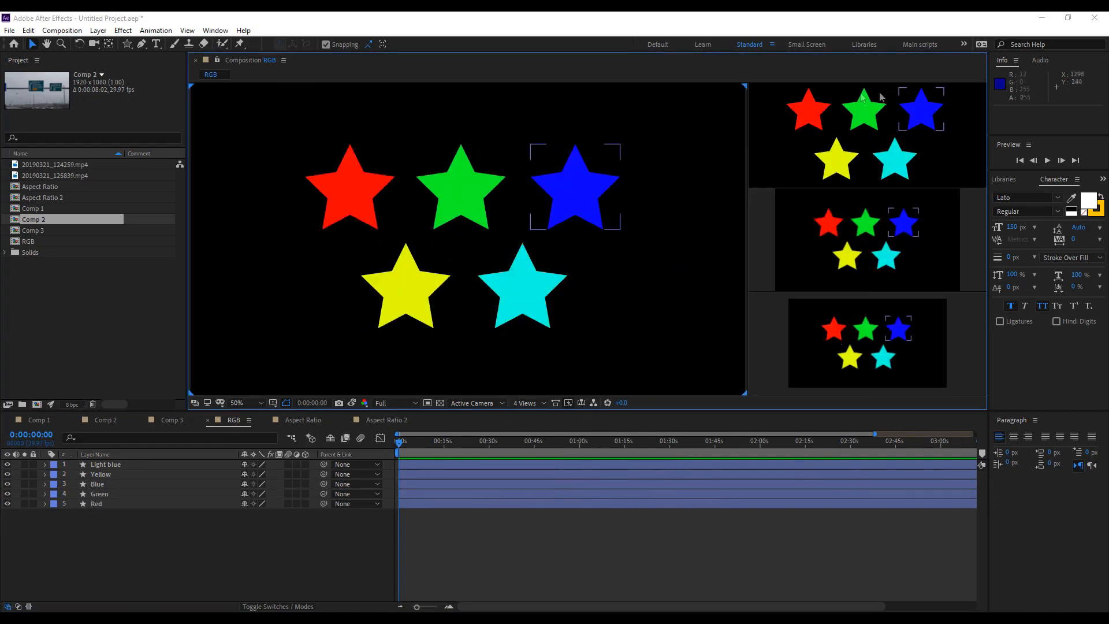
left_click(527, 403)
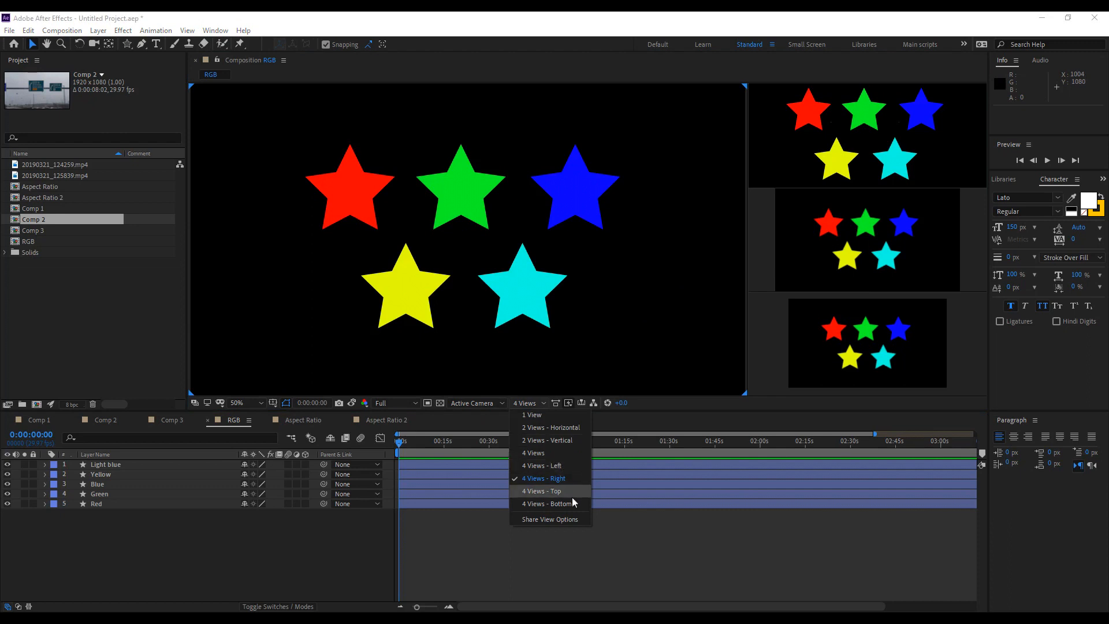
left_click(558, 442)
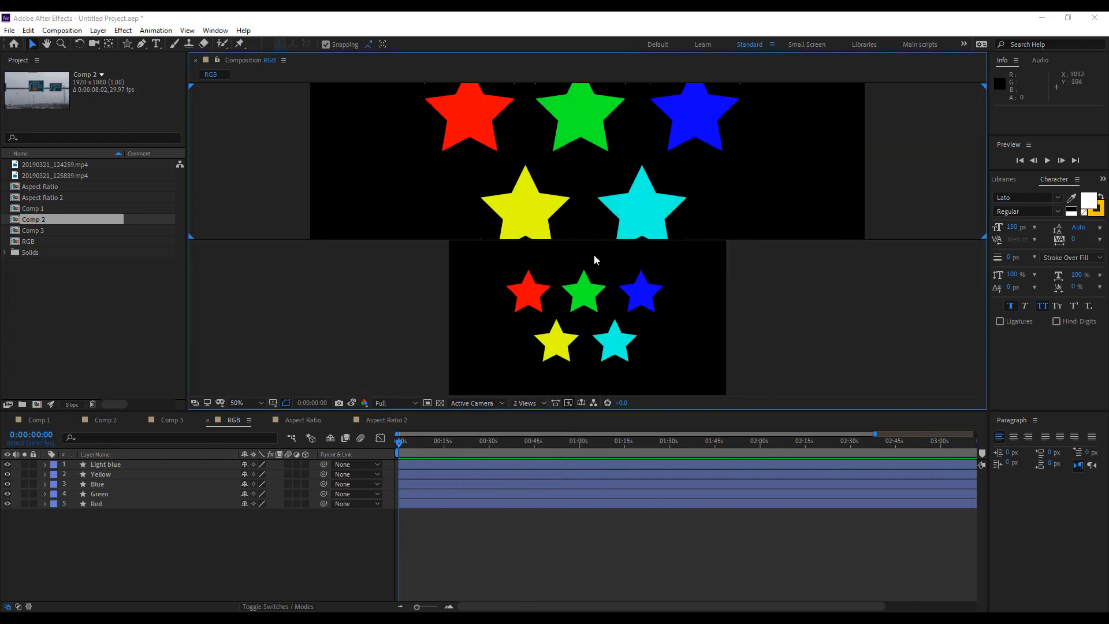
key("comma")
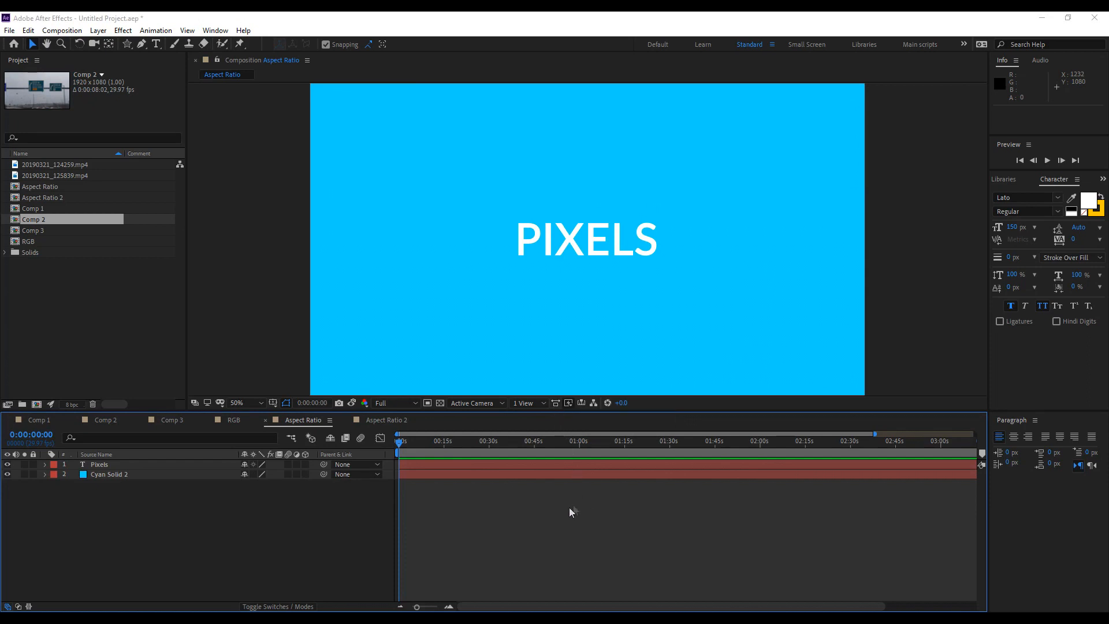
Compare the pixel aspect ratio settings of the Aspect Ratio and Aspect Ratio 2 compositions and toggle pixel aspect ratio correction.
right_click(301, 420)
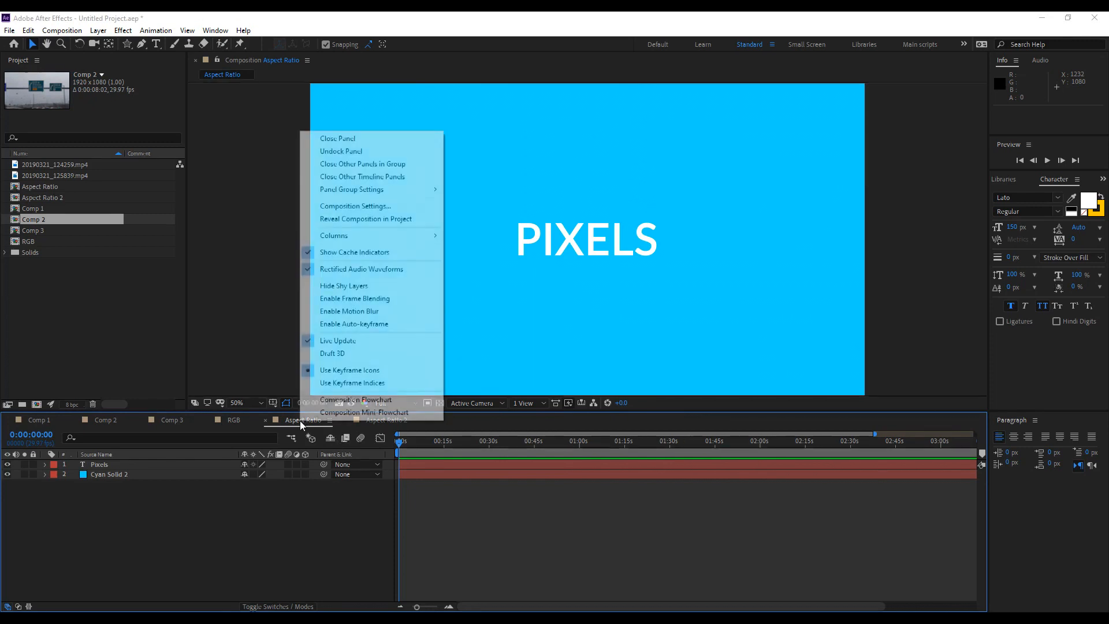
left_click(396, 206)
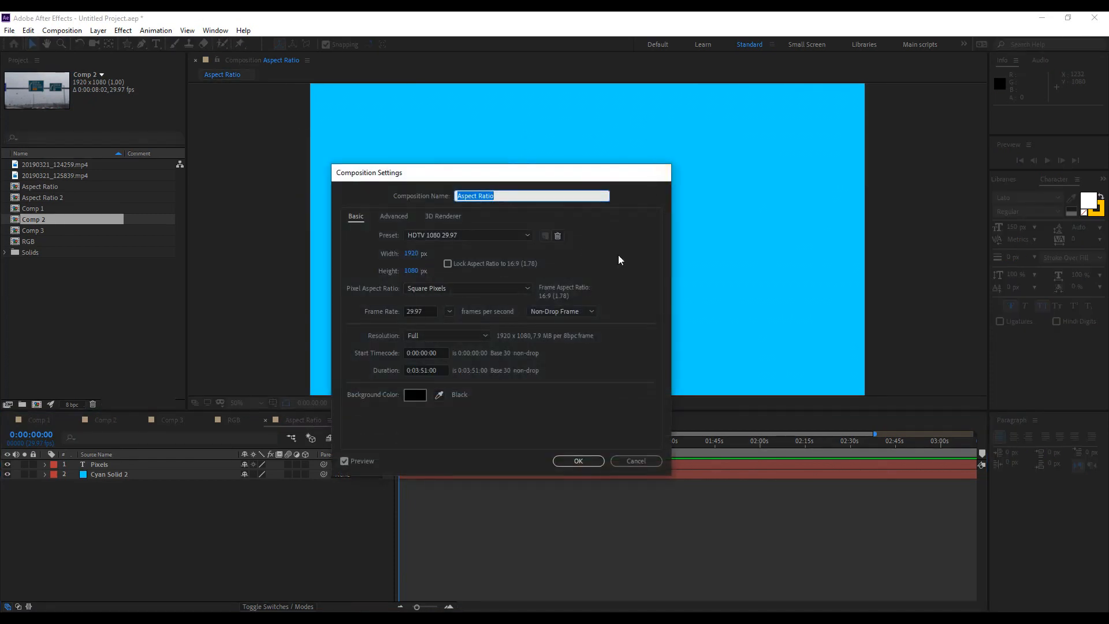
left_click(578, 460)
left_click(396, 422)
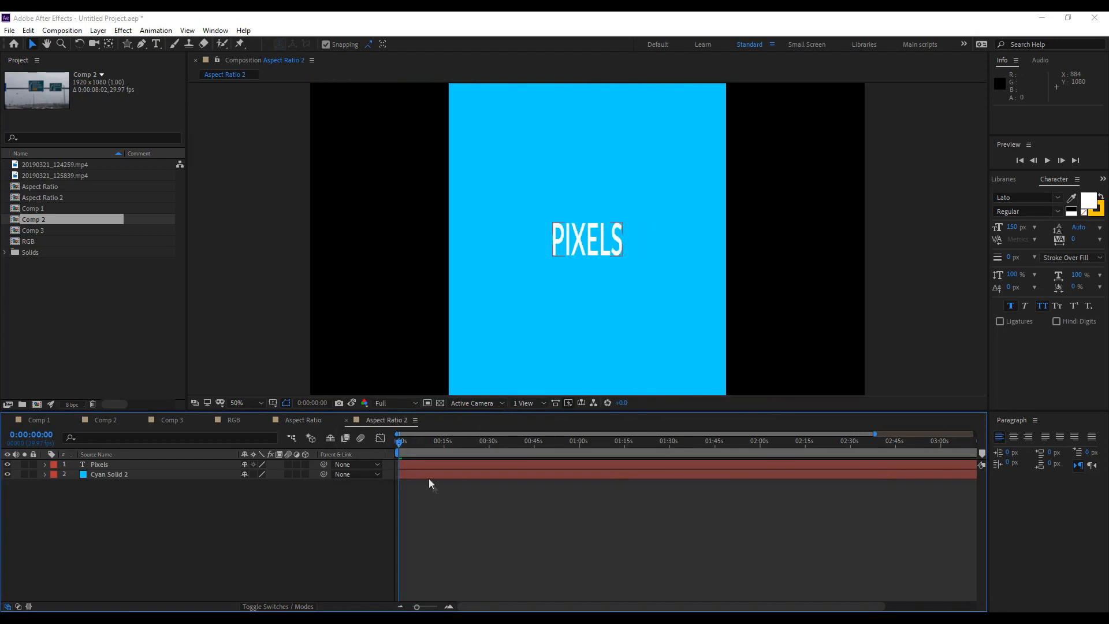
right_click(374, 424)
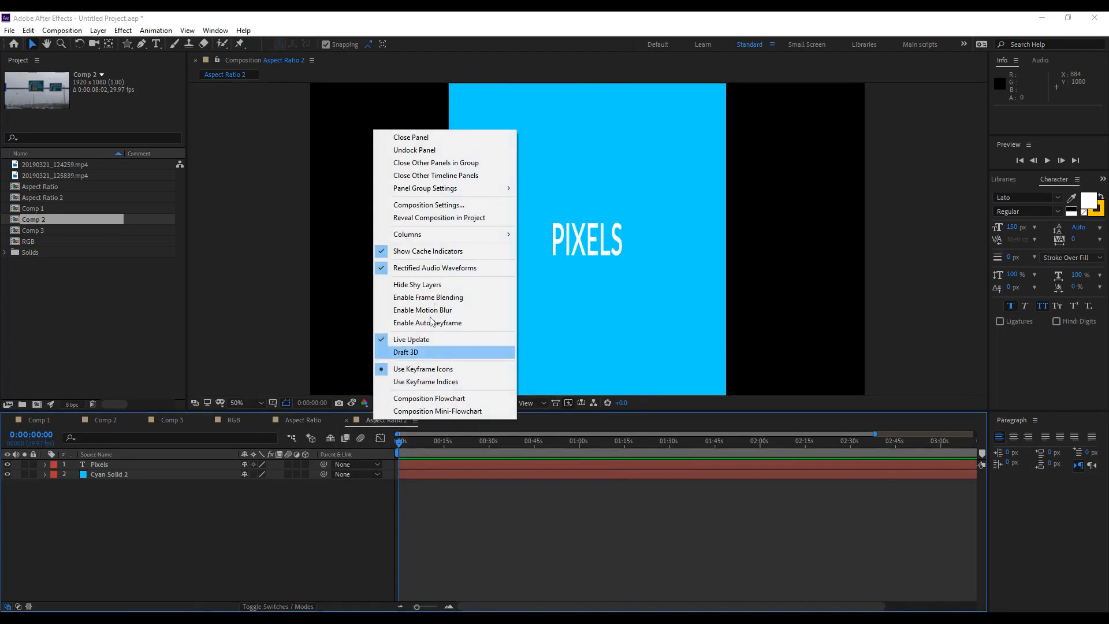
left_click(434, 205)
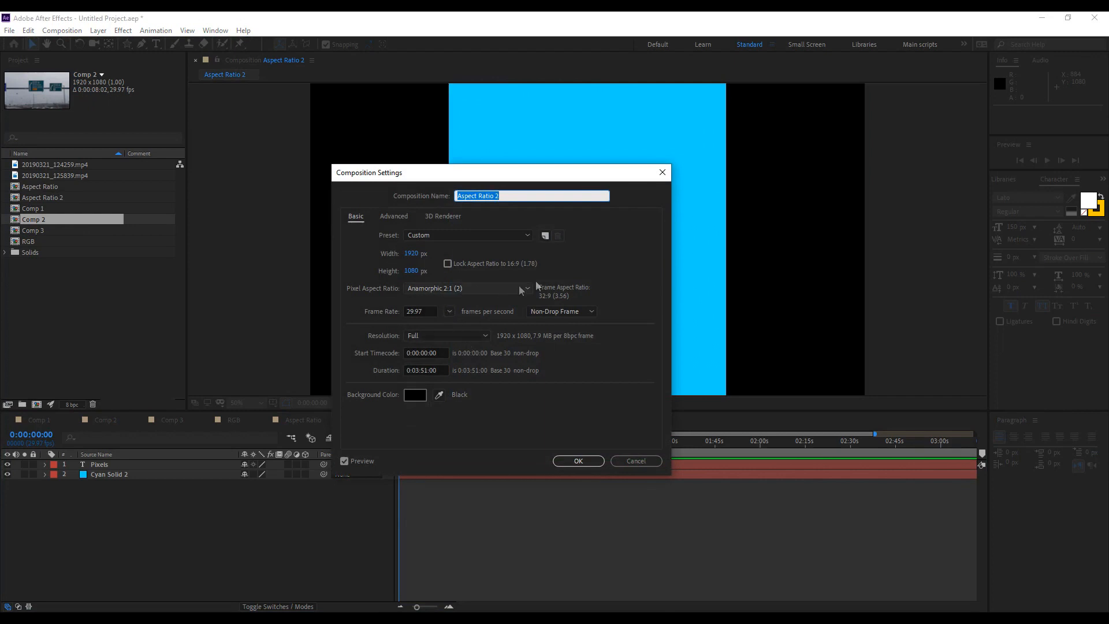
left_click(661, 172)
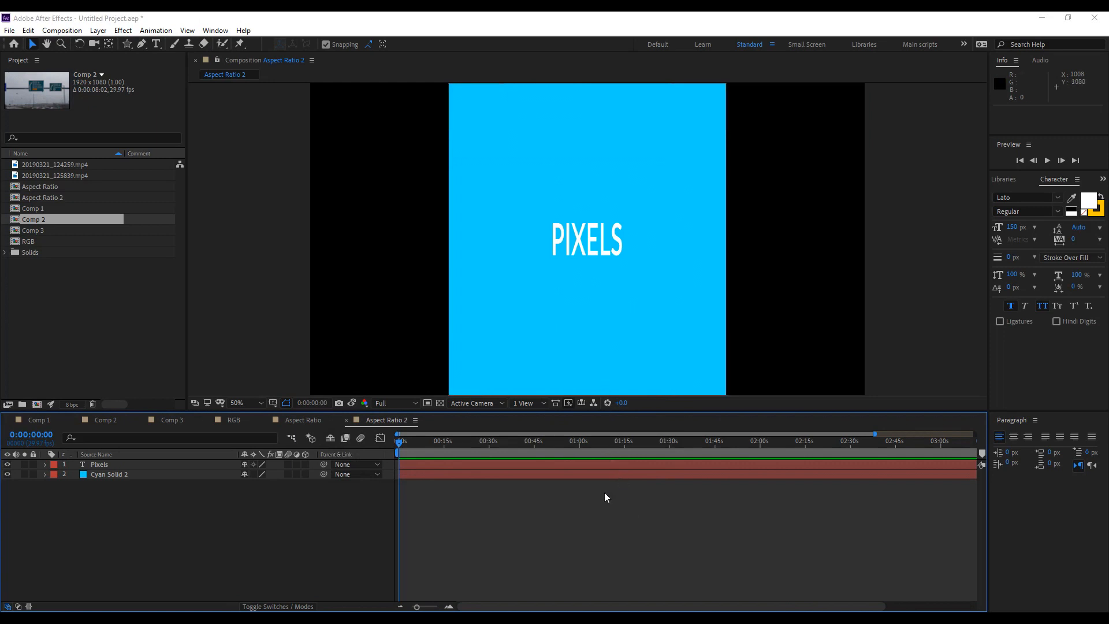
left_click(556, 403)
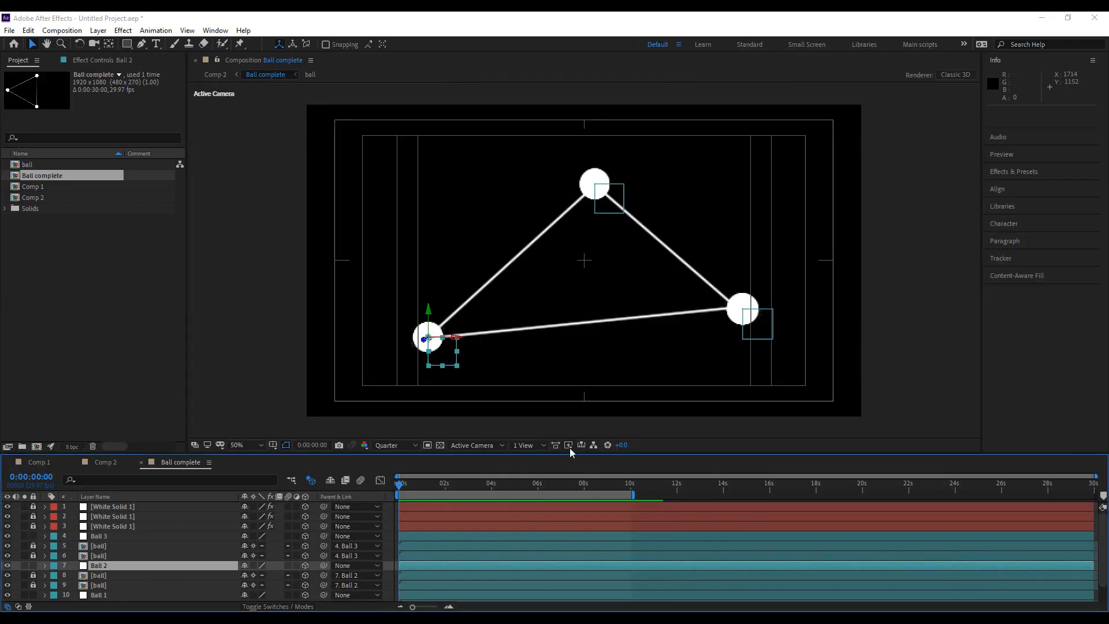
Review the fast preview options for Ball complete and move the Ball 2 null to about 727, 798.
left_click(569, 446)
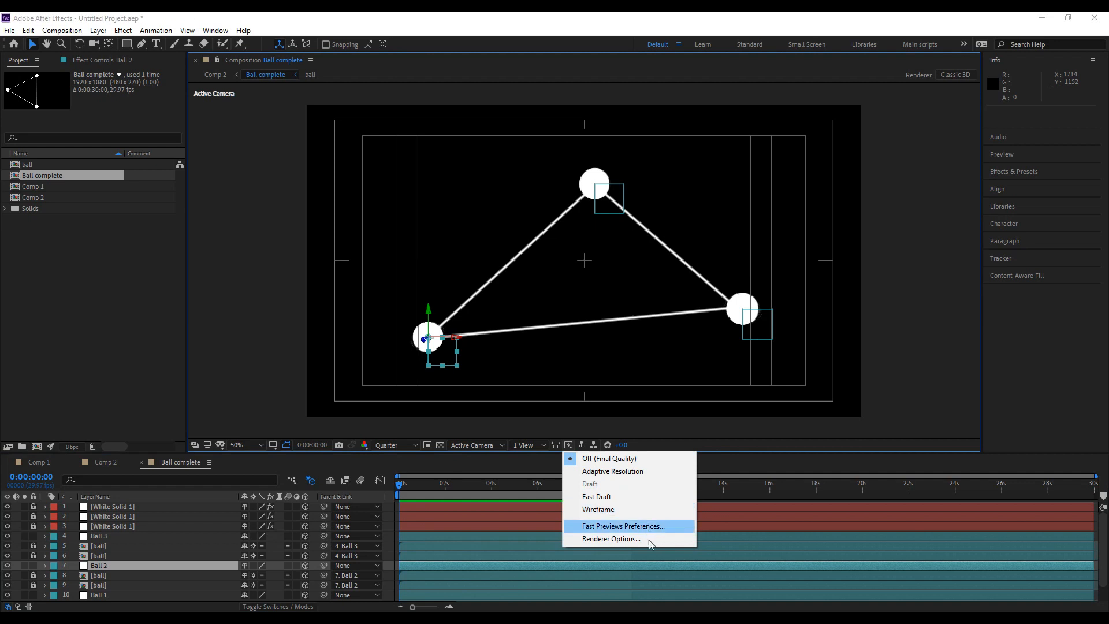
left_click(722, 468)
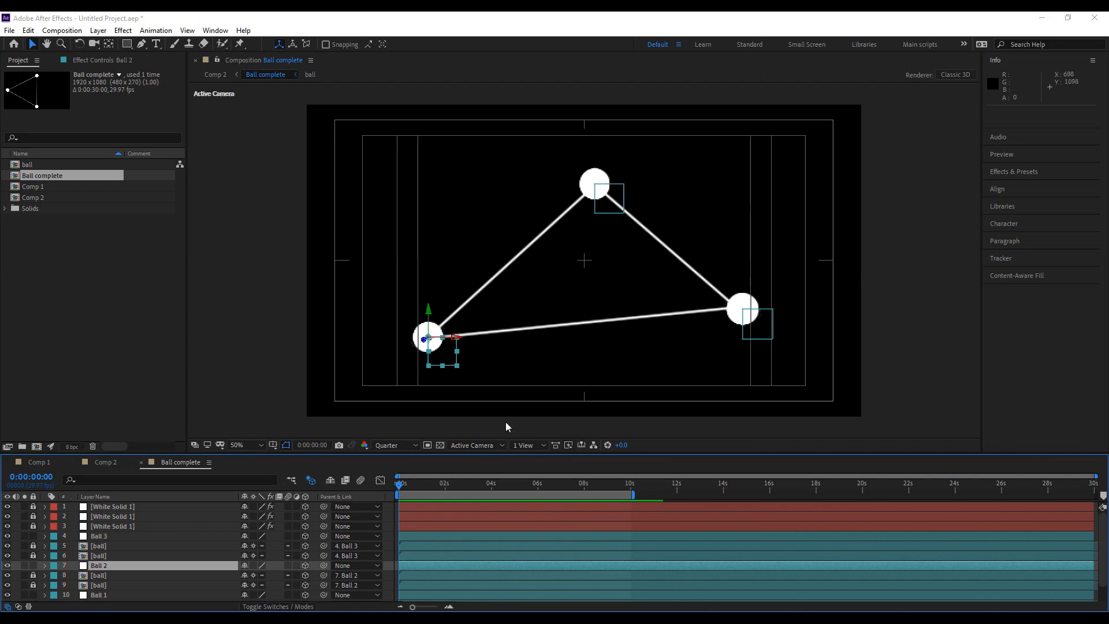
left_click_drag(440, 356, 448, 241)
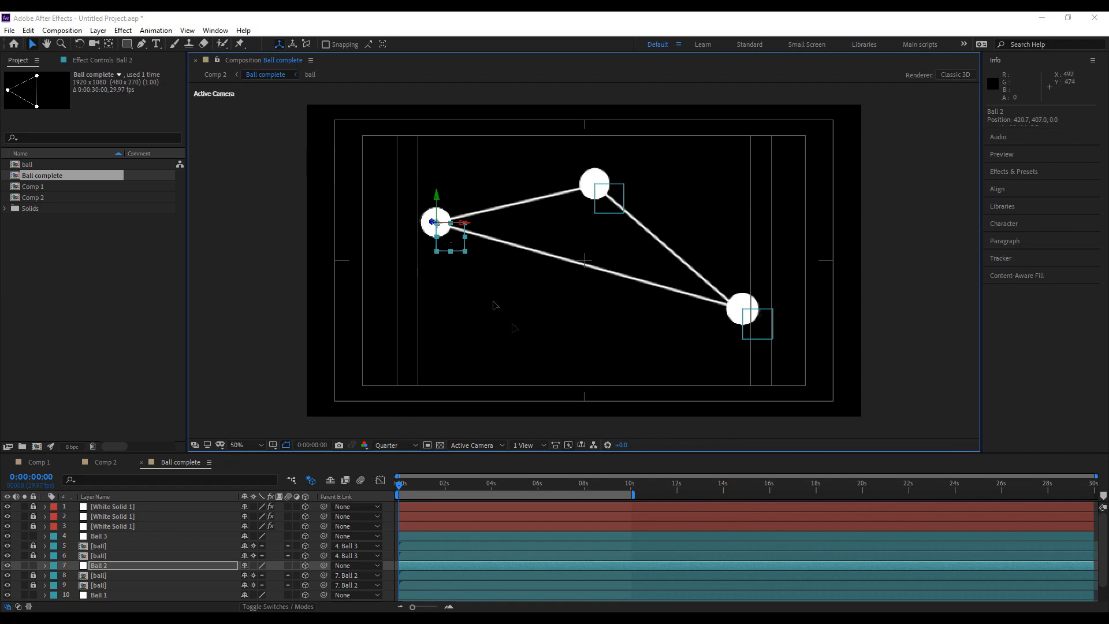
left_click_drag(442, 247, 533, 362)
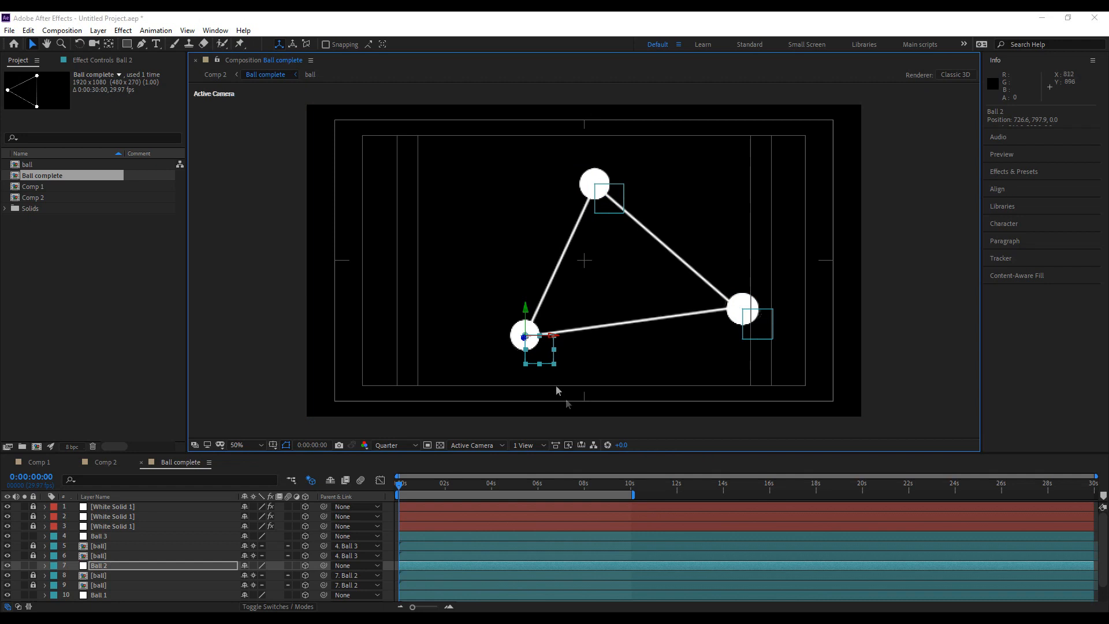
Set Ball complete's fast previews to Fast Draft and move the Ball 2 null toward the left side of the composition.
left_click(569, 446)
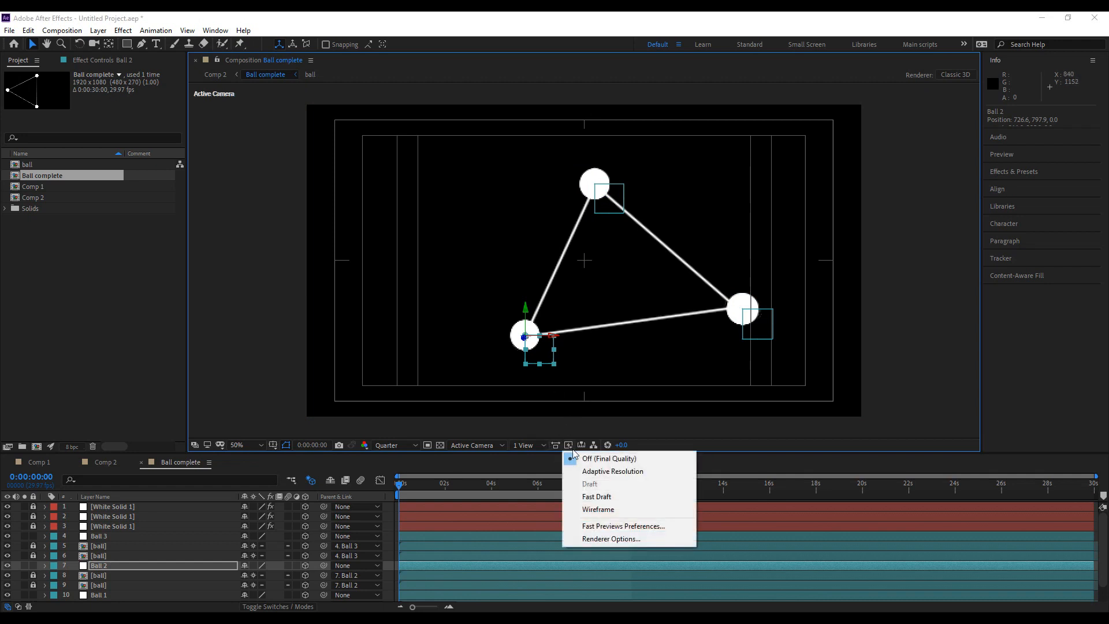
left_click(601, 496)
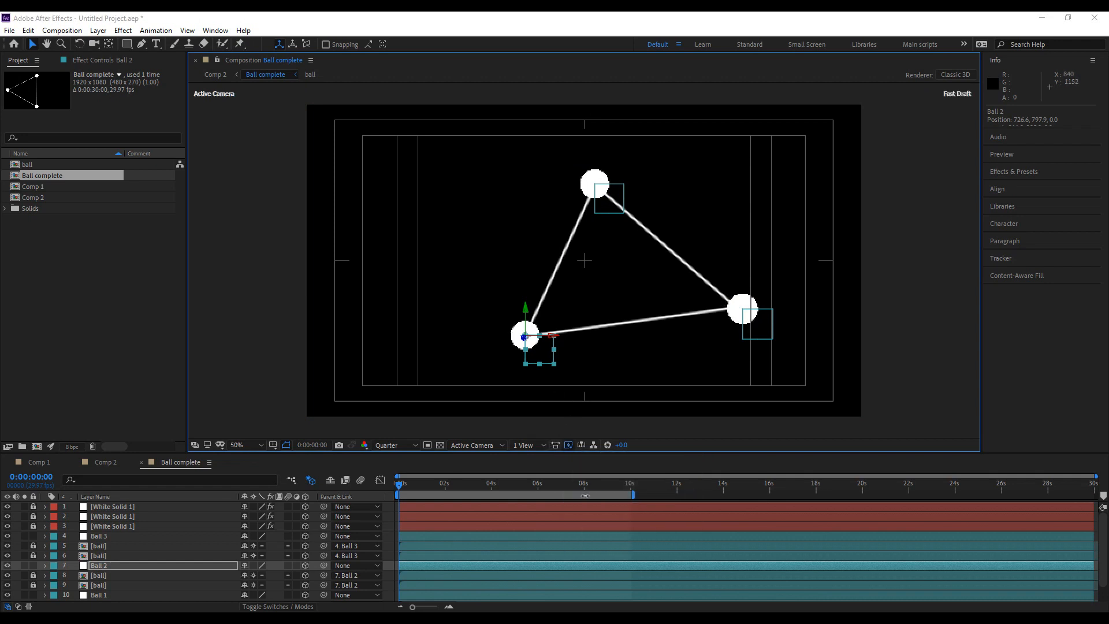
left_click_drag(542, 351, 438, 308)
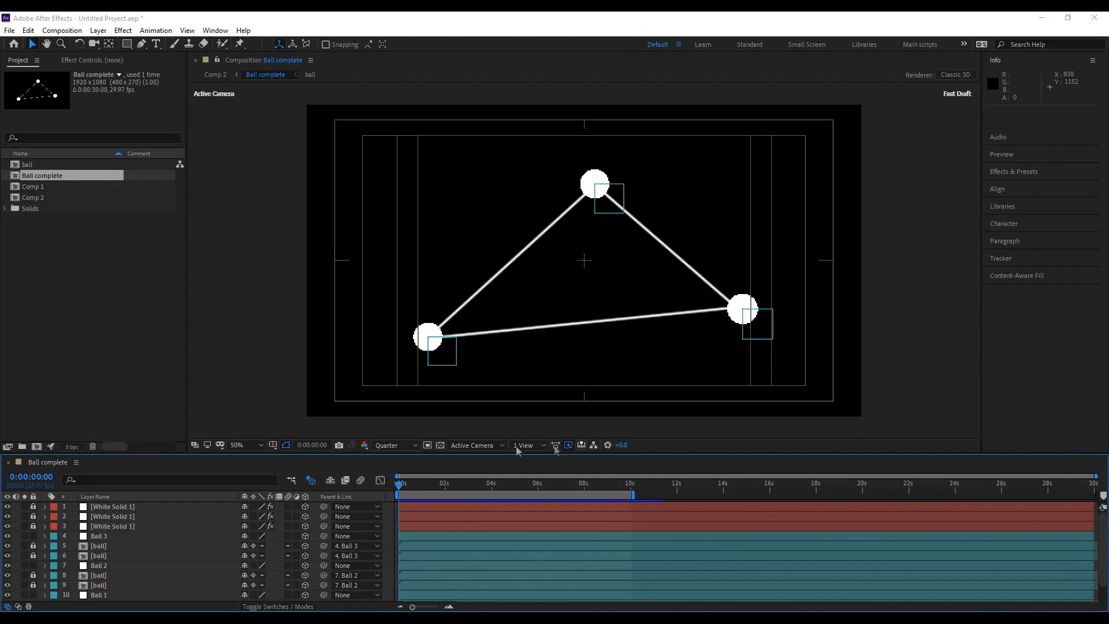
Close the Ball complete timeline and reopen it from the composition viewer.
right_click(36, 467)
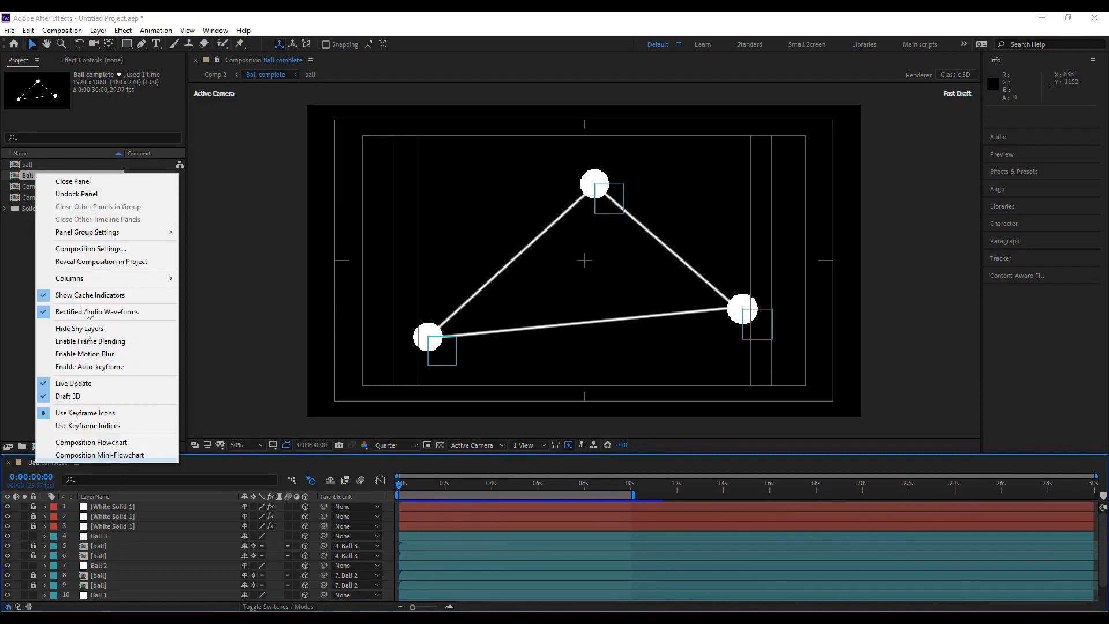
left_click(87, 181)
left_click(581, 605)
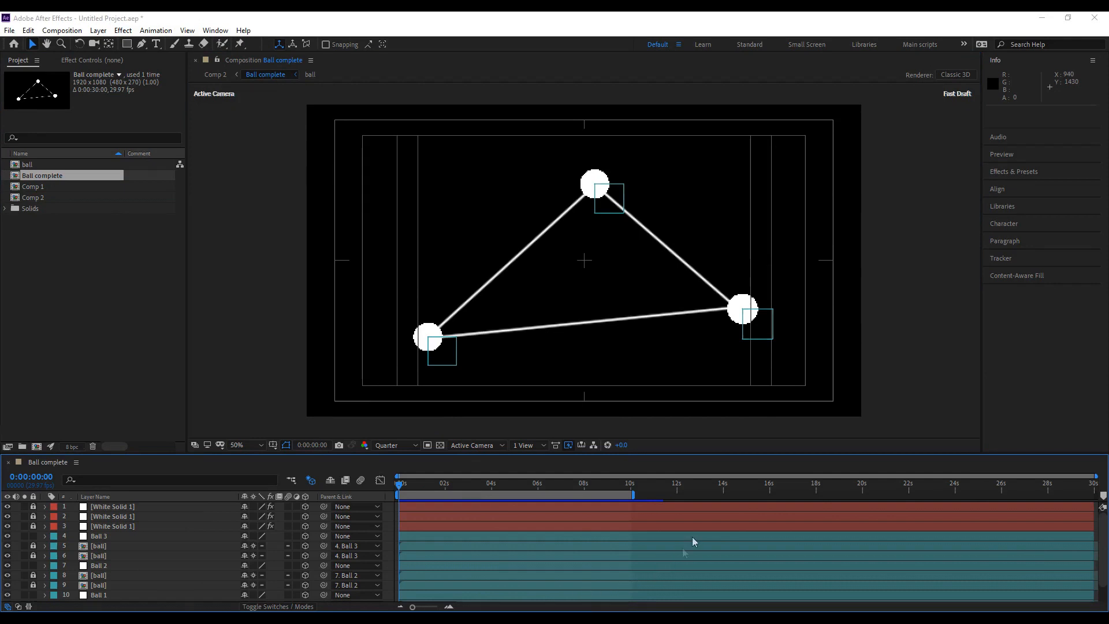
Open the flowchart of Ball complete, expand its Ball complete and ball nodes, and examine how the layers connect.
left_click(594, 449)
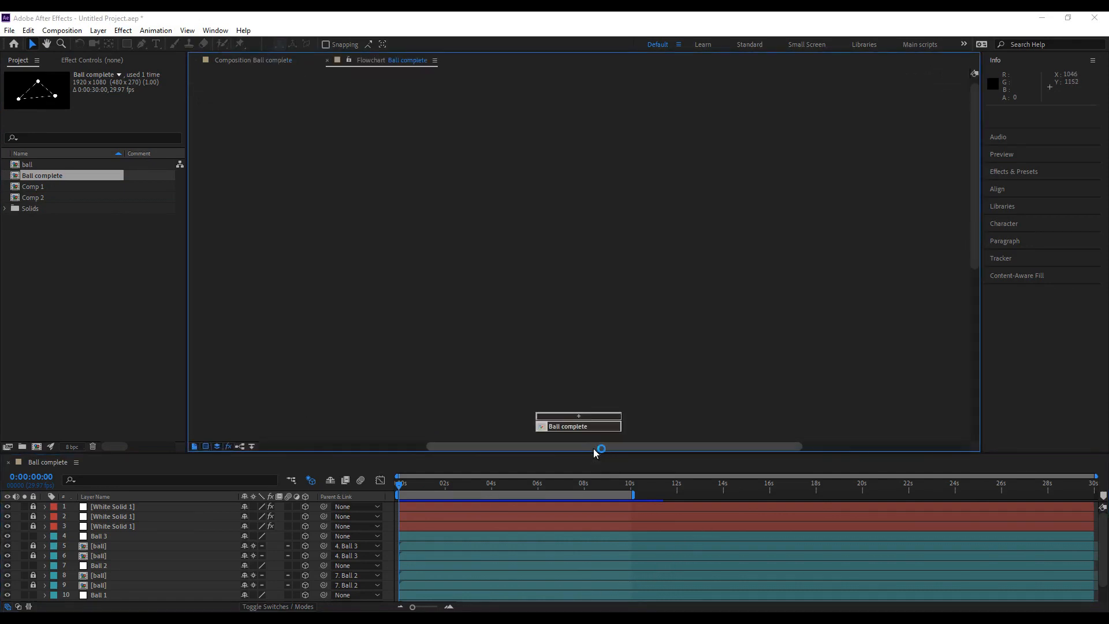
left_click(610, 415)
left_click_drag(658, 445, 687, 438)
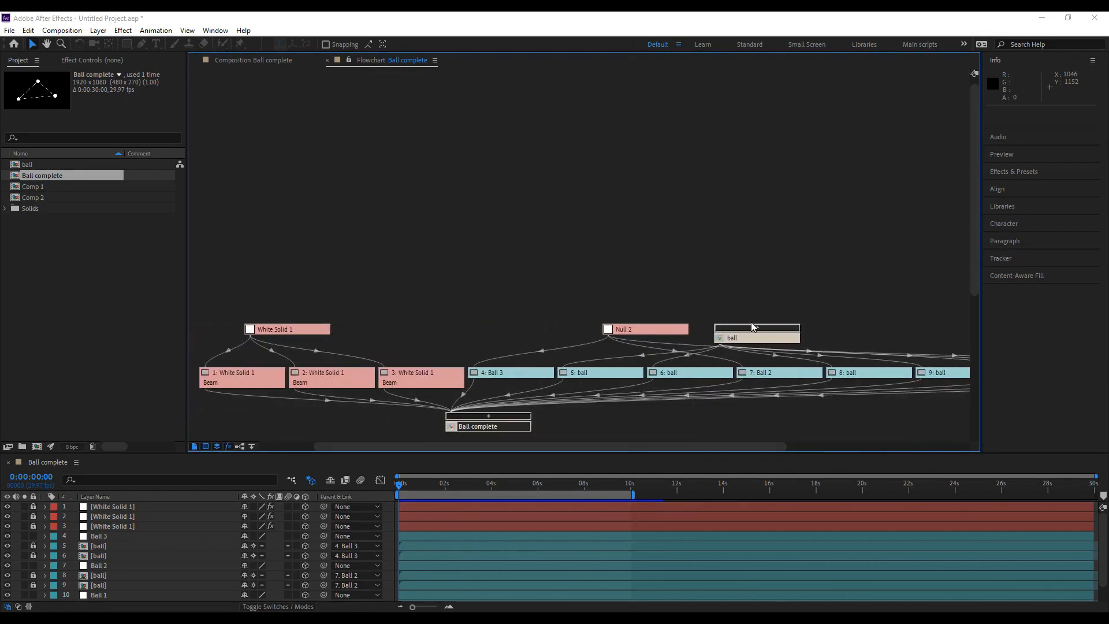
left_click(752, 327)
left_click_drag(456, 446, 841, 419)
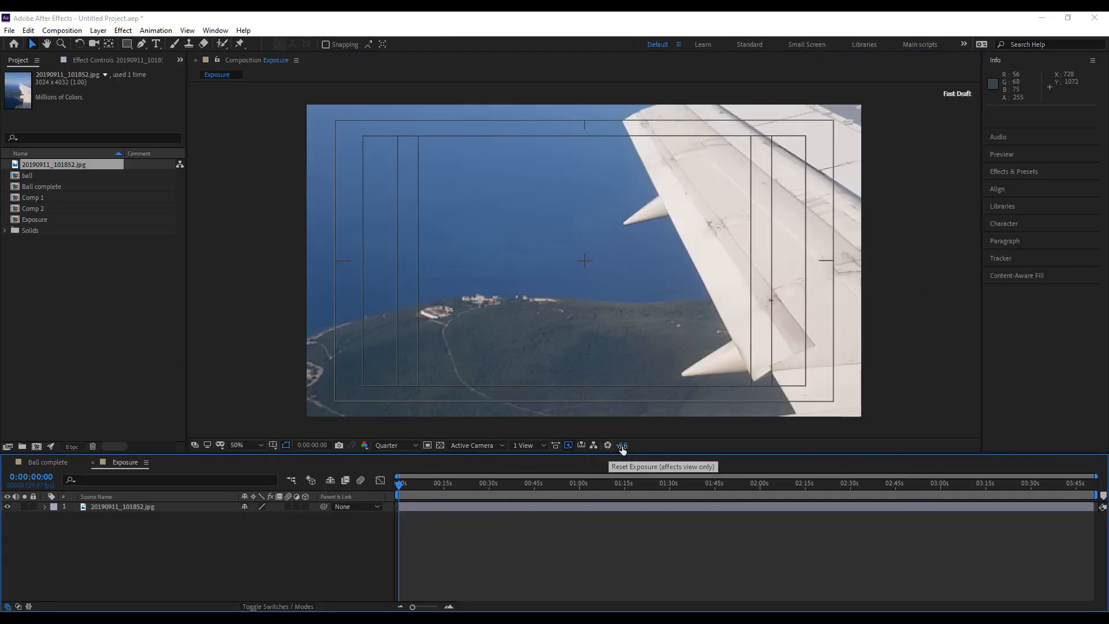
Raise the viewer exposure of the Exposure composition to +3.8 and reset it.
mouse_move(622, 446)
left_mouse_down()
mouse_move(656, 454)
mouse_move(606, 445)
left_mouse_up()
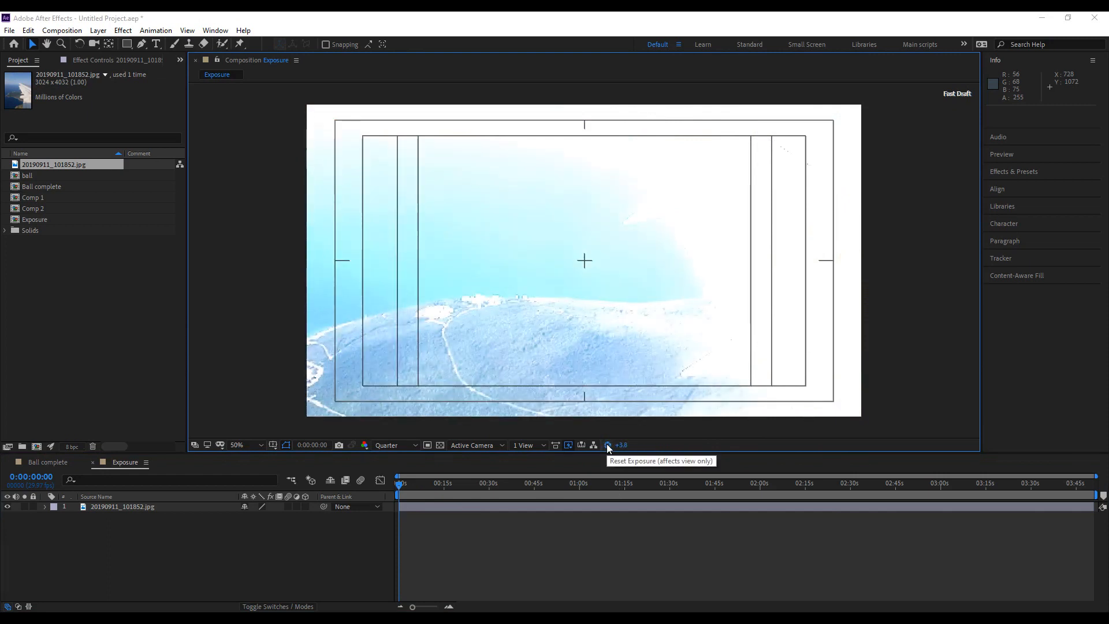
left_click(608, 445)
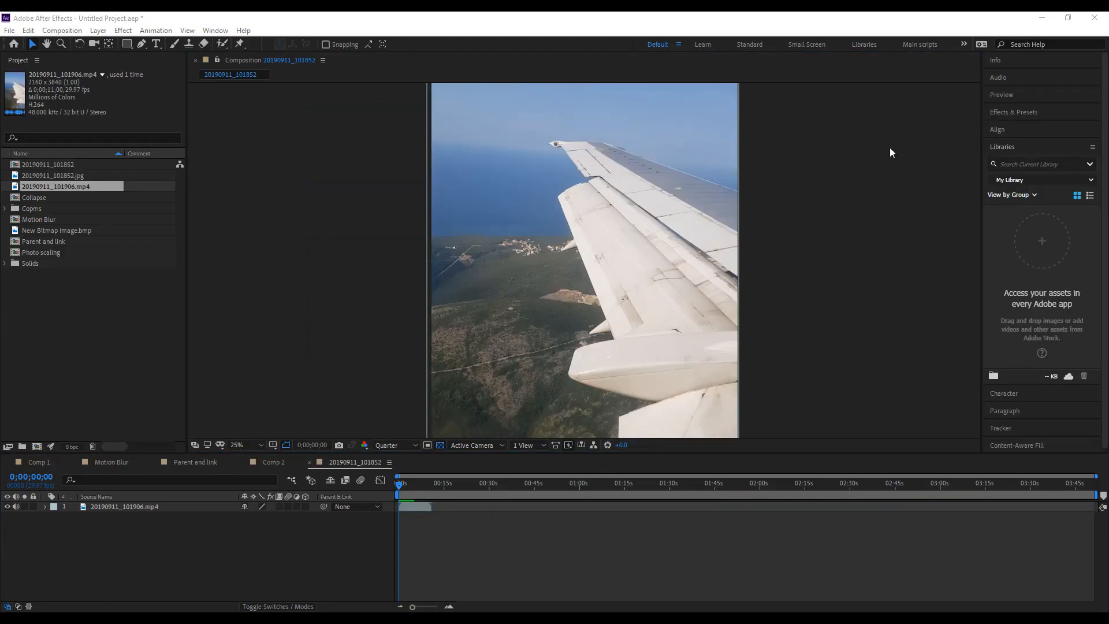
View the Info readout and lower the audio levels of 20190911_101906.mp4 to about -0.5 dB left and -1.4 dB right.
left_click(848, 204)
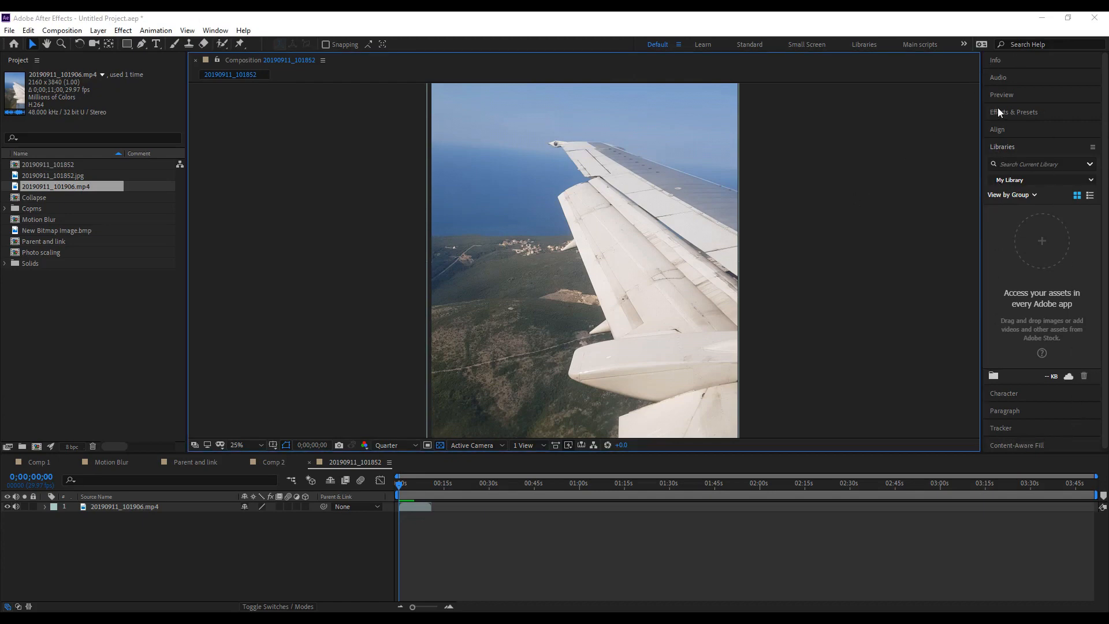
left_click(1033, 60)
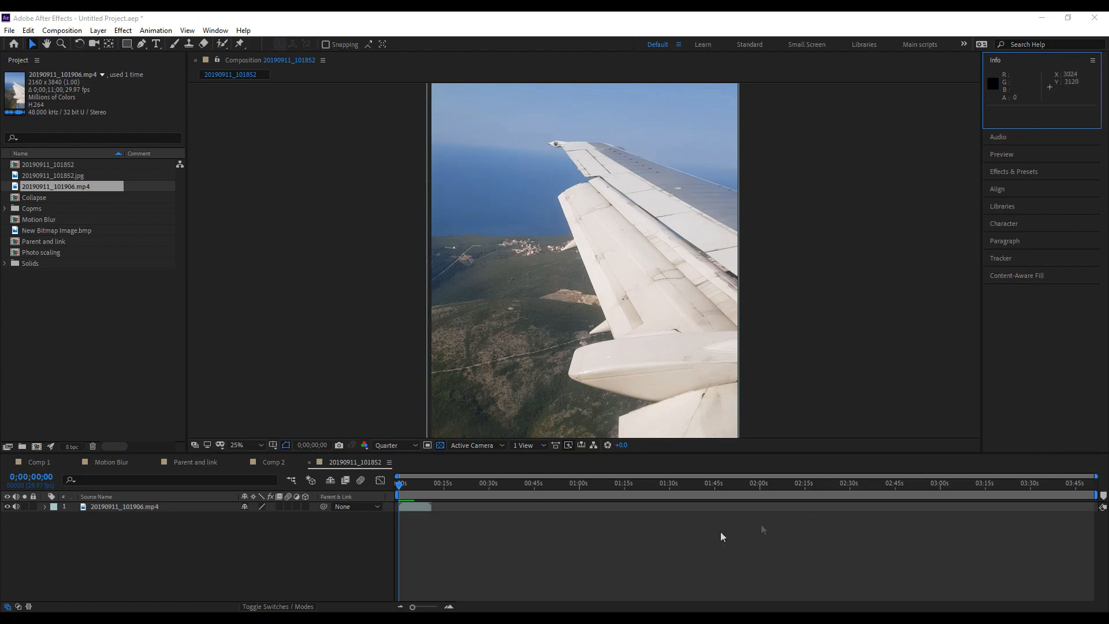
left_click(1006, 136)
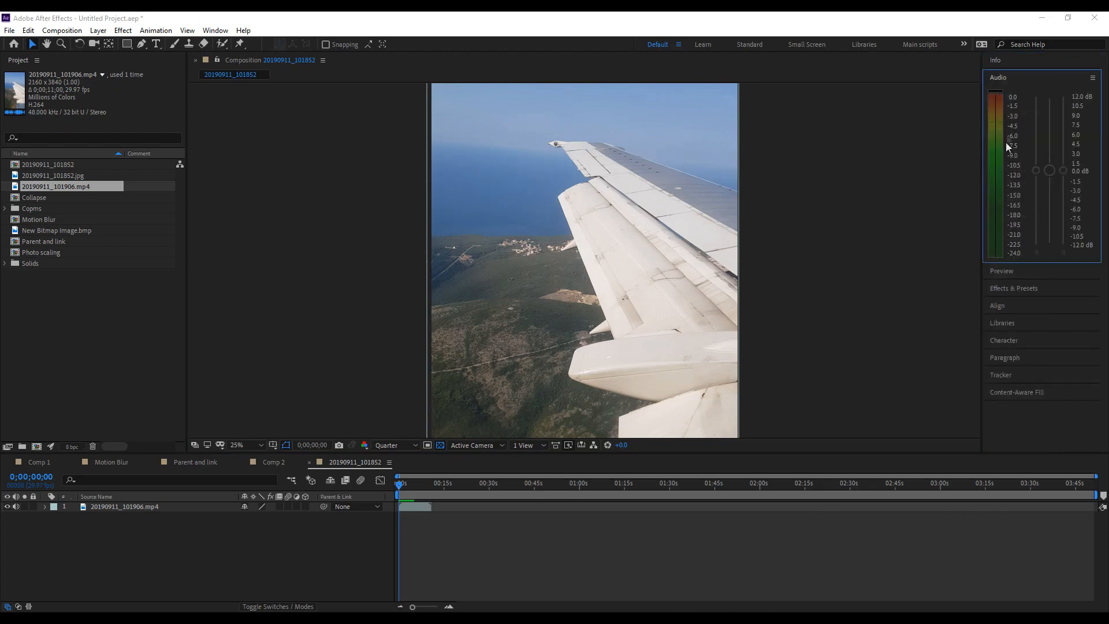
left_click(414, 510)
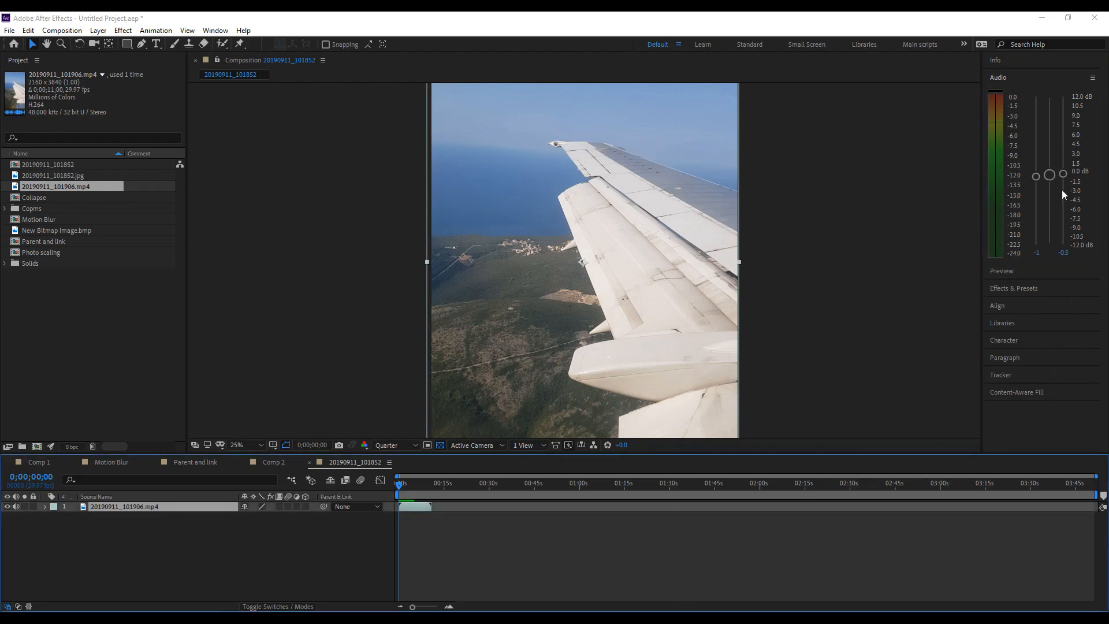
mouse_move(1063, 175)
left_mouse_down()
mouse_move(1063, 146)
mouse_move(1050, 178)
left_mouse_up()
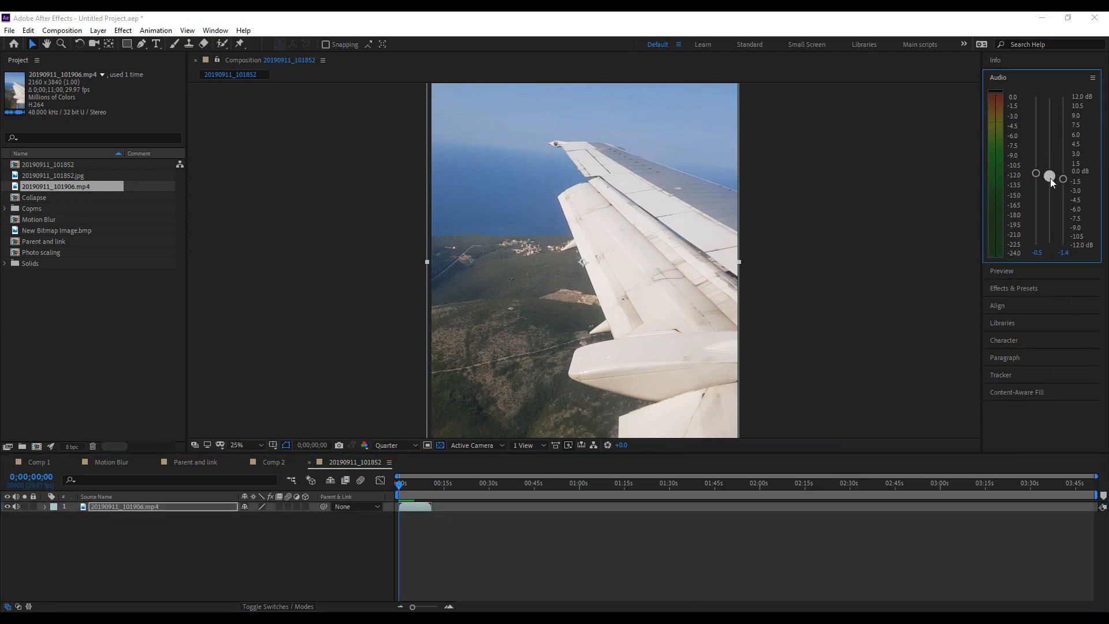
Open the playback preview settings, try a frame skip of 5 and lower the skip value again.
left_click(997, 273)
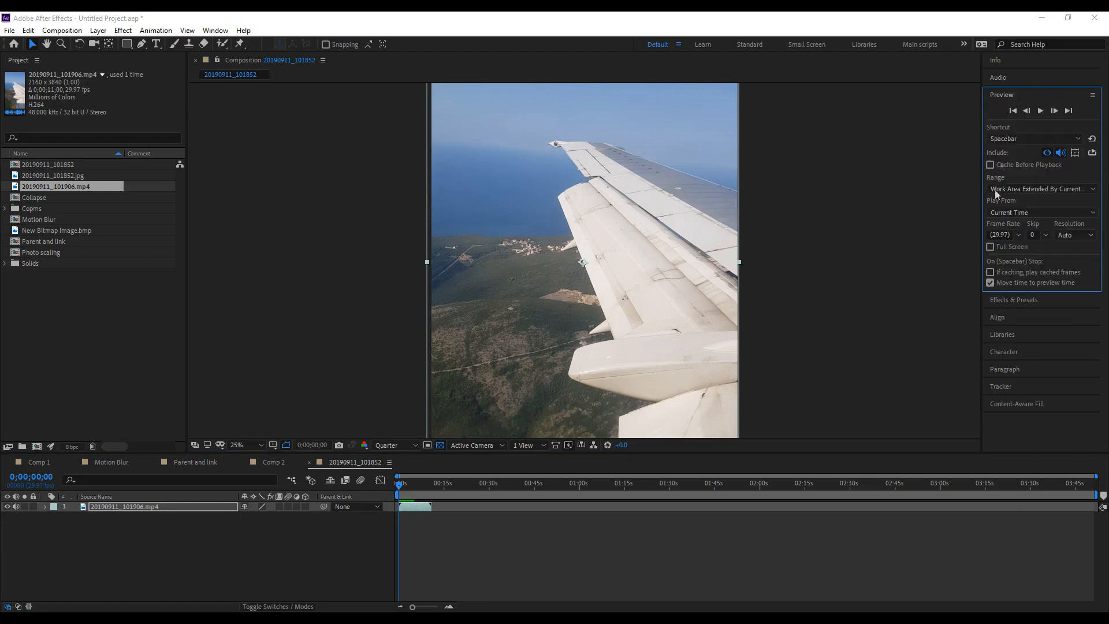
left_click(1047, 235)
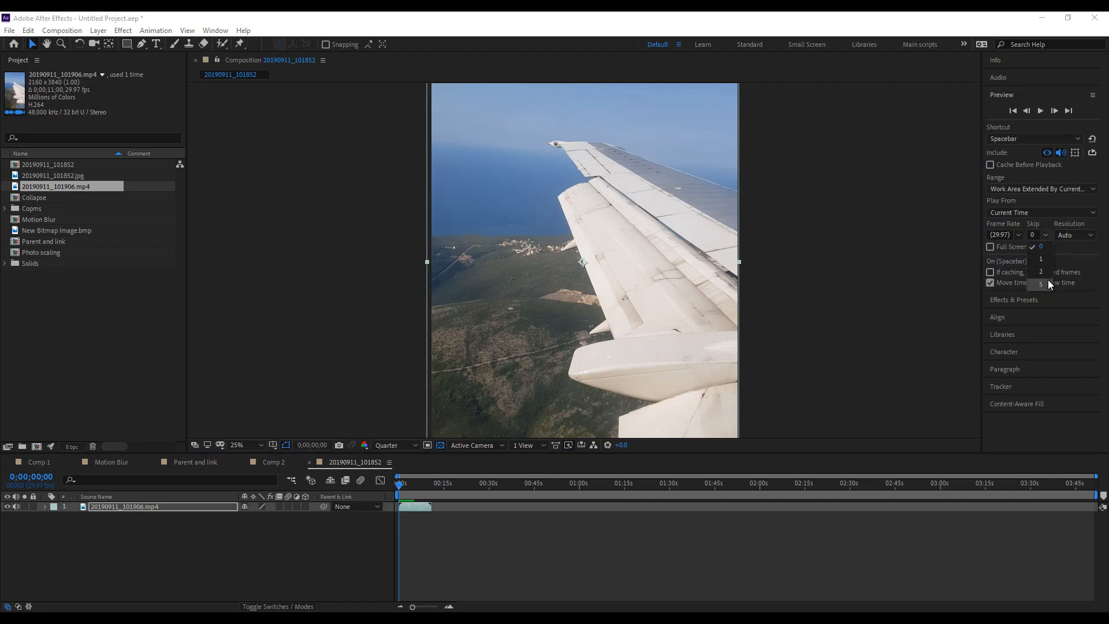
left_click(1049, 282)
left_click(1045, 235)
left_click(1043, 253)
Search the effects for "bright" and apply the matching effect to the airplane wing footage.
left_click(1037, 300)
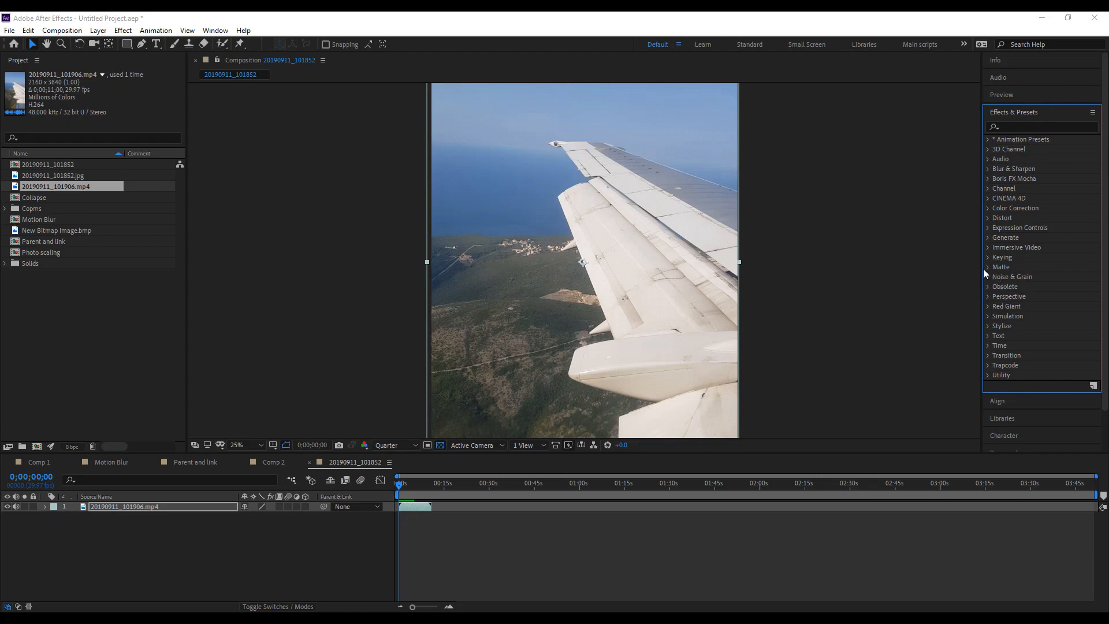
left_click(1022, 124)
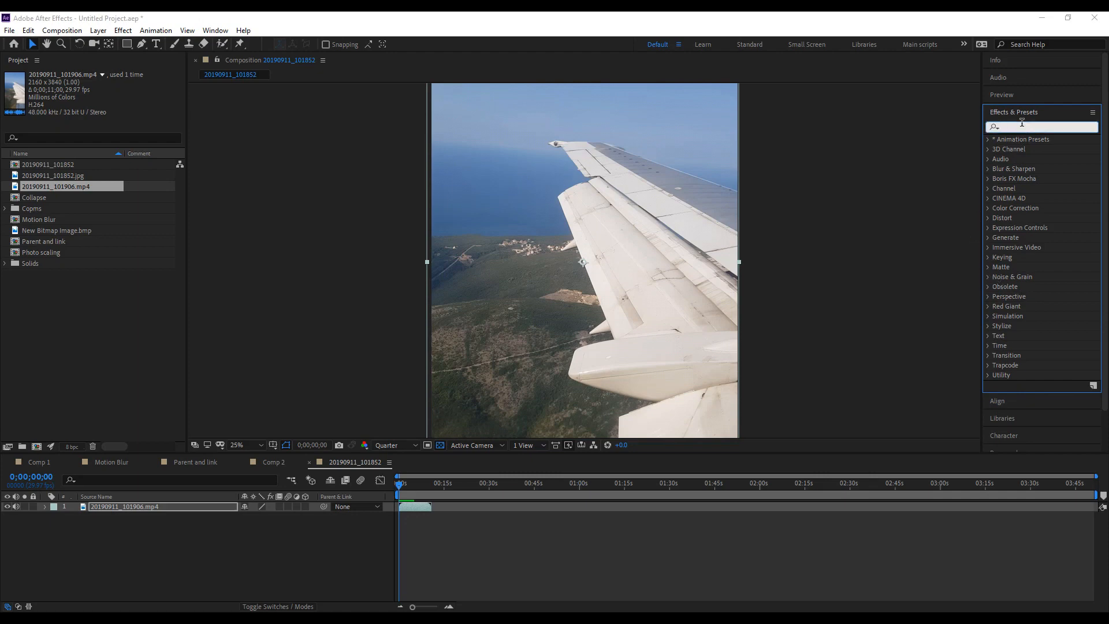
type("bright")
left_click(1051, 189)
left_click_drag(1051, 187, 580, 192)
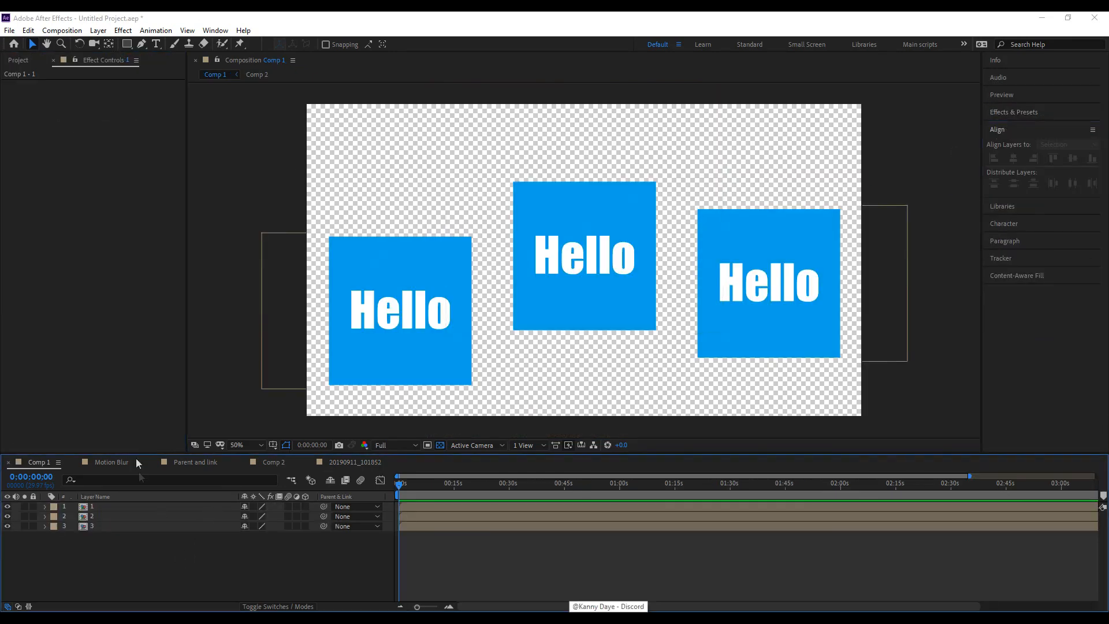
Align the three Hello layers in Comp 1 along their bottom edges.
left_click(995, 132)
left_click(995, 131)
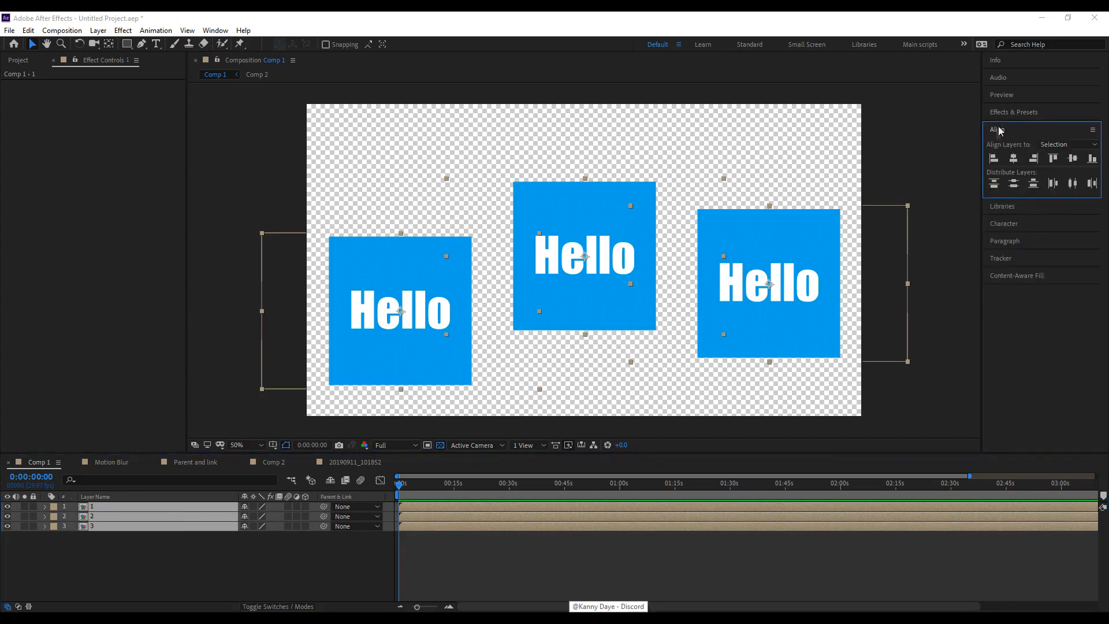
left_click(1092, 160)
Create a group named Pictures in My Library and add 20190911_101852.jpg from the project to it.
left_click(1002, 206)
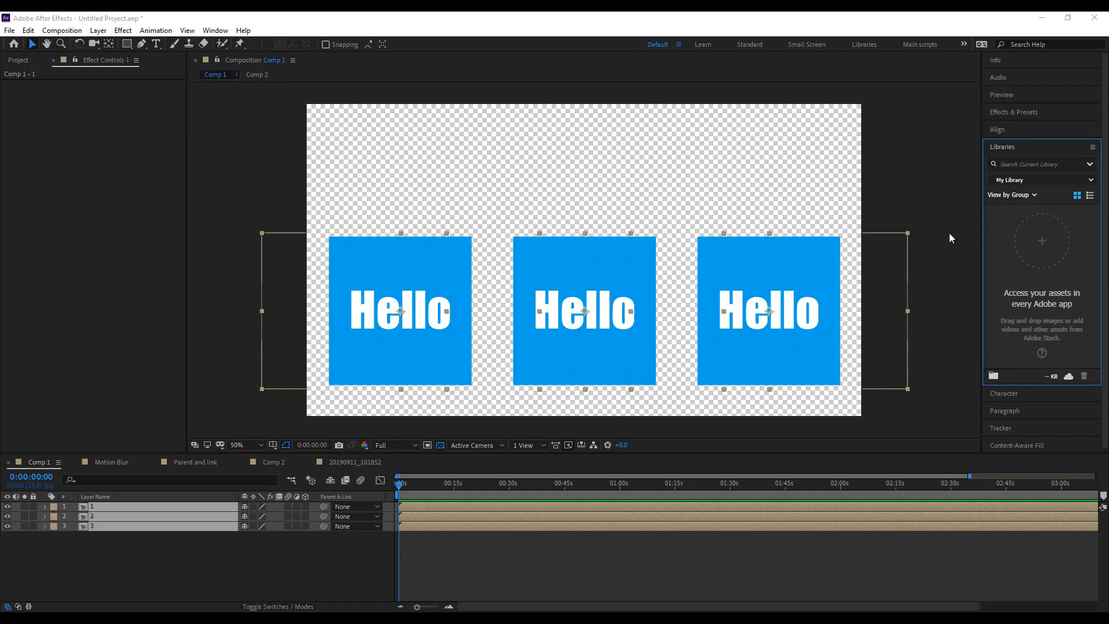
left_click(942, 242)
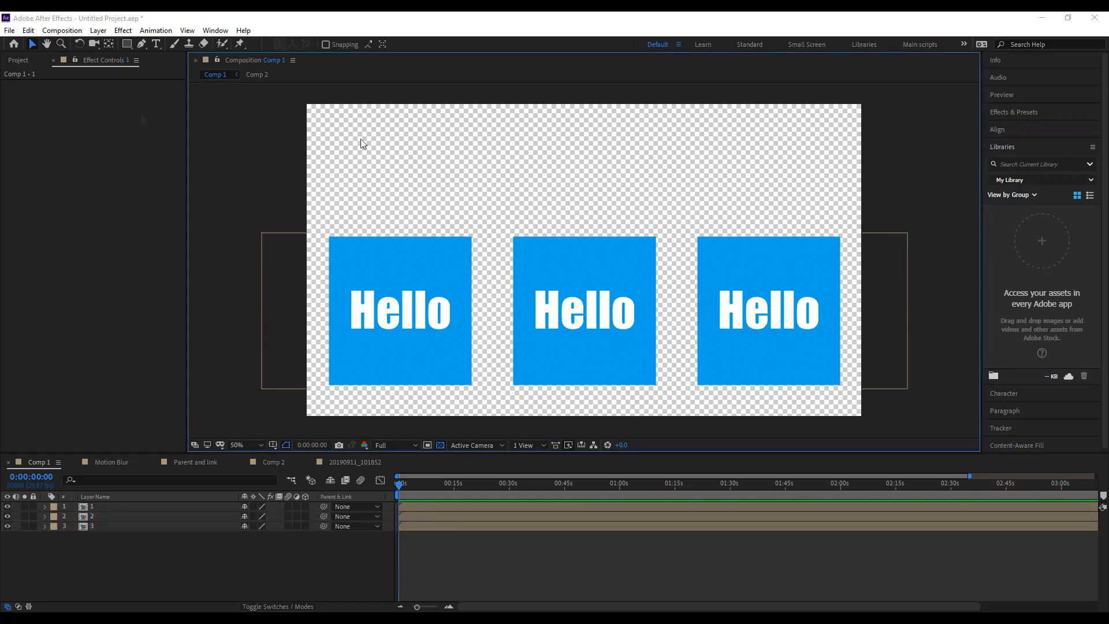
left_click(21, 61)
left_click(72, 338)
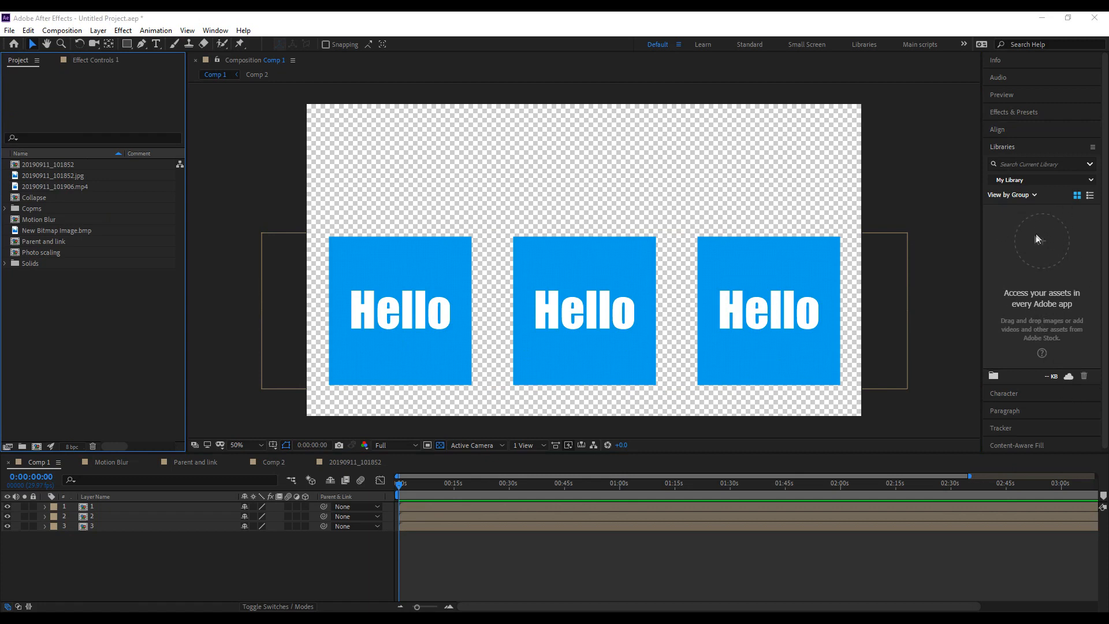
left_click(993, 376)
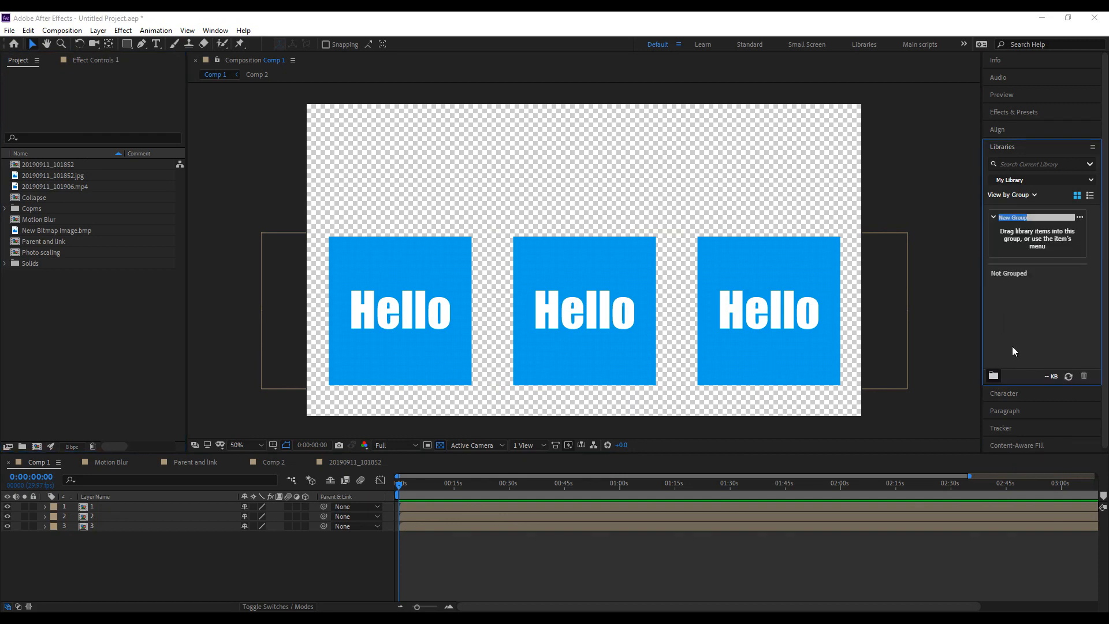
type("Pictures")
left_click(948, 307)
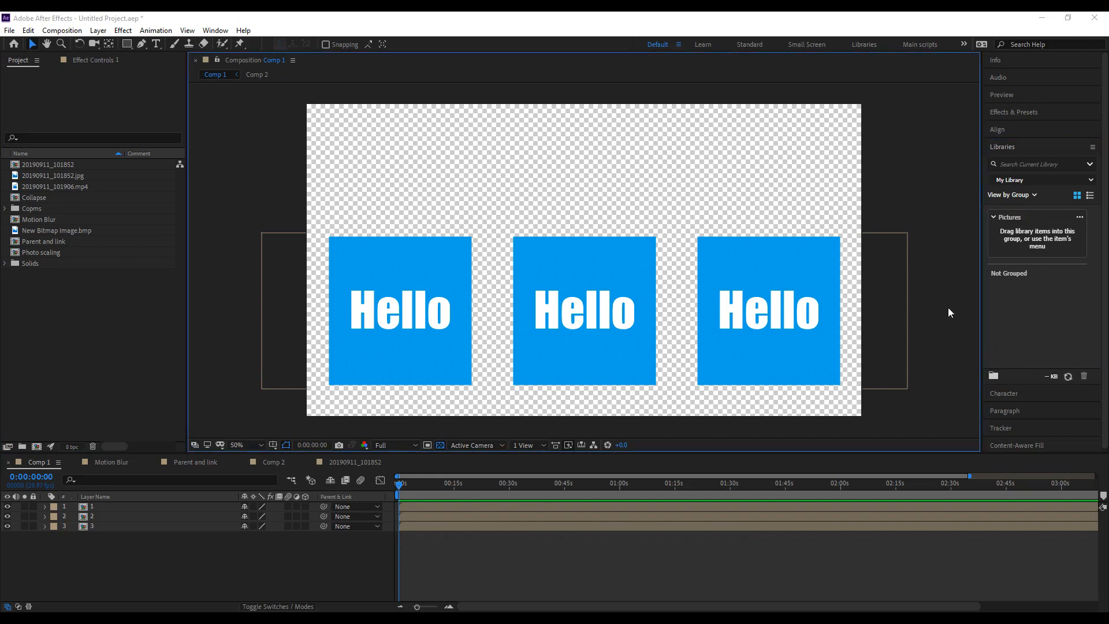
left_click_drag(44, 175, 1036, 248)
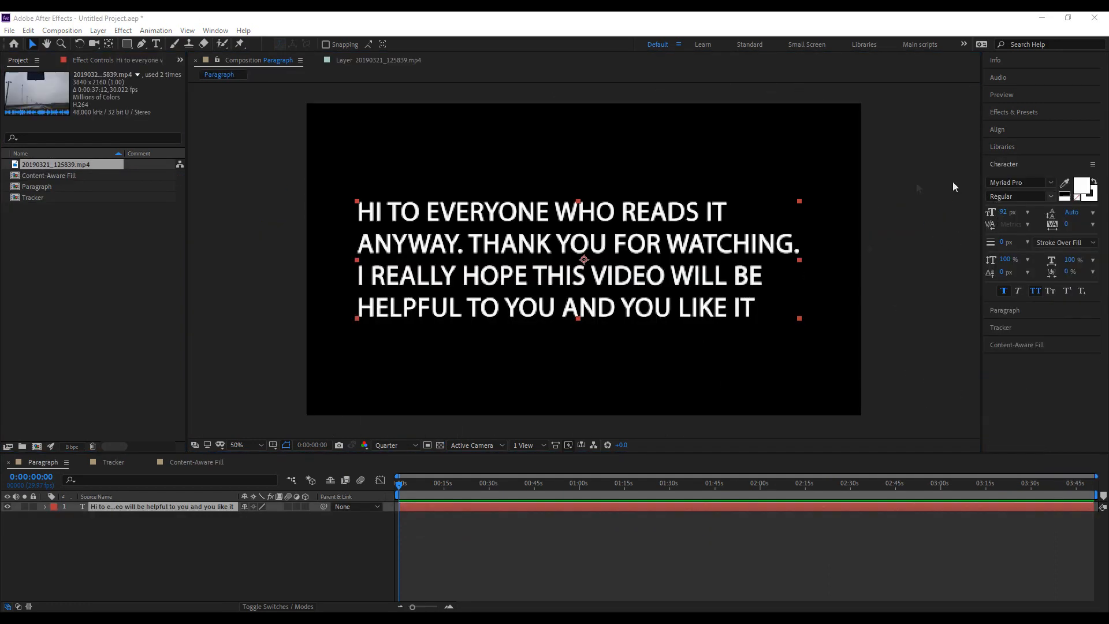
Change the paragraph text's font to Open Sans and reduce its size to about 78 px.
double_click(642, 255)
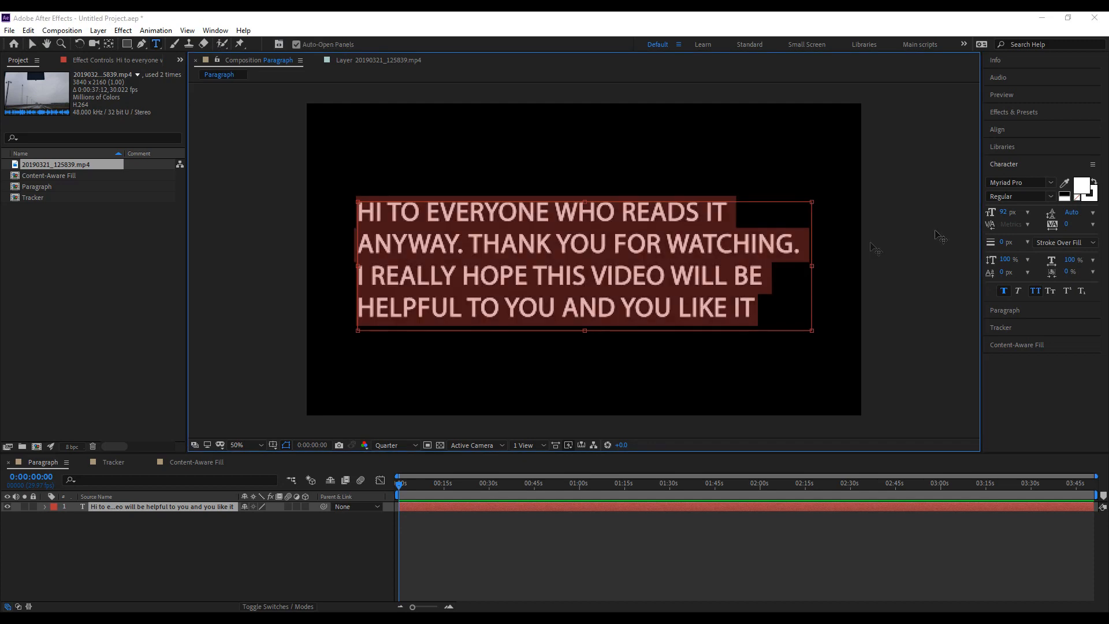
left_click(1051, 186)
left_click(926, 242)
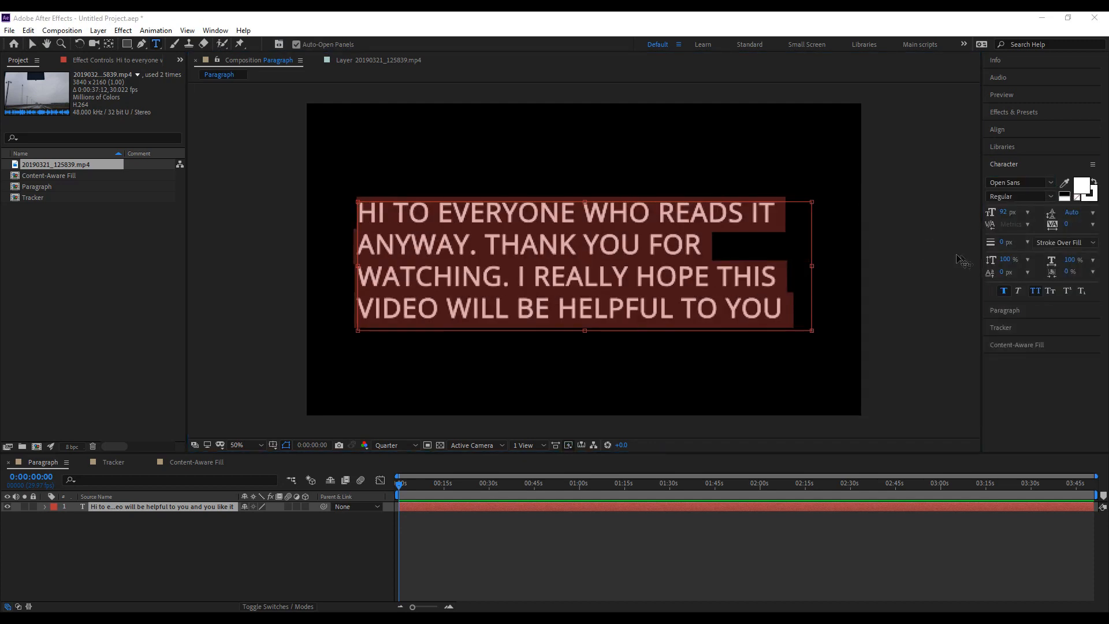
left_click_drag(1002, 212, 995, 212)
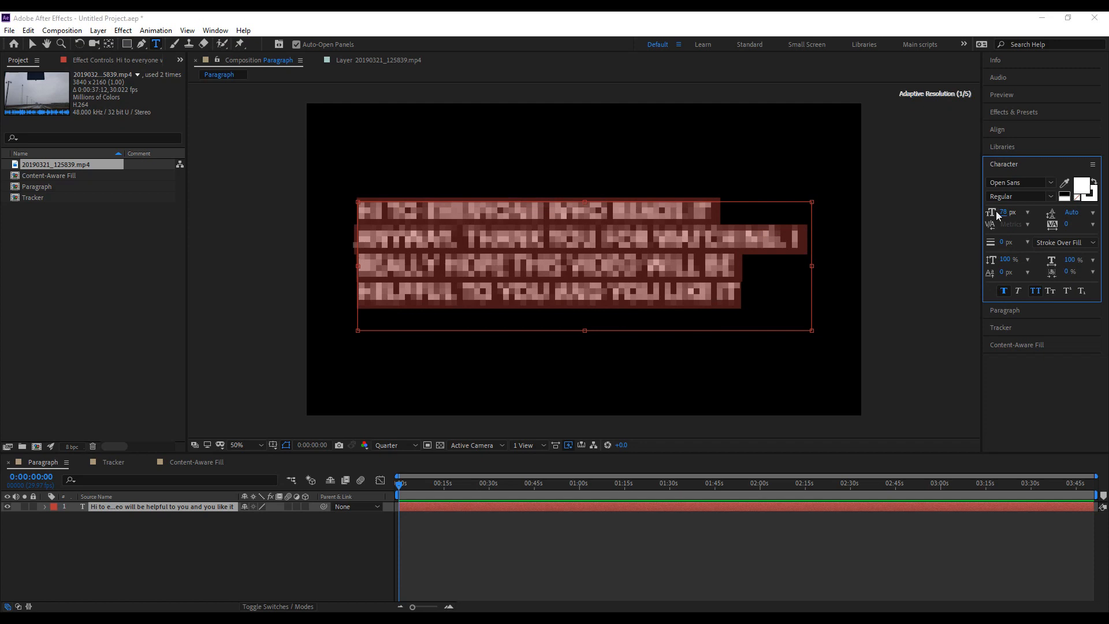
Change the fill color of the selected paragraph text to magenta.
left_click(1081, 186)
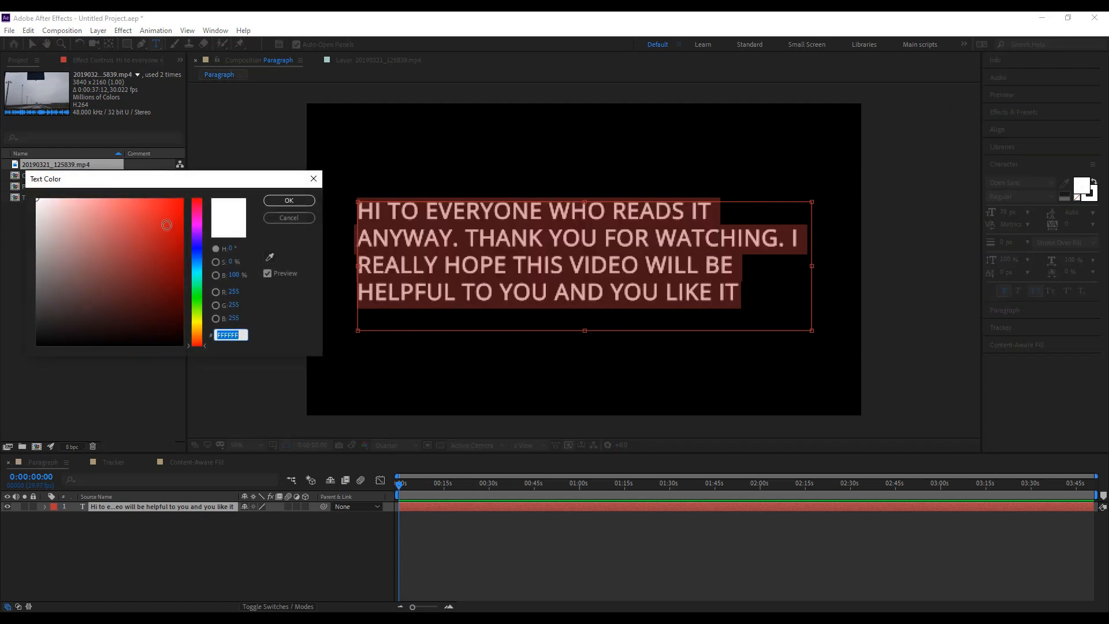
left_click(167, 226)
left_click(197, 230)
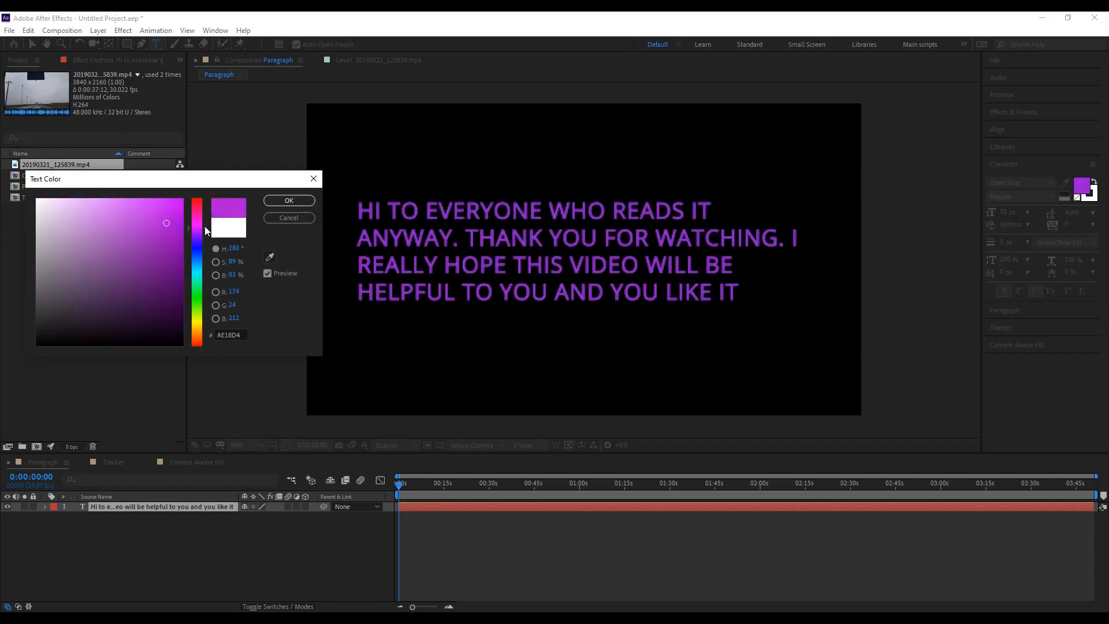
left_click_drag(204, 227, 205, 222)
left_click(289, 200)
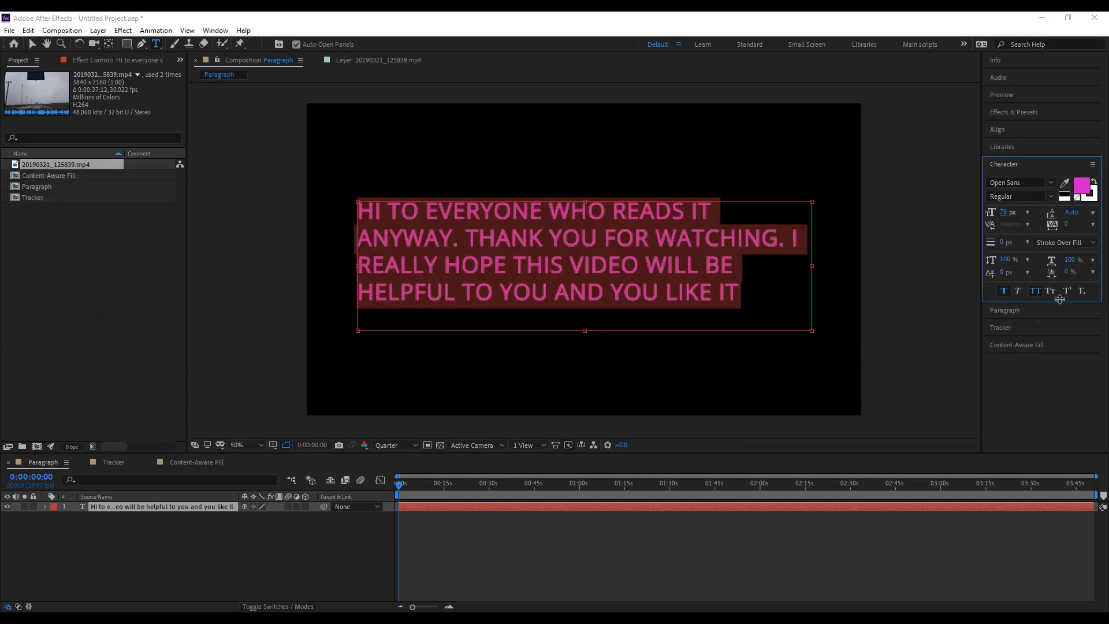
Look through the paragraph, tracker and content-aware fill settings.
left_click(1007, 310)
left_click(1007, 198)
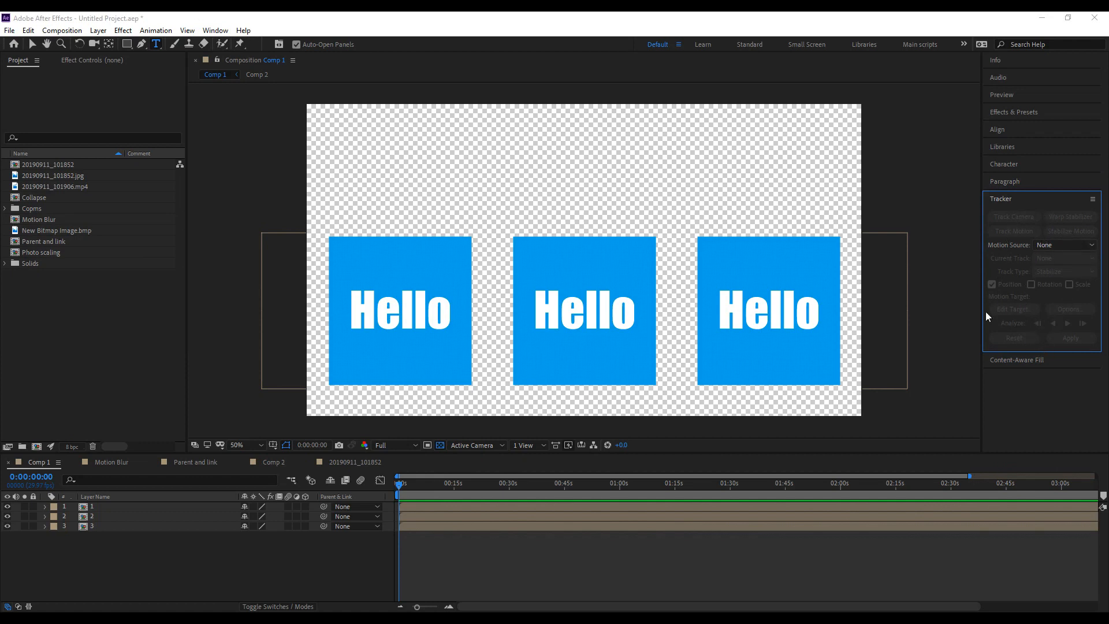
left_click(1005, 361)
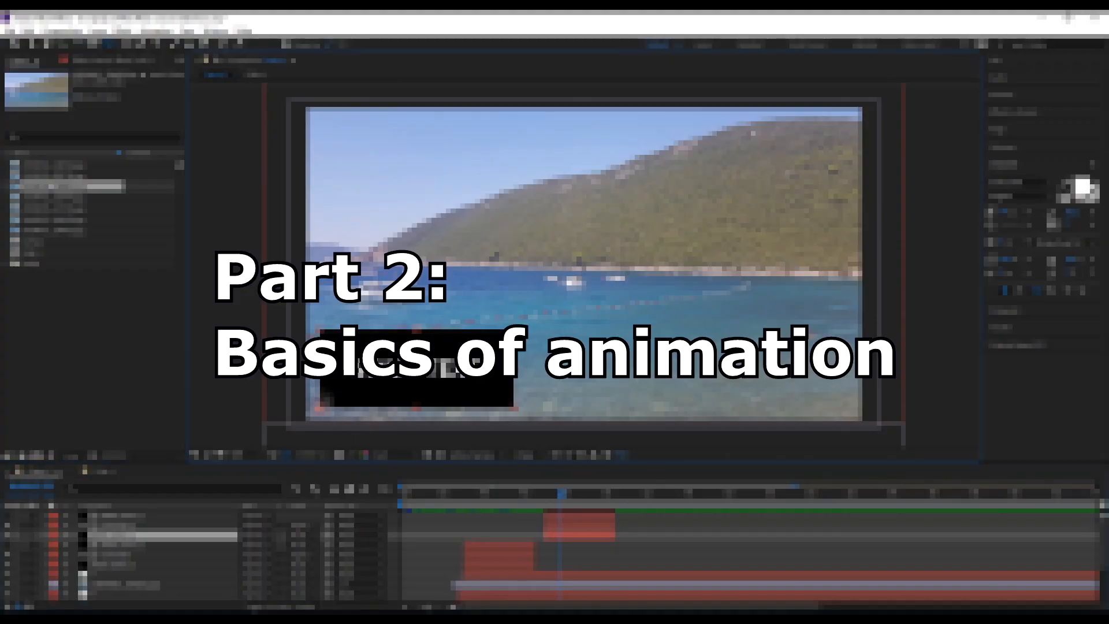
Move the SOME TEXT label with its black box to the upper left of the seaside picture and shift the playhead later.
left_click_drag(325, 399, 321, 406)
key("v")
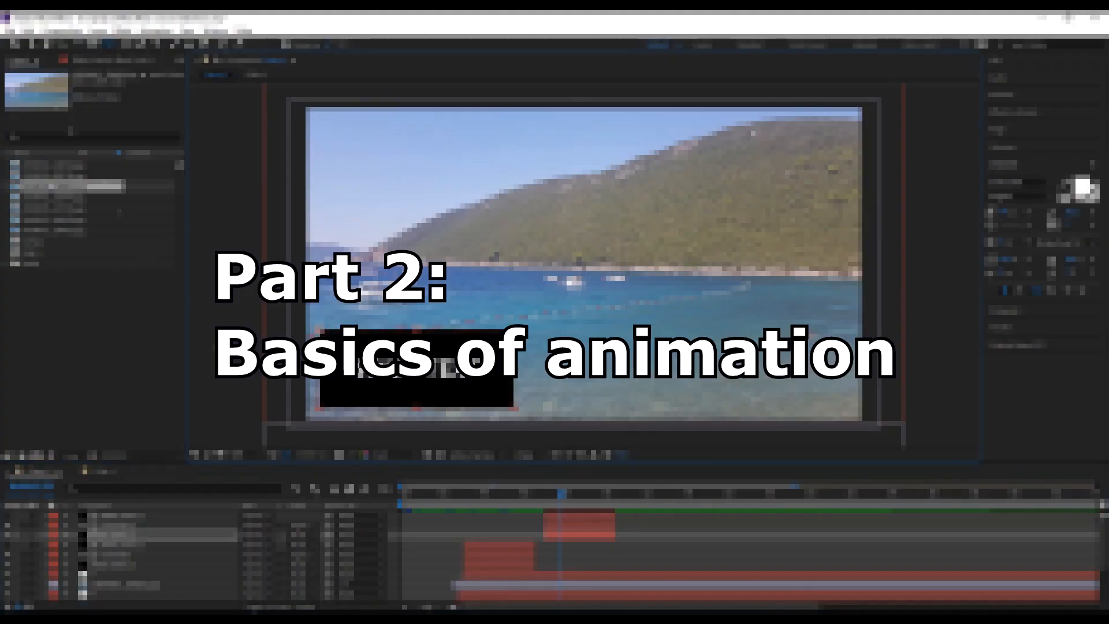
left_click(145, 516, "shift")
left_click_drag(417, 368, 416, 157)
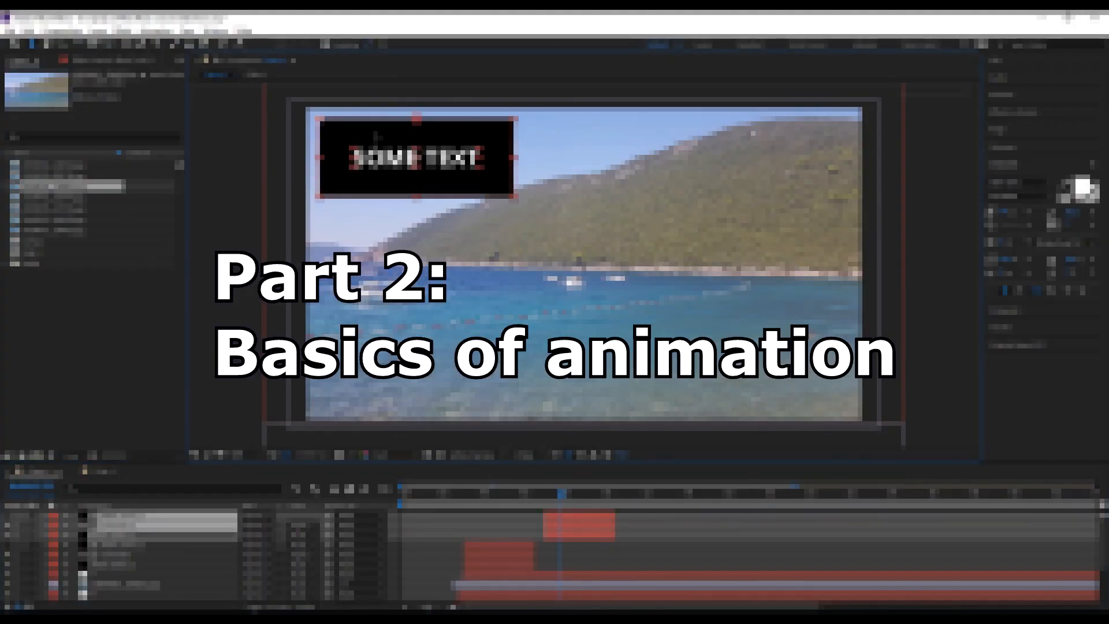
left_click(544, 523)
left_click_drag(561, 494, 587, 524)
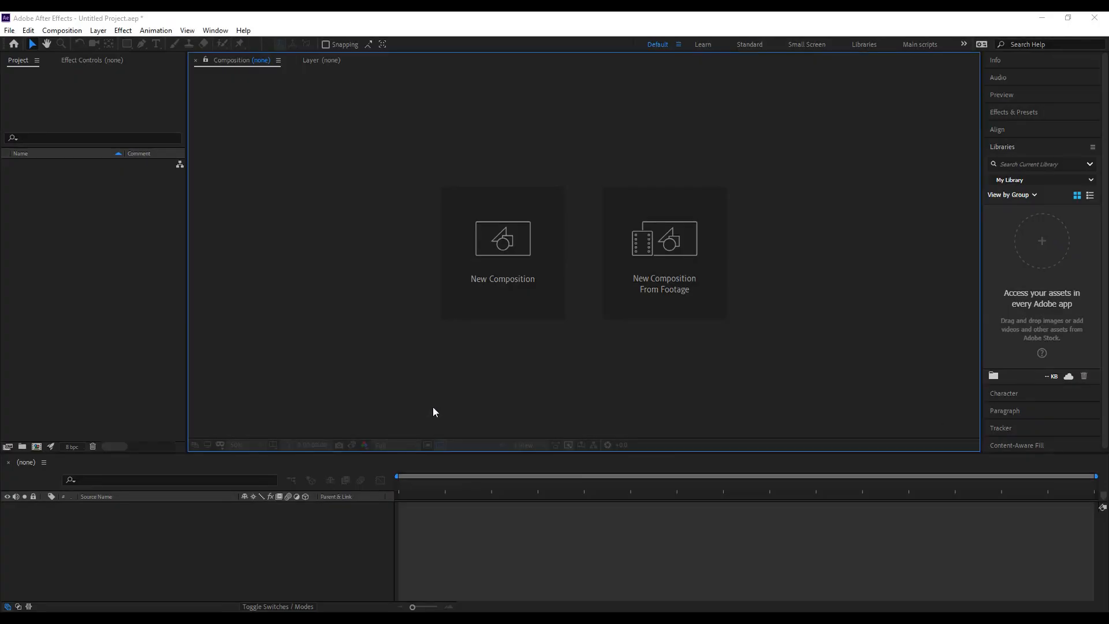
Create a new composition with the HDTV 1080 29.97 preset.
left_click(489, 295)
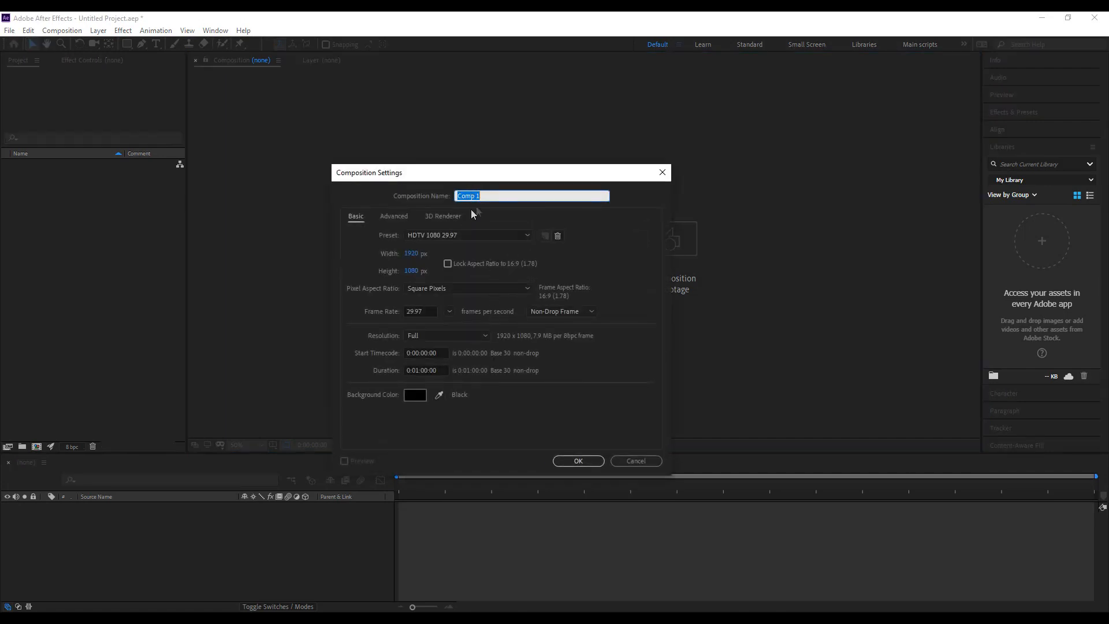
left_click(429, 238)
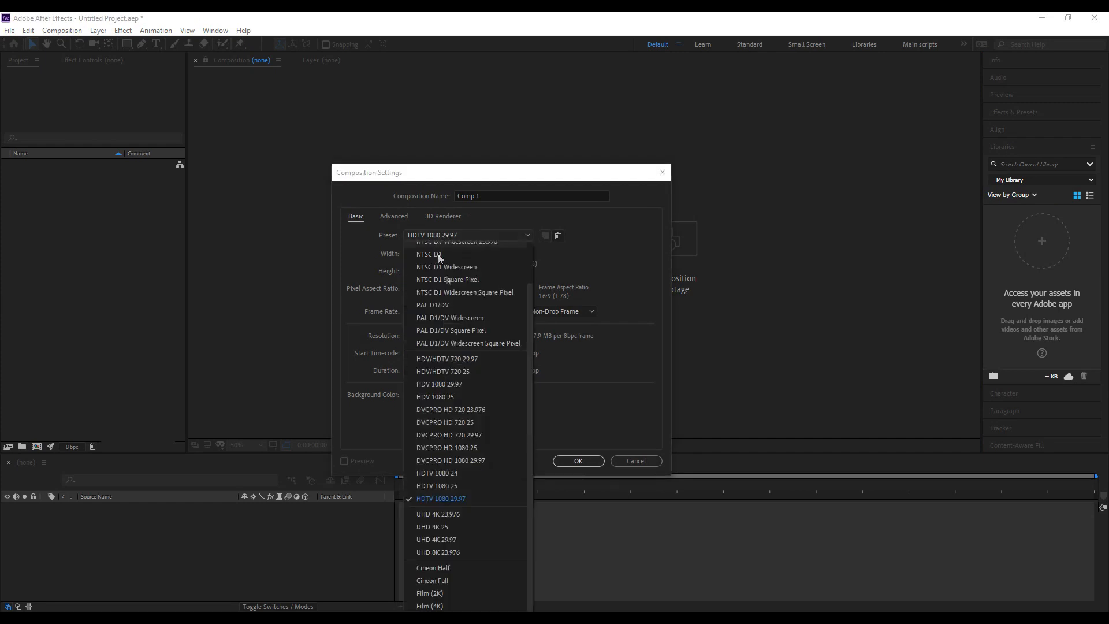
left_click(455, 502)
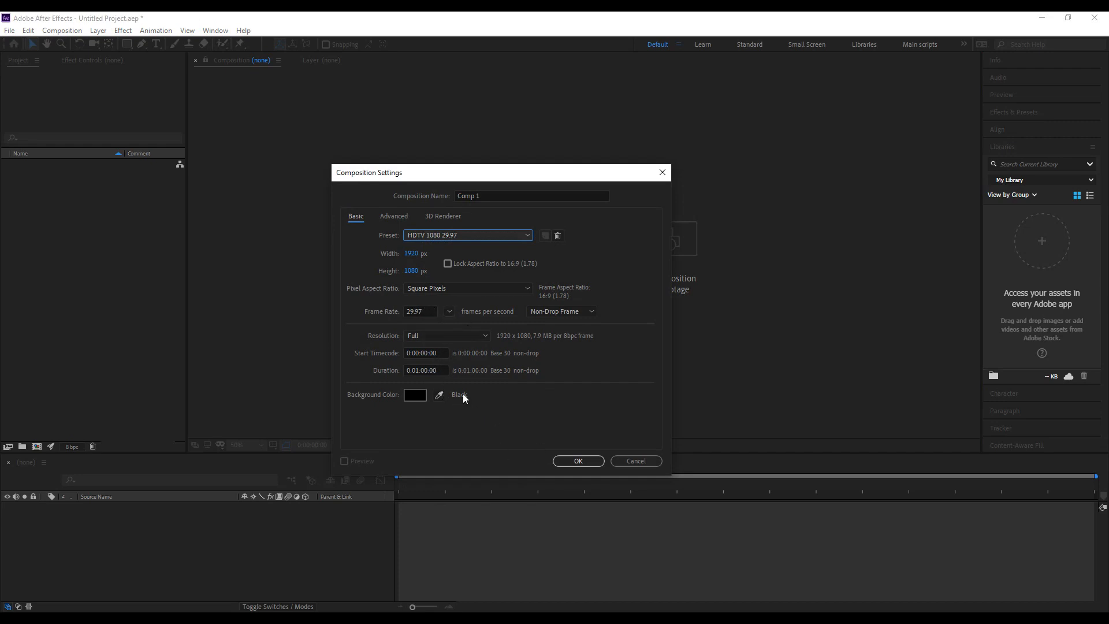
left_click(579, 460)
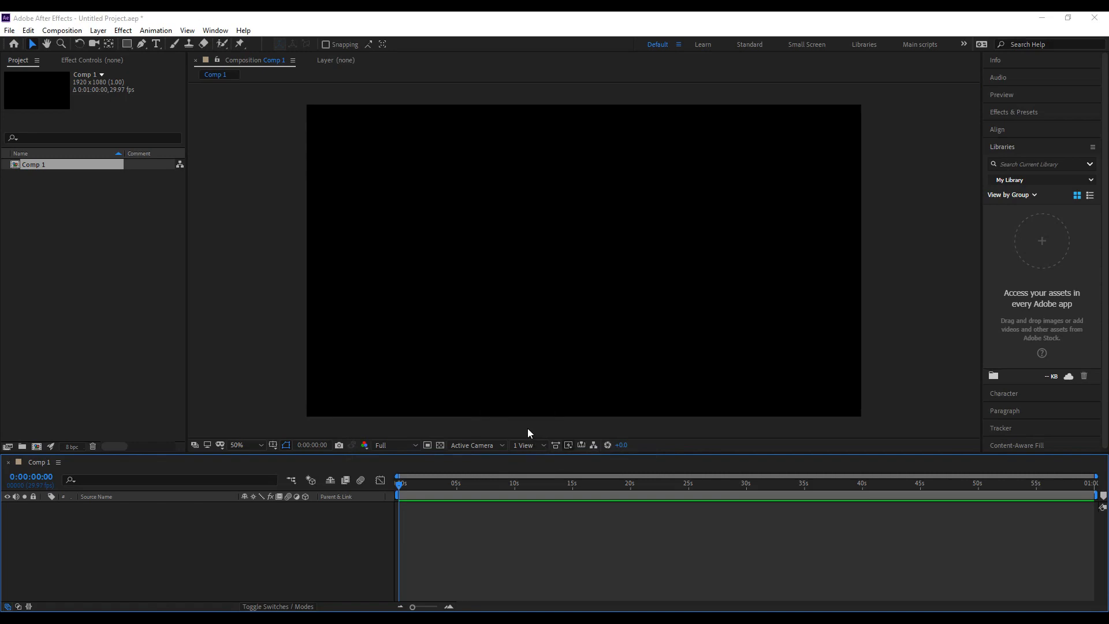
Import the seven JPG photos from the Junkyard folder, leaving out New Bitmap Image.bmp.
left_click(10, 30)
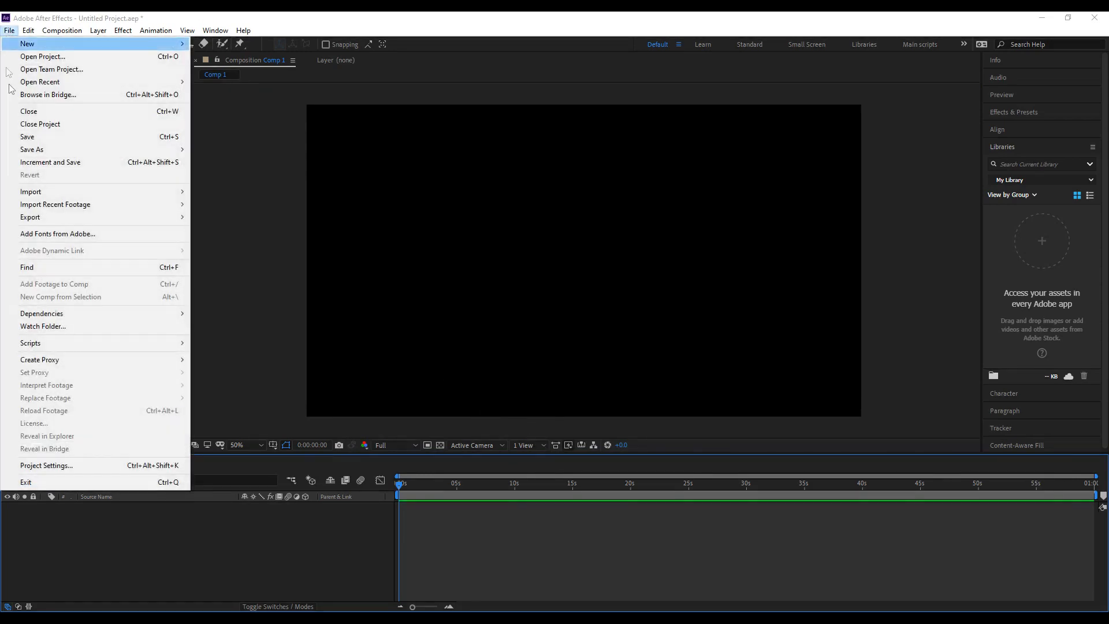
left_click(208, 192)
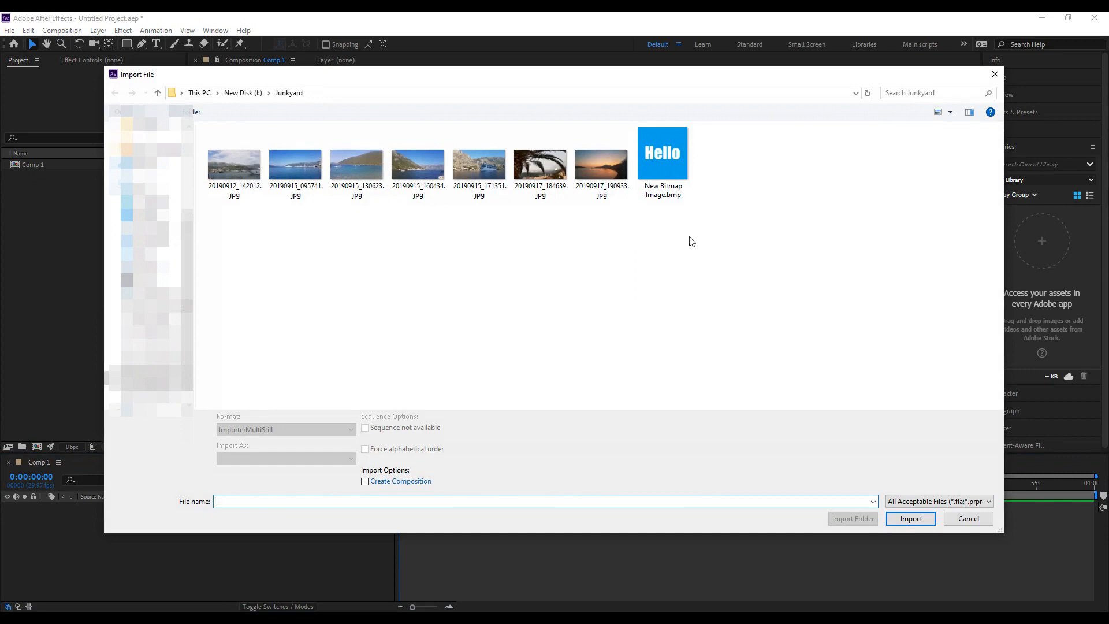
left_click_drag(629, 219, 167, 123)
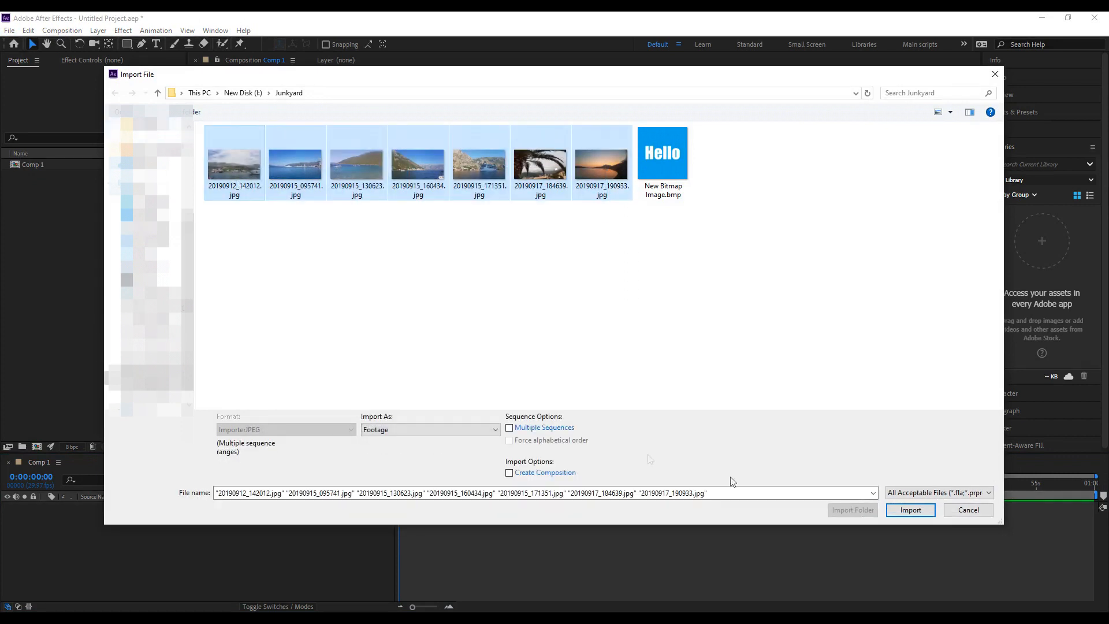
left_click(905, 510)
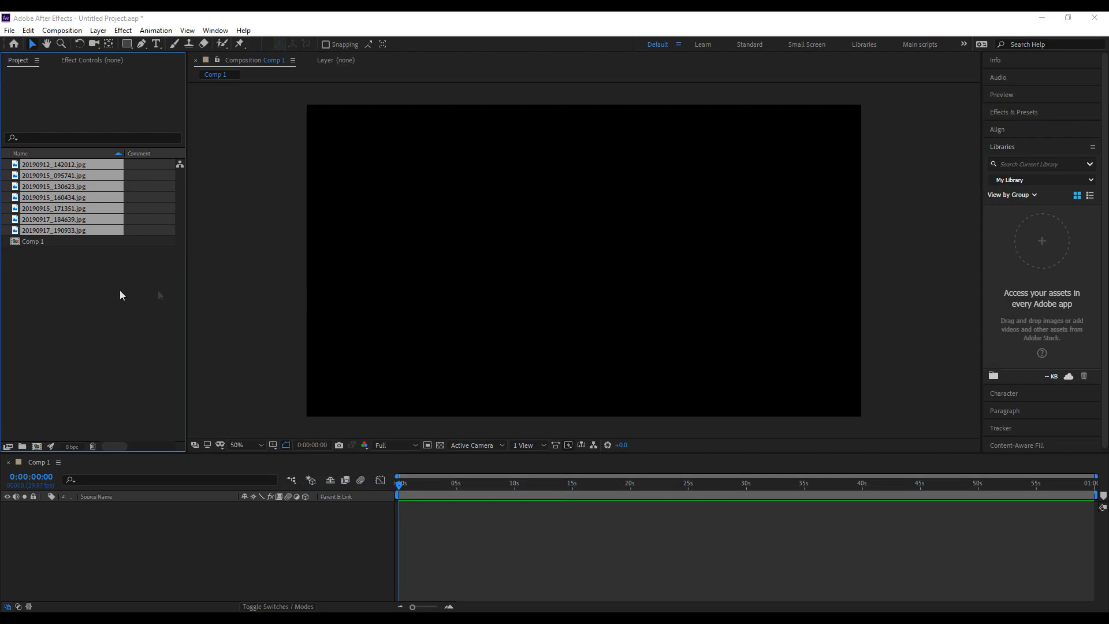
left_click(116, 299)
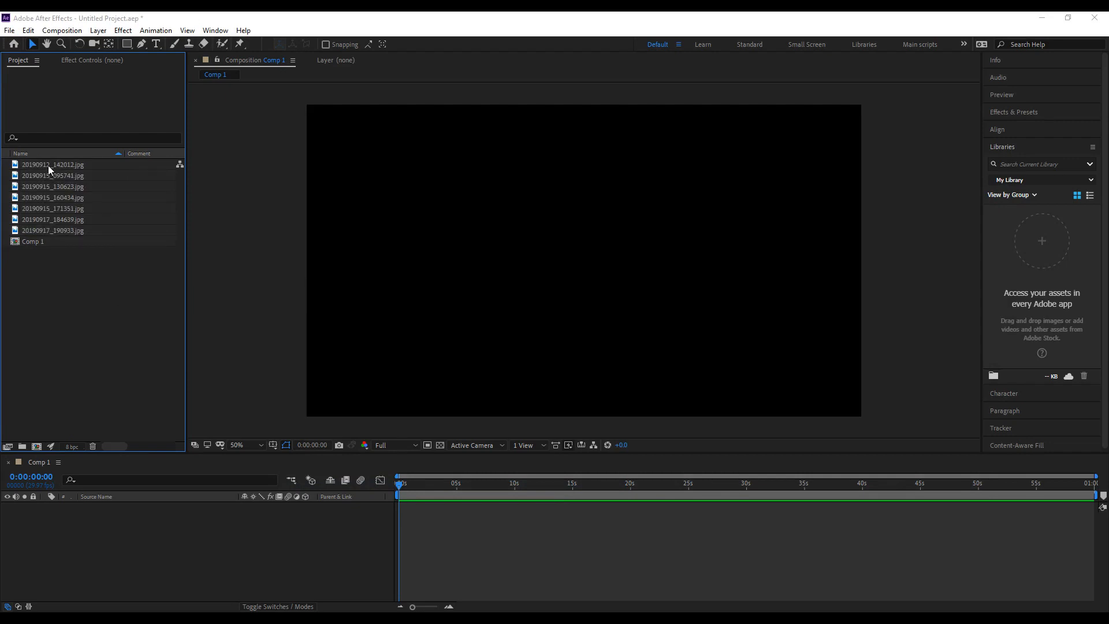
Add 20190912_142012.jpg to the Comp 1 timeline and fit it to the composition size.
left_click_drag(47, 166, 109, 519)
scroll(527, 294, "down", 2)
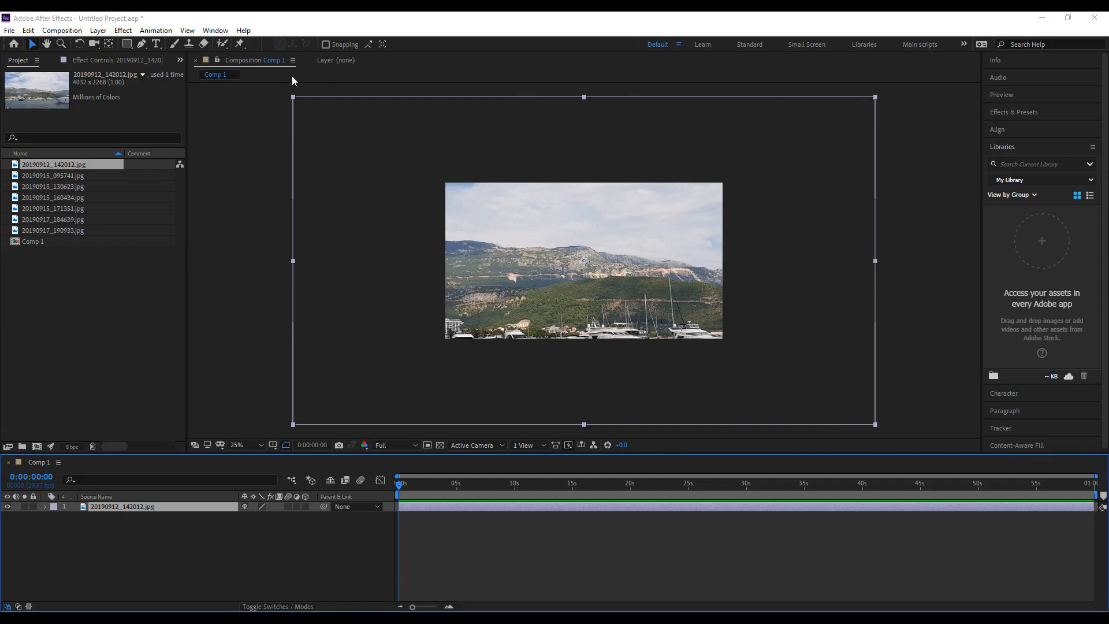
key("ctrl+alt+f")
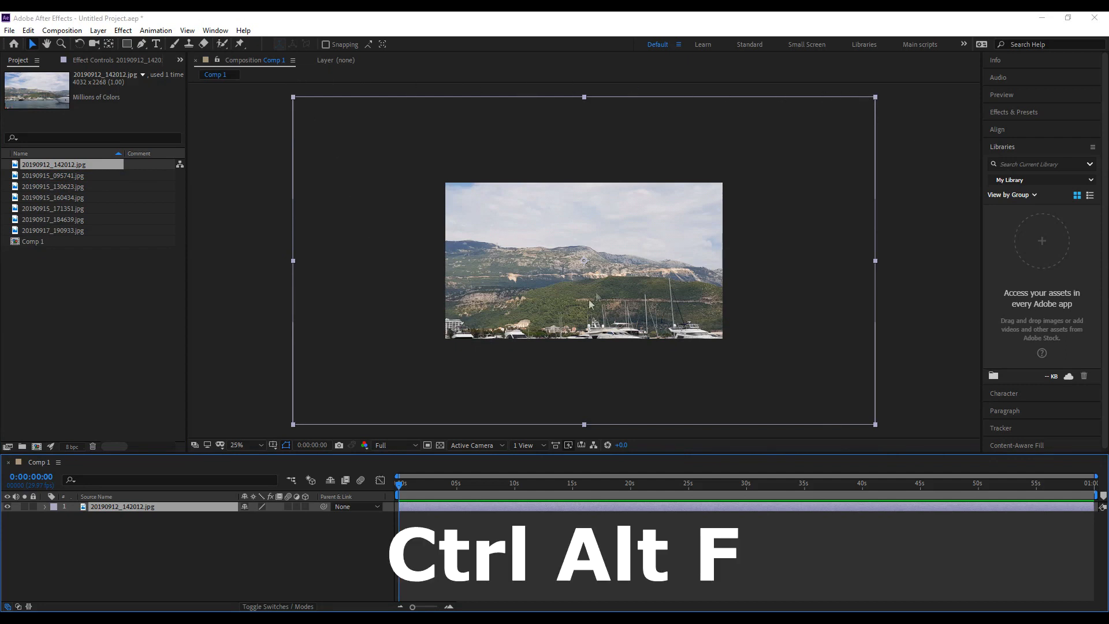
left_click(592, 279)
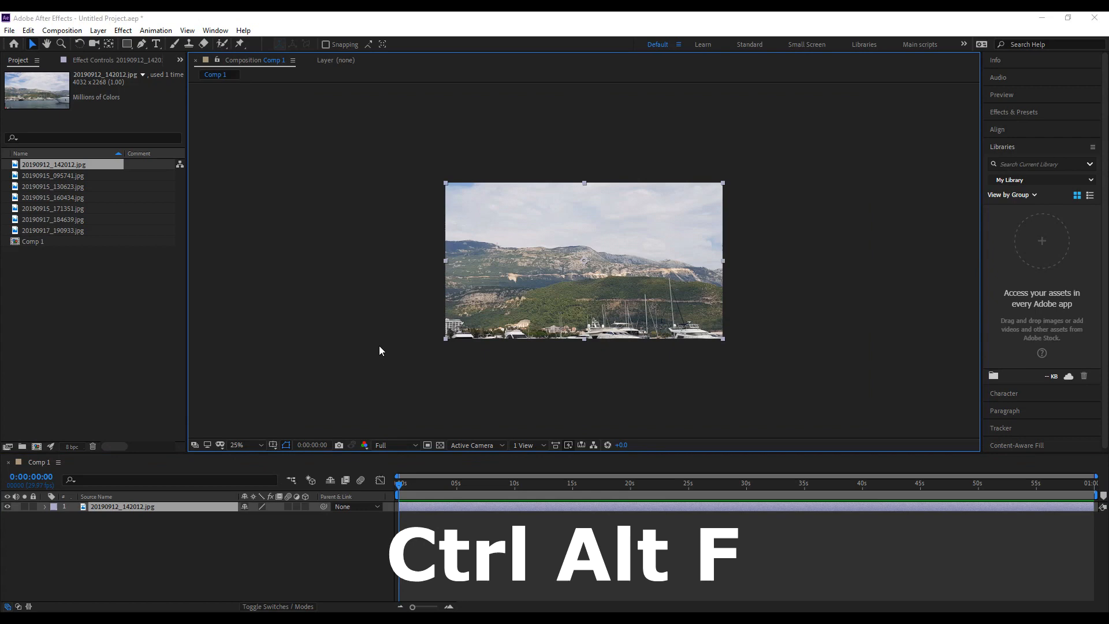
Fit 20190912_142012.jpg to the composition size and add a null object to Comp 1.
key("ctrl+alt+f")
scroll(438, 272, "up", 2)
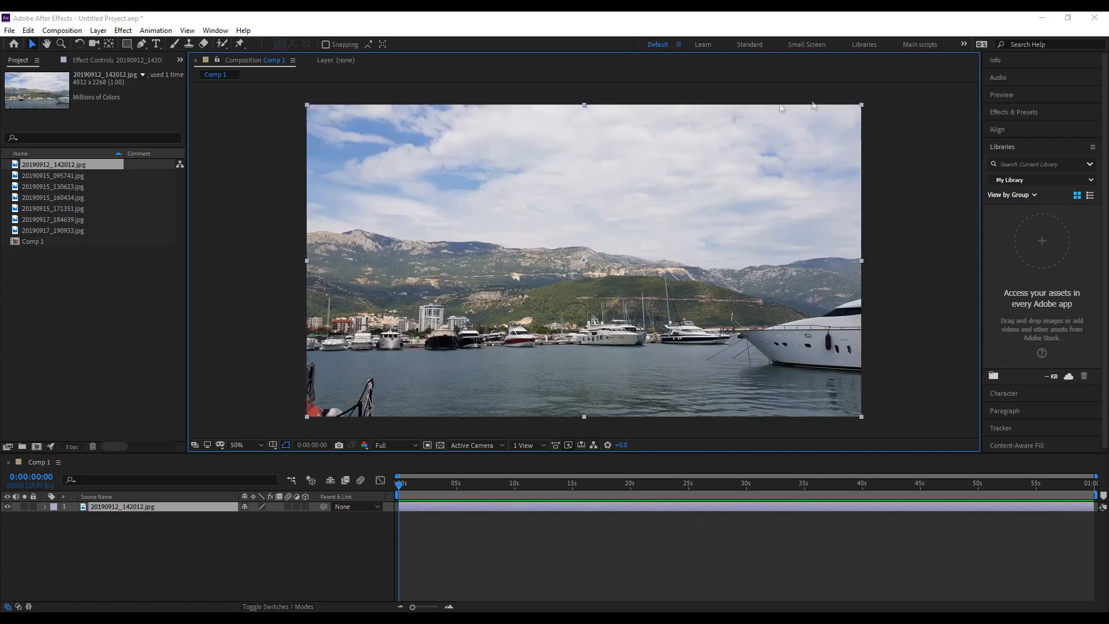
left_click(187, 560)
right_click(190, 541)
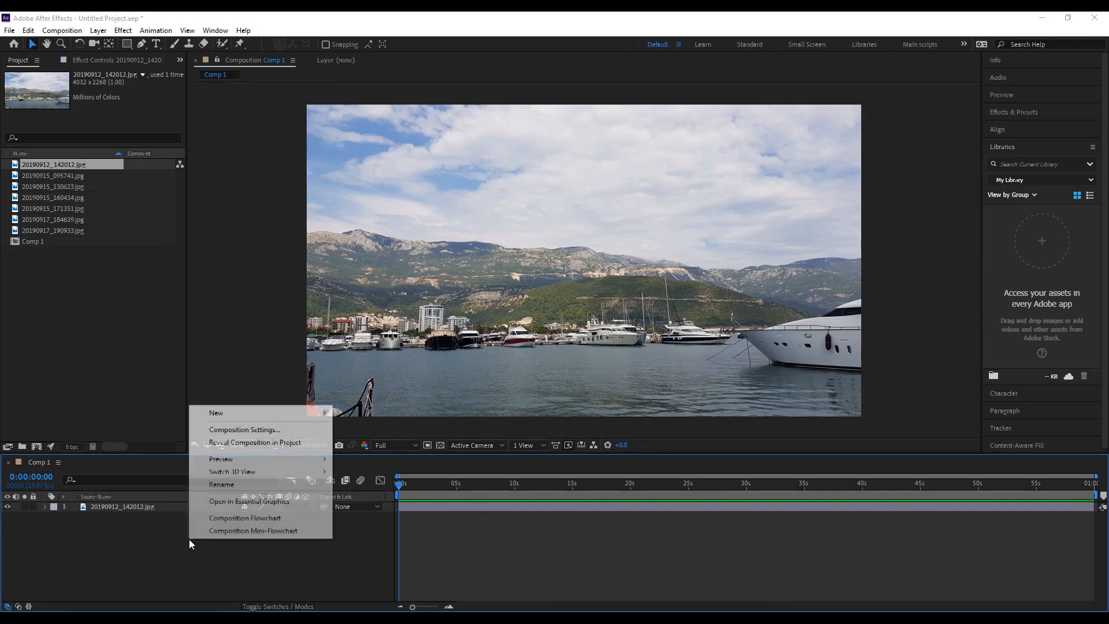
mouse_move(283, 416)
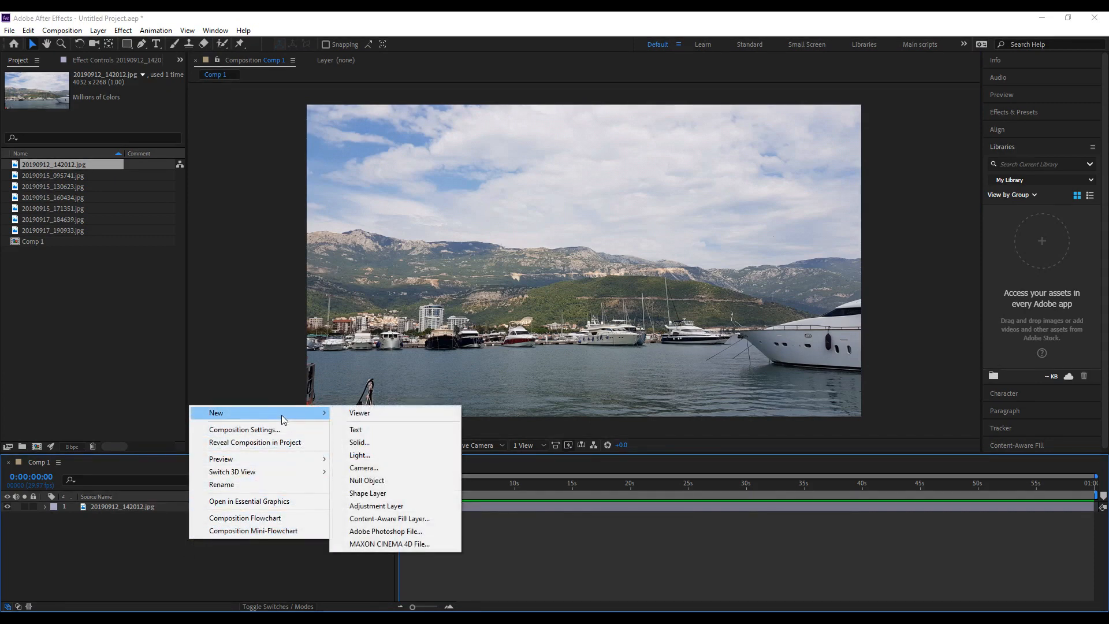
left_click(379, 481)
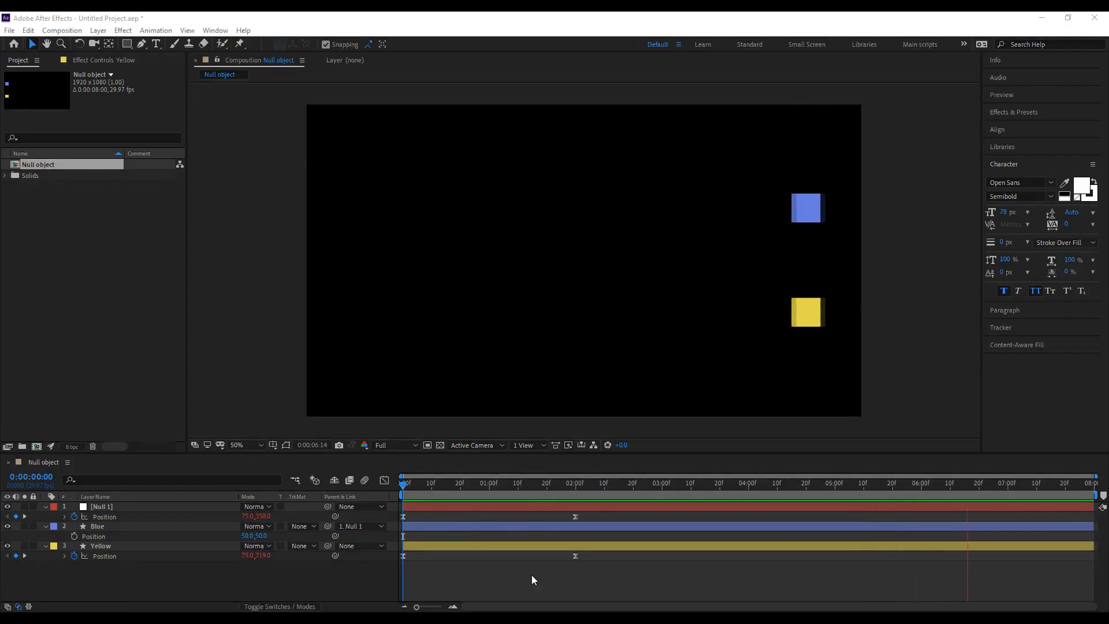
In the Null object composition, move the Blue square down to about 50, 238, just above the yellow one, and preview the motion from the start.
left_click(531, 574)
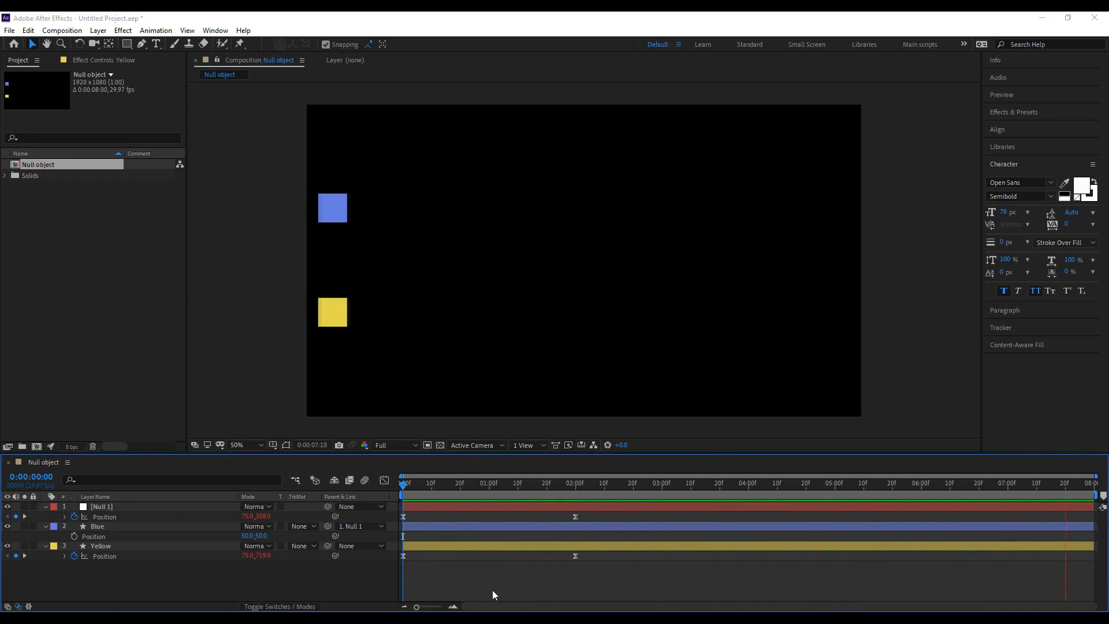
left_click(612, 527)
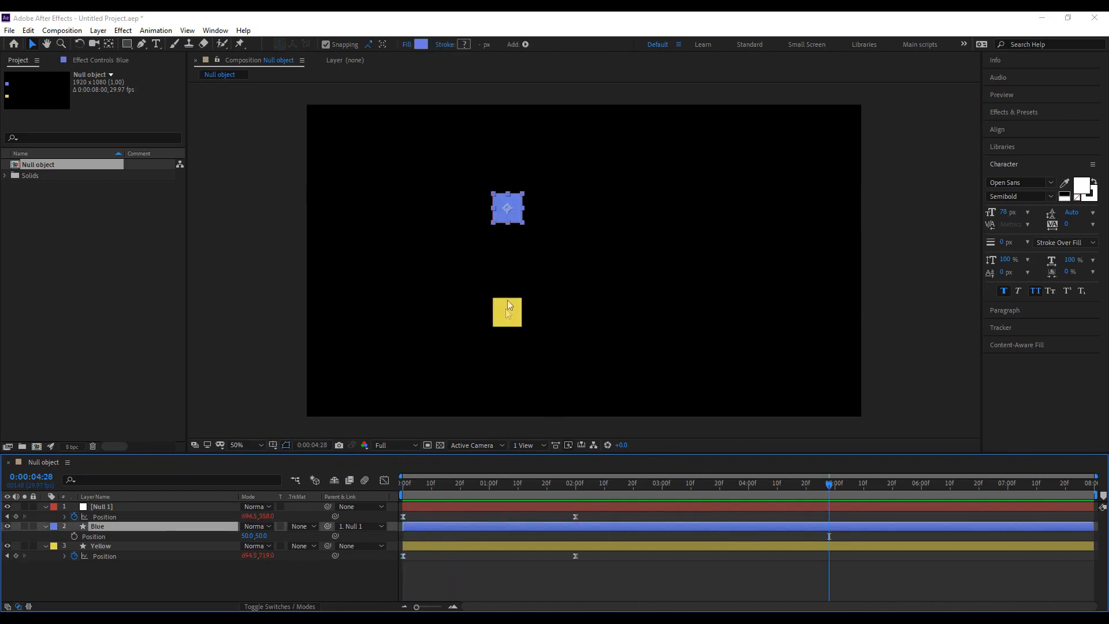
left_click_drag(511, 214, 512, 269)
left_click_drag(768, 488, 341, 507)
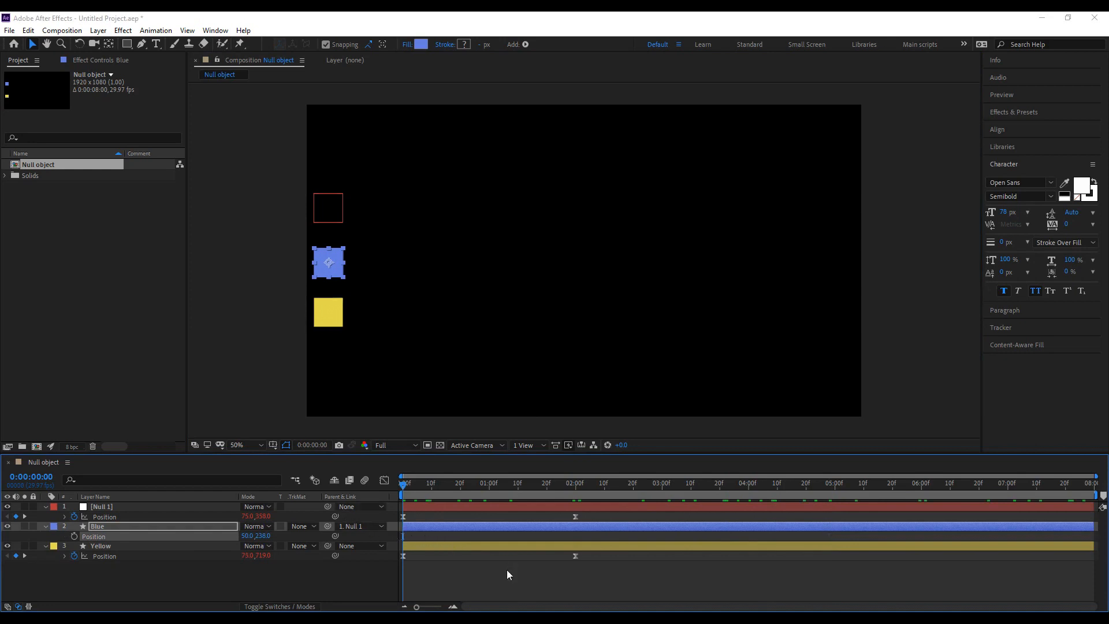
left_click(507, 569)
key("space")
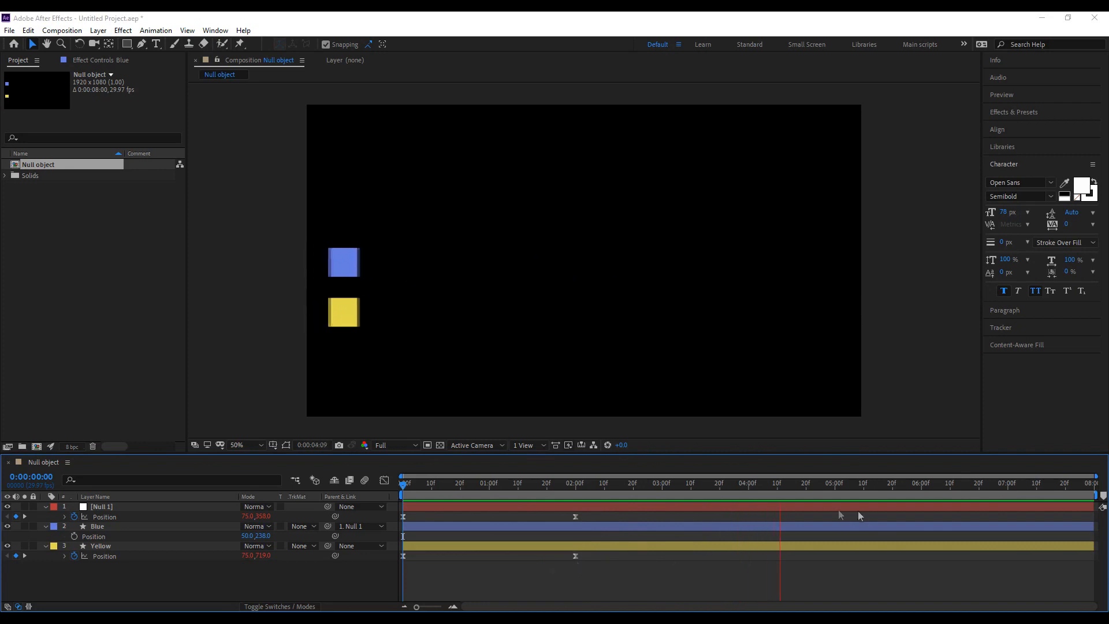
Move the Yellow square away at 0:00:03:24 to create an extra Position keyframe, and delete that keyframe.
left_click(731, 488)
left_click_drag(326, 315, 366, 371)
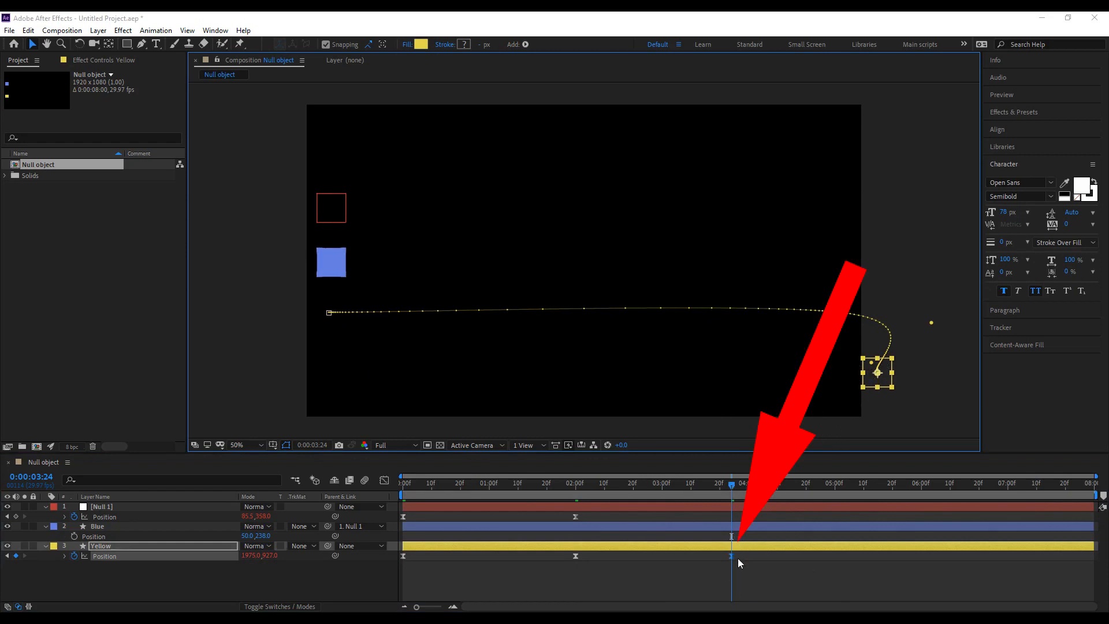
key("Delete")
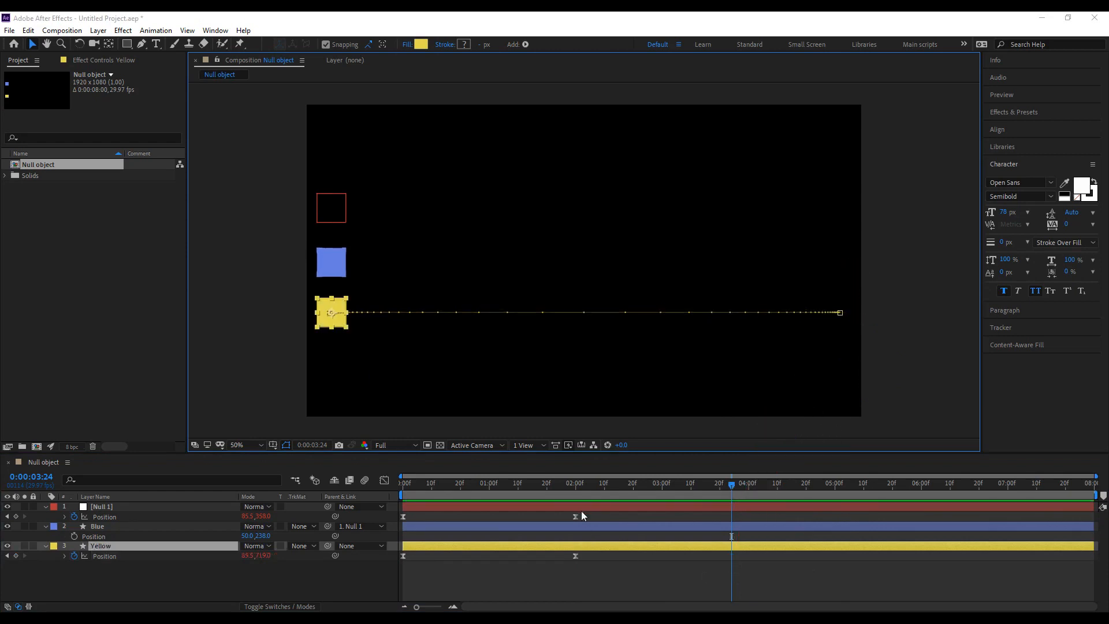
Move the Yellow square at its 0:00:02:00 keyframe to about 1669, 1009, and return it to the end of its horizontal path.
left_click(572, 492)
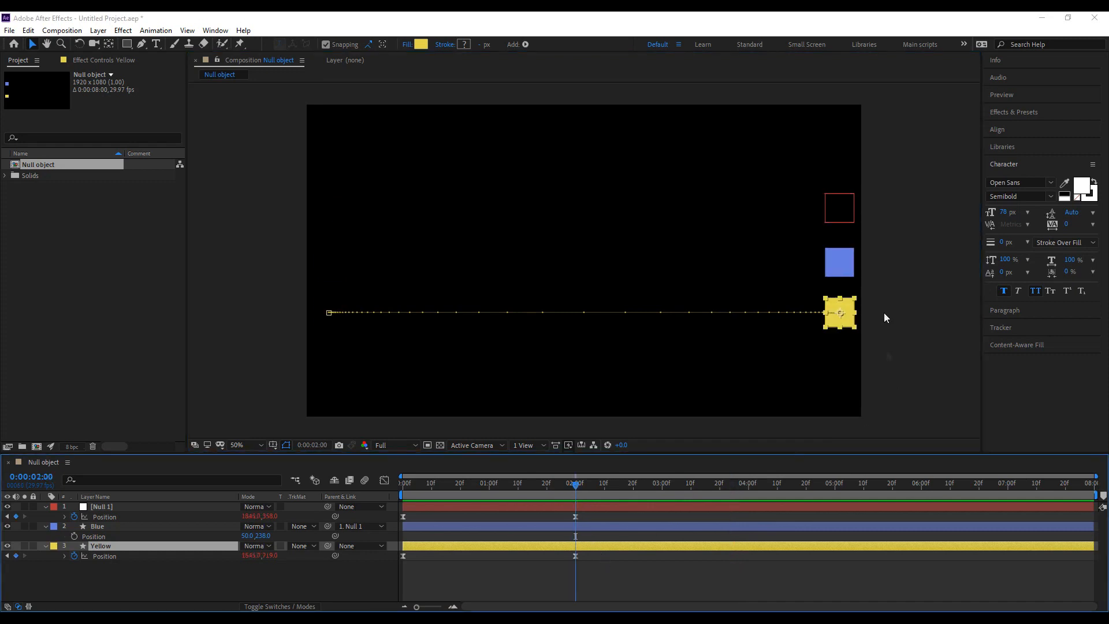
left_click_drag(838, 317, 789, 398)
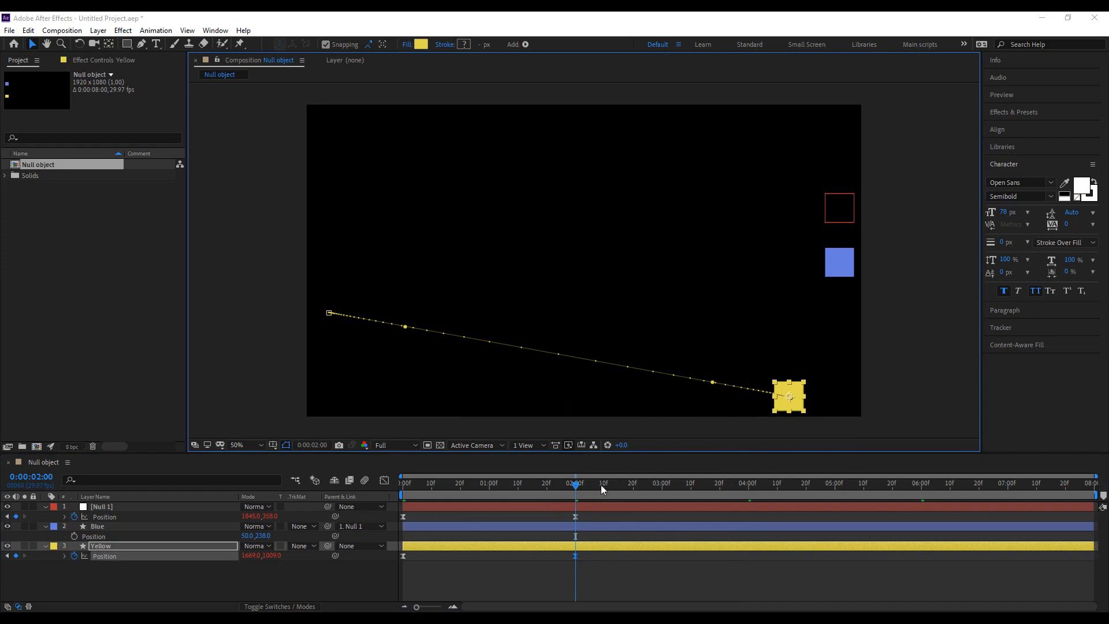
left_click_drag(788, 404, 839, 321)
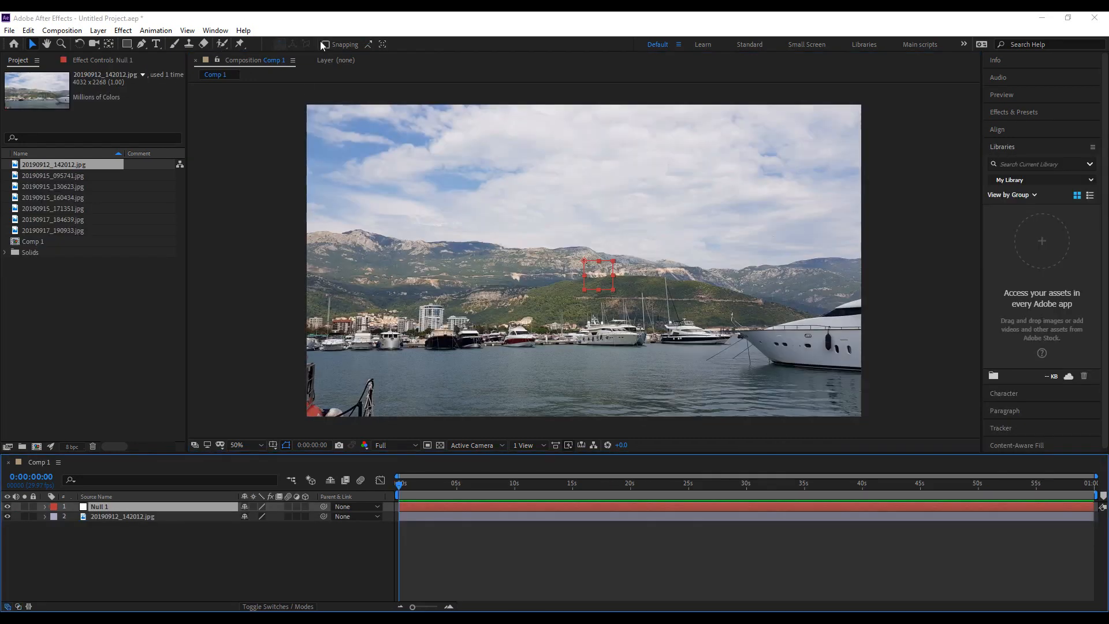
Snap the Comp 1 null to the midpoint of the photo's left edge with Snapping enabled, and keyframe its Position at 0:00:02:00.
left_click(325, 44)
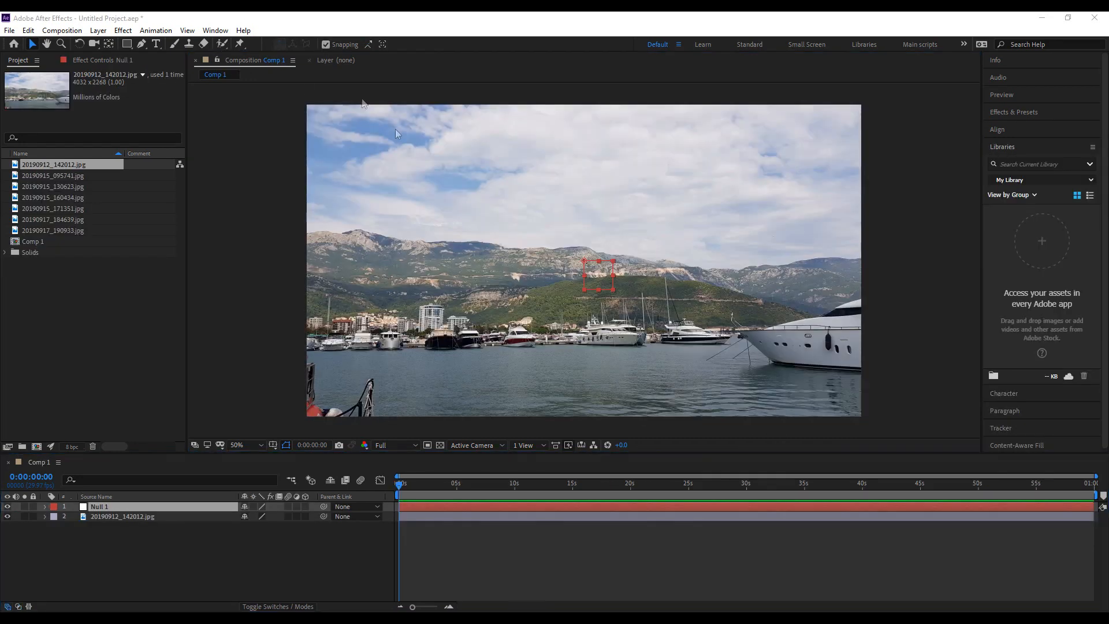
left_click_drag(591, 270, 309, 260)
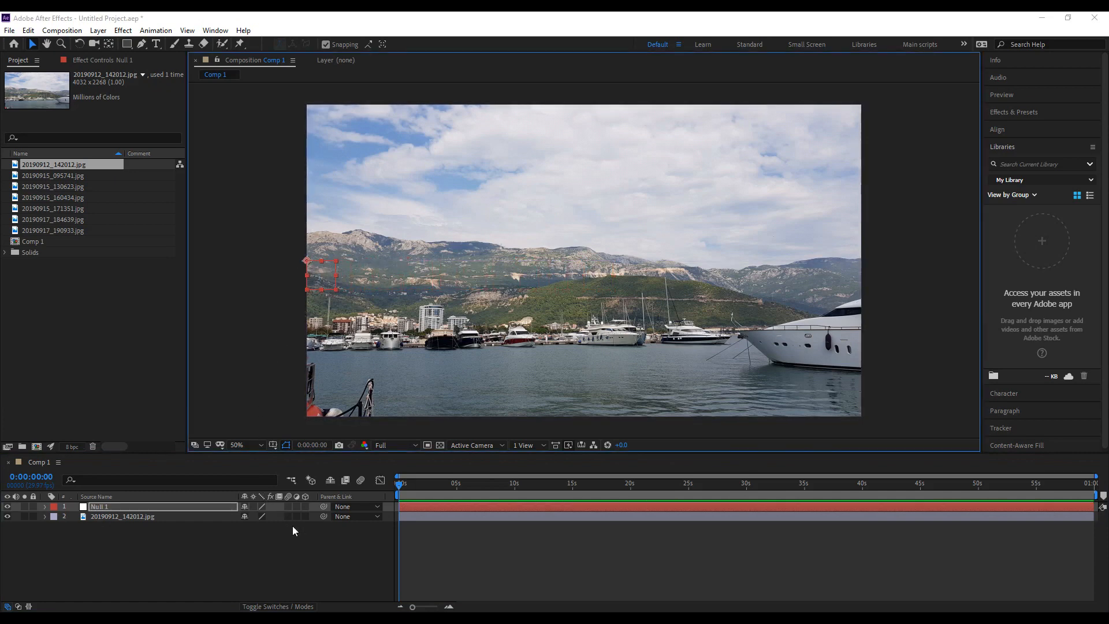
left_click(44, 506)
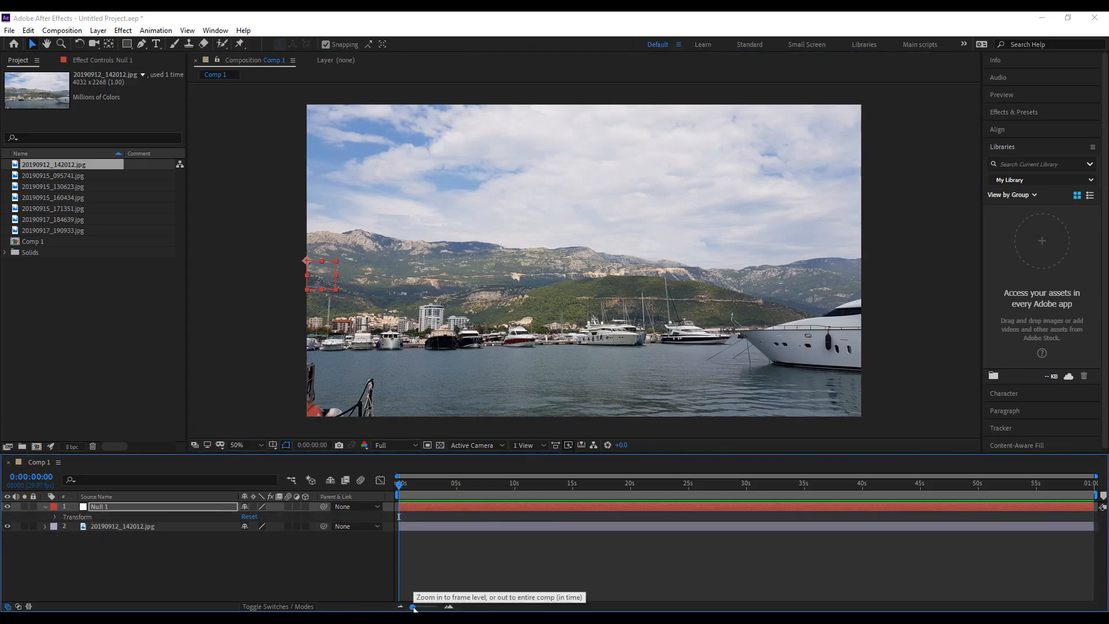
left_click_drag(412, 607, 435, 608)
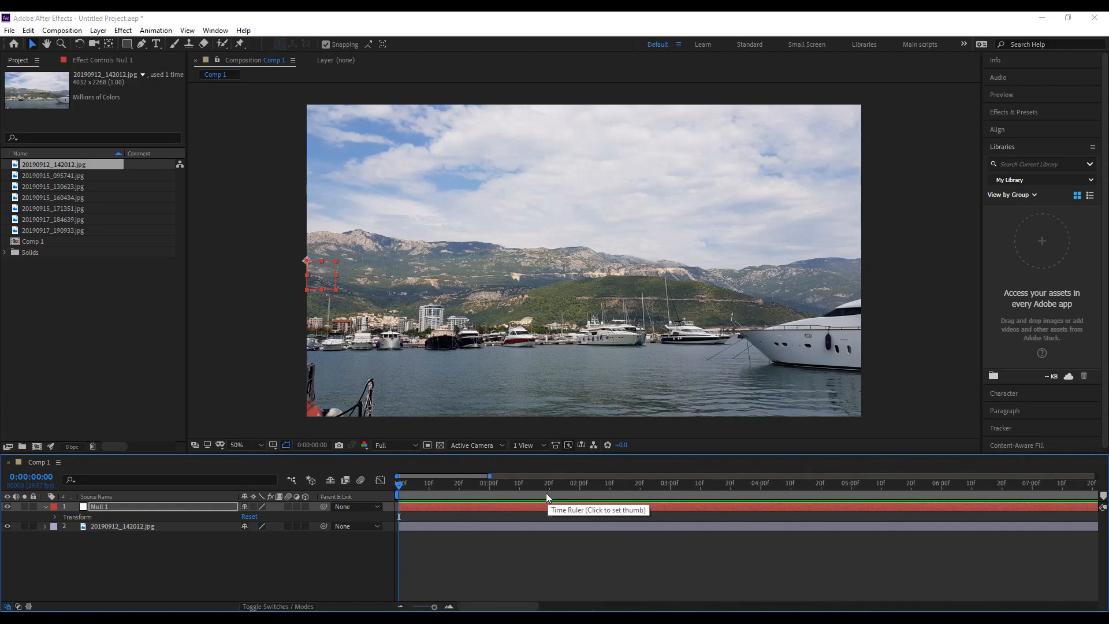
left_click(580, 490)
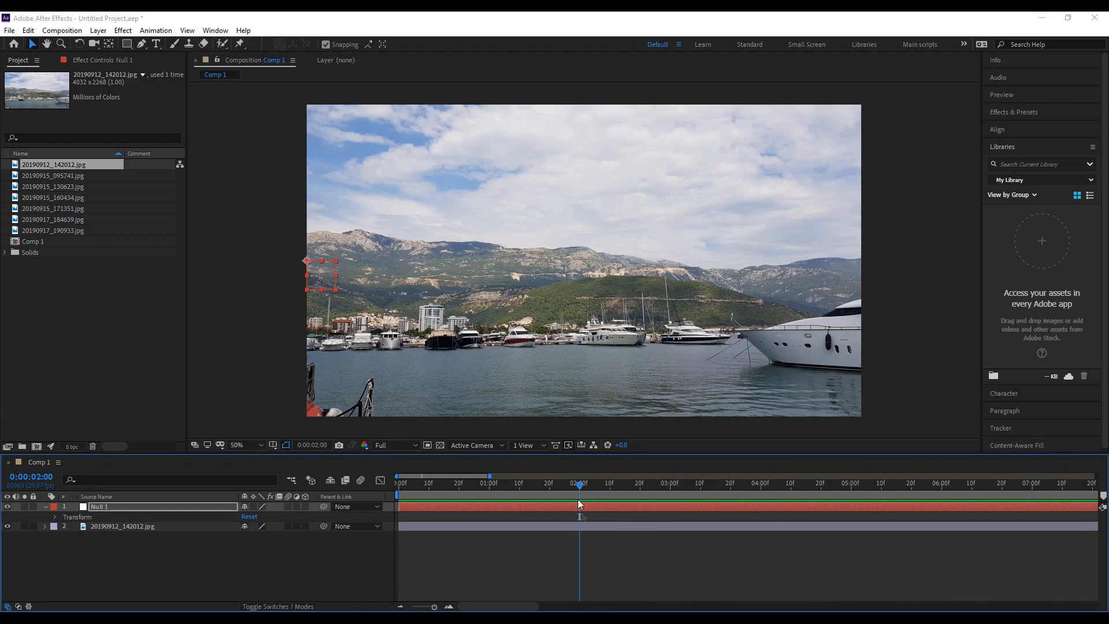
left_click(55, 516)
left_click(74, 536)
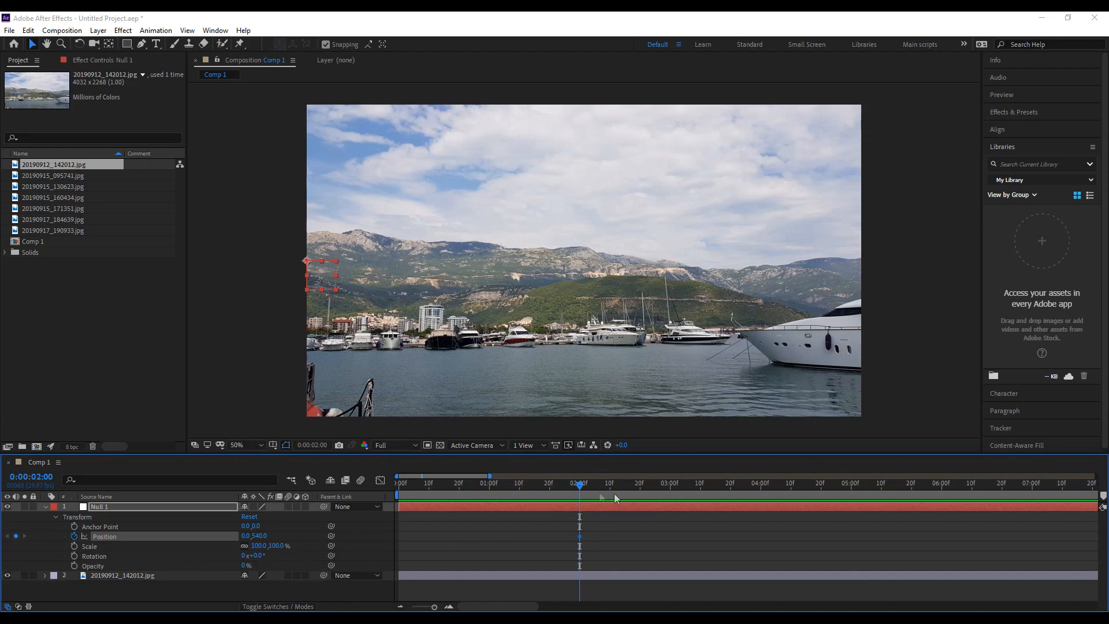
Keyframe the null's Position at 0:00:03:00 on the photo's right edge, with X set to 1920 and Y kept at 540.
left_click_drag(584, 490, 670, 494)
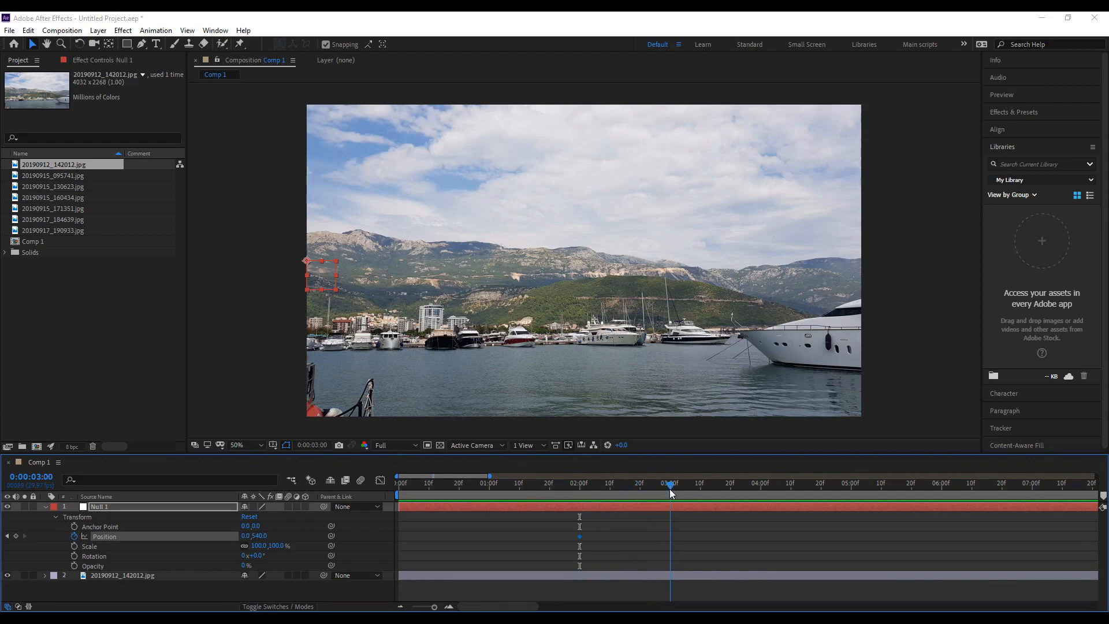
left_click(15, 536)
left_click(271, 542)
left_click_drag(246, 535, 322, 536)
left_click_drag(629, 516, 930, 326)
left_click_drag(872, 274, 871, 271)
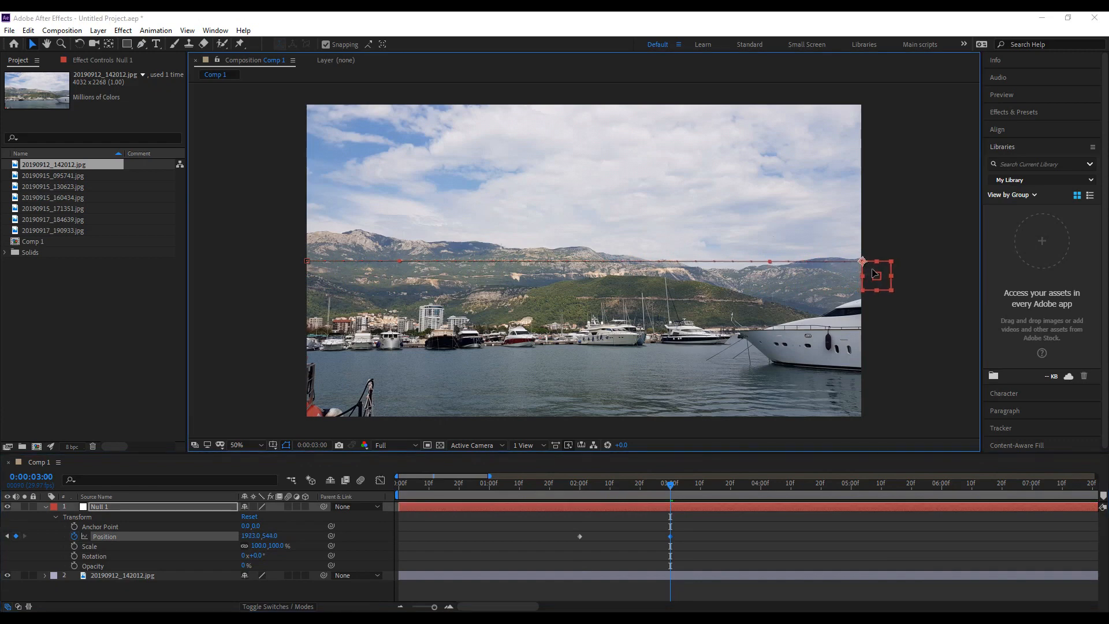
key("ctrl+z")
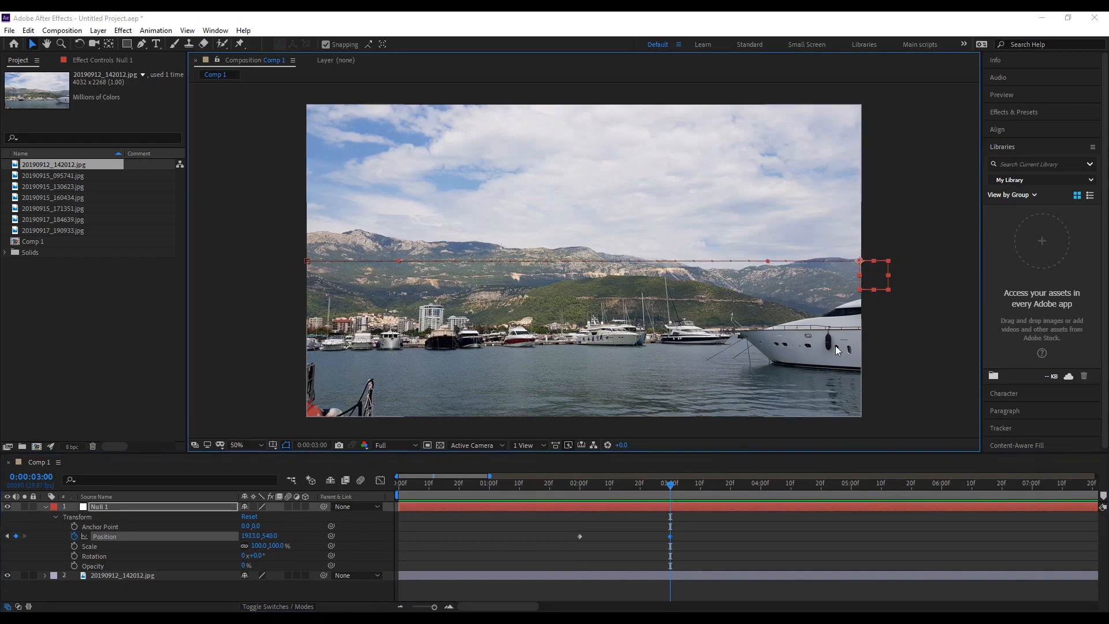
left_click(252, 536)
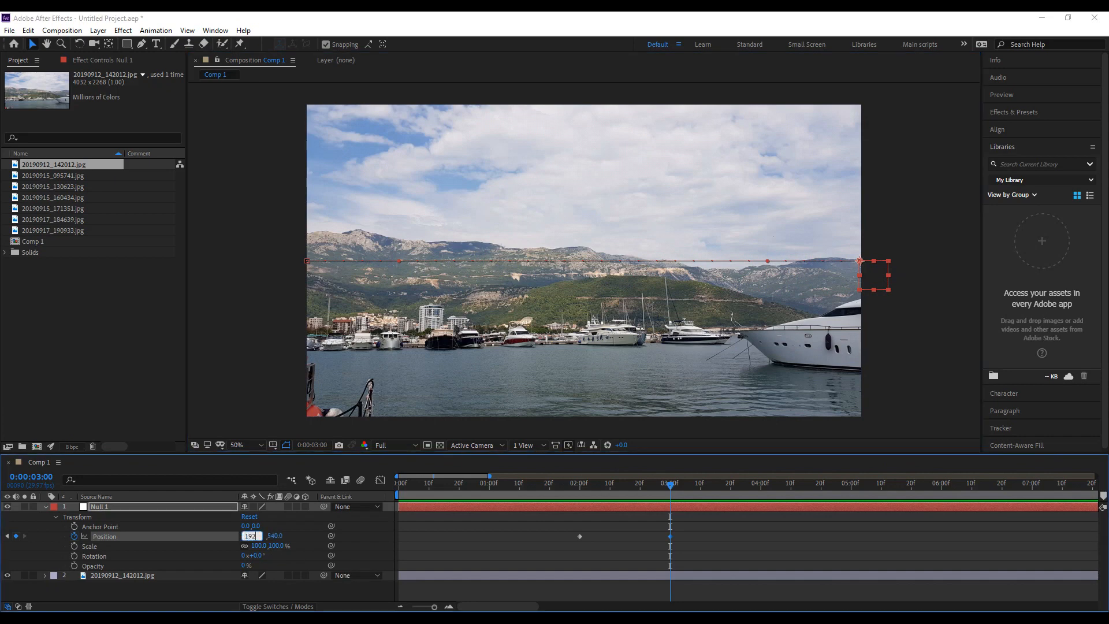
type("1920")
key("Return")
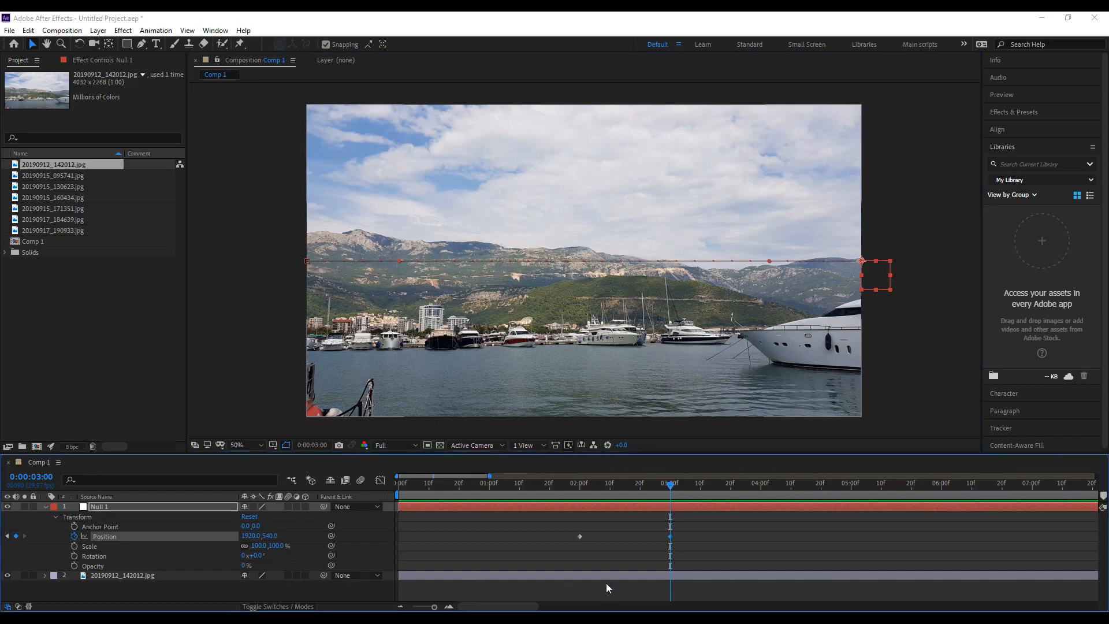
Parent the 20190912_142012.jpg layer to Null 1 with the playhead at 0:00:02:00.
left_click(623, 553)
mouse_move(580, 494)
left_mouse_down()
mouse_move(664, 491)
mouse_move(579, 491)
left_mouse_up()
left_click(116, 578)
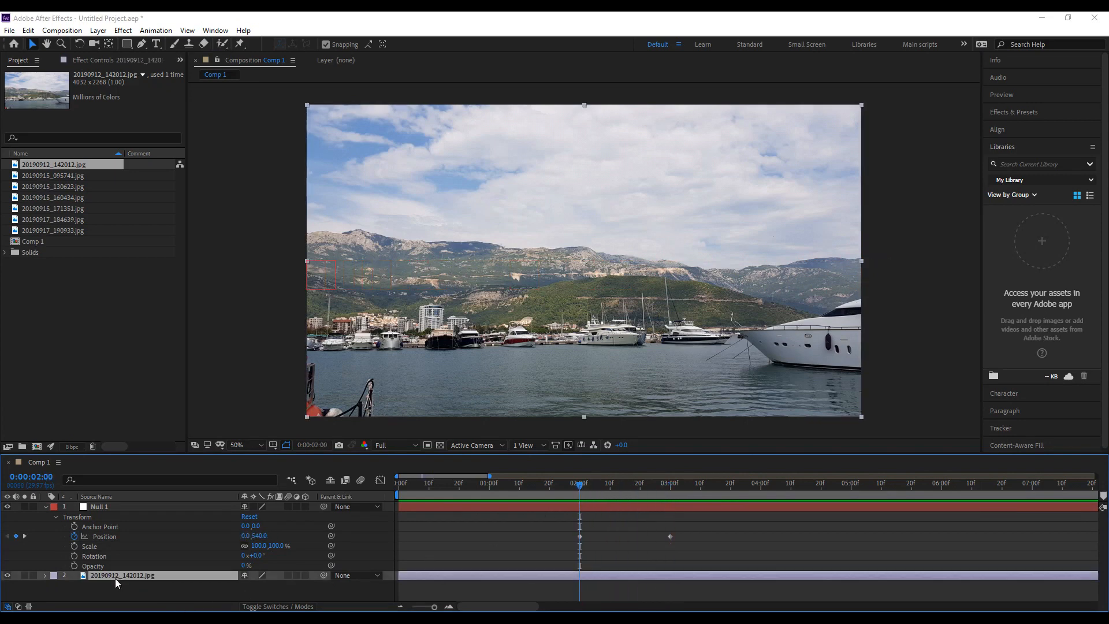
left_click_drag(323, 575, 107, 507)
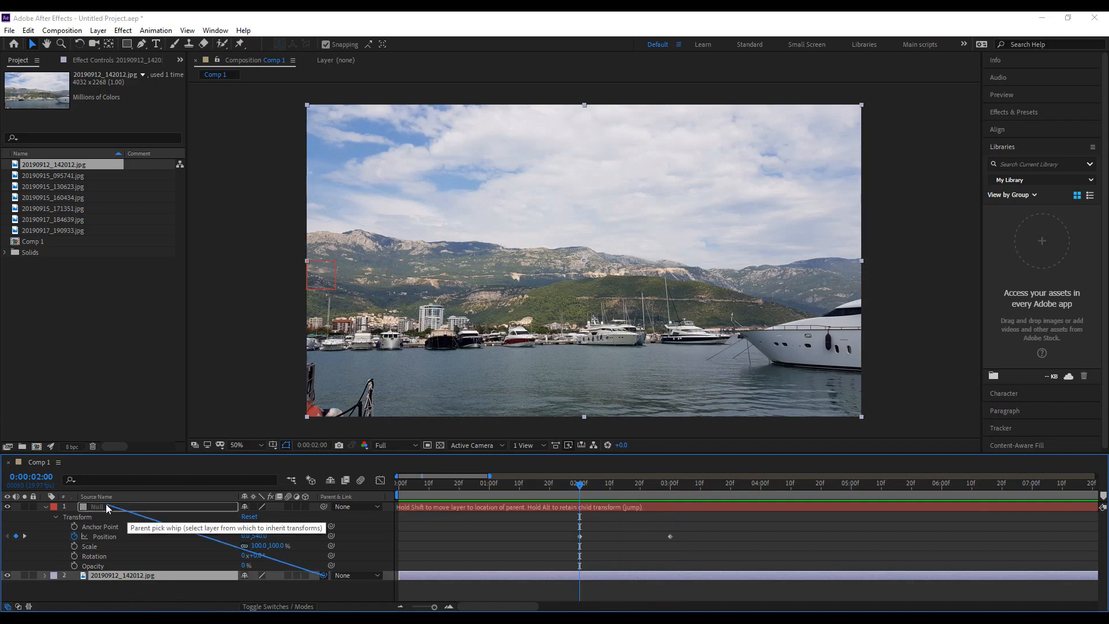
left_click_drag(106, 507, 107, 507)
Preview the photo's slide from the beginning of Comp 1.
left_click(580, 519)
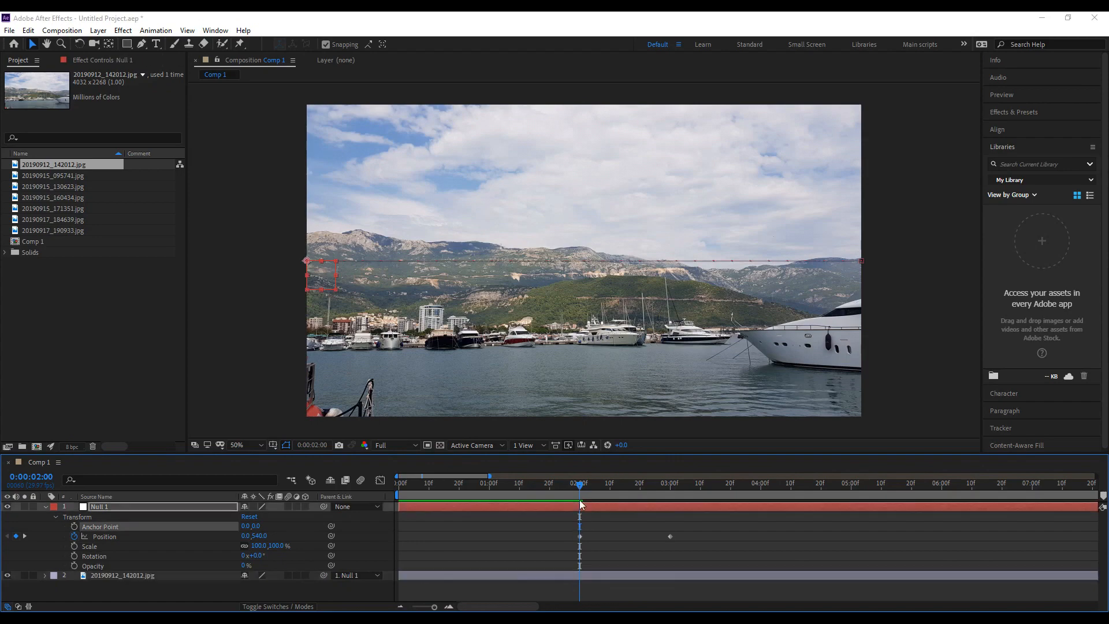
left_click_drag(587, 491, 391, 511)
key("space")
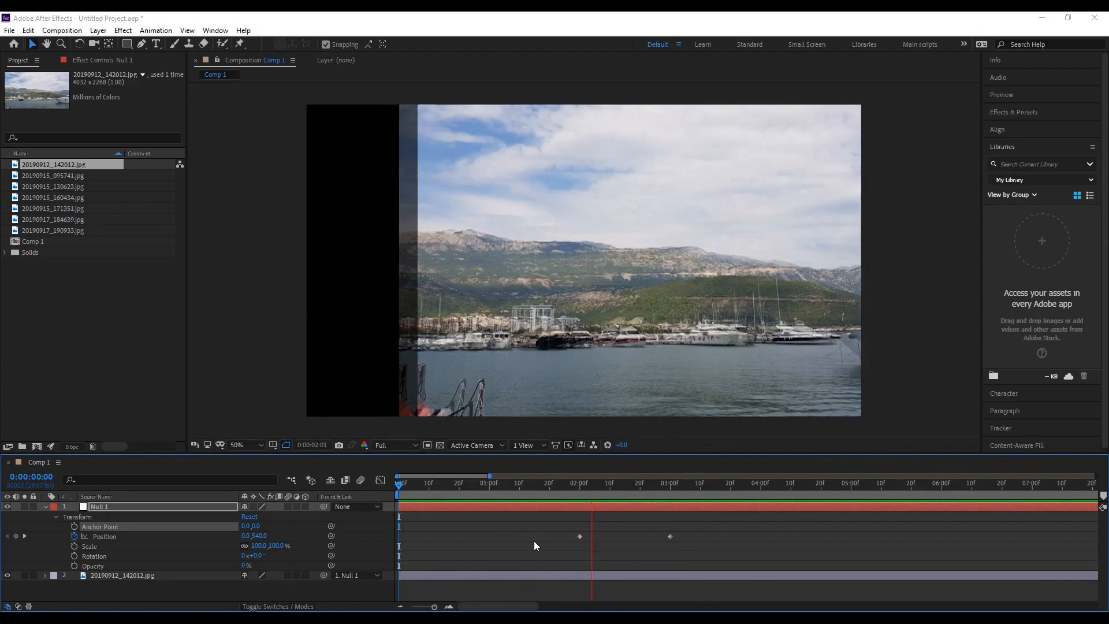
Apply Easy Ease to both of the null's Position keyframes and shape the speed graph into a sharp peak midway between them.
mouse_move(579, 488)
left_mouse_down()
mouse_move(661, 502)
mouse_move(578, 496)
left_mouse_up()
left_click_drag(686, 533, 529, 539)
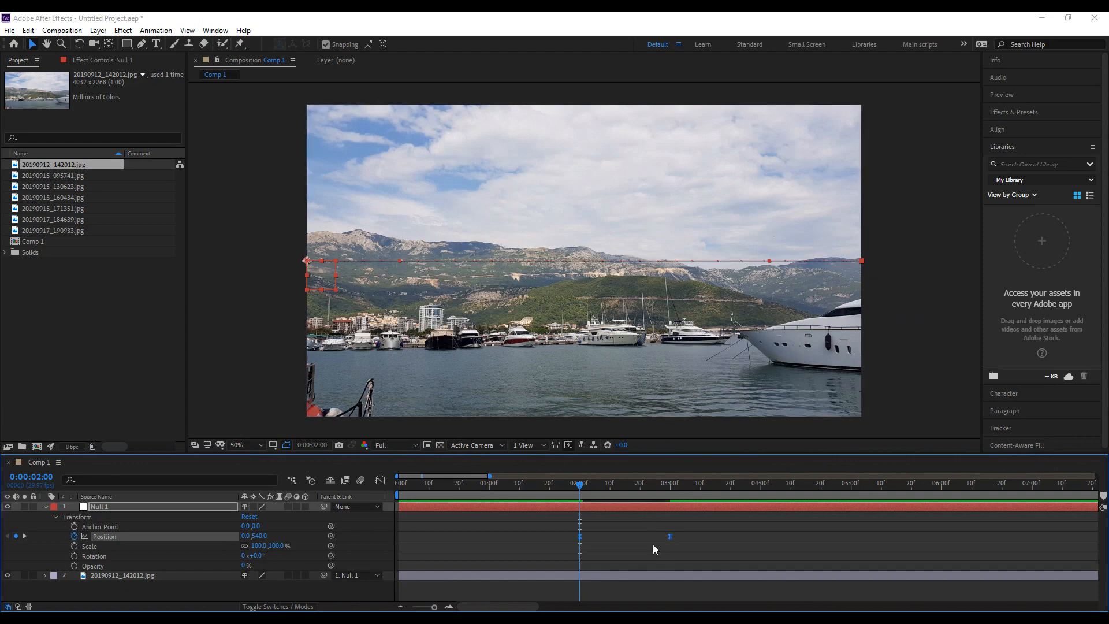
left_click(380, 480)
left_click_drag(693, 563, 618, 581)
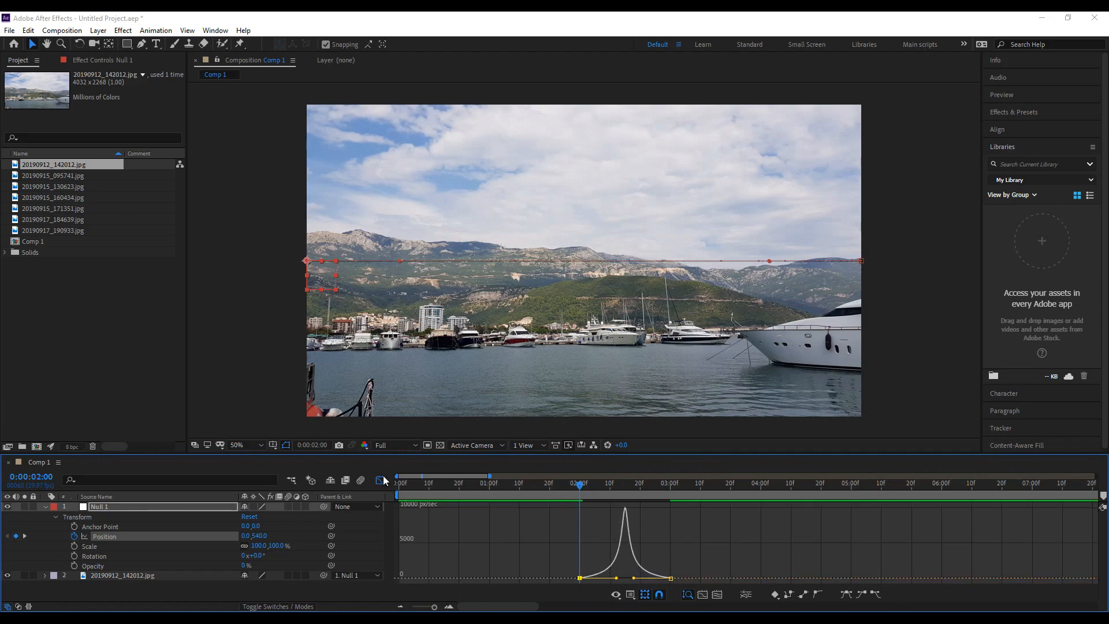
left_click(382, 481)
Preview the eased slide twice, from 0:00:01:22 and from 0:00:01:16.
left_click(551, 522)
left_click_drag(579, 486, 556, 488)
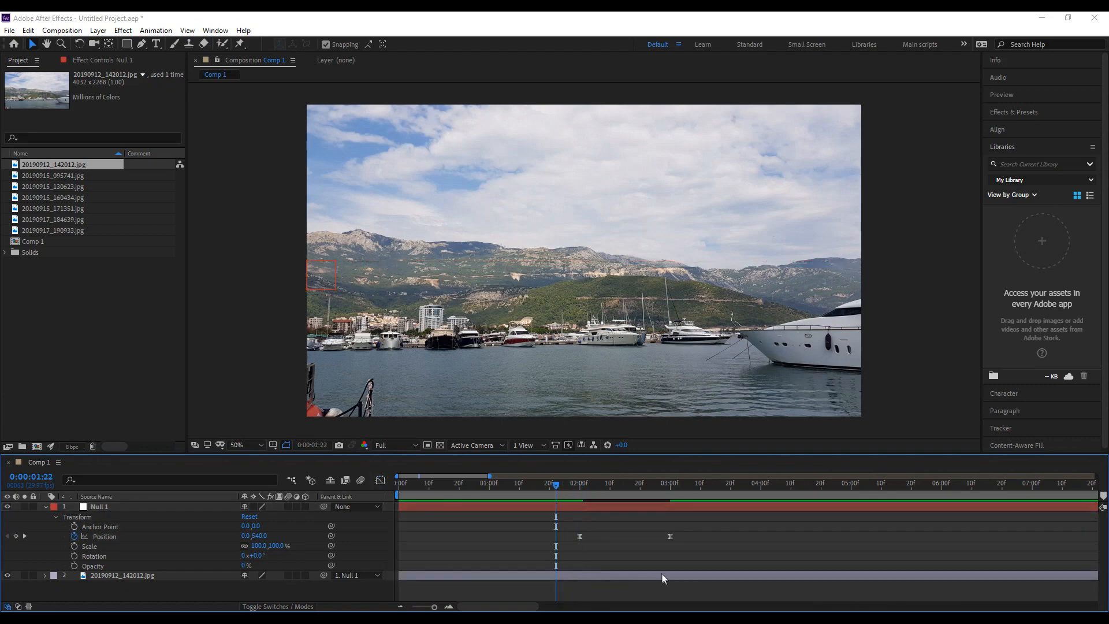
key("space")
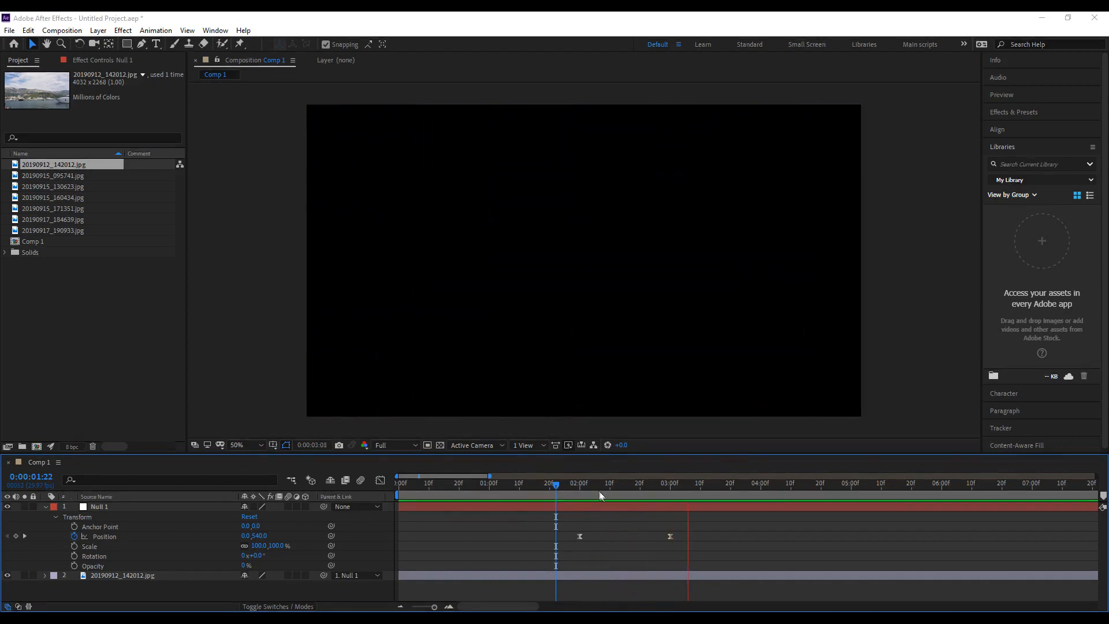
left_click_drag(553, 488, 536, 493)
key("space")
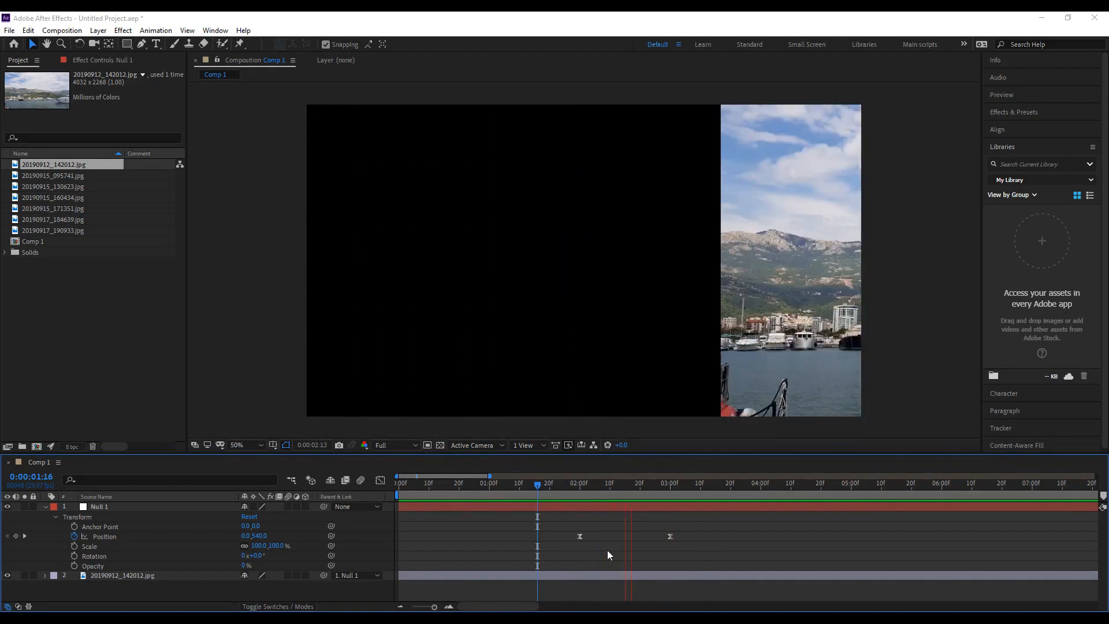
Return the playhead to 0:00:02:00 and show the speed curve of the null's Position keyframes in the Graph Editor.
left_click_drag(569, 487, 580, 520)
left_click(381, 480)
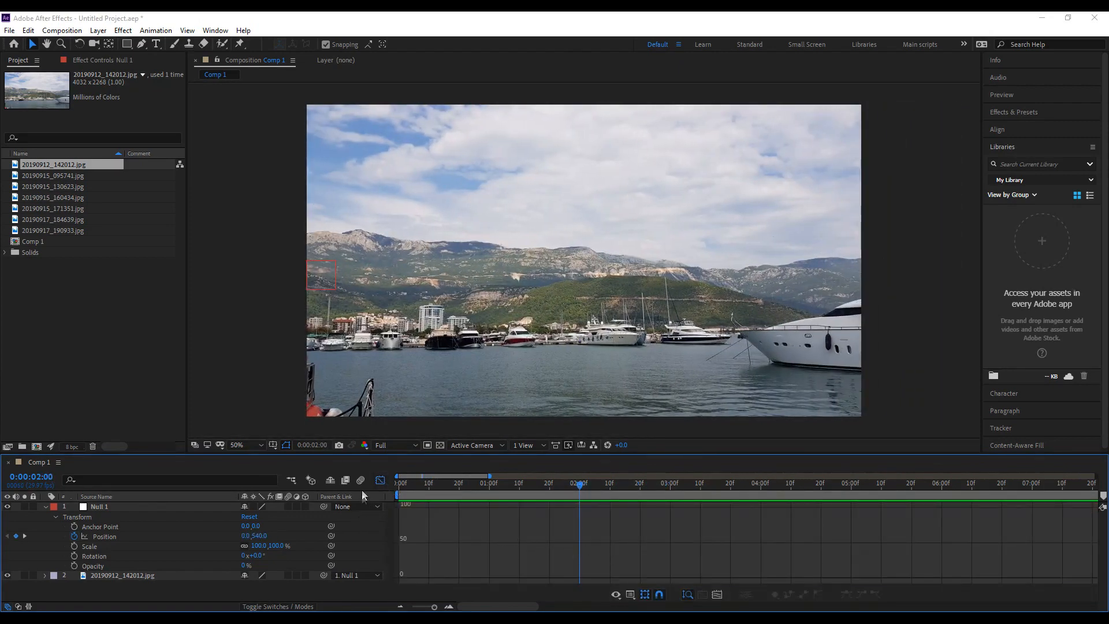
left_click(379, 483)
left_click_drag(725, 548, 508, 515)
left_click(379, 483)
key("space")
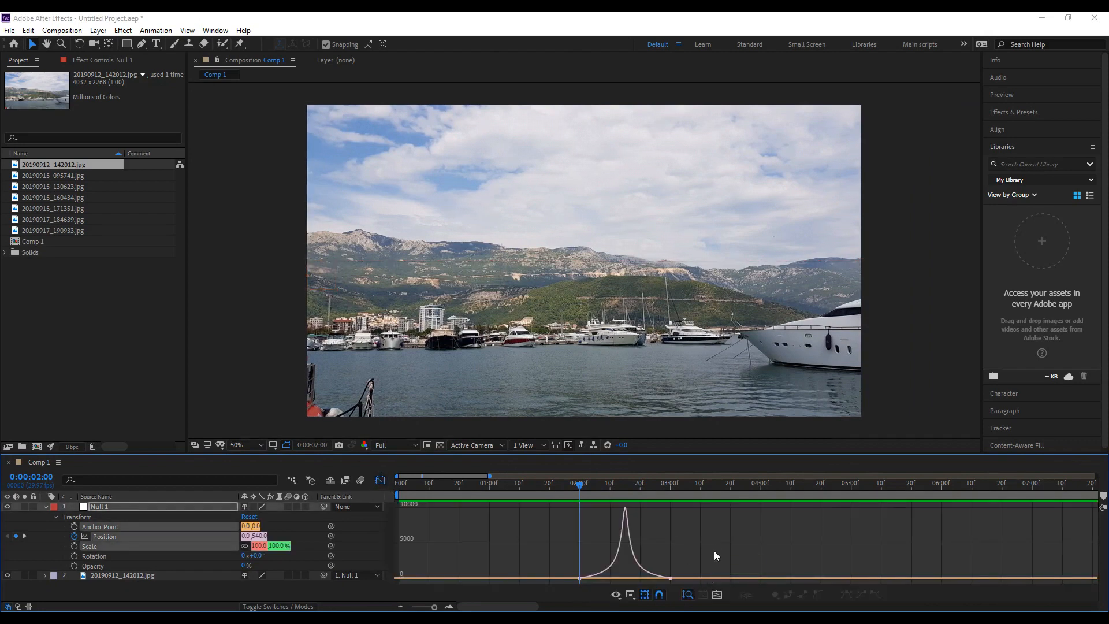
Close the Graph Editor and preview the eased slide from 0:00:01:29, ending with the playhead at 0:00:01:24.
left_click_drag(601, 480, 617, 495)
key("space")
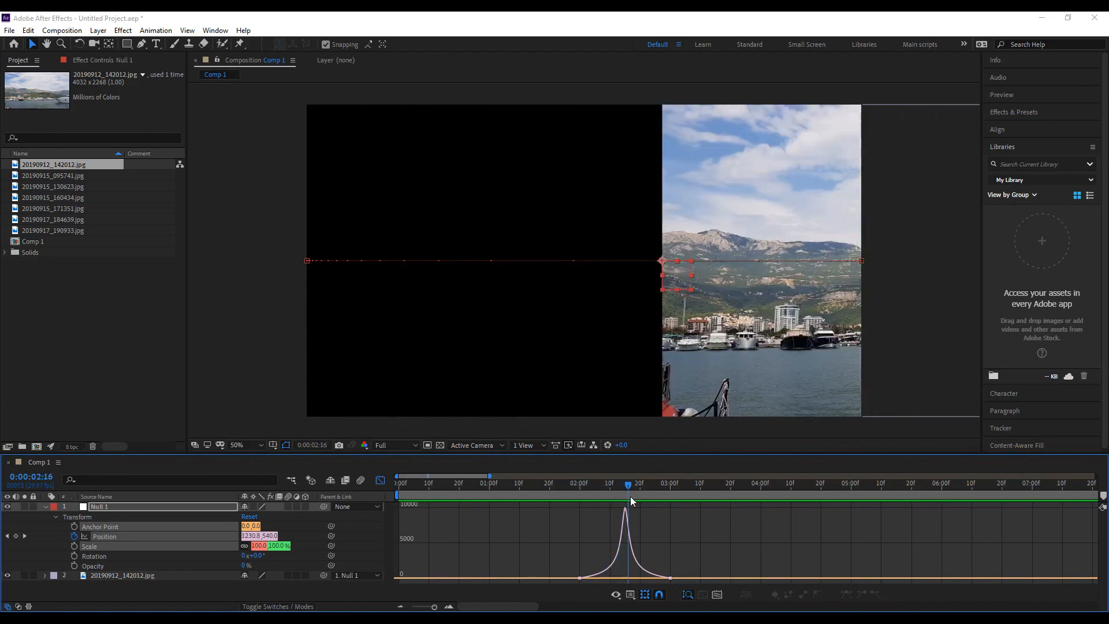
left_click(577, 485)
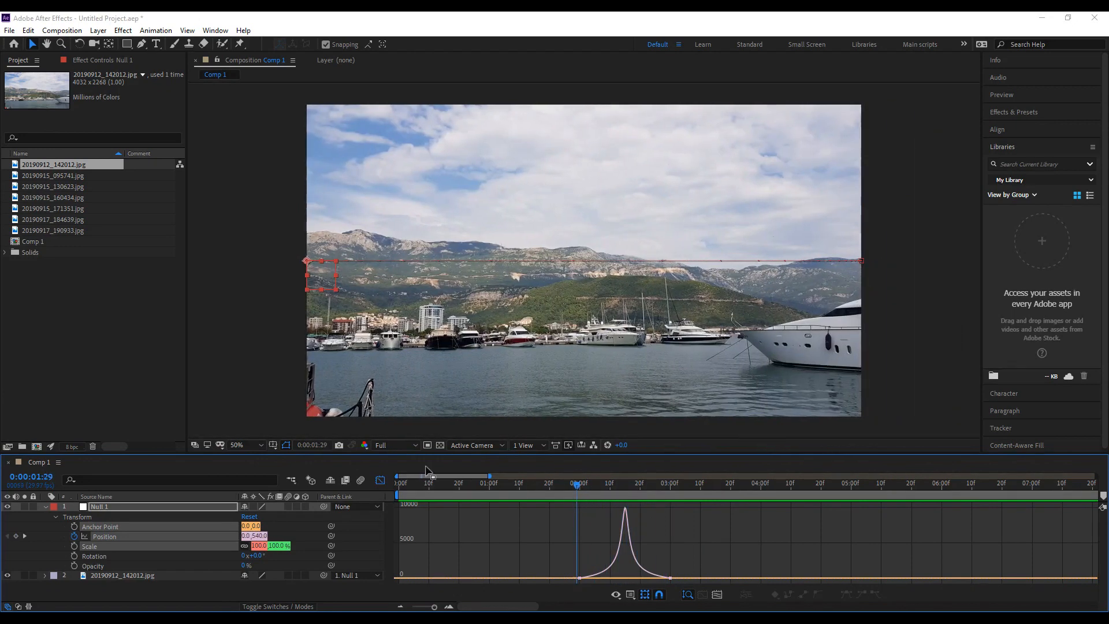
left_click(380, 481)
key("space")
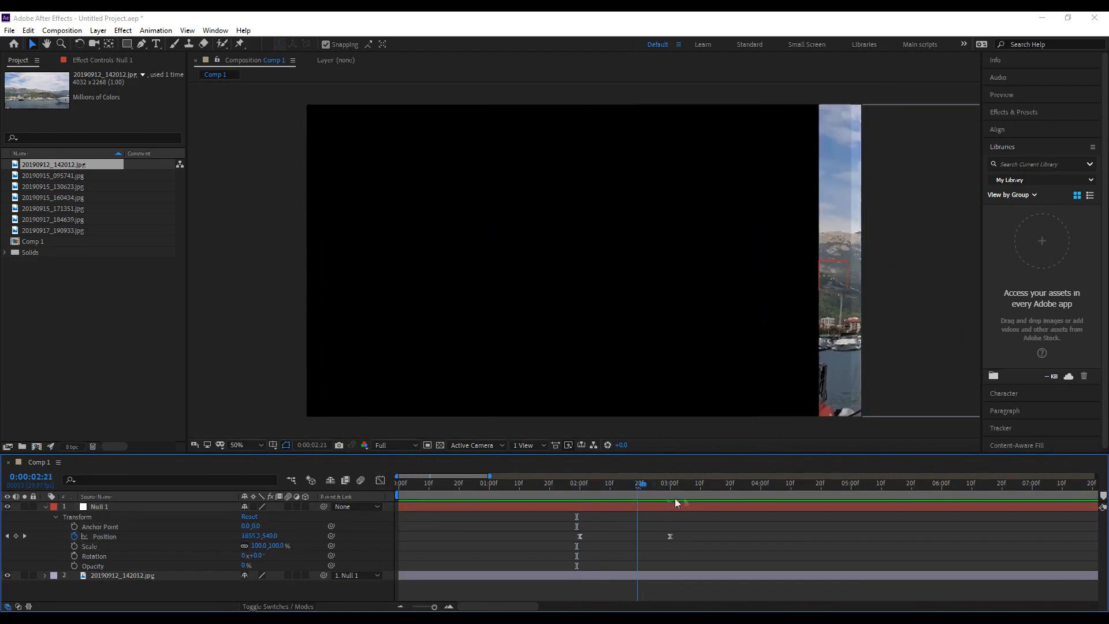
left_click(675, 508)
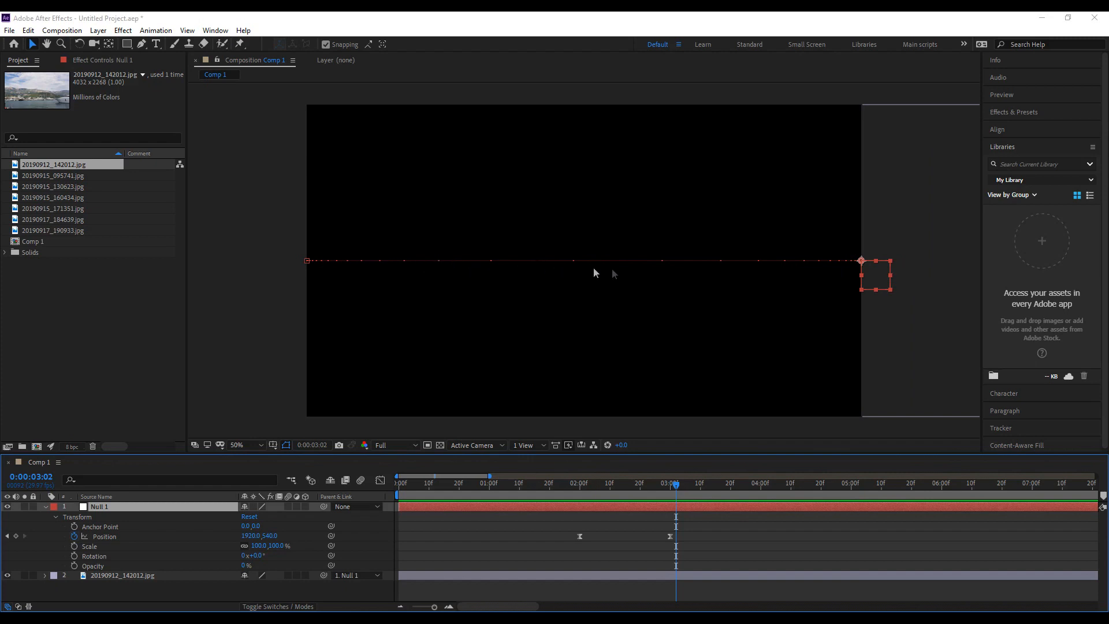
left_click(619, 536)
left_click_drag(577, 486, 562, 489)
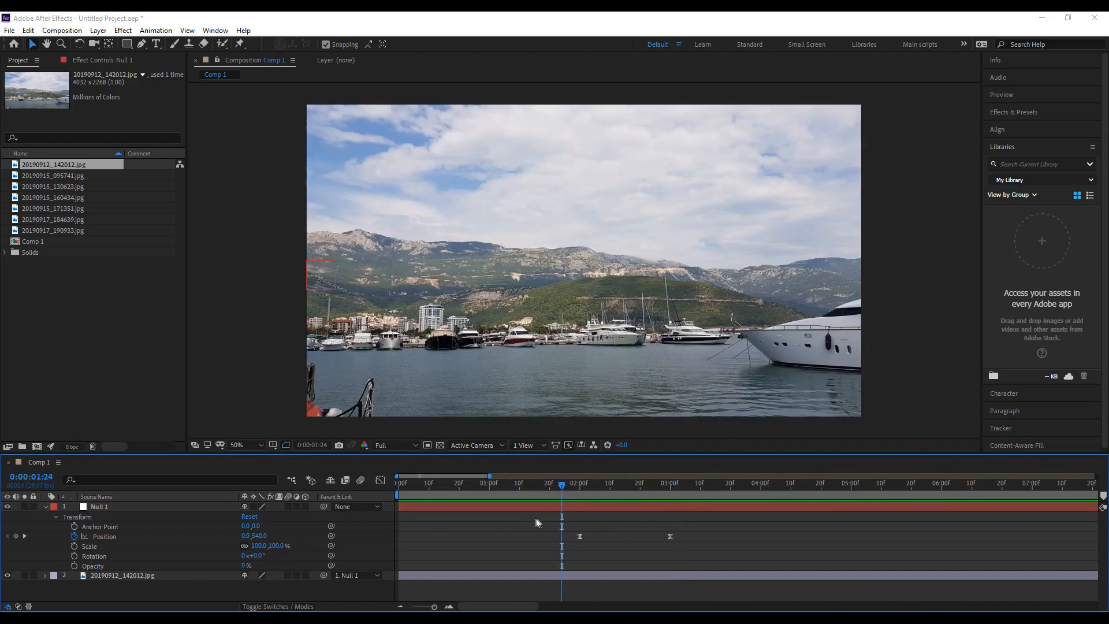
Rename the null layer as 1.
left_click(116, 511)
right_click(116, 511)
left_click(154, 507)
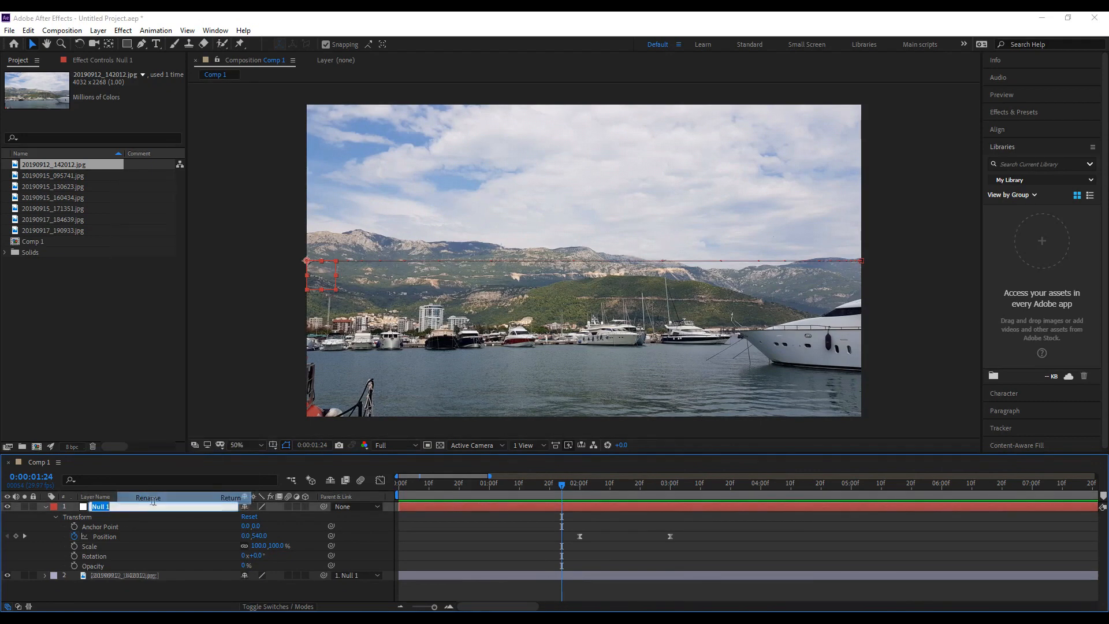
type("1")
left_click(464, 530)
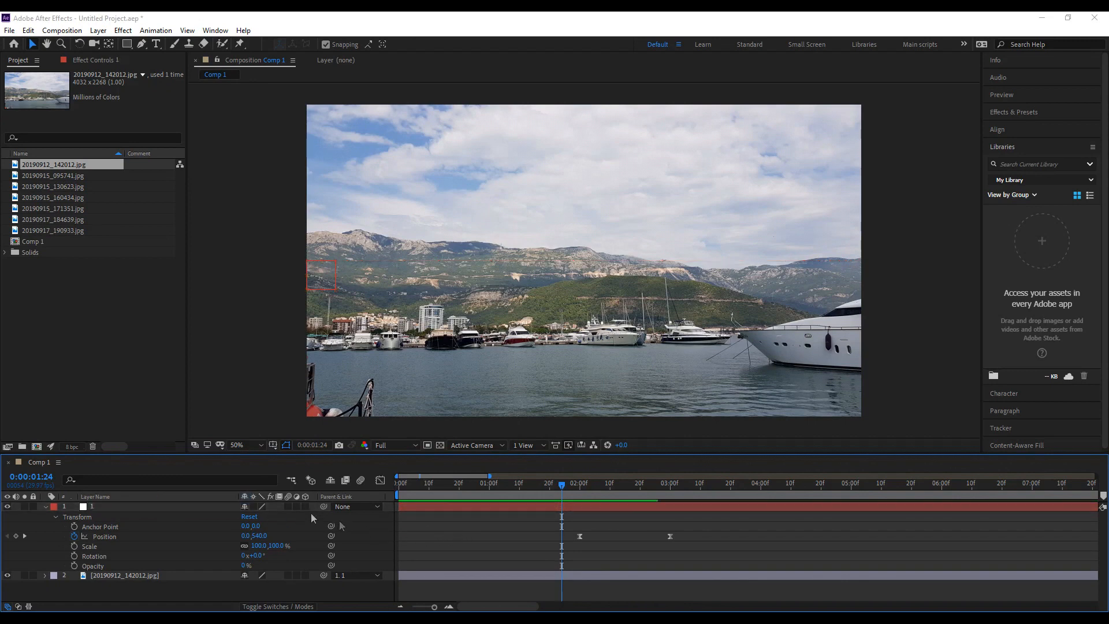
At 0:00:02:00, collapse layer 1's properties and create a 1920 x 1080 px bright blue solid coloured 21B8FF above it.
left_click(579, 487)
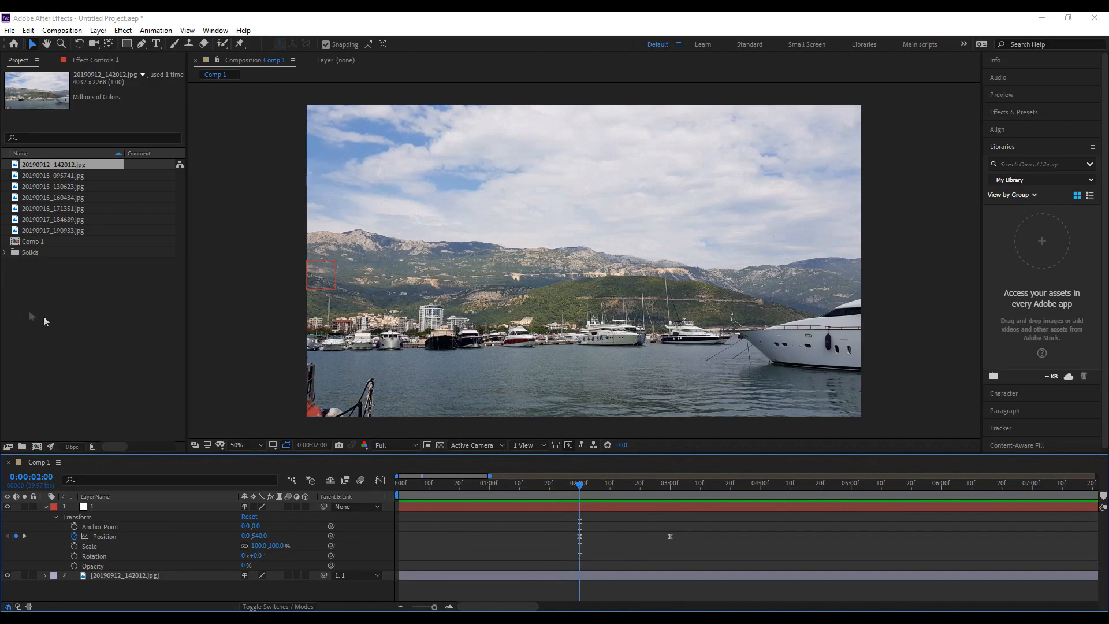
left_click(46, 507)
right_click(131, 549)
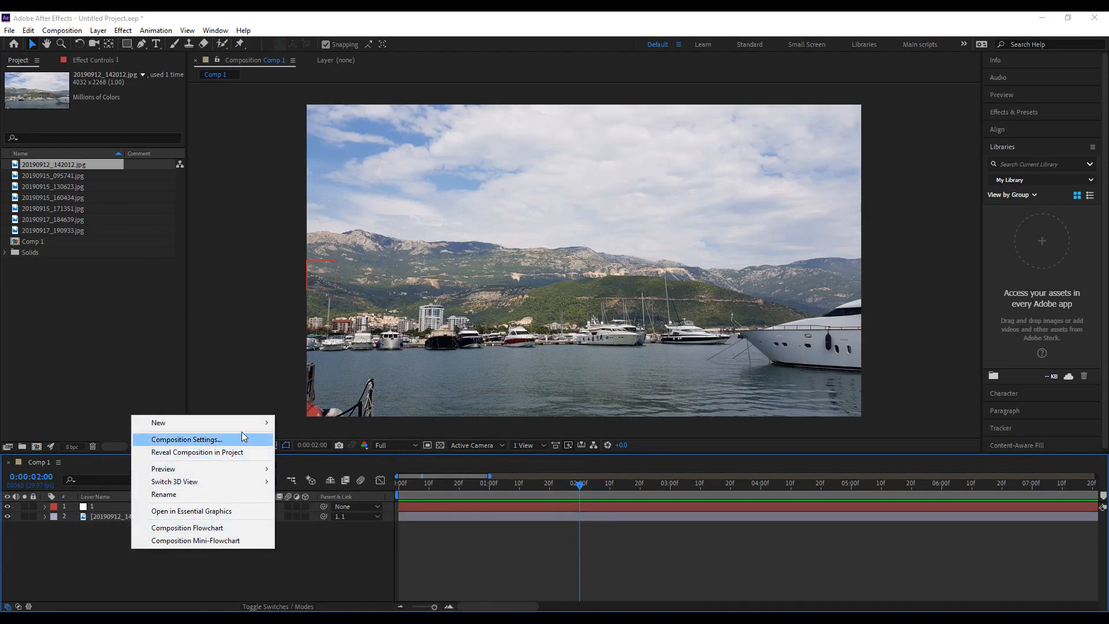
mouse_move(248, 423)
left_click(301, 451)
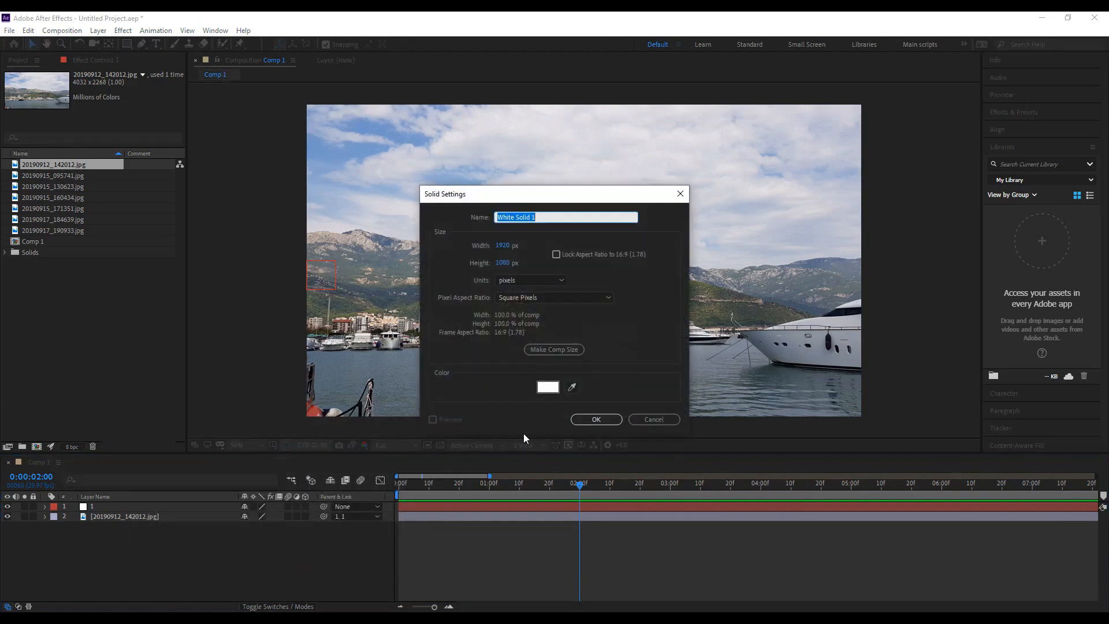
left_click(547, 387)
left_click_drag(200, 267, 198, 263)
left_click(149, 204)
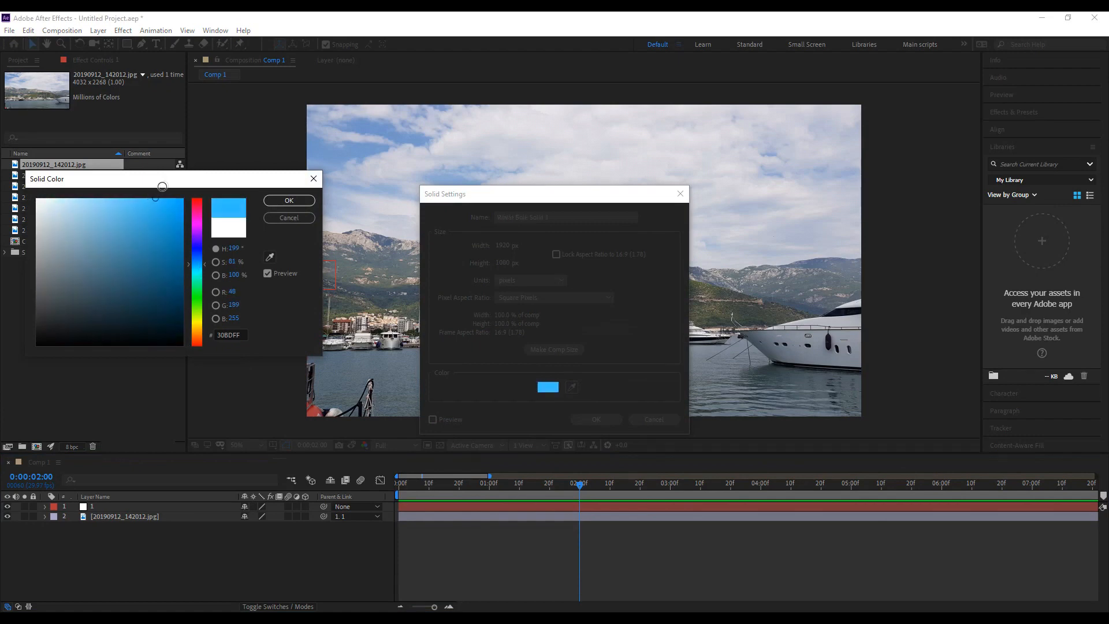
left_click(289, 200)
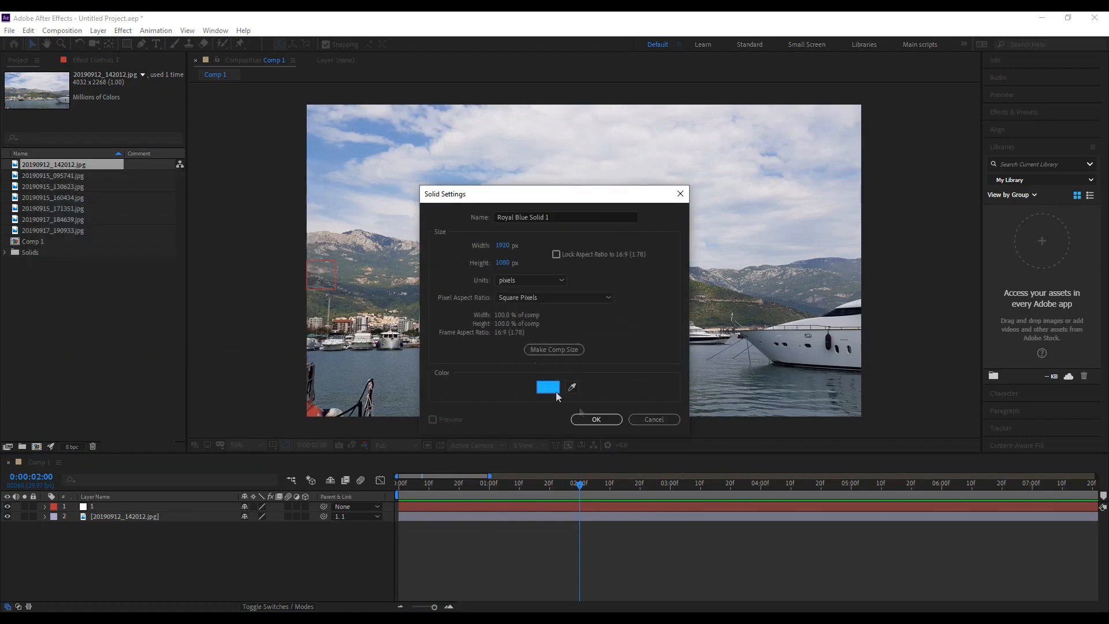
left_click(596, 420)
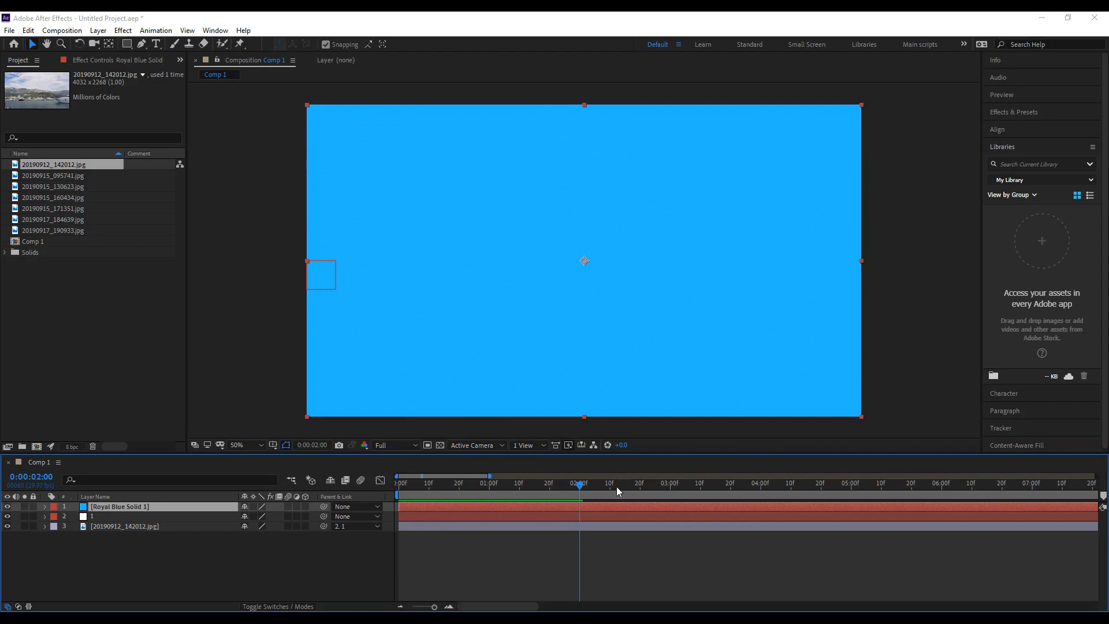
Duplicate null 1 and place the copy above the blue solid in the layer stack.
left_click(116, 517)
key("ctrl+d")
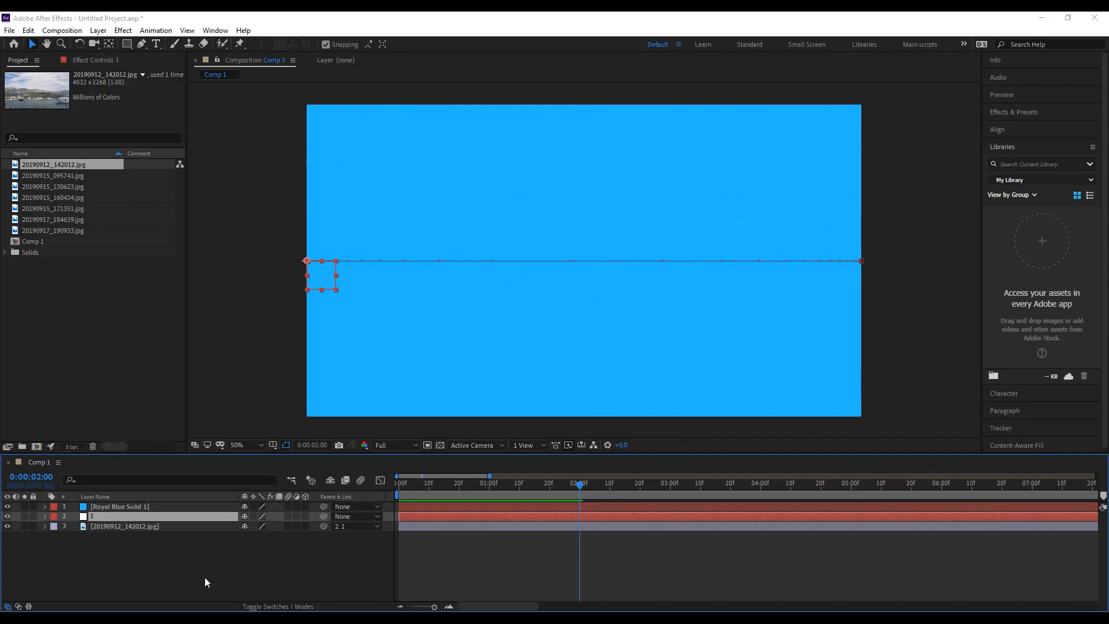
key("ctrl+d")
left_click_drag(95, 520, 94, 504)
Move the blue solid fully out of the frame beyond its left edge and parent it to null 2.
left_click(114, 520)
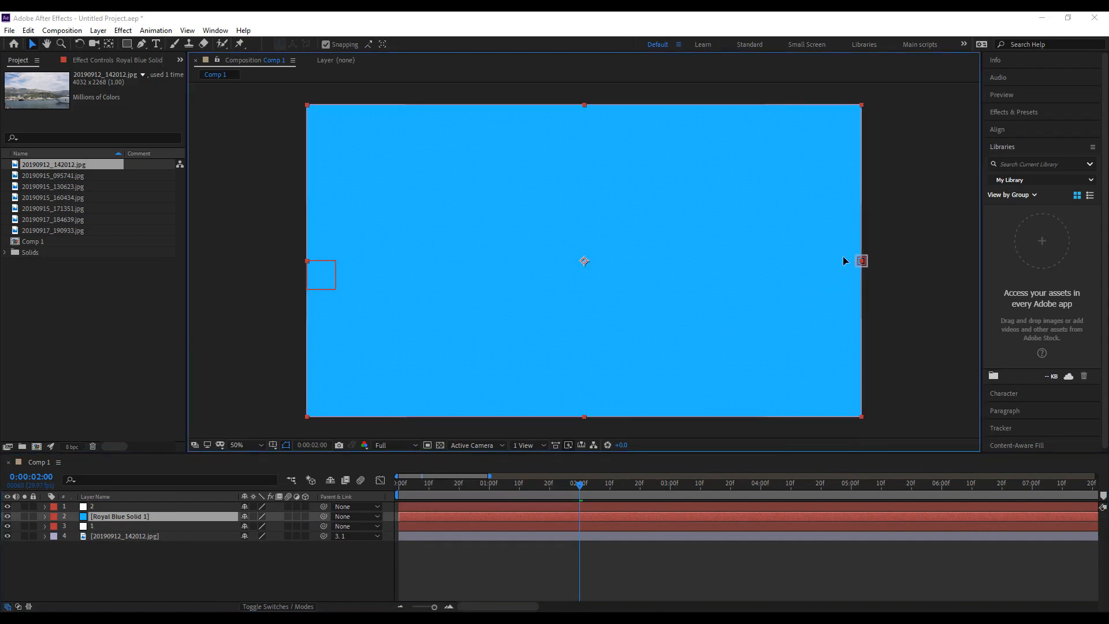
left_click_drag(814, 261, 245, 263)
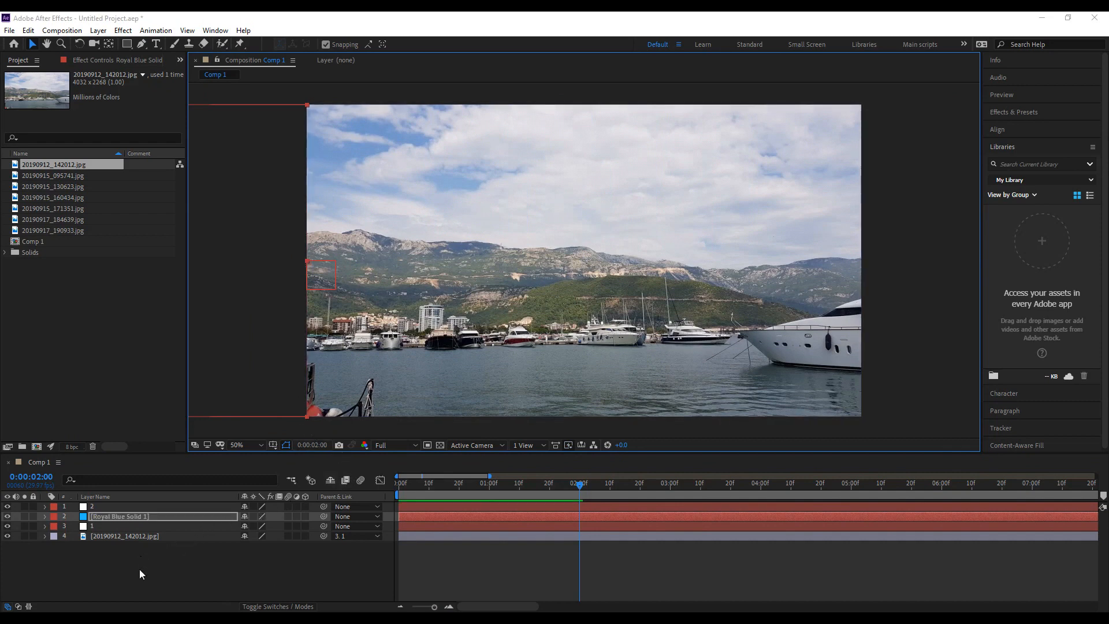
left_click_drag(322, 516, 84, 508)
Show the Position keyframes of nulls 2 and 1, preview the slide from 0:00:01:13 and return the playhead to 0:00:02:00.
left_click(84, 508)
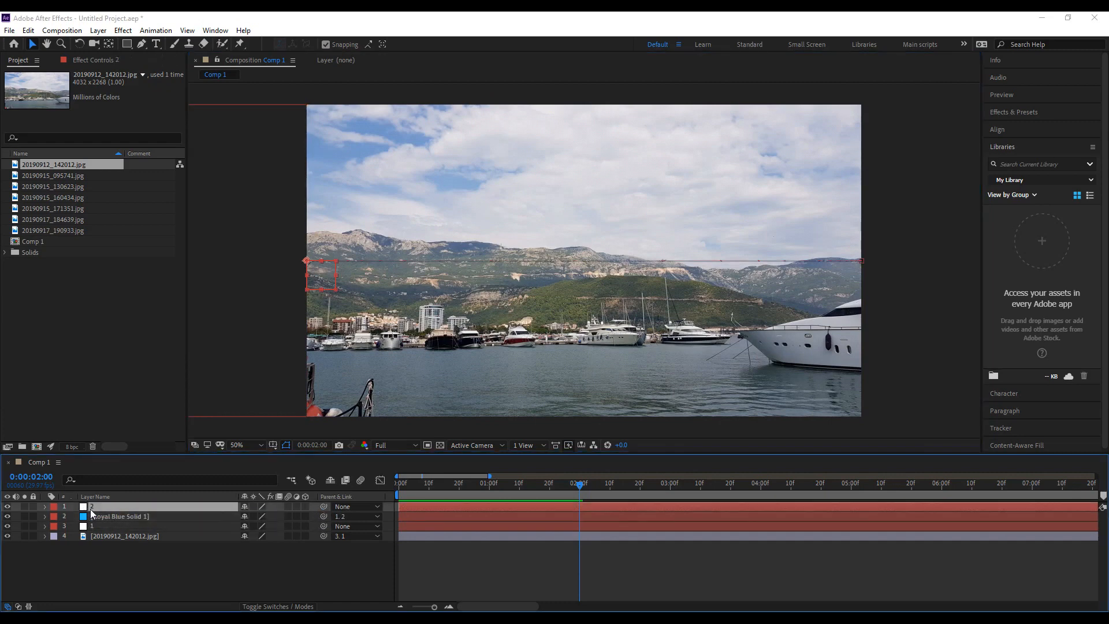
key("p")
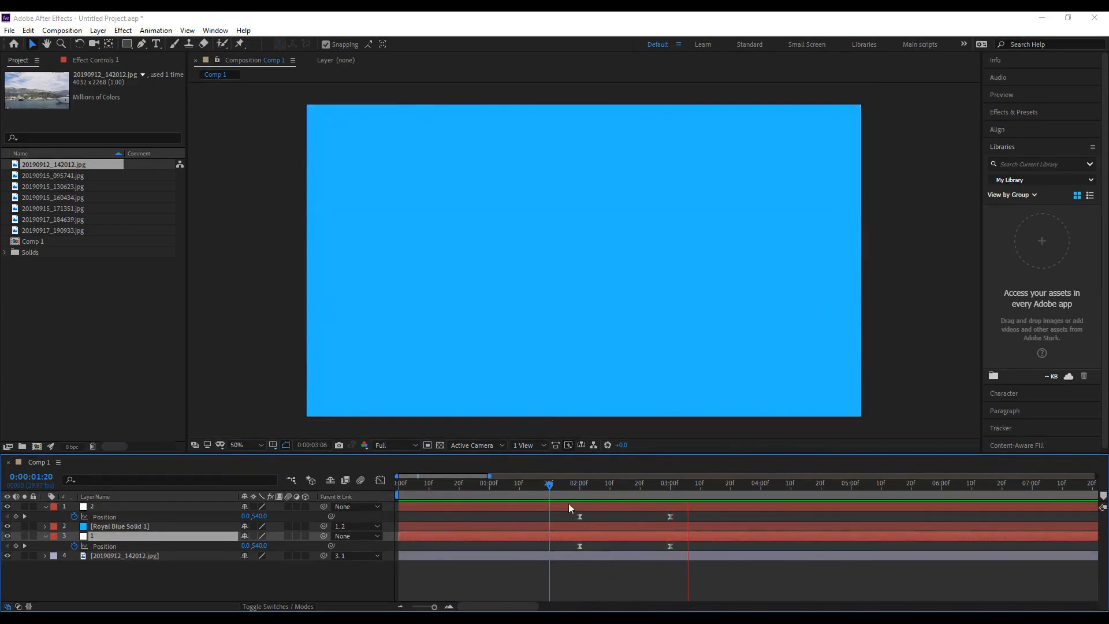
left_click_drag(527, 488, 530, 489)
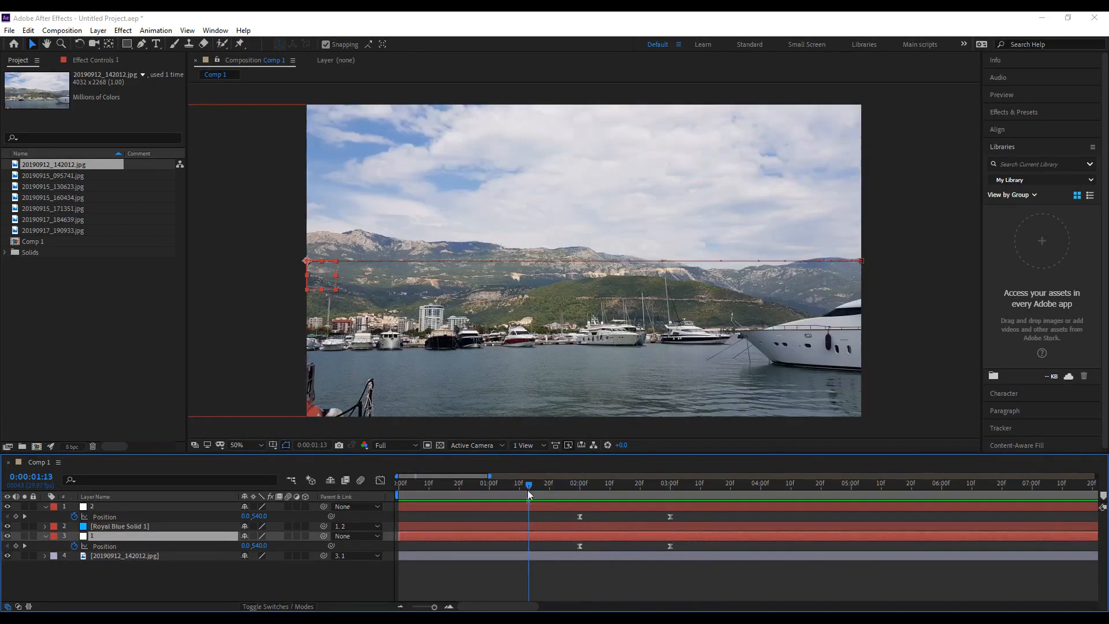
key("space")
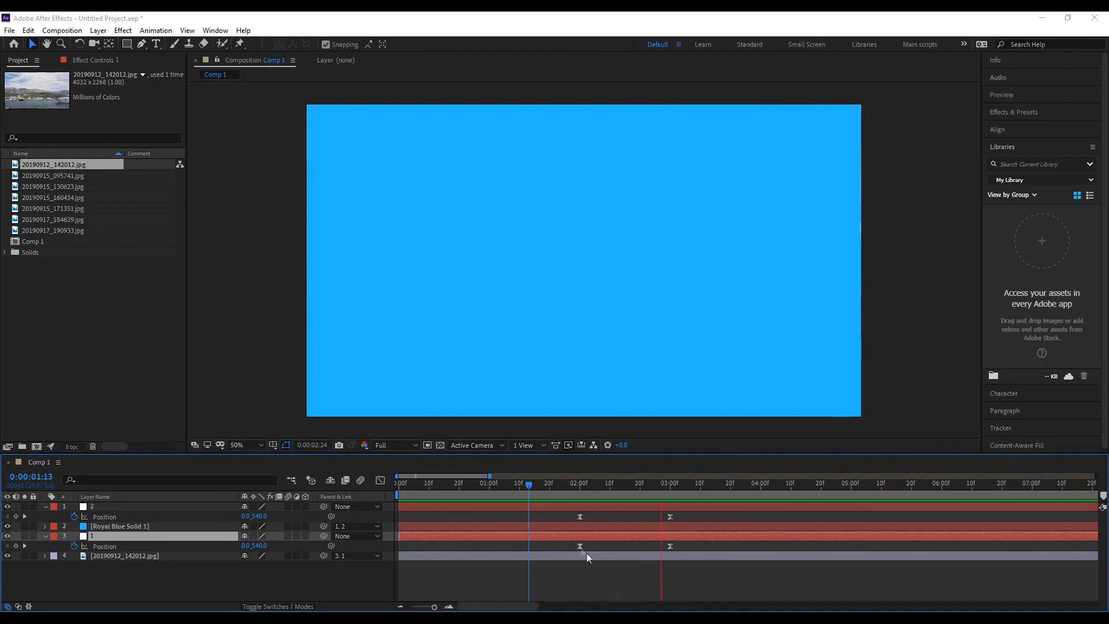
left_click_drag(574, 484, 580, 486)
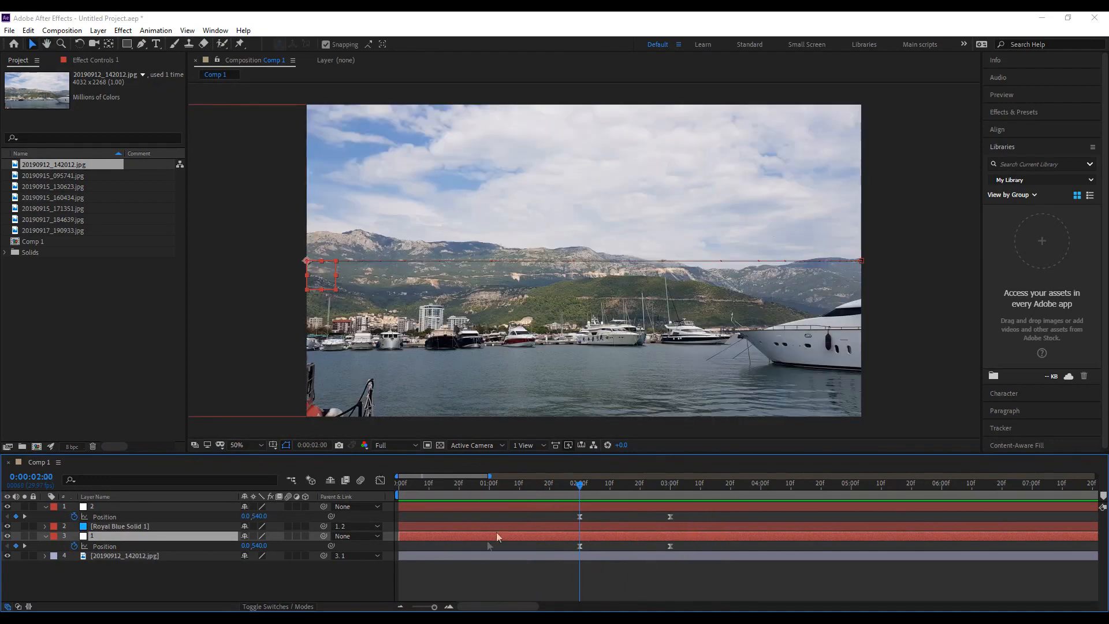
left_click(403, 567)
Duplicate null 2 with its blue solid, put the copies on top of the layer stack and show their keyframes.
left_click(147, 526)
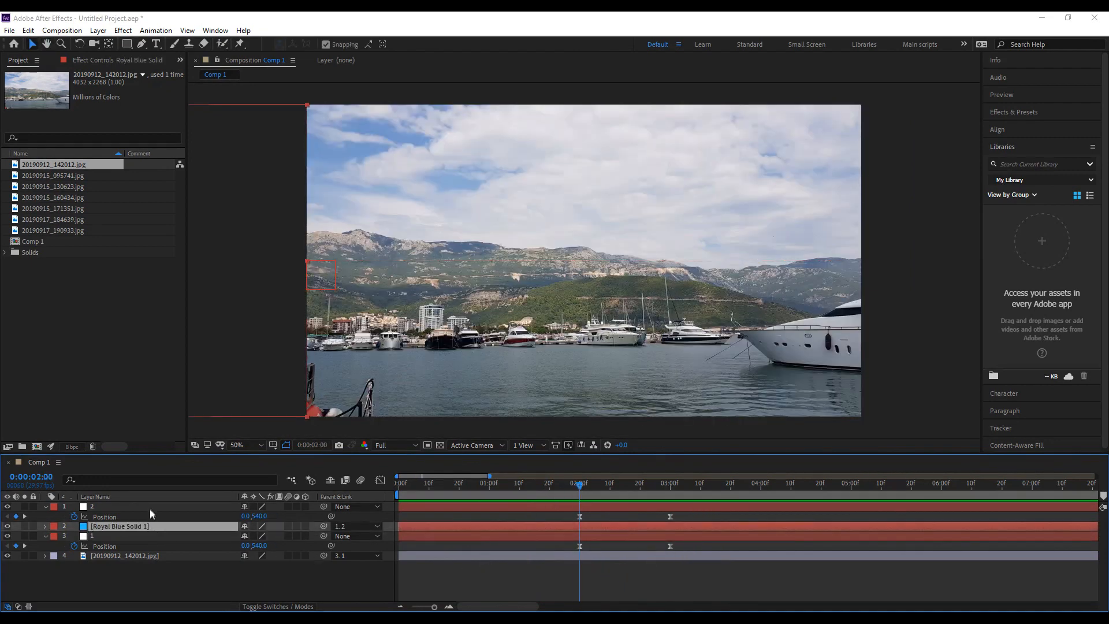
left_click(150, 508, "shift")
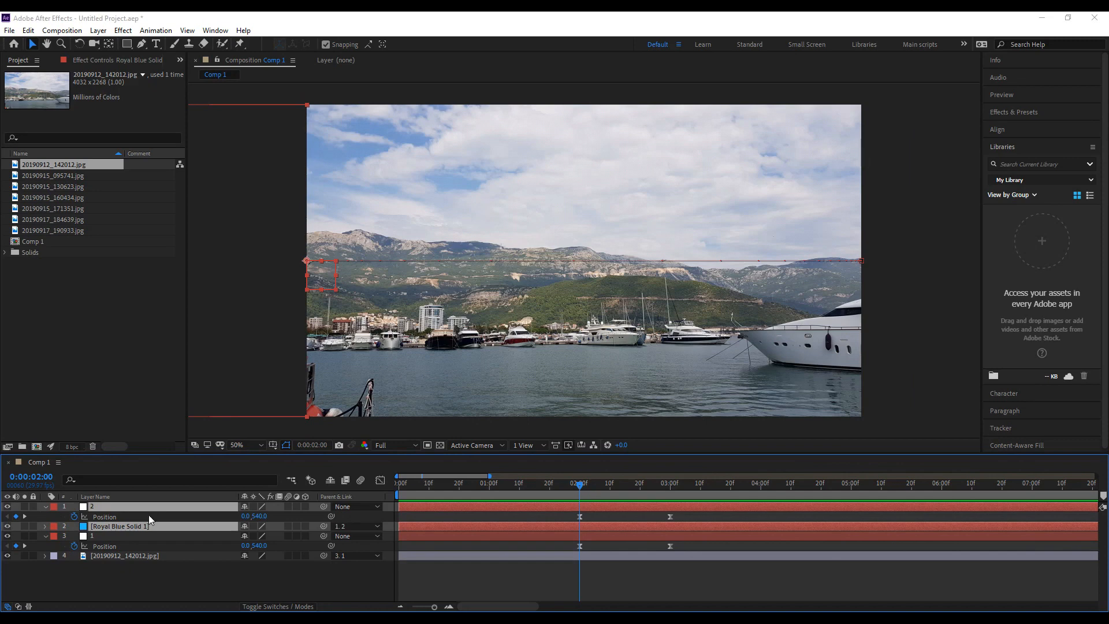
key("ctrl+d")
left_click_drag(130, 538, 124, 514)
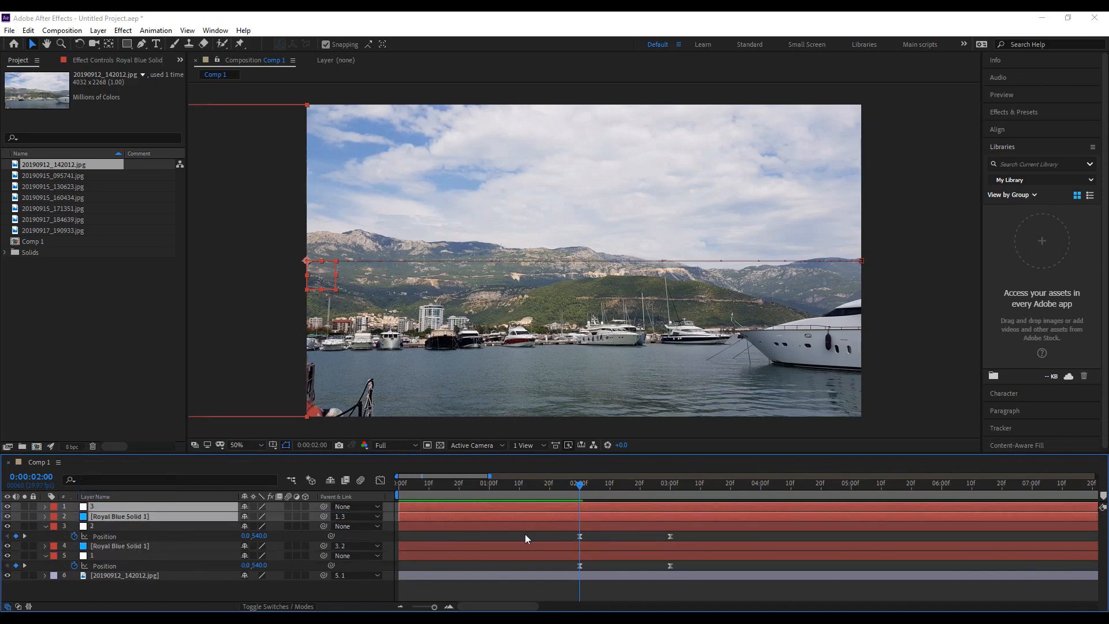
key("u")
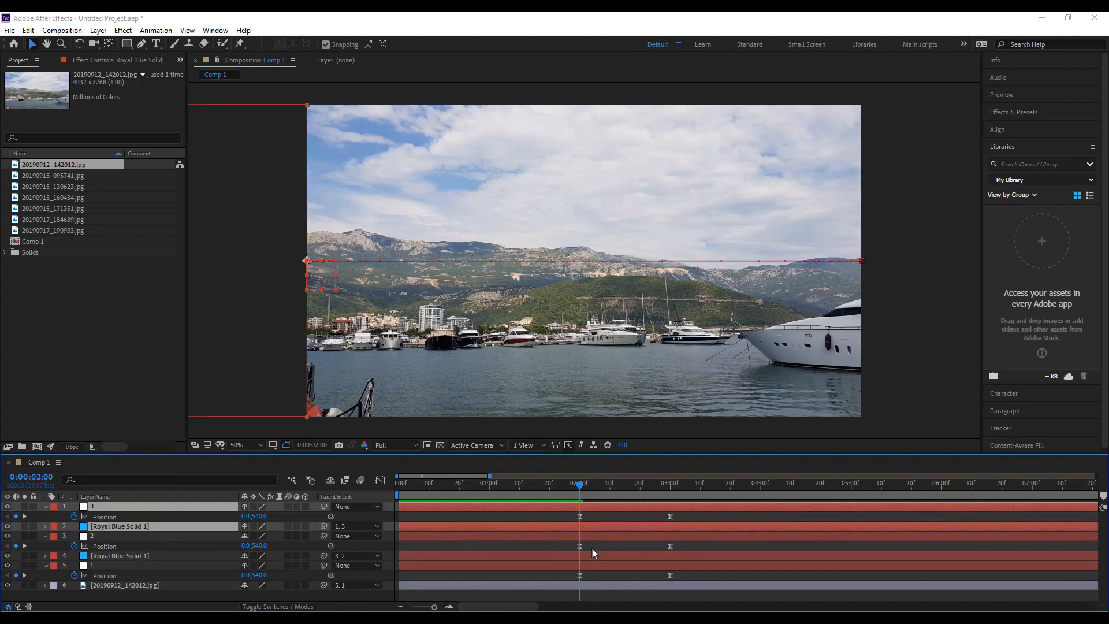
Shift null 3 ten frames later in time so its first Position keyframe falls at 0:00:02:10.
left_click(591, 548)
left_click_drag(580, 494, 623, 500)
left_click(623, 506)
left_click(610, 488)
left_click_drag(610, 506, 635, 508)
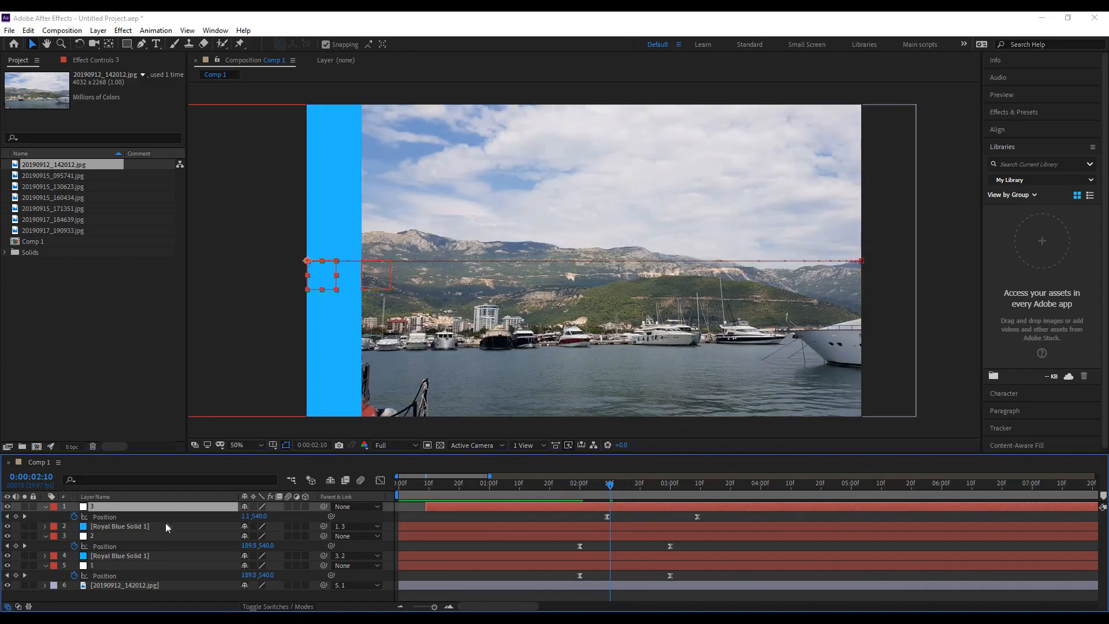
left_click(163, 527)
left_click_drag(613, 508, 616, 508)
Create a 1920 x 1080 px pink solid coloured FF218F directly above the upper blue solid.
left_click(149, 526)
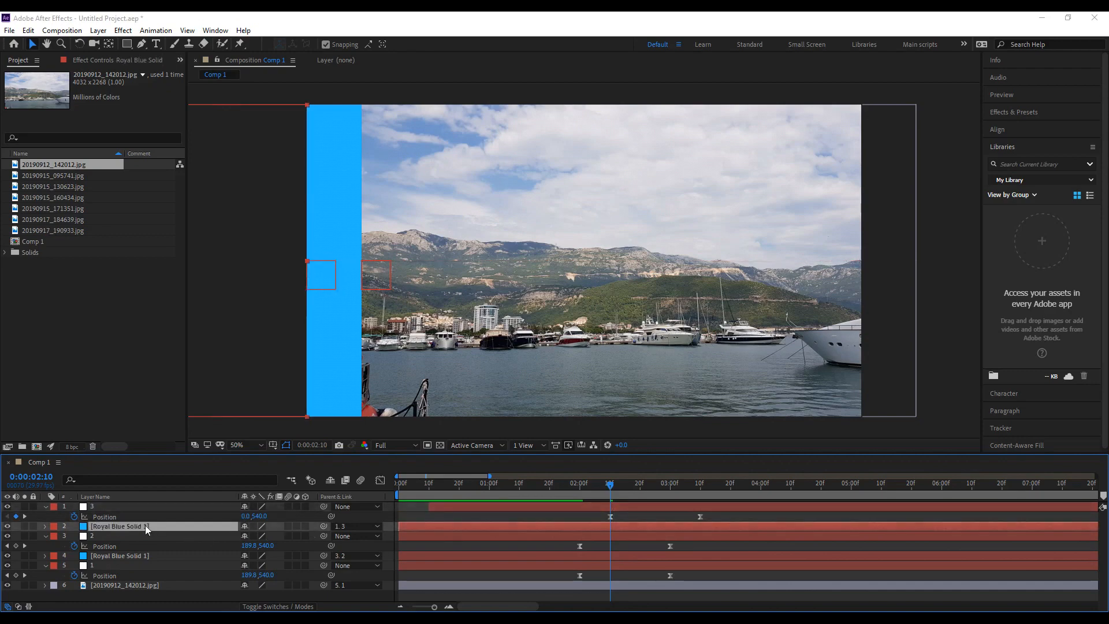
key("ctrl+shift+y")
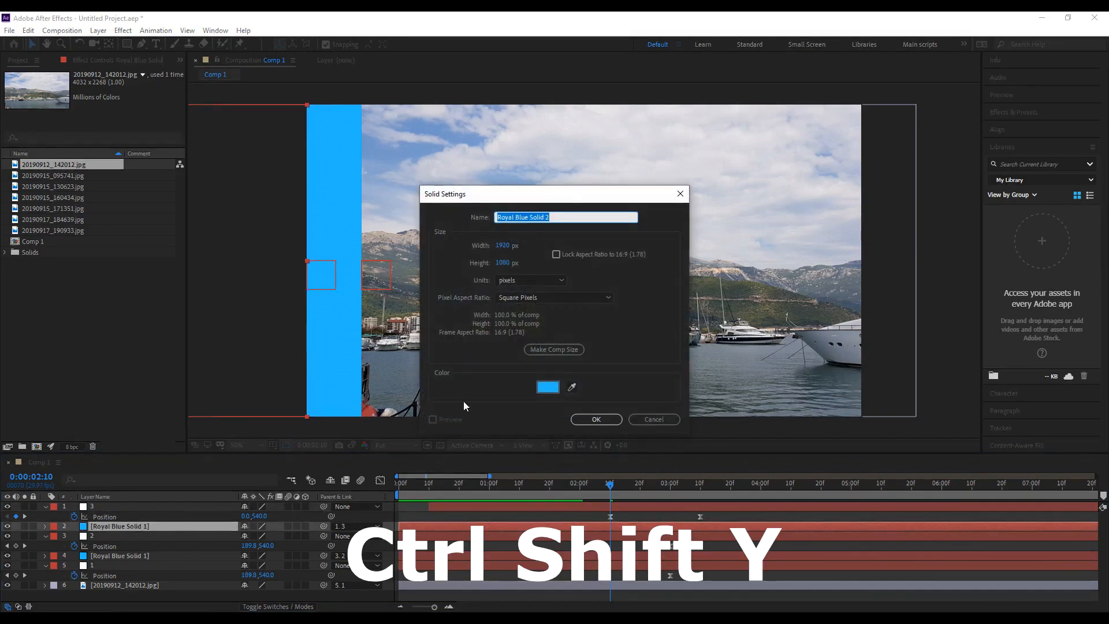
left_click(544, 387)
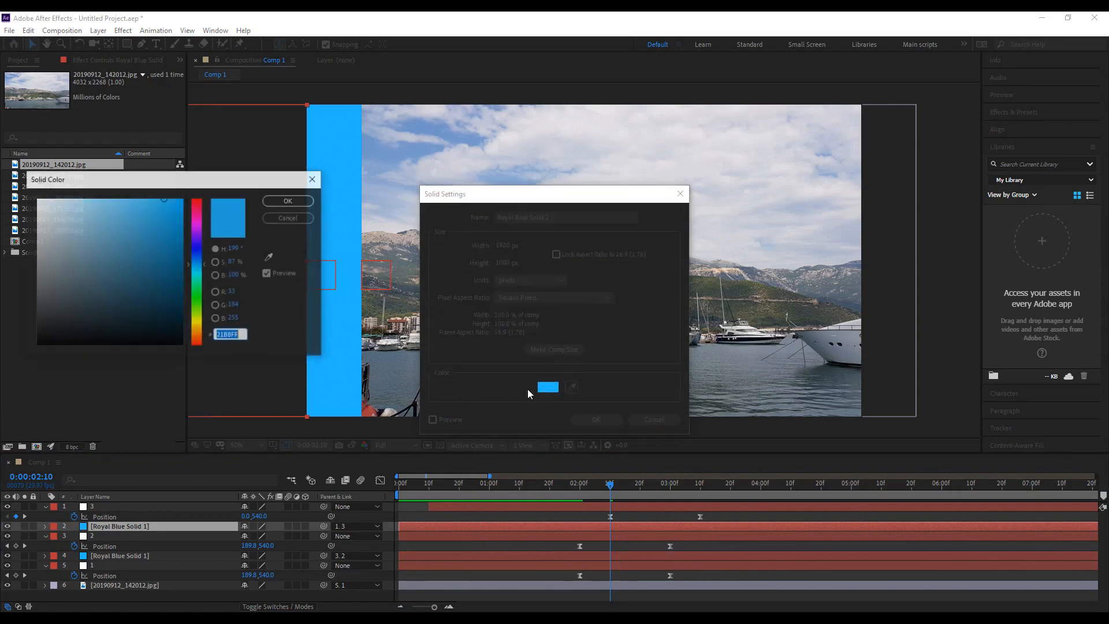
left_click(196, 210)
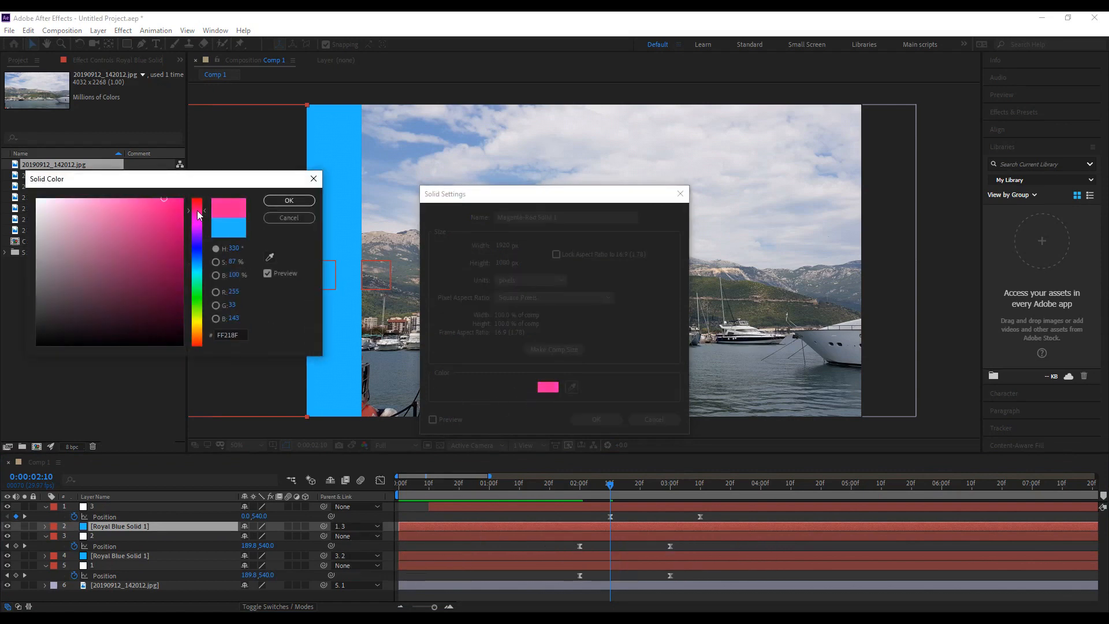
left_click(276, 202)
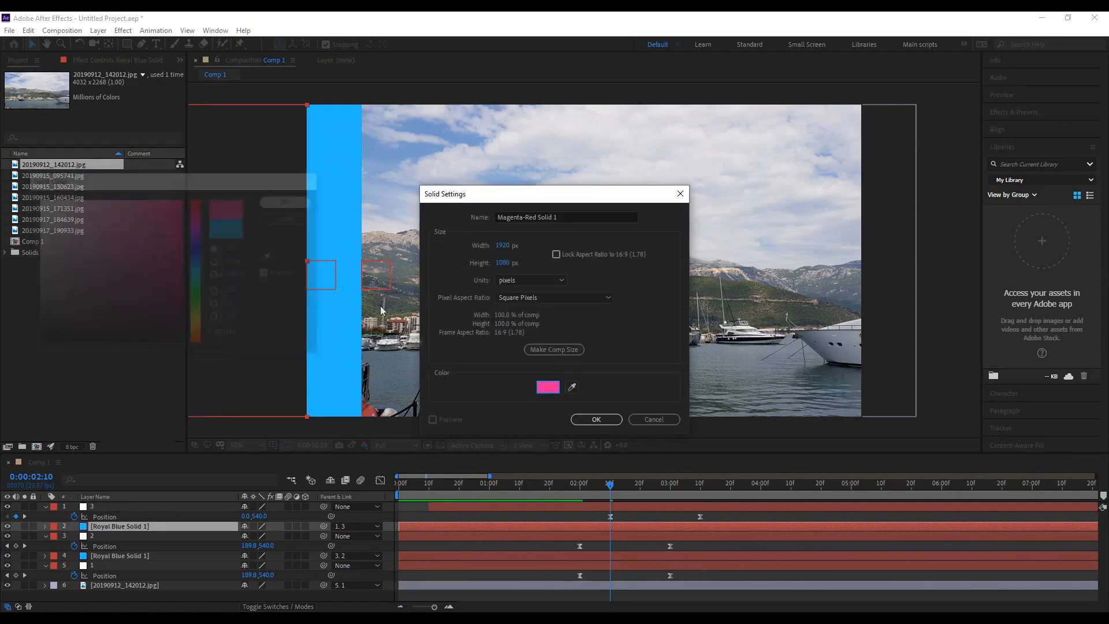
left_click(584, 420)
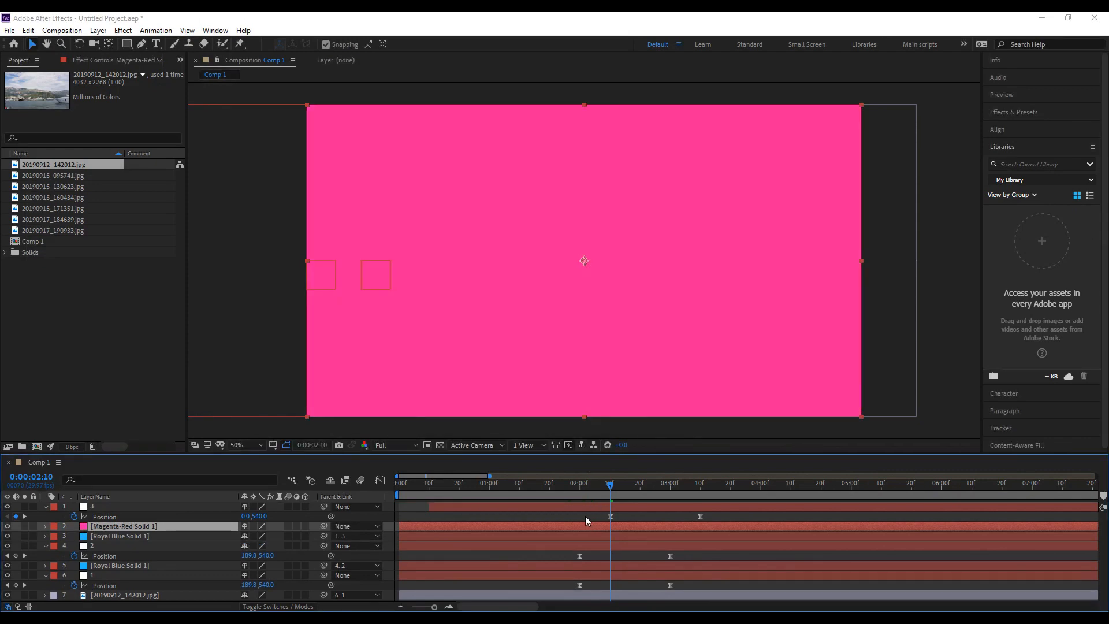
Move the pink solid fully out of the frame beyond its left edge and parent it to null 3.
left_click(583, 516)
left_click_drag(754, 274, 200, 275)
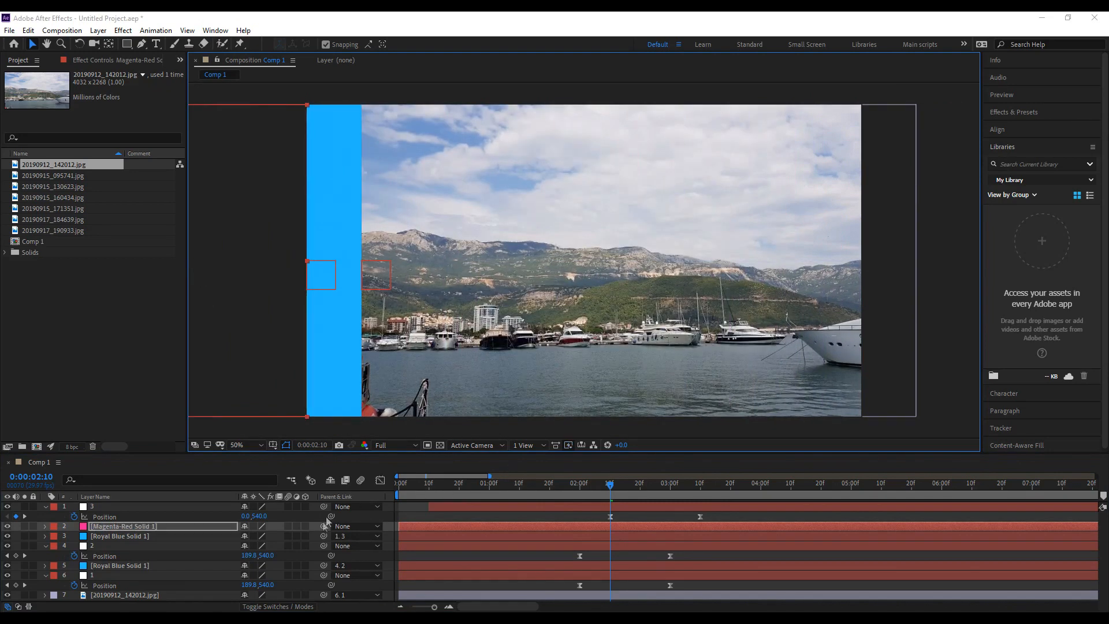
left_click_drag(323, 526, 117, 507)
left_click(583, 519)
Preview the layered slide transition from the start of Comp 1 and again from 0:00:01:18.
left_click_drag(572, 488, 354, 504)
key("space")
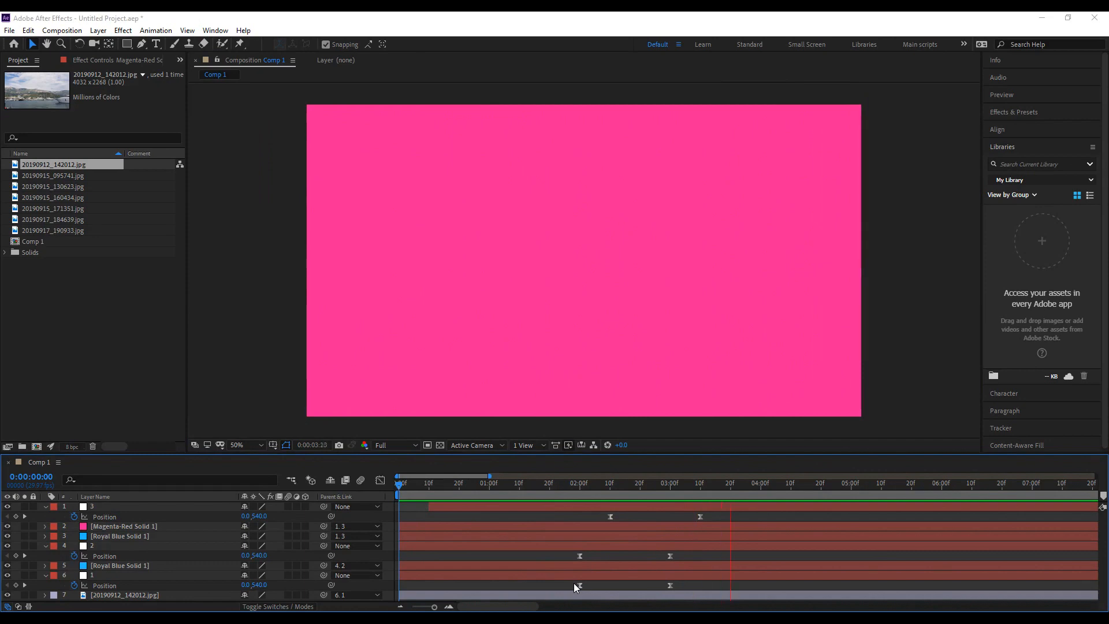
left_click_drag(578, 486, 544, 486)
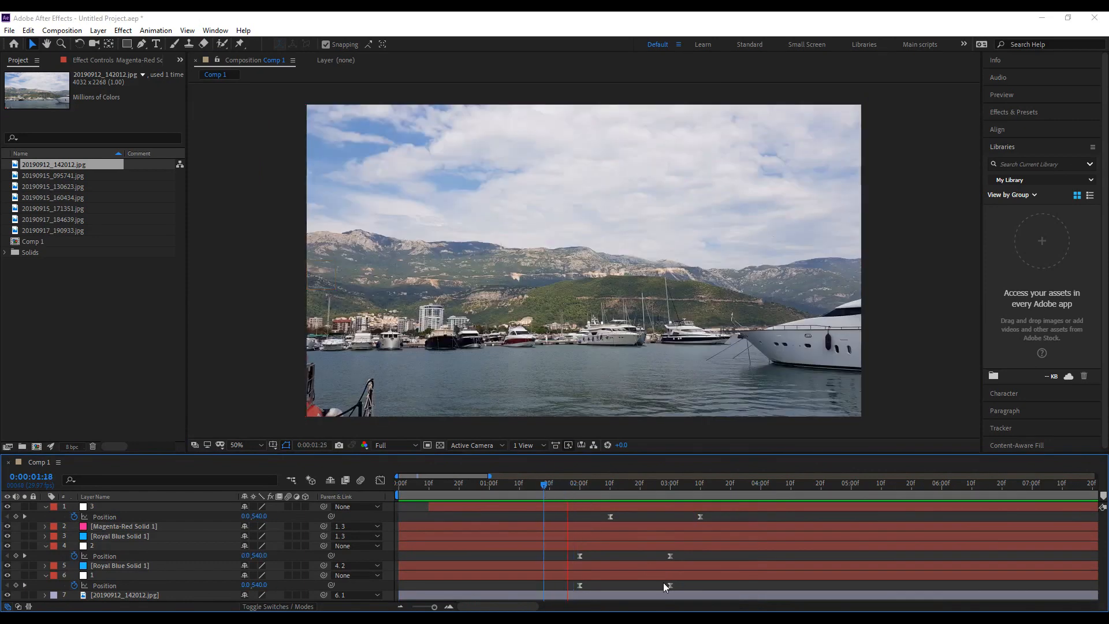
Preview the slide transition again from 0:00:01:06 and inspect it through to 0:00:03:16.
key("space")
left_click(508, 485)
key("space")
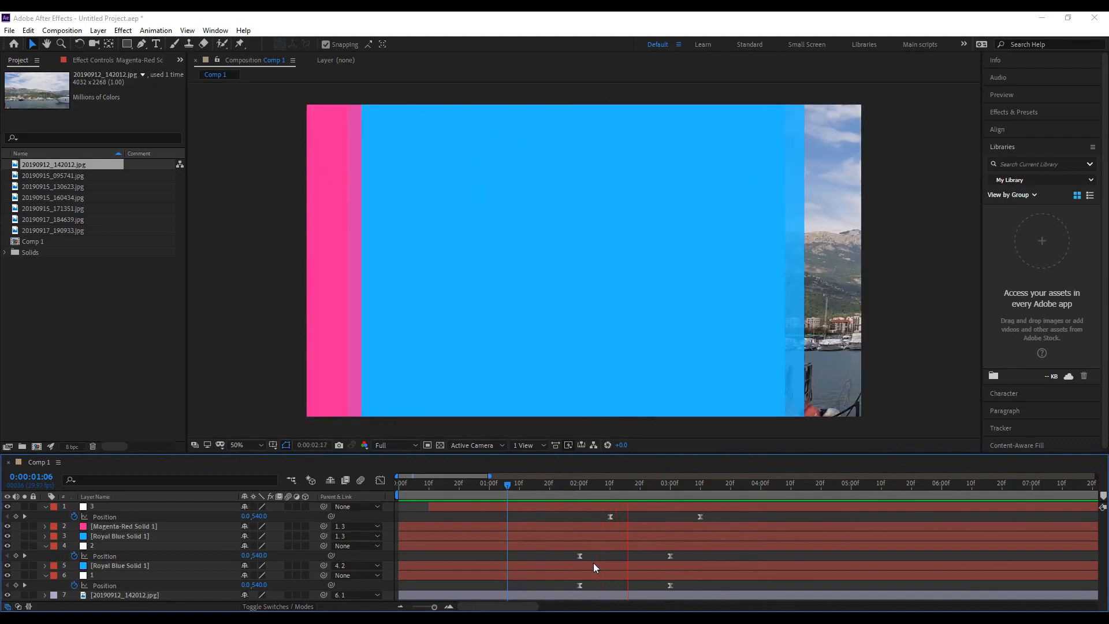
key("space")
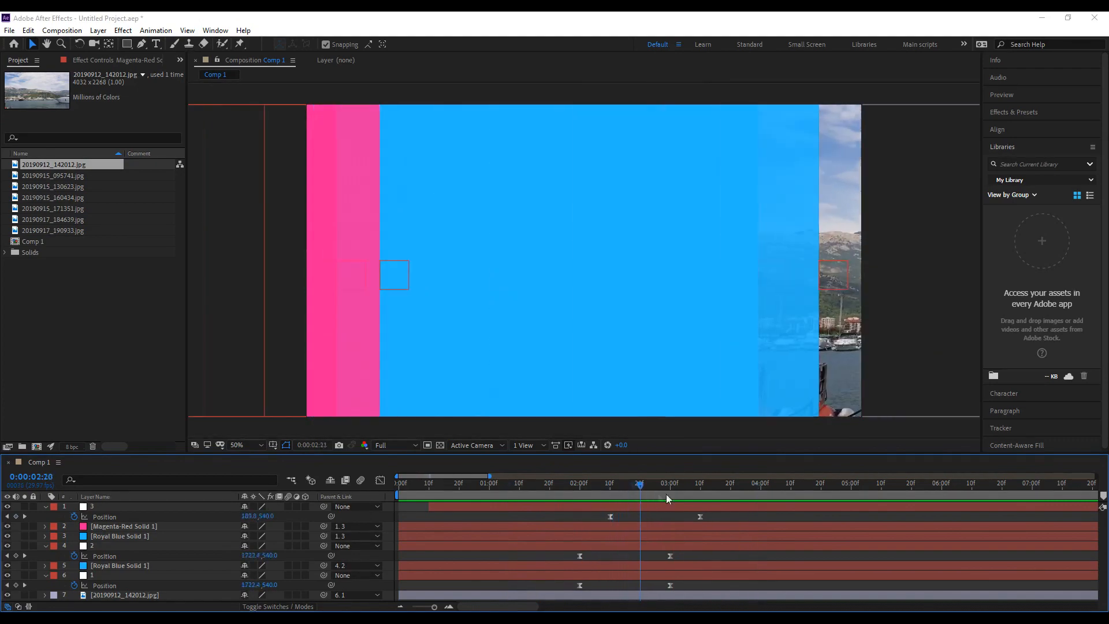
left_click_drag(667, 494, 719, 498)
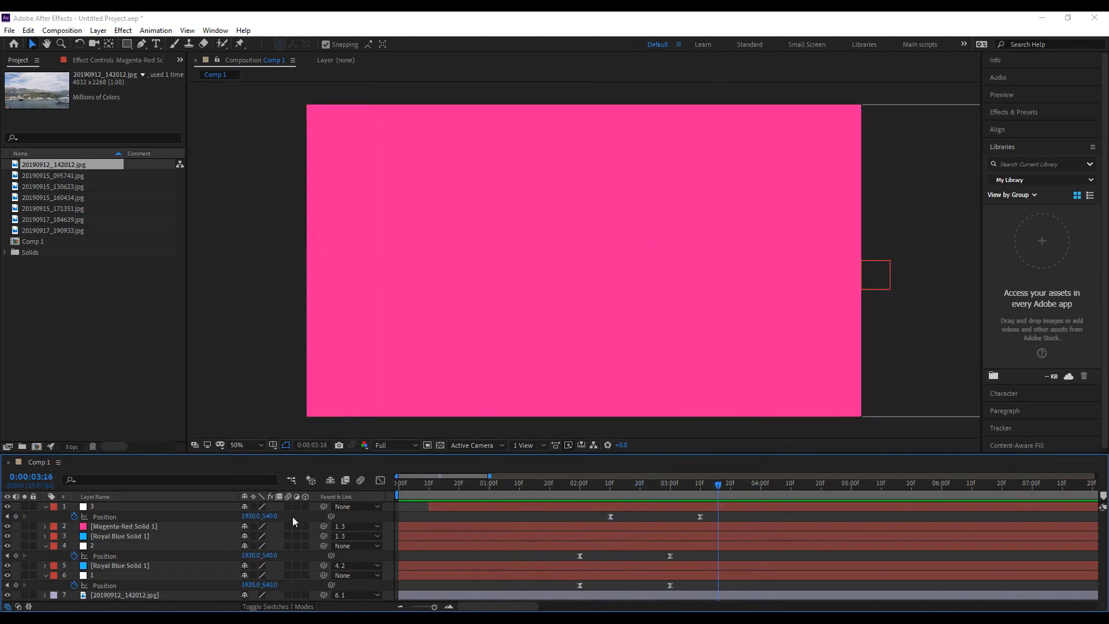
Collapse the nulls' Position properties, duplicate null 3, and shift the duplicate ten frames later so it starts at 0:00:00:20.
left_click(145, 526)
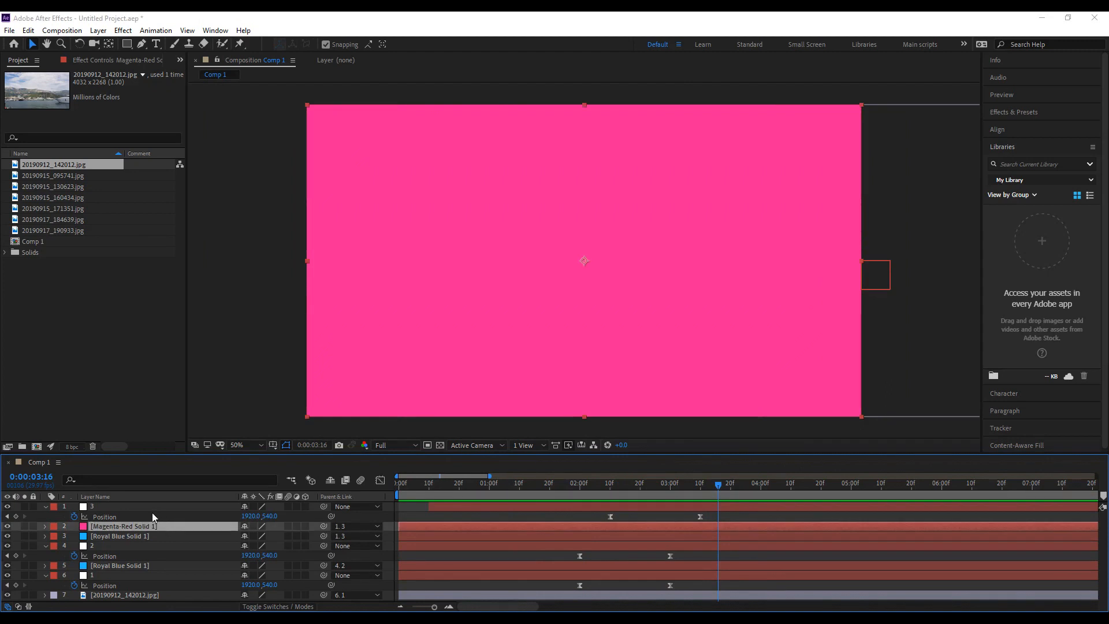
left_click(150, 508)
left_click(46, 506)
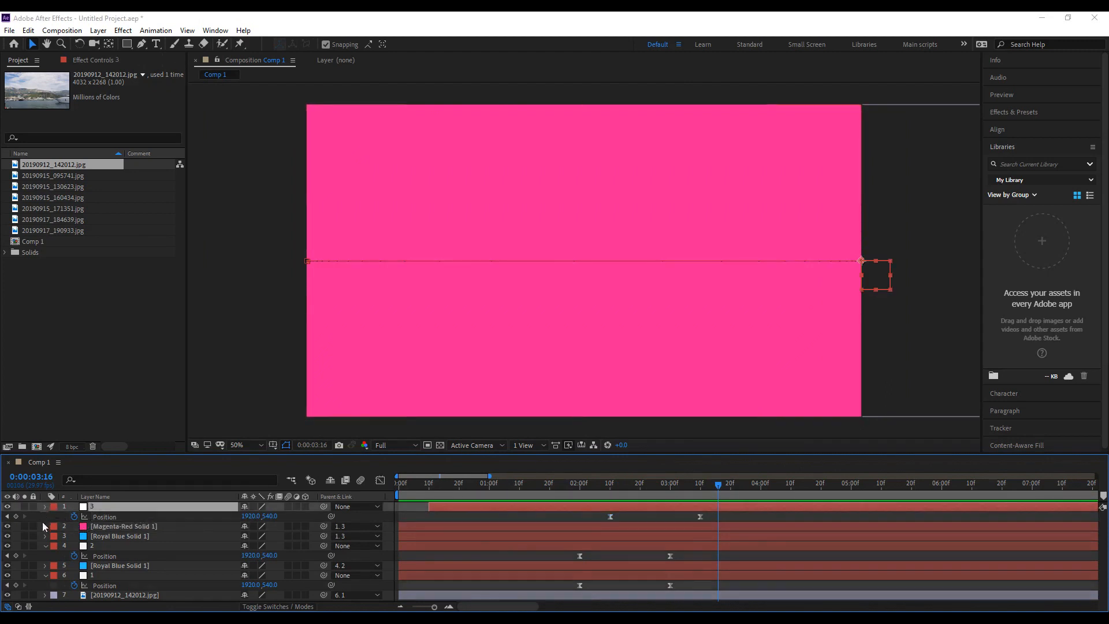
left_click(45, 536)
left_click(45, 555)
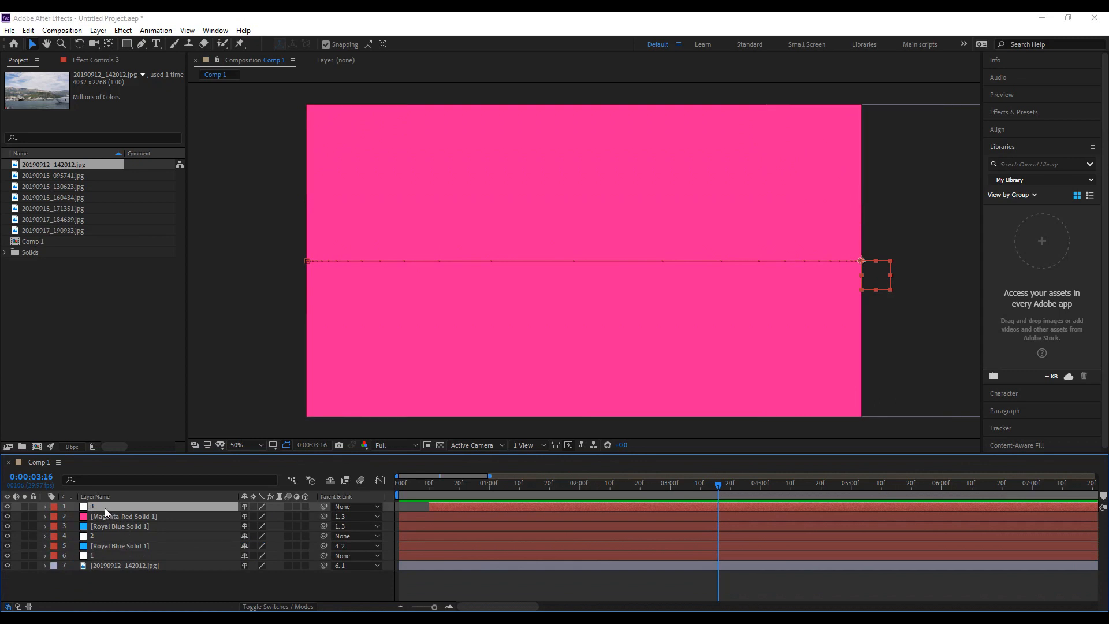
key("ctrl+d")
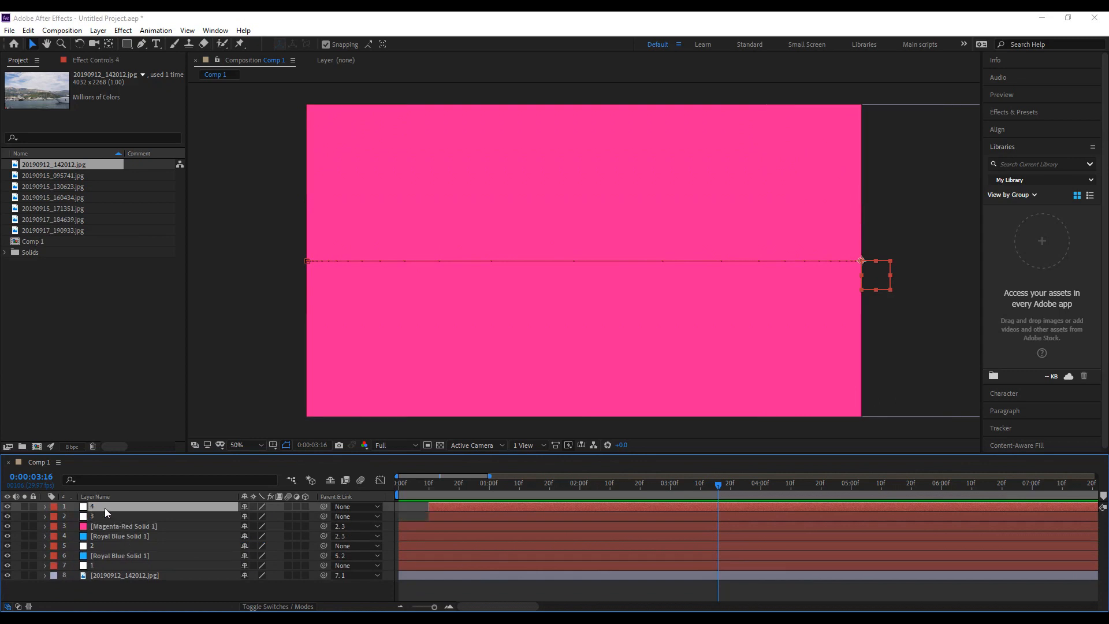
left_click(458, 490)
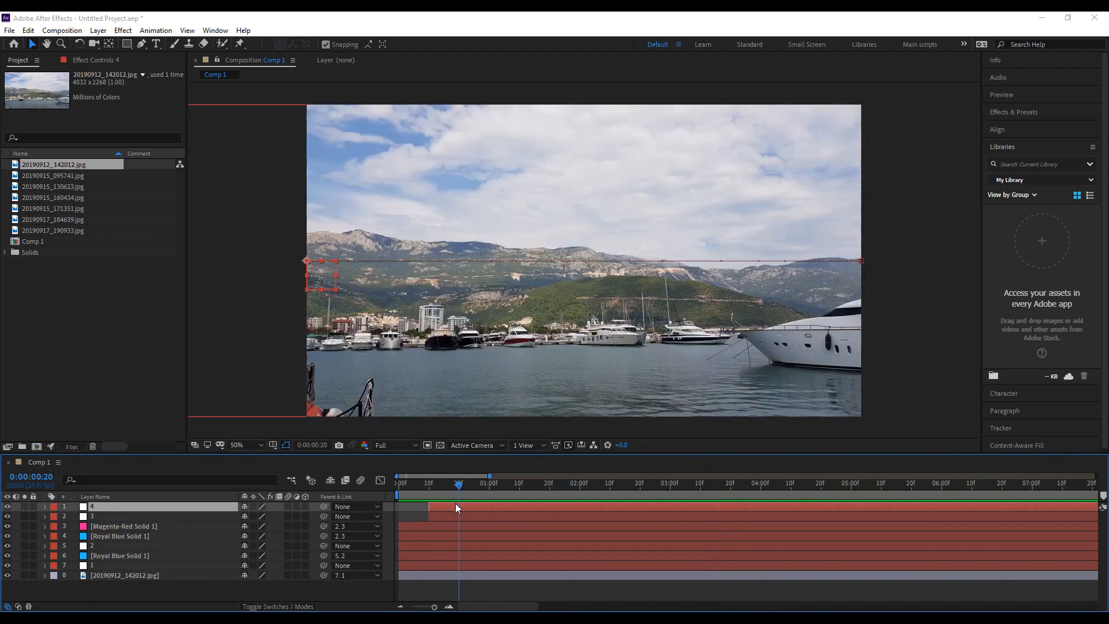
left_click_drag(470, 506, 486, 503)
Add 20190915_095741.jpg below null 4, fit it to the comp, move it beyond the frame's left edge, and parent it to null 4.
left_click_drag(67, 175, 143, 514)
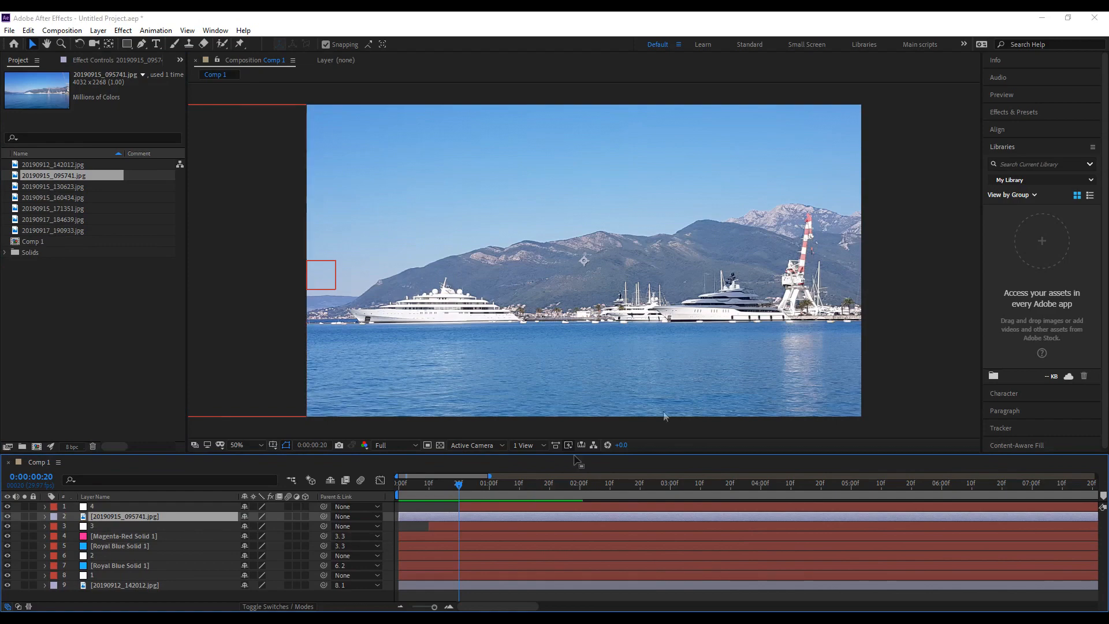
mouse_move(826, 284)
left_mouse_down()
mouse_move(456, 282)
mouse_move(731, 262)
mouse_move(756, 279)
mouse_move(843, 279)
left_mouse_up()
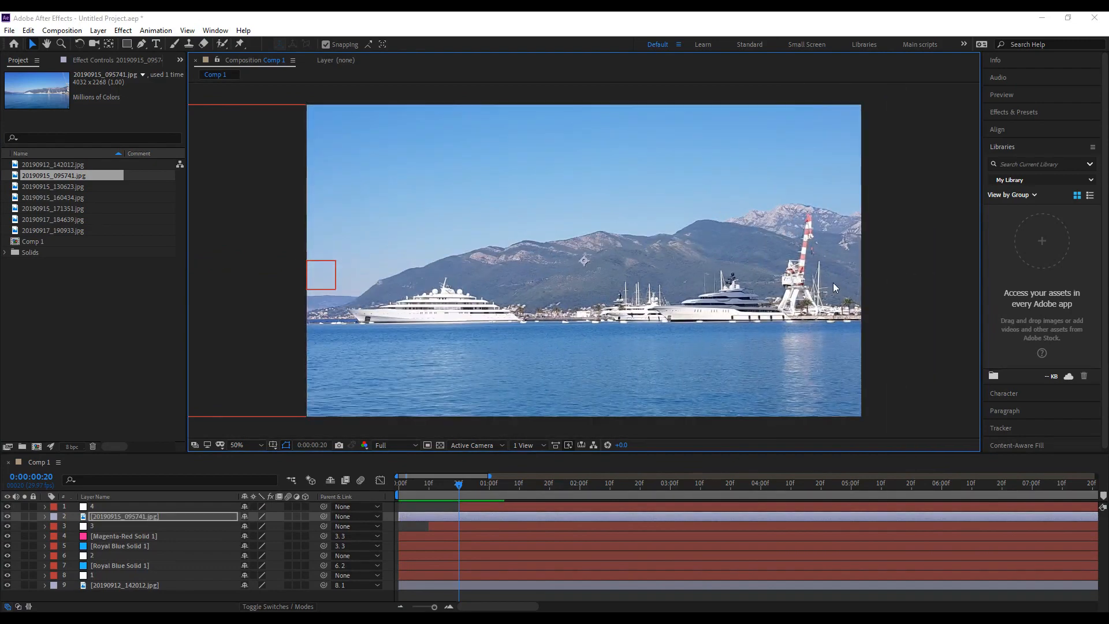
key("ctrl+alt+f")
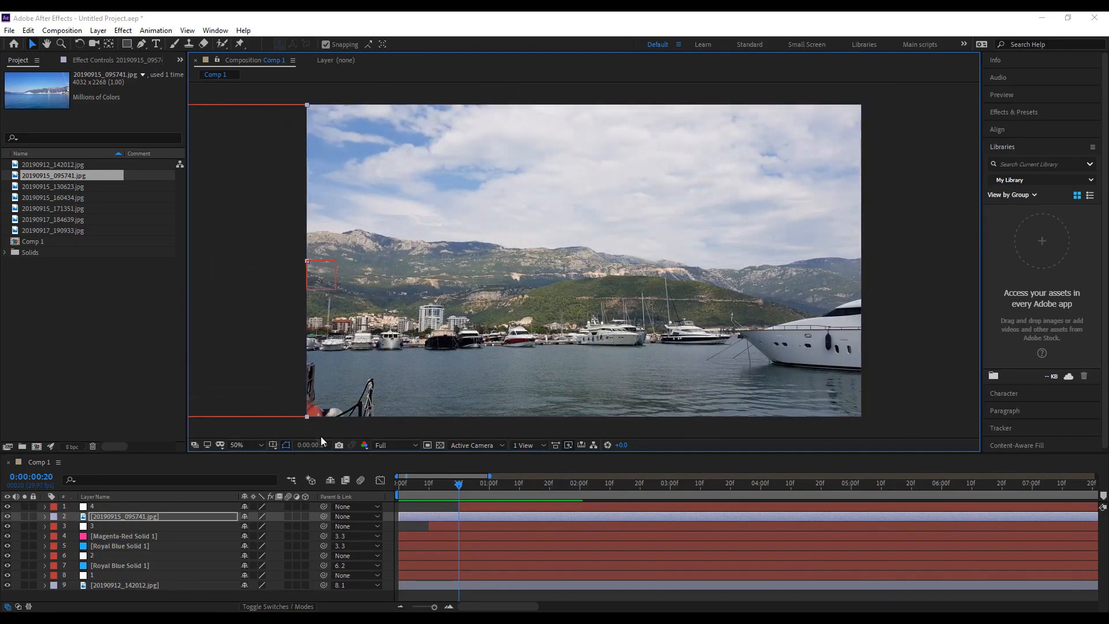
left_click_drag(324, 516, 175, 504)
Preview the transition with the second photo from the start of Comp 1.
left_click_drag(427, 490, 397, 489)
key("space")
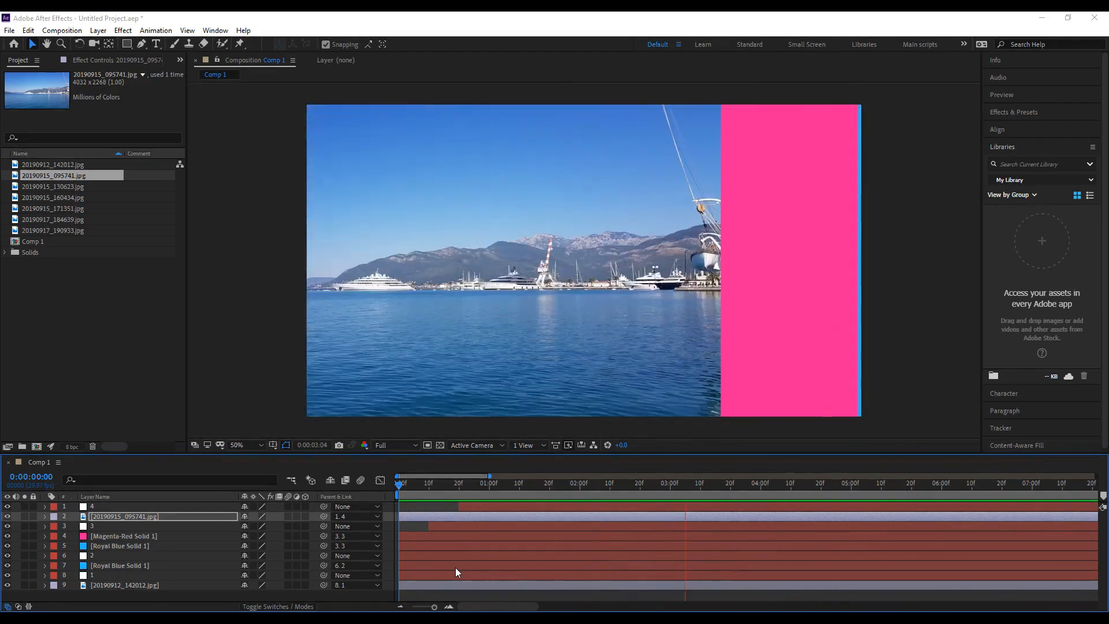
left_click_drag(437, 485, 482, 495)
Reveal the Position keyframes of all four nulls and compare their timing.
left_click(109, 525)
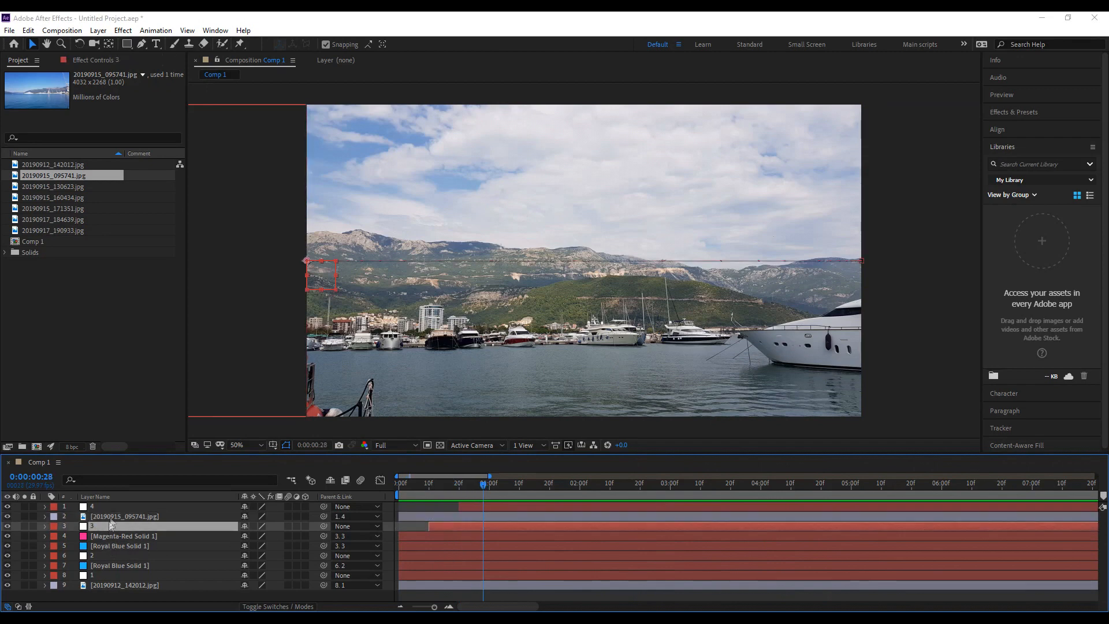
left_click(107, 509, "ctrl")
left_click(96, 558, "ctrl")
left_click(98, 574, "ctrl")
key("p")
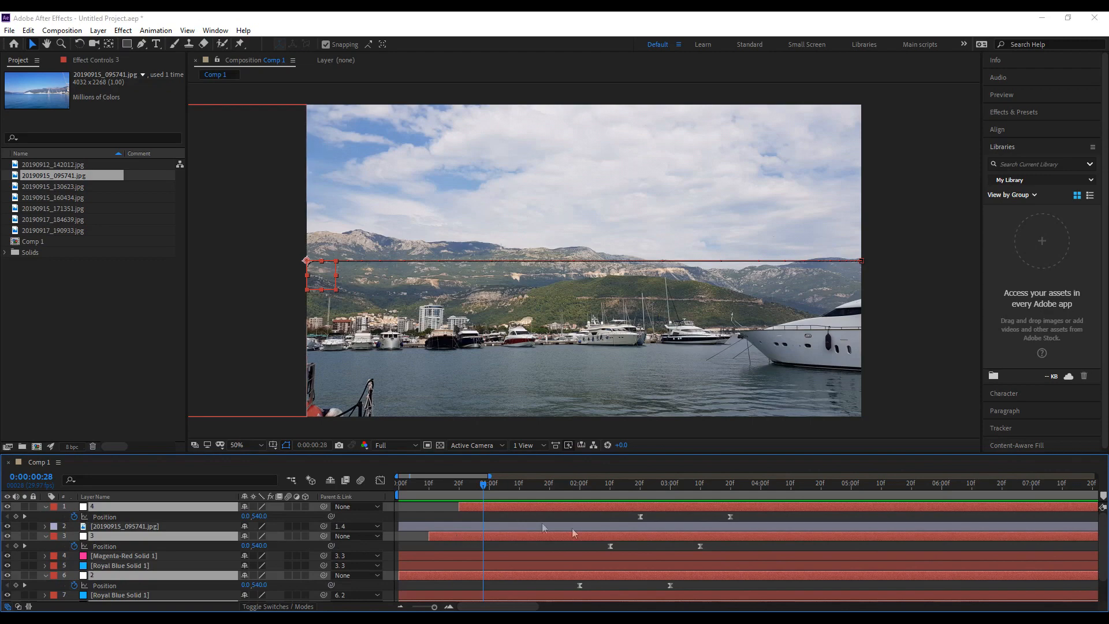
scroll(671, 546, "down", 2)
scroll(672, 550, "up", 2)
scroll(672, 550, "down", 2)
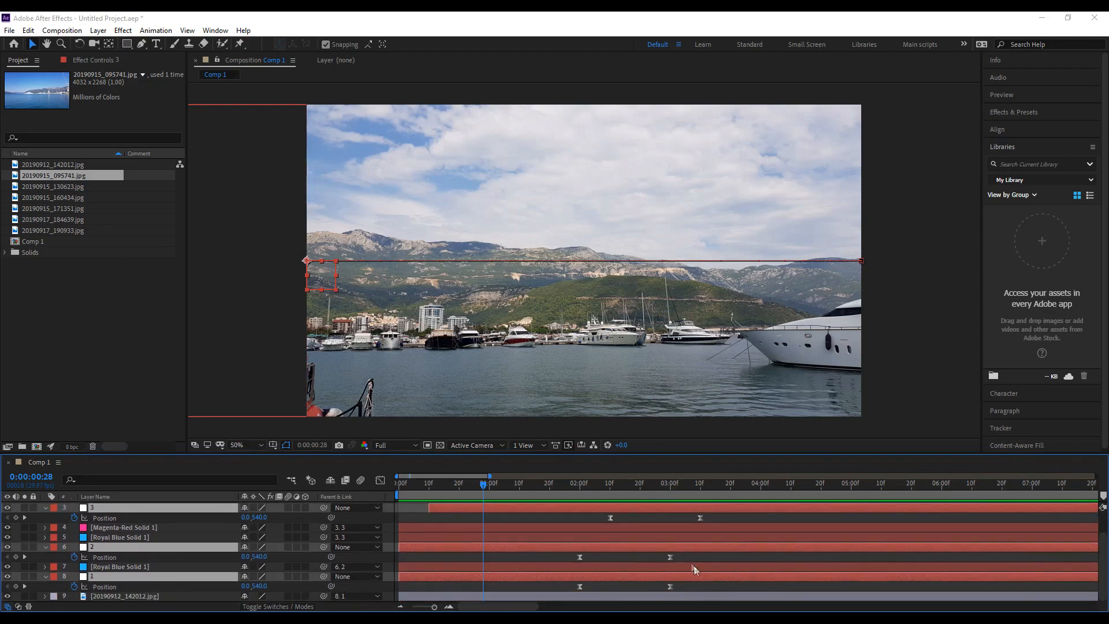
mouse_move(658, 496)
left_mouse_down()
mouse_move(729, 498)
mouse_move(667, 497)
left_mouse_up()
scroll(609, 511, "up", 2)
Shift nulls 3 and 4 earlier so their first Position keyframes fall at 0:00:02:07 and about 0:00:02:14.
left_click(598, 484)
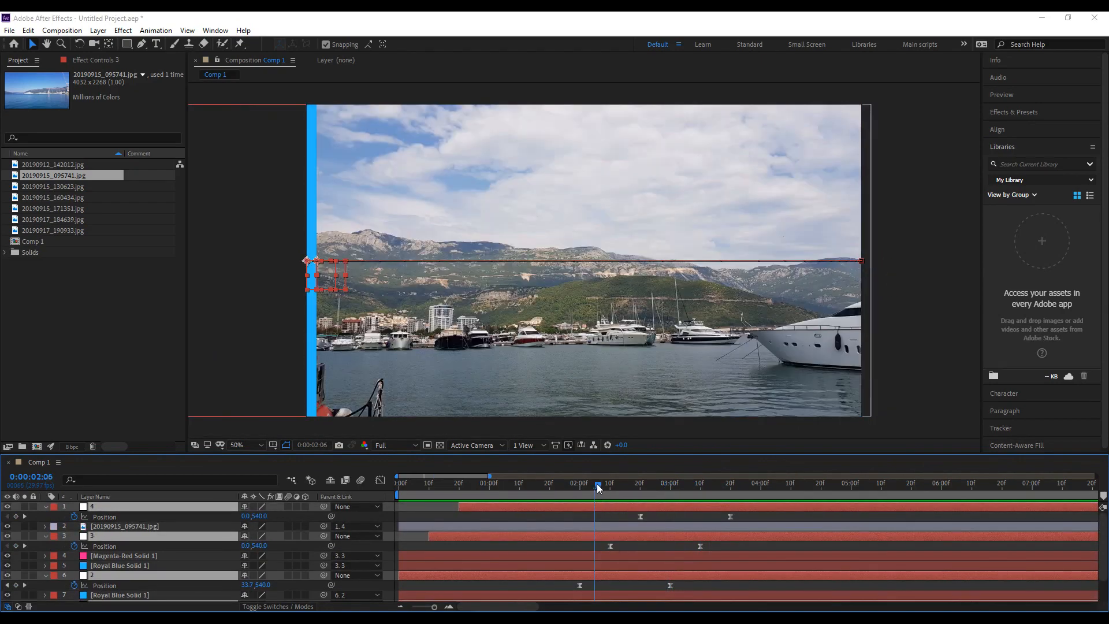
left_click_drag(619, 536, 611, 534)
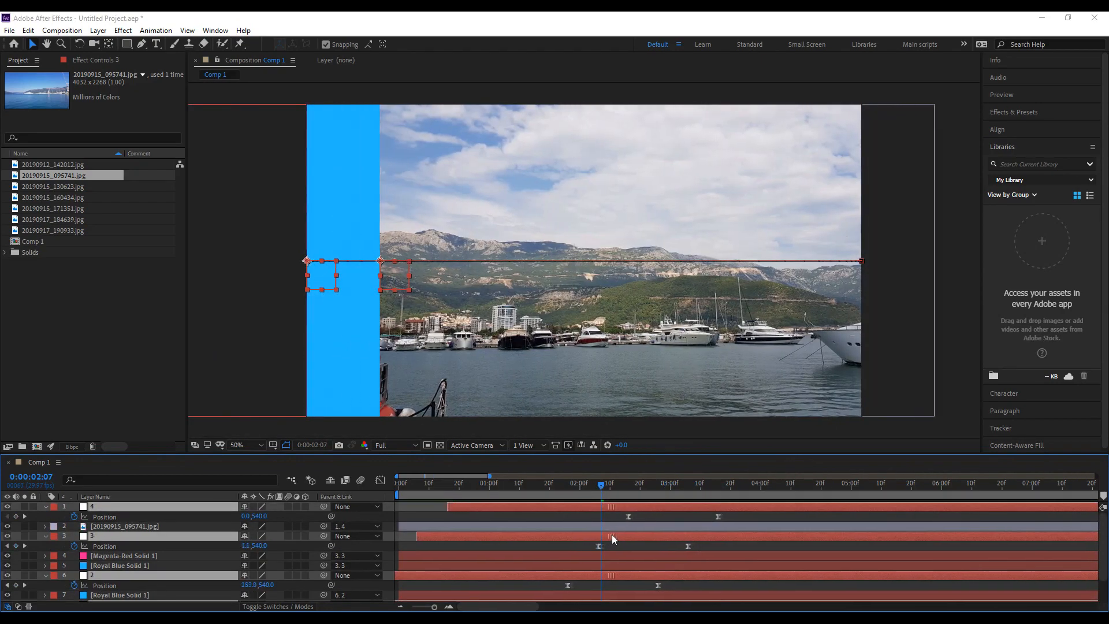
key("ctrl+z")
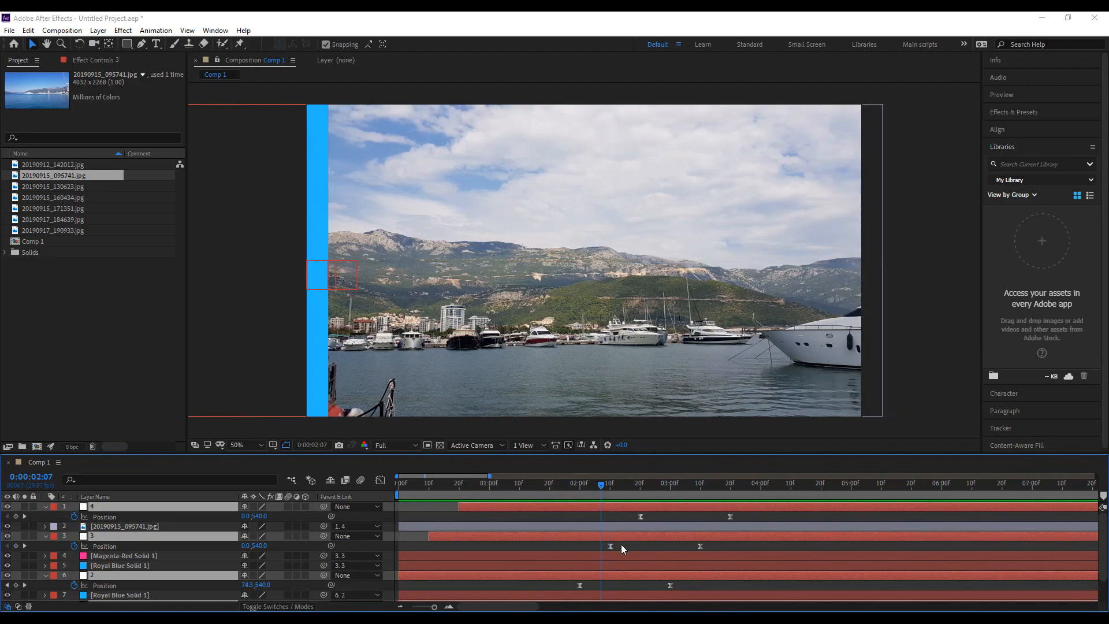
left_click(622, 545)
left_click_drag(618, 536, 609, 534)
Preview the retimed transition from the start, from 0:00:01:23 and from 0:00:01:09, and inspect the frame at 0:00:03:21.
left_click_drag(602, 486, 388, 499)
key("space")
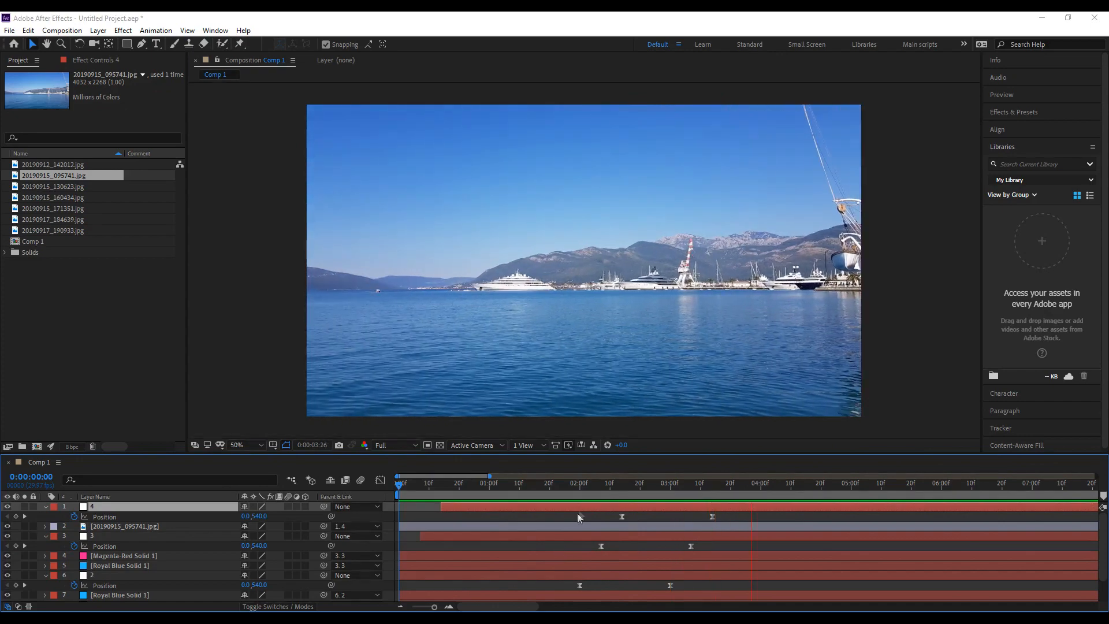
left_click(557, 484)
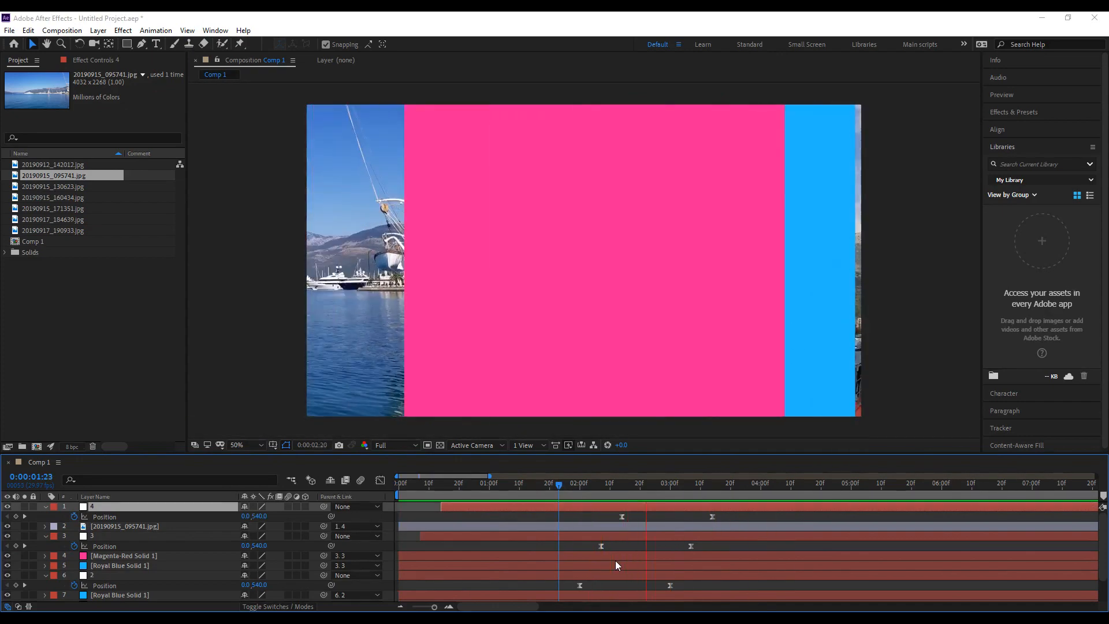
key("space")
left_click(518, 485)
key("space")
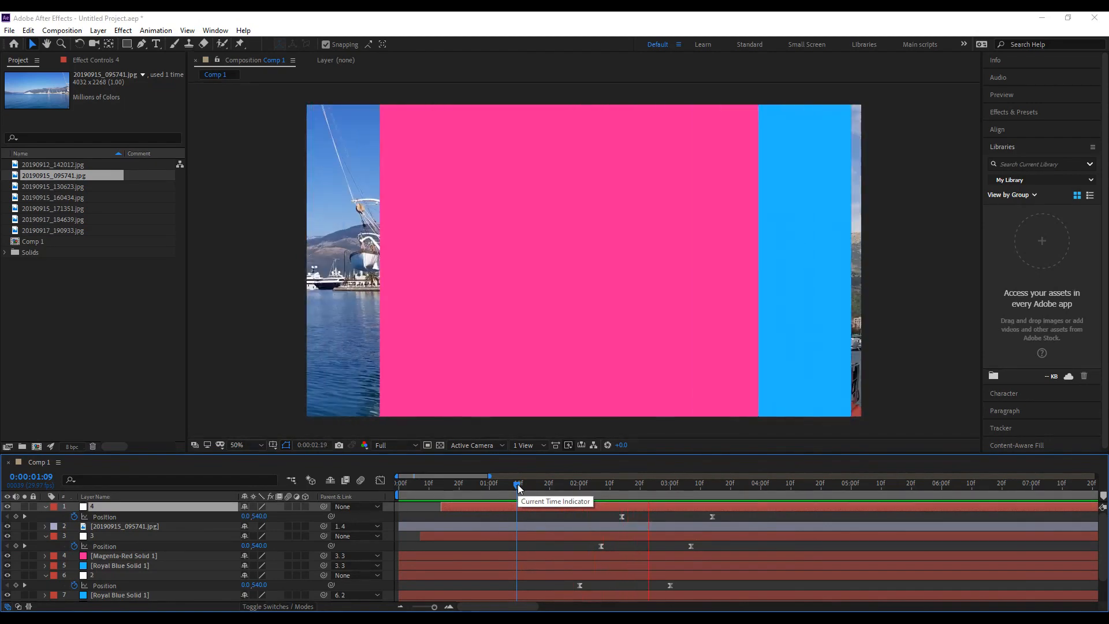
left_click_drag(541, 488, 734, 518)
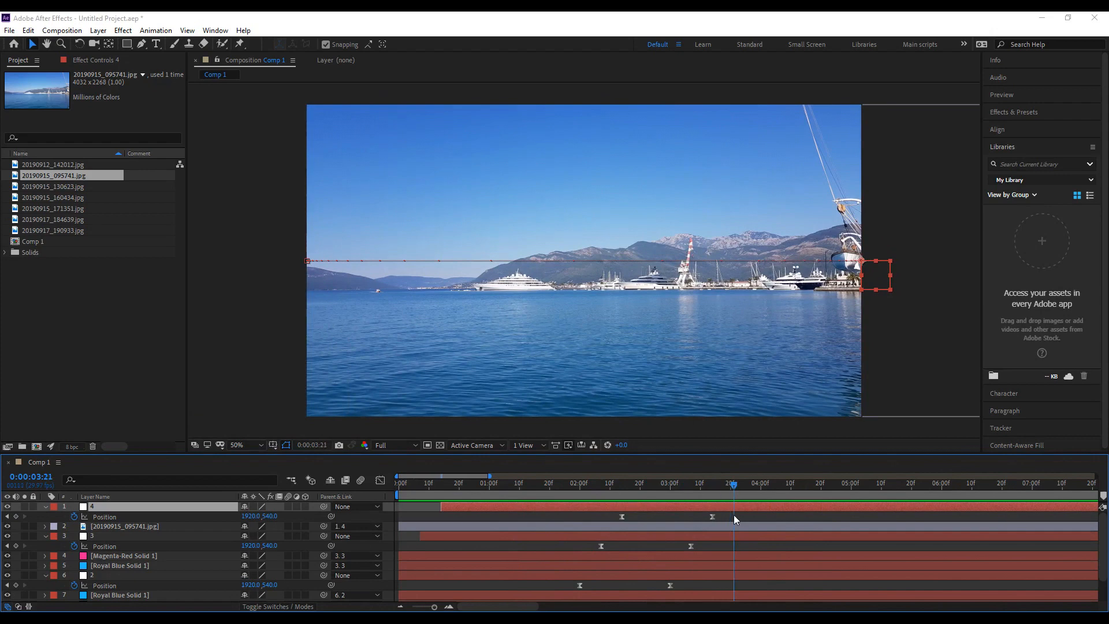
Collapse the Position properties of all four nulls, deselect the layers, and return to the start of Comp 1.
left_click(45, 506)
left_click(45, 526)
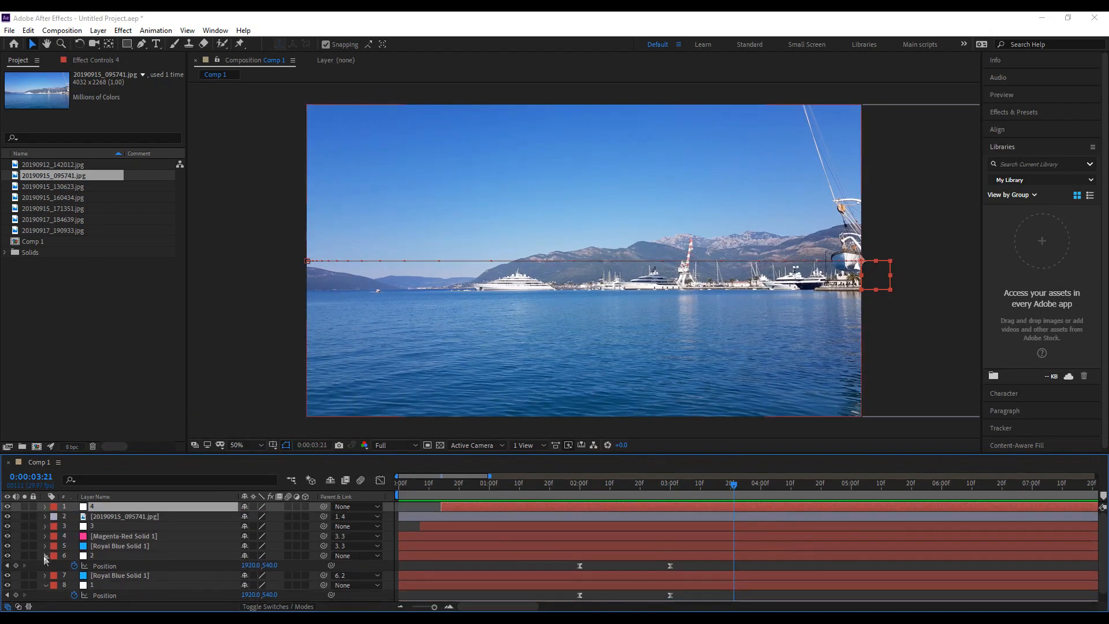
left_click(46, 556)
left_click(46, 576)
left_click(119, 598)
key("space")
left_click(428, 485)
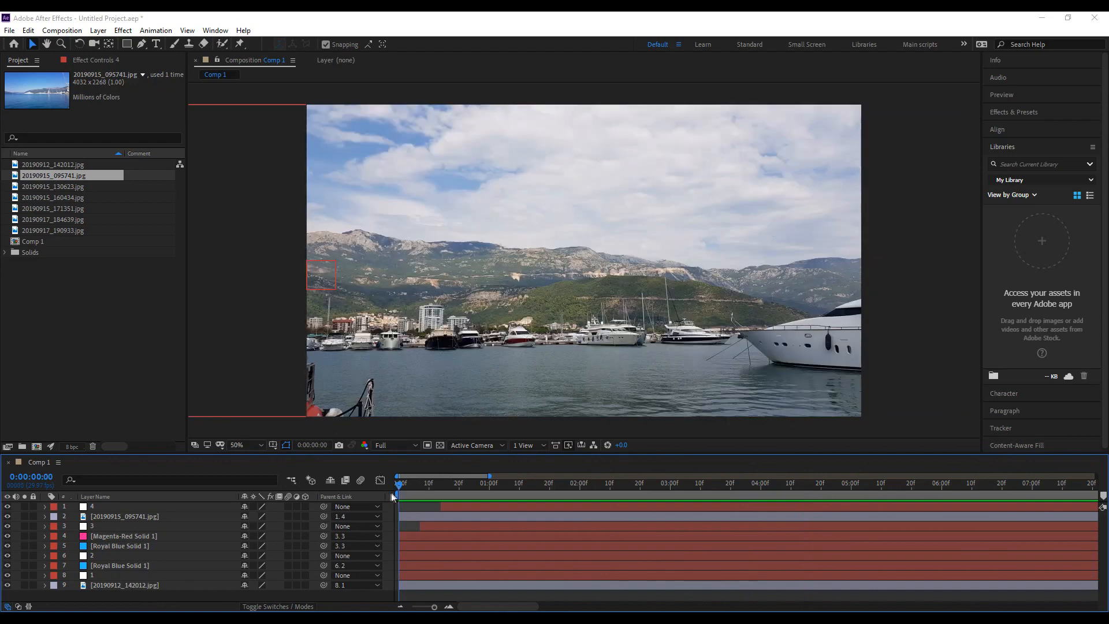
Add Scale keyframes to the 20190912_142012.jpg layer at 0:00:02:00 and at 0:00:00:00.
left_click_drag(456, 500, 580, 522)
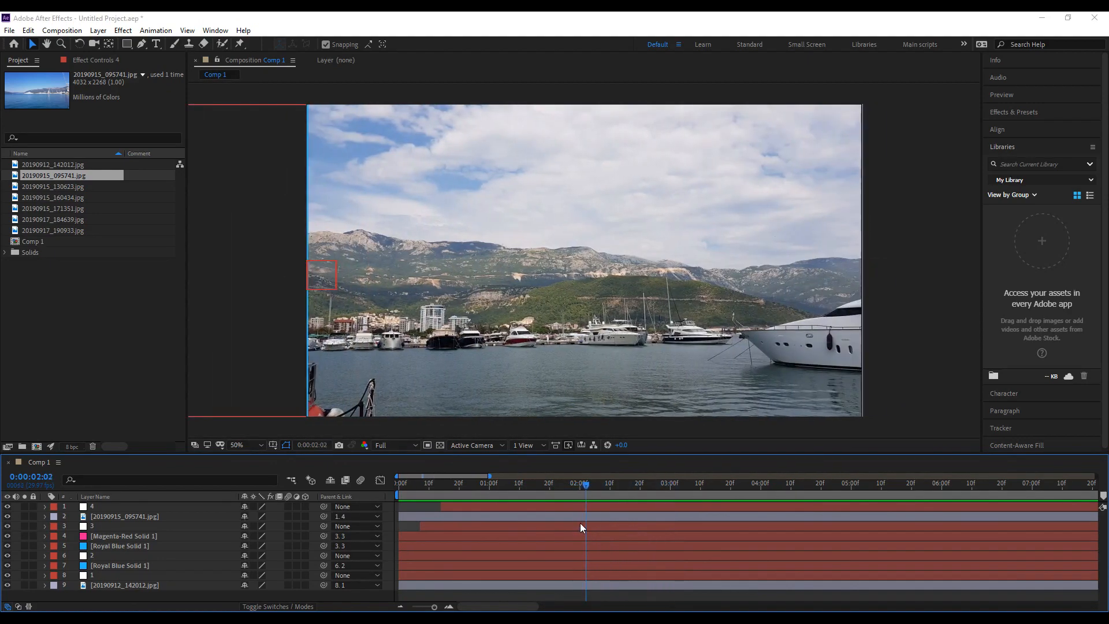
left_click(582, 584)
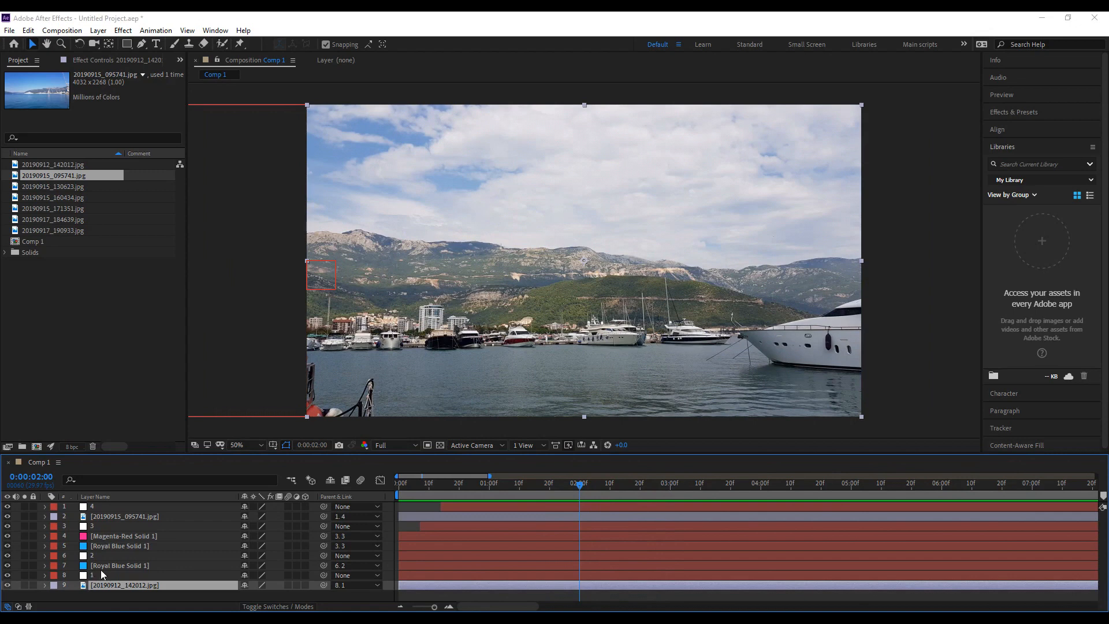
left_click(44, 585)
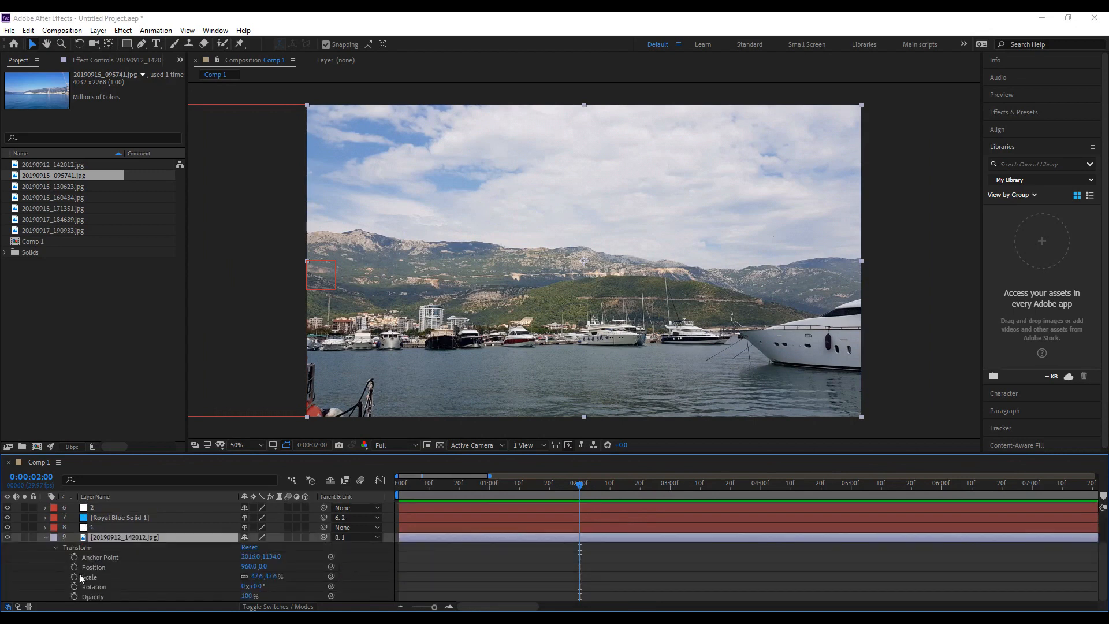
left_click(74, 578)
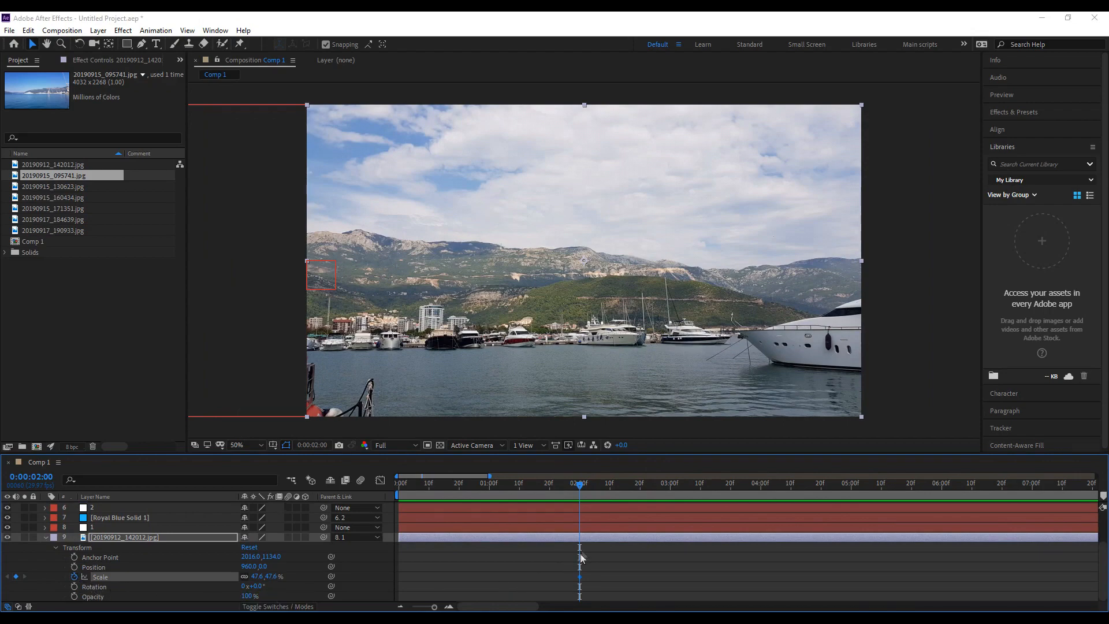
left_click_drag(583, 488, 674, 495)
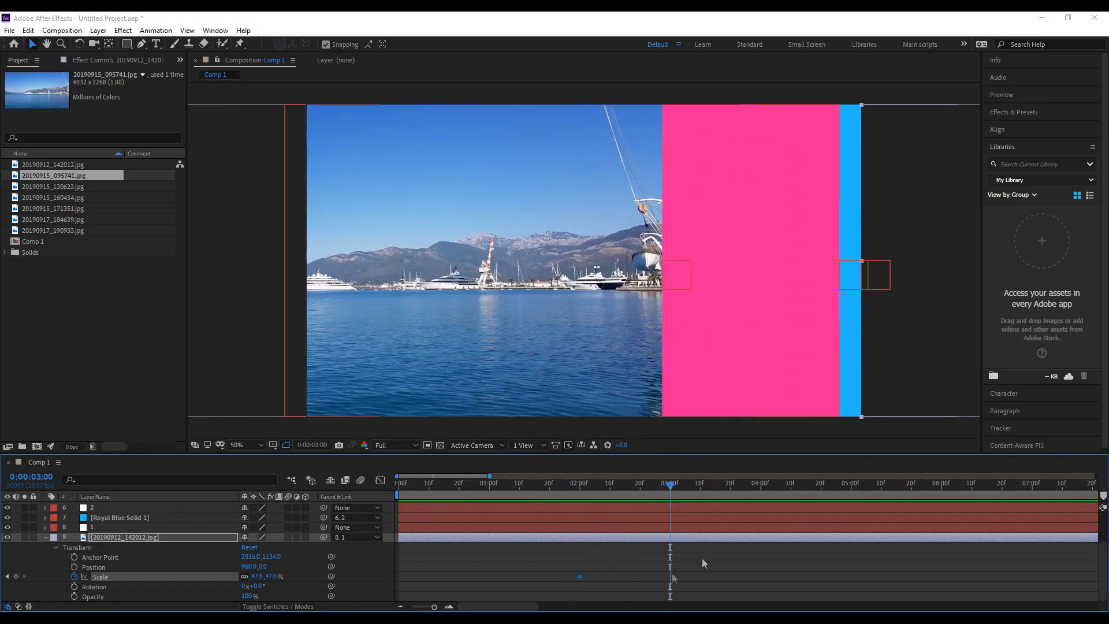
left_click_drag(570, 484, 331, 492)
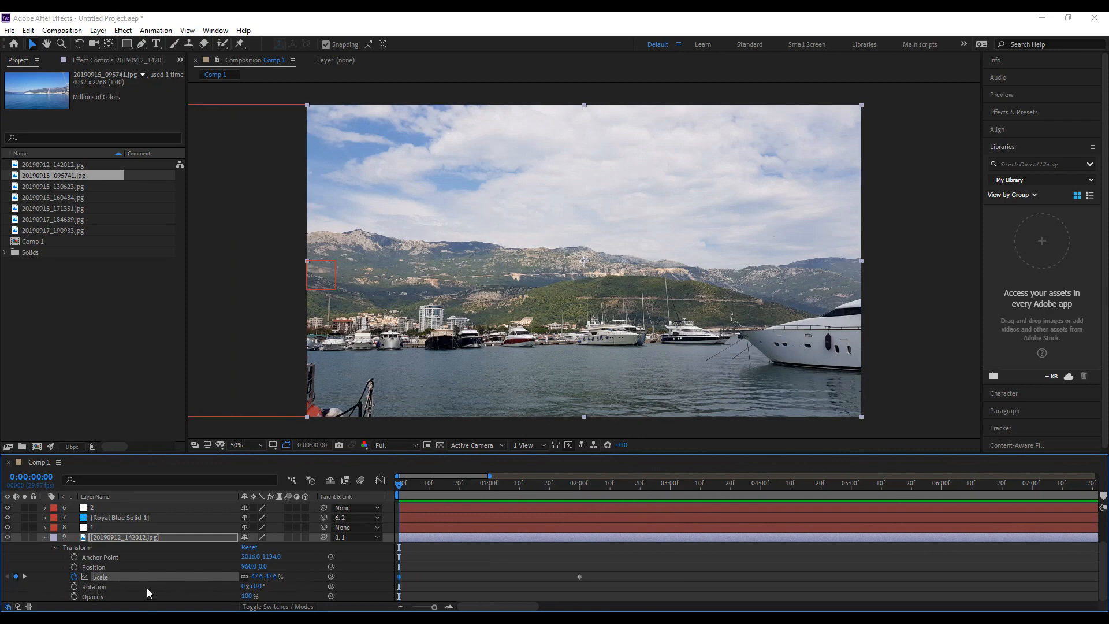
Set the Scale of 20190912_142012.jpg to 54.6% at 0:00:02:00, collapse its properties, and preview the animation.
left_click(24, 576)
left_click_drag(258, 576, 258, 574)
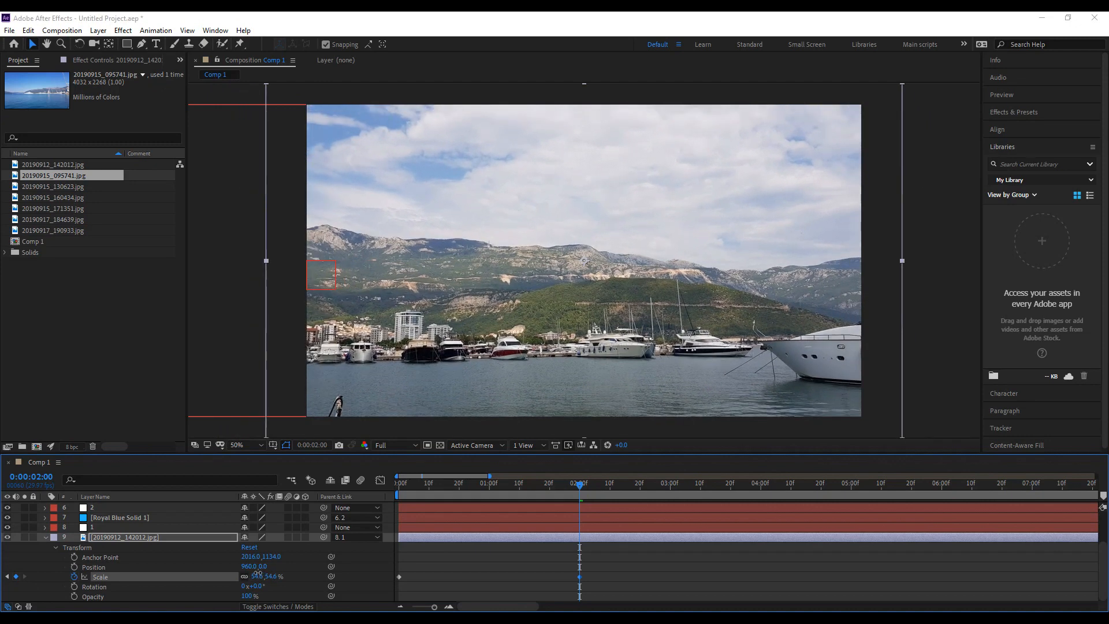
left_click(537, 552)
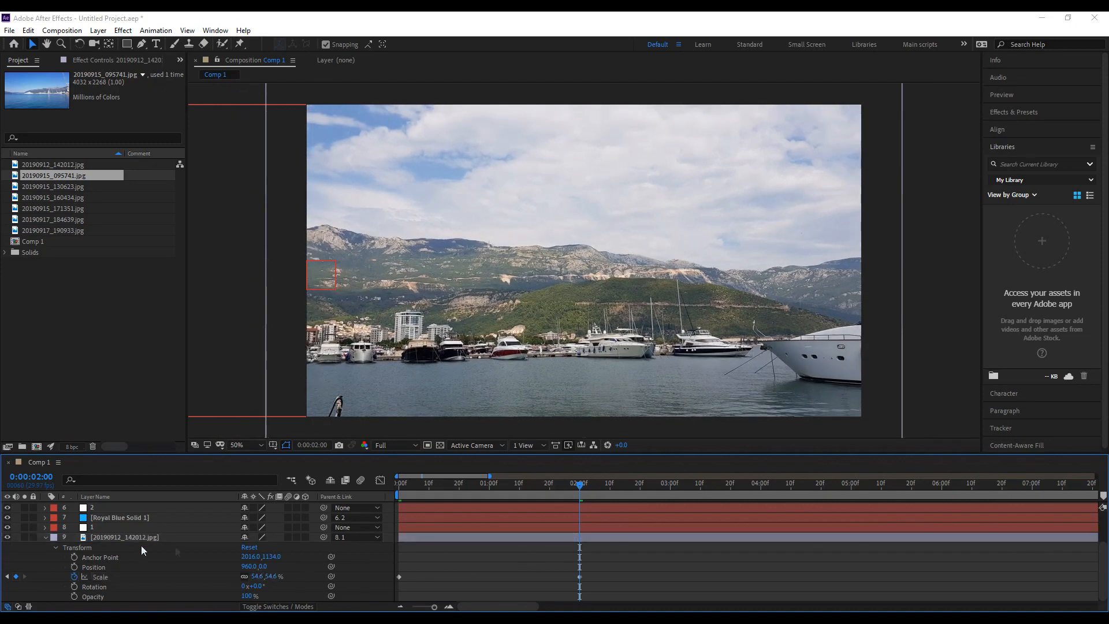
left_click(46, 536)
key("space")
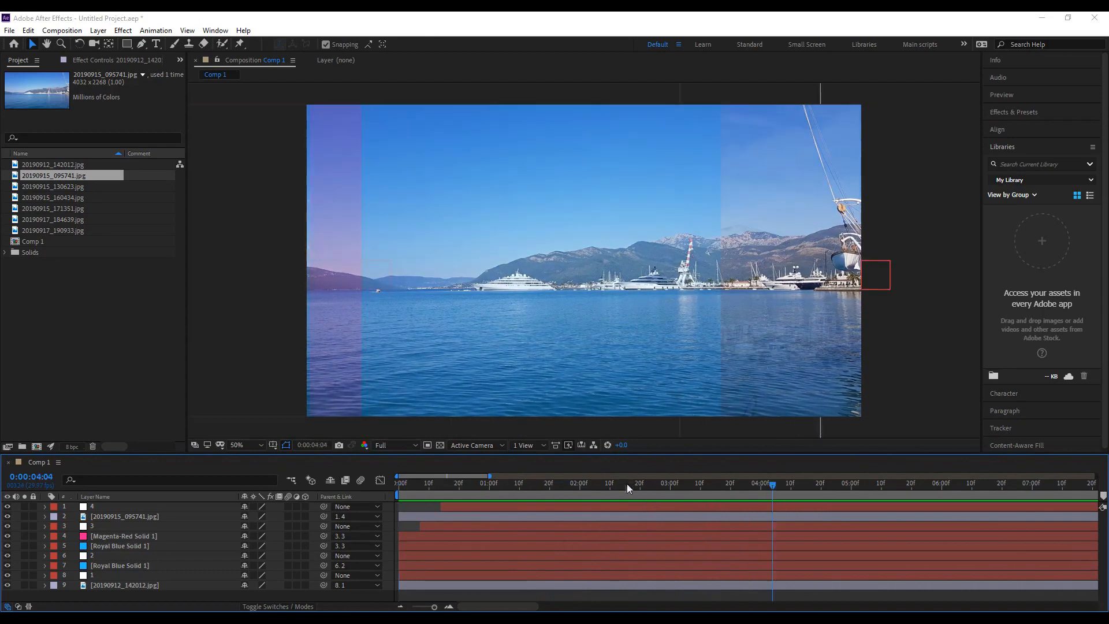
Add Scale keyframes to the 20190915_095741.jpg layer at 0:00:03:14 and at 0:00:05:14.
left_click_drag(626, 483, 614, 487)
left_click(100, 506)
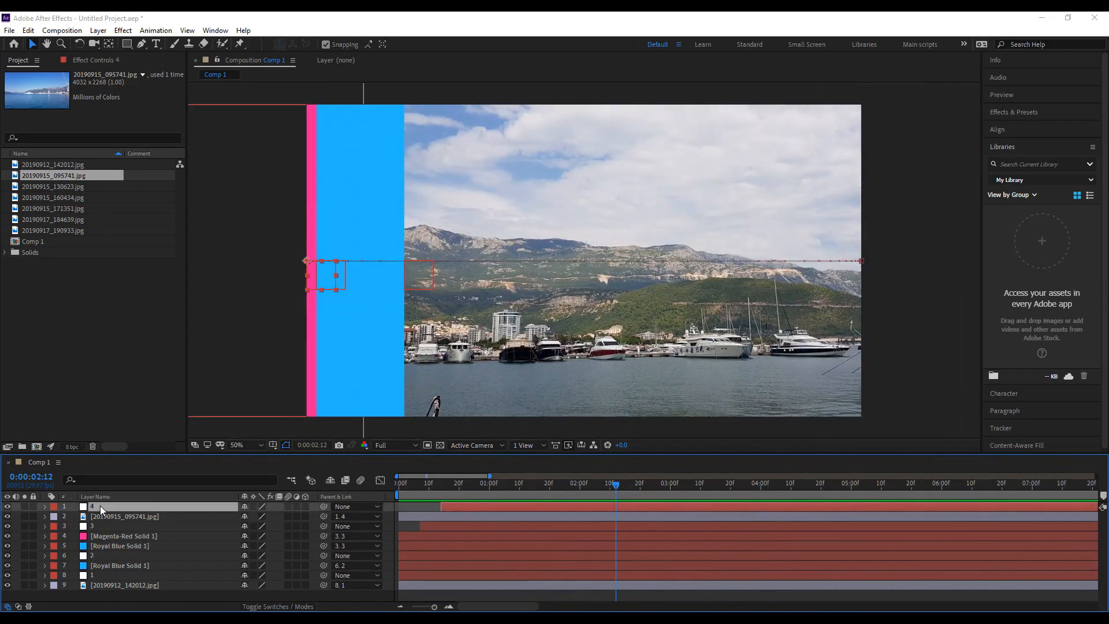
left_click(116, 517)
key("s")
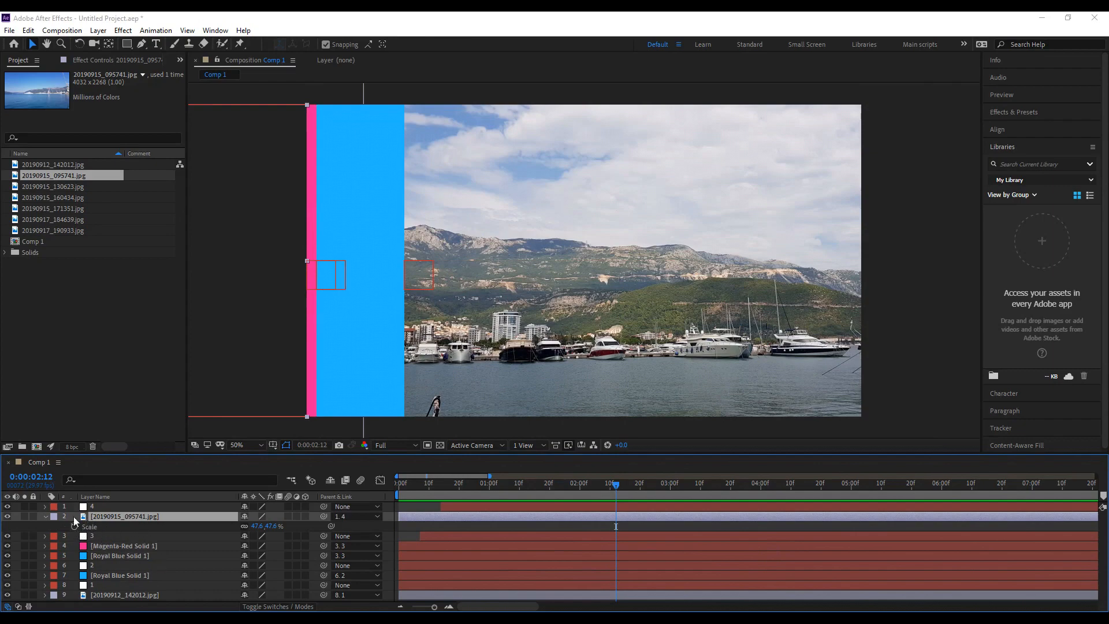
left_click(44, 518)
left_click(44, 518)
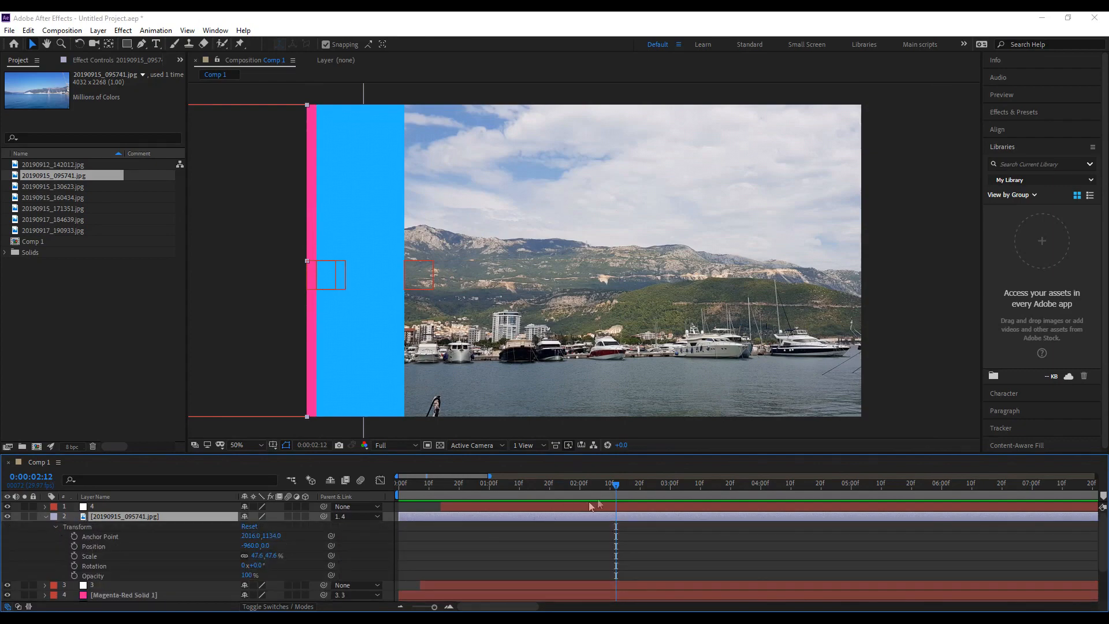
left_click_drag(627, 494, 712, 514)
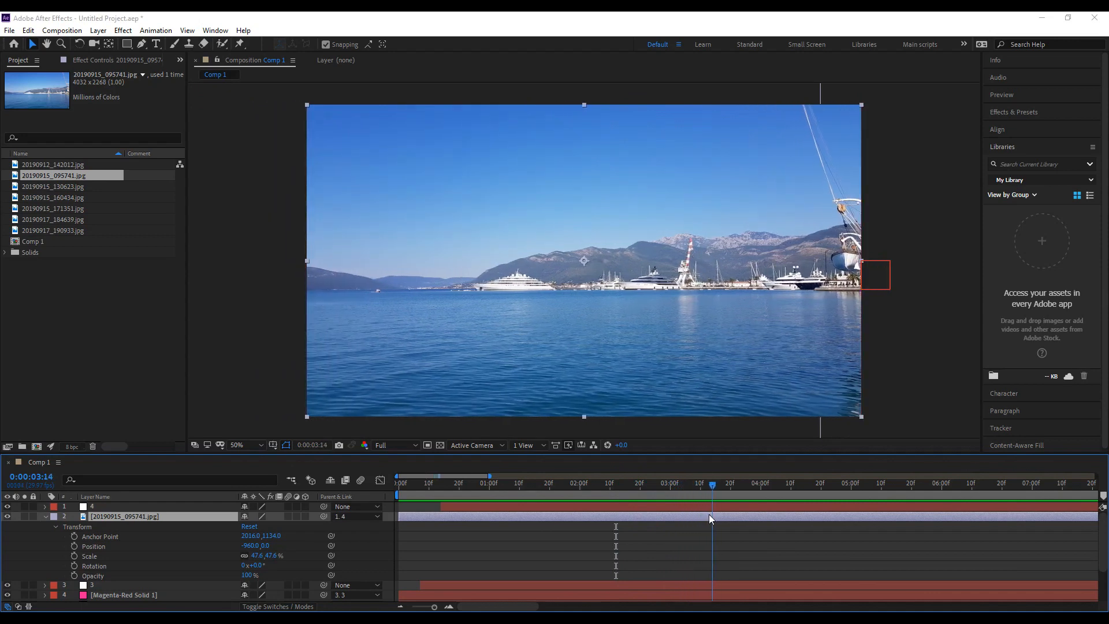
left_click(74, 556)
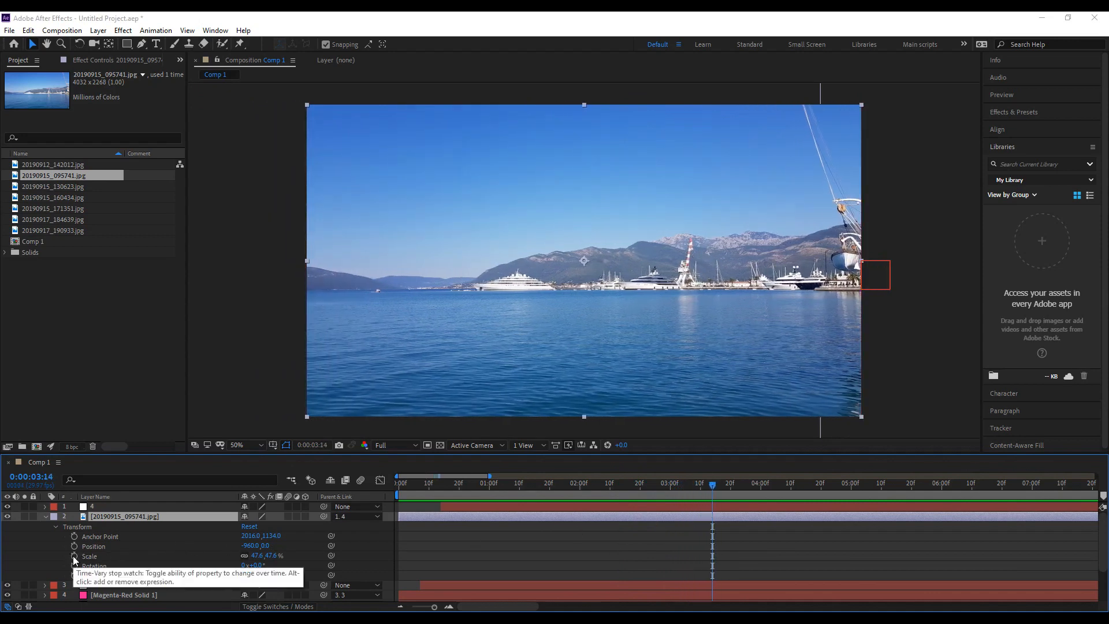
left_click_drag(713, 493, 894, 503)
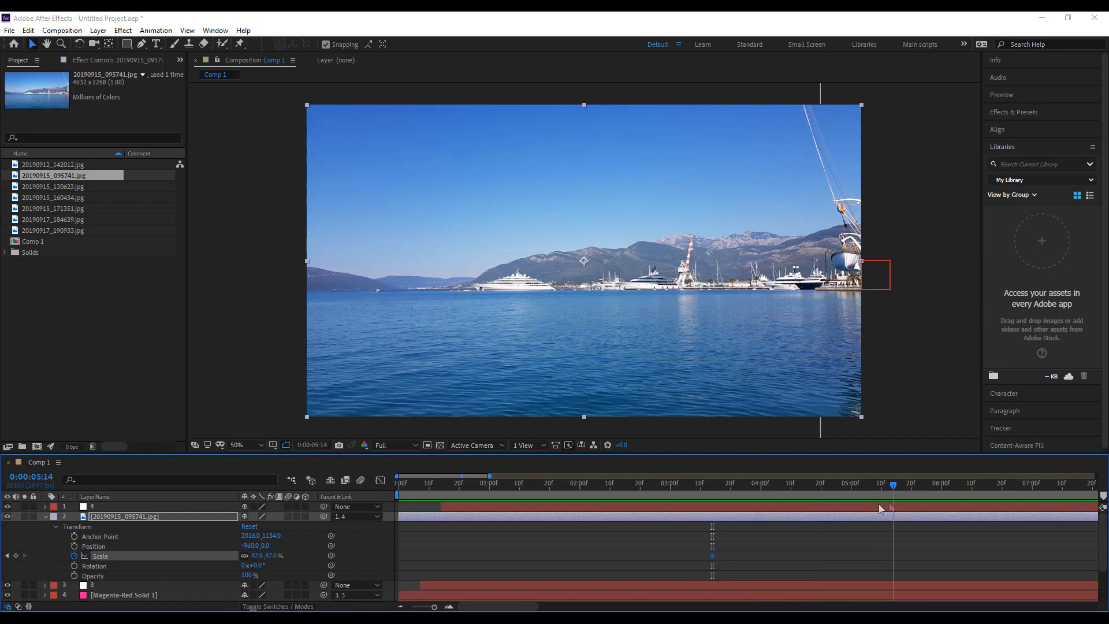
left_click(16, 555)
Copy the 54.6% Scale value from 20190912_142012.jpg to the 0:00:05:14 Scale keyframe of 20190915_095741.jpg.
scroll(99, 561, "down", 3)
left_click(99, 595)
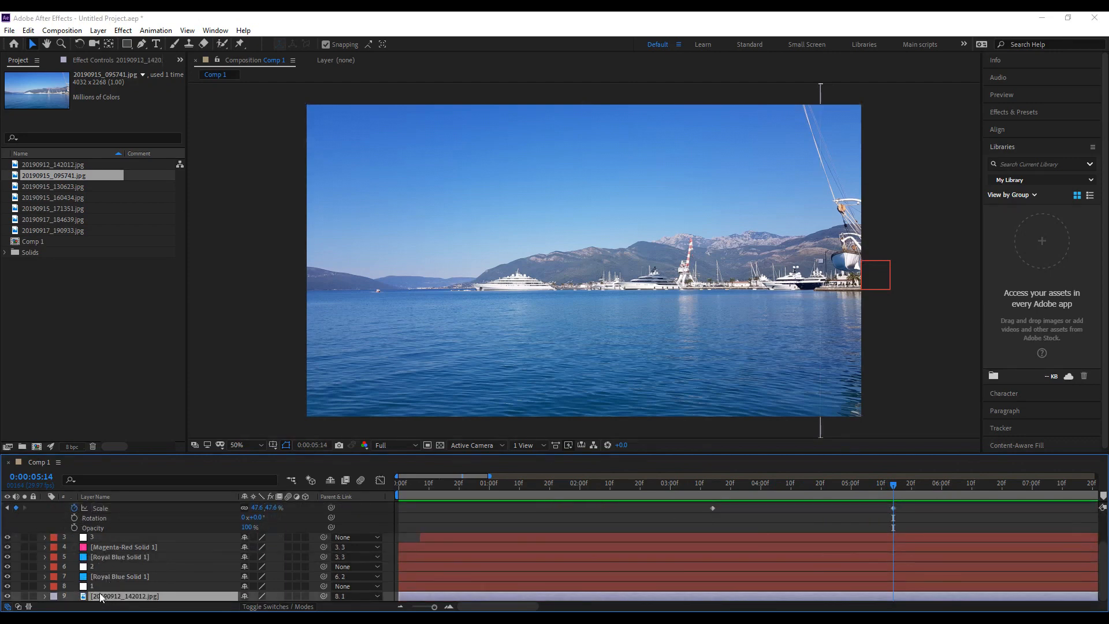
key("s")
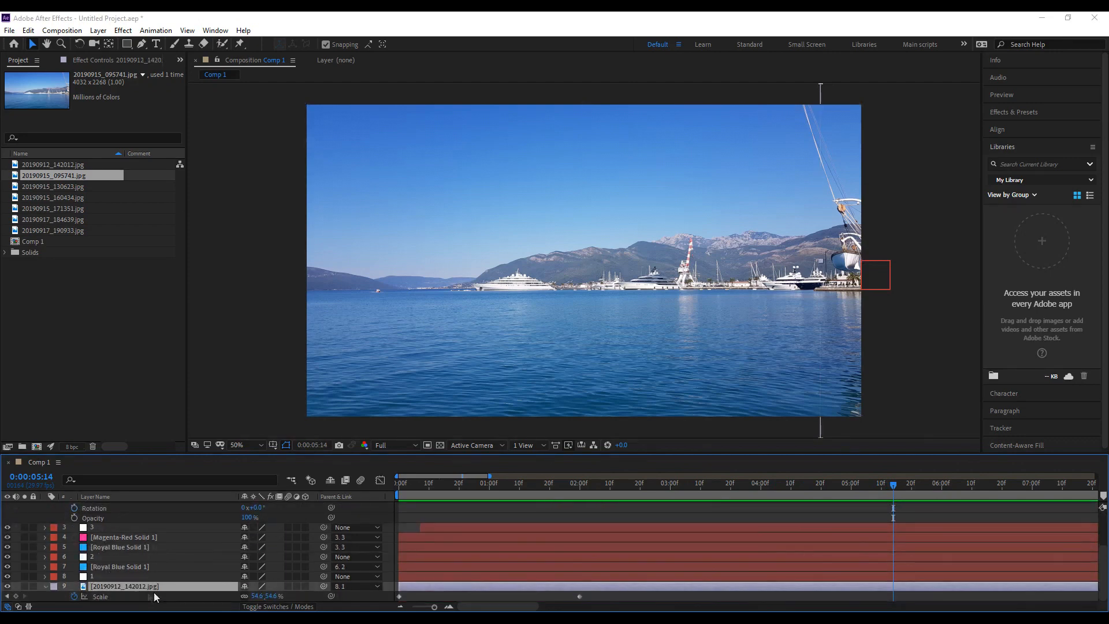
left_click(257, 597)
scroll(250, 558, "up", 3)
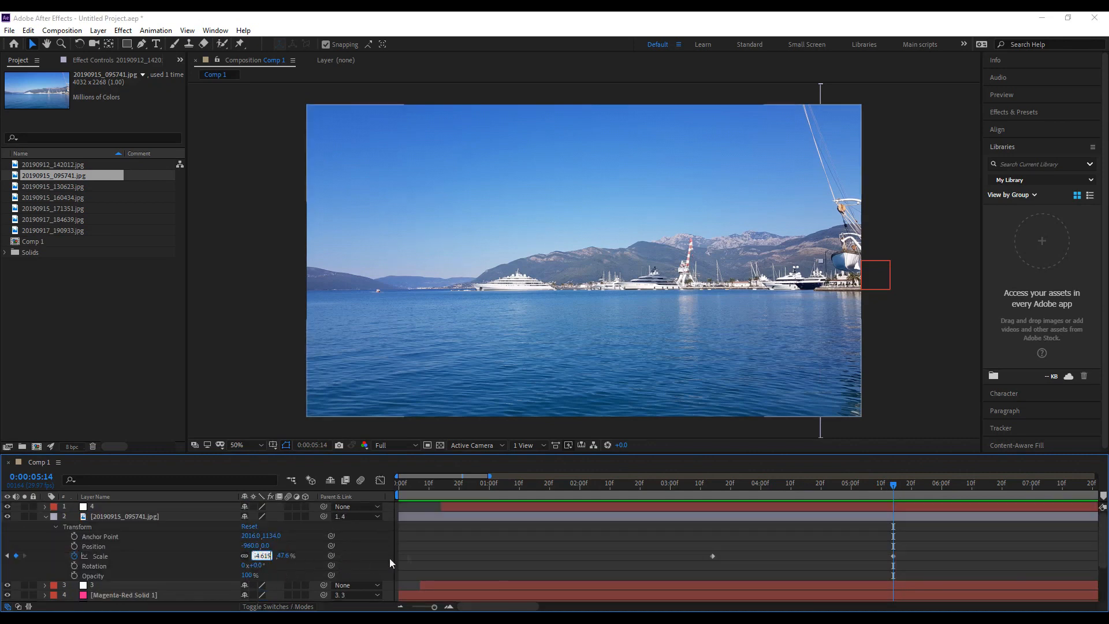
left_click(442, 545)
Collapse the properties of 20190915_095741.jpg, preview the animation from the start of Comp 1, and return to 0:00:00:00.
left_click(705, 489)
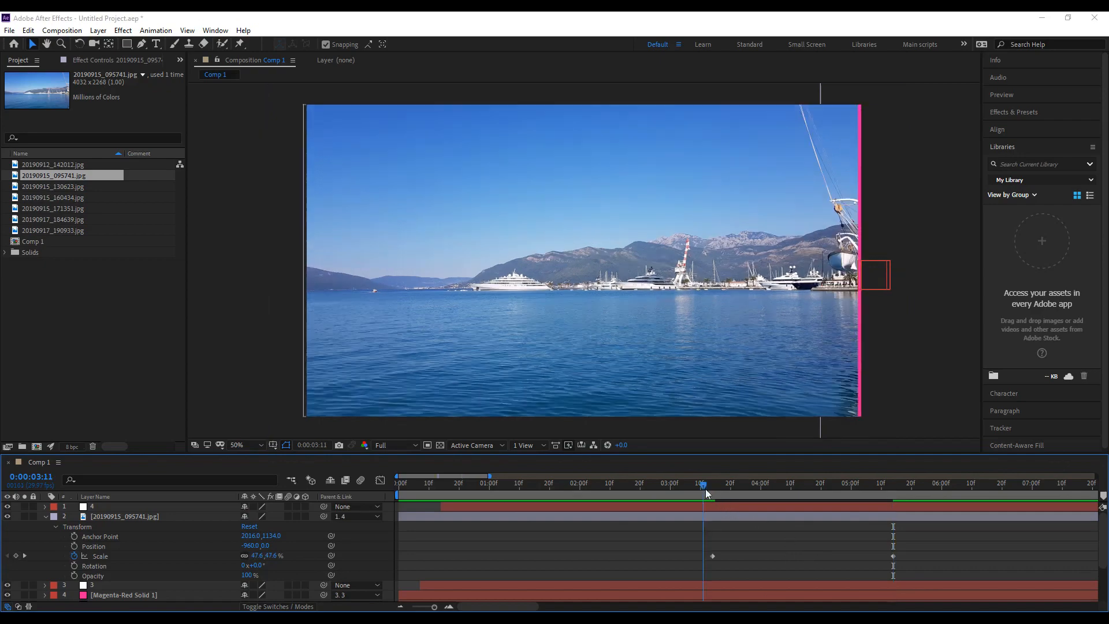
left_click_drag(706, 493, 394, 494)
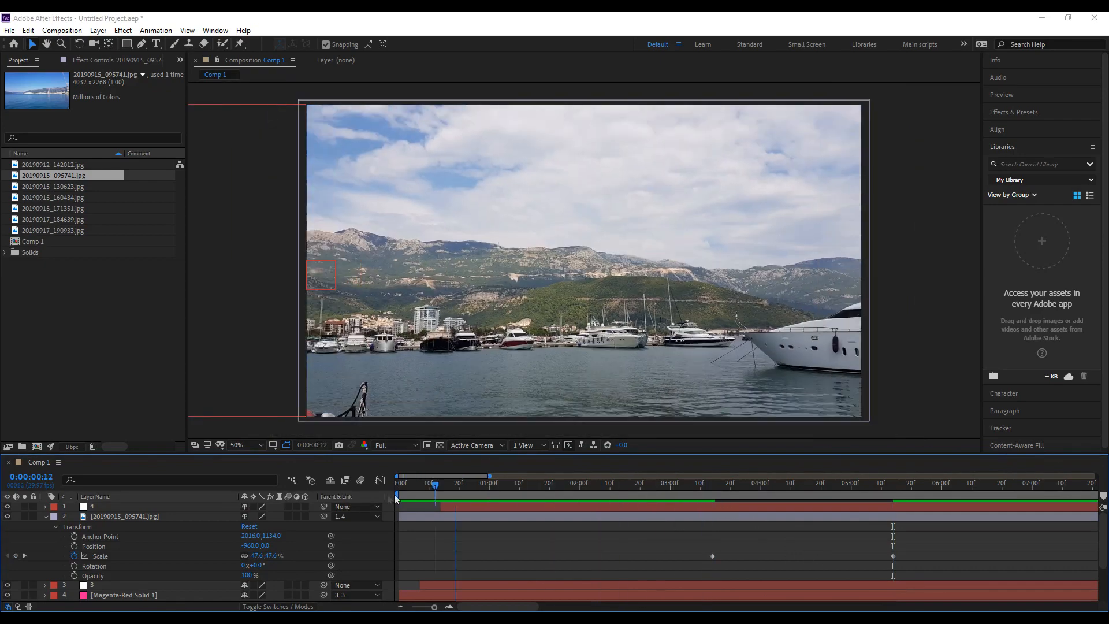
left_click(46, 516)
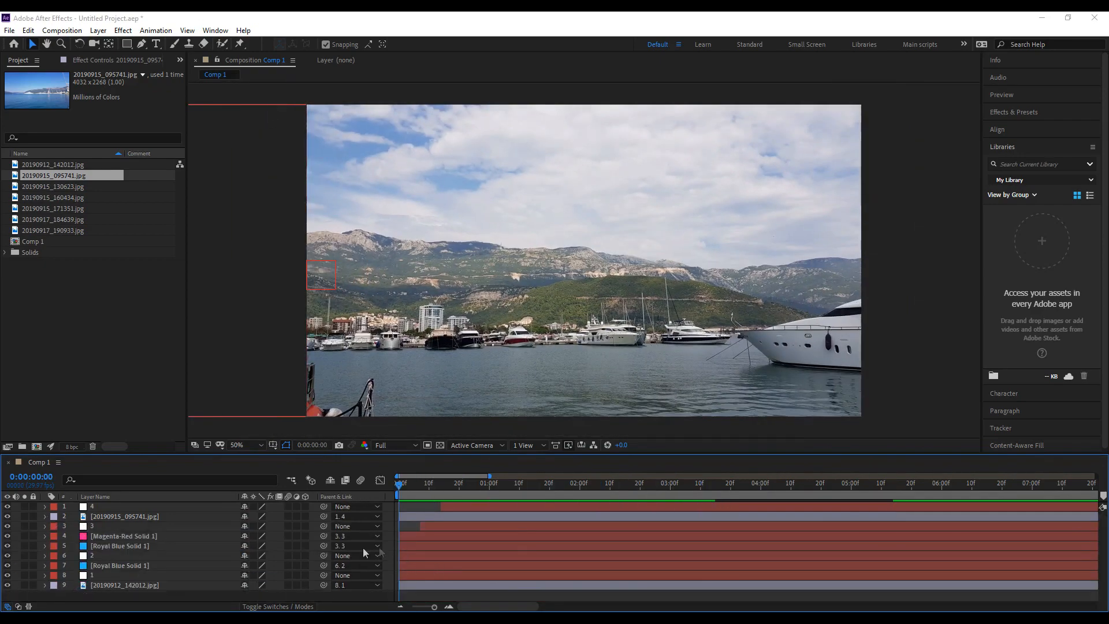
key("space")
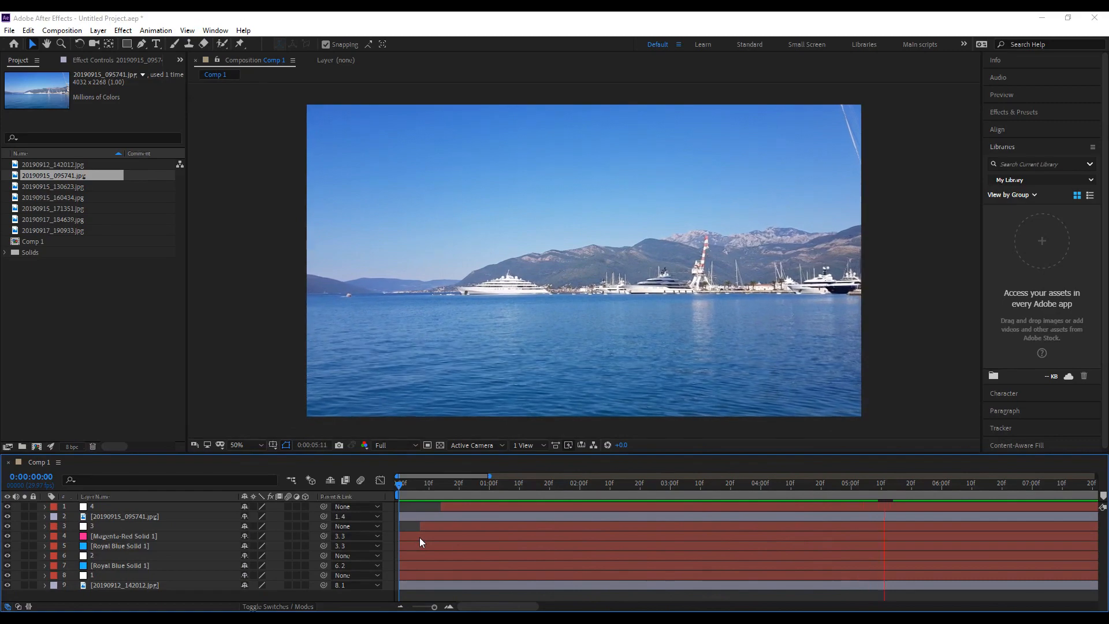
key("space")
left_click_drag(720, 478, 397, 463)
Create a new solid layer in Comp 1 with the color 000000.
right_click(177, 597)
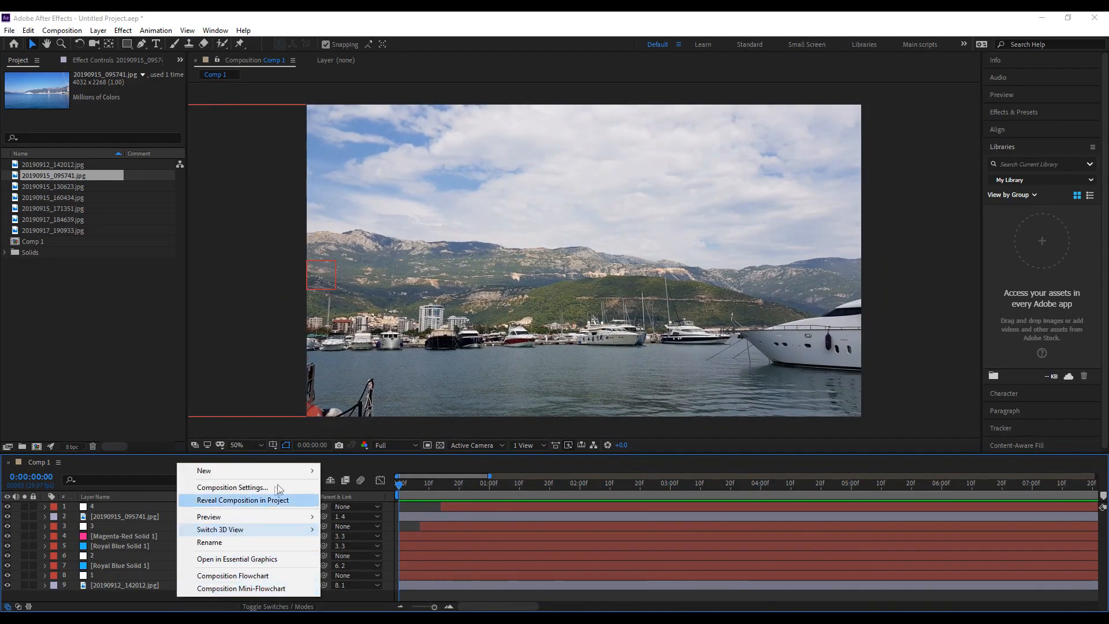
mouse_move(294, 472)
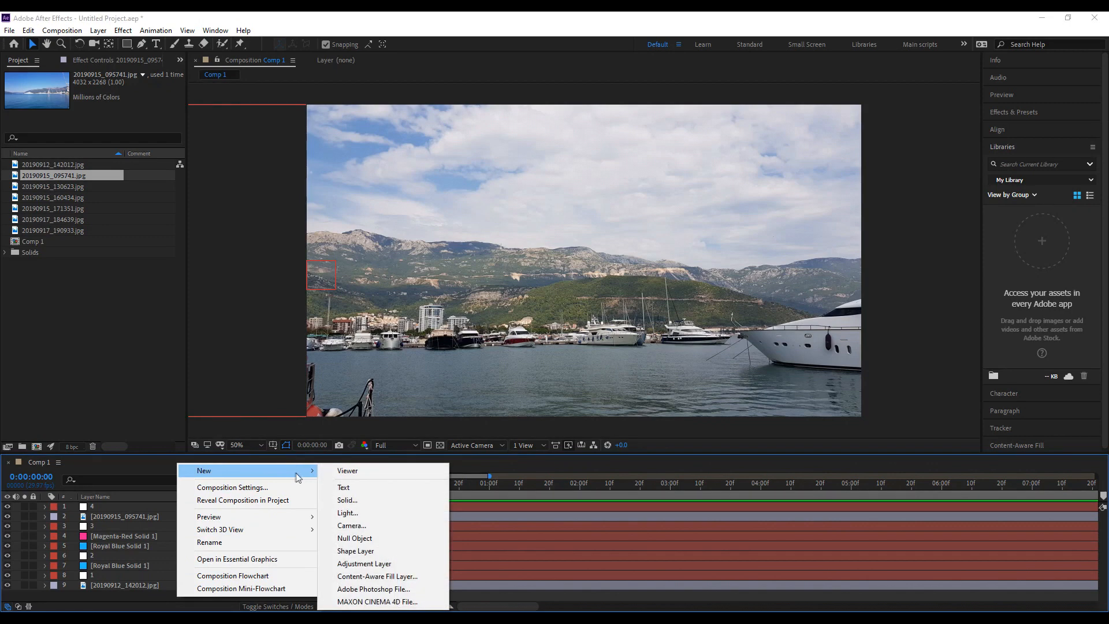
left_click(347, 500)
left_click(547, 387)
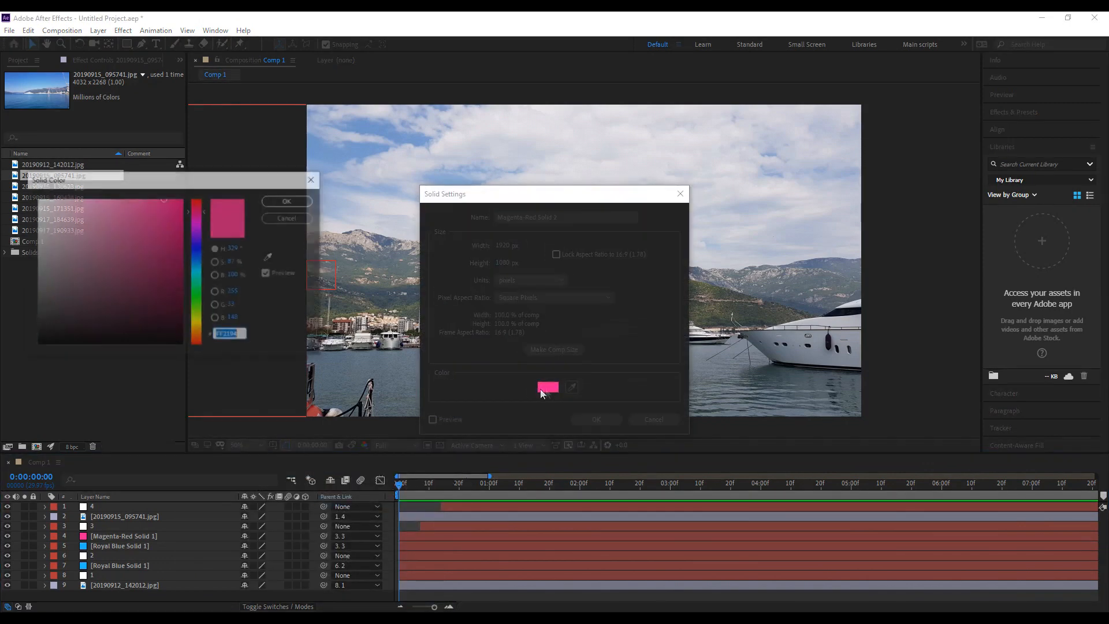
type("000000")
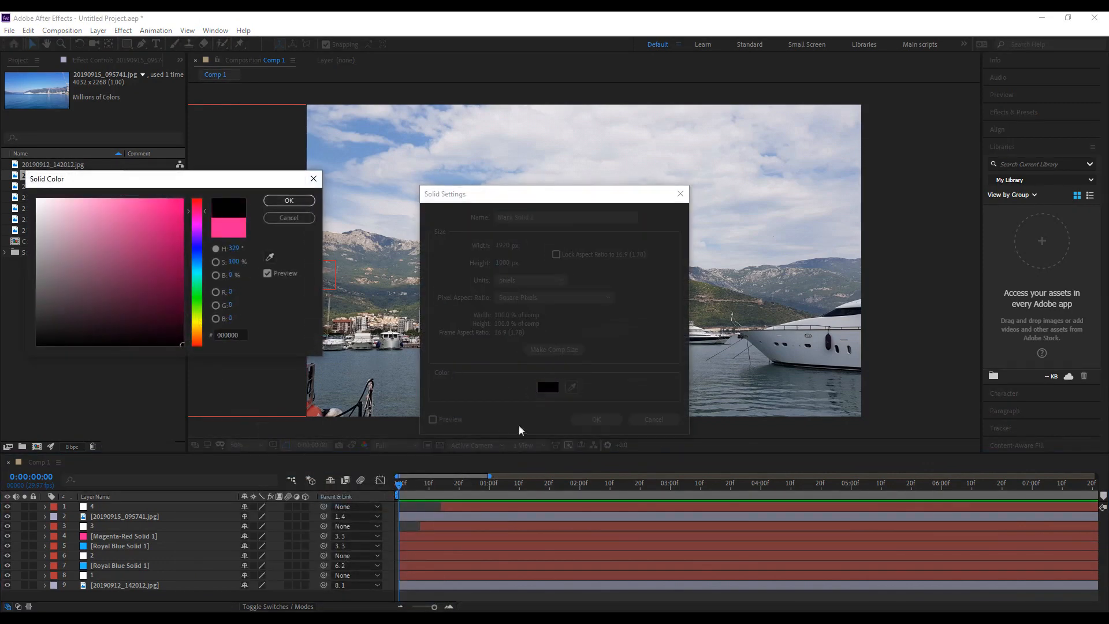
left_click(278, 202)
left_click(595, 420)
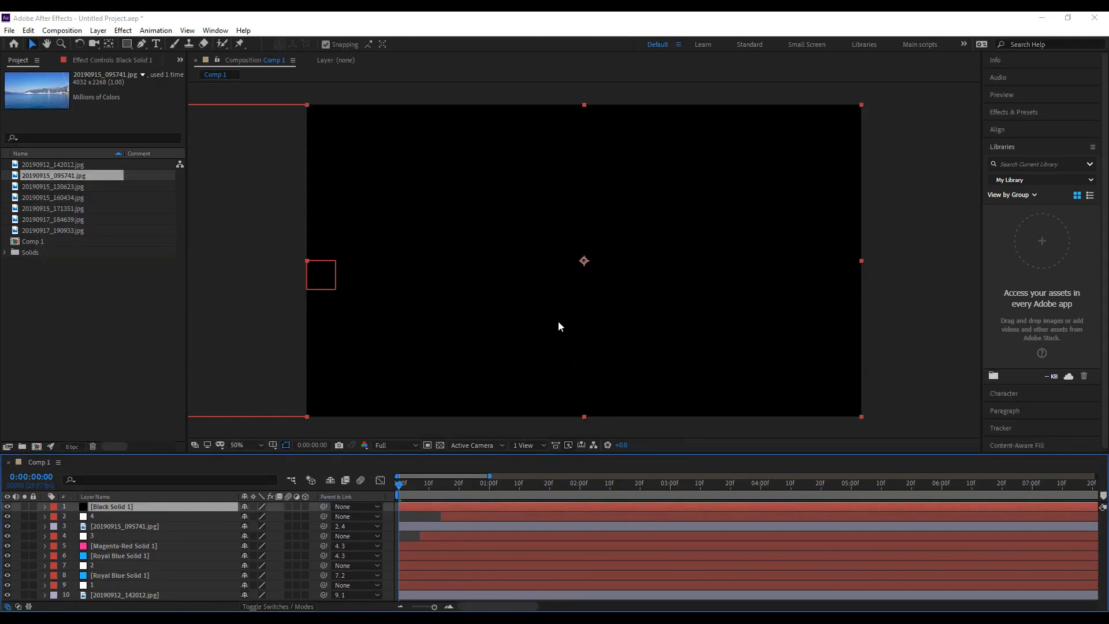
Scale the Black Solid 1 layer to 25%.
left_click(45, 506)
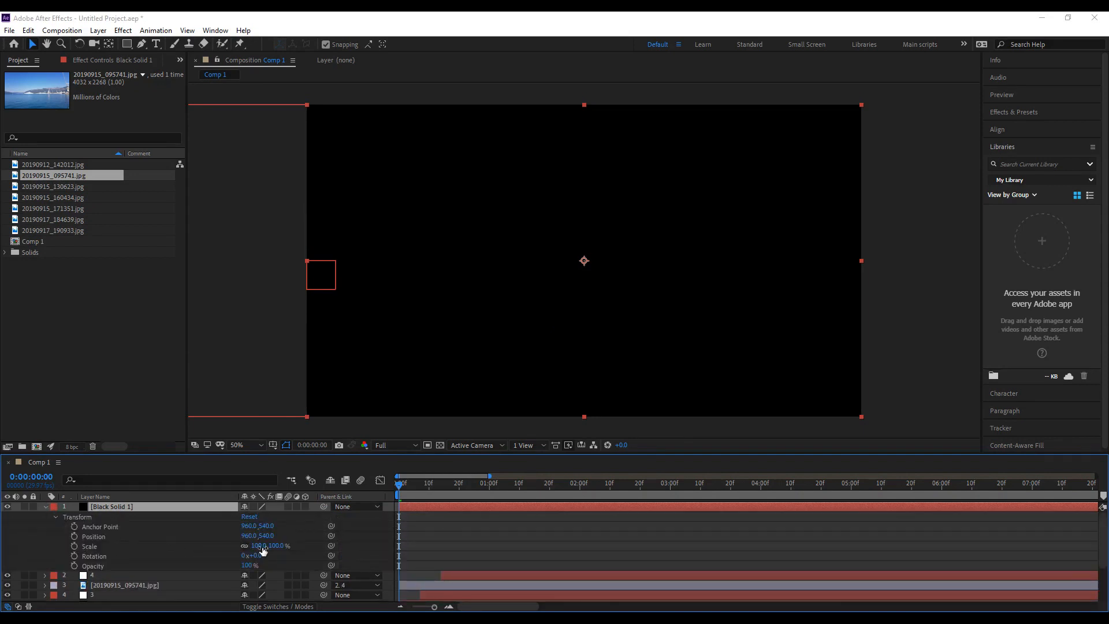
left_click_drag(263, 549, 219, 547)
left_click(257, 546)
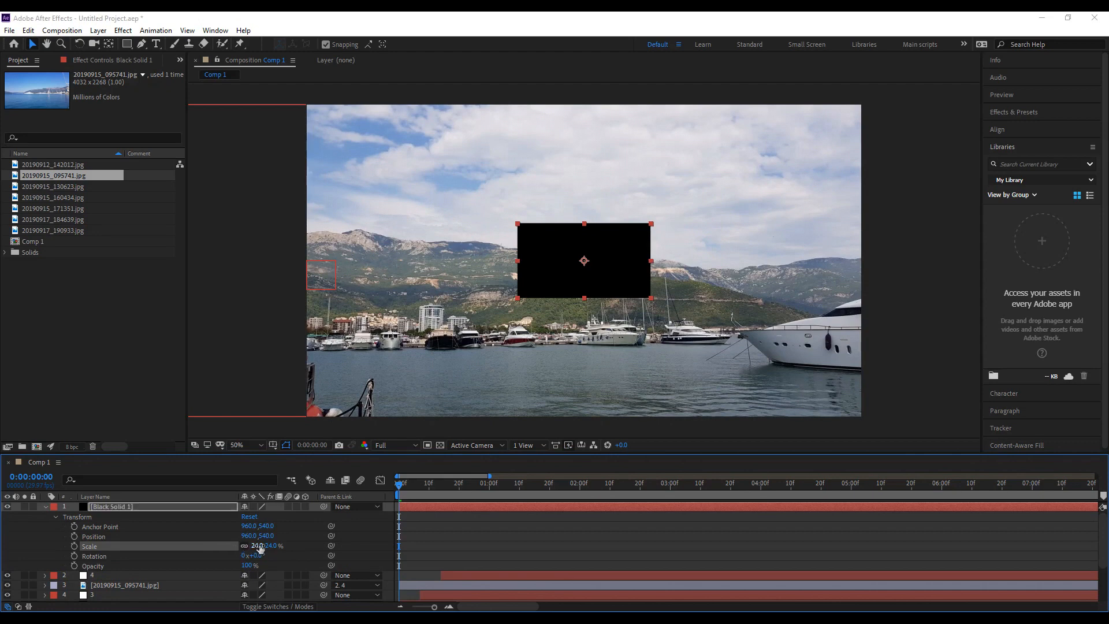
type("25")
key("Return")
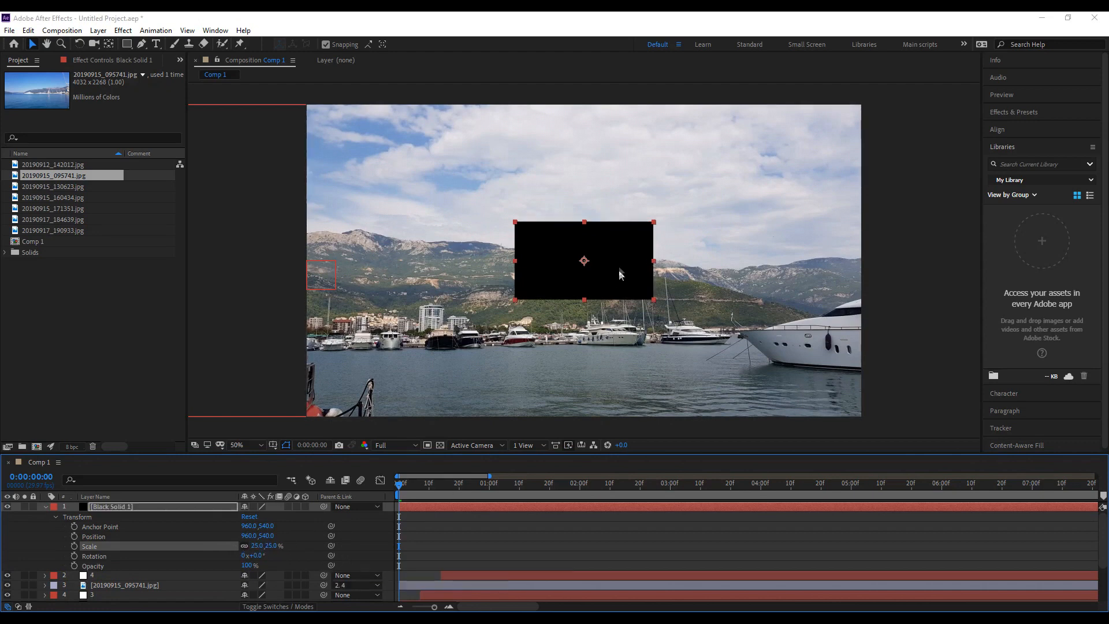
Move the black solid's anchor point to its upper-right corner, and position the layer near the frame's upper-right corner at about 1858, 39.
key("y")
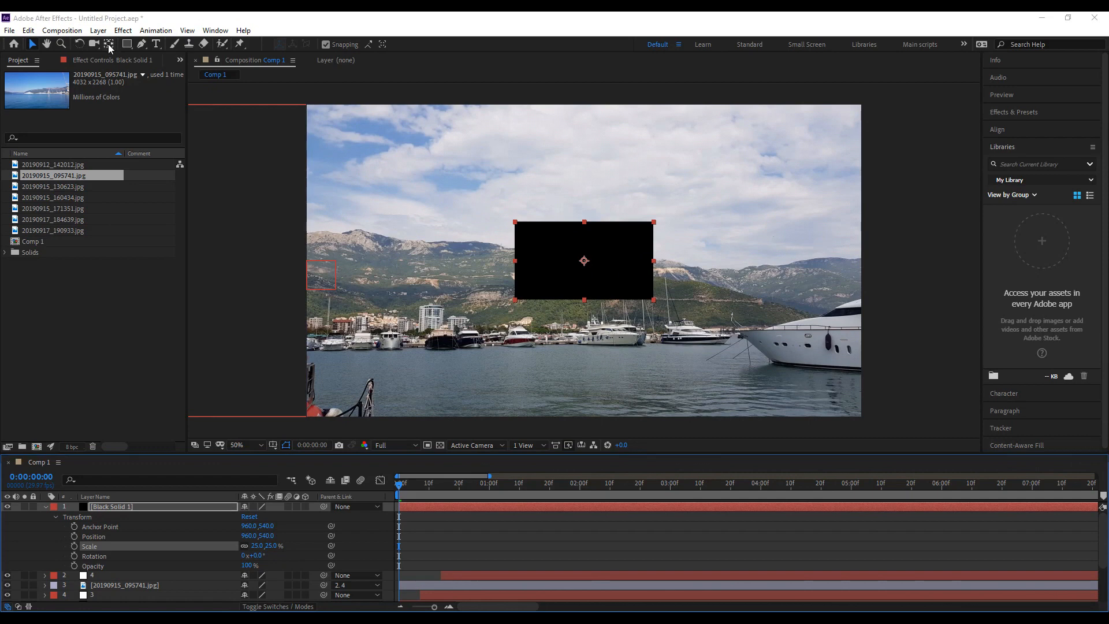
left_click_drag(584, 261, 654, 222)
key("v")
left_click_drag(626, 249, 817, 144)
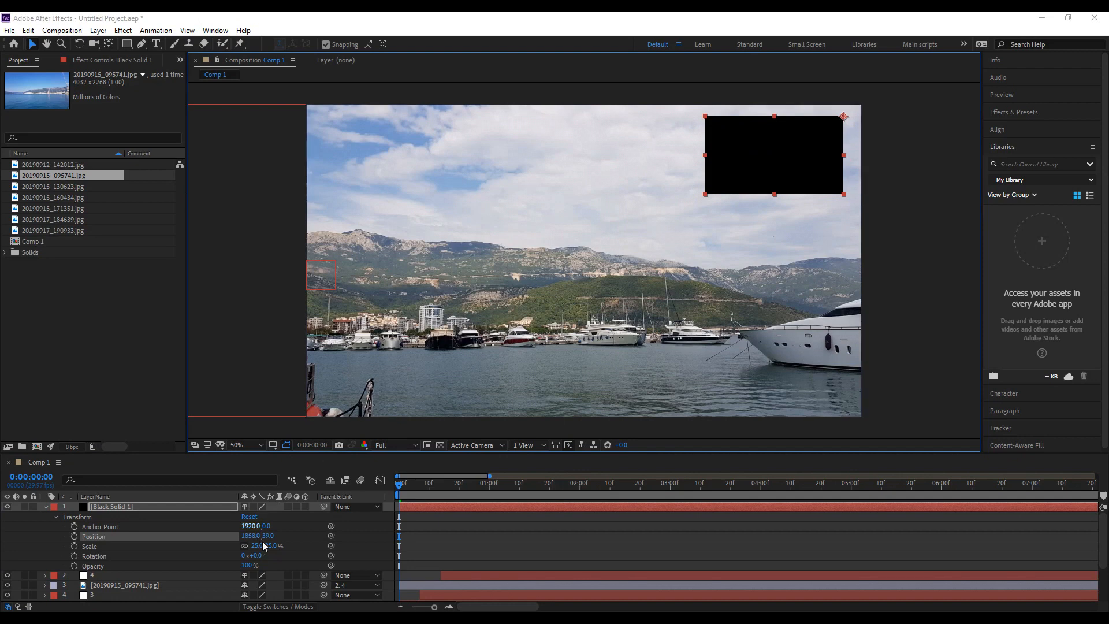
Unlink the black solid's scale dimensions and set its horizontal scale to 35%.
left_click(244, 547)
left_click_drag(253, 546, 256, 544)
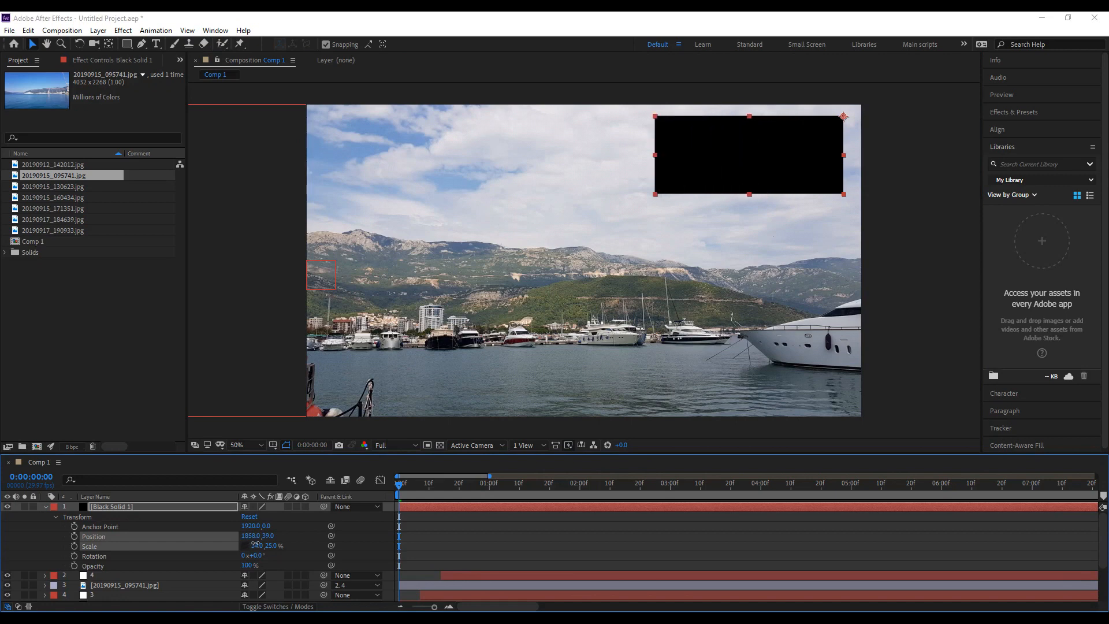
left_click(256, 546)
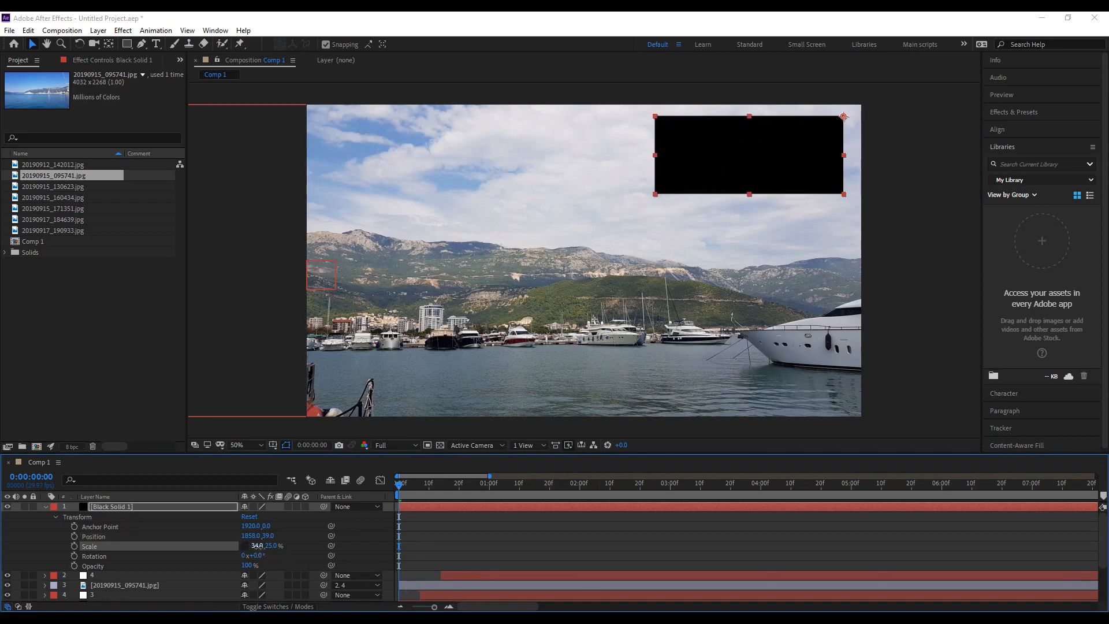
key("Return")
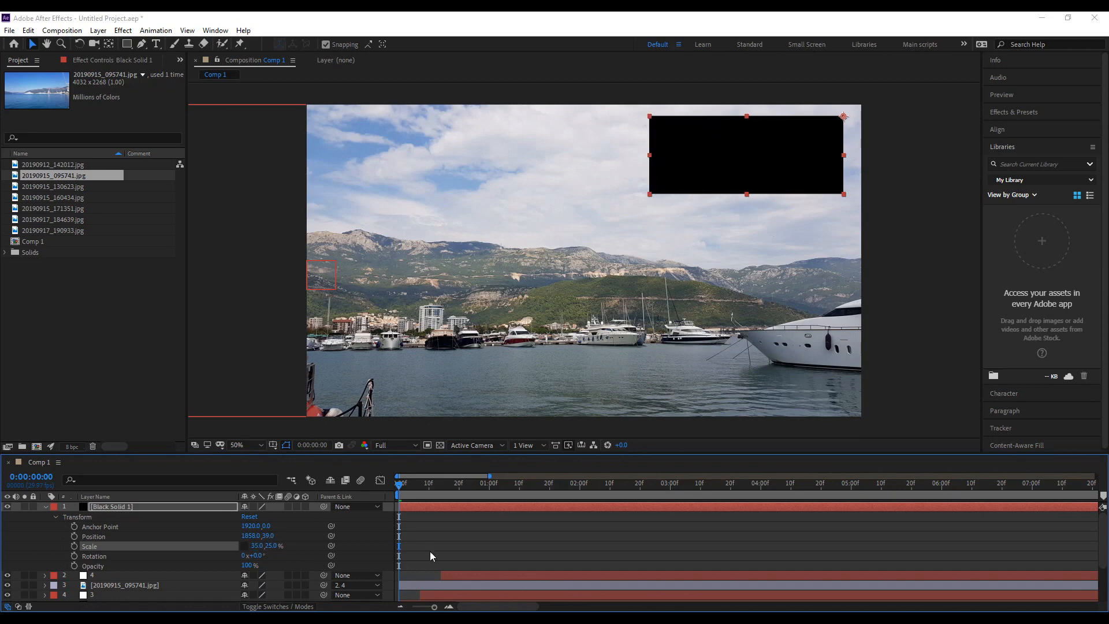
left_click(289, 551)
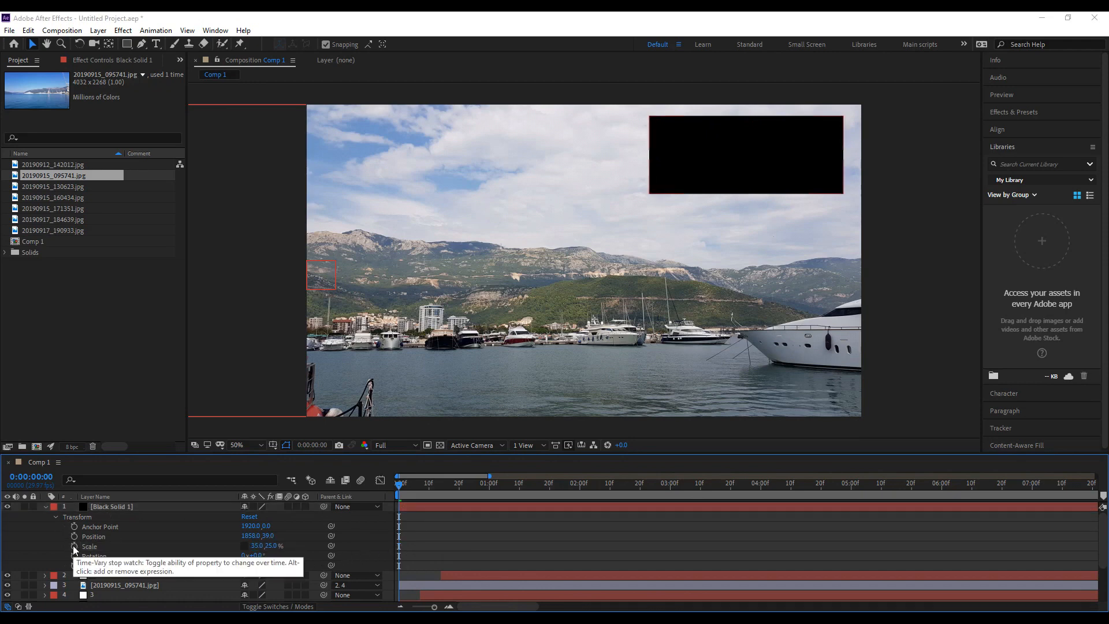
Add Scale keyframes for the black solid at frame 0 and at frame 15.
left_click(74, 546)
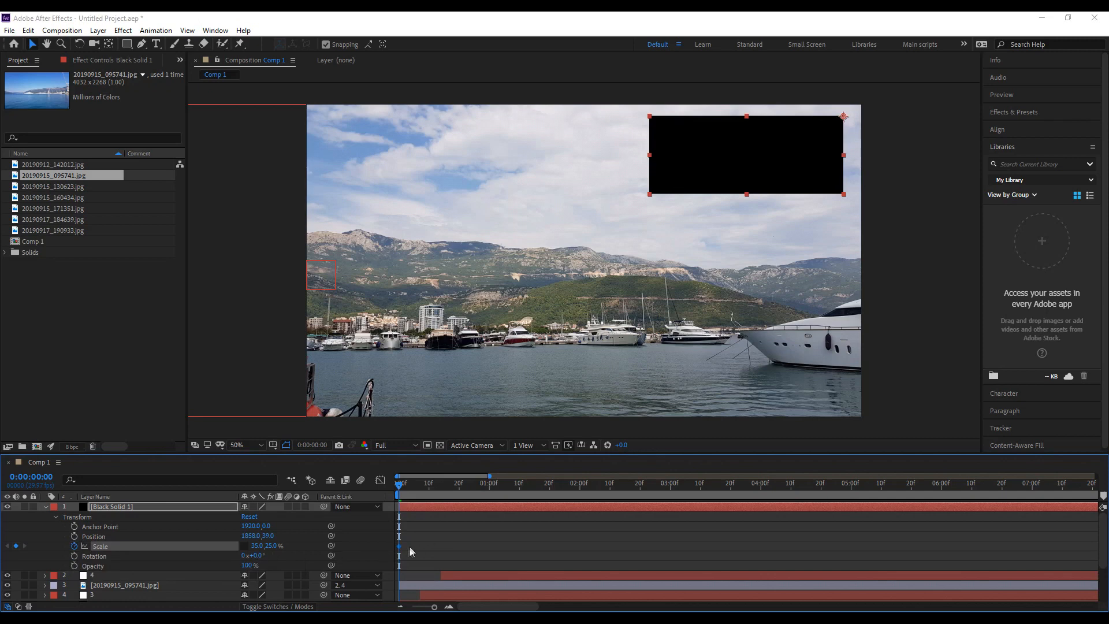
left_click(442, 486)
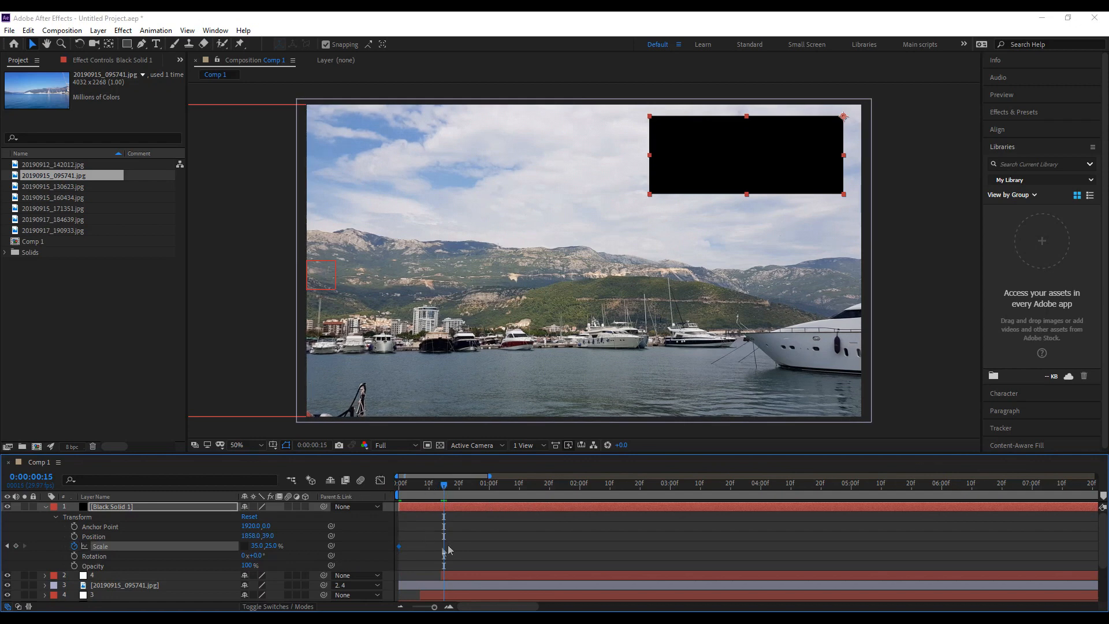
left_click(17, 546)
At frame 0, relink the black solid's scale dimensions and set Scale to 0%.
key("Home")
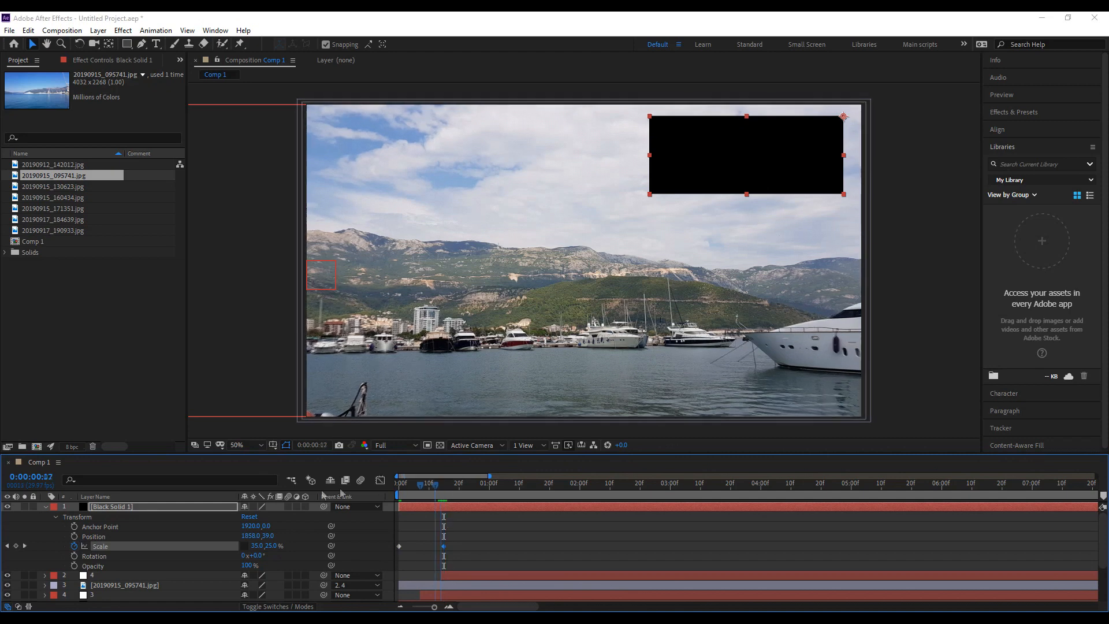
left_click(257, 545)
left_click(287, 553)
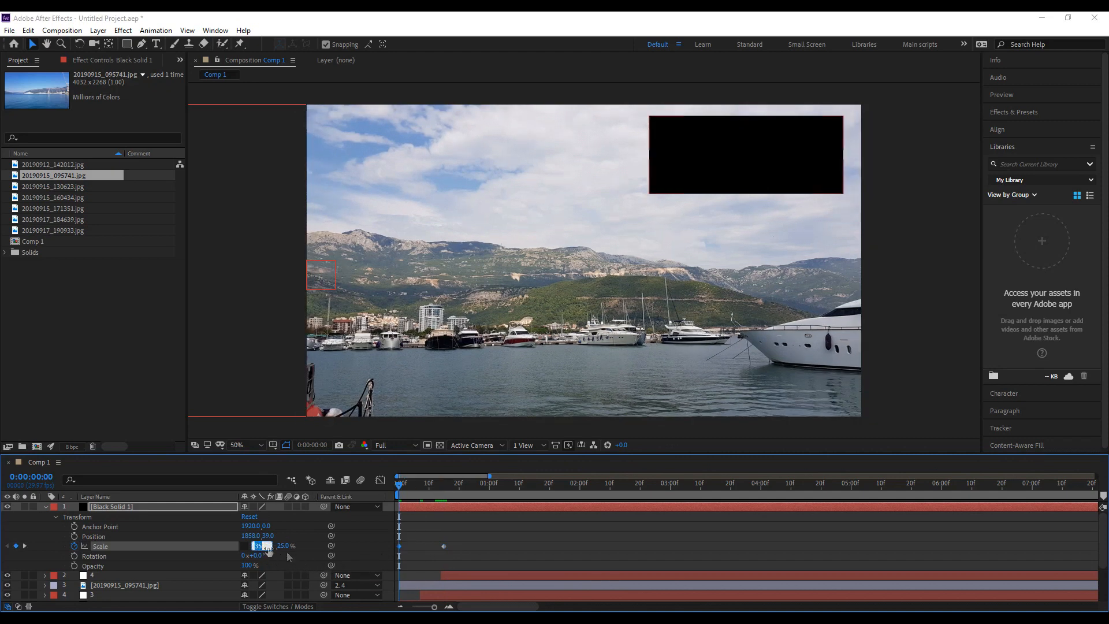
left_click(244, 546)
left_click(260, 547)
type("0")
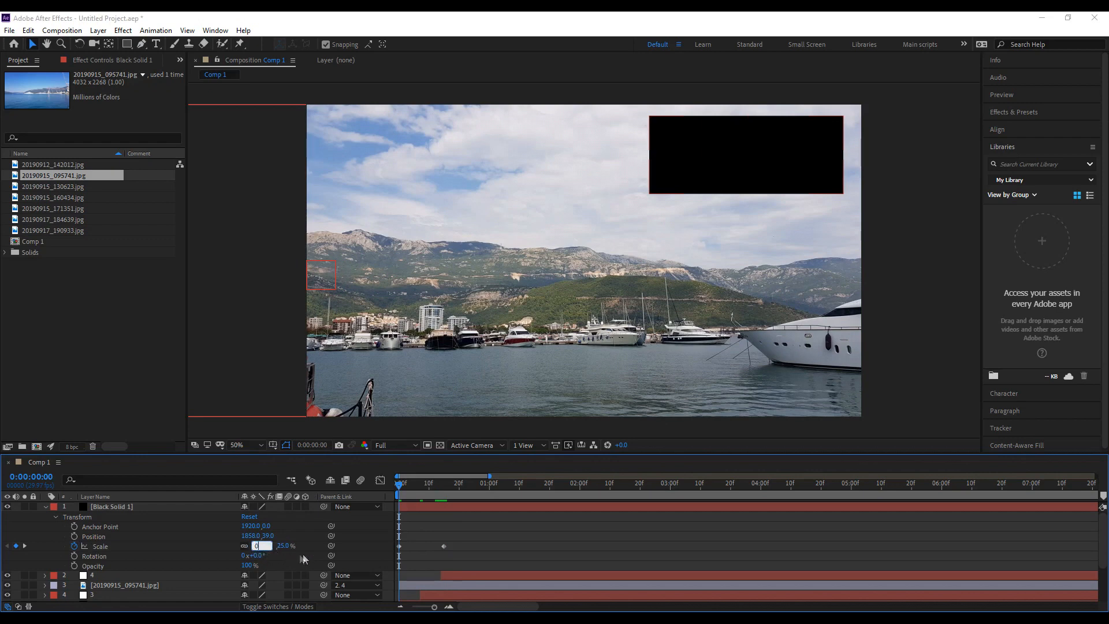
key("Return")
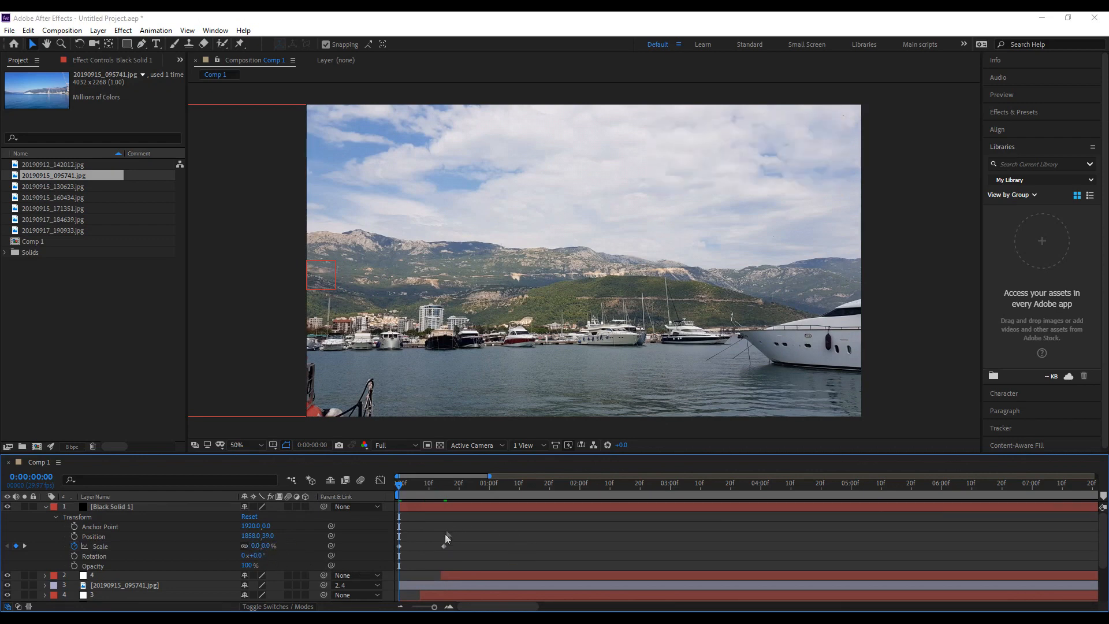
Apply Easy Ease to both Scale keyframes of the black solid and check their curves in the Graph Editor.
left_click(372, 545)
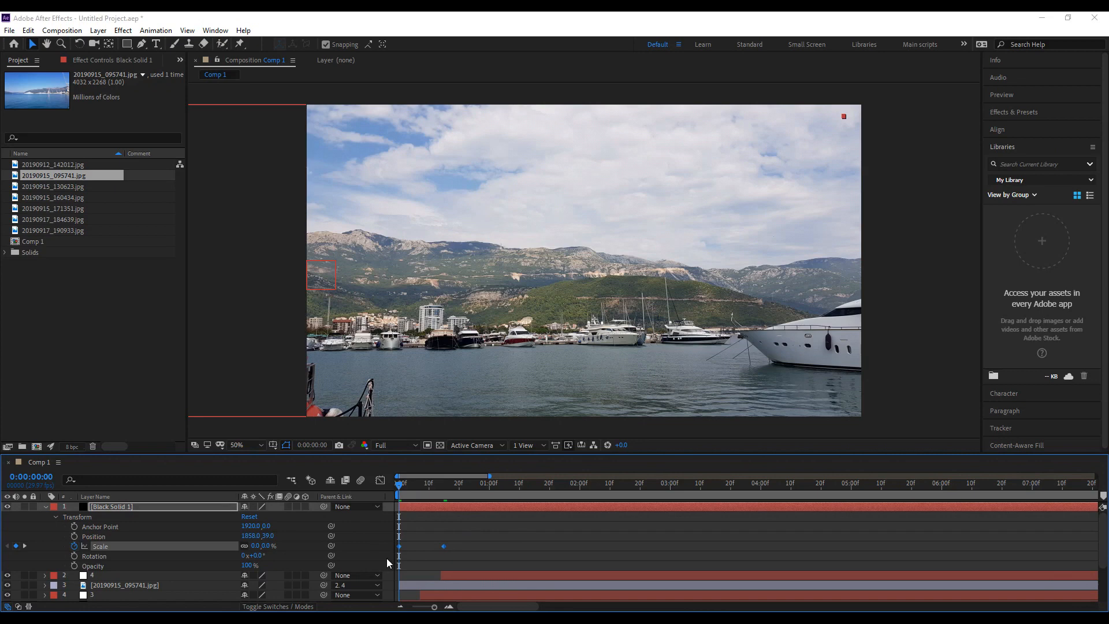
left_click(380, 480)
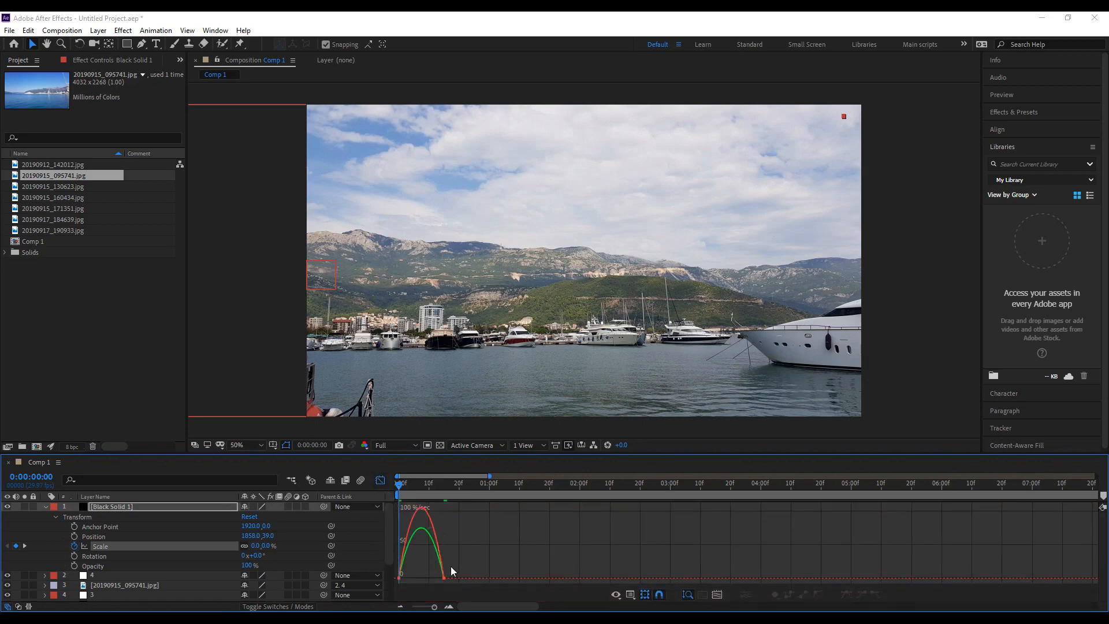
left_click_drag(434, 576, 444, 581)
left_click(380, 480)
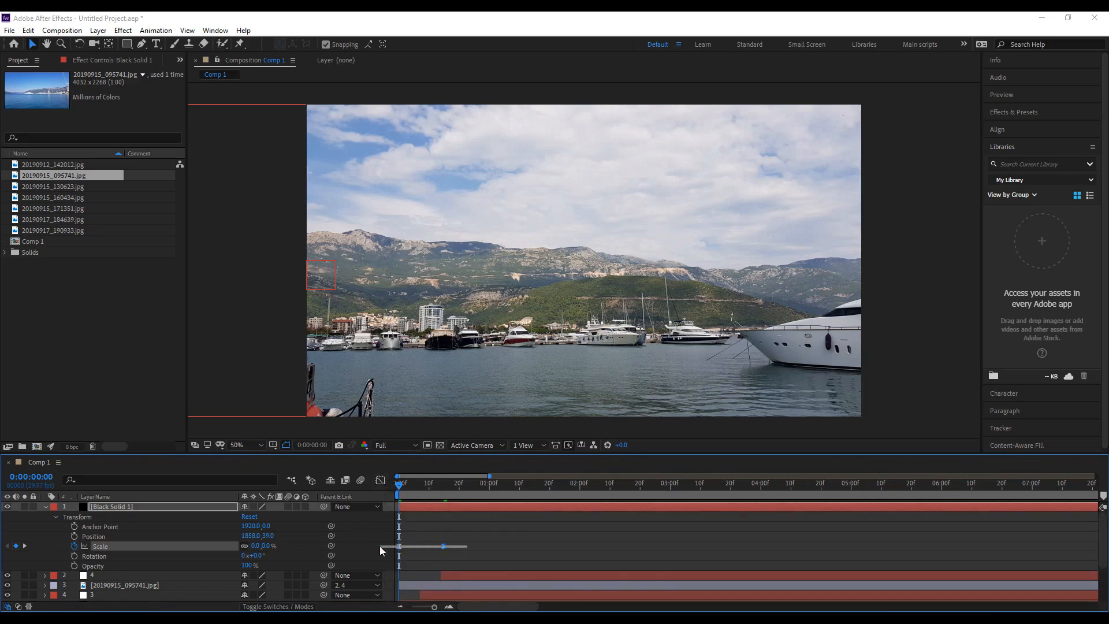
Set the incoming and outgoing velocity influence of both Scale keyframes to 50%.
right_click(444, 547)
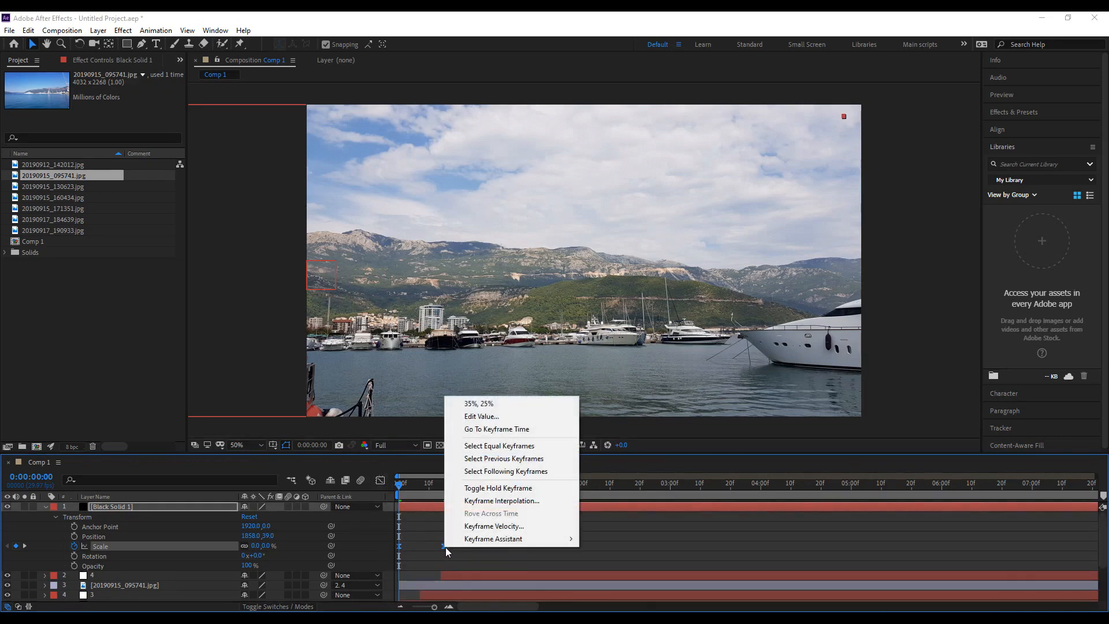
left_click(490, 526)
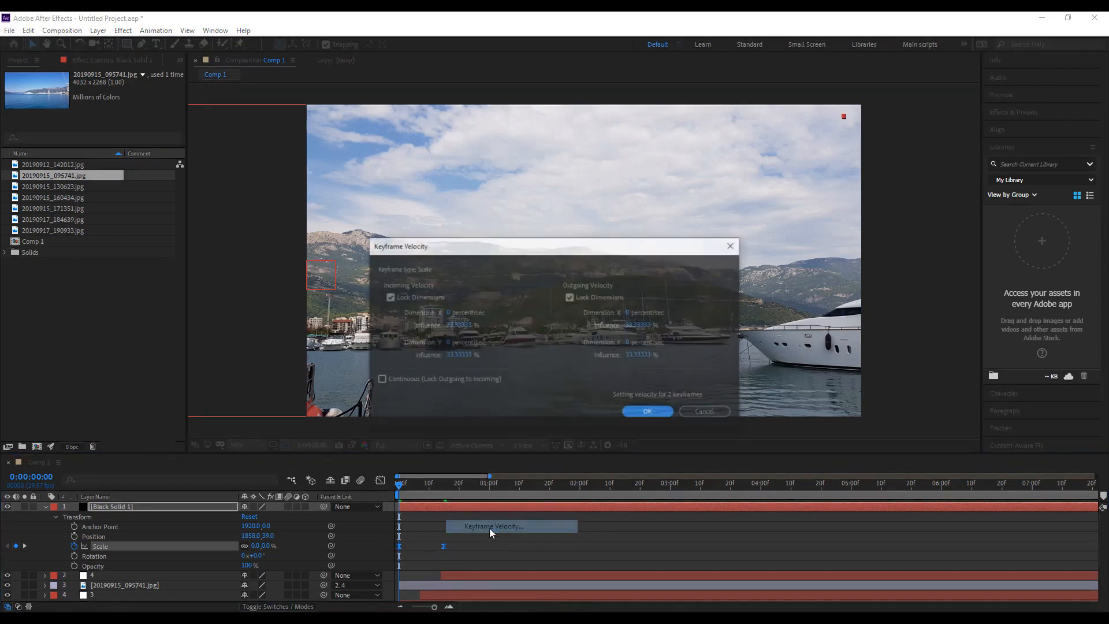
left_click(638, 325)
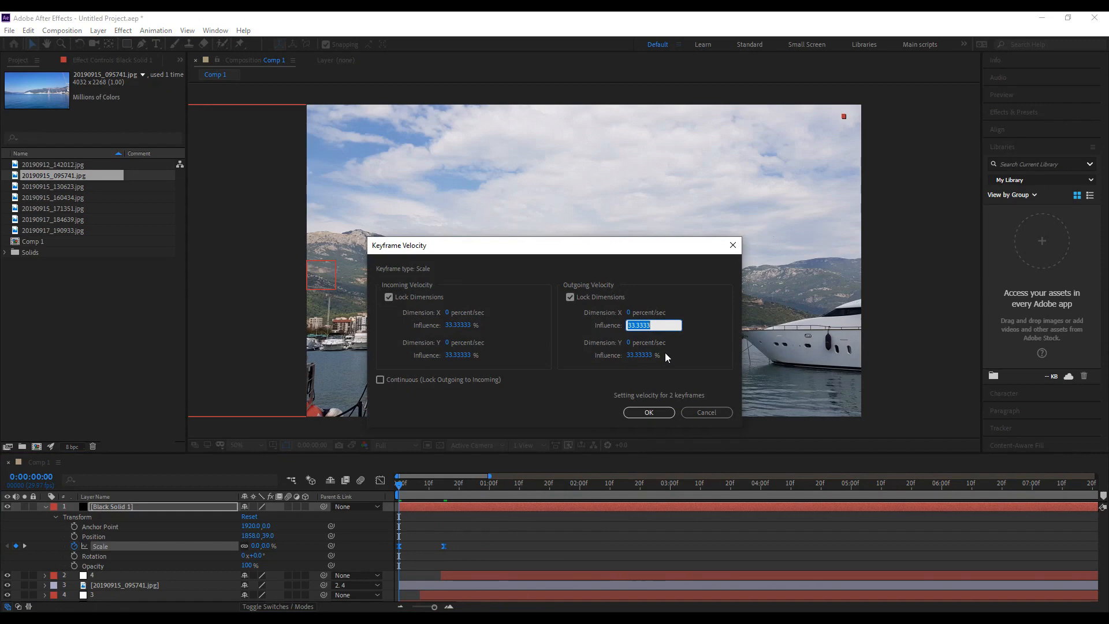
type("5")
left_click(457, 325)
type("50")
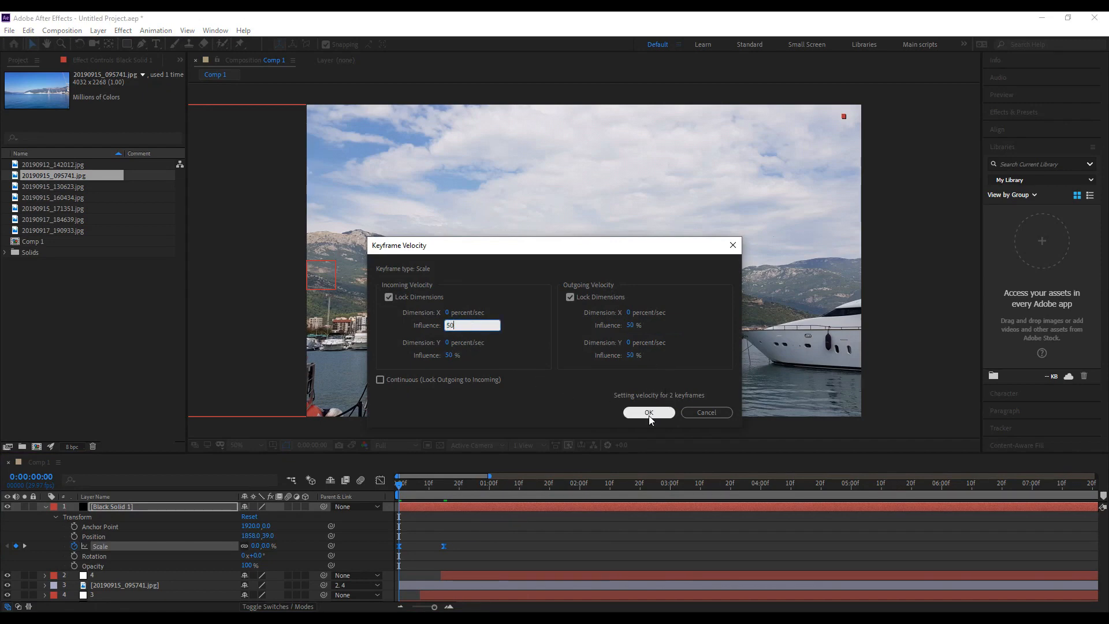
left_click(648, 412)
Check the Scale speed graph and preview the black solid's scaling animation.
left_click(380, 481)
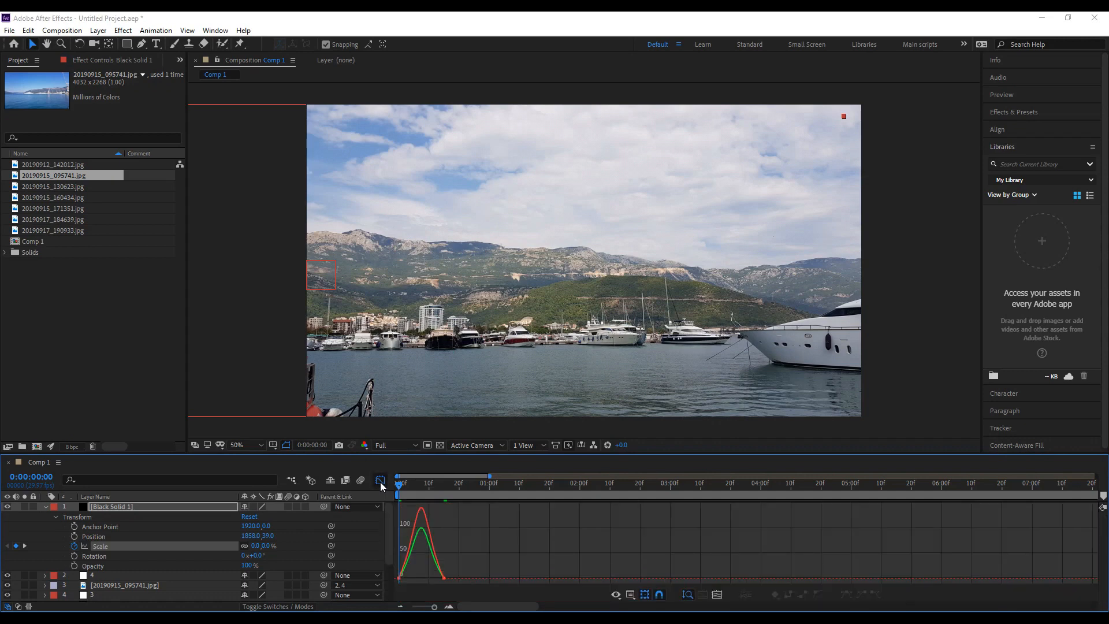
left_click(380, 482)
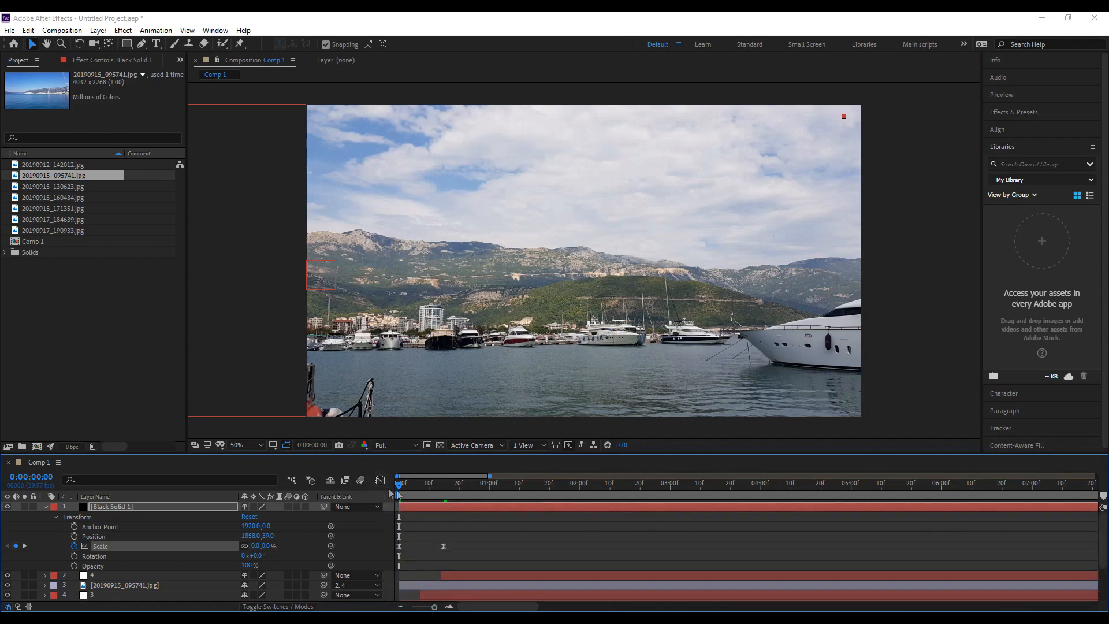
key("space")
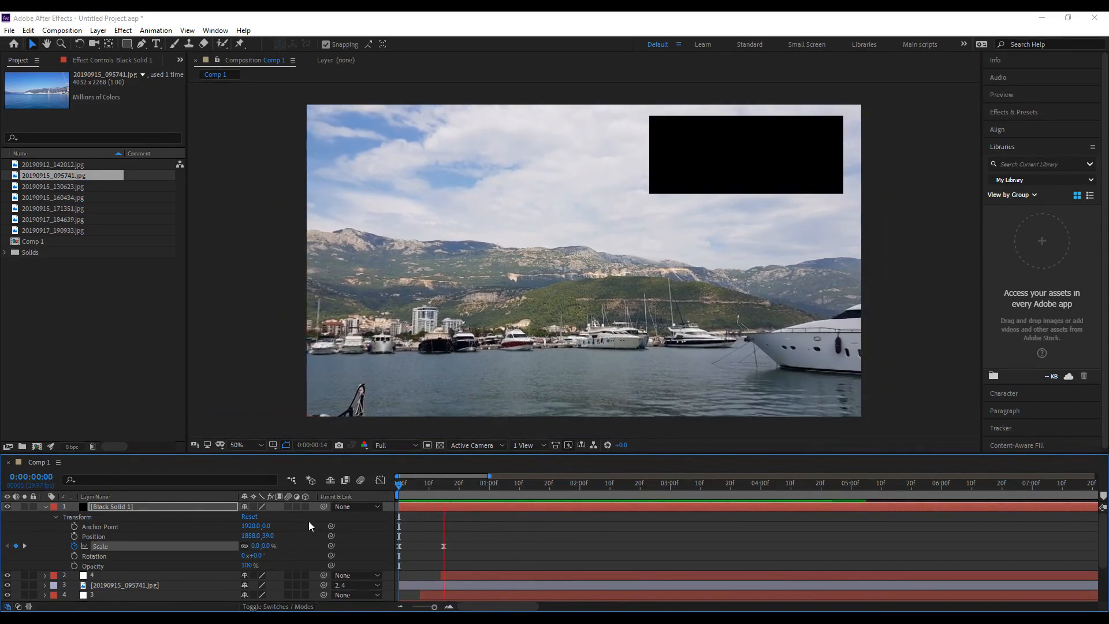
key("space")
Create a paragraph text box covering the black rectangle with the Type tool.
left_click(101, 507)
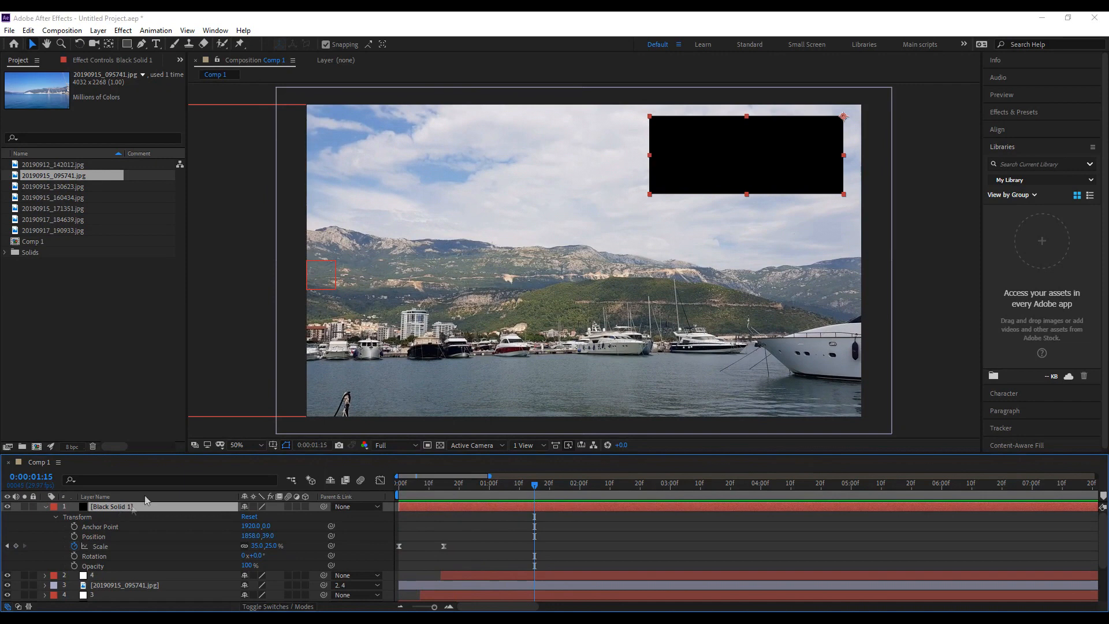
left_click(156, 43)
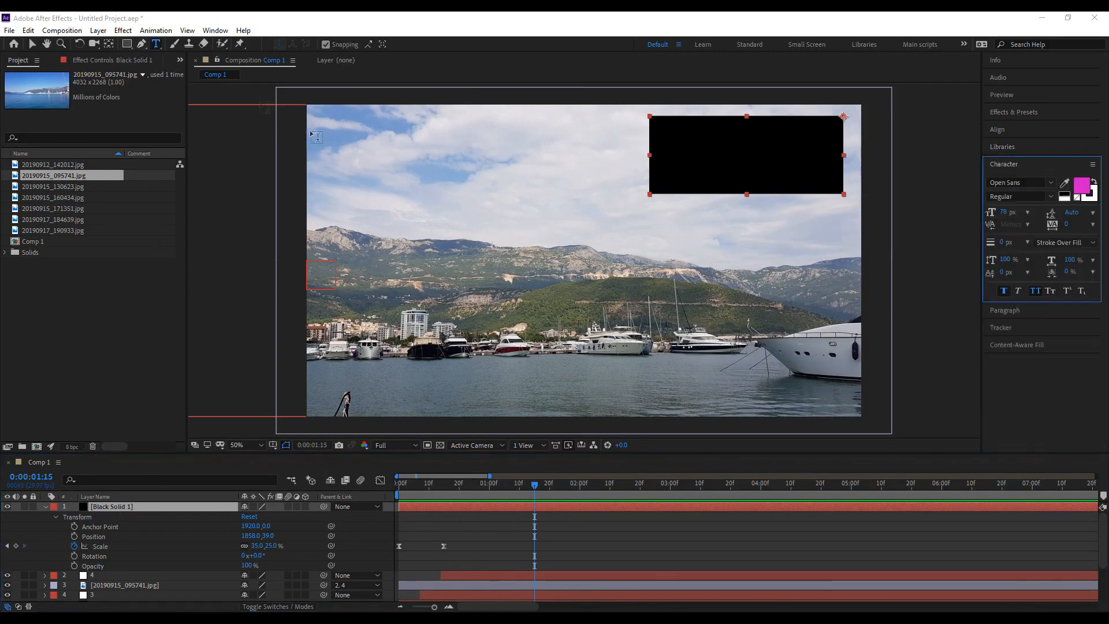
left_click(534, 538)
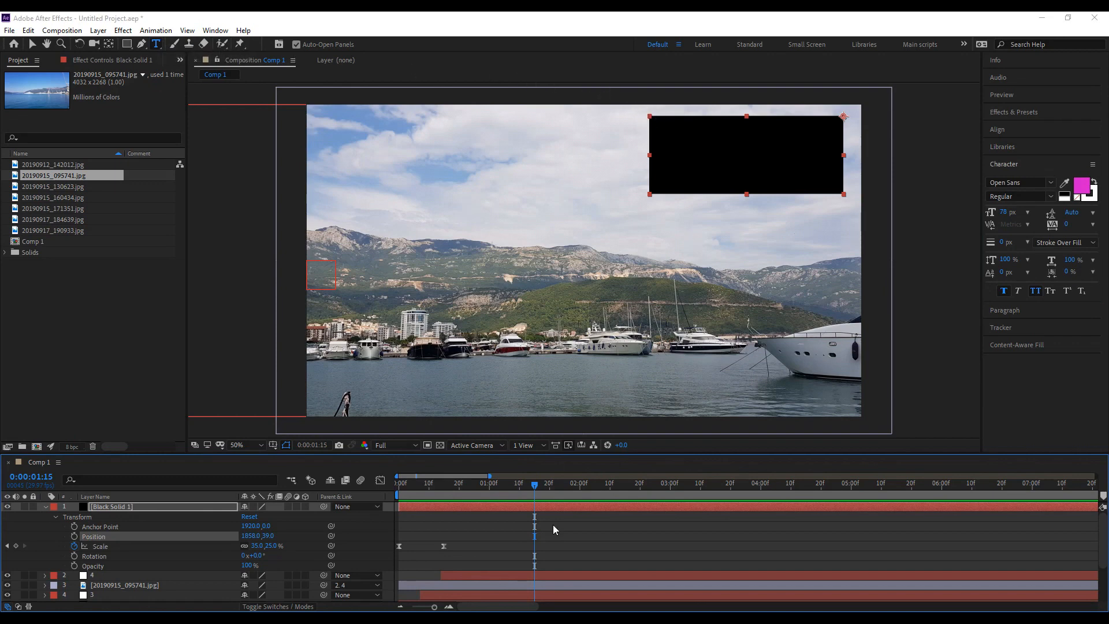
left_click(573, 556)
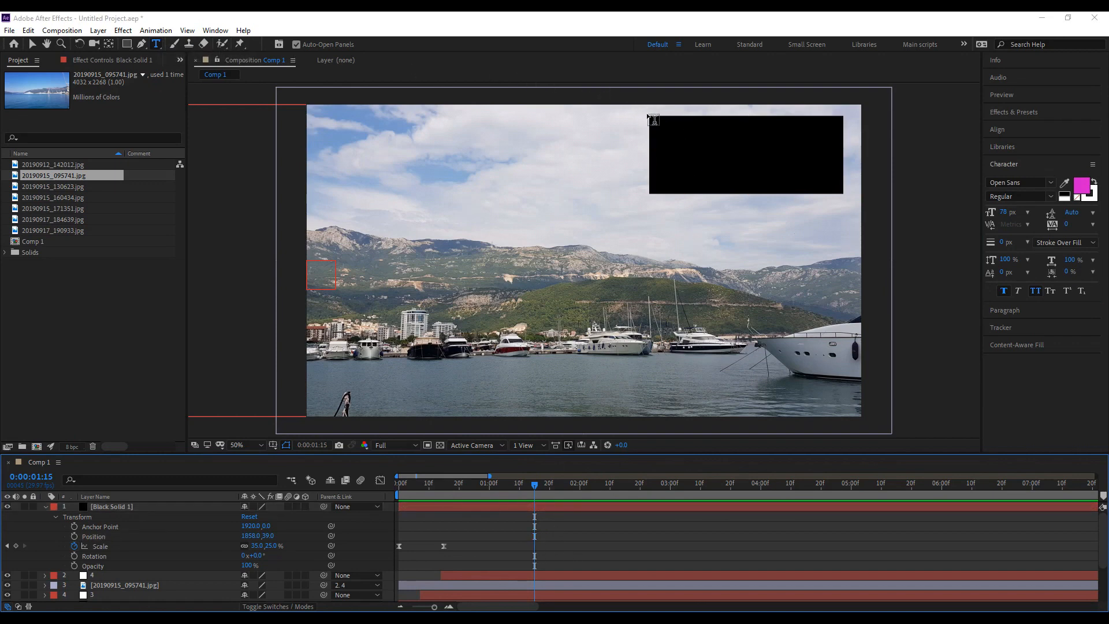
left_click_drag(651, 116, 772, 181)
left_click_drag(844, 193, 844, 195)
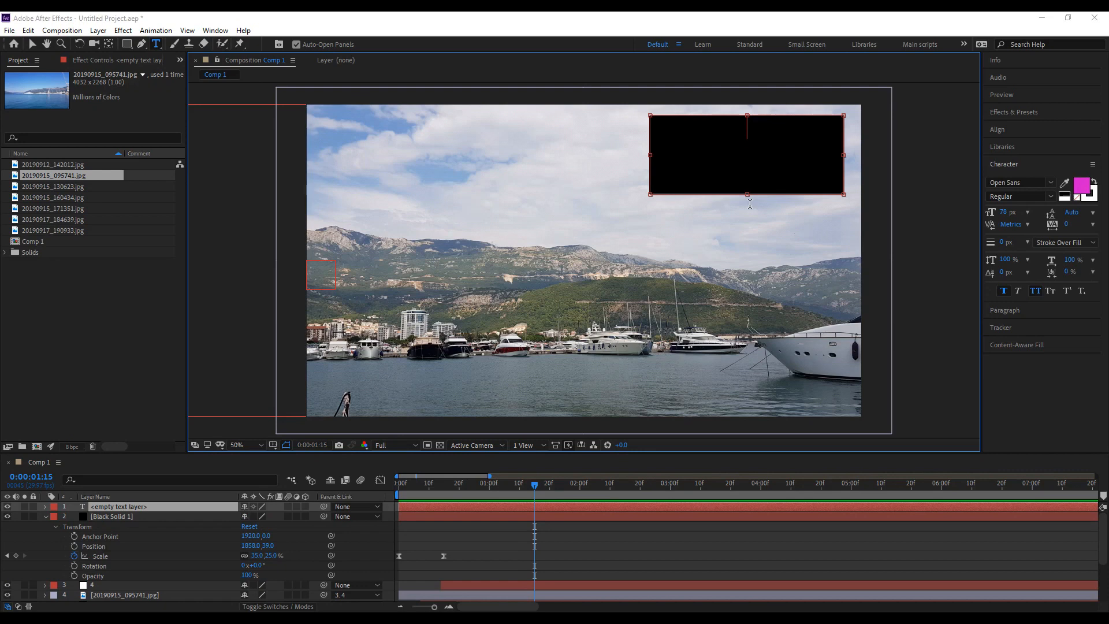
Set the text fill color to white and enter "some text" in the text box.
left_click(1078, 185)
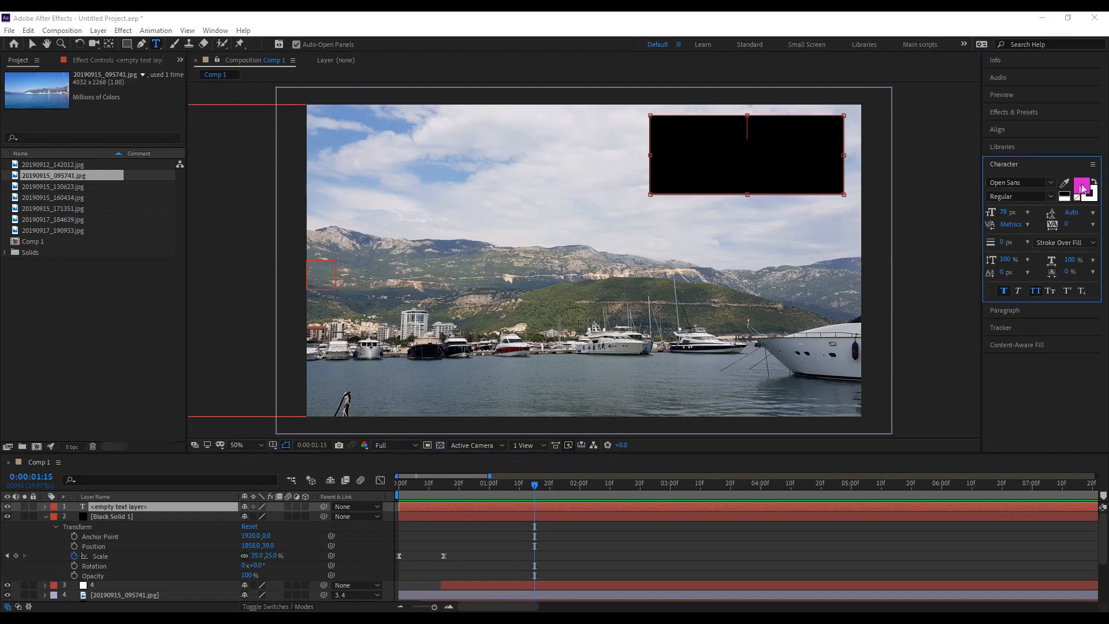
left_click(277, 201)
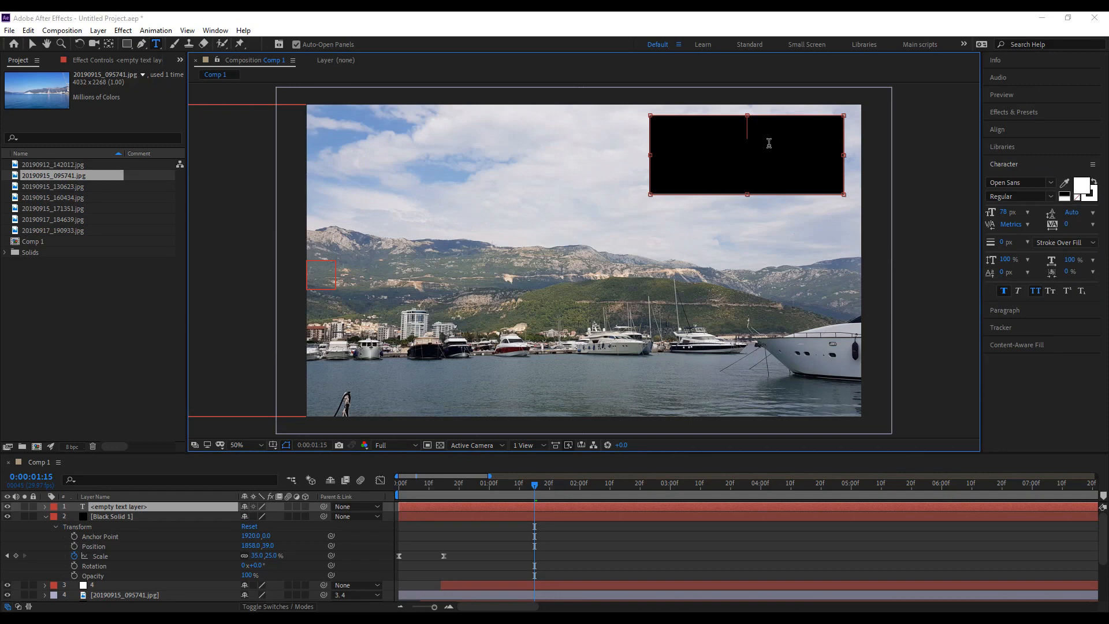
type("some text")
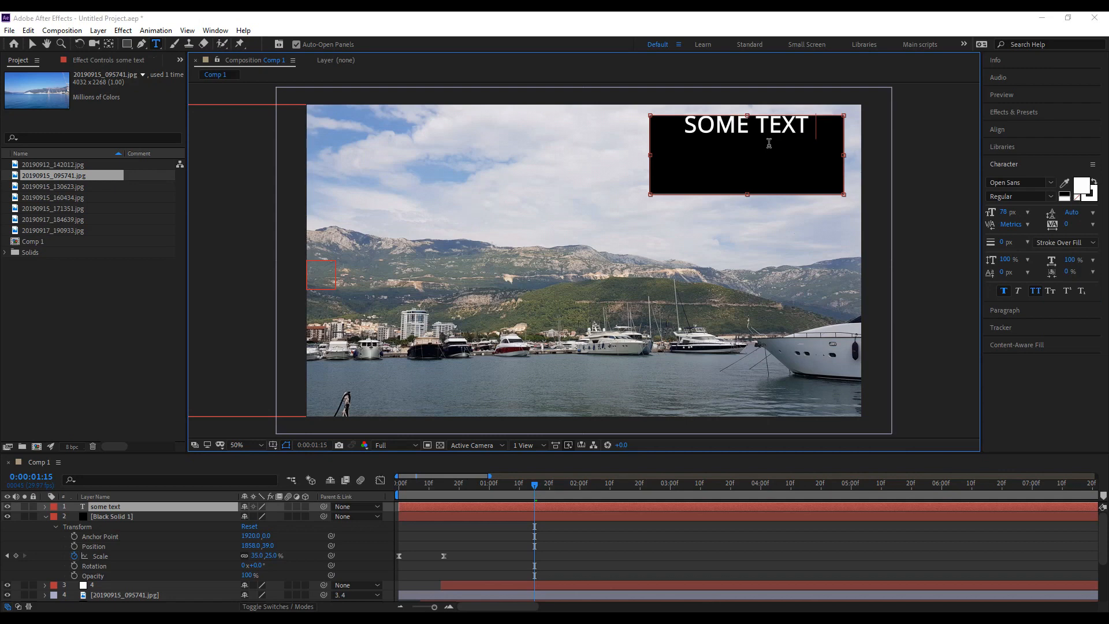
Select the text, display its paragraph settings, and return to the Selection tool.
left_click_drag(827, 120, 627, 121)
left_click(994, 312)
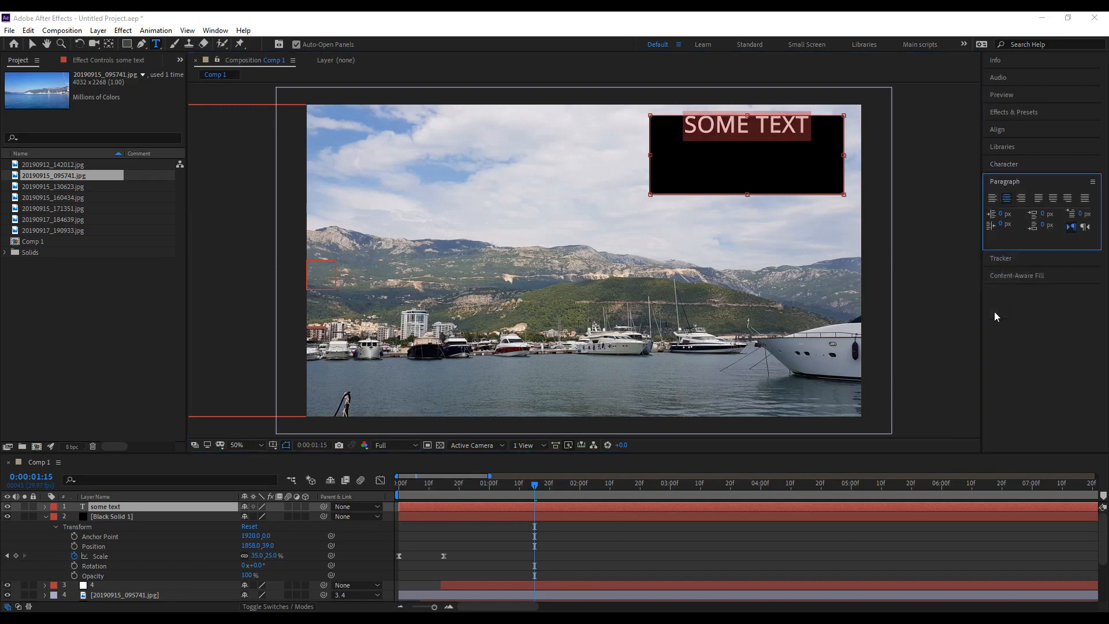
left_click(33, 45)
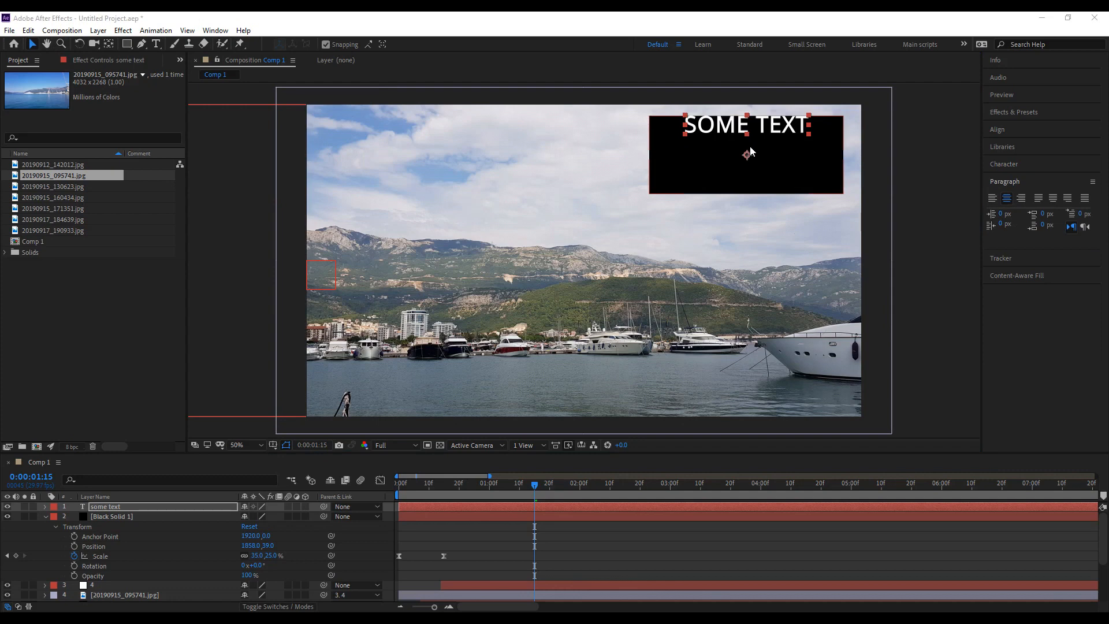
Center the text layer's anchor point on its content and center the text vertically in the black rectangle.
key("ctrl+alt+Home")
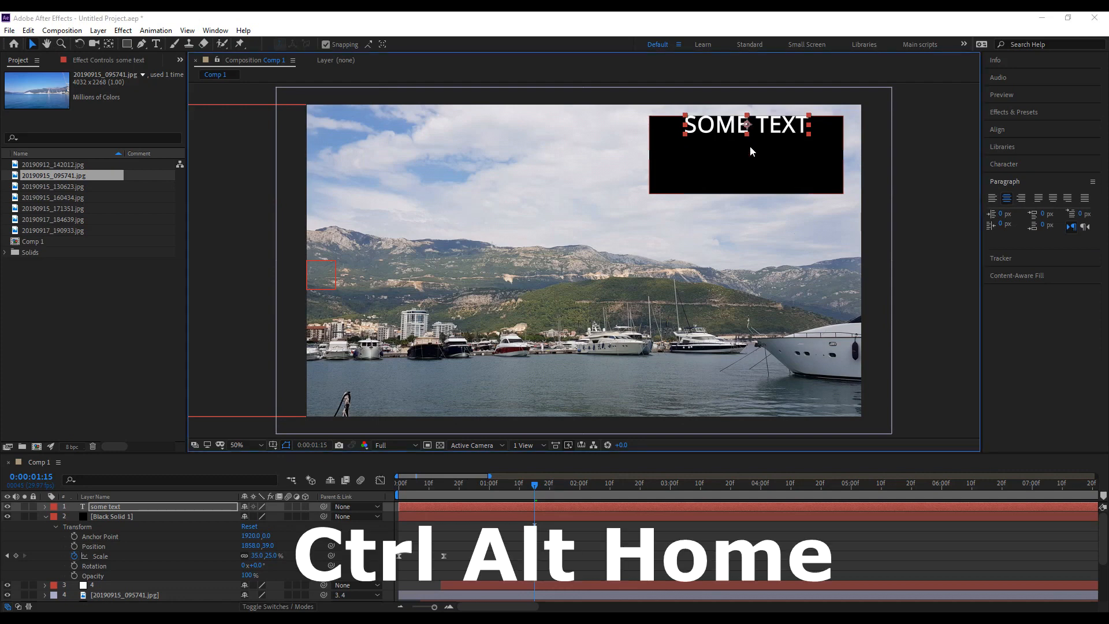
left_click_drag(747, 139, 747, 169)
left_click(773, 179)
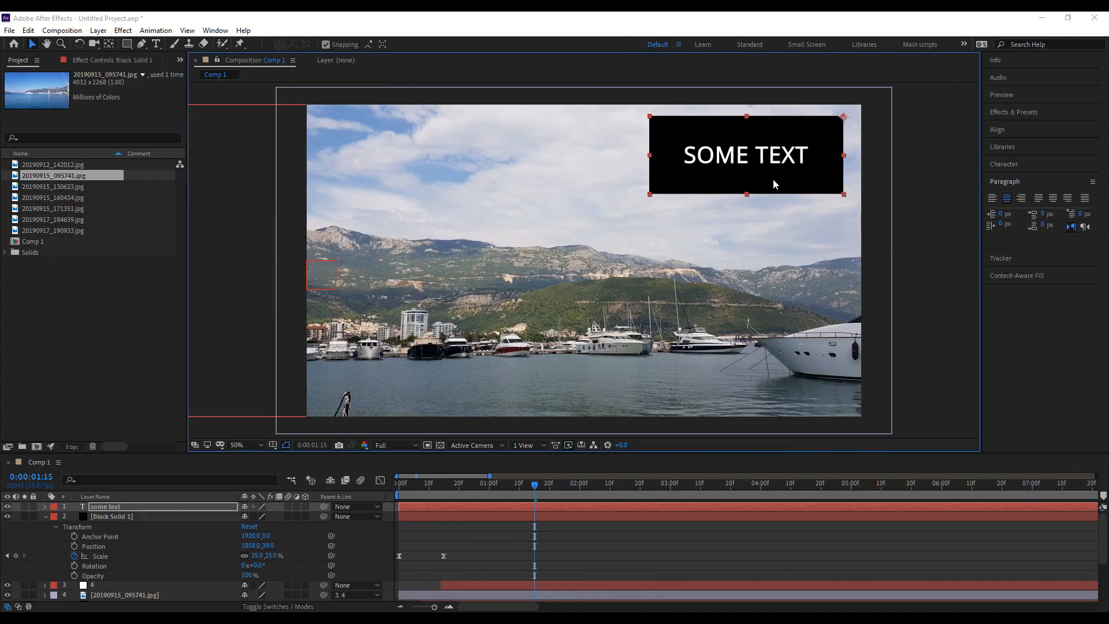
left_click(639, 554)
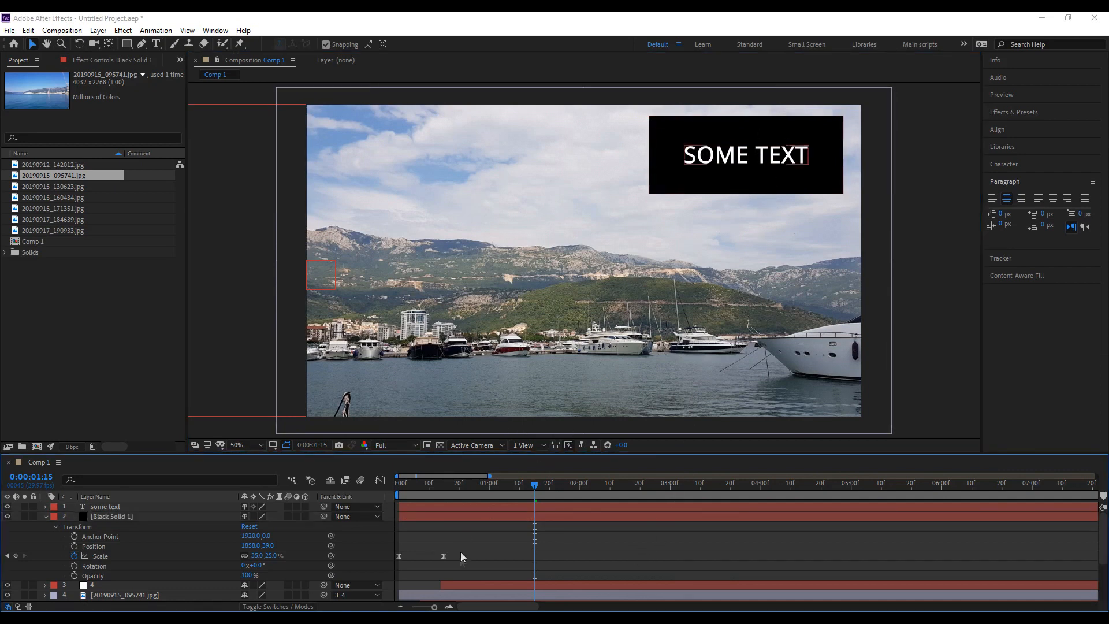
Change the title text's font style to Semibold and return to the Selection tool.
left_click(998, 164)
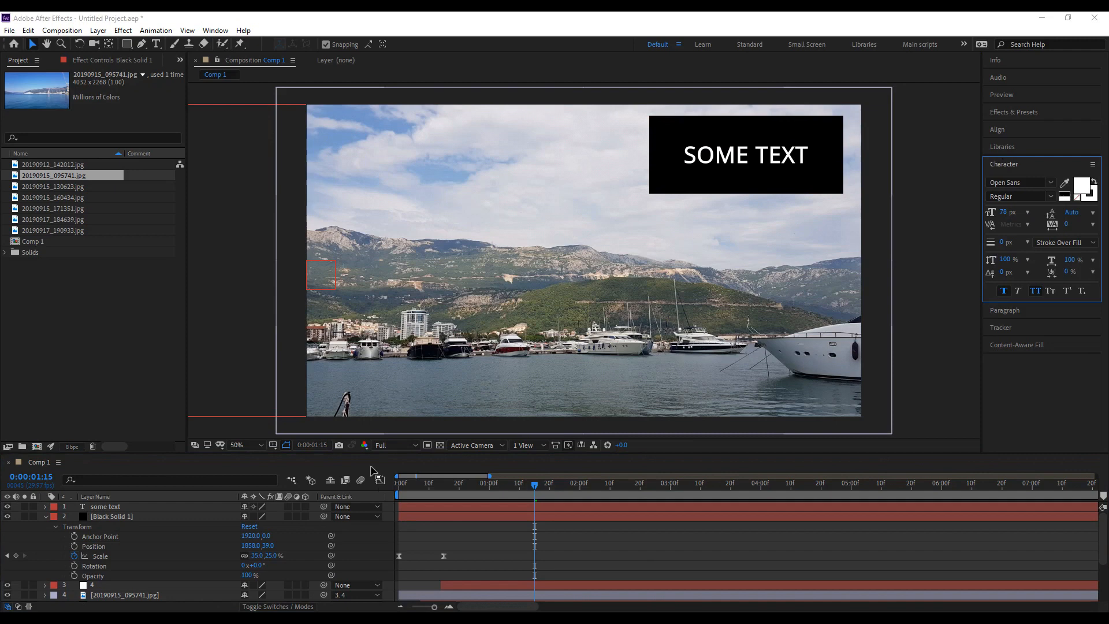
double_click(751, 153)
left_click(1051, 195)
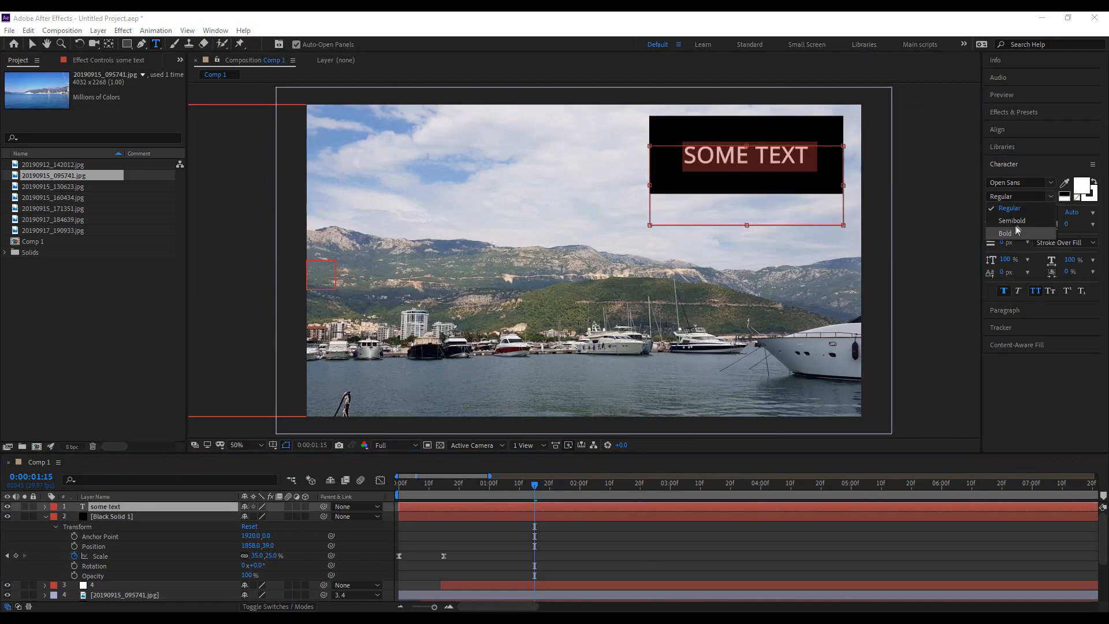
left_click(1016, 220)
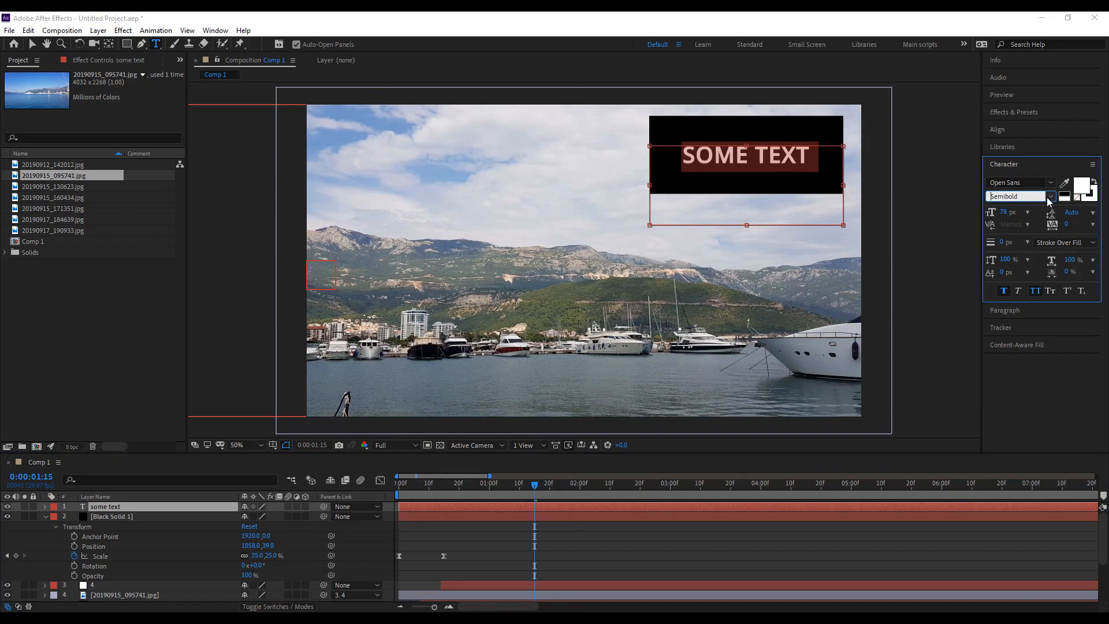
left_click(873, 542)
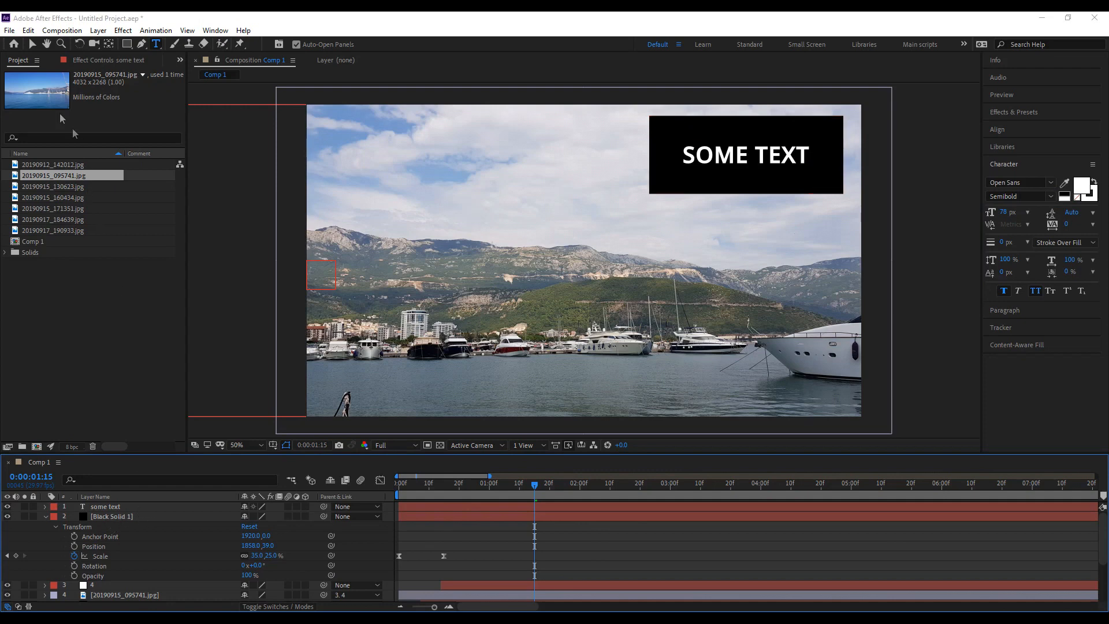
left_click(31, 44)
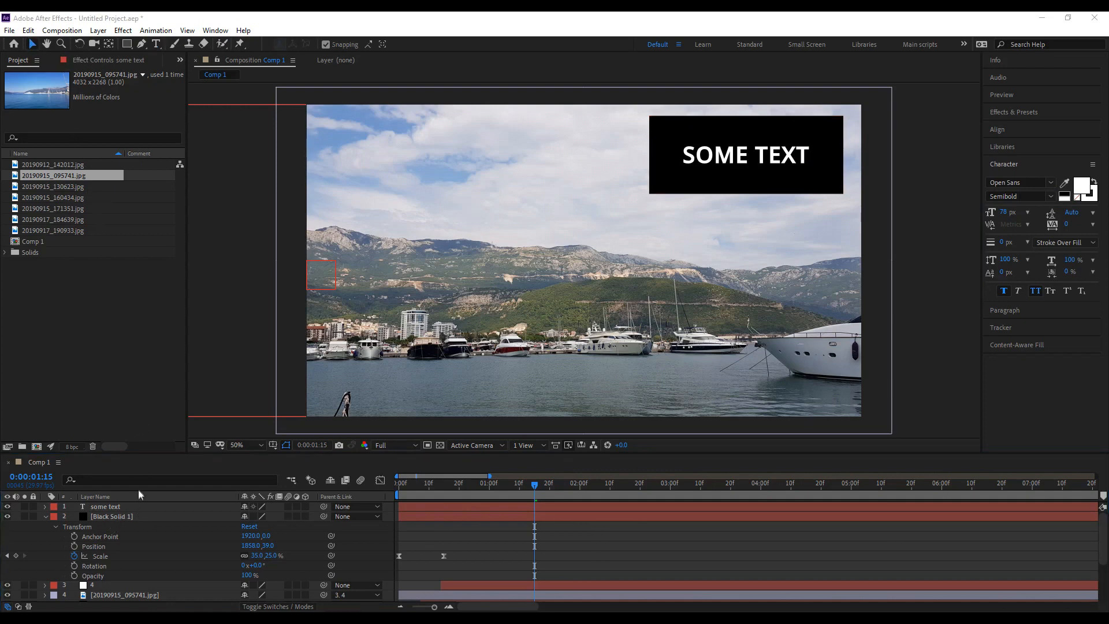
Duplicate the Black Solid 1 layer and move the copy above the text layer.
left_click(144, 516)
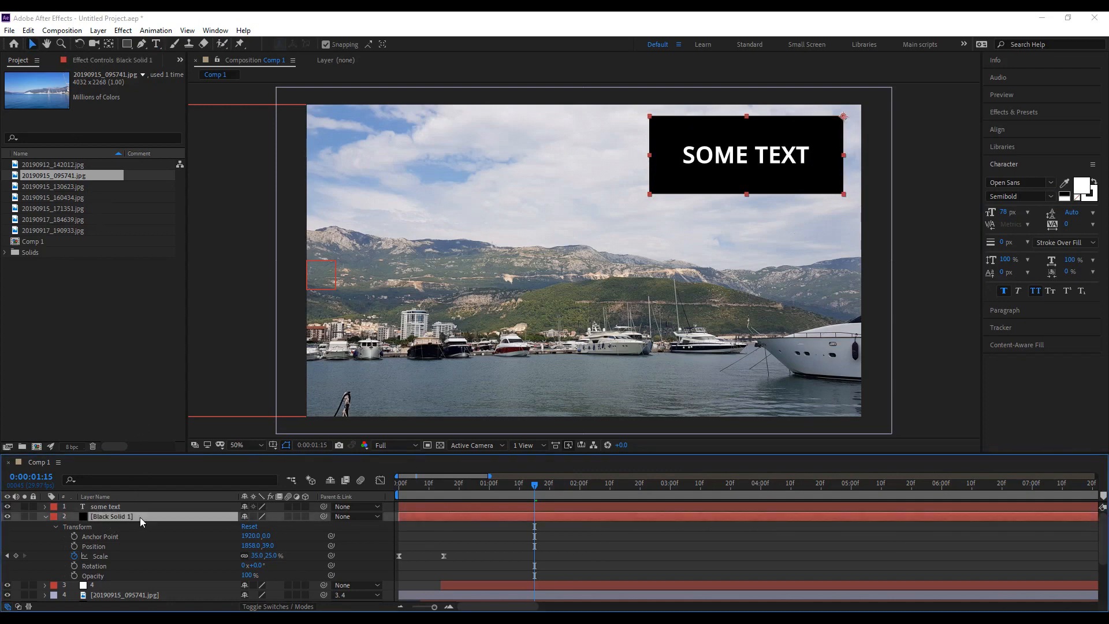
key("ctrl+d")
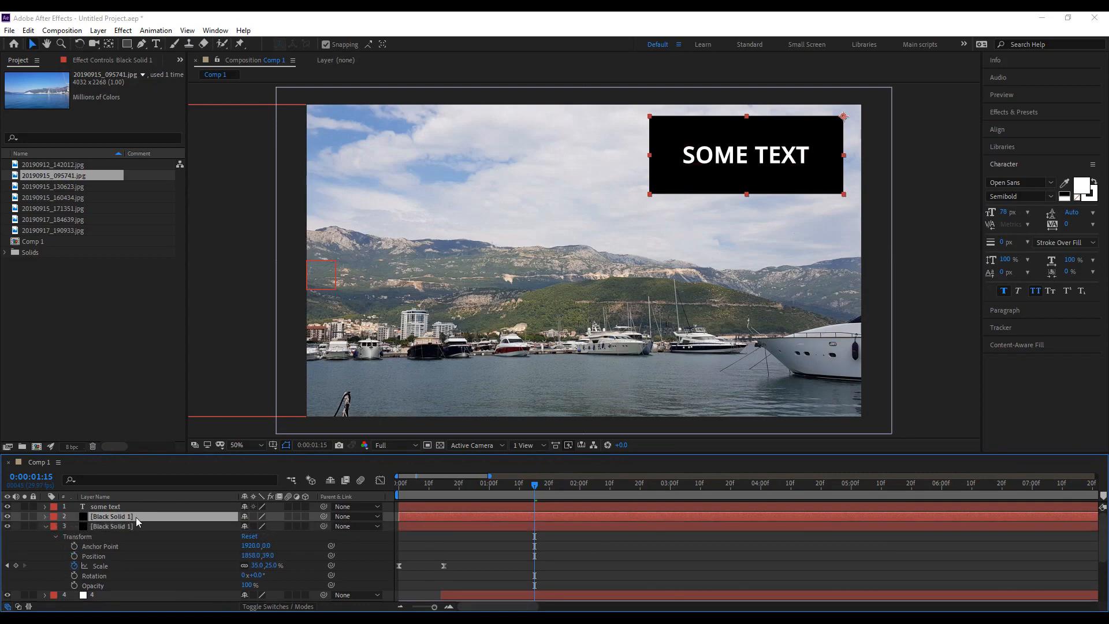
left_click_drag(137, 518, 136, 508)
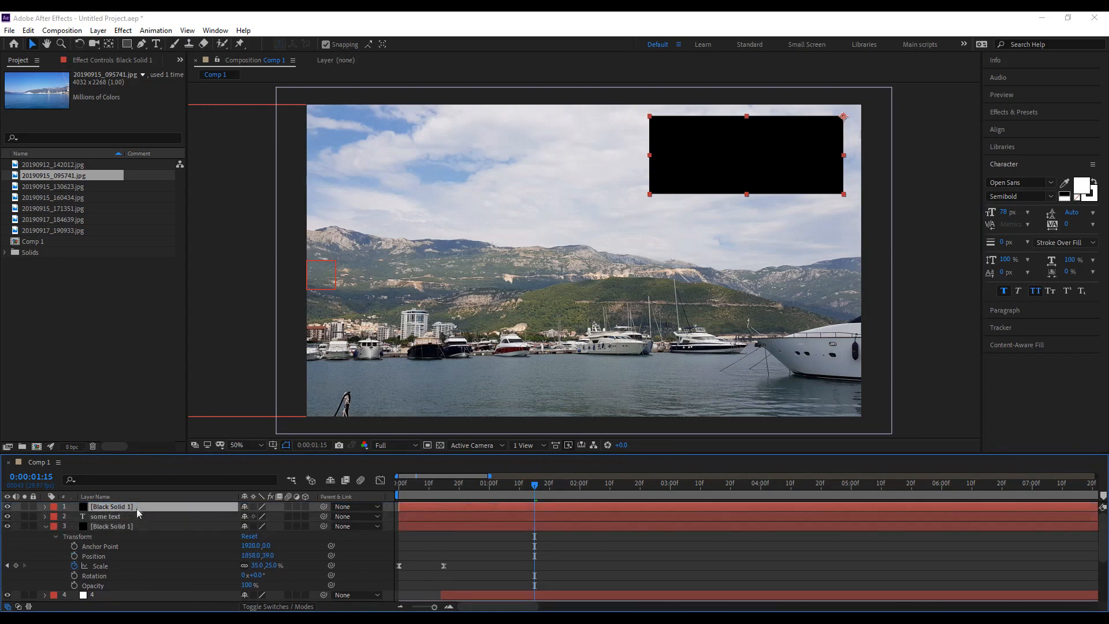
Set the text layer's track matte to Alpha Matte "[Black Solid 1]".
left_click(136, 514)
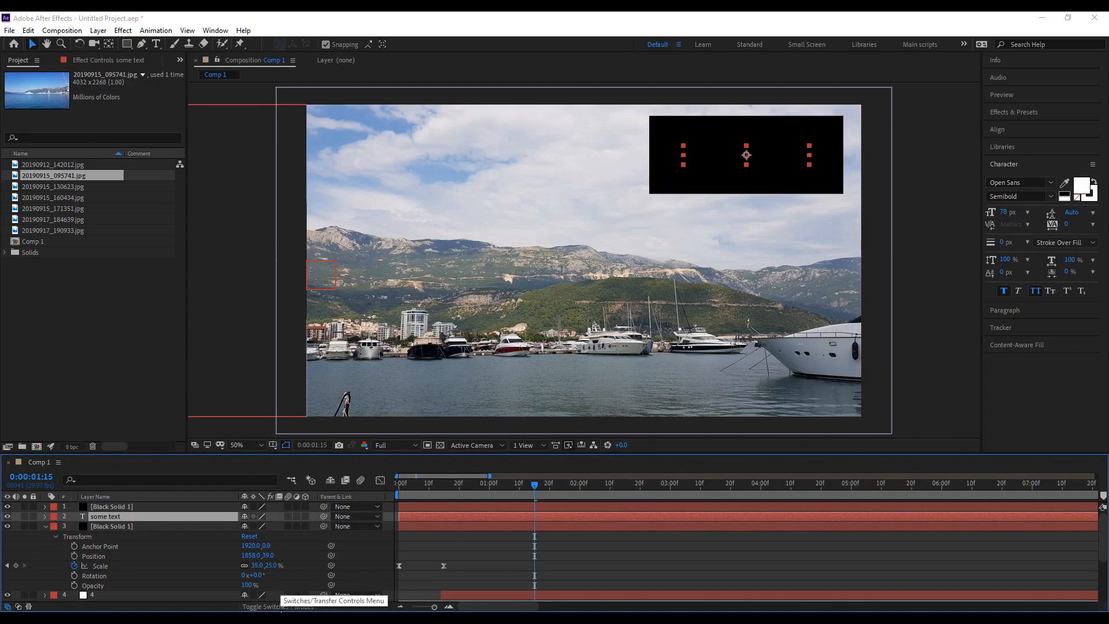
left_click(281, 606)
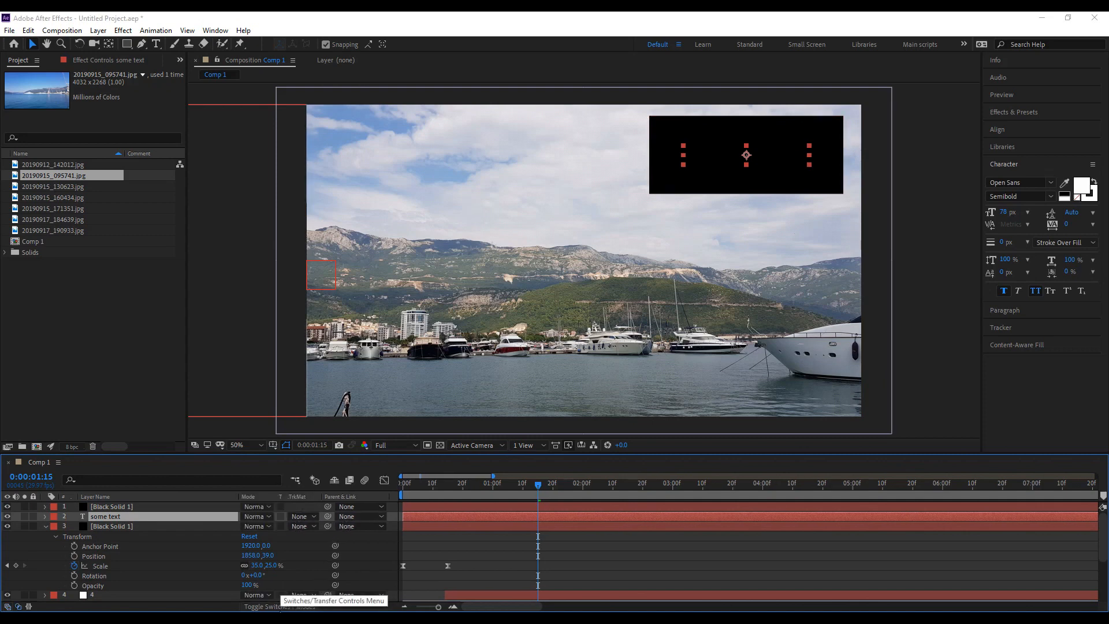
left_click(301, 517)
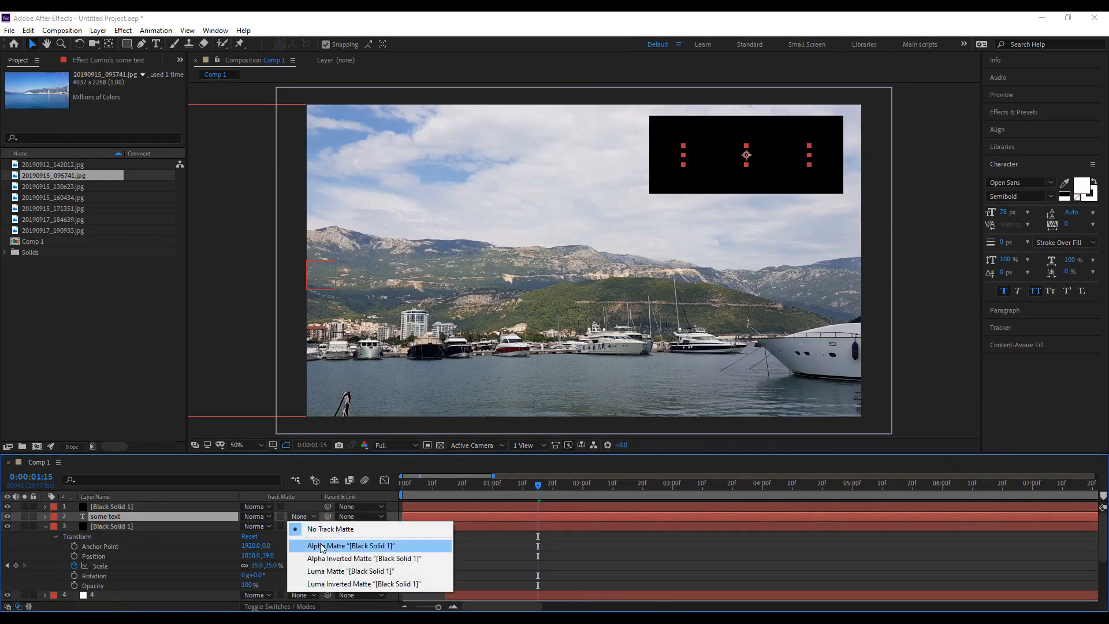
left_click(320, 543)
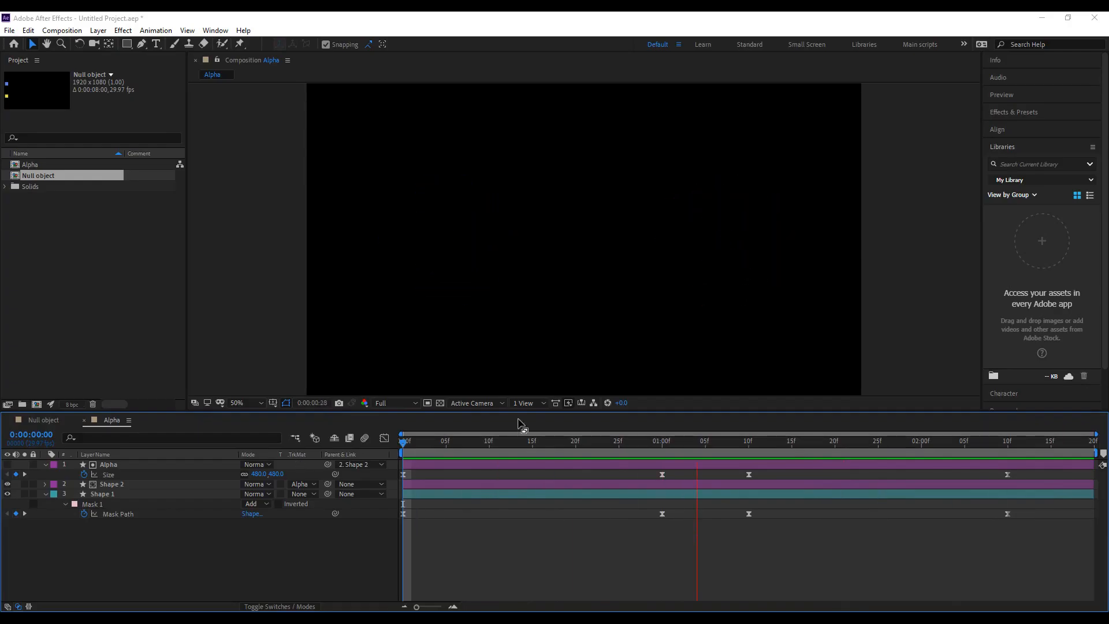
Preview the mask path animation of the Shape 1 layer in the Alpha composition and return to the first frame.
left_click_drag(704, 443, 490, 456)
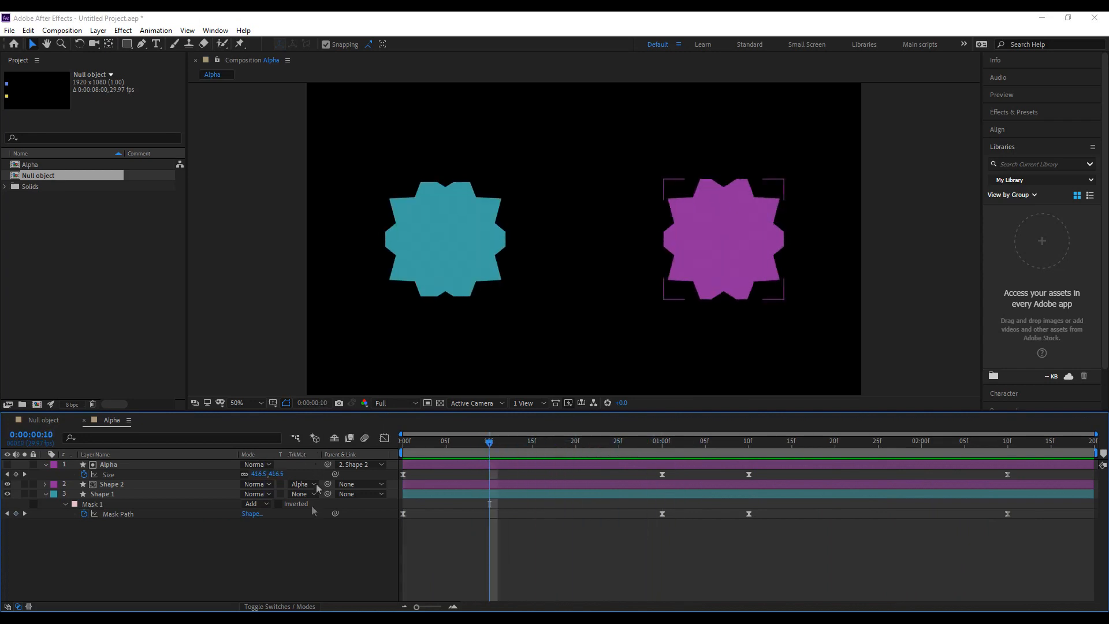
left_click(145, 494)
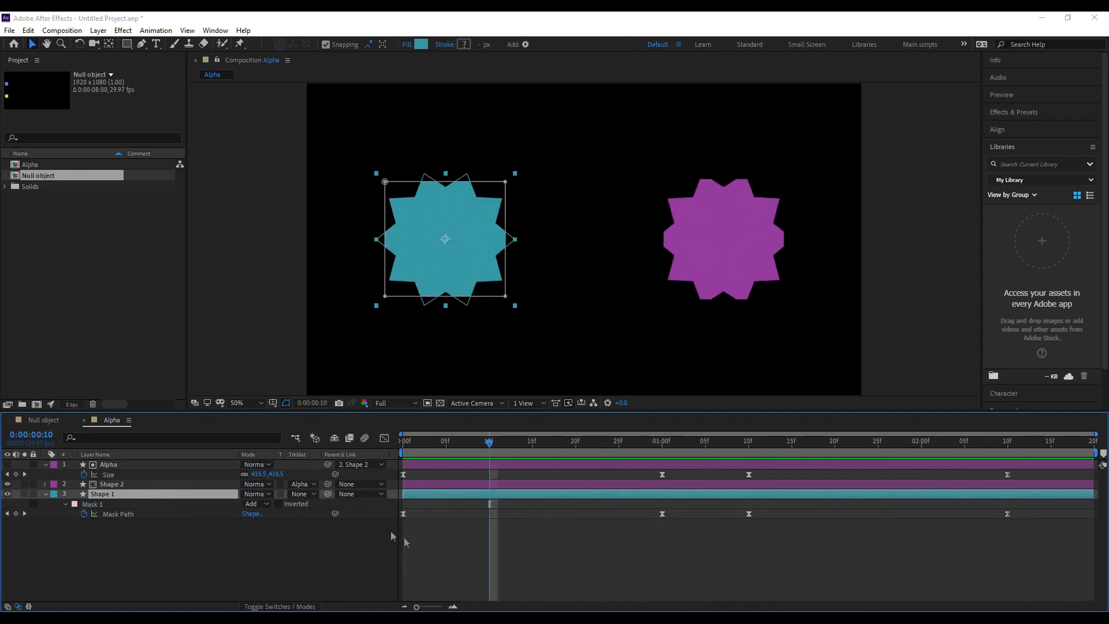
left_click(410, 523)
left_click(224, 495)
mouse_move(403, 449)
left_mouse_down()
mouse_move(639, 456)
mouse_move(417, 455)
left_mouse_up()
key("space")
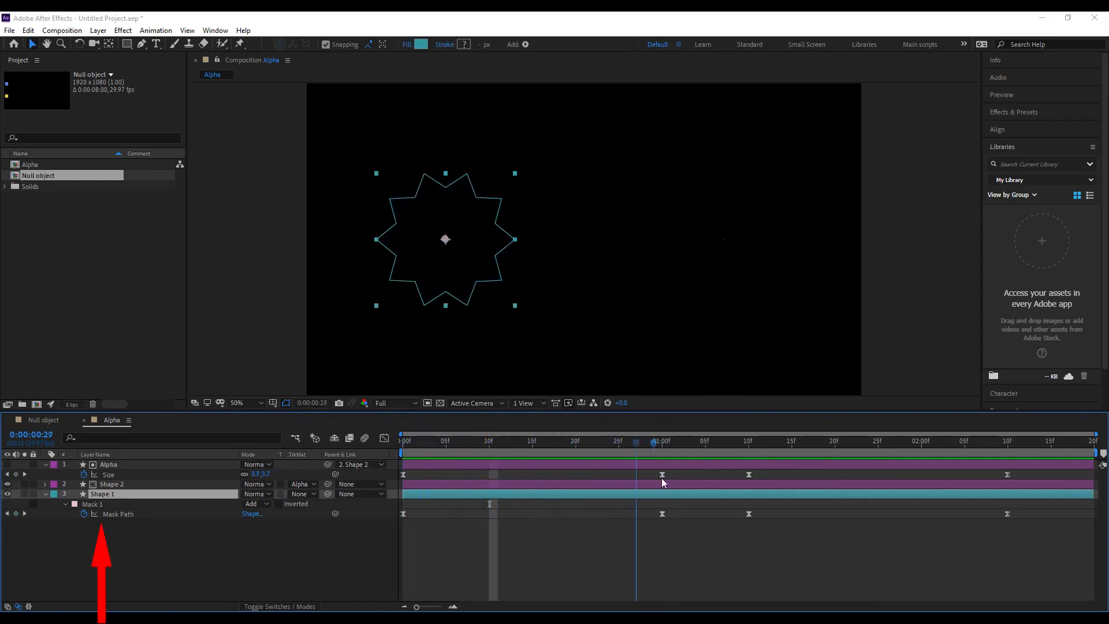
key("space")
key("Home")
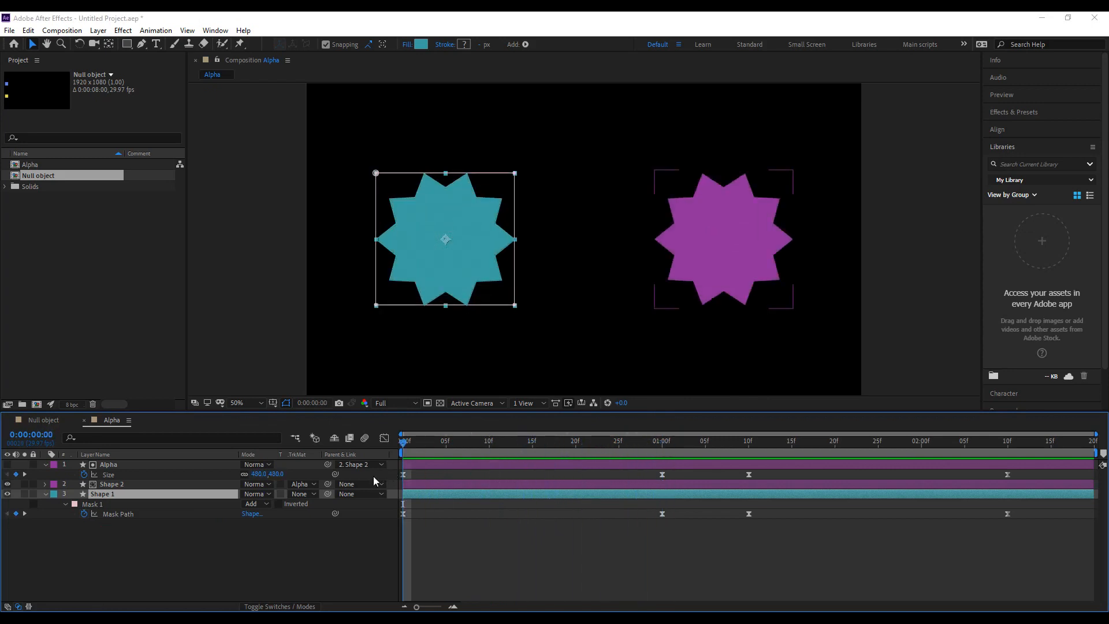
Select the Shape 2 layer and its Alpha matte layer in turn and scrub through their animation.
left_click(178, 486)
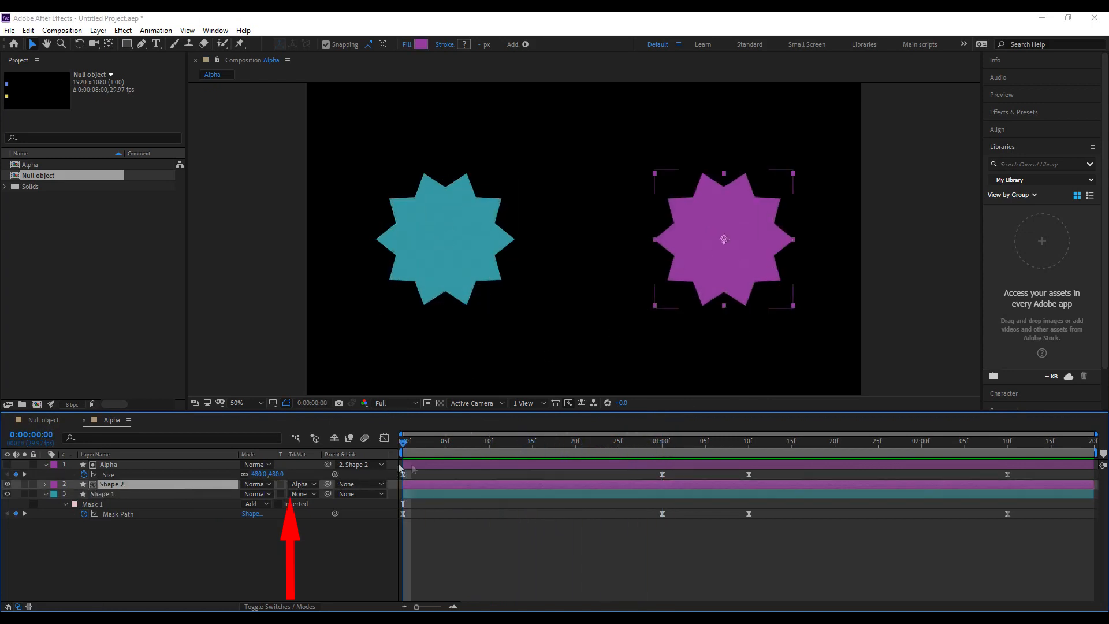
left_click_drag(506, 455, 255, 434)
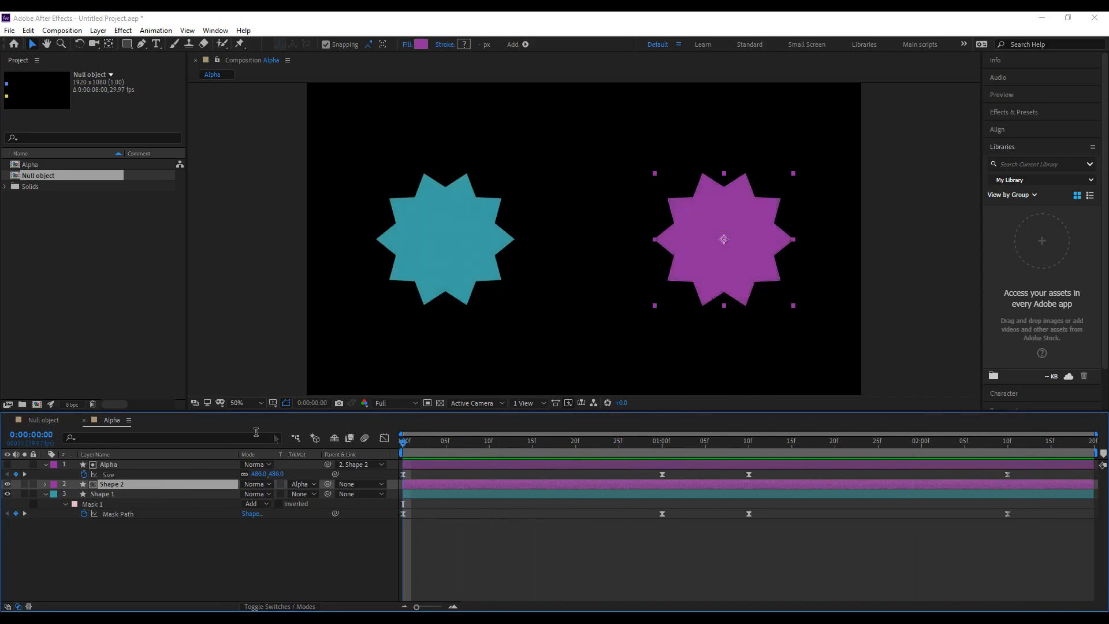
left_click(165, 463)
left_click_drag(400, 445, 293, 445)
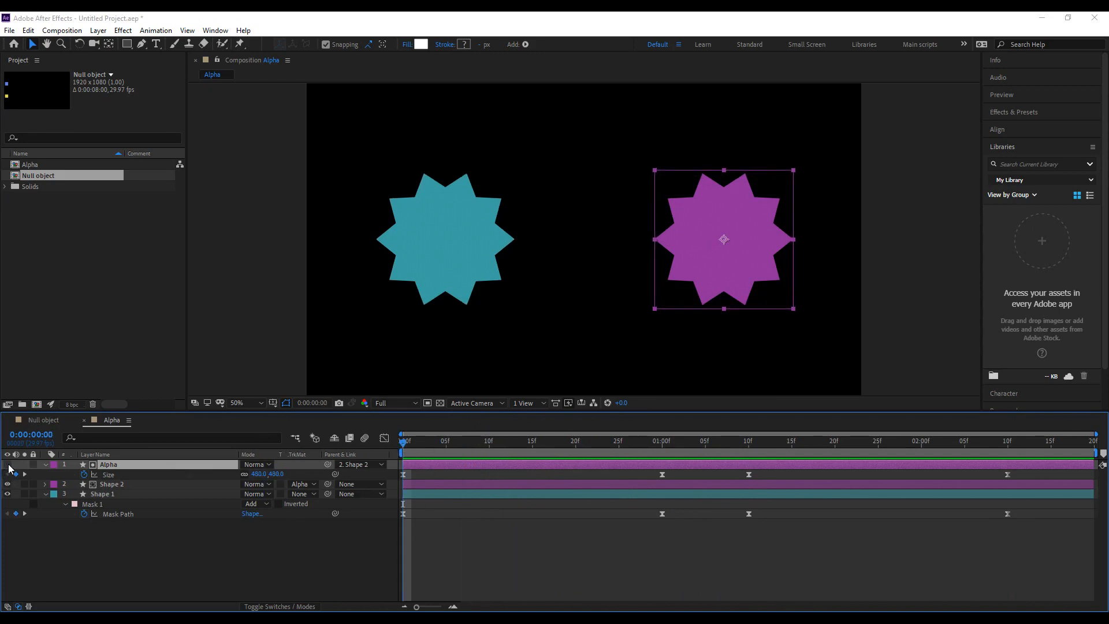
Show the Alpha matte layer temporarily, scrub through its size animation, and hide it again.
left_click(7, 464)
left_click_drag(407, 446, 158, 451)
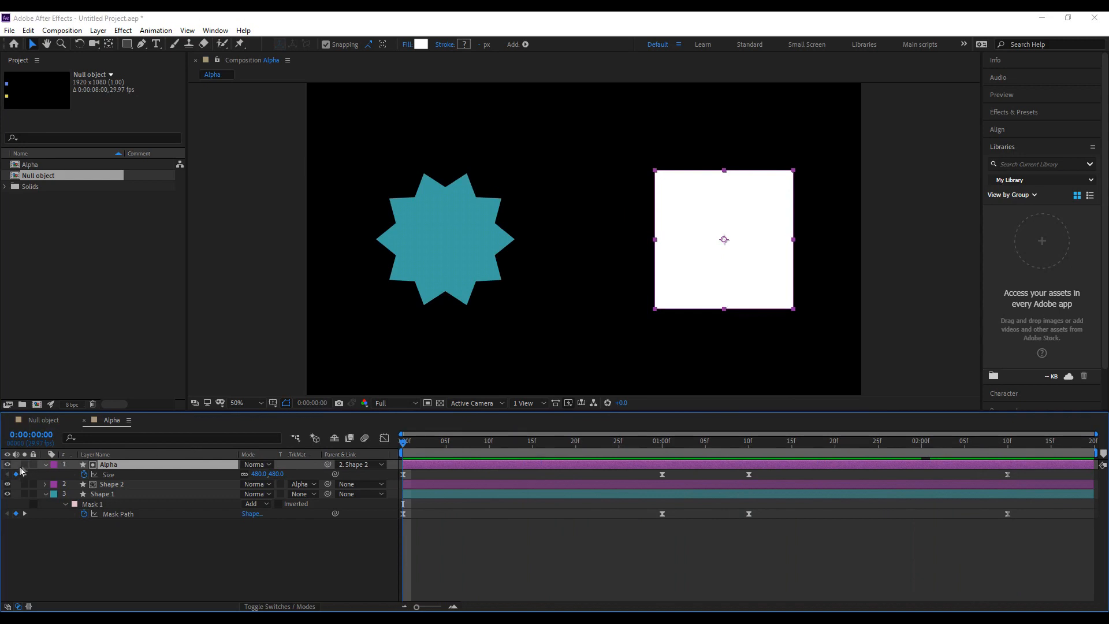
left_click(7, 464)
Compare the Shape 1 and Shape 2 layers and review the track matte options available for Shape 2.
left_click(419, 494)
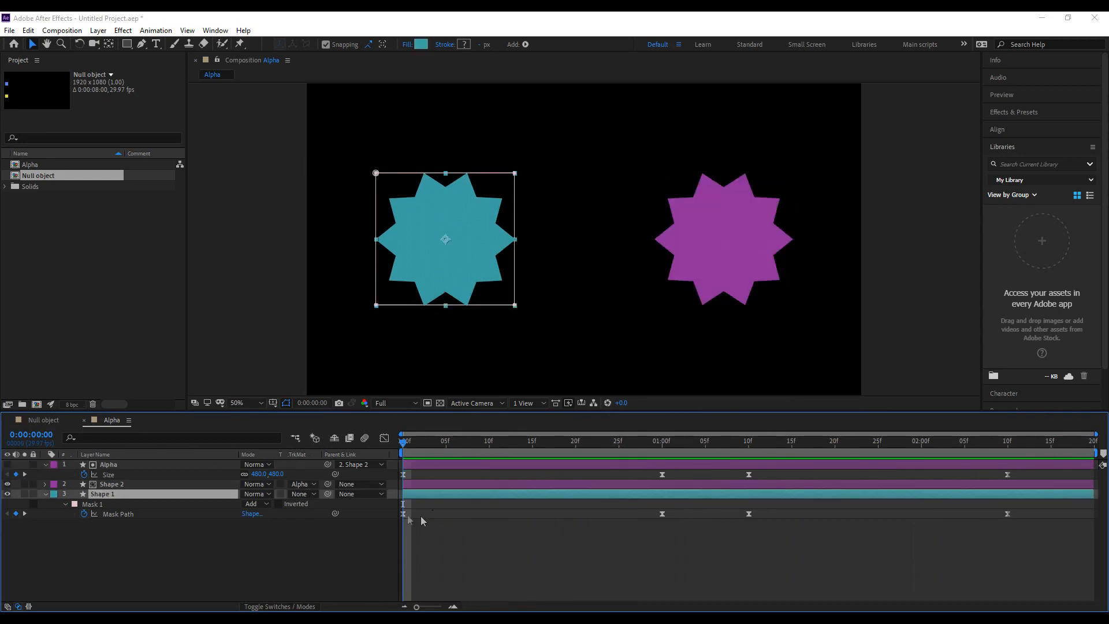
left_click(306, 486)
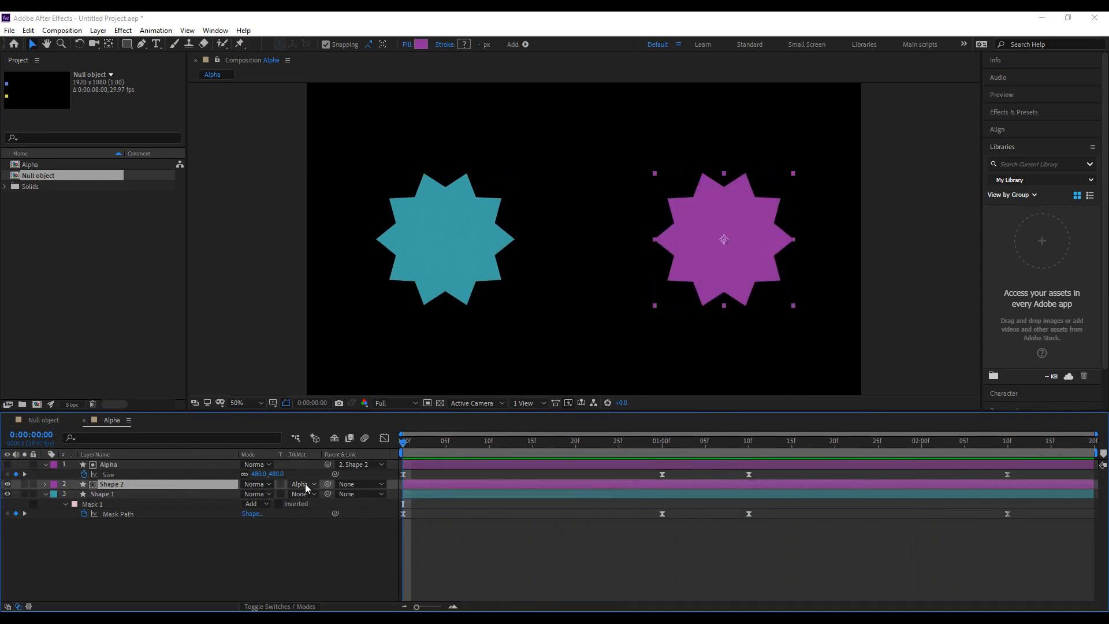
left_click(306, 485)
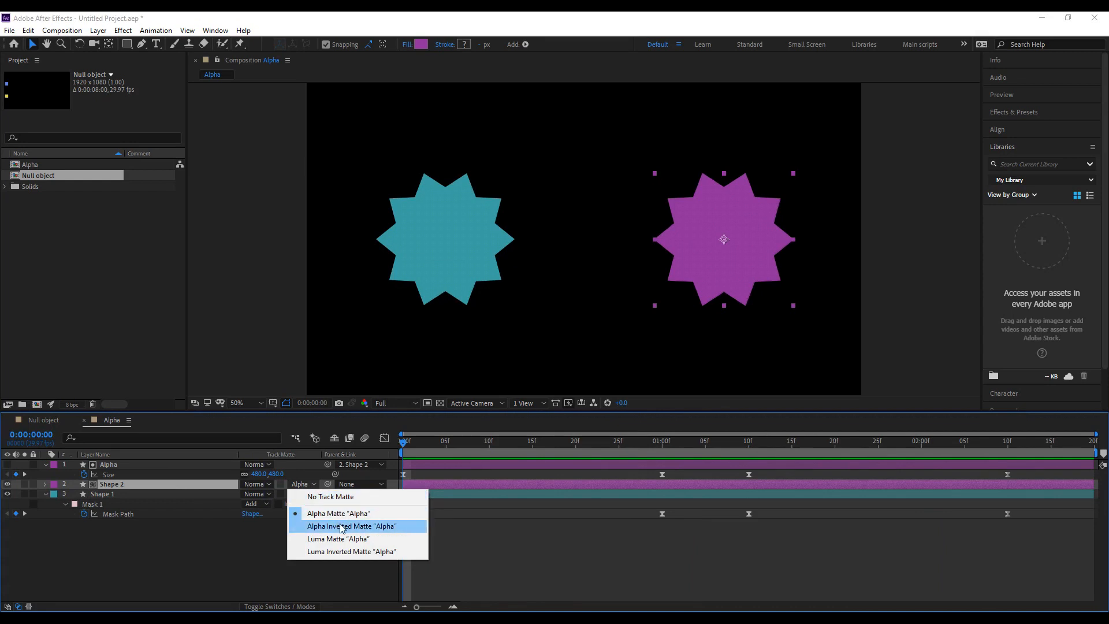
left_click(199, 542)
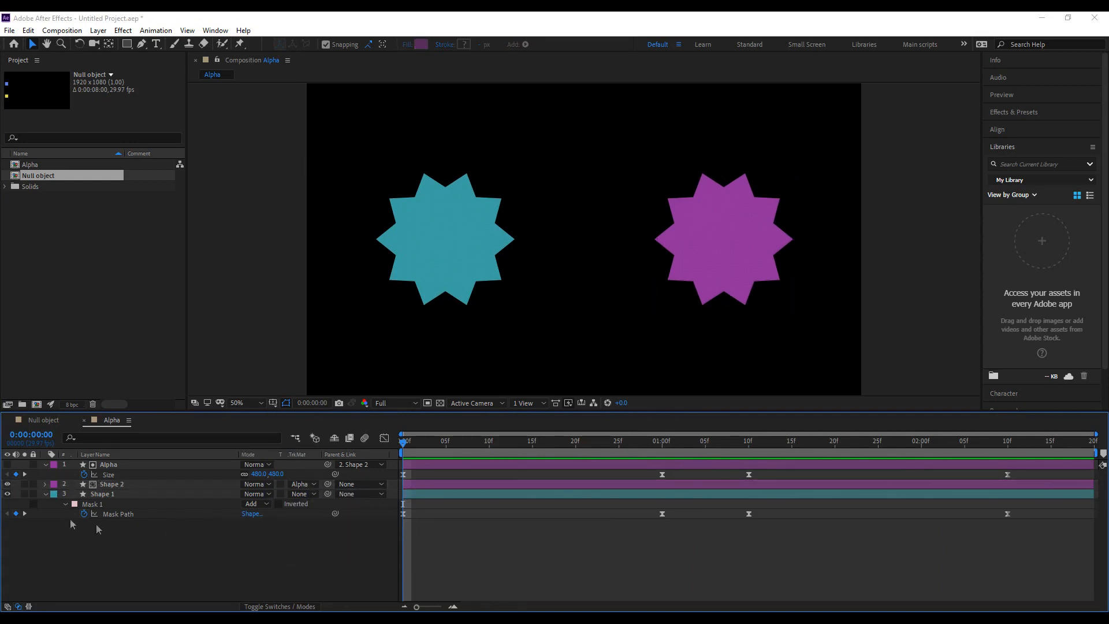
Invert Mask 1 on Shape 1, set Shape 2's track matte to Alpha Inverted Matte "Alpha", and preview the animation.
left_click(63, 505)
left_click(62, 505)
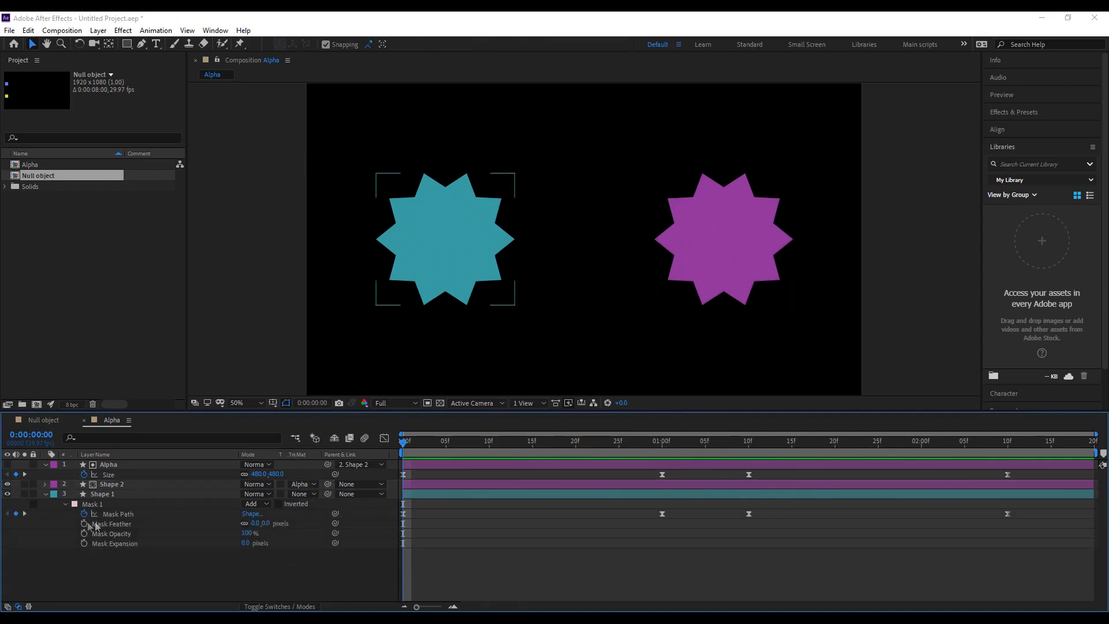
left_click(277, 503)
left_click(301, 484)
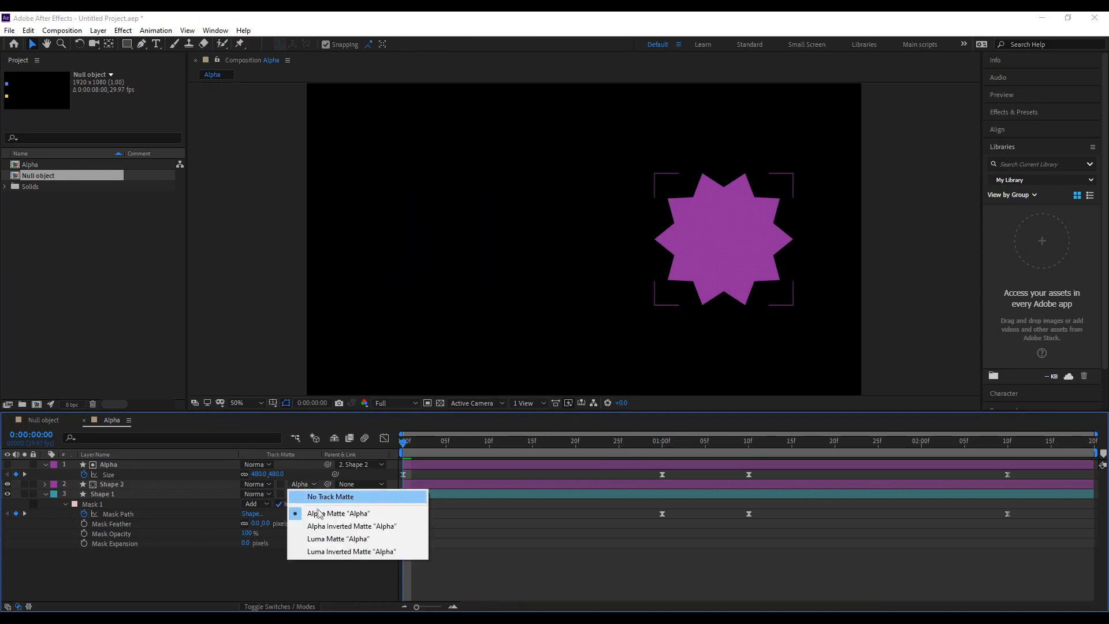
left_click(326, 526)
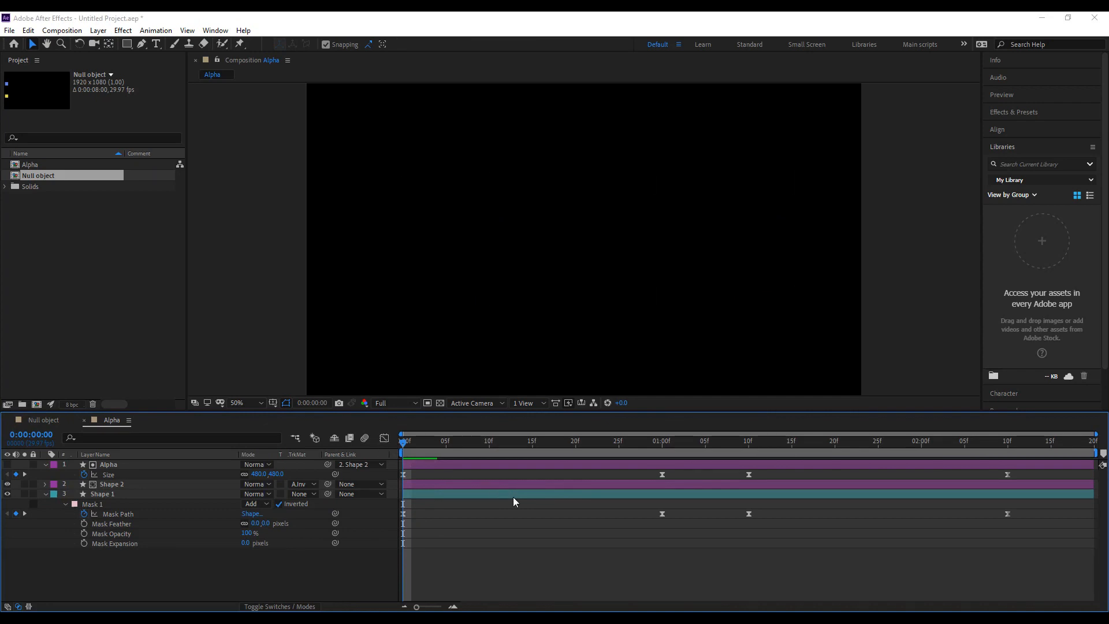
key("space")
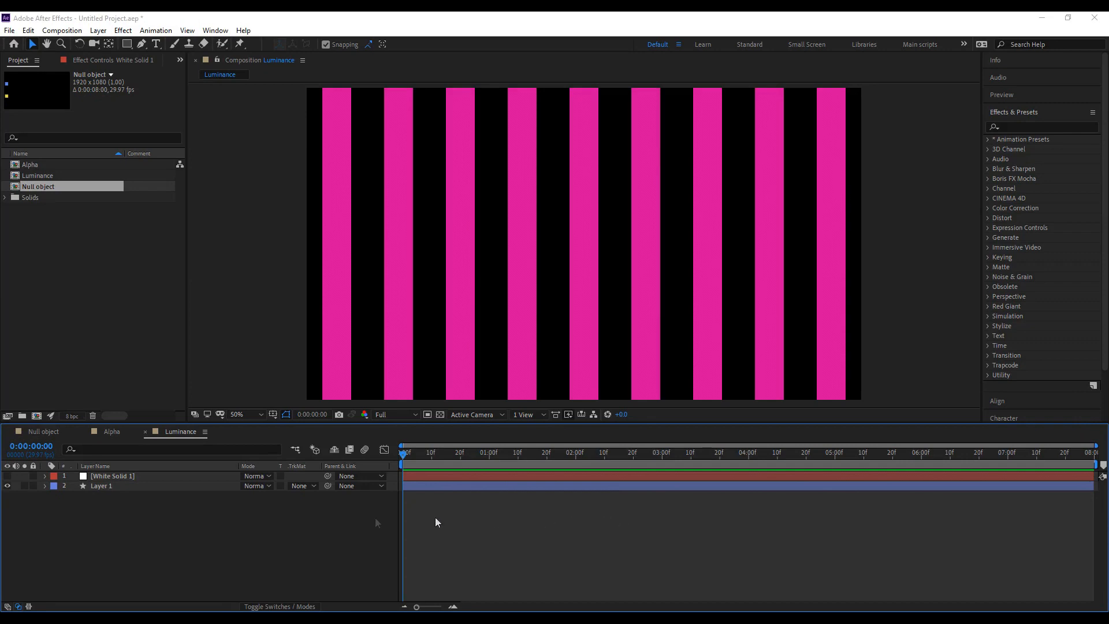
Make the hidden White Solid 1 layer visible in the Luminance composition and preview its animation.
left_click(143, 490)
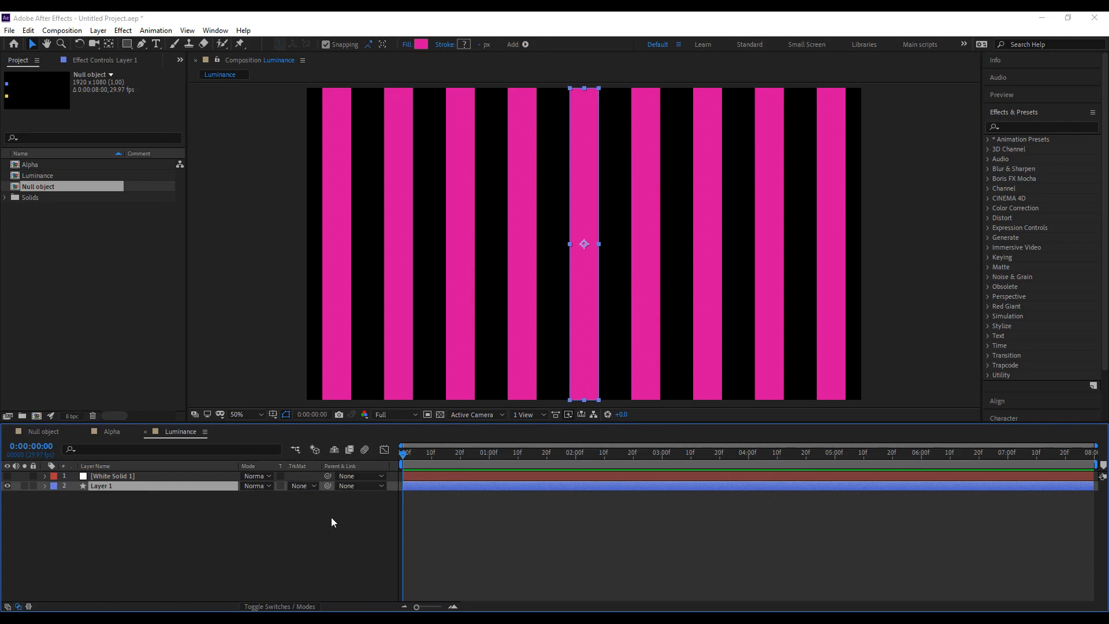
left_click(126, 476)
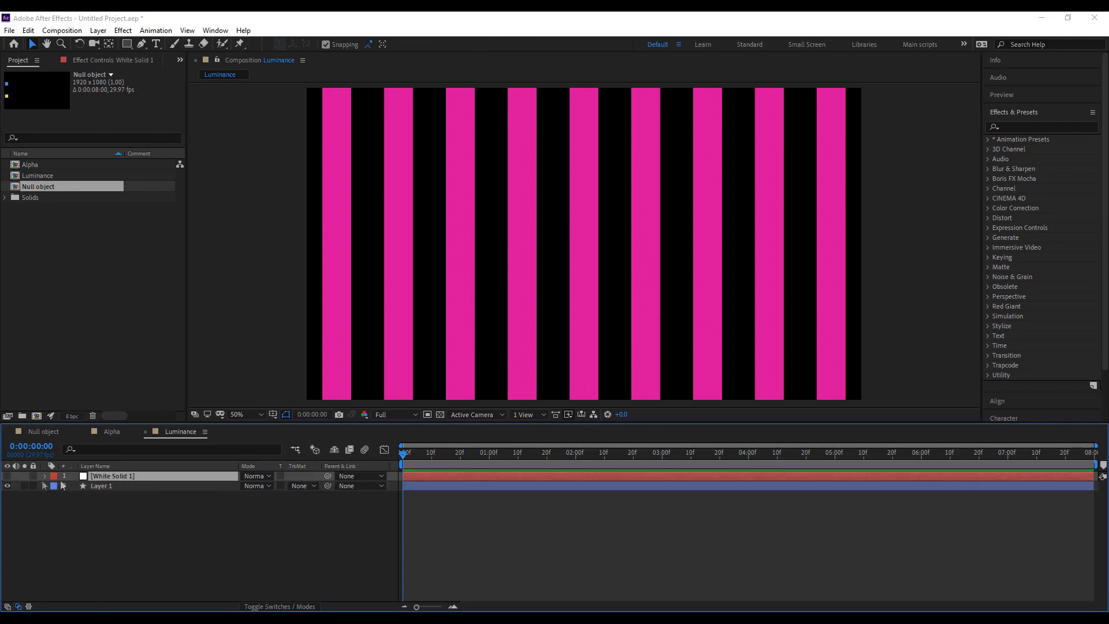
left_click(7, 476)
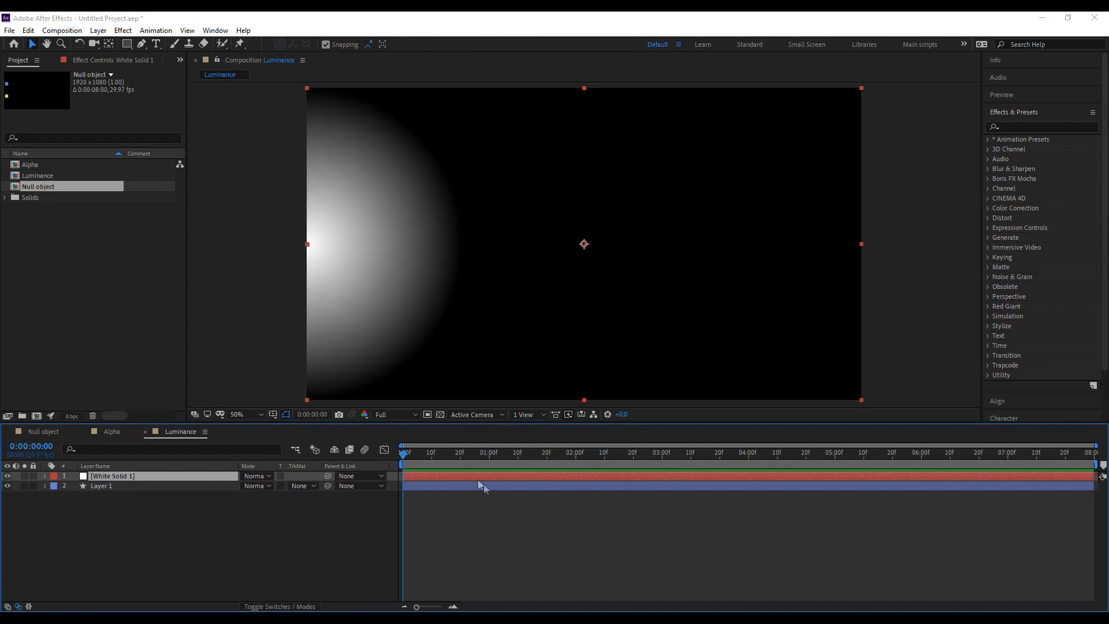
key("space")
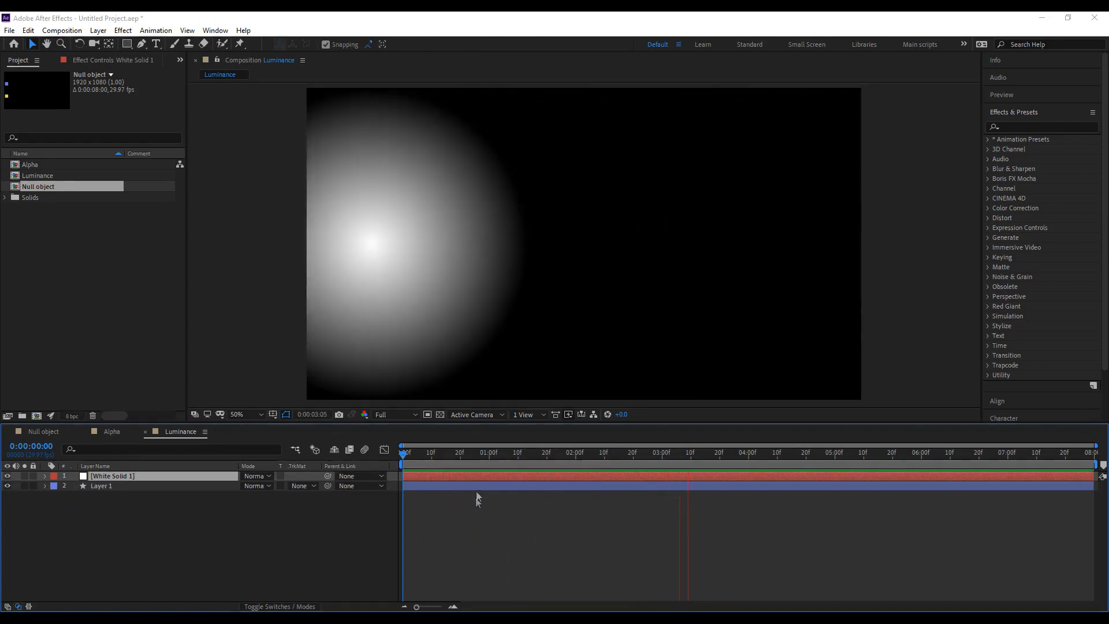
Set Layer 1's track matte to a luma matte using White Solid 1 and review the animation from the start.
left_click(684, 461)
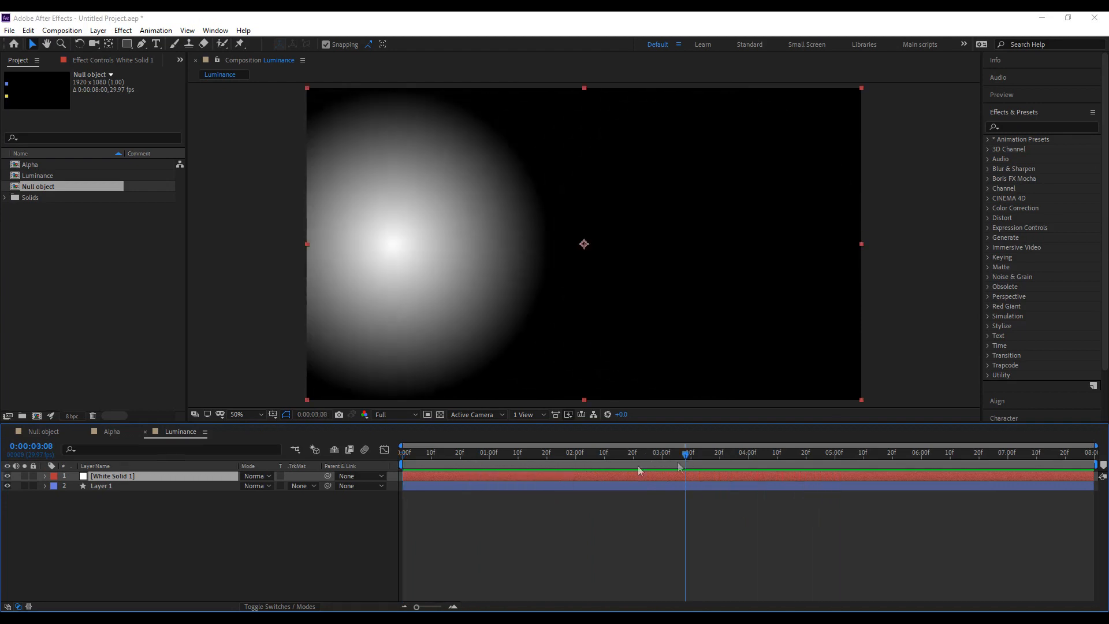
left_click(300, 485)
left_click(330, 540)
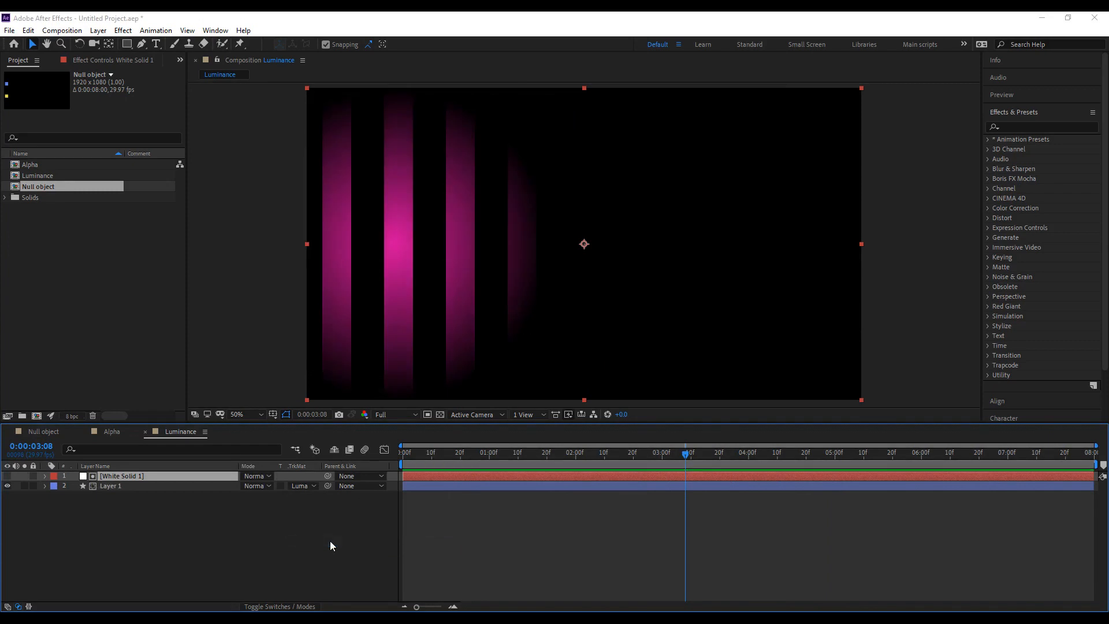
left_click_drag(414, 453, 402, 452)
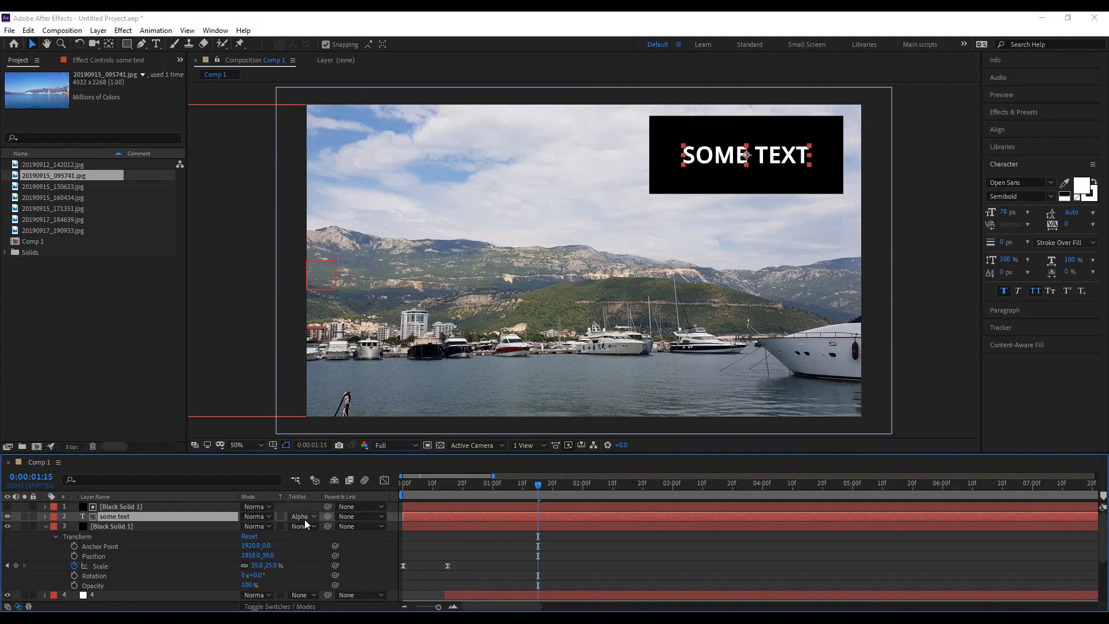
Preview the masked title text and black box animation in Comp 1 from the start.
left_click(411, 533)
left_click_drag(423, 489, 390, 490)
key("space")
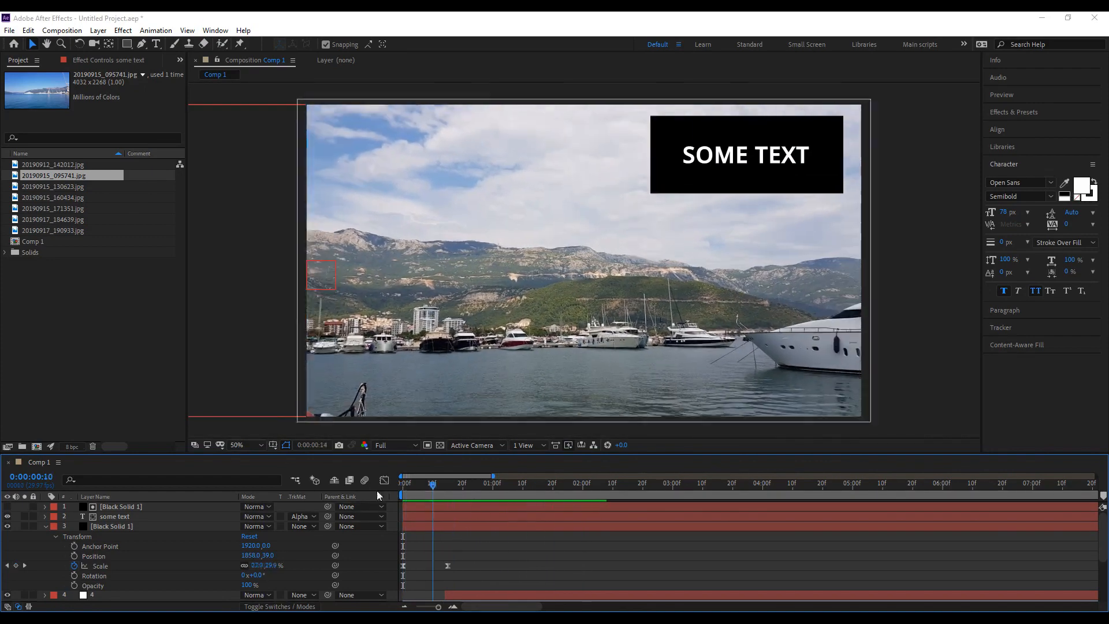
key("space")
key("space")
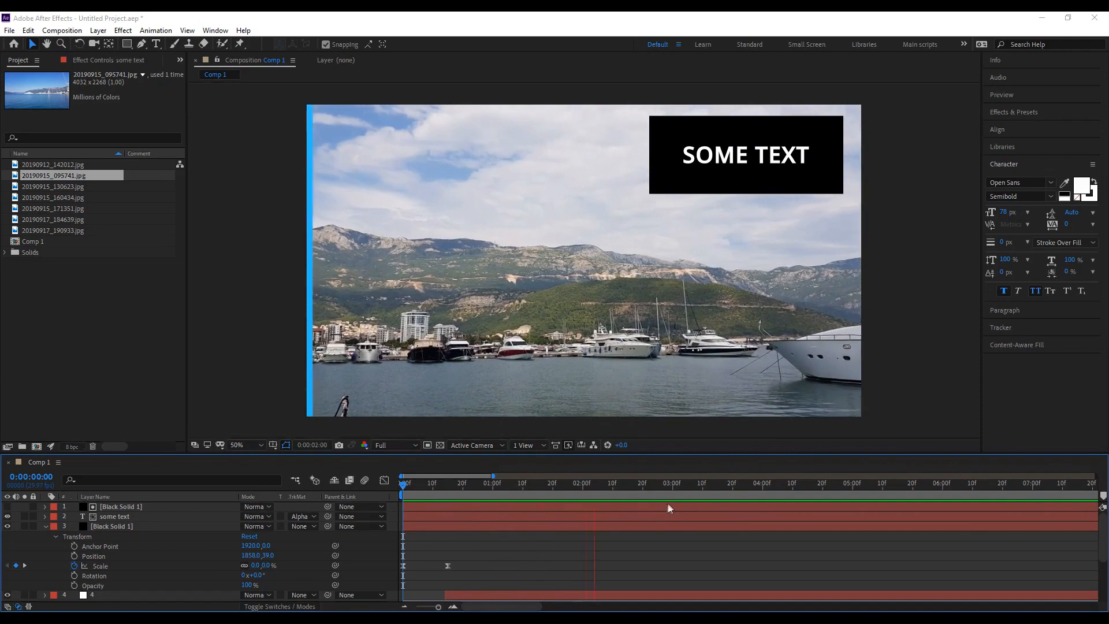
Copy the lower Black Solid 1's full-size Scale keyframe to 2:00 and its 0% Scale keyframe to 2:15.
left_click_drag(640, 488, 584, 493)
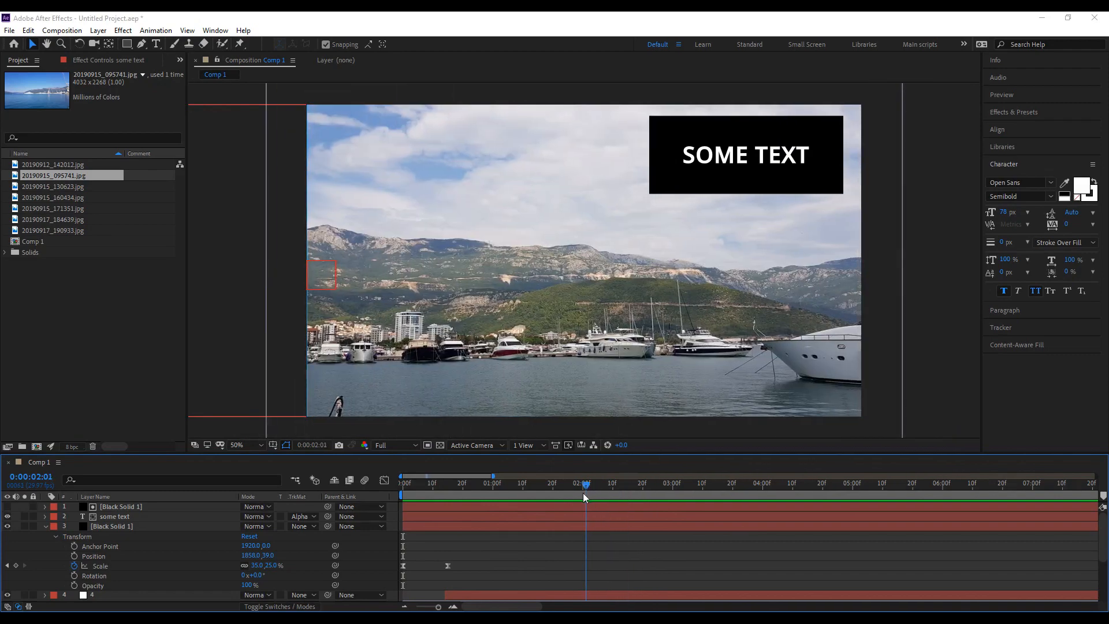
left_click(448, 566)
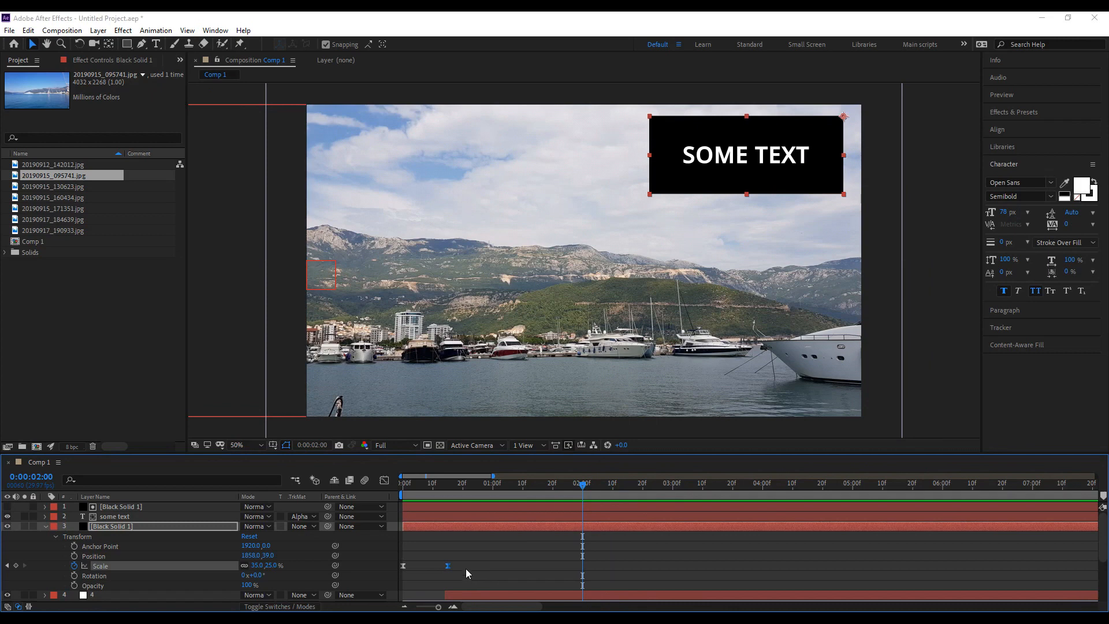
left_click(605, 560)
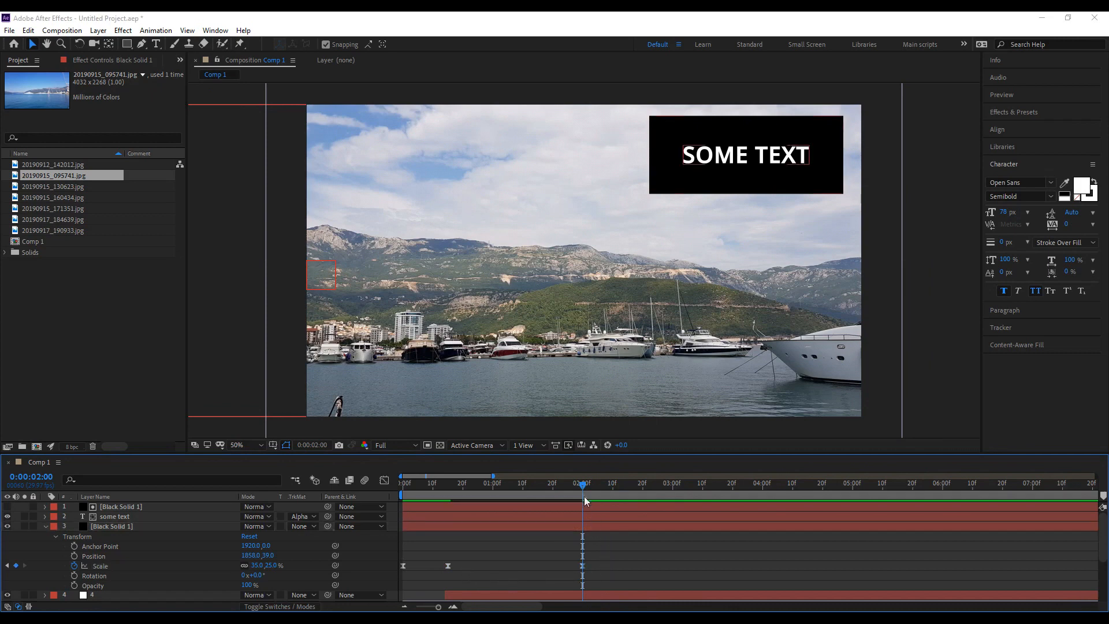
left_click_drag(586, 488, 628, 499)
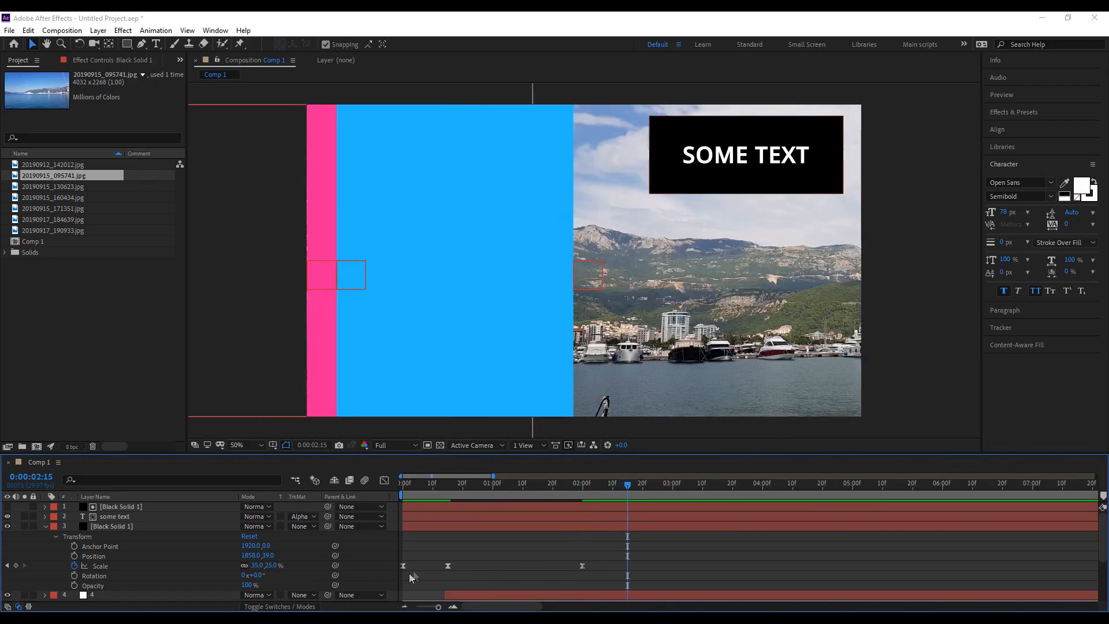
key("ctrl+v")
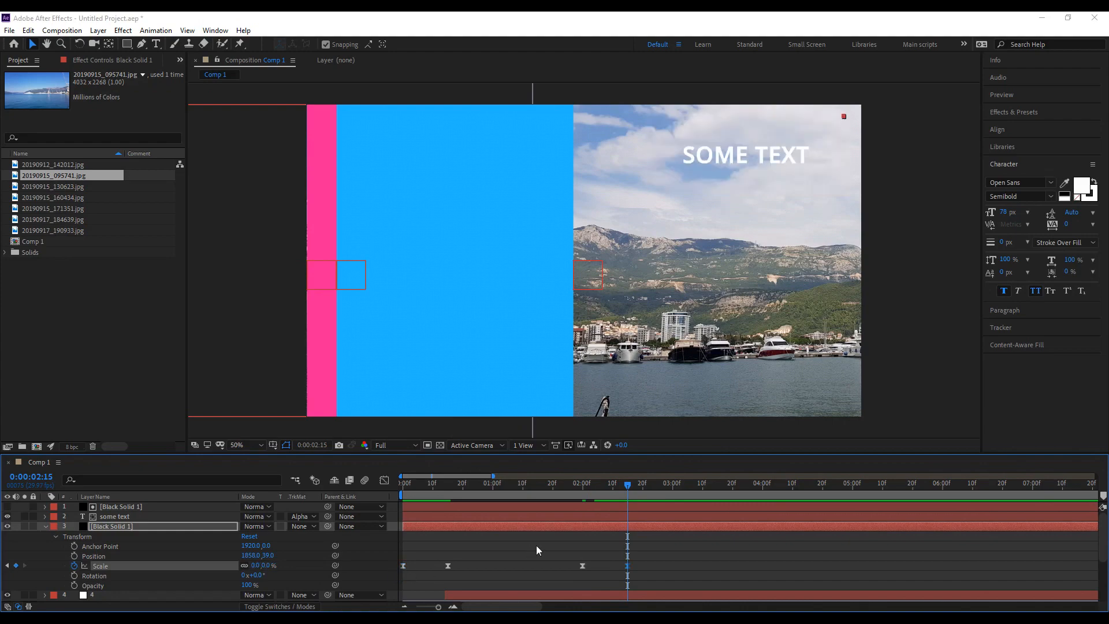
Check the speed graph and keyframe velocity of the lower Black Solid 1's last two Scale keyframes.
mouse_move(580, 486)
left_mouse_down()
mouse_move(620, 494)
mouse_move(591, 490)
left_mouse_up()
left_click_drag(641, 561, 563, 570)
left_click(383, 481)
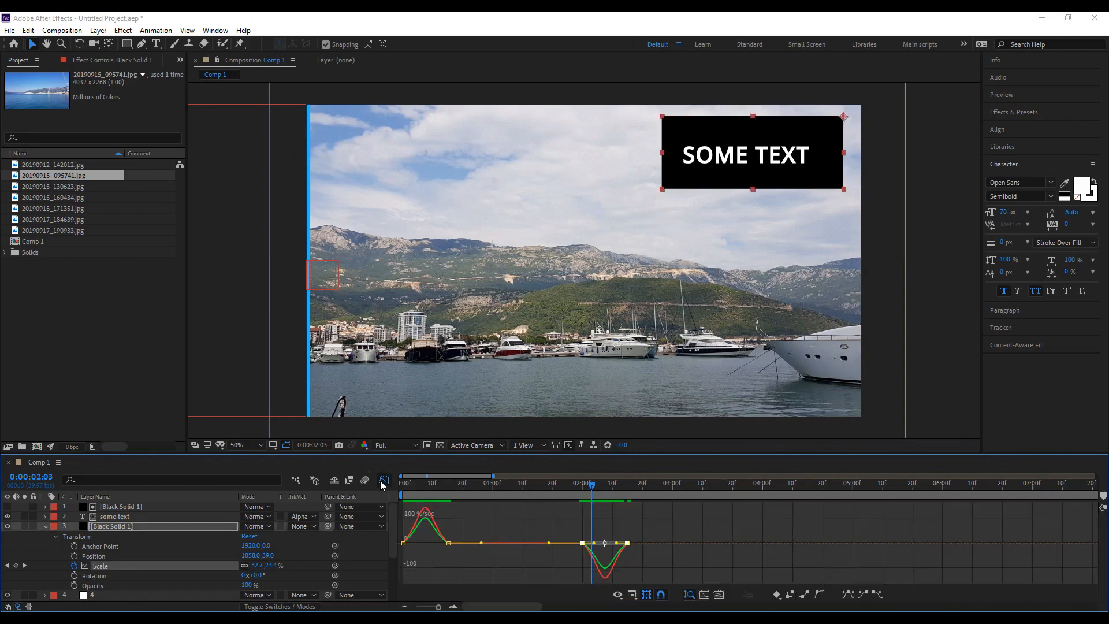
left_click(382, 480)
right_click(628, 566)
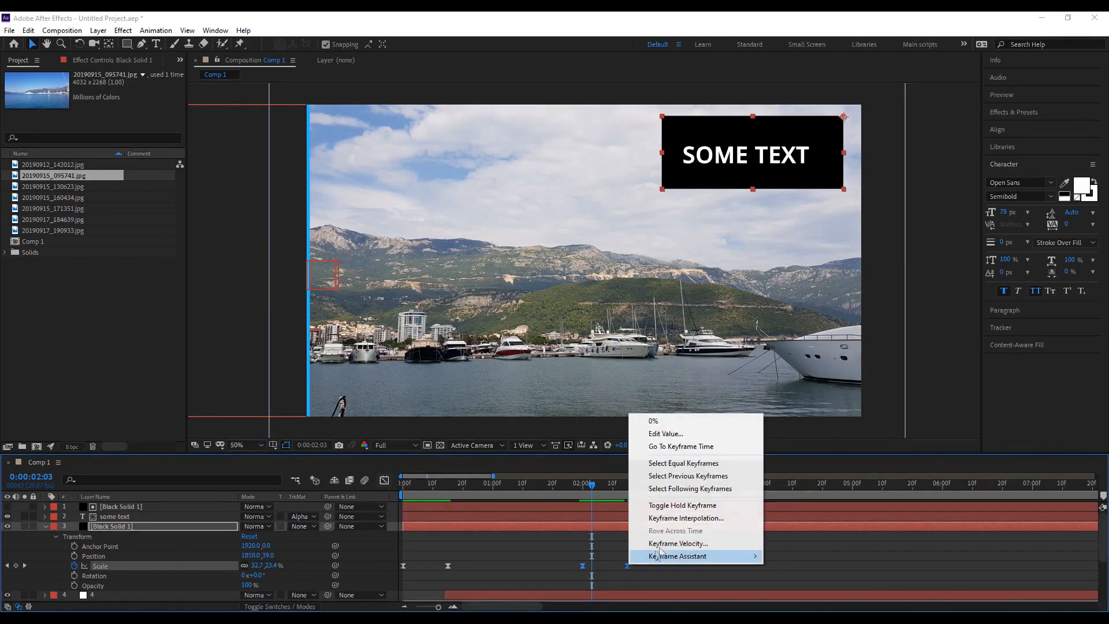
left_click(664, 538)
left_click(703, 412)
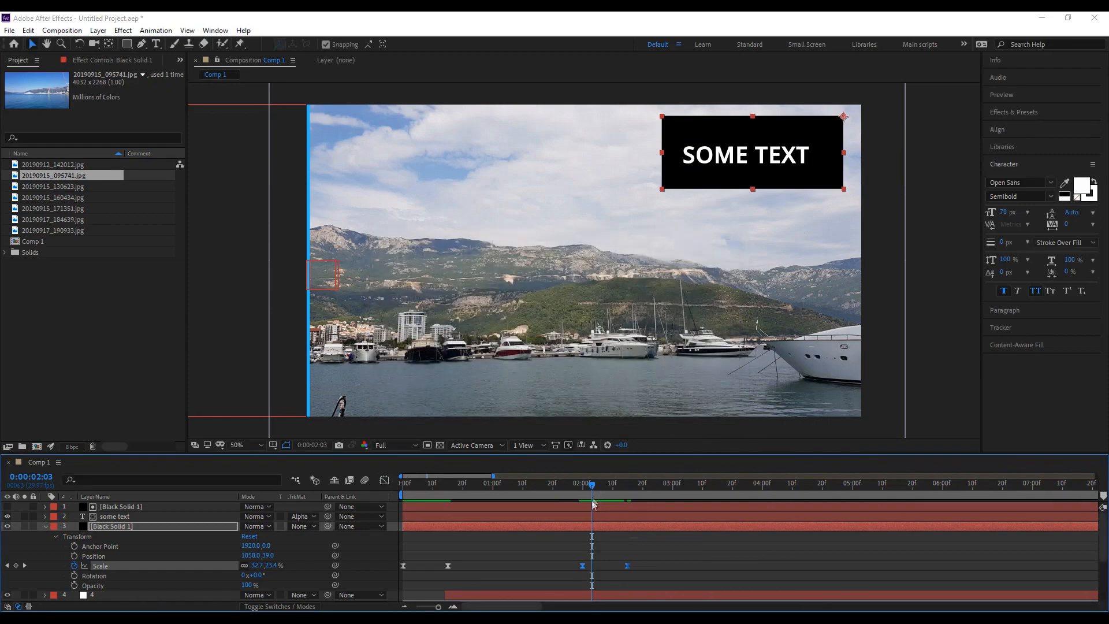
Reveal the top Black Solid 1's Scale keyframes and copy the full-size one to 2:00 and the 0% one to 2:15.
left_click(591, 506)
key("u")
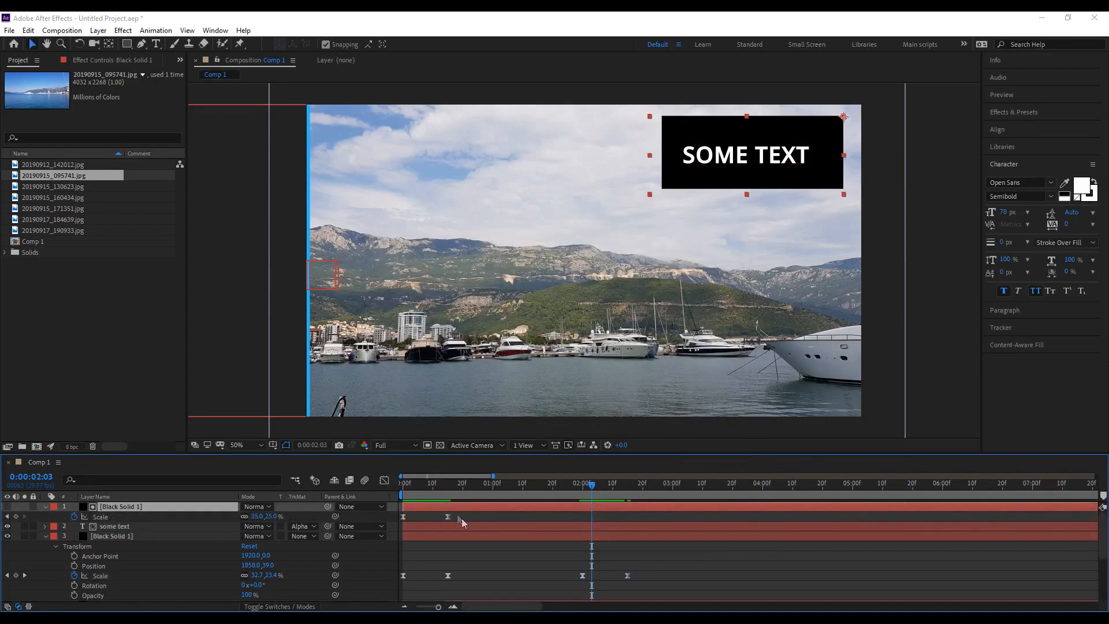
left_click_drag(591, 488, 583, 489)
left_click_drag(463, 514, 436, 533)
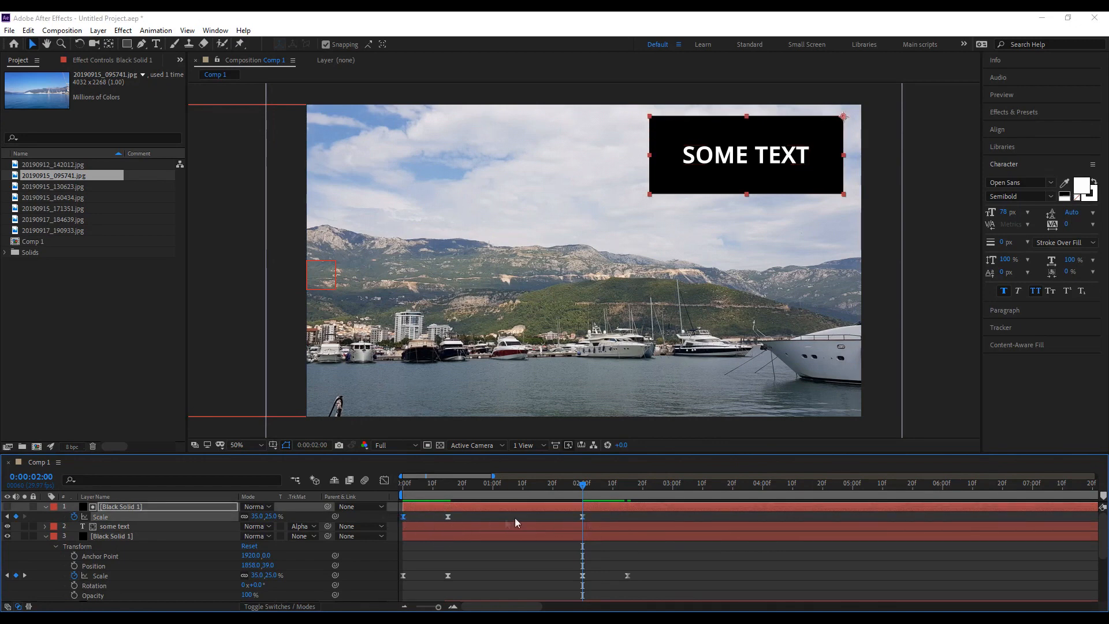
left_click(626, 488)
key("ctrl+v")
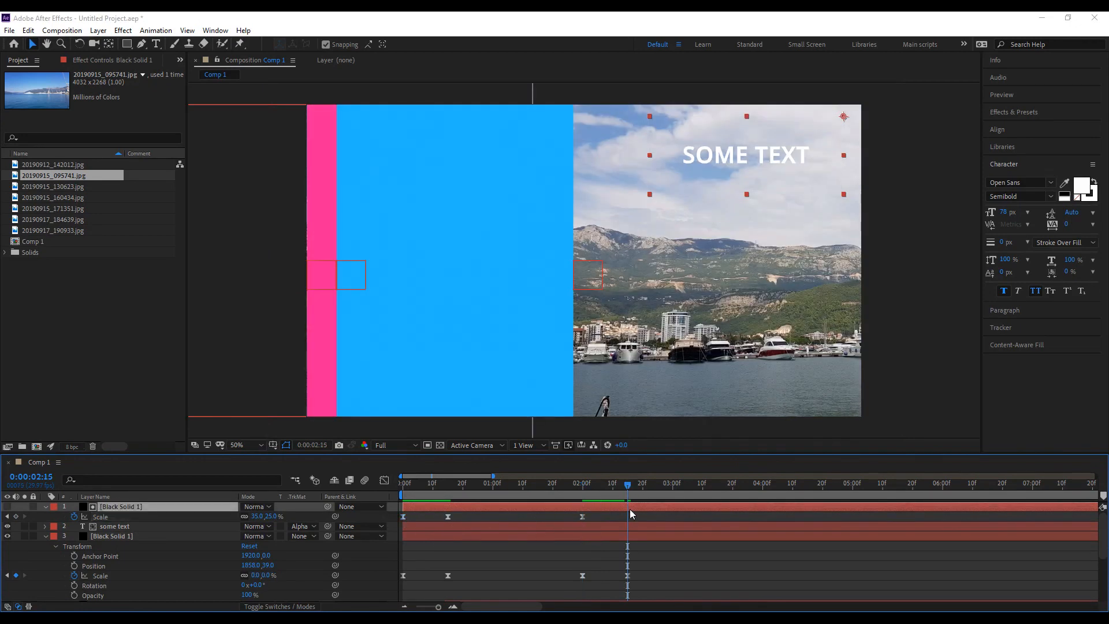
left_click(643, 514)
Preview the box and text animation from the start, and collapse the properties of both Black Solid 1 layers.
key("Home")
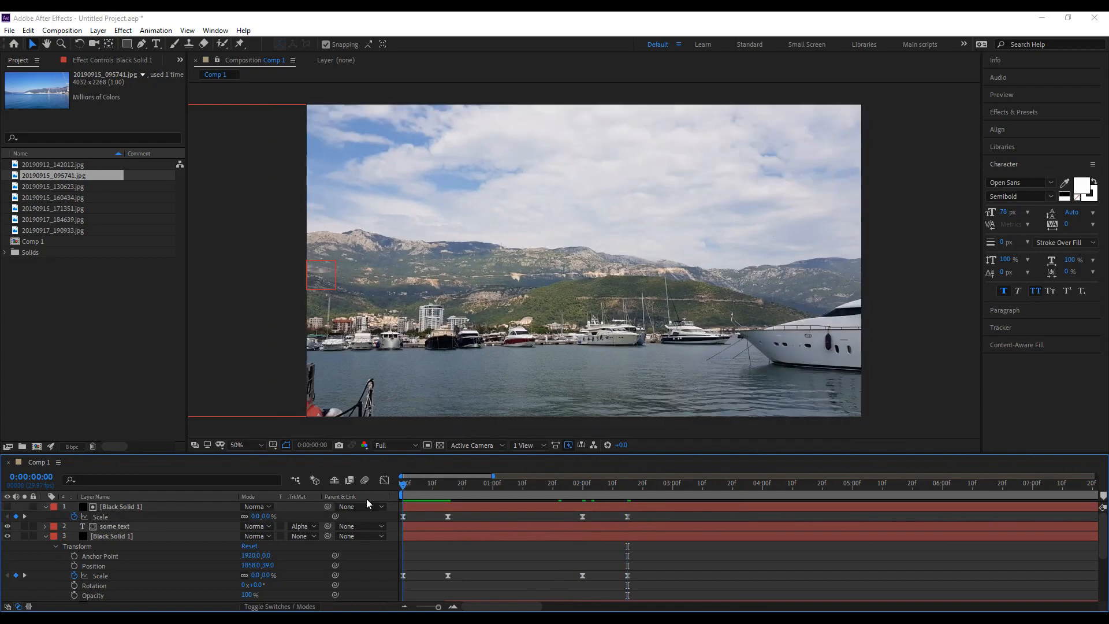
key("space")
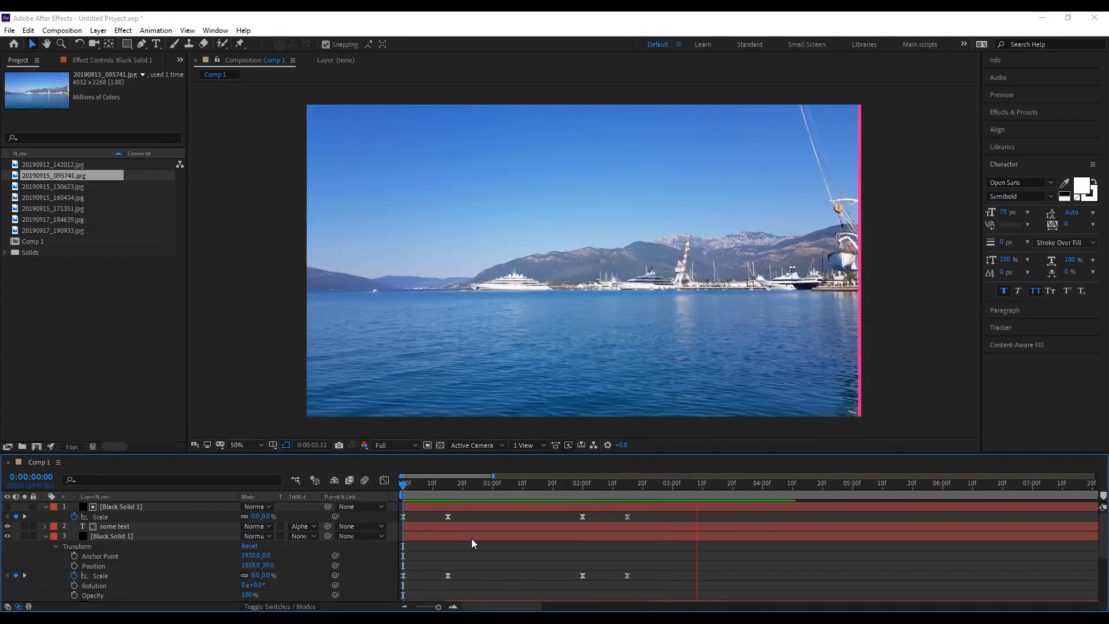
key("space")
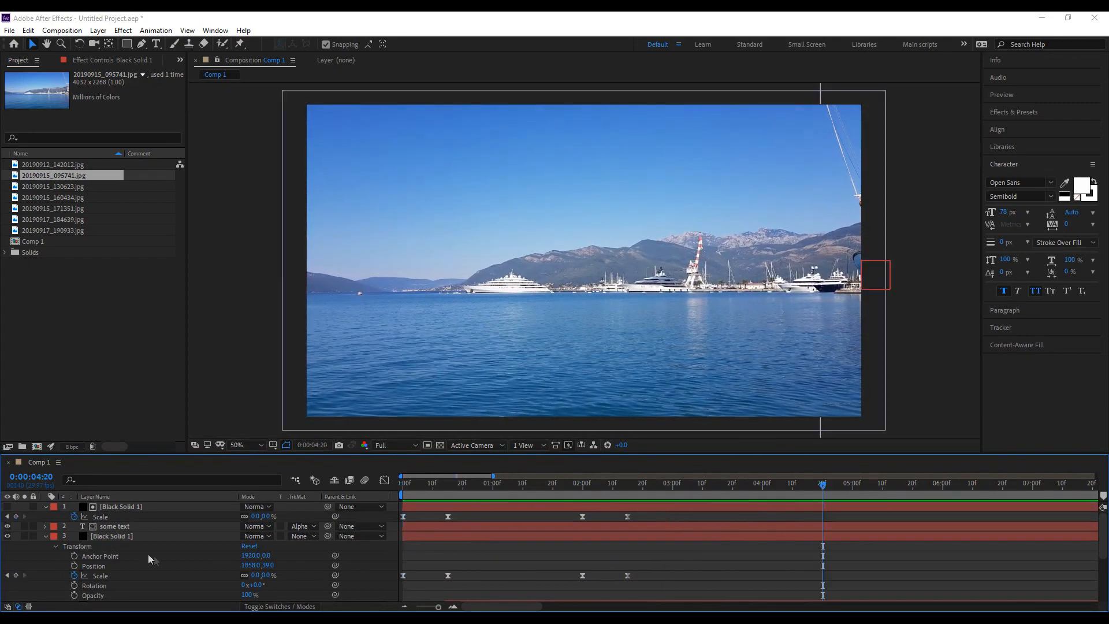
left_click(46, 535)
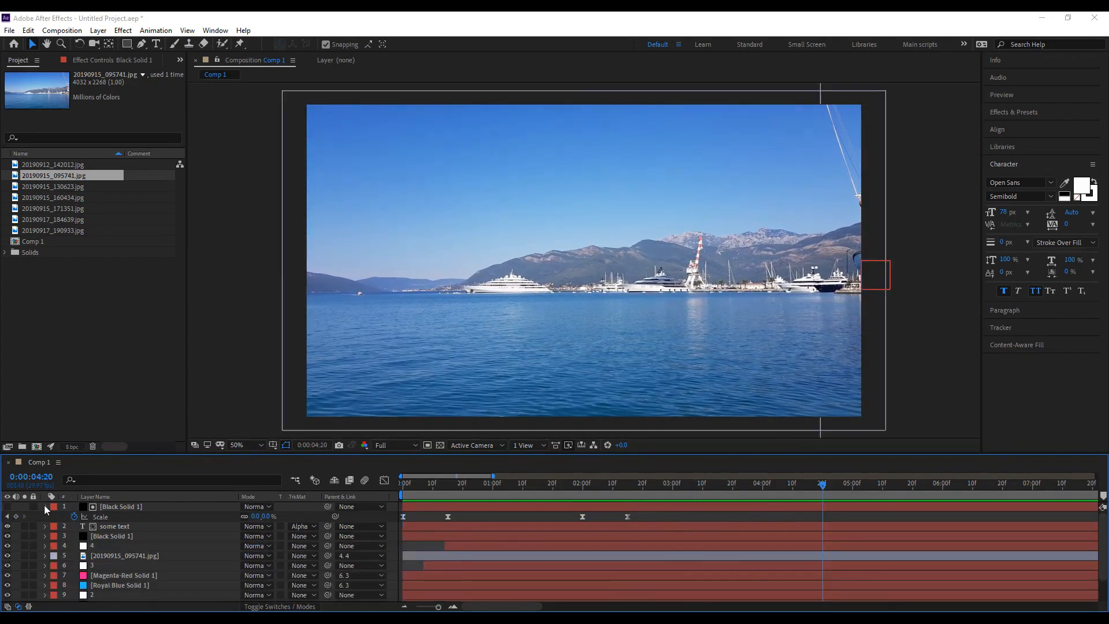
left_click(45, 507)
left_click(911, 546)
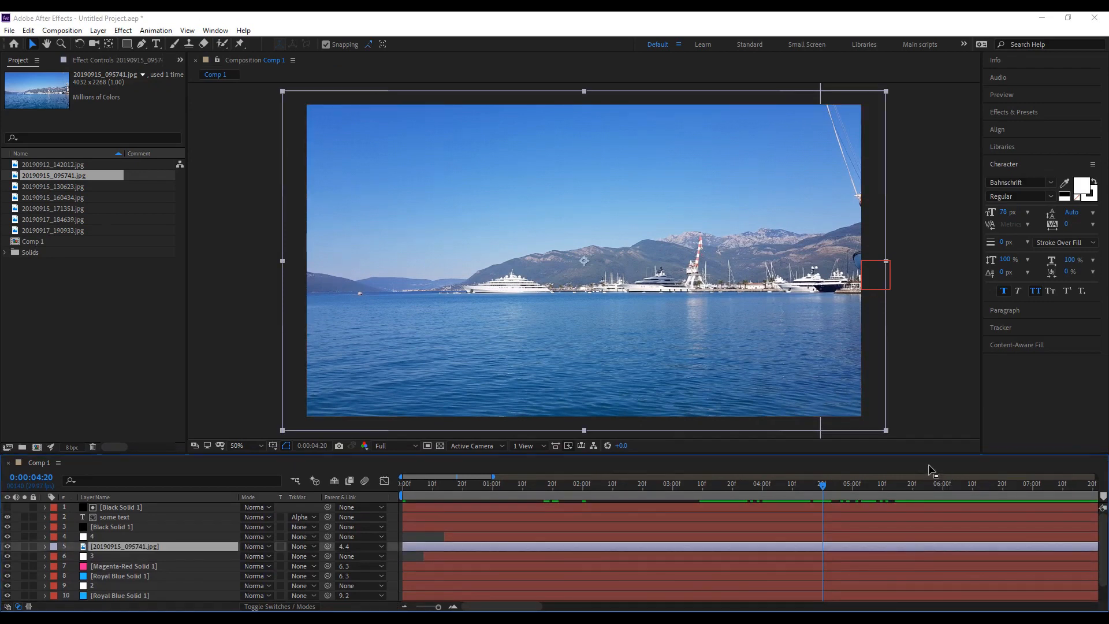
left_click(434, 539)
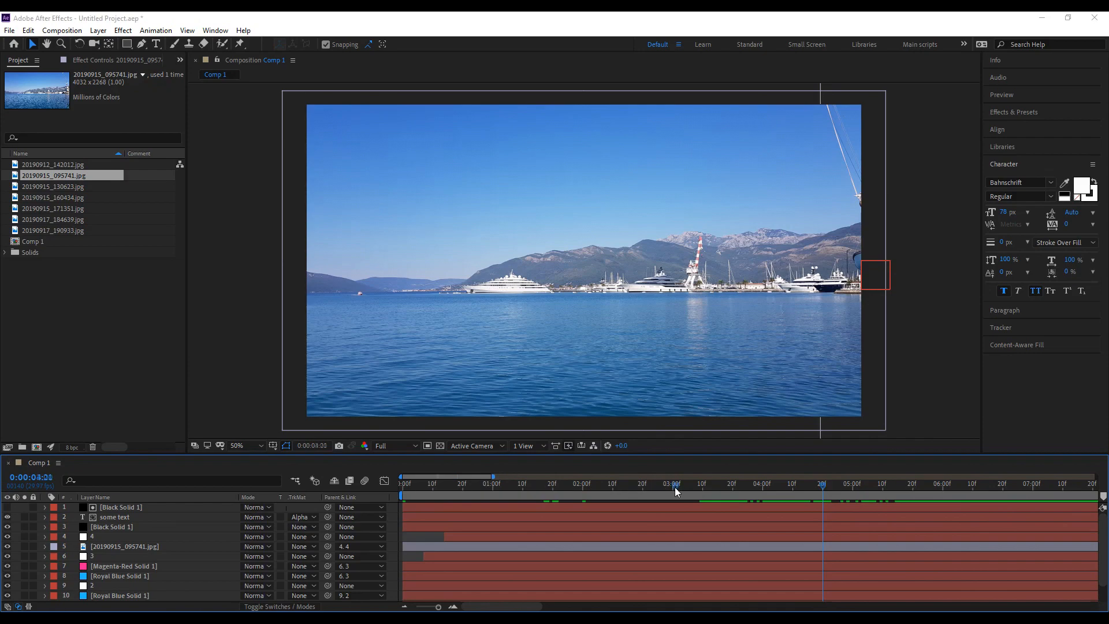
Trim the end of every layer except null 4 and 20190915_095741.jpg to 3:14.
left_click_drag(677, 491, 712, 498)
left_click(713, 507)
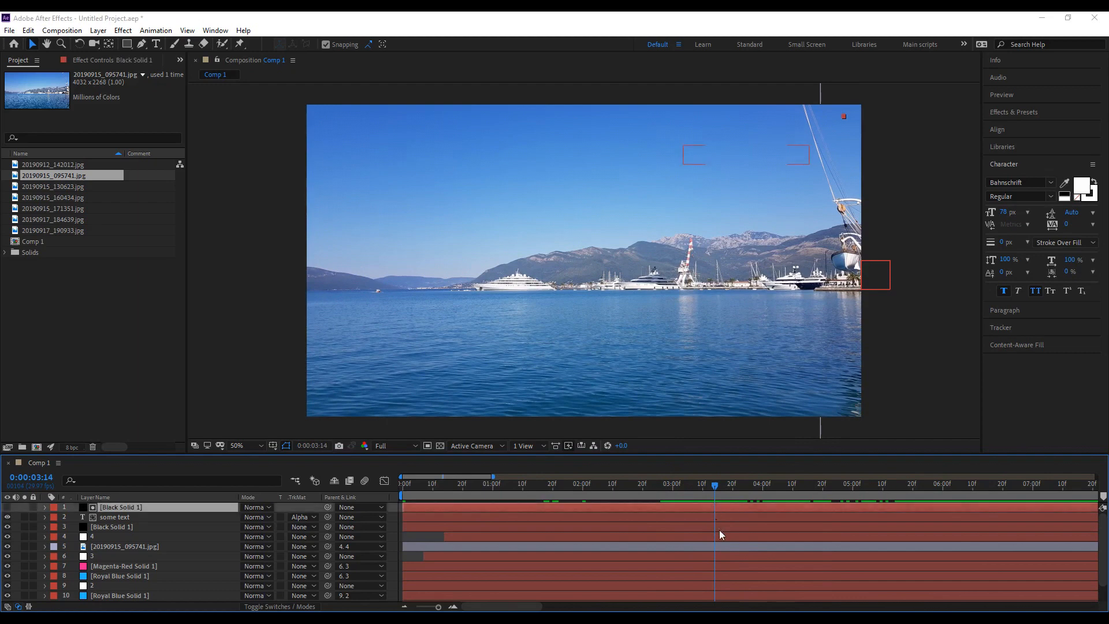
left_click(718, 535, "ctrl")
left_click(719, 525, "ctrl")
left_click(720, 515, "ctrl")
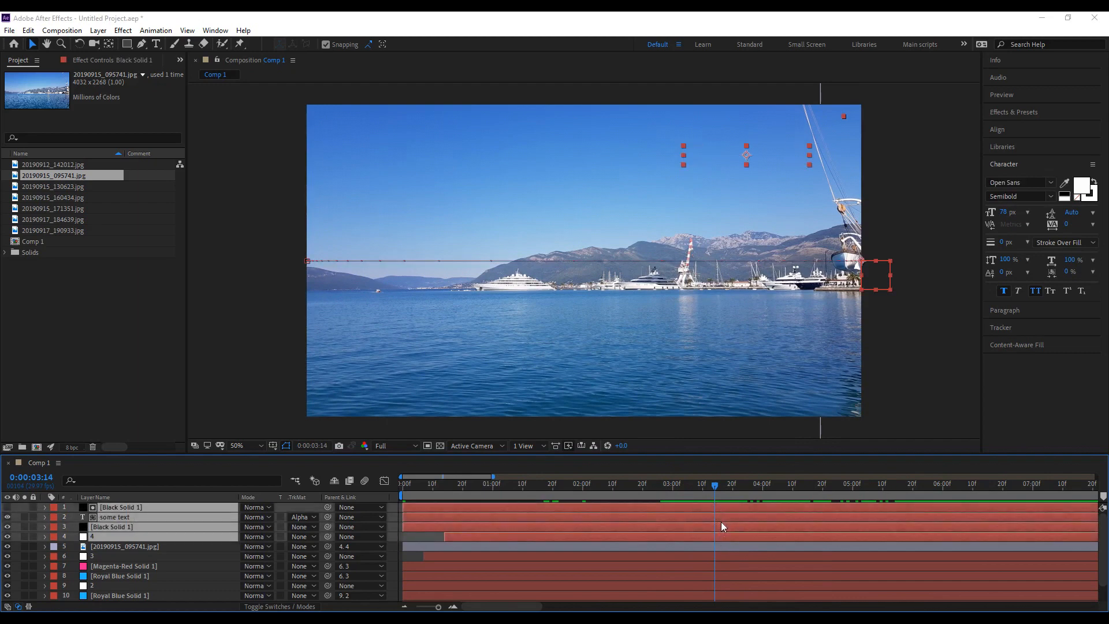
scroll(720, 522, "down", 1)
left_click(718, 536, "ctrl")
left_click(718, 546, "ctrl")
left_click(717, 556, "ctrl")
left_click(717, 557, "ctrl")
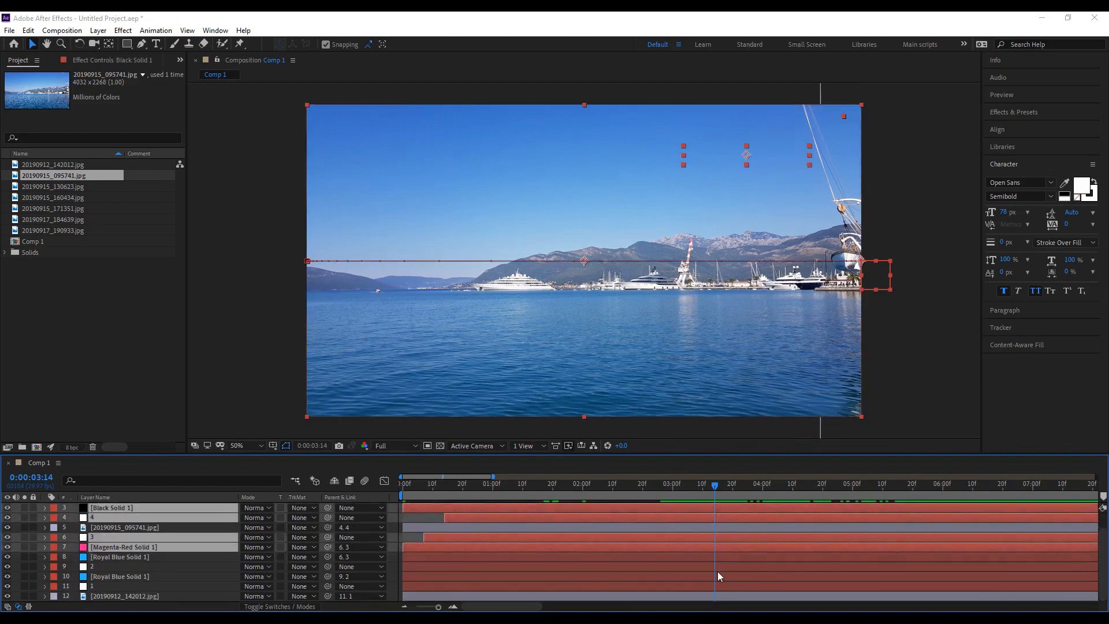
left_click(718, 567, "ctrl")
left_click(719, 556, "ctrl")
left_click(720, 577, "ctrl")
left_click(721, 585, "ctrl")
left_click(722, 596, "ctrl")
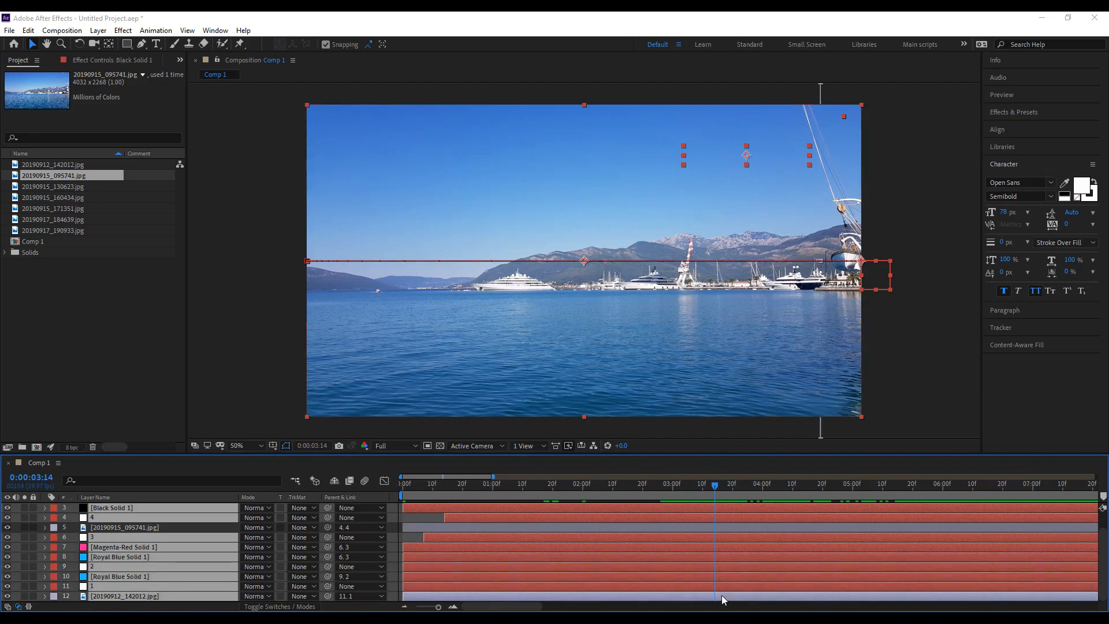
scroll(773, 570, "up", 1)
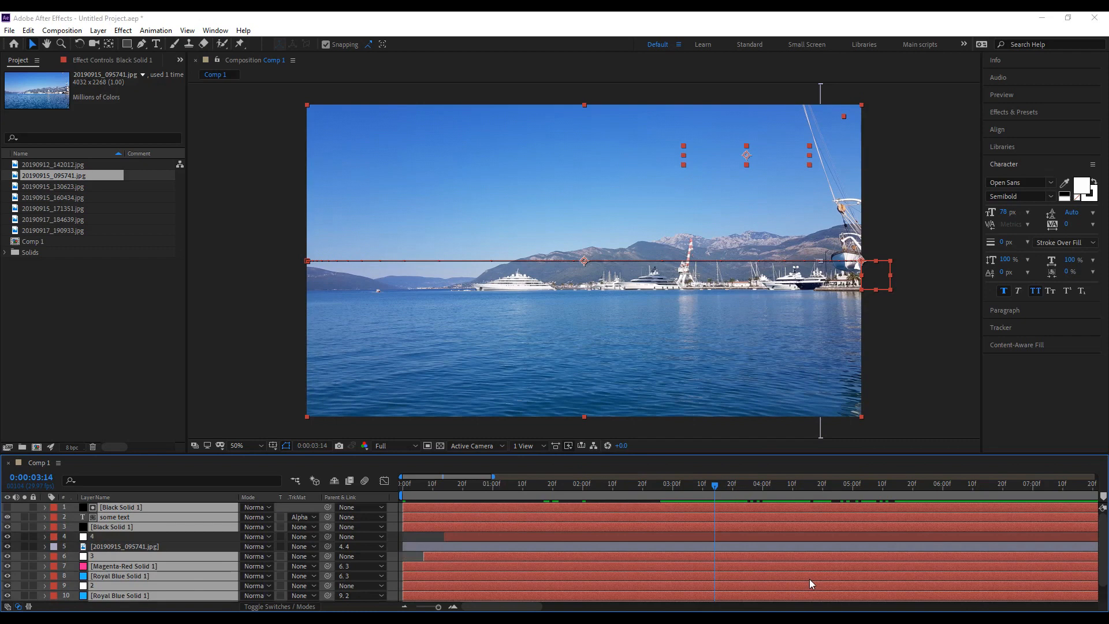
key("alt+bracketright")
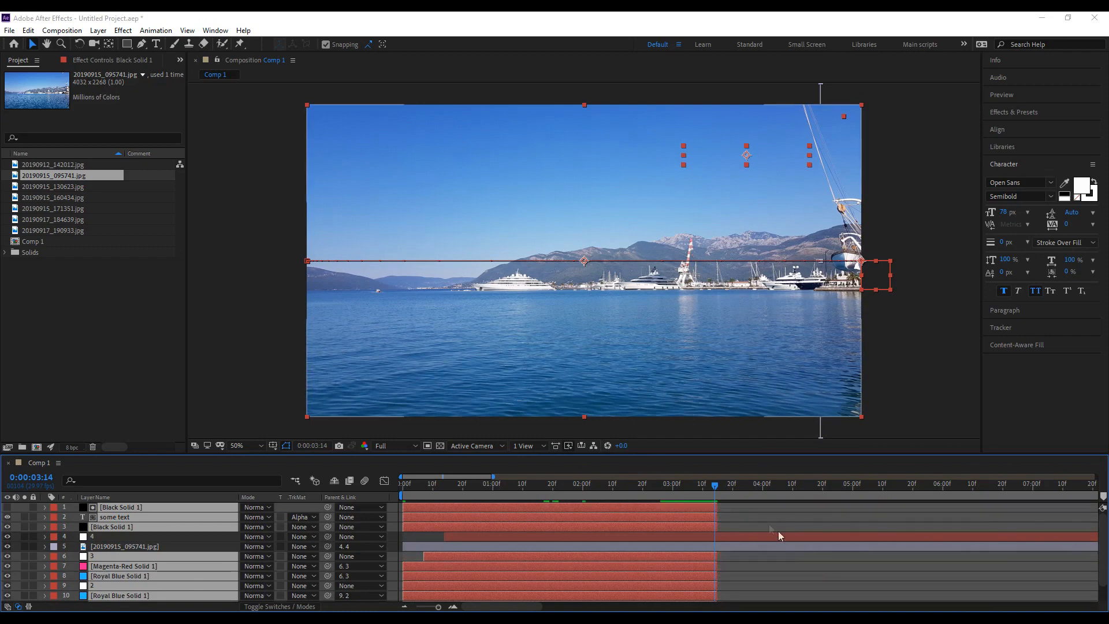
left_click_drag(718, 507, 715, 507)
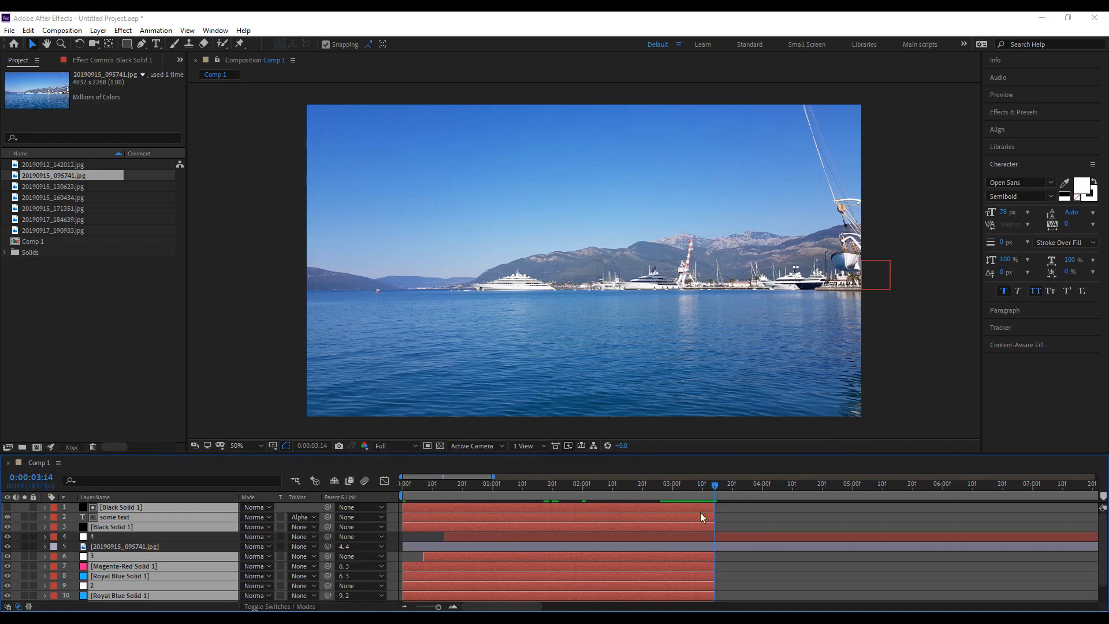
Move the trimmed layers below null 4 and 20190915_095741.jpg in the layer stack.
left_click_drag(685, 514, 681, 534)
key("alt+Page_Down")
left_click_drag(122, 529, 128, 552)
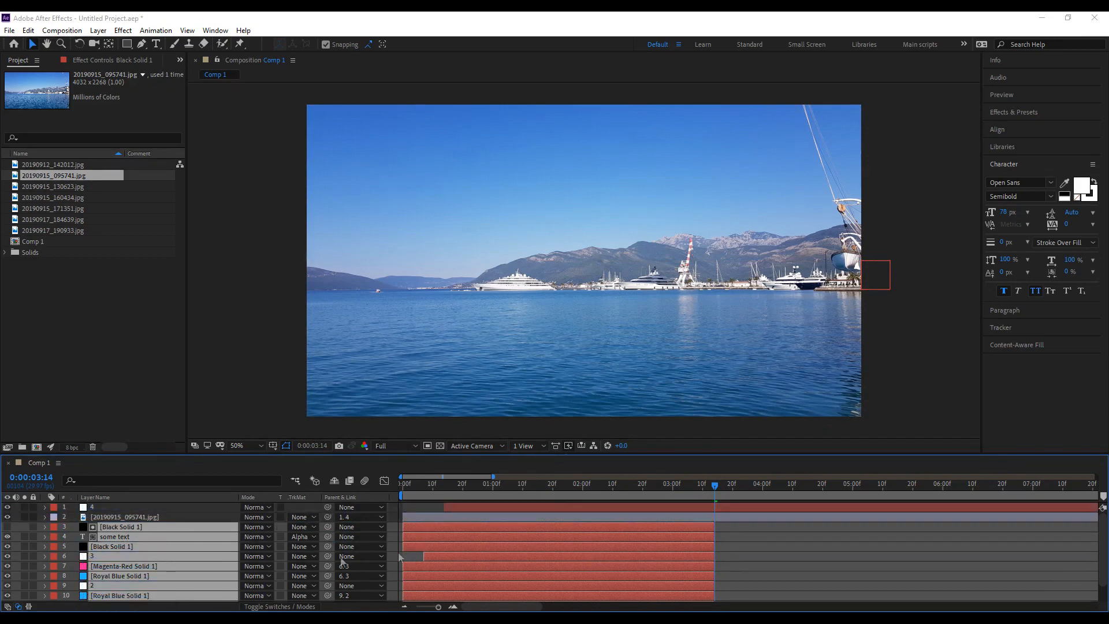
Pre-compose the selected trimmed layers as Slide 1, moving all attributes and adjusting the duration to their time span.
right_click(498, 526)
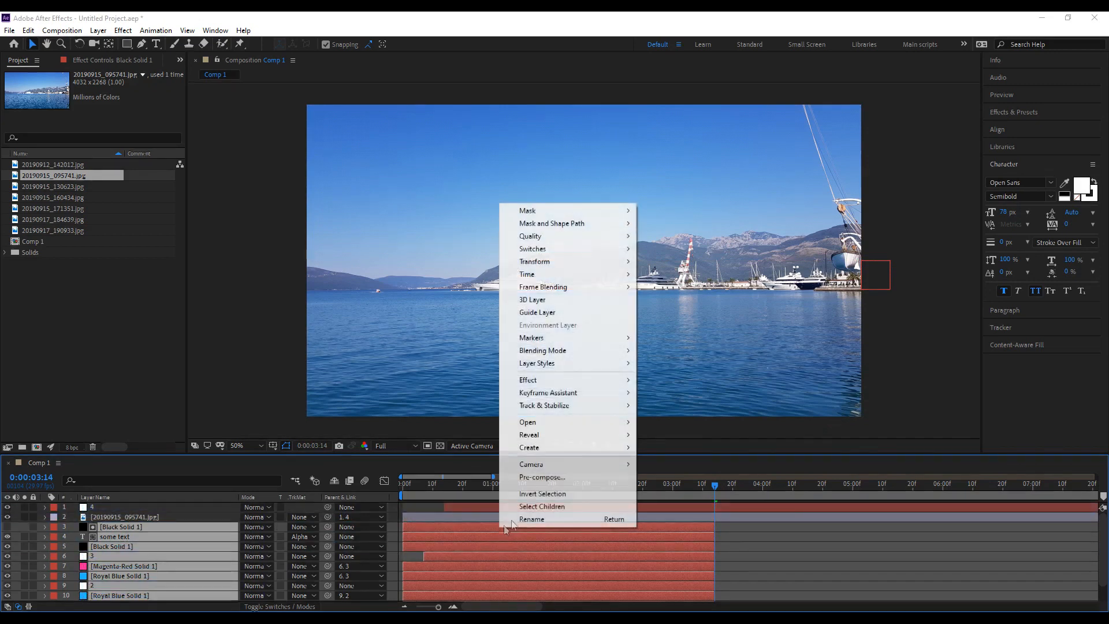
left_click(559, 477)
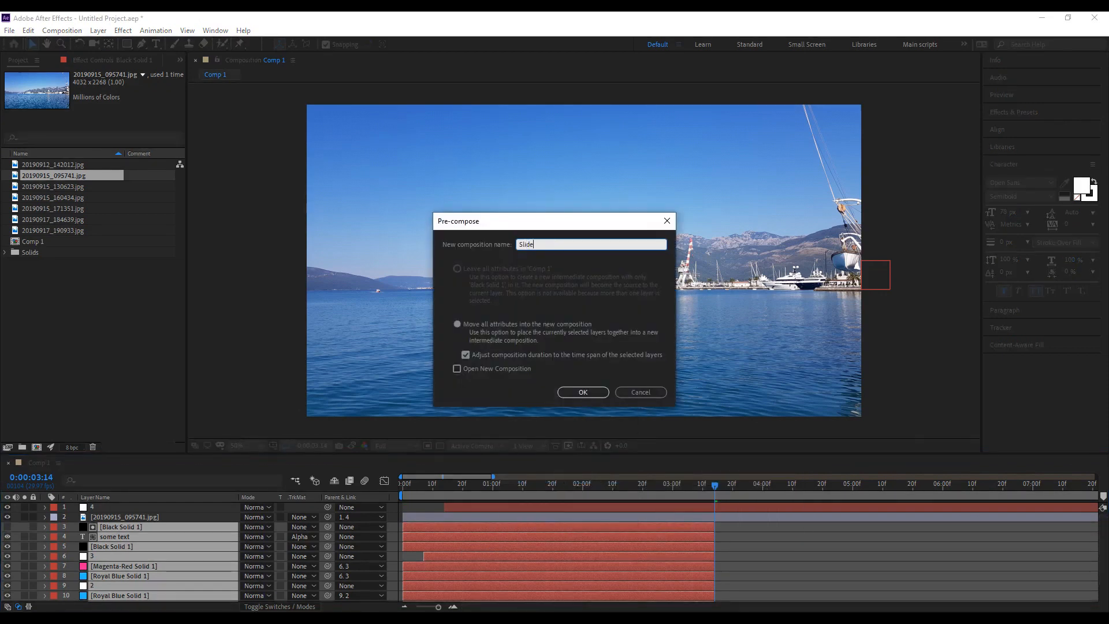
type("Slide 1")
key("Return")
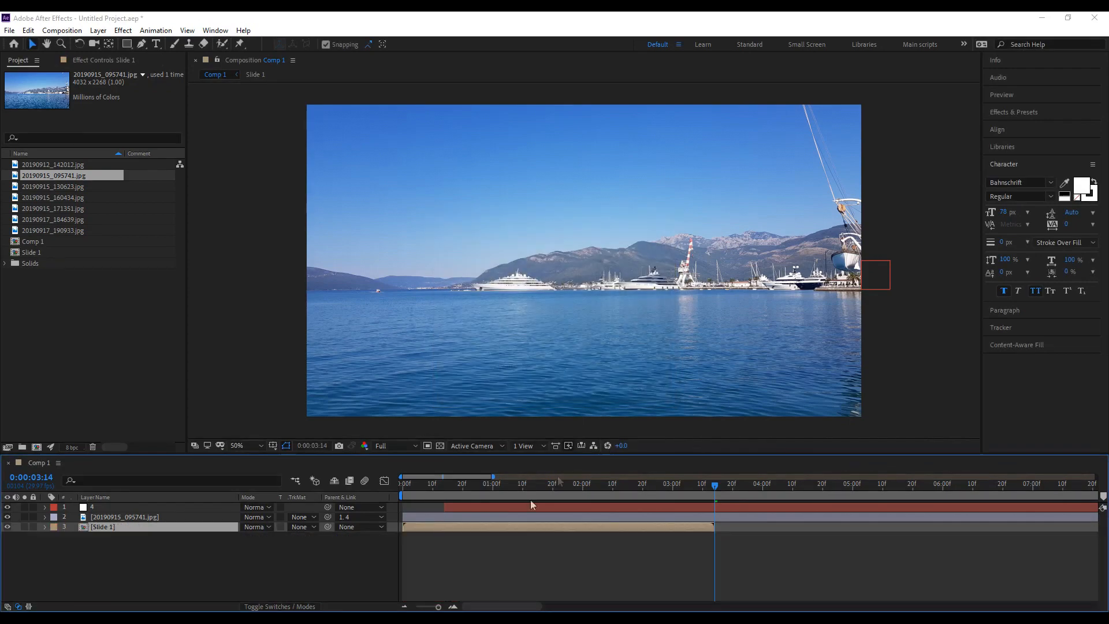
Trim the start of null 4 and 20190915_095741.jpg to 2:14, where null 4's first position keyframe lies.
left_click_drag(438, 493, 624, 523)
left_click(625, 514)
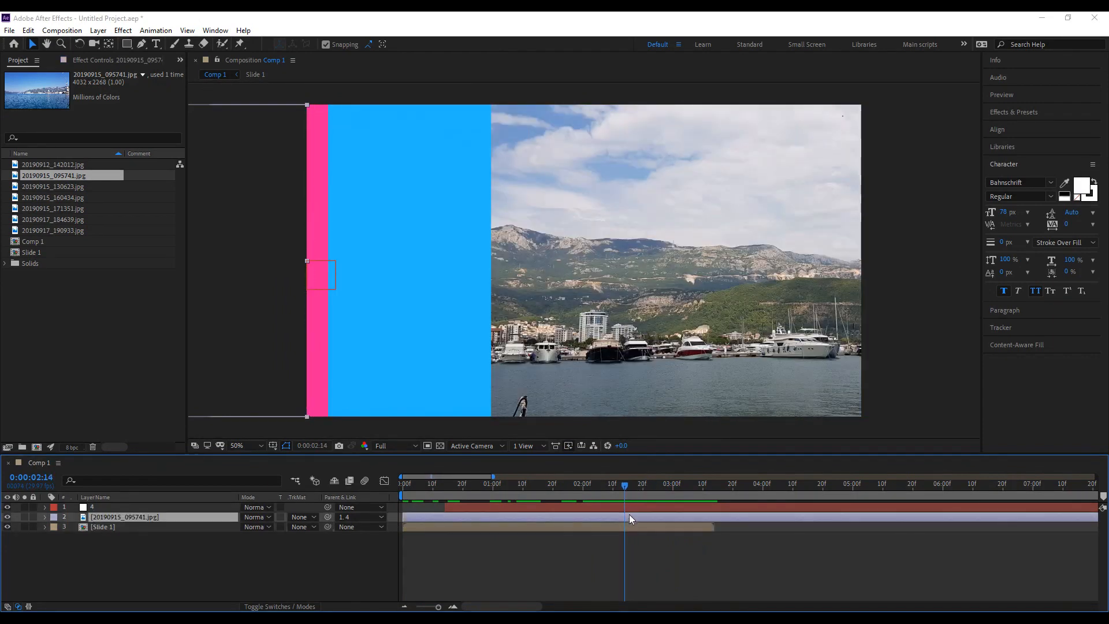
key("s")
left_click(715, 485)
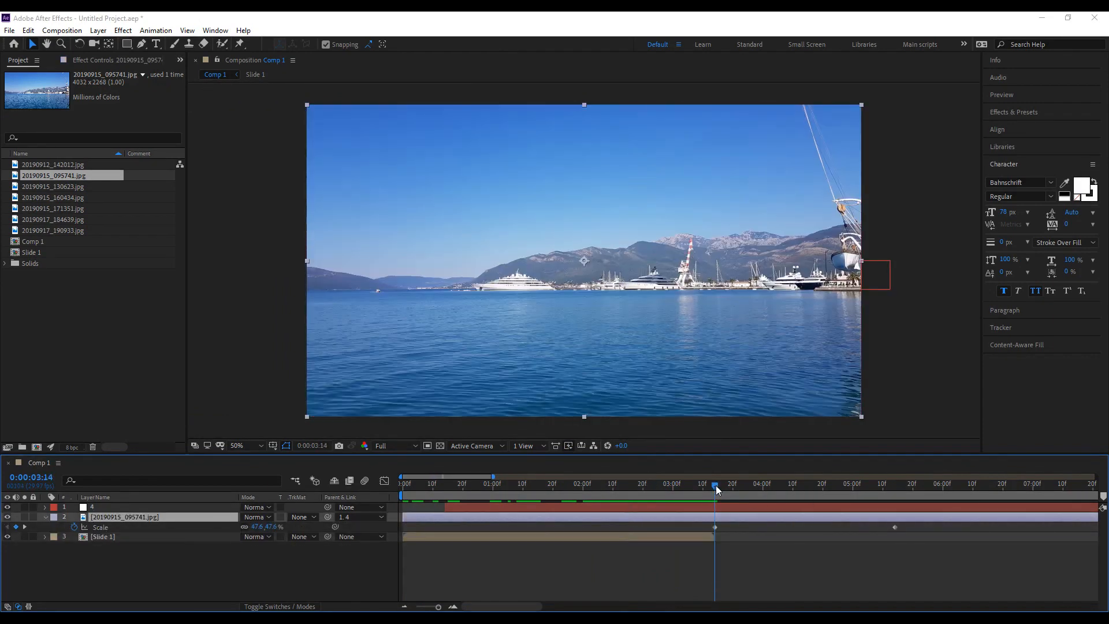
left_click_drag(712, 482, 606, 494)
left_click(608, 510)
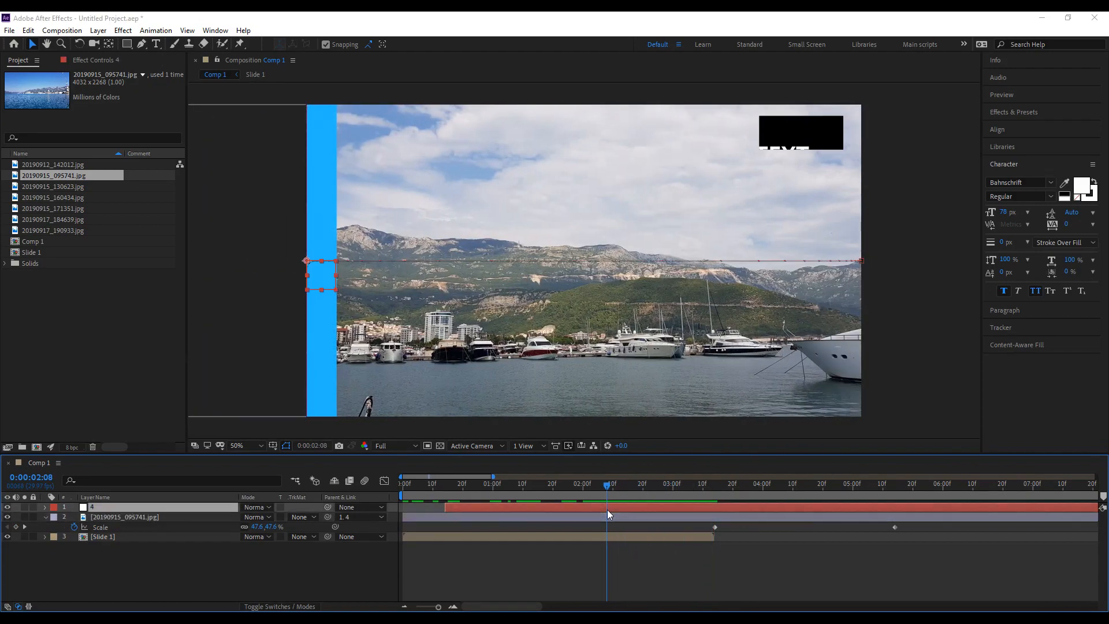
key("p")
left_click(625, 487)
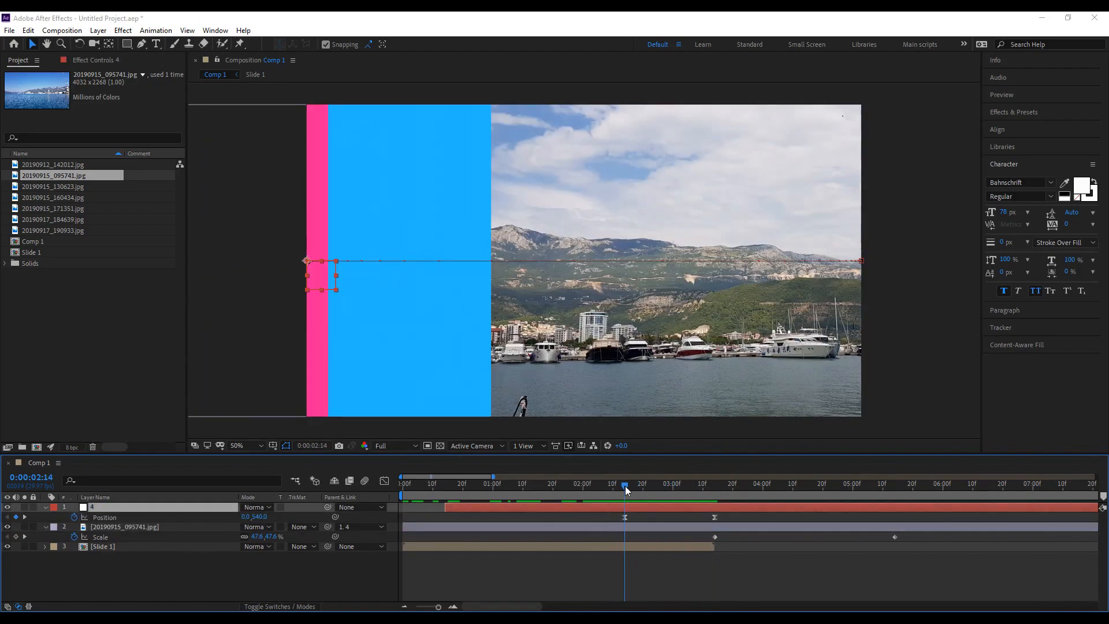
left_click(635, 524, "ctrl")
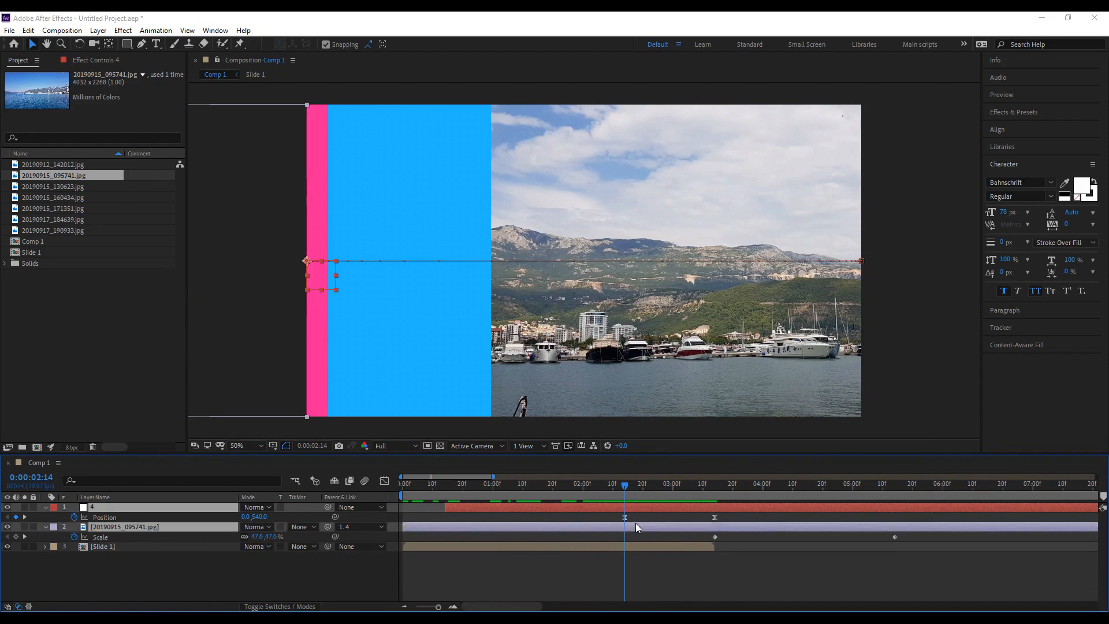
key("alt+bracketleft")
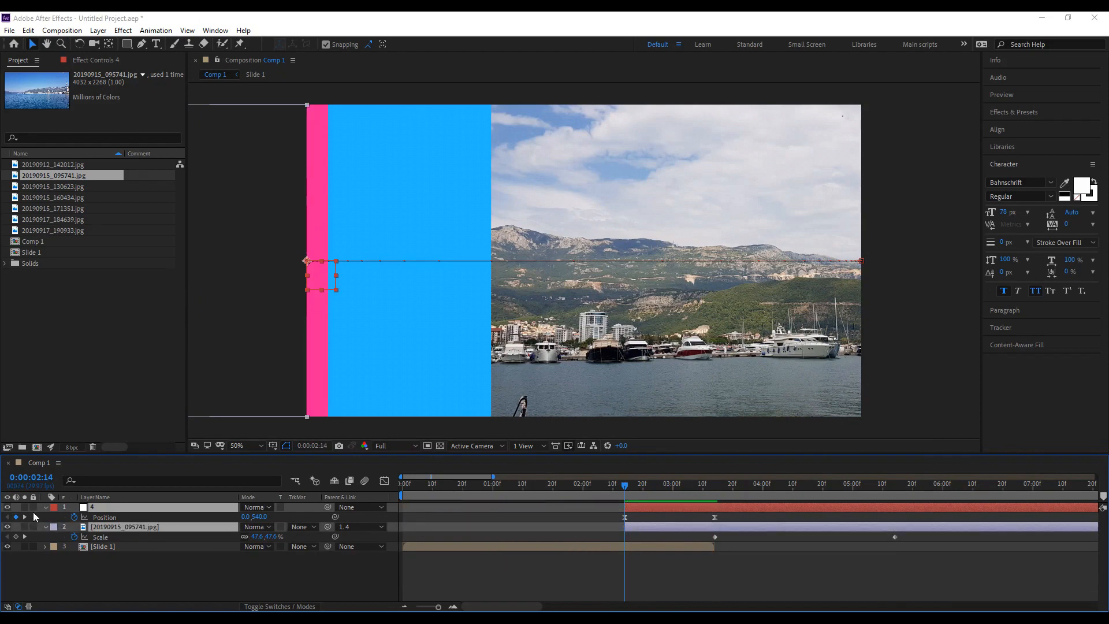
left_click(45, 507)
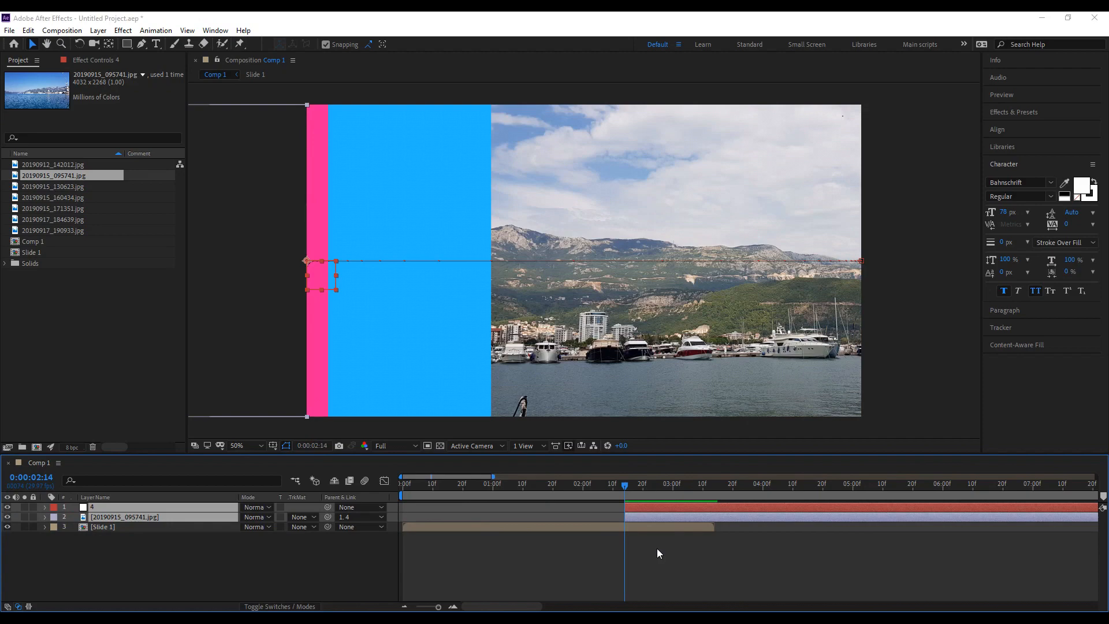
left_click(656, 548)
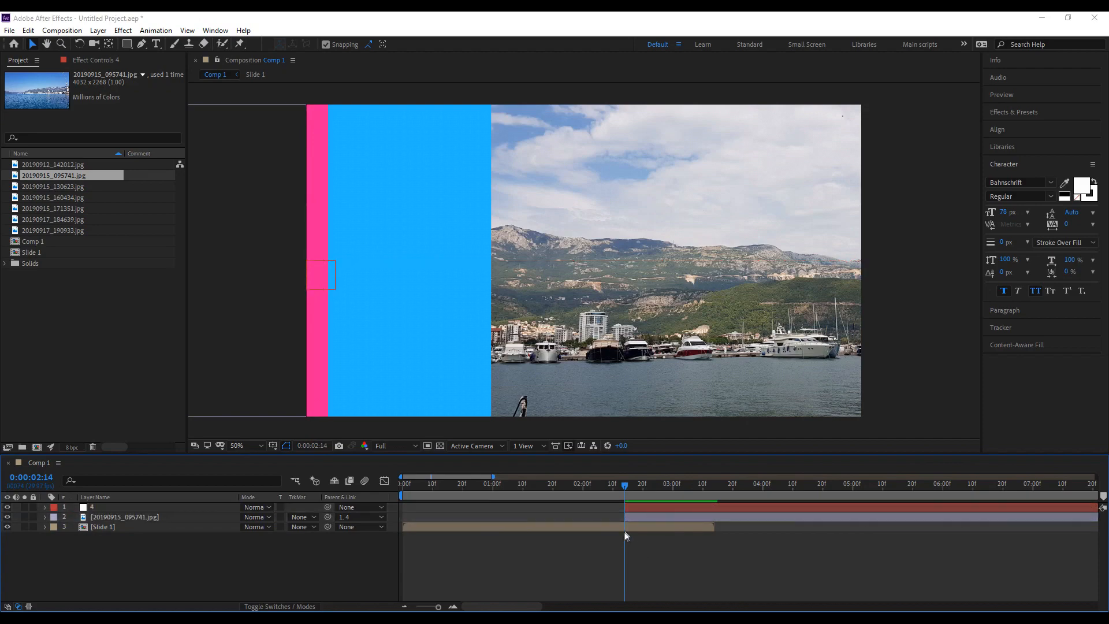
left_click_drag(623, 484, 744, 550)
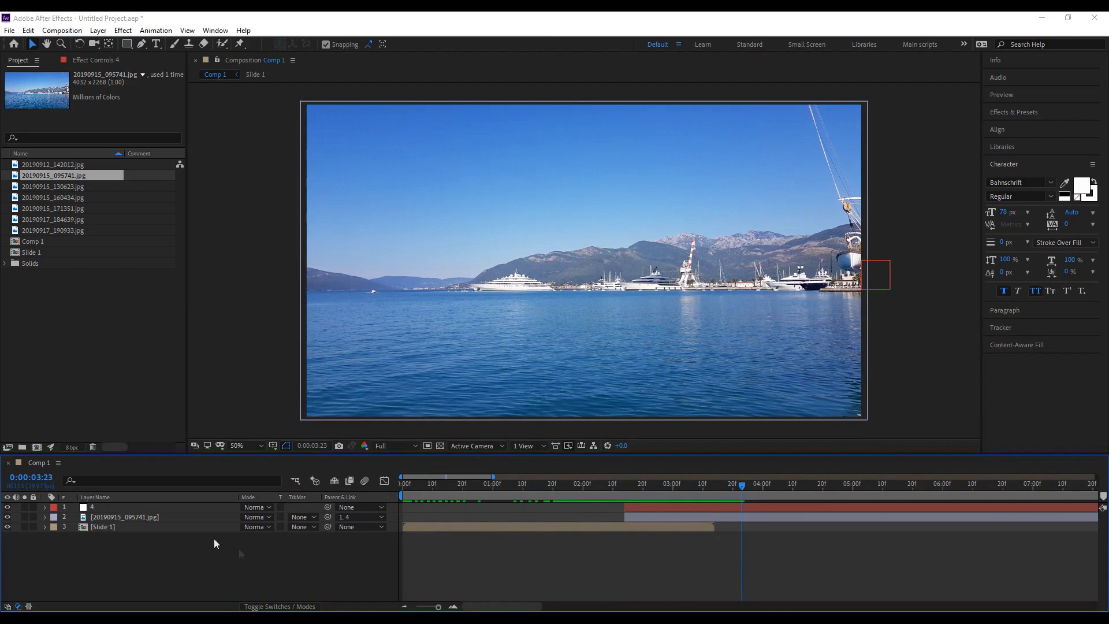
Copy both Black Solid 1 layers and the some text layer from the Slide 1 composition and paste them into Comp 1.
double_click(127, 528)
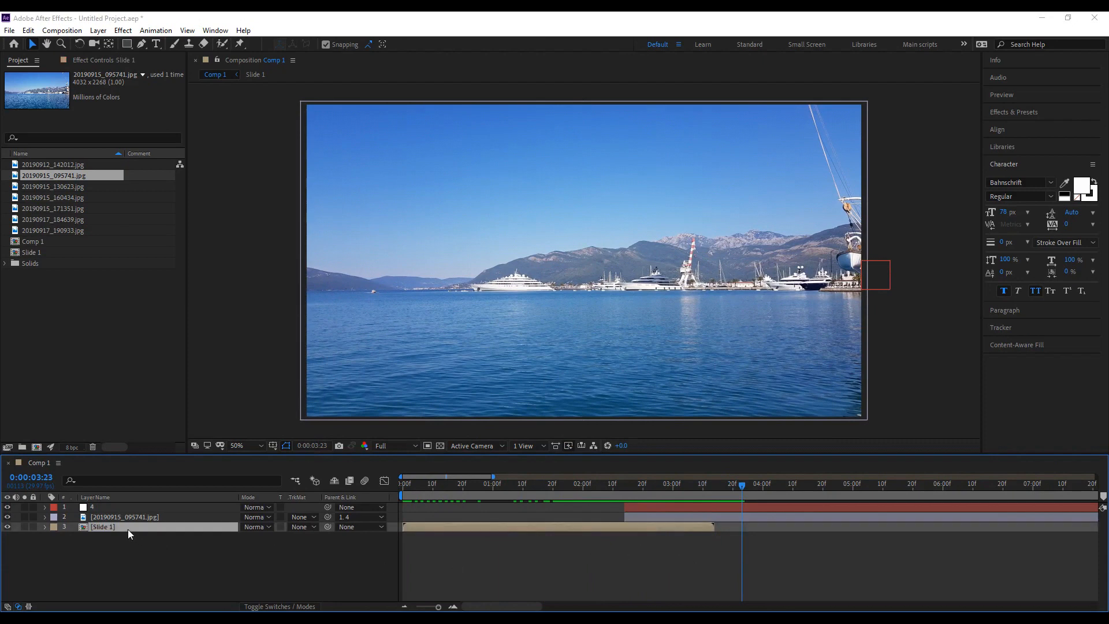
left_click_drag(595, 488, 736, 500)
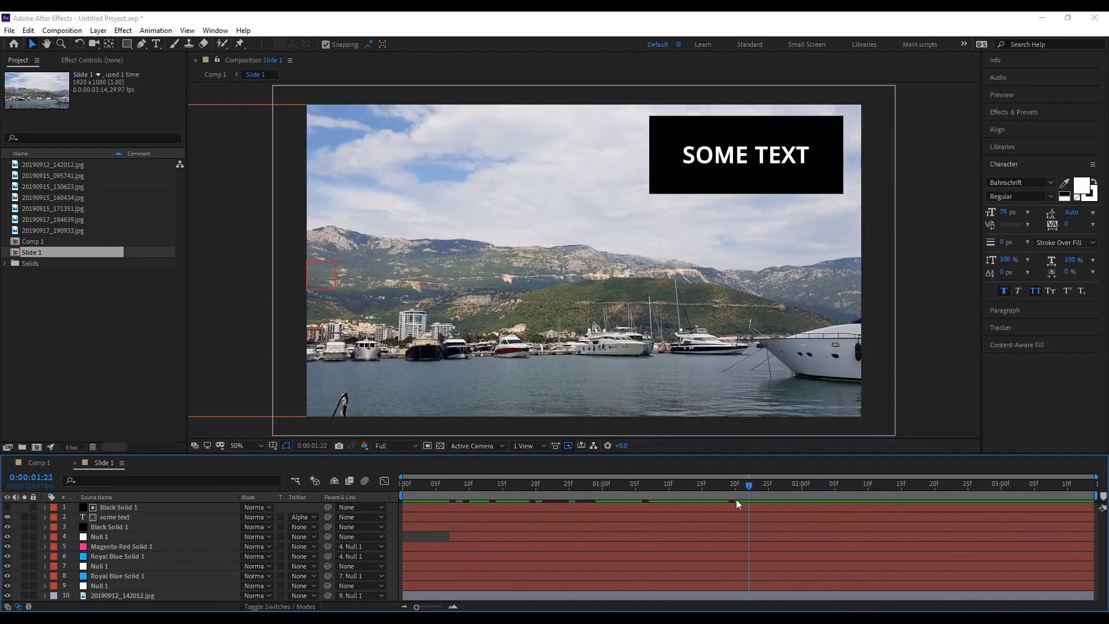
left_click(116, 527)
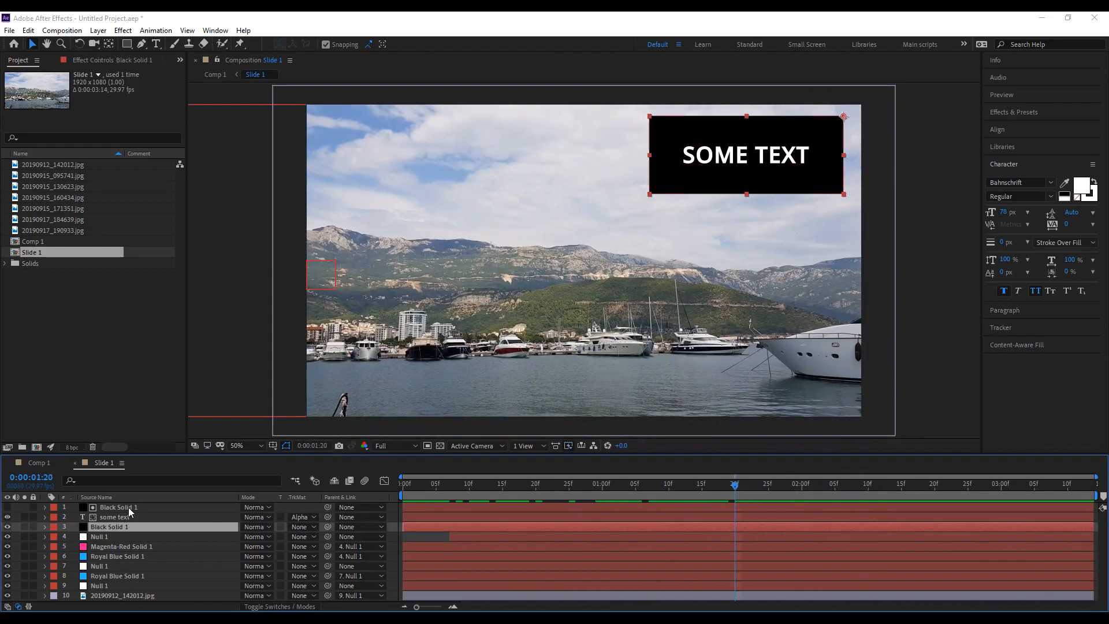
left_click(129, 507, "shift")
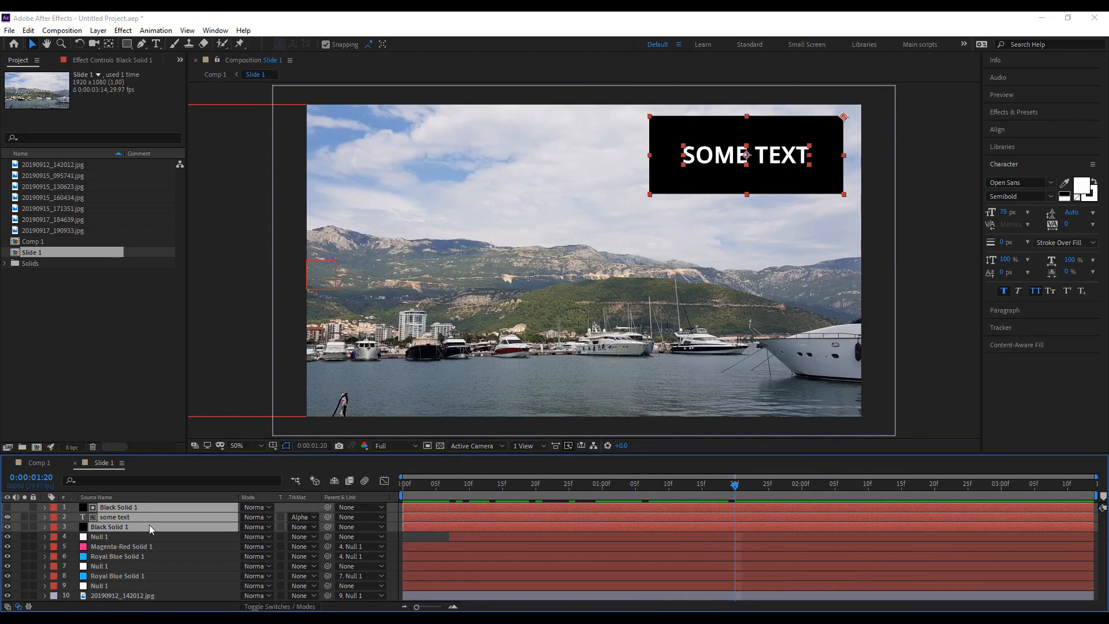
left_click(49, 462)
left_click(143, 542)
left_click(623, 489)
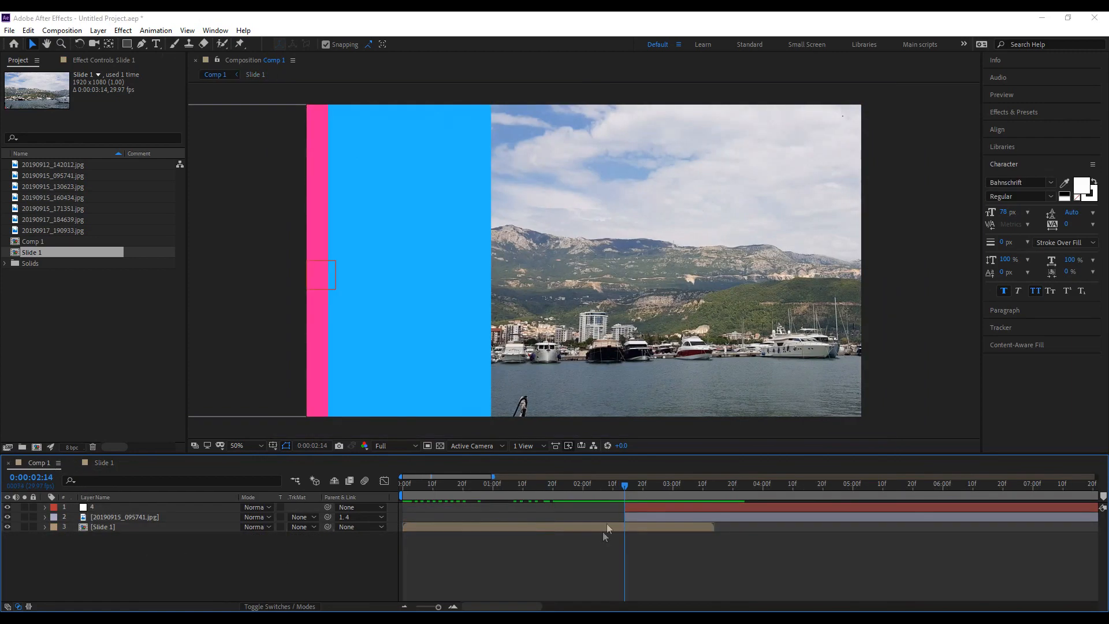
key("ctrl+v")
left_click_drag(436, 513, 761, 492)
left_click(131, 563)
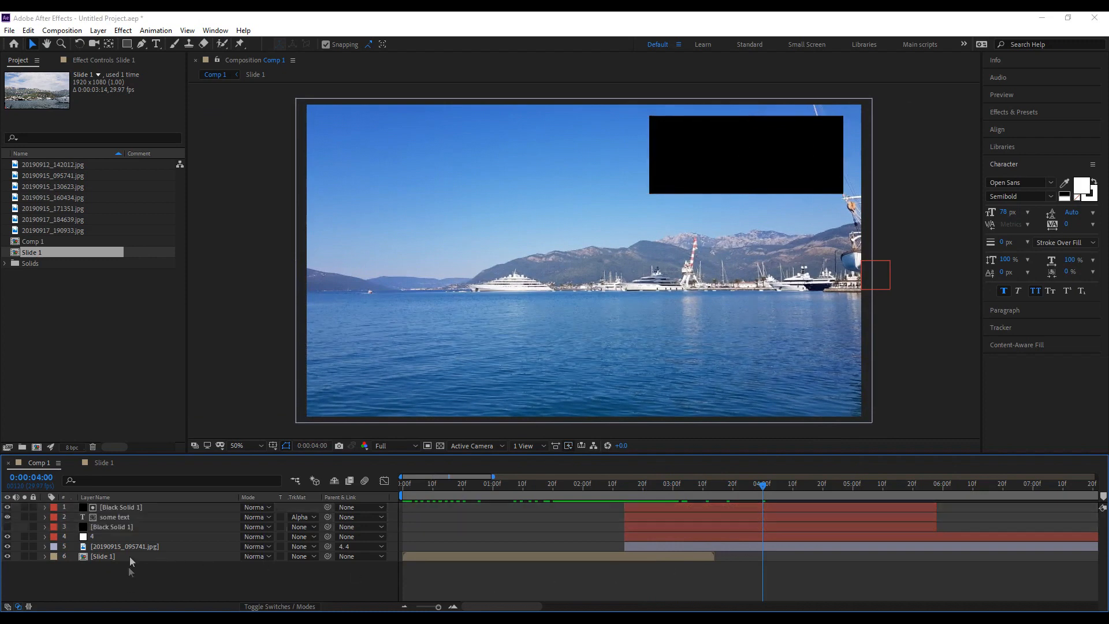
Reorder the pasted solids so the hidden matte Black Solid 1 sits above some text and the visible box sits below it.
mouse_move(127, 527)
left_mouse_down()
mouse_move(124, 509)
mouse_move(123, 532)
left_mouse_up()
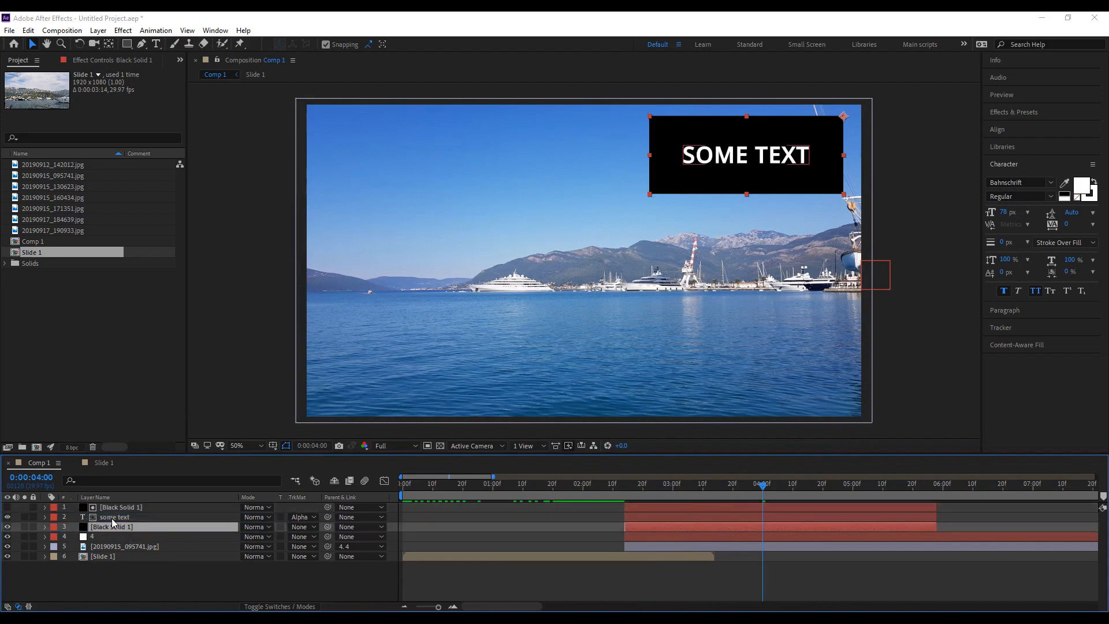
left_click(114, 517)
left_click(120, 507)
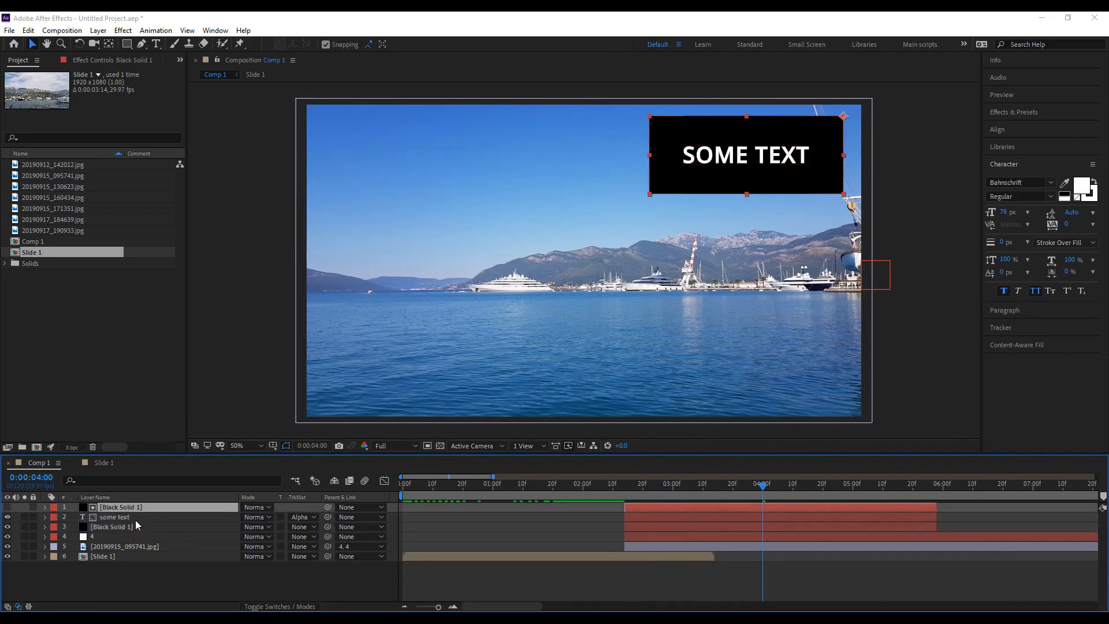
left_click(132, 518)
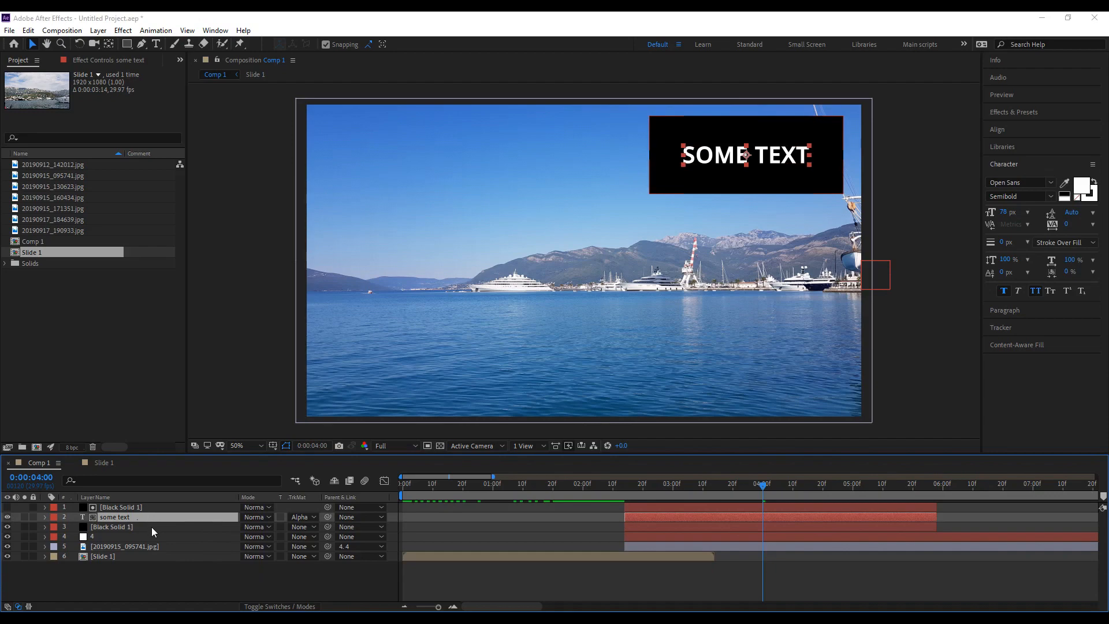
left_click(152, 527)
Move the visible Black Solid 1 box's anchor point to its lower-left corner at a frame where the box is fully scaled.
left_click_drag(635, 490, 665, 508)
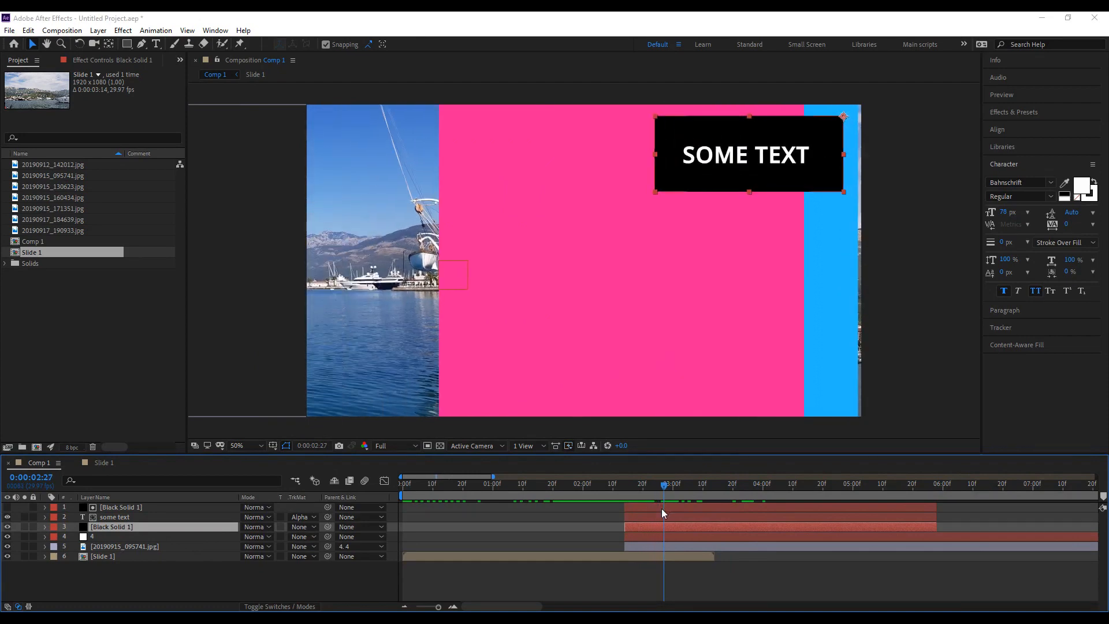
left_click_drag(706, 491, 767, 496)
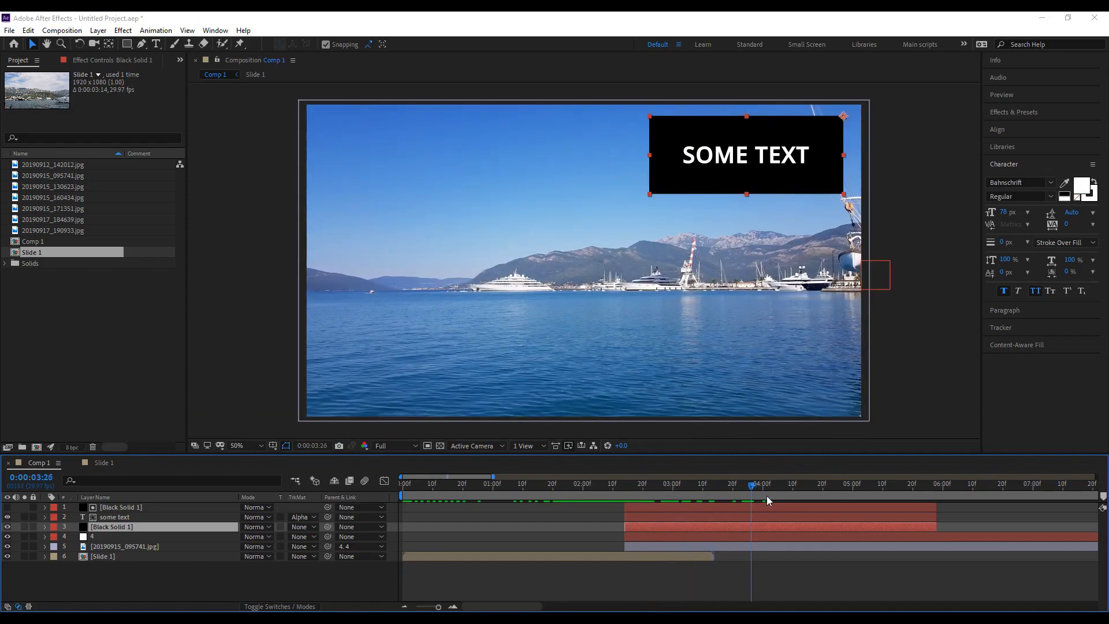
left_click(112, 46)
left_click_drag(844, 117, 648, 196)
left_click(32, 44)
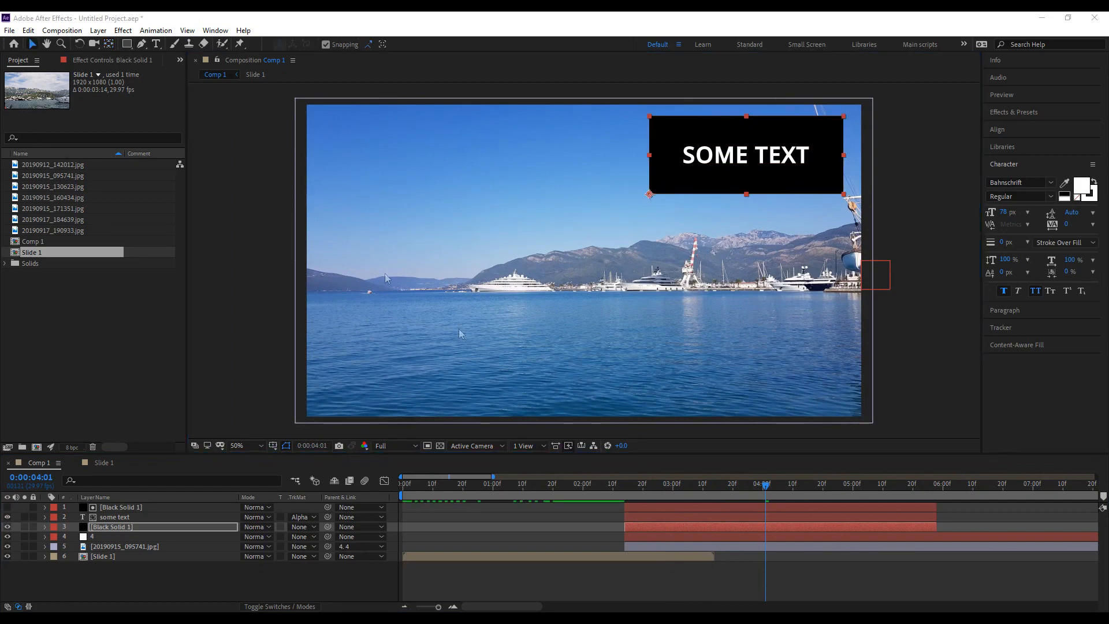
Move the title box, matte and text to the photo's lower-left corner, and set the matte solid's anchor point to its lower-left corner.
left_click(133, 511, "shift")
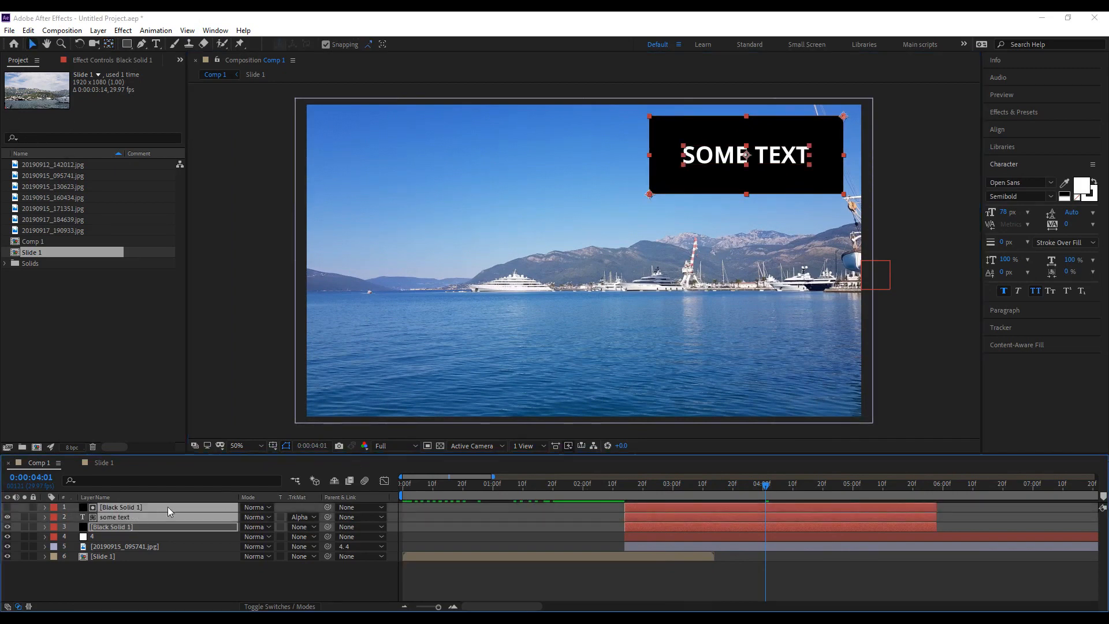
left_click_drag(743, 179, 413, 385)
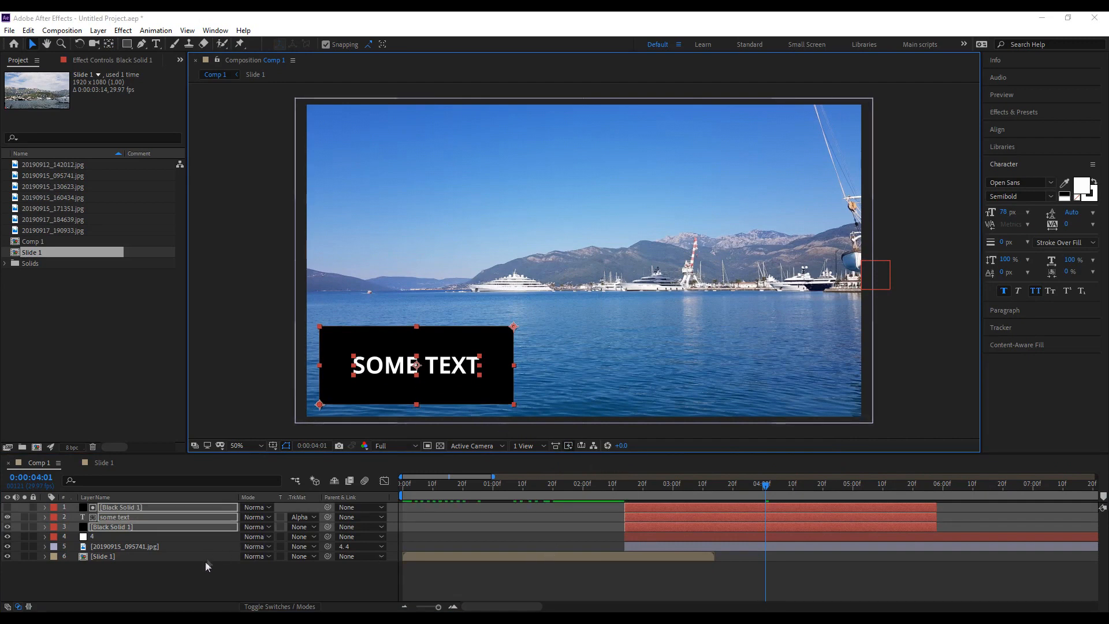
left_click(137, 507)
left_click(109, 43)
left_click_drag(513, 327, 320, 404)
left_click(31, 45)
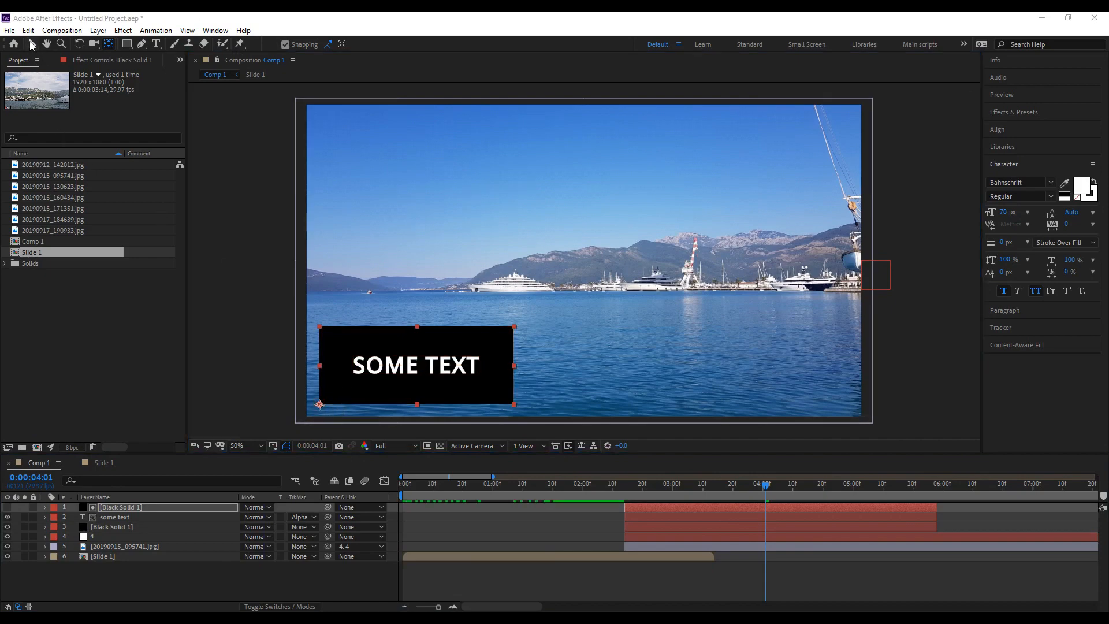
Shift both Black Solid 1 layers and some text to start at 3:00, and save the project.
left_click(607, 577)
left_click_drag(623, 490, 733, 493)
left_click_drag(759, 496, 674, 514)
left_click(674, 534)
left_click(677, 530)
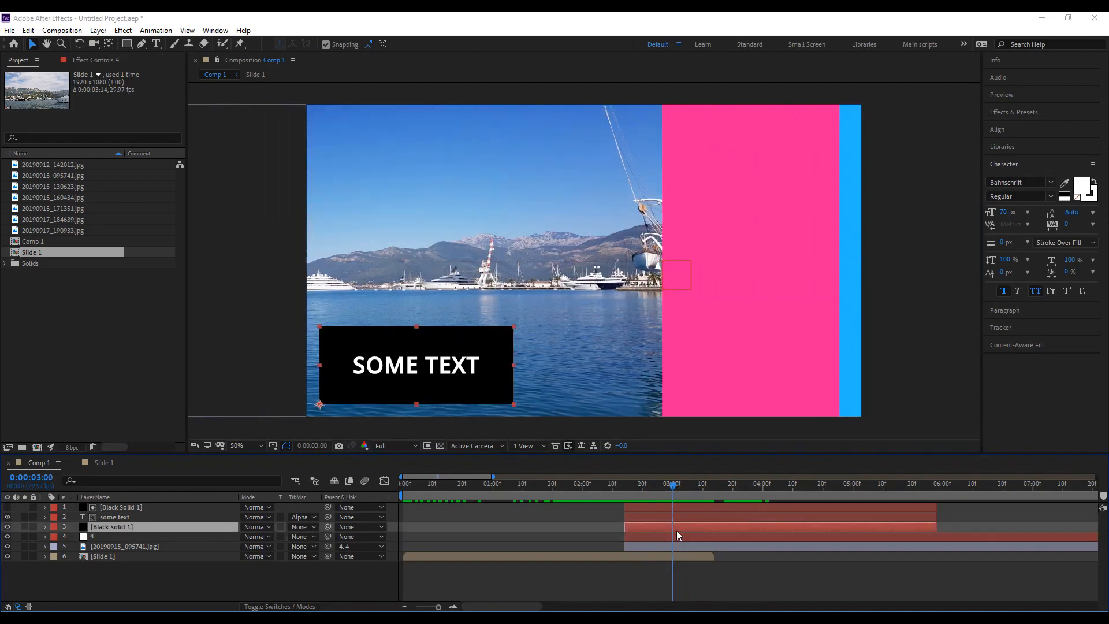
left_click(680, 508, "shift")
left_click_drag(670, 507, 818, 507)
left_click(809, 579)
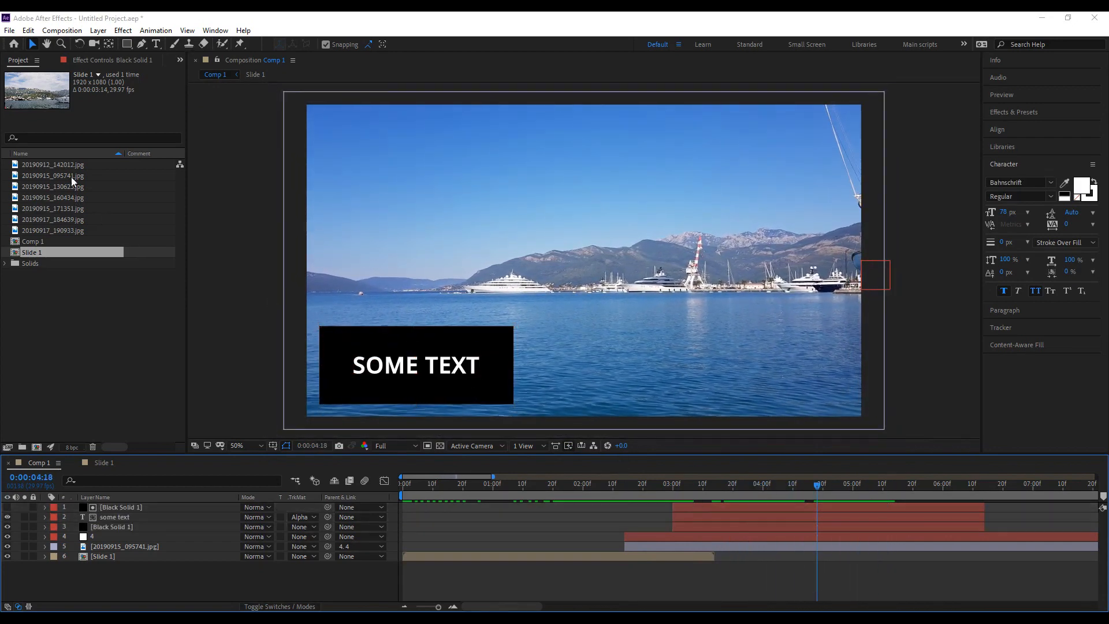
left_click(9, 30)
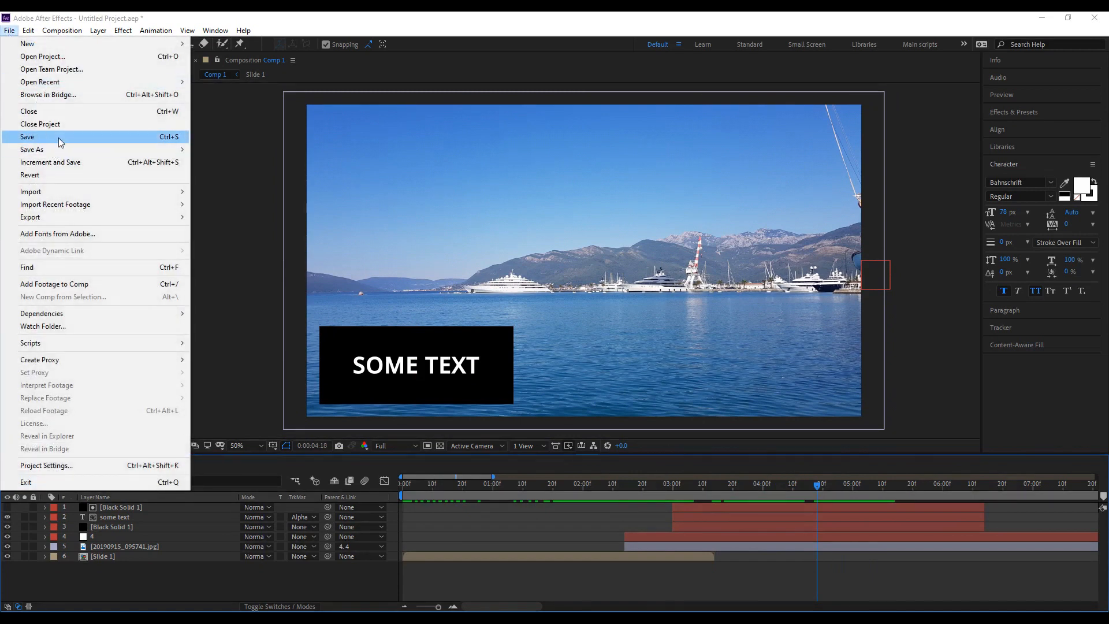
left_click(35, 136)
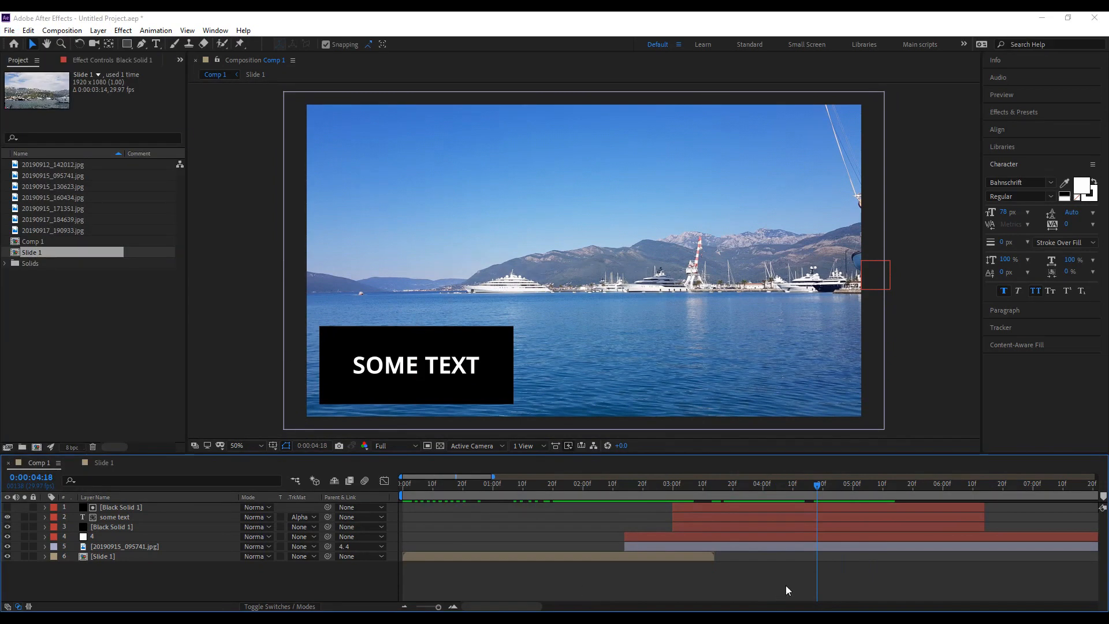
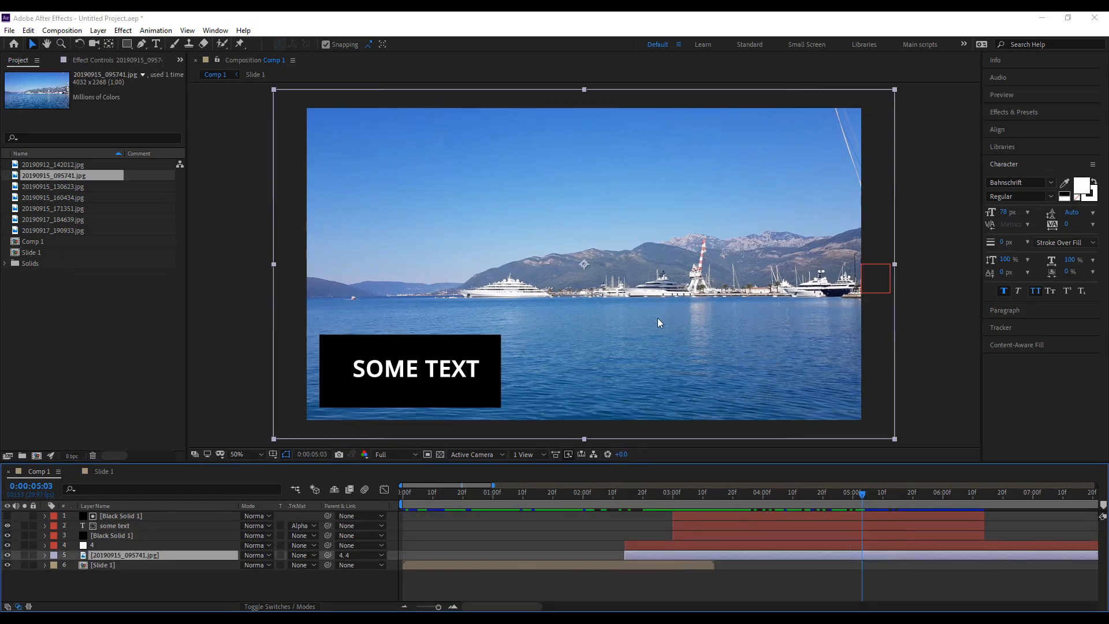
Add position keyframes to null 4 at 5:14 and 6:14.
left_click(161, 545)
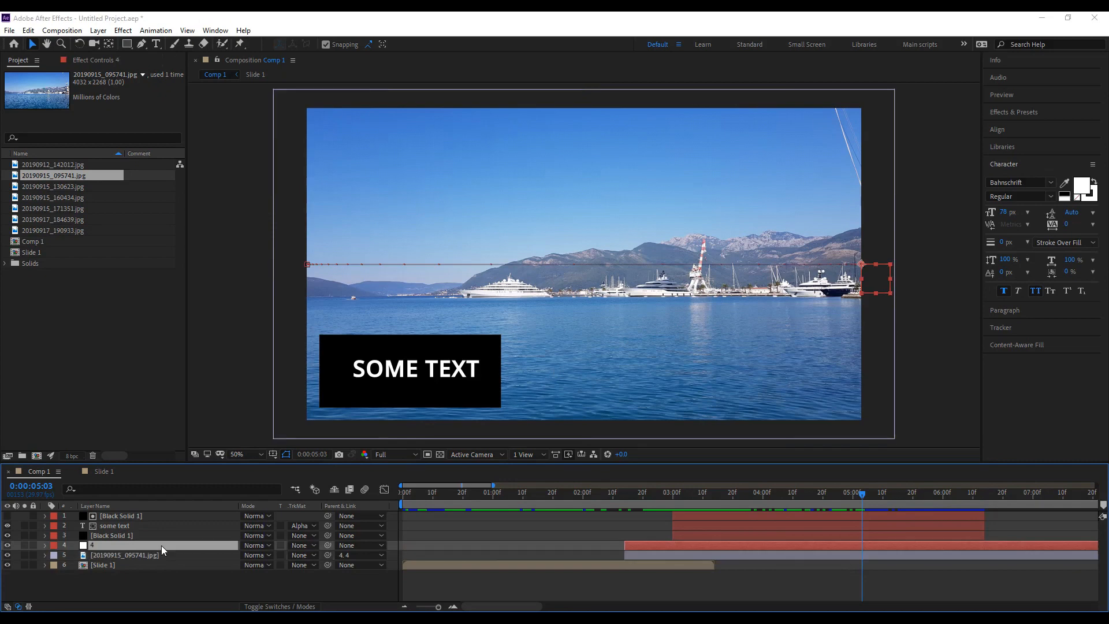
key("p")
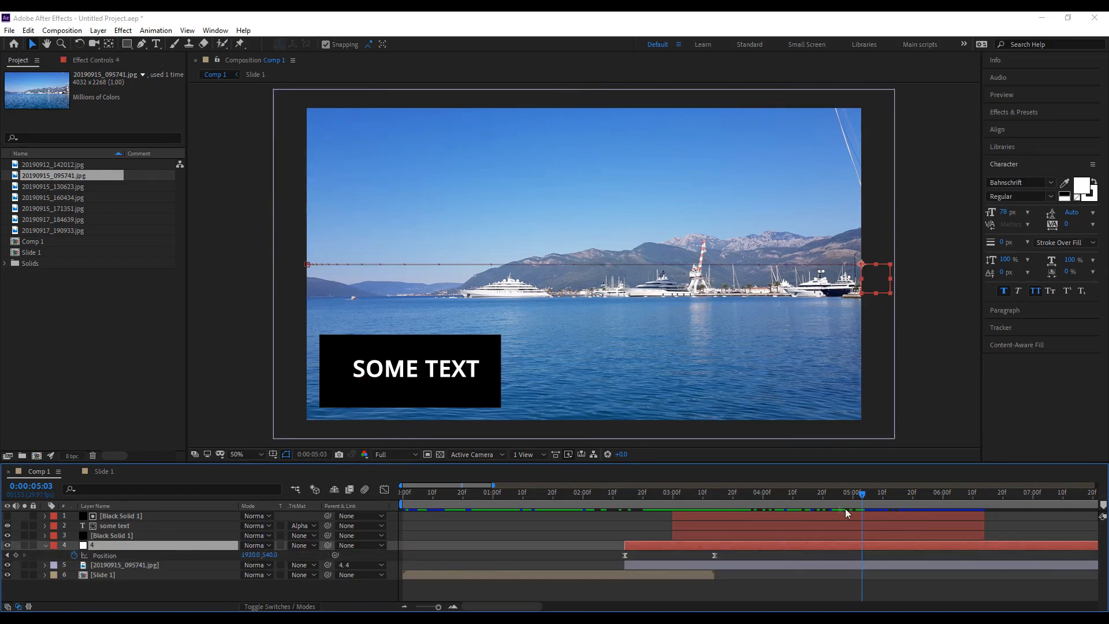
left_click_drag(714, 495, 893, 498)
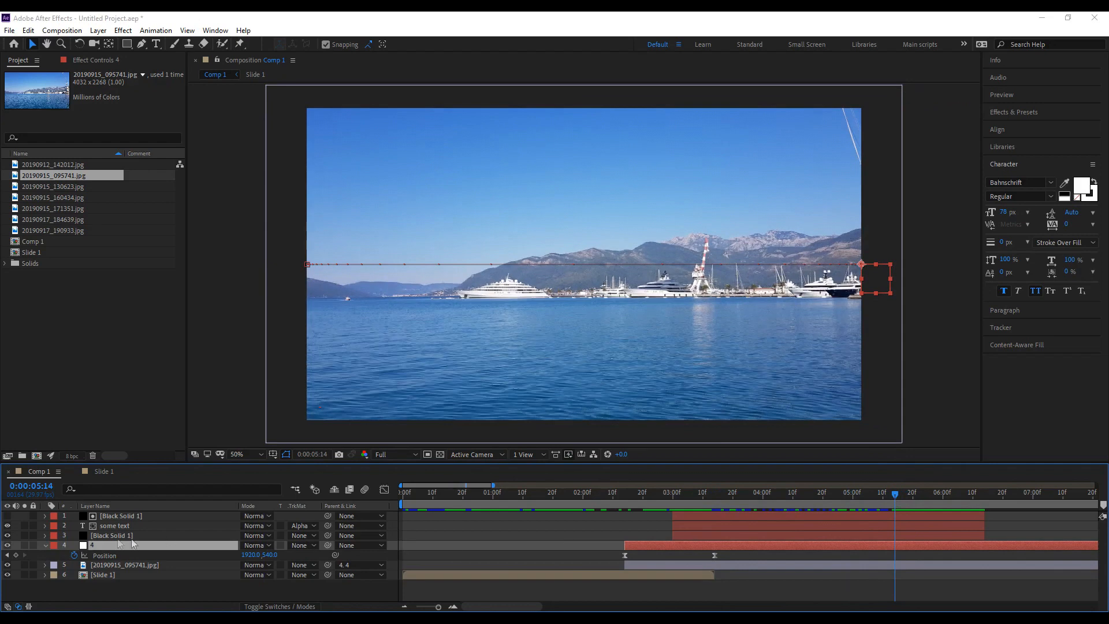
left_click(16, 555)
left_click_drag(914, 491, 984, 508)
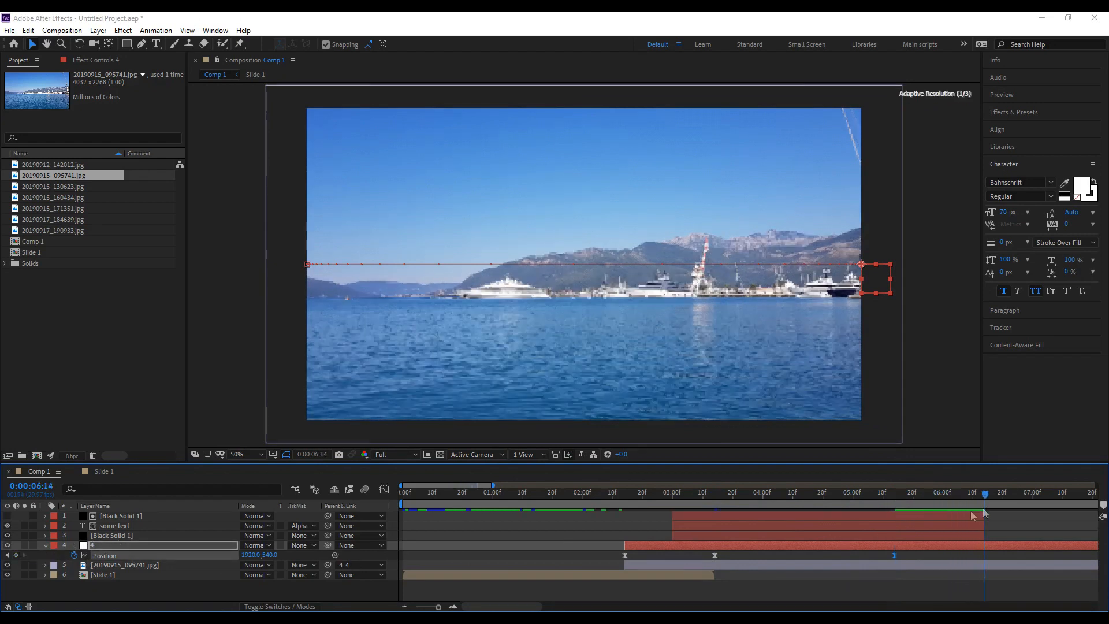
left_click(15, 555)
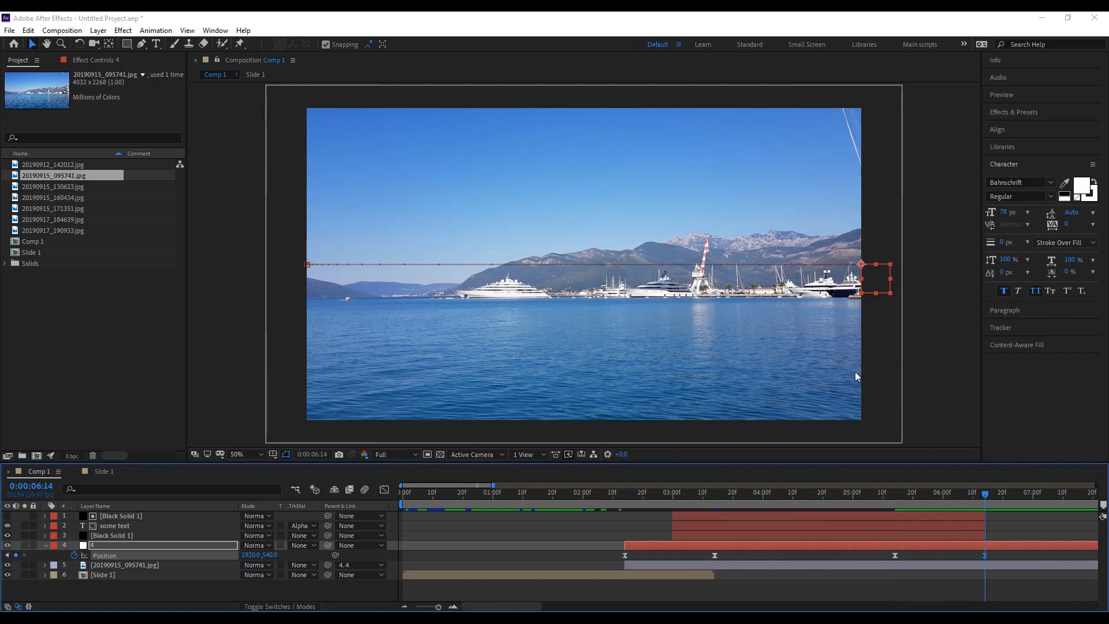
key("comma")
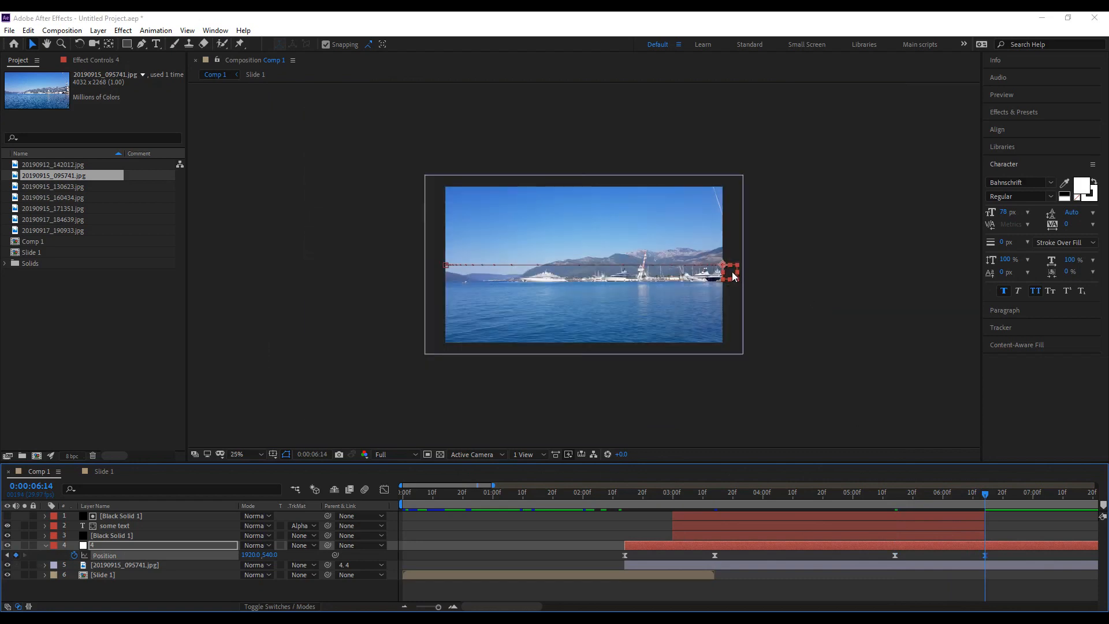
Move null 4 straight down at 6:14 until the photo sits fully below the composition frame, and scrub through the movement.
left_click_drag(733, 276, 766, 441)
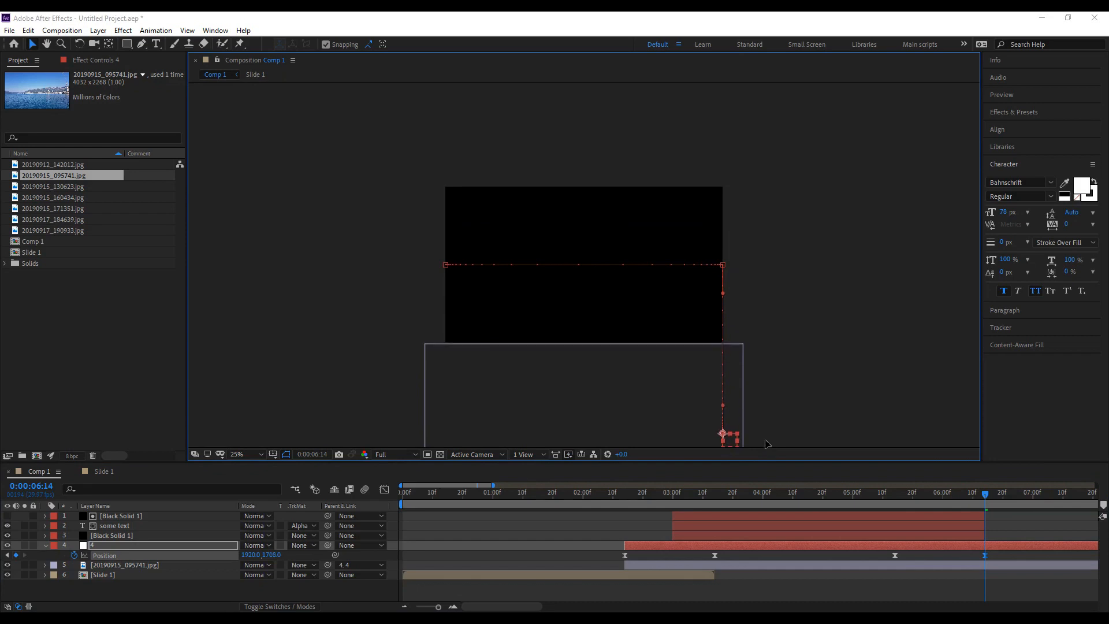
scroll(624, 279, "up", 2)
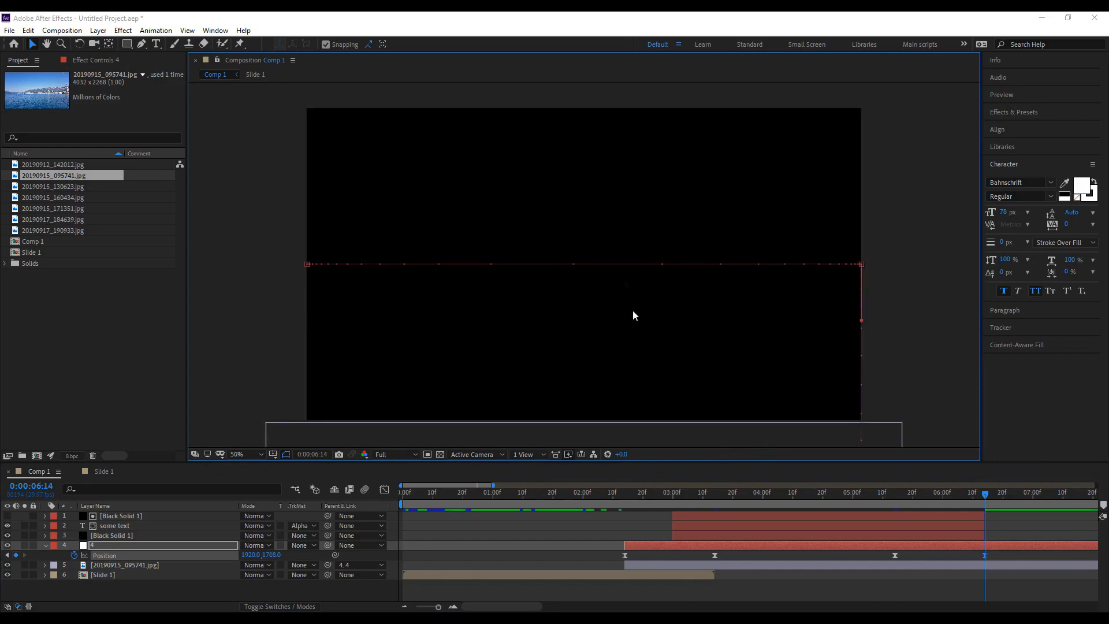
left_click(917, 554)
left_click_drag(880, 497, 970, 499)
Set the outgoing velocity influence to 80% for null 4's last two position keyframes.
left_click_drag(1002, 565, 892, 553)
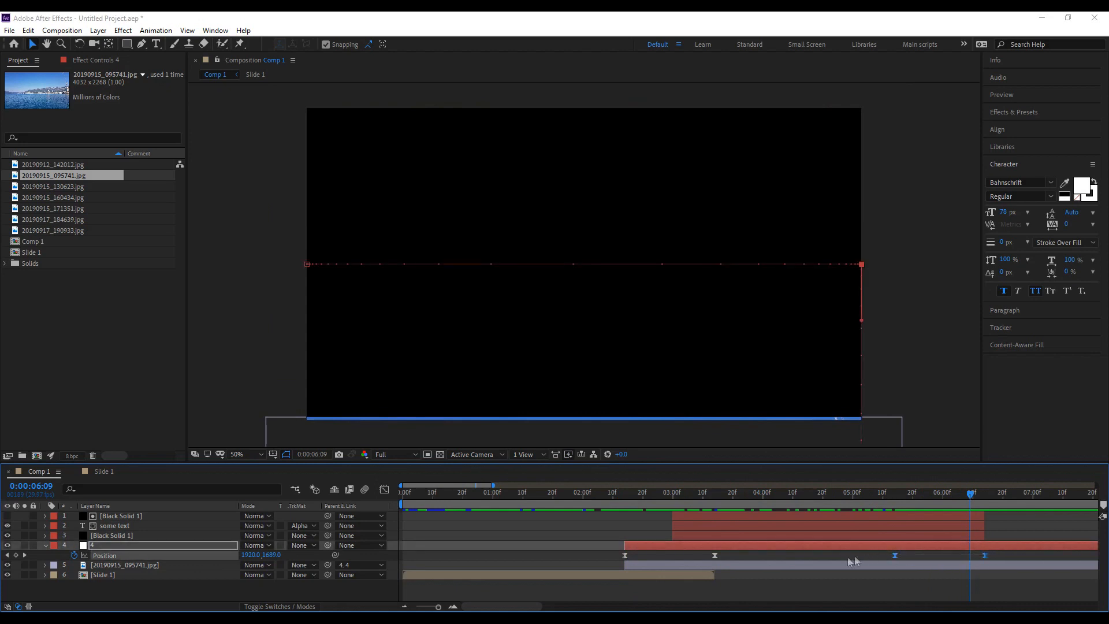
left_click(384, 490)
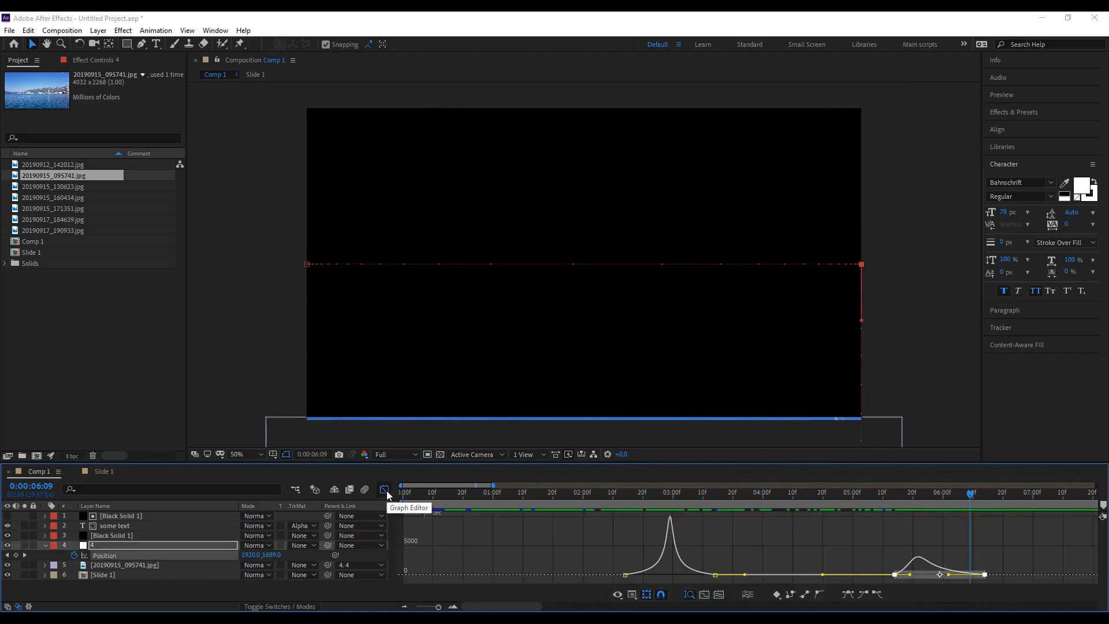
left_click(384, 490)
left_click(887, 558)
left_click_drag(885, 554, 896, 553)
right_click(896, 555)
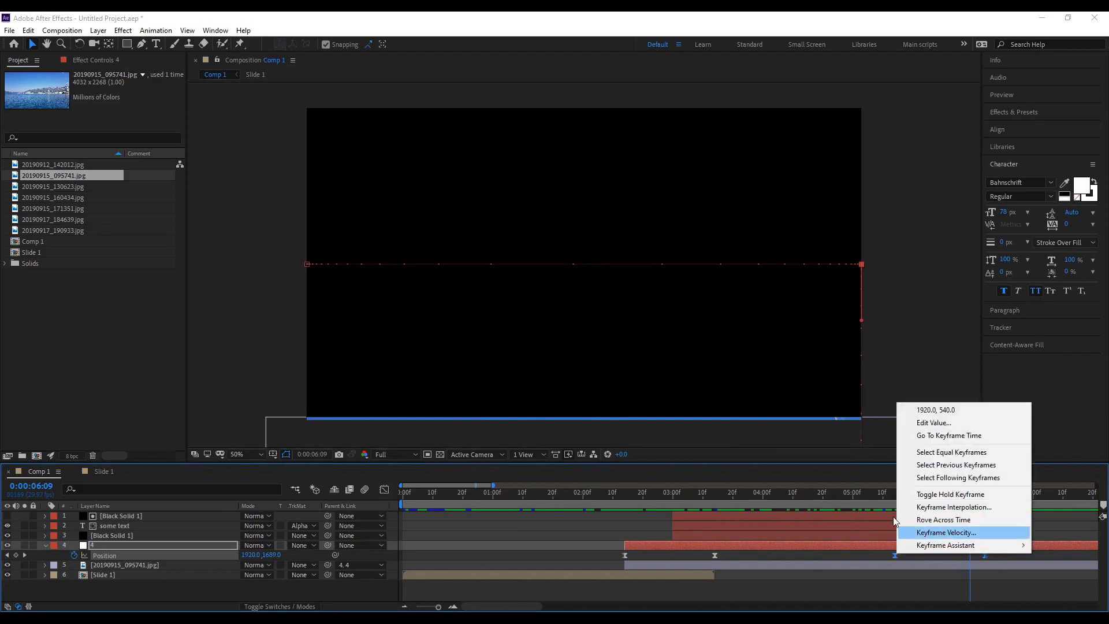
left_click(934, 532)
left_click(637, 312)
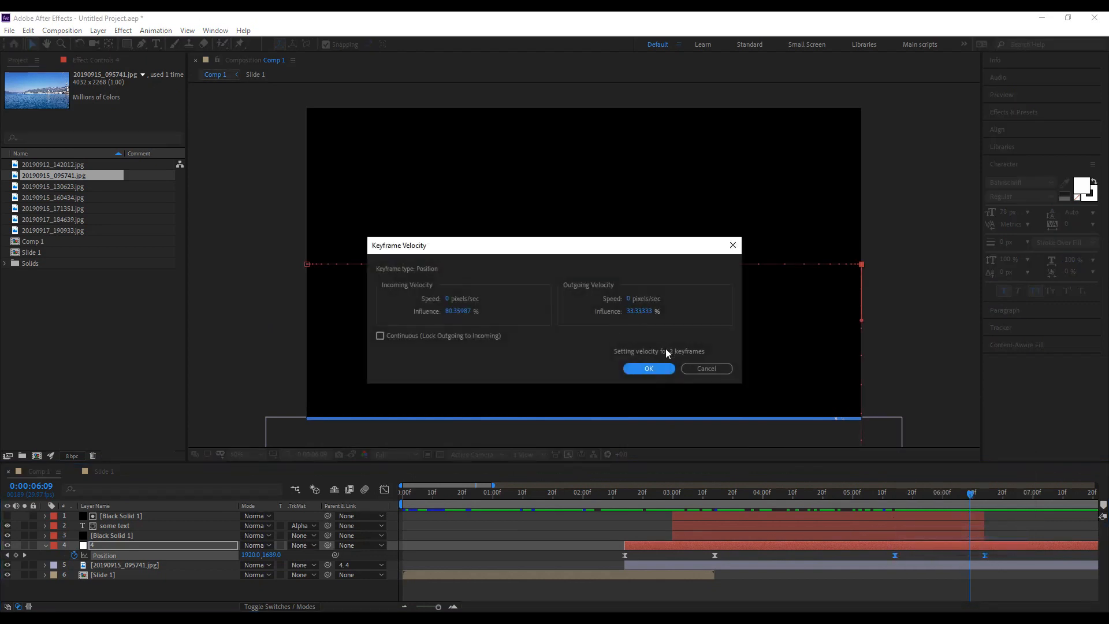
type("80")
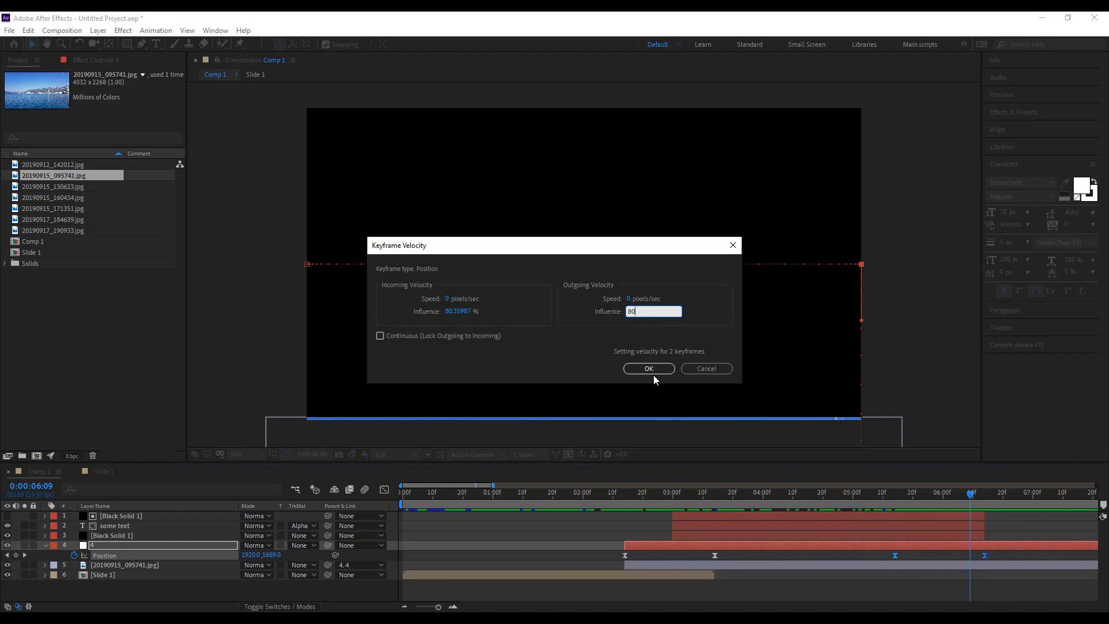
key("Tab")
key("Return")
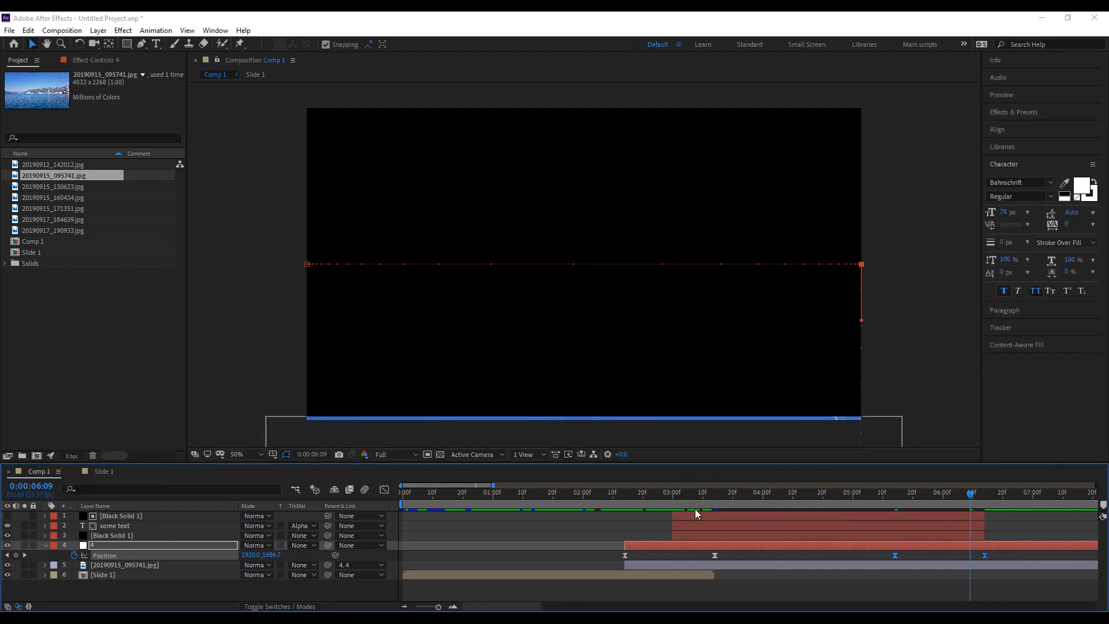
Create a composition-sized magenta-red solid with the playhead at 5:14.
left_click(659, 518)
left_click_drag(879, 494, 892, 519)
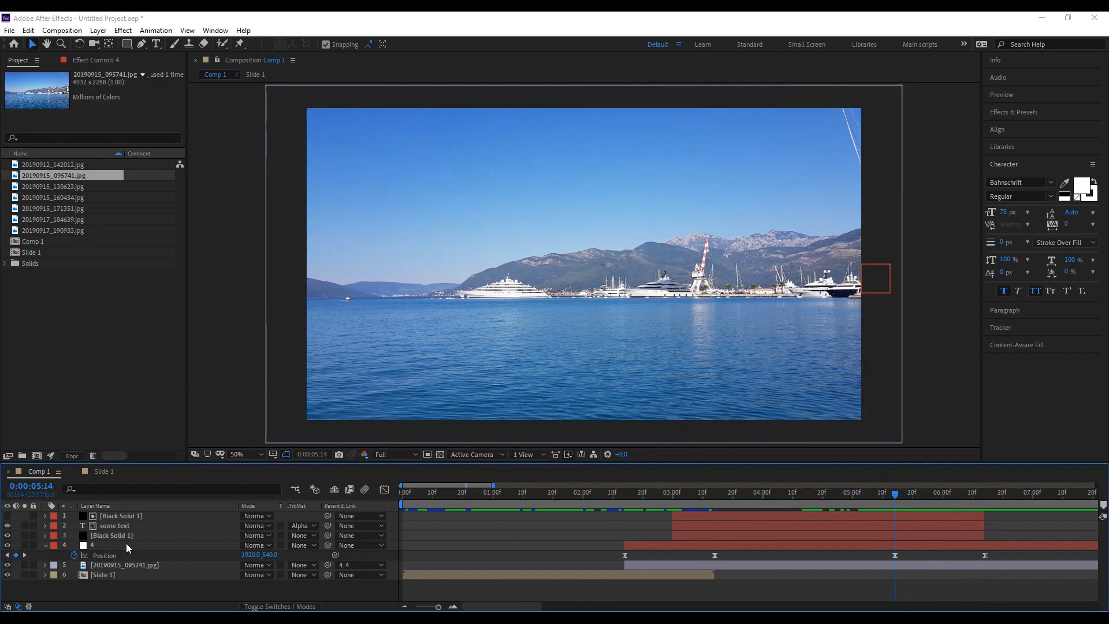
right_click(269, 573)
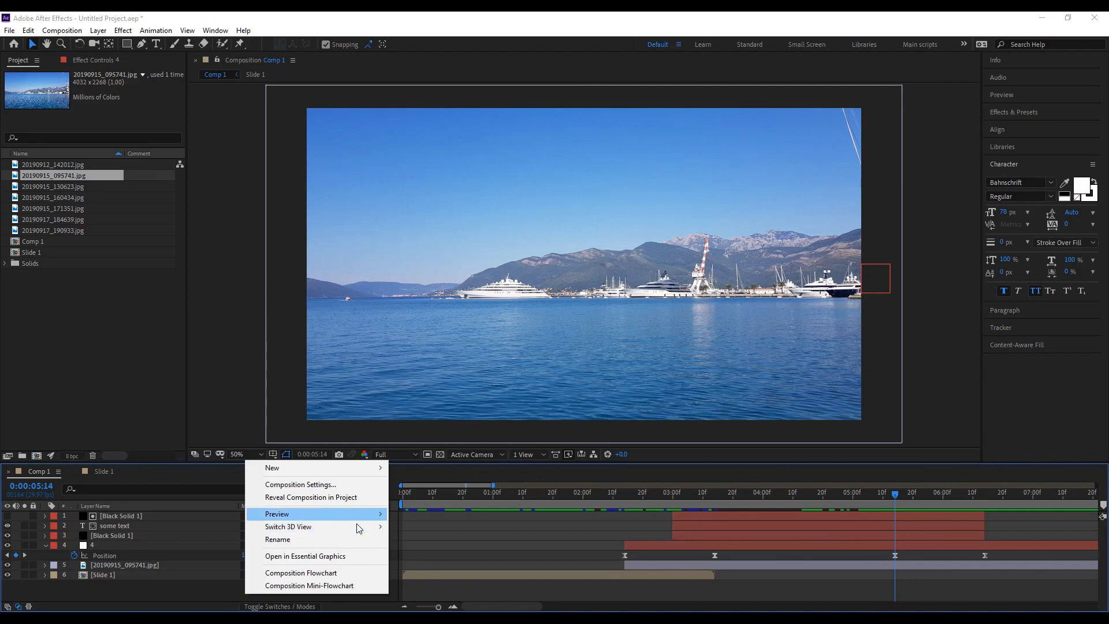
mouse_move(358, 470)
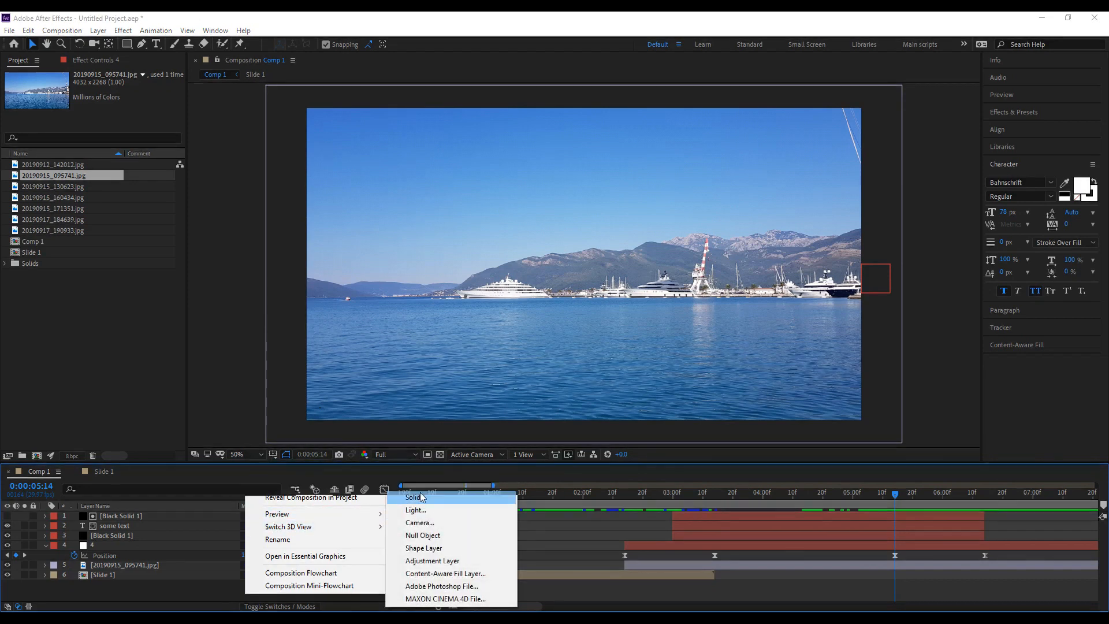
left_click(420, 497)
left_click(1107, 447)
left_click(605, 423)
Place the magenta solid's layer directly above null 4, and enlarge it to the photo's bounds and position it just above the photo.
left_click_drag(140, 513, 143, 550)
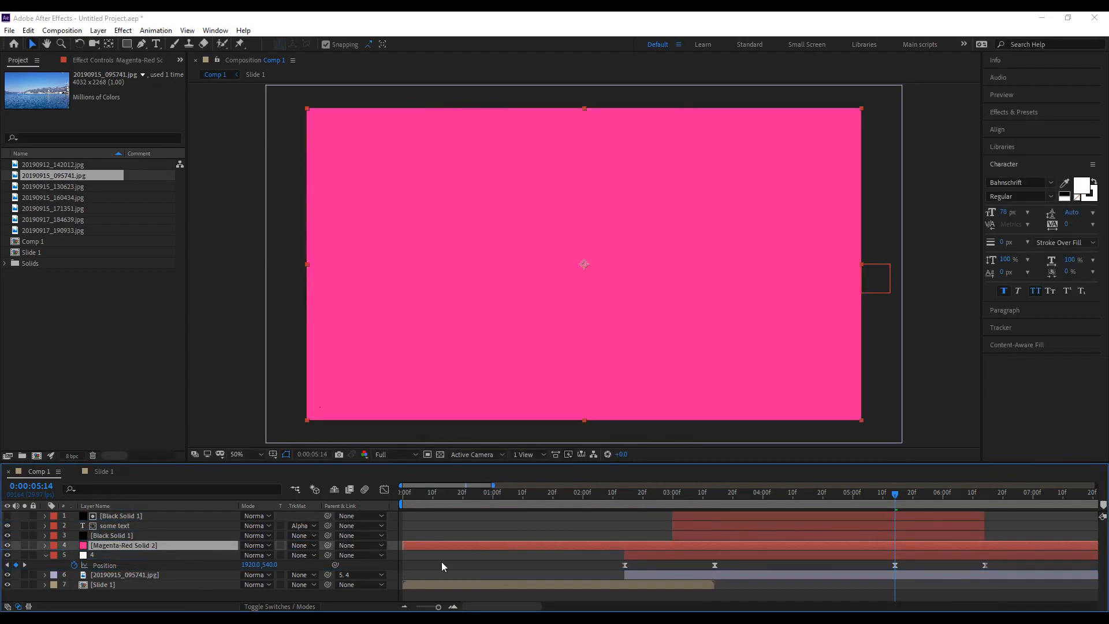
left_click_drag(861, 428, 903, 442)
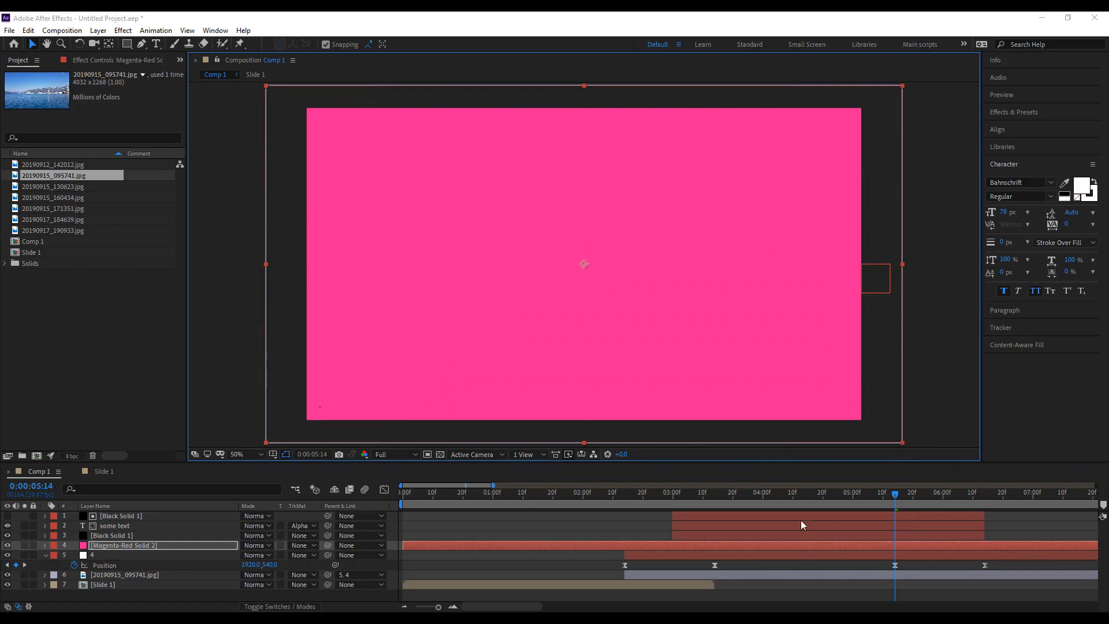
left_click_drag(581, 432, 582, 81)
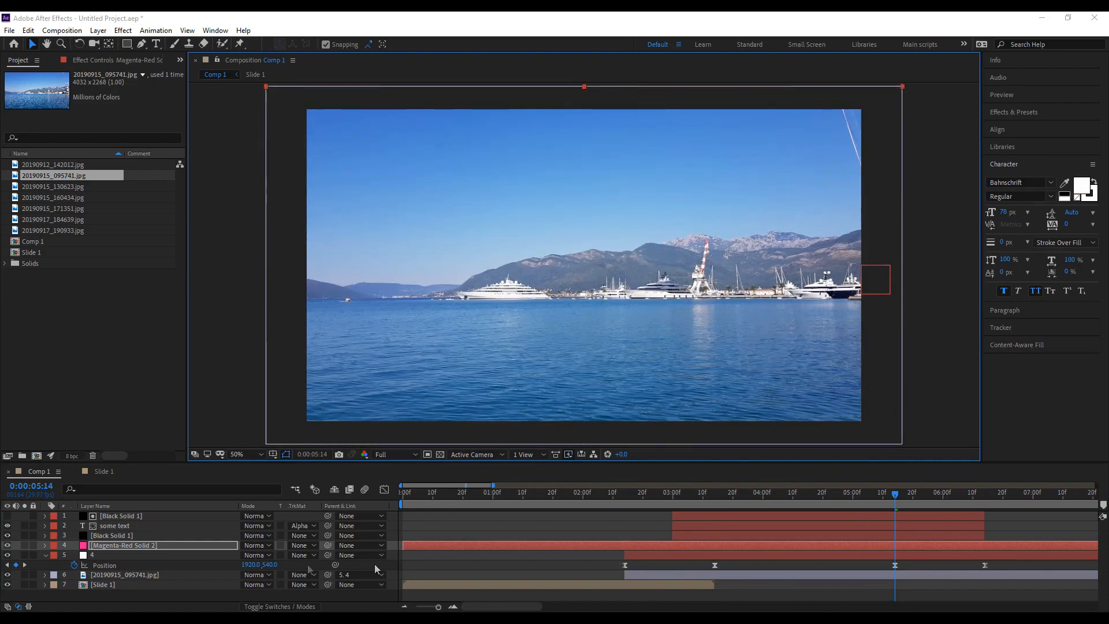
Duplicate null 4, place the copy above the magenta solid, and parent the solid to it.
left_click(126, 555)
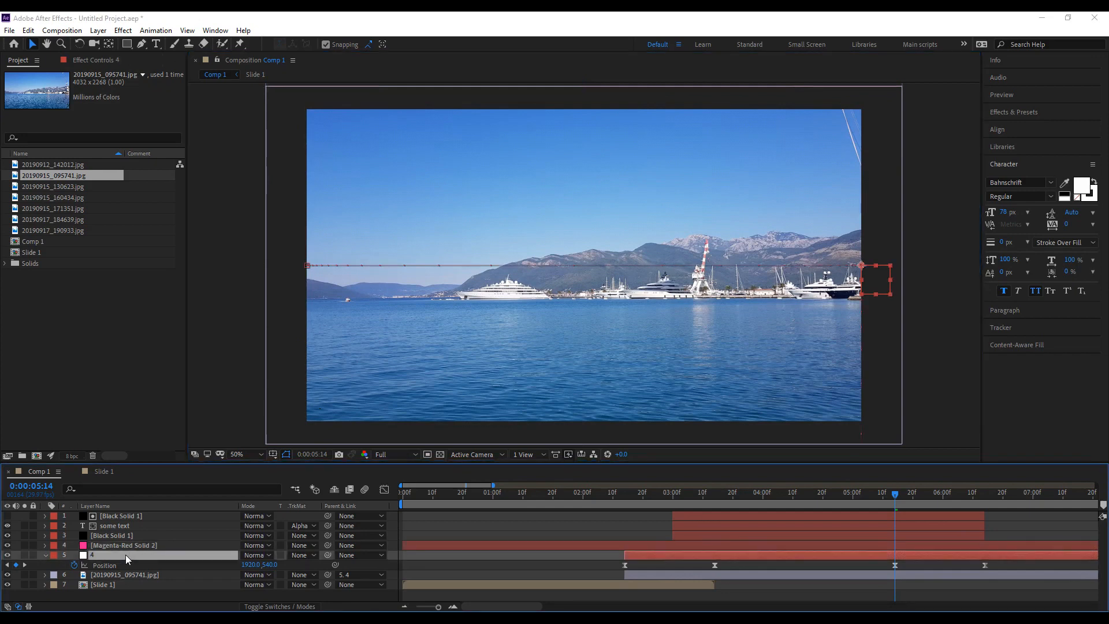
key("ctrl+d")
left_click_drag(128, 556, 128, 546)
left_click(152, 558)
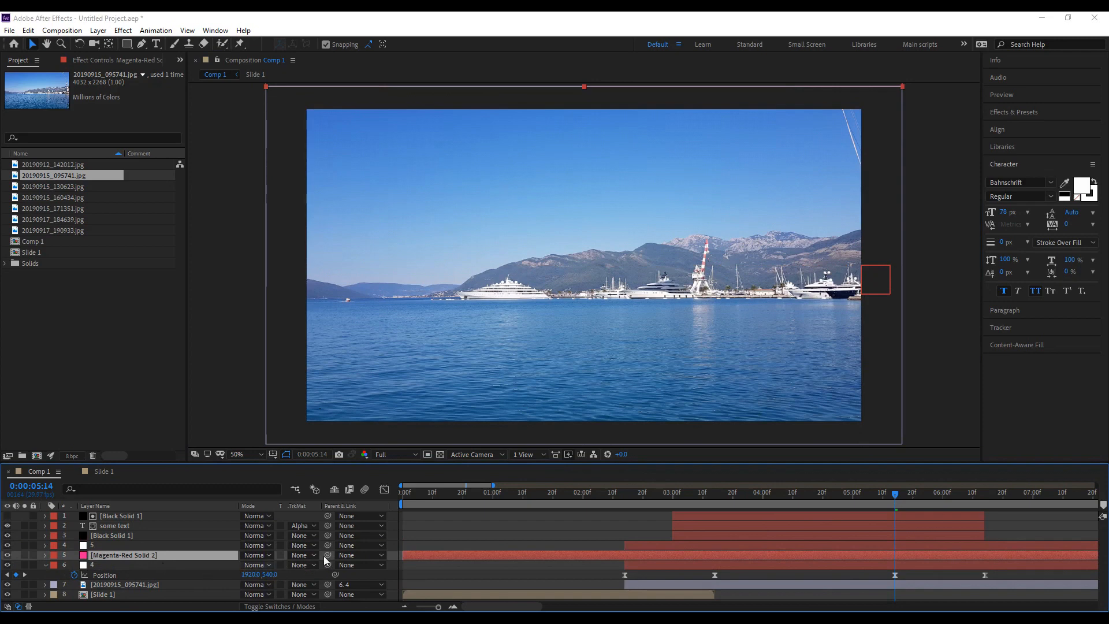
left_click_drag(325, 558, 167, 546)
left_click(884, 573)
mouse_move(897, 496)
left_mouse_down()
mouse_move(993, 493)
mouse_move(894, 493)
left_mouse_up()
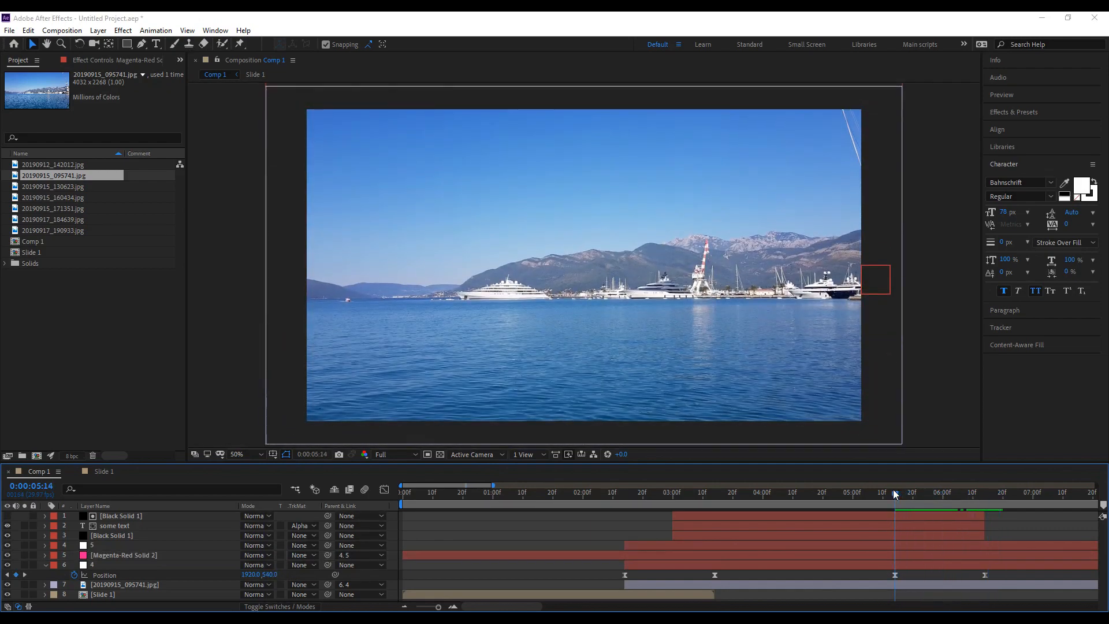
Duplicate null 5 with its magenta solid, stack the copies above the originals, and shift them so the new null starts at 2:21.
left_click(113, 555)
left_click(111, 547, "ctrl")
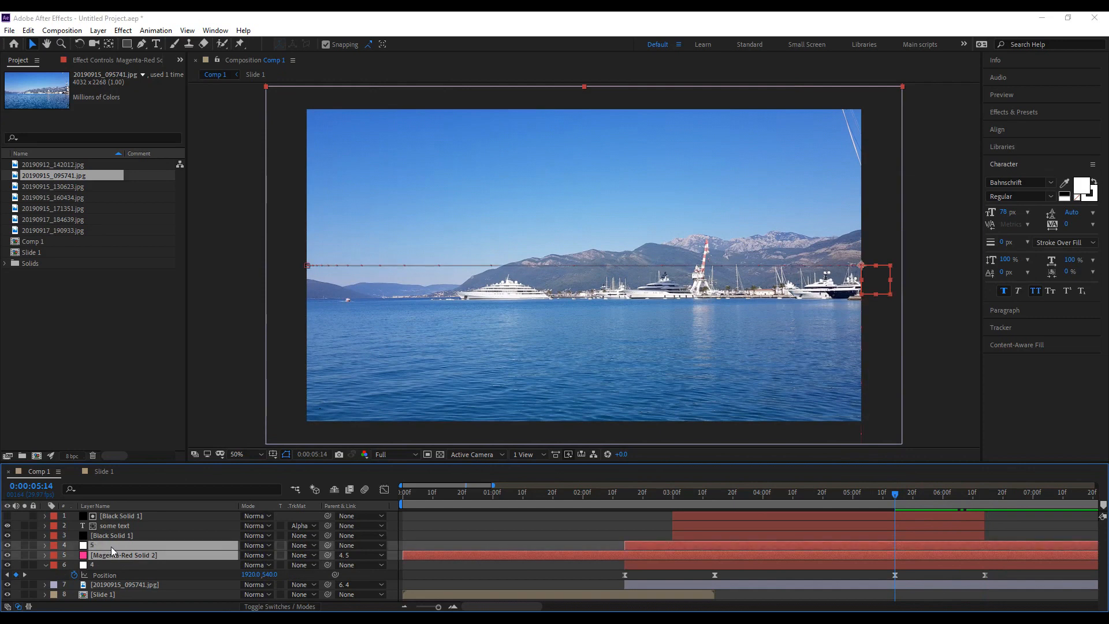
key("ctrl+d")
left_click_drag(111, 560, 113, 550)
left_click_drag(631, 496, 647, 500)
left_click_drag(655, 547, 671, 546)
left_click(667, 523)
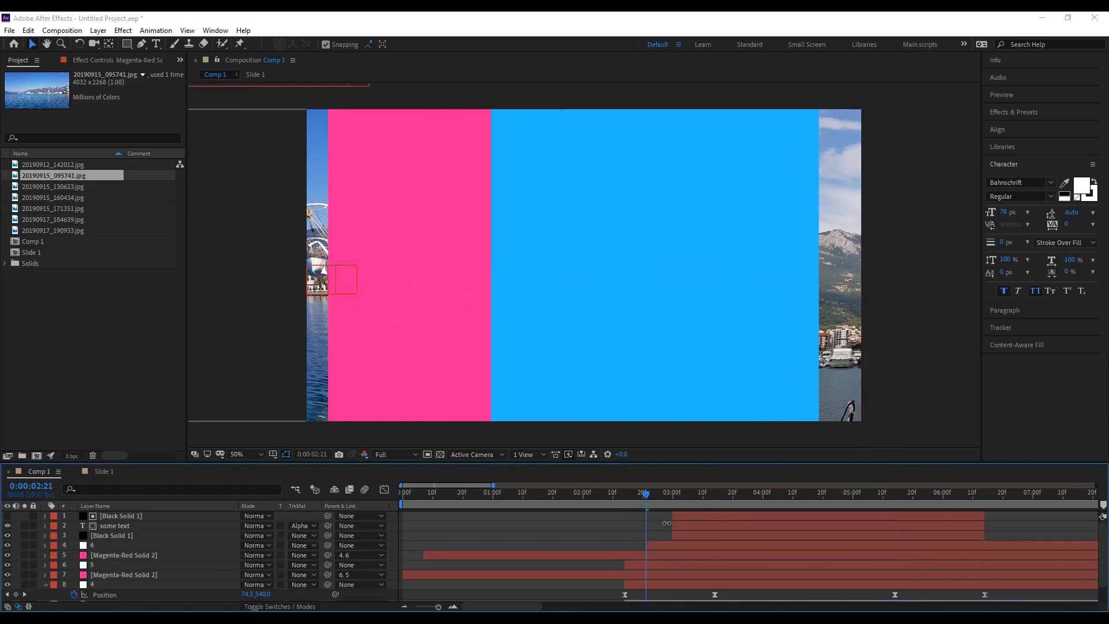
Recolor the duplicated solid as a new solid with the sampled blue of the existing panel, and preview the composition from 2:12.
left_click(660, 556)
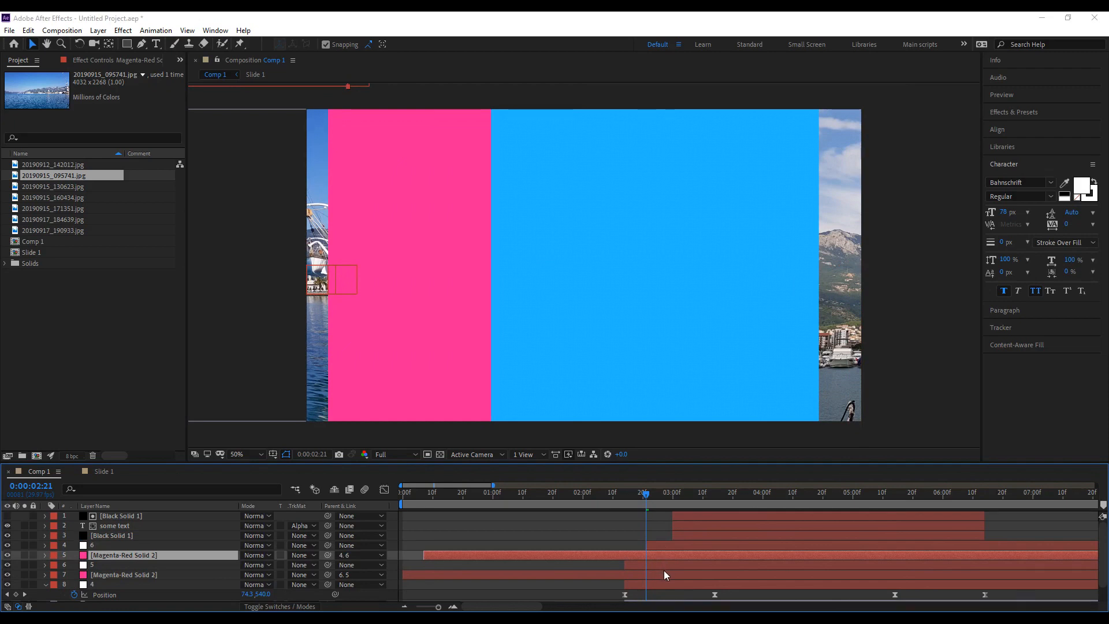
key("ctrl+shift+y")
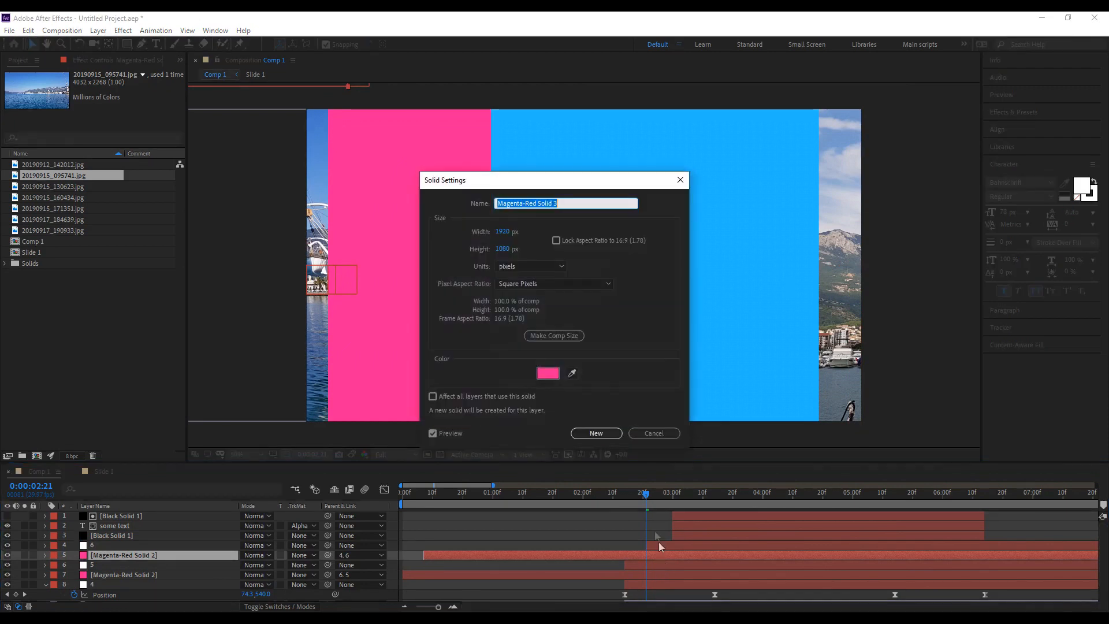
left_click(572, 373)
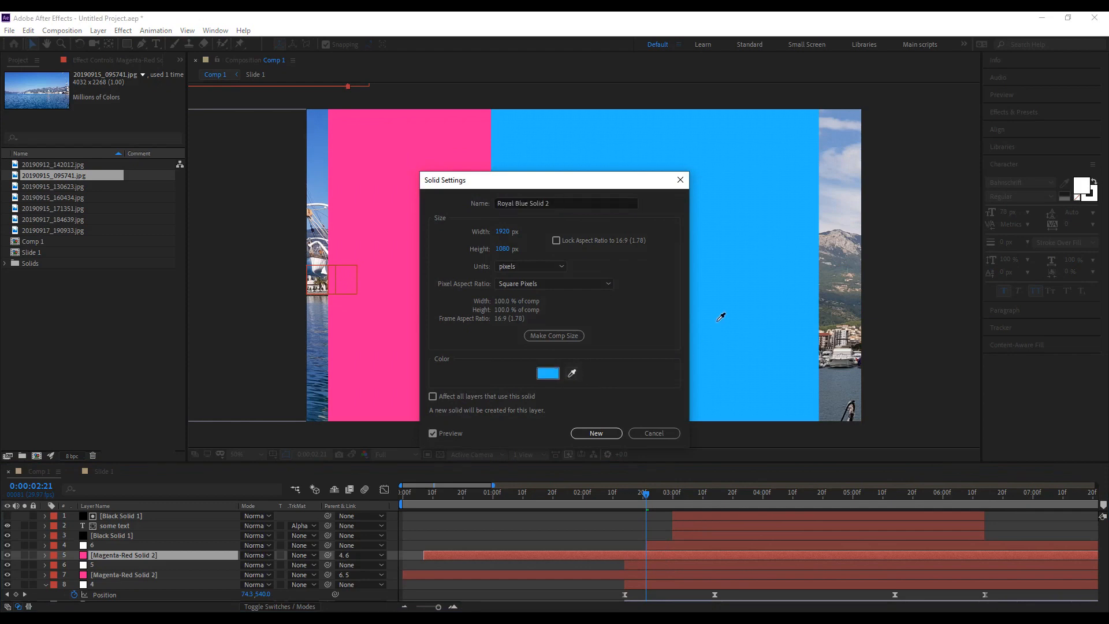
left_click(719, 326)
left_click(596, 433)
left_click(619, 494)
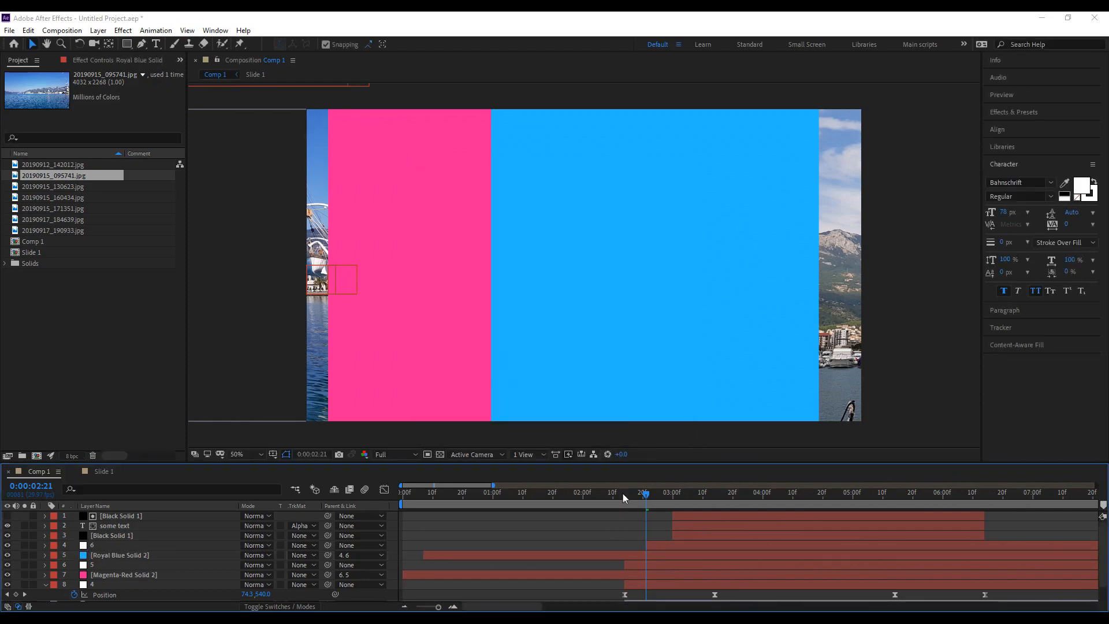
key("space")
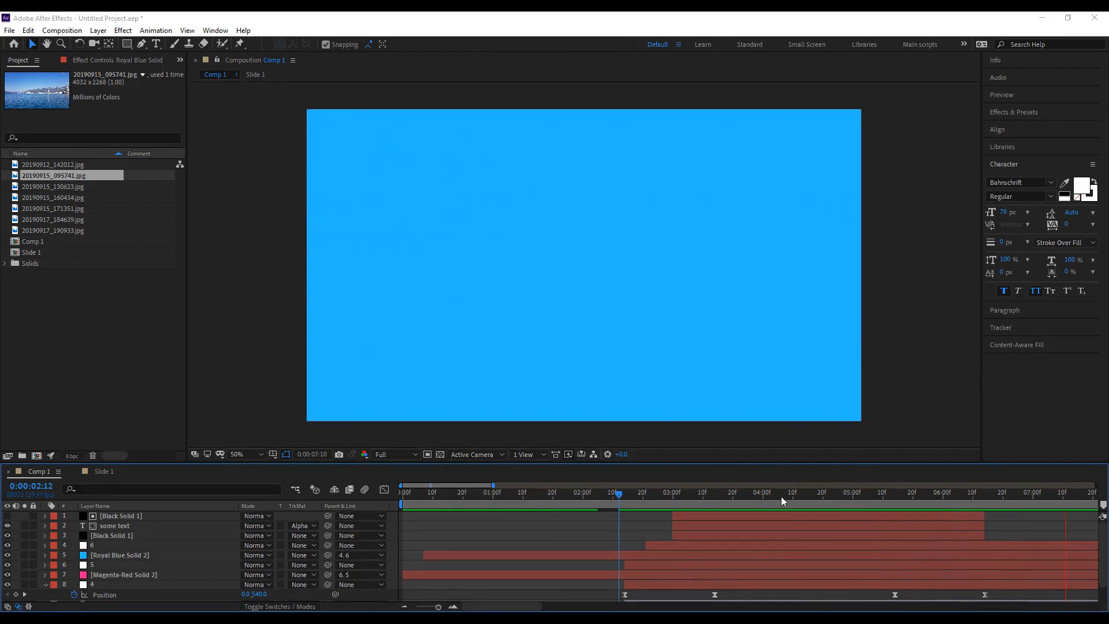
Duplicate null 6 and shift the copy to start at 2:28.
left_click(781, 496)
left_click(96, 546)
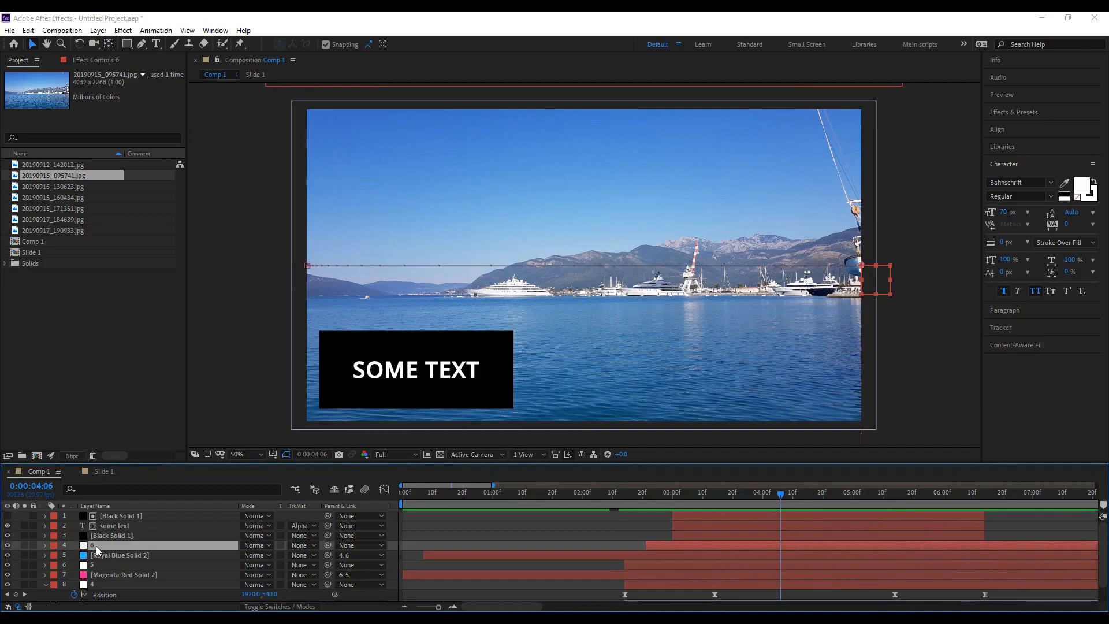
key("ctrl+d")
left_click_drag(664, 500, 666, 499)
left_click_drag(665, 545, 685, 549)
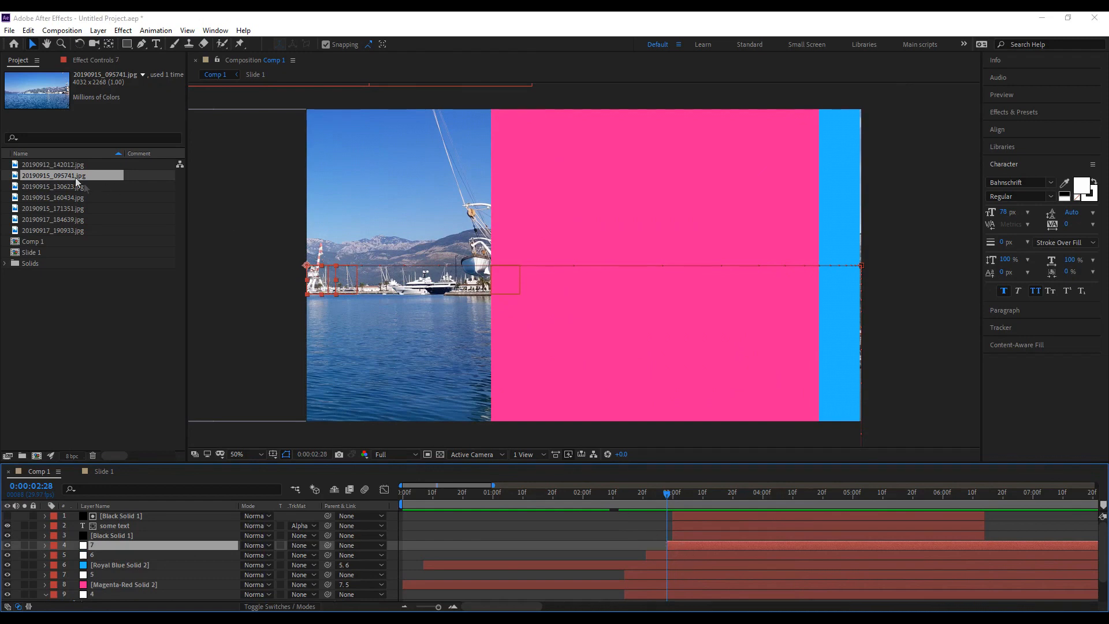
Add 20190915_130623.jpg to Comp 1 beneath null 7, and move the photo above the frame against the solids' lower edge.
left_click_drag(64, 188, 112, 549)
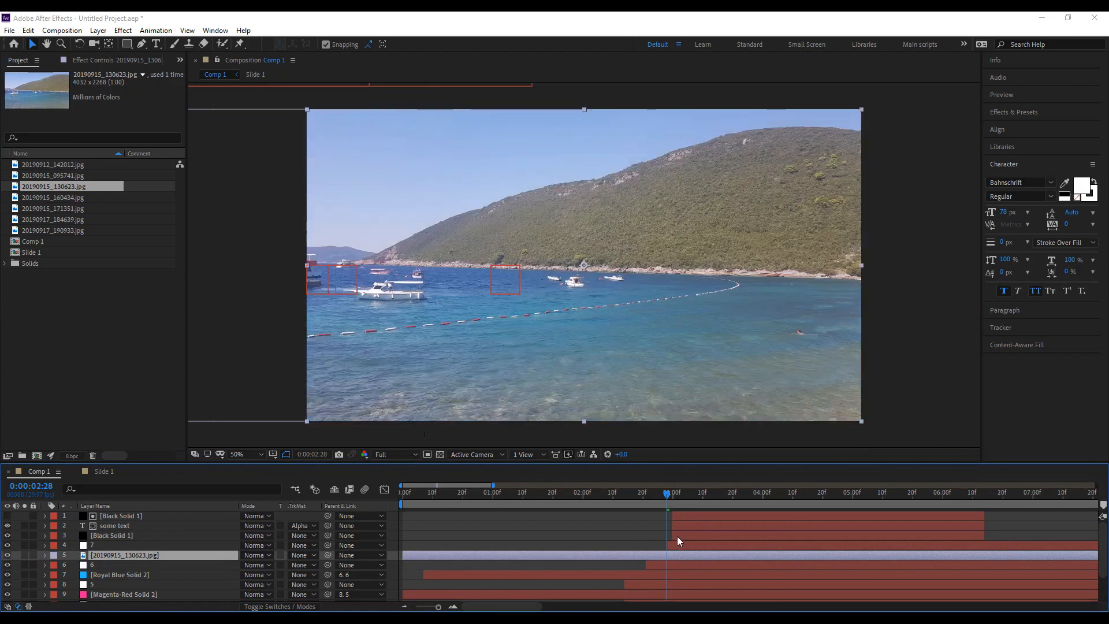
left_click_drag(587, 266, 595, 50)
key("comma")
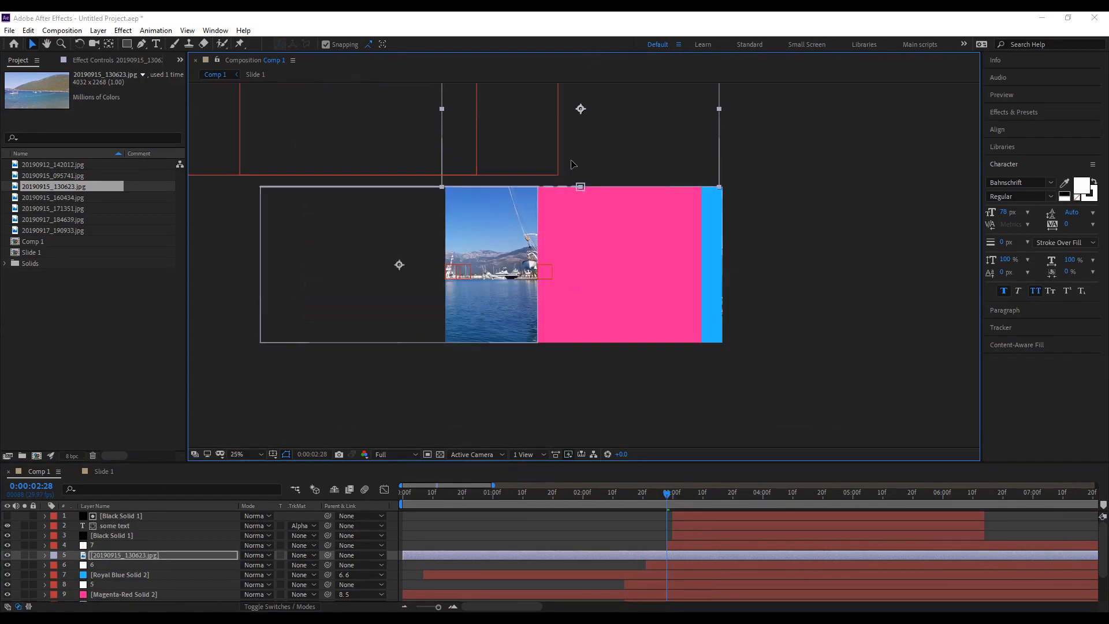
left_click_drag(568, 223, 574, 156)
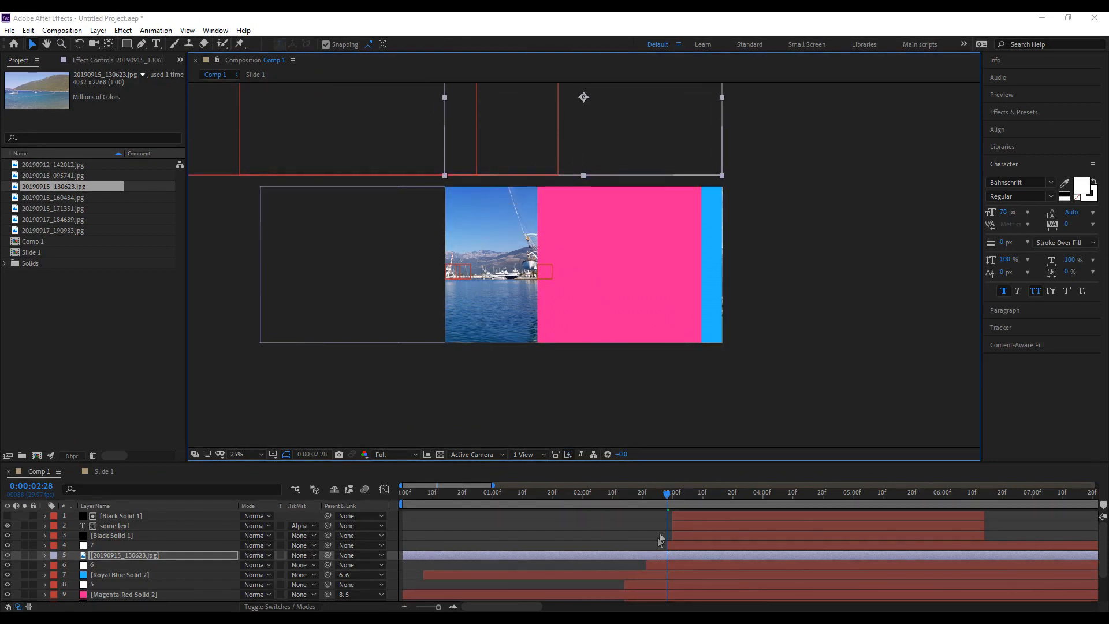
scroll(636, 364, "up", 2)
Parent the 20190915_130623.jpg layer to null 7 at 4:04, and scrub through the transition to 7:10.
left_click(774, 497)
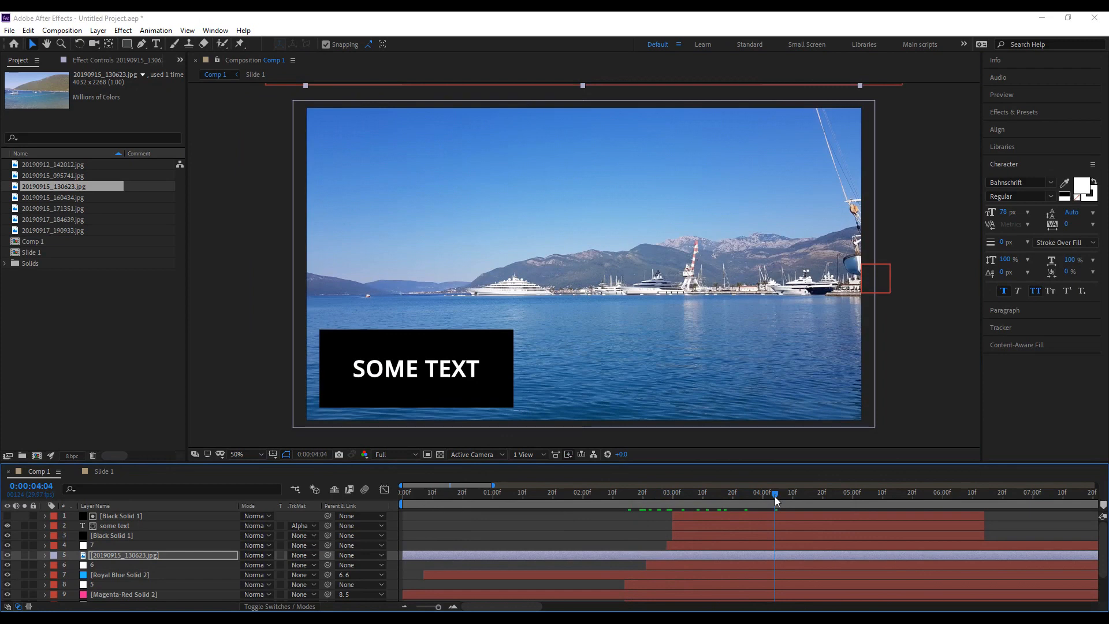
left_click_drag(328, 557, 100, 546)
left_click_drag(781, 496, 1036, 491)
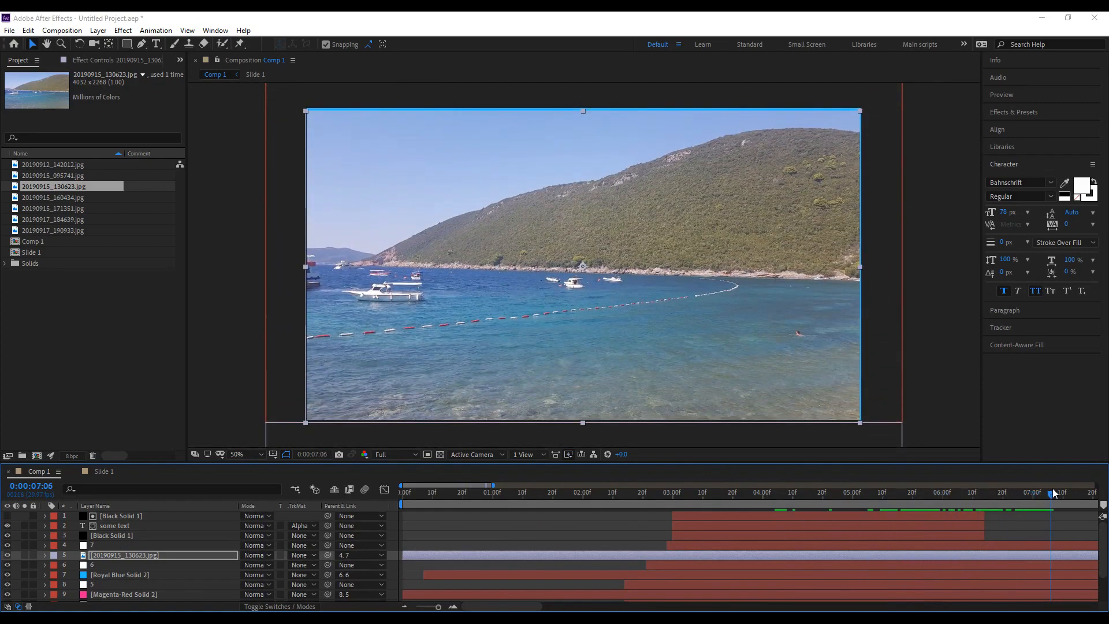
Align the 20190915_130623.jpg photo exactly with the composition frame at 7:10, and preview the animation.
left_click_drag(573, 307, 544, 306)
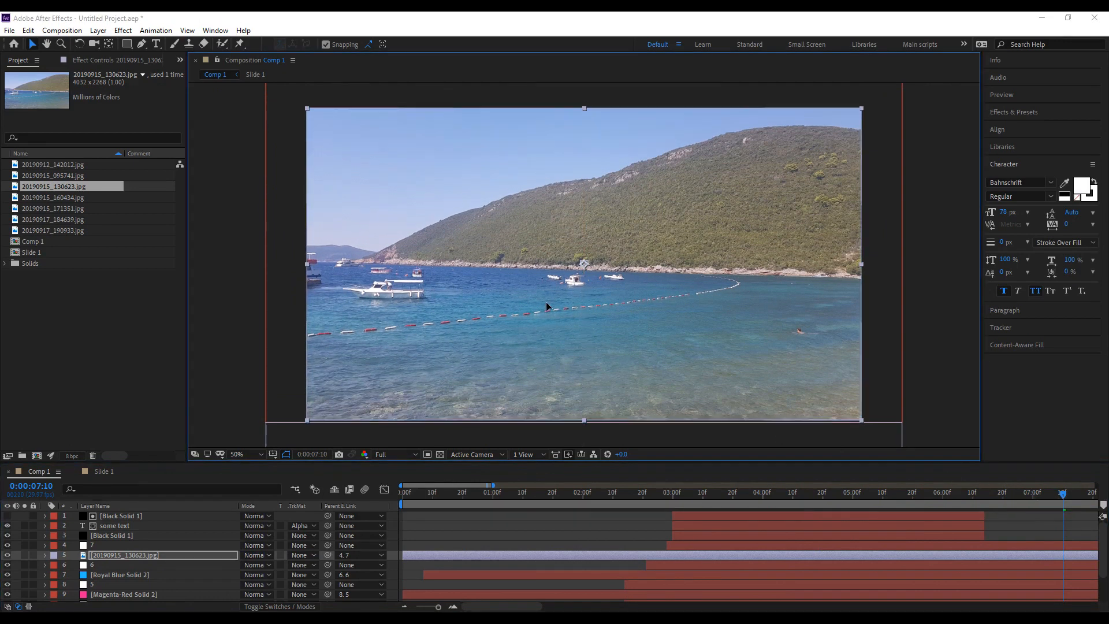
left_click(637, 522)
mouse_move(637, 501)
left_mouse_down()
mouse_move(778, 499)
mouse_move(1061, 528)
mouse_move(897, 512)
mouse_move(648, 515)
left_mouse_up()
key("space")
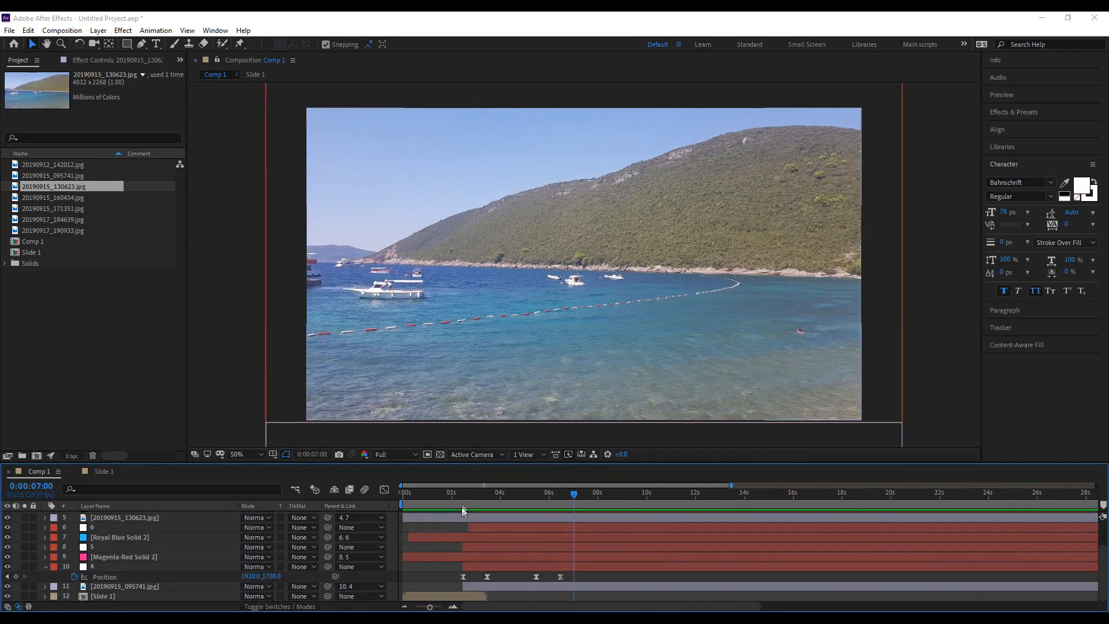
Trim the start of the 20190915_130623.jpg, Royal Blue Solid 2 and Magenta-Red Solid 2 layers to 2:14.
left_click(460, 498)
left_click_drag(461, 501, 464, 503)
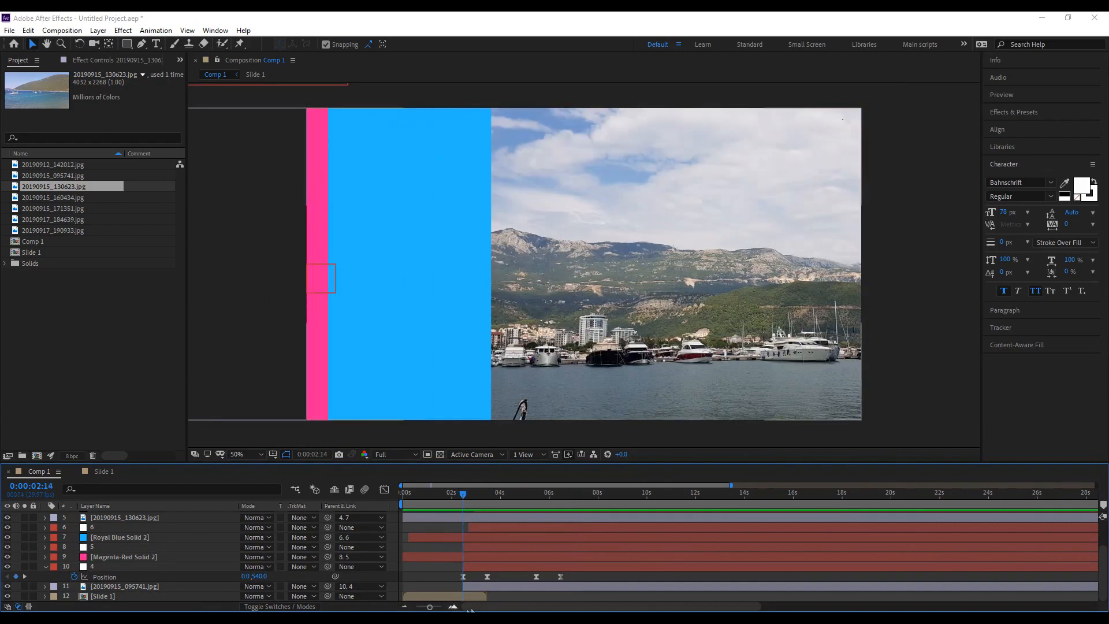
left_click(468, 559)
left_click(468, 537, "ctrl")
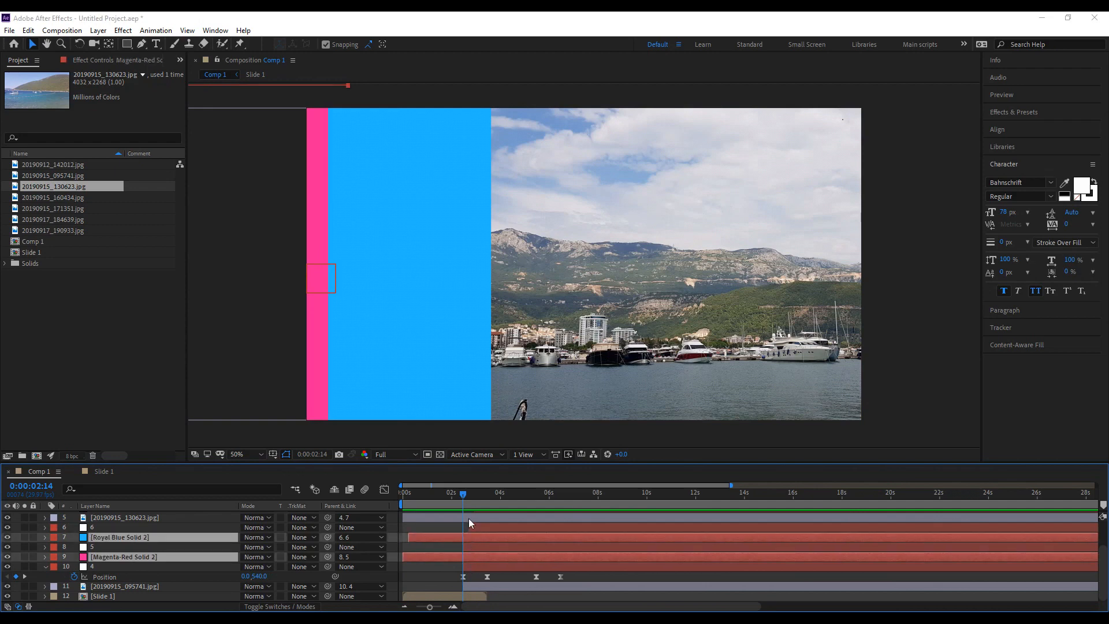
left_click(477, 518, "ctrl")
key("alt+bracketleft")
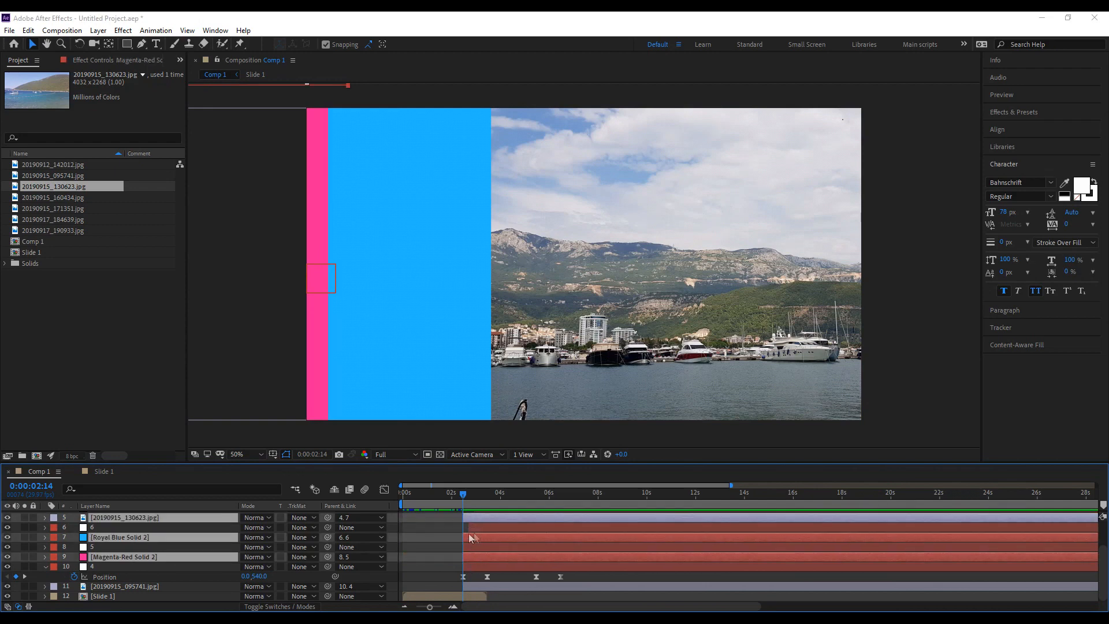
left_click(459, 527)
Start a Scale animation on the 20190915_130623.jpg layer at 6:28, on null 7's last Position keyframe.
left_click_drag(553, 511, 566, 514)
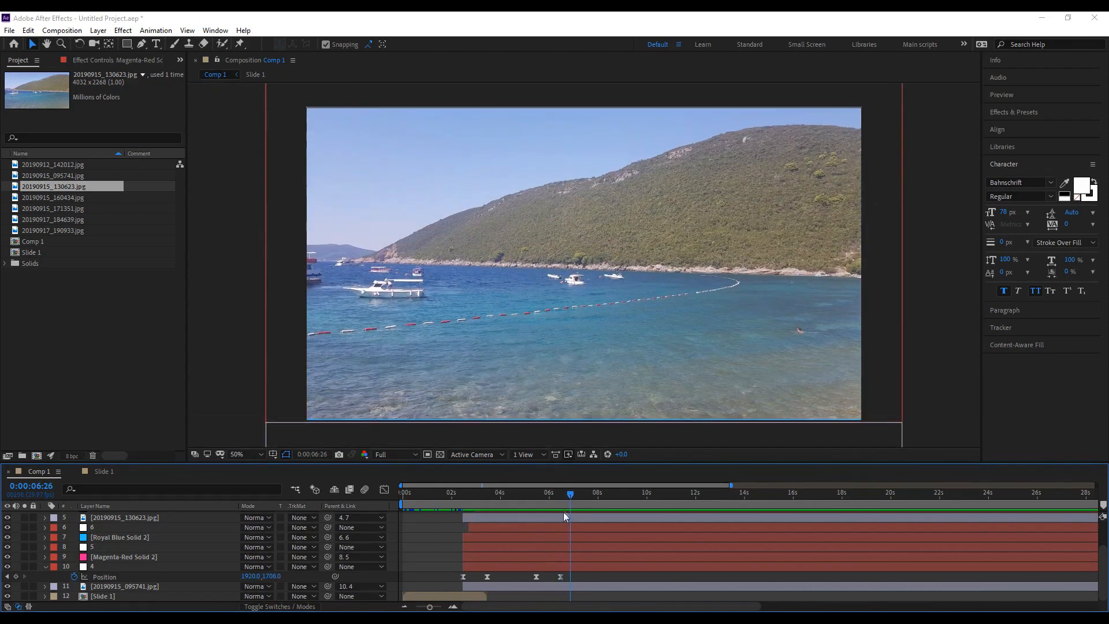
scroll(133, 552, "up", 3)
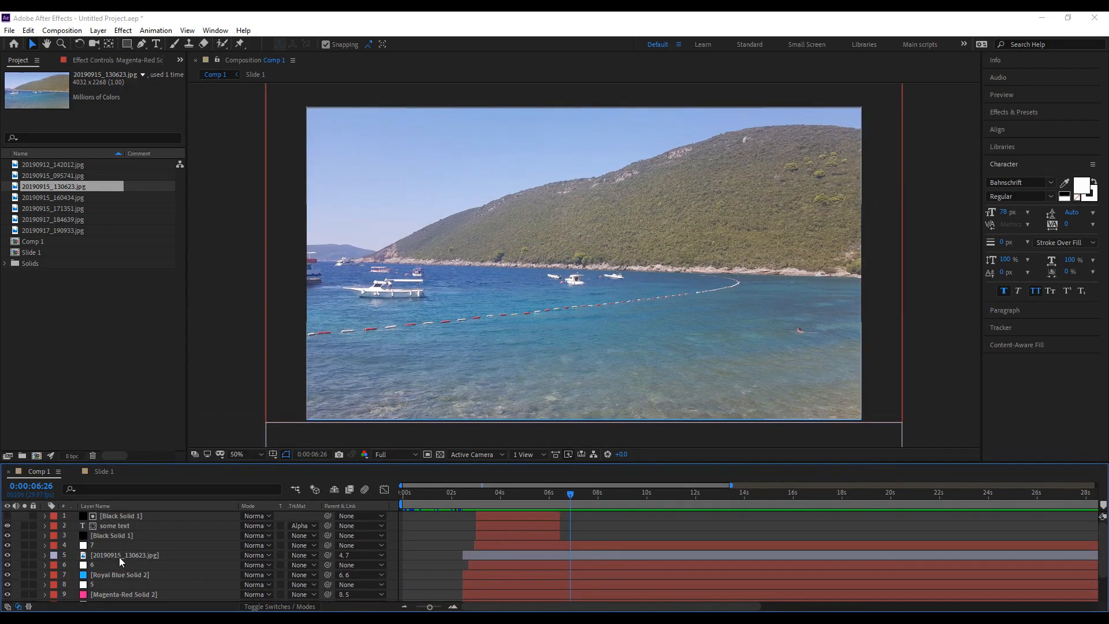
left_click(173, 545)
key("p")
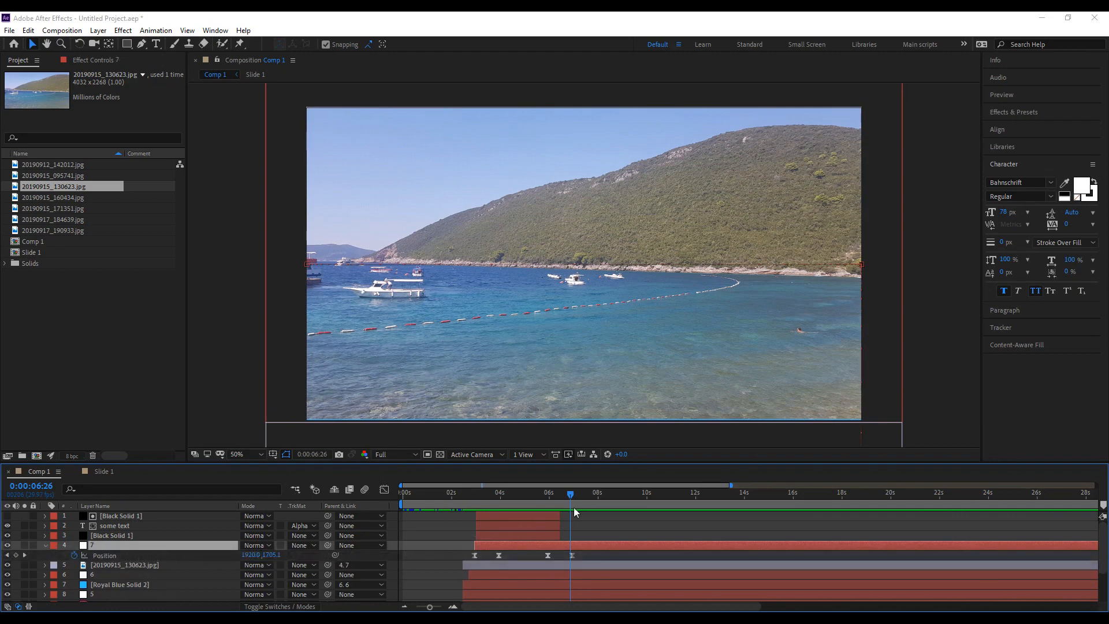
left_click(25, 556)
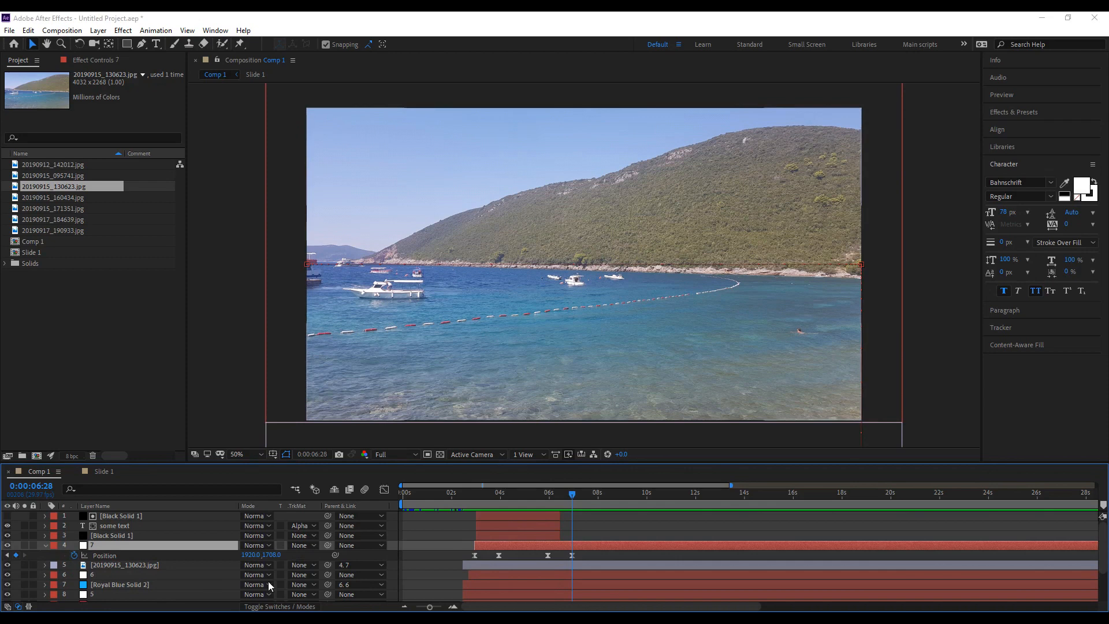
left_click_drag(429, 607, 438, 608)
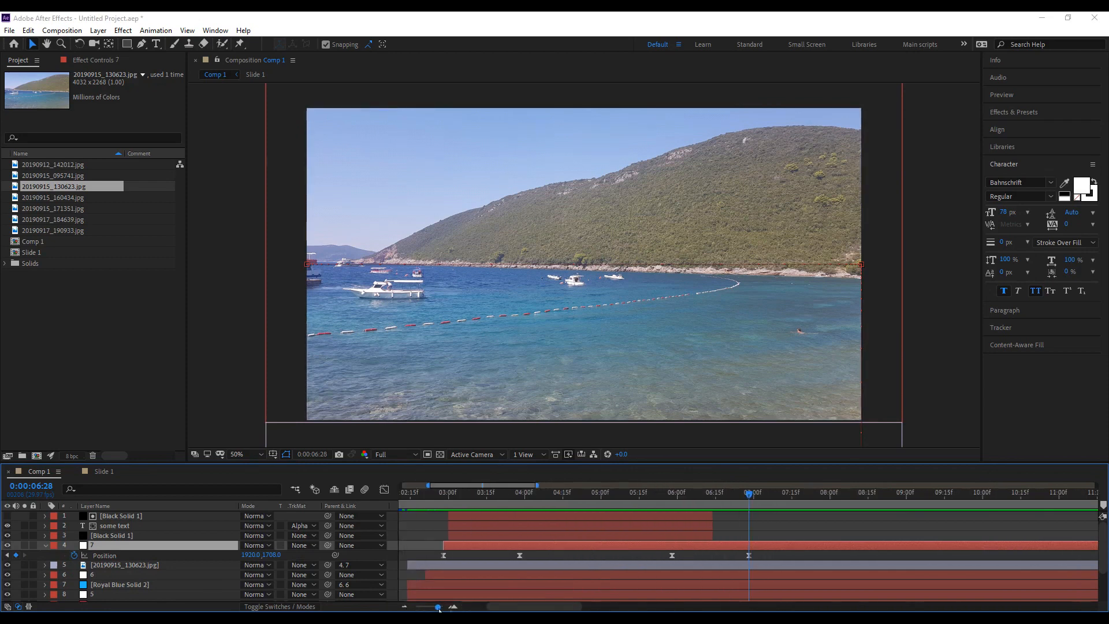
left_click(143, 565)
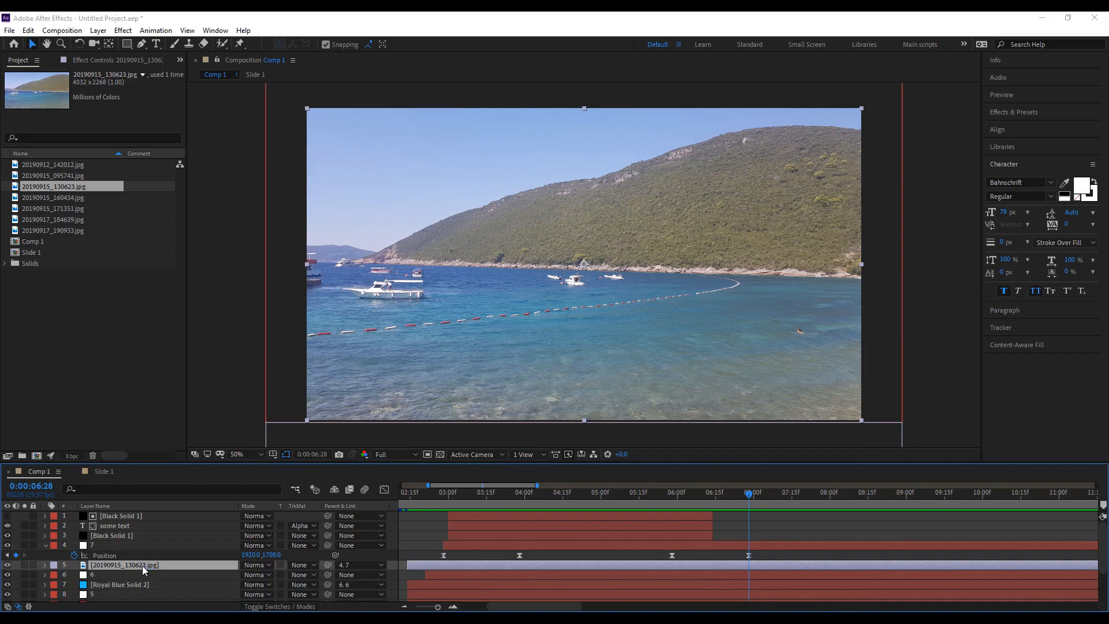
key("s")
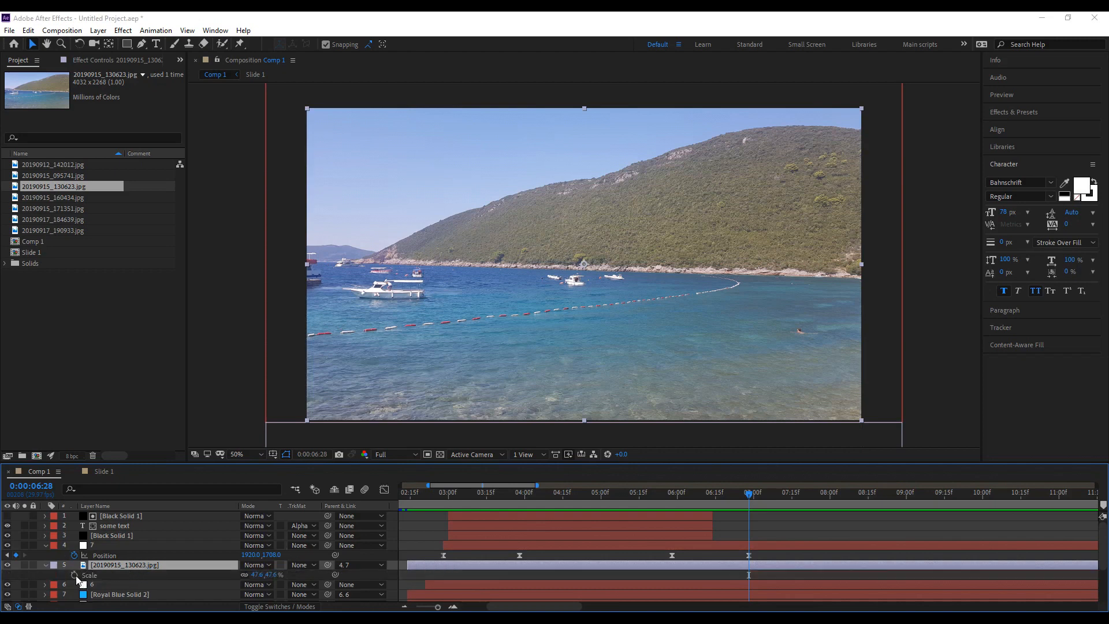
left_click(74, 575)
Keyframe the 20190915_130623.jpg layer's Scale at 8:28 with 54.6%, matching the end scale of the 20190915_095741.jpg layer.
left_click_drag(753, 500, 842, 508)
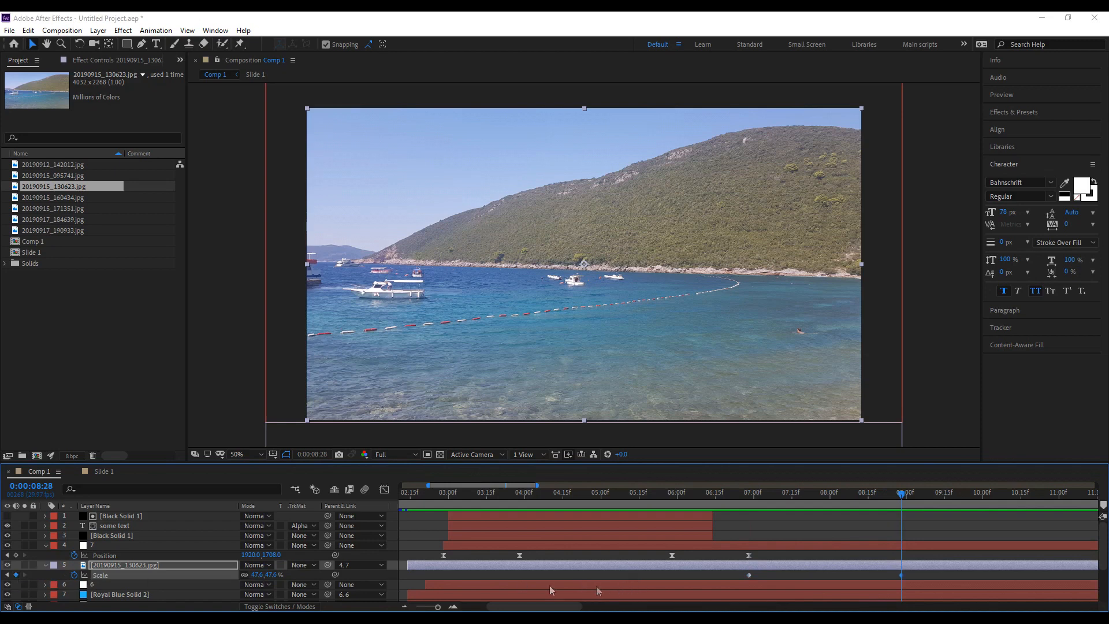
scroll(134, 574, "down", 3)
left_click(118, 587)
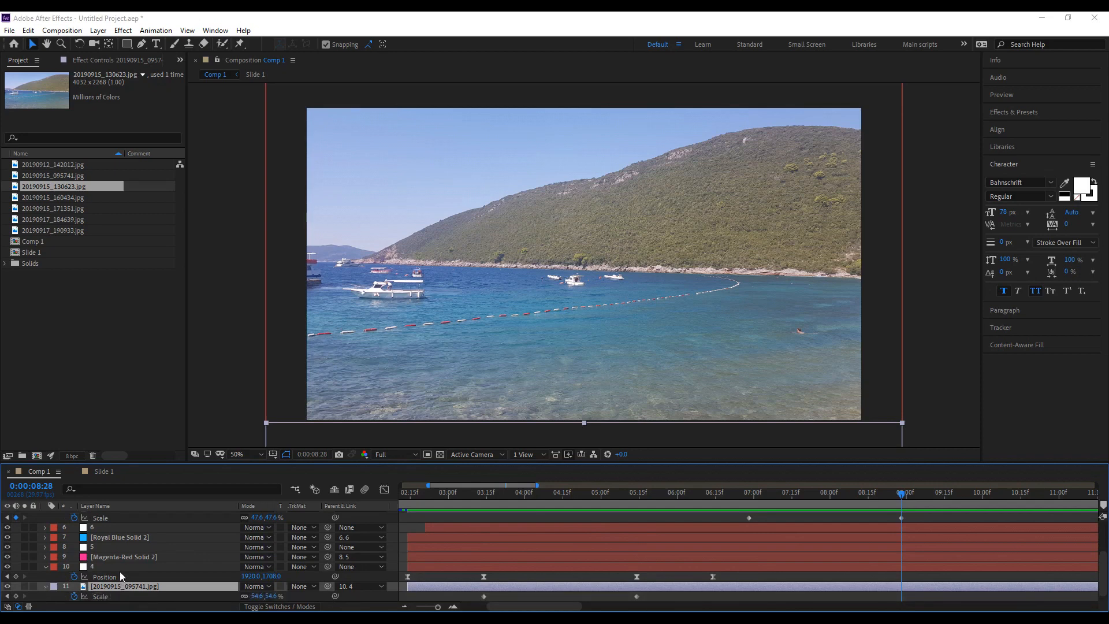
key("s")
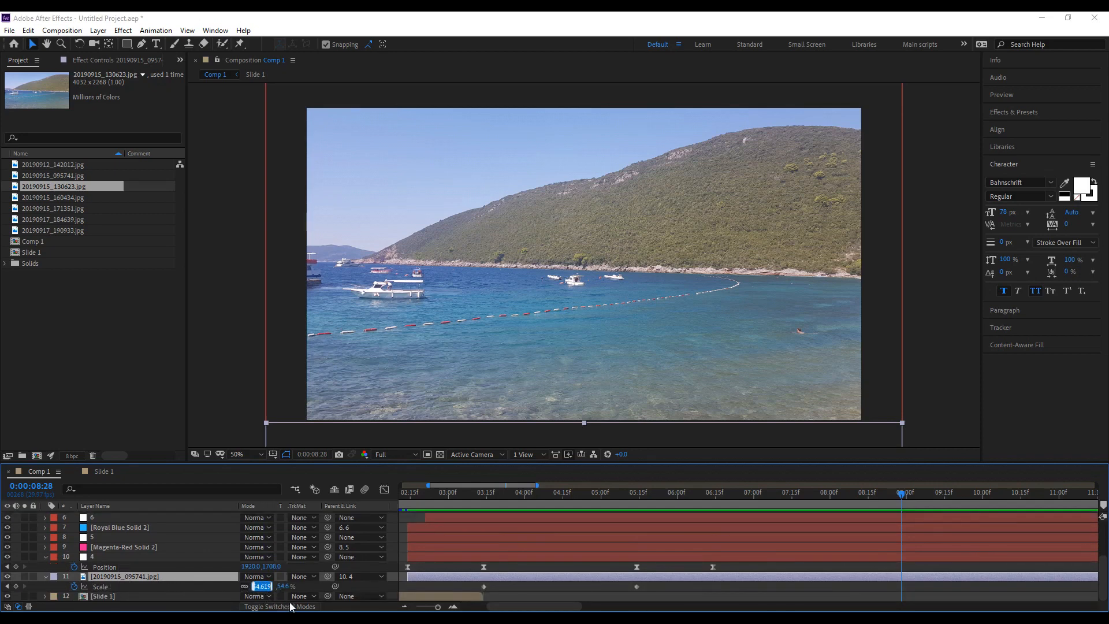
left_click(711, 588)
scroll(728, 578, "up", 3)
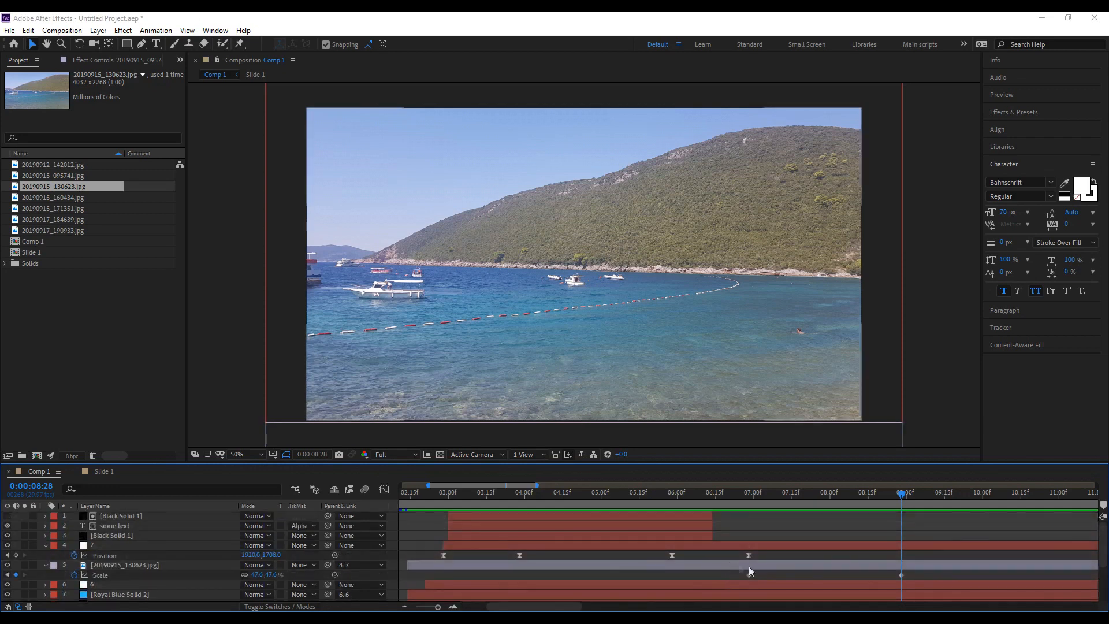
left_click(257, 575)
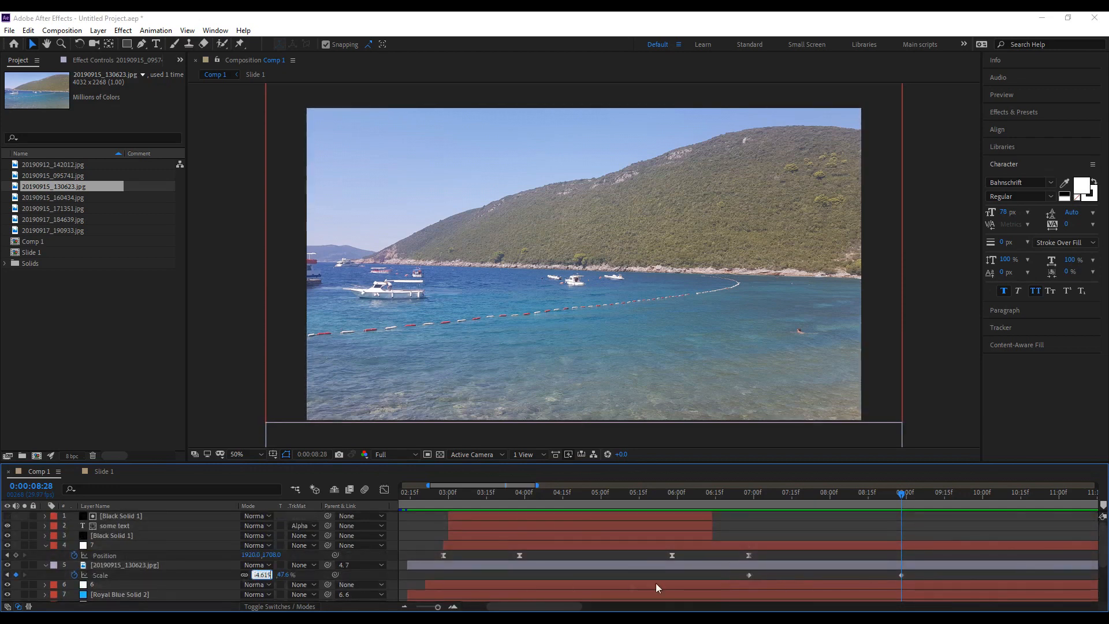
type("54.6")
key("Return")
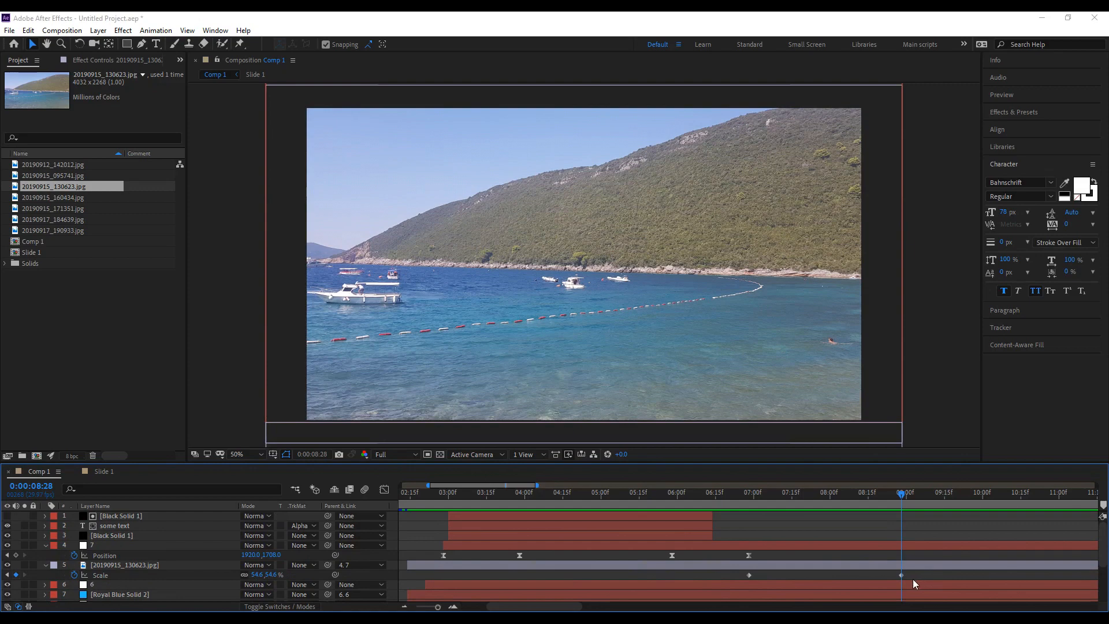
Collapse the open properties of nulls 7 and 4 and of the 20190915_130623.jpg and 20190915_095741.jpg layers.
left_click_drag(724, 498, 415, 501)
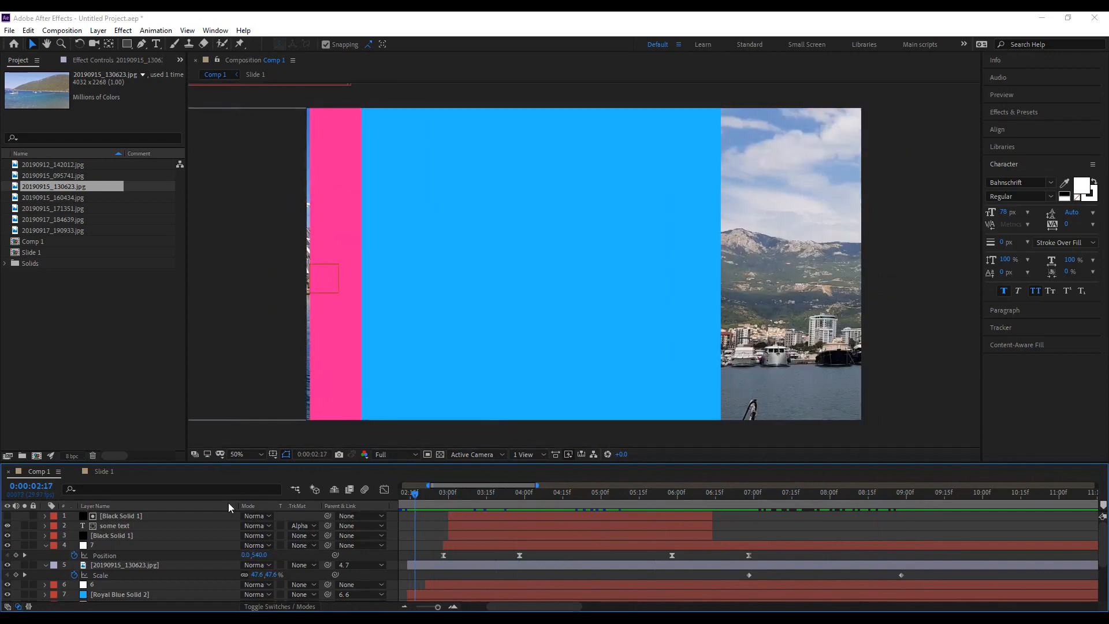
left_click(46, 546)
left_click(45, 555)
scroll(92, 579, "down", 3)
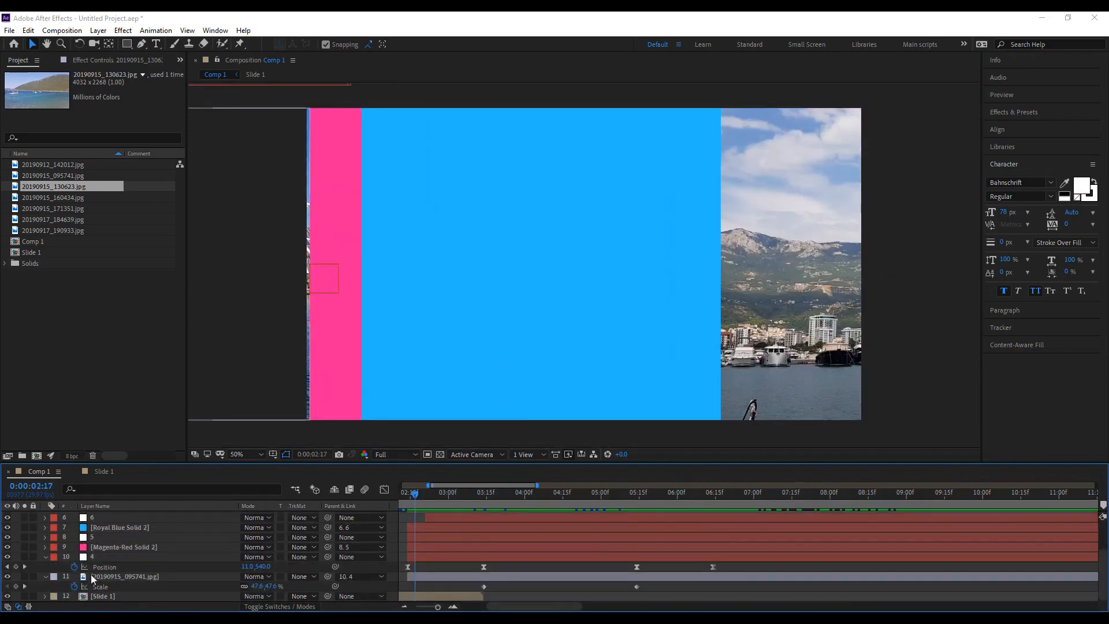
left_click(45, 556)
left_click(46, 576)
Preview the whole Comp 1 animation from the first frame through the third photo's zoom.
scroll(379, 557, "up", 3)
left_click_drag(414, 503, 404, 554)
left_click_drag(434, 608, 429, 608)
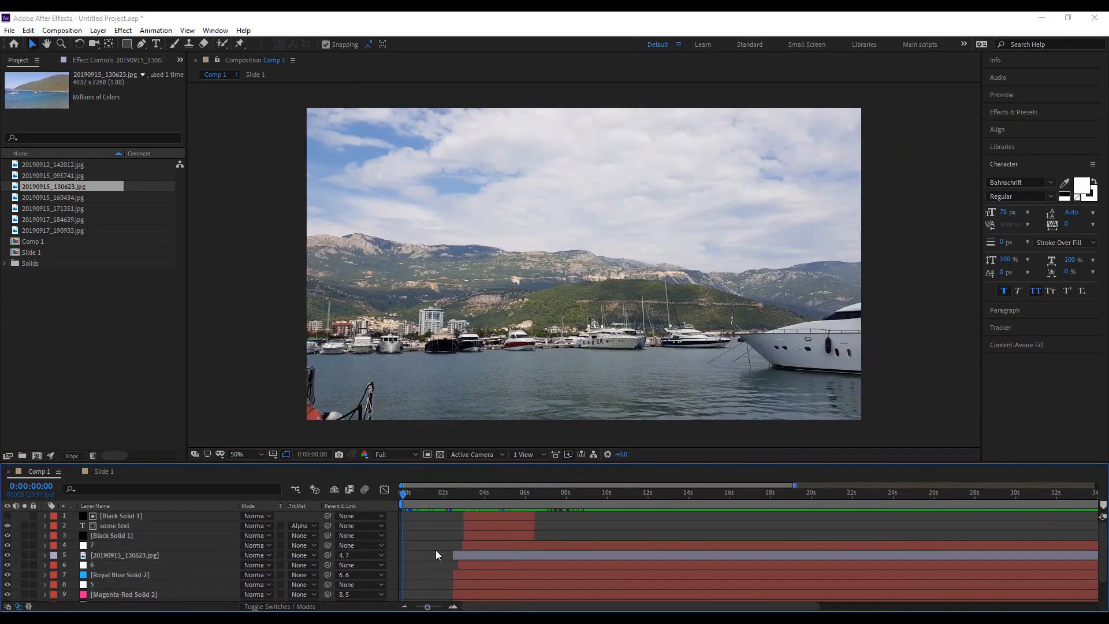
key("space")
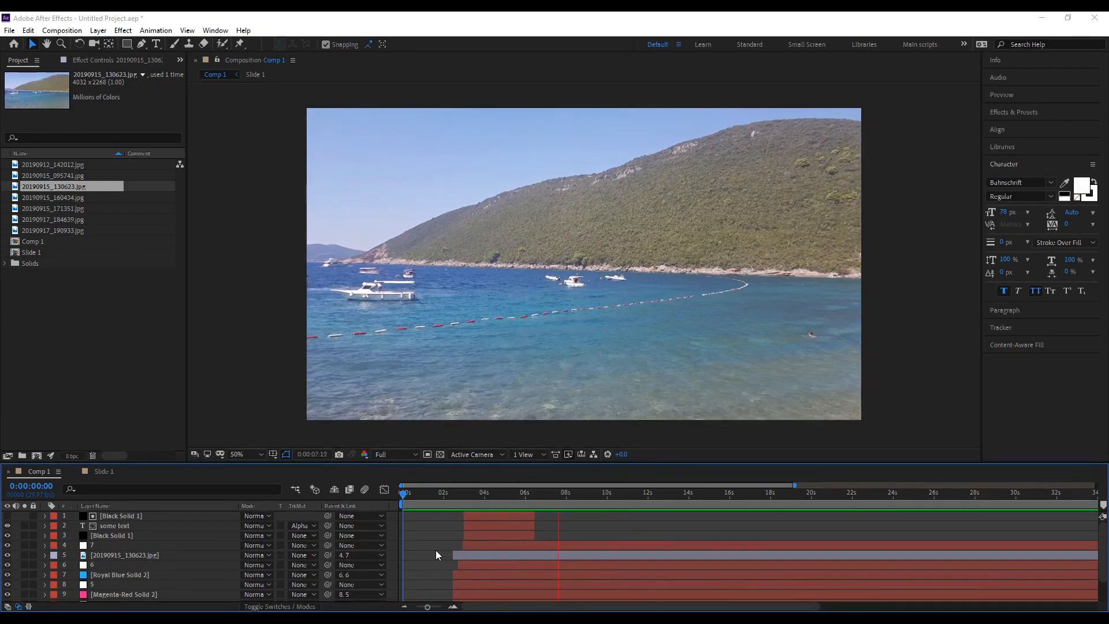
key("space")
Duplicate the some text layer with both Black Solid 1 layers, placing the copies on top of the stack and starting at about 8 seconds.
left_click_drag(561, 494, 502, 492)
scroll(138, 558, "down", 1)
scroll(133, 561, "up", 1)
left_click(127, 528)
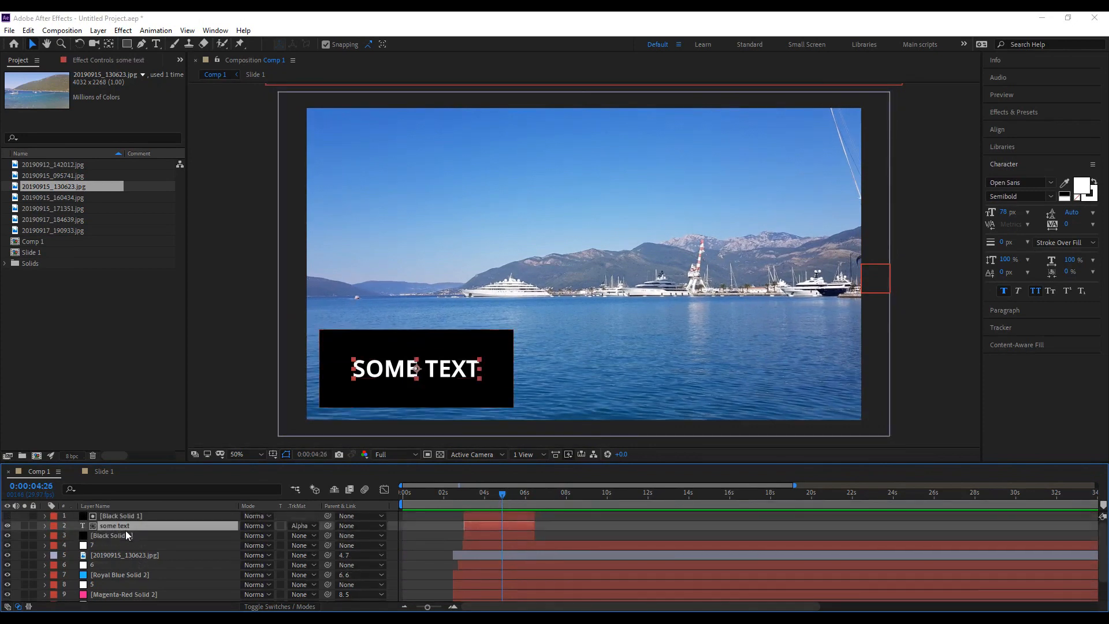
left_click(126, 532)
left_click(137, 515, "shift")
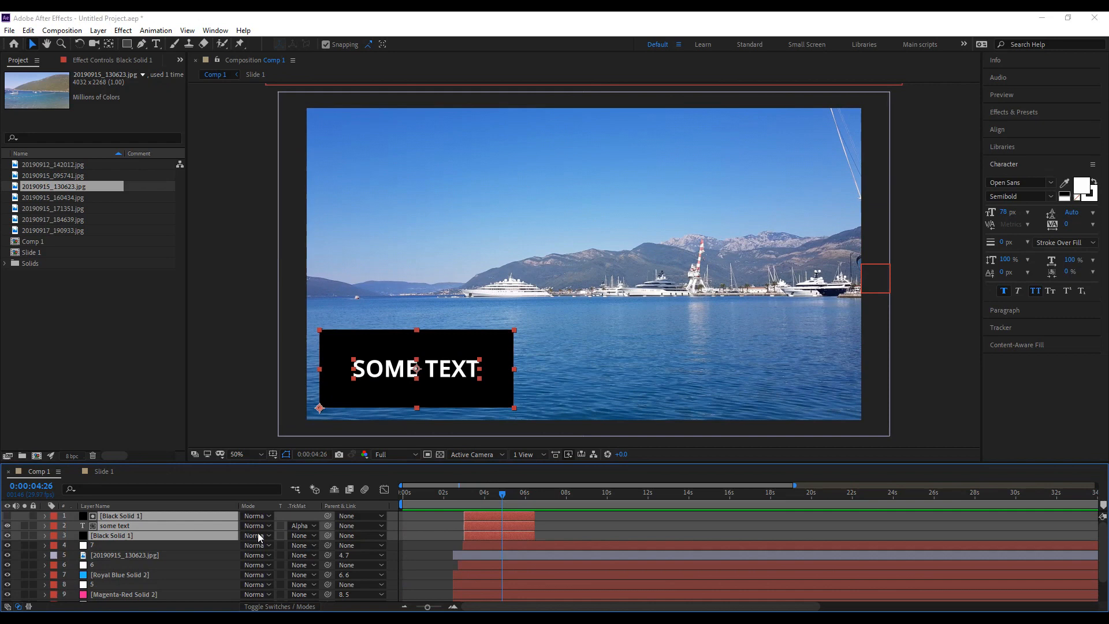
key("ctrl+d")
left_click_drag(128, 555, 138, 535)
left_click_drag(516, 520, 617, 529)
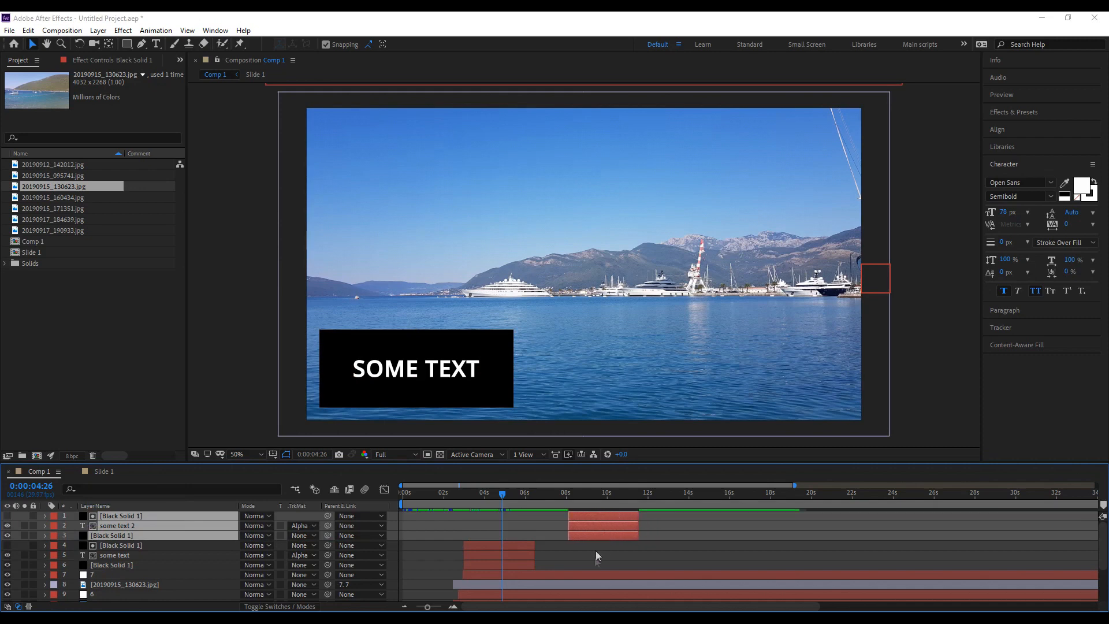
Shift the some text 2 layer and its two Black Solid 1 layers to start at 6:28.
left_click(492, 565)
left_click_drag(567, 494, 545, 510)
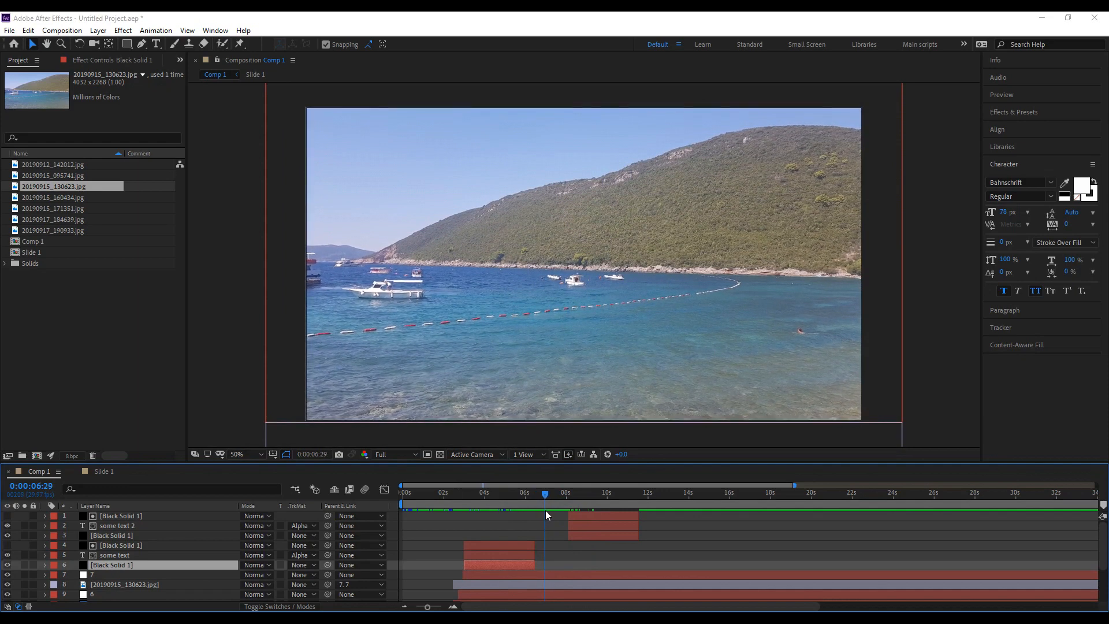
left_click(591, 521)
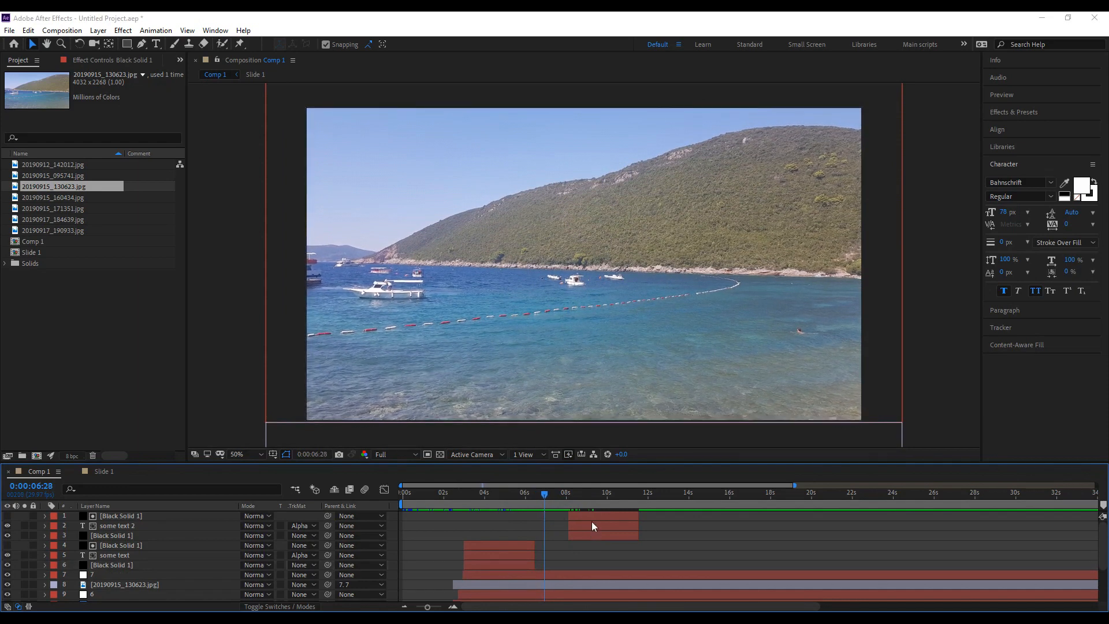
left_click(584, 532, "shift")
left_click_drag(576, 519, 552, 519)
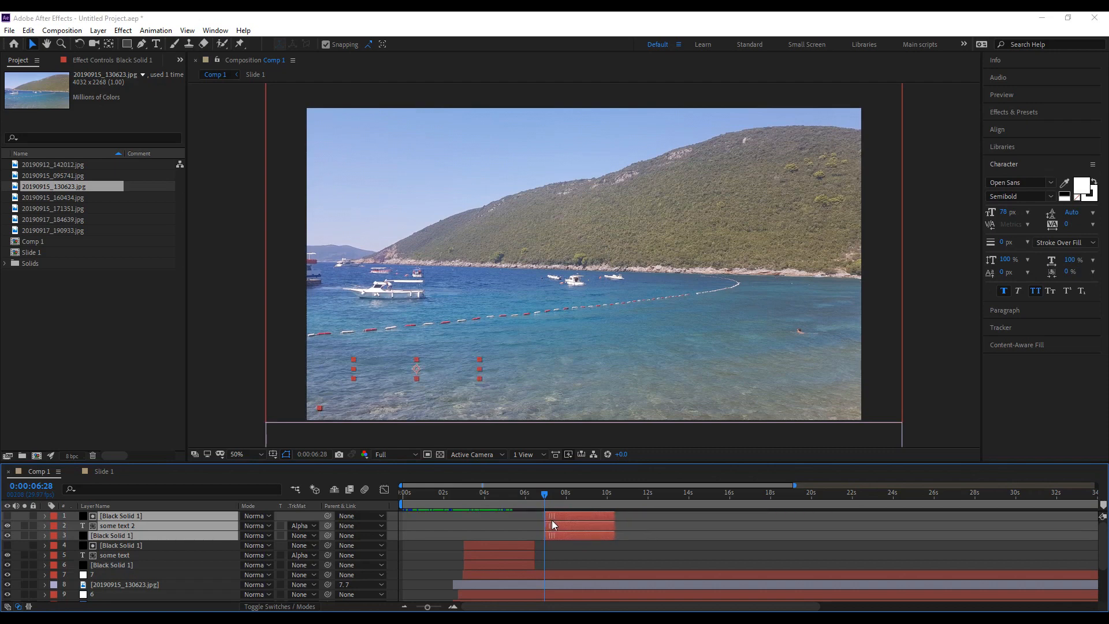
left_click(631, 533)
At 7:22, move the anchor points of both Black Solid 1 copies to the black box's top-left corner.
left_click_drag(546, 494, 561, 519)
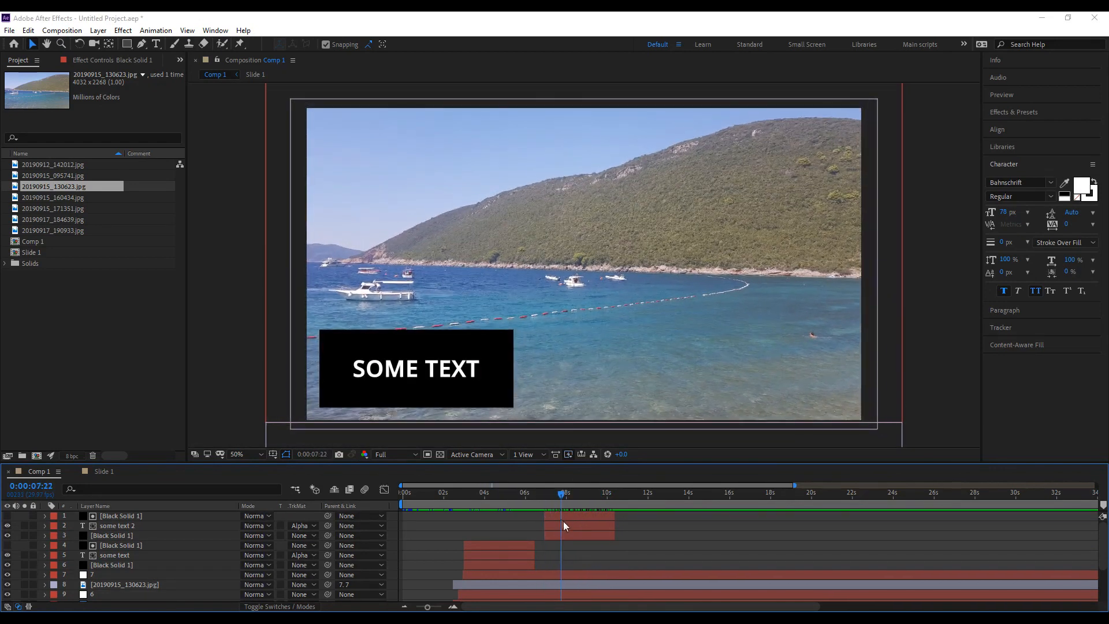
left_click(575, 526)
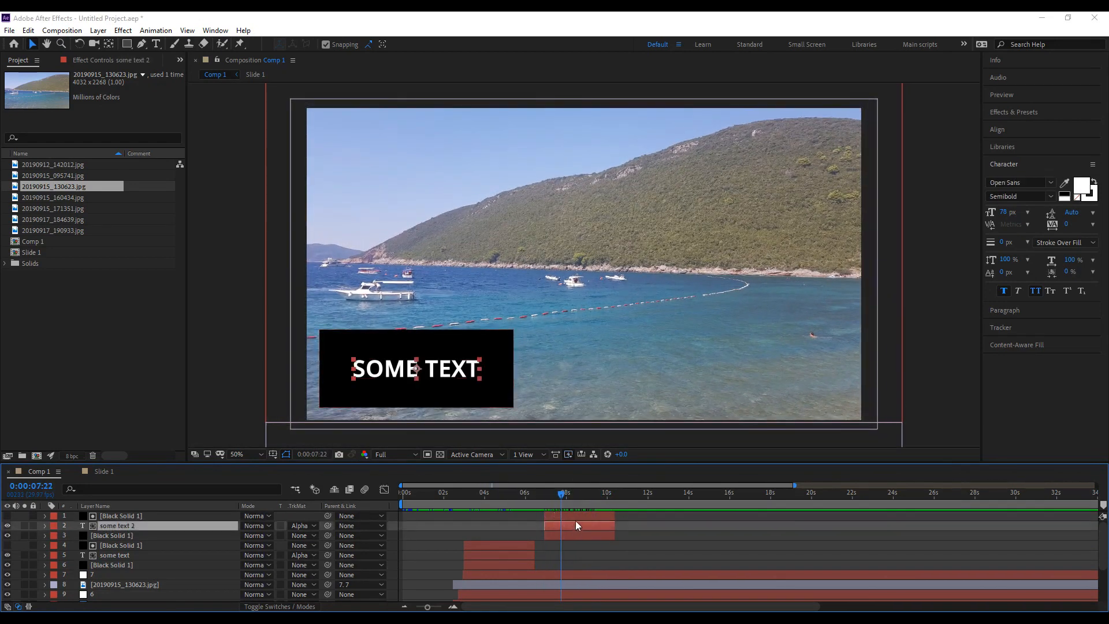
left_click(575, 515)
left_click(580, 536)
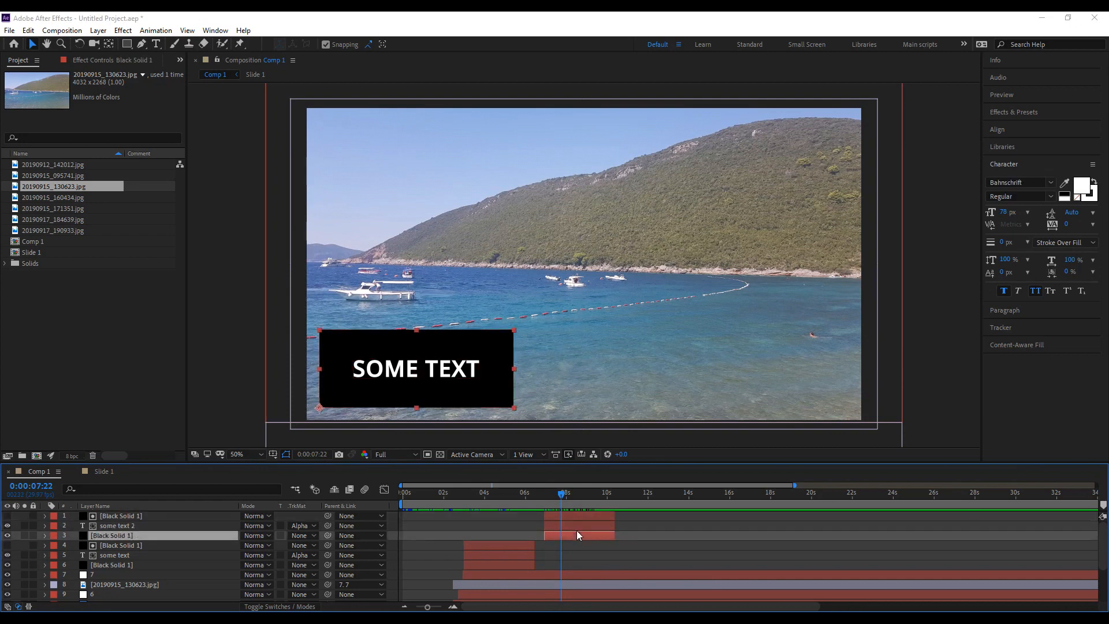
left_click(575, 515)
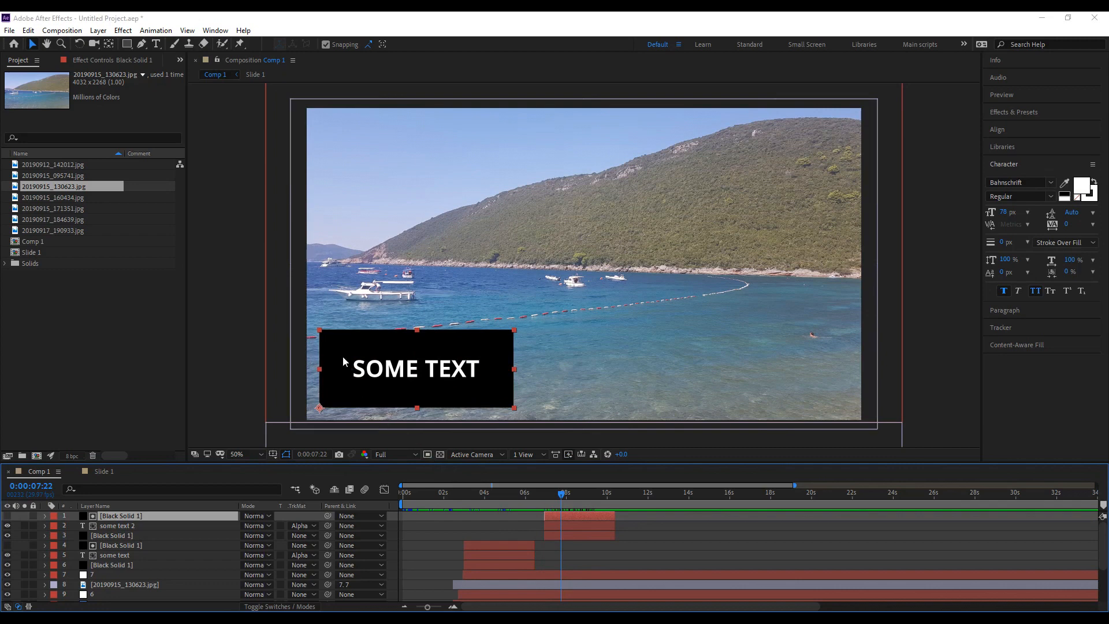
left_click(110, 44)
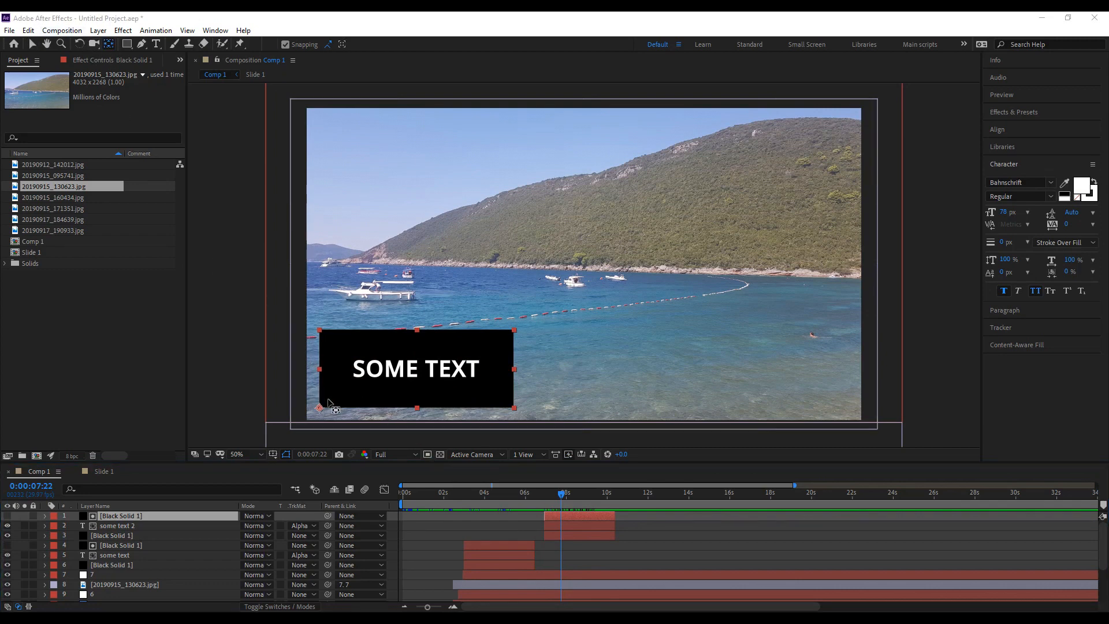
left_click_drag(320, 408, 319, 330)
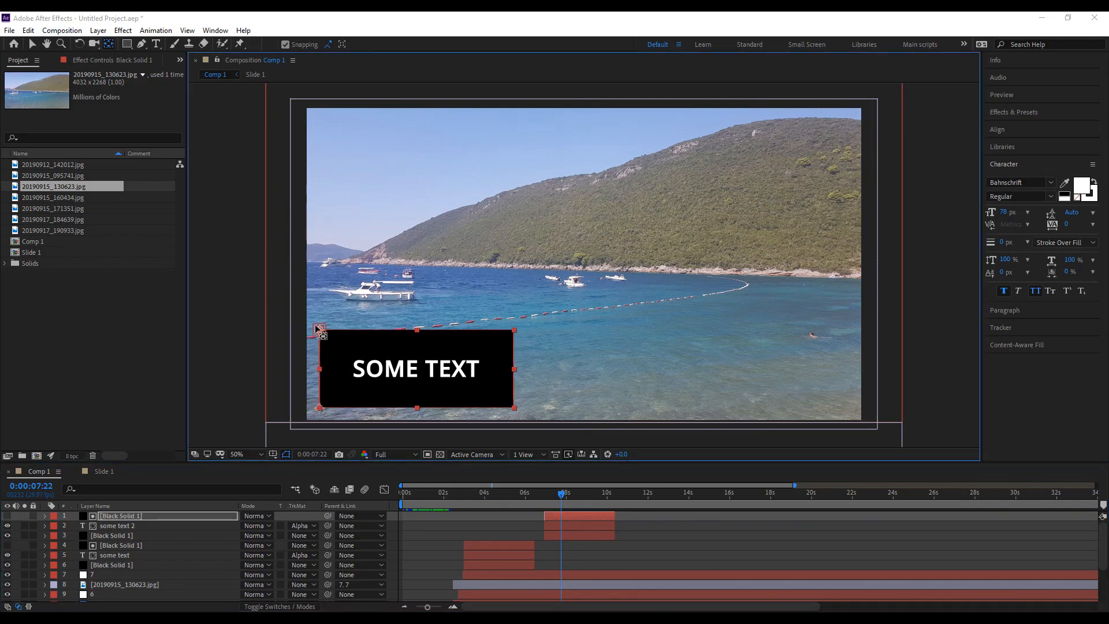
left_click(554, 535)
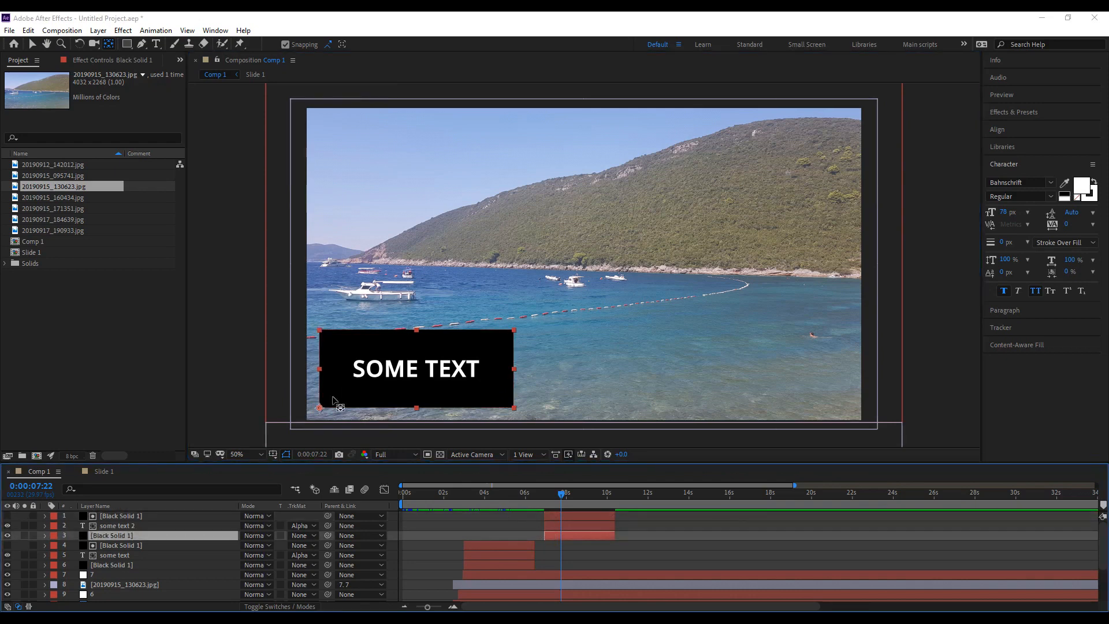
left_click_drag(321, 408, 319, 330)
Move the some text 2 layer and its two Black Solid 1 layers up into the photo's top-left corner.
left_click(33, 44)
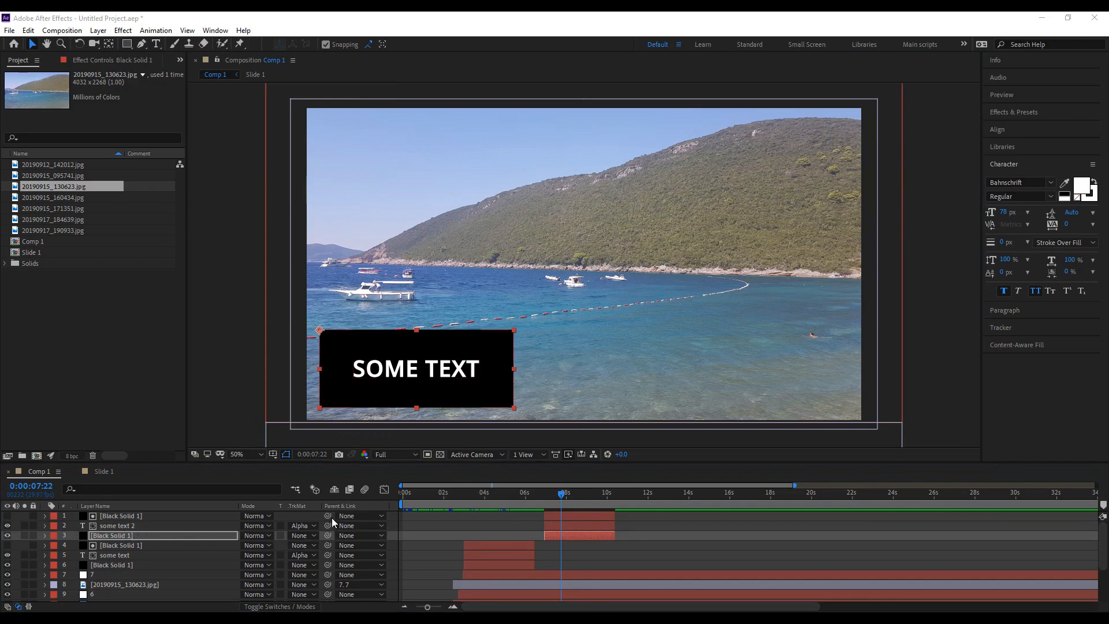
left_click(135, 515, "shift")
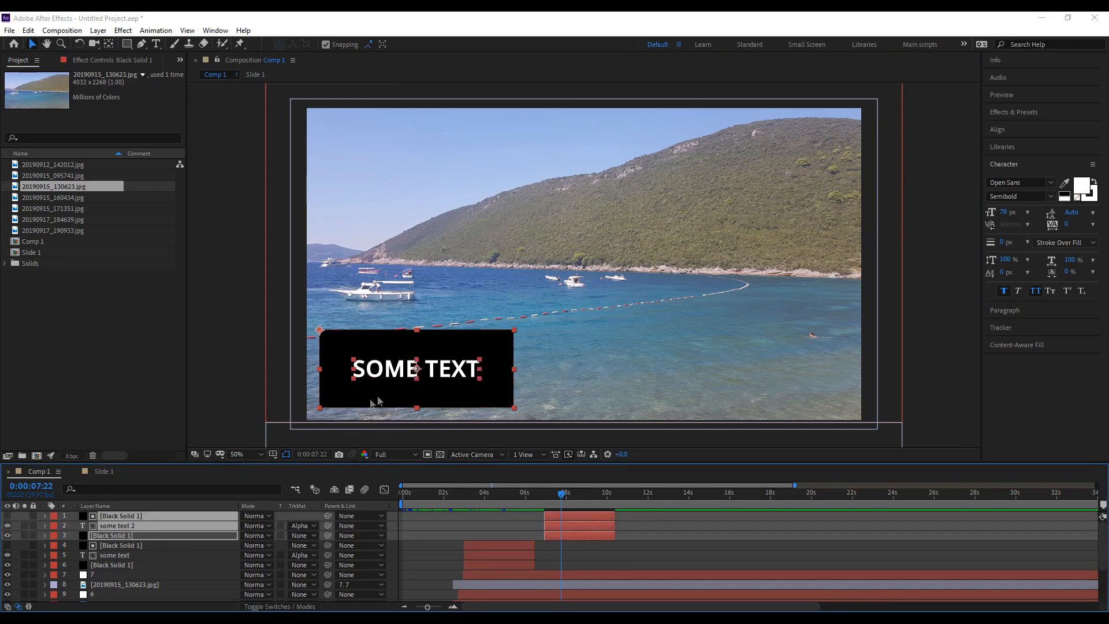
left_click_drag(374, 354, 376, 137)
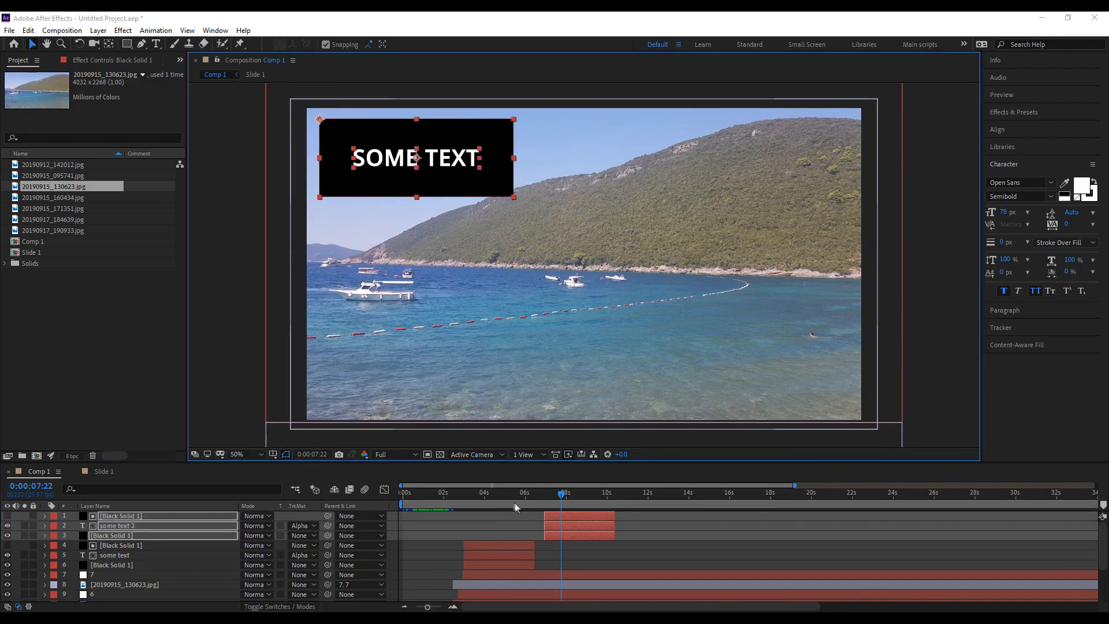
Preview the Comp 1 animation from the first frame with the text box in its new corner.
left_click(529, 493)
left_click_drag(533, 494, 397, 507)
left_click(632, 534)
key("space")
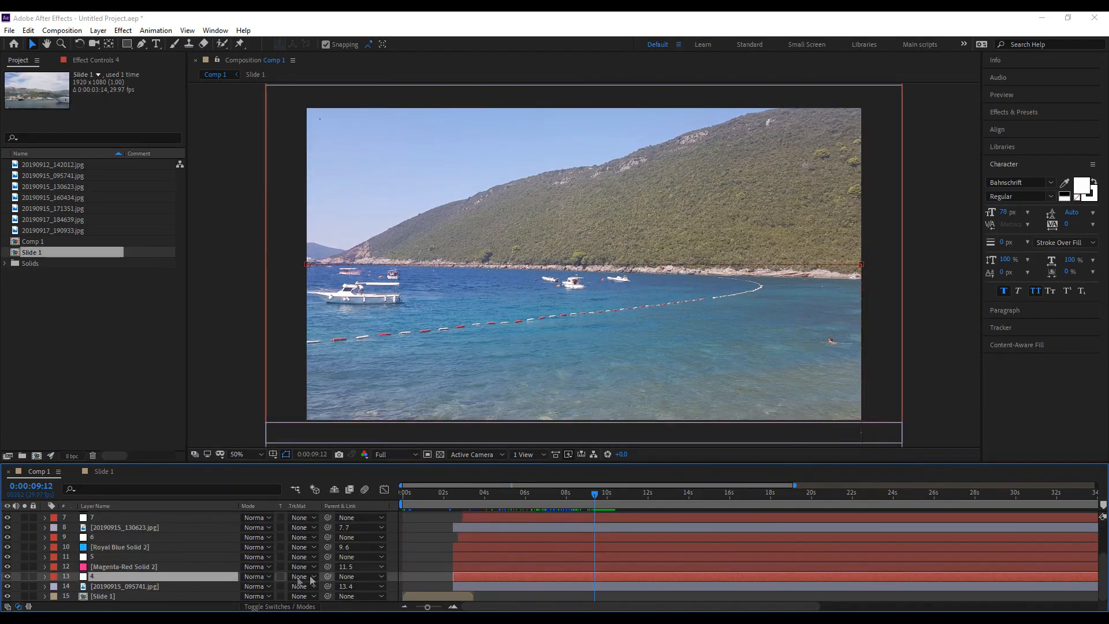
Trim the second slide's layers (20190915_095741.jpg, nulls 4 to 6, both coloured solids and the original text box group) to end at 6:28.
left_click(167, 586)
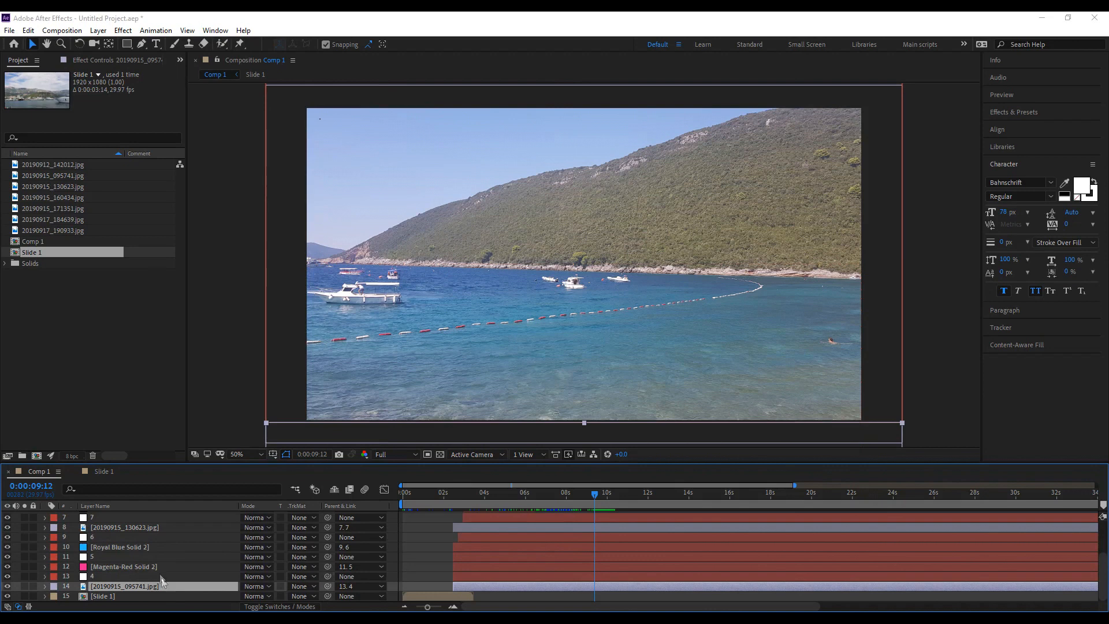
left_click(113, 537, "shift")
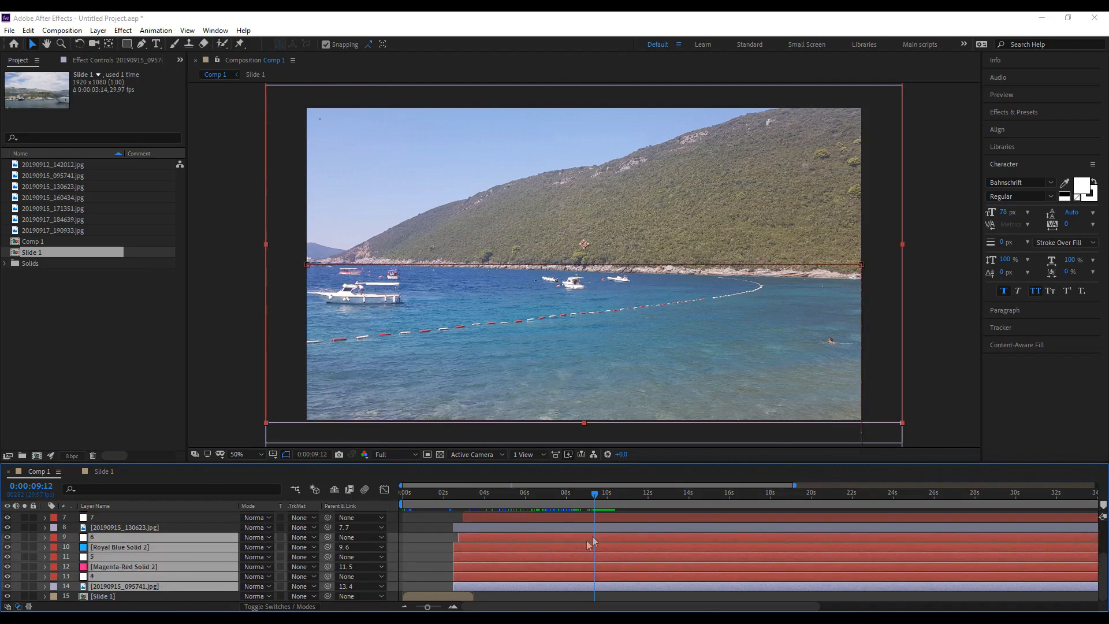
scroll(587, 540, "up", 3)
left_click_drag(511, 563, 549, 544)
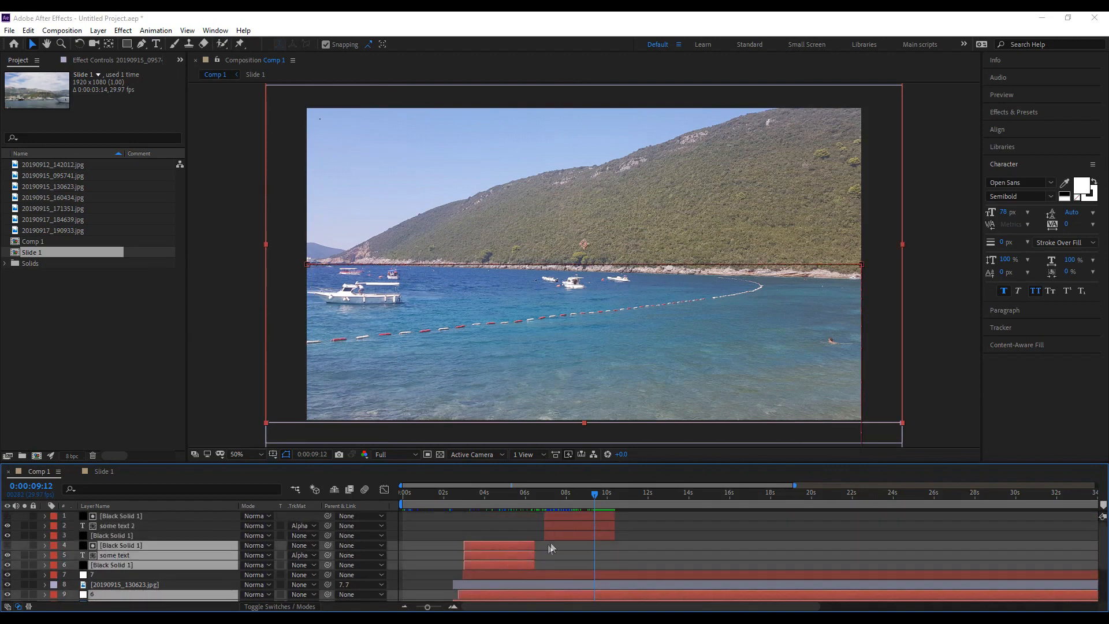
scroll(550, 547, "down", 3)
scroll(550, 547, "up", 3)
left_click(545, 500)
left_click_drag(545, 500, 545, 498)
left_click_drag(545, 498, 543, 498)
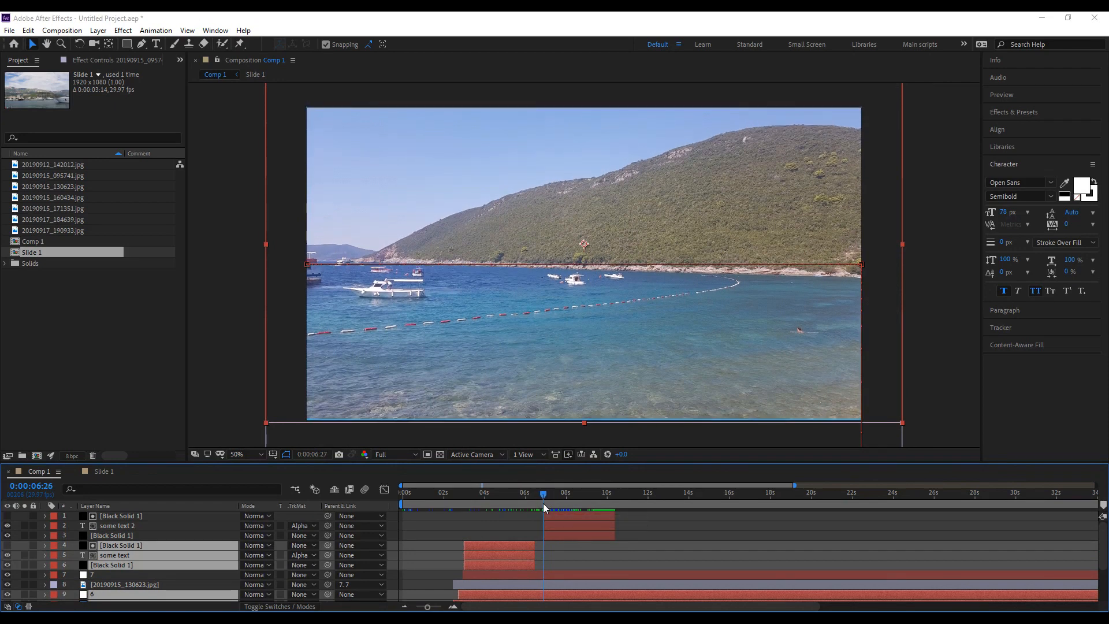
left_click_drag(543, 507, 545, 507)
key("alt+bracketright")
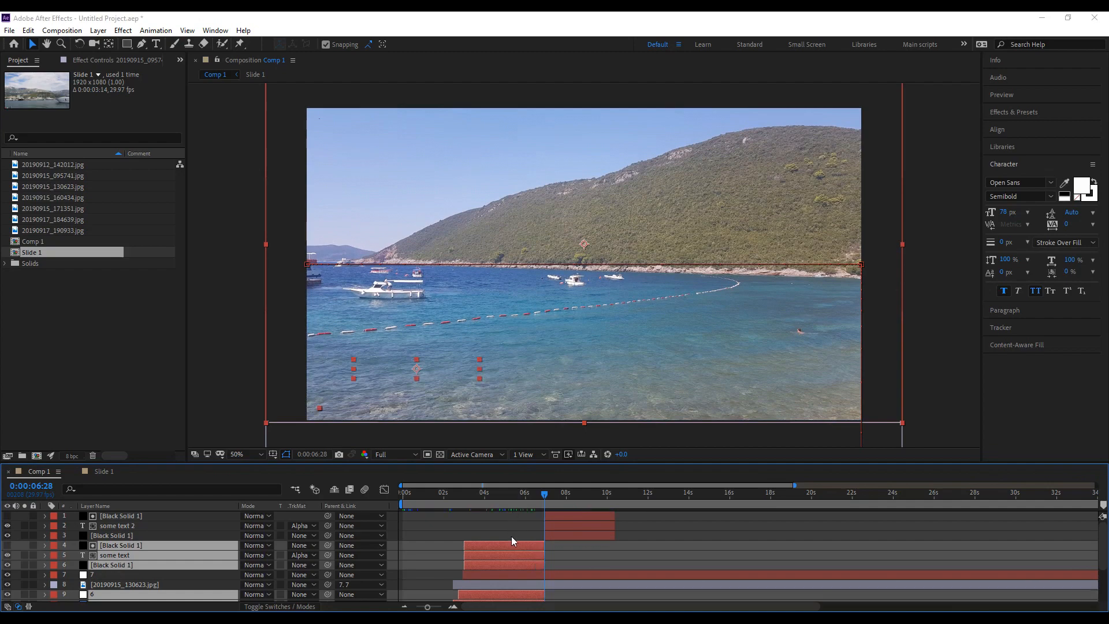
Pre-compose the selected second-slide layers as Slide 2 and place the precomp directly above Slide 1.
scroll(509, 536, "down", 1)
right_click(498, 519)
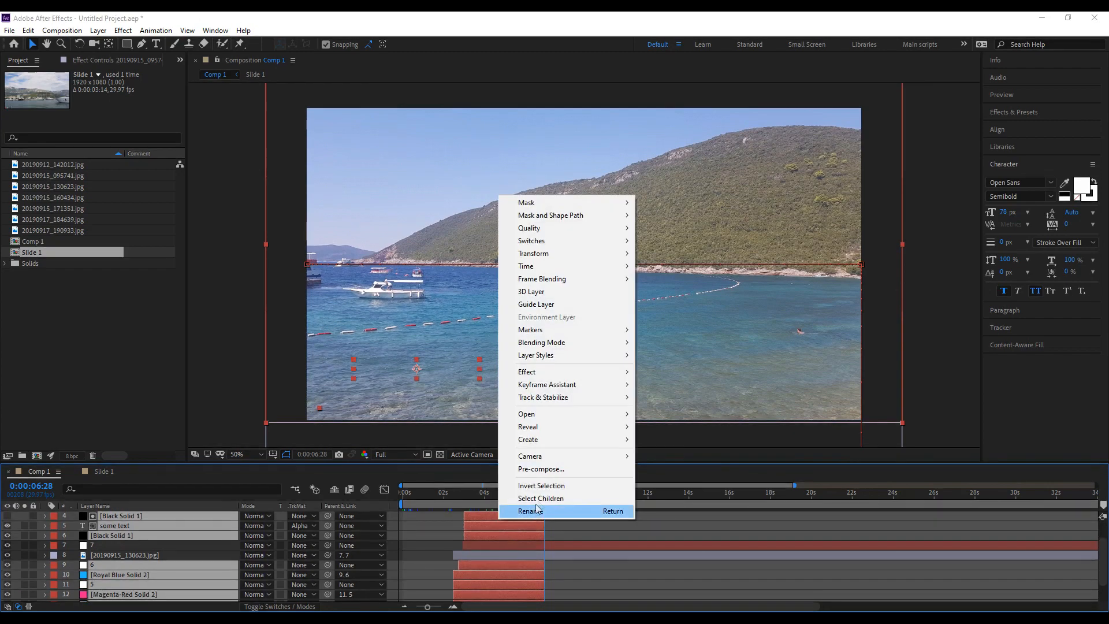
left_click(556, 471)
type("Slide 2")
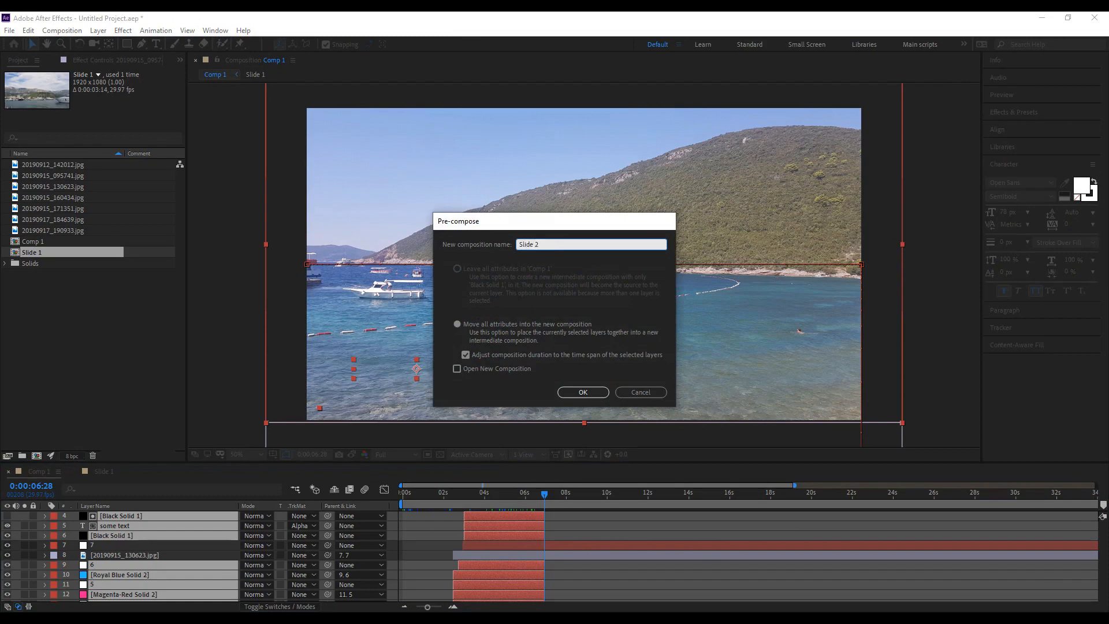
key("Return")
left_click_drag(113, 550, 115, 570)
Preview Comp 1 from the first frame to check the Slide 2 precomp and the third photo's text box.
key("Home")
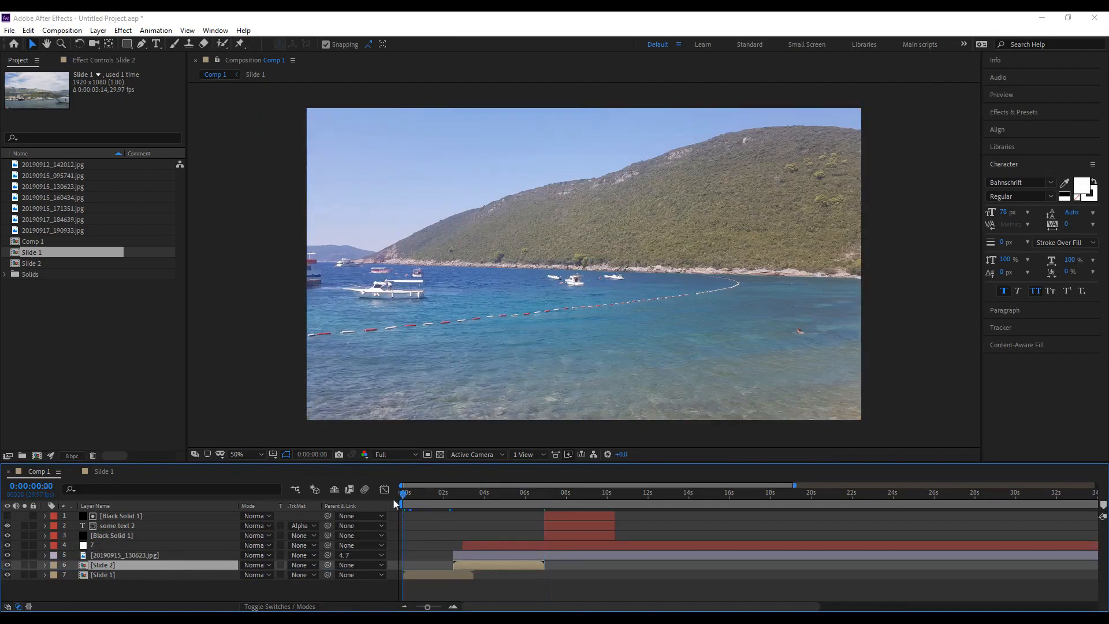
key("space")
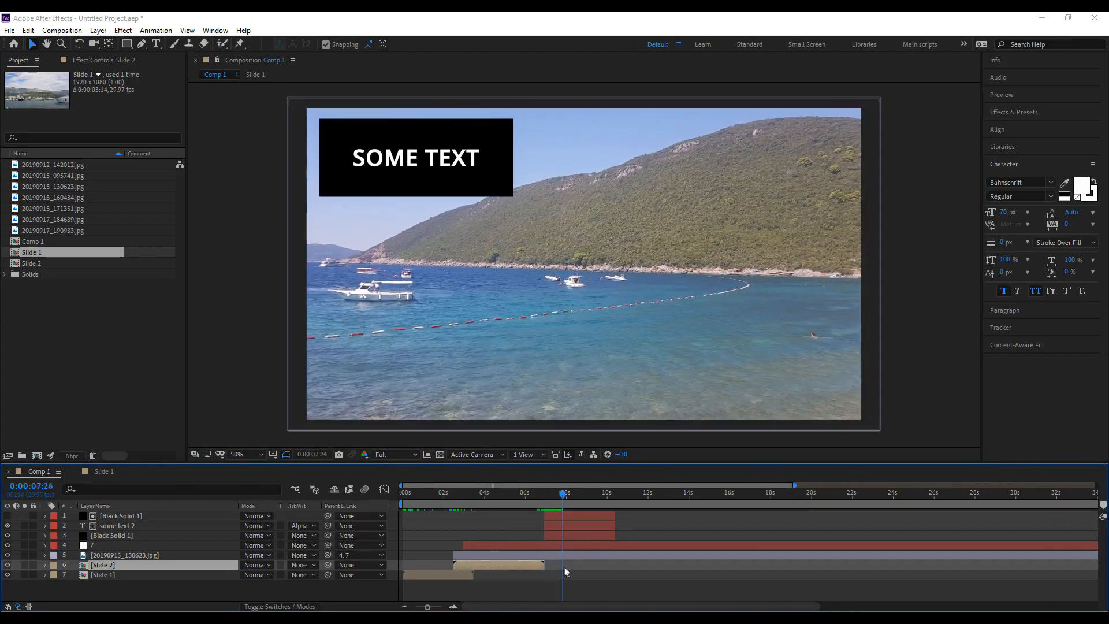
mouse_move(598, 579)
left_mouse_down()
mouse_move(615, 589)
mouse_move(590, 588)
left_mouse_up()
Reveal the keyframes of null 7 and add a Position keyframe at 8:28 that holds its current position.
left_click(579, 546)
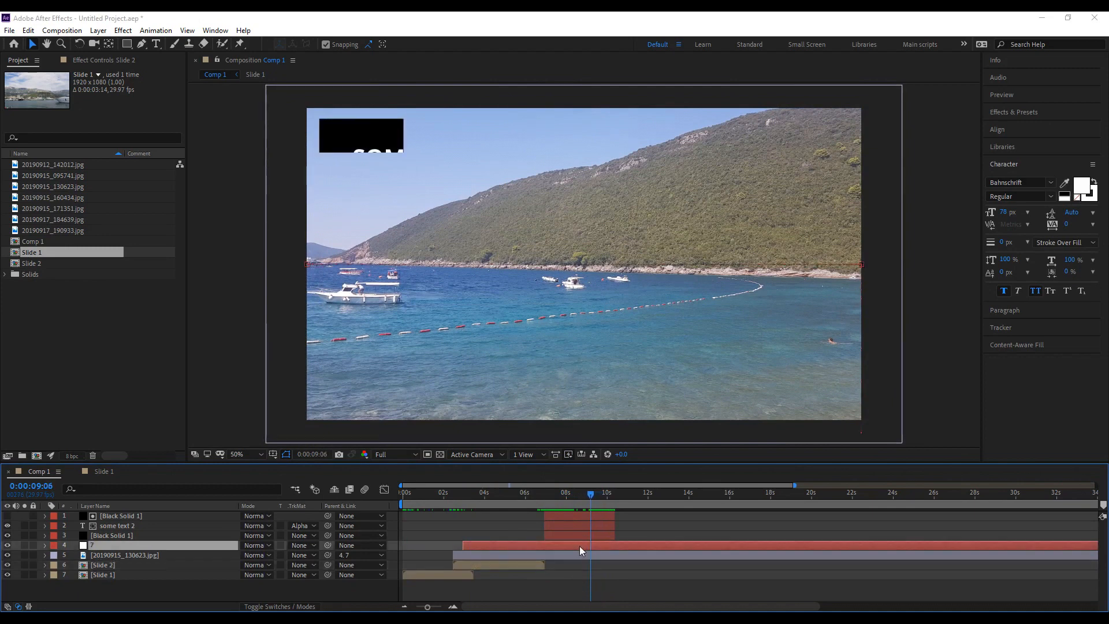
key("u")
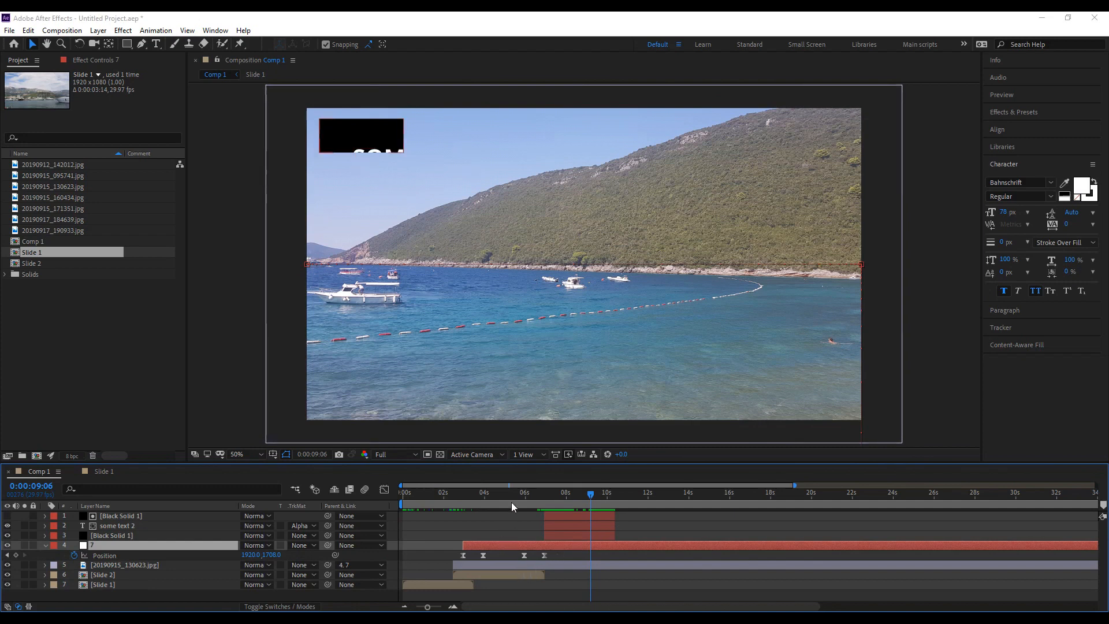
mouse_move(497, 498)
left_mouse_down()
mouse_move(471, 498)
mouse_move(491, 497)
left_mouse_up()
key("space")
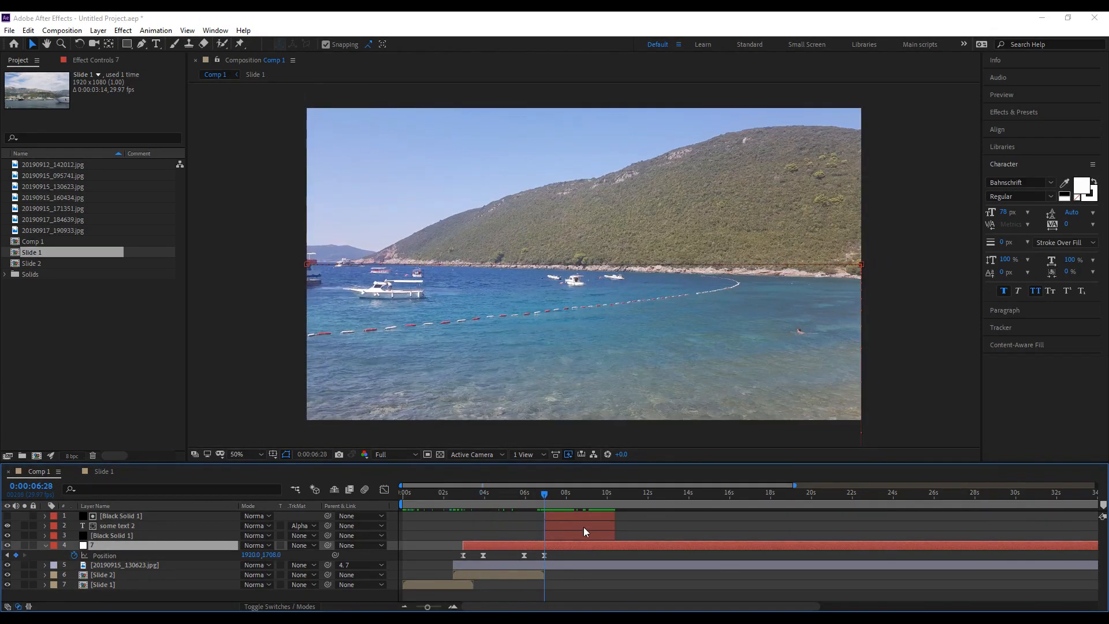
left_click_drag(594, 528, 586, 527)
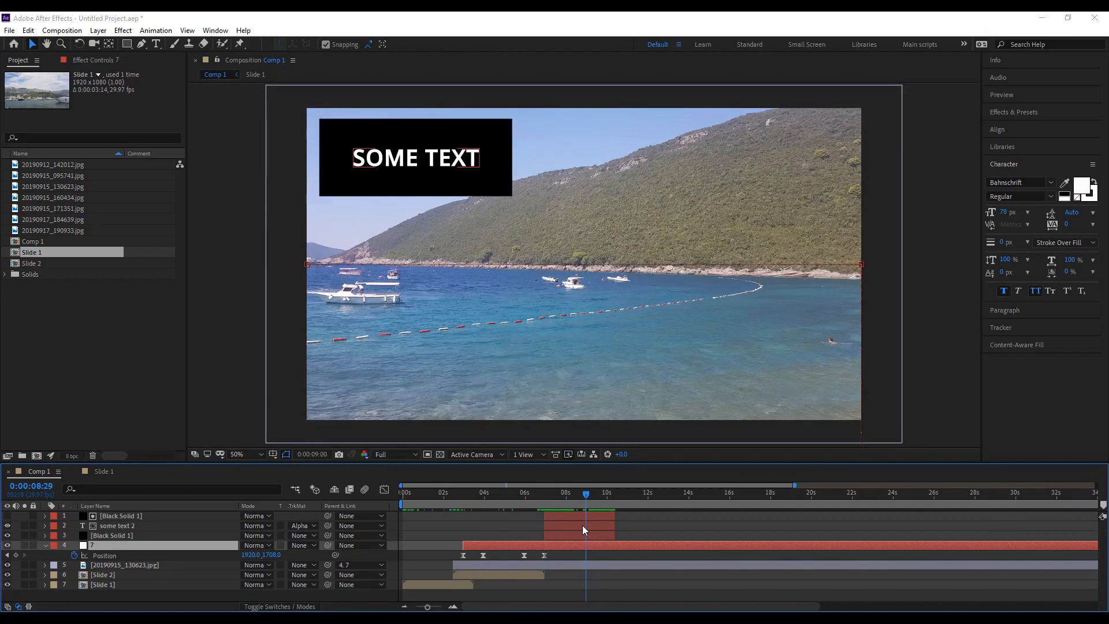
key("Page_Up")
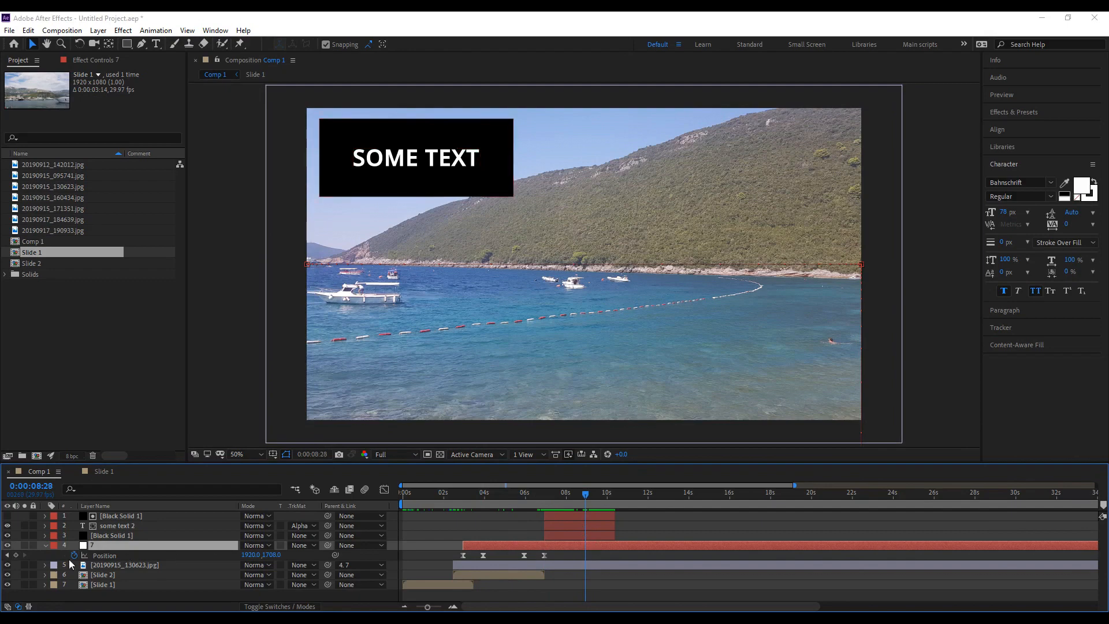
left_click(15, 554)
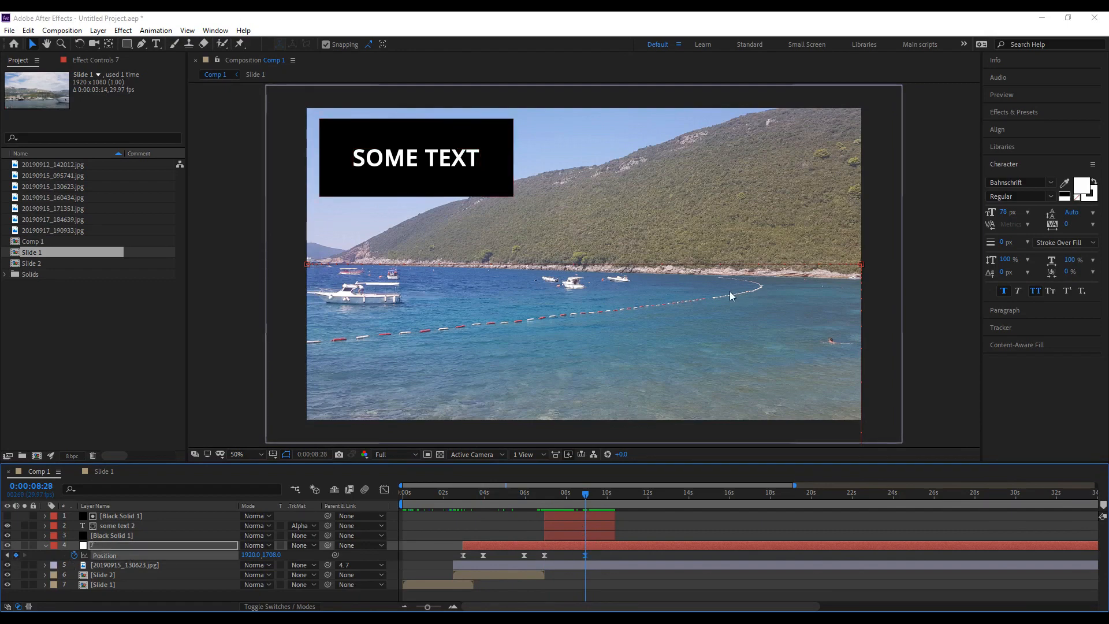
At 9:28, move null 7 horizontally to Position -140, 1708 so the third photo slides out of the frame to the left.
key("comma")
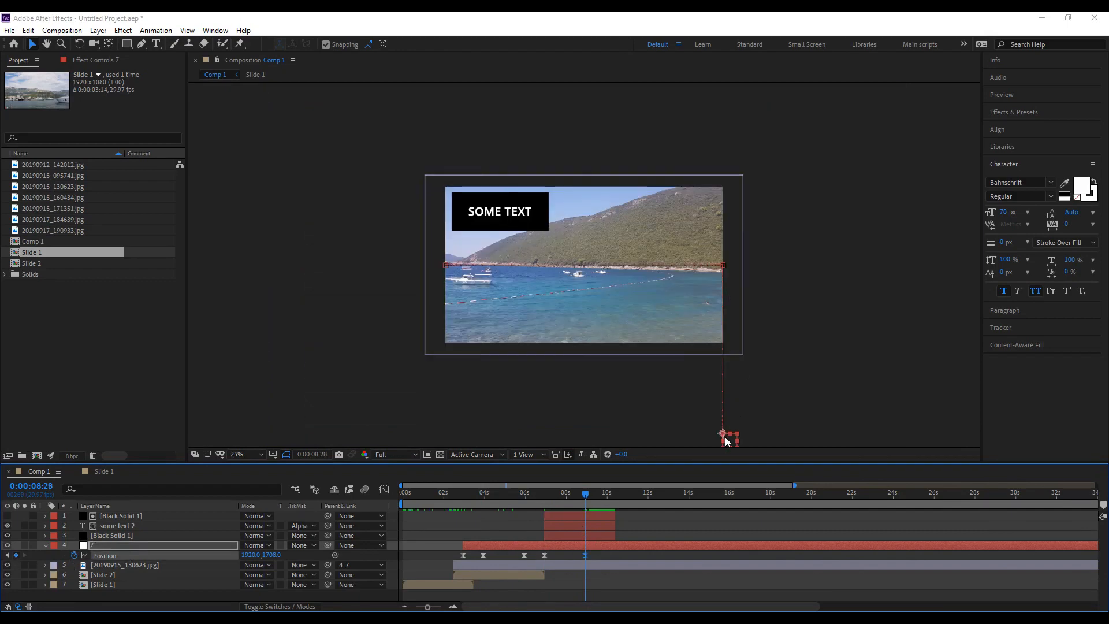
left_click_drag(729, 442, 722, 441)
key("ctrl+z")
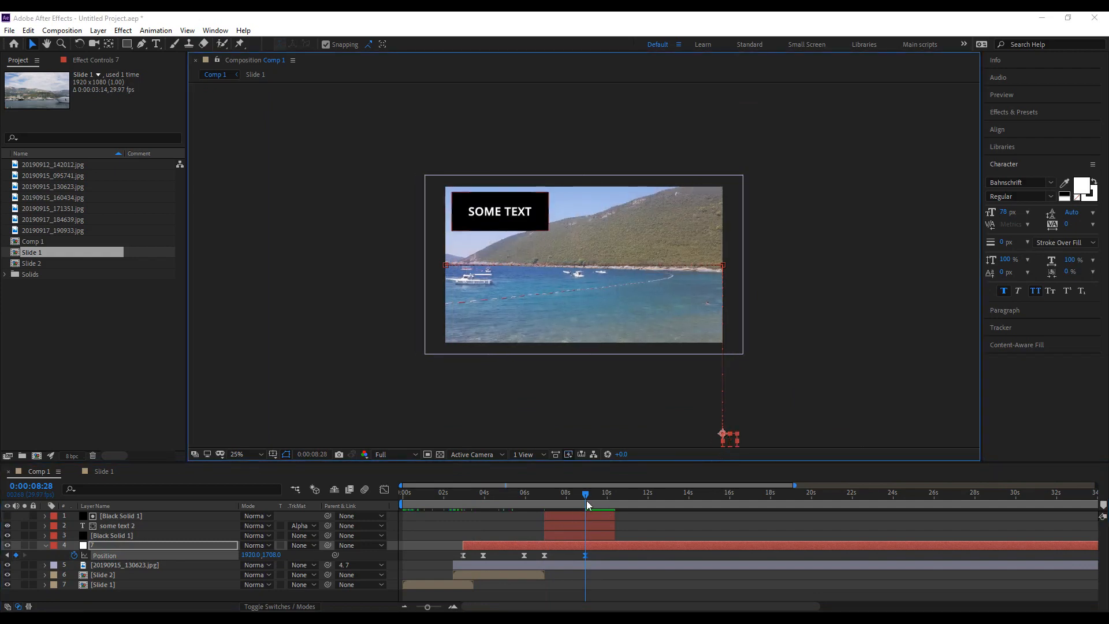
left_click_drag(594, 502, 605, 503)
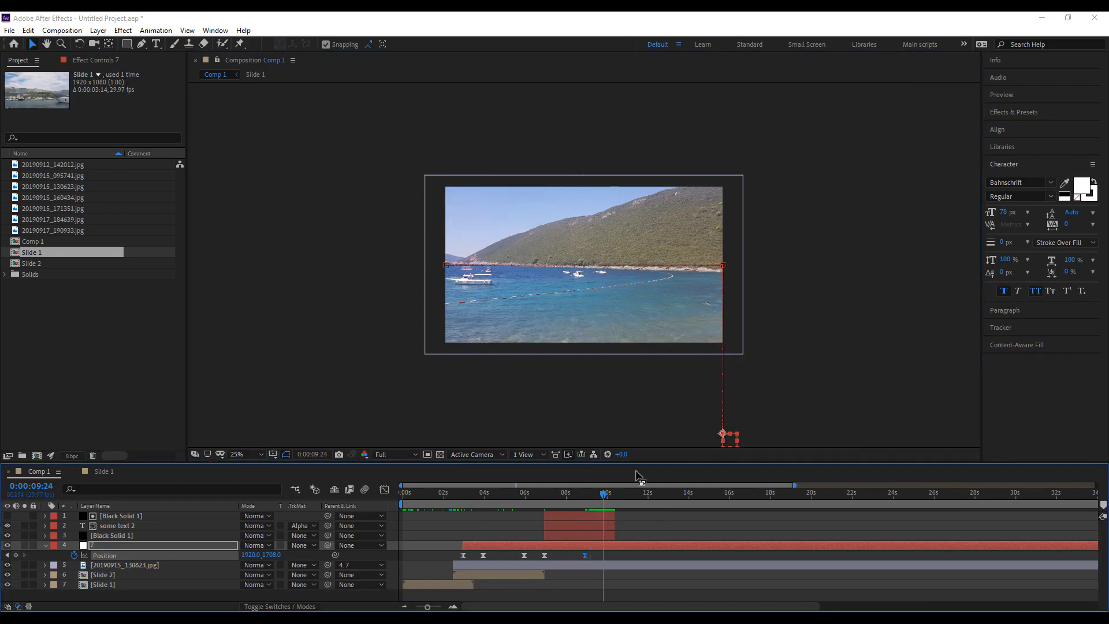
key("Page_Down")
key("Page_Down")
key("Page_Down")
key("Page_Down")
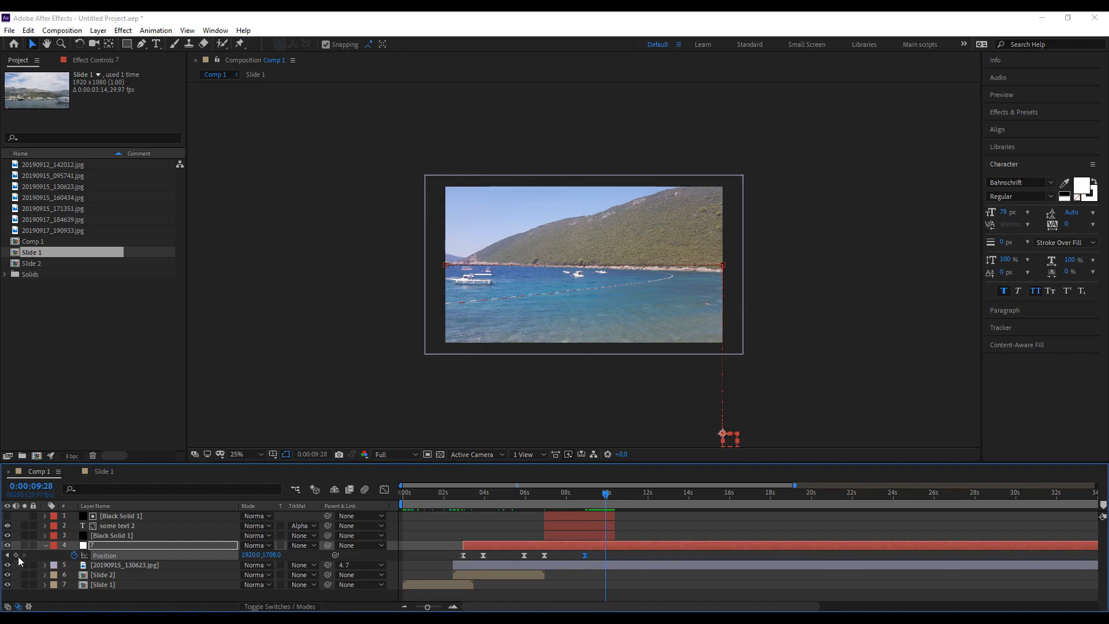
left_click_drag(729, 444, 634, 438)
left_click_drag(464, 425, 434, 420)
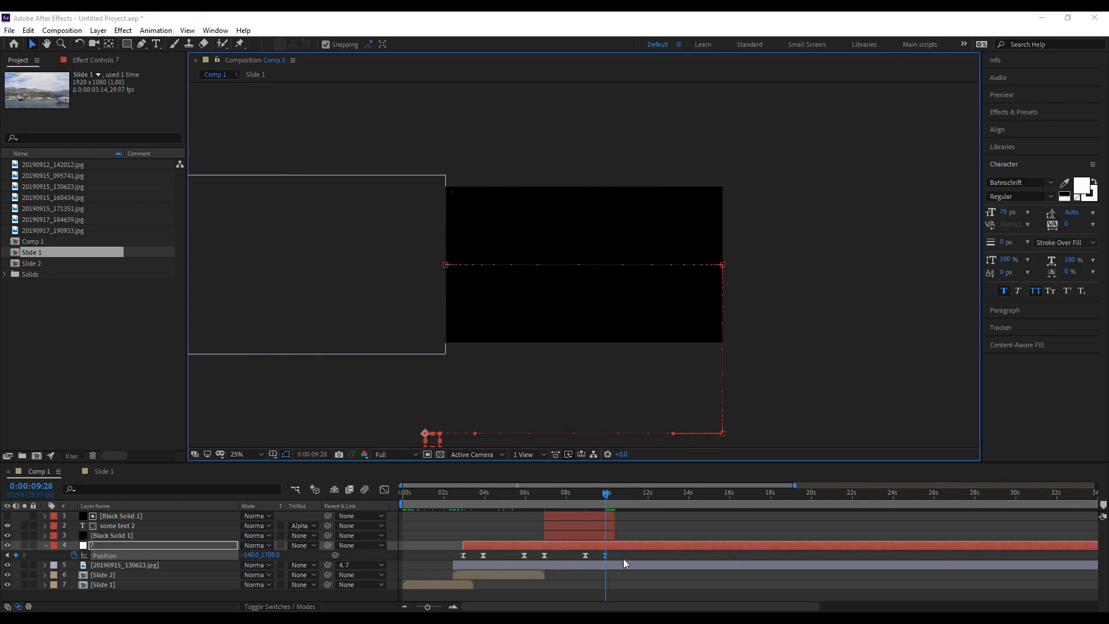
Copy Magenta-Red Solid 2 and Royal Blue Solid 2 from Slide 2 into Comp 1, directly above the third photo, starting at about 6.5 seconds.
left_click(575, 494)
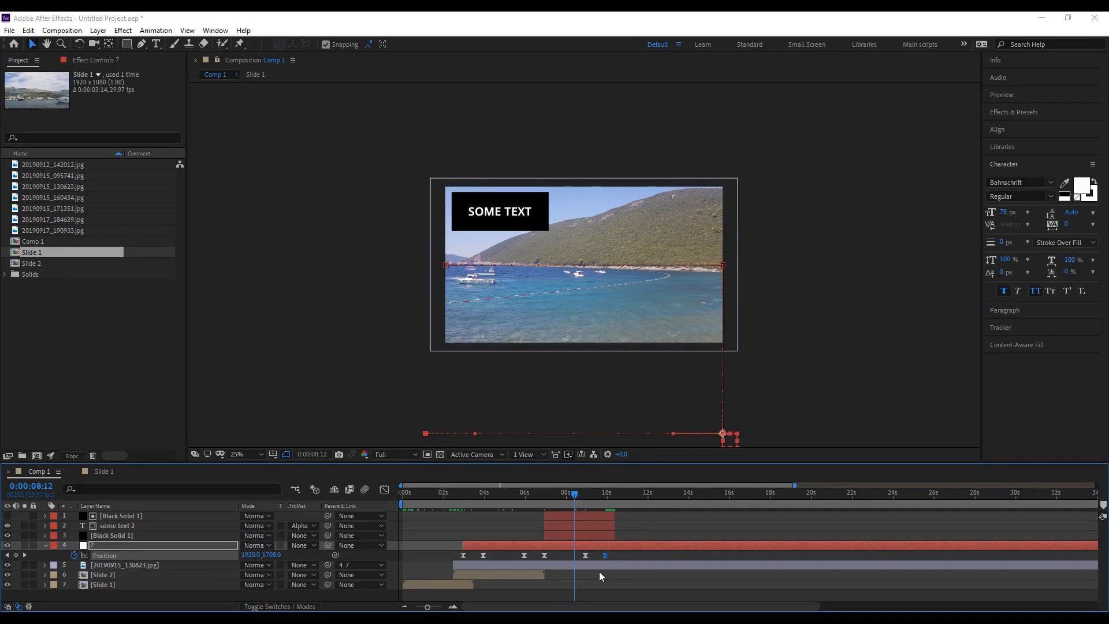
left_click(625, 557)
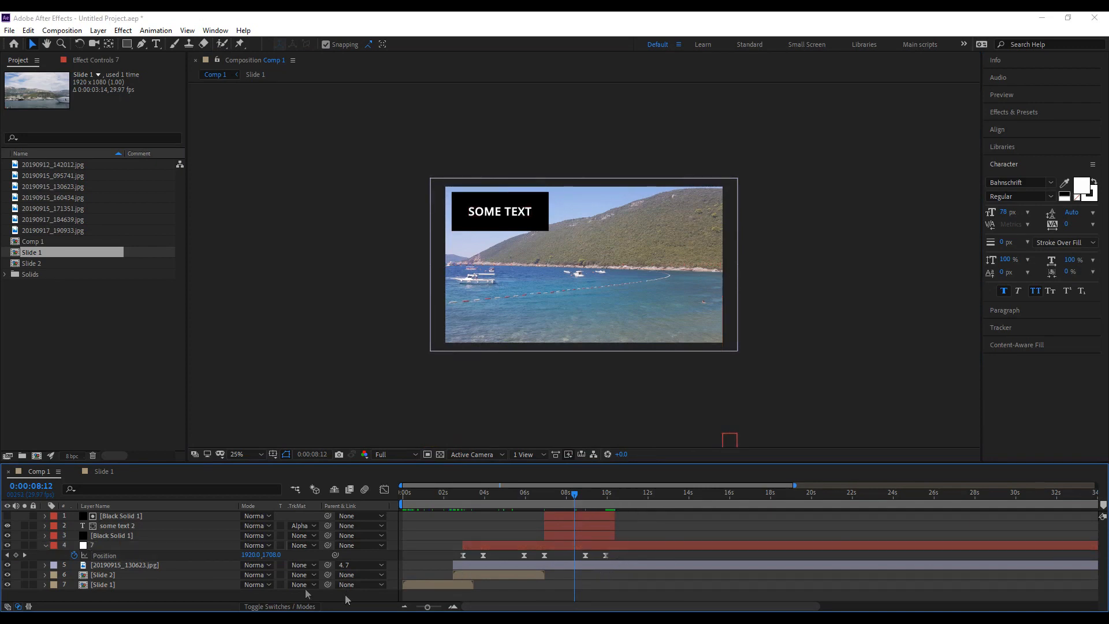
left_click(146, 574)
double_click(145, 573)
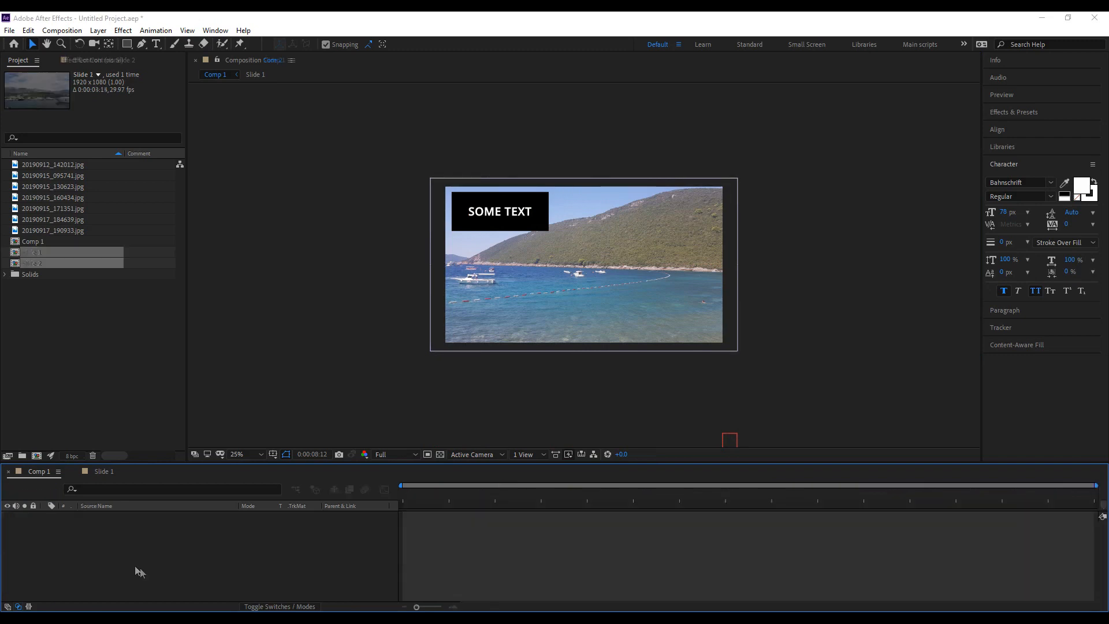
left_click(123, 555)
left_click(125, 573)
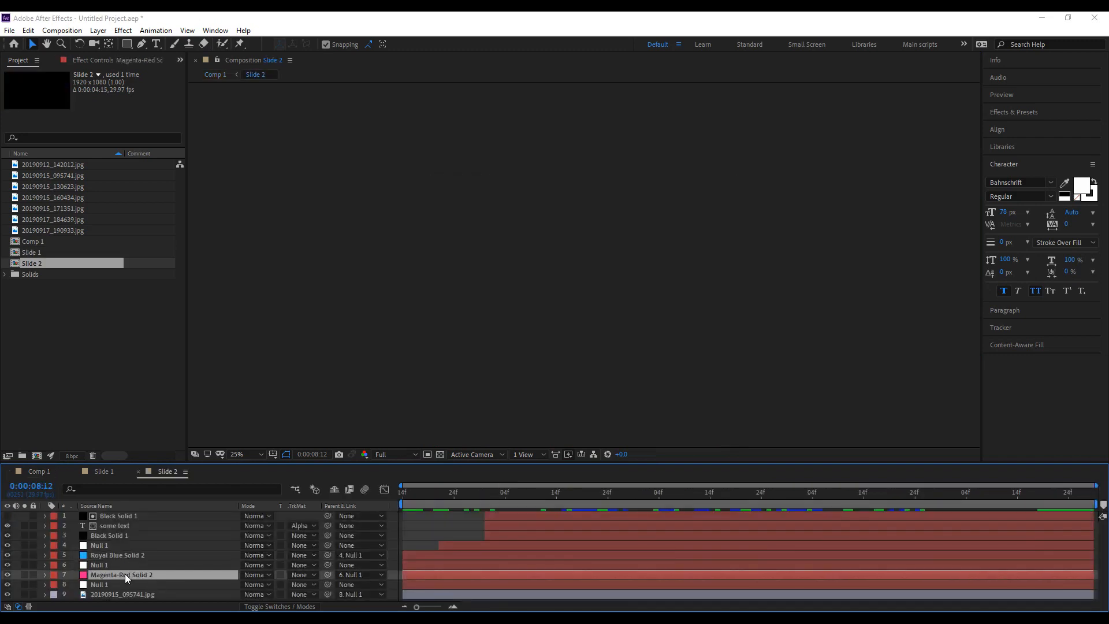
left_click(113, 553)
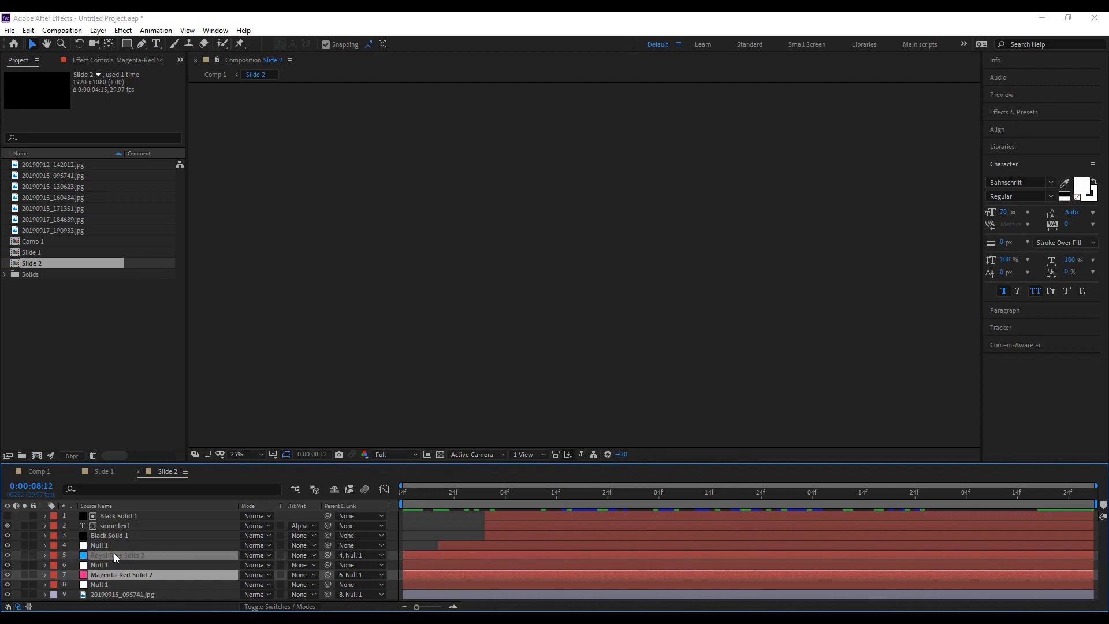
left_click(36, 474)
left_click(142, 575, "ctrl")
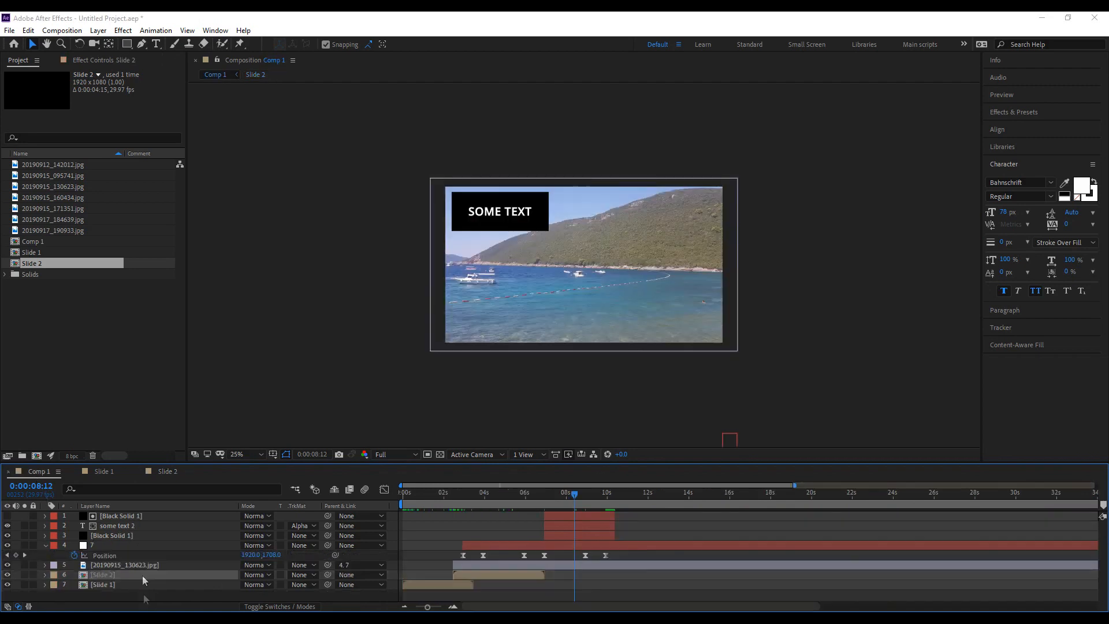
key("ctrl+v")
left_click_drag(122, 557, 122, 572)
left_click_drag(509, 568, 571, 567)
Centre the two copied solids on the composition and scale them down to match the third photo's outline.
left_click_drag(313, 103, 591, 281)
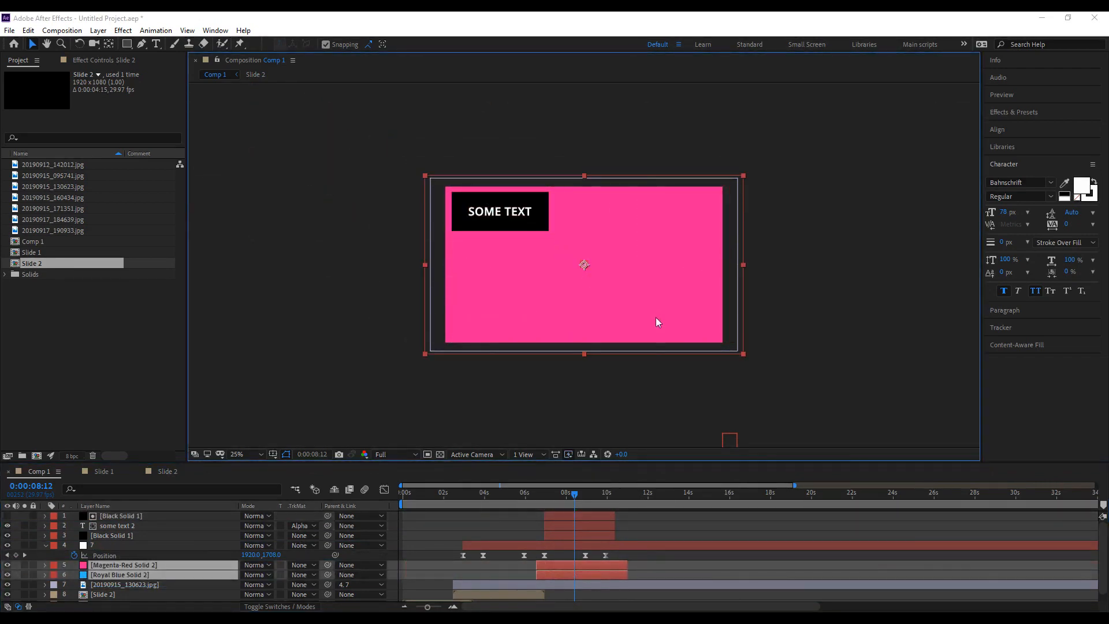
scroll(691, 339, "up", 2)
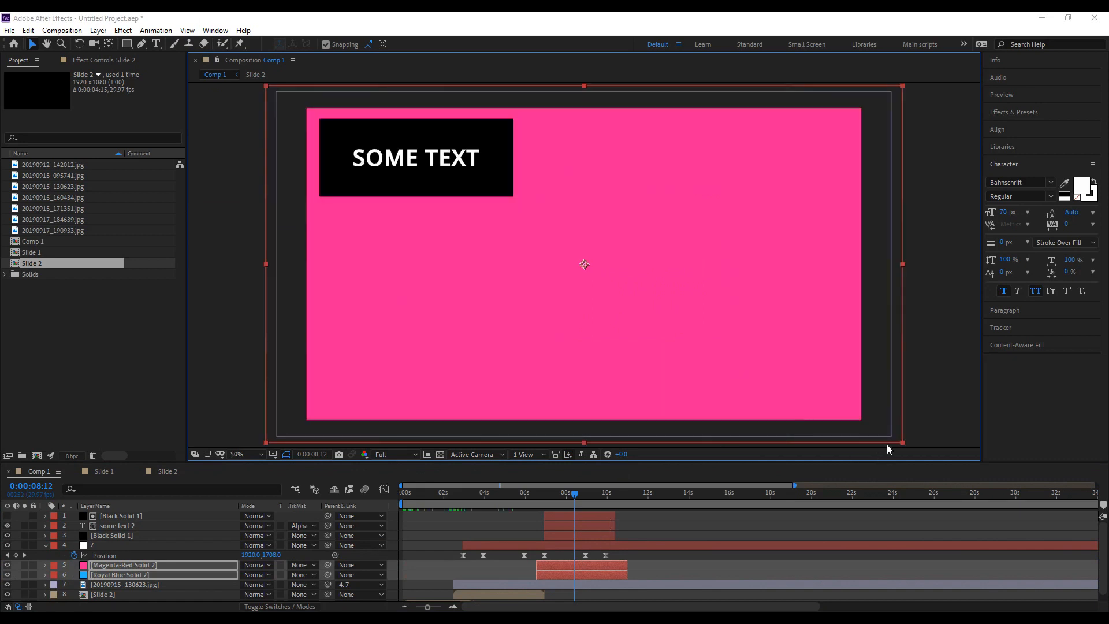
left_click_drag(901, 441, 891, 436)
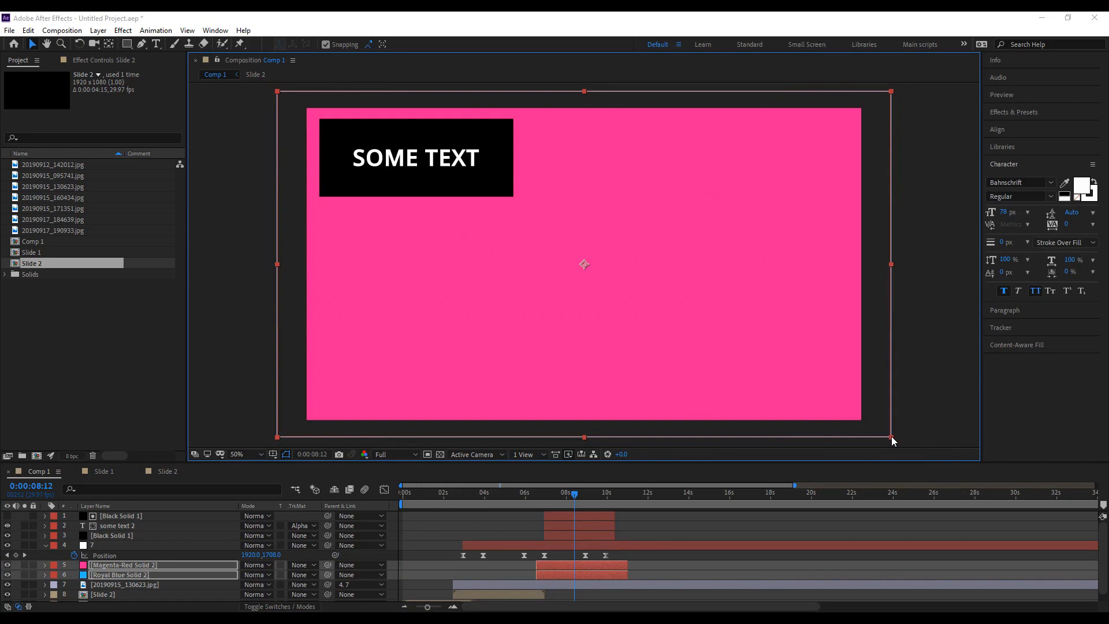
scroll(625, 373, "down", 2)
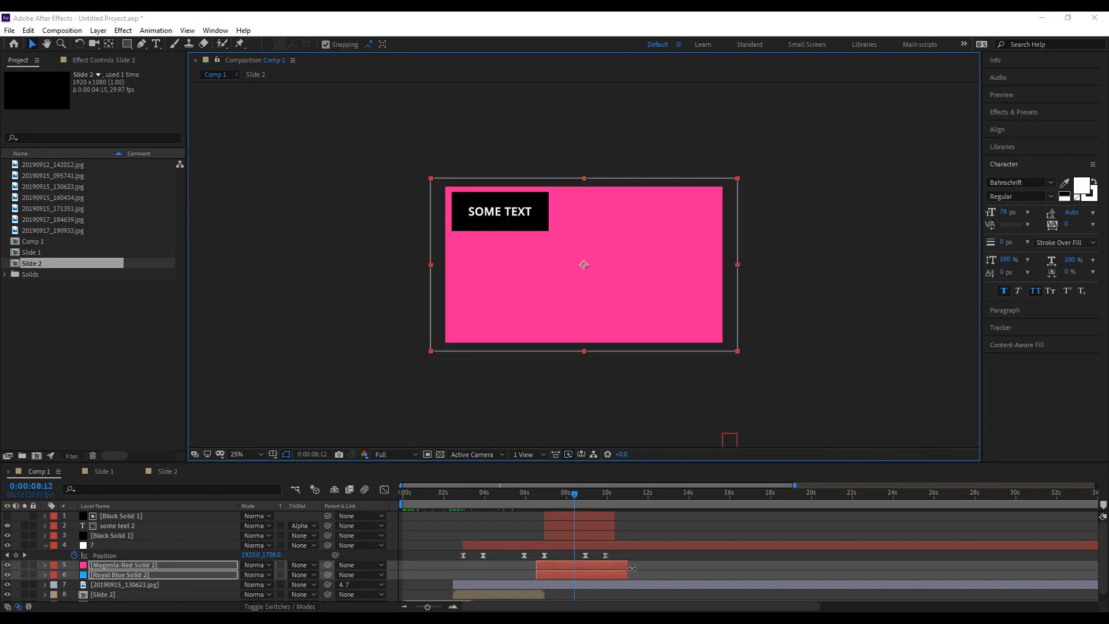
left_click(610, 564)
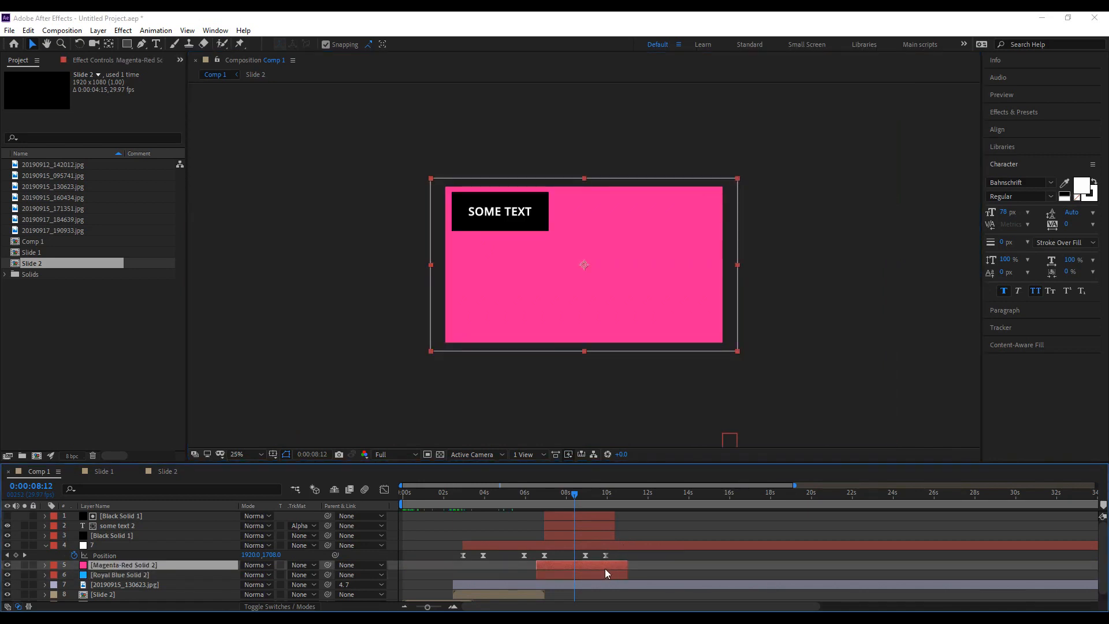
Move Magenta-Red Solid 2 and Royal Blue Solid 2 together just beyond the right edge of the third photo, at the same height.
left_click(605, 568, "shift")
left_click(604, 563)
left_click(591, 574, "shift")
left_click_drag(612, 263, 472, 231)
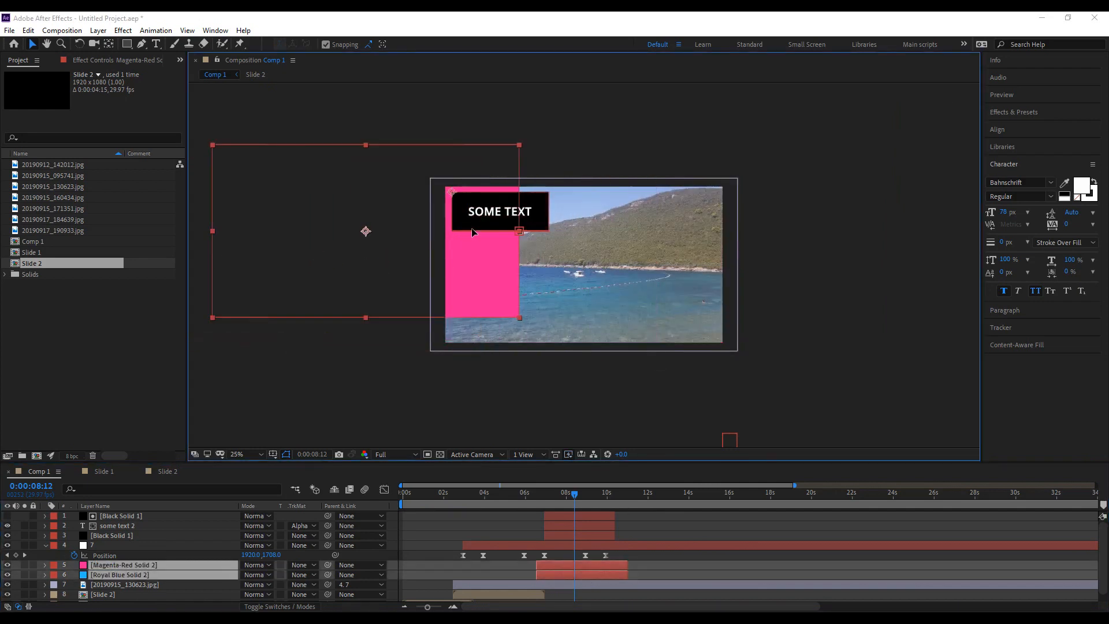
left_click_drag(904, 263, 1003, 264)
left_click_drag(743, 264, 738, 264)
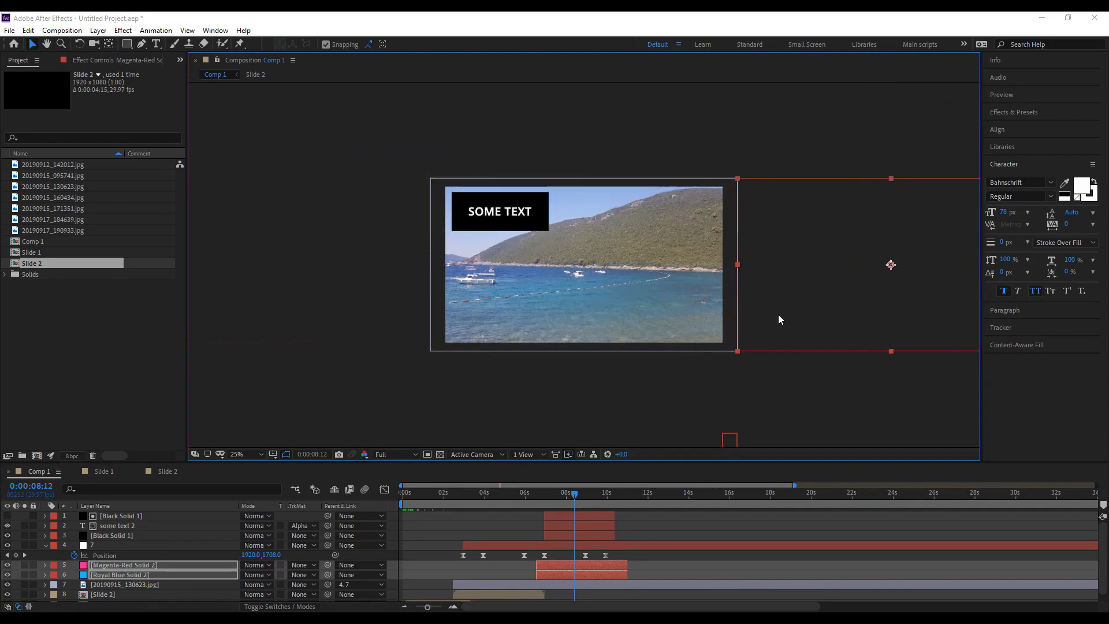
Delete the first two Position keyframes of null 7 and trim the layer's start to 5:19.
left_click(636, 566)
left_click_drag(574, 495, 453, 549)
left_click(520, 544)
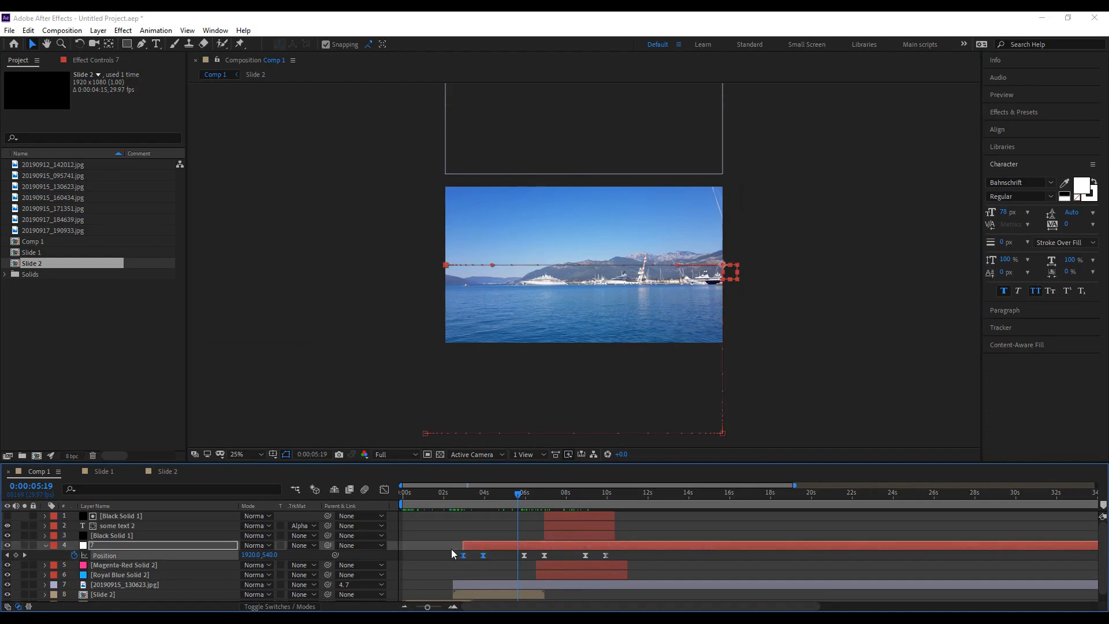
key("Delete")
key("alt+bracketleft")
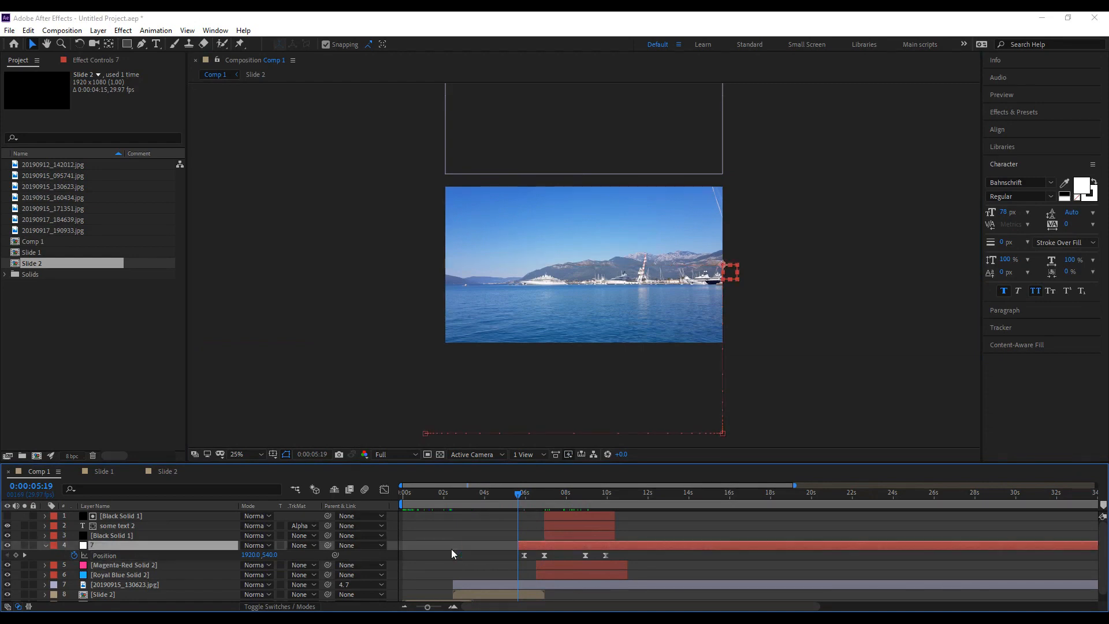
Duplicate null 7 and trim the start of both nulls to the first remaining Position keyframe at 5:28.
left_click(524, 533)
left_click_drag(522, 504, 572, 524)
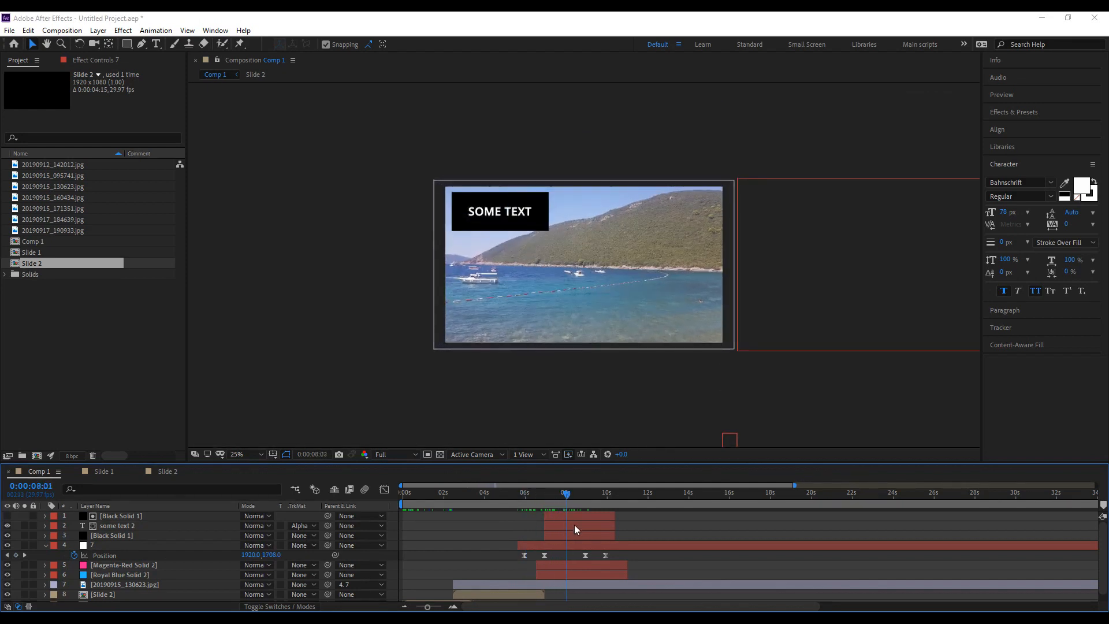
key("space")
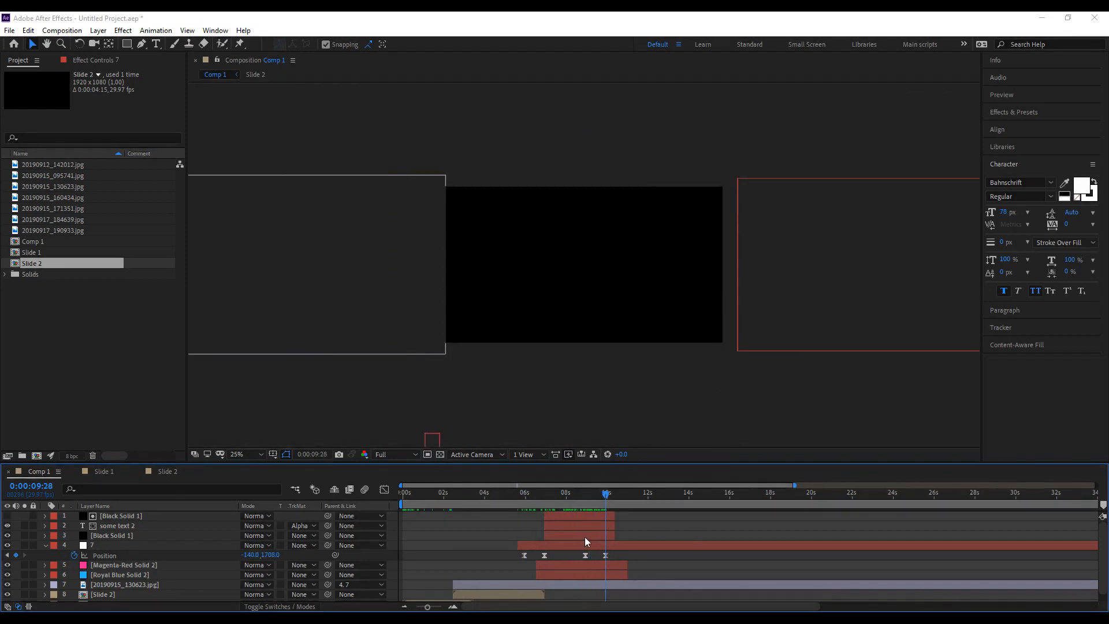
key("space")
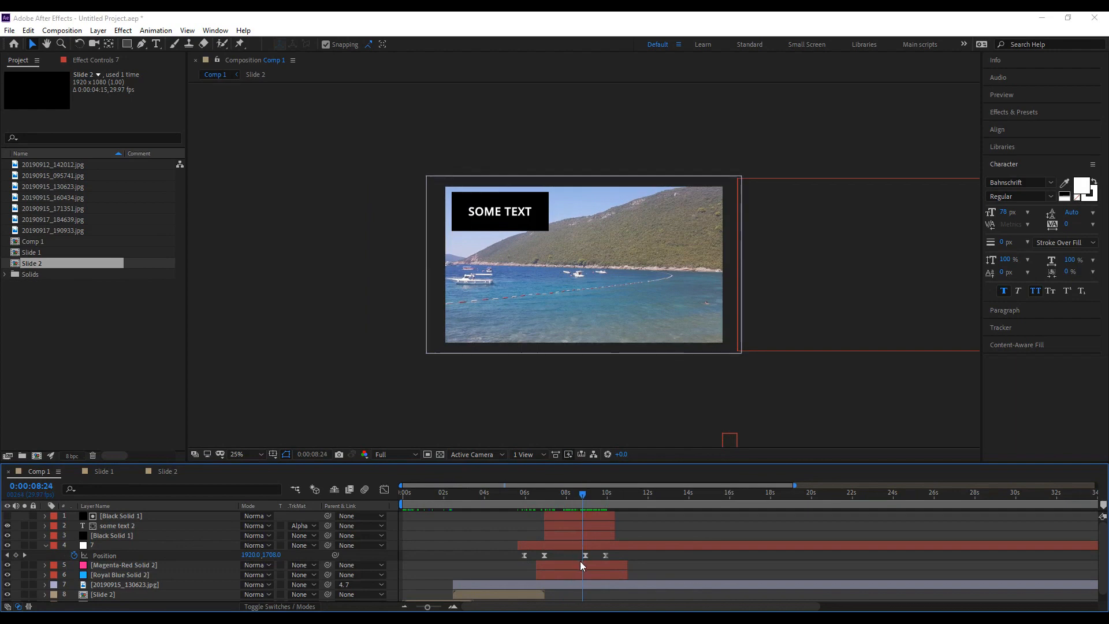
left_click(577, 547)
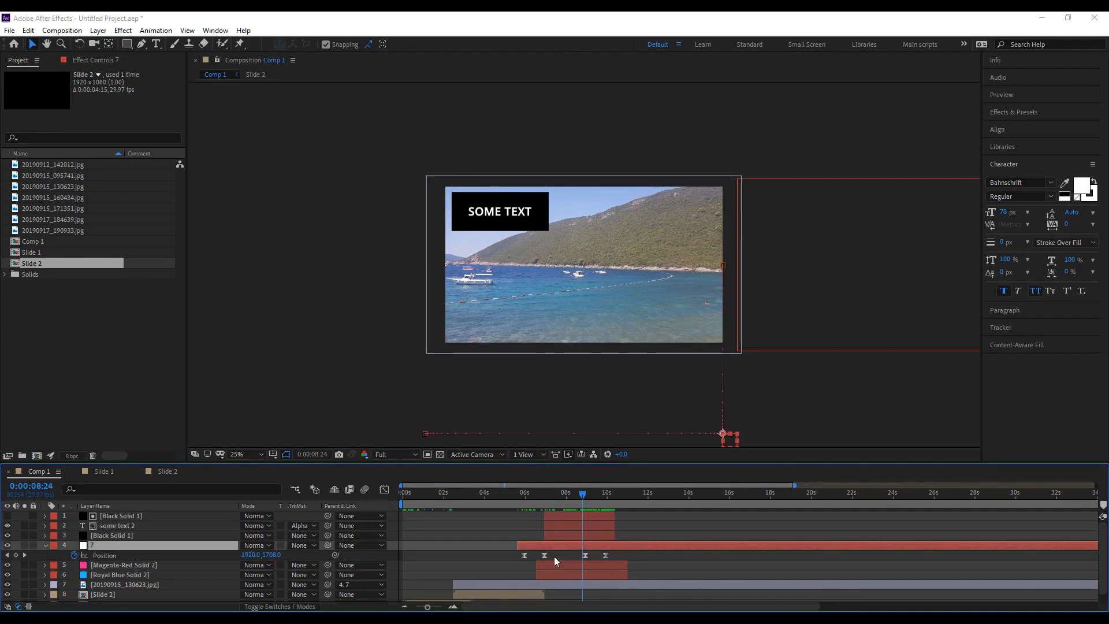
key("ctrl+d")
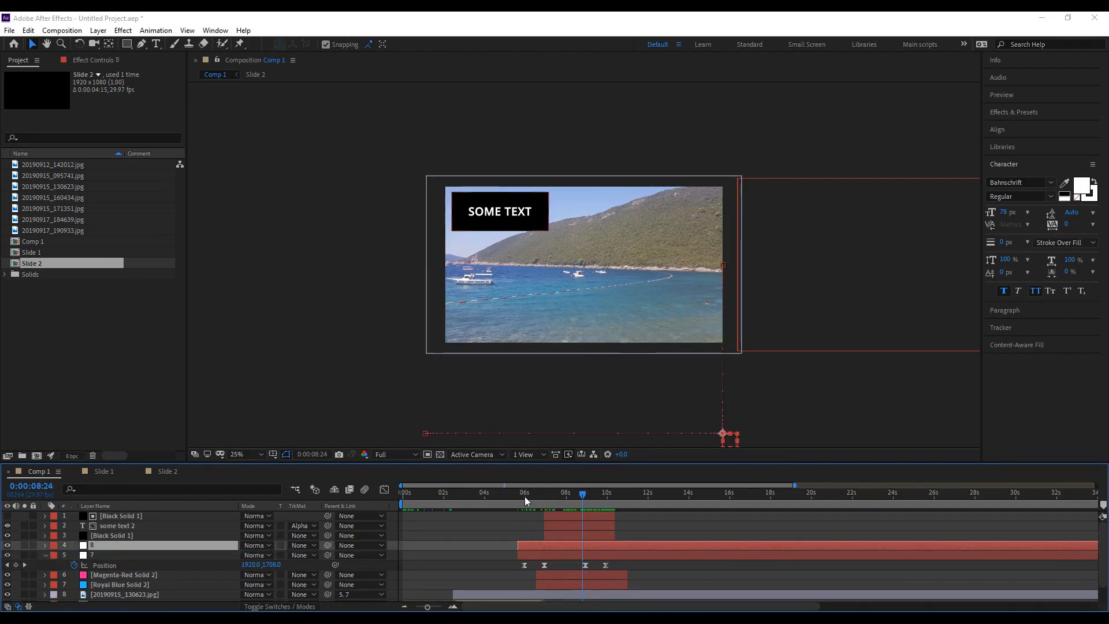
left_click(525, 500)
left_click_drag(427, 607, 438, 607)
left_click_drag(749, 500, 744, 501)
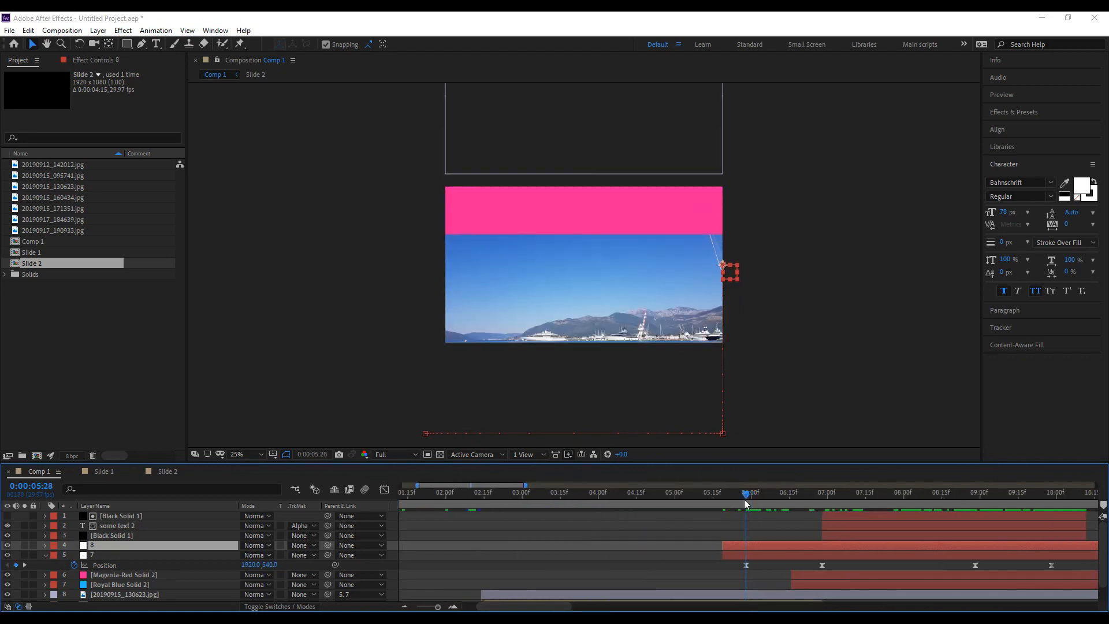
left_click(749, 556, "shift")
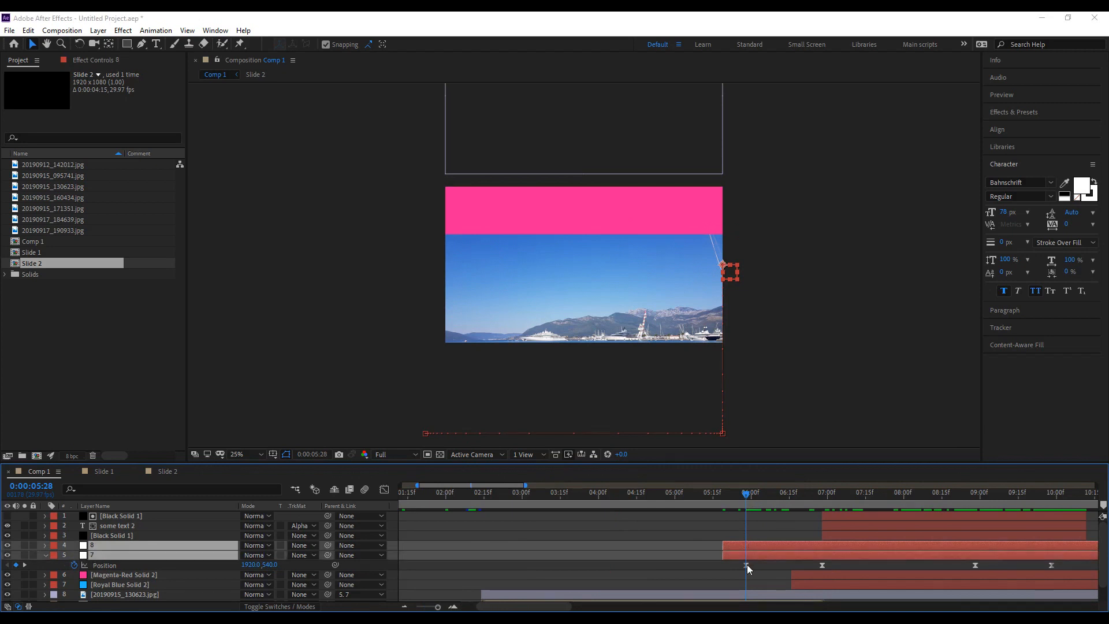
key("alt+[")
left_click(784, 531)
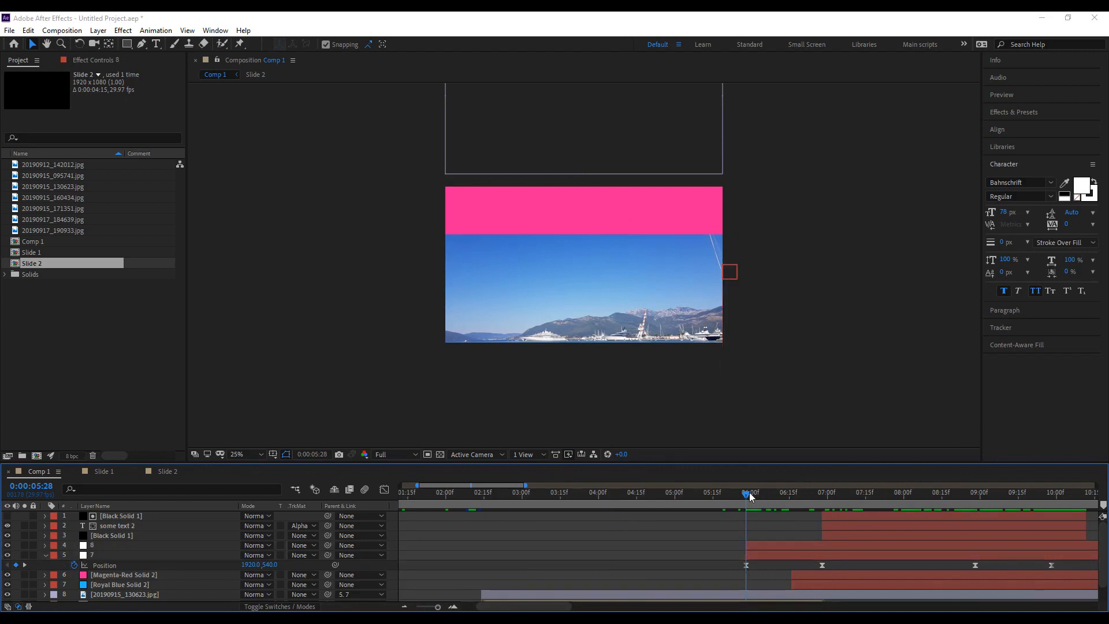
Shift the duplicated null 8 to start at 6:05 and parent Magenta-Red Solid 2 to it.
left_click_drag(748, 499, 765, 495)
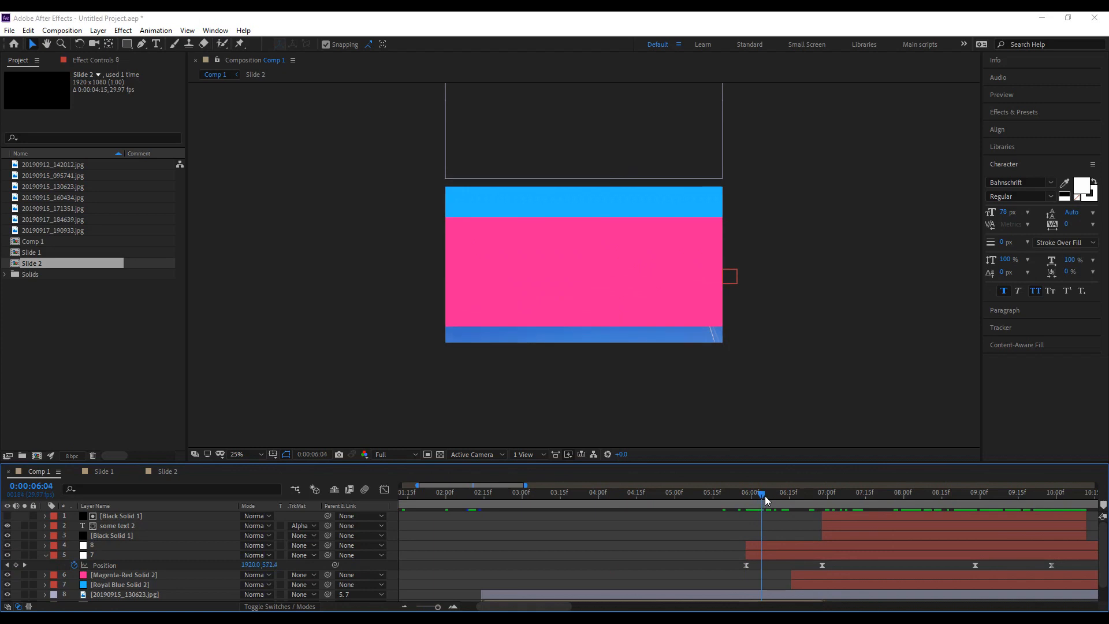
left_click(768, 545)
key("alt+[")
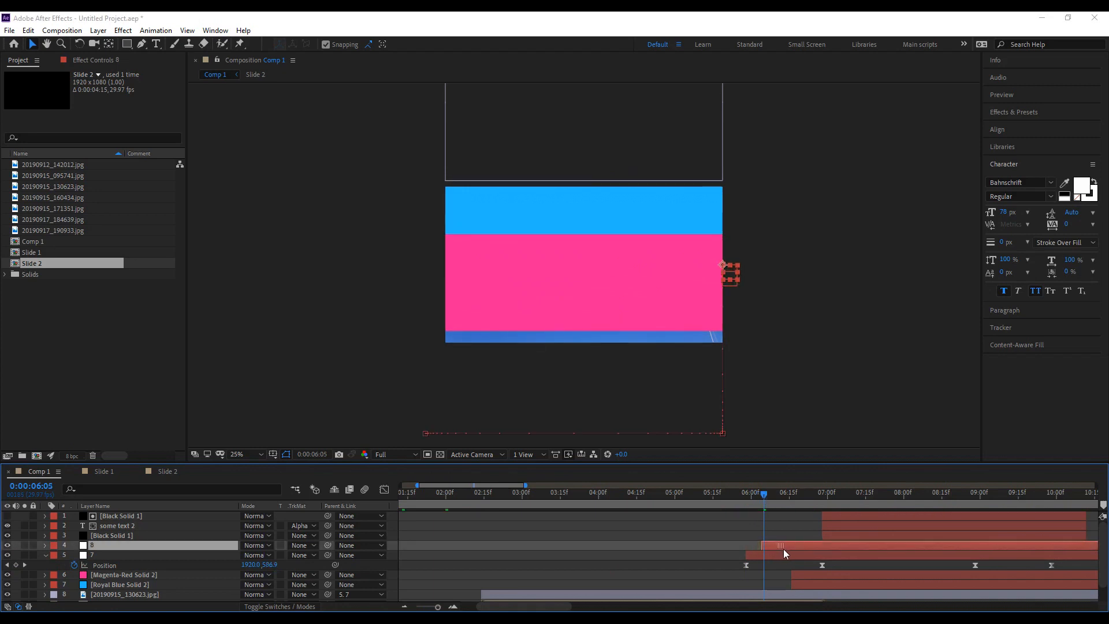
left_click(164, 573)
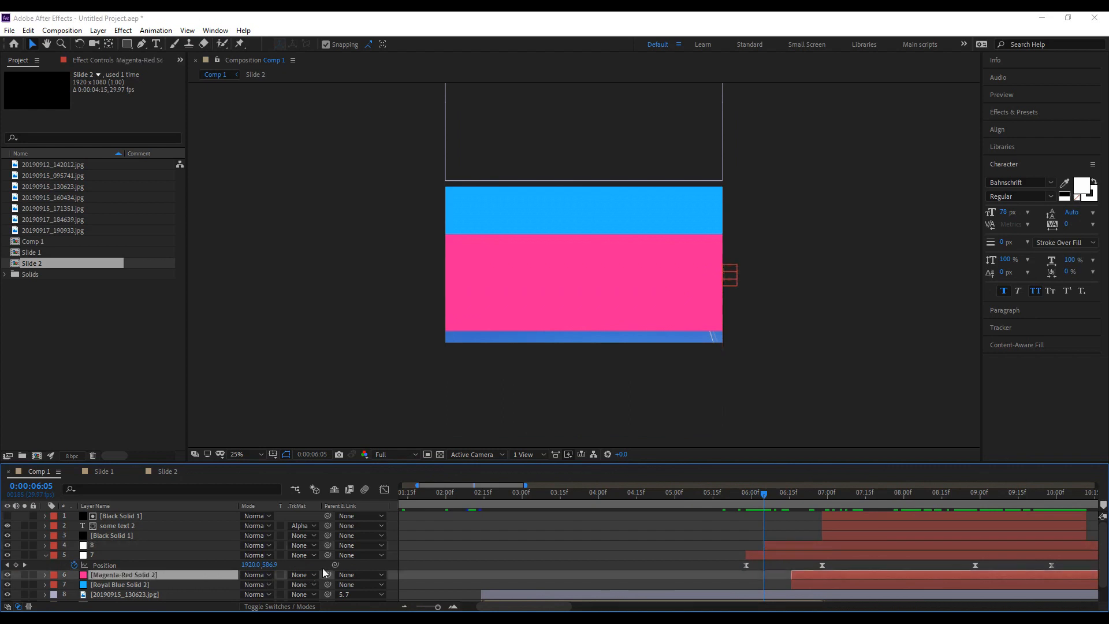
left_click_drag(327, 575, 108, 549)
Duplicate null 8 with the copy starting at 6:12, and parent Royal Blue Solid 2 to the copy.
left_click(94, 544)
key("ctrl+d")
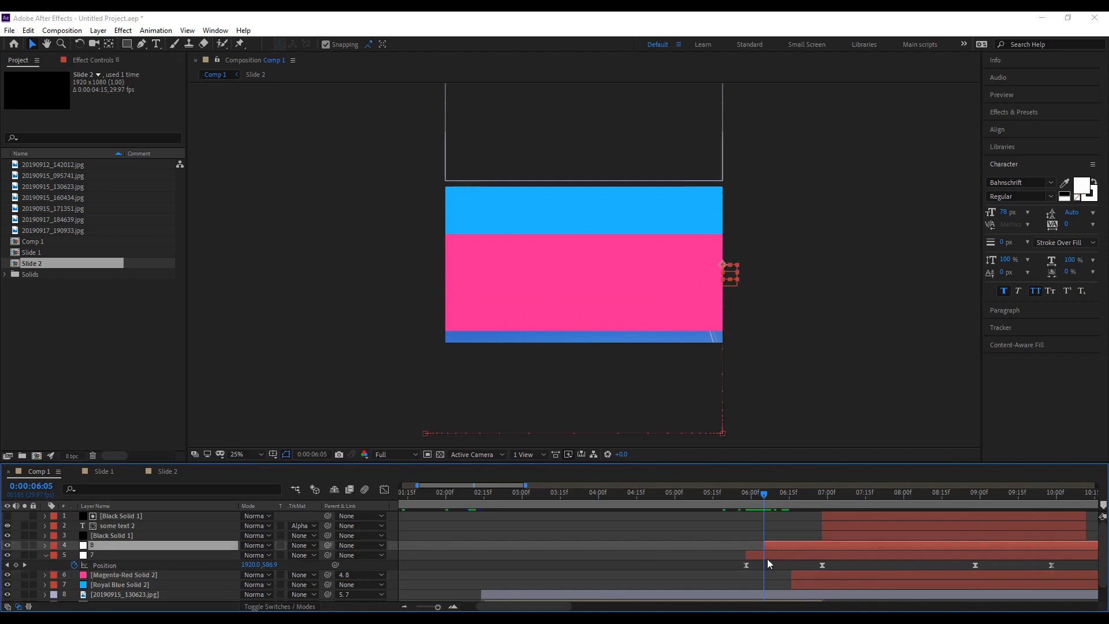
left_click_drag(765, 496, 778, 501)
left_click_drag(795, 543, 800, 543)
scroll(747, 553, "down", 3)
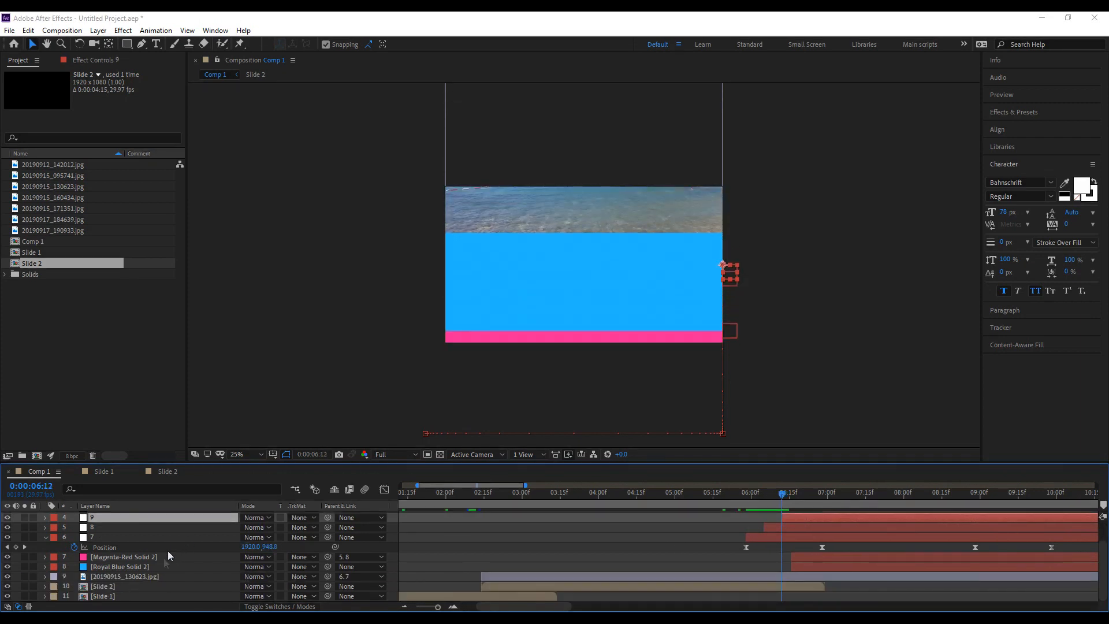
left_click(154, 566)
left_click_drag(328, 566, 119, 520)
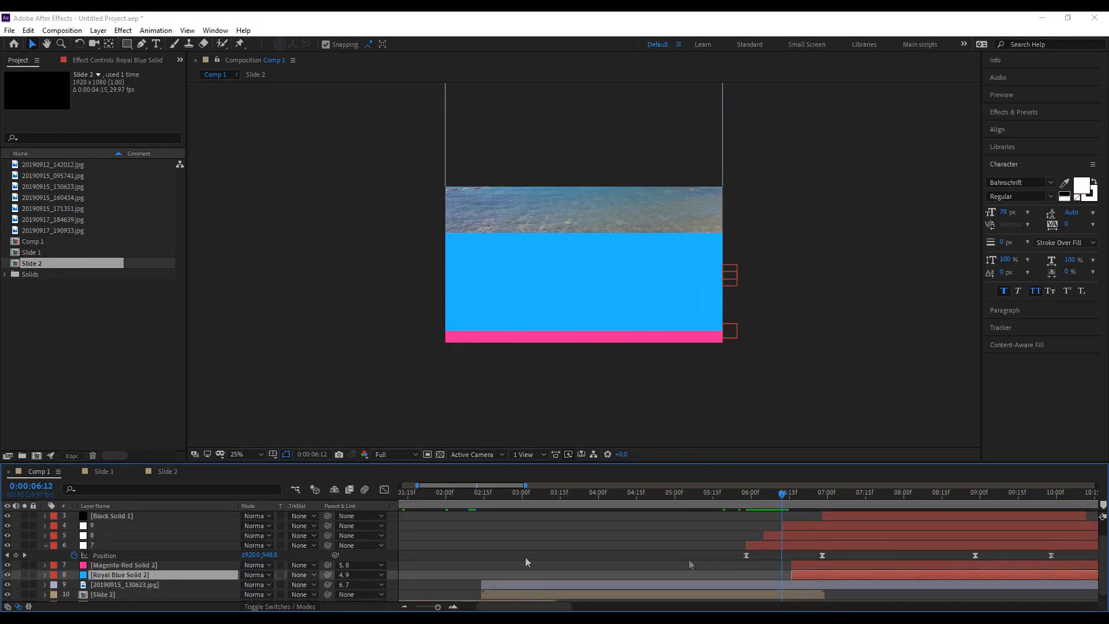
At 10:14, move both solids straight up until they cover the composition frame, and preview the transition.
left_click(789, 503)
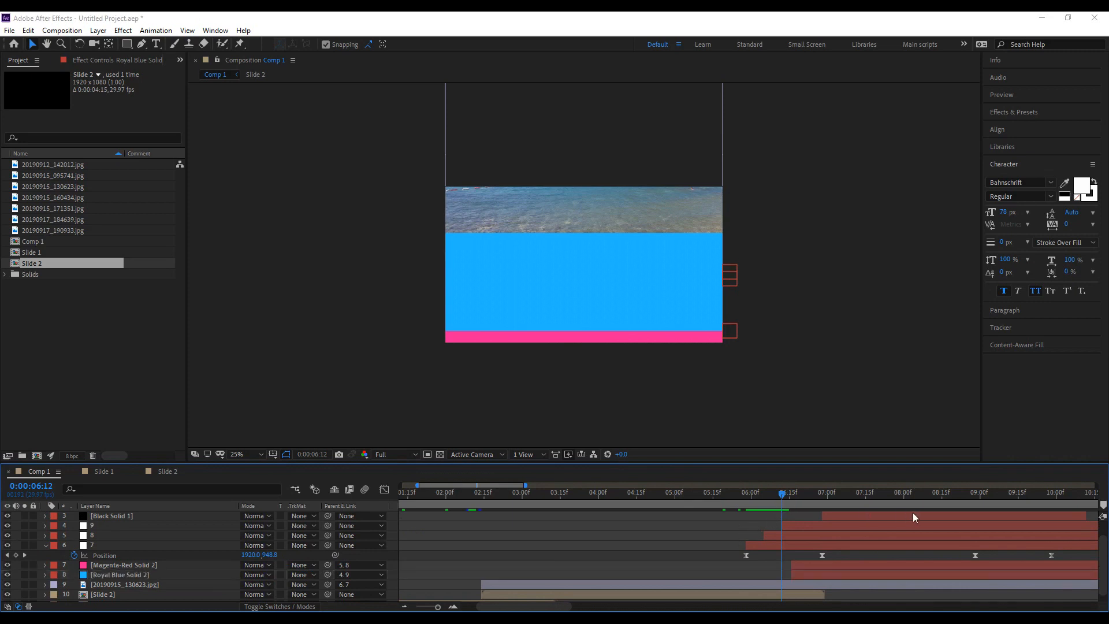
key("space")
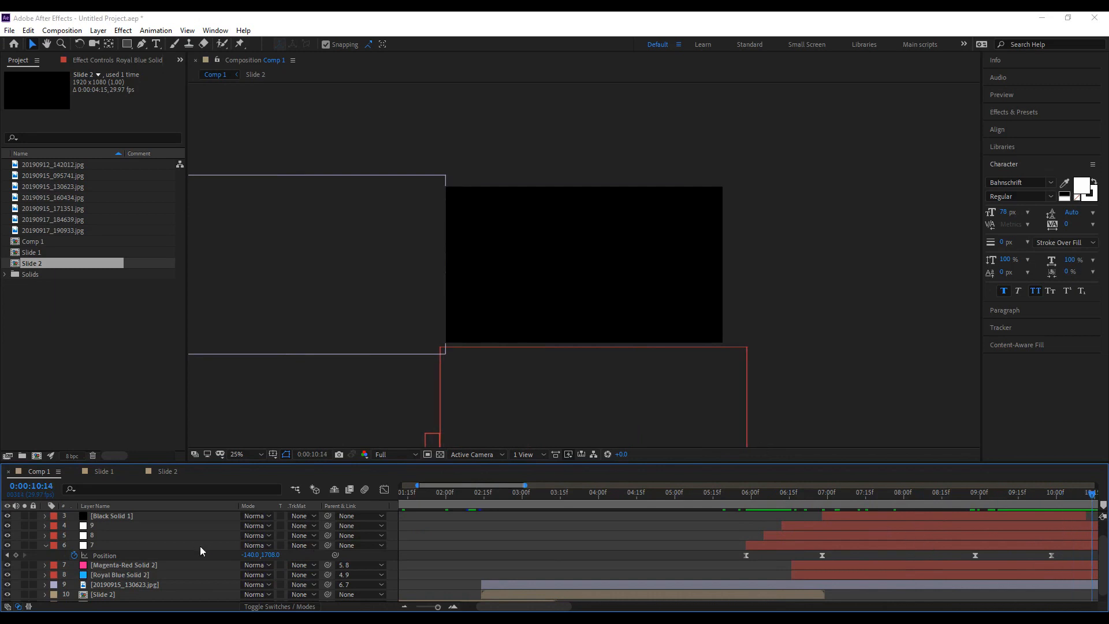
left_click(122, 566)
left_click(122, 575, "shift")
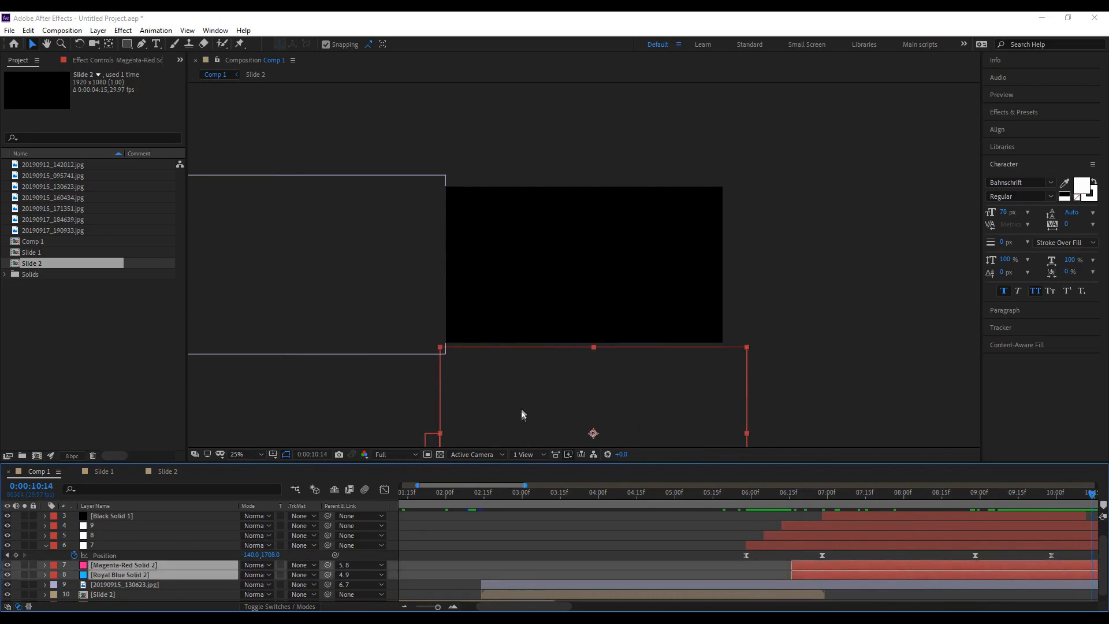
left_click_drag(518, 401, 518, 231)
key("shift+Left")
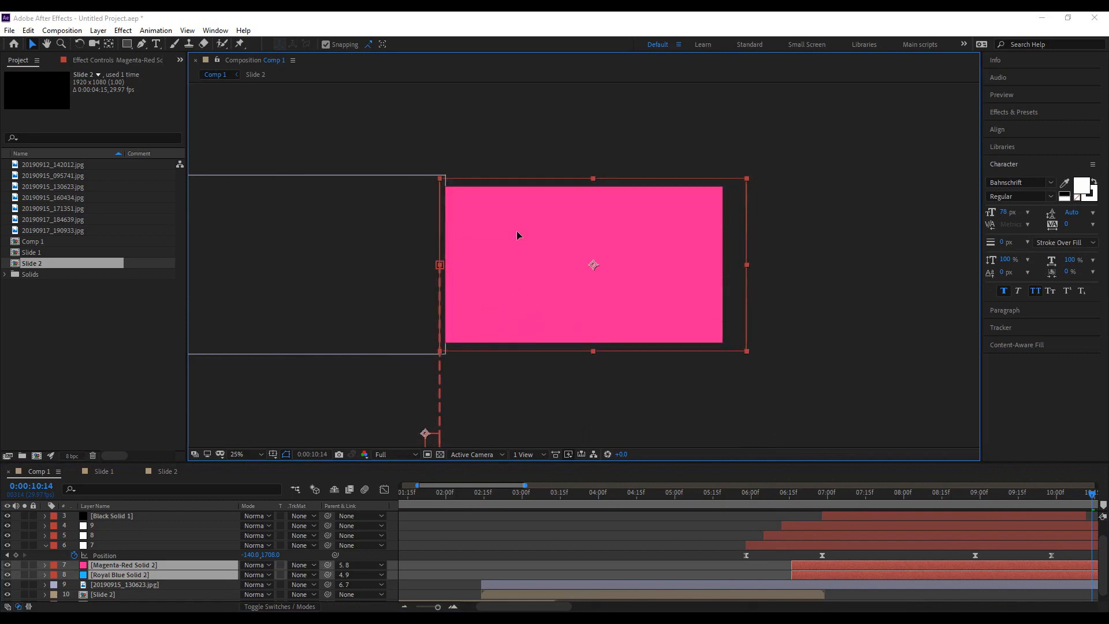
left_click(769, 558)
left_click(788, 497)
key("space")
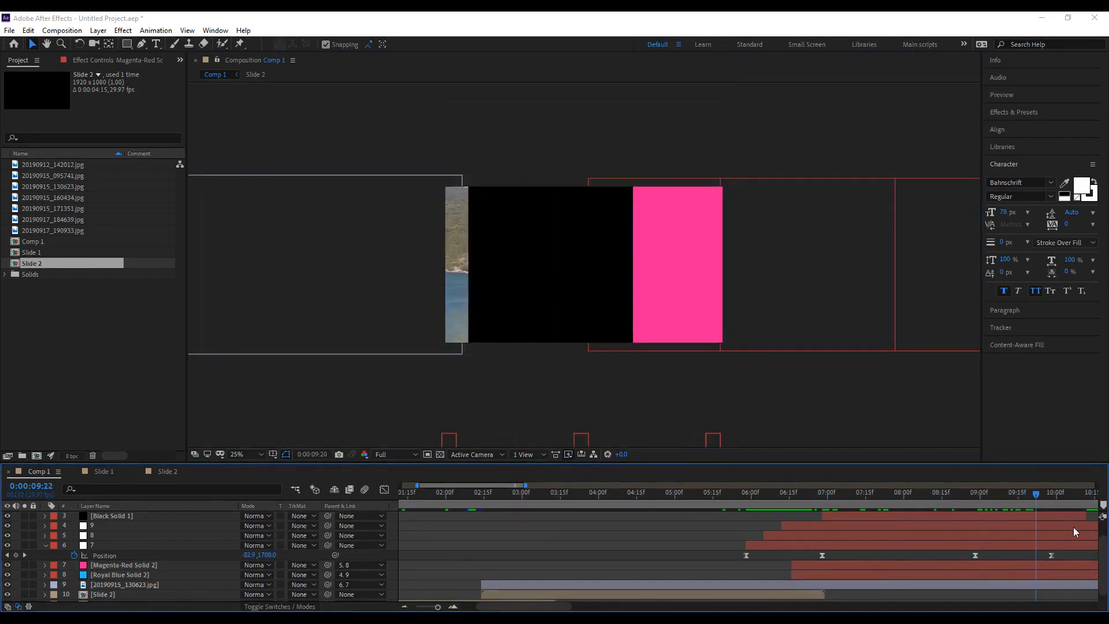
Shift nulls 8 and 9 earlier together so null 8 starts at 5:28 and null 9 at 6:05, closing the gap behind the photo.
left_click(902, 511)
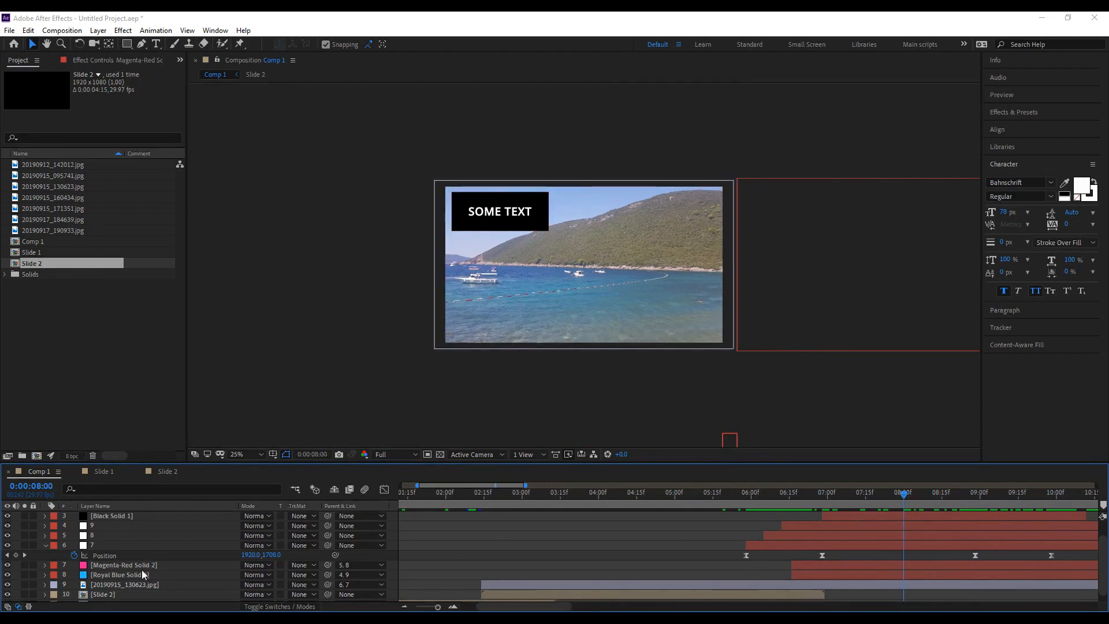
left_click(789, 497)
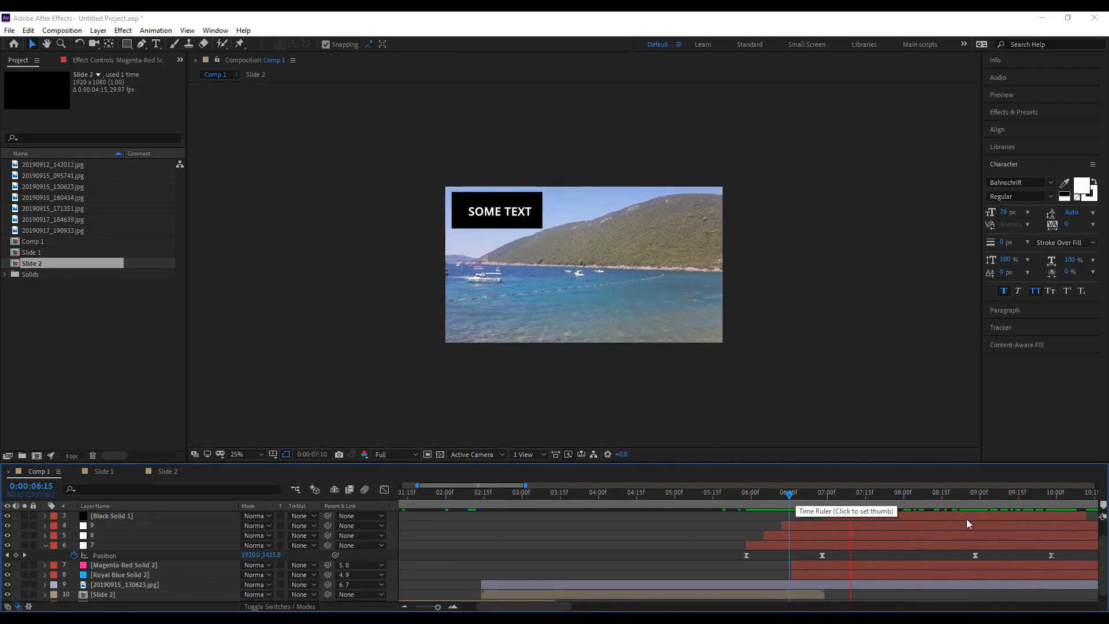
left_click(962, 495)
left_click_drag(968, 500, 1041, 505)
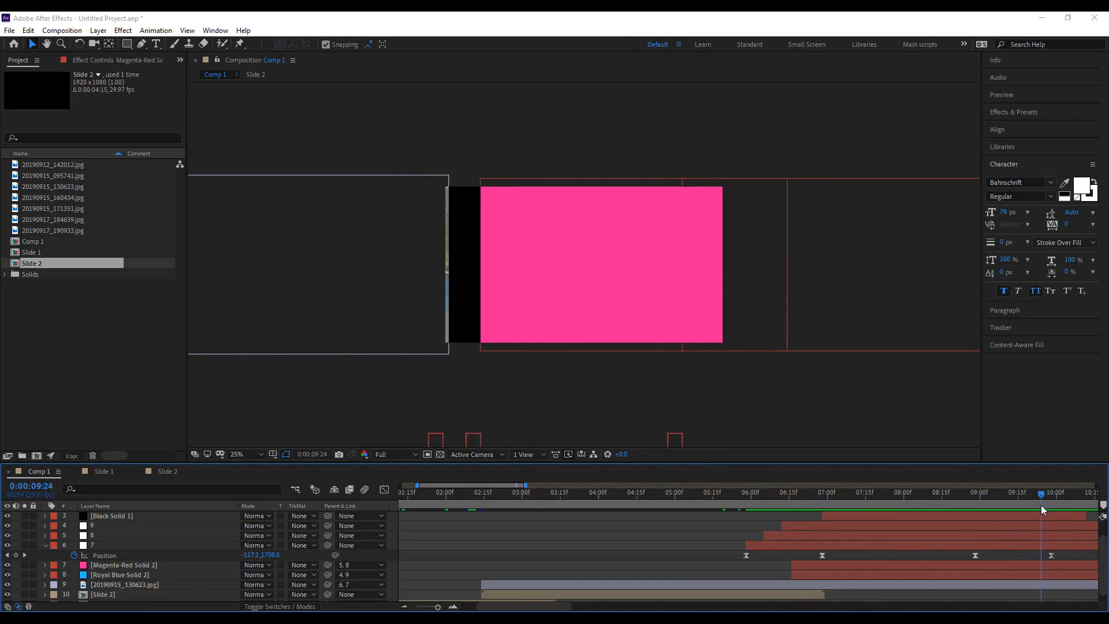
left_click(786, 534)
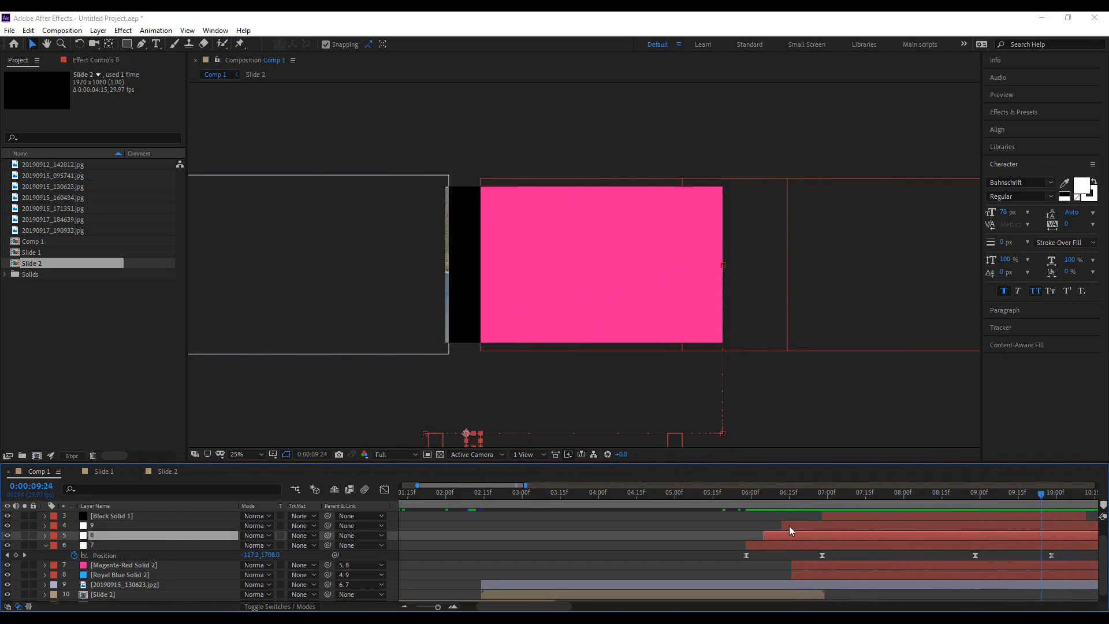
left_click(826, 525, "shift")
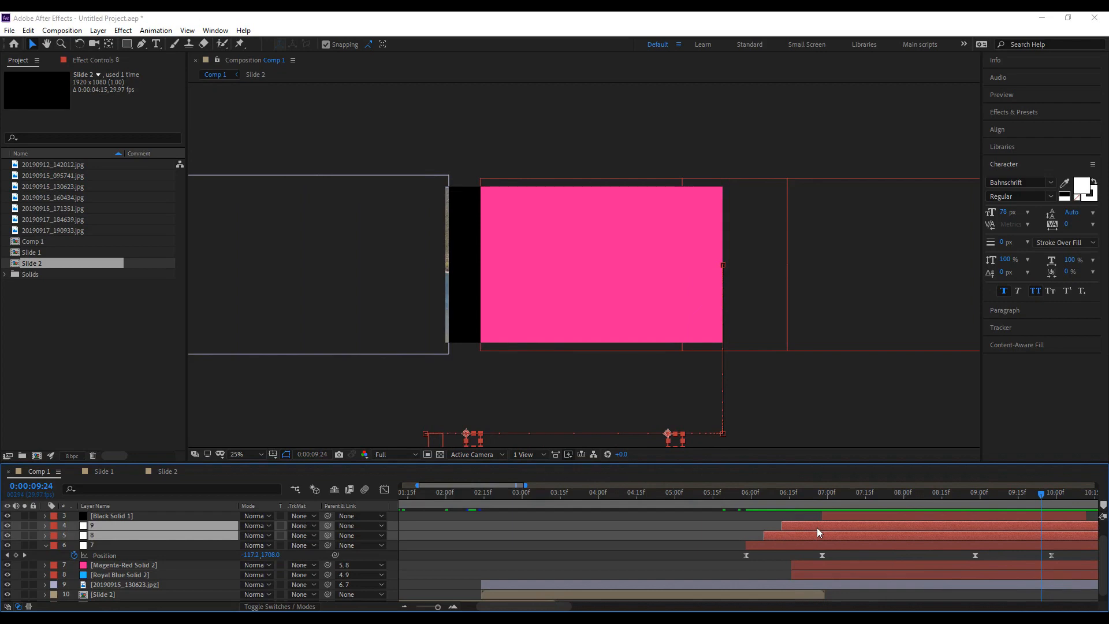
left_click_drag(770, 535, 765, 535)
left_click_drag(753, 494, 871, 515)
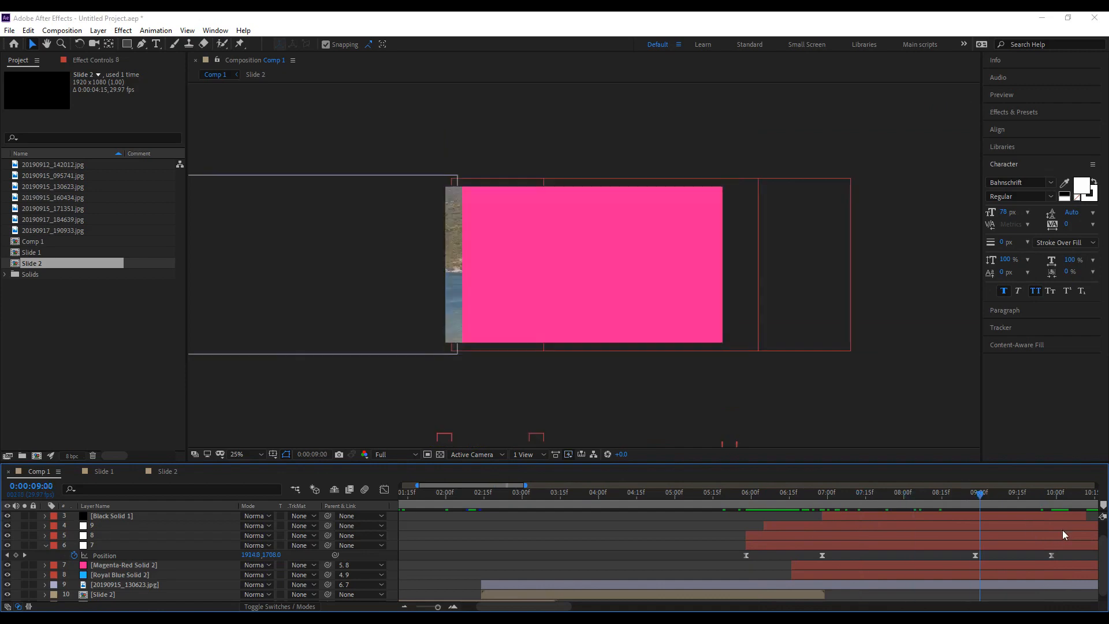
Reorder Royal Blue Solid 2 above Magenta-Red Solid 2 in the layer stack and preview the transition.
left_click_drag(143, 573, 146, 563)
left_click(739, 493)
key("space")
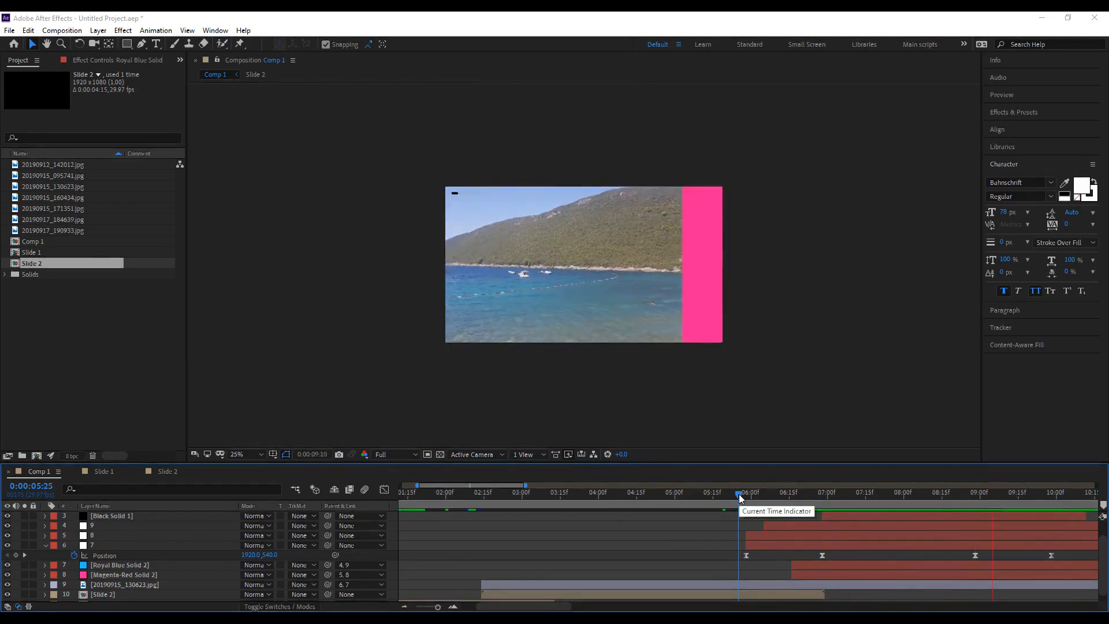
left_click(581, 492)
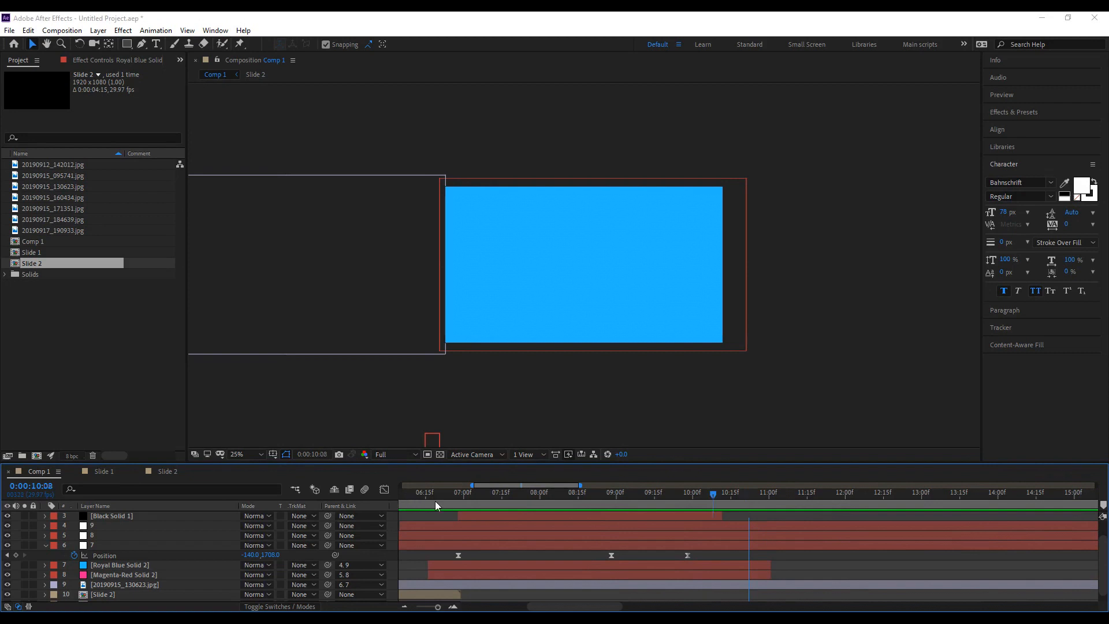
Duplicate null 9 and shift the copy to start at 6:12.
left_click(661, 526)
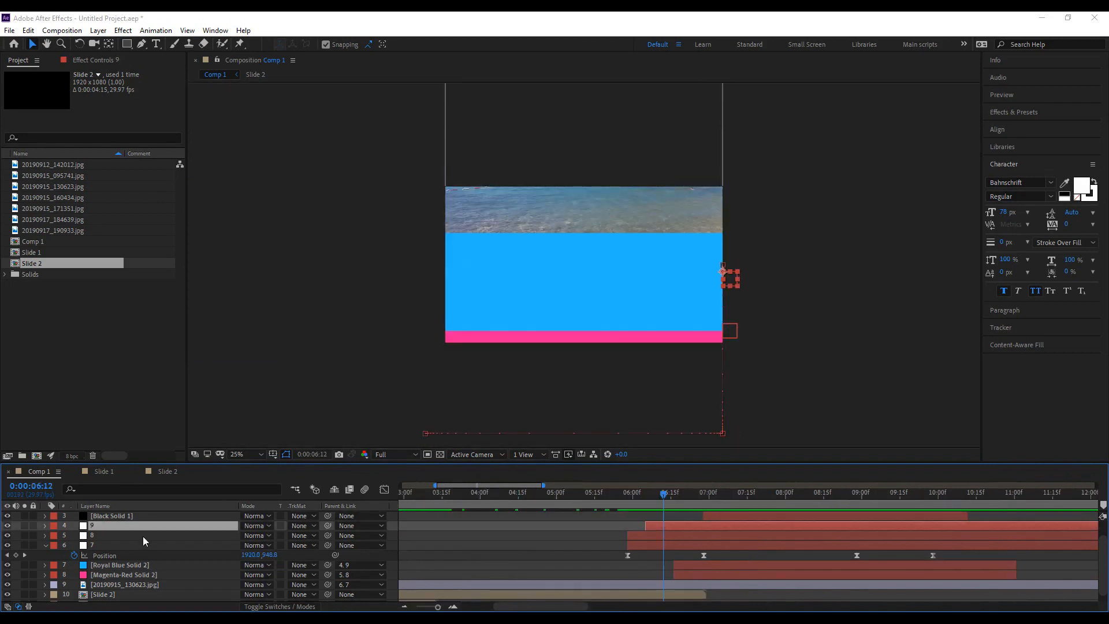
key("ctrl+d")
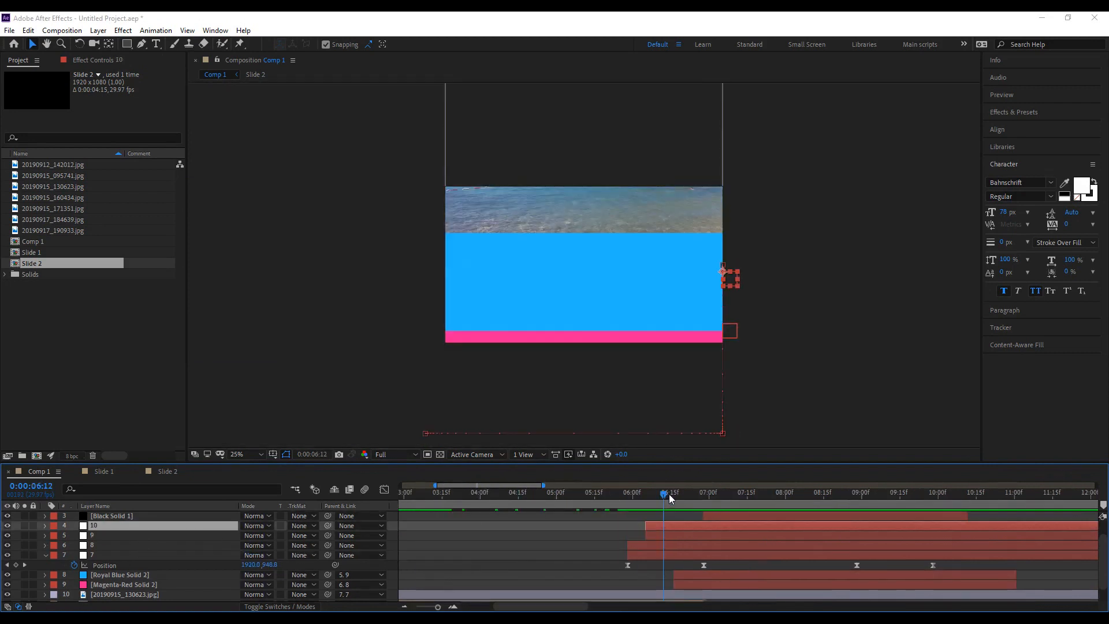
mouse_move(663, 499)
left_mouse_down()
mouse_move(646, 499)
mouse_move(664, 504)
left_mouse_up()
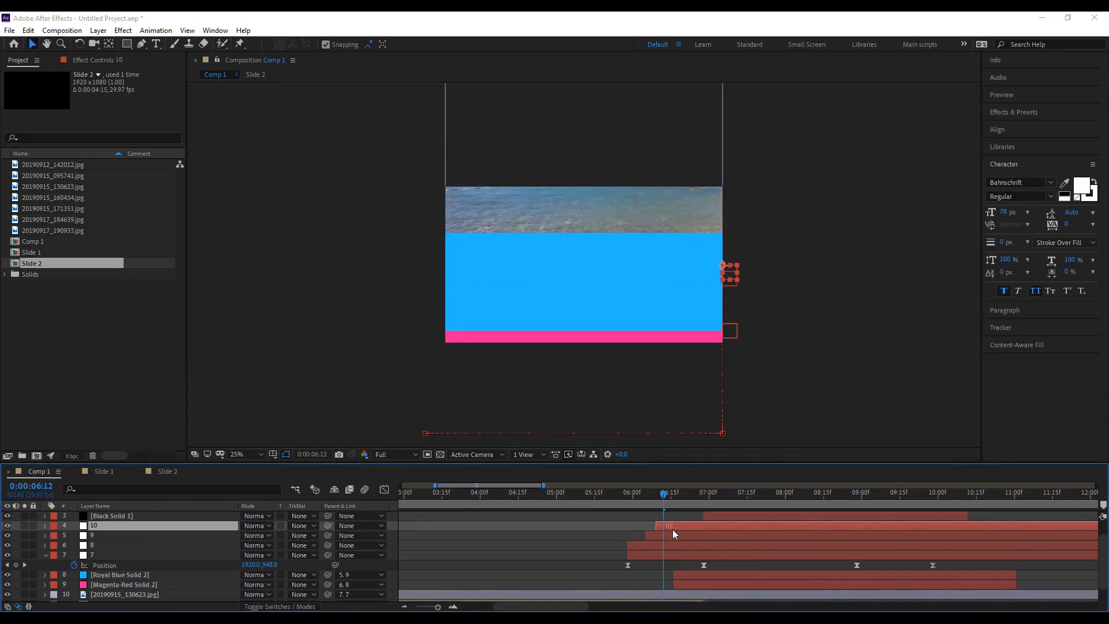
right_click(675, 530)
left_click(670, 528)
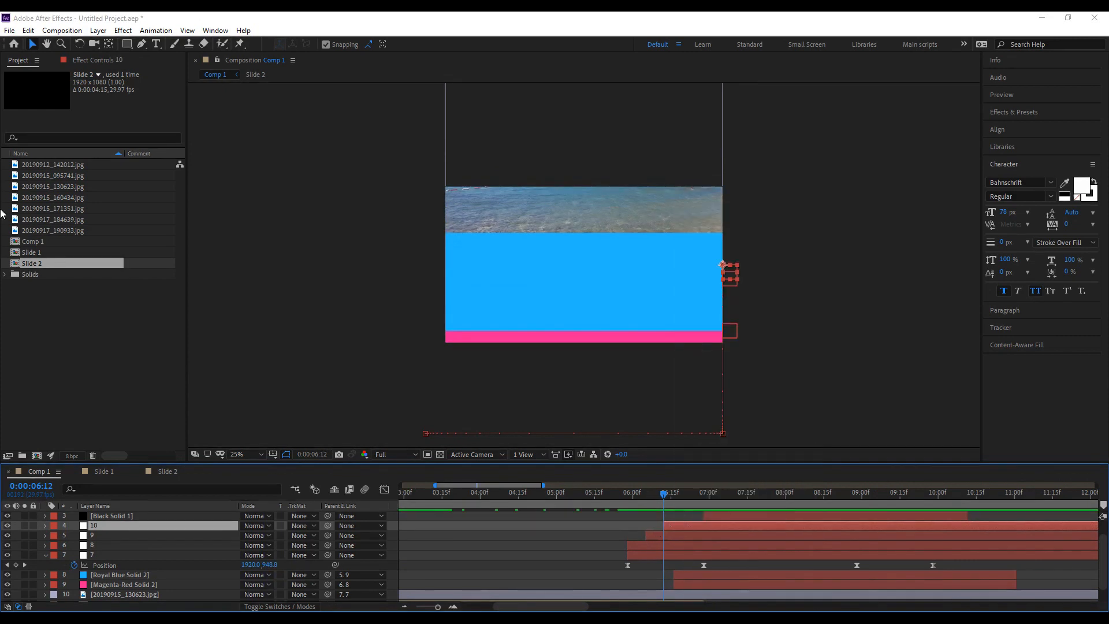
Add 20190915_160434.jpg to the Comp 1 timeline directly below null 10 and scale it to fit the composition frame.
left_click(56, 190)
left_click_drag(41, 198, 96, 535)
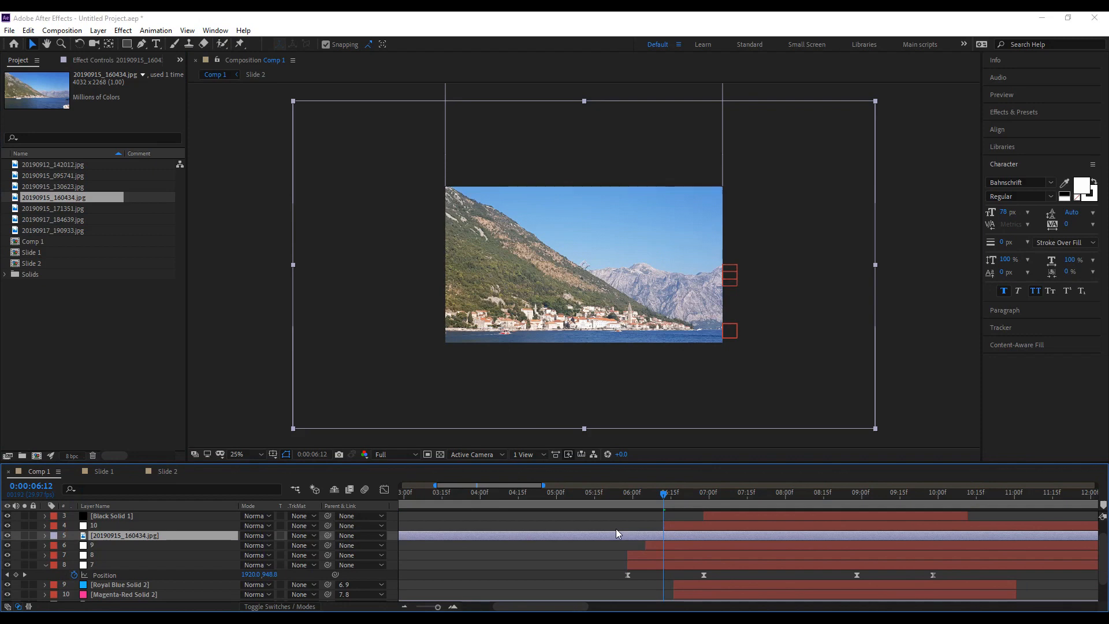
key("ctrl+alt+f")
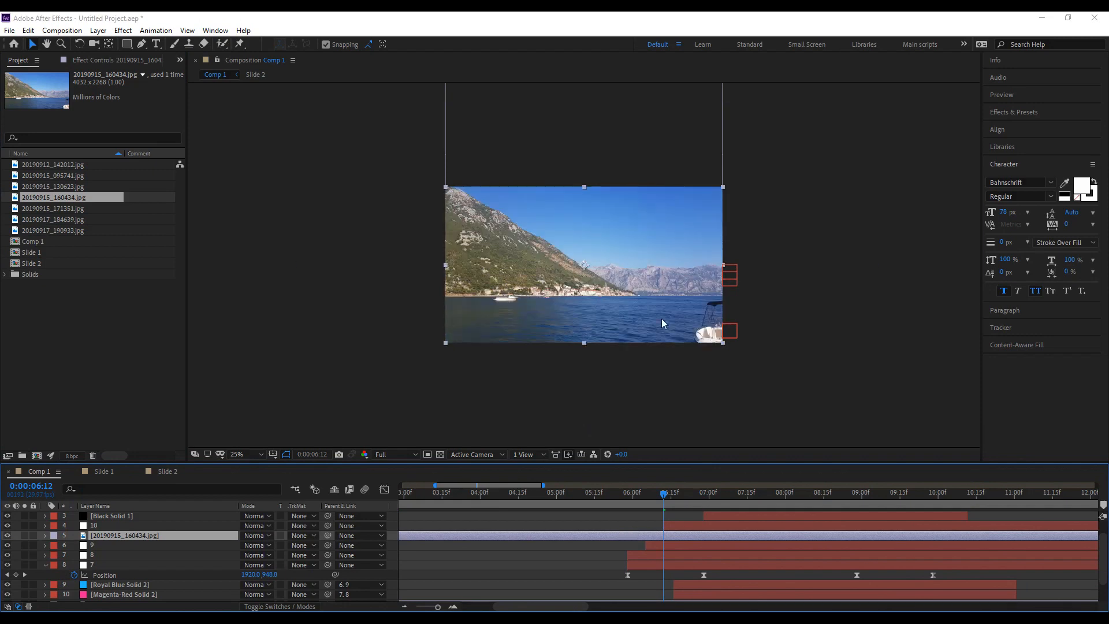
At 10:18, parent the 20190915_160434.jpg layer to null 10, collapse null 7's properties, and preview the transition from 5:27.
key("period")
left_click_drag(664, 494, 984, 528)
mouse_move(328, 534)
left_mouse_down()
mouse_move(121, 543)
mouse_move(105, 542)
mouse_move(104, 527)
left_mouse_up()
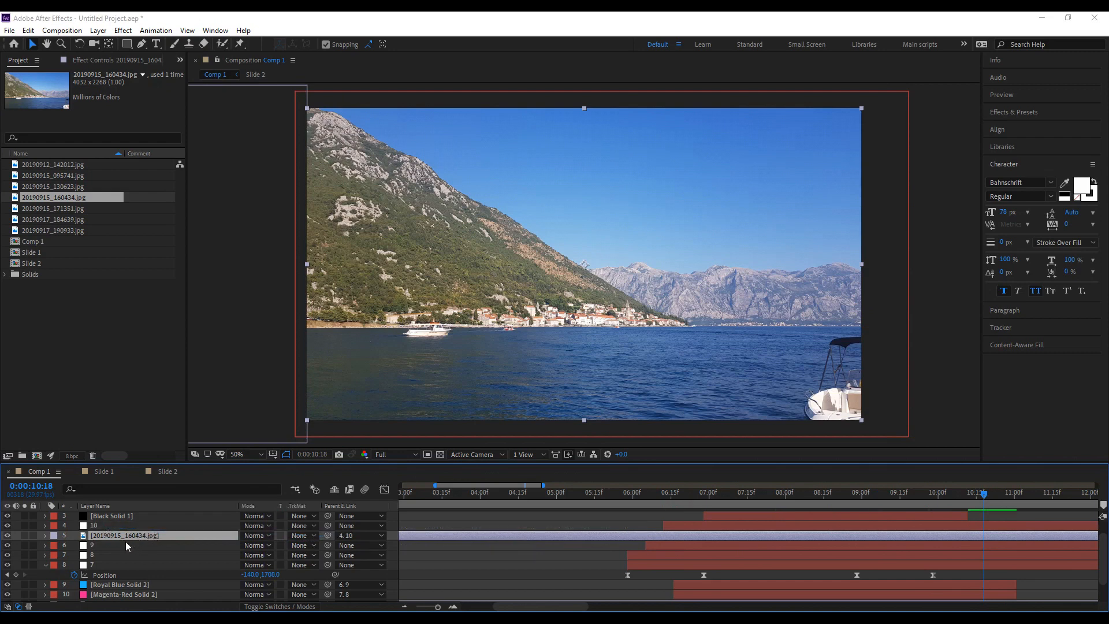
left_click(45, 565)
left_click_drag(623, 497, 637, 518)
key("space")
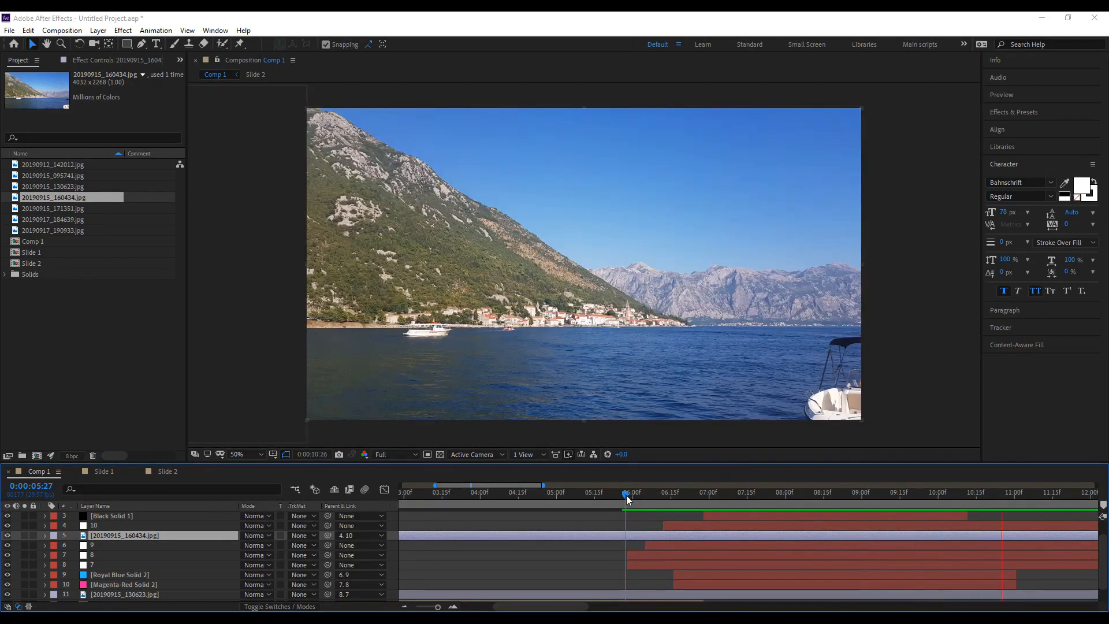
Trim the starts of 20190915_160434.jpg, nulls 7 and 8, and 20190915_130623.jpg to 6:00.
left_click_drag(628, 500, 633, 502)
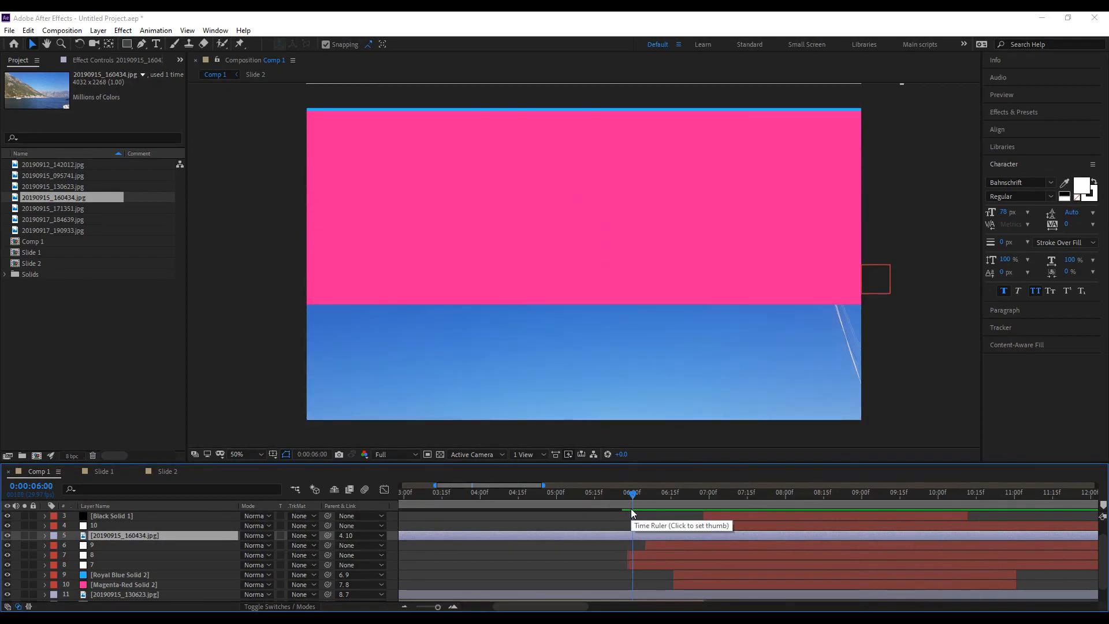
left_click(624, 594)
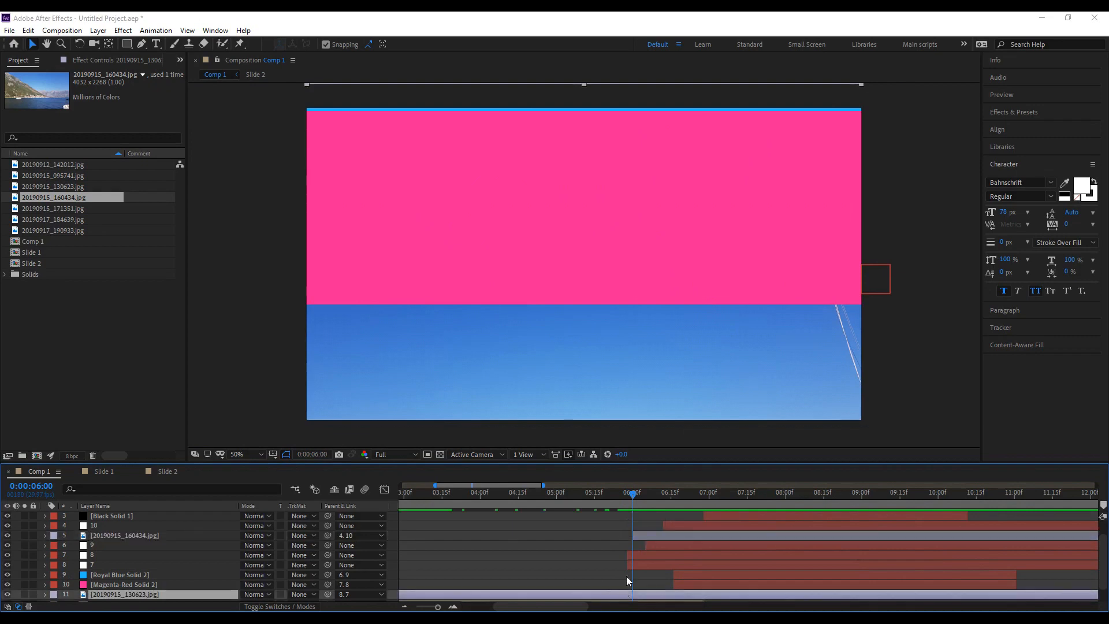
left_click(637, 555, "ctrl")
left_click(640, 566, "ctrl")
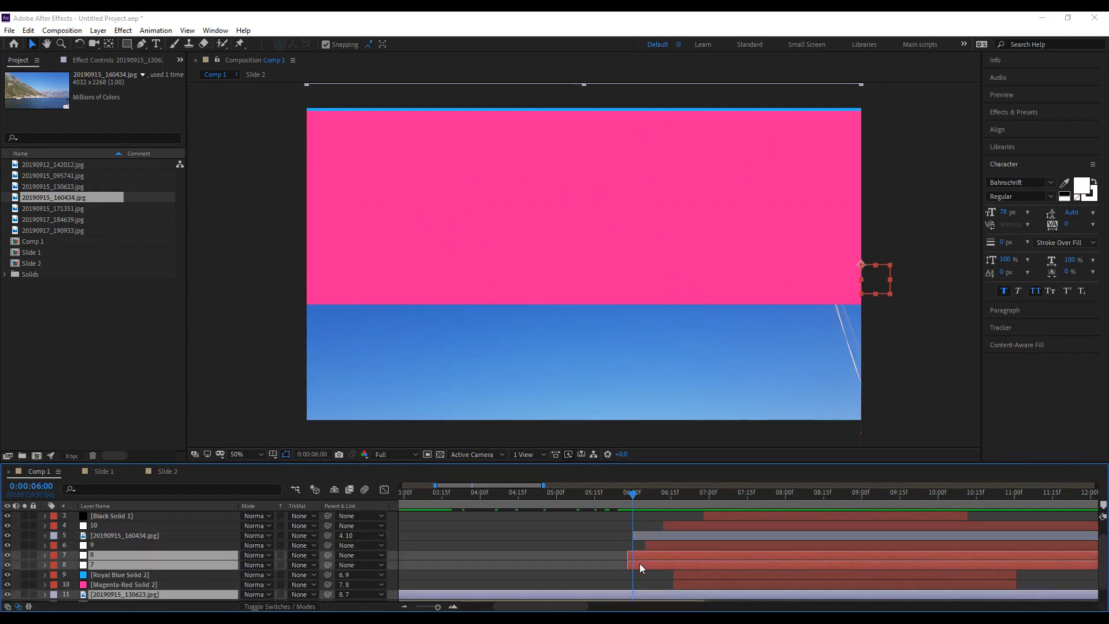
key("alt+bracketleft")
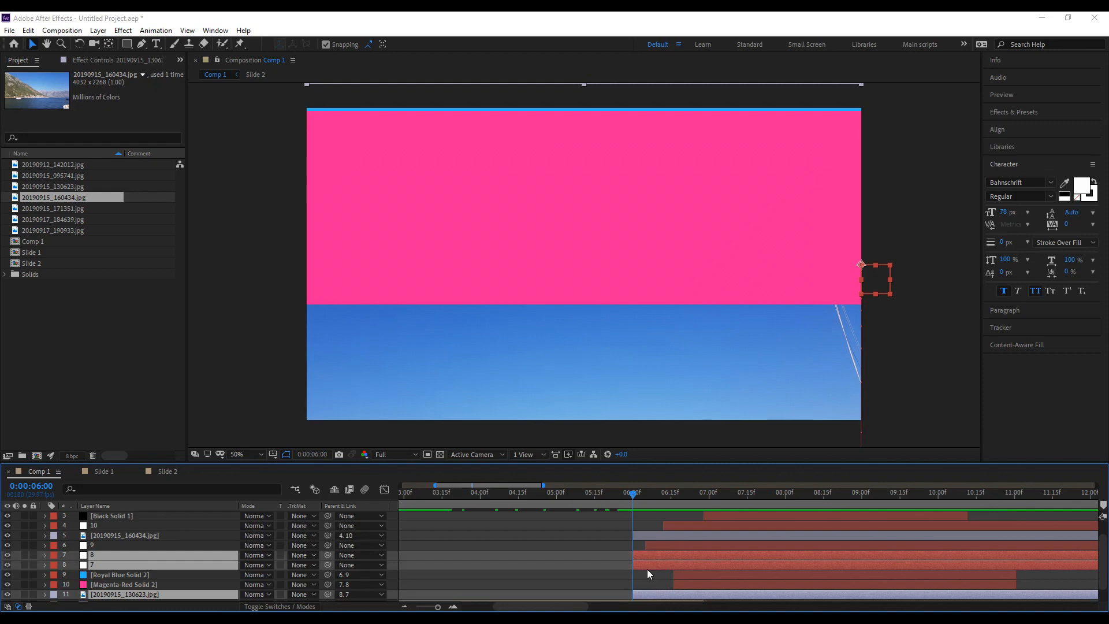
left_click(651, 588)
Review the trimmed layer stack and preview the composition from the start through the third photo.
scroll(654, 576, "down", 1)
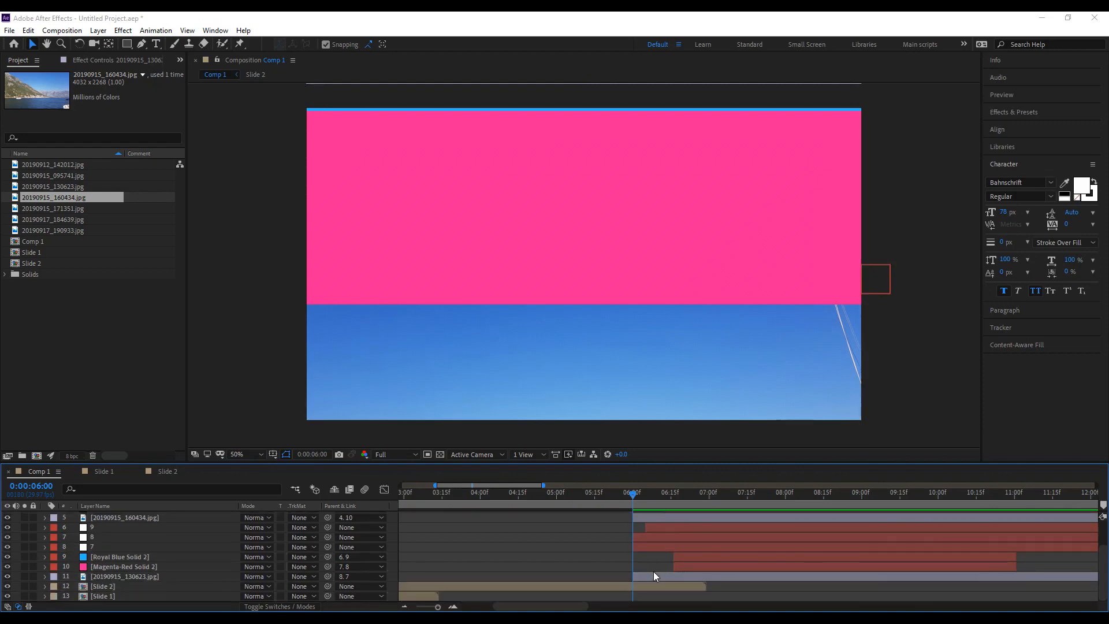
scroll(654, 576, "up", 2)
scroll(654, 576, "down", 2)
key("space")
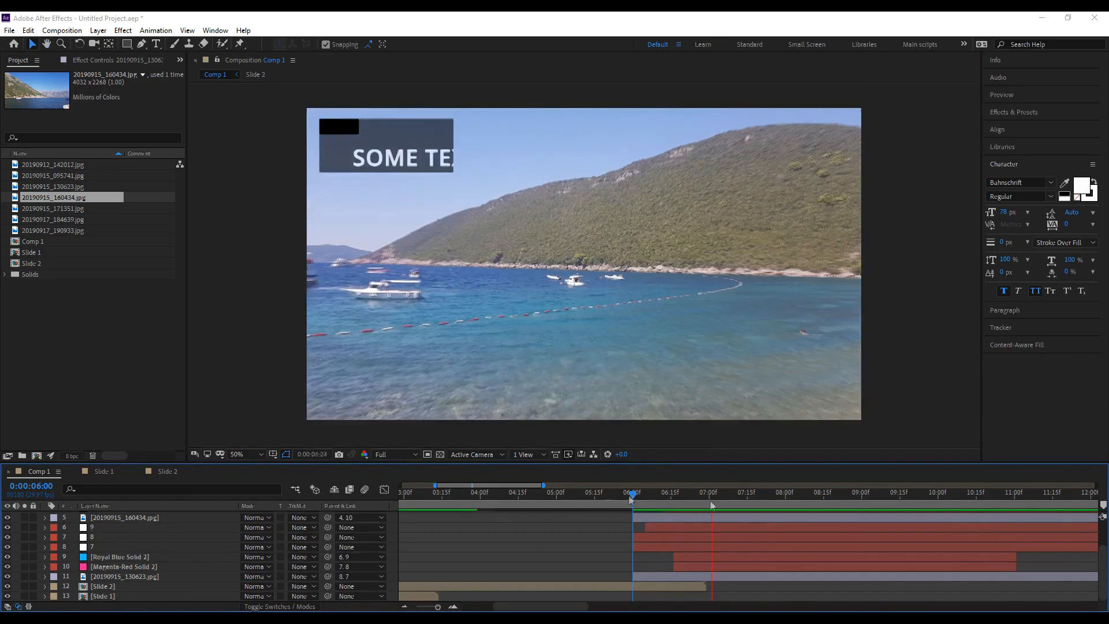
scroll(762, 537, "up", 2)
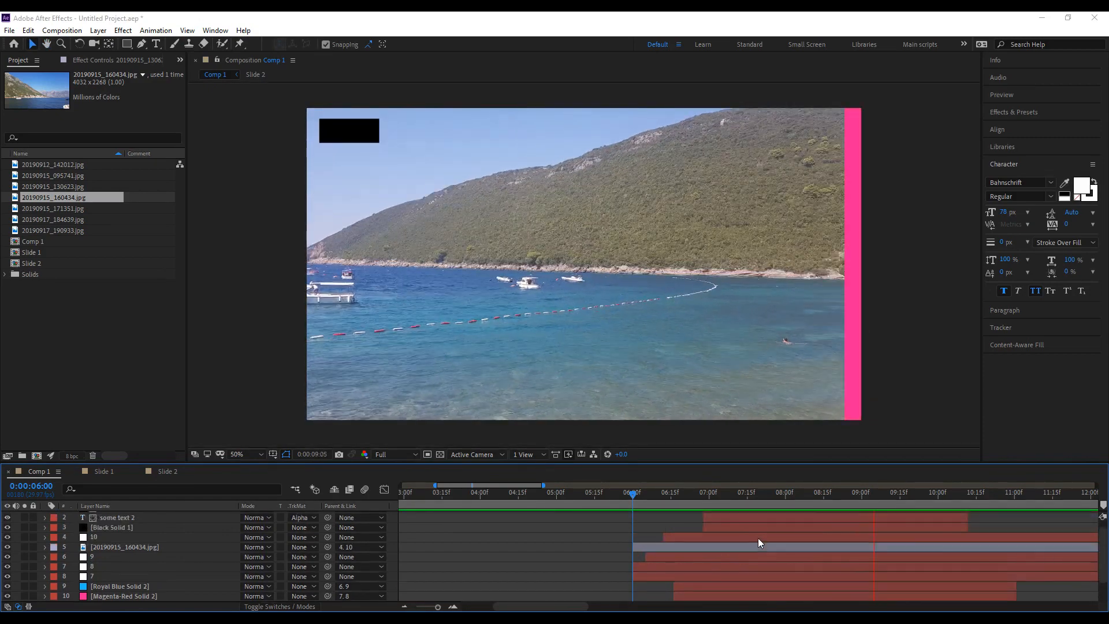
left_click_drag(956, 508, 843, 508)
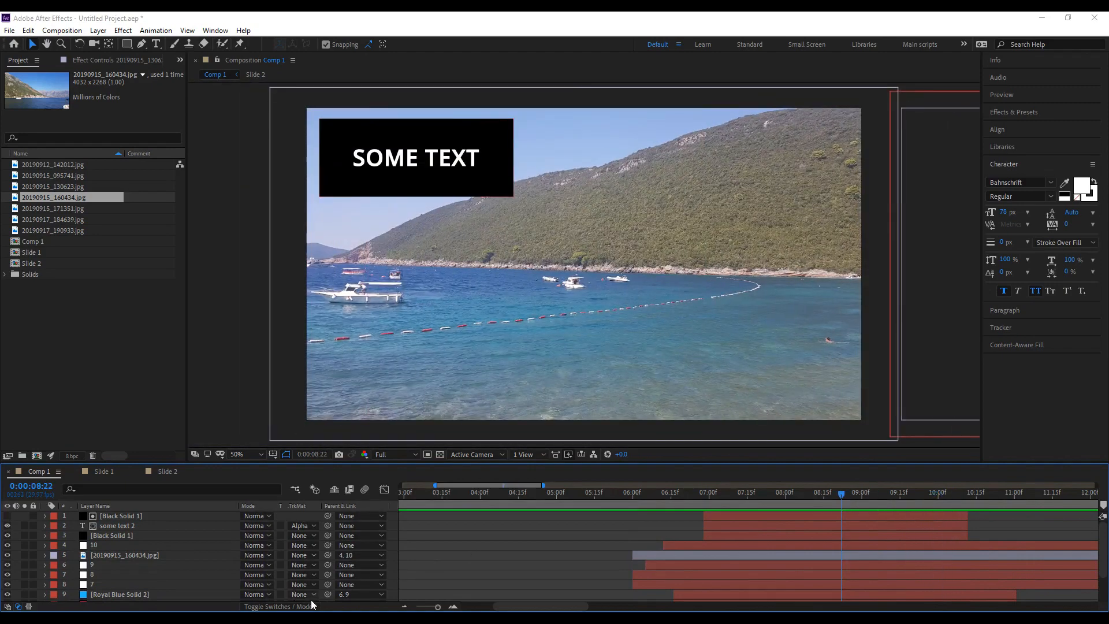
Start Scale keyframes on 20190915_160434.jpg at 10:12, matching null 10's last position keyframe, and add a second one at 12:12.
left_click_drag(439, 606, 430, 606)
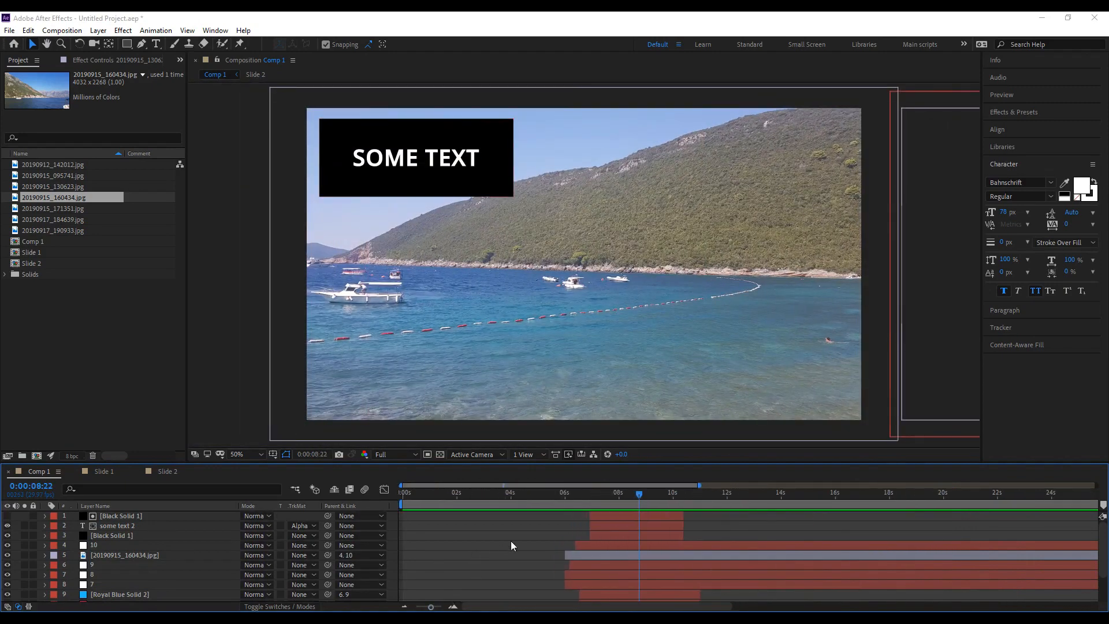
left_click_drag(571, 503, 673, 511)
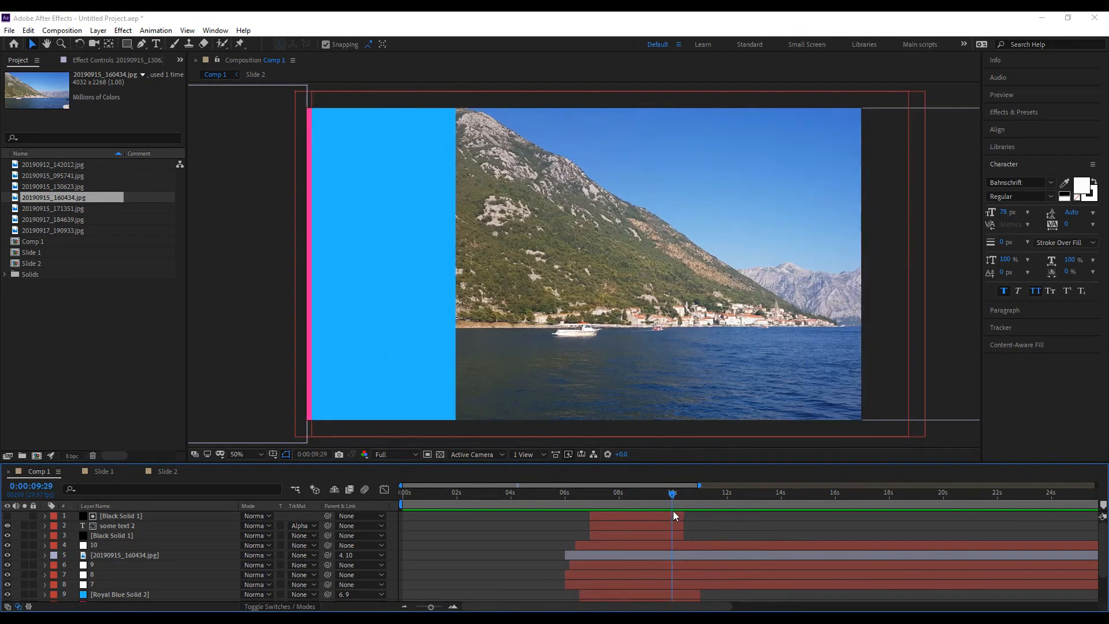
left_click(172, 556)
key("s")
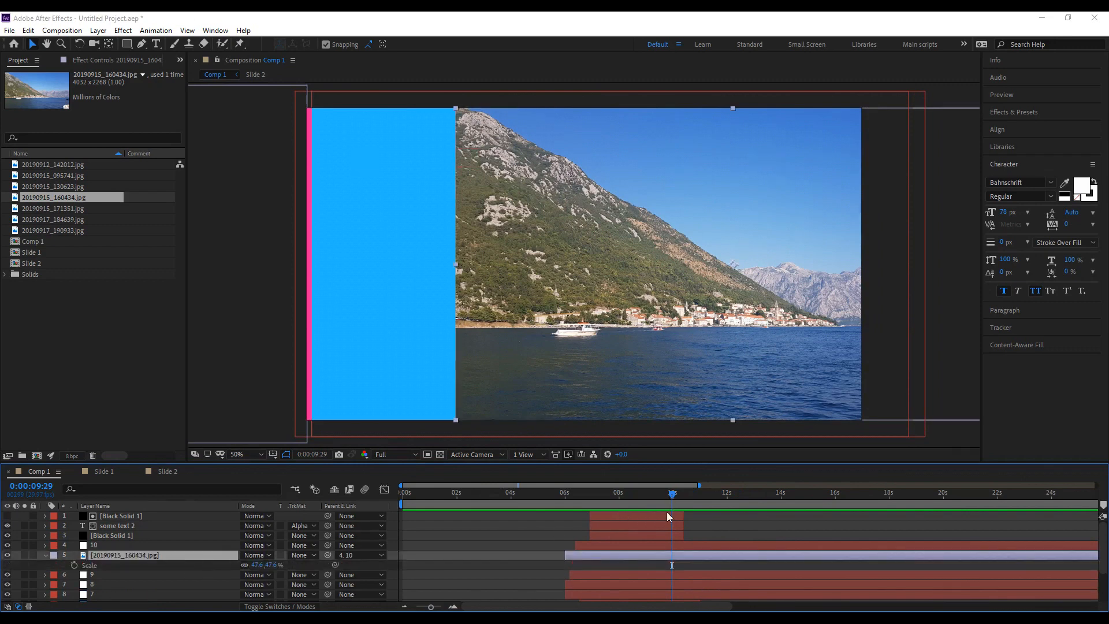
left_click(672, 546)
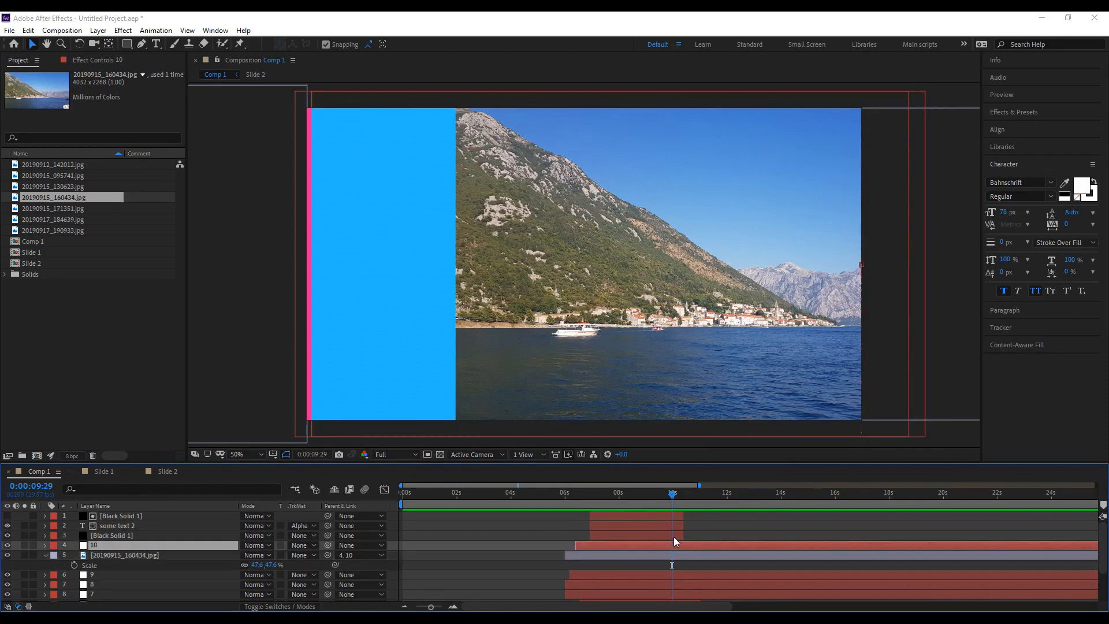
key("p")
left_click(684, 493)
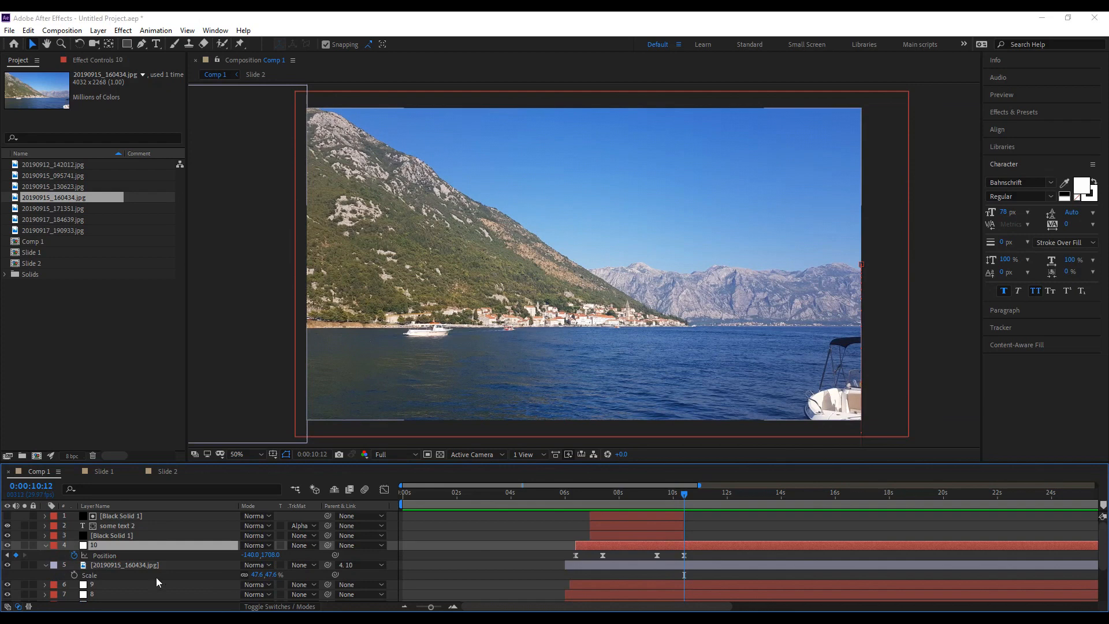
left_click(74, 574)
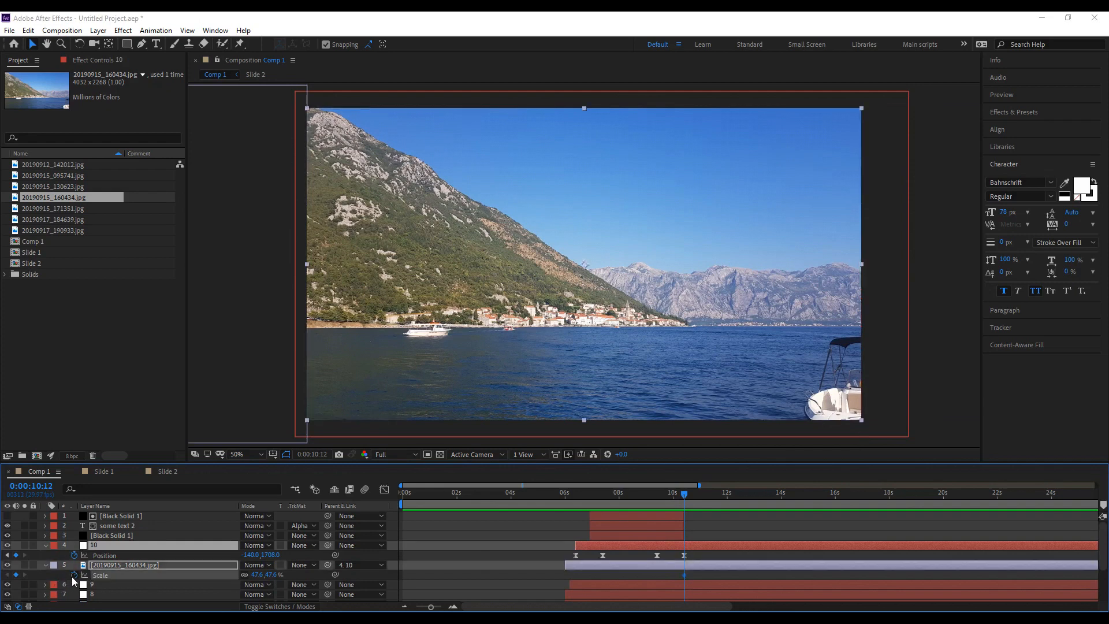
left_click_drag(683, 495, 738, 512)
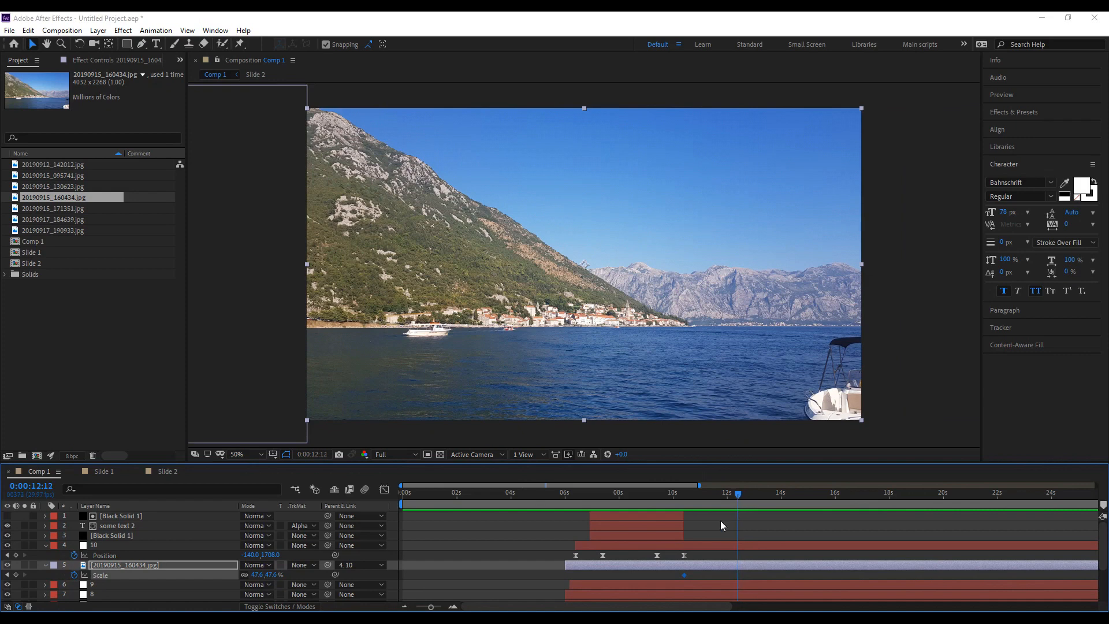
left_click(16, 575)
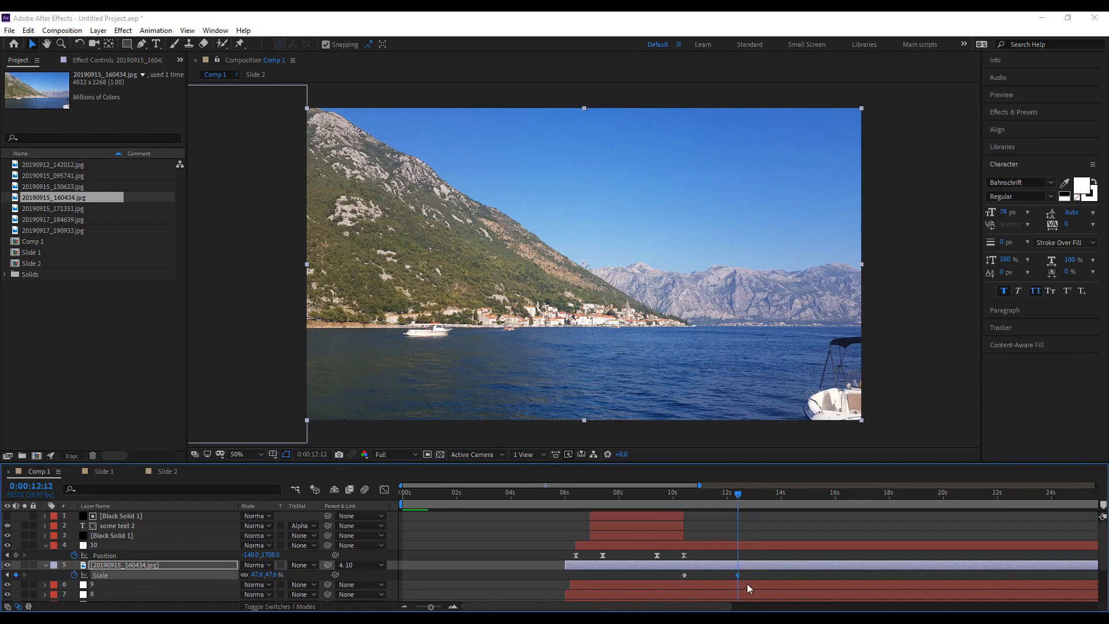
Copy the Scale value from the photo in Slide 1 and apply 54.6% to the 12:12 keyframe of 20190915_160434.jpg.
scroll(70, 543, "down", 3)
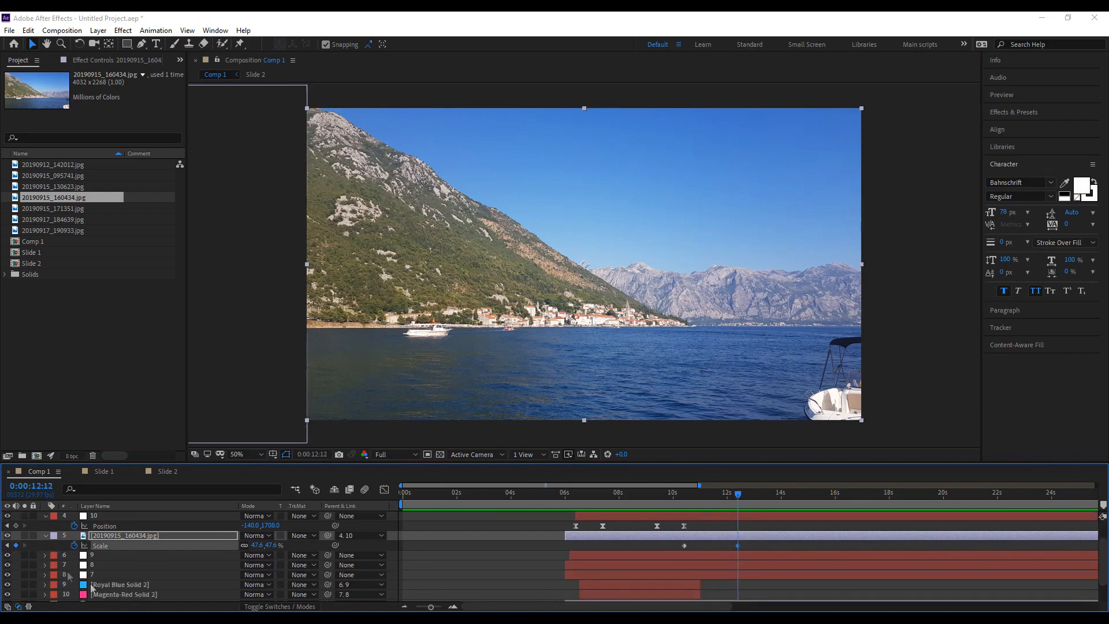
left_click(106, 472)
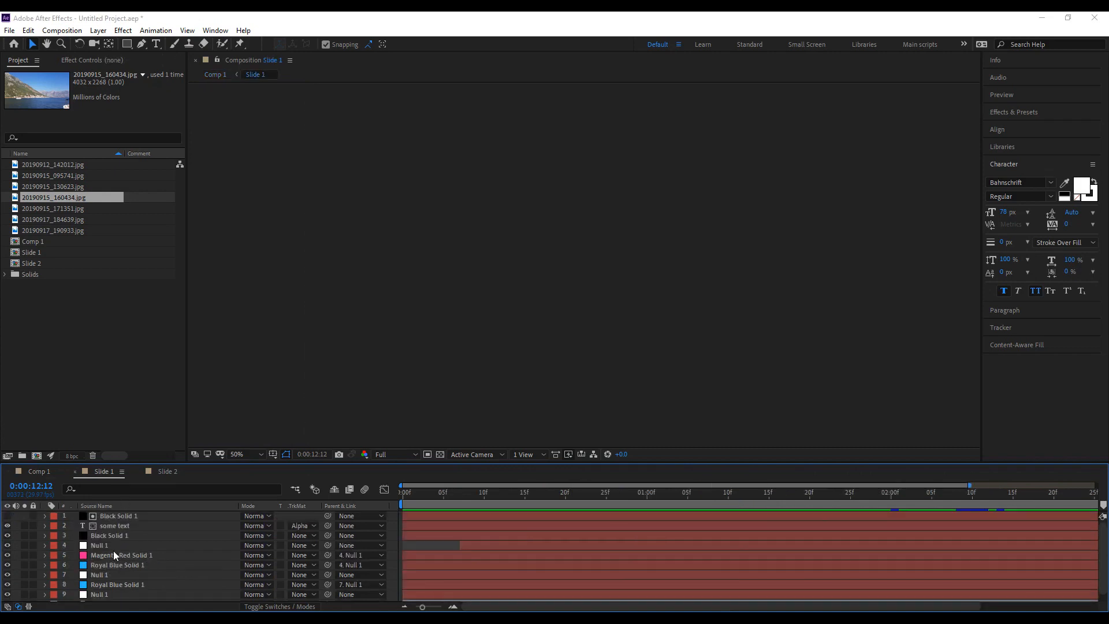
scroll(122, 592, "down", 1)
left_click(121, 597)
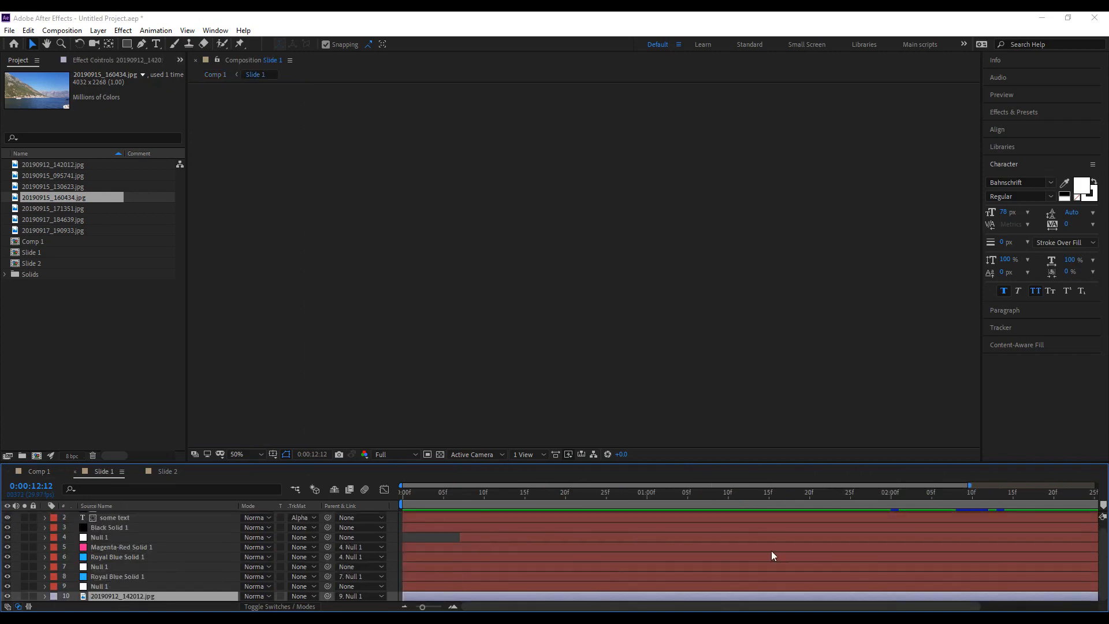
key("s")
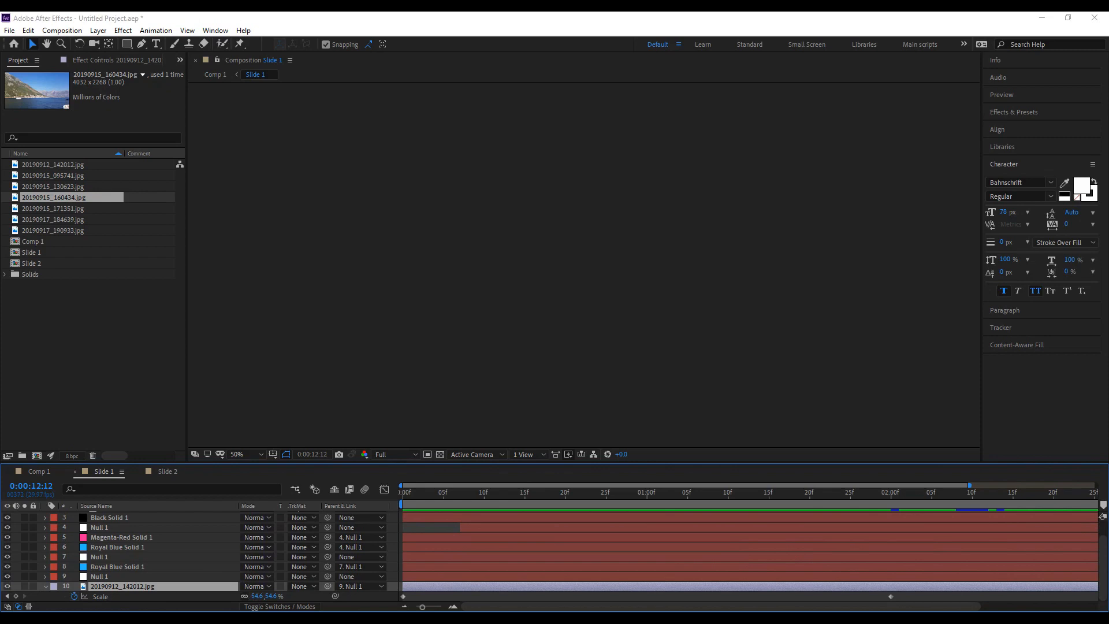
left_click(257, 596)
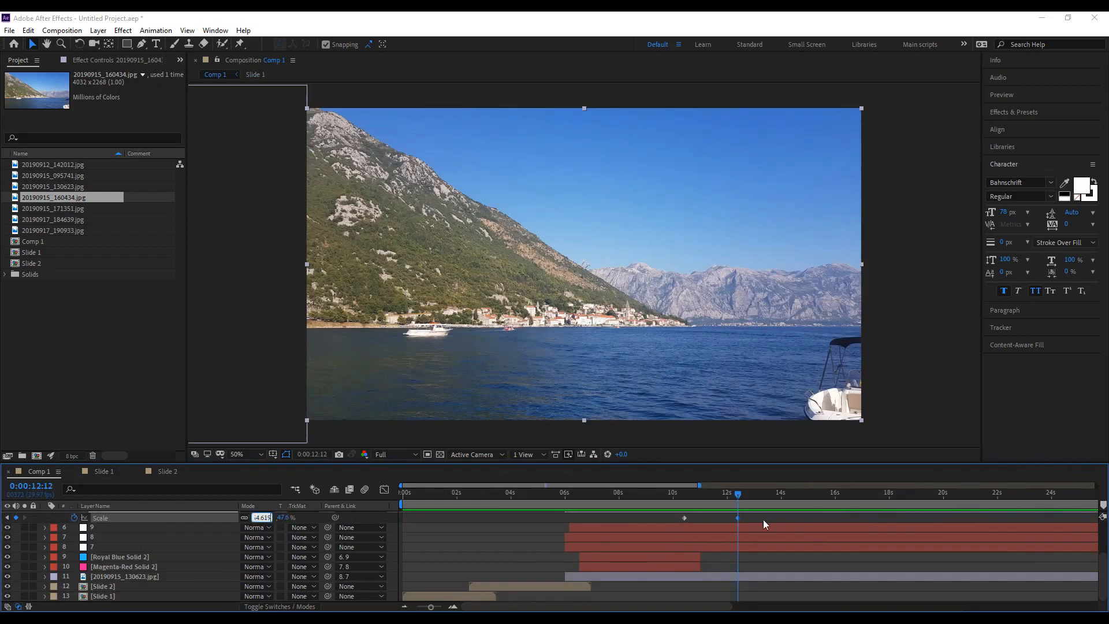
left_click(764, 522)
scroll(759, 525, "up", 2)
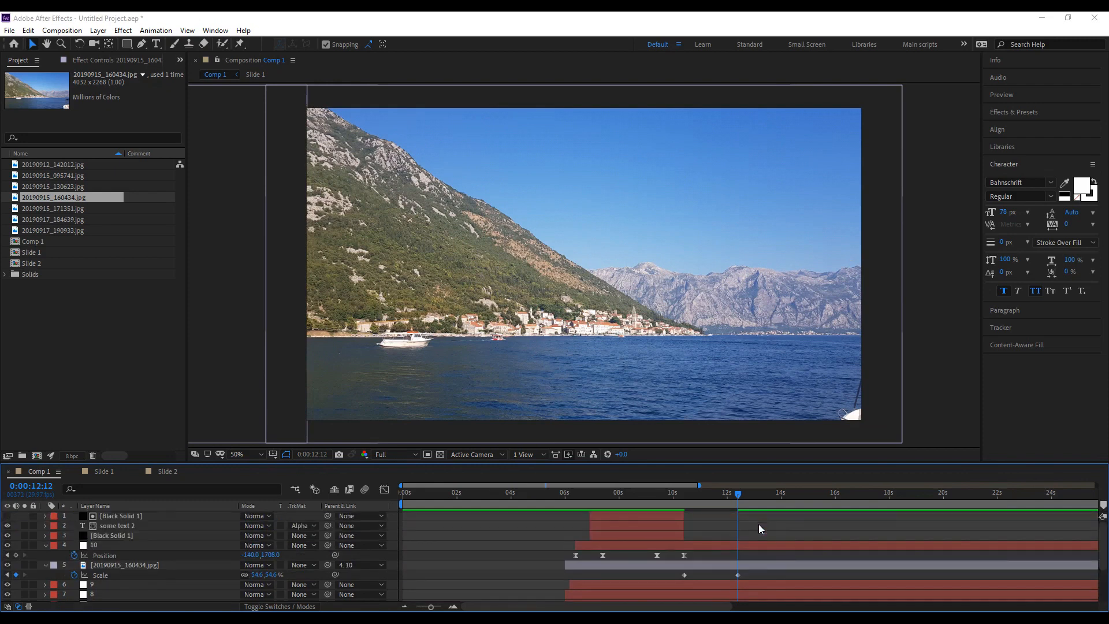
Duplicate some text 2 with its two Black Solid 1 layers, shift the copies to start at about 12 seconds, and preview them.
left_click(113, 535)
left_click(117, 517, "shift")
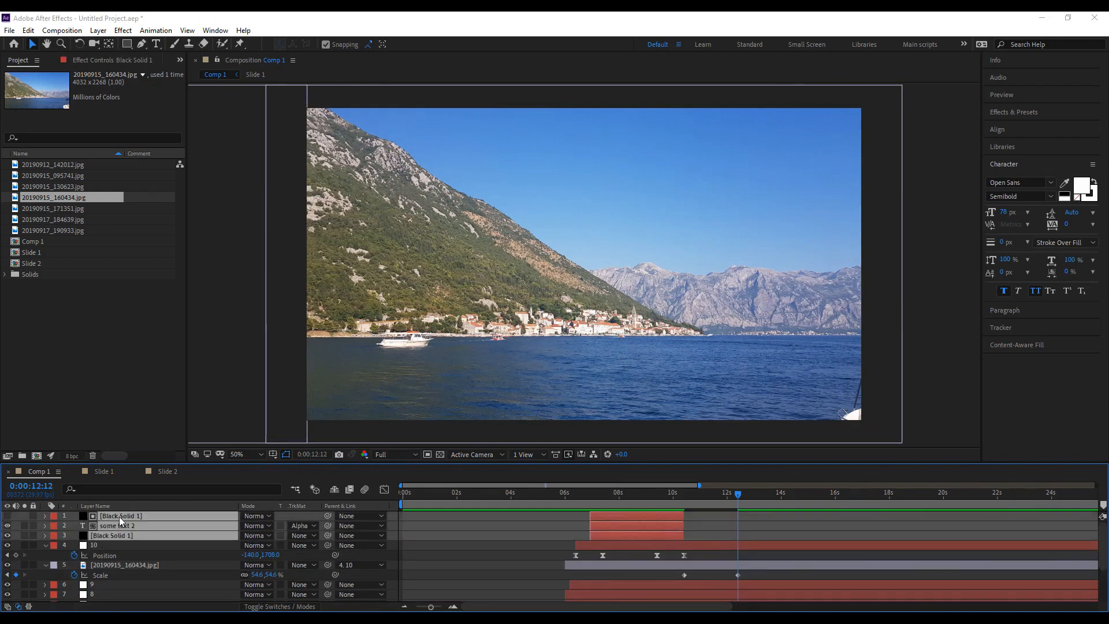
key("ctrl+d")
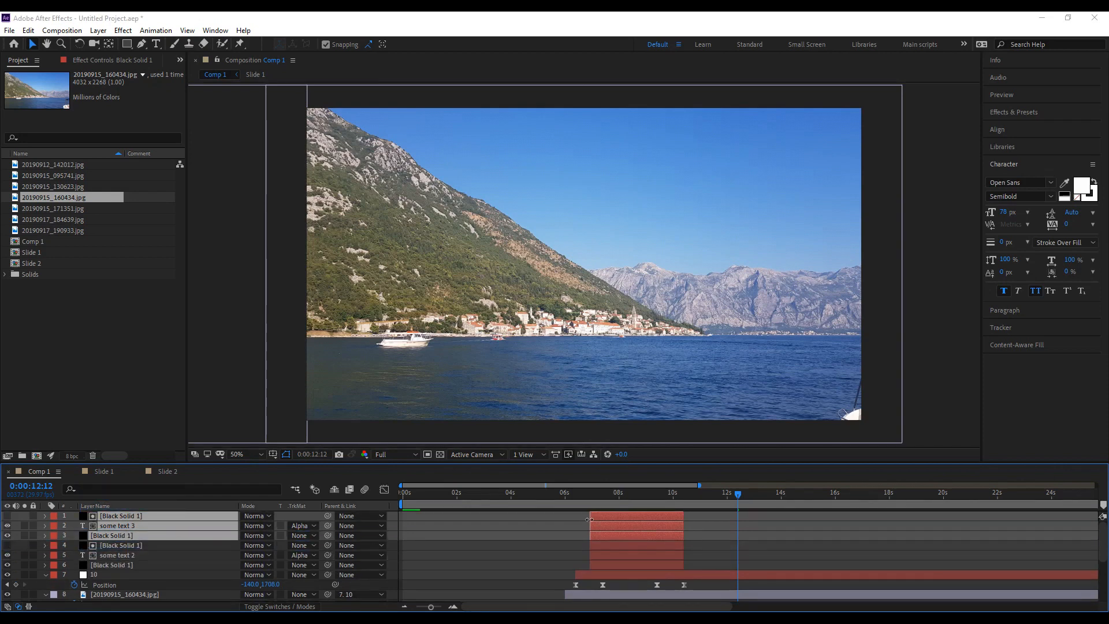
left_click_drag(611, 525, 743, 529)
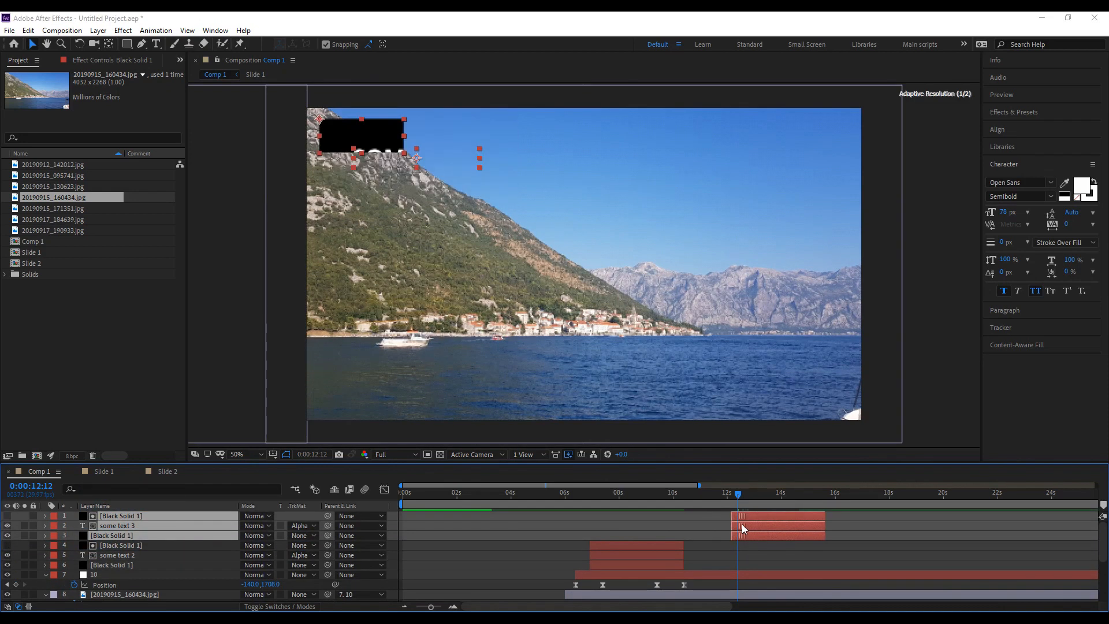
key("space")
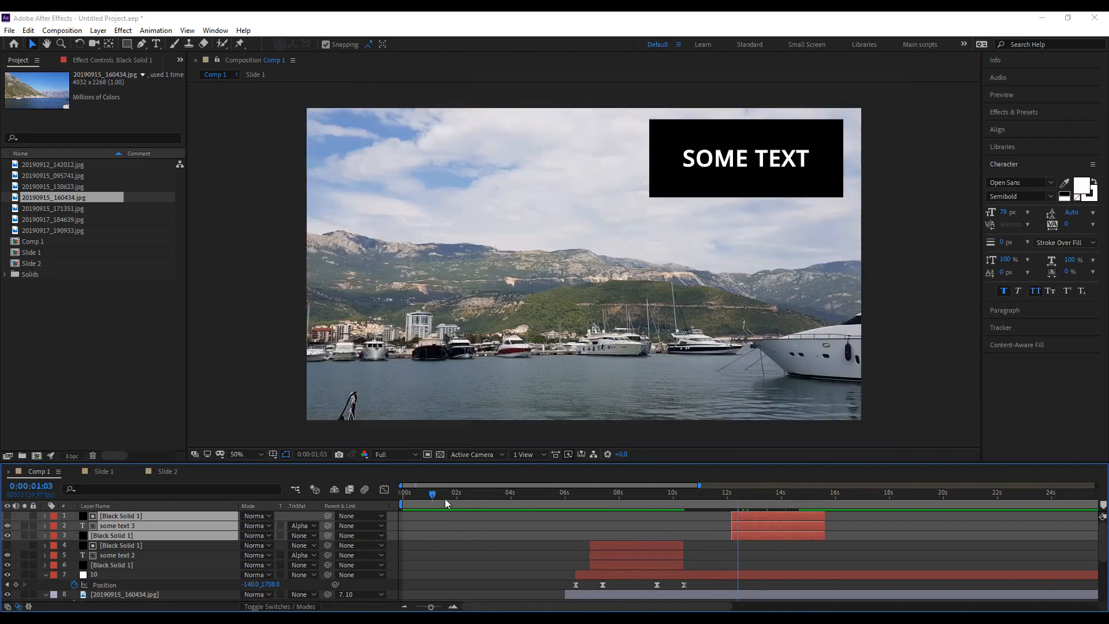
left_click_drag(728, 519, 763, 524)
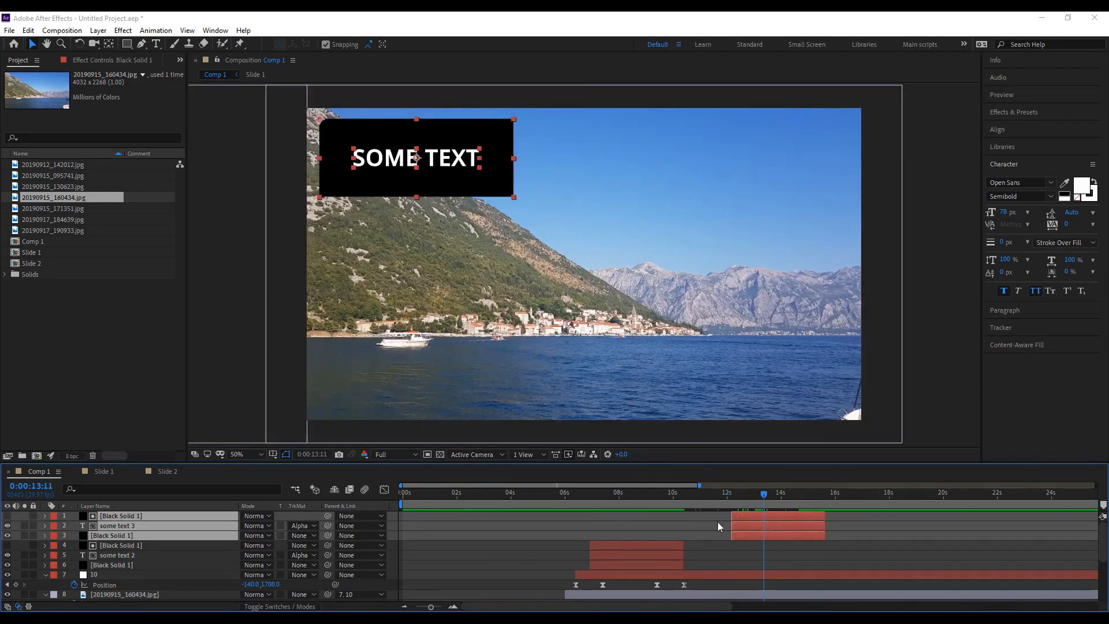
Shift some text 3 and its two black solids earlier to start at 10:12, and scrub through the text animation.
scroll(718, 525, "down", 2)
scroll(719, 526, "up", 2)
left_click_drag(734, 525, 688, 526)
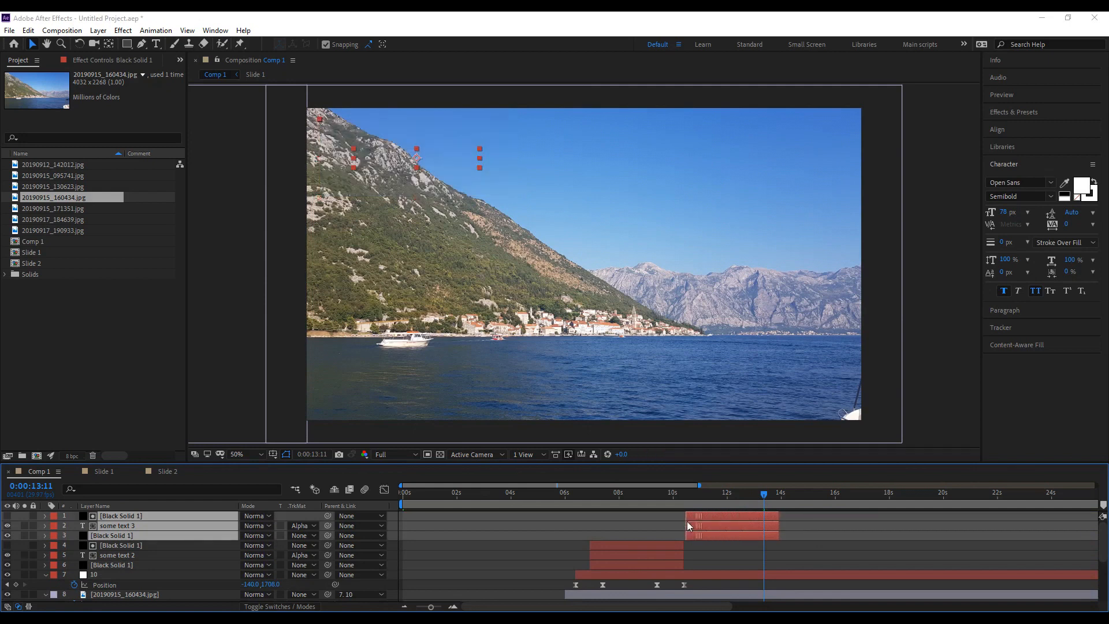
scroll(684, 495, "down", 2)
left_click(684, 495)
scroll(699, 532, "up", 2)
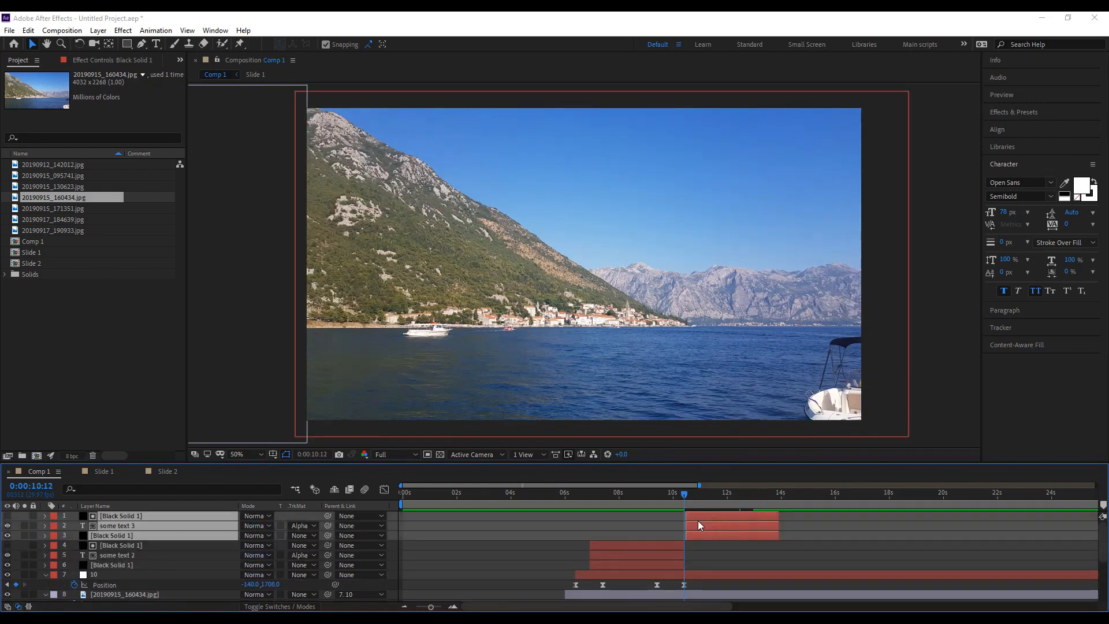
left_click_drag(700, 526, 698, 527)
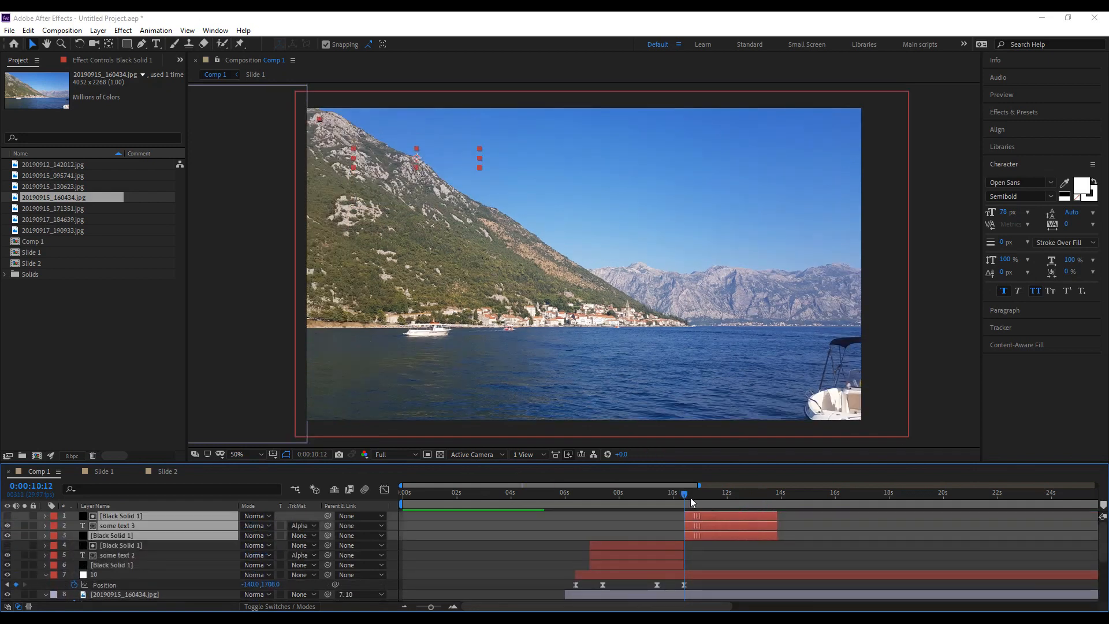
left_click(703, 552)
left_click_drag(685, 495, 717, 498)
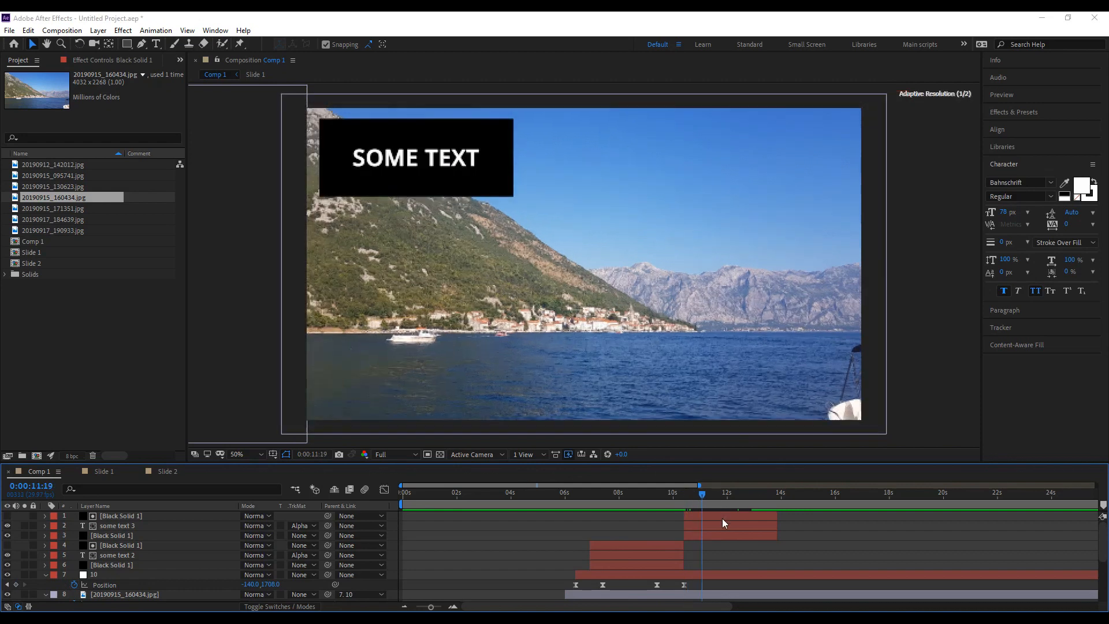
Move the anchor points of both black solids around some text 3 to the box's lower-right corner.
left_click(721, 517)
left_click(109, 43)
left_click_drag(322, 124, 513, 197)
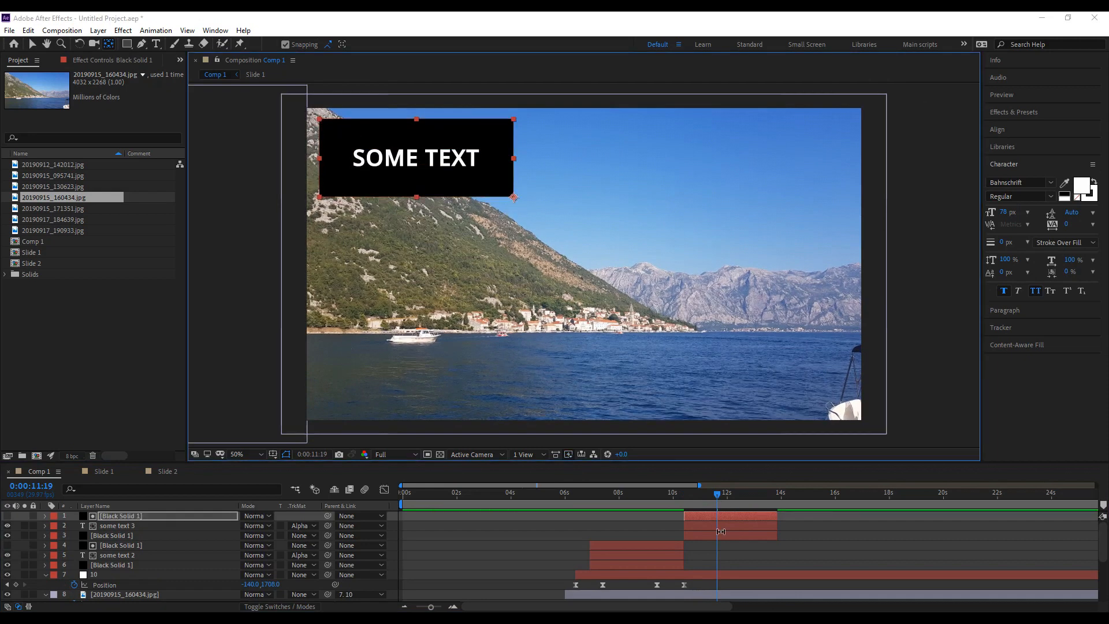
left_click(713, 535)
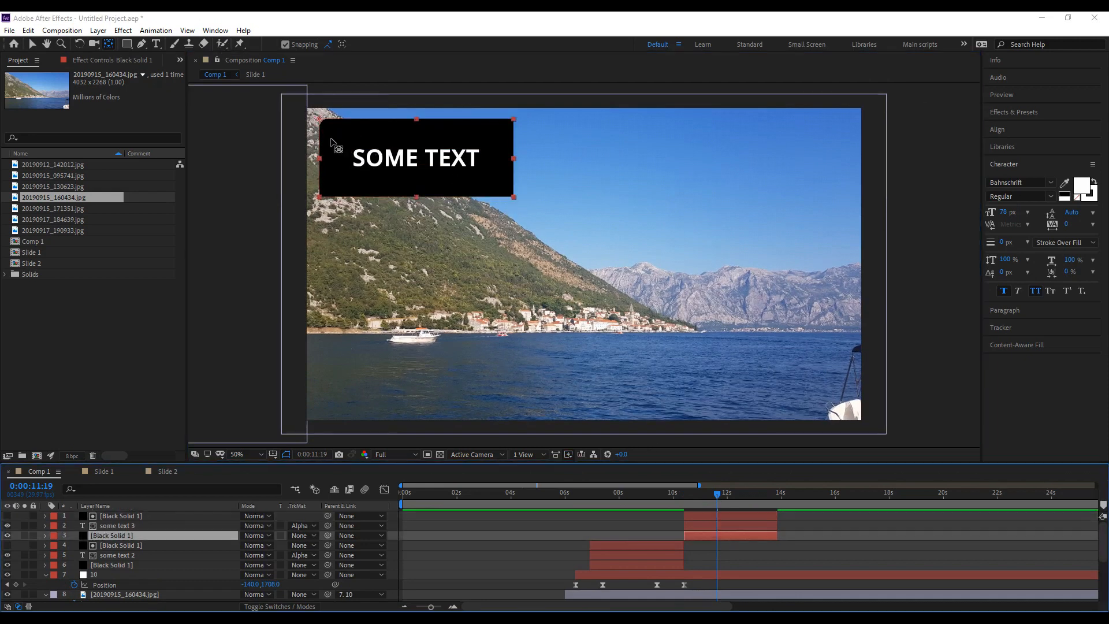
left_click_drag(319, 120, 513, 197)
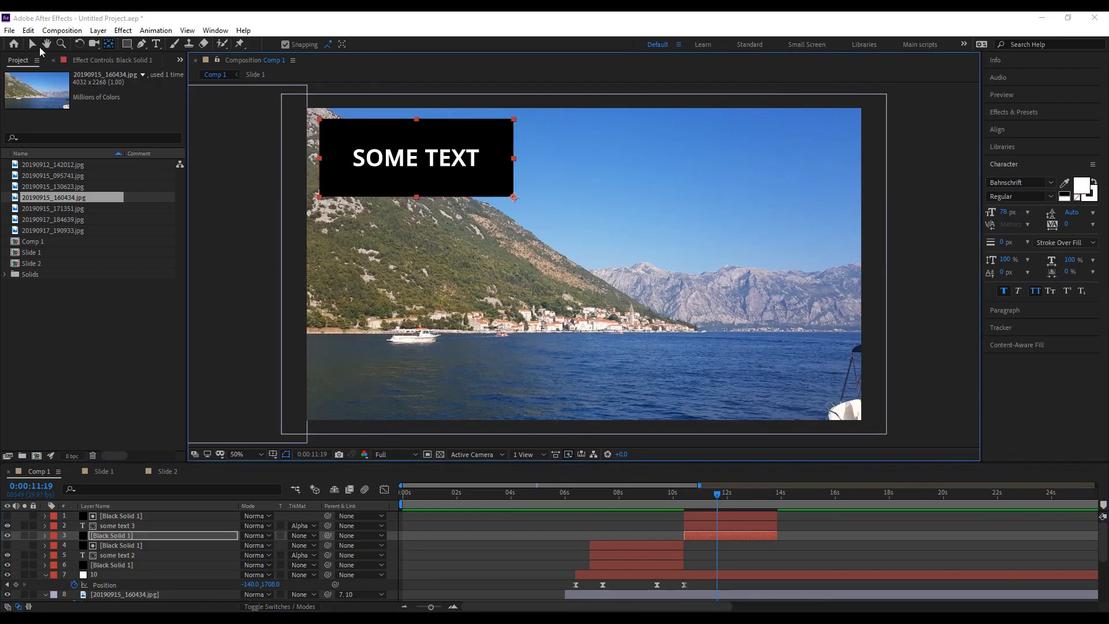
Move some text 3 together with its two black solids to the lower-right corner of the photo, leaving a small margin.
key("v")
left_click(141, 517, "shift")
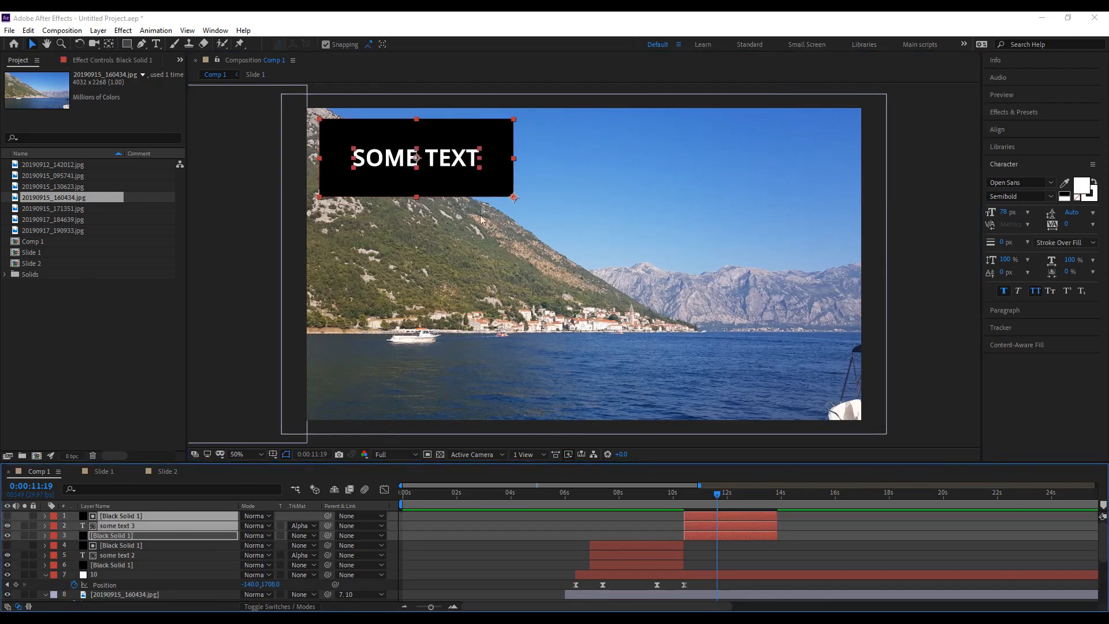
left_click_drag(491, 191, 835, 398)
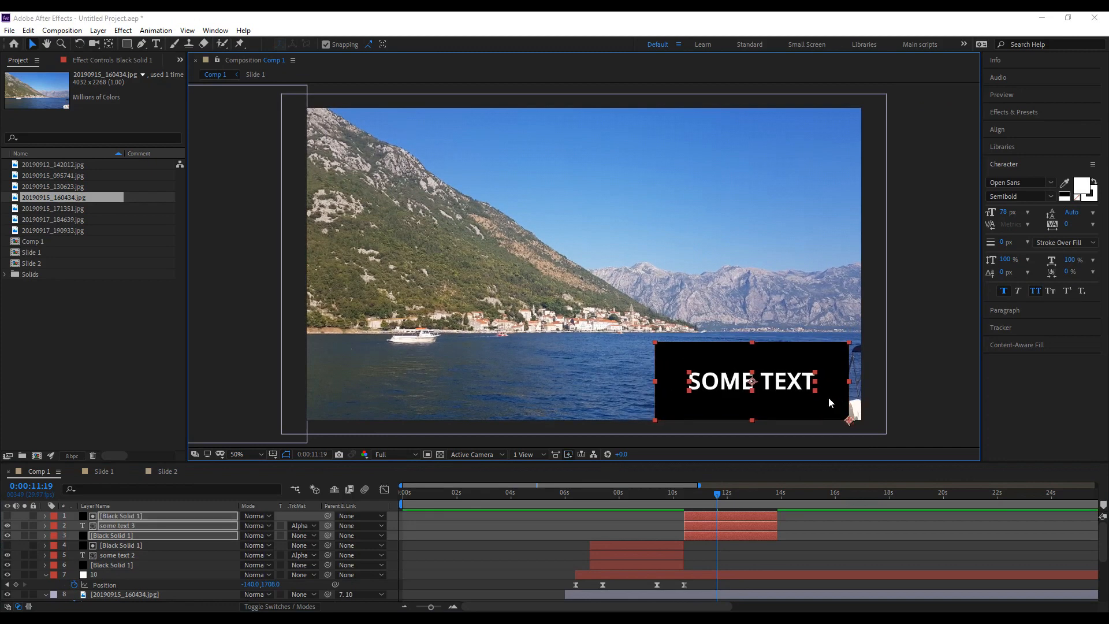
left_click(830, 396, "shift")
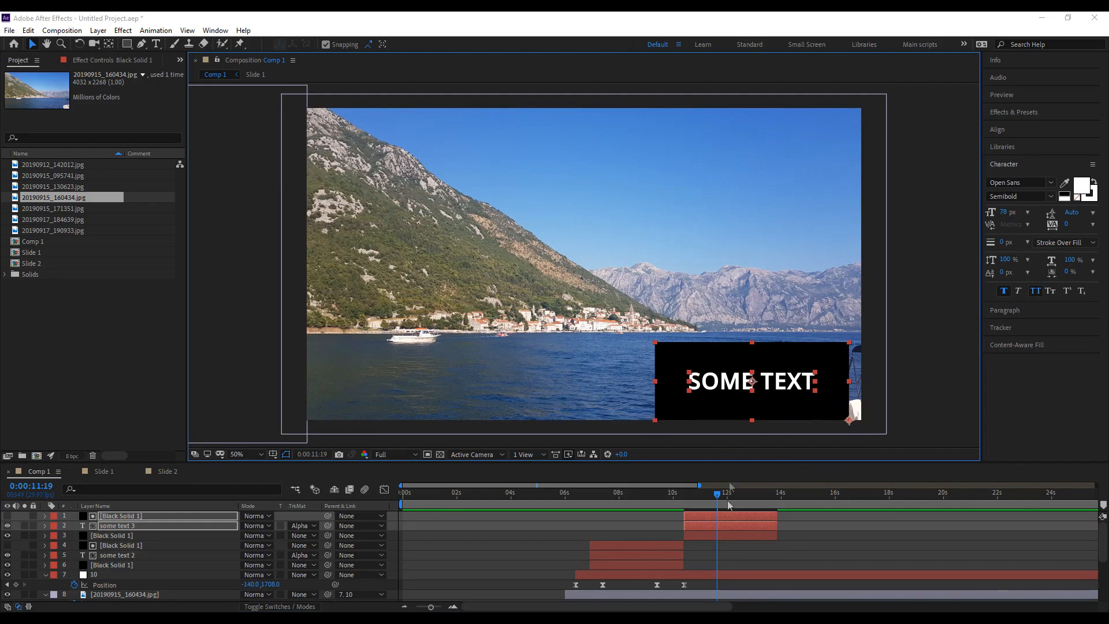
left_click(836, 407, "shift")
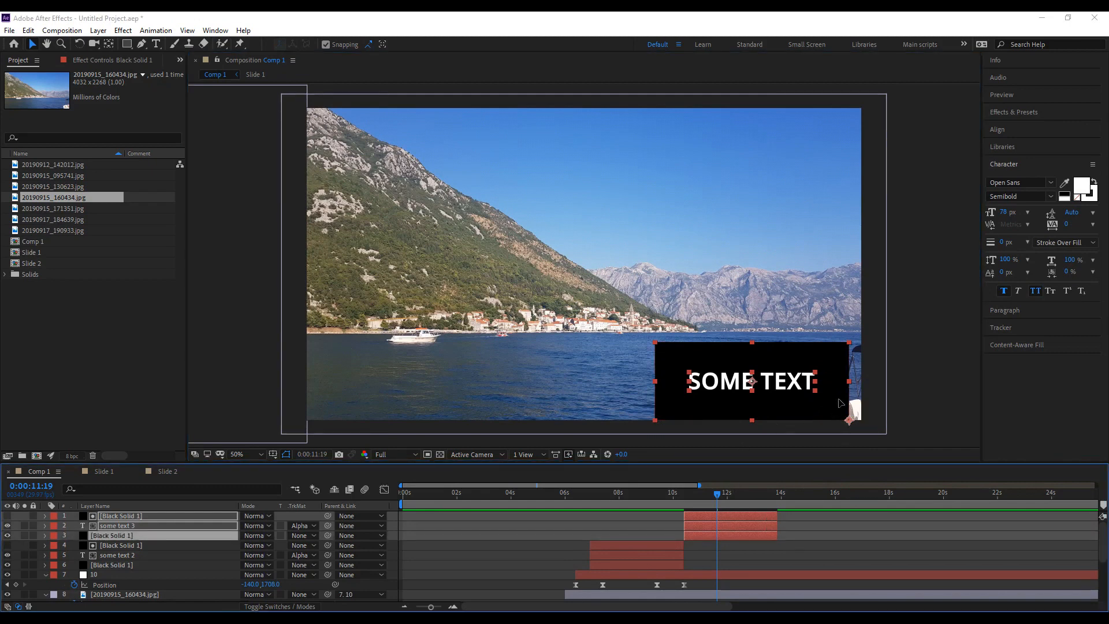
left_click_drag(840, 402, 841, 401)
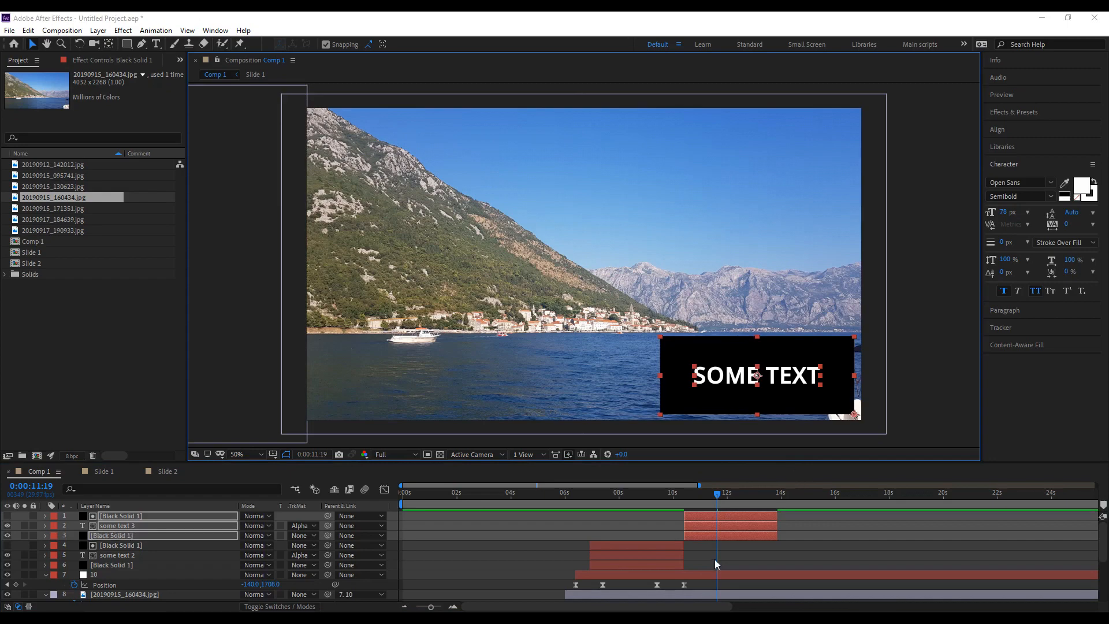
Preview the transition and the some text 3 box animation from 9:26.
left_click(669, 501)
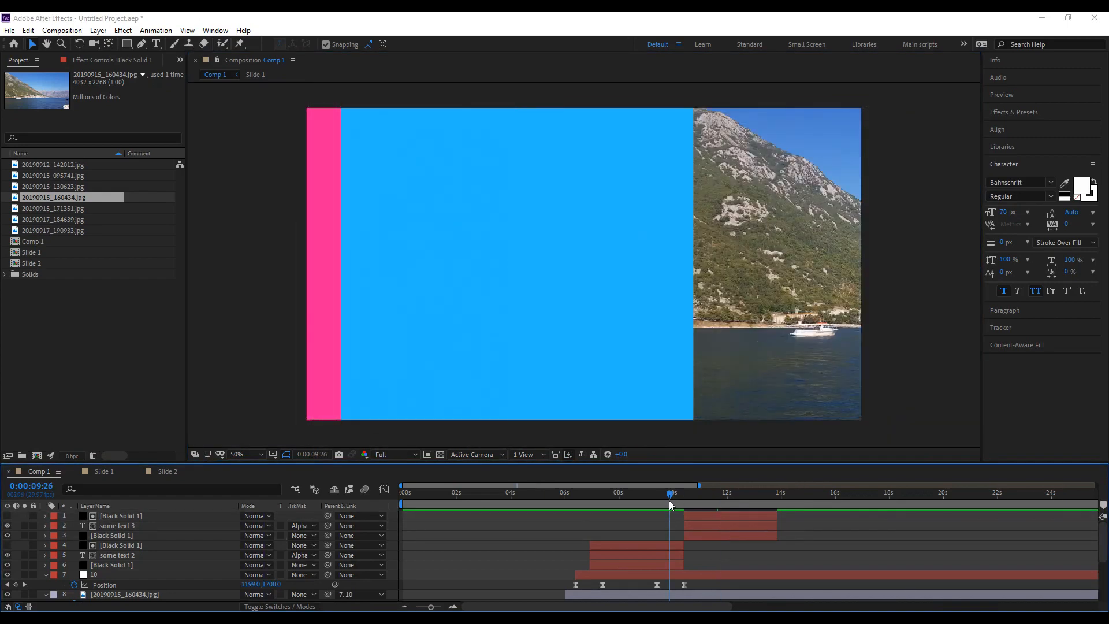
key("space")
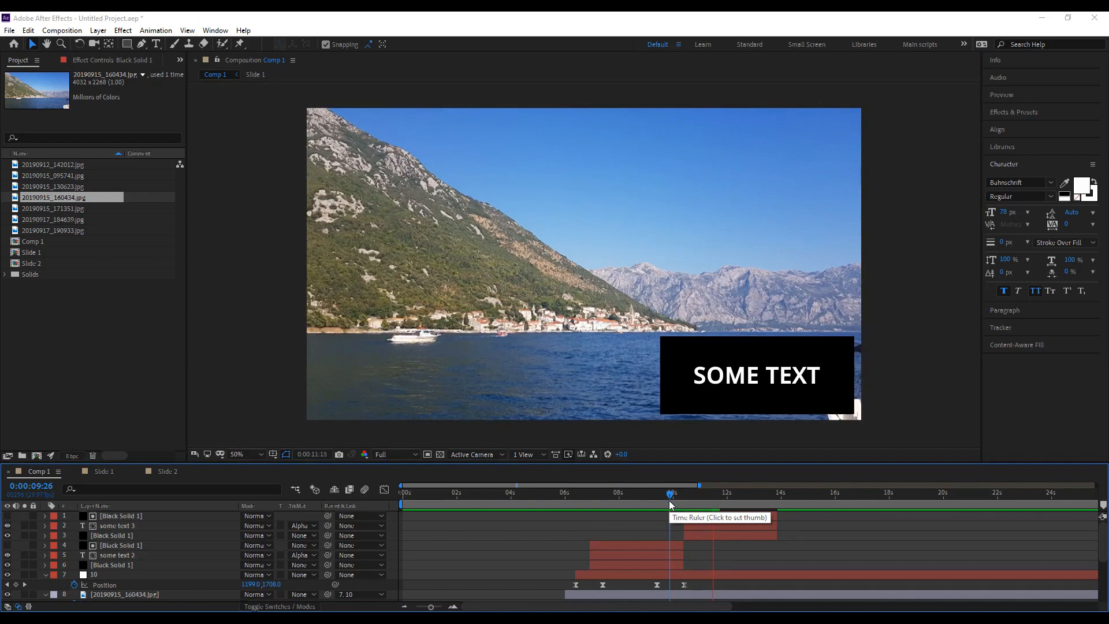
left_click_drag(737, 507, 672, 510)
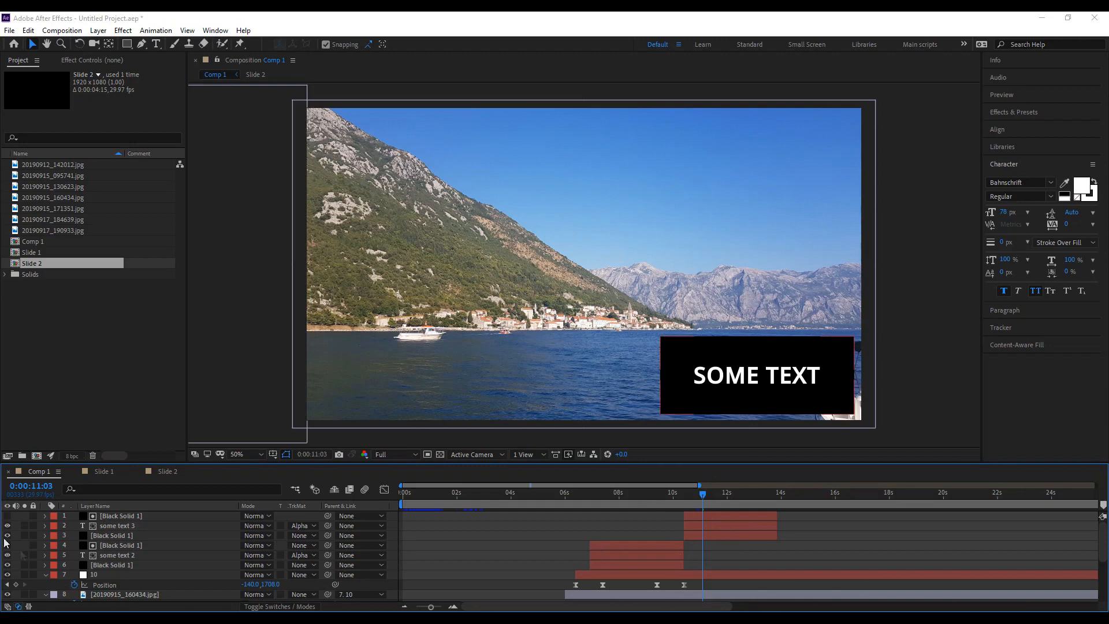
Collapse the keyframe properties of null 10 and 20190915_160434.jpg in Comp 1.
left_click(46, 576)
scroll(46, 576, "down", 1)
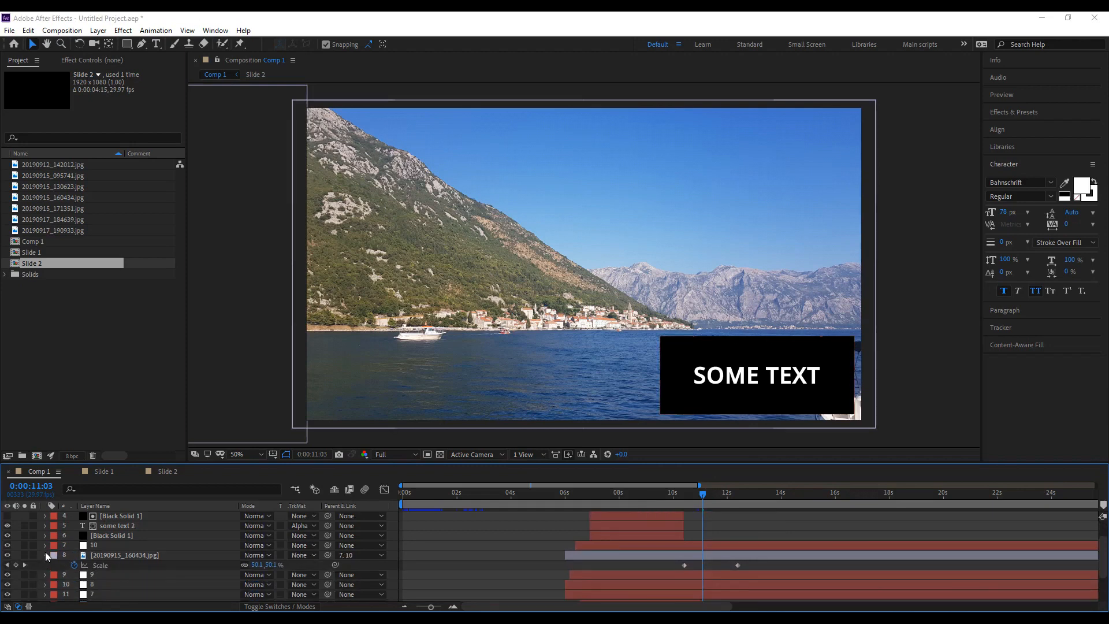
left_click(46, 556)
scroll(64, 568, "down", 2)
Set the preview resolution to Half and play Comp 1 from the start.
key("Home")
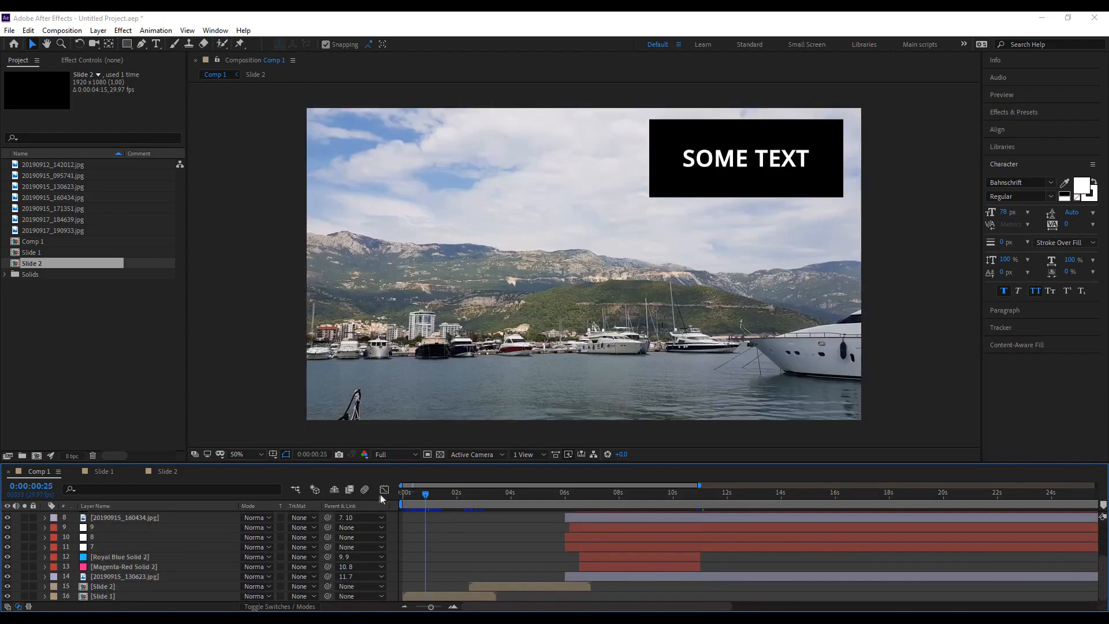
key("space")
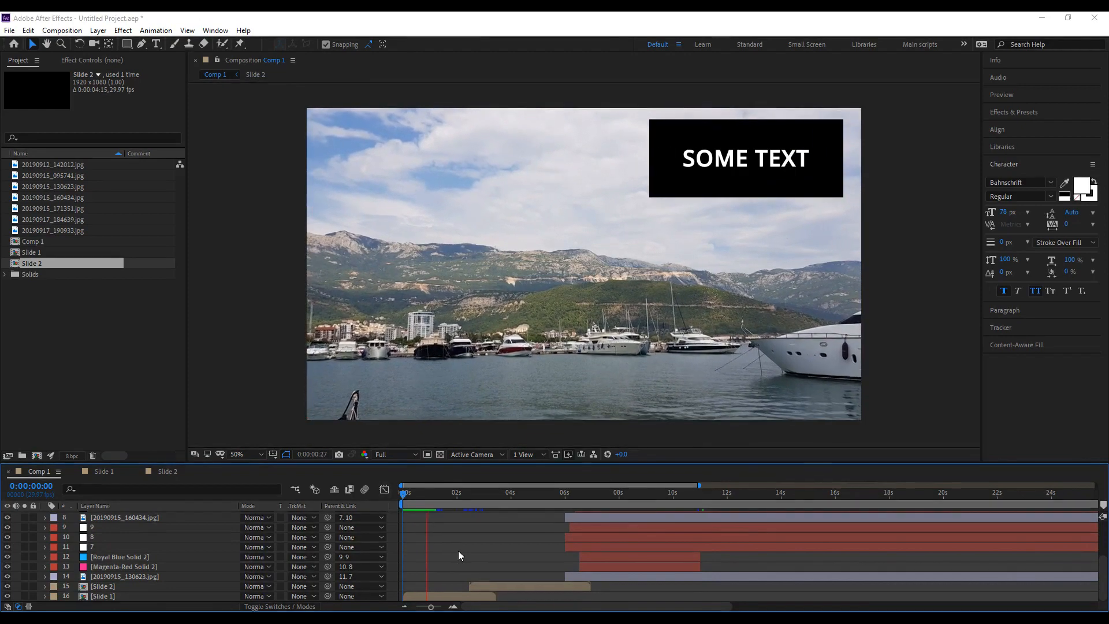
left_click(413, 456)
left_click(413, 497)
left_click(387, 497)
key("Home")
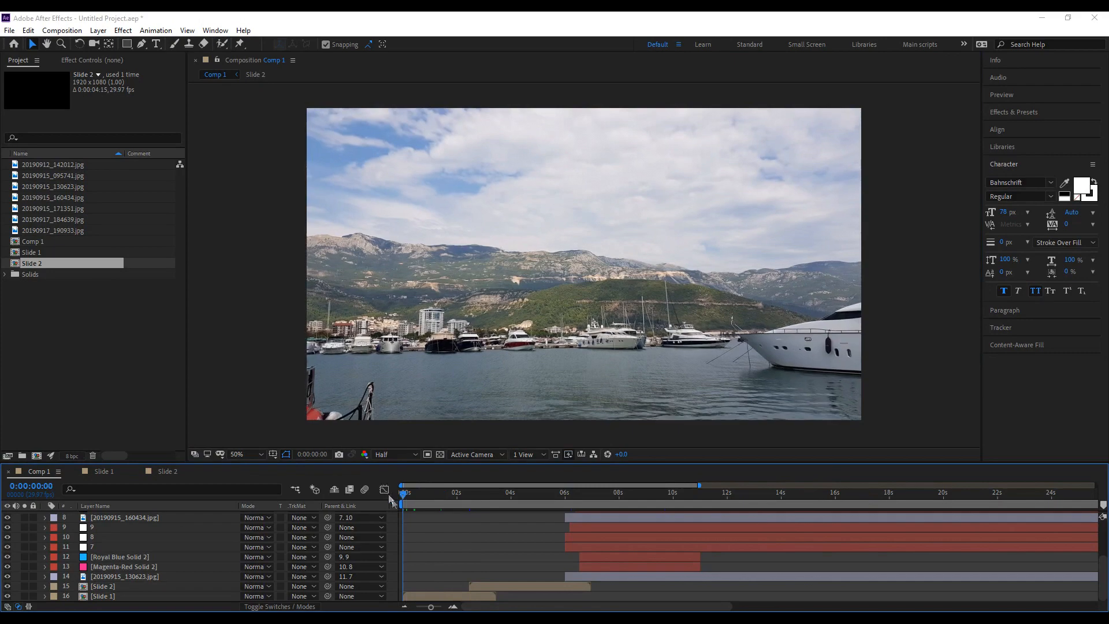
key("space")
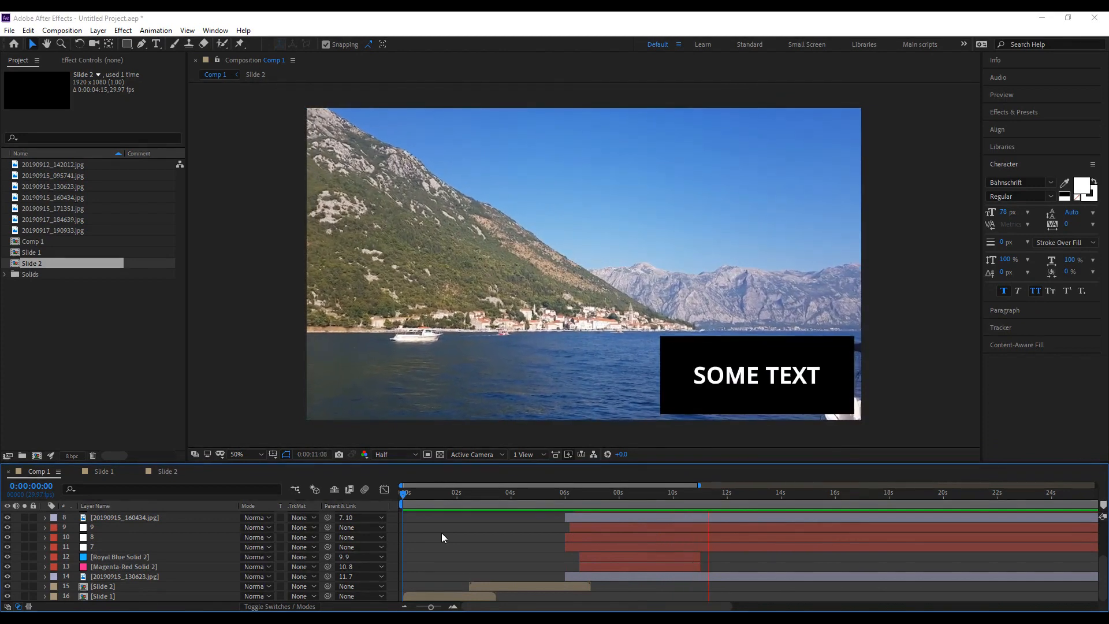
Shift some text 3 and its two black solids earlier to start at about 9:27, and preview the new timing.
left_click(745, 504)
scroll(742, 539, "up", 3)
left_click(733, 539)
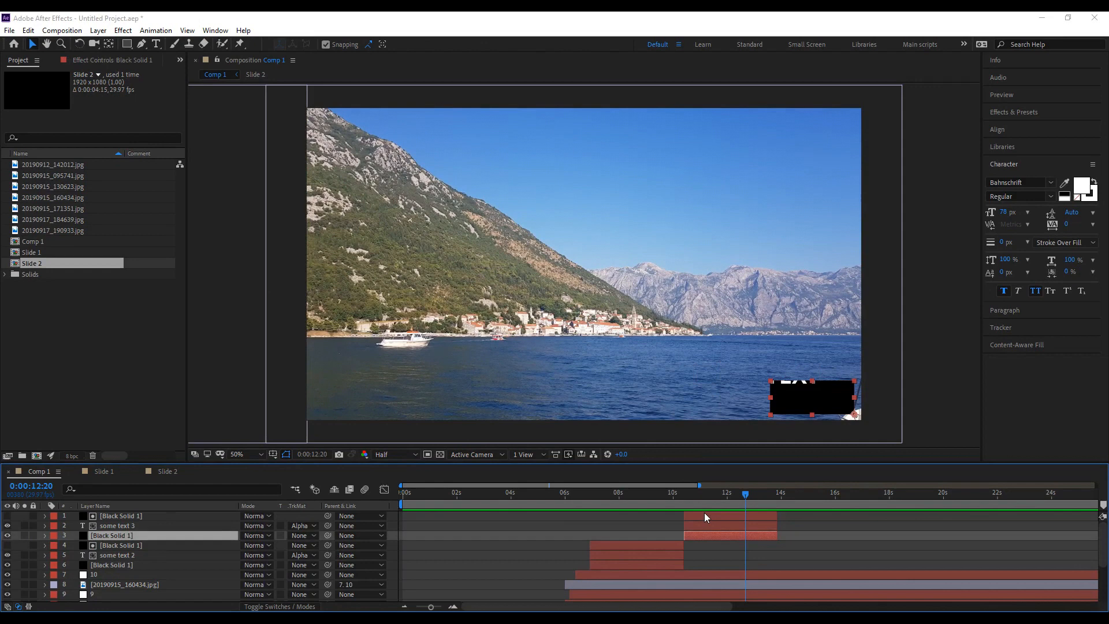
left_click(673, 497)
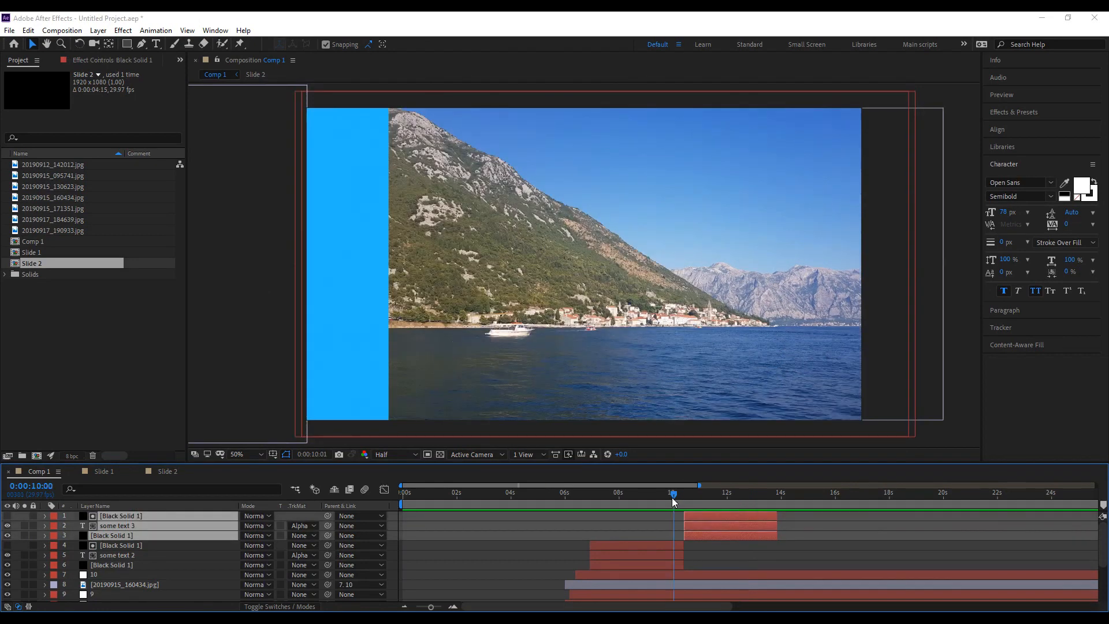
left_click_drag(673, 501, 683, 515)
key("space")
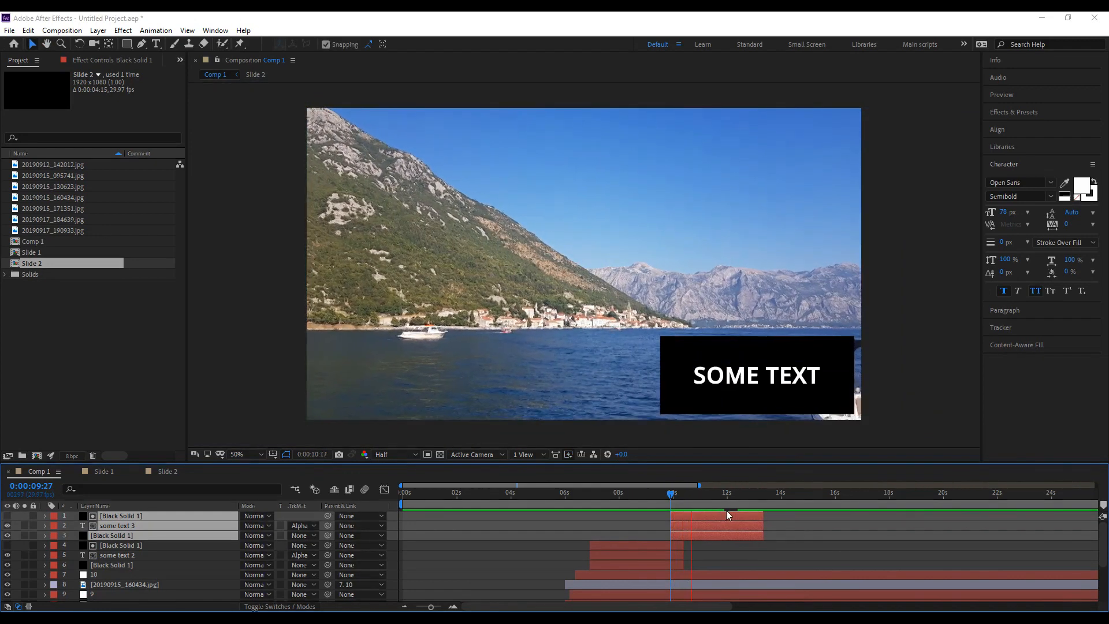
Trim the ends of some text 3, its black solids, nulls 7 to 10 and both photo layers to 12:11.
left_click_drag(743, 499, 737, 501)
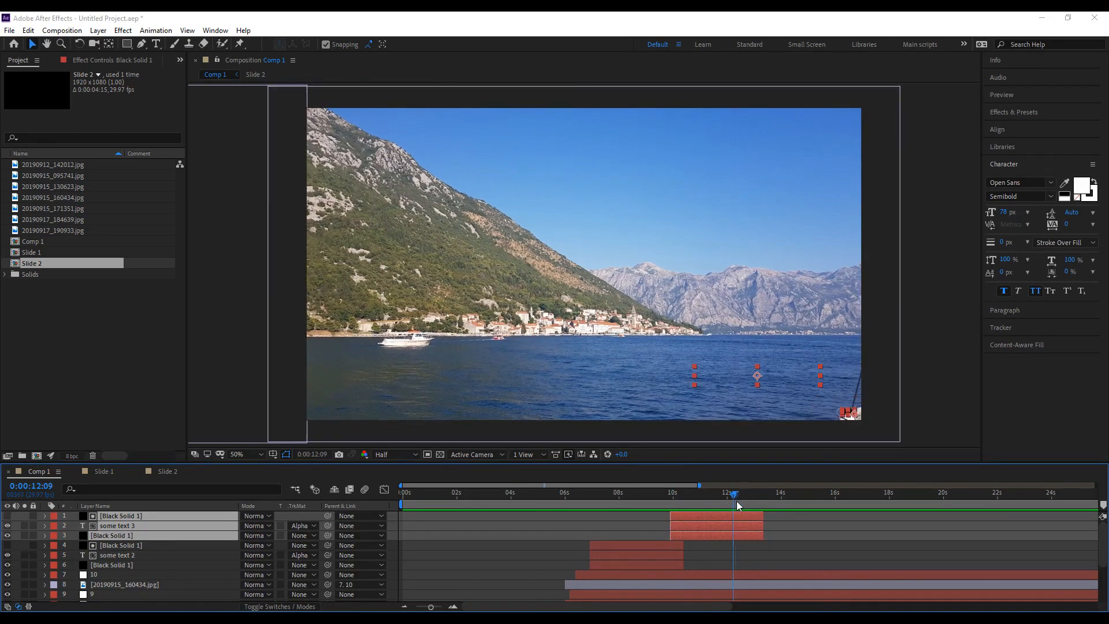
scroll(747, 537, "down", 3)
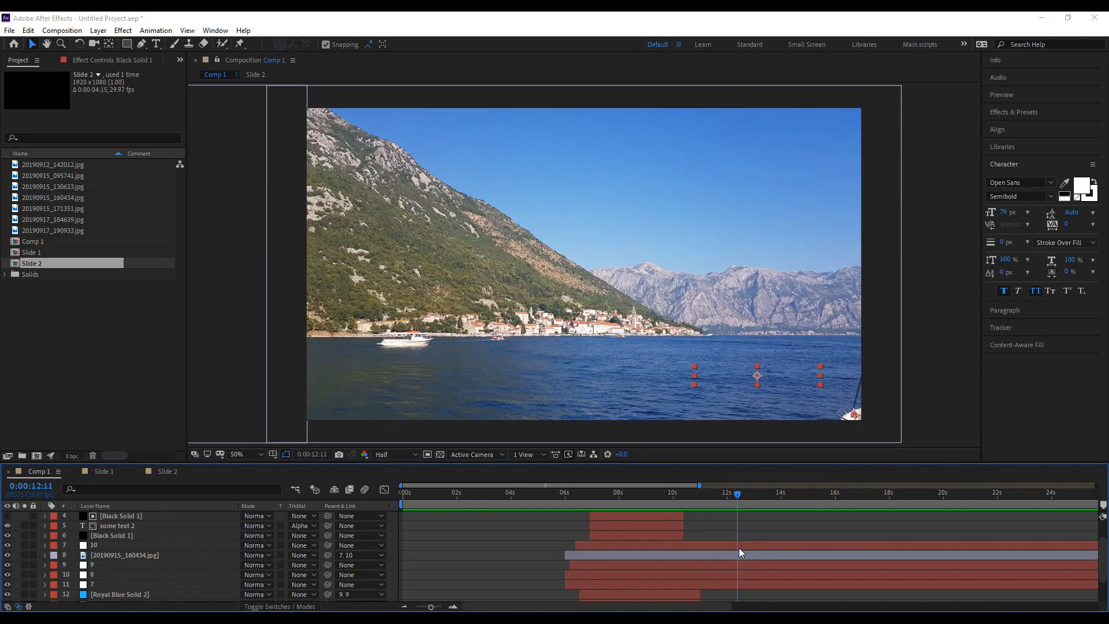
left_click_drag(738, 548, 745, 585)
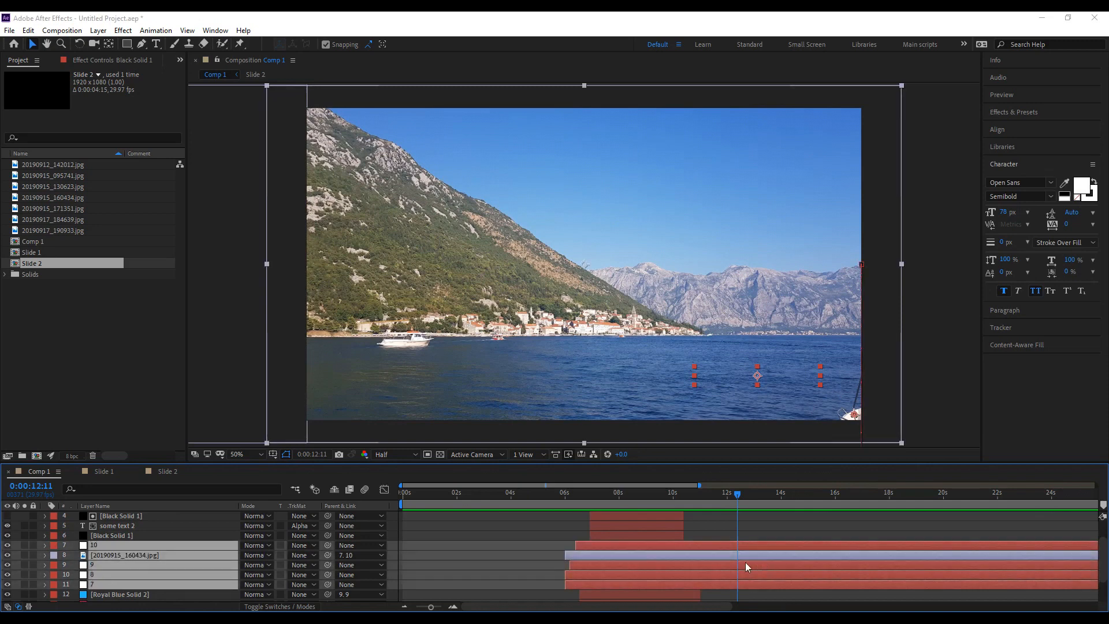
scroll(742, 569, "down", 4)
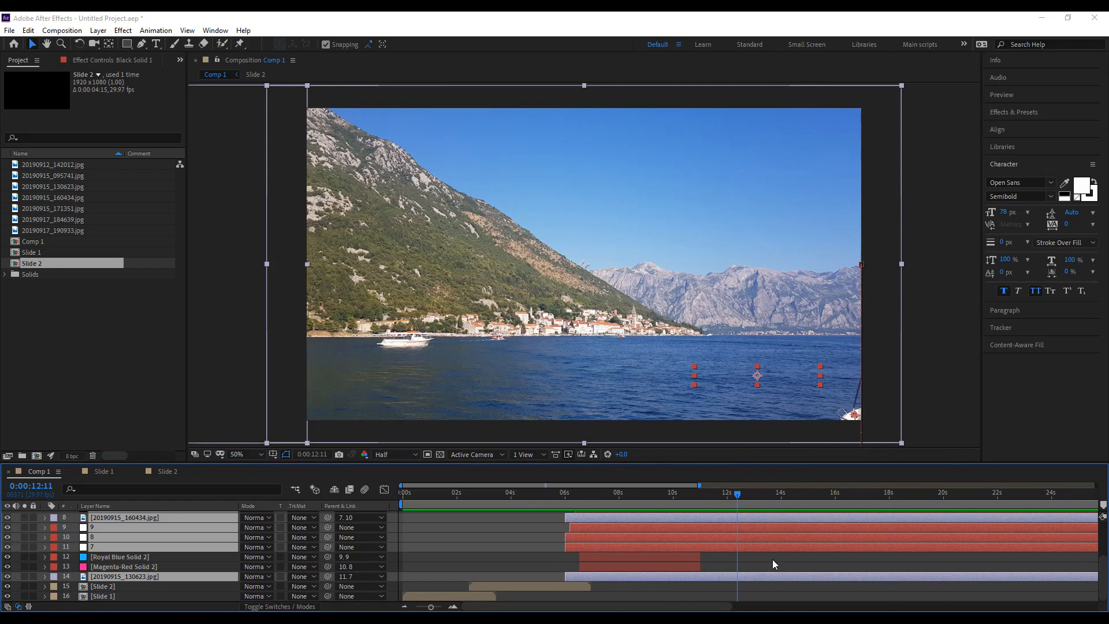
key("alt+bracketright")
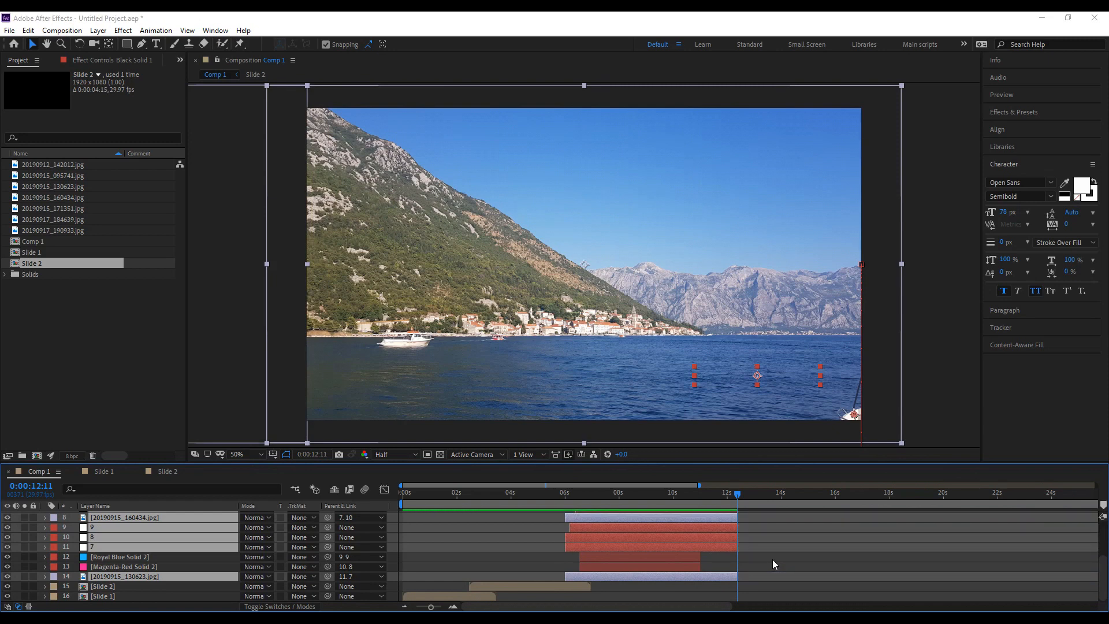
End the work area at 12:11 and trim the composition to the work area.
scroll(757, 560, "up", 5)
left_click_drag(432, 608, 414, 608)
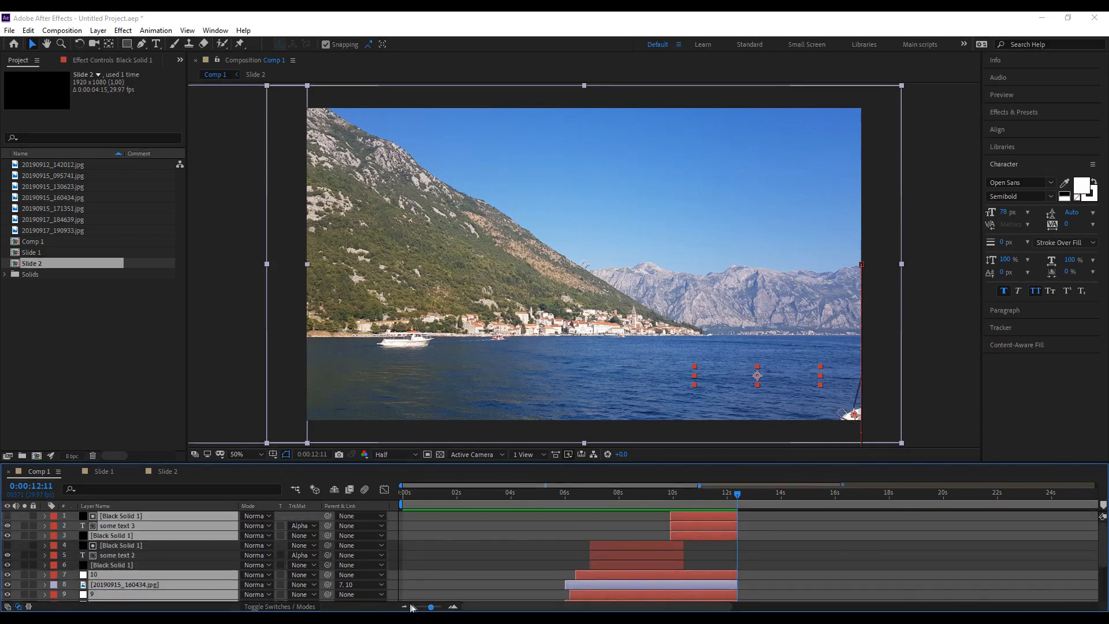
left_click_drag(1095, 506, 554, 509)
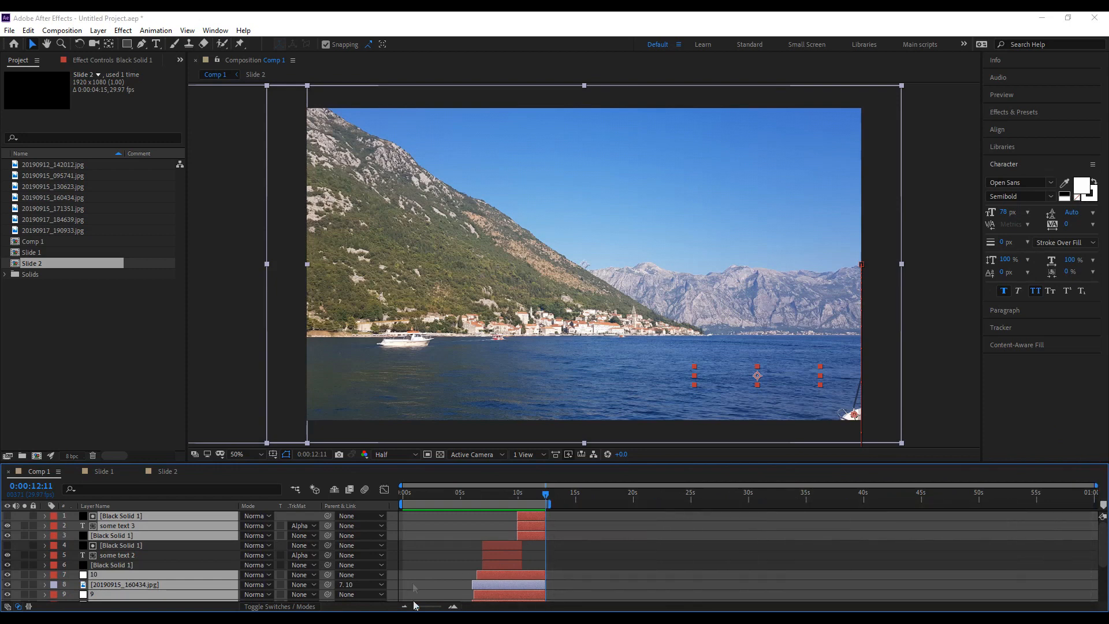
left_click_drag(425, 608, 440, 608)
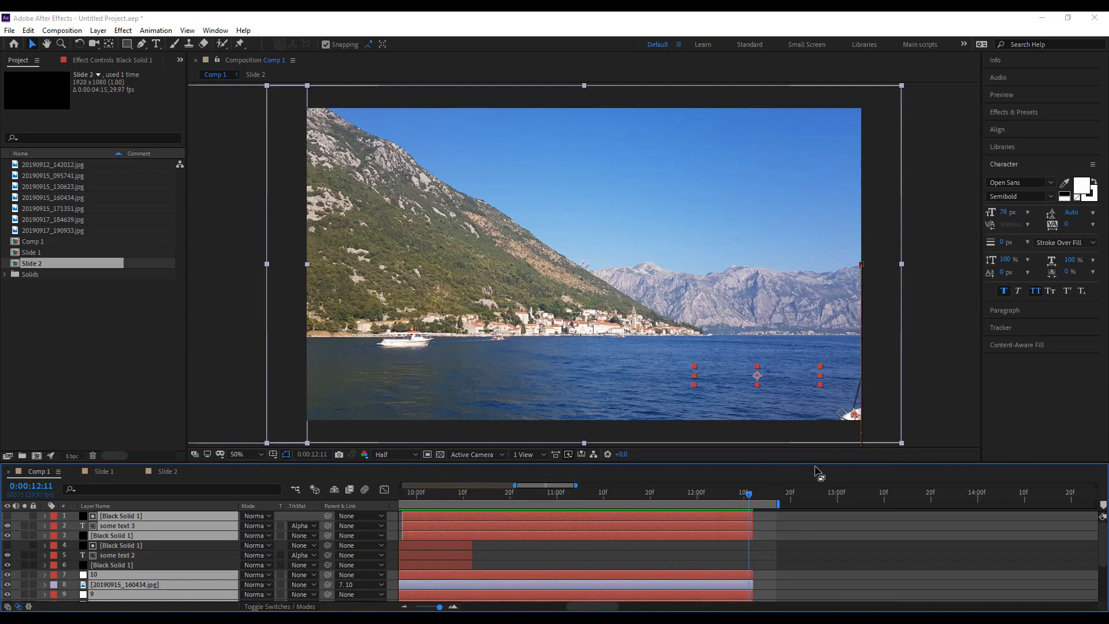
left_click_drag(813, 503, 742, 504)
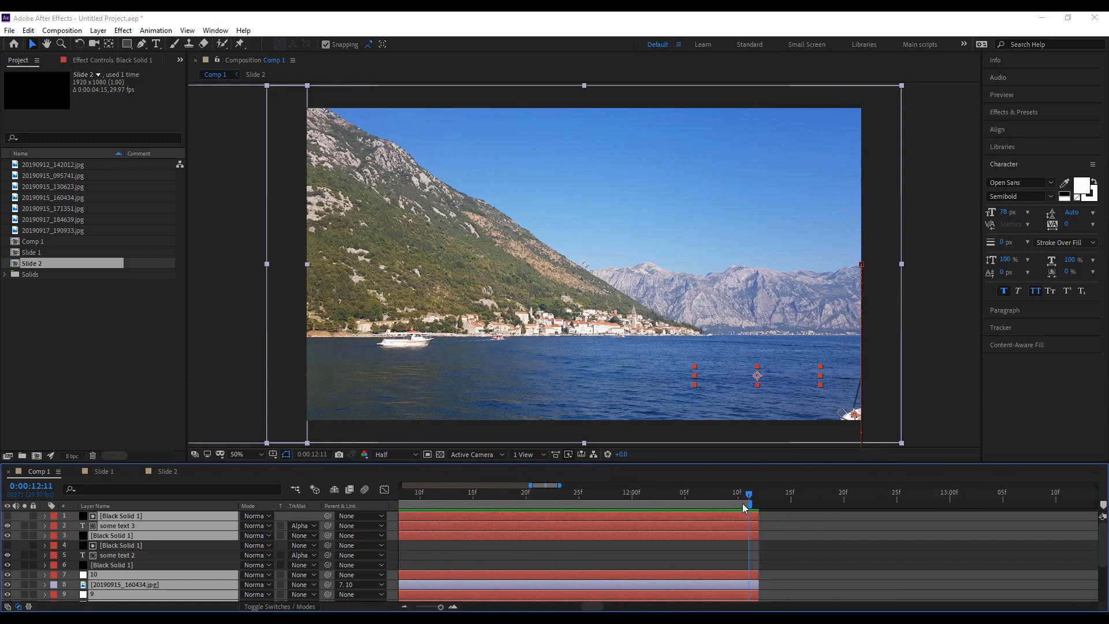
right_click(742, 505)
left_click(780, 537)
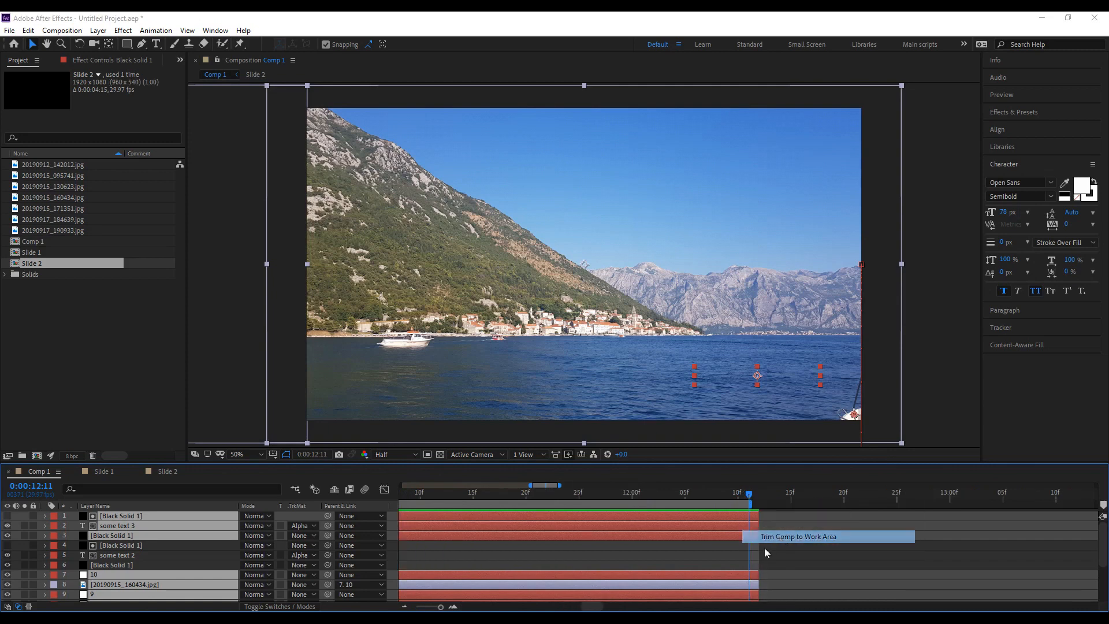
left_click_drag(439, 607, 408, 603)
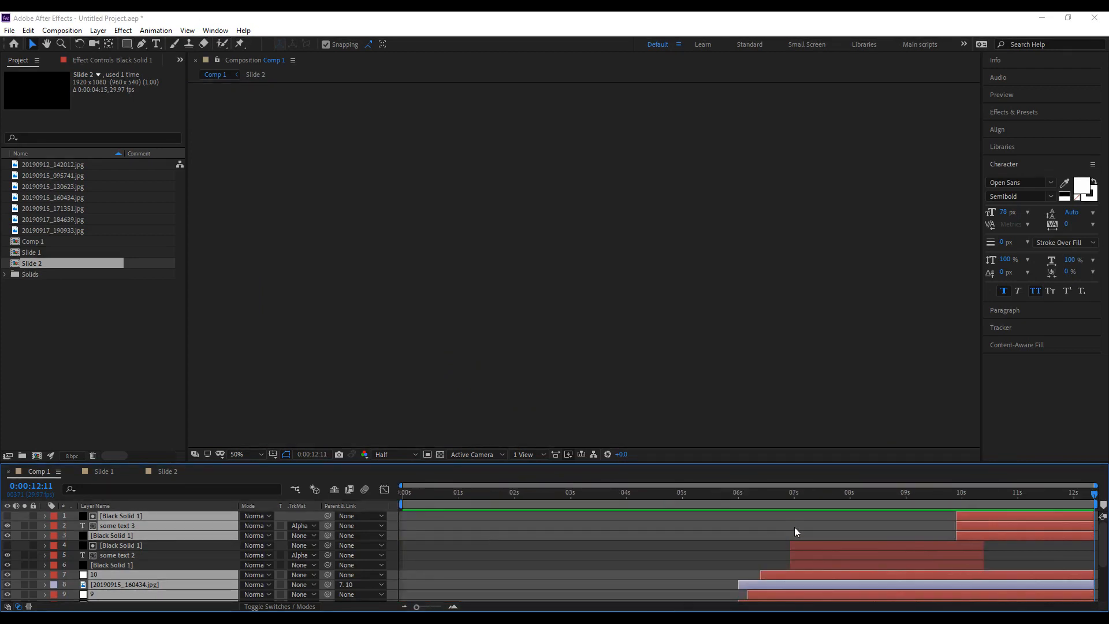
Deselect the layers and preview the trimmed slideshow from the start, checking the some text 3 section.
scroll(795, 527, "down", 1)
scroll(797, 528, "up", 1)
left_click(801, 531)
left_click_drag(613, 494, 355, 497)
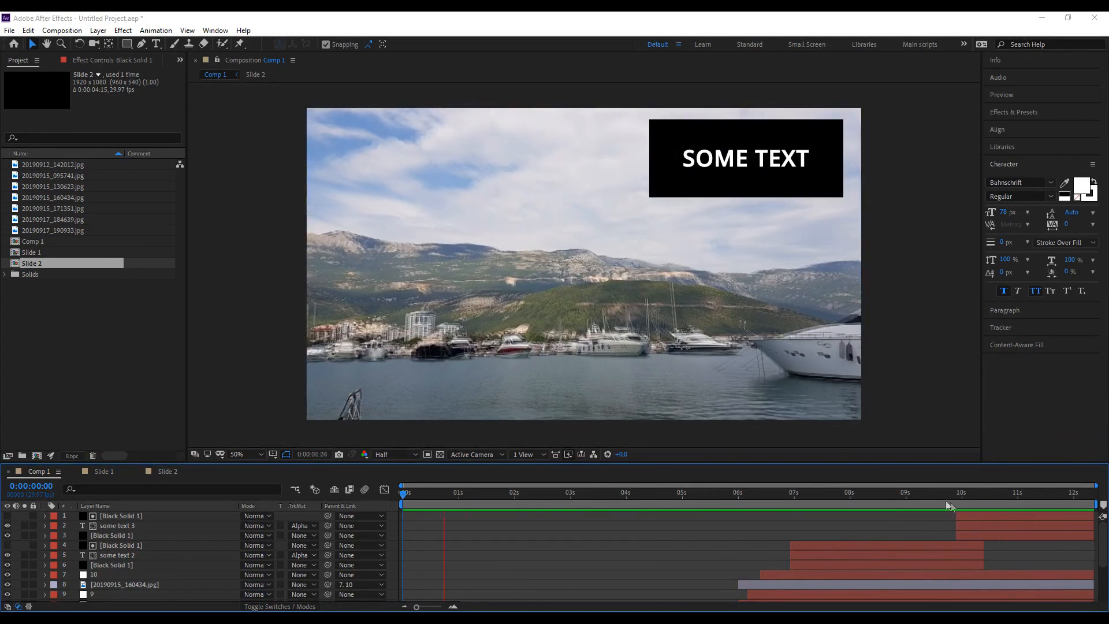
left_click(953, 499)
left_click(1015, 500)
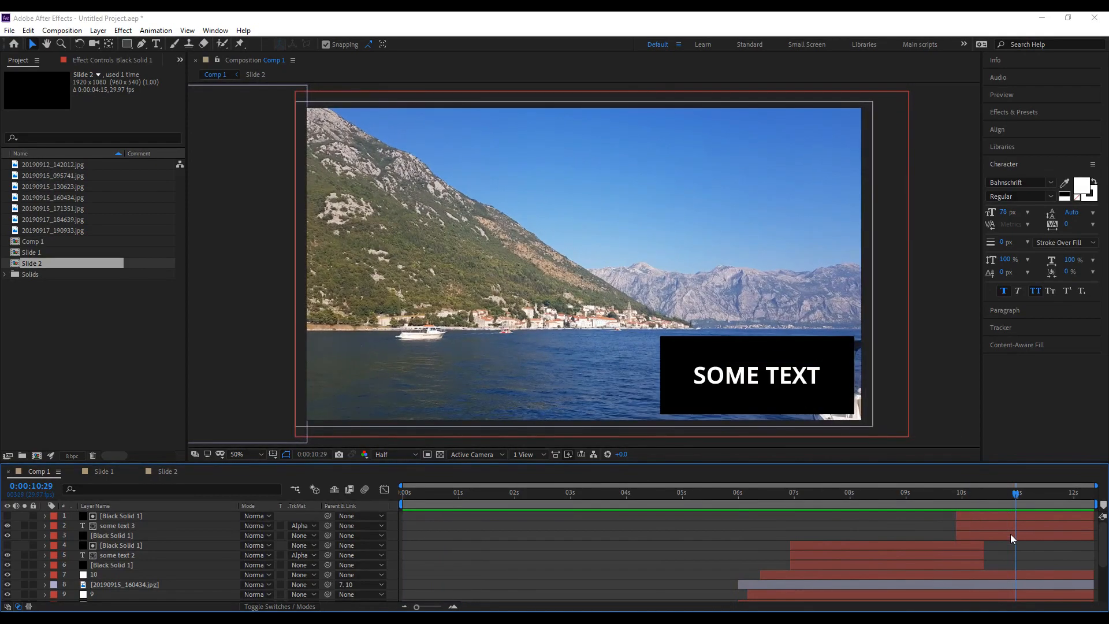
Trim the ends of some text 2 and its two black solids to 9:13, where the solid's last scale keyframe sits.
scroll(1006, 537, "down", 4)
scroll(957, 576, "up", 4)
left_click(916, 548)
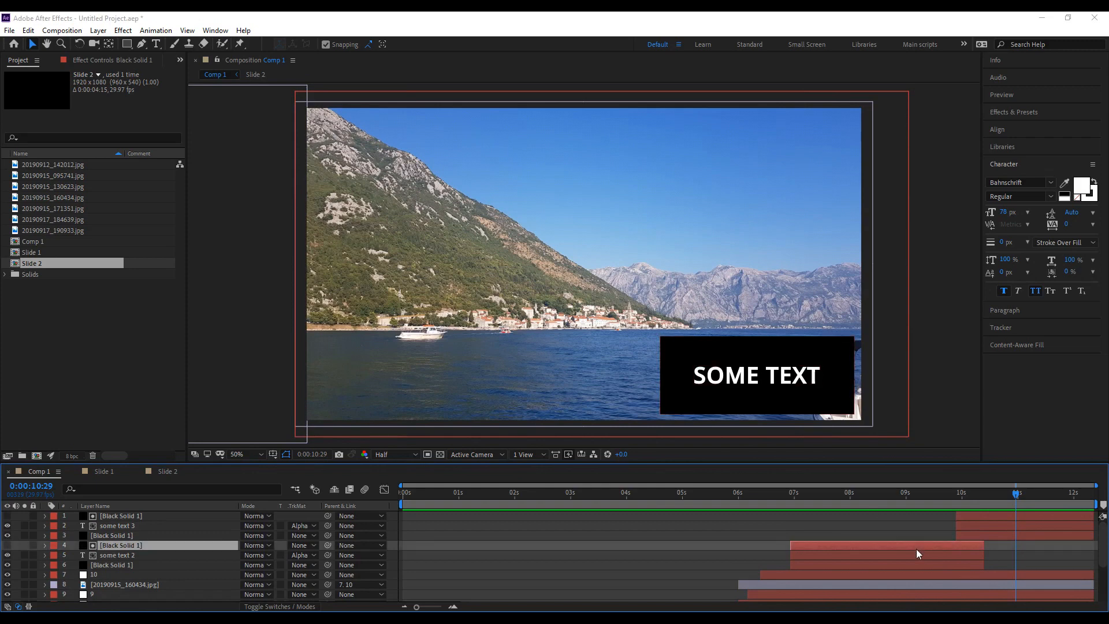
key("u")
left_click(930, 497)
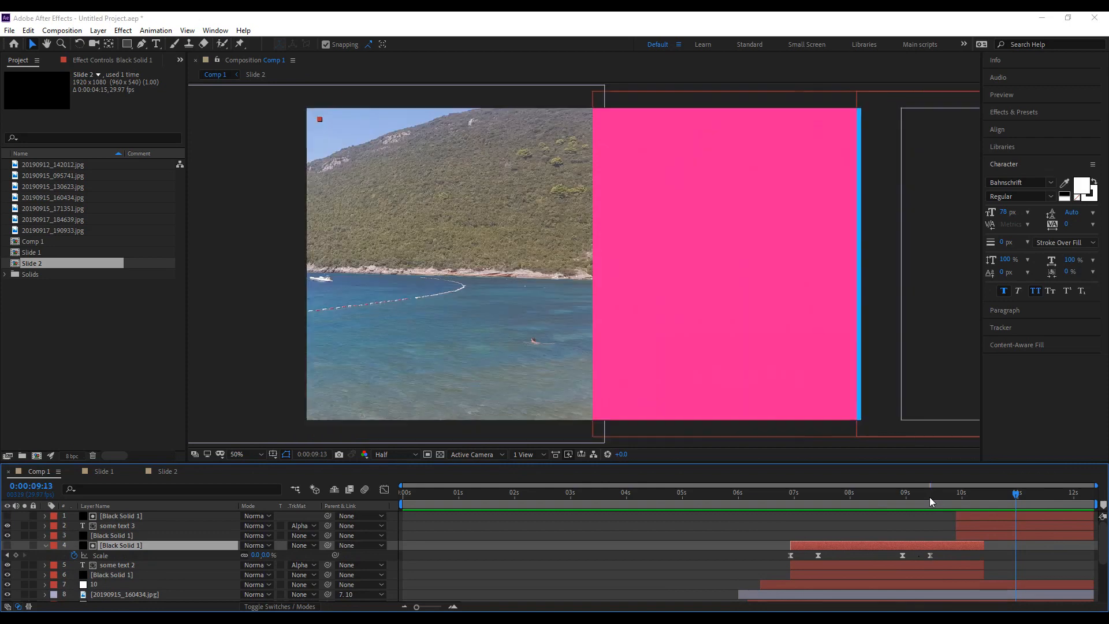
left_click(938, 566, "ctrl")
left_click(938, 573, "ctrl")
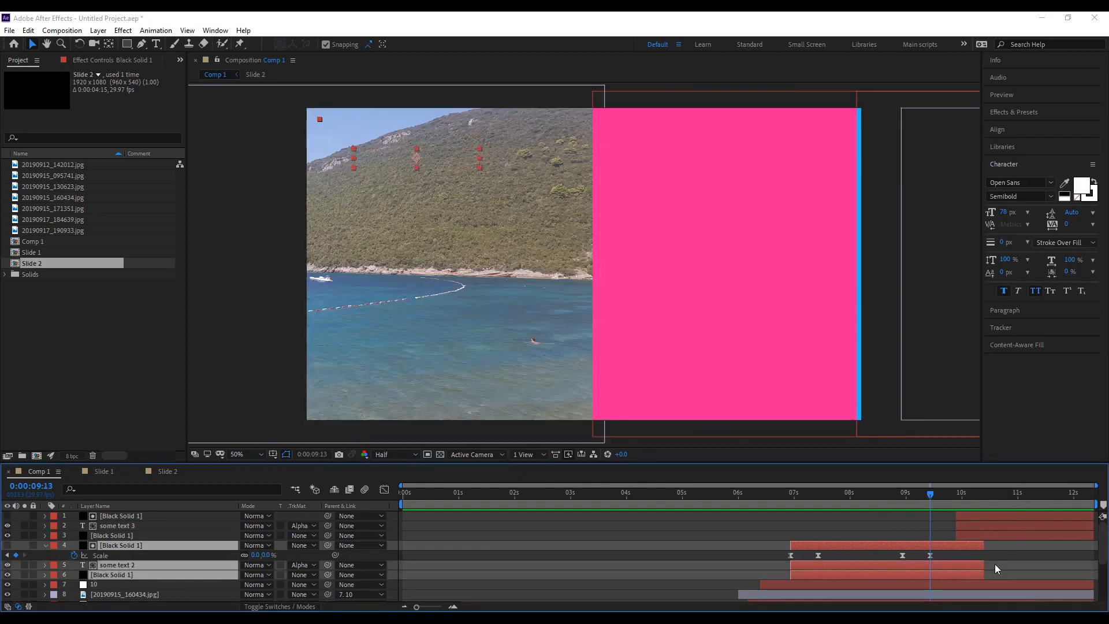
key("alt+bracketright")
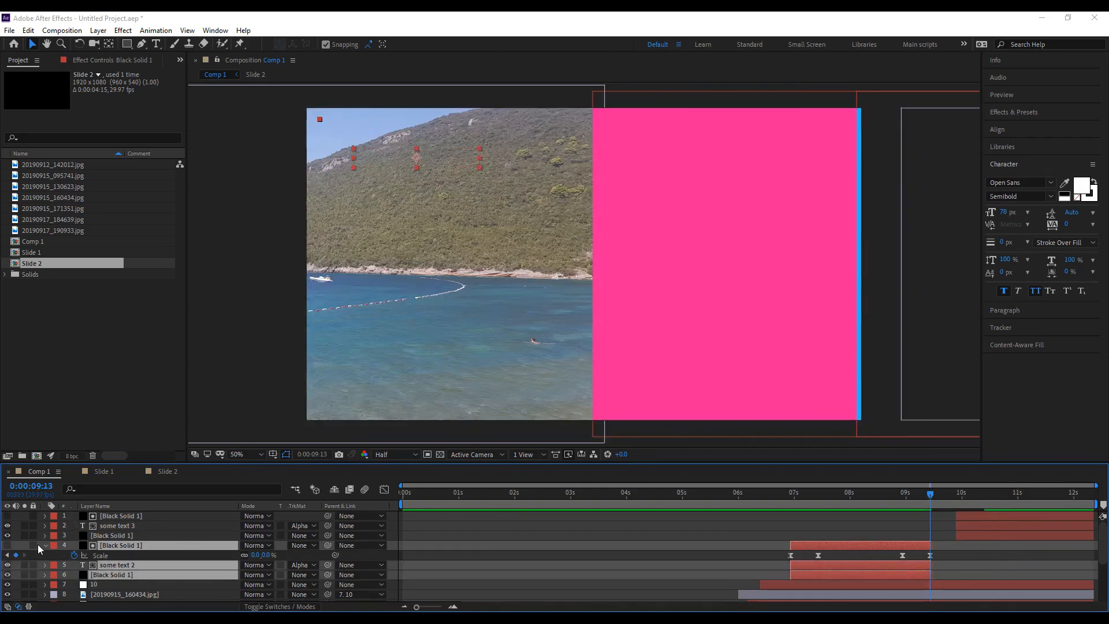
left_click(45, 546)
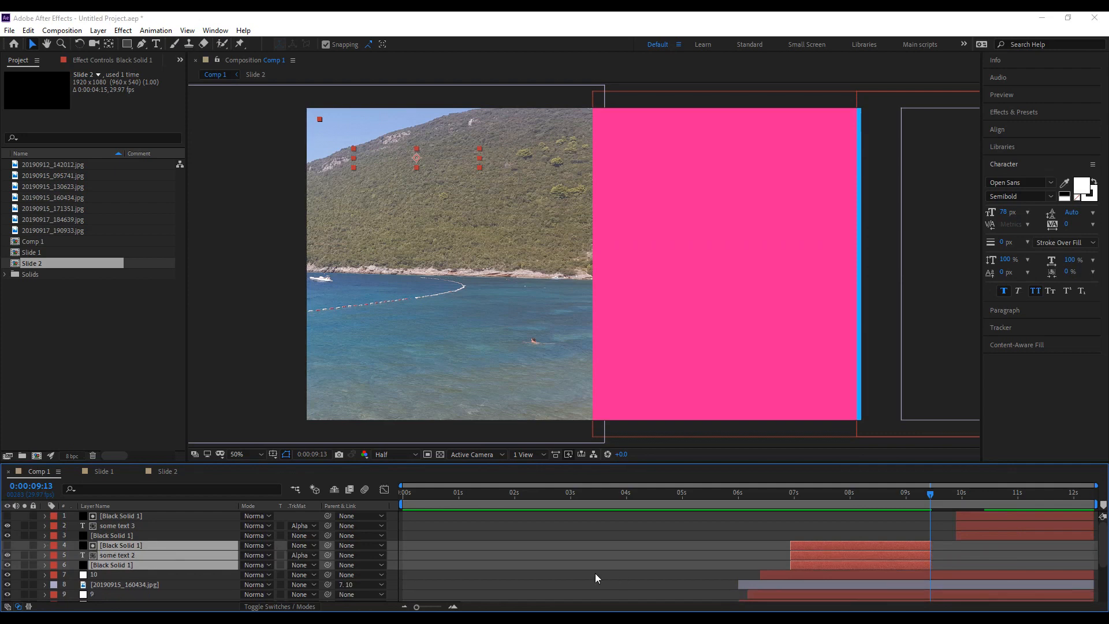
Pre-compose some text 2 and its two black solids into a composition named Text 3.
right_click(148, 549)
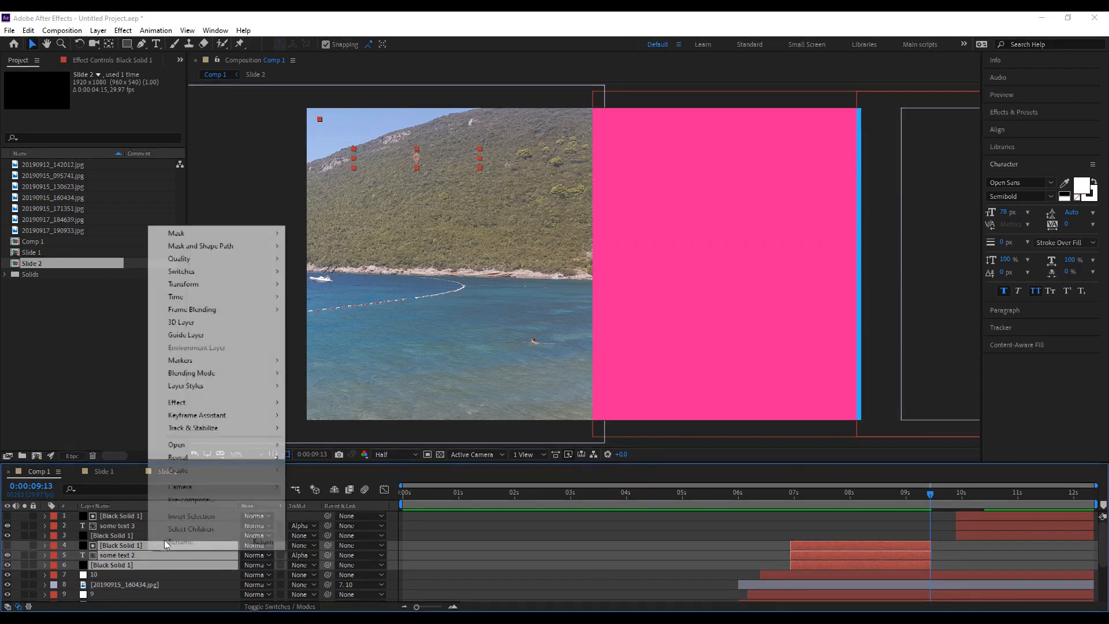
left_click(201, 500)
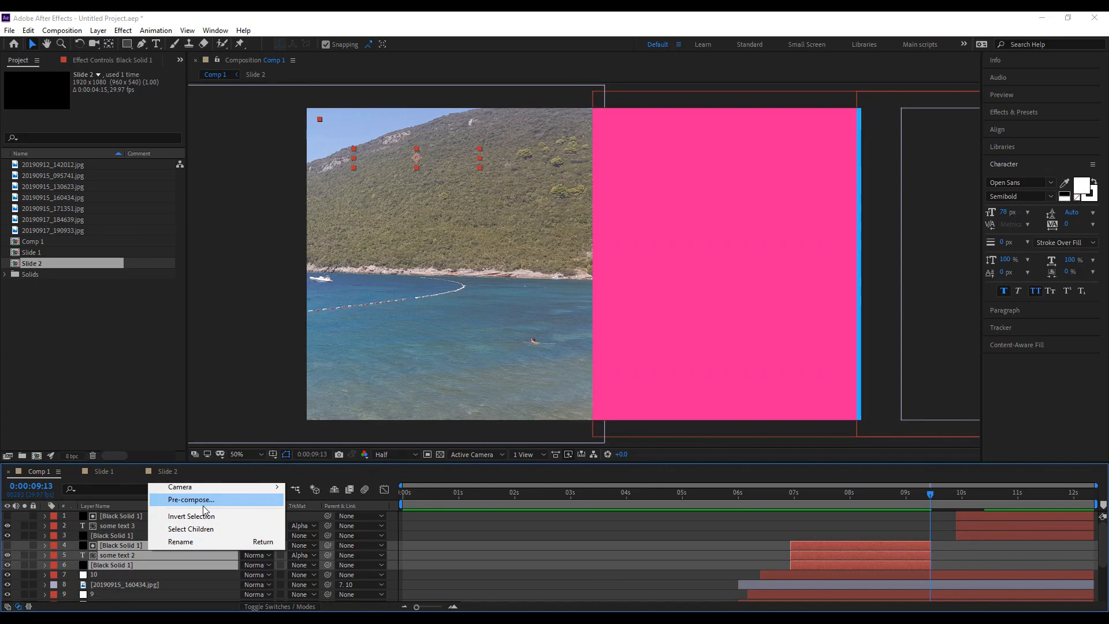
type("Text 3")
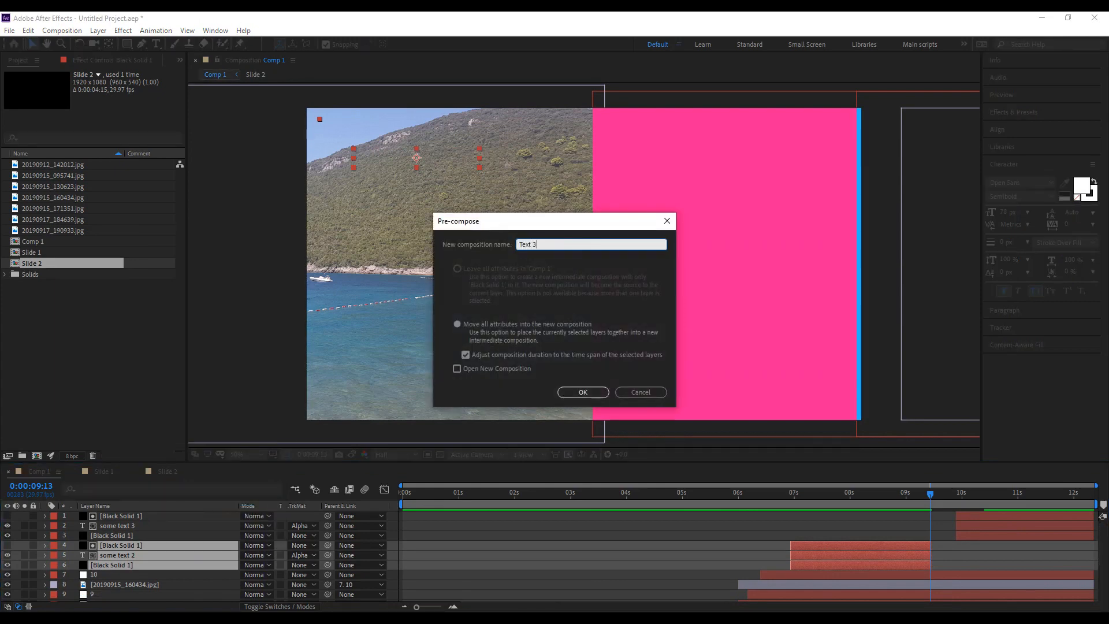
key("Return")
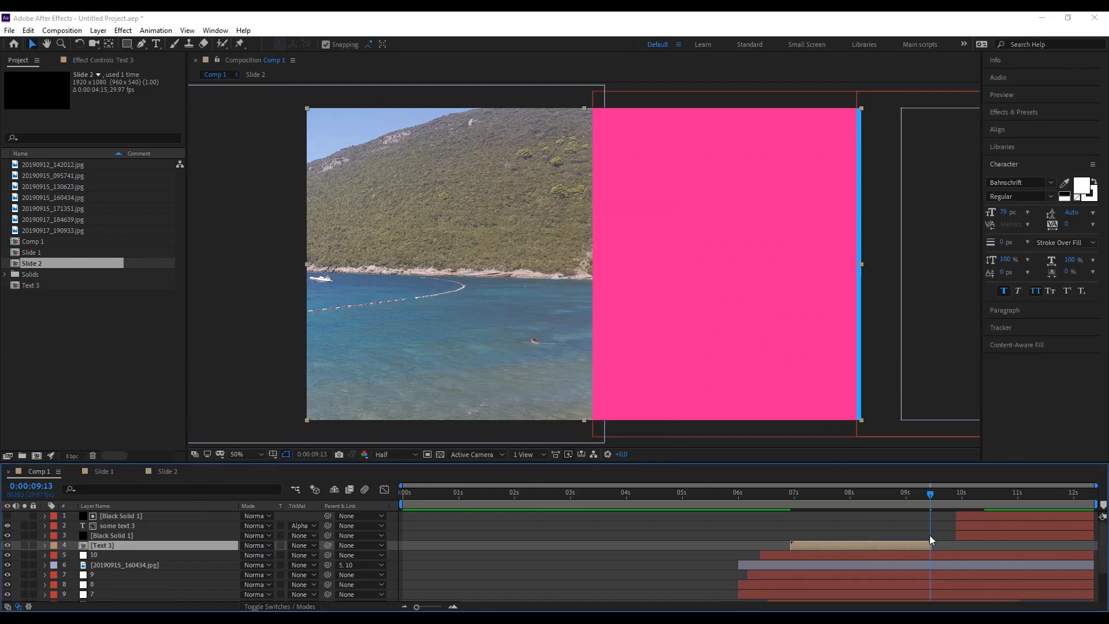
Pre-compose some text 3 and its two black solids into a composition named Text 4.
left_click(969, 535)
left_click(968, 518, "shift")
right_click(968, 518)
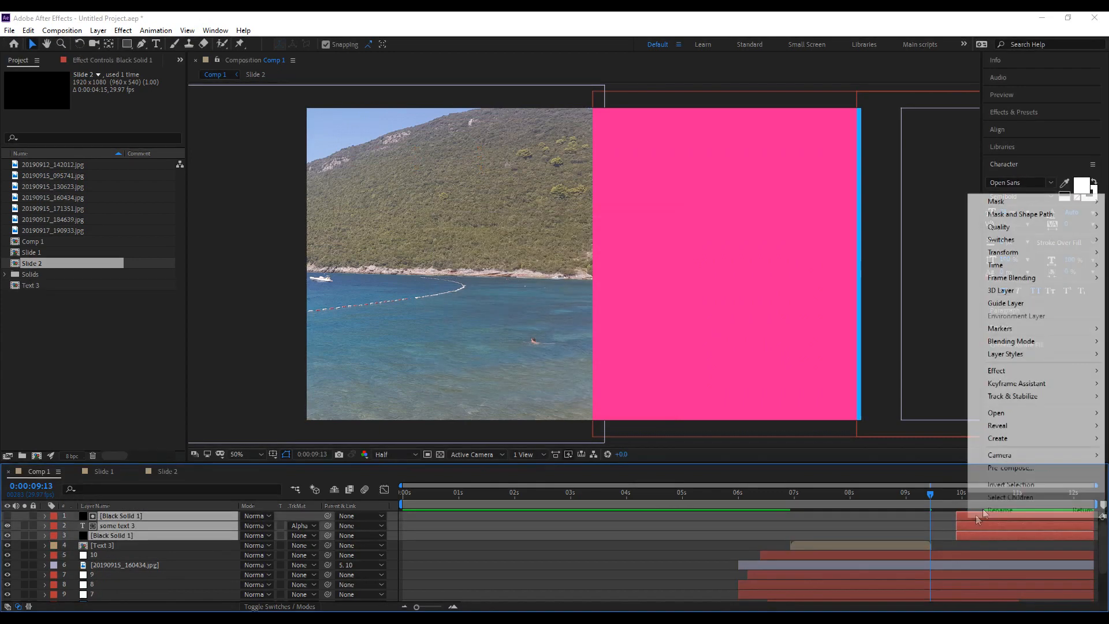
left_click(1008, 468)
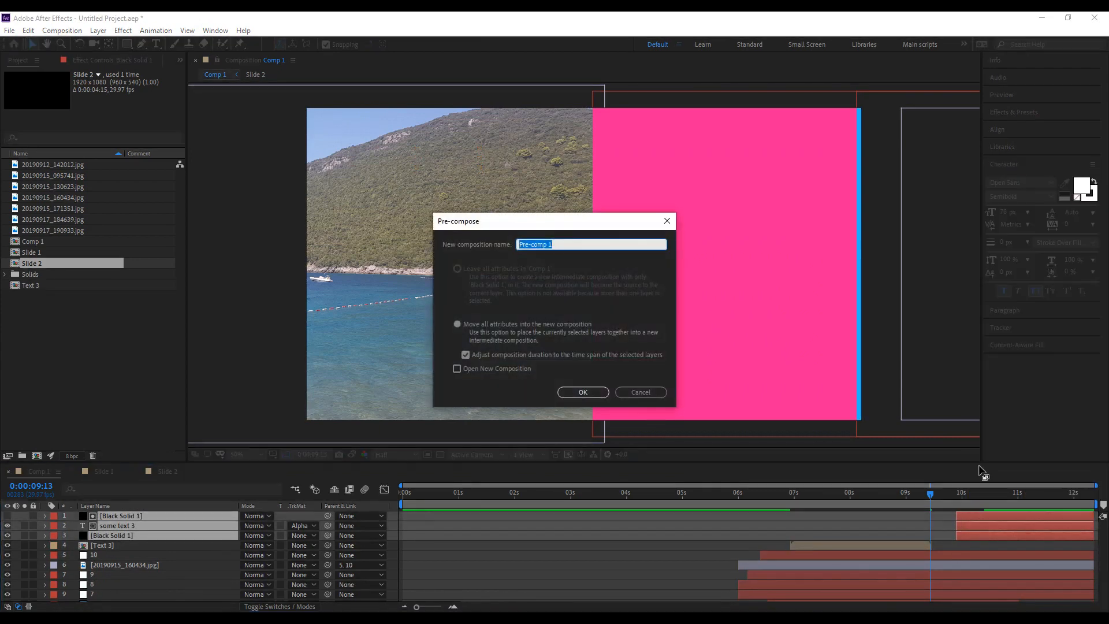
type("Text 4")
left_click(600, 394)
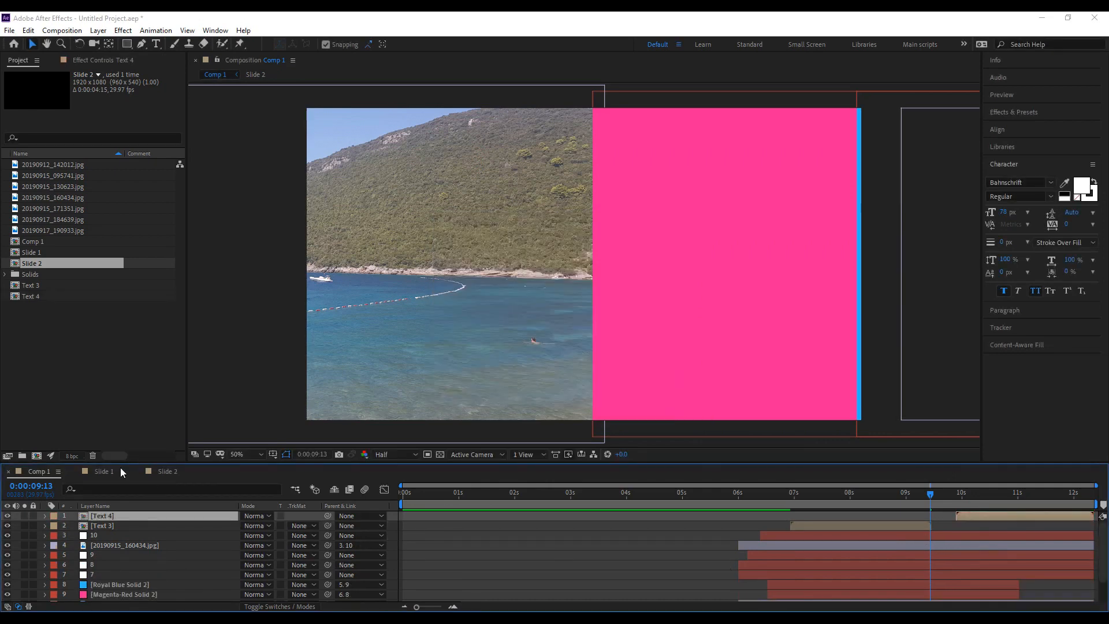
In the Slide 1 composition, pre-compose the some text layer and its two black solids as Text 1.
double_click(130, 532)
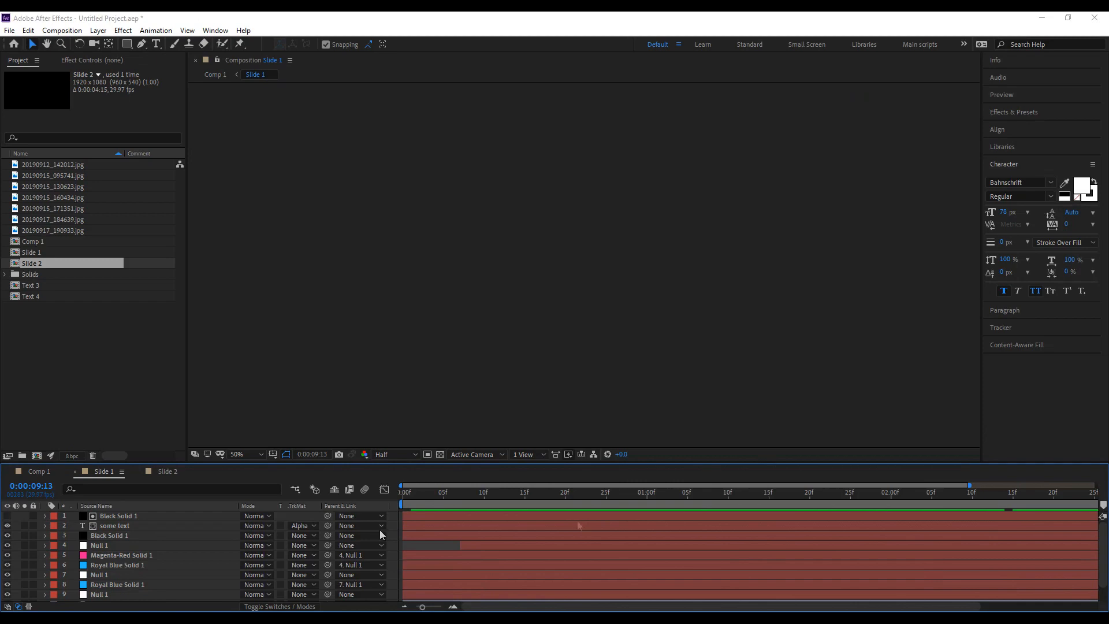
left_click_drag(436, 494, 589, 494)
left_click(127, 535)
left_click(132, 518, "shift")
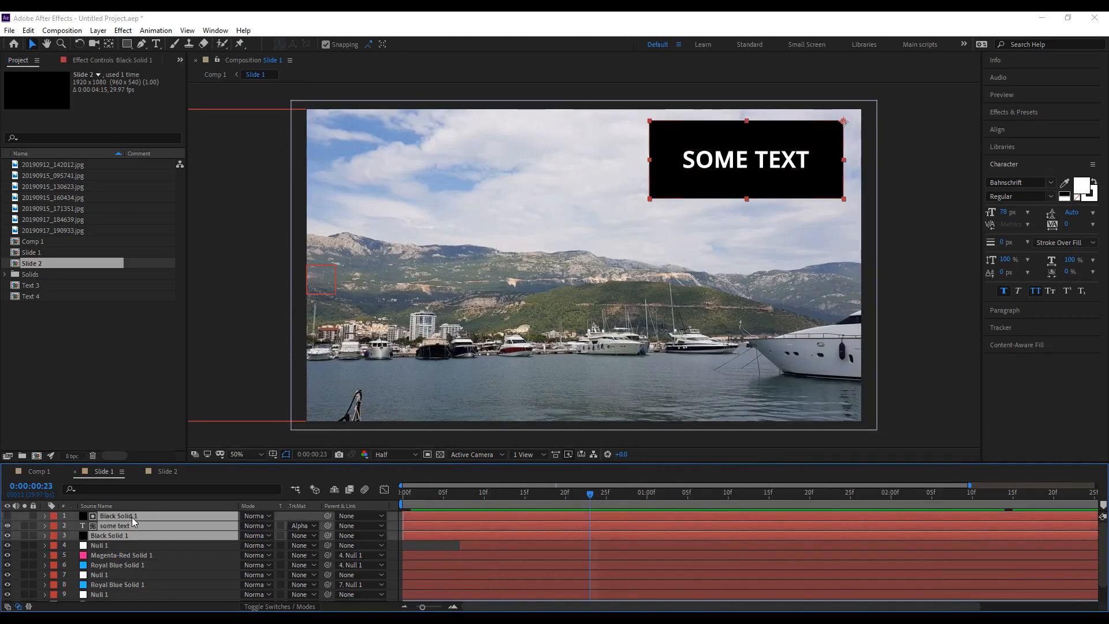
right_click(132, 518)
left_click(172, 510)
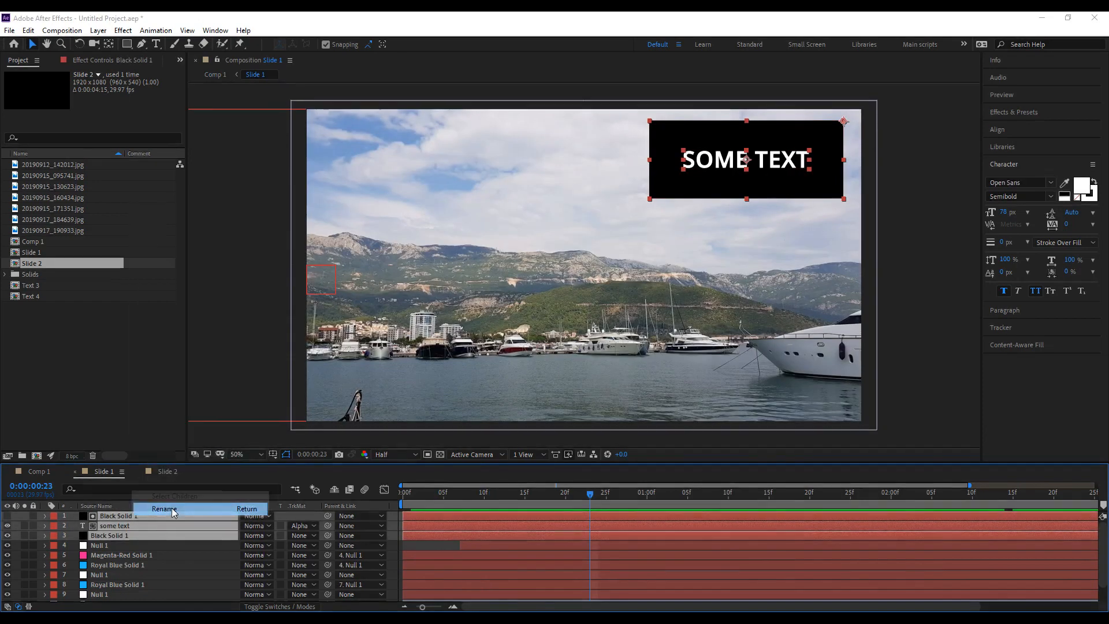
right_click(130, 526)
left_click(174, 467)
type("Text 2")
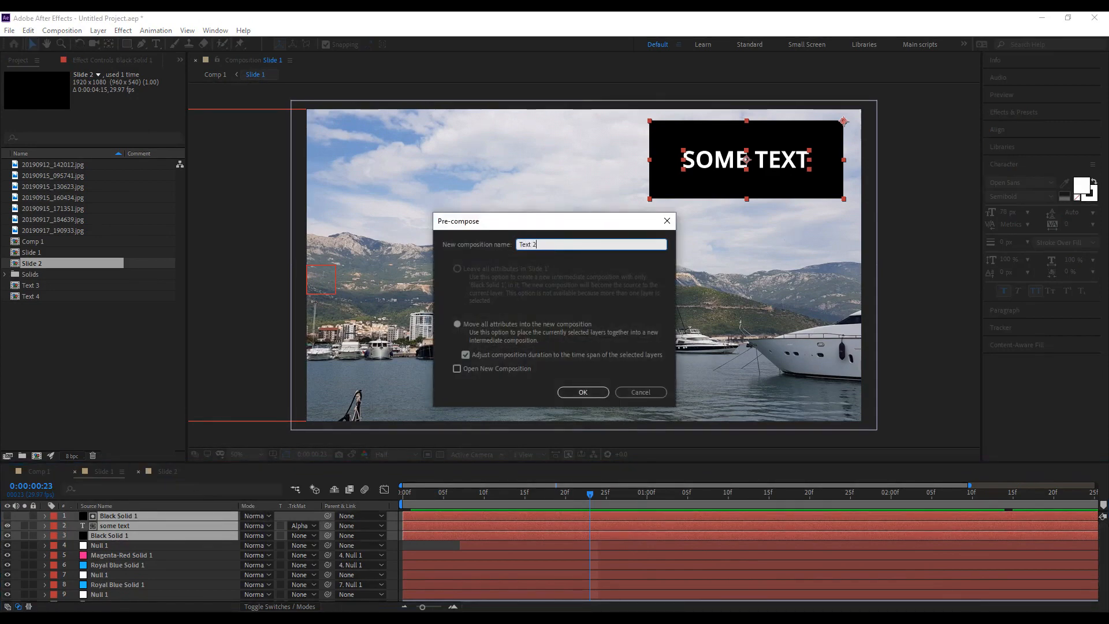
key("Return")
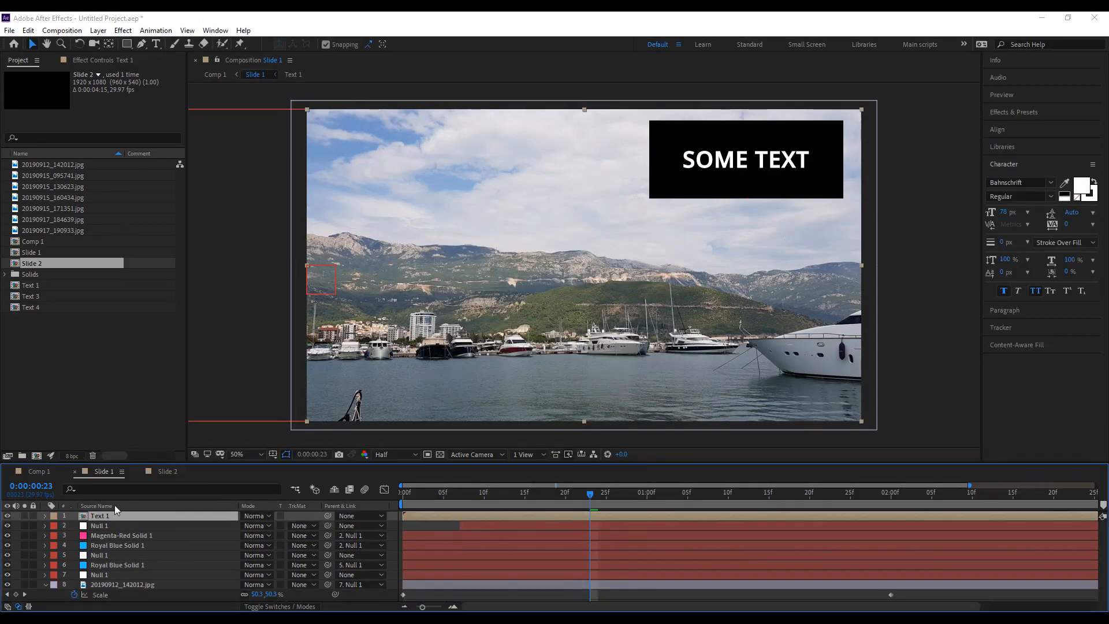
In the Slide 2 composition, pre-compose the some text layer and its two black solids as Text 2.
left_click(166, 472)
left_click(127, 532)
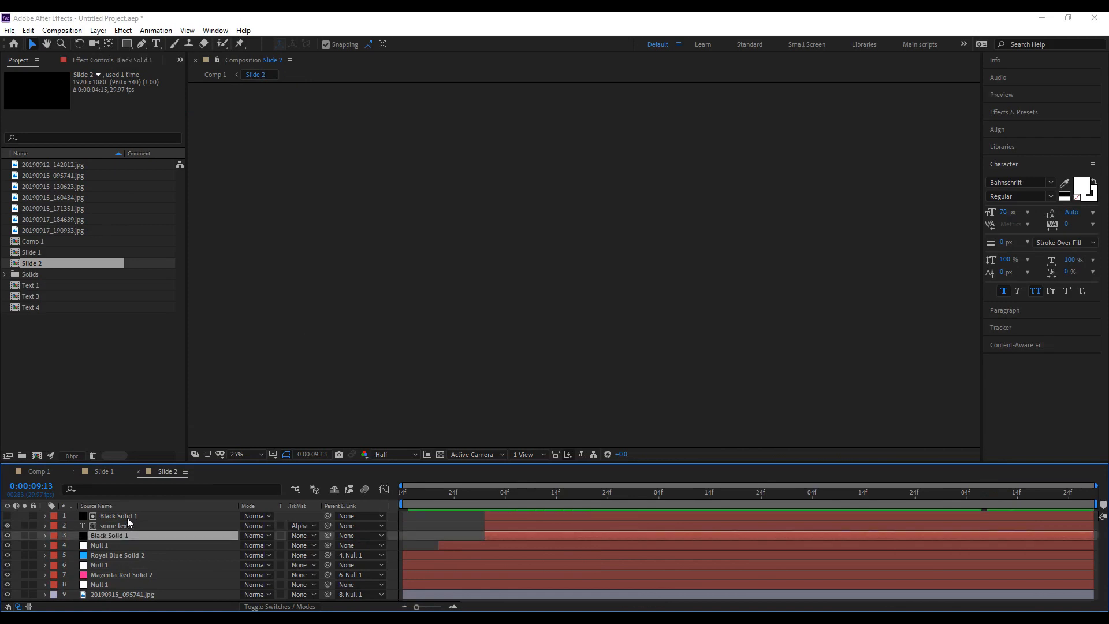
left_click(130, 520, "shift")
right_click(130, 515)
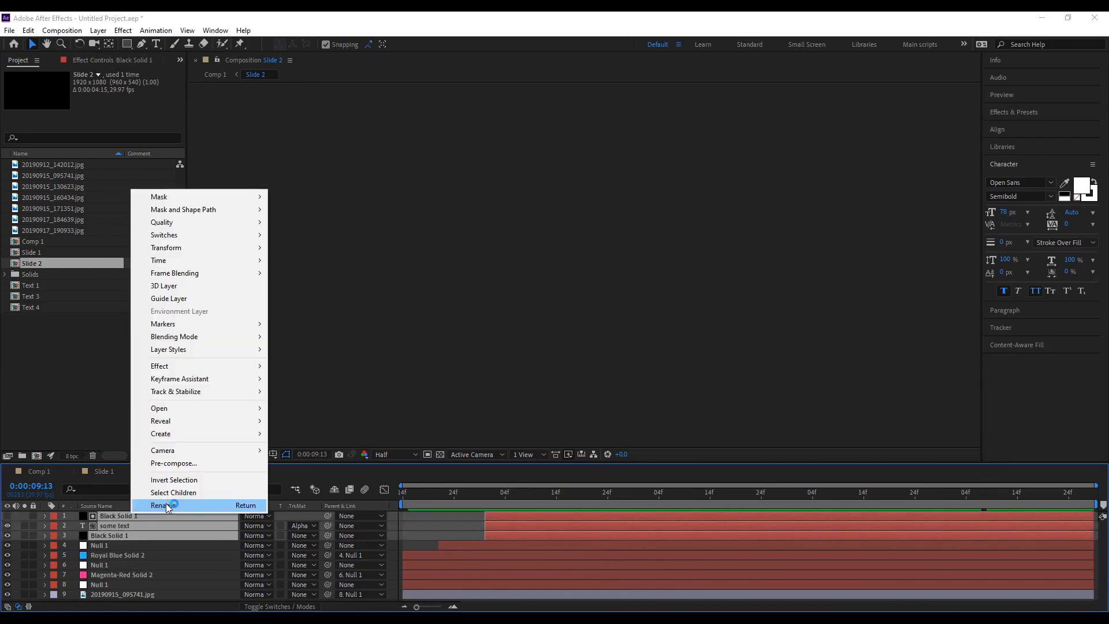
left_click(174, 463)
type("Text 2")
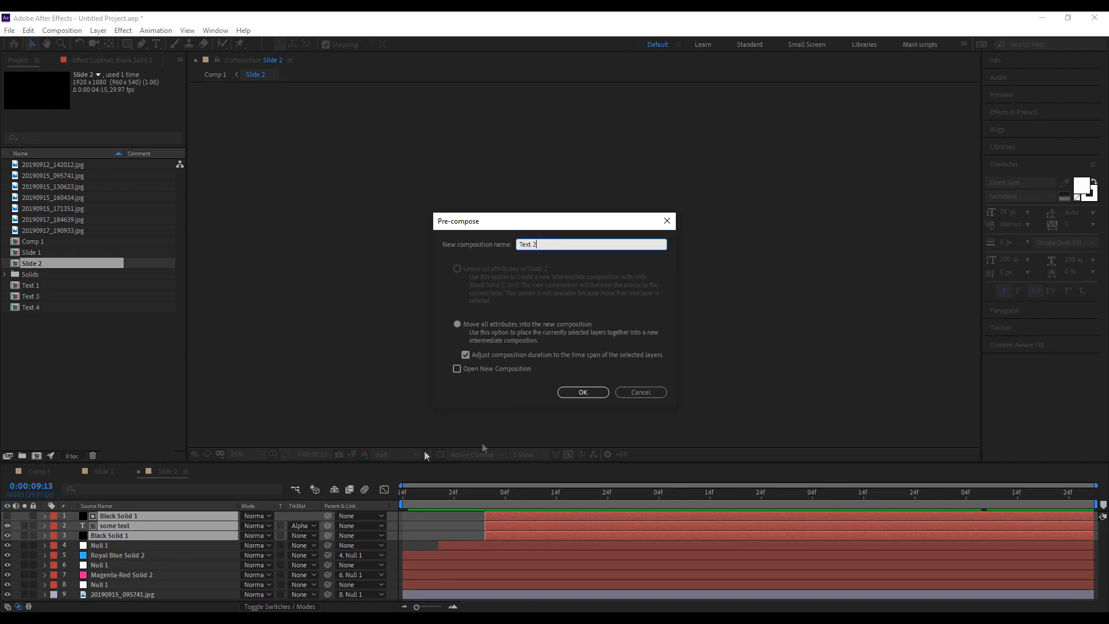
left_click(582, 392)
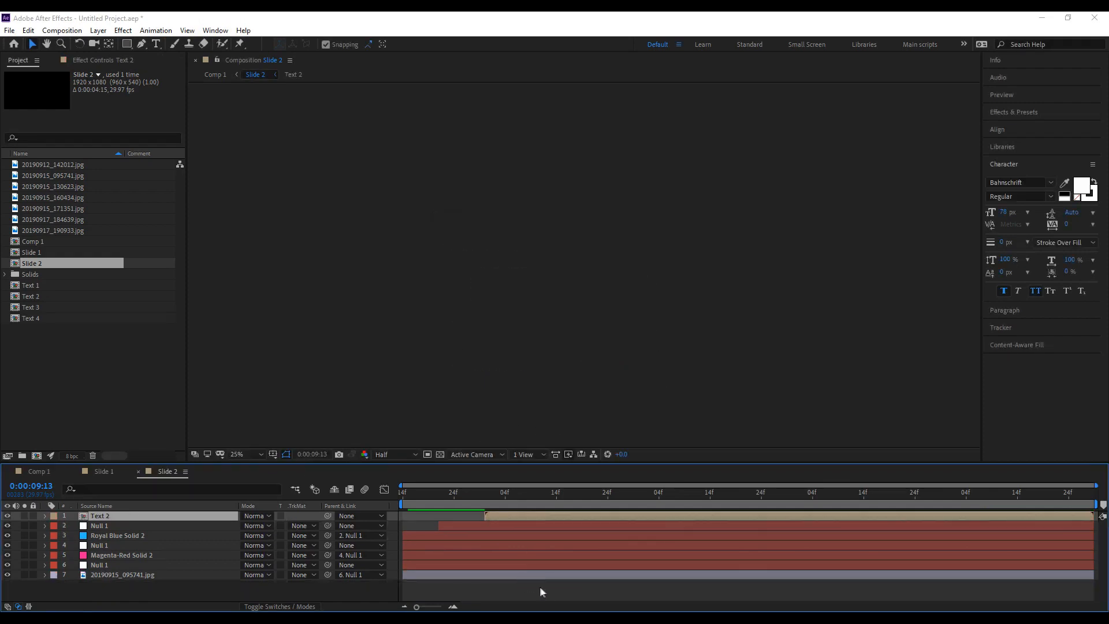
Deselect the layers and preview Slide 2 from its start to check the text box.
left_click(546, 584)
left_click_drag(438, 498, 396, 501)
key("space")
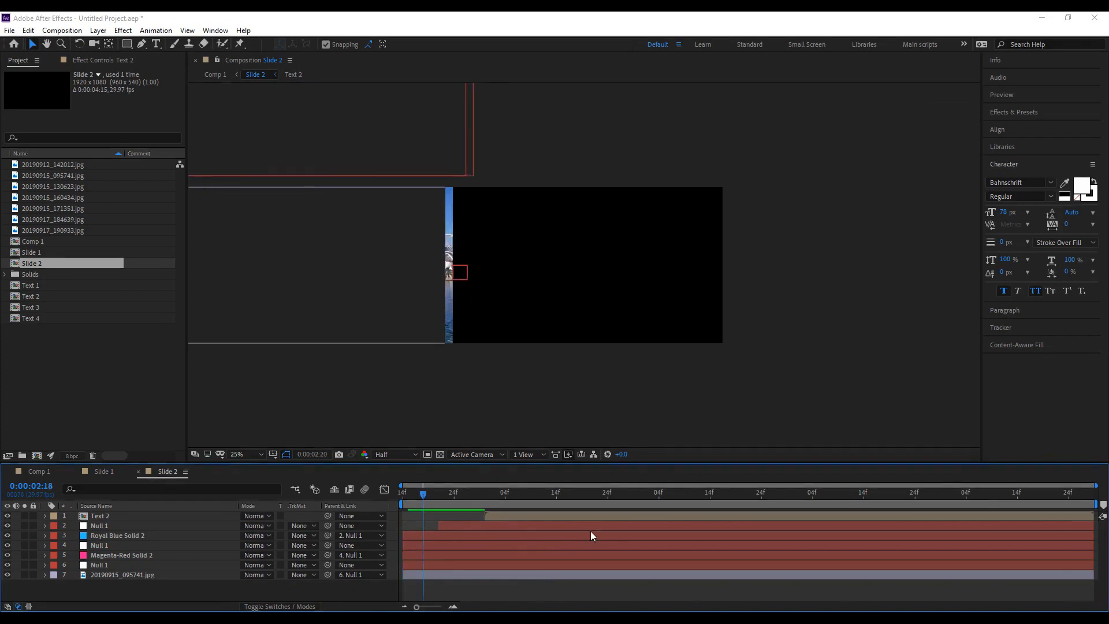
key("period")
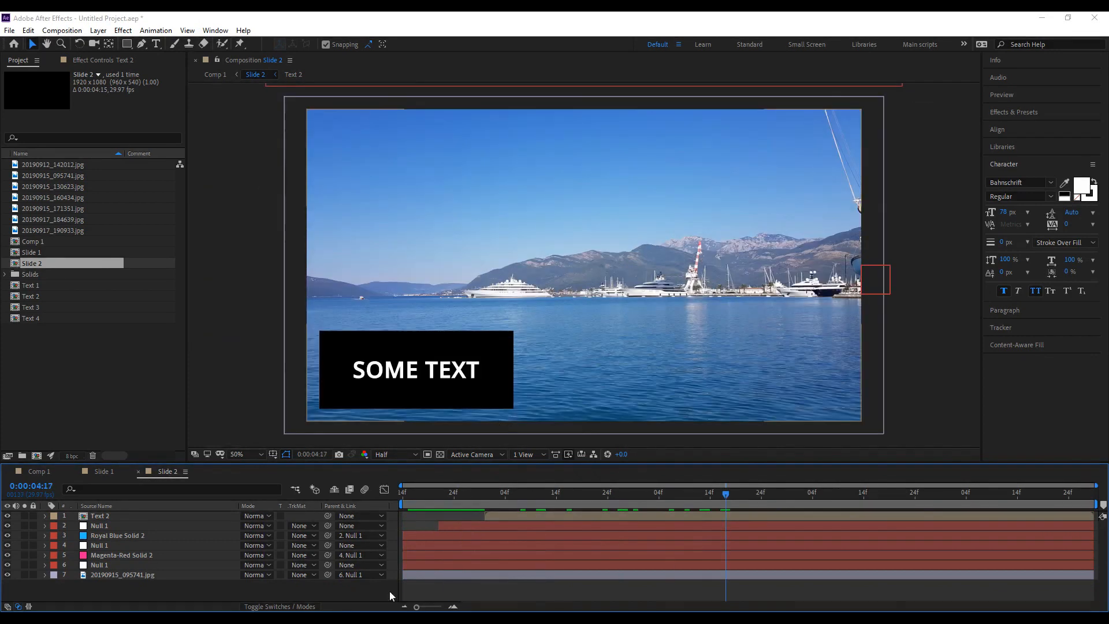
Create a project folder named Footage and move all seven JPG photos into it.
left_click(65, 431)
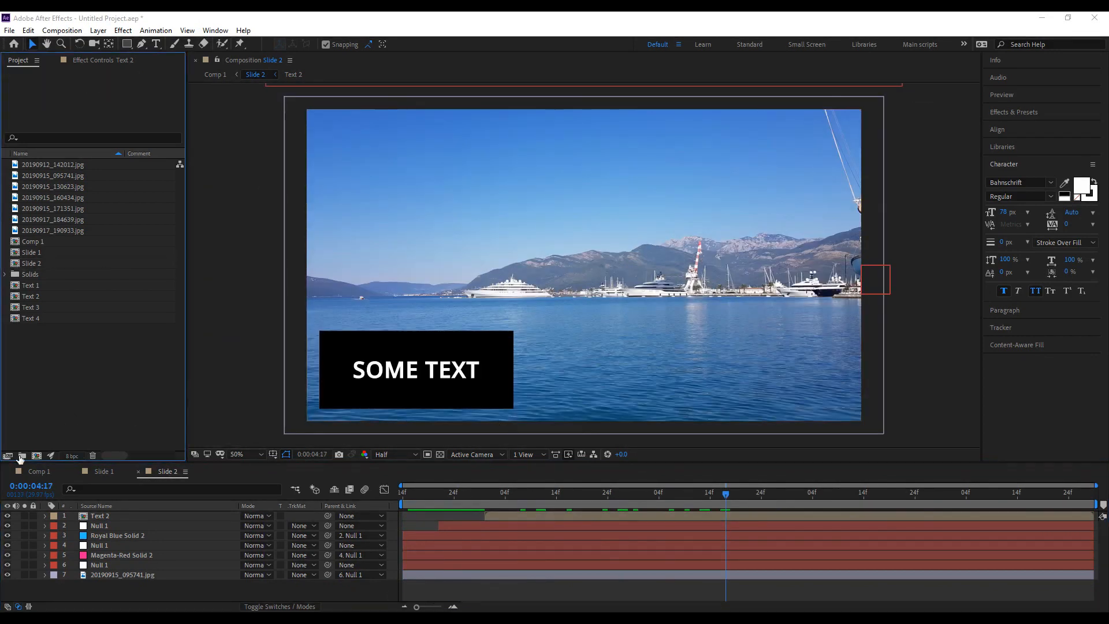
left_click(21, 456)
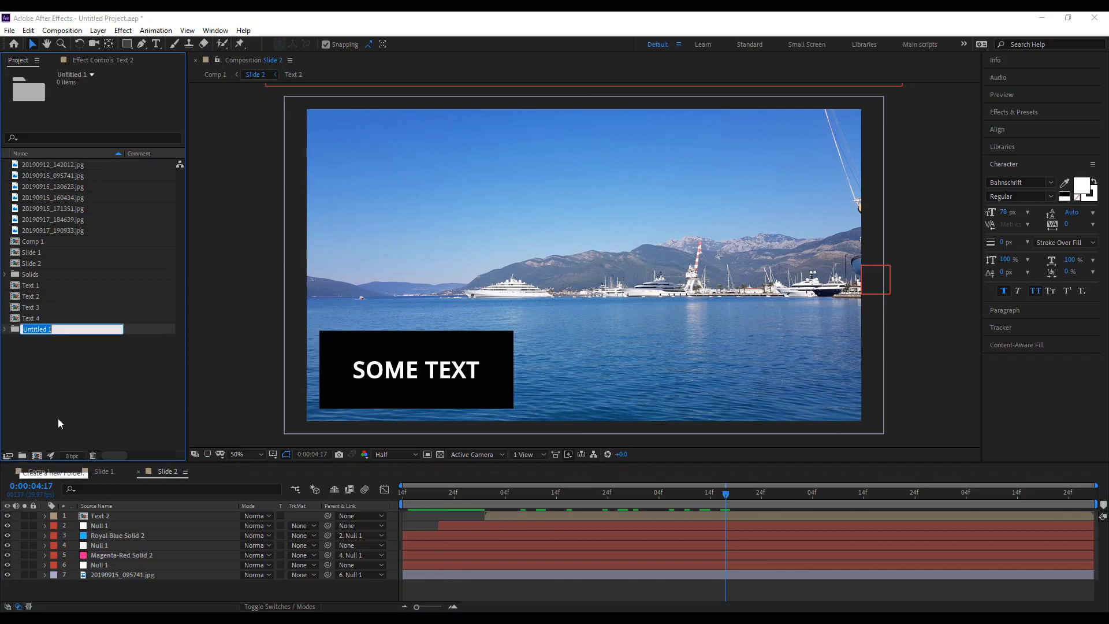
type("F")
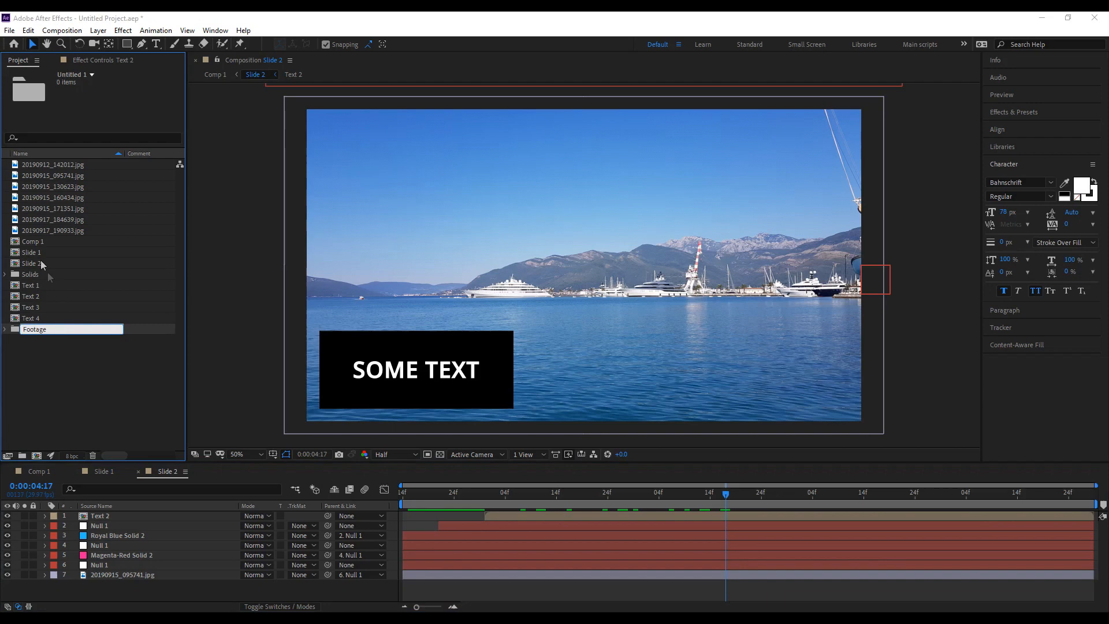
type("ootage")
key("Return")
left_click(46, 230)
left_click(54, 165, "shift")
left_click_drag(54, 165, 54, 253)
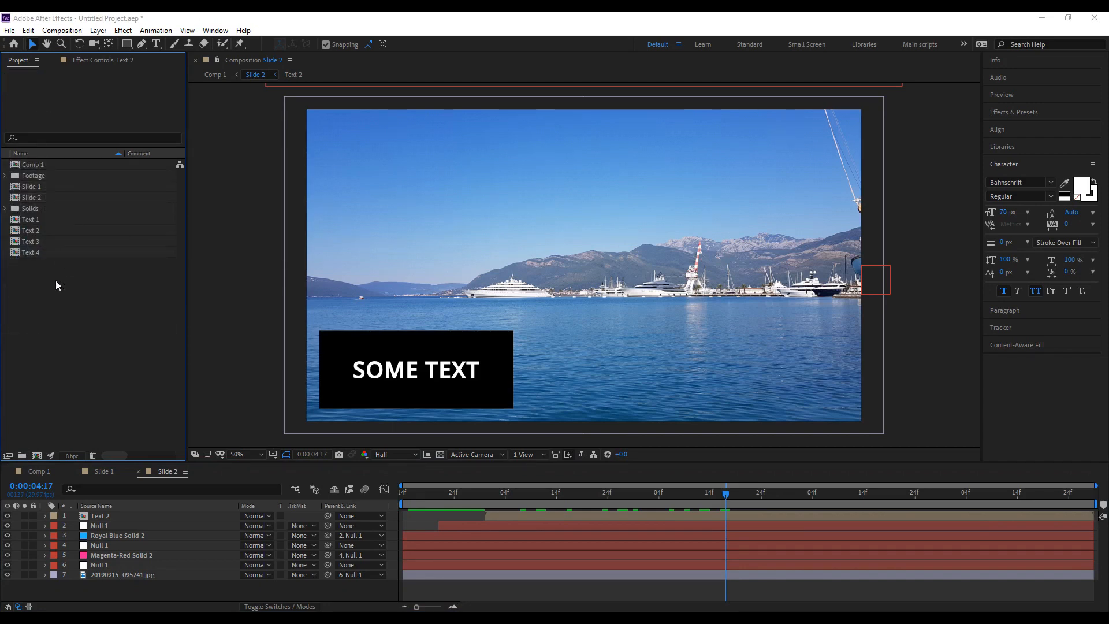
Create a project folder named Text and move the Text 1 to Text 4 compositions into it.
left_click(21, 456)
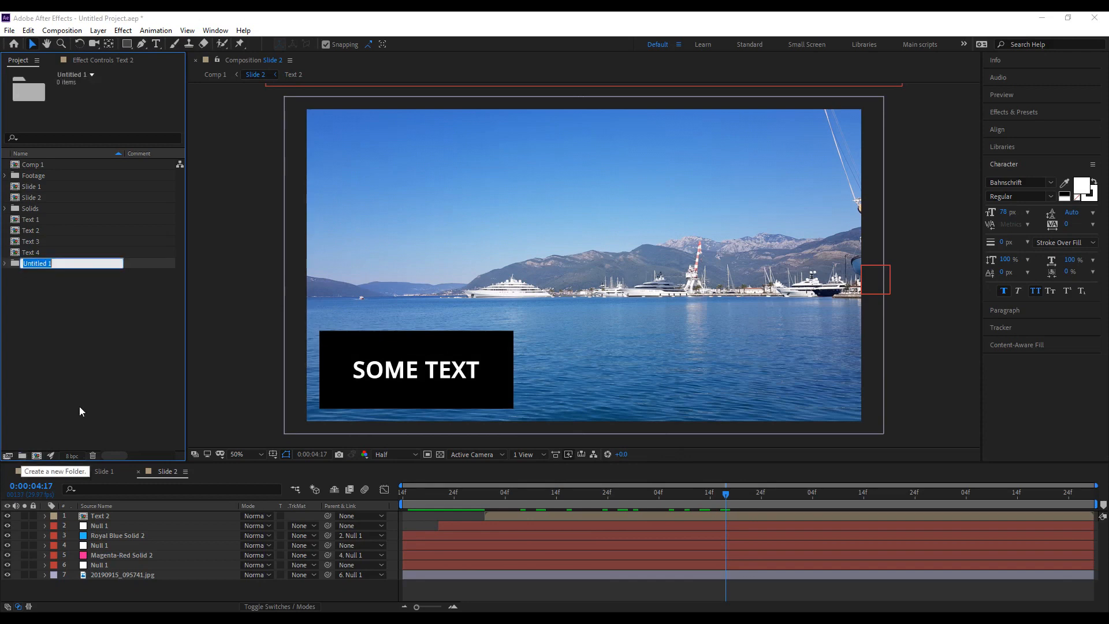
type("Text")
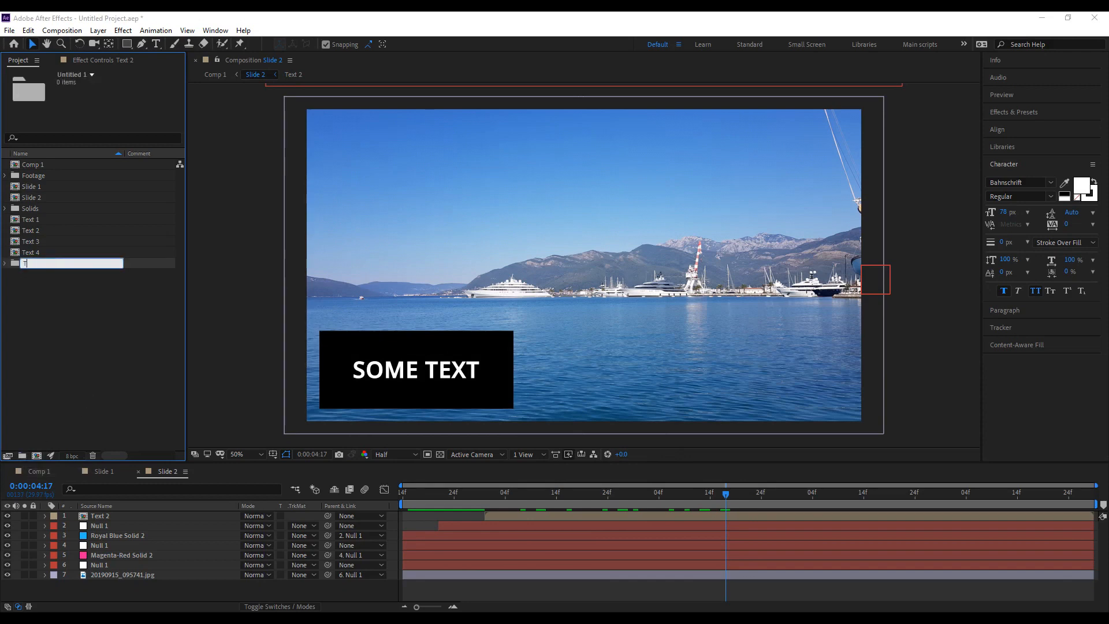
key("Return")
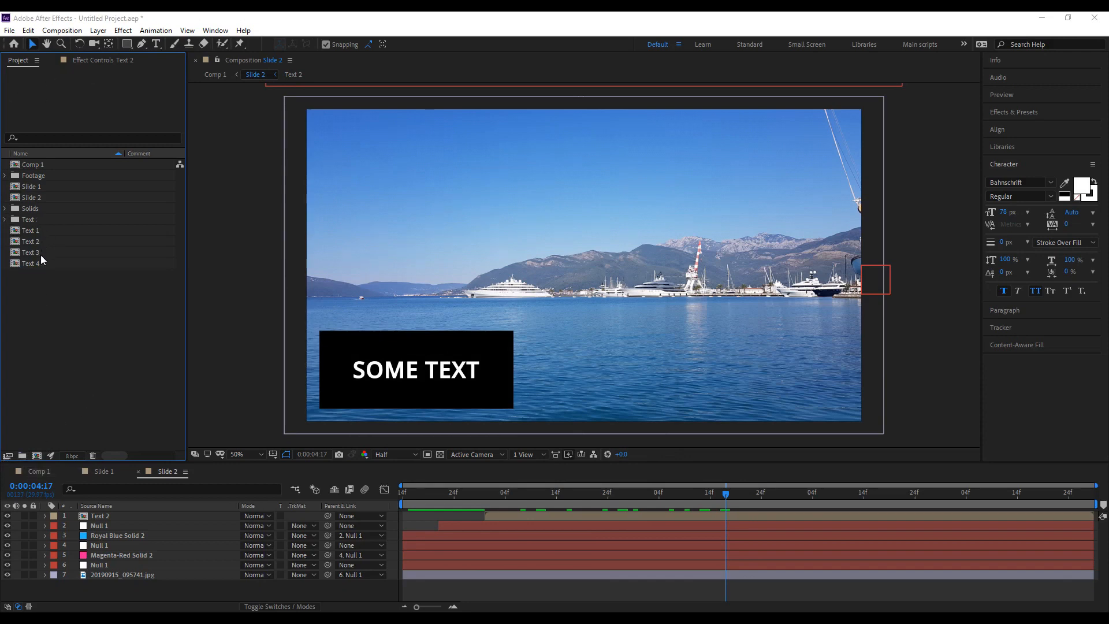
left_click(39, 230)
left_click(37, 263, "shift")
left_click_drag(34, 233, 33, 226)
Create a project folder named Slides, move Slide 1 and Slide 2 into it, and collapse the Solids folder.
key("ctrl+alt+shift+n")
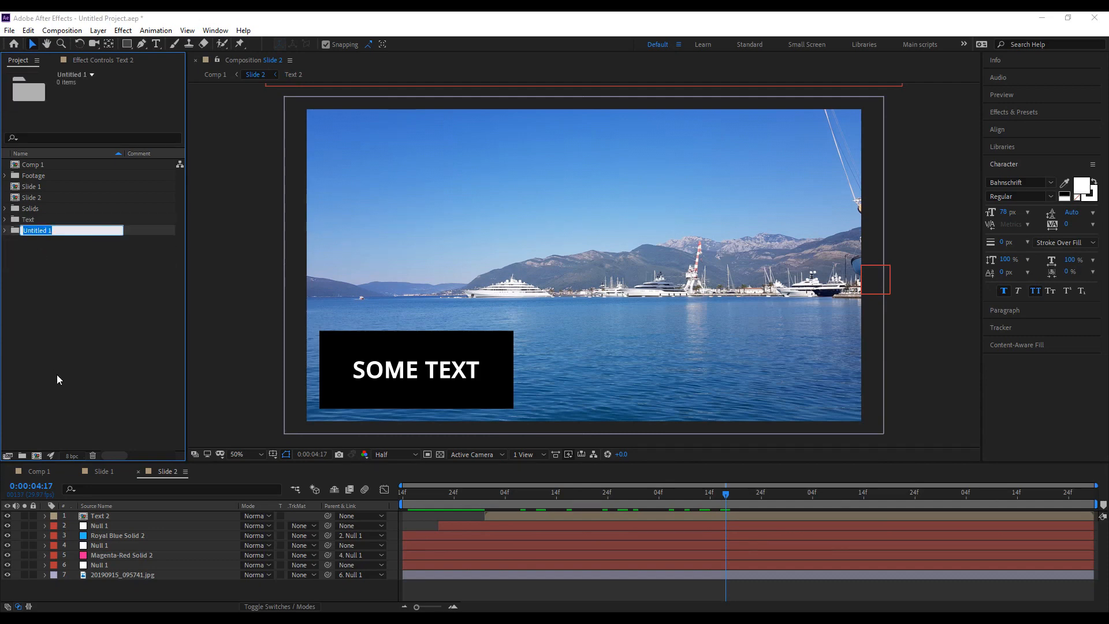
type("Sli")
left_click(85, 323)
left_click(46, 197)
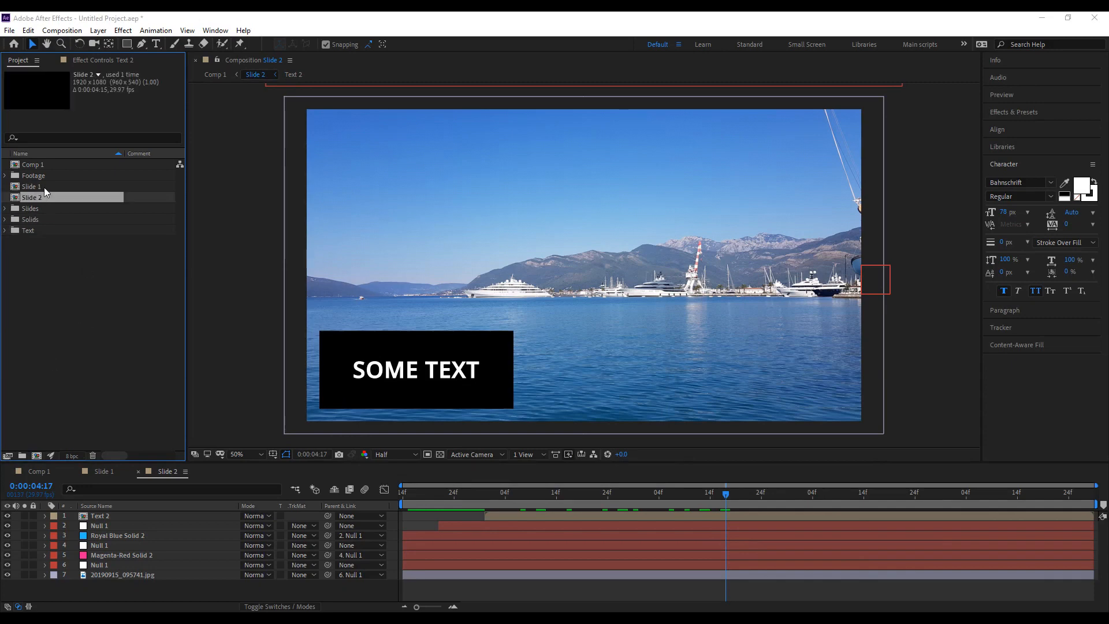
left_click(36, 187, "shift")
left_click_drag(36, 190, 64, 209)
left_click(62, 352)
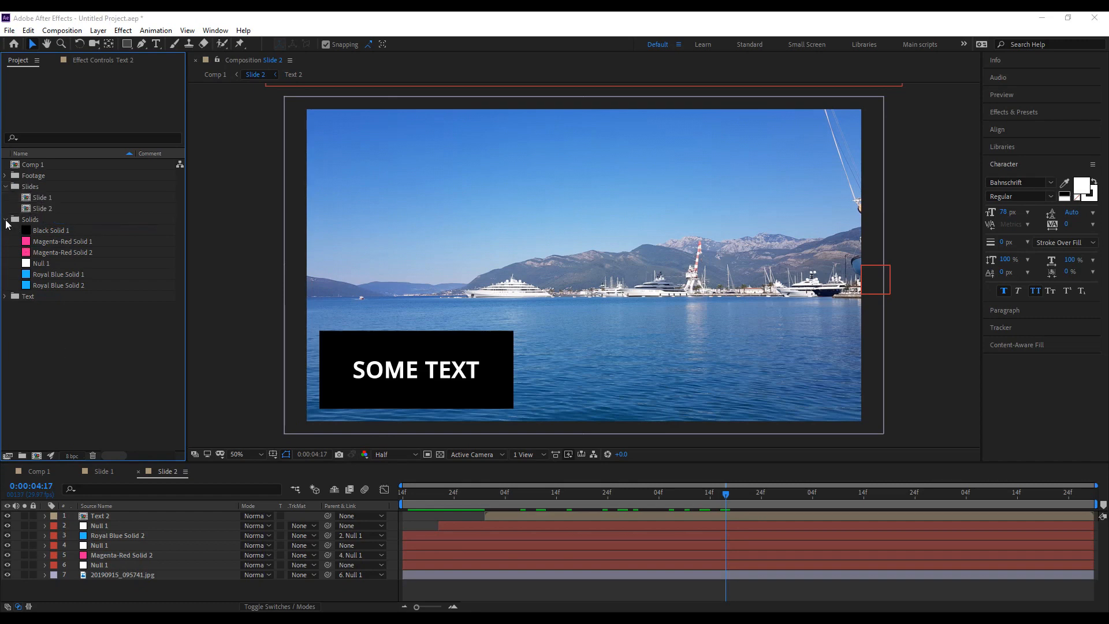
left_click(5, 220)
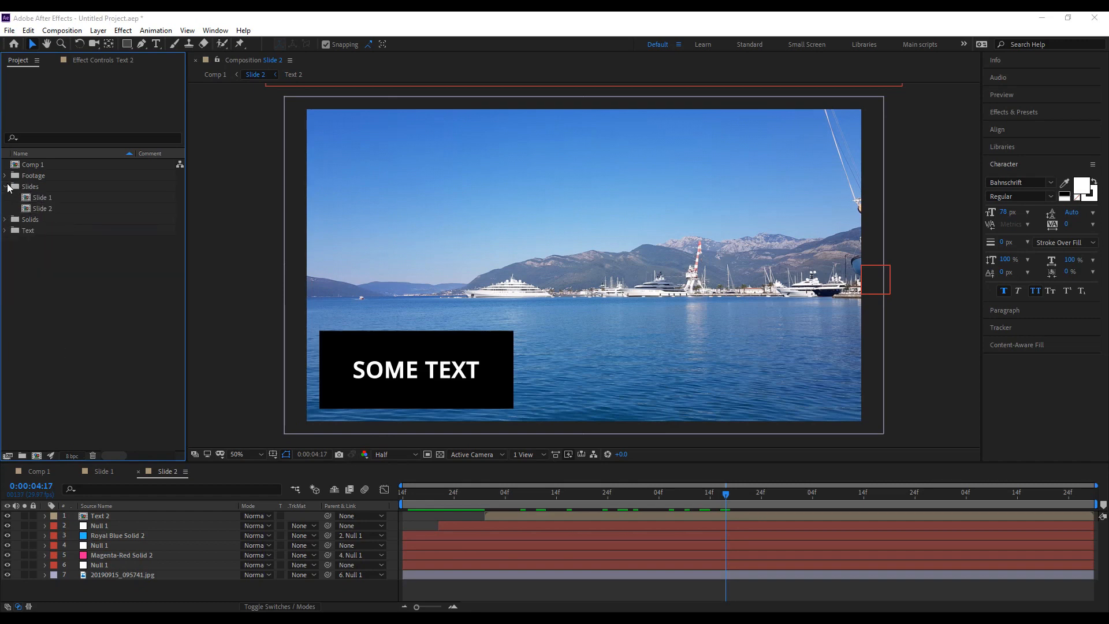
Rename the Comp 1 composition as Main and close the Slide 1 and Slide 2 timelines.
left_click(35, 165)
left_click(51, 471)
right_click(50, 166)
left_click(96, 351)
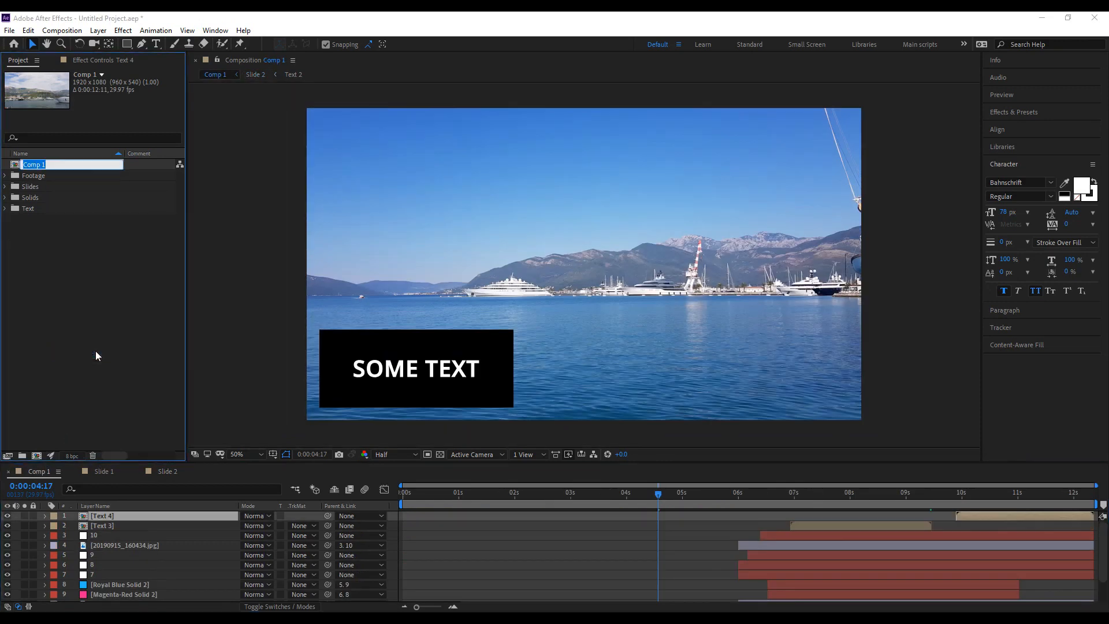
type("Main")
left_click(88, 288)
left_click(680, 545)
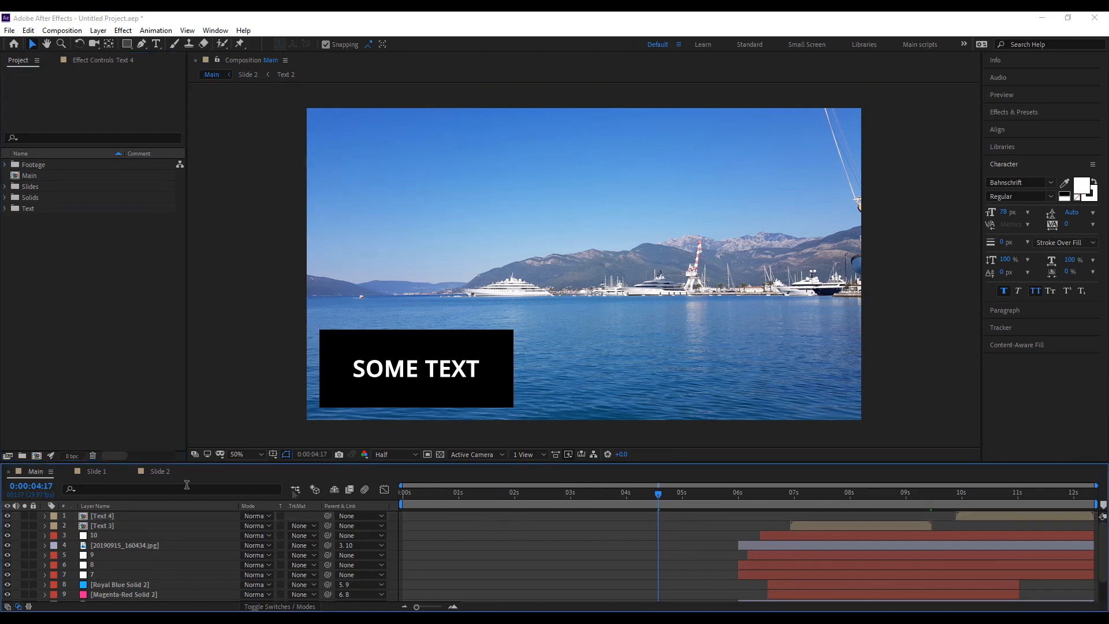
left_click(67, 472)
Scrub the Main timeline and inspect the photo and null layers 7, 8 and 9 to identify the layers of the third slide.
left_click_drag(747, 499, 852, 517)
scroll(844, 536, "down", 2)
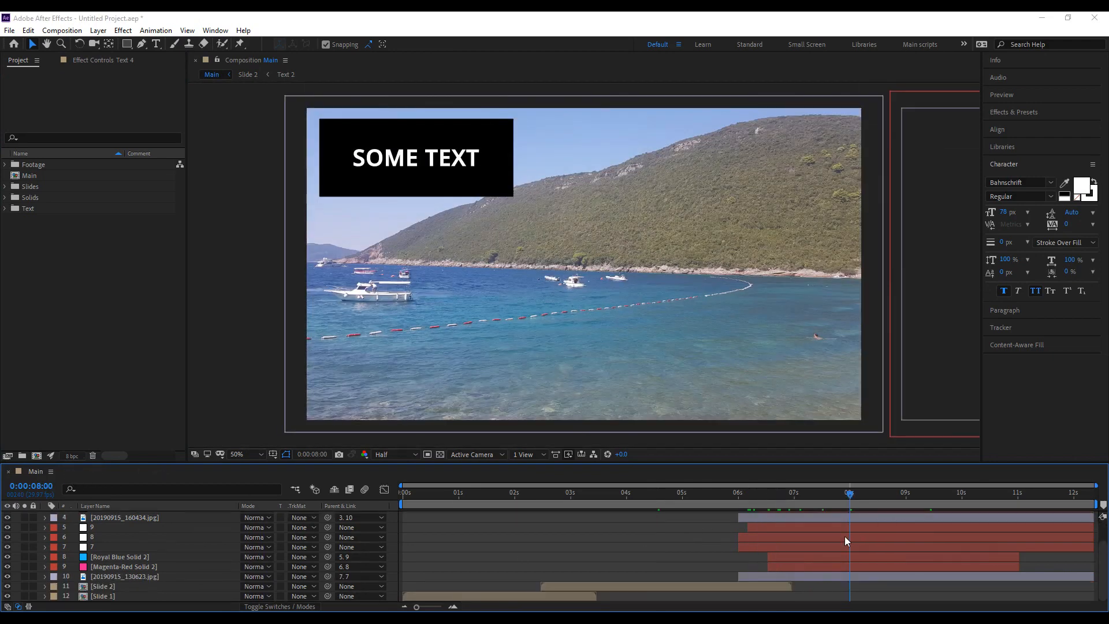
scroll(850, 542, "up", 2)
scroll(855, 574, "down", 2)
left_click(852, 572)
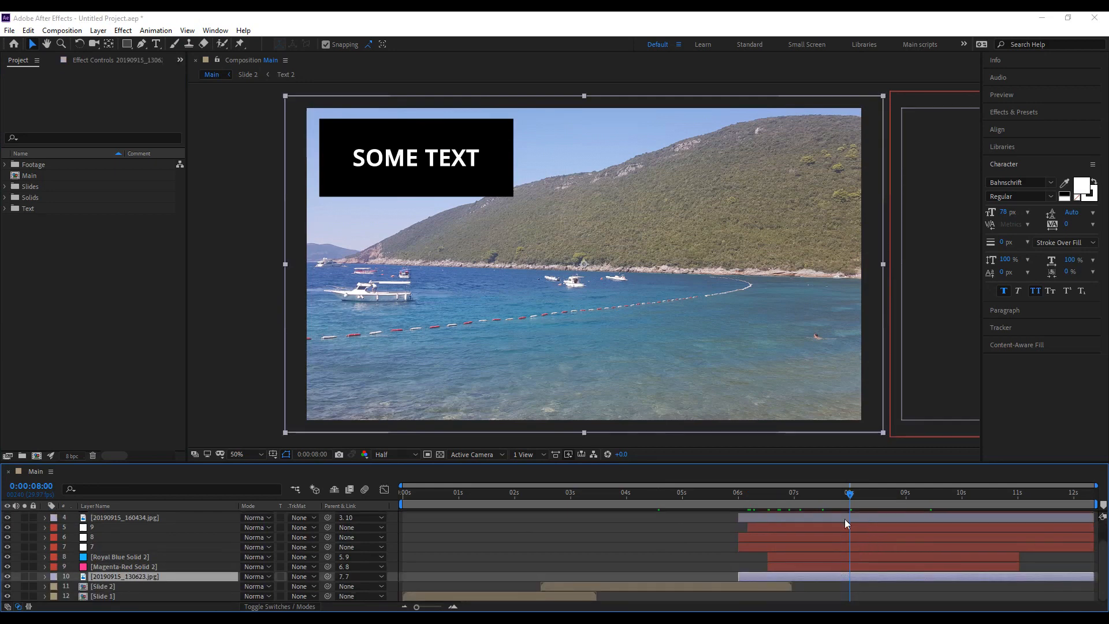
left_click_drag(852, 500, 1001, 514)
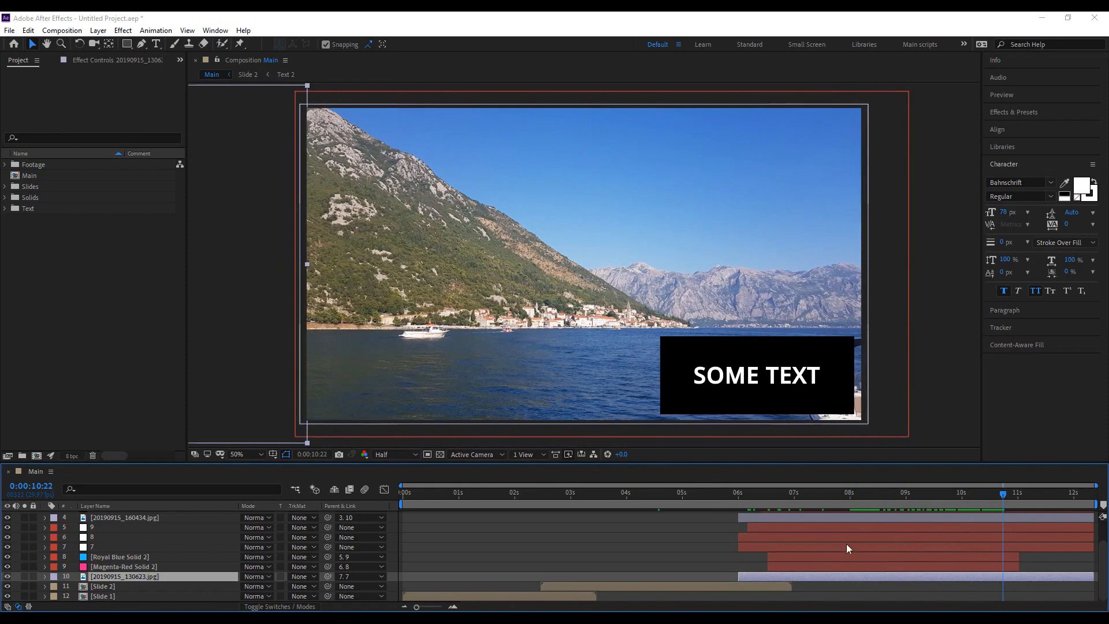
left_click(110, 545)
left_click(109, 538)
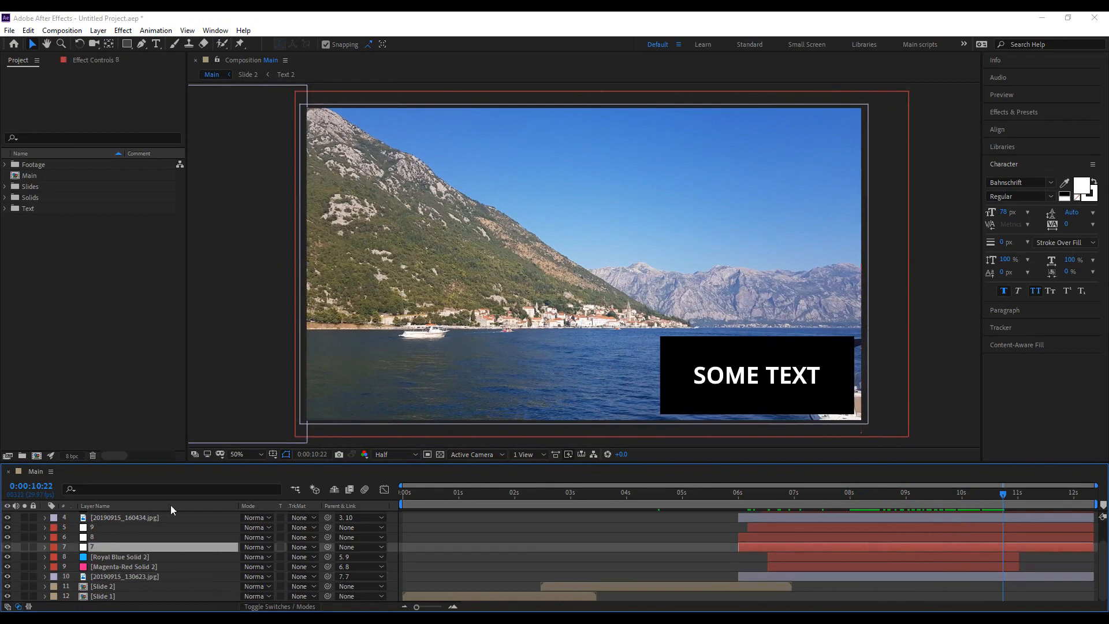
scroll(553, 342, "down", 2)
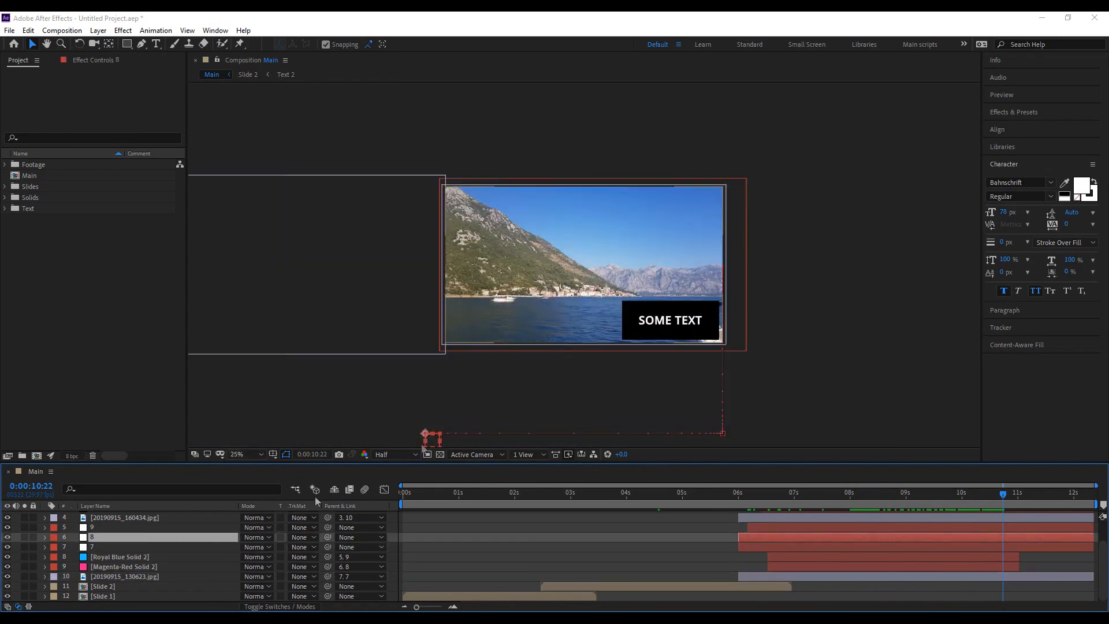
left_click(107, 527)
scroll(111, 540, "up", 2)
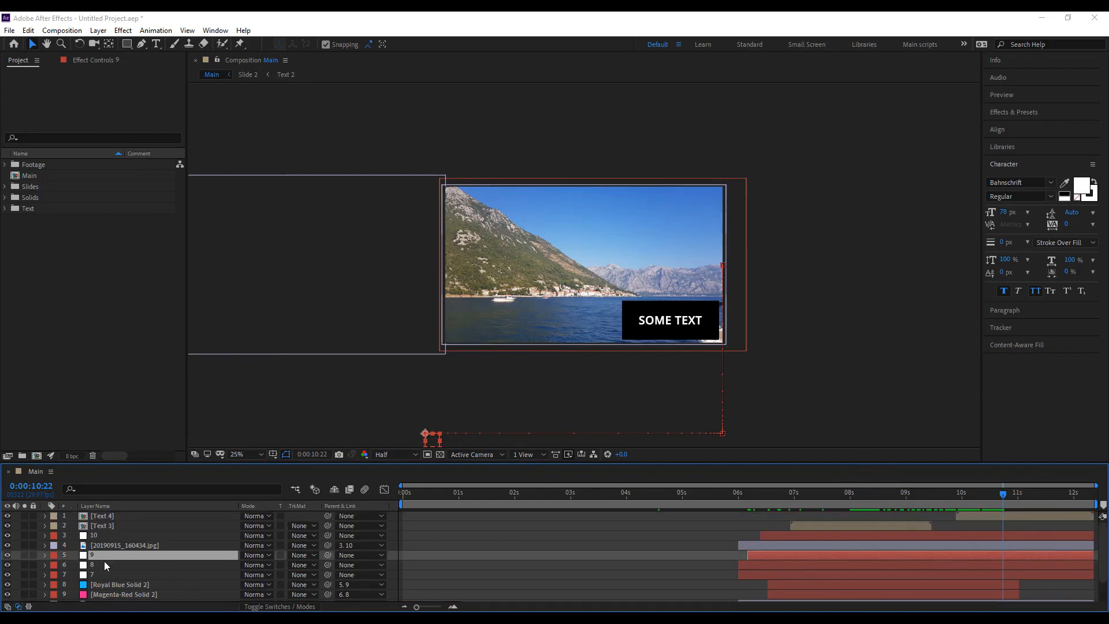
Trim the ends of nulls 7, 8 and 9, both color solids and 20190915_130623.jpg to 0:00:10:12.
scroll(105, 565, "down", 2)
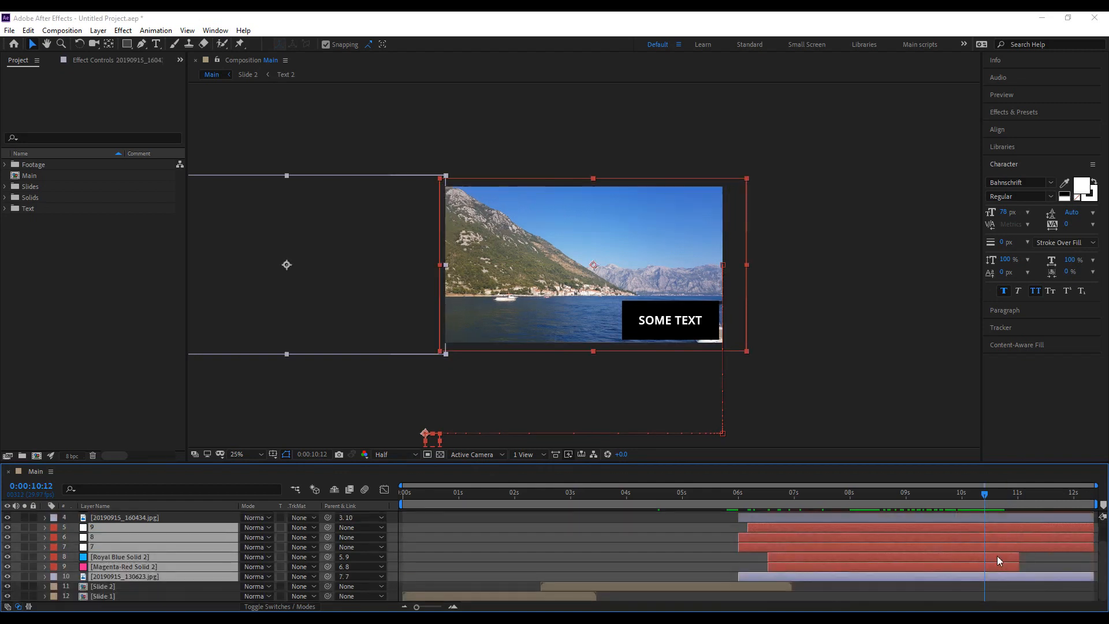
scroll(997, 556, "up", 2)
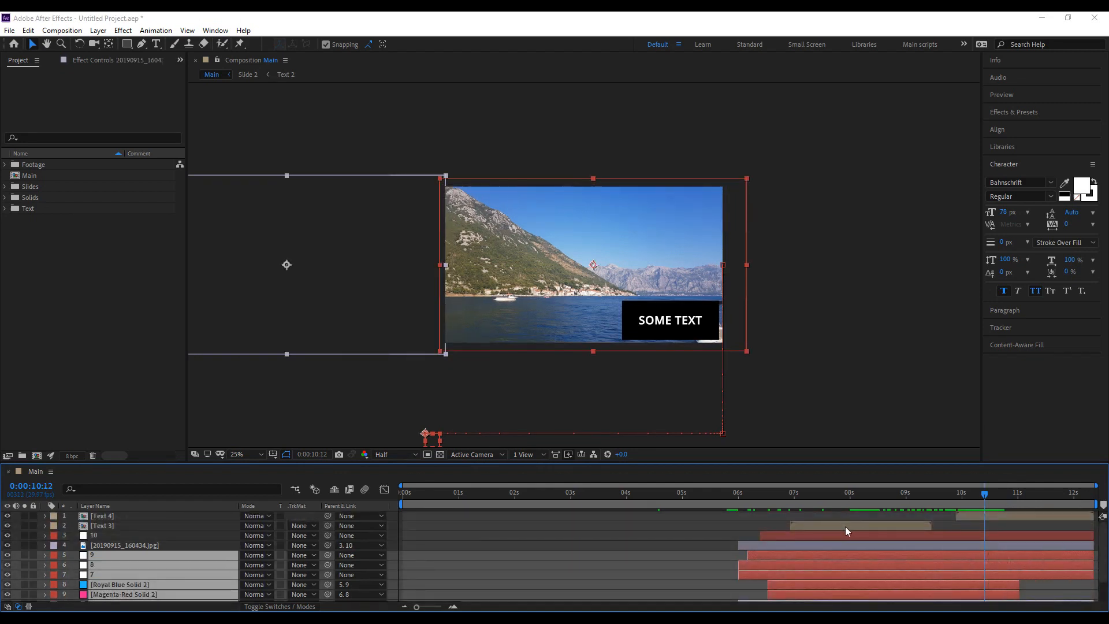
key("alt+bracketright")
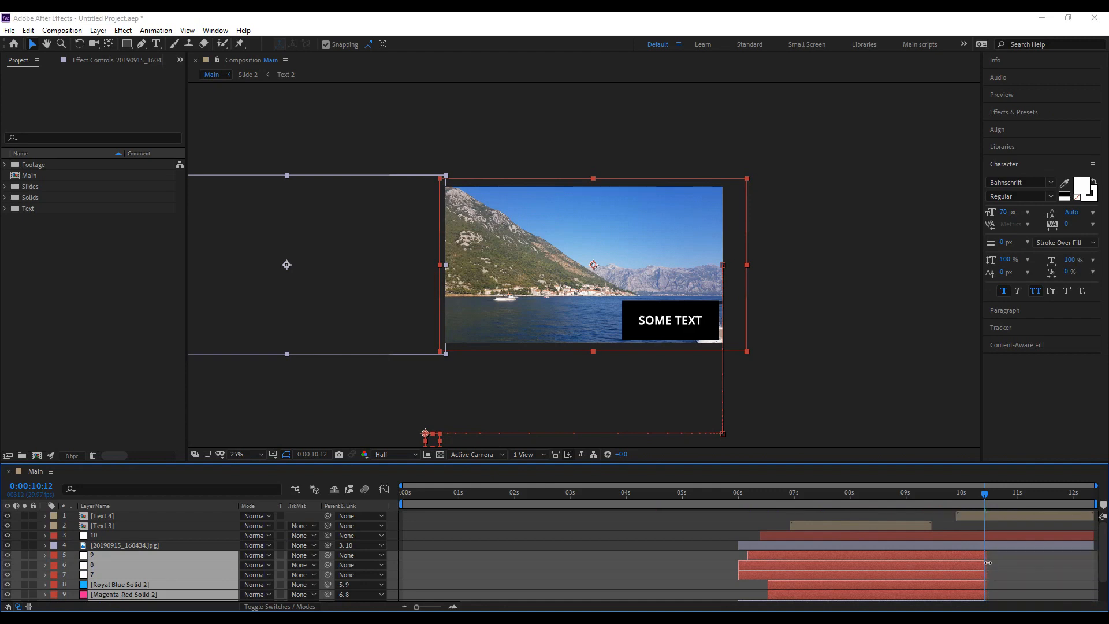
Add Text 3 to the selected layers and pre-compose them as Slide 3, moving all attributes and matching their time span.
left_click(889, 527, "shift")
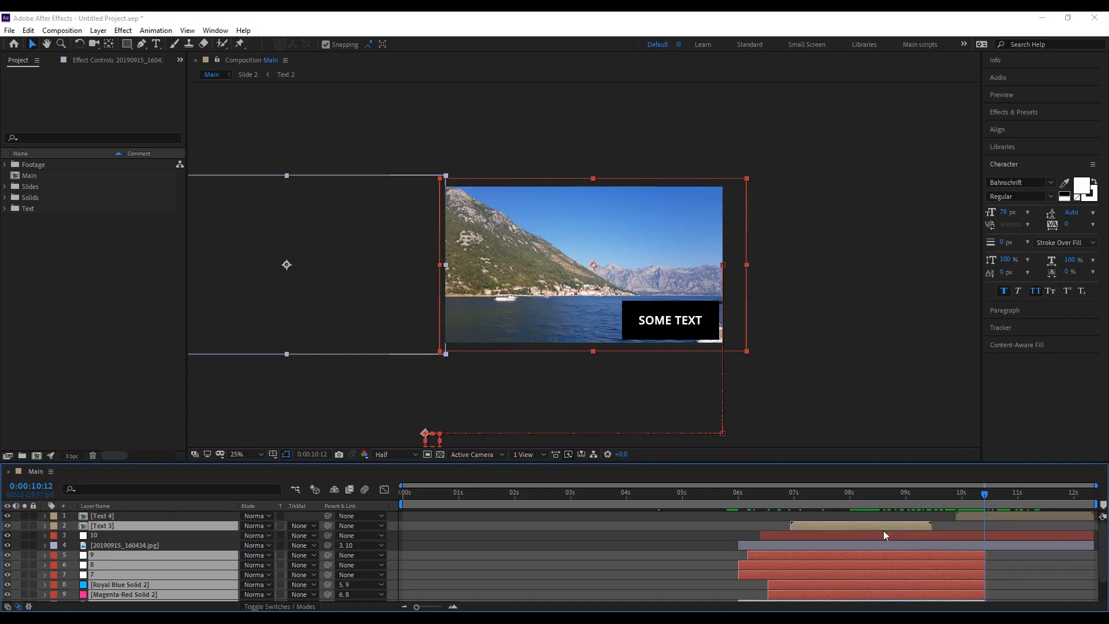
right_click(892, 525)
left_click(952, 475)
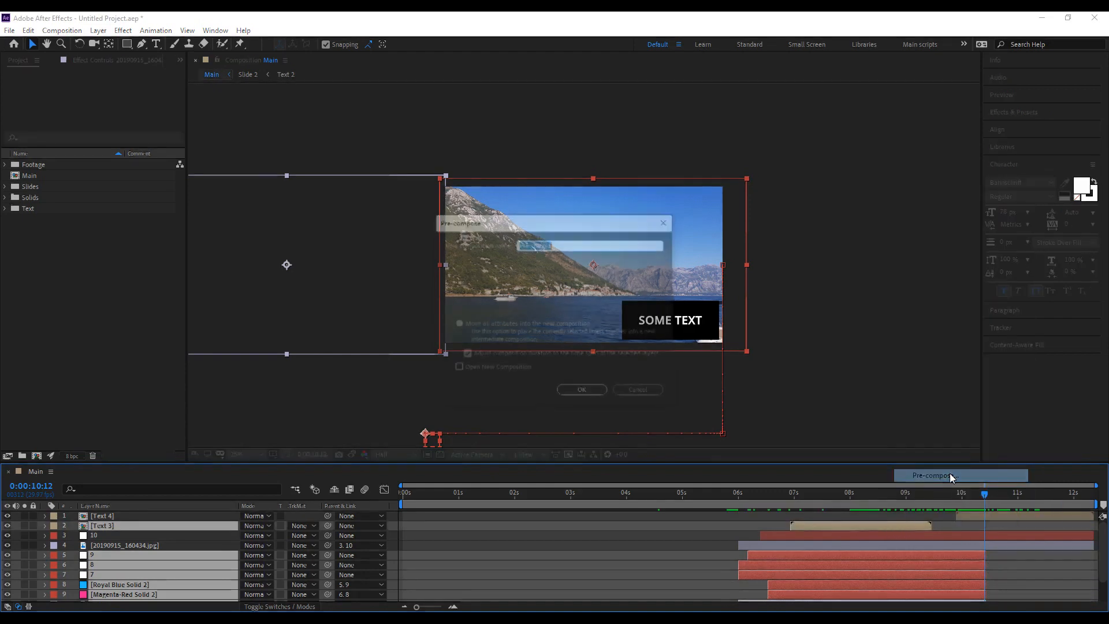
type("Slide 3")
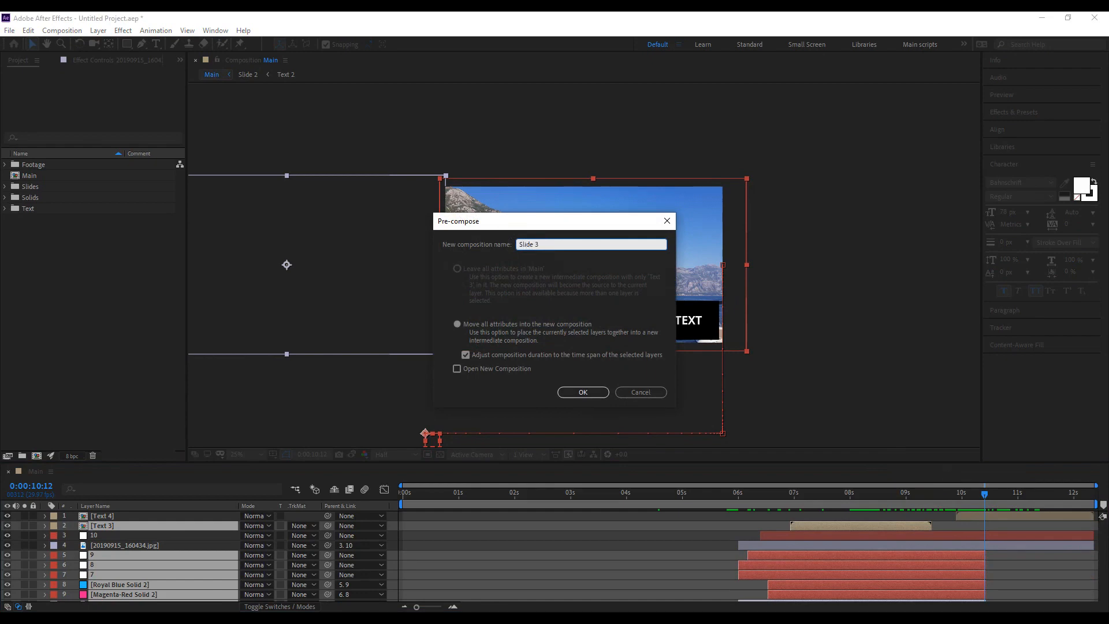
key("Return")
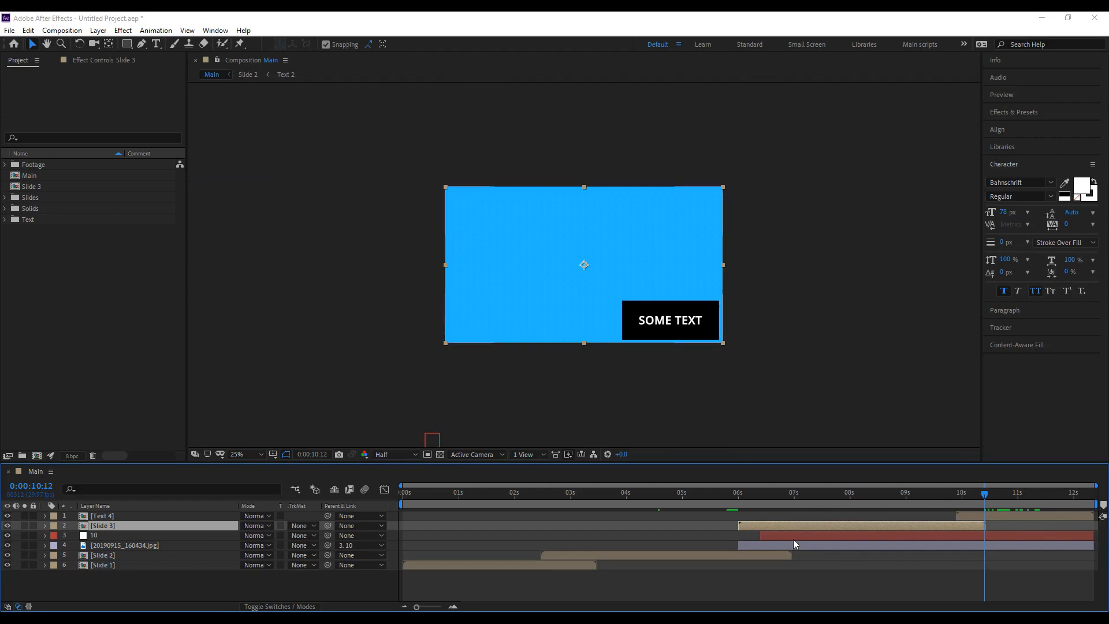
Move the Slide 3 layer beneath 20190915_160434.jpg, just above Slide 2, and scrub through the slide to check it.
left_click_drag(130, 525, 127, 551)
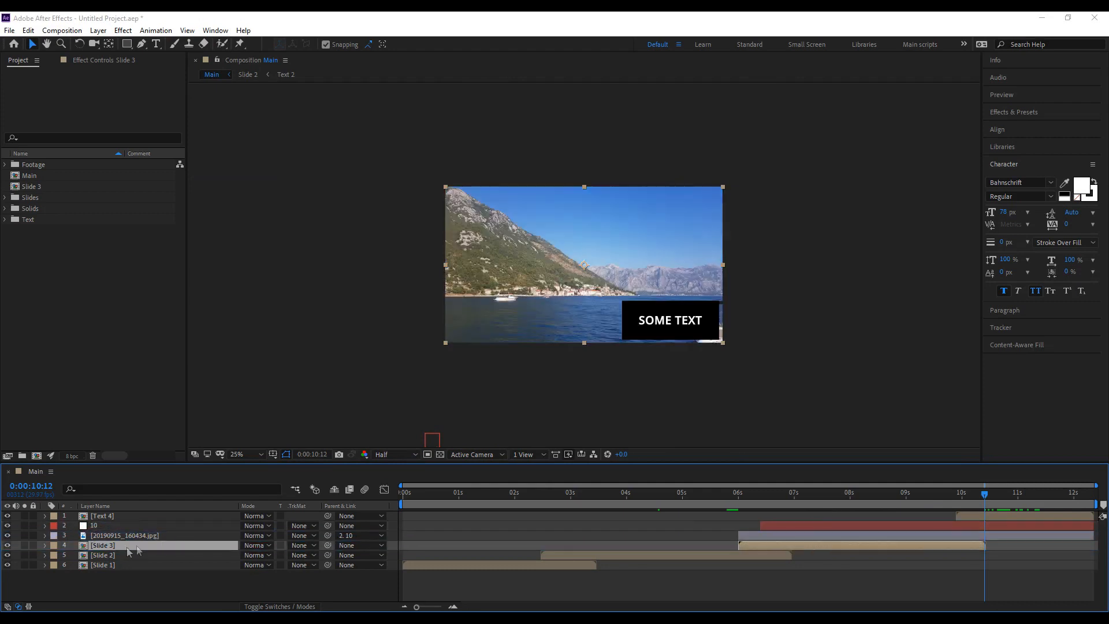
left_click(811, 566)
left_click_drag(736, 497, 1008, 525)
left_click(905, 497)
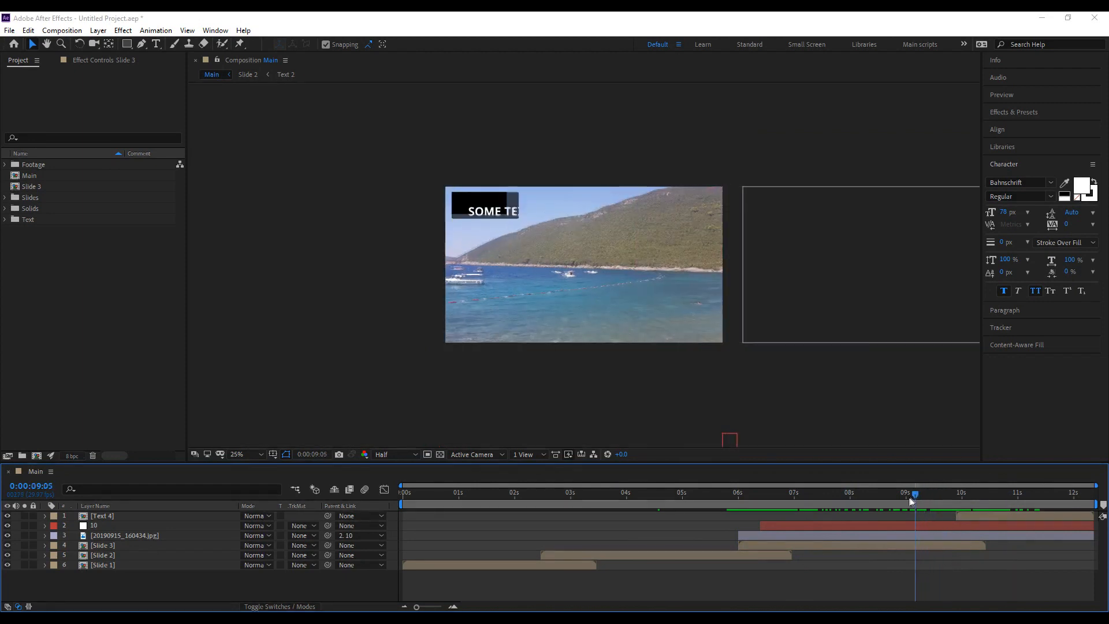
Trim the starts of null 10 and 20190915_160434.jpg to 0:00:09:12 and delete the null's two earlier Position keyframes.
mouse_move(910, 495)
left_mouse_down()
mouse_move(947, 504)
mouse_move(927, 507)
left_mouse_up()
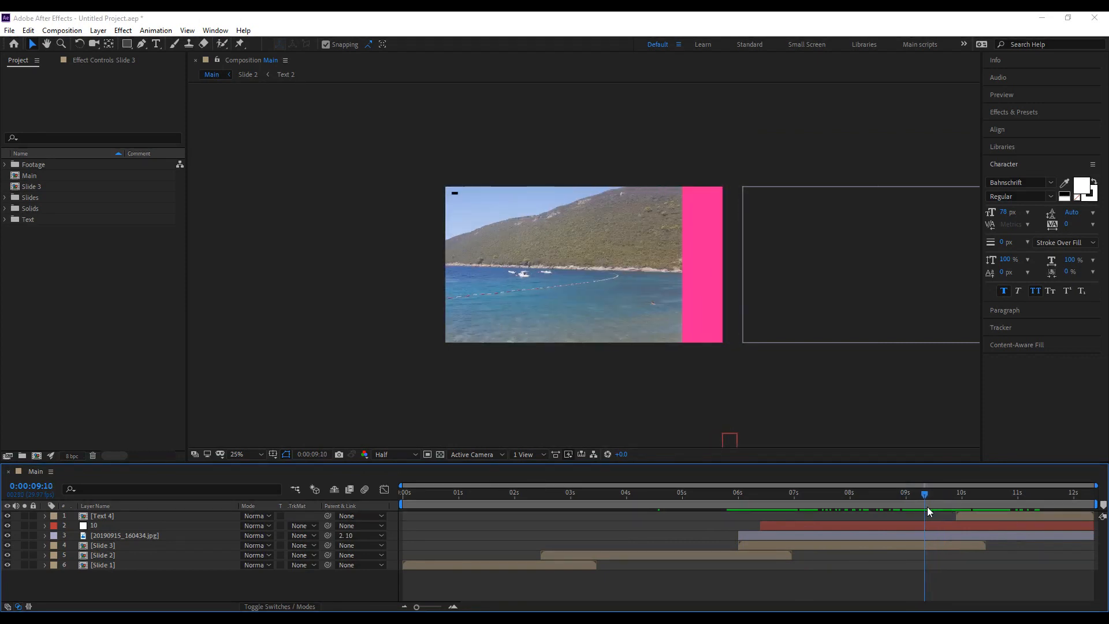
left_click(934, 527)
key("p")
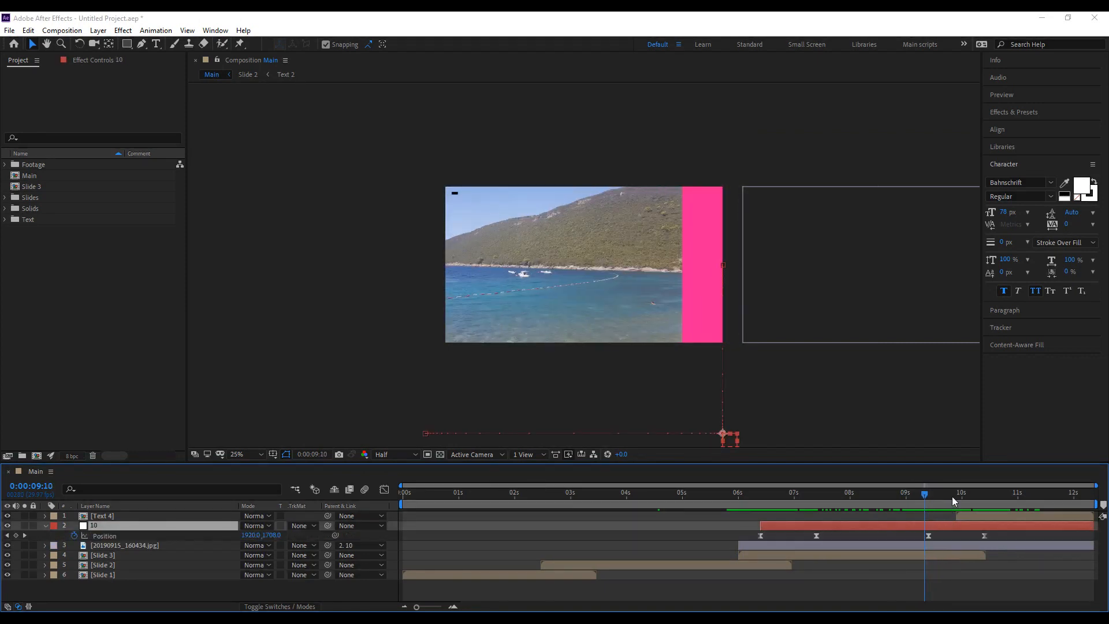
left_click_drag(927, 493, 928, 494)
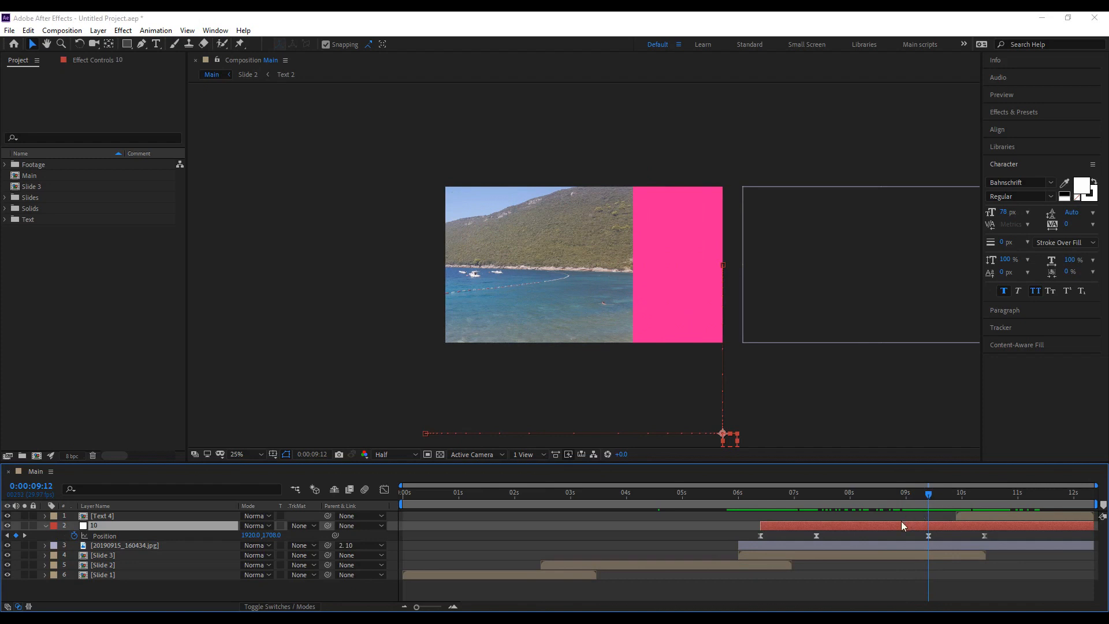
left_click(925, 544, "shift")
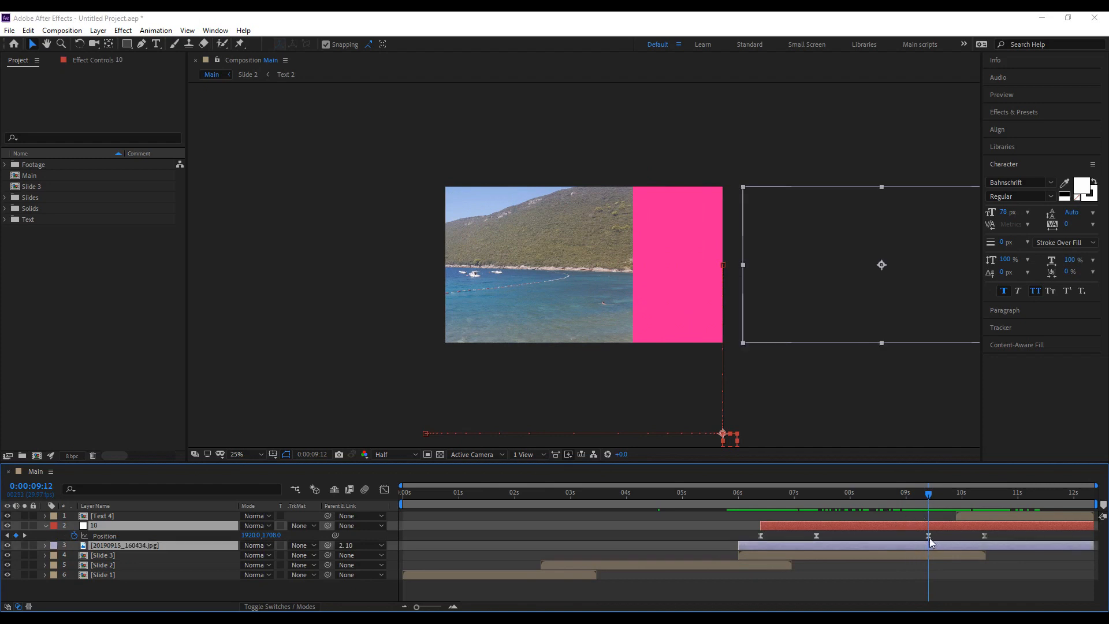
key("alt+bracketleft")
left_click_drag(844, 536, 744, 536)
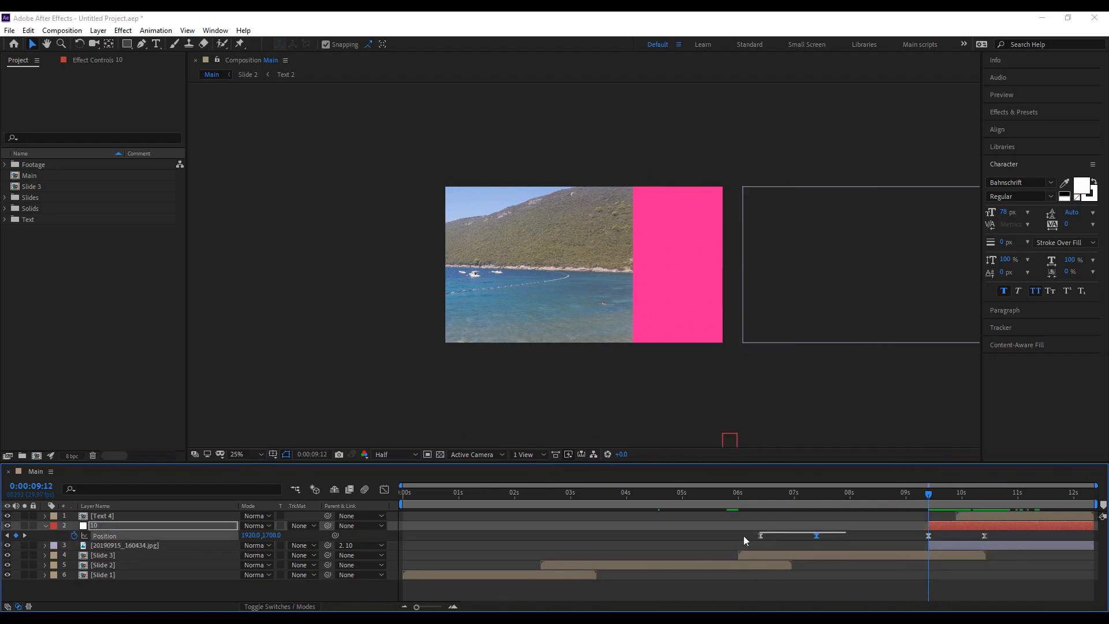
key("Delete")
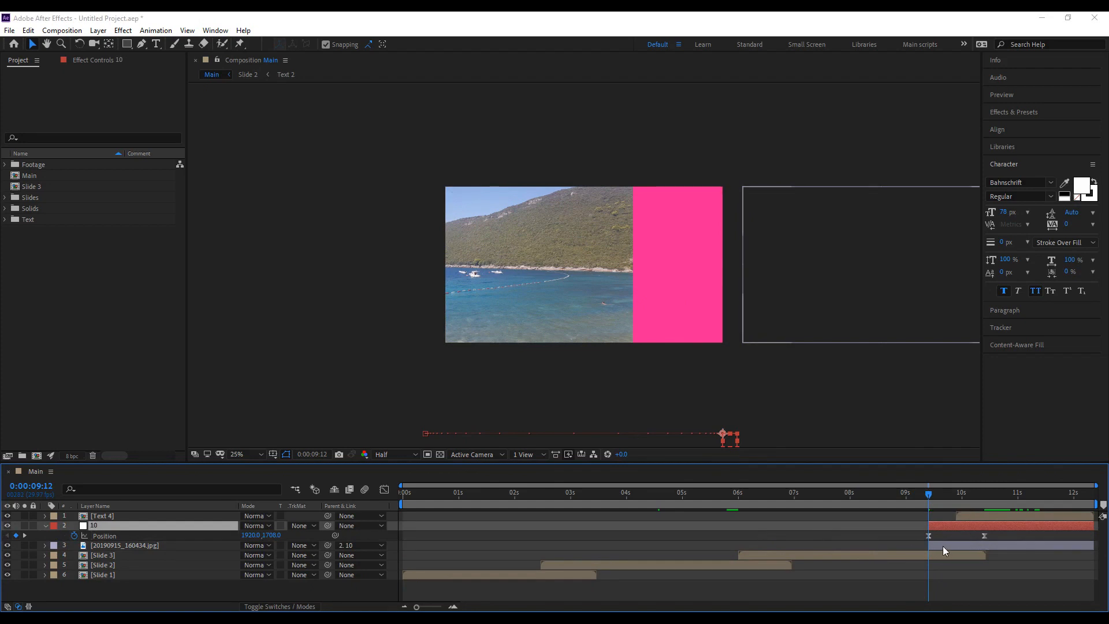
Pre-compose the Text 4 layer, the null named 10 and the 20190915_160434.jpg photo into a composition named "Slide 4".
left_click(942, 546, "shift")
key("u")
left_click(959, 517)
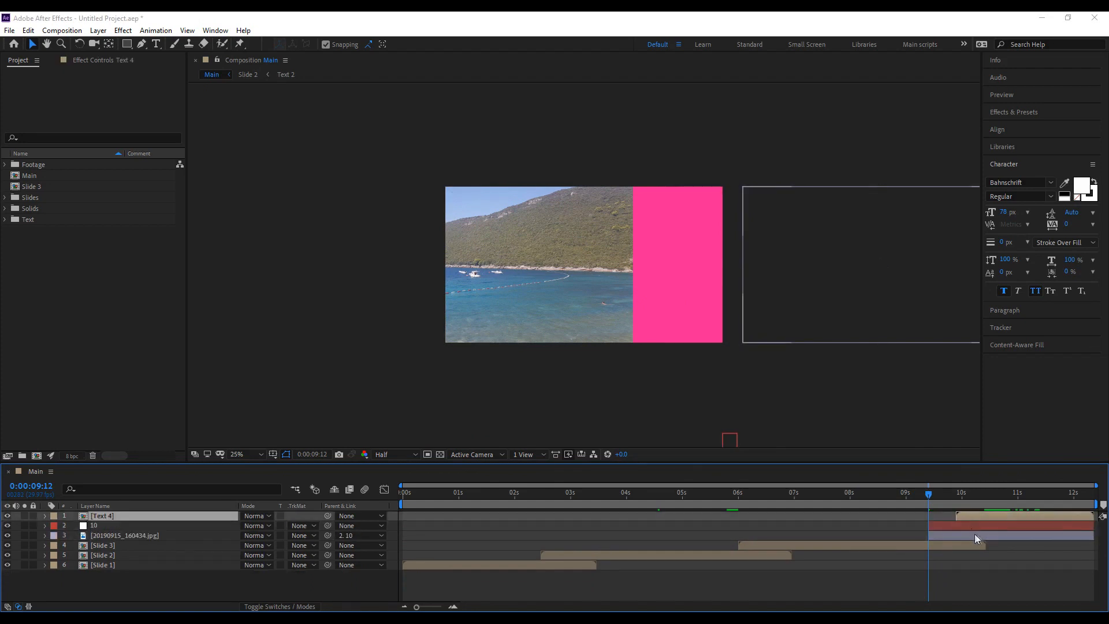
left_click(983, 535, "shift")
right_click(983, 522)
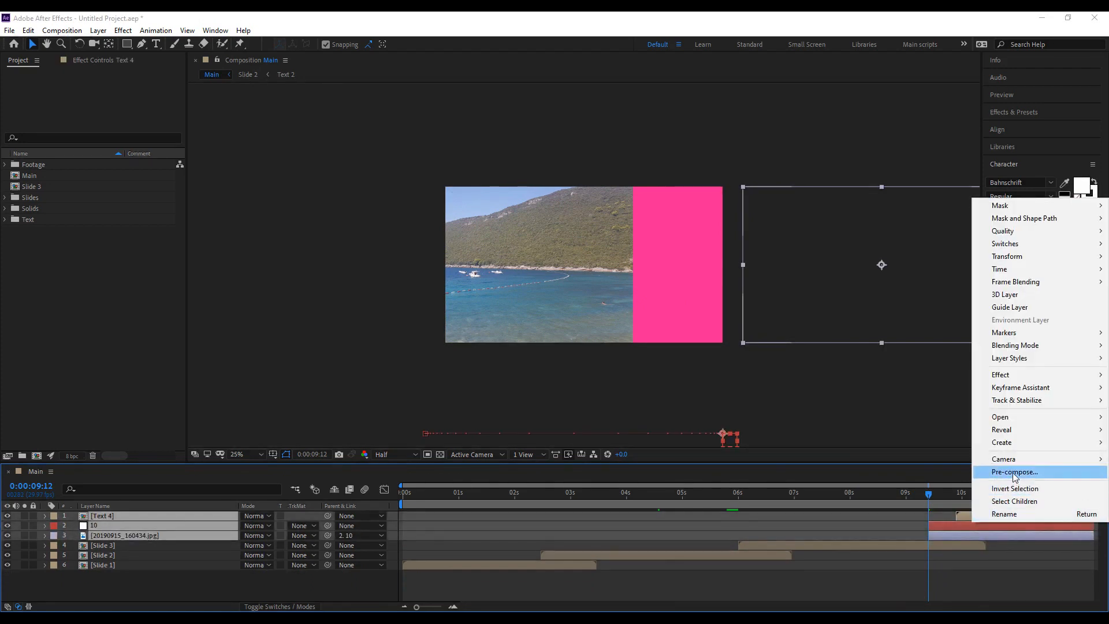
left_click(1015, 472)
type("Slide")
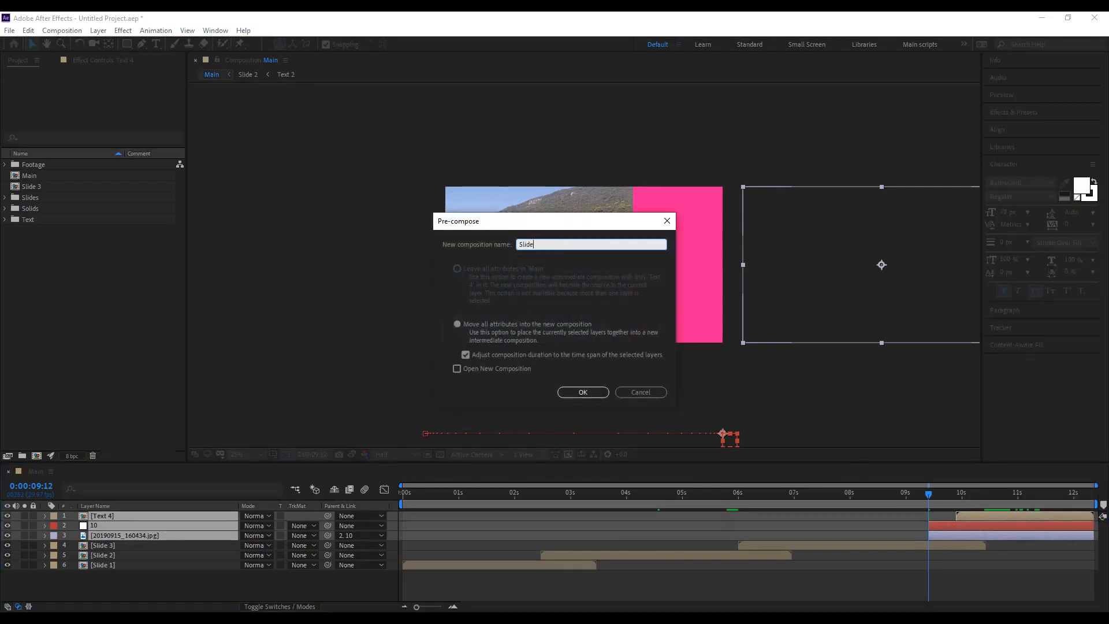
type(" 4")
key("Return")
left_click(731, 570)
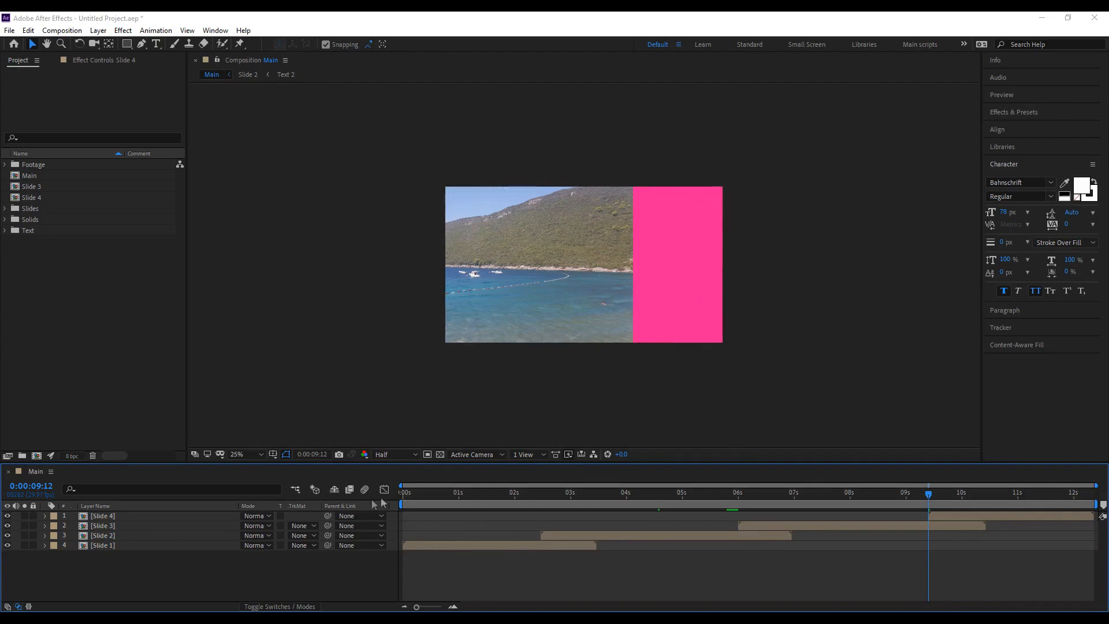
Preview the whole slideshow in the Main composition from its beginning at a larger view.
key("Home")
key("space")
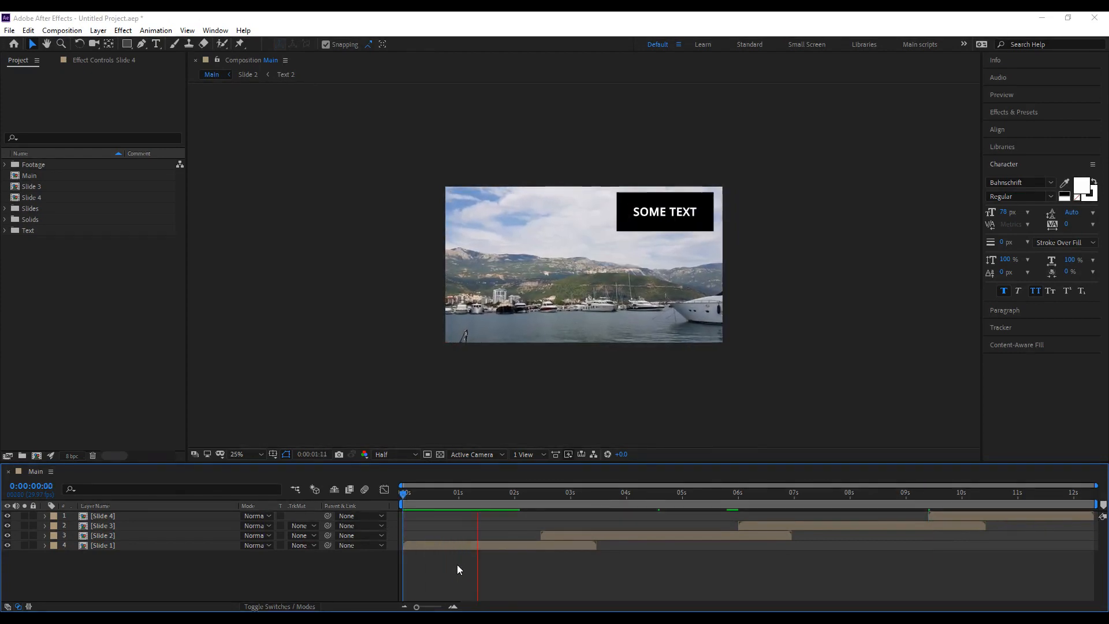
scroll(615, 304, "up", 2)
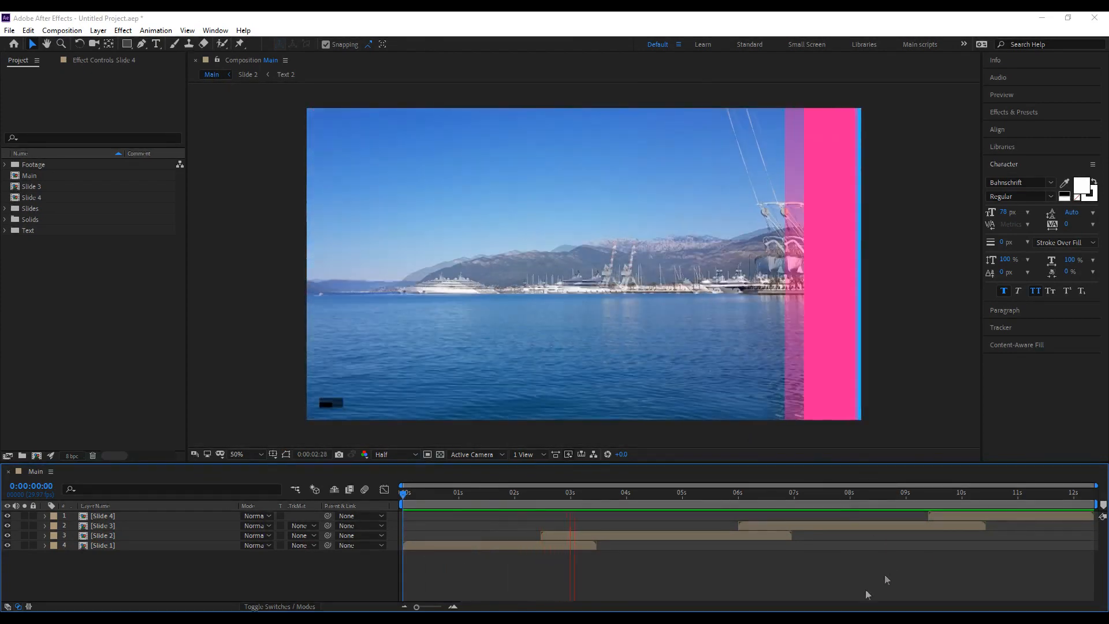
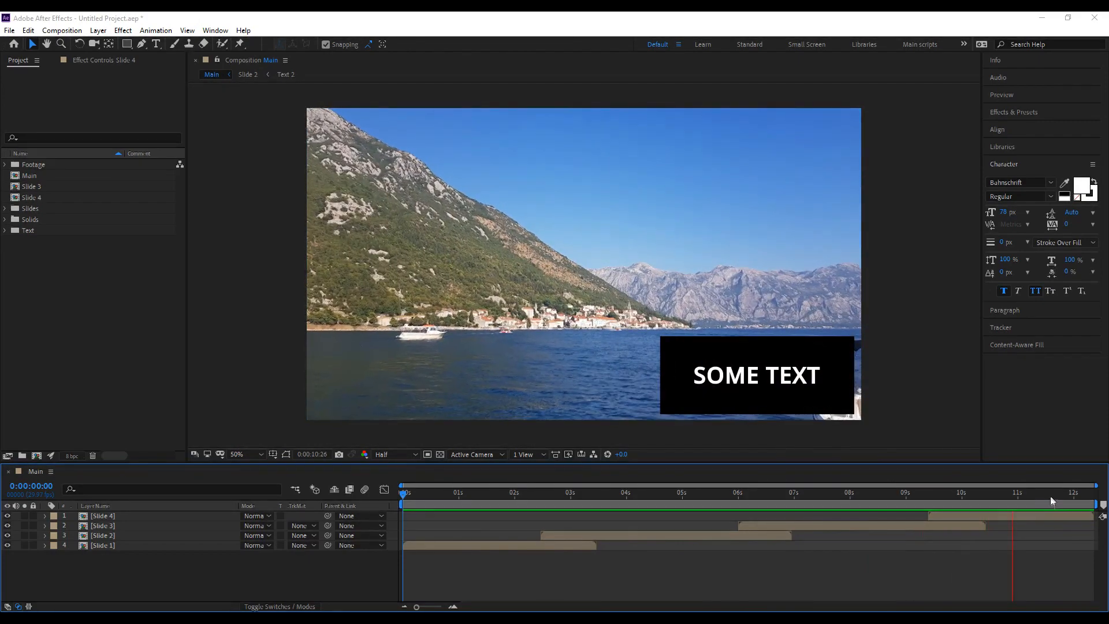
key("space")
Move the Slide 3 and Slide 4 compositions into the Slides folder and replay the Main timeline from the start.
left_click(40, 195)
left_click(42, 185, "ctrl")
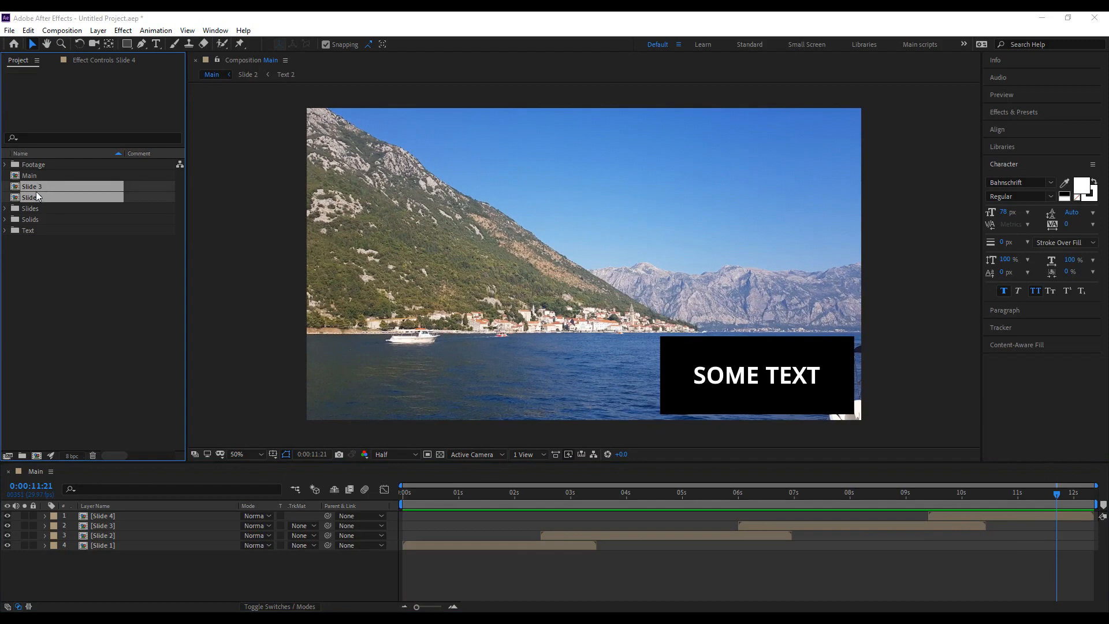
left_click_drag(53, 204, 57, 210)
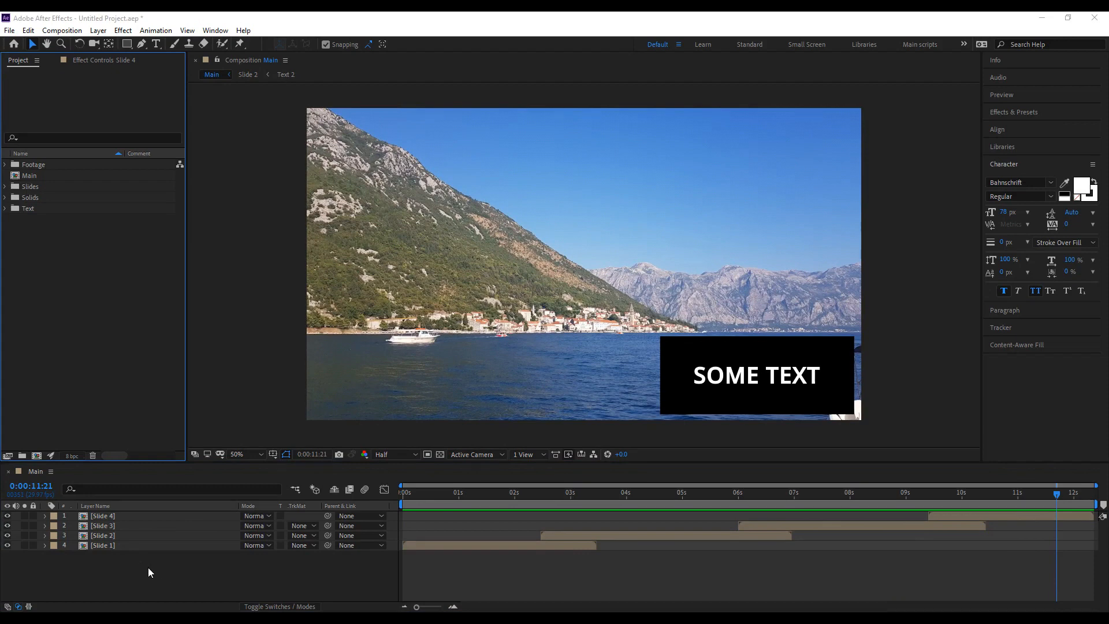
left_click(406, 501)
key("space")
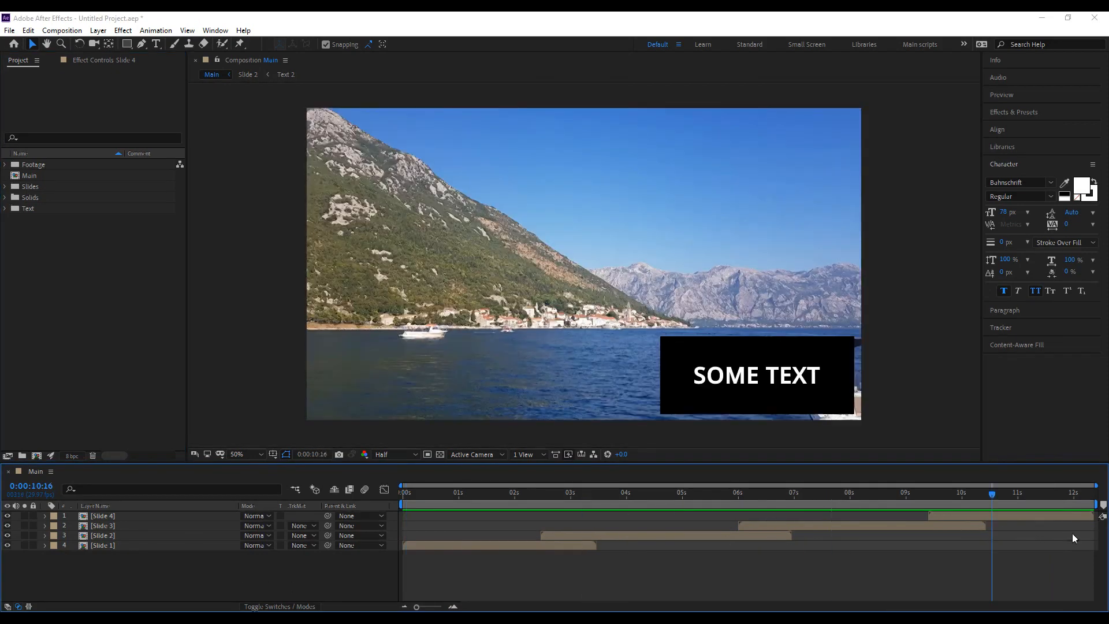
In the Slide 1 composition, mark every layer except the photo as shy and hide the shy layers.
double_click(99, 545)
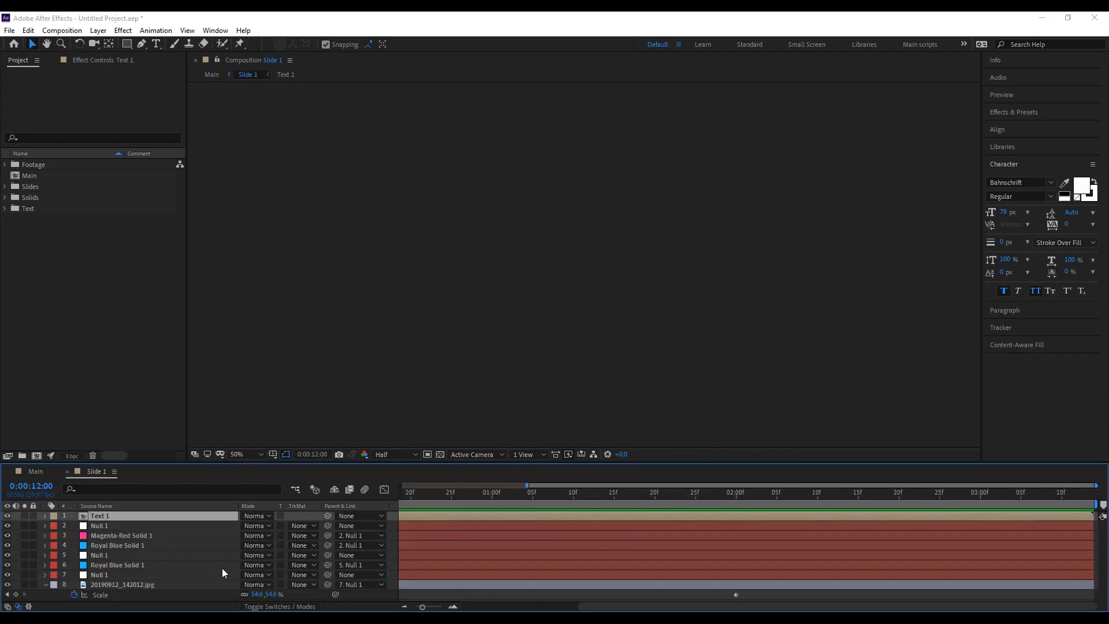
left_click(45, 585)
left_click(117, 575)
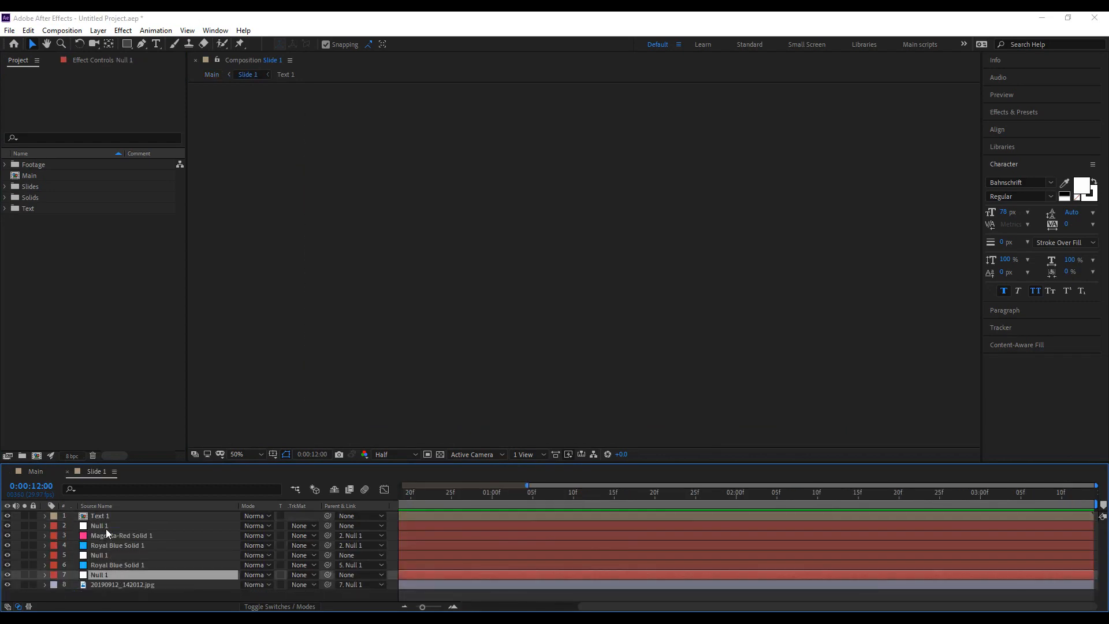
left_click(105, 527, "shift")
left_click(110, 517, "shift")
left_click(264, 606)
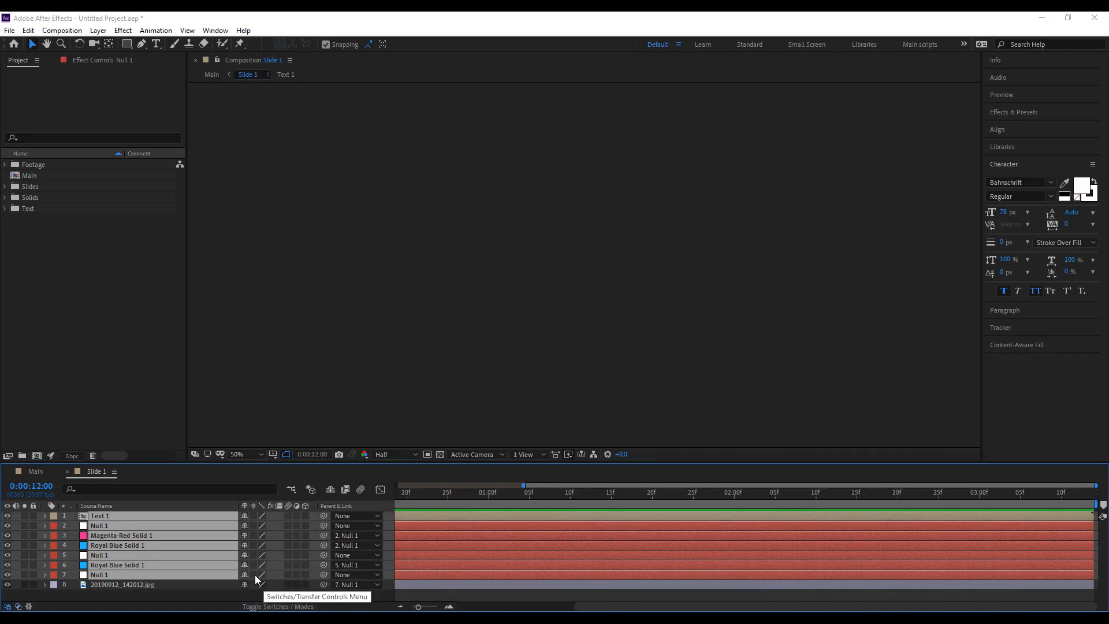
left_click(244, 516)
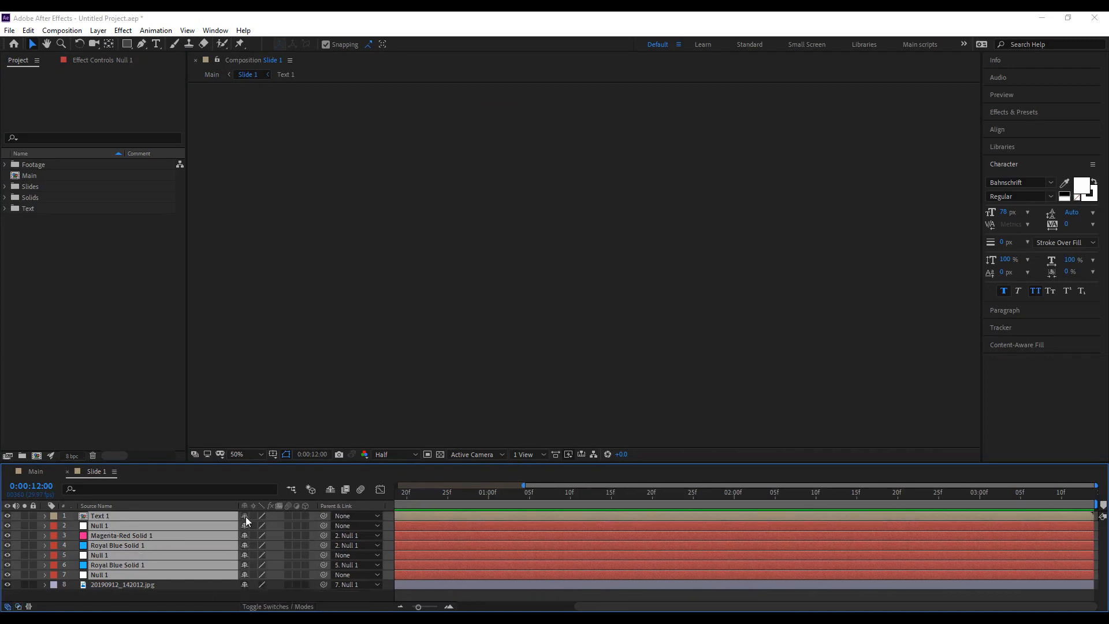
left_click(331, 490)
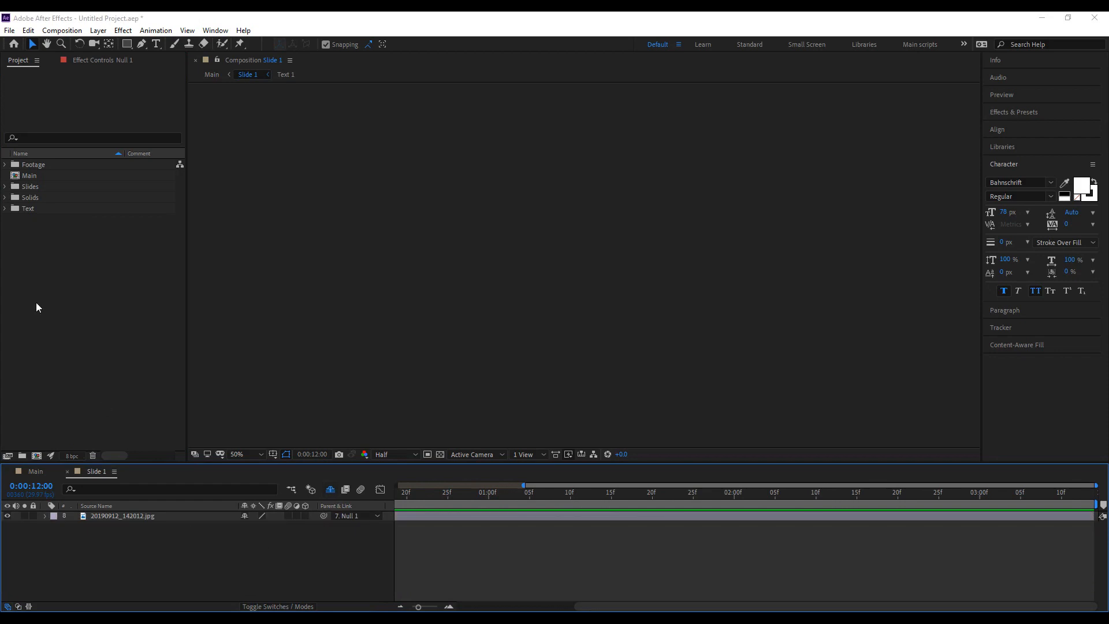
In the Slide 2 composition from the Slides folder, make all layers above the photo shy and hide them.
left_click(5, 187)
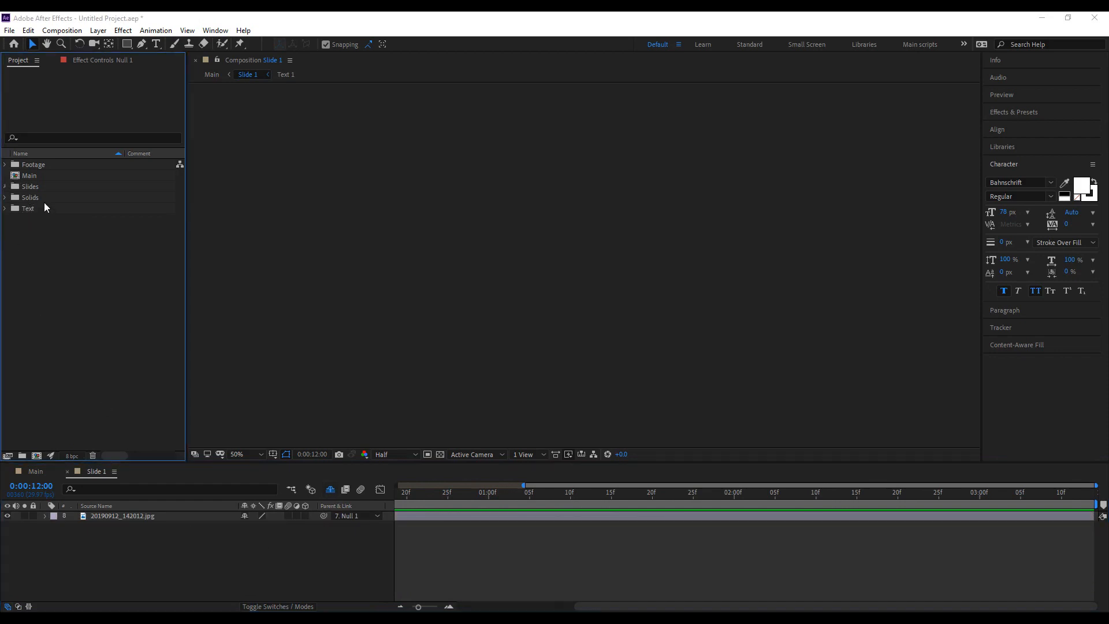
double_click(43, 208)
left_click(109, 565)
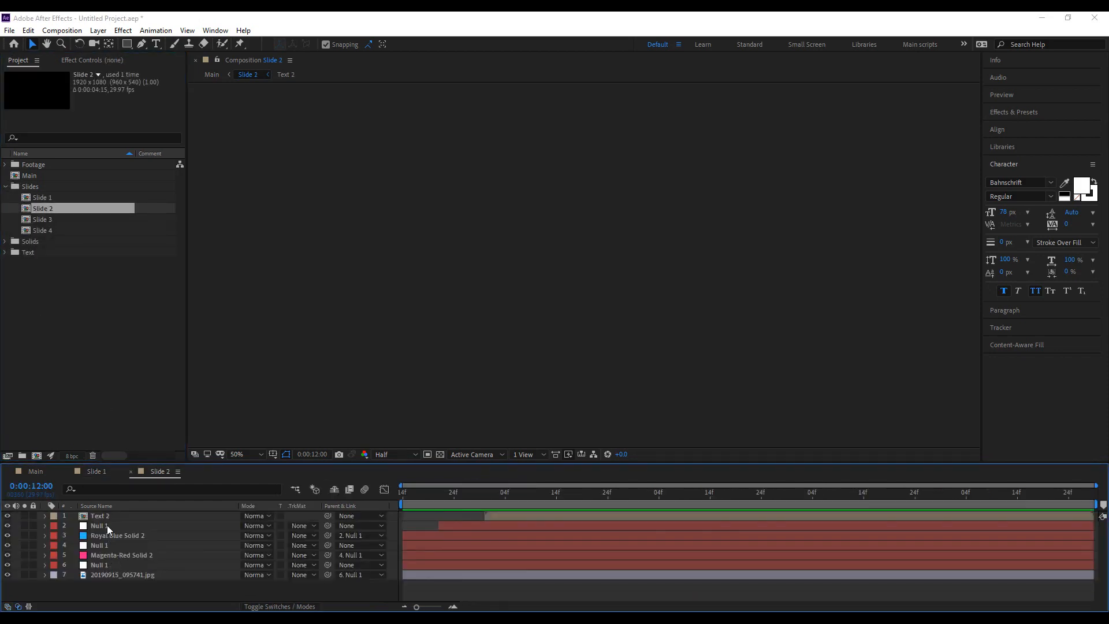
left_click(107, 516, "shift")
left_click(299, 606)
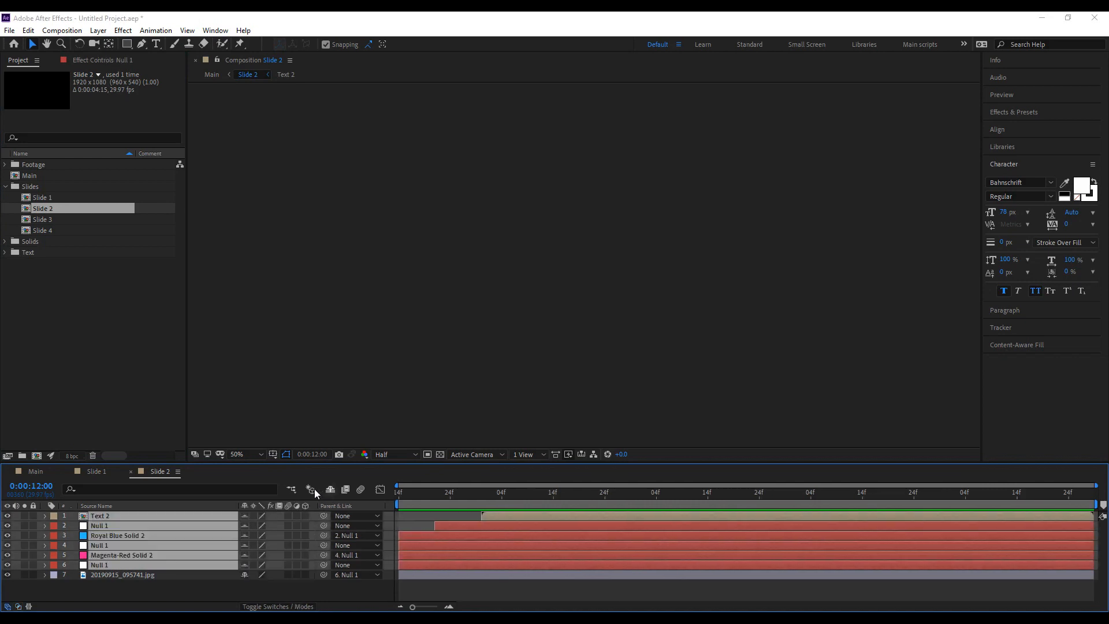
left_click(331, 490)
Open Slide 3, set all layers except its photo to shy, and hide the shy layers.
double_click(40, 220)
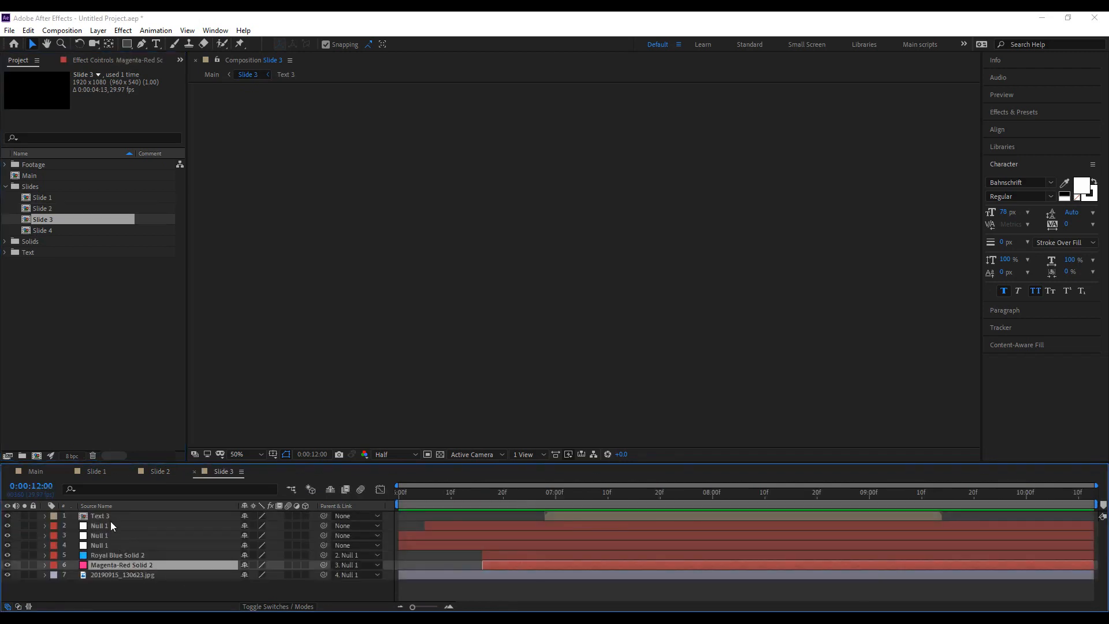
left_click(161, 517, "shift")
left_click(245, 517)
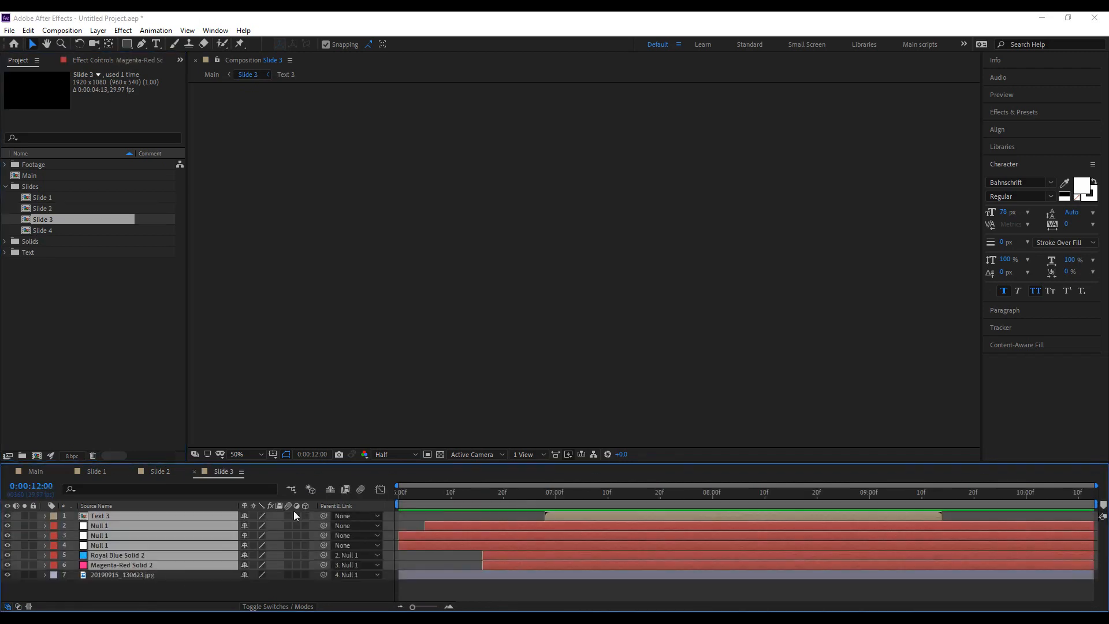
left_click(328, 490)
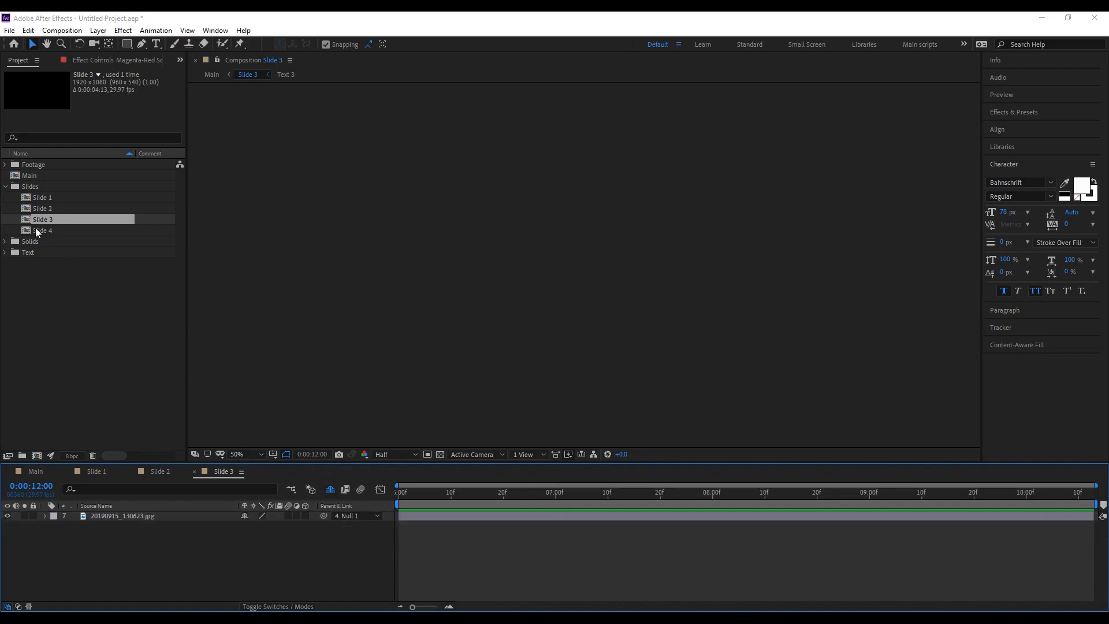
Open Slide 4, set its text and null layers to shy, and hide them so only the photo is listed.
double_click(39, 231)
left_click(120, 525)
left_click(123, 516, "shift")
left_click(245, 517)
left_click(330, 490)
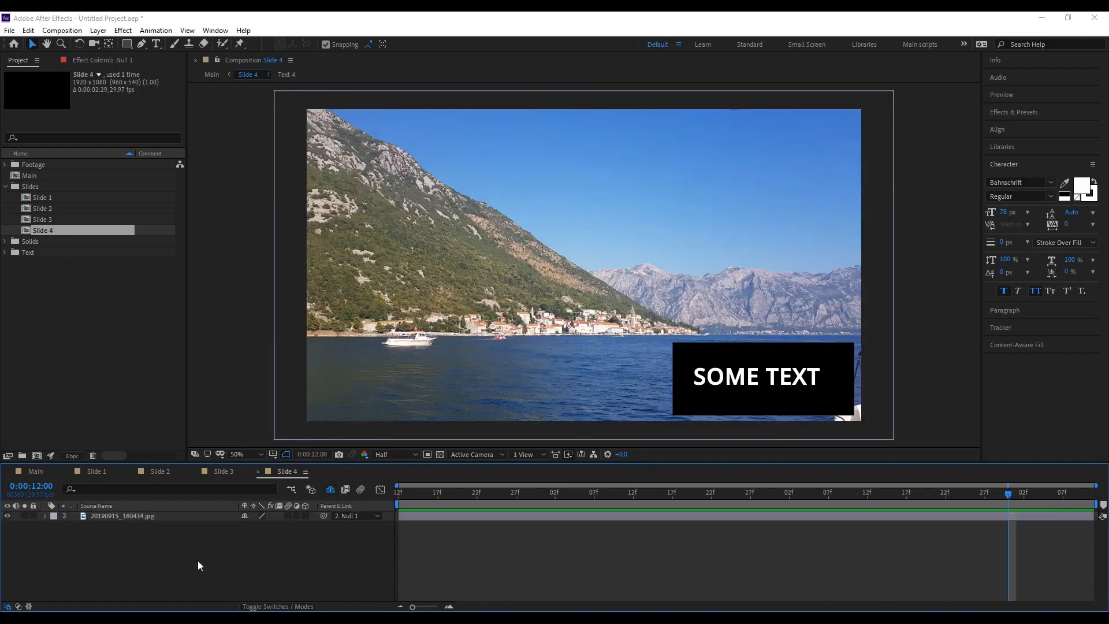
Replace the photo layer's source in Slide 4 with 20190917_190933.jpg from the Footage folder.
left_click(5, 165)
left_click(74, 359)
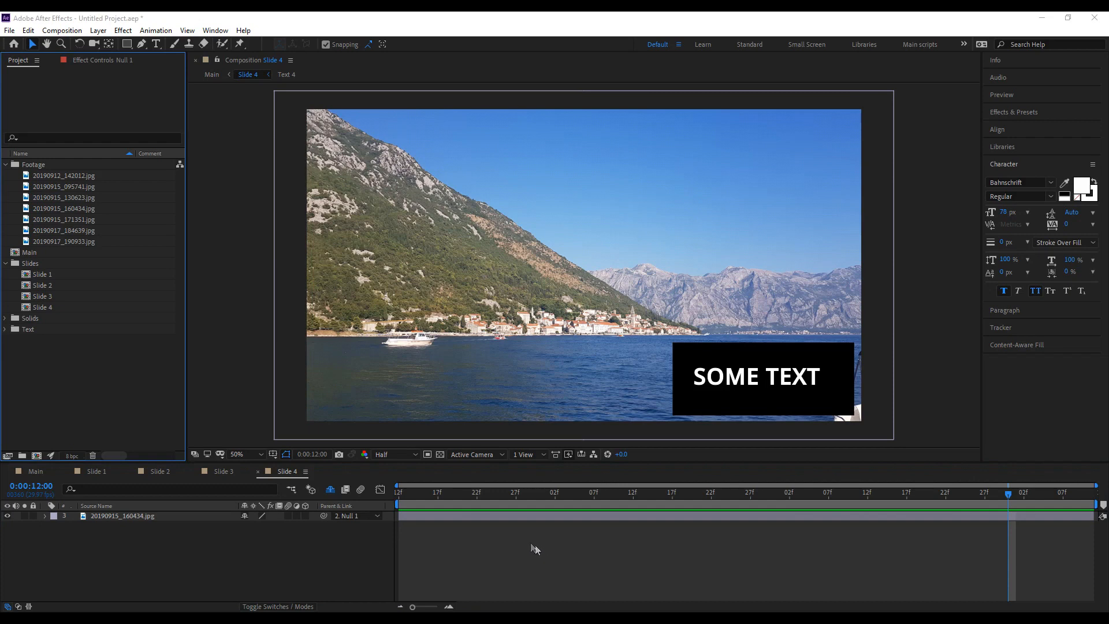
left_click(518, 529)
key("Home")
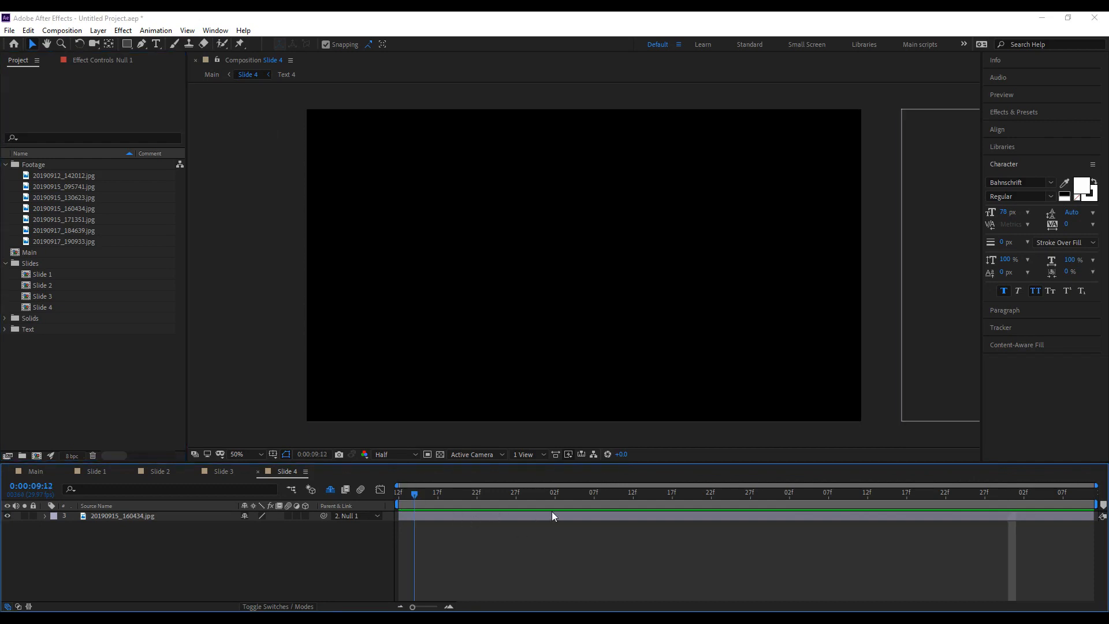
left_click(764, 495)
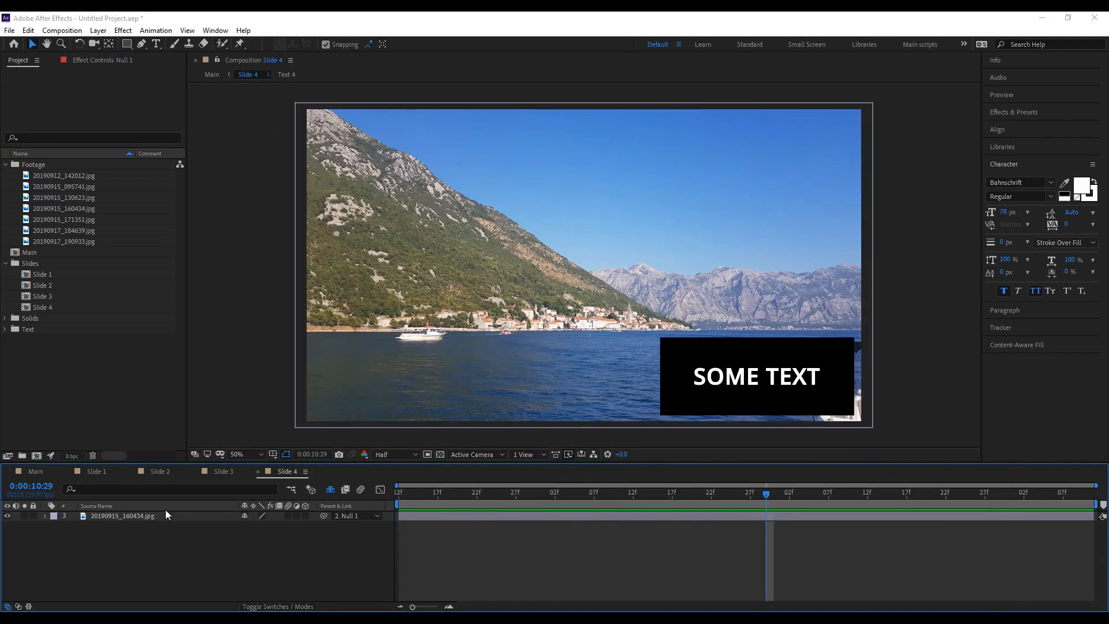
left_click(128, 515)
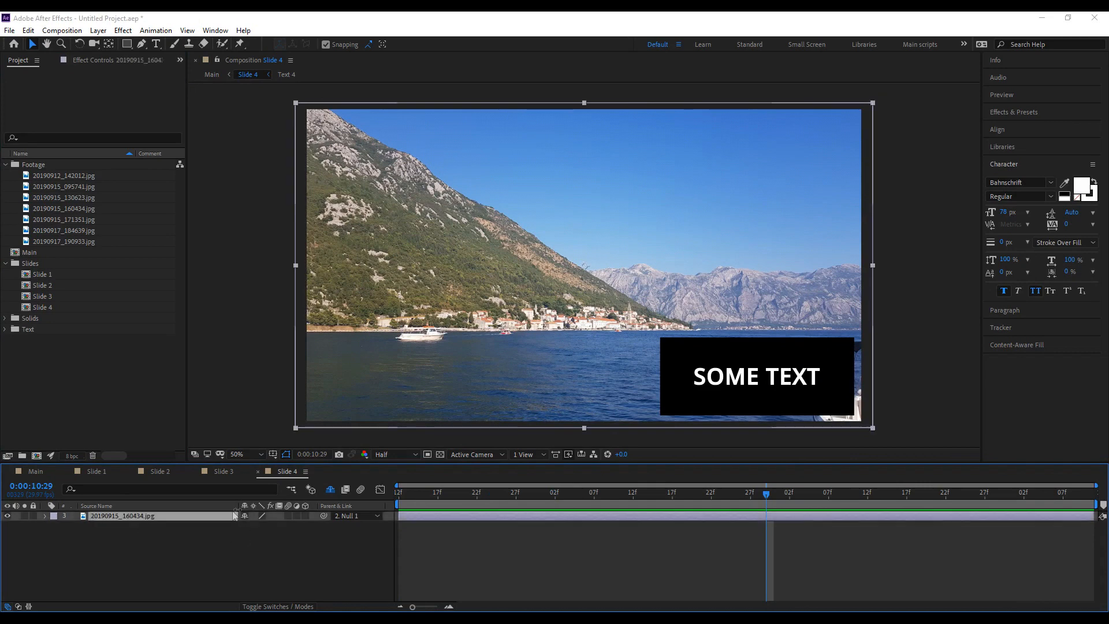
left_click(86, 242)
left_click_drag(75, 243, 137, 522)
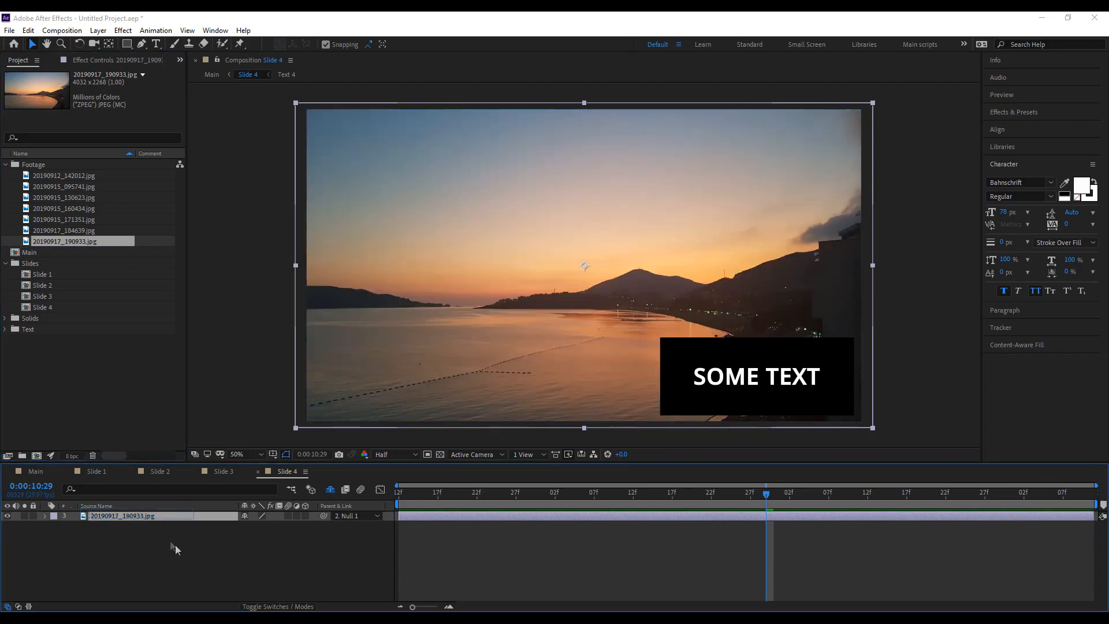
Preview the Main composition and move the playhead to about 11 seconds to check the replaced photo.
left_click(42, 473)
key("space")
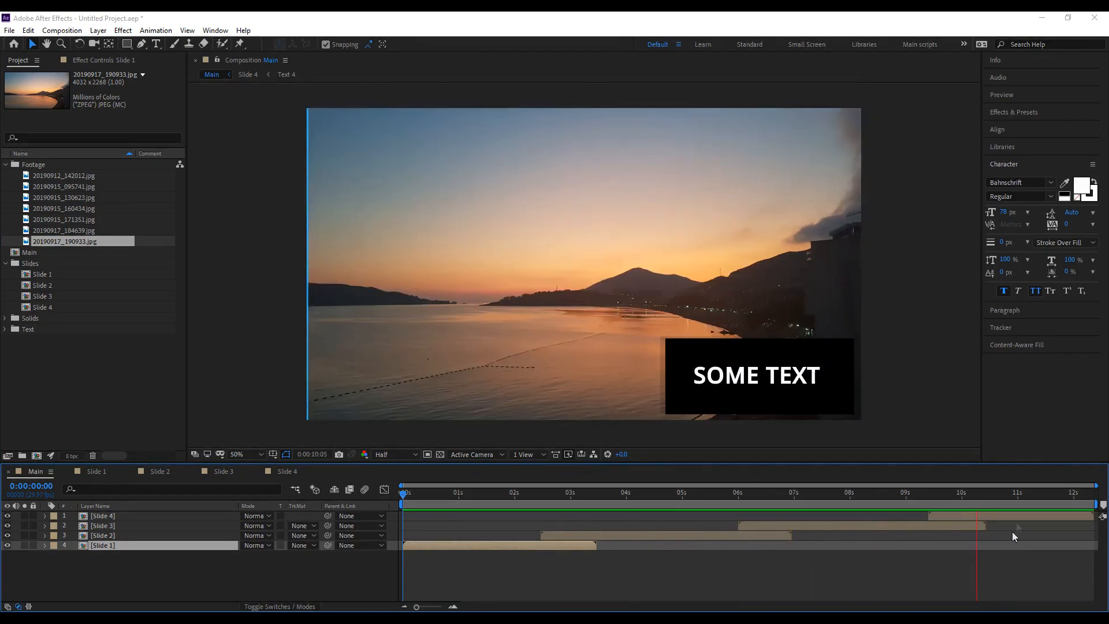
left_click(1013, 496)
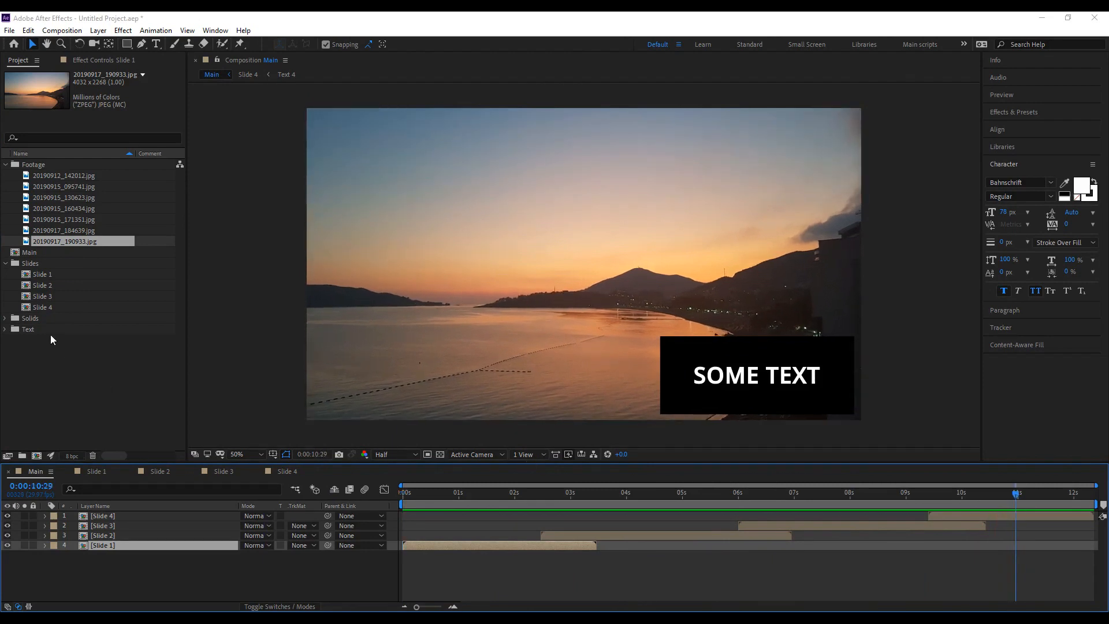
Change the text layer in the Text 4 composition to "Something" and return to the Main composition.
left_click(5, 329)
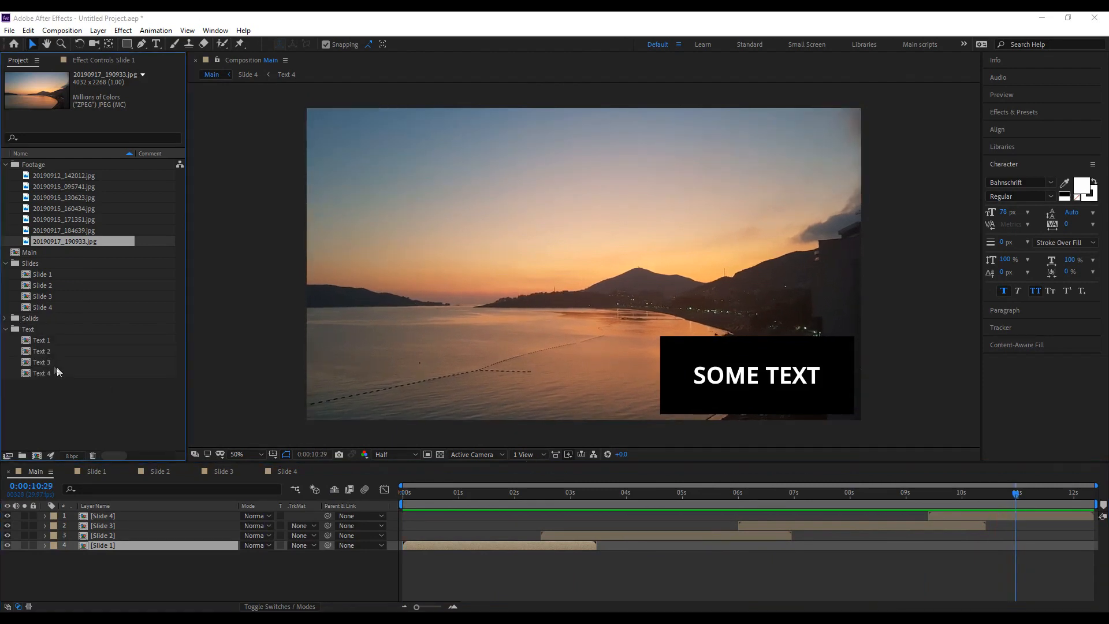
double_click(51, 375)
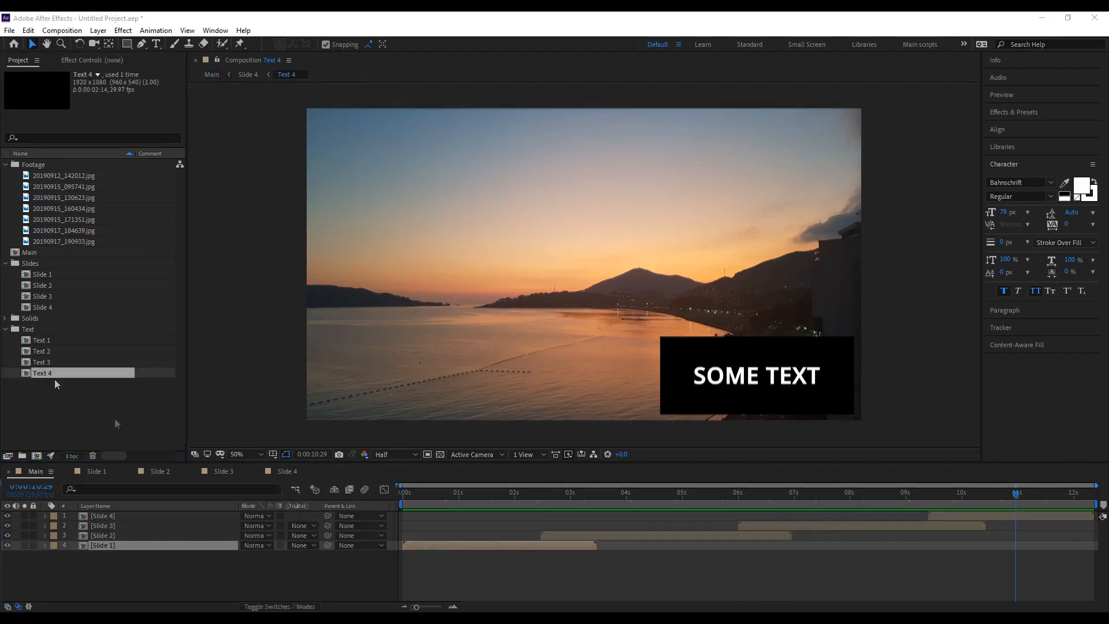
double_click(133, 526)
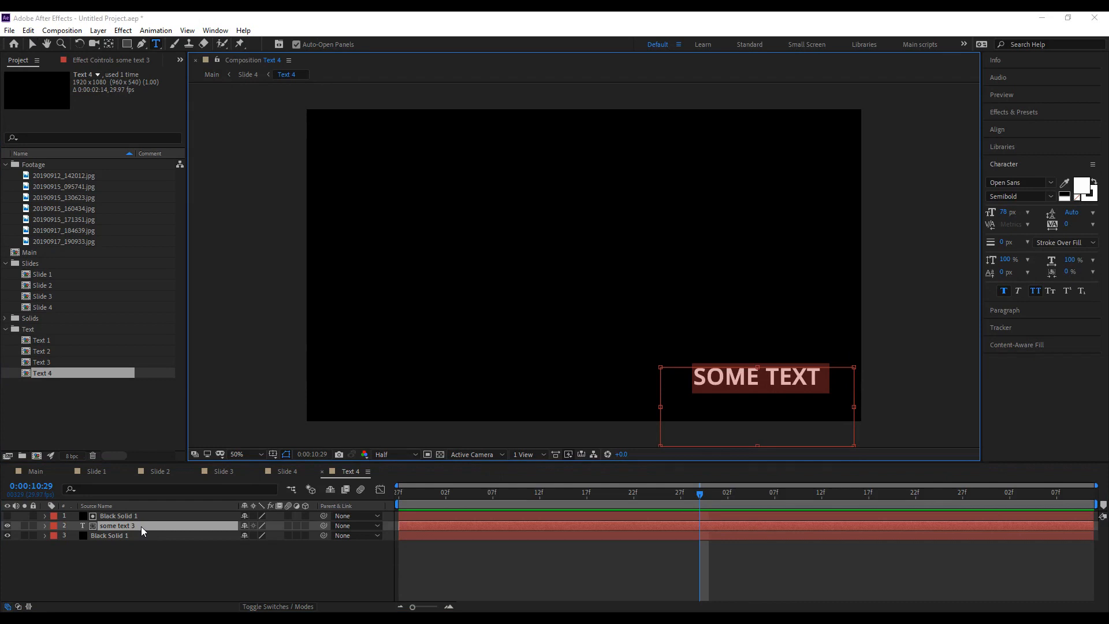
type("Somethi")
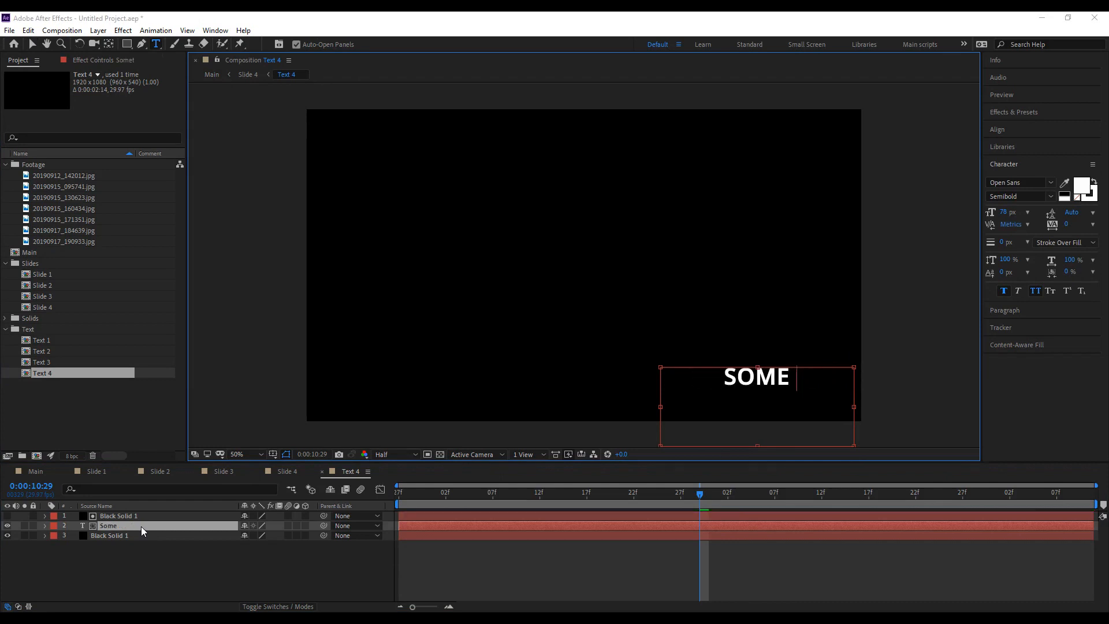
type("ng")
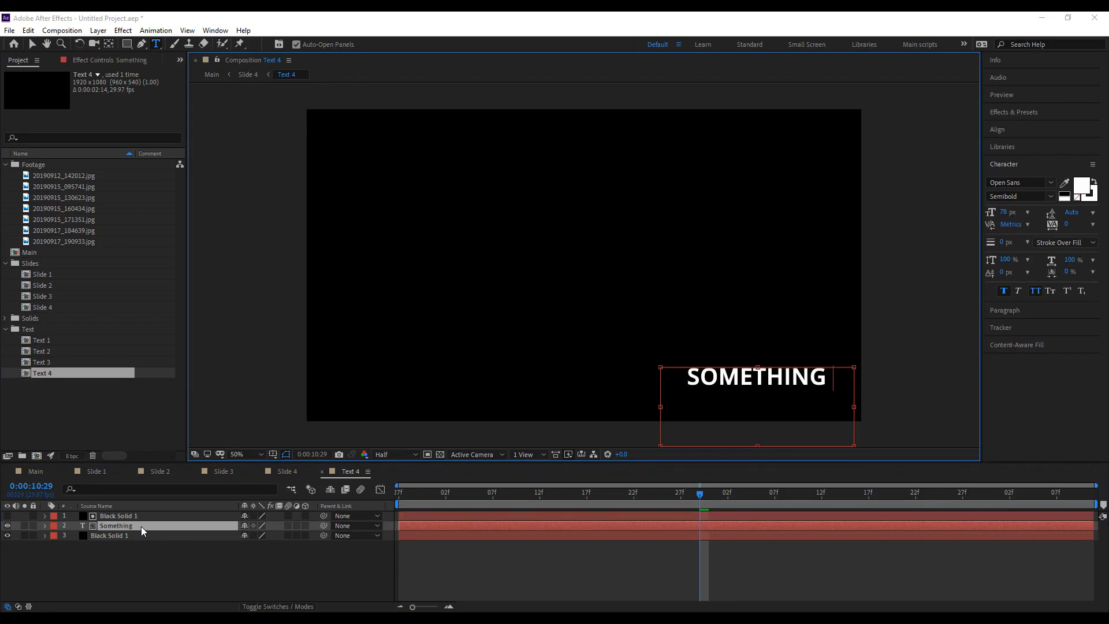
left_click(220, 568)
left_click(44, 476)
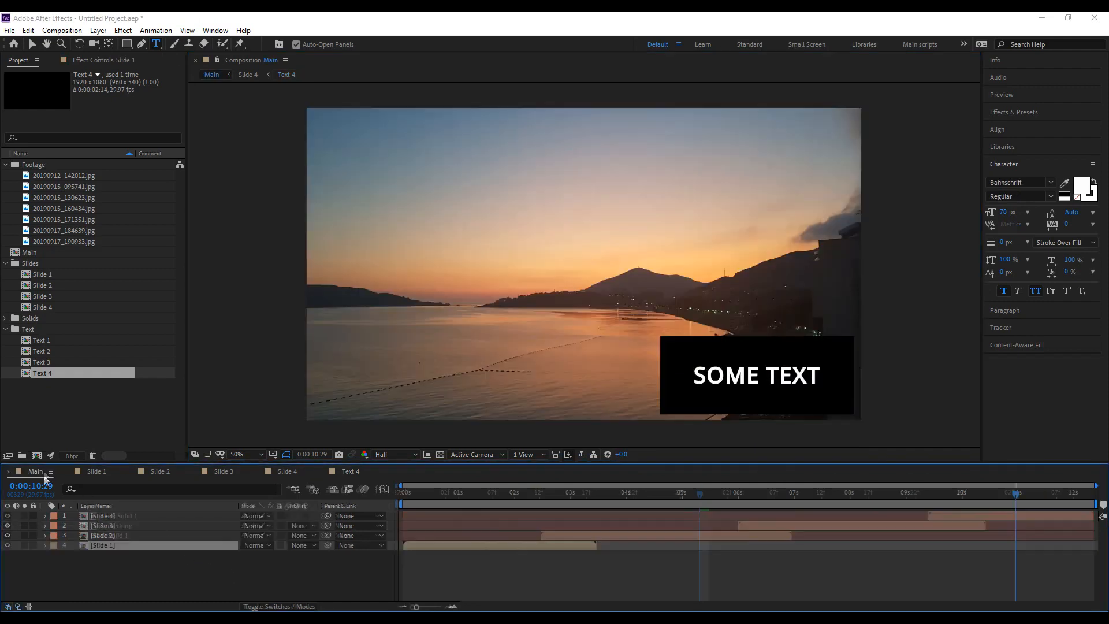
Check the updated text near 11 seconds in the Main composition, review the Text 4 composition, and return to Main.
left_click(935, 563)
left_click_drag(915, 497, 1013, 515)
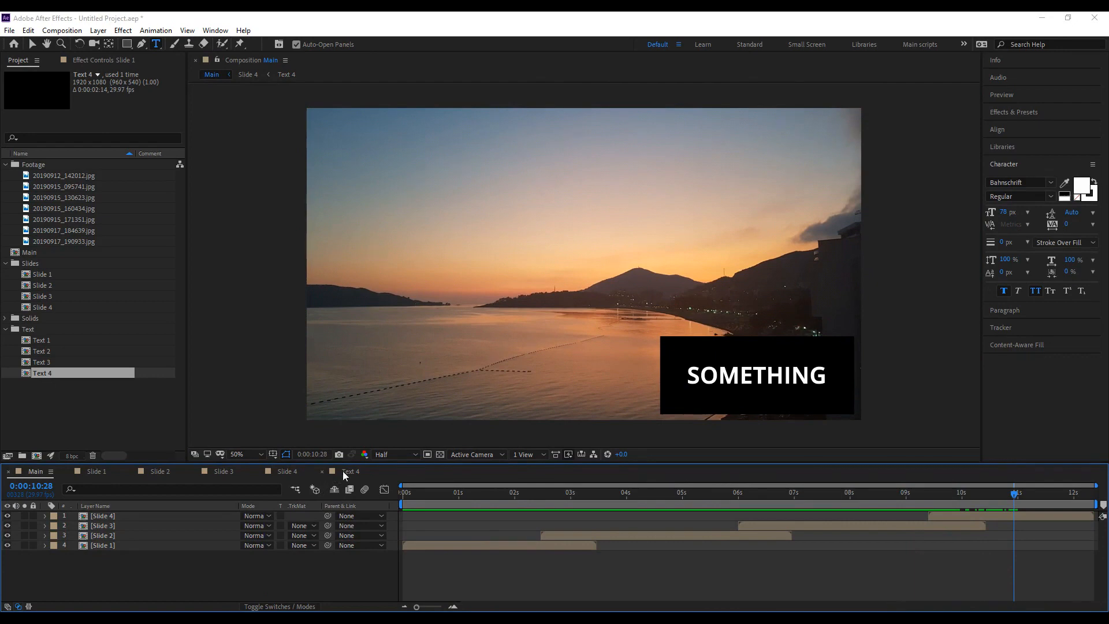
left_click(343, 471)
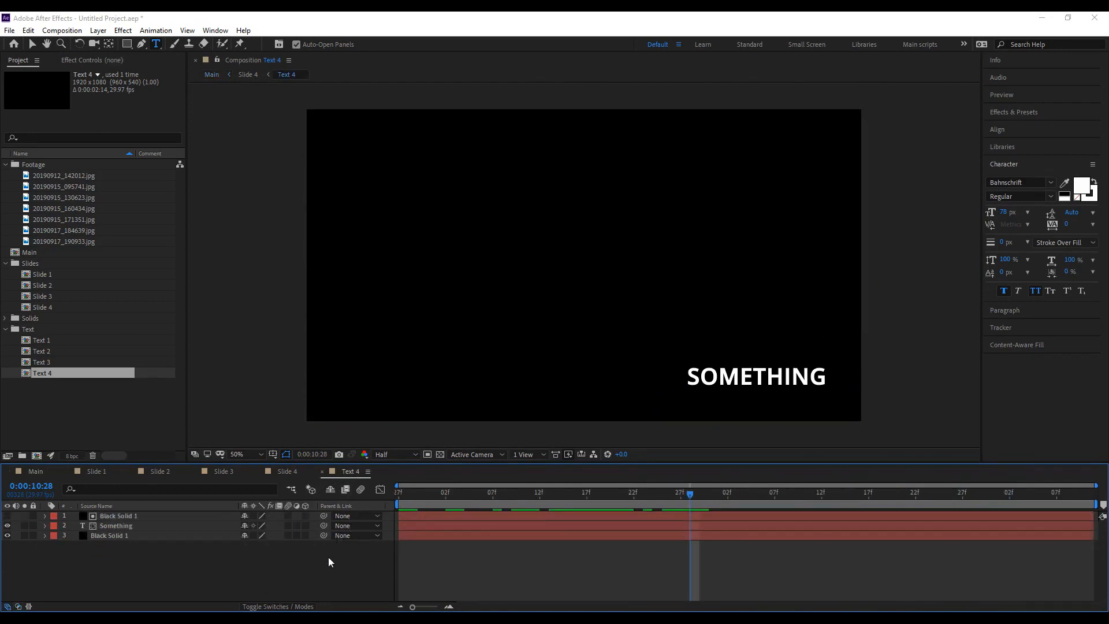
left_click(54, 472)
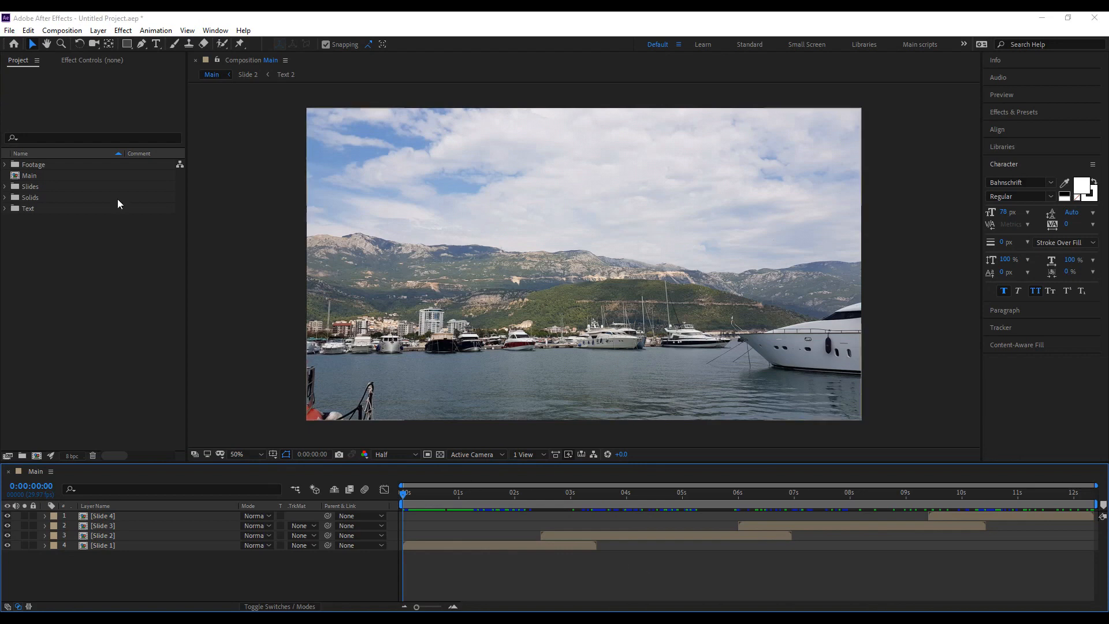
Add the Main composition to the render queue and review its output module formats and AVI options without changing them.
left_click(9, 30)
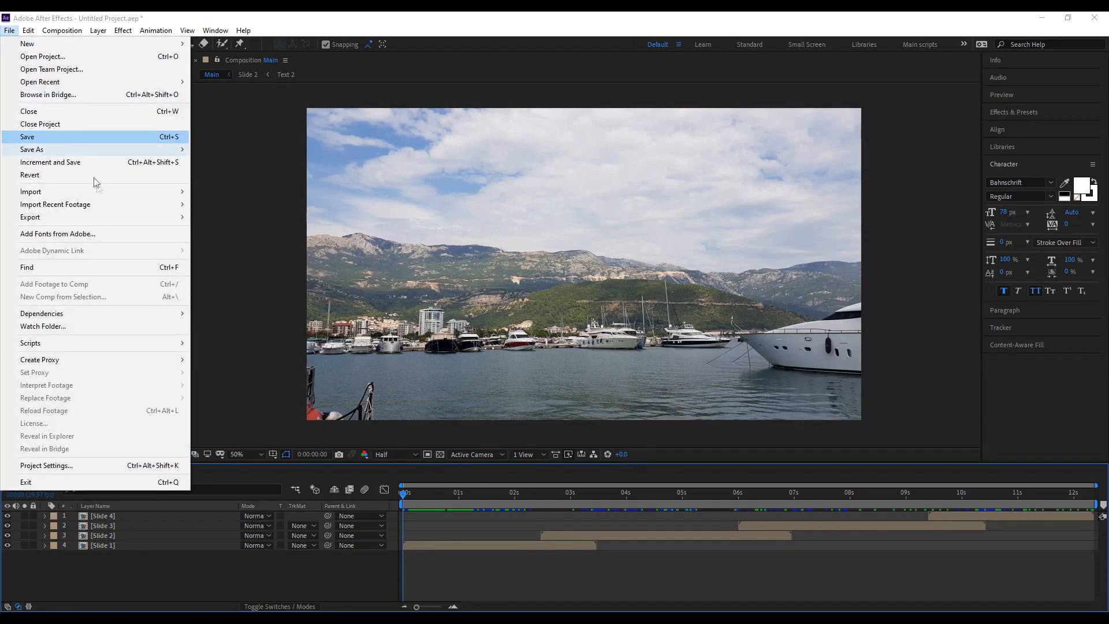
mouse_move(131, 220)
left_click(209, 230)
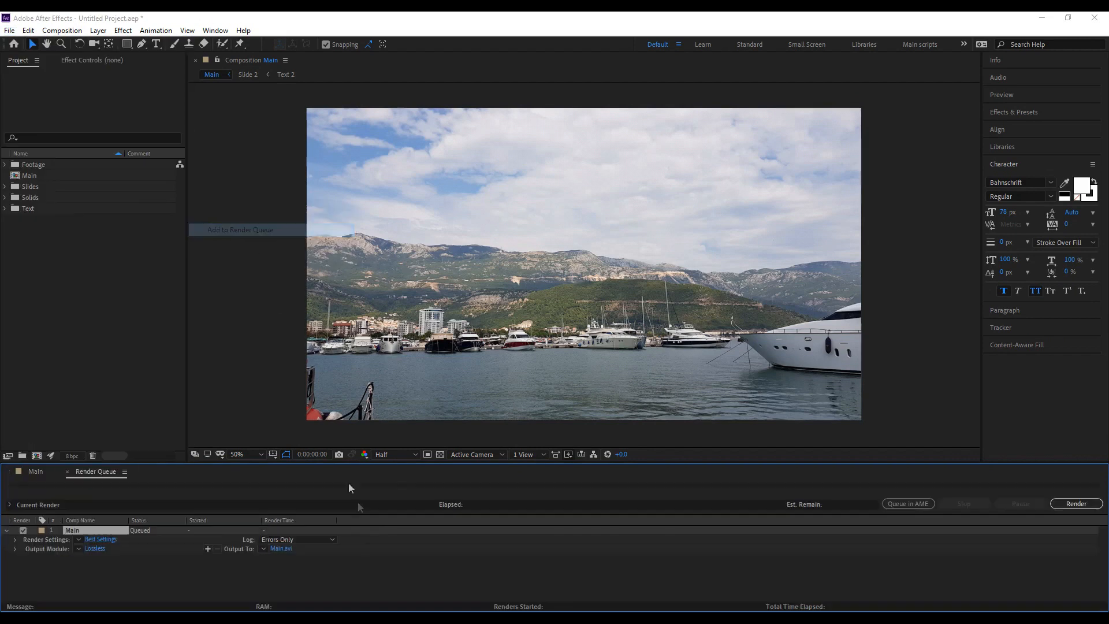
left_click(95, 548)
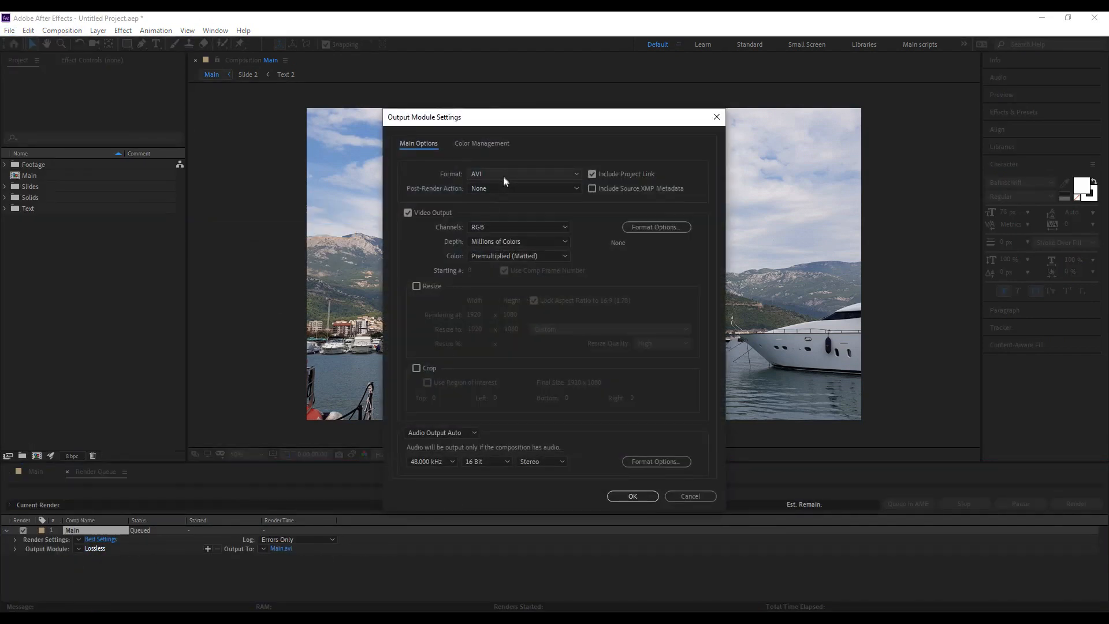
left_click(504, 175)
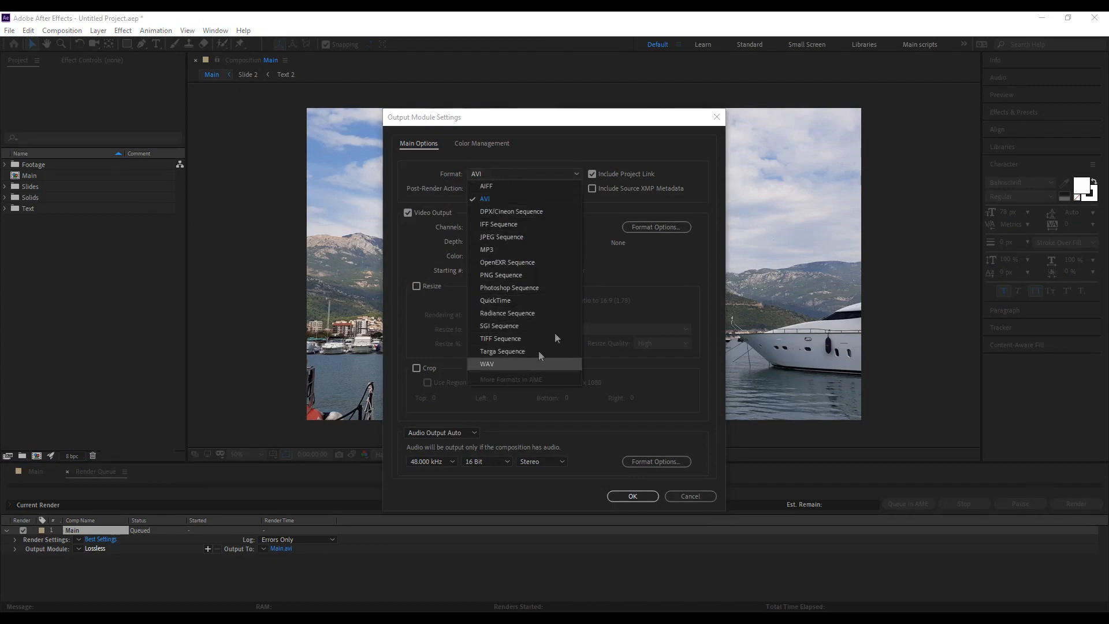
left_click(639, 243)
left_click(658, 226)
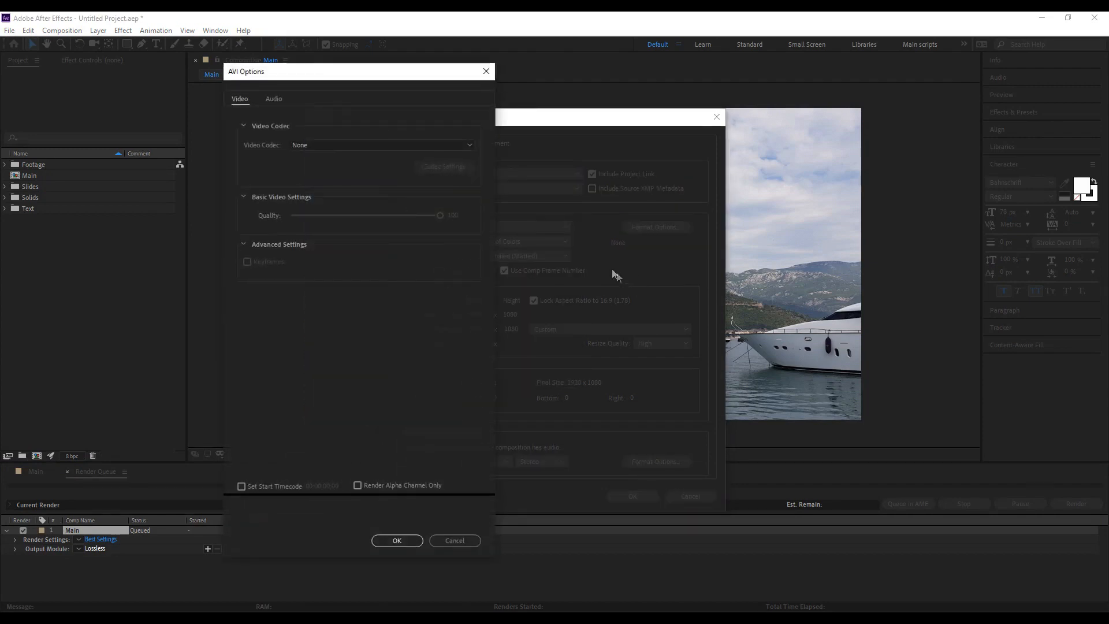
left_click(486, 71)
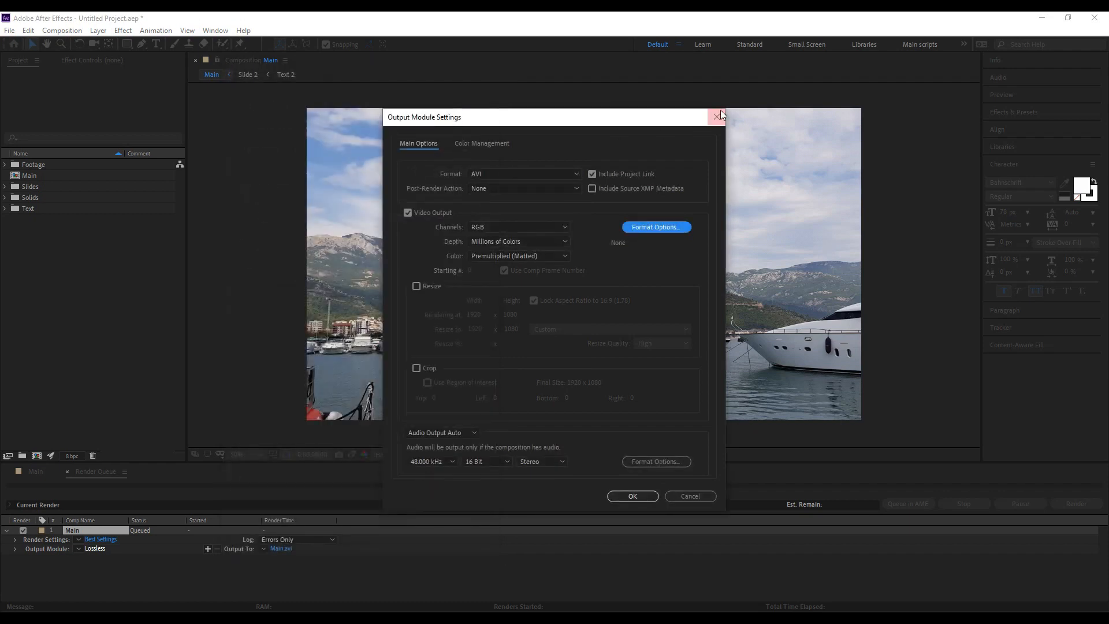
left_click(717, 117)
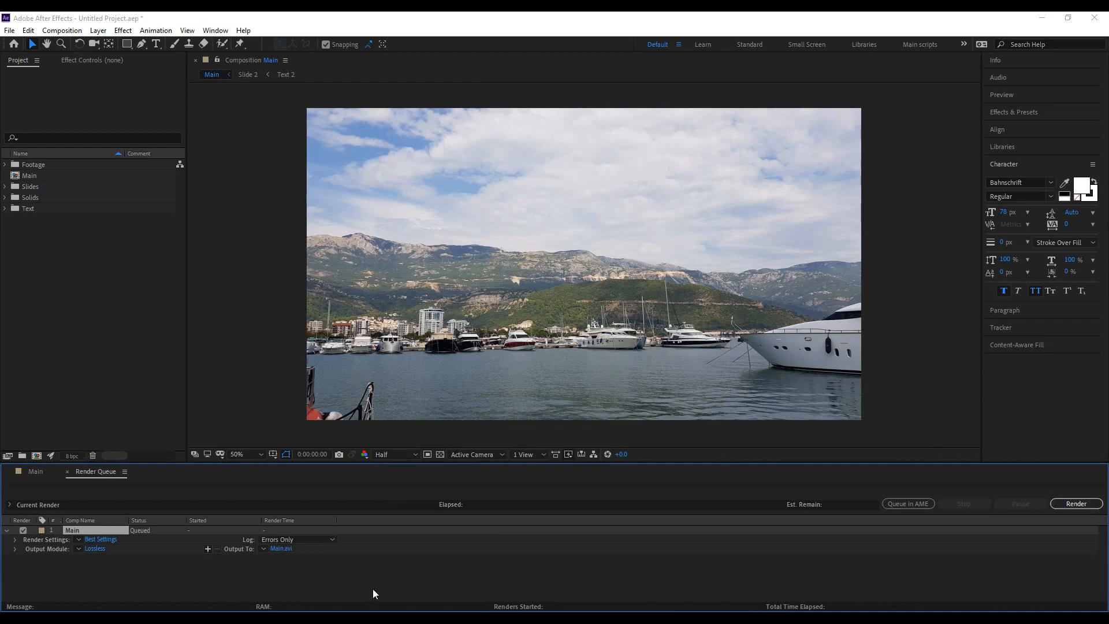
Remove the Main item from the render queue and close the queue to return to the composition's timeline.
left_click(96, 500)
left_click(94, 531)
key("Delete")
left_click(46, 476)
left_click(71, 470)
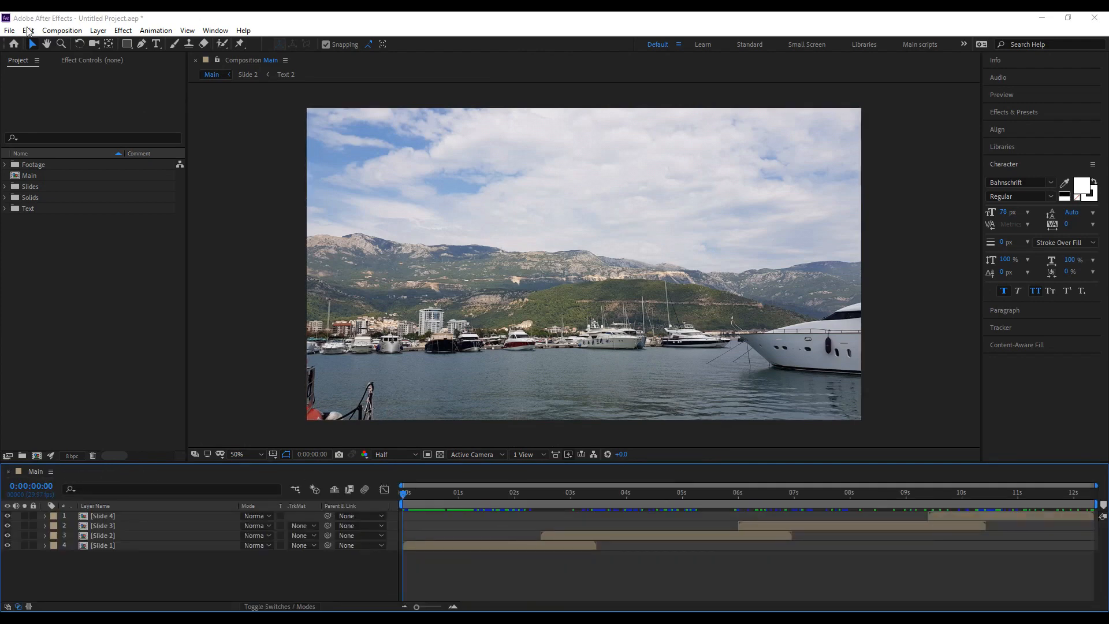
Send the Main composition to the Adobe Media Encoder queue and review its export formats, keeping H.264.
left_click(62, 31)
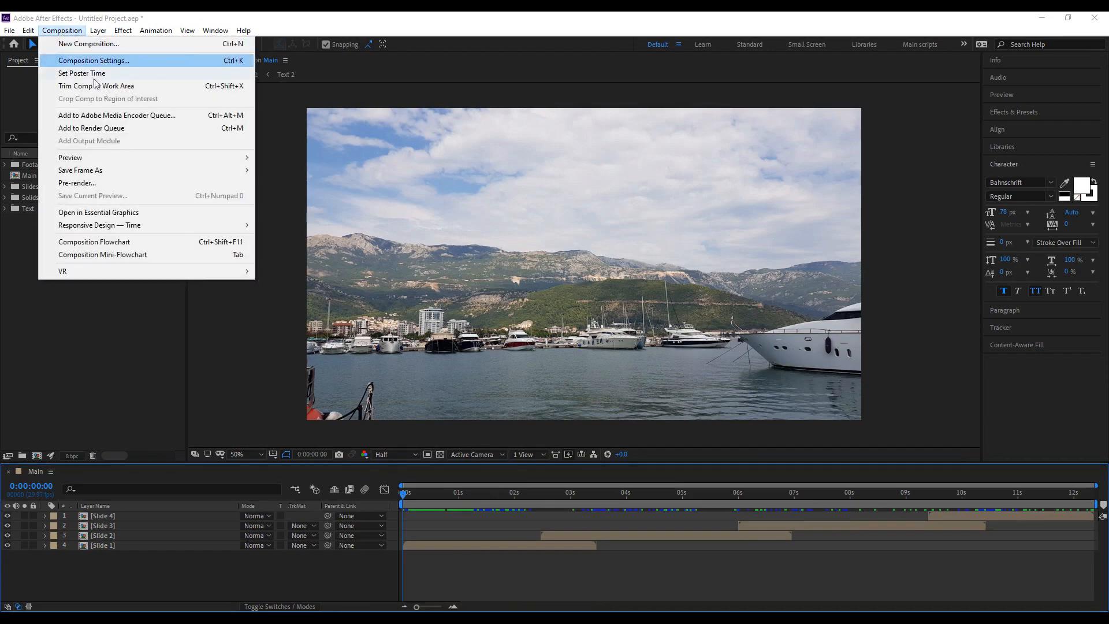
left_click(106, 116)
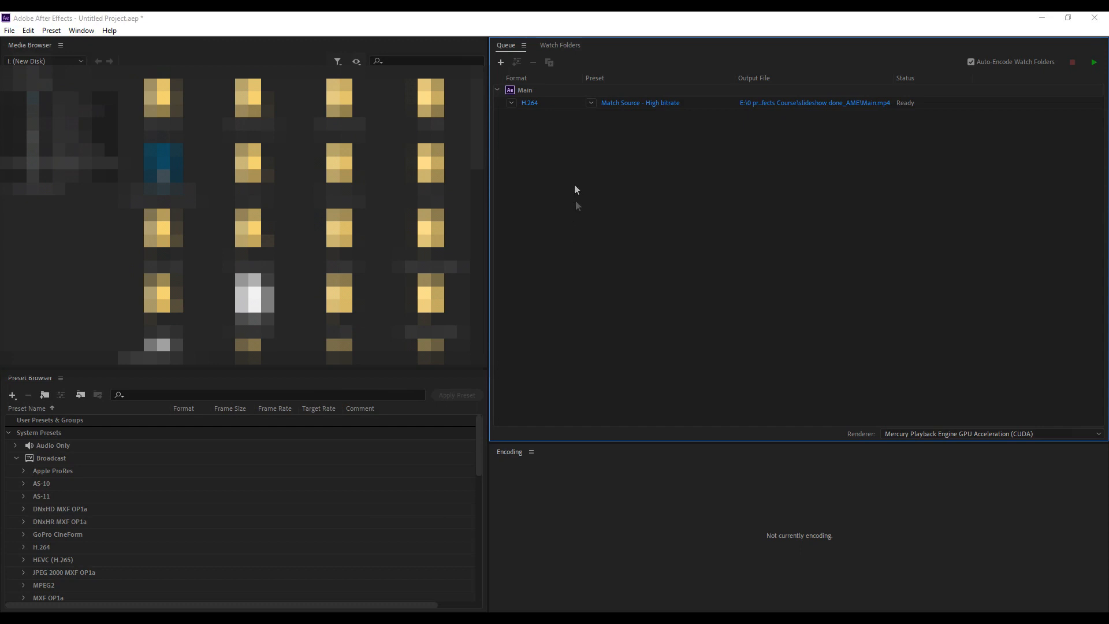
left_click(610, 104)
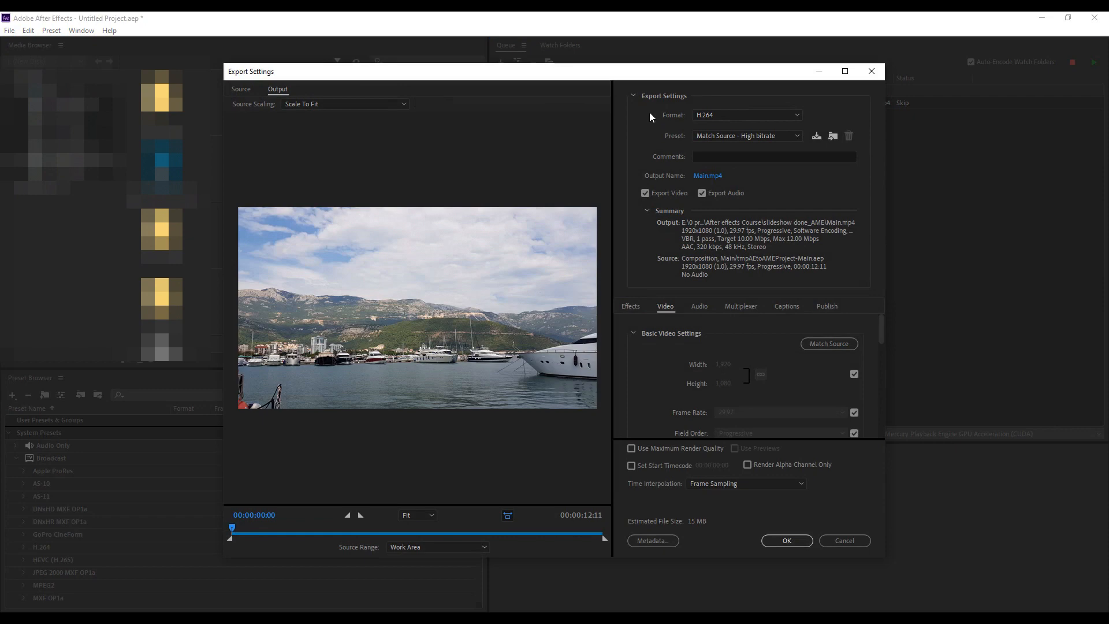
left_click(708, 116)
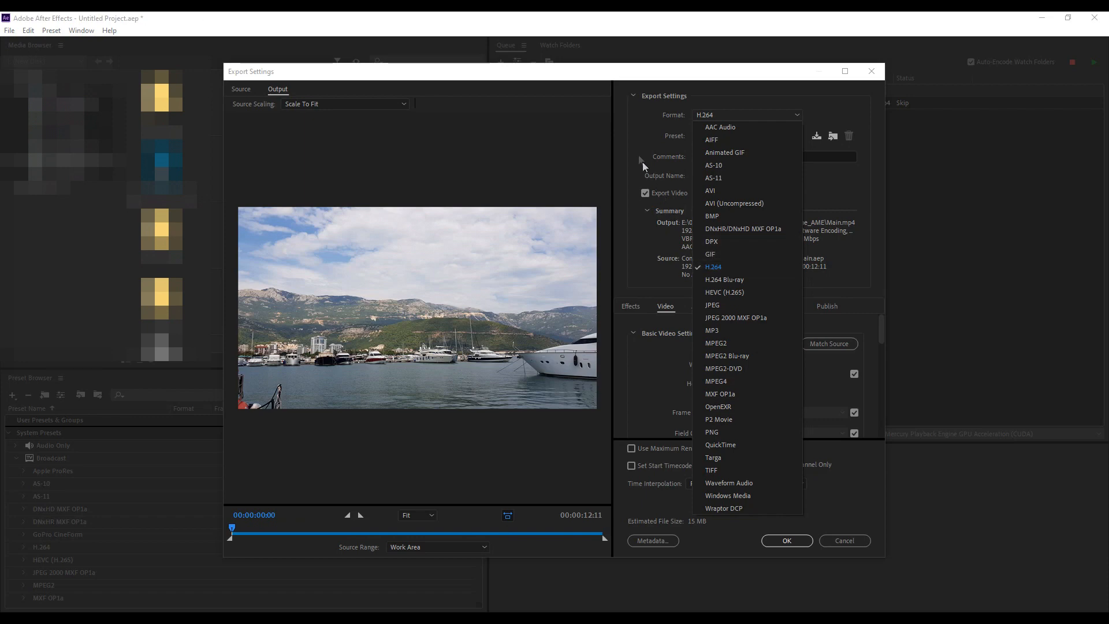
left_click(640, 141)
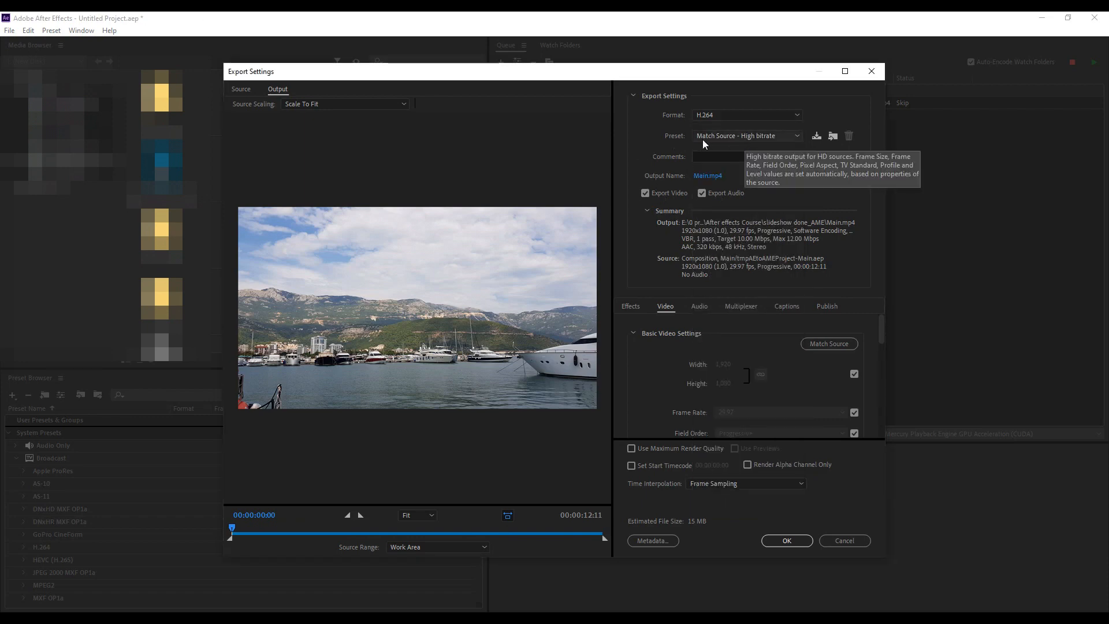
Set the export preset to High Quality 1080p HD and accept the export settings.
left_click(772, 135)
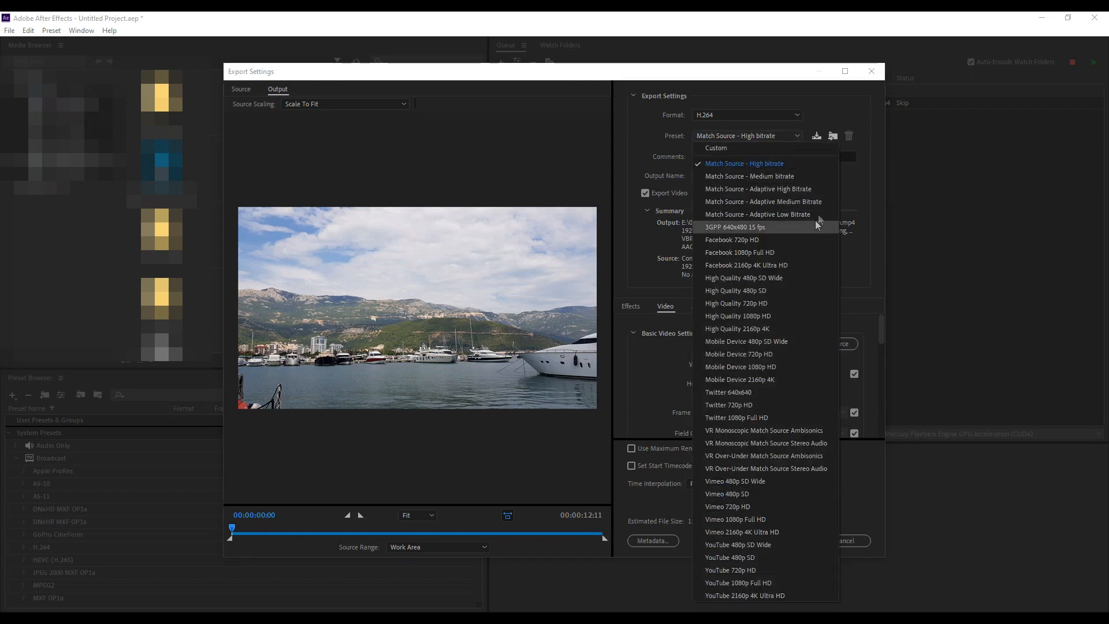
left_click(825, 318)
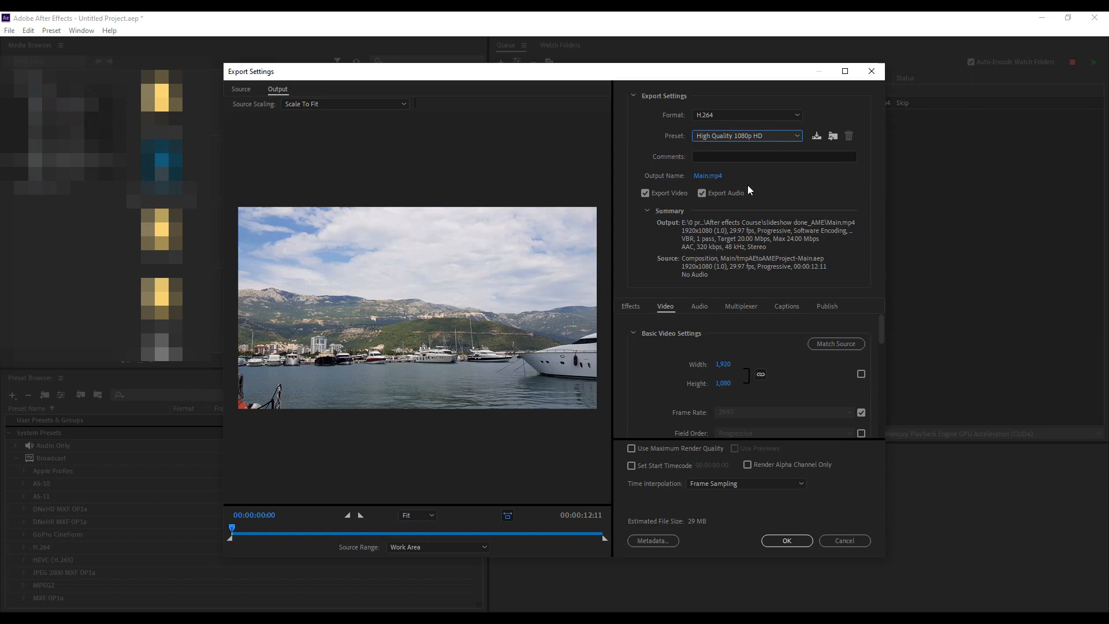
left_click(789, 536)
left_click(1028, 105)
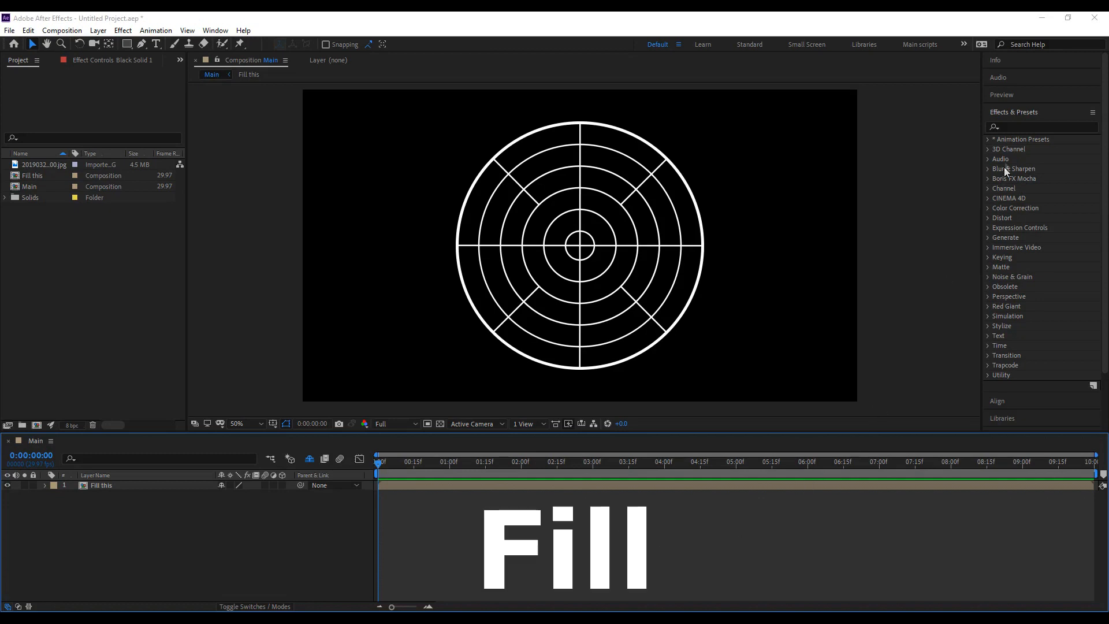
Apply the Fill effect to the Fill this layer in Main and show the transparency grid.
left_click(1015, 126)
type("fill")
left_click_drag(1029, 198, 110, 487)
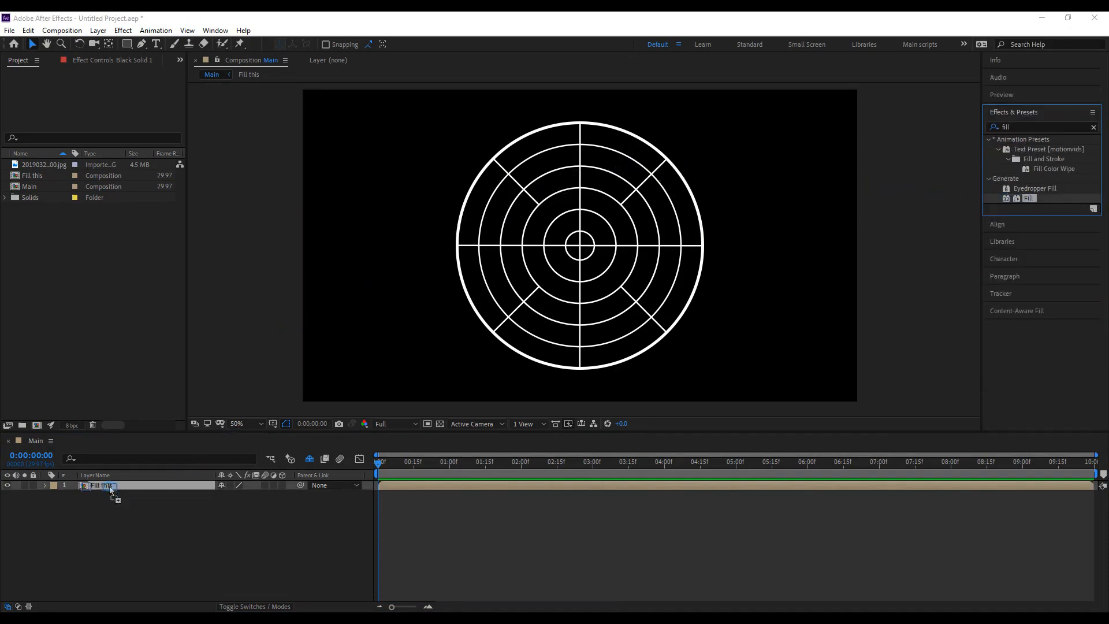
left_click(171, 561)
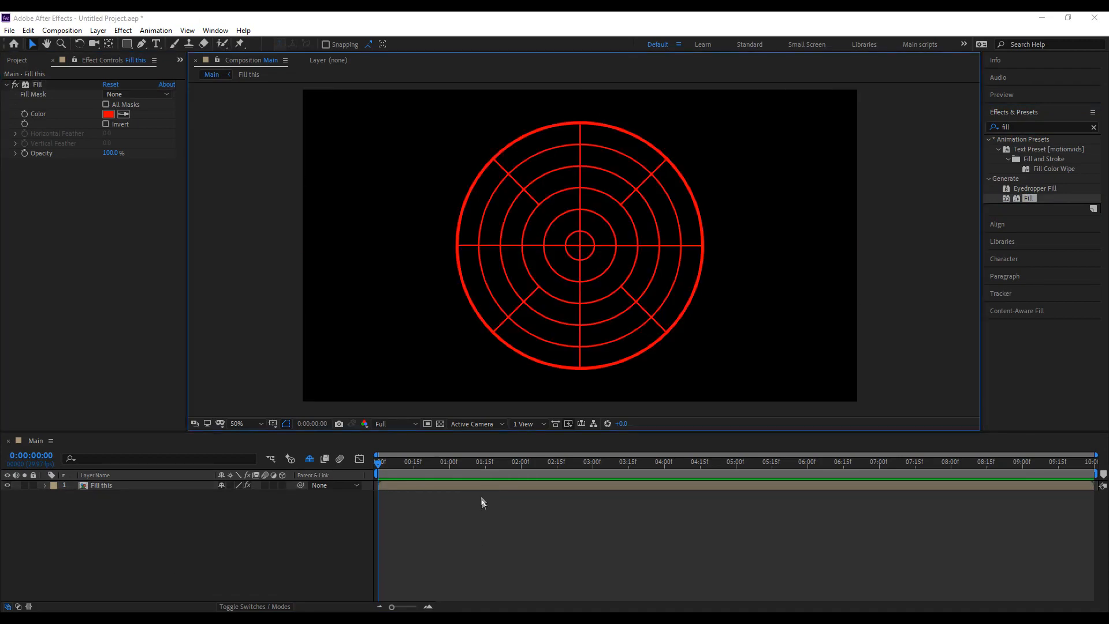
left_click(440, 425)
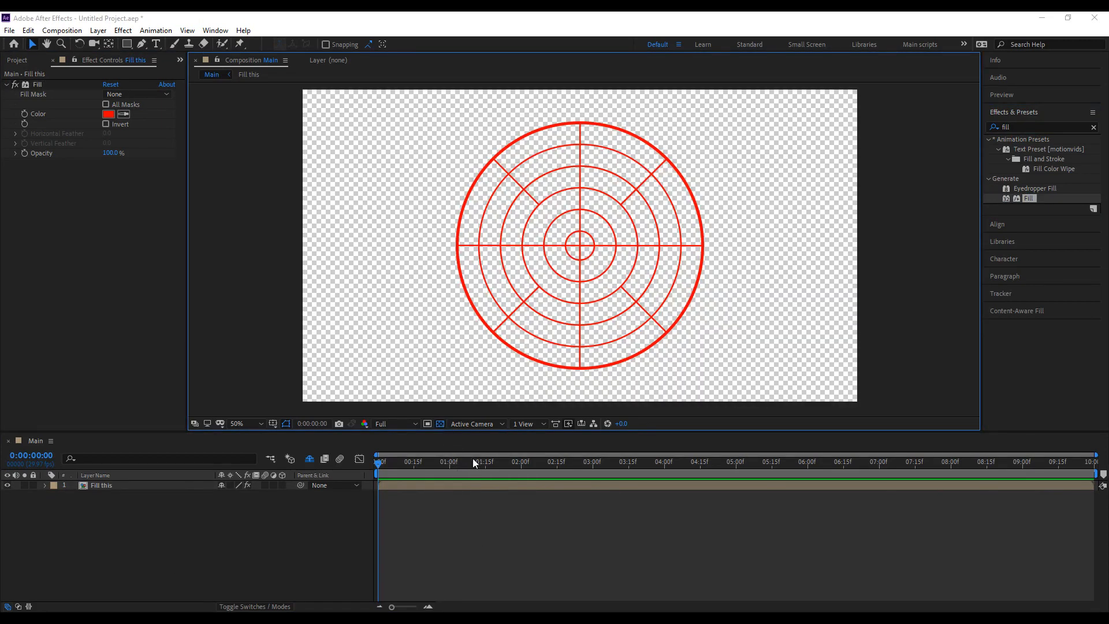
Set the Fill effect's color to blue-violet #3500CE.
left_click(109, 114)
left_click(197, 245)
mouse_move(165, 224)
left_mouse_down()
mouse_move(92, 246)
mouse_move(184, 206)
mouse_move(217, 309)
mouse_move(211, 228)
left_mouse_up()
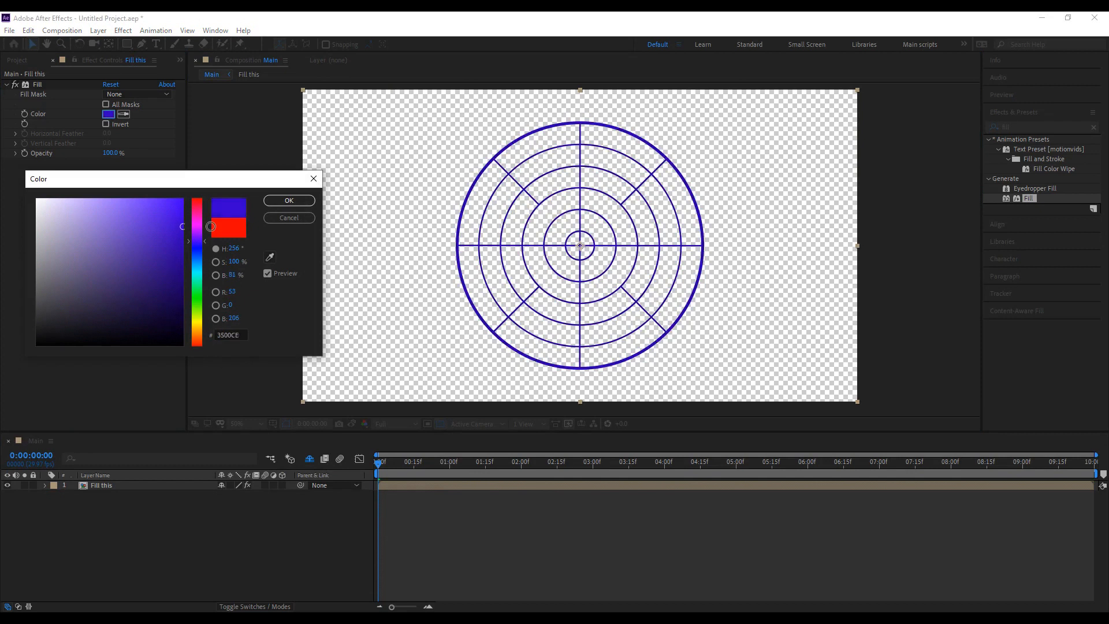
left_click(283, 201)
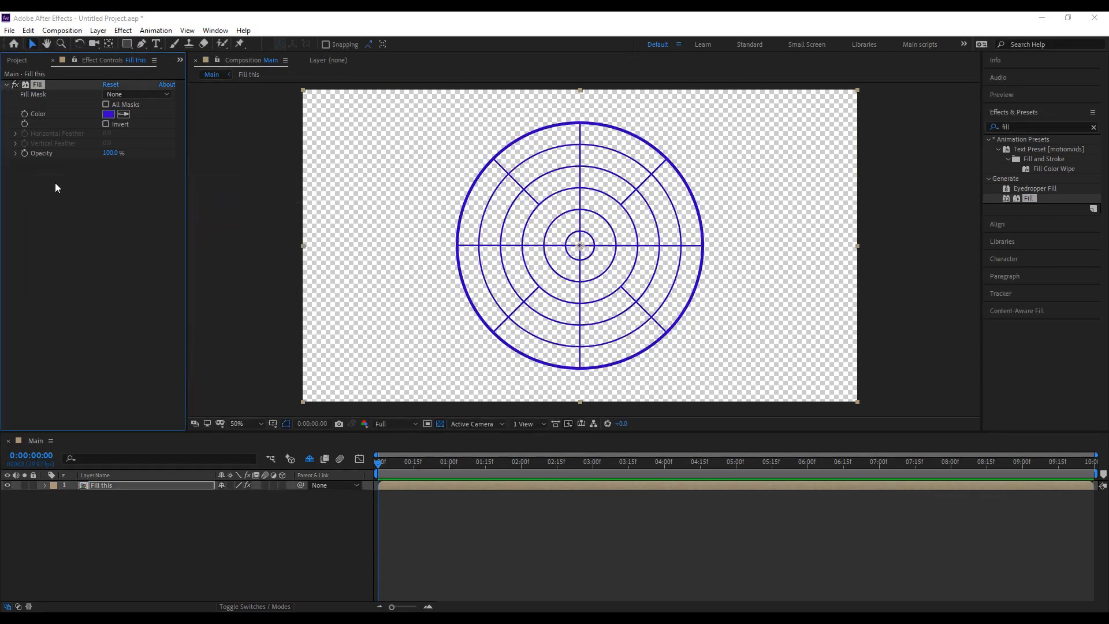
Try out the Fill effect's opacity and invert options, restoring both settings.
left_click_drag(110, 154, 209, 160)
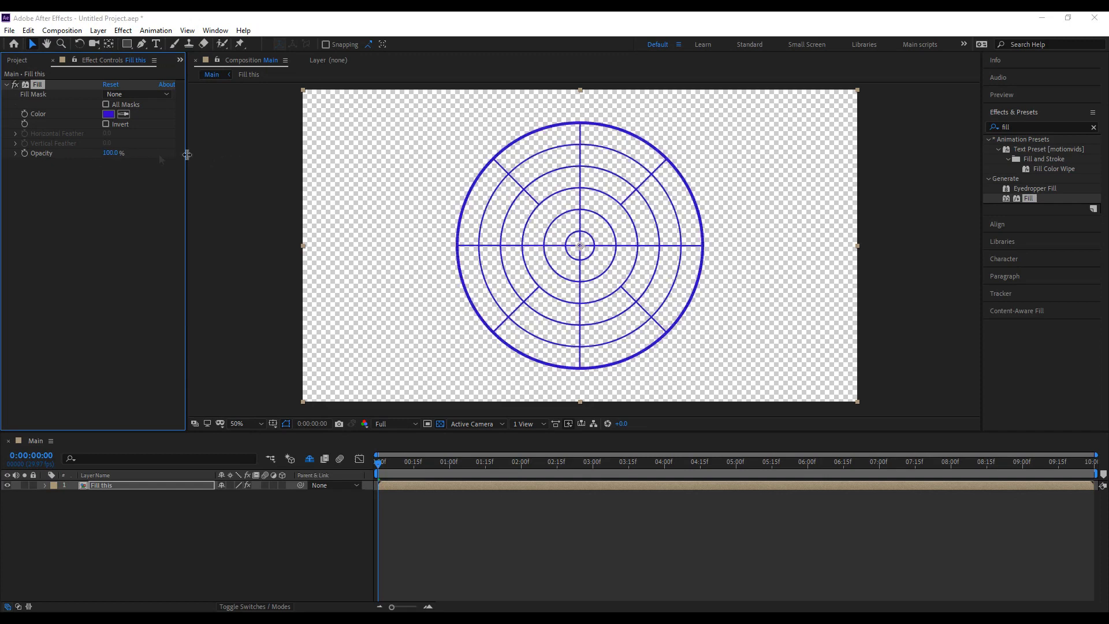
left_click(106, 124)
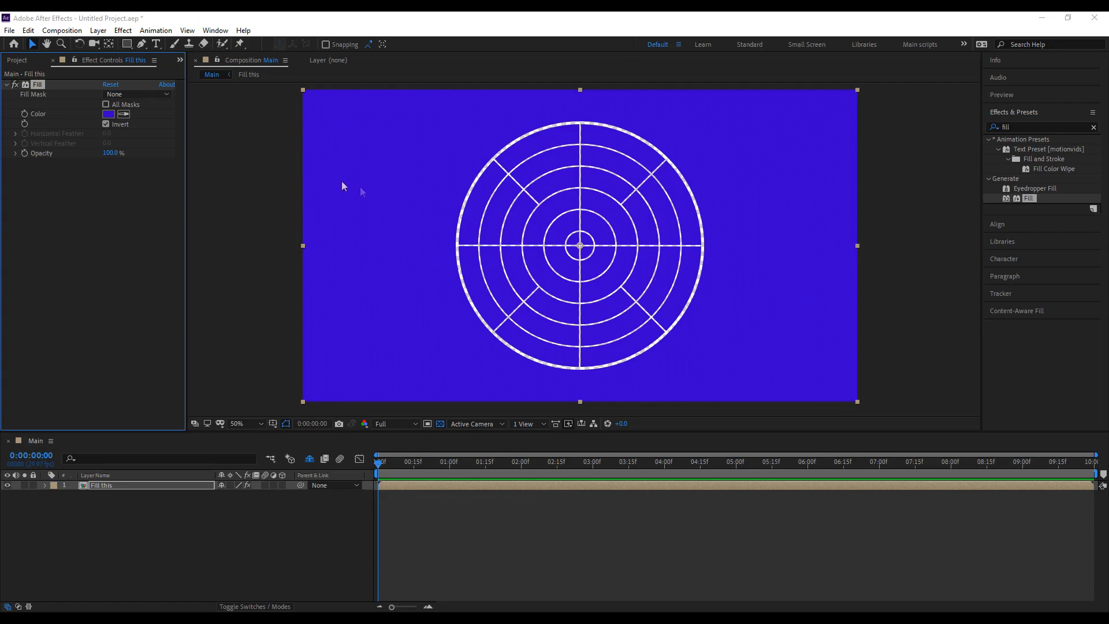
left_click(105, 125)
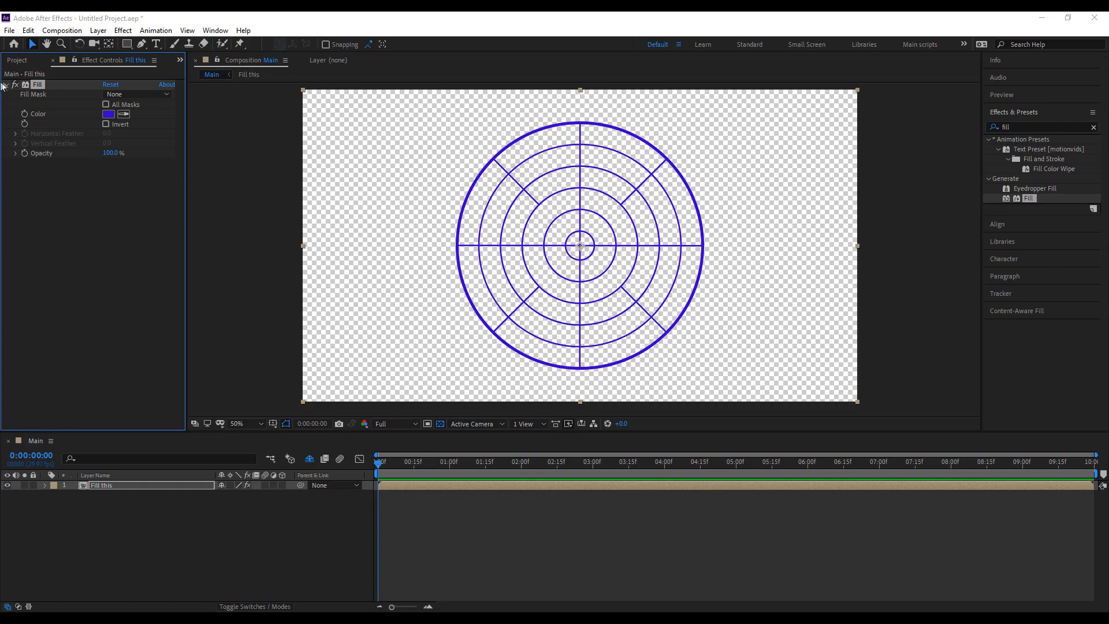
Turn off the Fill effect, set the stroke color of all shape layers inside Fill this to black (#000000), and return to Main.
left_click(15, 85)
double_click(93, 485)
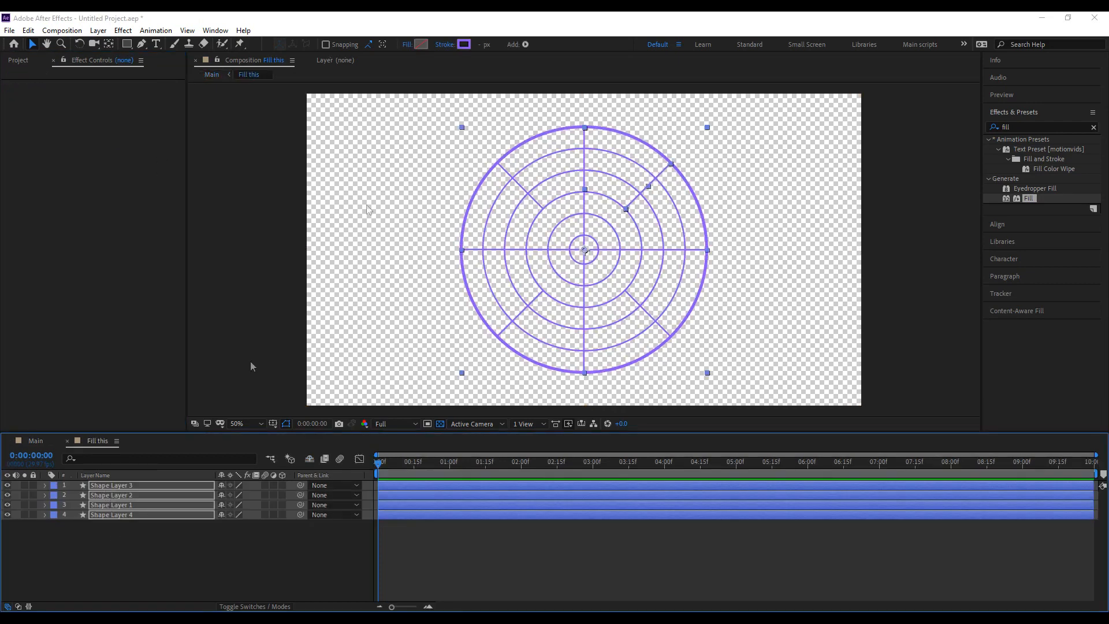
left_click(469, 44)
left_click_drag(125, 279, 185, 347)
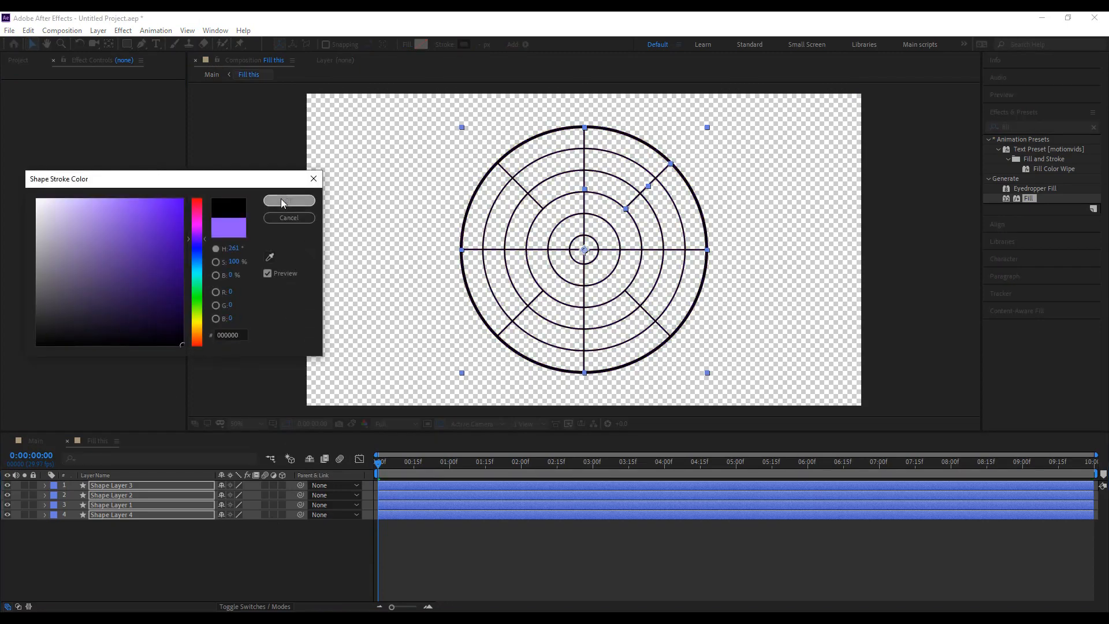
left_click(283, 202)
left_click(19, 61)
left_click(130, 552)
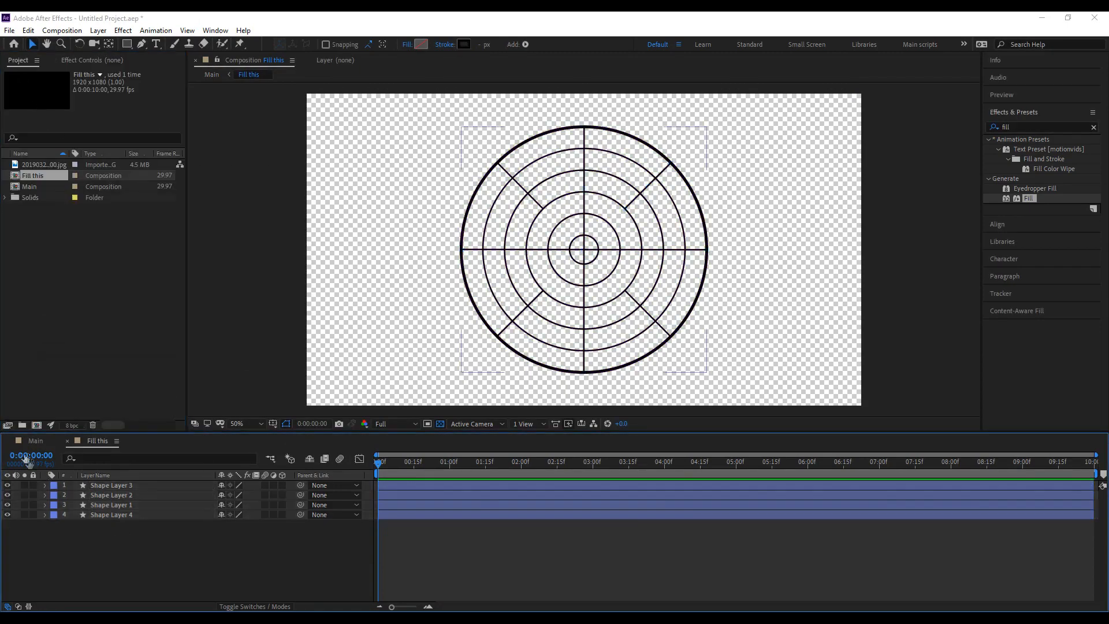
left_click(35, 441)
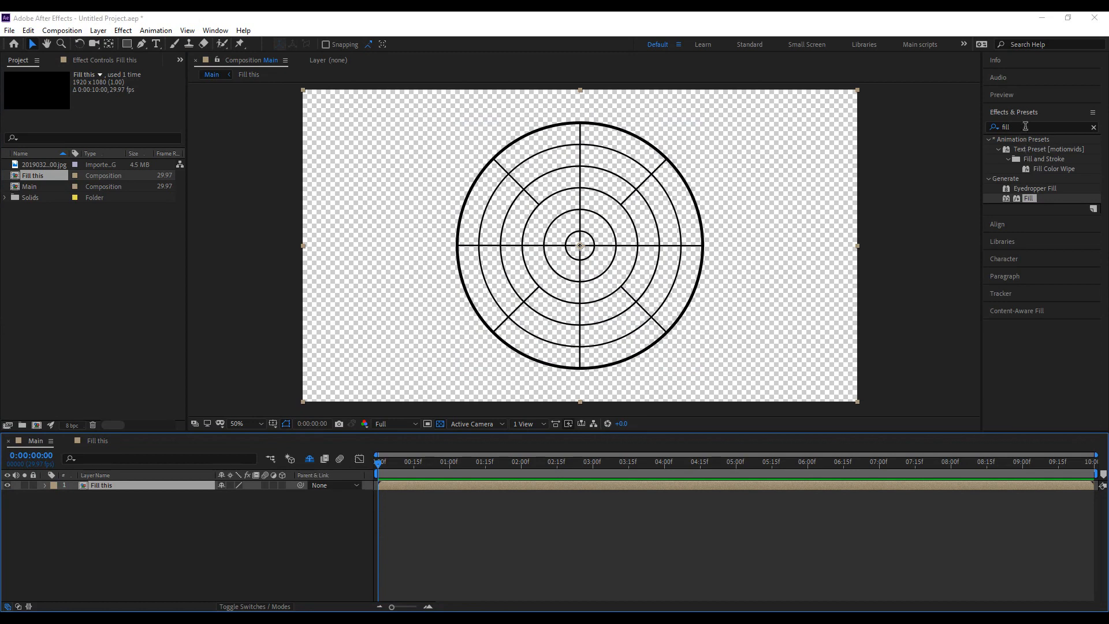
Apply the Drop Shadow effect to the Fill this layer, adjust its distance, and set its softness to 30.
left_click(1025, 127)
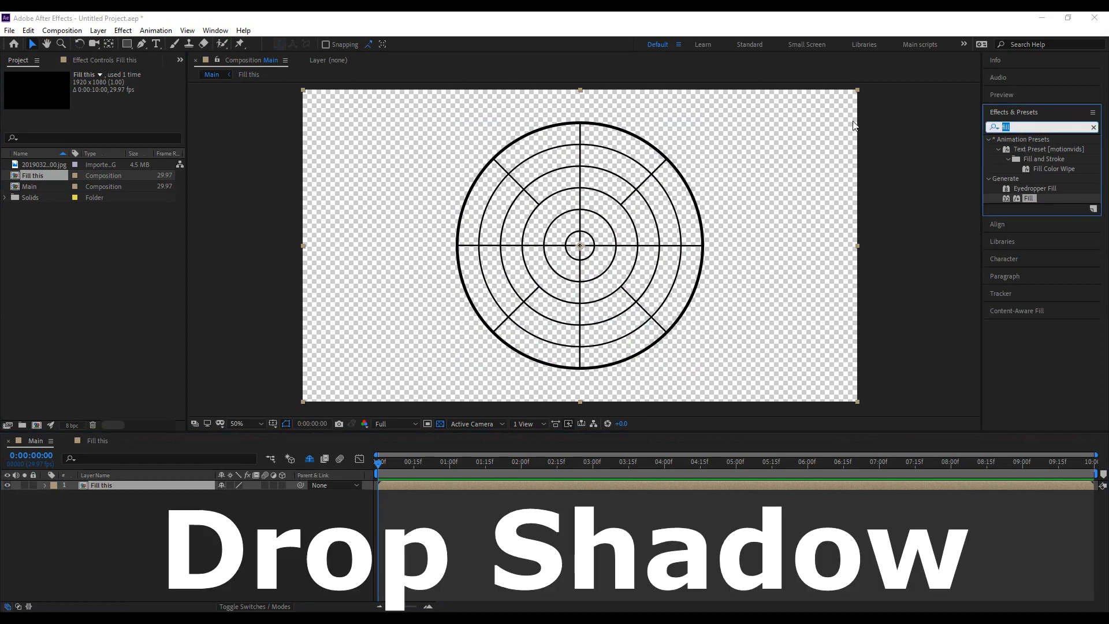
type("drop sh")
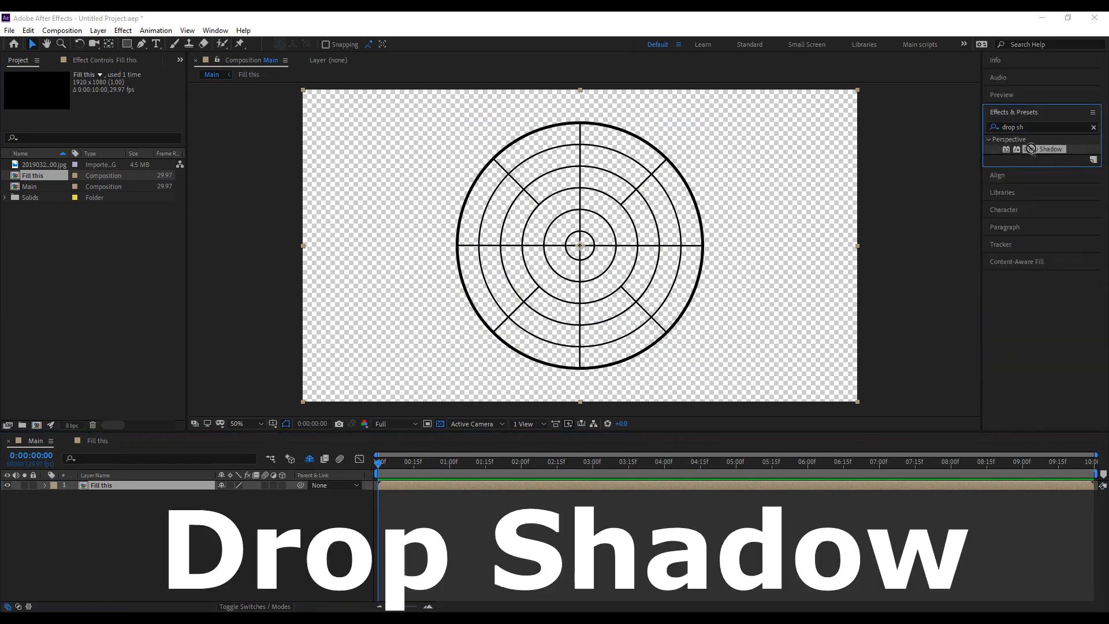
left_click_drag(1031, 149, 145, 485)
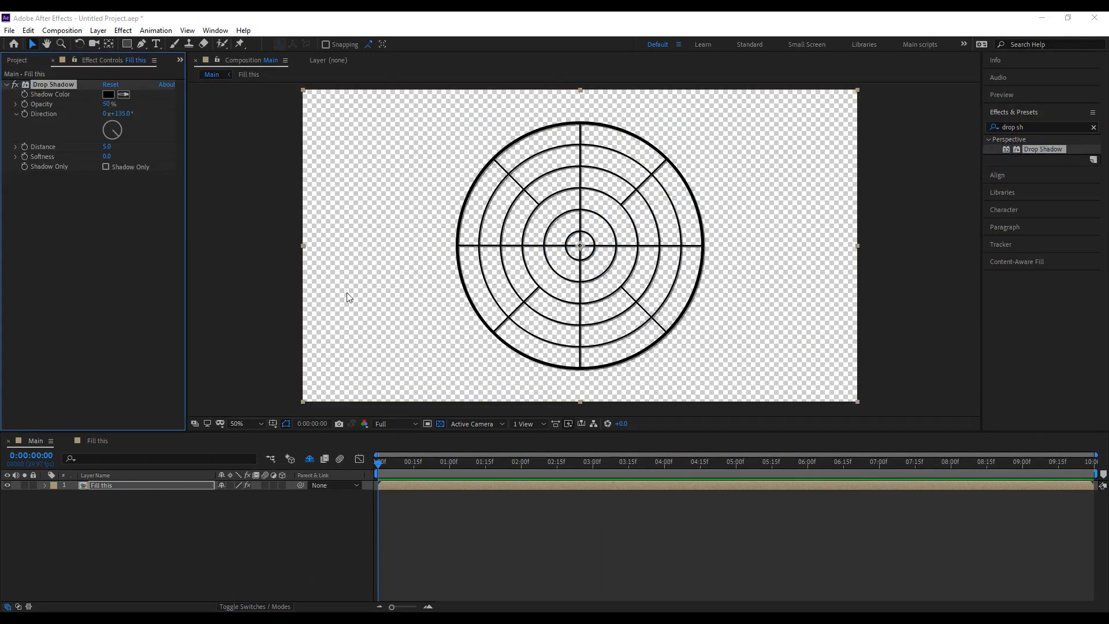
left_click_drag(106, 146, 122, 164)
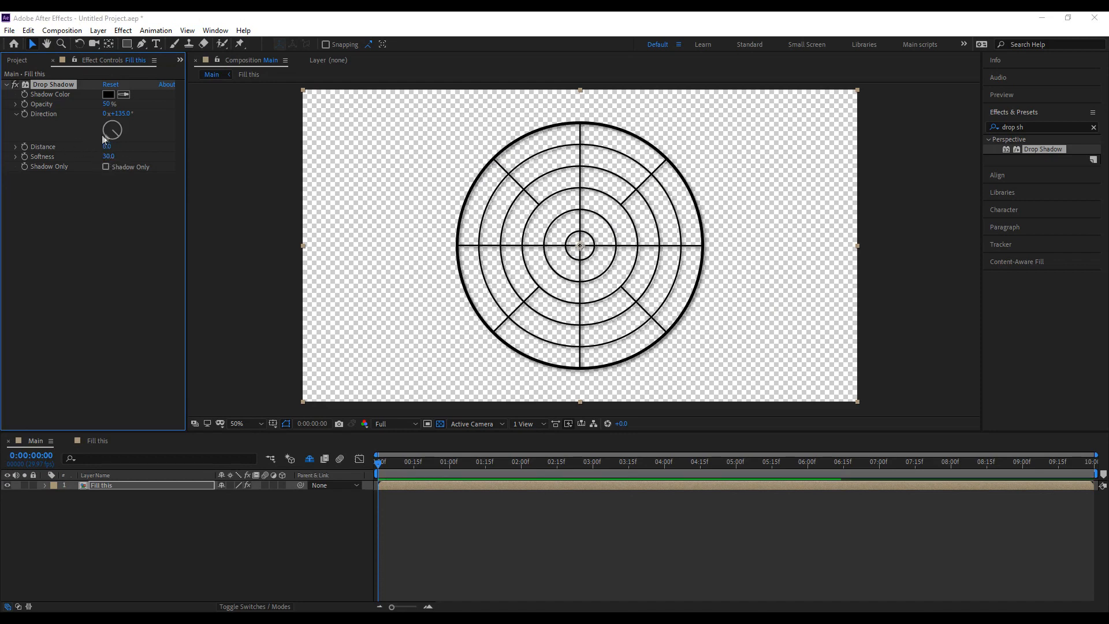
Set the Drop Shadow's opacity to 100% and try out the Shadow Only option, switching it back off.
left_click_drag(115, 105, 260, 107)
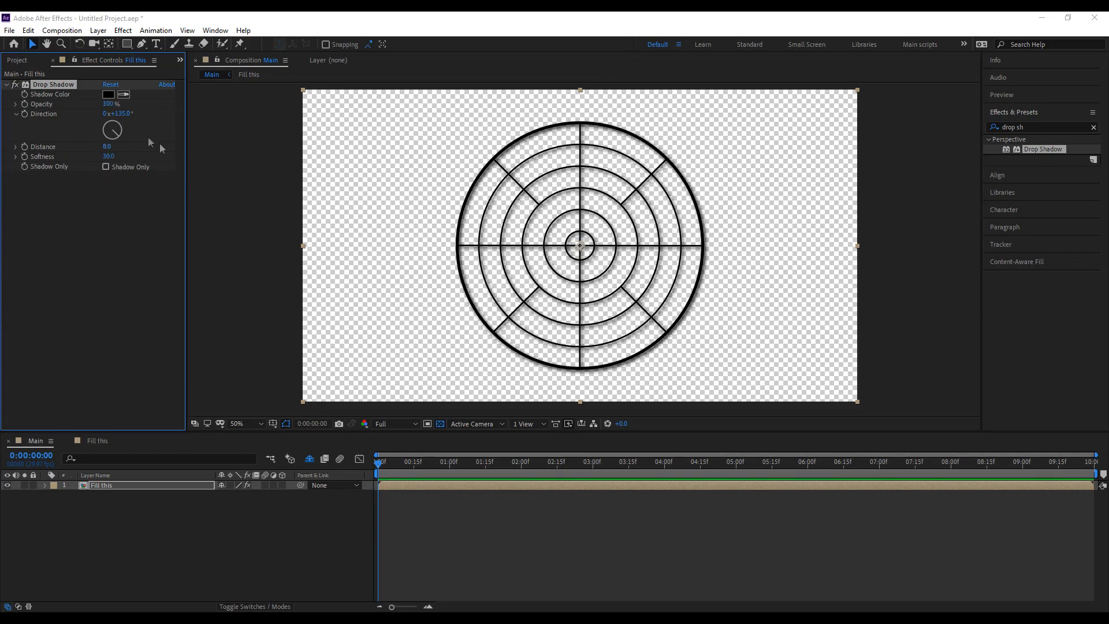
left_click(106, 167)
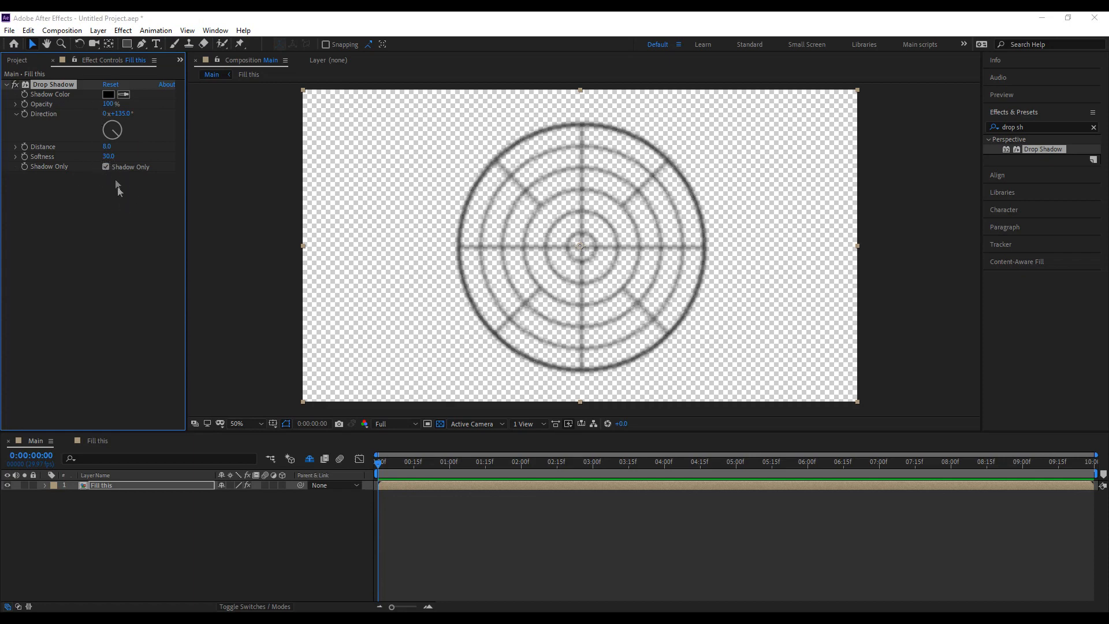
left_click(105, 167)
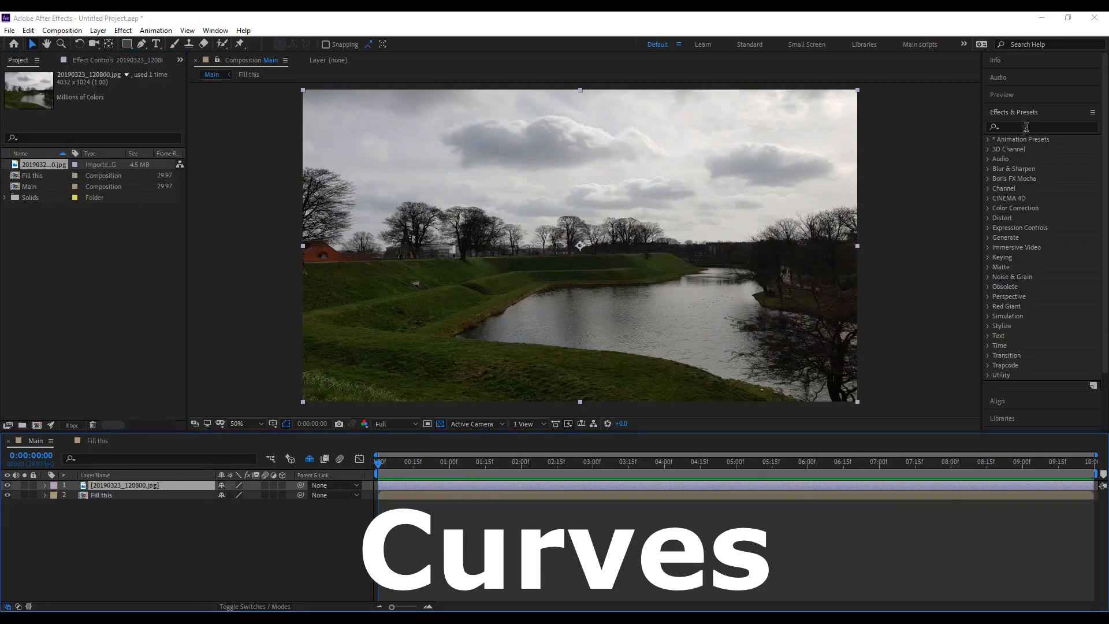
Find the Curves effect and apply it to the landscape photo layer.
left_click(1026, 127)
type("curves")
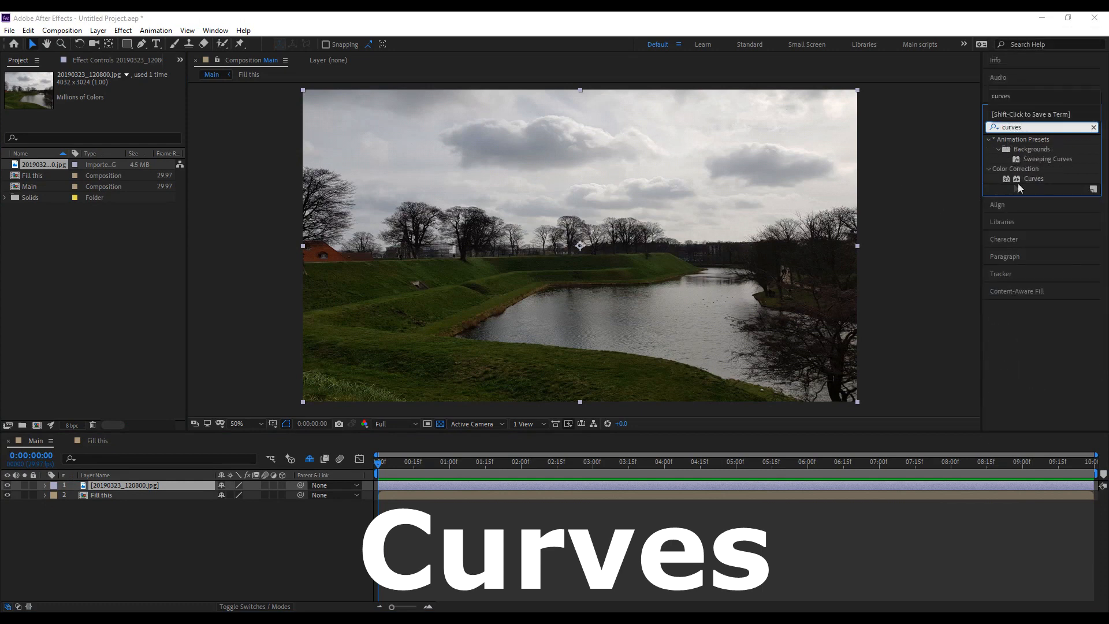
left_click_drag(1020, 179, 539, 270)
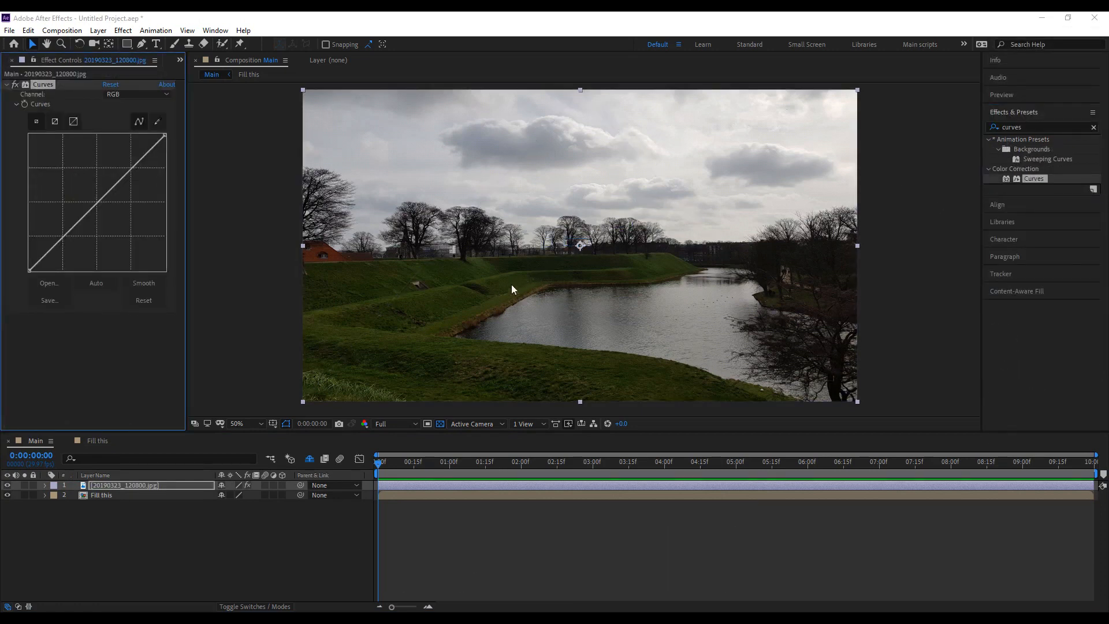
Try bending the Red and Blue channel curves on the photo, and reset the Curves effect.
left_click(113, 94)
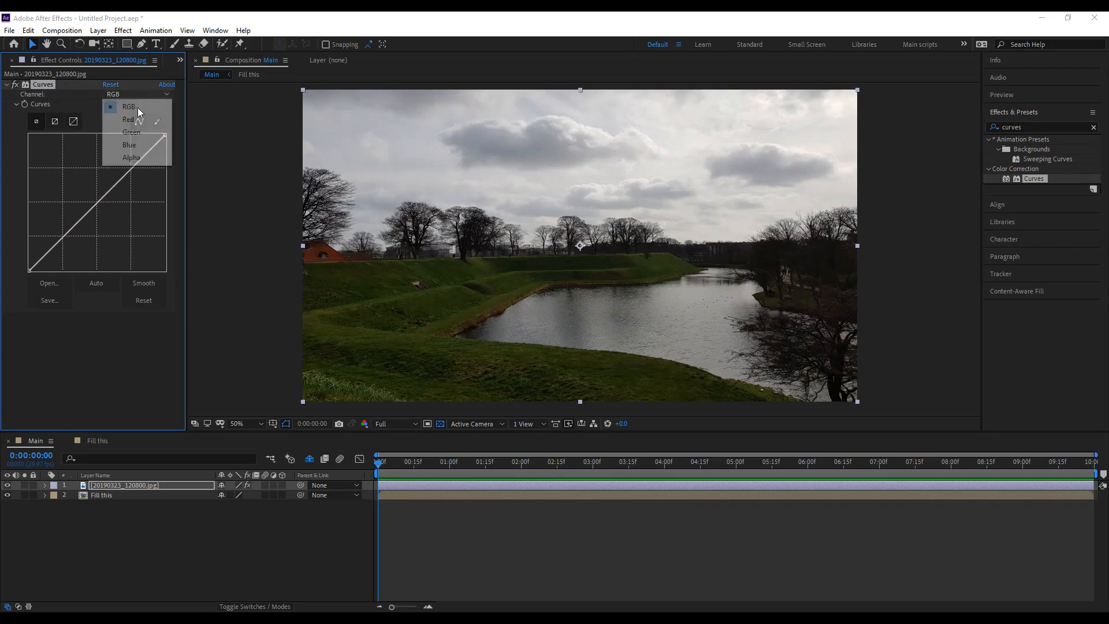
left_click(128, 119)
left_click_drag(98, 199, 119, 95)
left_click(120, 96)
left_click(141, 144)
left_click_drag(112, 182, 100, 136)
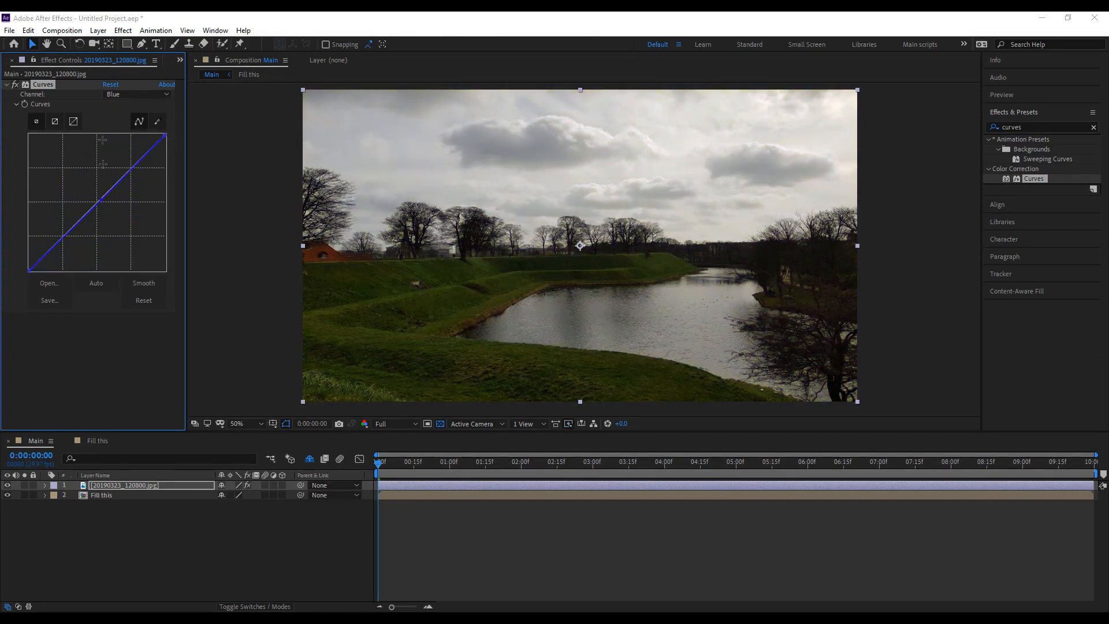
left_click(112, 85)
Try brightening the photo by raising the RGB channel curve to different heights, and reset the Curves effect.
left_click(127, 94)
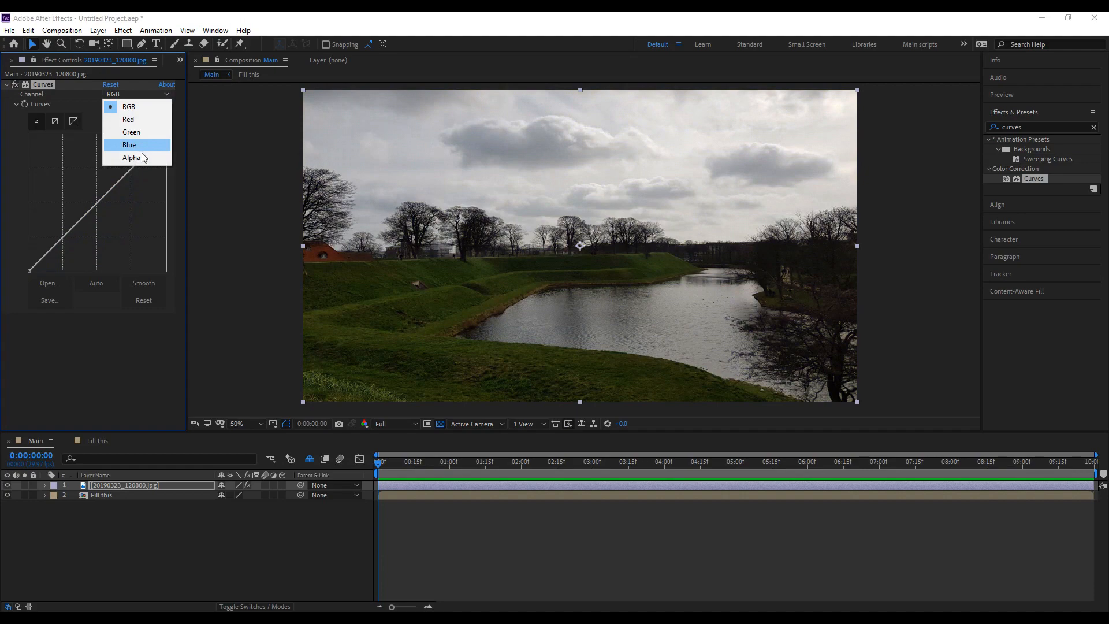
left_click(147, 106)
left_click_drag(103, 199, 72, 183)
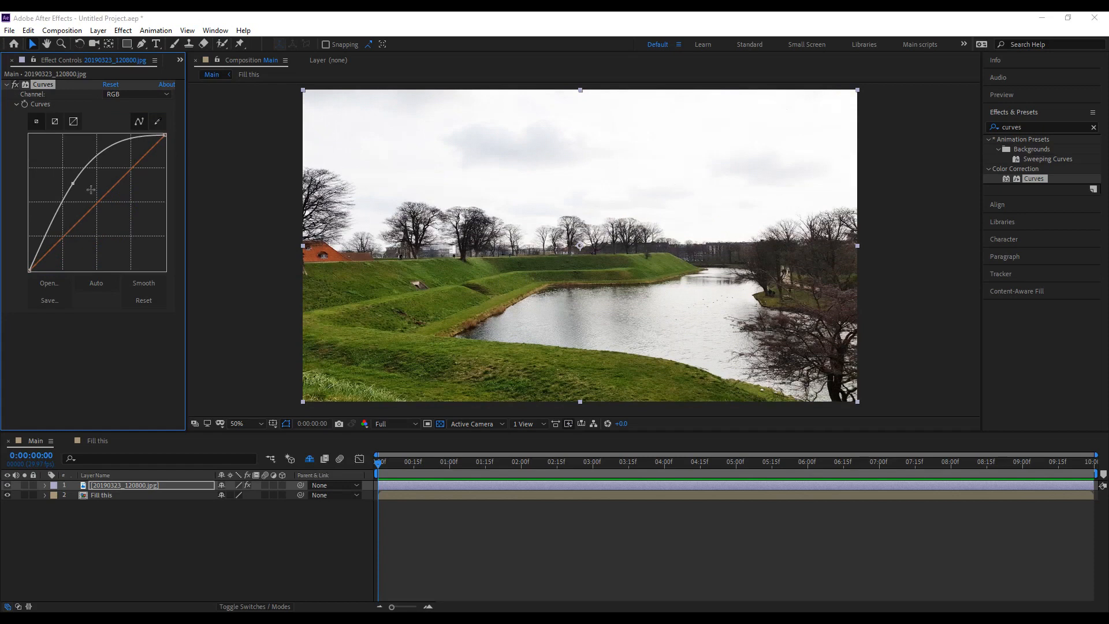
mouse_move(74, 185)
left_mouse_down()
mouse_move(138, 213)
mouse_move(90, 181)
left_mouse_up()
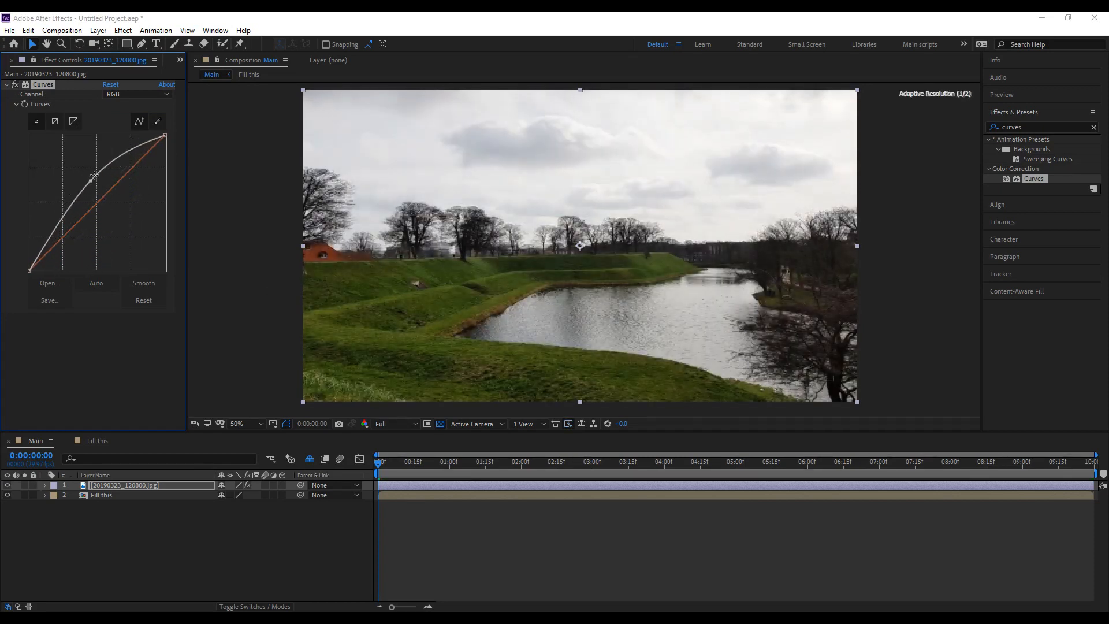
left_click(111, 85)
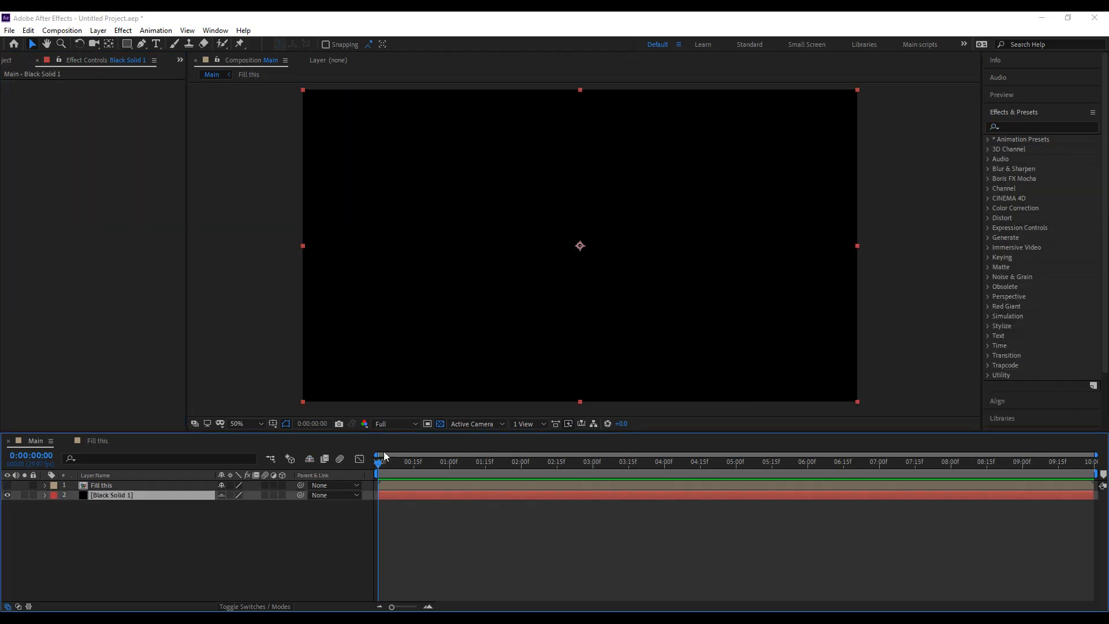
Find the Gradient Ramp effect and apply it to the Black Solid 1 layer.
left_click(1055, 128)
type("g")
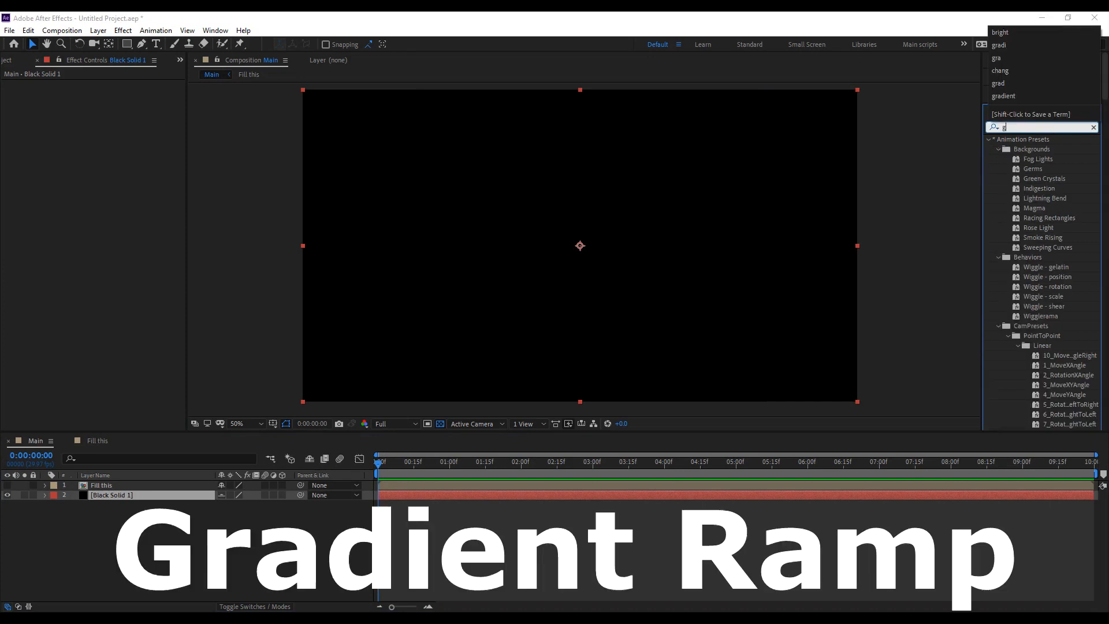
type("radient")
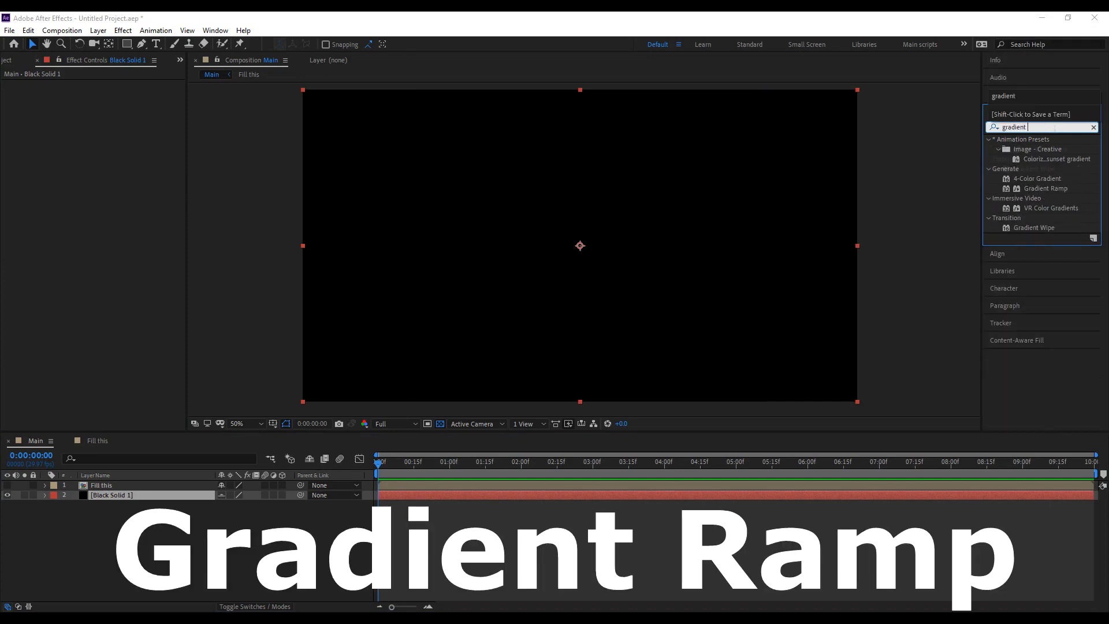
type(" ramp")
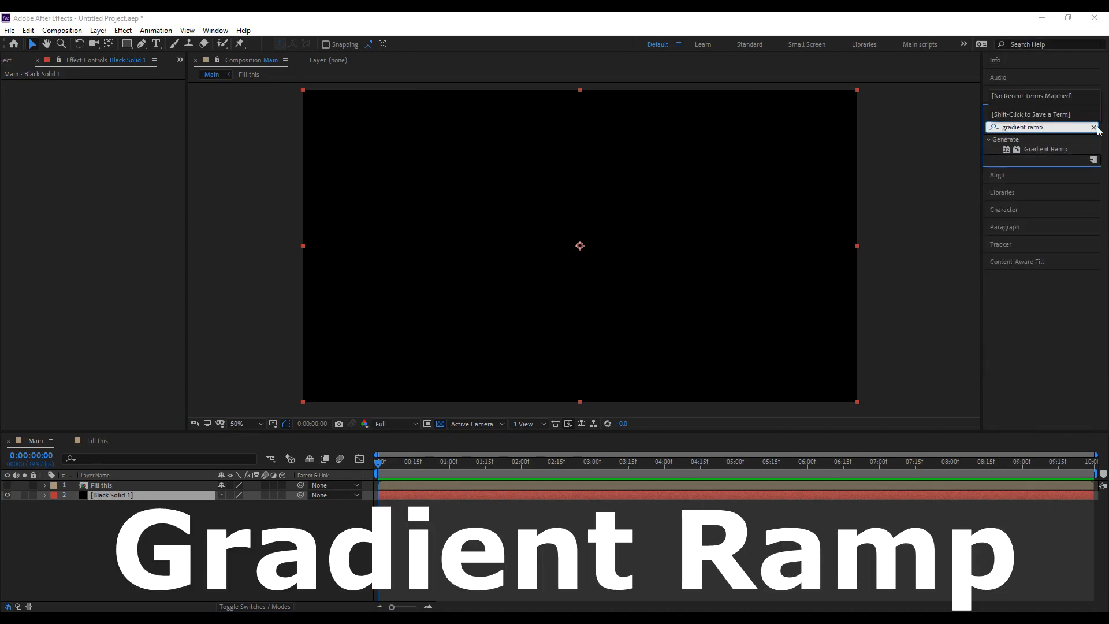
left_click_drag(1065, 150, 675, 175)
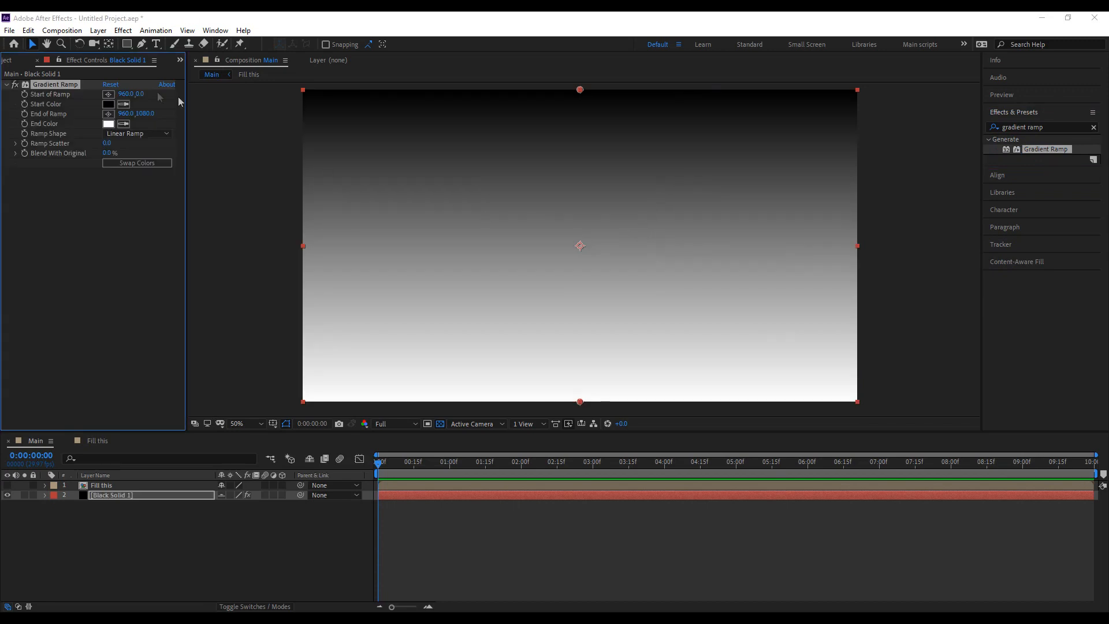
Place the start of the ramp at the composition's center (960, 544) and set the ramp shape to Radial Ramp.
left_click_drag(580, 90, 580, 245)
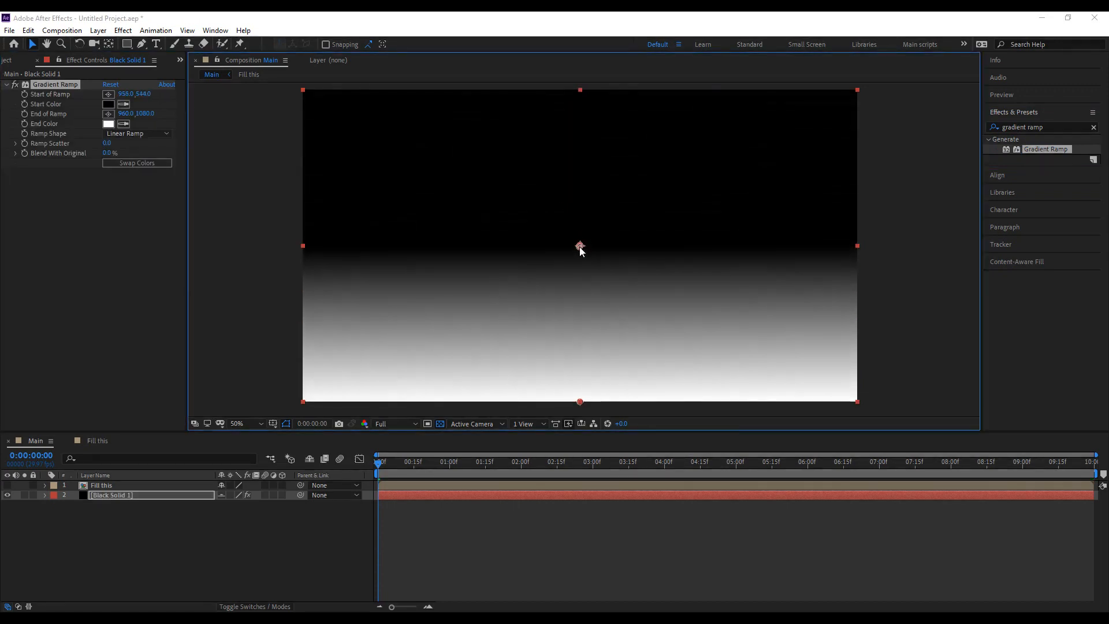
left_click(139, 133)
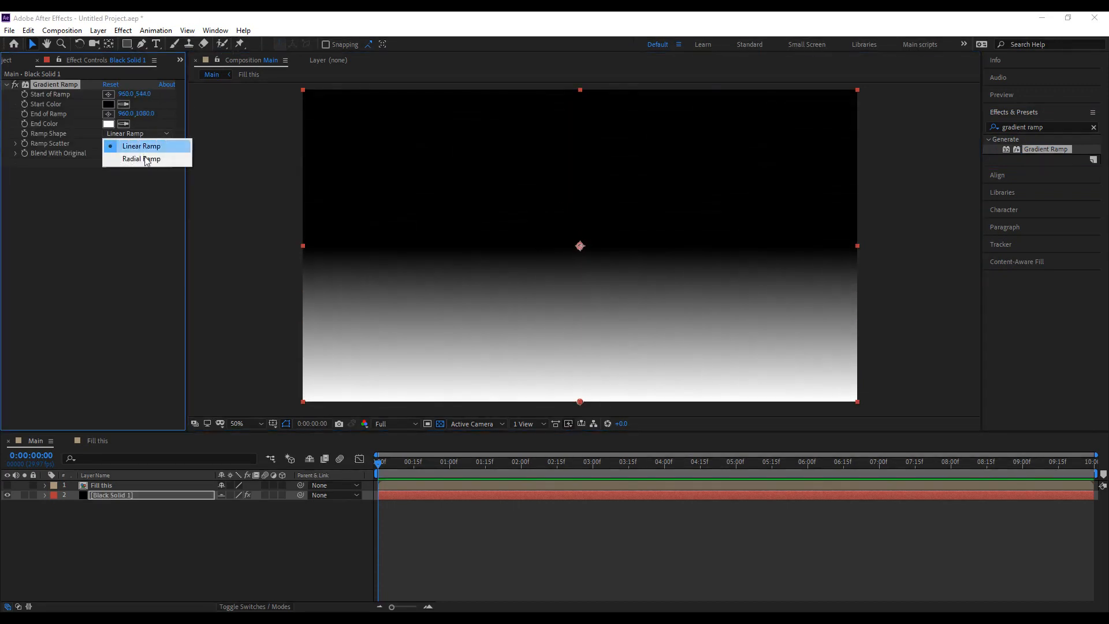
left_click(147, 159)
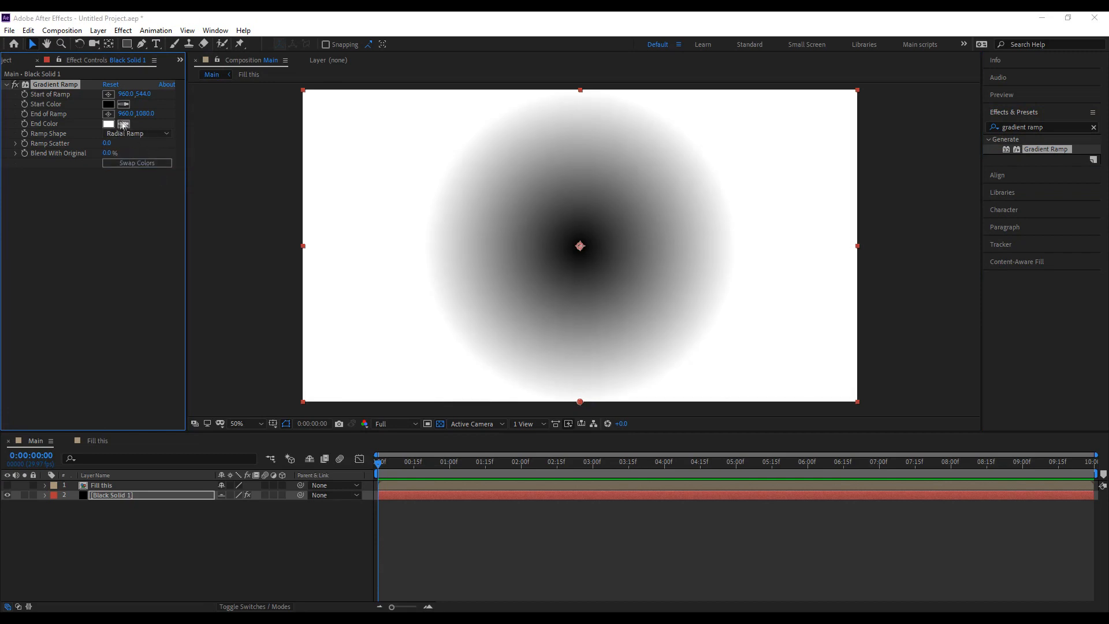
Place the end of the ramp far below the composition at about 960, 3216, undoing any accidental layer move.
scroll(595, 321, "down", 2)
scroll(587, 318, "up", 1)
left_click_drag(585, 335, 584, 618)
scroll(579, 270, "up", 2)
scroll(579, 264, "down", 1)
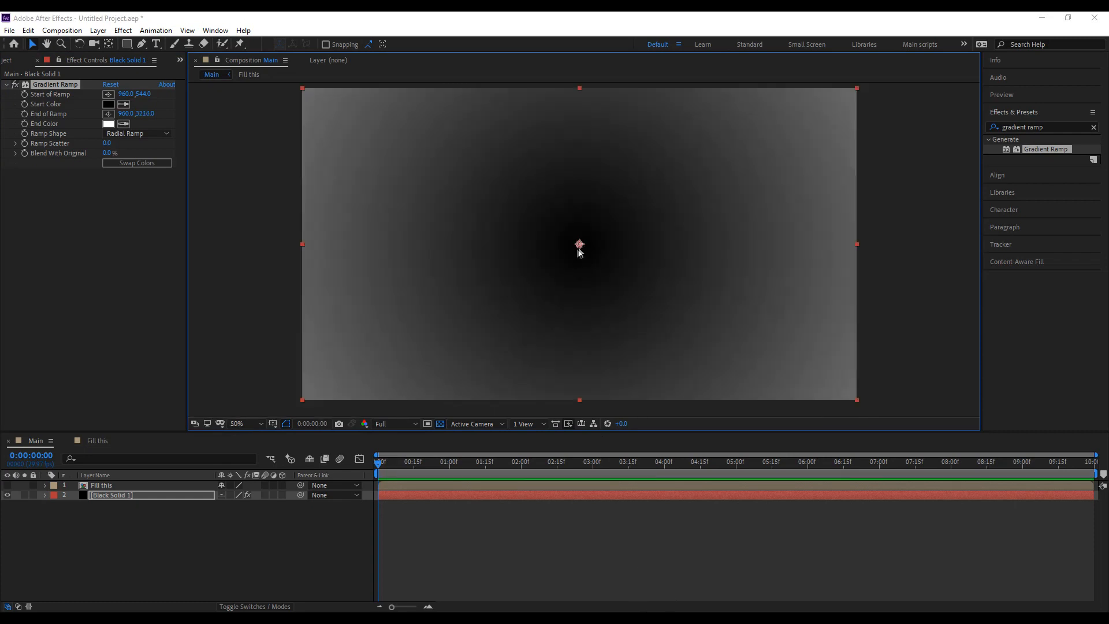
left_click_drag(582, 248, 582, 251)
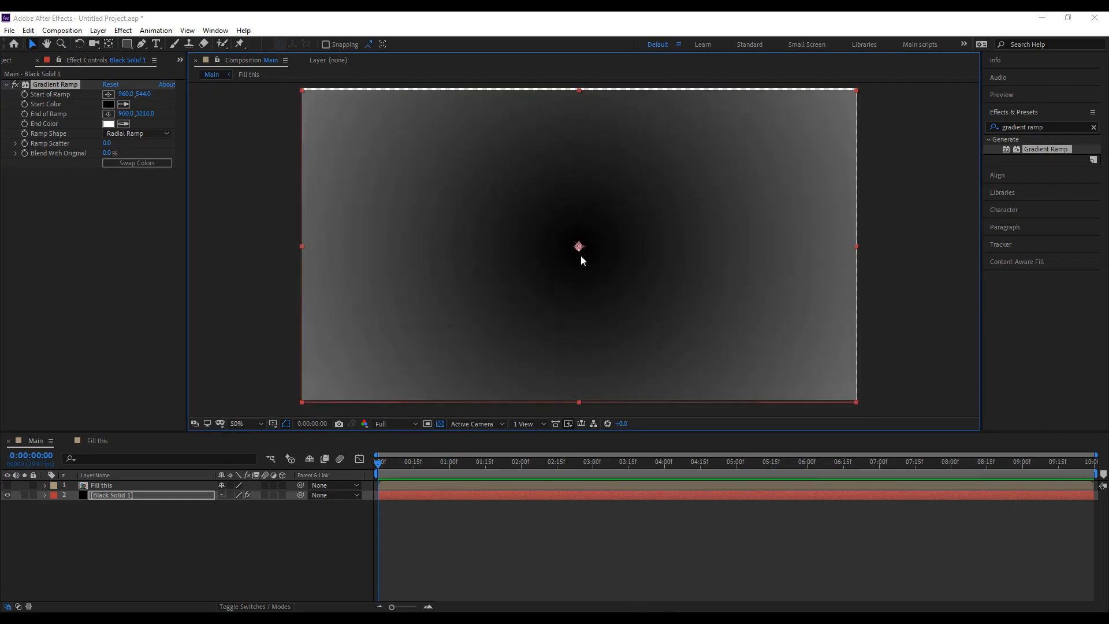
key("ctrl+z")
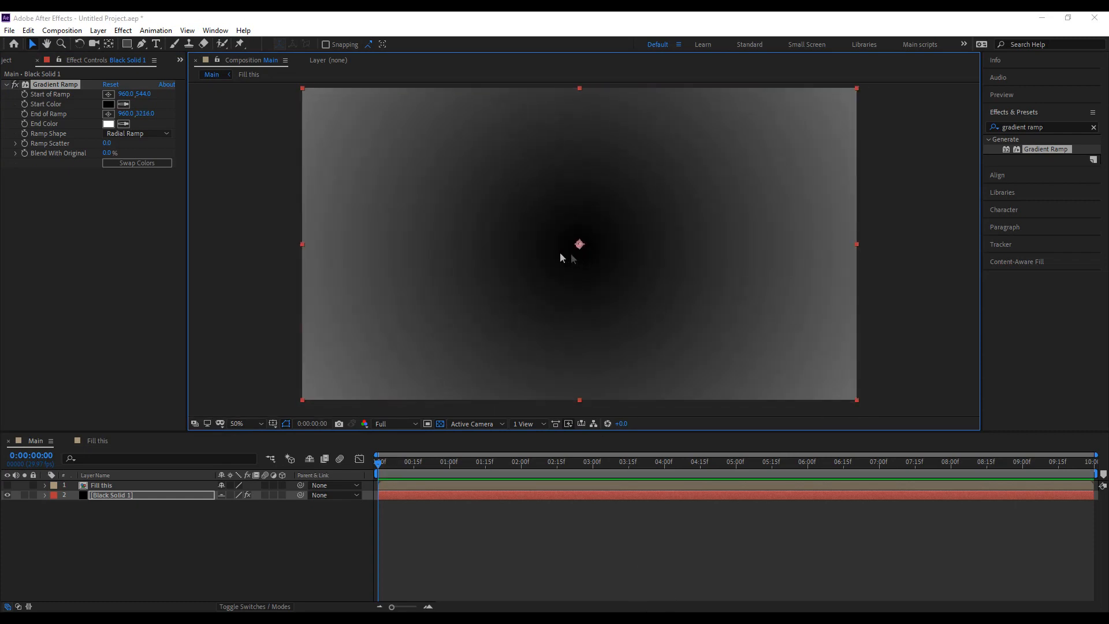
Swap the gradient's colors and bring the end of the ramp closer, to about 960, 1764.
left_click(122, 164)
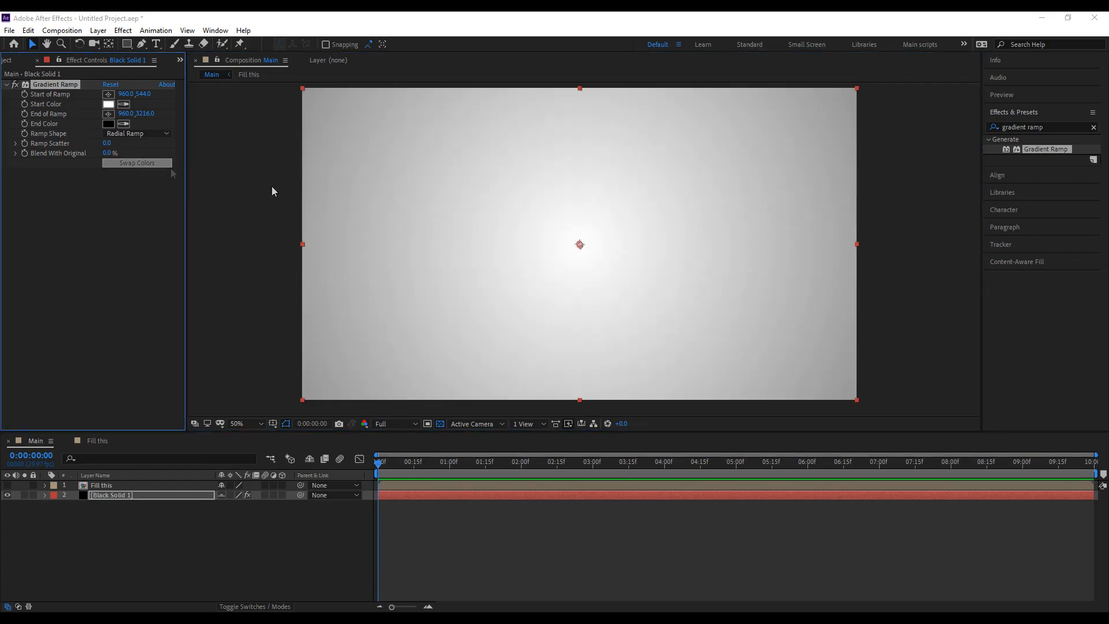
scroll(624, 299, "down", 7)
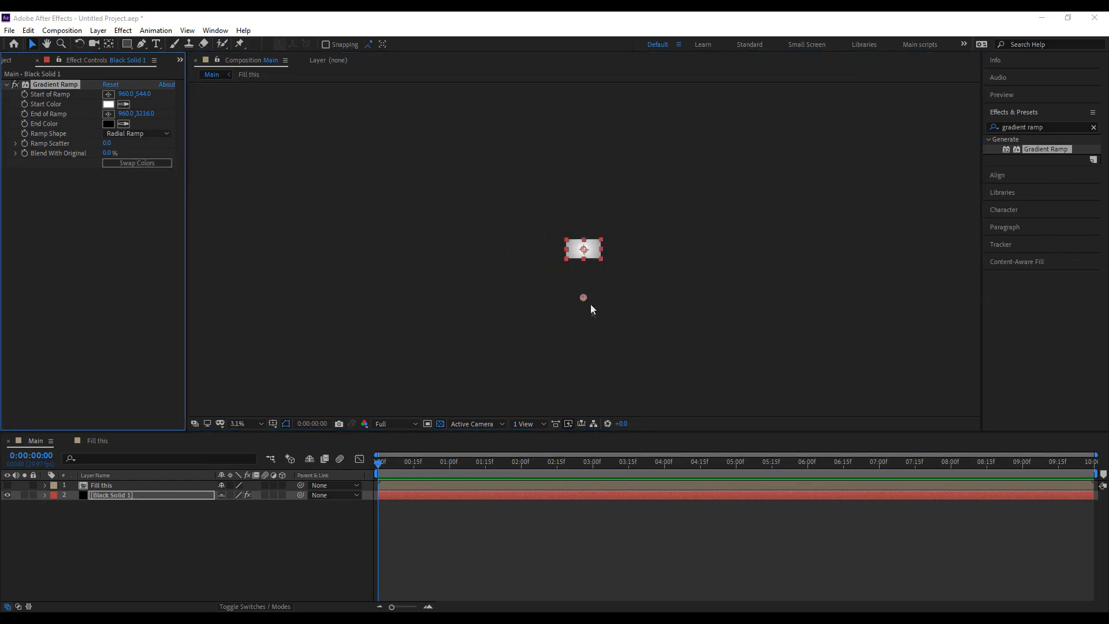
left_click_drag(584, 297, 585, 266)
scroll(590, 257, "up", 5)
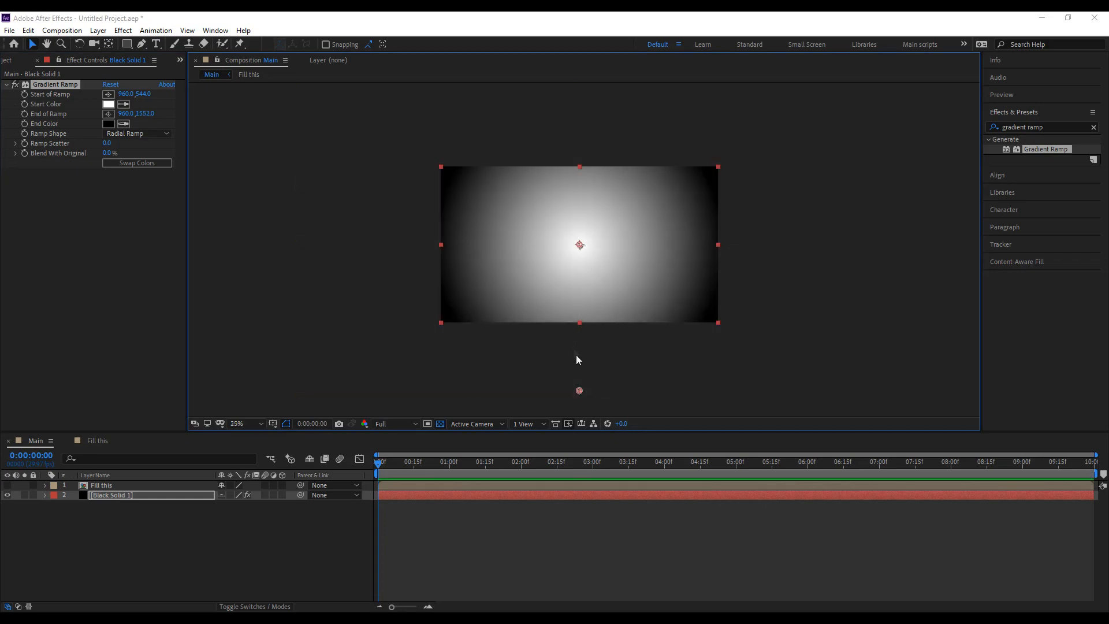
left_click_drag(579, 391, 580, 422)
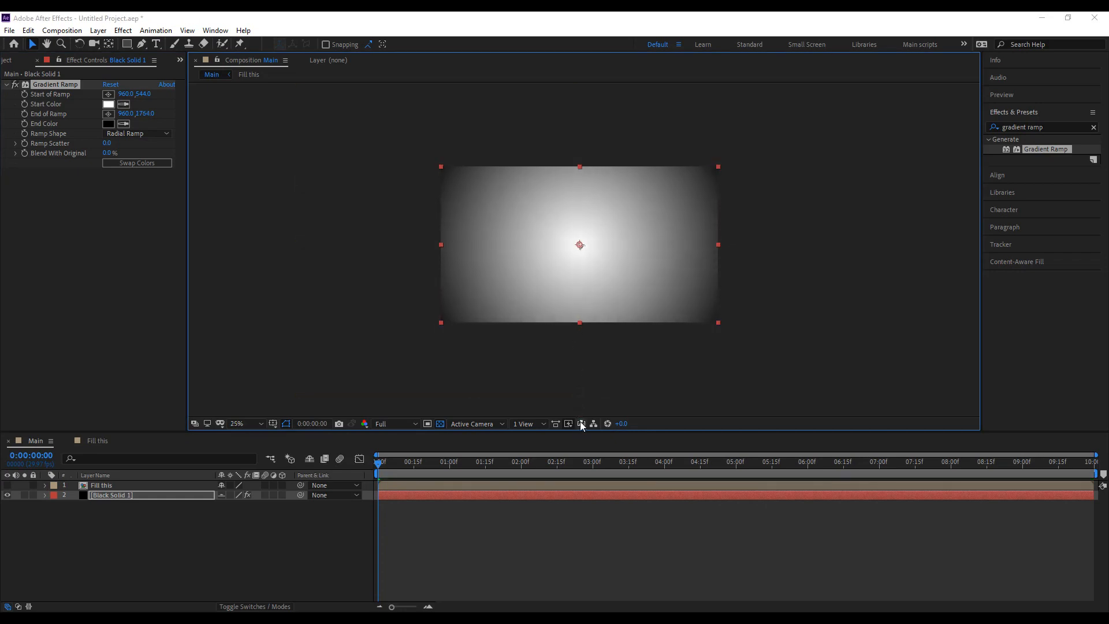
scroll(587, 248, "up", 2)
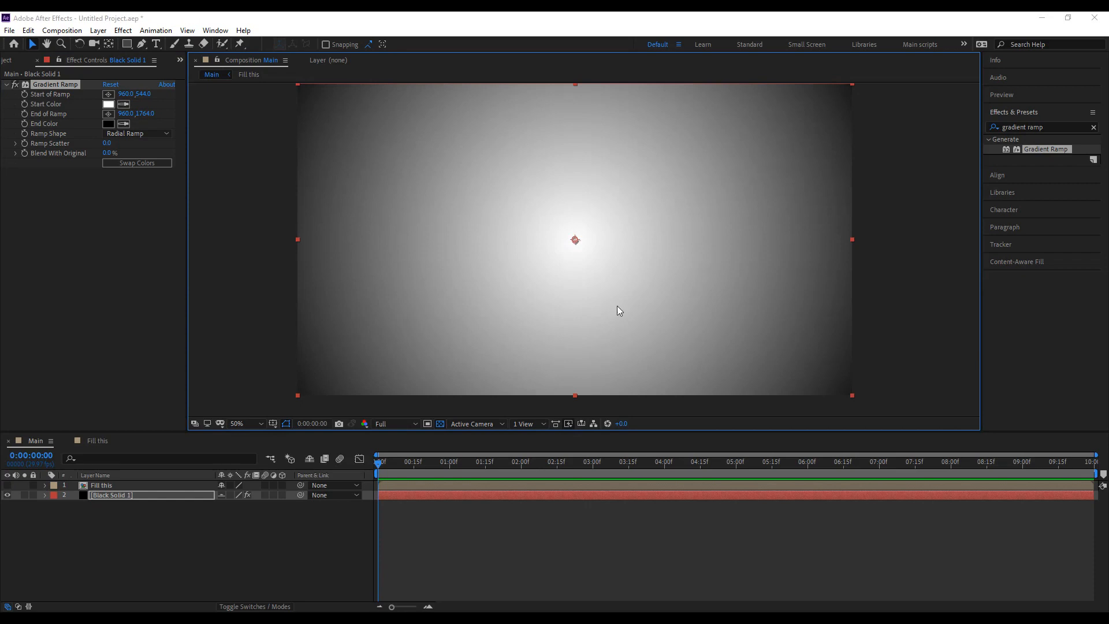
Set the Gradient Ramp's end color to a bright red.
left_click(108, 123)
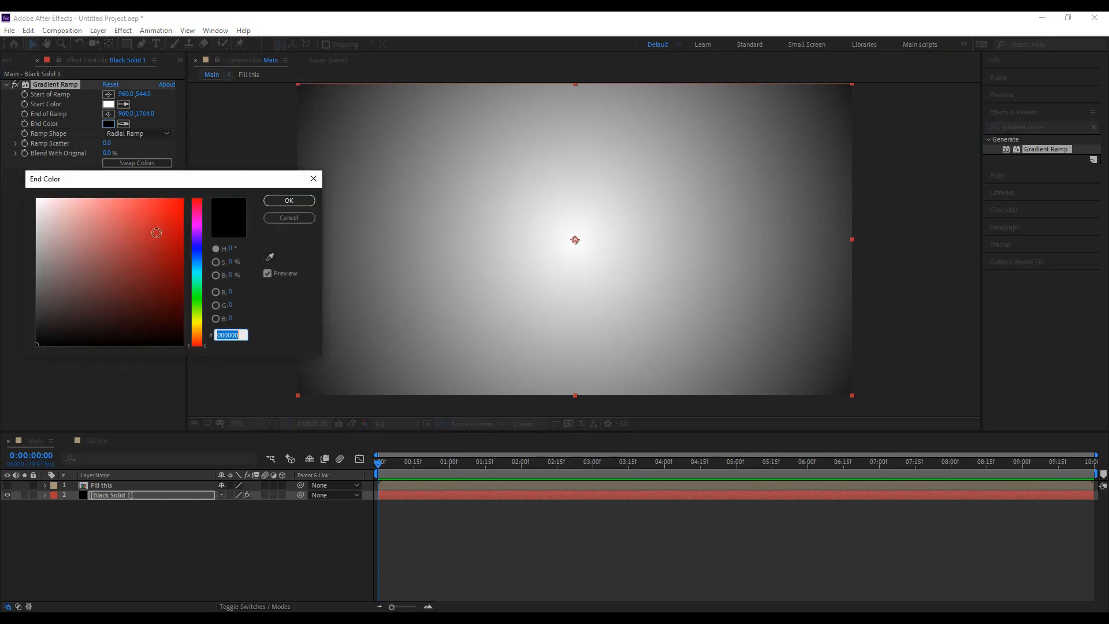
left_click_drag(156, 226, 256, 163)
left_click(289, 200)
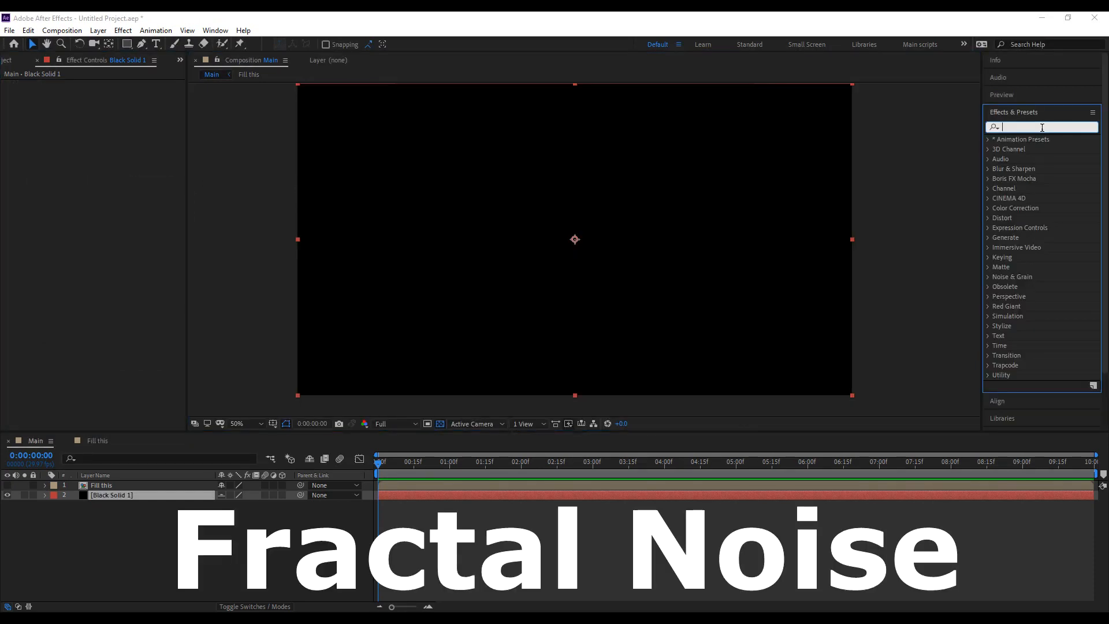
Apply the Fractal Noise effect to the Black Solid 1 layer and set its fractal type to Dynamic.
type("fra")
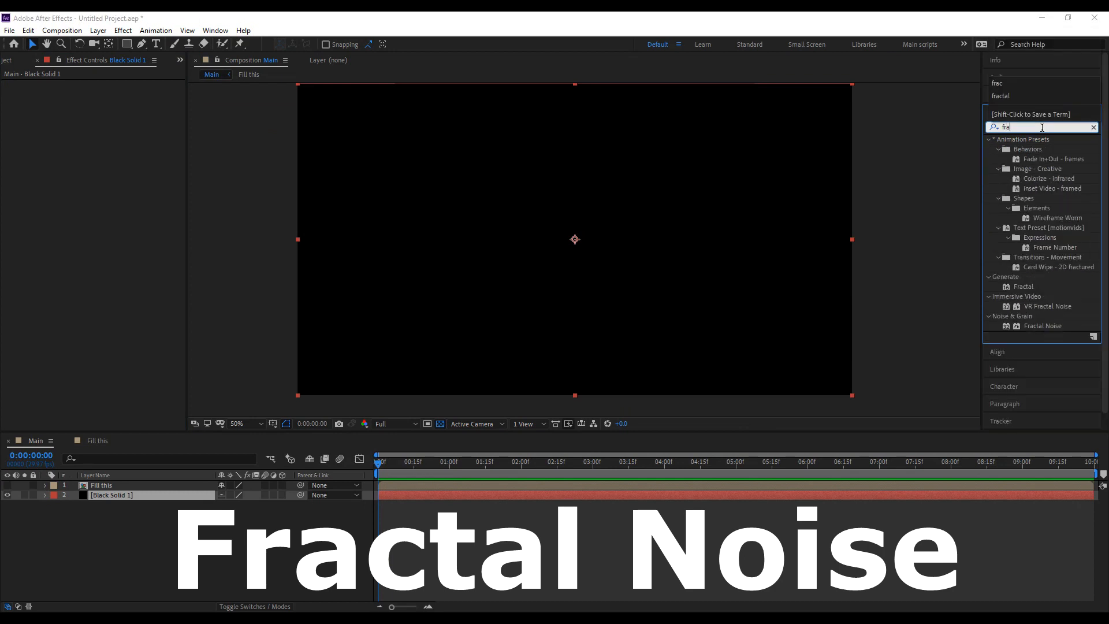
type("ctal noise")
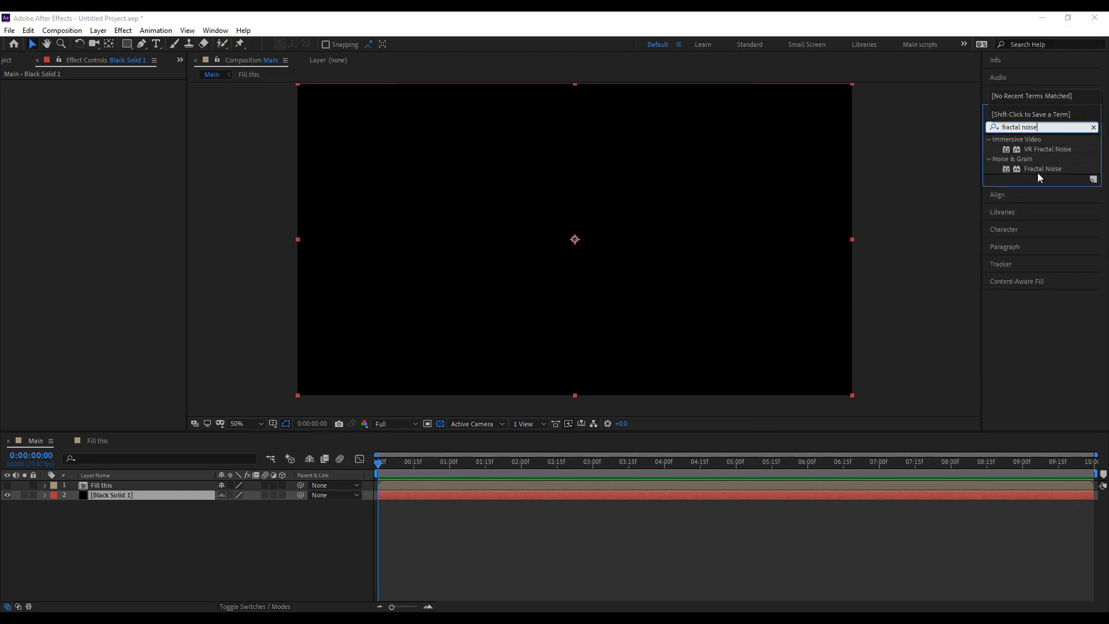
left_click_drag(1043, 169, 641, 212)
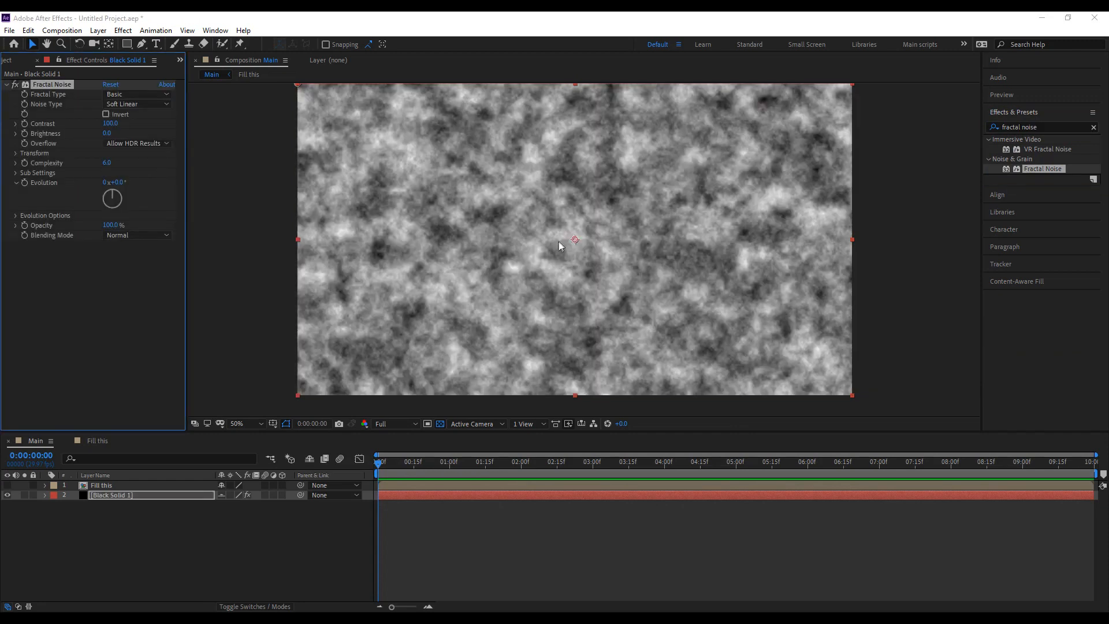
left_click(136, 94)
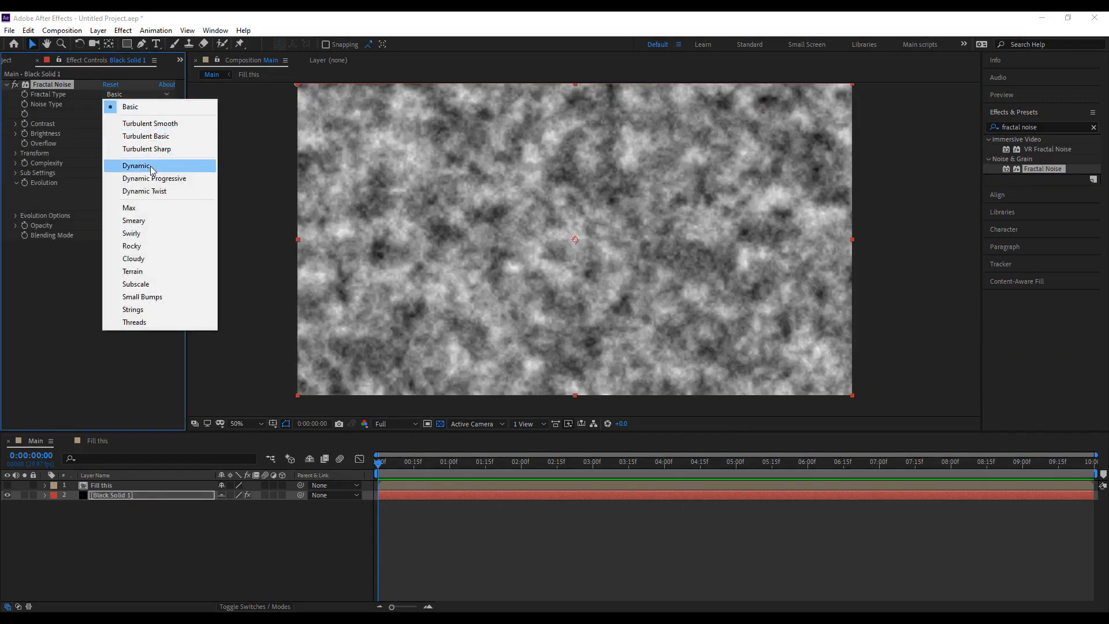
left_click(133, 164)
Set the Fractal Noise contrast to 216 and lower its brightness to about -87.
left_click_drag(109, 128, 57, 118)
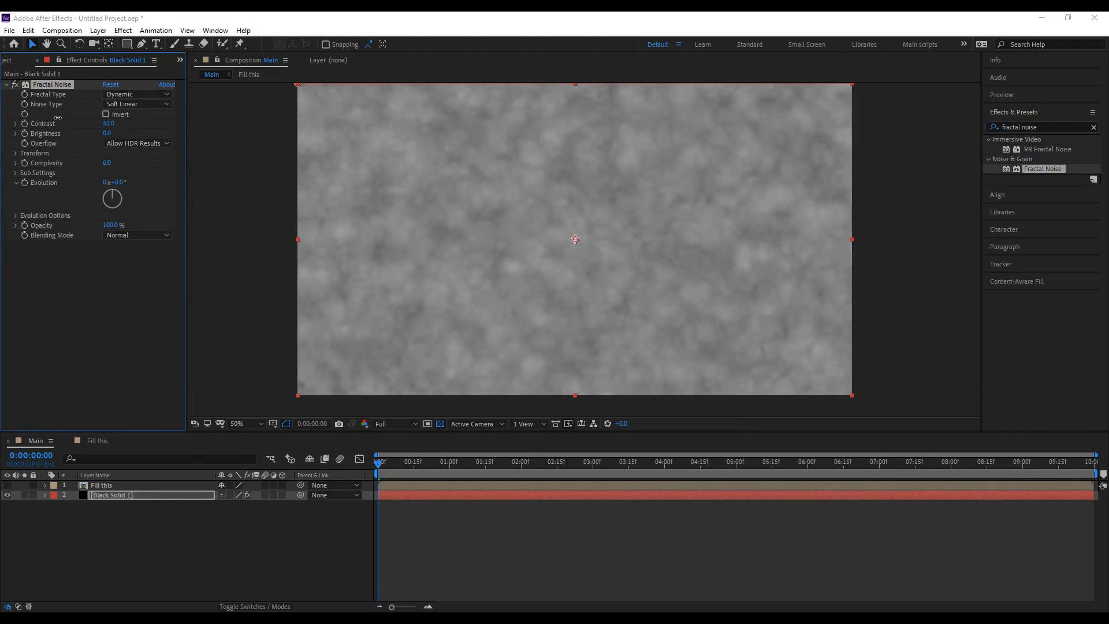
left_click(109, 123)
type("216")
key("Return")
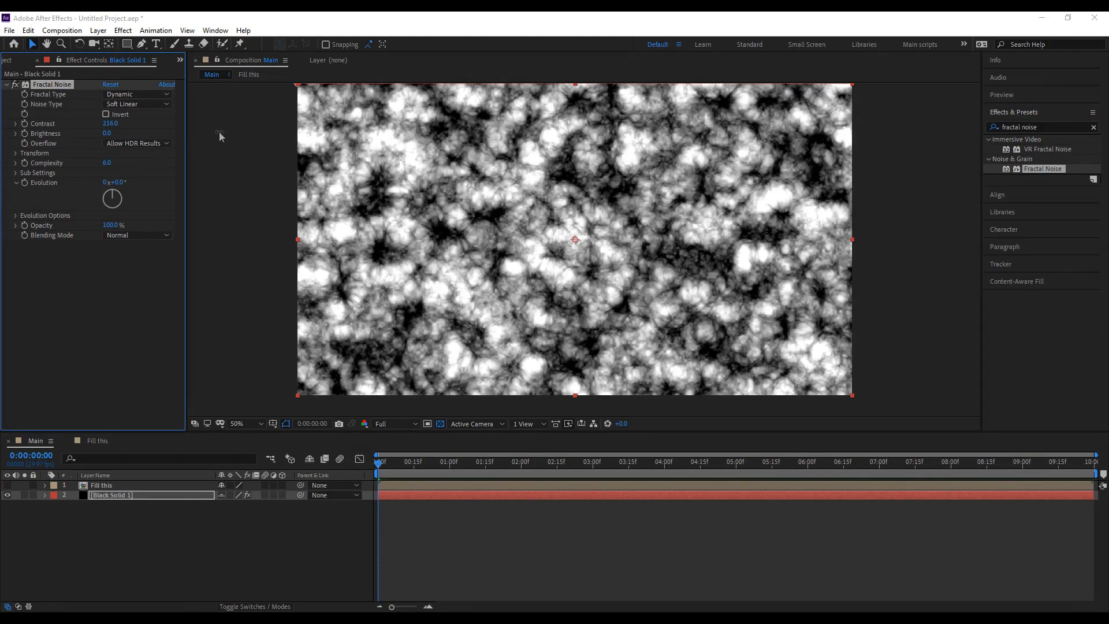
left_click_drag(107, 133, 72, 147)
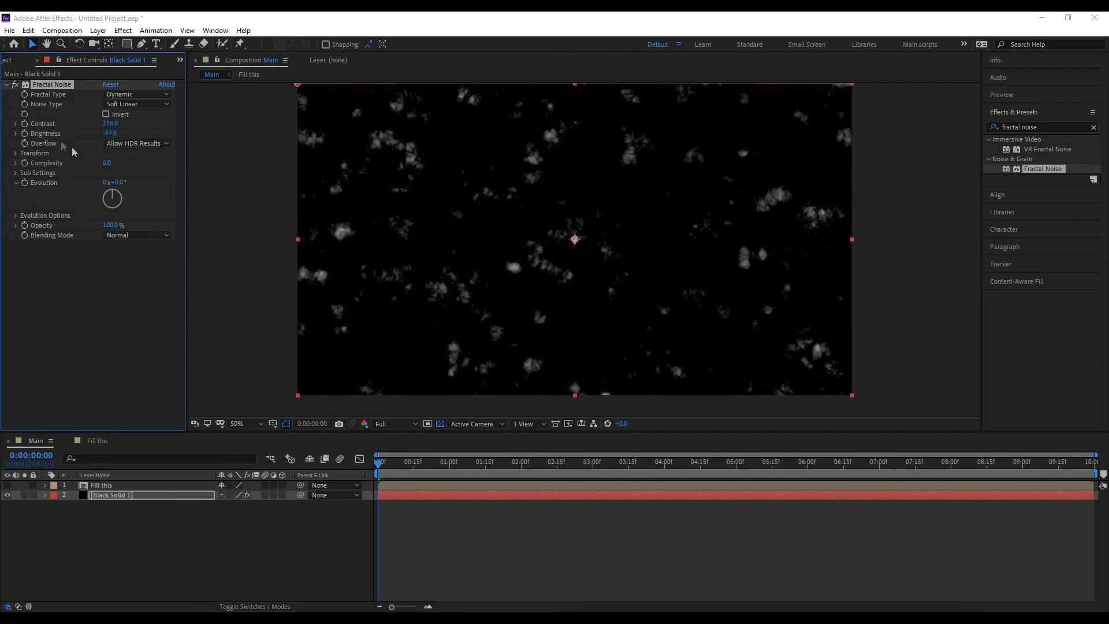
Turn off uniform scaling in the Fractal Noise transform settings and set the scale width to 530.
left_click(16, 153)
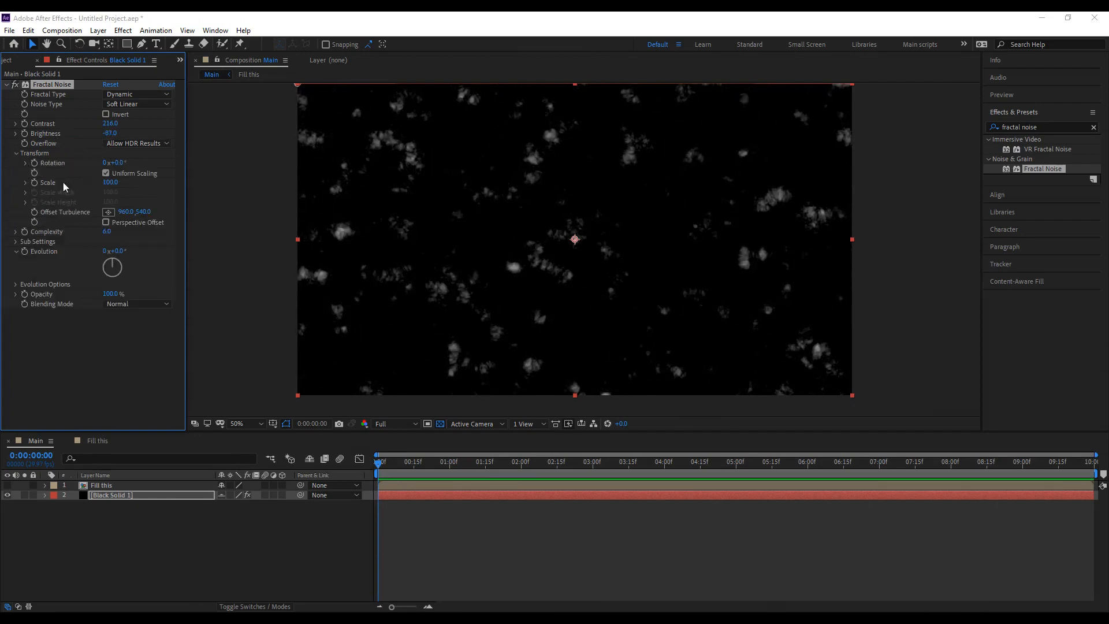
left_click(108, 179)
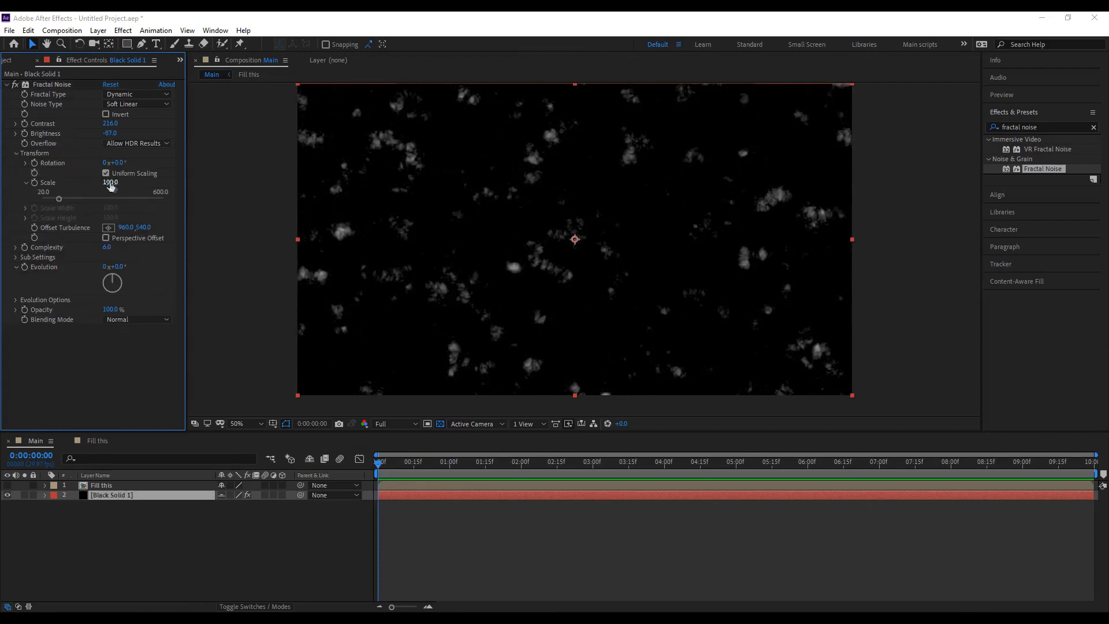
left_click(106, 174)
left_click_drag(124, 191, 396, 315)
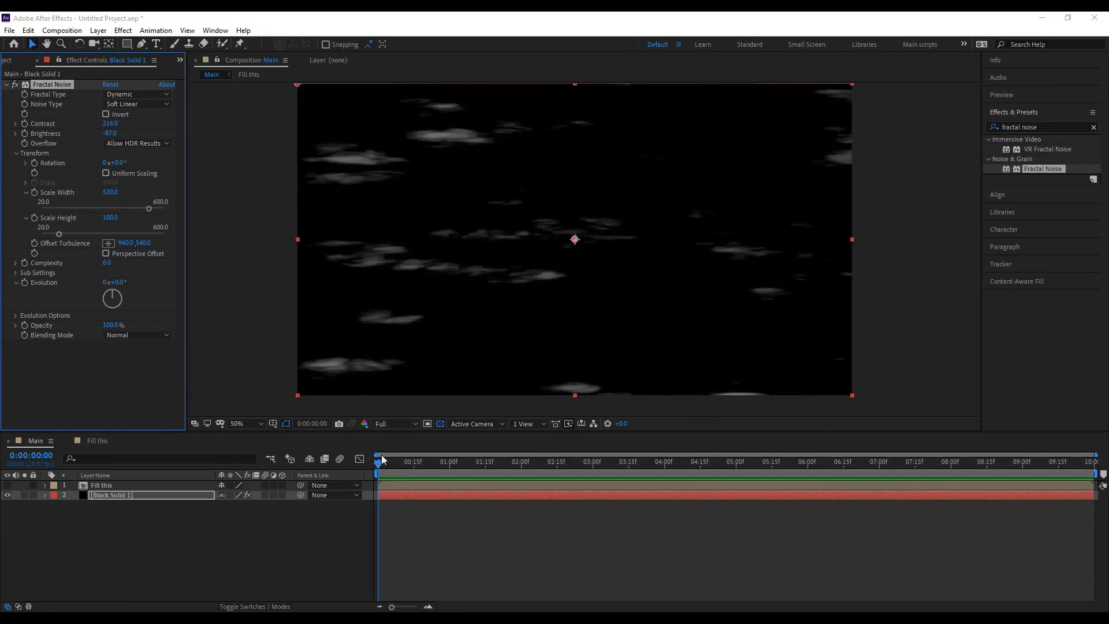
Set the Fractal Noise complexity to 11.3 and evolution to 4x+62°, with a larger scale height.
mouse_move(119, 303)
left_mouse_down()
mouse_move(123, 313)
mouse_move(99, 290)
mouse_move(132, 296)
mouse_move(99, 298)
mouse_move(112, 283)
mouse_move(127, 300)
left_mouse_up()
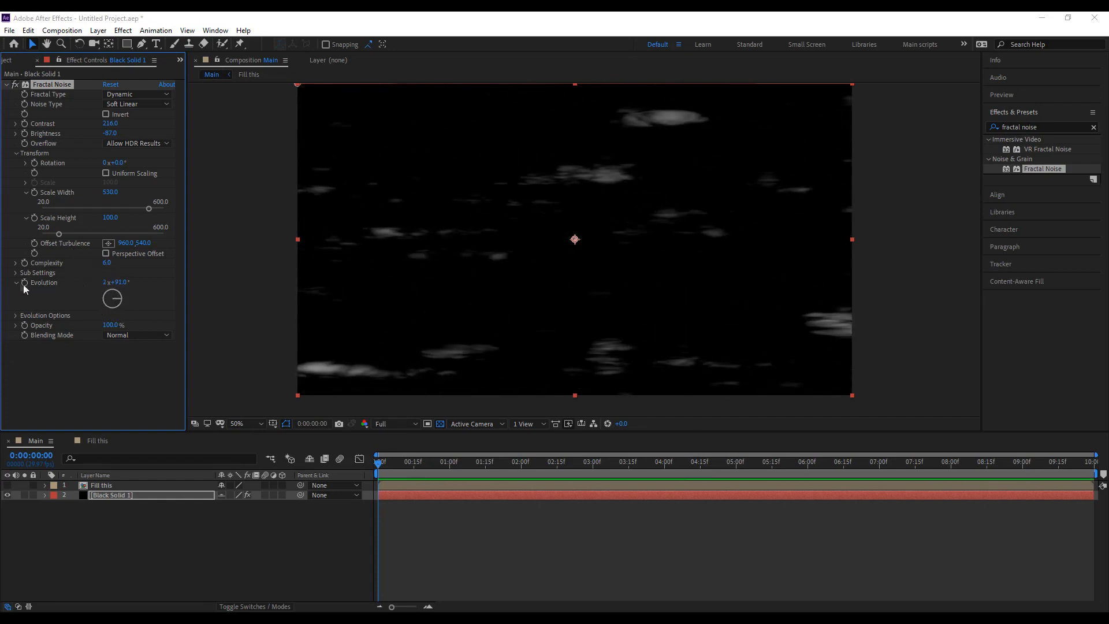
left_click_drag(110, 262, 298, 264)
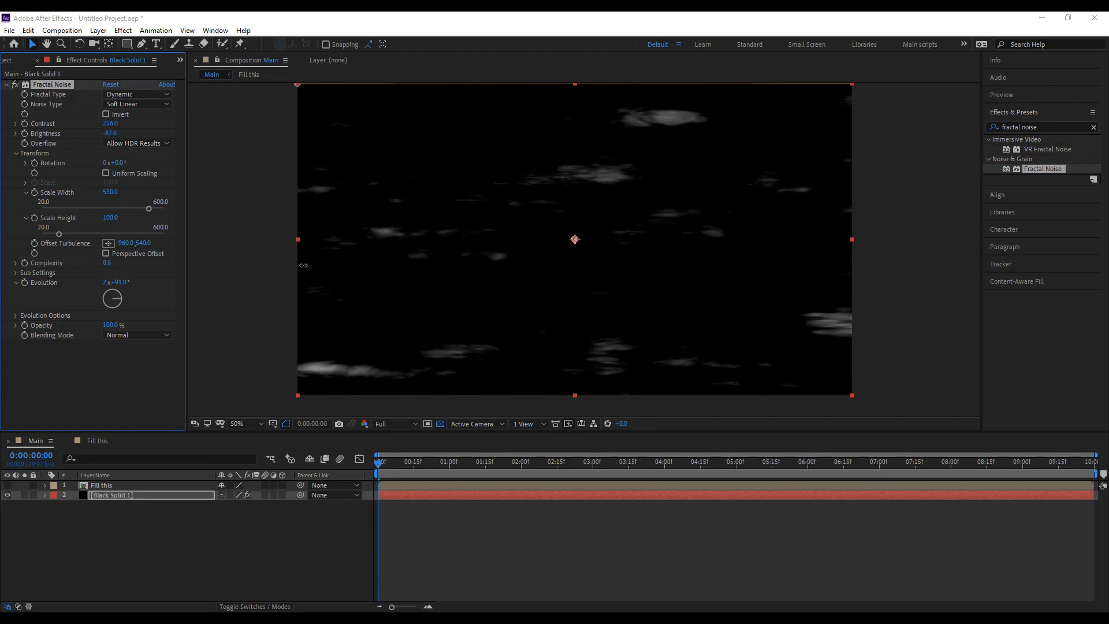
left_click_drag(435, 286, 440, 285)
left_click_drag(109, 217, 255, 236)
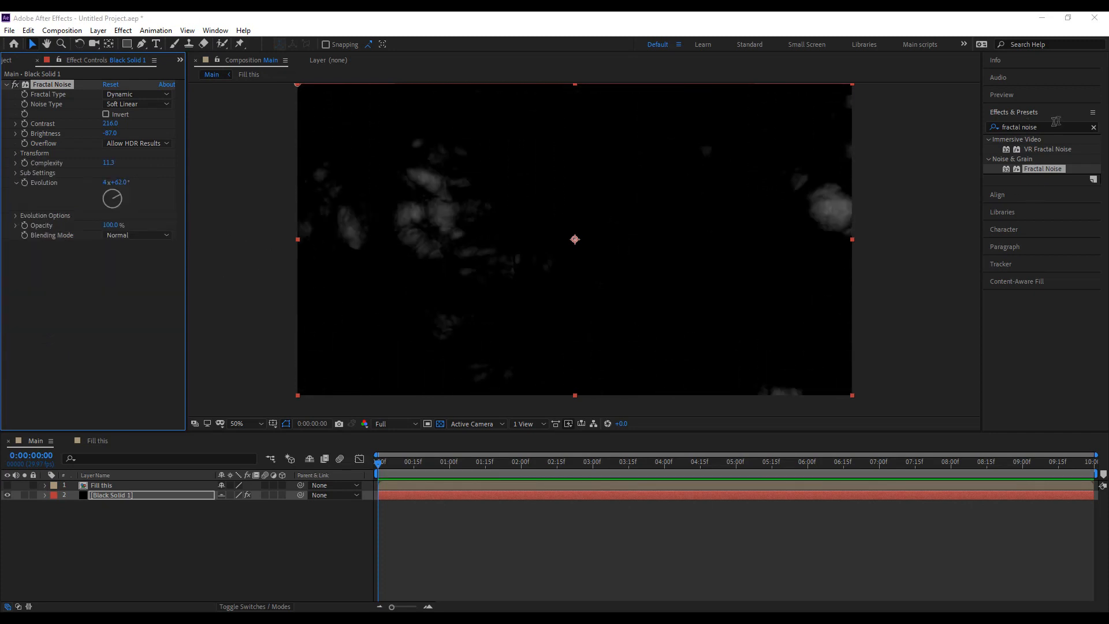
Find the Curves effect and apply it to the Black Solid 1 layer on top of Fractal Noise.
left_click(1055, 123)
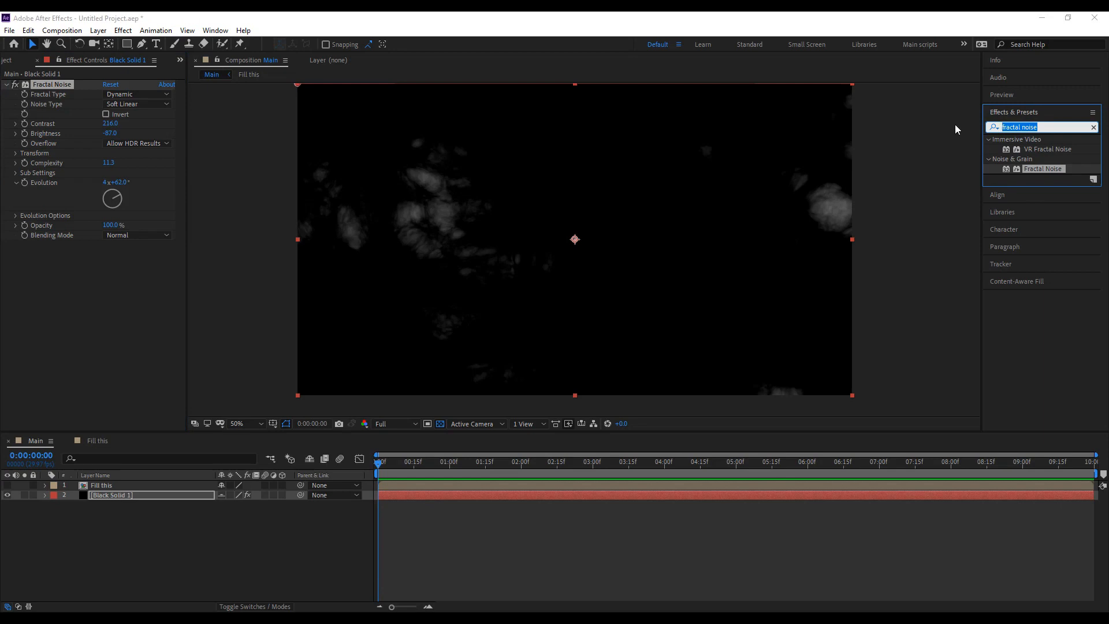
type("cur")
left_click_drag(1034, 257, 129, 272)
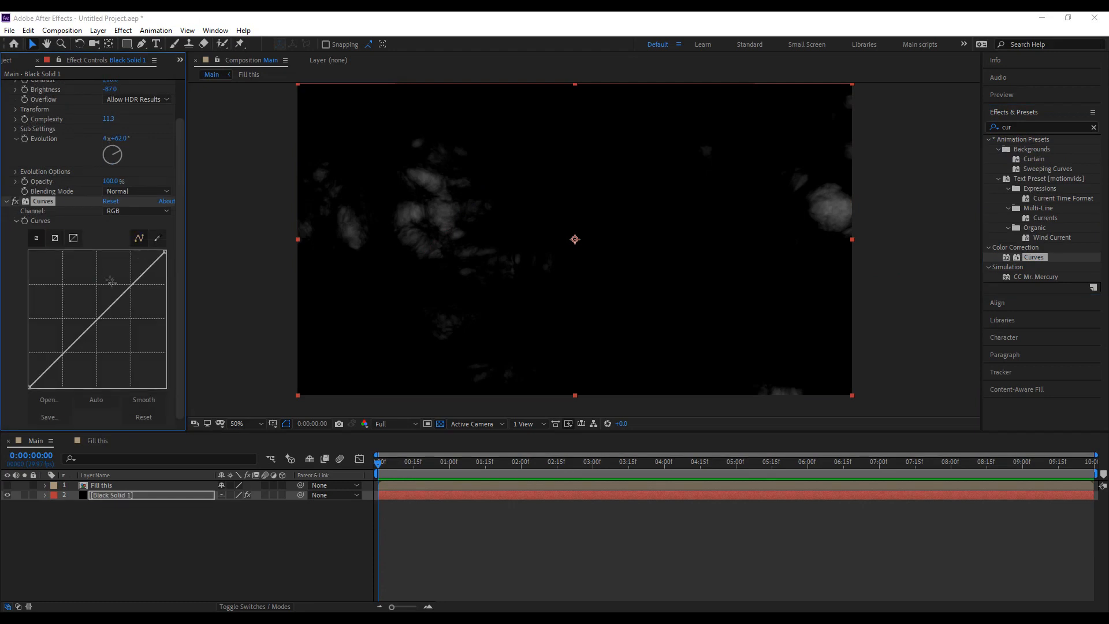
Try tinting the noise red by raising the red channel's curve, and reset the Curves effect.
left_click(115, 213)
left_click(124, 234)
left_click_drag(125, 288, 86, 264)
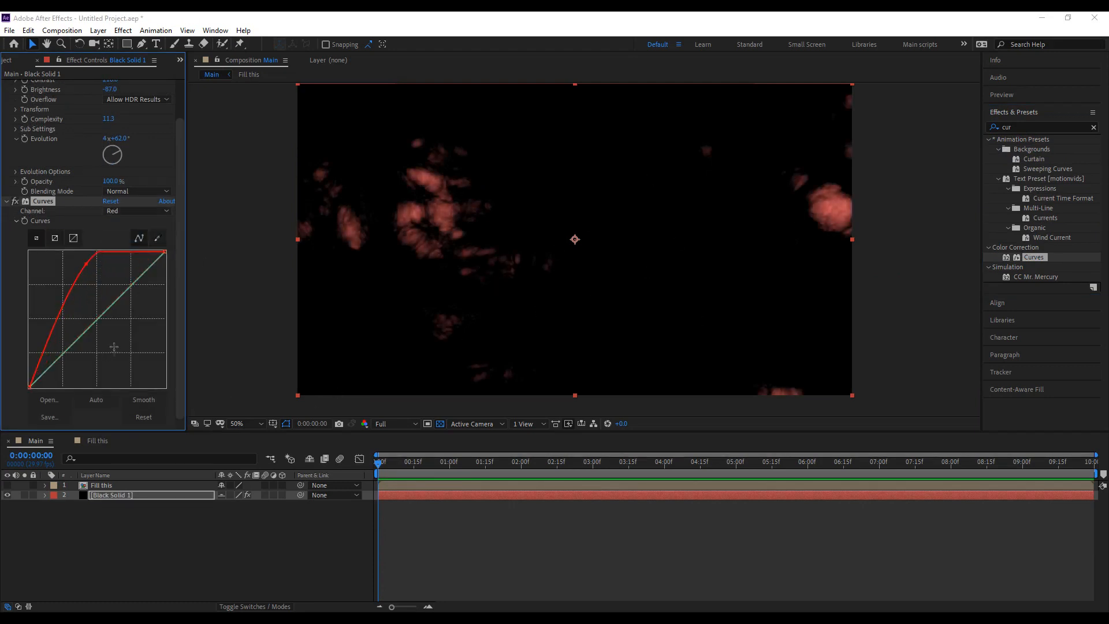
left_click(113, 201)
Tint the noise blue by strongly raising the blue channel's curve, and adjust the noise evolution.
left_click(116, 213)
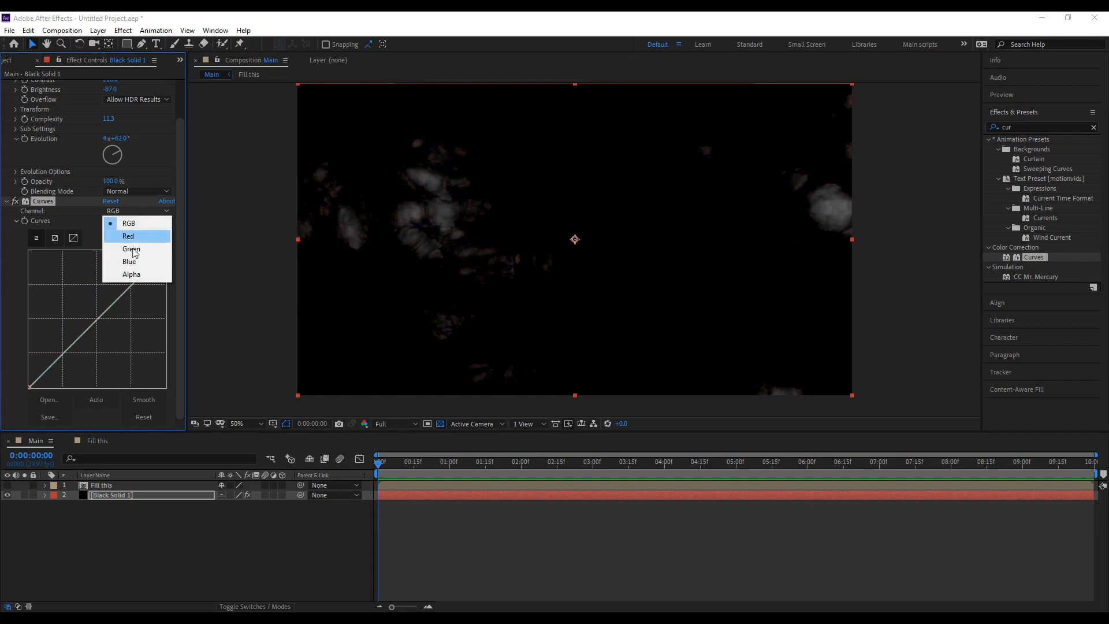
left_click(132, 262)
left_click_drag(111, 306, 59, 268)
left_click_drag(119, 163, 84, 136)
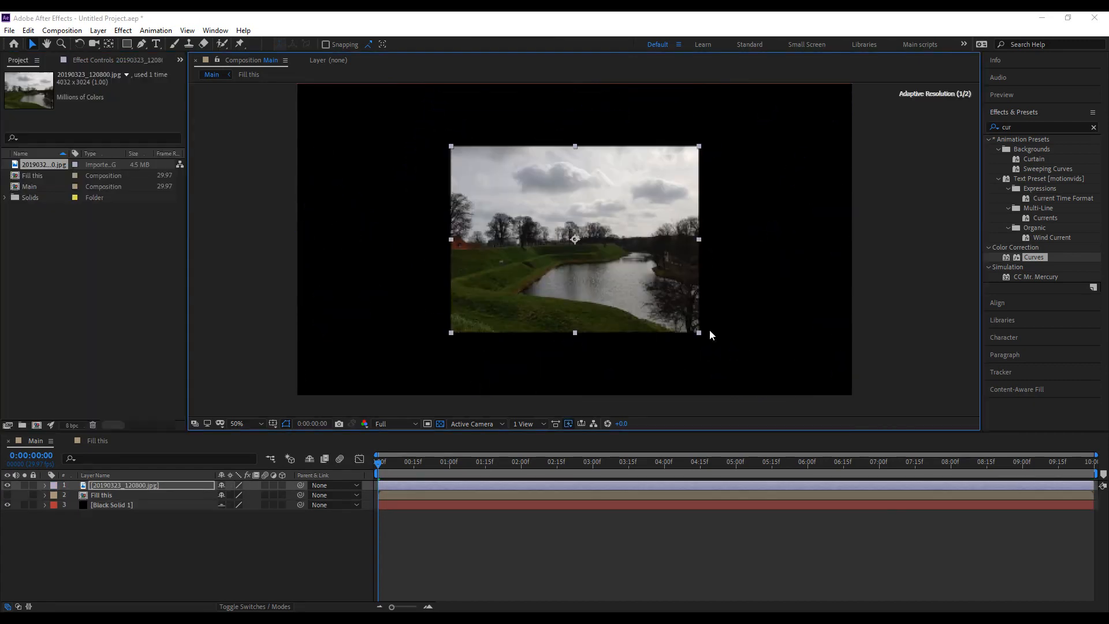
Scale the photo down to about a third of the composition width and apply the CC RepeTile effect to it.
left_click_drag(709, 330, 703, 306)
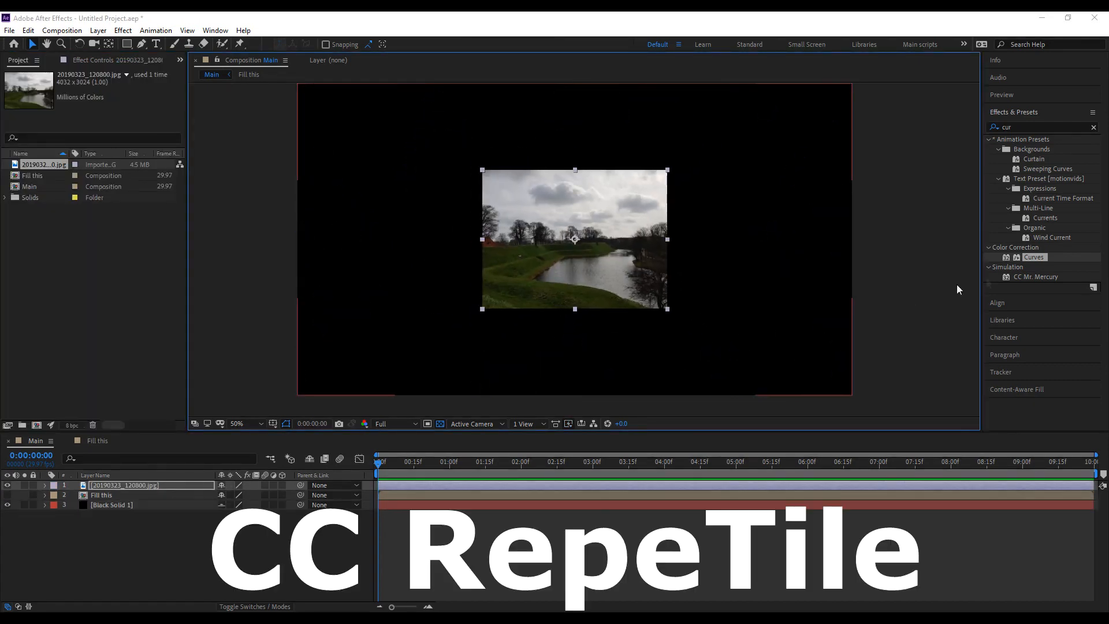
left_click(1017, 126)
type("repe")
left_click_drag(1030, 149, 649, 218)
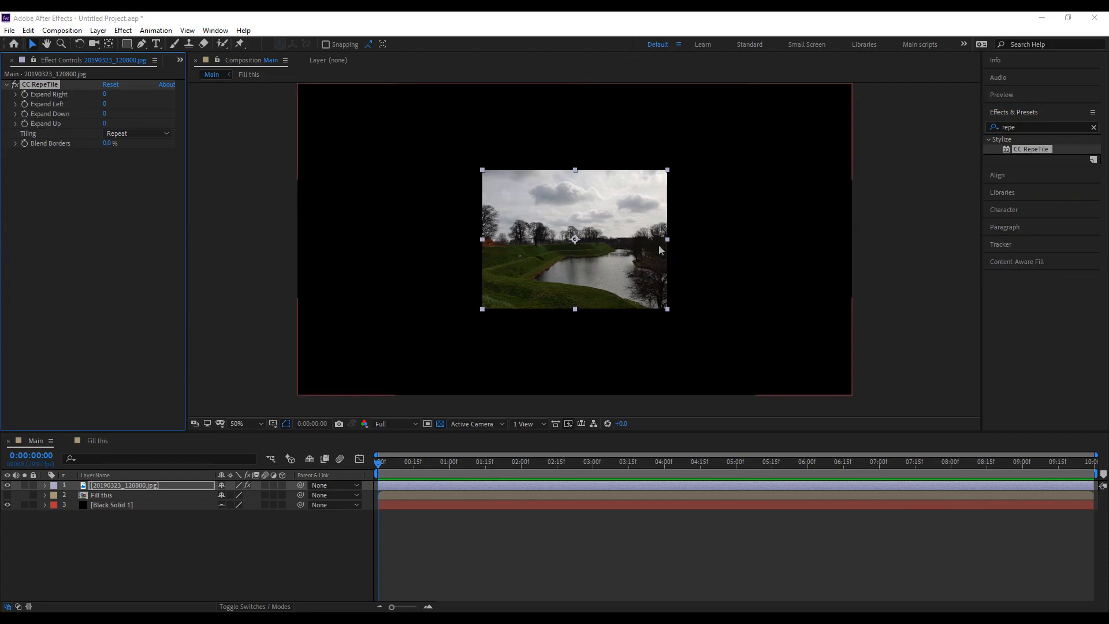
Set the CC RepeTile Expand Right value to 1465 and its tiling to Unfold.
left_click_drag(175, 96, 703, 221)
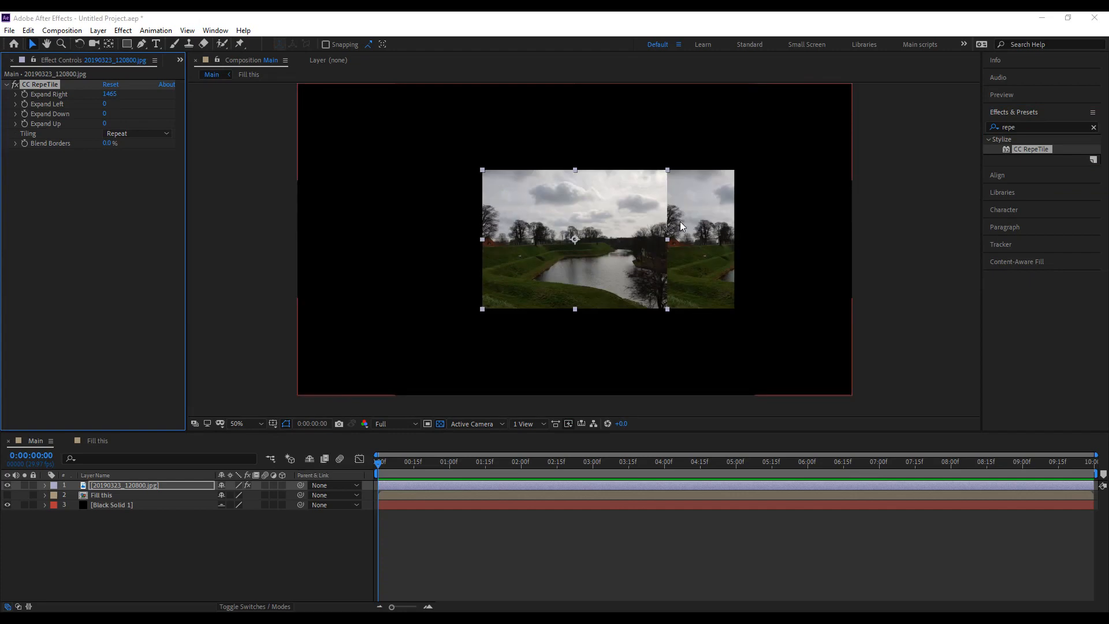
left_click(112, 134)
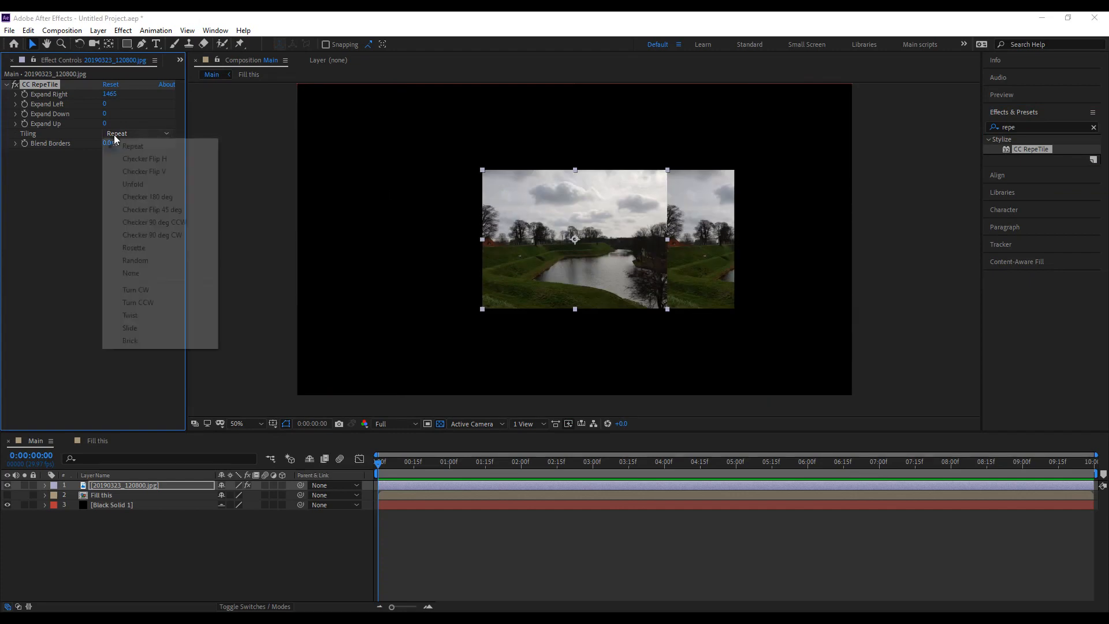
left_click(164, 184)
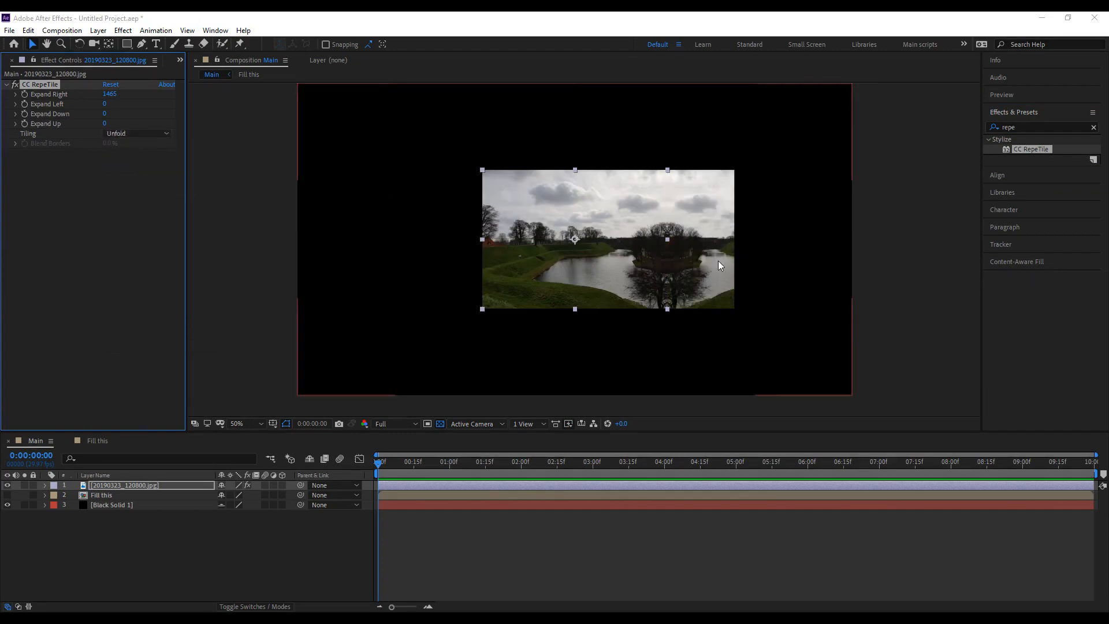
scroll(674, 242, "up", 1)
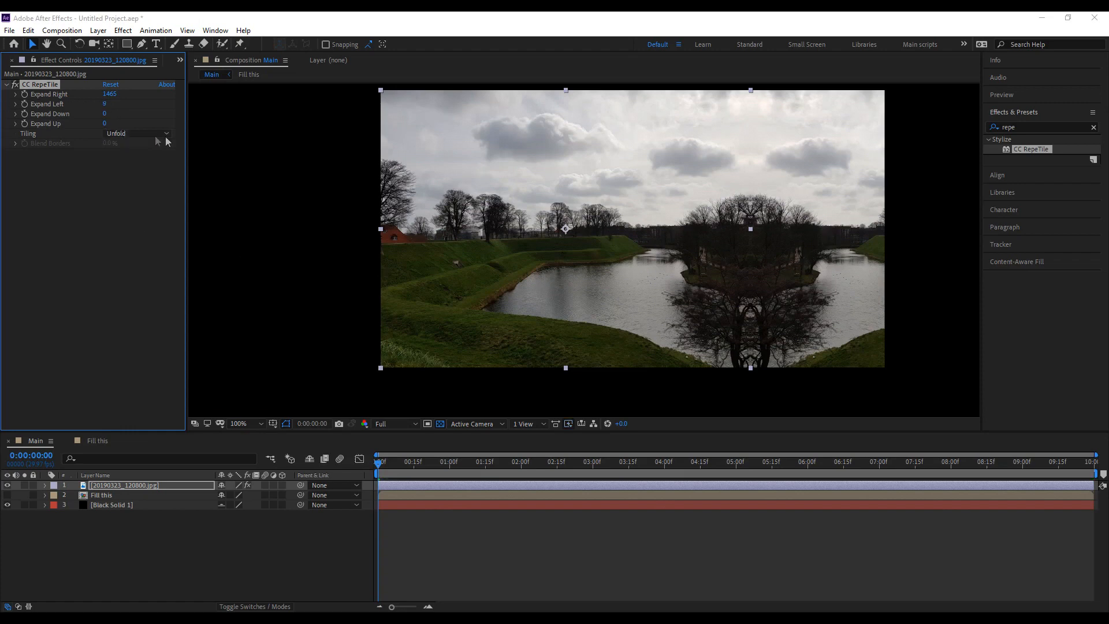
scroll(292, 198, "down", 1)
Extend the mirrored photo to the left with an Expand Left value of 2103.
left_click_drag(107, 106, 234, 106)
scroll(581, 247, "up", 1)
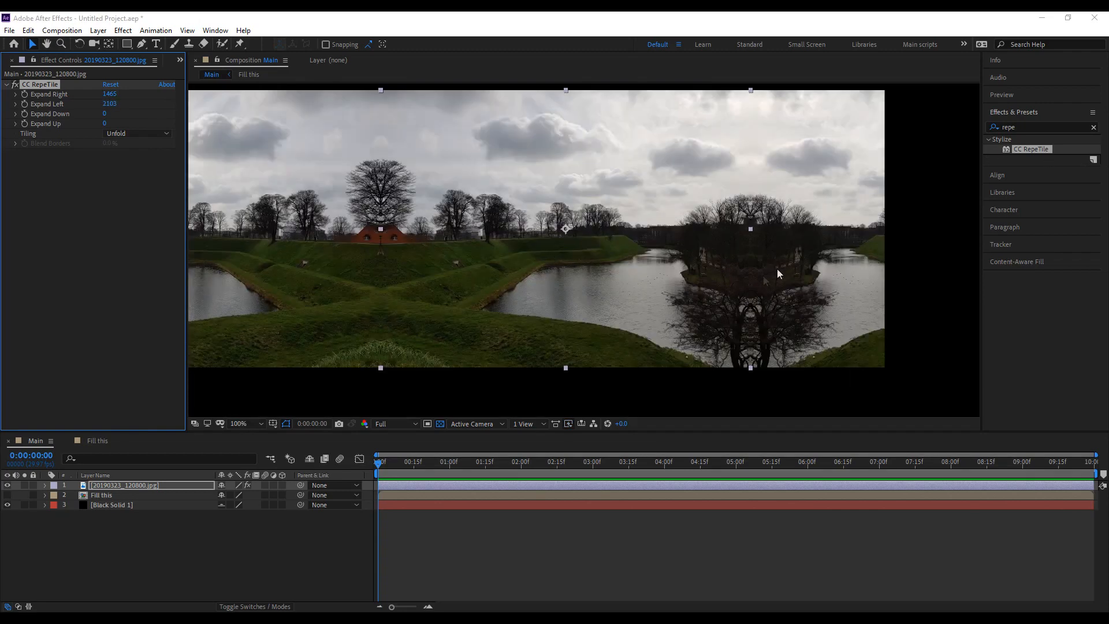
scroll(583, 249, "down", 1)
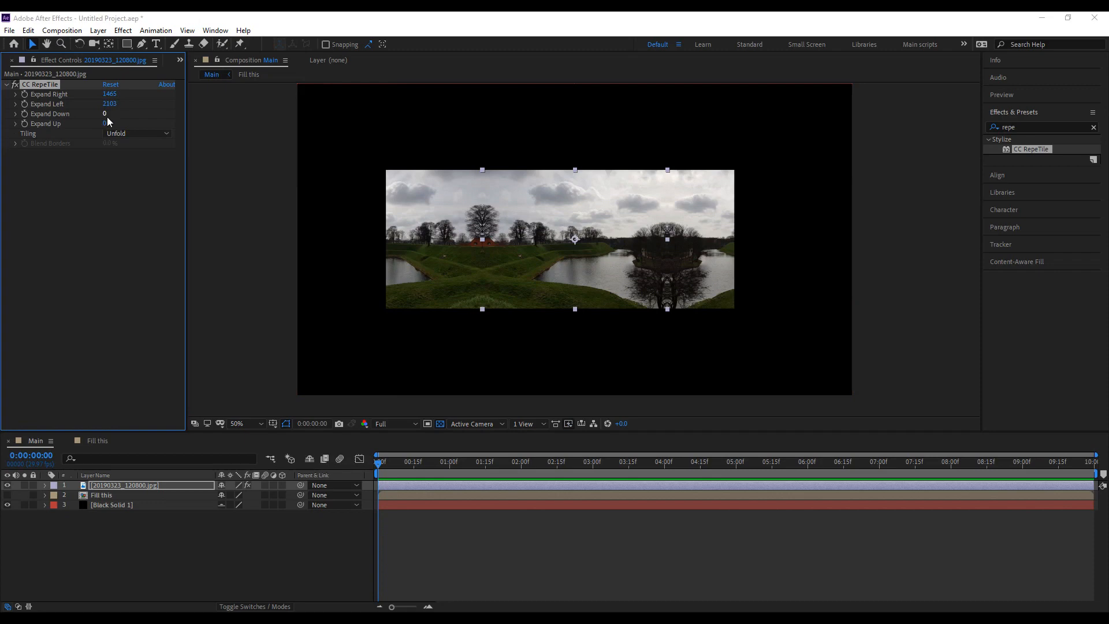
Extend the tiled photo vertically with Expand Down at 1012 and Expand Up at 498.
left_click_drag(106, 113, 727, 153)
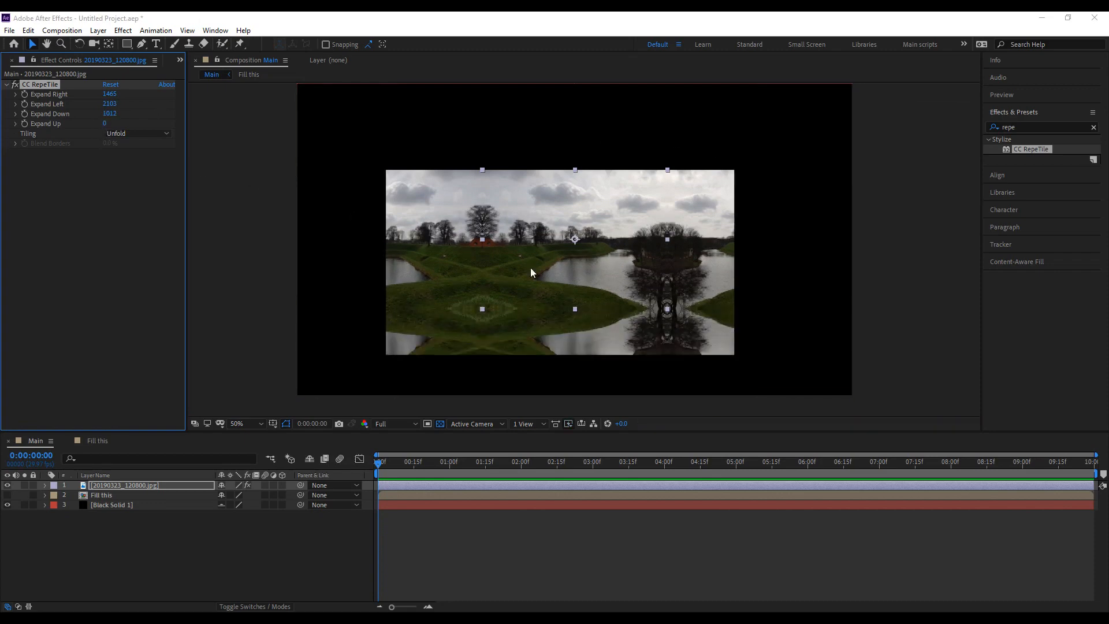
left_click(116, 126)
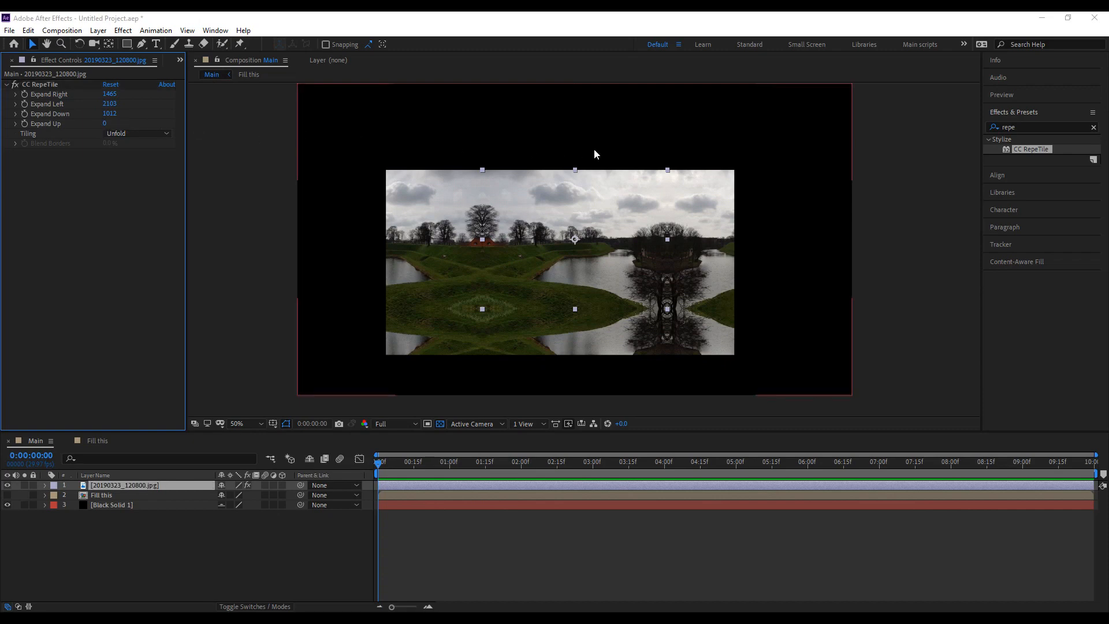
left_click_drag(107, 123, 543, 185)
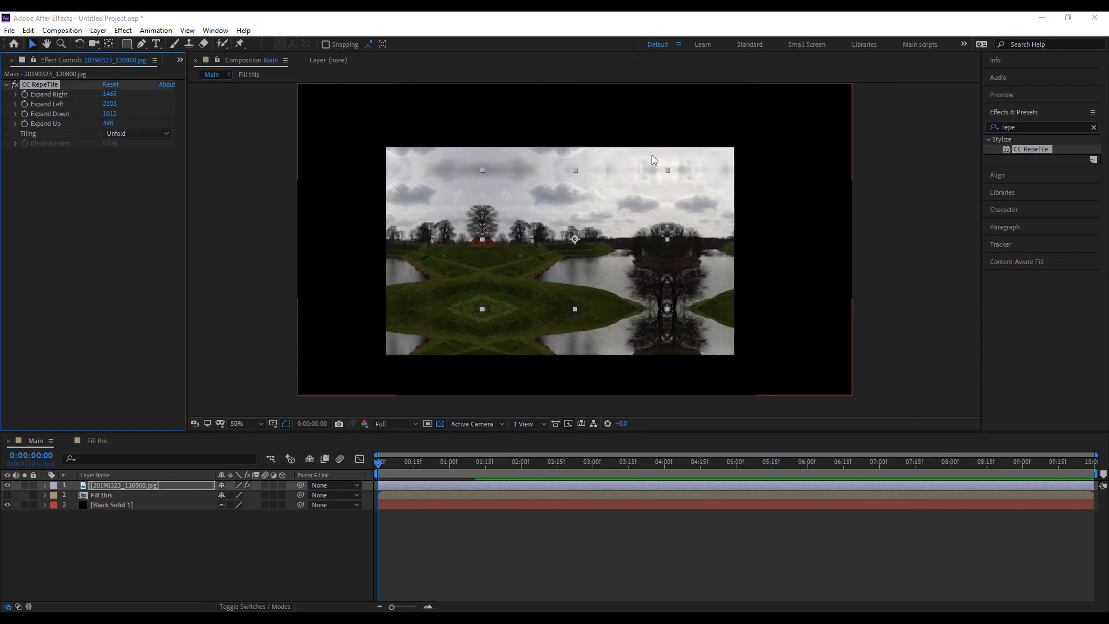
key("period")
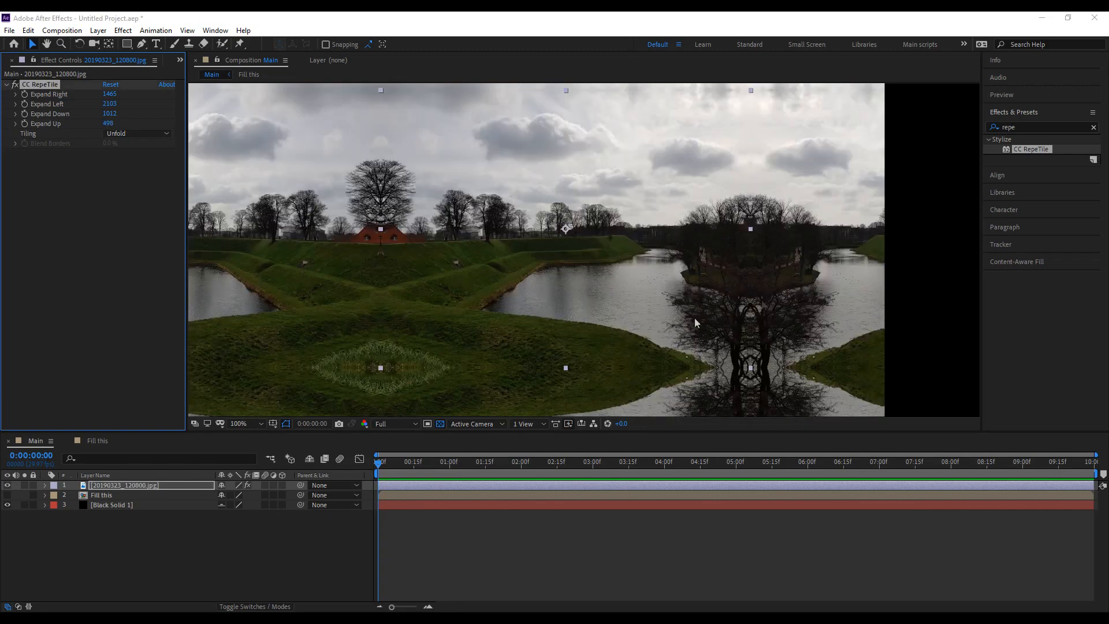
key("comma")
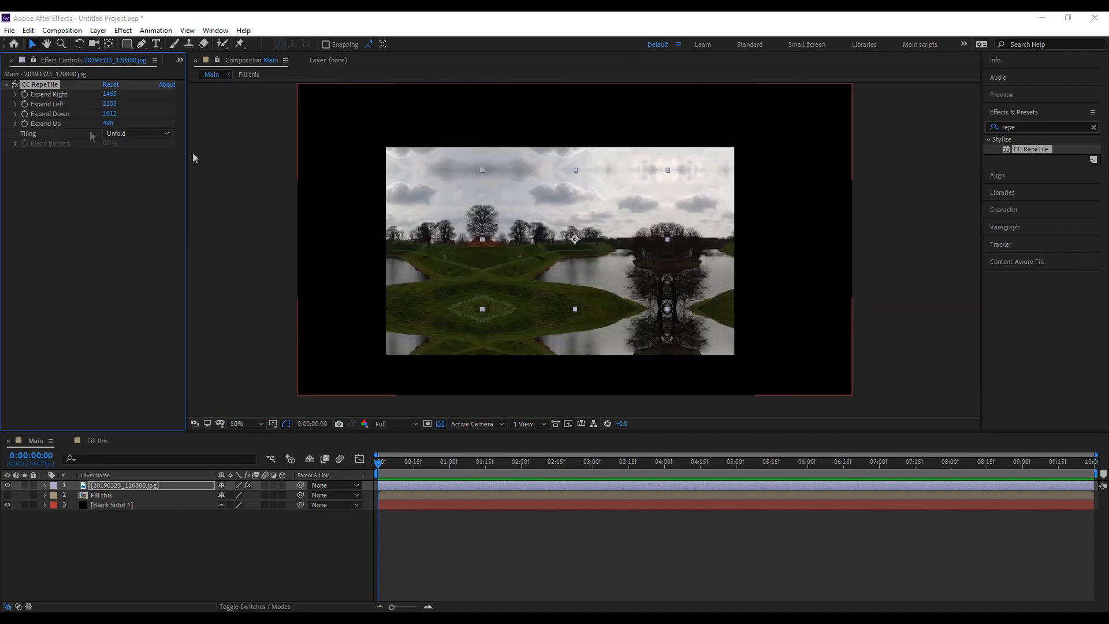
Remove CC RepeTile from the photo and apply the Brightness & Contrast effect to it.
key("Delete")
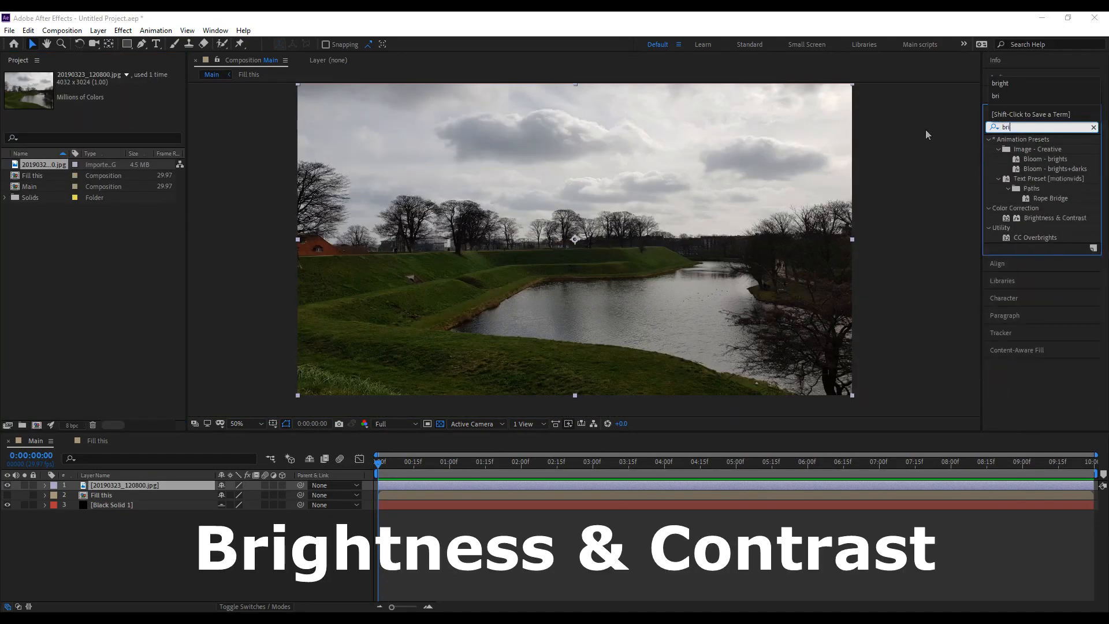
type("ght")
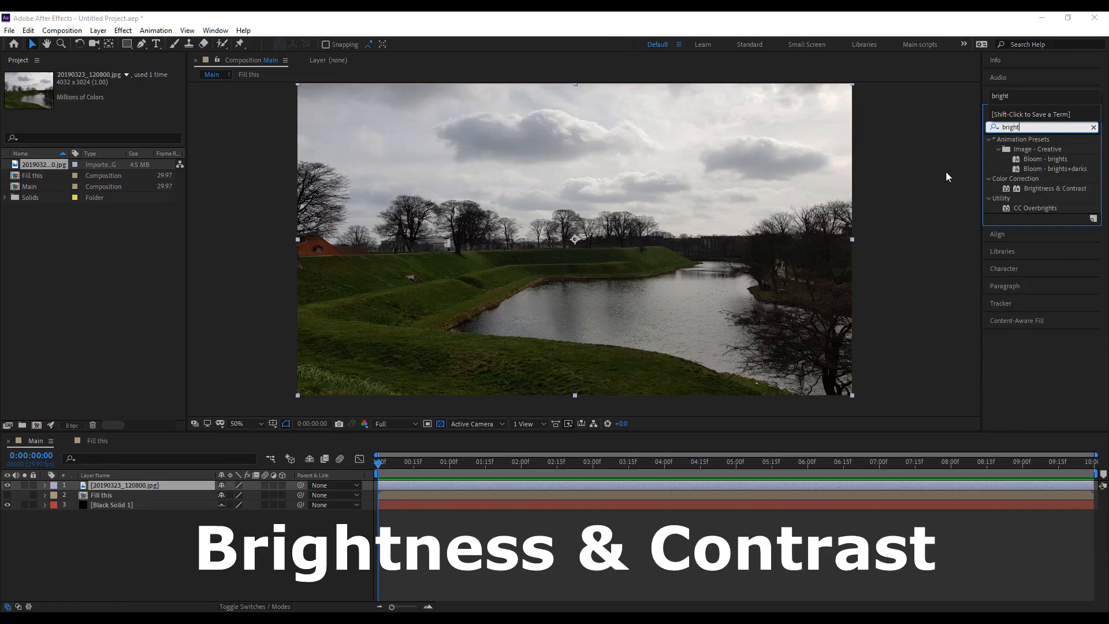
left_click_drag(1039, 188, 638, 201)
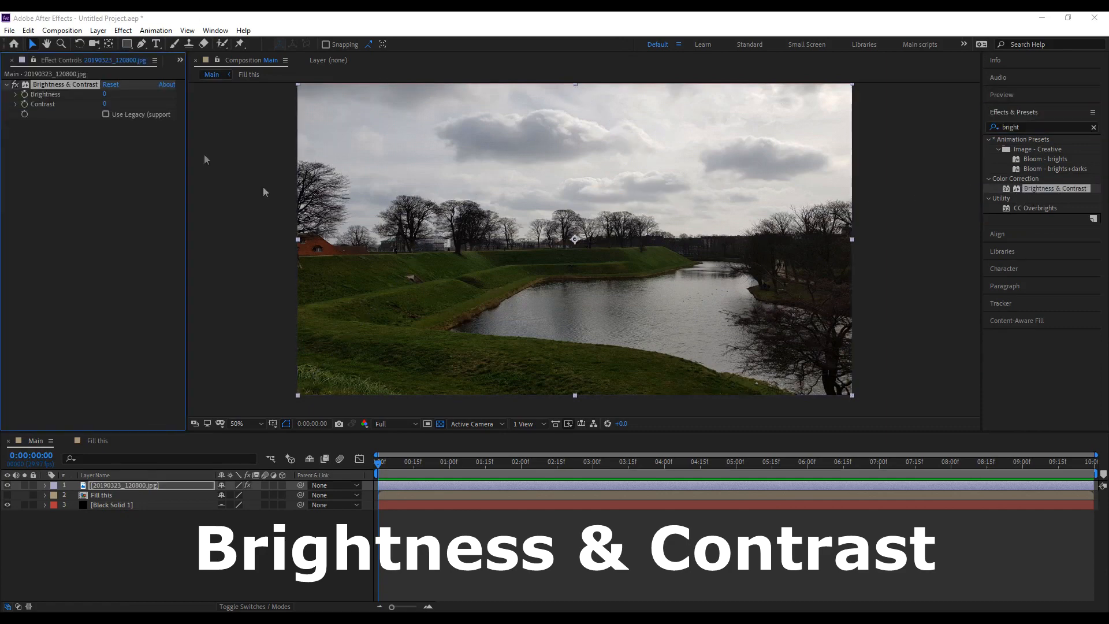
Set the photo's brightness to 92 and its contrast to 100.
left_click_drag(108, 94, 138, 116)
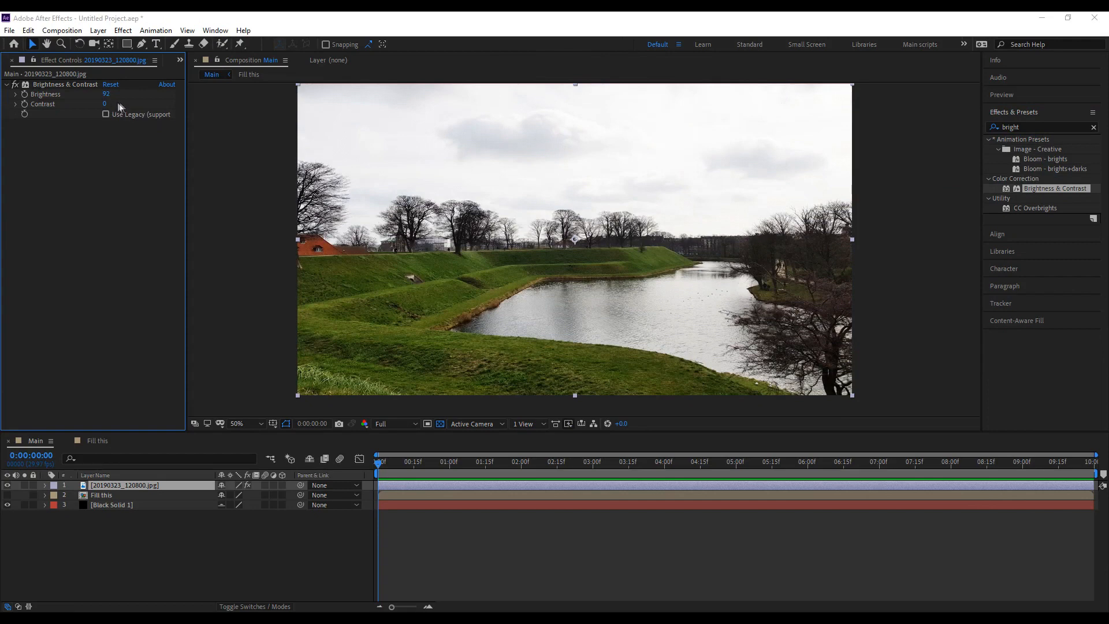
left_click_drag(106, 107, 160, 107)
left_click(46, 44)
left_click_drag(709, 230, 706, 234)
left_click(32, 44)
left_click(89, 93)
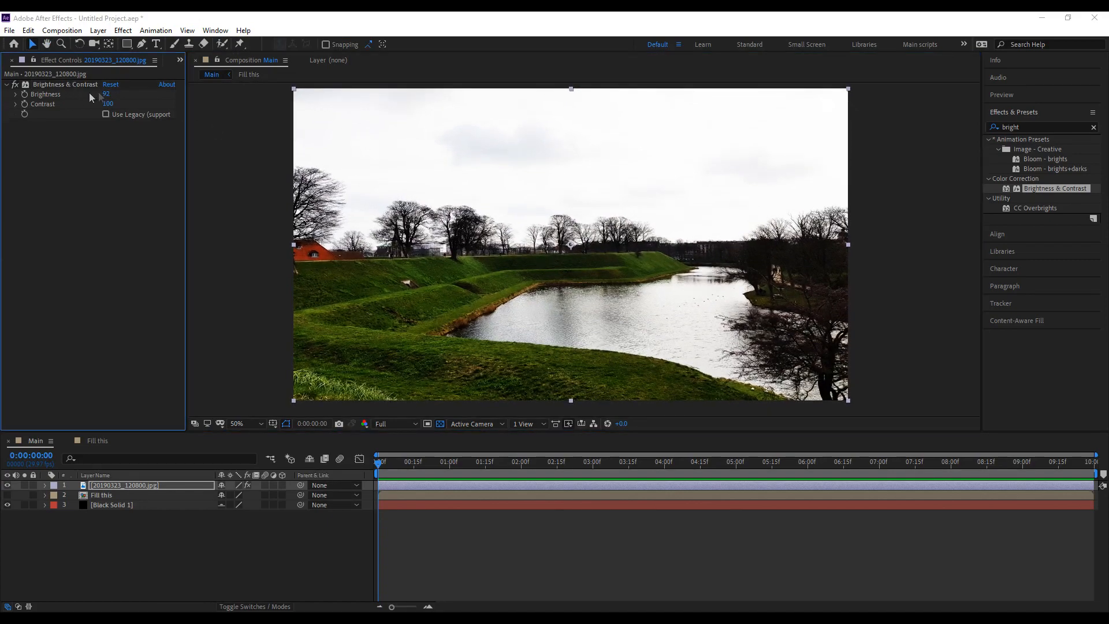
Darken the photo with a brightness of -87, and delete the Brightness & Contrast effect.
left_click_drag(107, 94, 57, 117)
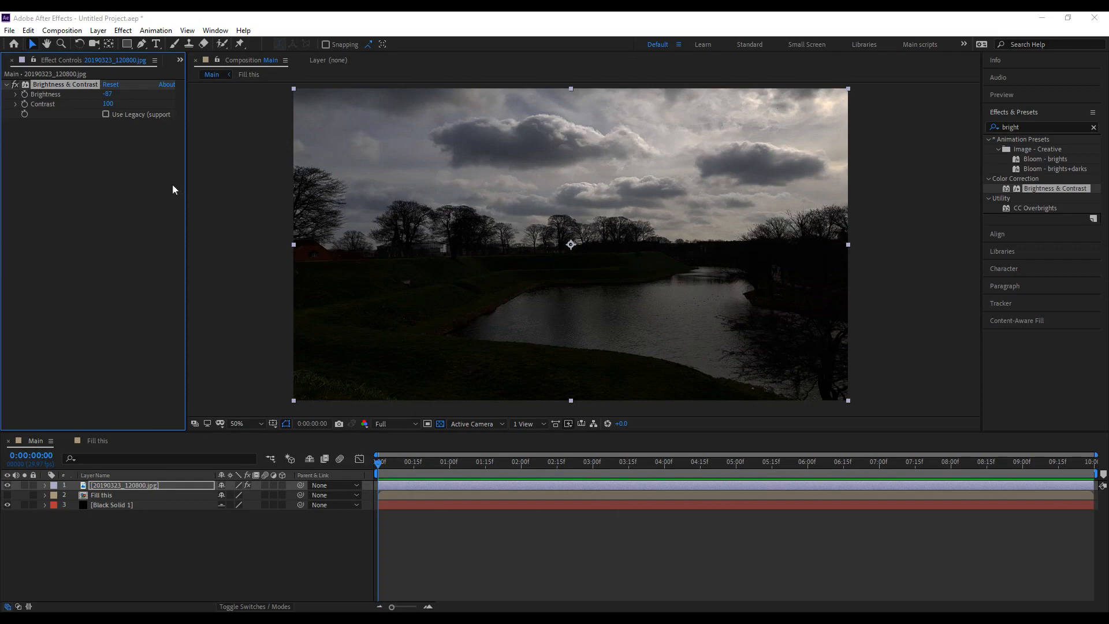
key("Delete")
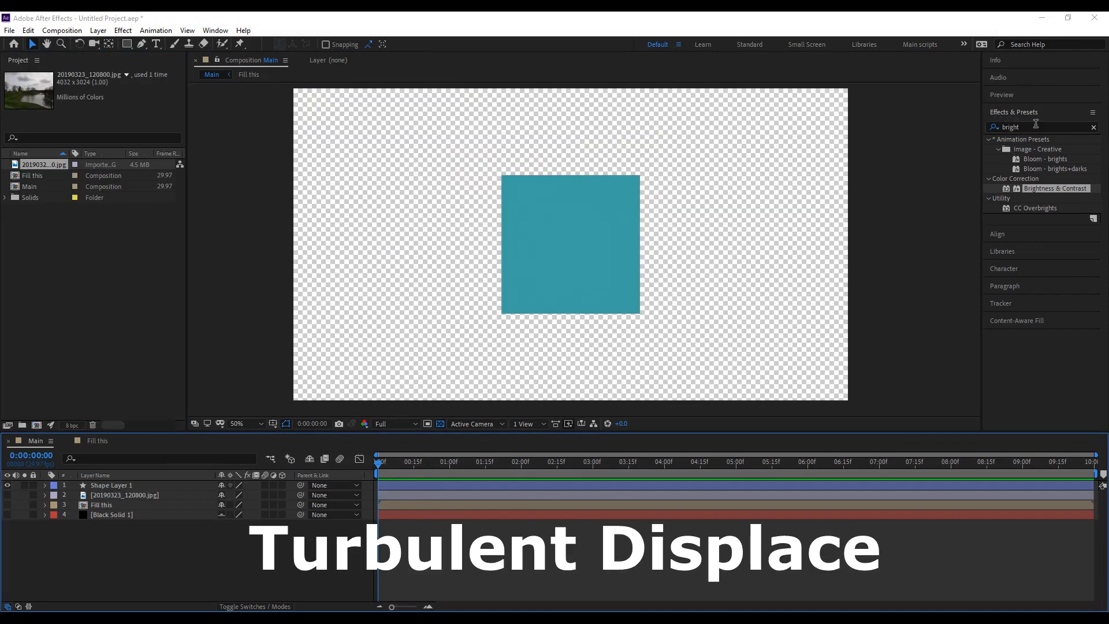
Apply the Turbulent Displace effect to the teal square on Shape Layer 1 and set its amount to 204.
left_click(1035, 125)
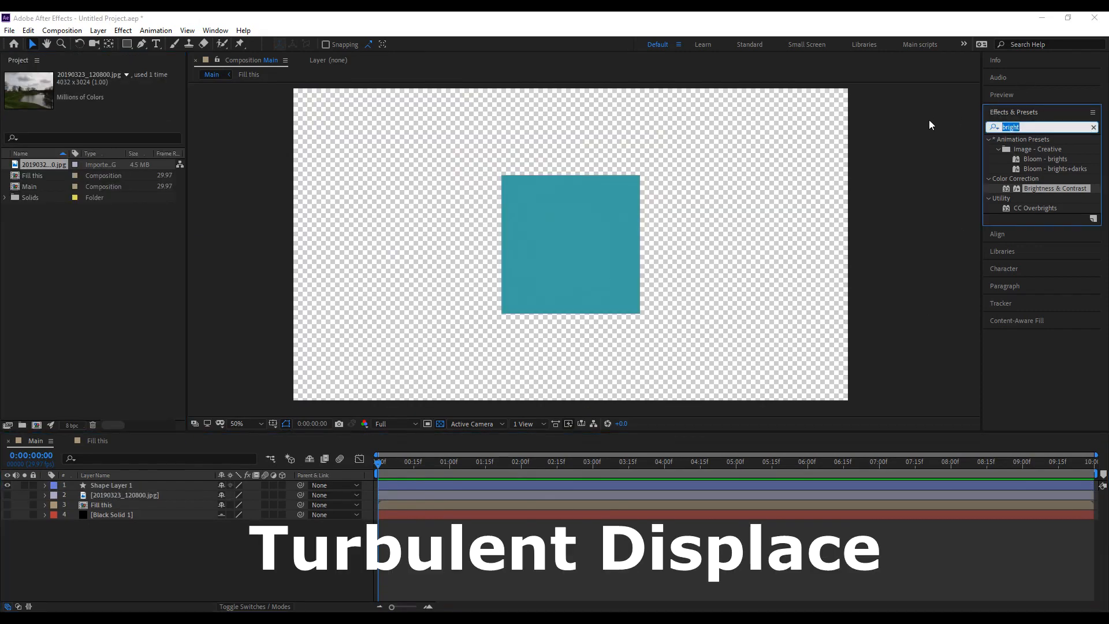
type("turbulen")
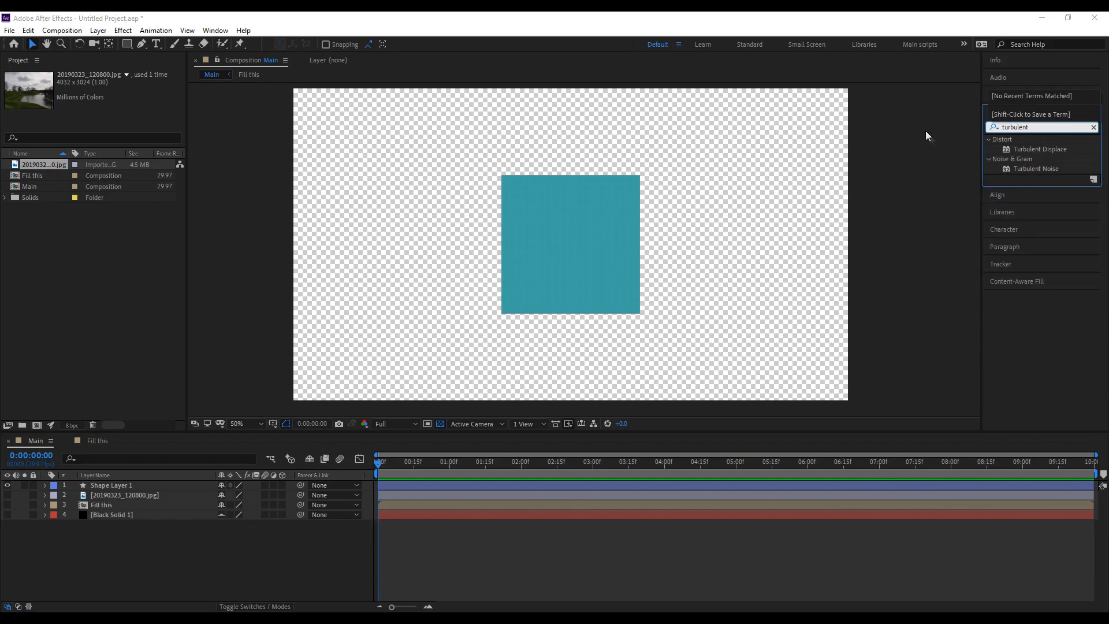
type("t")
left_click_drag(1050, 150, 580, 246)
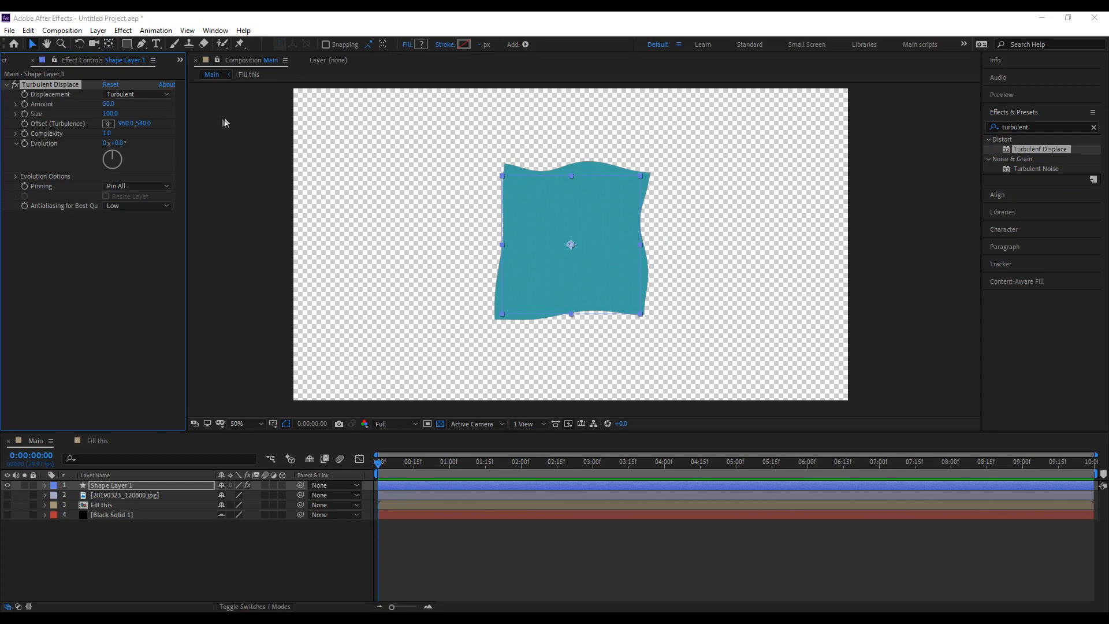
left_click_drag(108, 105, 196, 110)
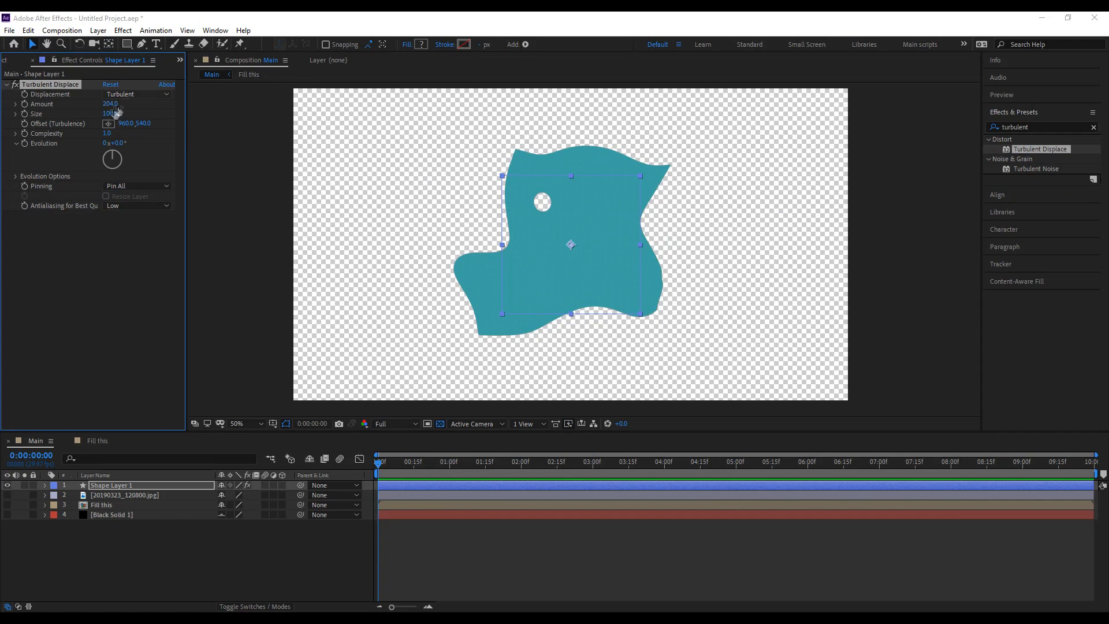
Adjust the Turbulent Displace size on the teal square and switch its displacement type to Bulge and on to Twist.
mouse_move(99, 114)
left_mouse_down()
mouse_move(58, 113)
mouse_move(165, 133)
mouse_move(39, 101)
mouse_move(371, 116)
mouse_move(636, 147)
mouse_move(376, 104)
mouse_move(105, 85)
mouse_move(61, 161)
mouse_move(107, 115)
mouse_move(384, 129)
mouse_move(413, 86)
left_mouse_up()
left_click(137, 93)
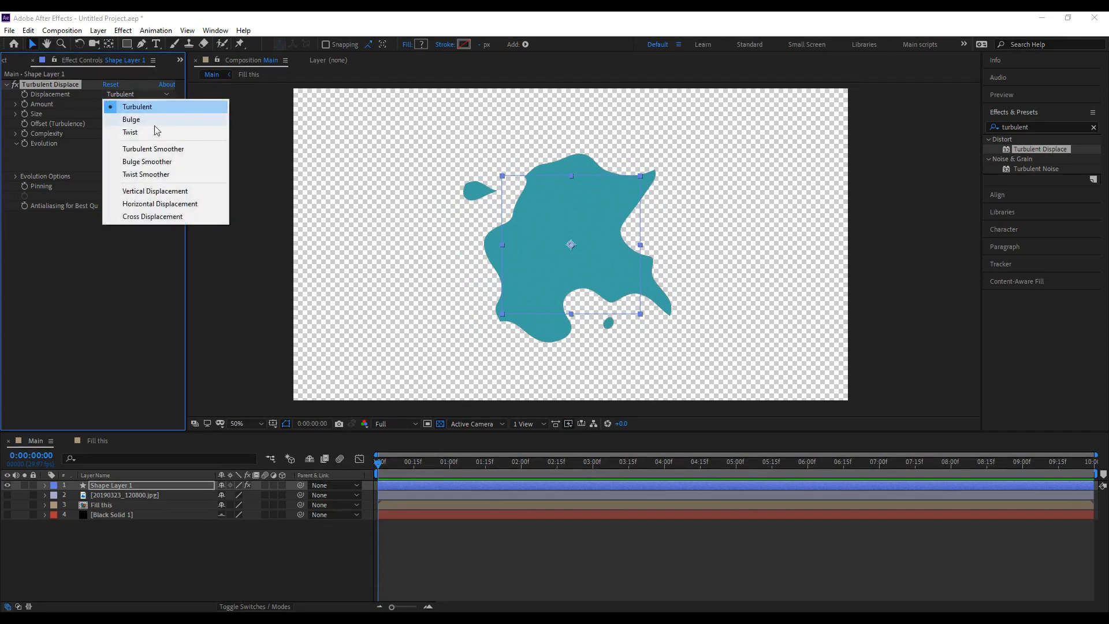
left_click(153, 118)
left_click(138, 93)
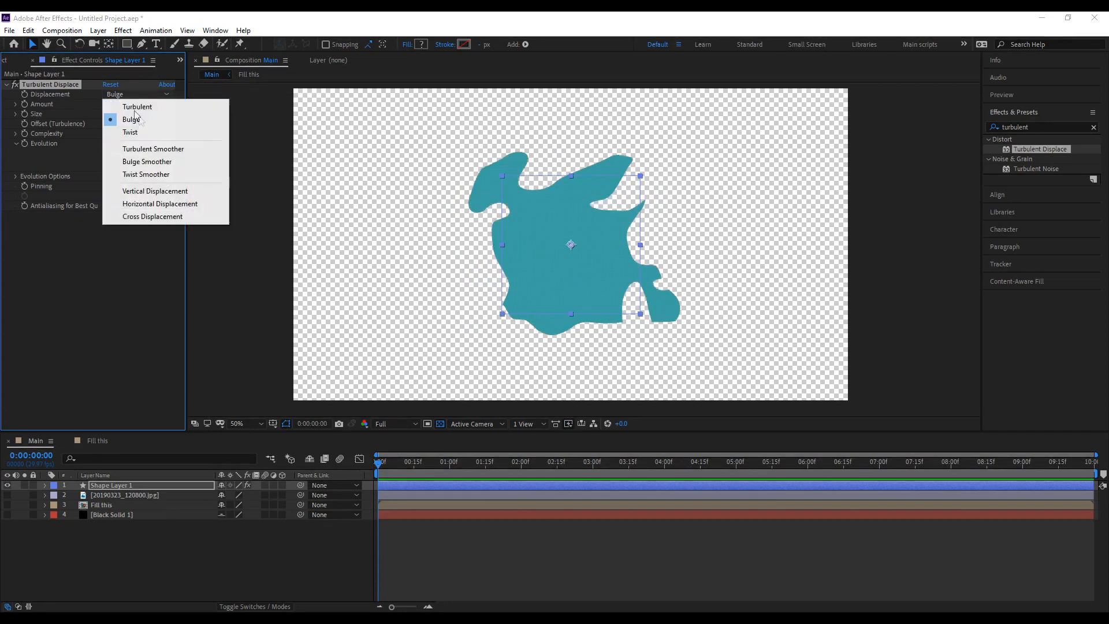
left_click(150, 132)
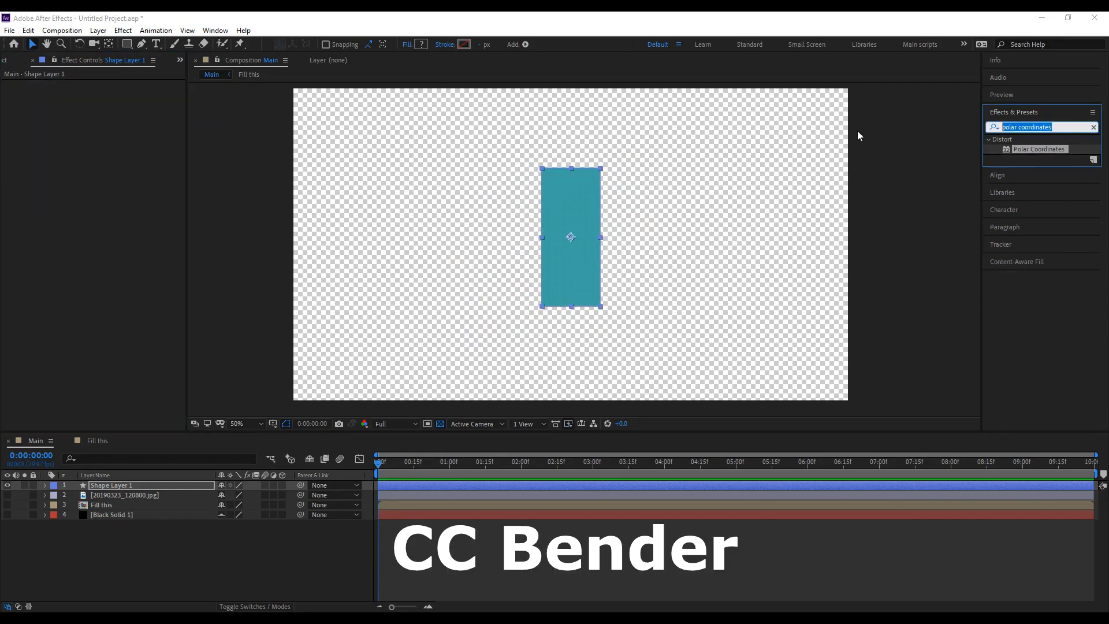
Apply CC Bender to the teal rectangle, raise its top point above the shape to 960, 180, and set the amount to 67.
type("cc bender")
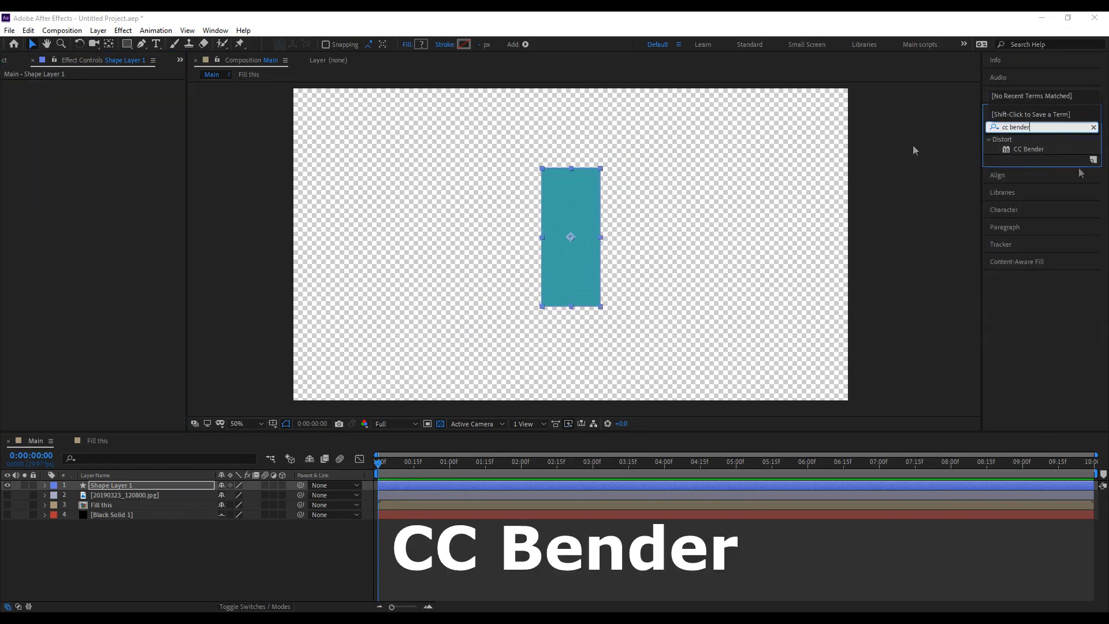
left_click_drag(1018, 149, 563, 286)
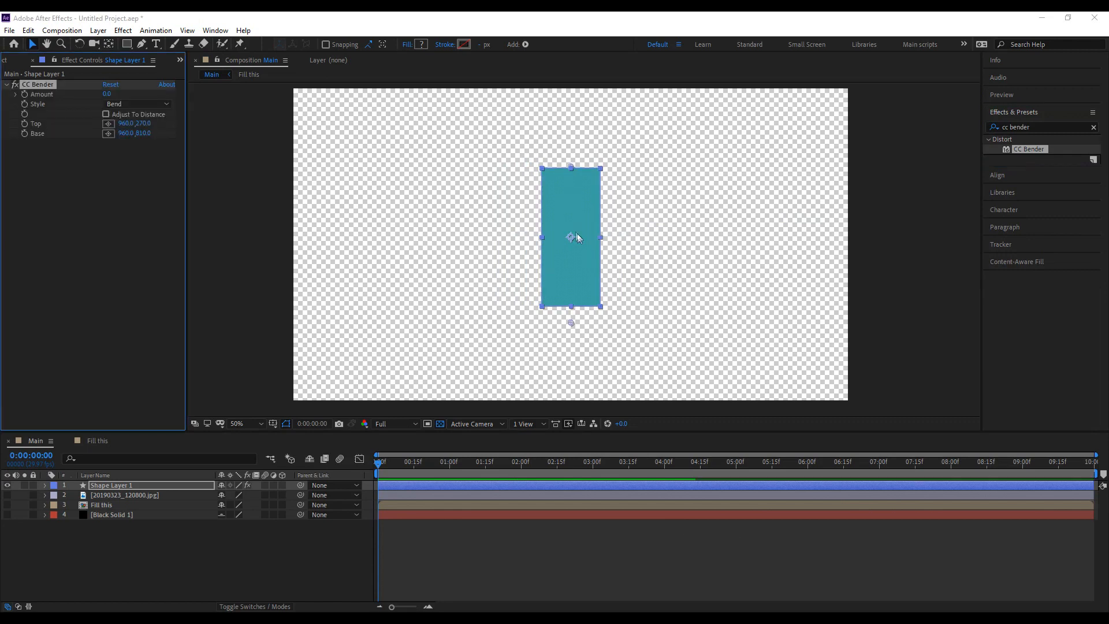
left_click_drag(571, 167, 575, 132)
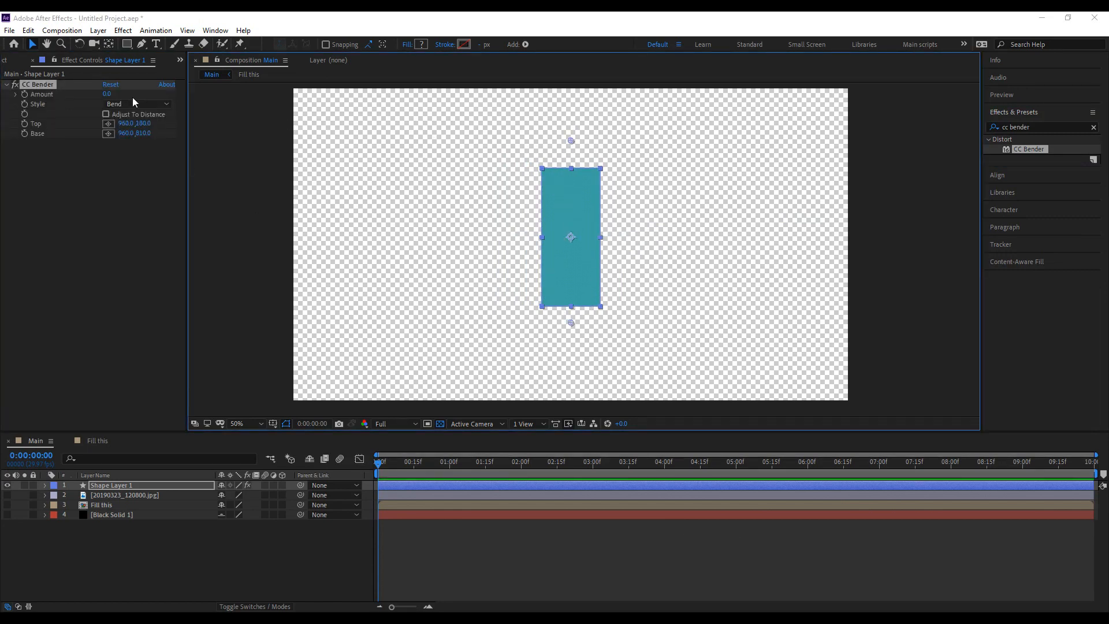
left_click_drag(112, 94, 623, 210)
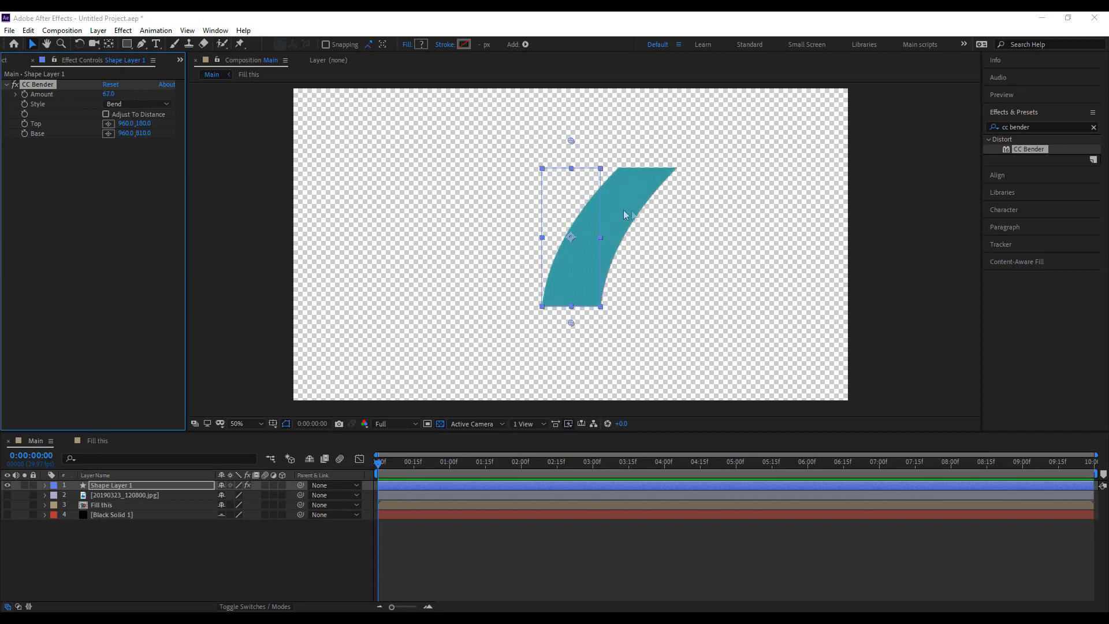
Vary the bend amount up to 83, raise the top control point further above the rectangle, and settle the amount at 74.
left_click_drag(109, 94, 162, 116)
left_click_drag(572, 142, 706, 149)
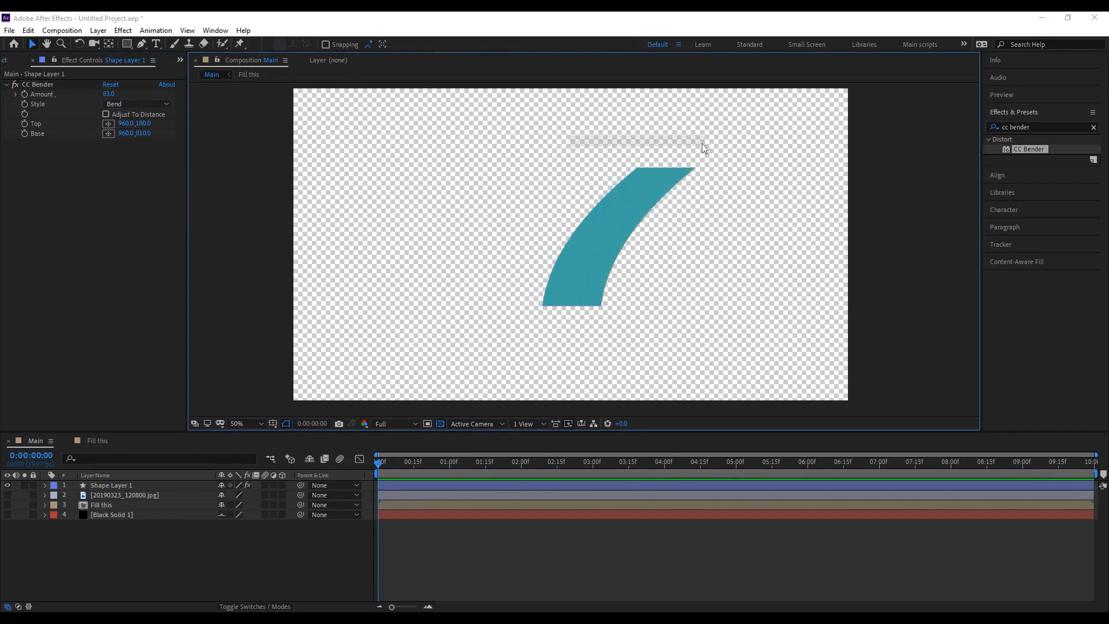
left_click(37, 84)
mouse_move(571, 142)
left_mouse_down()
mouse_move(643, 184)
mouse_move(647, 147)
mouse_move(413, 126)
mouse_move(589, 127)
mouse_move(568, 122)
left_mouse_up()
mouse_move(109, 94)
left_mouse_down()
mouse_move(6, 94)
mouse_move(106, 95)
left_mouse_up()
Switch the bend style to Marilyn, lower the top point to 954, 210, and reduce the amount to 1.
left_click(138, 104)
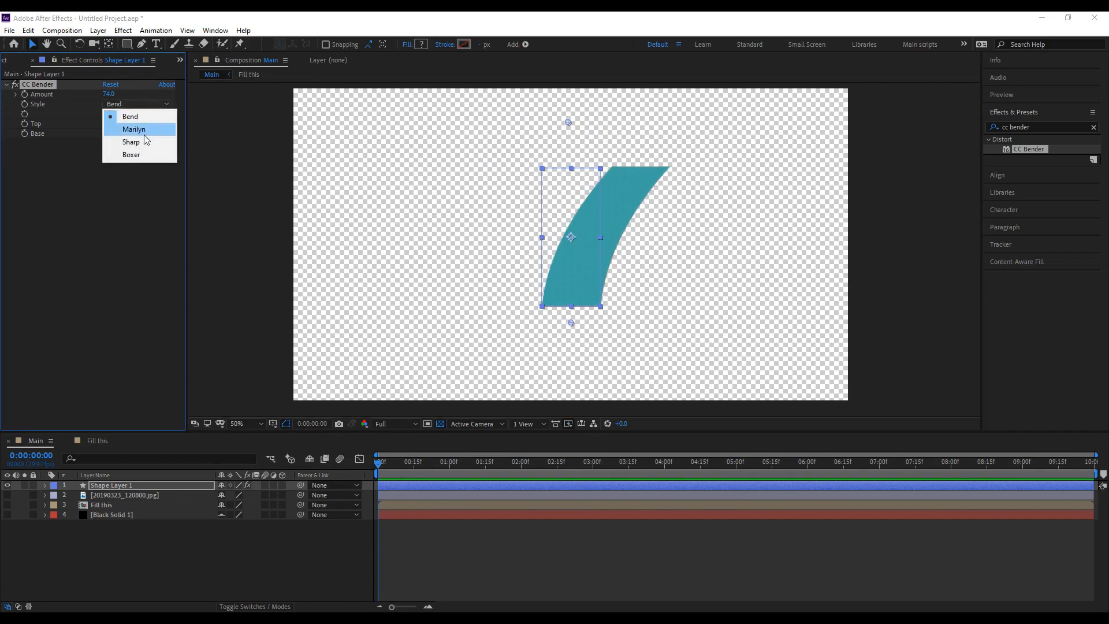
left_click(135, 129)
left_click_drag(567, 123, 570, 149)
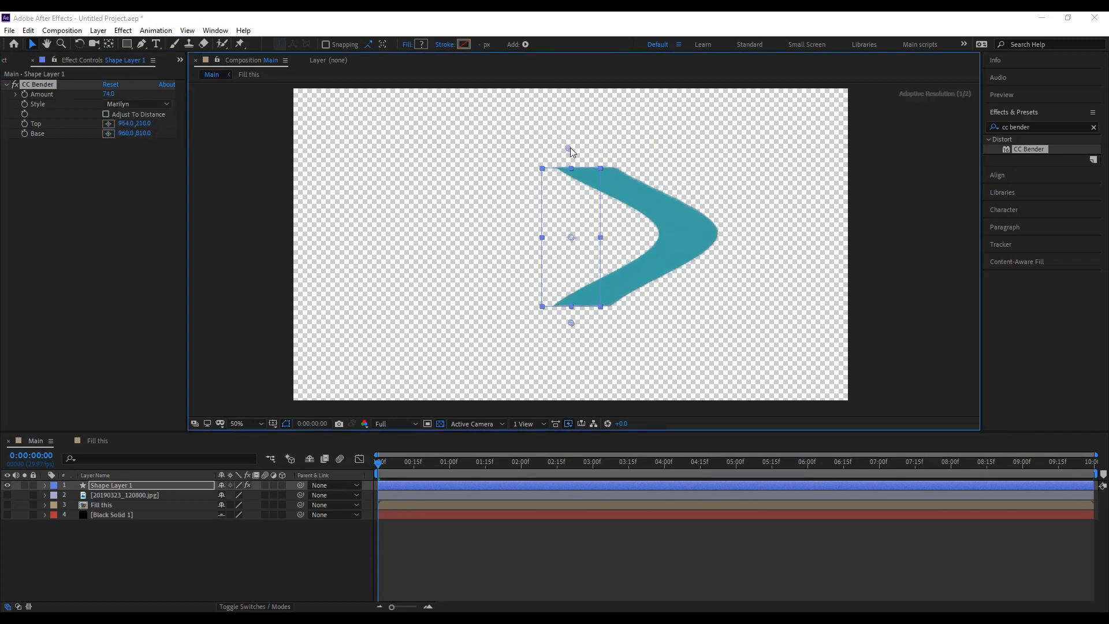
left_click_drag(108, 94, 69, 96)
Switch the CC Bender style to Sharp and adjust the bend amount on the teal rectangle.
left_click(126, 104)
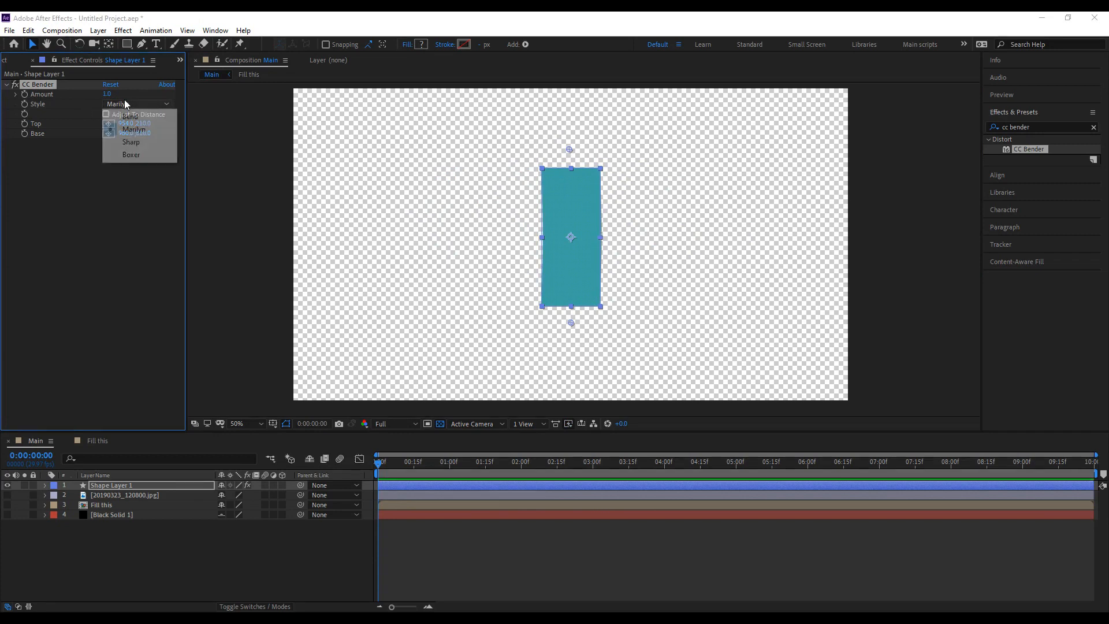
left_click(151, 142)
left_click_drag(117, 94, 139, 128)
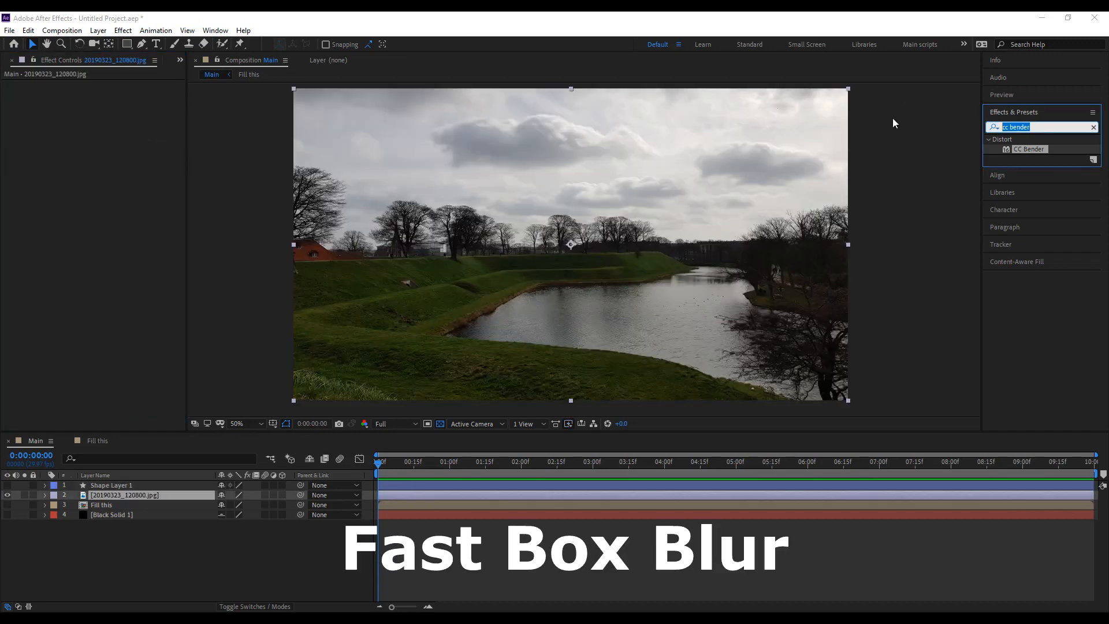
Find the Fast Box Blur effect by searching for "box blur" and apply it to the landscape photo.
type("boz blur")
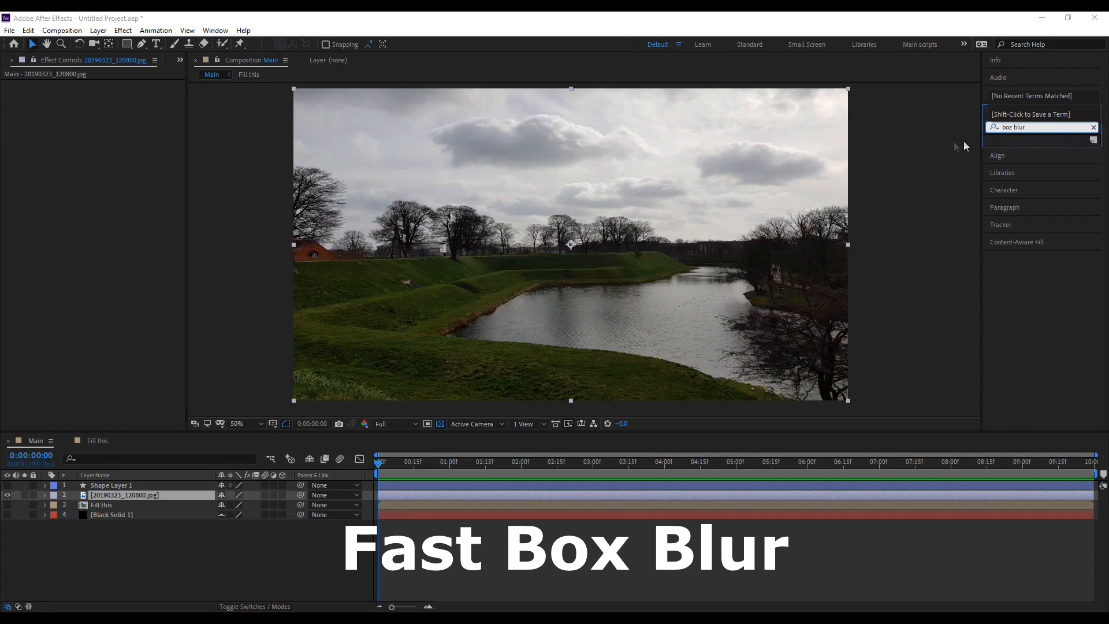
type("u")
key("BackSpace")
key("BackSpace")
key("BackSpace")
key("BackSpace")
key("BackSpace")
key("BackSpace")
key("BackSpace")
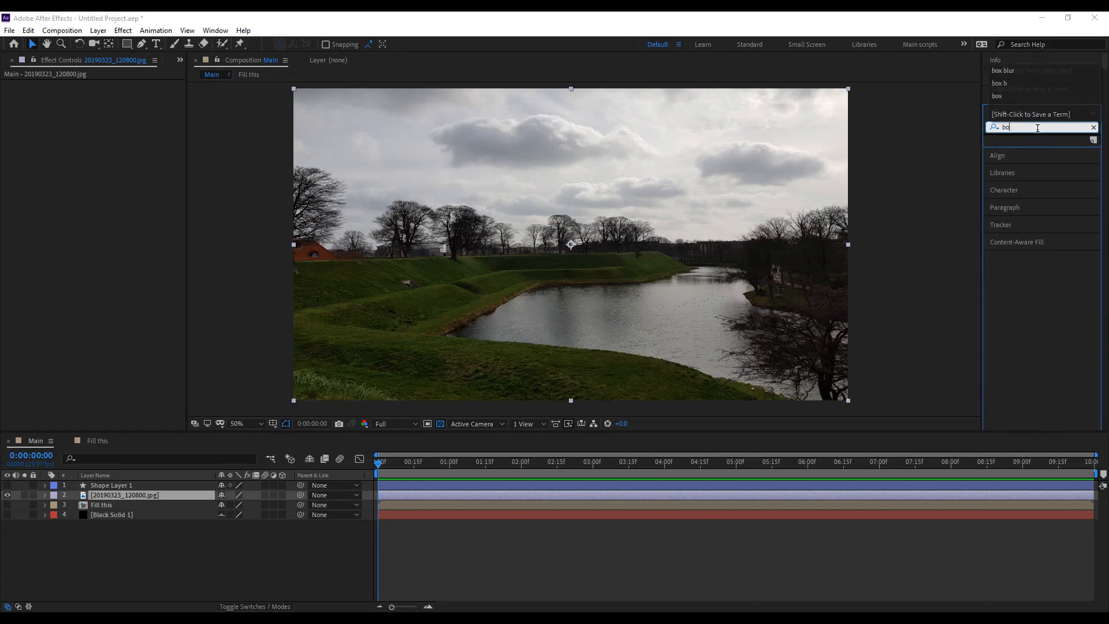
type("box blur")
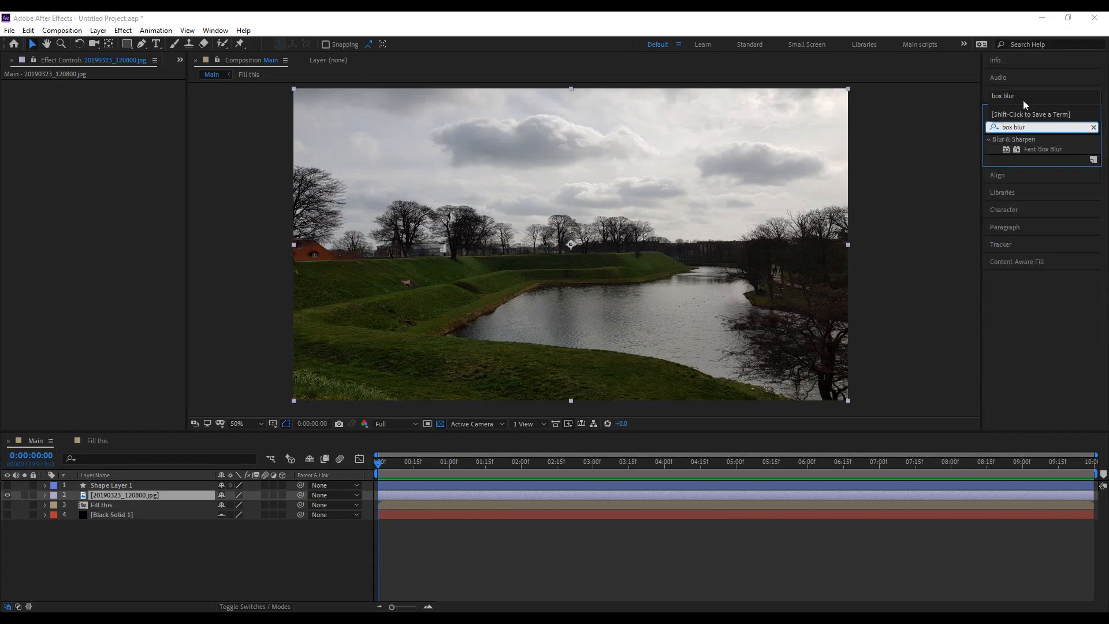
left_click(1023, 102)
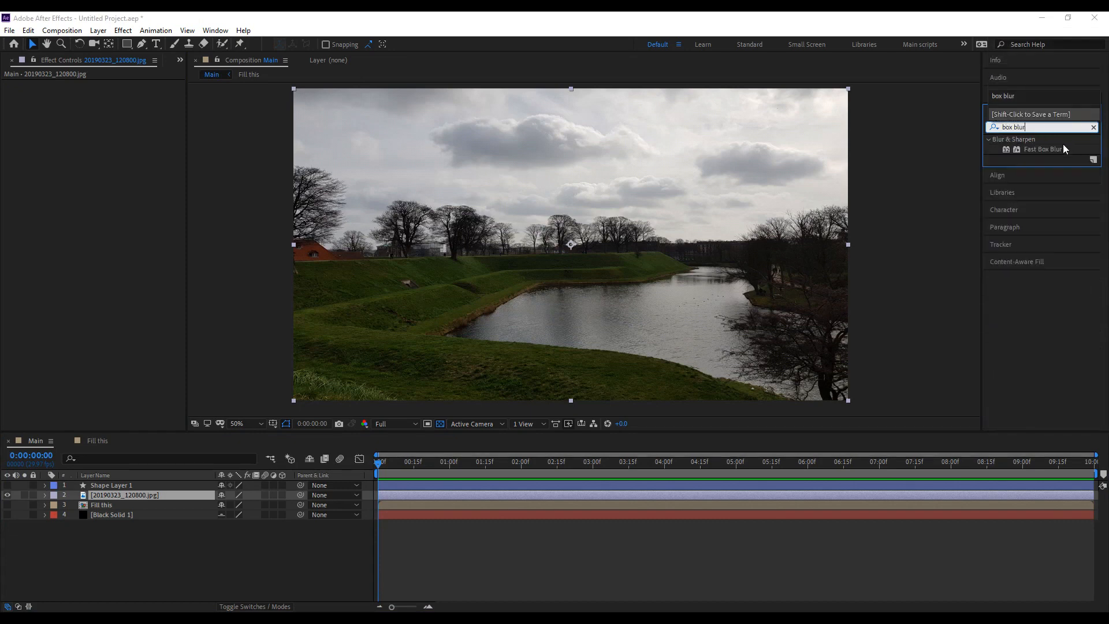
left_click_drag(1043, 149, 497, 261)
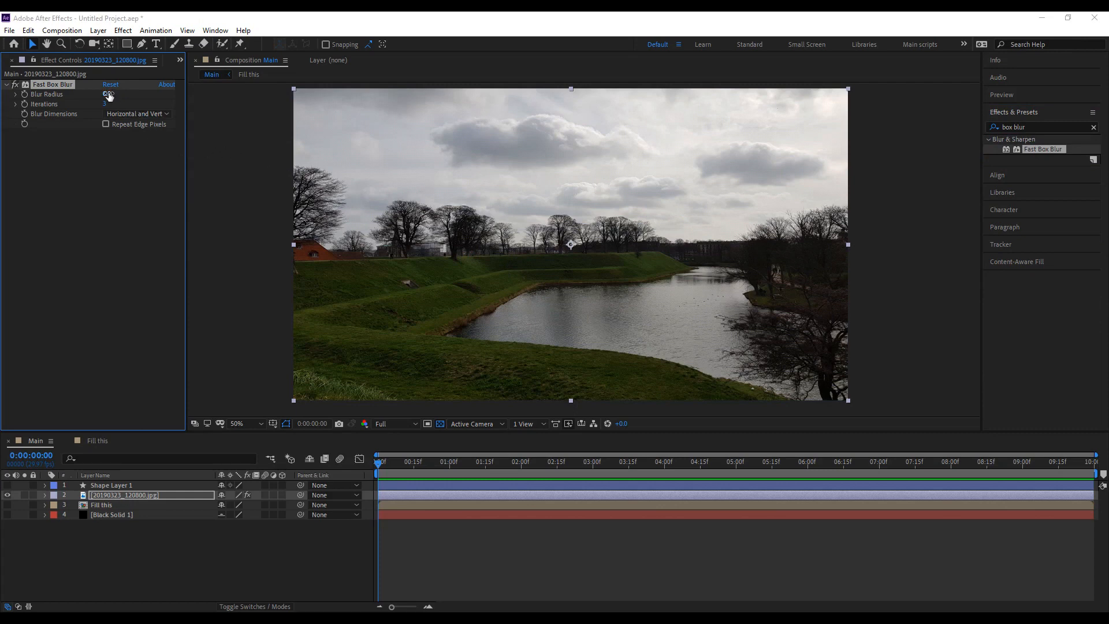
Set the photo's blur radius to 27, bring it back to 0, and adjust it once more.
left_click_drag(116, 92, 132, 92)
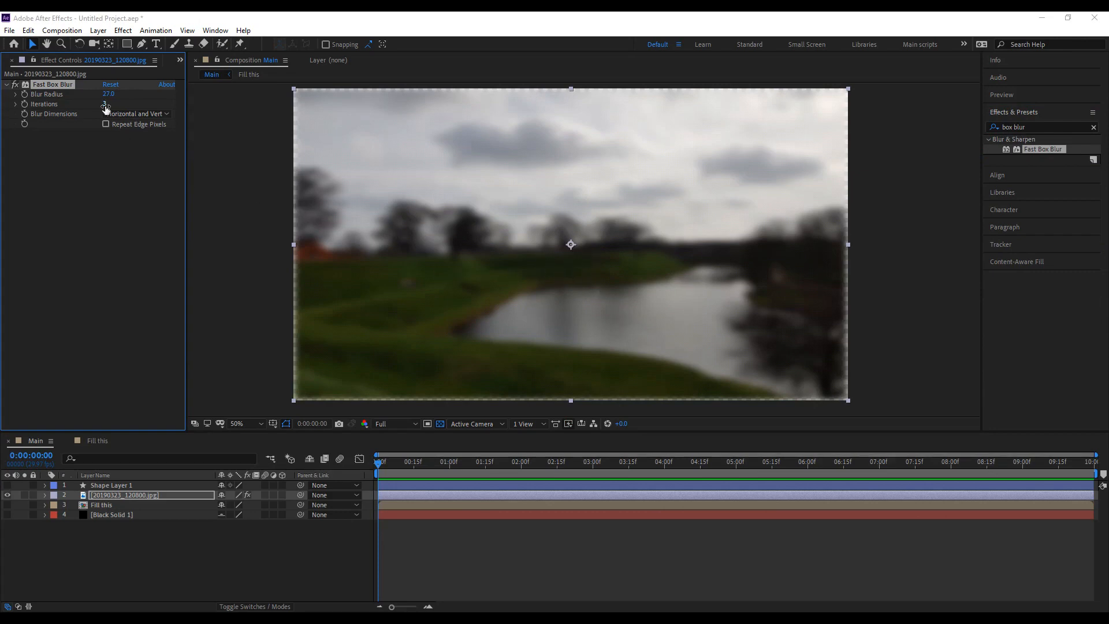
left_click_drag(110, 96, 41, 92)
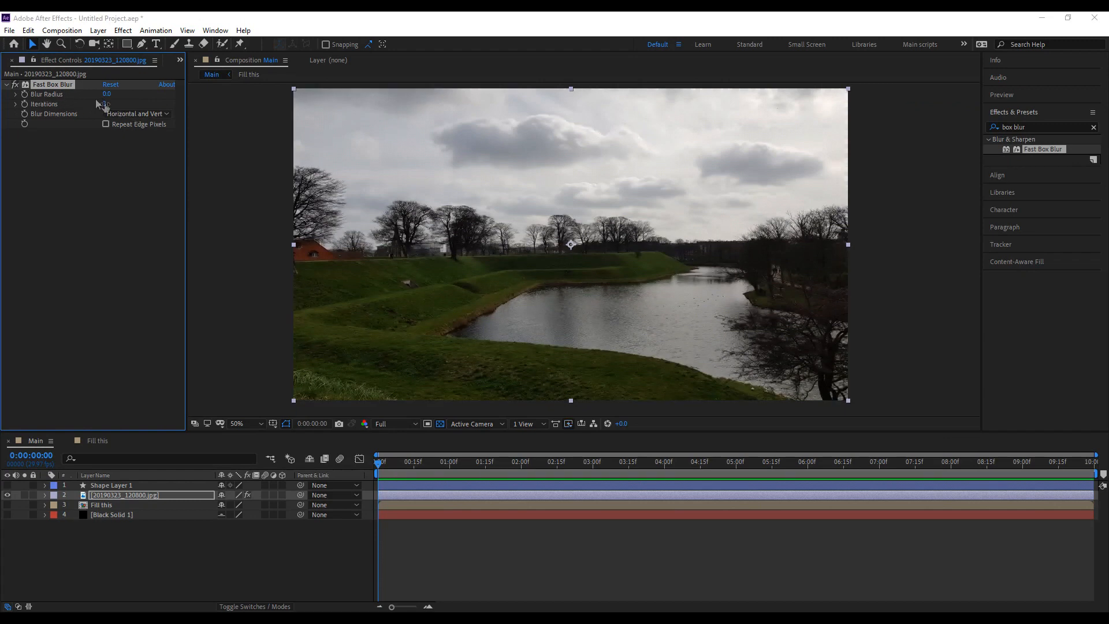
left_click_drag(106, 97, 348, 125)
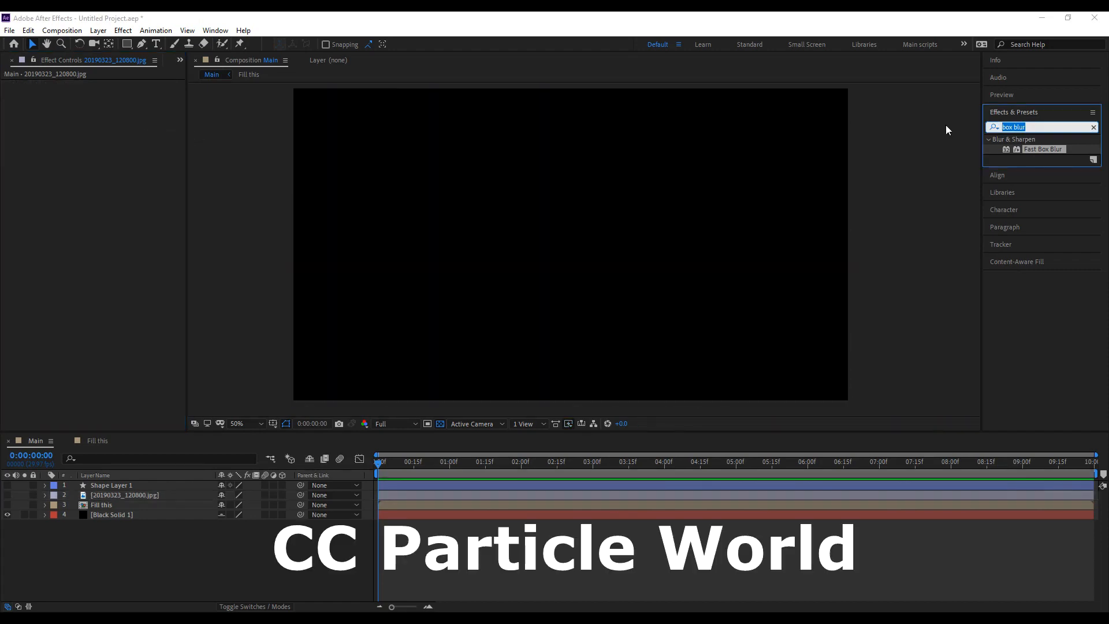
Apply CC Particle World to Black Solid 1 and turn off the composition's transparency grid.
type("cc part")
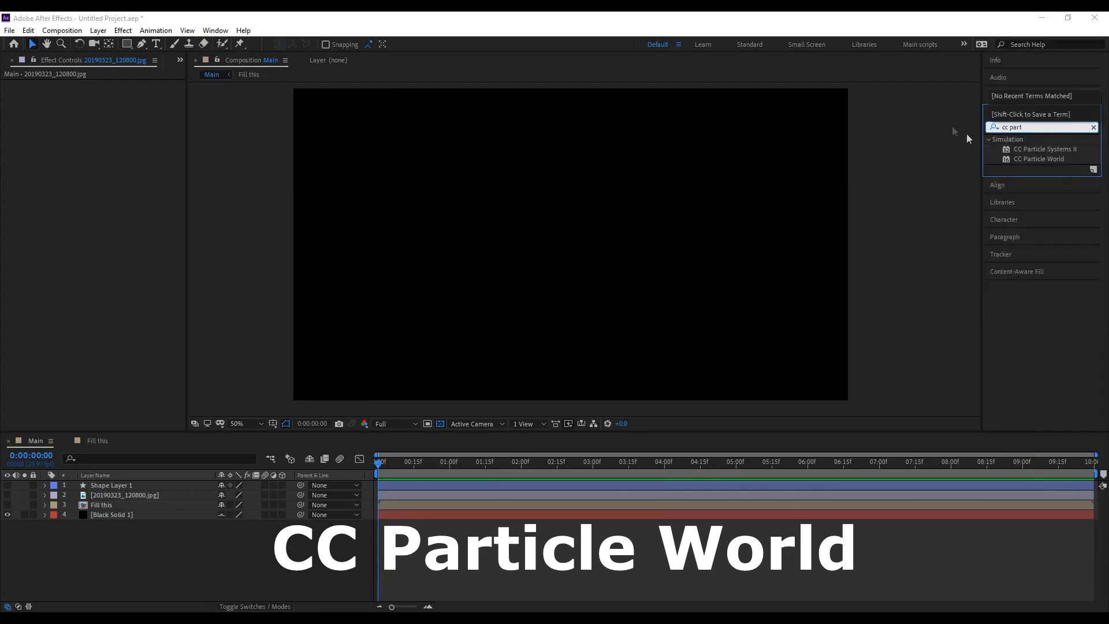
left_click_drag(1032, 160, 687, 184)
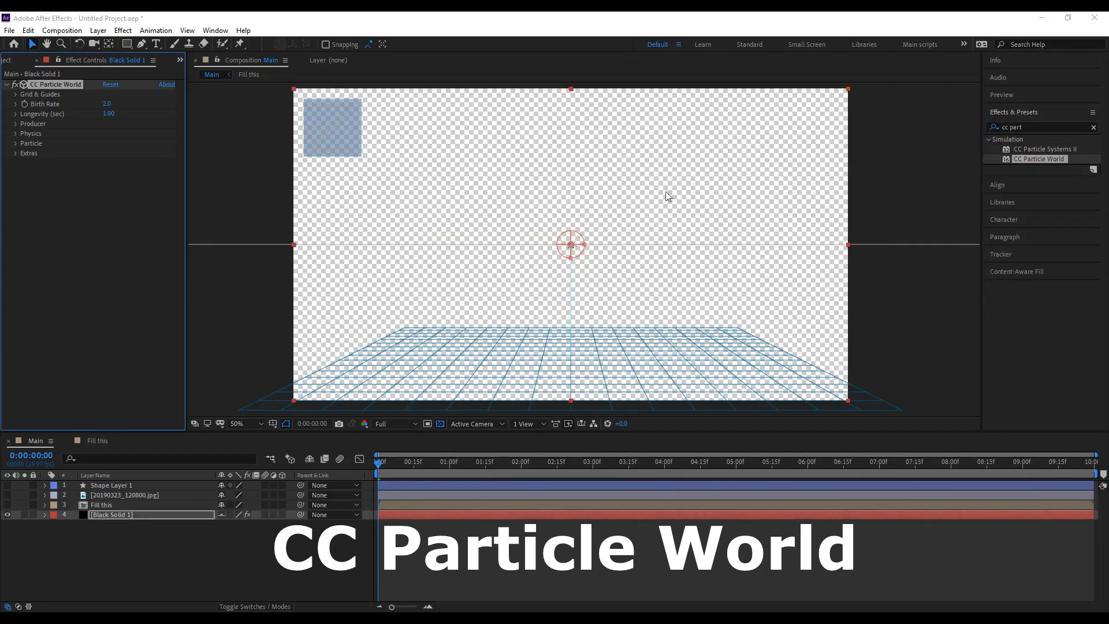
left_click(440, 424)
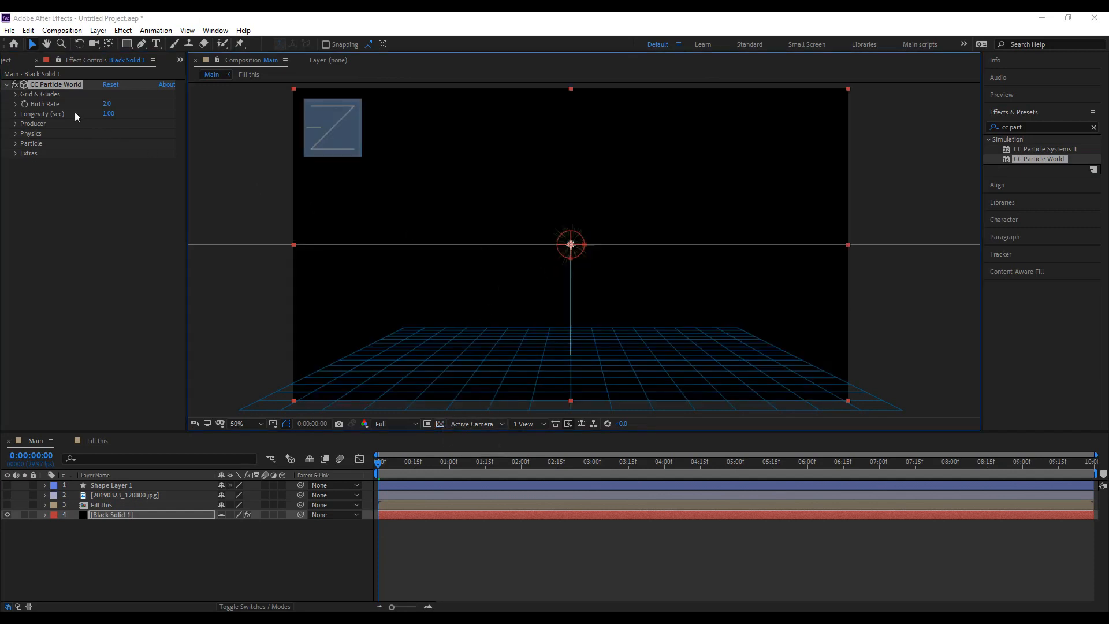
Set the particles' birth rate to 12.2 and longevity to 0.75, and change the particle type to Star.
left_click_drag(109, 107, 61, 116)
left_click(15, 94)
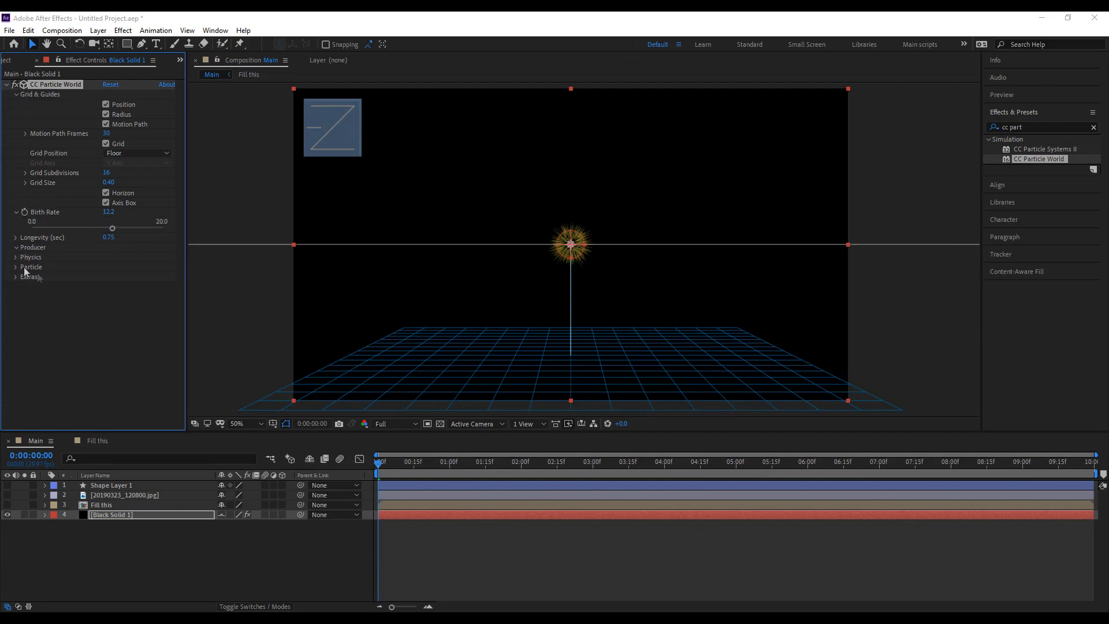
left_click(16, 316)
scroll(40, 347, "down", 1)
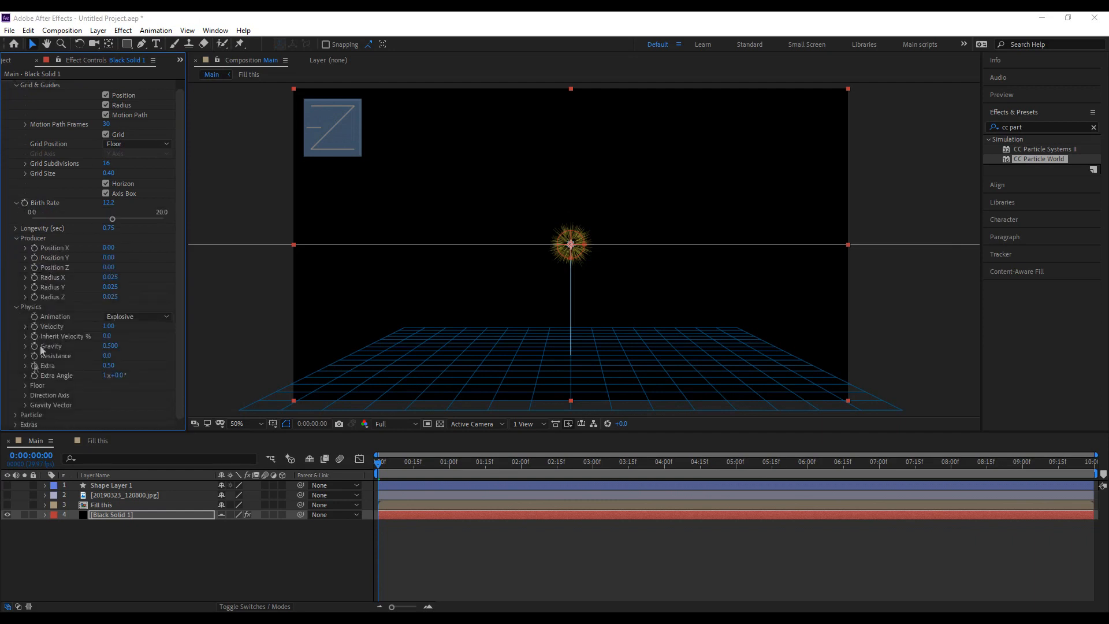
left_click(16, 415)
scroll(70, 399, "down", 5)
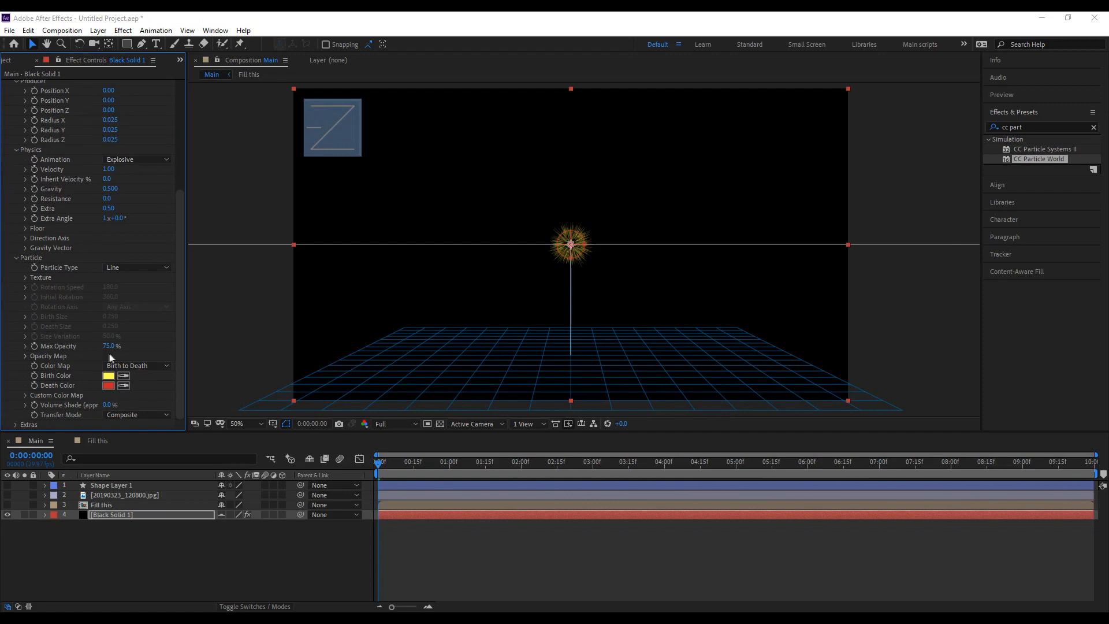
left_click(113, 269)
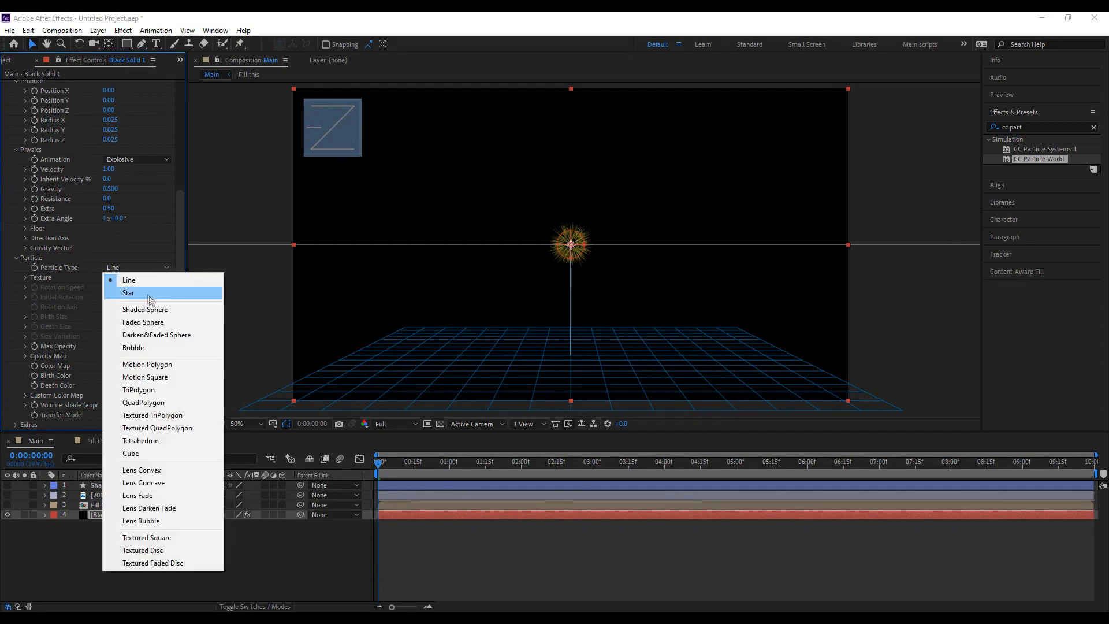
left_click(146, 293)
Set the longevity to 1.06 and enlarge the producer radius to X 0.335, Y 0.285 and Z 1.075.
scroll(121, 278, "up", 5)
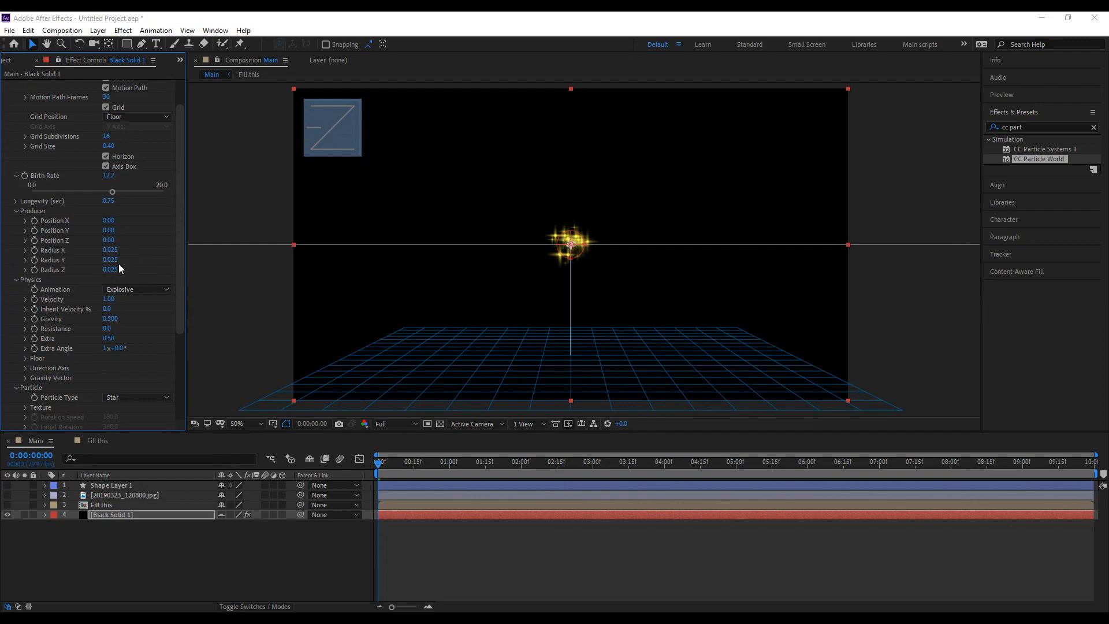
scroll(120, 267, "up", 2)
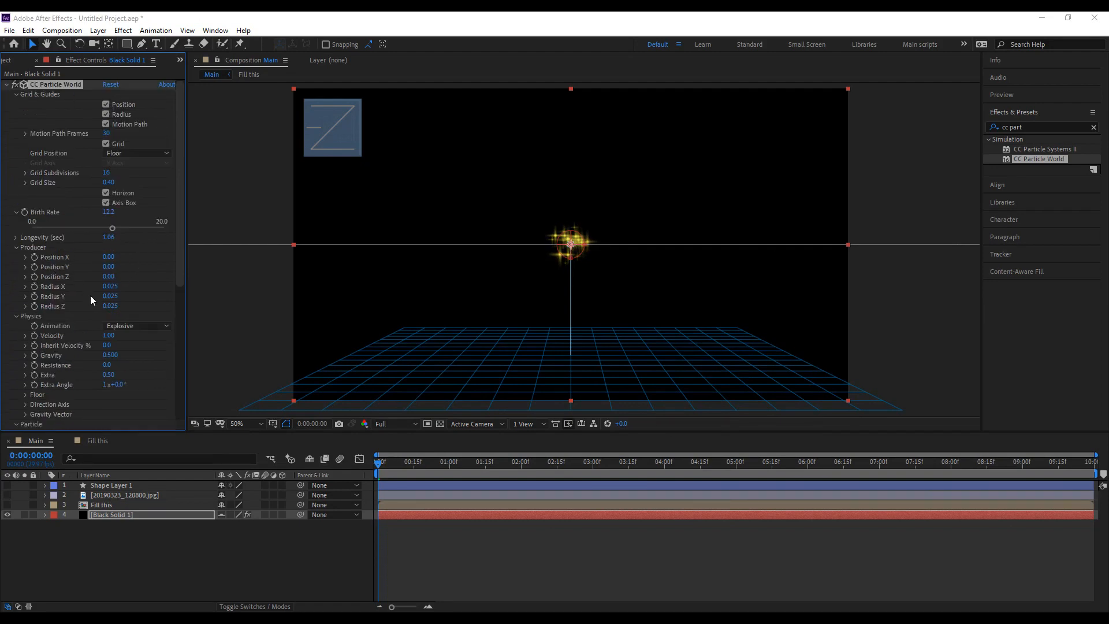
left_click_drag(120, 286, 178, 307)
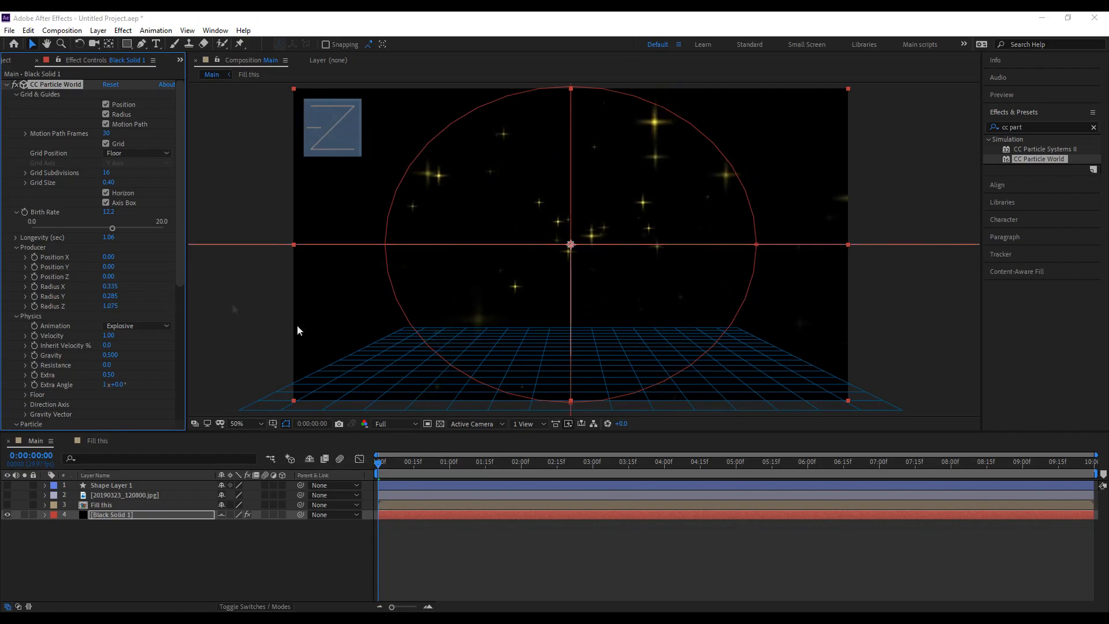
Preview the stars up to 0:00:03:08 and set the physics animation to Direction Axis.
left_click_drag(403, 466, 613, 497)
scroll(139, 217, "down", 3)
left_click(145, 221)
left_click(148, 243)
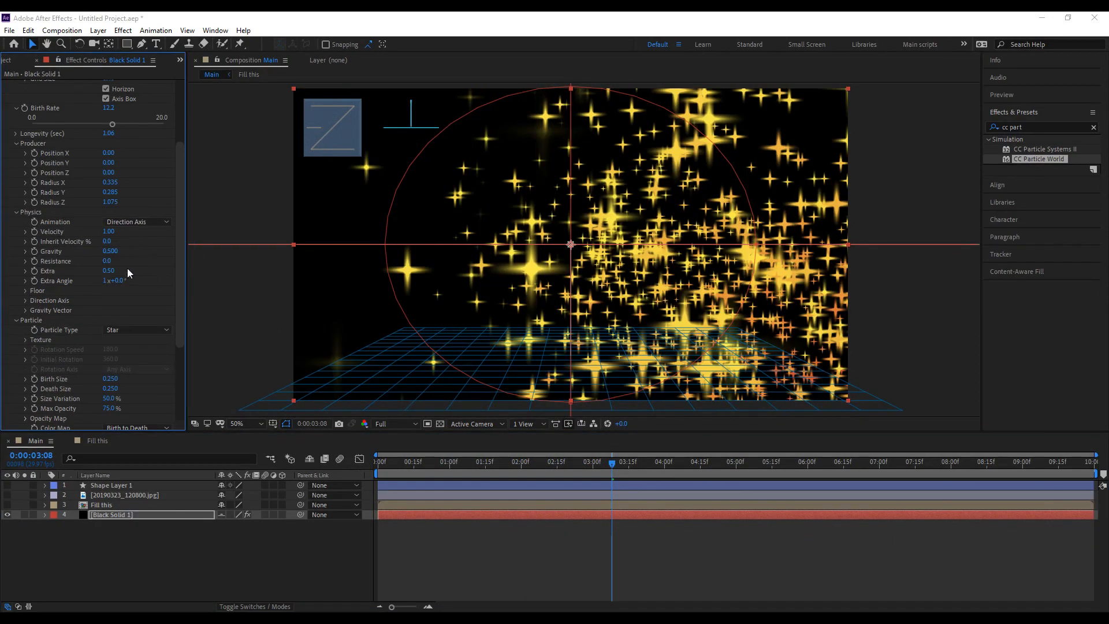
Change the particle type to Cube and scrub through the timeline to preview the particles.
left_click(151, 333)
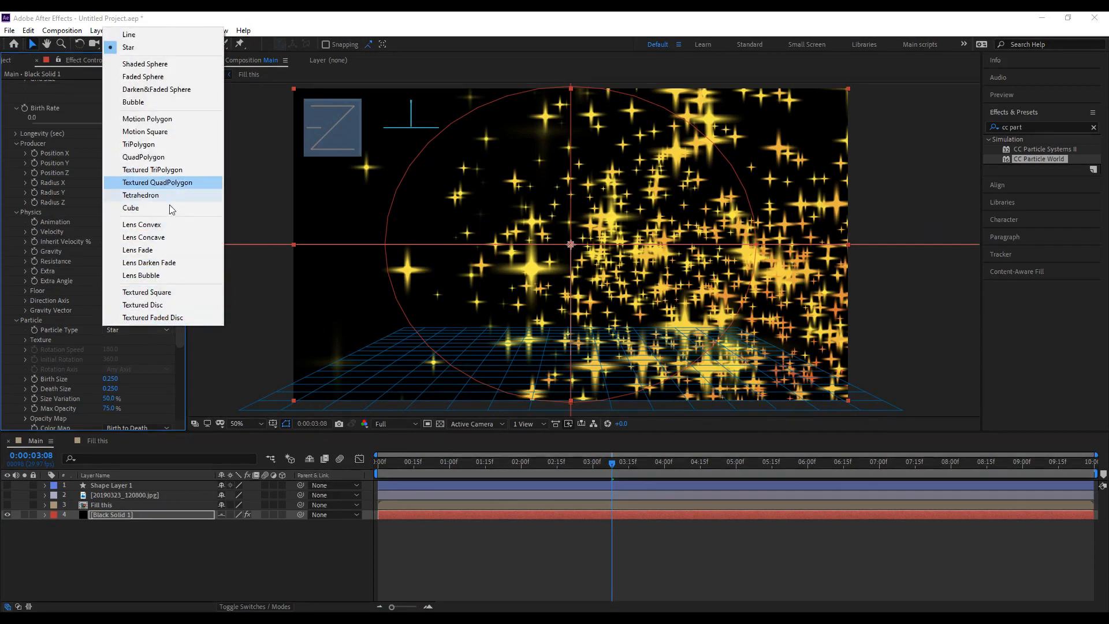
left_click(133, 208)
left_click_drag(382, 464, 483, 488)
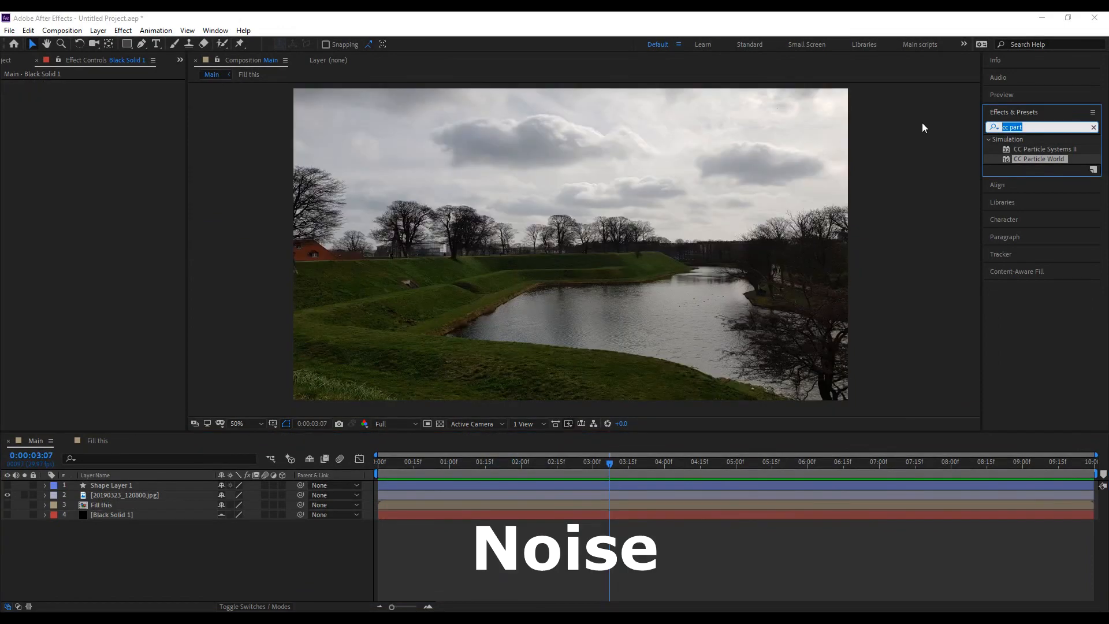
Find the Noise effect by searching for "noise" and apply it to the landscape photo.
type("n")
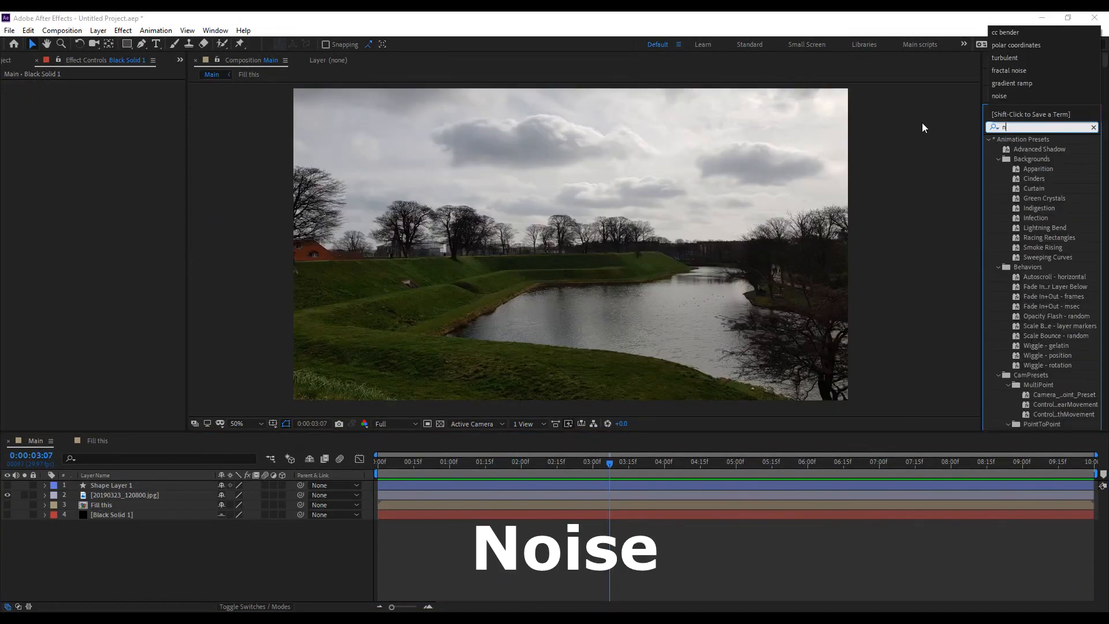
type("oise")
left_click_drag(1006, 194, 712, 206)
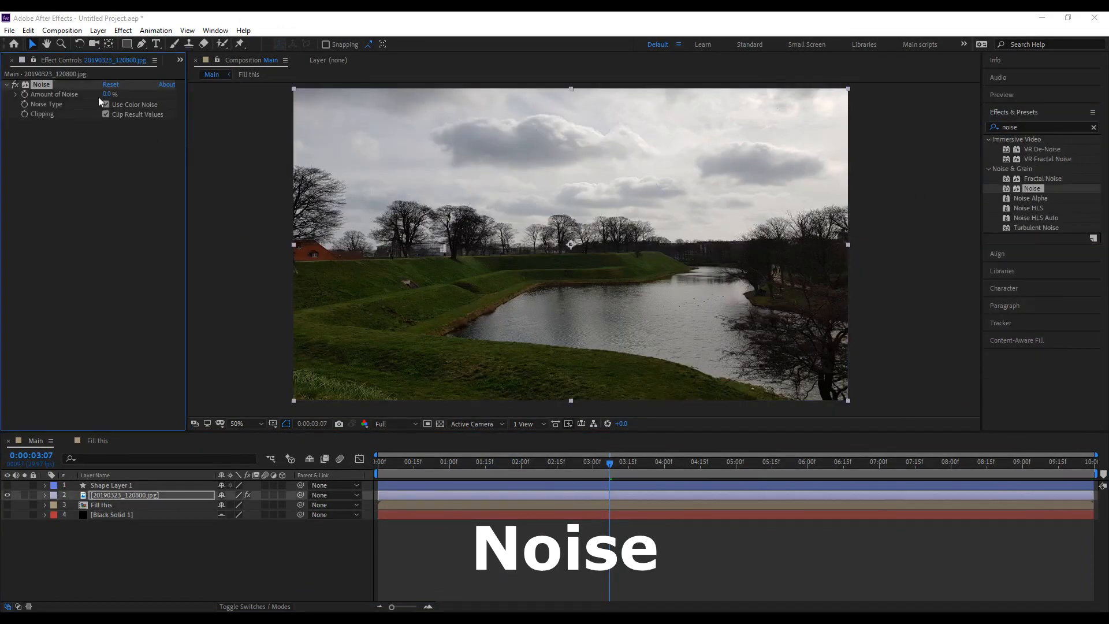
Set the Amount of Noise on the photo to 65% and scrub the timeline to 0:00:01:07.
left_click_drag(120, 96, 158, 103)
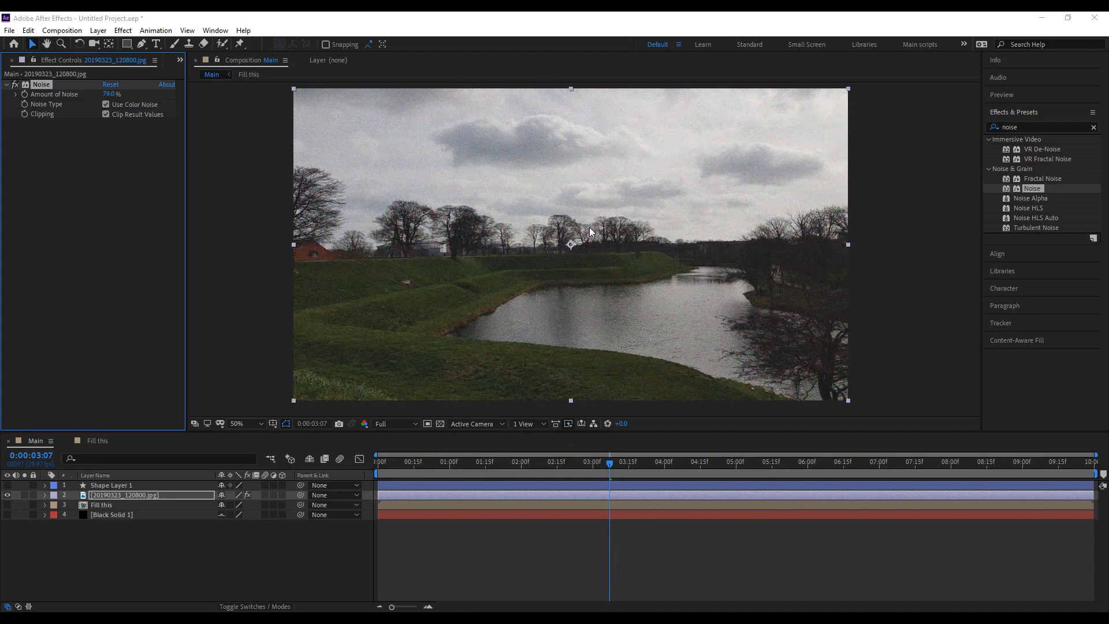
mouse_move(104, 96)
left_mouse_down()
mouse_move(93, 97)
mouse_move(121, 101)
left_mouse_up()
left_click_drag(376, 474, 466, 474)
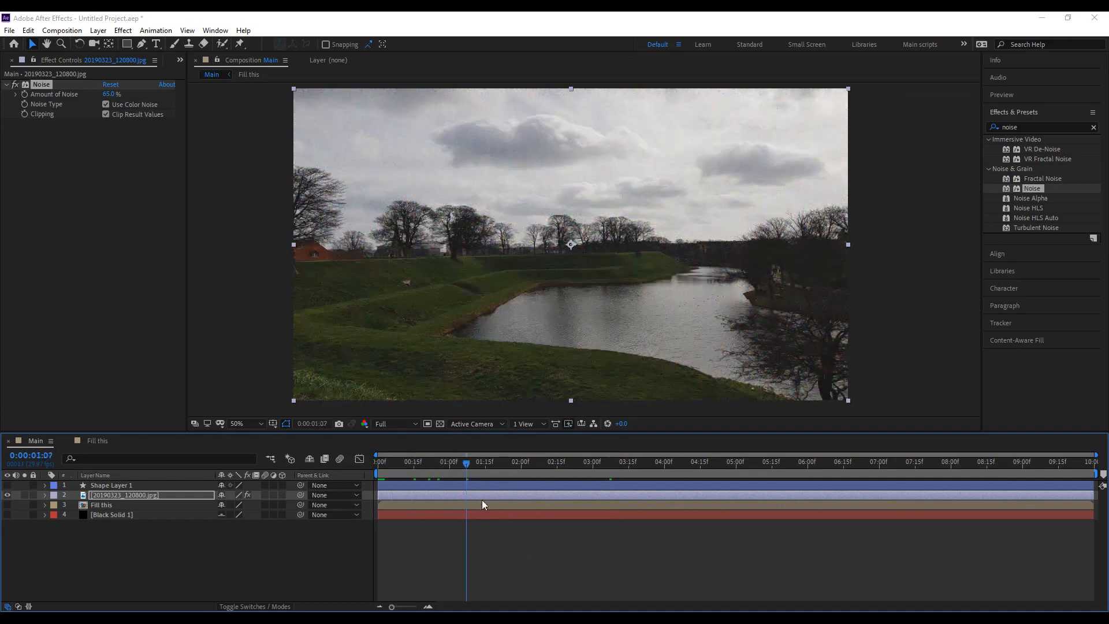
Play the moving grain from the start of the composition and reduce the Amount of Noise.
key("Home")
key("space")
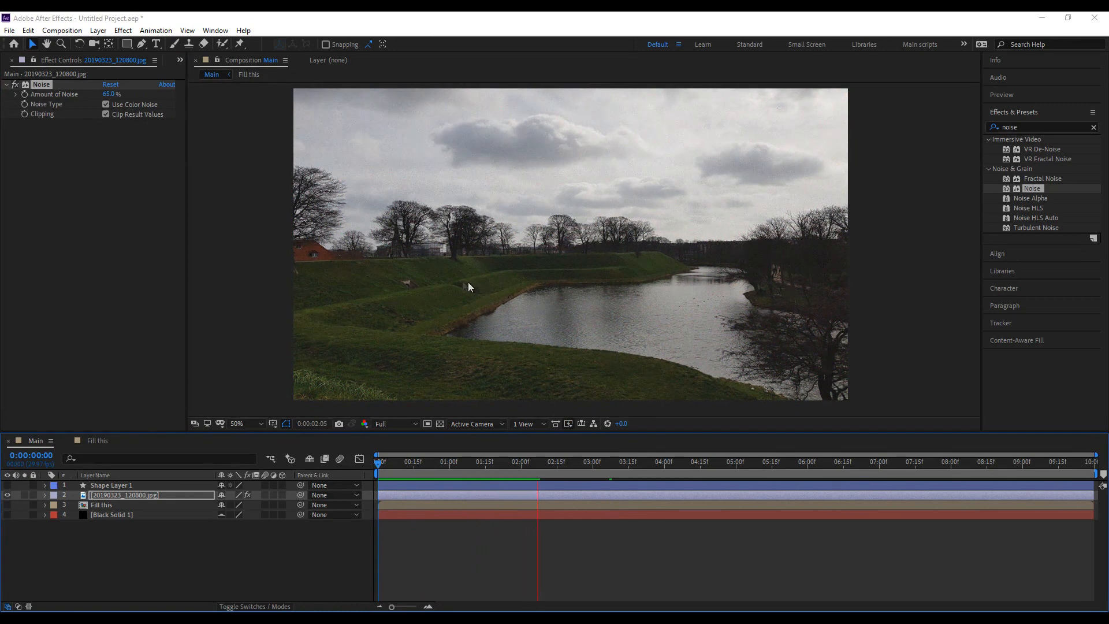
left_click_drag(442, 465, 282, 470)
key("space")
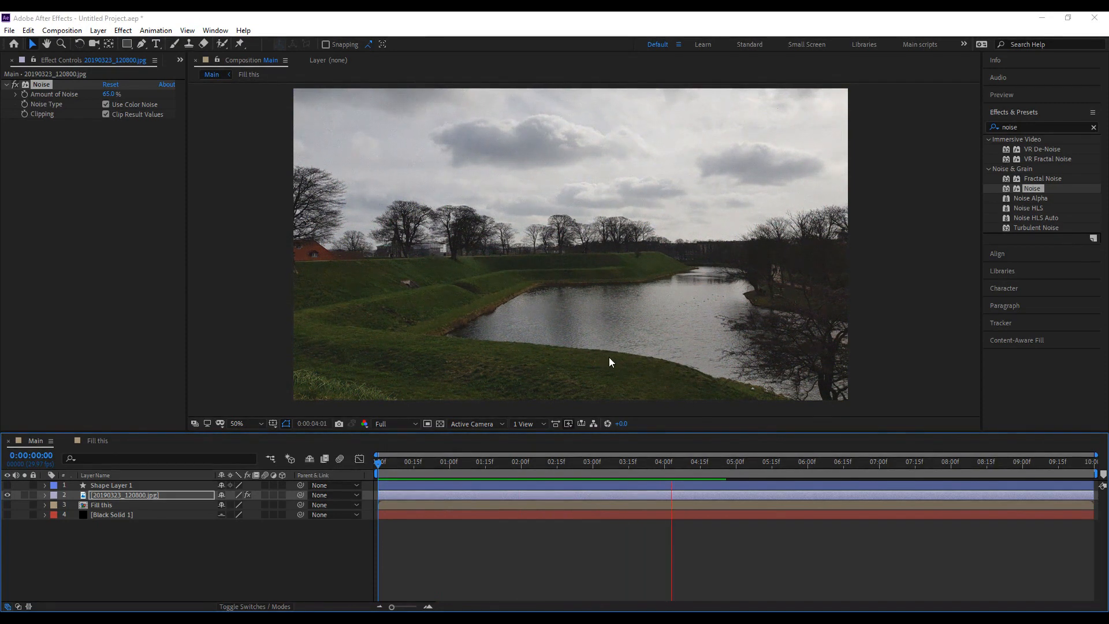
key("space")
left_click_drag(112, 96, 81, 98)
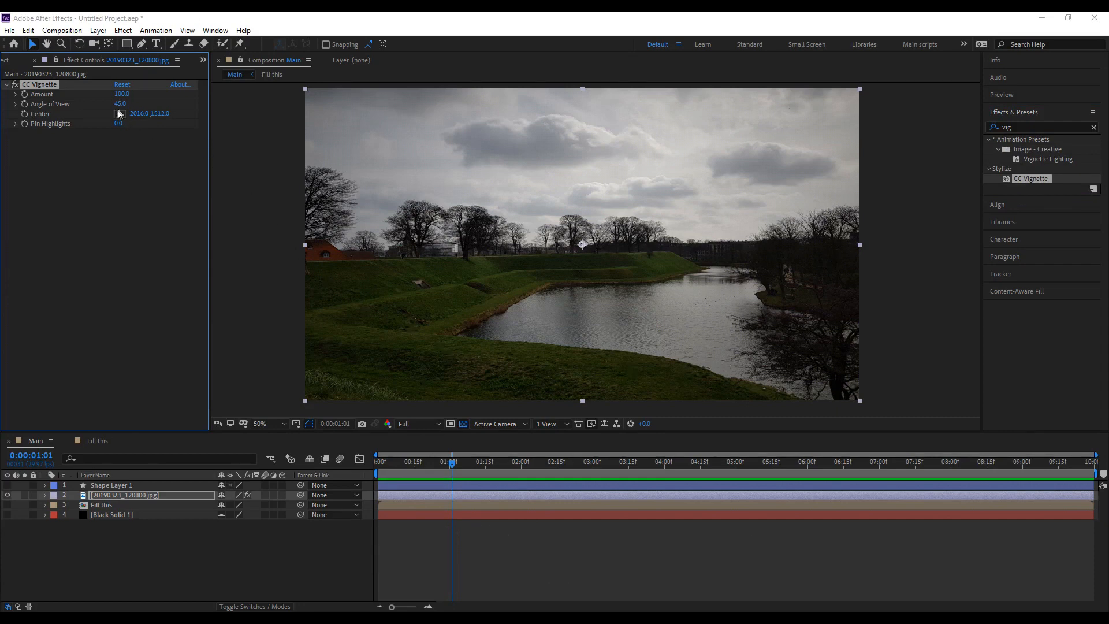
Set the CC Vignette amount on the photo to 161 and increase its angle of view.
left_click_drag(149, 93, 162, 97)
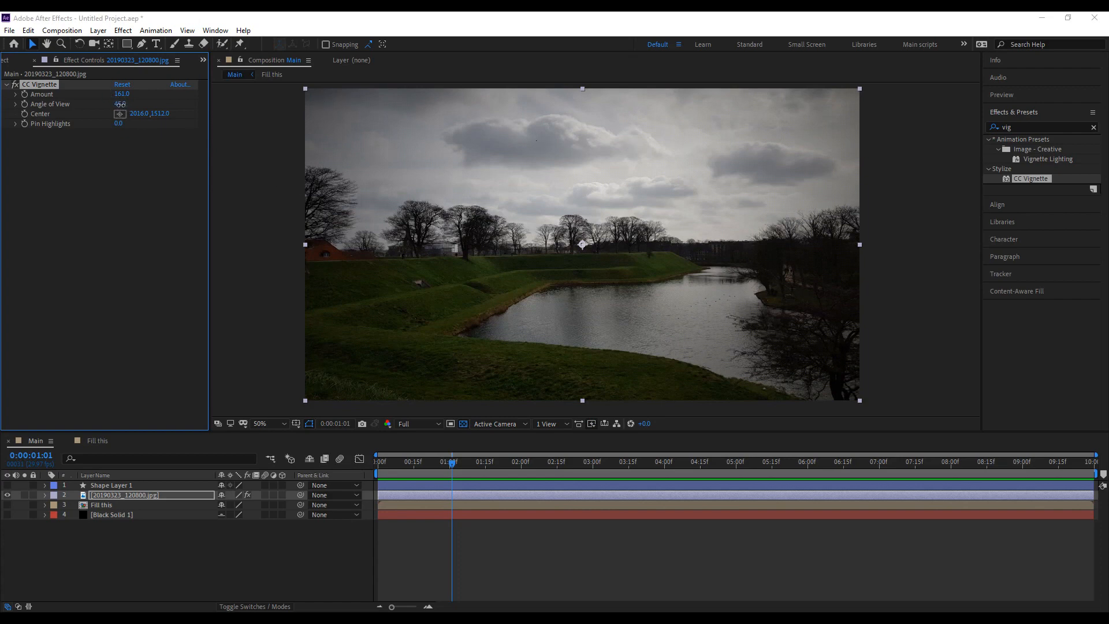
left_click_drag(108, 105, 172, 106)
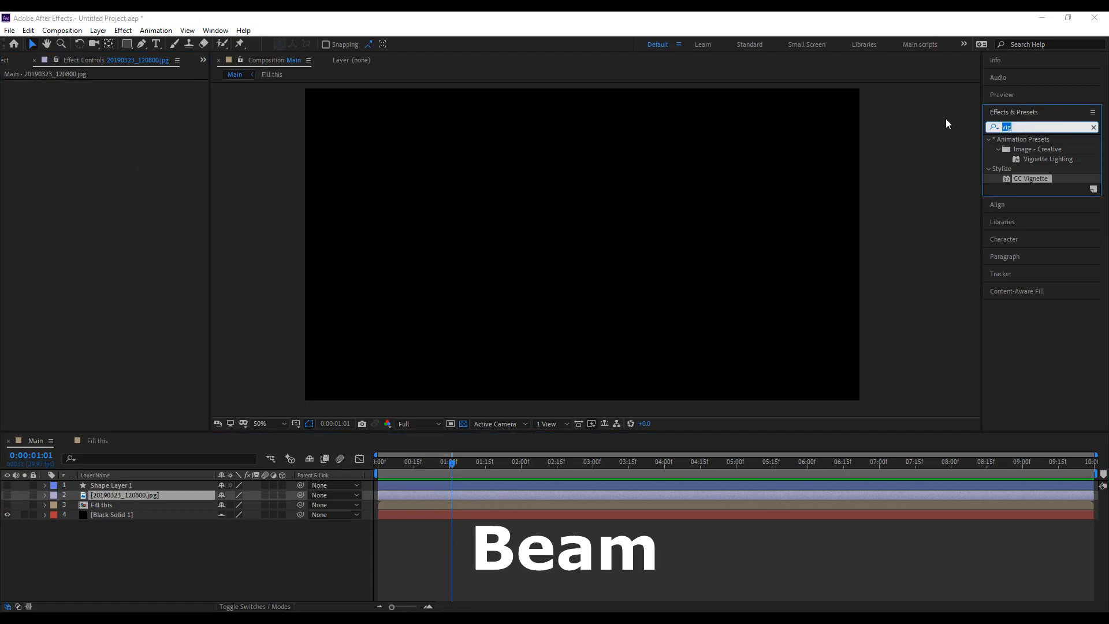
Find the Beam effect with "bea", apply it to the black solid and move its starting point to about 334, 900.
type("bea")
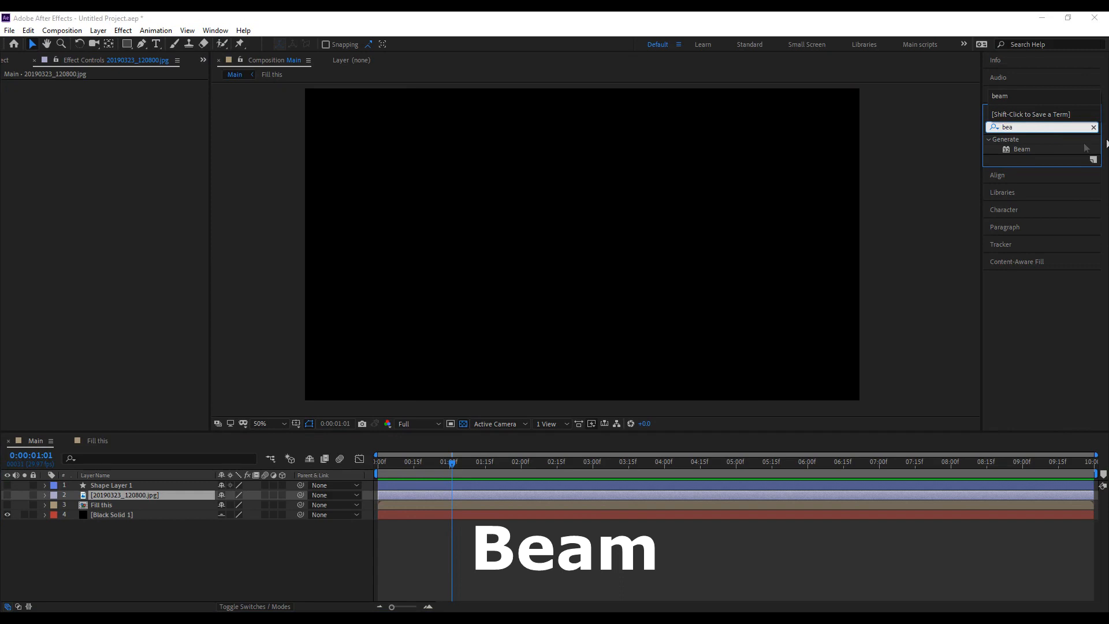
left_click_drag(1022, 148, 495, 184)
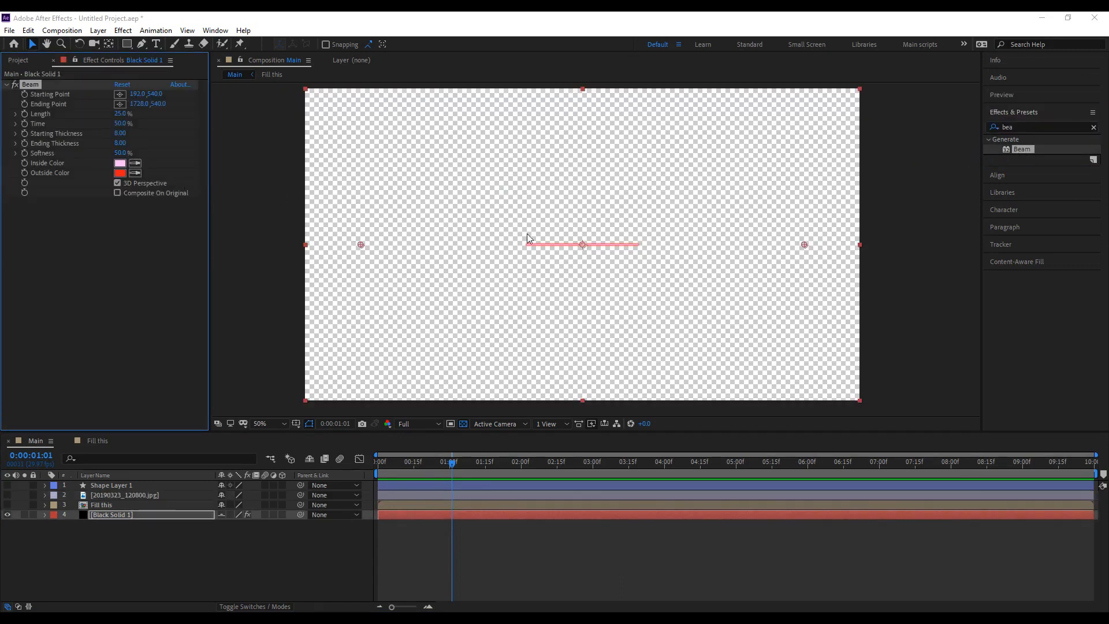
left_click_drag(359, 245, 401, 348)
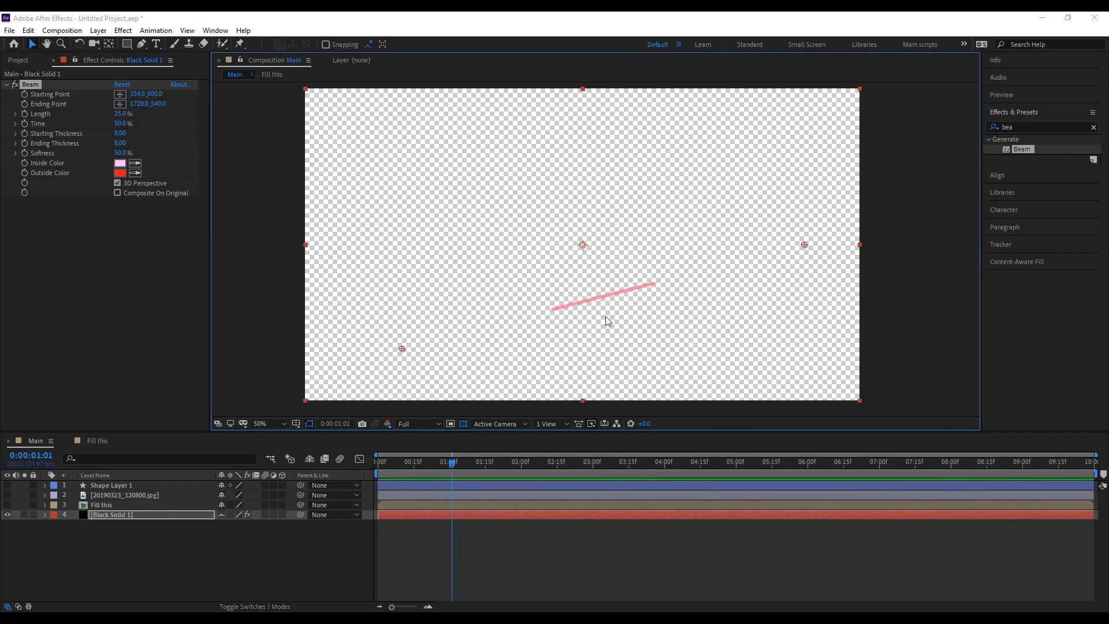
Set the beam's length to 100% and move its starting point to 936, 960 and ending point to 394, 160.
left_click_drag(120, 114, 204, 106)
left_click_drag(406, 349, 575, 365)
key("ctrl+z")
left_click_drag(805, 246, 419, 135)
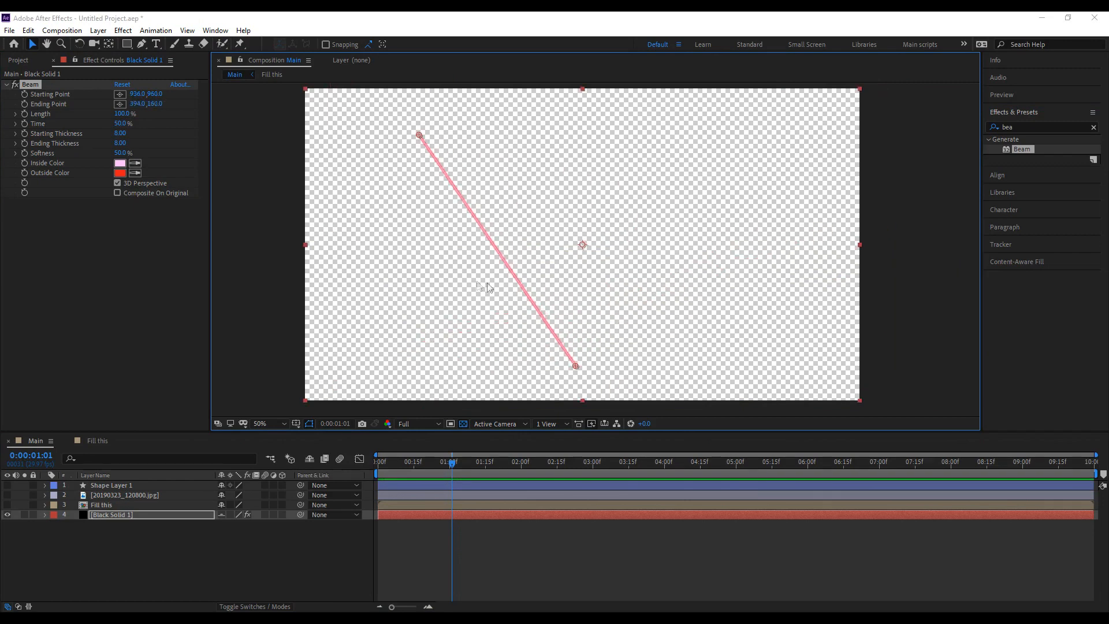
Change the beam's inside and outside colors to white.
left_click(117, 166)
left_click(37, 200)
left_click(288, 200)
left_click(135, 173)
left_click(120, 163)
Turn off the transparency grid, move the beam's start to about 601, 692 and shift its end to the upper middle of the frame.
left_click_drag(418, 135, 707, 176)
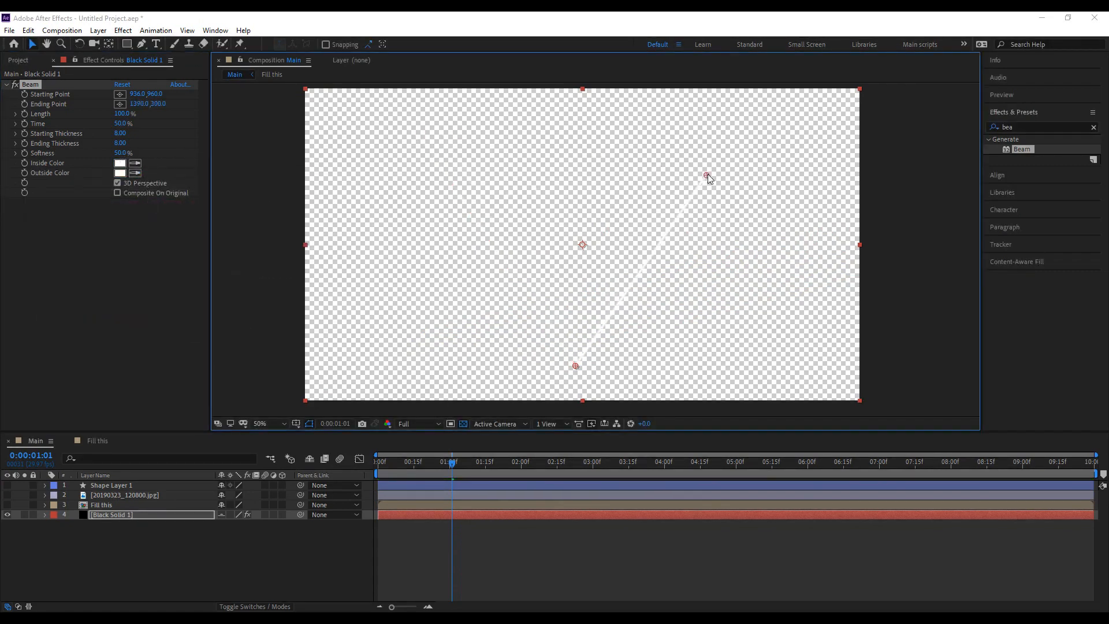
left_click(463, 423)
left_click_drag(576, 367, 395, 288)
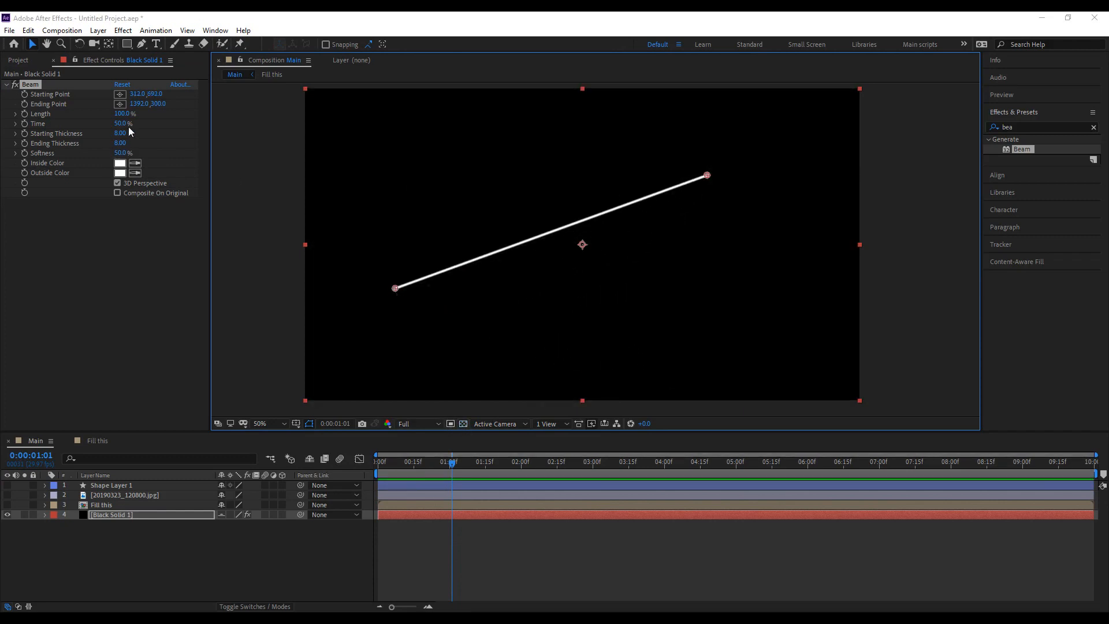
left_click_drag(143, 99, 150, 103)
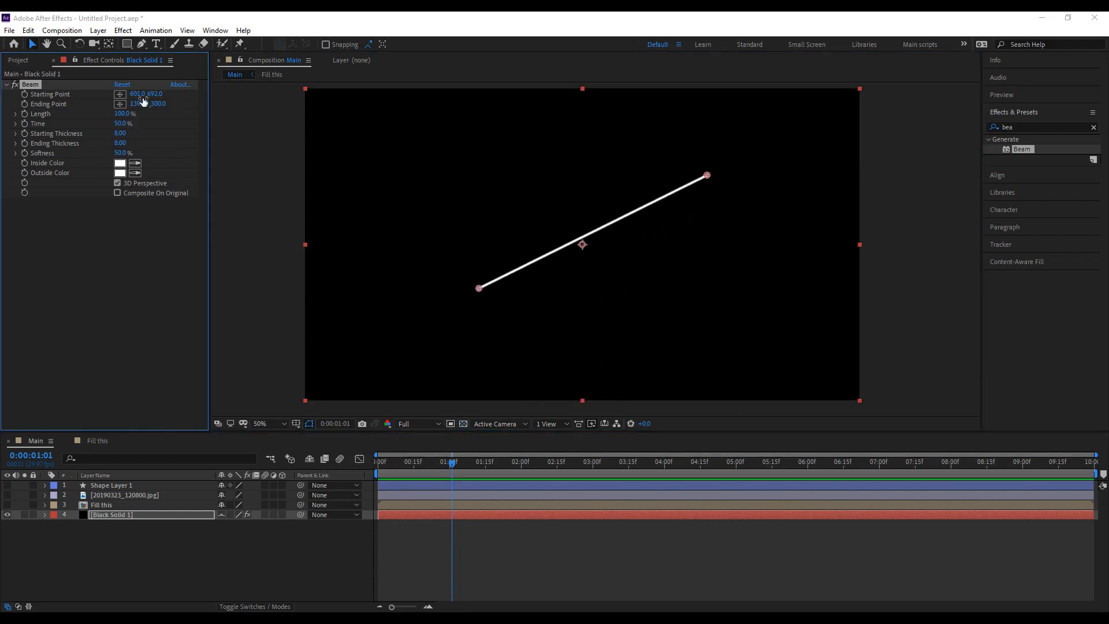
left_click_drag(708, 180, 574, 165)
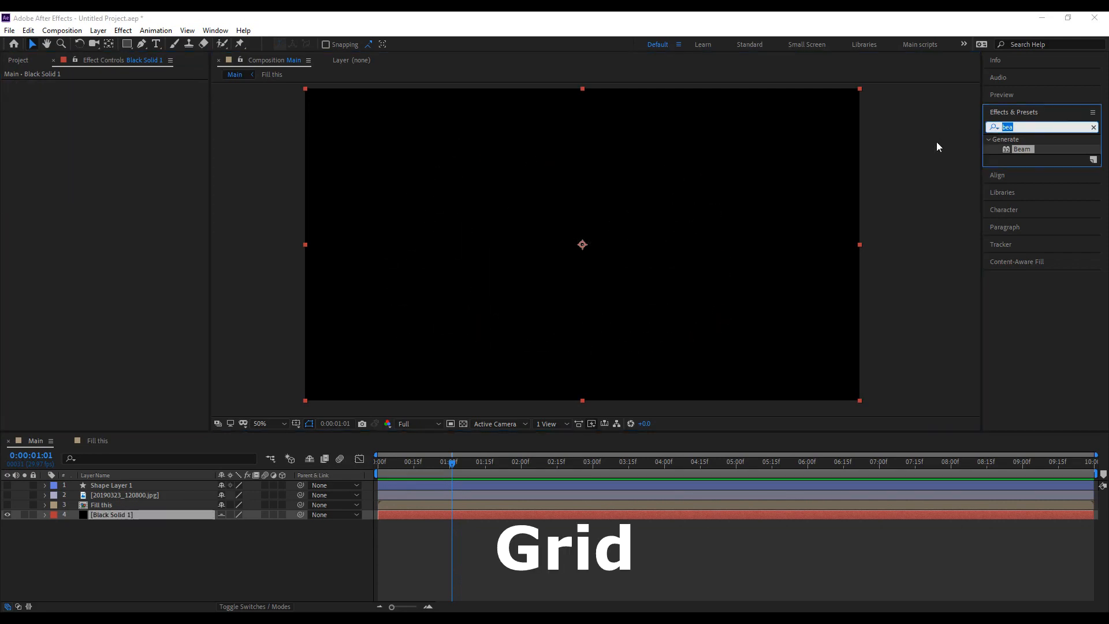
Find the Grid effect with "grid", apply it to the black solid and move its corner point to 1334, 406.
type("grid")
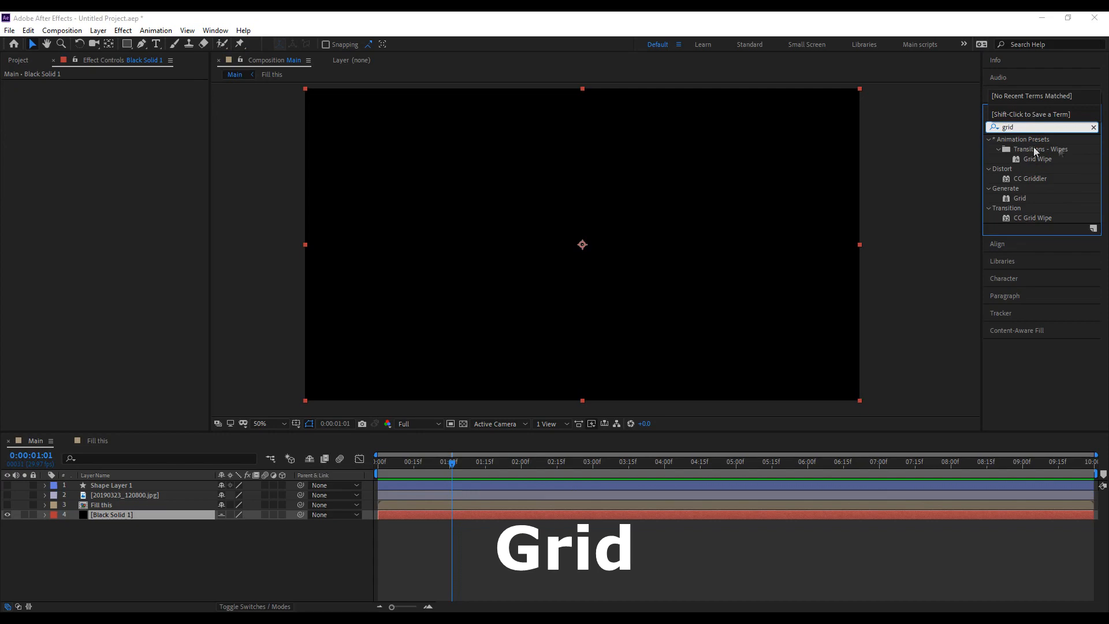
left_click_drag(1011, 198, 639, 199)
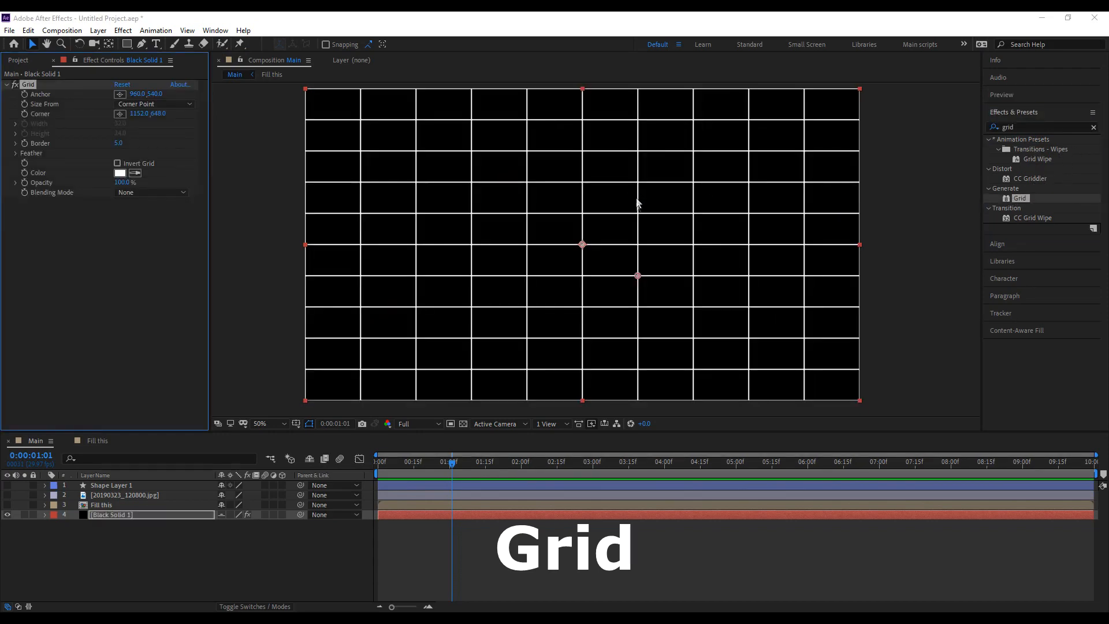
left_click_drag(638, 278, 690, 206)
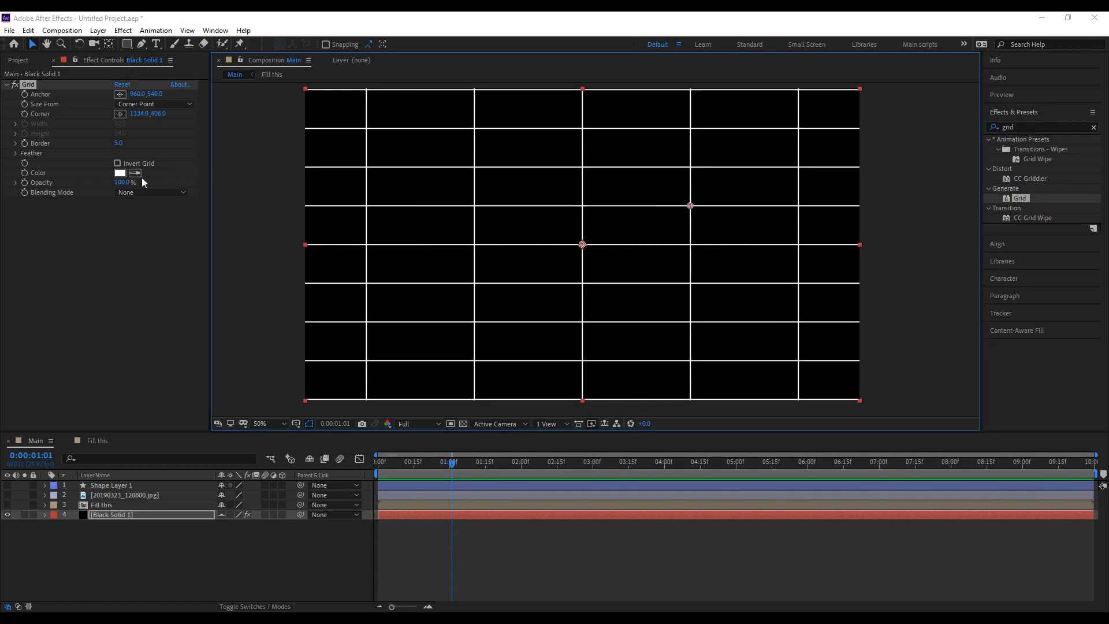
Set the grid's border to 1 and pull its corner point slightly closer to the anchor.
mouse_move(118, 144)
left_mouse_down()
mouse_move(104, 144)
mouse_move(120, 144)
left_mouse_up()
type("1")
key("Return")
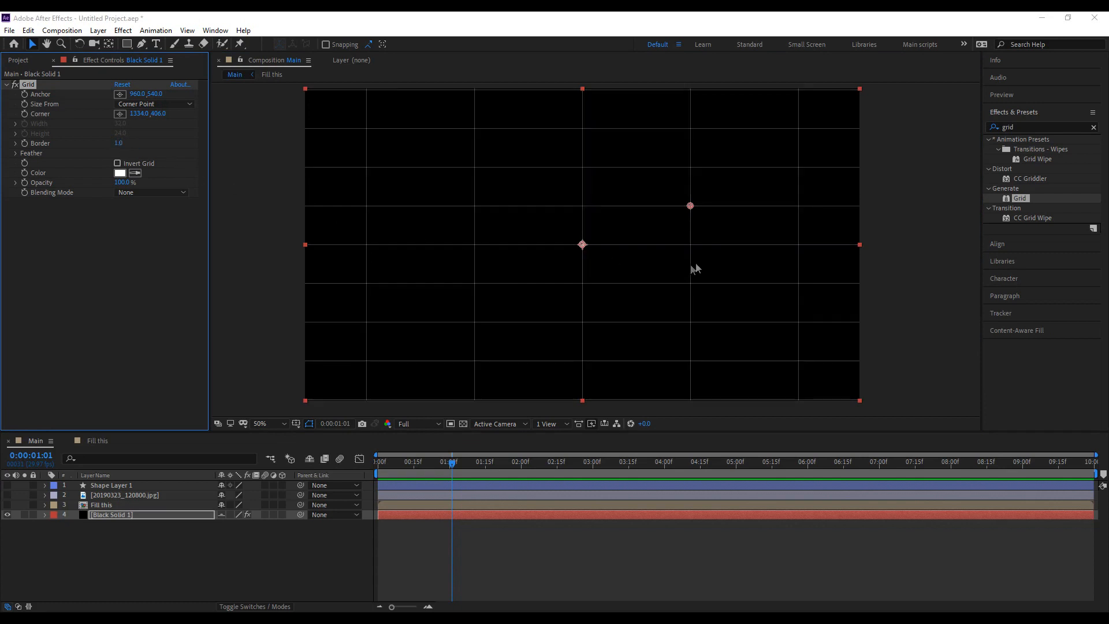
mouse_move(691, 206)
left_mouse_down()
mouse_move(678, 177)
mouse_move(609, 207)
mouse_move(631, 223)
mouse_move(685, 208)
mouse_move(673, 210)
left_mouse_up()
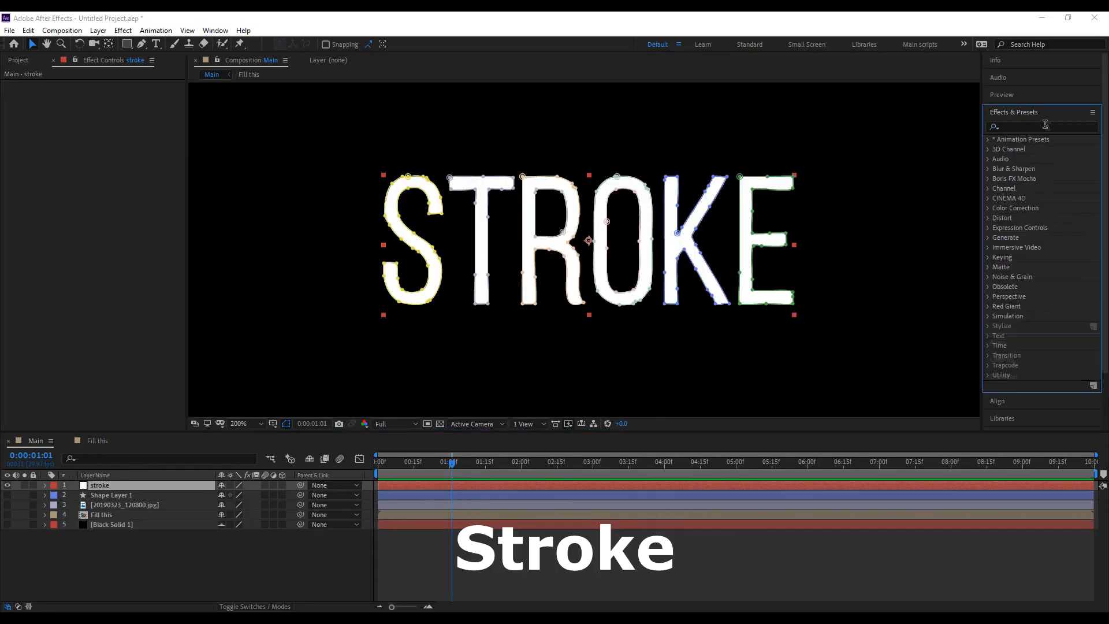
Find the Stroke effect by searching for "strok" and apply it to the stroke text layer.
left_click(1039, 127)
type("strok")
mouse_move(1022, 267)
left_mouse_down()
mouse_move(961, 253)
mouse_move(688, 240)
mouse_move(699, 241)
left_mouse_up()
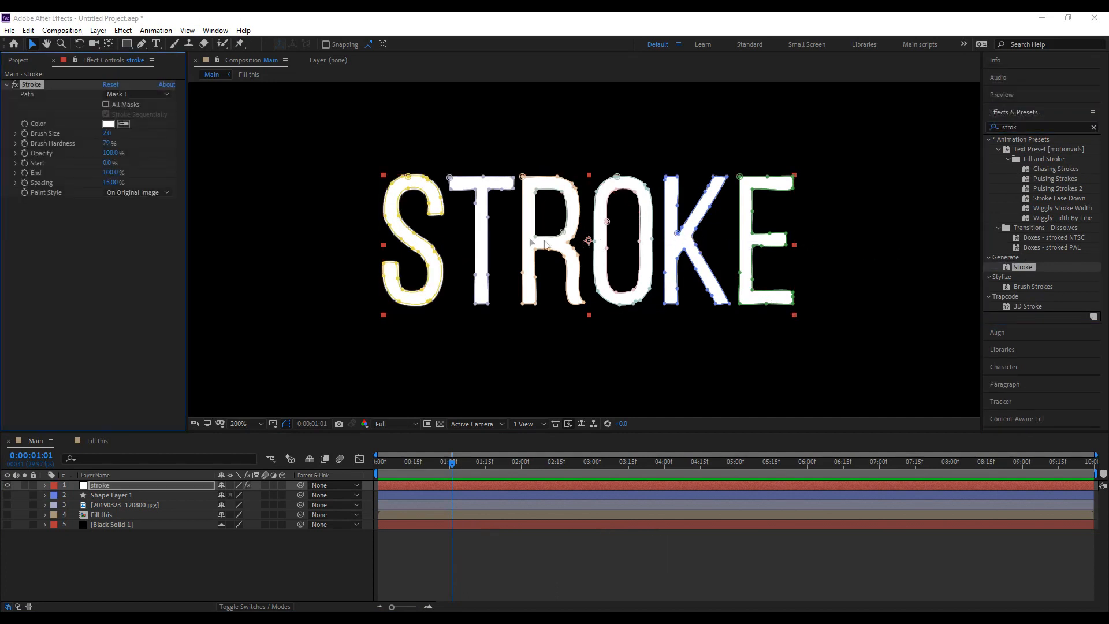
Set the Stroke effect's color to red.
left_click(108, 123)
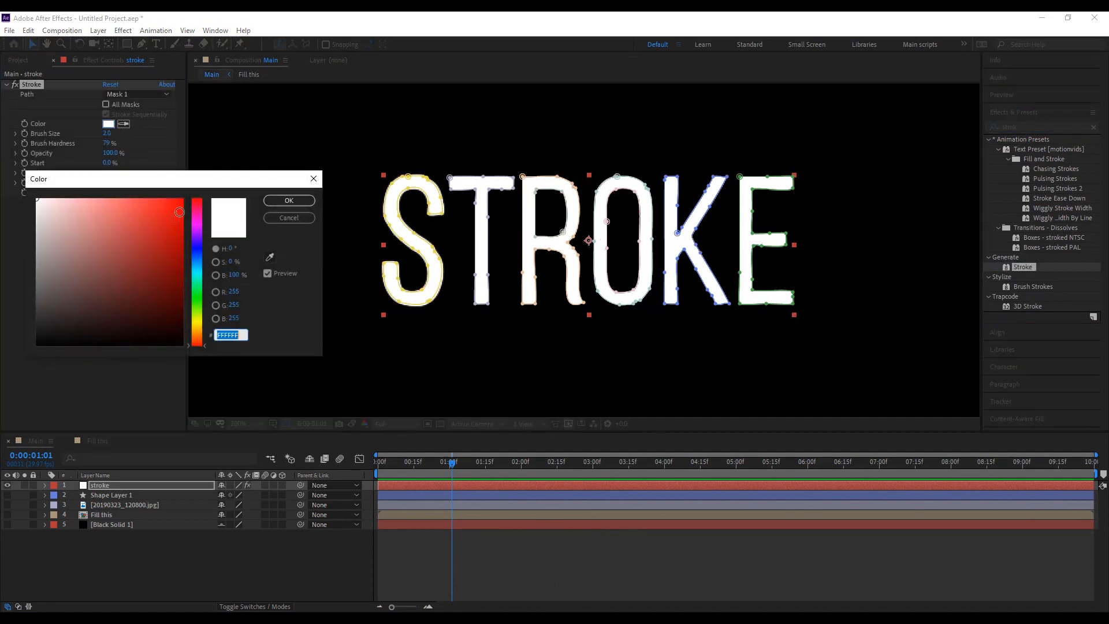
left_click(182, 199)
left_click(288, 200)
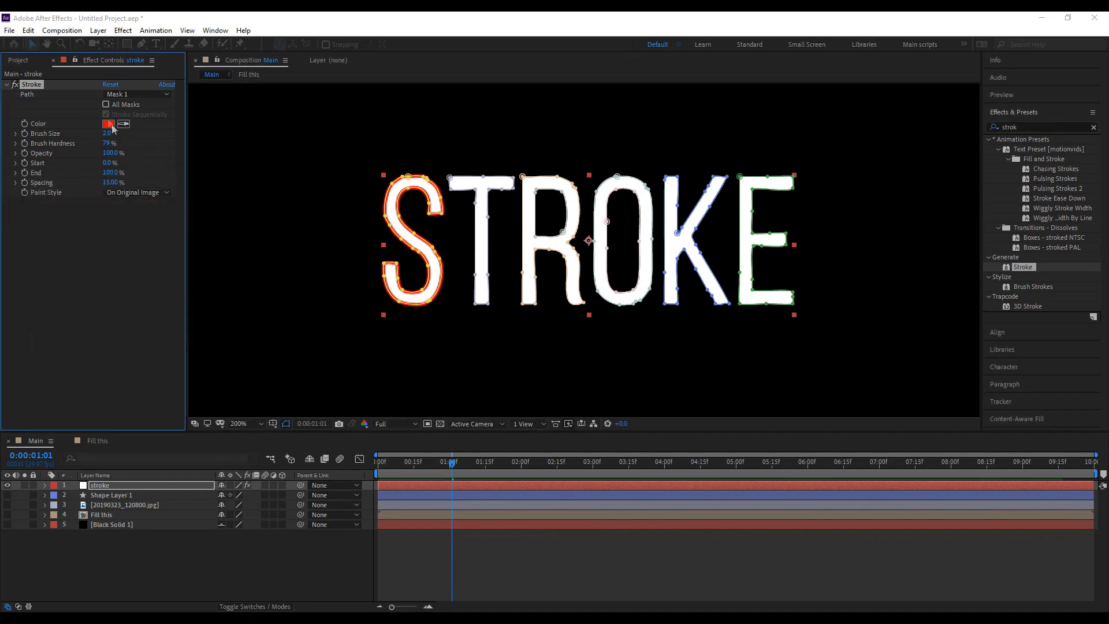
Apply the stroke to all masks, with brush size 2.7 and opacity 75%.
left_click(105, 104)
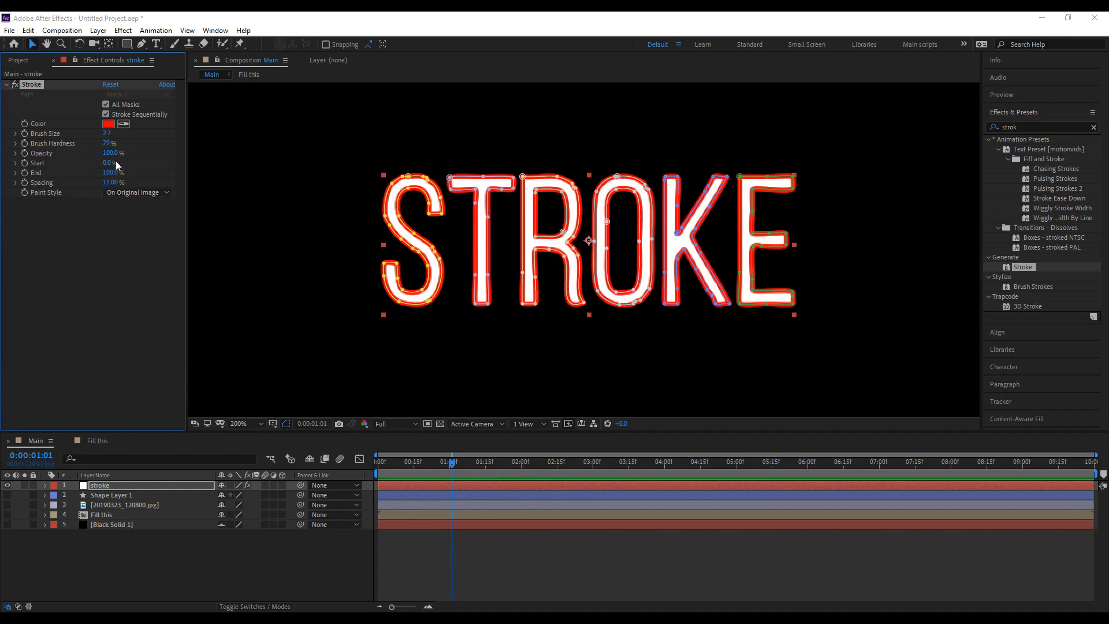
mouse_move(109, 153)
left_mouse_down()
mouse_move(97, 154)
mouse_move(98, 172)
mouse_move(73, 167)
mouse_move(122, 173)
left_mouse_up()
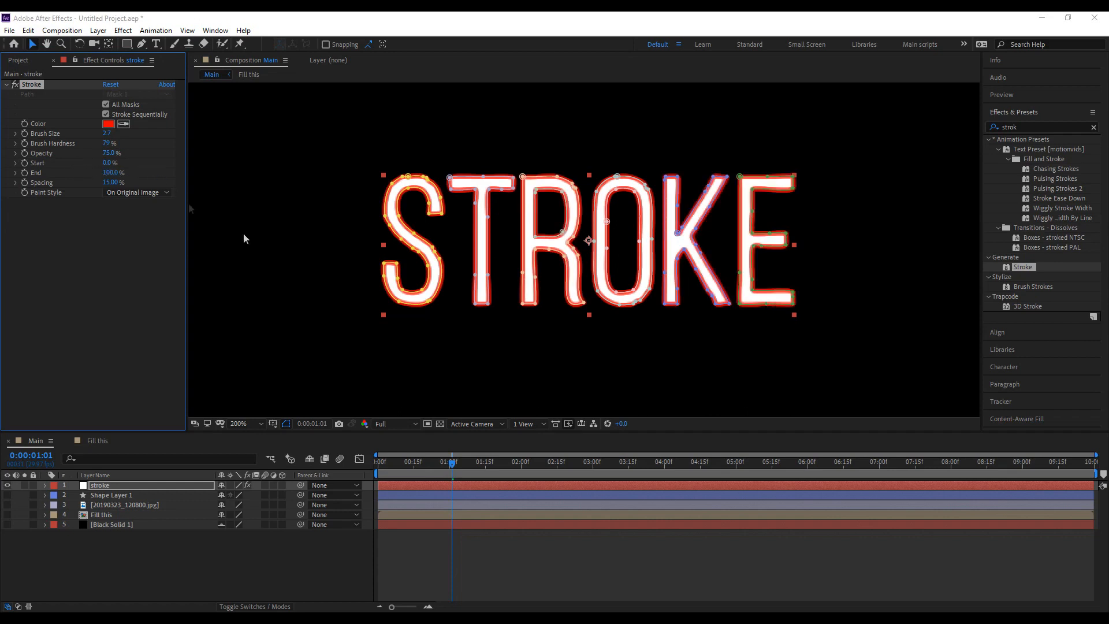
Remove the Stroke effect, search for "glo" and apply Glow to the stroke text layer.
key("Delete")
left_click(1028, 127)
type("glo")
left_click_drag(1032, 198, 668, 220)
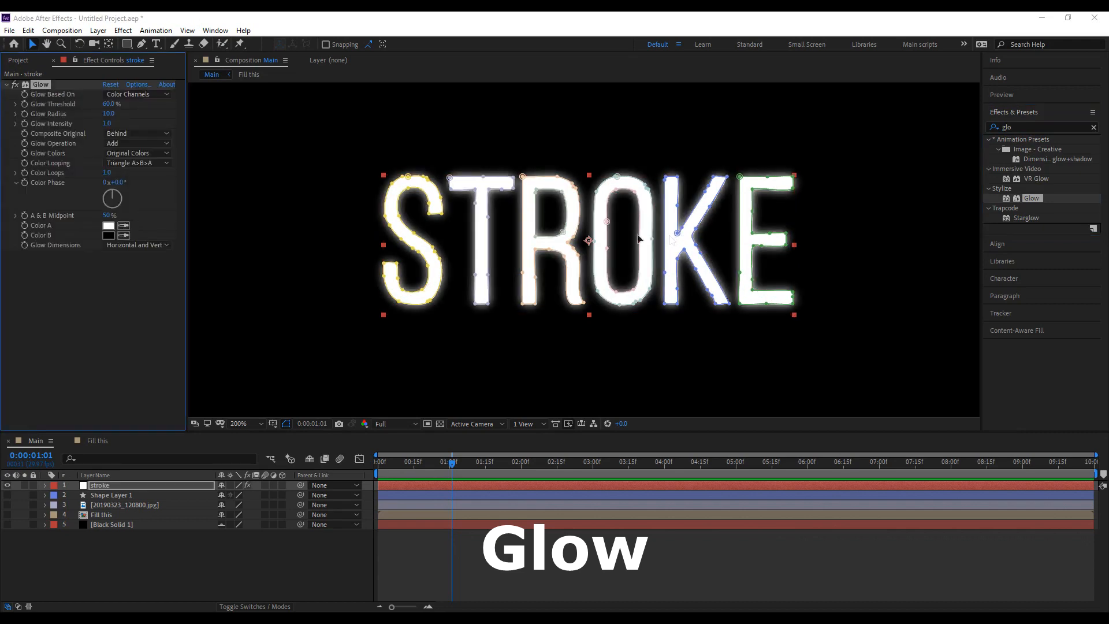
Set the glow's Color A to blue and sample the same blue for Color B.
left_click(108, 225)
left_click(202, 250)
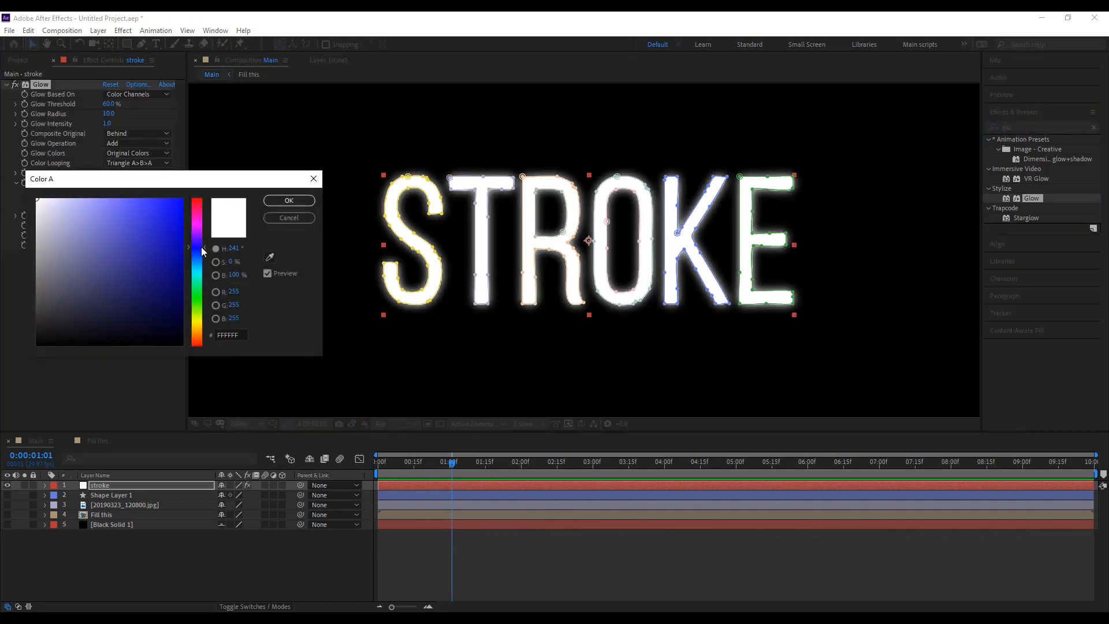
left_click(162, 209)
left_click(289, 200)
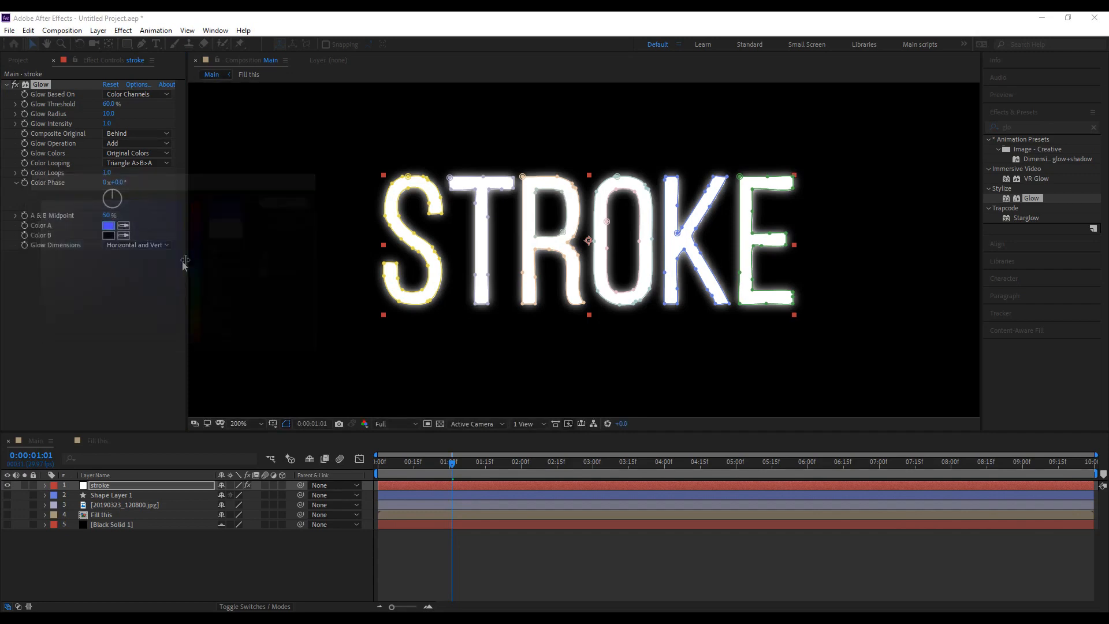
left_click(116, 236)
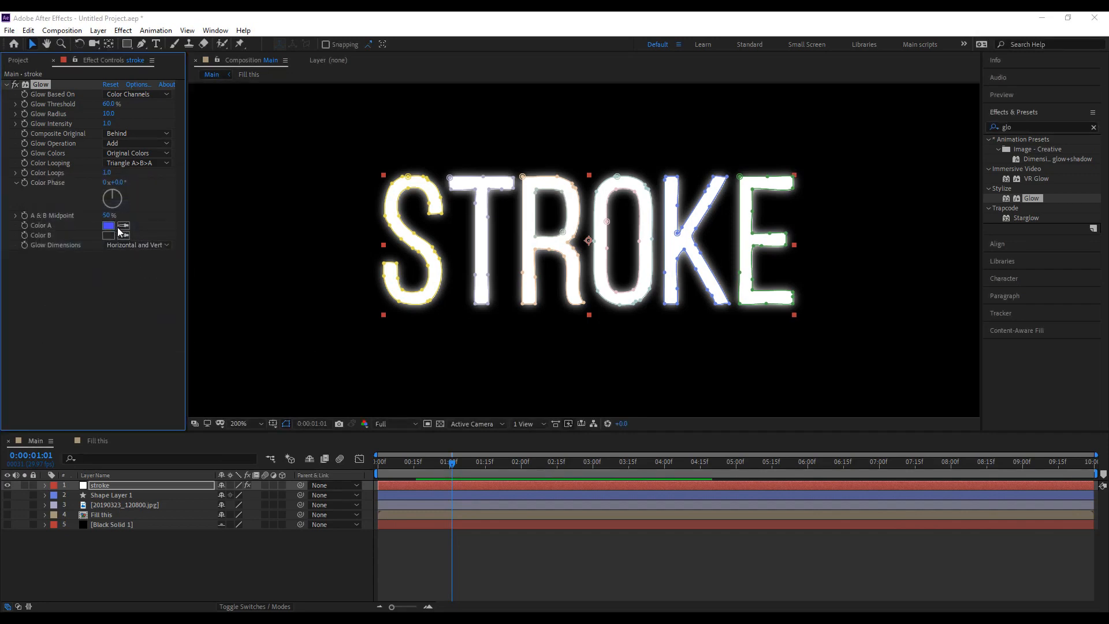
left_click(110, 226)
Switch Glow Colors to A & B Colors and set the glow radius to 53.
left_click_drag(109, 114, 114, 115)
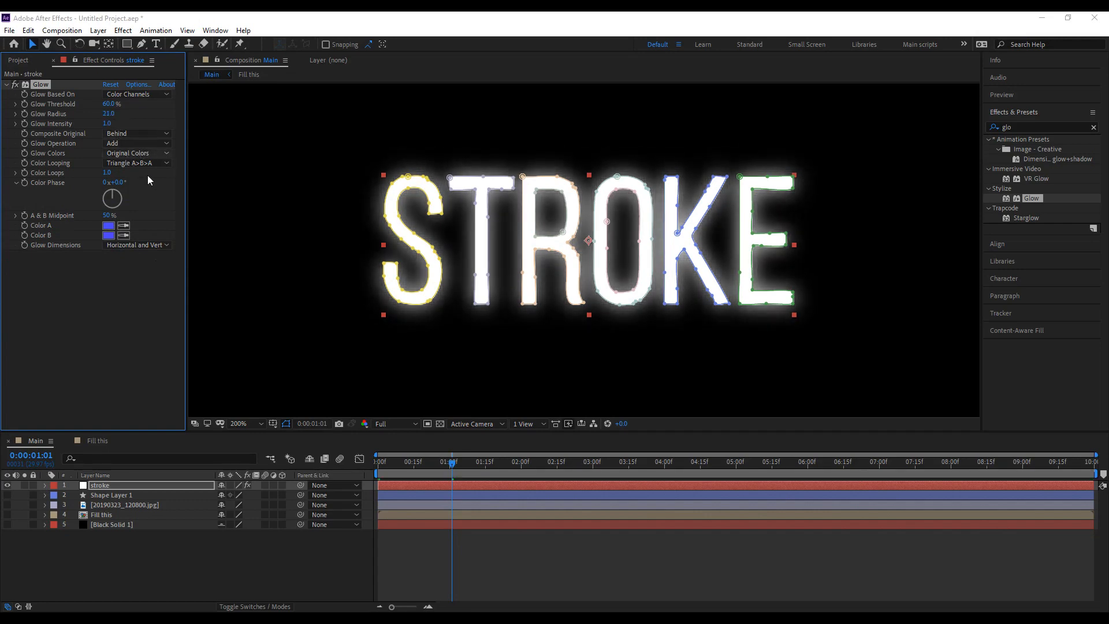
left_click(153, 153)
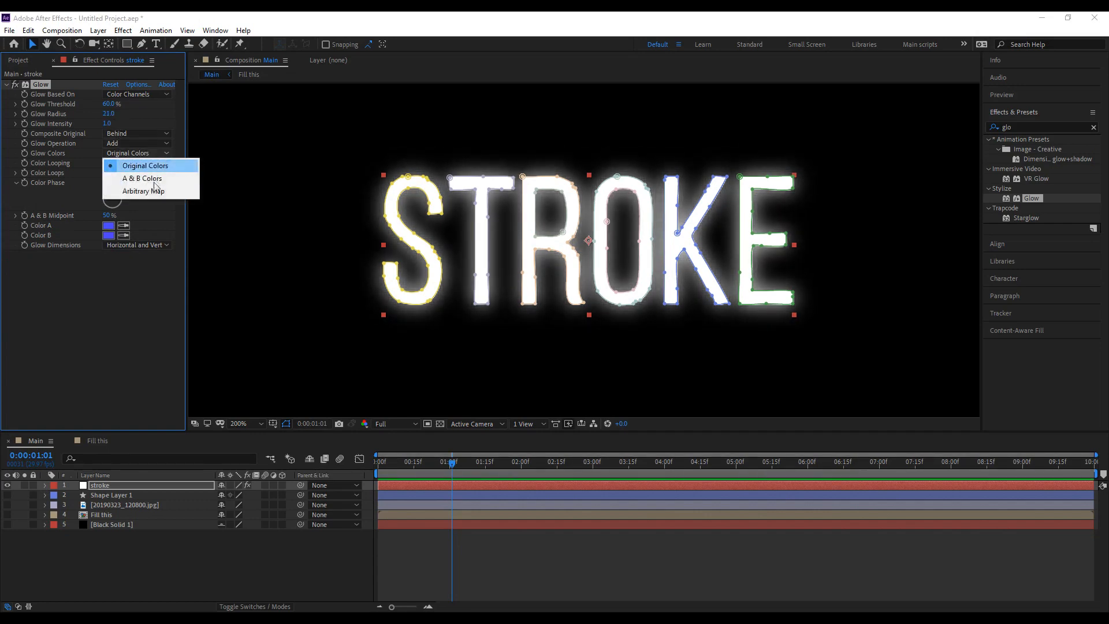
left_click(151, 178)
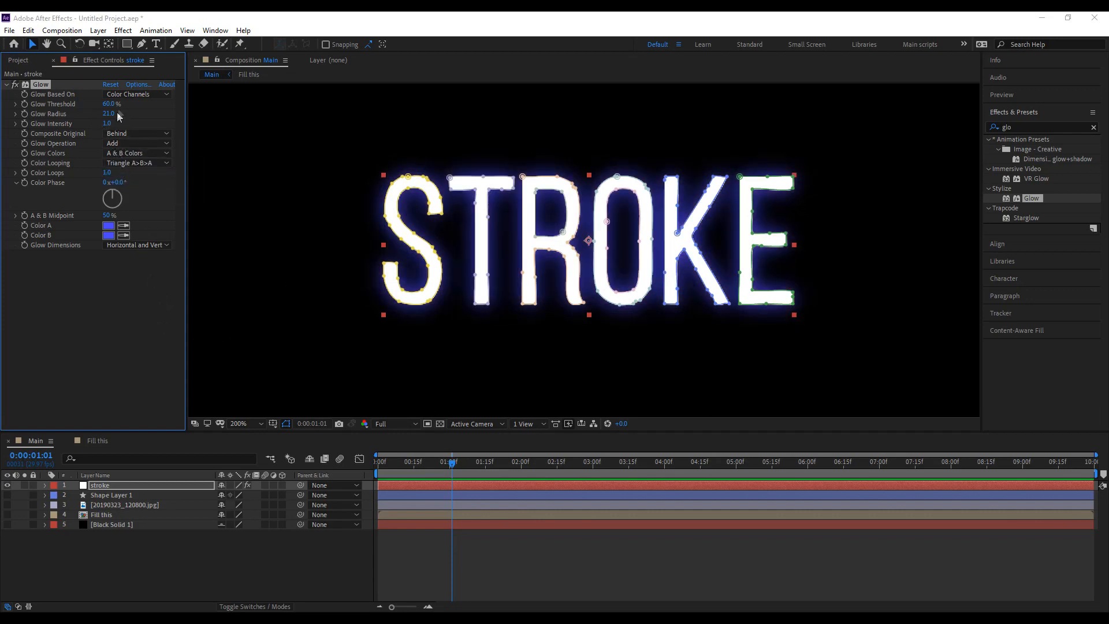
left_click_drag(119, 114, 171, 141)
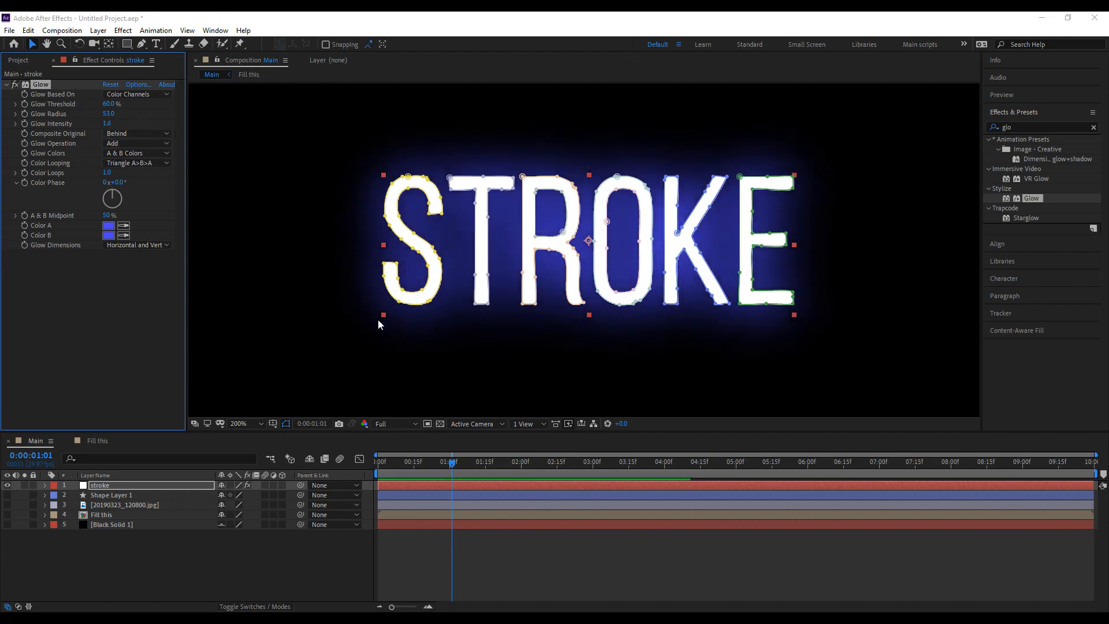
Replace Glow on the stroke layer with Simple Choker, found by searching for "simp", and adjust its Choke Matte value.
left_click_drag(1019, 127, 965, 122)
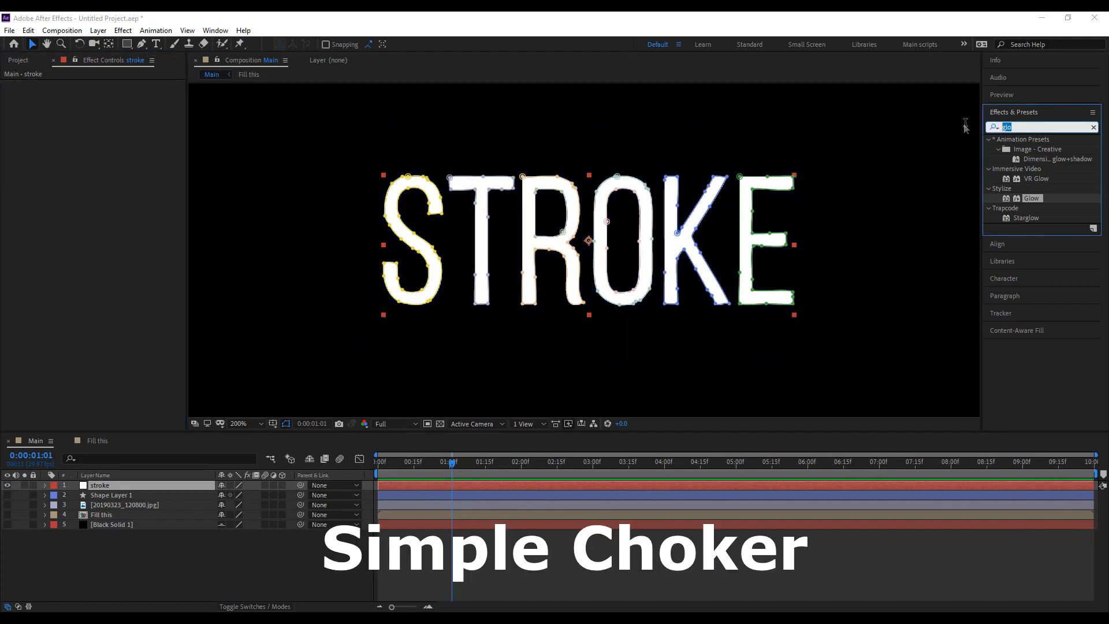
type("simp")
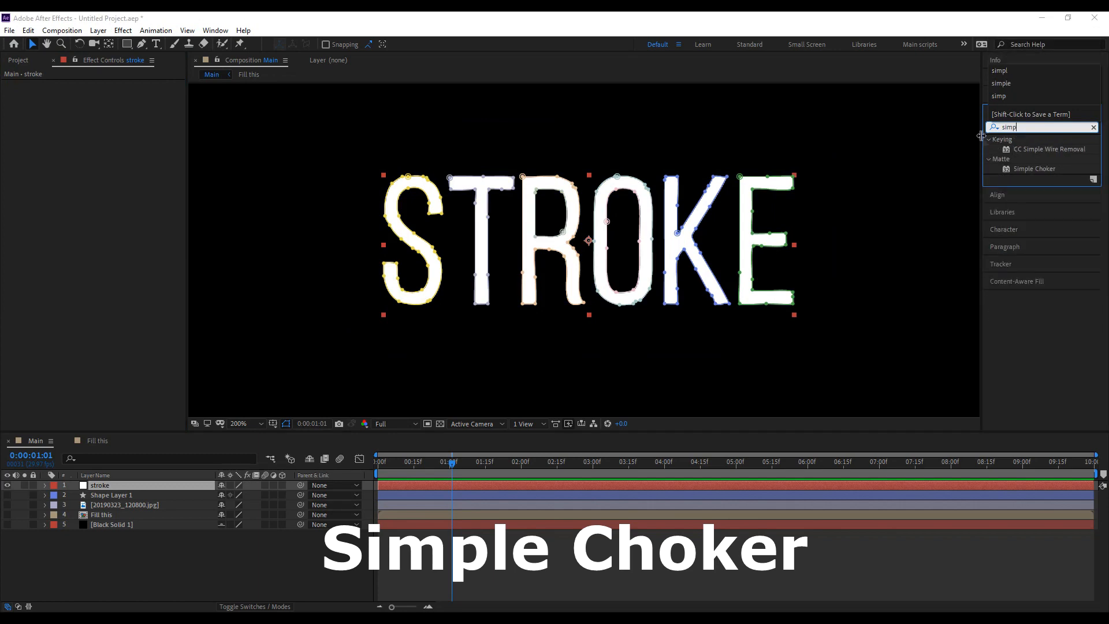
mouse_move(1043, 175)
left_mouse_down()
mouse_move(809, 171)
mouse_move(560, 208)
left_mouse_up()
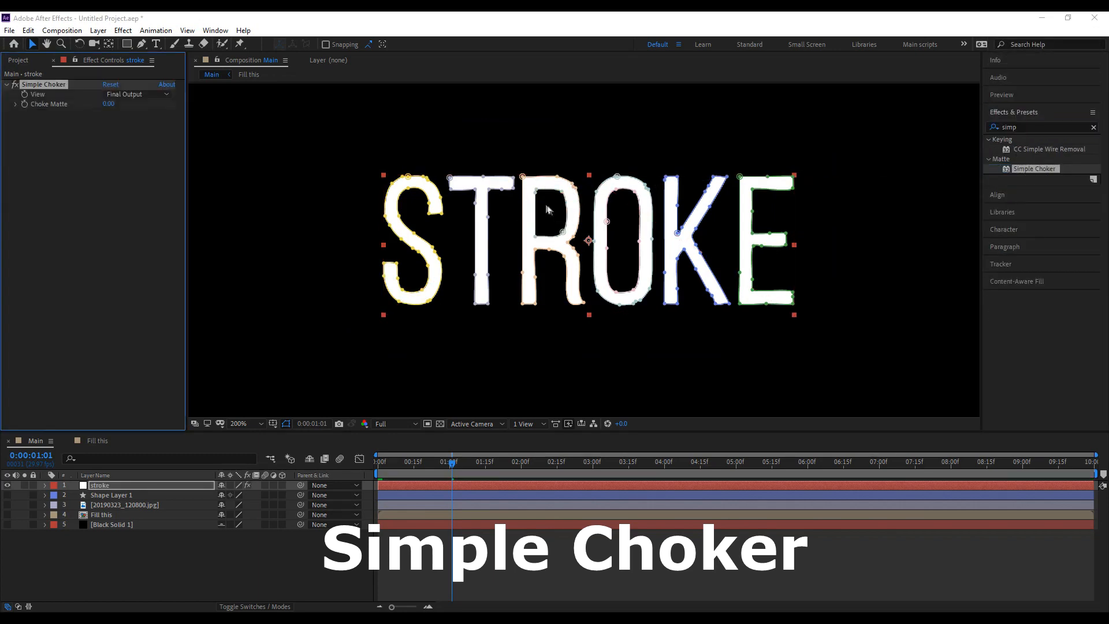
left_click_drag(109, 104, 144, 117)
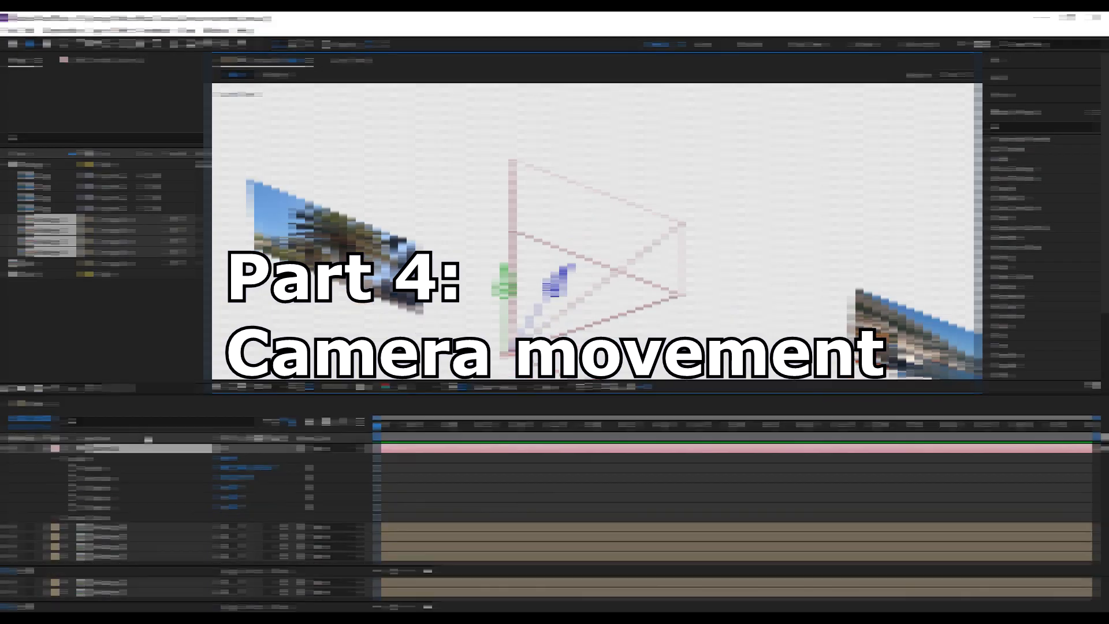
right_click(129, 453)
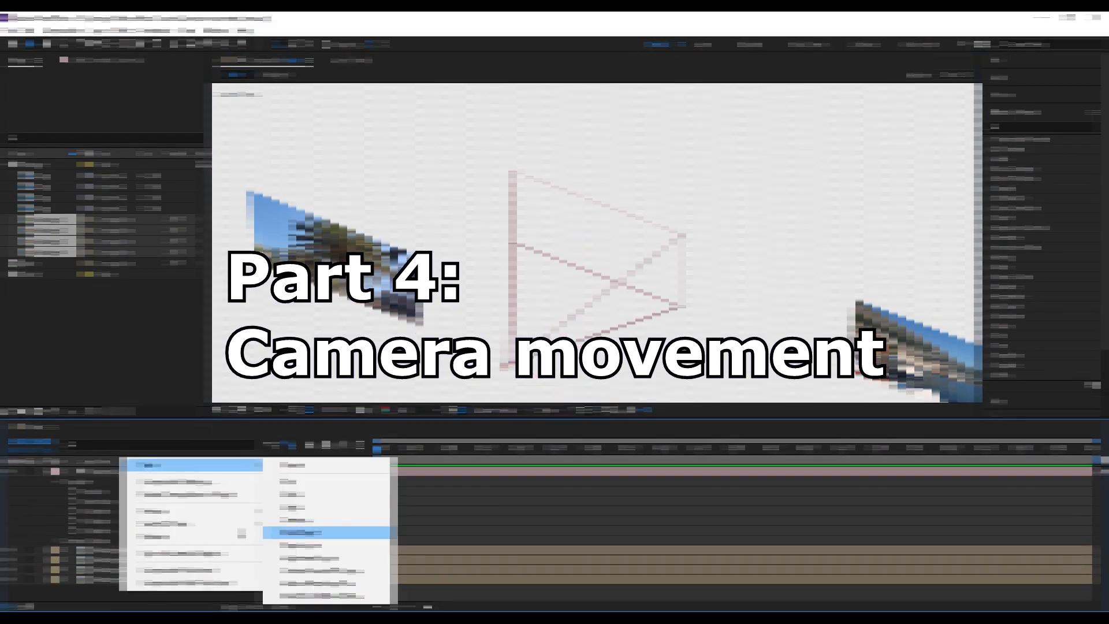
left_click(335, 528)
left_click(47, 472)
left_click(56, 481)
left_click(283, 471)
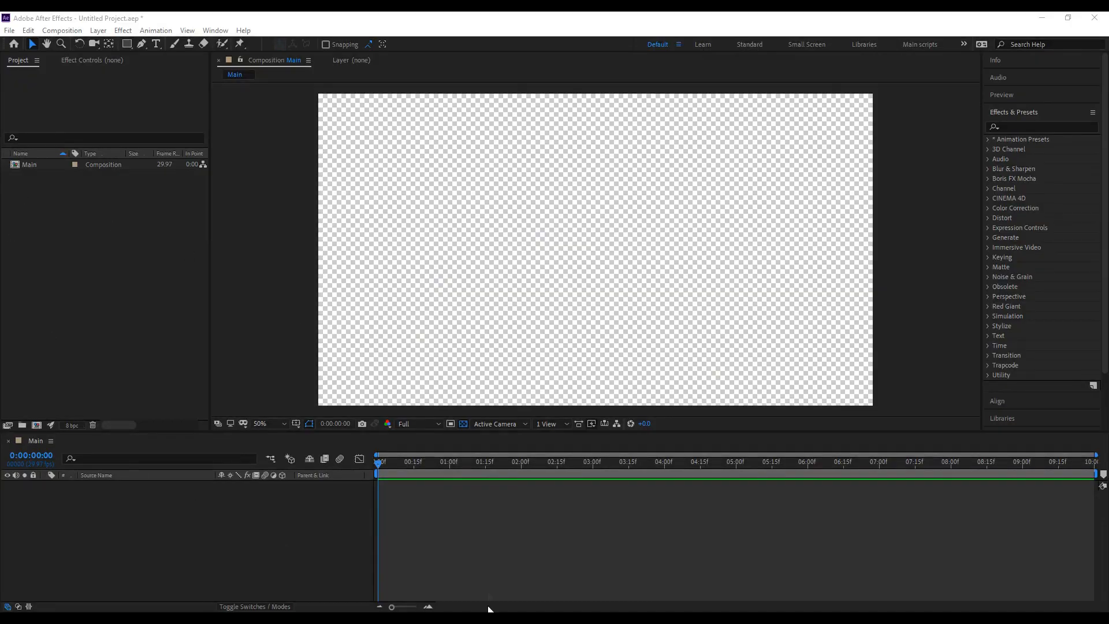
Import the images 01.jpg, 02.jpg, 03.jpg and 04.jpg together into the project.
left_click(478, 569)
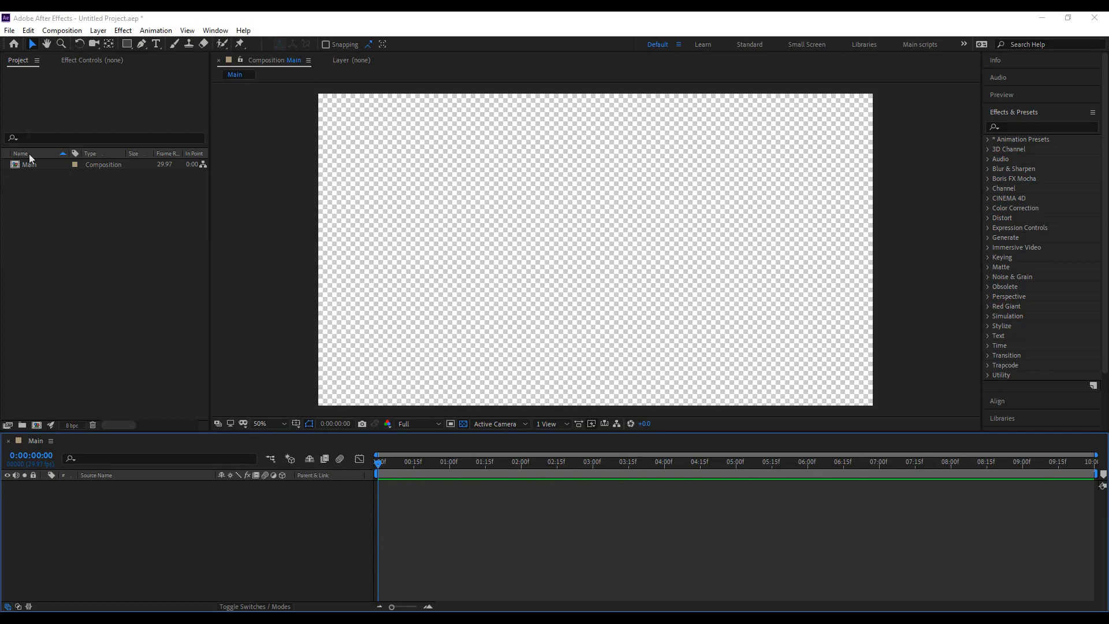
left_click(10, 31)
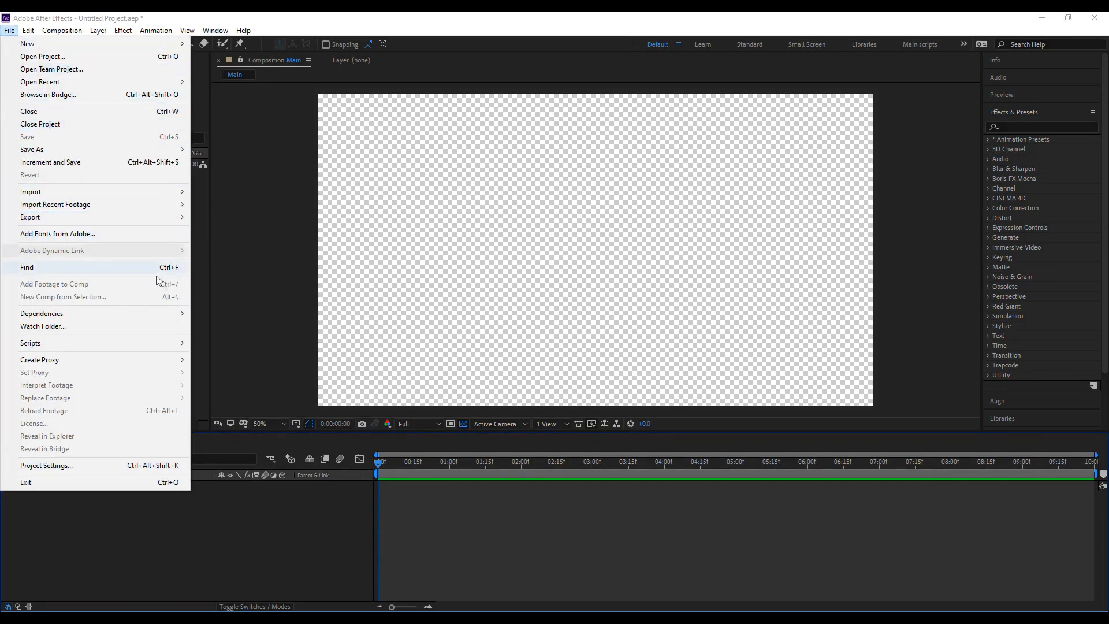
mouse_move(179, 191)
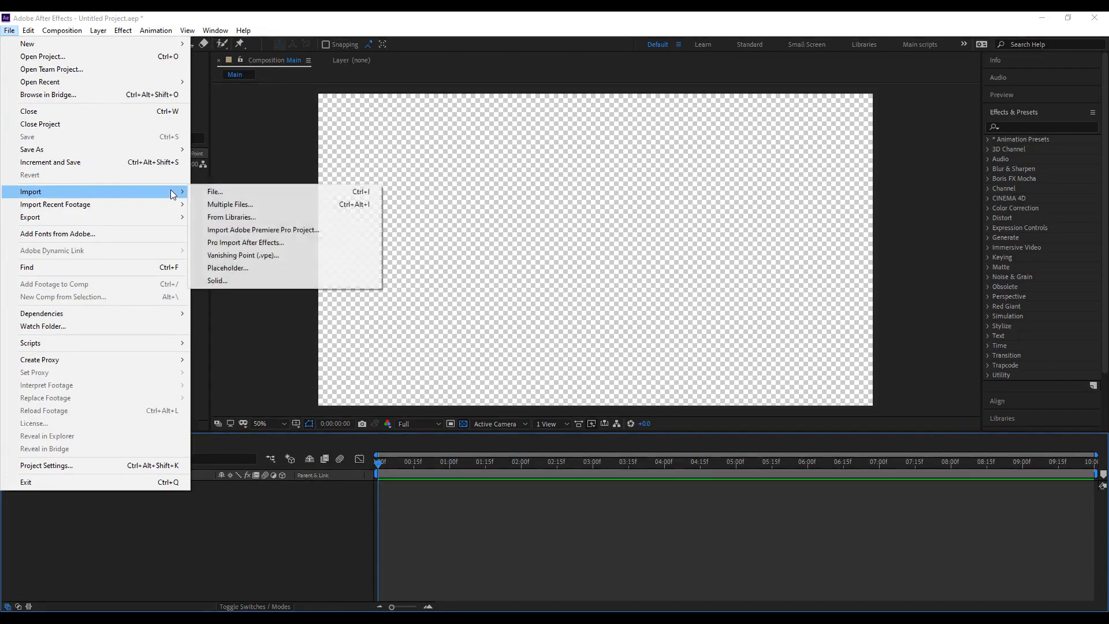
left_click(230, 205)
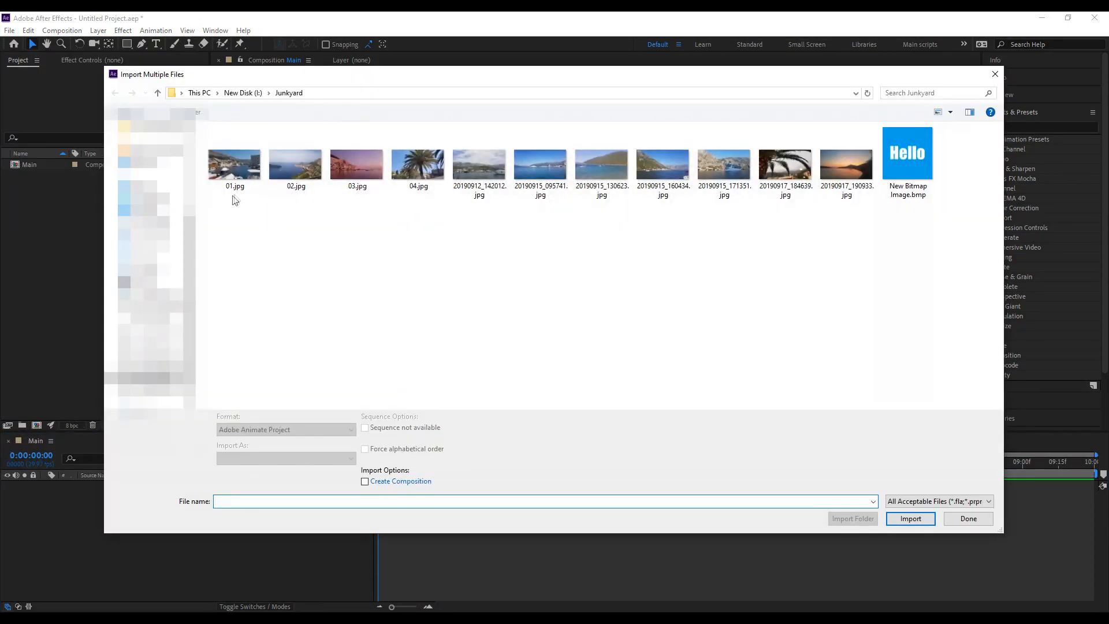
left_click_drag(233, 198, 444, 126)
left_click(904, 523)
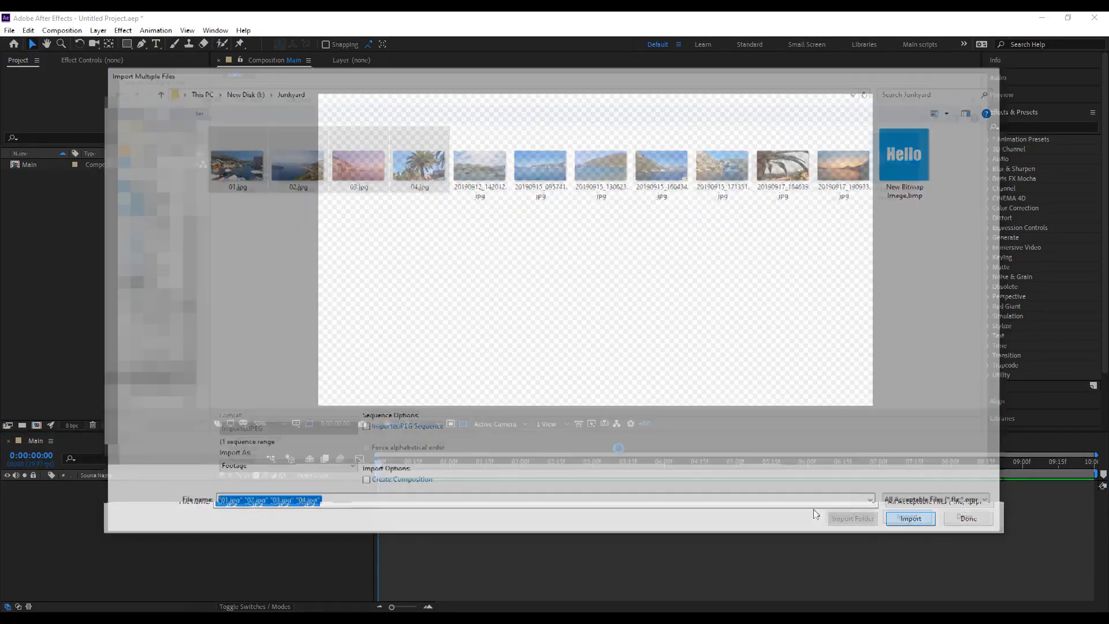
left_click(89, 273)
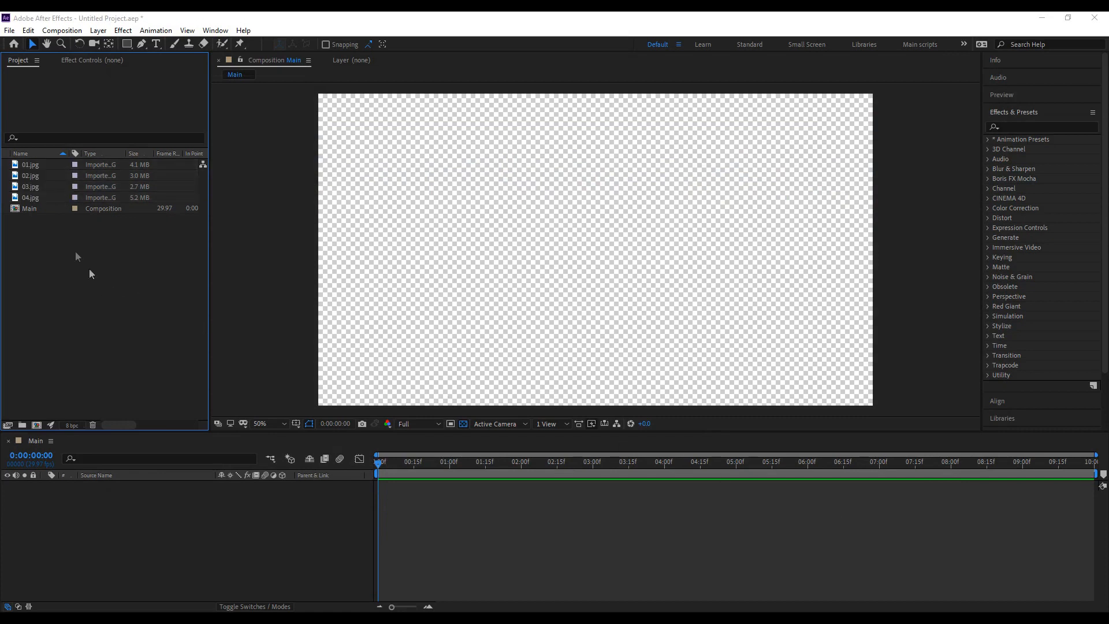
Create a new composition named Footage 1 with the HDTV 1080 29.97 preset and a duration of 10 seconds.
left_click(37, 166)
left_click(190, 507)
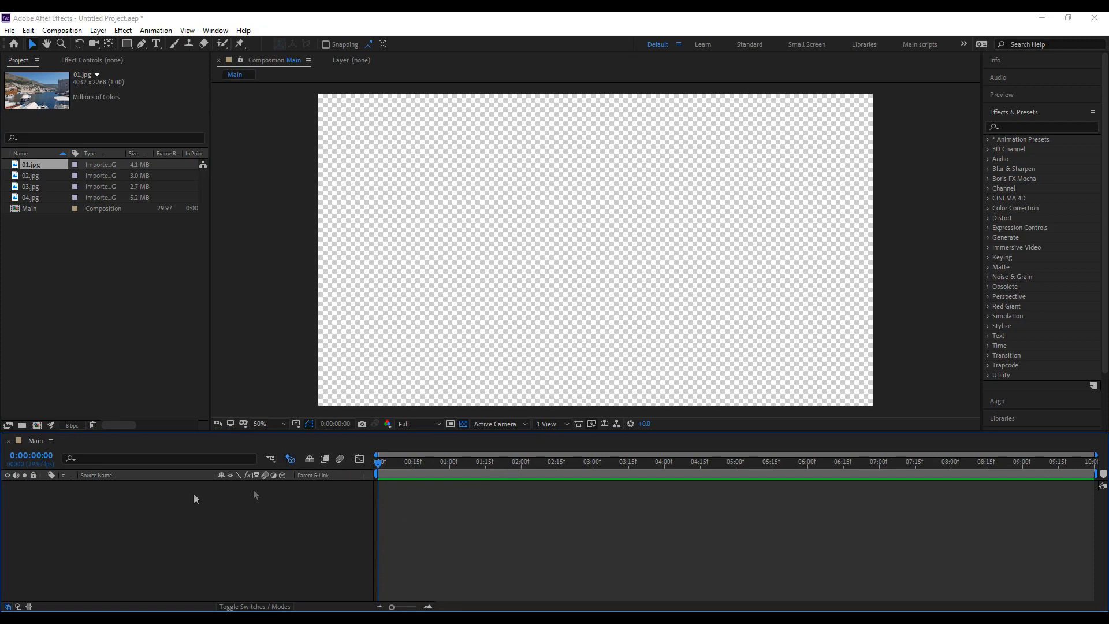
left_click(36, 425)
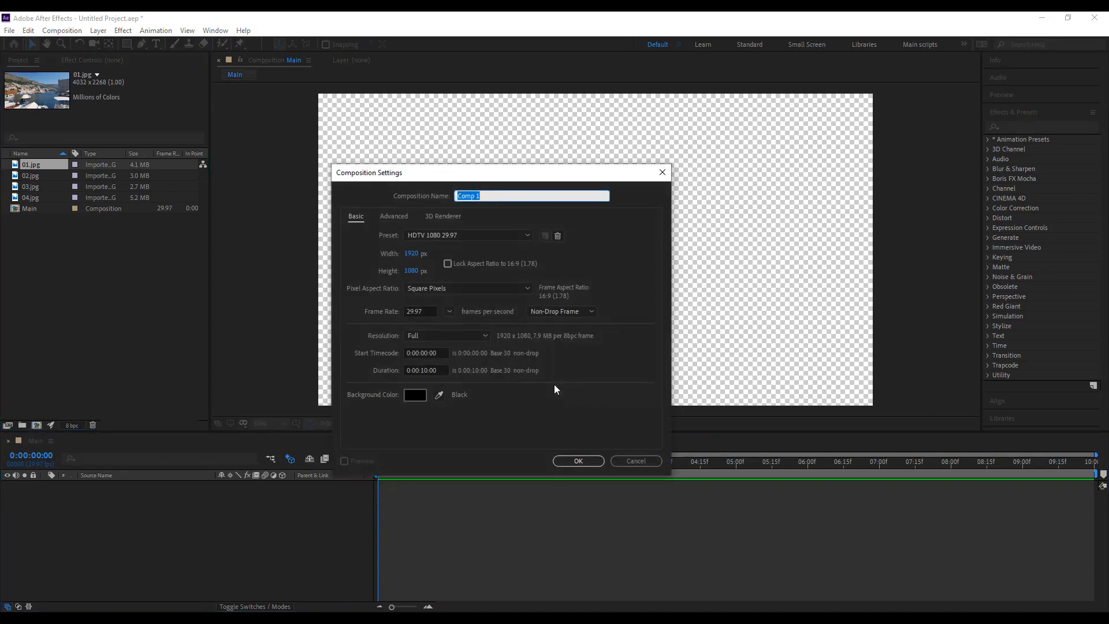
type("Footage")
left_click(584, 462)
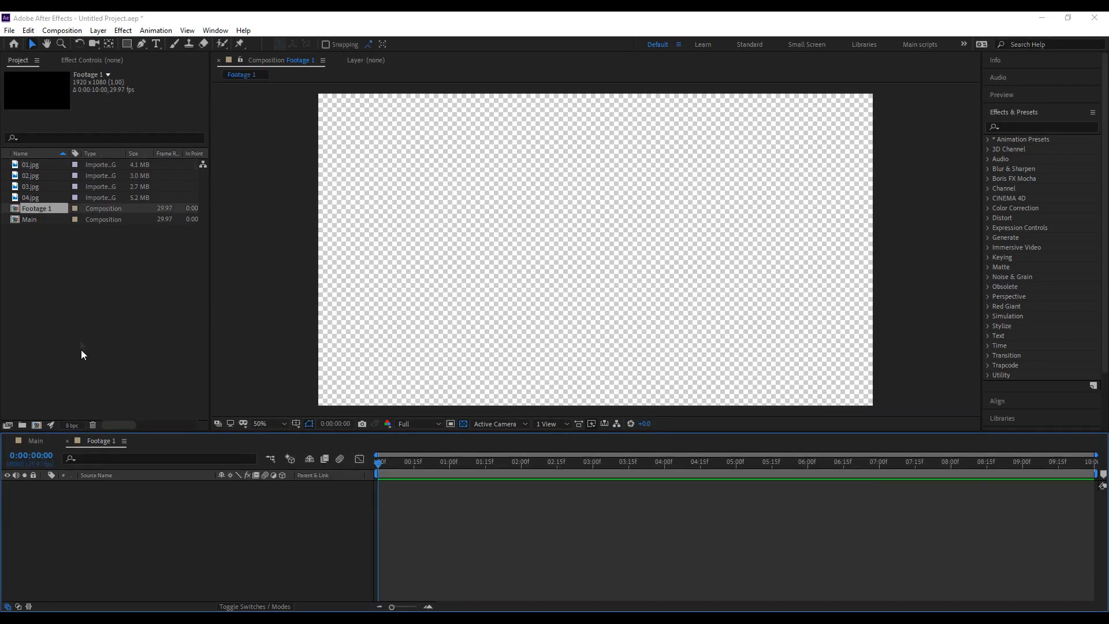
Create three more HDTV 1080 29.97 compositions named Footage 2, Footage 3 and Footage 4, each 10 seconds long.
left_click(37, 425)
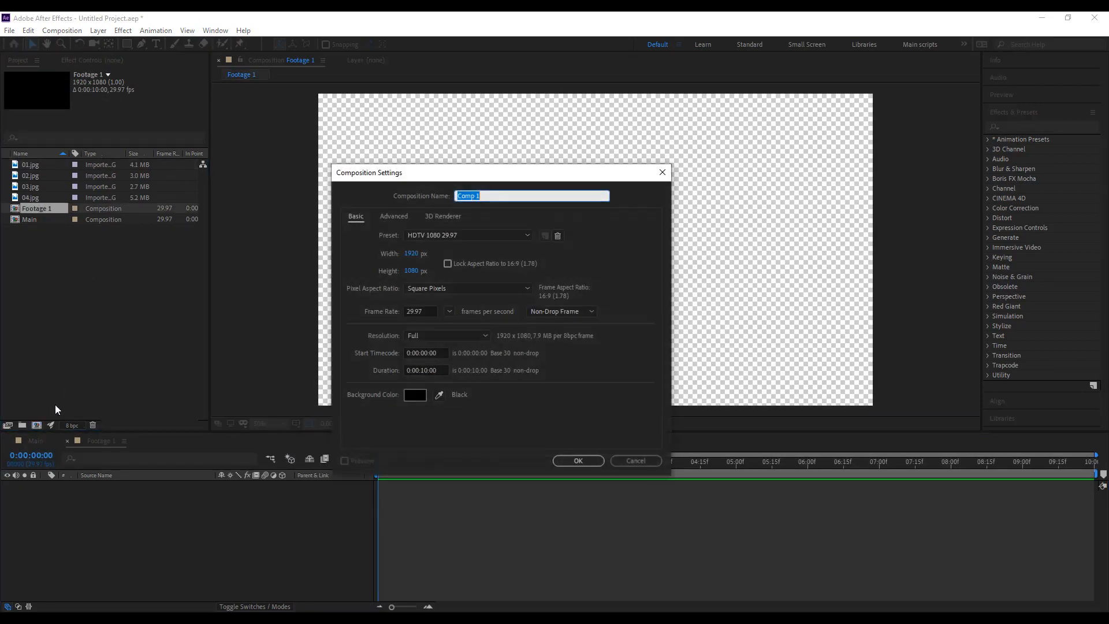
type("Footage 2")
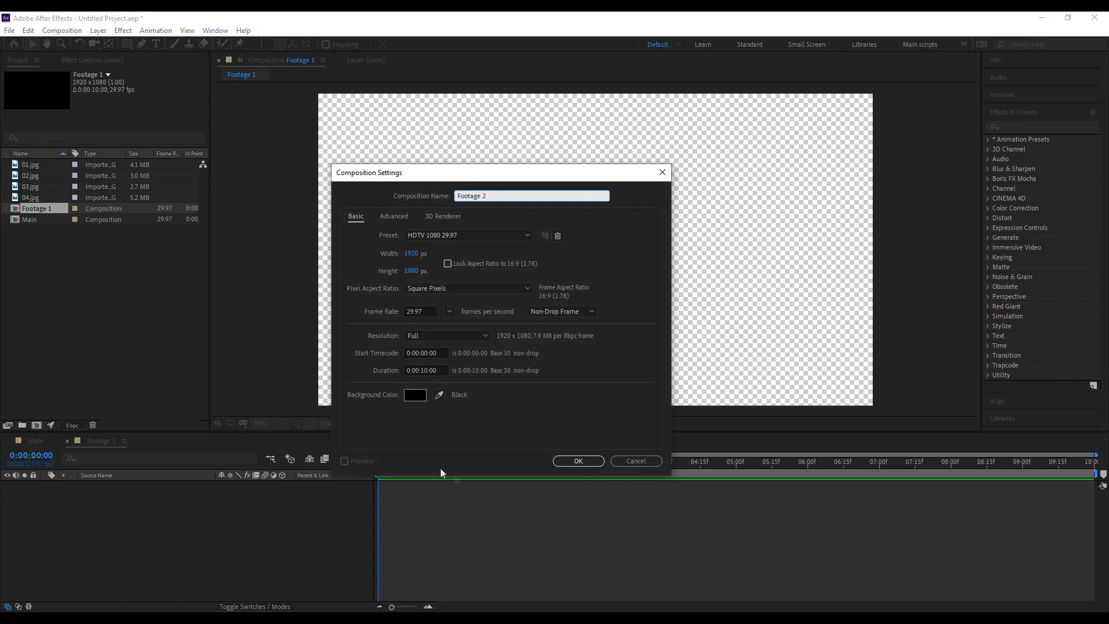
left_click(590, 462)
left_click(37, 424)
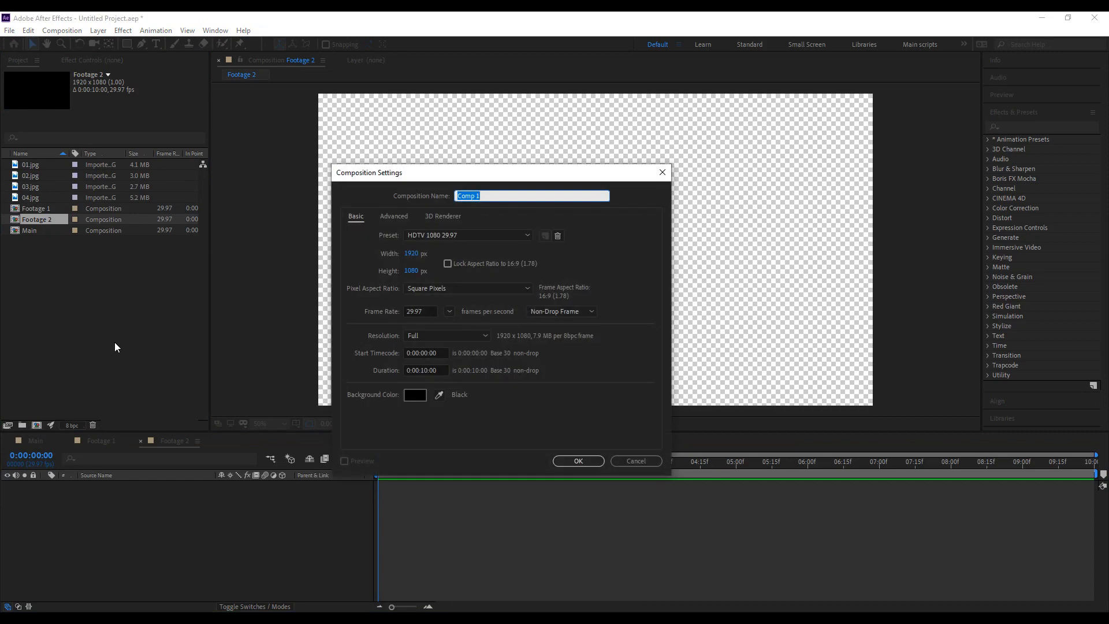
type("Footage 3")
left_click(579, 461)
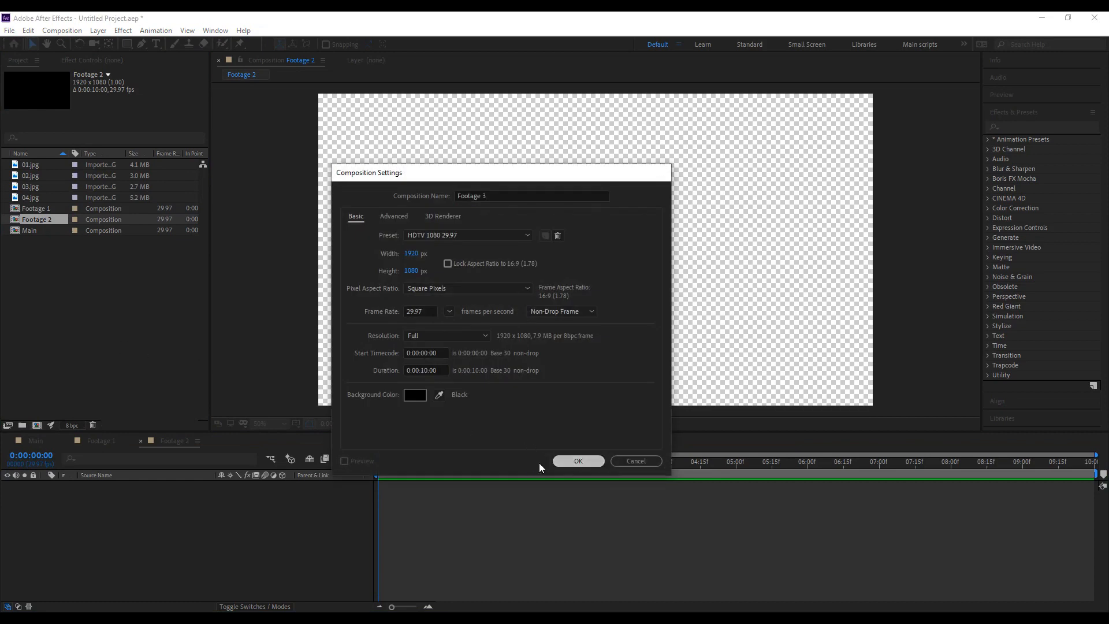
left_click(36, 425)
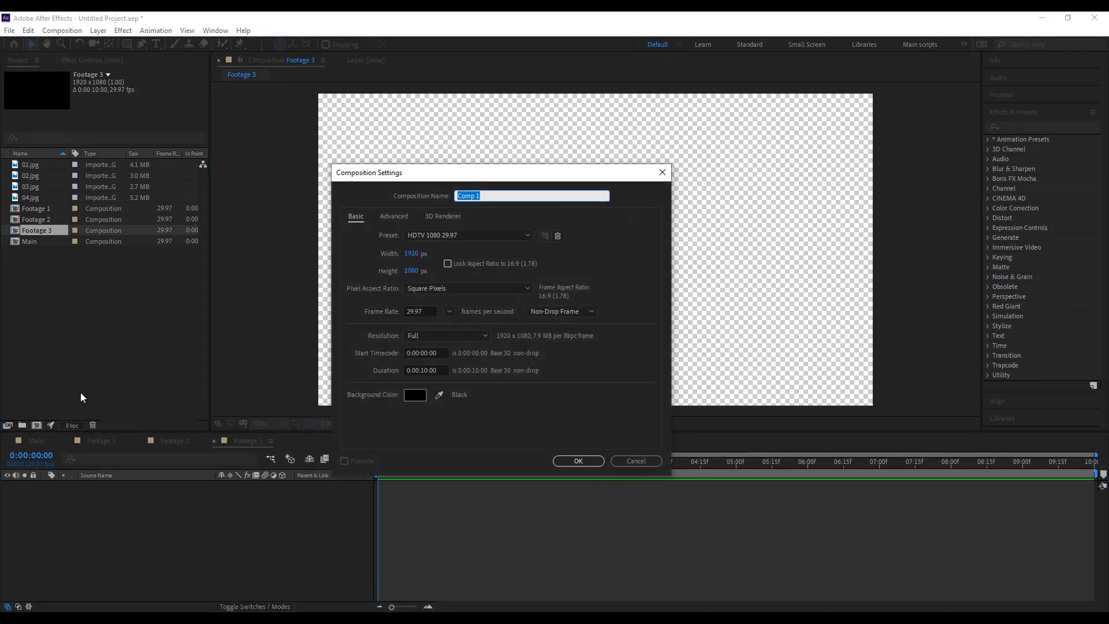
type("Footage 4")
key("Return")
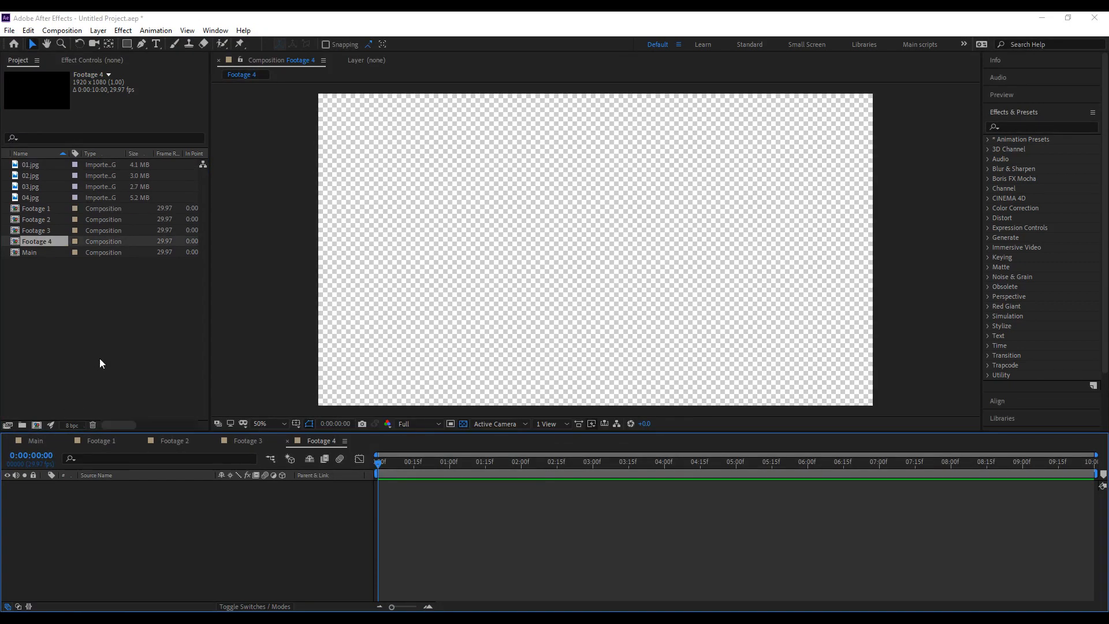
Create a project folder named Footage and move the four images and the four Footage compositions into it.
left_click(22, 425)
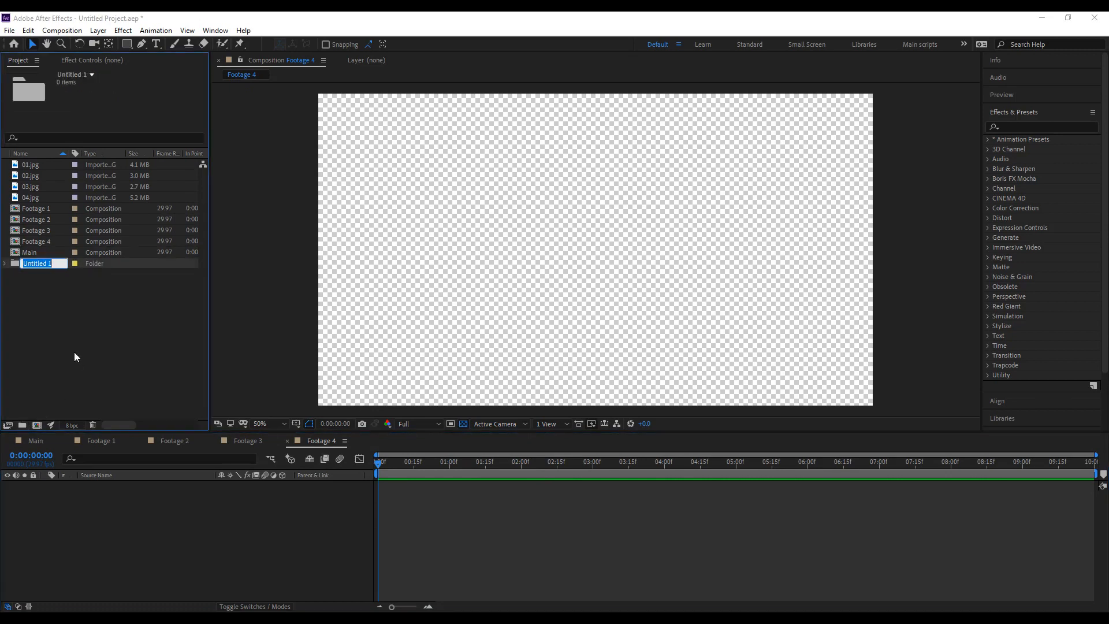
type("Footage")
left_click(71, 301)
left_click(24, 252)
left_click(28, 219, "shift")
mouse_move(29, 220)
left_mouse_down()
mouse_move(40, 208)
mouse_move(35, 190)
mouse_move(37, 209)
left_mouse_up()
left_click(35, 198)
left_click(32, 166, "shift")
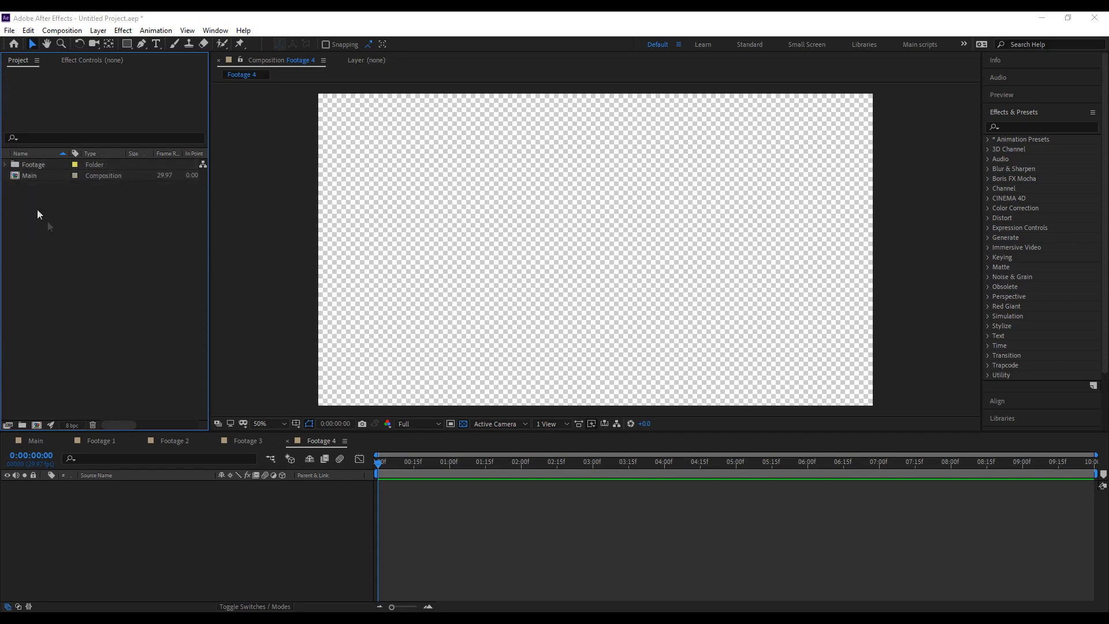
Add 01.jpg from the Footage folder to the Footage 1 composition and fit it to the composition size.
left_click(5, 165)
left_click(110, 441)
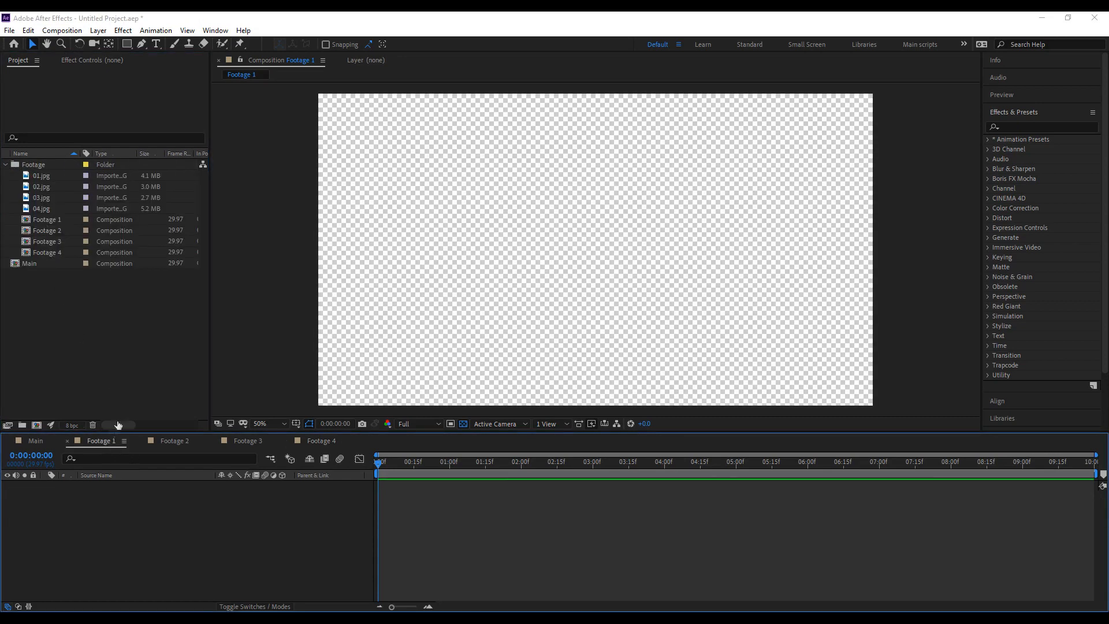
left_click_drag(47, 176, 272, 555)
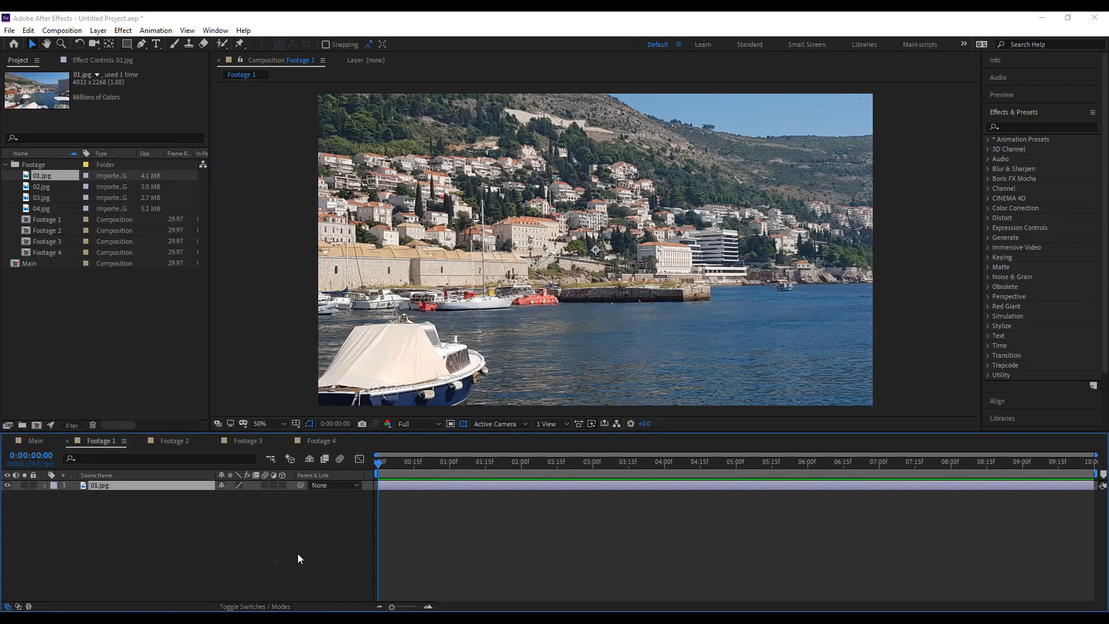
scroll(606, 274, "down", 2)
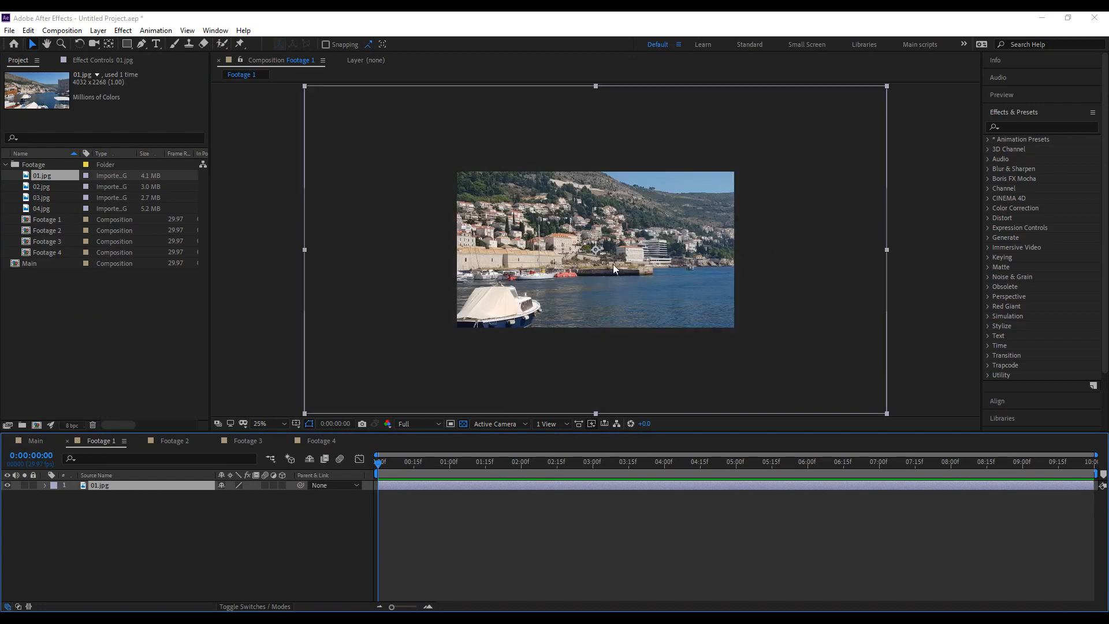
key("ctrl+alt+f")
scroll(607, 261, "up", 2)
Add 02.jpg to Footage 2 and 03.jpg to Footage 3, fitting each image to its composition size.
left_click(168, 440)
left_click_drag(42, 186, 130, 531)
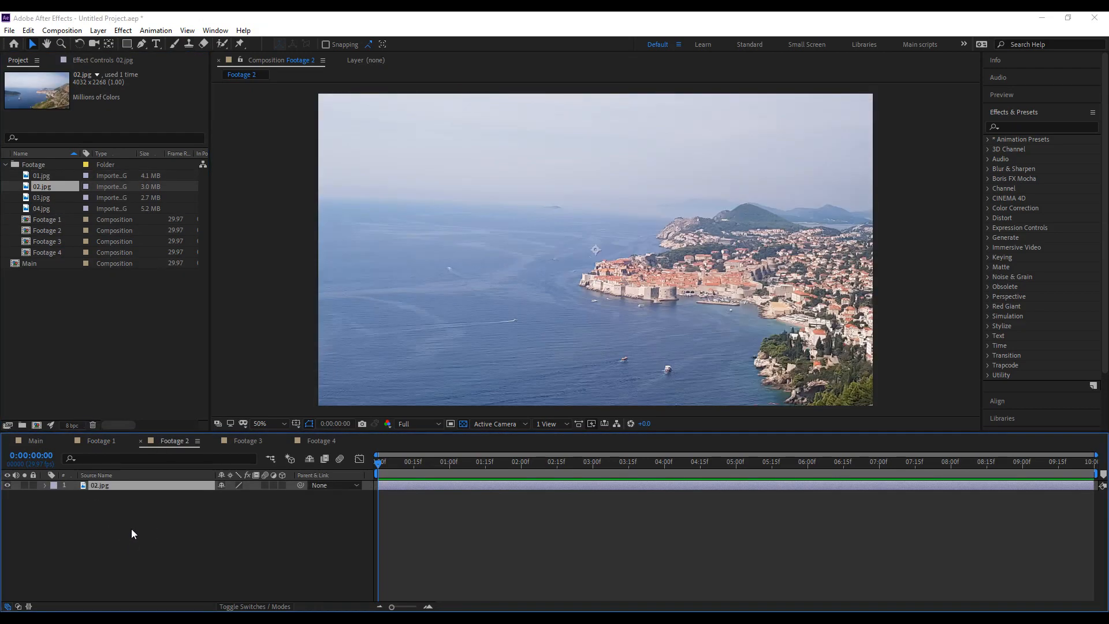
key("ctrl+alt+f")
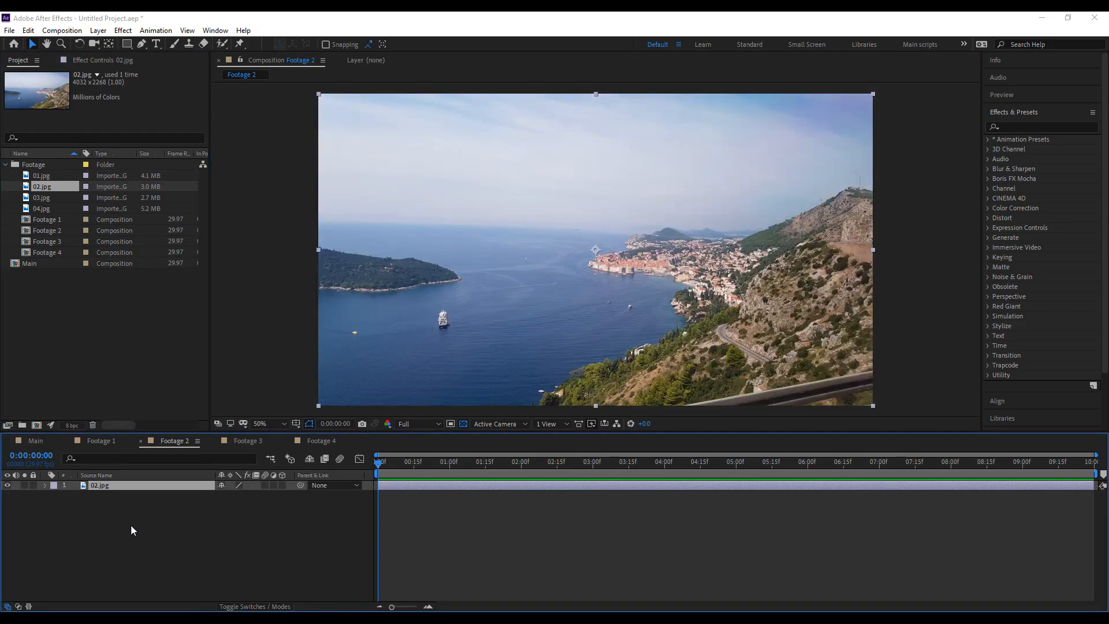
left_click(246, 441)
left_click_drag(41, 197, 133, 502)
key("ctrl+alt+f")
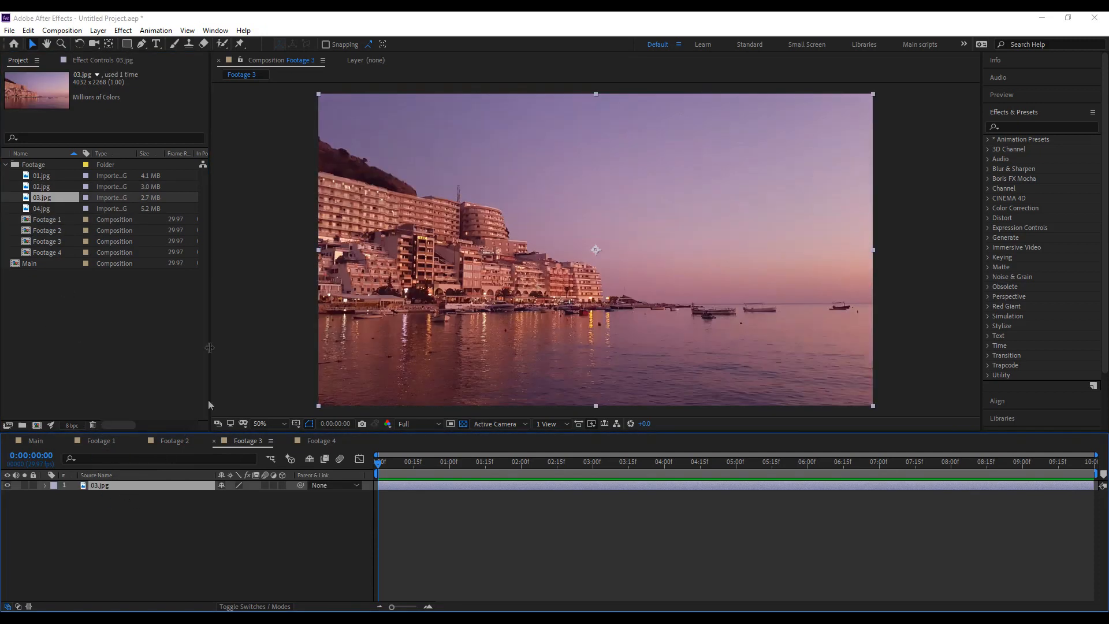
Add 04.jpg to the Footage 4 composition and fit it to the composition size.
left_click(321, 441)
left_click_drag(38, 209, 138, 498)
key("ctrl+alt+f")
left_click(265, 547)
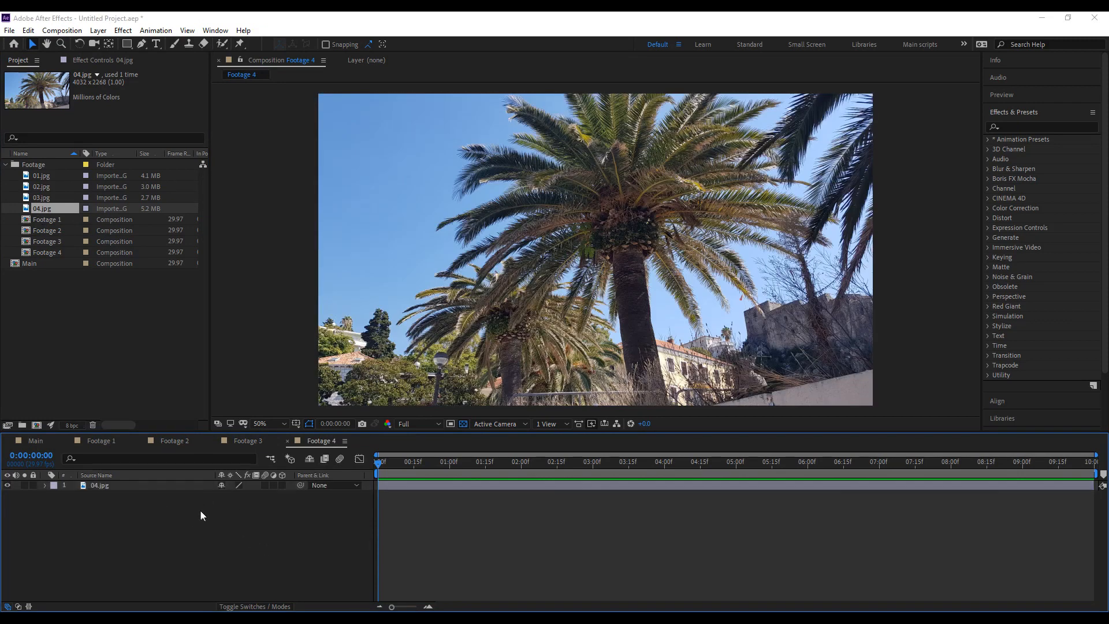
Switch to the Main composition and close the four Footage composition timelines.
left_click(38, 443)
left_click(67, 441)
left_click(68, 442)
left_click(67, 442)
left_click(67, 442)
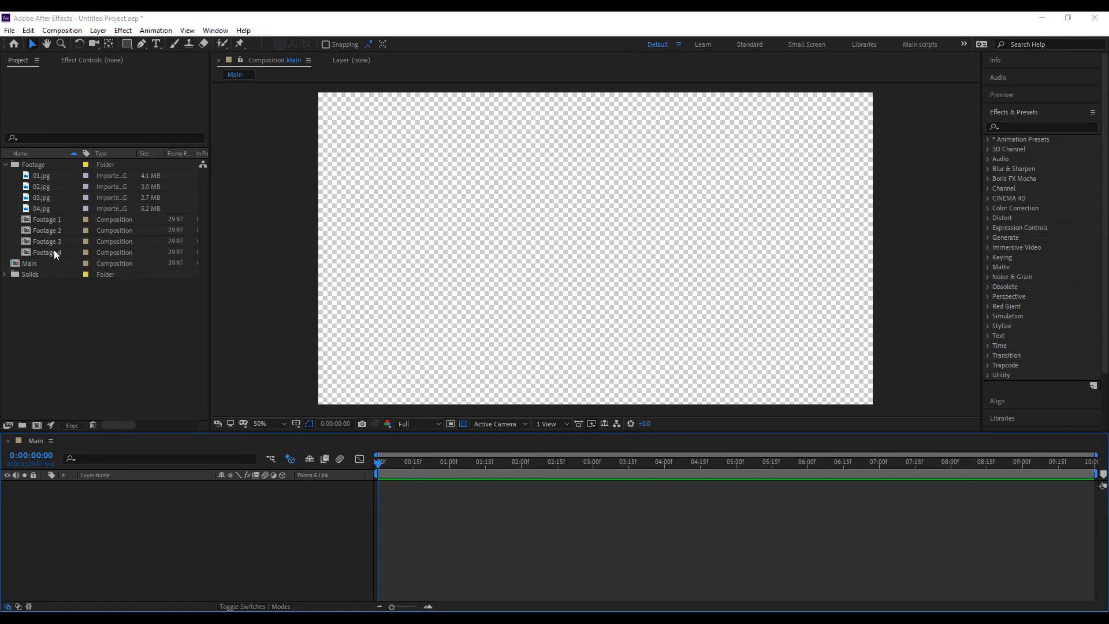
Add the Footage 1 to Footage 4 compositions as layers in Main and make all four 3D layers.
left_click(53, 252)
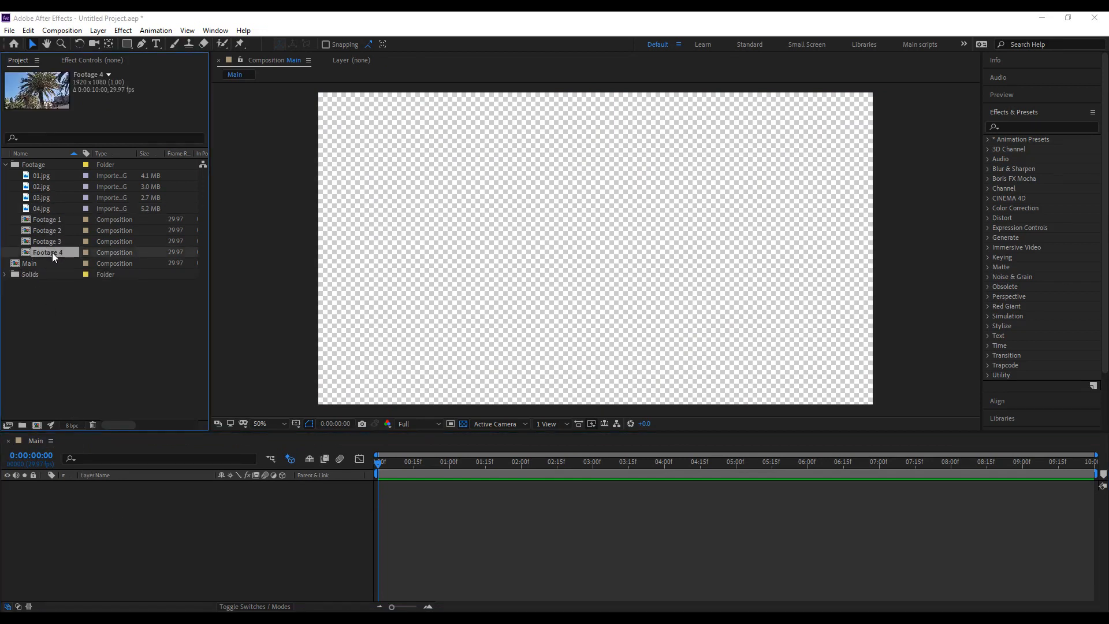
left_click(50, 222, "shift")
left_click_drag(46, 223, 110, 517)
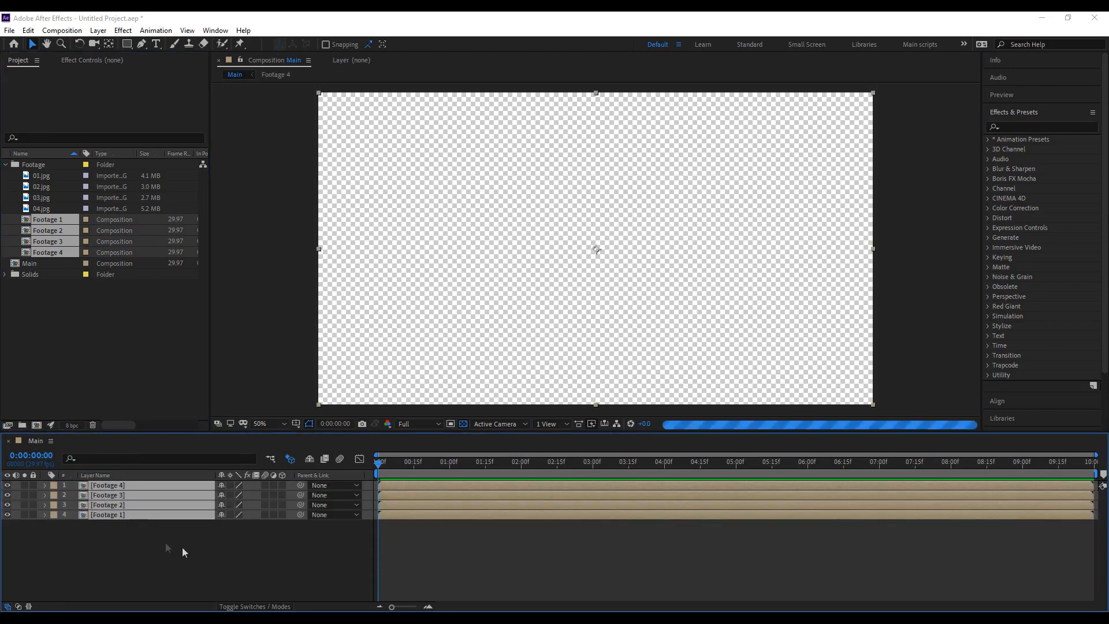
left_click(282, 484)
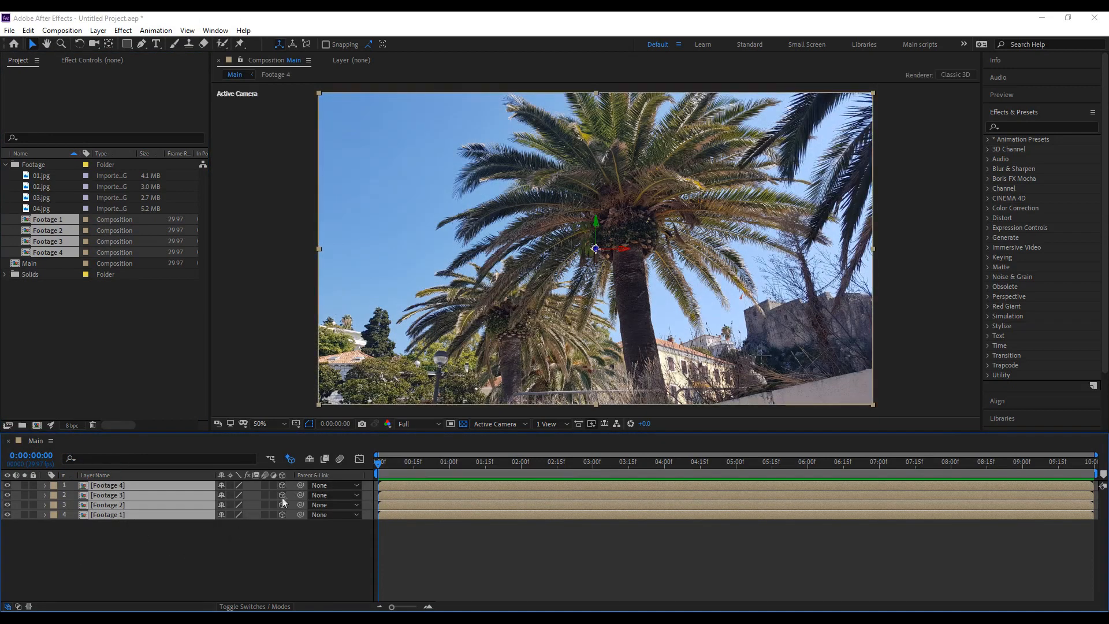
left_click(302, 539)
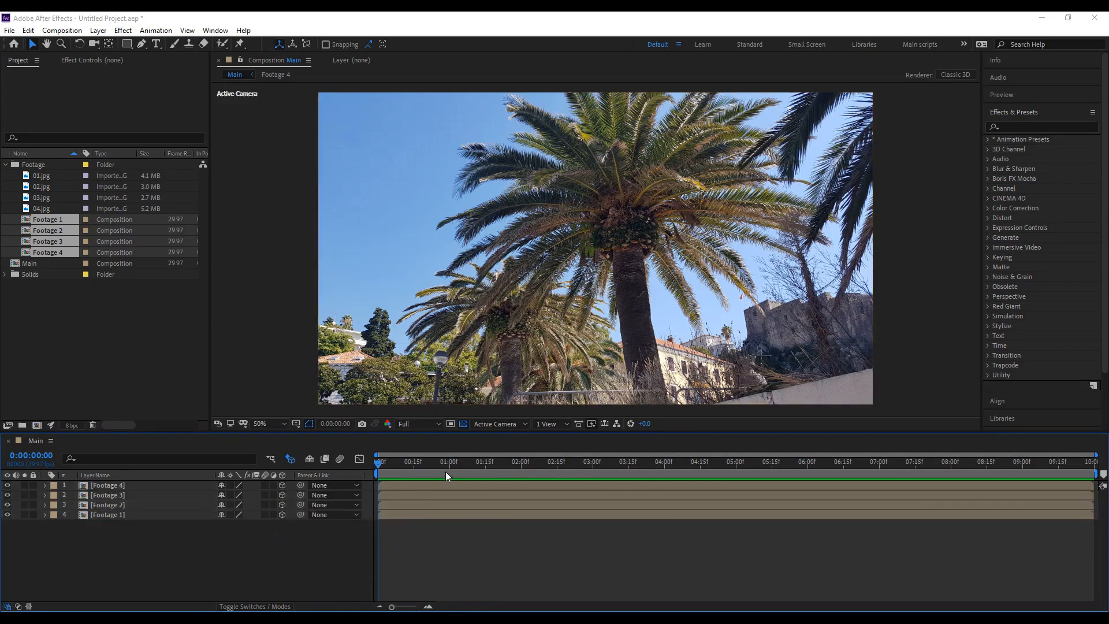
Switch to Custom View 1 and move the Footage 4 layer forward along Z and in the negative X direction.
left_click(514, 423)
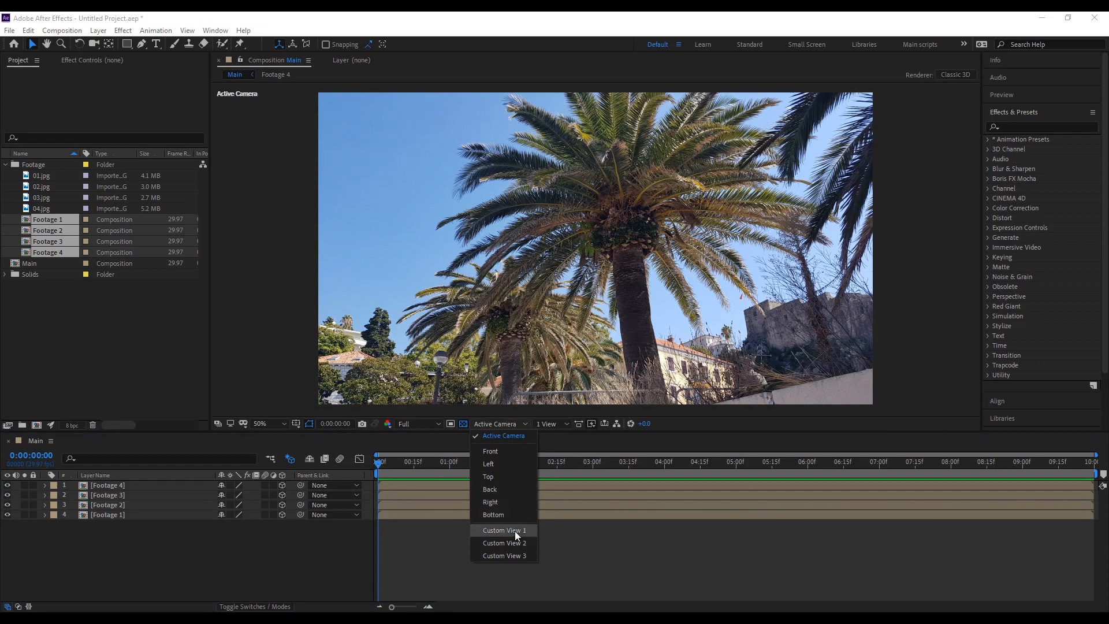
left_click(504, 531)
scroll(612, 252, "up", 2)
left_click(609, 252)
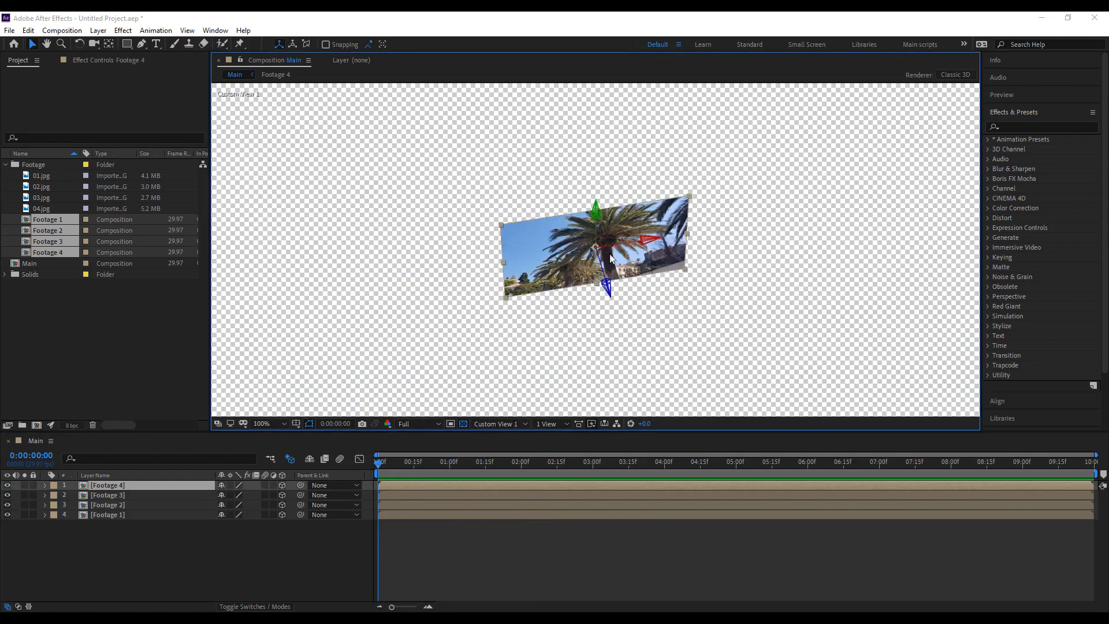
scroll(608, 252, "down", 3)
scroll(595, 269, "up", 1)
left_click_drag(600, 269, 736, 598)
left_click_drag(618, 321, 629, 355)
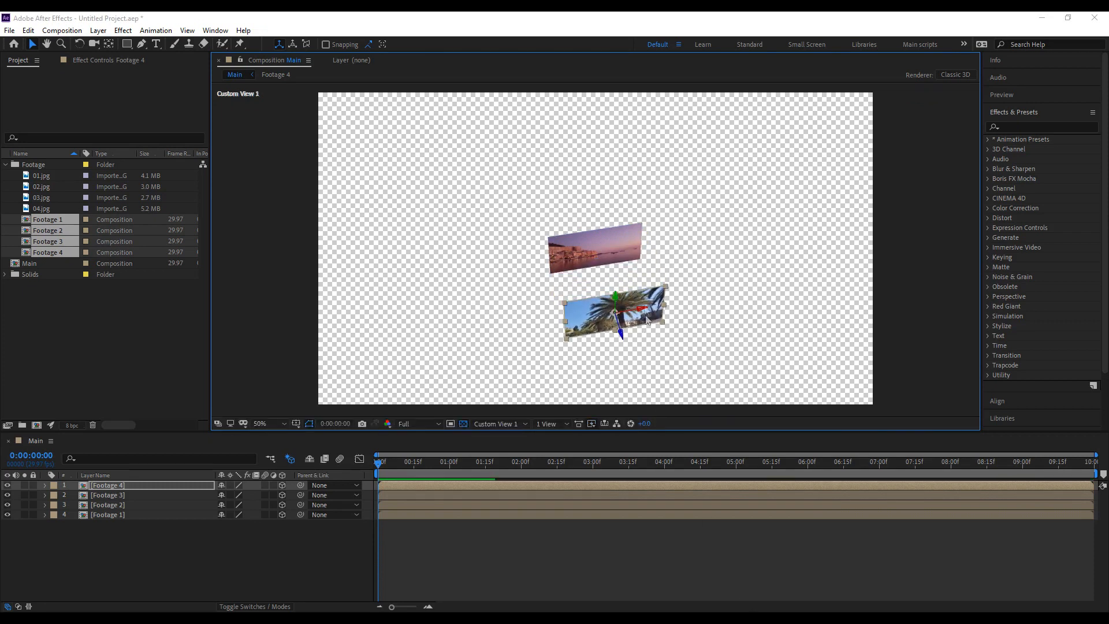
left_click_drag(643, 311, 407, 327)
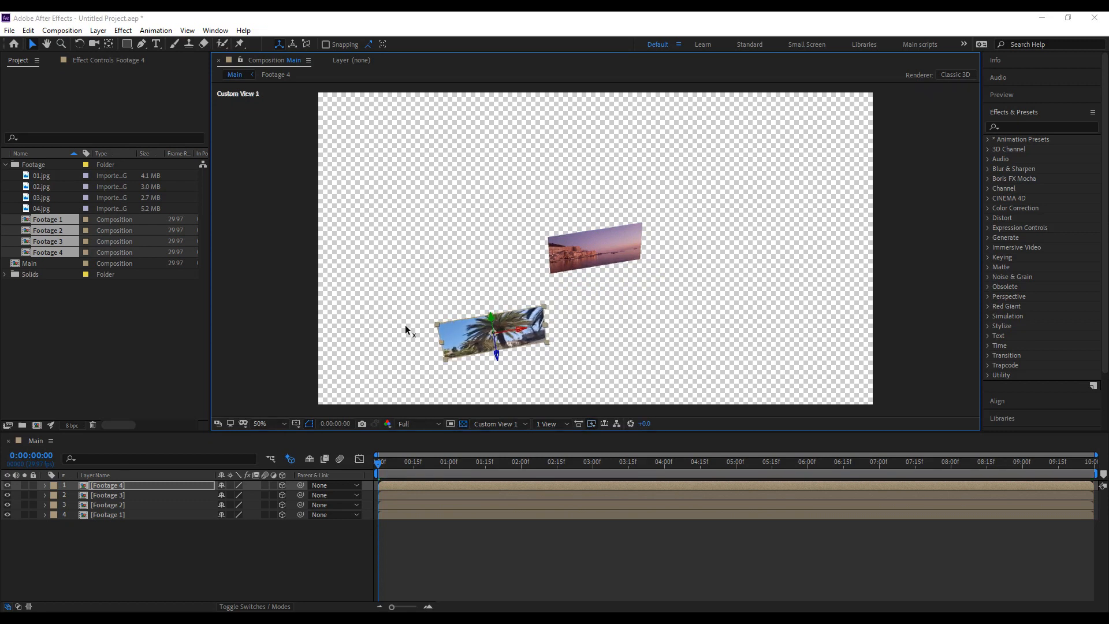
Move the Footage 3 layer forward along Z and in the positive X direction, away from Footage 4.
left_click(94, 44)
left_click_drag(528, 268, 582, 604)
left_click_drag(565, 321, 540, 321)
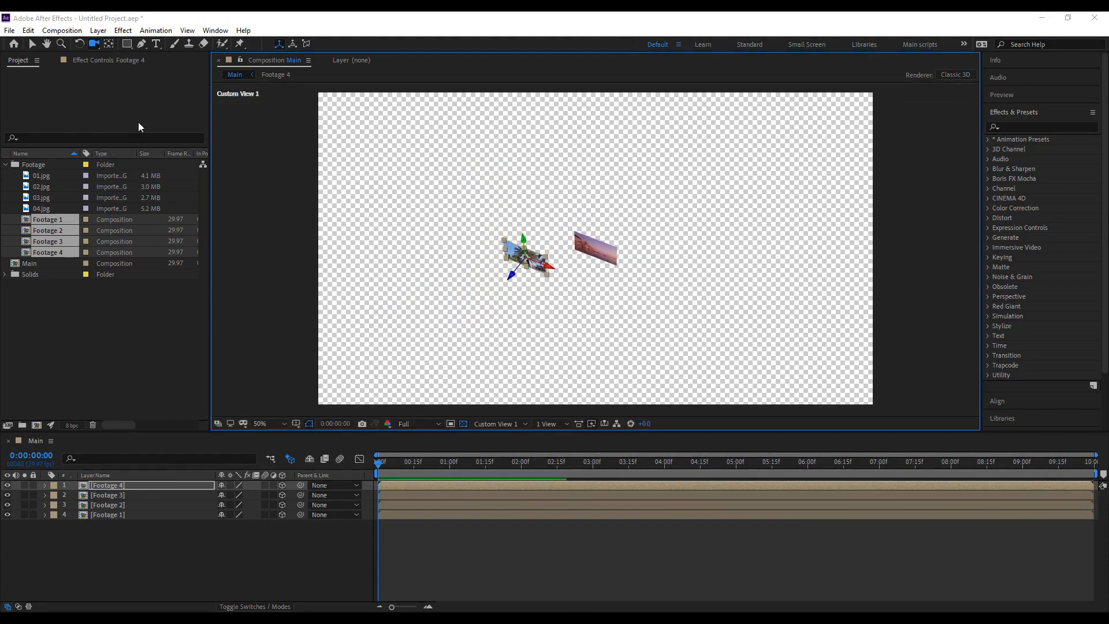
key("v")
left_click(132, 494)
left_click_drag(580, 266, 243, 573)
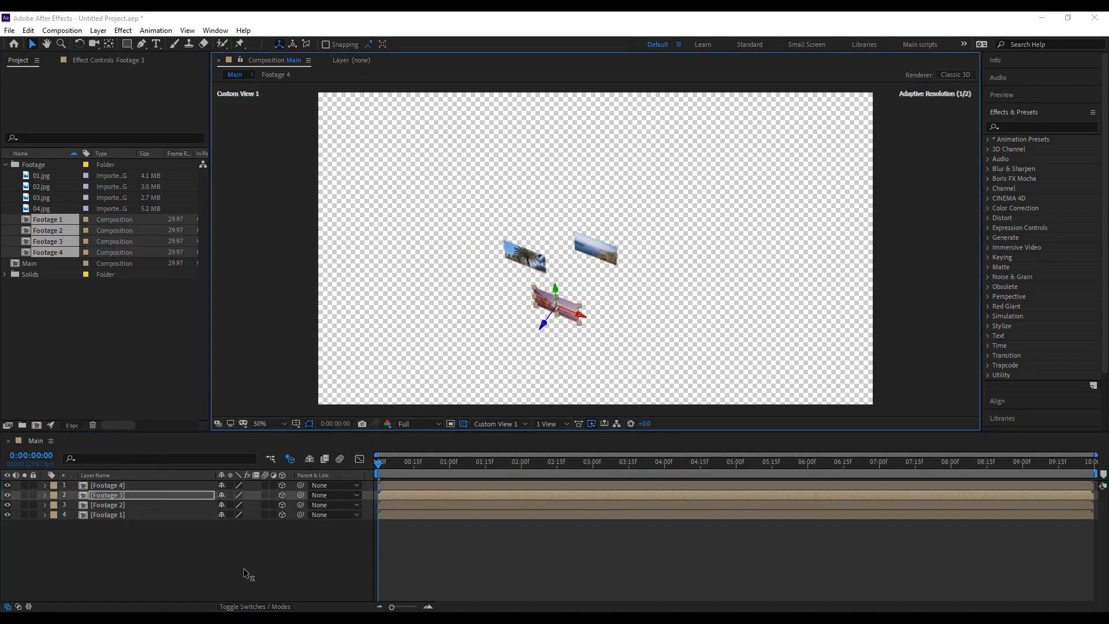
left_click_drag(580, 318, 922, 442)
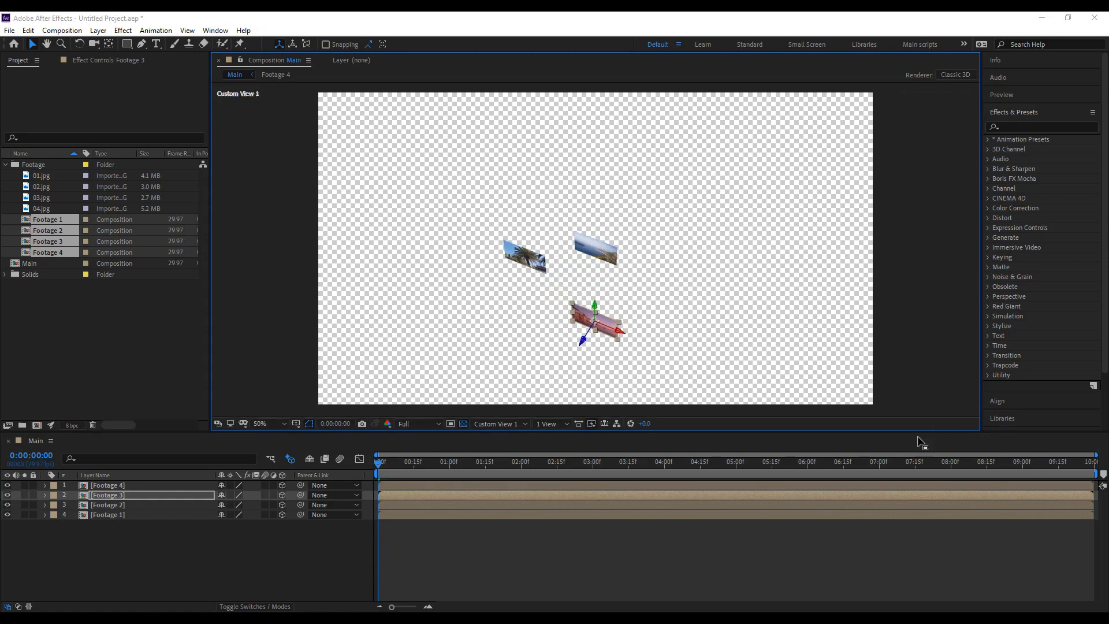
Shift Footage 4 further along negative X, and move Footage 2 forward along Z and toward negative X.
left_click(522, 255)
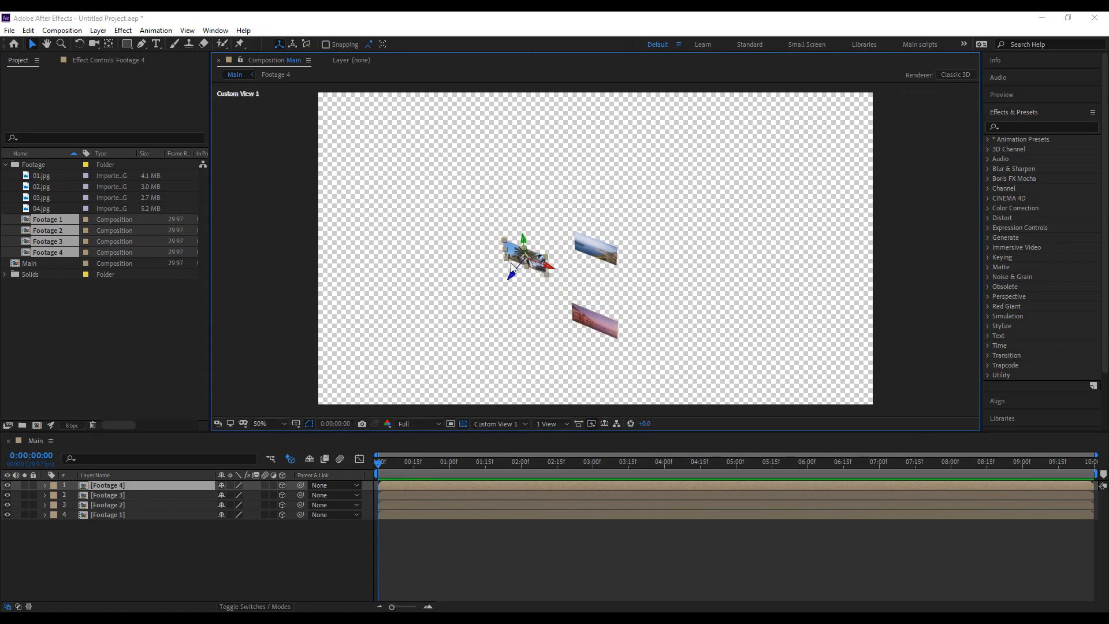
left_click(604, 260)
left_click_drag(583, 269, 558, 305)
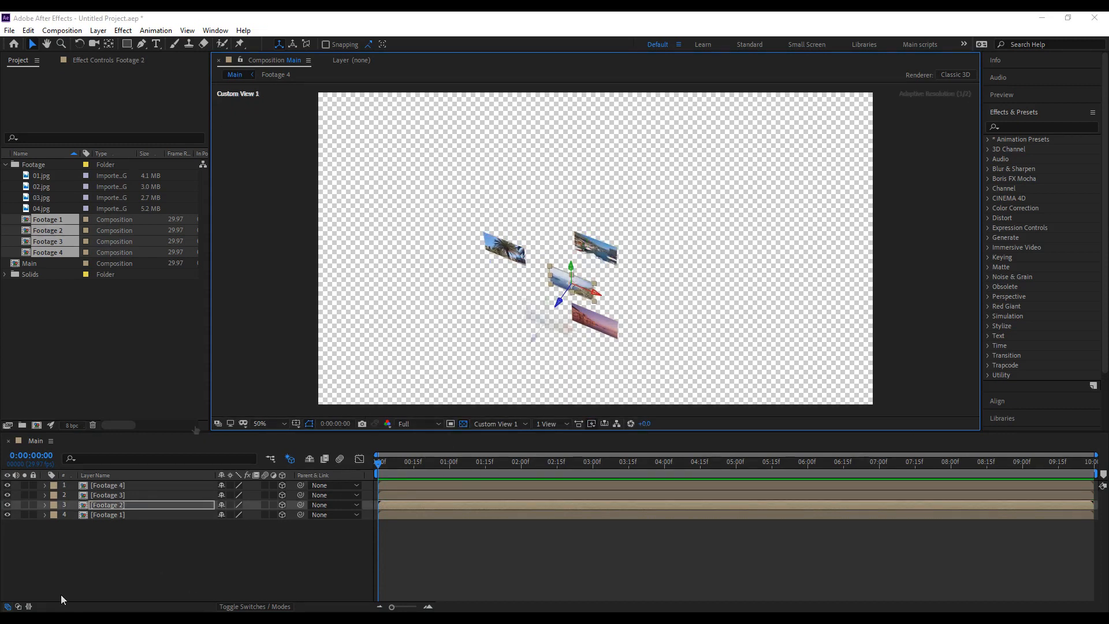
left_click(540, 339)
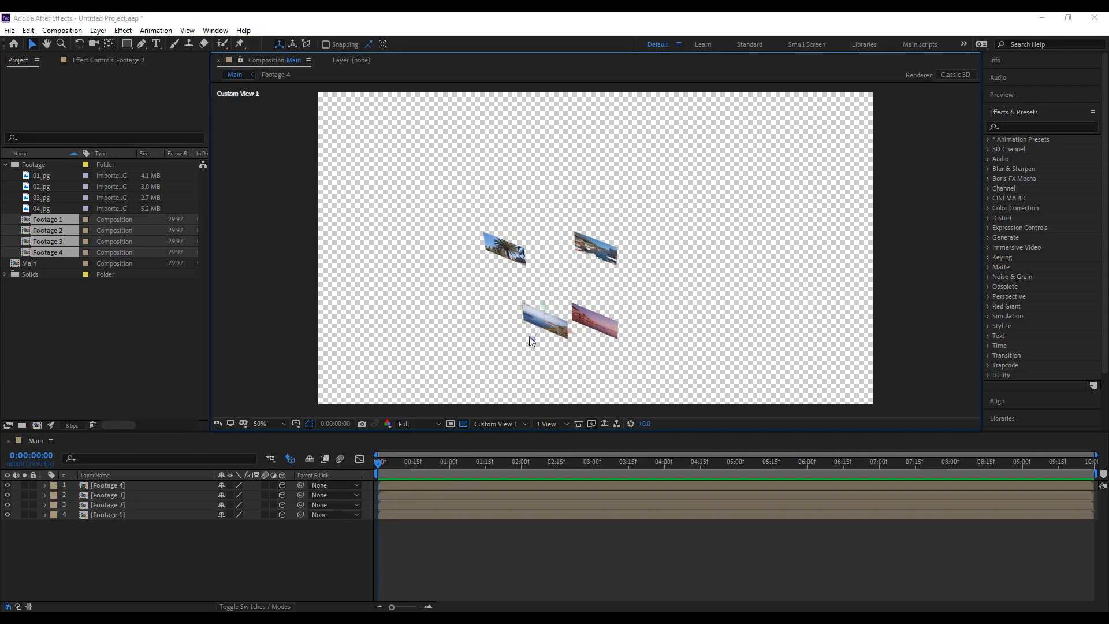
left_click(532, 340)
left_click_drag(532, 337, 517, 421)
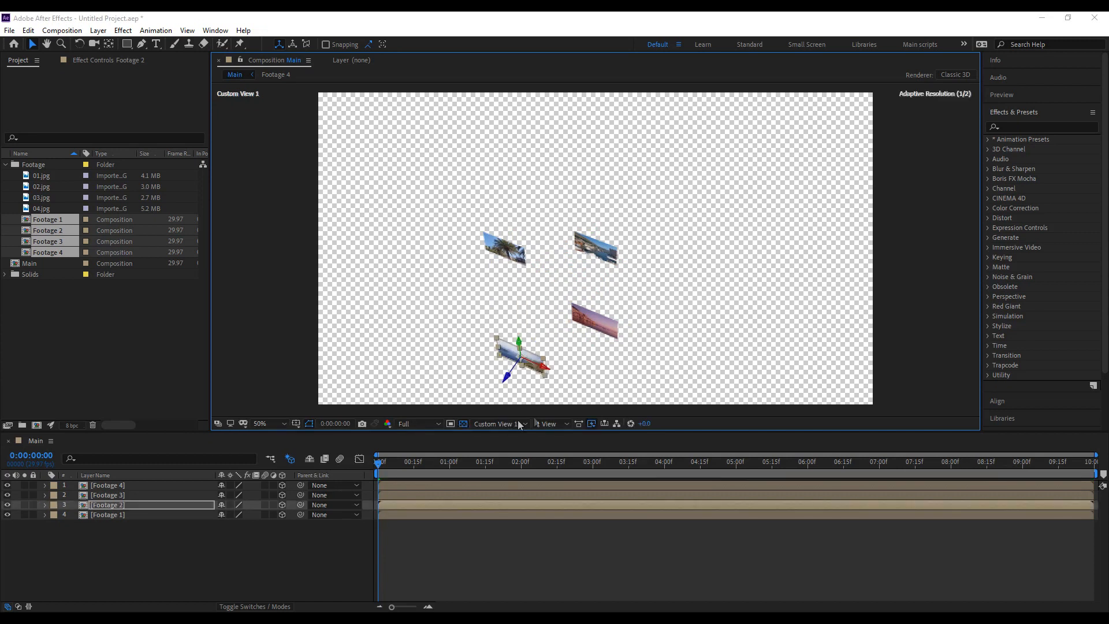
left_click_drag(545, 368, 155, 274)
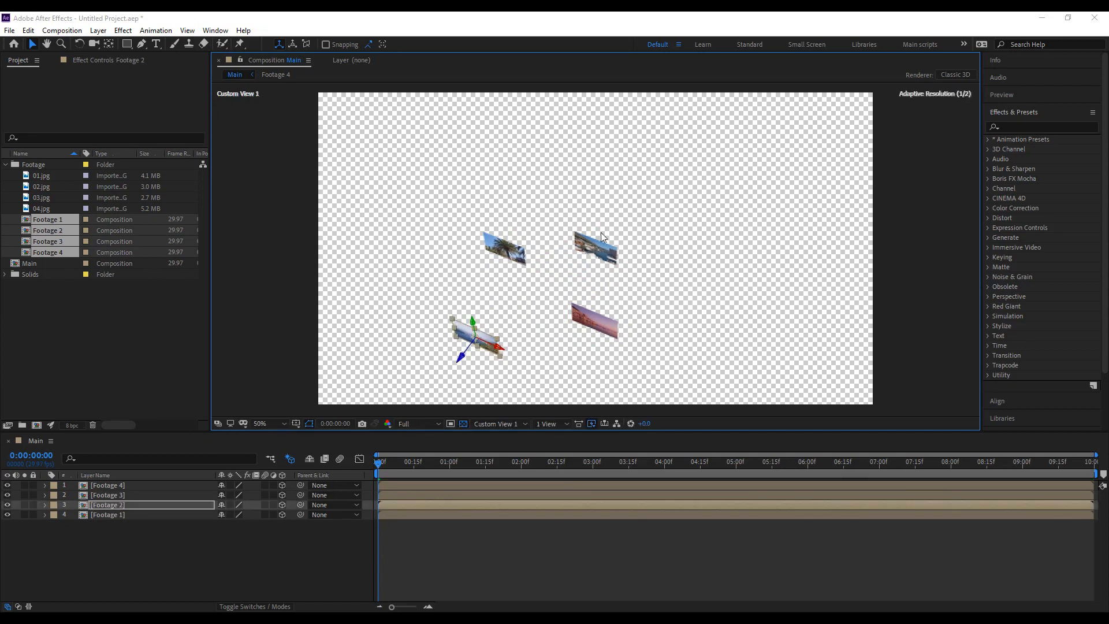
Move Footage 1 along positive X, well clear of the other layers, and shift Footage 4 slightly back toward it.
left_click(597, 246)
left_click_drag(625, 260, 708, 292)
left_click(518, 248)
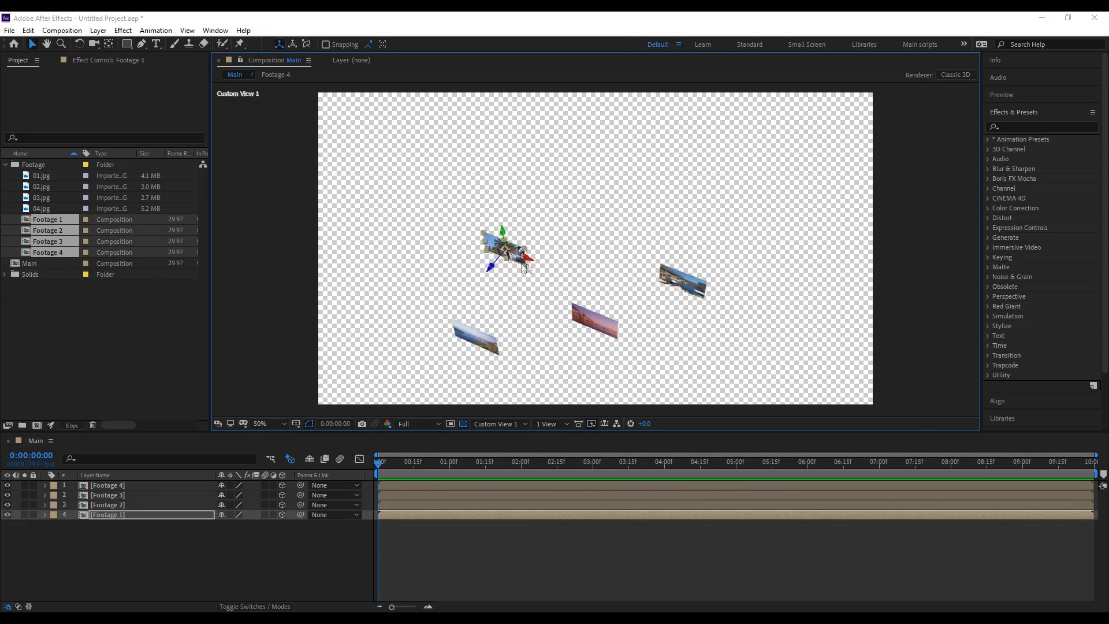
left_click_drag(528, 259, 813, 359)
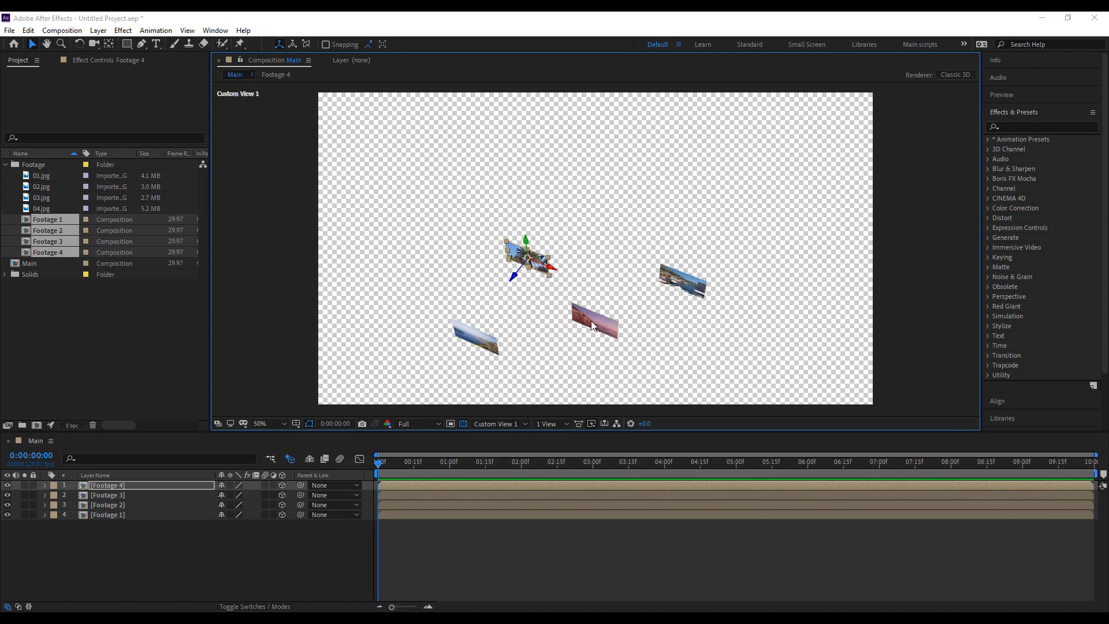
Bring Footage 3 further forward along Z, and move Footage 2 further along negative X and slightly back in depth.
left_click(592, 326)
left_click_drag(516, 409, 291, 586)
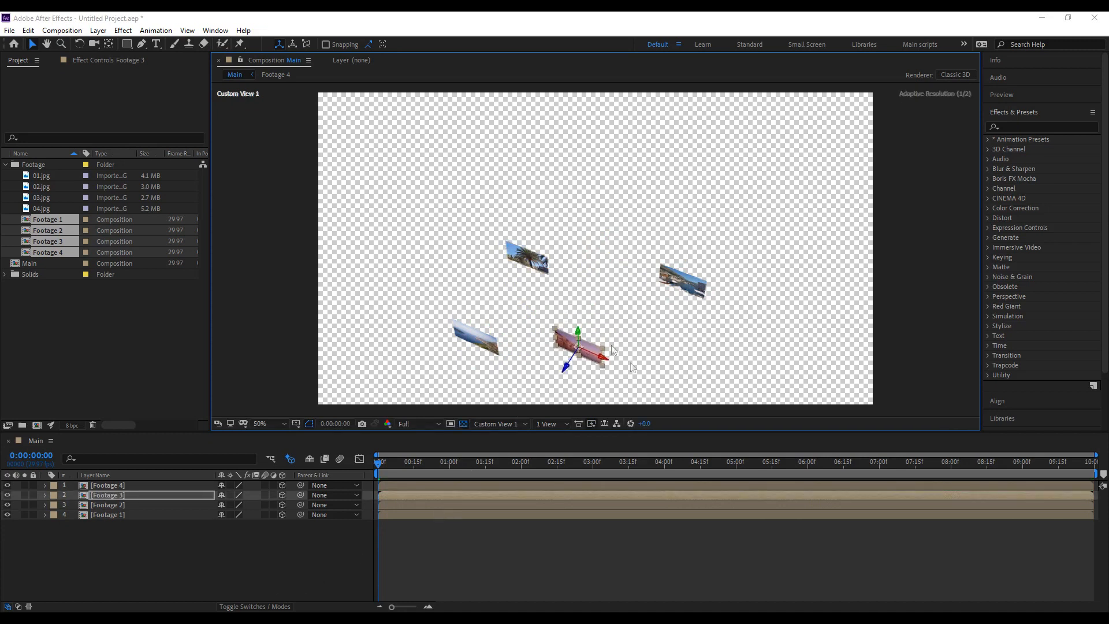
left_click(461, 353)
mouse_move(461, 354)
left_mouse_down()
mouse_move(448, 367)
mouse_move(444, 348)
left_mouse_up()
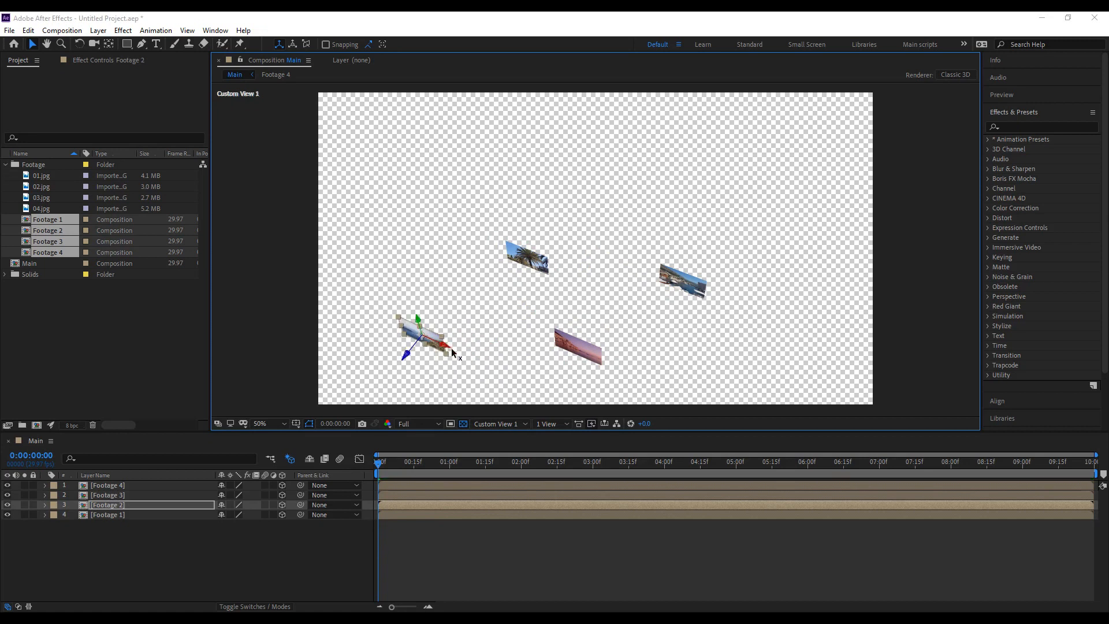
left_click_drag(126, 254, 35, 231)
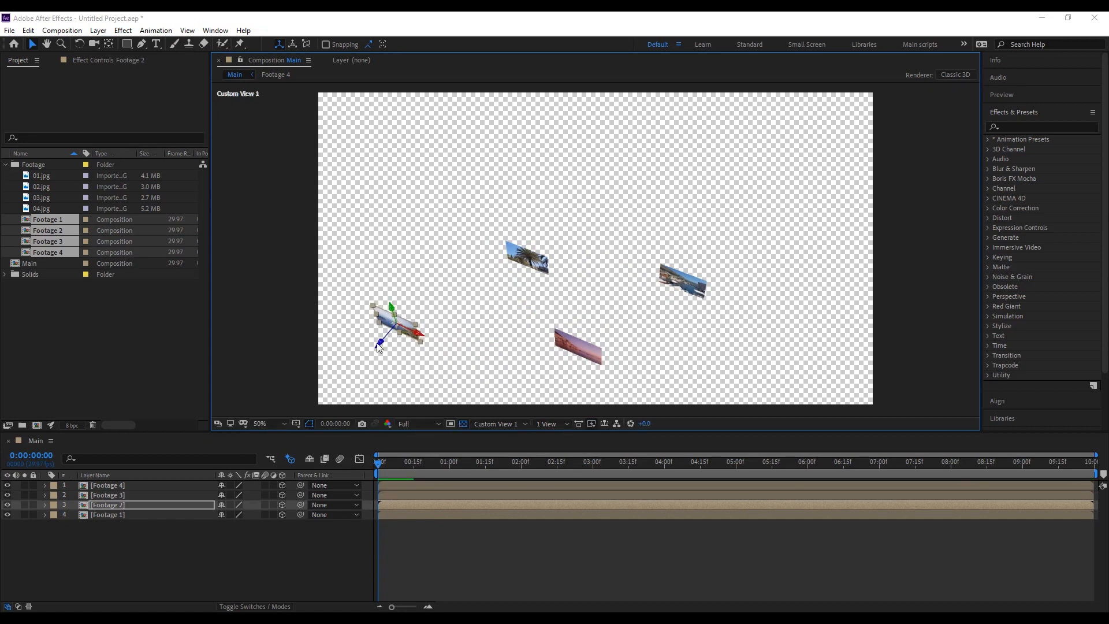
left_click_drag(380, 342, 739, 306)
Fine-tune the depth of Footage 3 and Footage 4 by moving both slightly backward along Z.
left_click(573, 361)
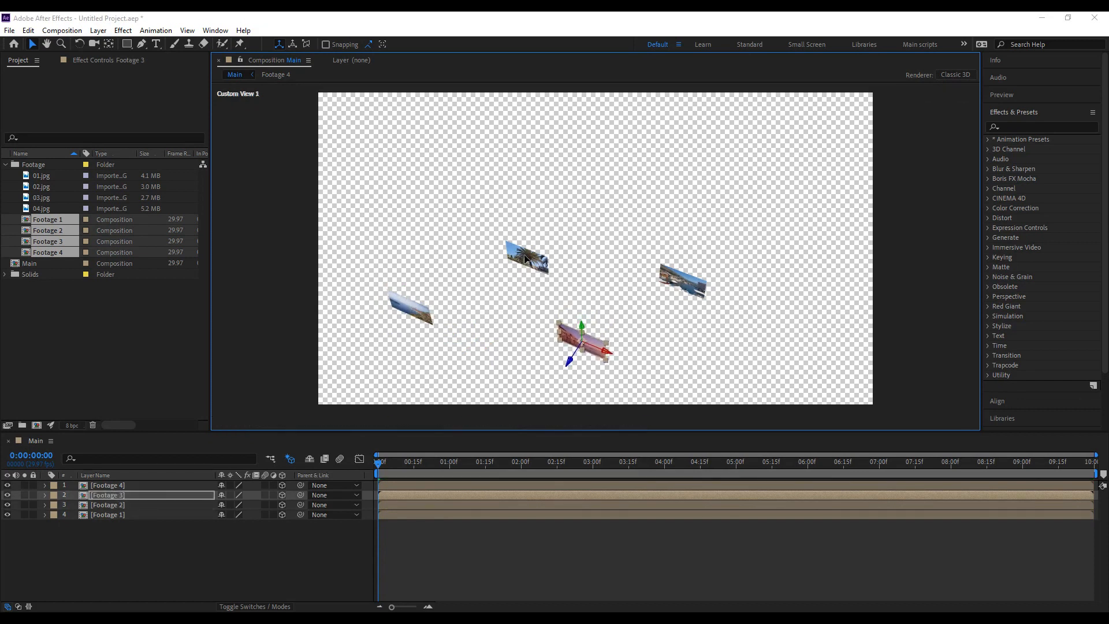
left_click(519, 264)
left_click(679, 283)
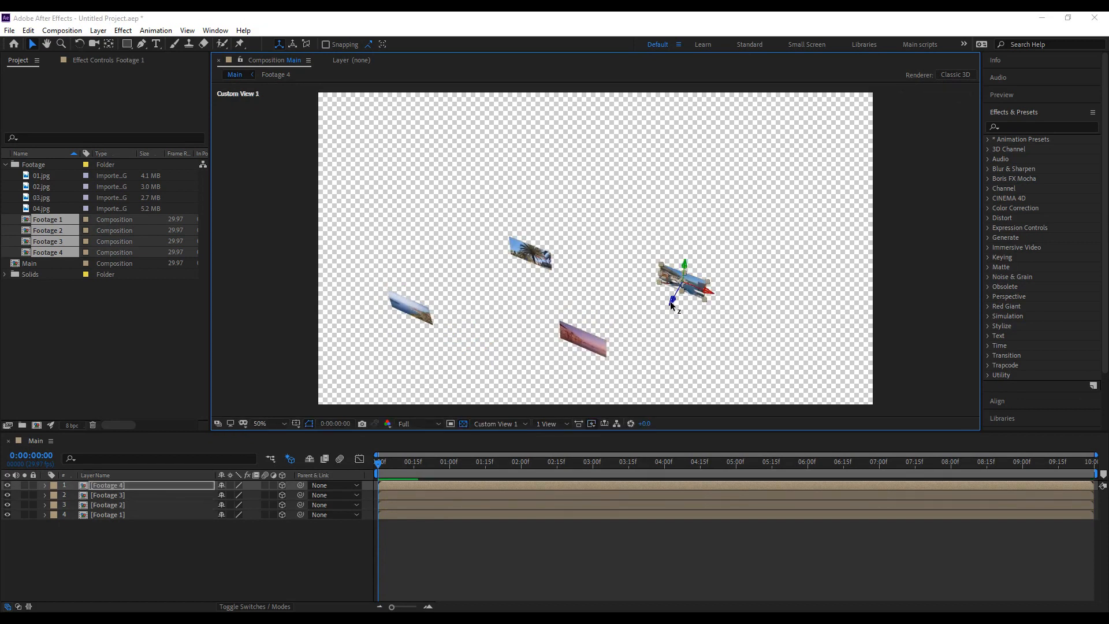
left_click(653, 329)
Switch to the Active Camera view and add a new camera layer to the Main composition.
left_click(503, 425)
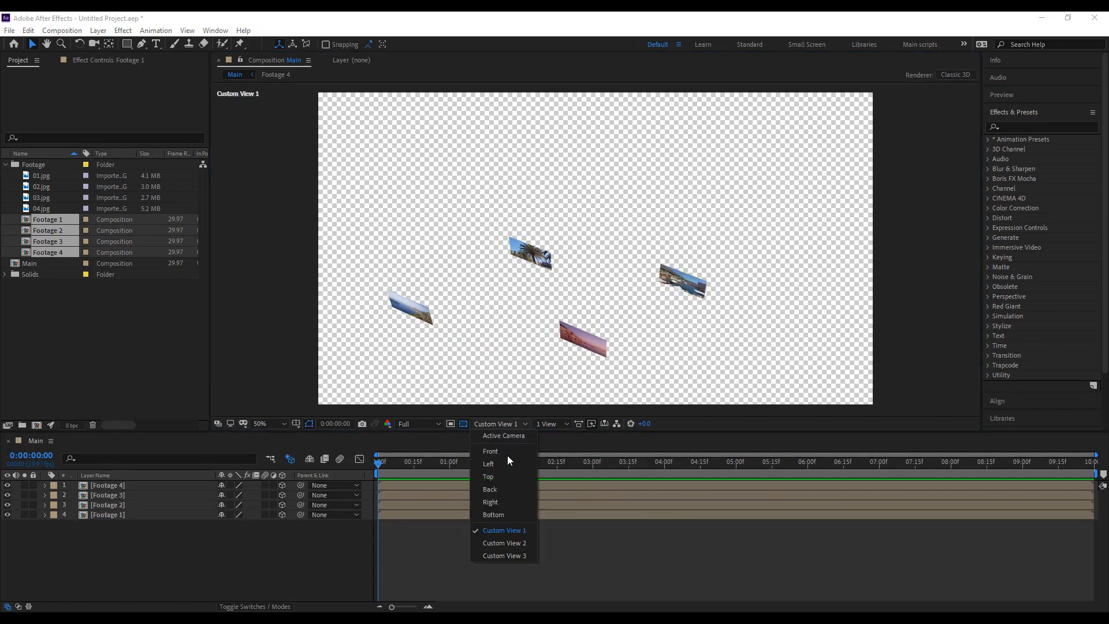
left_click(503, 450)
scroll(646, 284, "down", 3)
scroll(633, 298, "up", 3)
key("c")
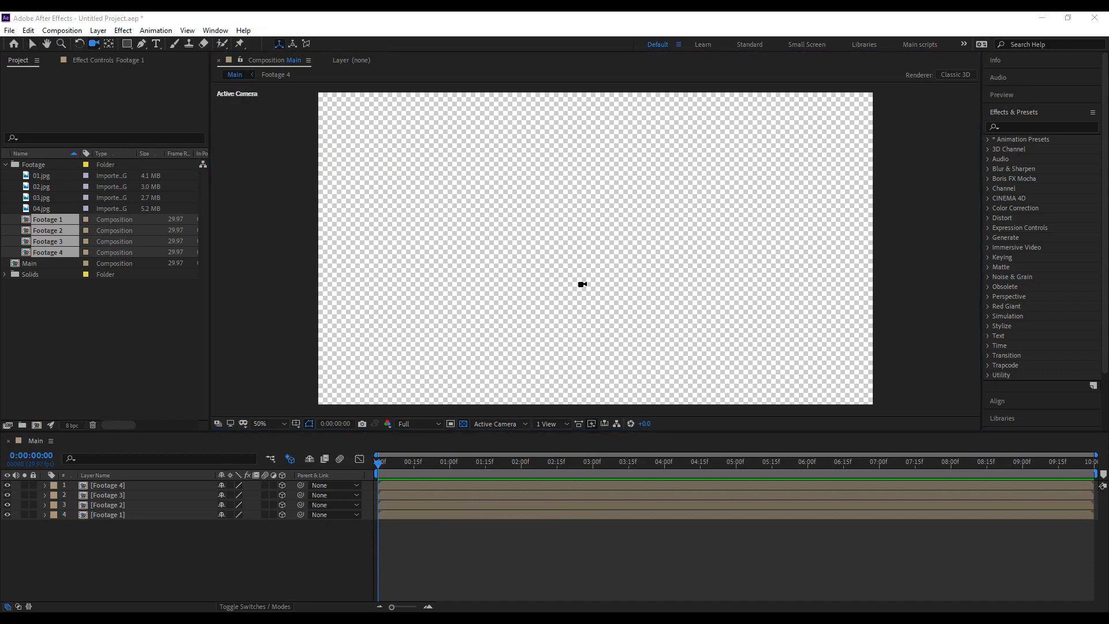
scroll(612, 260, "down", 6)
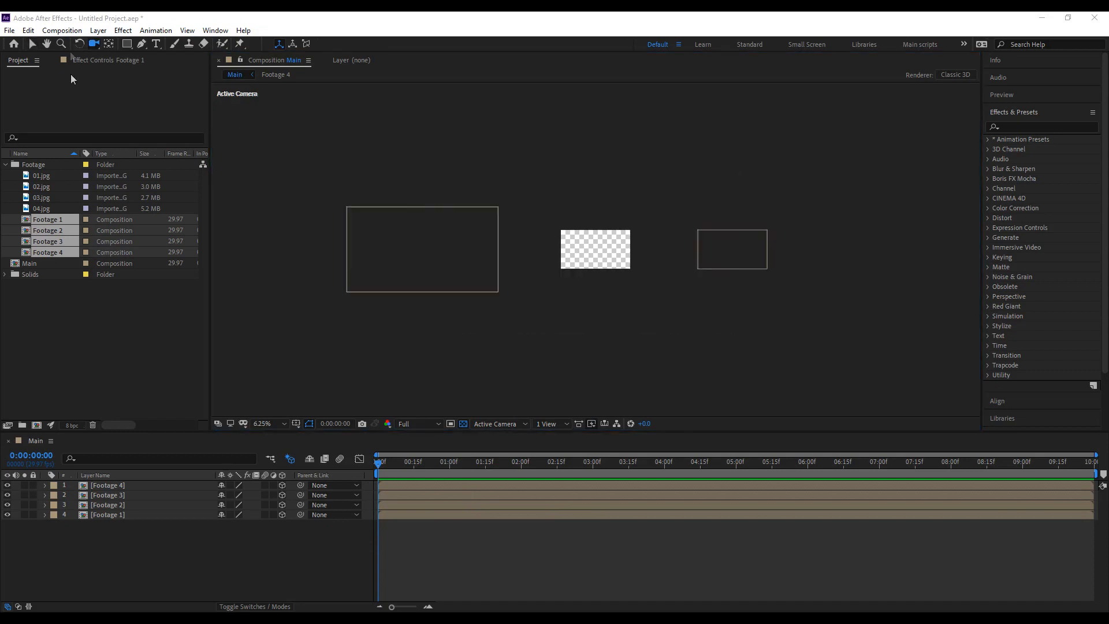
left_click(33, 44)
right_click(167, 547)
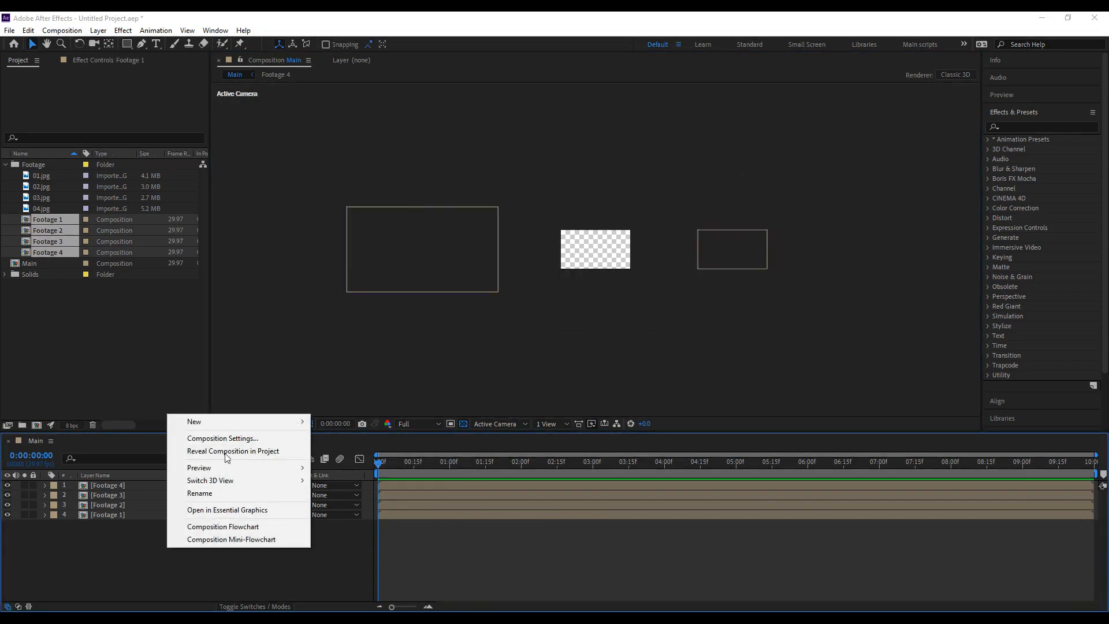
mouse_move(229, 422)
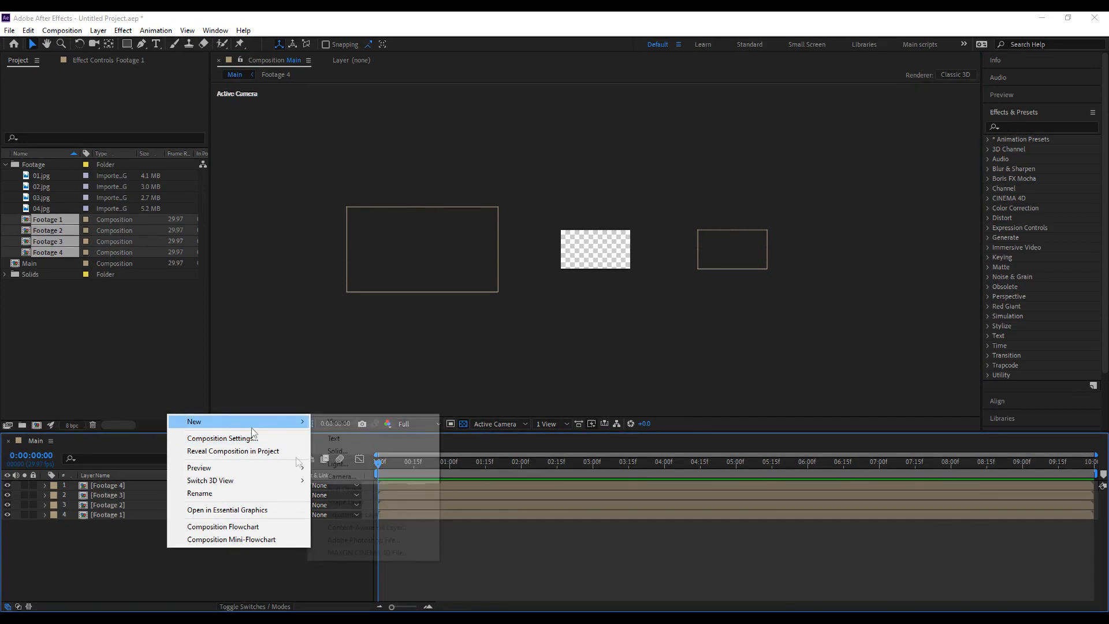
left_click(363, 480)
left_click(665, 443)
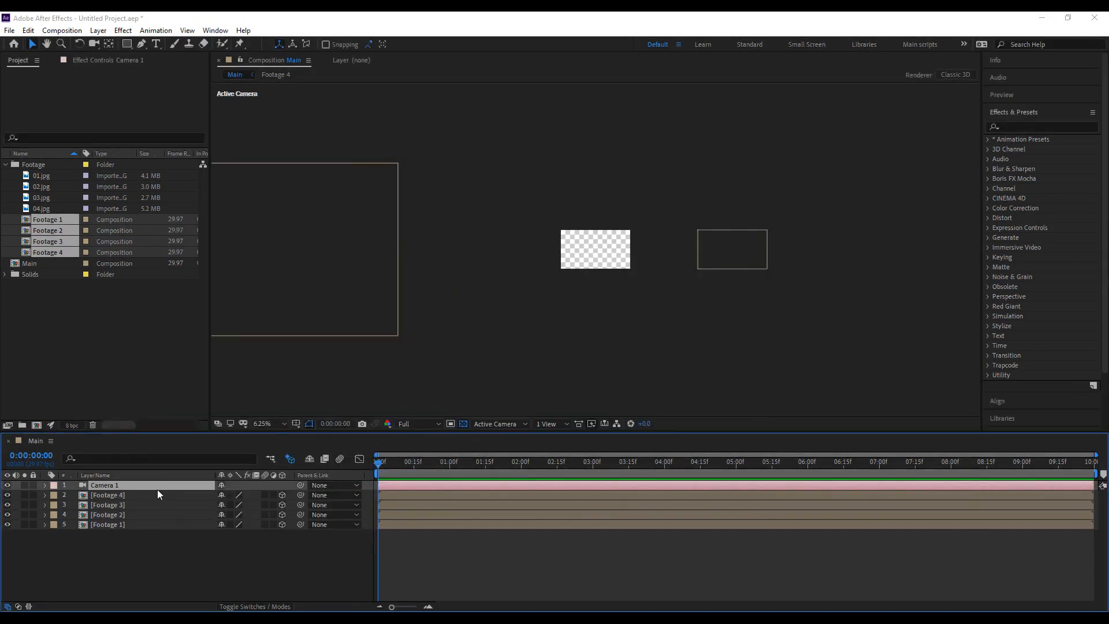
Expand Camera 1's Transform properties and examine the camera among the photo layers in Custom View 1.
left_click(45, 485)
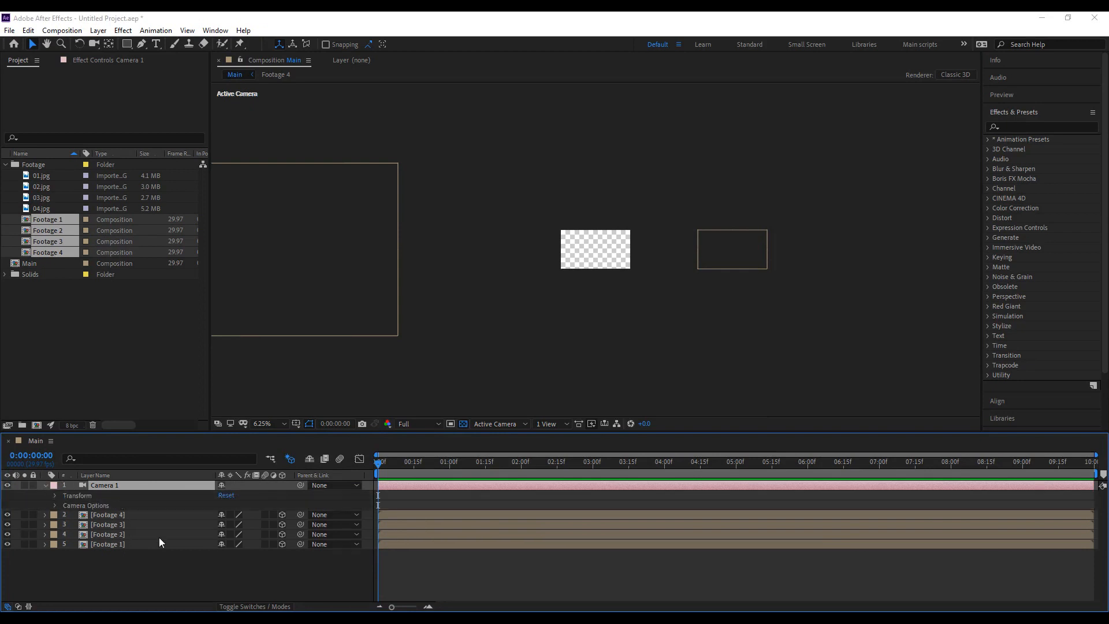
left_click(54, 496)
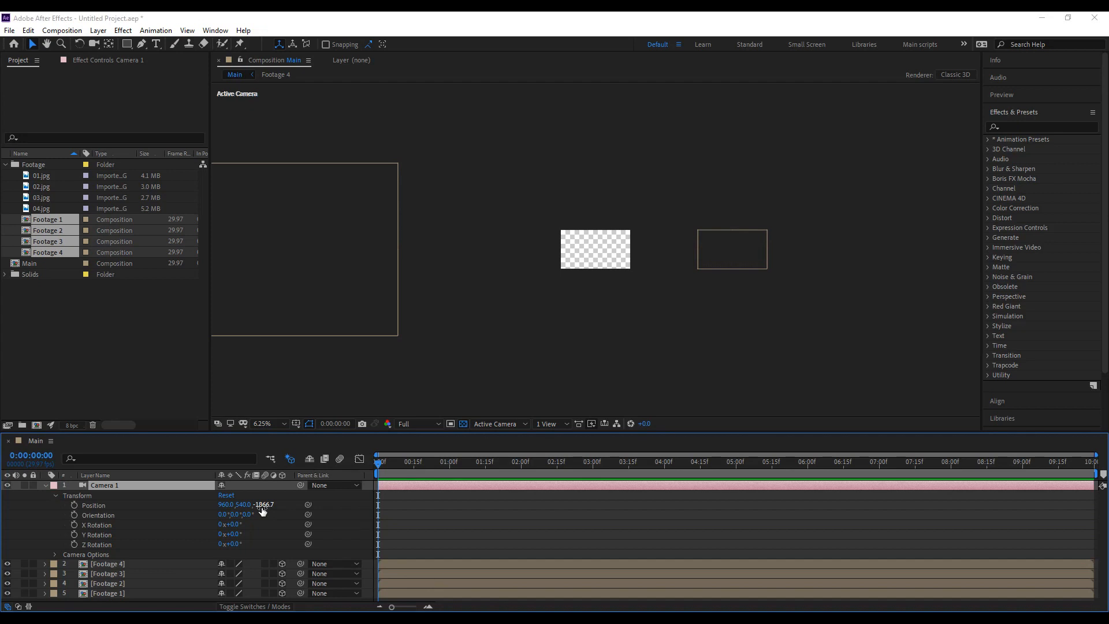
left_click(500, 423)
left_click(493, 545)
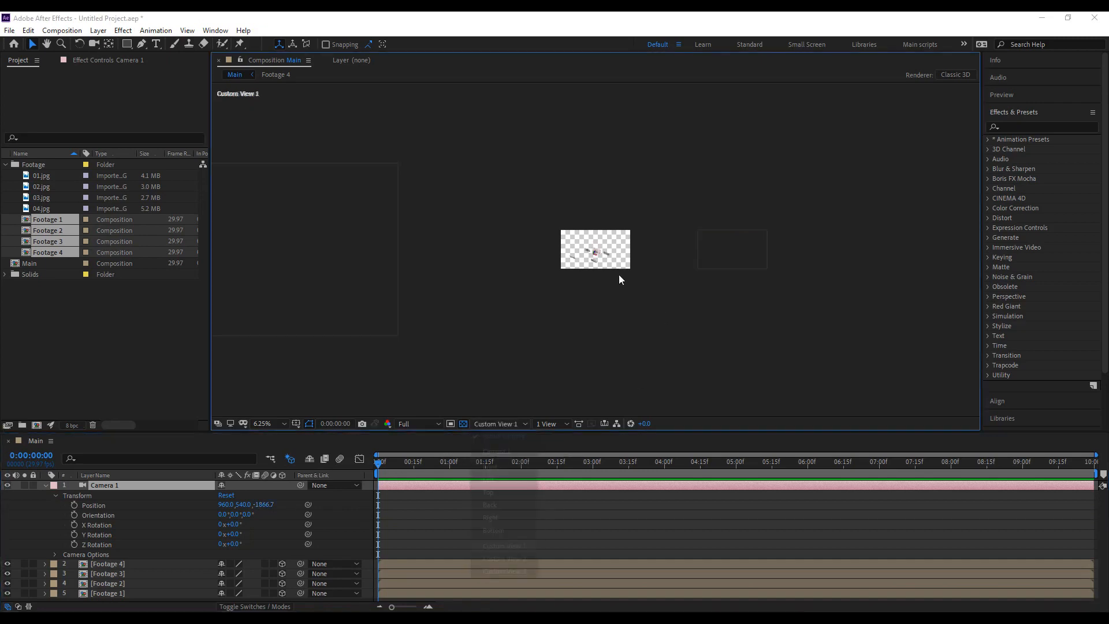
key("period")
key("period")
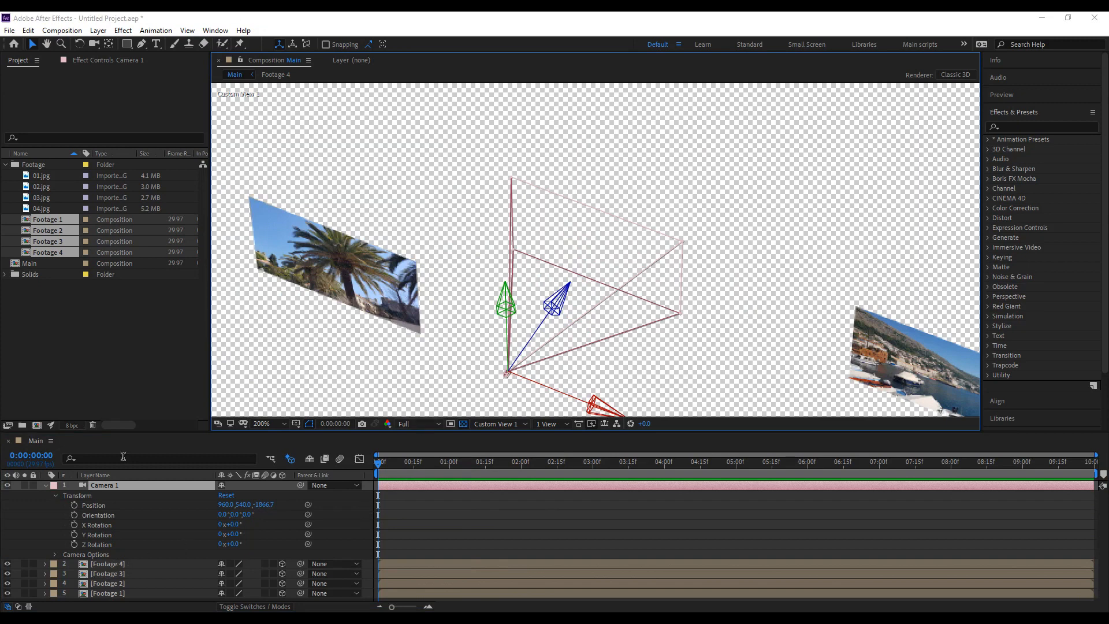
left_click_drag(137, 395, 154, 418)
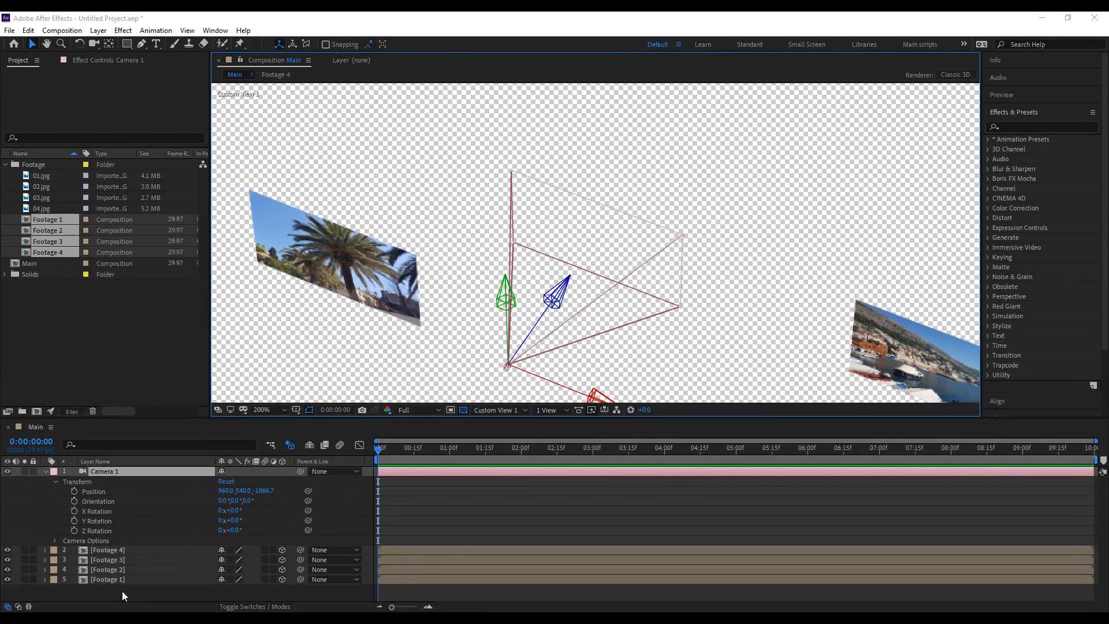
Add a null object to Main, reveal its Transform properties and make it a 3D layer.
right_click(127, 588)
mouse_move(231, 465)
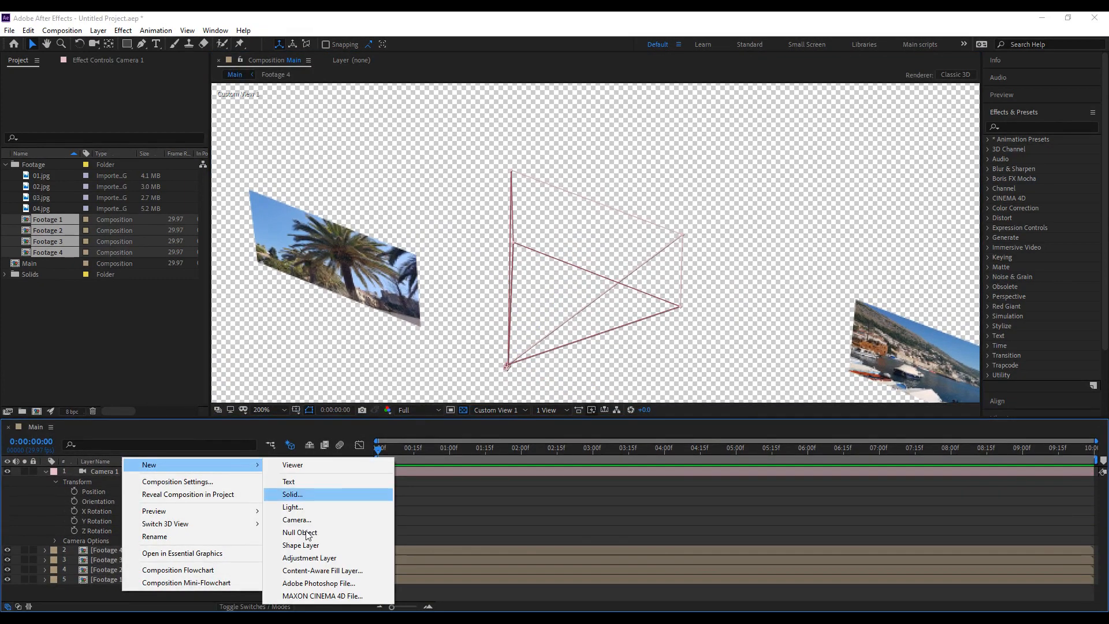
left_click(300, 532)
left_click(45, 472)
left_click(56, 481)
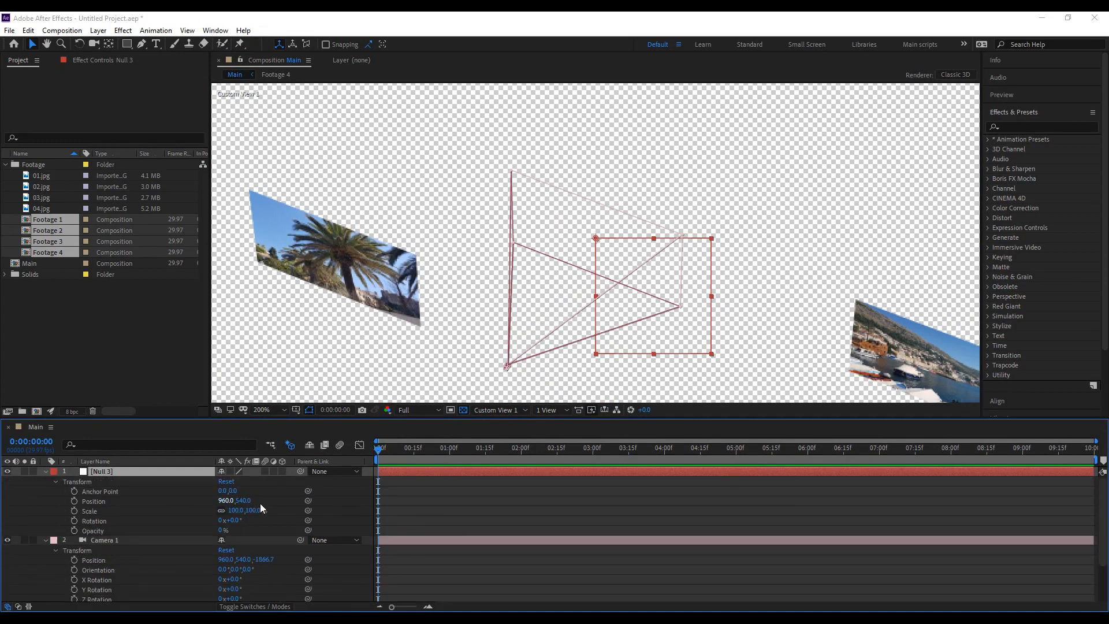
left_click(281, 471)
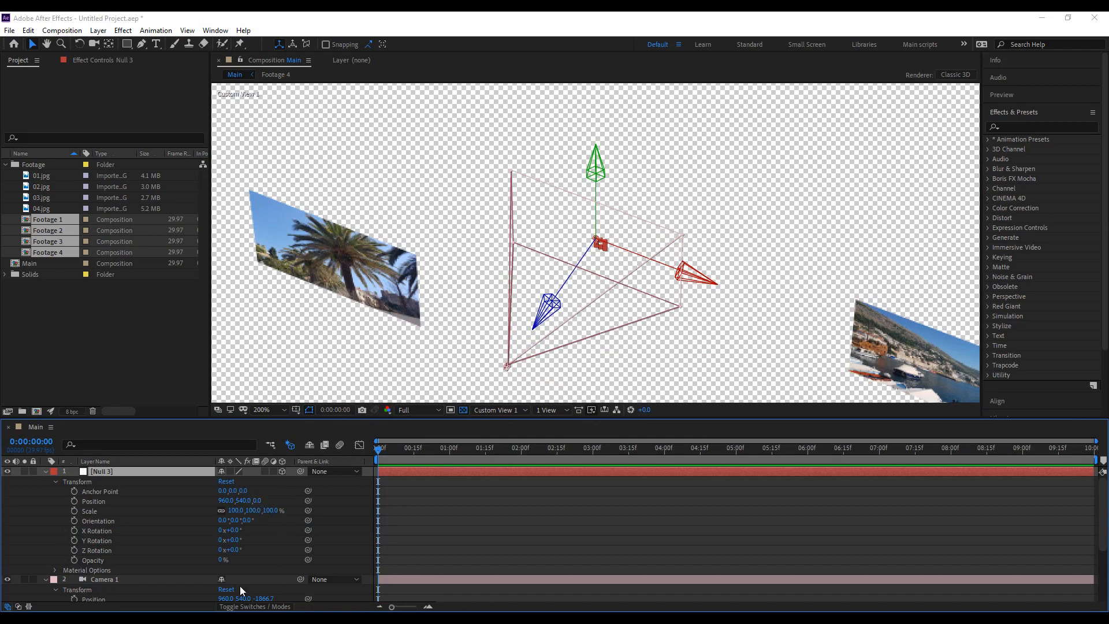
Parent Camera 1 to the null object, rename the null as Cam, and collapse both layers' properties.
left_click_drag(301, 579, 102, 470)
right_click(128, 465)
left_click(130, 462)
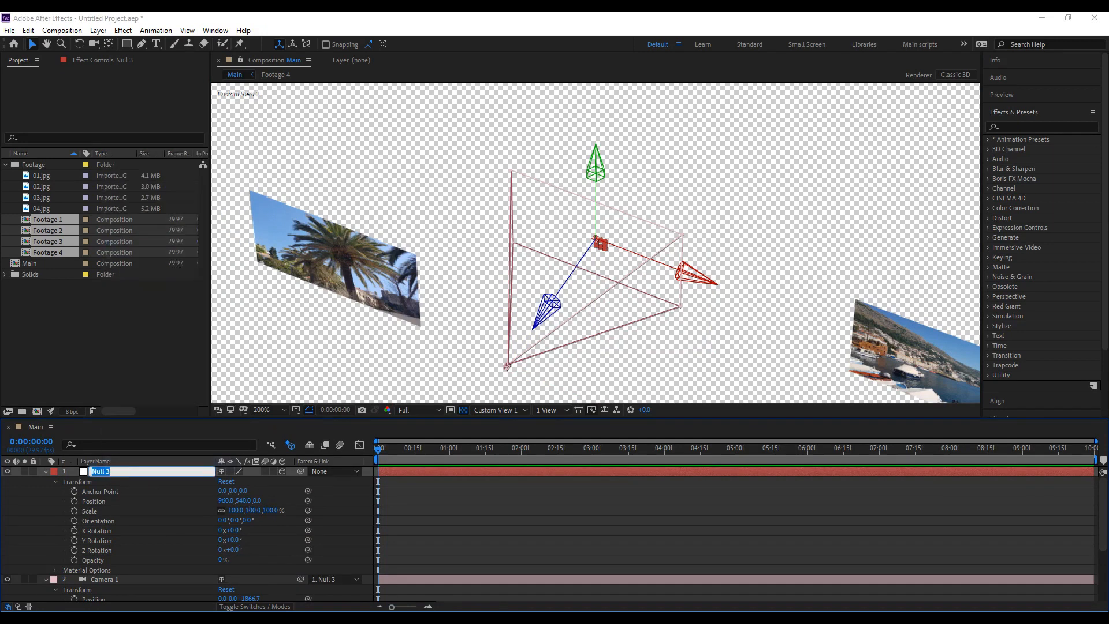
type("Cam")
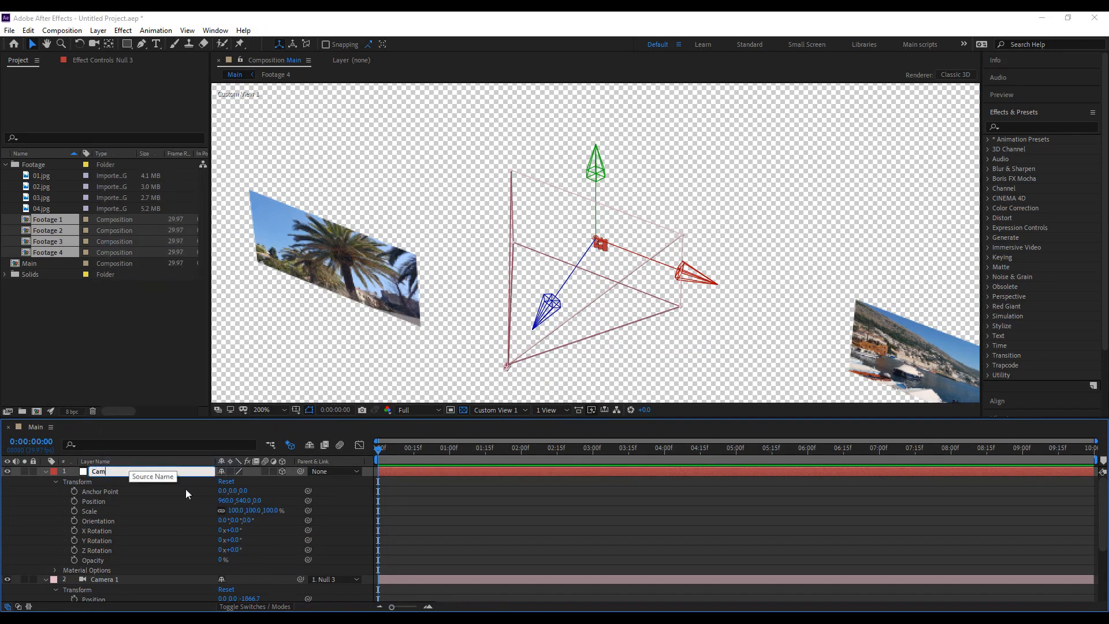
key("Return")
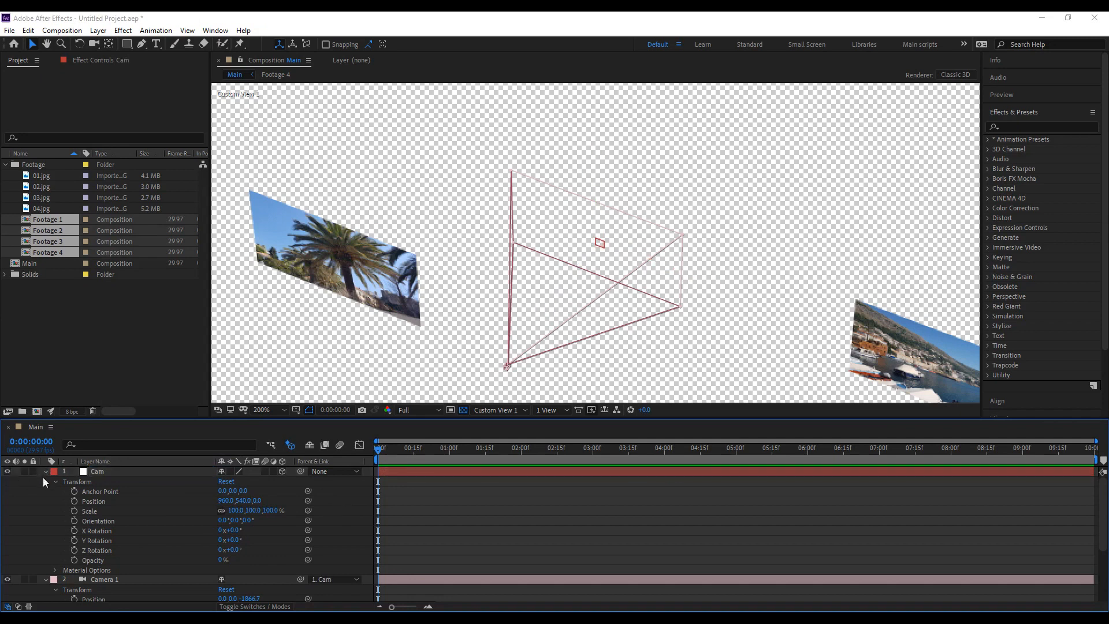
left_click(45, 472)
left_click(46, 481)
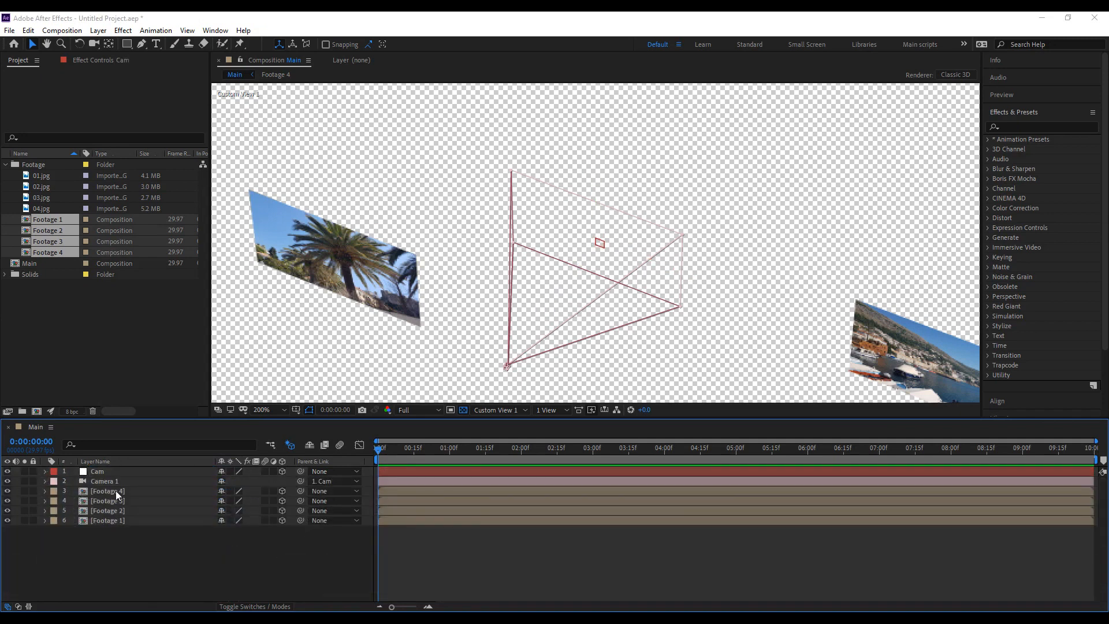
Move the Cam null along X to the harbor photo, at about X 4755.
left_click(101, 472)
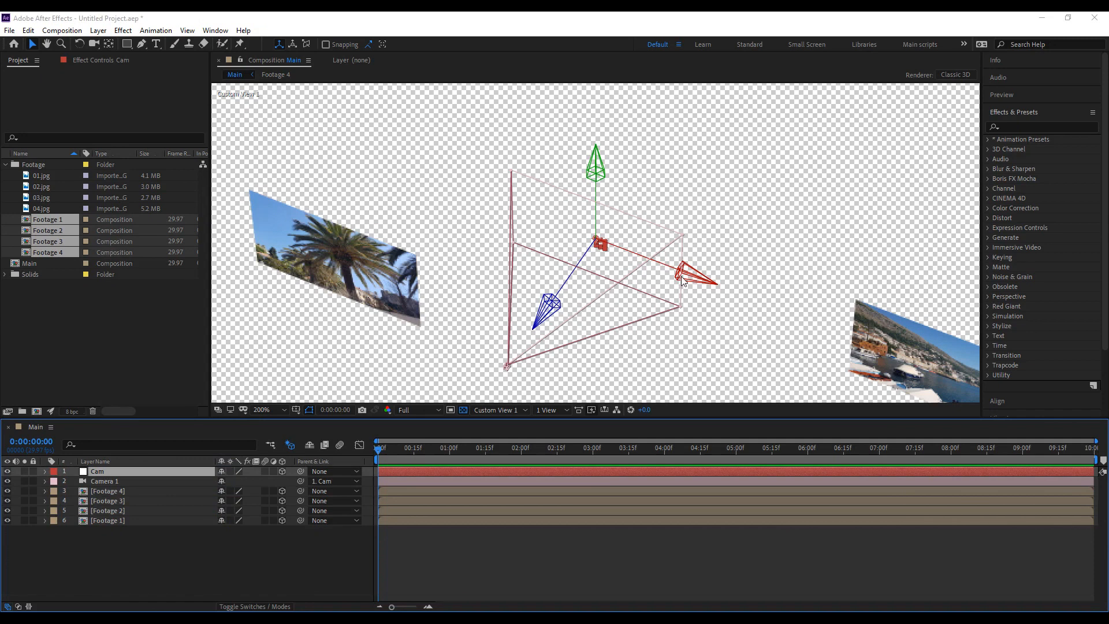
key("comma")
left_click_drag(646, 259, 1108, 399)
Switch to the Active Camera view and pull the Cam null back along Z to about -1352, framing the whole harbor photo.
left_click(486, 411)
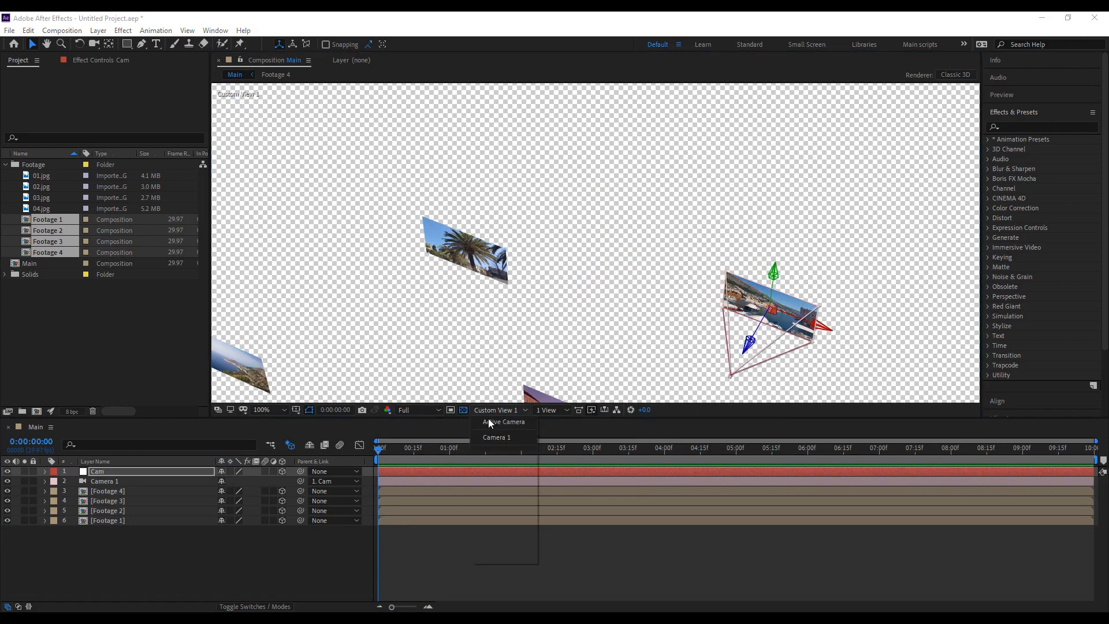
left_click(504, 422)
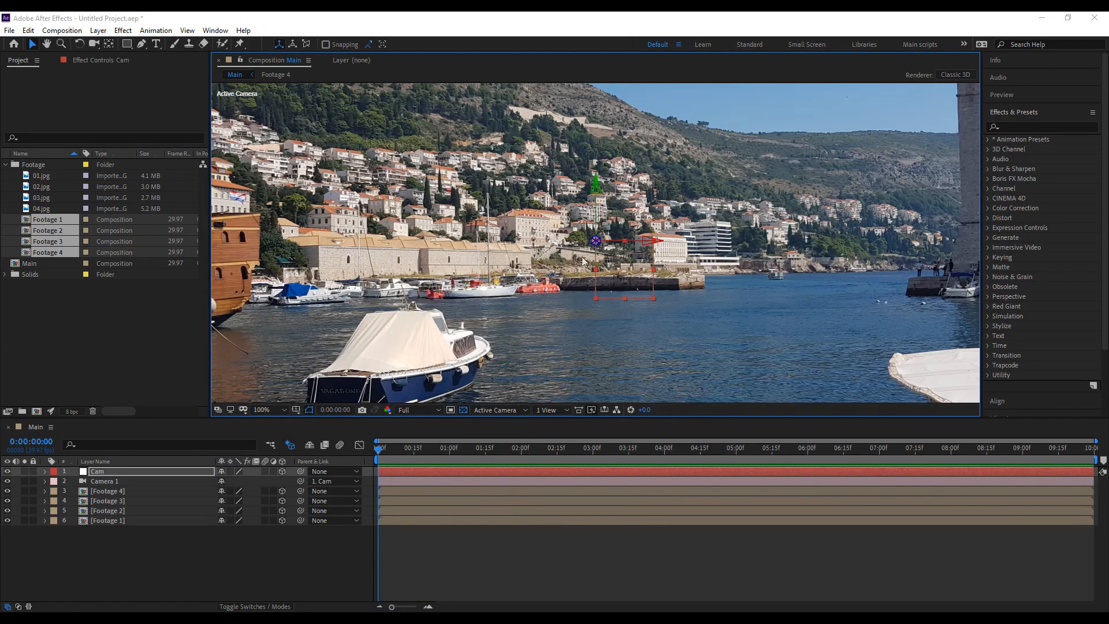
scroll(565, 243, "down", 4)
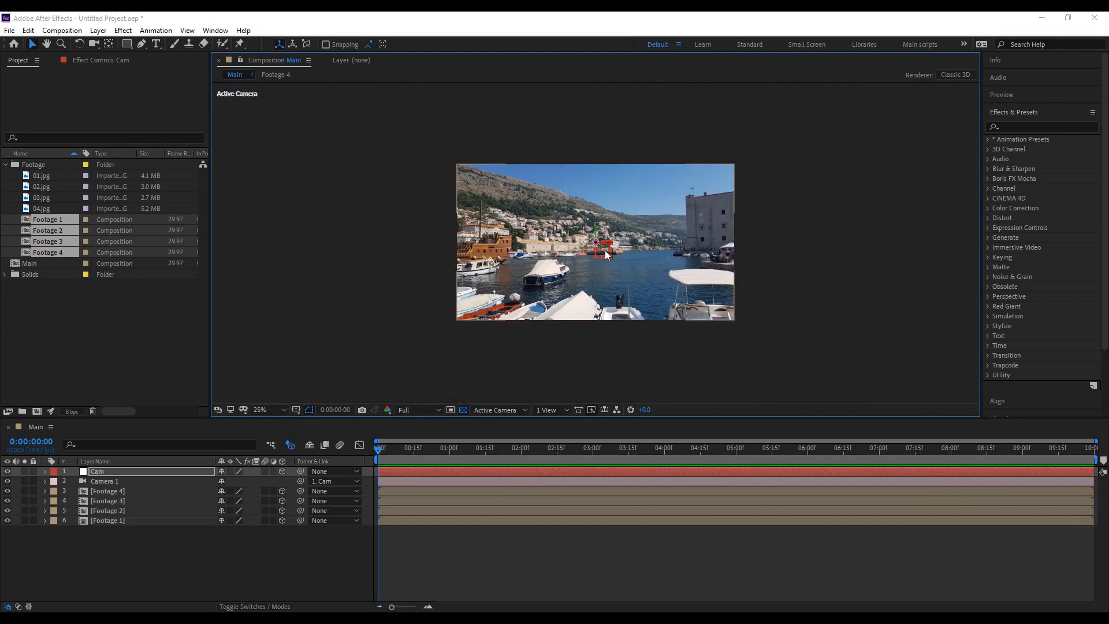
left_click_drag(594, 243, 661, 104)
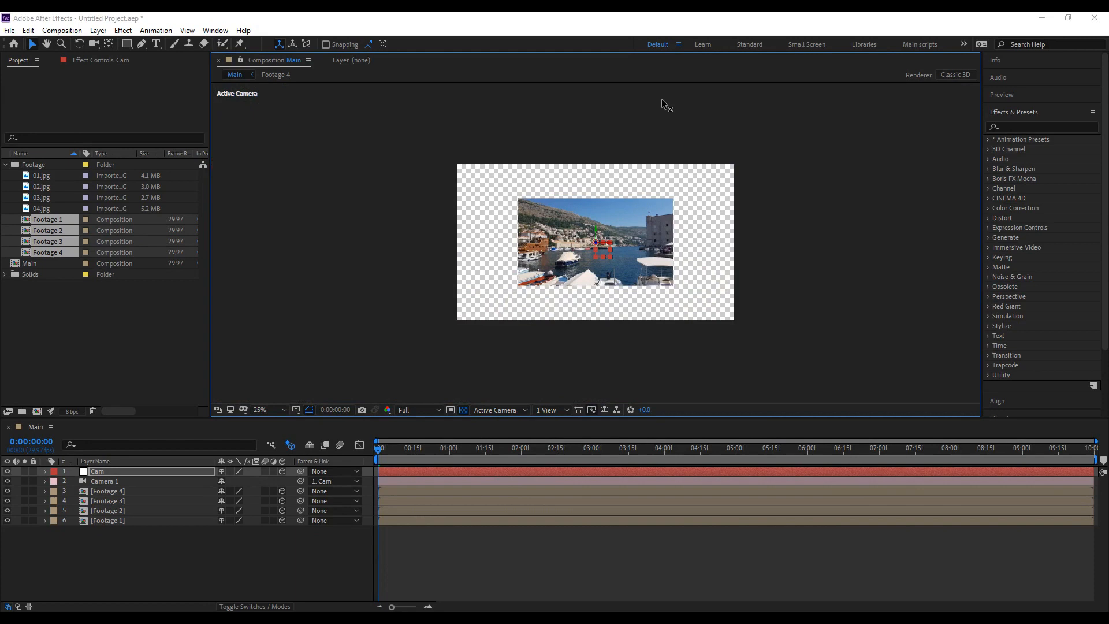
scroll(604, 201, "up", 4)
scroll(604, 231, "down", 2)
left_click_drag(596, 242, 603, 291)
Reveal the Position of Cam and Footage 4, and keyframe Cam's Position at 0:00:00:00 and 0:00:01:00.
key("p")
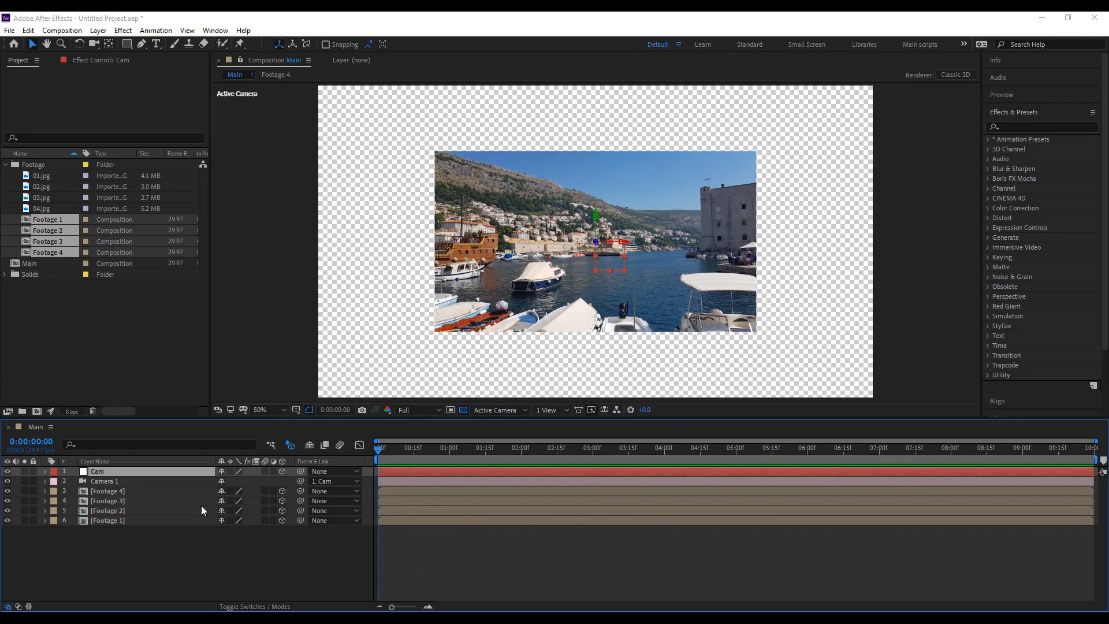
left_click(138, 492)
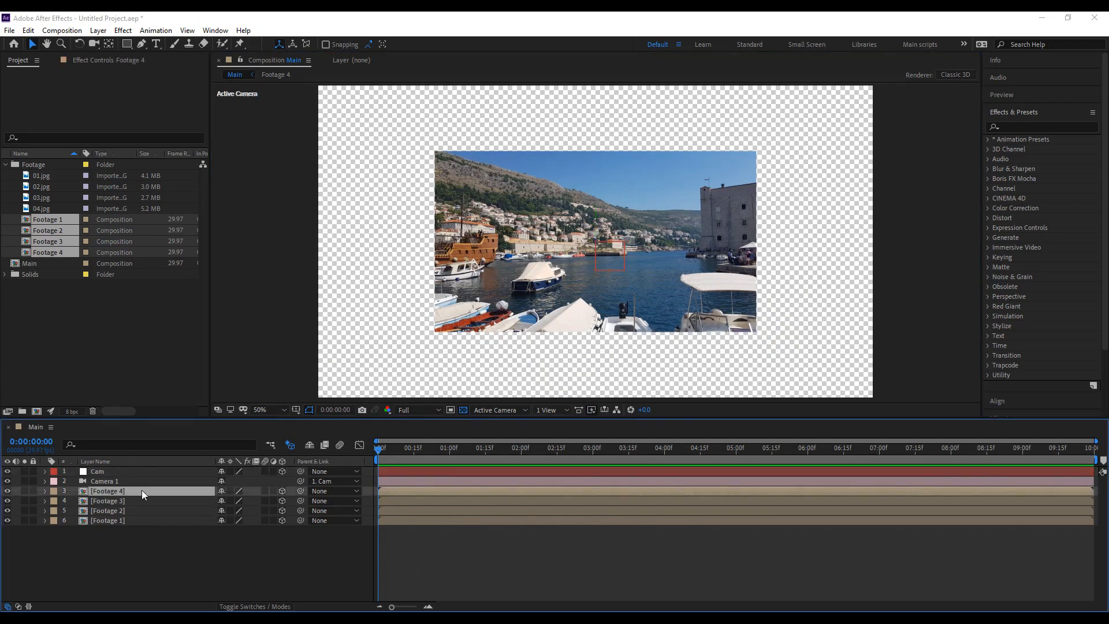
key("p")
left_click(116, 472)
key("p")
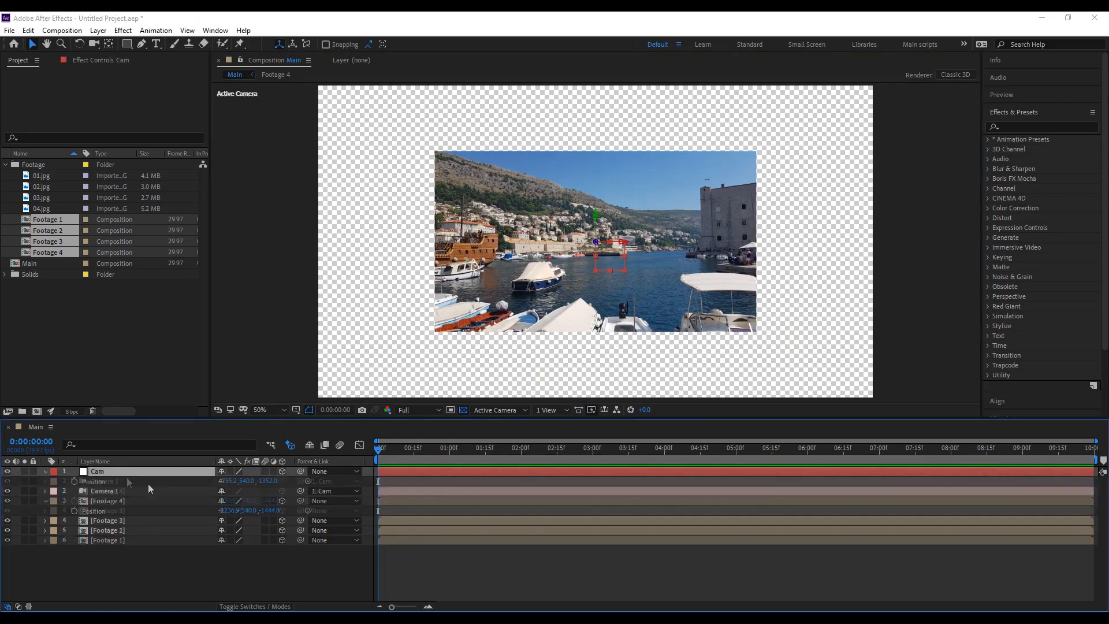
left_click(74, 481)
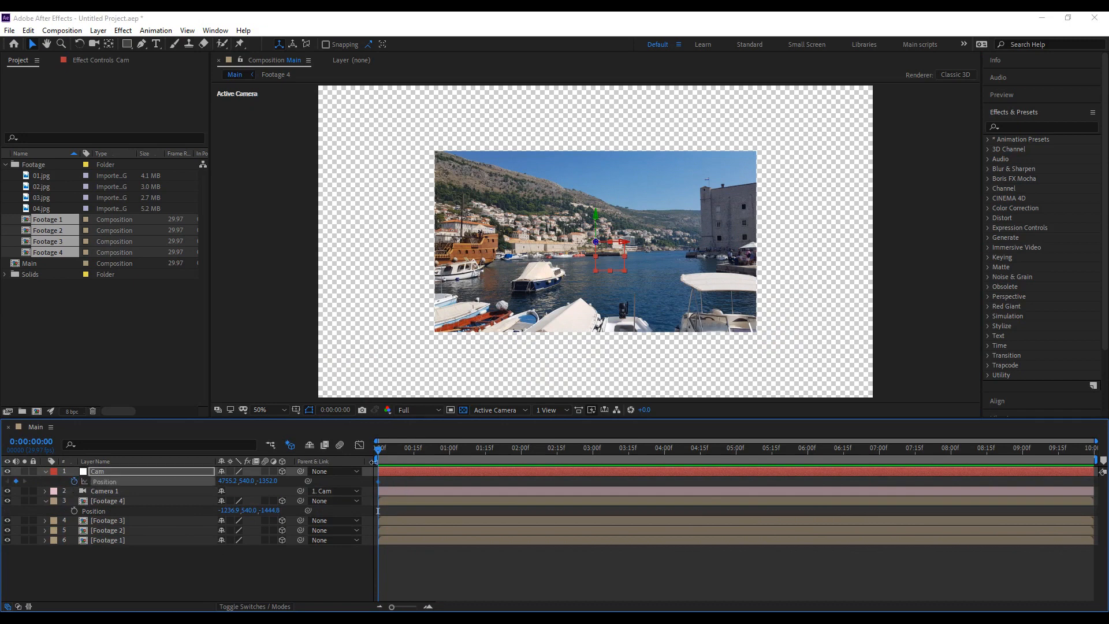
left_click_drag(392, 456, 450, 466)
At 0:00:02:00, copy Footage 4's X position of -1236.9 into Cam's X position.
left_click_drag(528, 461, 520, 461)
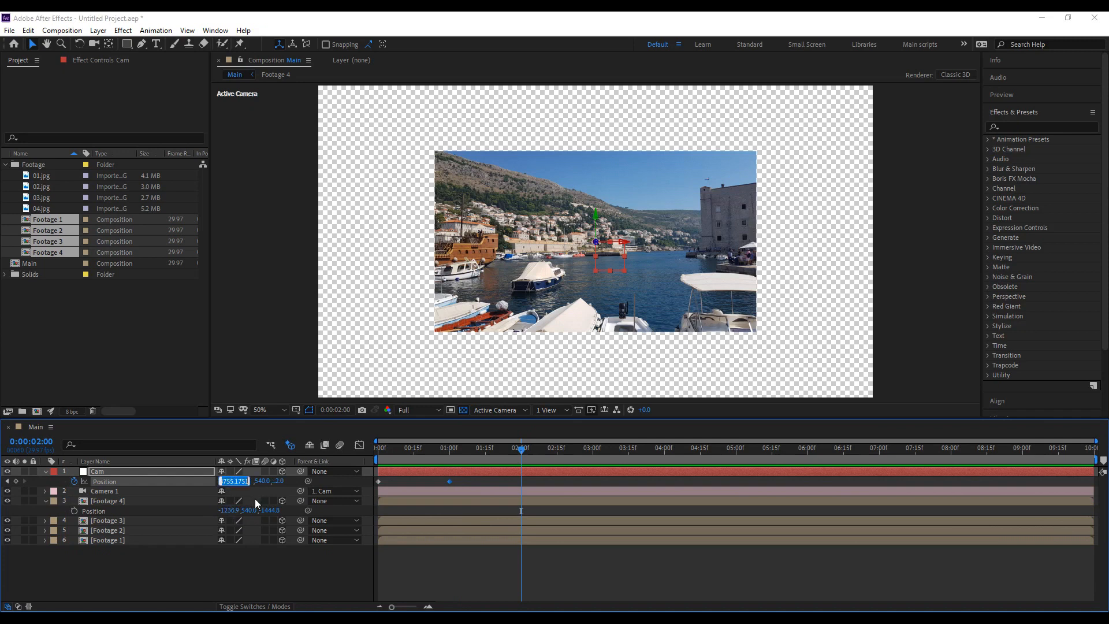
left_click(228, 510)
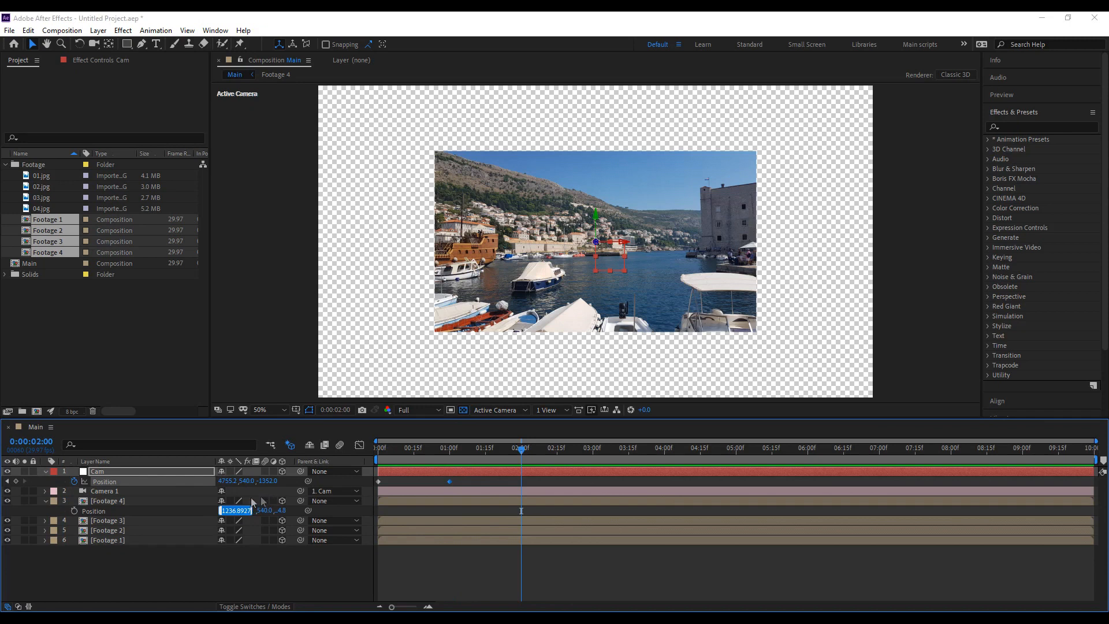
left_click(448, 510)
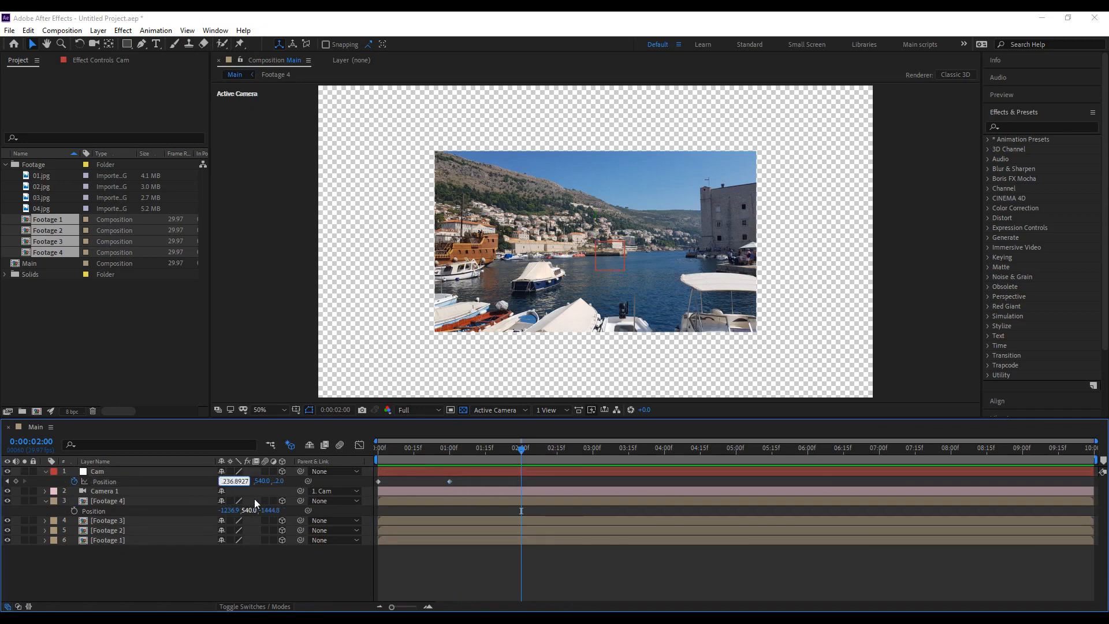
key("Tab")
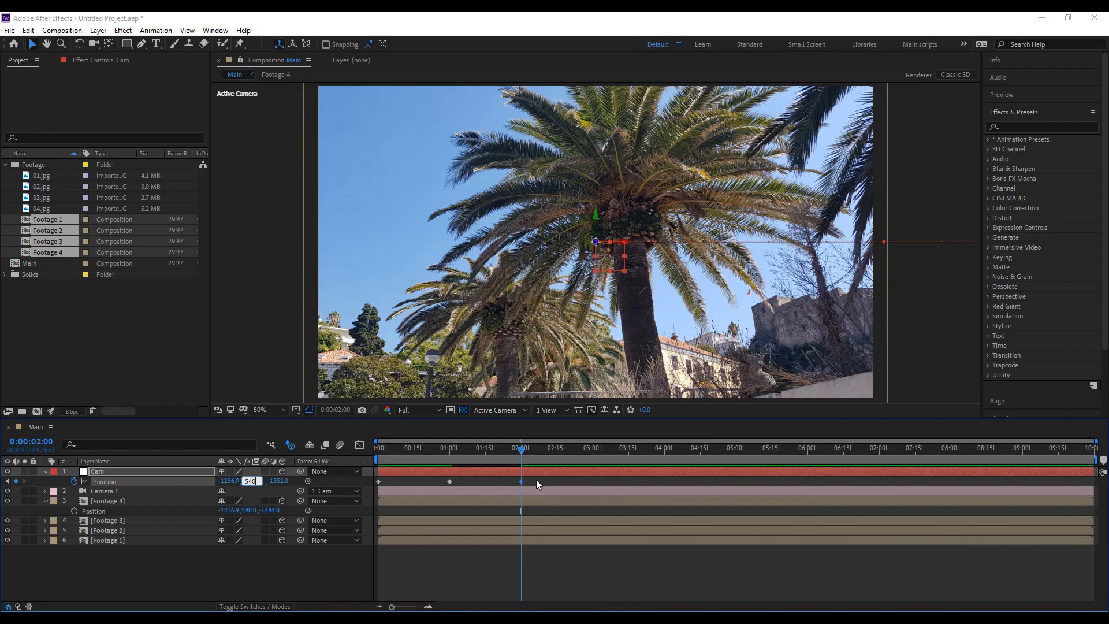
left_click(536, 479)
left_click(525, 473)
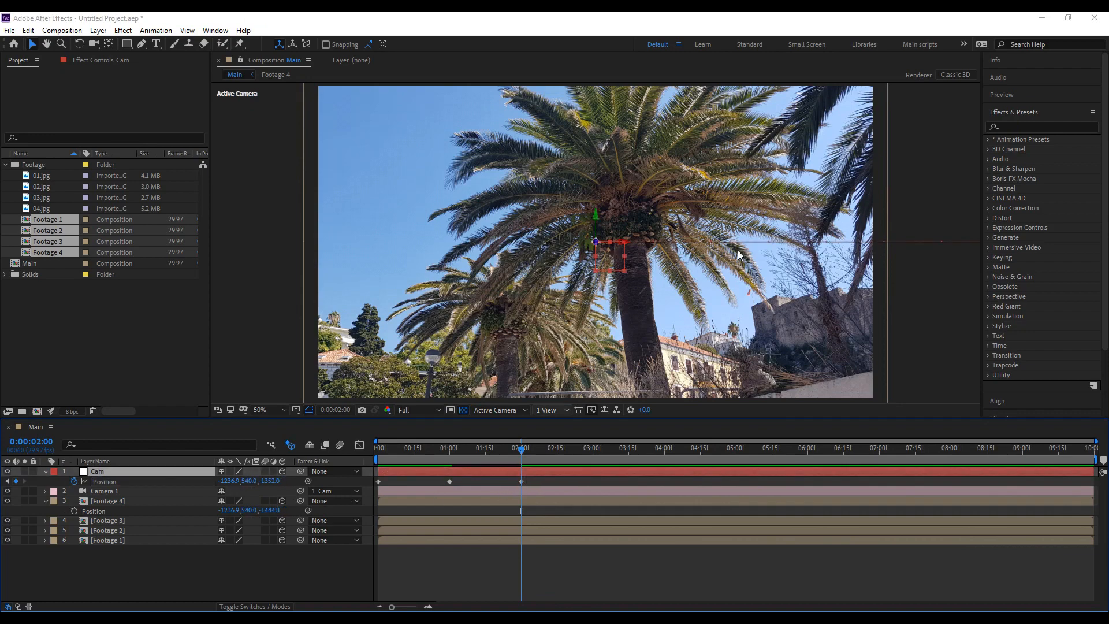
Pull Cam back to Z -2669 to frame the palm photo, and move that Position keyframe to 0:00:03:00.
key("comma")
key("period")
left_click_drag(0, 452, 0, 456)
left_click(271, 481)
type("-2200")
key("Return")
left_click_drag(271, 481, 0, 481)
left_click_drag(513, 455, 465, 481)
left_click_drag(537, 485, 521, 481)
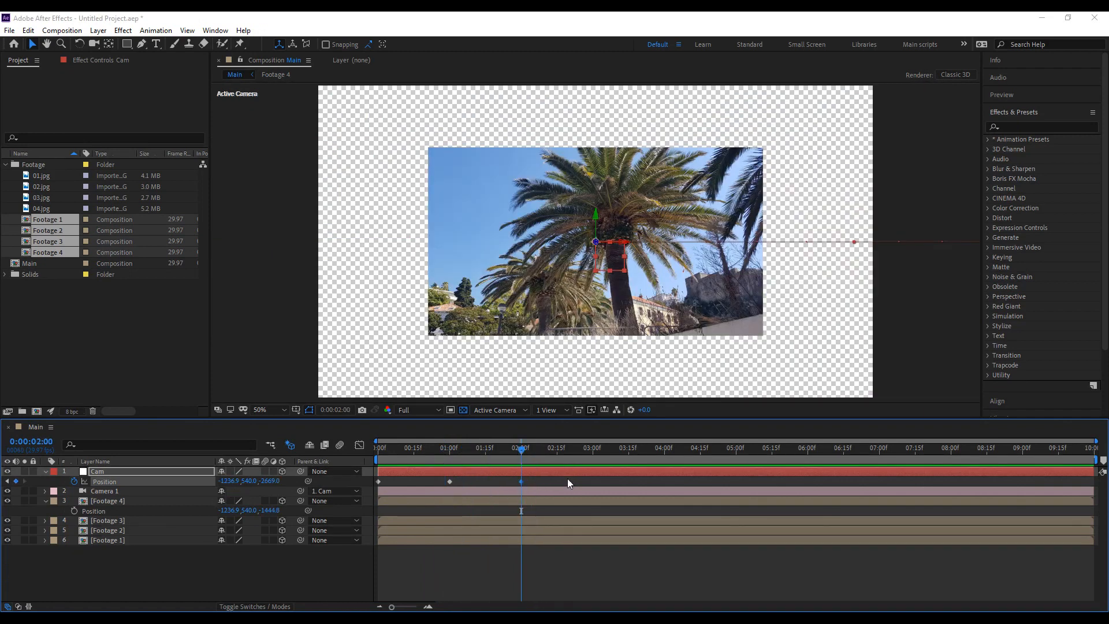
left_click_drag(521, 481, 505, 459)
Apply Easy Ease with 75% velocity influence to Cam's keyframes at 0:00:01:00 and 0:00:03:00, and preview the move from the start.
left_click_drag(602, 481, 439, 486)
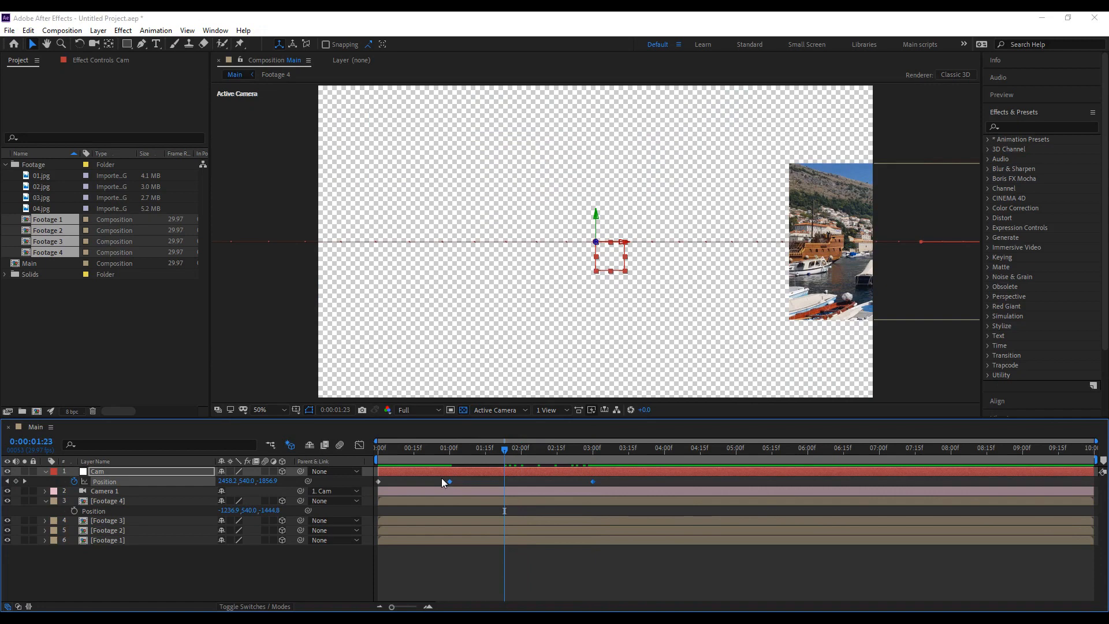
key("F9")
right_click(449, 481)
left_click(482, 462)
type("75")
key("Tab")
type("75")
left_click(650, 367)
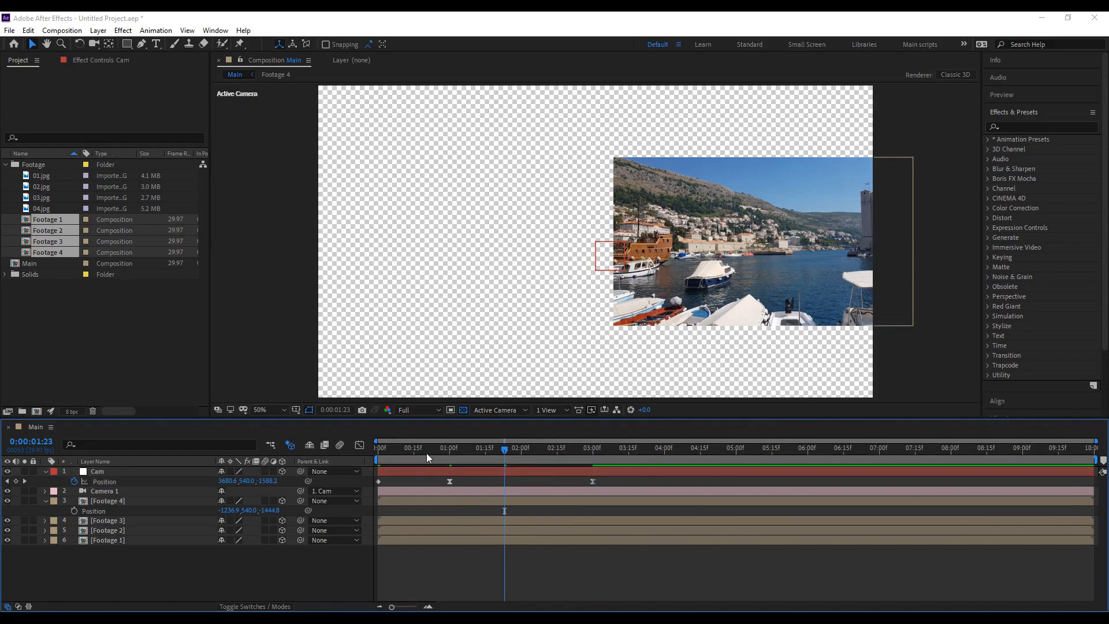
key("Home")
key("space")
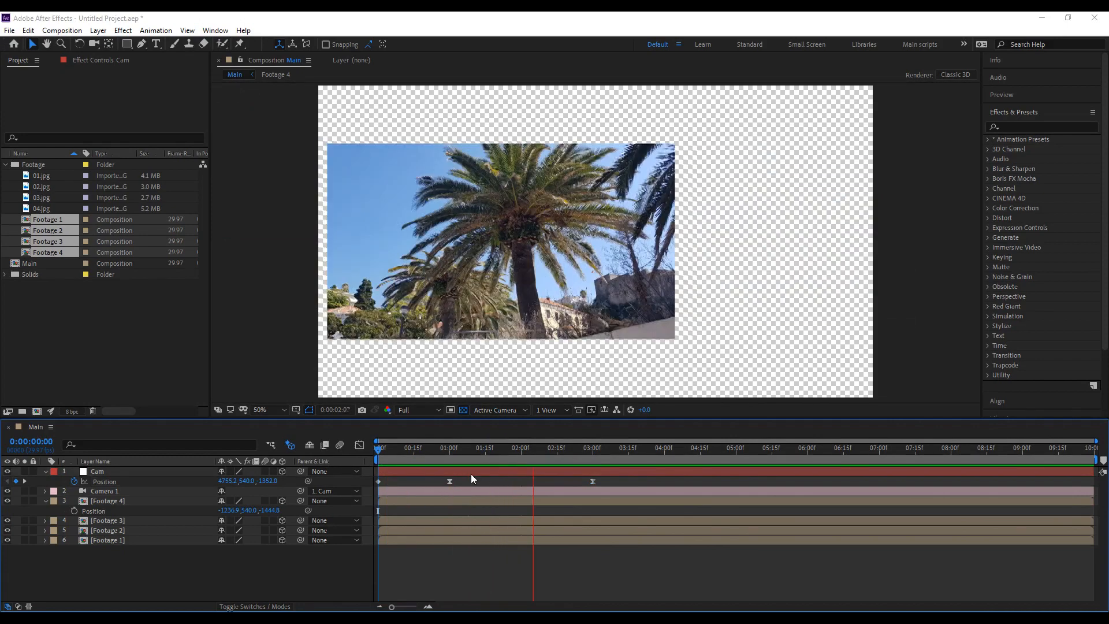
Set the current time to 0:00:05:01, hide Footage 4's Position and reveal Footage 3's Position.
left_click_drag(380, 450, 738, 483)
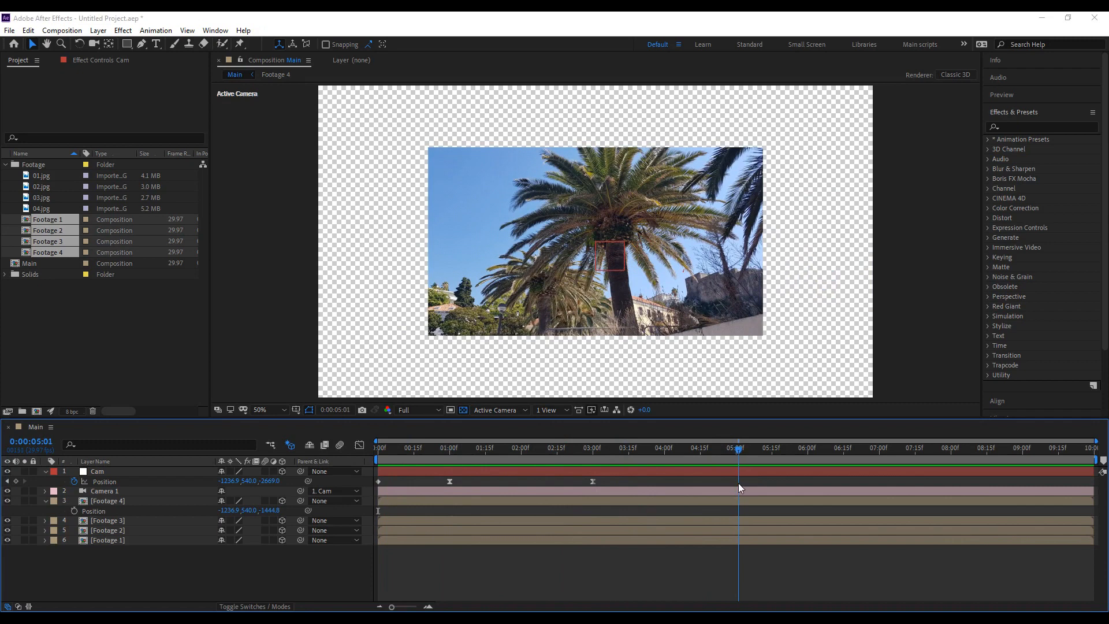
left_click(99, 500)
key("p")
left_click(107, 511)
key("p")
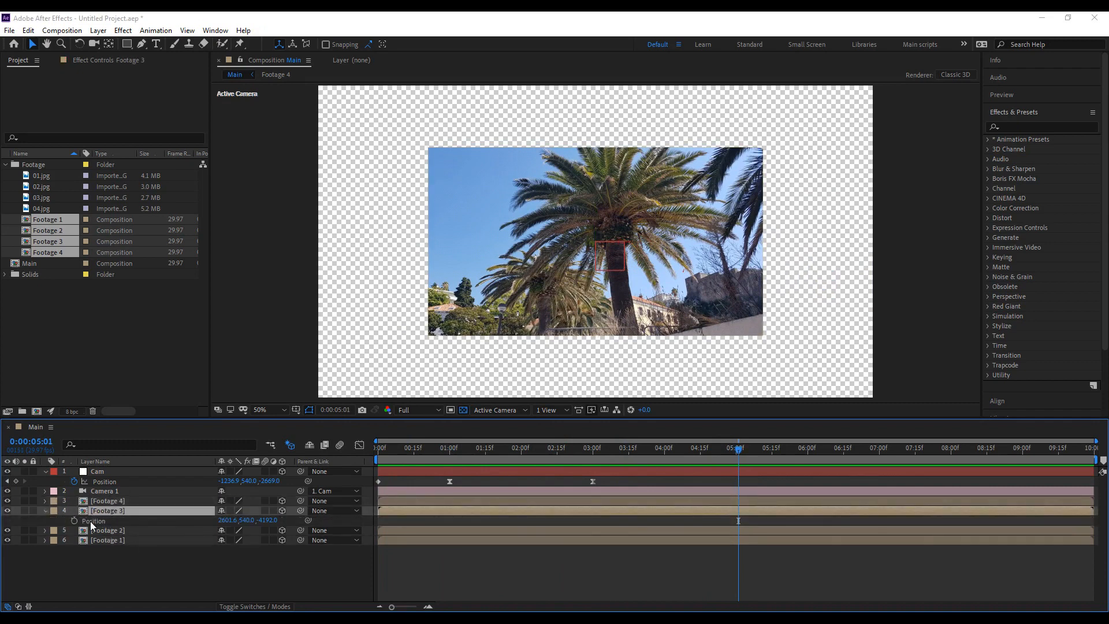
Copy Footage 3's X position of 2601.6 into Cam's X position at 0:00:05:01.
left_click(225, 520)
key("ctrl+c")
left_click(224, 484)
key("ctrl+v")
left_click(248, 521)
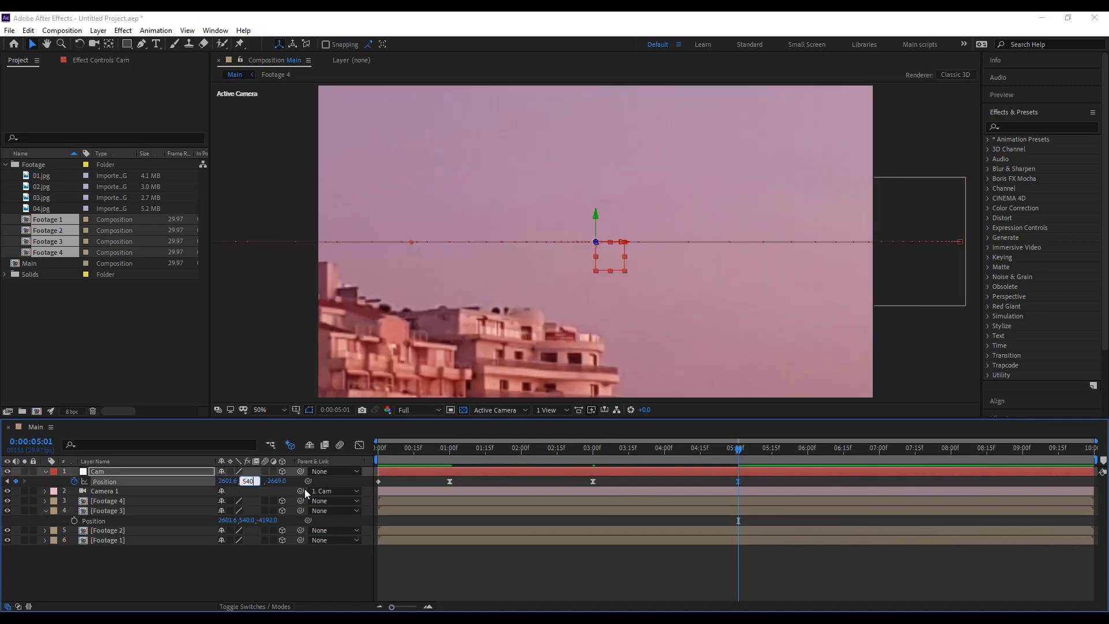
left_click(331, 479)
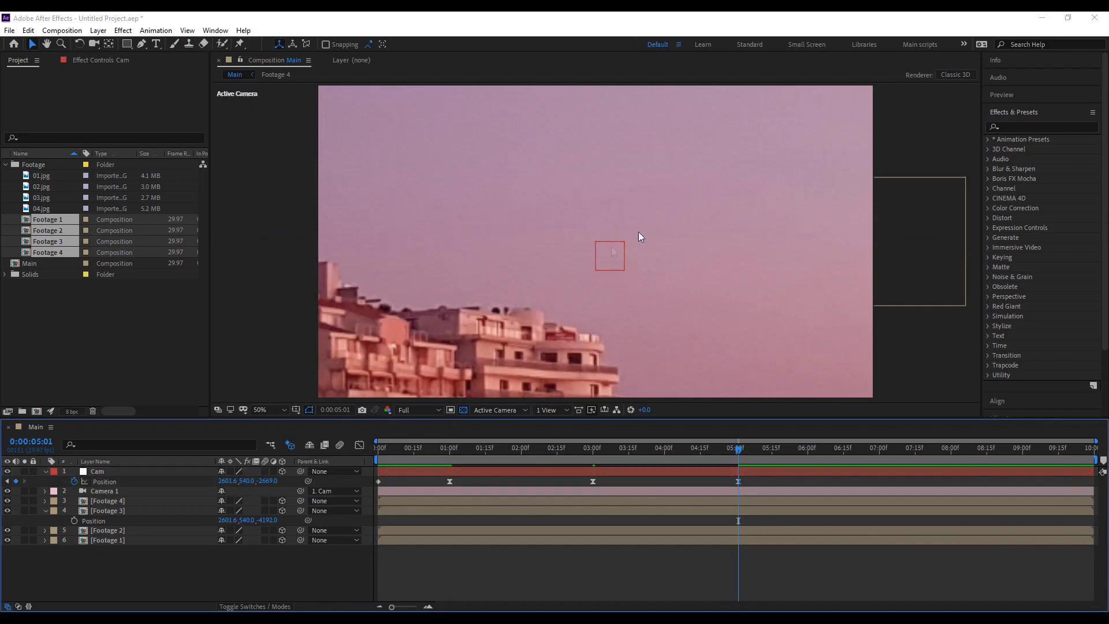
Pull Cam back to Z -5399 and adjust its X to 2621.6 to center the sunset photo in frame.
scroll(611, 247, "down", 2)
left_click(609, 271)
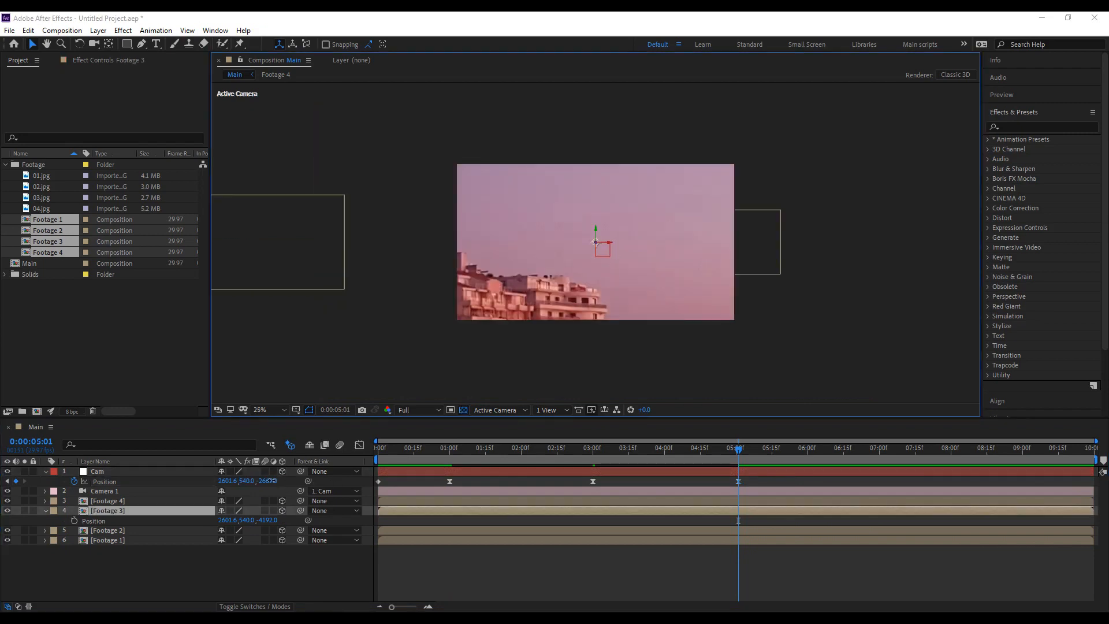
mouse_move(271, 481)
left_mouse_down()
mouse_move(279, 476)
mouse_move(269, 481)
left_mouse_up()
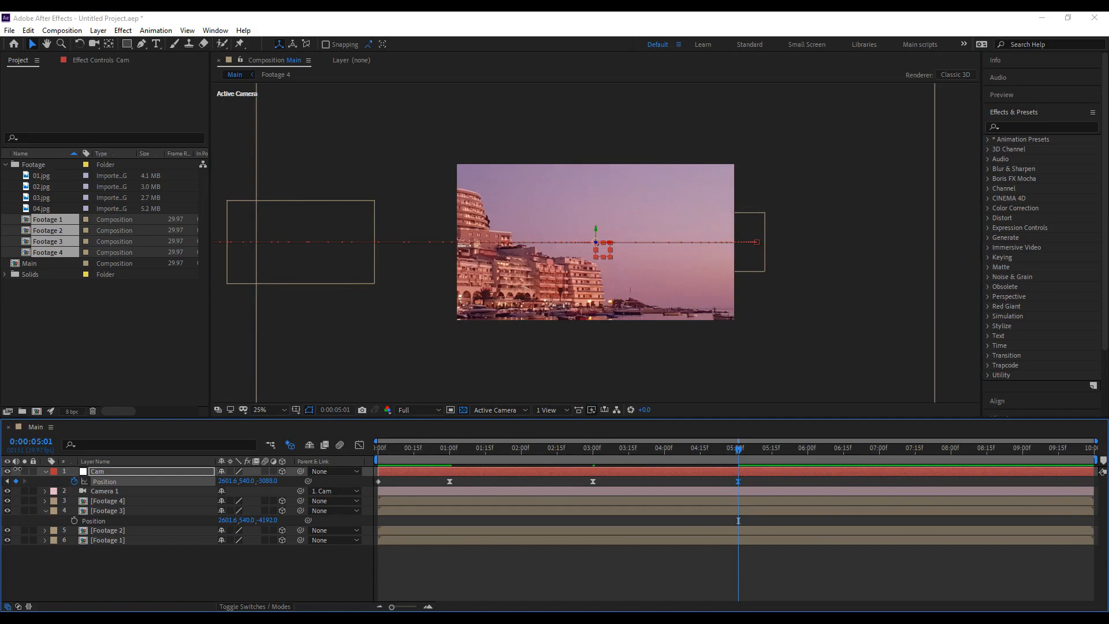
left_click_drag(34, 473, 2, 478)
left_click_drag(265, 482, 1, 502)
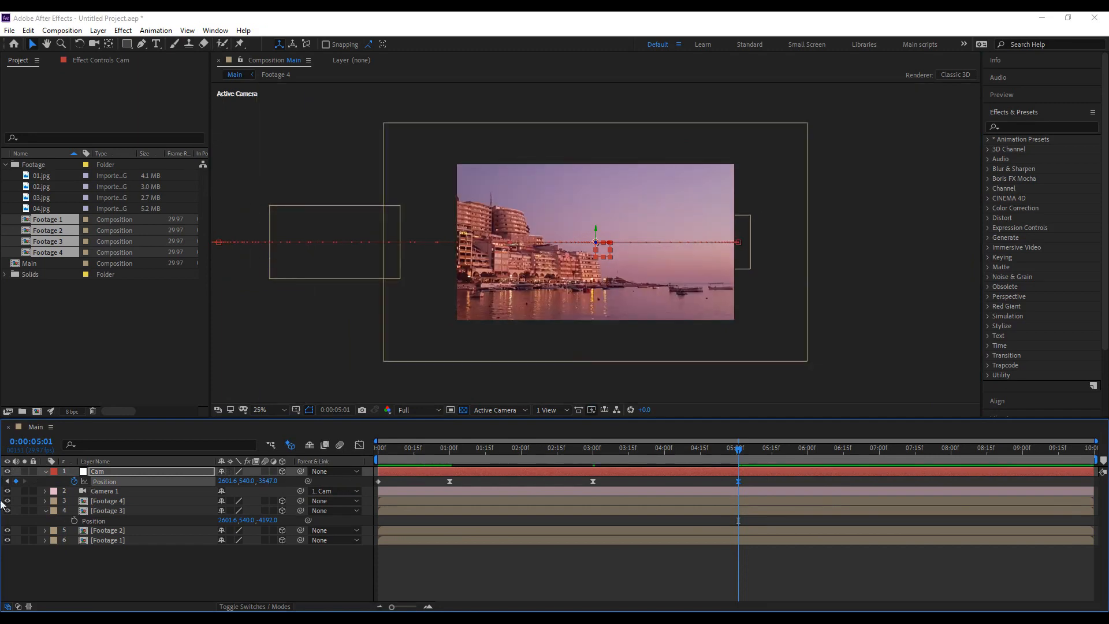
left_click_drag(441, 479, 291, 483)
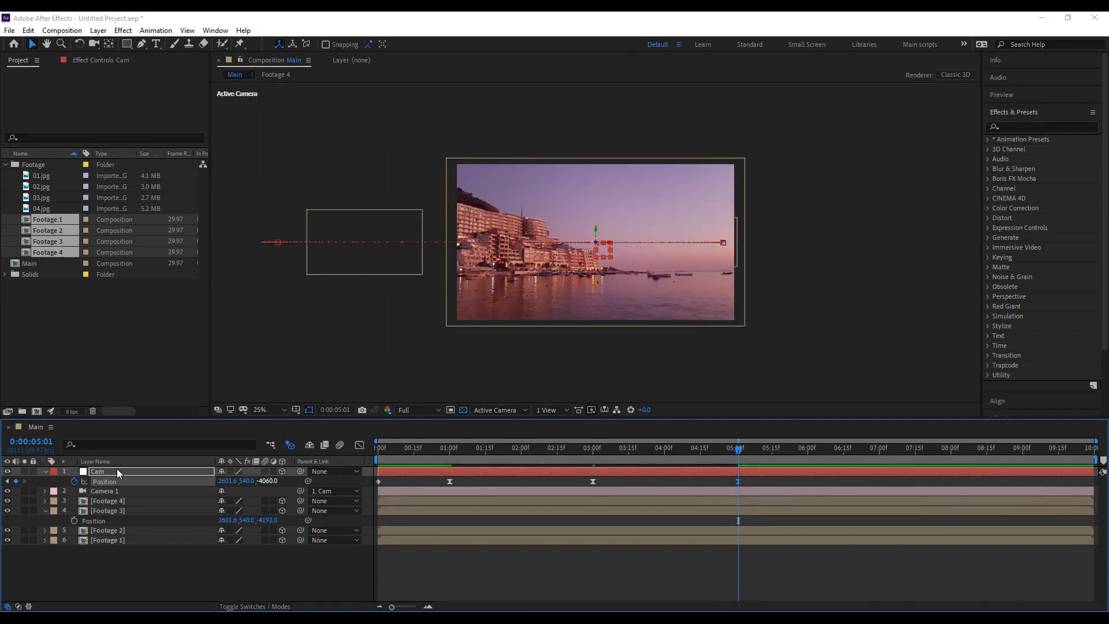
left_click_drag(267, 481, 133, 475)
left_click_drag(570, 478, 624, 257)
scroll(629, 244, "up", 2)
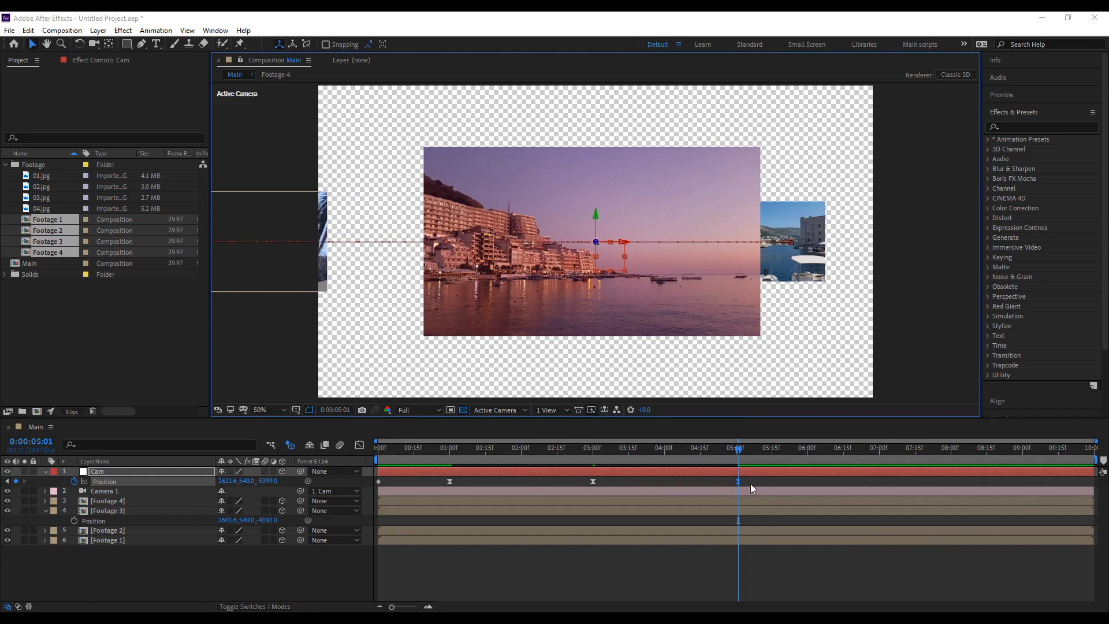
Adjust the Keyframe Velocity of Cam's last two Position keyframes and check their motion in the Graph Editor.
right_click(593, 481)
left_click(635, 459)
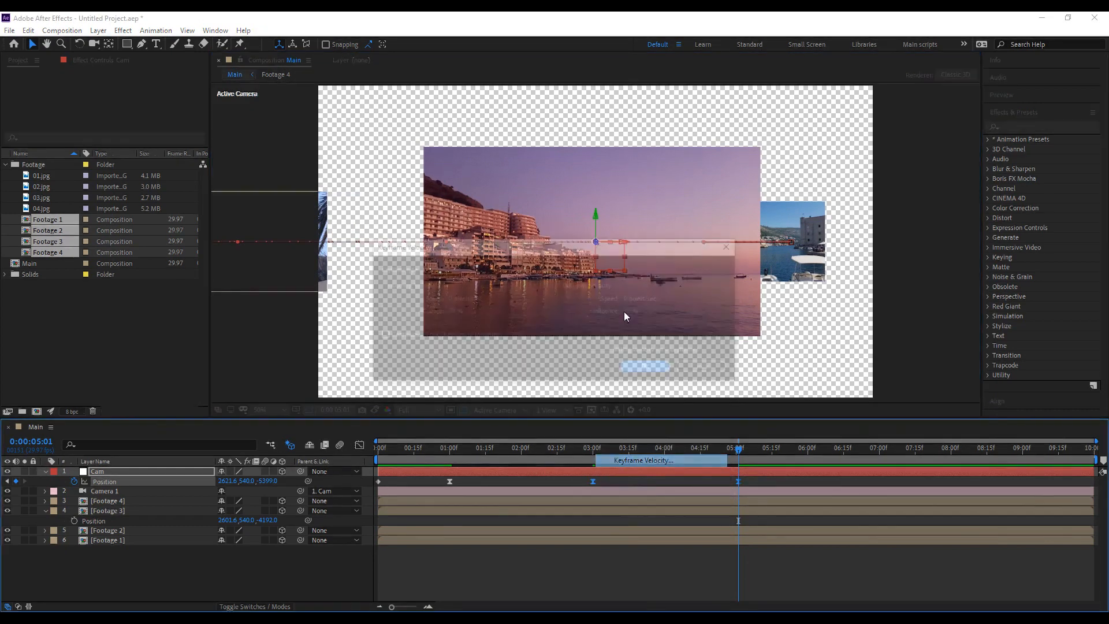
left_click(359, 446)
left_click(359, 445)
left_click(628, 482)
Preview the camera move from the start and return to the 0:00:03:00 keyframe.
left_click_drag(562, 453, 352, 481)
key("space")
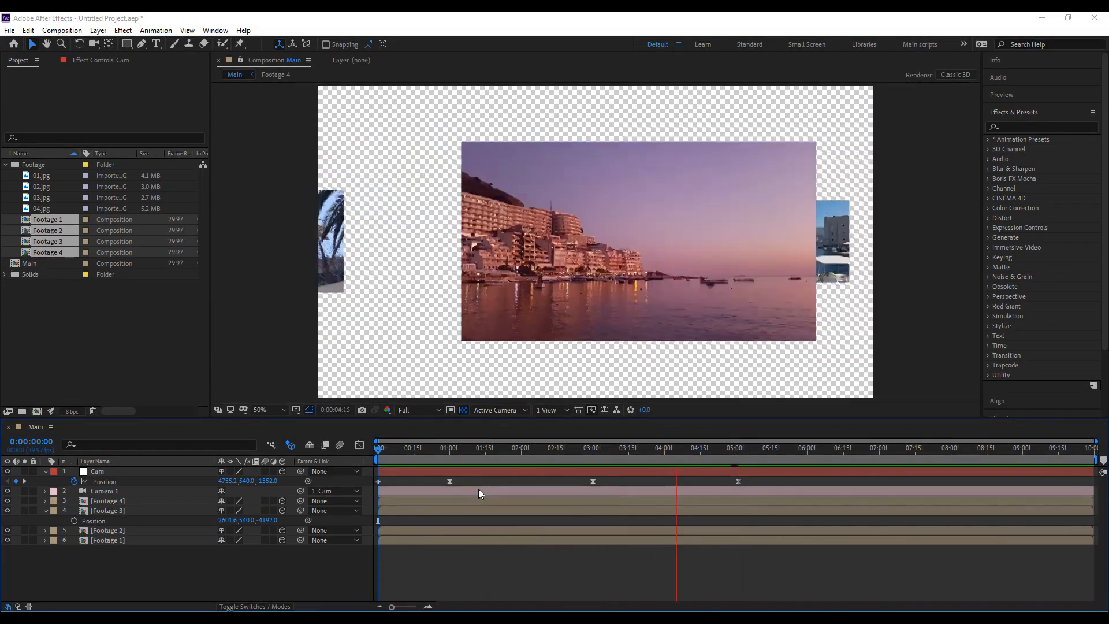
key("space")
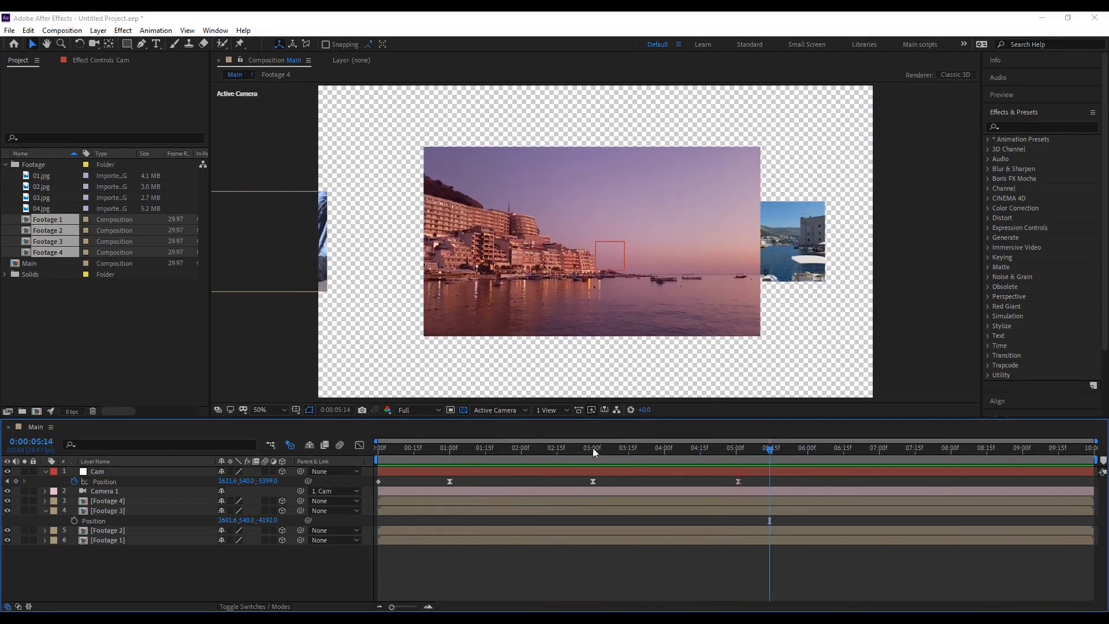
left_click(593, 448)
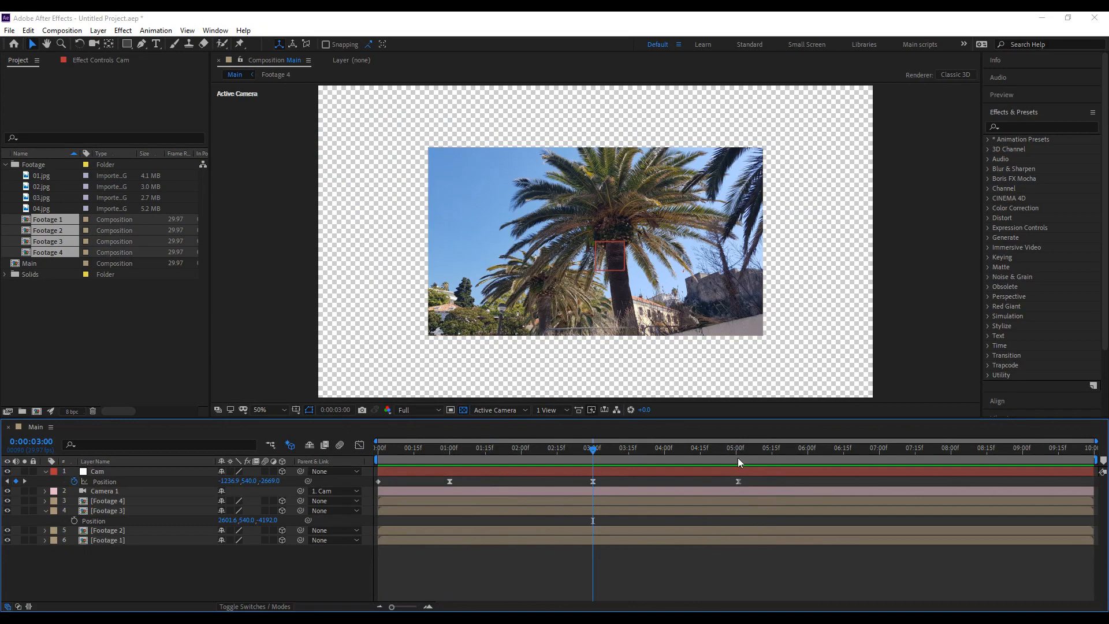
Move the time to 0:00:07:00, collapse Footage 3's properties and reveal Footage 2's Position.
left_click(738, 459)
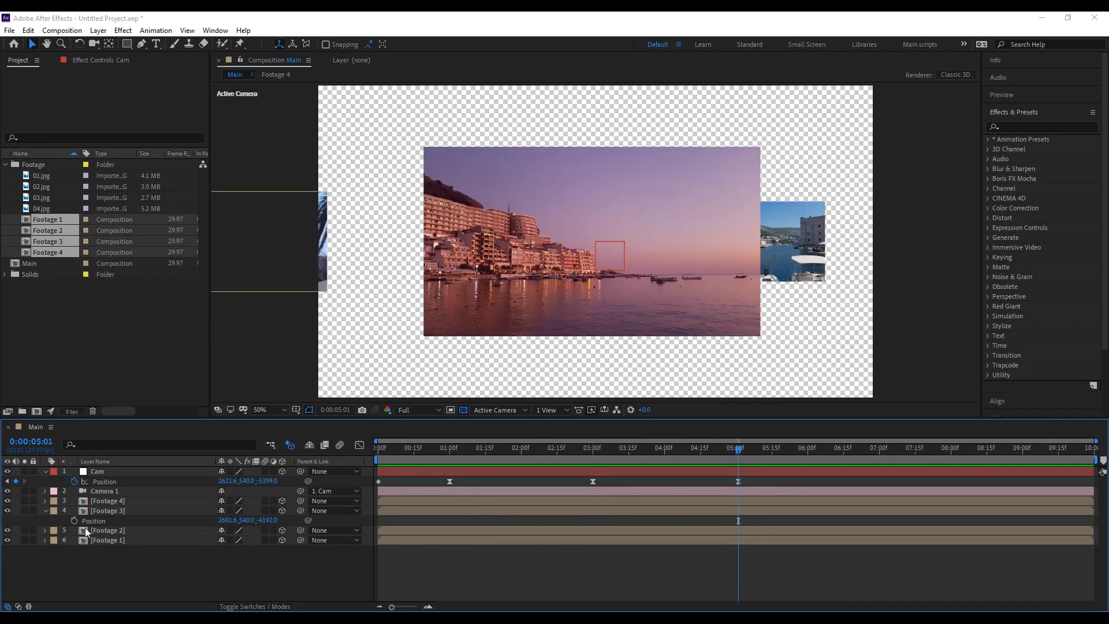
left_click(563, 530)
left_click_drag(812, 459, 879, 466)
key("Page_Up")
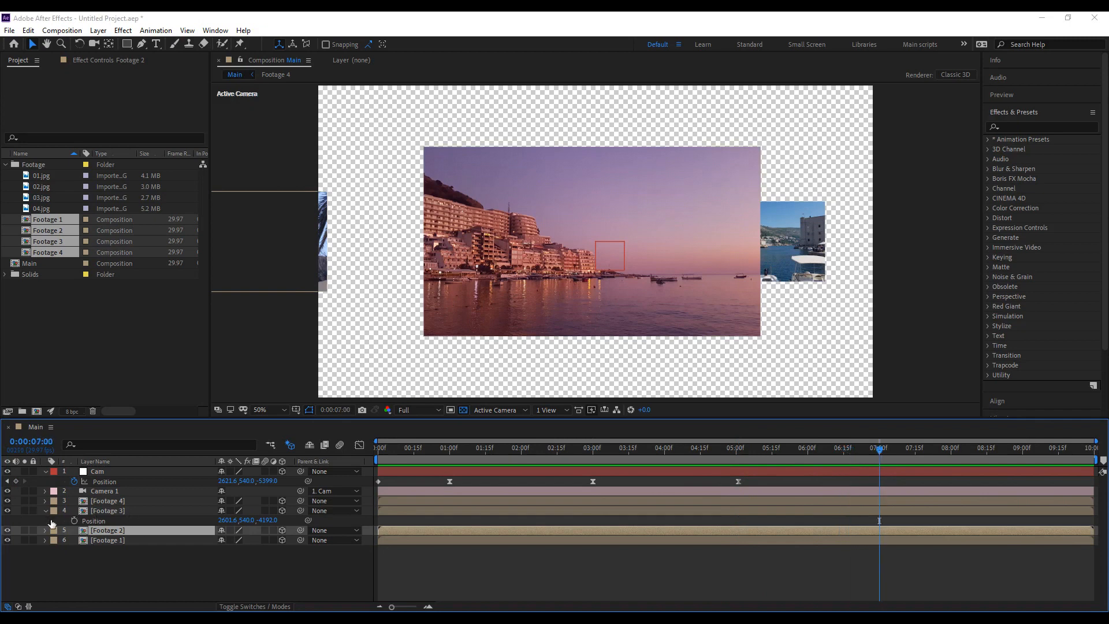
left_click(46, 510)
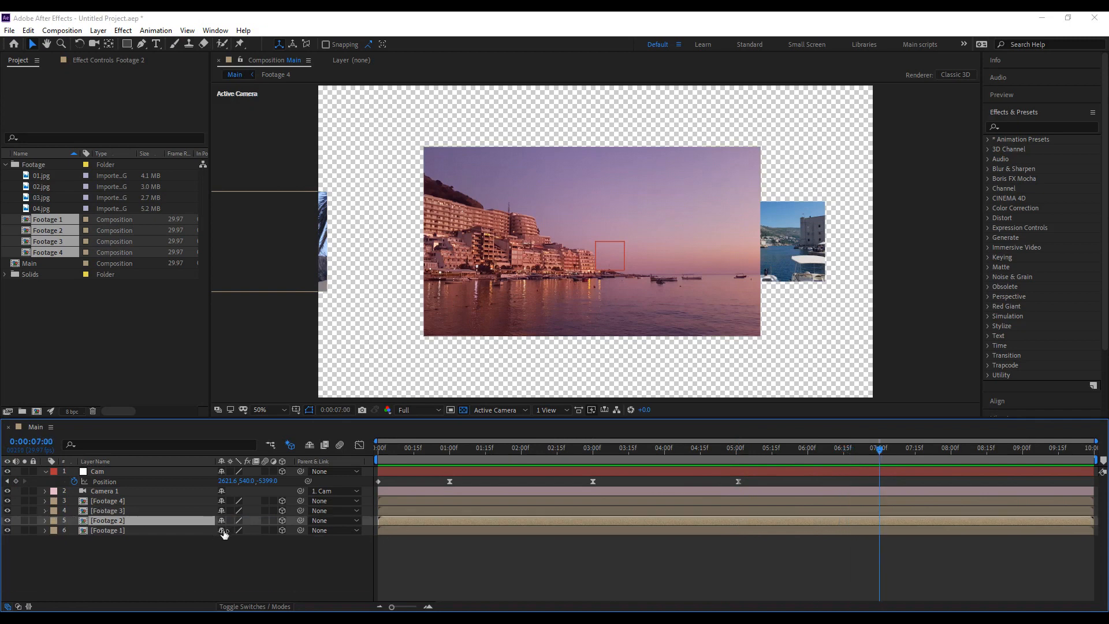
key("p")
Copy Footage 2's X position of -3895.4 into Cam's X position at 0:00:07:00.
left_click(235, 530)
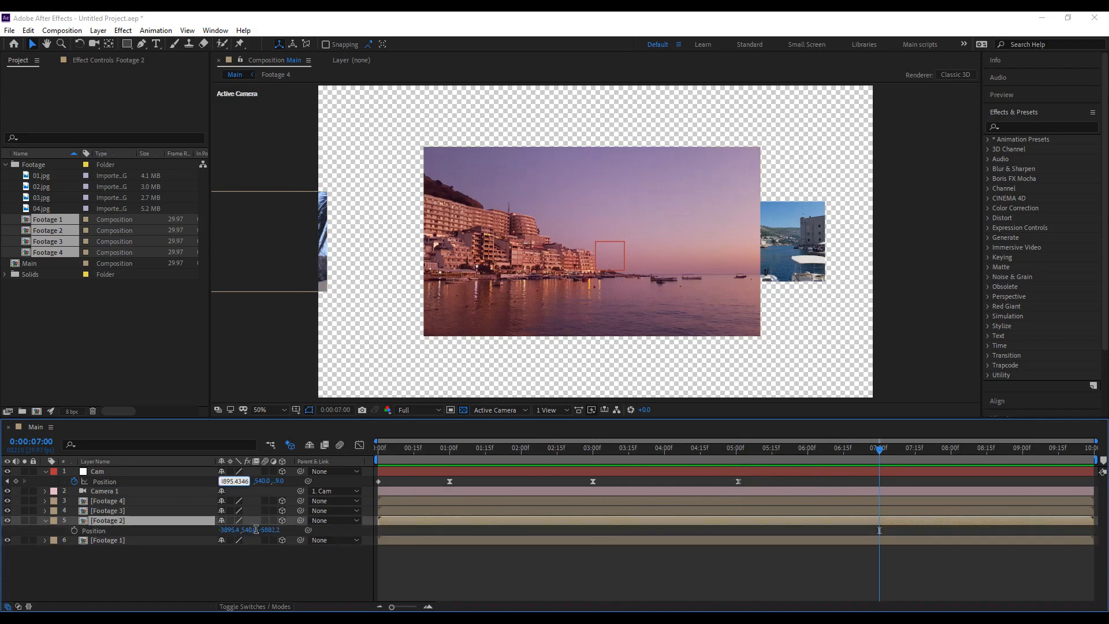
left_click(255, 530)
left_click(252, 481)
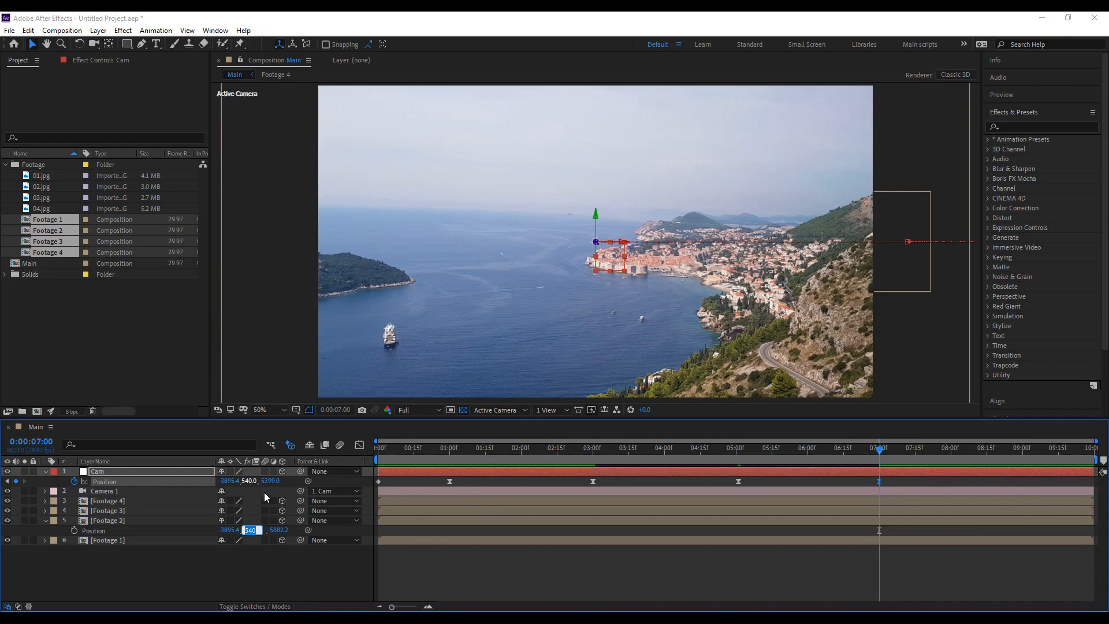
left_click(309, 483)
left_click(324, 483)
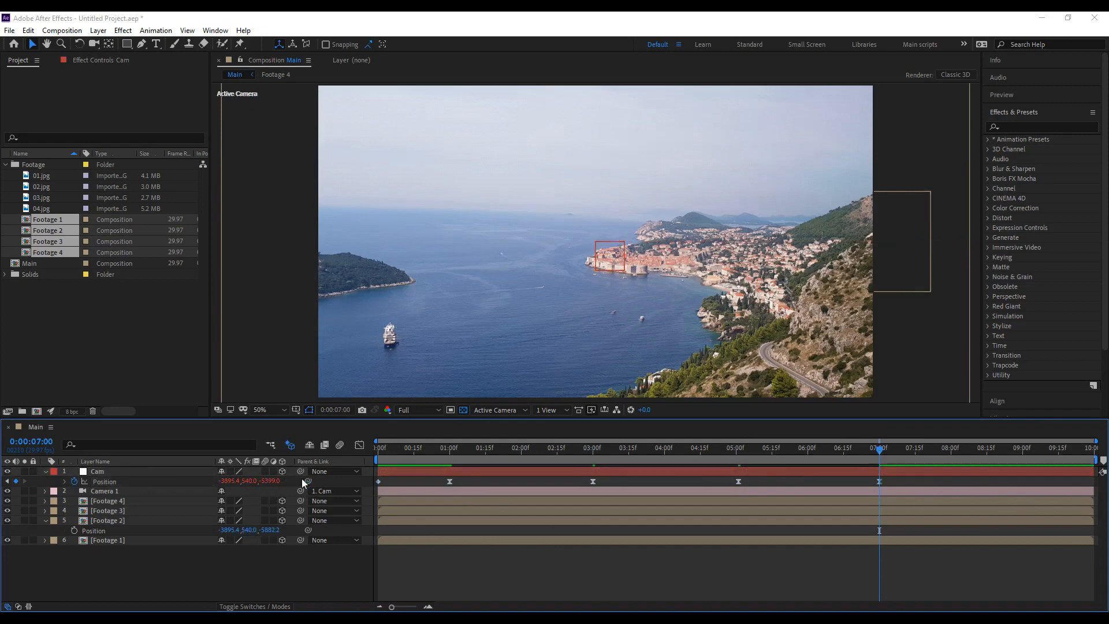
Pull Cam back to Z -7362 at 0:00:07:00 so the whole coastal photo fits in frame.
left_click(76, 483, "alt")
left_click_drag(431, 490, 268, 485)
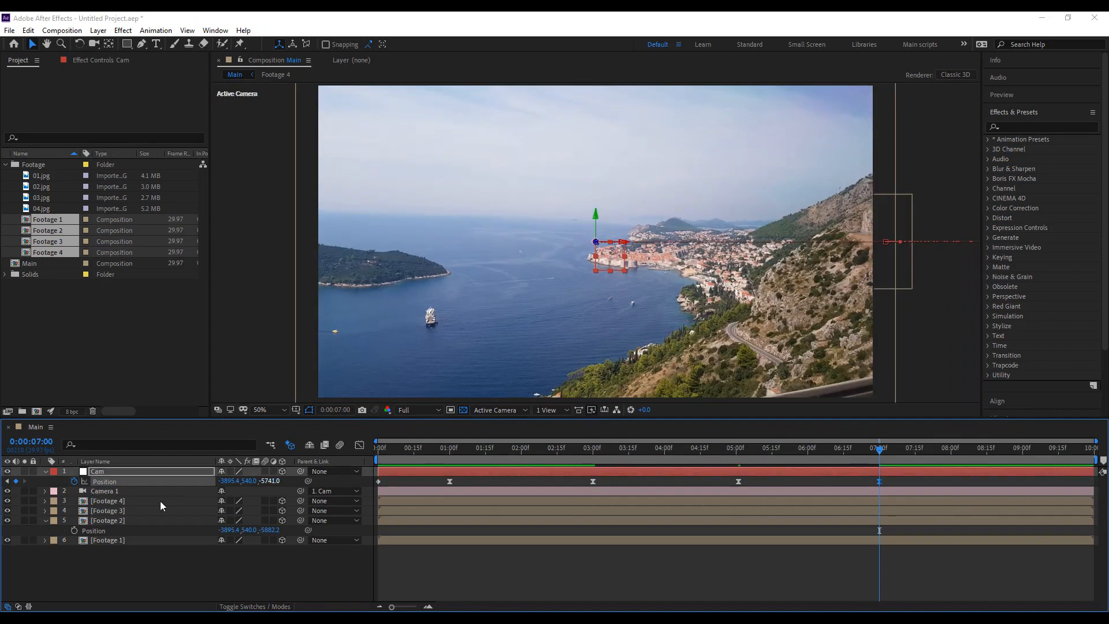
left_click_drag(161, 501, 2, 498)
left_click_drag(268, 479, 193, 481)
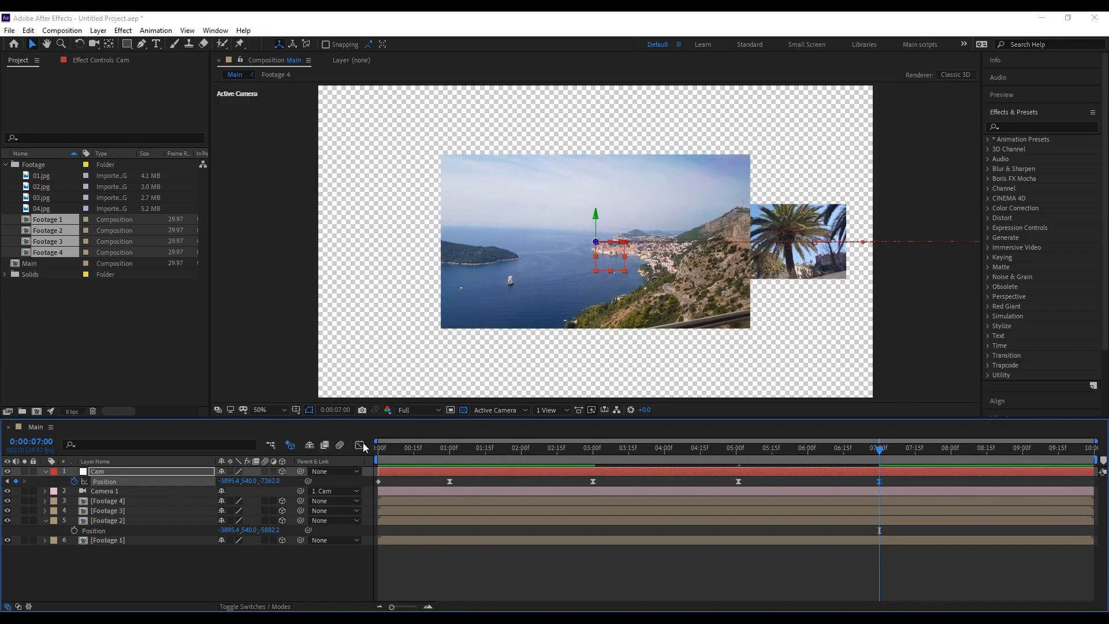
Check Cam's speed curve in the Graph Editor, preview the camera move from the start and return to 0:00:07:00.
left_click(359, 445)
left_click(361, 445)
left_click_drag(736, 449, 375, 450)
key("space")
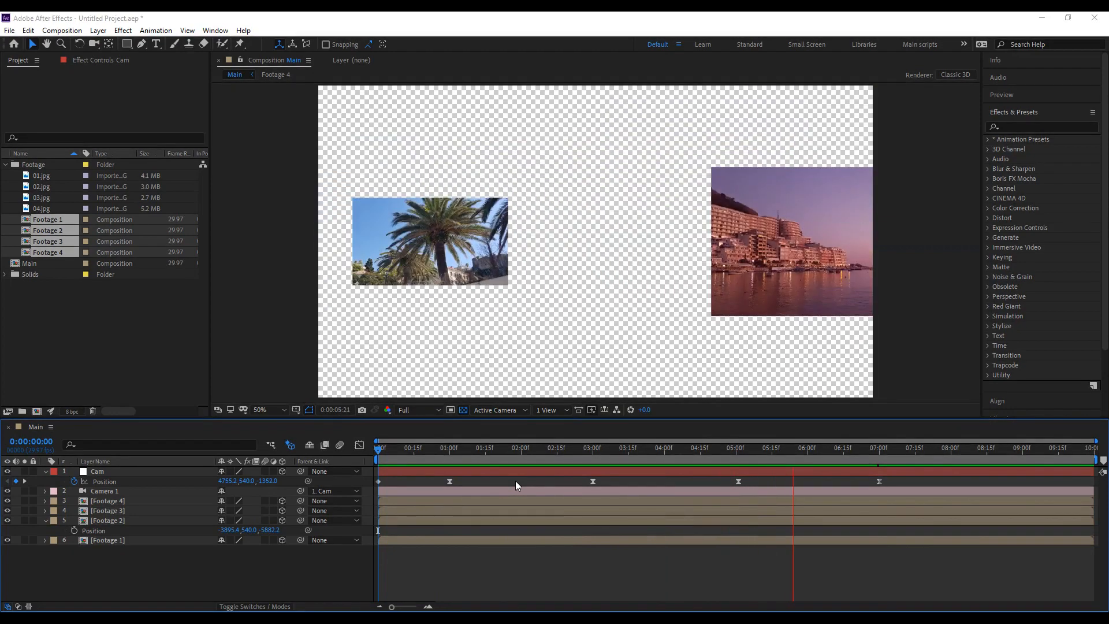
left_click_drag(645, 456, 879, 469)
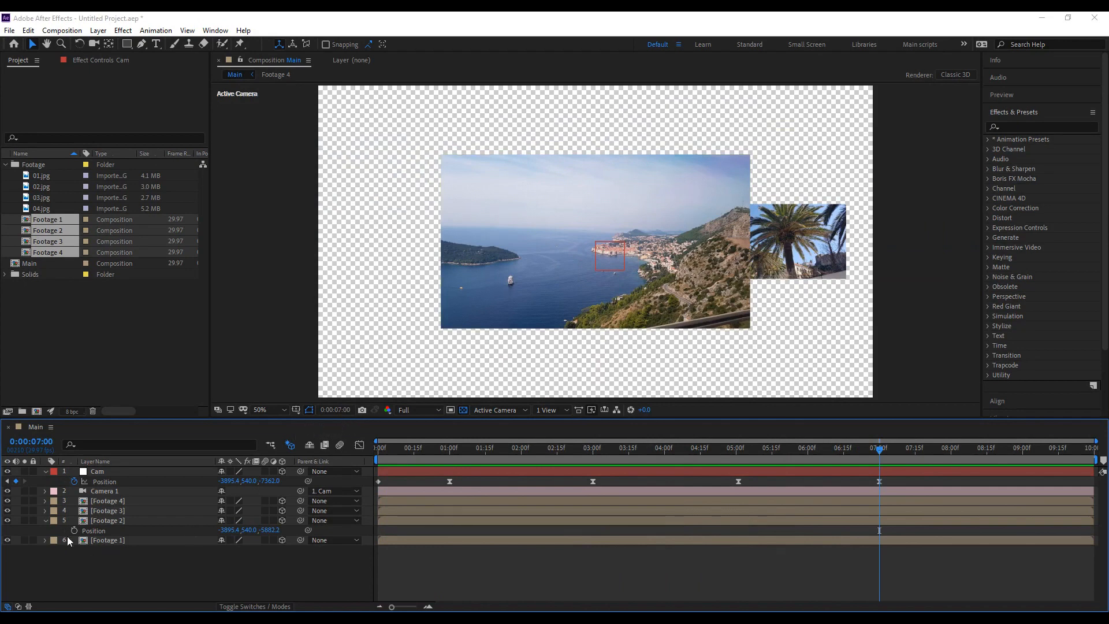
Collapse Footage 2's properties and set Cam's X position to 7589.2 at 0:00:00:00.
left_click(46, 520)
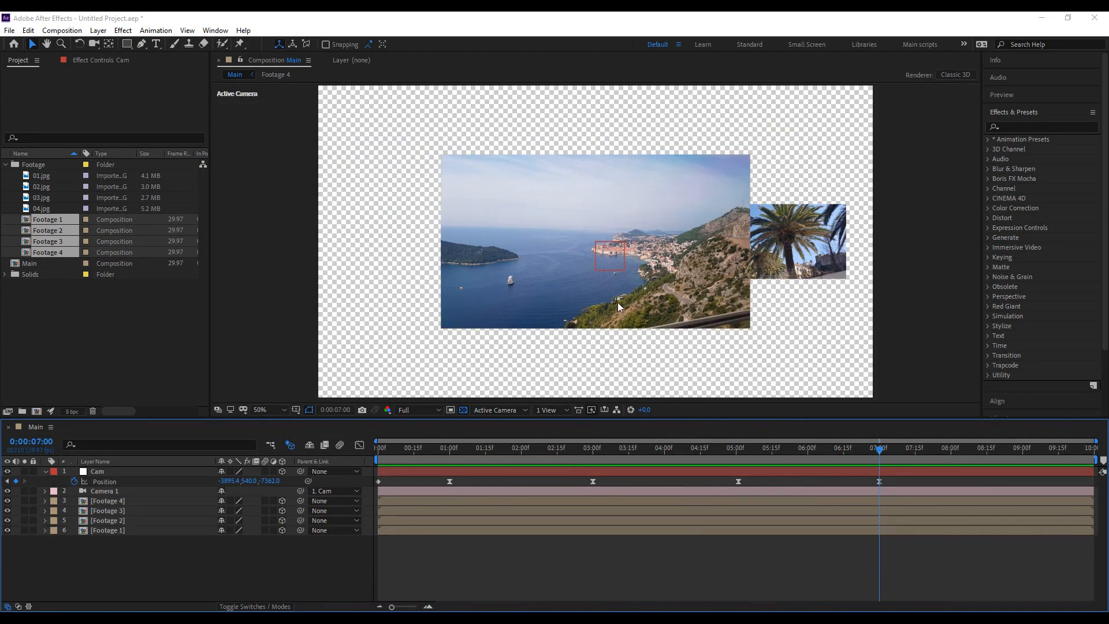
left_click_drag(400, 455, 378, 454)
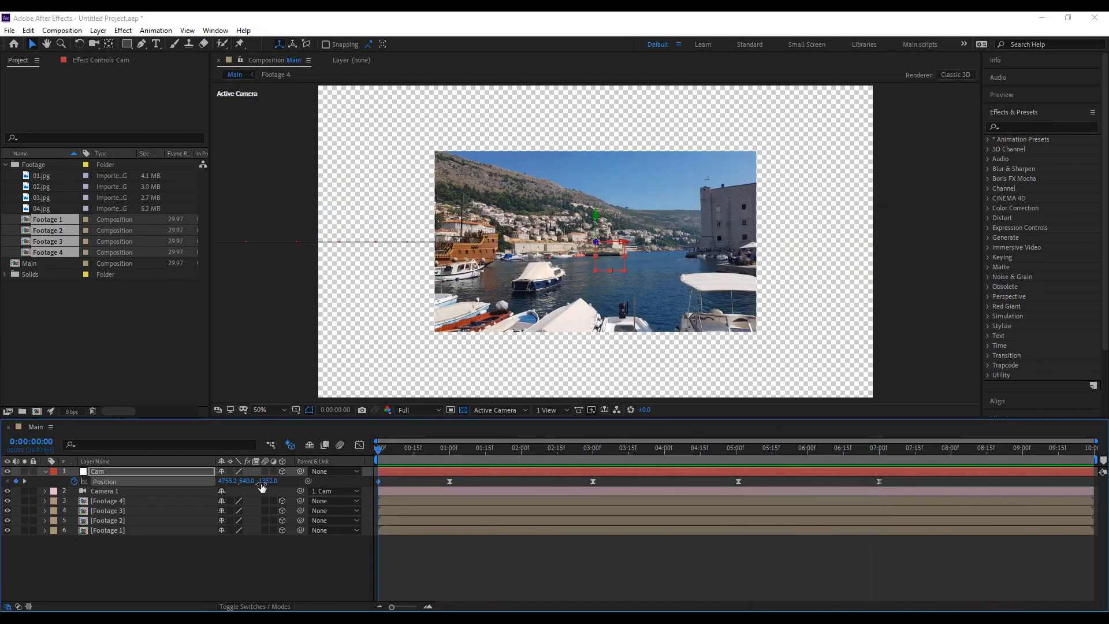
left_click_drag(228, 481, 1022, 564)
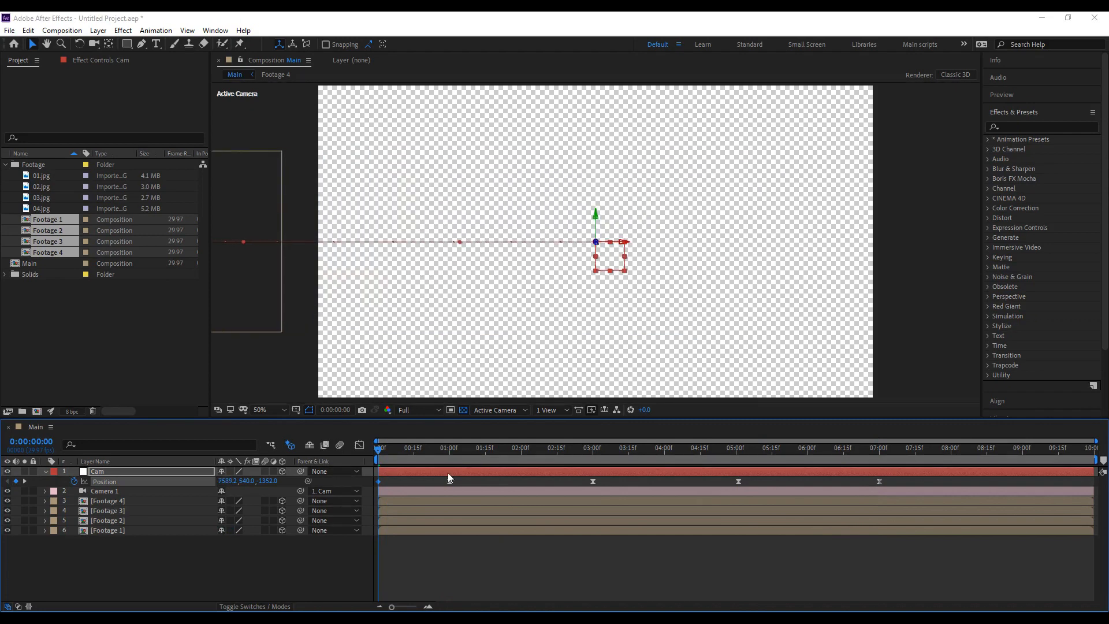
Set the Keyframe Velocity influence of Cam's first Position keyframe to 75% incoming and 25% outgoing.
right_click(377, 481)
left_click(404, 461)
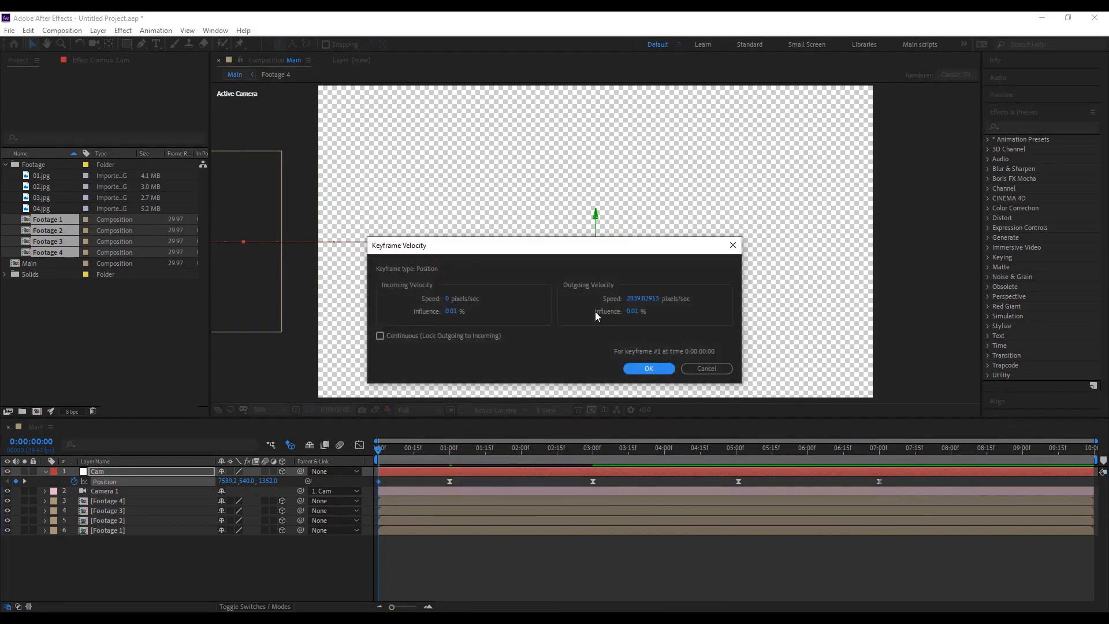
left_click(633, 311)
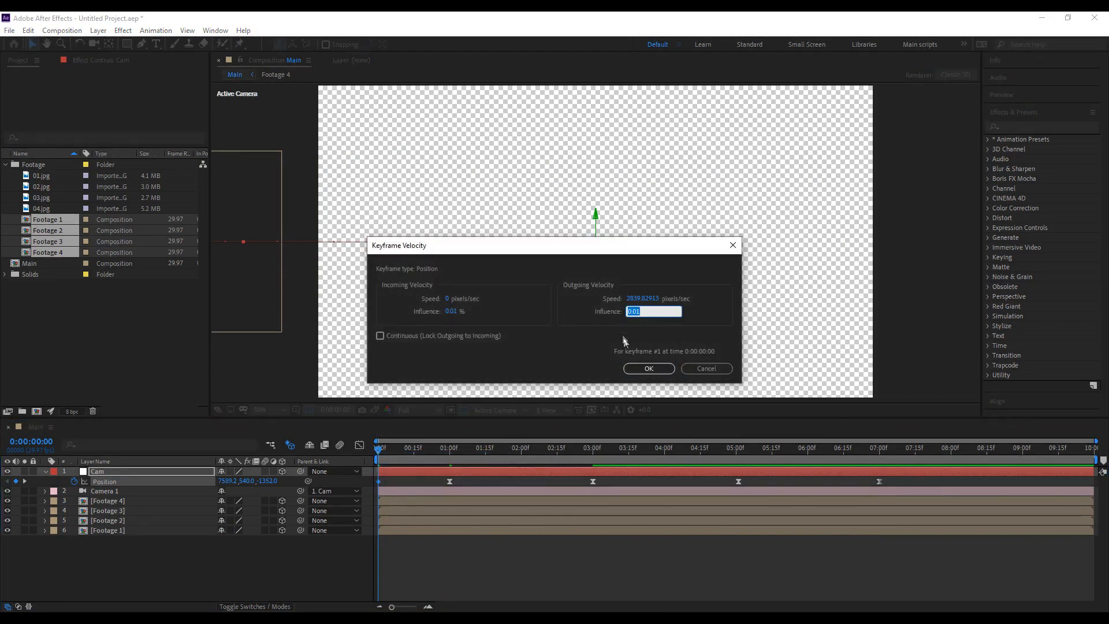
key("shift+Tab")
type("75")
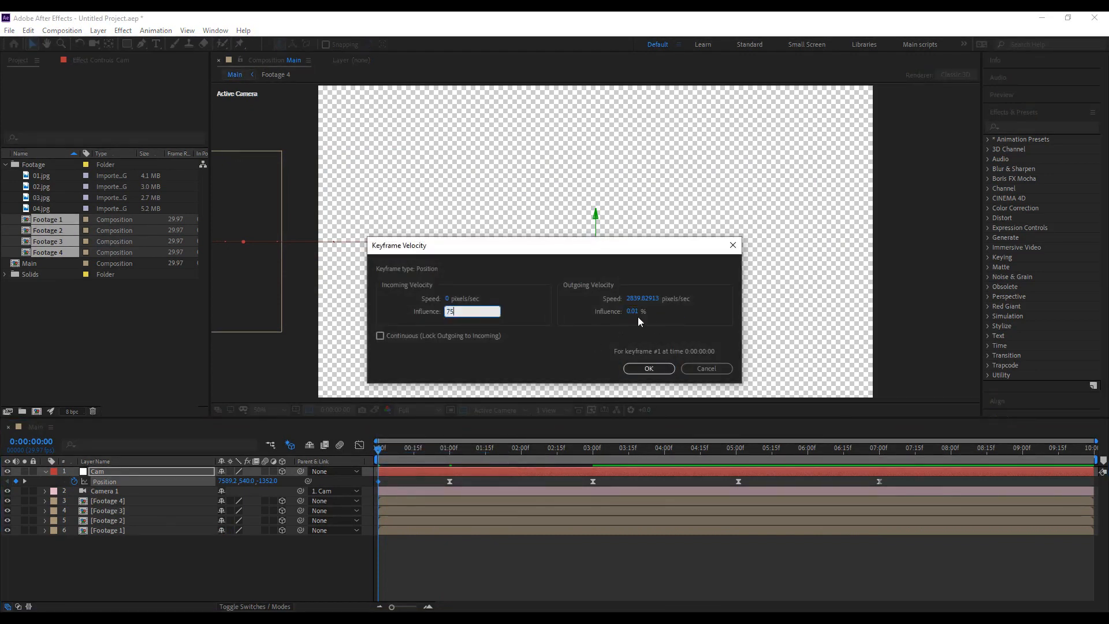
key("Tab")
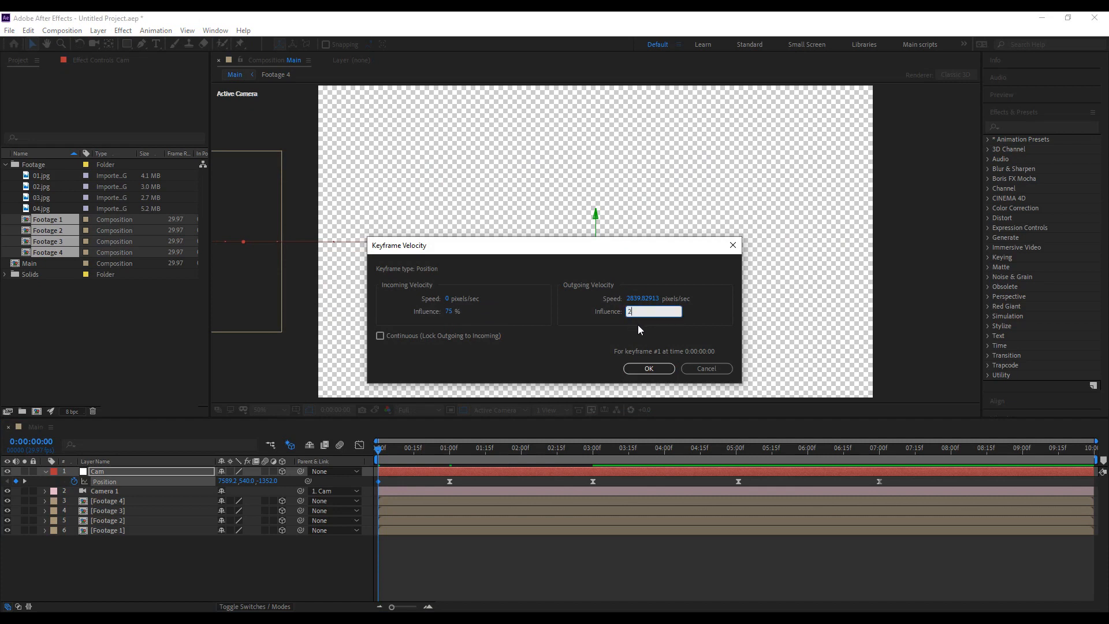
type("25")
left_click(648, 368)
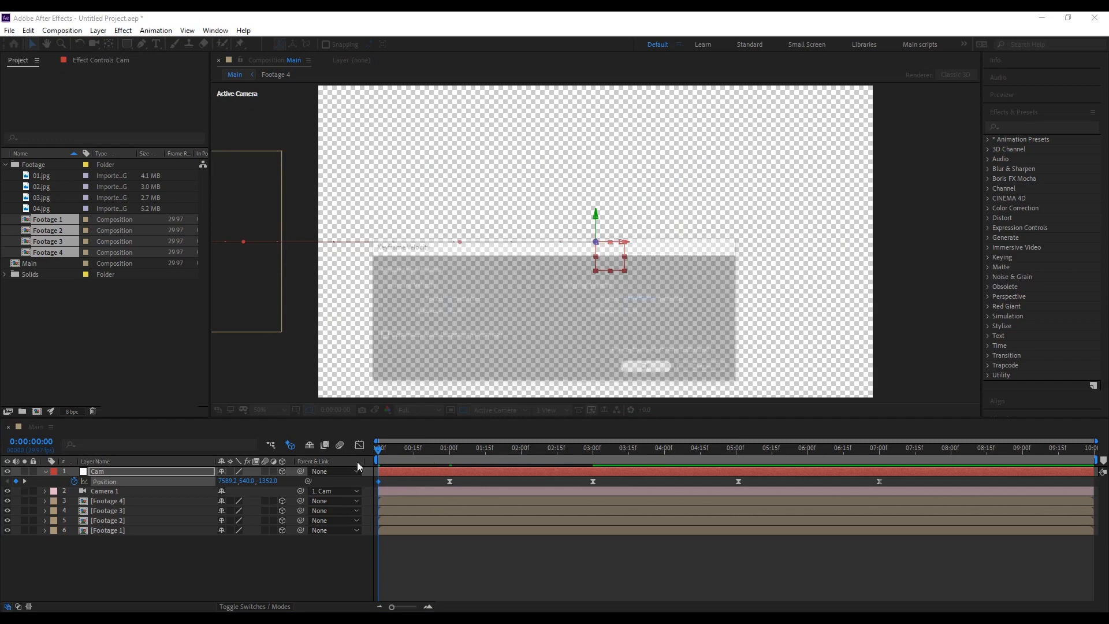
Inspect Cam's speed curve in the Graph Editor, preview the full camera move and return to the start.
left_click(359, 445)
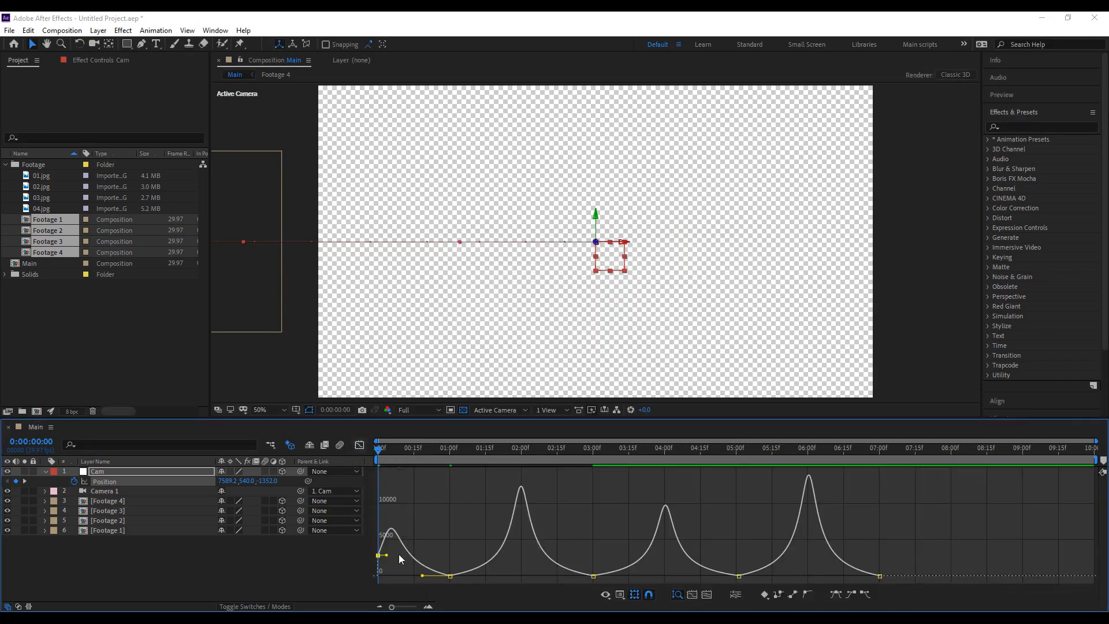
key("shift+F3")
key("space")
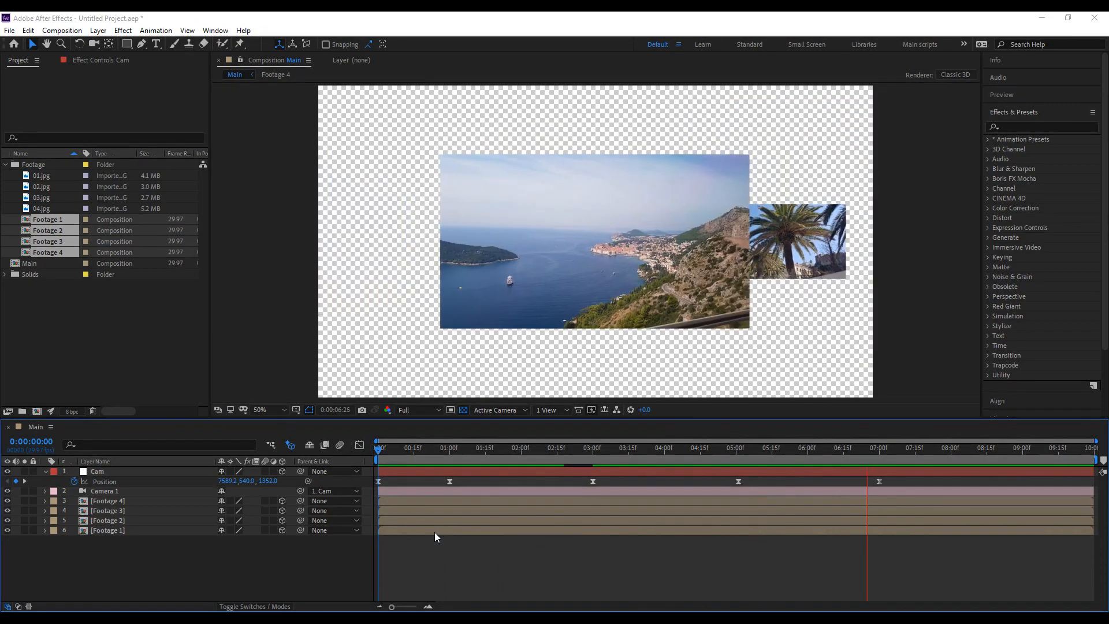
left_click_drag(879, 447, 344, 435)
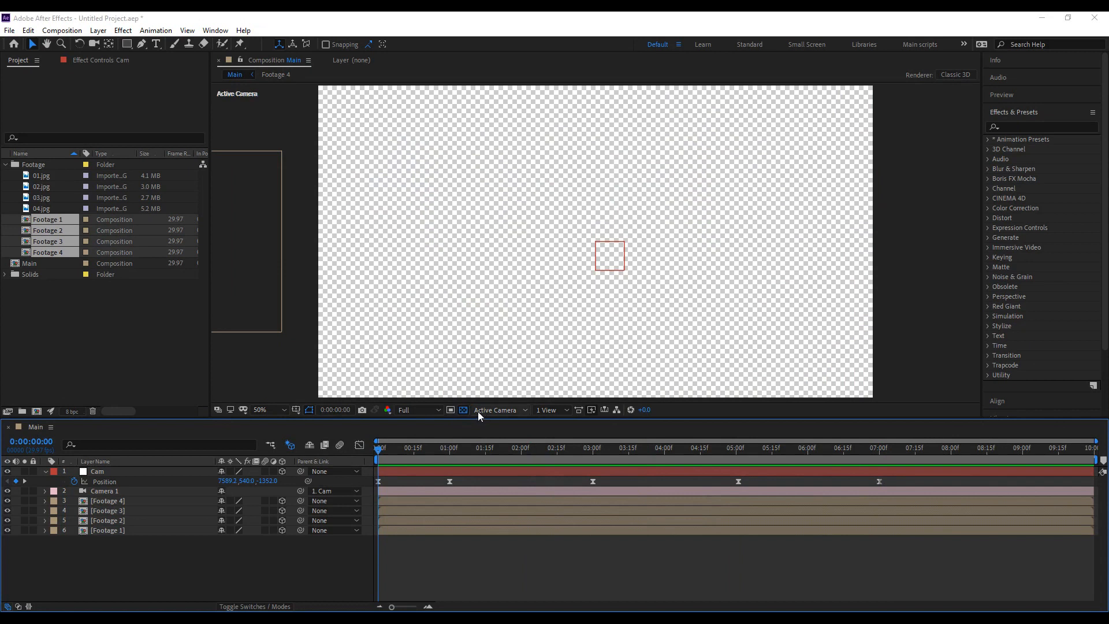
Switch the composition to Custom View 1, orbit around the photos and scrub through the camera move.
left_click(504, 409)
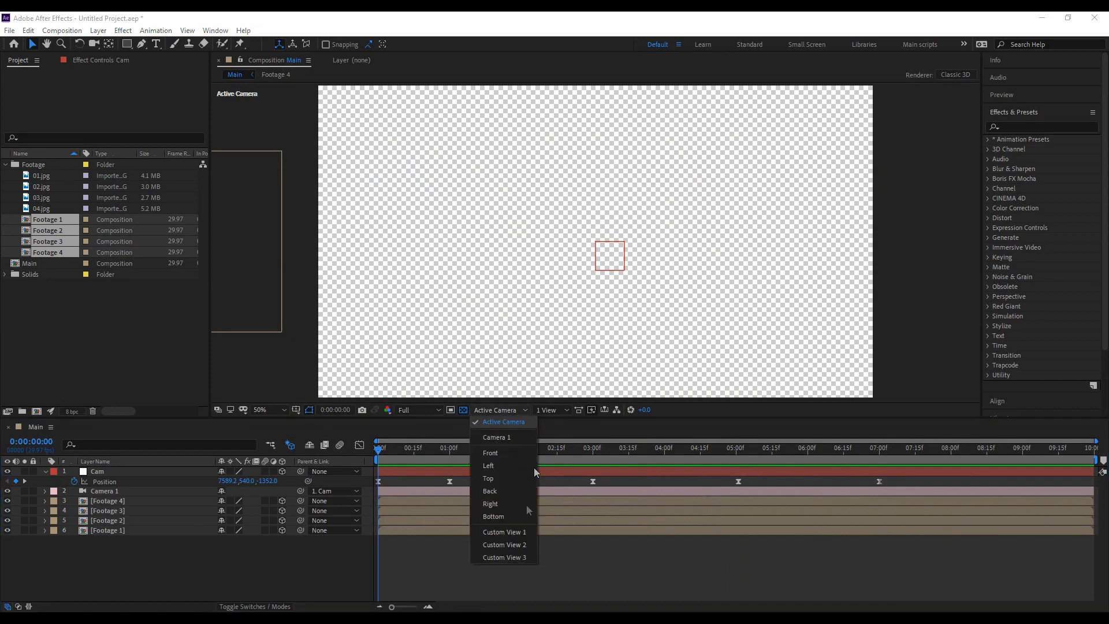
left_click(524, 531)
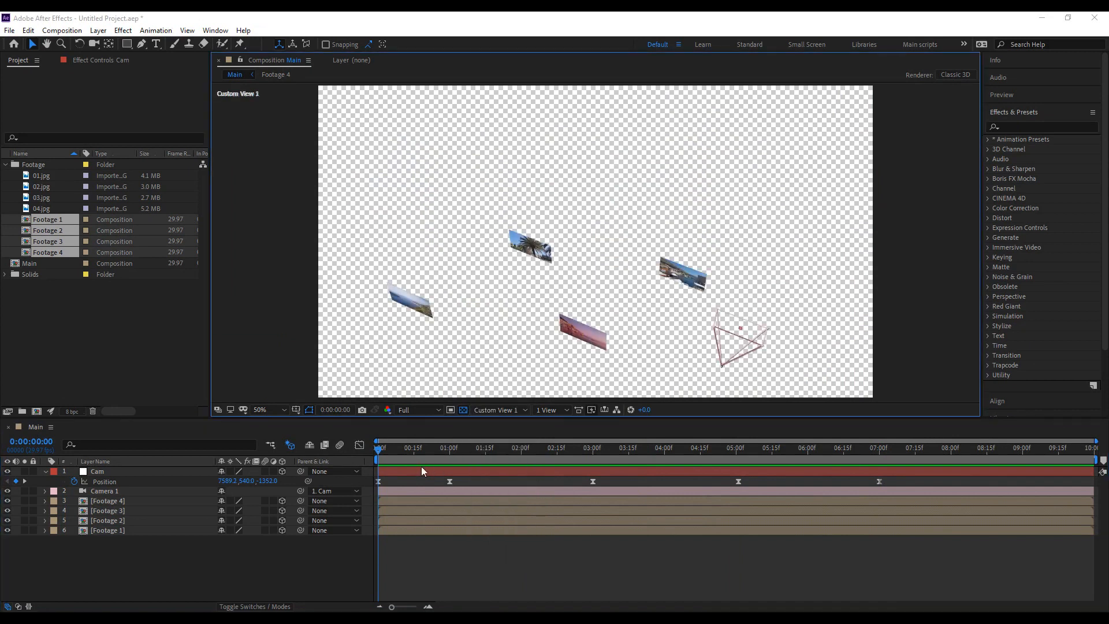
left_click(93, 45)
left_click_drag(592, 282, 599, 309)
left_click(33, 45)
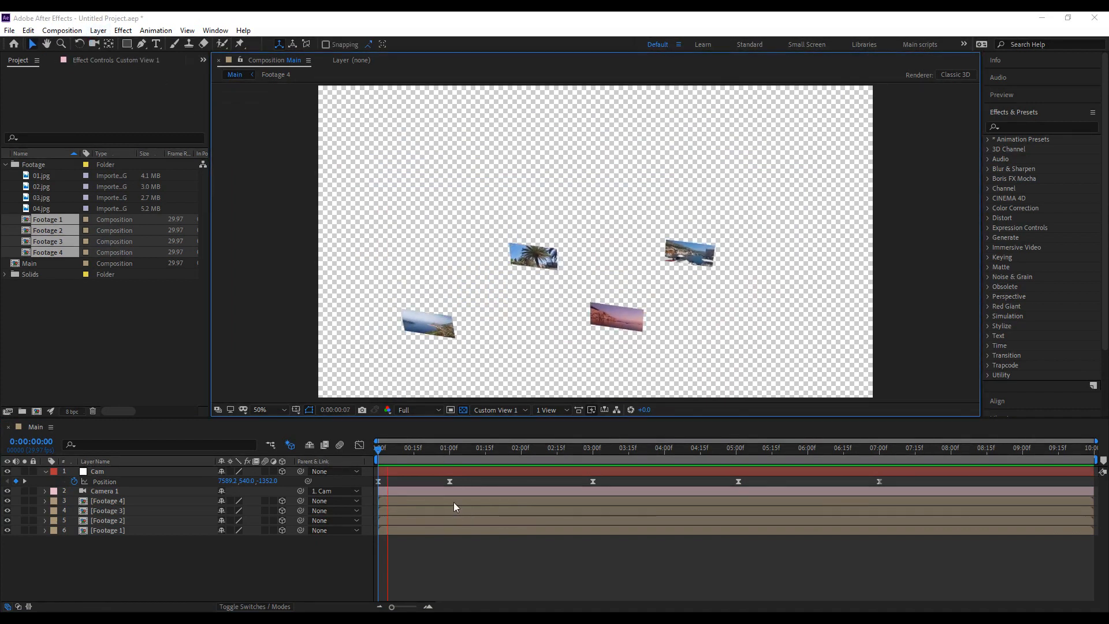
left_click_drag(412, 455, 905, 466)
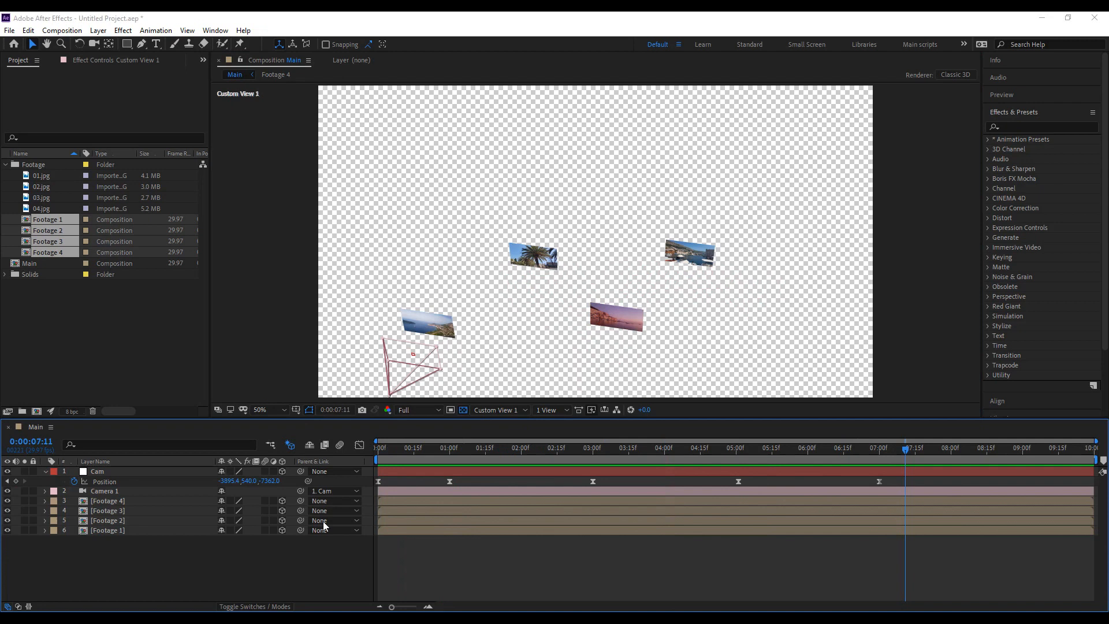
Select Cam, scrub through the timeline to examine its motion path and return the view to Active Camera.
left_click(110, 473)
left_click(379, 460)
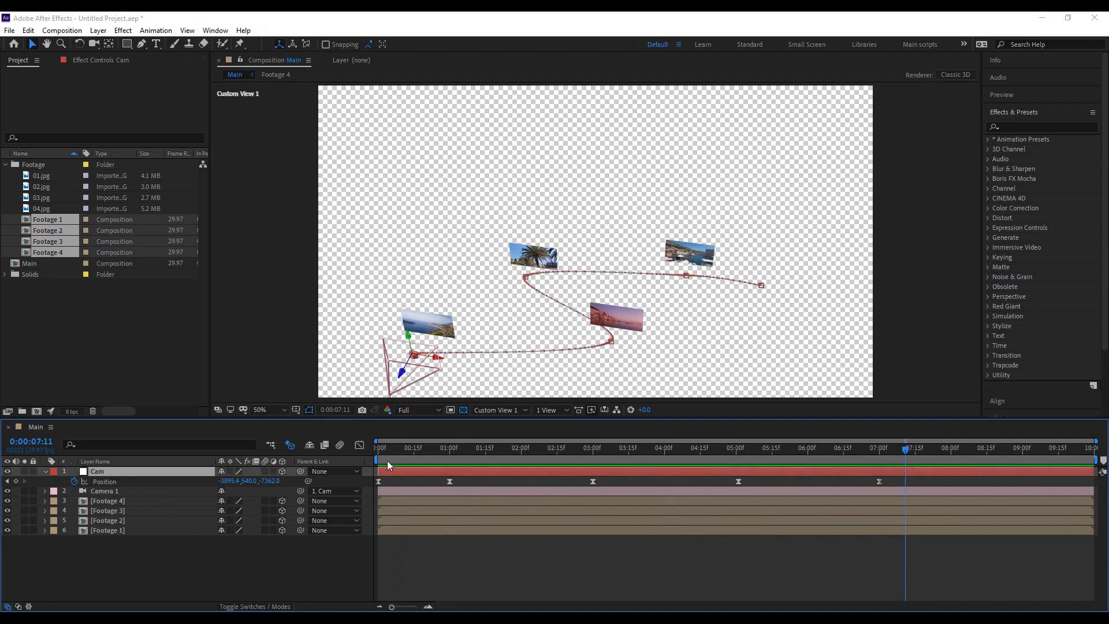
left_click_drag(395, 459, 924, 477)
left_click_drag(997, 491, 878, 481)
key("Home")
left_click(498, 410)
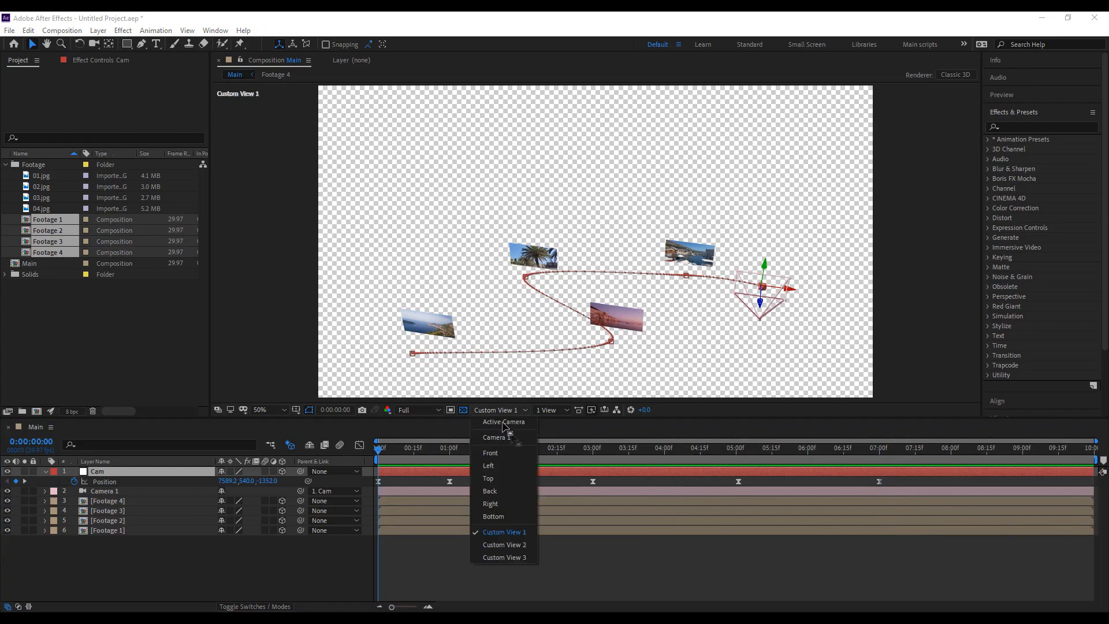
left_click(509, 437)
At 0:00:01:00, tilt Footage 1 counter-clockwise with Z Rotation and reveal all of Cam's Transform properties.
left_click_drag(404, 447, 450, 451)
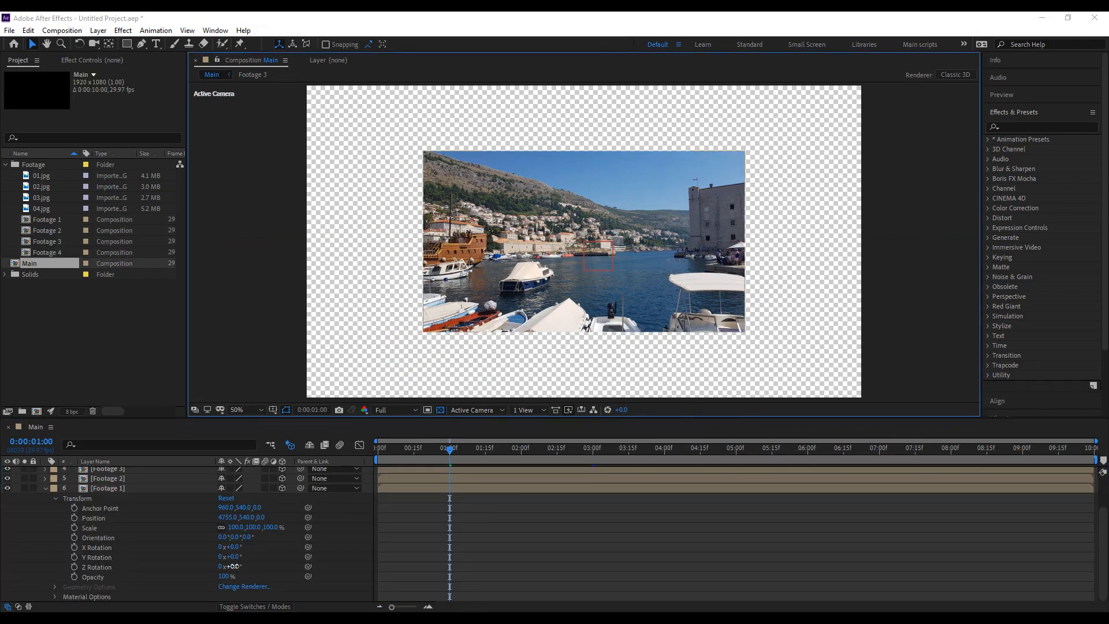
left_click_drag(233, 566, 227, 567)
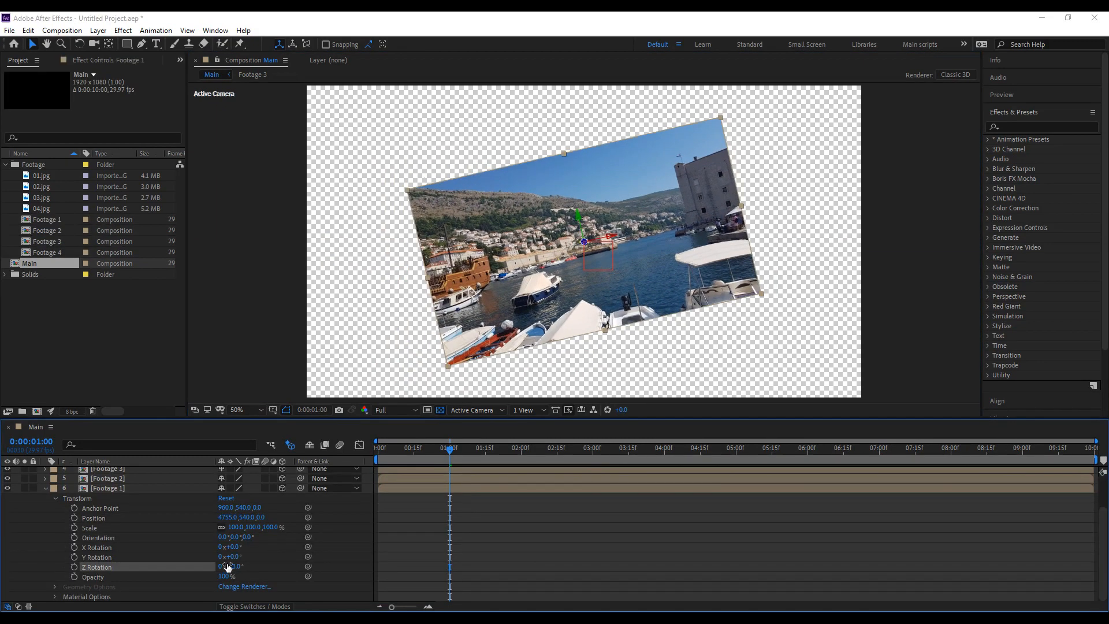
scroll(155, 557, "up", 4)
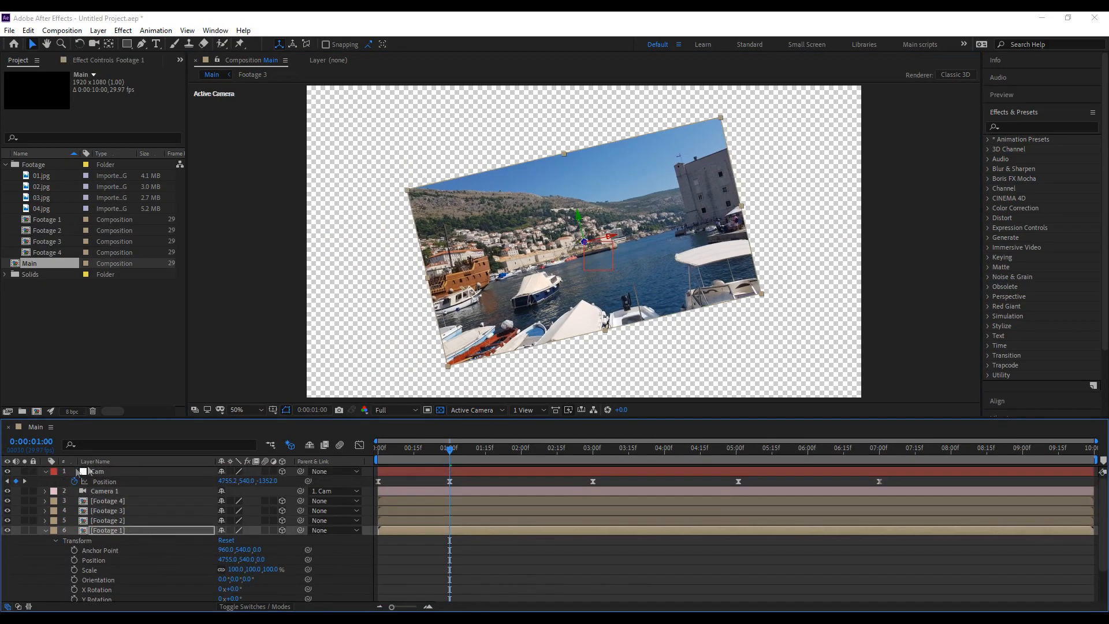
left_click(46, 471)
left_click(45, 471)
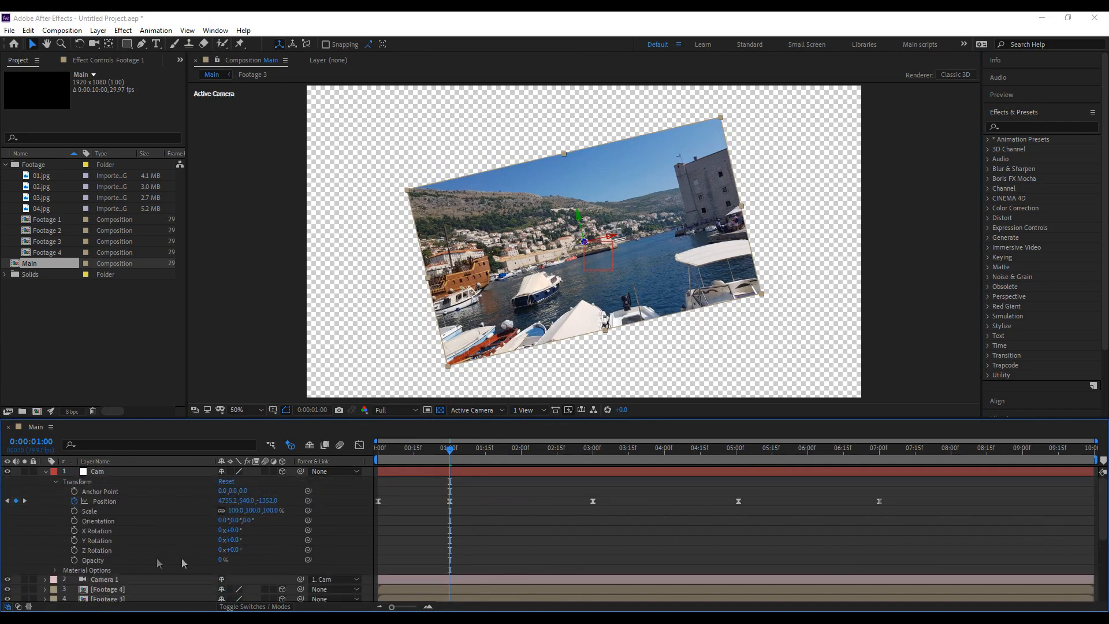
Enable Z Rotation keyframing on Cam at 0:00:01:00 and set the rotation to -13°.
left_click(233, 550)
left_click(75, 549)
key("KP_3")
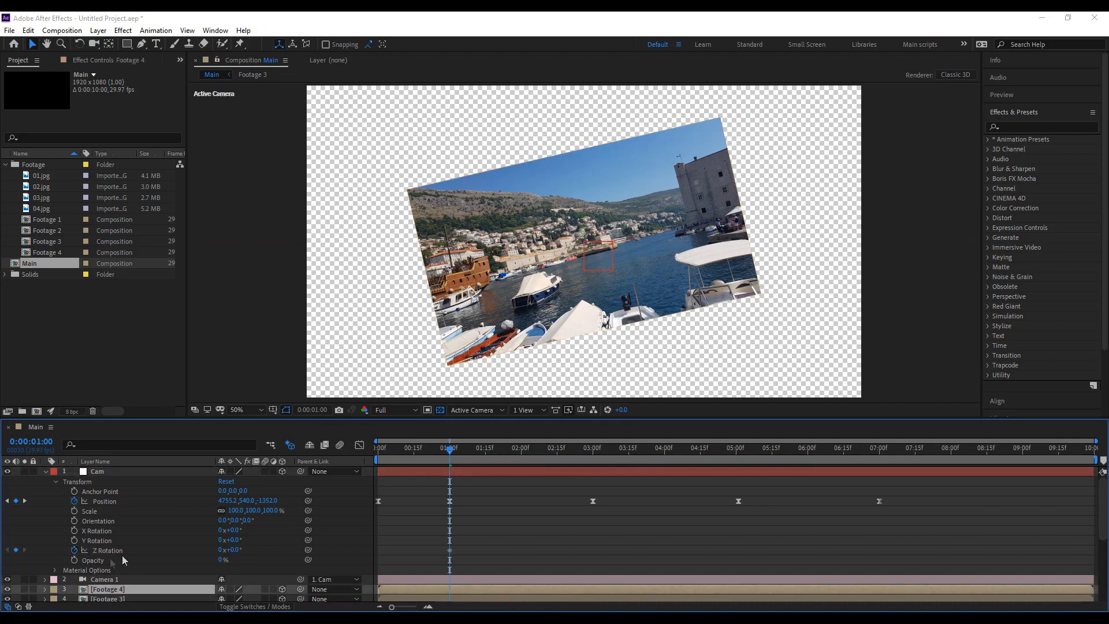
left_click(236, 550)
type("-13")
key("Return")
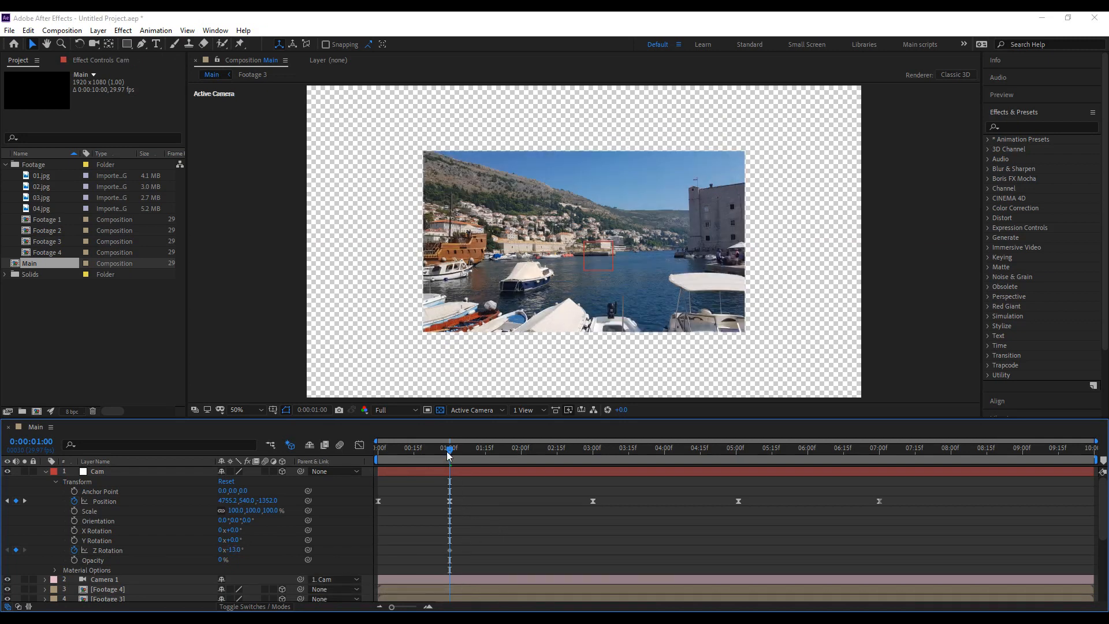
Set Cam's Z Rotation to 0° at 0:00:00:00 and move the time to the 0:00:03:00 Position keyframe.
left_click_drag(451, 456, 347, 460)
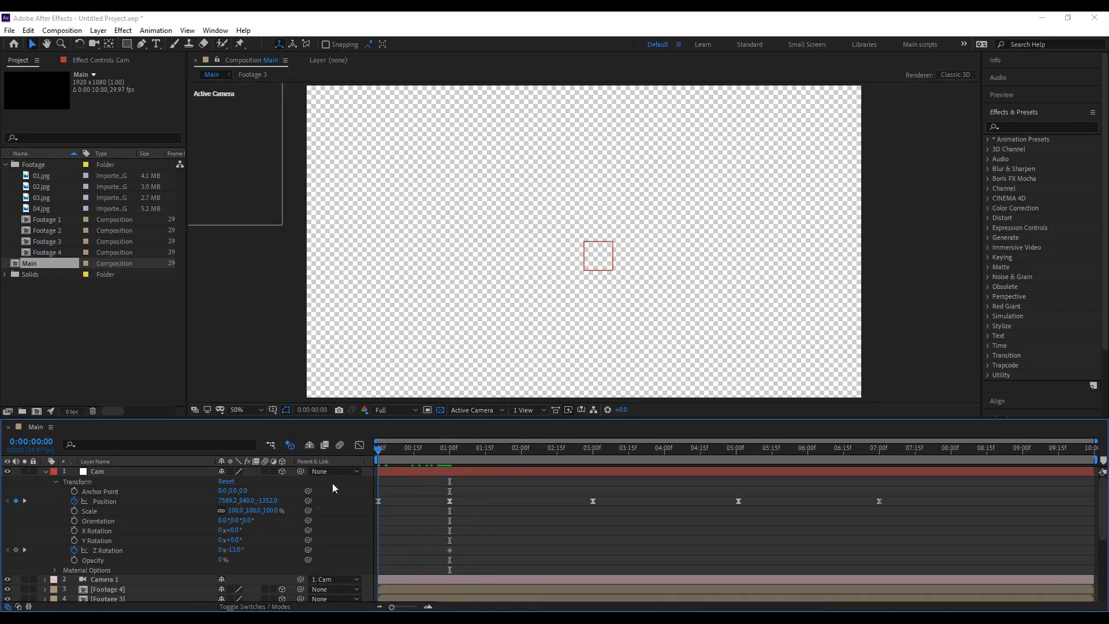
left_click(235, 550)
type("0")
key("Return")
left_click_drag(383, 454, 593, 488)
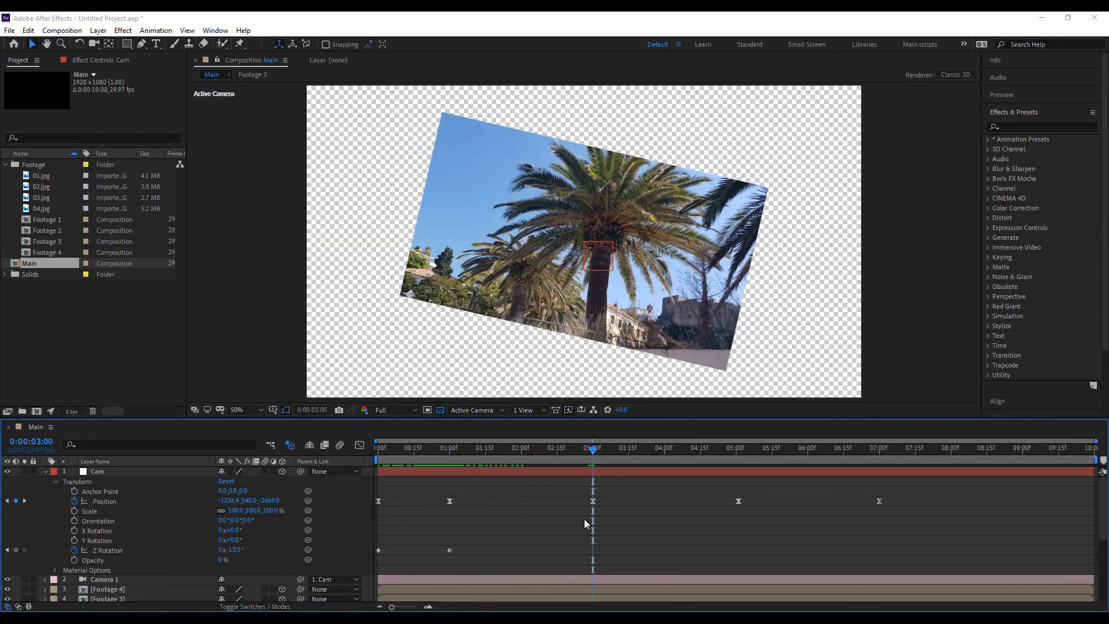
At 0:00:03:00, set Footage 4's Z Rotation to -20° and match it with a -20° Z Rotation on Cam.
scroll(47, 562, "down", 2)
left_click(47, 560)
key("r")
scroll(43, 561, "down", 5)
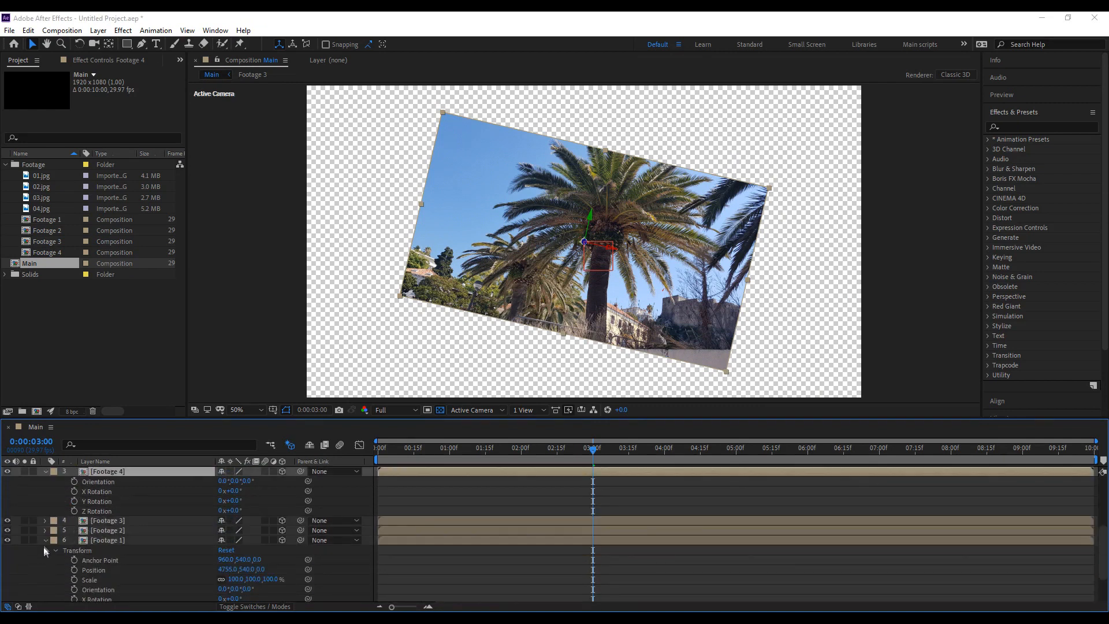
scroll(44, 542, "up", 3)
scroll(132, 570, "down", 1)
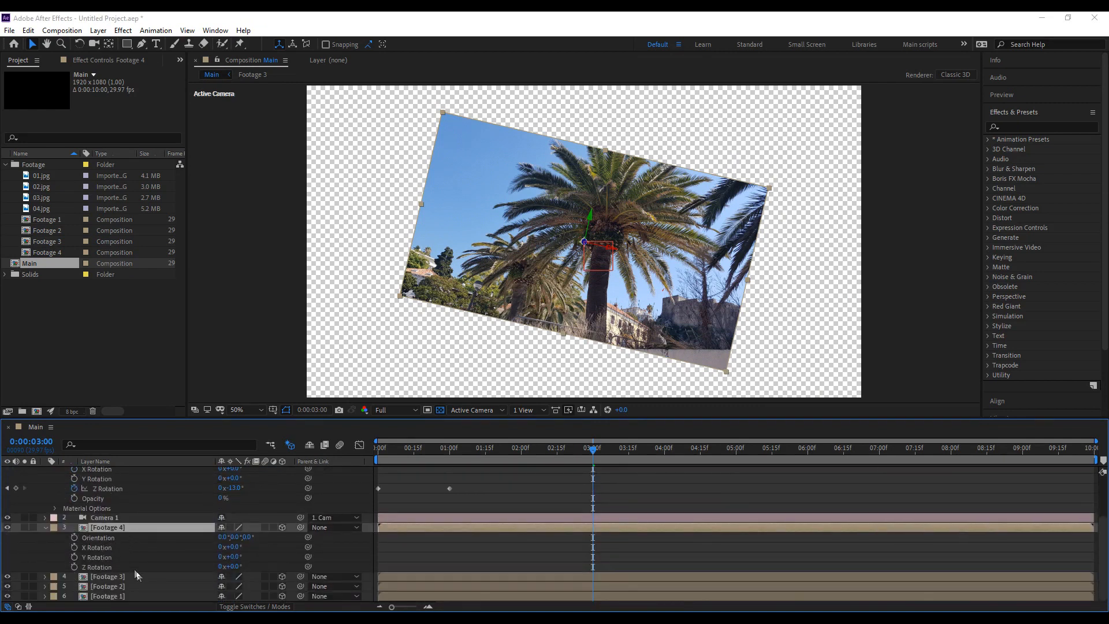
left_click_drag(234, 569, 222, 574)
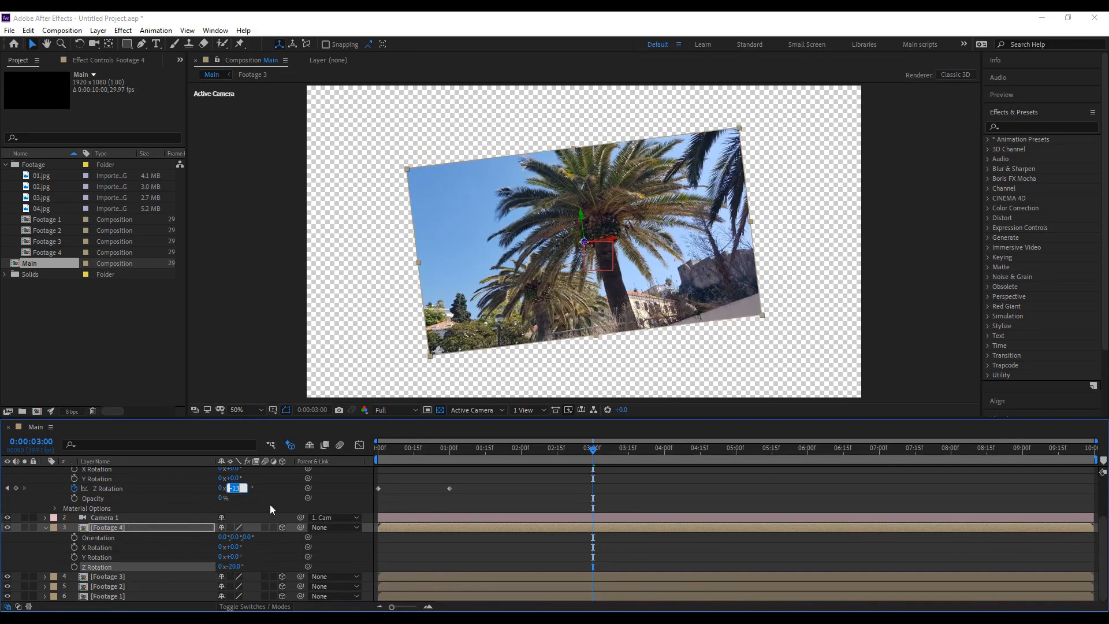
type("-20")
key("Return")
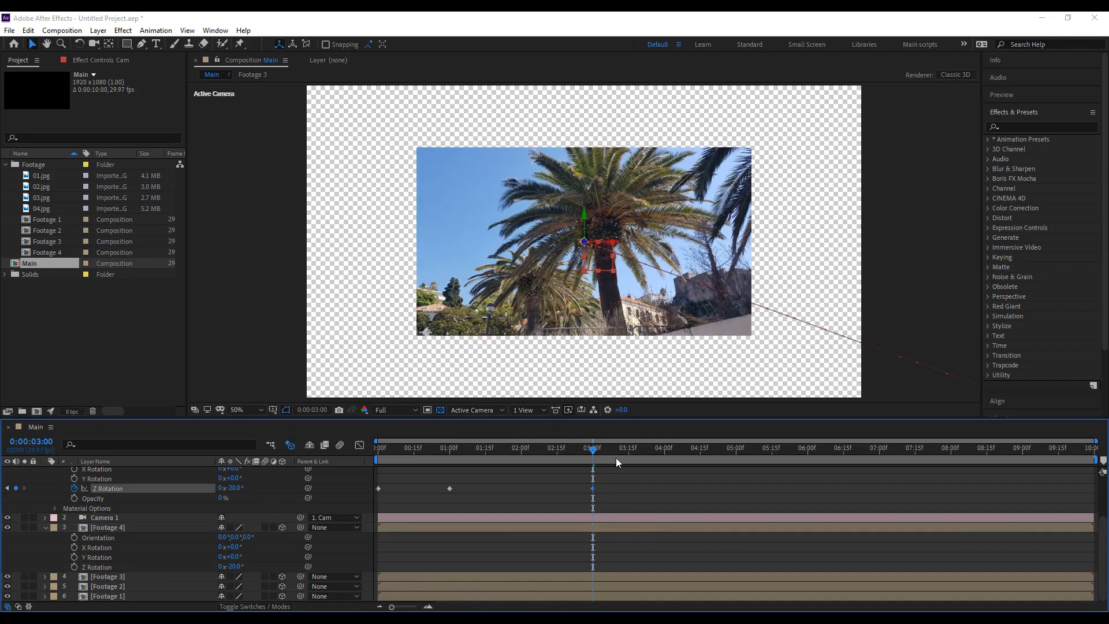
Move the time to the 0:00:05:01 Position keyframe and set Footage 3's Z Rotation to -33°.
scroll(601, 475, "up", 3)
left_click_drag(448, 457, 738, 459)
scroll(612, 527, "down", 2)
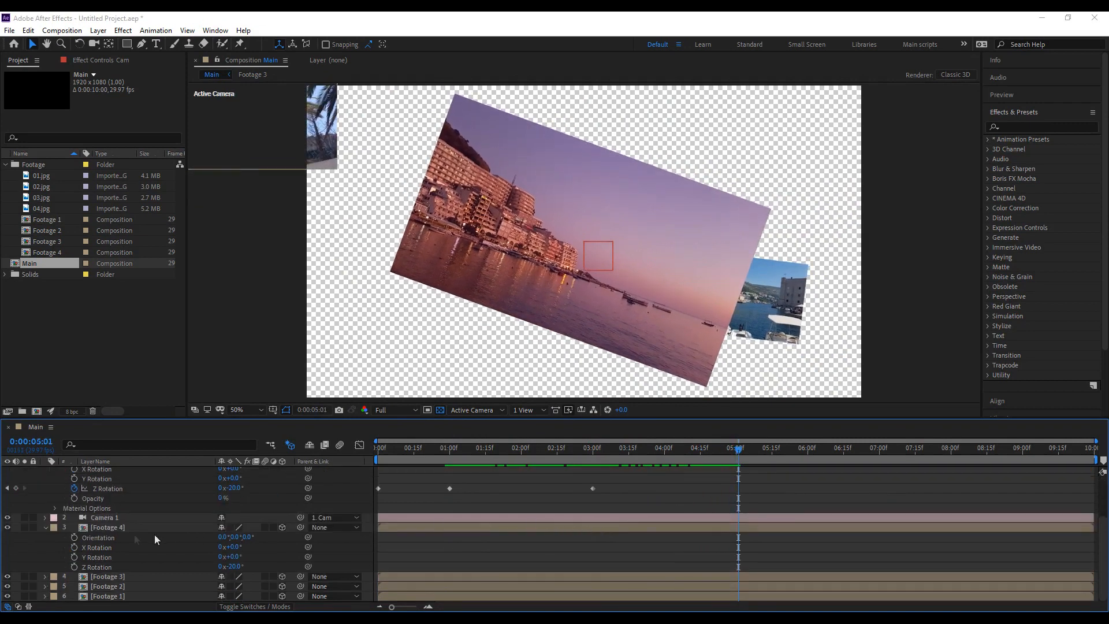
left_click(116, 576)
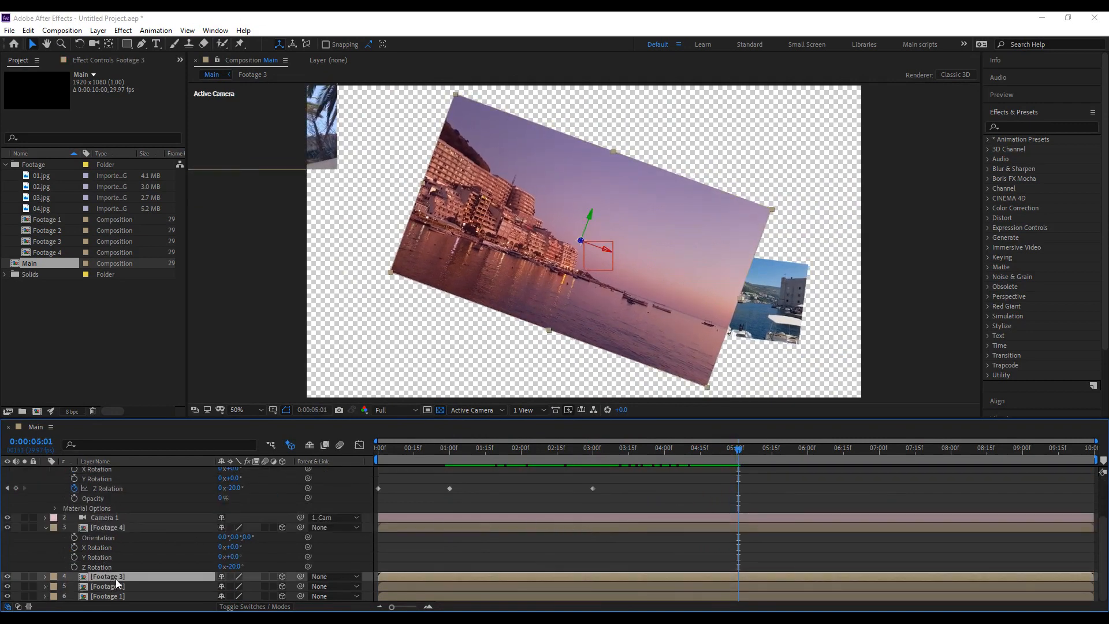
left_click(46, 528)
key("r")
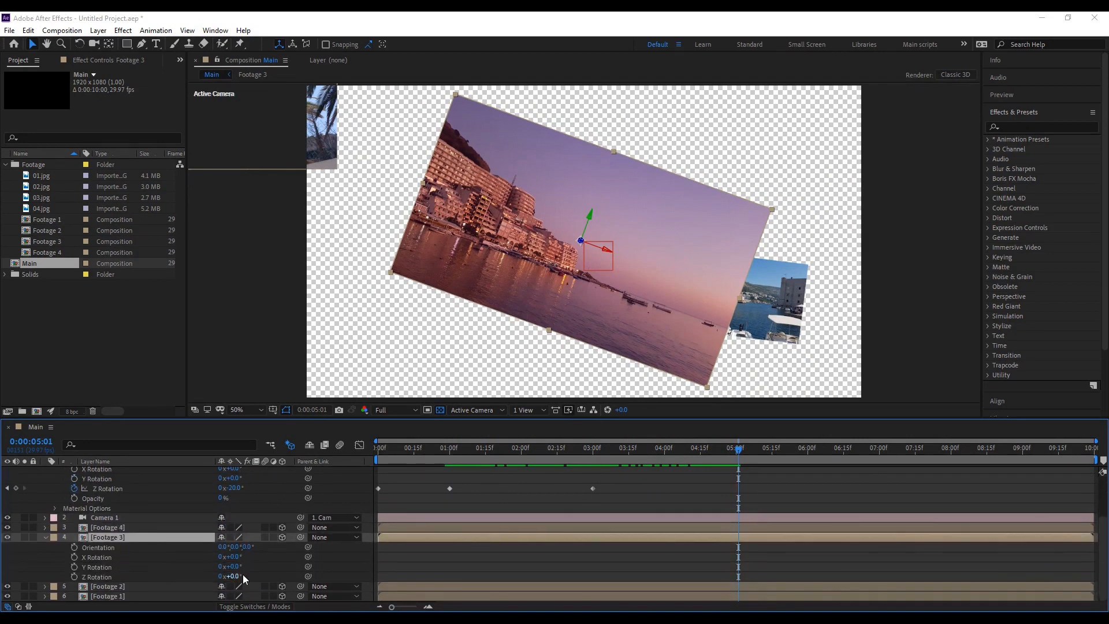
left_click_drag(238, 576, 213, 570)
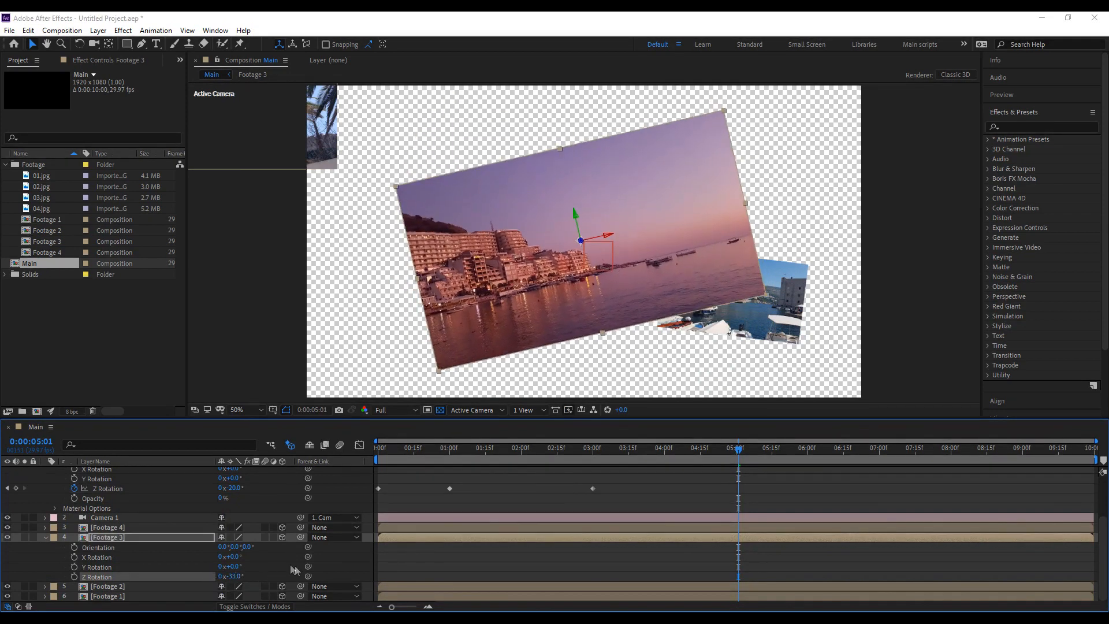
Set Cam's Z Rotation to -33° at 0:00:05:01 to level the sunset photo.
left_click(236, 488)
type("-33")
key("Return")
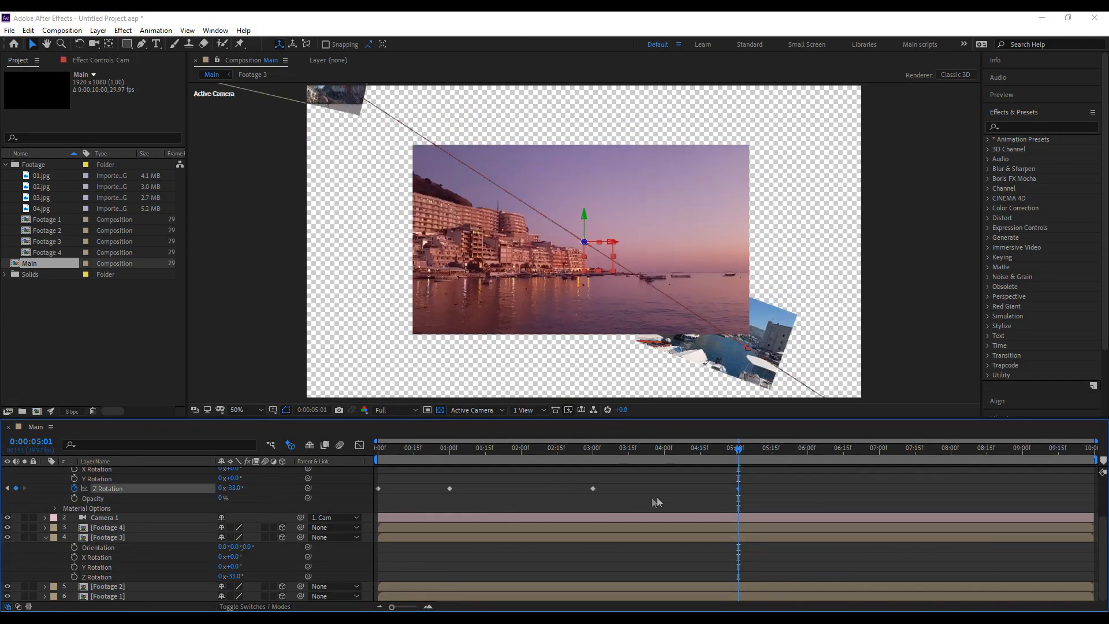
Move the time to the 0:00:07:00 Position keyframe and set Footage 2's Z Rotation to -47°.
scroll(731, 500, "up", 3)
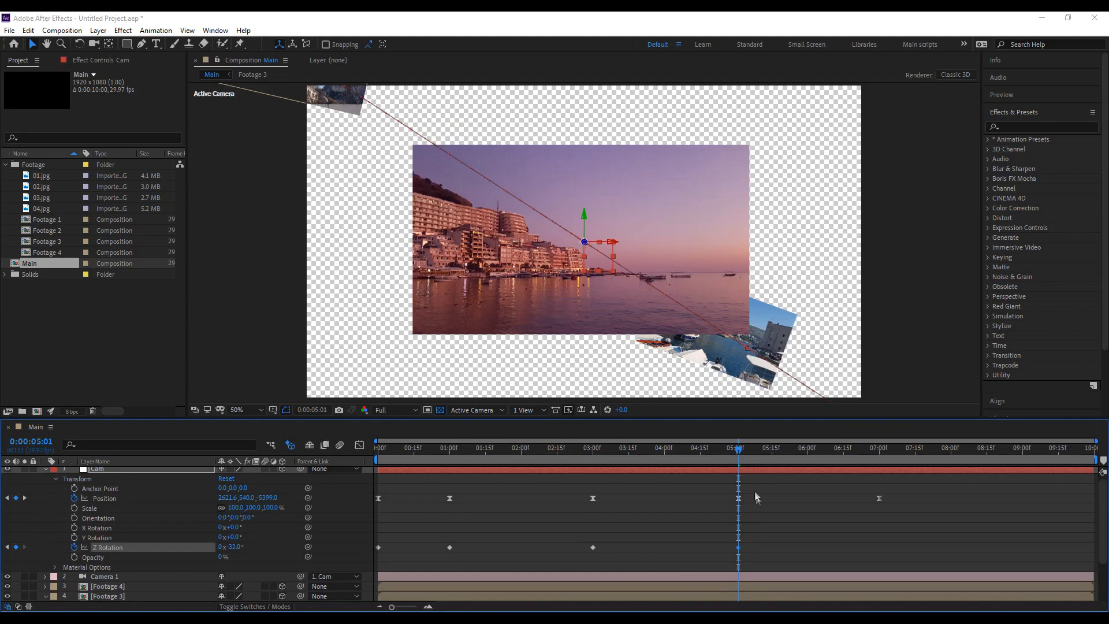
left_click_drag(742, 453, 879, 460)
scroll(173, 540, "down", 3)
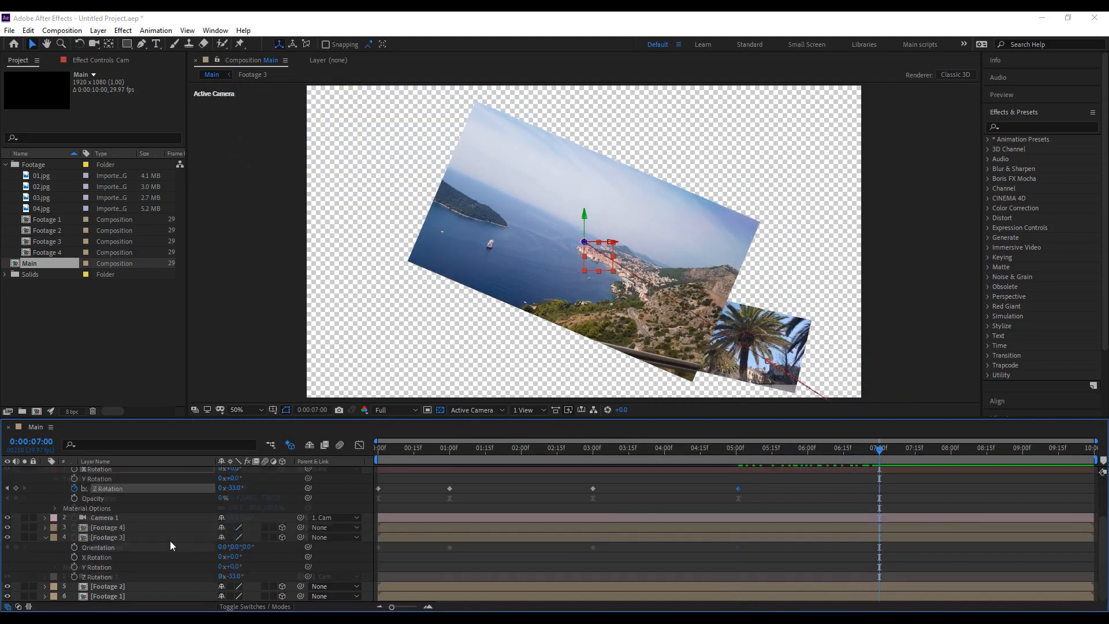
left_click(46, 538)
left_click(112, 587)
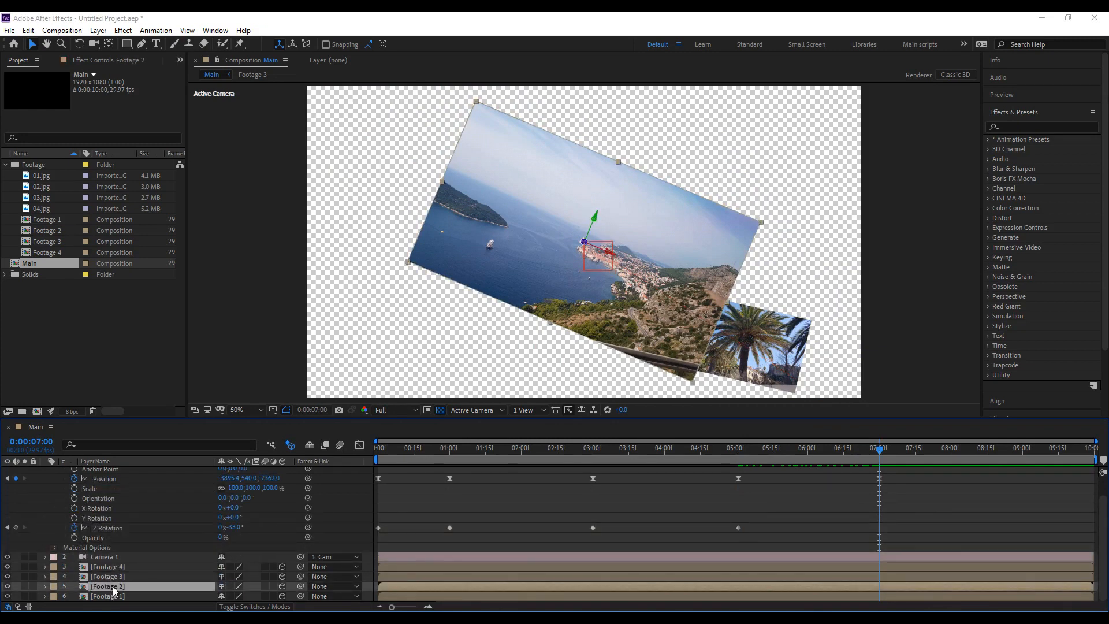
key("r")
scroll(145, 566, "down", 2)
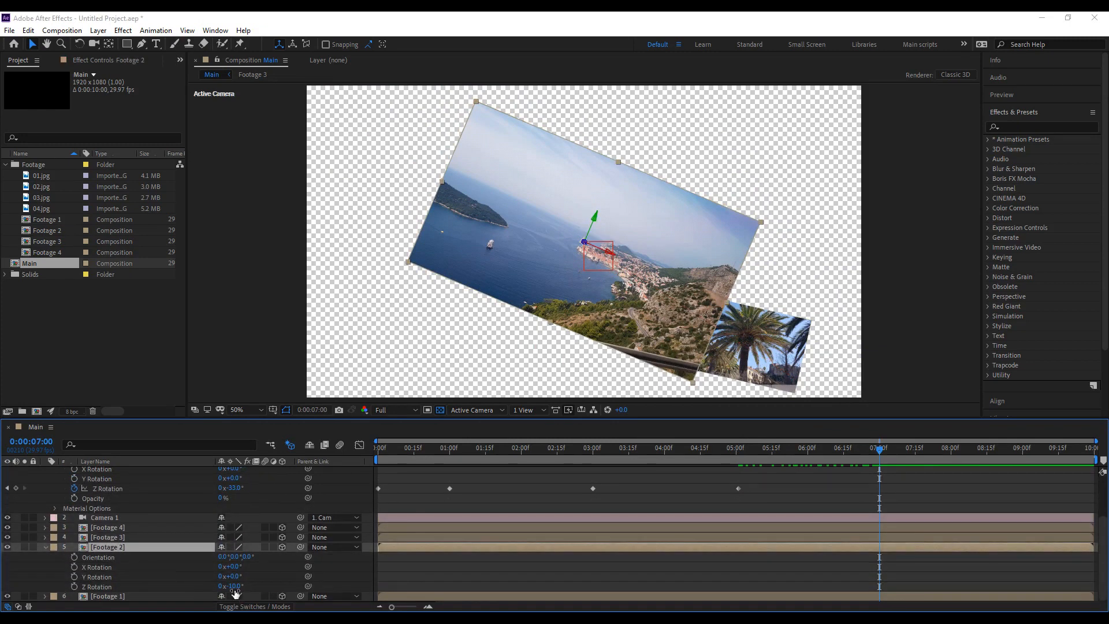
left_click_drag(234, 588, 207, 584)
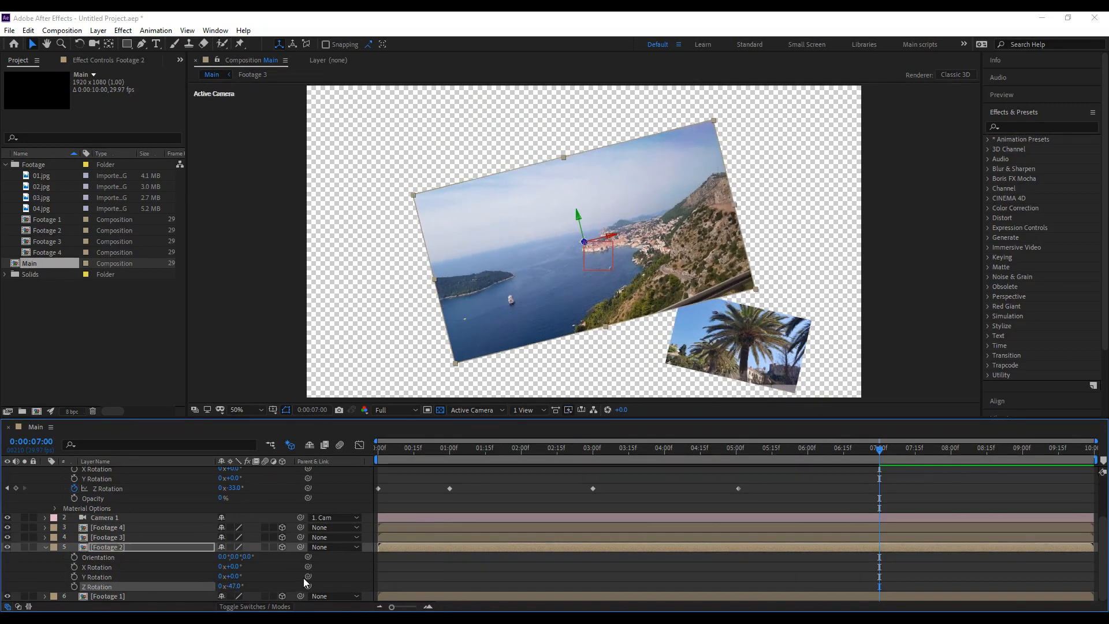
Set Cam's Z Rotation to -47° at 0:00:07:00 and deselect the layer.
scroll(302, 578, "up", 2)
left_click(237, 518)
type("-47")
key("Return")
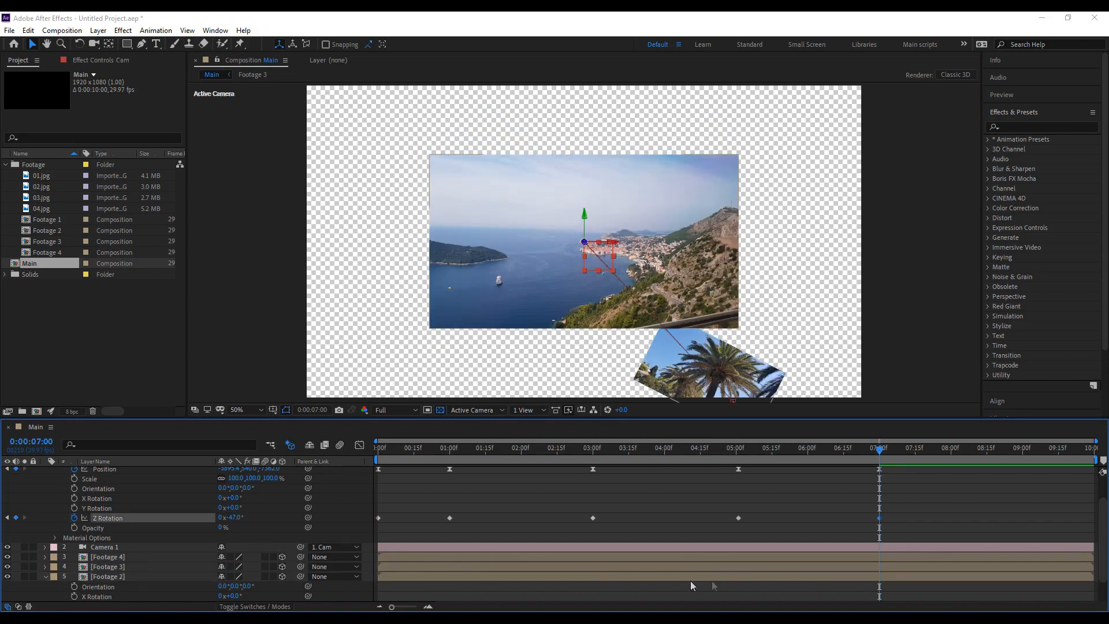
left_click(809, 505)
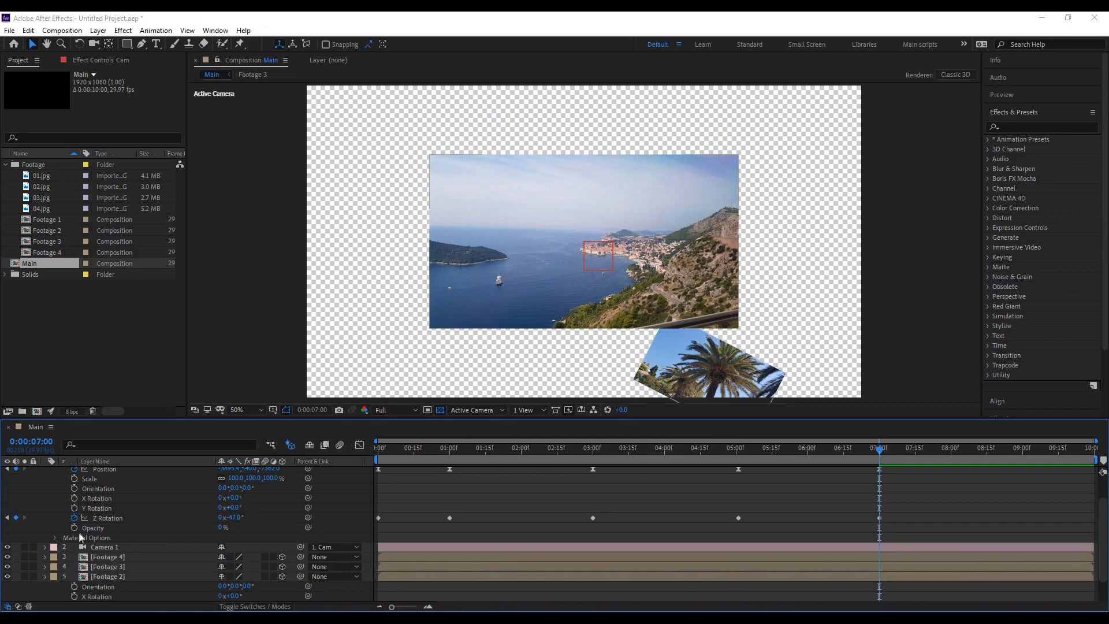
Preview the camera animation across the four photo layers in Main.
scroll(78, 537, "up", 2)
key("space")
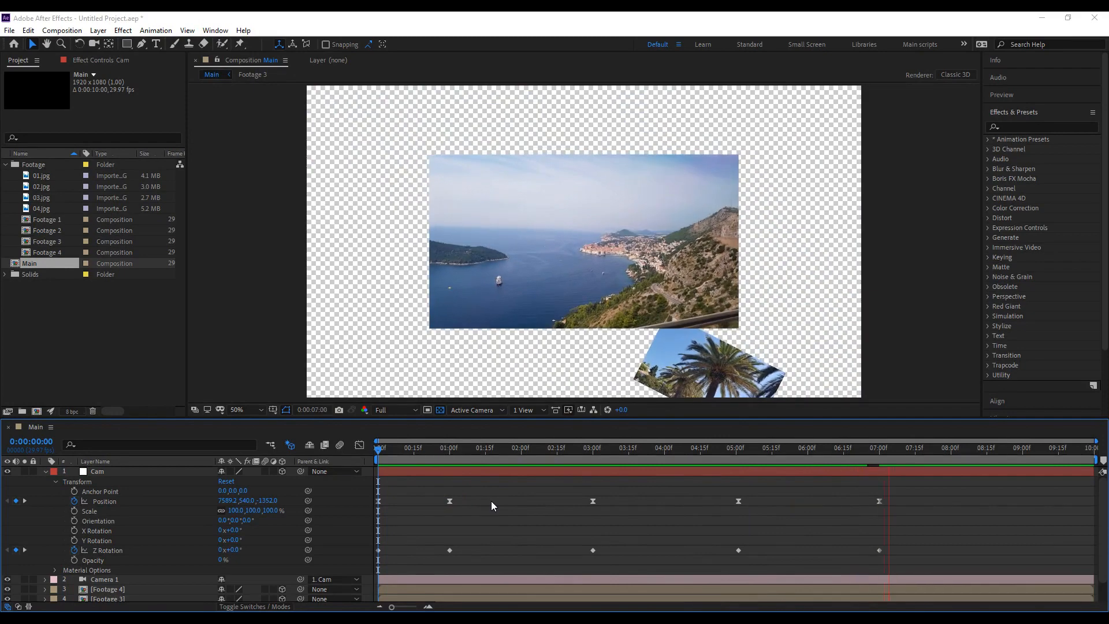
key("space")
key("space")
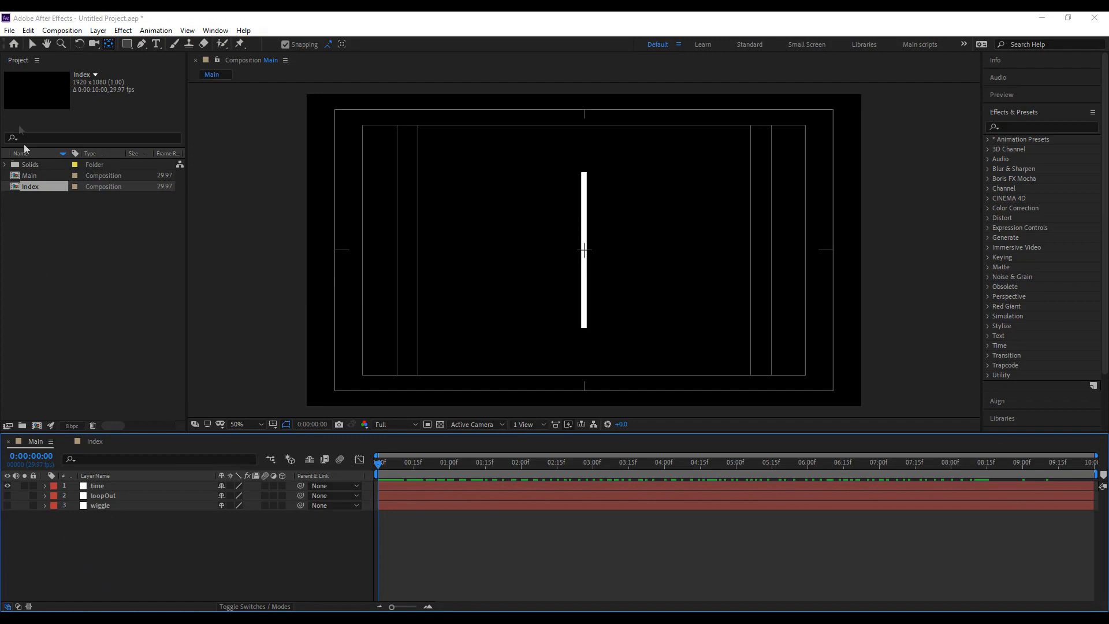
Activate the Selection tool, reveal the time layer's Transform properties and add an expression to its Position.
left_click(32, 44)
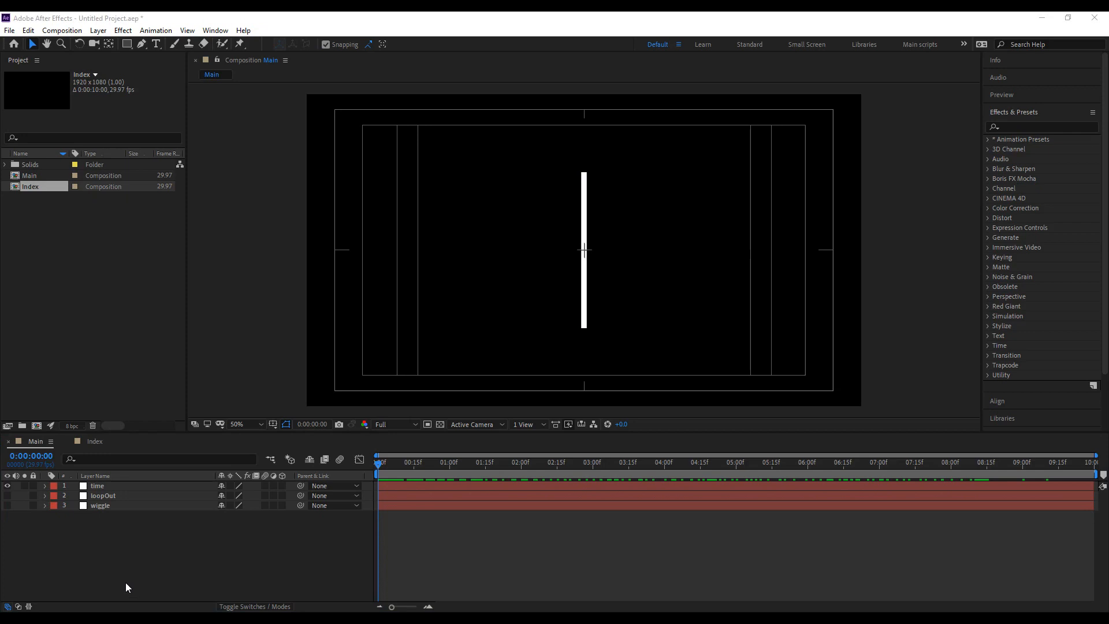
left_click(43, 485)
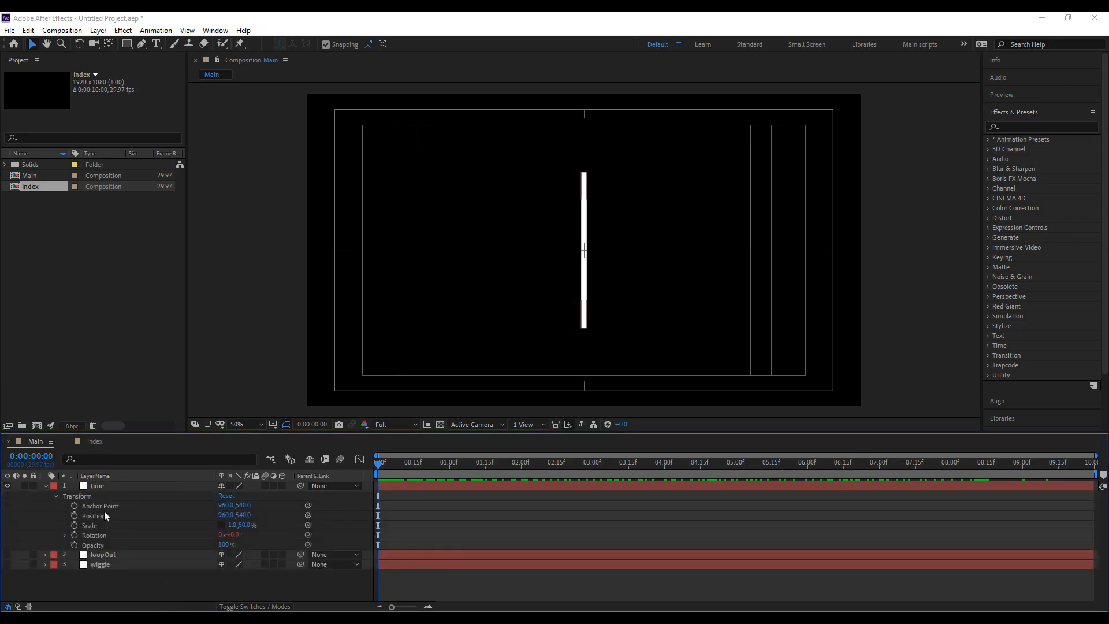
left_click(74, 515, "alt")
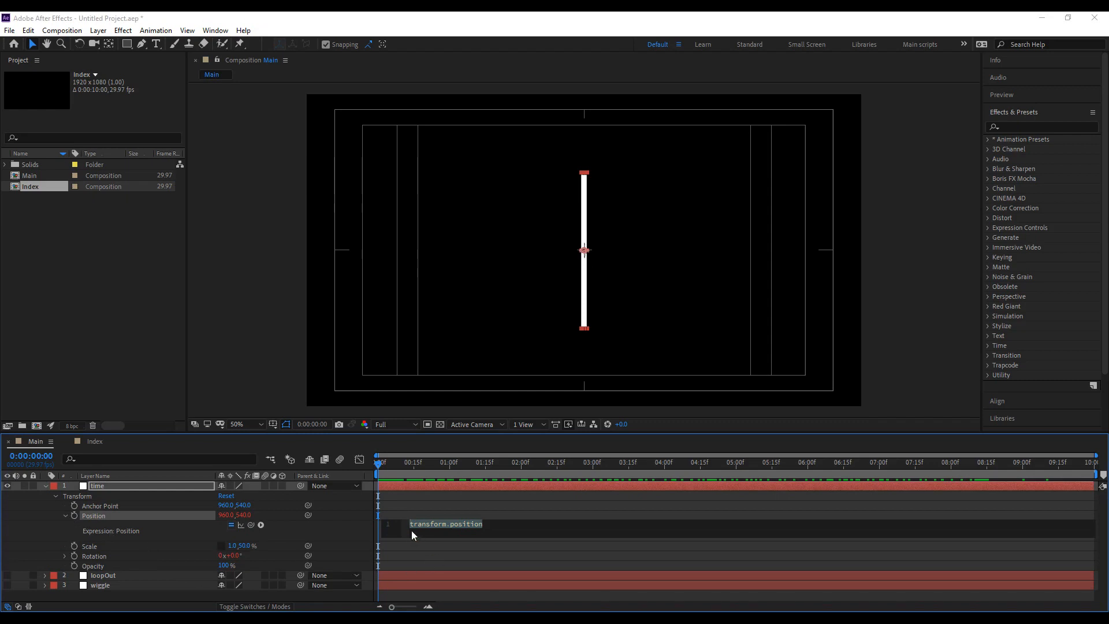
Examine the parts of the default transform.position expression on the time layer and leave the expression editor.
left_click_drag(410, 525, 492, 529)
left_click(492, 533)
left_click_drag(445, 525, 393, 534)
left_click(485, 525)
left_click(109, 593)
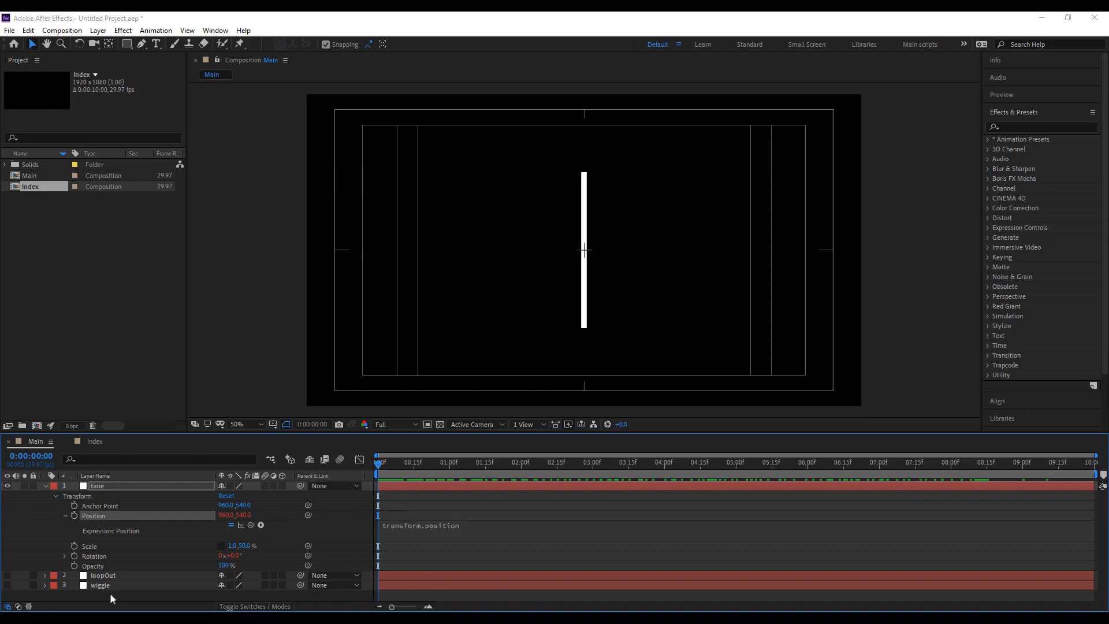
Create a null object in Main and reveal its Transform properties above the time layer.
right_click(109, 593)
mouse_move(207, 467)
left_click(284, 532)
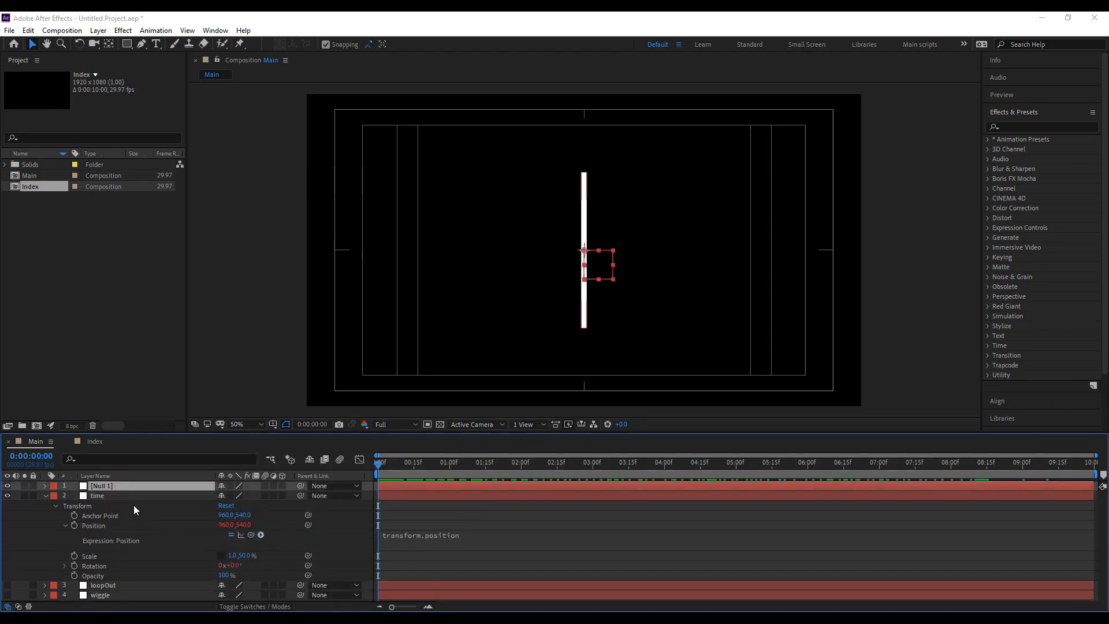
left_click(44, 486)
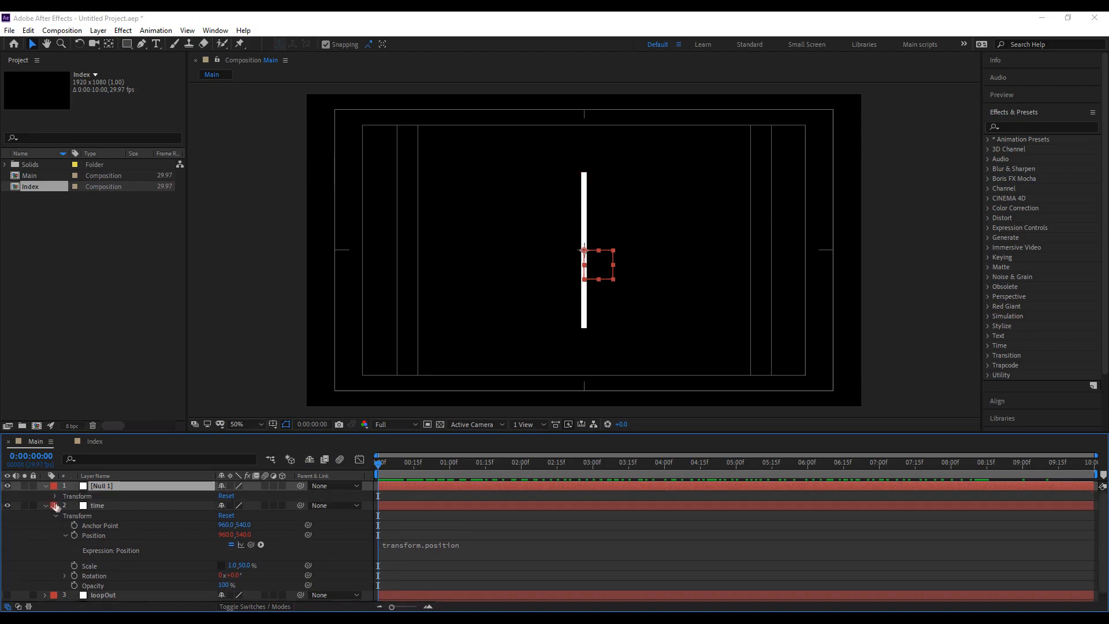
left_click(56, 496)
scroll(162, 536, "down", 3)
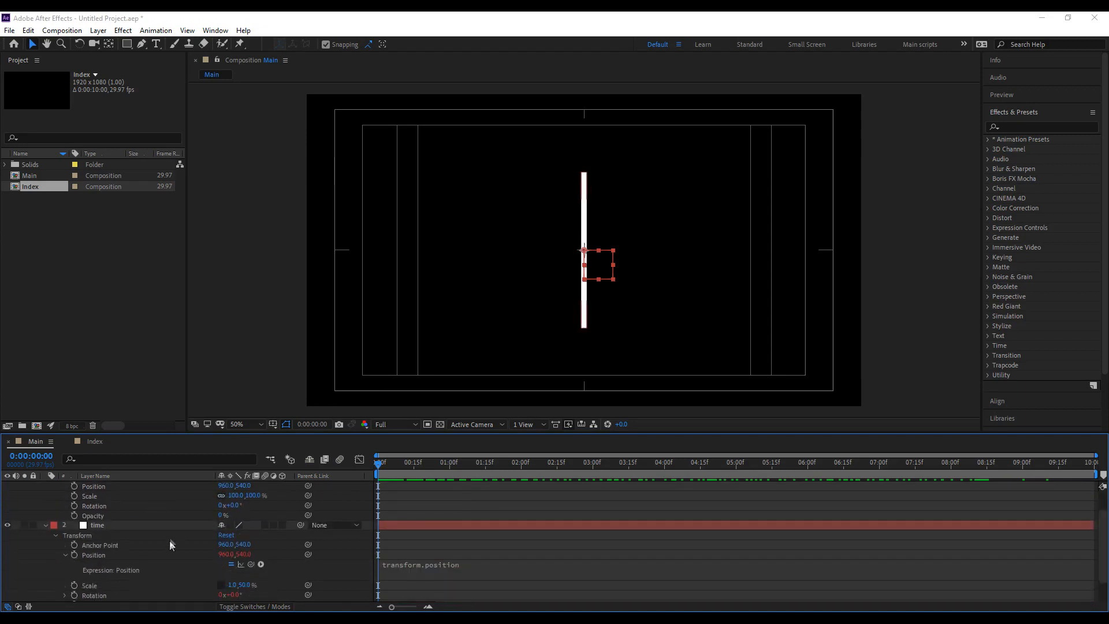
Link the time layer's Position expression to Null 1's Position with the expression pick whip.
left_click(410, 564)
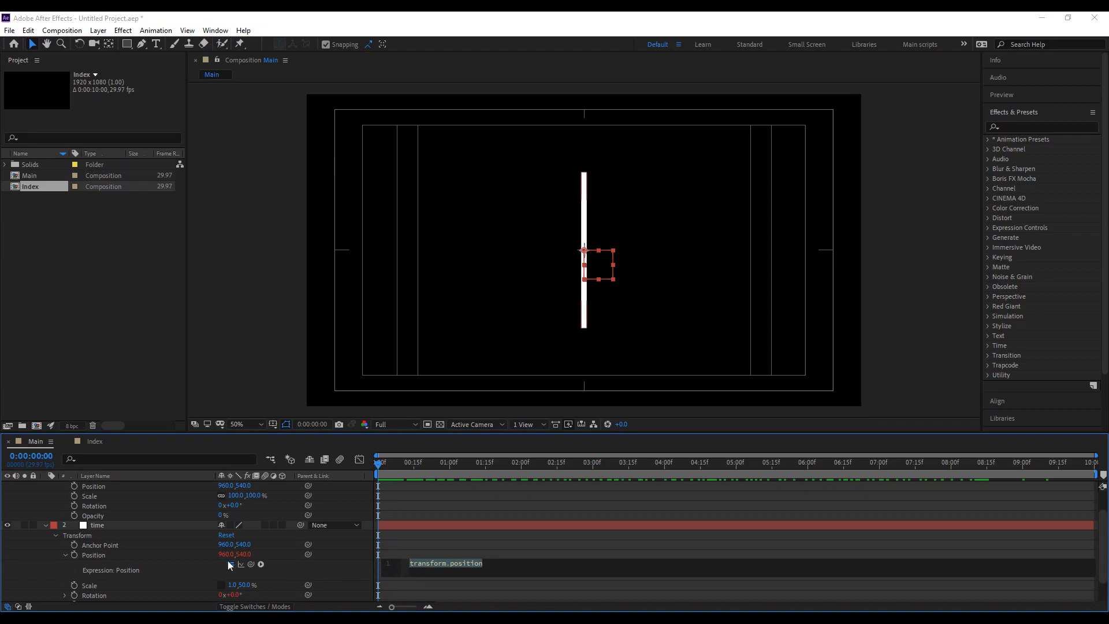
left_click_drag(251, 564, 107, 517)
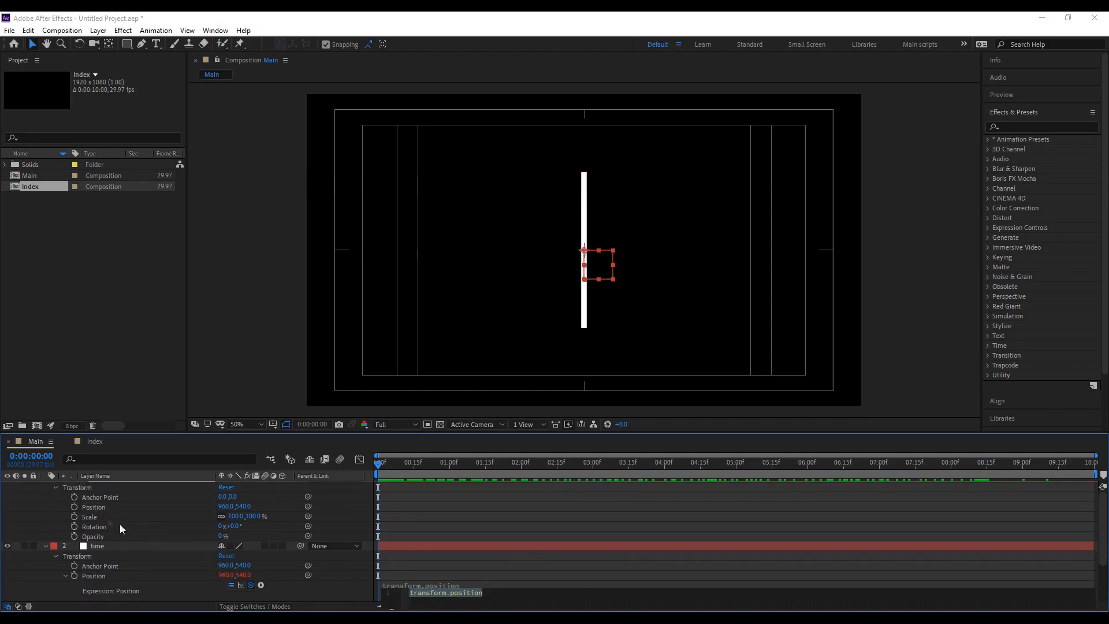
left_click(429, 593)
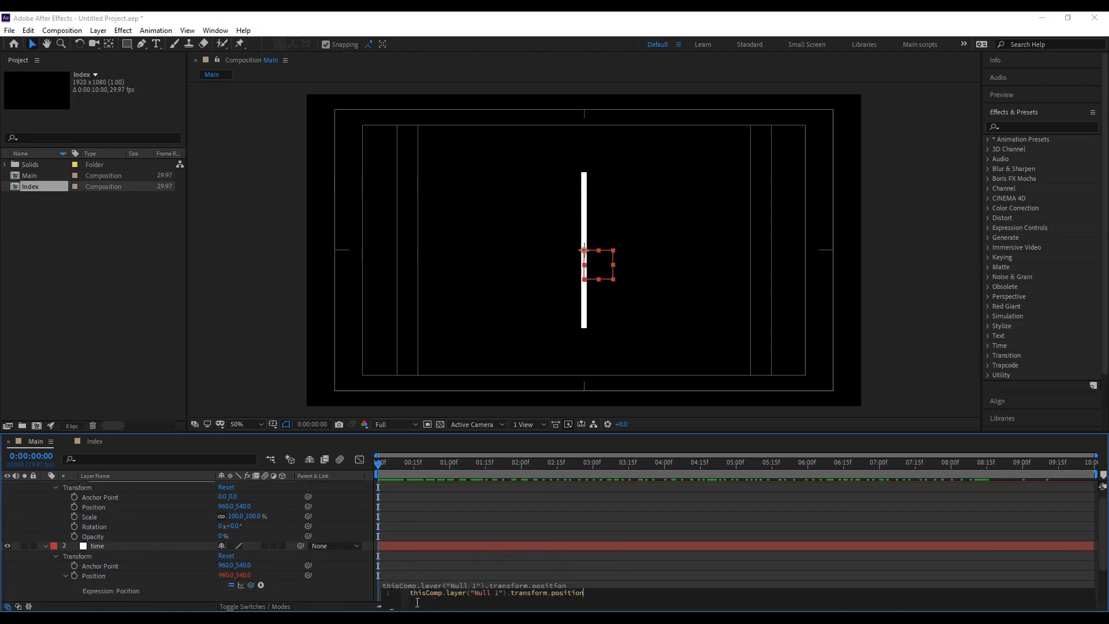
Examine the layer and property parts of the linked Position expression against Null 1's Transform properties.
double_click(429, 594)
left_click_drag(446, 593, 507, 595)
scroll(109, 495, "up", 1)
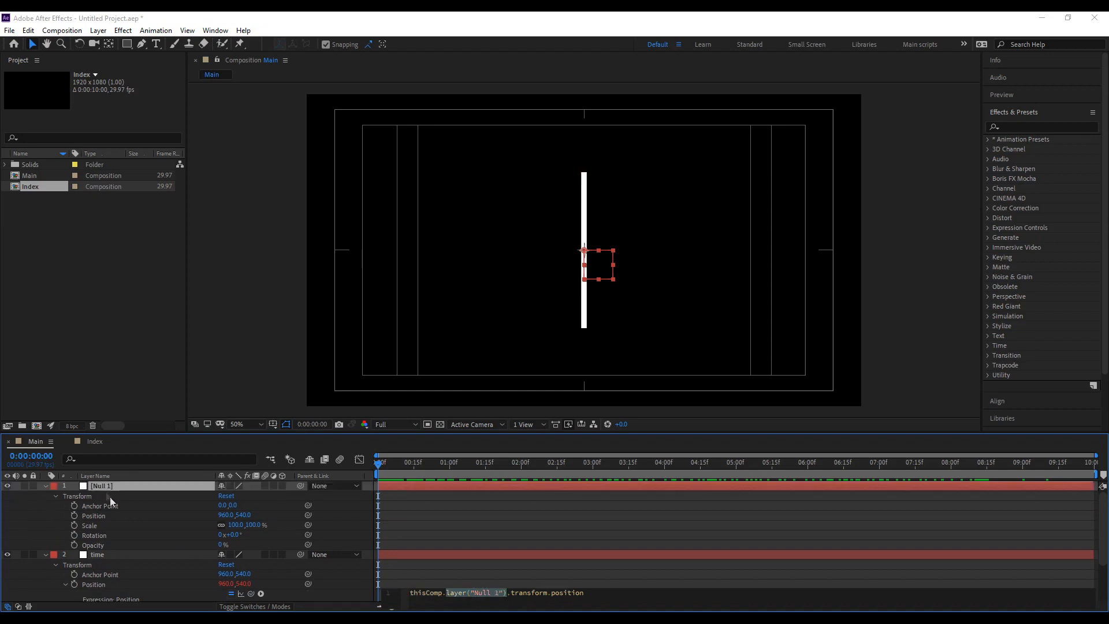
scroll(140, 518, "down", 3)
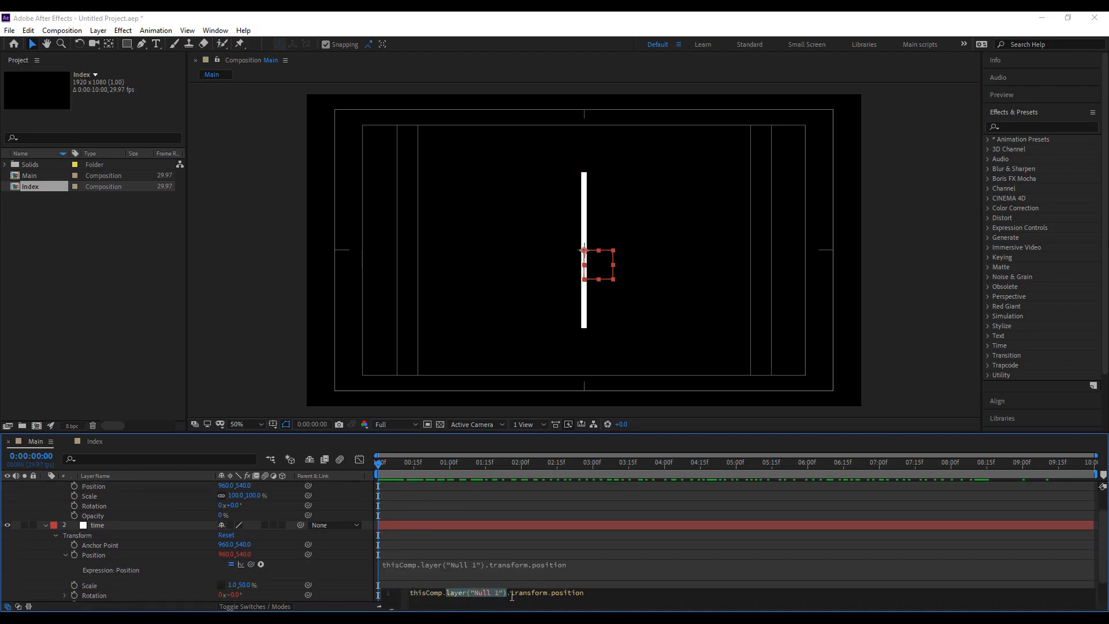
left_click_drag(511, 593, 585, 594)
scroll(102, 525, "up", 3)
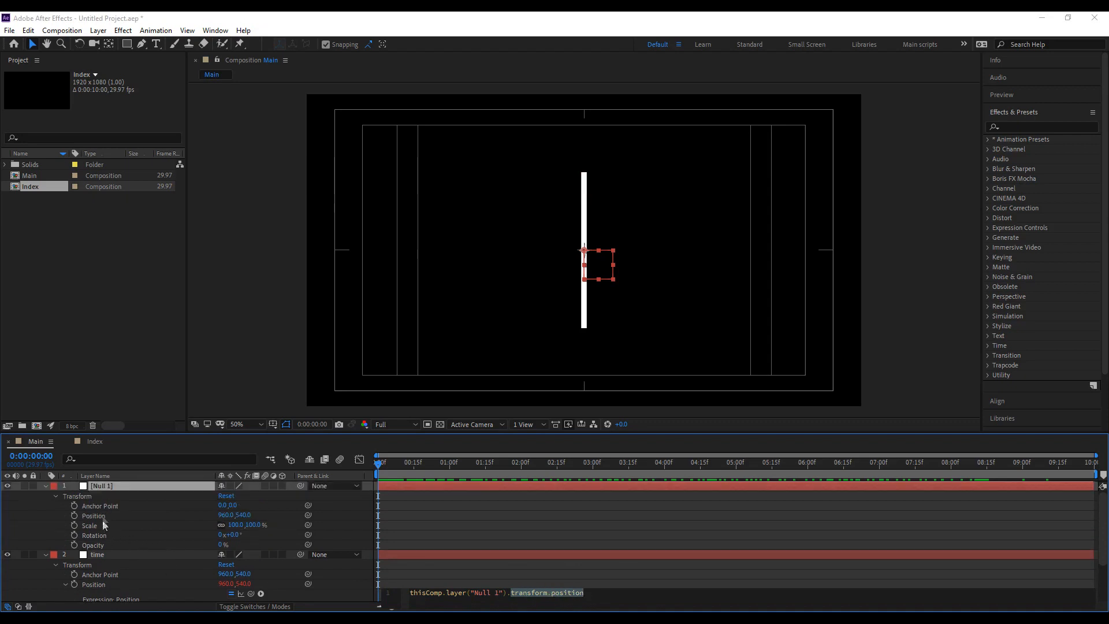
Move Null 1 to about 839, 524 and try to move the time layer on its own in the composition.
left_click(104, 484)
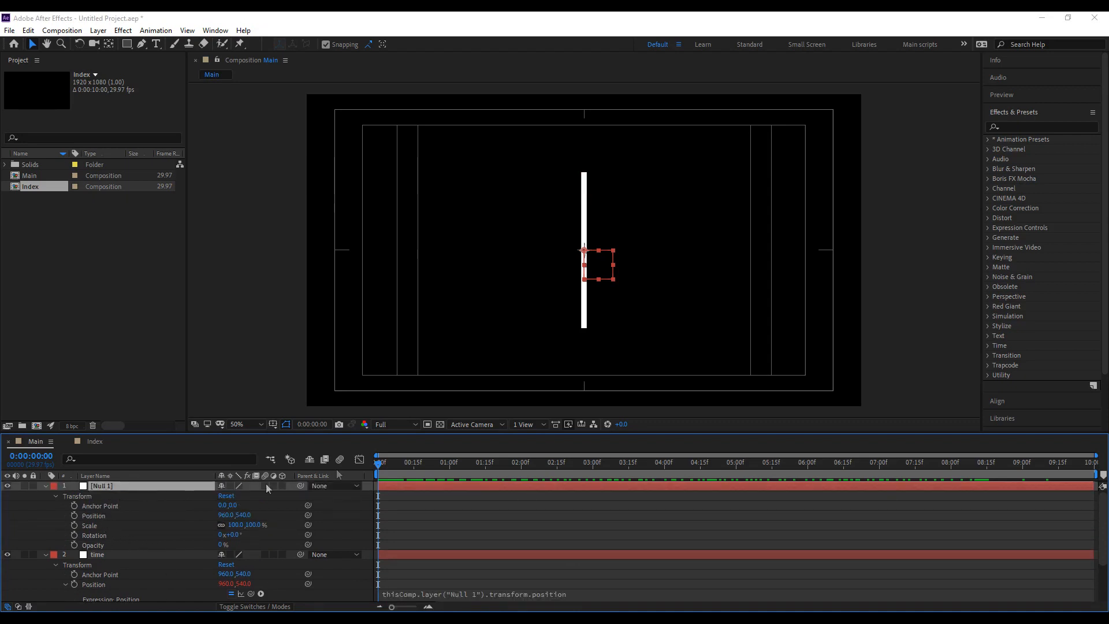
left_click_drag(595, 284, 561, 260)
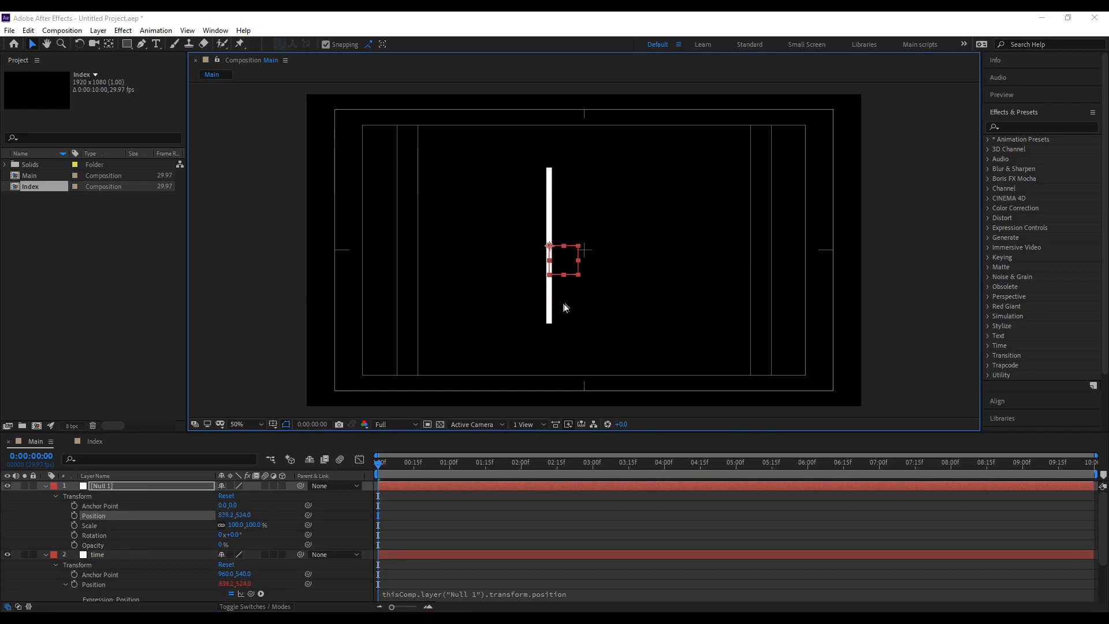
left_click(95, 554)
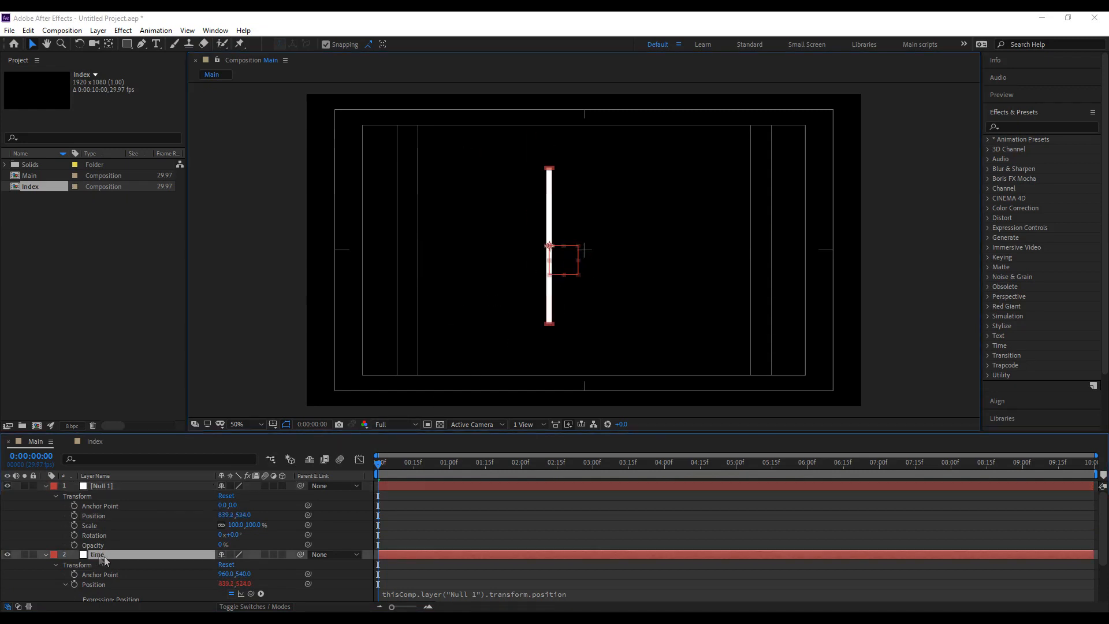
left_click_drag(548, 214, 373, 198)
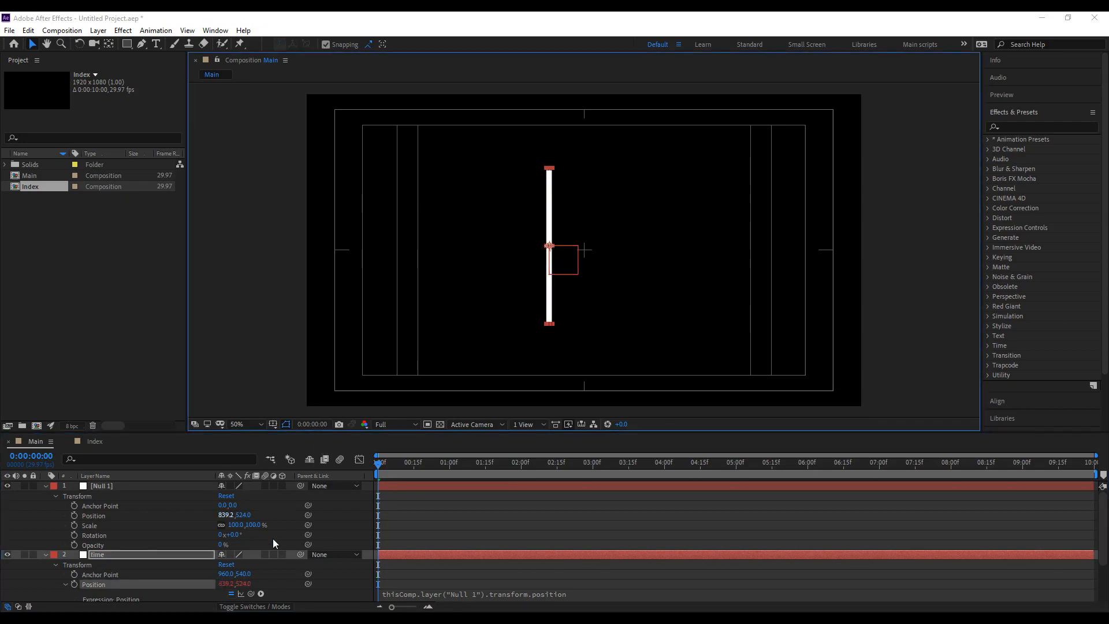
Undo everything back to before Null 1 was created and remove the Position expression from the time layer.
left_click(119, 484)
key("ctrl+z")
key("ctrl+z")
key("ctrl+z")
key("ctrl+z")
key("ctrl+z")
key("ctrl+z")
key("ctrl+z")
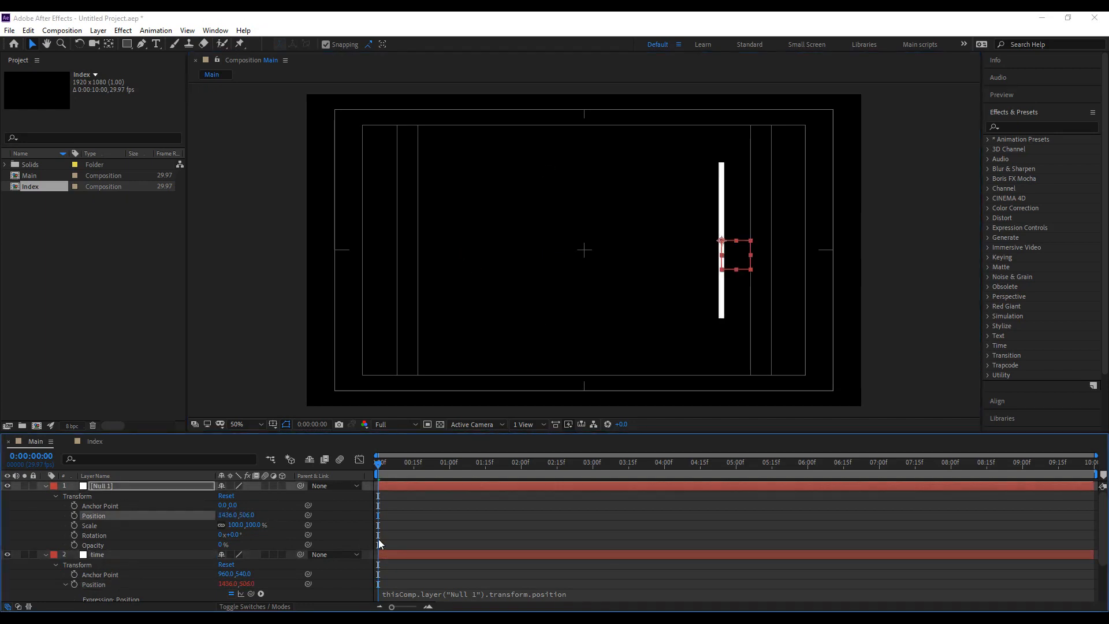
key("ctrl+z")
key("ctrl+z")
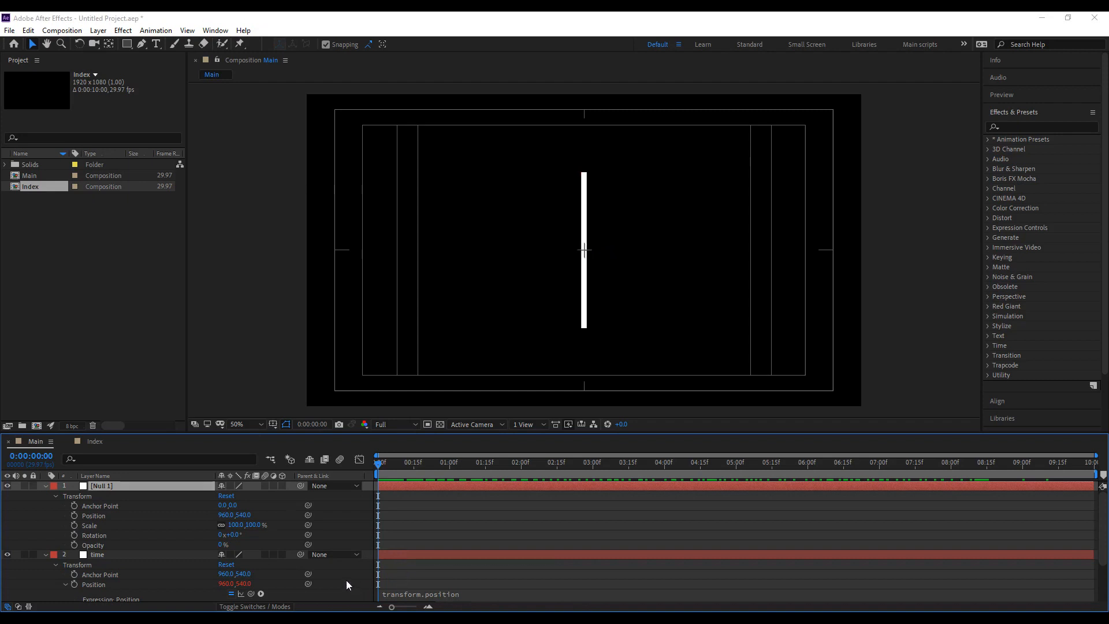
key("ctrl+z")
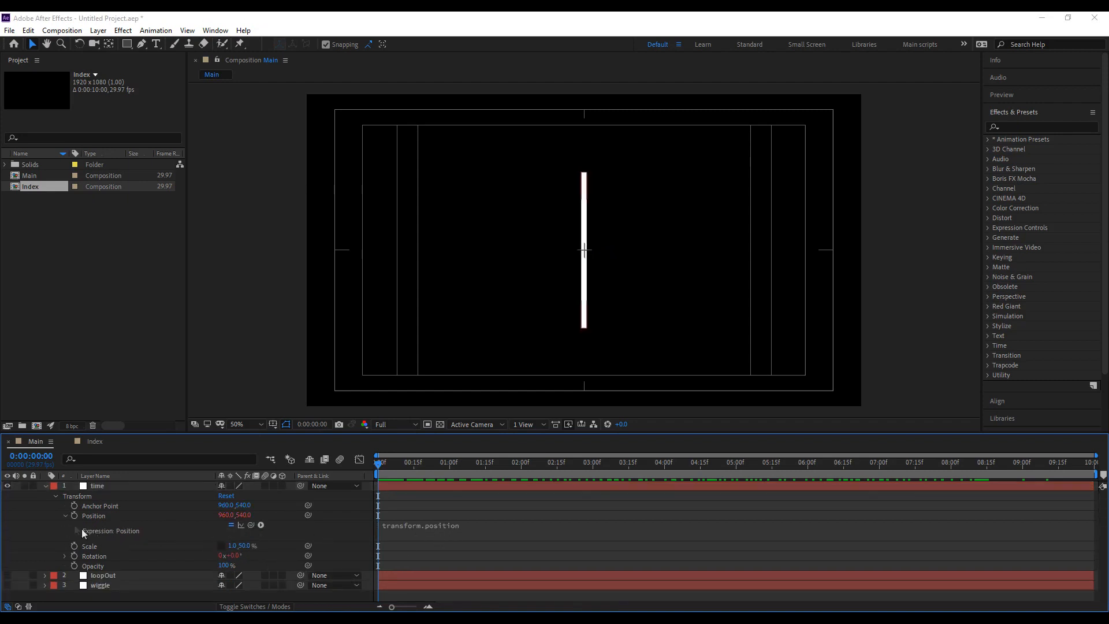
left_click(74, 515, "alt")
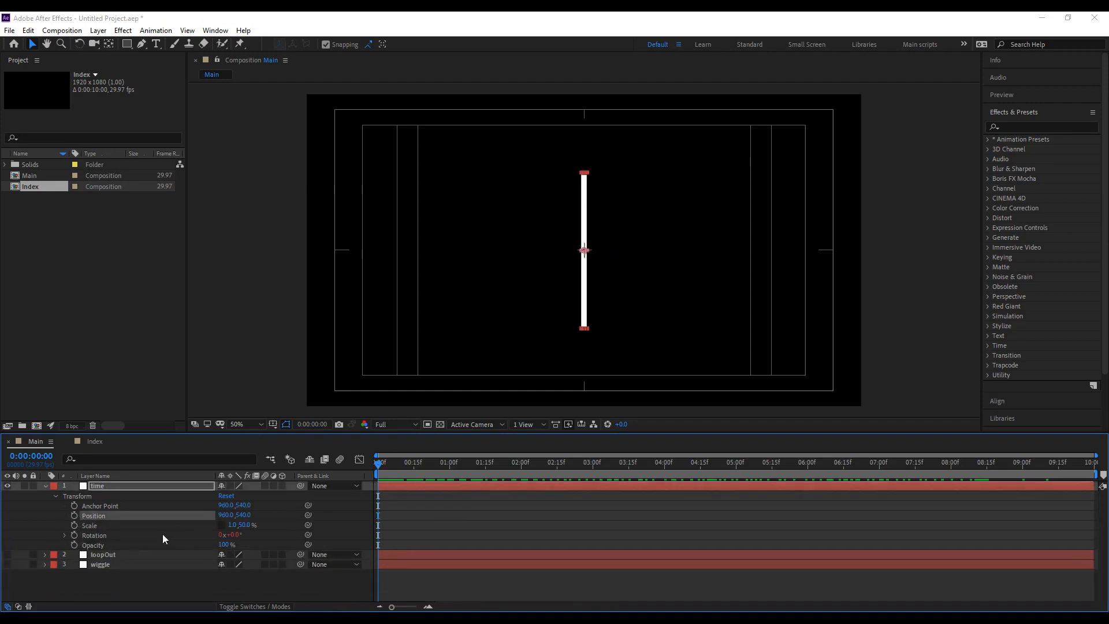
left_click(209, 590)
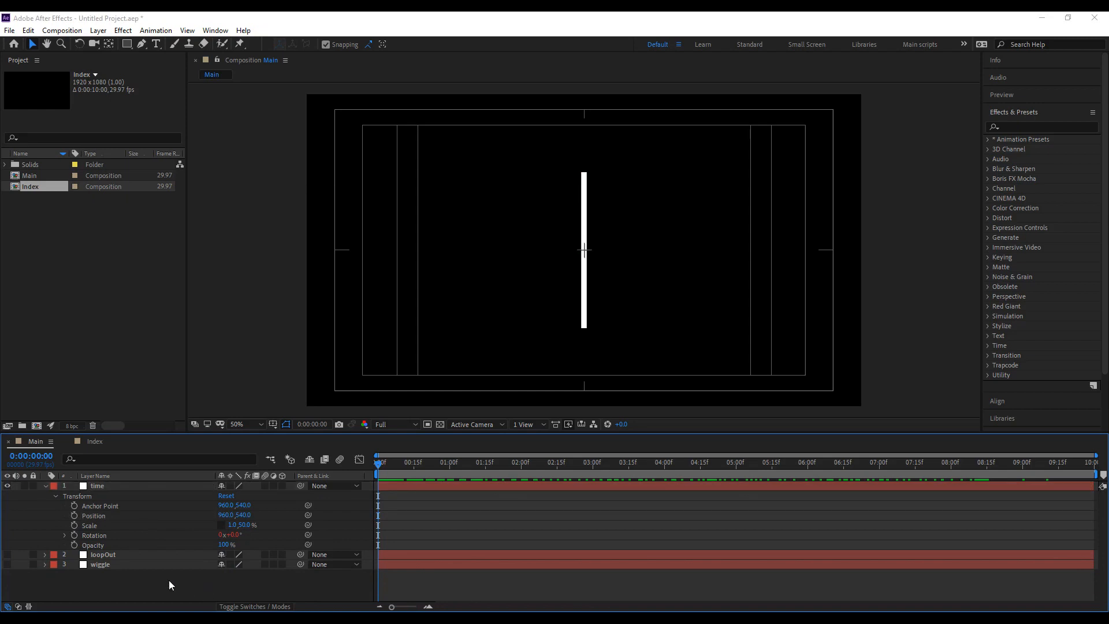
Reveal the time layer's Rotation expression and examine its time keyword.
left_click(64, 535)
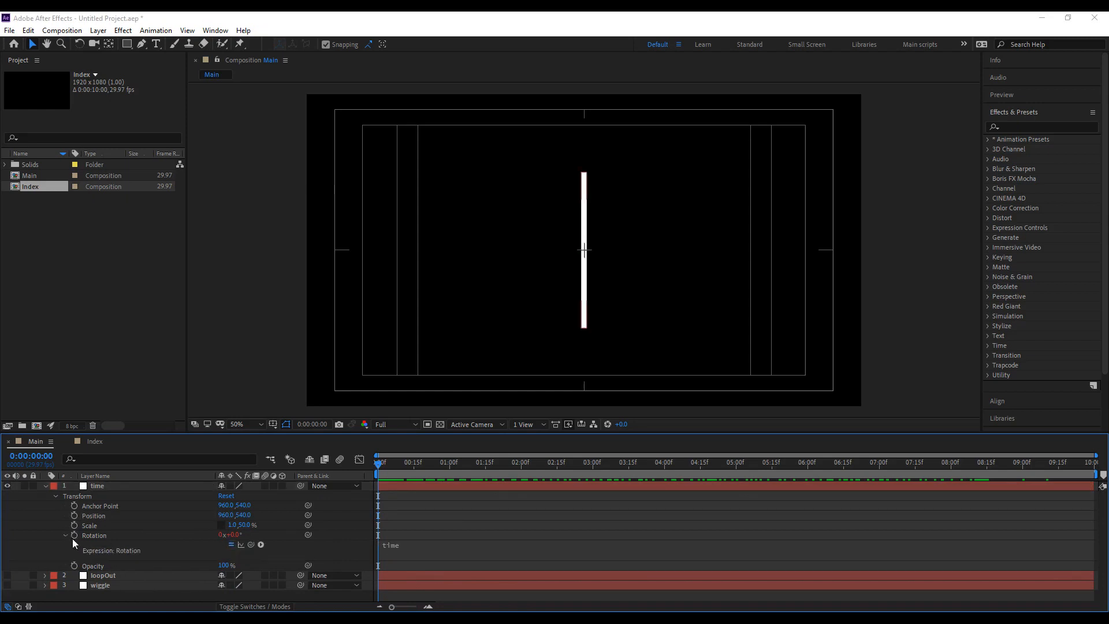
left_click(389, 546)
double_click(417, 544)
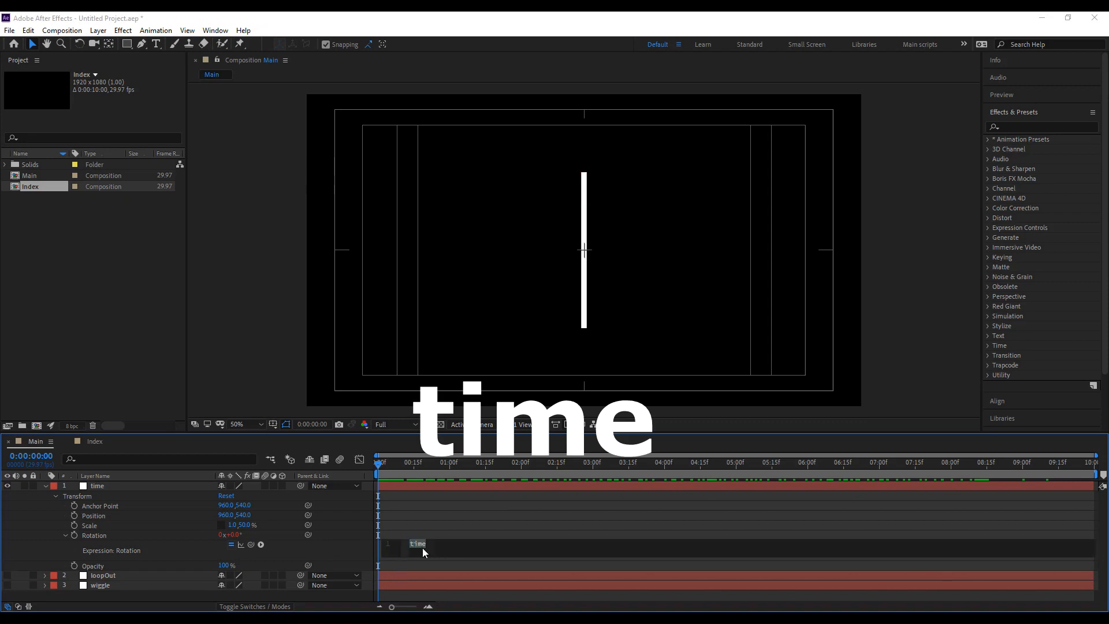
left_click(415, 516)
left_click(393, 545)
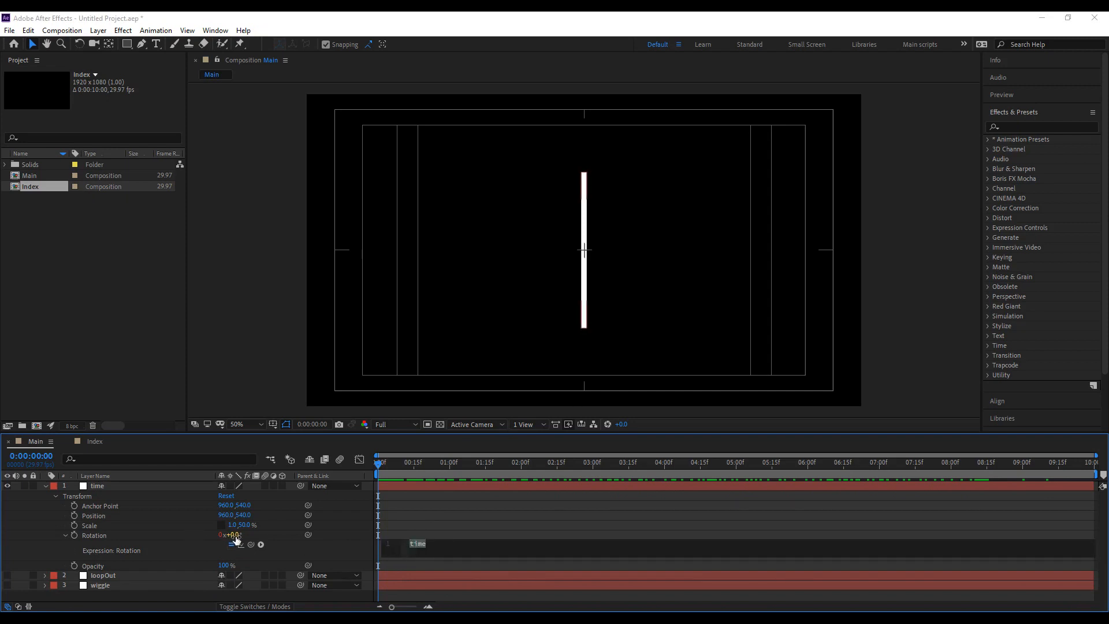
left_click(387, 515)
Scrub from the start to 2 seconds and on to 8 seconds, comparing the time layer's Rotation with the current time.
left_click_drag(380, 469, 523, 454)
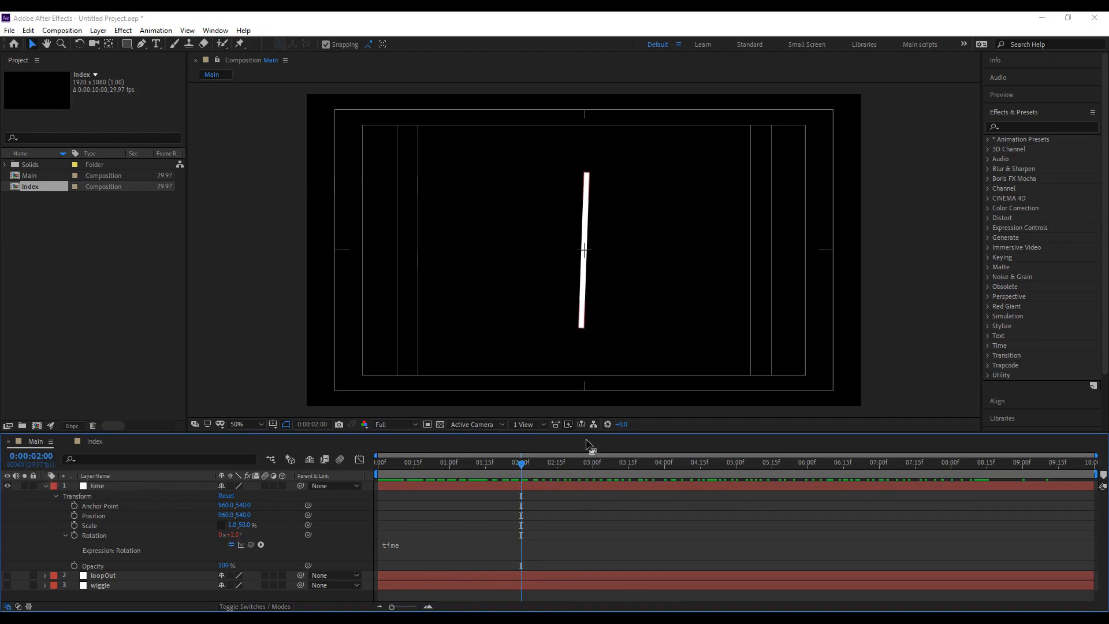
left_click_drag(521, 463, 950, 476)
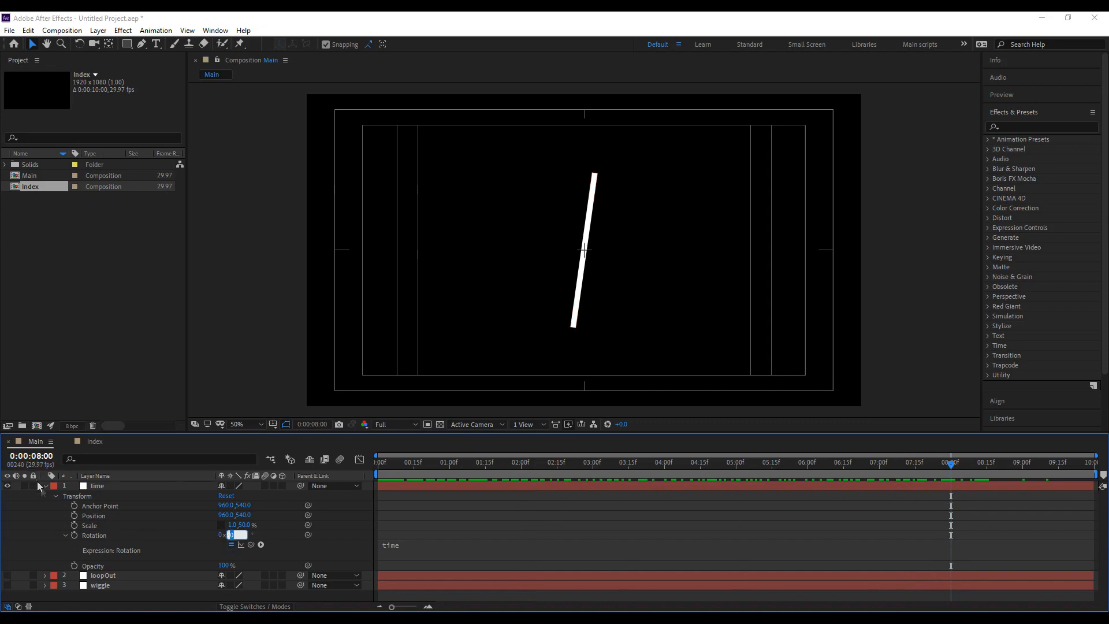
left_click(32, 458)
left_click(30, 514)
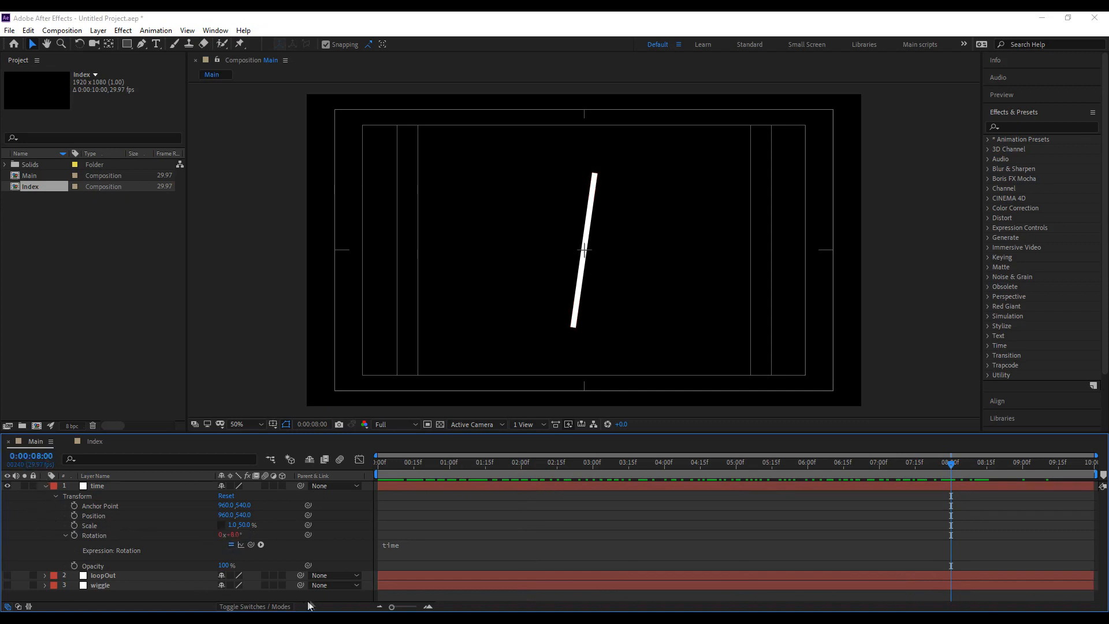
Change the time layer's Rotation expression to time*100.
left_click(399, 548)
left_click(460, 540)
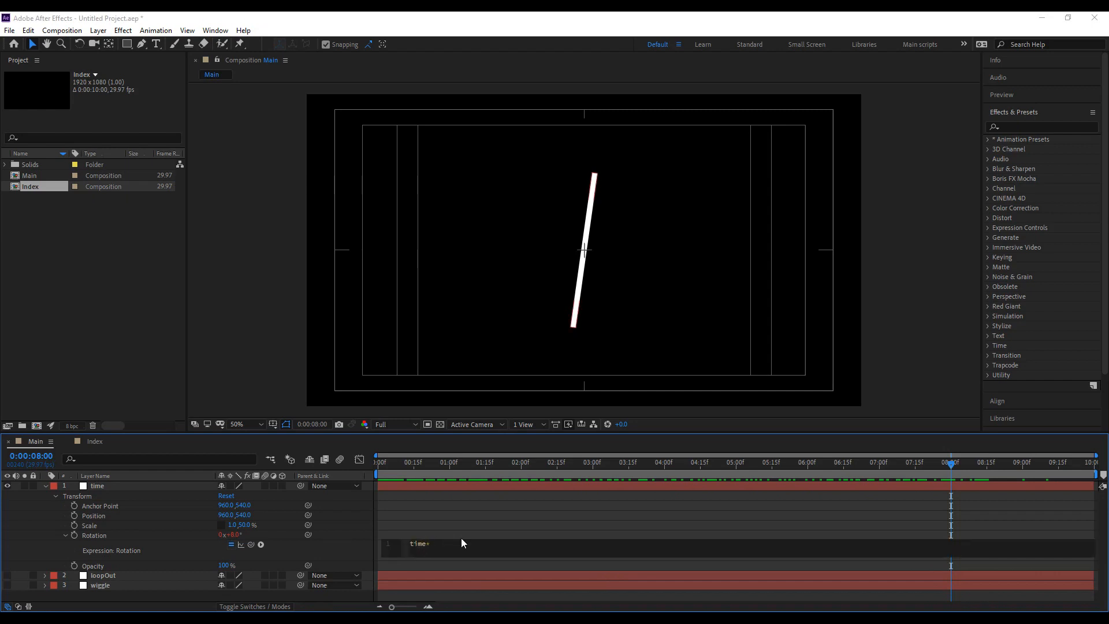
type("*1000")
key("BackSpace")
left_click(420, 518)
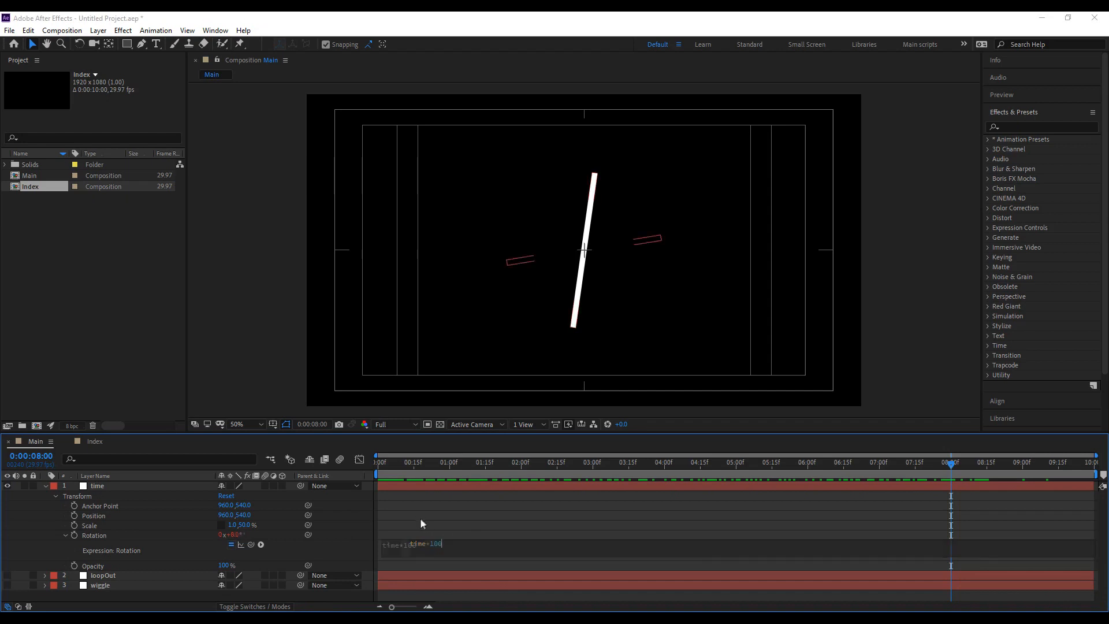
Scrub the timeline from start to end and back to about 0:00:04:08 to check the faster rotation.
left_click(381, 475)
left_click_drag(381, 474, 280, 499)
left_click_drag(396, 482, 1094, 478)
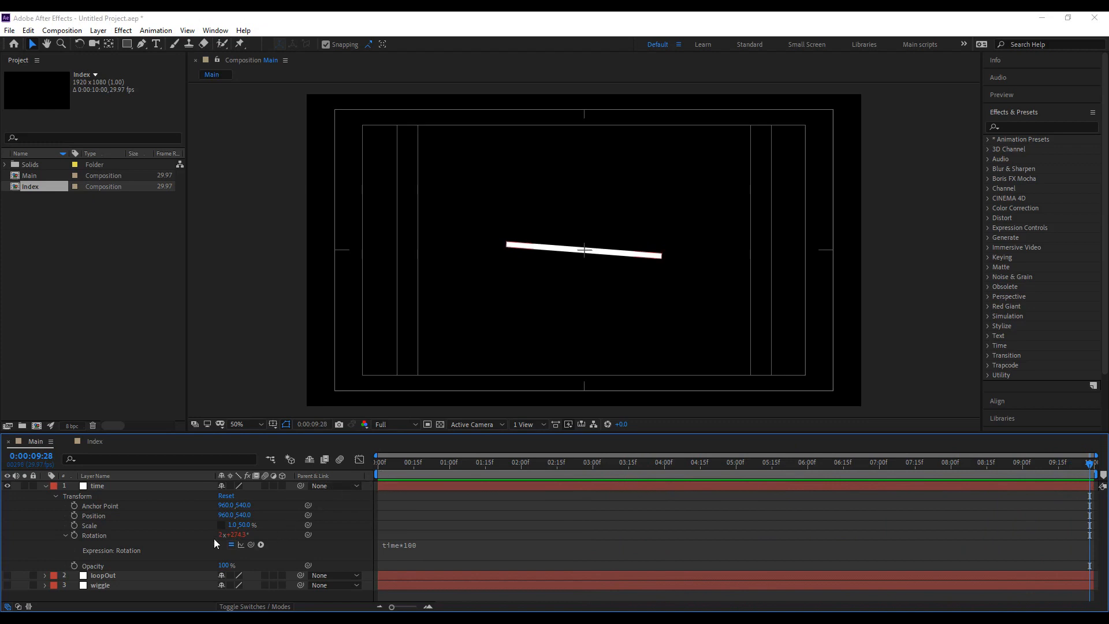
left_click_drag(389, 489, 684, 481)
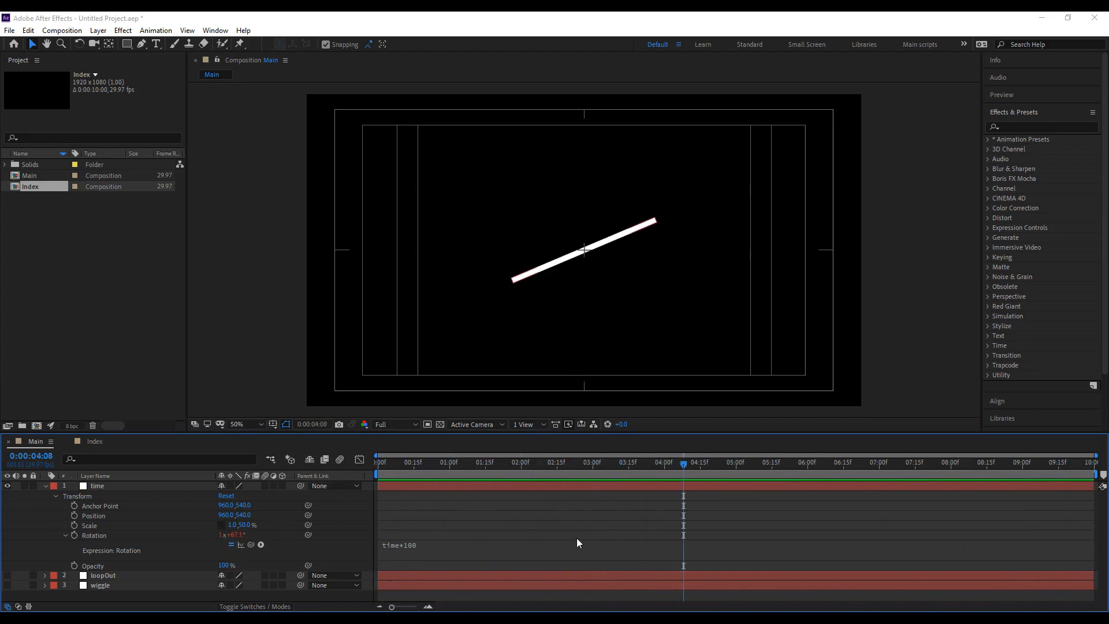
Collapse and hide the time layer, and make the loopOut layer visible to preview its animation from the start.
left_click(46, 486)
left_click(8, 486)
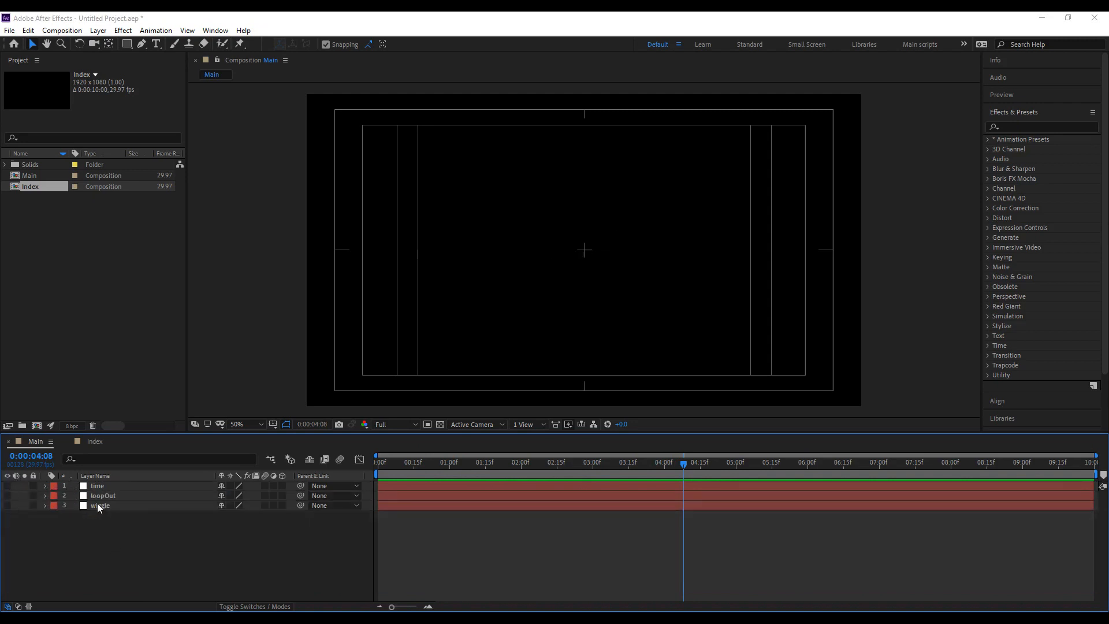
left_click(99, 496)
left_click(7, 496)
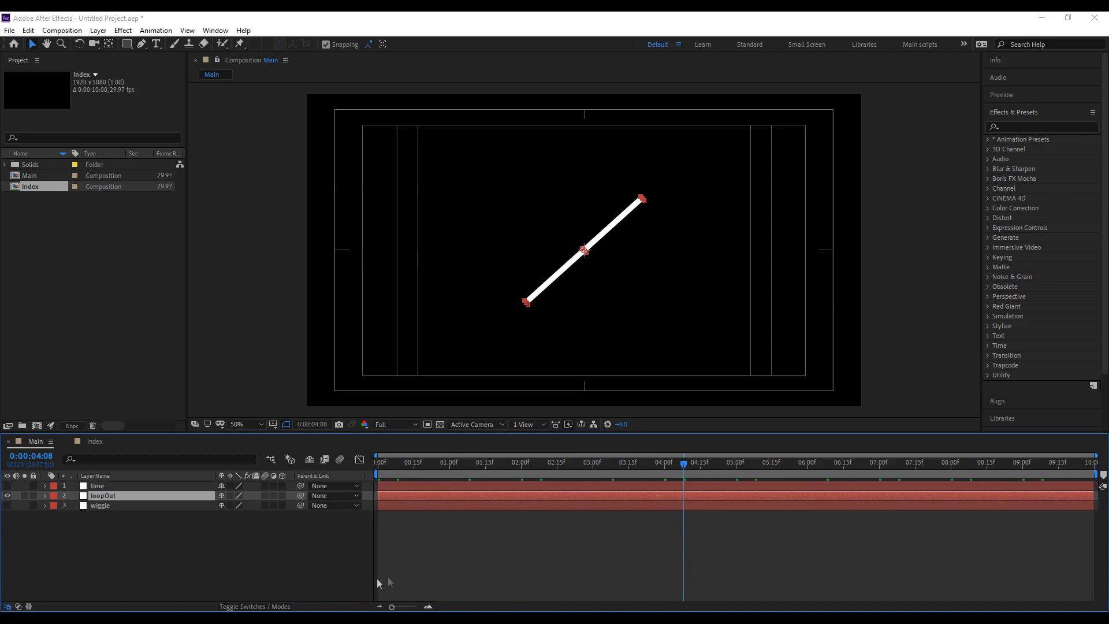
left_click(406, 543)
key("space")
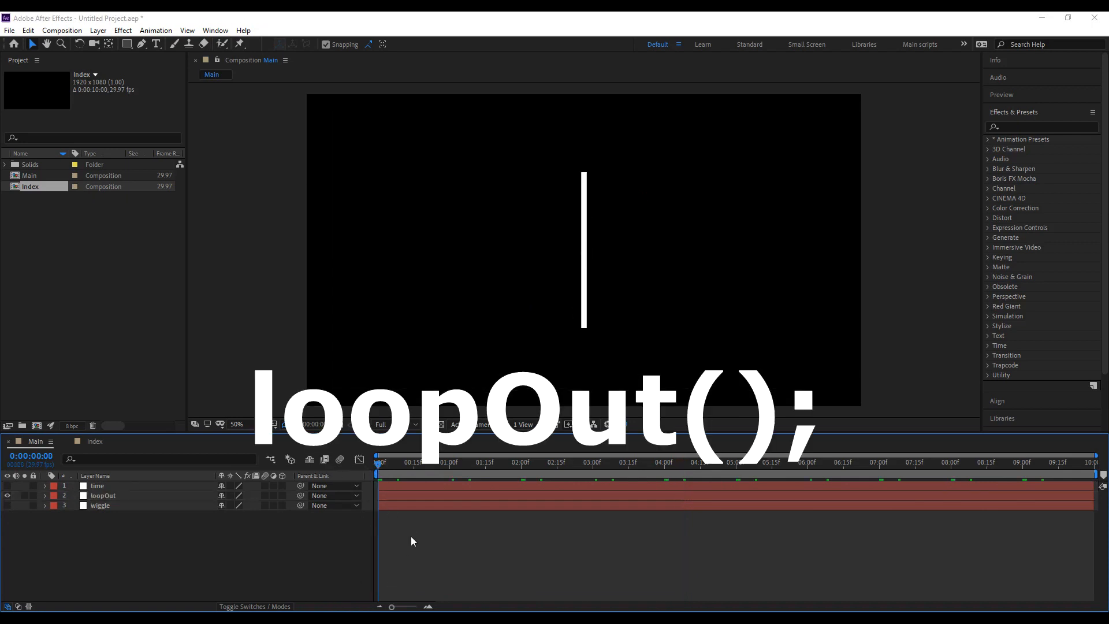
Reveal the loopOut layer's Rotation expression and set its Rotation keyframe at 1 second to 270°.
key("space")
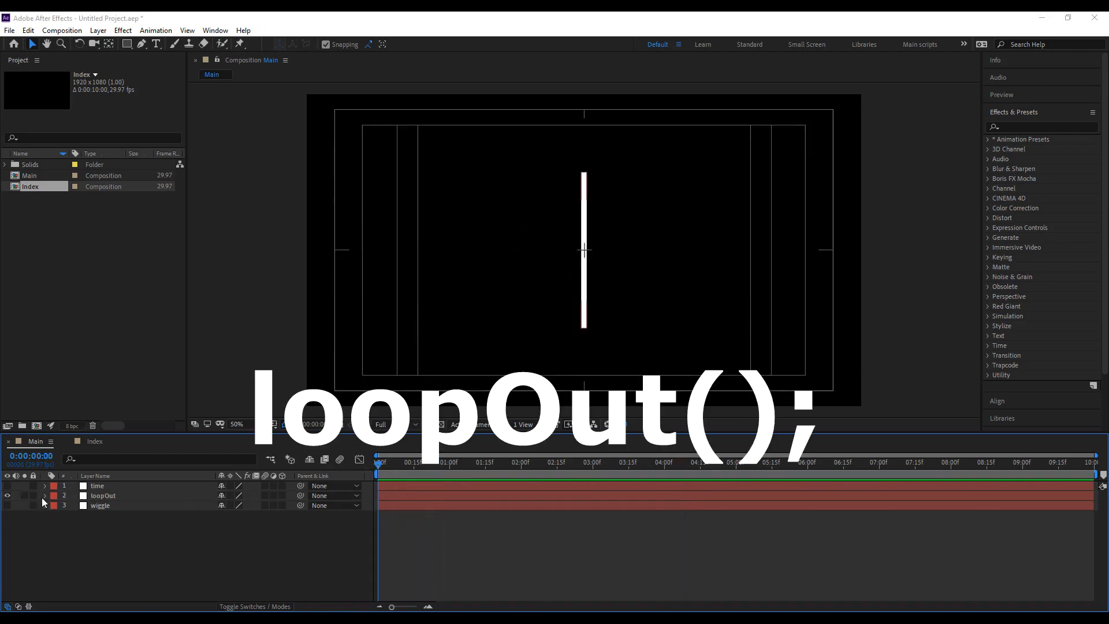
left_click(44, 495)
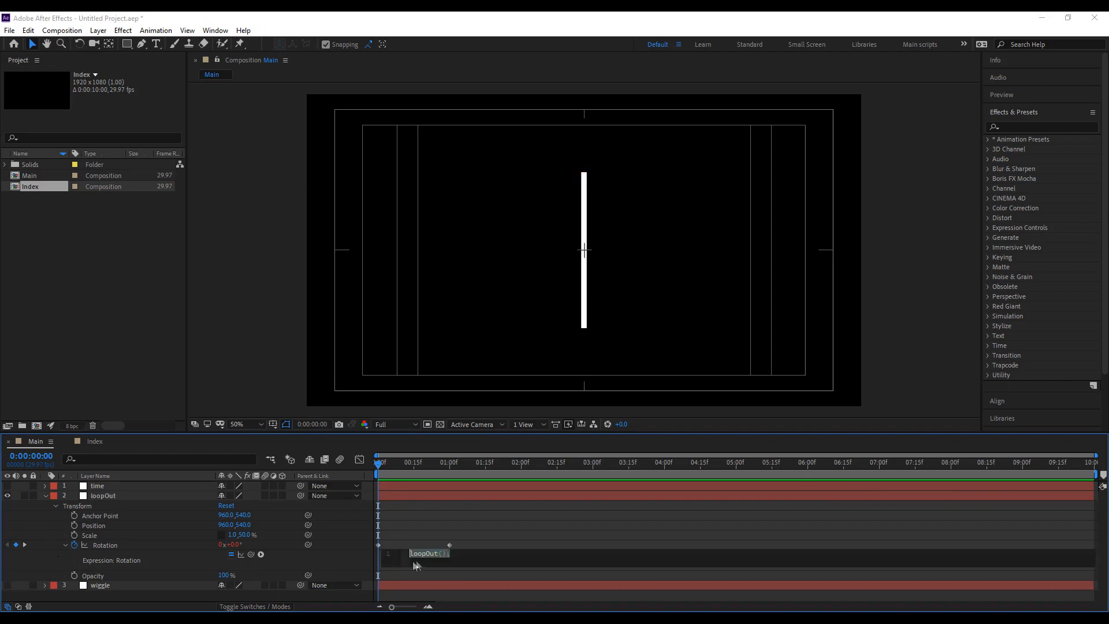
left_click_drag(380, 476, 448, 479)
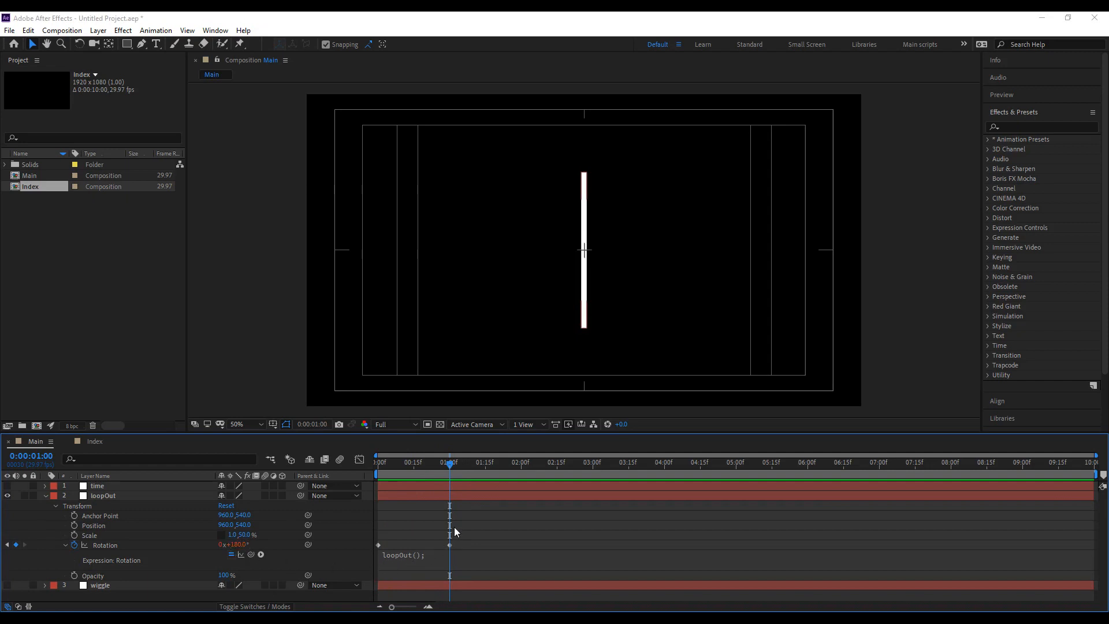
left_click_drag(478, 465, 449, 477)
left_click(235, 544)
type("2")
key("Return")
left_click(407, 537)
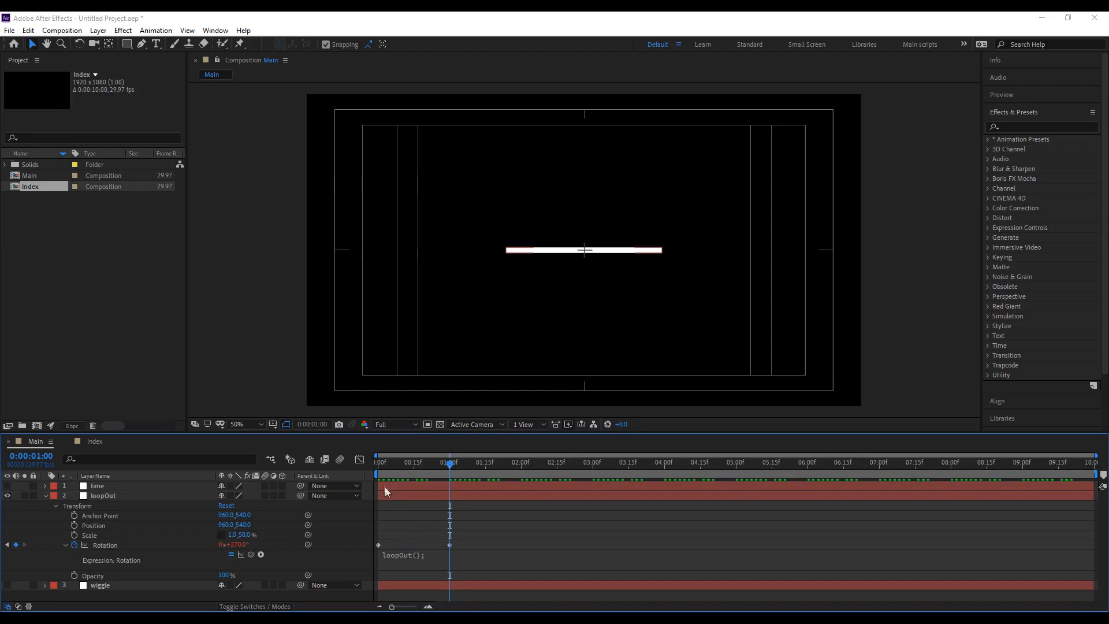
Preview the looping rotation from the start and examine the jump just after the 1-second keyframe.
key("space")
left_click_drag(445, 484, 362, 505)
key("space")
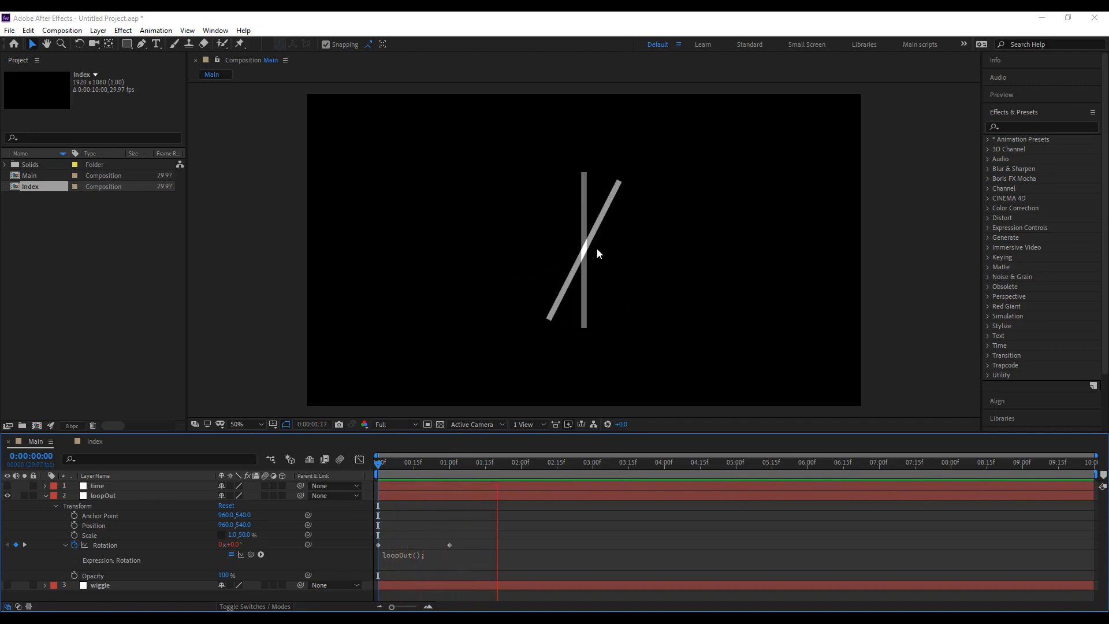
left_click_drag(449, 465, 454, 469)
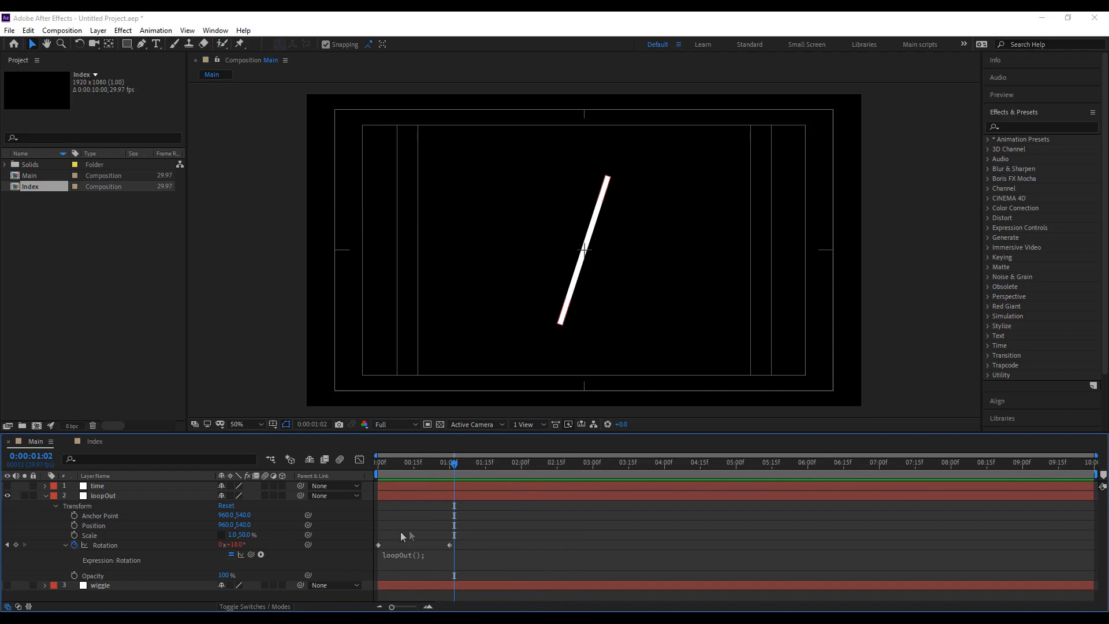
left_click_drag(449, 464, 449, 500)
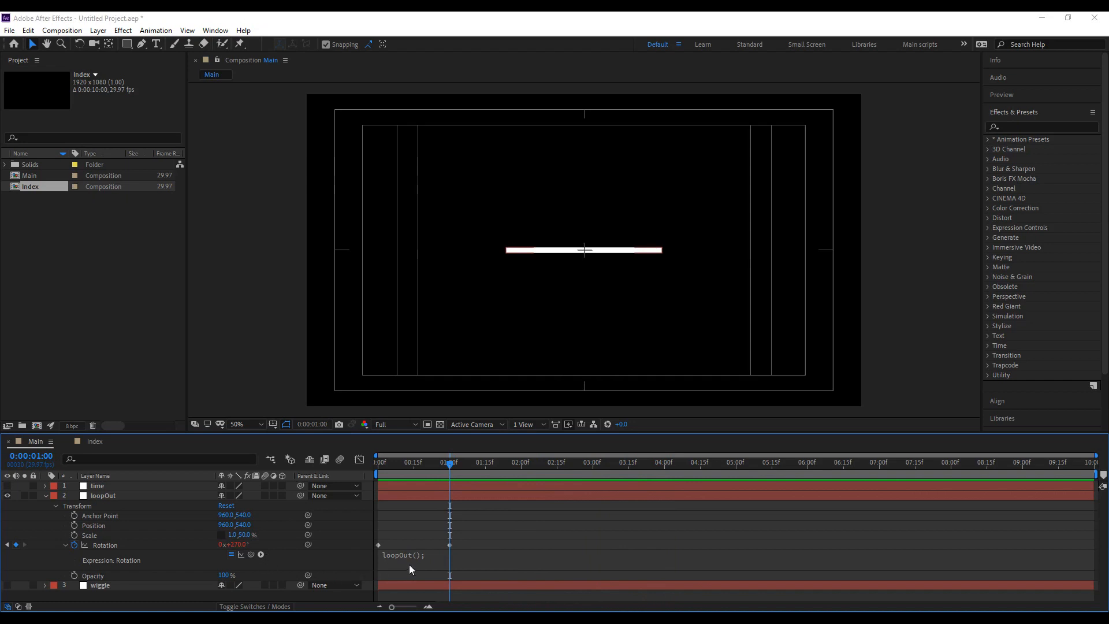
Move both Rotation keyframes to about 5.5 and 6.5 seconds and scrub through the time before them.
left_click_drag(469, 548, 764, 552)
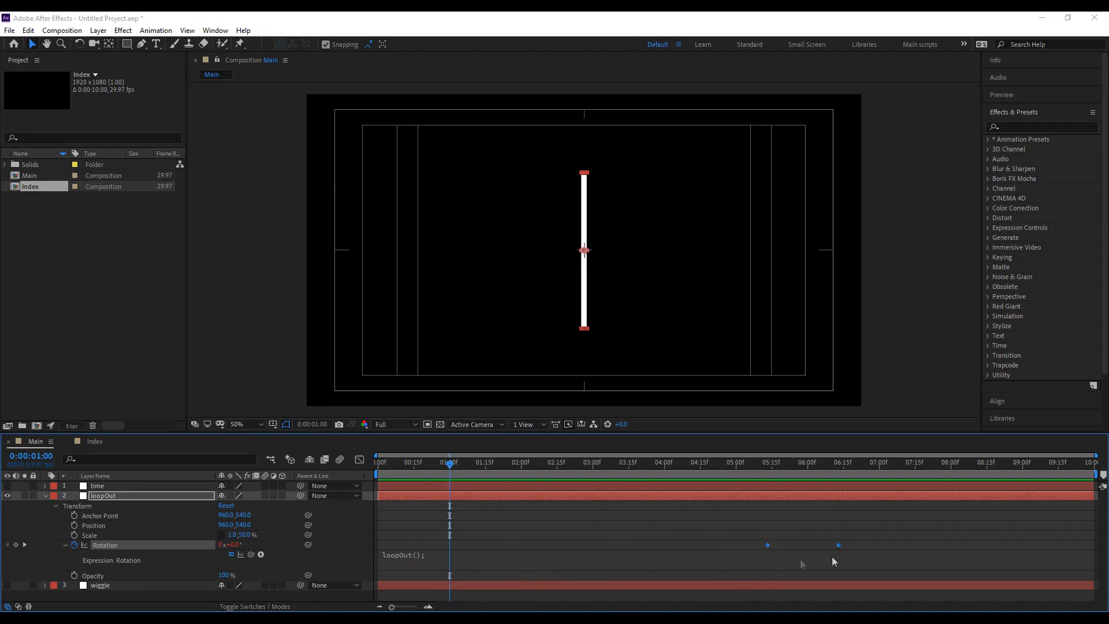
left_click(469, 524)
left_click_drag(413, 464, 535, 500)
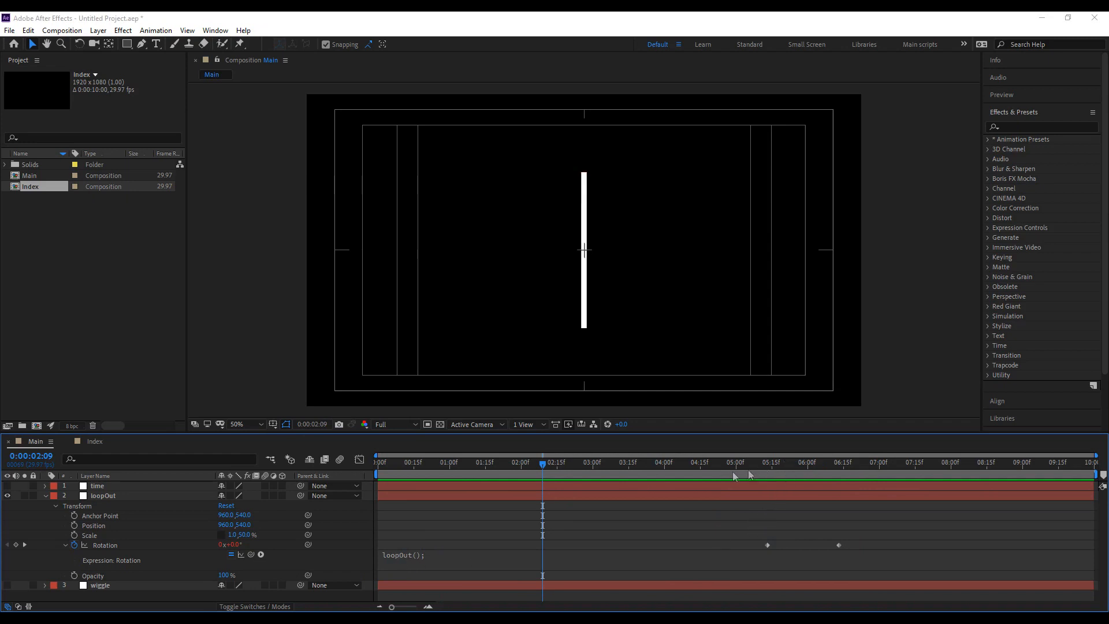
left_click(800, 472)
left_click_drag(806, 472, 729, 481)
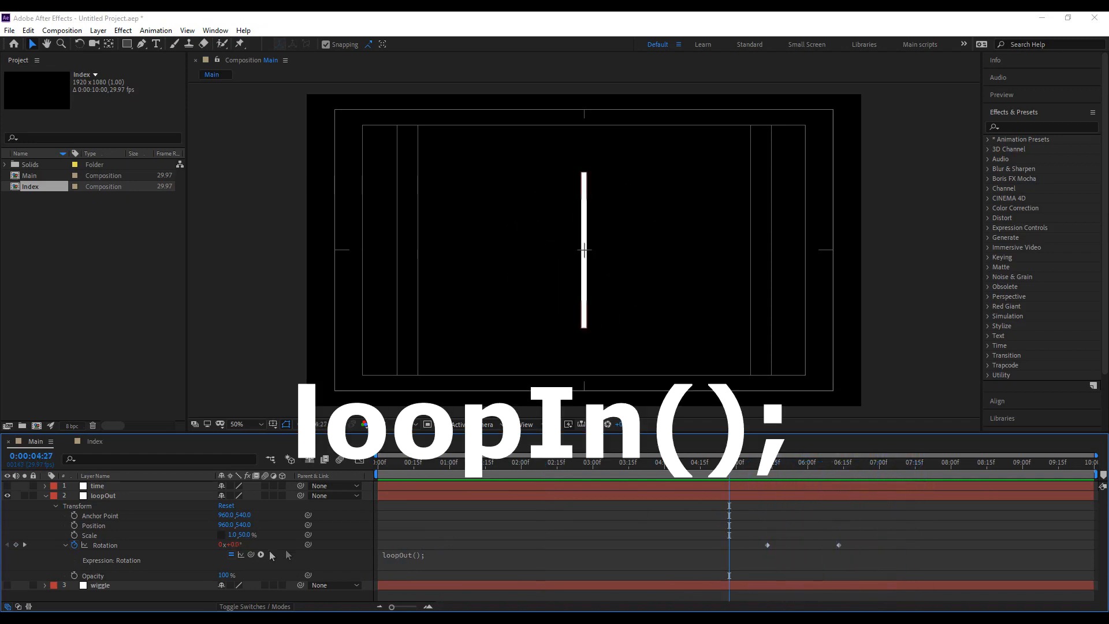
Change the Rotation expression to loopIn(); and scrub from the start past the last keyframe.
left_click(416, 557)
left_click_drag(439, 554, 426, 553)
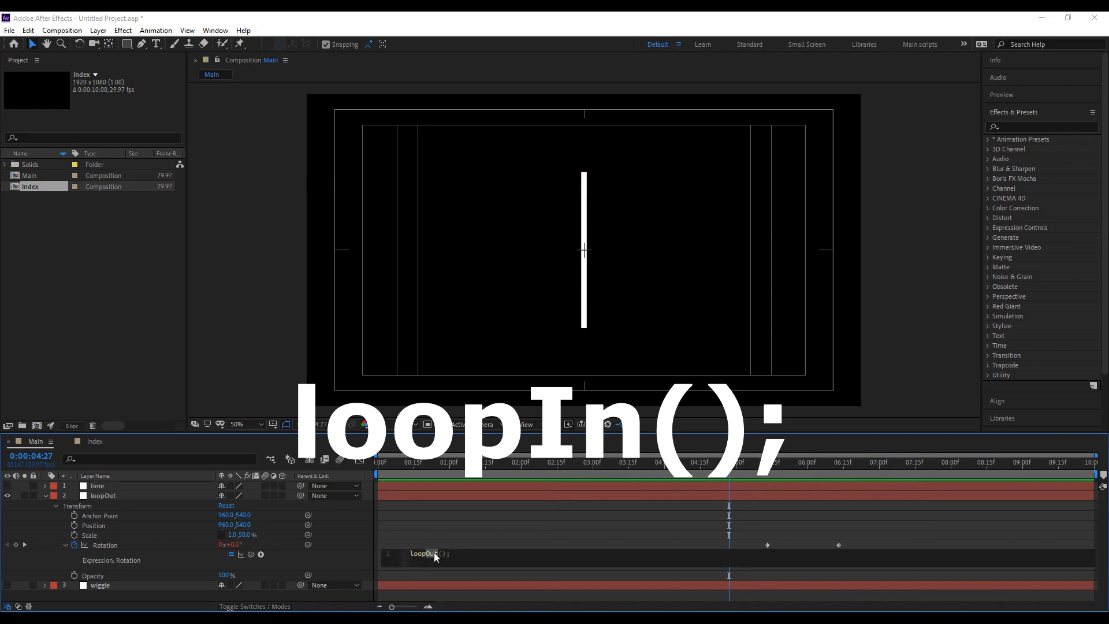
type("I")
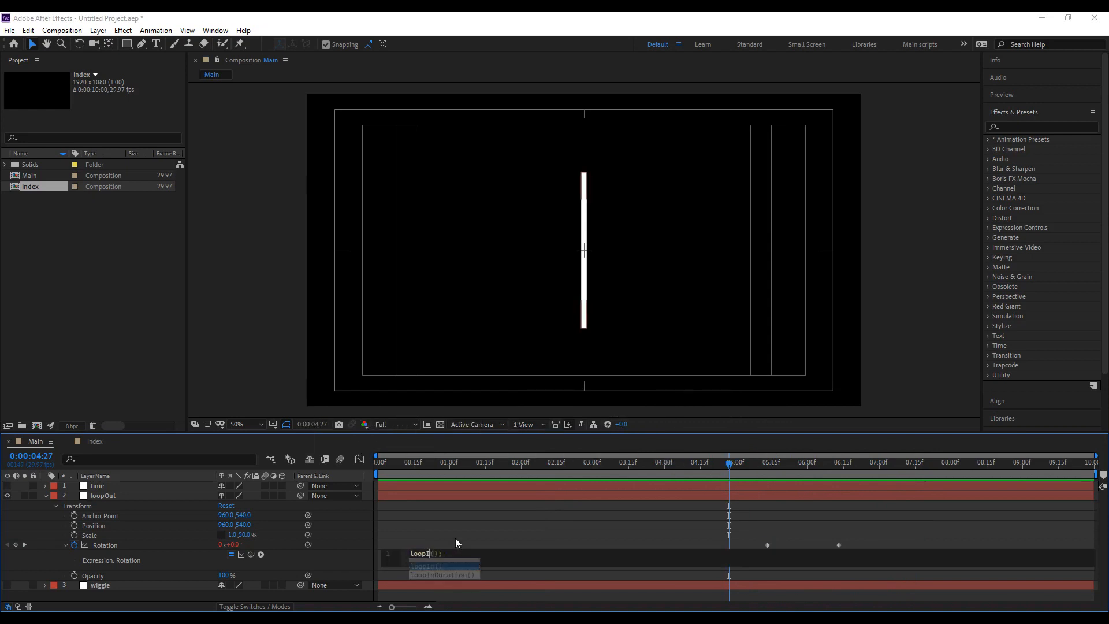
key("Return")
left_click(455, 539)
left_click_drag(427, 468, 867, 546)
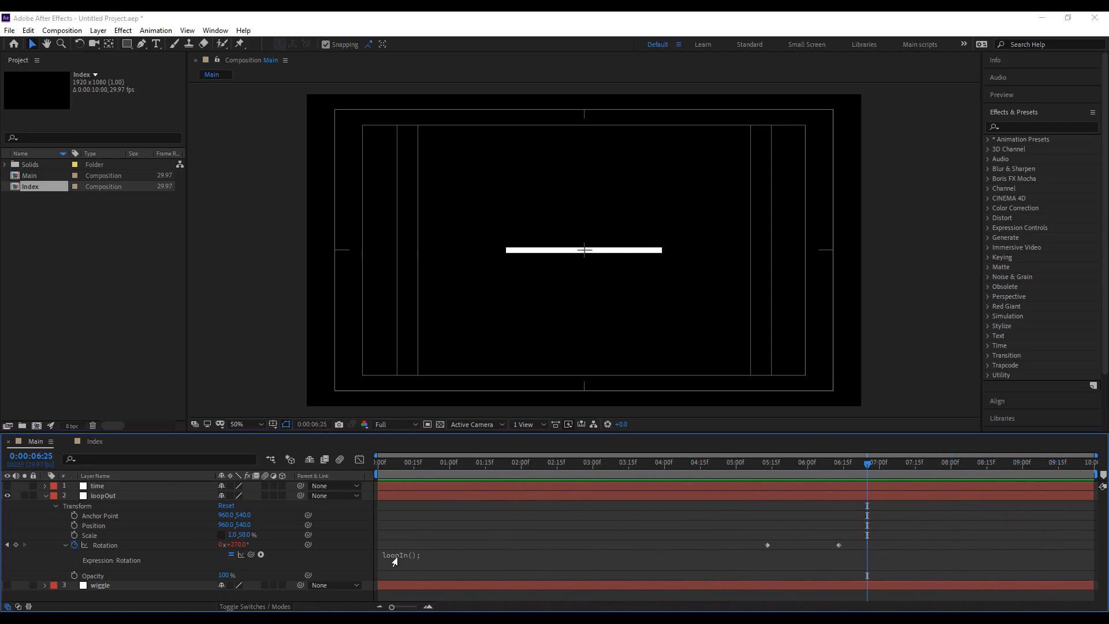
Change the Rotation expression back to loopOut(); on the loopOut layer.
left_click(429, 555)
left_click_drag(435, 554, 426, 555)
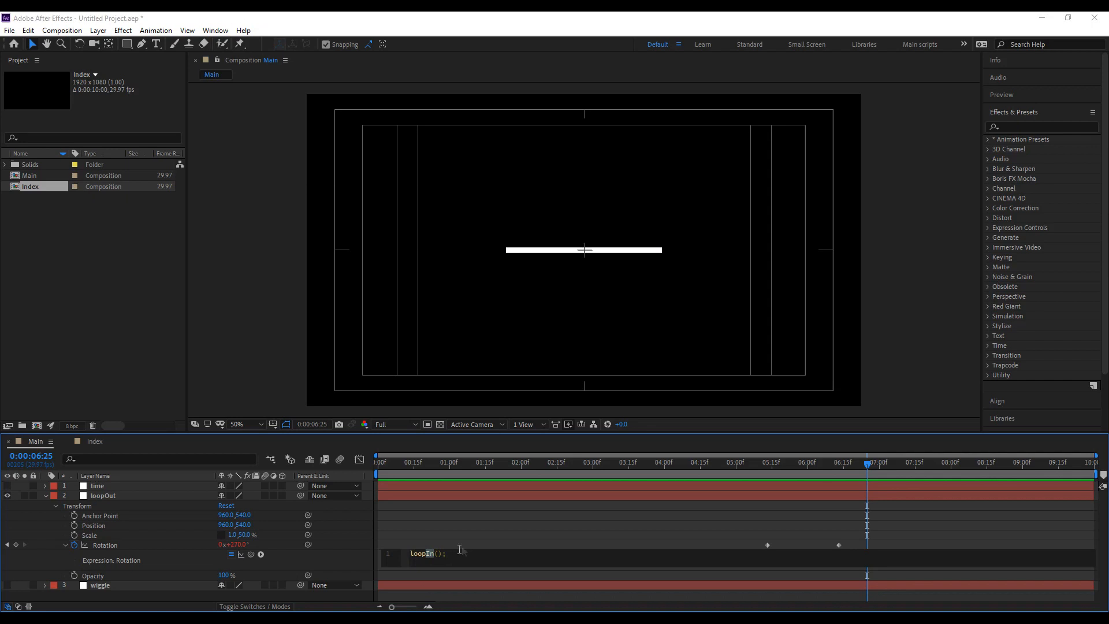
type("Out")
left_click(464, 536)
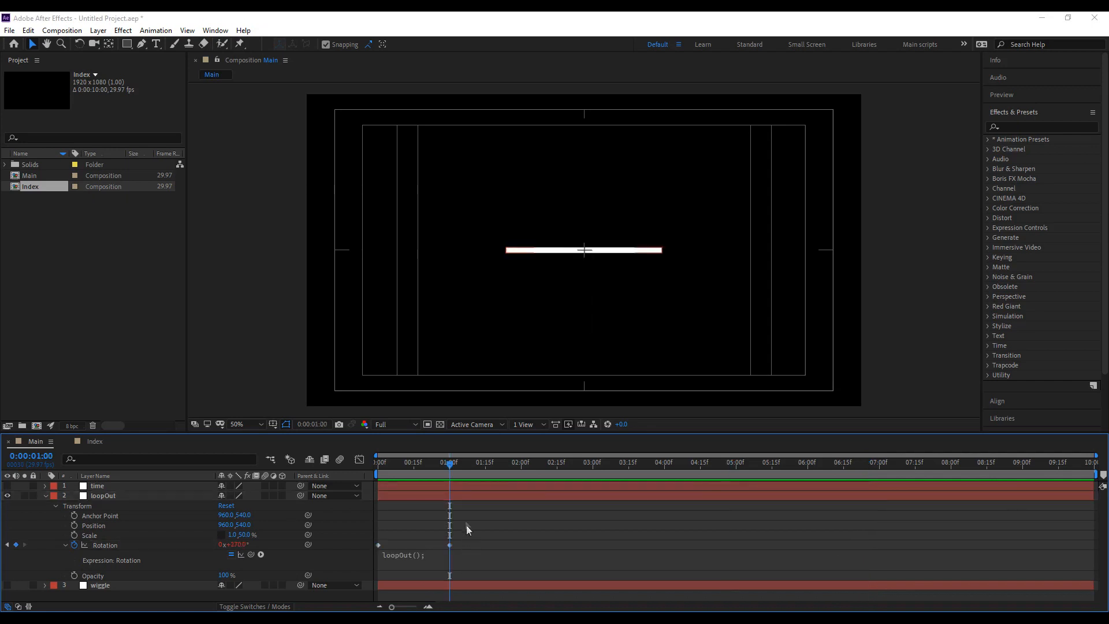
Set the Rotation expression to loopOut("pingpong"); and scrub through the first two seconds to check the motion.
left_click(415, 553)
left_click(442, 555)
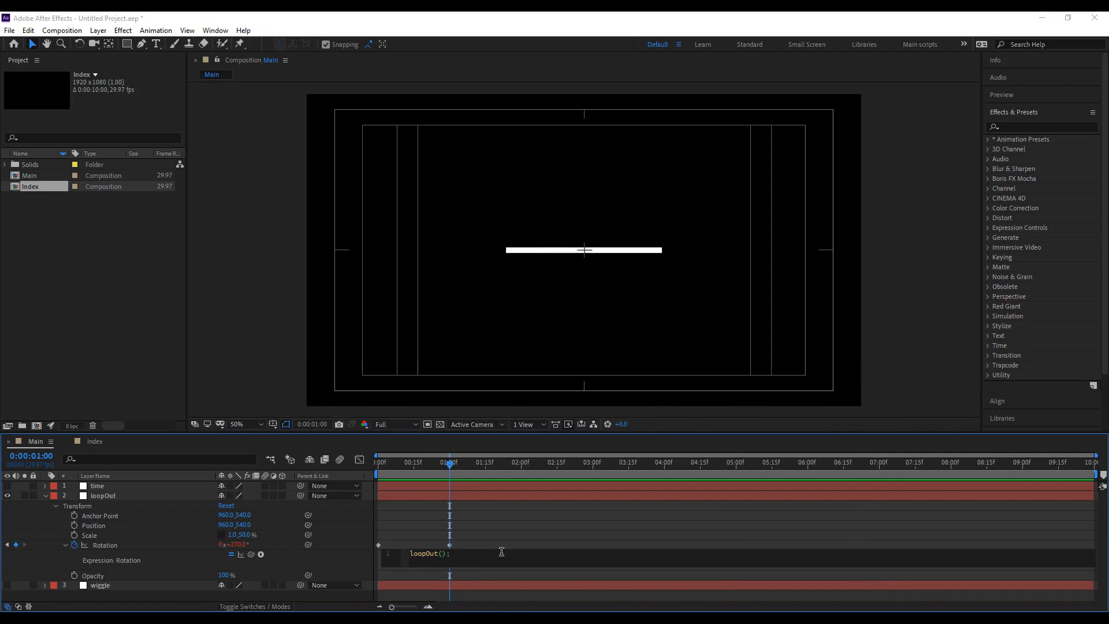
type("\"")
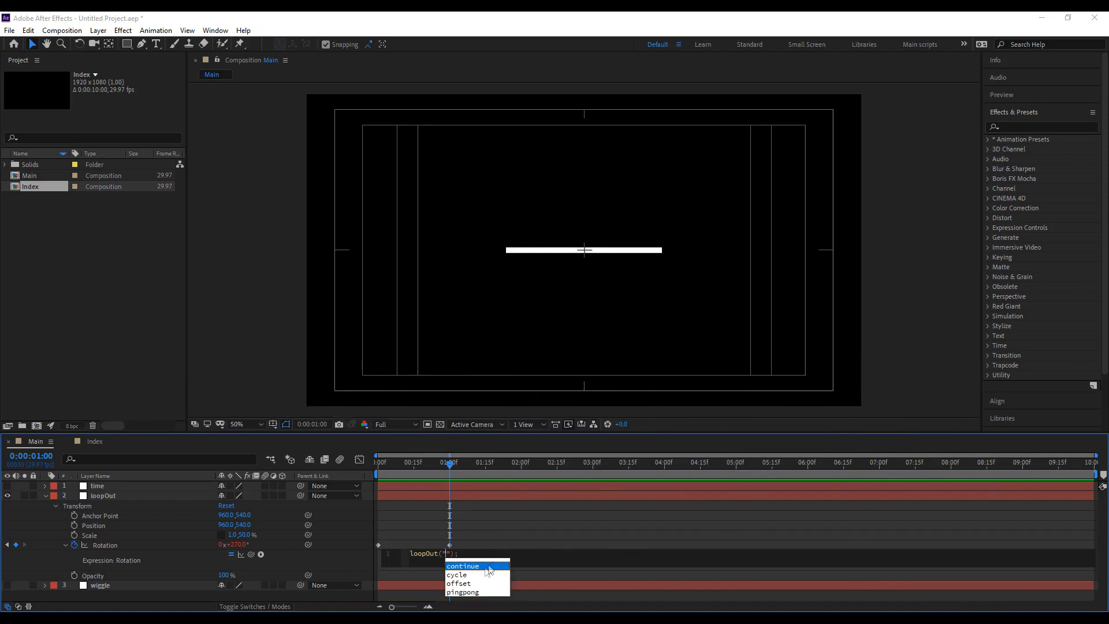
left_click(472, 592)
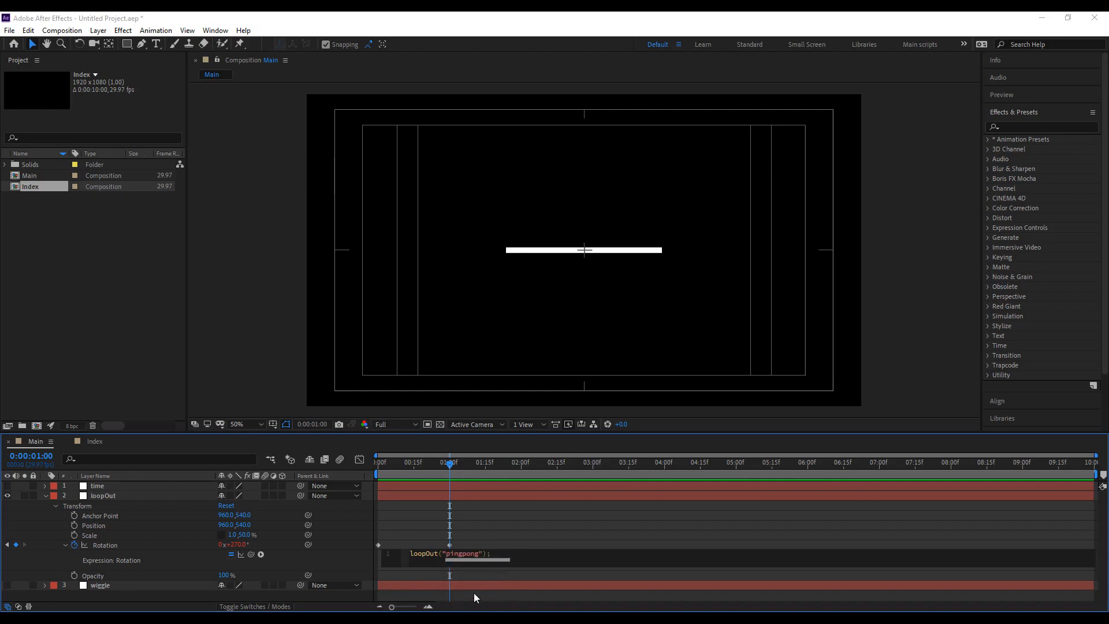
left_click(491, 530)
left_click_drag(435, 479, 521, 520)
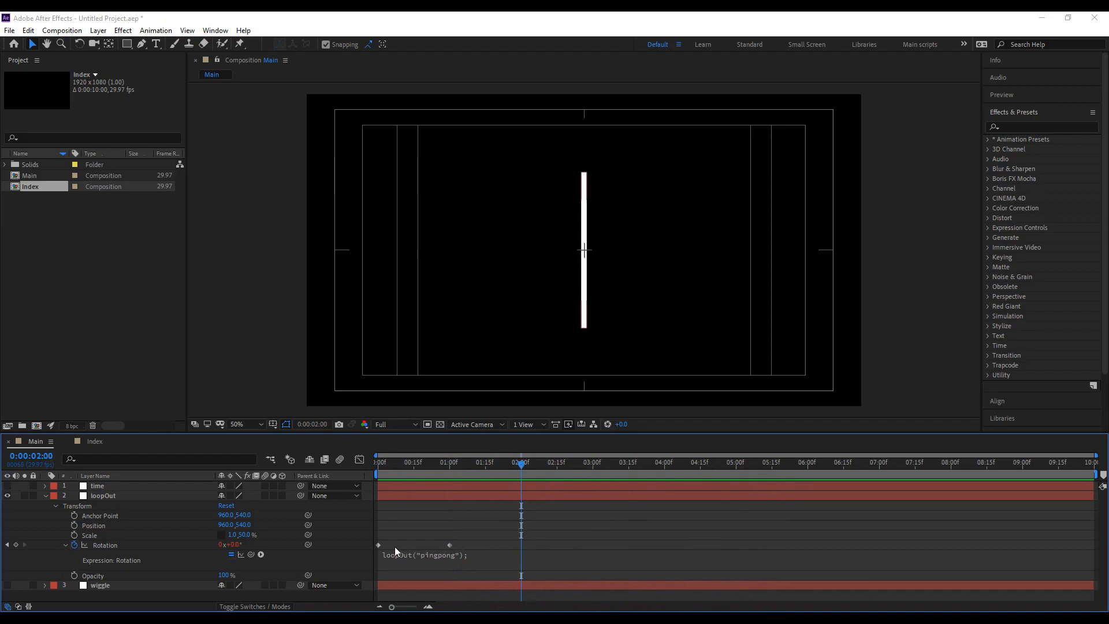
left_click(452, 464)
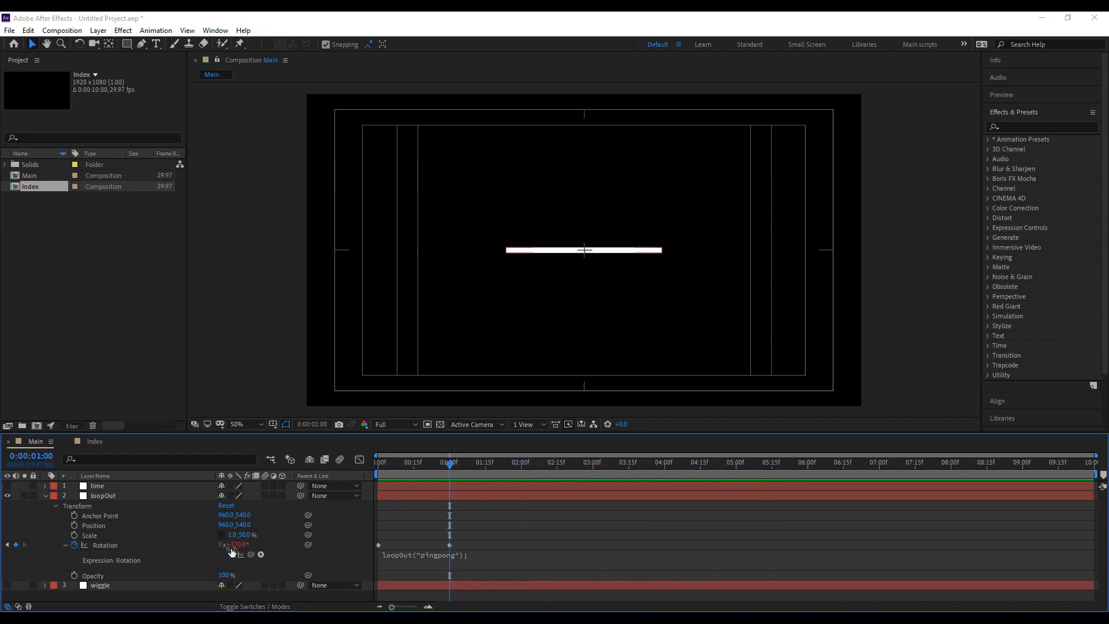
left_click(231, 553)
left_click_drag(449, 463, 446, 534)
Set the Rotation expression to loopOut("continue"); and scrub past the last keyframe to check the motion.
left_click(449, 560)
left_click(479, 556)
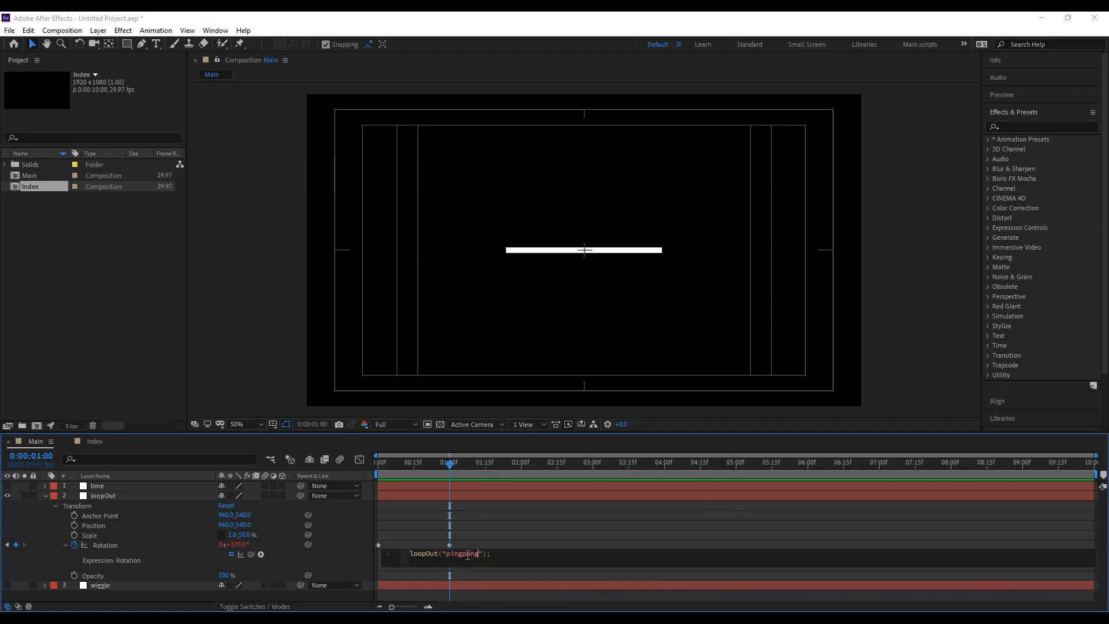
double_click(449, 556)
type("con")
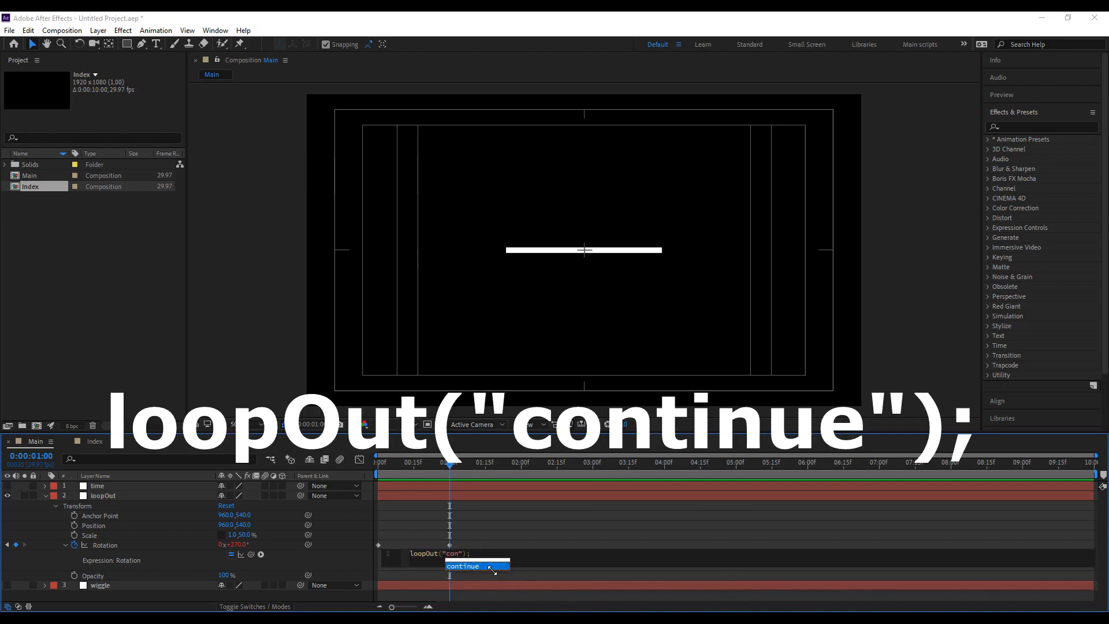
double_click(494, 566)
left_click(515, 530)
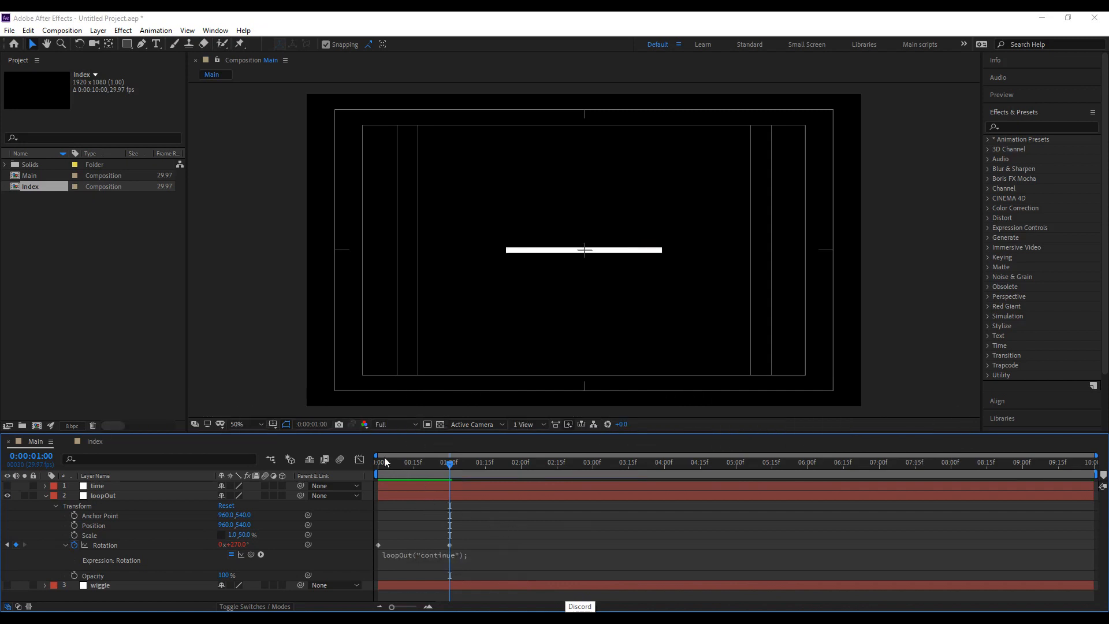
left_click_drag(386, 468, 612, 543)
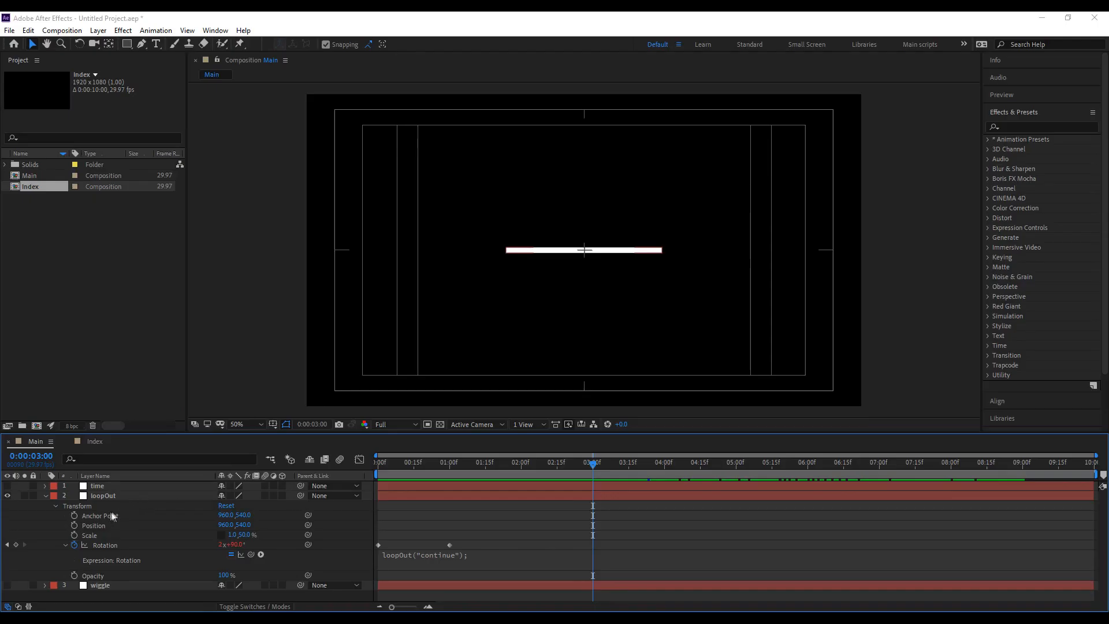
Collapse and hide the loopOut layer, make the wiggle layer visible, and expand its properties at the composition's start.
left_click(46, 495)
left_click(7, 494)
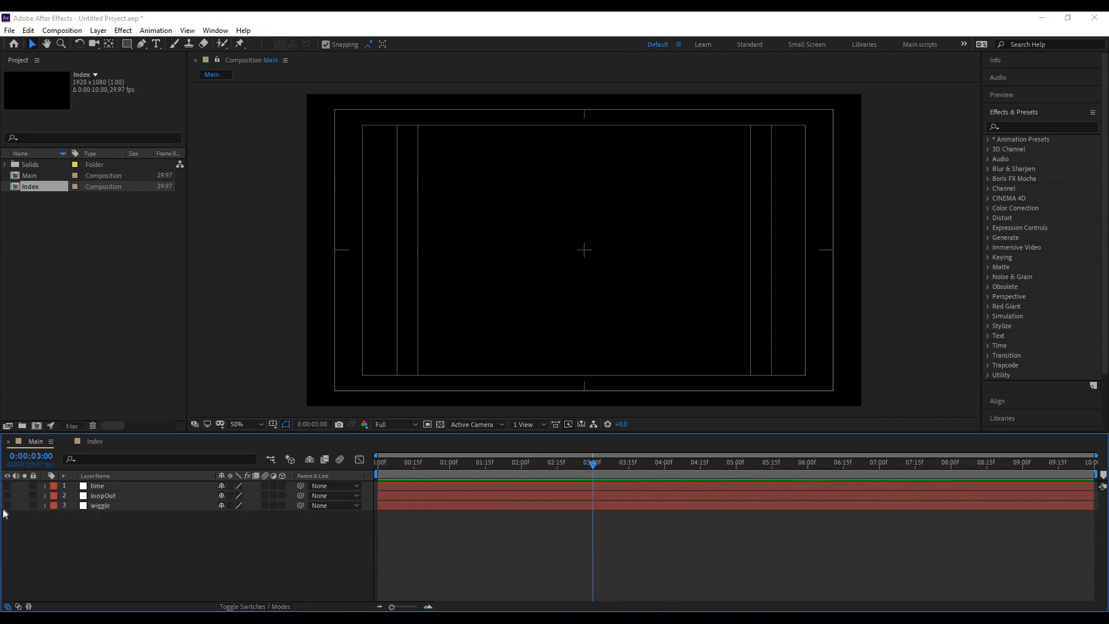
left_click(7, 506)
key("Home")
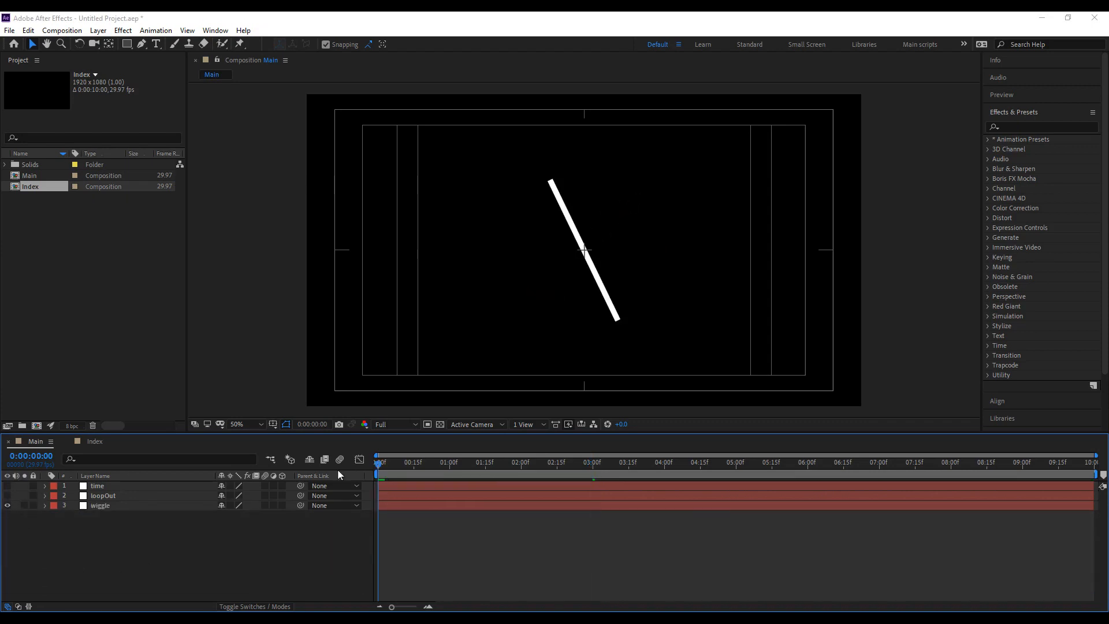
left_click(44, 506)
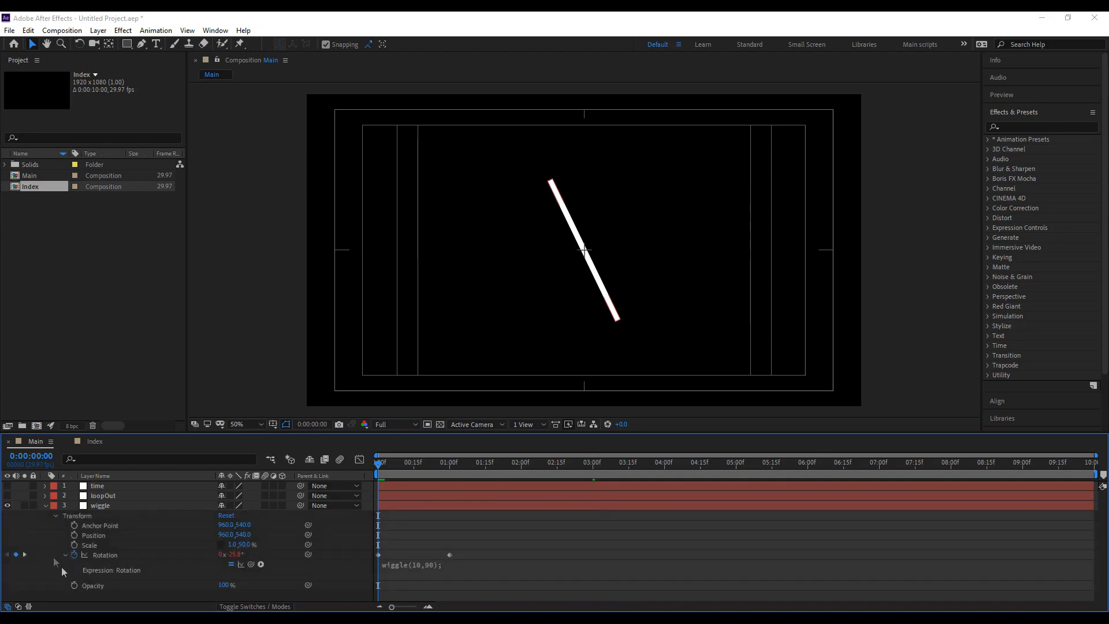
Examine the two arguments of the wiggle layer's Rotation expression and scrub to 5 seconds to see the effect.
left_click(415, 566)
double_click(442, 563)
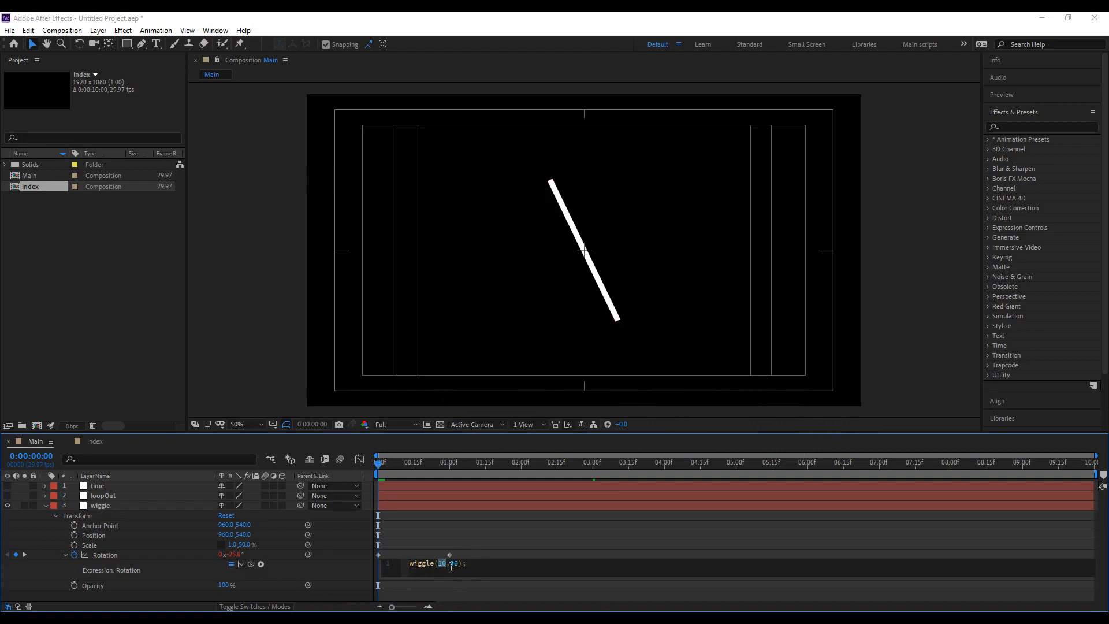
left_click_drag(450, 563, 459, 562)
left_click(443, 546)
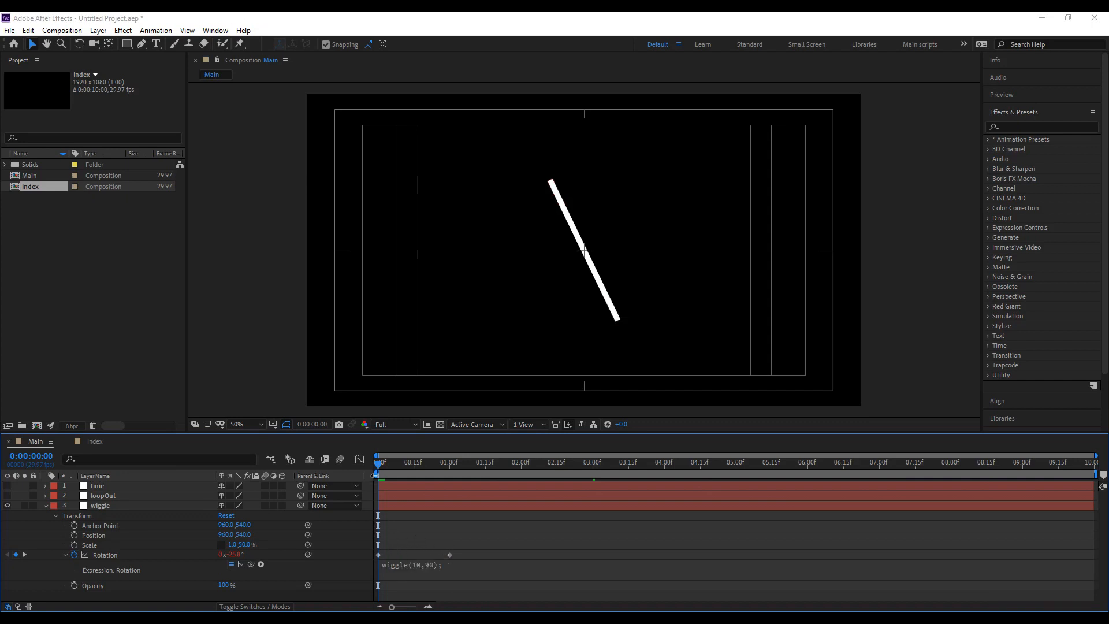
left_click_drag(379, 463, 737, 506)
Set the amplitude in the wiggle layer's Rotation expression to 20 and scrub near the start to check it.
left_click(422, 564)
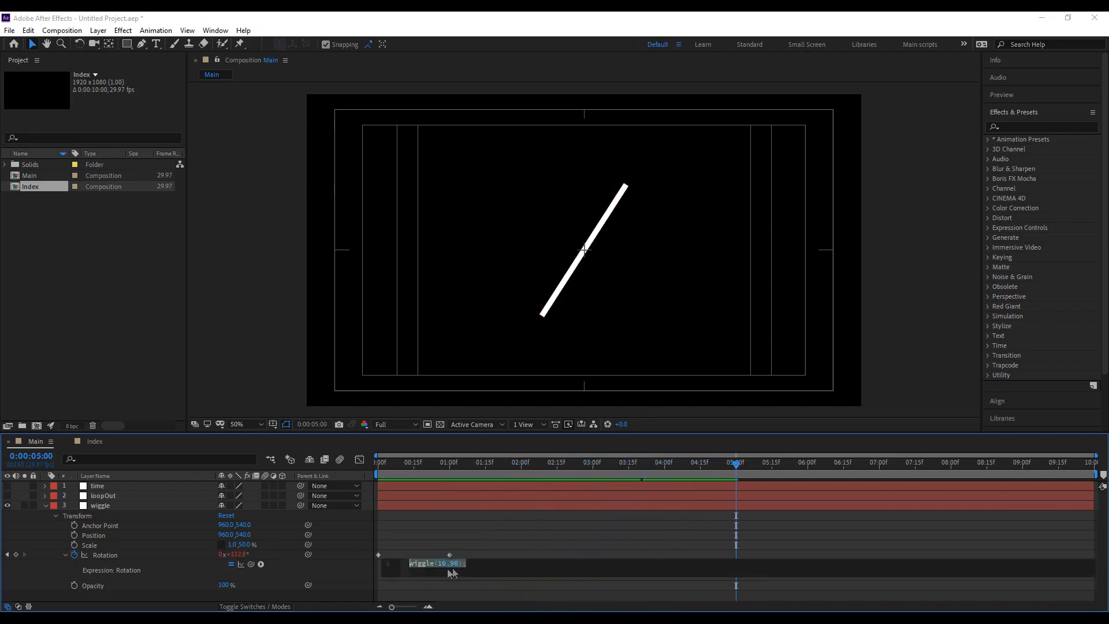
left_click(455, 563)
double_click(454, 563)
type("20")
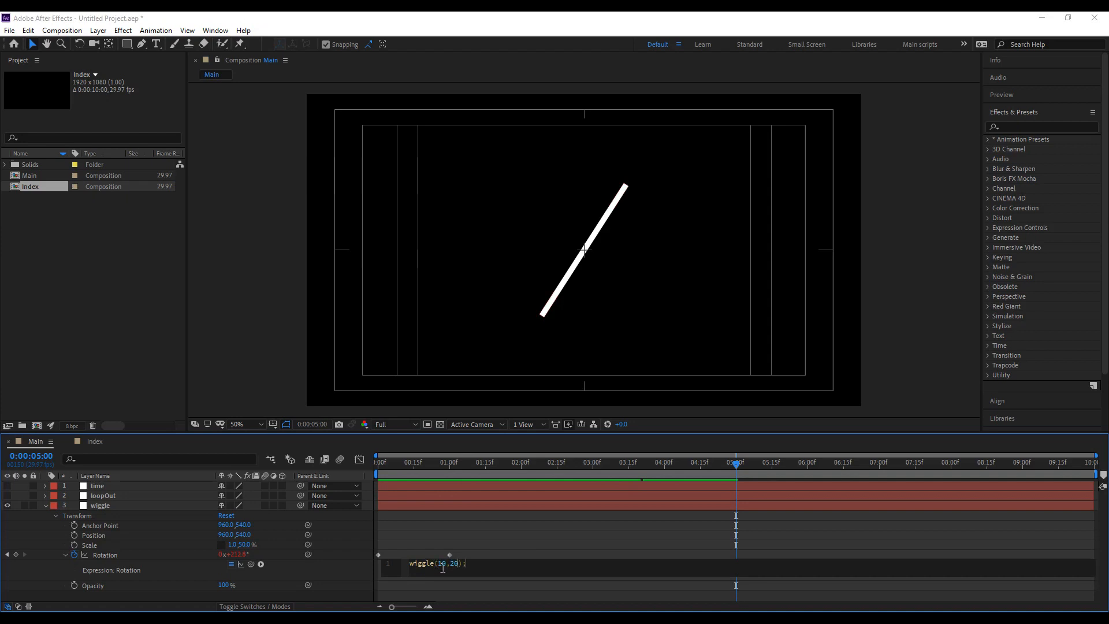
left_click(432, 524)
left_click_drag(376, 464, 374, 491)
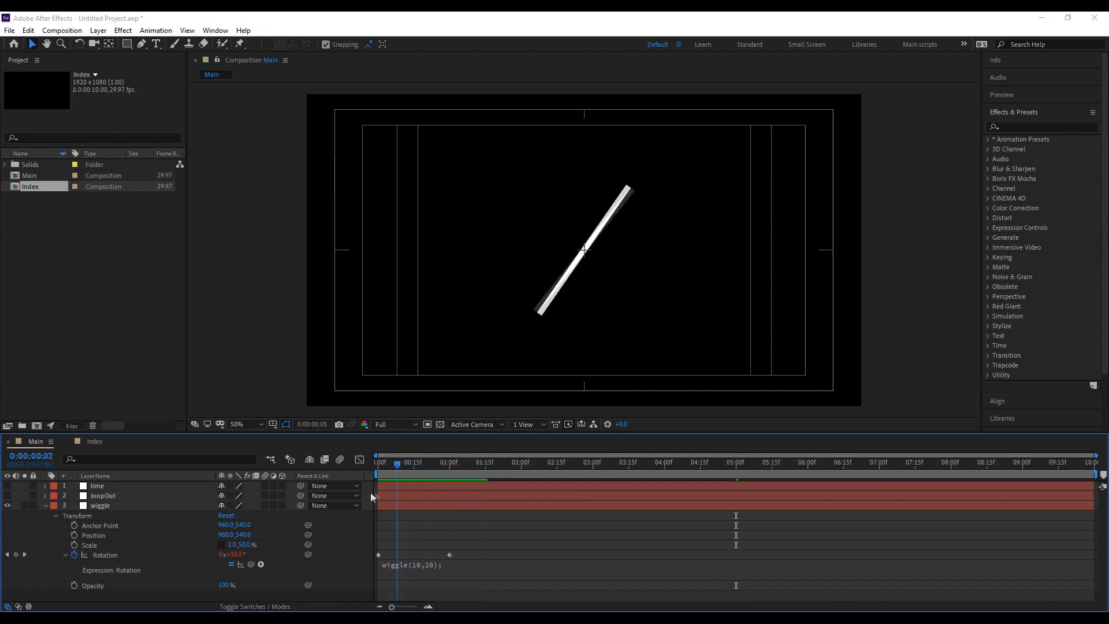
Set the frequency in the wiggle layer's Rotation expression to 3 and preview the animation.
left_click(429, 570)
double_click(442, 564)
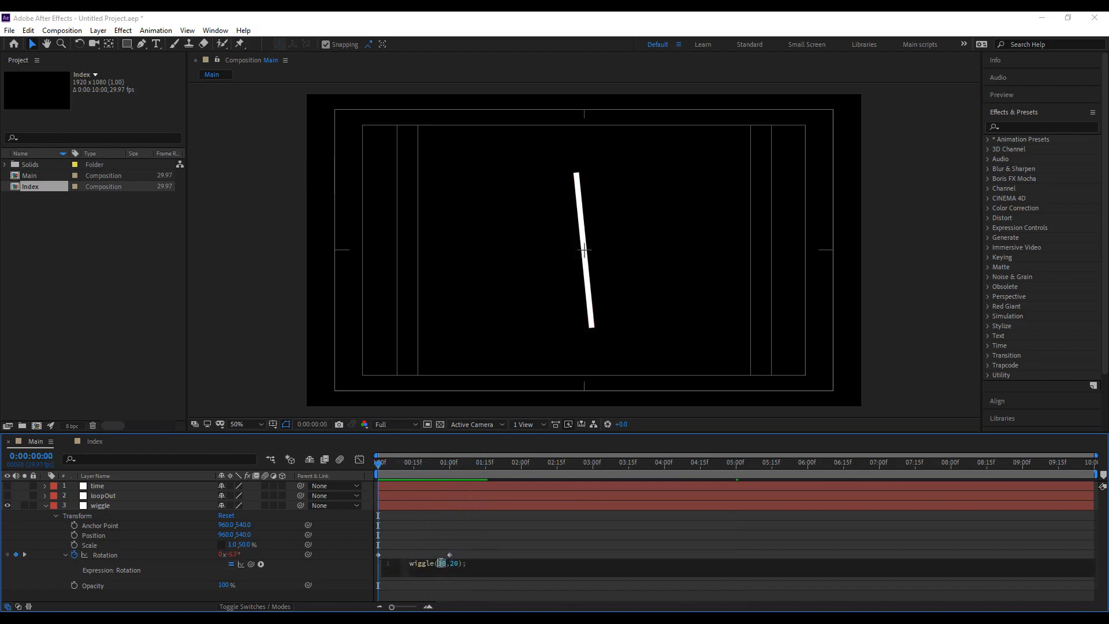
type("3")
left_click(461, 553)
key("space")
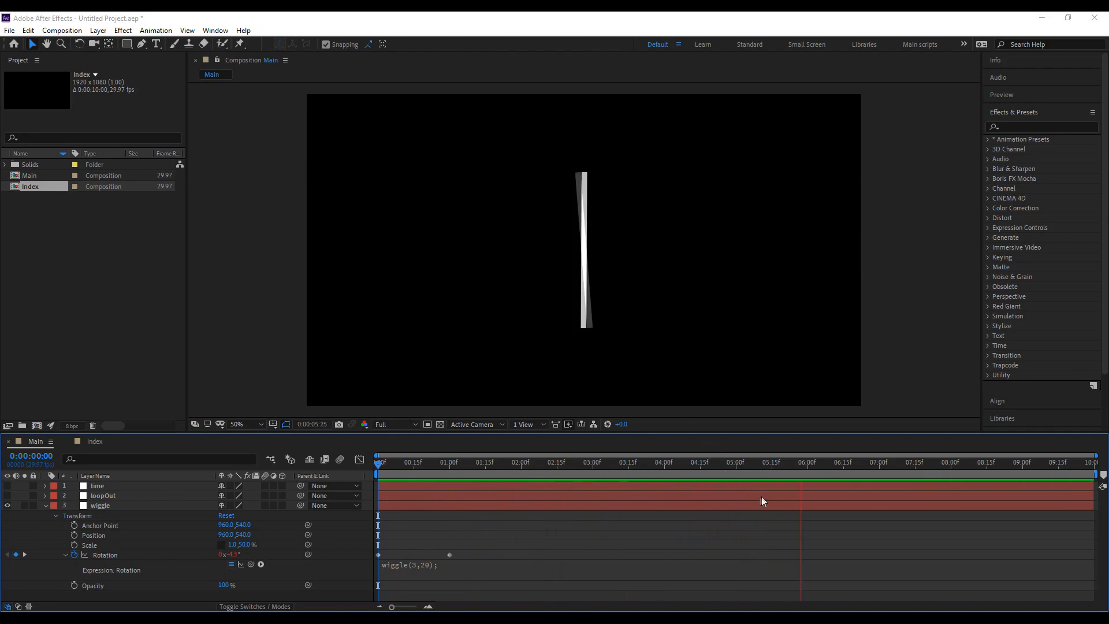
key("space")
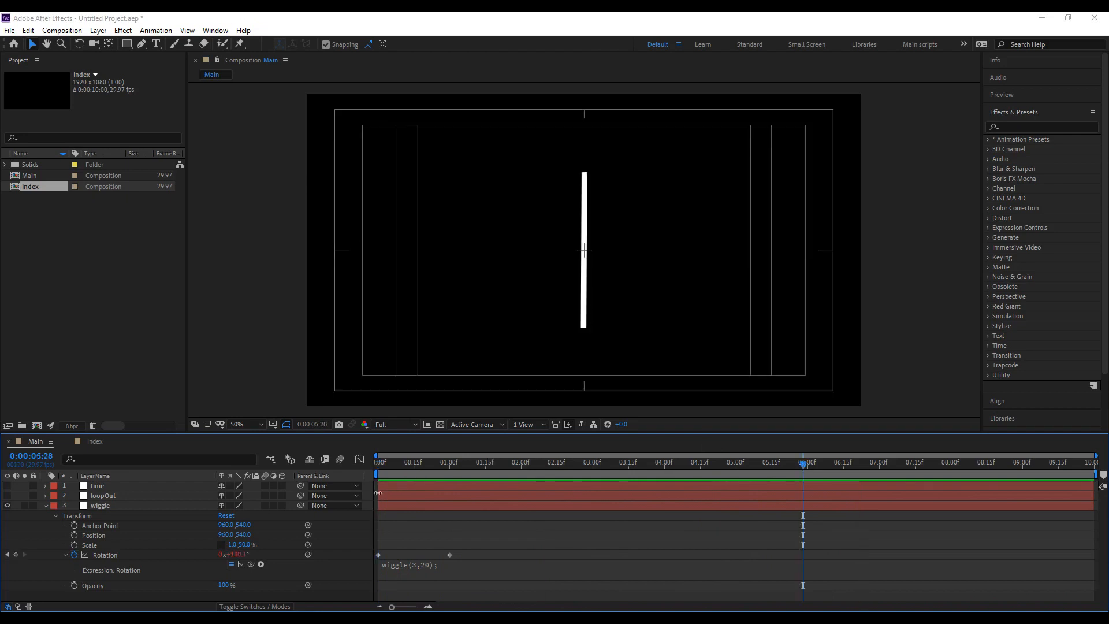
Collapse the wiggle layer, switch to the Index composition, and apply the expression index to layer 1's Position.
left_click(46, 505)
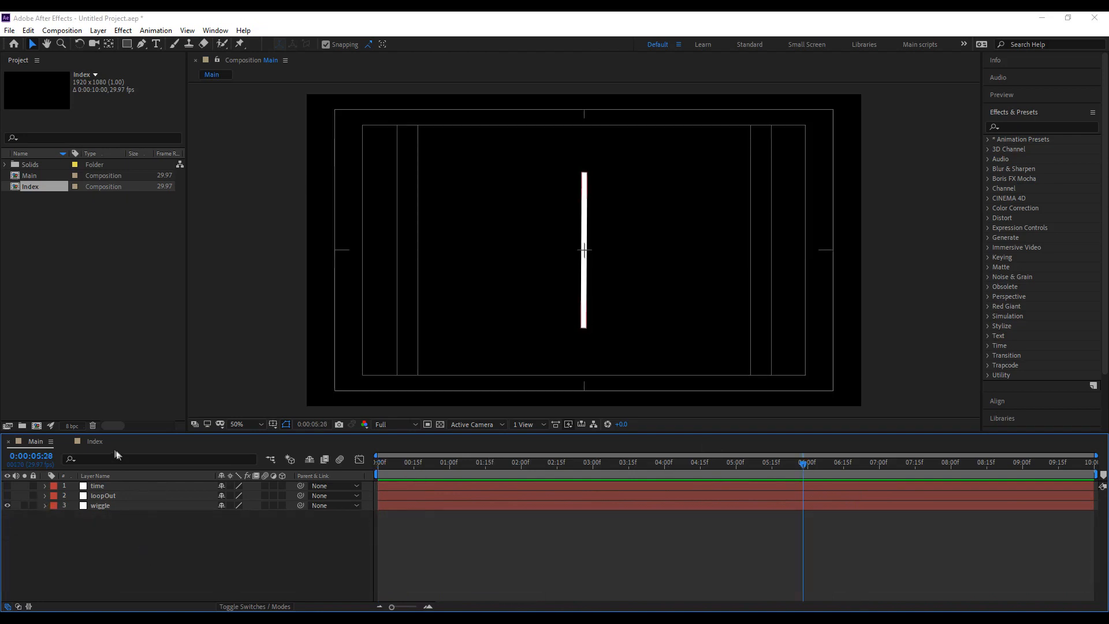
left_click(94, 441)
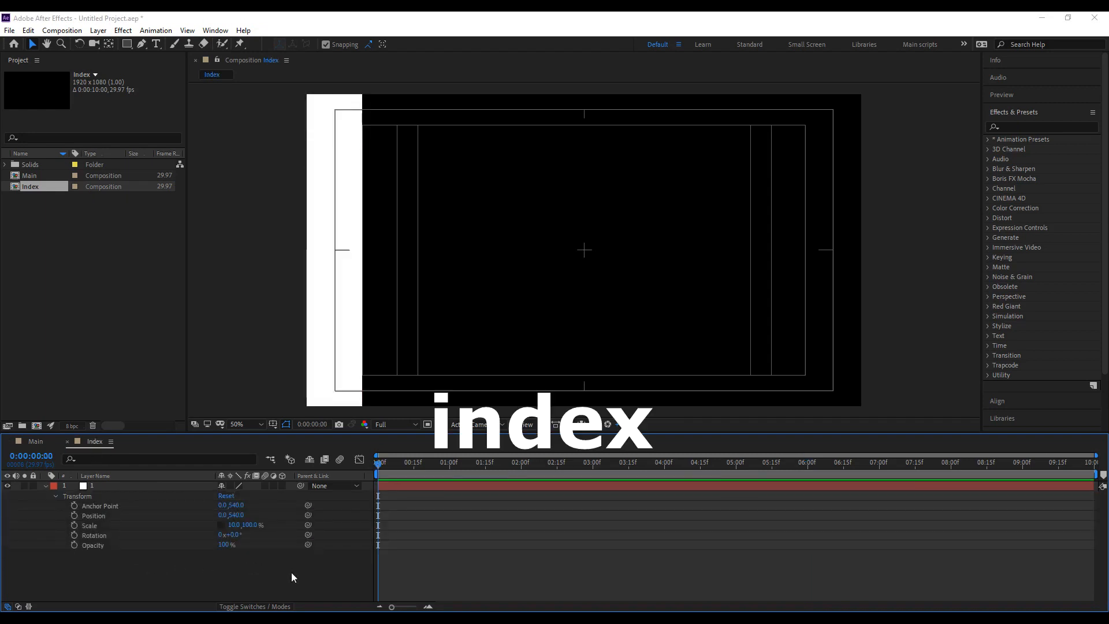
left_click(74, 515, "alt")
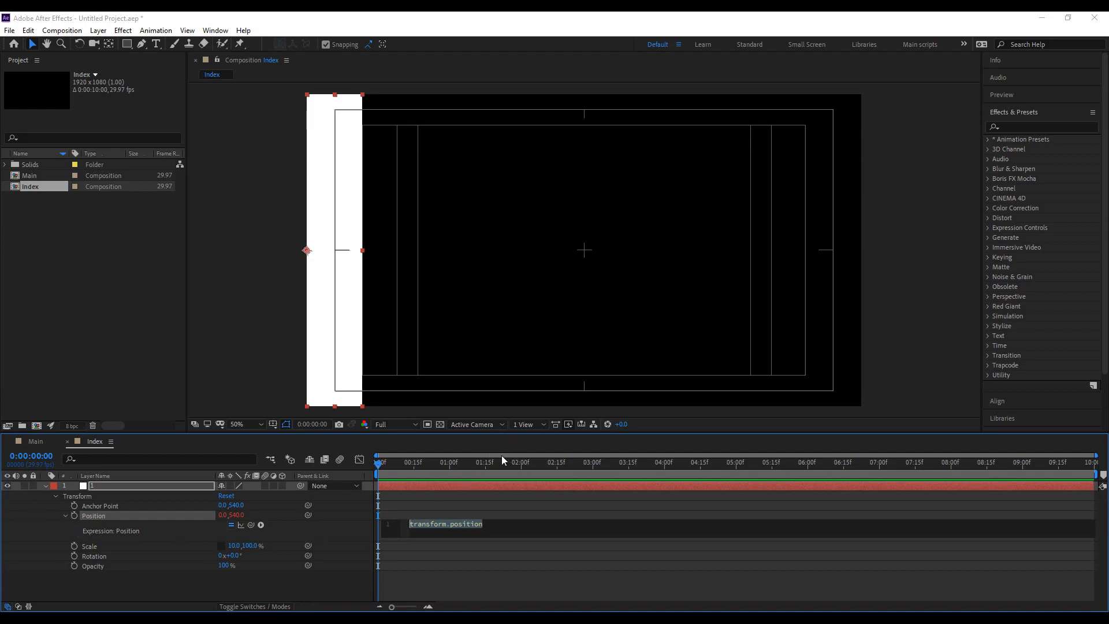
type("index")
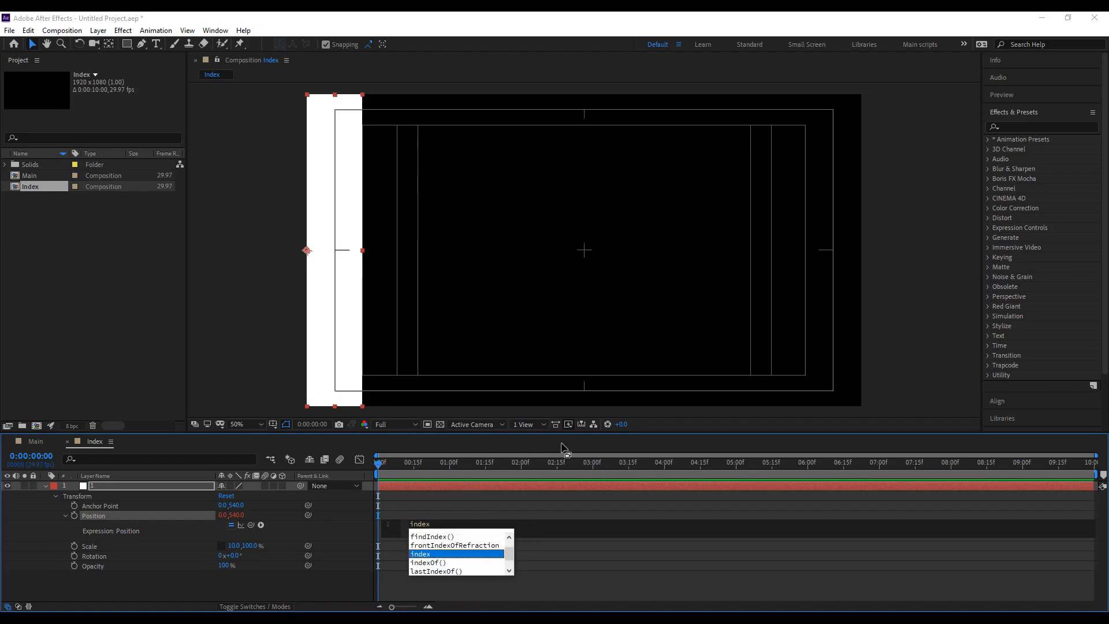
left_click(426, 520)
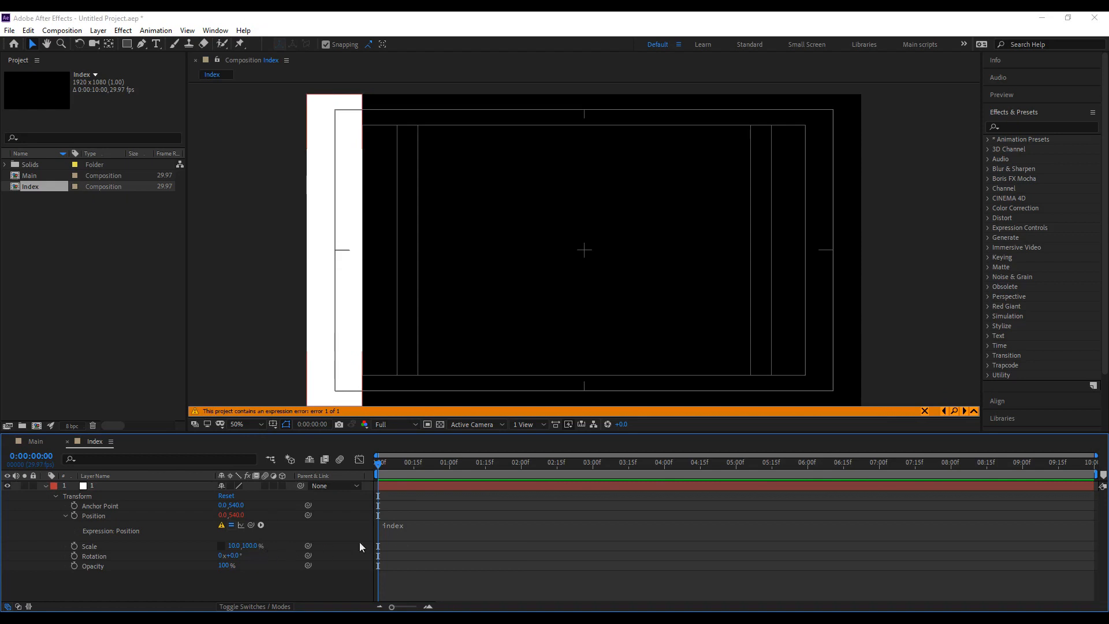
Examine the error in layer 1's Position expression and replace the expression with [index,value[1]].
left_click(404, 525)
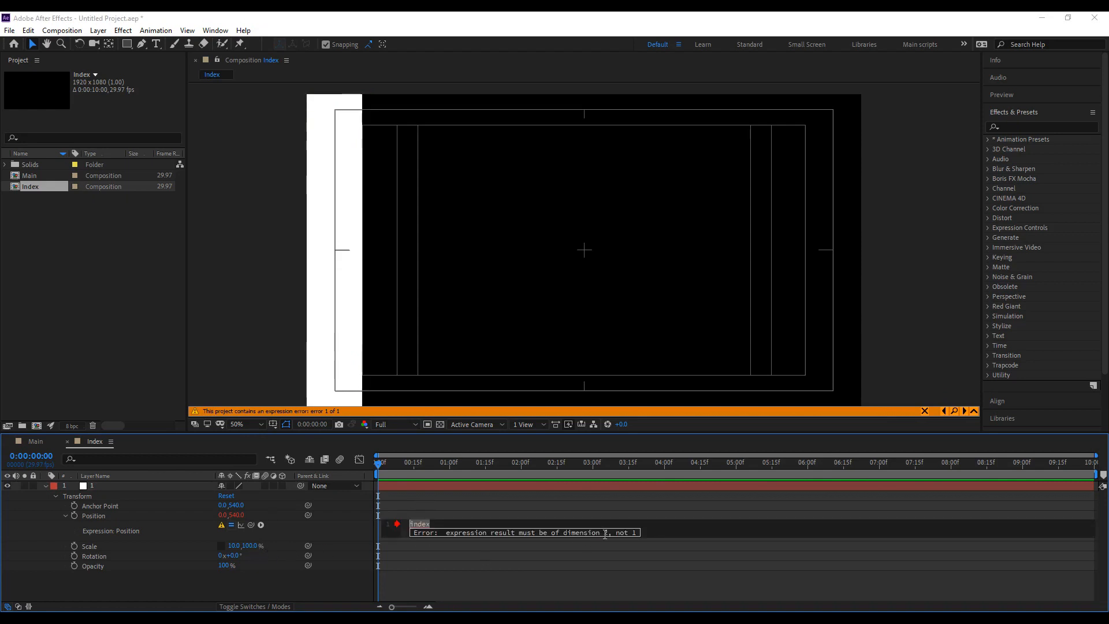
left_click(480, 523)
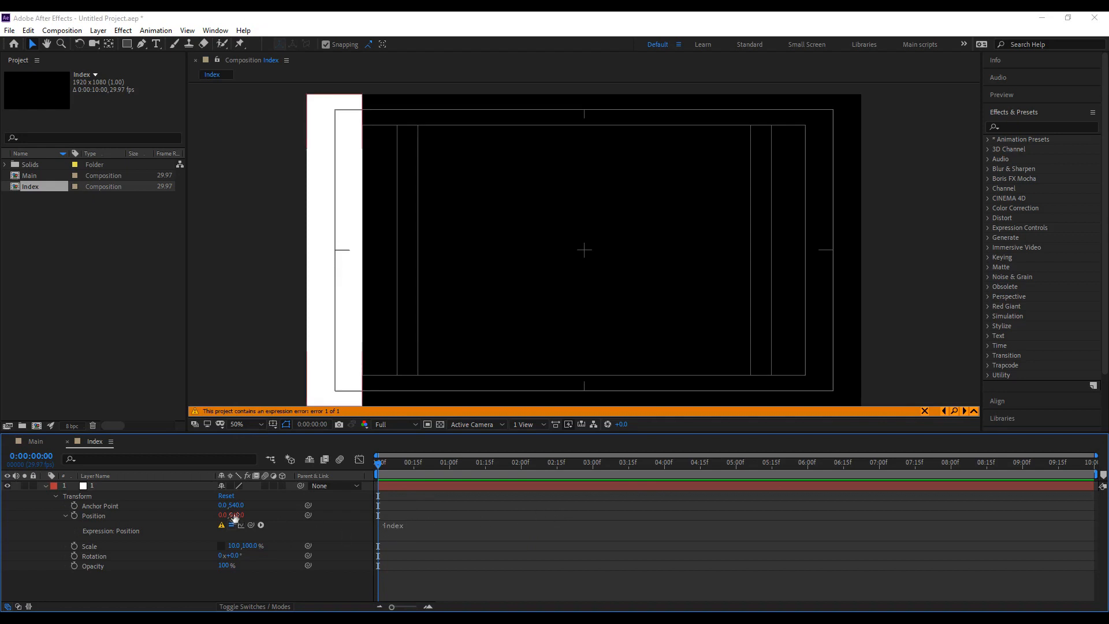
left_click(413, 525)
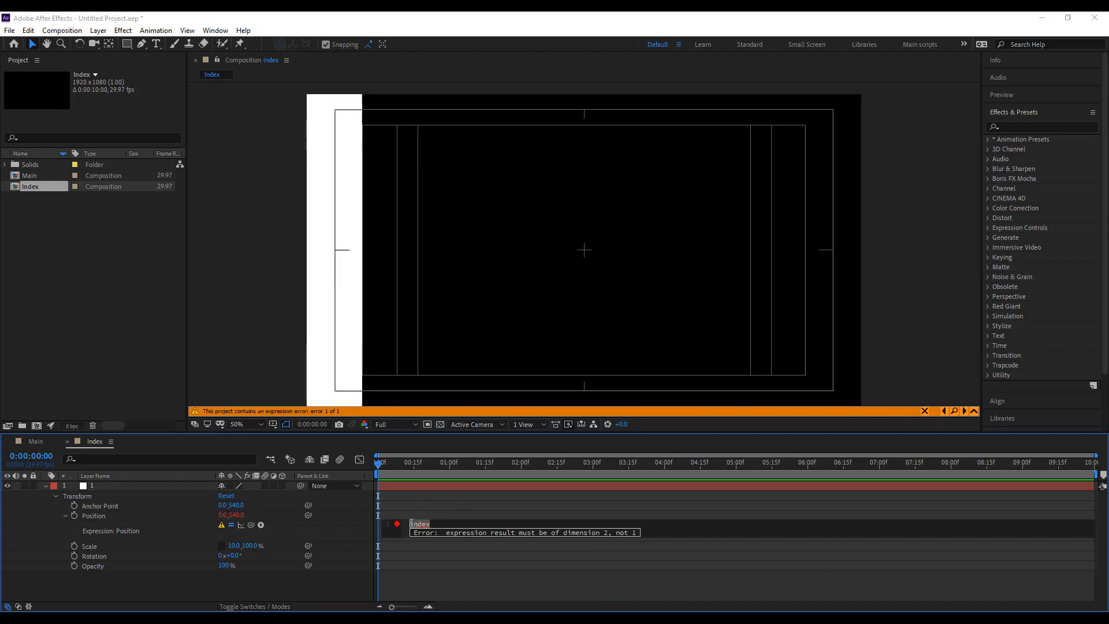
left_click(471, 511)
type("[index")
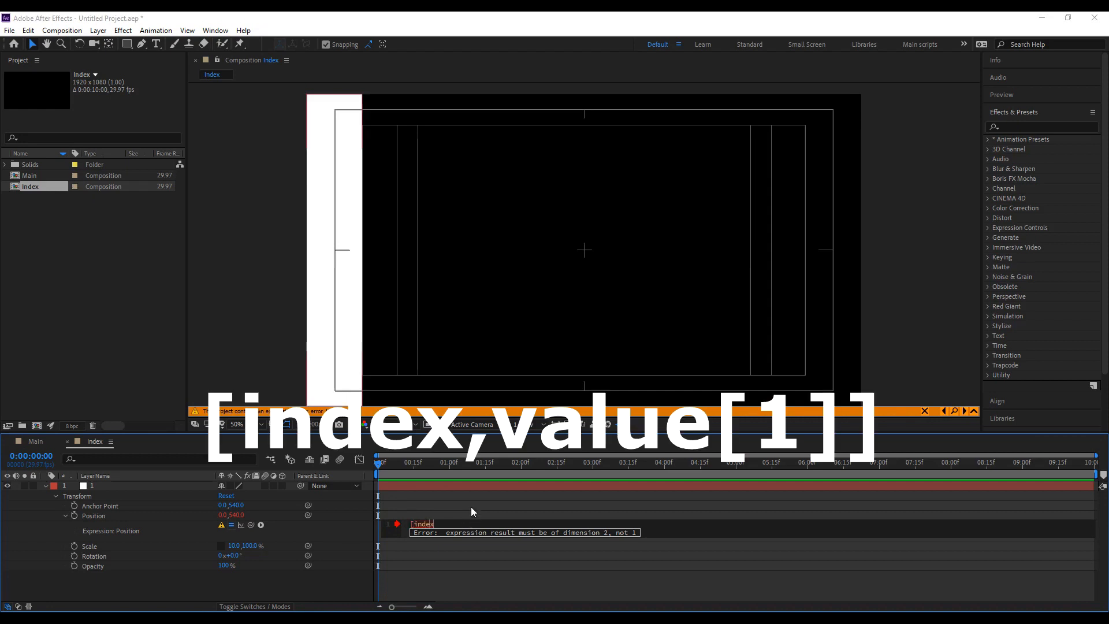
type(",value")
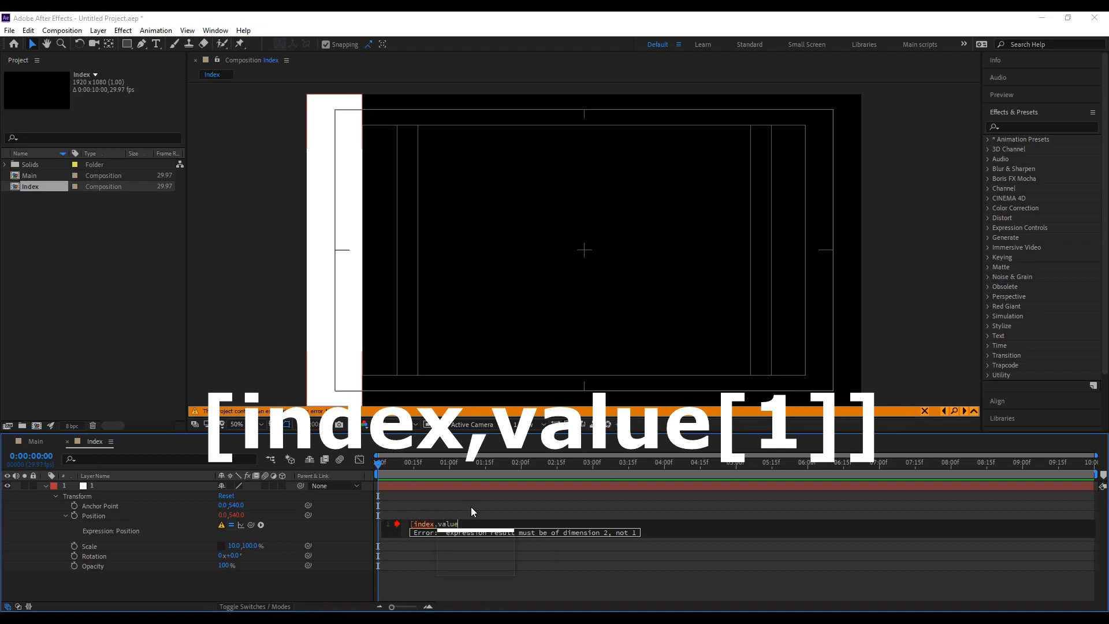
type("[1")
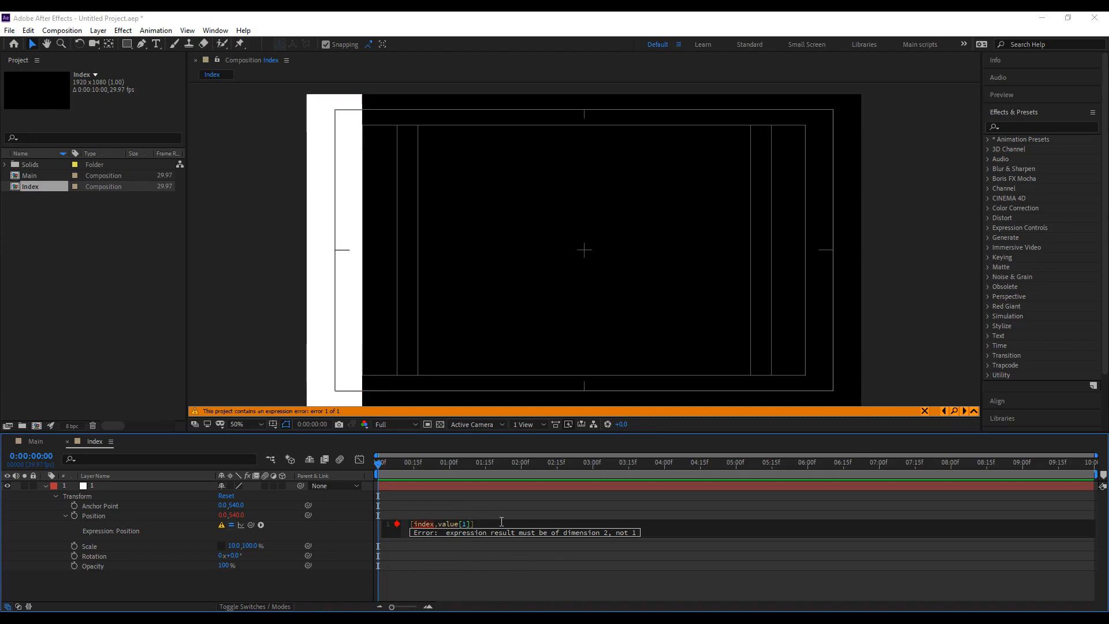
left_click(490, 501)
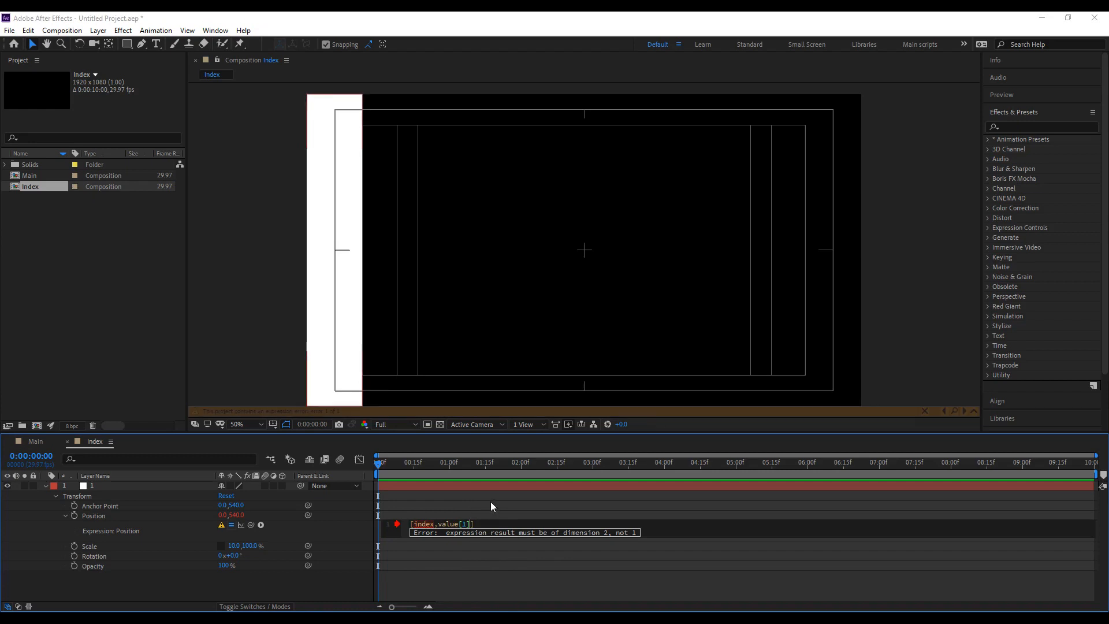
left_click(206, 515)
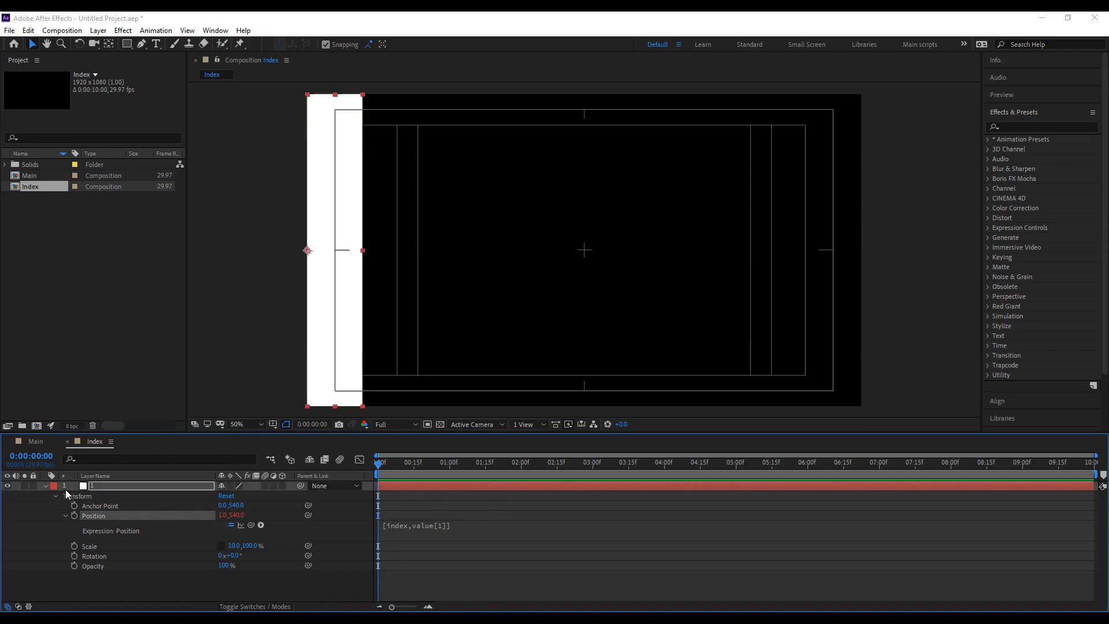
left_click(254, 515)
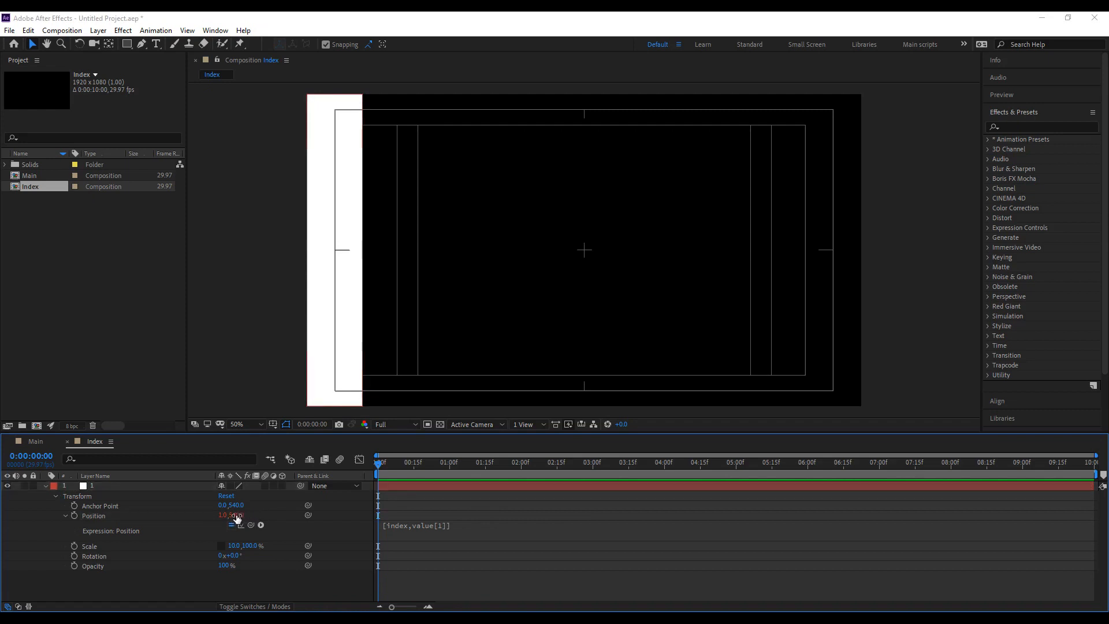
Multiply index by 192 in layer 1's Position expression so it reads [index*192,value[1]].
left_click(413, 527)
left_click(449, 501)
left_click(411, 528)
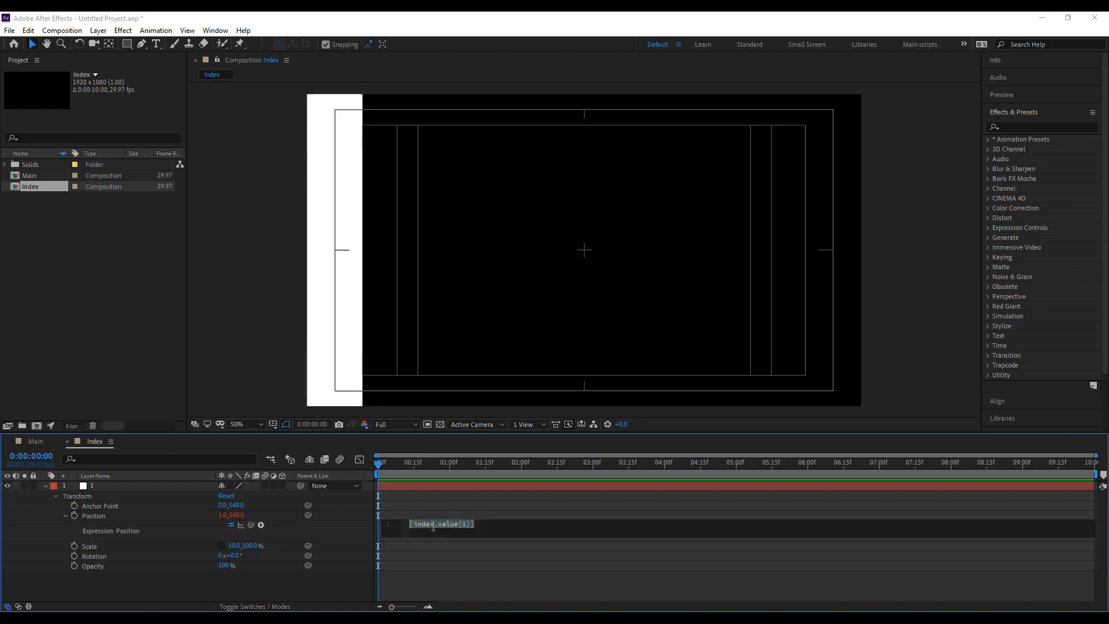
left_click(434, 525)
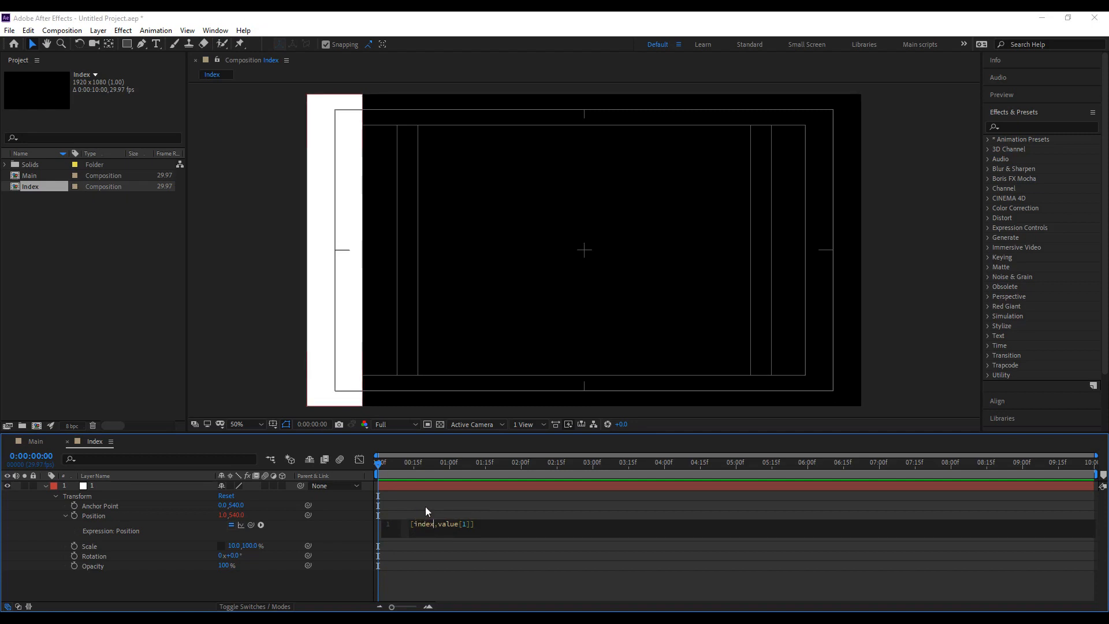
type("*192")
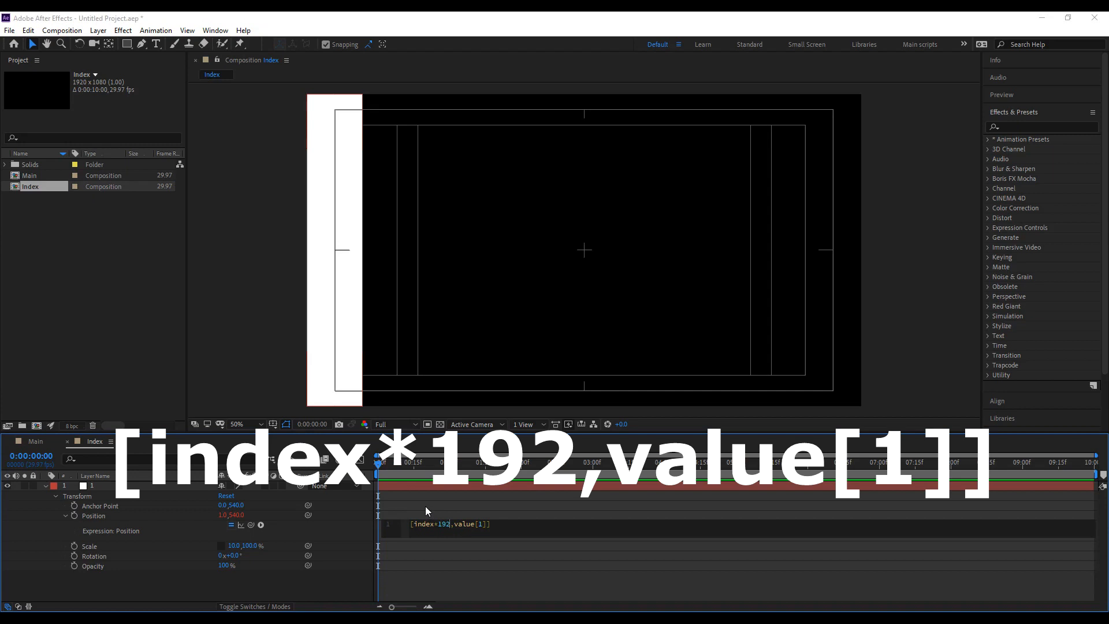
left_click(436, 507)
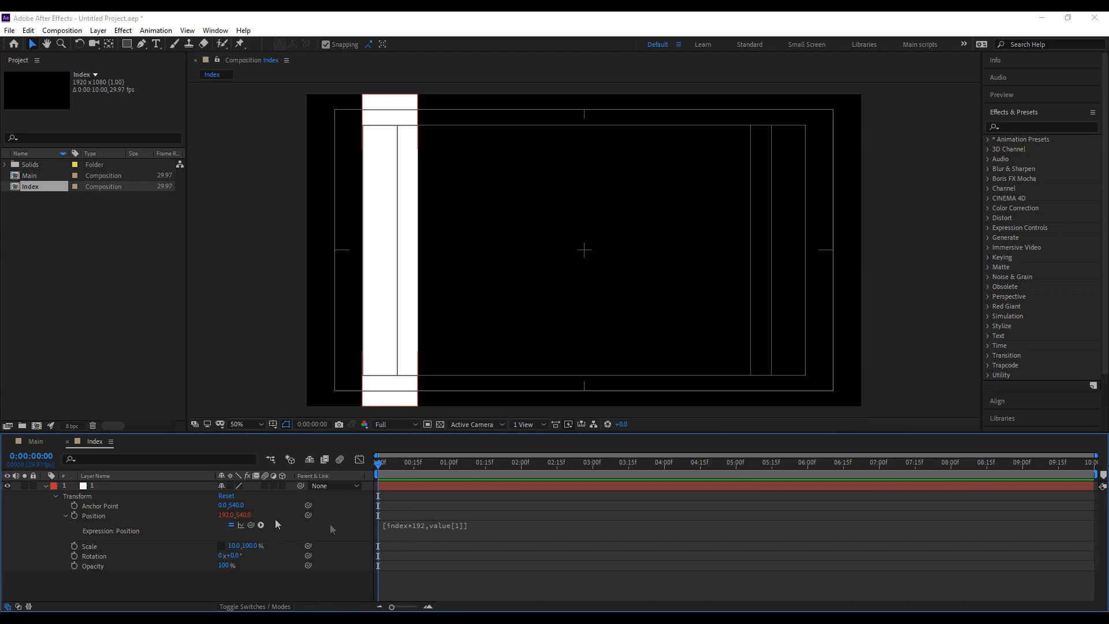
Collapse layer 1 and duplicate it eight times to make a row of white bars.
left_click(62, 490)
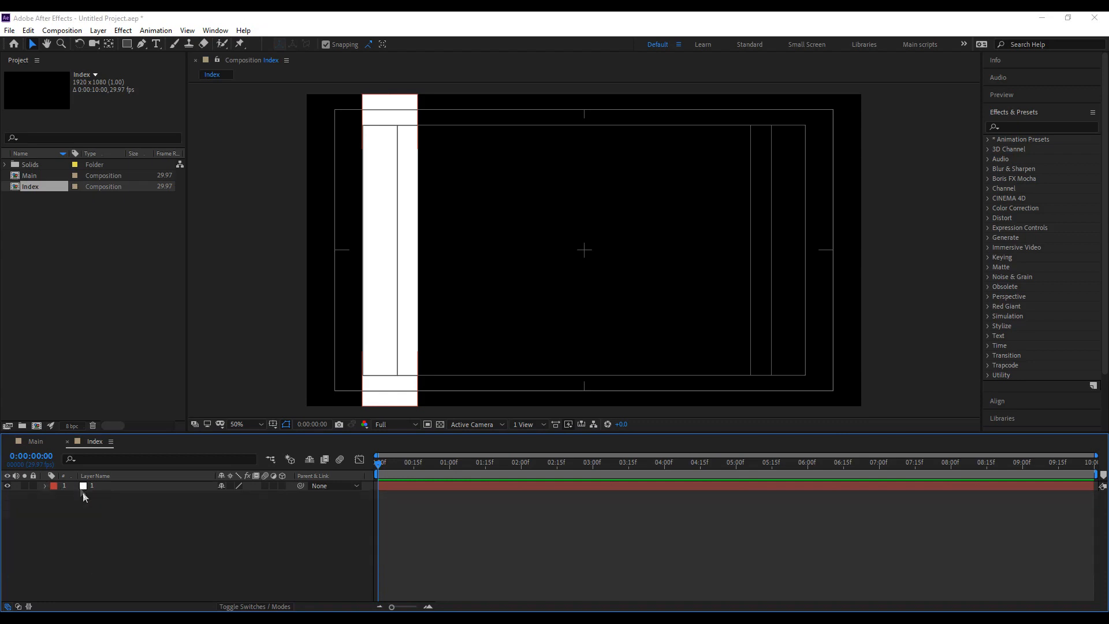
left_click(103, 489)
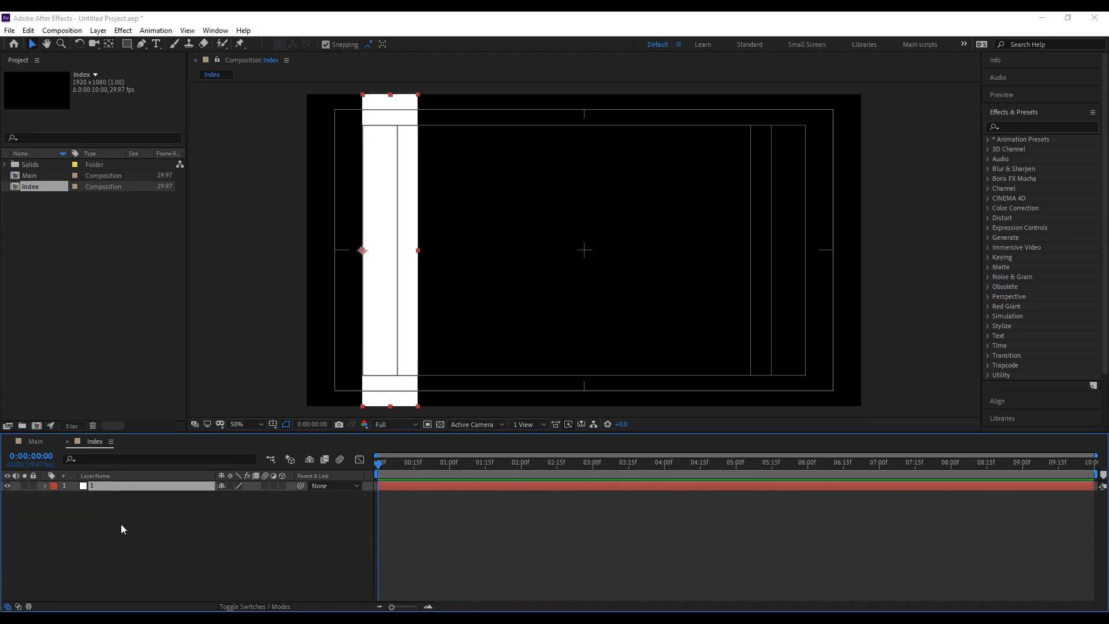
key("ctrl+d")
key("ctrl+d")
key("ctrl+d")
key("ctrl+d")
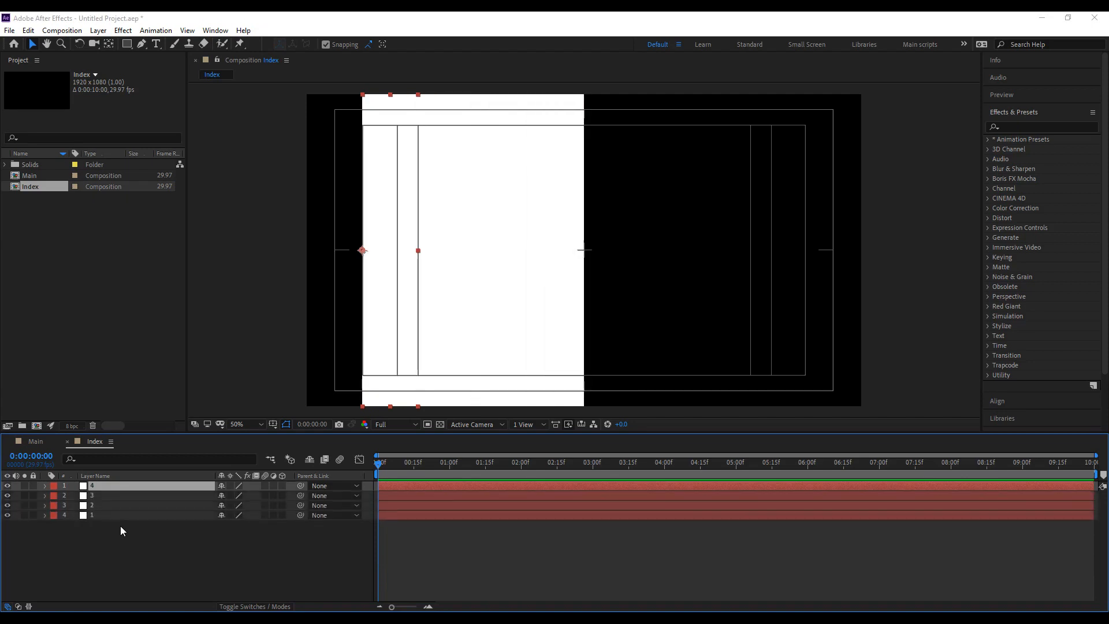
key("ctrl+d")
key("ctrl+d")
key("ctrl+d")
key("ctrl+d")
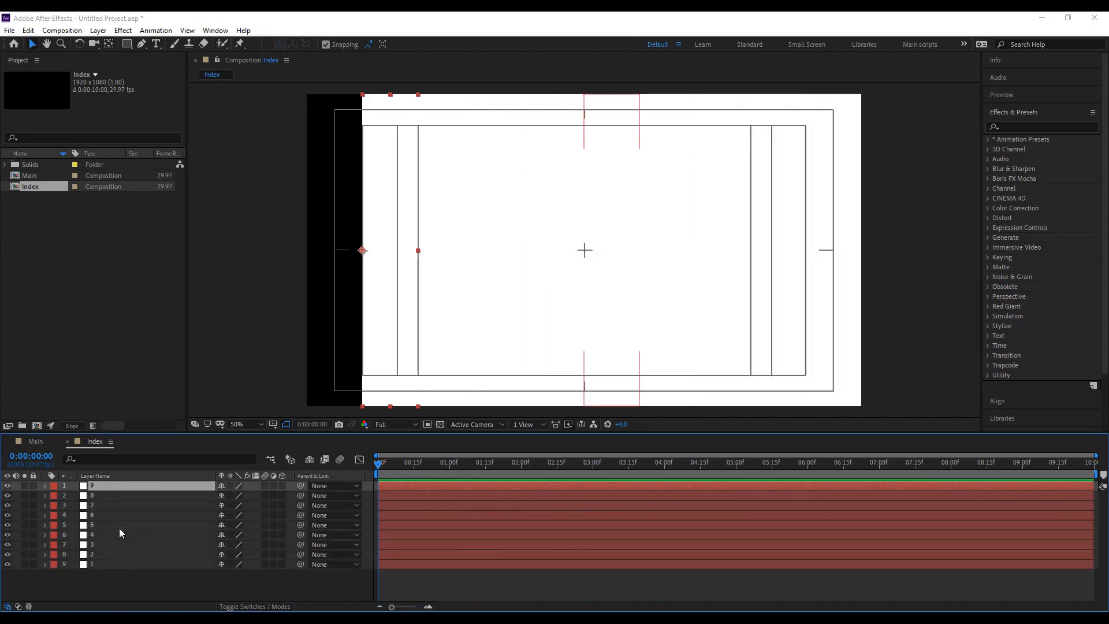
left_click(116, 584)
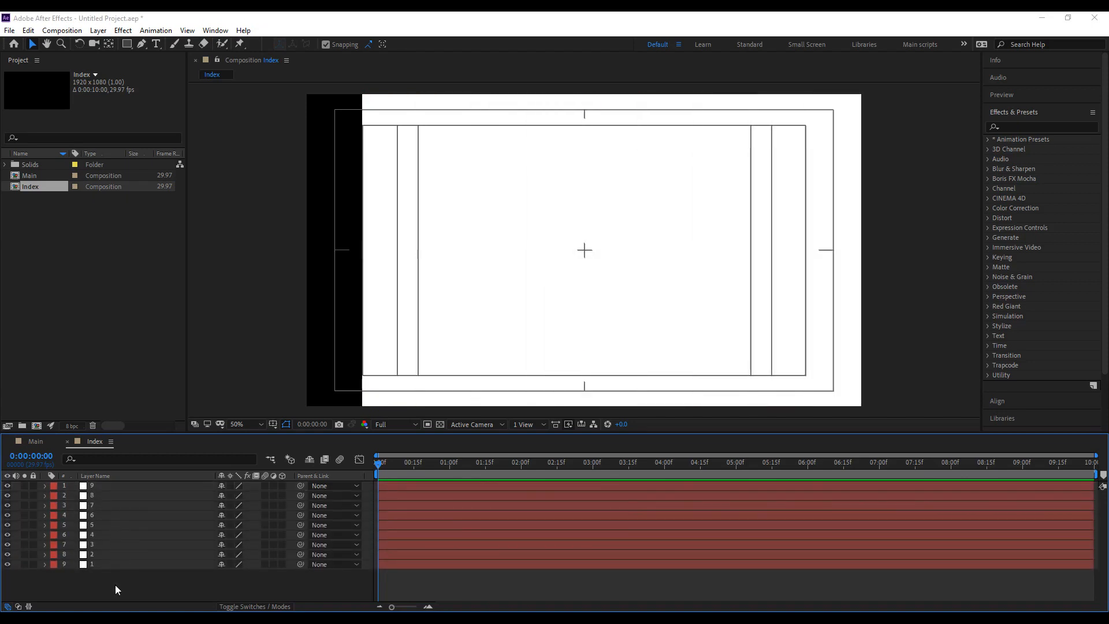
Select the bars one after another, from layer 9 to layer 3, to examine how they are offset across the frame.
left_click(93, 486)
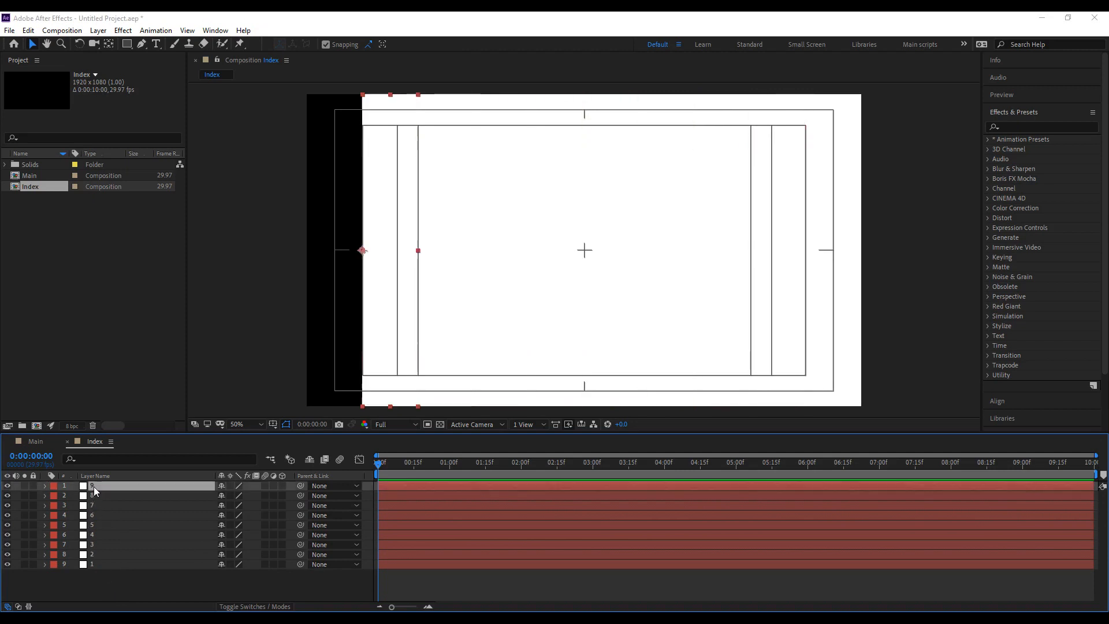
left_click(451, 276)
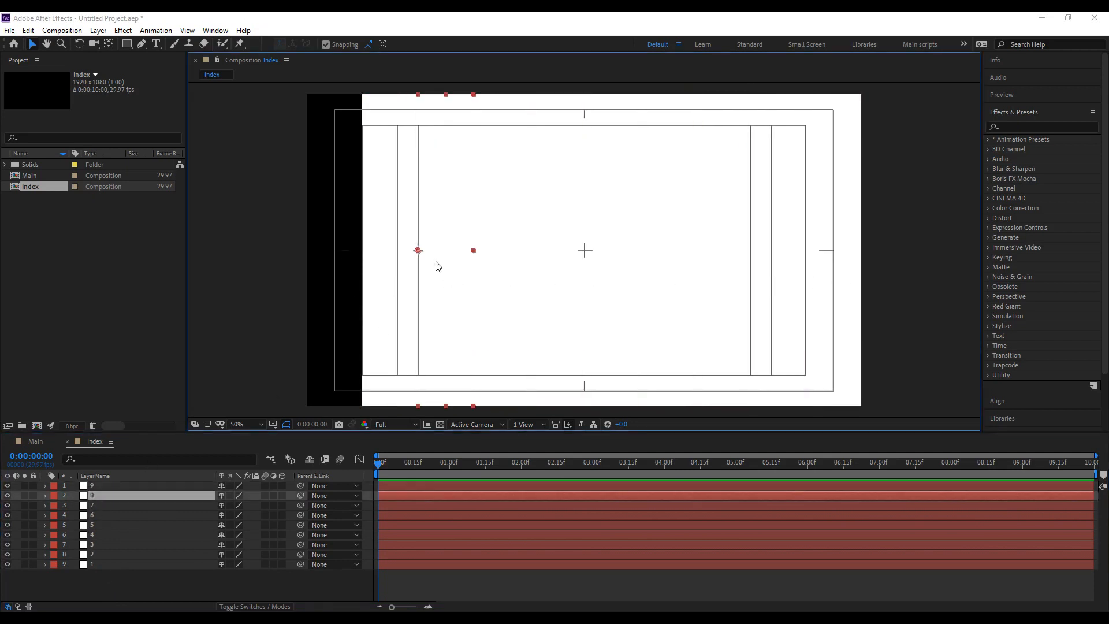
left_click(492, 245)
left_click(552, 248)
left_click(612, 250)
left_click(666, 251)
left_click(725, 254)
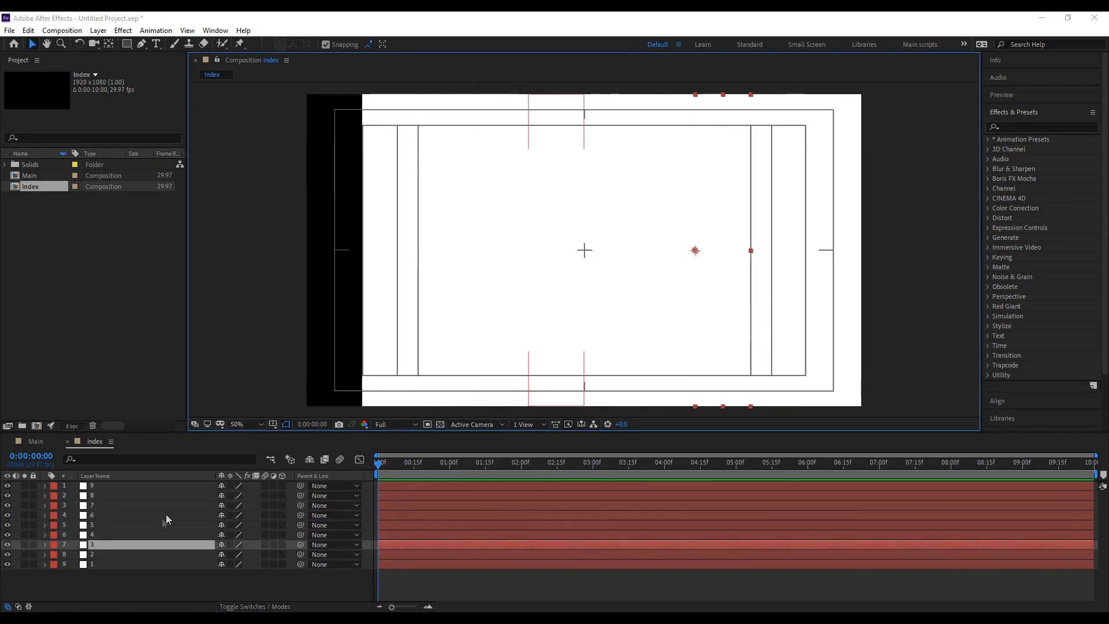
Expand layer 9's Transform properties to inspect its Position, and check the composition's width in Composition Settings.
left_click(45, 486)
left_click(54, 496)
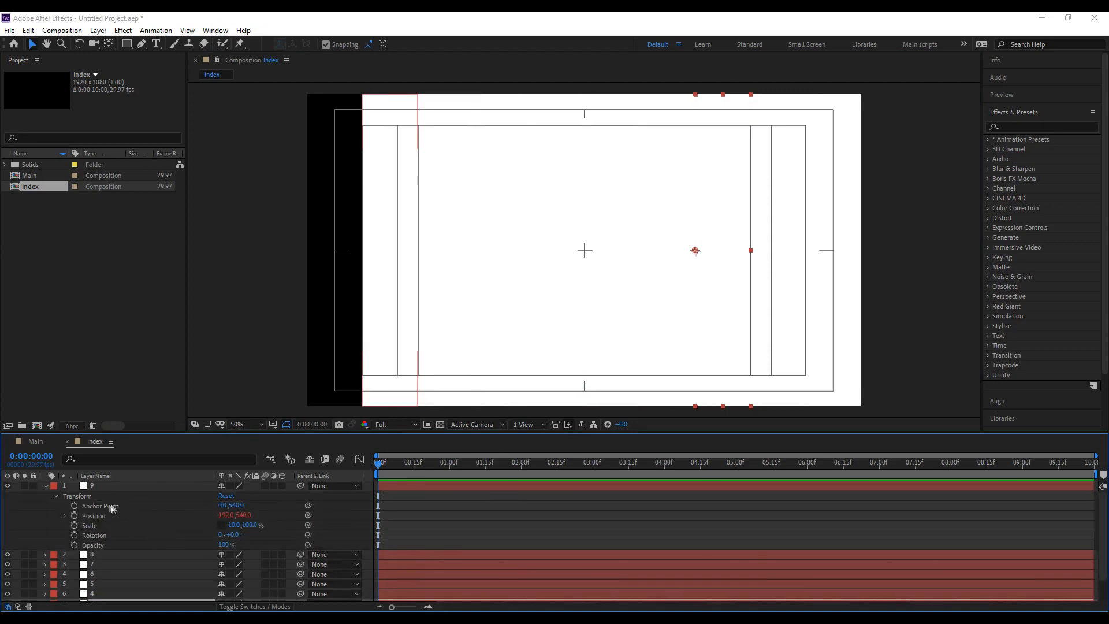
left_click(66, 487)
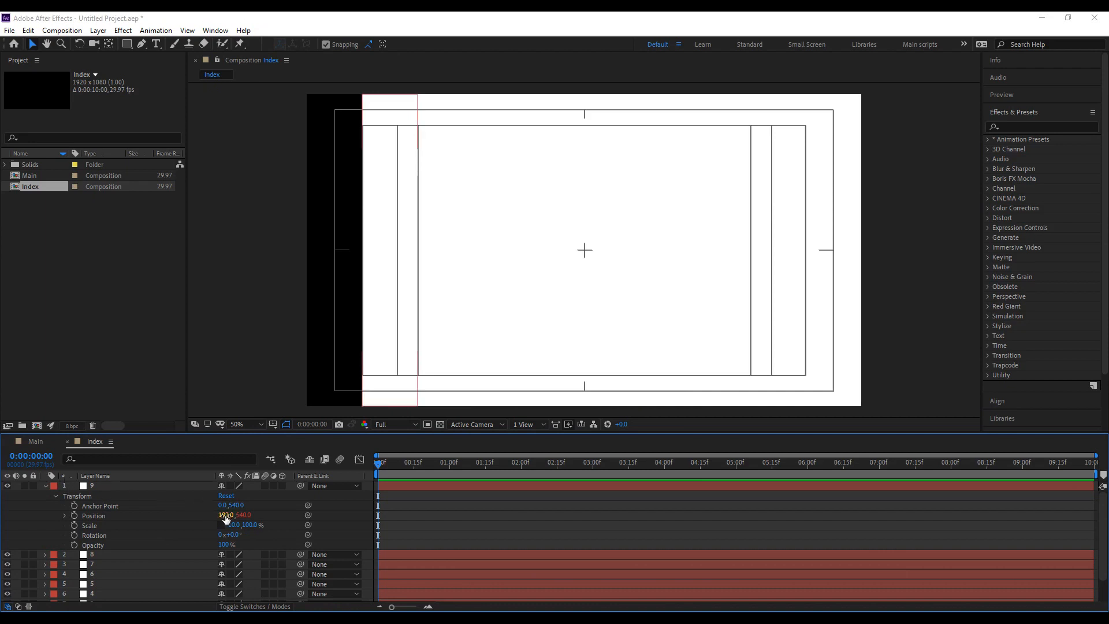
left_click(318, 385)
right_click(97, 443)
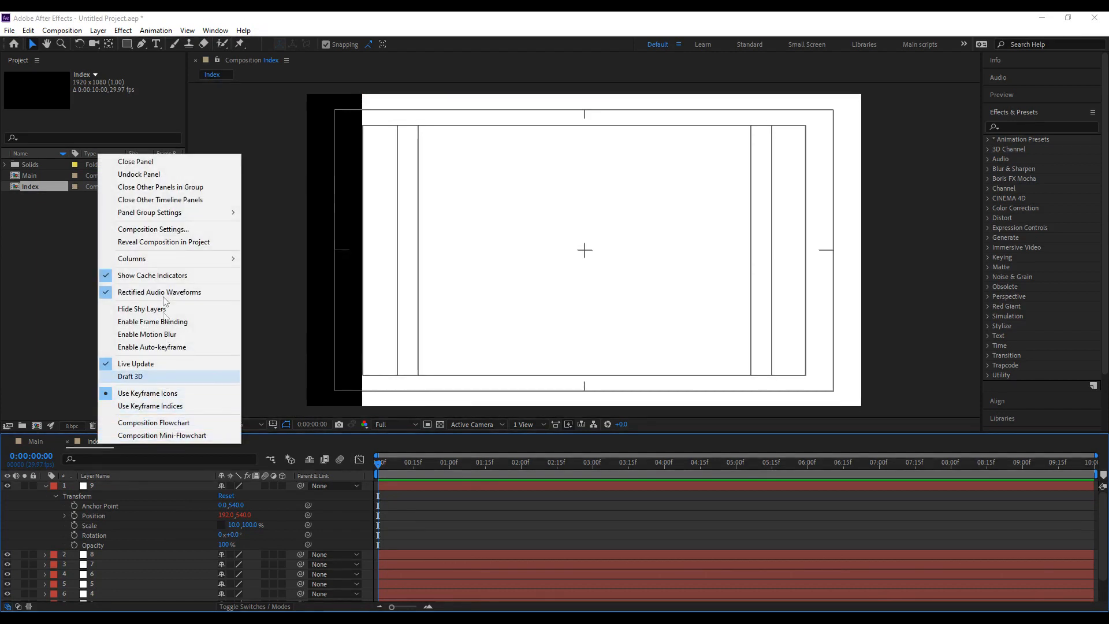
left_click(153, 228)
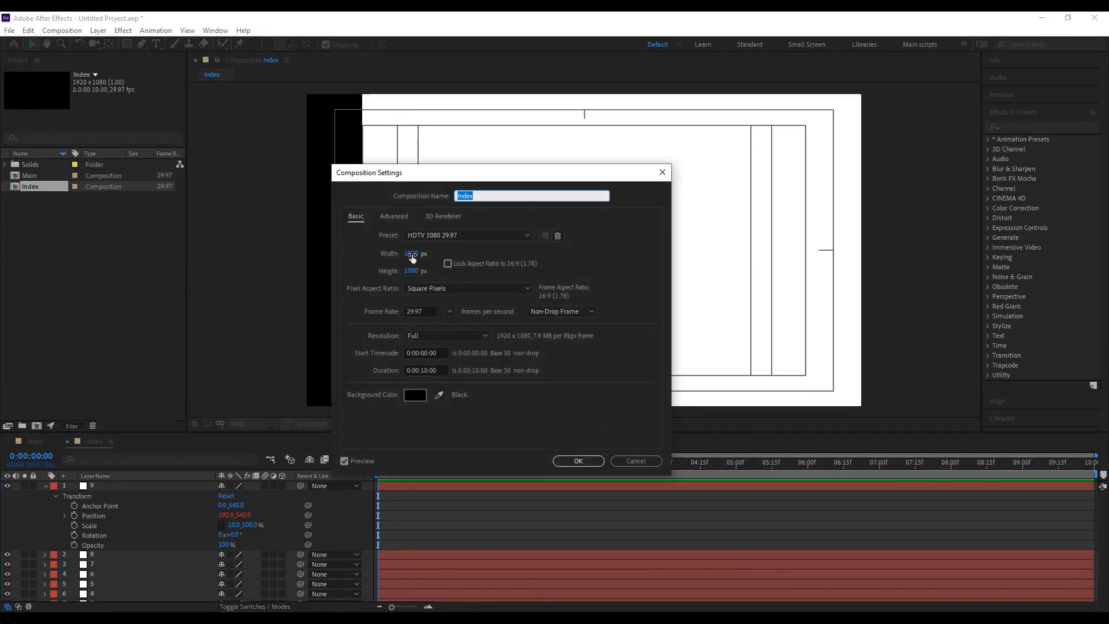
left_click(632, 460)
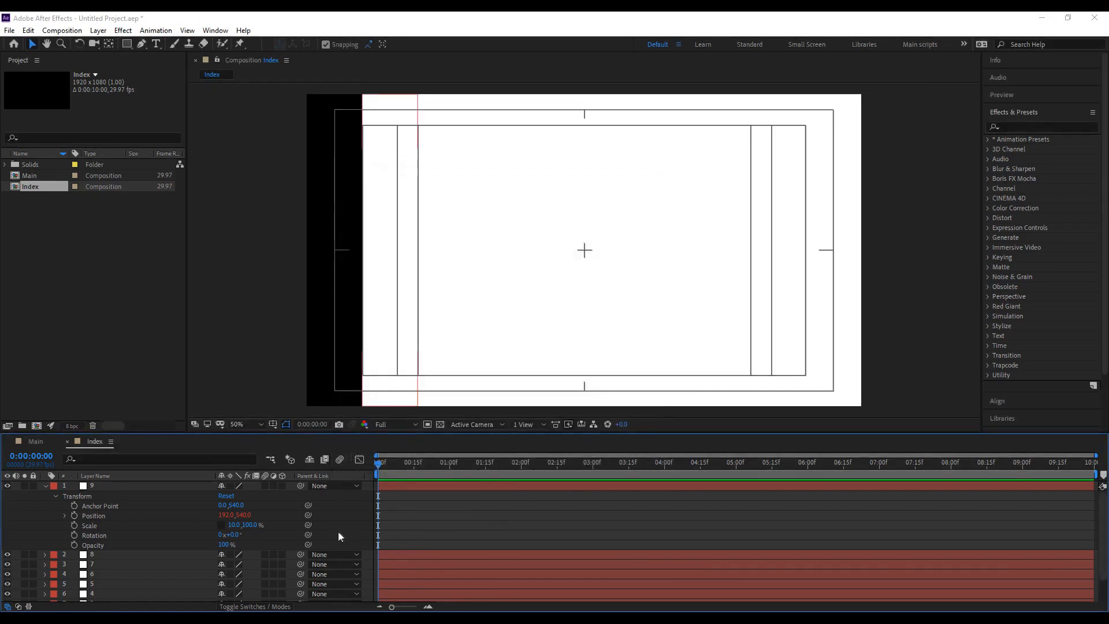
Reveal layer 9's Position expression and examine the 192 multiplier in it.
left_click(234, 526)
left_click(274, 510)
left_click(64, 516)
left_click(400, 529)
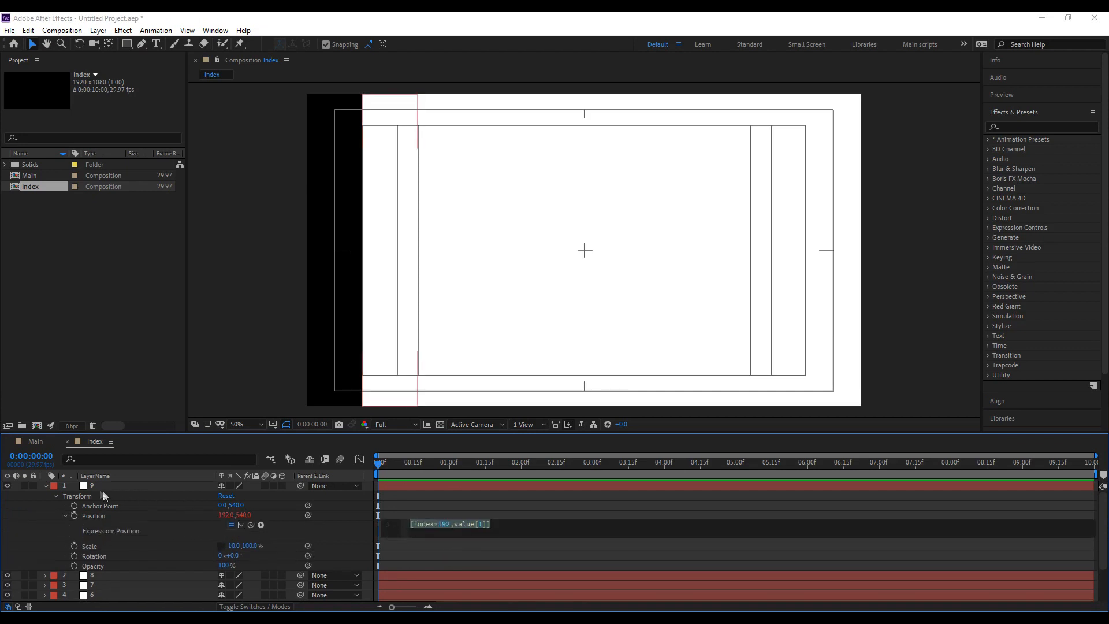
left_click(440, 524)
left_click_drag(439, 524, 451, 524)
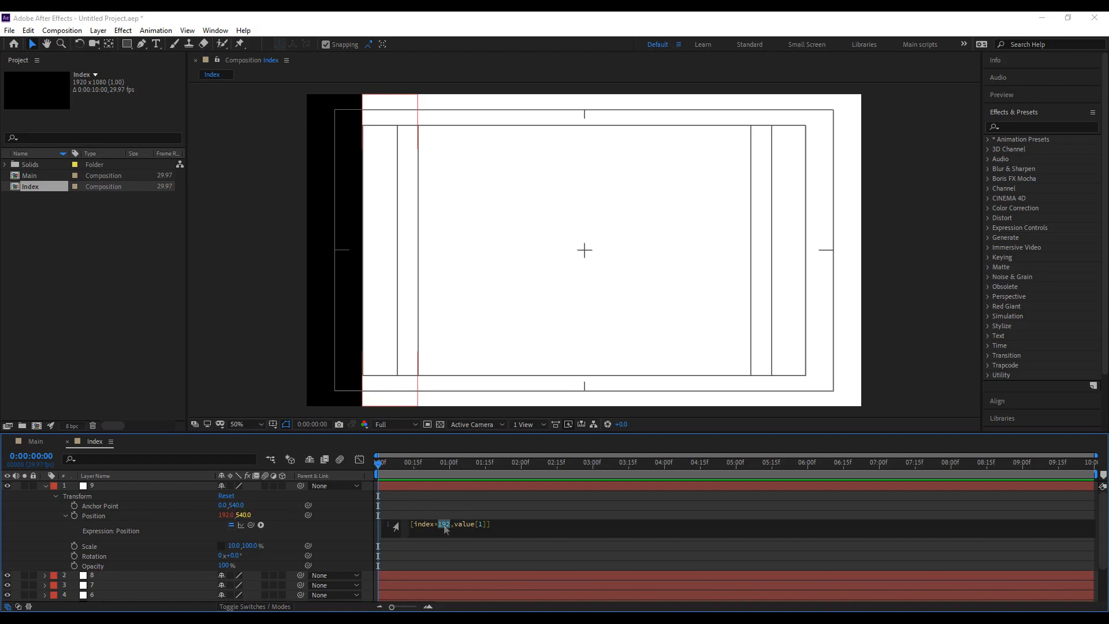
left_click(455, 512)
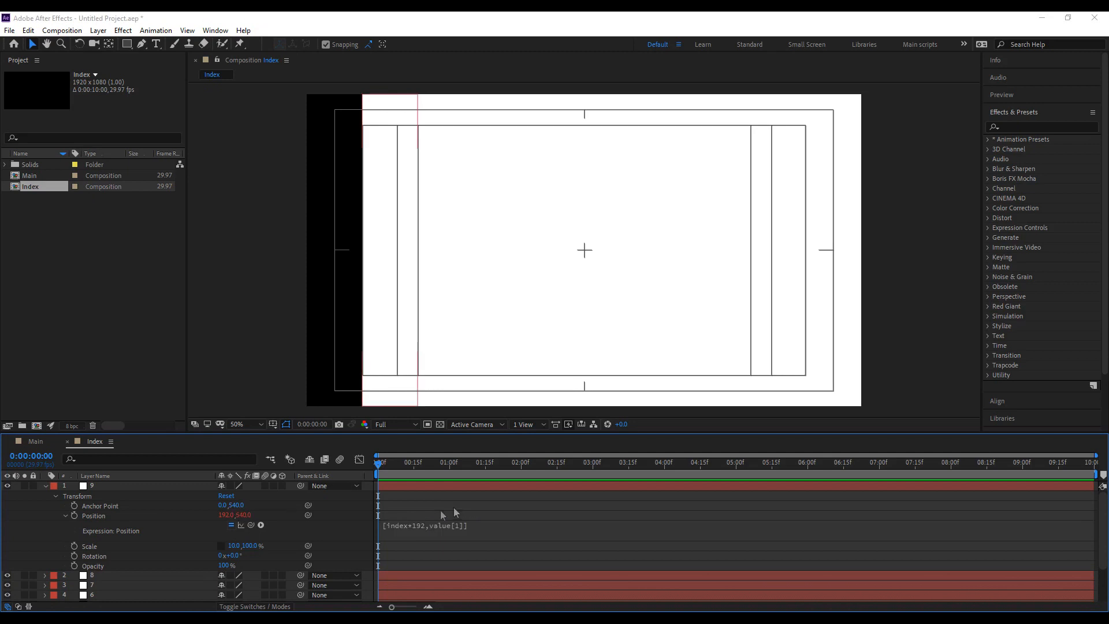
Reveal layer 2's Position expression and examine its 192 multiplier and value[1] term.
left_click(45, 485)
left_click(46, 495)
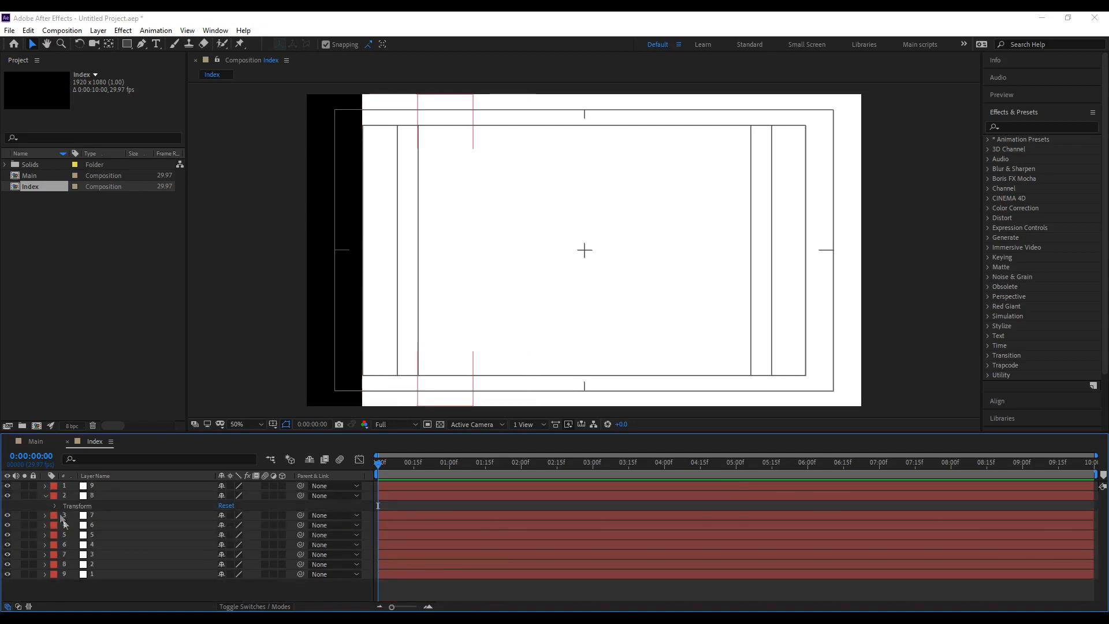
left_click(55, 506)
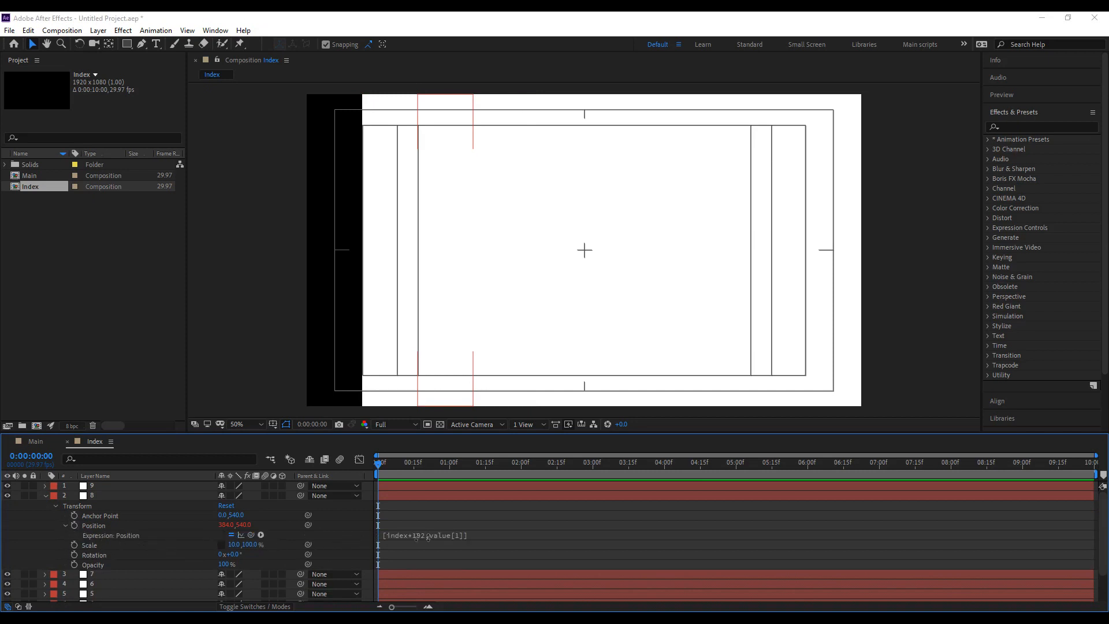
left_click(437, 534)
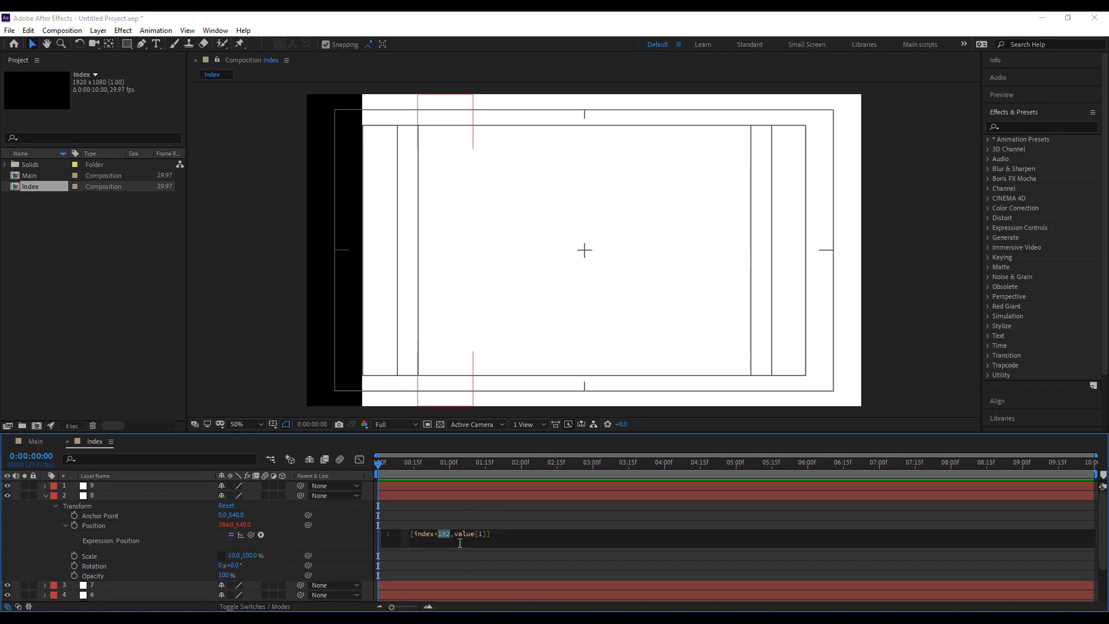
left_click(454, 534)
Change layer 1's Position expression to [(index-1)*192,value[1]].
left_click(45, 496)
left_click(45, 486)
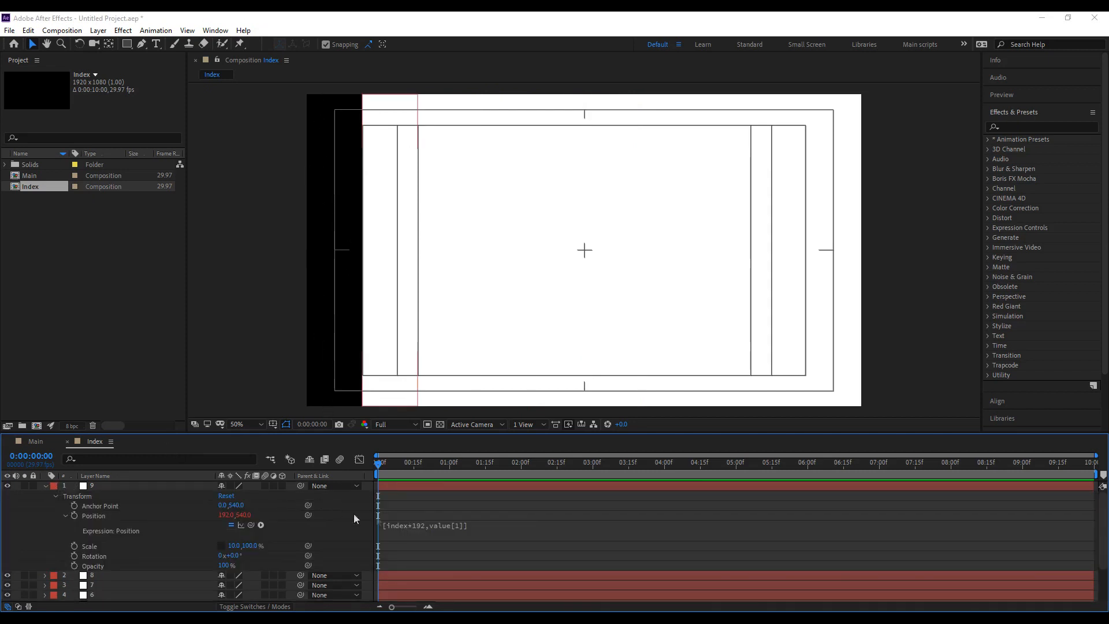
left_click(434, 527)
left_click(444, 519)
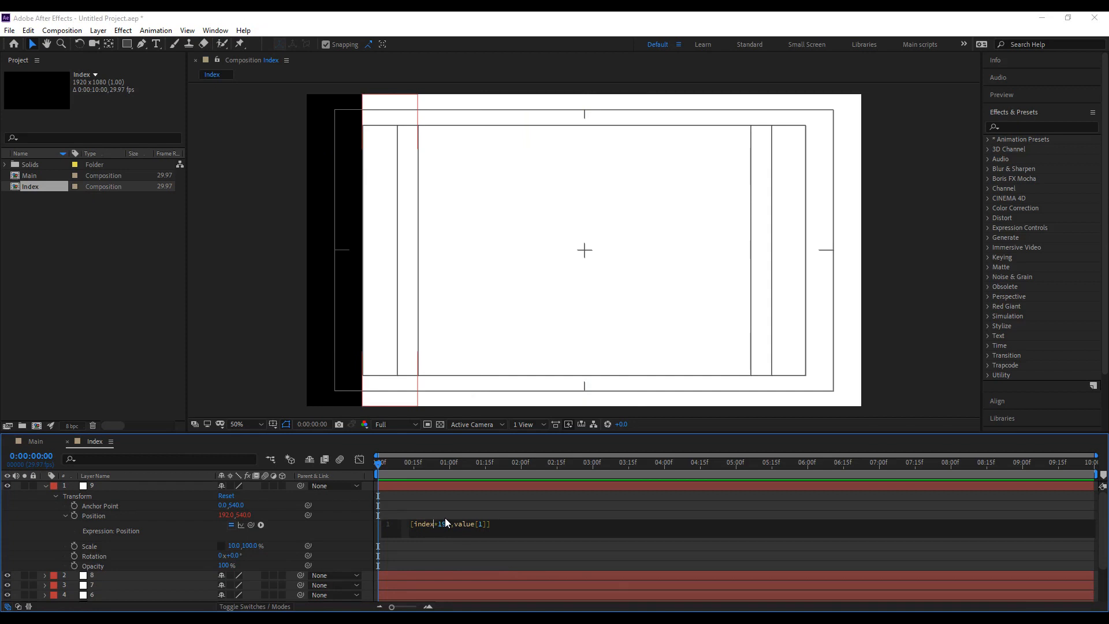
type("-1)")
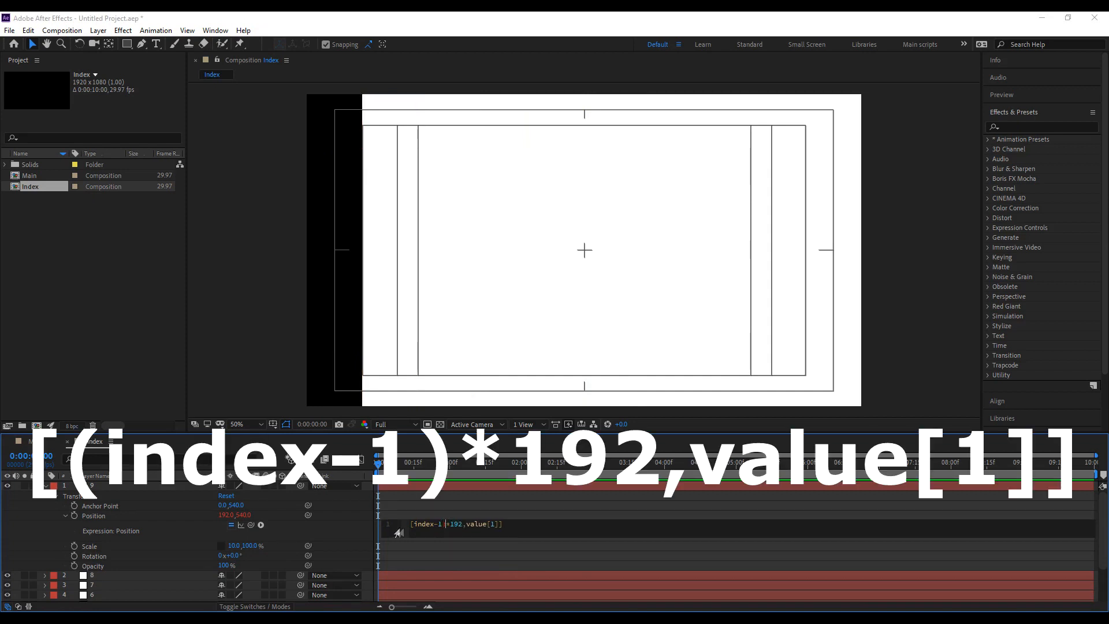
left_click(413, 524)
type("(")
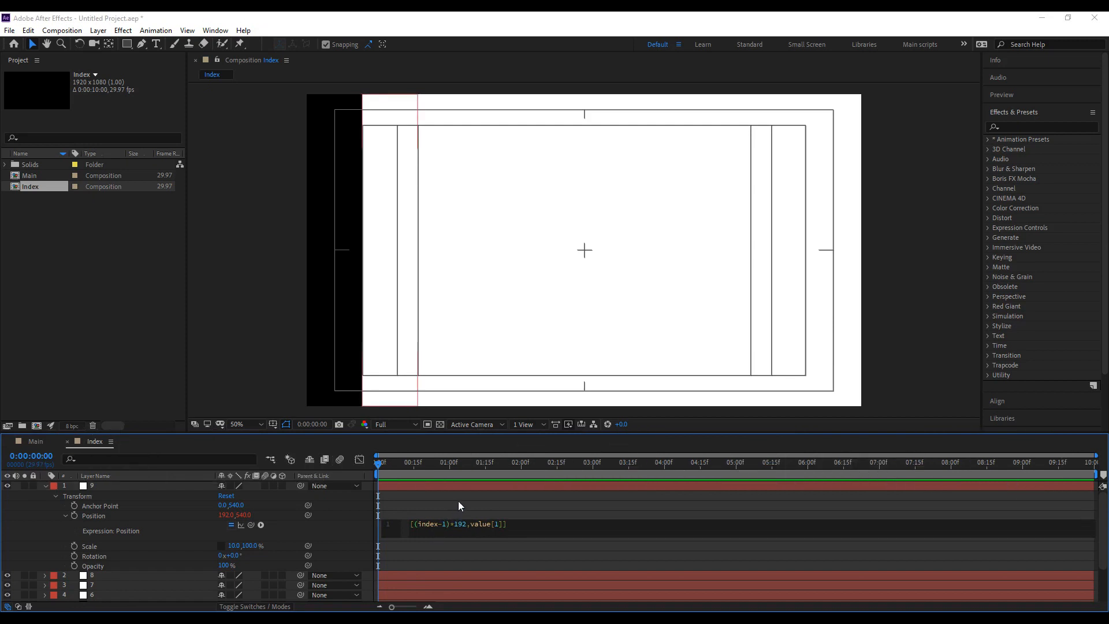
left_click(458, 501)
Collapse layer 1 and delete all the other bar layers, from layer 2 to layer 9.
left_click(45, 486)
left_click(91, 497)
left_click(110, 563, "shift")
key("Delete")
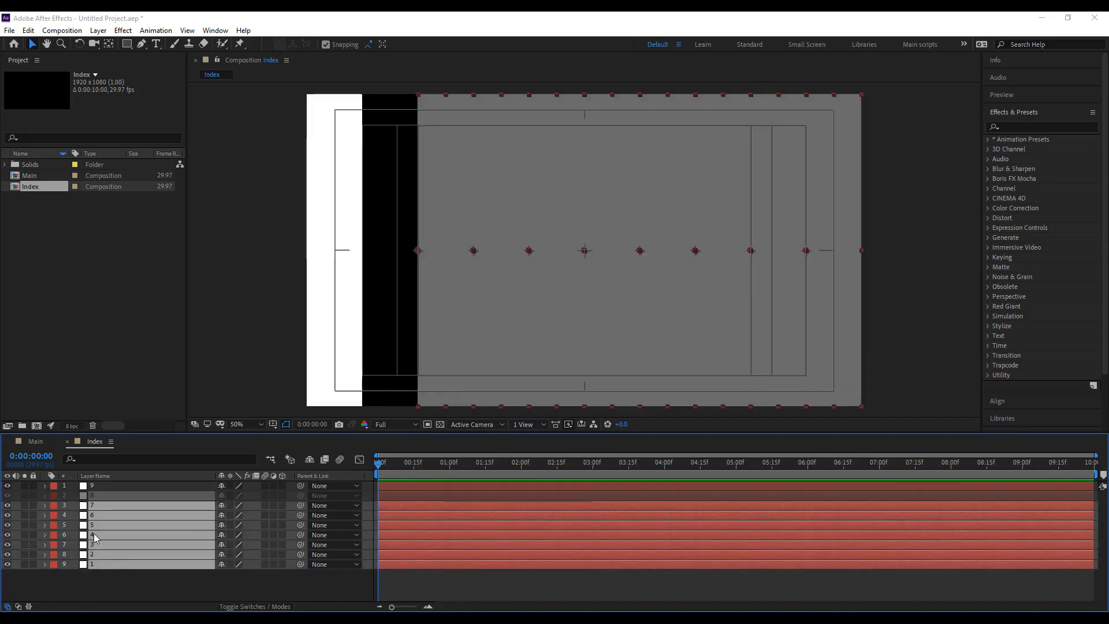
Duplicate the remaining bar layer repeatedly to fill the frame with a row of bars.
left_click(94, 485)
key("ctrl+d")
key("ctrl+d")
key("ctrl+d")
key("ctrl+d")
key("ctrl+d")
key("ctrl+d")
key("ctrl+d")
key("ctrl+d")
key("ctrl+d")
key("ctrl+d")
key("ctrl+d")
key("ctrl+d")
key("ctrl+d")
key("ctrl+d")
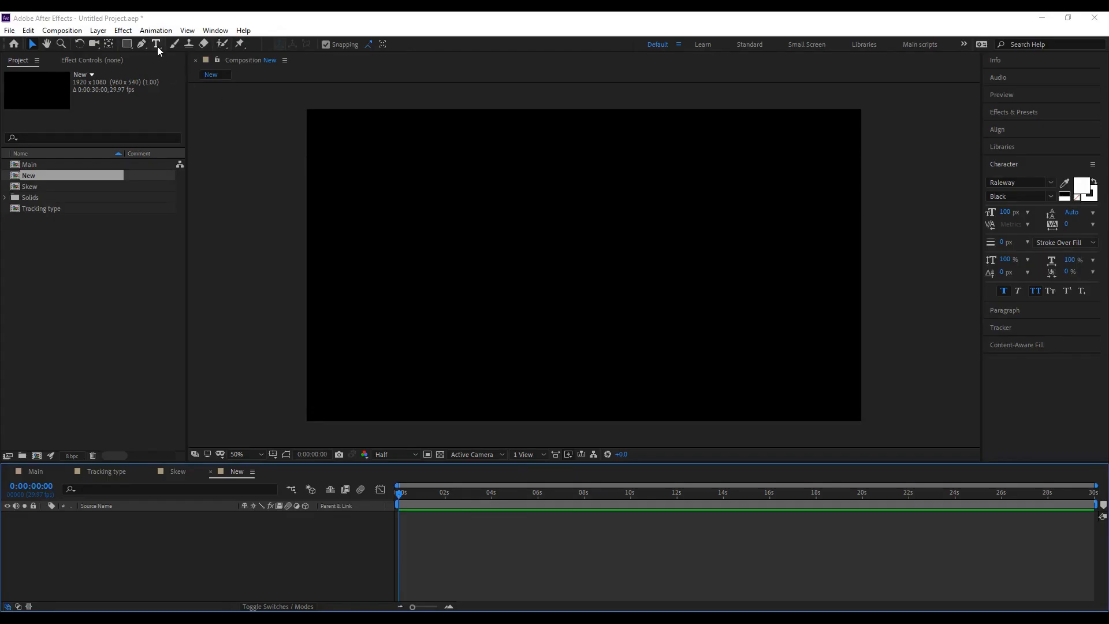
Try out a point text layer reading "sgbsfgbsfgtb" near the frame's centre, and delete it.
left_click(157, 46)
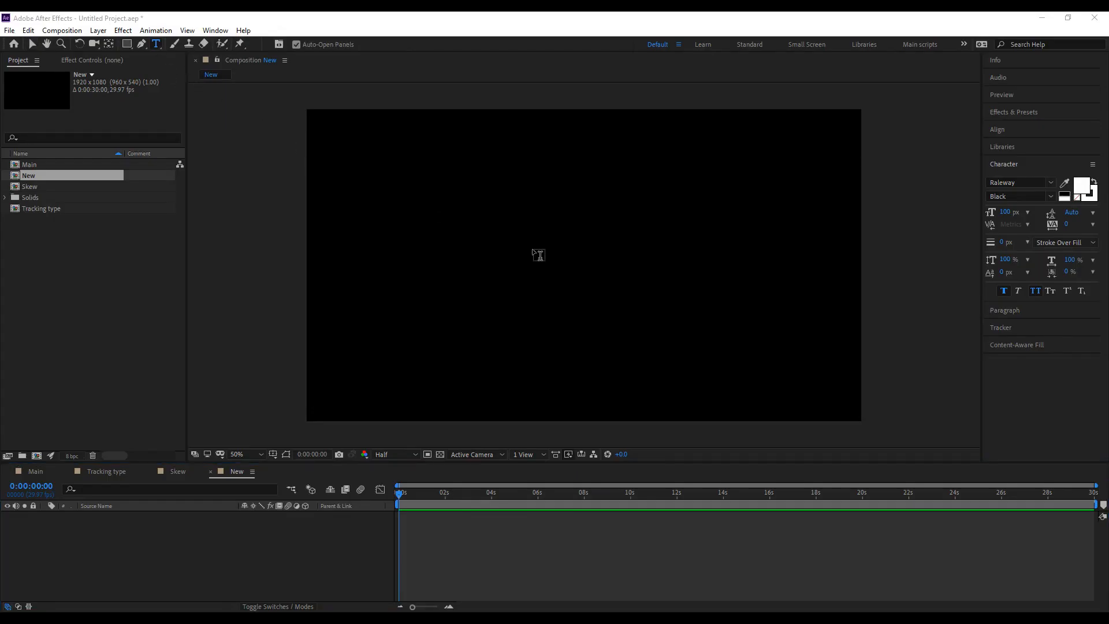
left_click(474, 264)
type("sgbsfgbsfgtb")
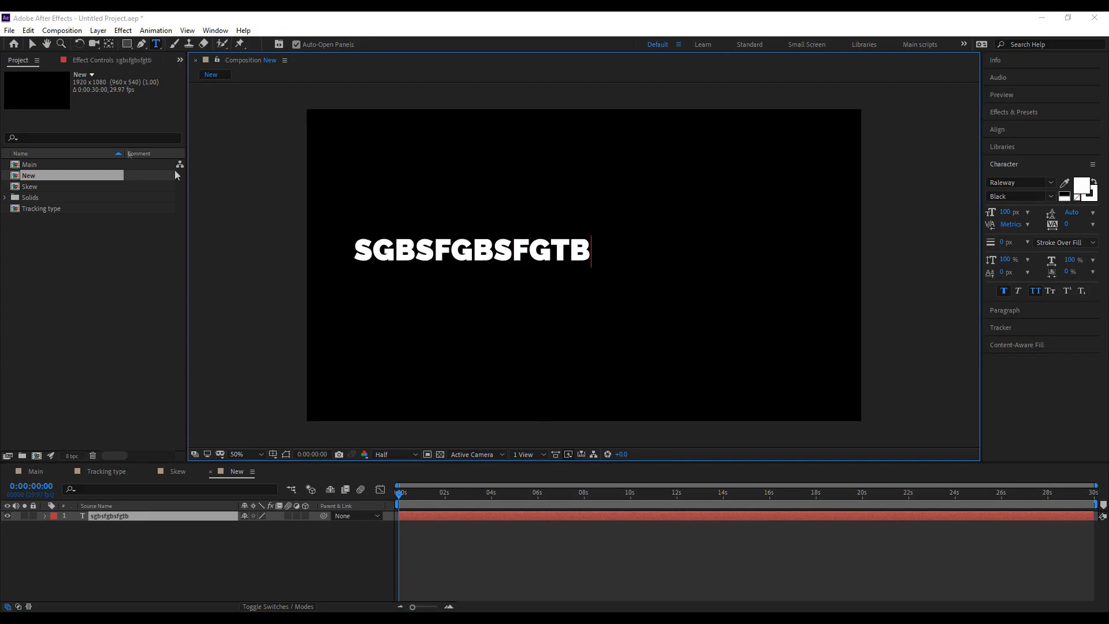
left_click(33, 44)
left_click_drag(469, 256, 586, 261)
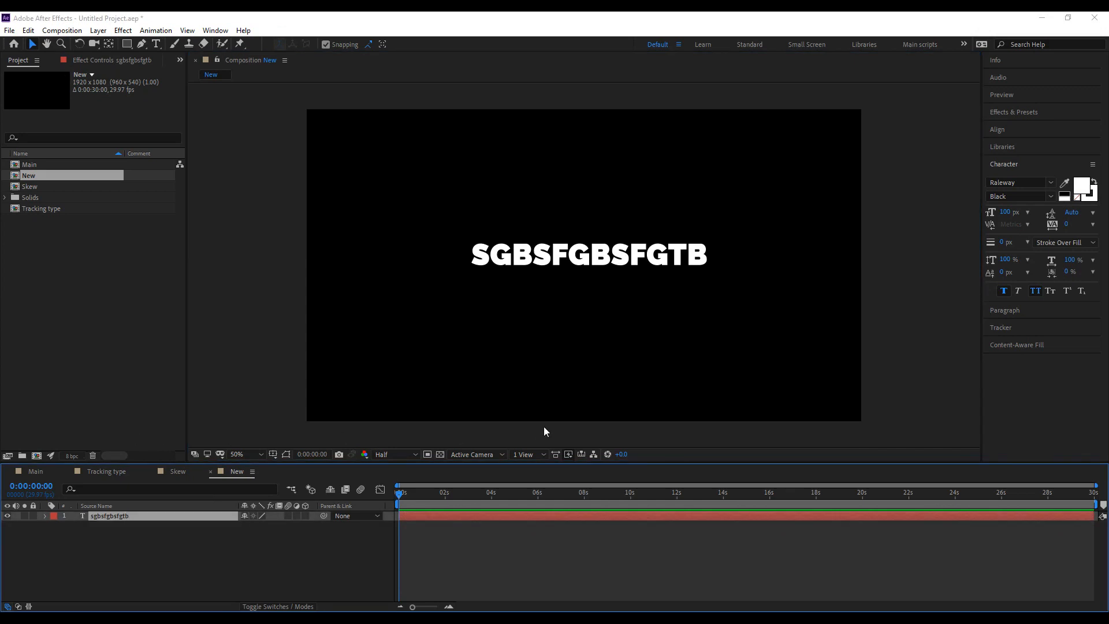
key("Delete")
Draw a paragraph text box across the middle of the frame, narrow it from its left edge, and fill it with repeated "az" letters.
left_click(156, 44)
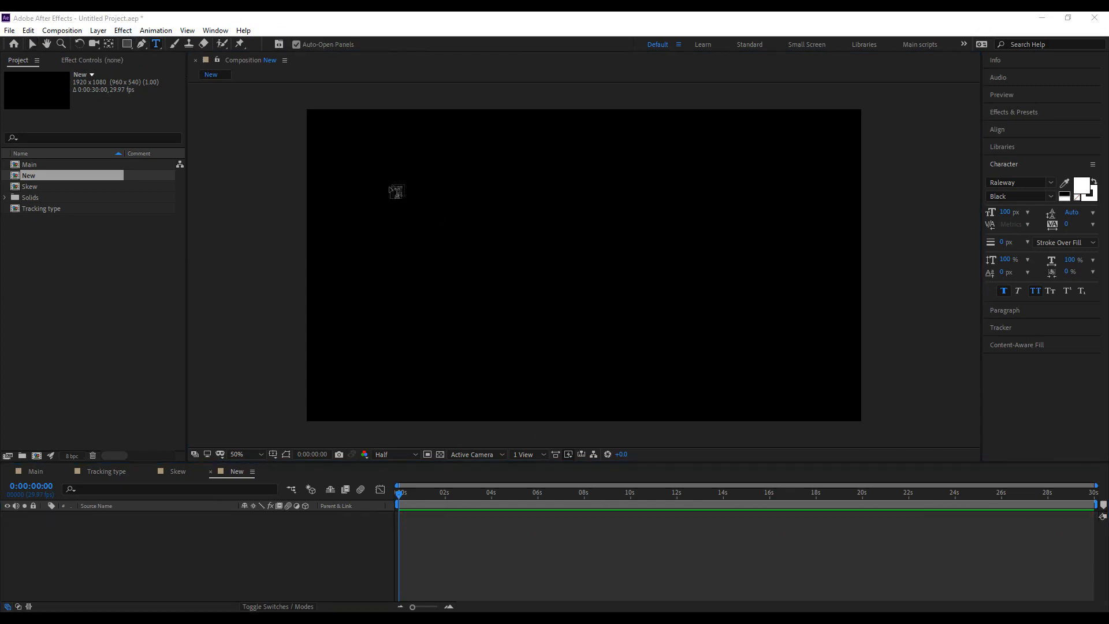
left_click_drag(394, 179, 553, 267)
left_click_drag(626, 304, 752, 340)
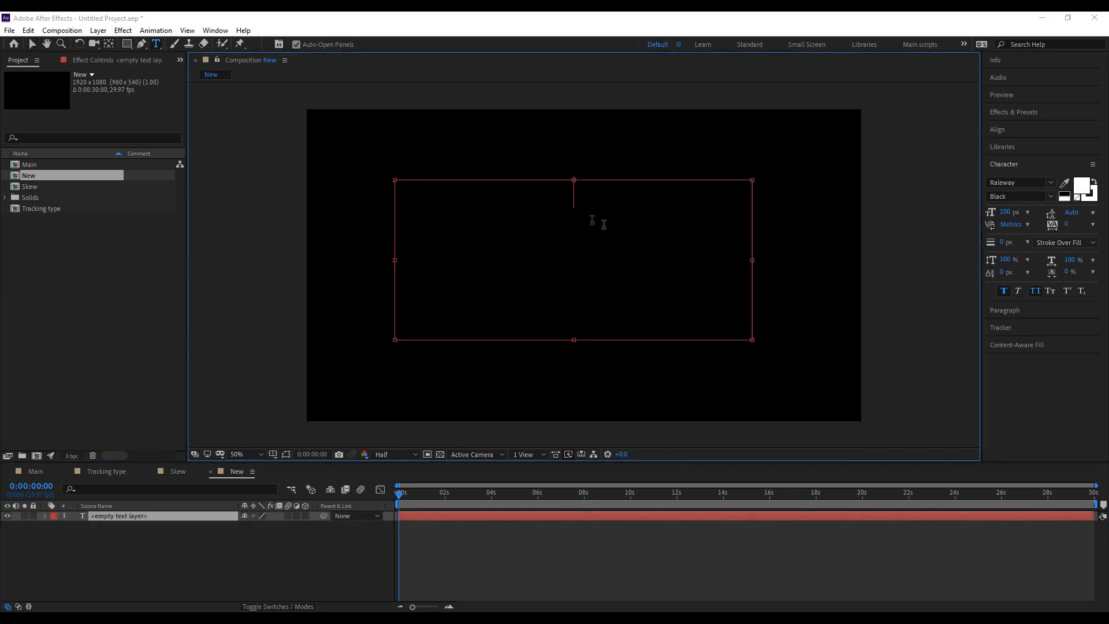
left_click_drag(392, 260, 653, 261)
type("azazazazazazazazazaz")
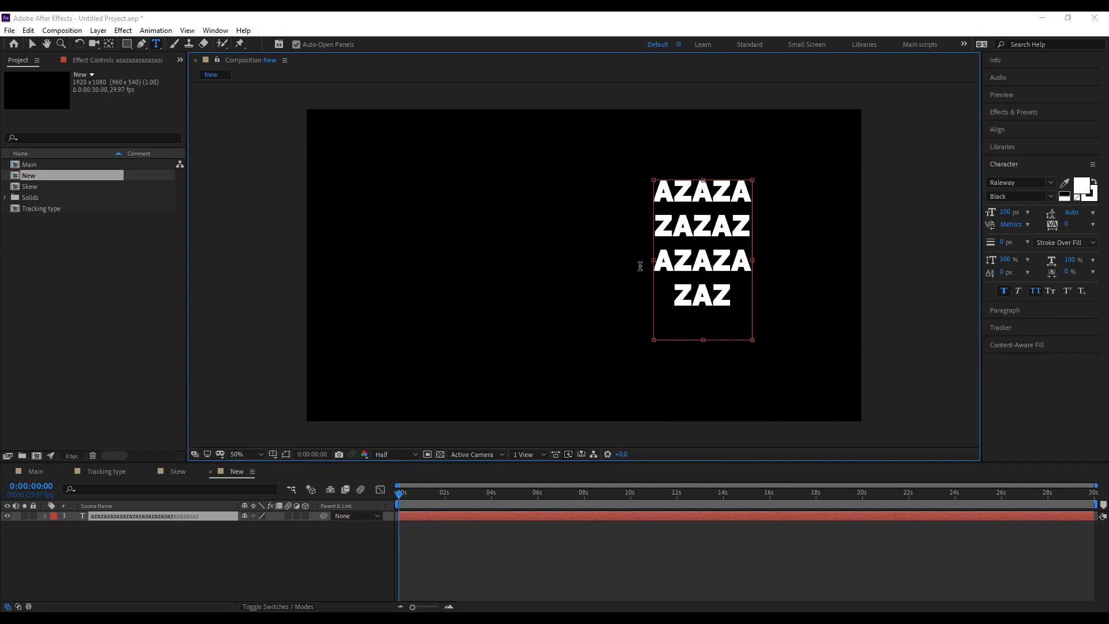
Try resizing the paragraph text box by its edges to reflow the text, and delete the text layer.
left_click_drag(652, 261, 514, 261)
left_click_drag(638, 176, 674, 283)
left_click_drag(752, 310, 694, 310)
left_click_drag(617, 342, 601, 402)
left_click_drag(692, 341, 570, 335)
left_click(132, 556)
key("Delete")
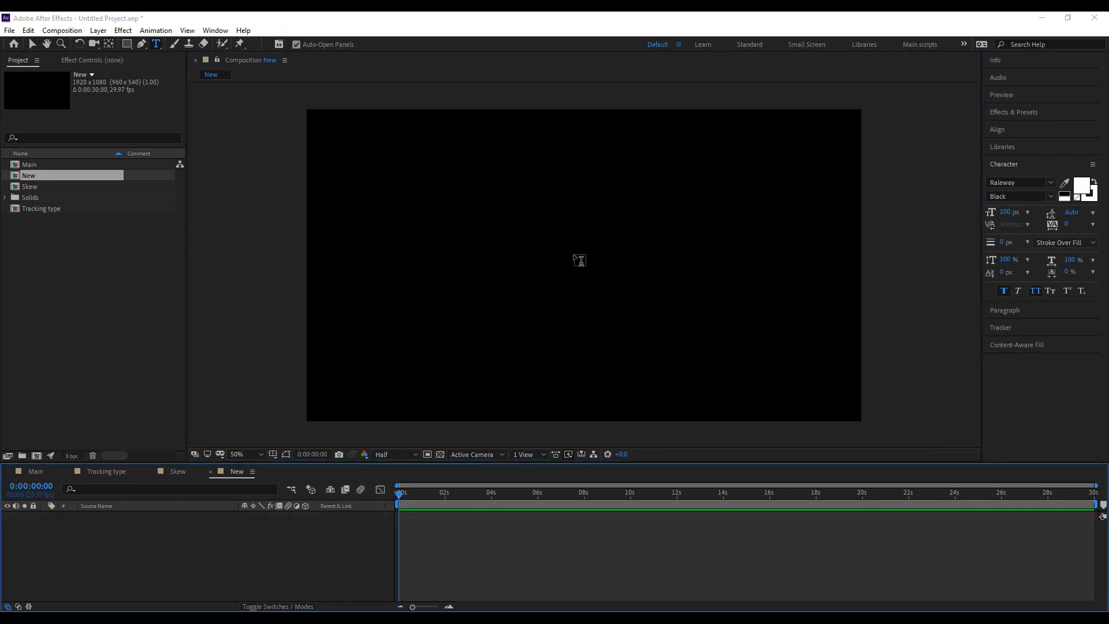
Create a point text layer reading "animation" near the centre of the composition.
left_click(578, 261)
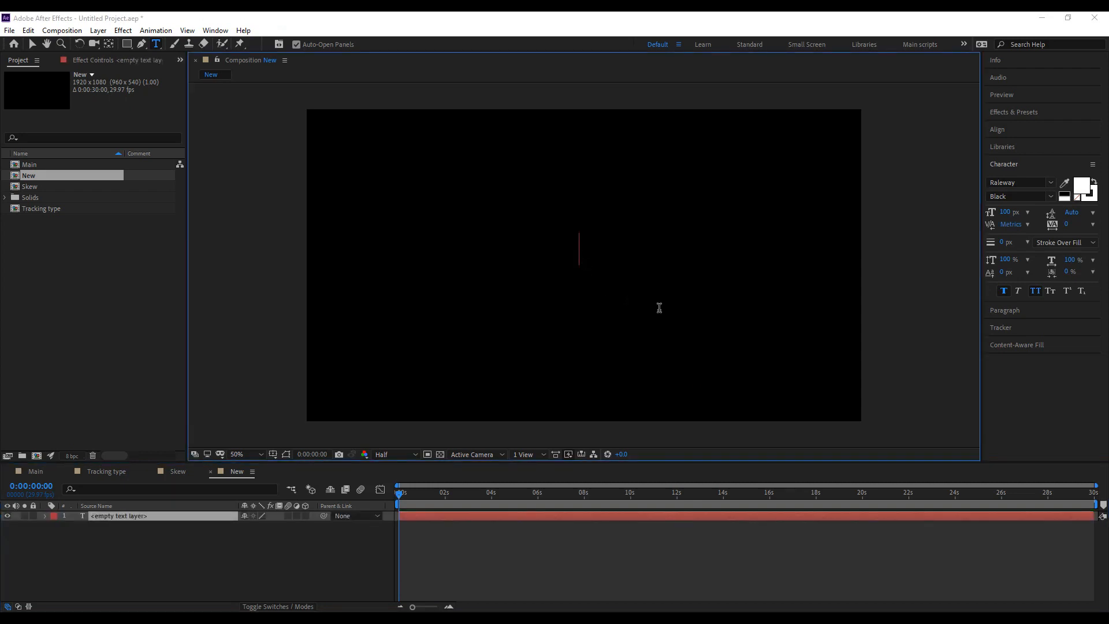
type("animation")
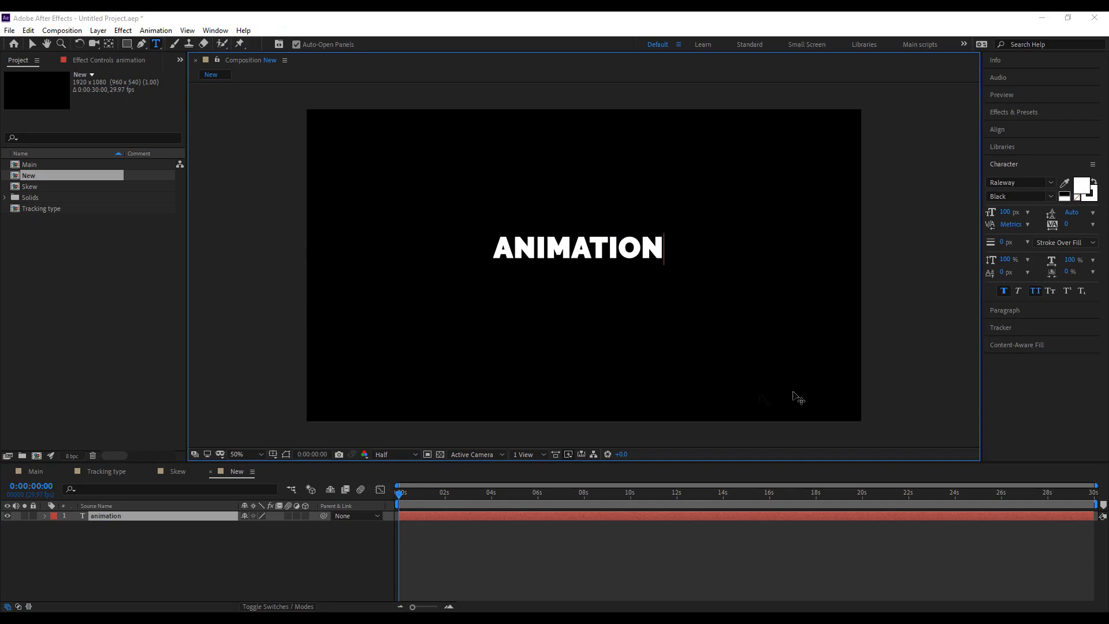
left_click(206, 553)
Show the layer controls, centre the text layer's anchor point on its content, and centre the layer in the composition.
key("ctrl+alt+Home")
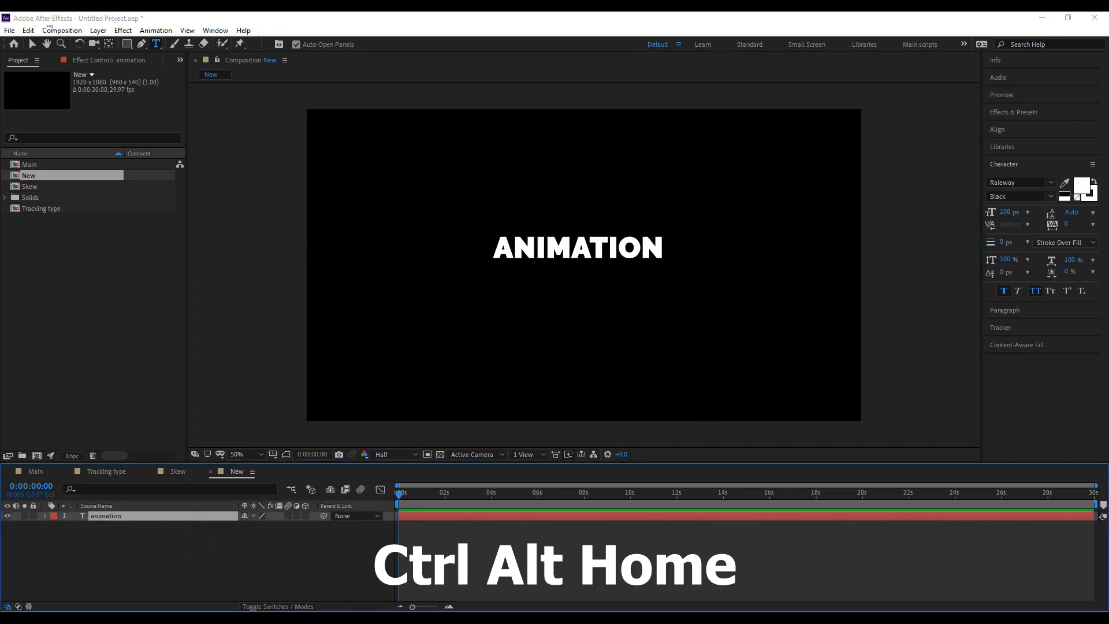
left_click(29, 46)
left_click(285, 454)
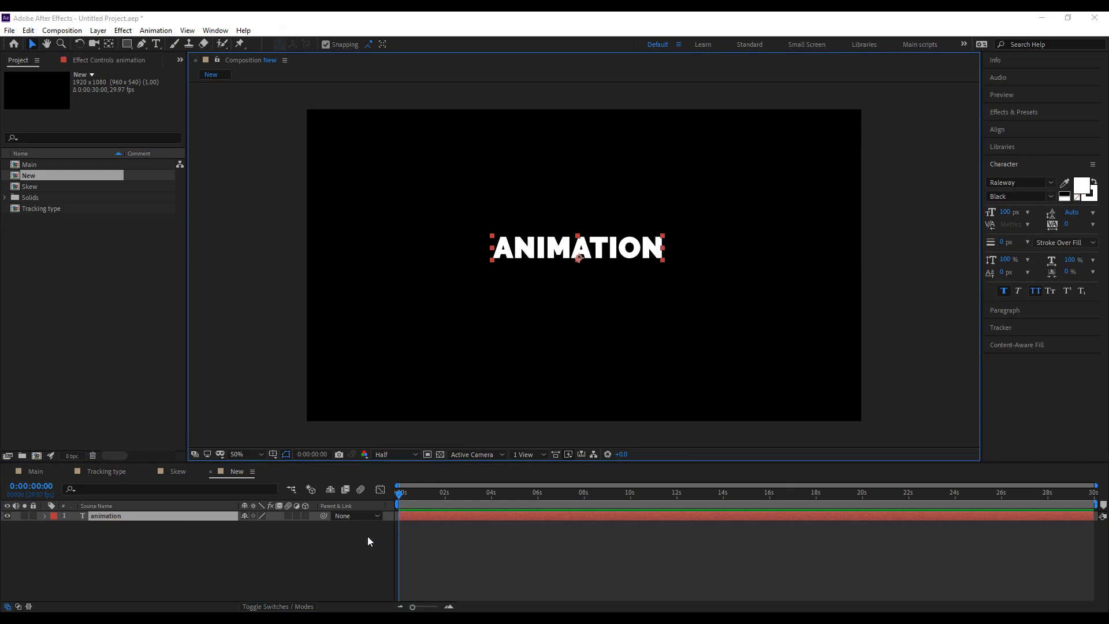
key("ctrl+alt+Home")
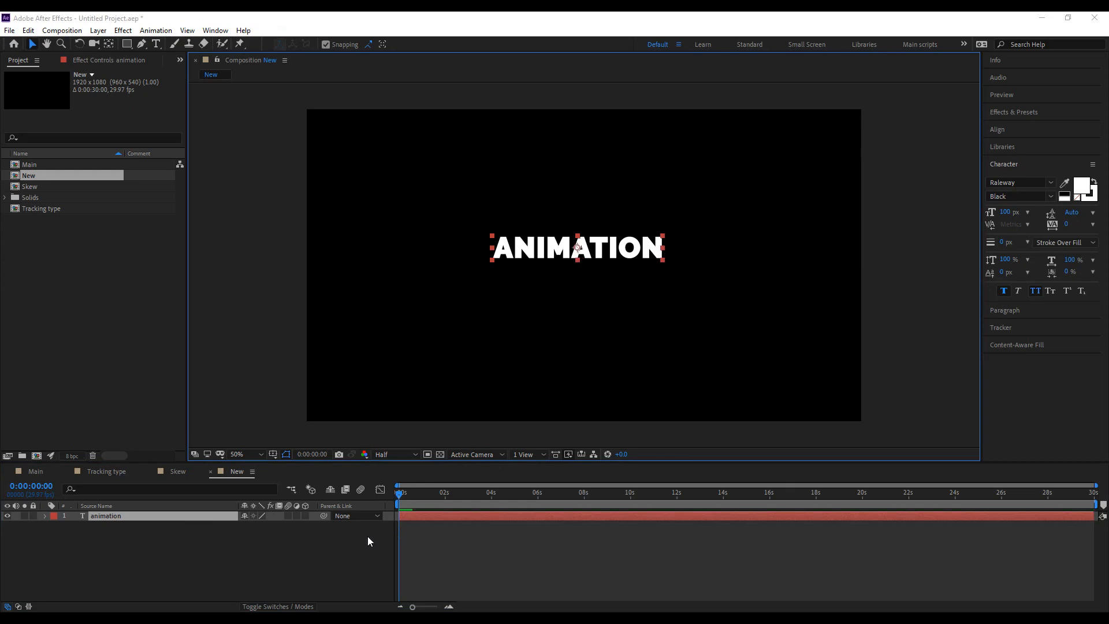
key("ctrl+Home")
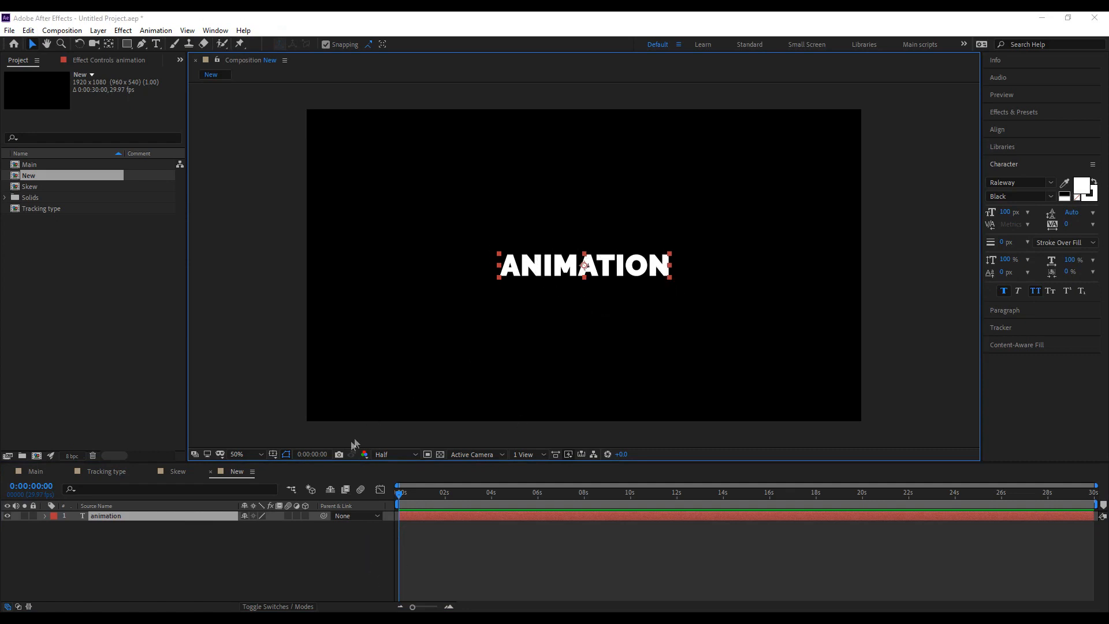
Turn on the Title/Action Safe guides and check the text's centring against the centre mark.
left_click(286, 454)
left_click(304, 467)
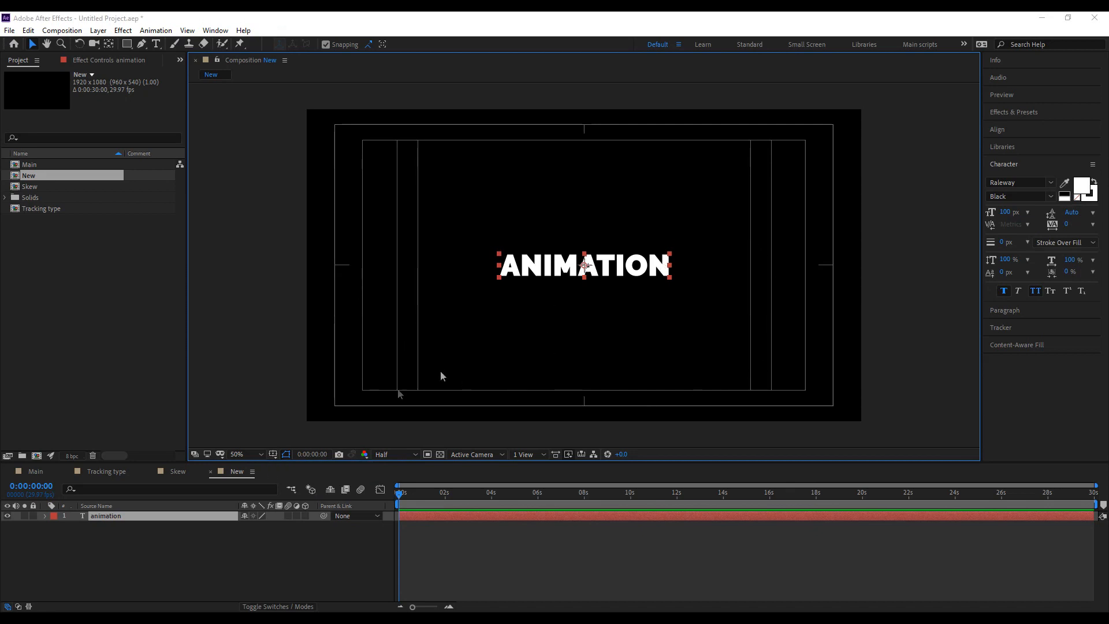
scroll(584, 265, "up", 4)
scroll(585, 266, "down", 2)
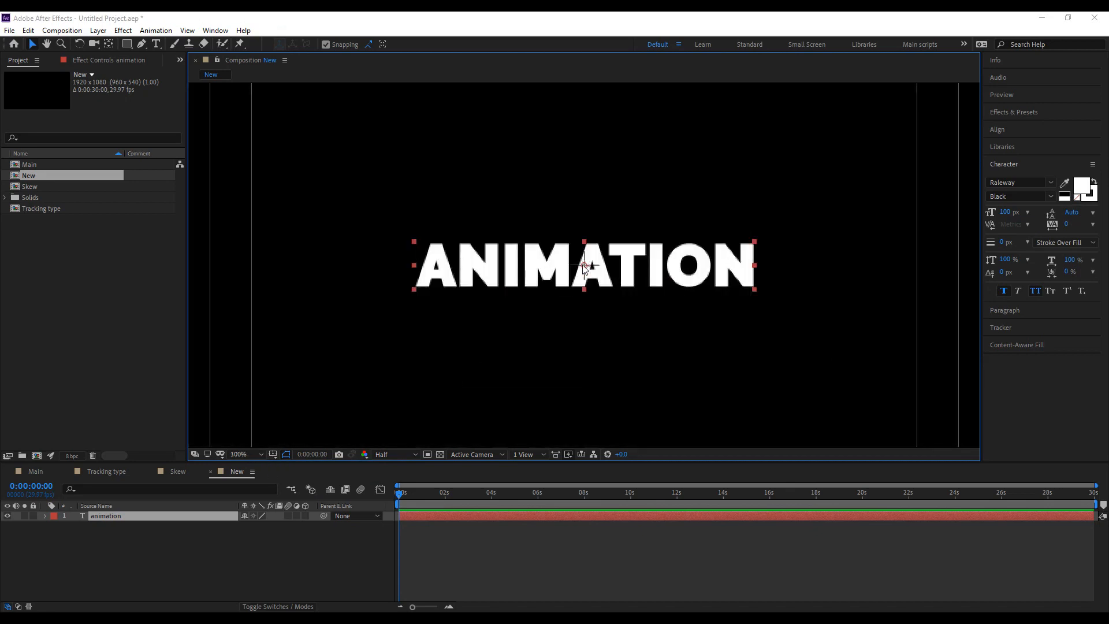
scroll(571, 280, "down", 2)
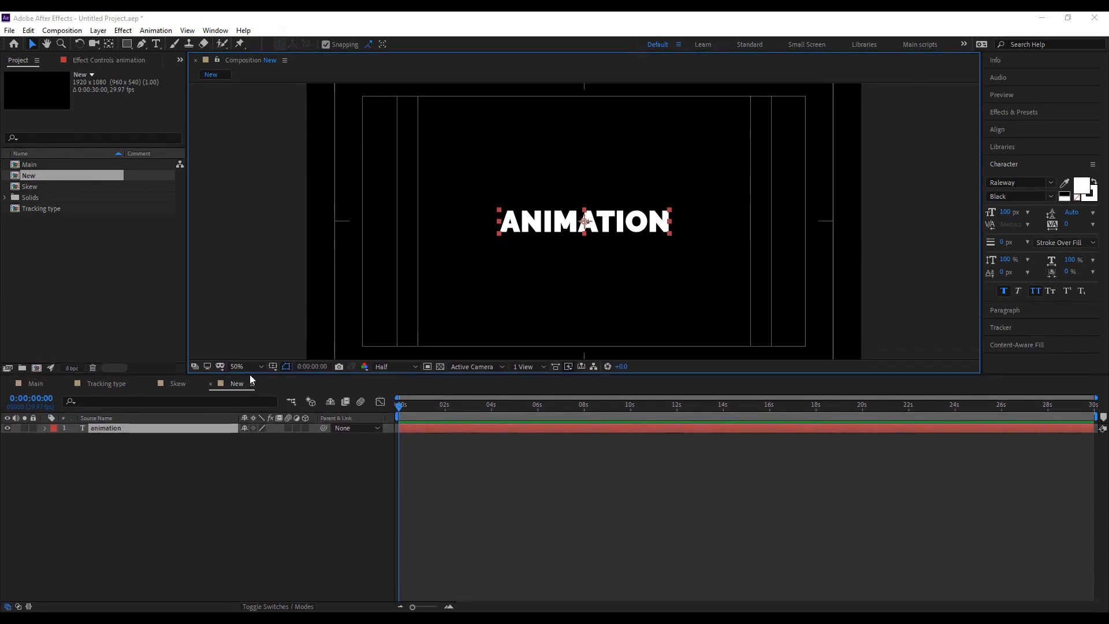
Expand the animation layer's Text properties and add a Position animator.
left_click(46, 428)
left_click(55, 438)
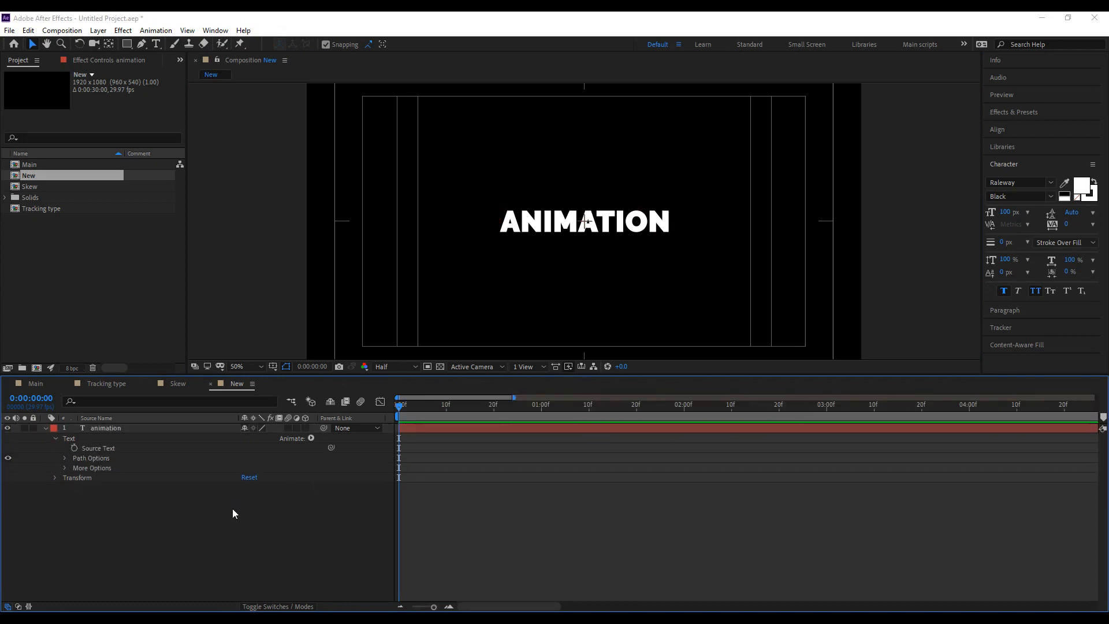
left_click(311, 438)
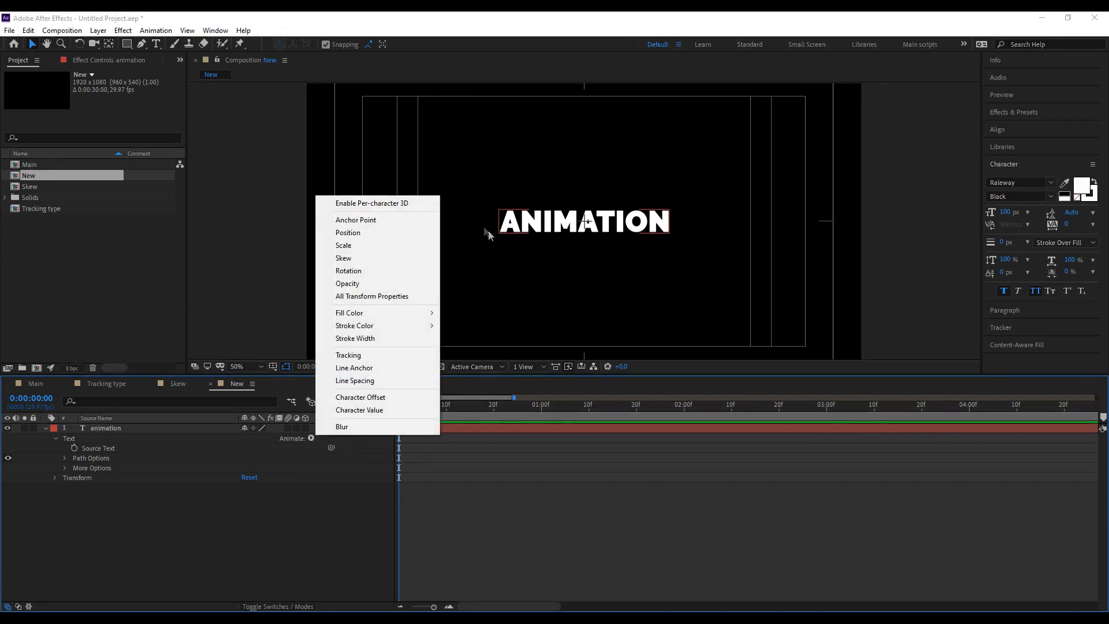
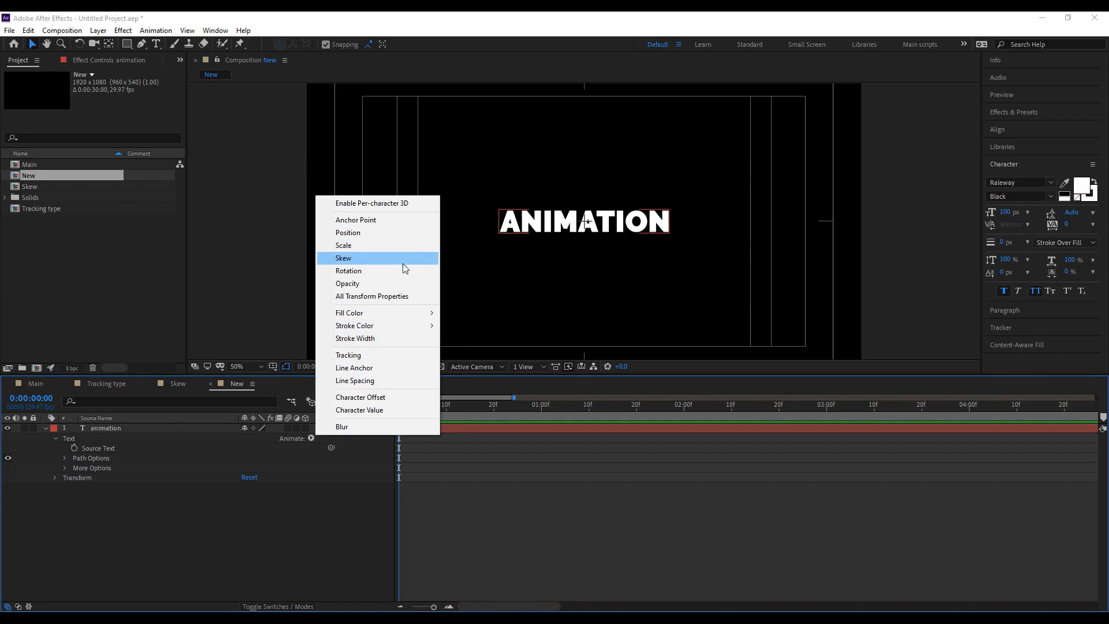
left_click(404, 235)
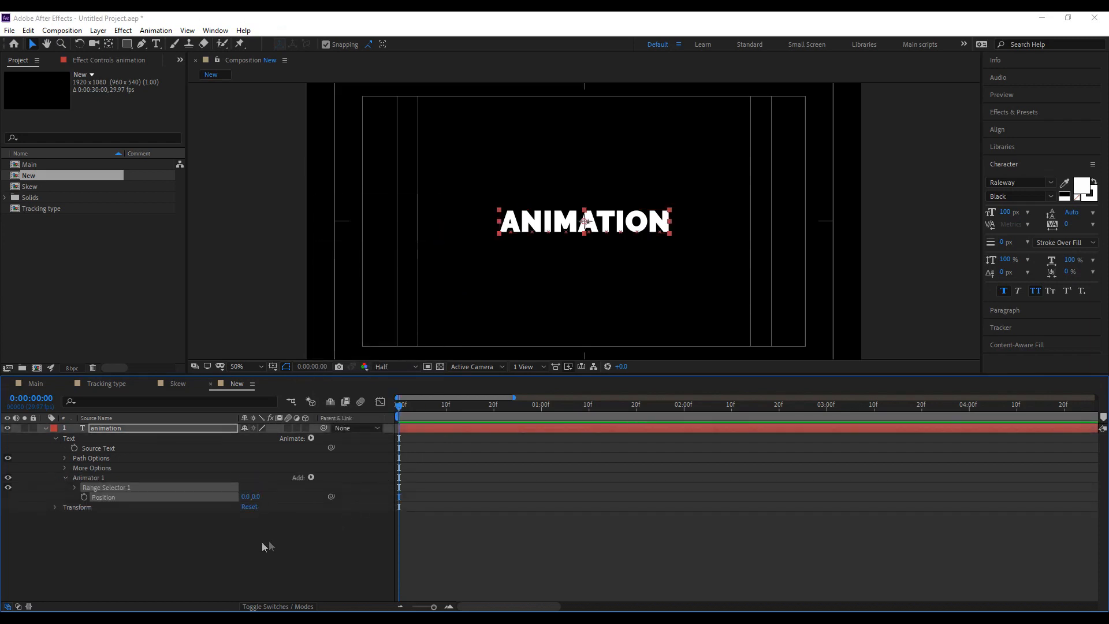
Expand the text animator's Range Selector 1 and its Advanced options.
left_click(97, 513)
left_click(74, 487)
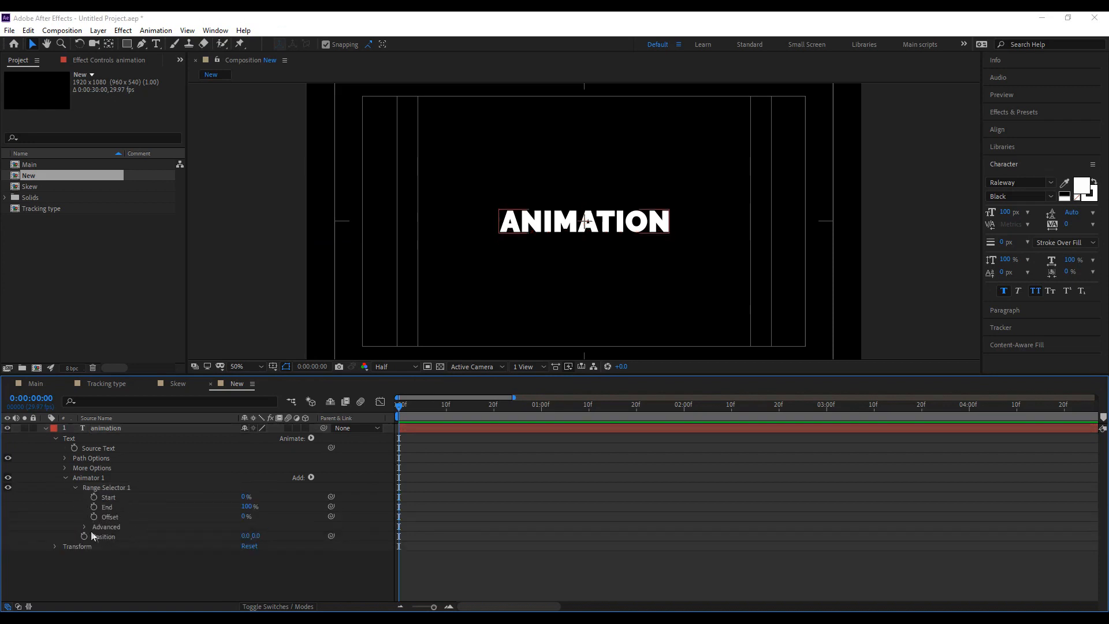
left_click(85, 525)
scroll(174, 508, "down", 1)
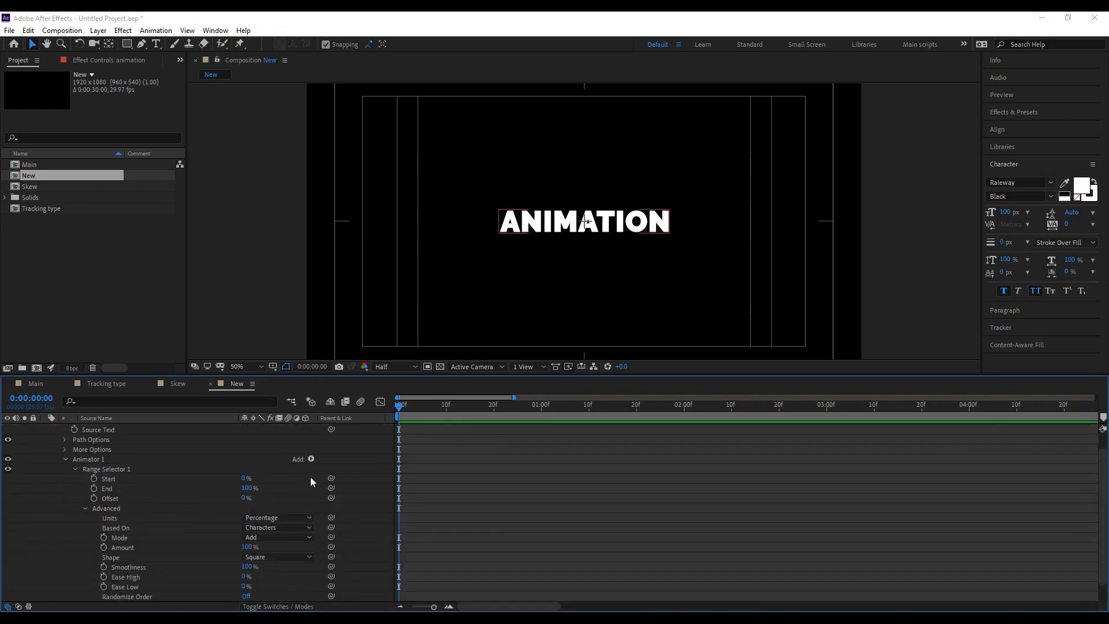
scroll(321, 481, "down", 1)
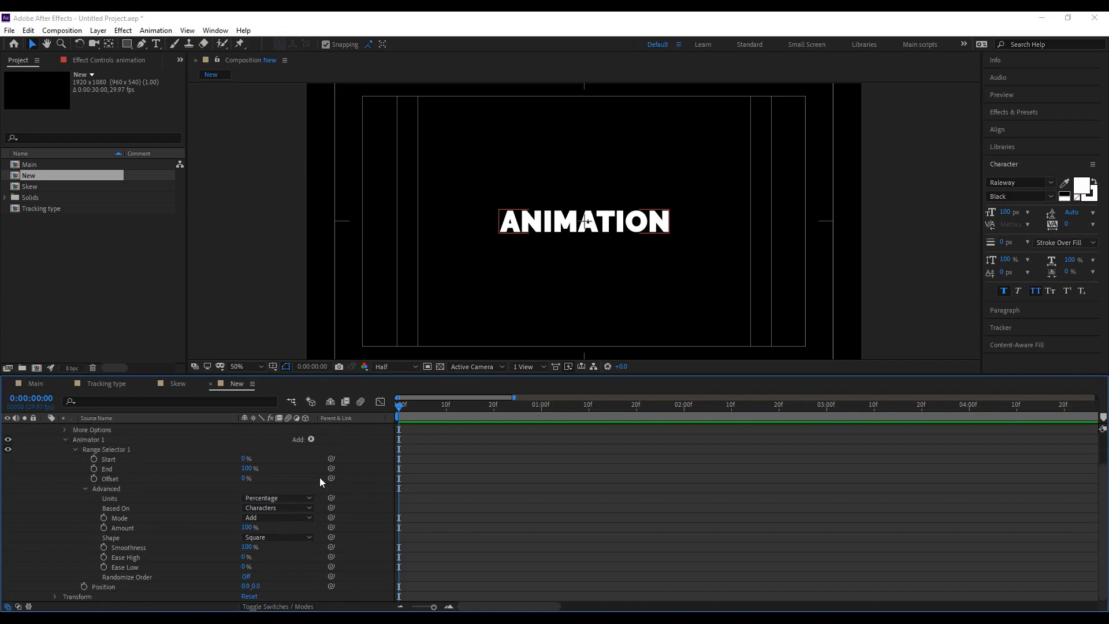
Try Index as the range selector's Units and view the choices for Based On.
left_click(120, 499)
left_click(279, 498)
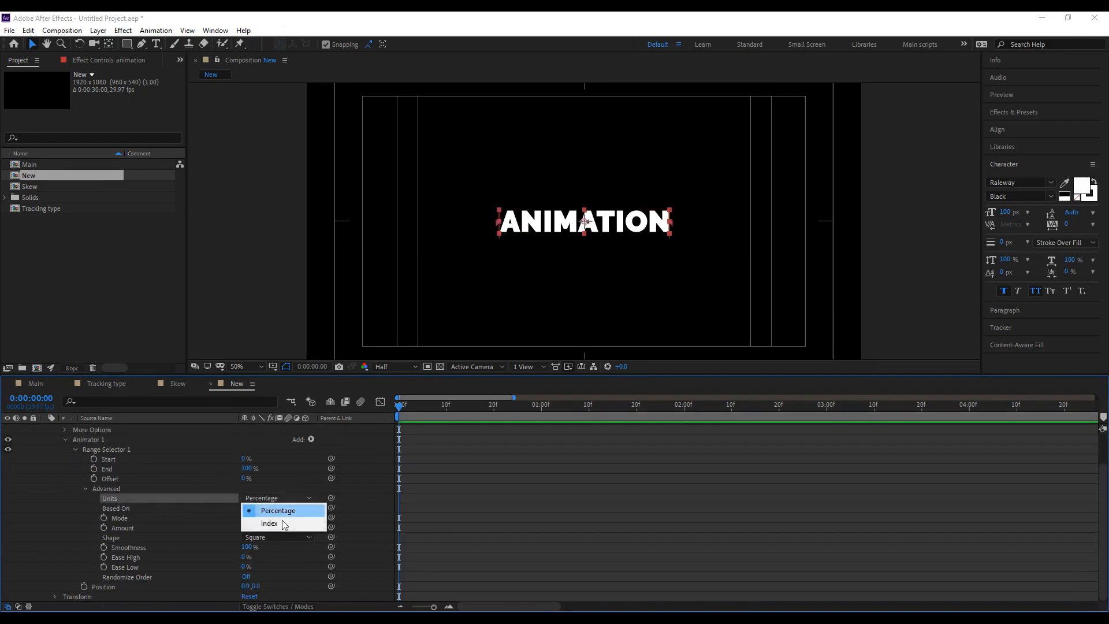
left_click(283, 523)
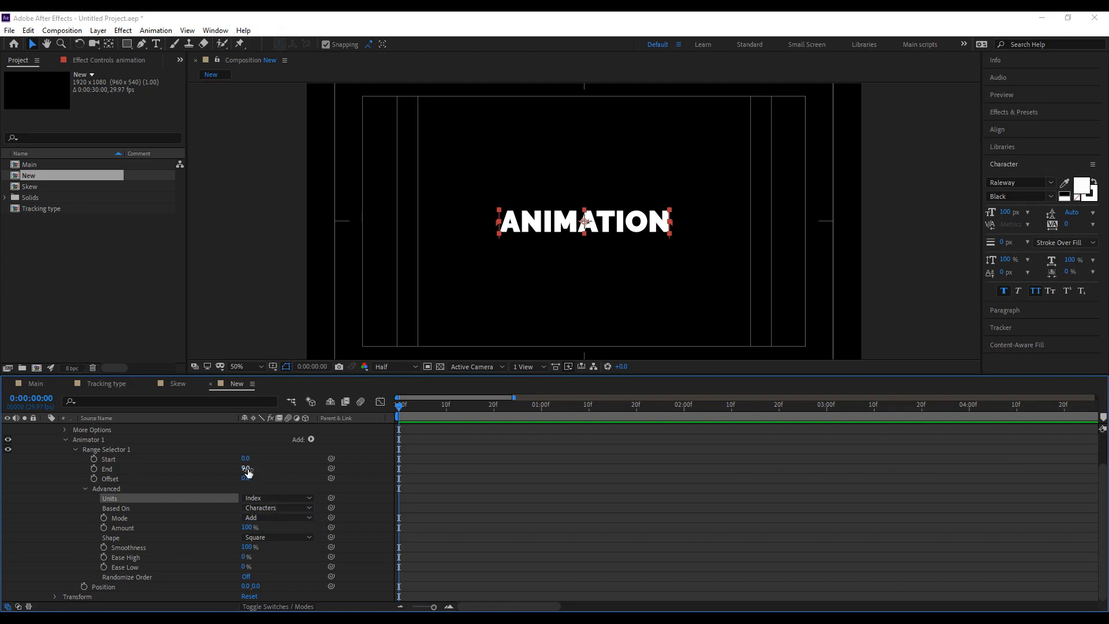
left_click(271, 507)
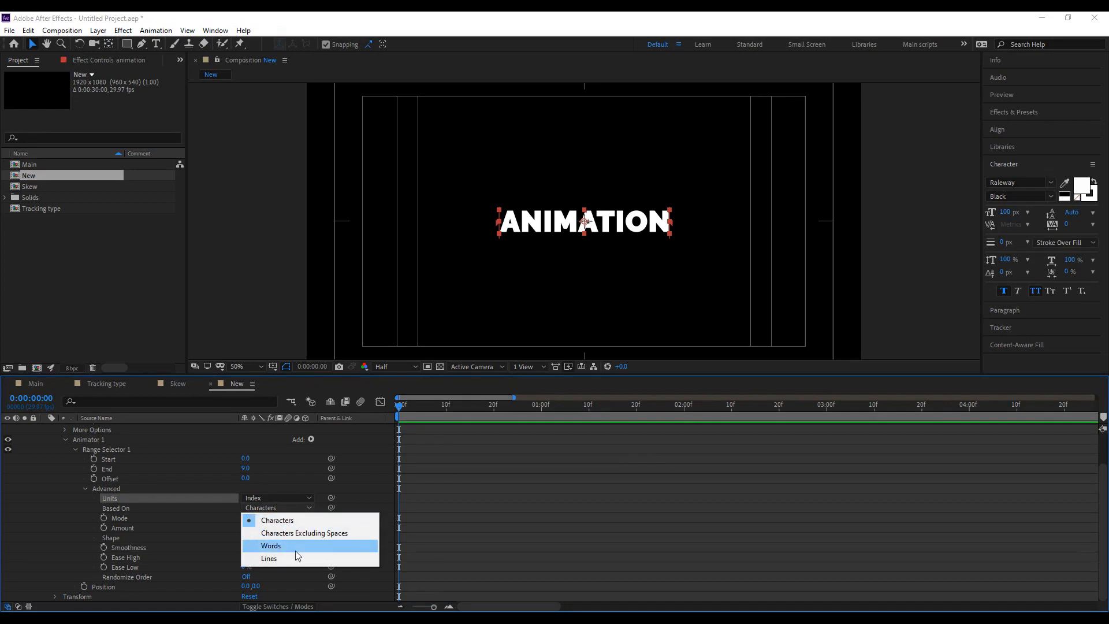
left_click(298, 488)
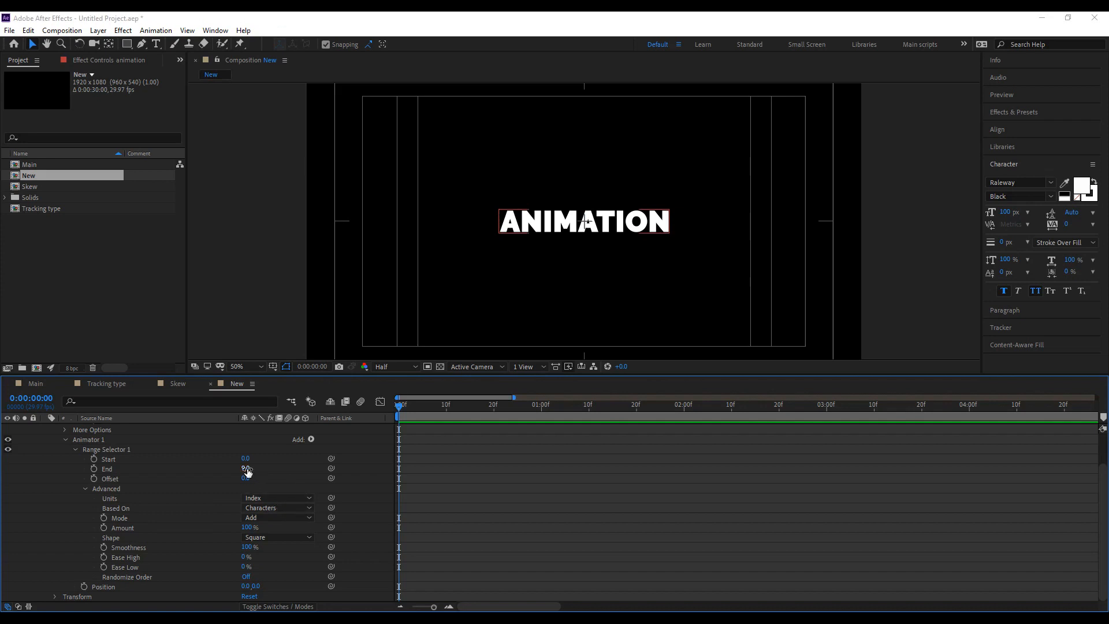
Restore the range selector's Units to Percentage.
mouse_move(248, 472)
left_mouse_down()
mouse_move(258, 476)
mouse_move(248, 468)
left_mouse_up()
left_click(272, 497)
left_click(279, 514)
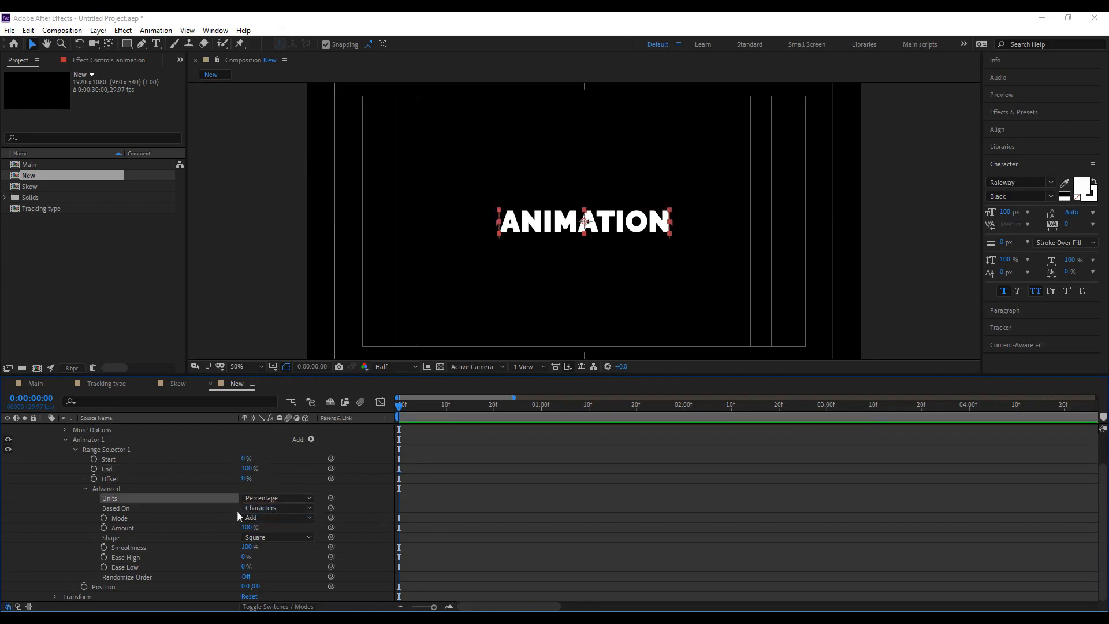
Set the animator's Position to 0, -300 and lower the range selector's End to 0%.
left_click(256, 586)
type("-300")
key("Return")
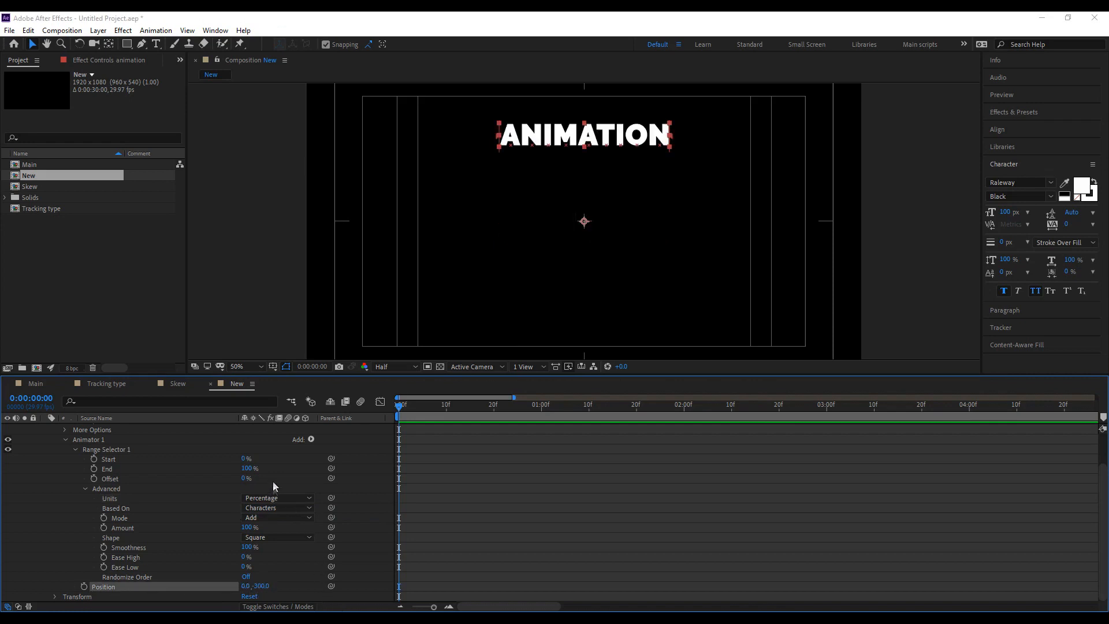
left_click(273, 484)
left_click_drag(248, 468, 165, 456)
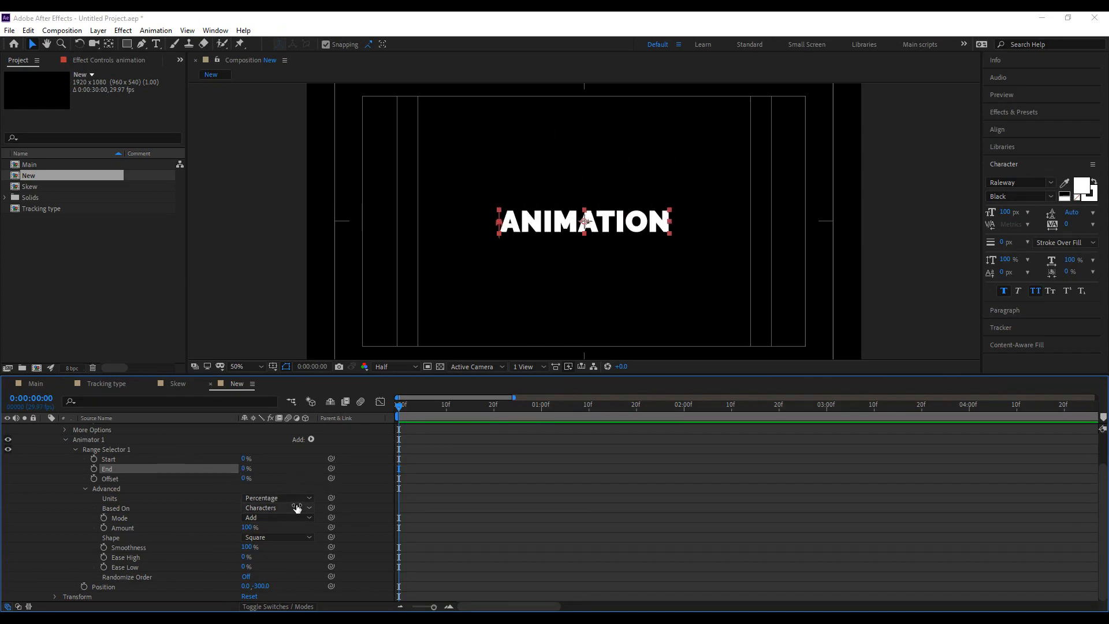
Switch the range selector's Units to Index and test End at 4 before lowering it to 0.
scroll(150, 441, "up", 2)
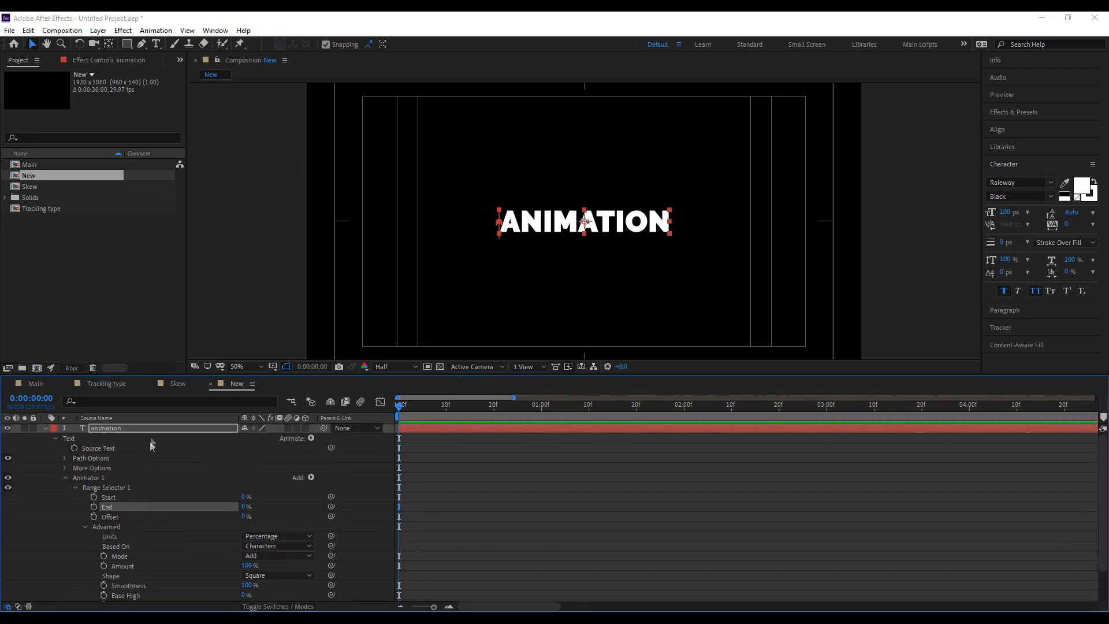
left_click(291, 538)
left_click(290, 562)
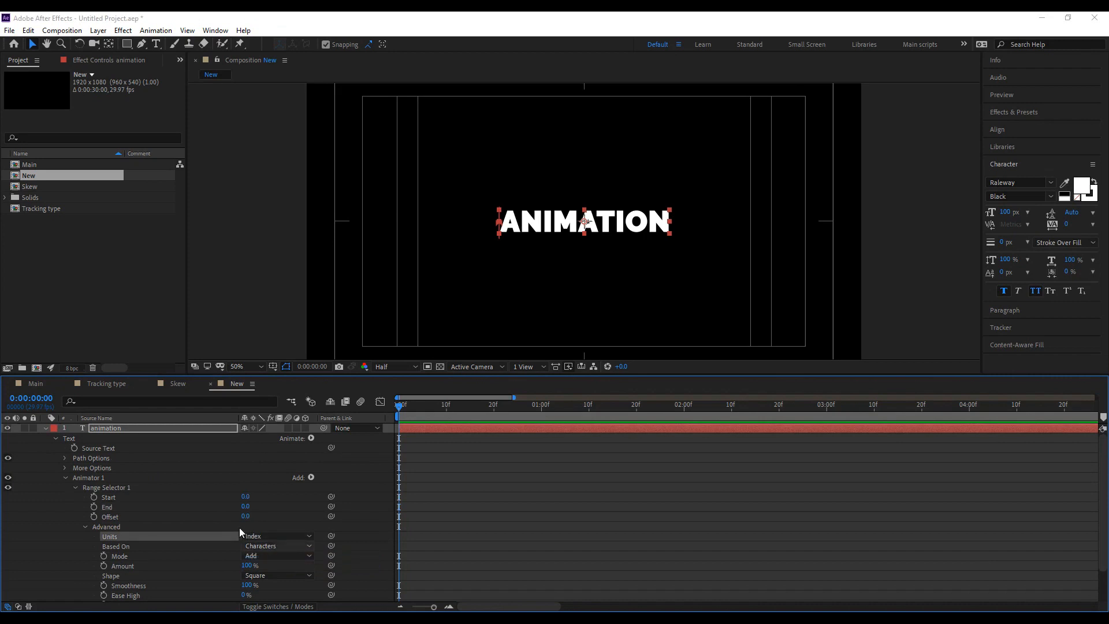
left_click_drag(245, 506, 272, 510)
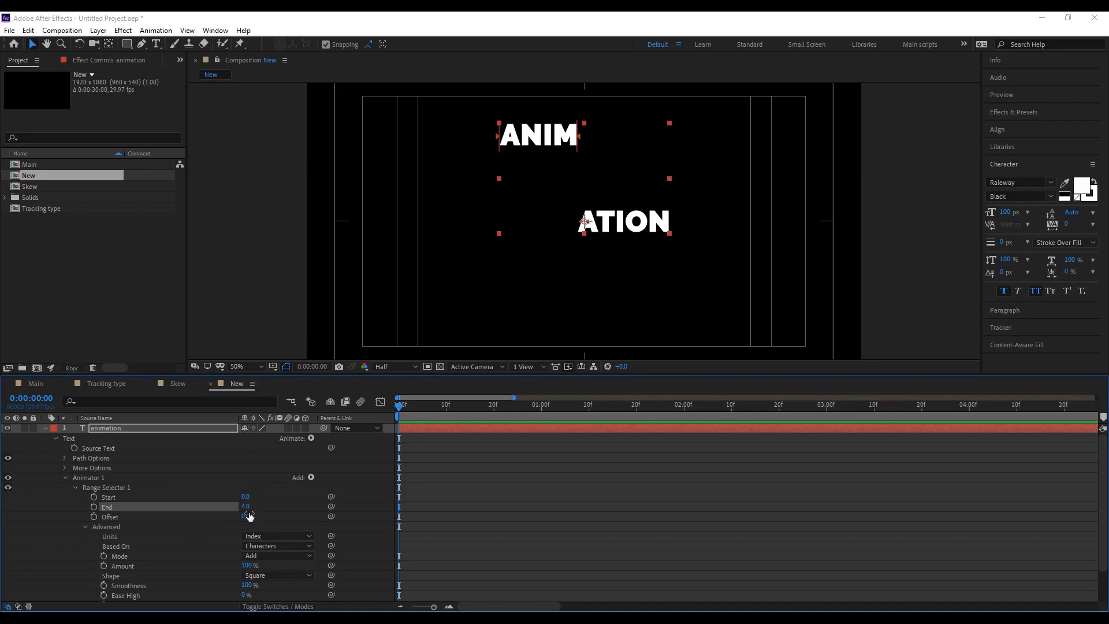
left_click_drag(248, 507, 209, 507)
Set the selector's Units back to Percentage and look over the Based On choices without changing them.
left_click(278, 535)
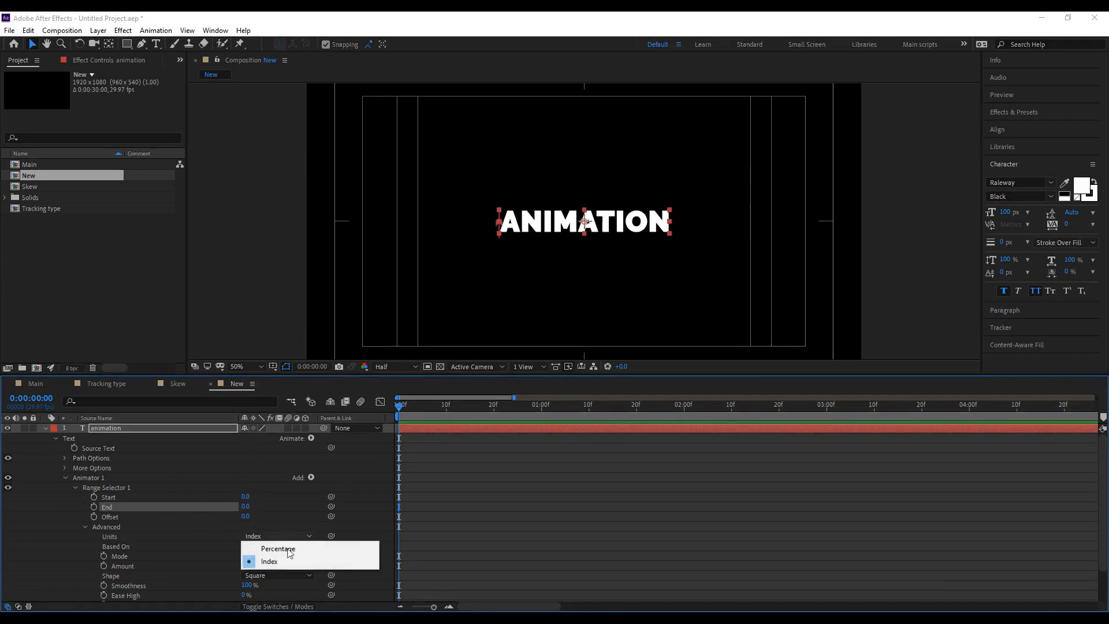
left_click(290, 552)
scroll(279, 517, "down", 1)
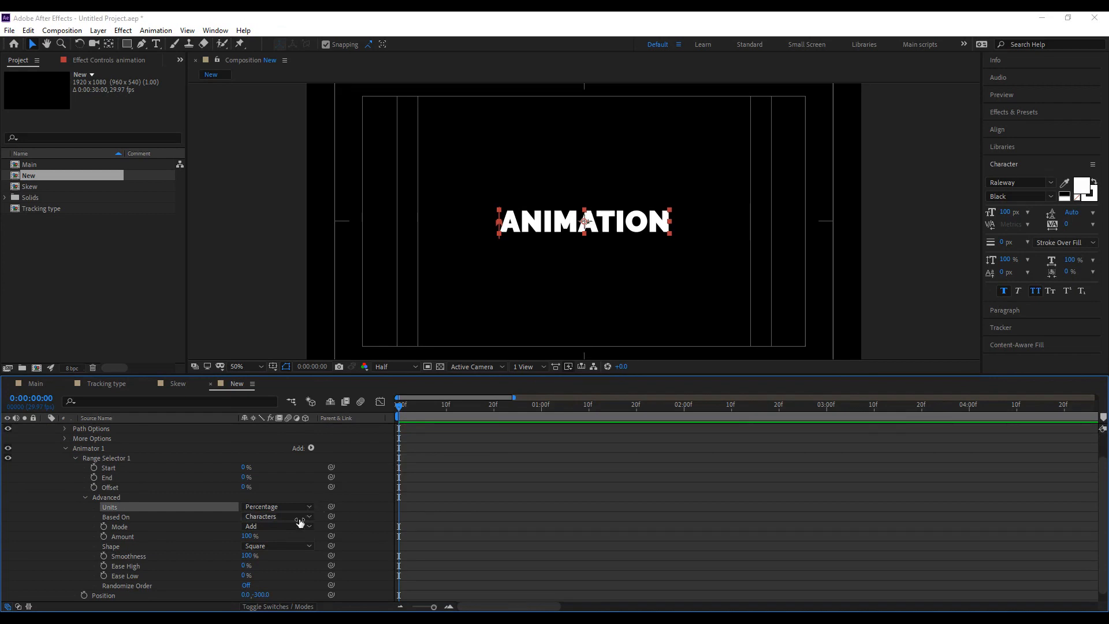
left_click(300, 517)
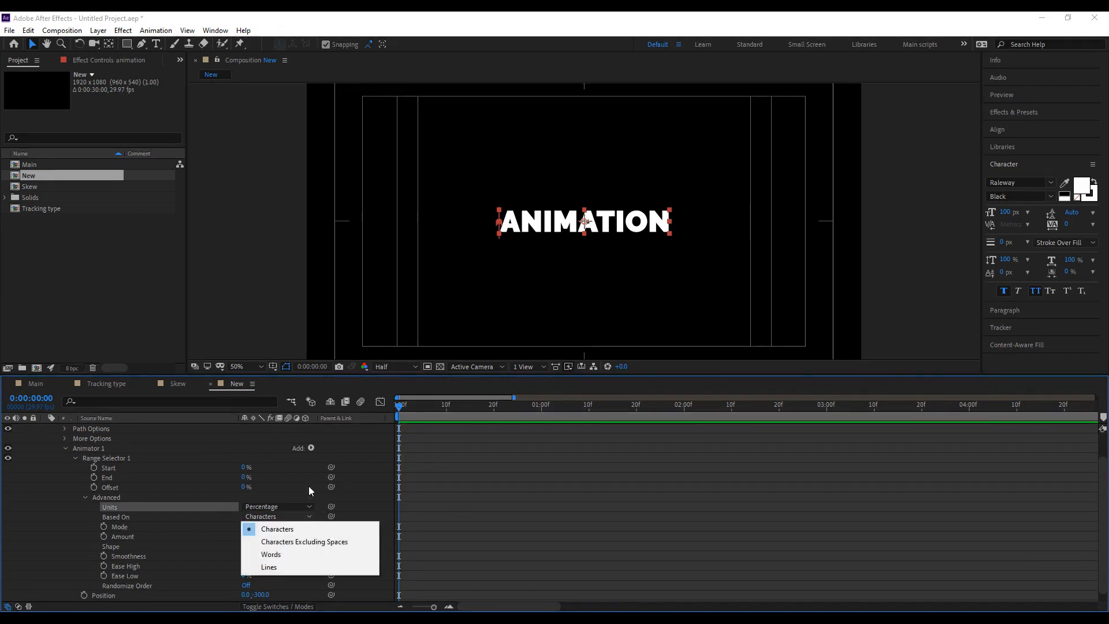
left_click(297, 495)
scroll(290, 497, "up", 1)
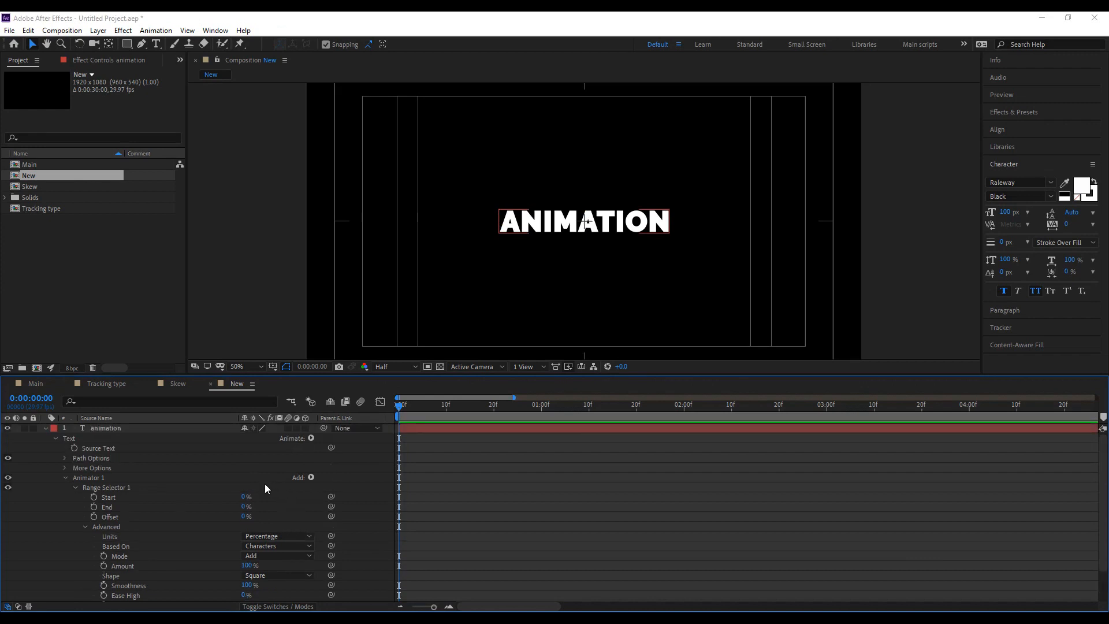
Keyframe the range selector's Start from 0% at the beginning to 100% at 1 second and preview the animation.
left_click(95, 496)
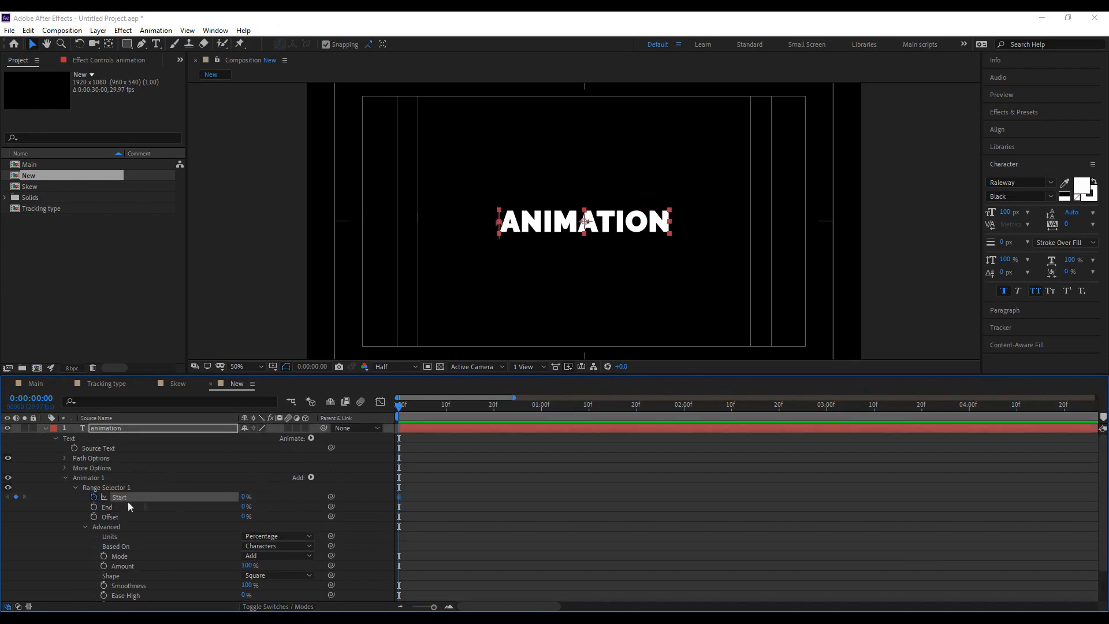
left_click(540, 411)
left_click(15, 496)
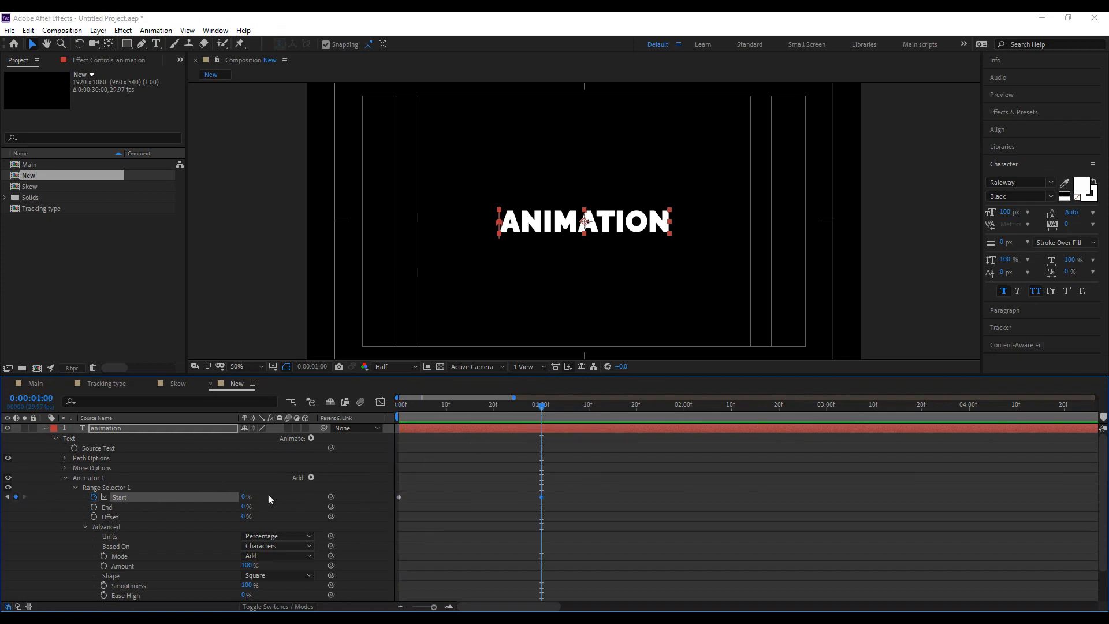
left_click_drag(245, 497, 314, 497)
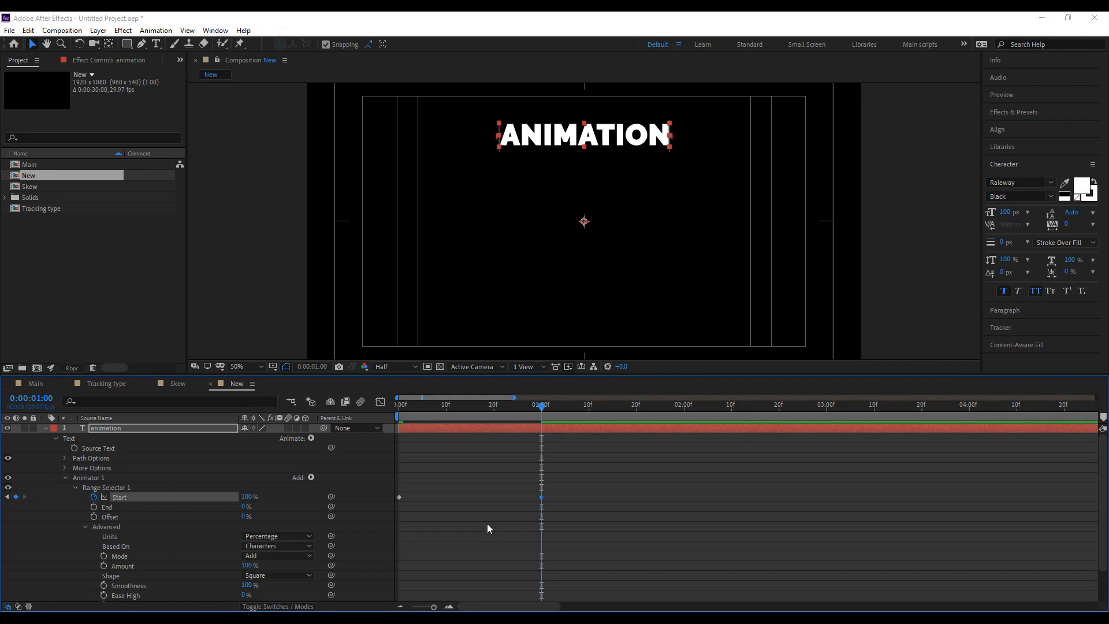
key("space")
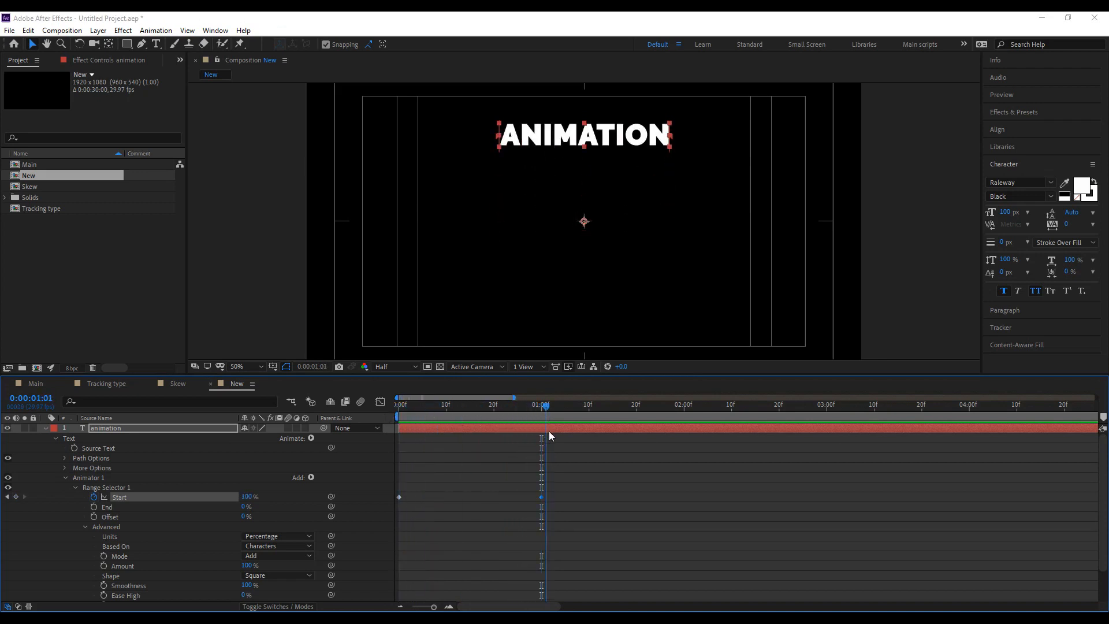
Ease both Start keyframes by raising their incoming and outgoing velocity influence.
left_click_drag(565, 500, 393, 495)
right_click(399, 495)
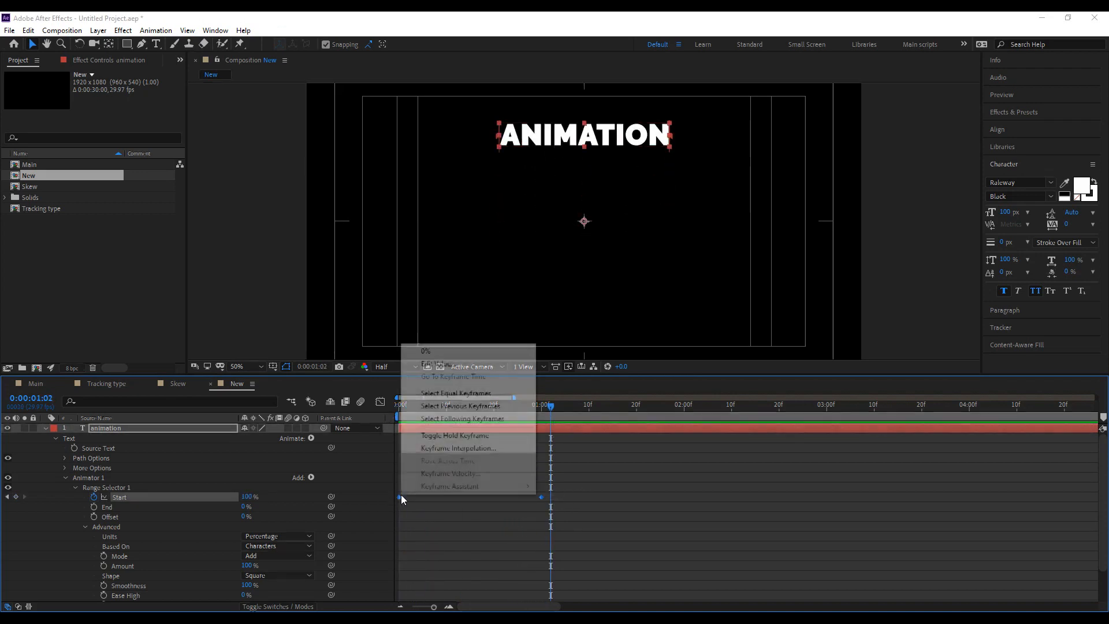
left_click(451, 475)
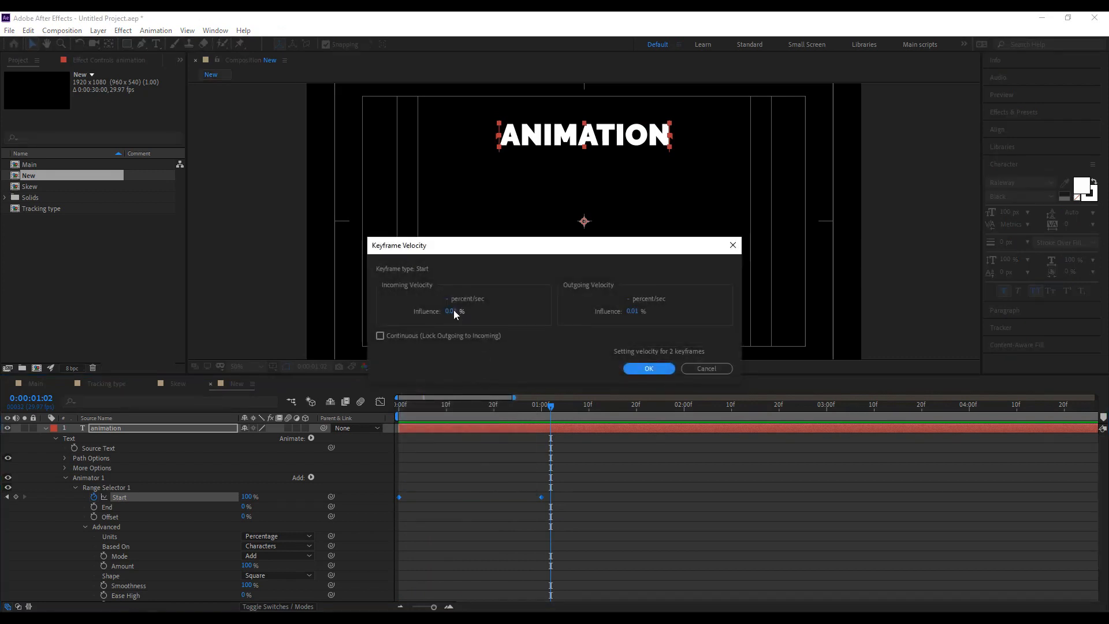
left_click(451, 311)
left_click(633, 311)
left_click(648, 368)
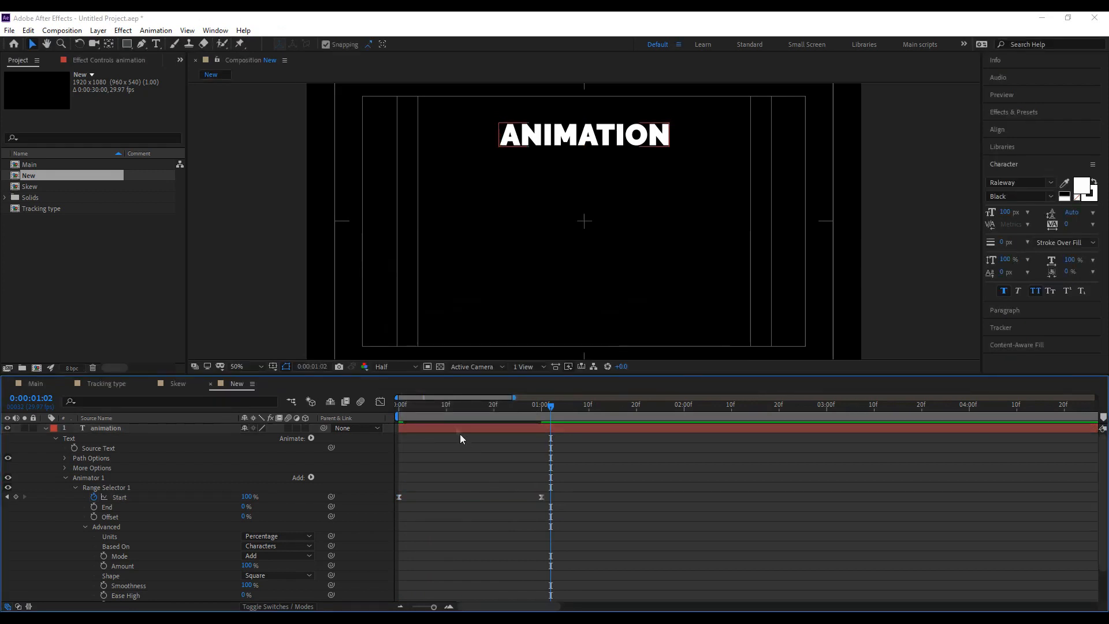
Preview the eased text animation from the start of the composition.
key("Home")
key("space")
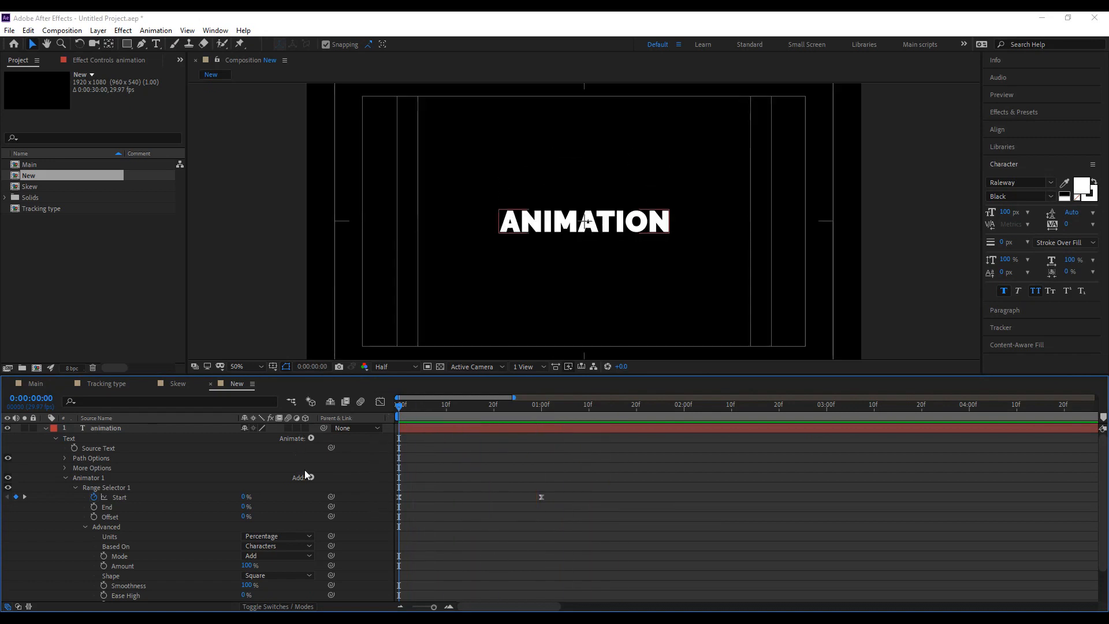
key("space")
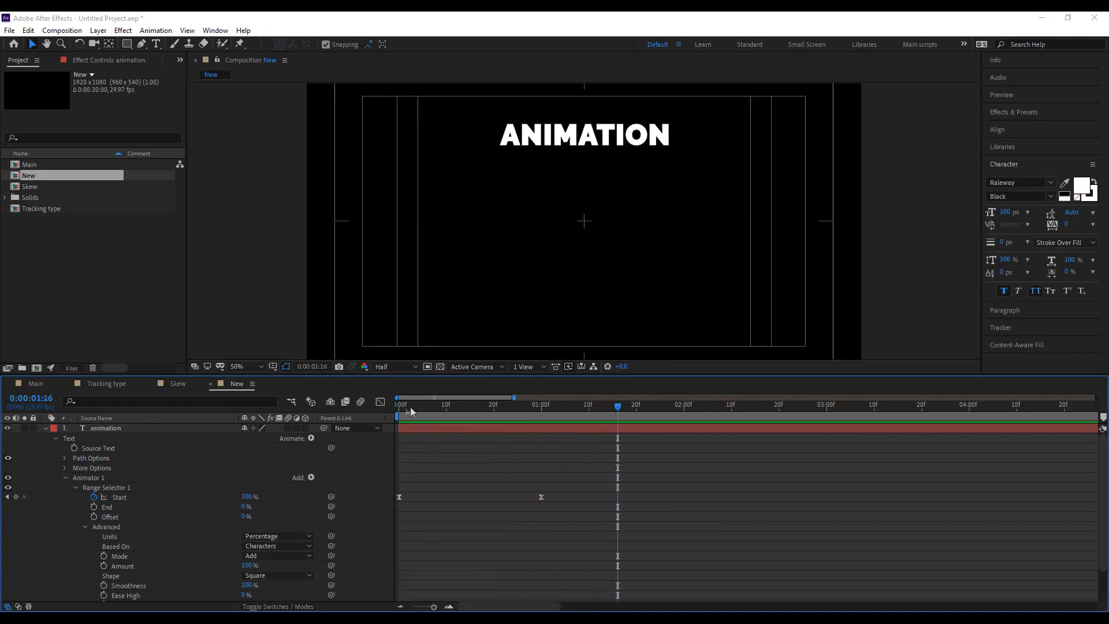
Duplicate Animator 1 on the text layer and set the duplicate's Position to 0, 100.
left_click(74, 487)
left_click(100, 489)
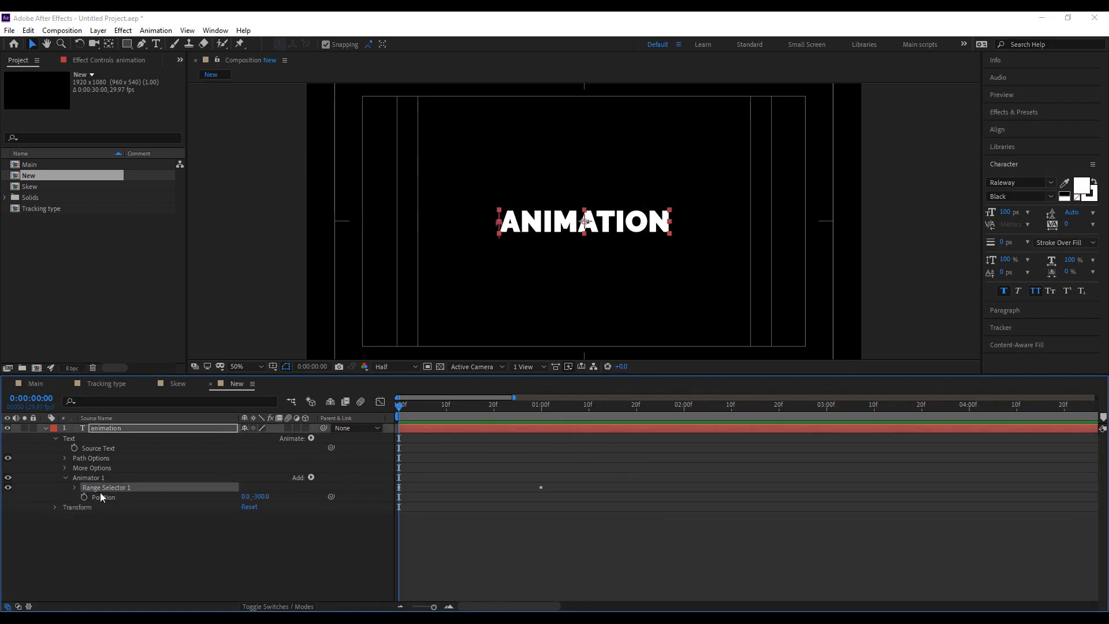
left_click(94, 477)
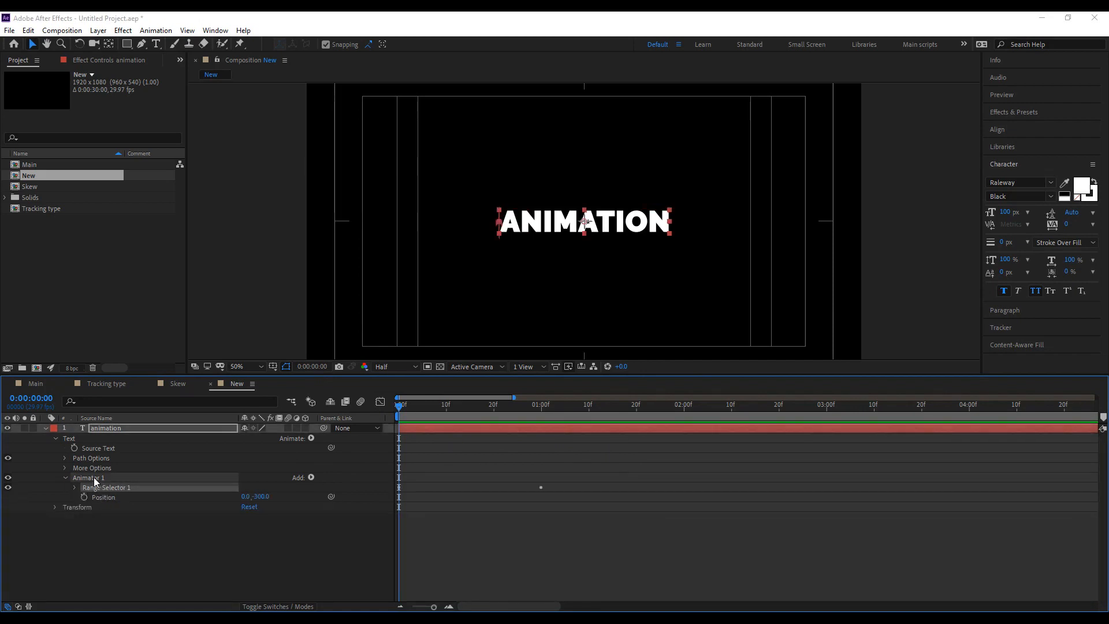
key("ctrl+d")
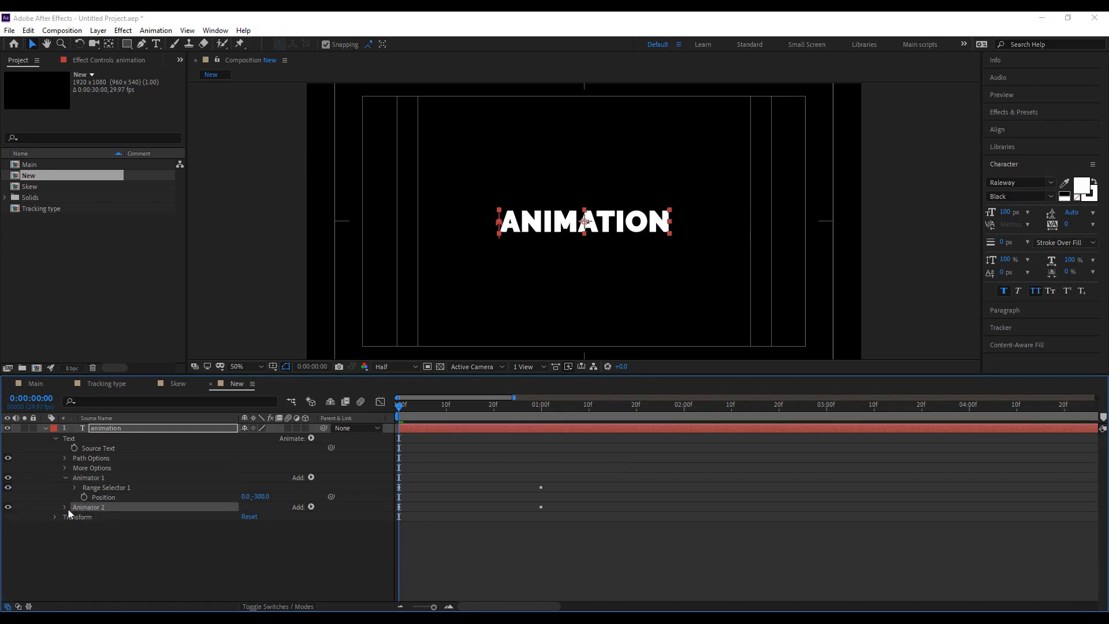
left_click(65, 507)
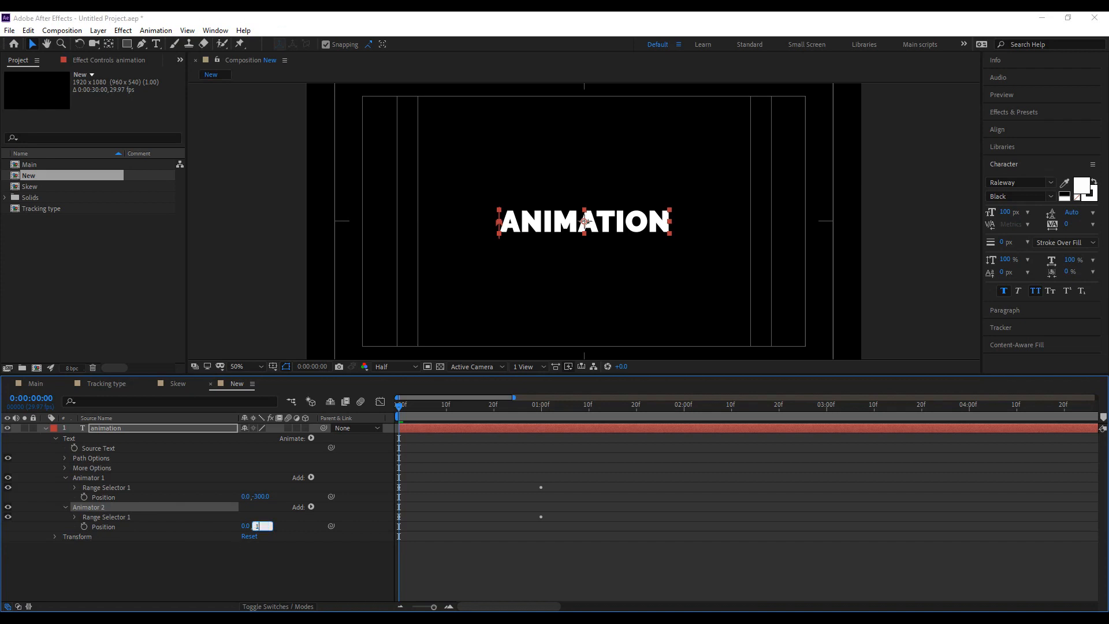
key("Return")
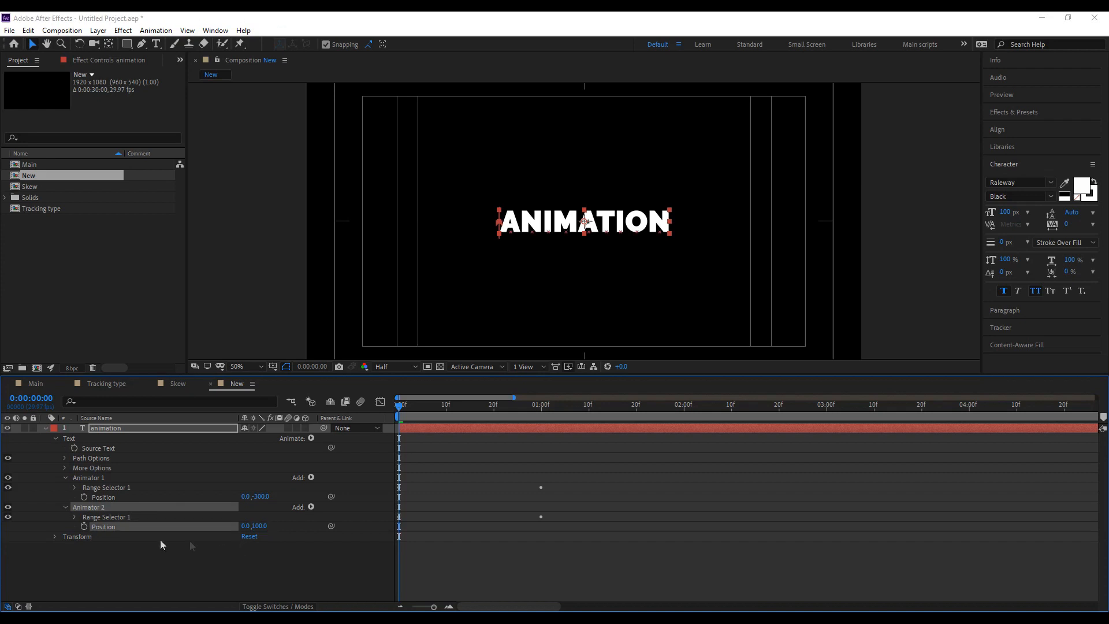
Show the layer's keyframed properties and shift the second animator's Start keyframes so they begin at 0:00:00:07.
key("u")
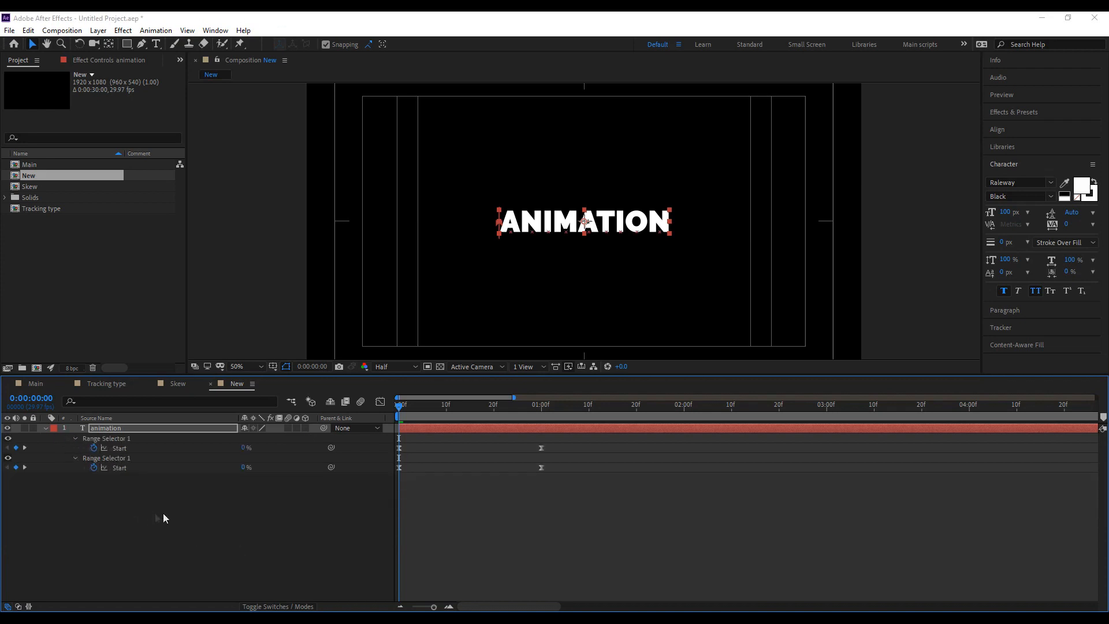
left_click_drag(574, 469, 374, 469)
left_click(412, 412)
left_click_drag(411, 412, 433, 414)
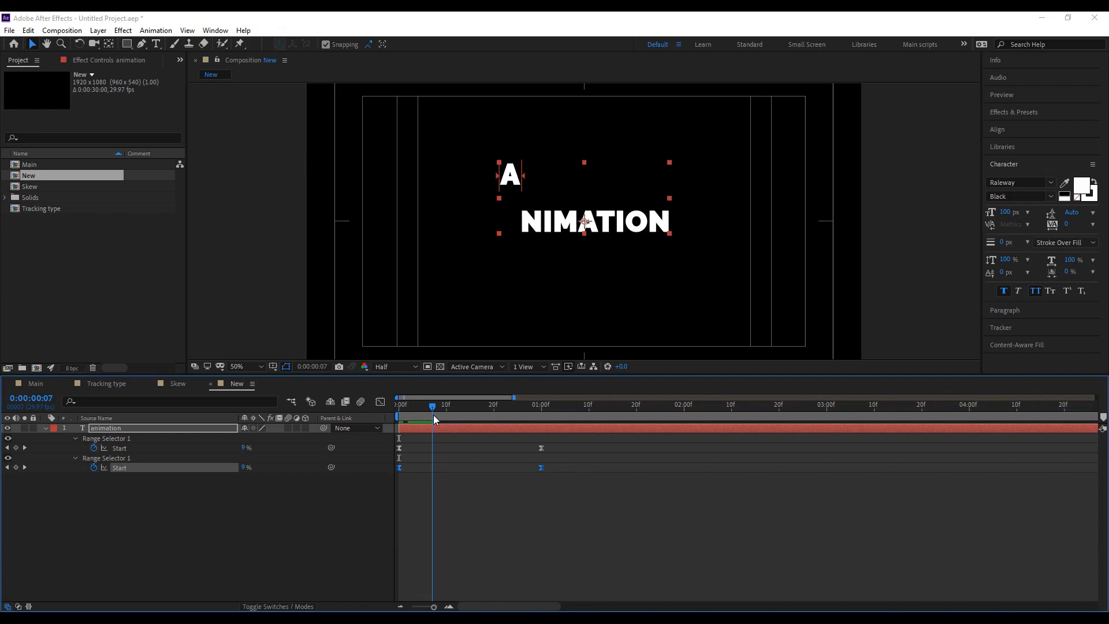
key("Page_Down")
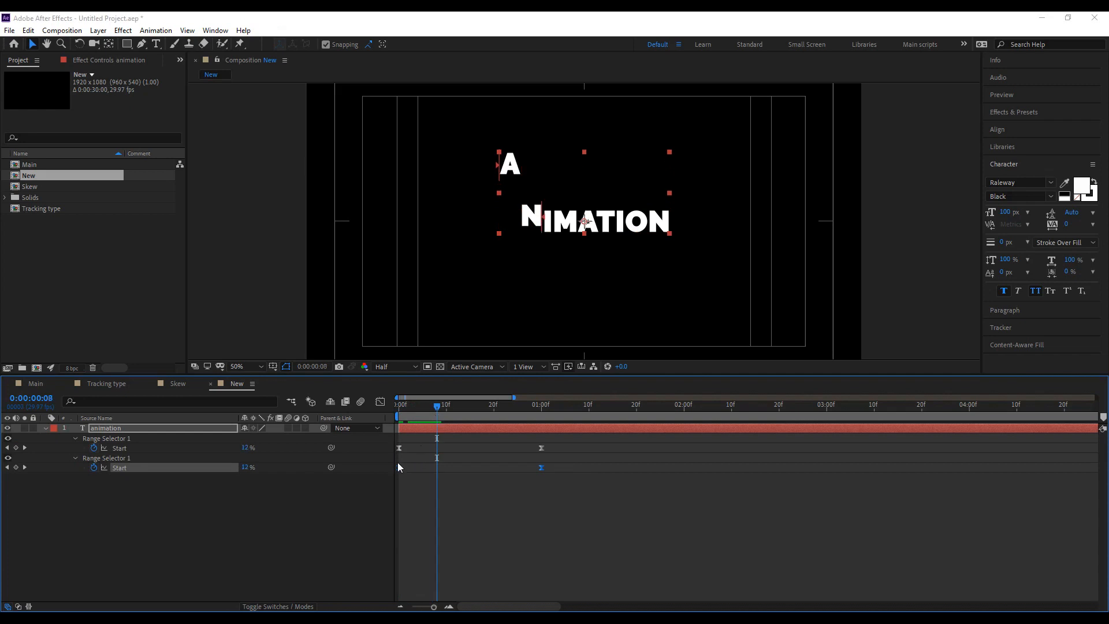
left_click_drag(436, 411, 432, 411)
left_click_drag(400, 468, 433, 468)
left_click(444, 510)
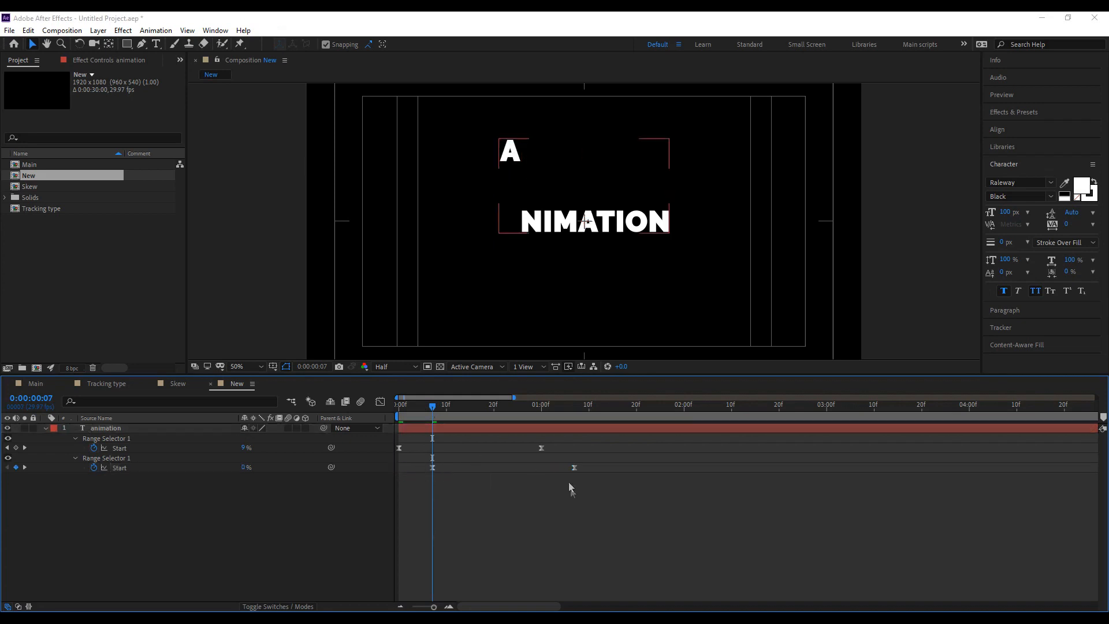
Preview the offset two-animator text animation from the start of the composition.
left_click_drag(427, 414, 399, 427)
key("space")
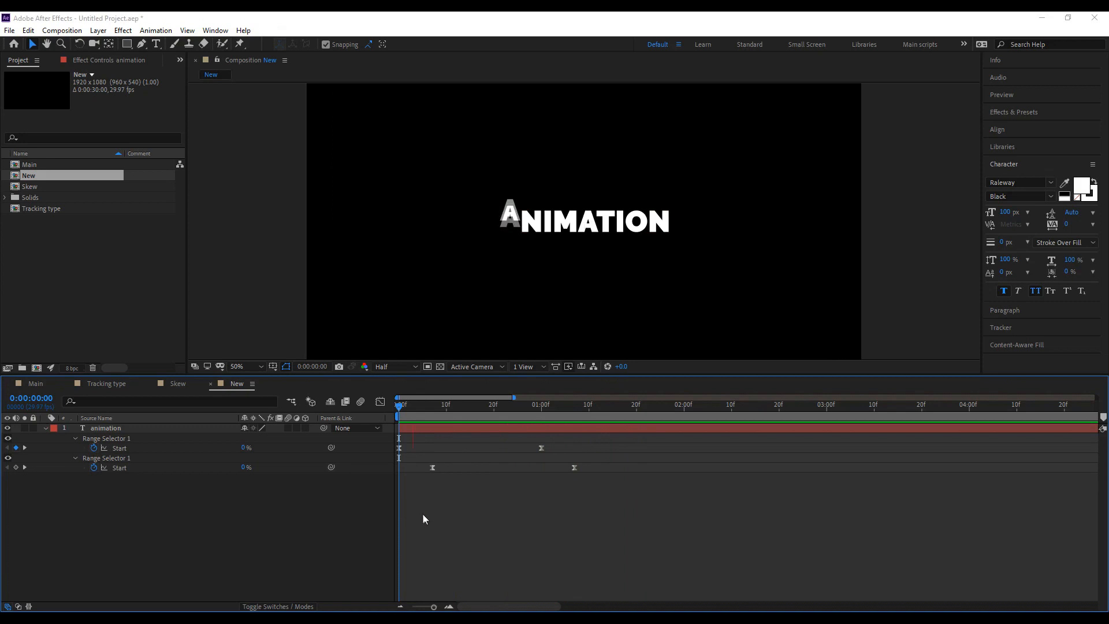
left_click_drag(404, 415, 603, 384)
Add an Opacity animator to the text layer, expand its range selector and set its Opacity to 0%.
left_click(46, 428)
left_click(44, 428)
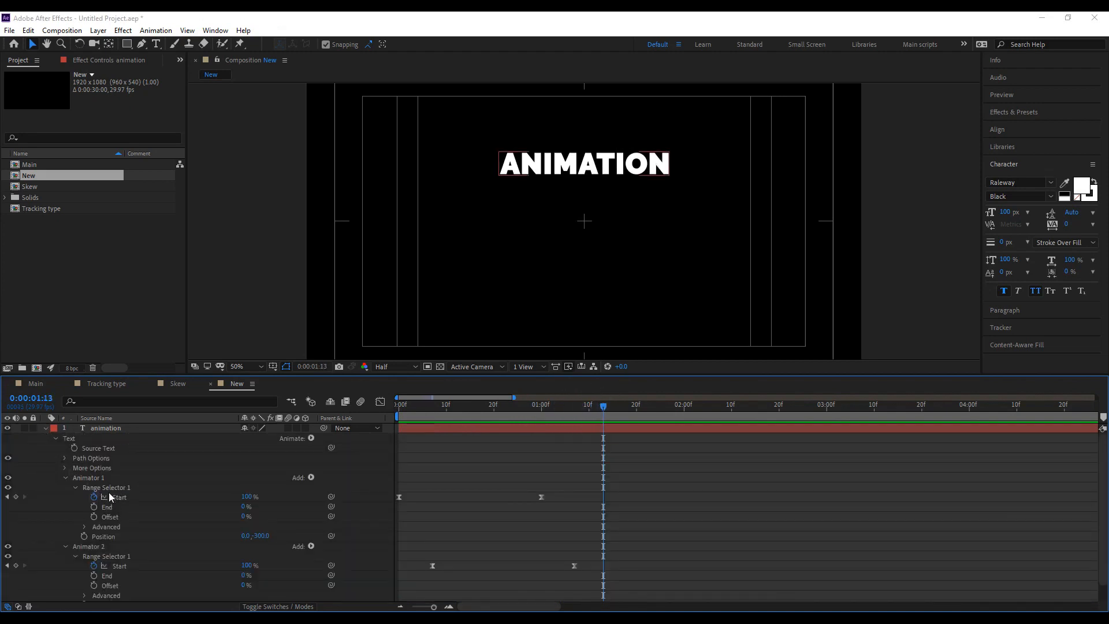
scroll(108, 492, "down", 1)
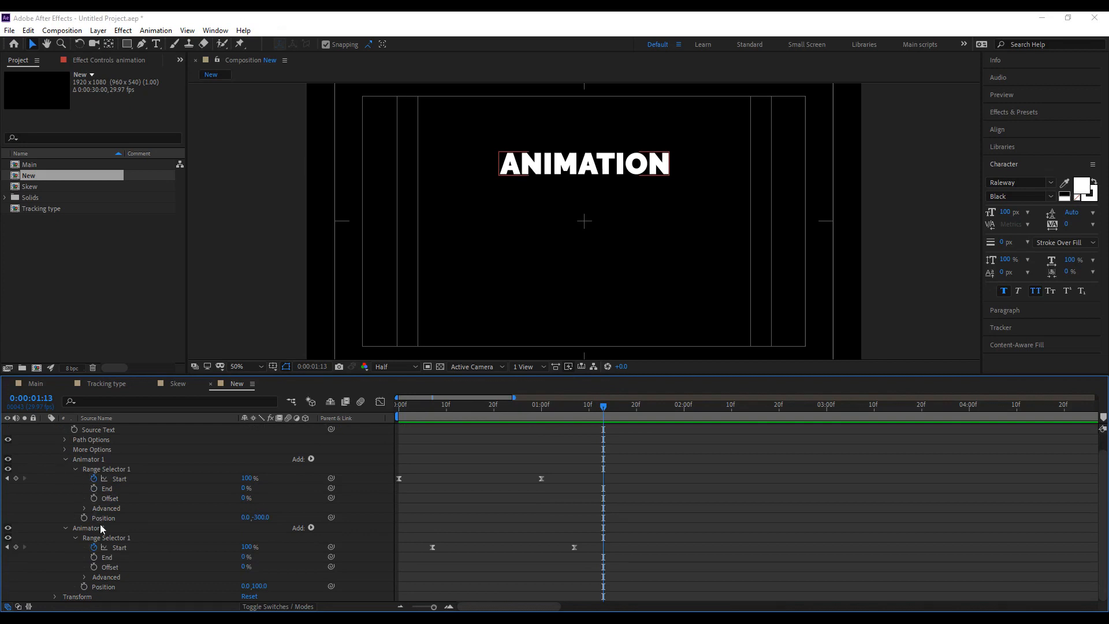
scroll(272, 481, "up", 1)
left_click(311, 437)
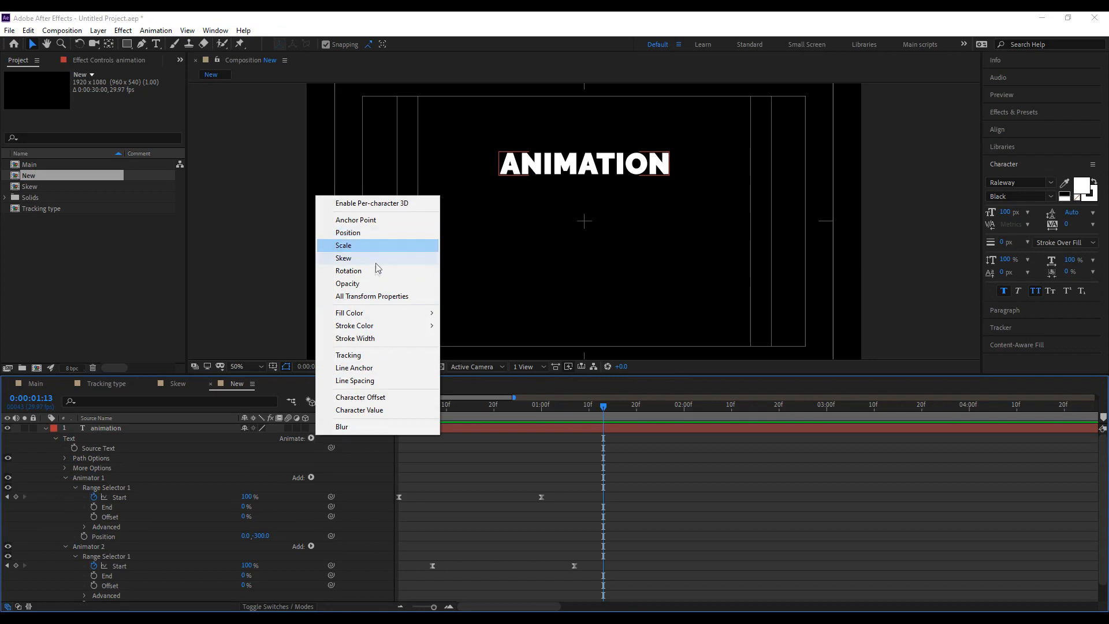
left_click(369, 283)
scroll(158, 465, "down", 1)
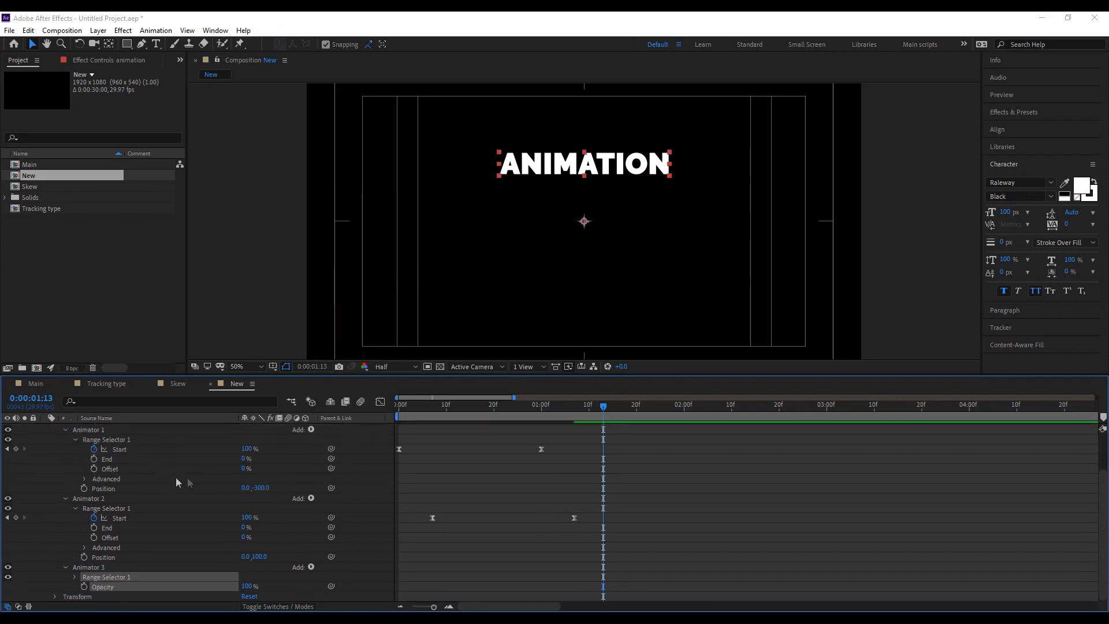
left_click(75, 577)
left_click_drag(411, 403, 347, 407)
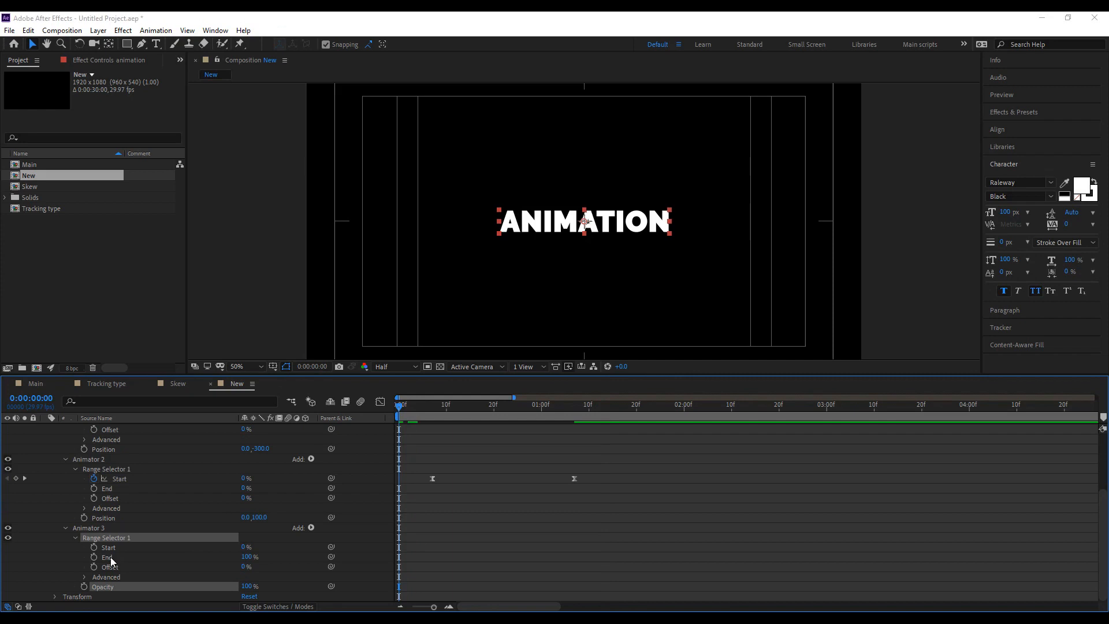
left_click_drag(237, 585, 137, 584)
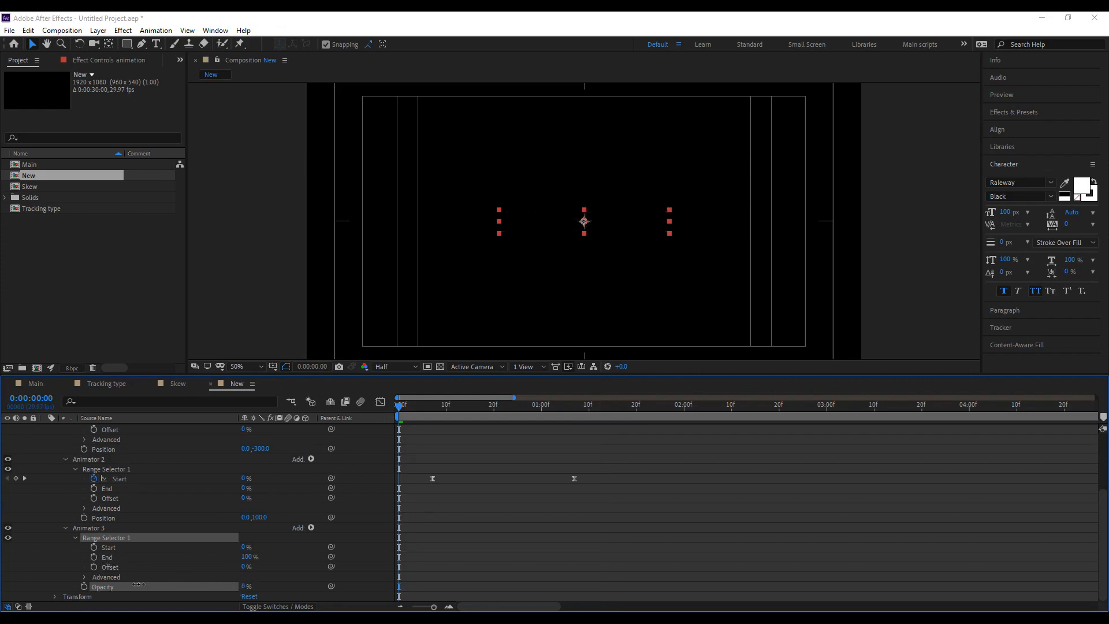
Keyframe the Opacity animator's range selector Start from 0% at 0:00:00:00 to 100% at 0:00:01:00.
left_click(94, 547)
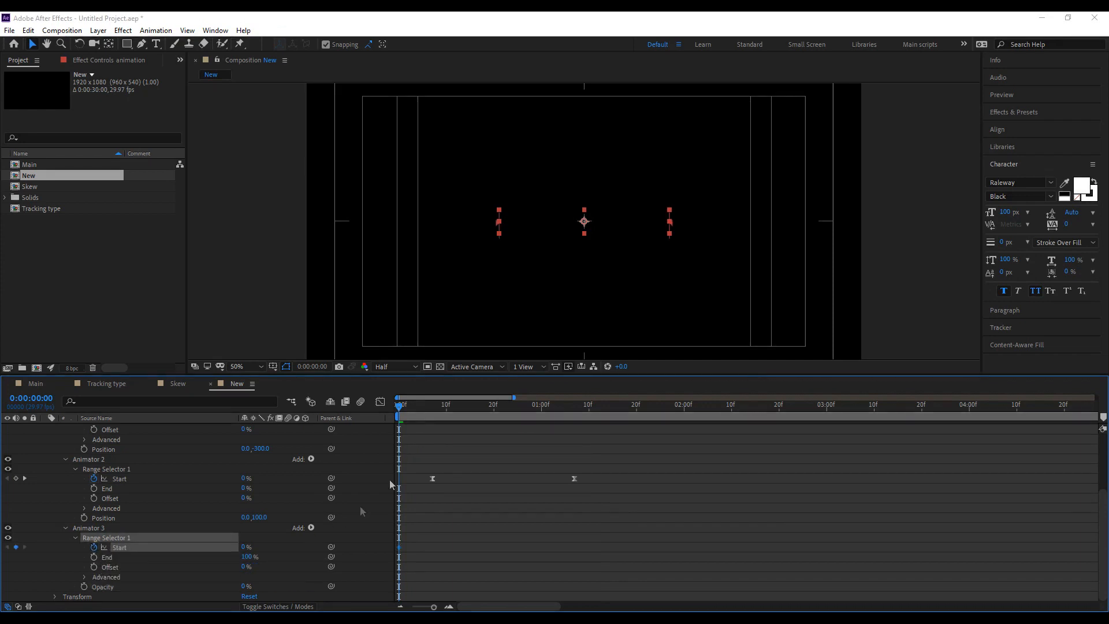
left_click(541, 409)
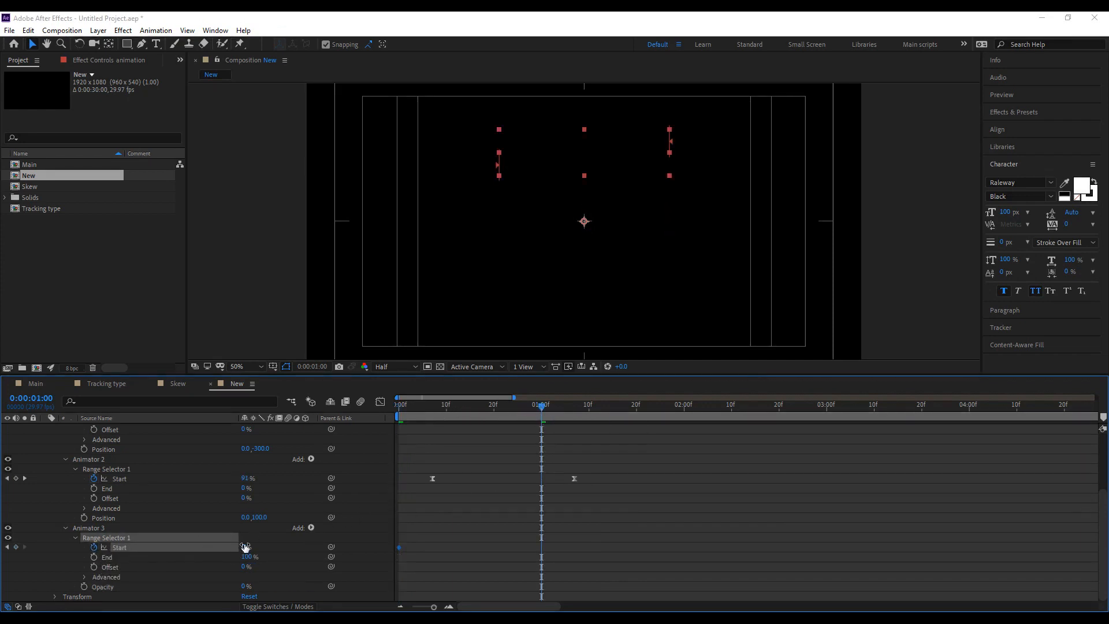
left_click(267, 545)
left_click_drag(249, 547, 319, 544)
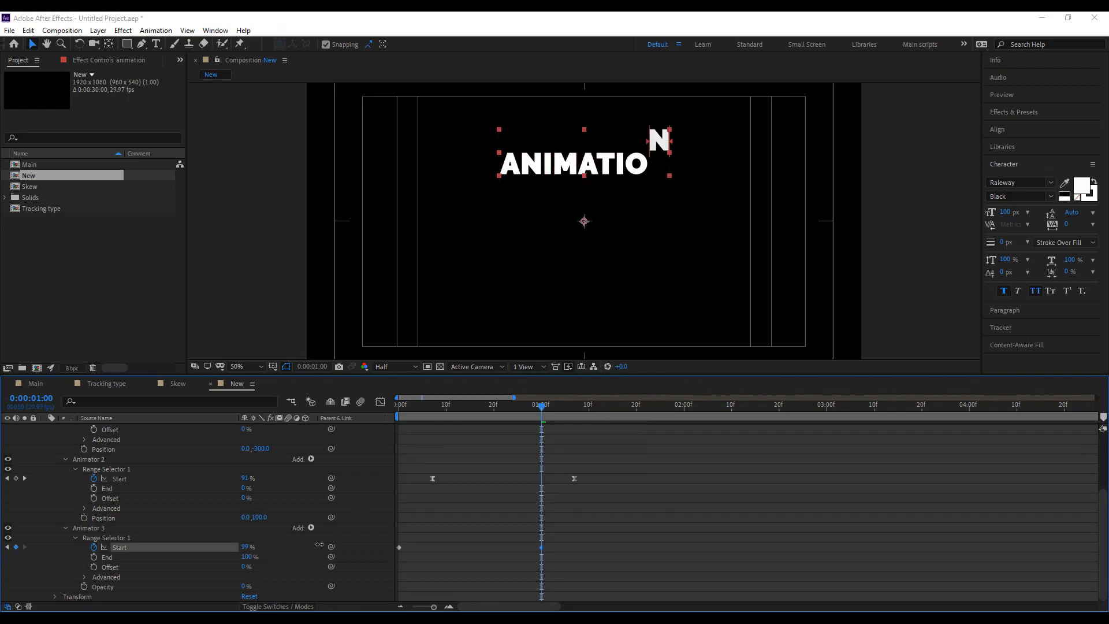
Ease both Start keyframes of the Opacity animator by setting their incoming and outgoing velocity influence to 50%.
left_click_drag(550, 550, 390, 551)
right_click(396, 555)
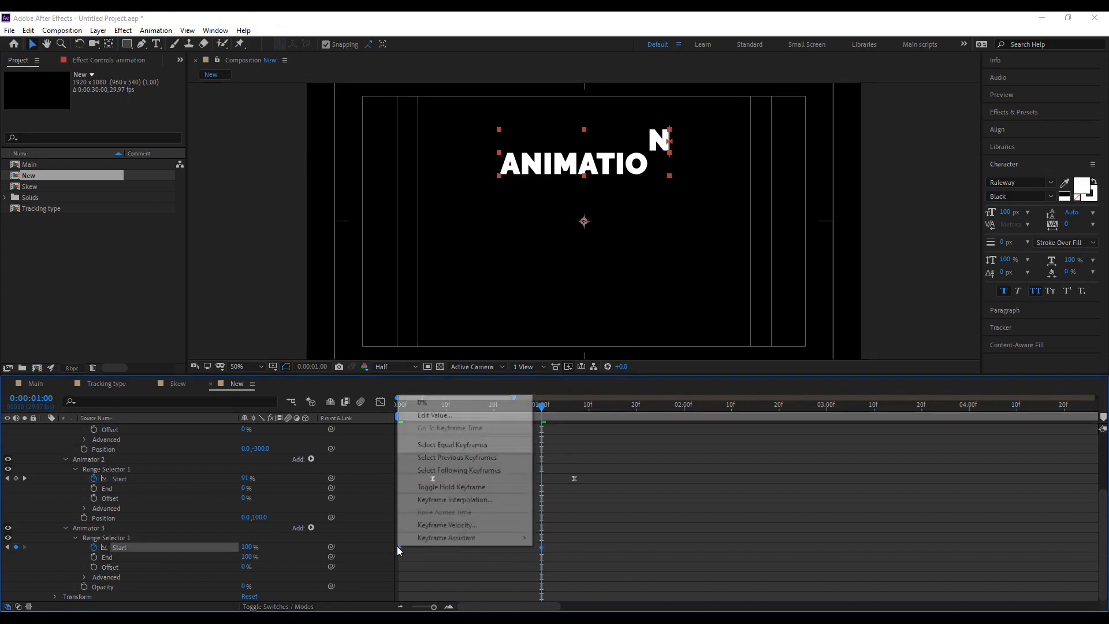
left_click(445, 522)
left_click(455, 314)
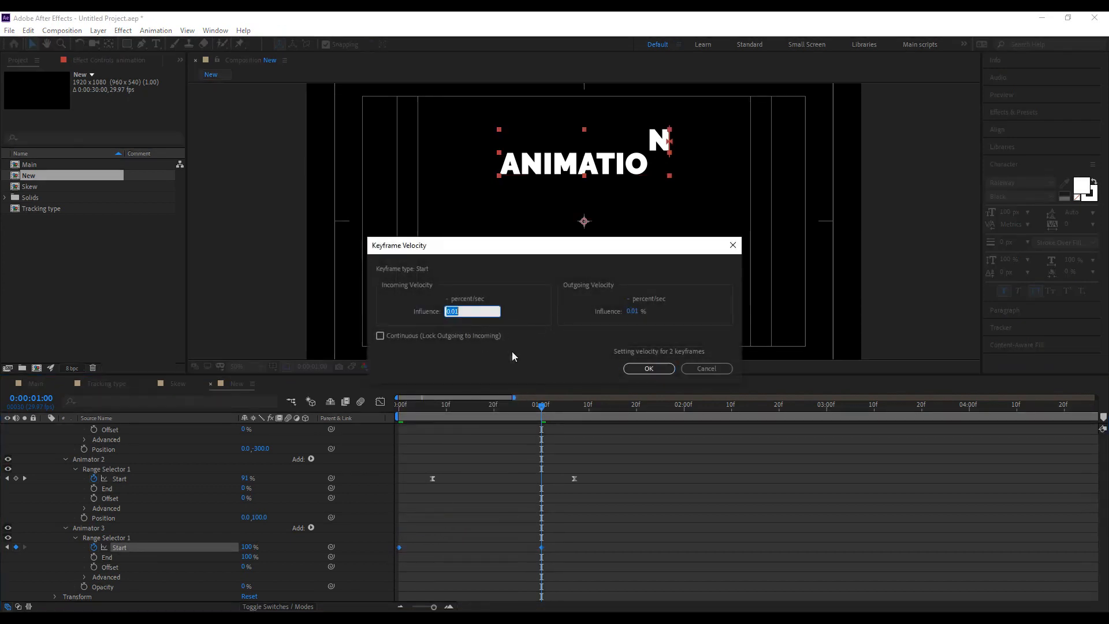
type("50")
left_click(634, 313)
type("50")
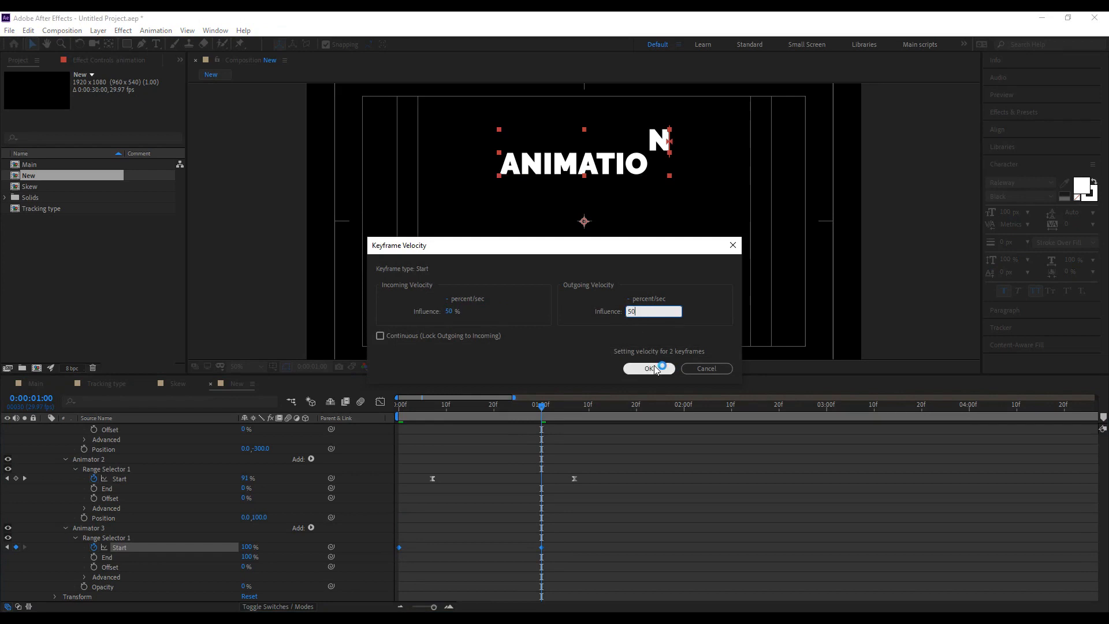
left_click(648, 368)
Preview the text animation with the per-character fade-in from the start of the composition.
left_click_drag(408, 417, 367, 444)
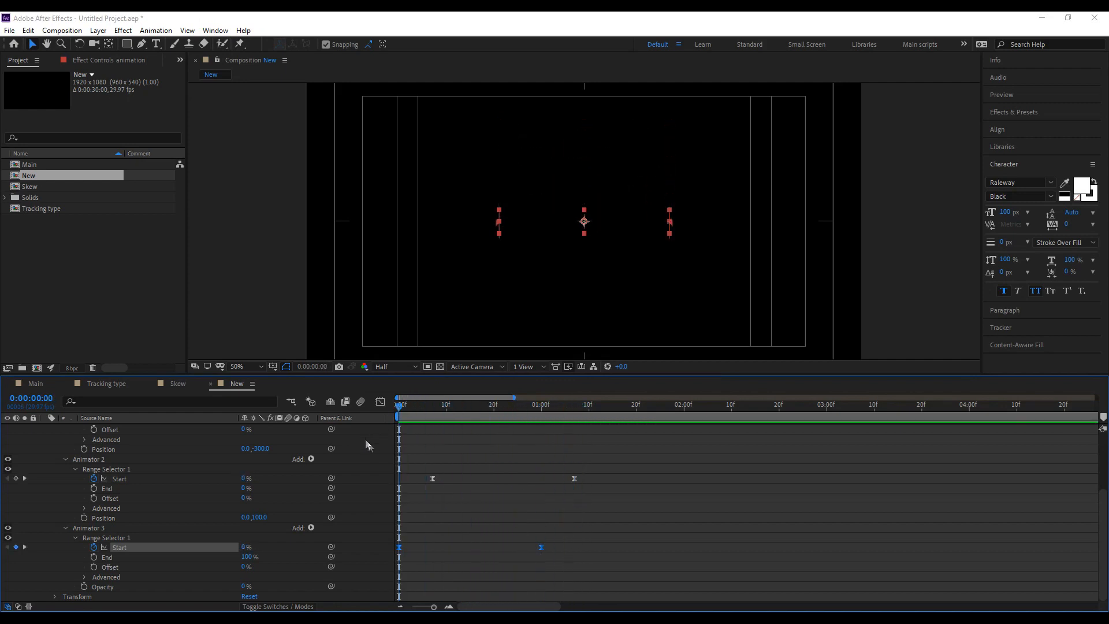
key("space")
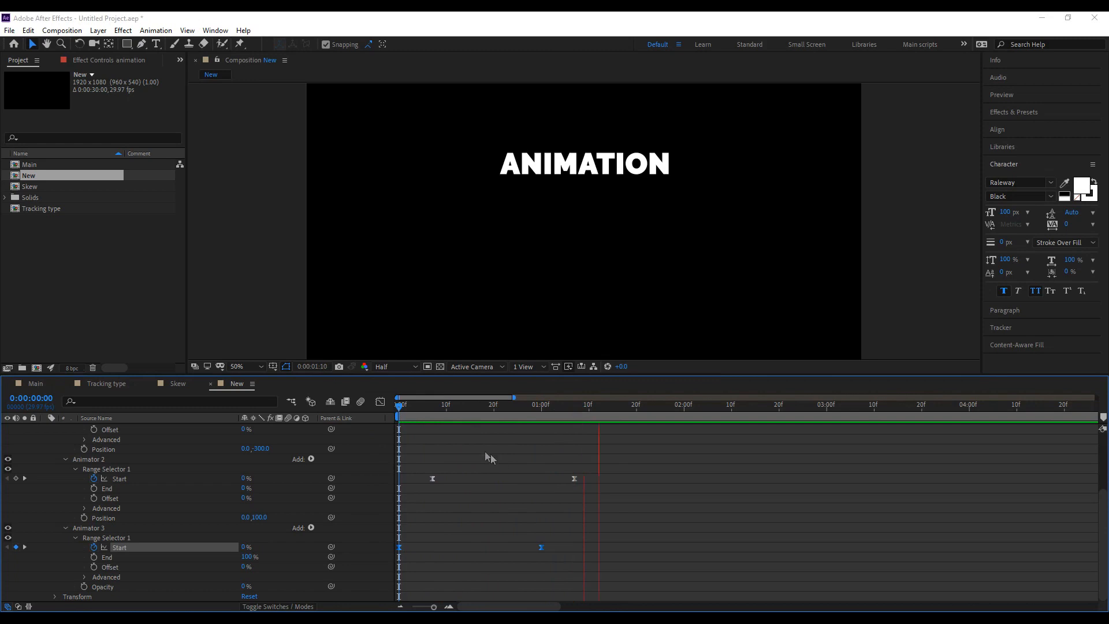
key("space")
key("space")
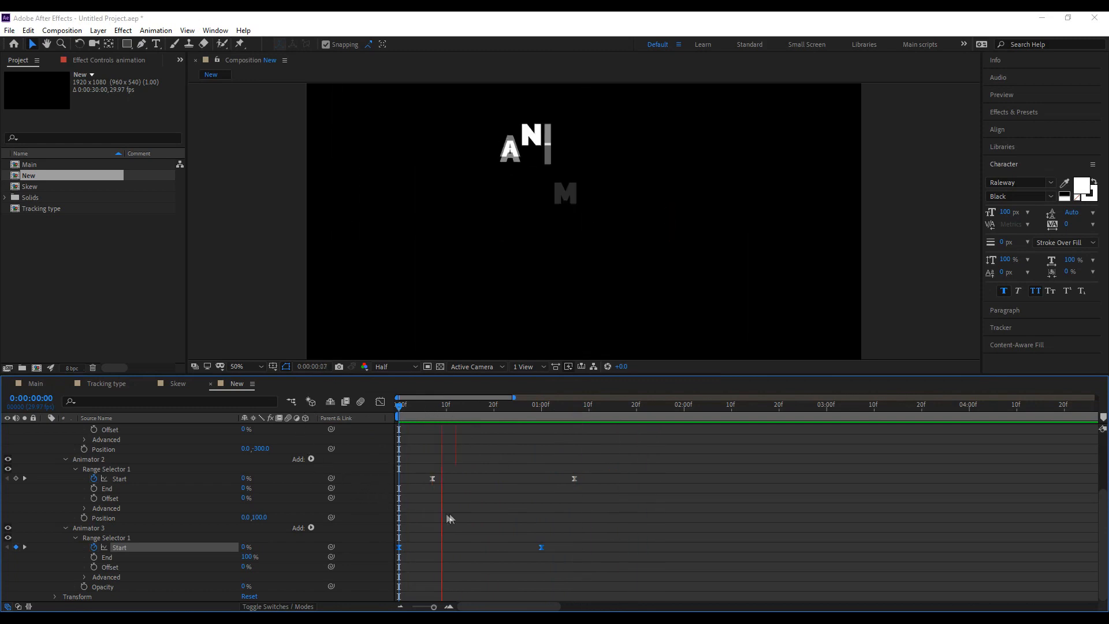
key("space")
key("space")
left_click_drag(635, 411, 674, 418)
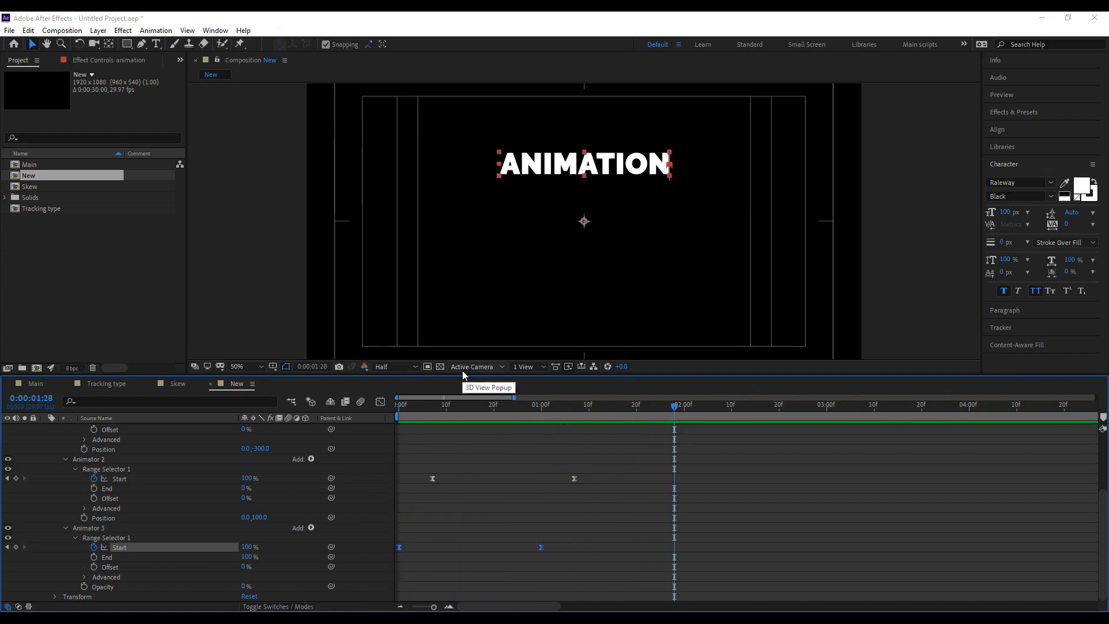
Center the text in its end position in the composition frame and preview the animation from the start.
key("ctrl+alt+Home")
left_click(403, 405)
left_click_drag(403, 404, 399, 428)
key("space")
key("space")
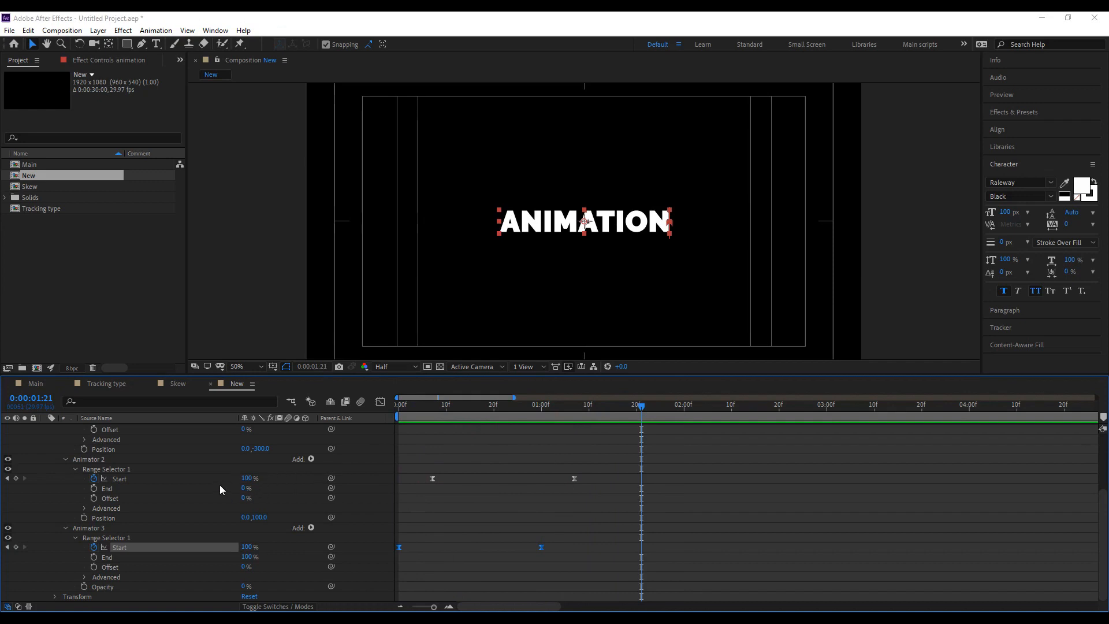
Add a Rotation property to Animator 3 on the text layer.
scroll(221, 486, "up", 5)
left_click(312, 438)
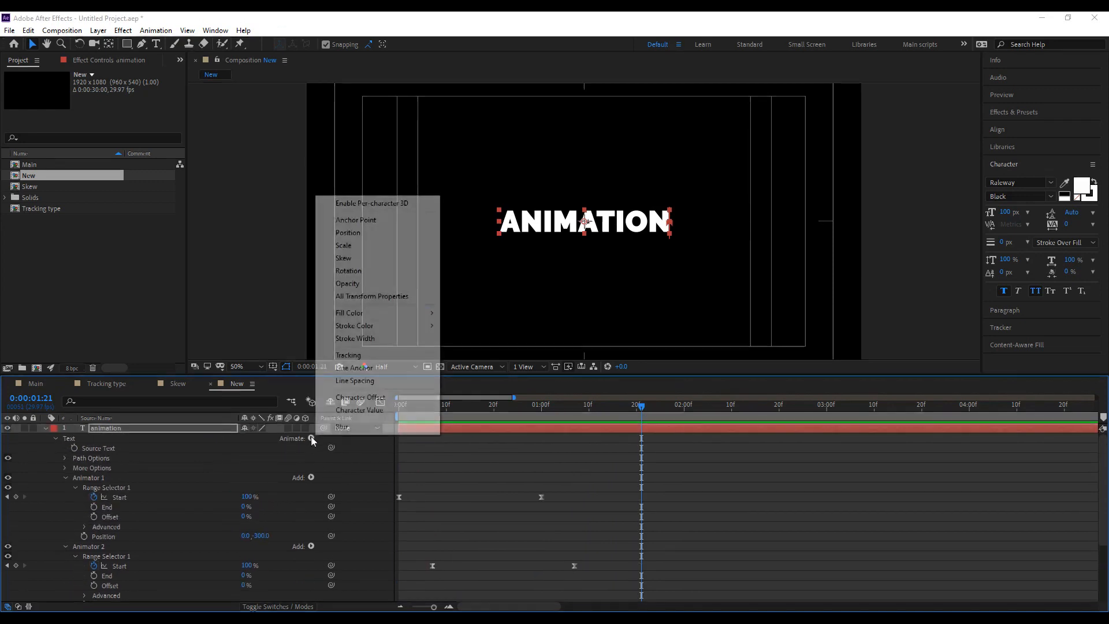
left_click(417, 271)
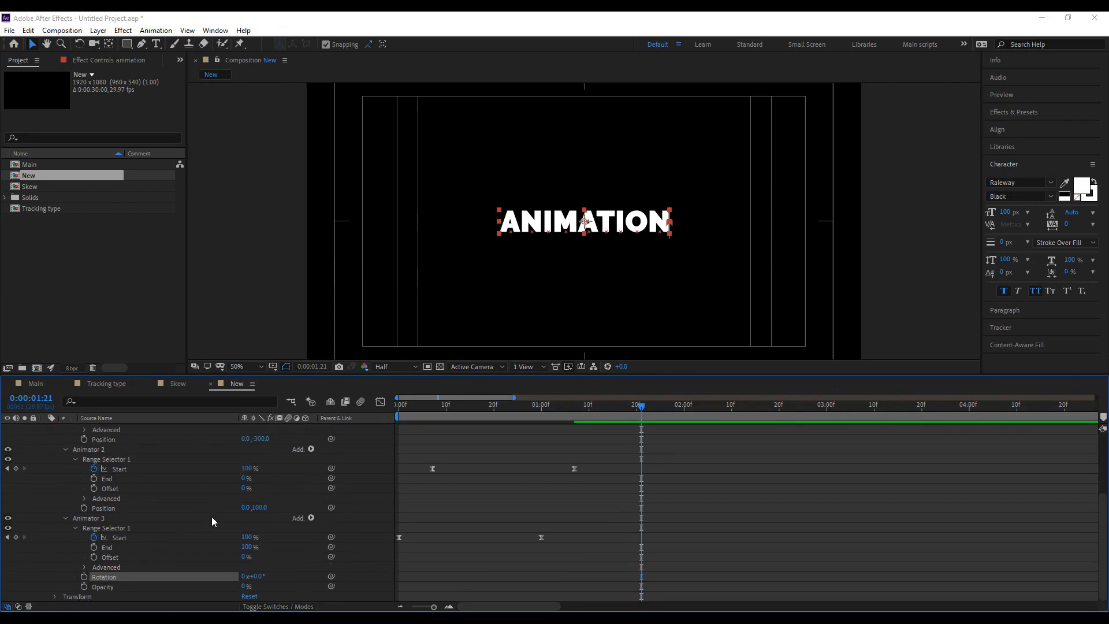
Keyframe Animator 3's Rotation from -90° at 0:00:00:00 to +90° at 0:00:01:00.
left_click_drag(449, 413, 381, 420)
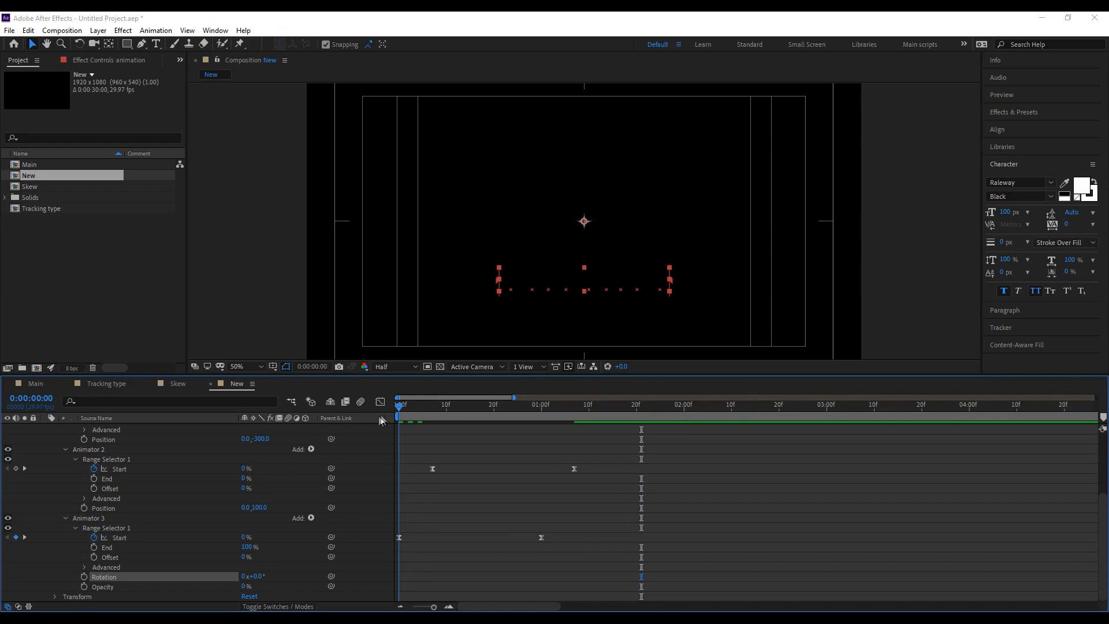
left_click(83, 577)
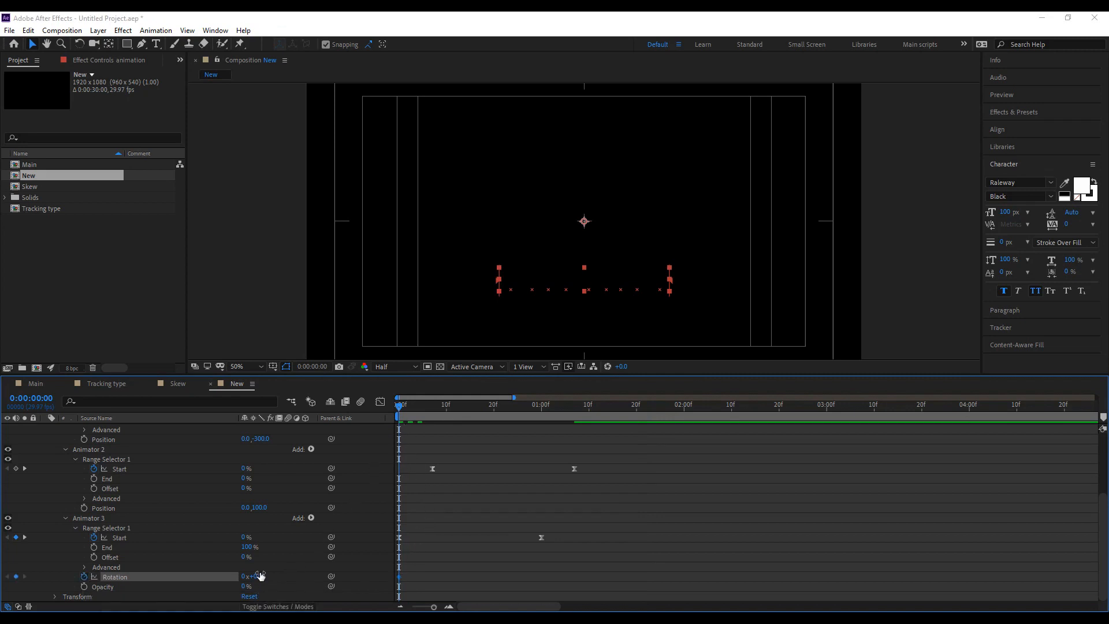
type("-90")
key("Return")
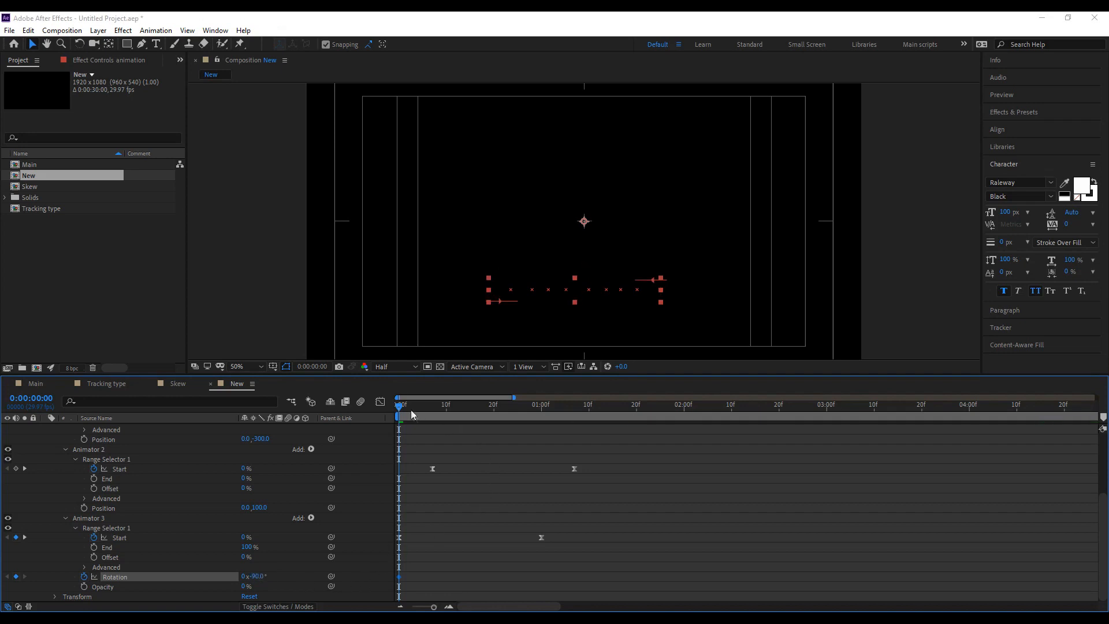
left_click_drag(410, 413, 542, 428)
left_click(254, 576)
type("90")
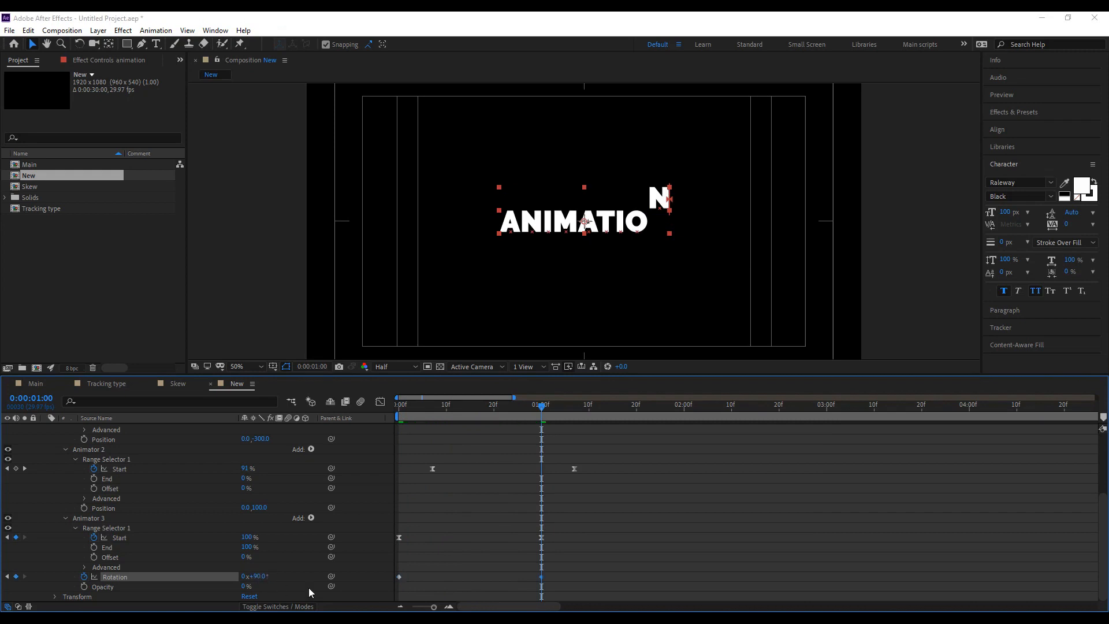
Set the incoming and outgoing velocity influence of both Rotation keyframes to 50%, then deselect them.
left_click_drag(553, 577, 386, 580)
right_click(400, 579)
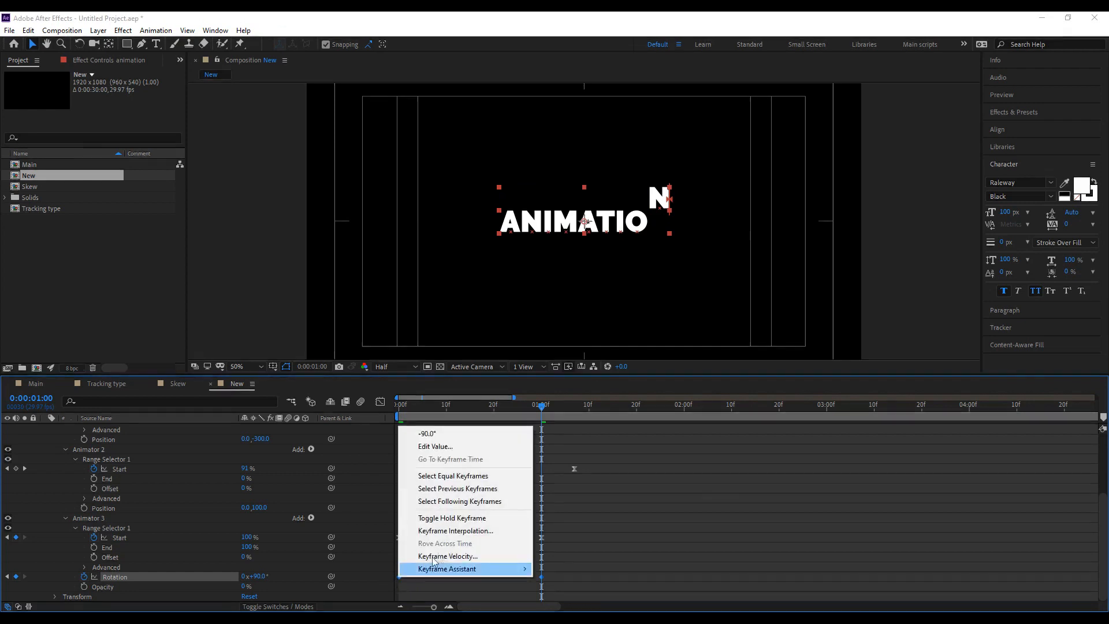
left_click(439, 555)
left_click(453, 311)
type("50")
left_click(630, 312)
type("50")
left_click(651, 370)
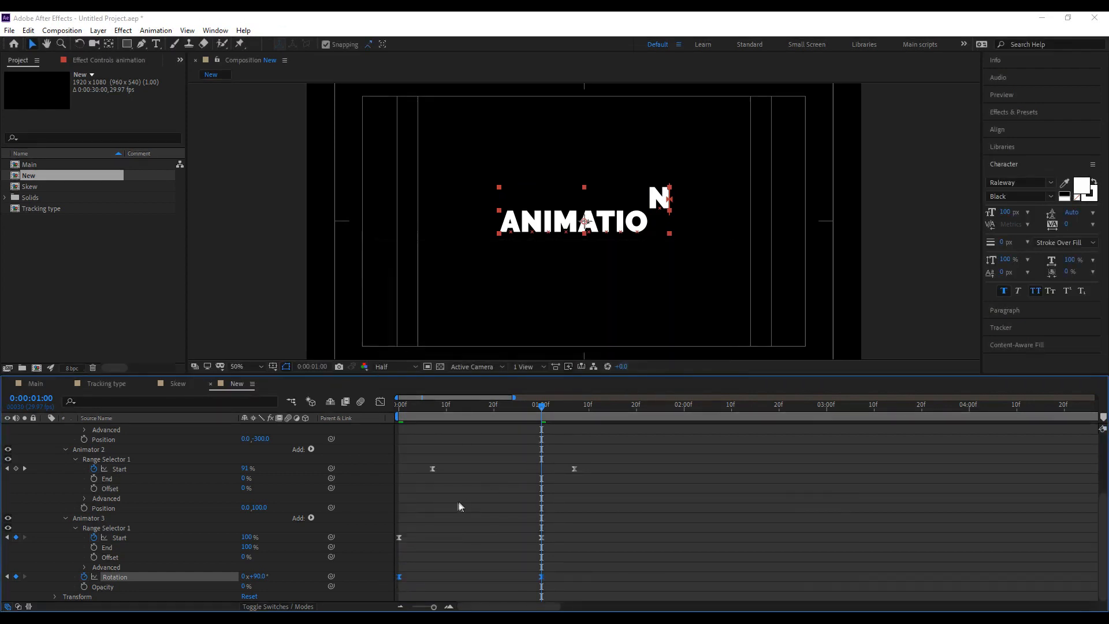
left_click(461, 504)
Preview the text animation with the added rotation several times from the start.
left_click_drag(445, 407, 389, 414)
key("space")
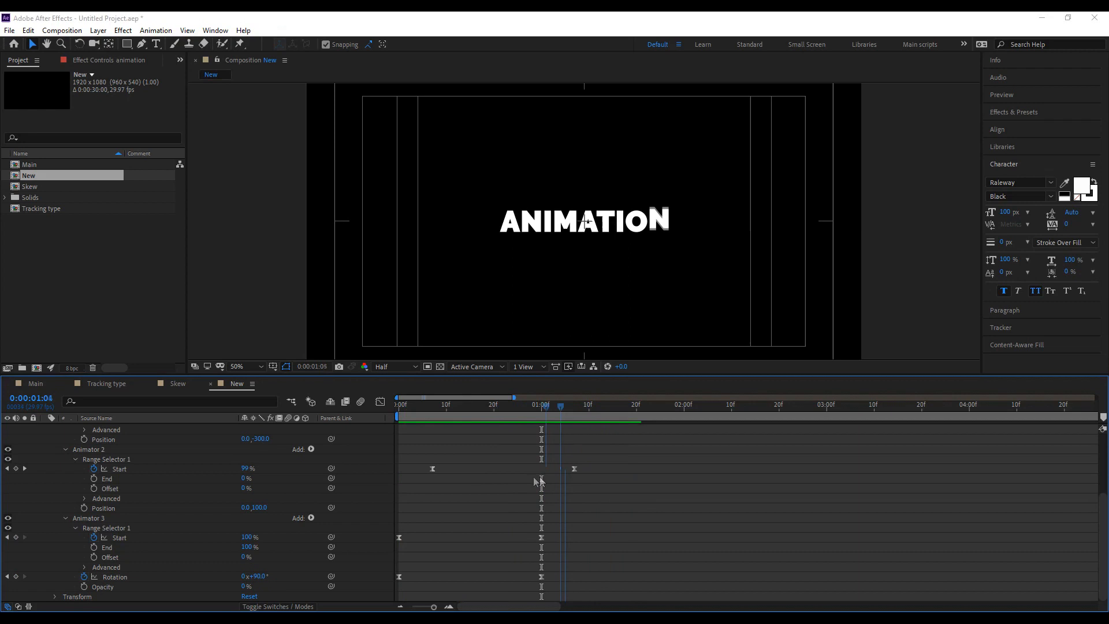
key("space")
key("space")
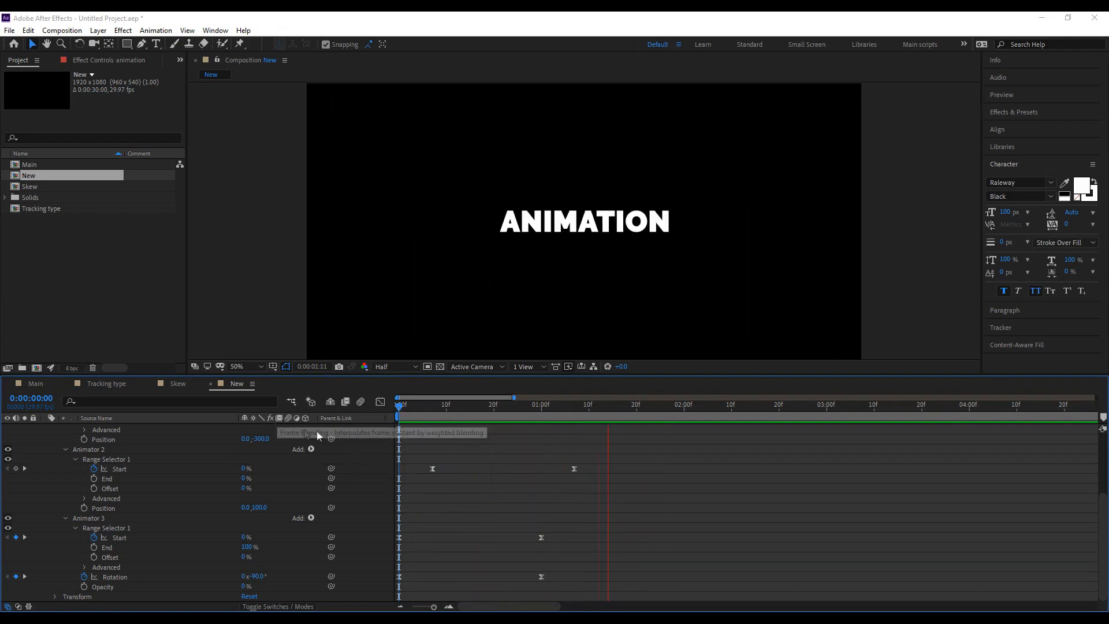
key("space")
key("Home")
key("space")
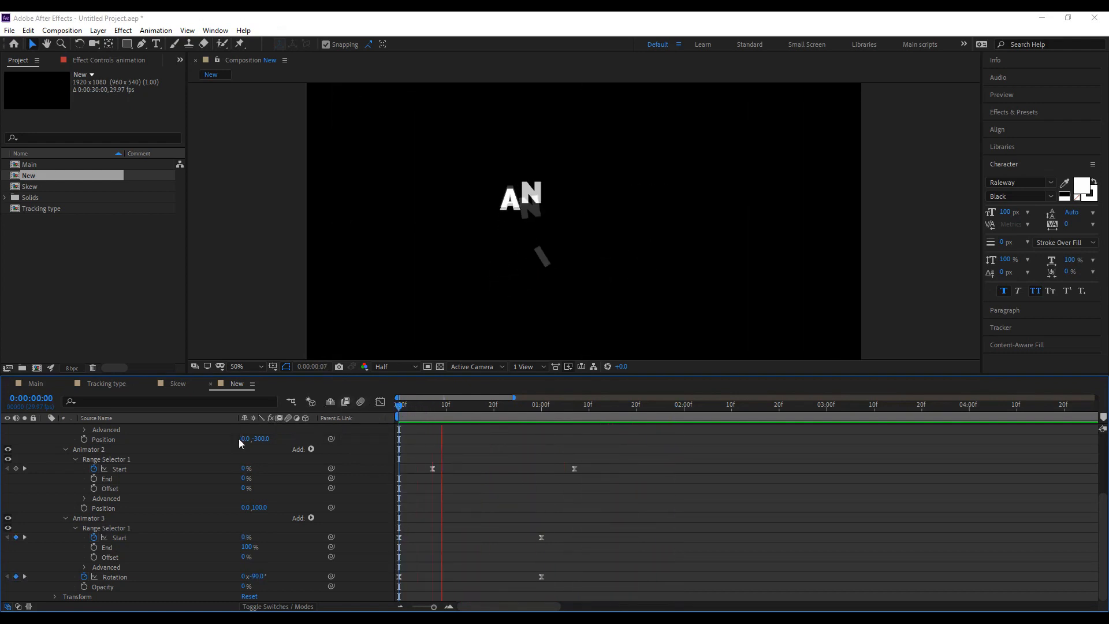
key("space")
Delay the end keyframes of all three animators by 15 frames, placing Animator 1's end keyframe at 0:00:01:15.
scroll(514, 504, "up", 3)
left_click(546, 408)
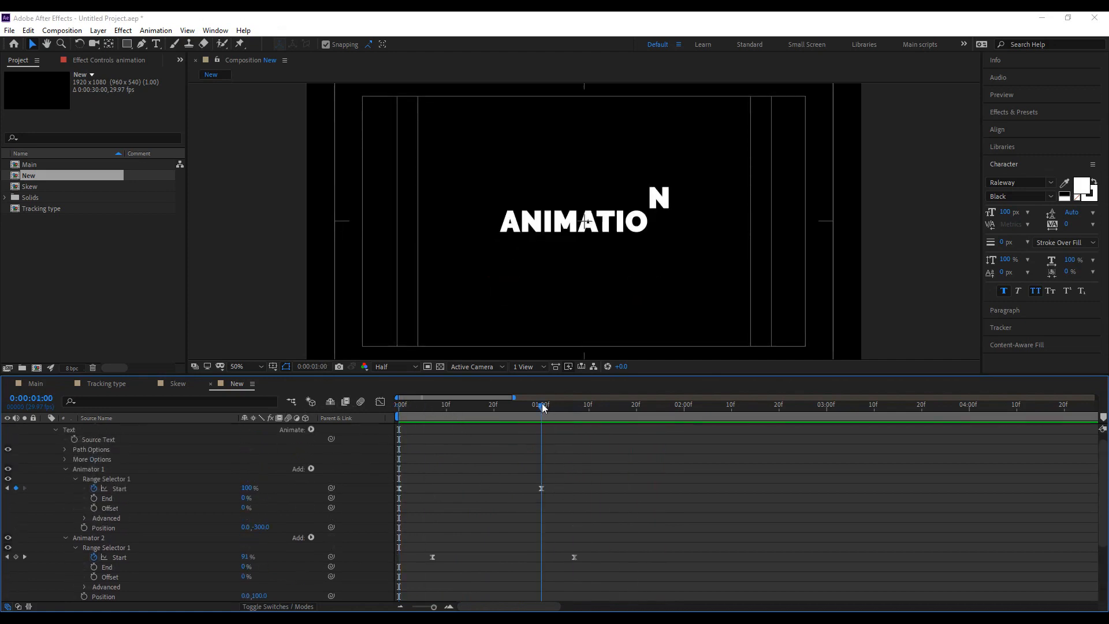
scroll(563, 496, "down", 3)
left_click_drag(623, 585, 510, 468)
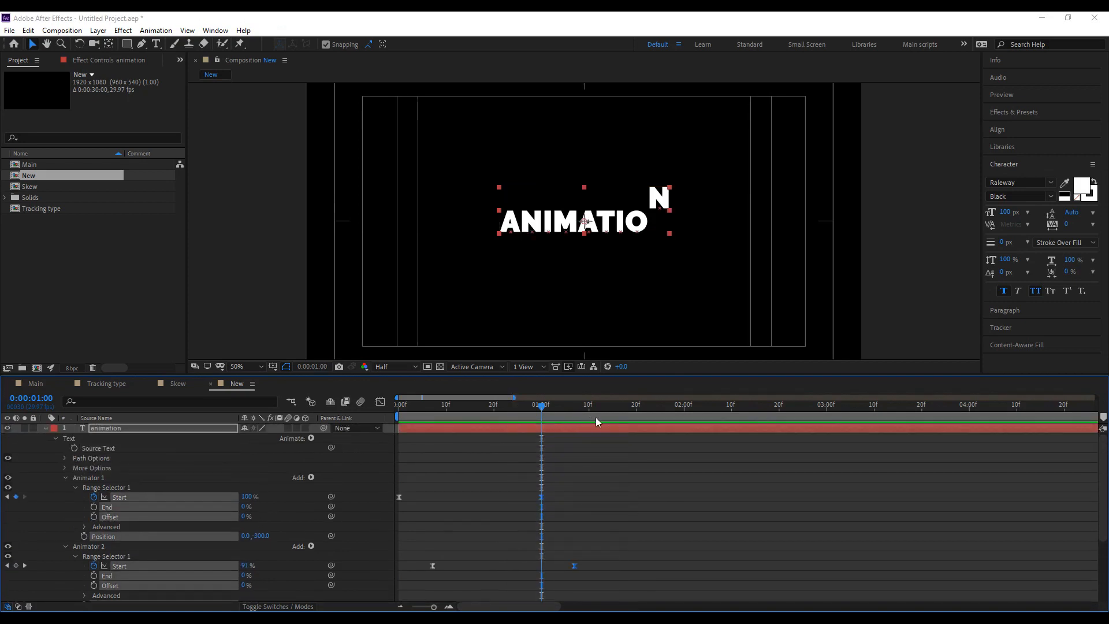
left_click(613, 411)
left_click_drag(542, 498, 642, 506)
left_click(656, 506)
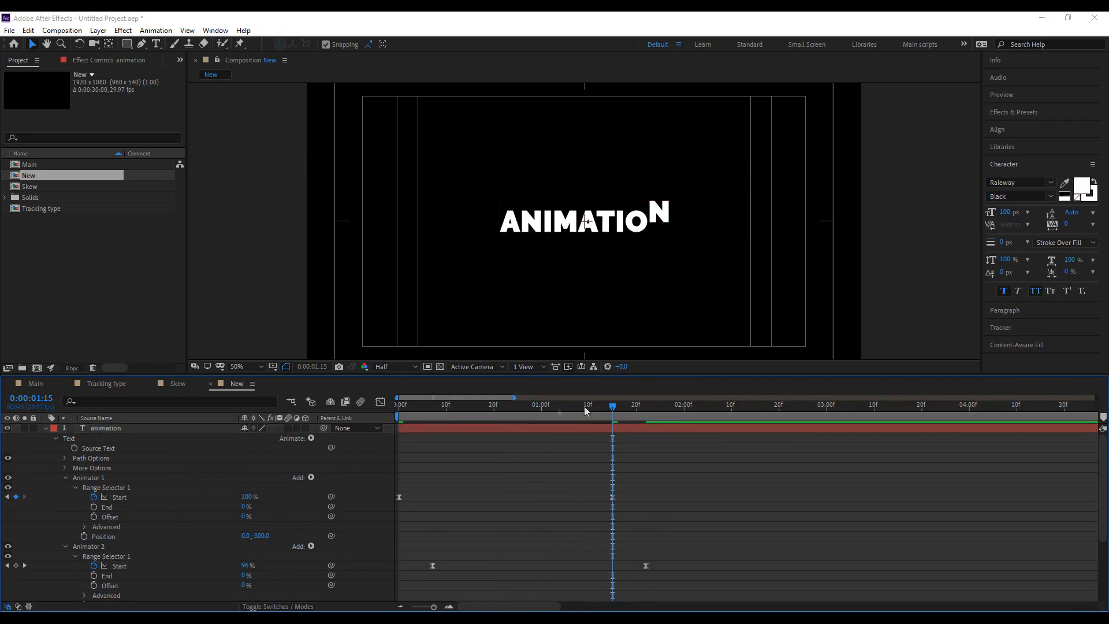
Play the retimed text animation from the start and scrub through it to check its timing.
left_click_drag(598, 408, 315, 431)
key("space")
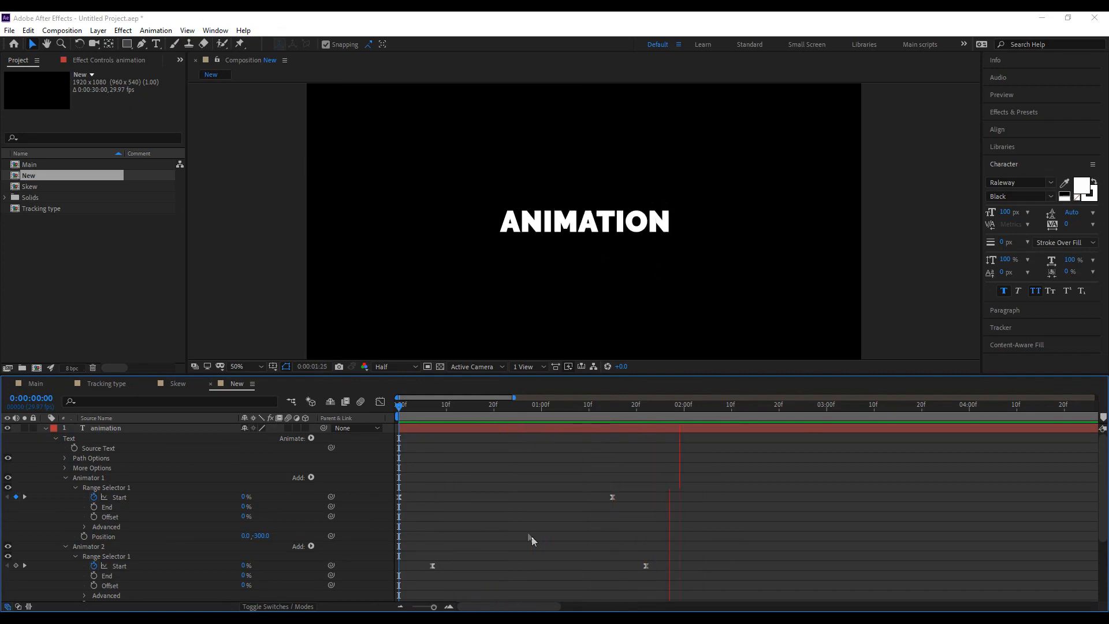
key("space")
left_click_drag(407, 419, 722, 419)
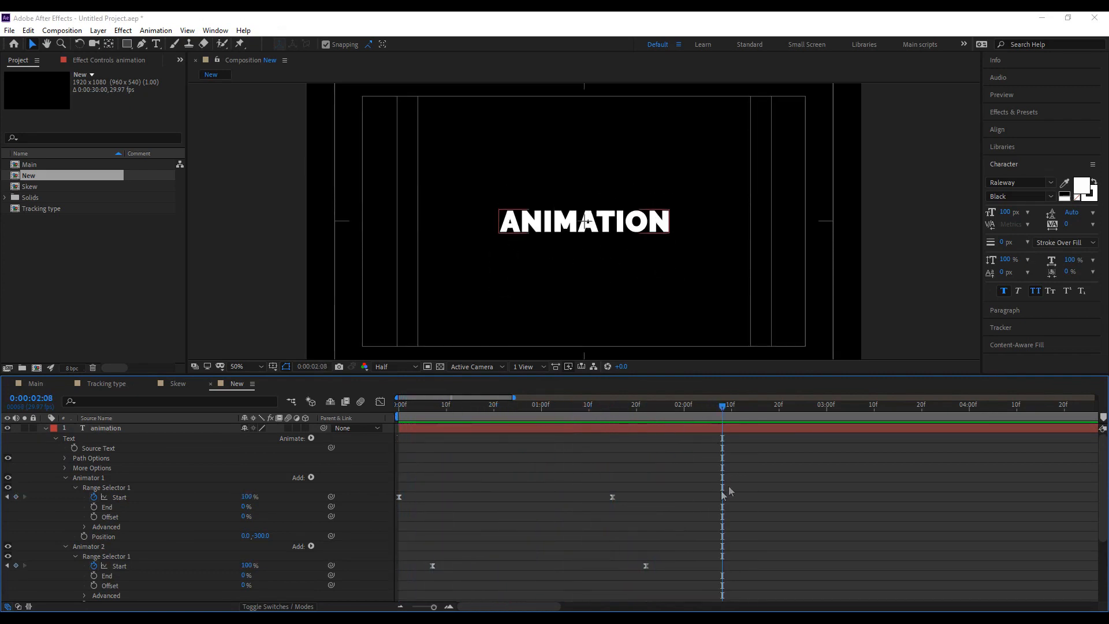
scroll(693, 496, "down", 5)
left_click_drag(427, 406, 665, 414)
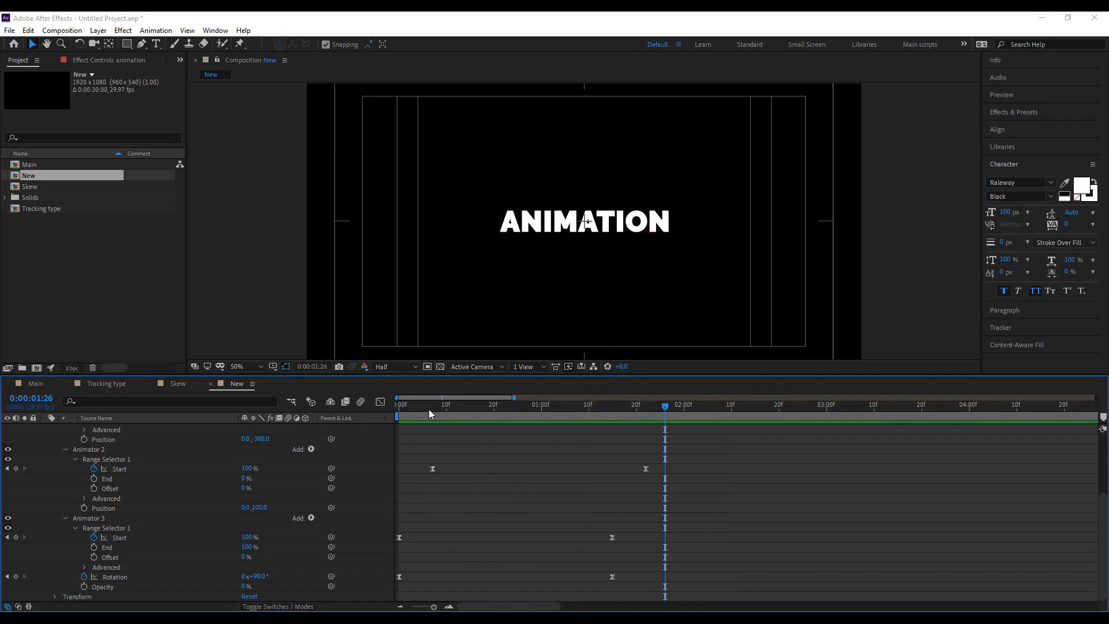
Return to the start of the composition and review the range selector values of all three animators.
left_click_drag(428, 409, 329, 417)
scroll(344, 504, "up", 2)
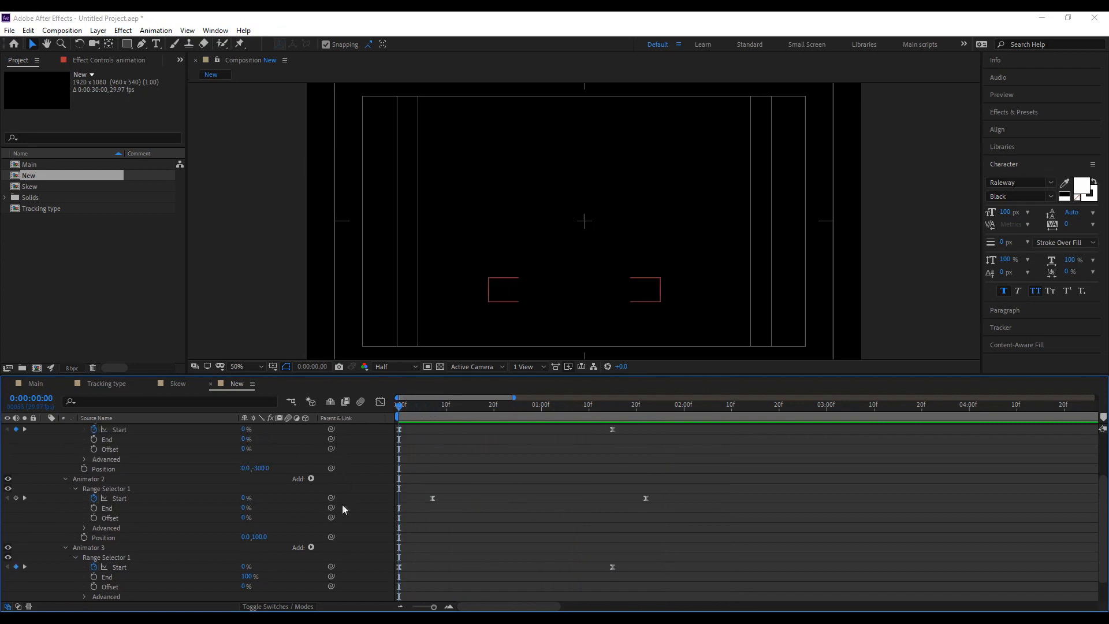
scroll(227, 511, "up", 2)
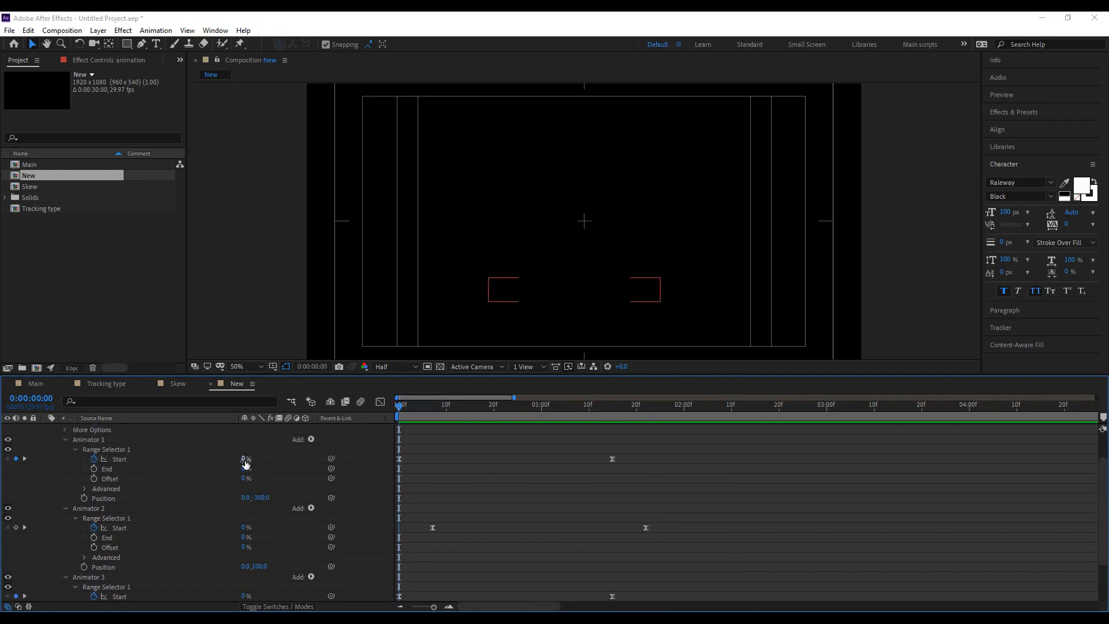
scroll(258, 510, "down", 2)
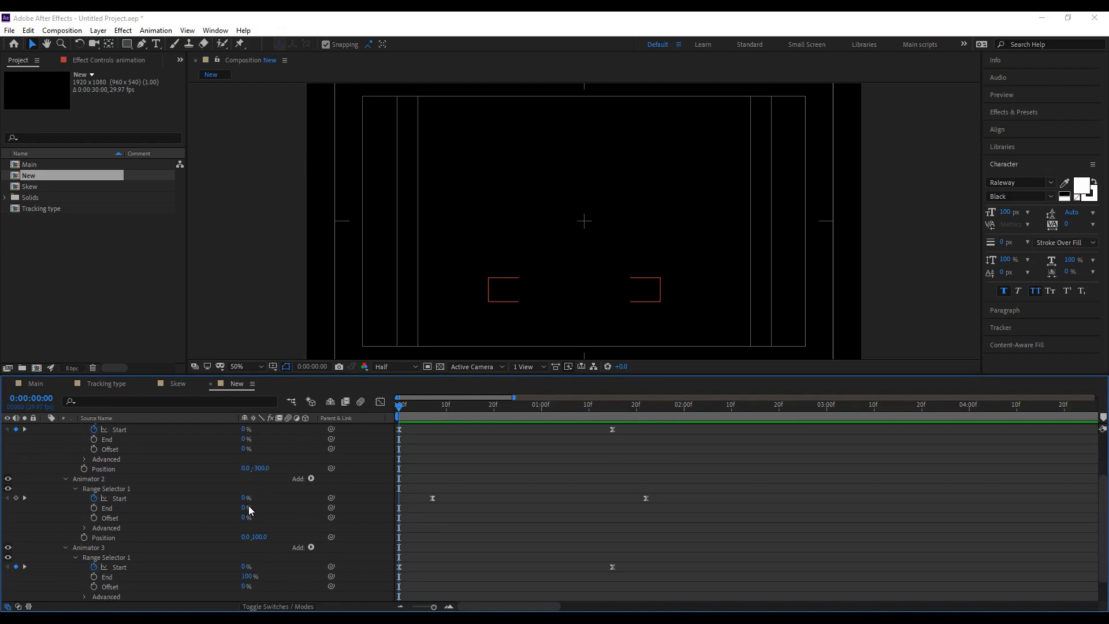
scroll(263, 532, "down", 1)
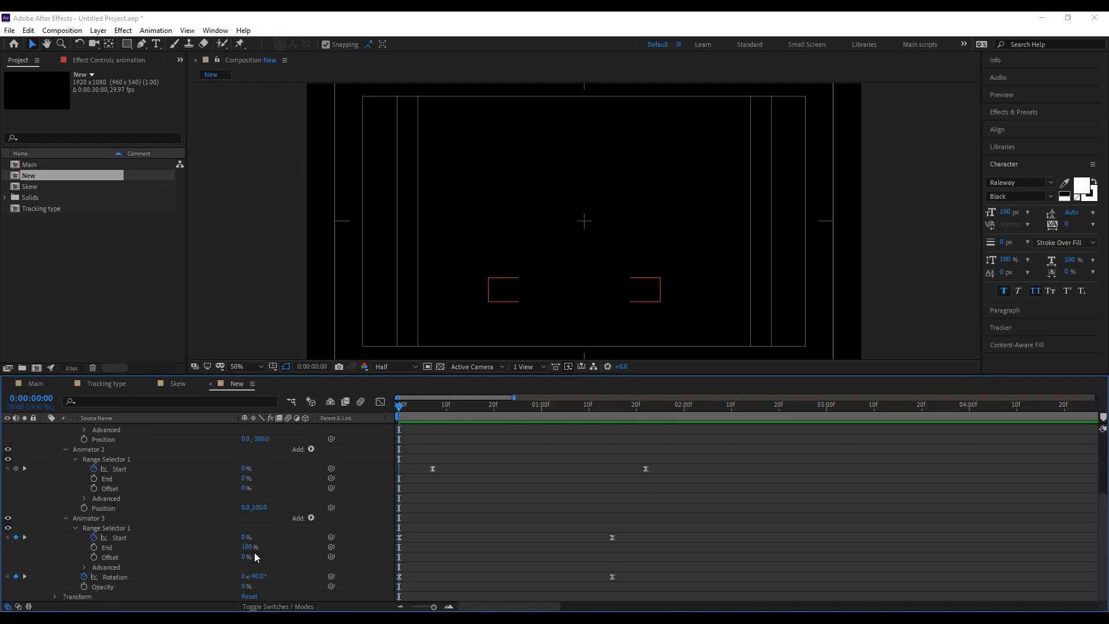
scroll(272, 570, "up", 1)
scroll(270, 566, "up", 1)
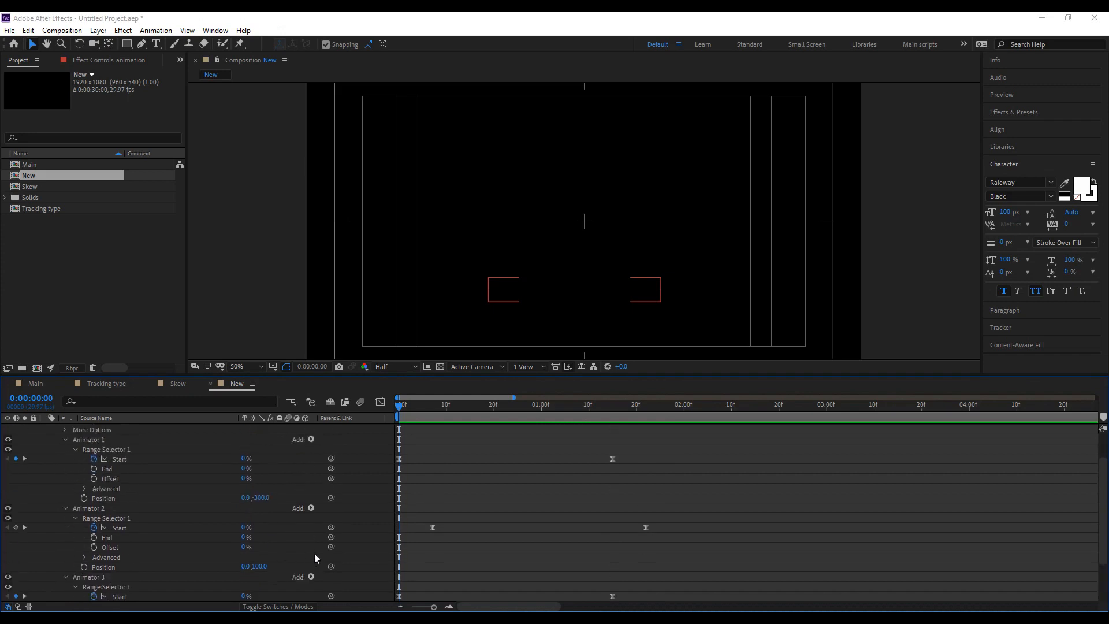
scroll(306, 540, "down", 2)
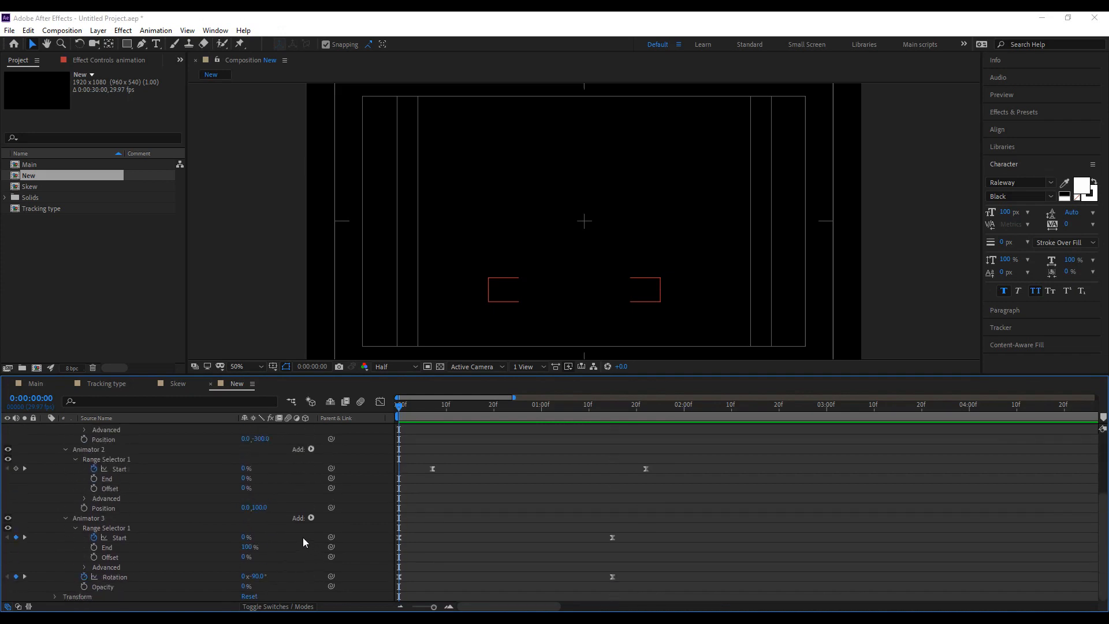
Try Animator 3's range selector End at 0%, preview the animation, and restore the End to 100%.
left_click_drag(234, 549, 135, 545)
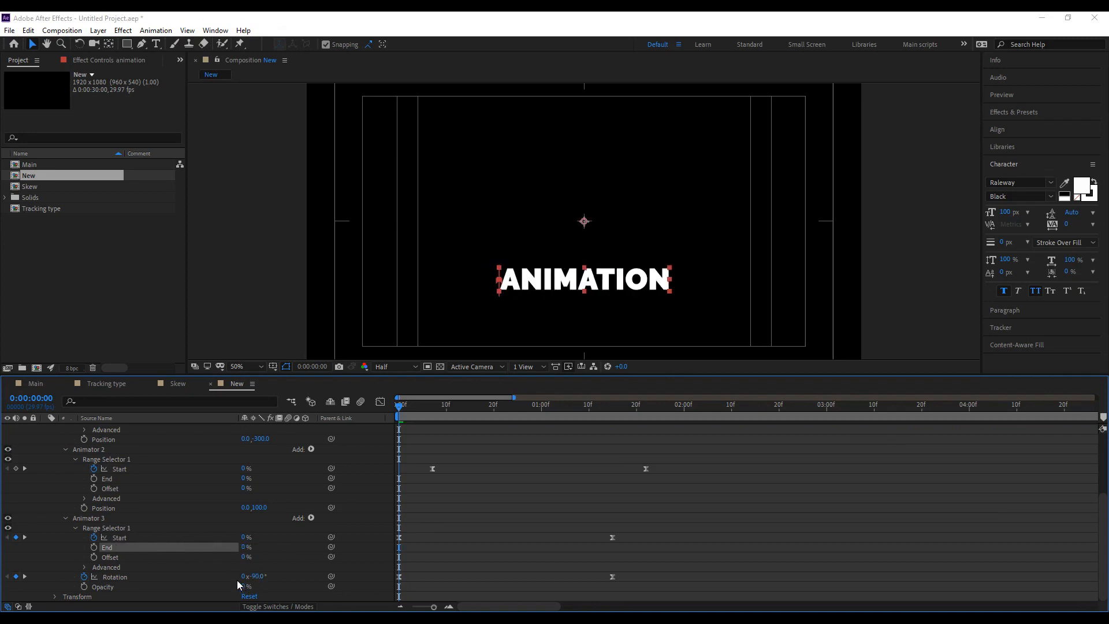
left_click_drag(398, 411, 508, 404)
key("space")
key("space")
left_click(247, 554)
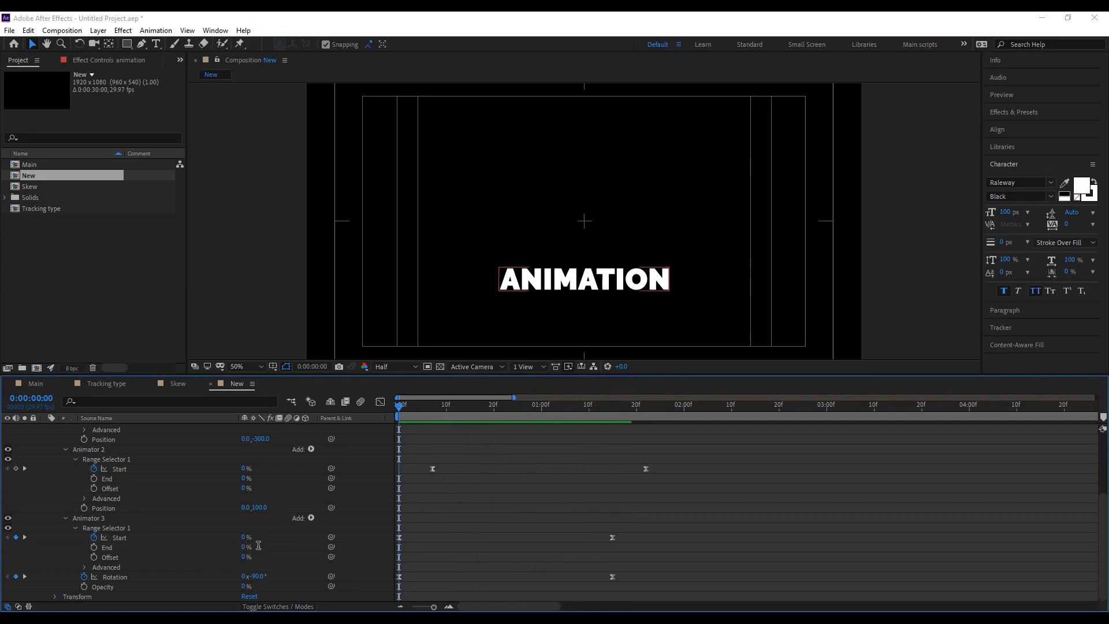
left_click(304, 547)
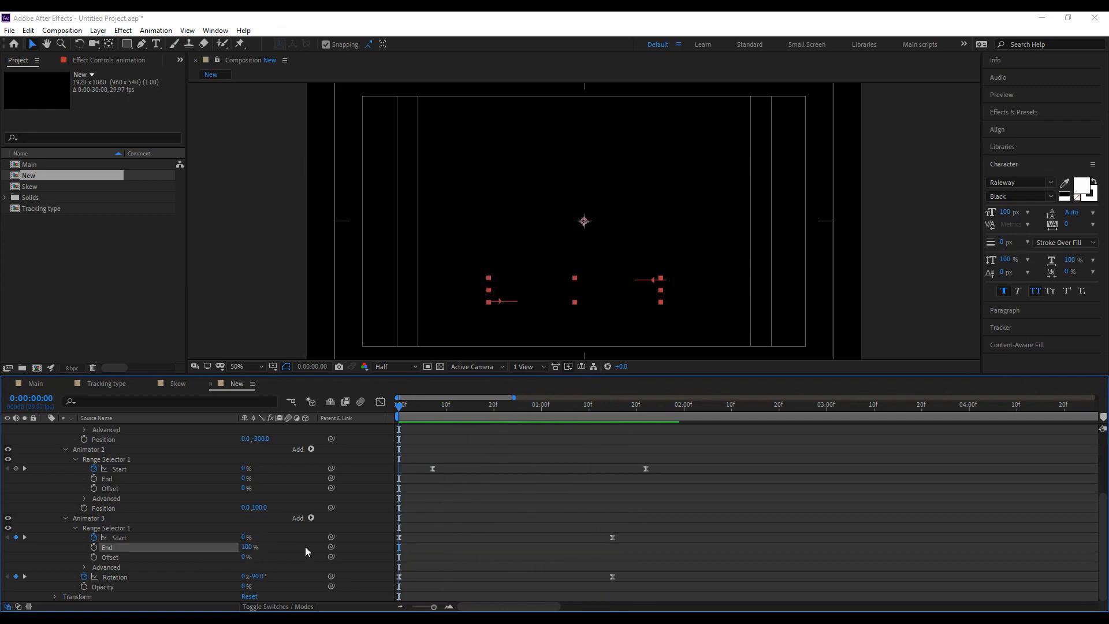
Try the range selector End of Animators 2 and 1 at 100% and preview the animation from the start.
scroll(298, 559, "up", 3)
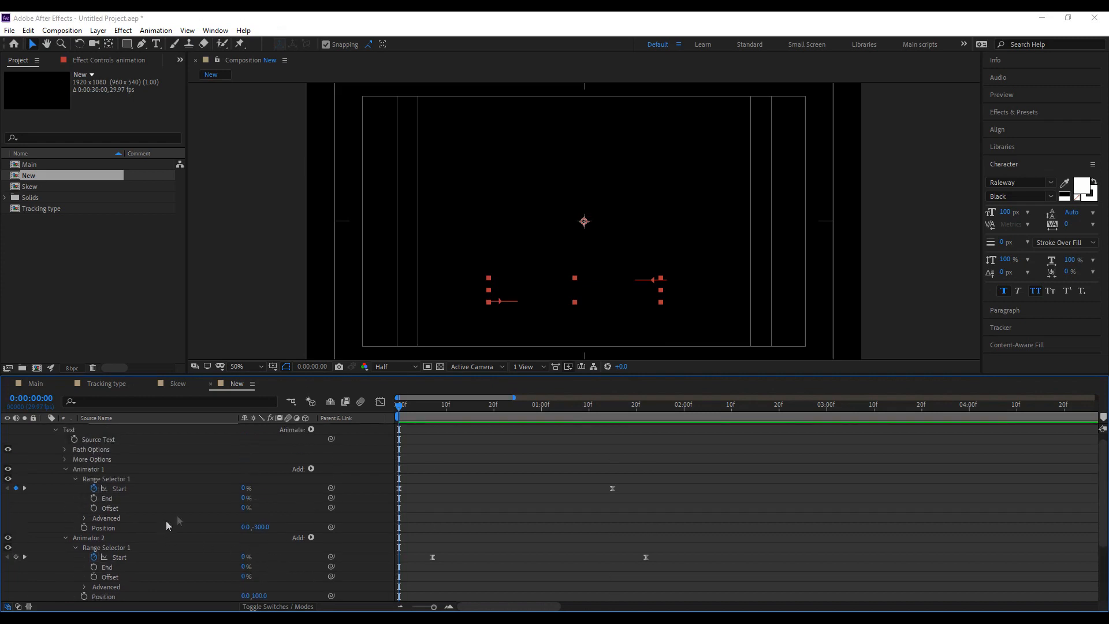
left_click(244, 567)
type("100")
left_click(245, 498)
left_click(424, 500)
mouse_move(401, 408)
left_mouse_down()
mouse_move(633, 406)
mouse_move(392, 402)
left_mouse_up()
key("space")
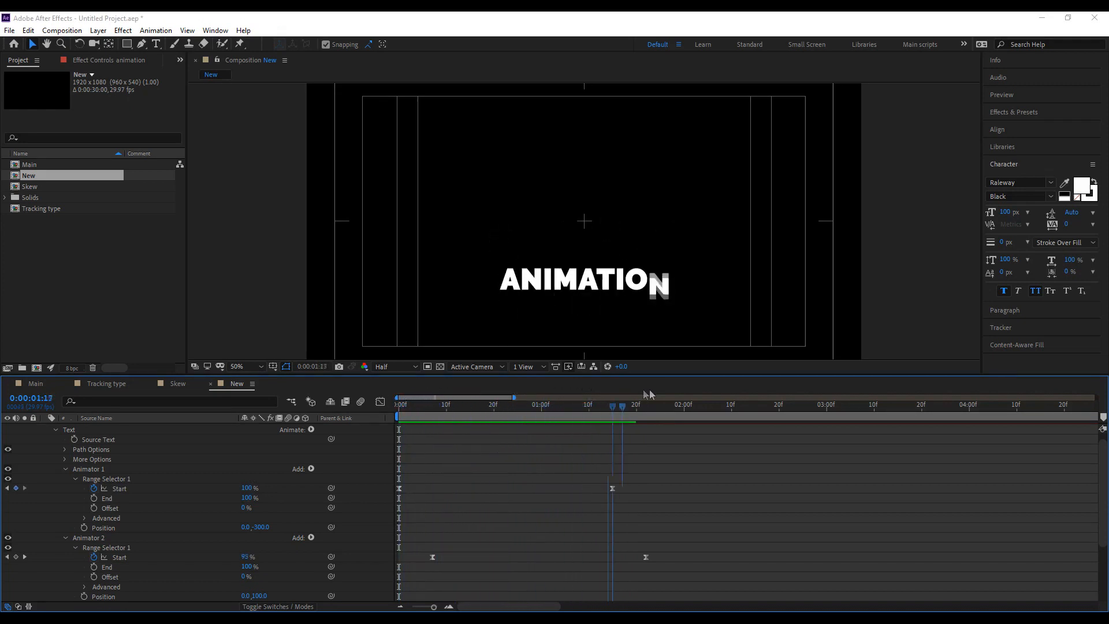
key("space")
Undo the End value changes on Animators 1 and 2 and replay the animation from the start.
key("ctrl+z")
key("ctrl+z")
key("ctrl+z")
left_click(437, 452)
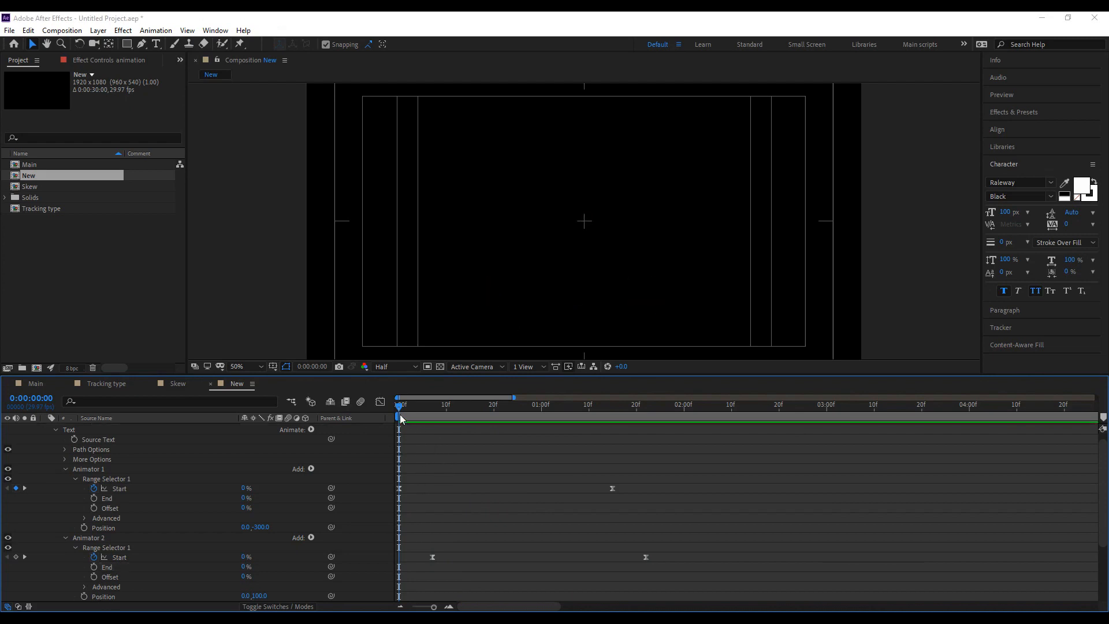
key("space")
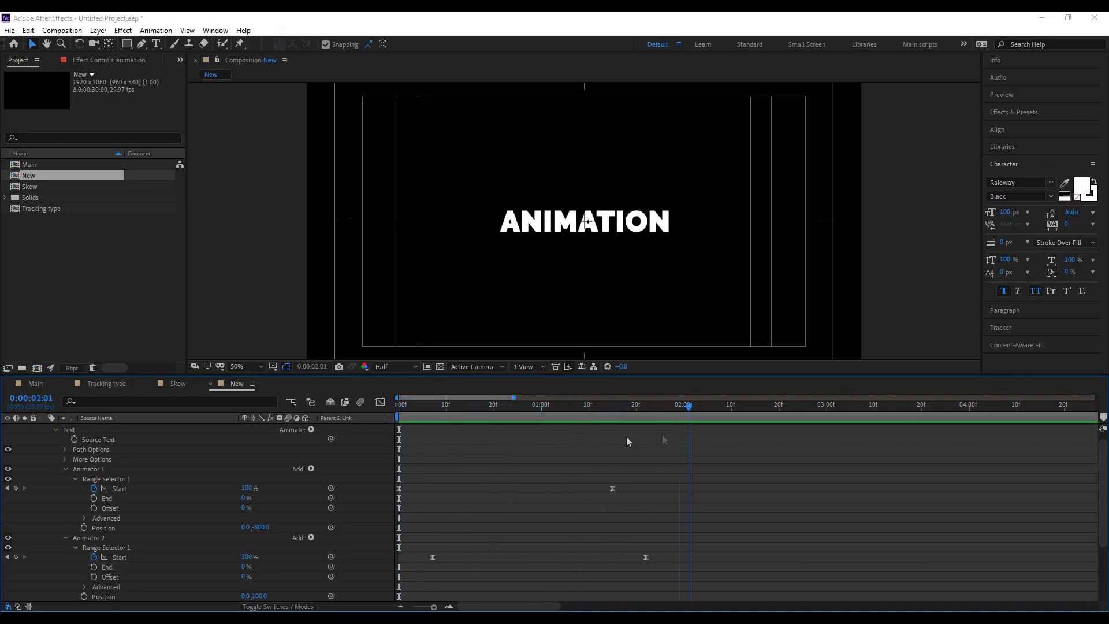
key("space")
Examine the list of properties that can be animated on the animation text layer.
scroll(149, 455, "down", 3)
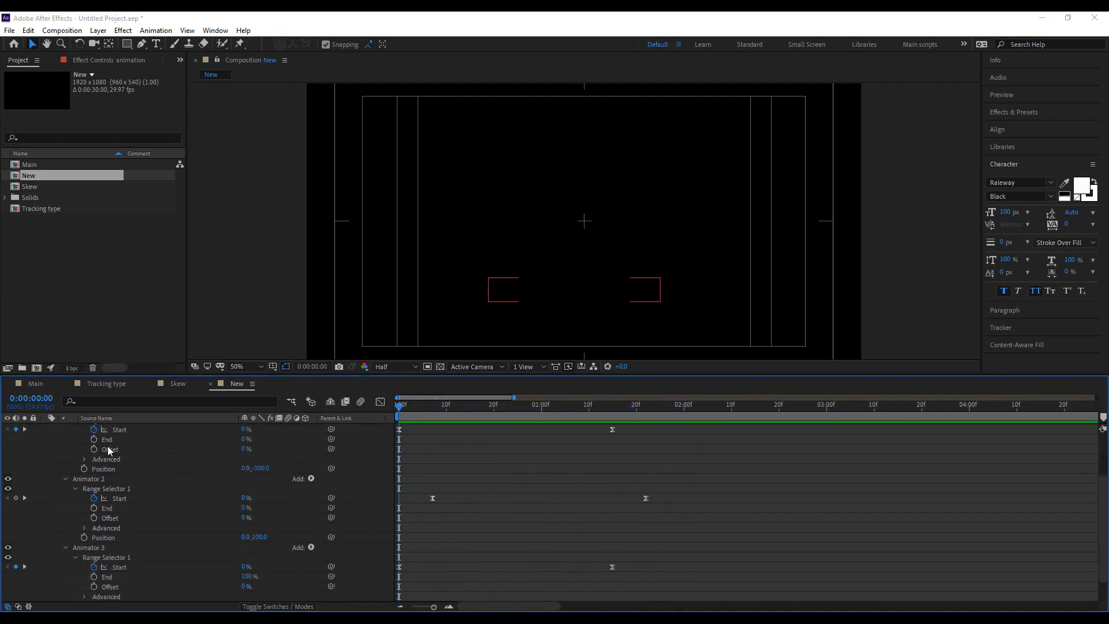
scroll(137, 475, "up", 3)
left_click(310, 438)
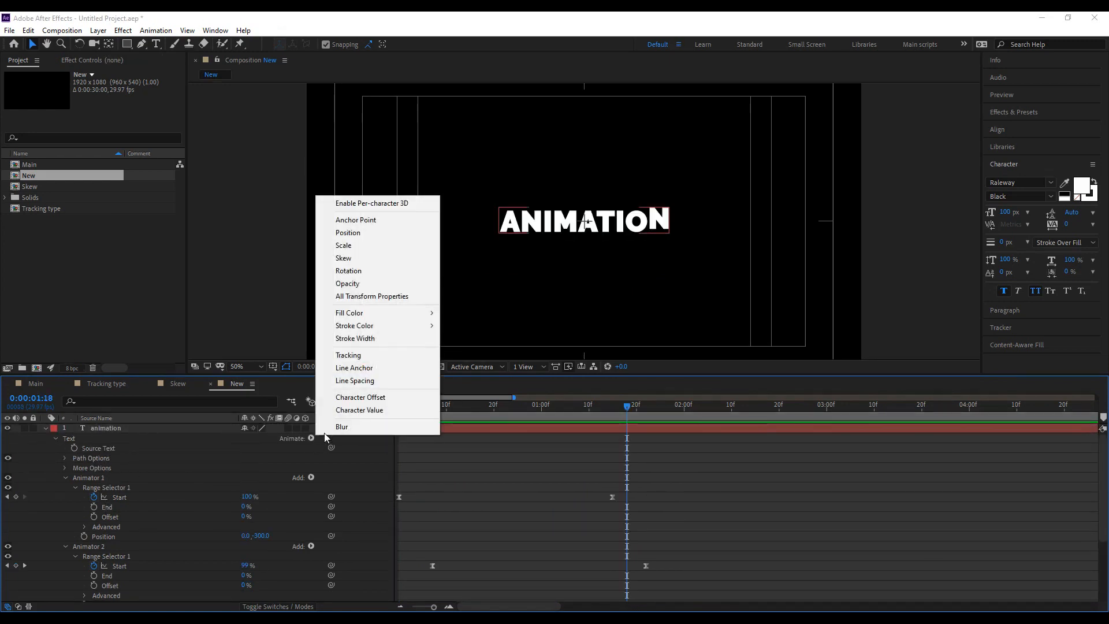
left_click(375, 358)
Preview the letter-spacing animation in the Tracking type composition and return to the New composition.
left_click(111, 385)
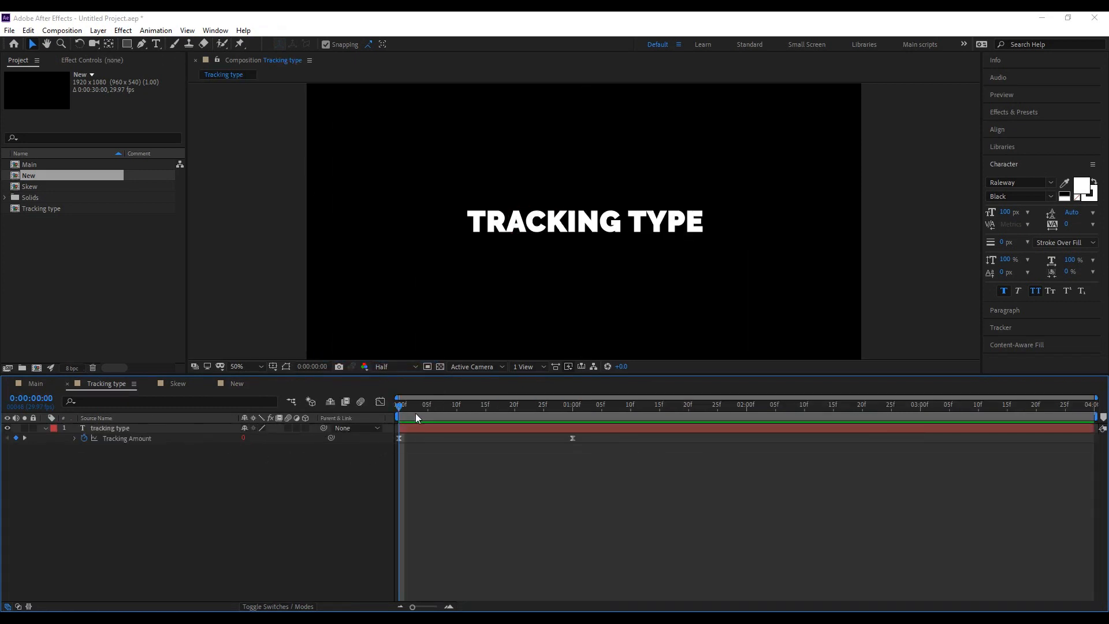
key("space")
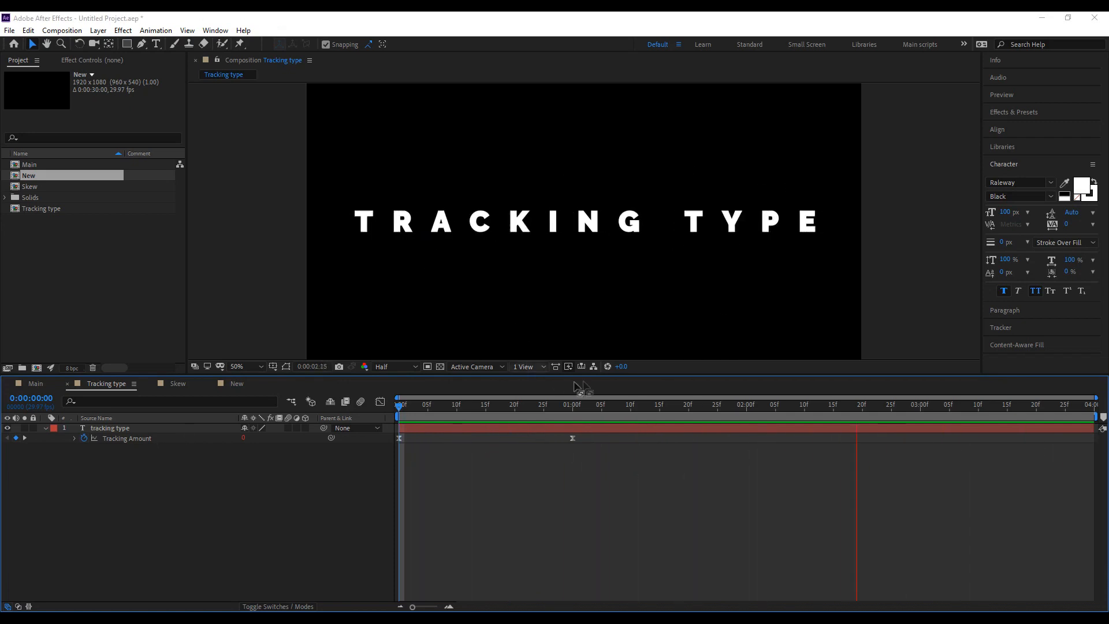
left_click(584, 414)
left_click(232, 382)
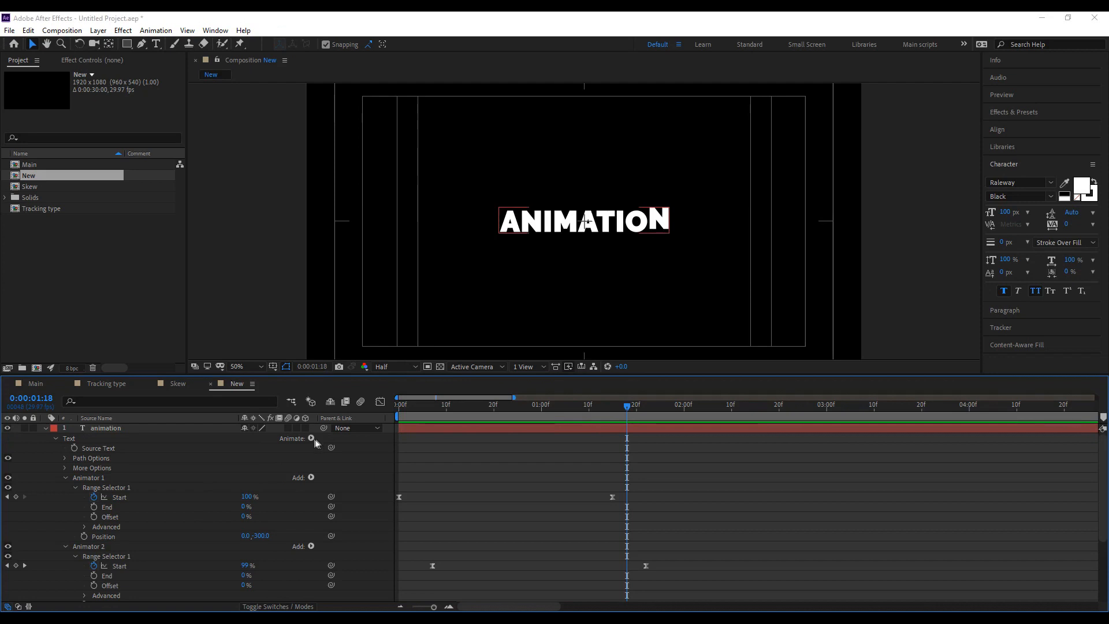
Preview the Skew composition's text animation and go back to the New composition.
left_click(398, 408)
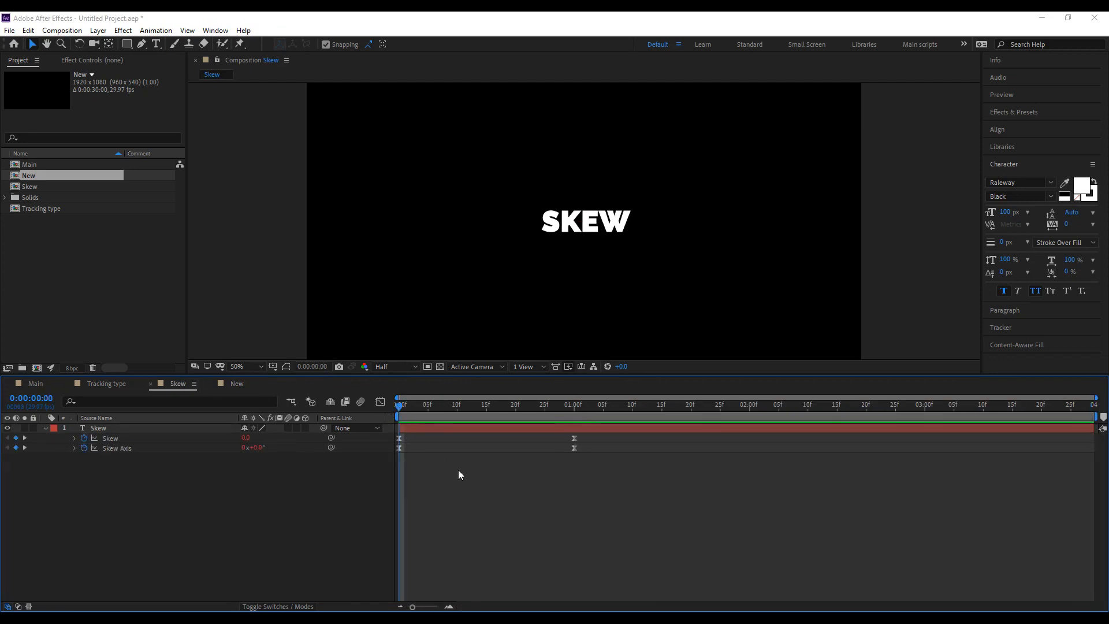
key("space")
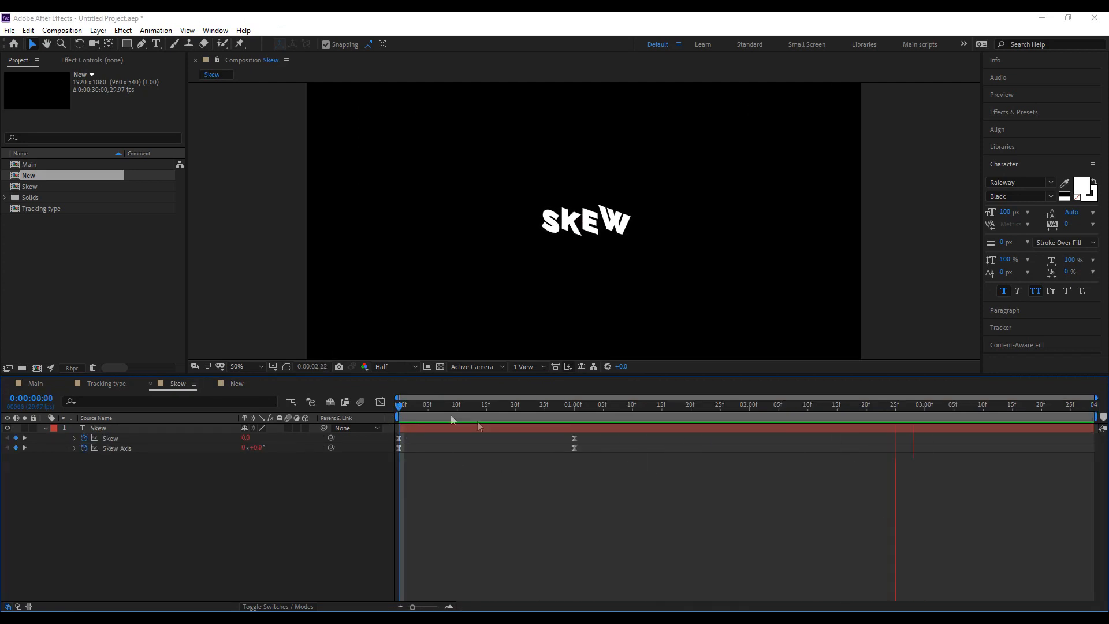
left_click(237, 384)
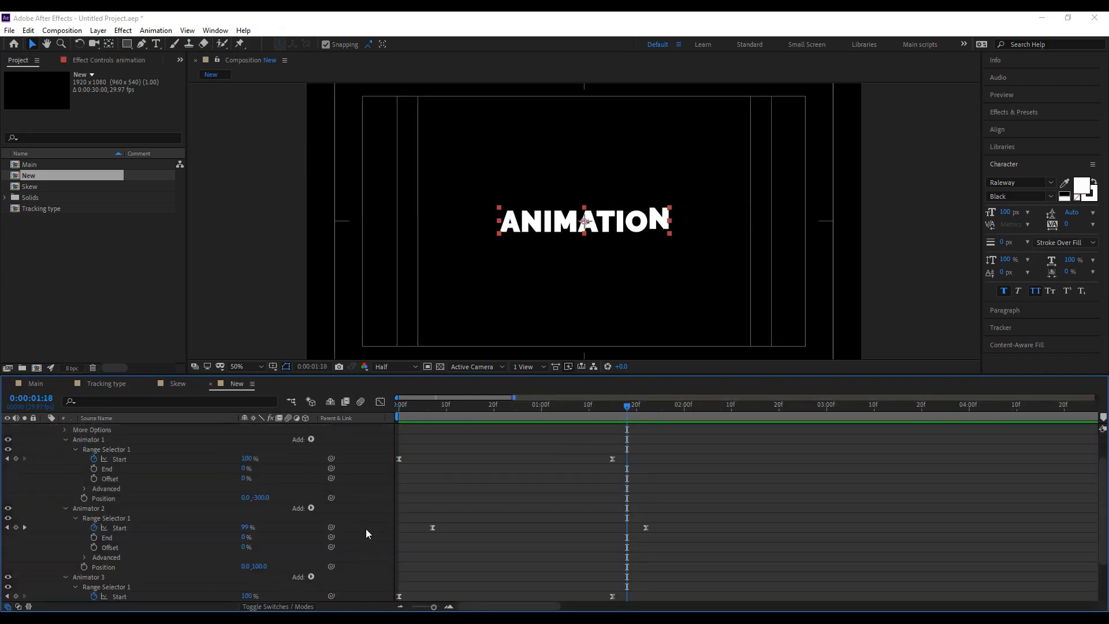
Scrub the animation to 0:00:02:16, collapse the animation layer's properties and deselect the layer.
scroll(367, 532, "down", 3)
scroll(309, 537, "up", 5)
left_click_drag(411, 406, 760, 406)
scroll(729, 480, "up", 1)
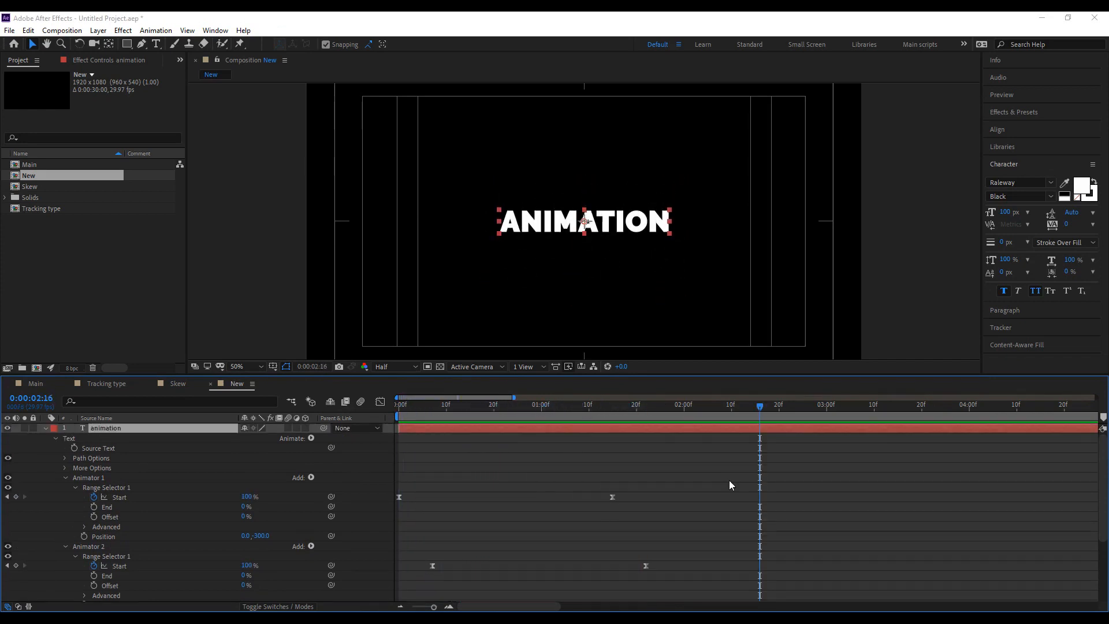
left_click(48, 429)
left_click(169, 519)
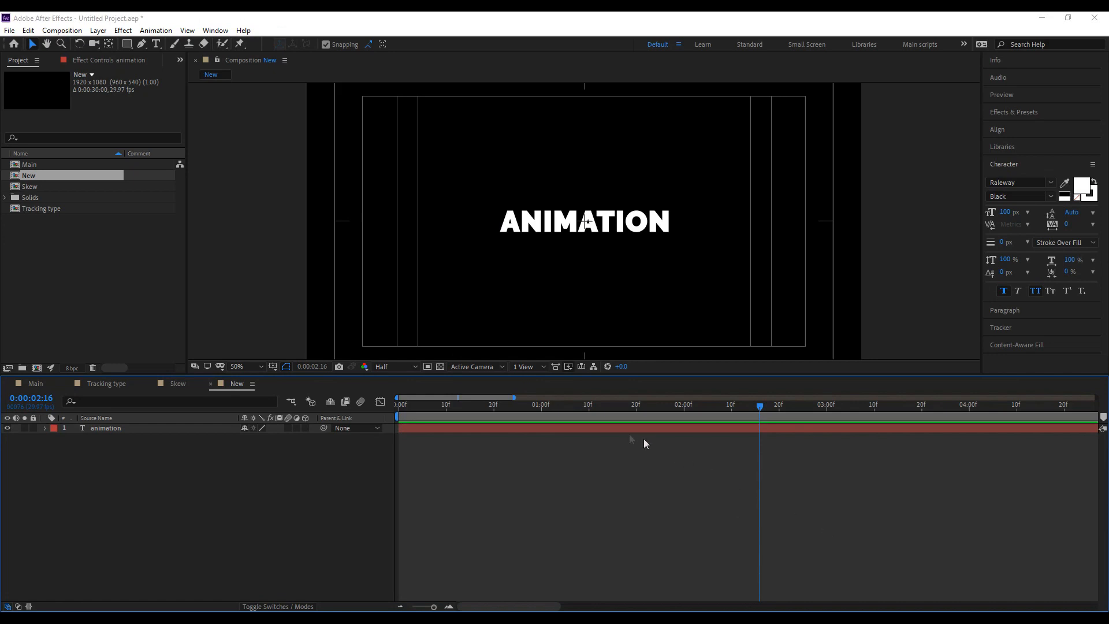
Return to the first frame, add a null object to the New composition and rename it 1.
key("Home")
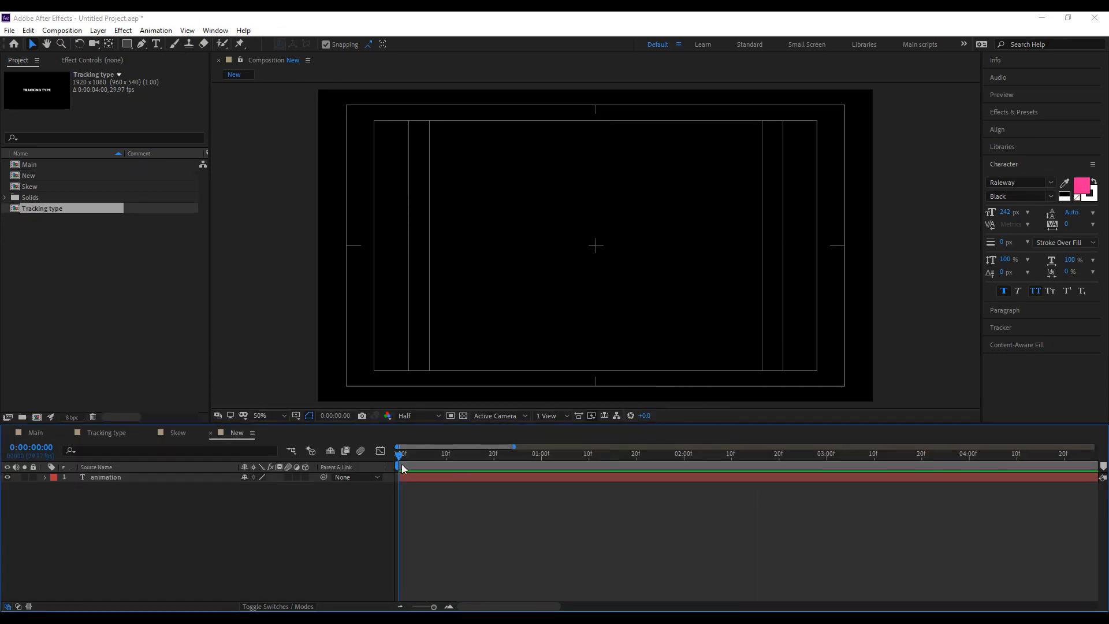
right_click(320, 504)
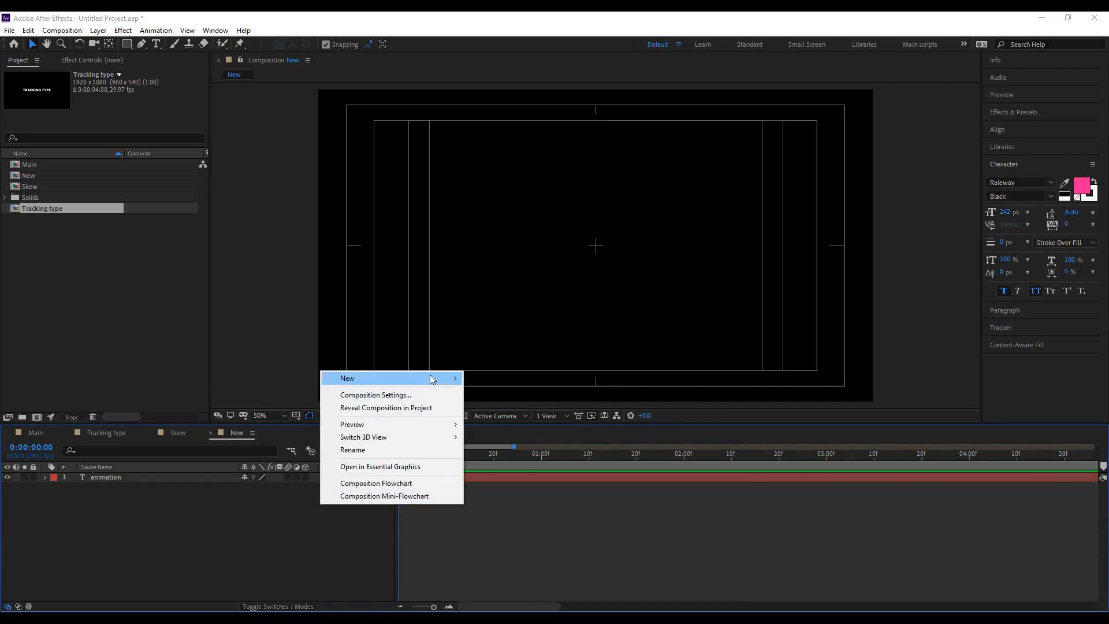
mouse_move(431, 378)
left_click(498, 445)
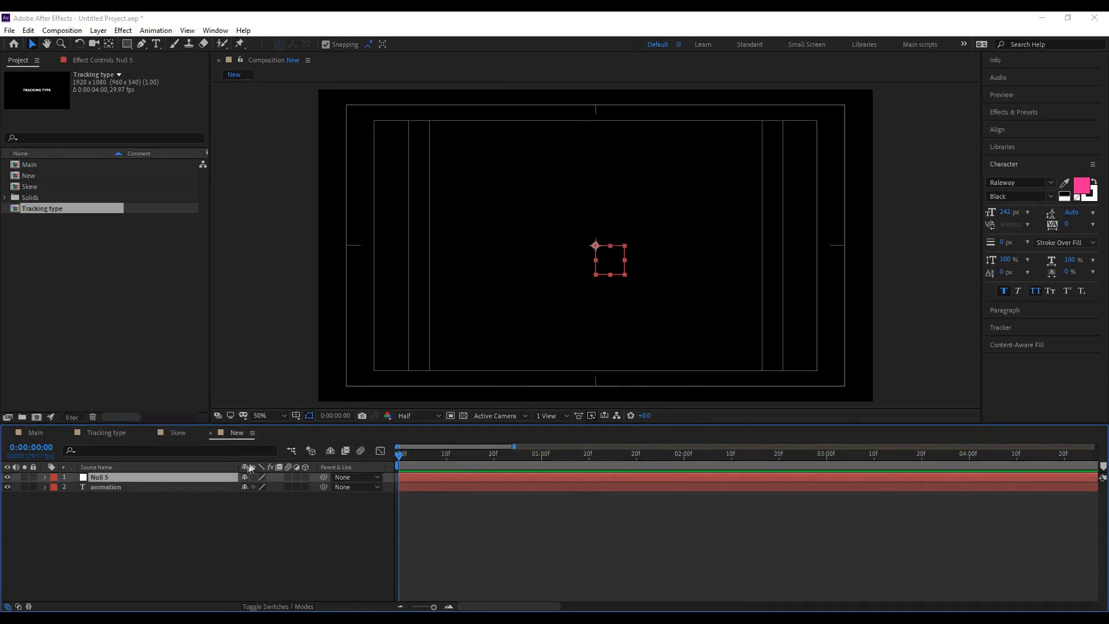
right_click(172, 482)
left_click(190, 469)
type("1")
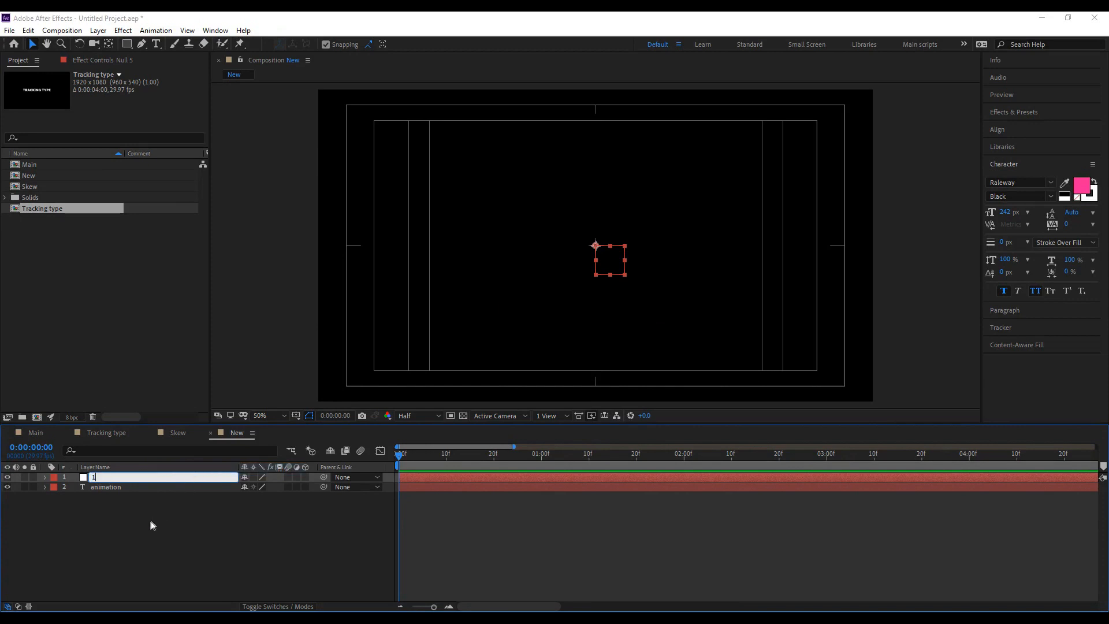
key("Return")
Enable Draft 3D and motion blur for the composition, and turn on 3D and motion blur for null 1 and the animation layer.
left_click(313, 453)
left_click(365, 452)
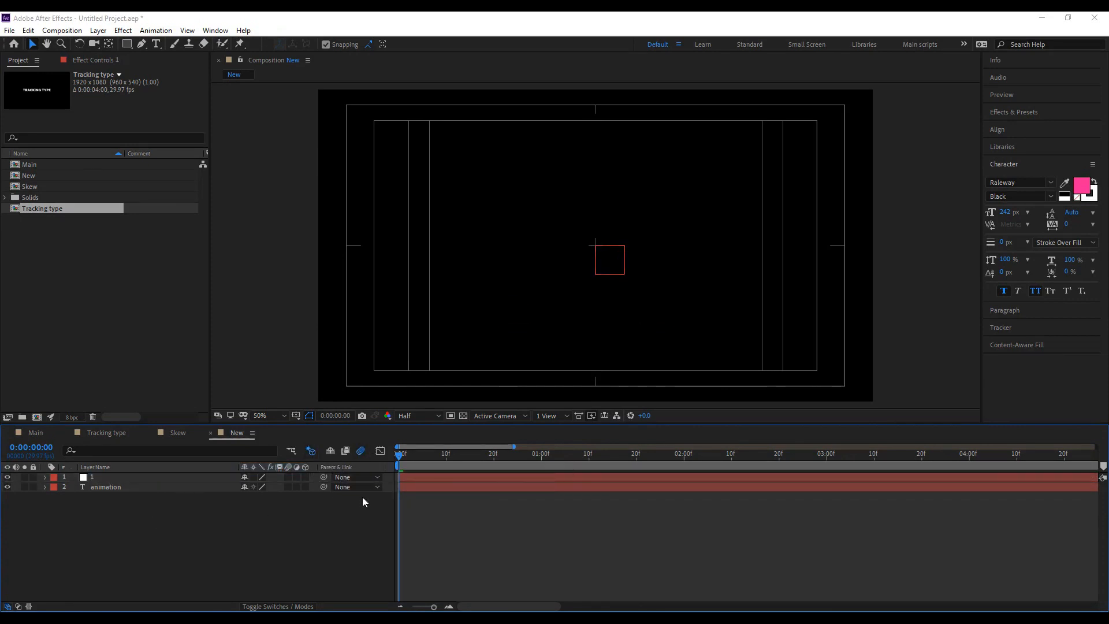
left_click_drag(306, 476, 289, 486)
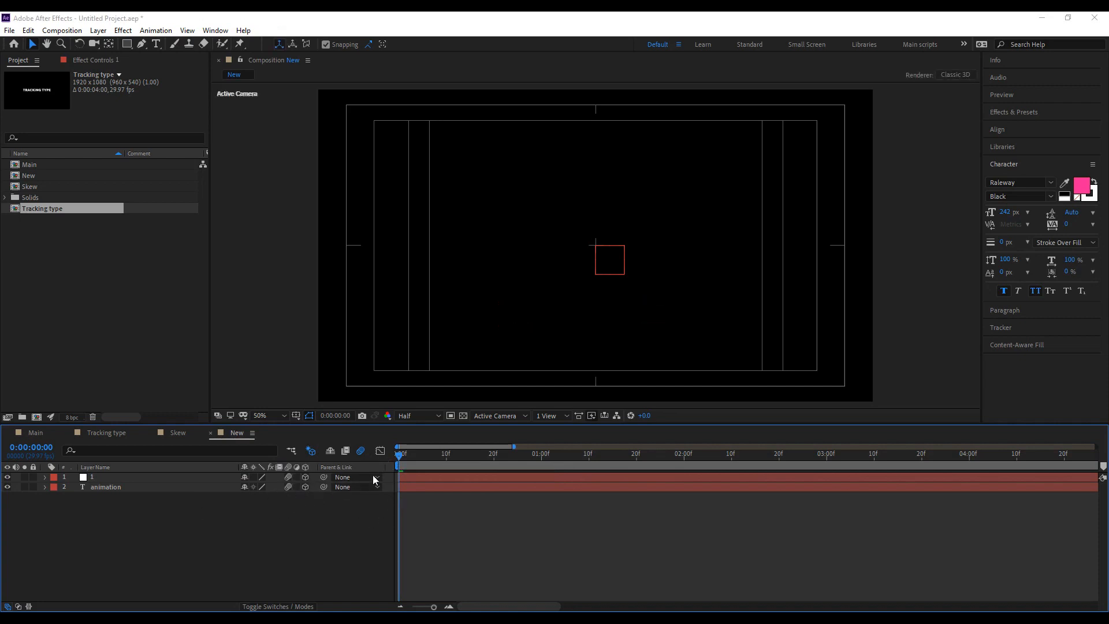
Add a text layer reading "text" and, at 0:00:01:28, position it centred just above the word ANIMATION.
left_click(156, 44)
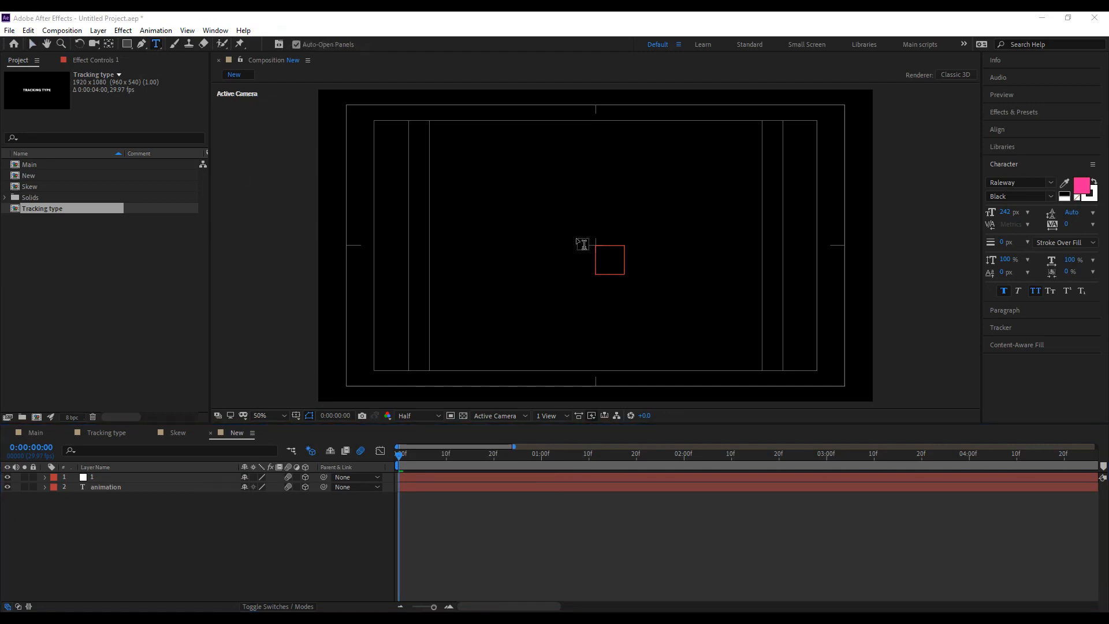
left_click(578, 252)
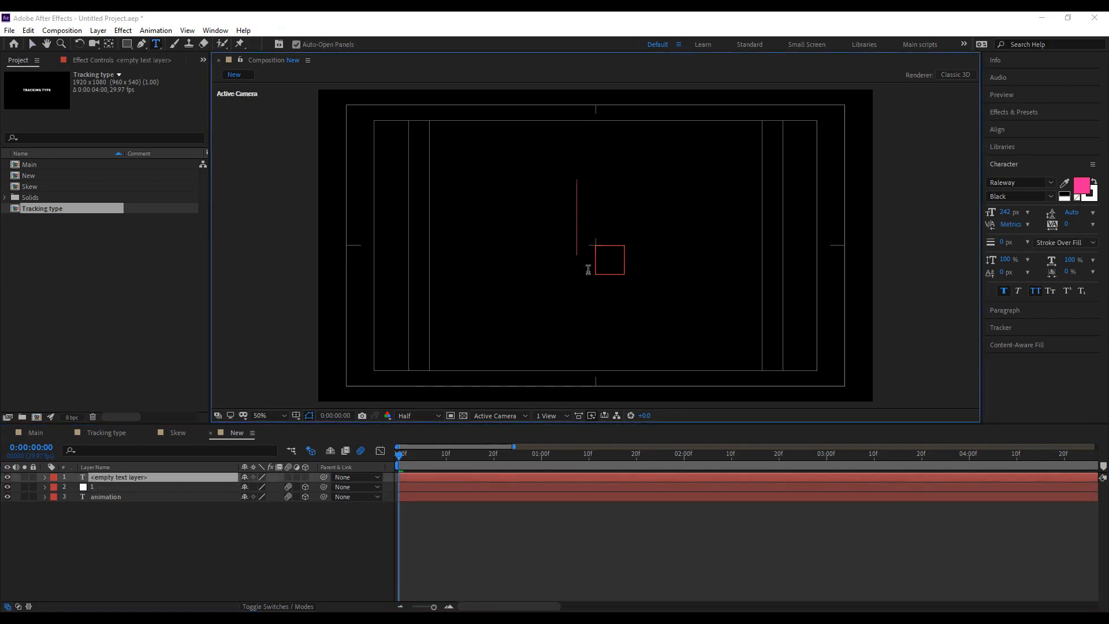
type("text")
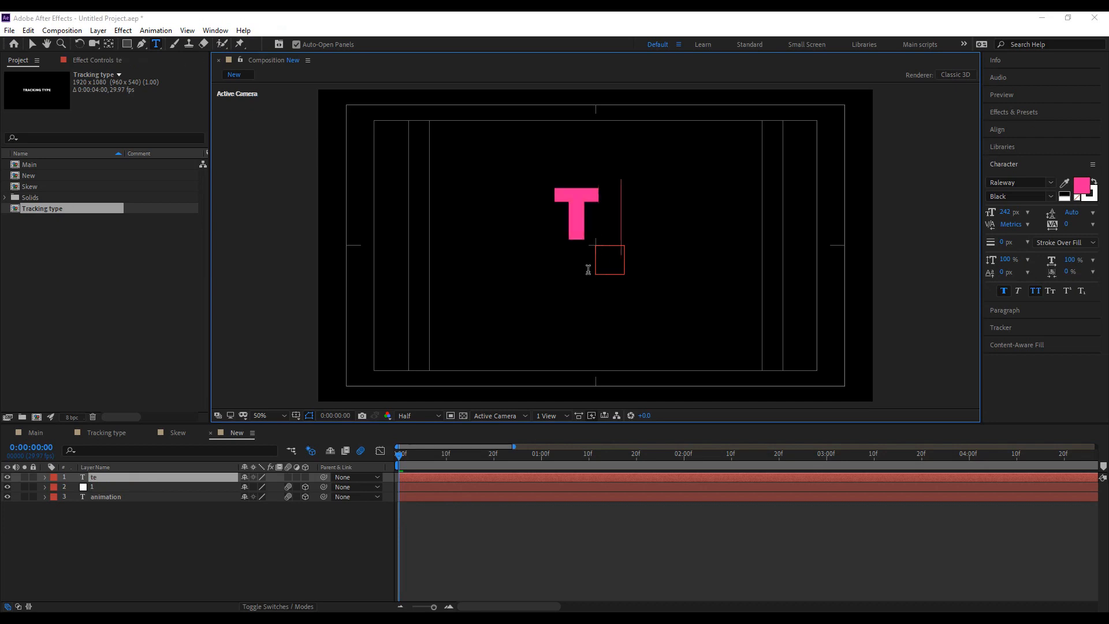
left_click(33, 43)
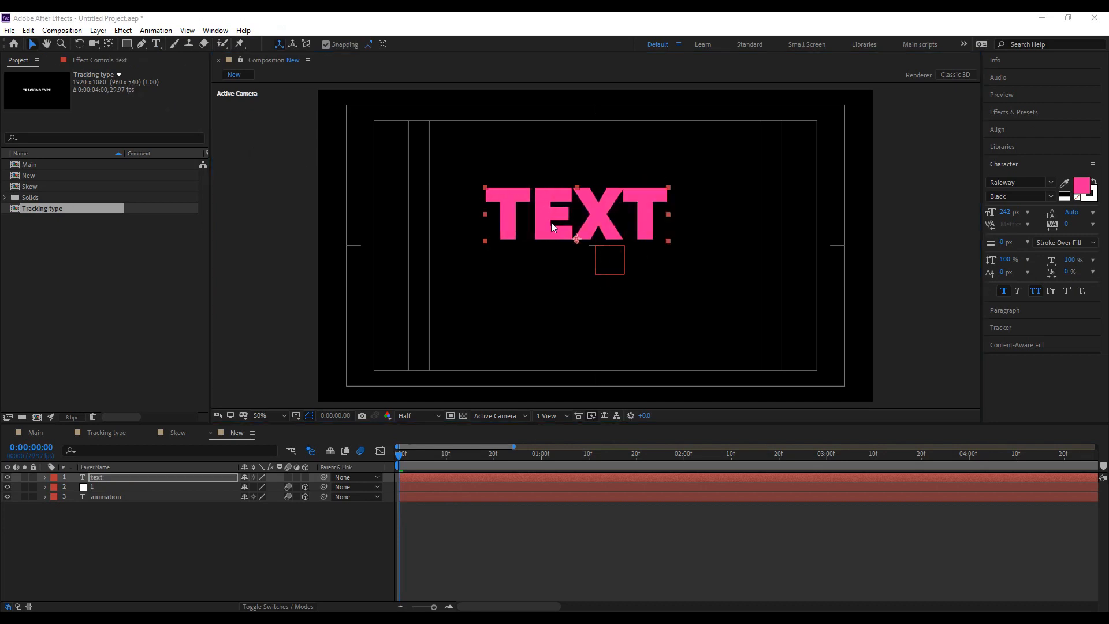
left_click_drag(402, 464, 676, 478)
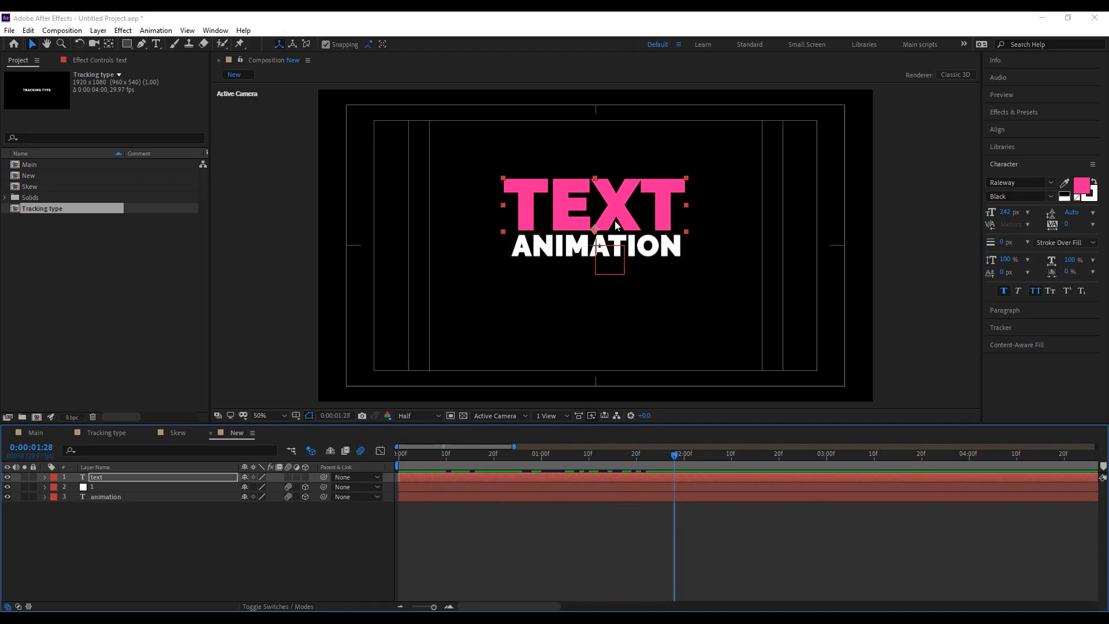
left_click_drag(621, 218, 621, 219)
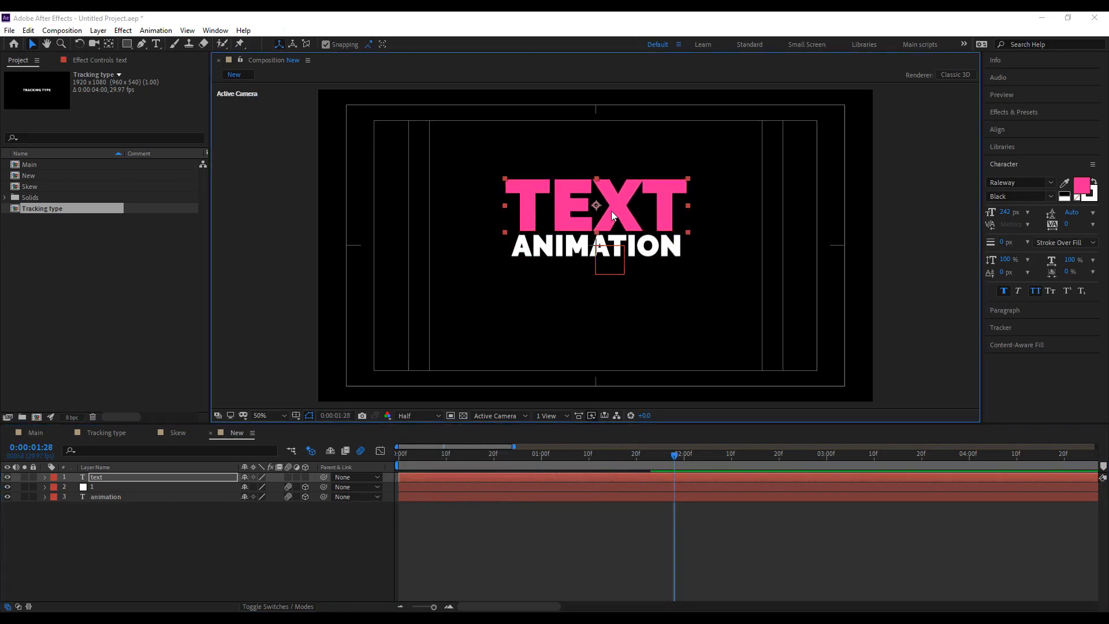
Add another null object, rename it 2, and turn on motion blur and 3D for null 2 and the text layer.
right_click(187, 506)
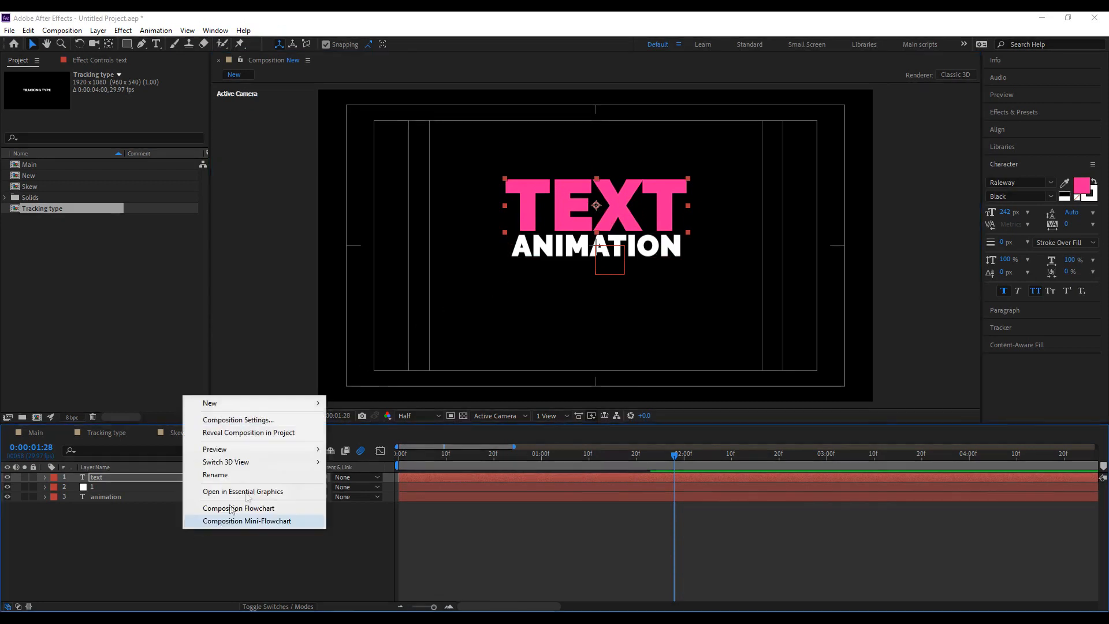
mouse_move(260, 403)
left_click(397, 468)
right_click(116, 478)
left_click(140, 470)
type("2")
left_click(255, 543)
left_click_drag(288, 476, 304, 487)
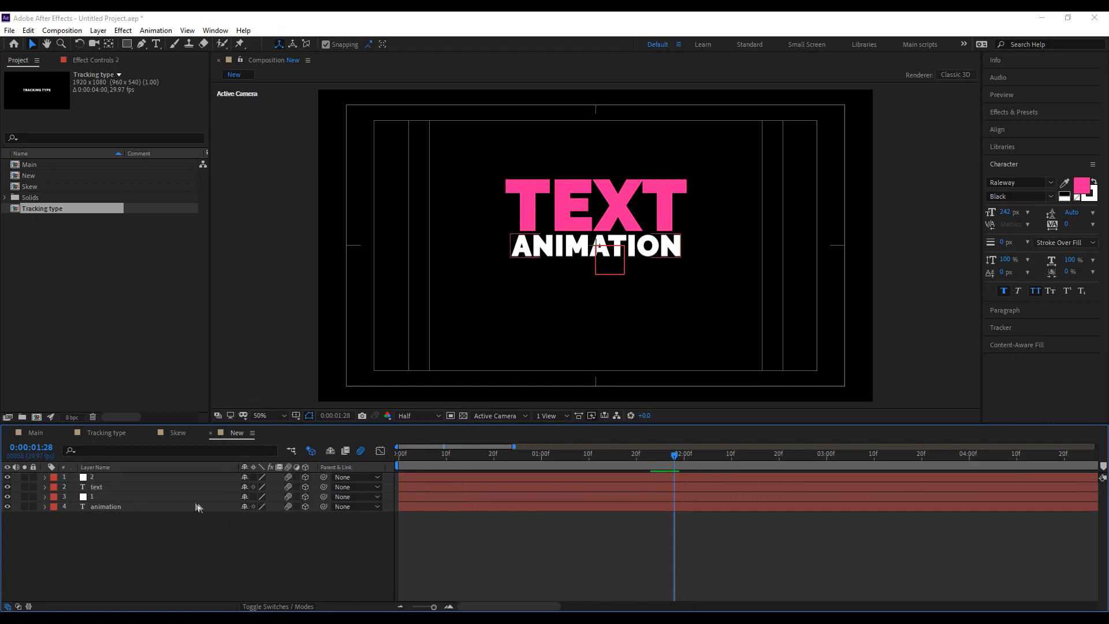
Move null 2 to the centre of the word TEXT so its anchor snaps to the text layer's anchor, keeping the null 3D.
left_click(127, 478)
left_click_drag(601, 252, 597, 212)
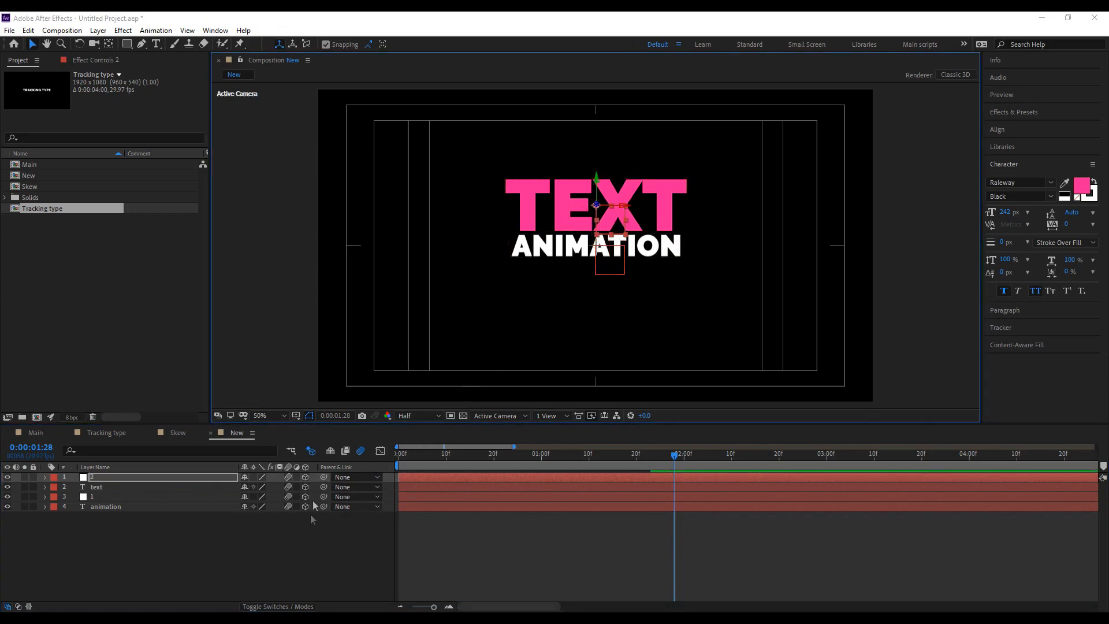
left_click(306, 478)
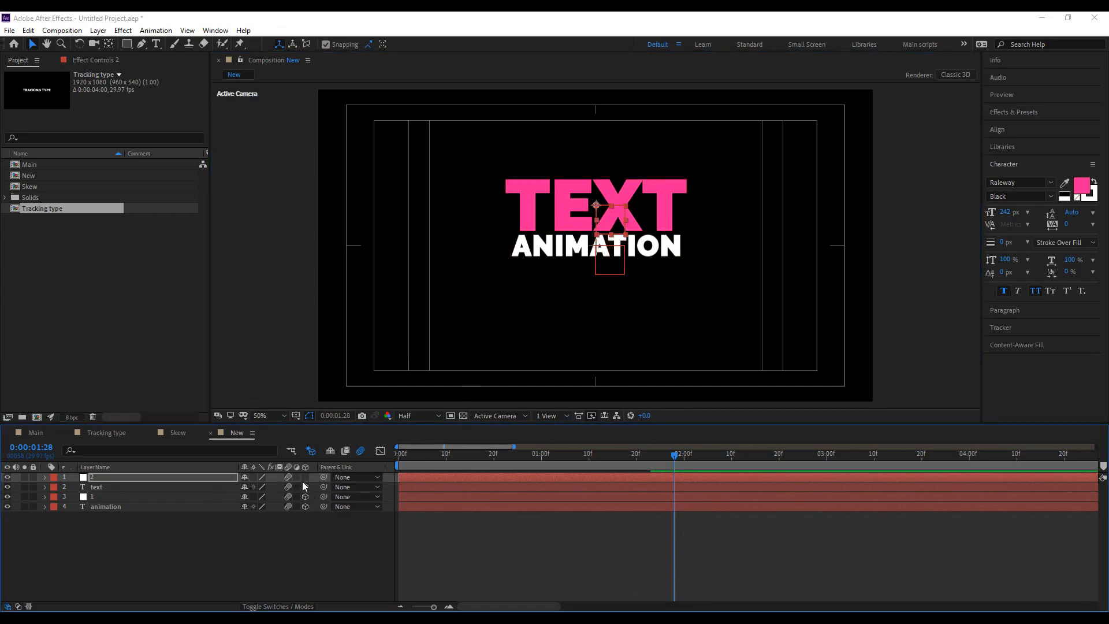
left_click_drag(604, 216, 603, 209)
left_click(306, 477)
left_click_drag(599, 211, 598, 208)
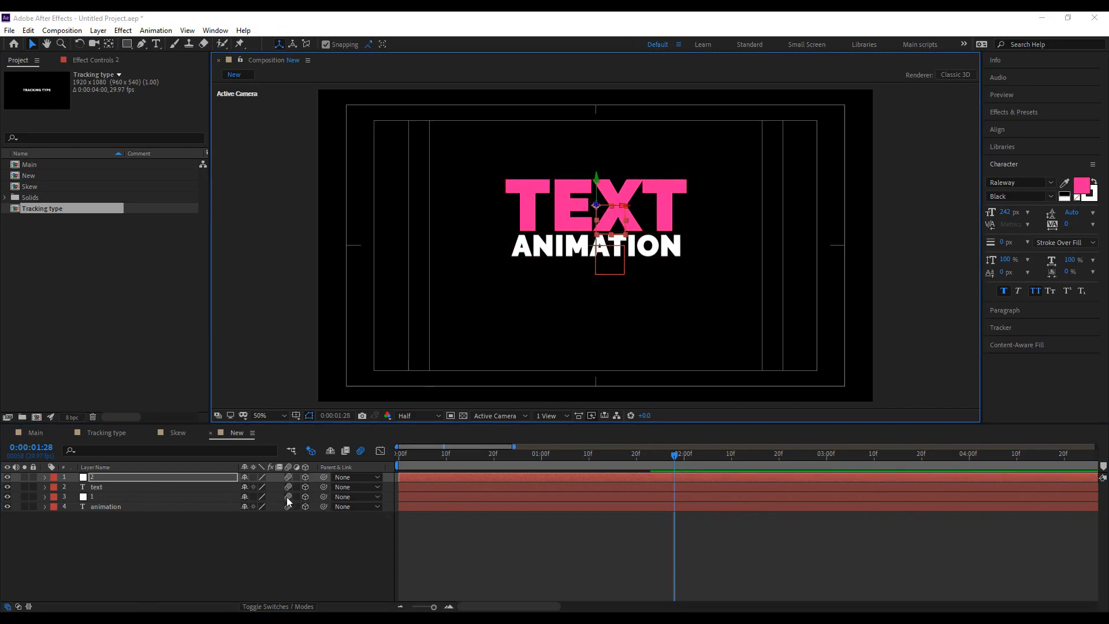
Parent the text layer to null 2 and the animation layer to null 1.
left_click(324, 488)
left_click_drag(324, 487, 116, 480)
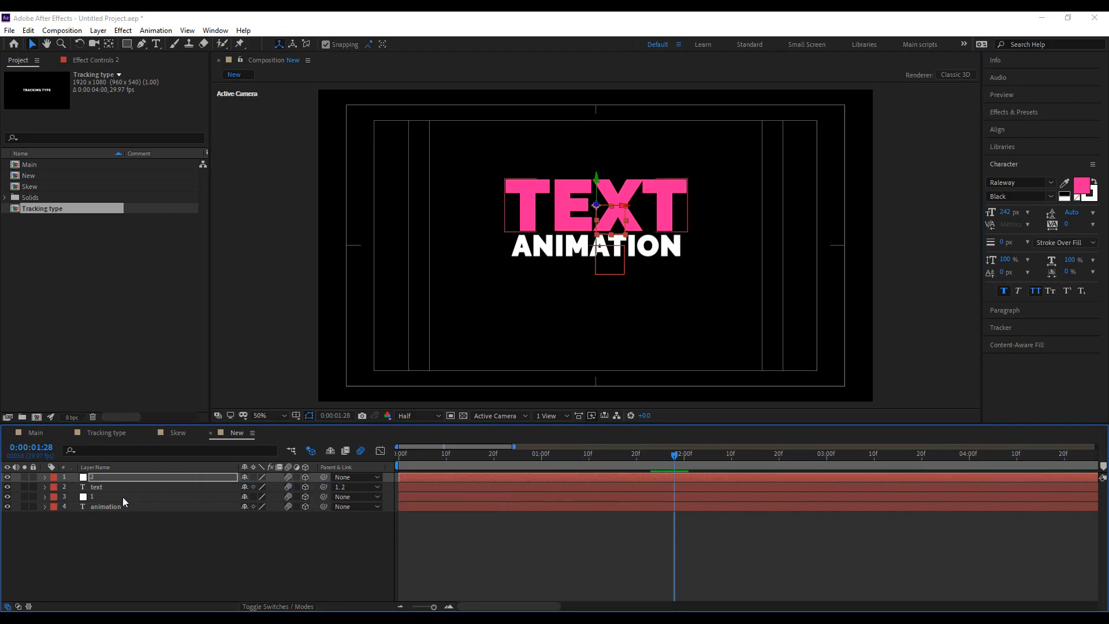
left_click(137, 497)
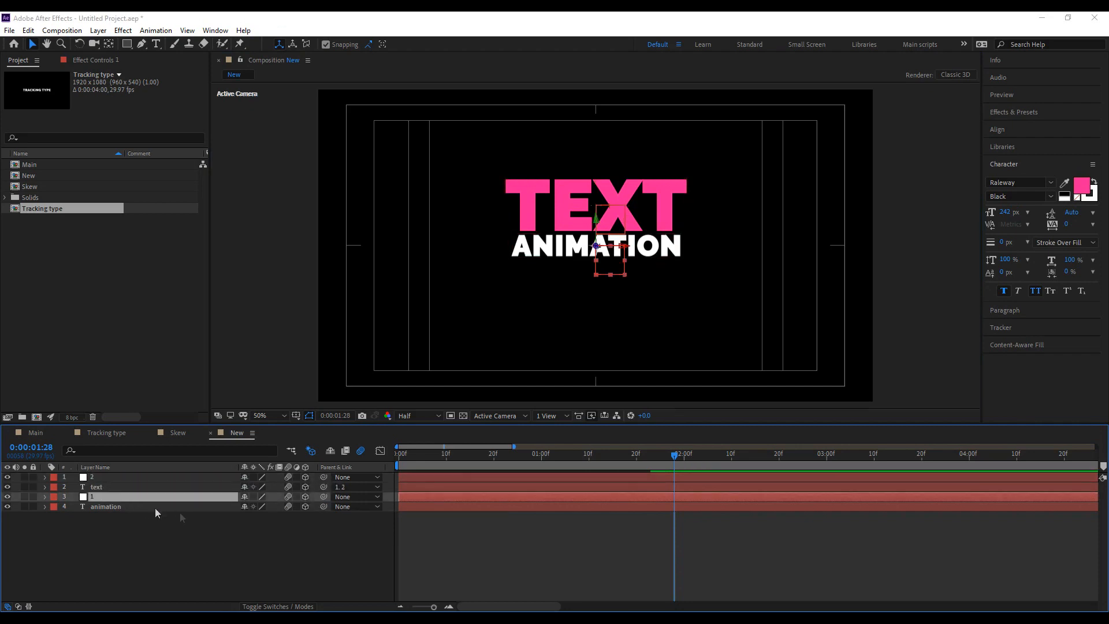
left_click_drag(324, 507, 92, 498)
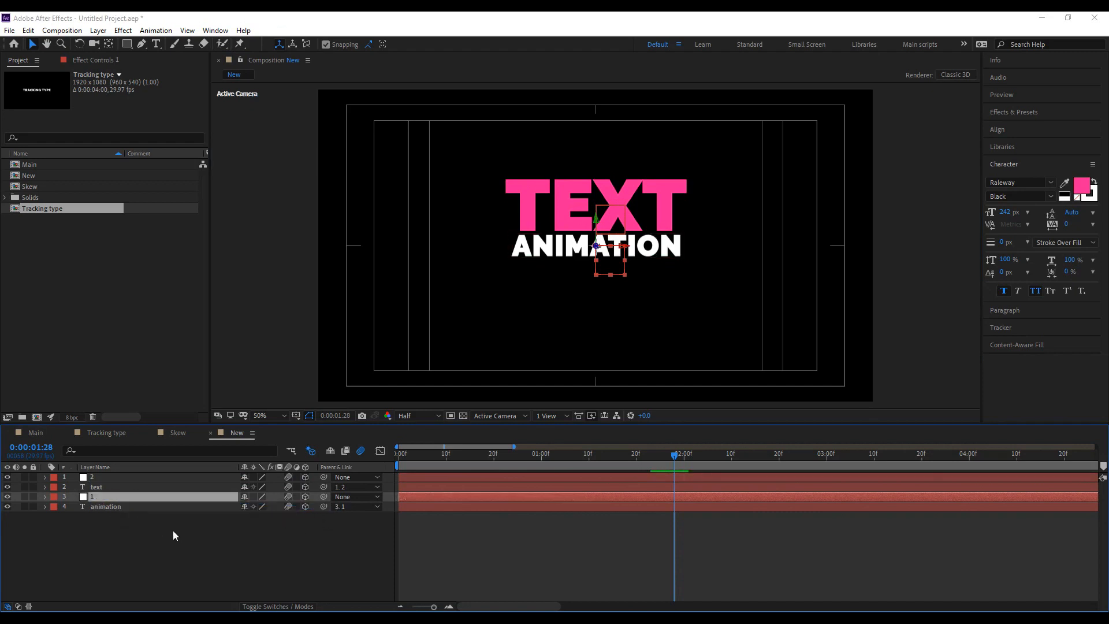
Move null 1 and null 2 slightly down so the two-word title sits vertically centred in the frame.
left_click(607, 260)
left_click_drag(603, 257, 606, 277)
left_click(126, 476)
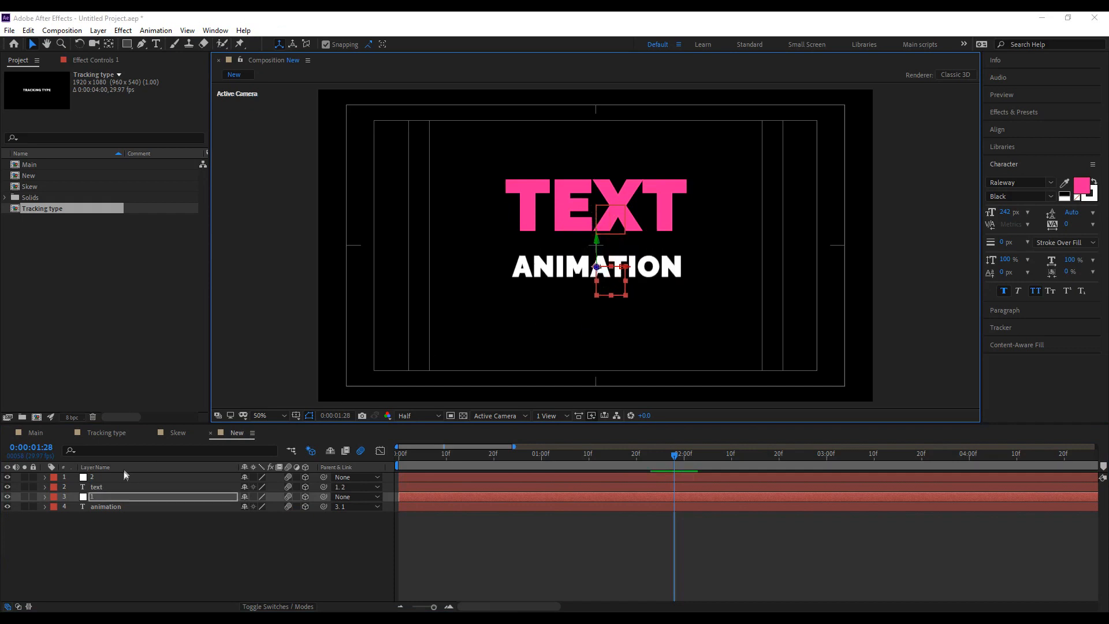
left_click_drag(604, 226, 604, 248)
key("Return")
type("2")
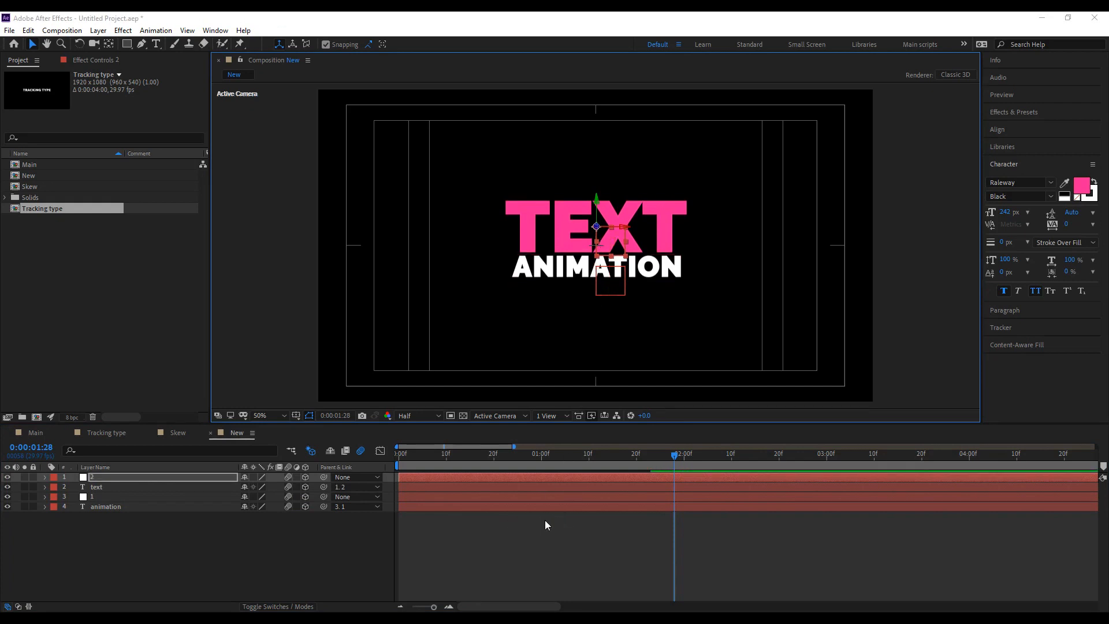
Add Position keyframes to null 2 at 0:00:01:15 and 0:00:01:25, both holding its current position.
left_click_drag(617, 459, 612, 460)
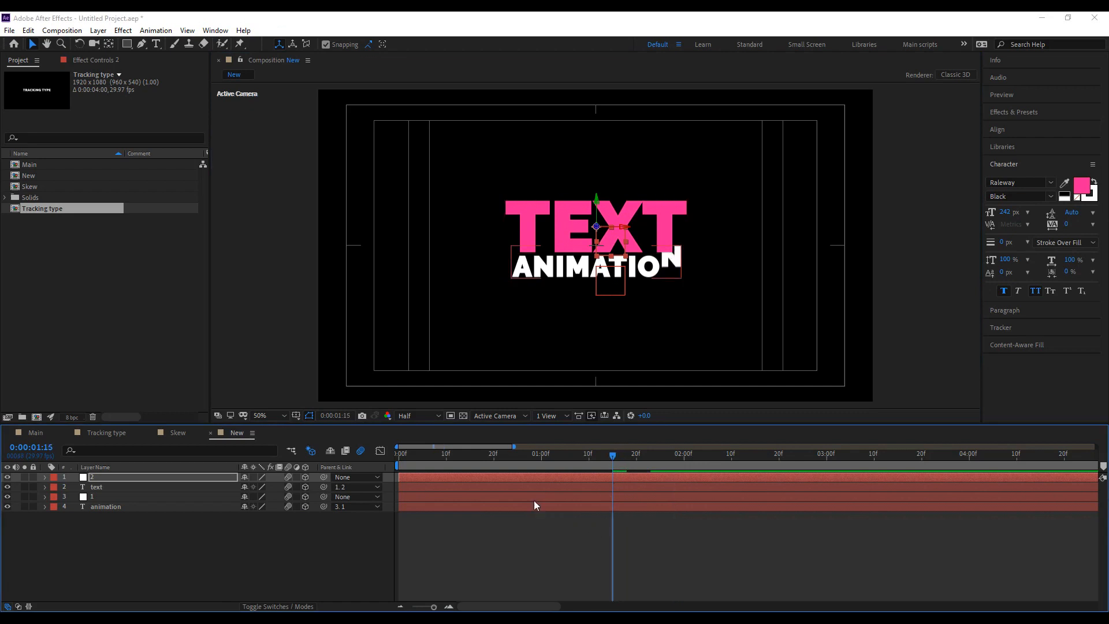
left_click(46, 480)
left_click(55, 488)
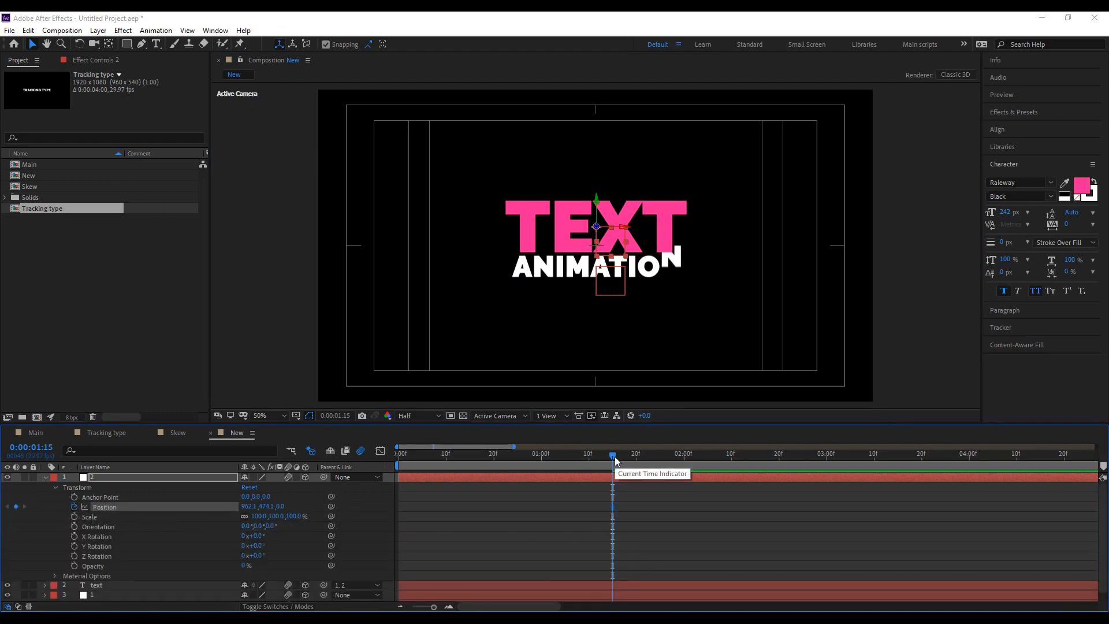
left_click_drag(615, 456, 661, 469)
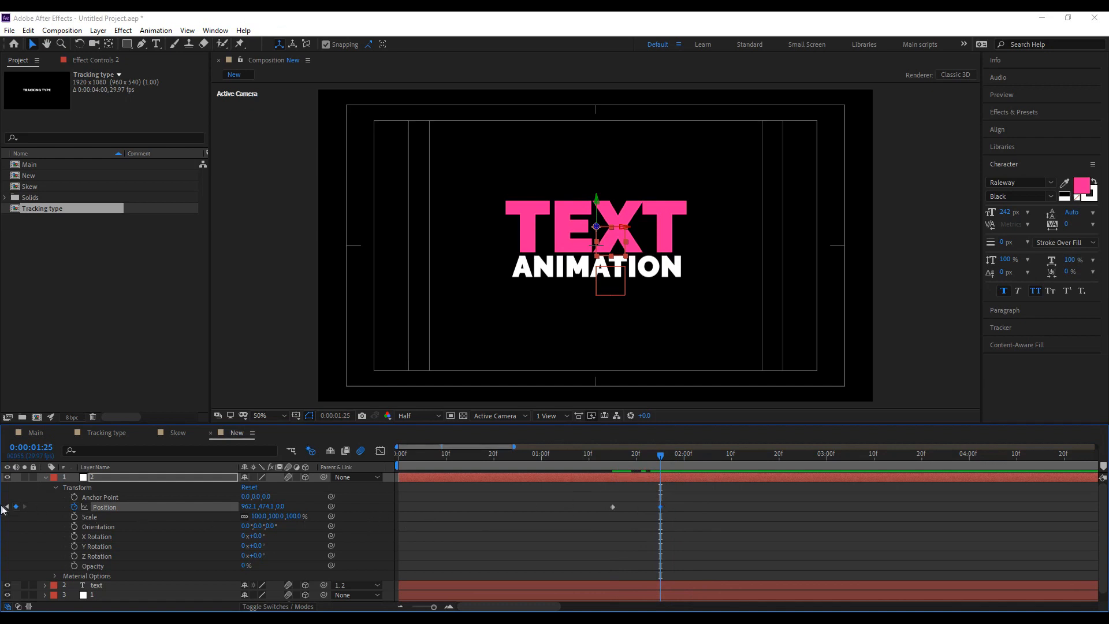
At null 2's first Position keyframe, set the Y value to about -348.9 so TEXT starts above the frame.
left_click(7, 506)
left_click_drag(266, 506, 446, 456)
key("comma")
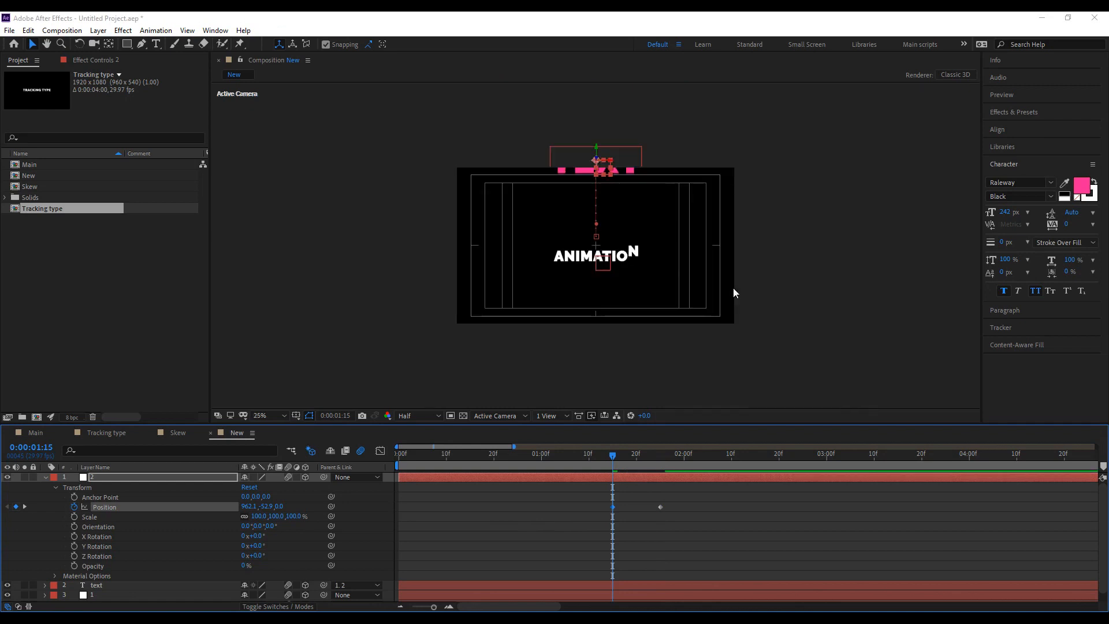
left_click_drag(267, 506, 115, 487)
key("period")
left_click(588, 504)
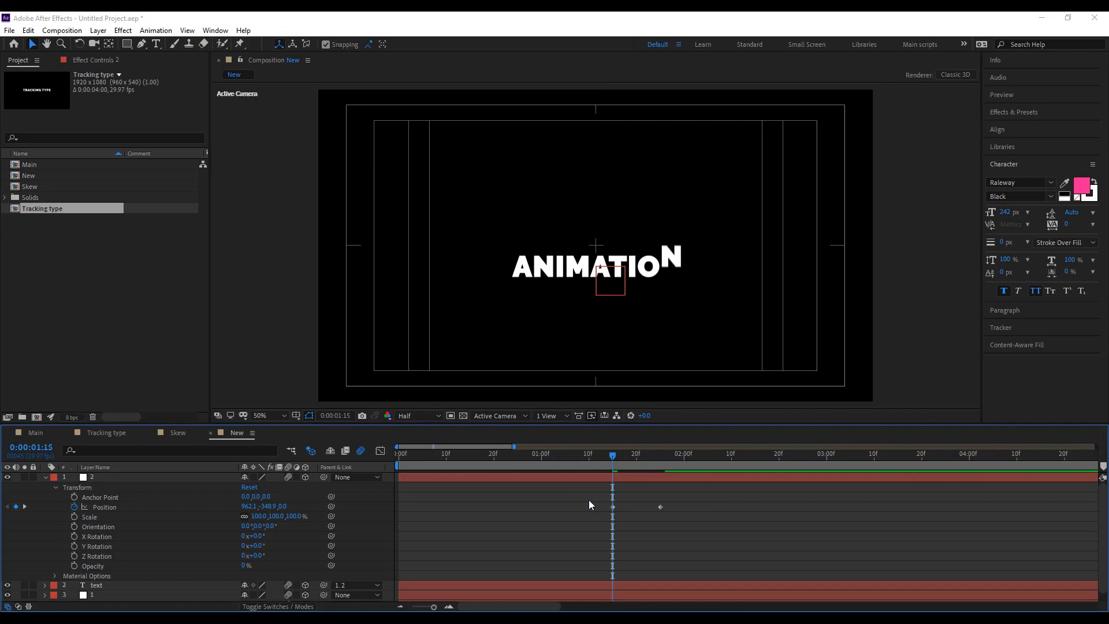
Add an expression to null 2's Position and paste in the bounce code with amp 20, freq 1 and decay 7.
left_click(74, 507, "alt")
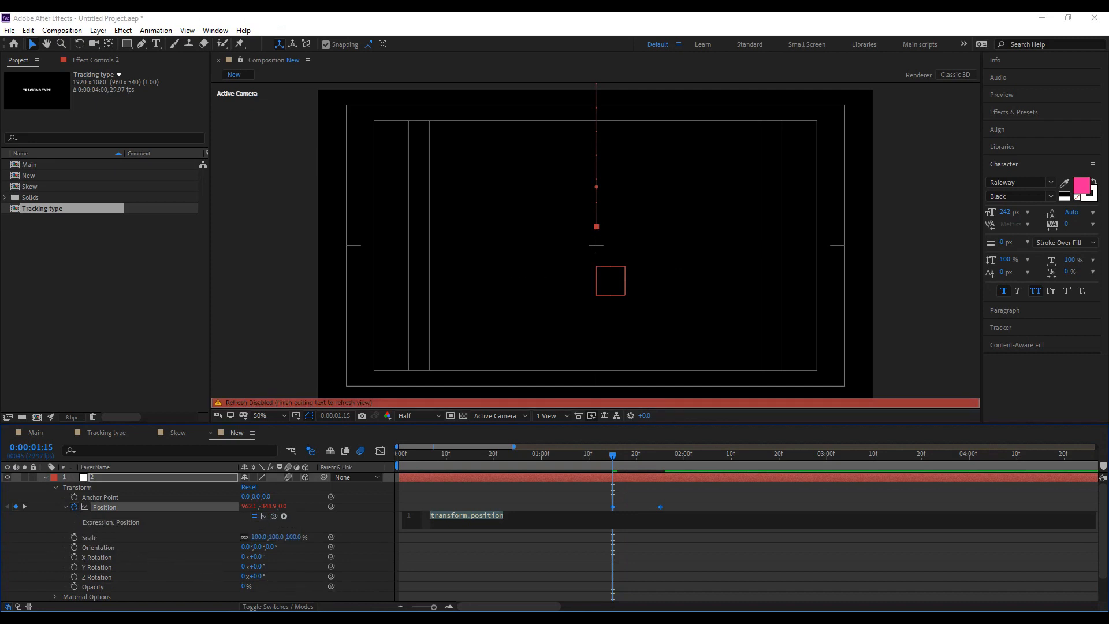
key("alt+Tab")
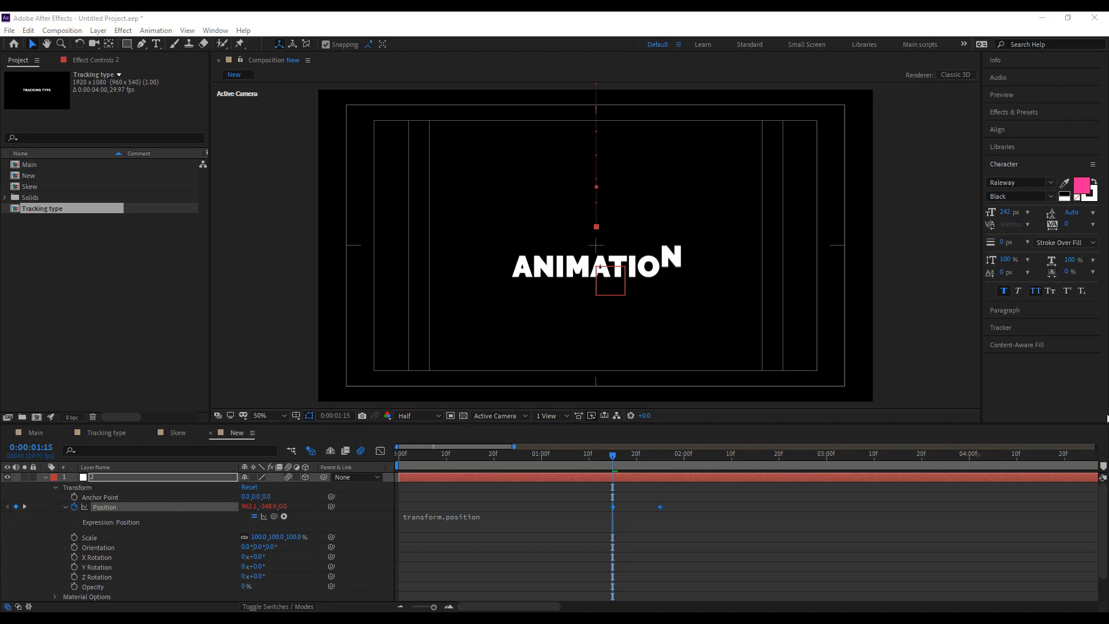
left_click(431, 518)
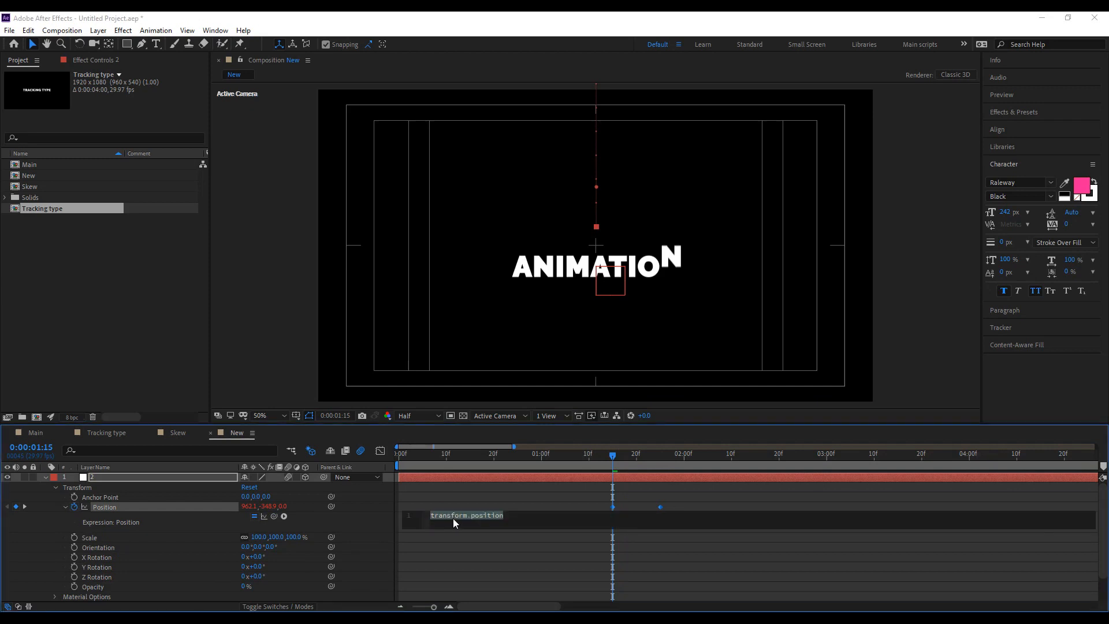
key("ctrl+v")
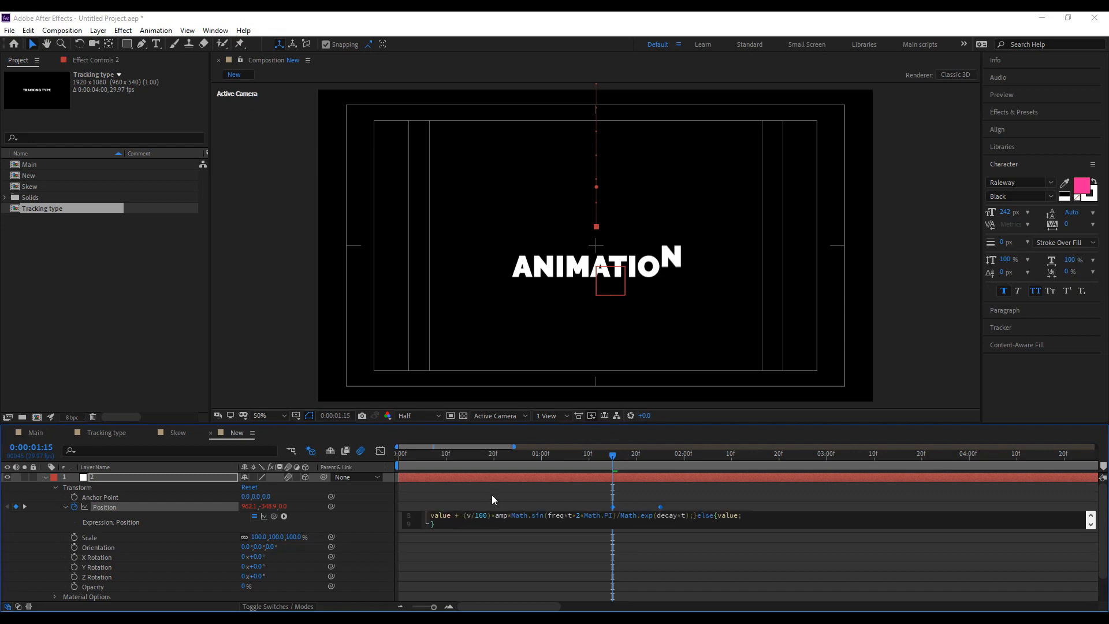
left_click(490, 495)
left_click(465, 519)
left_click(496, 489)
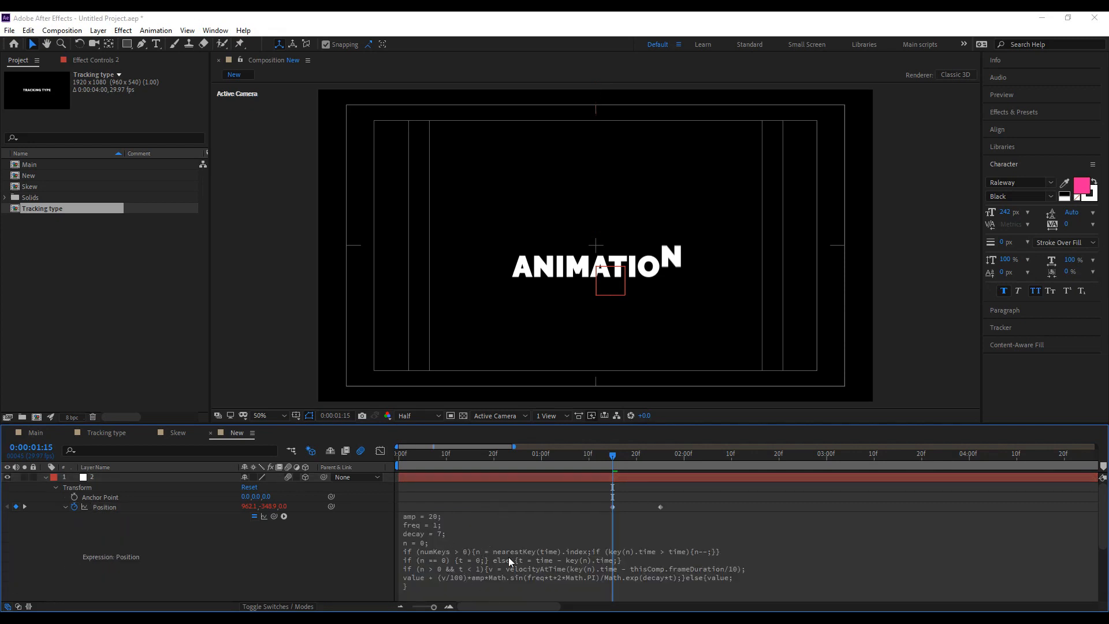
Preview the drop and bounce of the word TEXT several times, starting just before its first Position keyframe.
mouse_move(613, 457)
left_mouse_down()
mouse_move(733, 460)
mouse_move(606, 473)
left_mouse_up()
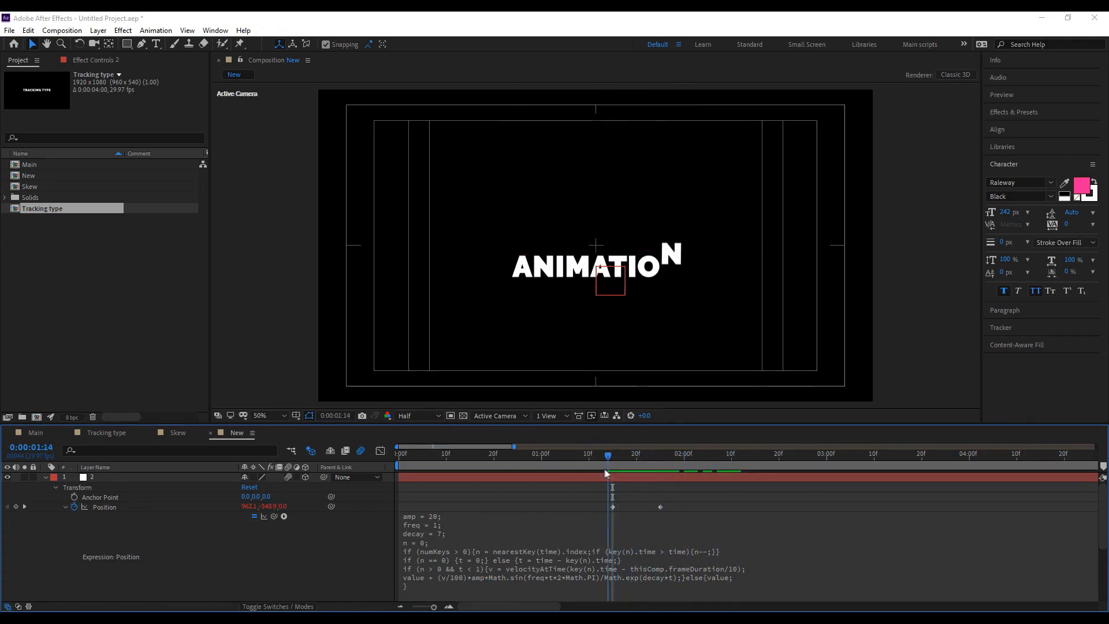
key("space")
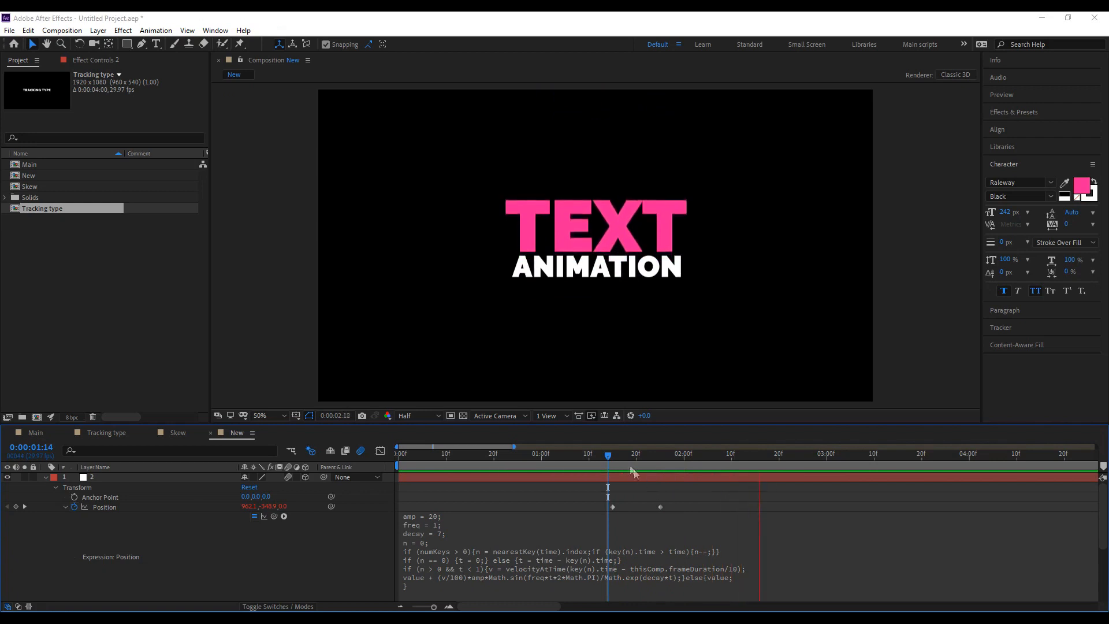
left_click(566, 456)
key("space")
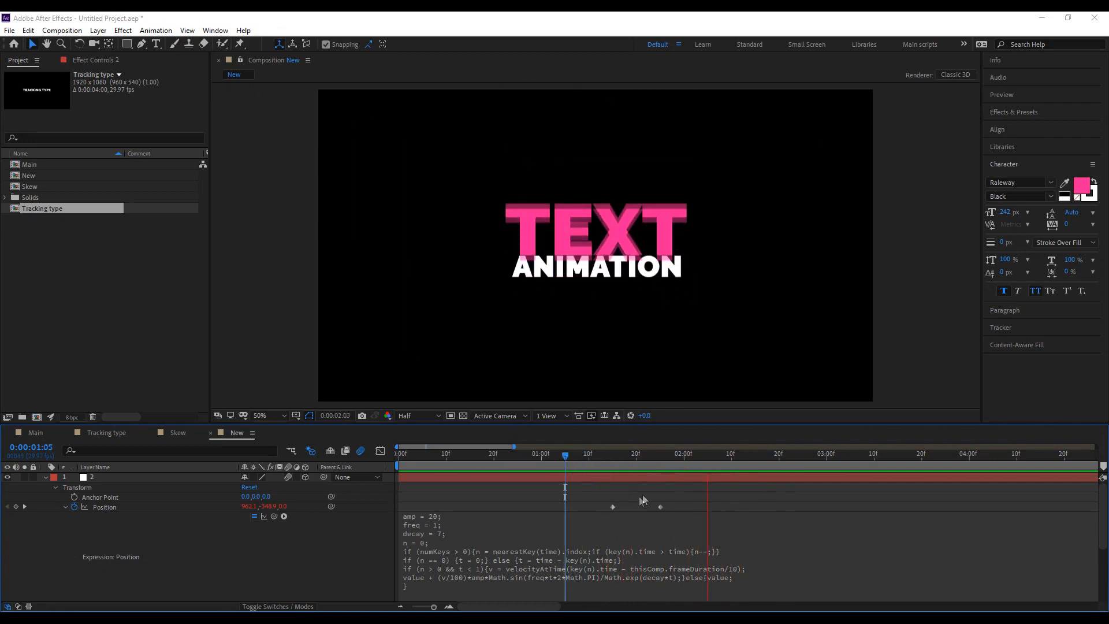
left_click(556, 457)
key("space")
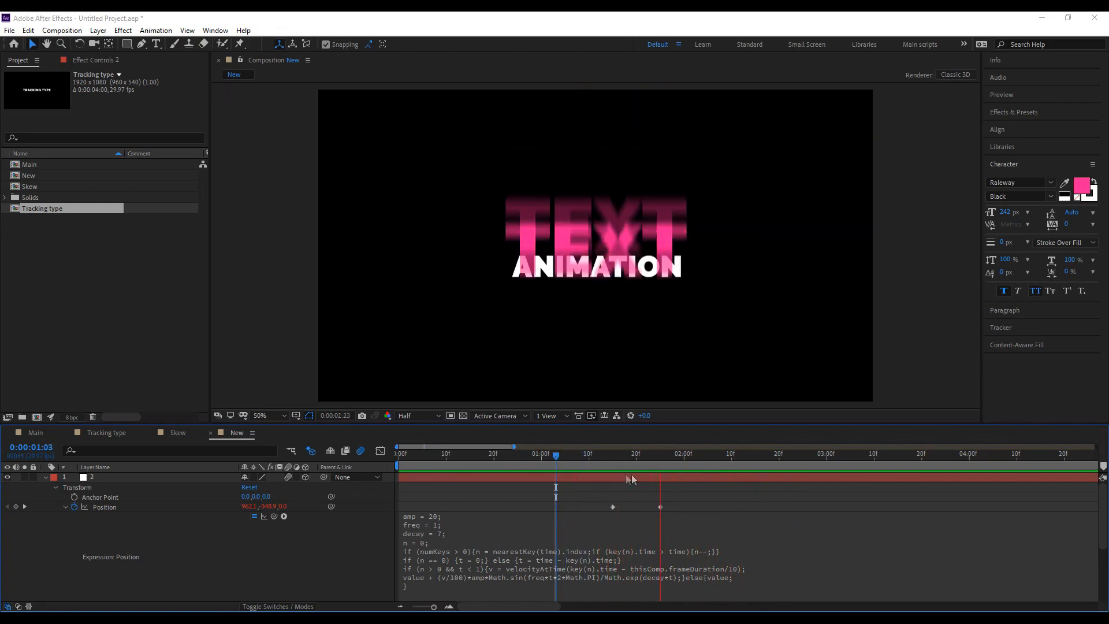
key("space")
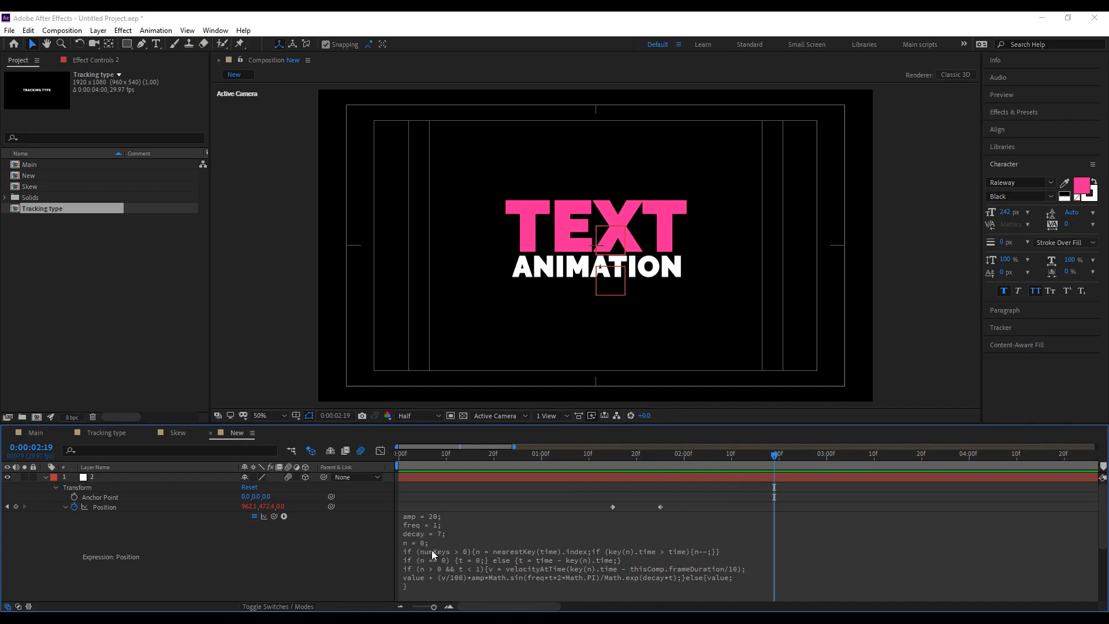
Remove the division by 100 and its parentheses from the expression's value line, leaving v*amp.
left_click(443, 536)
left_click_drag(462, 536, 469, 535)
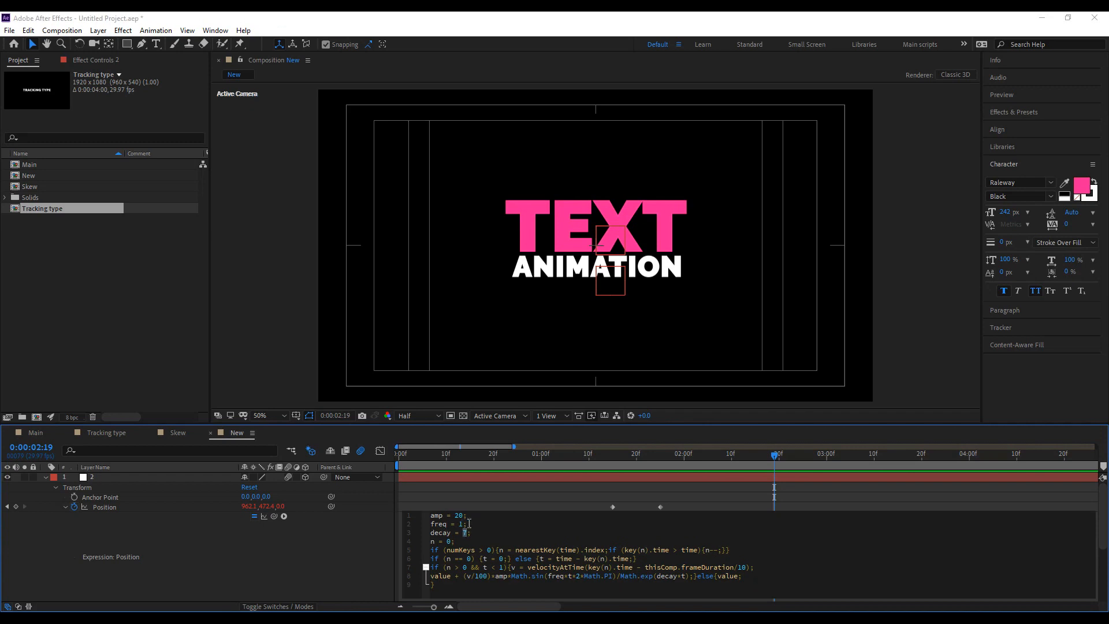
double_click(458, 515)
left_click_drag(466, 576, 487, 576)
left_click(487, 579)
key("BackSpace")
key("BackSpace")
key("BackSpace")
key("BackSpace")
key("BackSpace")
left_click(469, 576)
key("BackSpace")
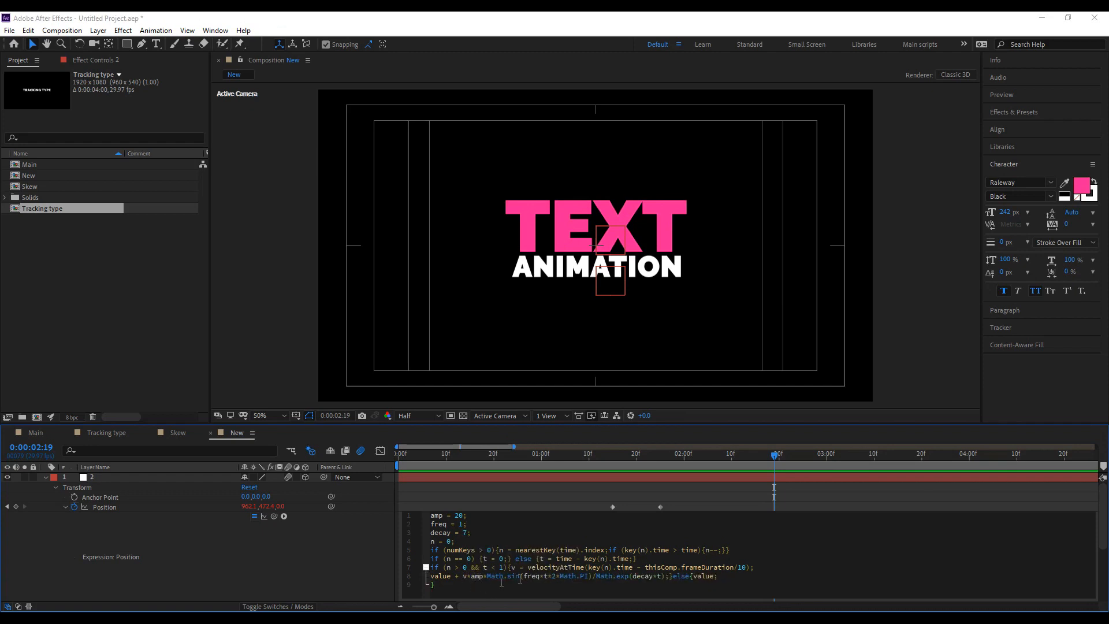
left_click(480, 500)
Set amp to 0.2 in null 2's Position expression and scrub the bounce to 0:00:02:21.
left_click(462, 517)
left_click(458, 516)
double_click(457, 516)
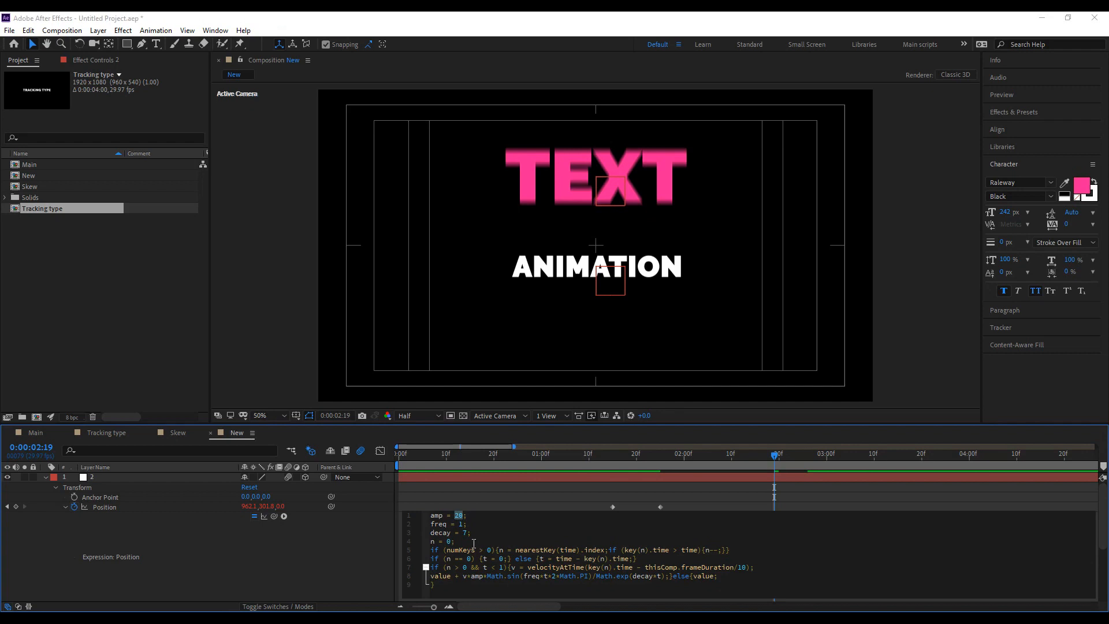
type(".")
left_click(567, 486)
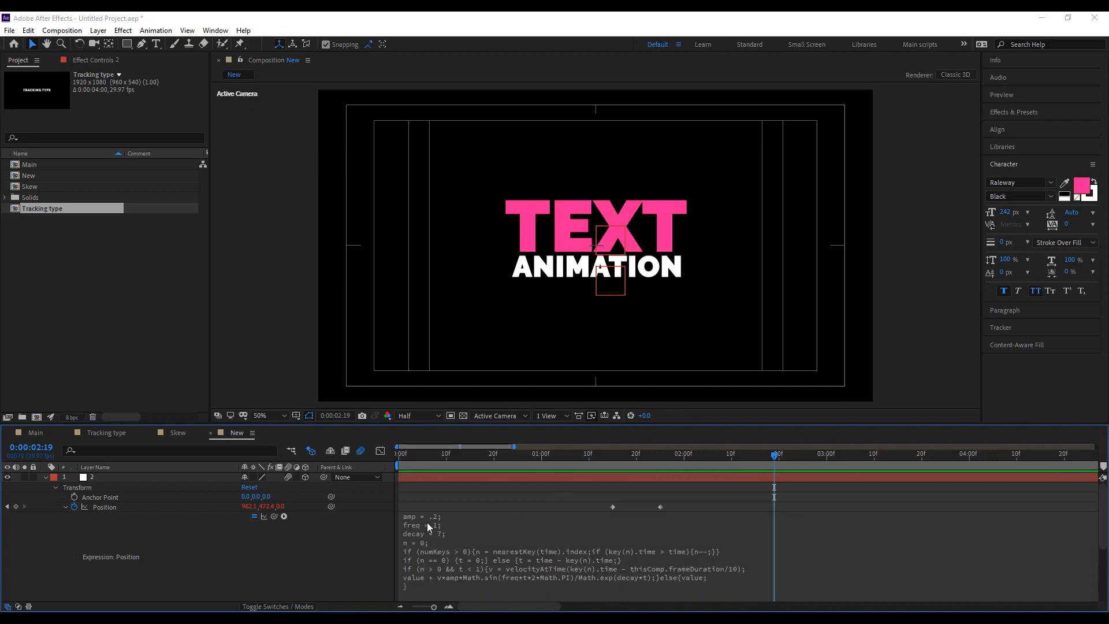
left_click(431, 523)
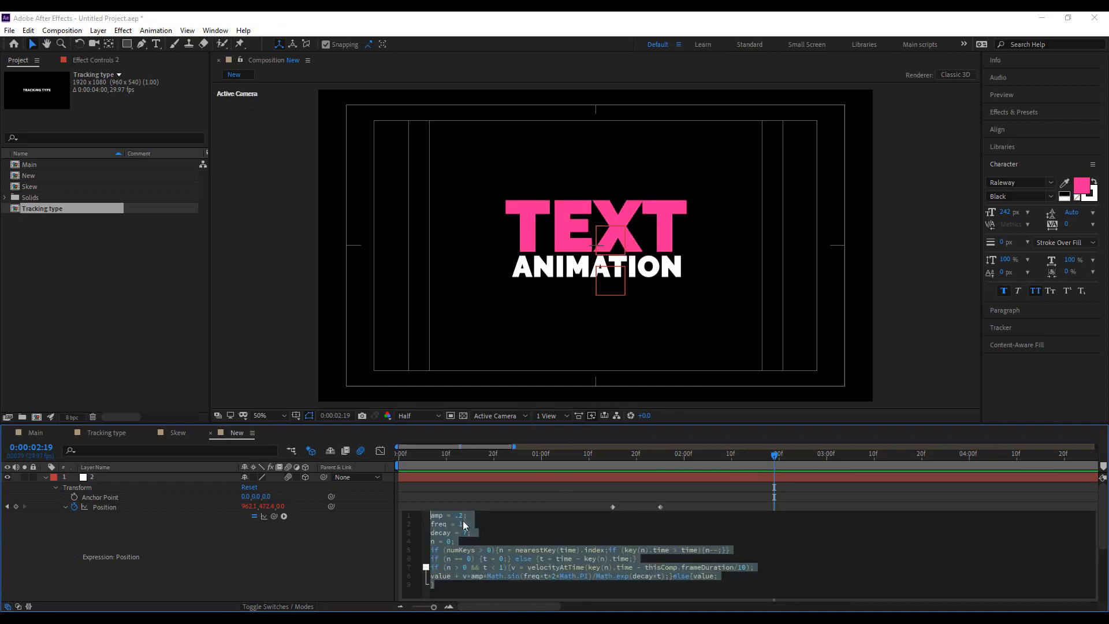
left_click(428, 522)
left_click(427, 522)
left_click(455, 516)
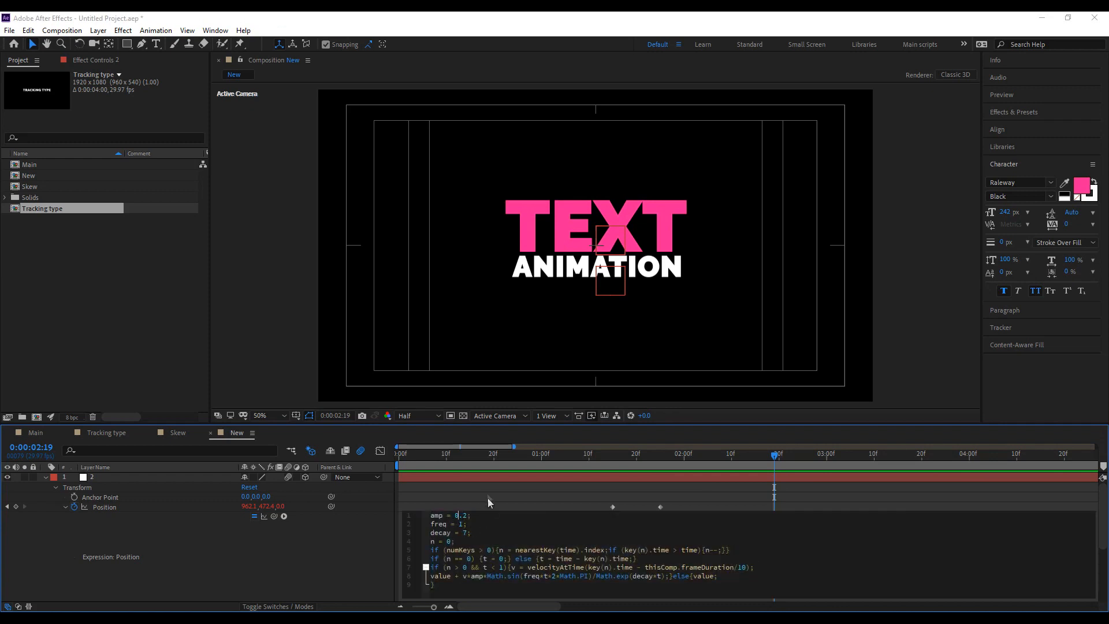
left_click(469, 502)
left_click_drag(595, 458, 786, 473)
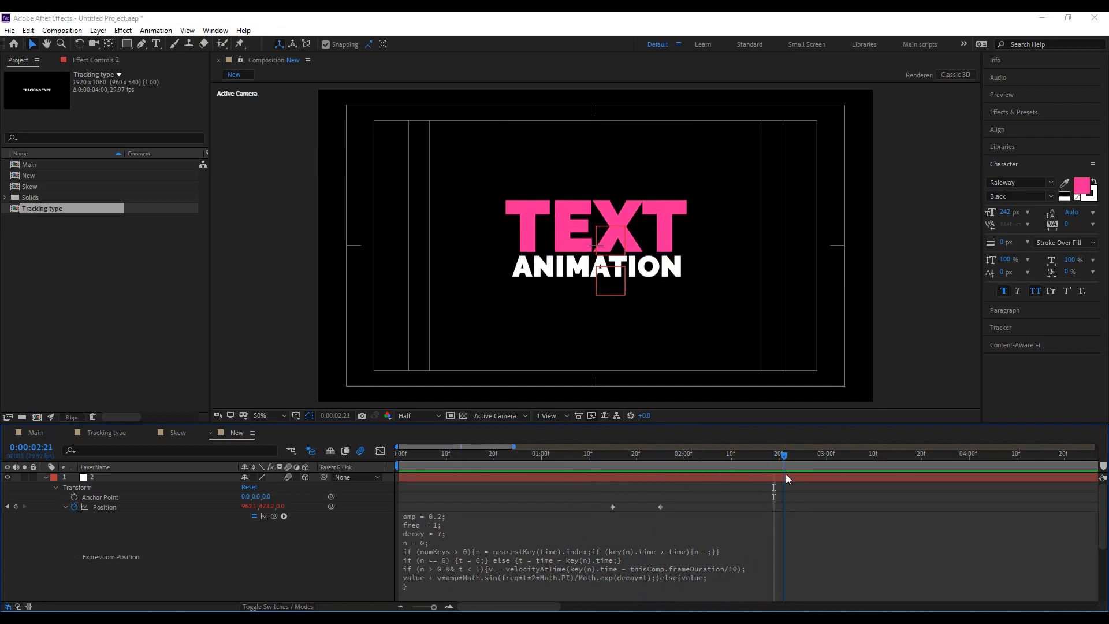
Copy the bounce expression from null 2's Position and paste it as an expression on null 1's Position.
left_click(477, 572)
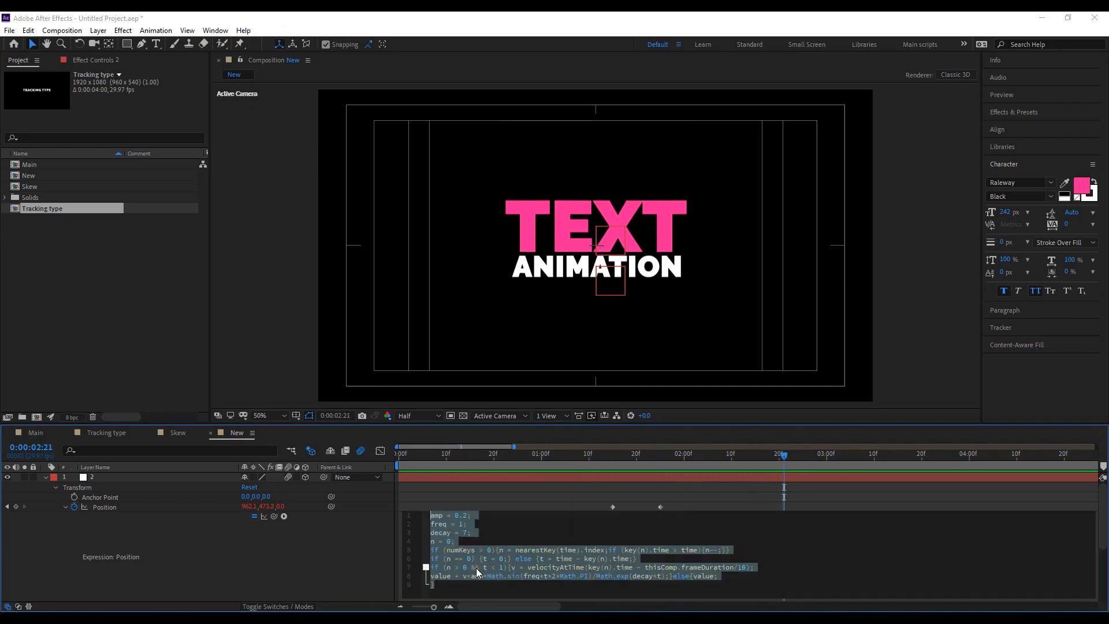
left_click(103, 541)
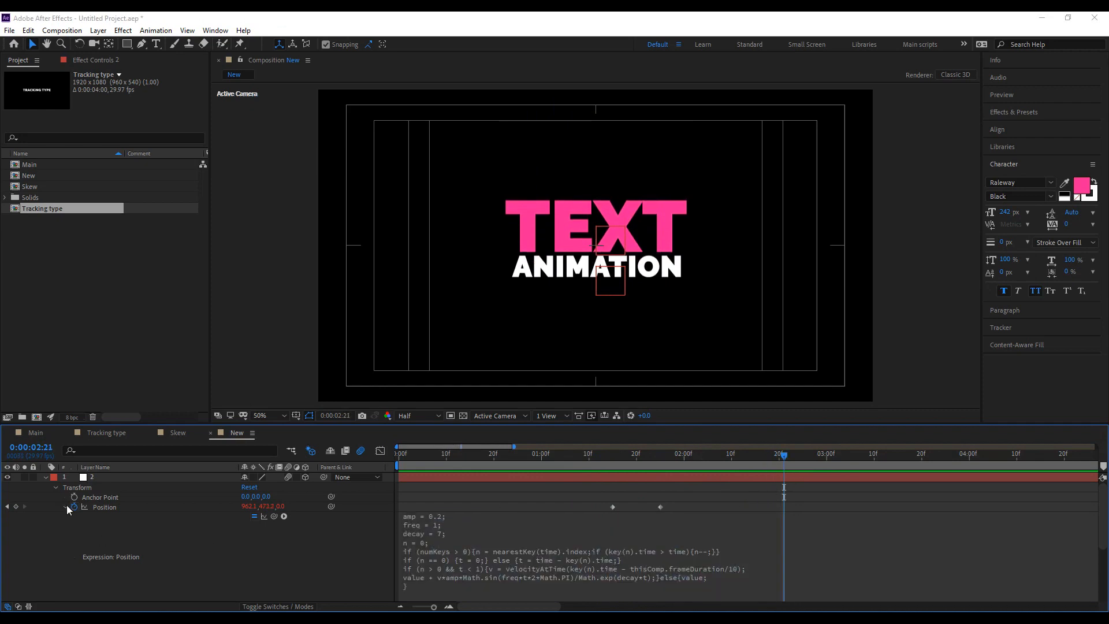
left_click(66, 507)
left_click(96, 587)
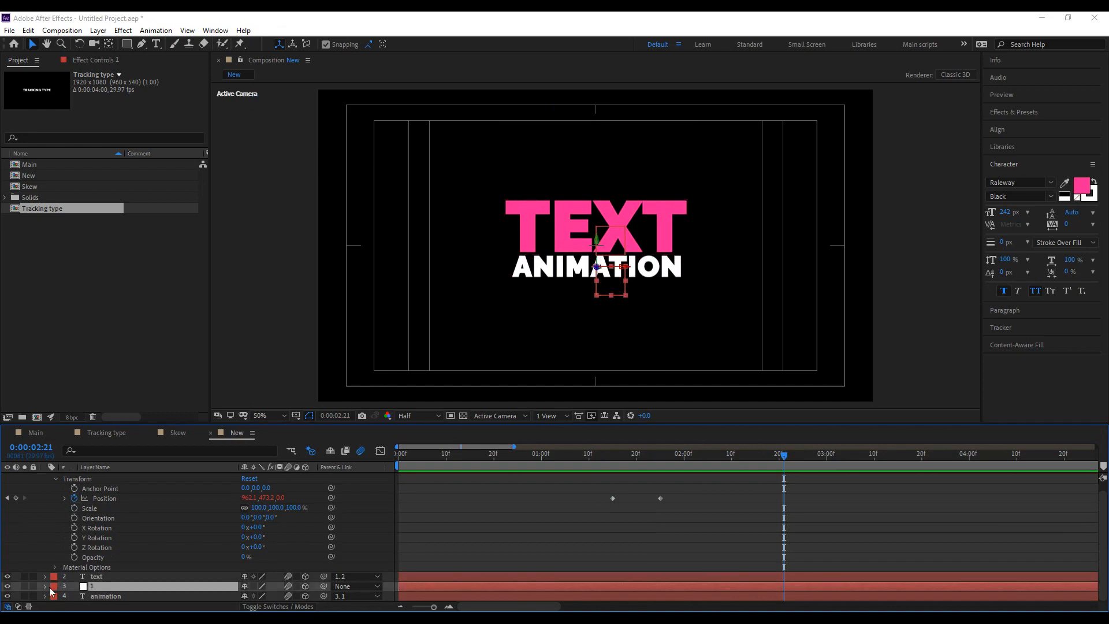
left_click(45, 586)
left_click(55, 576)
scroll(57, 572, "down", 3)
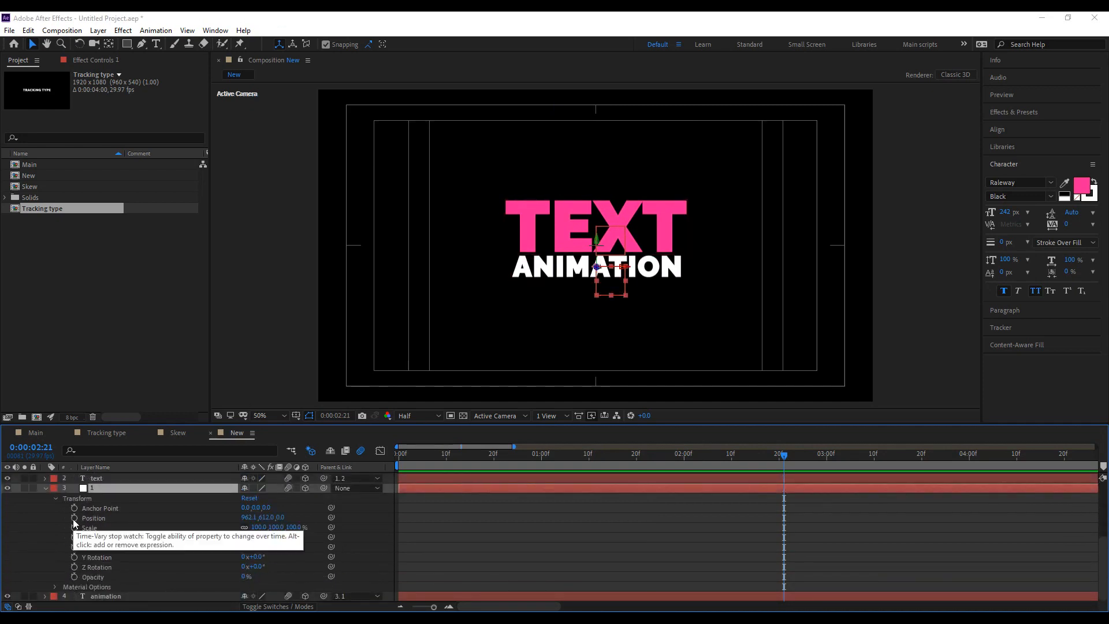
left_click(74, 518, "alt")
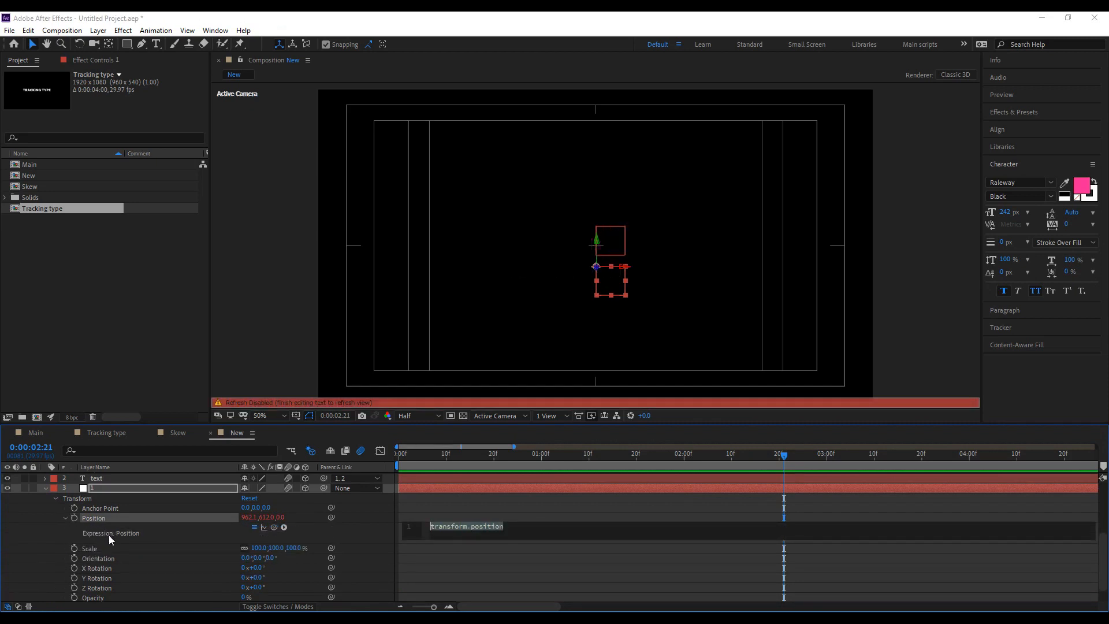
key("ctrl+v")
left_click(452, 515)
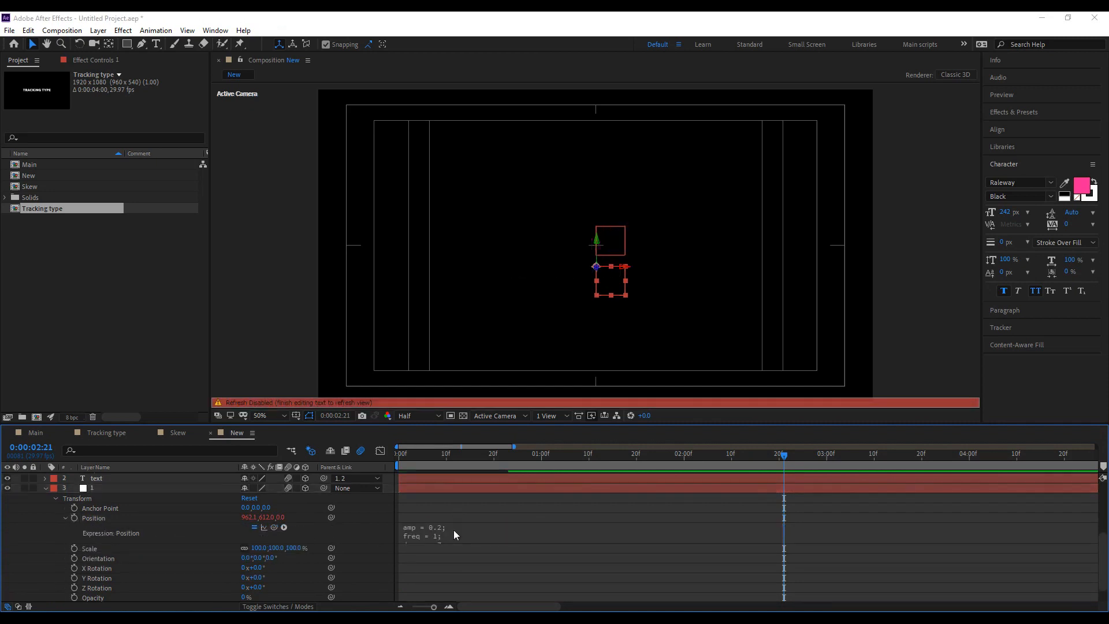
Go to null 2's last Position keyframe at 0:00:01:25 and add a first Position keyframe to null 1 there.
scroll(734, 529, "up", 3)
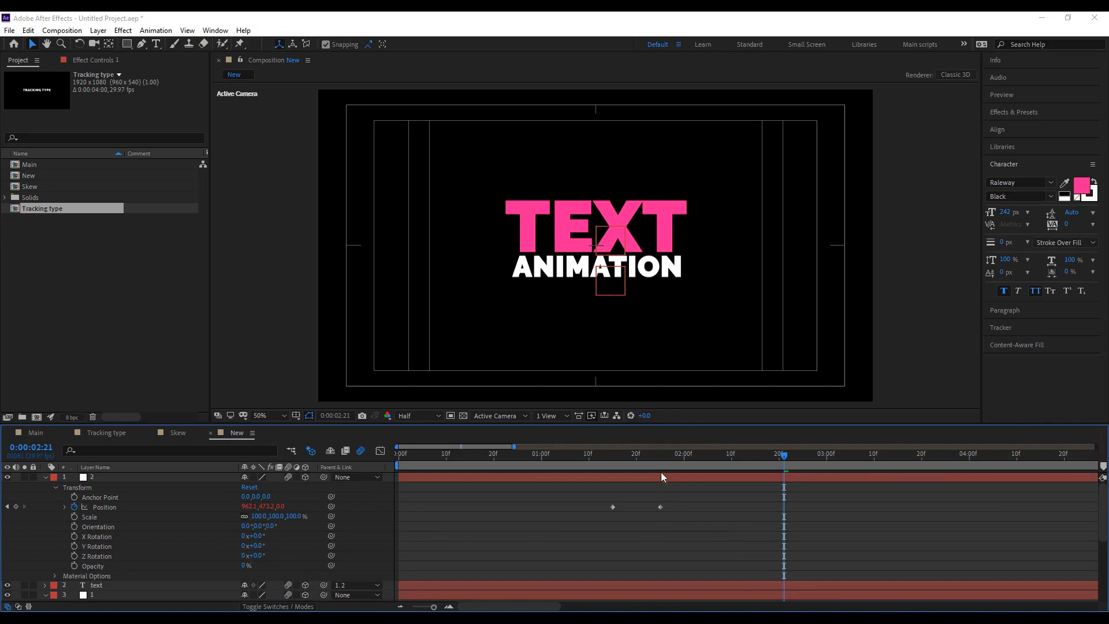
left_click(662, 455)
scroll(672, 504, "down", 3)
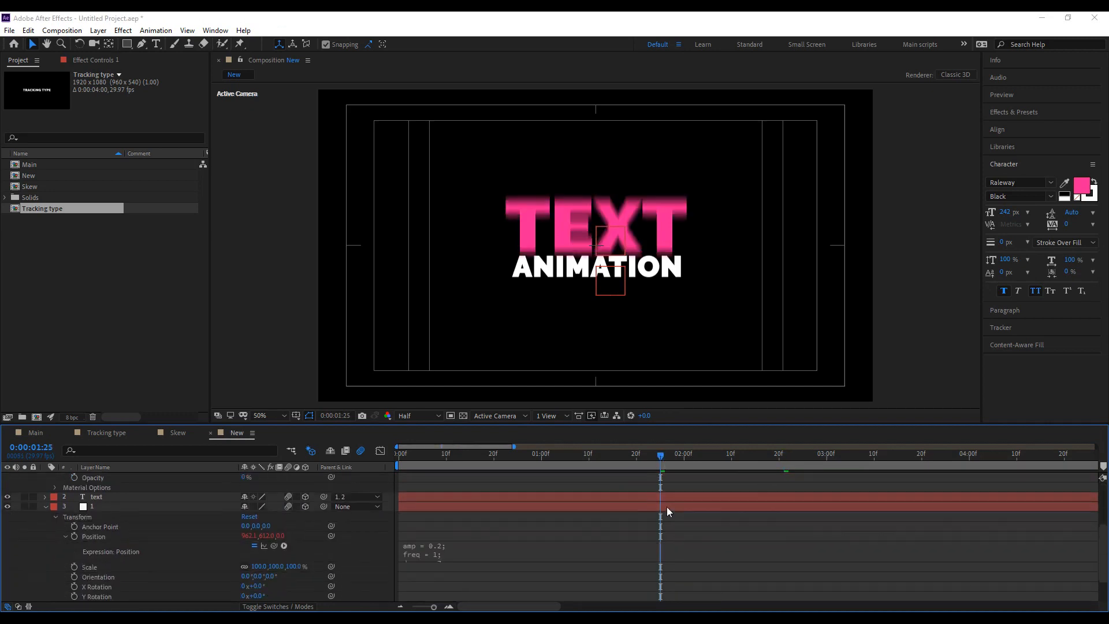
left_click(75, 537)
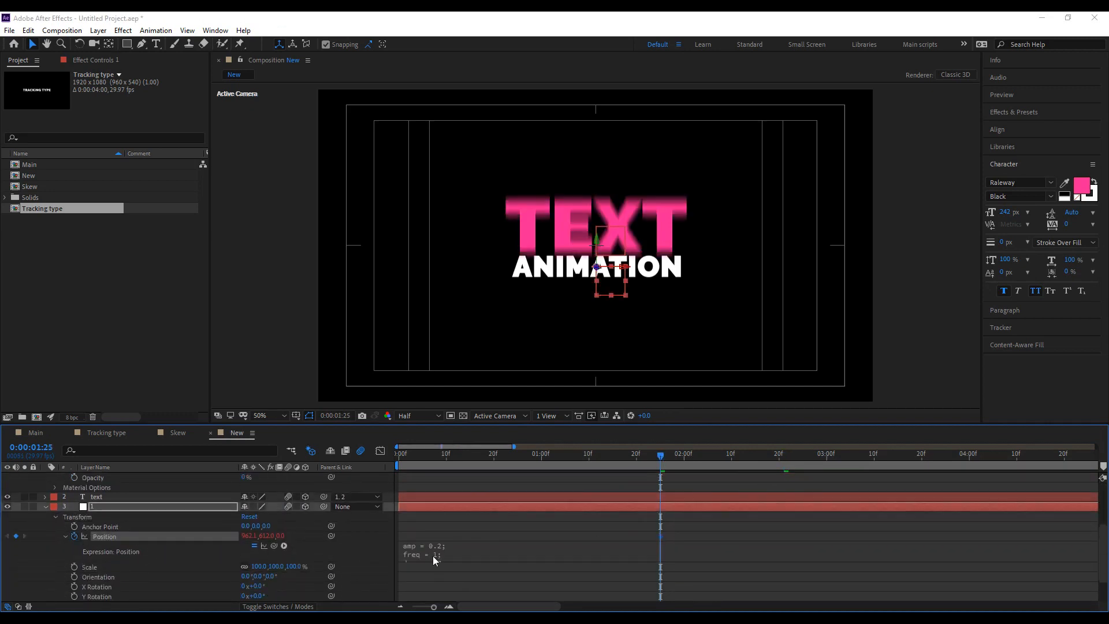
scroll(662, 505, "up", 3)
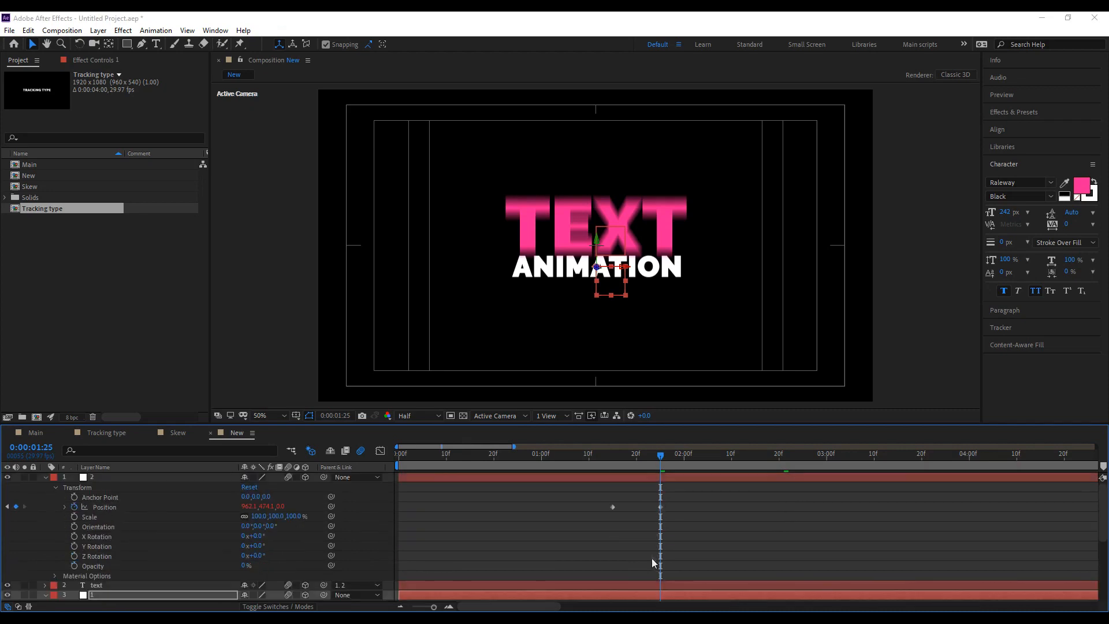
scroll(654, 556, "down", 3)
scroll(662, 491, "up", 3)
scroll(661, 519, "down", 3)
Keyframe null 1's Y position at 853 at 0:00:01:28 and at 636 at 0:00:02:08.
left_click_drag(660, 459, 675, 462)
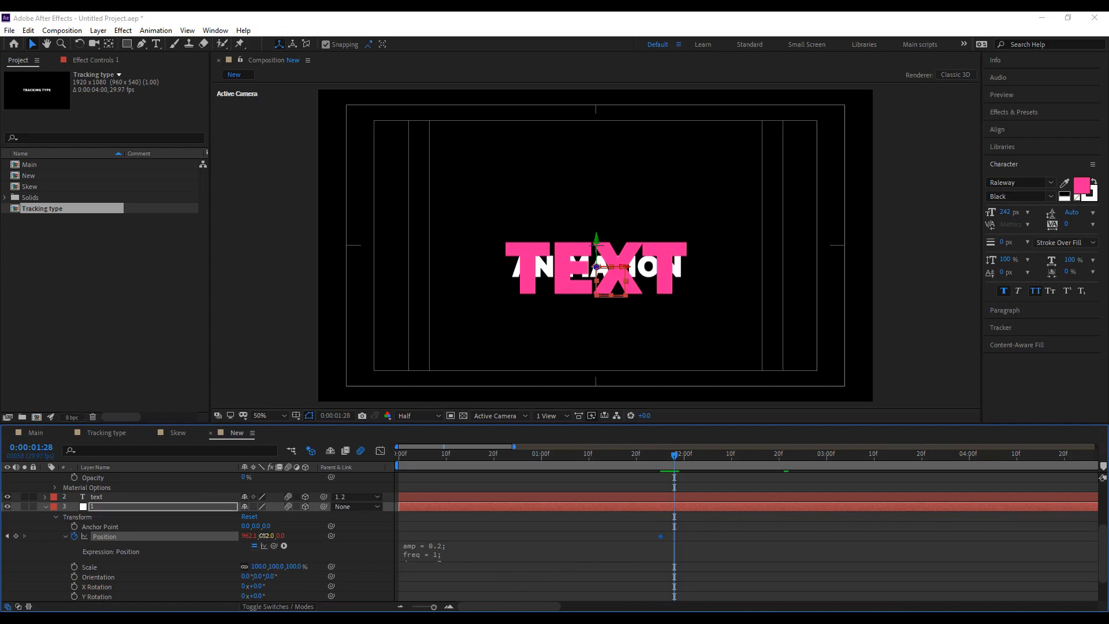
left_click_drag(283, 536, 401, 536)
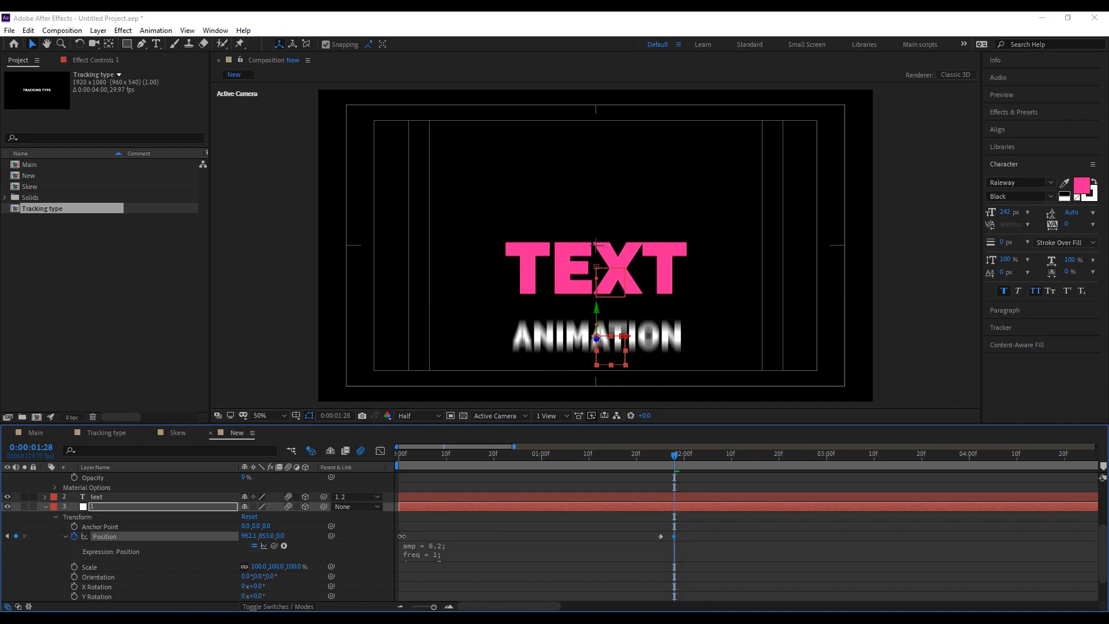
left_click_drag(675, 459, 724, 482)
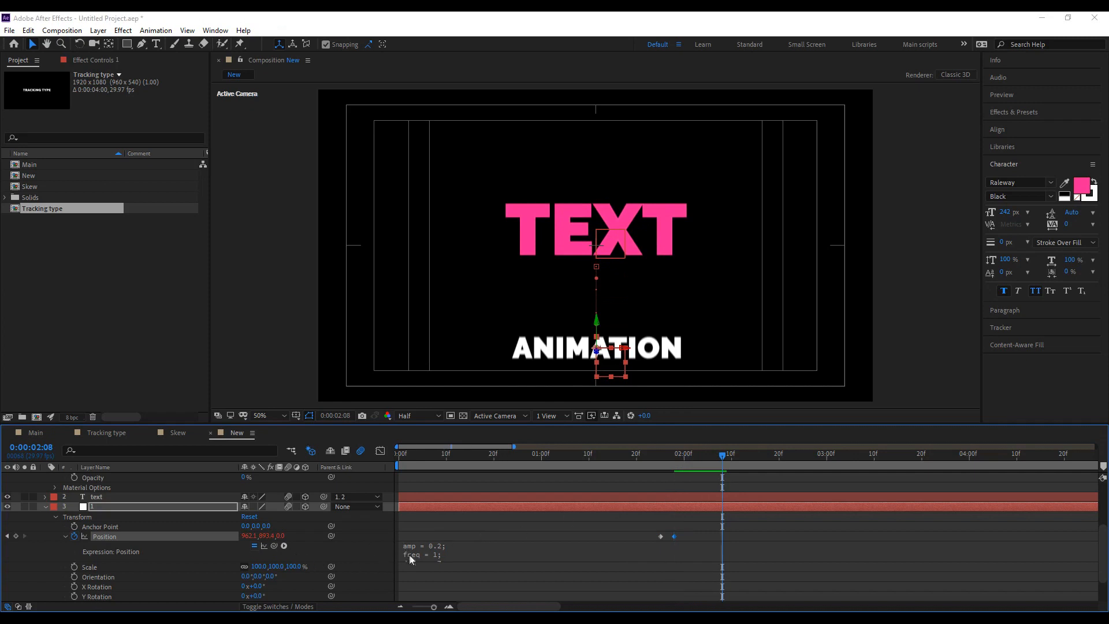
left_click_drag(269, 536, 162, 522)
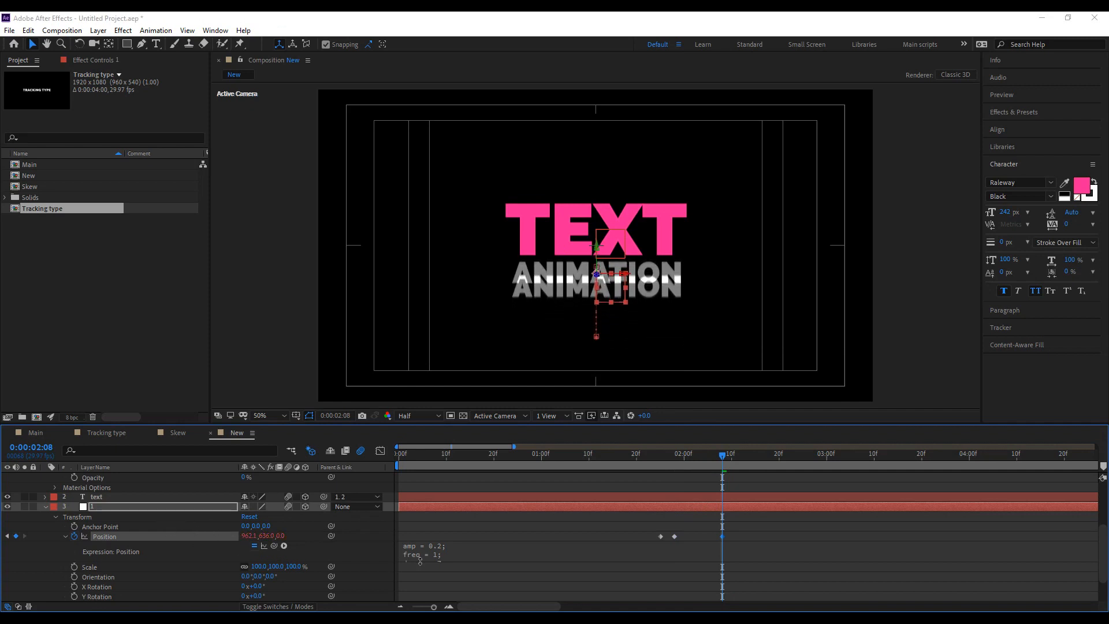
left_click(657, 478)
Preview the animation from the start and scrub through the drop and rebound of the word ANIMATION.
left_click_drag(632, 461, 364, 479)
key("space")
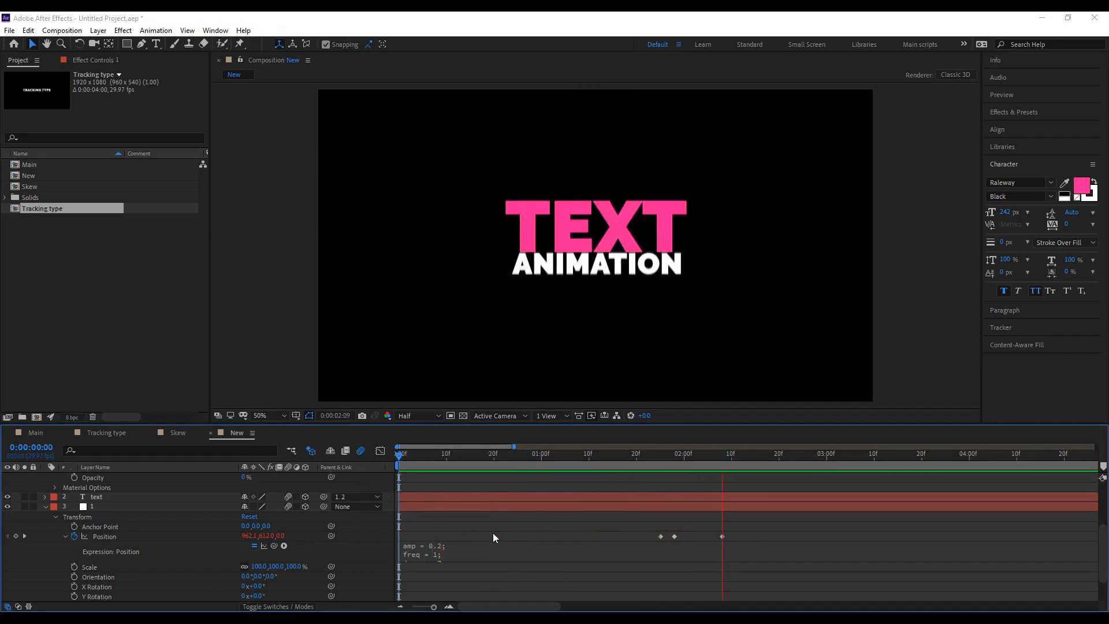
key("space")
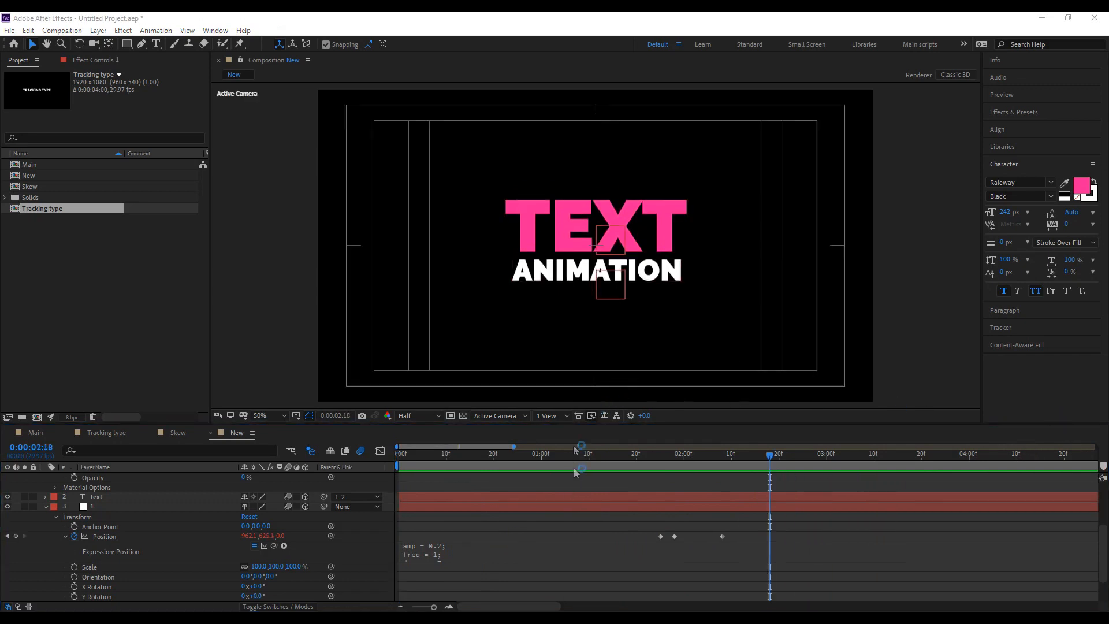
left_click_drag(647, 455, 618, 452)
key("space")
key("space")
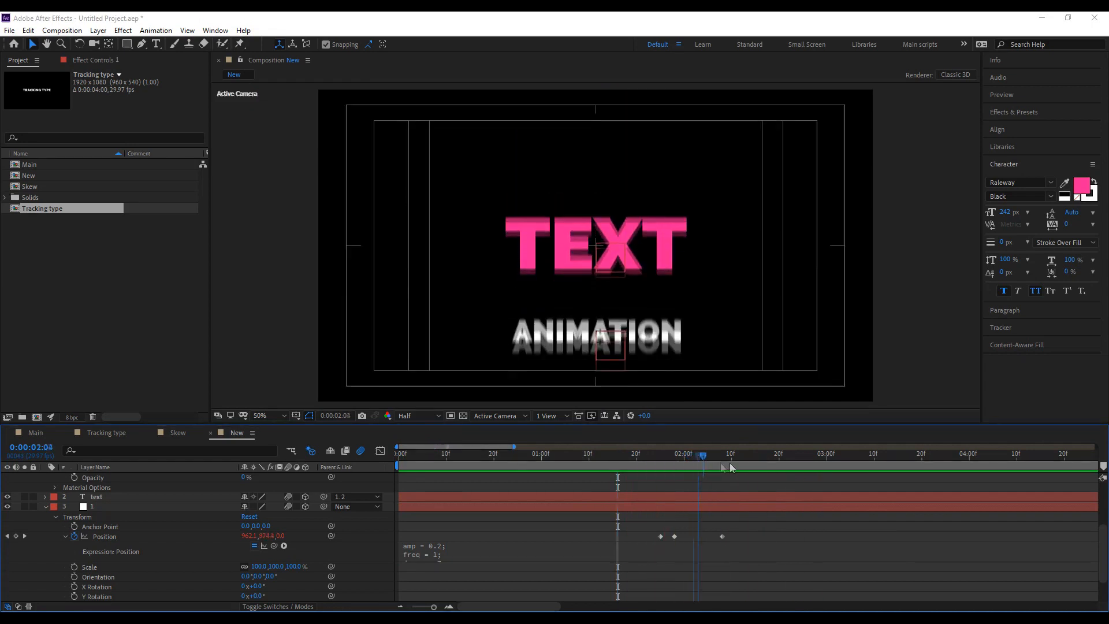
left_click_drag(792, 456, 827, 462)
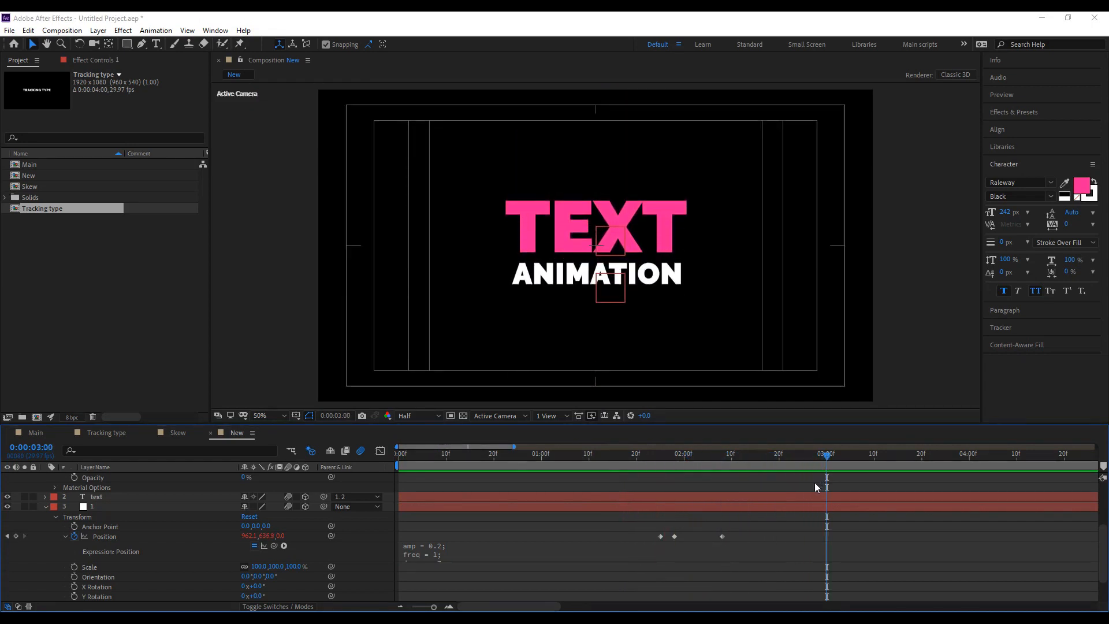
key("Home")
key("space")
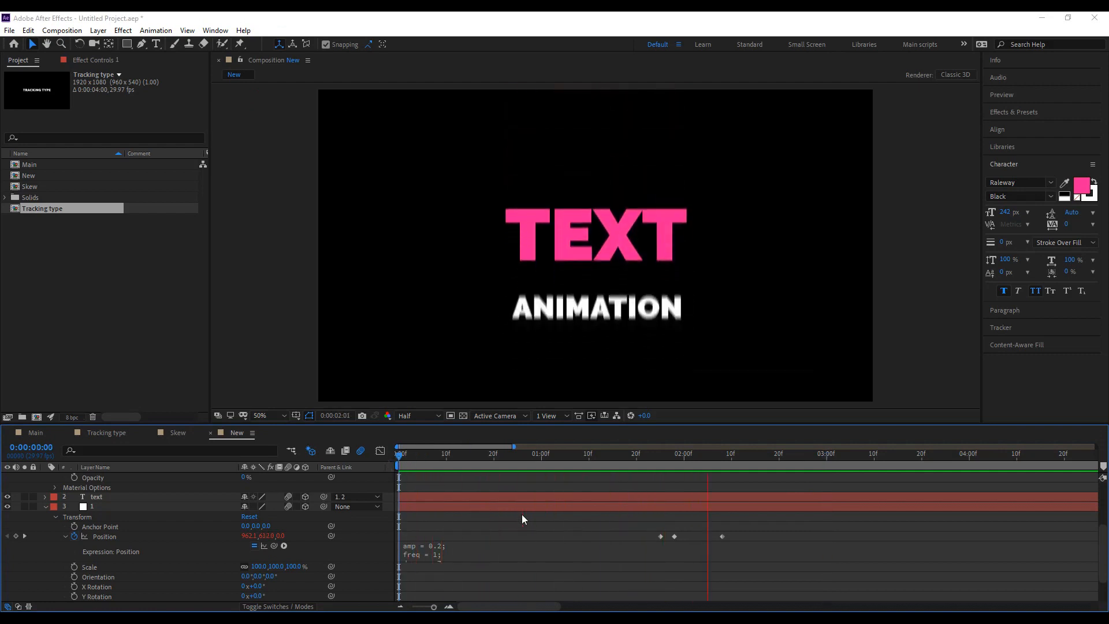
left_click_drag(674, 455, 812, 454)
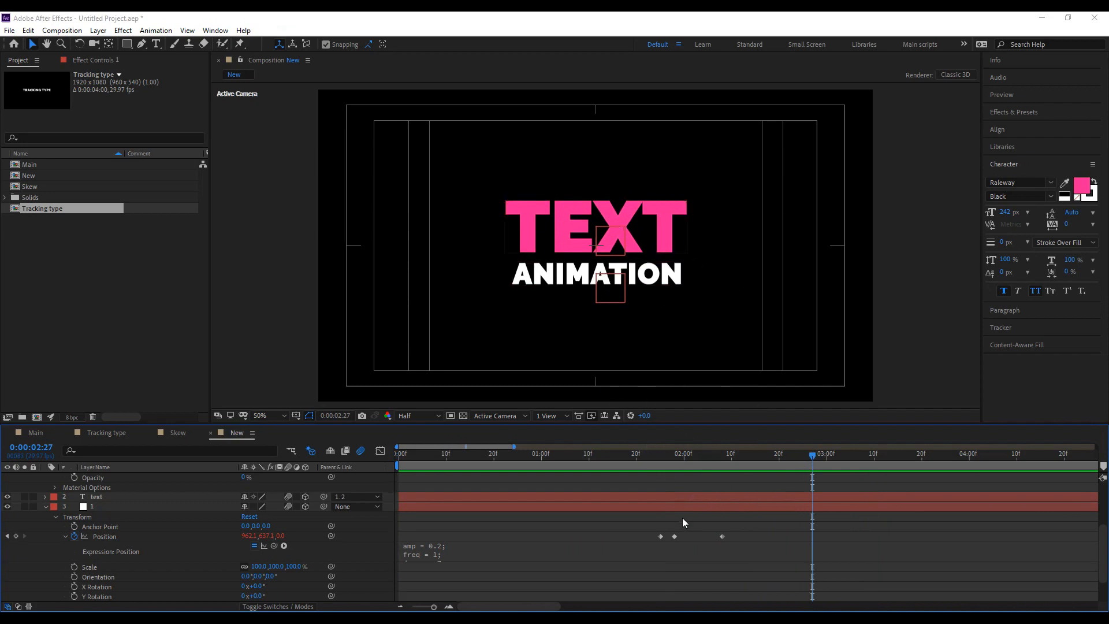
Collapse the layers of nulls 1 and 2, add a new null object named 3 and make it 3D.
scroll(681, 518, "up", 3)
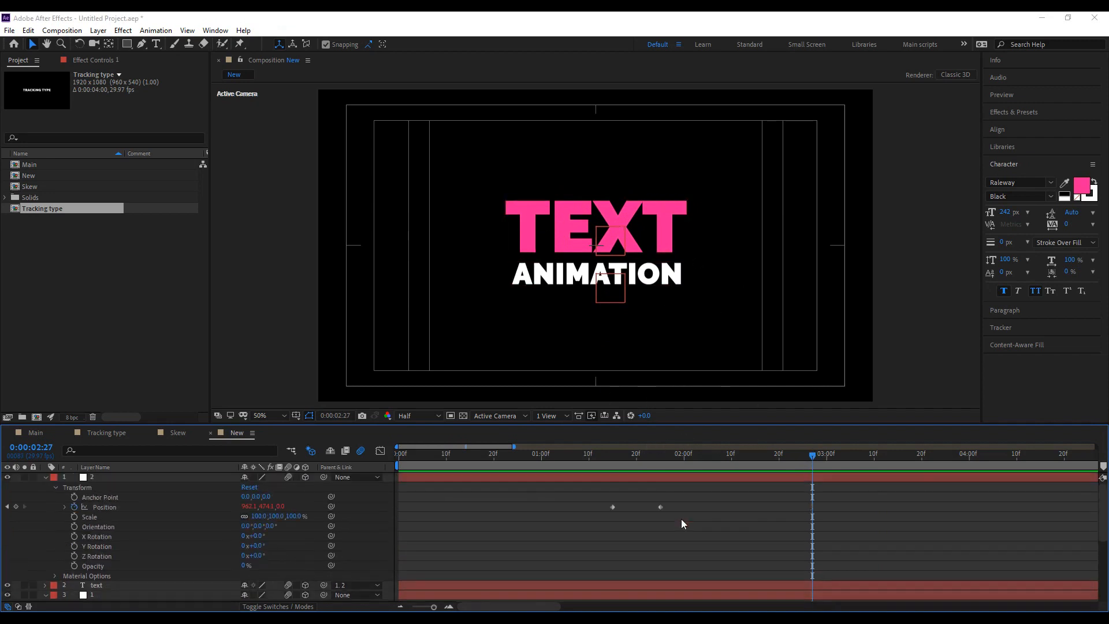
left_click(45, 478)
left_click(44, 495)
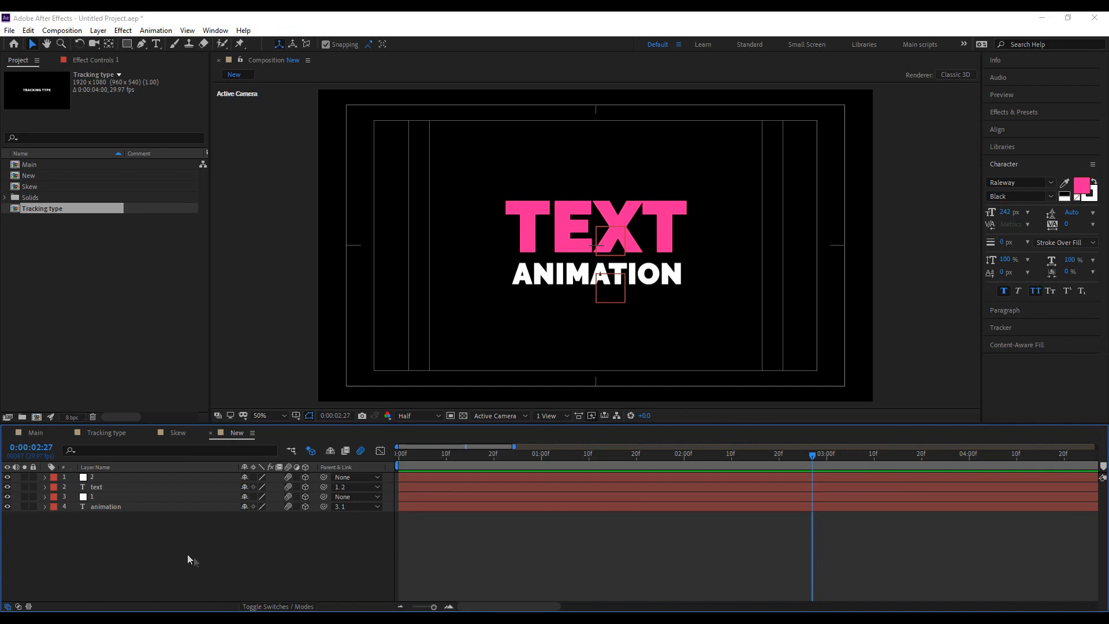
right_click(271, 526)
mouse_move(397, 406)
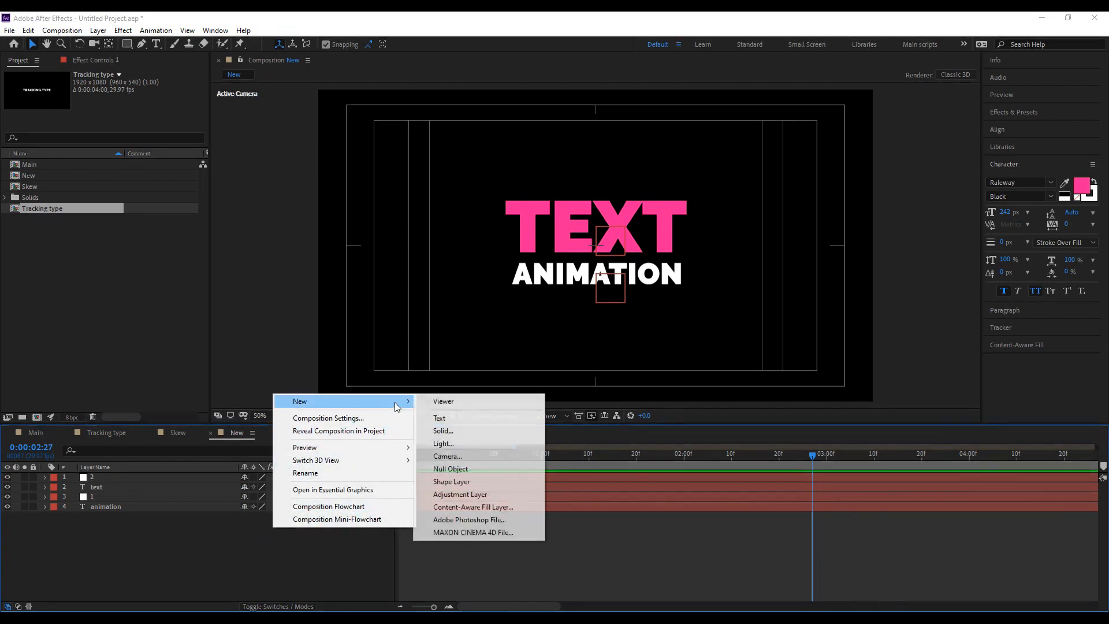
left_click(462, 470)
right_click(124, 477)
left_click(141, 473)
type("3")
left_click(305, 477)
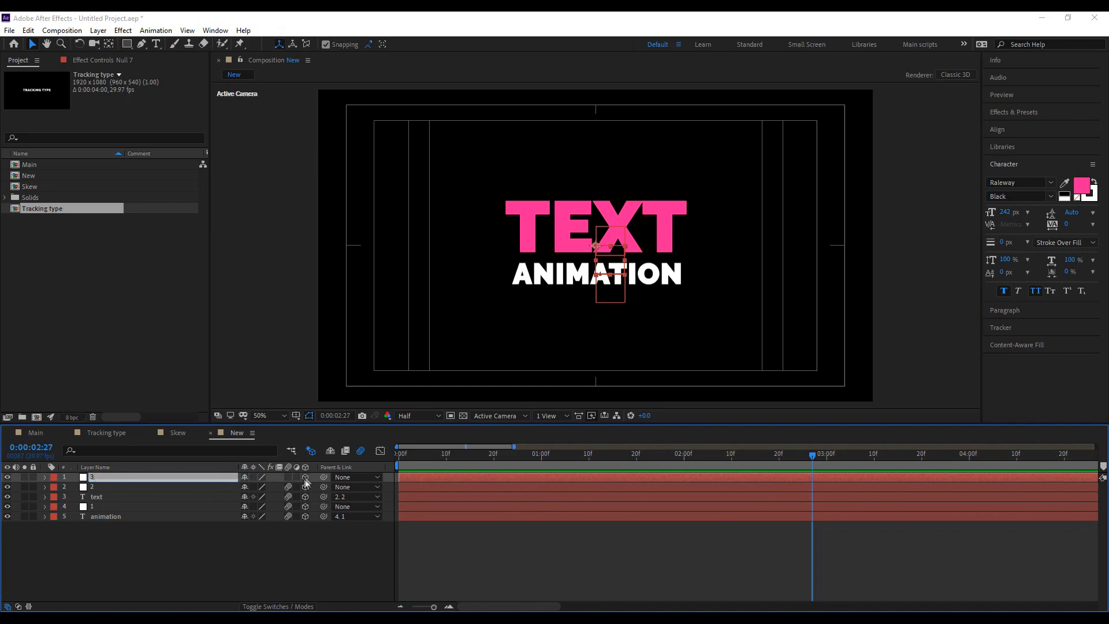
left_click(296, 546)
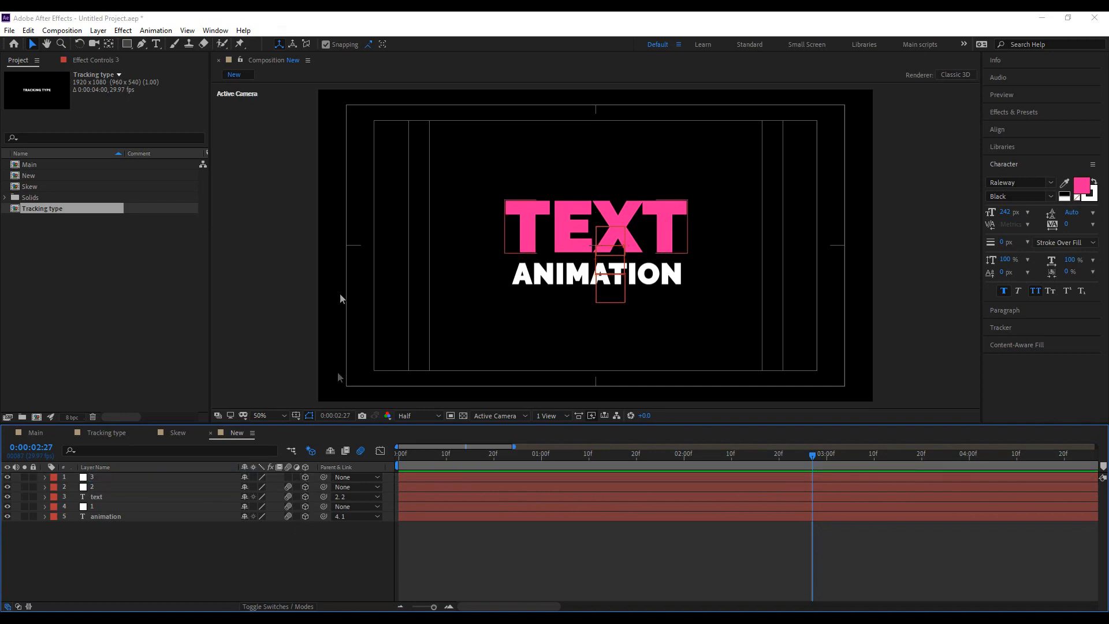
Add a new text layer reading 3d above the word TEXT.
left_click(156, 44)
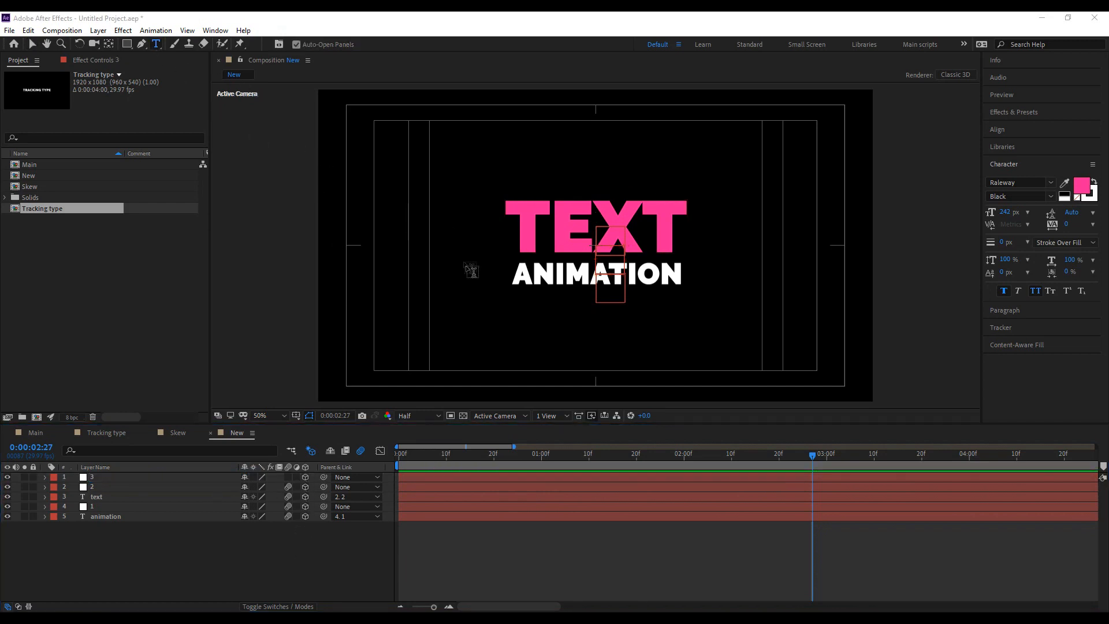
left_click(523, 168)
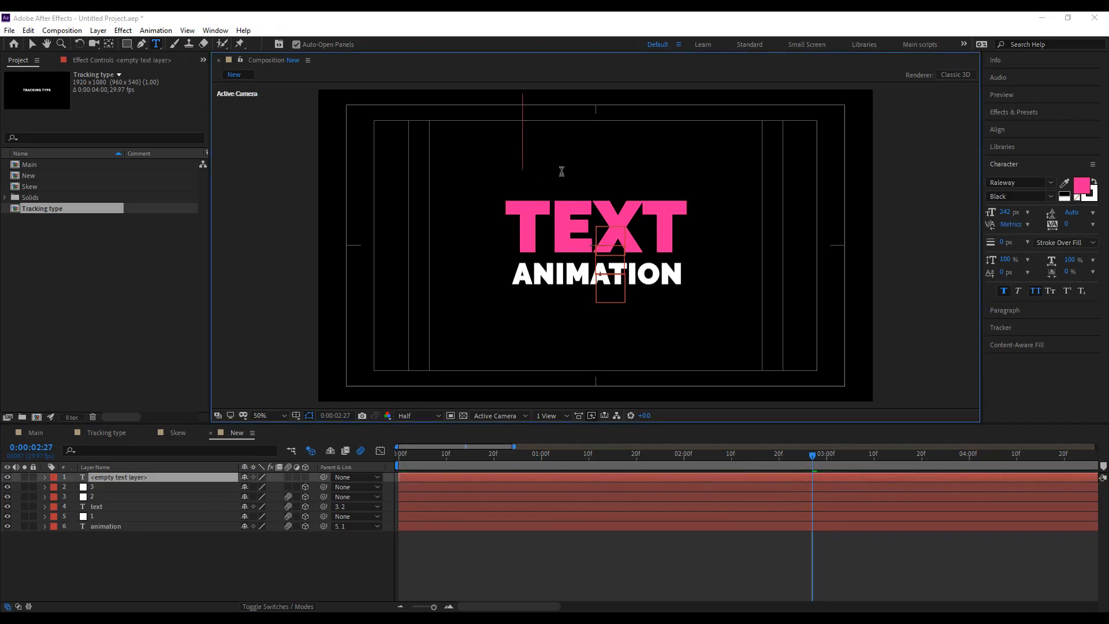
type("3d")
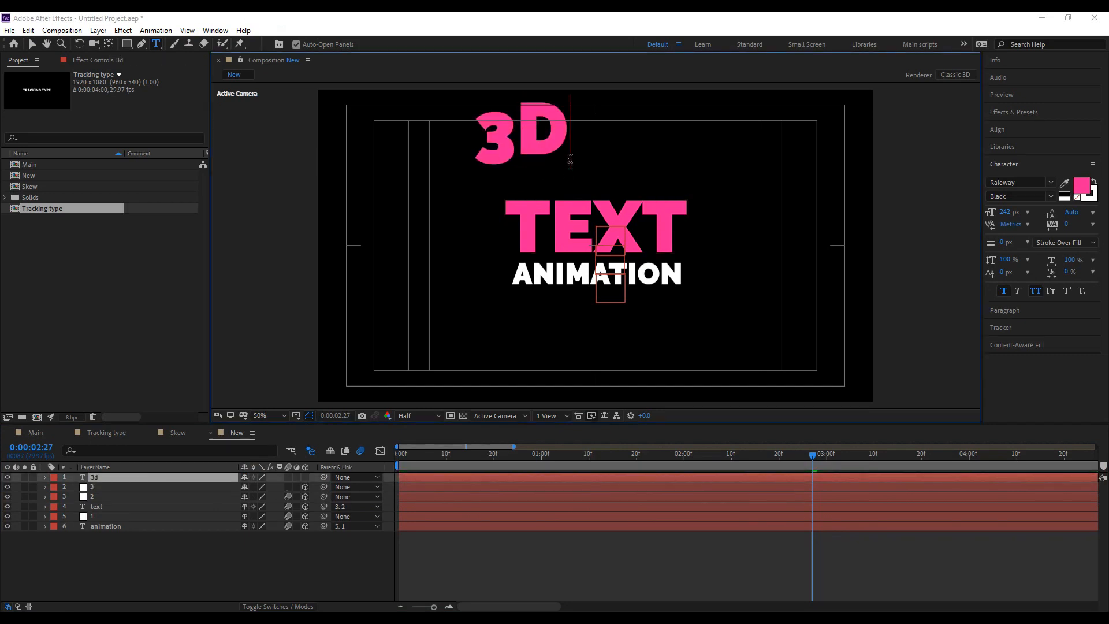
key("Escape")
Set the 3d text's fill color to ffffff and enlarge its font size to 663 px.
left_click(1081, 186)
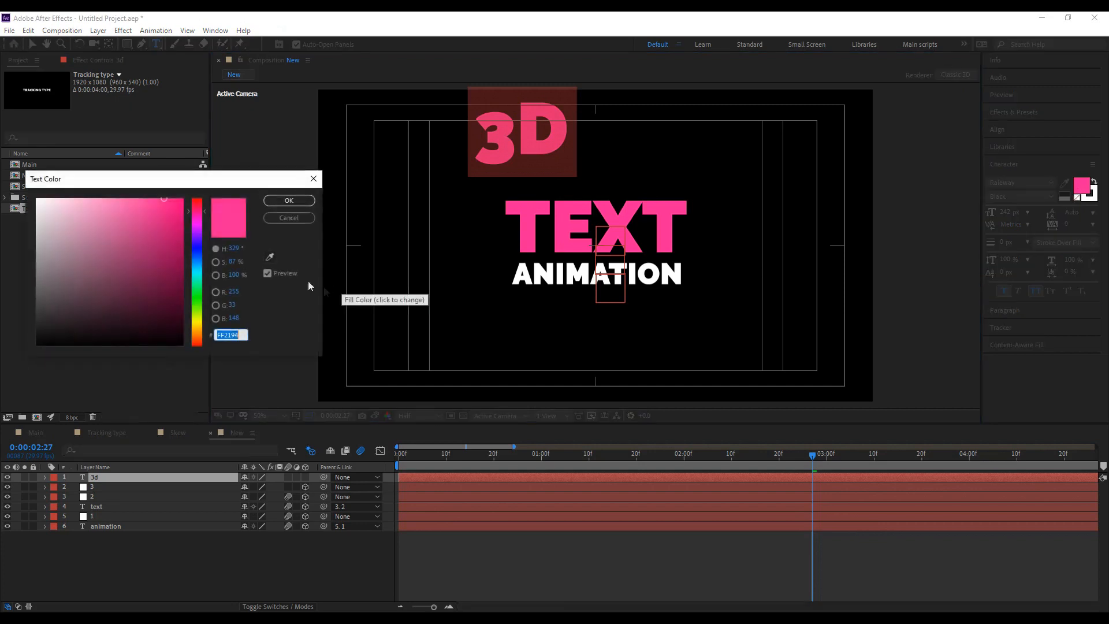
type("ffffff")
left_click(289, 201)
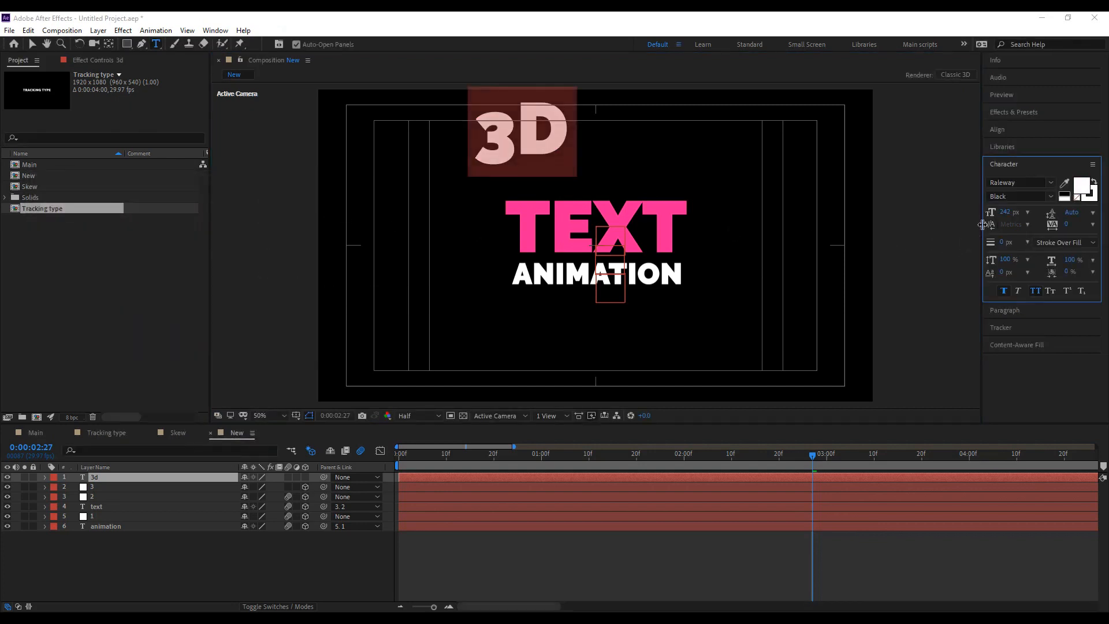
left_click_drag(1005, 215, 1074, 214)
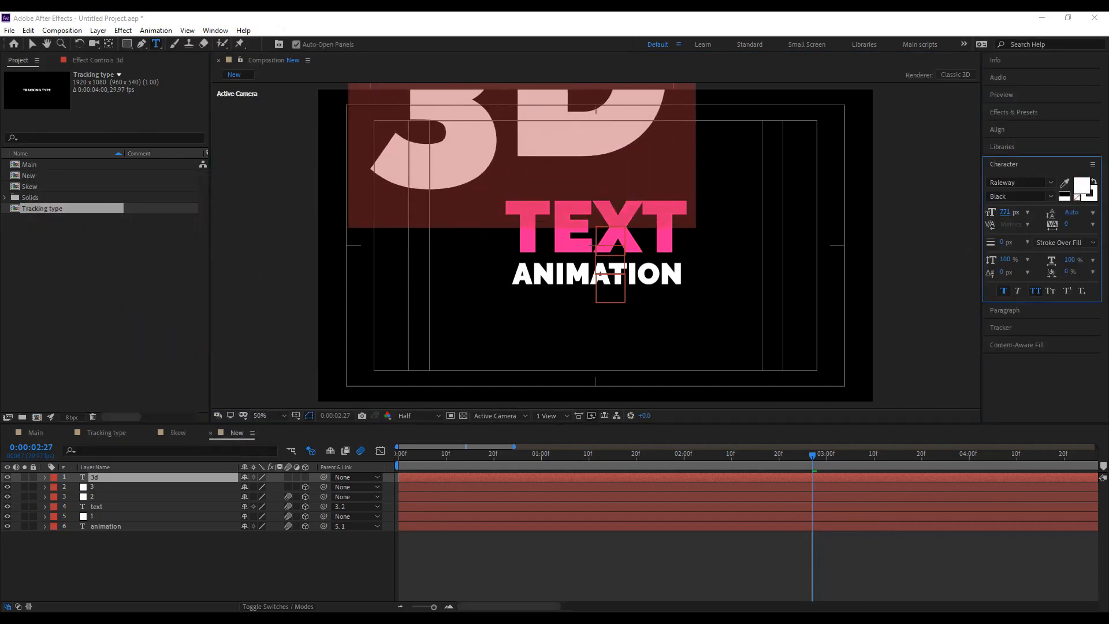
Move null 3 above the 3d text layer, make the text layer 3D and parent it to null 3.
left_click_drag(94, 487, 101, 474)
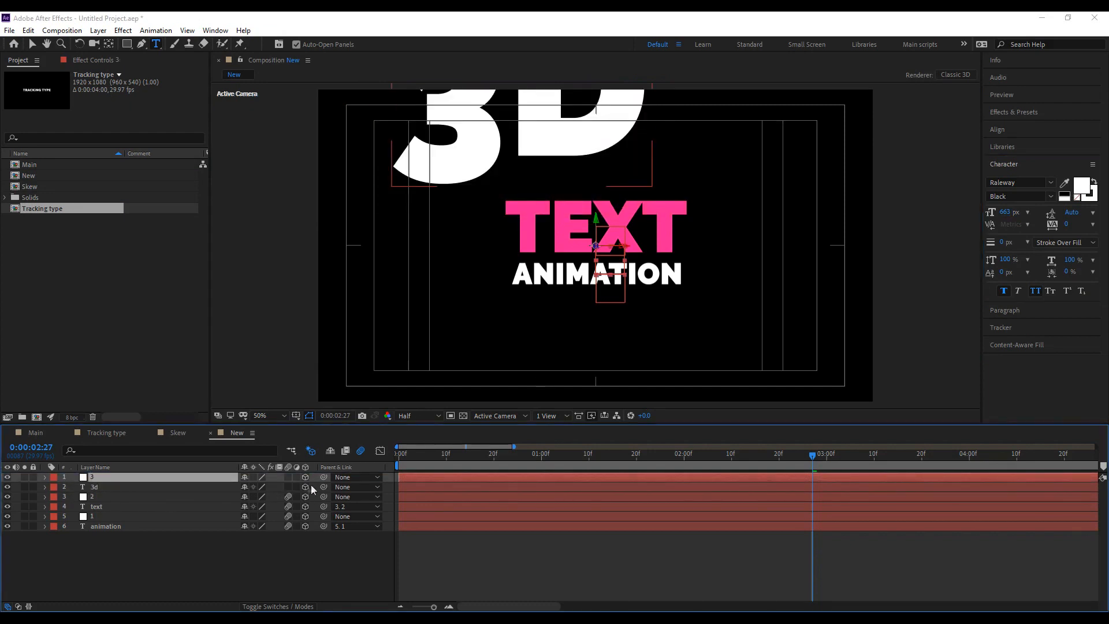
left_click_drag(323, 486, 113, 478)
Set null 3's Z Rotation to -90° to turn the attached 3d text on its side.
left_click(45, 477)
left_click(54, 488)
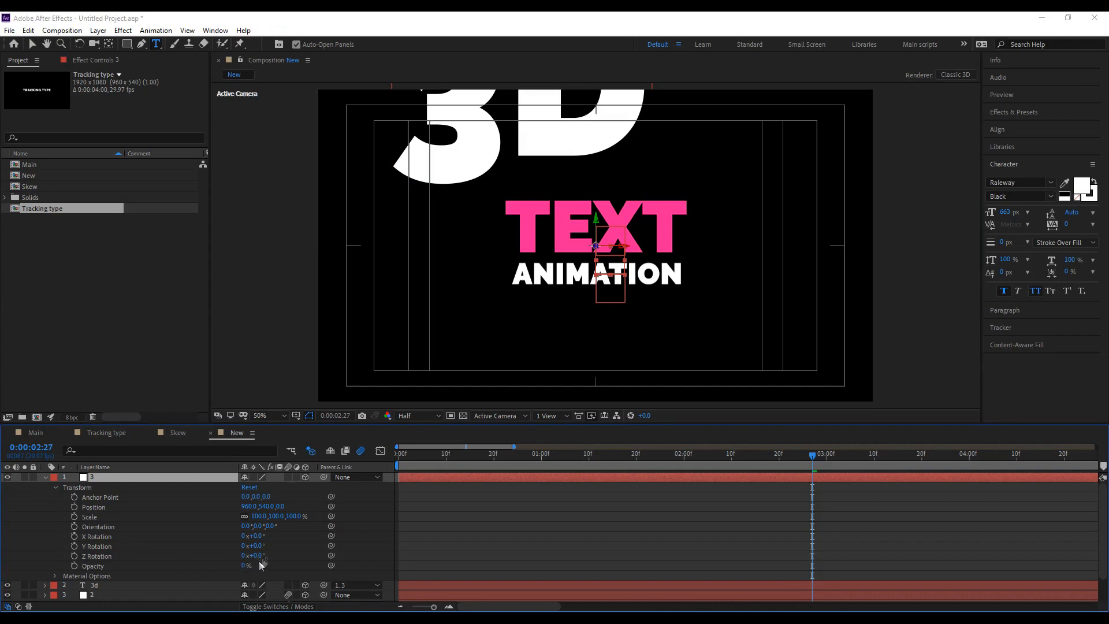
left_click_drag(261, 556, 200, 546)
key("Return")
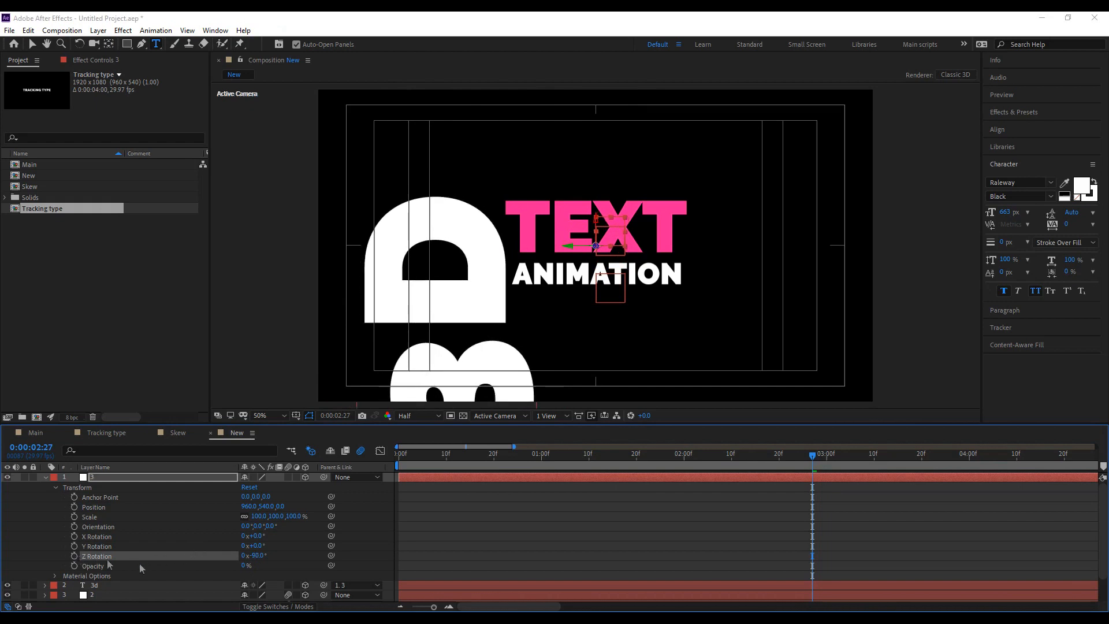
Move the rotated 3d text over the word TEXT and raise null 3 to Y position 386 so the numeral stands on TEXT.
key("v")
left_click_drag(446, 322, 610, 192)
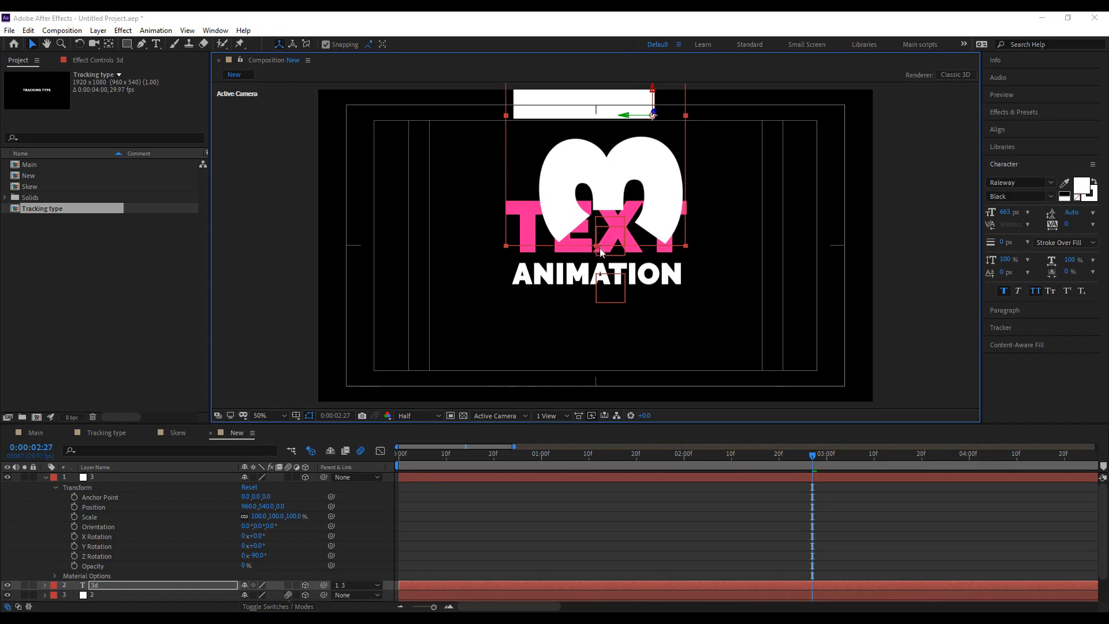
left_click(166, 478)
left_click_drag(602, 228, 611, 186)
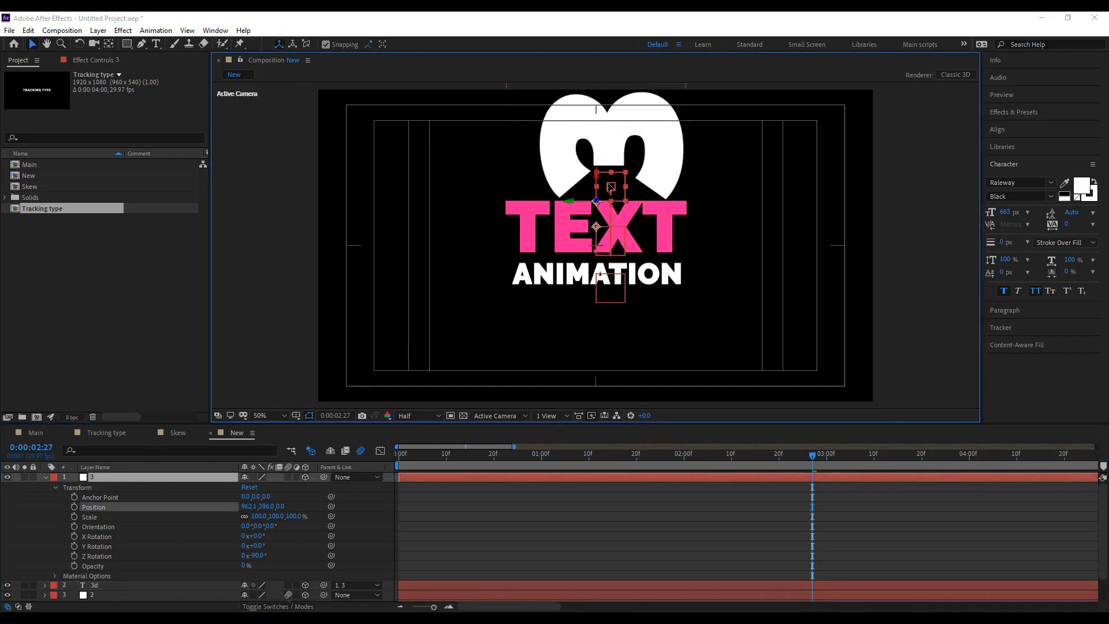
key("comma")
key("comma")
double_click(611, 186)
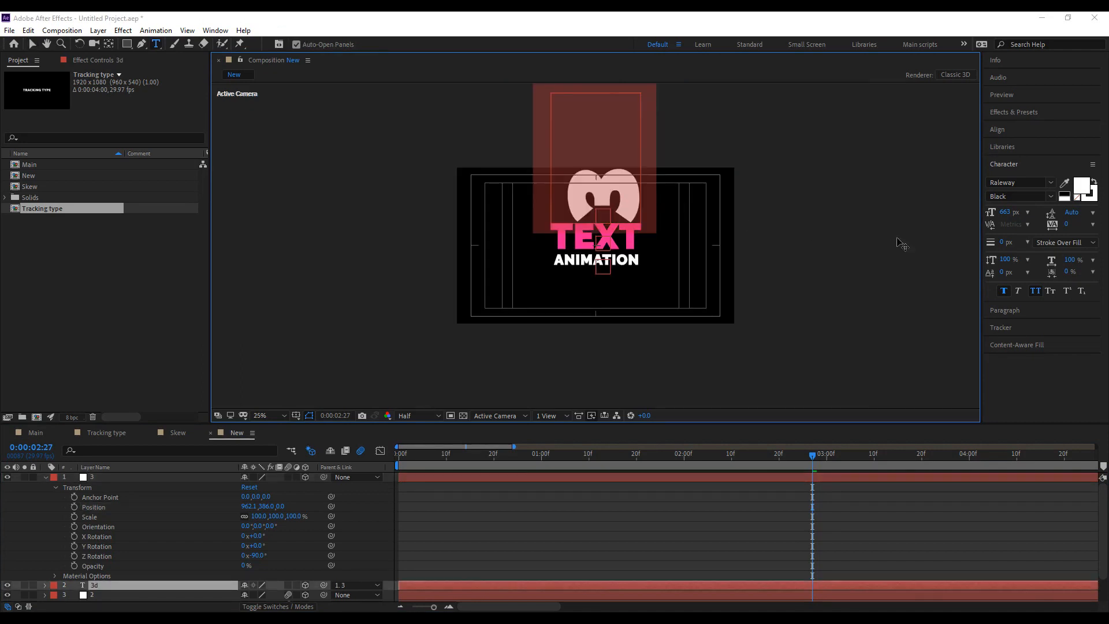
left_click_drag(603, 163, 598, 108)
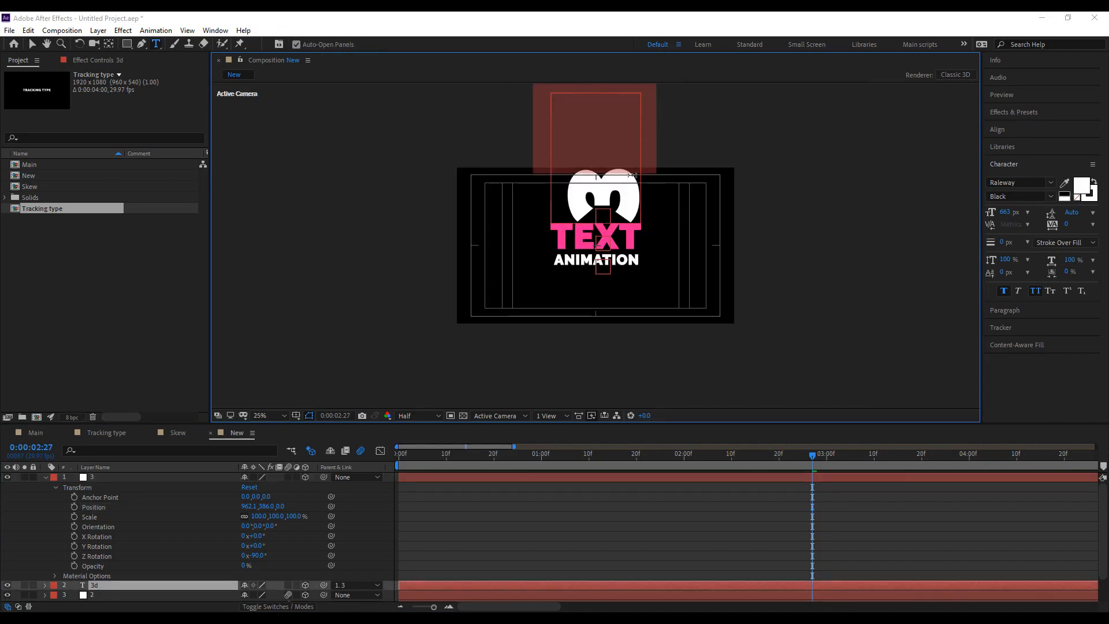
left_click(32, 44)
left_click(604, 219)
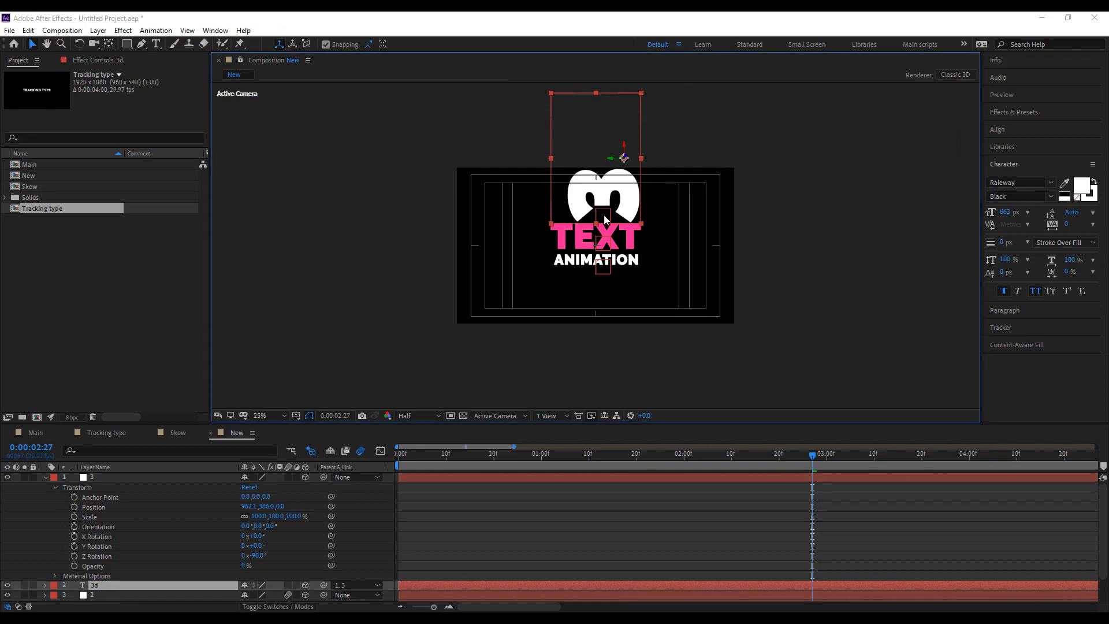
double_click(93, 479)
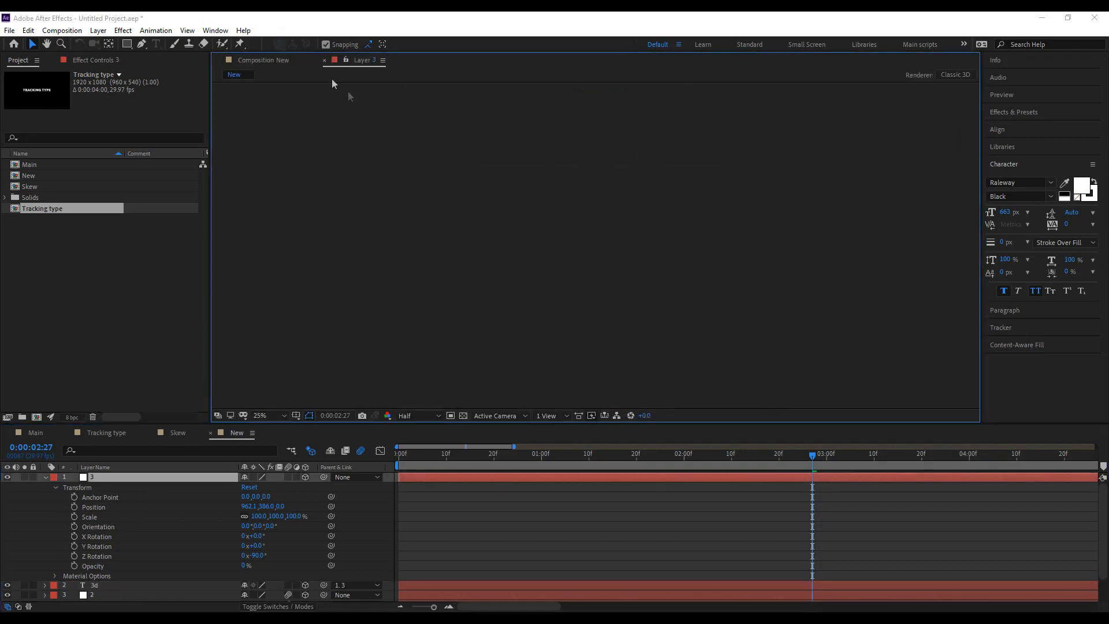
left_click(324, 60)
Enlarge the 3d text to 812 px and reposition it so the numeral rests on the upper edge of TEXT.
left_click(115, 586)
key("ctrl+t")
left_click_drag(1005, 212, 1100, 218)
key("period")
left_click(32, 45)
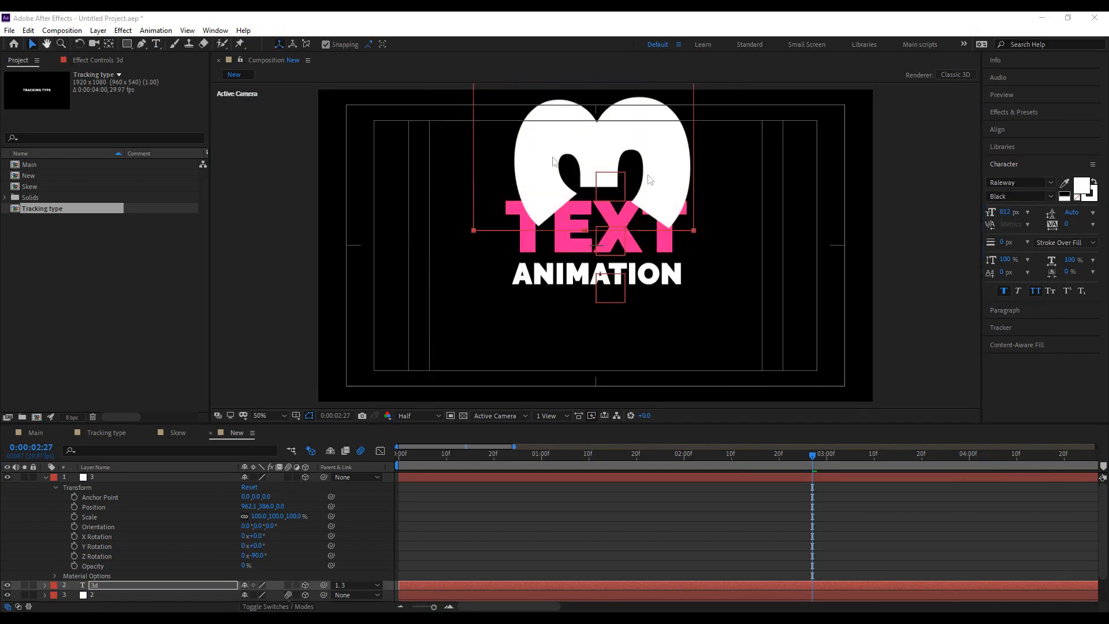
left_click_drag(610, 185, 606, 204)
left_click_drag(525, 194, 592, 144)
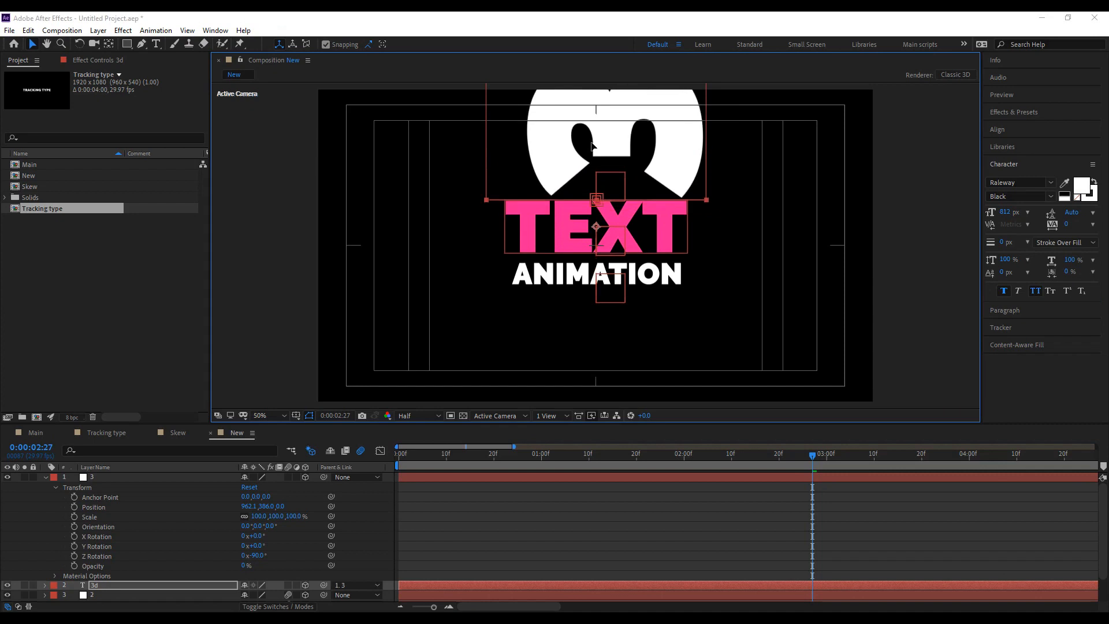
Shift null 3 sideways to X position 902.1 to line the 3d text up with TEXT, undoing any accidental scaling.
key("comma")
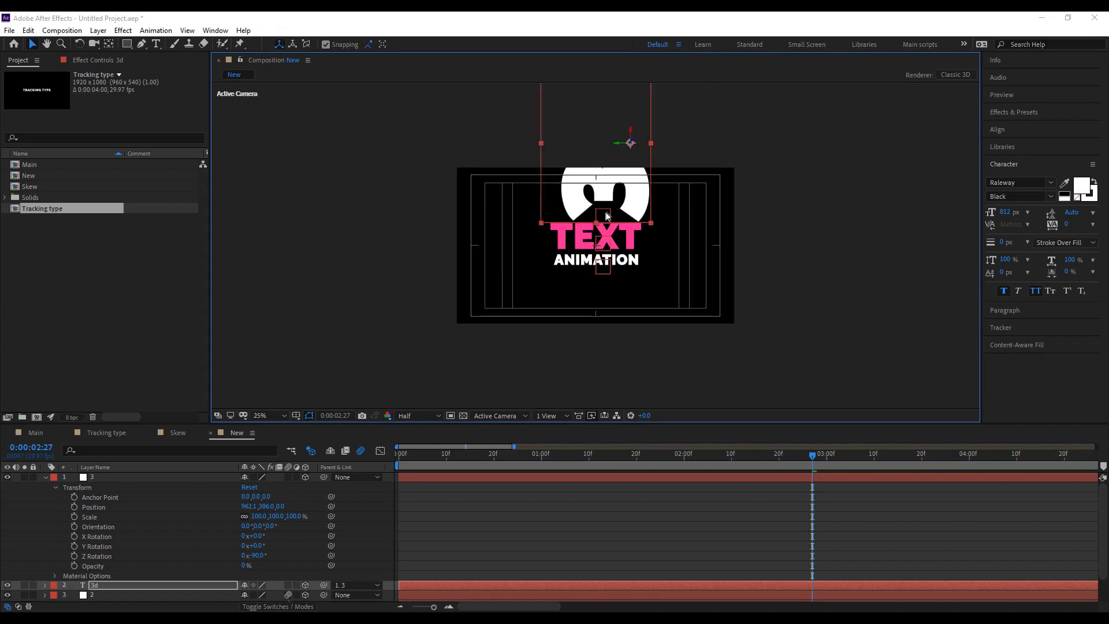
left_click(91, 477)
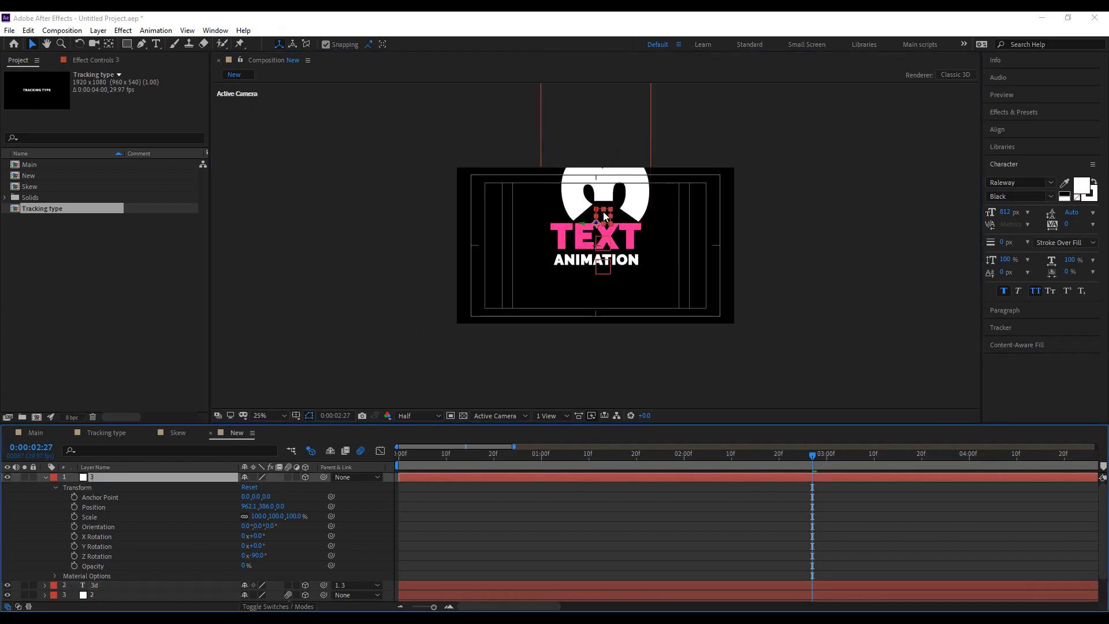
left_click_drag(603, 210, 597, 209)
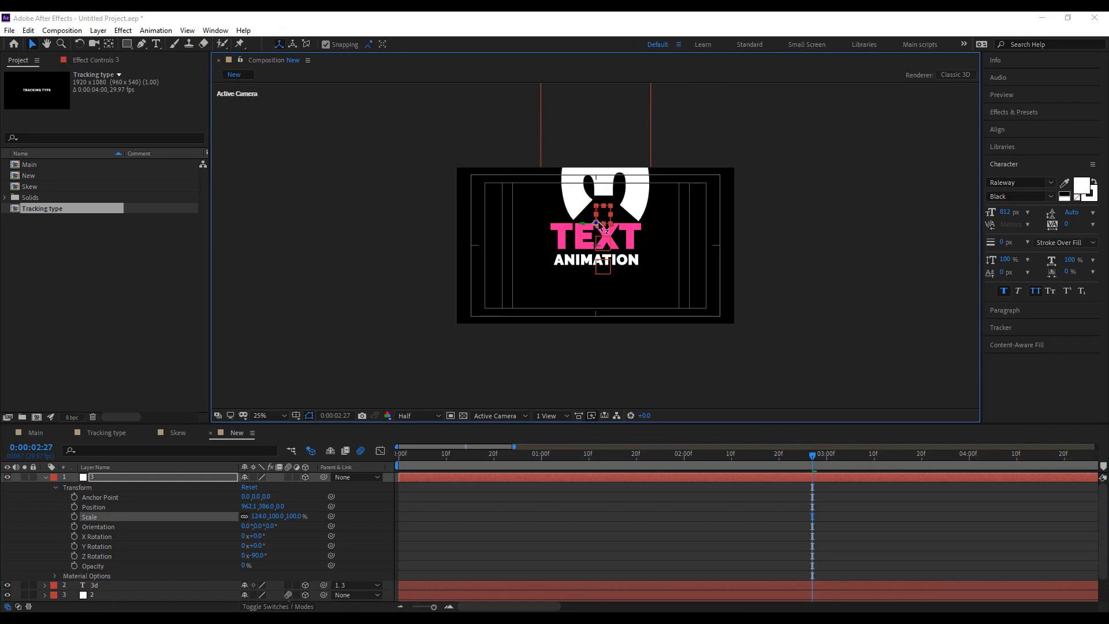
key("ctrl+z")
left_click_drag(584, 226, 574, 224)
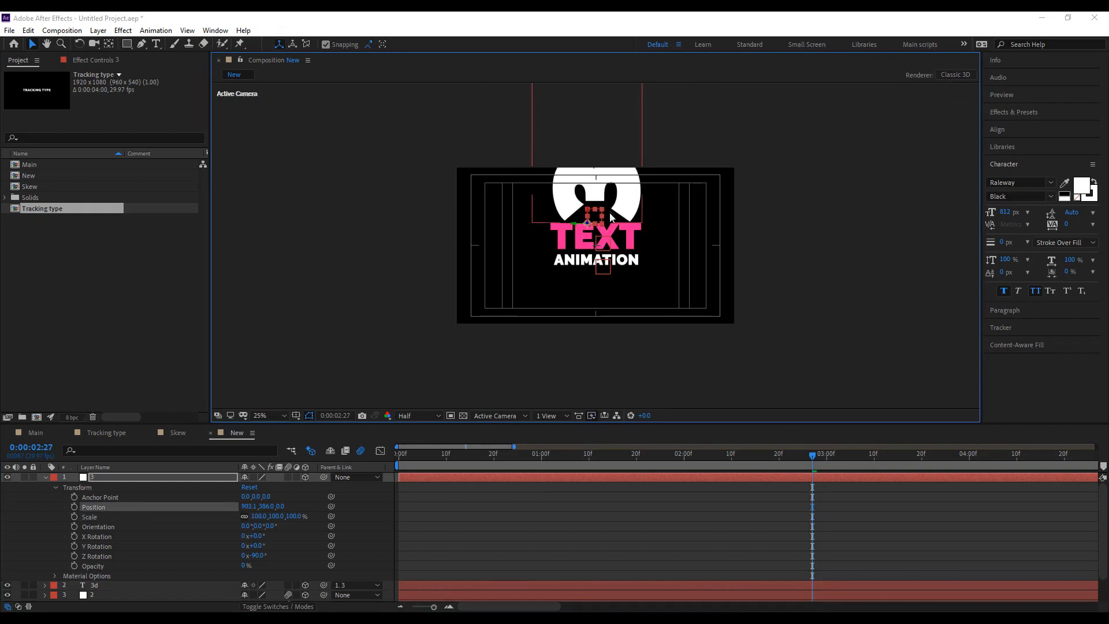
Keyframe null 3's X Rotation at 0:00:02:10 and add a matching 0° keyframe at 0:00:03:00.
scroll(796, 507, "down", 2)
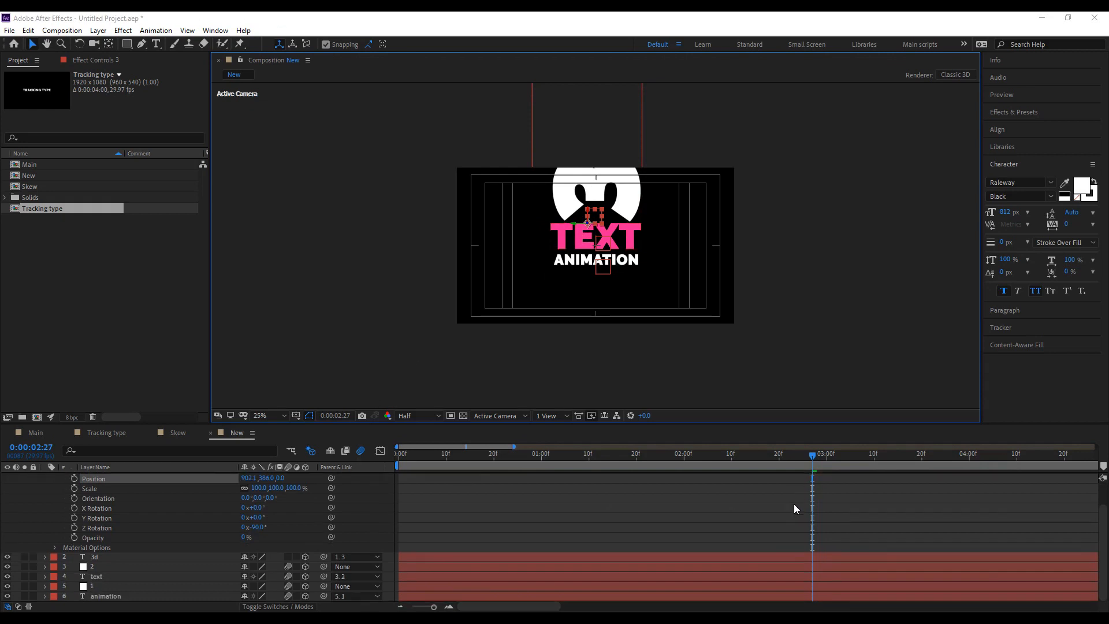
left_click_drag(773, 457, 732, 467)
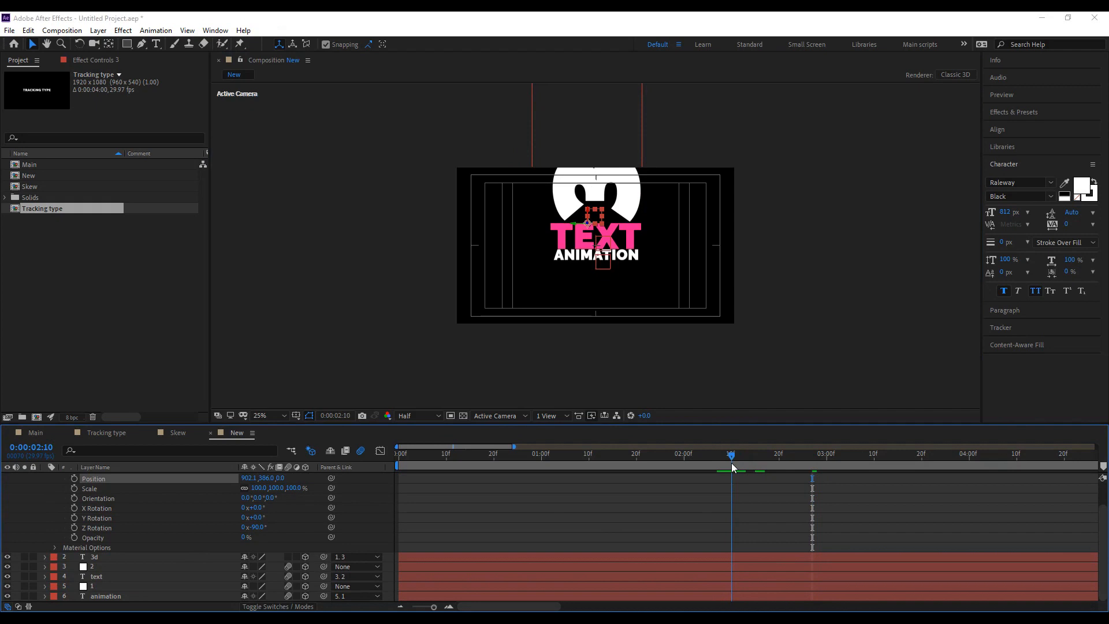
scroll(248, 545, "up", 2)
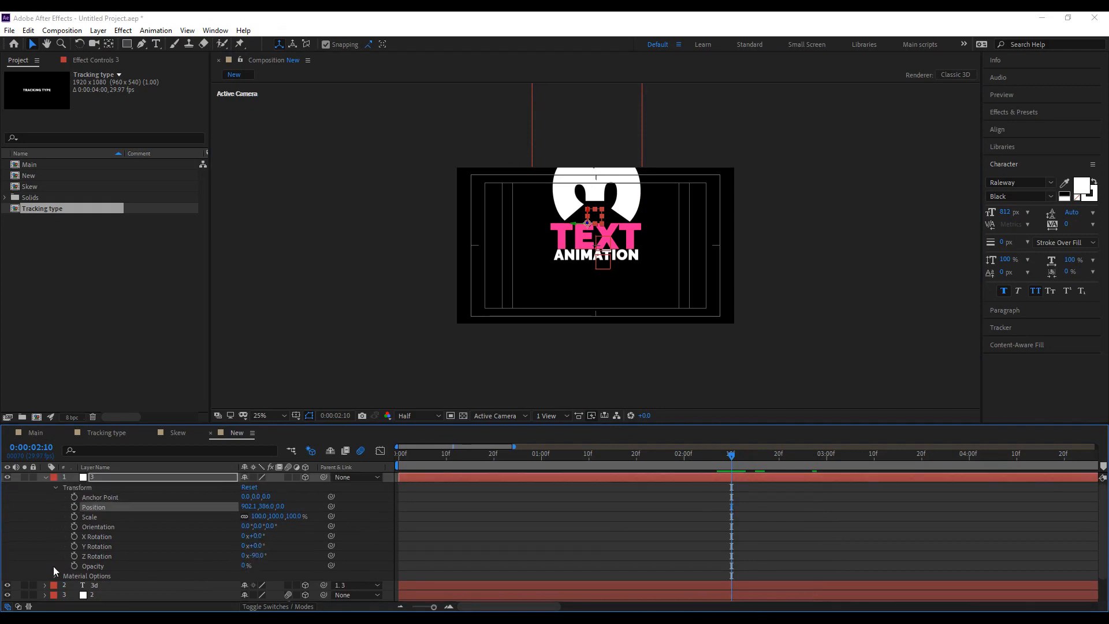
left_click(74, 536)
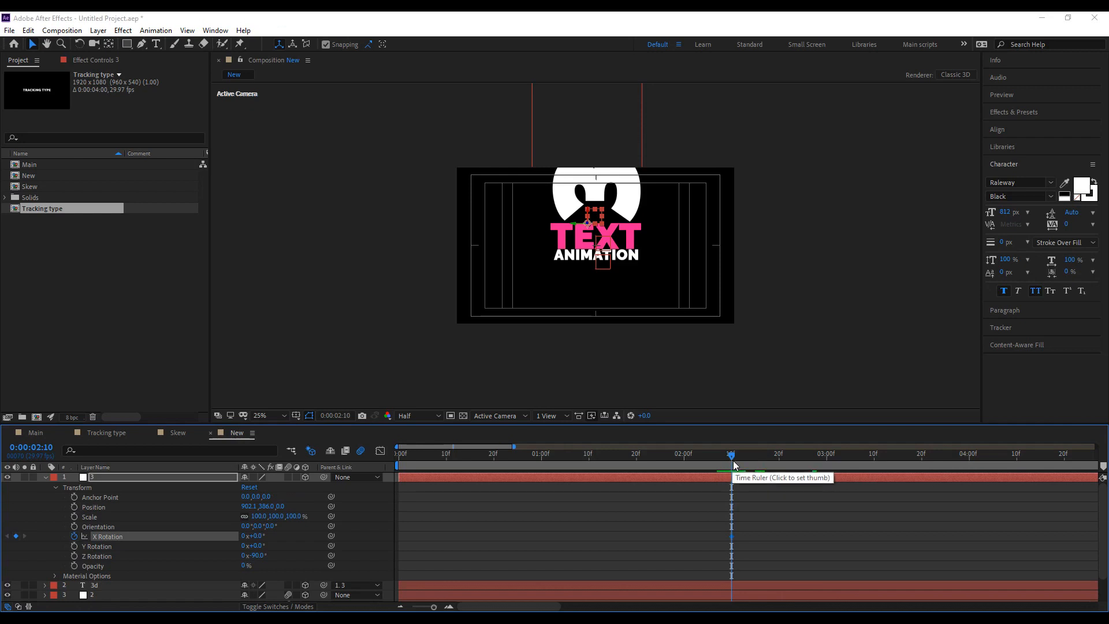
left_click_drag(734, 463, 826, 473)
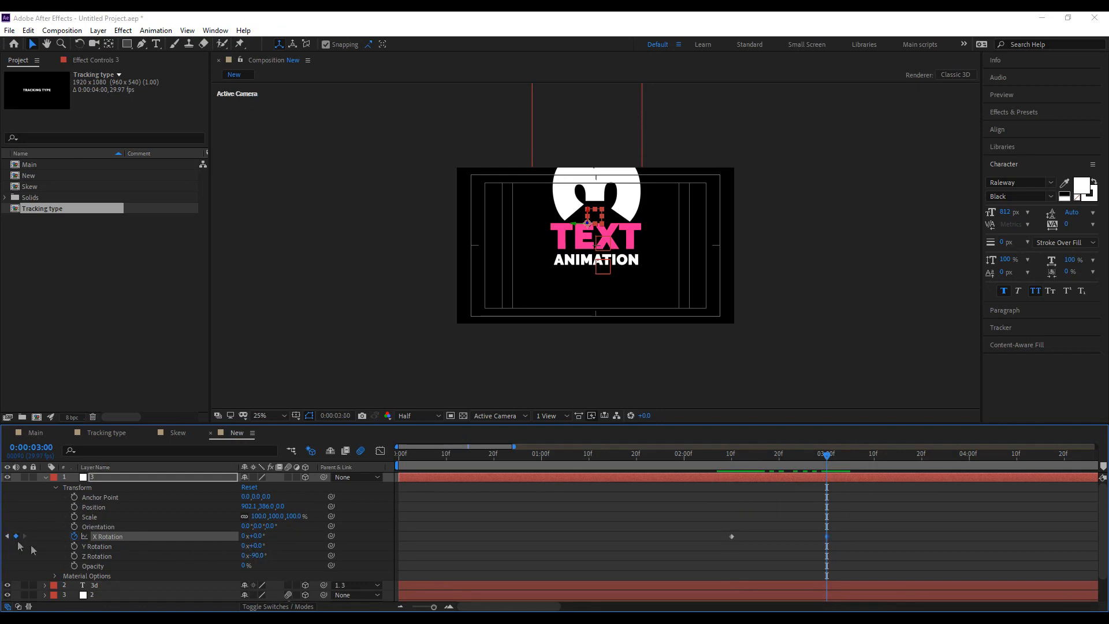
Set null 3's X Rotation to -90° at its first keyframe so the 3d text starts folded flat.
left_click(7, 536)
left_click(259, 537)
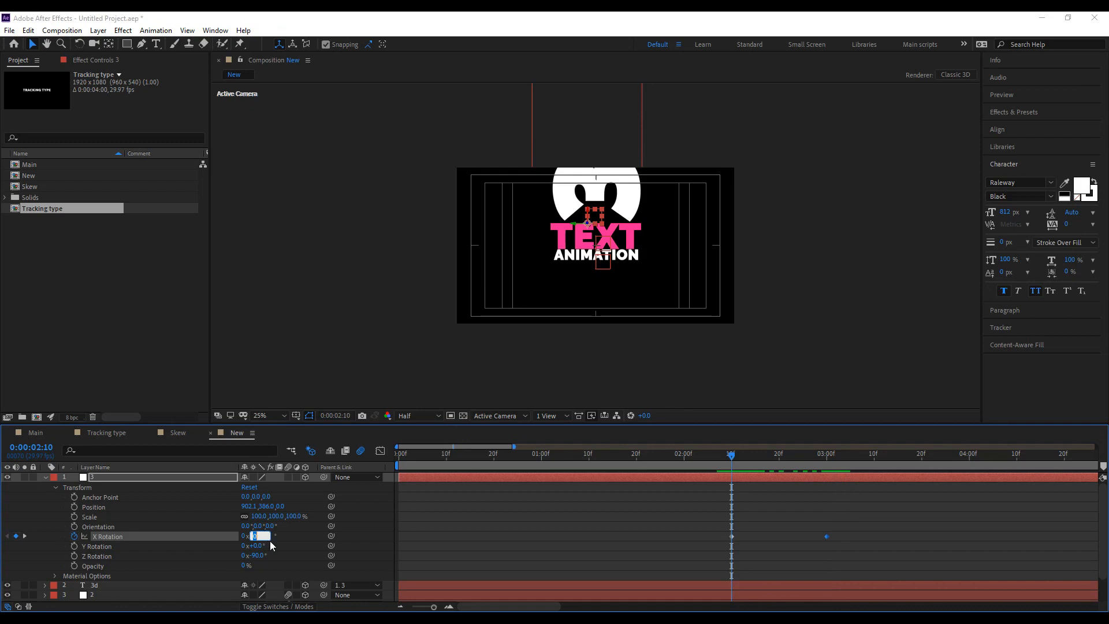
left_click(288, 540)
left_click_drag(249, 536, 203, 530)
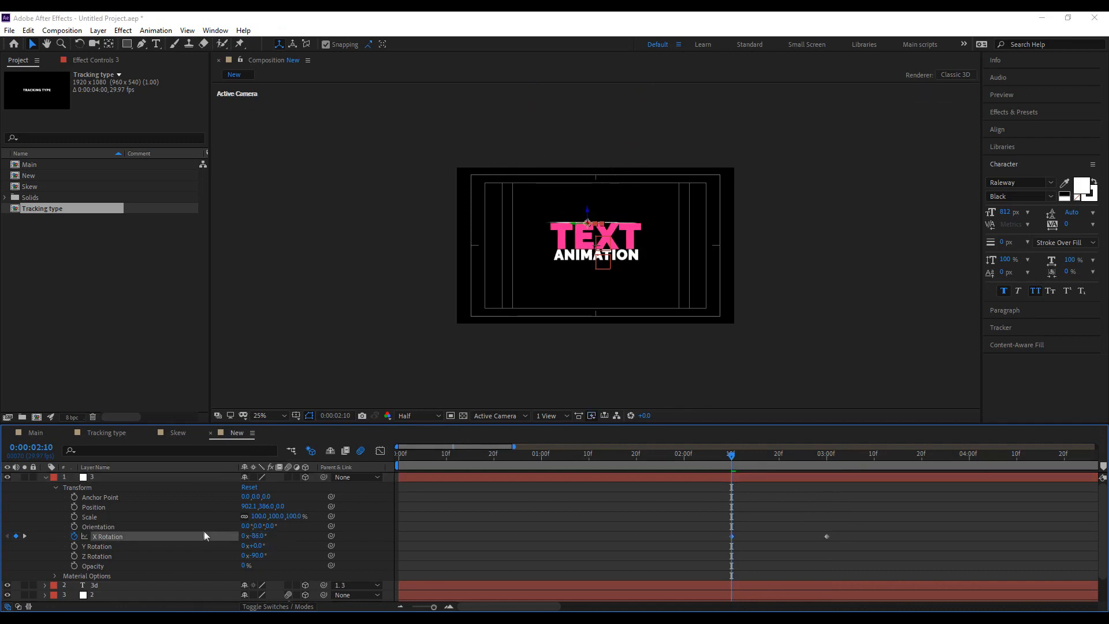
left_click(258, 536)
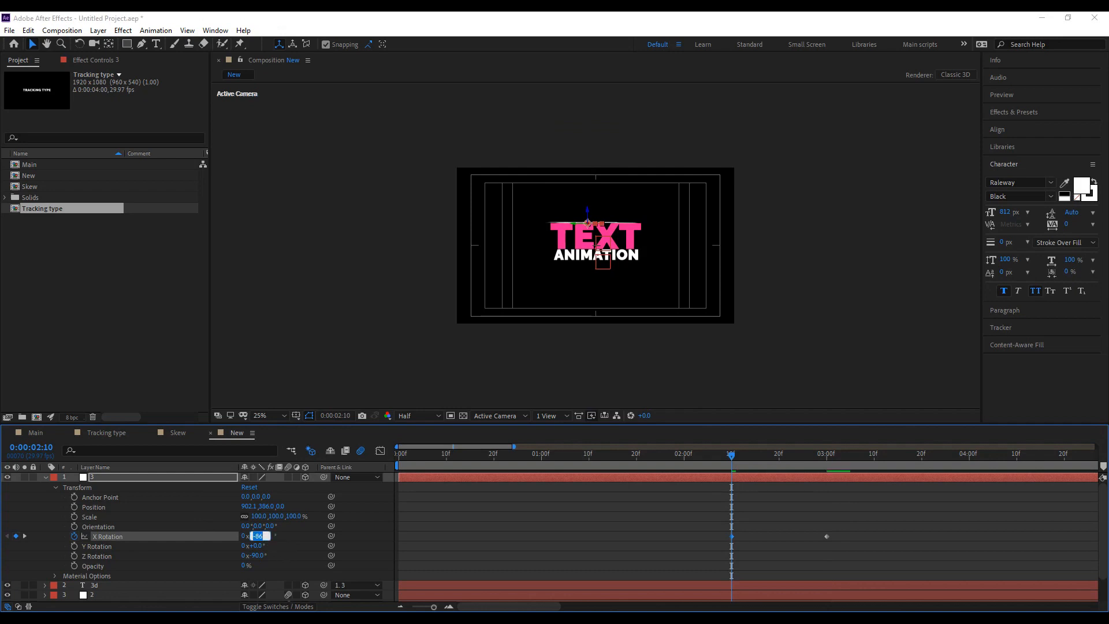
type("-90")
left_click(703, 516)
Select both X Rotation keyframes and set their incoming and outgoing velocity influence to 50%.
left_click_drag(731, 464, 827, 493)
left_click_drag(837, 538, 698, 534)
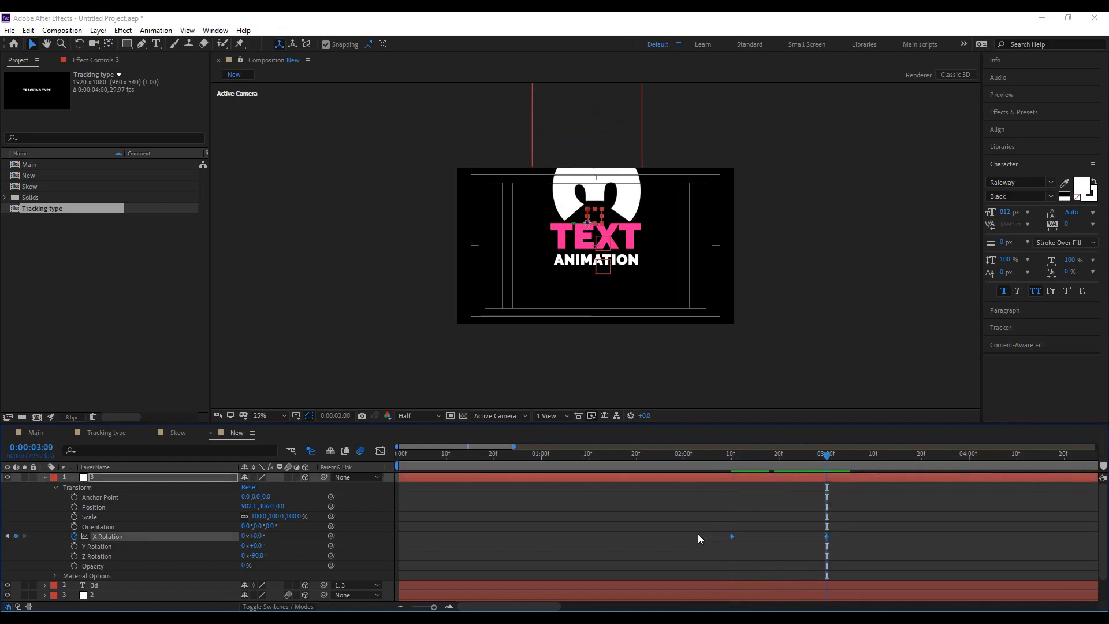
right_click(733, 534)
left_click(768, 513)
left_click(461, 312)
type("50")
left_click(638, 313)
type("50")
left_click(656, 368)
Preview the fold-up, delay null 3's layer so its rotation starts at 0:00:02:15, preview again and collapse the layer.
left_click(726, 503)
key("space")
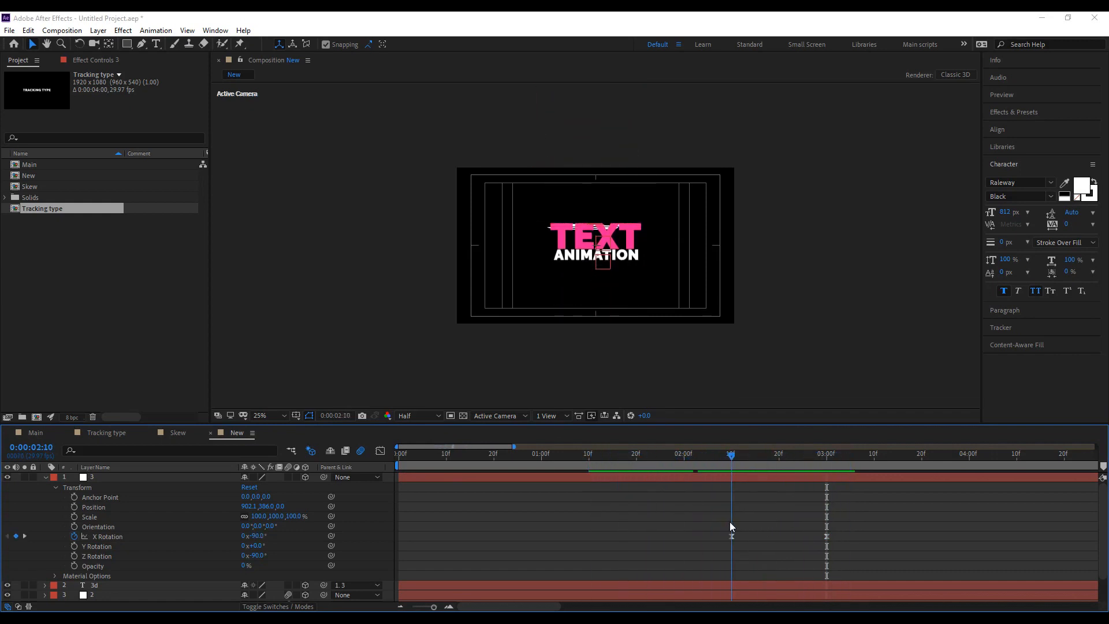
left_click_drag(750, 479, 721, 462)
left_click(788, 504)
key("space")
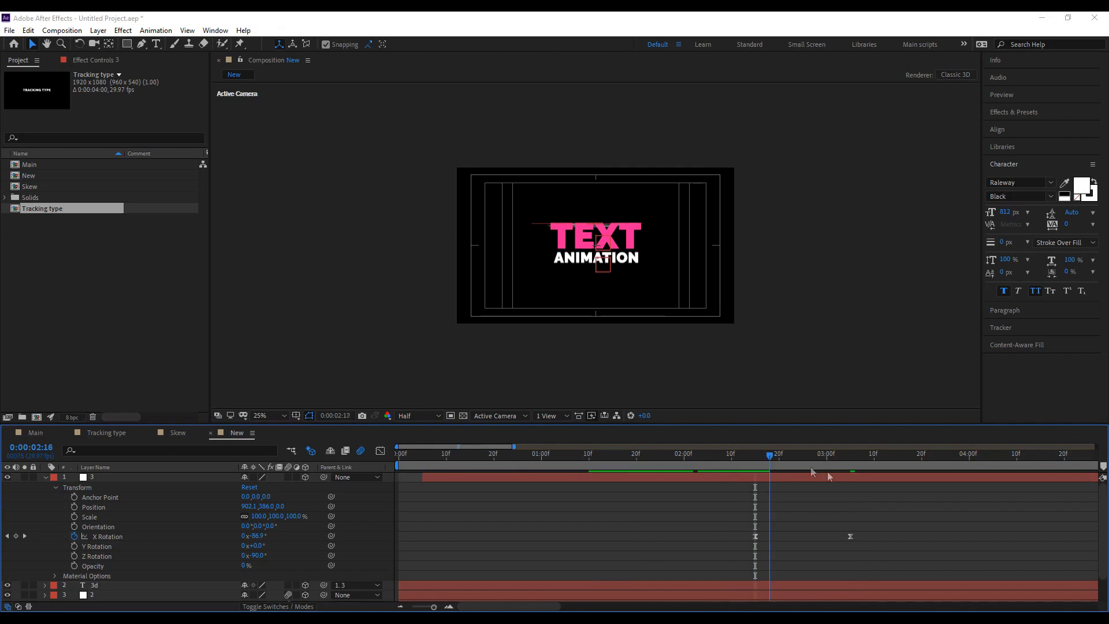
key("space")
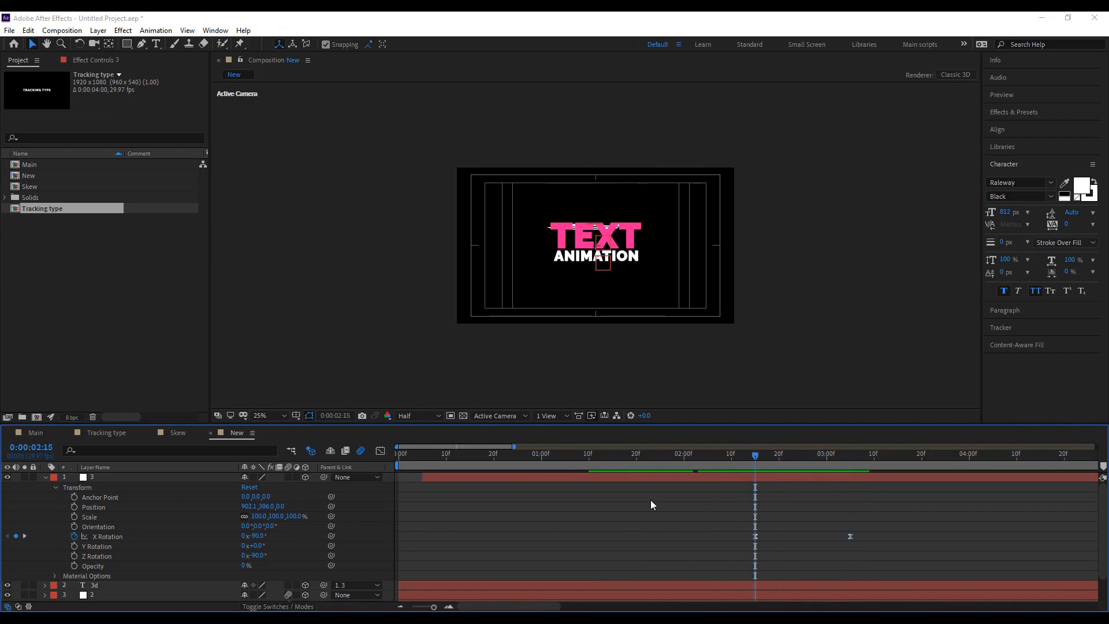
left_click(46, 477)
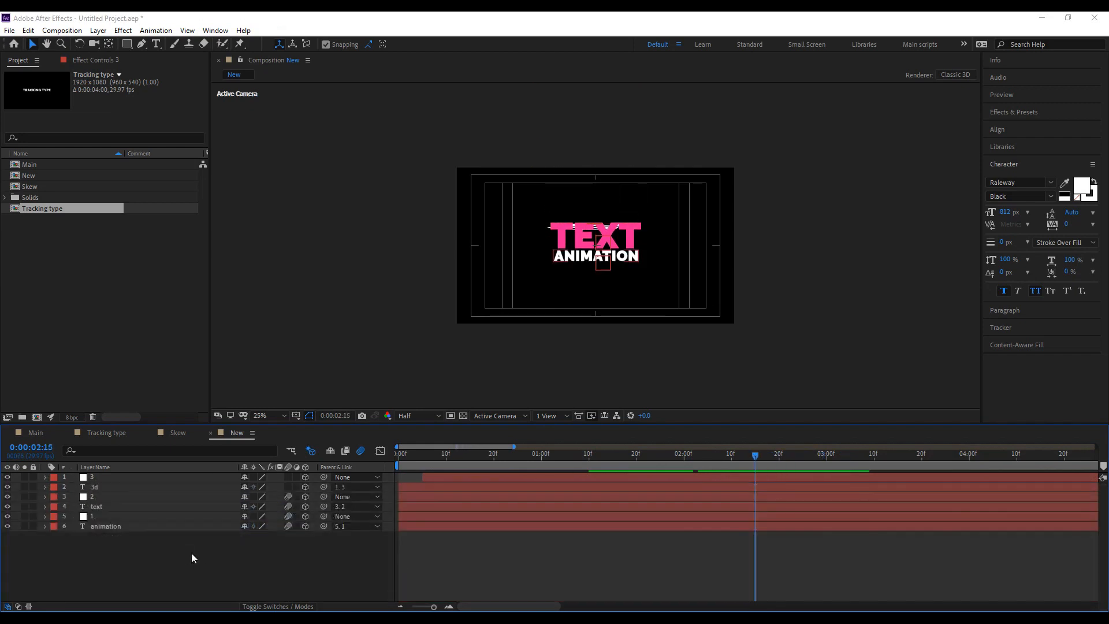
Add a one-node camera with the 35mm preset, named Camera 1, to the New composition.
right_click(218, 559)
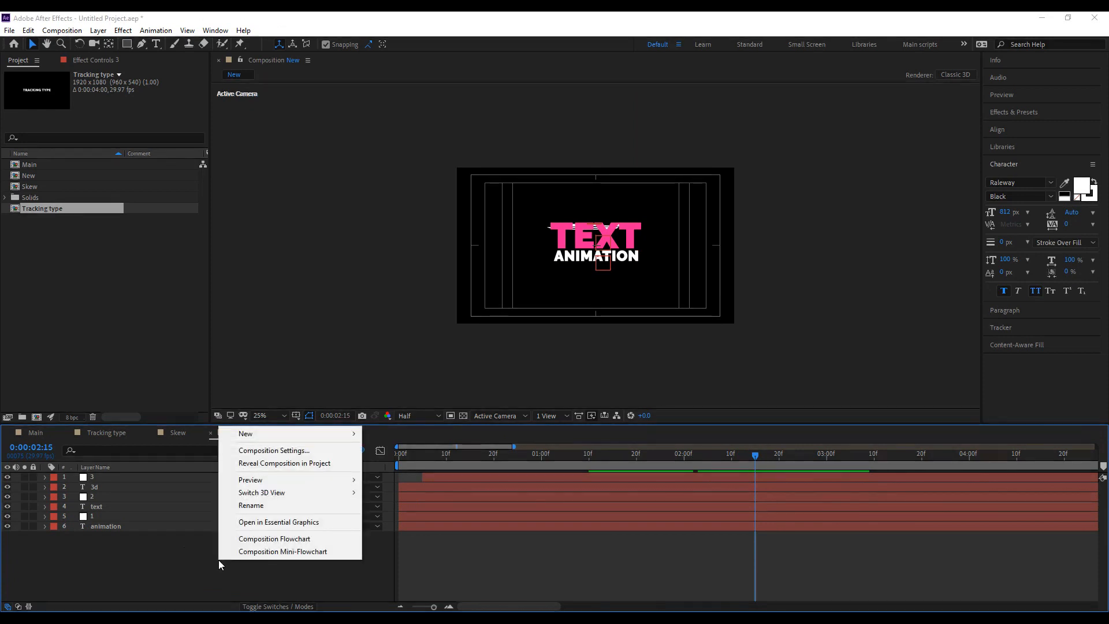
mouse_move(327, 440)
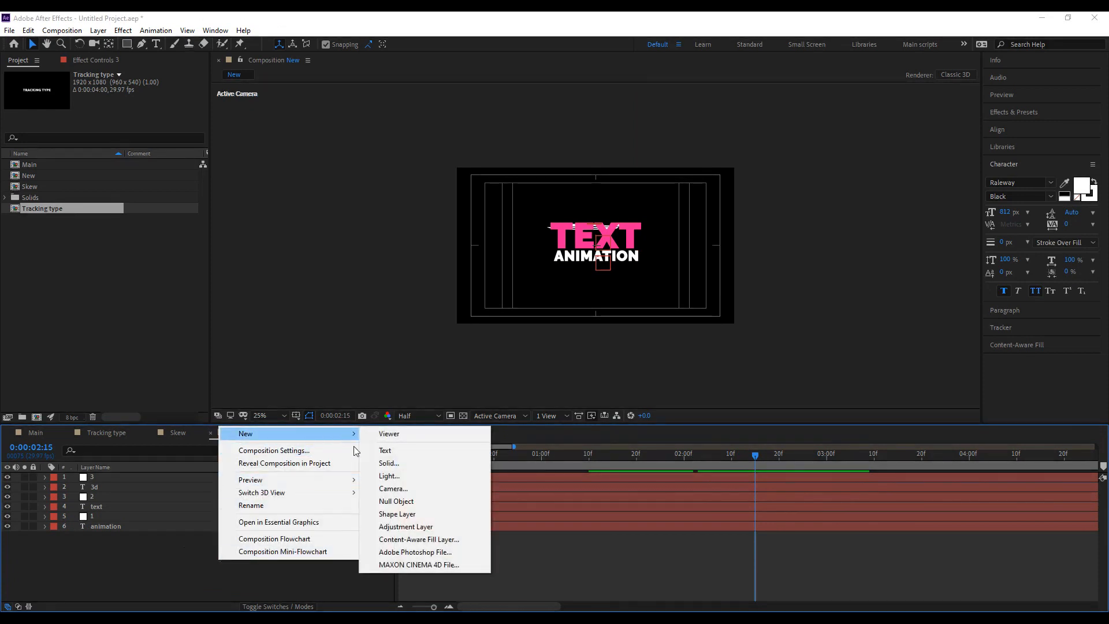
left_click(398, 488)
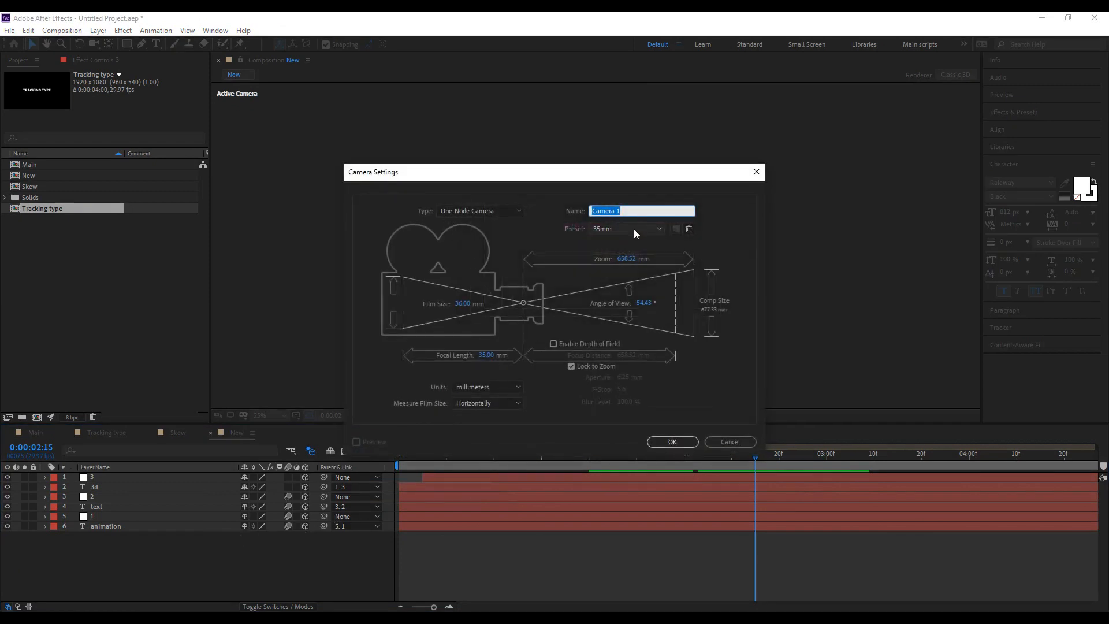
left_click(674, 442)
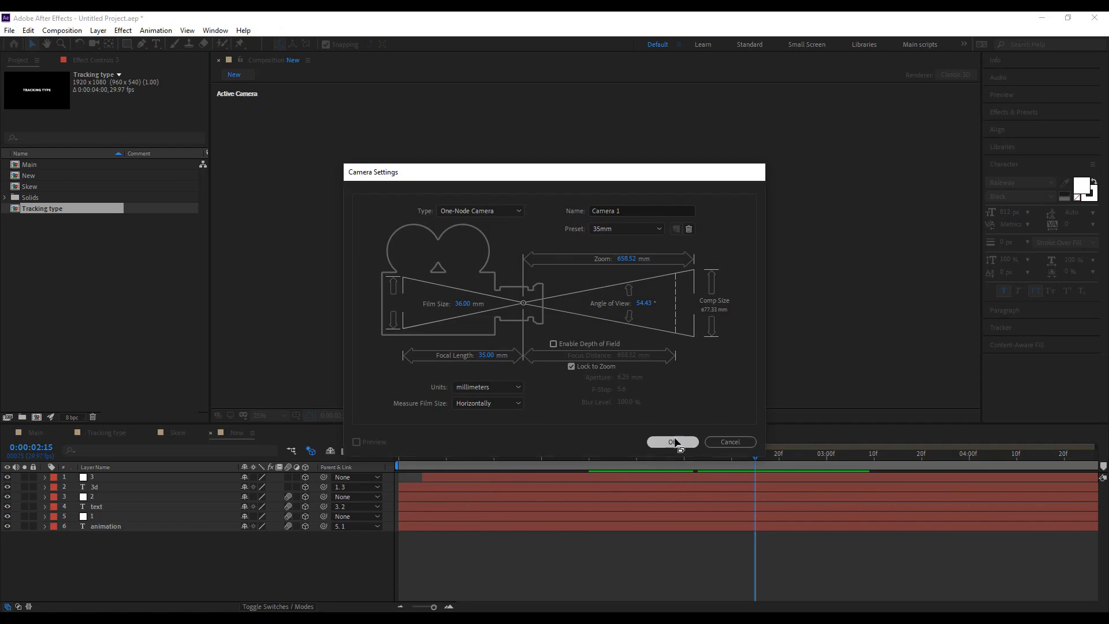
Add a 3D null object named Cam and parent Camera 1 to it.
right_click(255, 552)
mouse_move(358, 430)
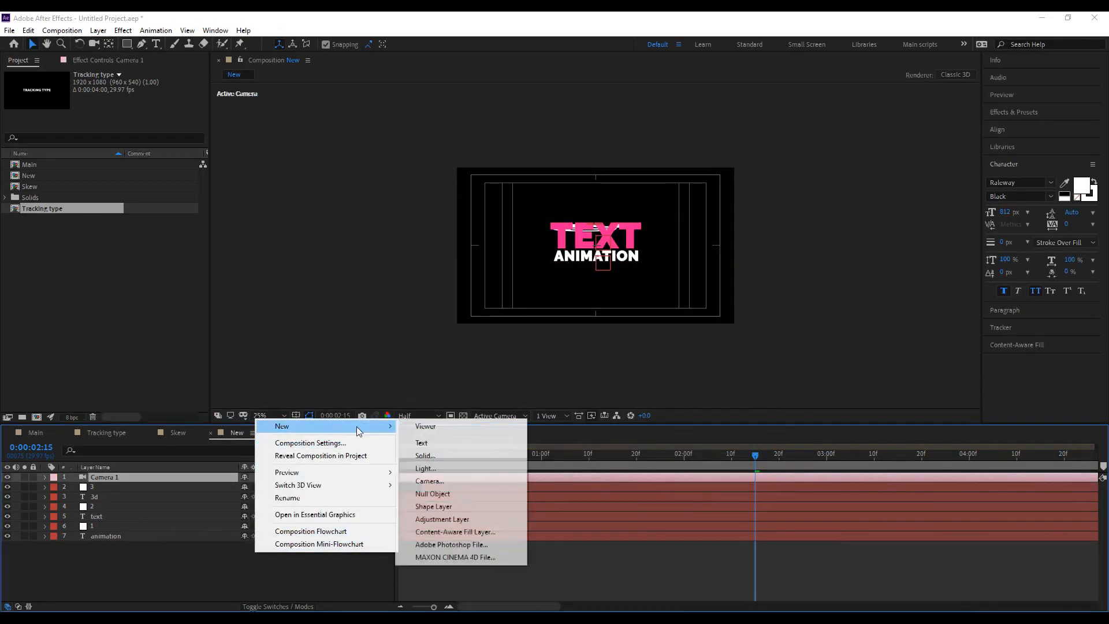
left_click(433, 493)
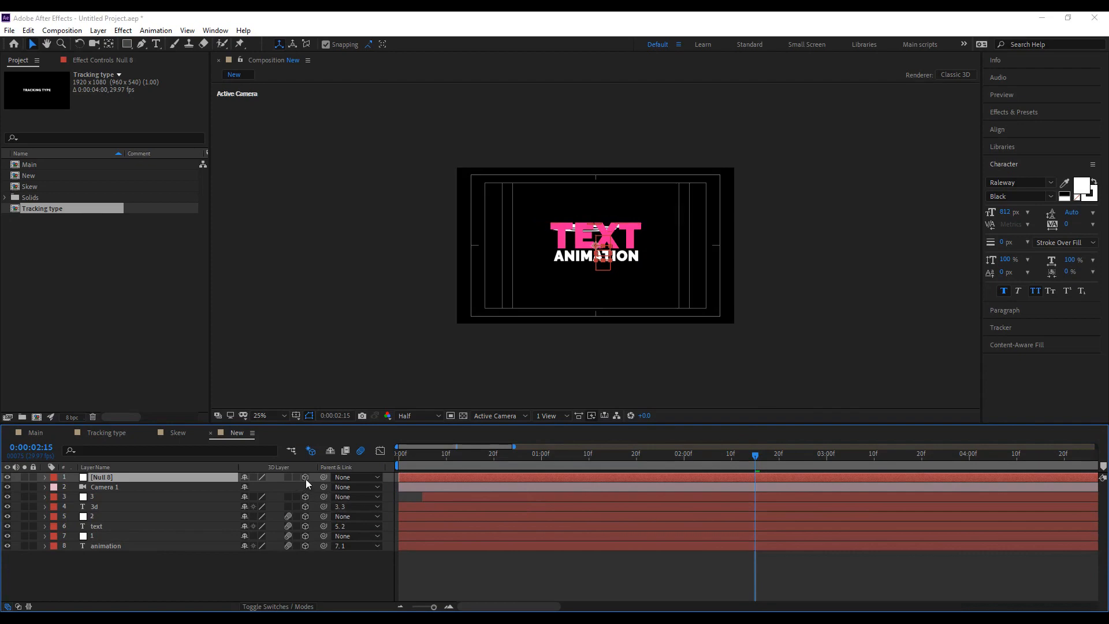
right_click(99, 477)
left_click(128, 465)
type("Cam")
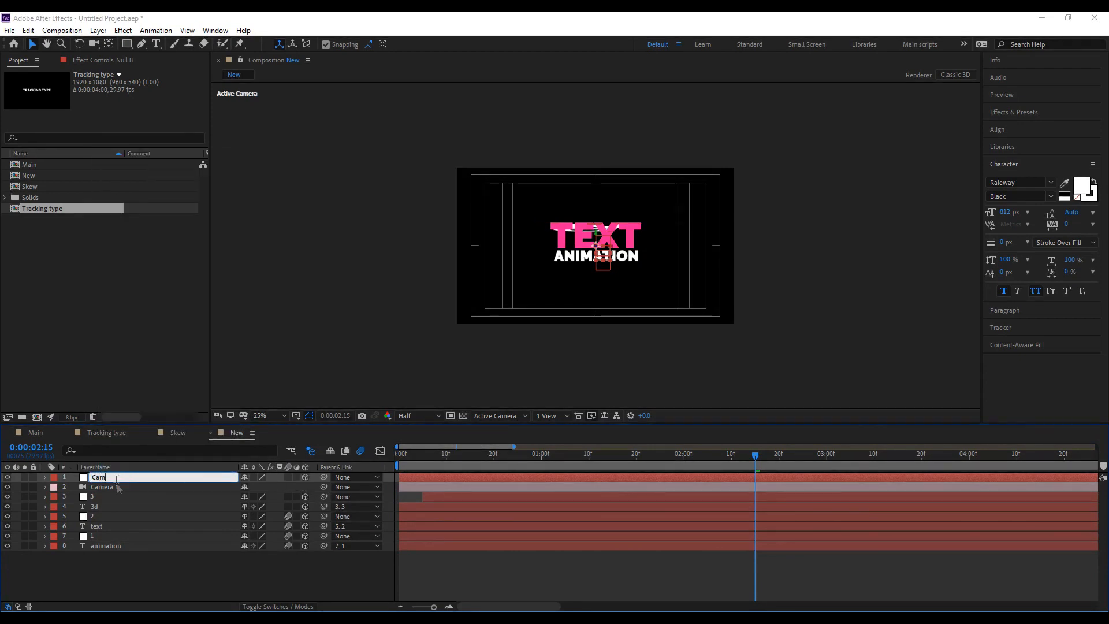
left_click(121, 490)
left_click_drag(324, 486, 106, 476)
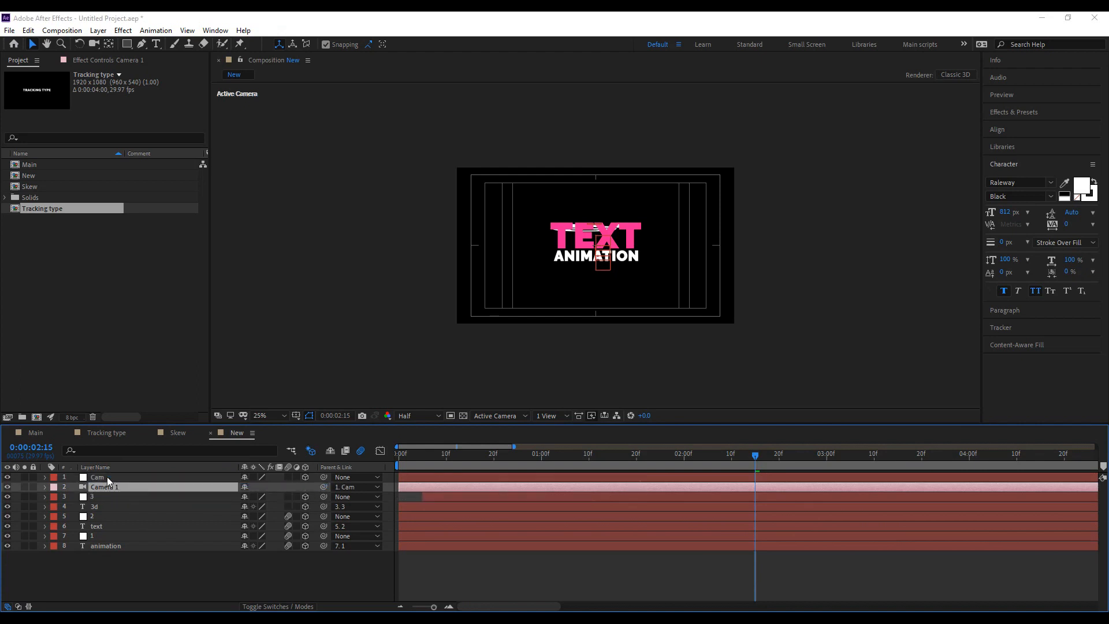
Keyframe the Cam null's Position and Z Rotation at 0:00:02:15 and add matching keyframes for both at 0:00:03:05.
left_click(108, 477)
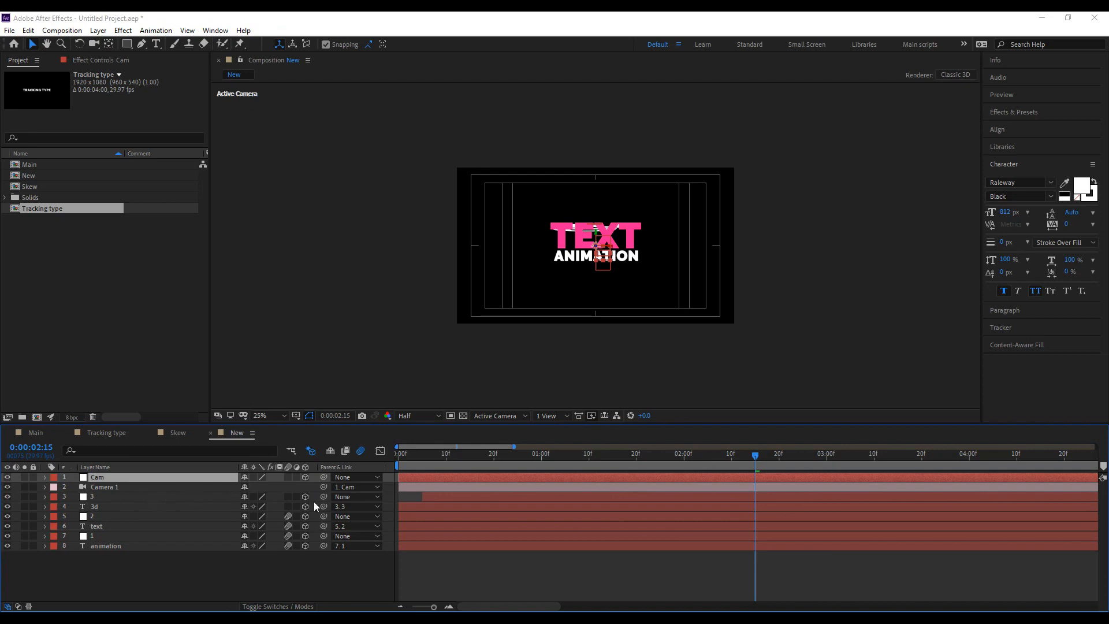
left_click(45, 478)
left_click(55, 488)
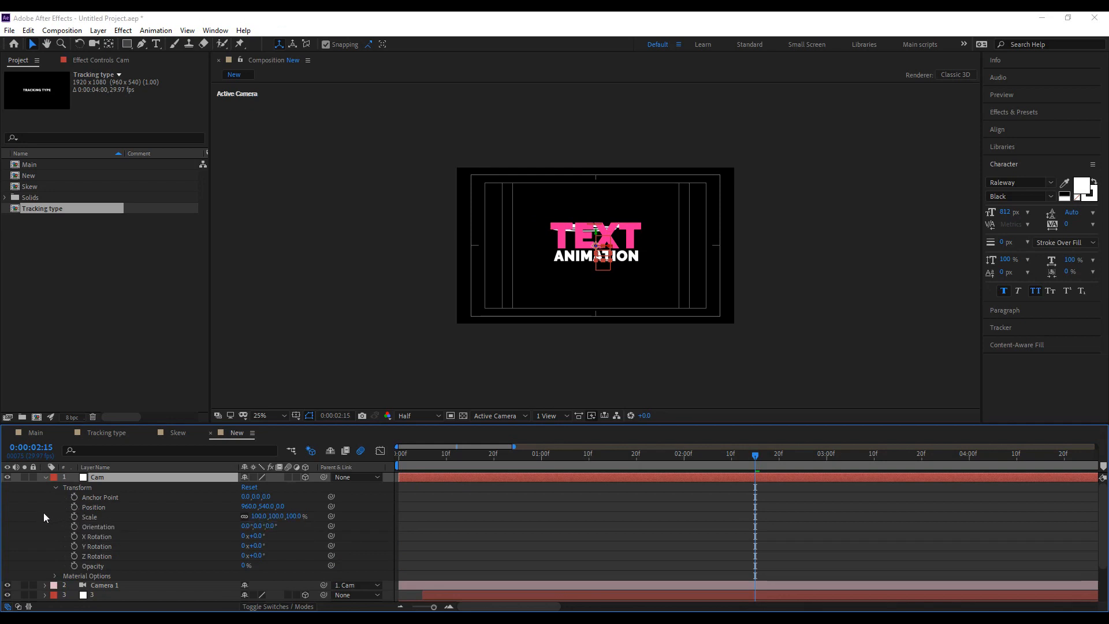
left_click(74, 507)
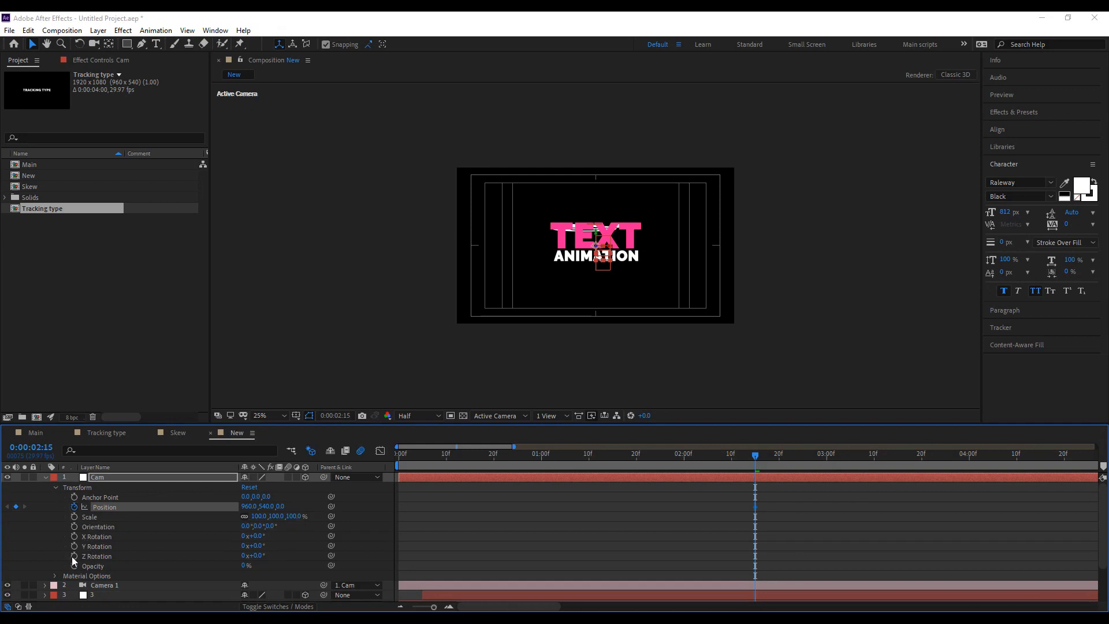
left_click(73, 556)
left_click_drag(760, 464, 851, 463)
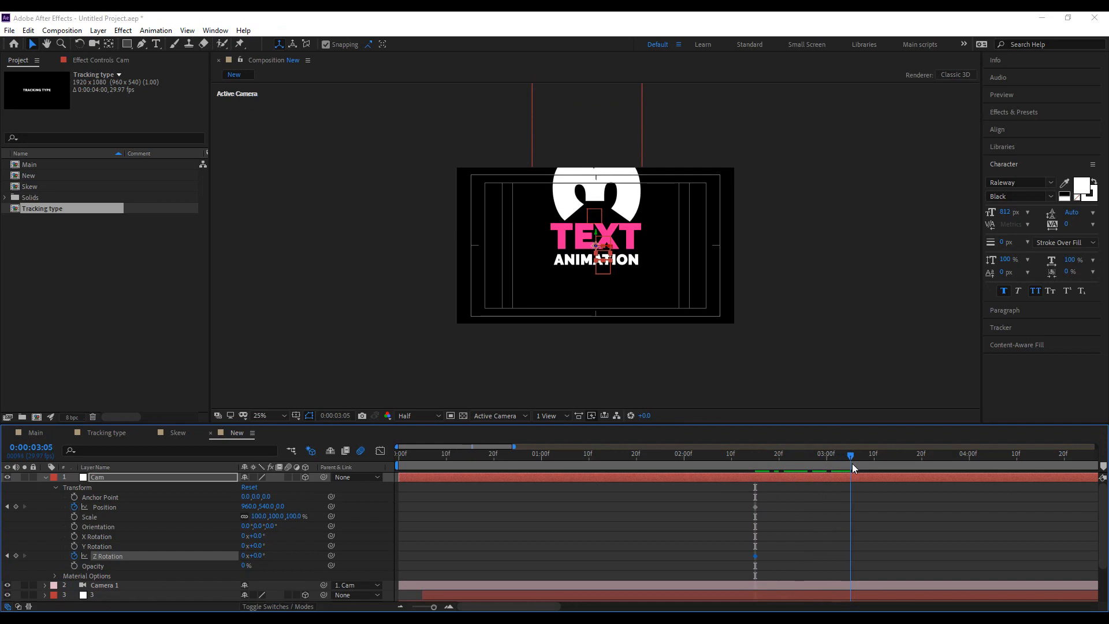
left_click(16, 507)
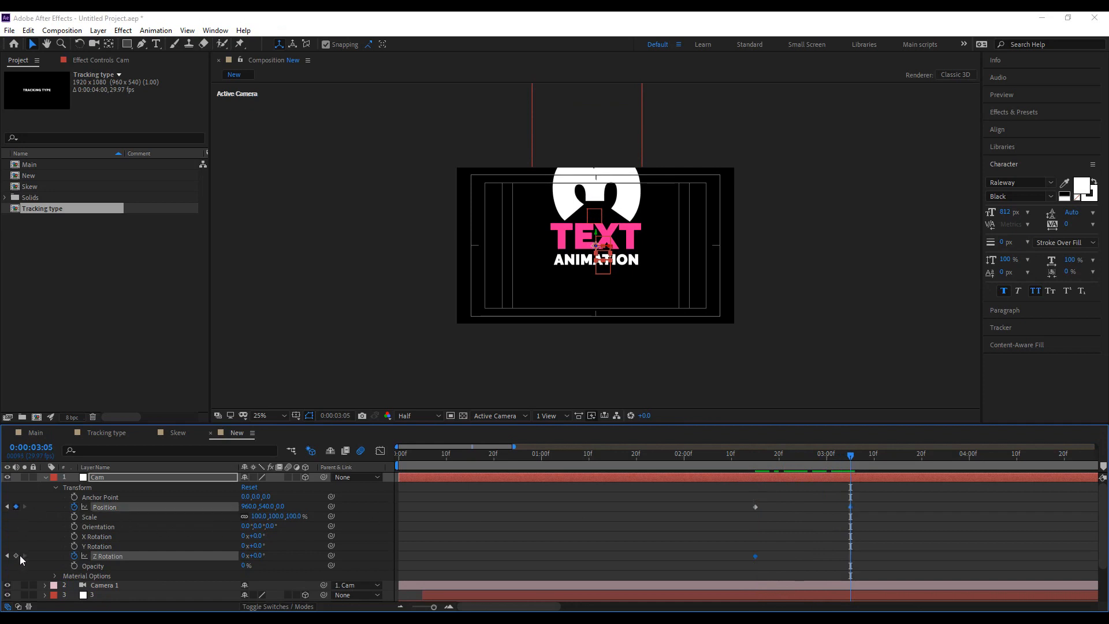
left_click(833, 539)
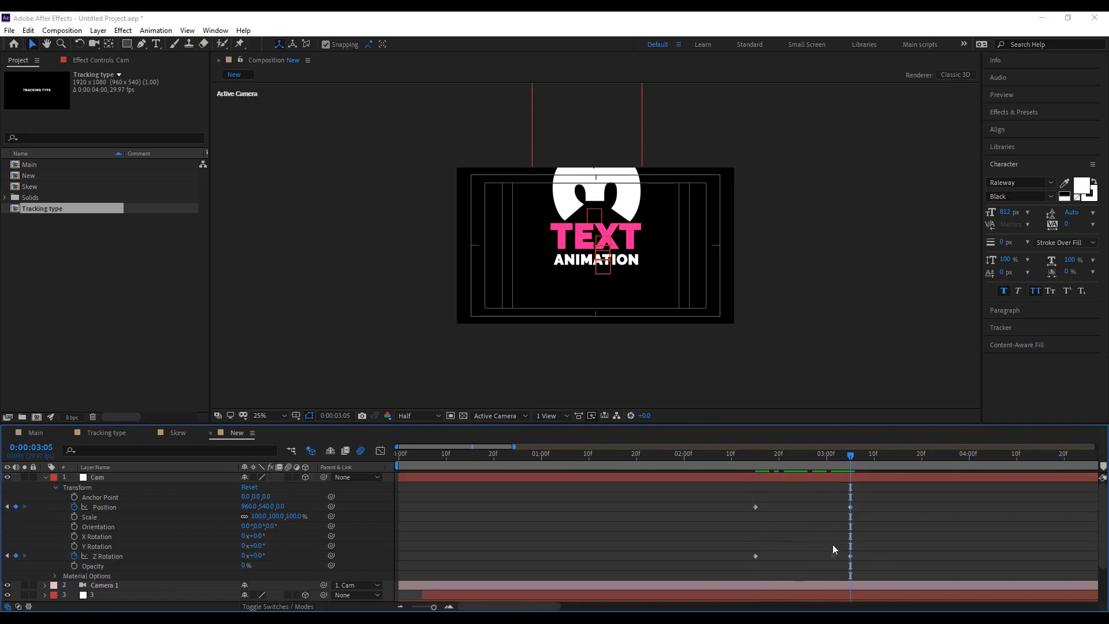
Set the Cam null's Z Rotation keyframe at 0:00:03:05 to -90°.
left_click(851, 557)
left_click_drag(257, 555, 198, 547)
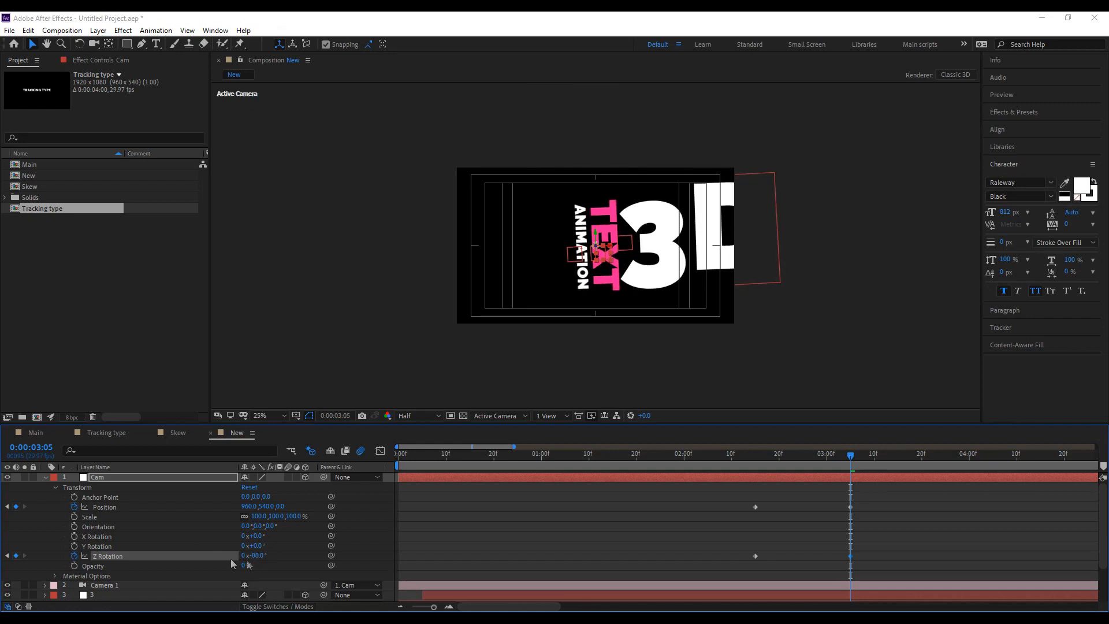
left_click(261, 555)
type("-90")
key("Return")
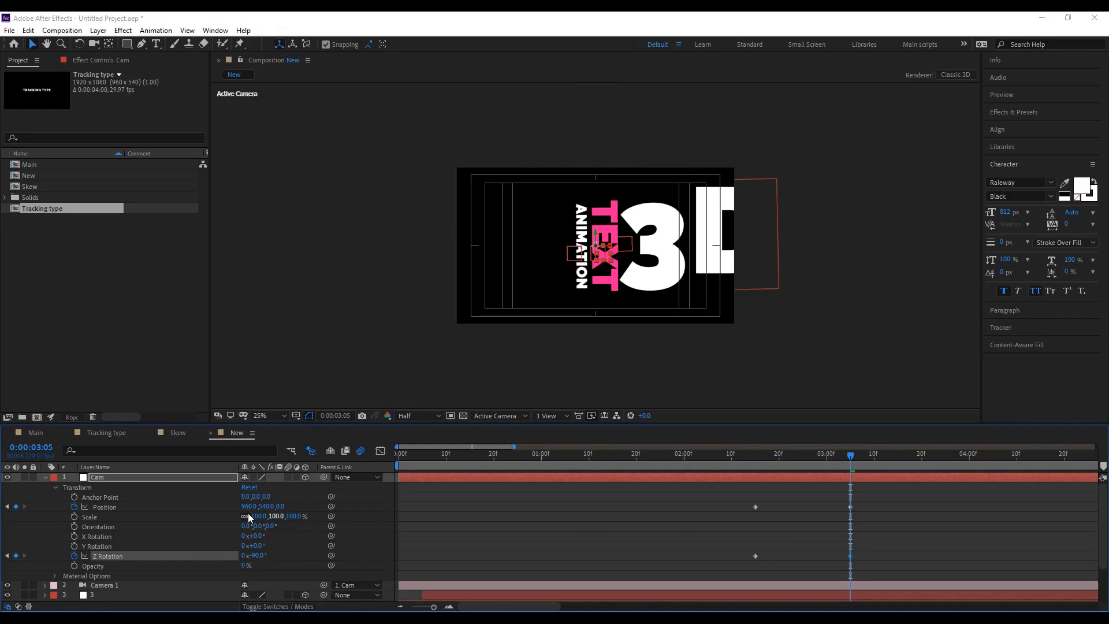
Set the Cam null's Position at 0:00:03:05 to 960, 26, 0 so the 3D word is framed.
left_click_drag(222, 502, 1, 509)
key("ctrl+z")
left_click_drag(264, 507, 231, 509)
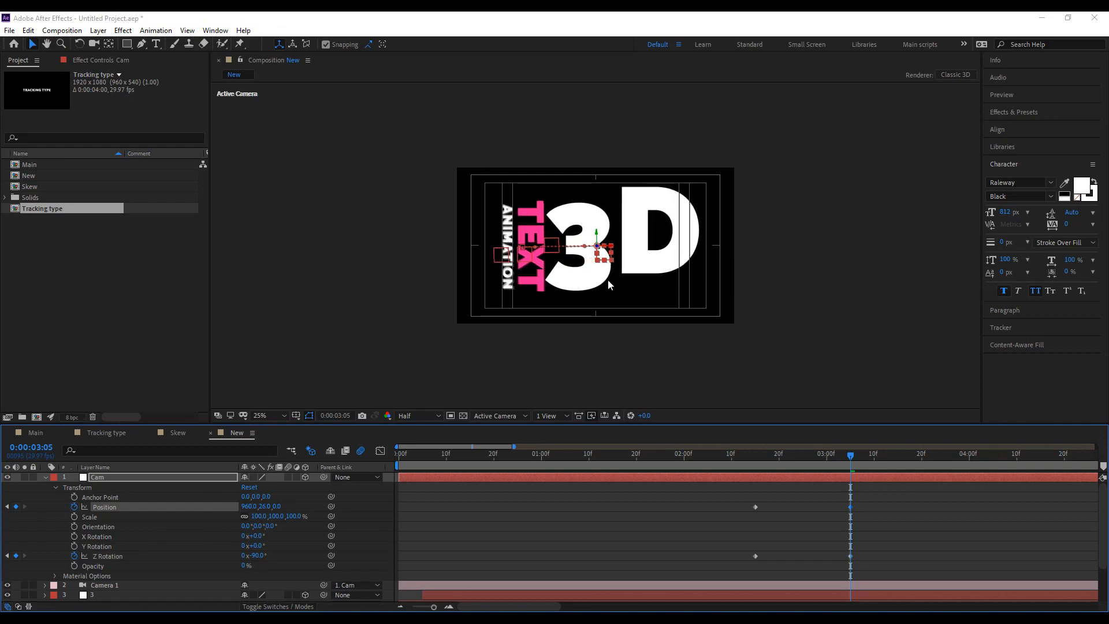
Select the letter D in the 3D word and set its baseline shift to -118 px to align it with the 3.
key("period")
double_click(692, 275)
left_click_drag(648, 238, 943, 248)
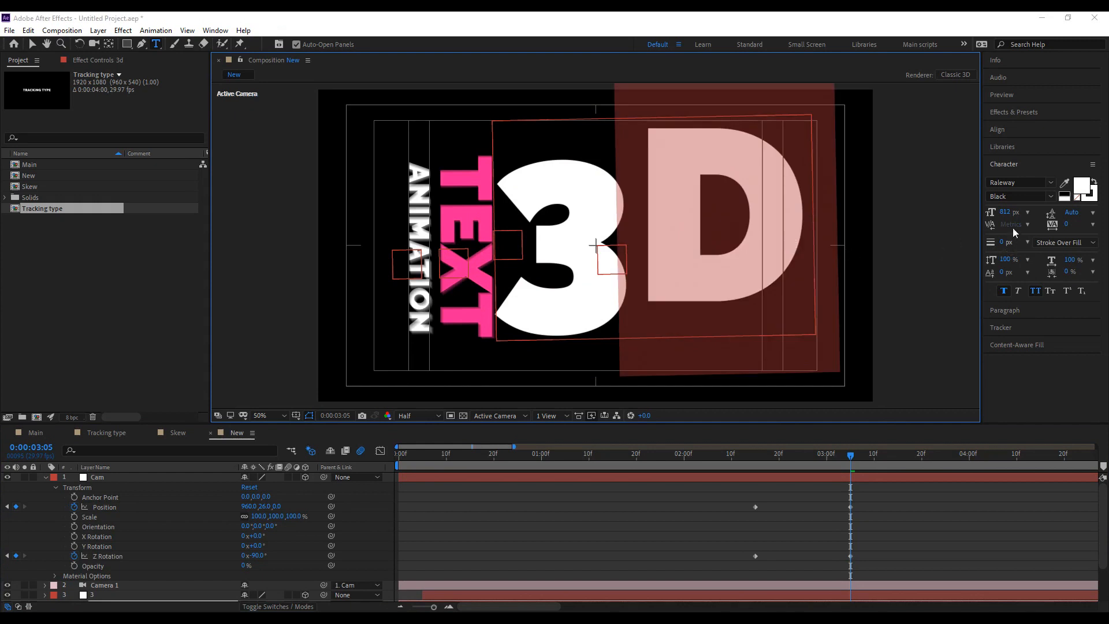
left_click_drag(1006, 276, 920, 251)
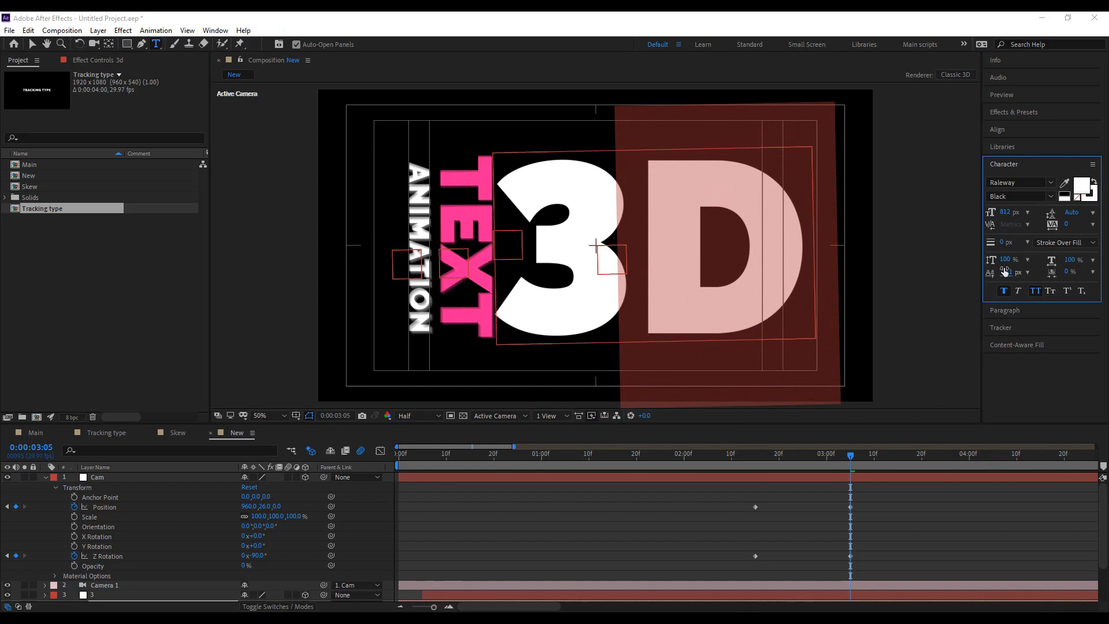
left_click_drag(1000, 269, 863, 399)
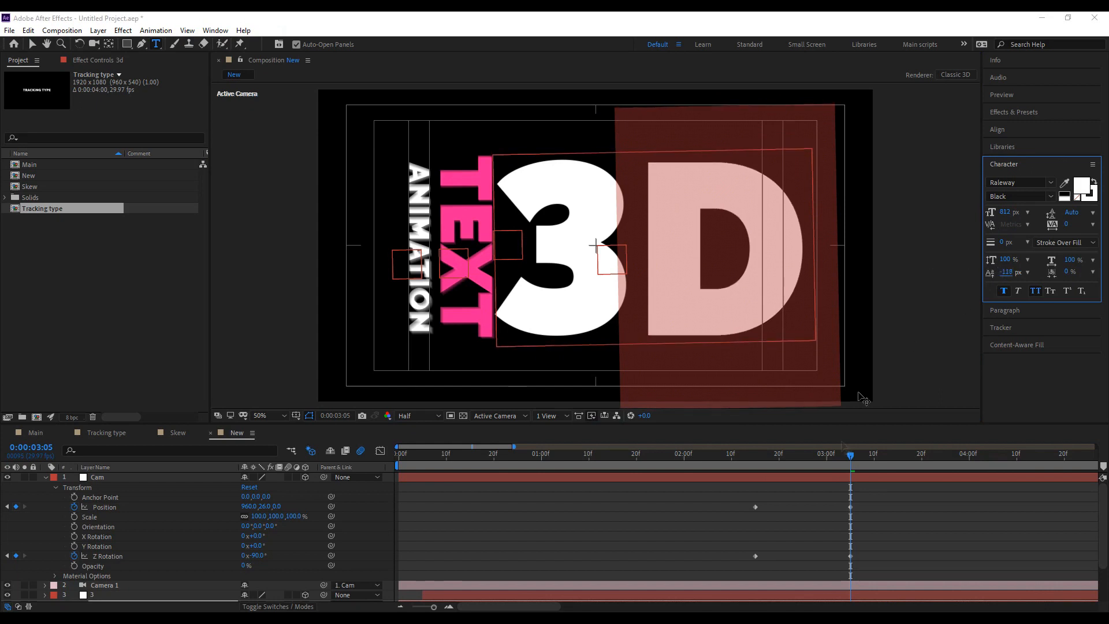
left_click(858, 523)
Return the time to 0:00:02:15 and apply Easy Ease to all of the Cam null's Position and Z Rotation keyframes.
left_click_drag(850, 459, 754, 455)
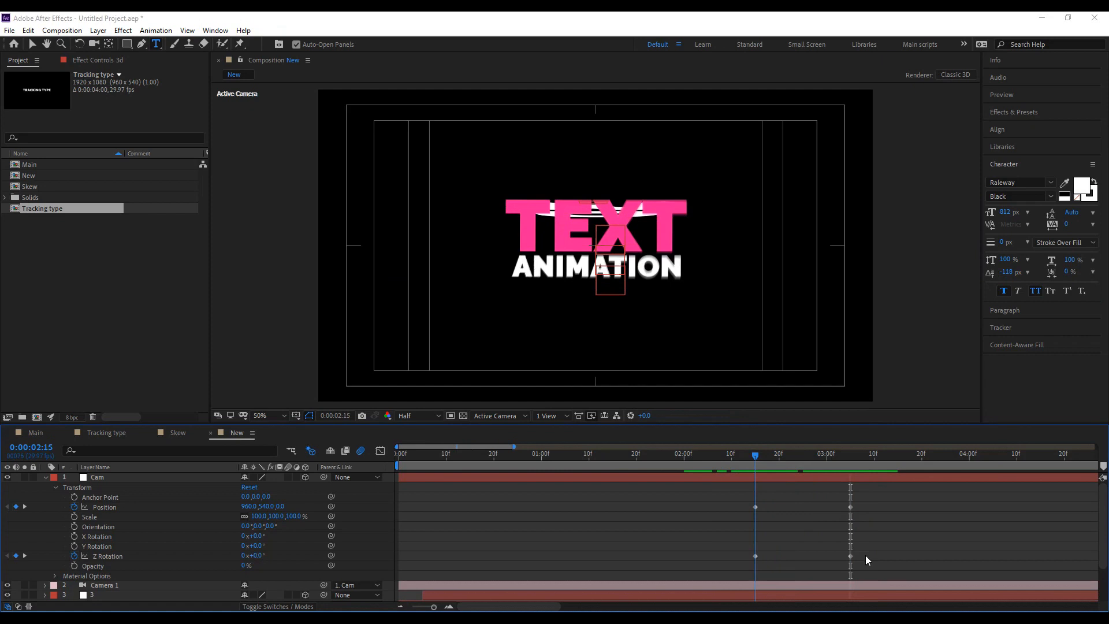
left_click_drag(735, 557, 857, 511)
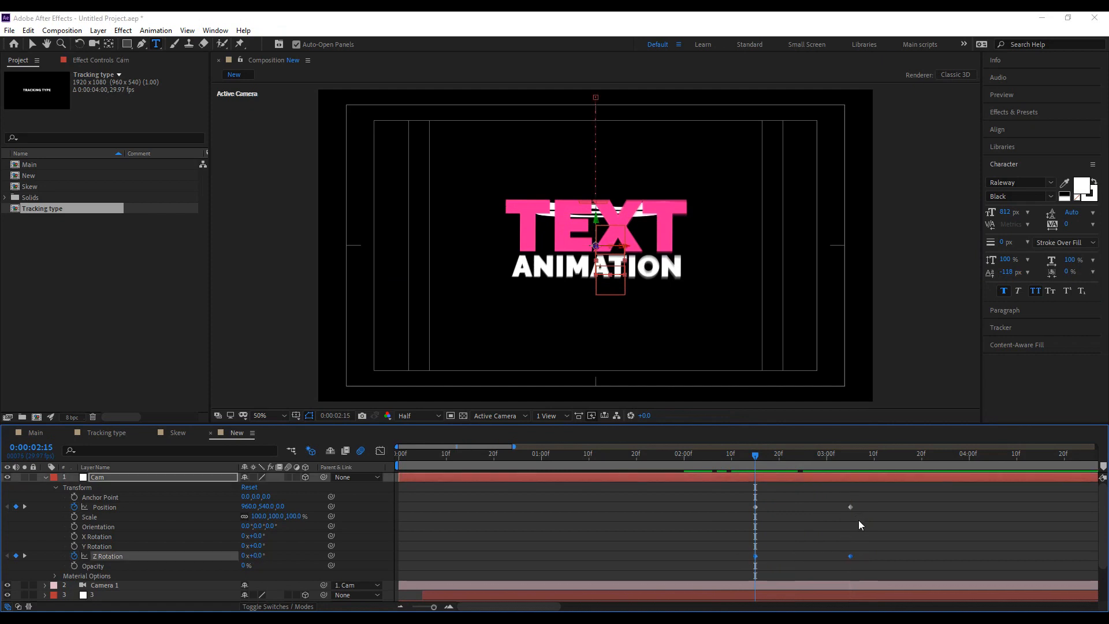
left_click_drag(871, 557, 725, 496)
key("F9")
Set the incoming and outgoing velocity influence of both Cam Position keyframes to 50%.
left_click_drag(869, 511, 745, 494)
right_click(755, 506)
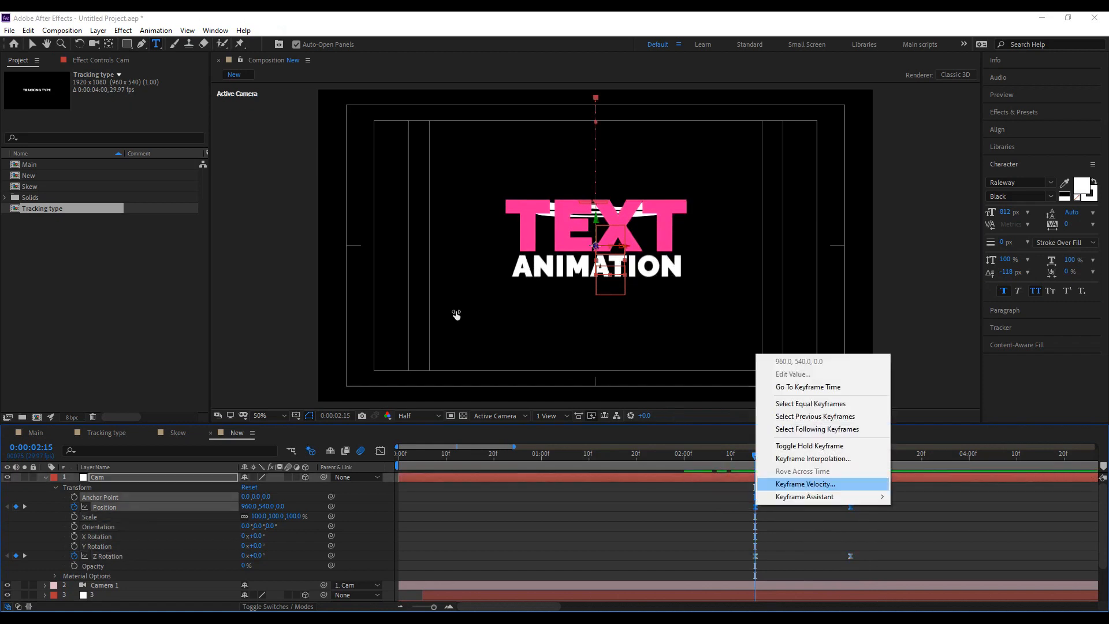
left_click(794, 484)
left_click(457, 312)
type("50")
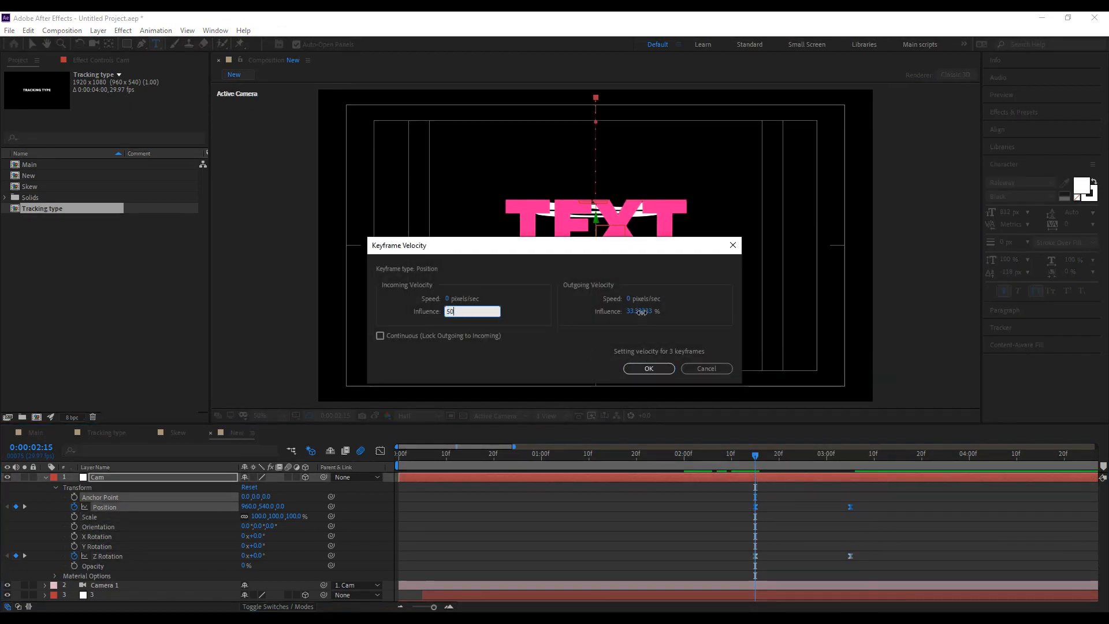
left_click(641, 311)
type("50")
left_click(648, 369)
Set the incoming and outgoing velocity influence of both Cam Z Rotation keyframes to 50%.
left_click_drag(868, 557, 741, 558)
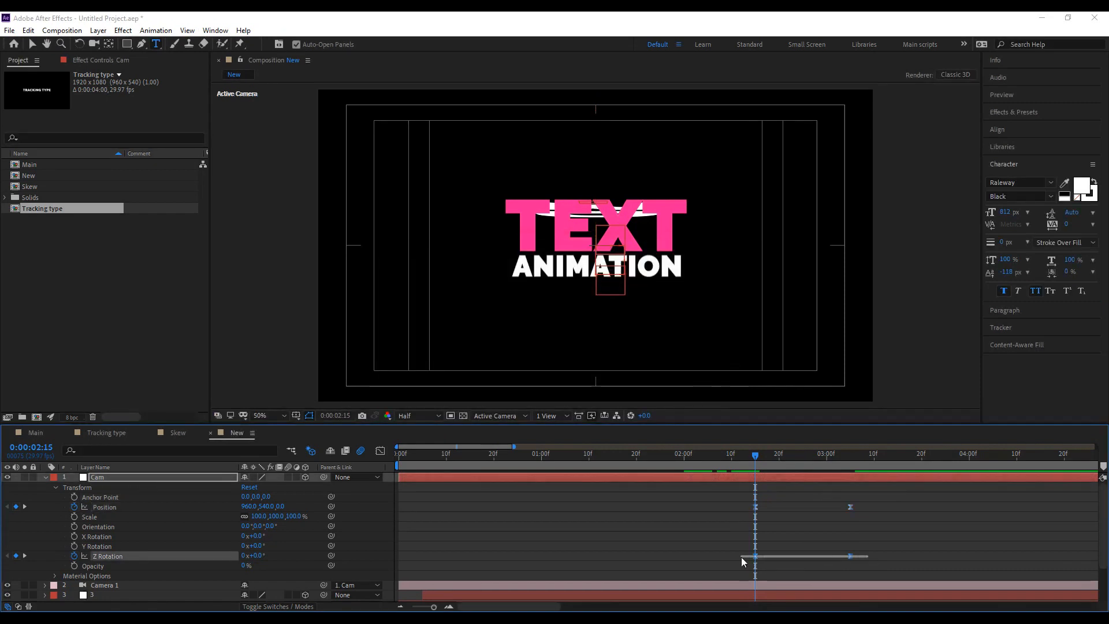
right_click(754, 556)
left_click(774, 532)
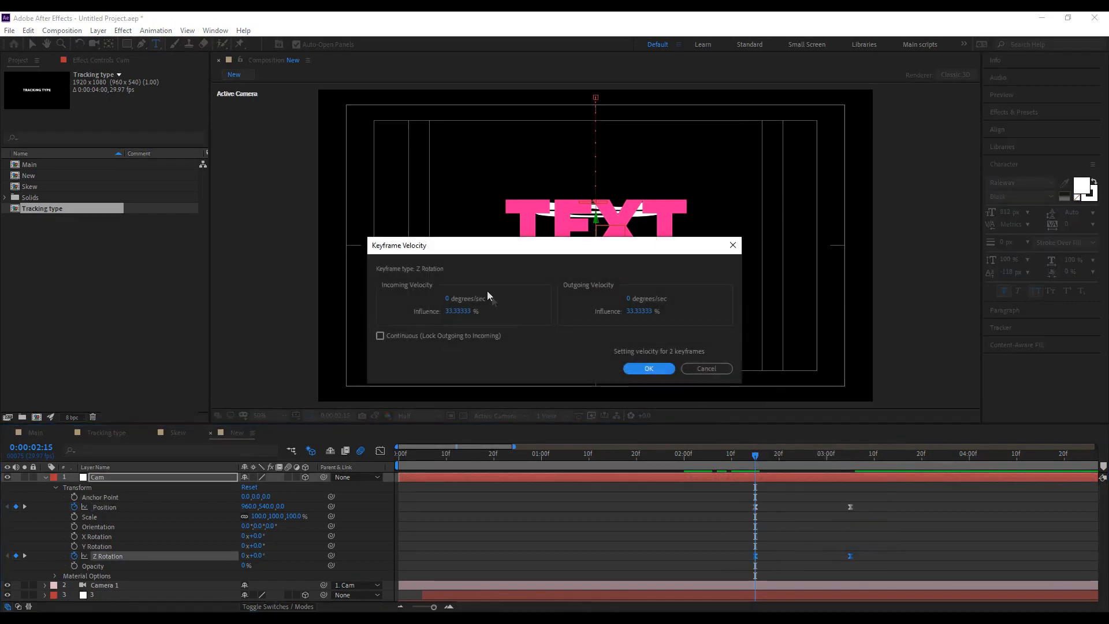
left_click(469, 312)
type("50")
left_click(639, 311)
type("50")
left_click(663, 371)
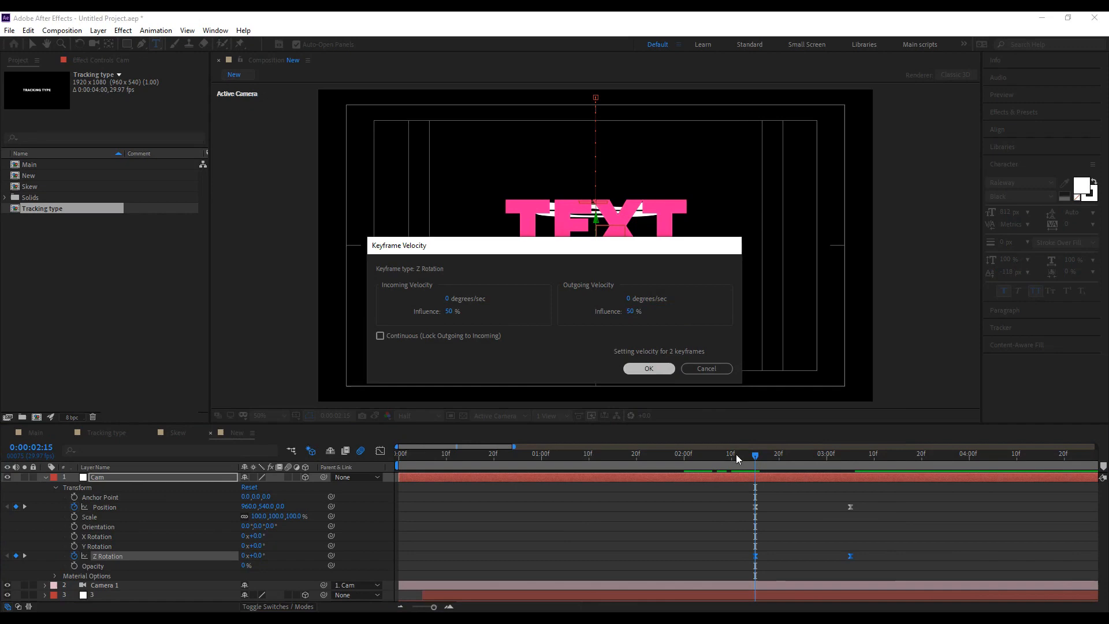
Trim the start of the 3d text layer to 0:00:02:15 and preview the animation from the beginning.
left_click(739, 494)
mouse_move(744, 456)
left_mouse_down()
mouse_move(861, 466)
mouse_move(736, 463)
mouse_move(803, 466)
mouse_move(755, 453)
left_mouse_up()
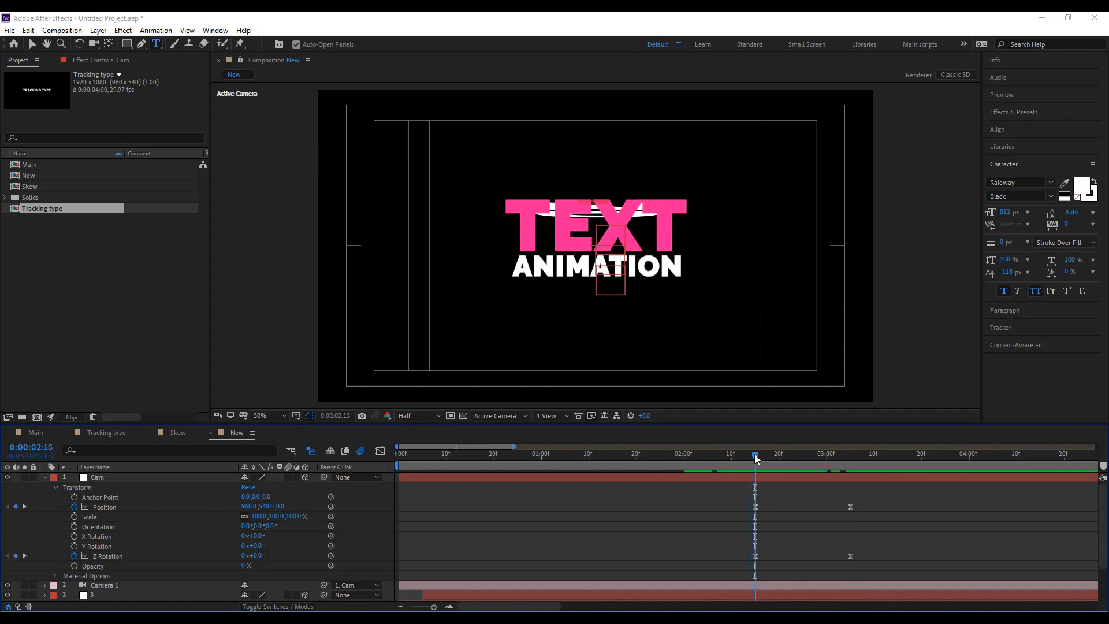
scroll(176, 550, "down", 2)
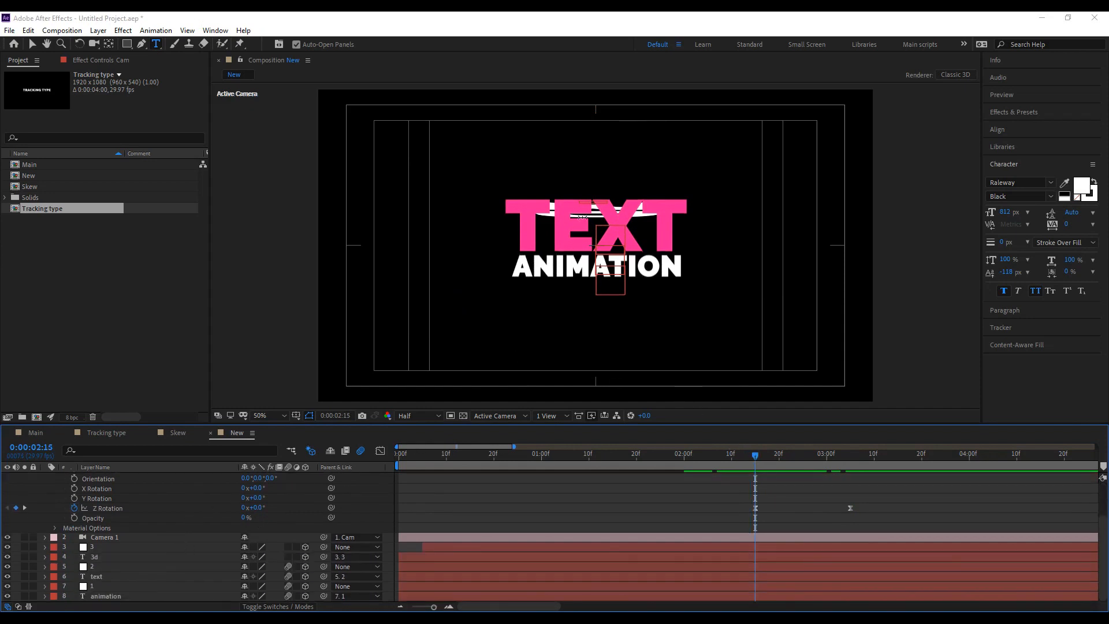
key("v")
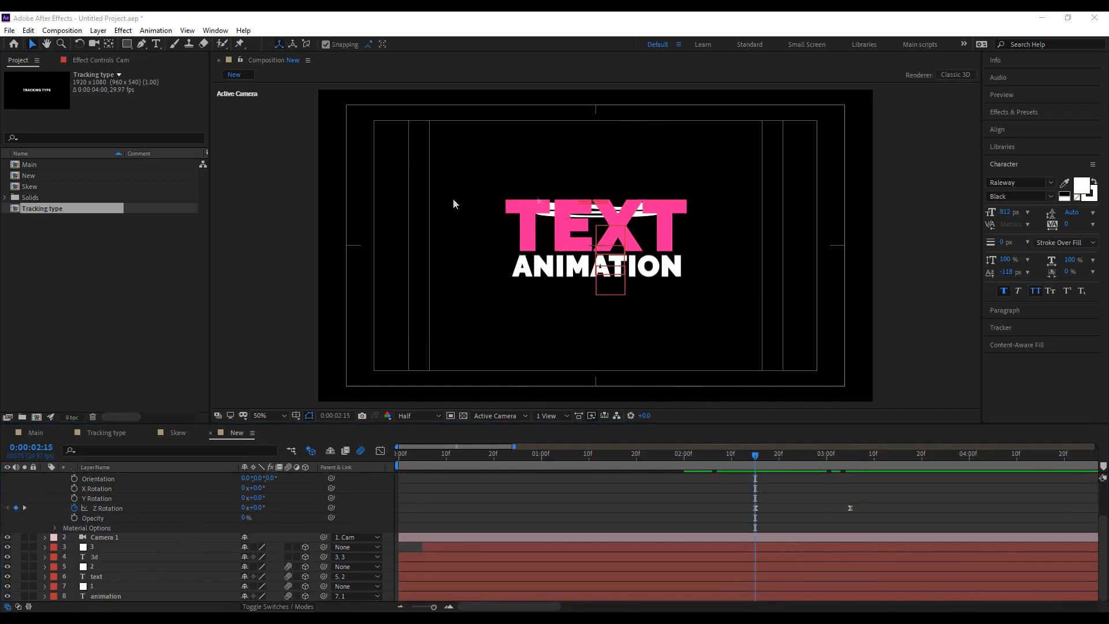
left_click(97, 557)
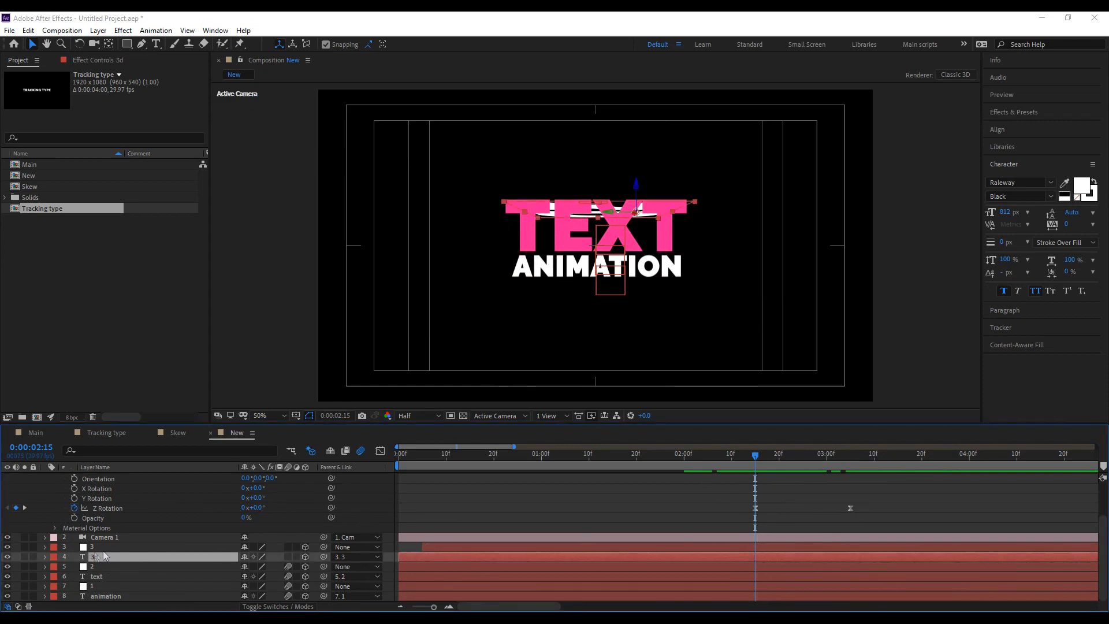
left_click_drag(398, 557, 754, 556)
left_click_drag(757, 459, 339, 467)
key("space")
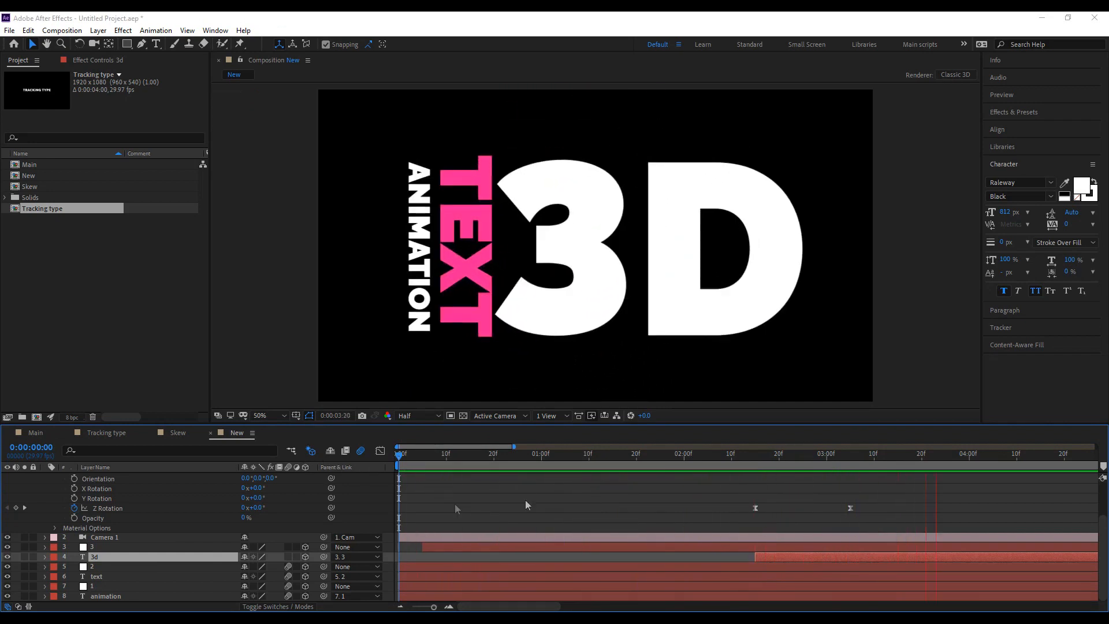
Trim the 3d layer's start slightly further, just past 0:00:02:16, and replay the animation from the beginning.
left_click(760, 455)
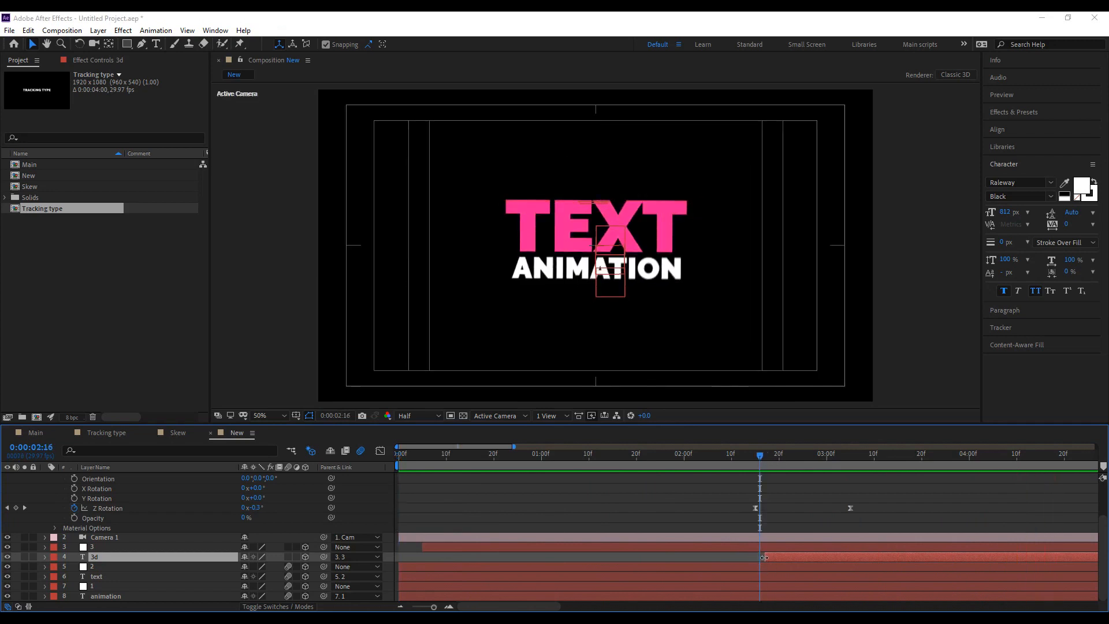
key("Home")
key("space")
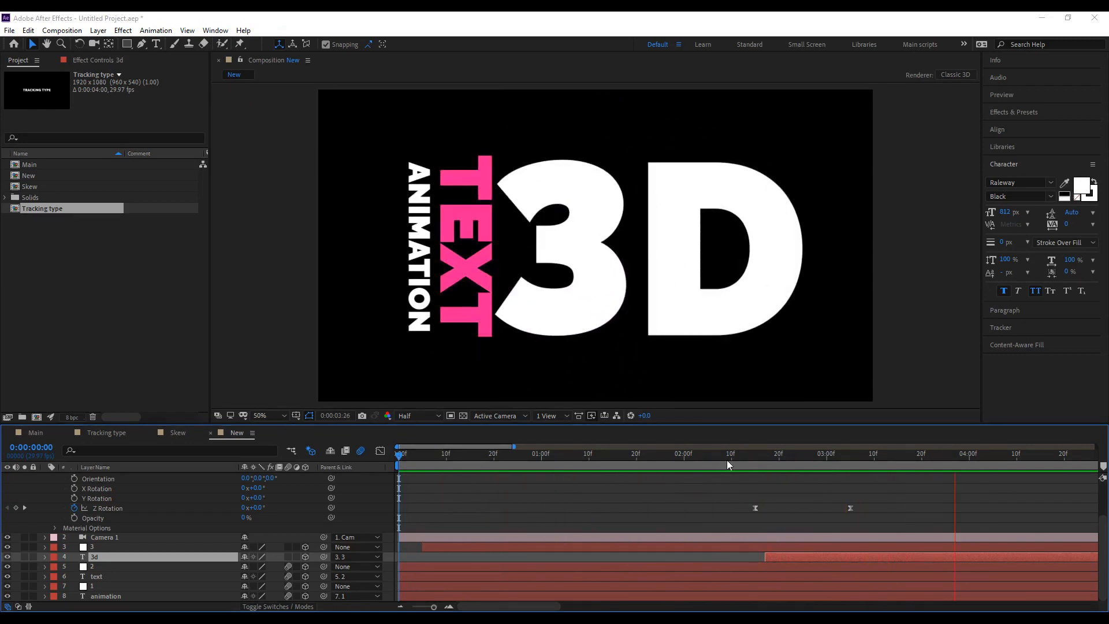
Bend the Cam null's straight Position motion path into an outward curve using the handles of its two keyframes.
left_click_drag(730, 460, 796, 473)
scroll(817, 513, "up", 2)
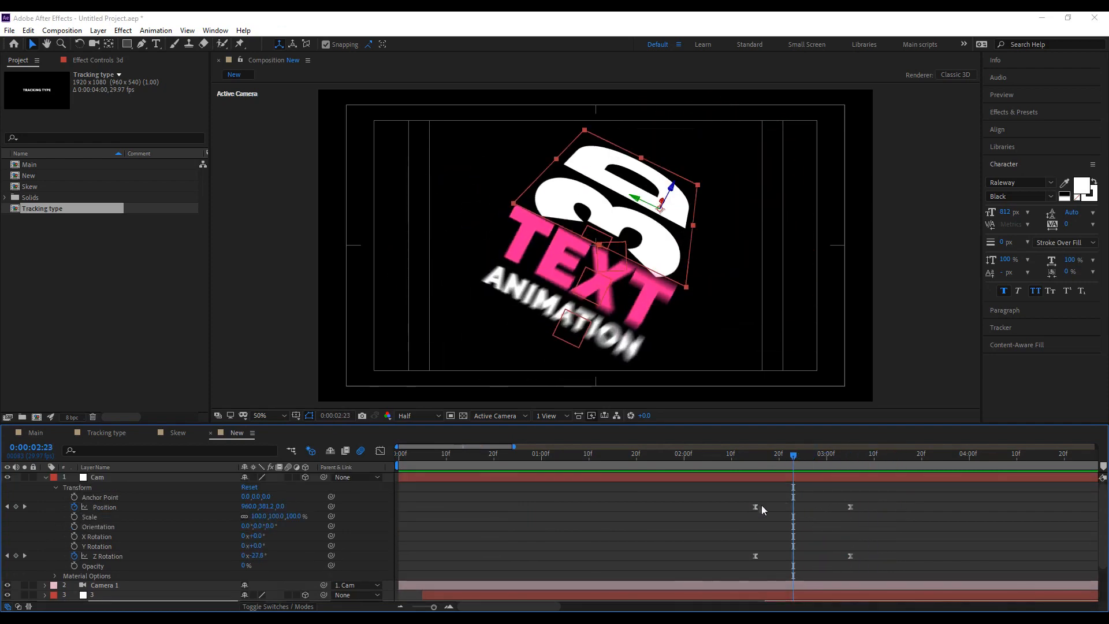
left_click(755, 506)
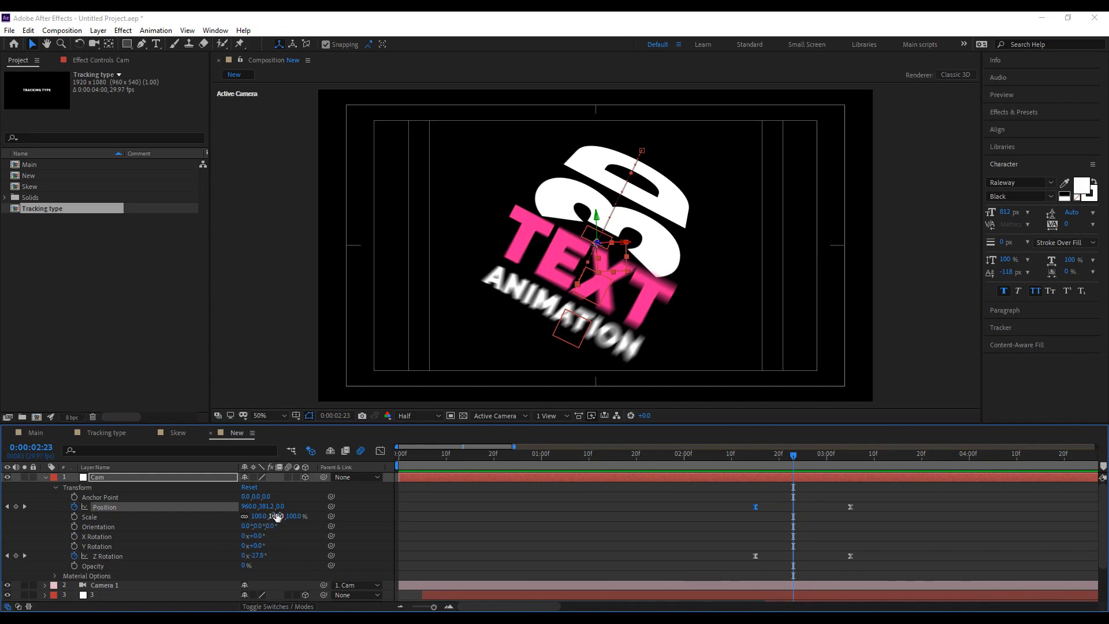
scroll(606, 247, "up", 2)
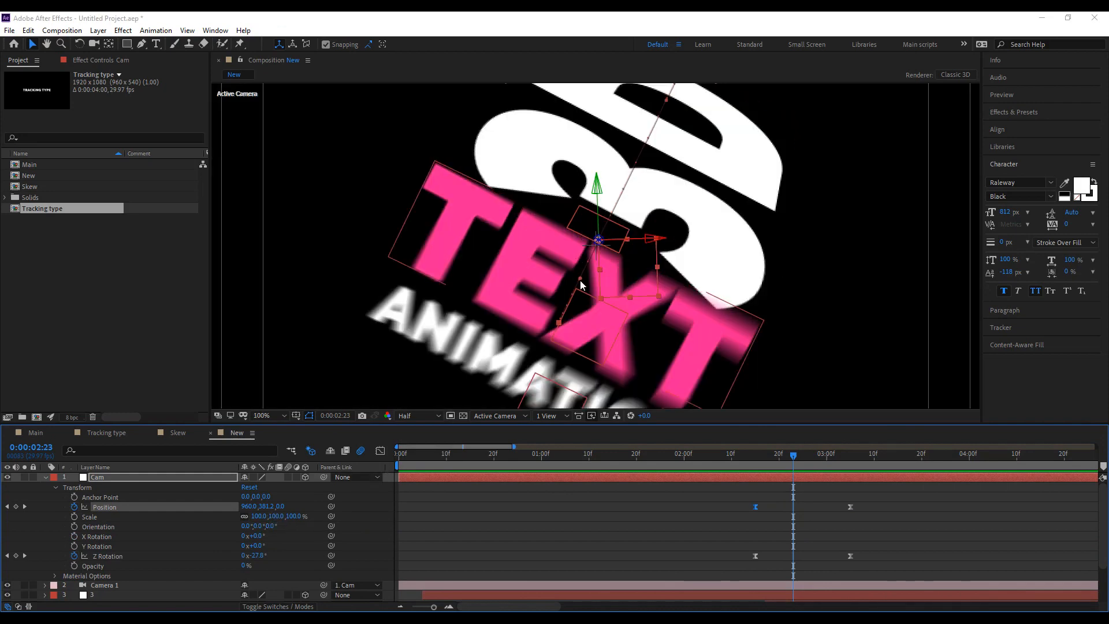
left_click_drag(581, 282, 760, 278)
scroll(695, 232, "up", 1)
scroll(680, 214, "down", 2)
left_click_drag(661, 195, 636, 276)
left_click_drag(670, 151, 671, 148)
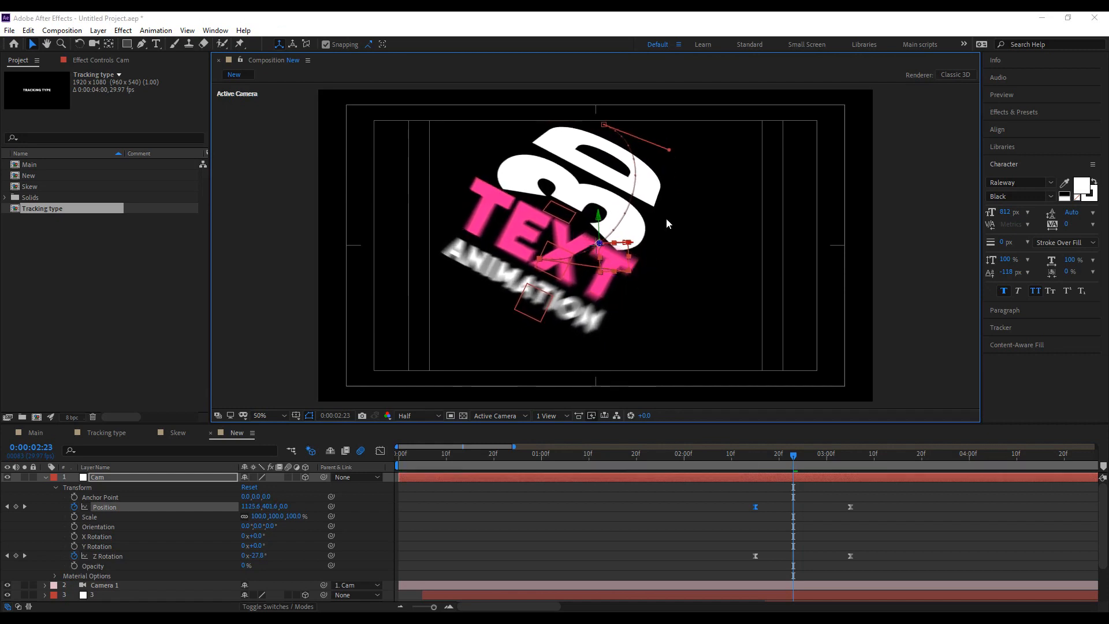
Preview the curved camera move from the beginning and scrub through the timeline to 0:00:04:00.
left_click(723, 510)
key("space")
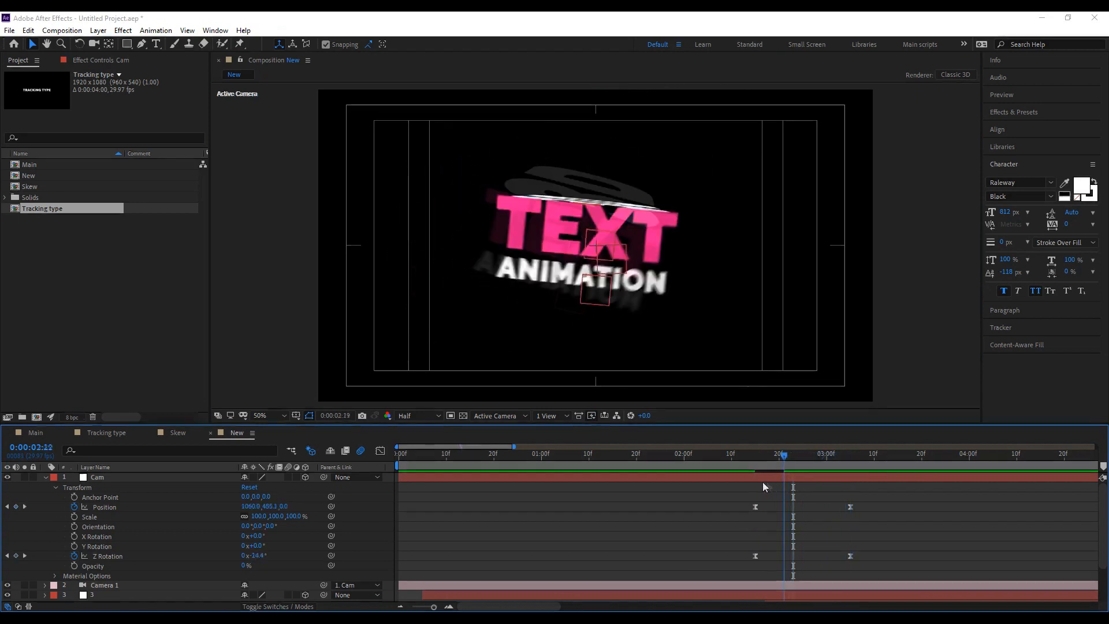
left_click_drag(399, 477, 396, 477)
key("space")
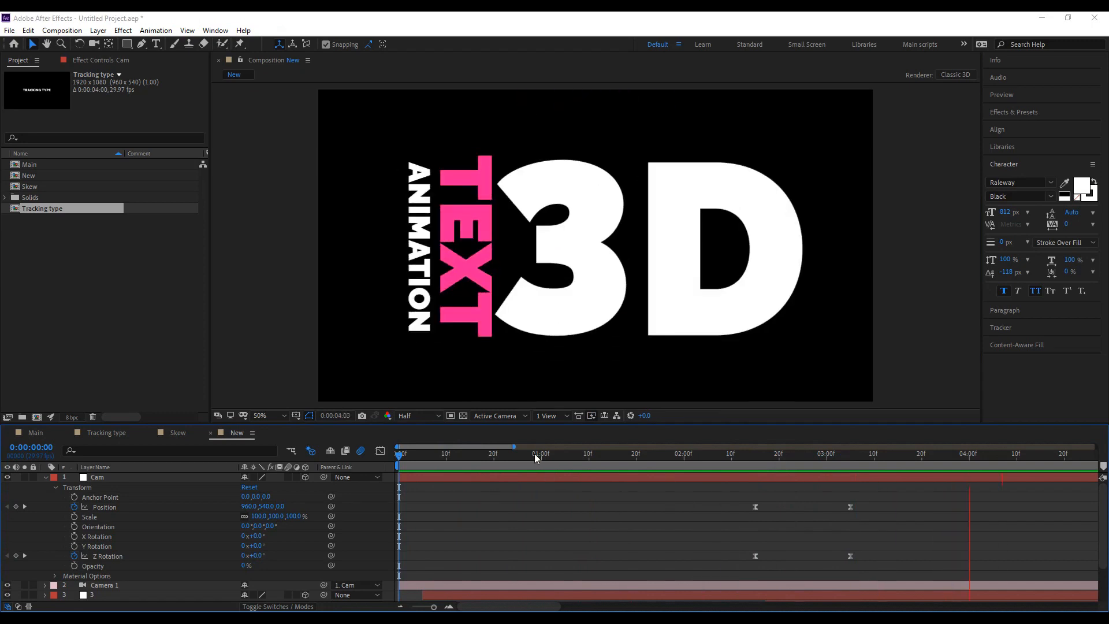
left_click(749, 459)
left_click_drag(818, 462, 627, 439)
left_click_drag(503, 455, 731, 456)
left_click_drag(841, 463, 968, 484)
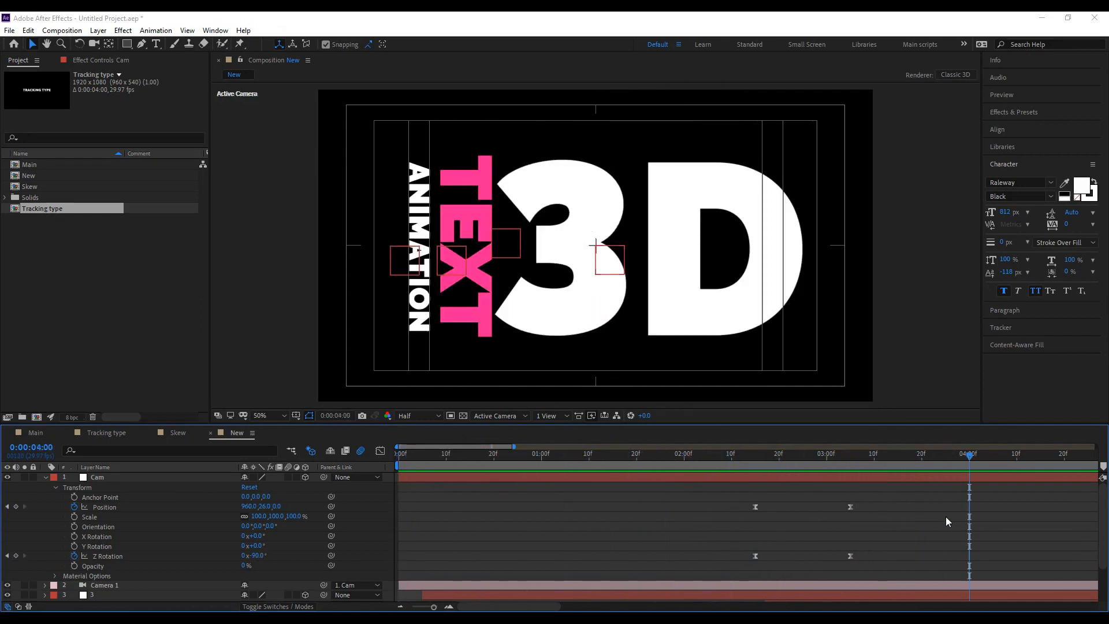
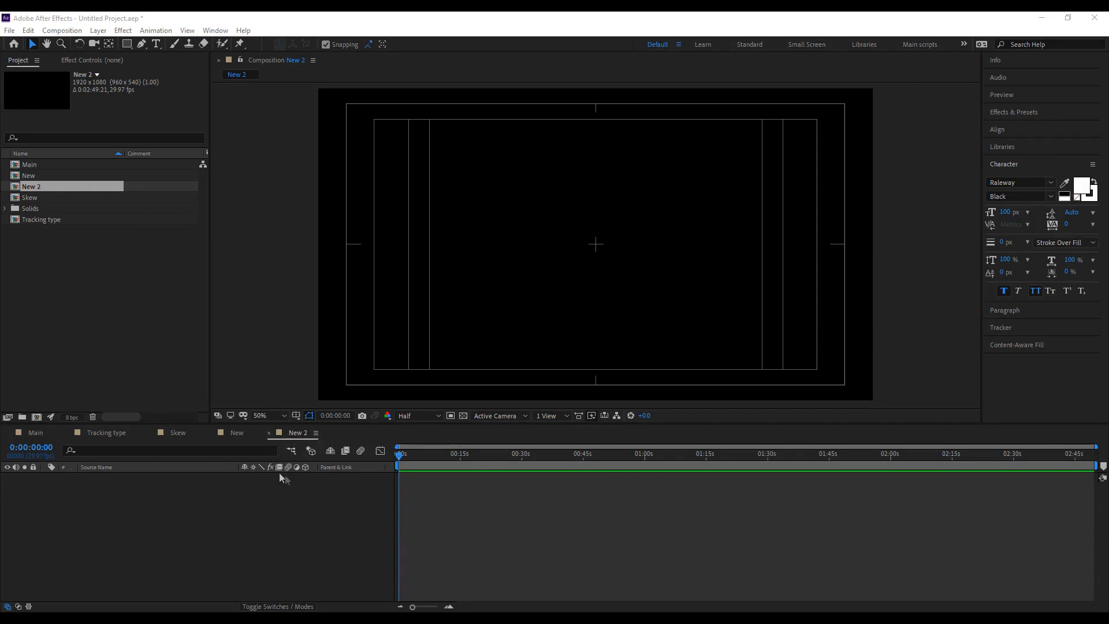
Copy the animation text layer from the New composition into the empty New 2 composition.
left_click(237, 433)
scroll(106, 577, "down", 5)
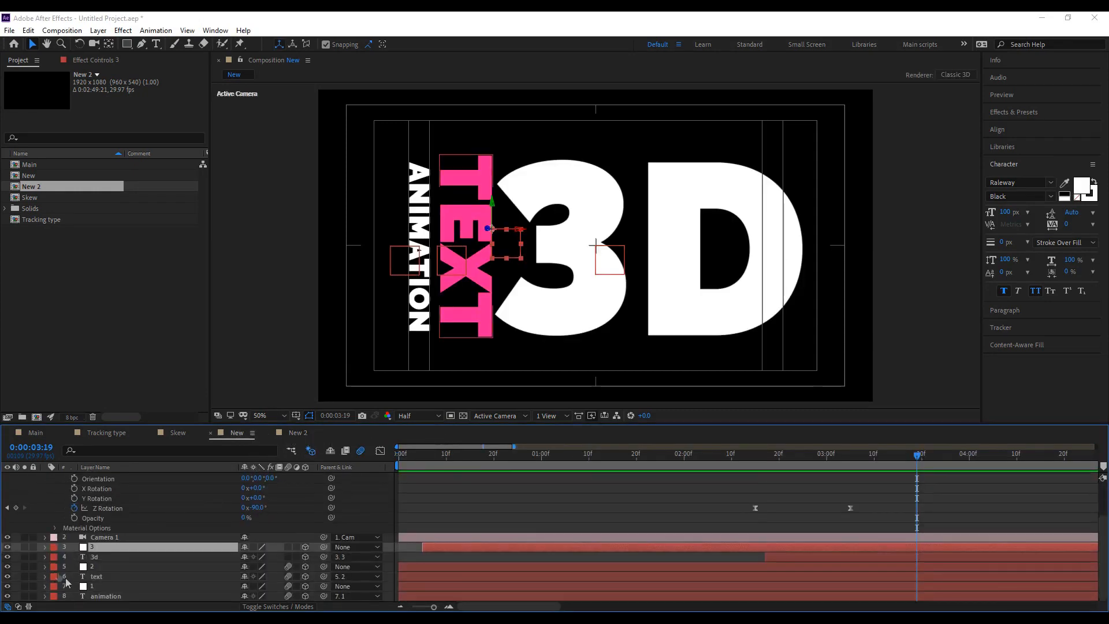
left_click(106, 597)
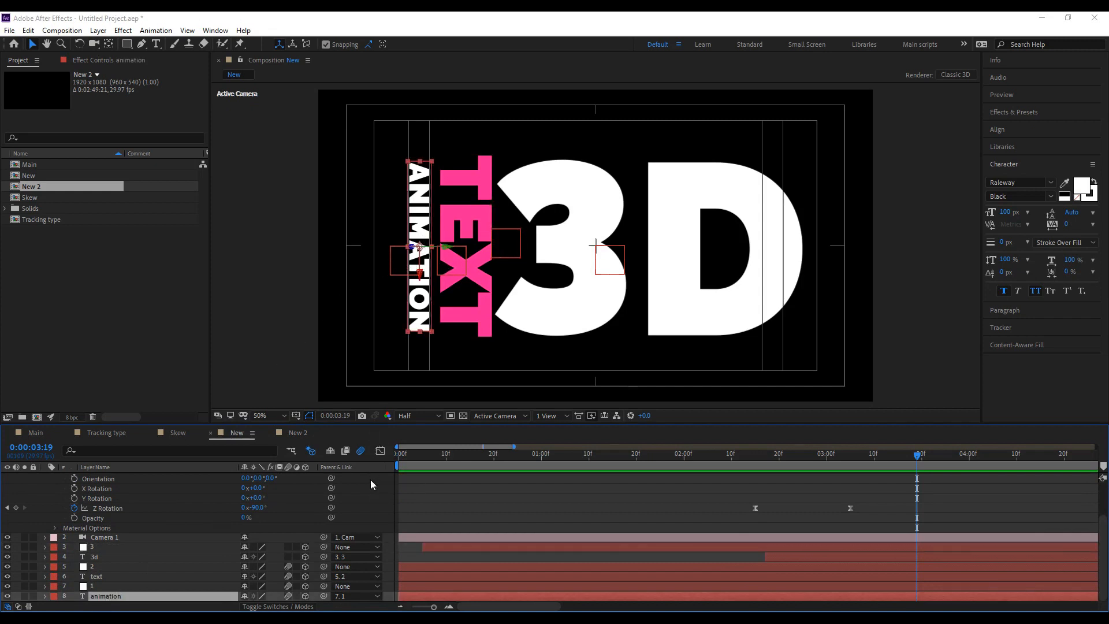
left_click(305, 431)
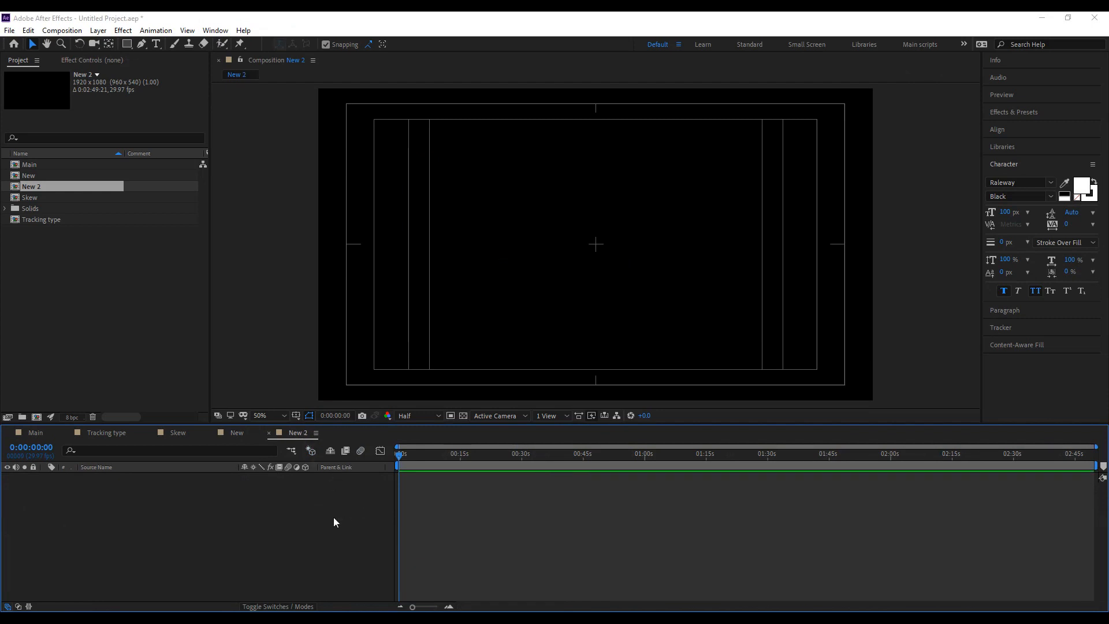
key("ctrl+v")
Remove Animator 3, which holds the Rotation and Opacity animation, from the pasted animation text layer.
left_click_drag(408, 608, 433, 608)
left_click_drag(396, 445, 429, 468)
left_click(43, 477)
left_click(55, 488)
left_click(92, 546)
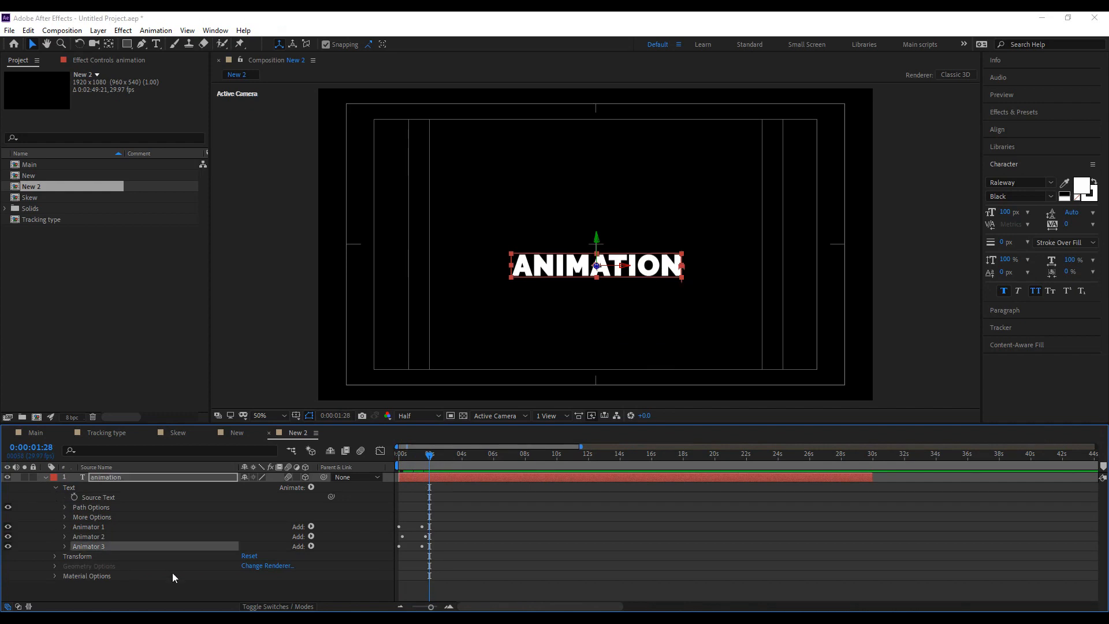
left_click(63, 546)
scroll(112, 569, "down", 1)
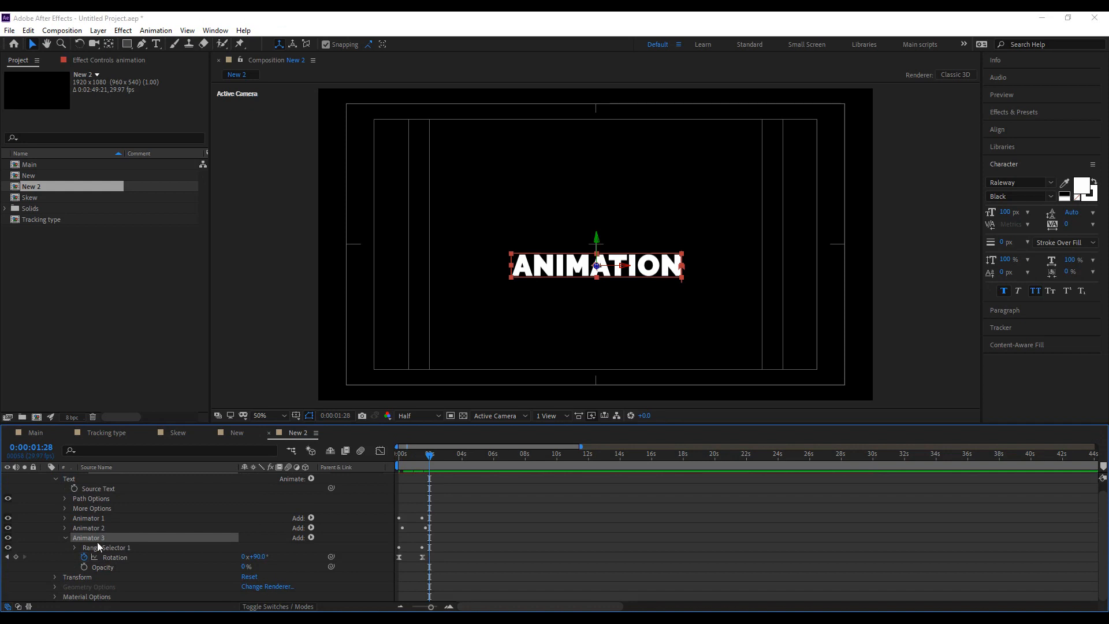
key("Delete")
Collapse the animation layer's properties and preview the letter animation from the beginning.
left_click(45, 477)
left_click_drag(431, 607, 436, 607)
left_click(421, 523)
left_click_drag(413, 456, 384, 456)
key("space")
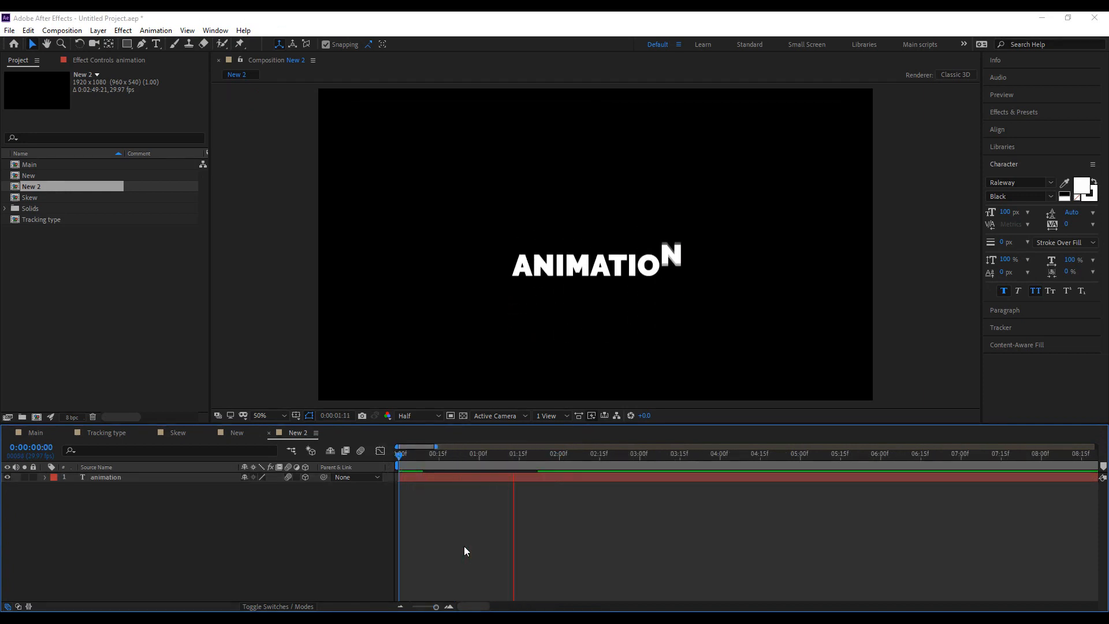
key("space")
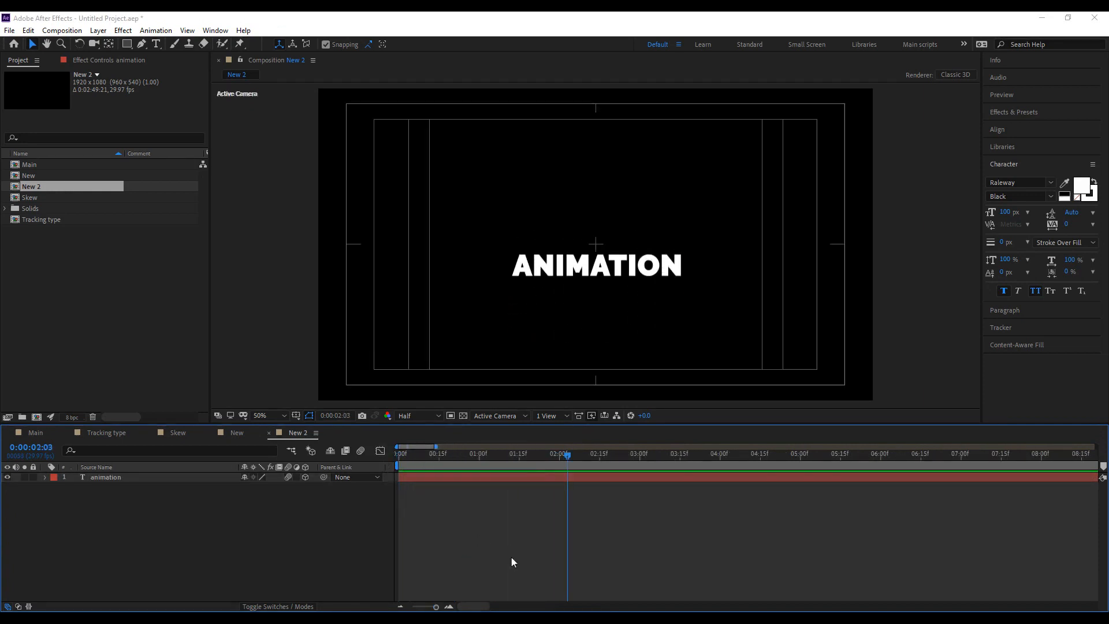
Centre the ANIMATION text in the composition and go to 0:00:01:26.
left_click(648, 275)
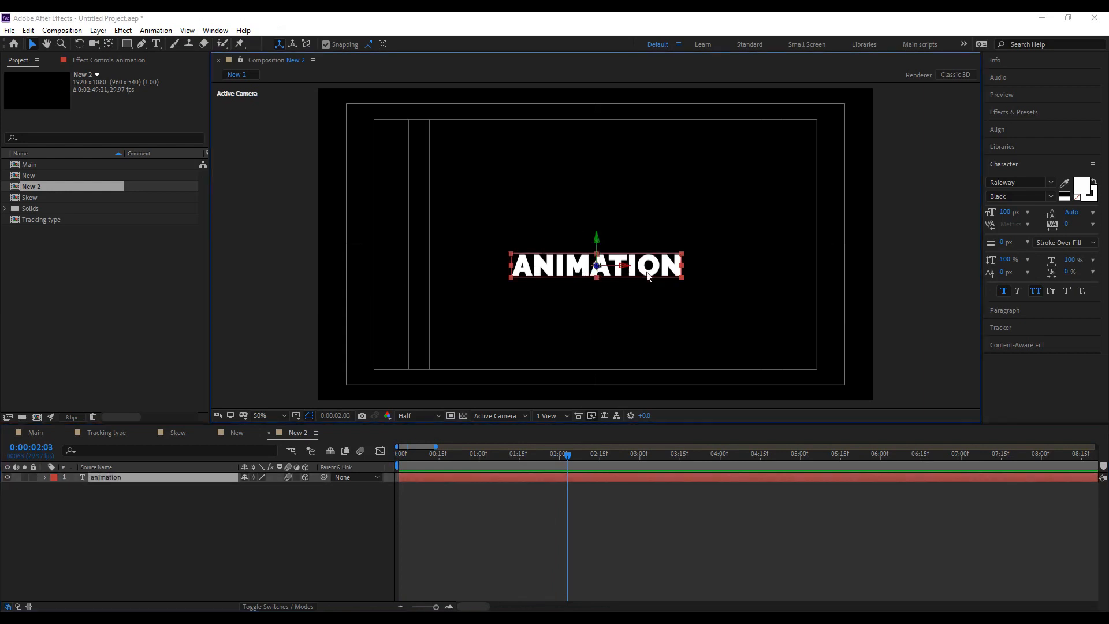
key("ctrl+Home")
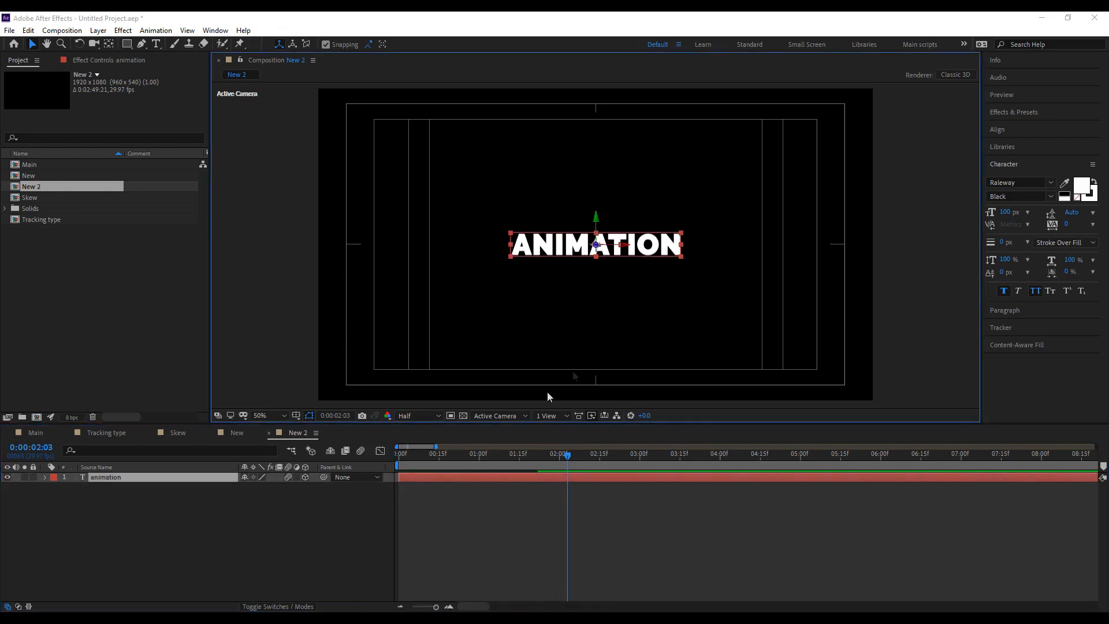
left_click_drag(400, 456, 548, 462)
Add a new white solid at the full composition size of 1920 × 1080 px.
left_click(129, 510)
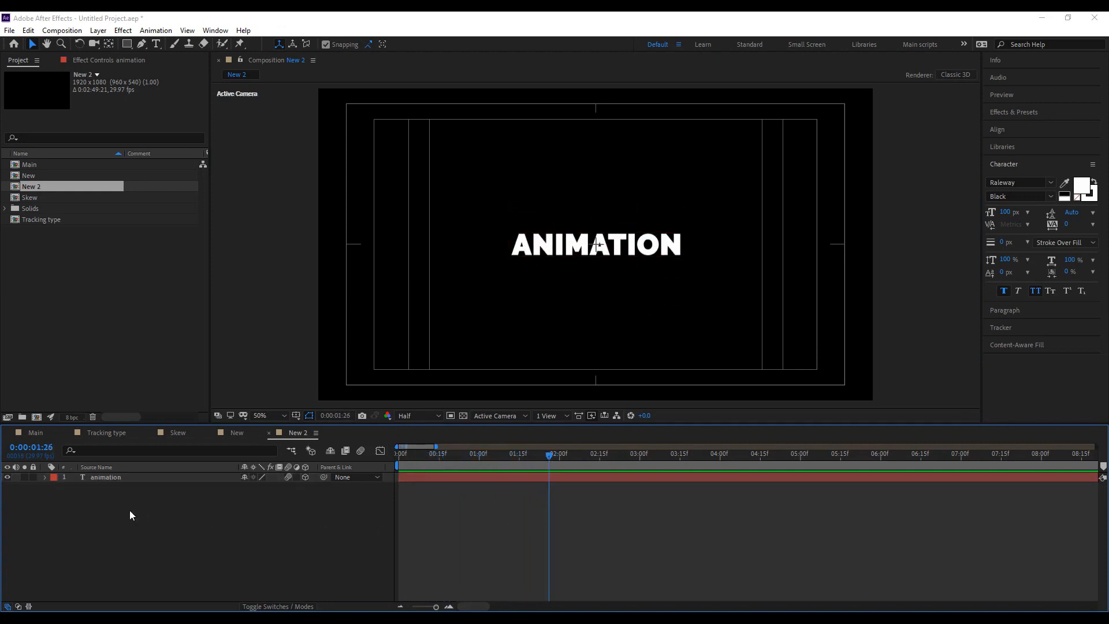
right_click(154, 514)
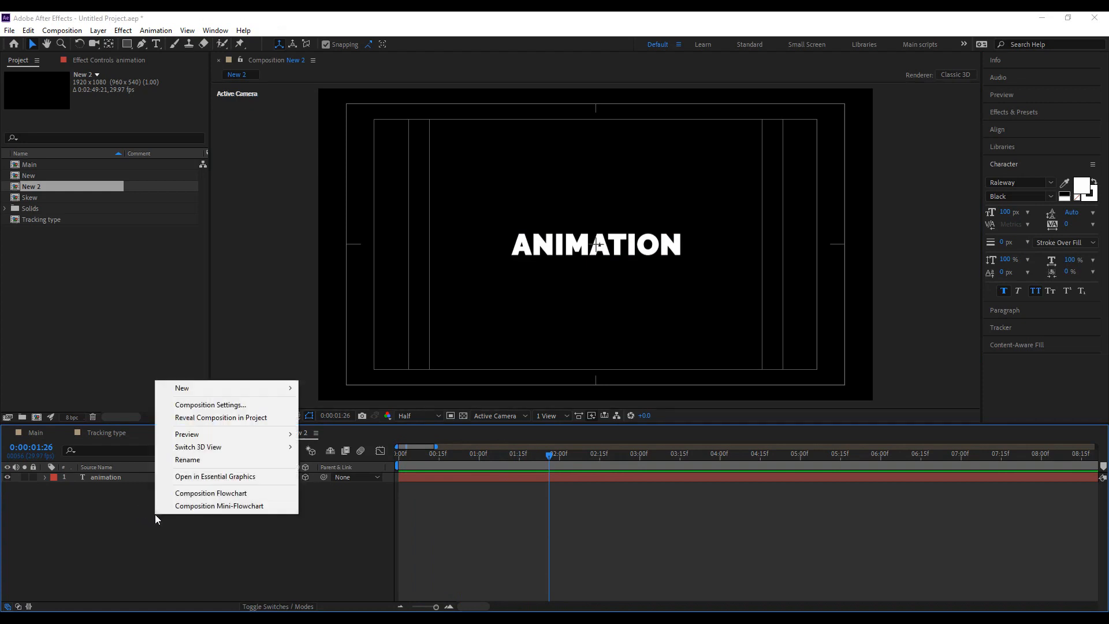
mouse_move(269, 390)
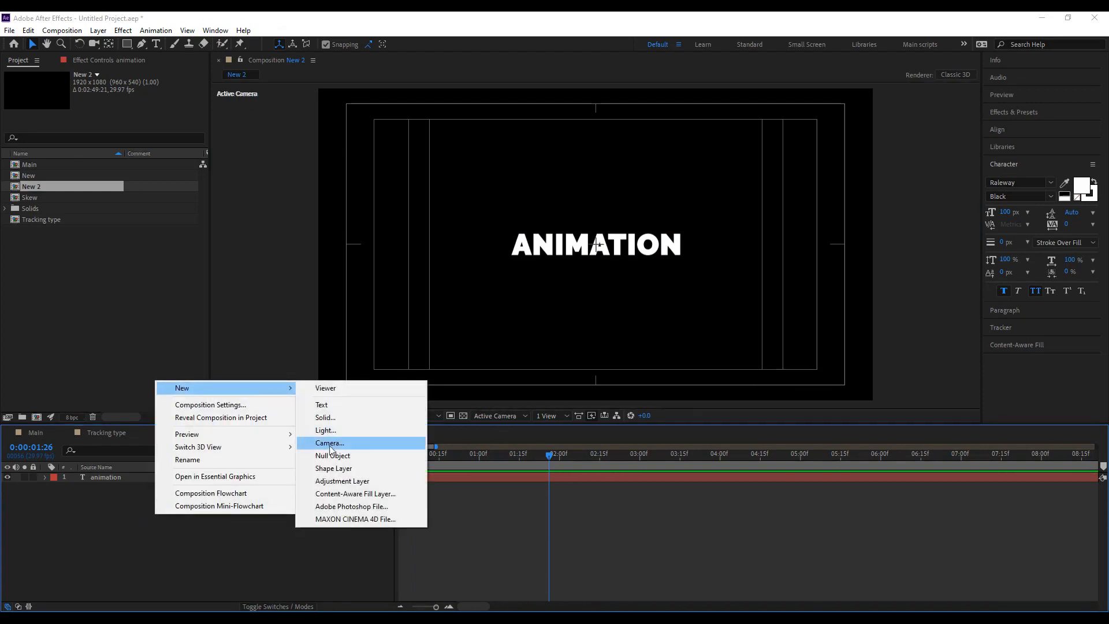
left_click(339, 418)
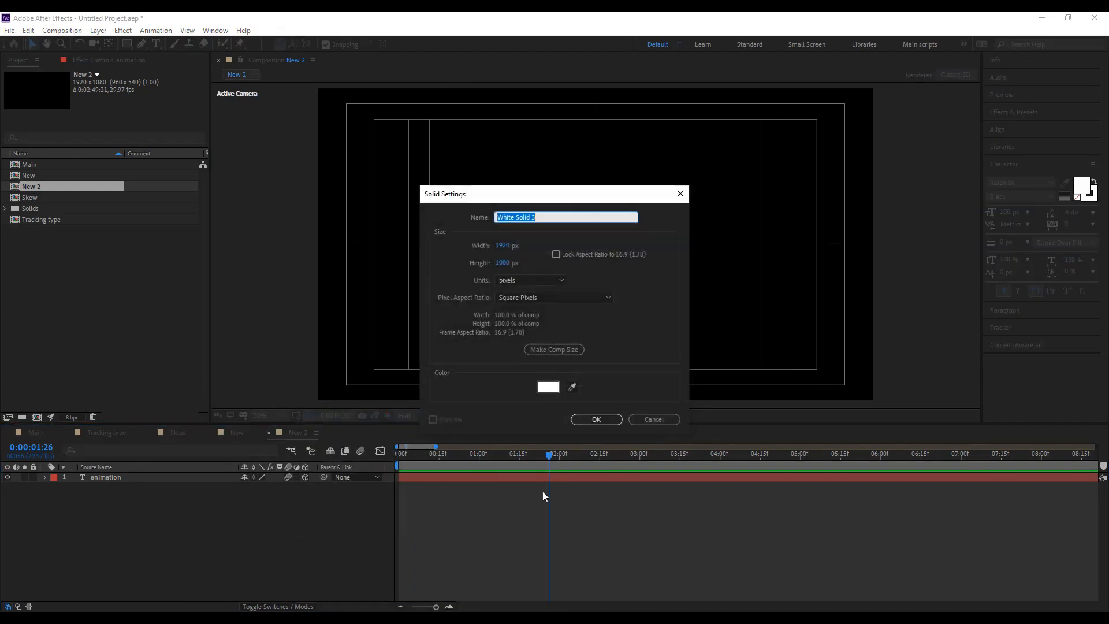
left_click(595, 420)
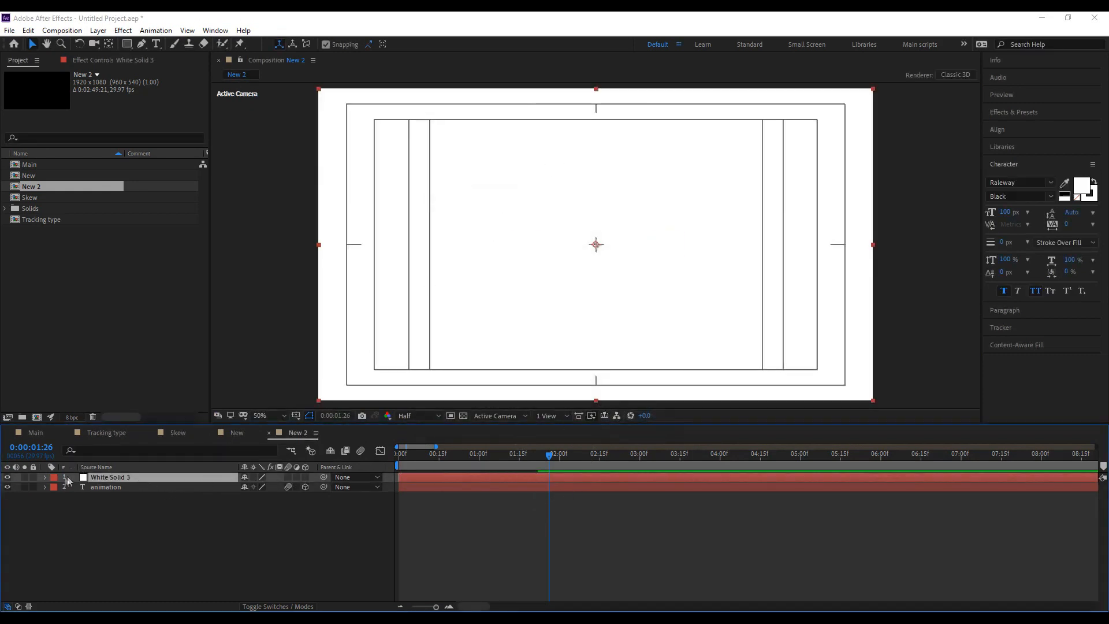
Unlink the white solid's Scale proportions and set its vertical scale to 1% to make a thin line.
left_click(45, 477)
left_click(56, 487)
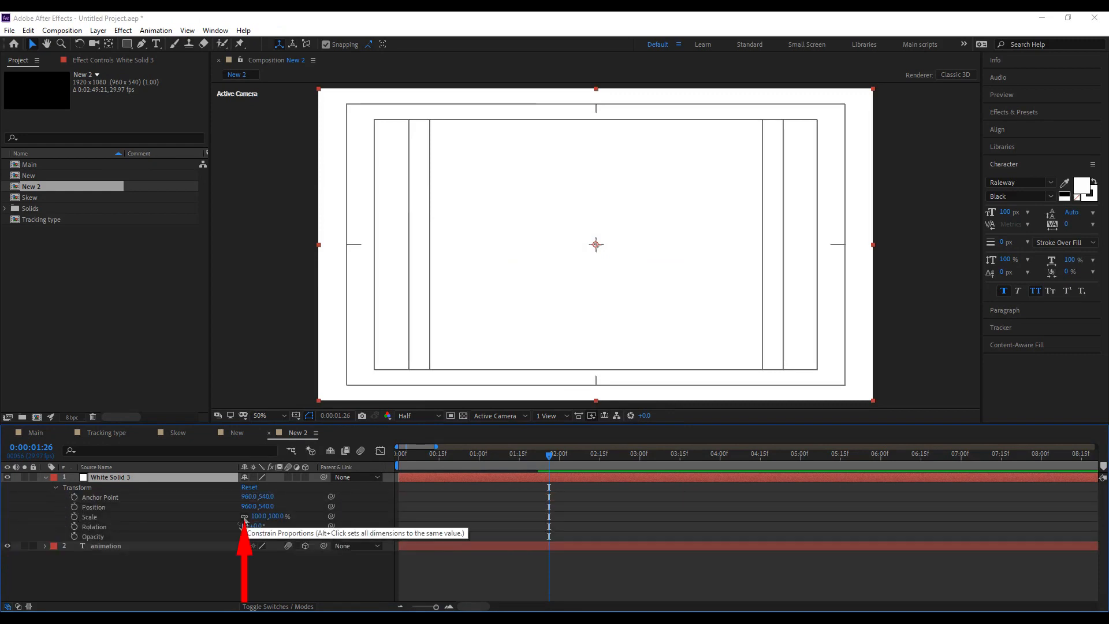
left_click(244, 516)
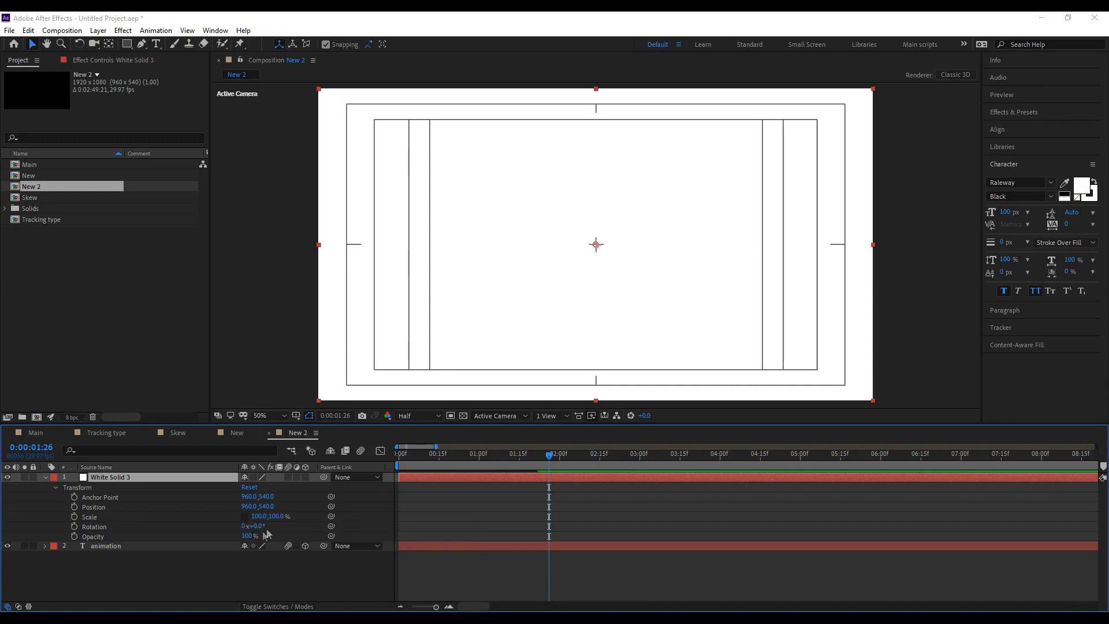
left_click(276, 516)
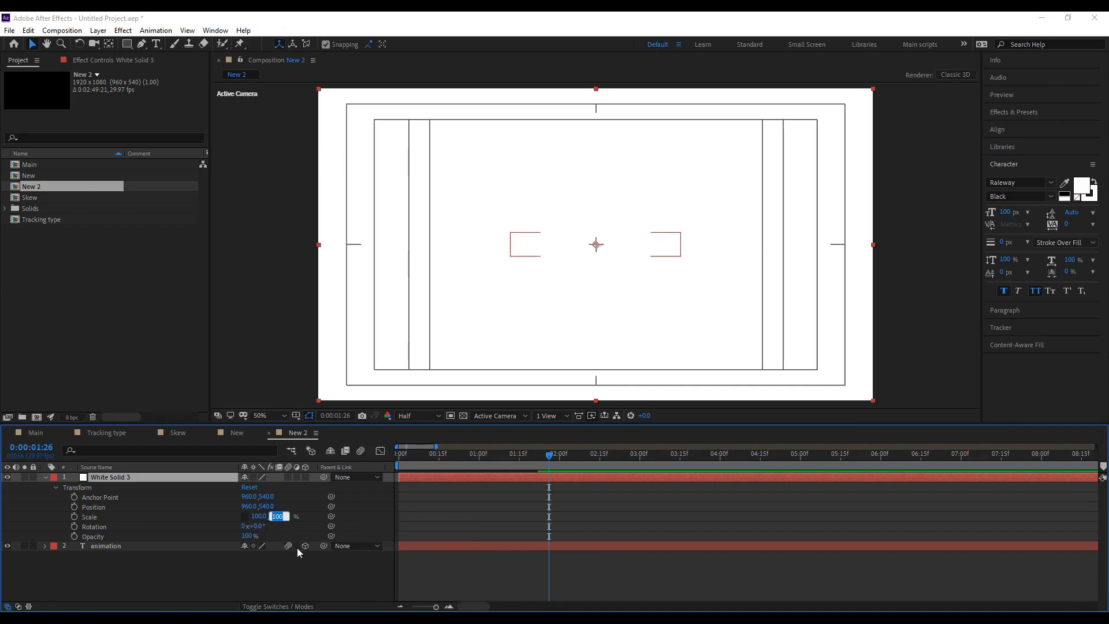
key("Return")
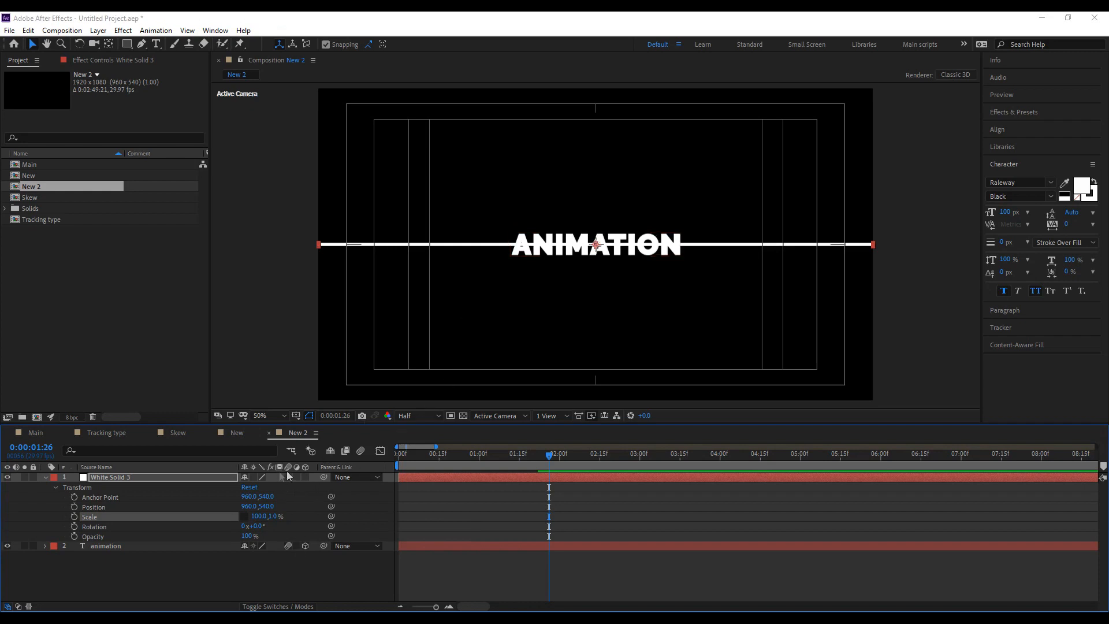
Position the white line horizontally centred just beneath the ANIMATION text, at about 960, 597.5.
left_click(597, 247)
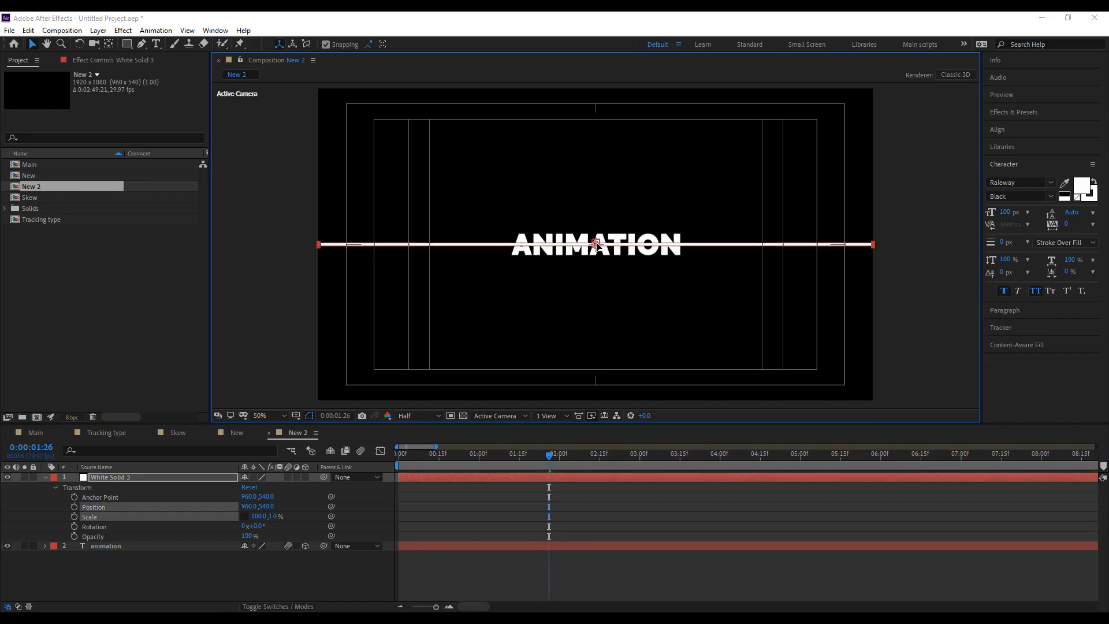
left_click_drag(597, 247, 599, 274)
scroll(598, 272, "up", 2)
left_click_drag(597, 345, 597, 304)
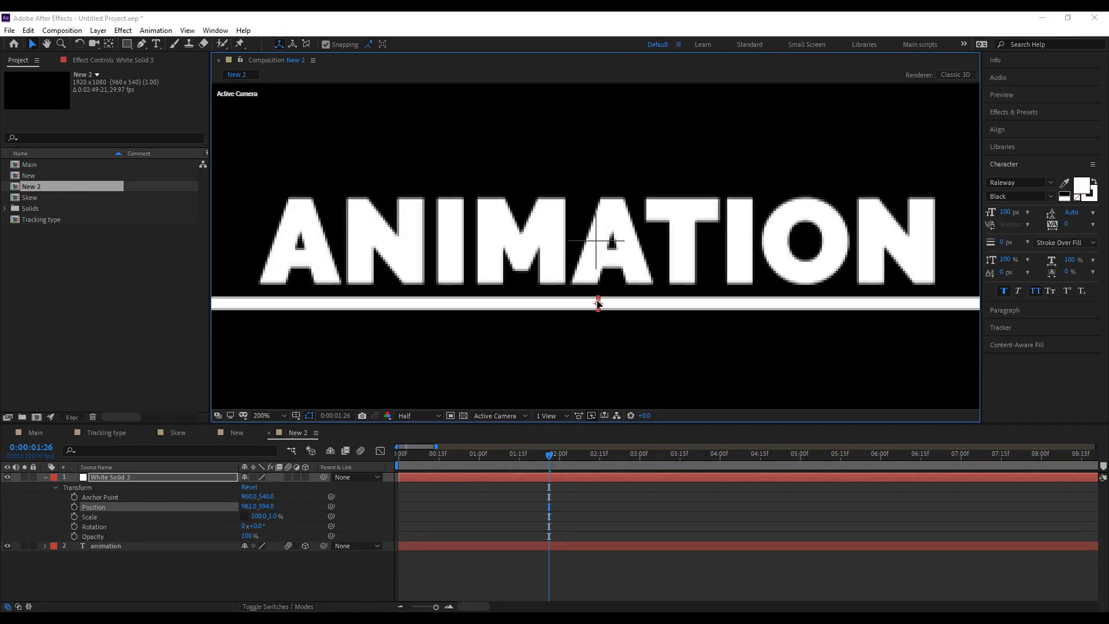
key("ctrl+z")
left_click_drag(598, 346, 595, 307)
key("comma")
key("comma")
key("comma")
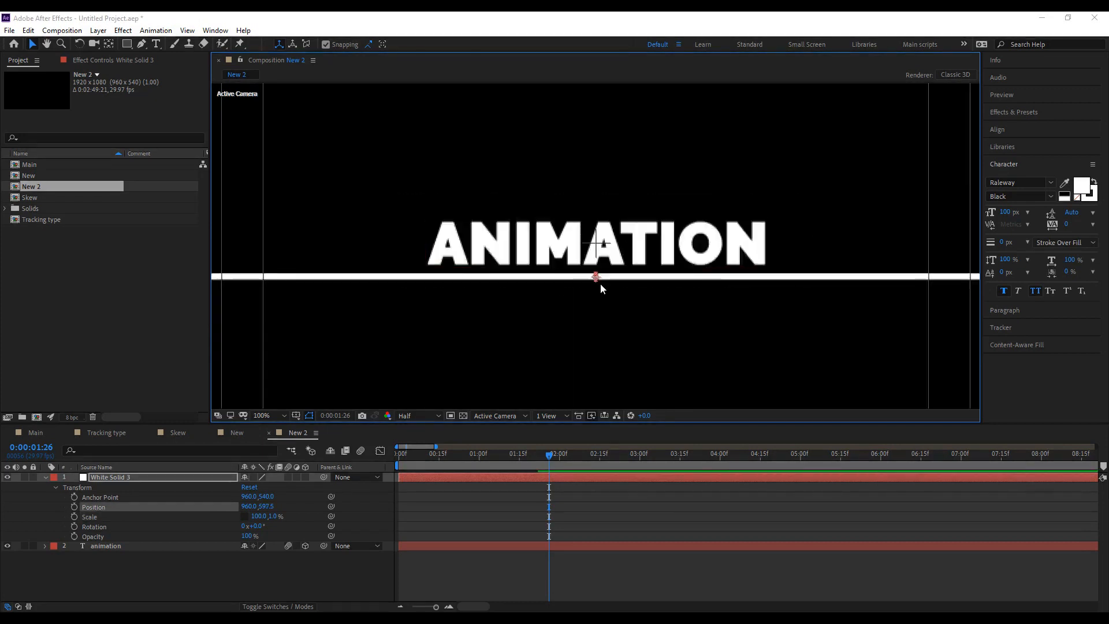
key("period")
key("period")
key("comma")
key("comma")
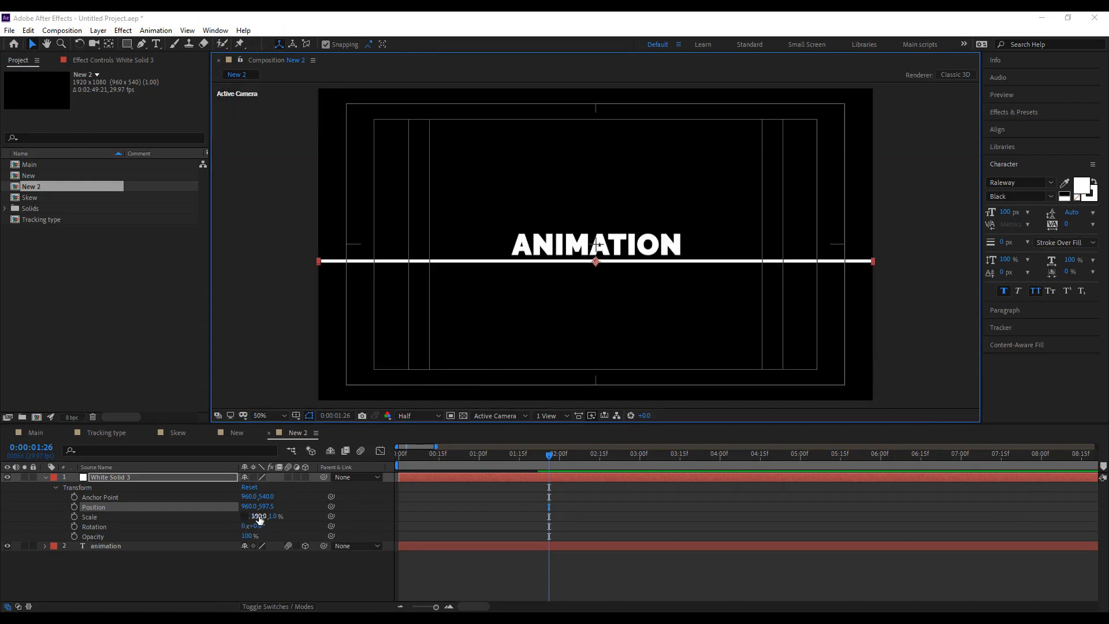
Shorten the white line to slightly wider than the ANIMATION text with a horizontal scale of 33%.
left_click_drag(259, 518, 211, 507)
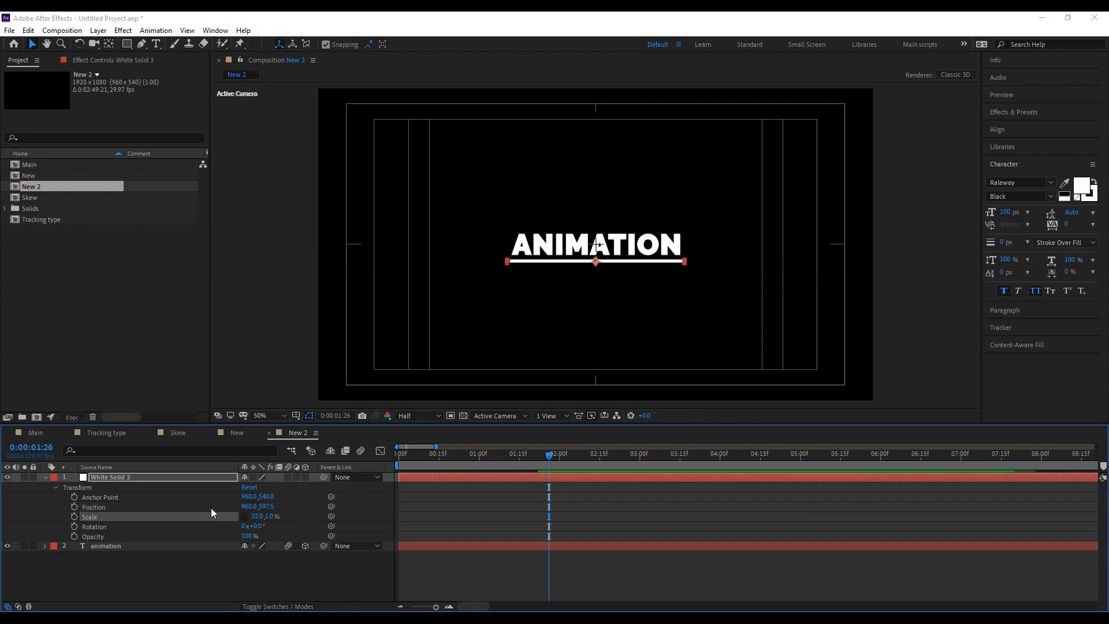
key("period")
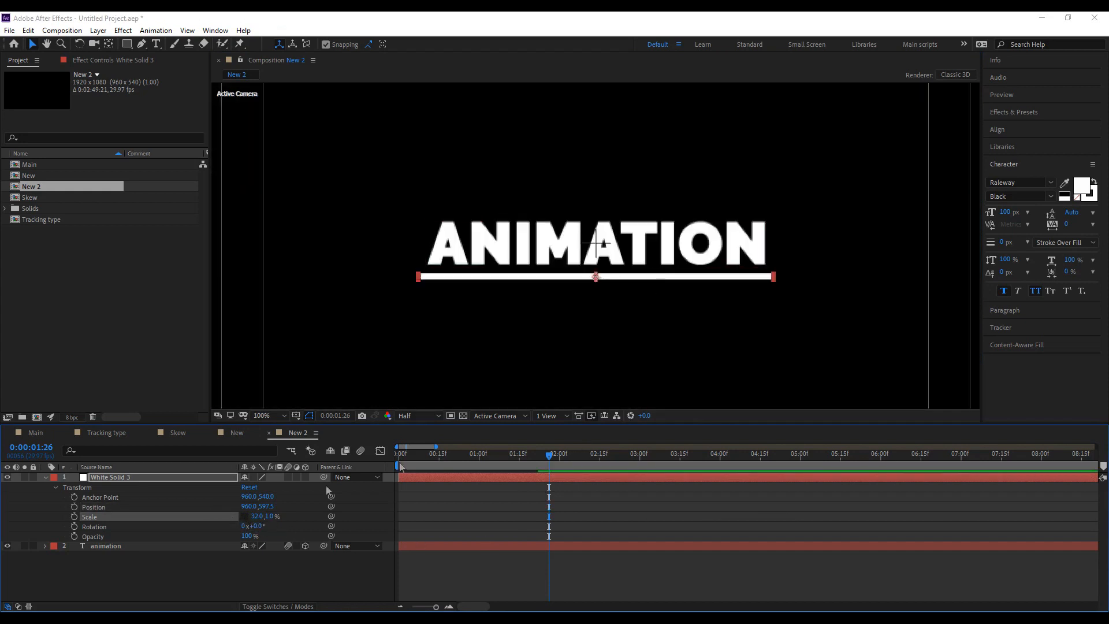
left_click(257, 516)
type("35")
key("Return")
left_click(259, 516)
type("33")
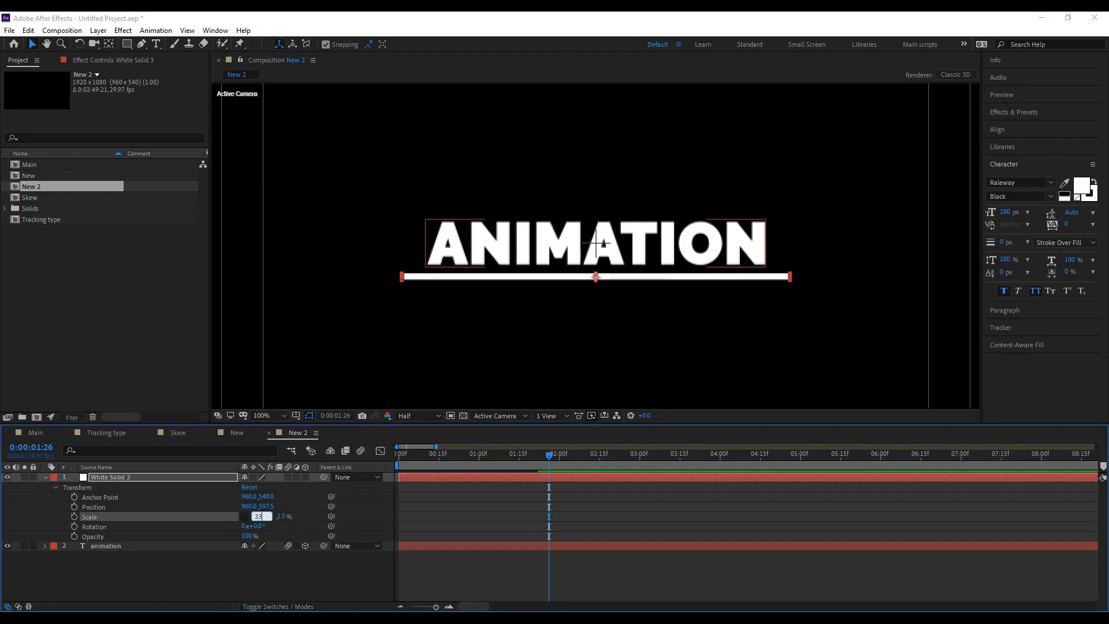
key("Return")
left_click(479, 508)
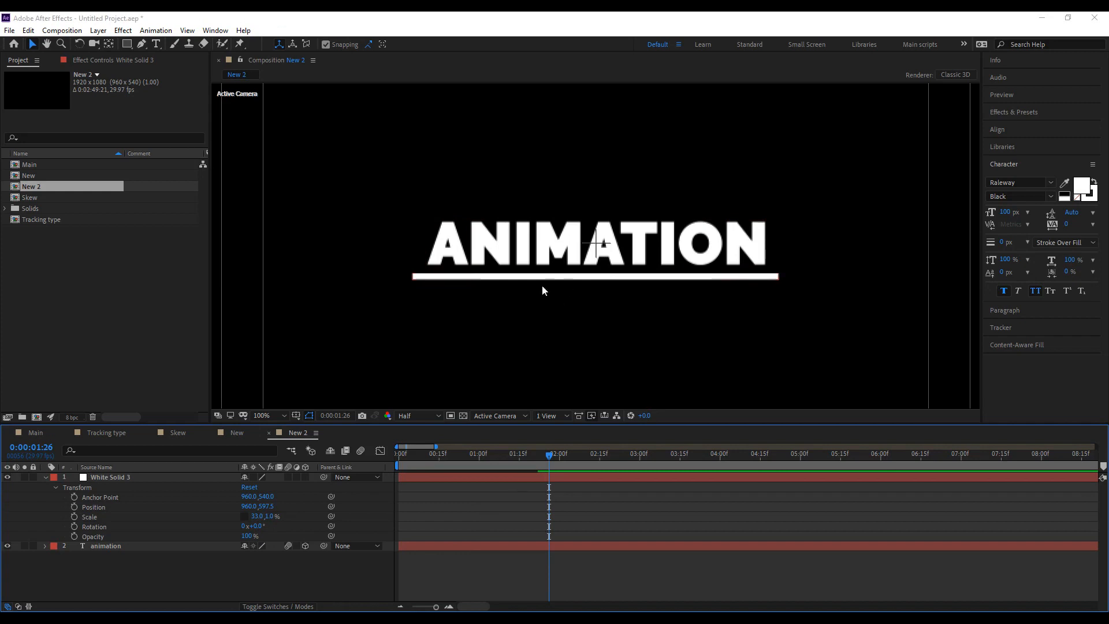
Move the white line's anchor point to its left end.
left_click(623, 276)
left_click(107, 44)
key("period")
left_click_drag(598, 309, 249, 322)
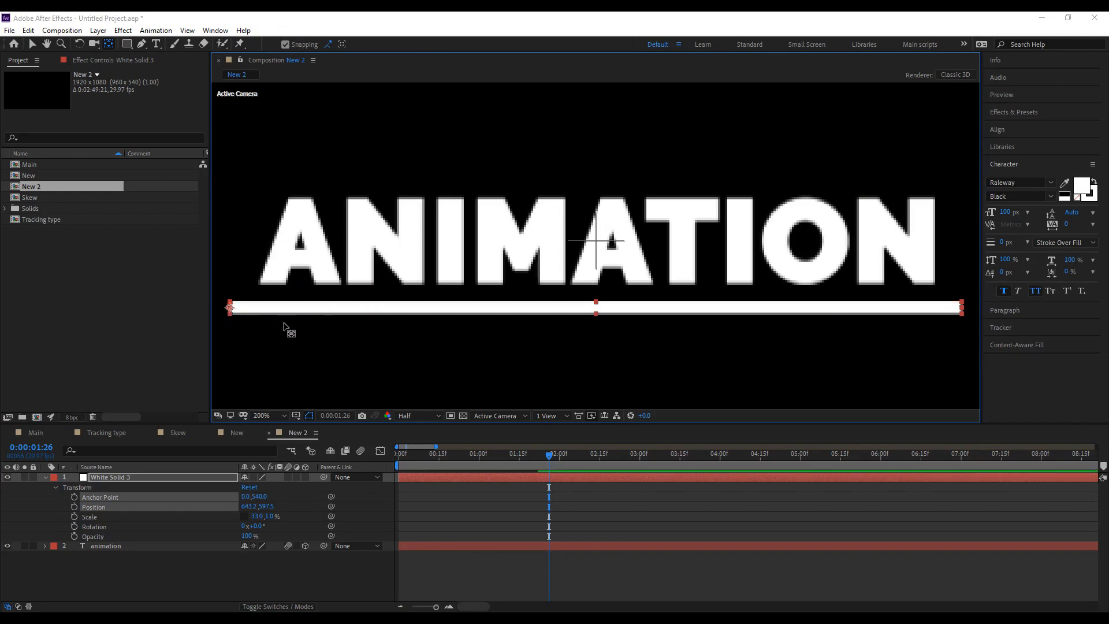
key("comma")
left_click(31, 42)
key("comma")
key("period")
Keyframe the white line's Scale from 0, 1% at 0:00:00:00 to 33, 1% at 0:00:01:00.
left_click_drag(549, 463, 365, 469)
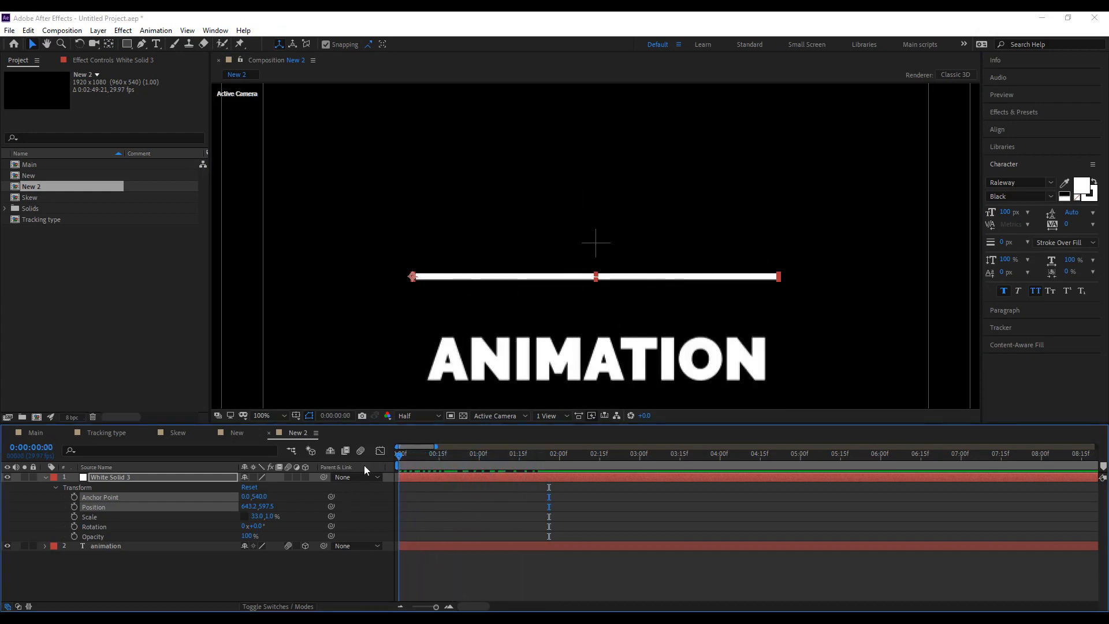
left_click(75, 517)
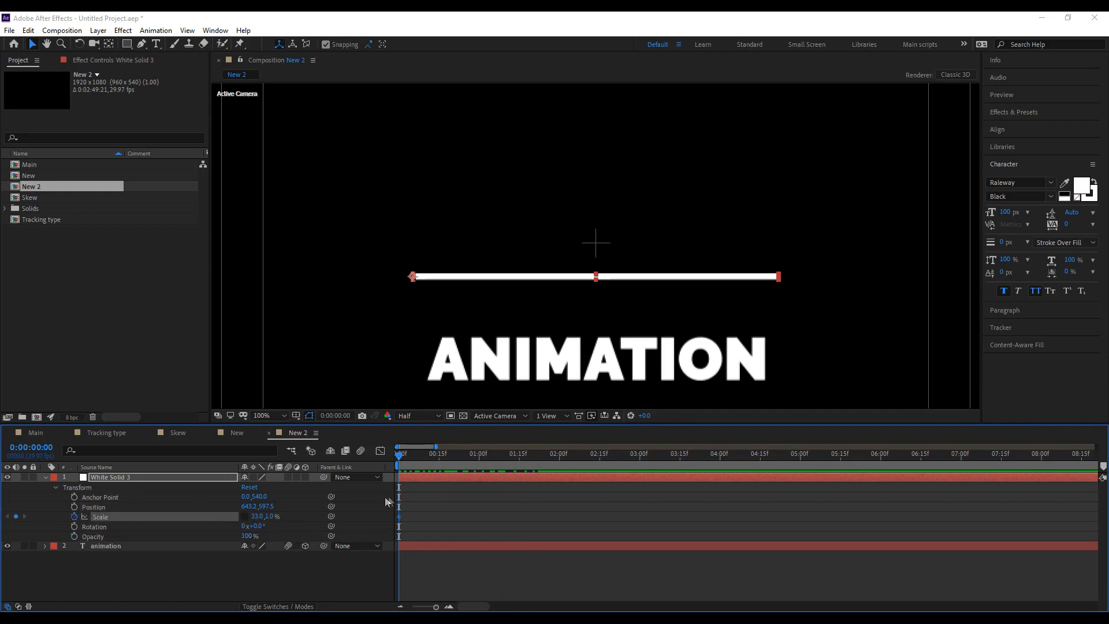
left_click(480, 457)
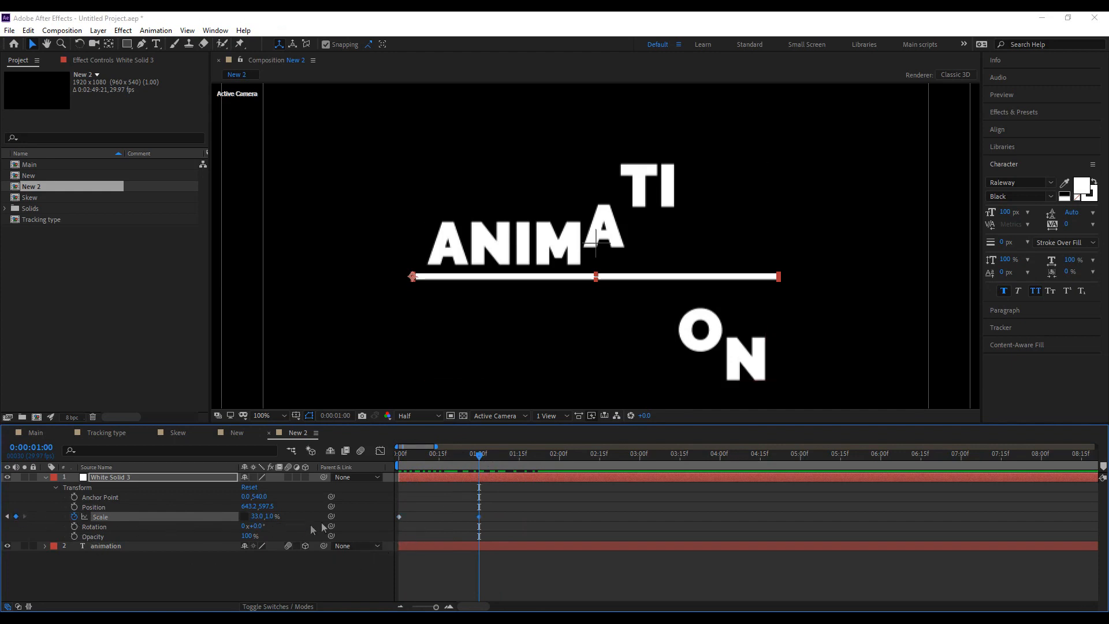
left_click_drag(420, 460, 300, 469)
left_click(257, 516)
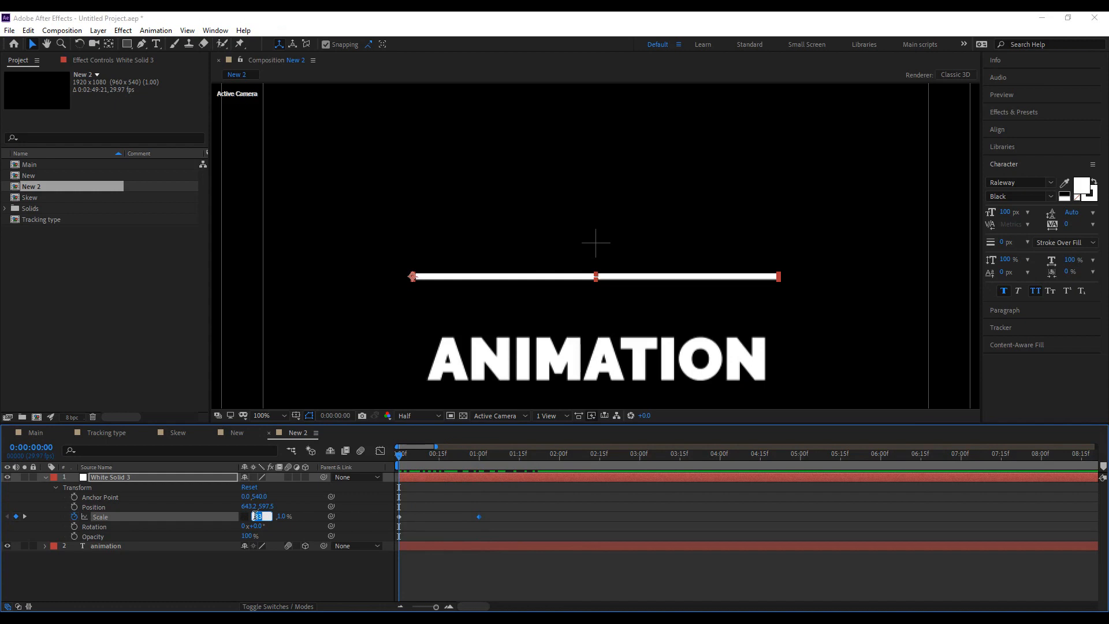
key("Return")
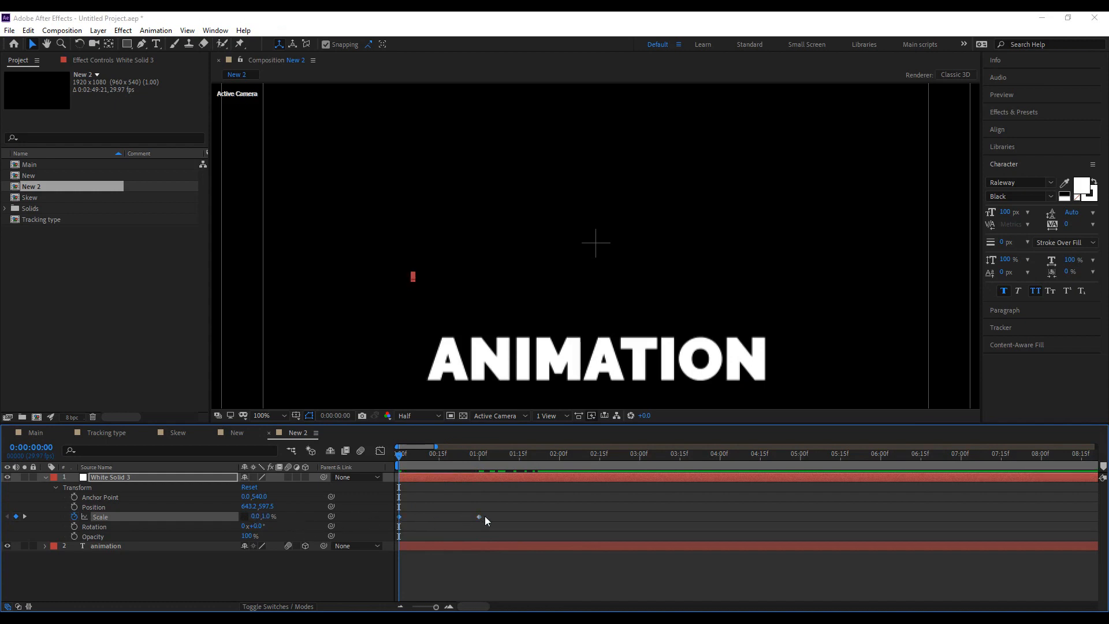
Shift the animation text layer to start at 0:00:01:00, and return the playhead to the beginning.
left_click(405, 460)
left_click_drag(398, 455, 477, 473)
left_click(121, 546)
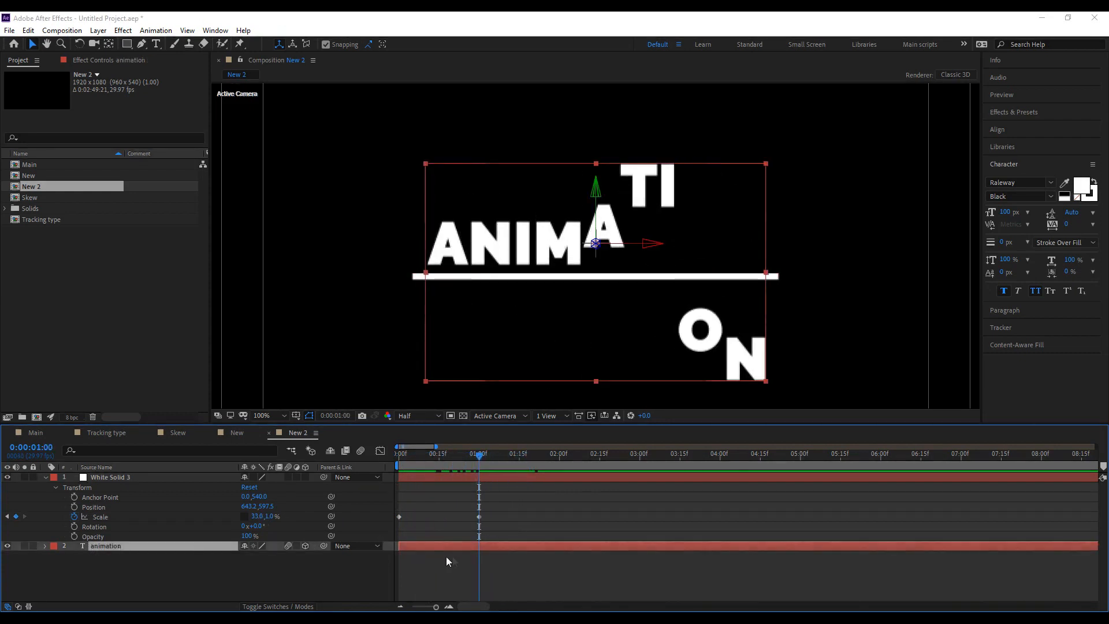
left_click_drag(418, 546, 498, 546)
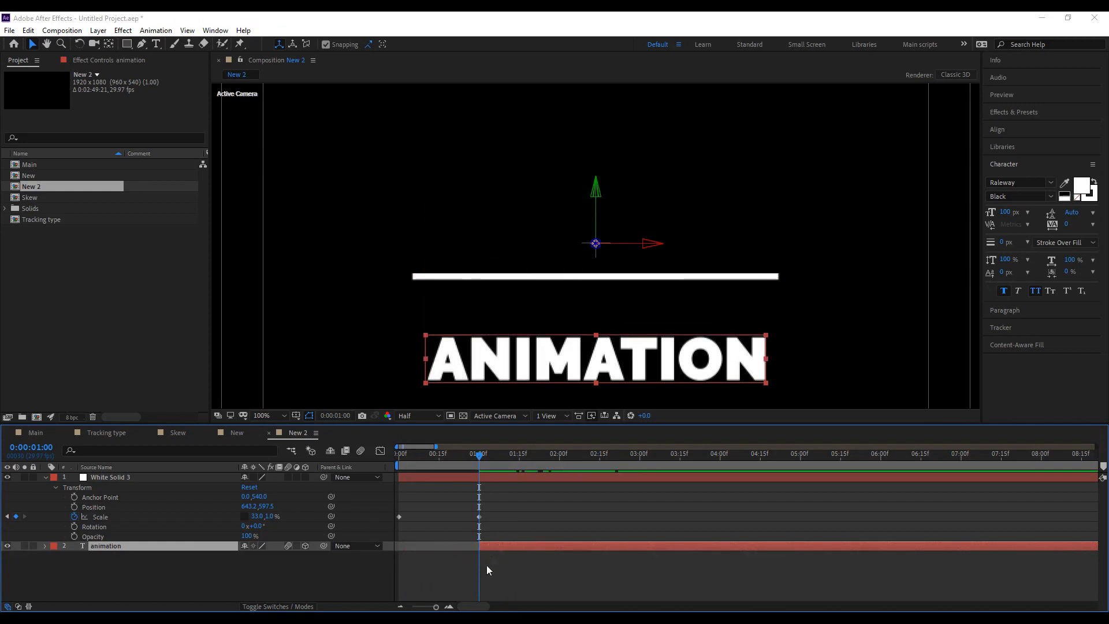
left_click(487, 565)
left_click(398, 457)
left_click_drag(396, 459, 379, 482)
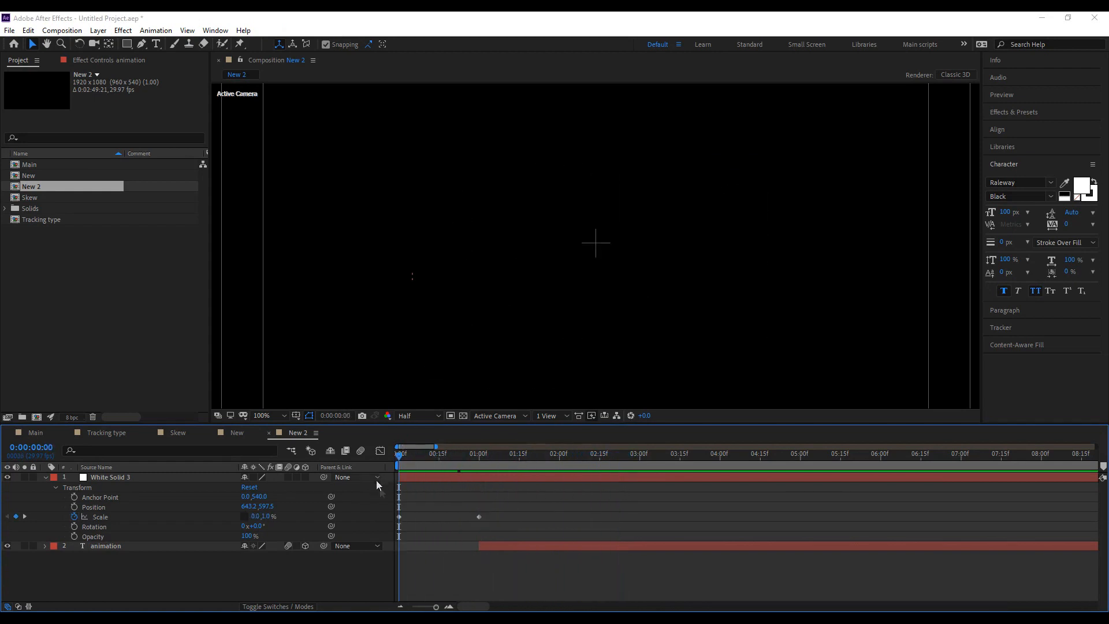
Keyframe the white line's Position from 478.2, 597.5 at 0:00:00:00 to 643.2, 597.5 at 0:00:01:00, and scrub through the animation.
left_click(74, 506)
left_click(479, 457)
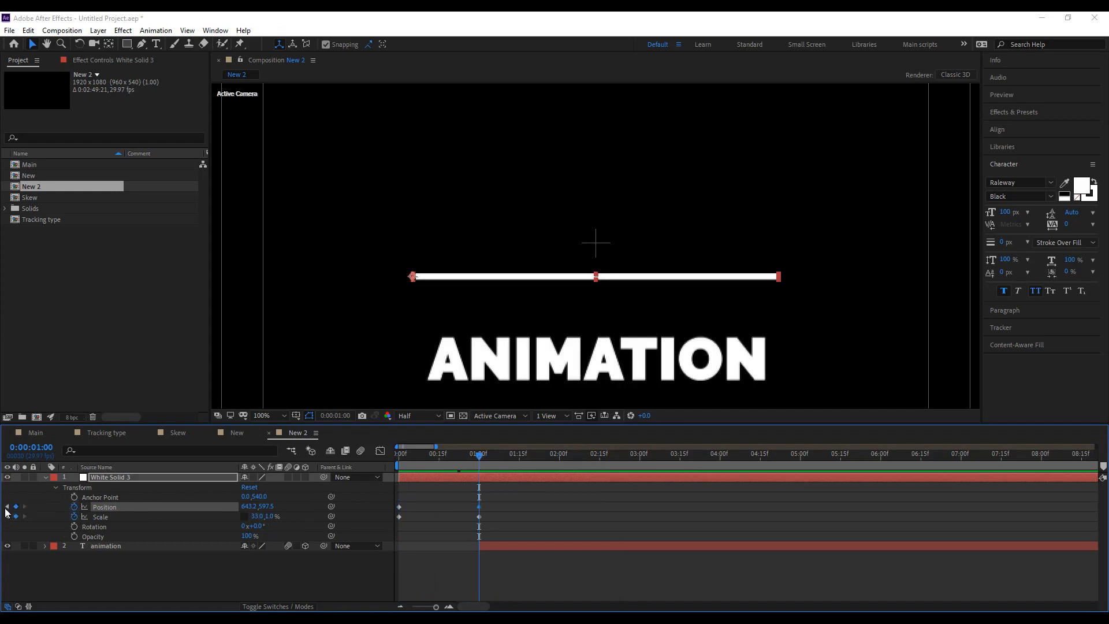
left_click(7, 507)
left_click_drag(247, 507, 144, 507)
left_click(414, 482)
left_click_drag(403, 455, 635, 473)
scroll(730, 303, "down", 2)
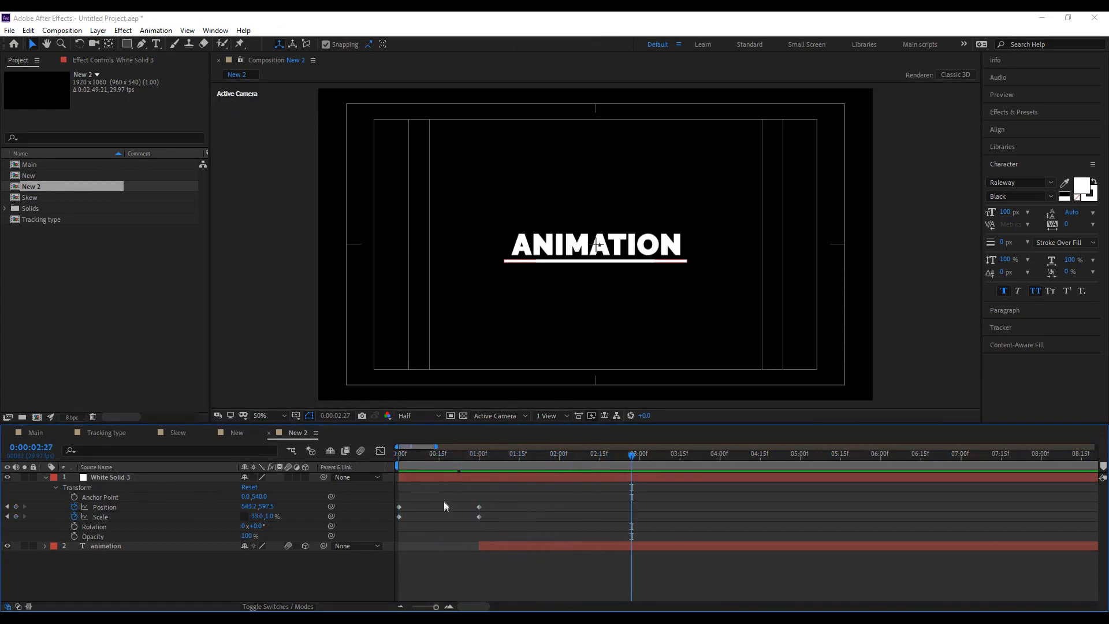
Give both Position keyframes of the white line 80% incoming influence and a low outgoing influence, and inspect the speed curve.
left_click_drag(501, 524, 372, 500)
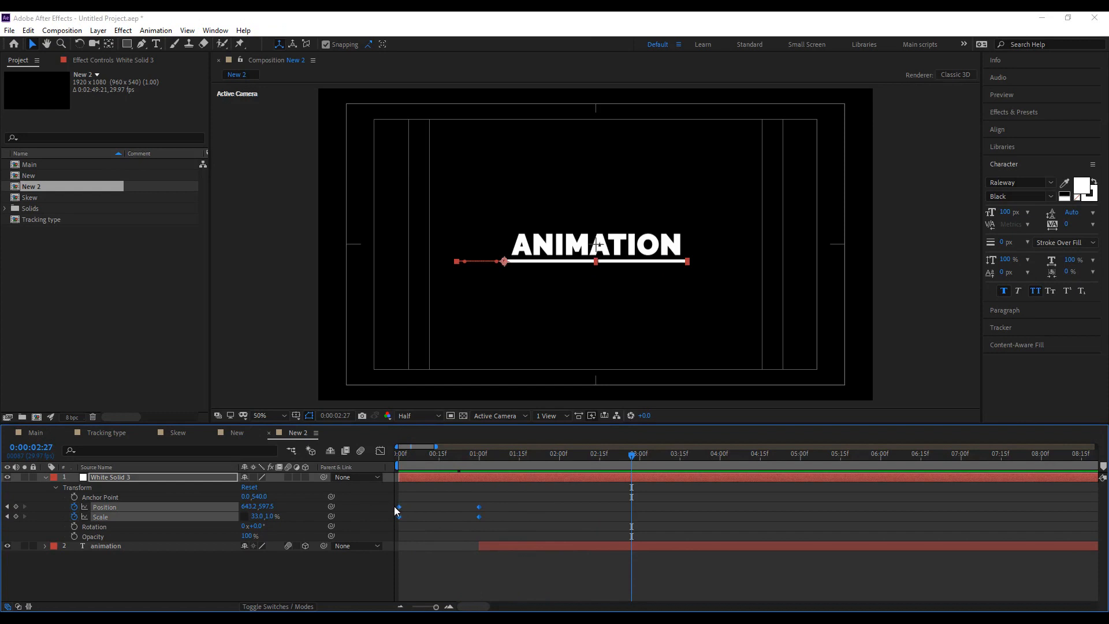
left_click(440, 513)
left_click_drag(476, 504, 405, 512)
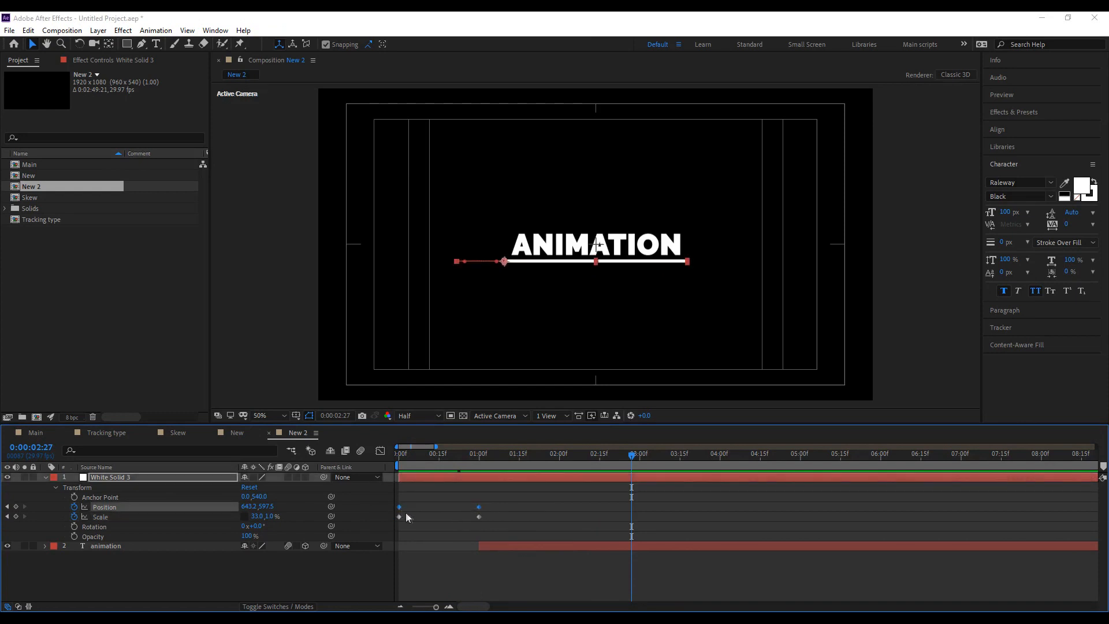
right_click(398, 508)
left_click(439, 487)
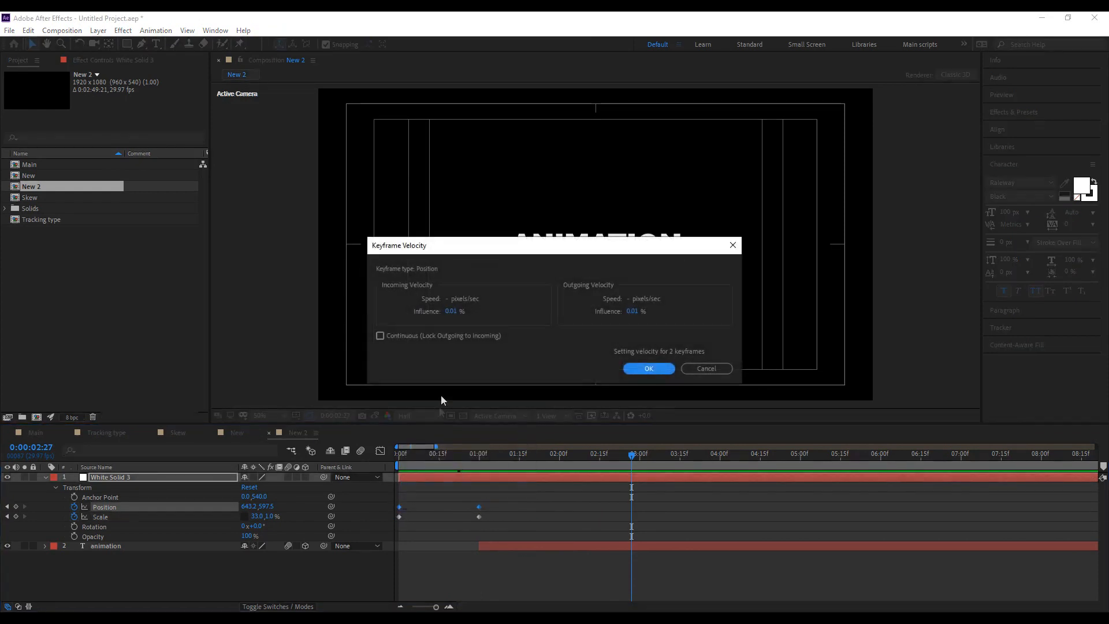
left_click(451, 311)
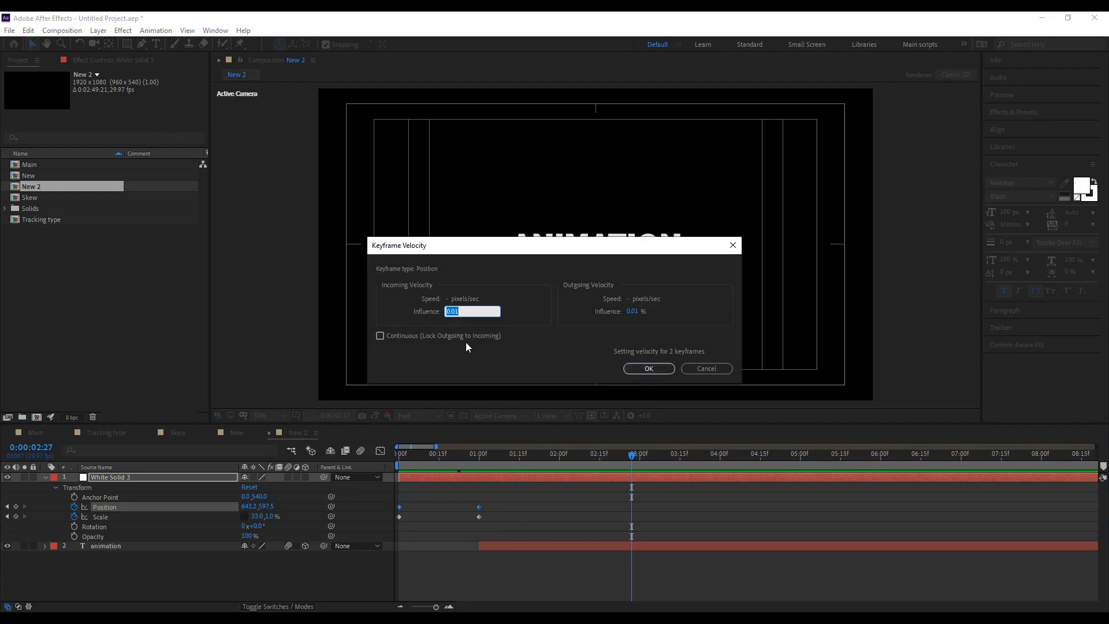
type("80")
left_click(636, 311)
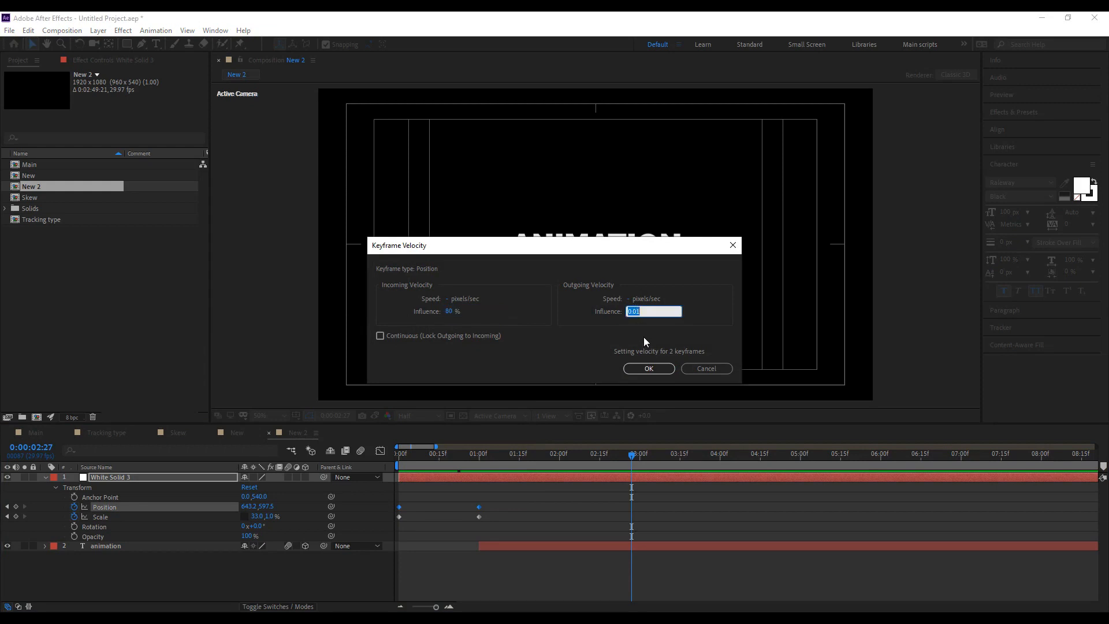
type("80")
left_click(648, 368)
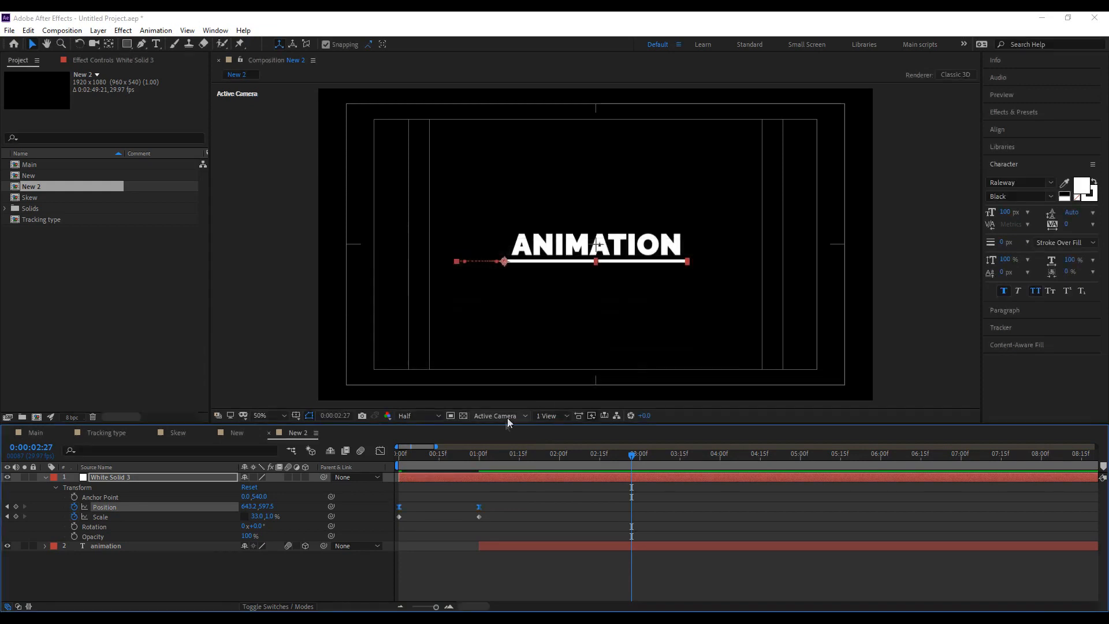
left_click(380, 451)
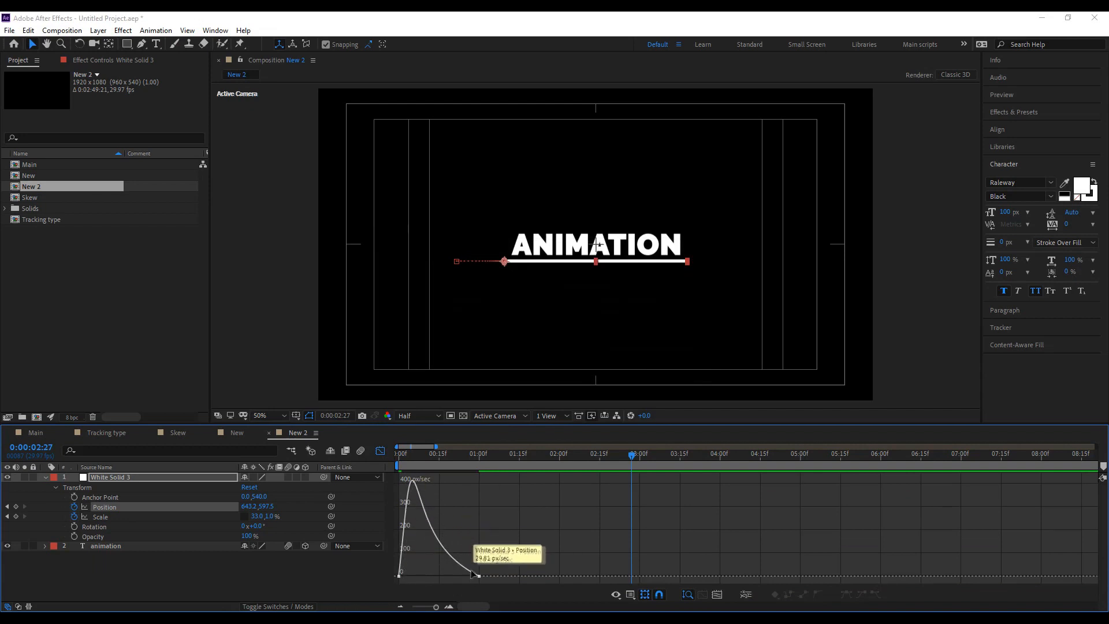
left_click(383, 452)
Set both Scale keyframes' horizontal velocity influence to 80% incoming and 20% outgoing, and preview the line animation from the start.
left_click_drag(485, 521, 386, 514)
right_click(400, 517)
left_click(439, 496)
left_click(447, 324)
type("80")
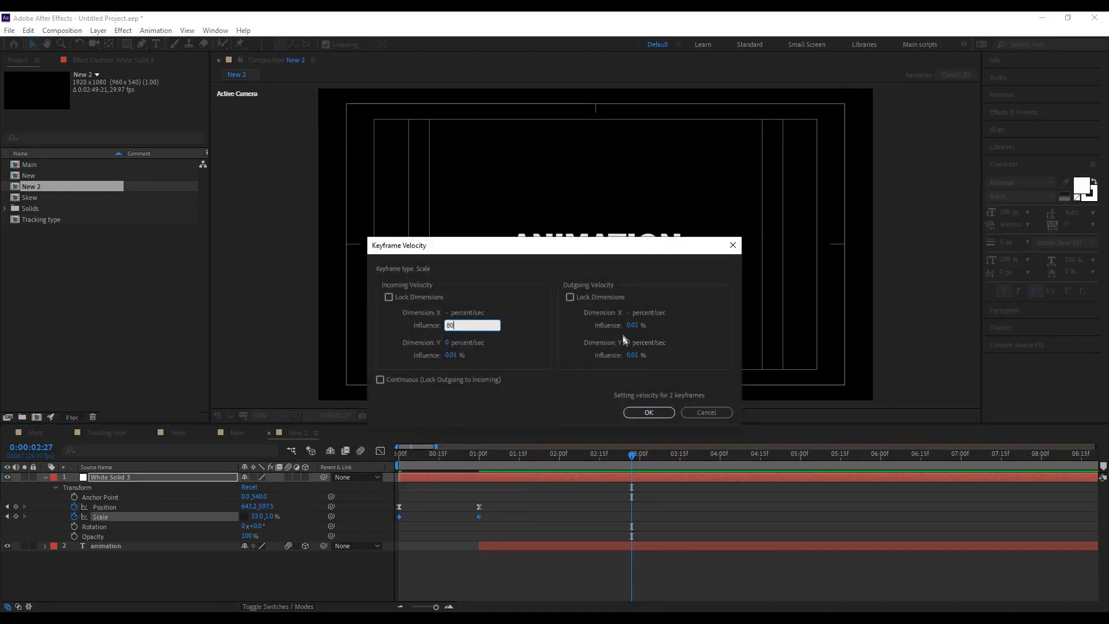
left_click(632, 325)
type("20")
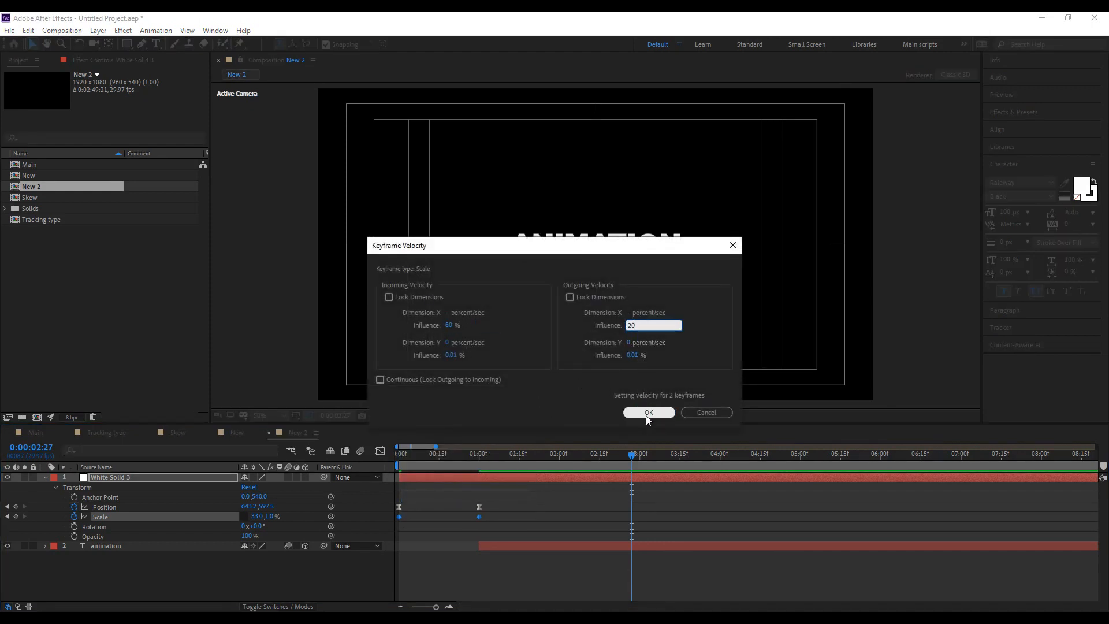
left_click(647, 413)
left_click(380, 451)
left_click(380, 451)
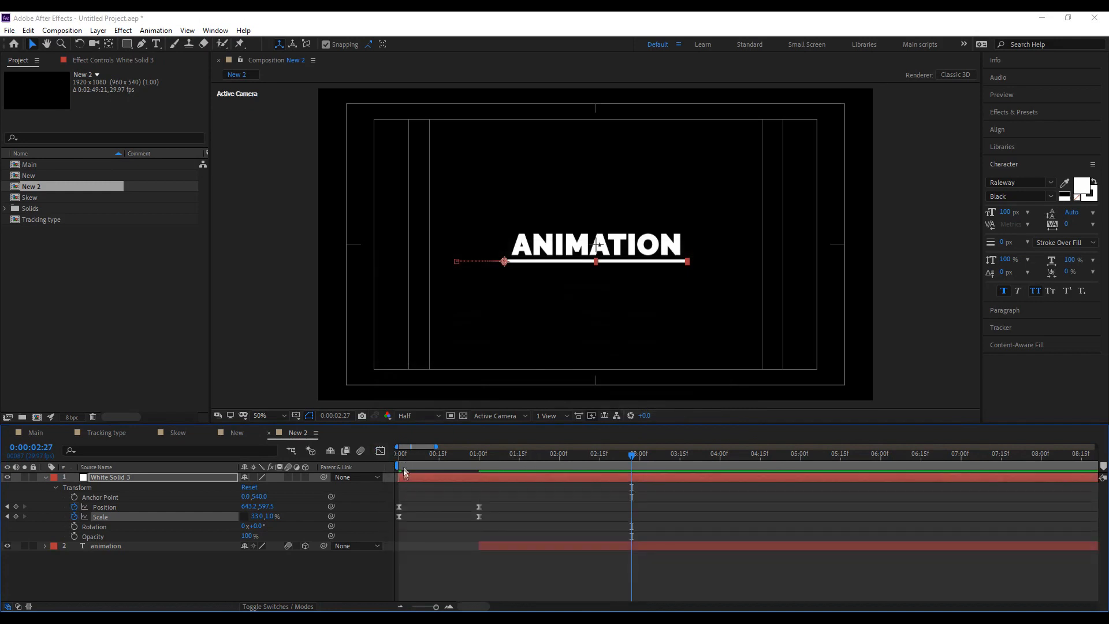
key("Home")
left_click(444, 577)
key("space")
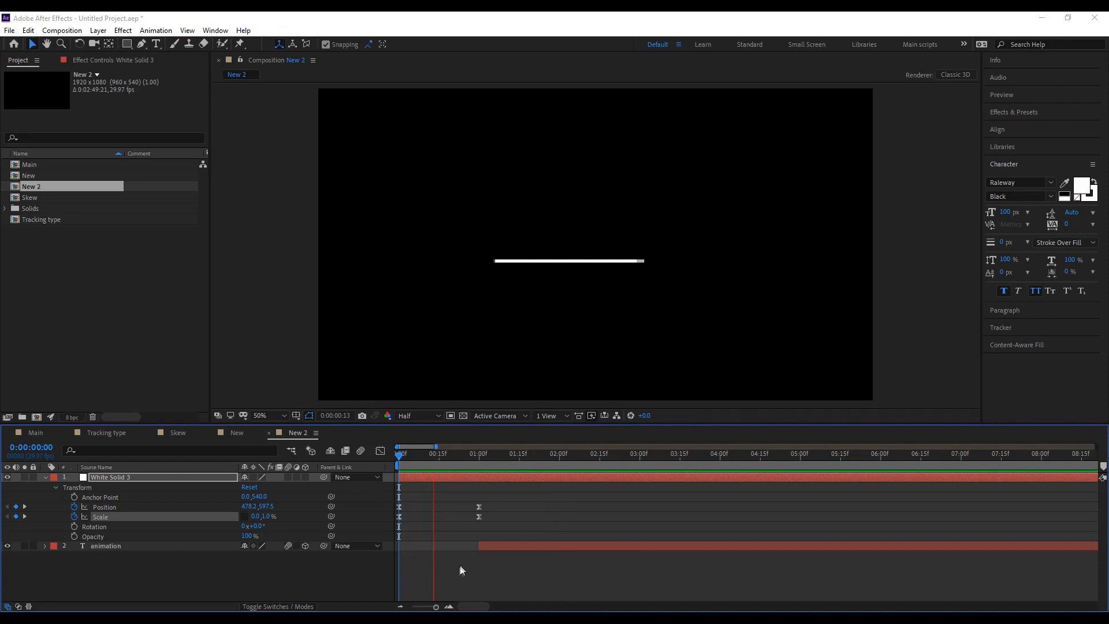
Return the playhead to 0:00:01:00 and add a white 1920 x 1080 px solid named Alpha.
left_click(478, 456)
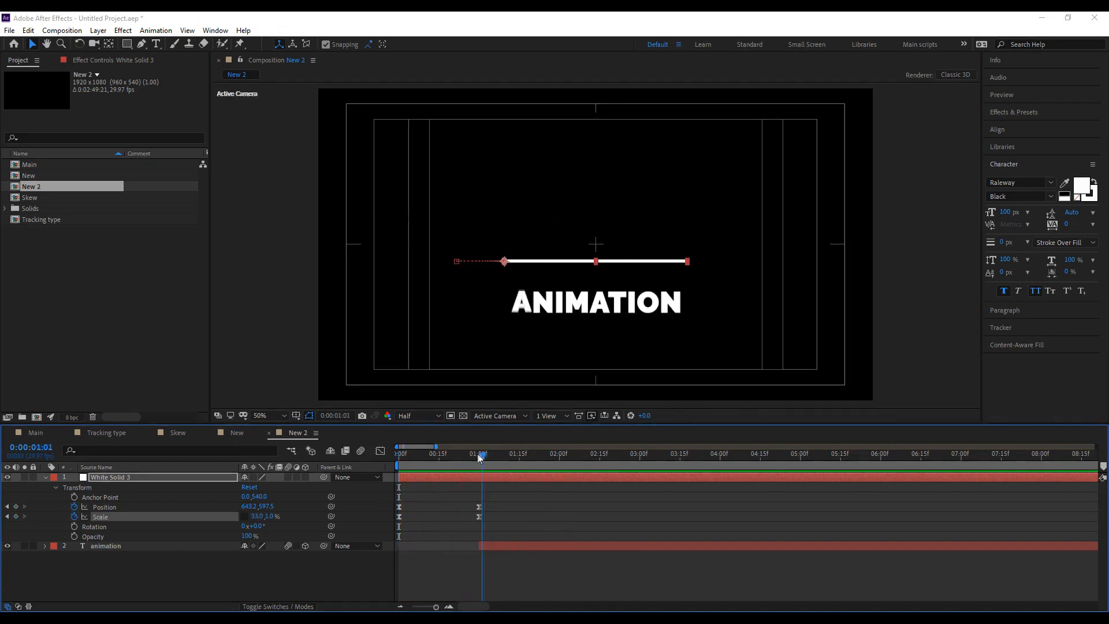
left_click(449, 549)
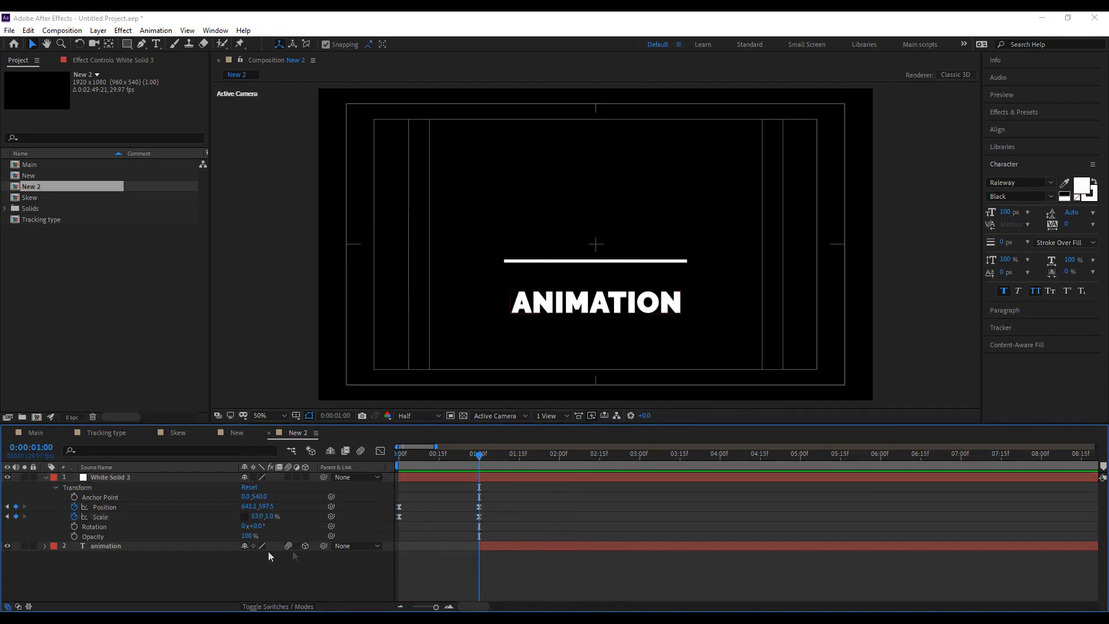
right_click(114, 570)
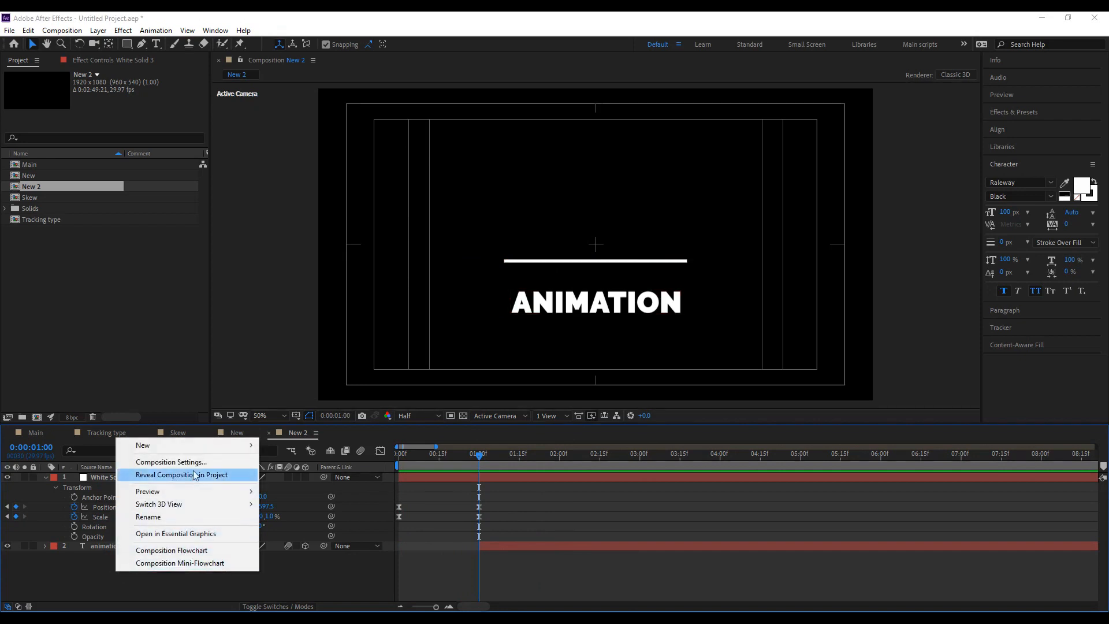
mouse_move(212, 445)
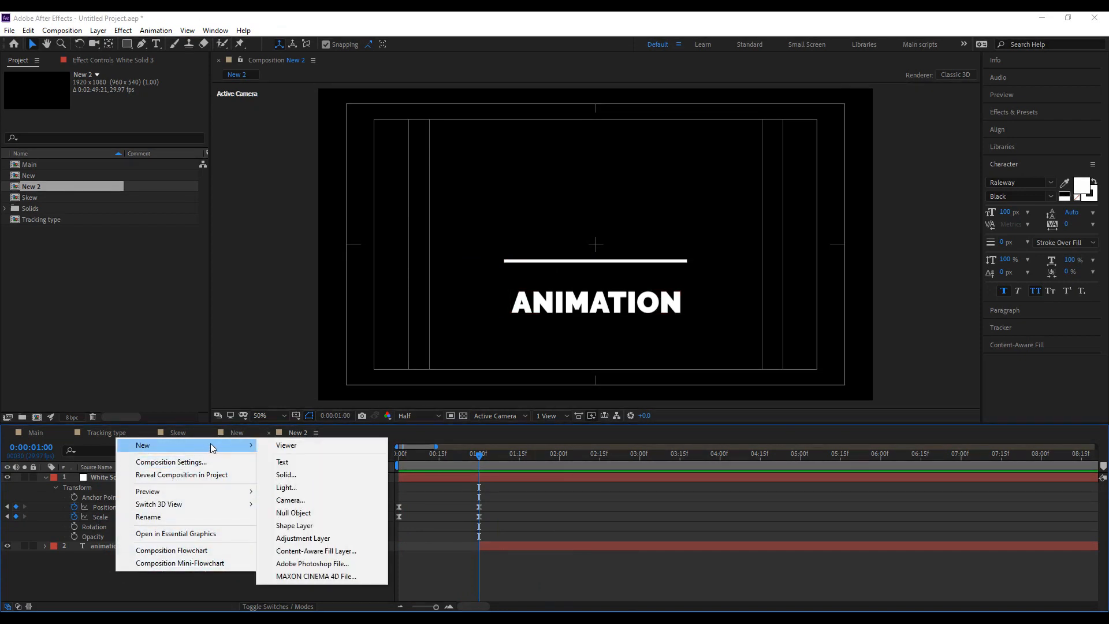
left_click(286, 474)
key("BackSpace")
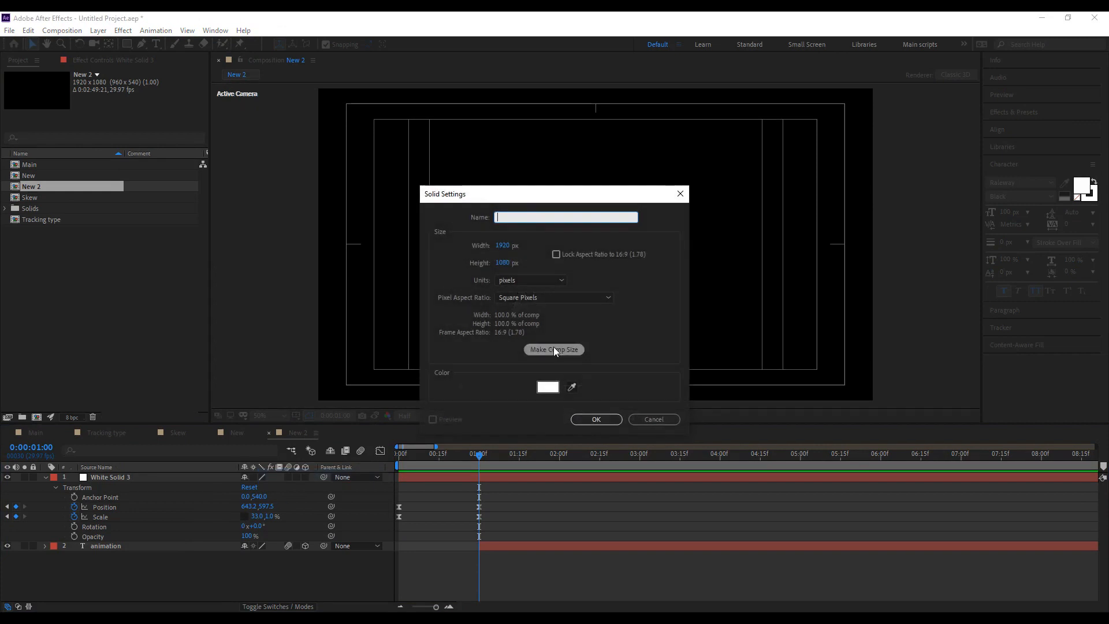
type("L")
type("Alpha")
left_click(595, 419)
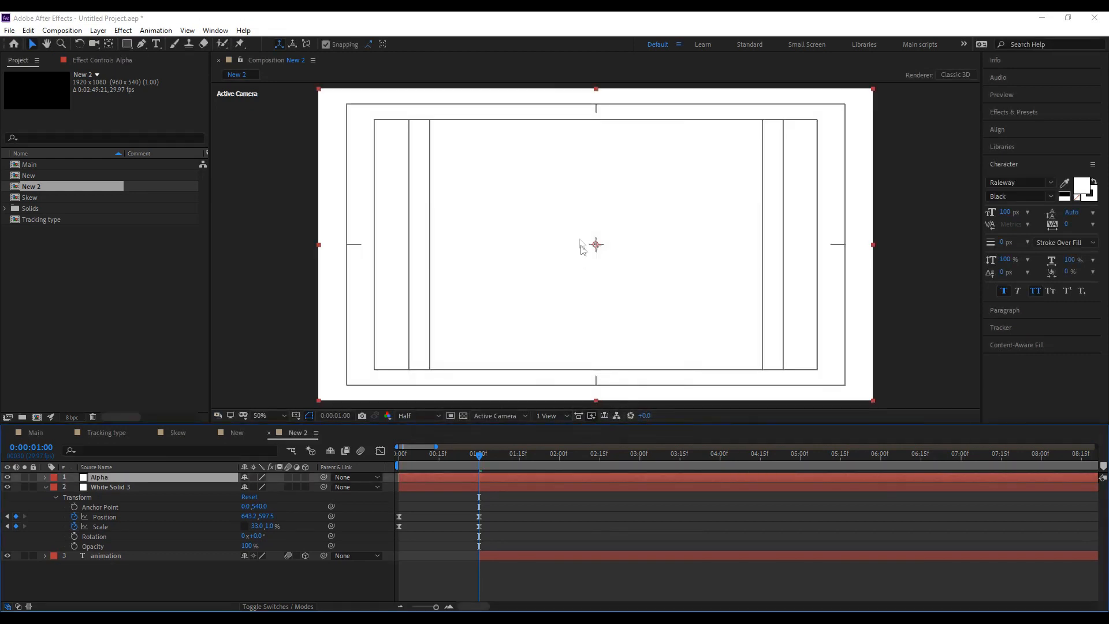
Move the Alpha solid down until its upper edge meets the top of the white line, and parent it to the line layer.
left_click_drag(598, 98, 589, 274)
scroll(594, 258, "up", 2)
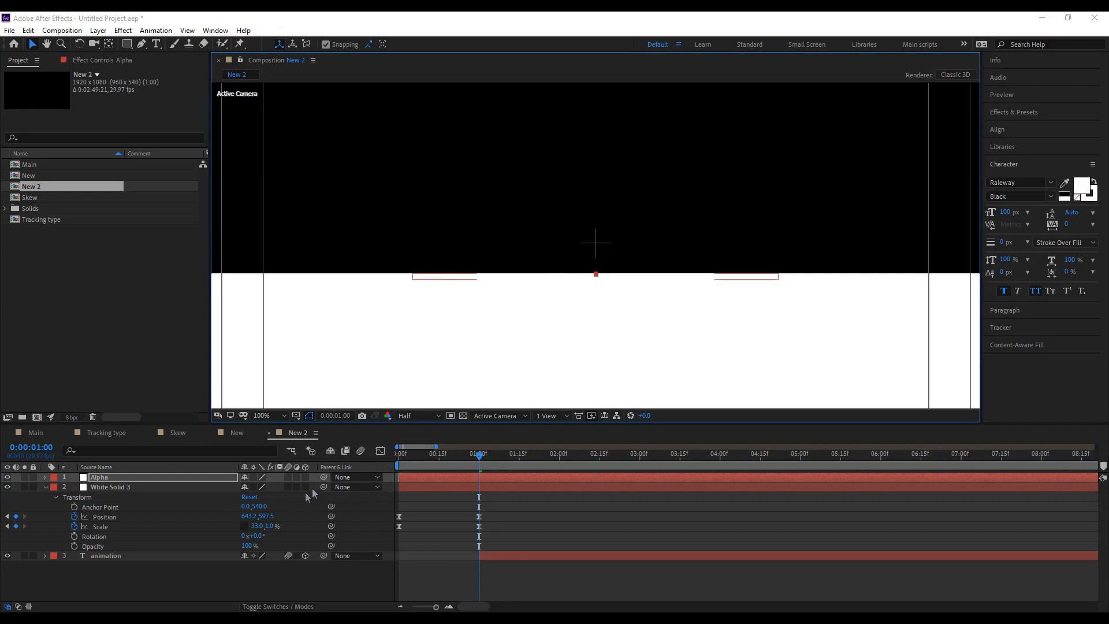
left_click_drag(322, 476, 117, 485)
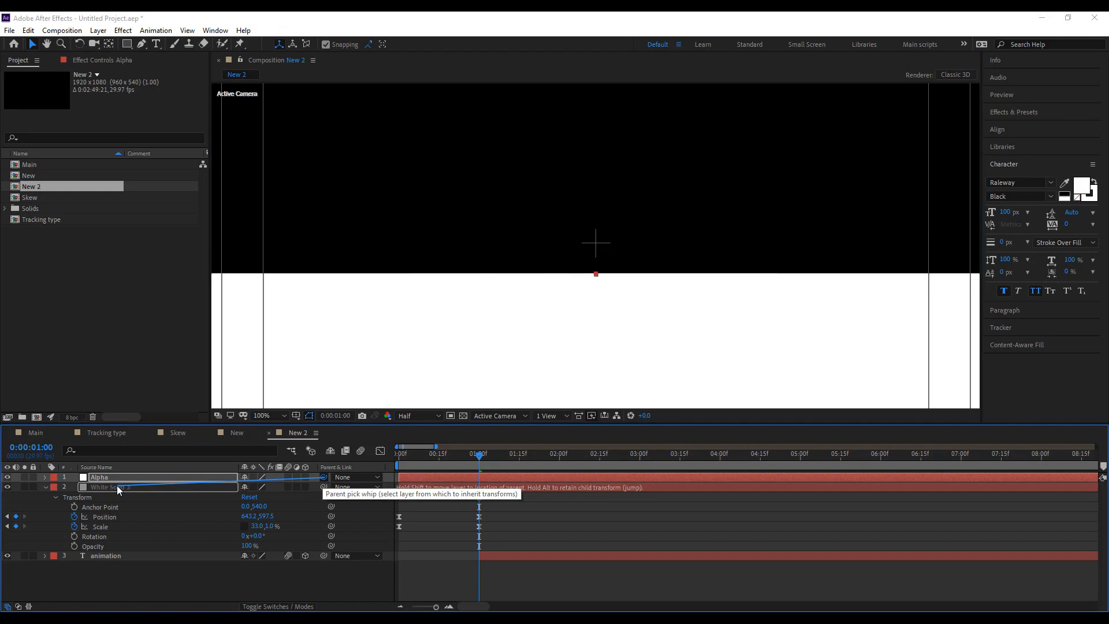
left_click_drag(116, 485, 117, 485)
Rename the white line's layer to Bar.
right_click(117, 484)
left_click(132, 480)
type("Bar")
left_click(244, 597)
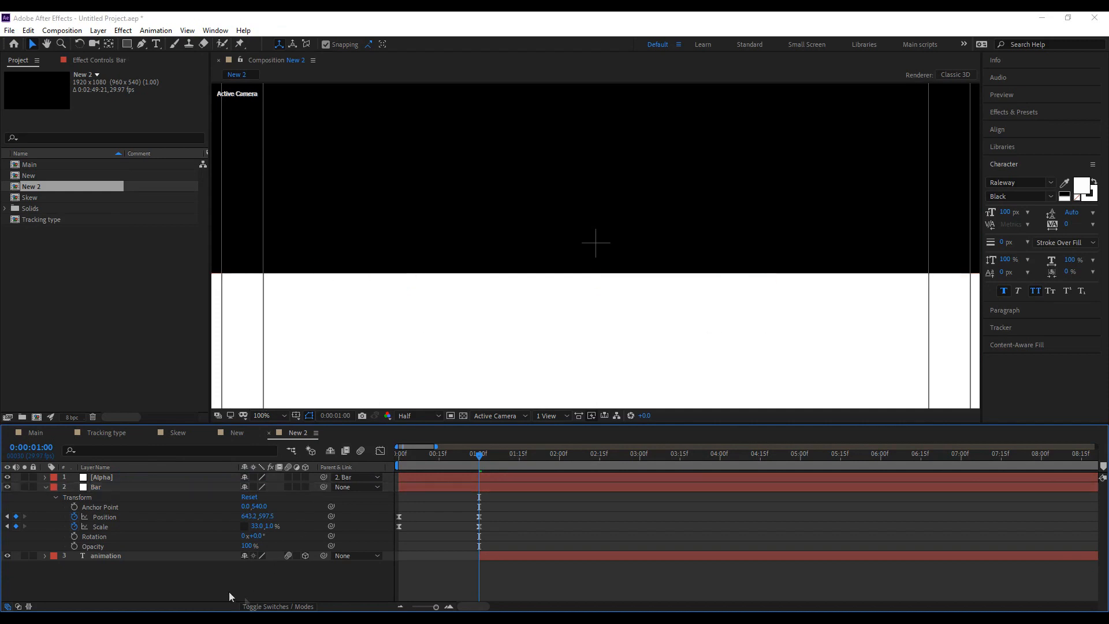
Place the Alpha layer directly above the animation text, and give the text an Alpha Inverted track matte from it.
left_click_drag(120, 477, 123, 539)
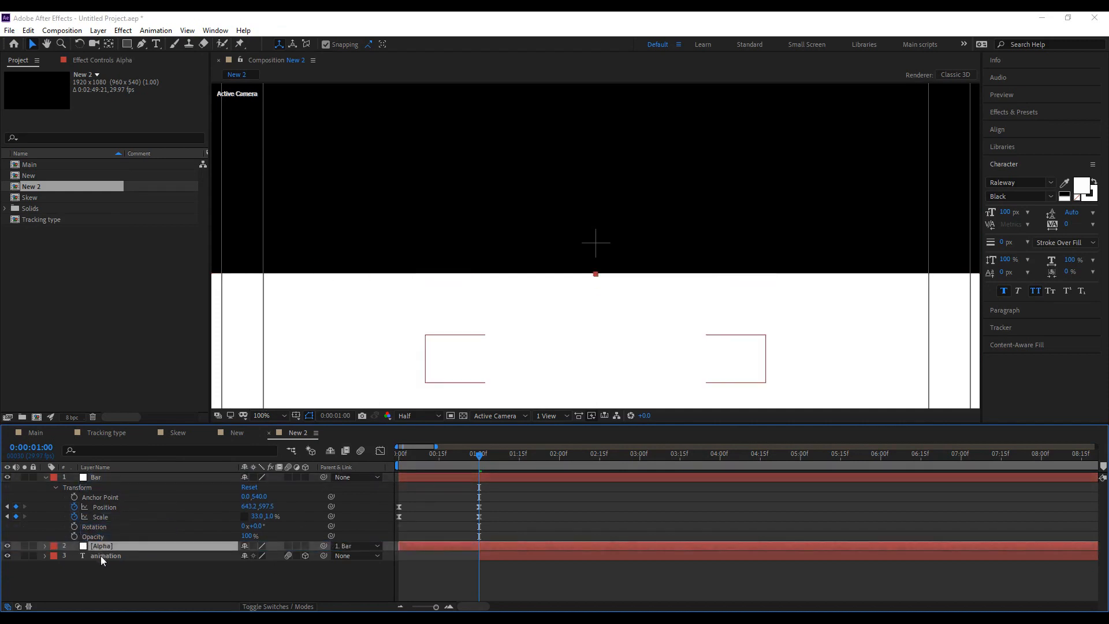
left_click(116, 555)
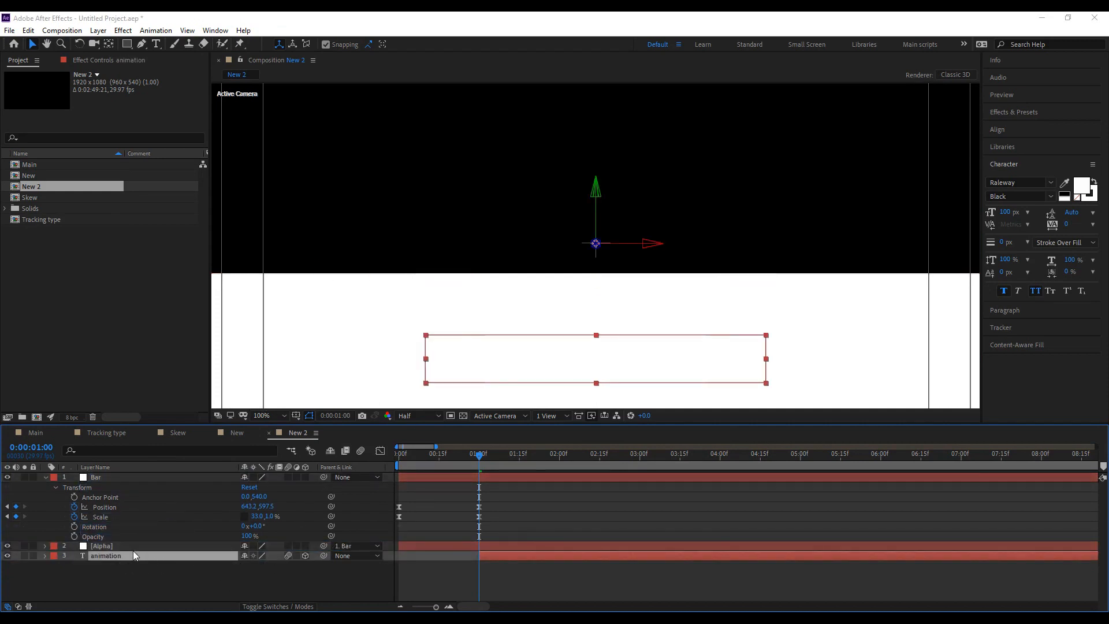
left_click(278, 607)
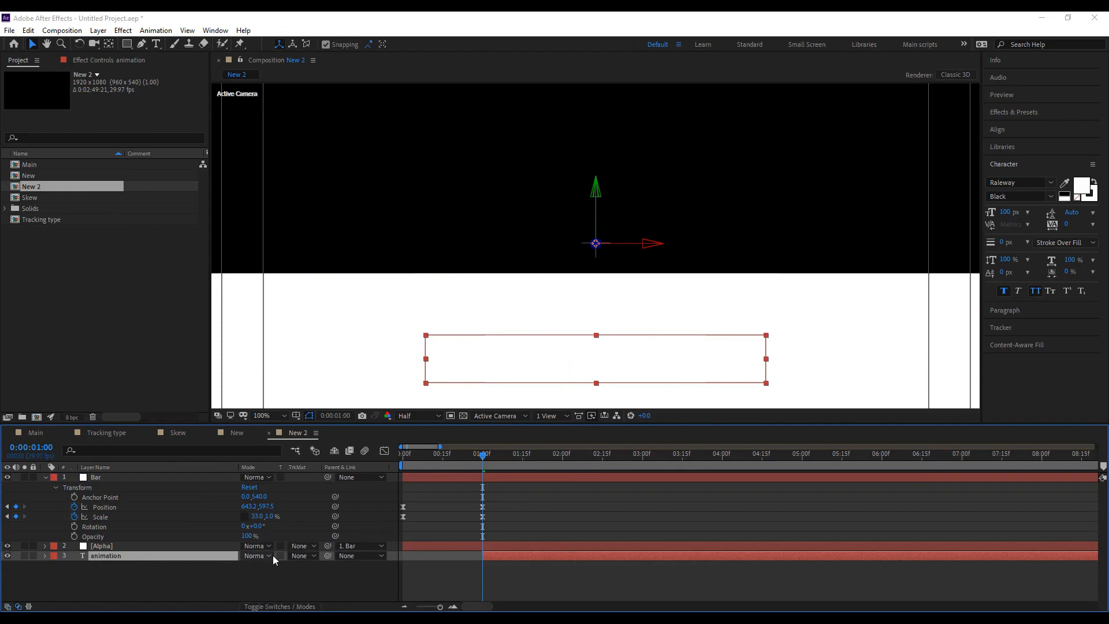
left_click(294, 557)
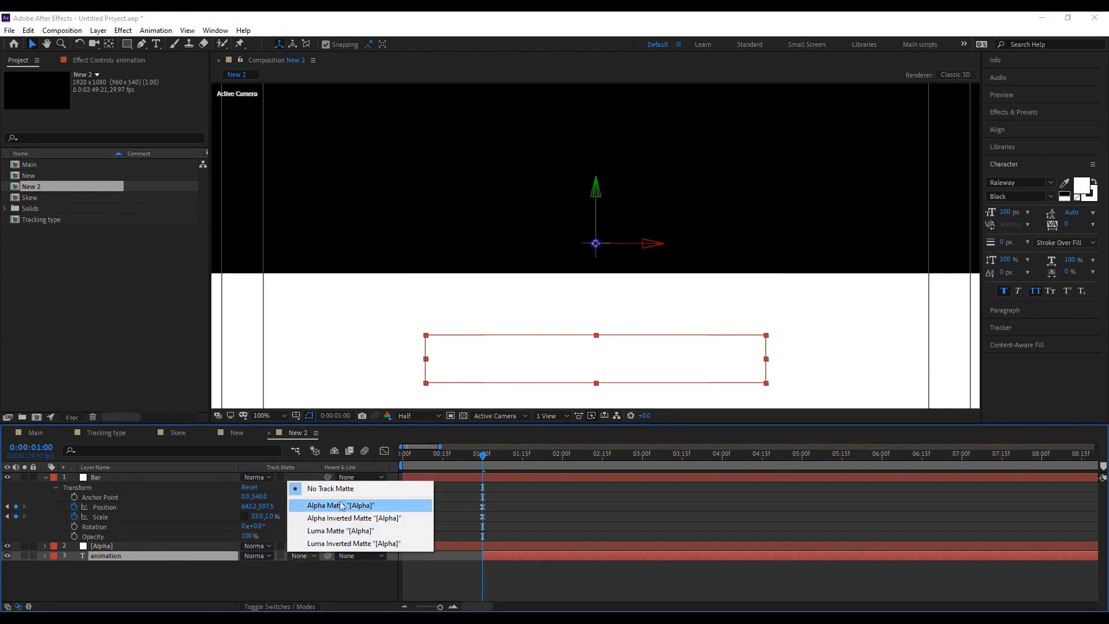
left_click(357, 520)
left_click(412, 577)
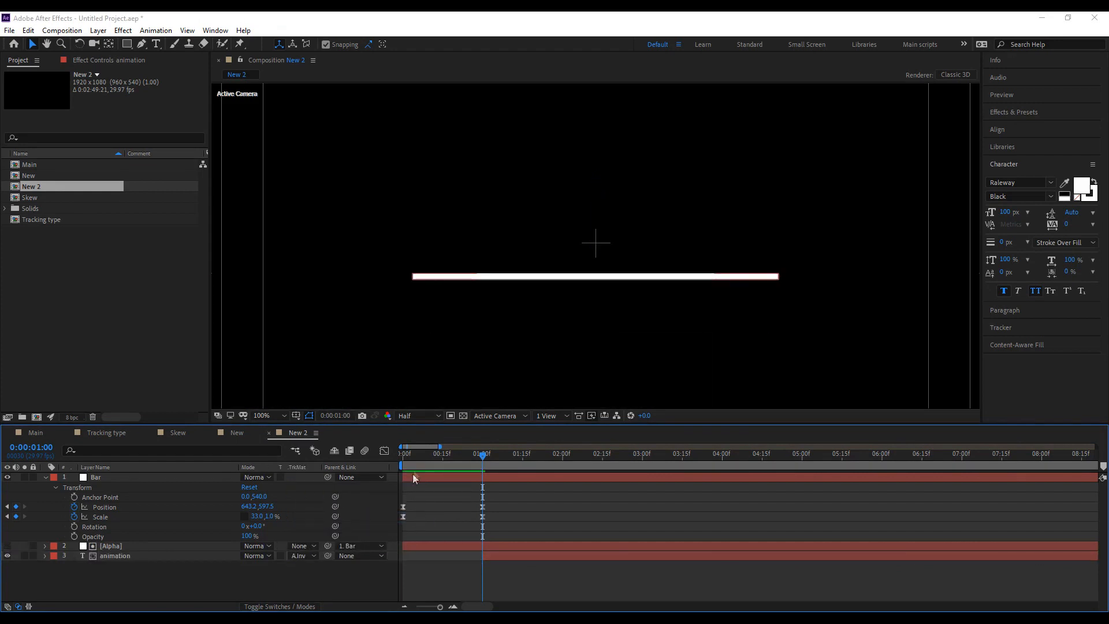
Play the New 2 composition from its start to preview the bar and text animation in full frame.
left_click_drag(411, 455, 315, 474)
key("space")
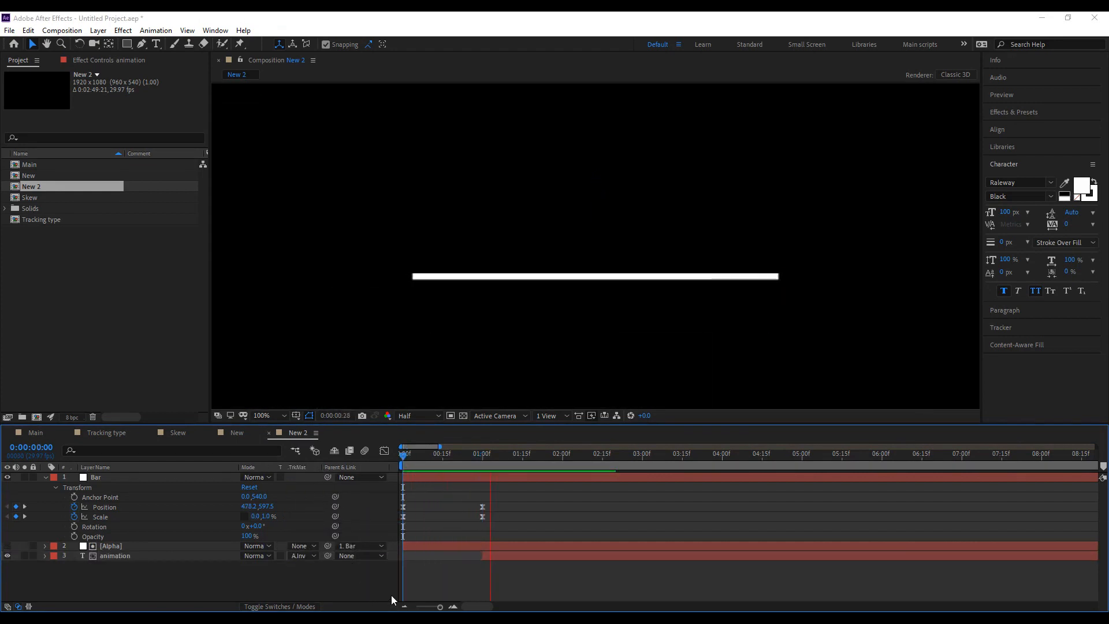
scroll(685, 325, "down", 1)
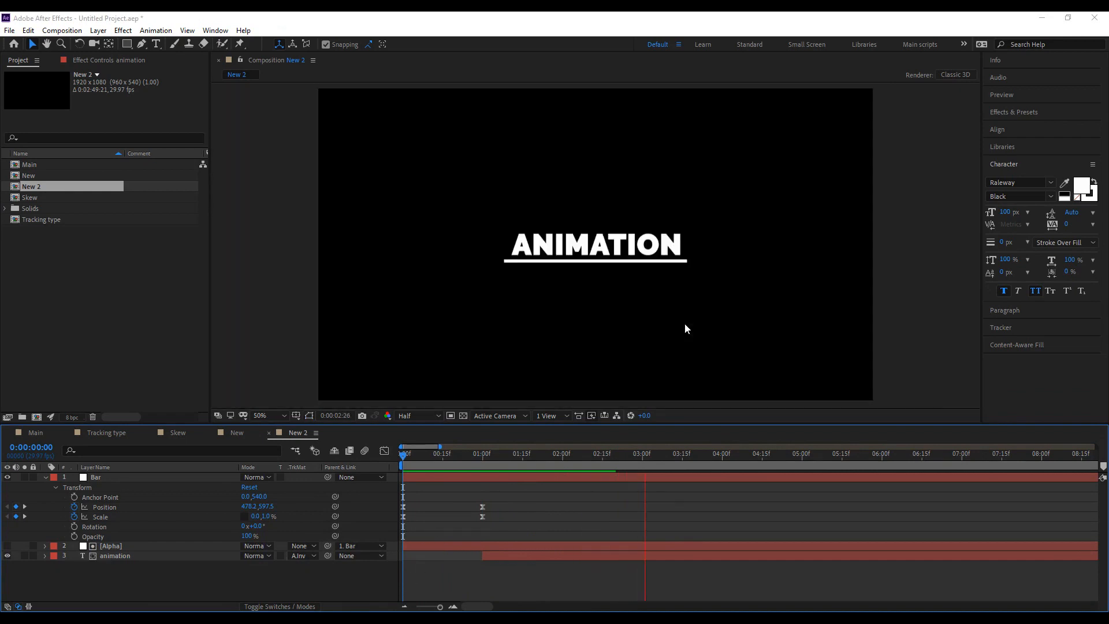
key("space")
key("space")
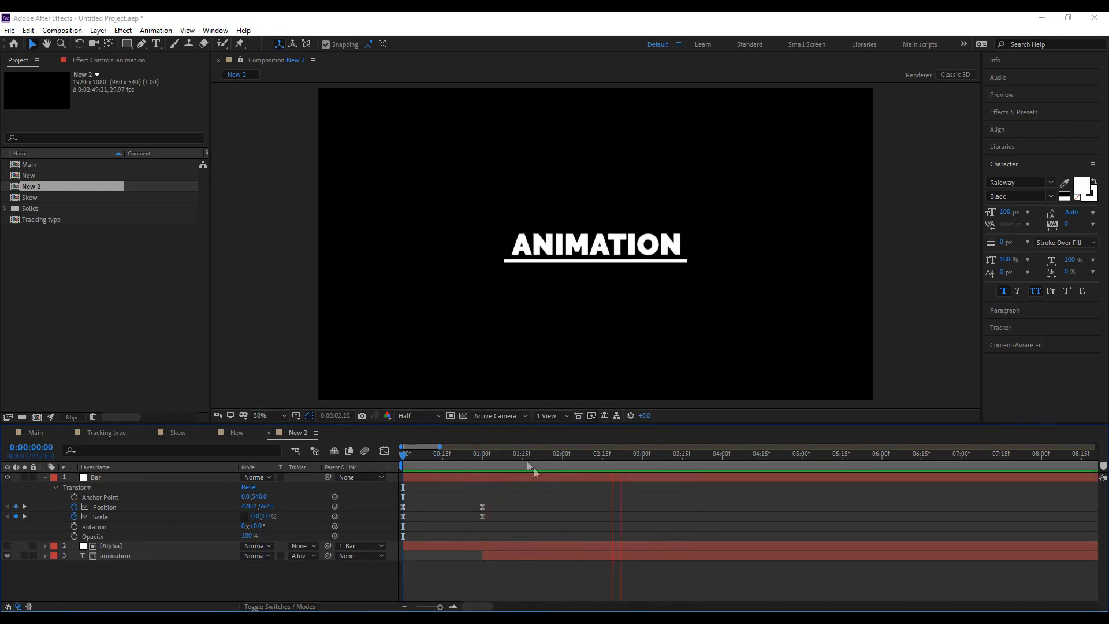
Shift the animation text layer earlier so it starts at 0:00:00:20, and preview the composition from the beginning.
left_click(473, 456)
left_click_drag(472, 454, 457, 455)
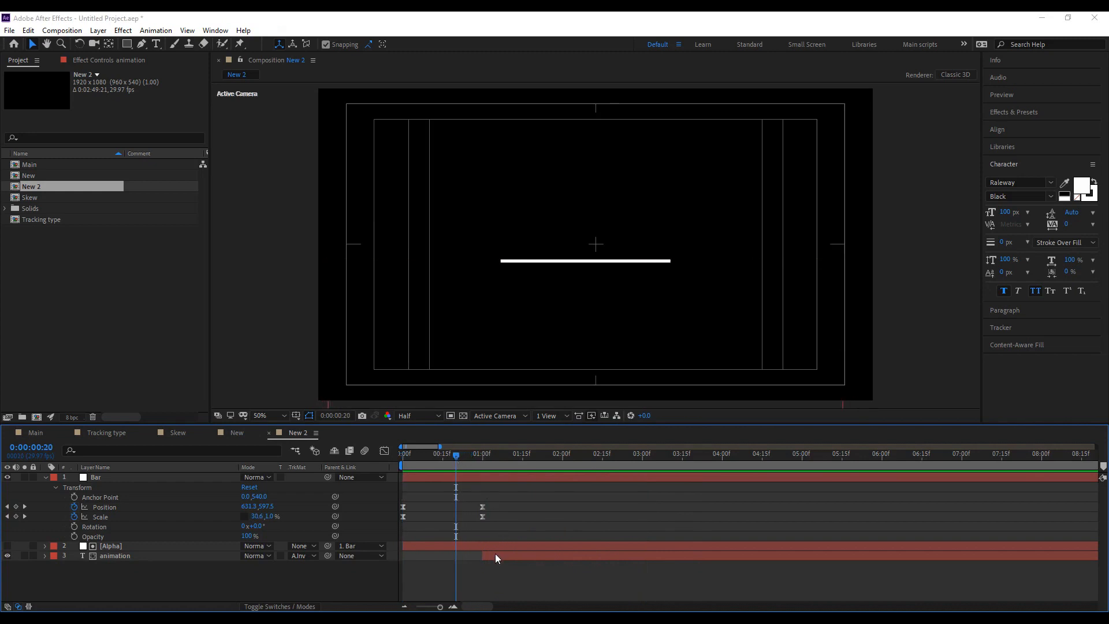
left_click_drag(495, 554, 468, 558)
left_click(468, 565)
left_click_drag(449, 456, 388, 501)
key("space")
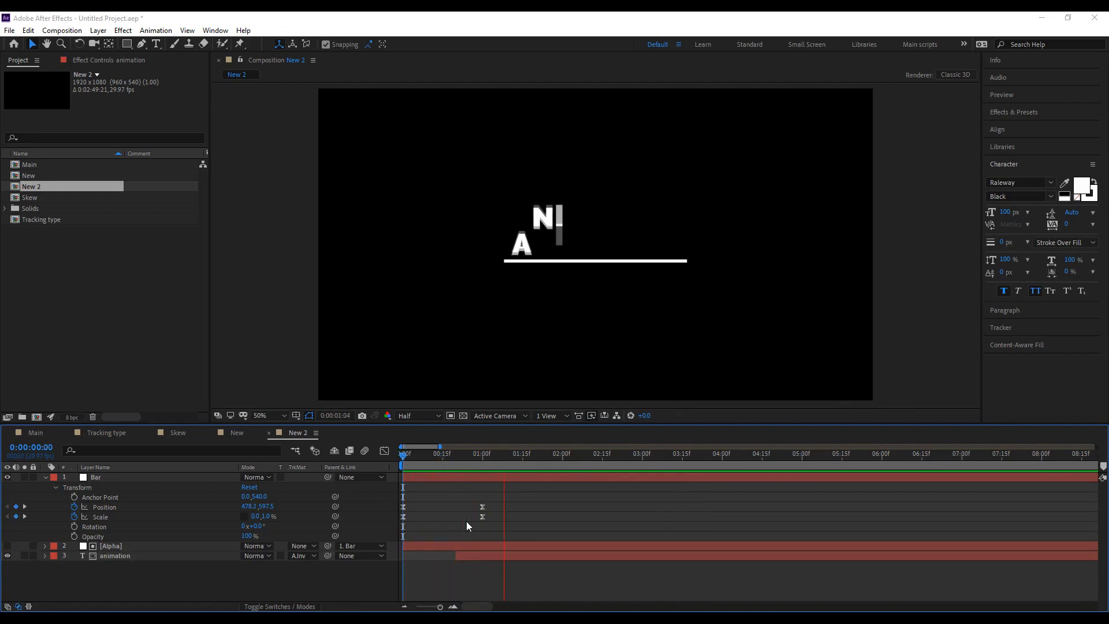
Reveal the animation text layer's keyframes and shift the layer to start at 0:00:00:15.
left_click_drag(455, 456, 458, 455)
left_click(493, 556)
key("u")
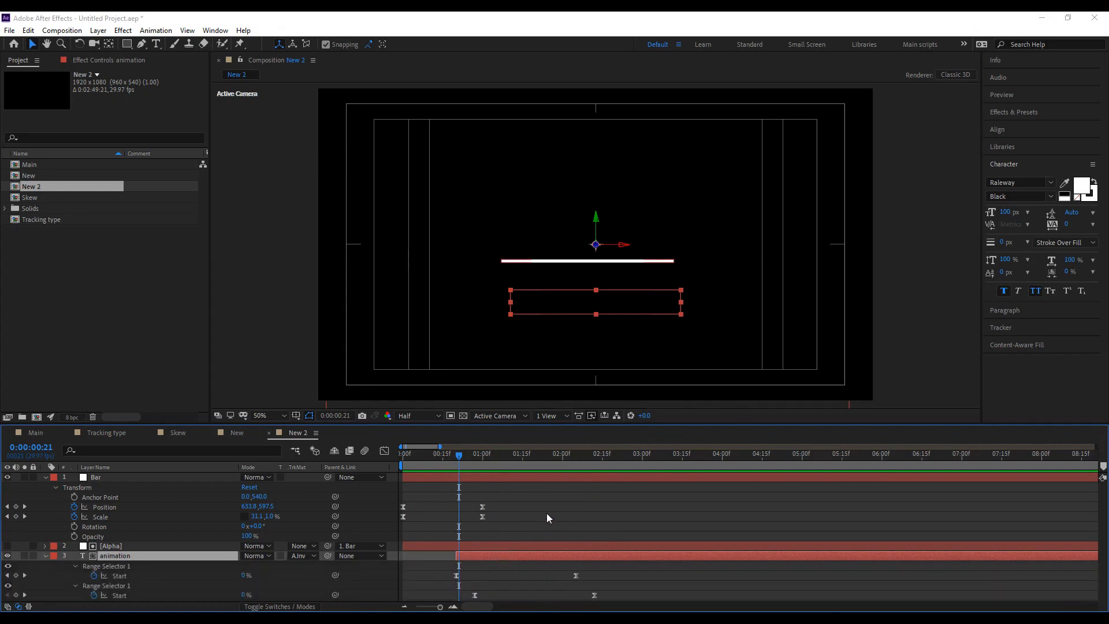
left_click_drag(556, 450, 442, 462)
left_click_drag(474, 556, 462, 554)
left_click_drag(444, 459, 561, 492)
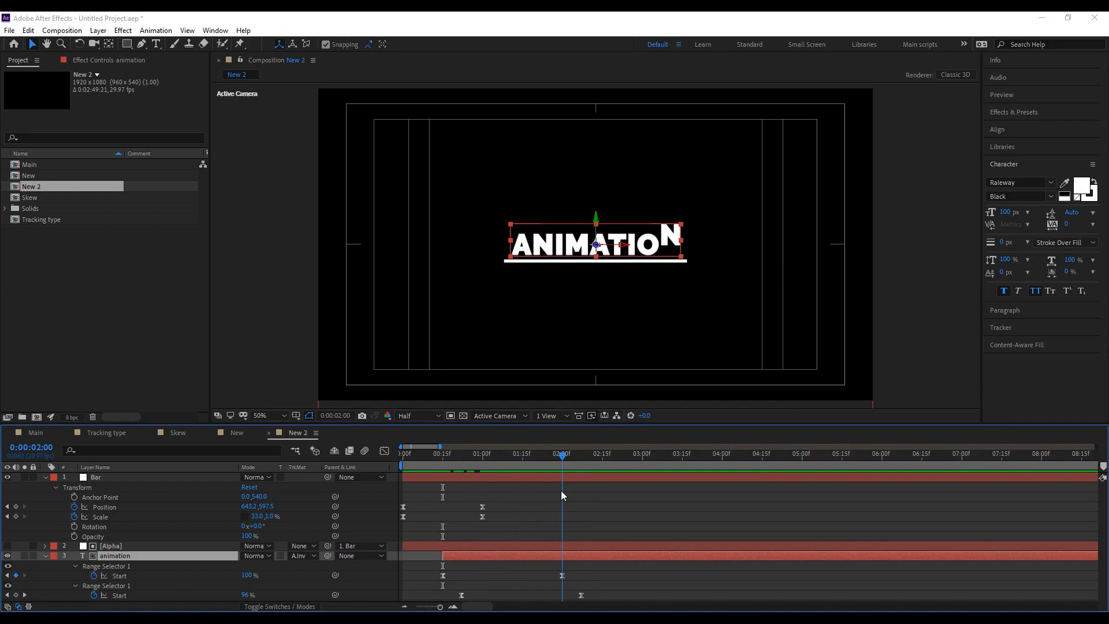
Collapse the animation layer's properties and preview the retimed text reveal from the start of the composition.
key("Home")
left_click(45, 556)
left_click(427, 578)
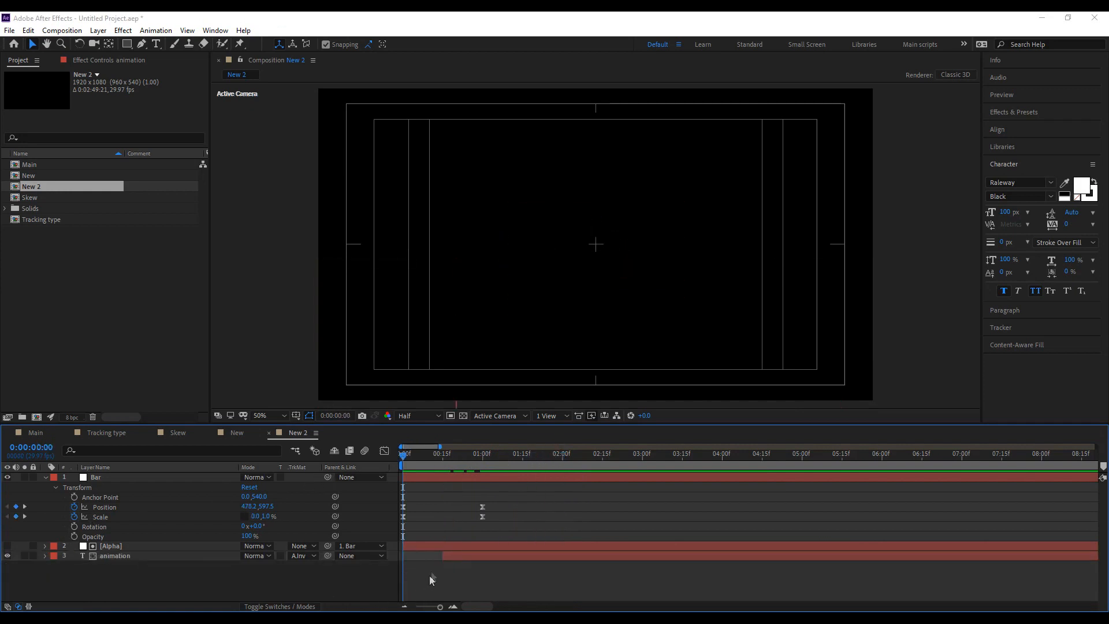
key("space")
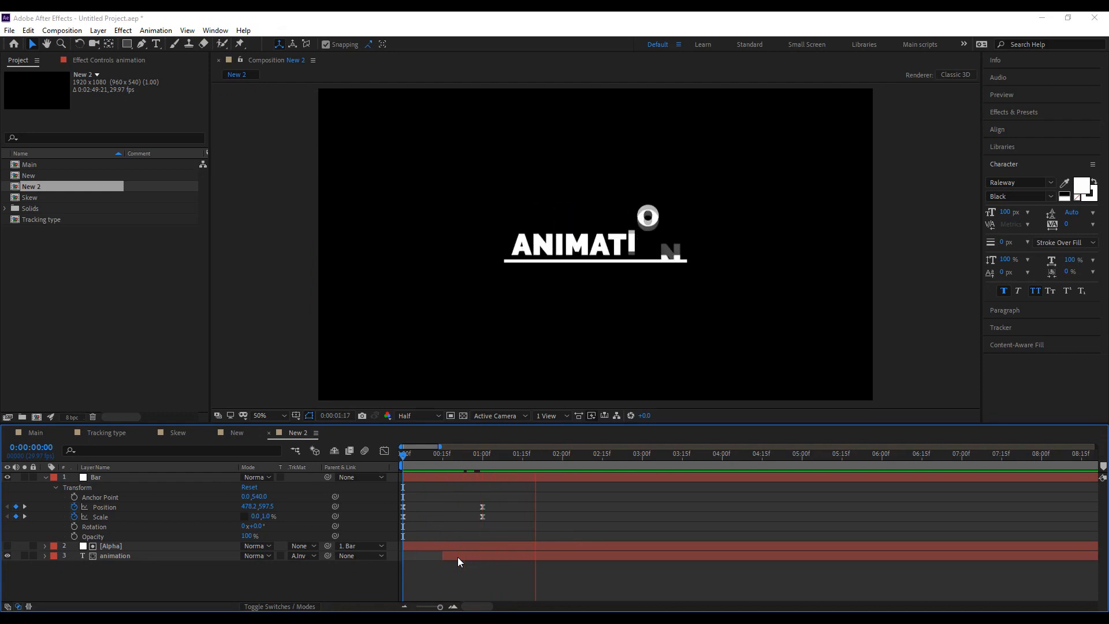
key("space")
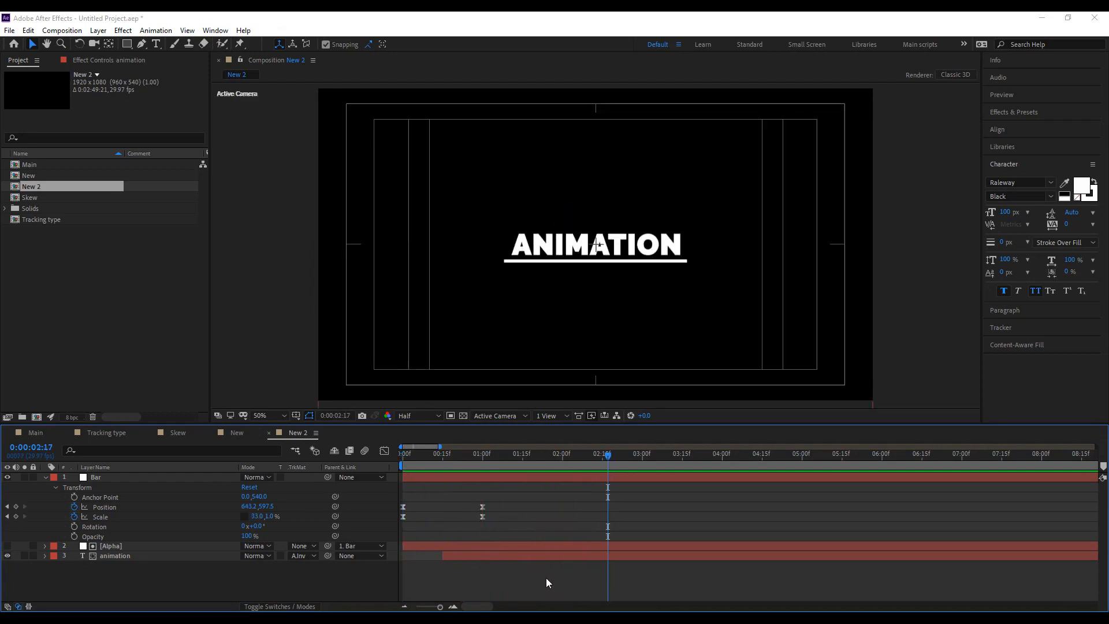
Collapse the Bar layer and add a new text layer reading "Track matte".
left_click(46, 478)
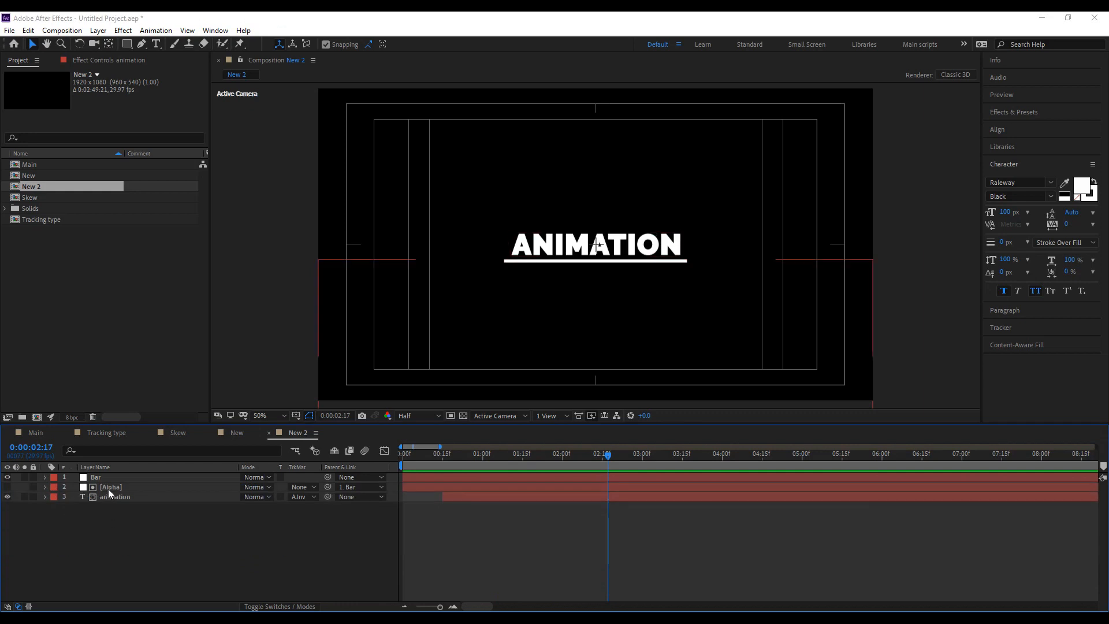
right_click(122, 522)
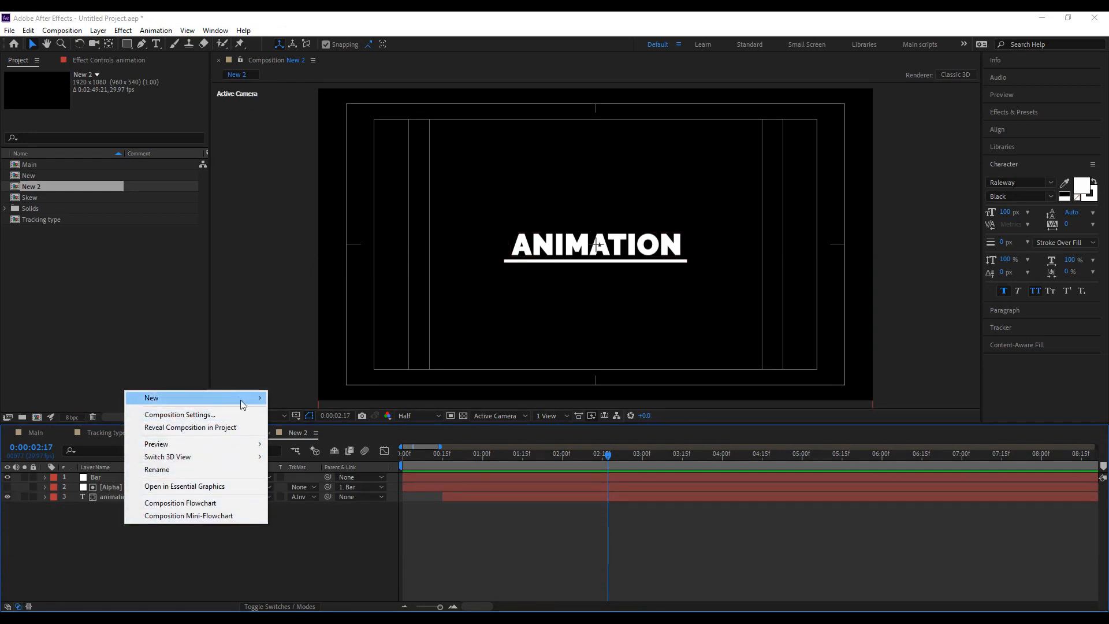
mouse_move(238, 399)
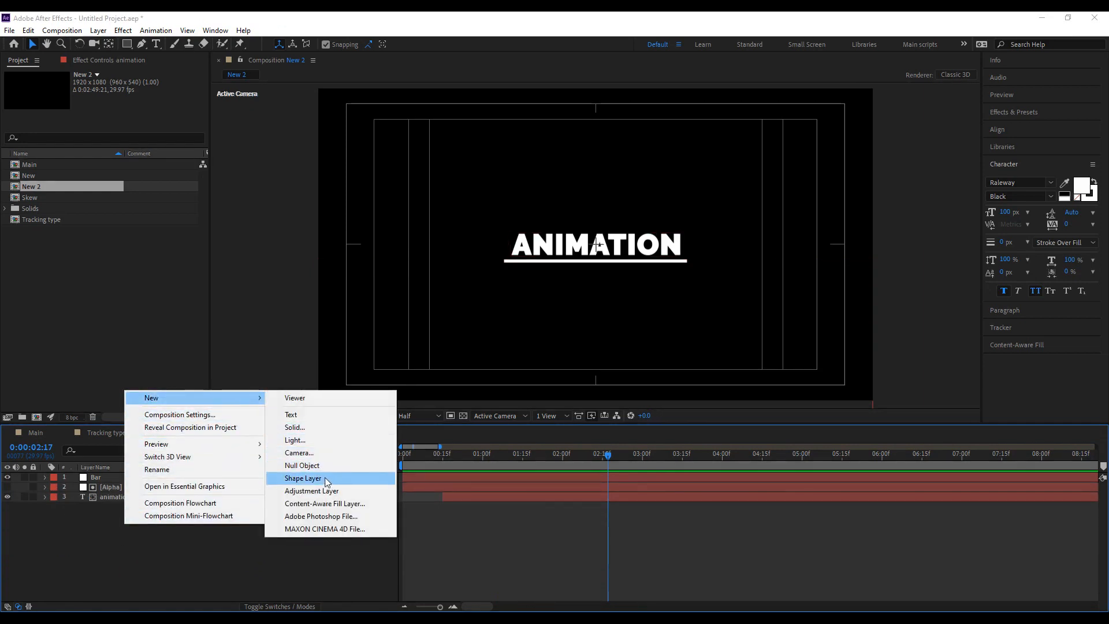
left_click(317, 414)
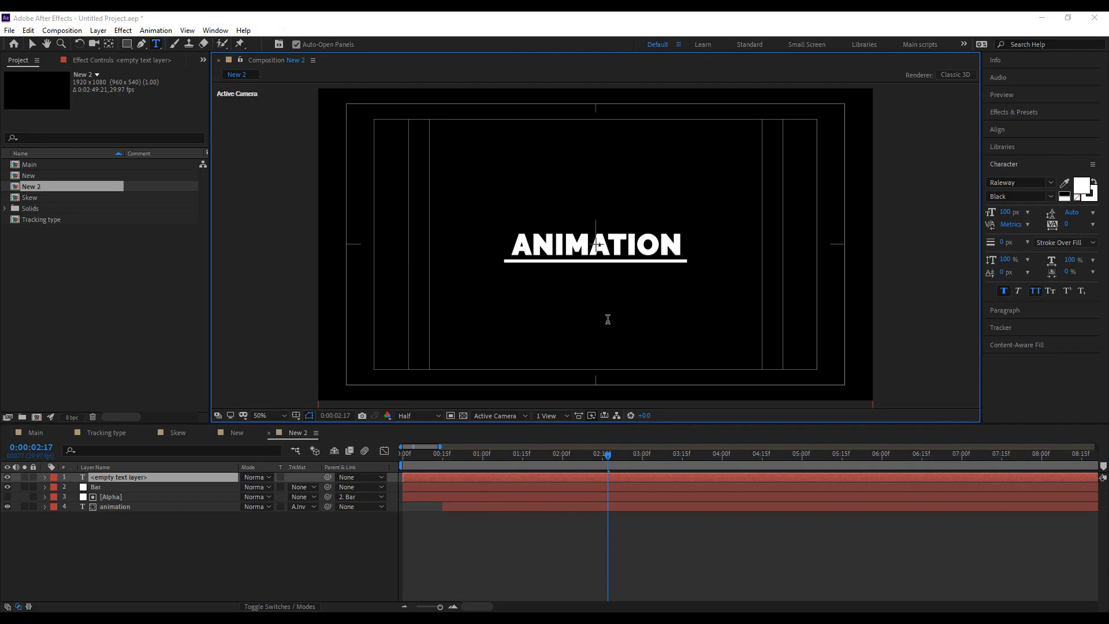
type("T")
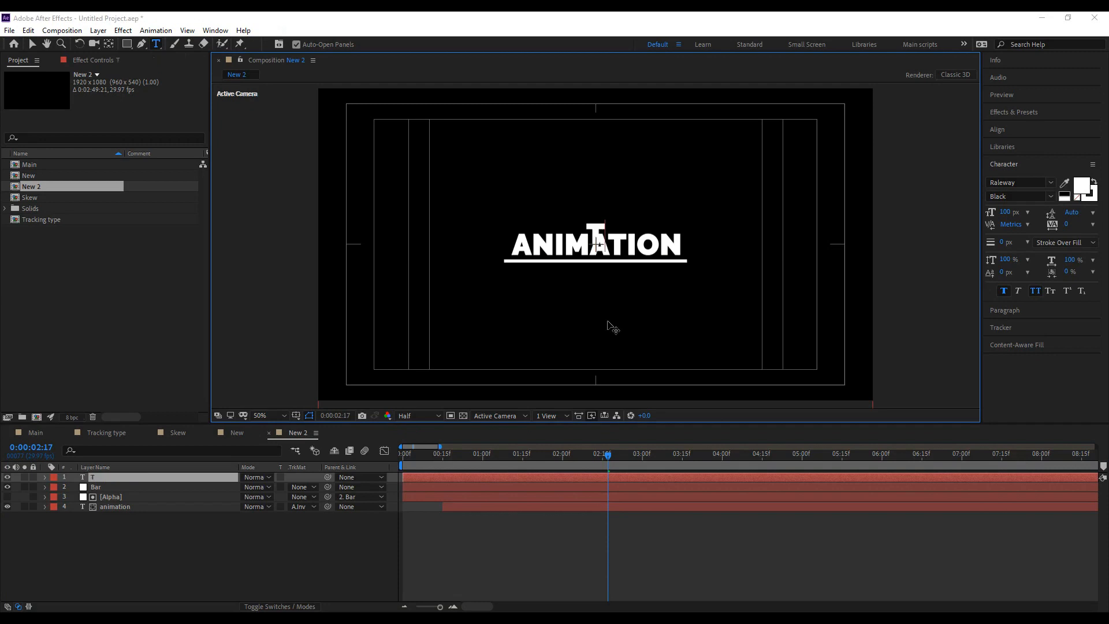
type("rack")
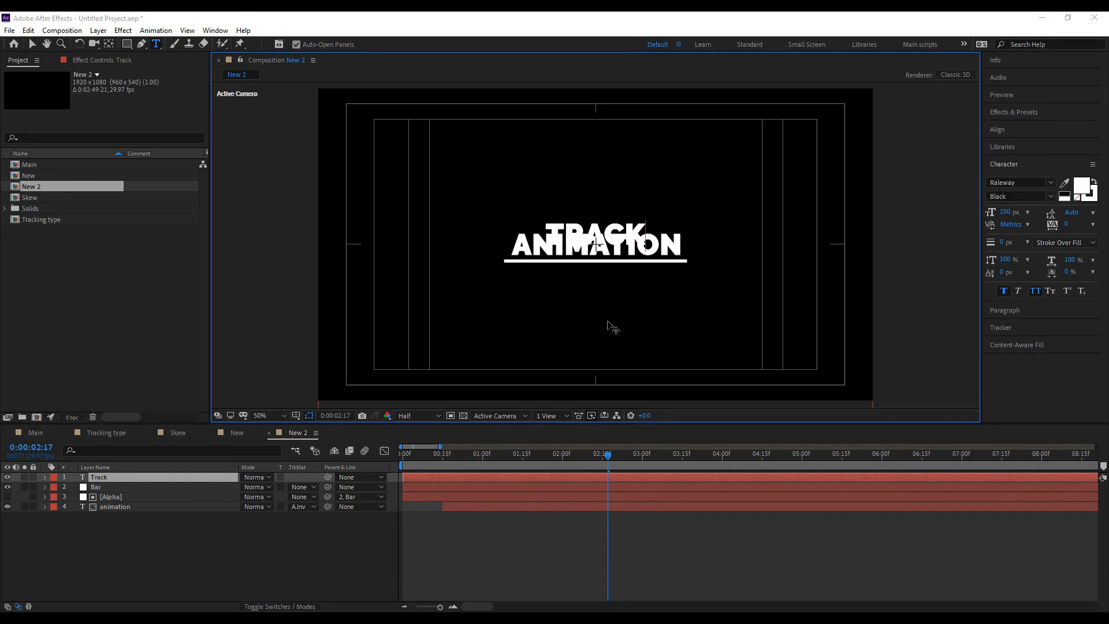
type(" matte")
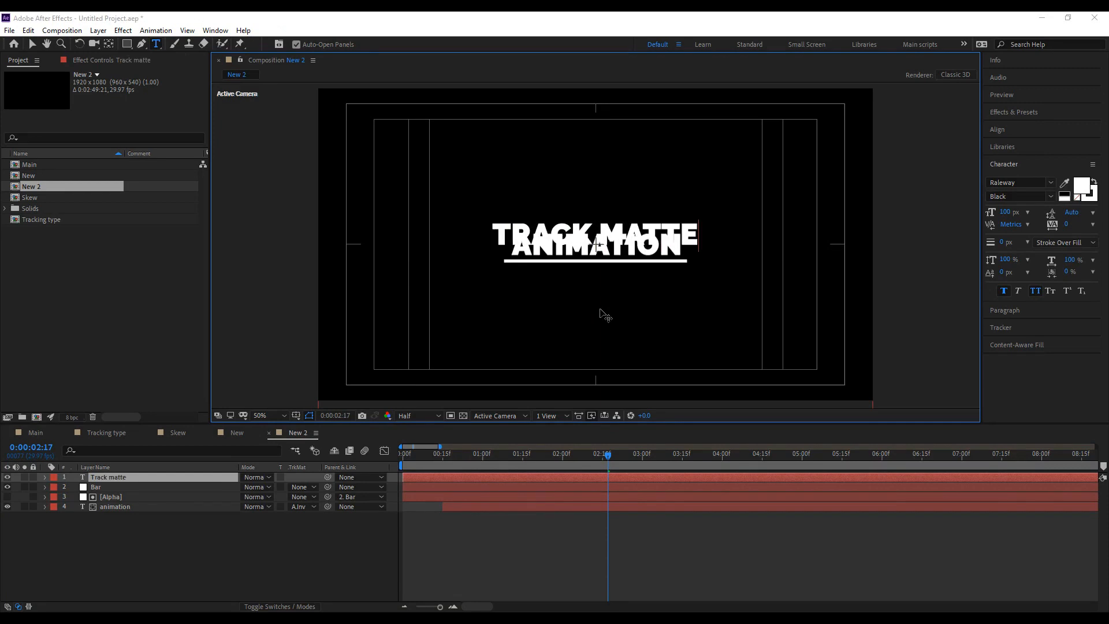
Centre the Track matte text in the composition and set its tracking to -90.
key("ctrl+a")
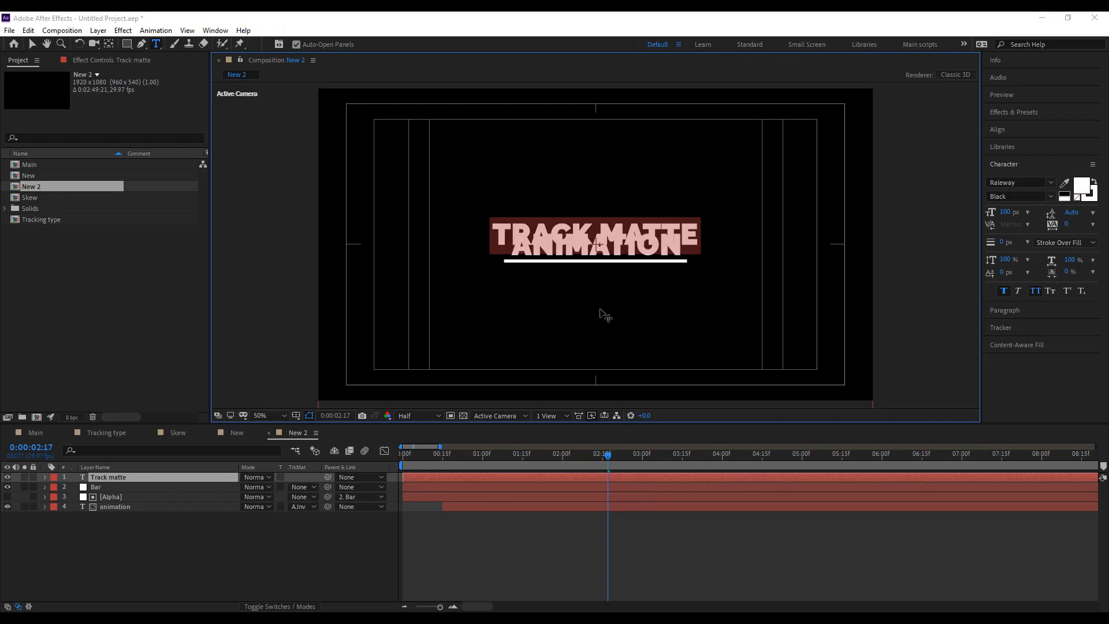
scroll(602, 237, "up", 2)
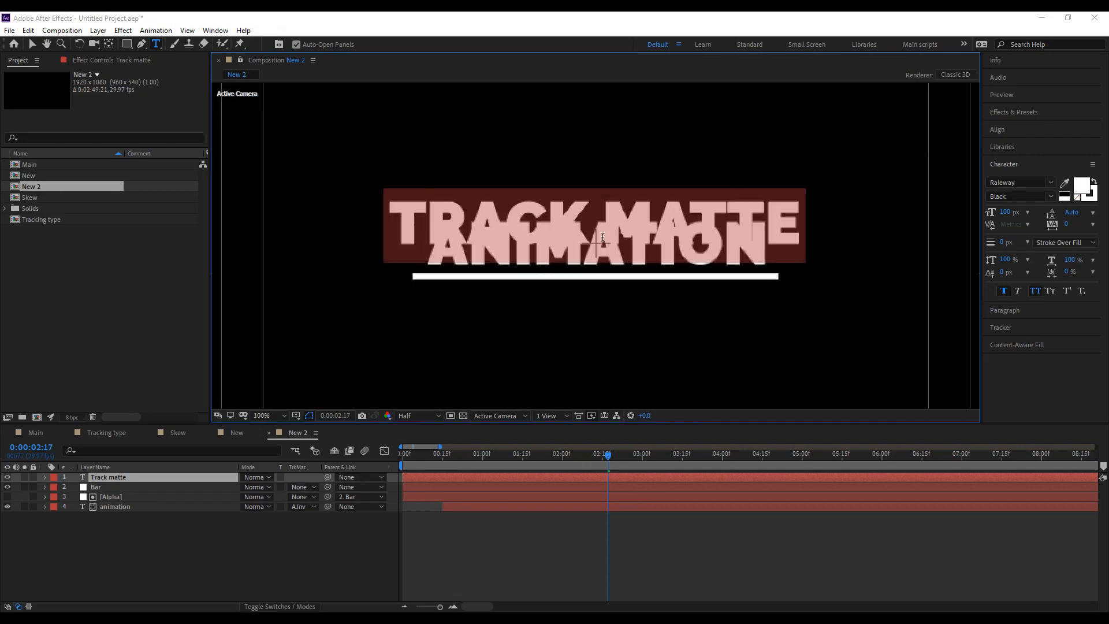
left_click(31, 44)
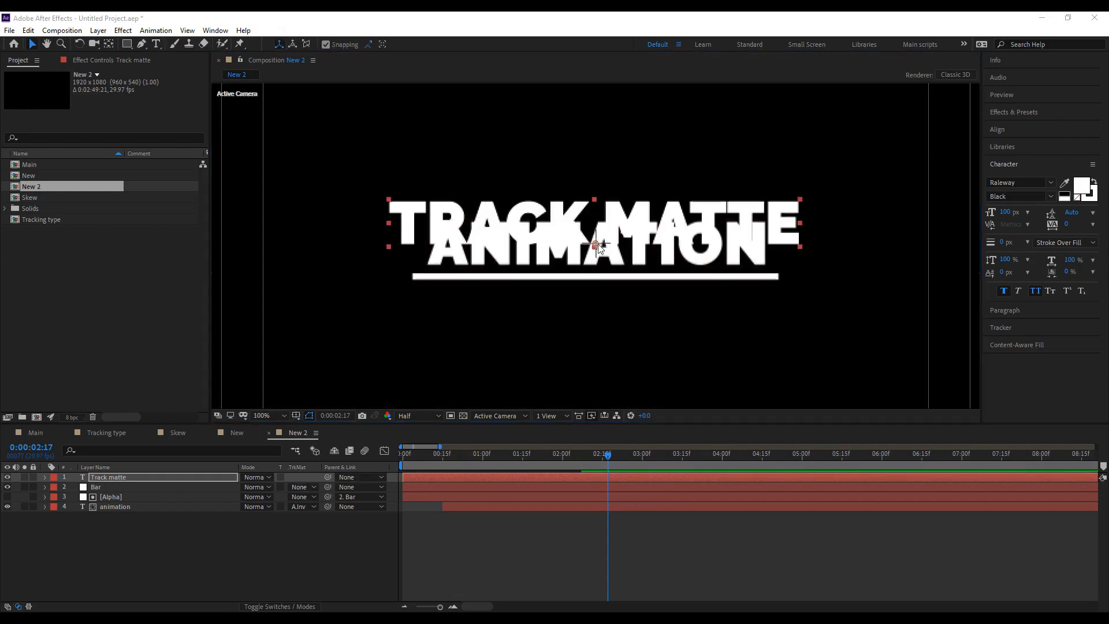
key("ctrl+Home")
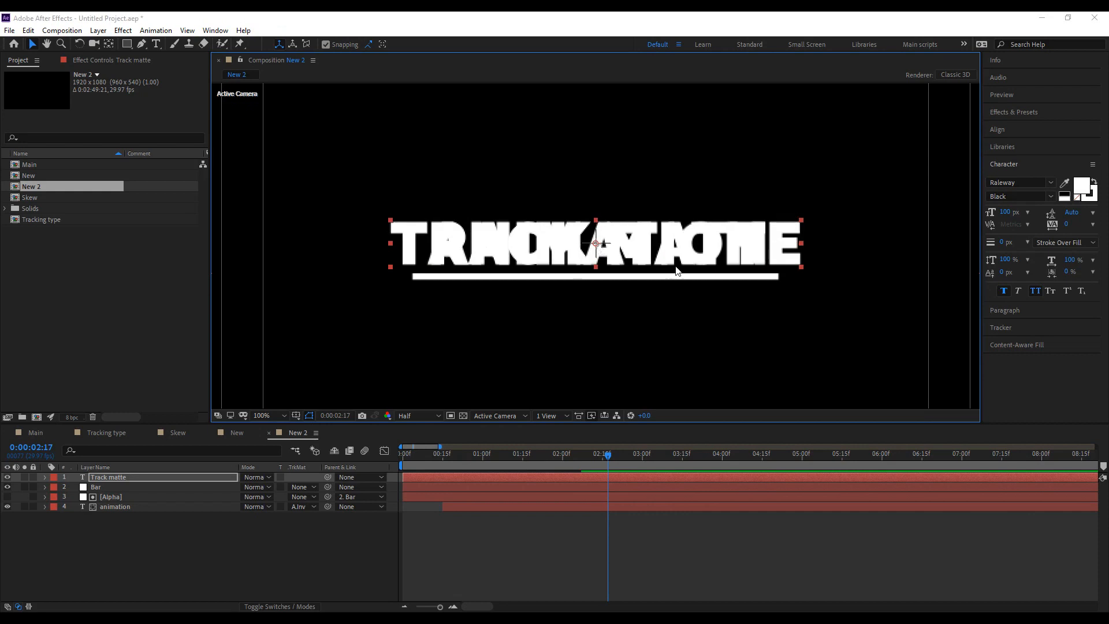
double_click(719, 256)
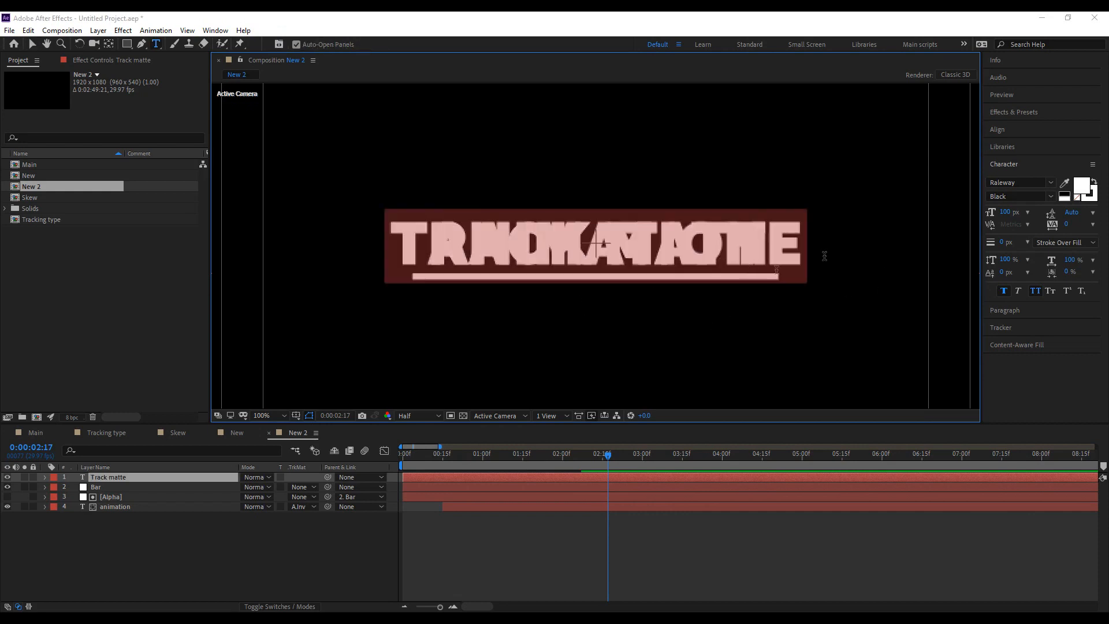
left_click_drag(1066, 227, 986, 198)
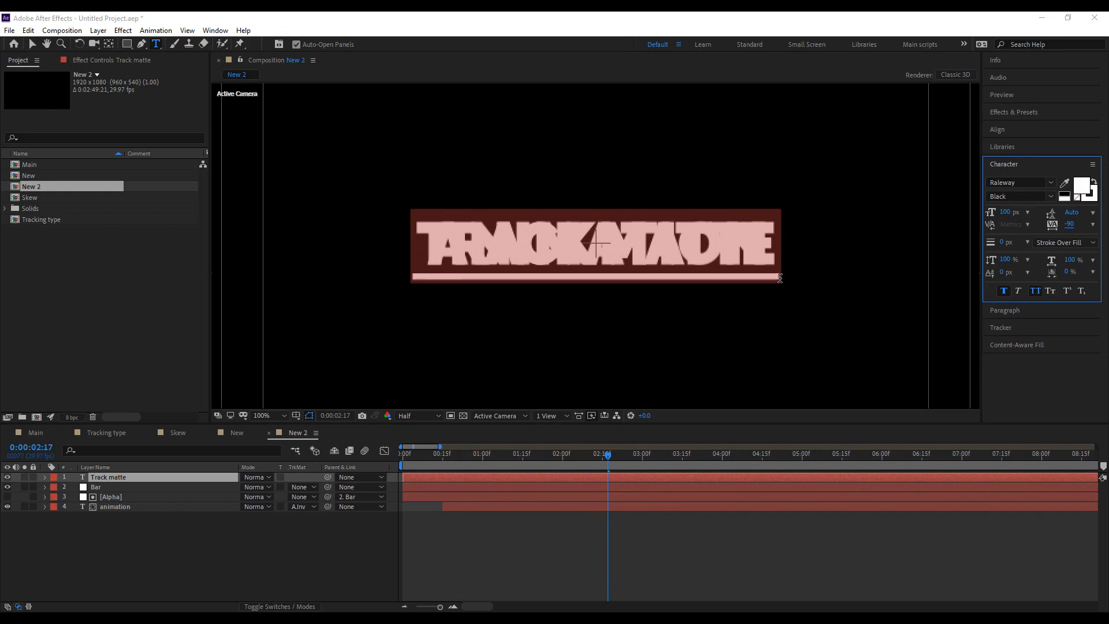
left_click(531, 555)
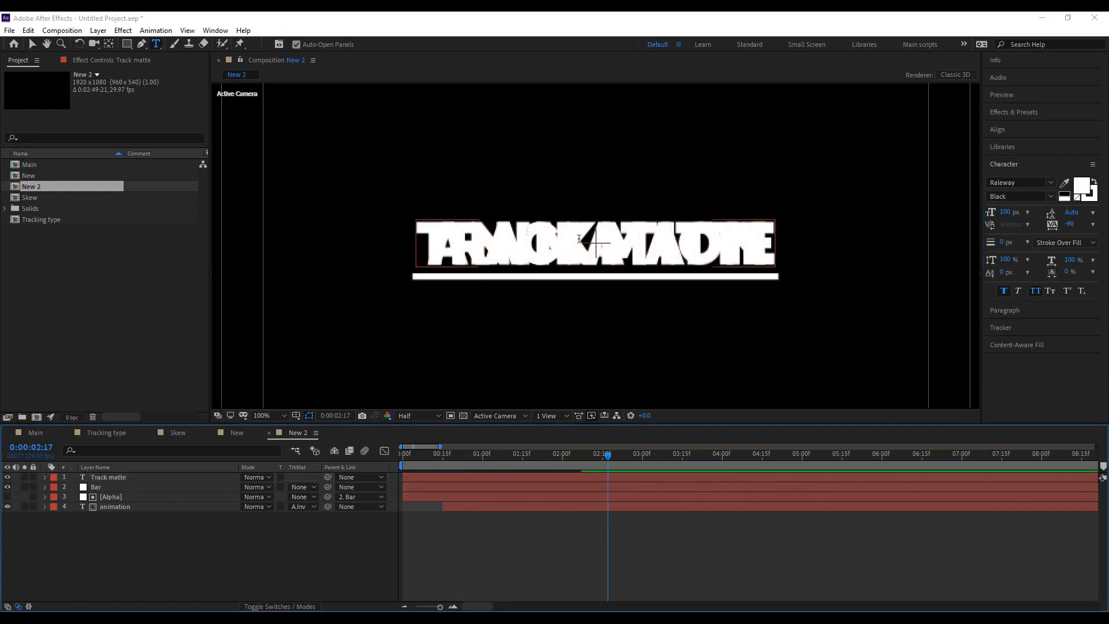
Duplicate the Alpha layer, place the copy above the Track matte text, and apply it to that text as an Alpha Matte.
left_click(119, 497)
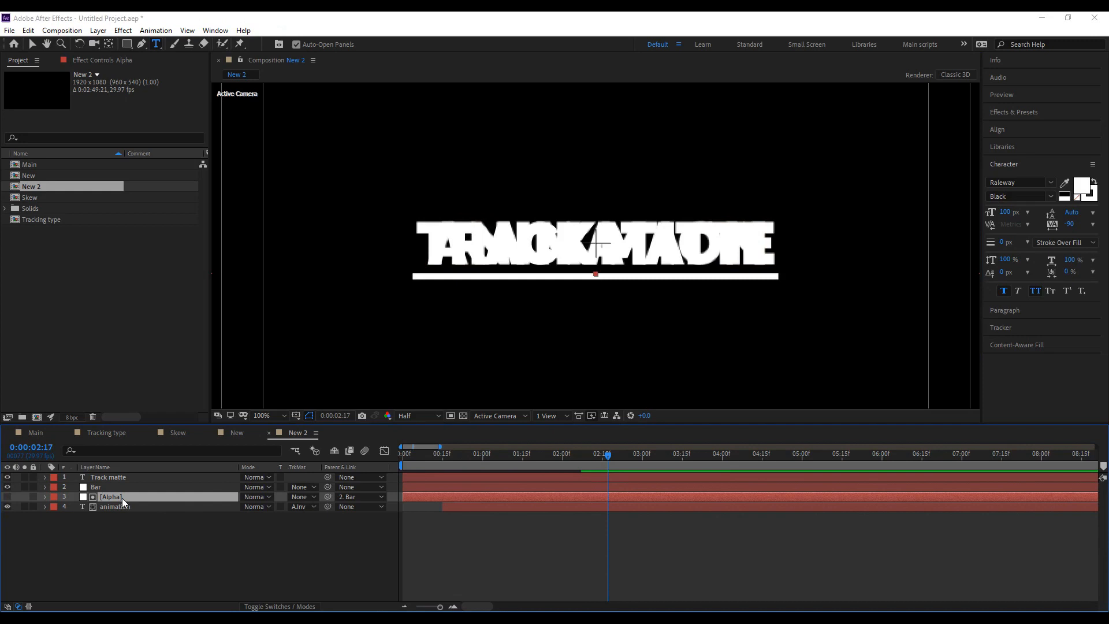
key("ctrl+d")
left_click_drag(121, 497, 127, 476)
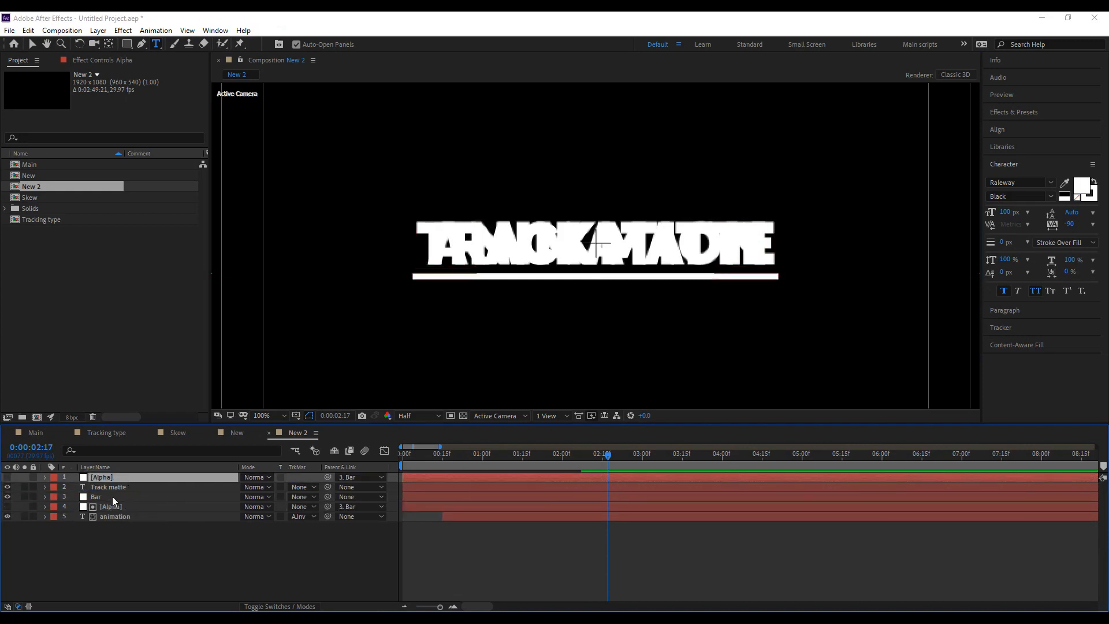
left_click(117, 489)
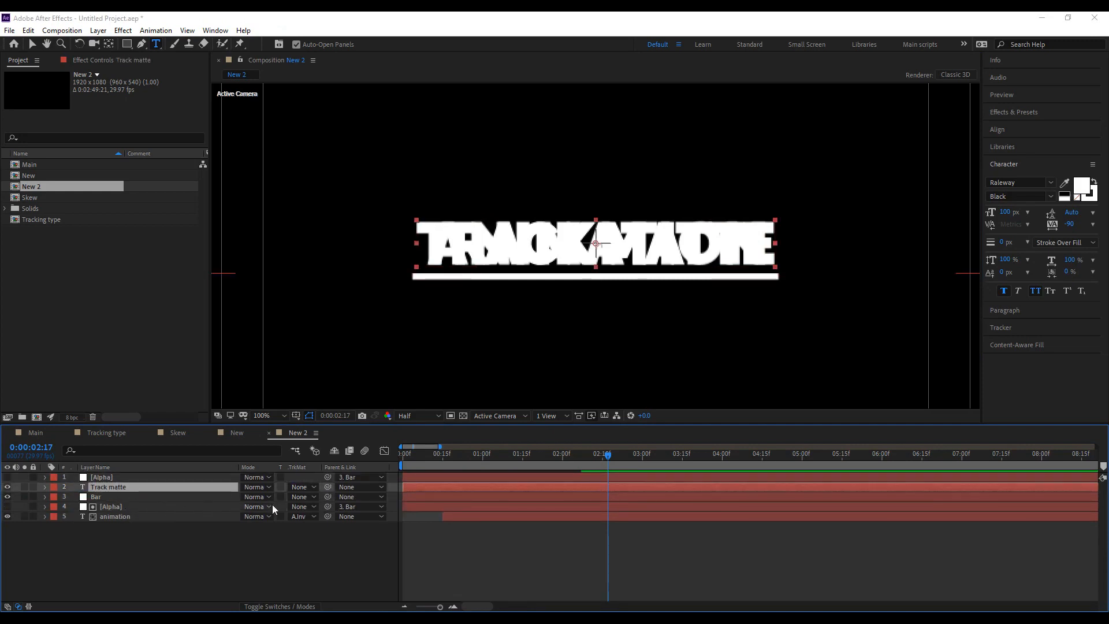
left_click(300, 487)
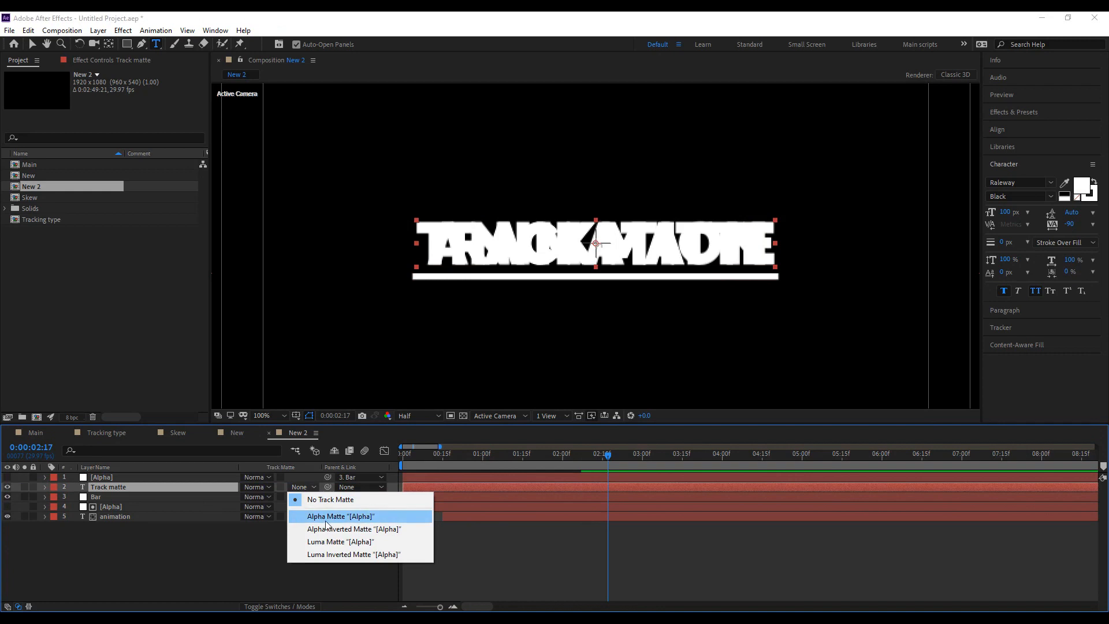
left_click(326, 521)
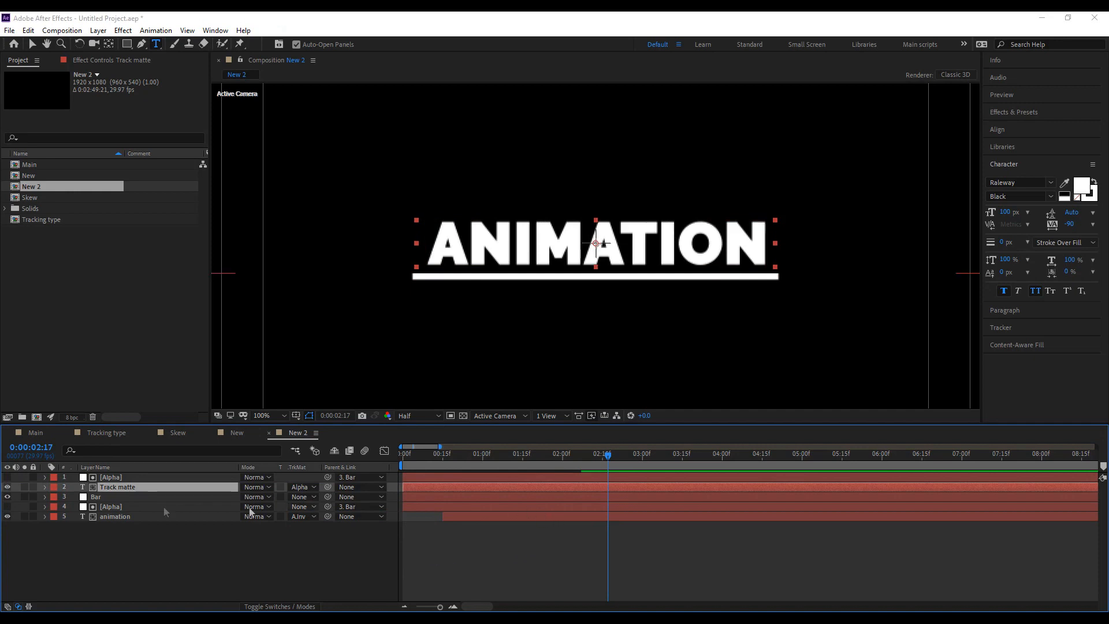
Reveal the Bar layer's keyframes and add a Position keyframe with the existing value at 0:00:02:05.
left_click(110, 497)
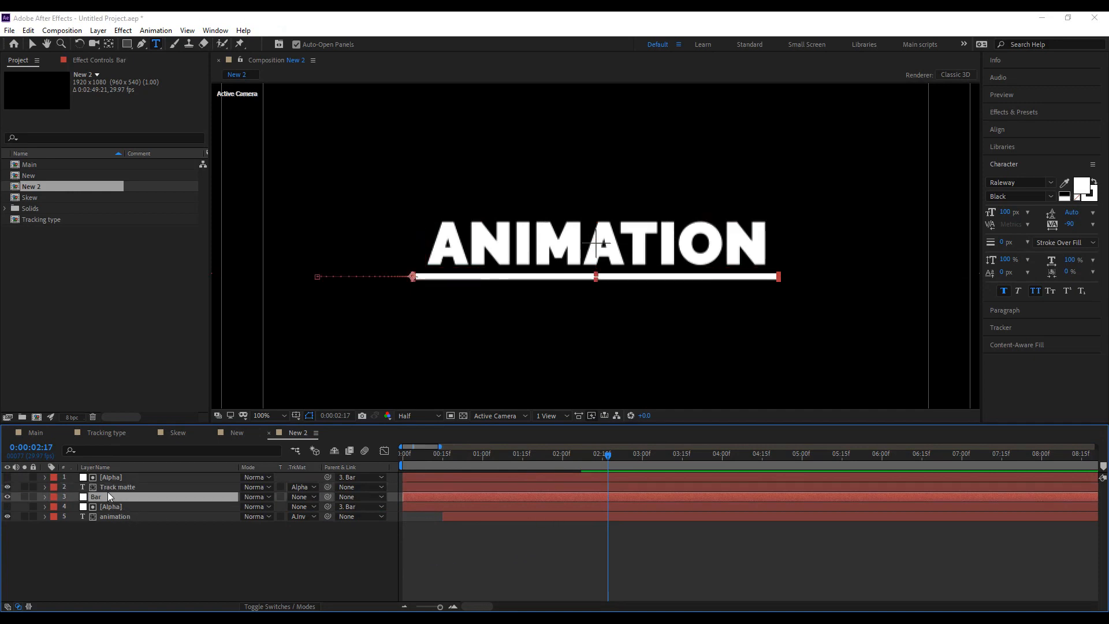
key("u")
left_click_drag(536, 457, 575, 476)
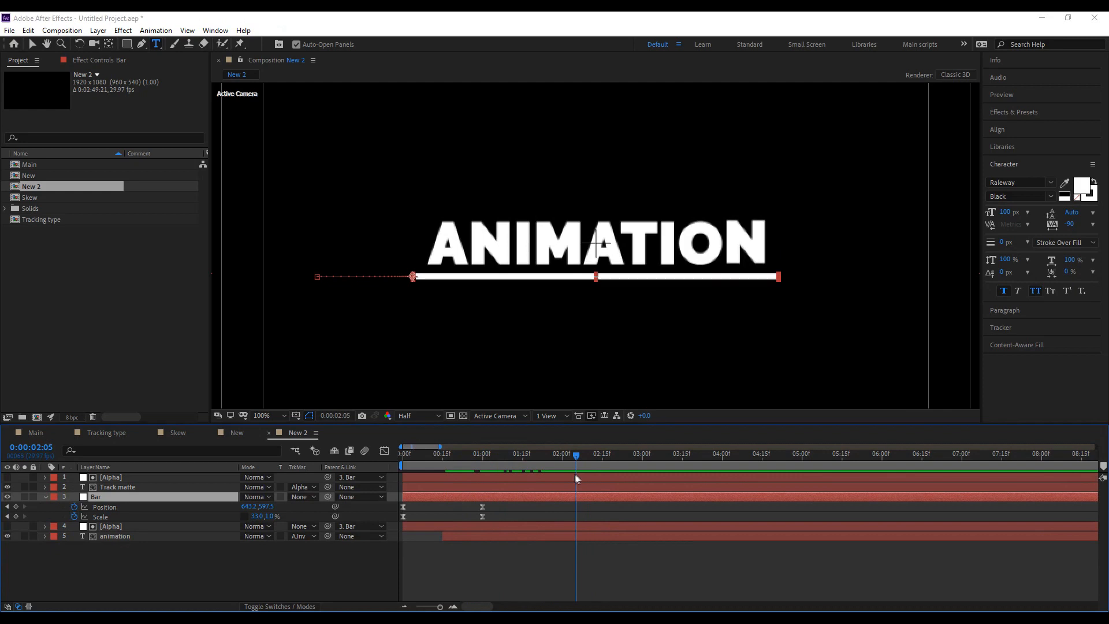
left_click(16, 506)
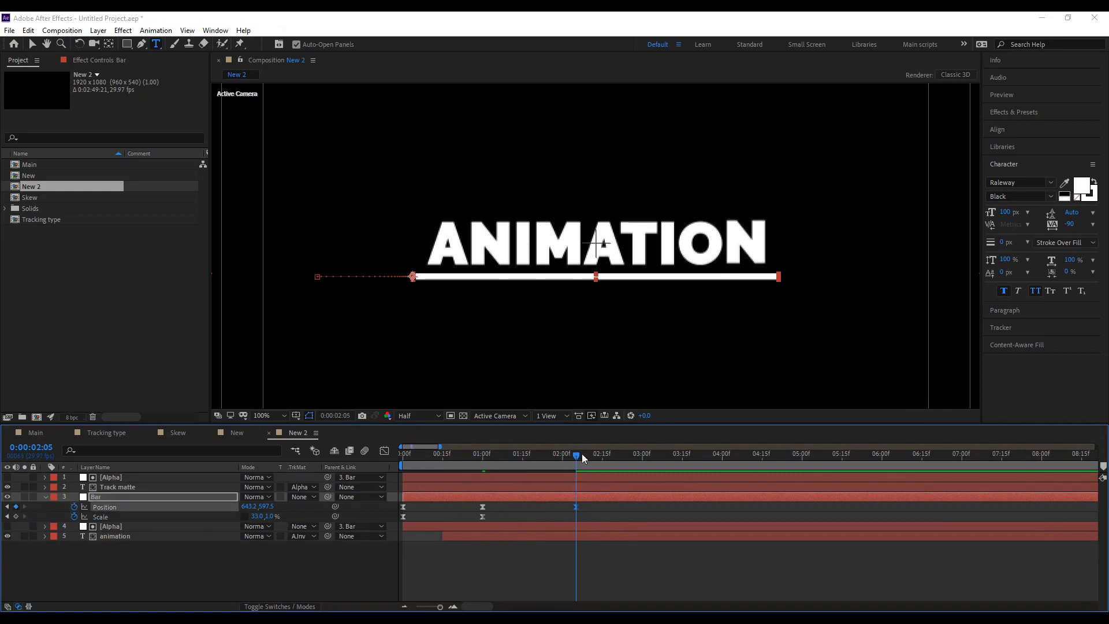
Add a Bar Position keyframe at 0:00:02:20 and raise the bar to a Y position of 483.5.
left_click_drag(575, 456, 615, 463)
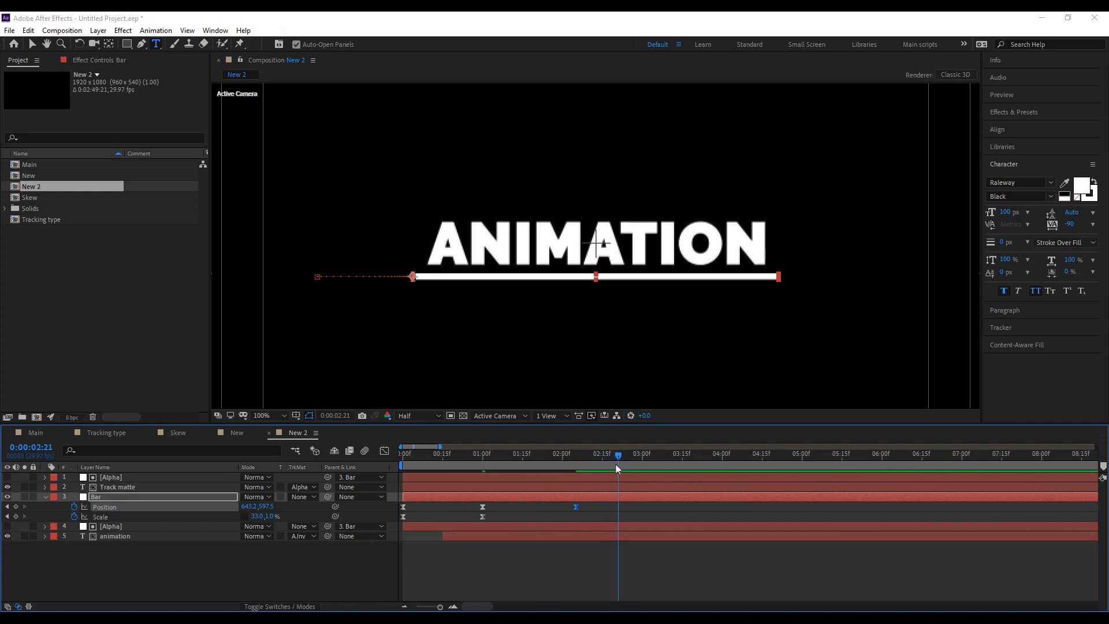
left_click(12, 509)
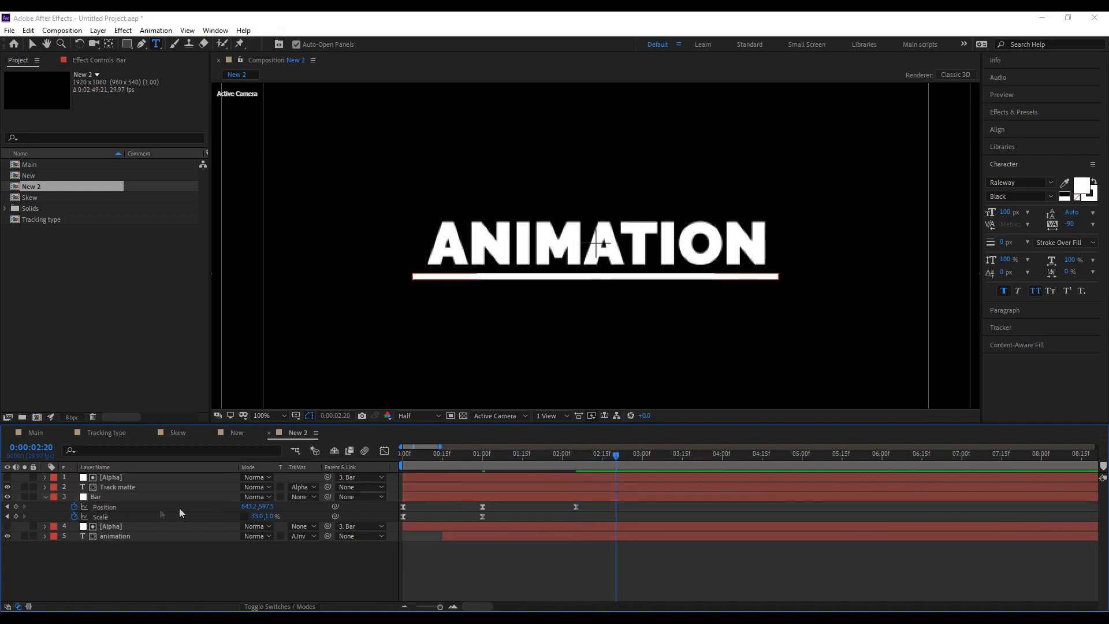
left_click(16, 505)
left_click_drag(267, 508, 215, 493)
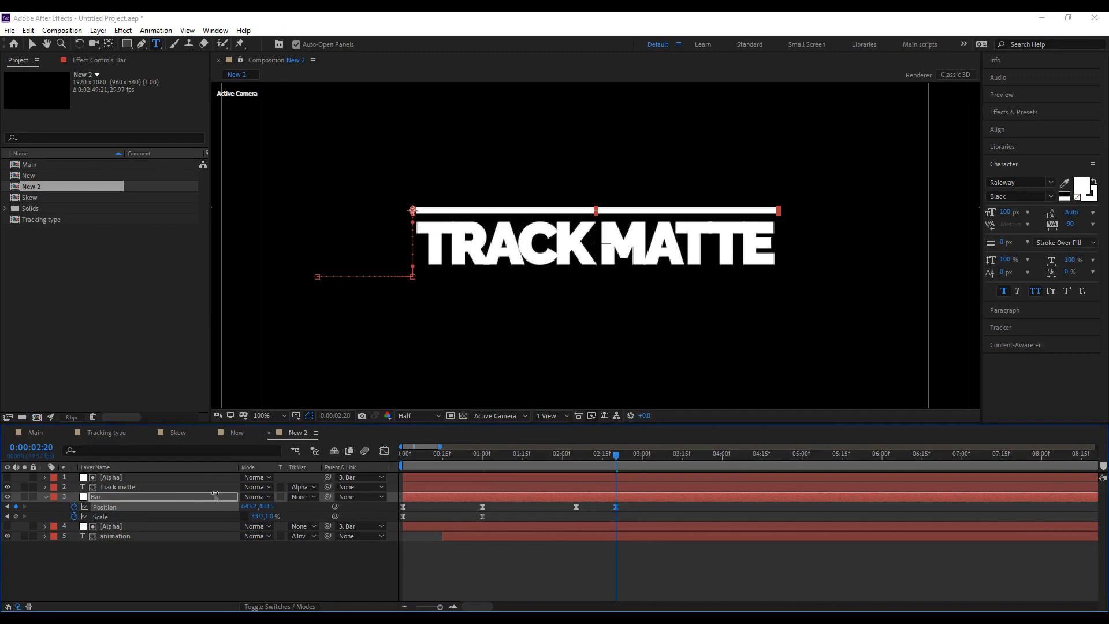
Set both incoming and outgoing velocity influence to 50% for the Bar's Position keyframes at 0:00:02:05 and 0:00:02:20.
left_click(567, 542)
left_click(571, 466)
left_click_drag(571, 466, 563, 510)
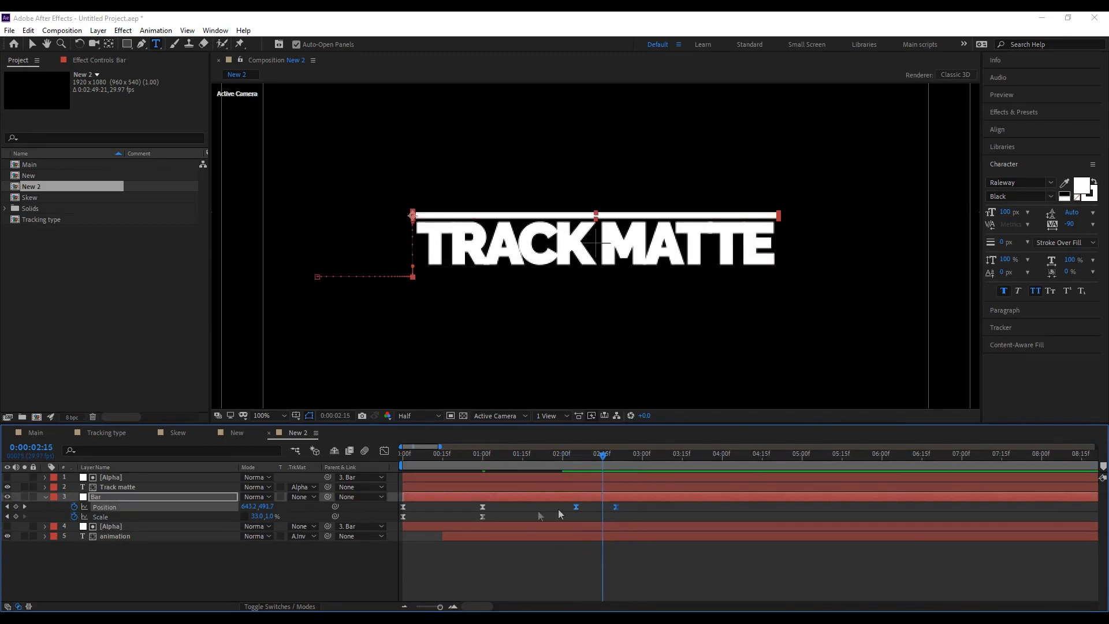
left_click(384, 451)
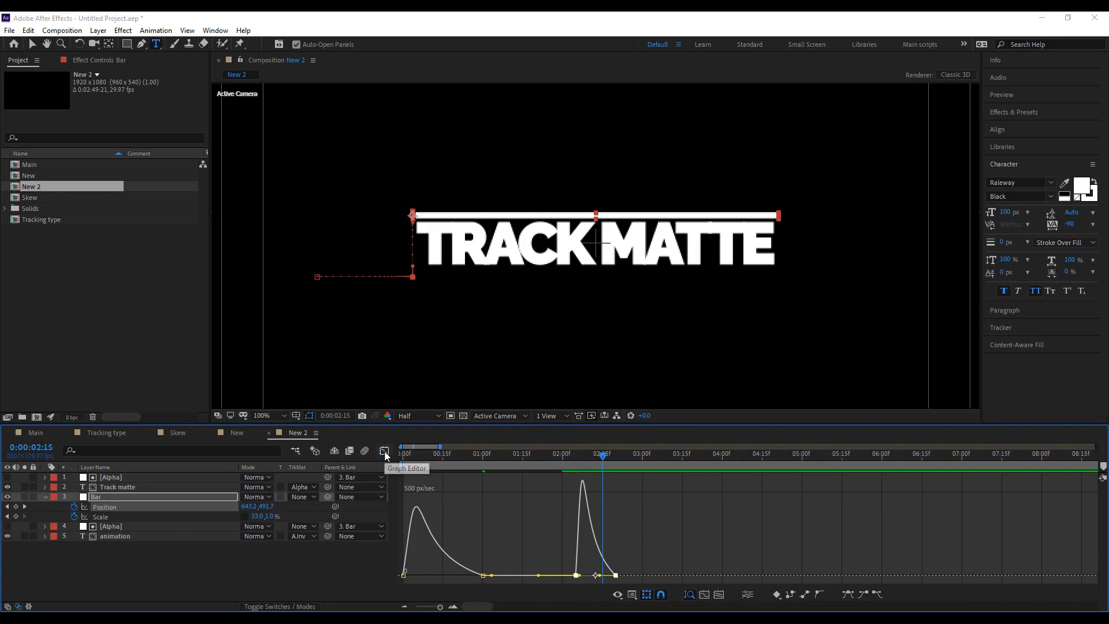
left_click(384, 452)
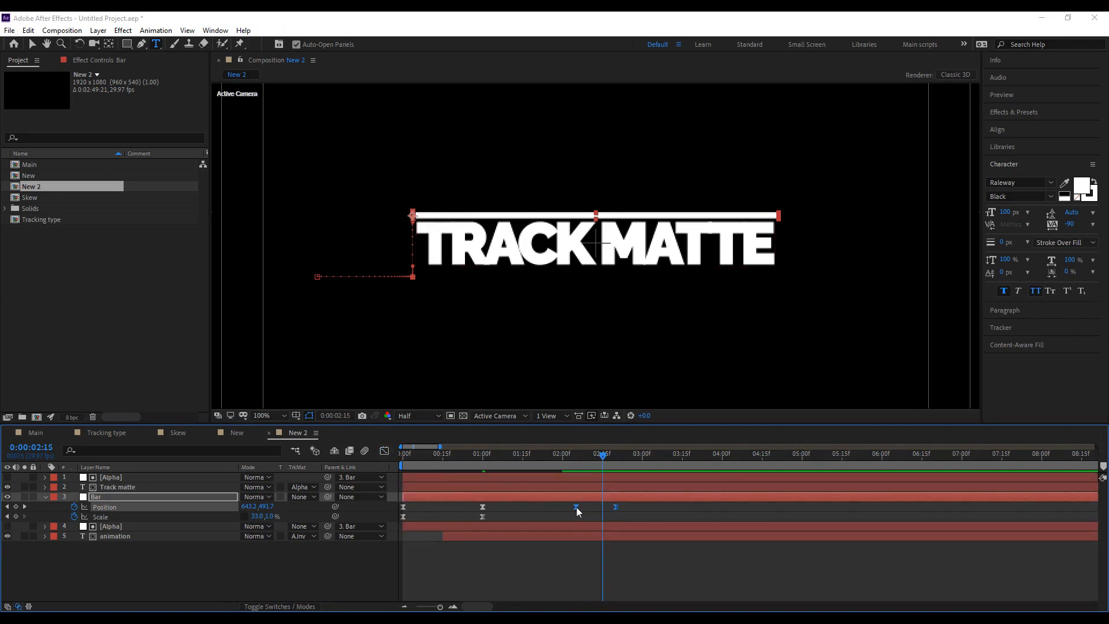
right_click(579, 507)
left_click(635, 488)
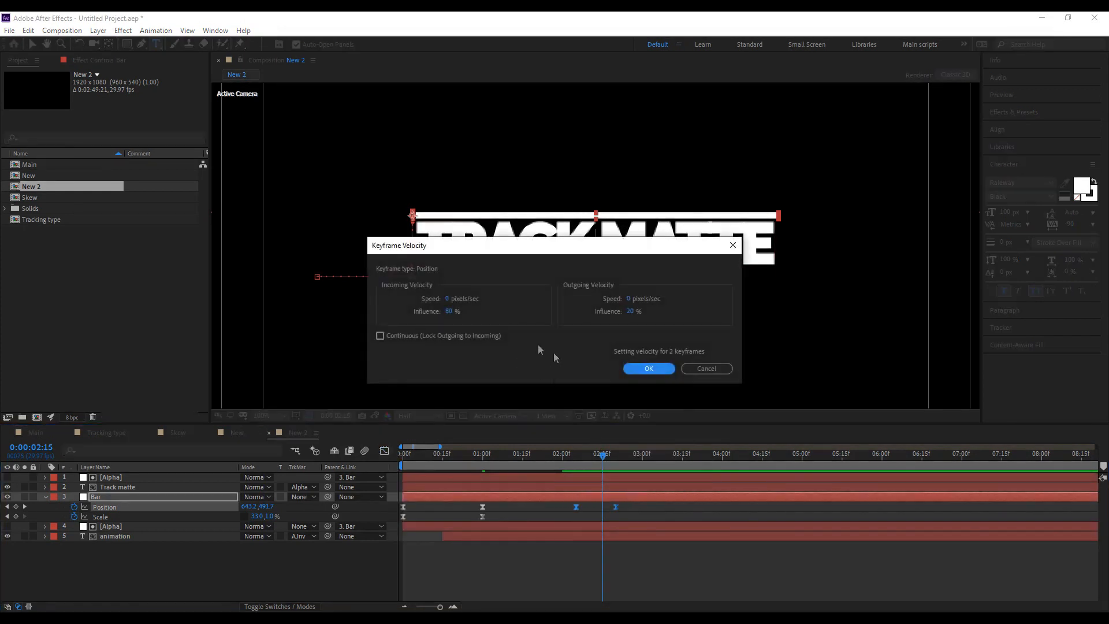
left_click(450, 312)
type("50")
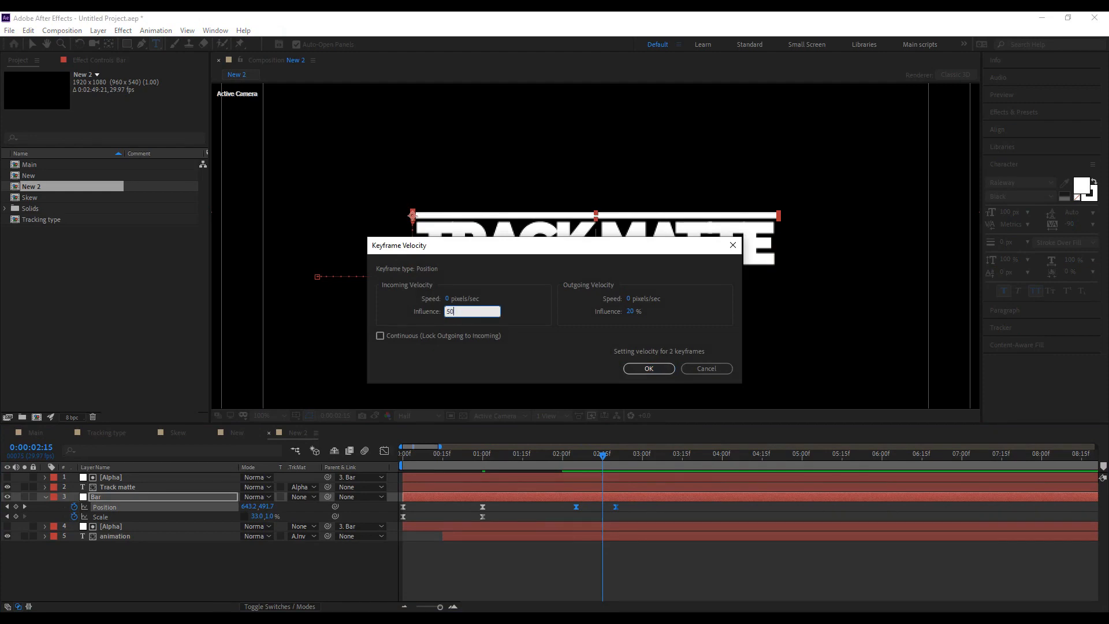
left_click(629, 312)
type("50")
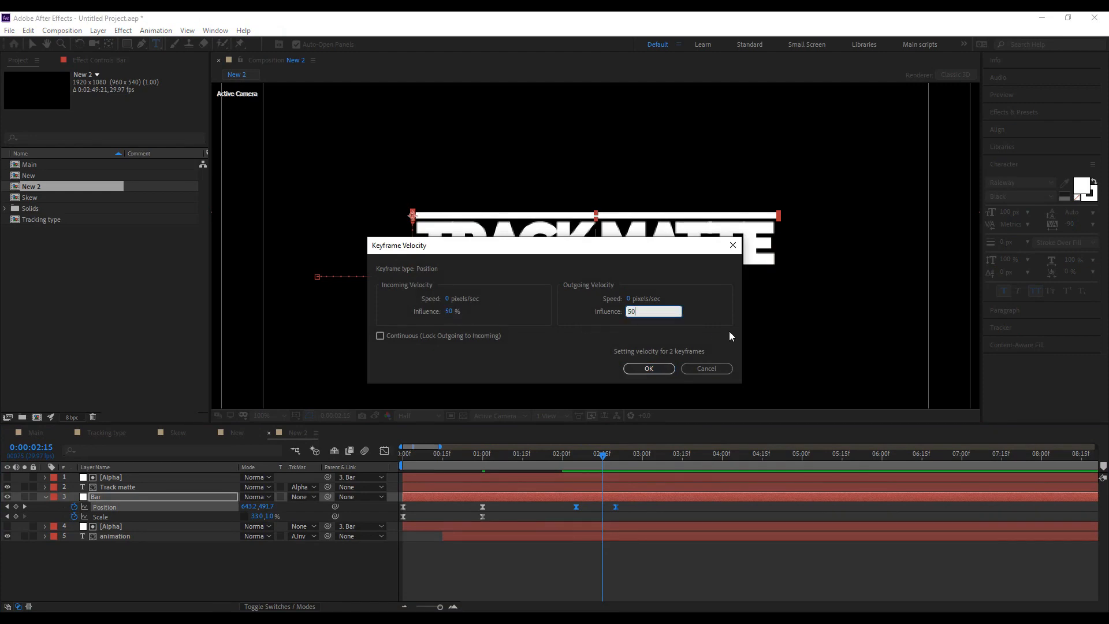
left_click(649, 368)
Check the bar's Position speed graph and preview the animation from the start.
left_click(385, 451)
left_click(384, 450)
left_click(553, 515)
key("space")
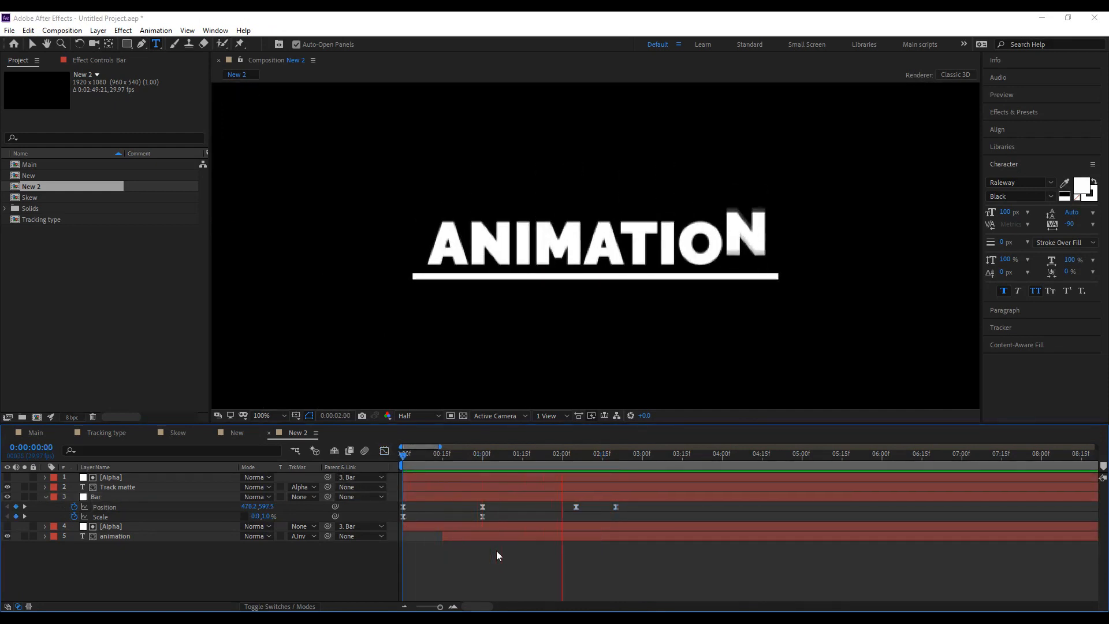
Trim the end of the animation text layer to 0:00:02:20.
left_click(589, 456)
left_click_drag(588, 456, 615, 466)
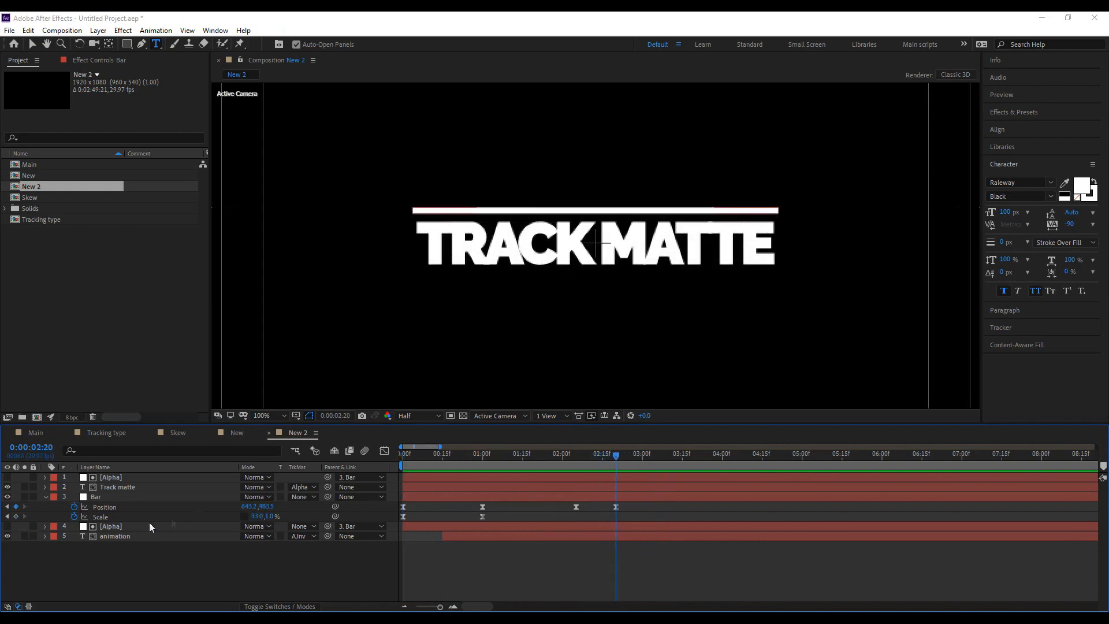
left_click(155, 536)
key("alt+bracketright")
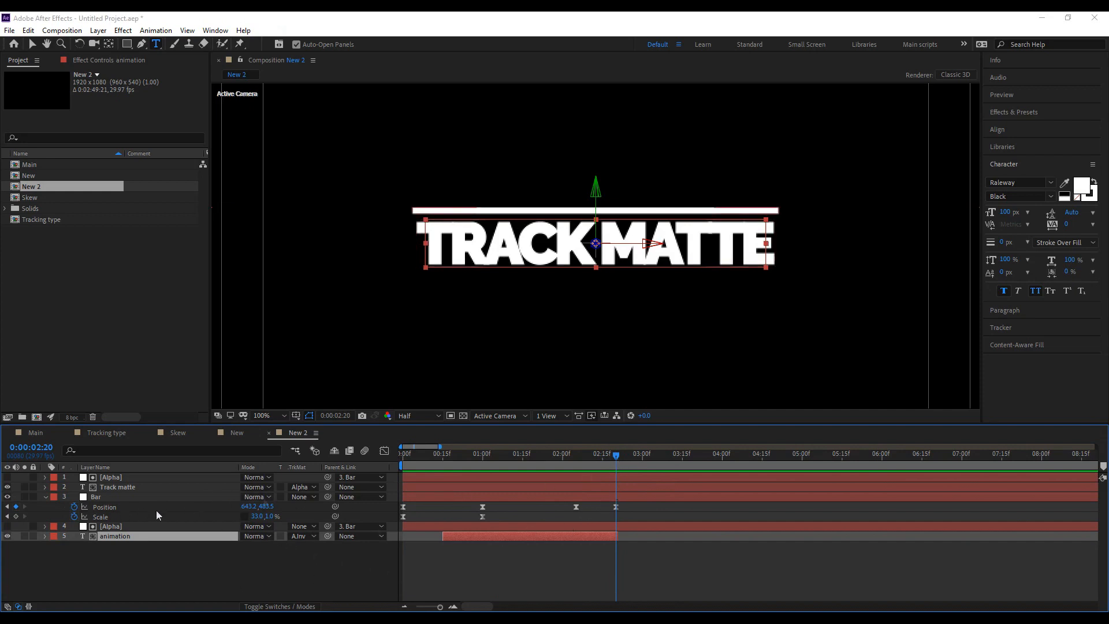
Add Bar Position keyframes at 0:00:03:05 with the existing value and at 0:00:03:25 with a Y position of 599.5.
left_click_drag(616, 454, 656, 464)
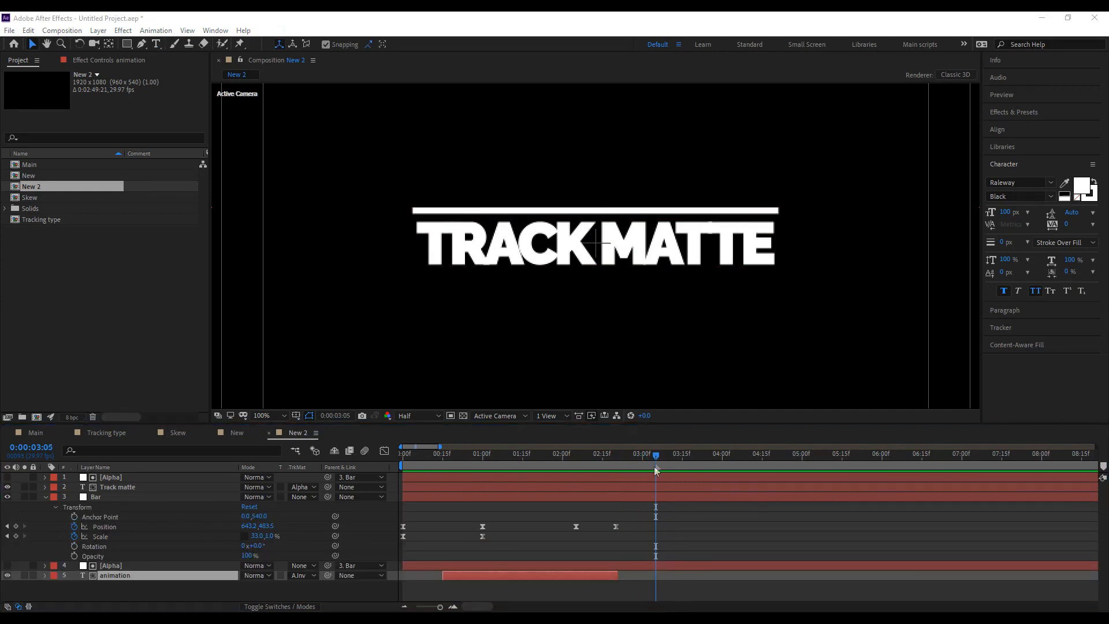
left_click(654, 531)
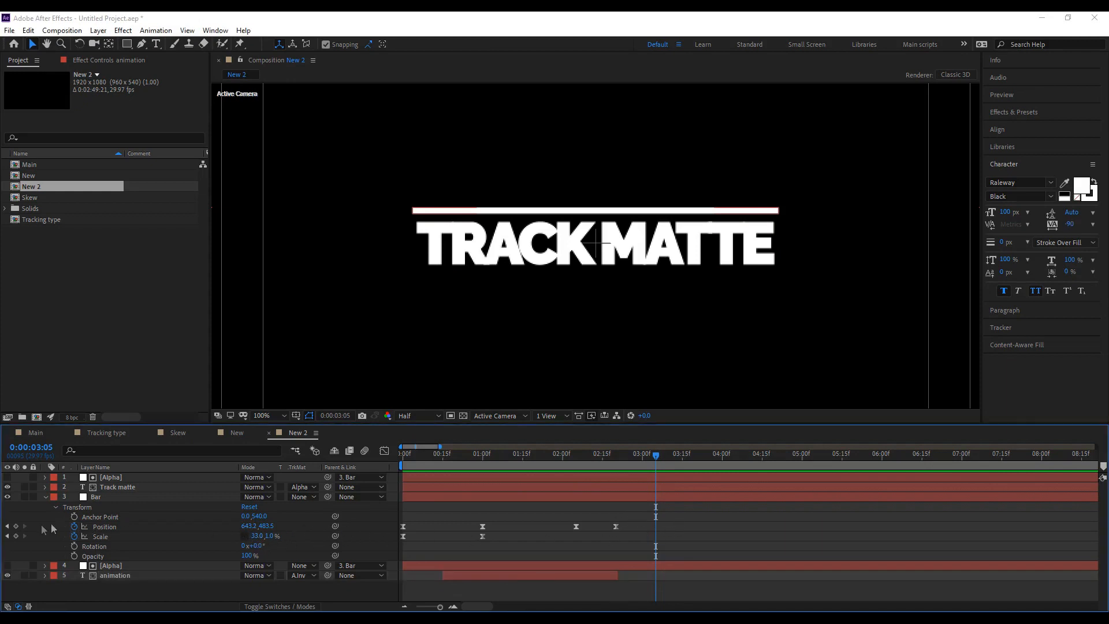
left_click(15, 526)
left_click_drag(618, 453, 709, 498)
left_click(16, 526)
left_click_drag(267, 527, 324, 535)
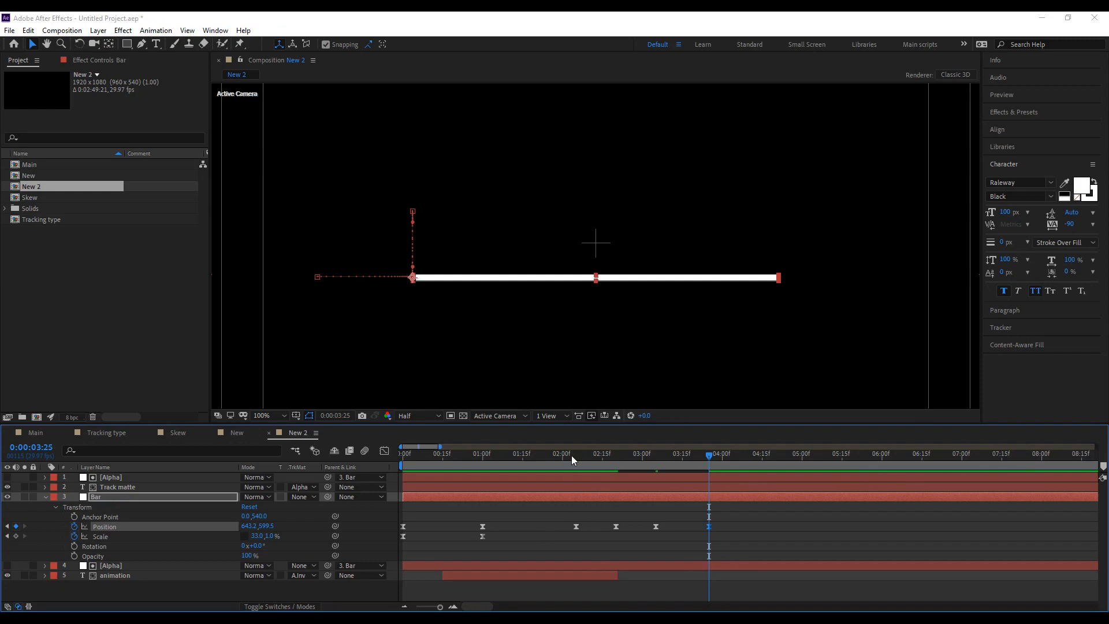
Set the bar's Y position at 0:00:03:25 to 597.5, matching its keyframe at 0:00:01:00.
left_click(483, 456)
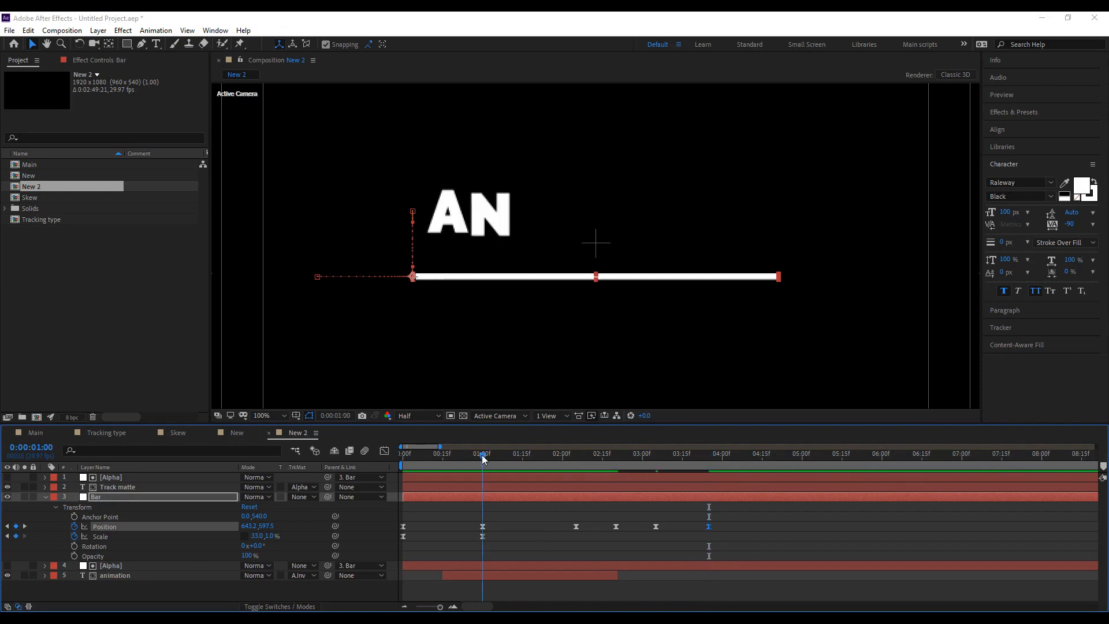
left_click(482, 526)
left_click(709, 455)
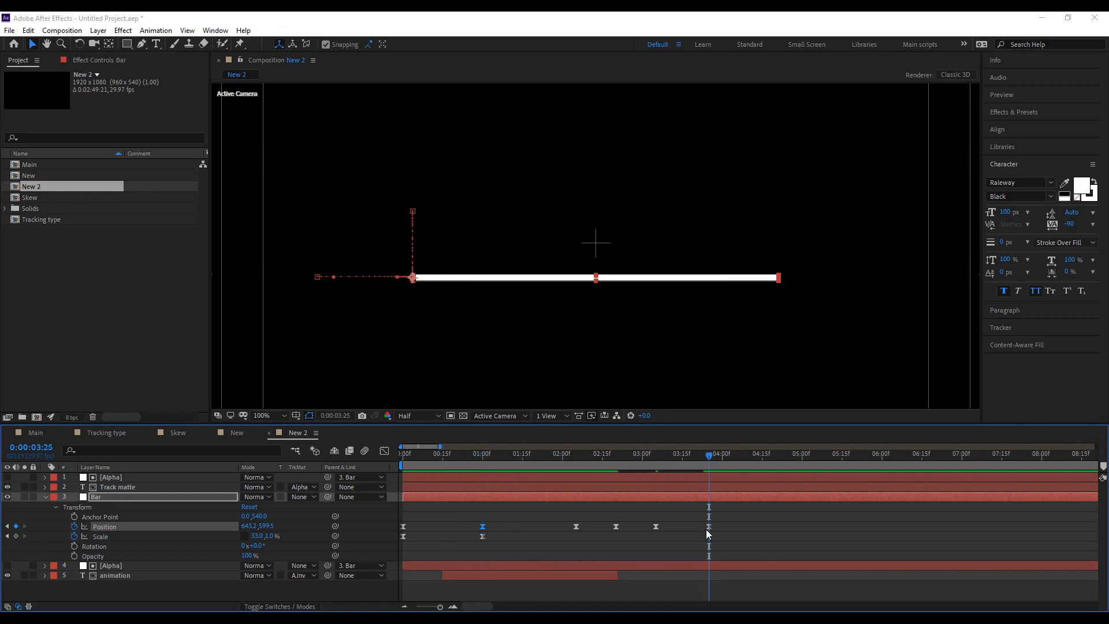
key("Up")
key("Up")
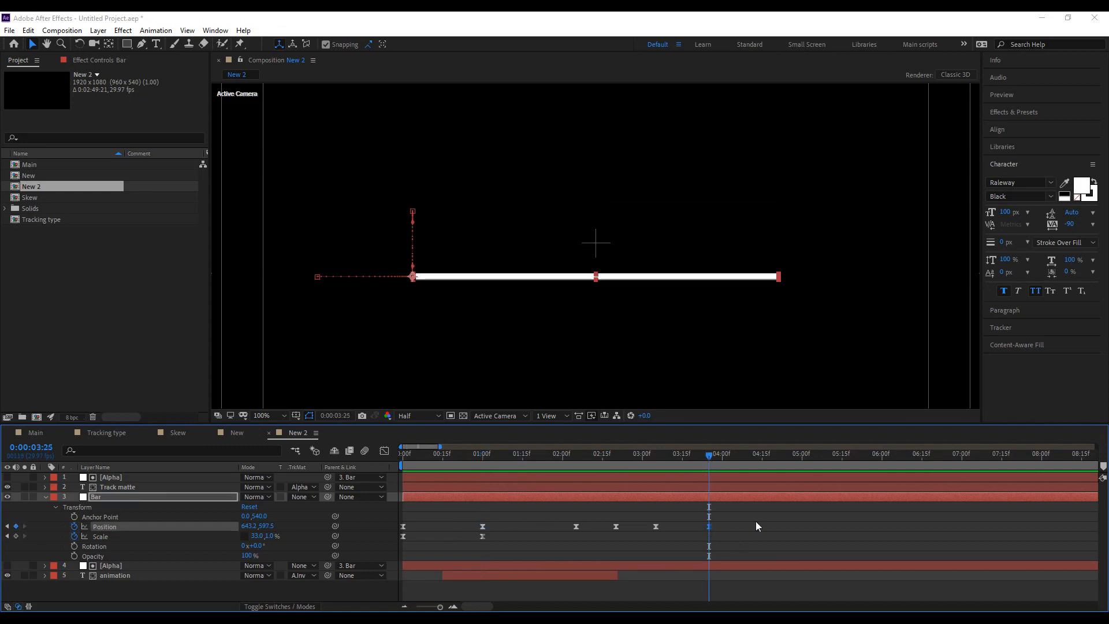
Set both incoming and outgoing velocity influence to 50% for the Bar's Position keyframes at 0:00:03:05 and 0:00:03:25.
left_click_drag(735, 527, 637, 529)
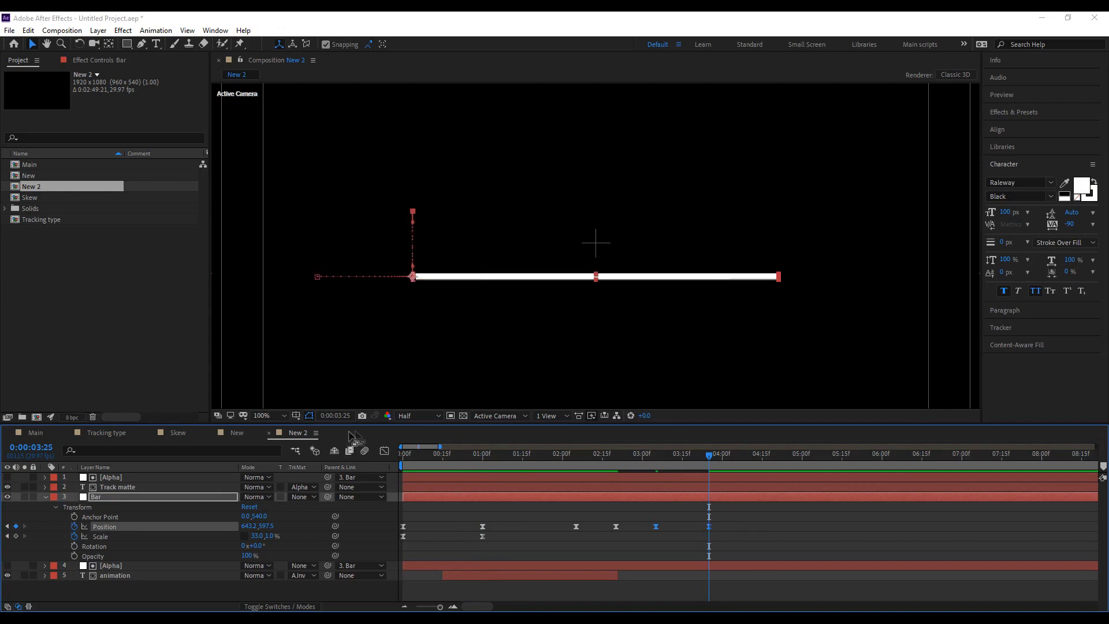
left_click(384, 451)
left_click(384, 450)
right_click(657, 524)
left_click(693, 503)
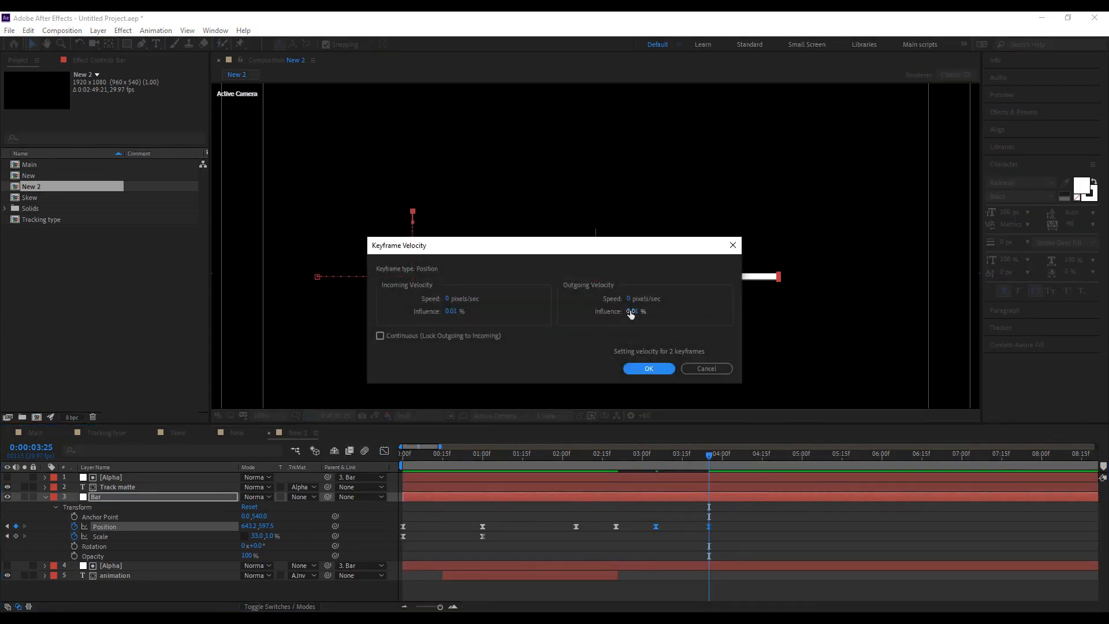
left_click(630, 314)
type("50")
left_click(461, 322)
left_click(451, 312)
type("50")
left_click(644, 363)
Examine the speed graph across all of the Bar's Position keyframes.
left_click_drag(670, 521, 600, 537)
left_click_drag(762, 530, 380, 524)
left_click(384, 450)
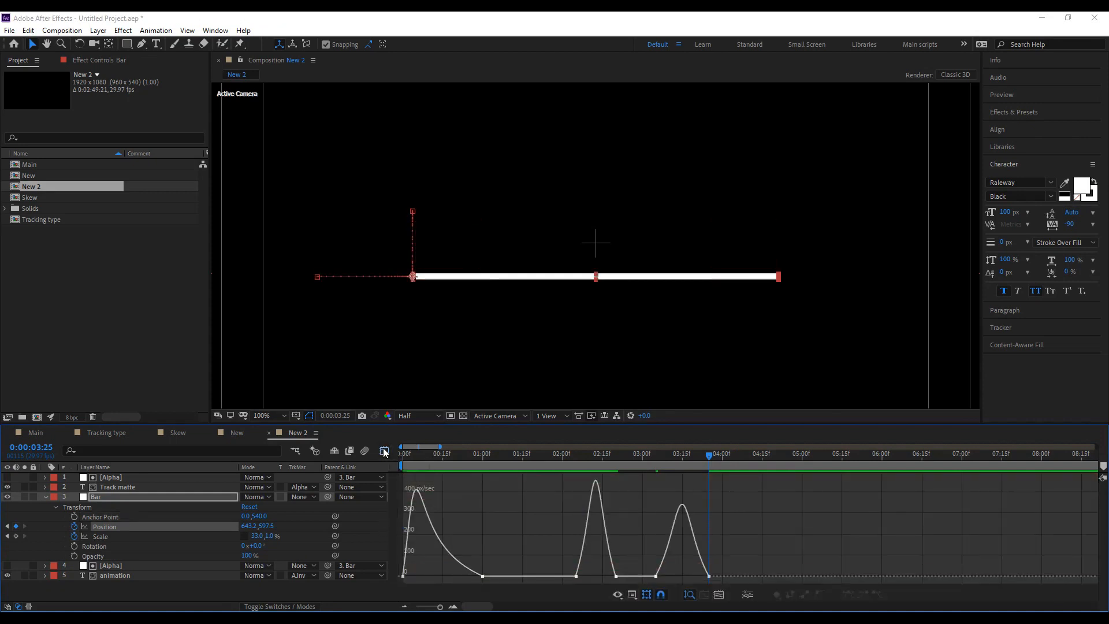
left_click(384, 451)
Add a Bar Scale keyframe with the existing value at 0:00:03:25.
left_click(589, 508)
left_click_drag(570, 456, 710, 491)
key("Page_Up")
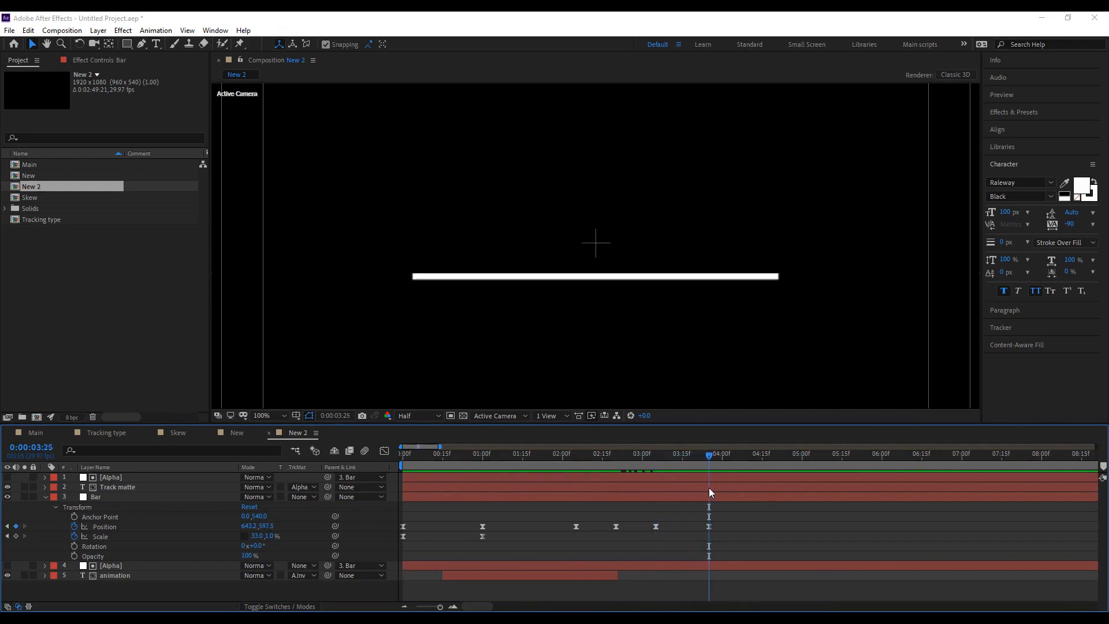
left_click(16, 537)
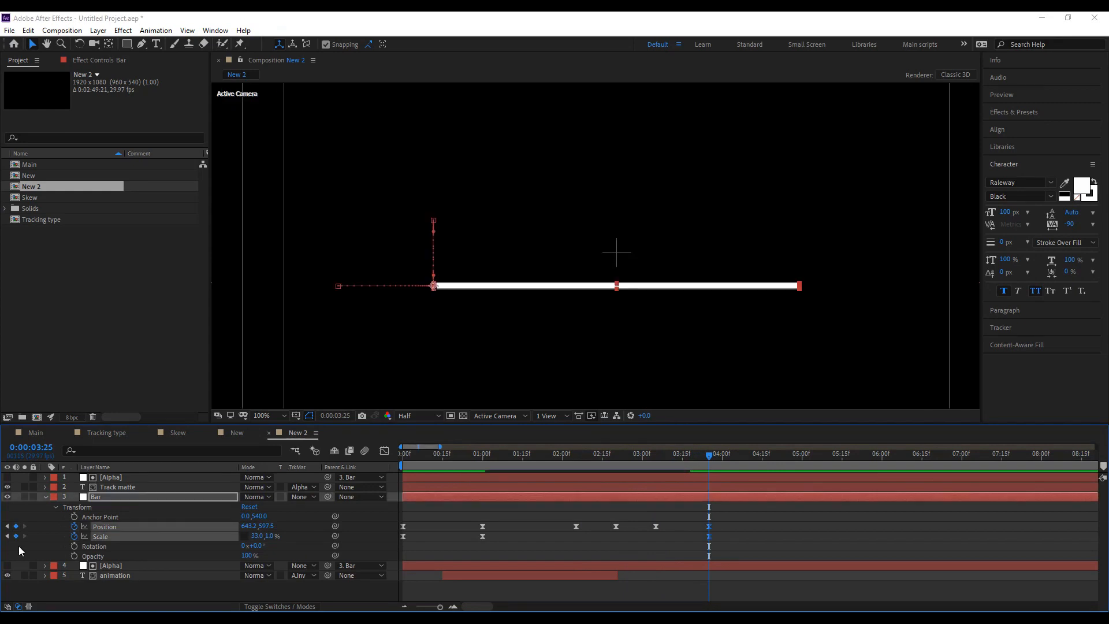
Split the Bar layer at 0:00:03:25 and delete the second part's Position and Scale keyframes before that time.
left_click(712, 498)
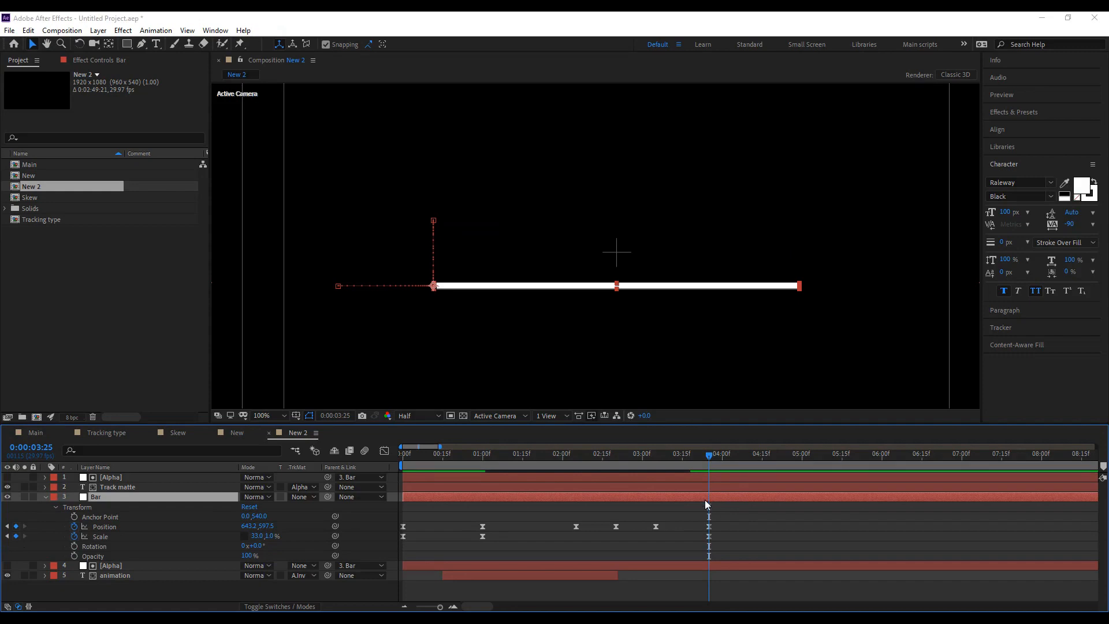
key("ctrl+shift+d")
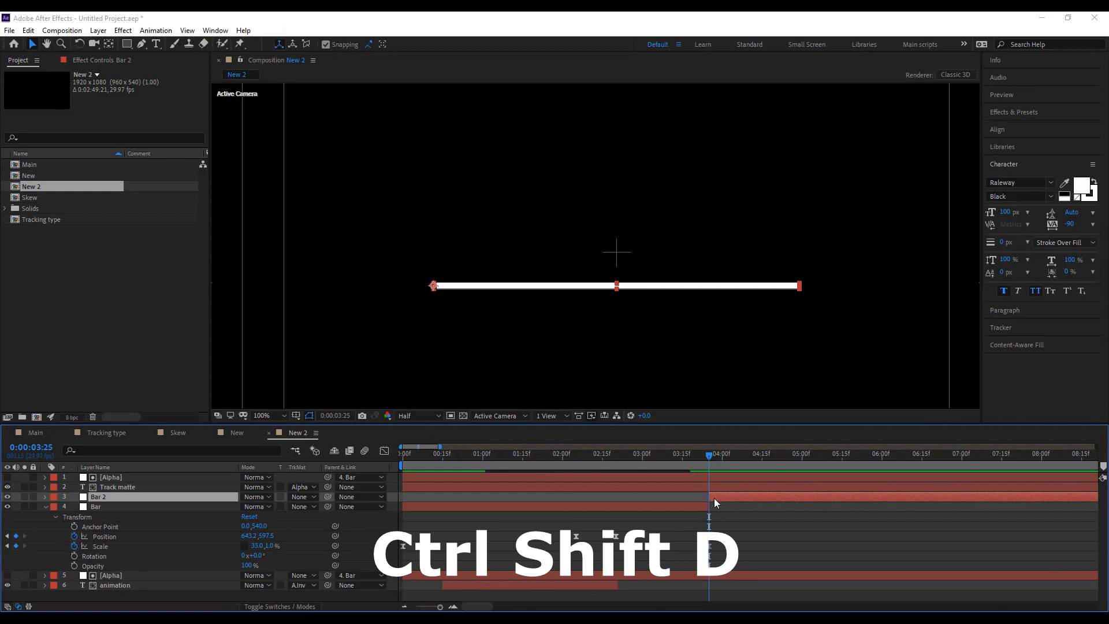
key("u")
left_click_drag(674, 496, 386, 523)
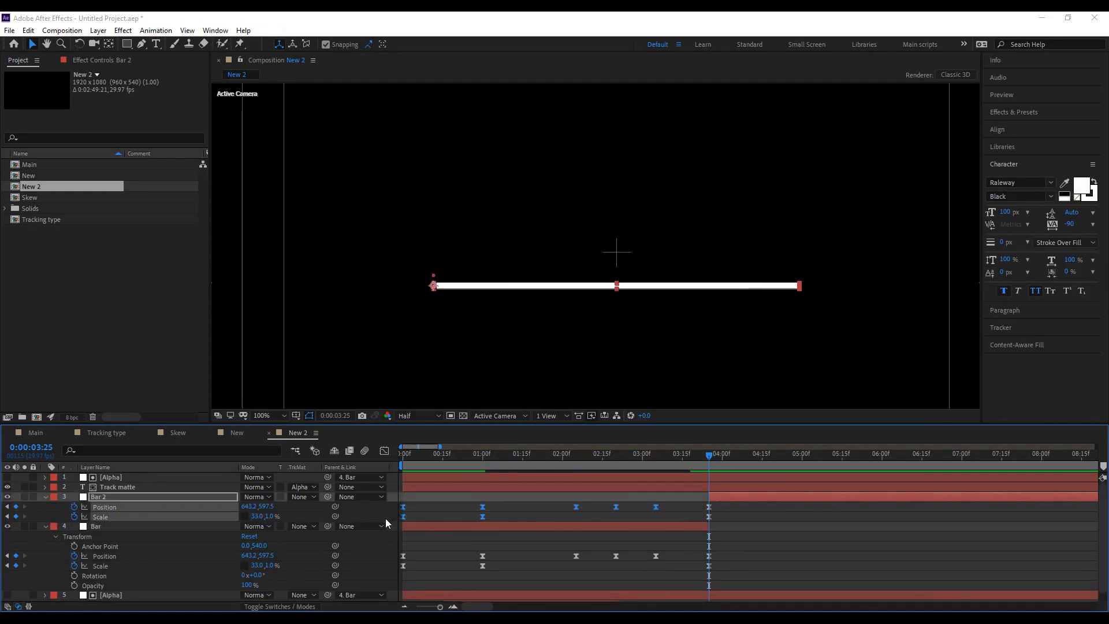
key("Delete")
Move the Bar 2 layer's anchor point from the bar's left end to its right end.
left_click(107, 45)
left_click_drag(433, 288, 799, 287)
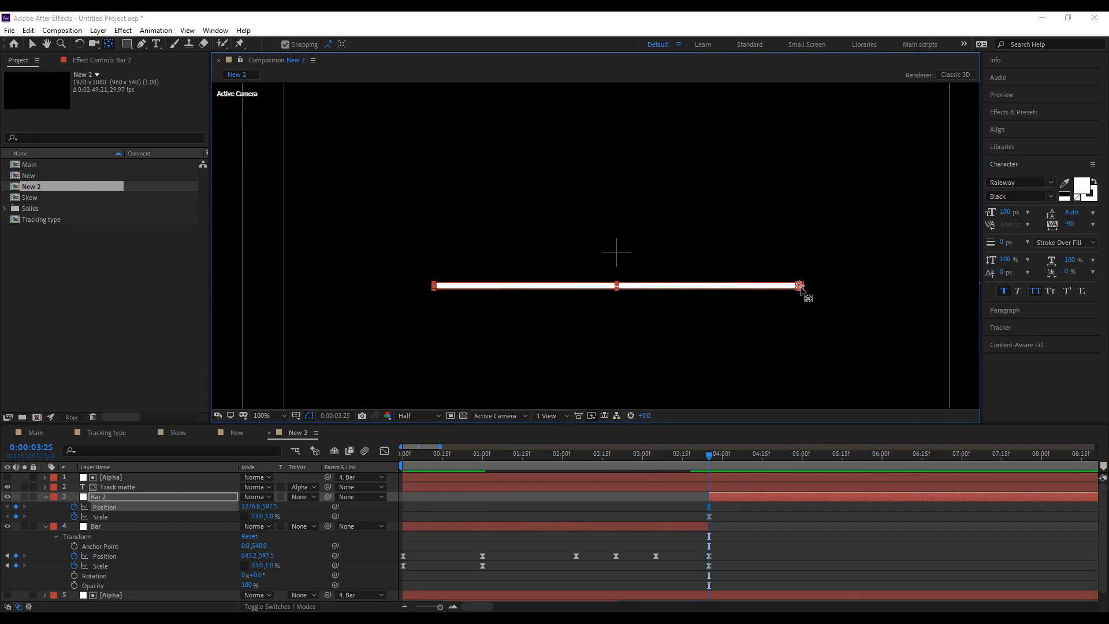
left_click(31, 45)
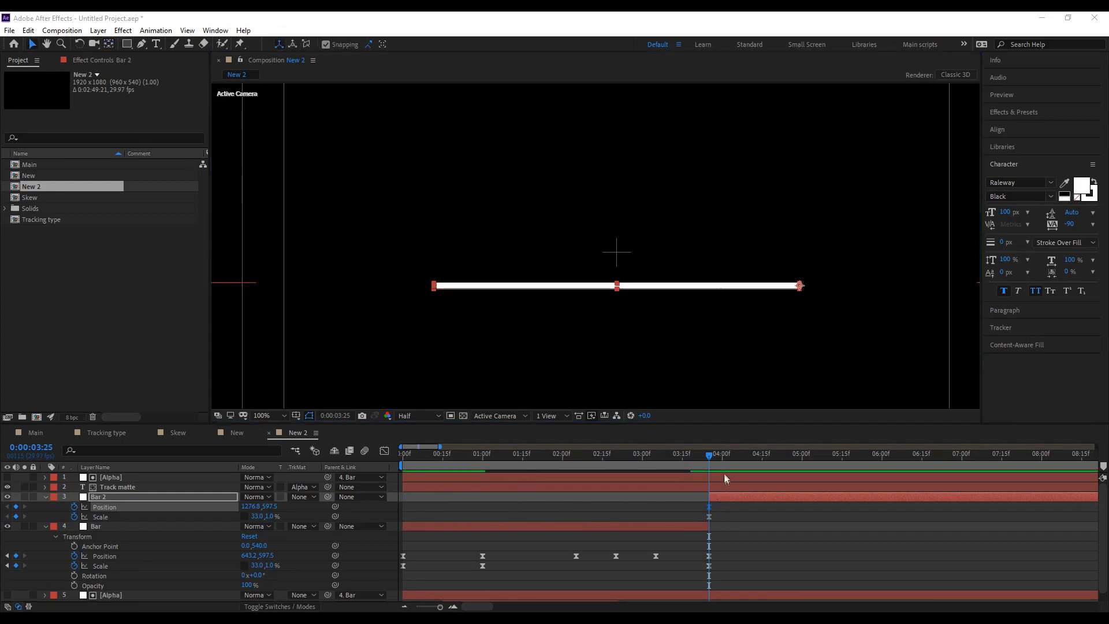
Add Bar 2 Position and Scale keyframes at 0:00:04:25, with an X position of 1426.8 and a horizontal scale of 0%.
left_click_drag(712, 460, 791, 469)
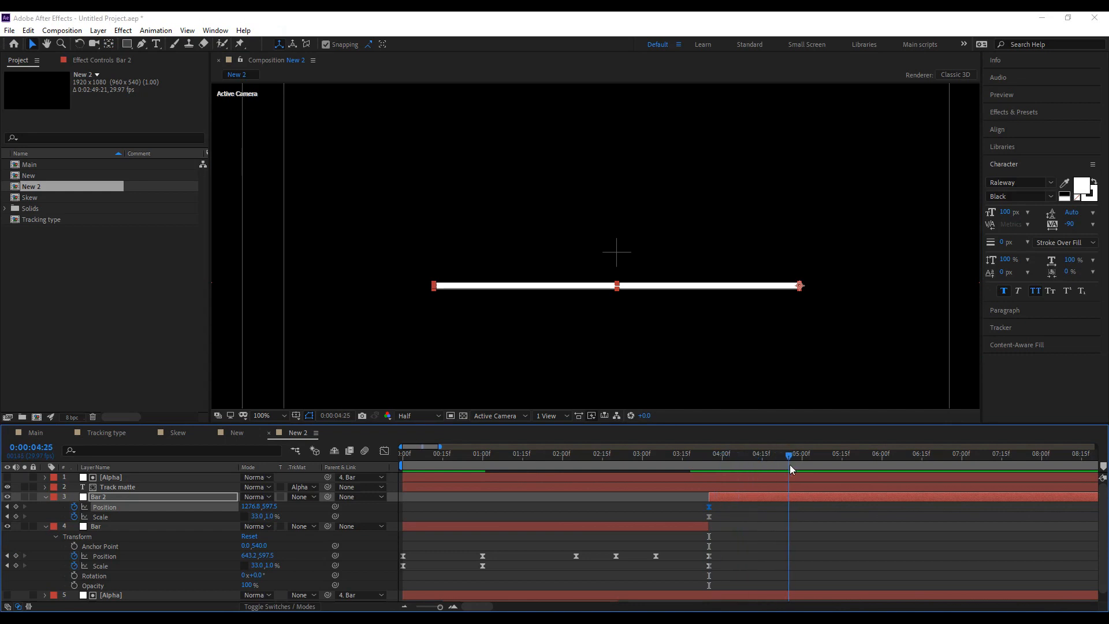
left_click(16, 506)
left_click(15, 516)
left_click(256, 515)
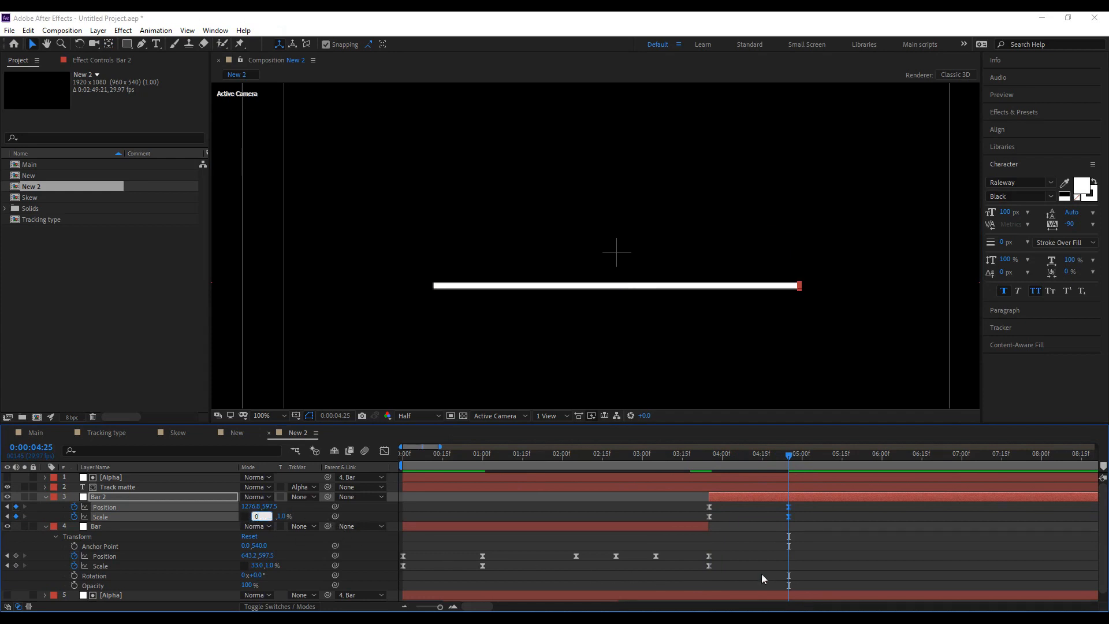
key("Return")
left_click_drag(257, 506, 332, 508)
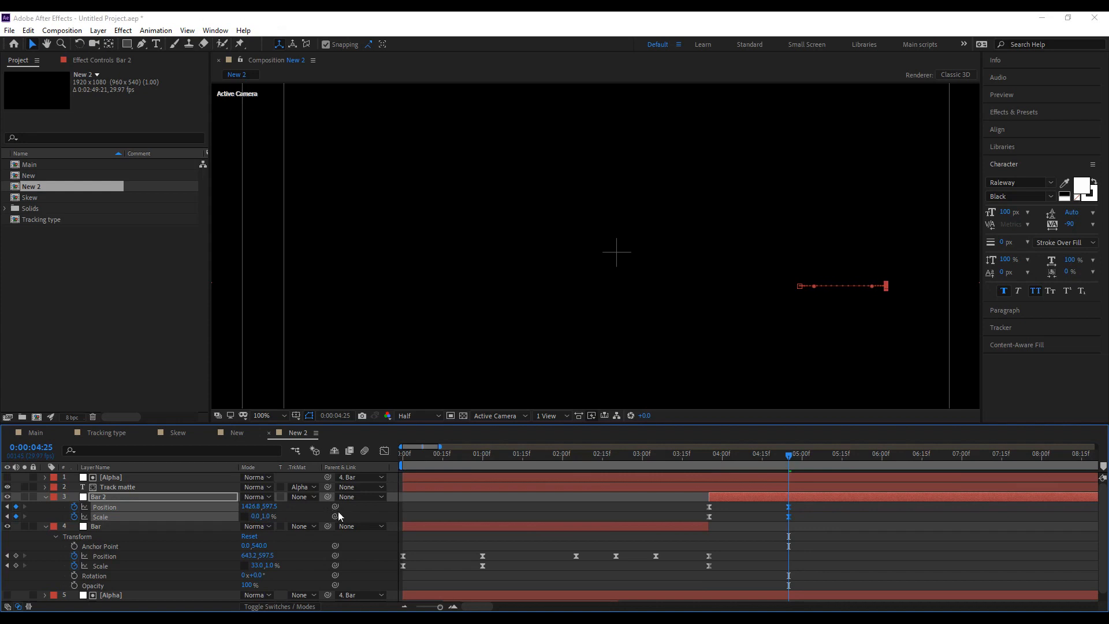
Check the keyframe velocity settings of Bar 2's two Position keyframes.
left_click_drag(796, 520, 674, 509)
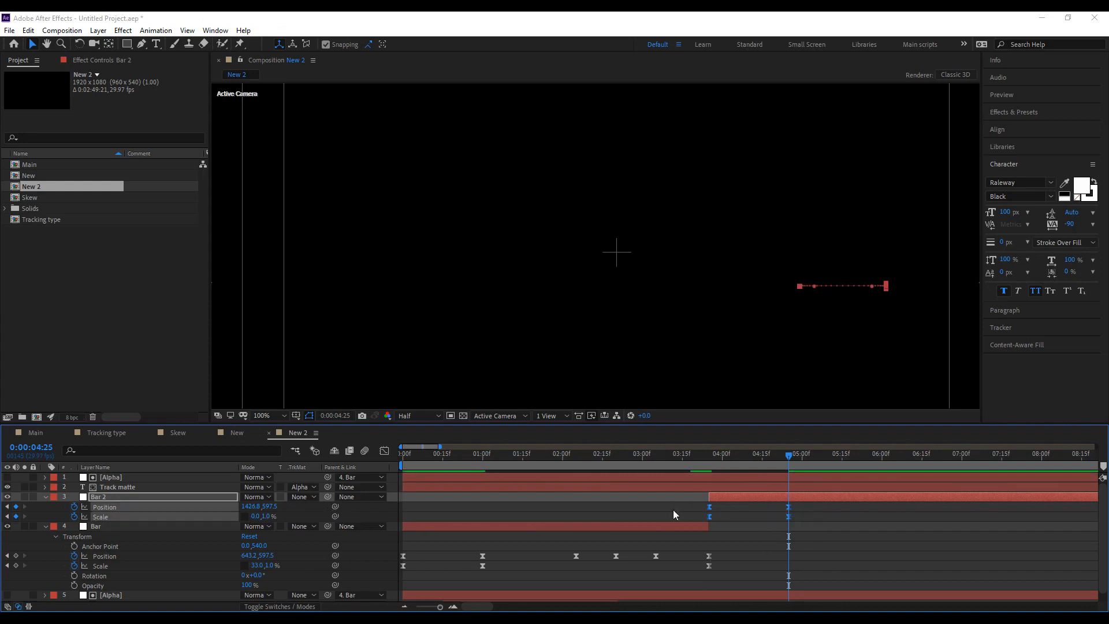
right_click(708, 506)
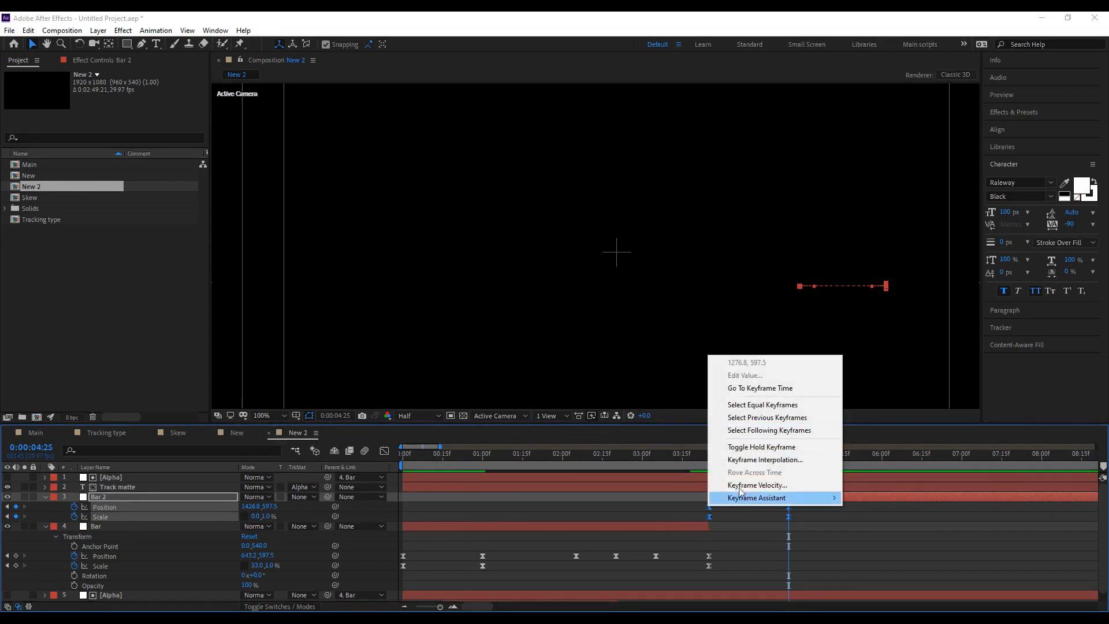
left_click(722, 486)
left_click(702, 409)
left_click_drag(795, 512, 706, 507)
right_click(708, 511)
left_click(723, 491)
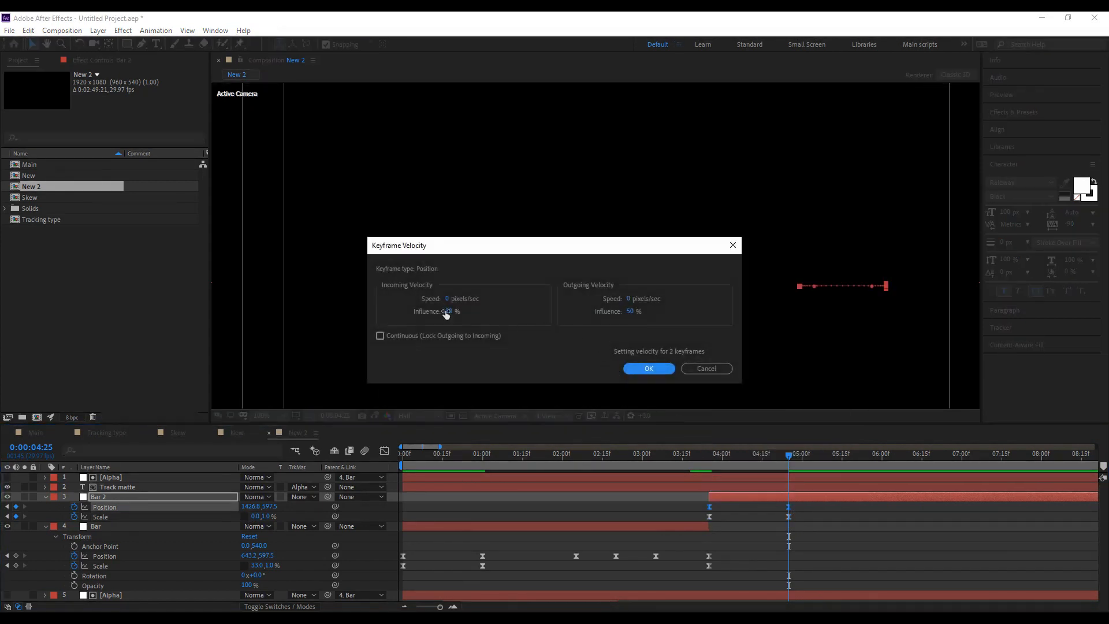
left_click(727, 368)
Set both incoming and outgoing velocity influence to 50% for Bar 2's two Scale keyframes.
left_click_drag(799, 514, 709, 516)
right_click(709, 516)
left_click(727, 491)
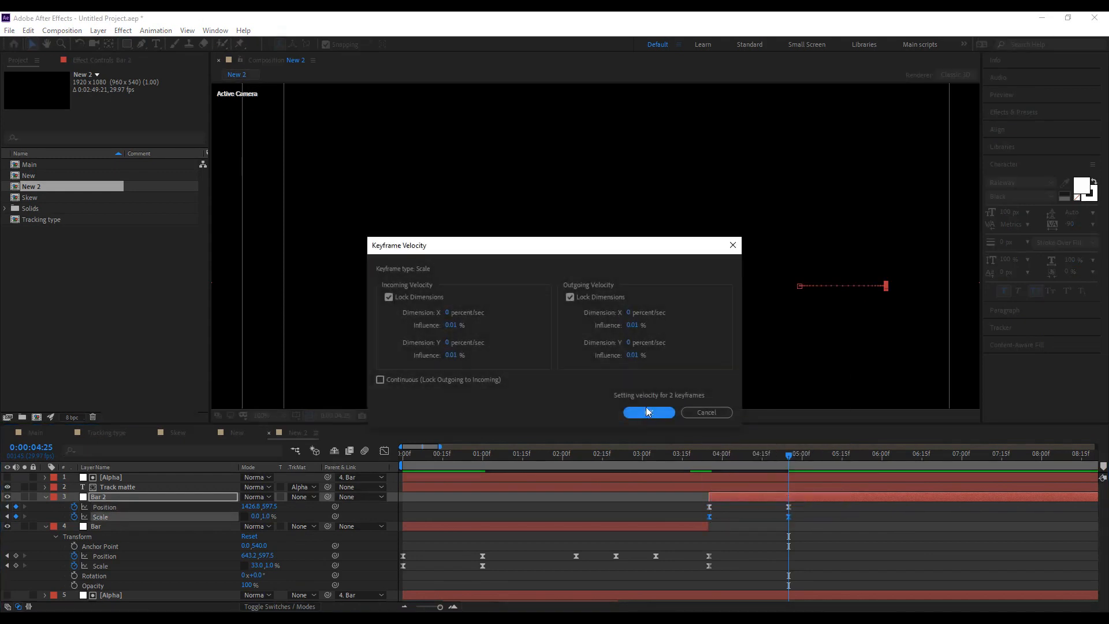
left_click(450, 325)
type("50")
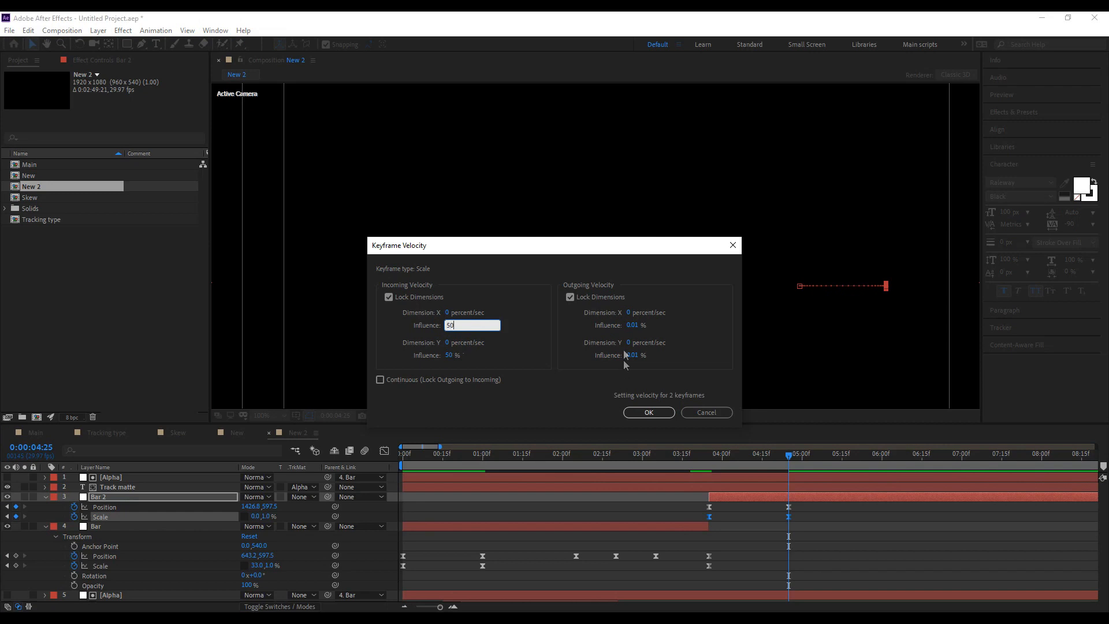
left_click(631, 326)
type("50")
left_click(650, 413)
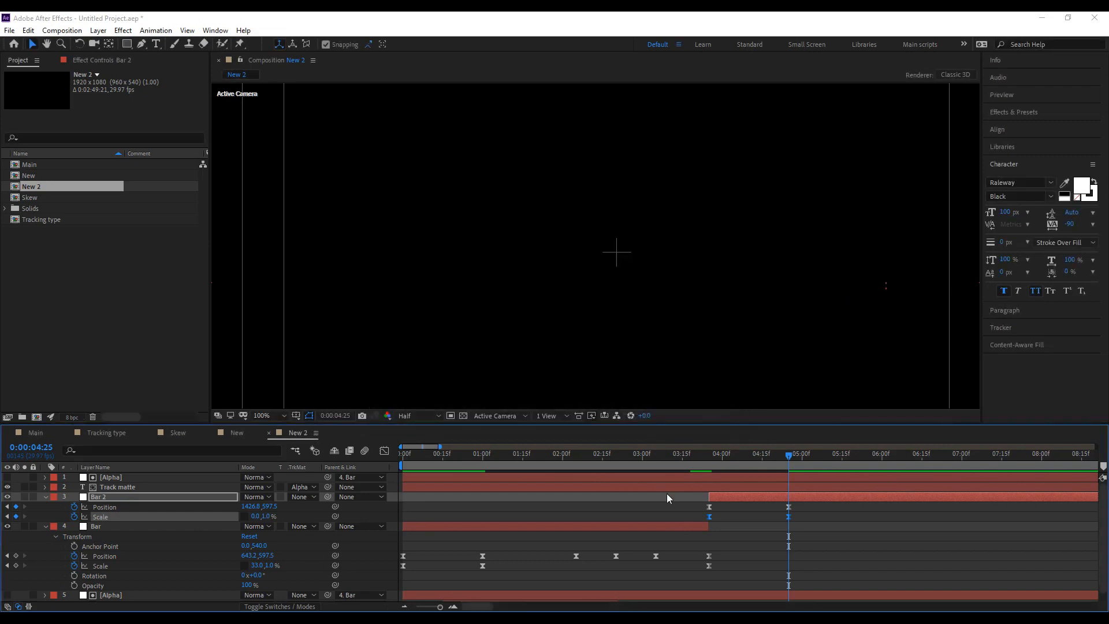
left_click(666, 495)
left_click_drag(778, 466, 886, 473)
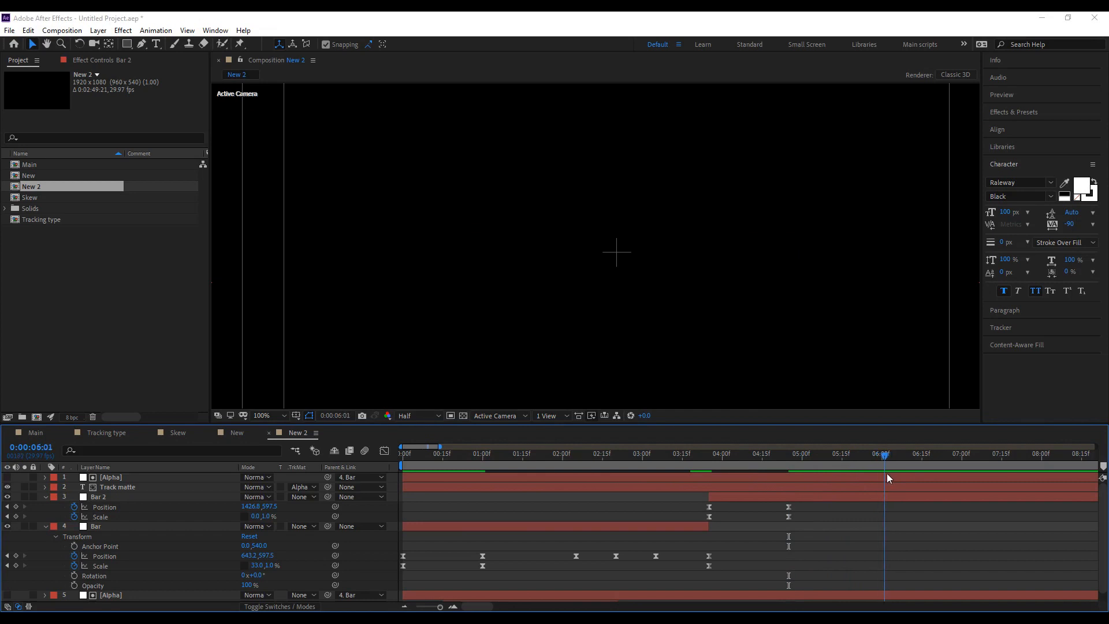
End the work area at 0:00:06:00 and preview the finished track matte animation from the start.
left_click_drag(441, 607, 397, 610)
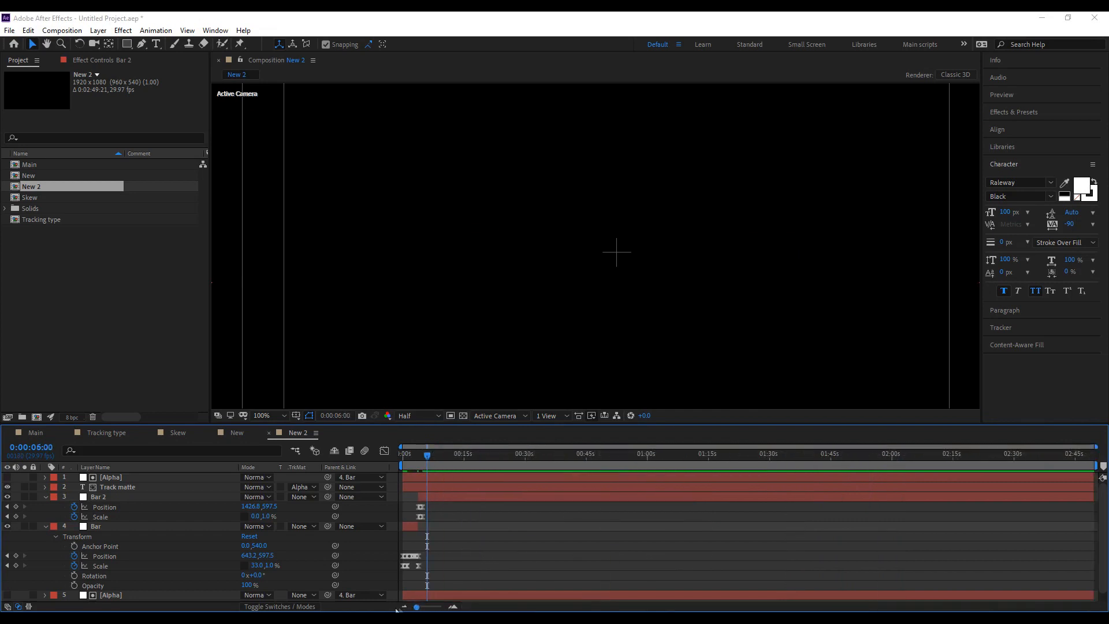
left_click_drag(1095, 472, 427, 480)
left_click_drag(416, 607, 440, 606)
left_click_drag(724, 462, 741, 467)
left_click_drag(440, 607, 436, 607)
key("Home")
key("space")
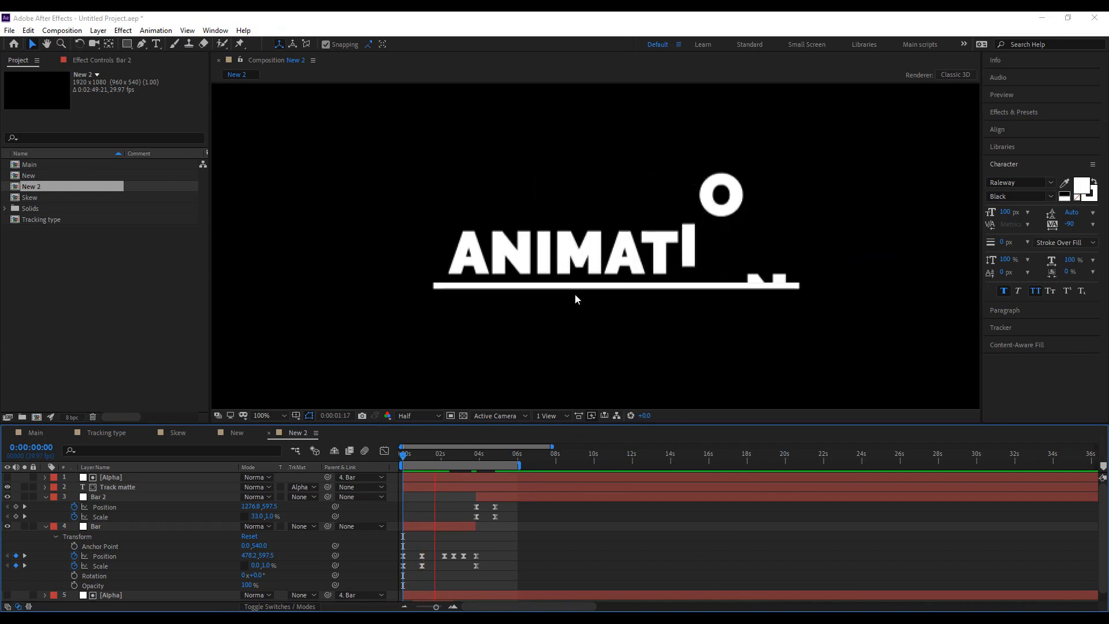
scroll(601, 297, "down", 2)
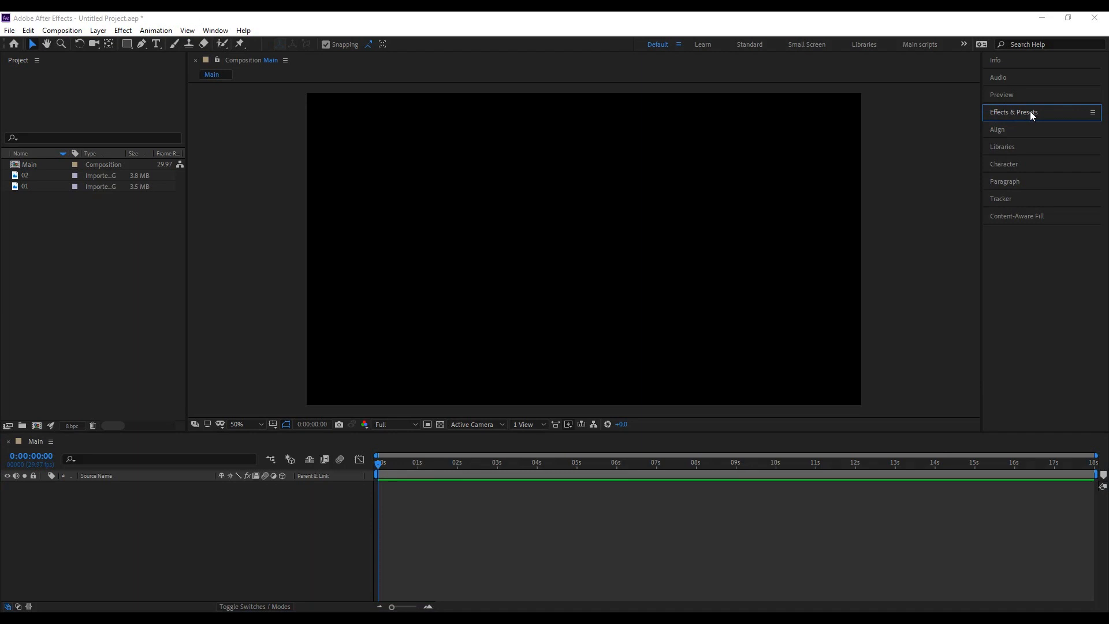
Expand the Transition effects category and add image 01 to the Main composition, fitted to the frame.
left_click(1030, 110)
left_click(987, 356)
scroll(1008, 338, "down", 5)
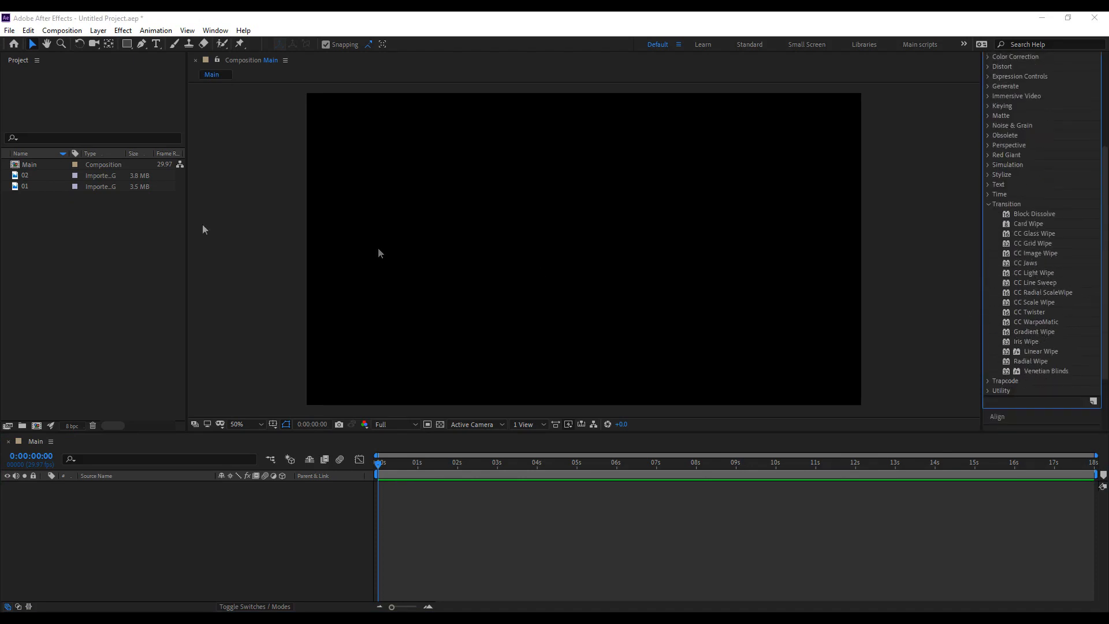
left_click_drag(28, 185, 701, 246)
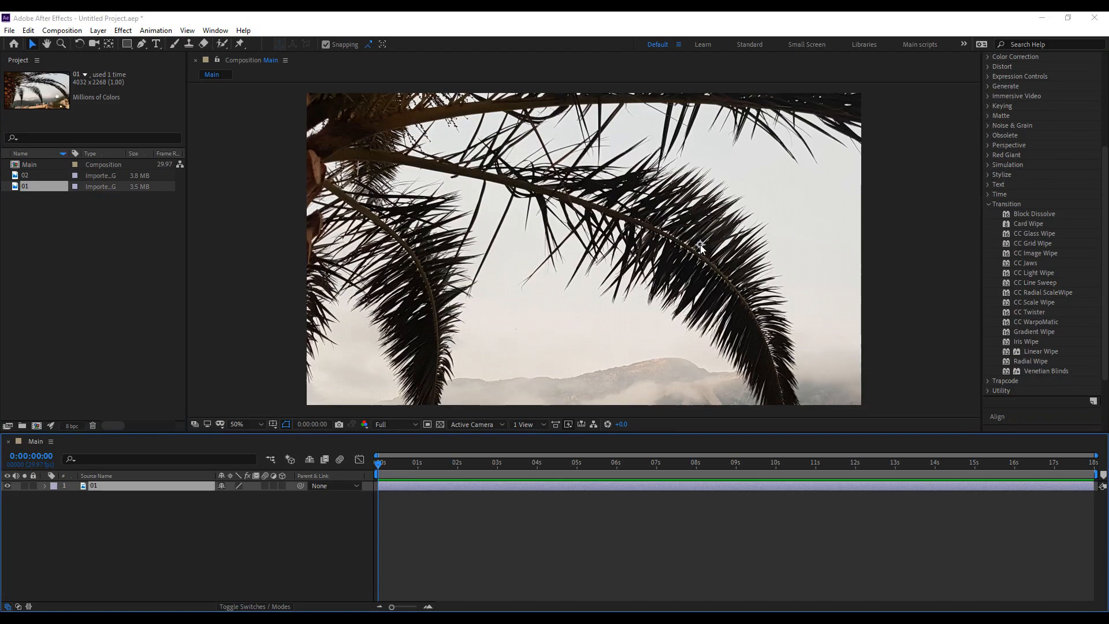
key("ctrl+alt+f")
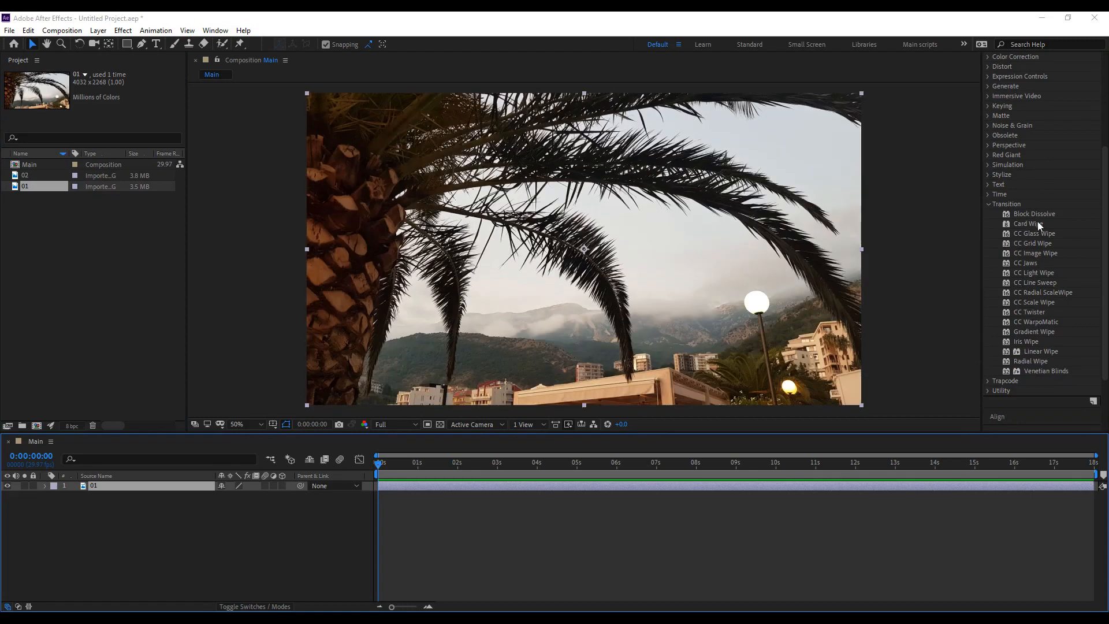
Apply the CC Jaws transition to layer 01 with a direction of 88° and 30% completion.
left_click_drag(1042, 262, 756, 254)
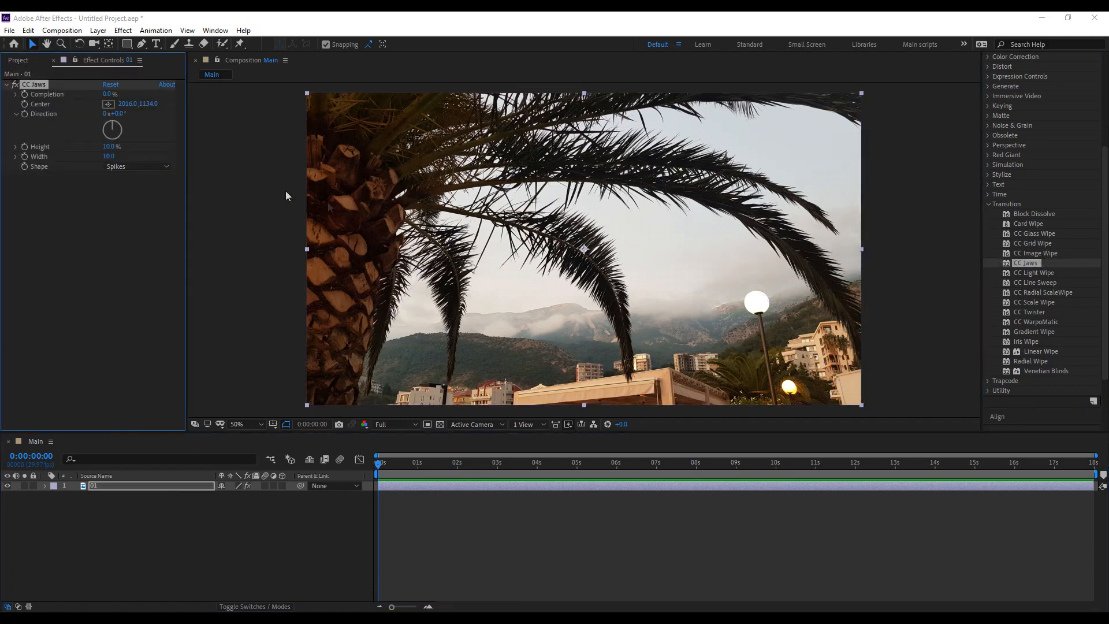
left_click_drag(107, 94, 135, 94)
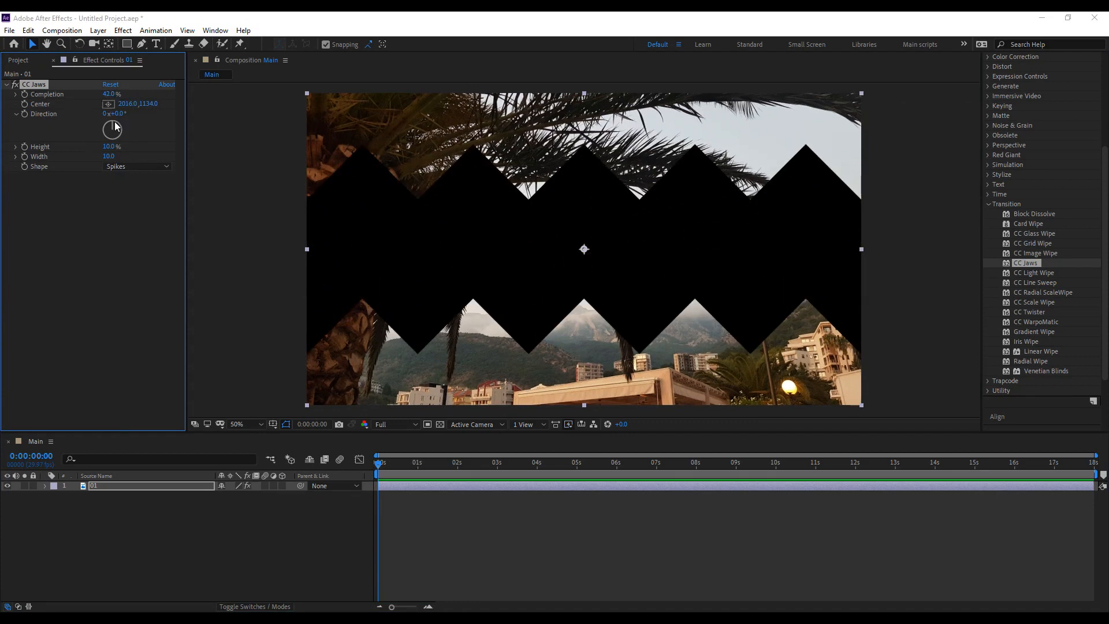
left_click_drag(111, 125, 133, 127)
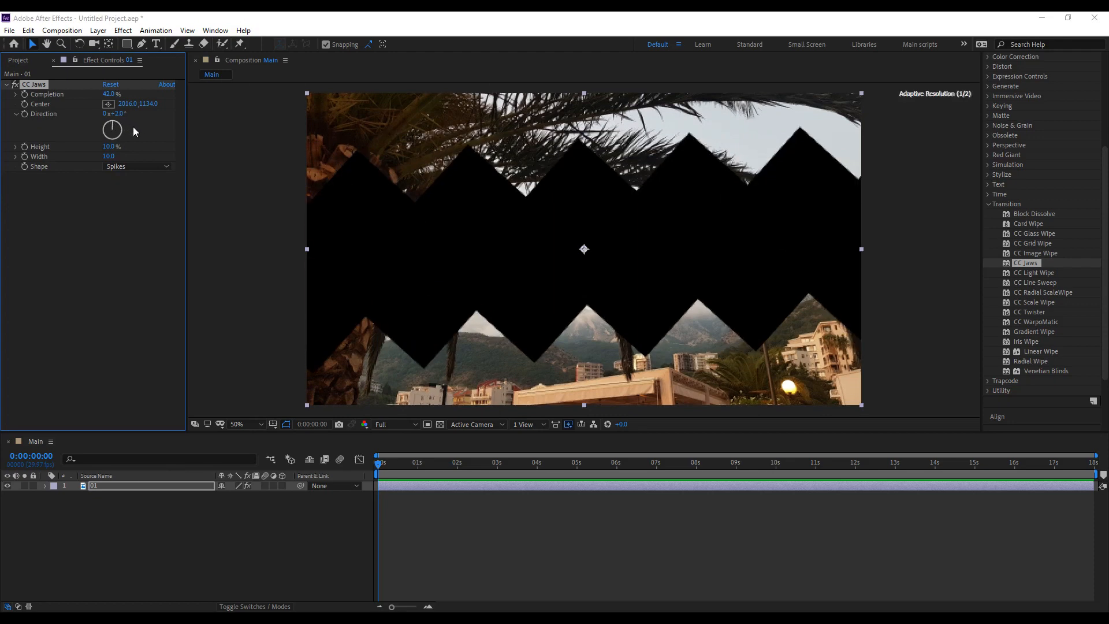
left_click_drag(141, 129, 141, 129)
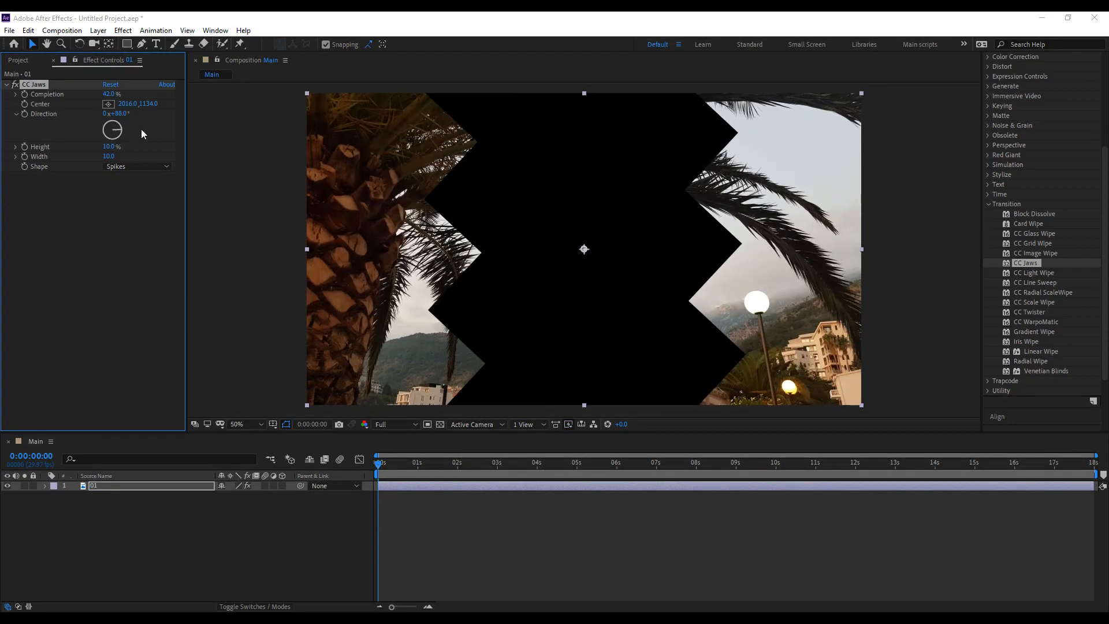
mouse_move(71, 87)
left_mouse_down()
mouse_move(52, 90)
mouse_move(89, 92)
left_mouse_up()
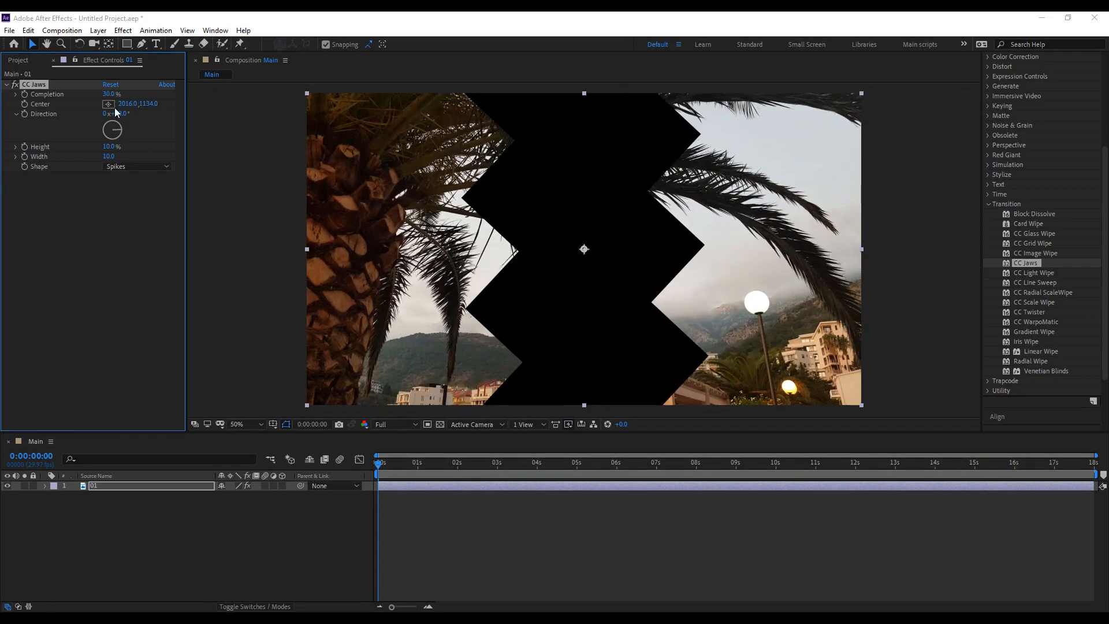
Try the Block shape for the CC Jaws teeth and switch the shape to Waves.
left_click(138, 166)
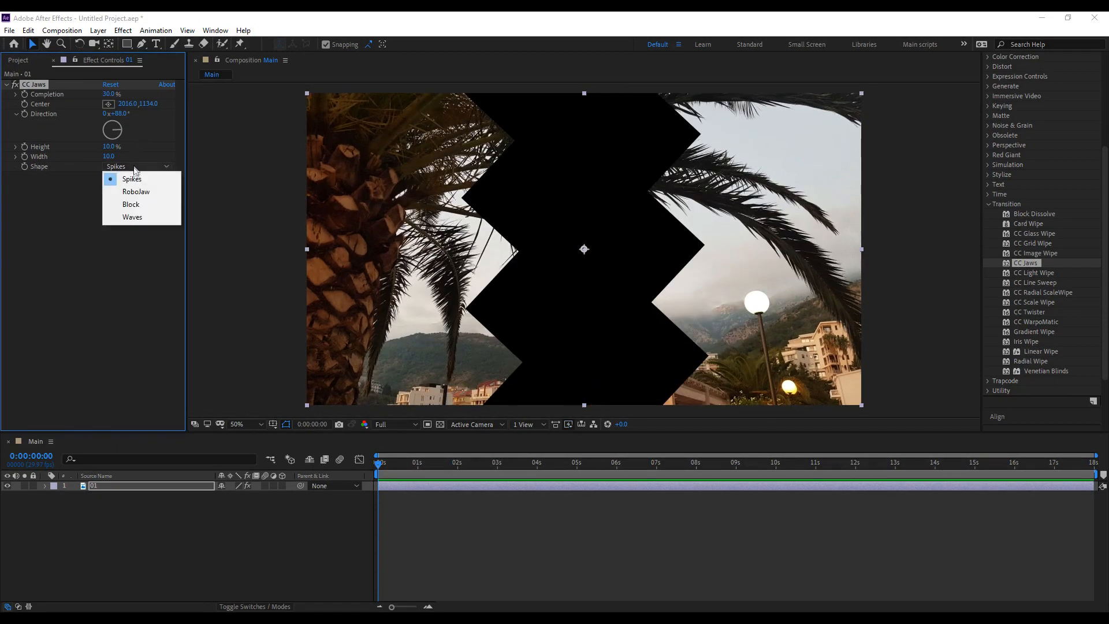
left_click(141, 203)
left_click(134, 167)
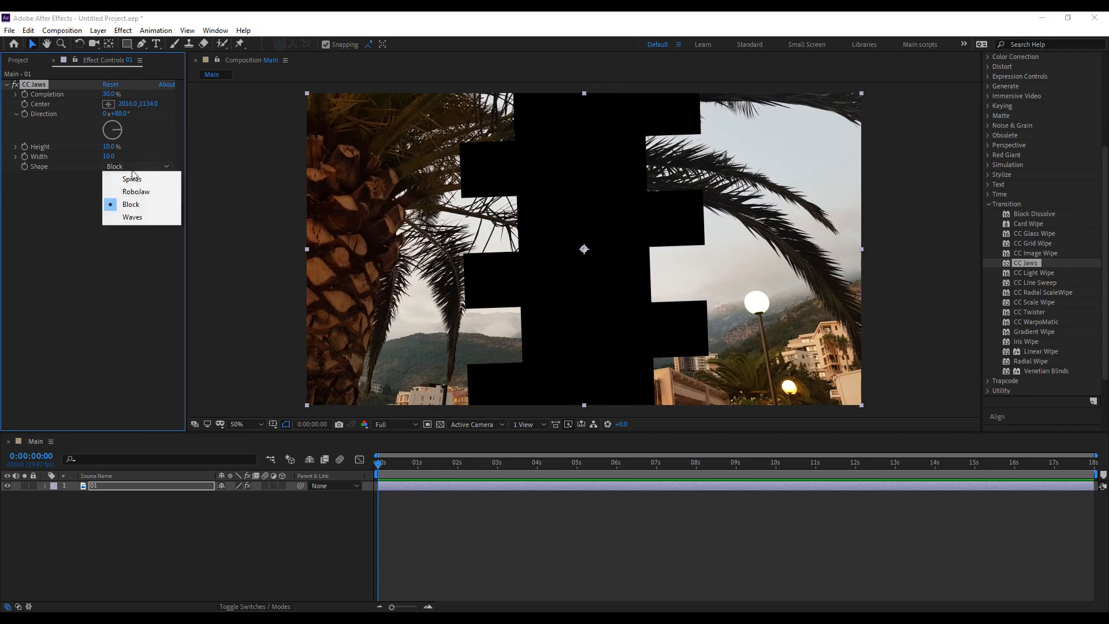
left_click(143, 213)
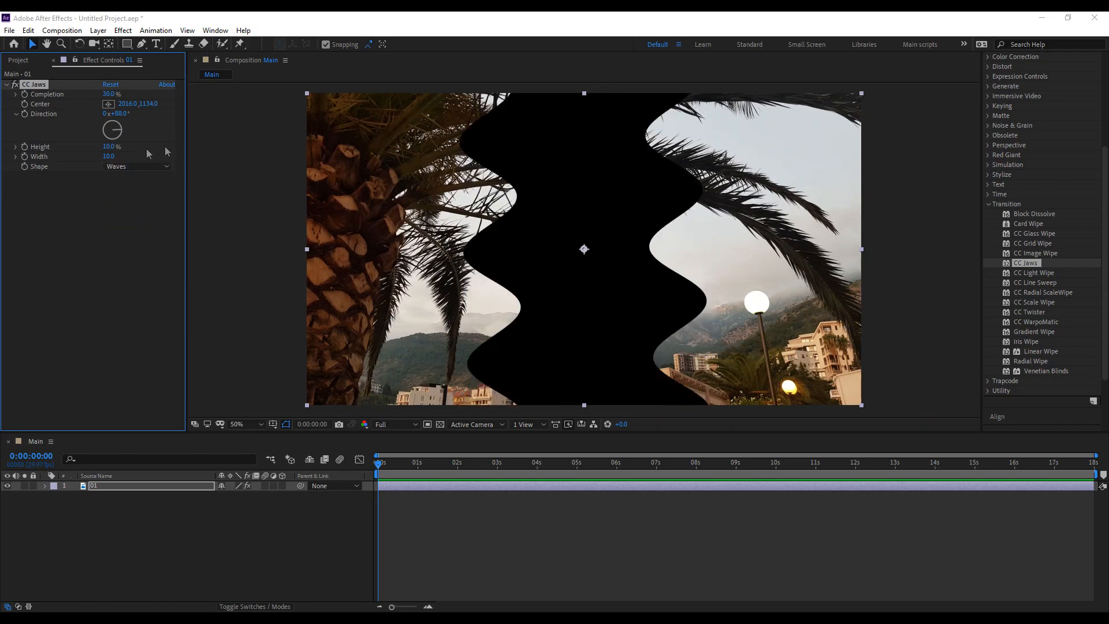
Set CC Jaws to a width of 19.9, a direction of 0° and 21% completion, and delete the effect.
mouse_move(113, 158)
left_mouse_down()
mouse_move(155, 159)
mouse_move(113, 115)
left_mouse_up()
left_click(118, 114)
type("0")
left_click(128, 209)
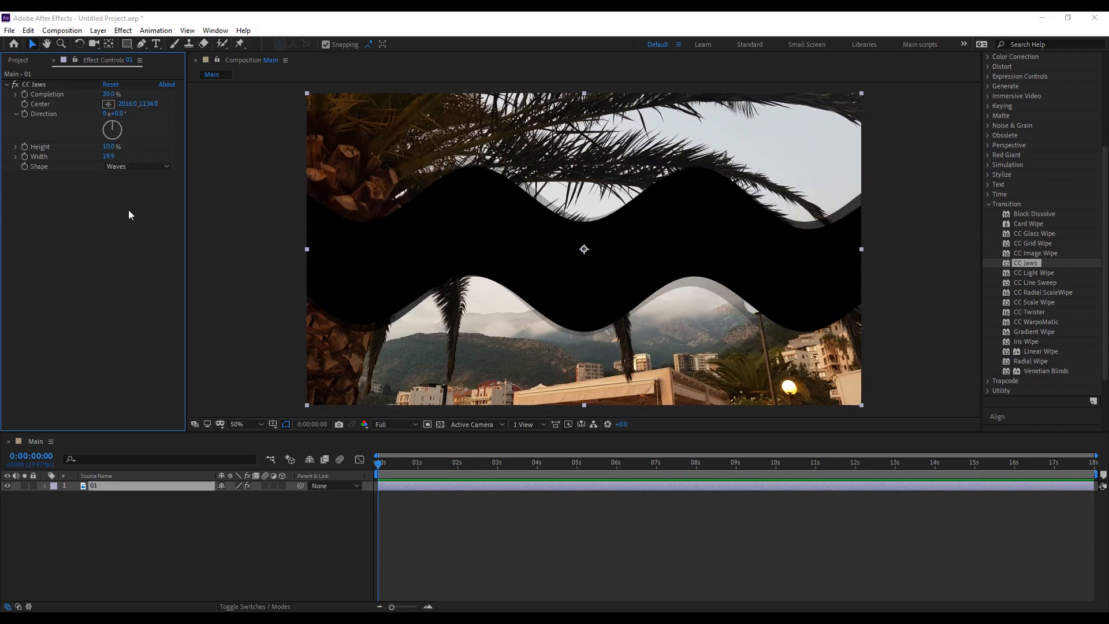
mouse_move(109, 94)
left_mouse_down()
mouse_move(168, 94)
mouse_move(112, 101)
left_mouse_up()
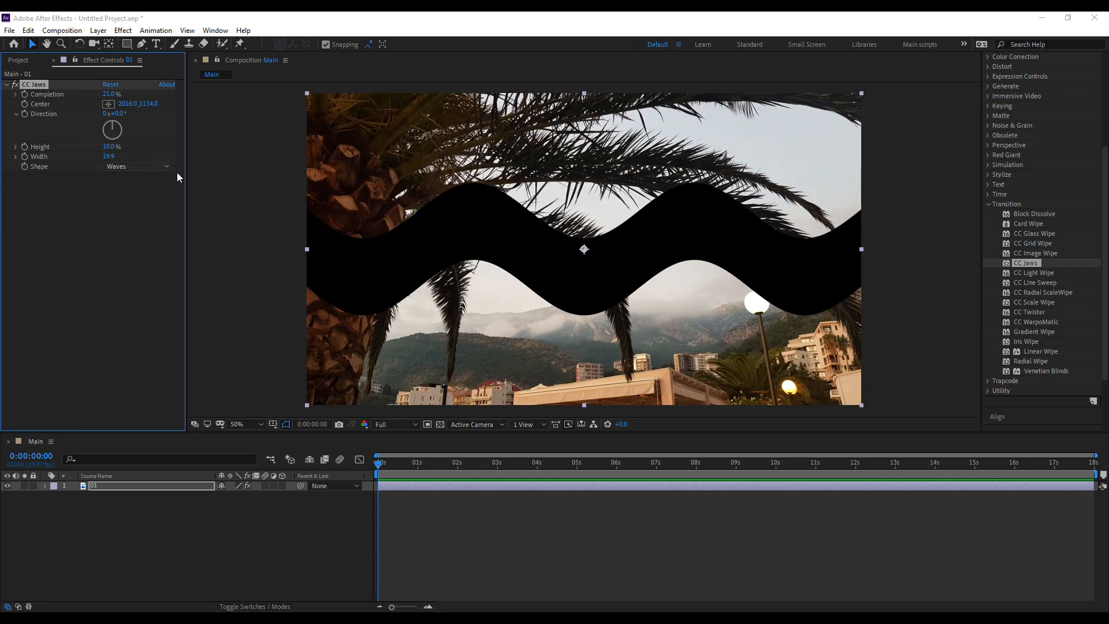
key("Delete")
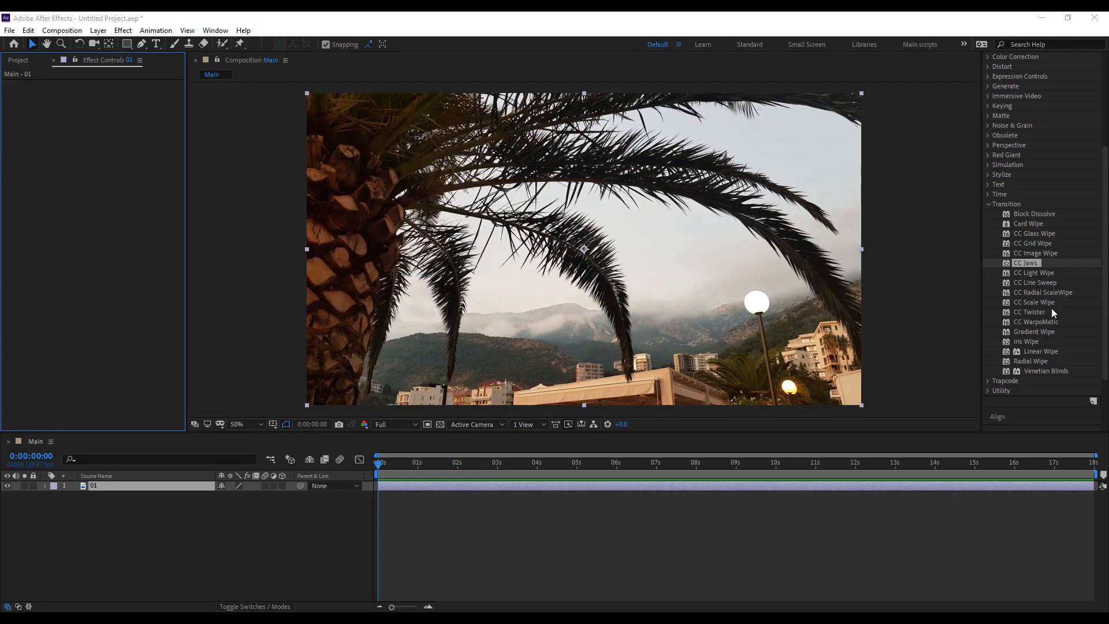
Apply Linear Wipe to layer 01 with 45% transition completion and a feather of 164.
left_click_drag(1049, 346, 607, 265)
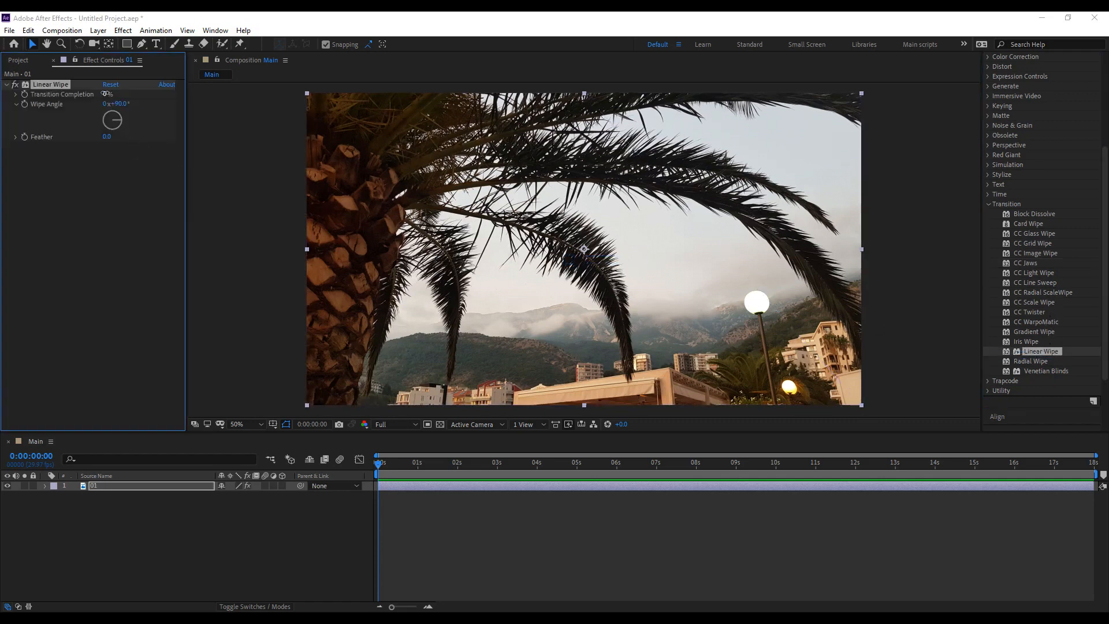
left_click_drag(108, 93, 133, 95)
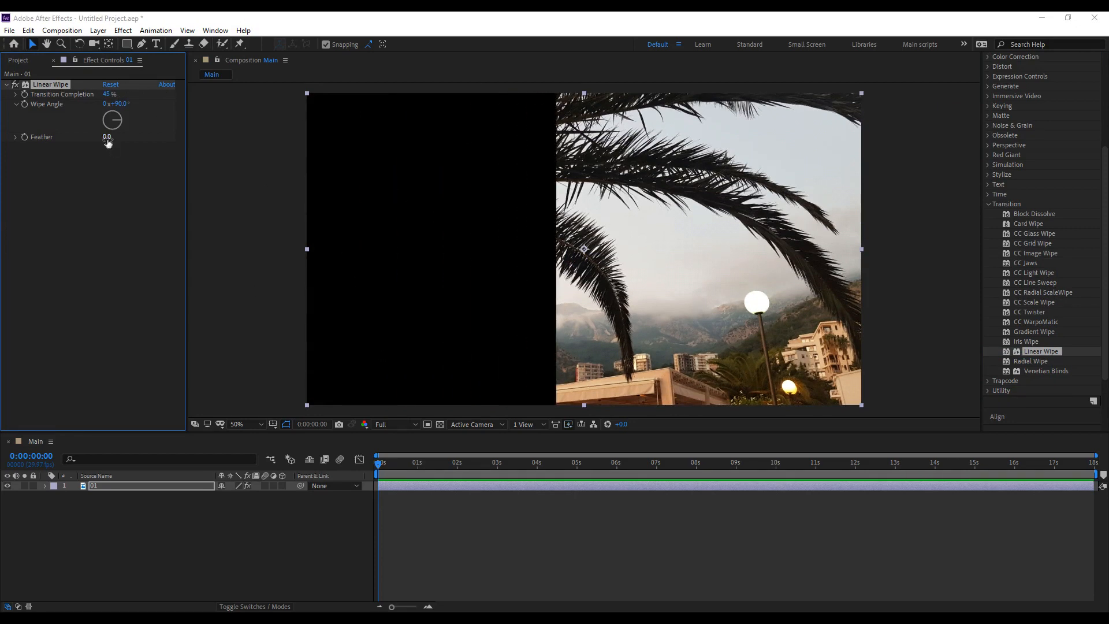
left_click_drag(111, 137, 178, 139)
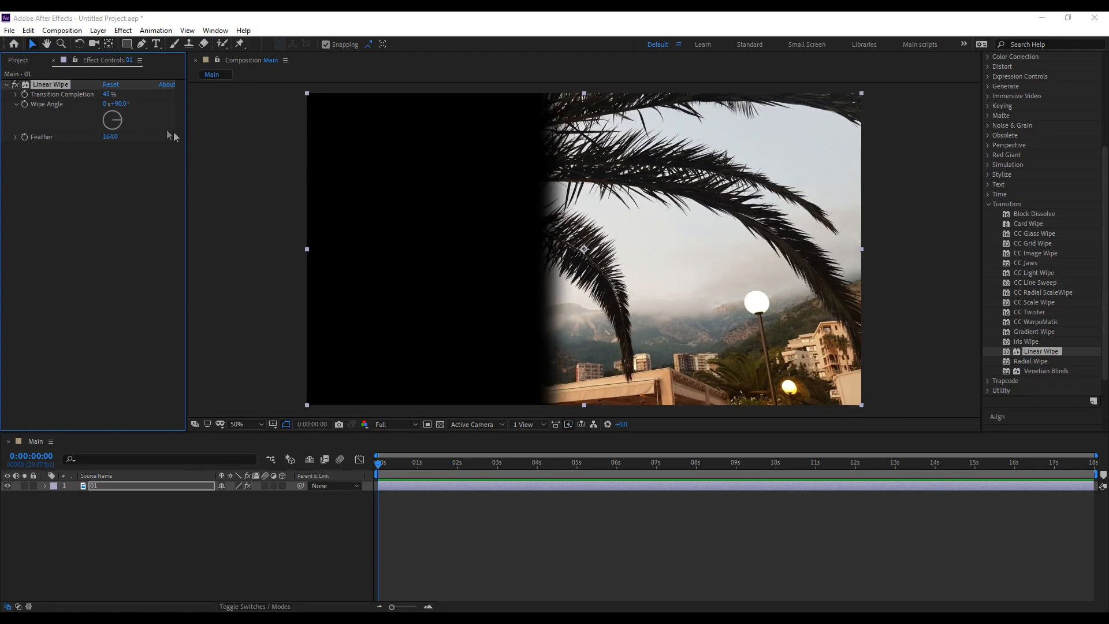
Set the Linear Wipe angle to 129° and its transition completion to 0%, and delete the effect.
left_click(123, 118)
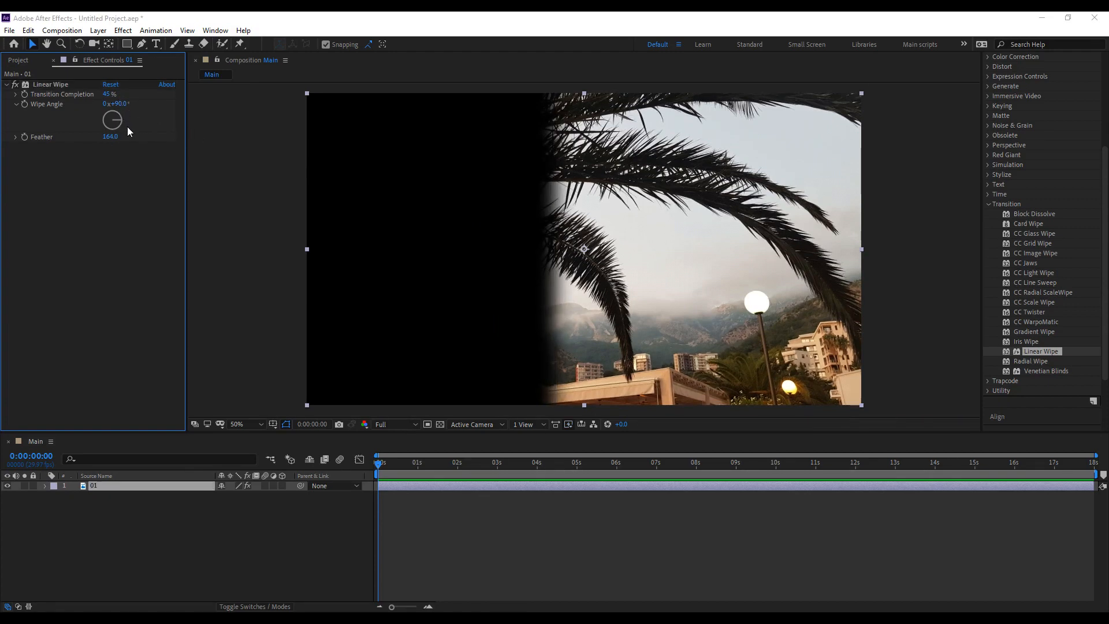
left_click(123, 128)
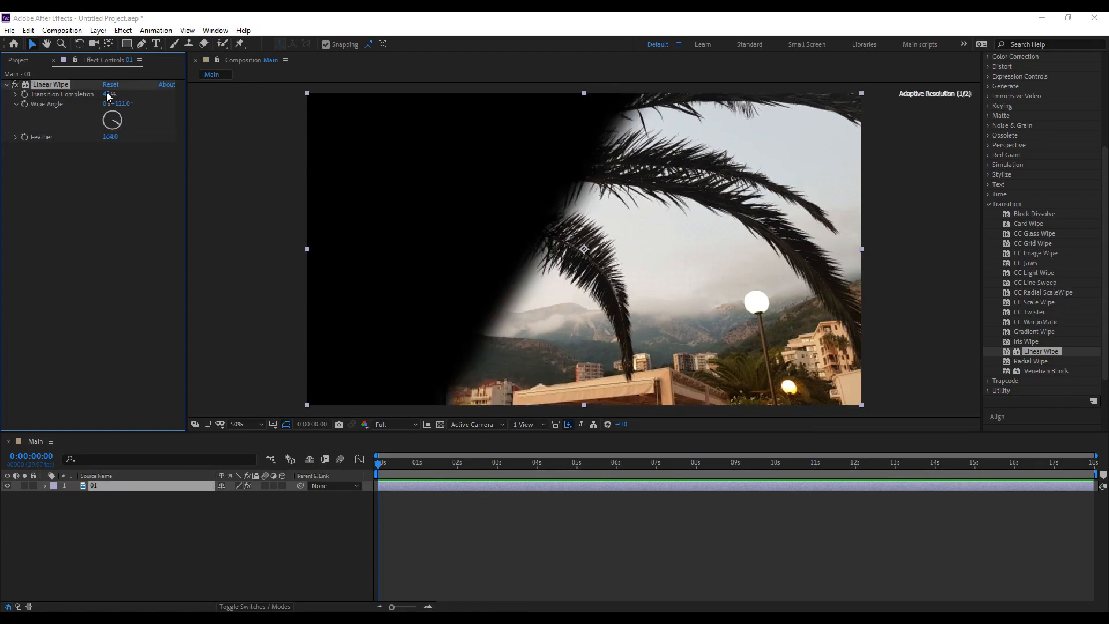
left_click_drag(136, 140, 137, 141)
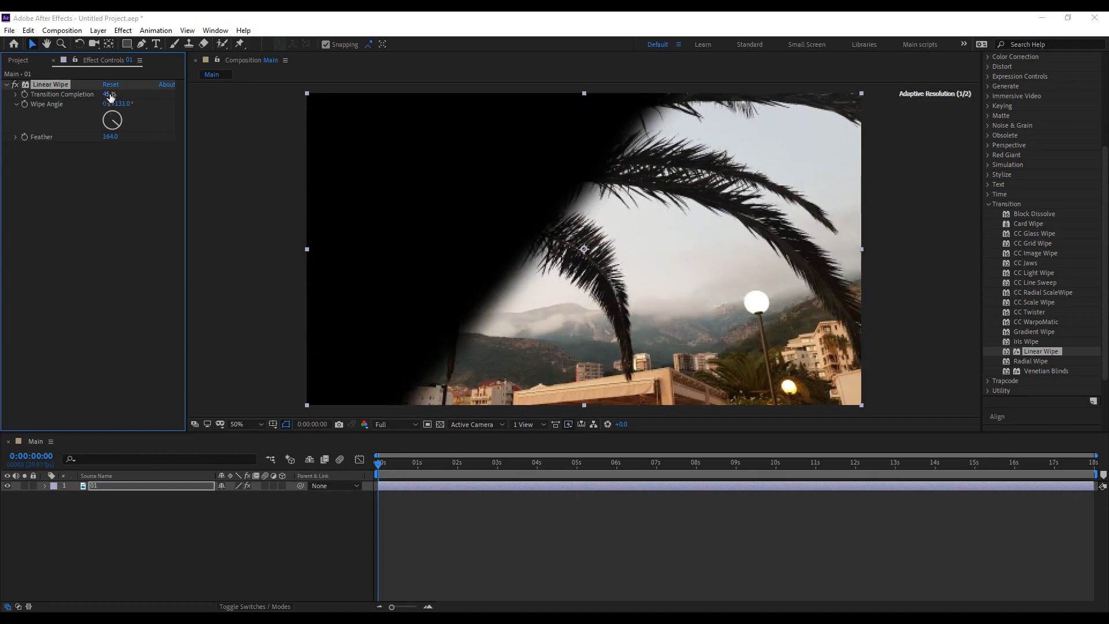
left_click(143, 98)
left_click_drag(112, 95, 89, 98)
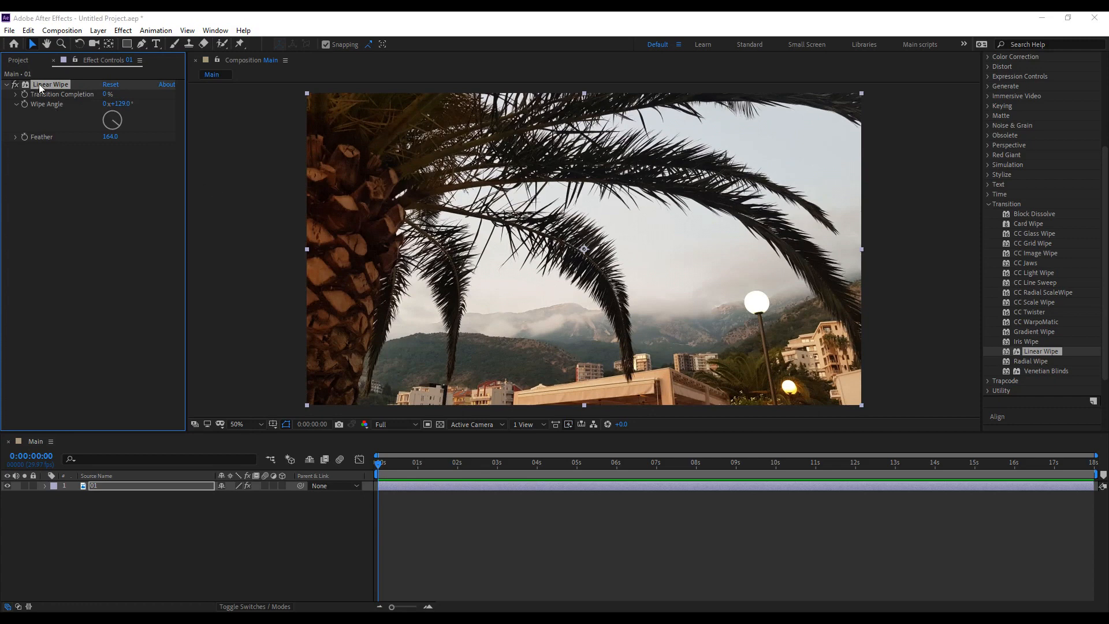
key("Delete")
Apply the CC Grid Wipe transition to layer 01 and set its completion to 41%.
left_click_drag(1037, 241, 699, 238)
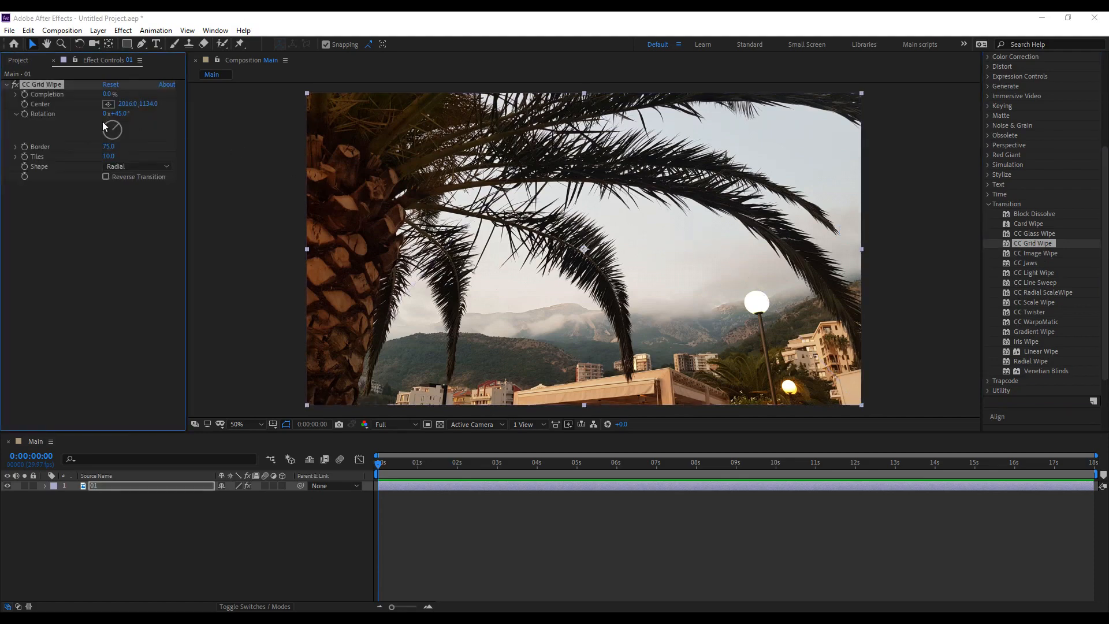
left_click_drag(109, 95, 228, 139)
left_click_drag(109, 94, 208, 247)
Try the Rectangular shape for CC Grid Wipe and switch the shape to Doors.
left_click(128, 166)
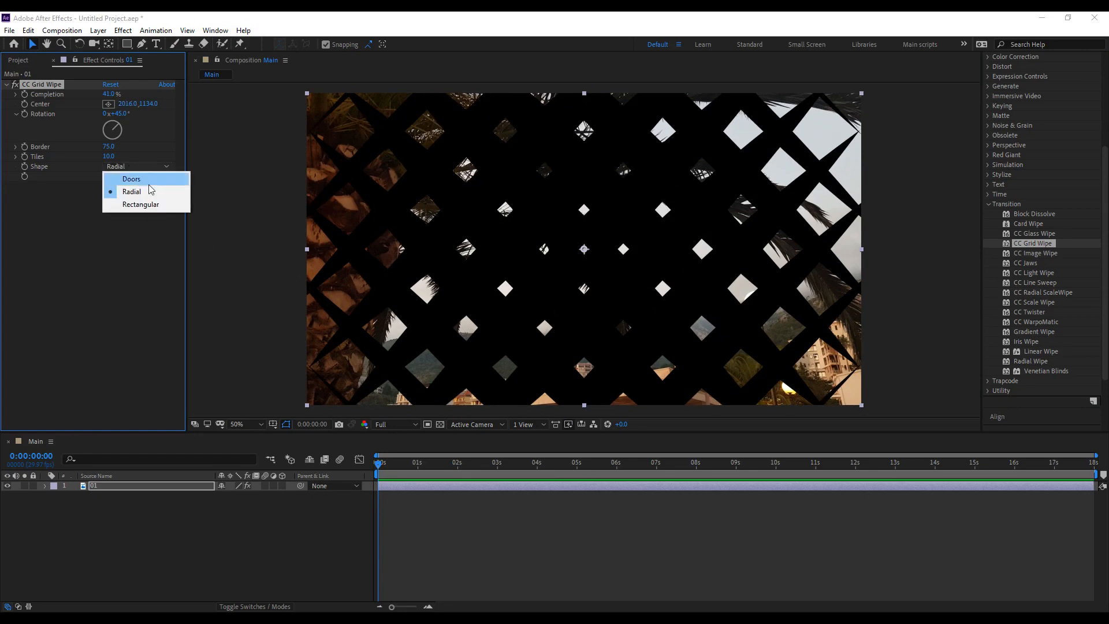
left_click(160, 207)
left_click(144, 167)
left_click(150, 178)
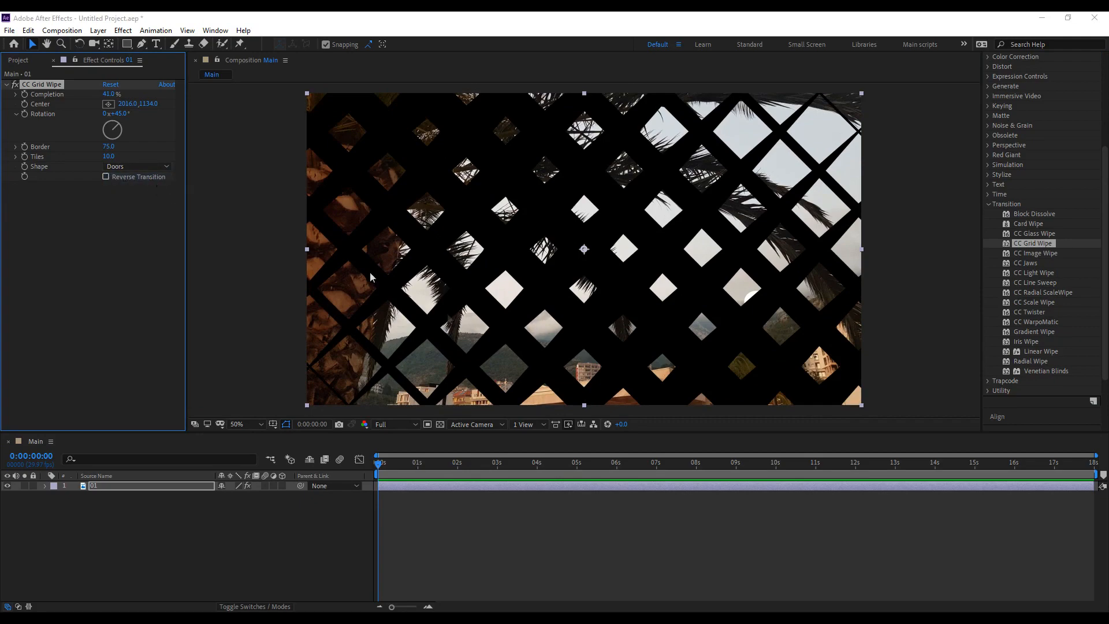
Enable Reverse Transition for CC Grid Wipe, bring its completion from 39% down to 0%, and delete the effect.
mouse_move(110, 96)
left_mouse_down()
mouse_move(80, 100)
mouse_move(110, 104)
left_mouse_up()
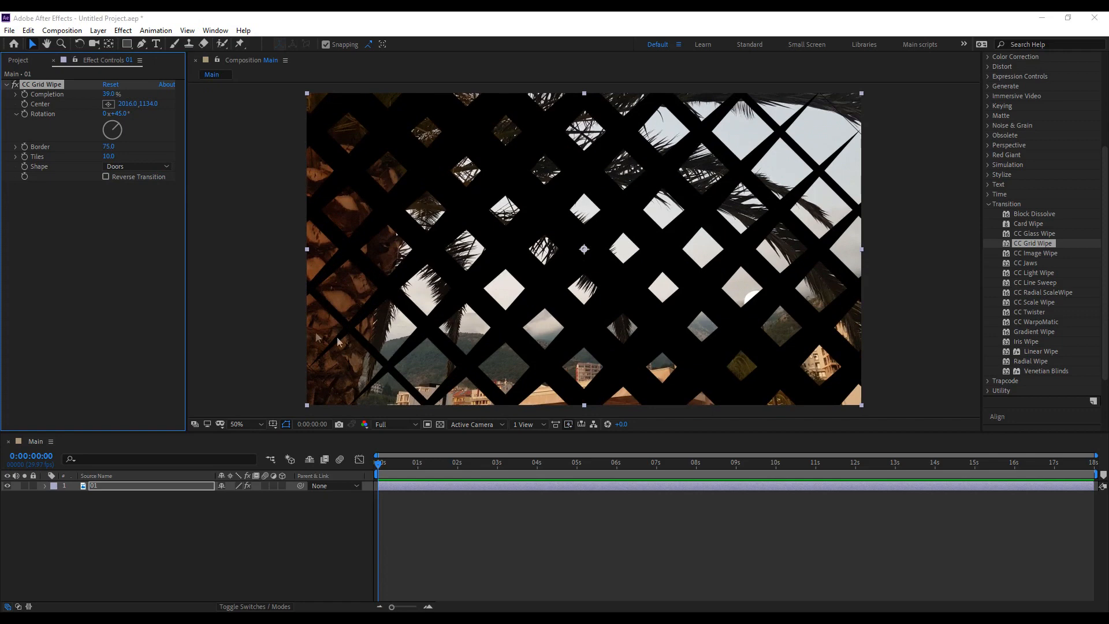
left_click(106, 177)
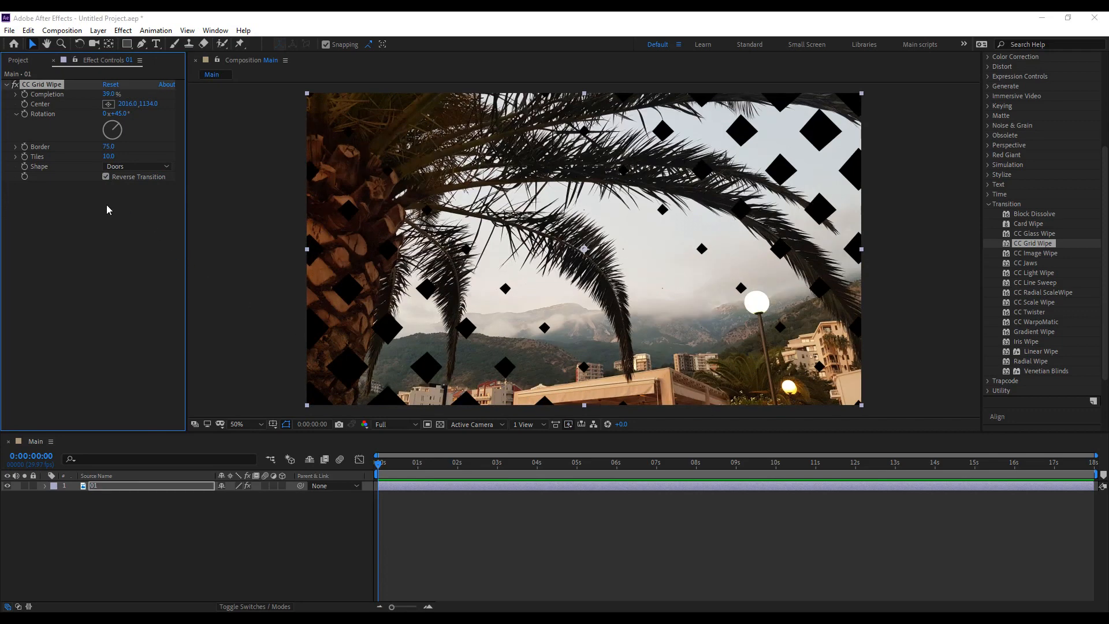
mouse_move(108, 94)
left_mouse_down()
mouse_move(85, 97)
mouse_move(157, 102)
mouse_move(102, 106)
left_mouse_up()
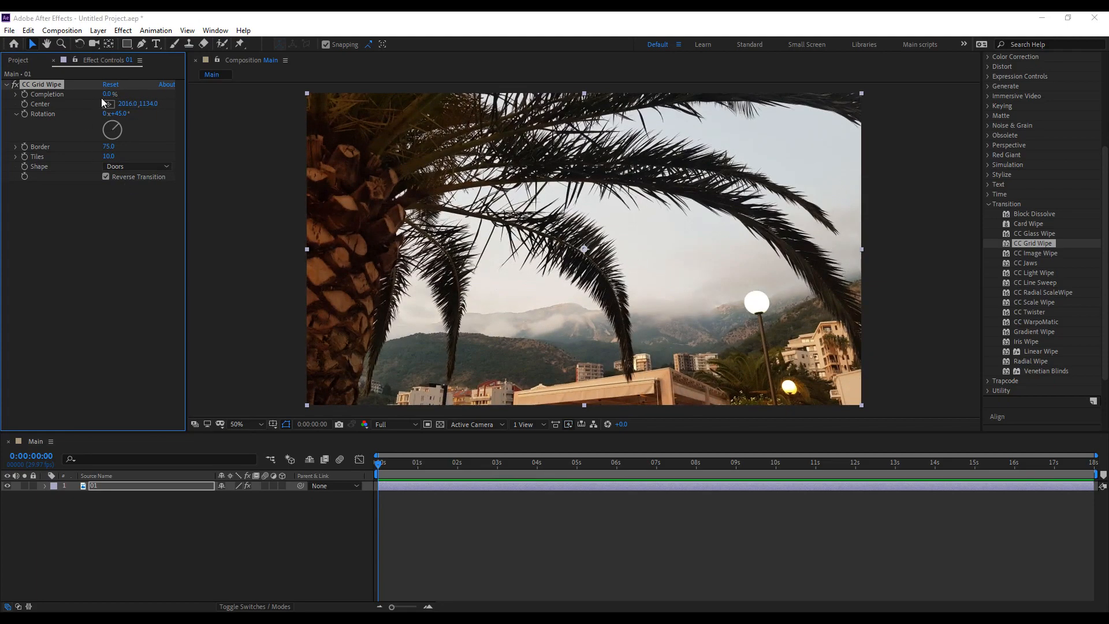
key("Delete")
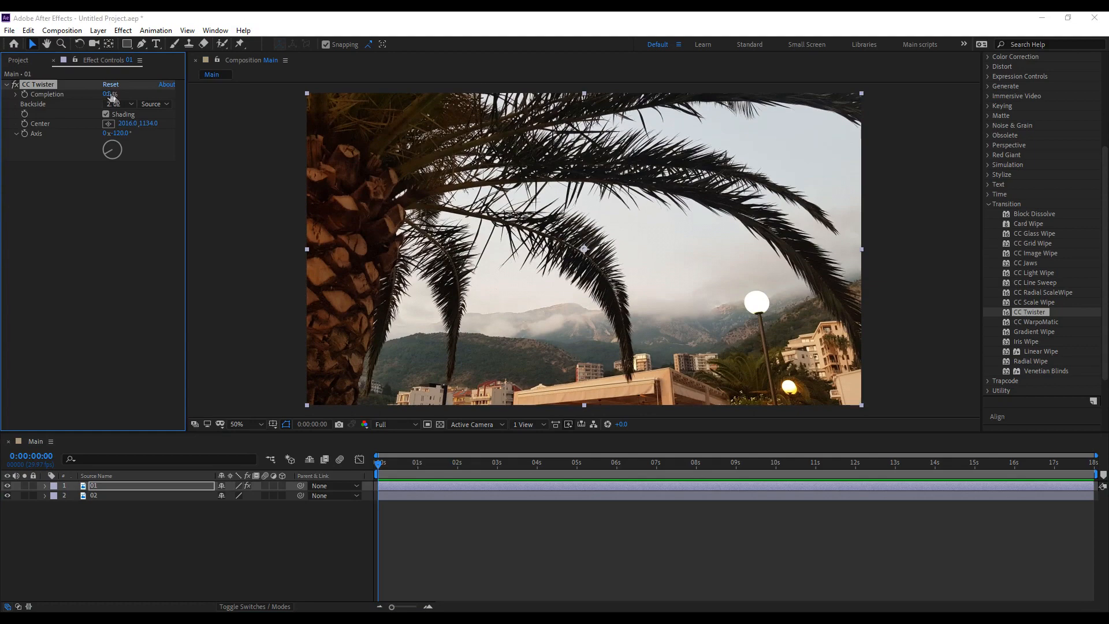
Set the CC Twister completion on layer 01 to 100% and delete the effect.
left_click_drag(108, 94, 170, 86)
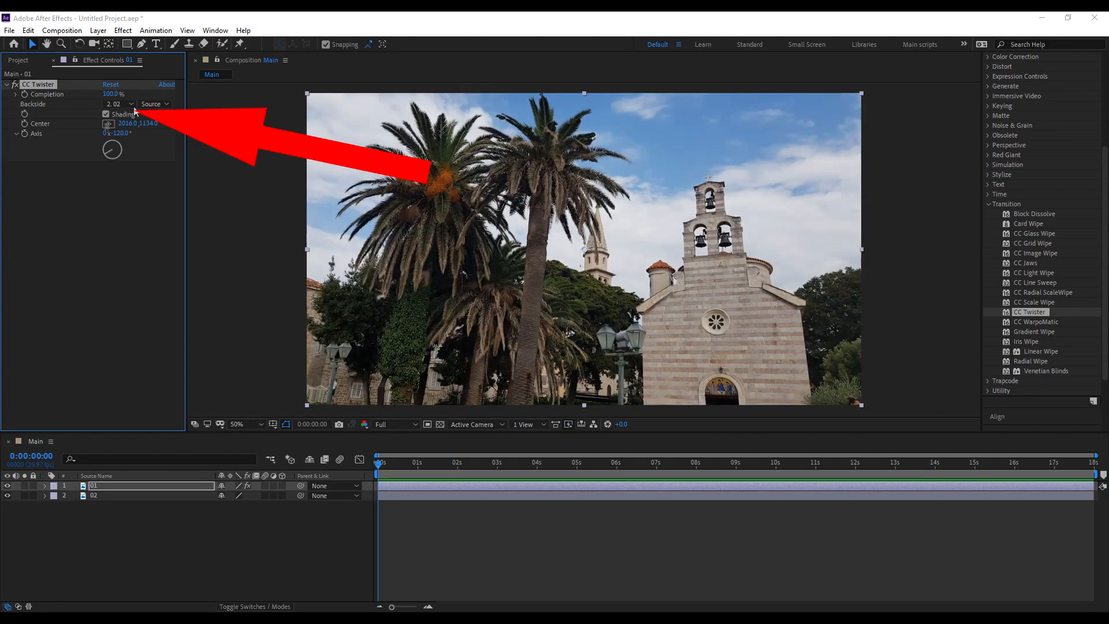
key("Delete")
Apply the CC Glass Wipe transition to layer 01 with layer 02 as its gradient layer.
left_click_drag(1042, 234, 715, 244)
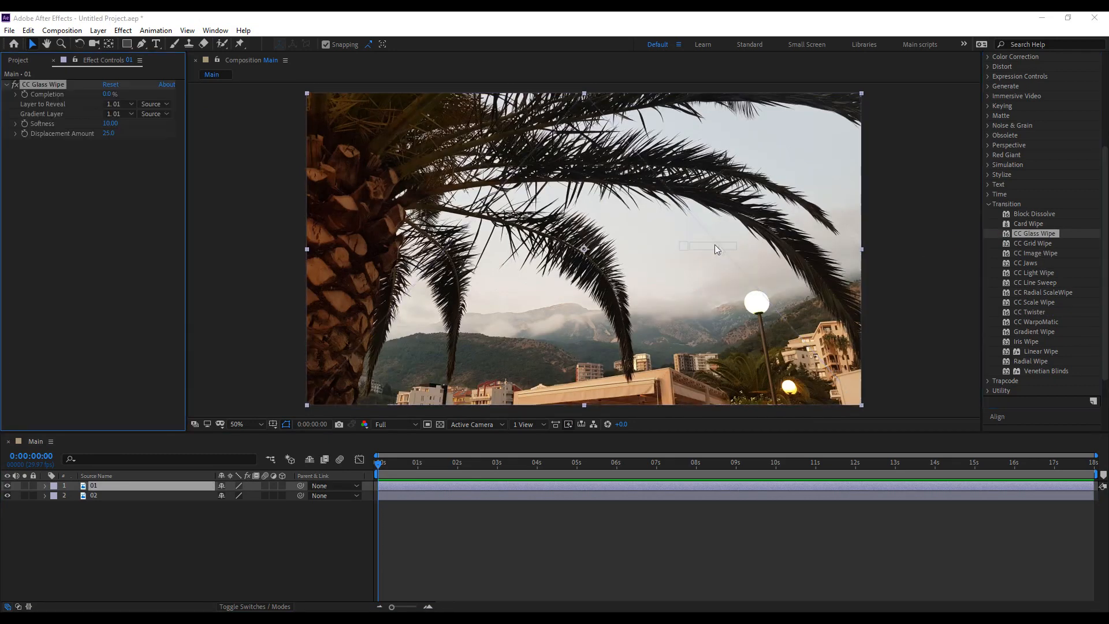
left_click(121, 114)
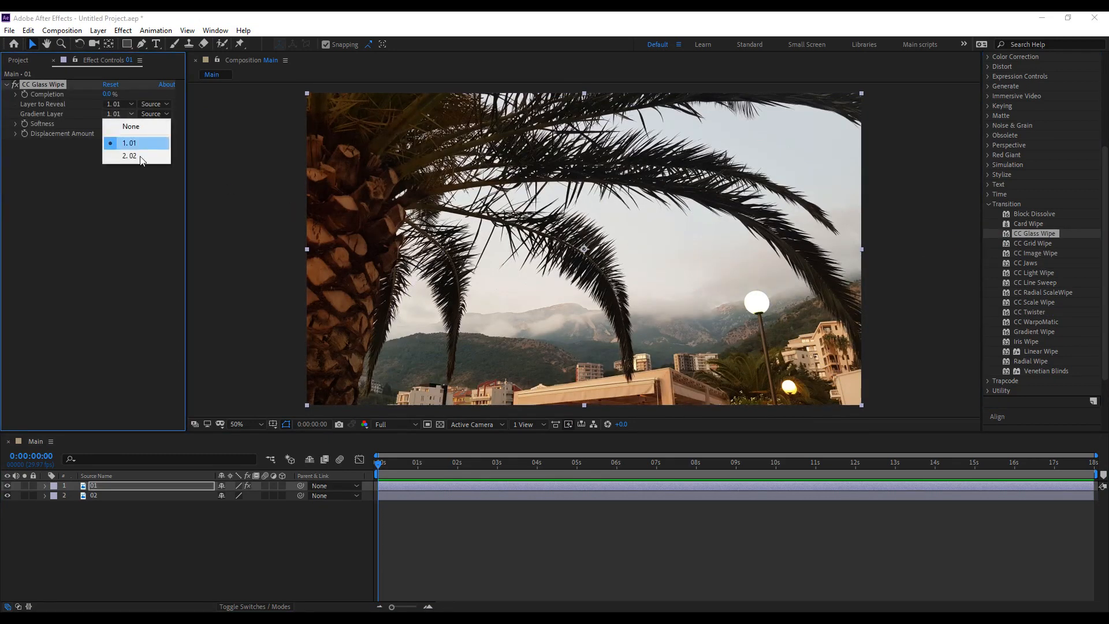
left_click(138, 156)
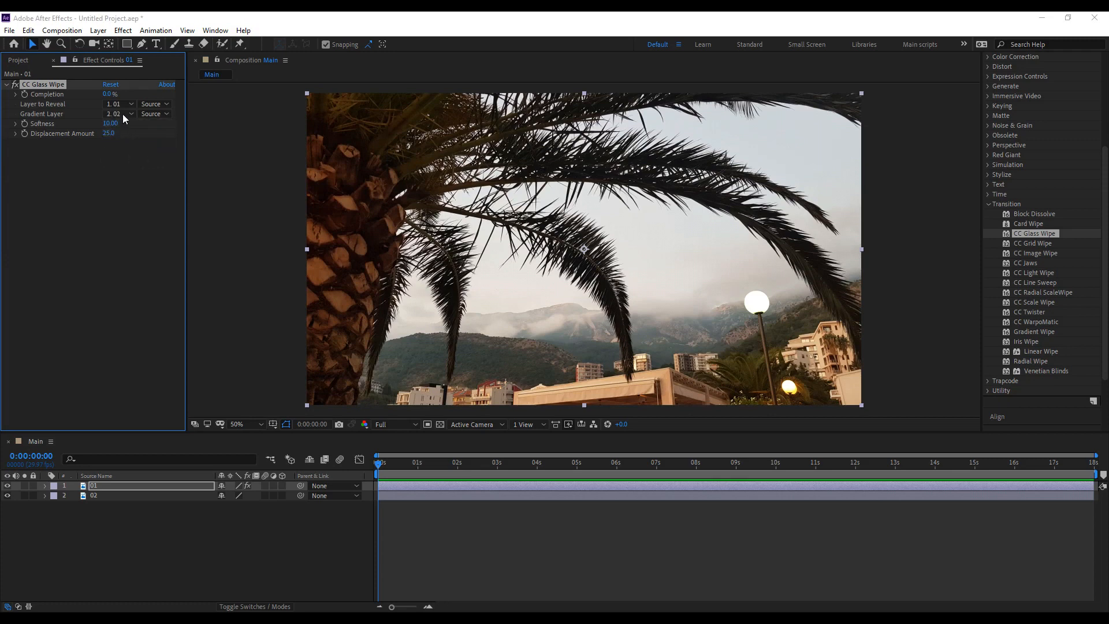
Set CC Glass Wipe on layer 01 to reveal layer 02, bring its completion to 100%, and delete the effect.
left_click(120, 104)
left_click(123, 144)
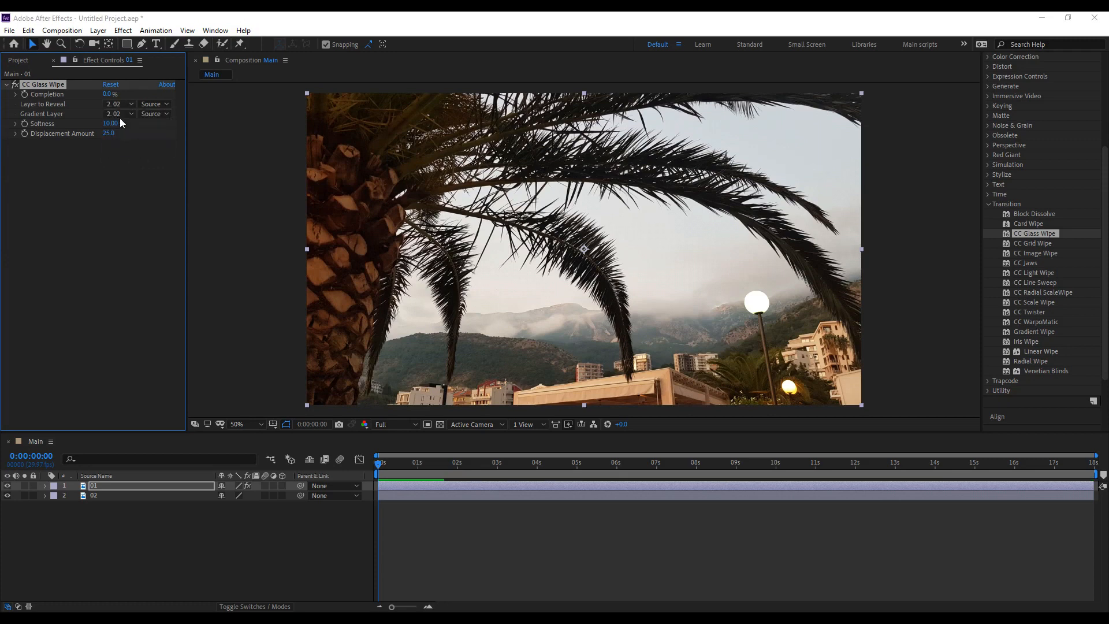
left_click_drag(114, 94, 186, 103)
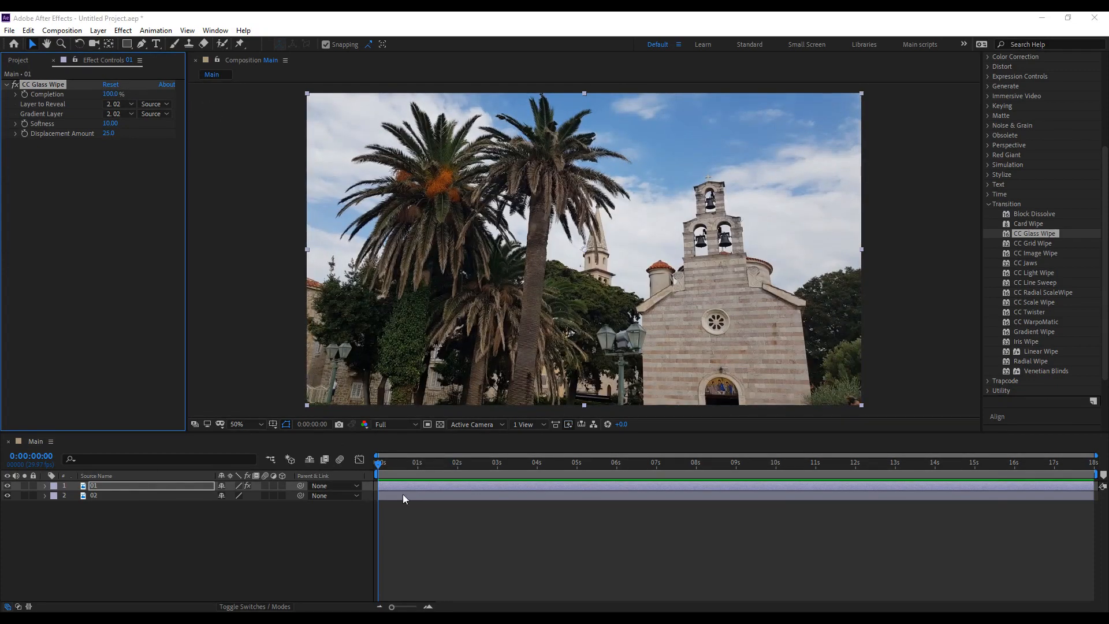
key("Delete")
Find the CC Page Turn effect, apply it to layer 01, and pull its fold position to about 1646, 1021.
scroll(1029, 255, "up", 5)
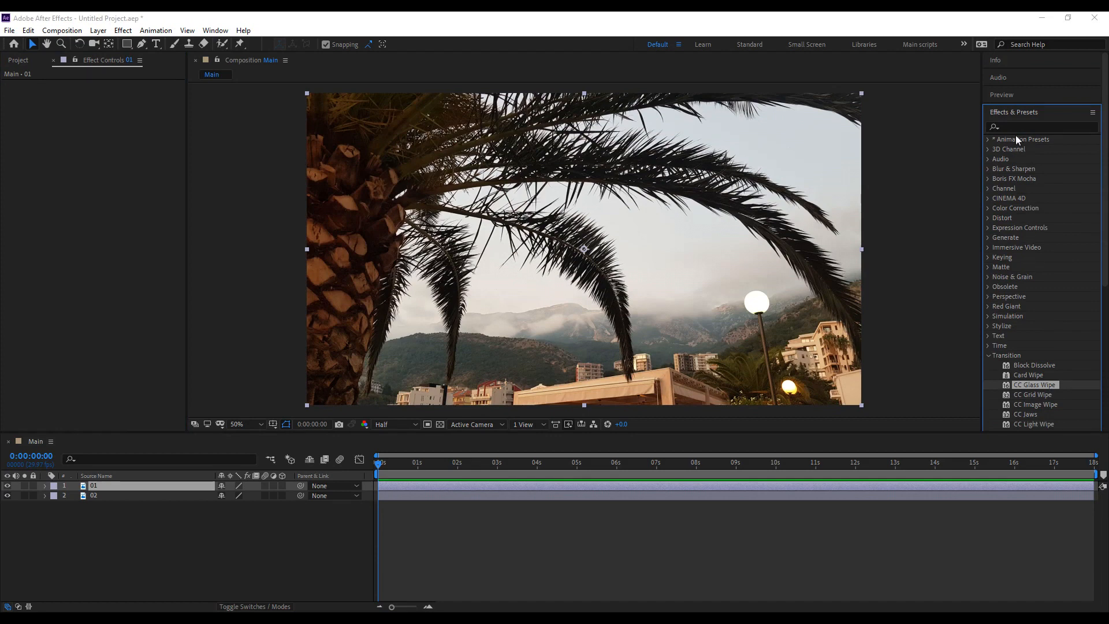
left_click(1019, 125)
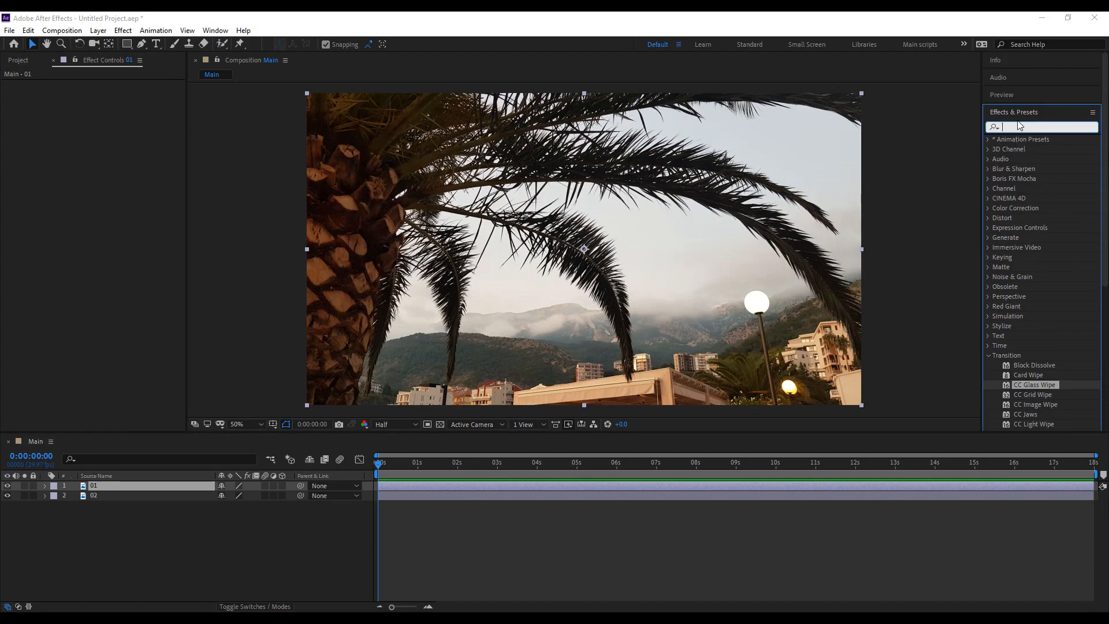
type("page")
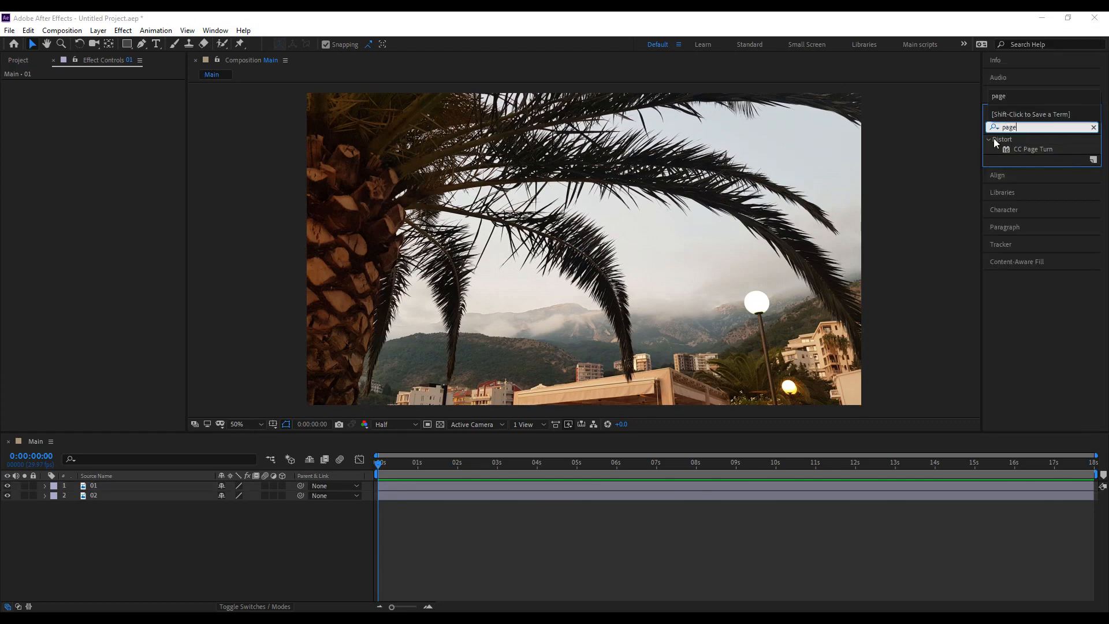
left_click_drag(1033, 149, 117, 490)
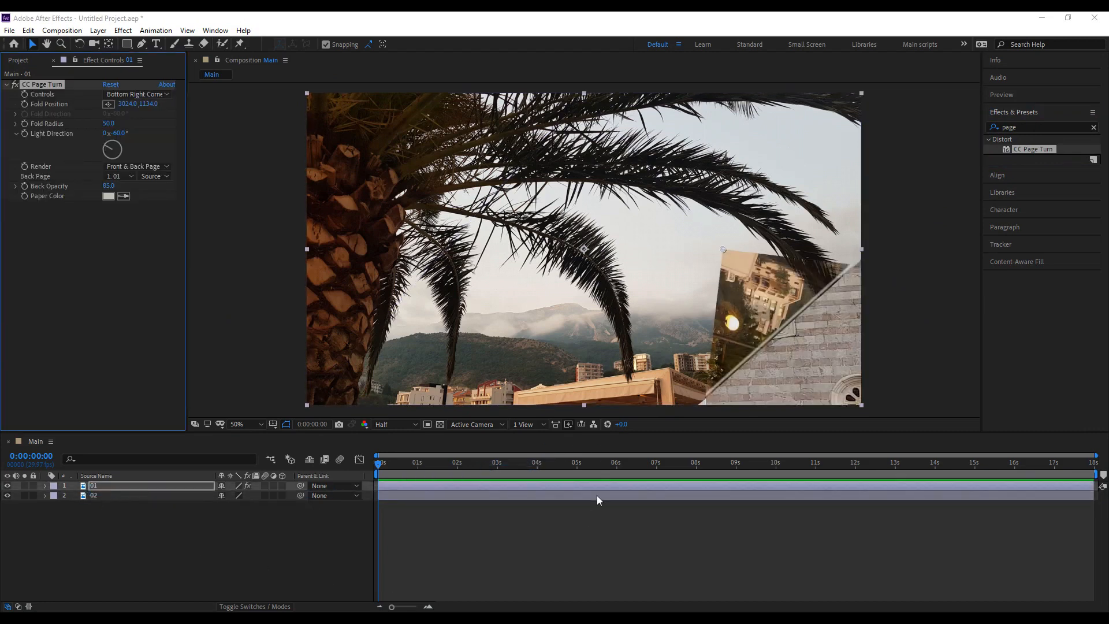
left_click_drag(725, 251, 681, 282)
left_click_drag(535, 233, 533, 233)
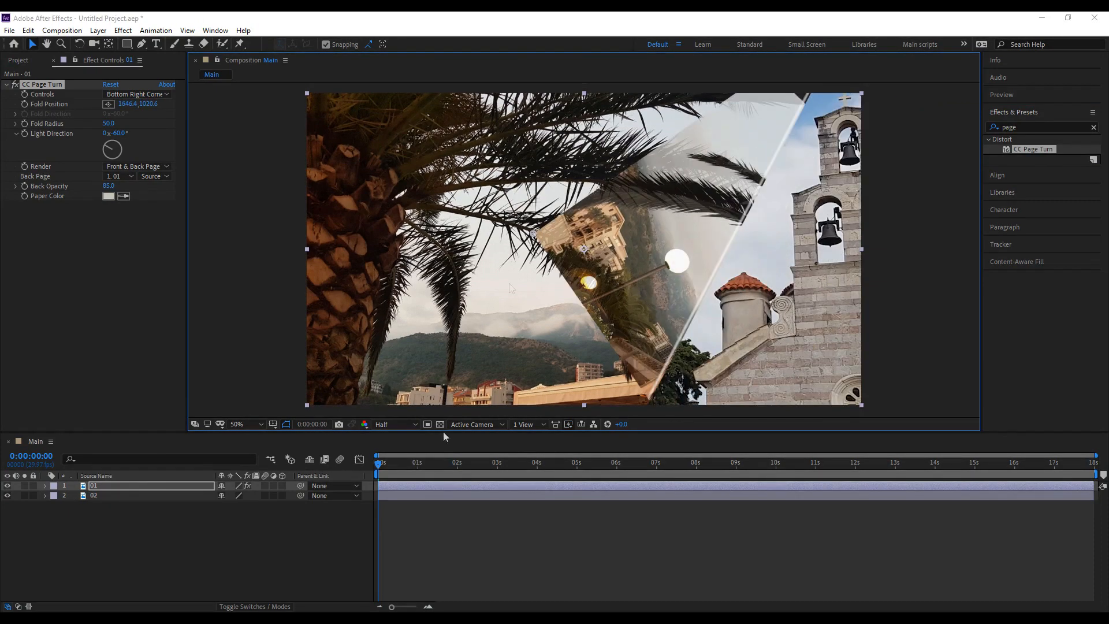
Create a white solid and place it below layer 02.
right_click(228, 547)
mouse_move(308, 423)
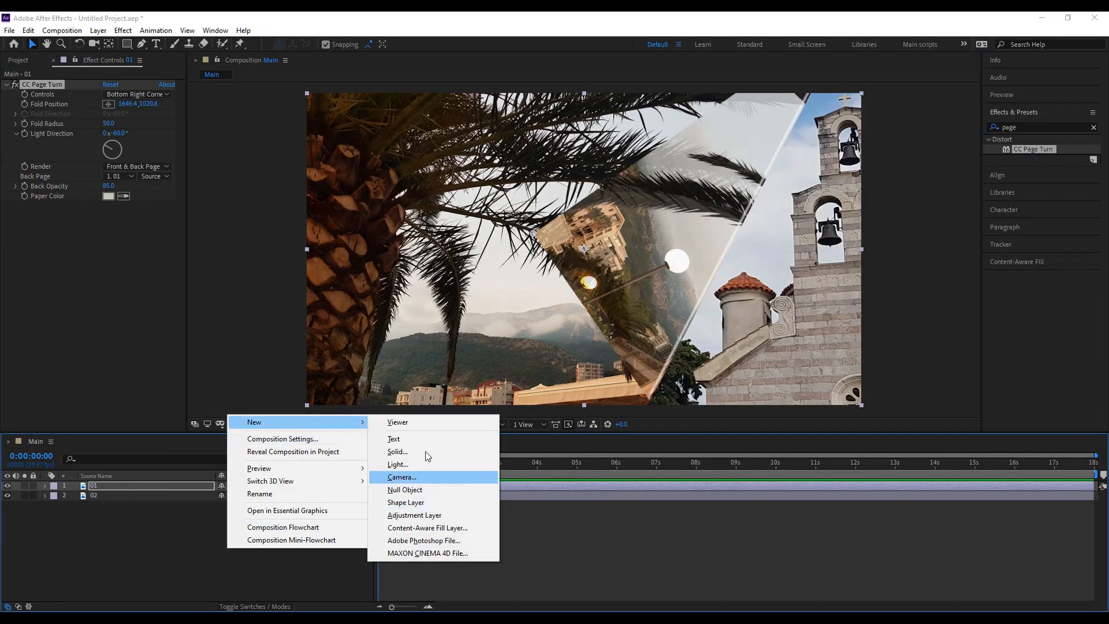
left_click(431, 450)
left_click(587, 418)
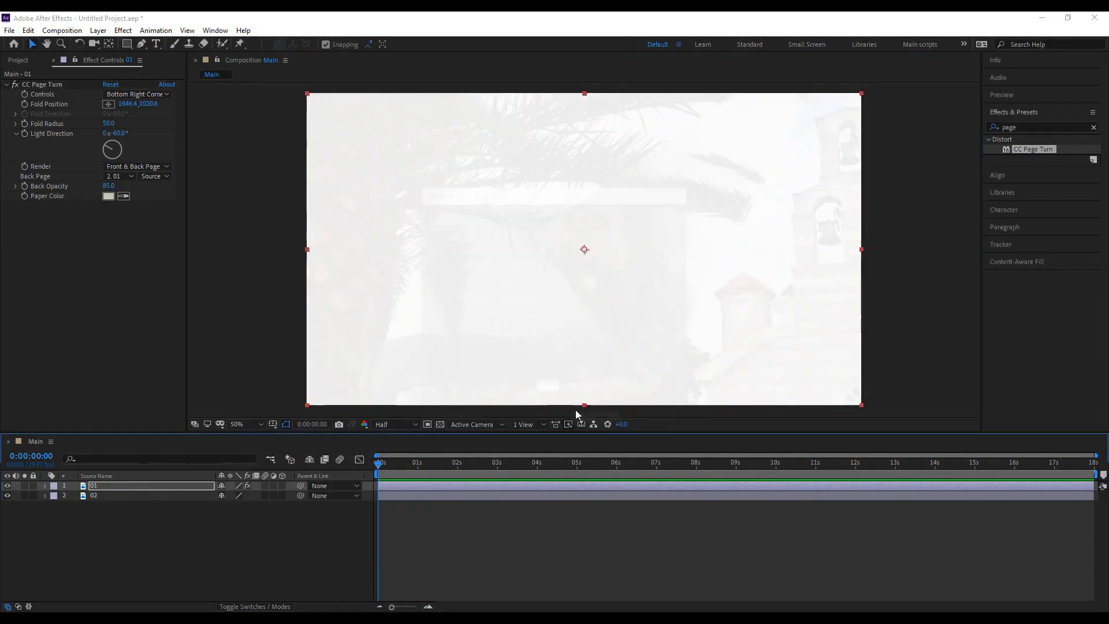
left_click_drag(131, 489, 137, 532)
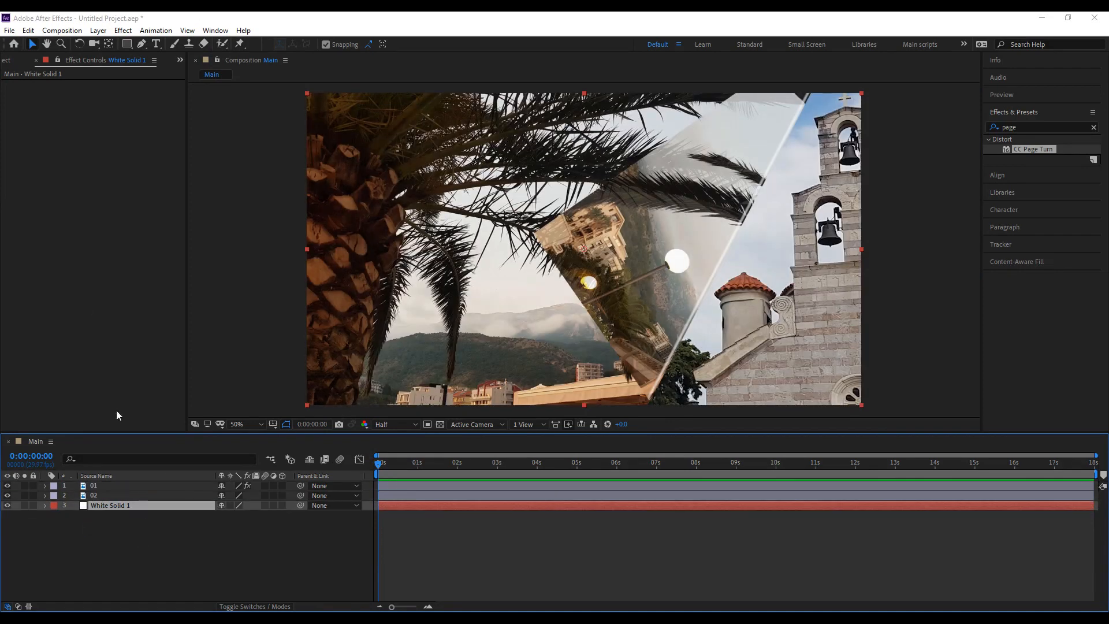
Set the CC Page Turn back page on layer 01 to White Solid 1 and its back opacity to 100.
left_click(92, 486)
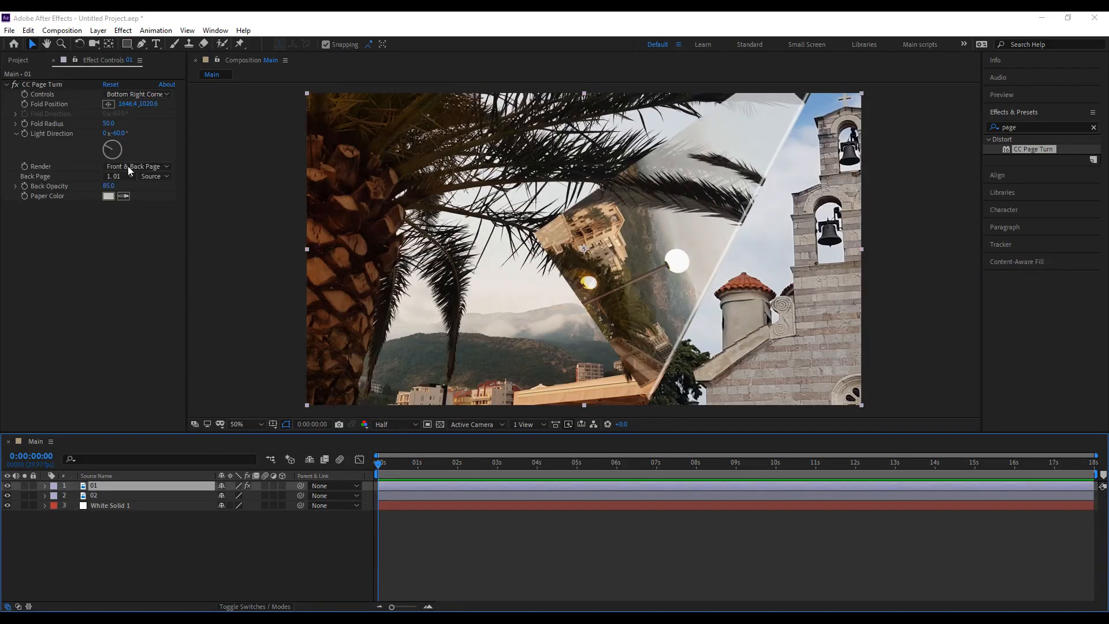
left_click(128, 176)
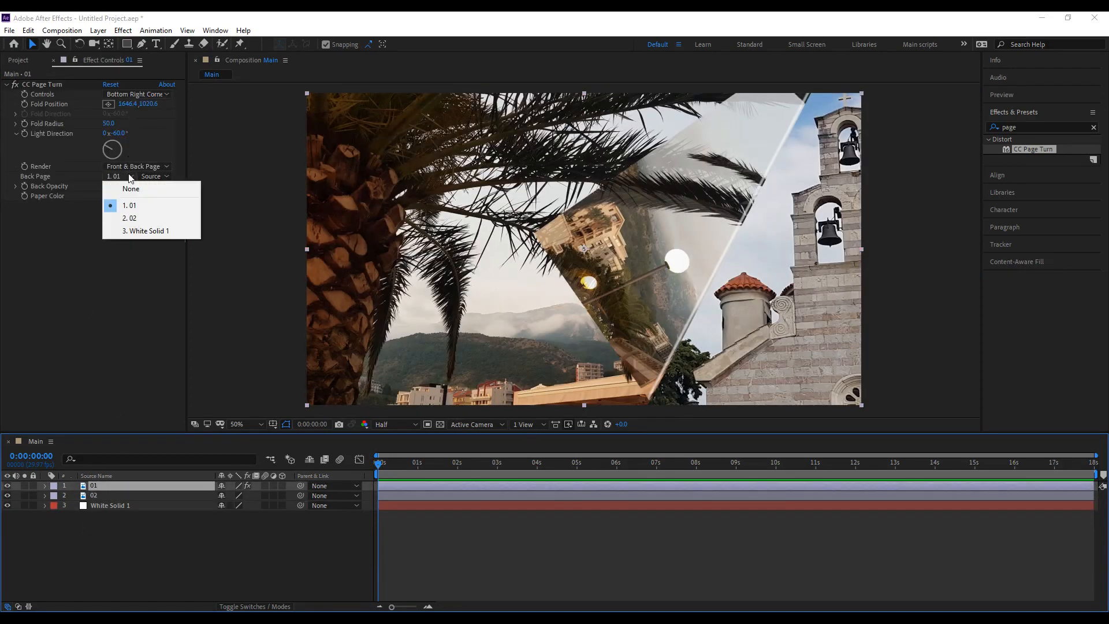
left_click(143, 231)
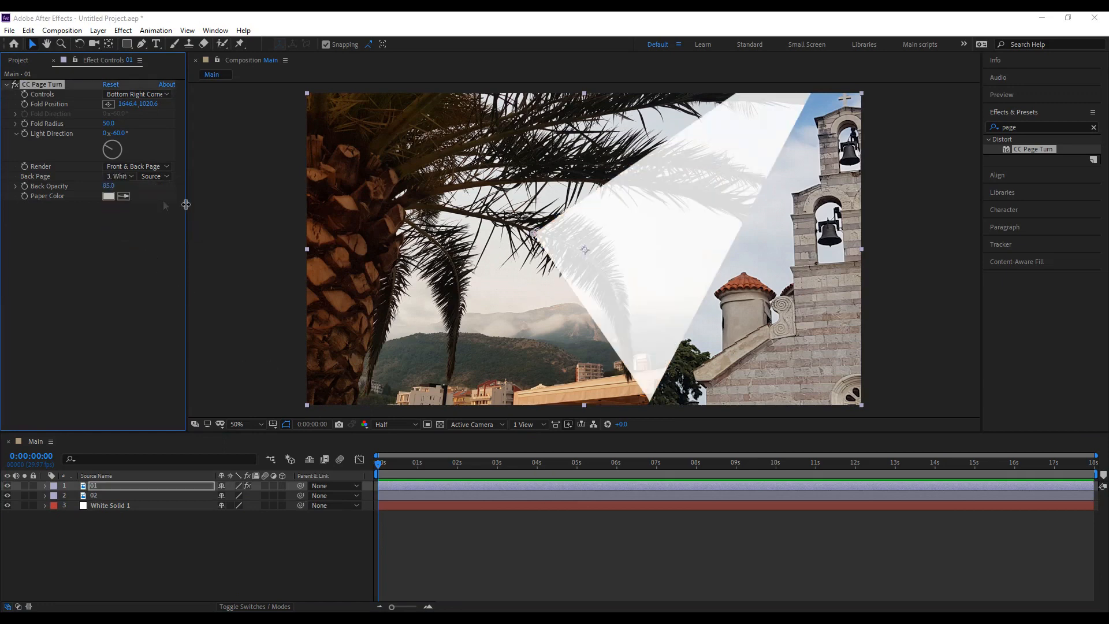
left_click_drag(129, 185, 162, 194)
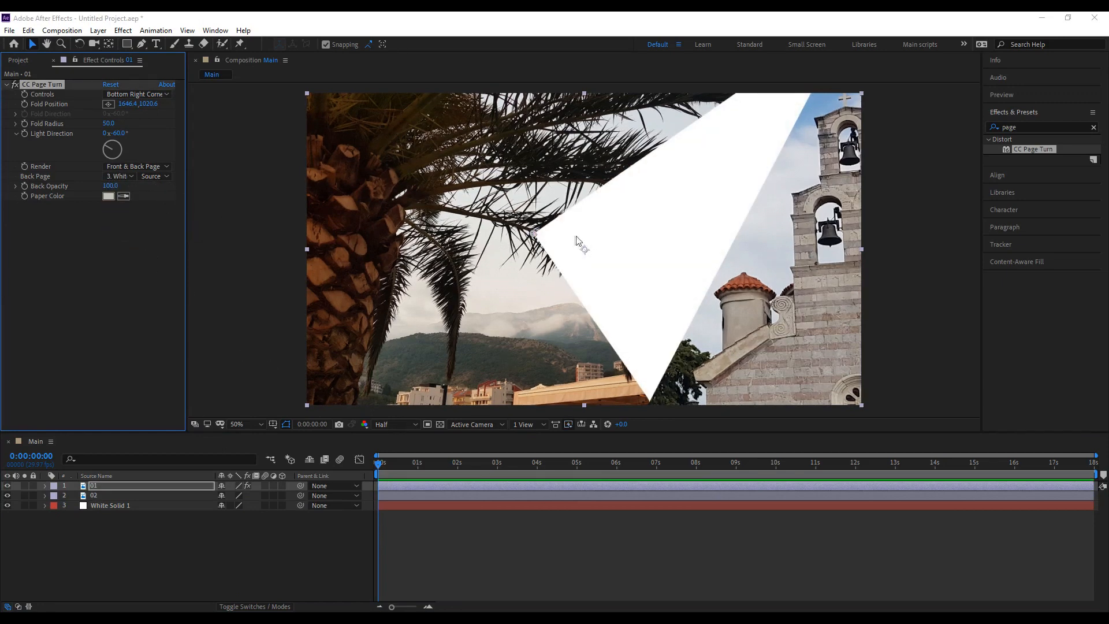
Demonstrate the page turn on layer 01 by sweeping the CC Page Turn fold point back and forth across the image's lower-right corner.
left_click(139, 506)
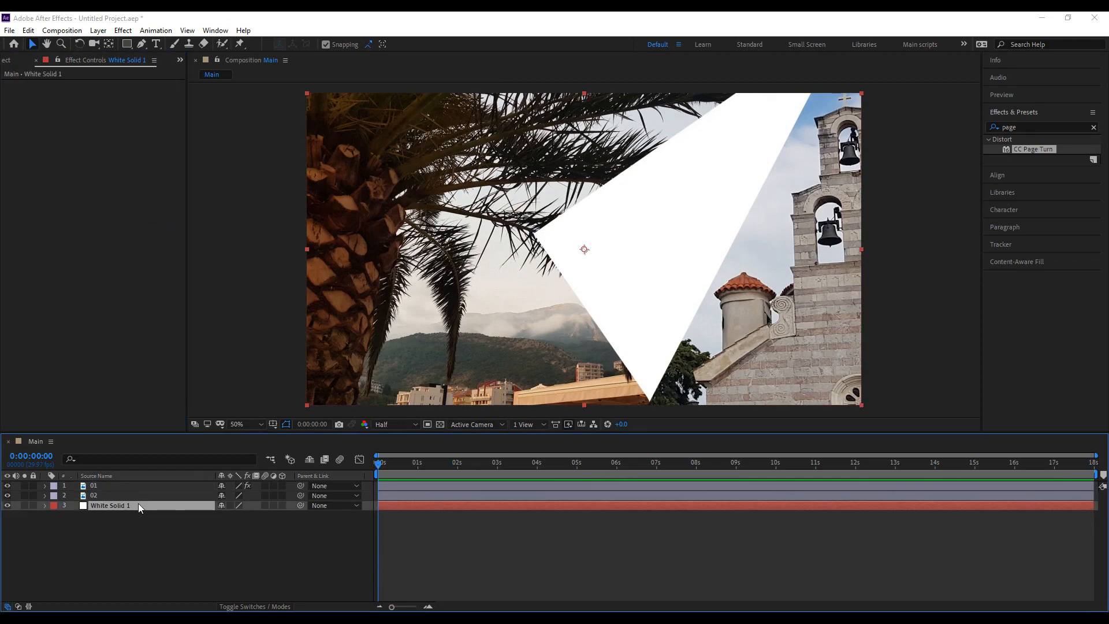
left_click(107, 486)
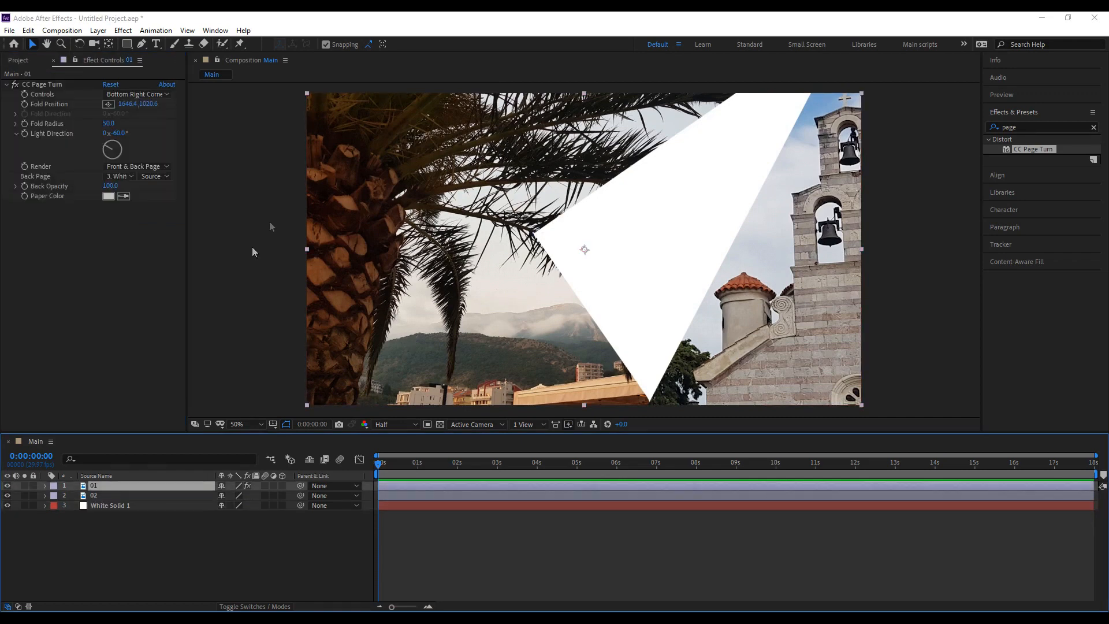
left_click(64, 92)
left_click_drag(544, 240, 845, 395)
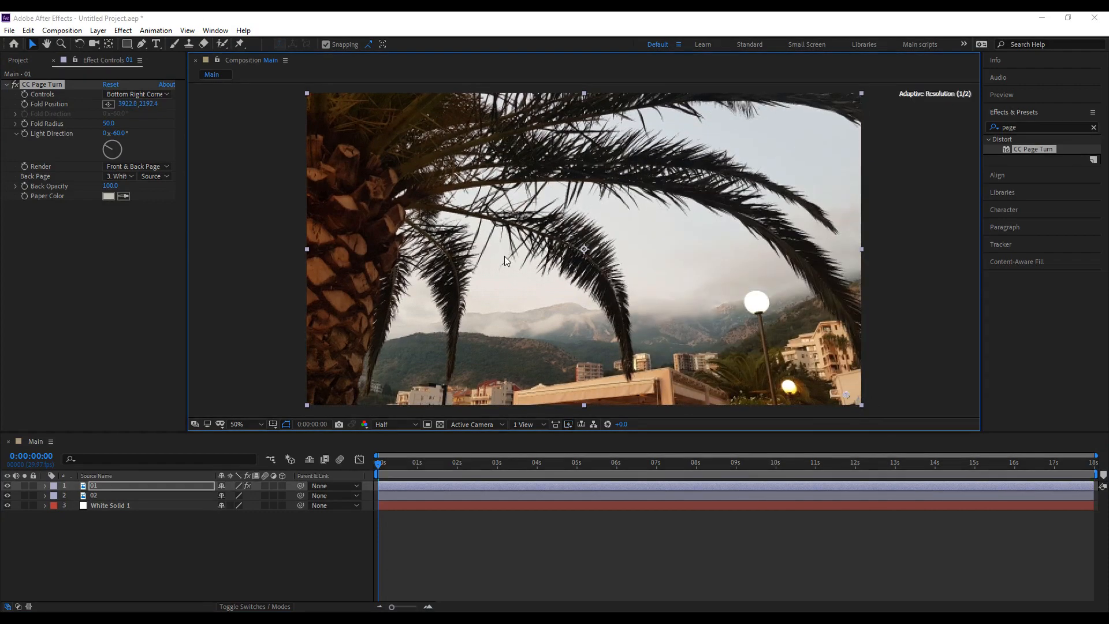
left_click_drag(150, 161, 948, 436)
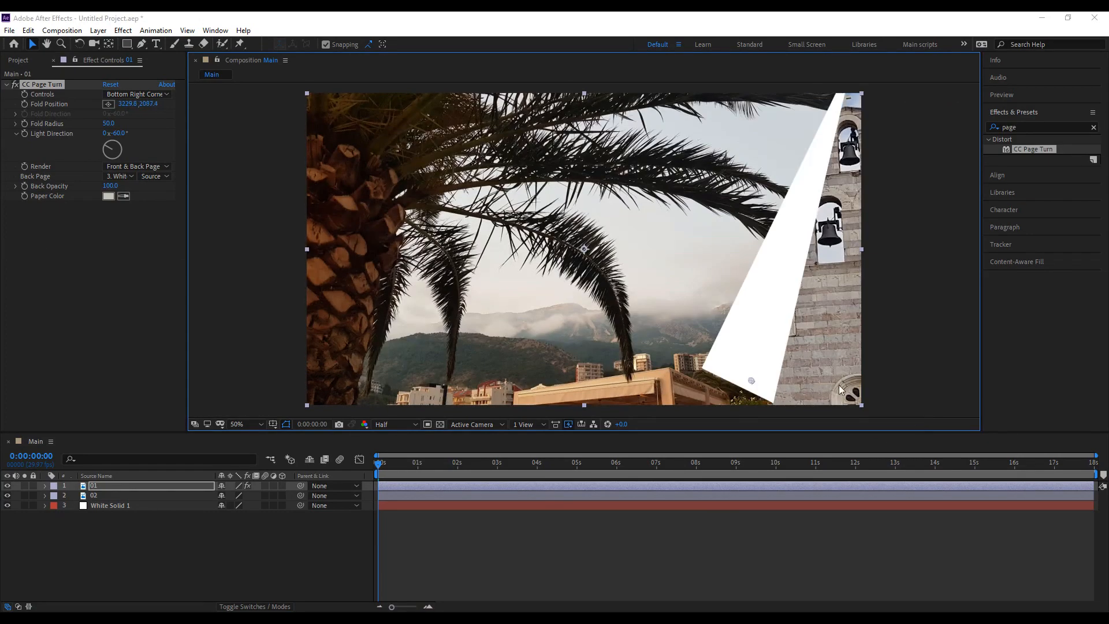
left_click_drag(126, 101, 914, 415)
Delete the CC Page Turn effect and the white solid, and clear the effects search.
left_click(48, 87)
key("Delete")
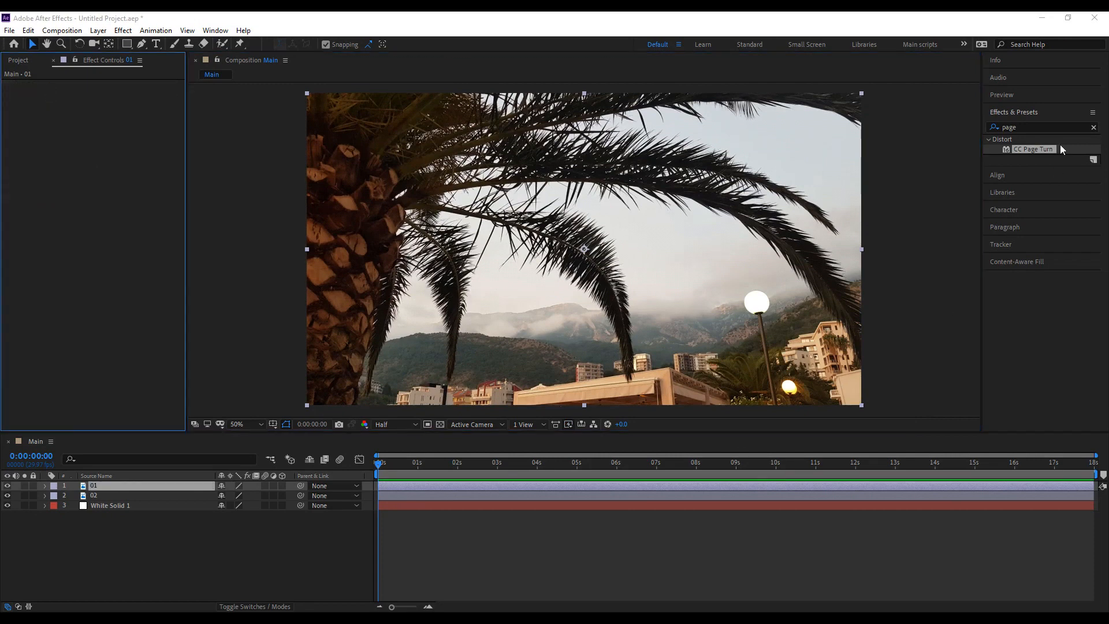
left_click(1093, 127)
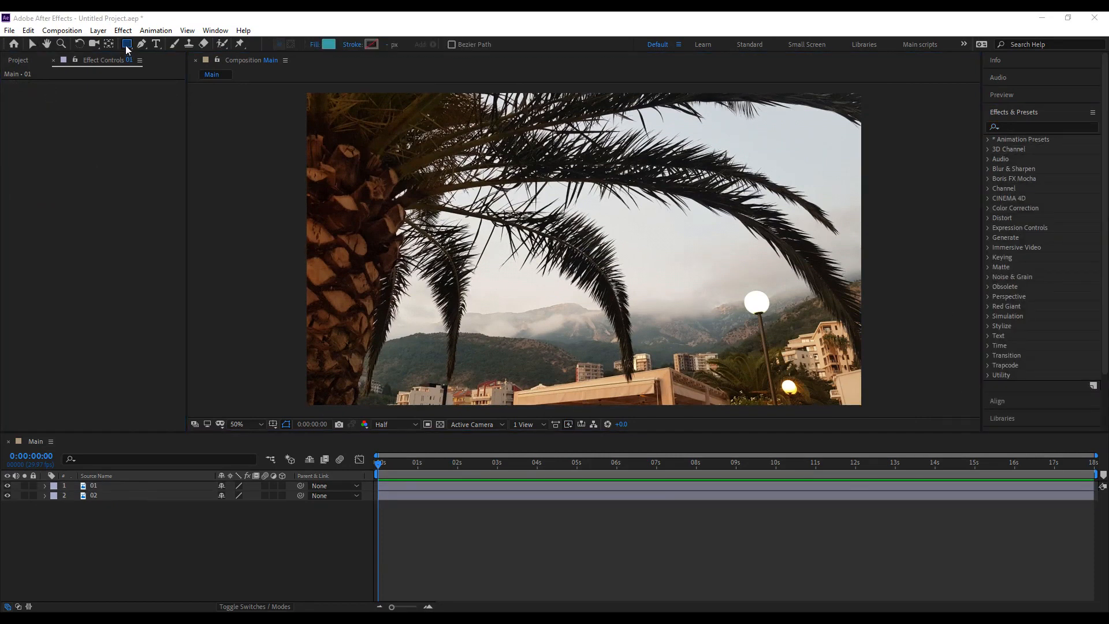
Create a full-frame rectangle shape layer and convert its rectangle path to a Bezier path.
double_click(126, 45)
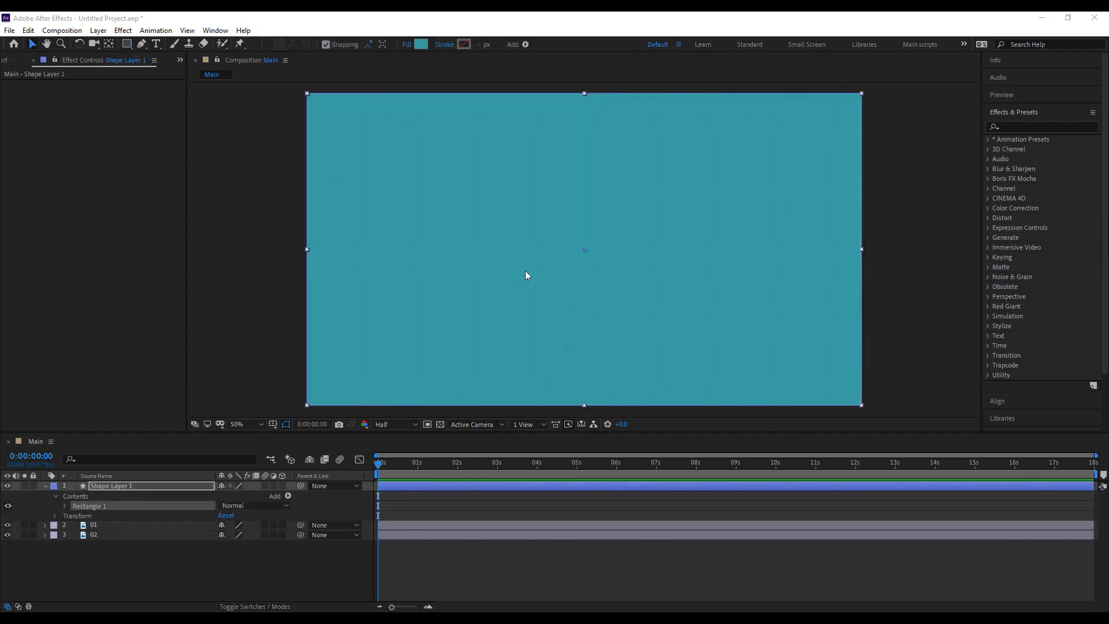
left_click(74, 516)
left_click(64, 505)
left_click(132, 525)
left_click(114, 516)
right_click(99, 515)
left_click(153, 526)
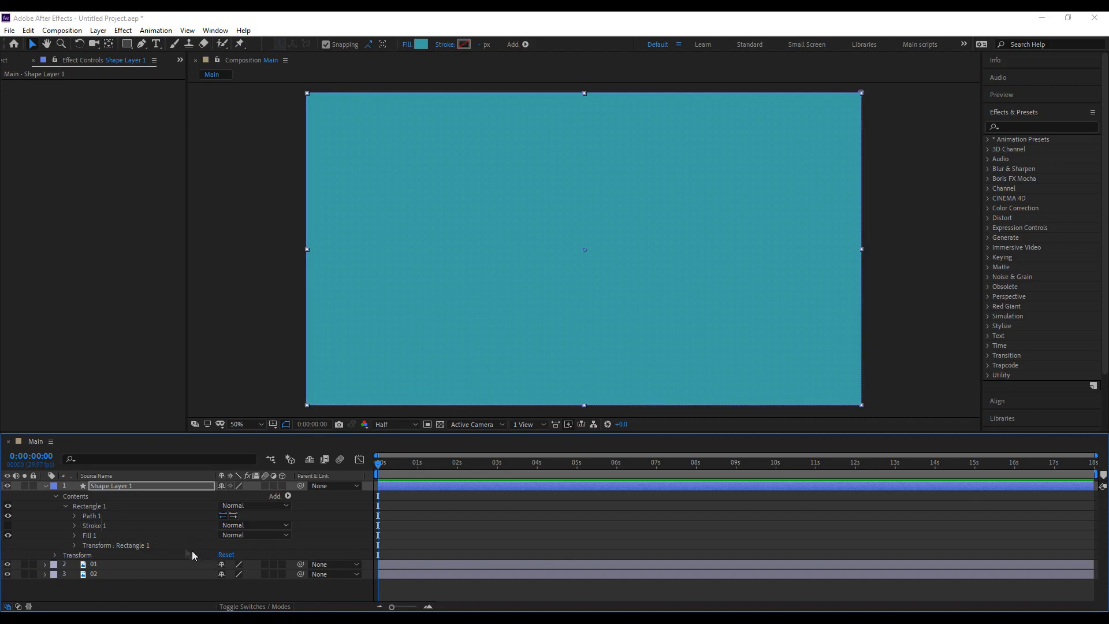
Add keyframes for the rectangle's Path at 0:00:00:00 and 0:00:01:00.
left_click(92, 515)
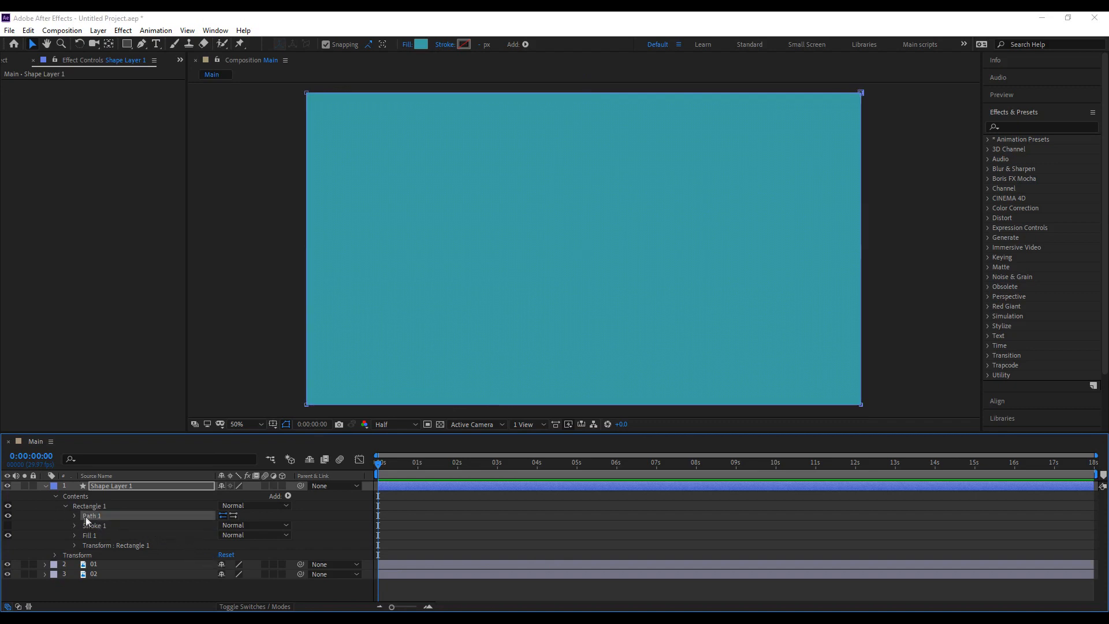
left_click(75, 515)
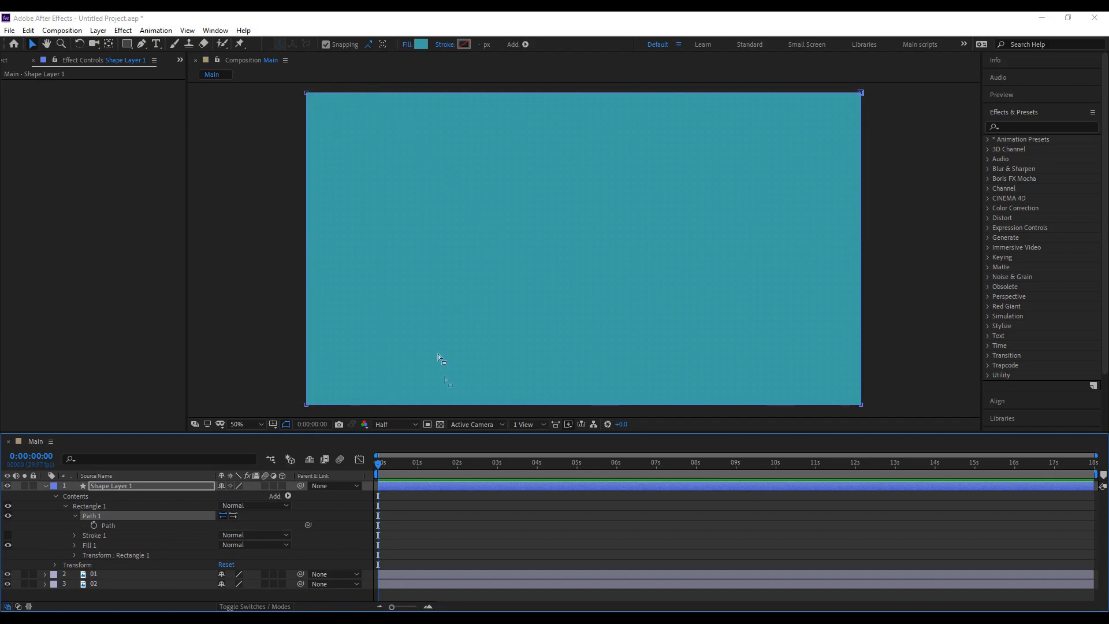
left_click(95, 525)
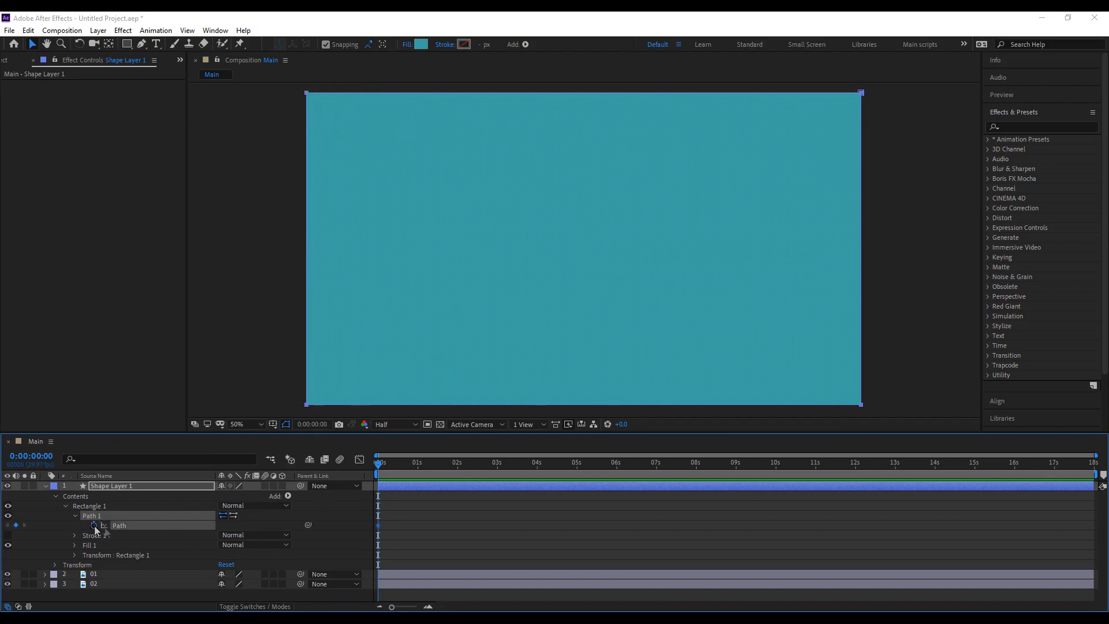
left_click_drag(392, 606, 411, 606)
left_click(516, 468)
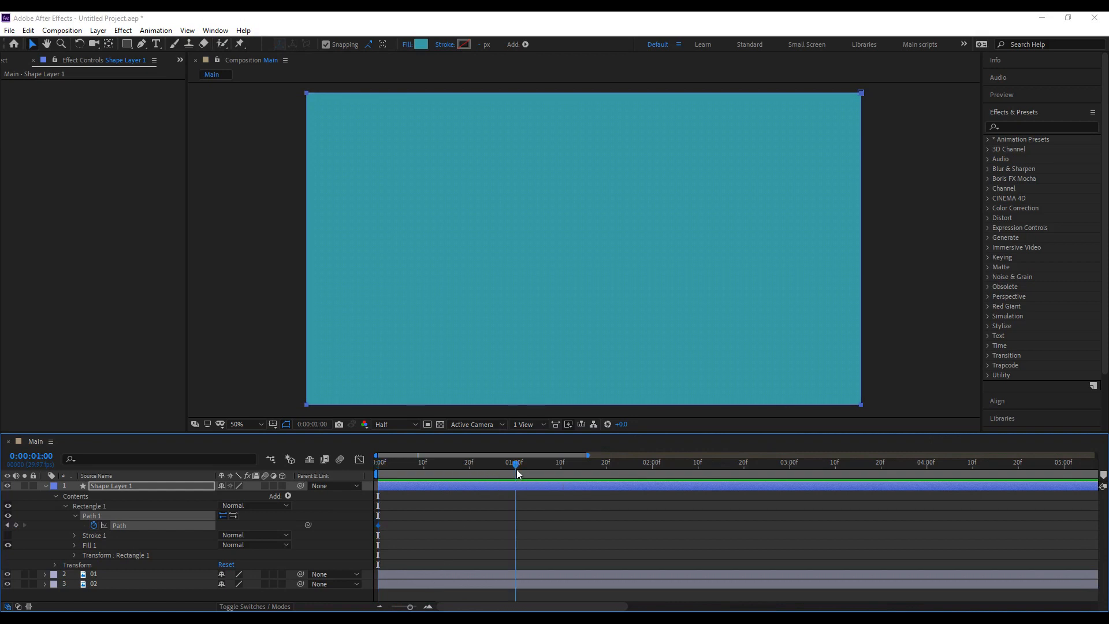
left_click(16, 524)
At the first Path keyframe, collapse the rectangle into a diagonal line by moving its upper-left and lower-right corners to the frame's center.
left_click(7, 524)
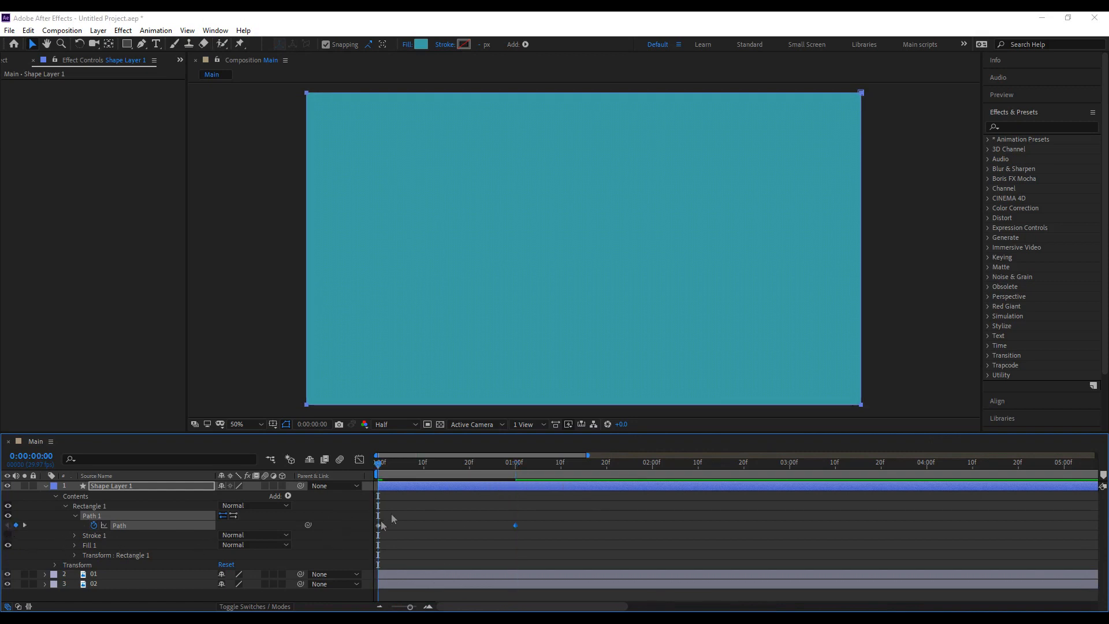
left_click(306, 93)
left_click_drag(308, 94, 569, 270)
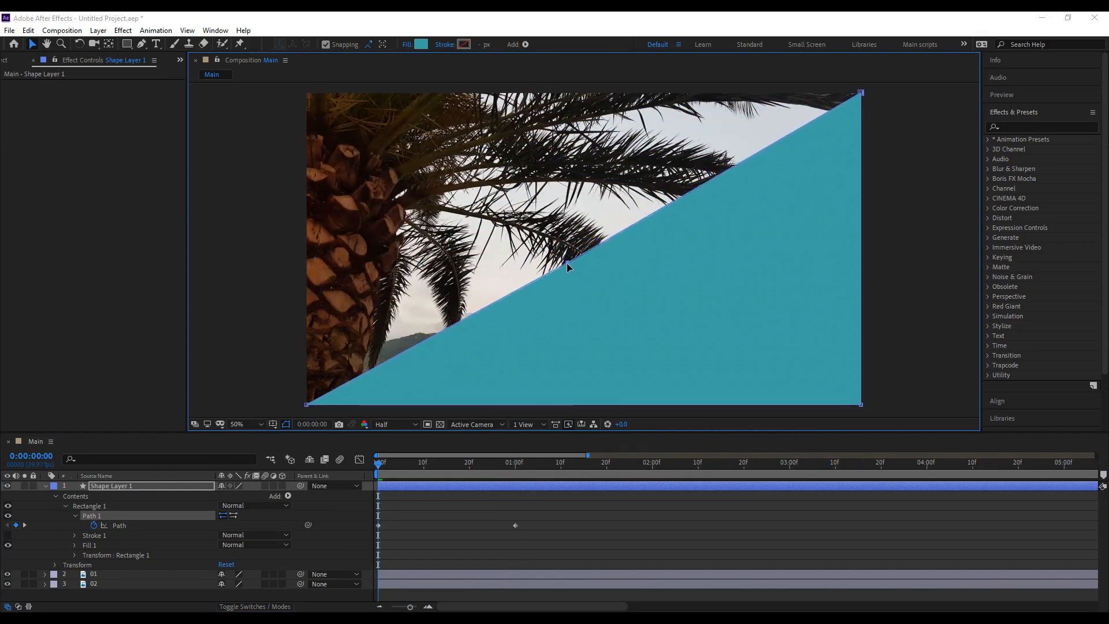
left_click_drag(862, 406, 580, 258)
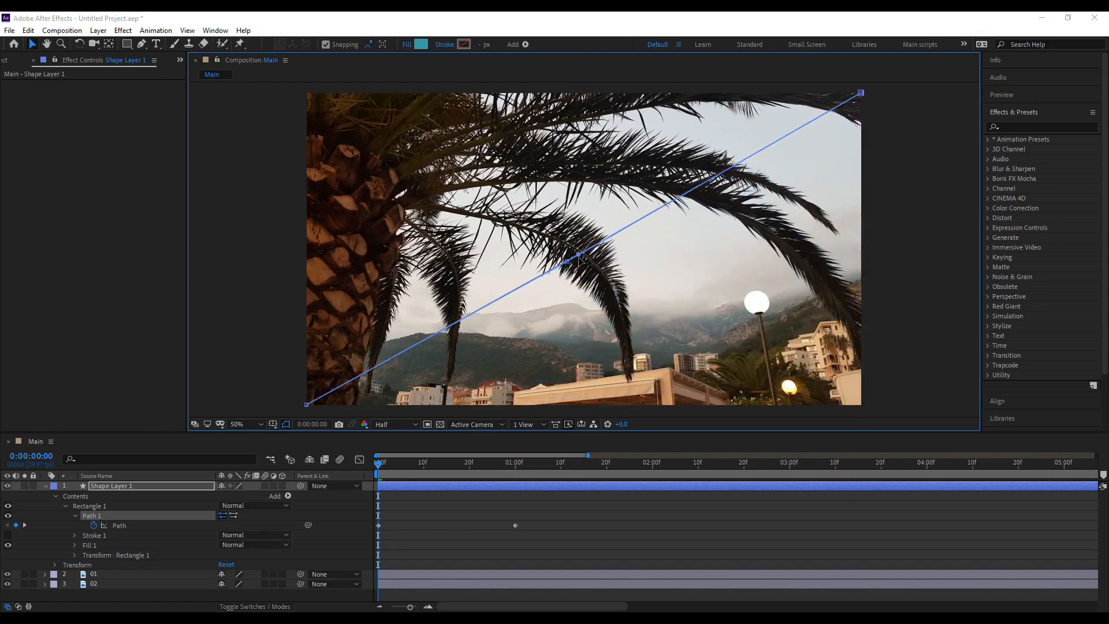
left_click(520, 507)
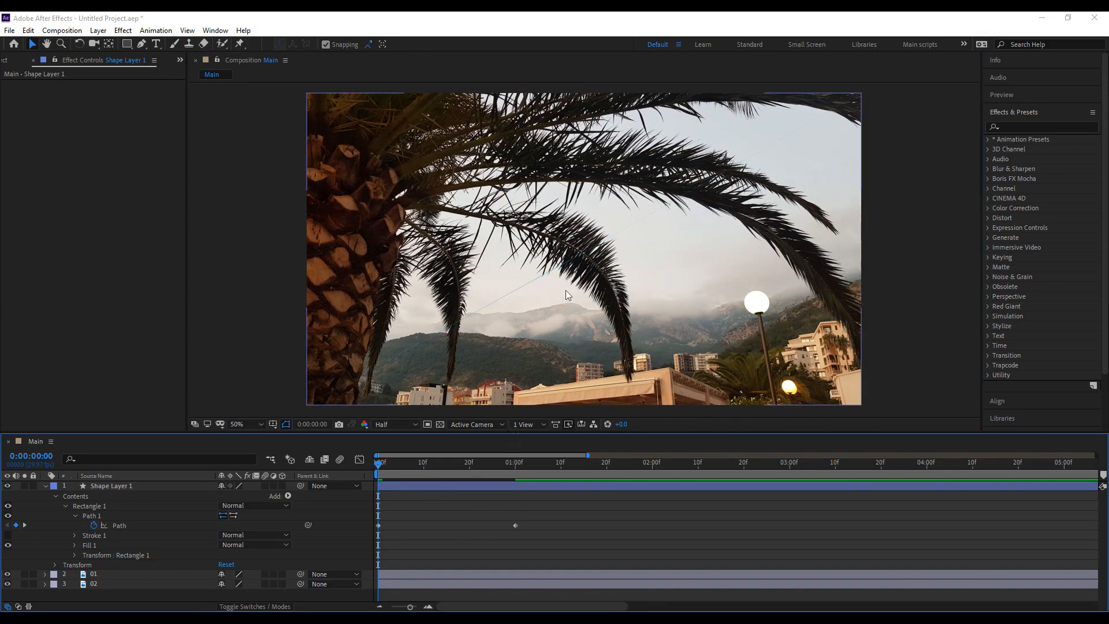
Inspect the collapsed diagonal path up close and scrub through the path animation to 0:00:01:00.
scroll(578, 225, "up", 3)
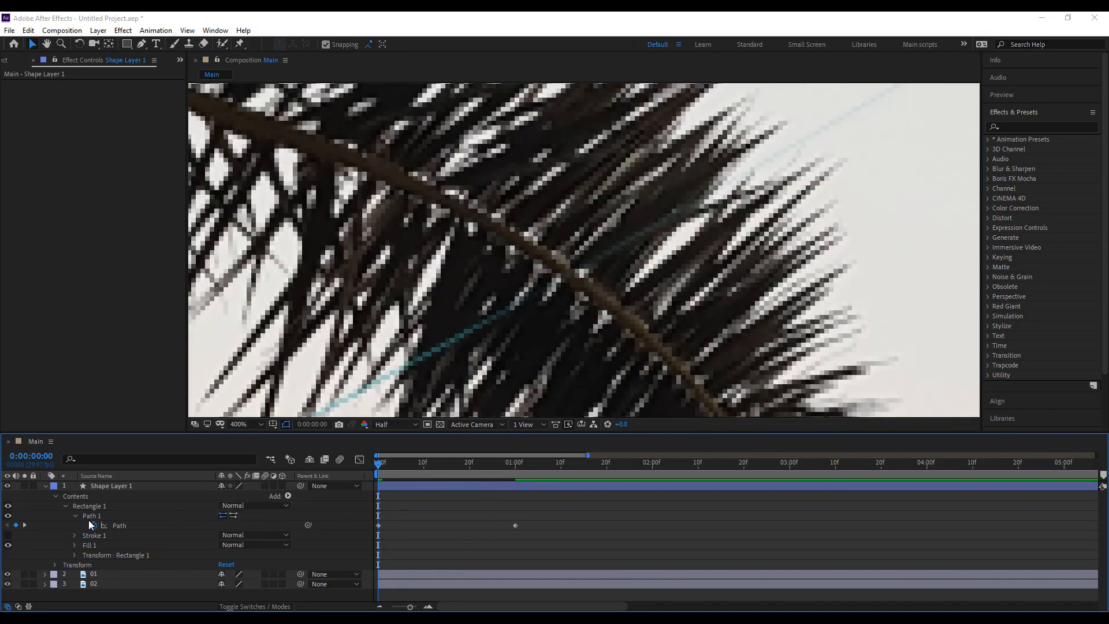
left_click(106, 525)
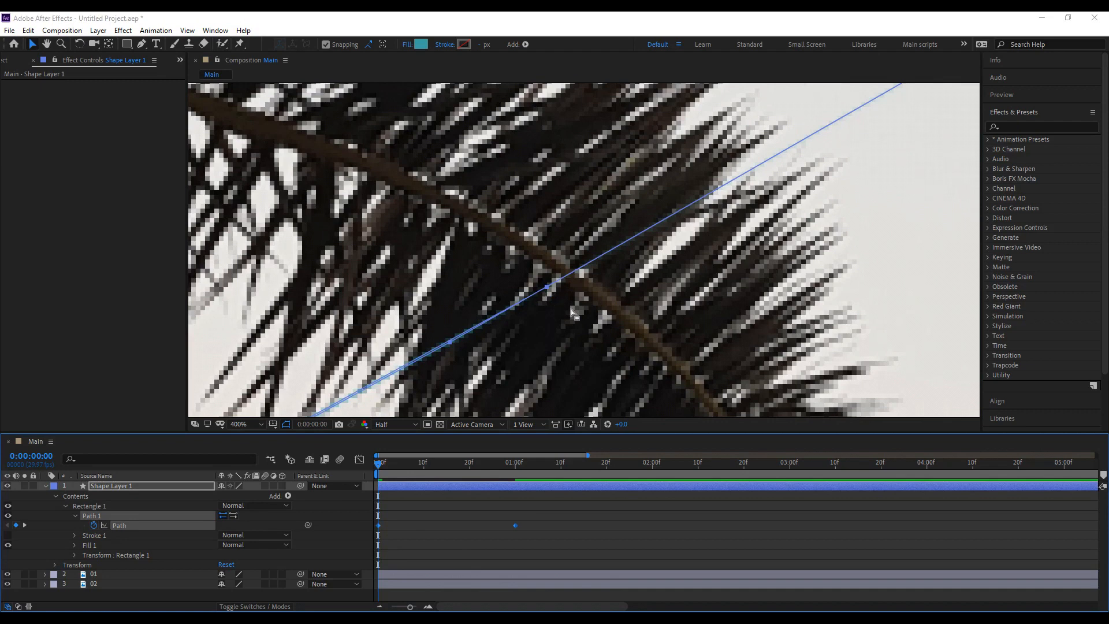
scroll(588, 314, "down", 3)
left_click(445, 532)
left_click_drag(379, 466, 354, 522)
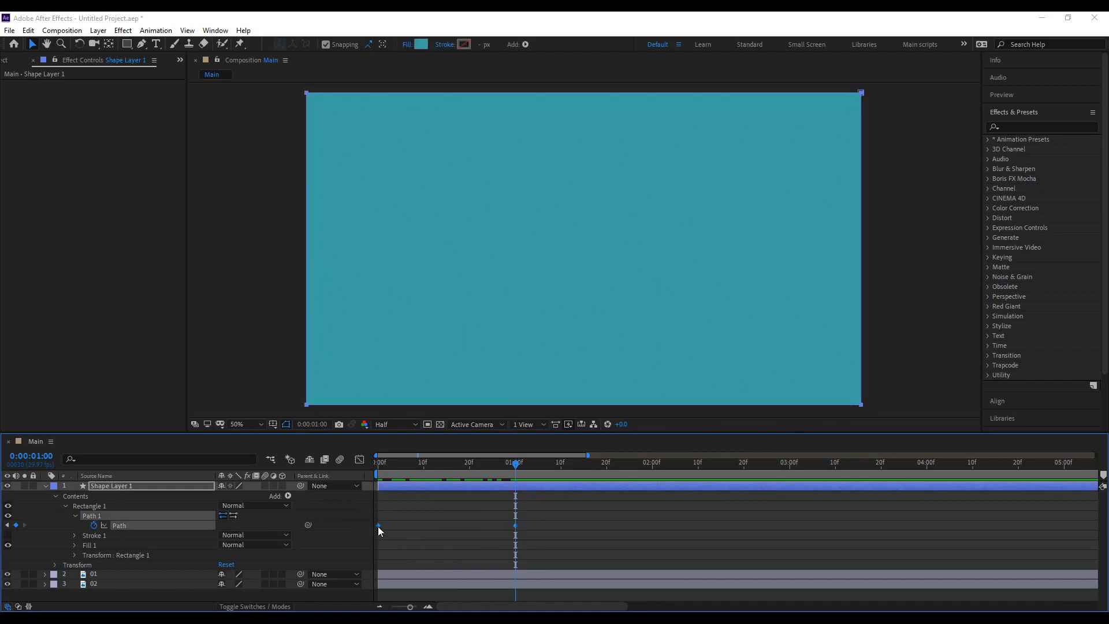
Set the velocity influence of both Path keyframes to 75% incoming and 25% outgoing.
right_click(378, 525)
left_click(427, 505)
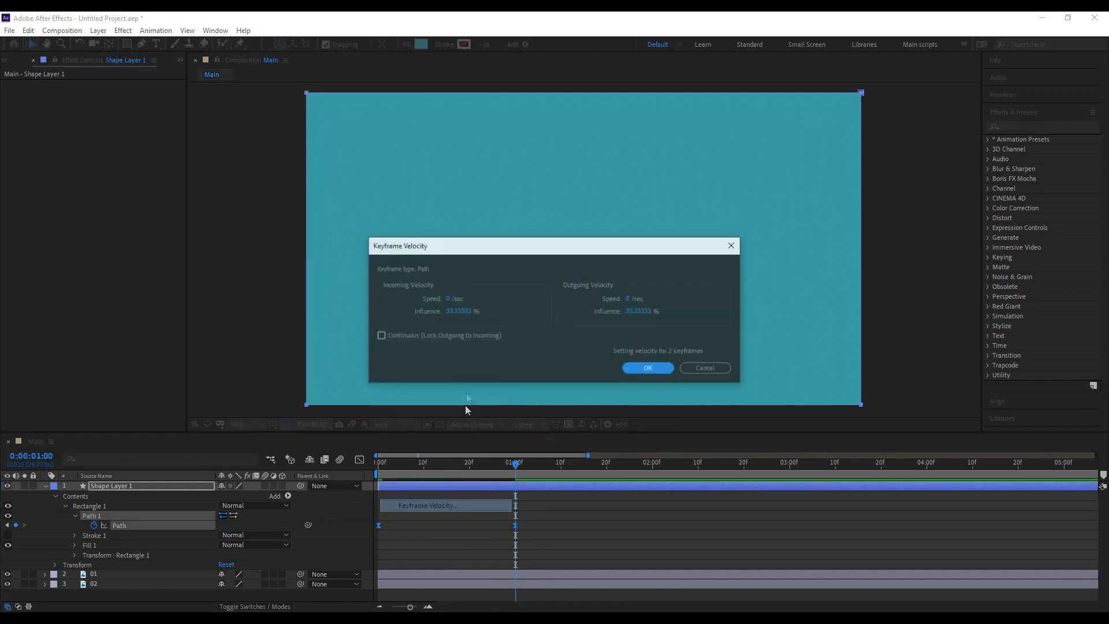
left_click(462, 311)
type("75")
left_click(637, 311)
type("75")
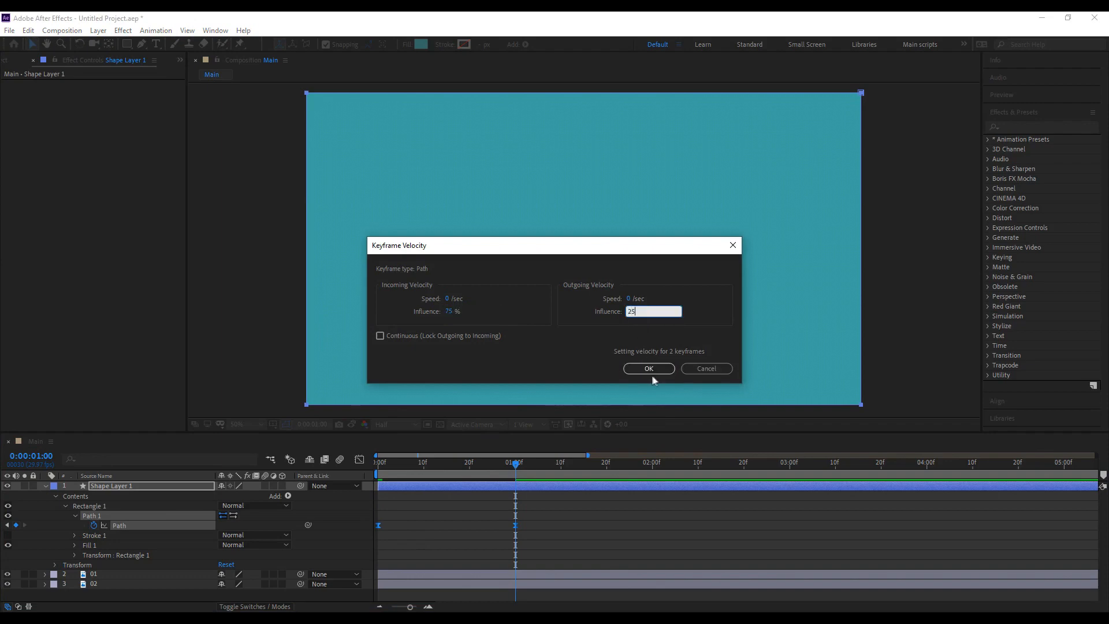
left_click(648, 368)
Preview the rectangle's path animation from the beginning and scrub past its final keyframe.
key("Home")
key("space")
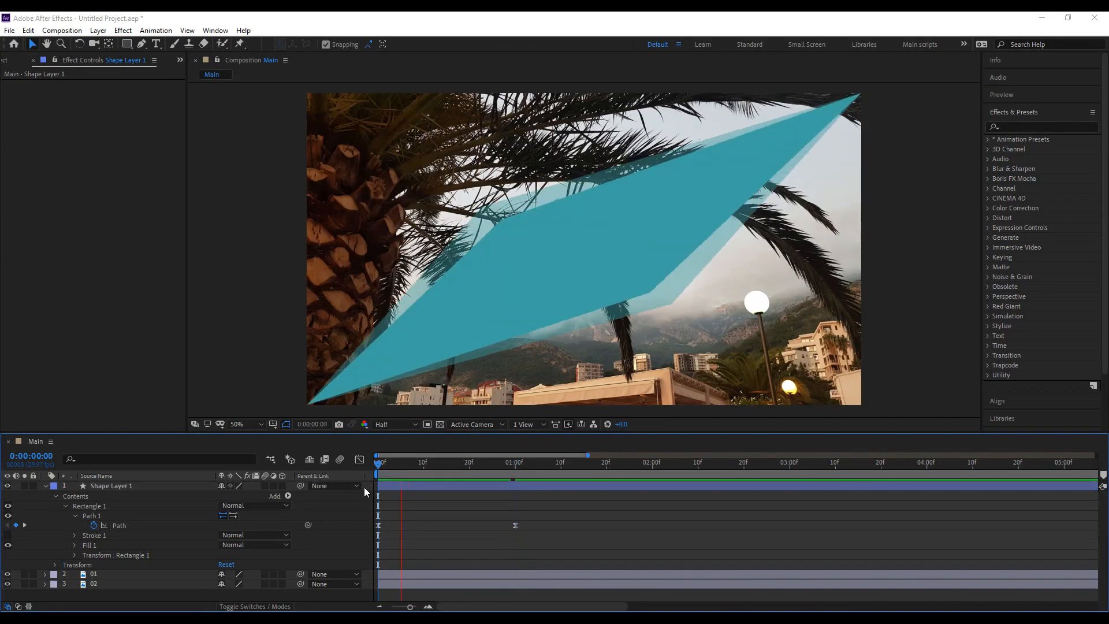
left_click_drag(460, 468, 579, 468)
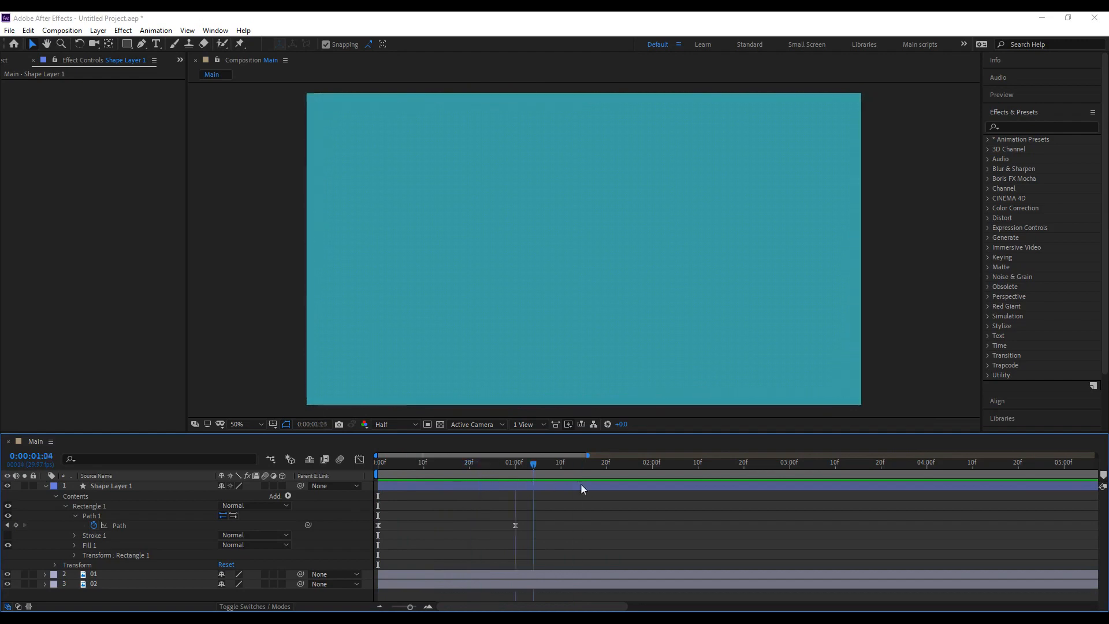
Place layer 02 directly below Shape Layer 1 and give it an Alpha track matte from that shape.
left_click(46, 485)
left_click_drag(102, 487, 110, 517)
left_click(146, 525)
left_click(173, 495)
left_click(248, 606)
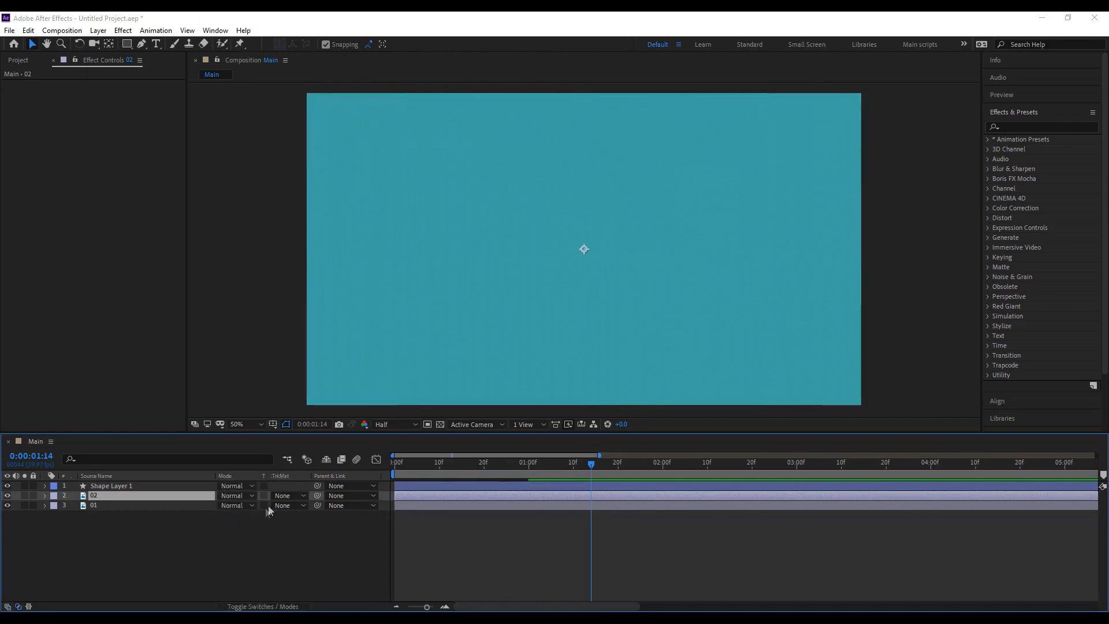
left_click(282, 495)
left_click(300, 528)
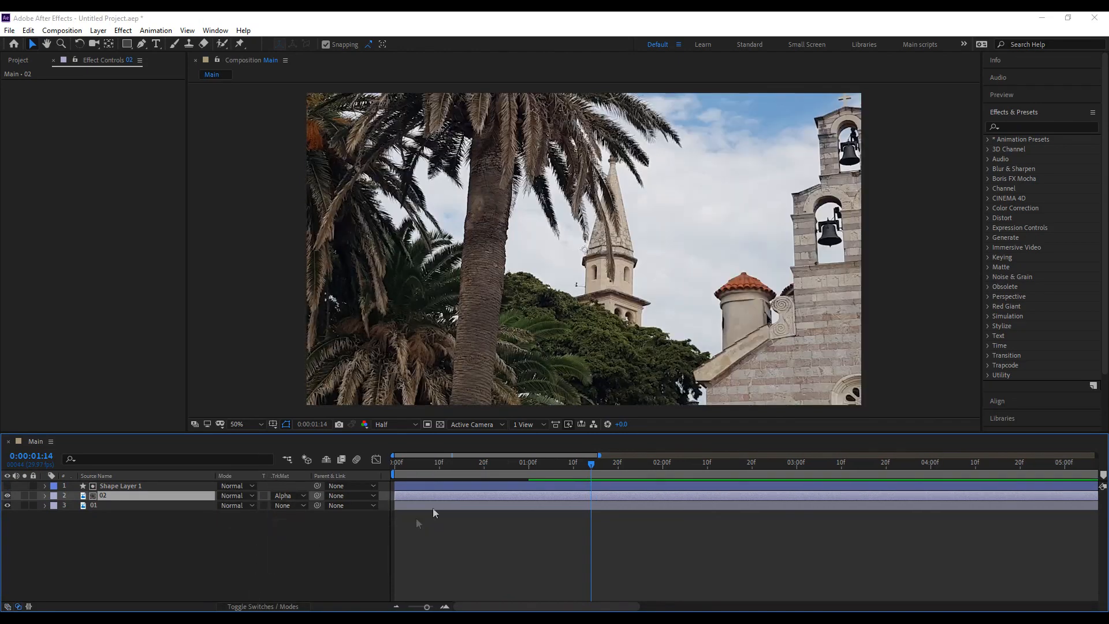
Shift Shape Layer 1 and layer 02 together to start at about frame 13, and preview the transition.
left_click_drag(407, 470, 287, 456)
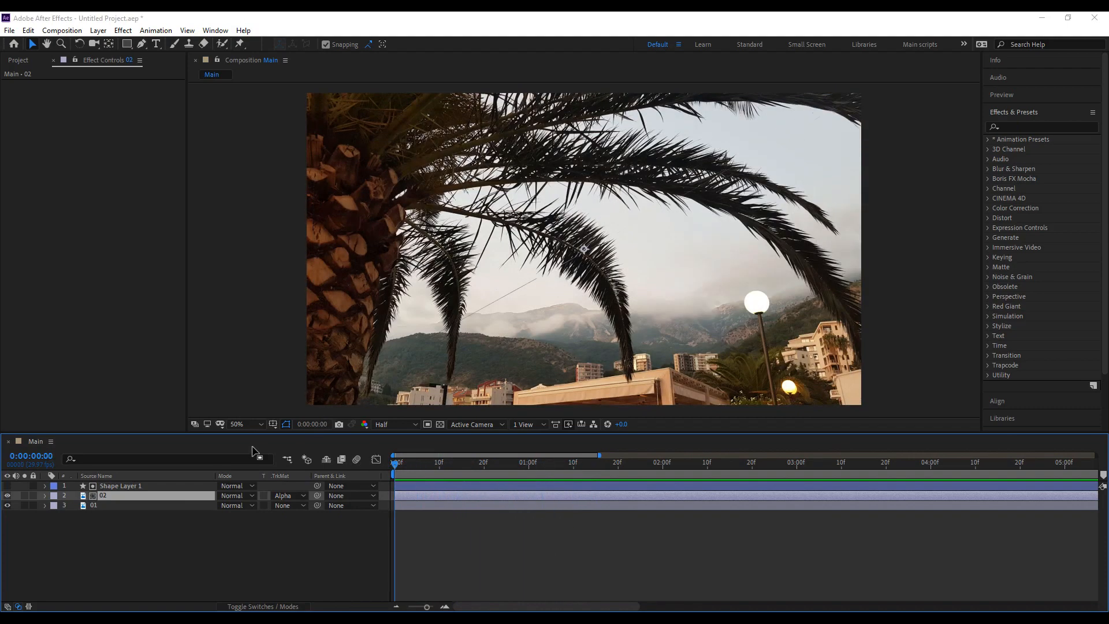
left_click(419, 487, "shift")
left_click_drag(412, 487, 448, 519)
left_click(431, 529)
key("space")
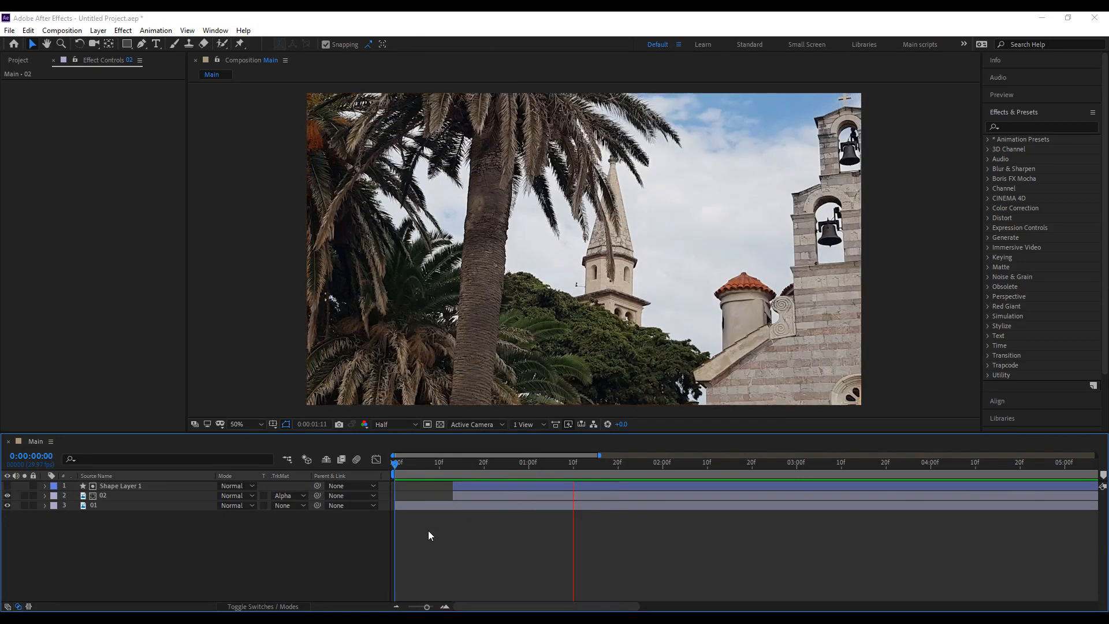
left_click(462, 462)
left_click(489, 473)
left_click_drag(488, 473, 493, 480)
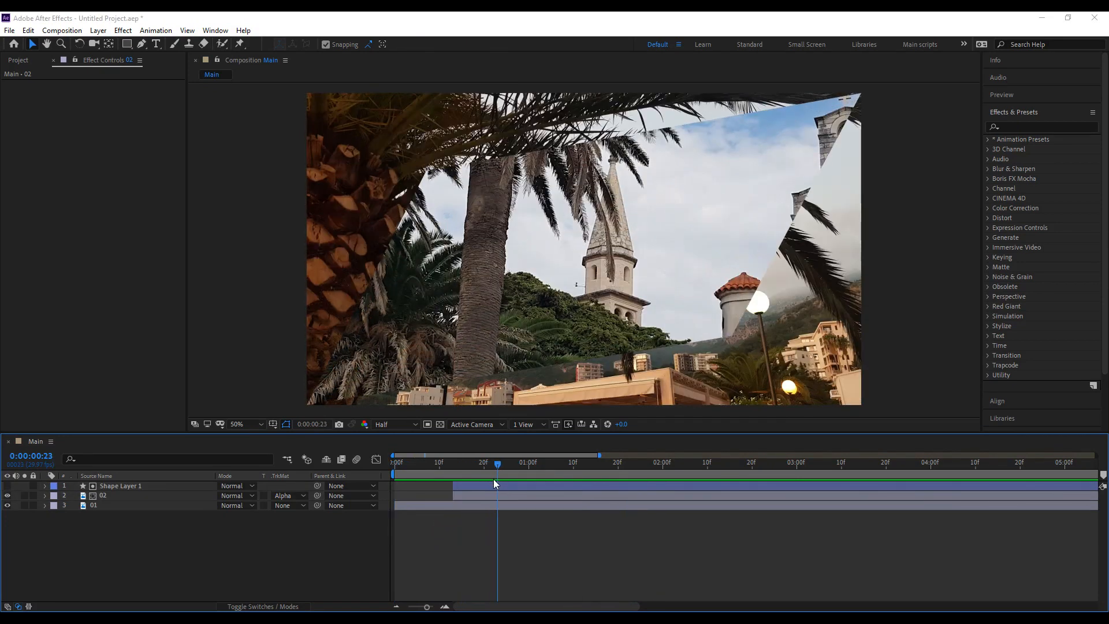
Duplicate Shape Layer 1, make the copy visible, and place it below layer 02 with its start at about frame 7.
left_click(491, 485)
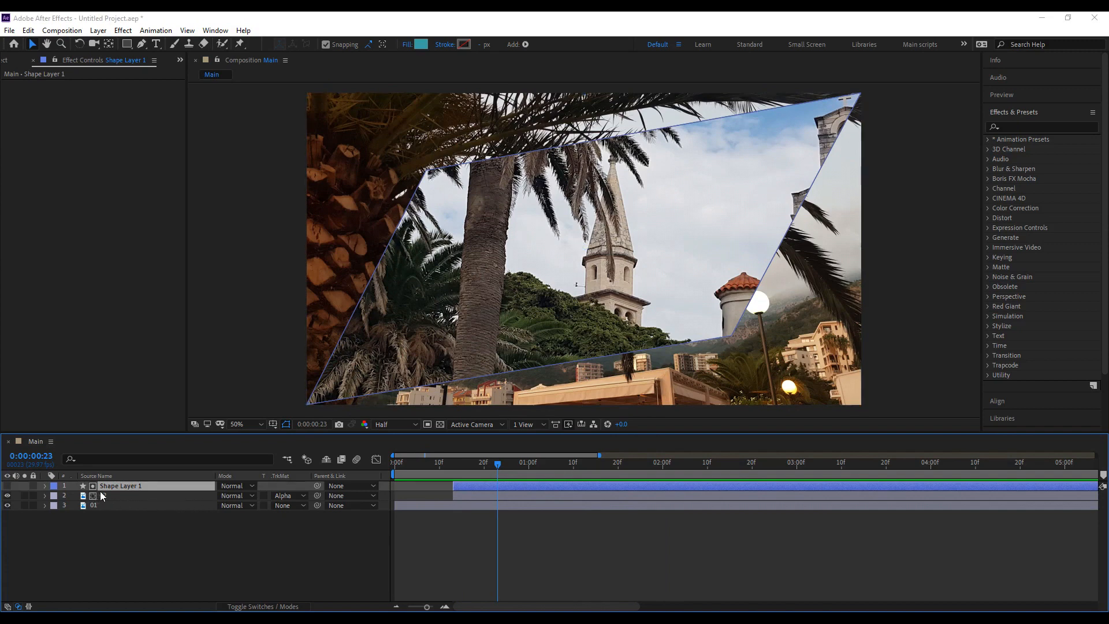
key("ctrl+d")
left_click(7, 486)
left_click_drag(104, 486, 110, 509)
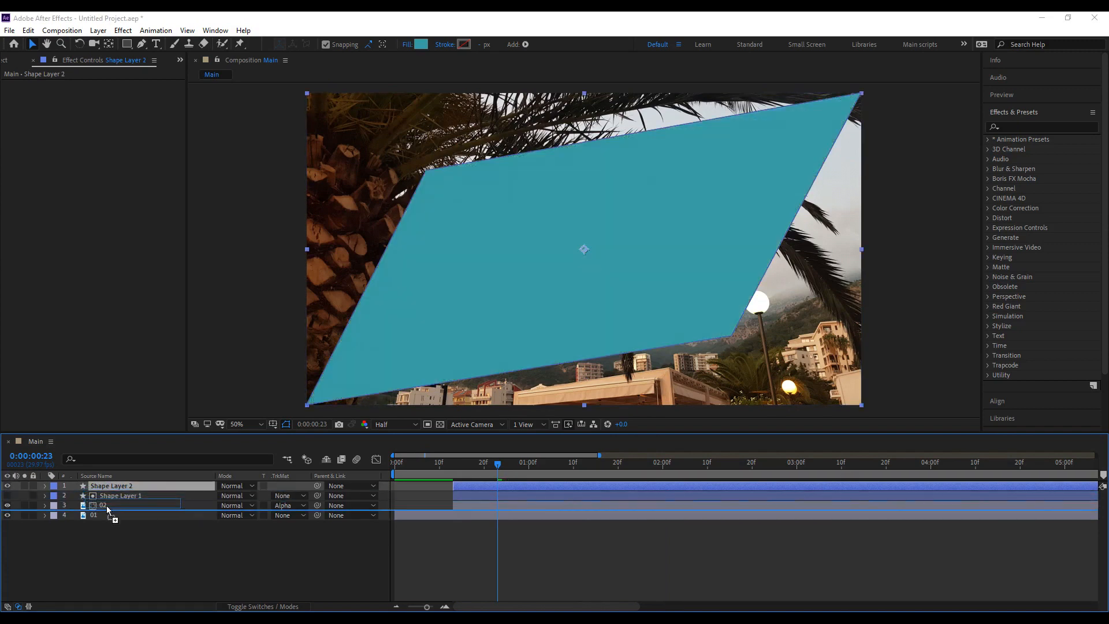
left_click_drag(487, 507, 459, 505)
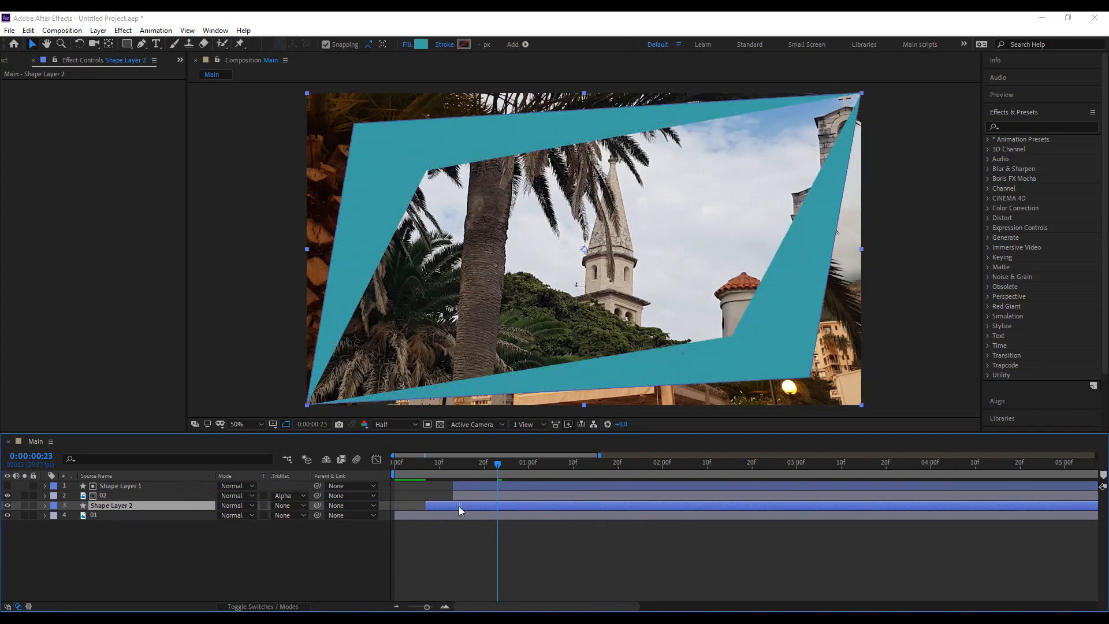
Change the fill color of Shape Layer 2 to white and preview the two-part transition.
left_click(420, 44)
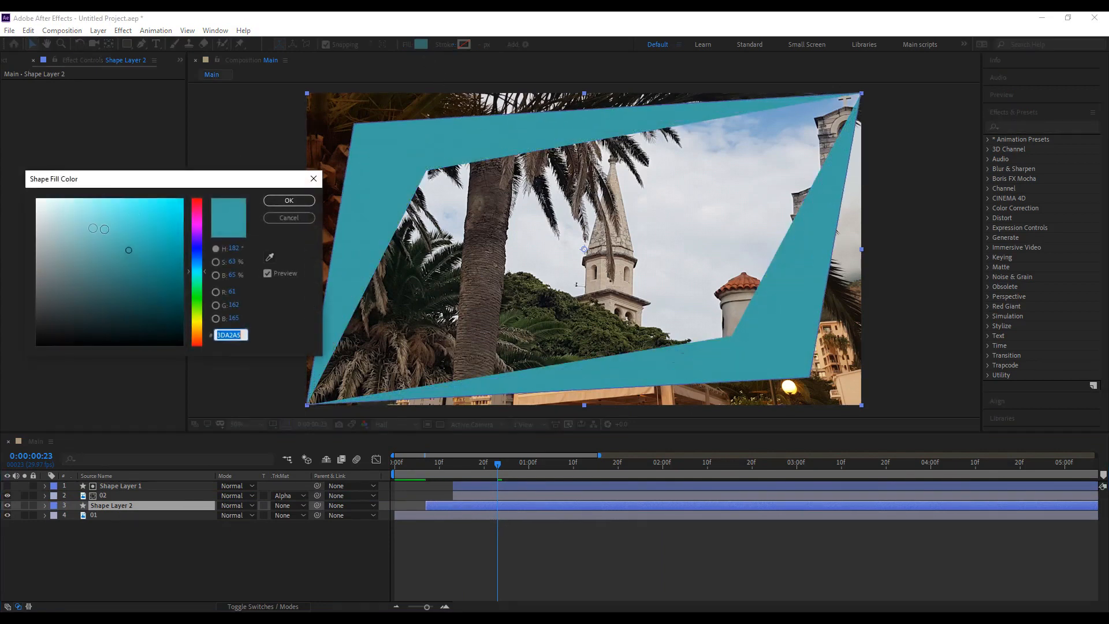
left_click(37, 200)
left_click(289, 200)
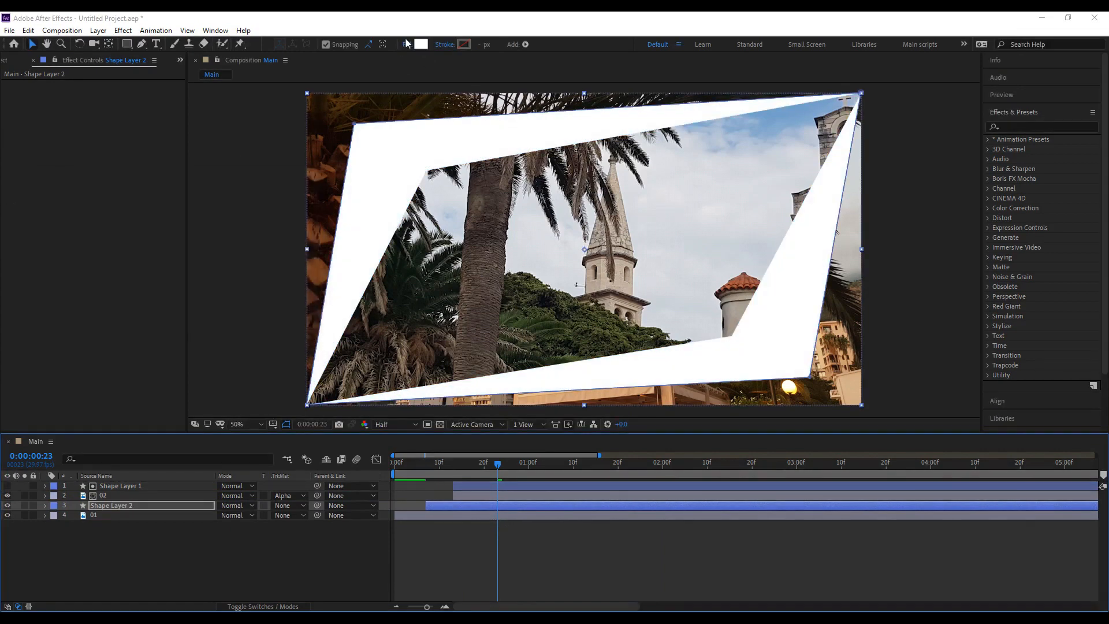
left_click(441, 540)
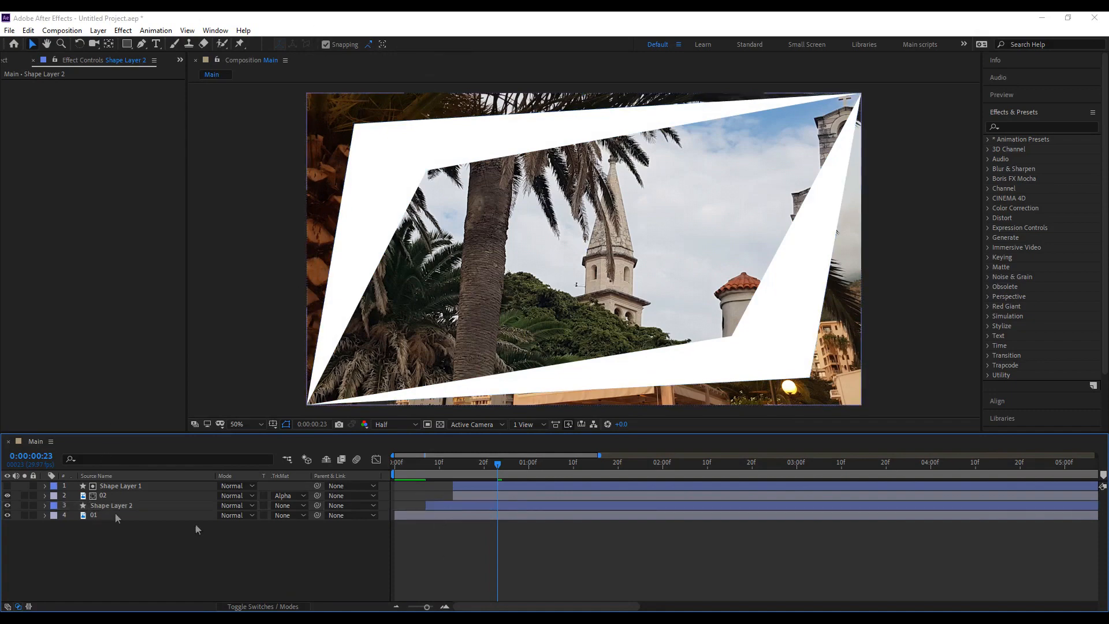
key("space")
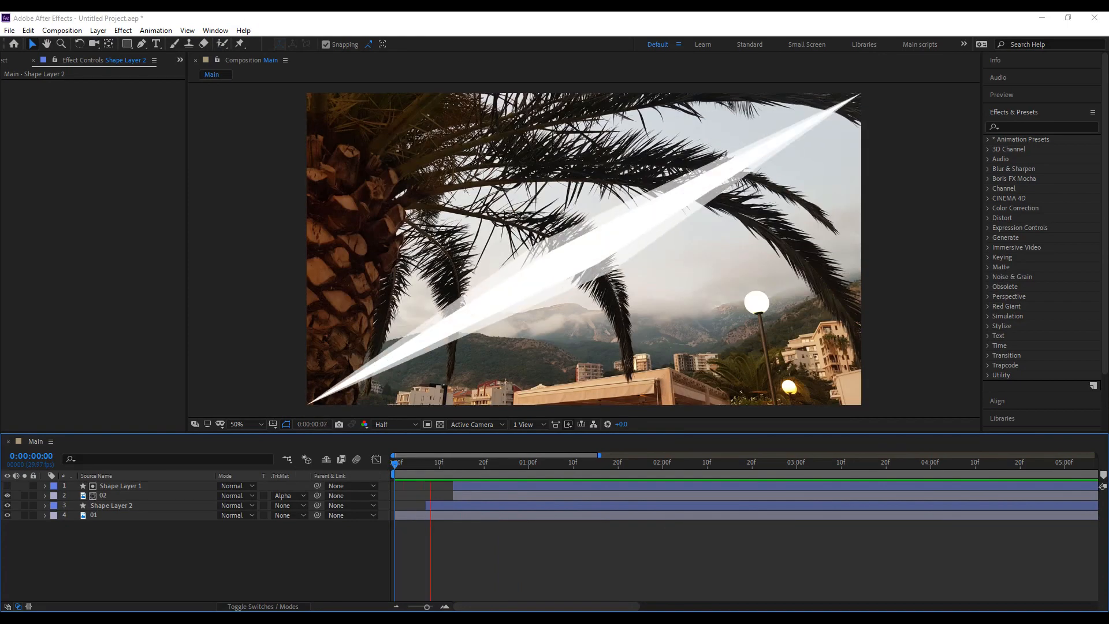
left_click_drag(608, 472, 652, 480)
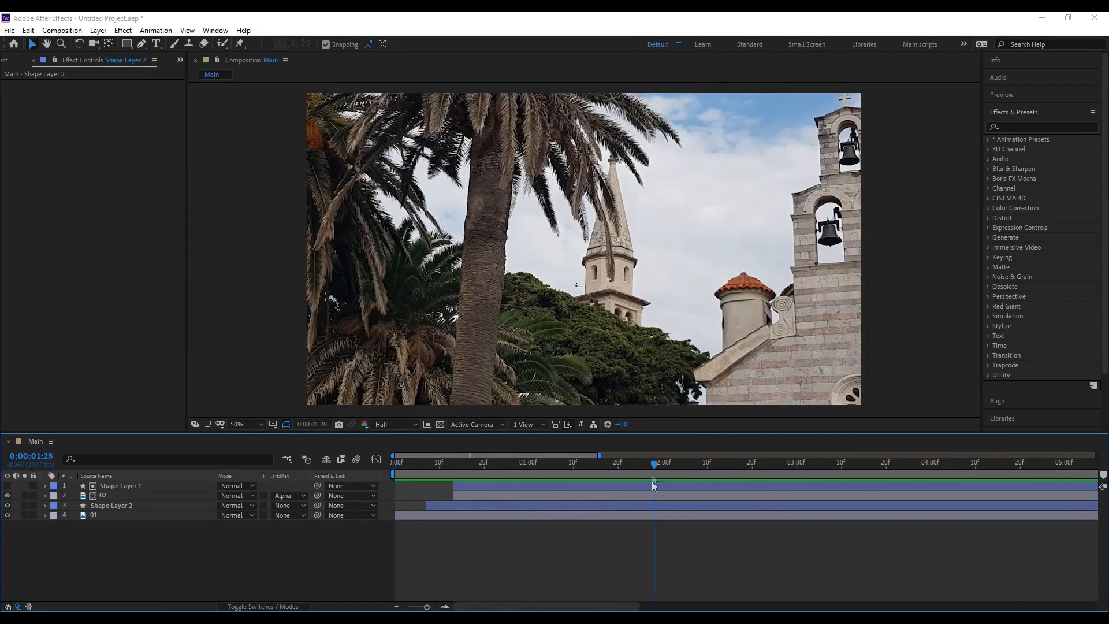
Delete both shape layers and move layer 02 back to start at 0:00:00:00.
left_click(123, 504)
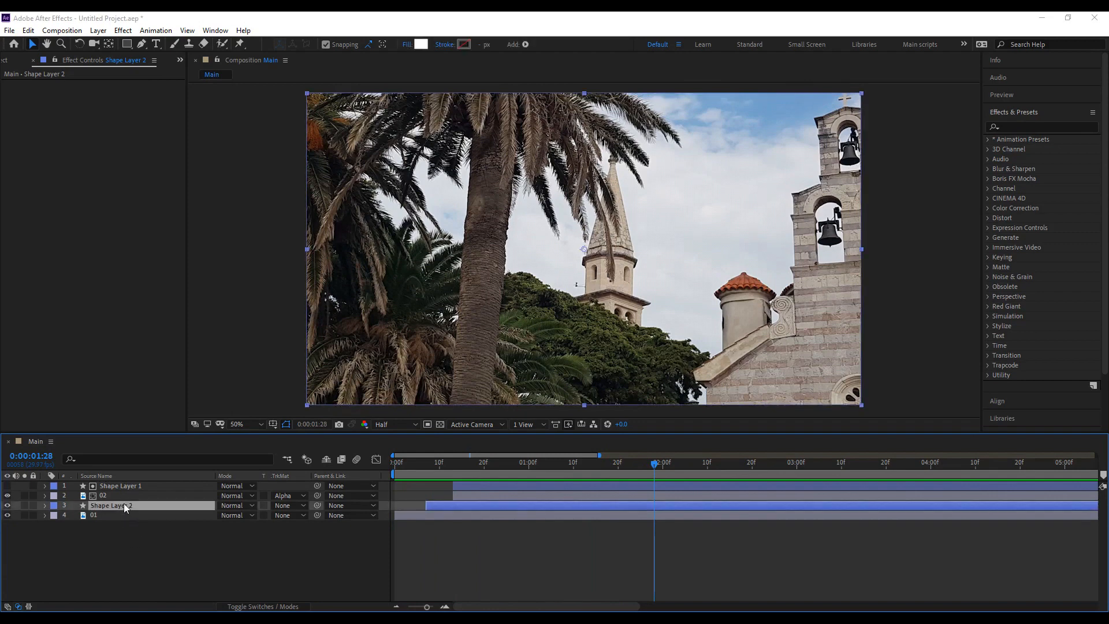
key("Delete")
left_click(120, 485)
key("Delete")
left_click(124, 484)
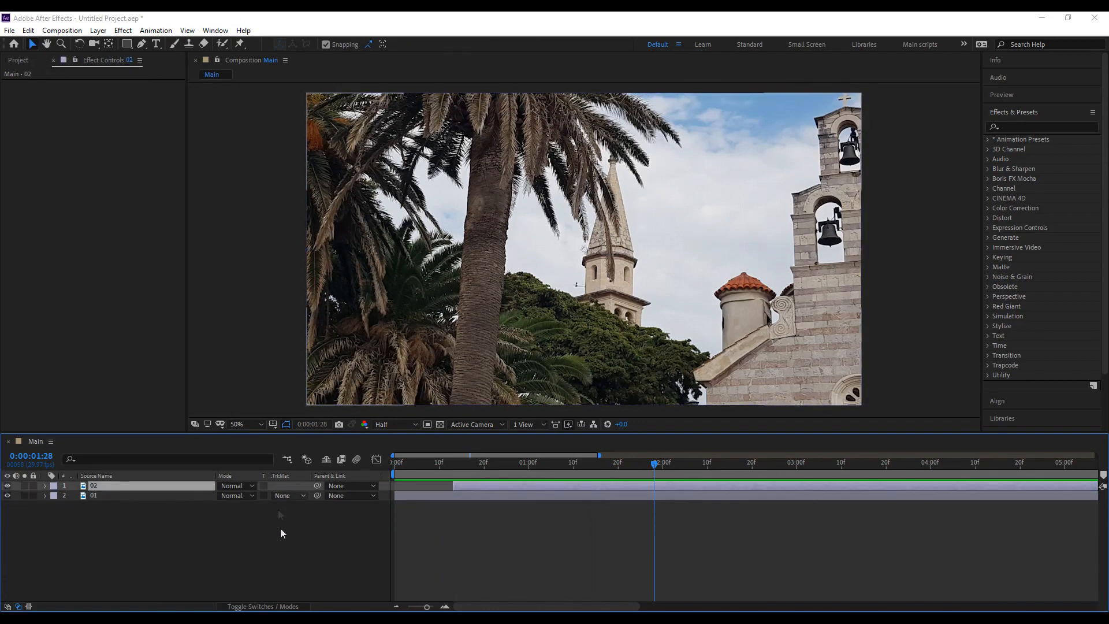
left_click(276, 606)
left_click(294, 566)
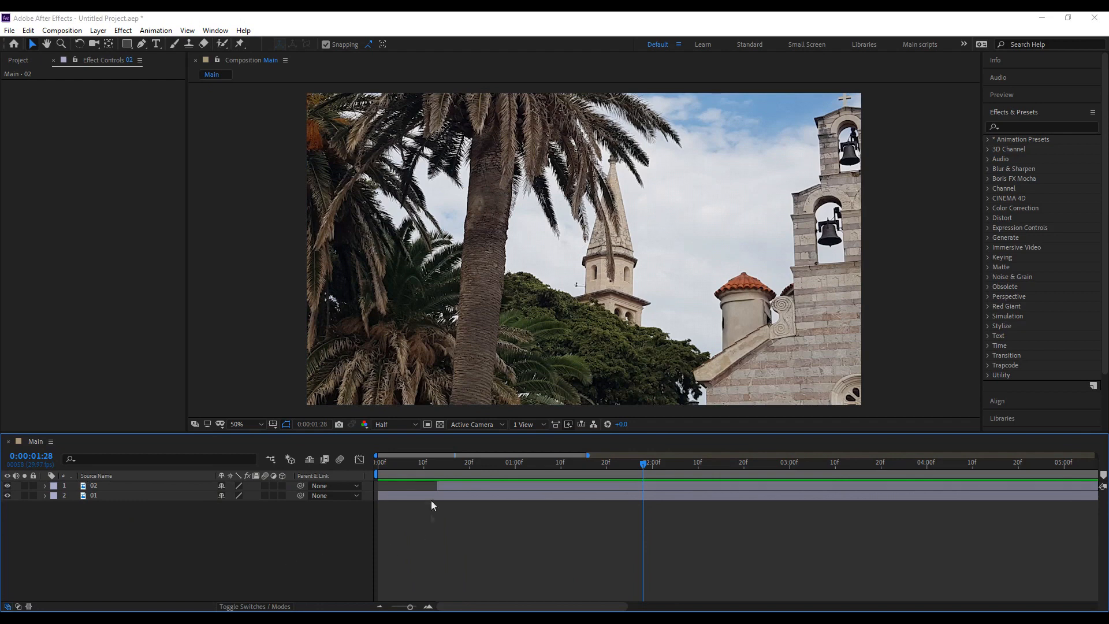
left_click_drag(443, 487, 394, 484)
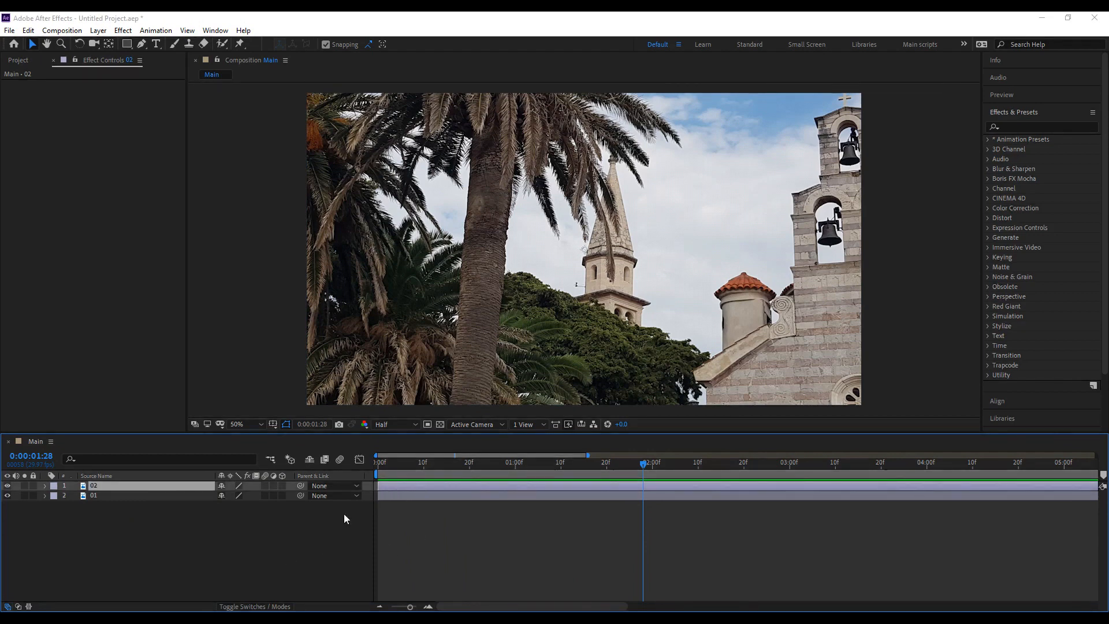
Fit the images on layers 02 and 01 to the composition frame.
left_click(314, 542)
key("g")
key("comma")
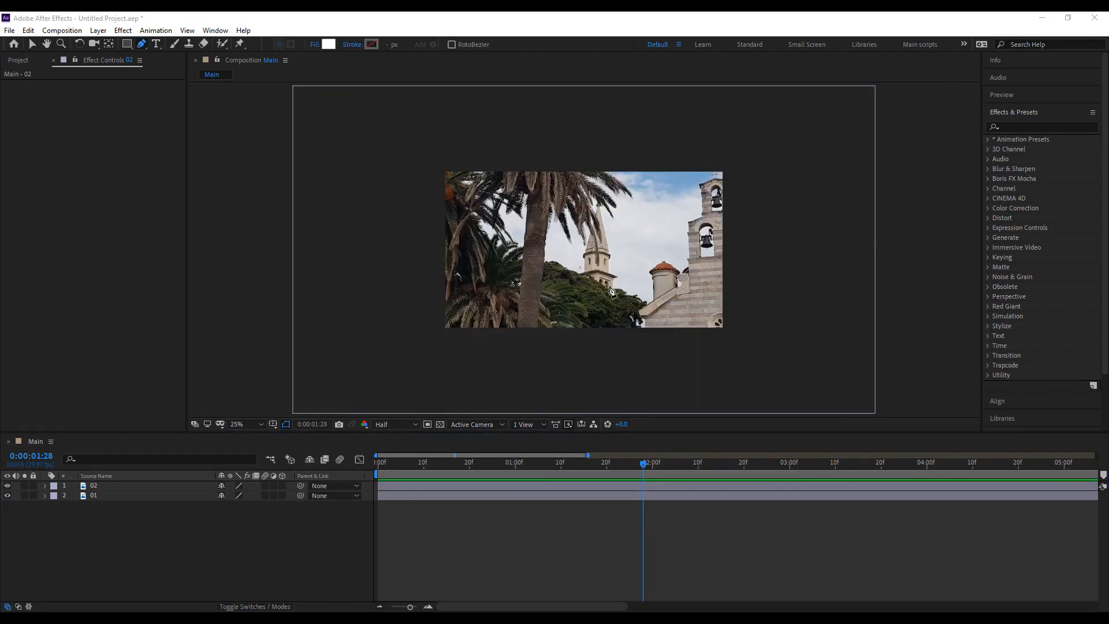
left_click(110, 486)
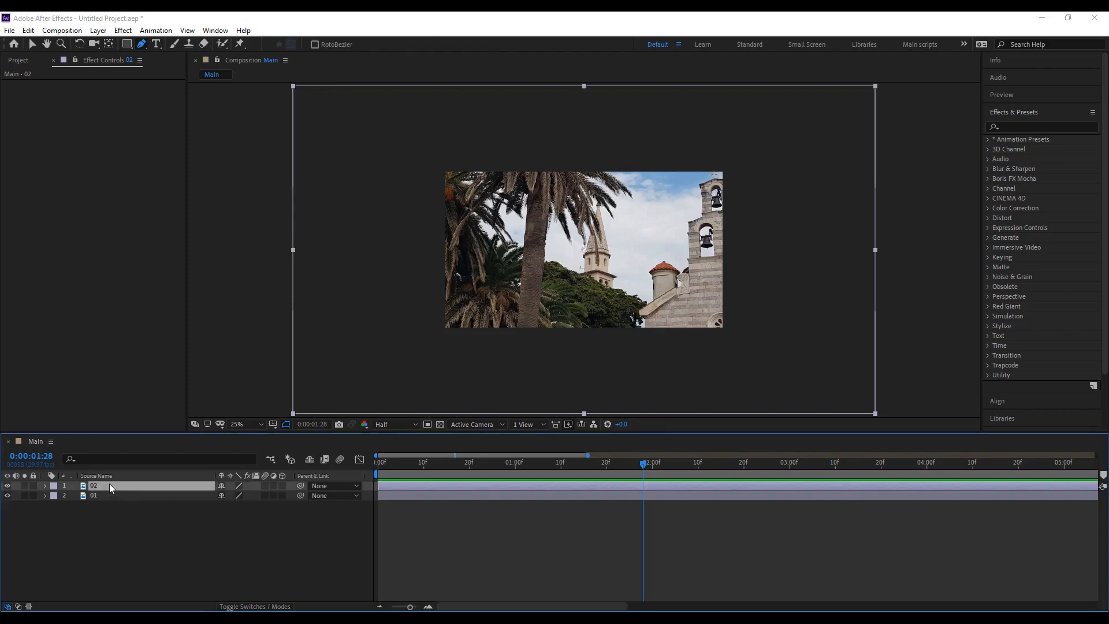
key("ctrl+alt+f")
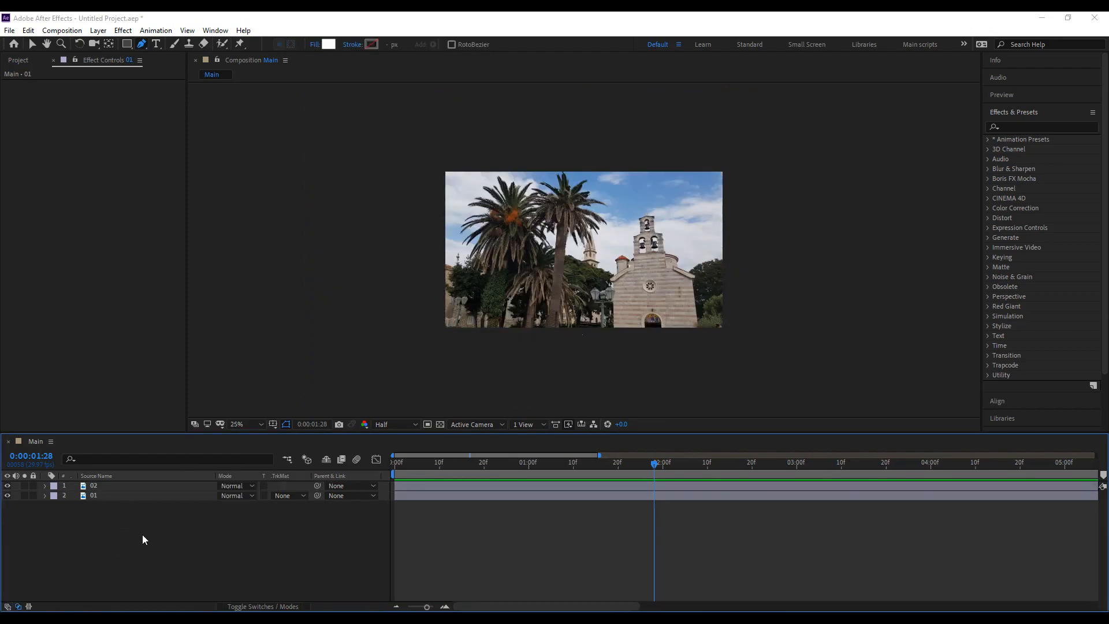
left_click(112, 487)
left_click(125, 506)
Draw a slightly slanted straight line with the Pen tool from below the frame's bottom edge to above its top edge.
left_click(570, 343)
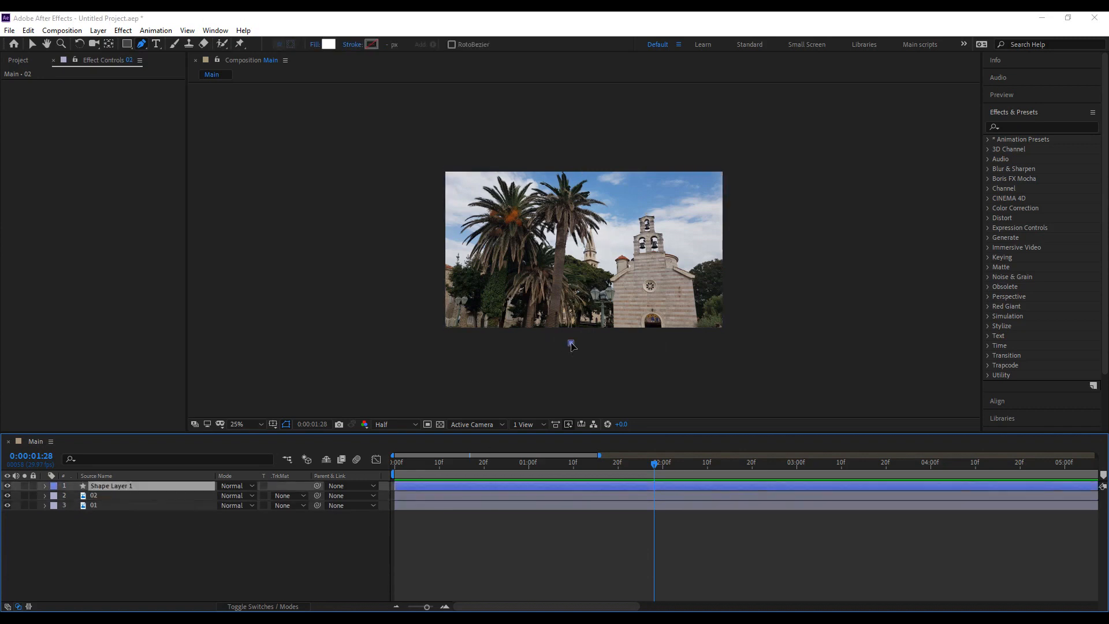
left_click(601, 166)
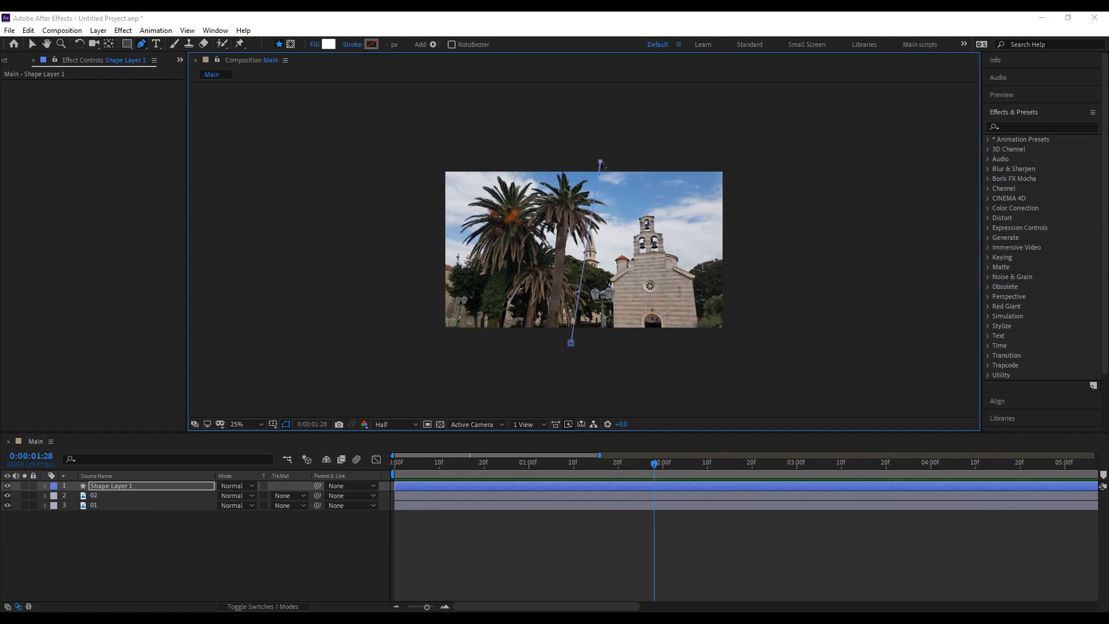
scroll(603, 237, "up", 2)
left_click(46, 44)
left_click_drag(581, 279, 601, 249)
left_click(32, 44)
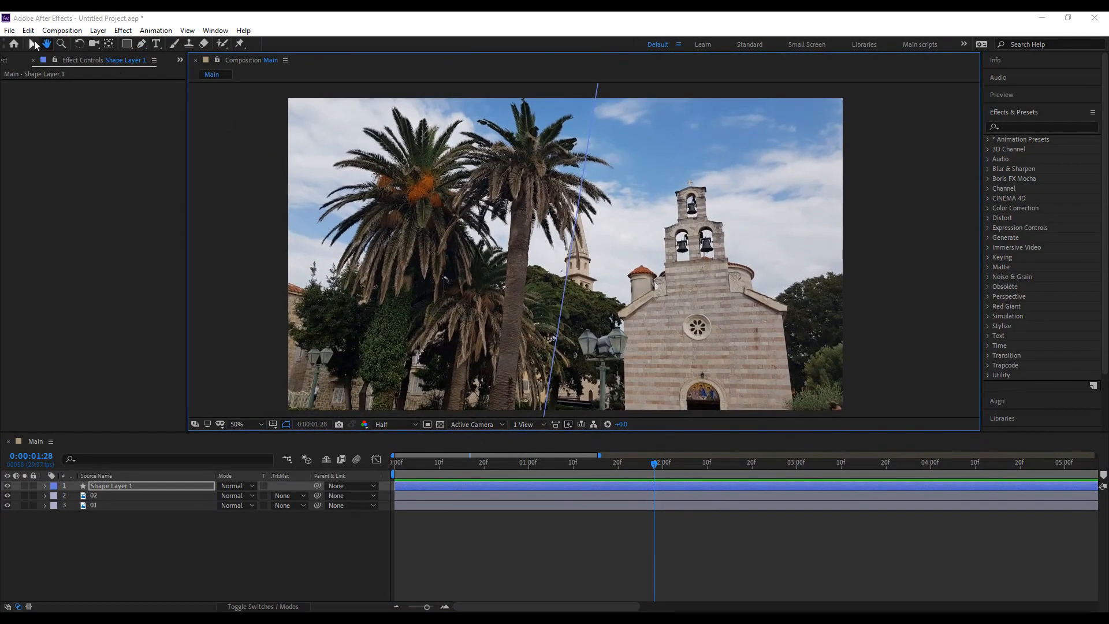
Add a new stroke to the line's shape layer and delete the hidden Stroke 1.
left_click(46, 485)
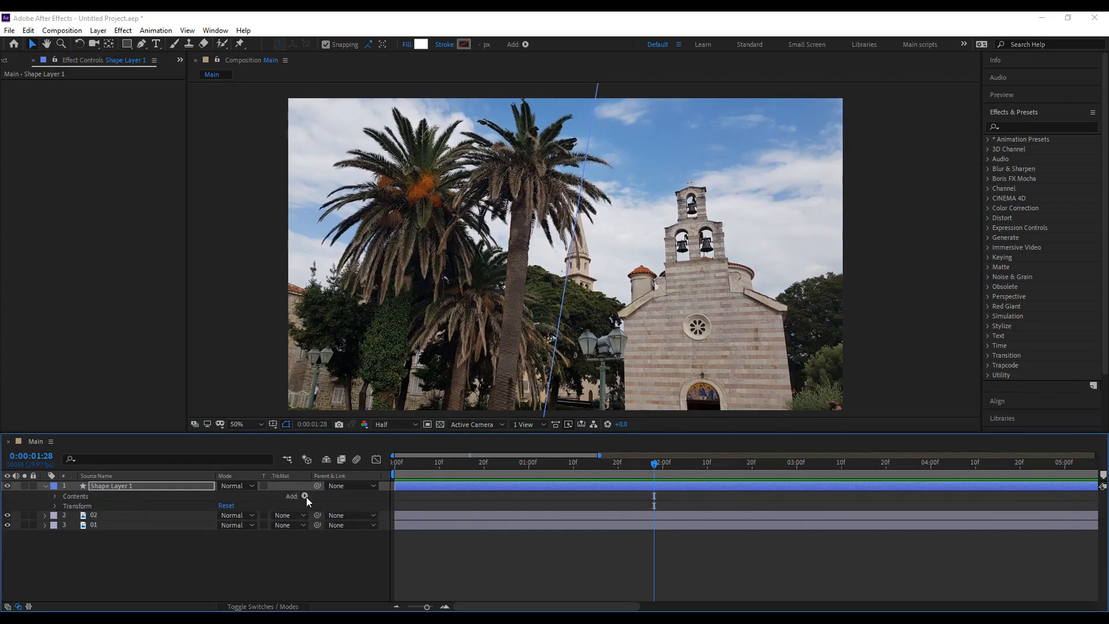
left_click(305, 496)
left_click(382, 324)
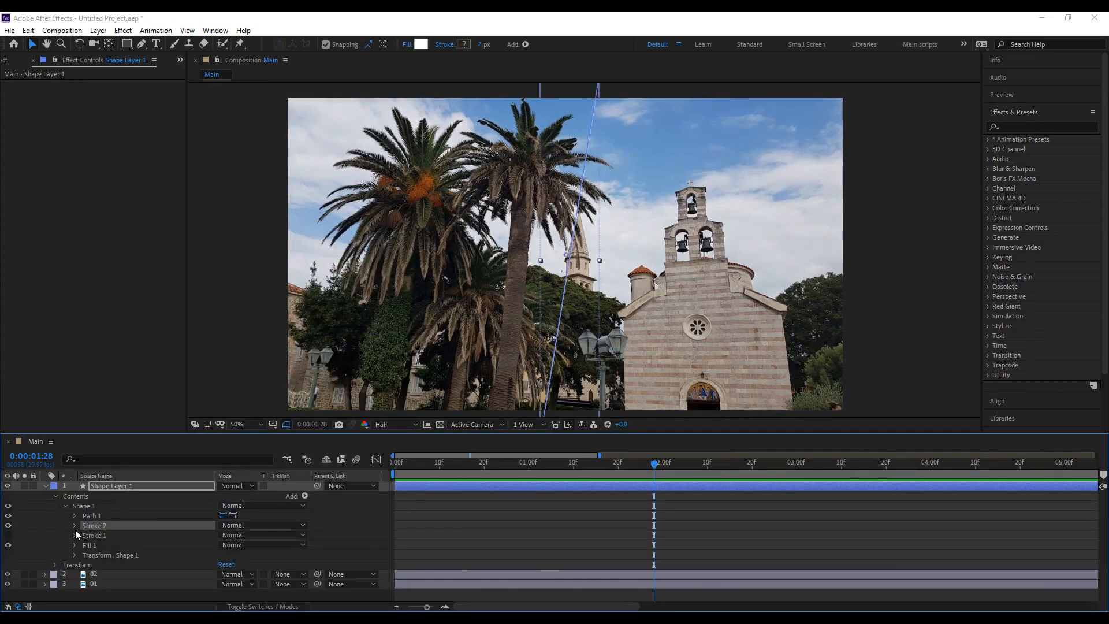
left_click(93, 537)
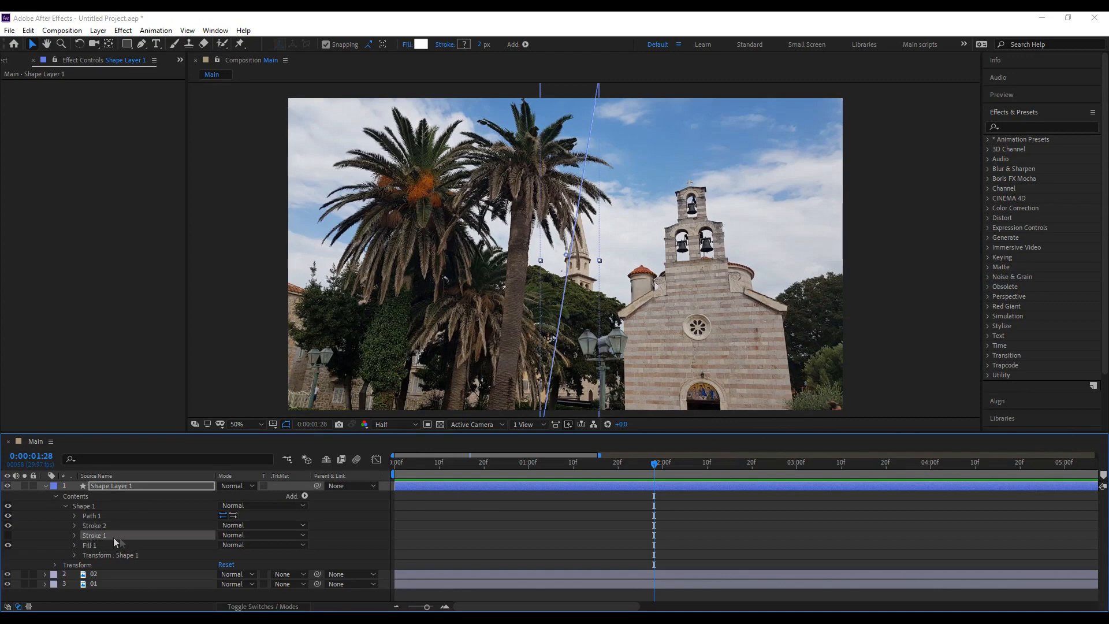
key("Delete")
Return to 0:00:00:00 and set the width of the line's Stroke 2 to 5.
left_click(75, 526)
scroll(139, 537, "down", 1)
key("Home")
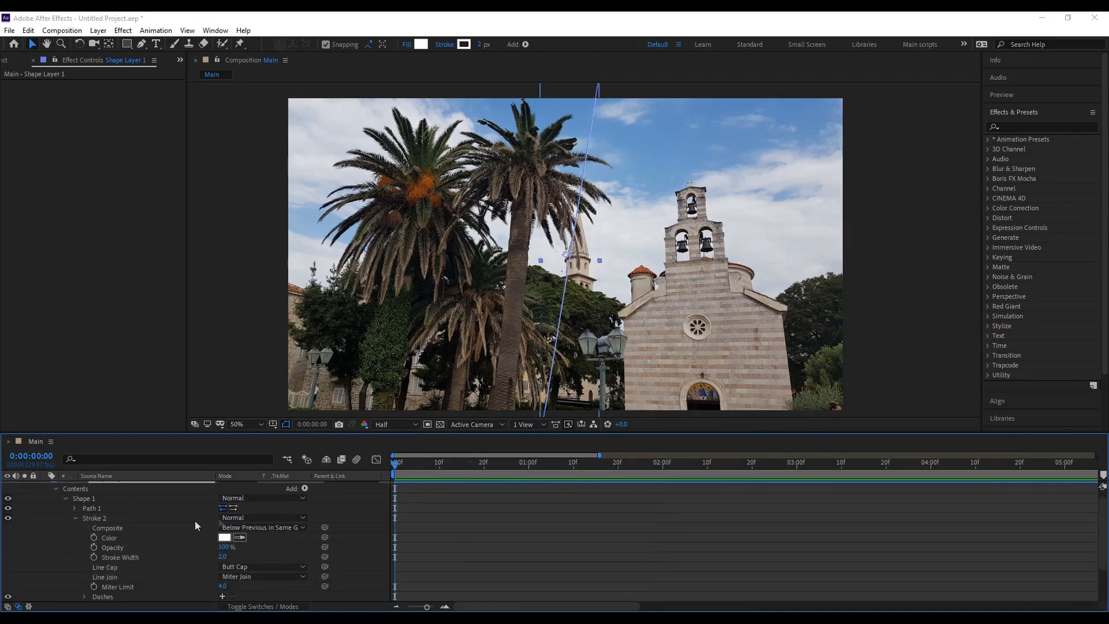
scroll(130, 541, "up", 1)
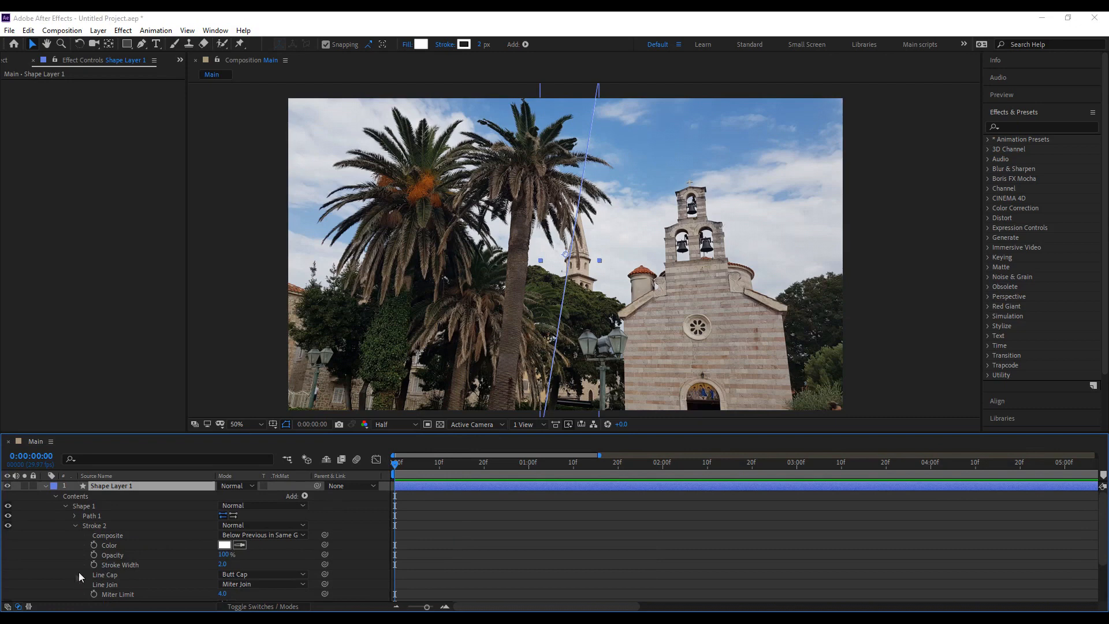
left_click(221, 563)
type("5")
left_click(160, 566)
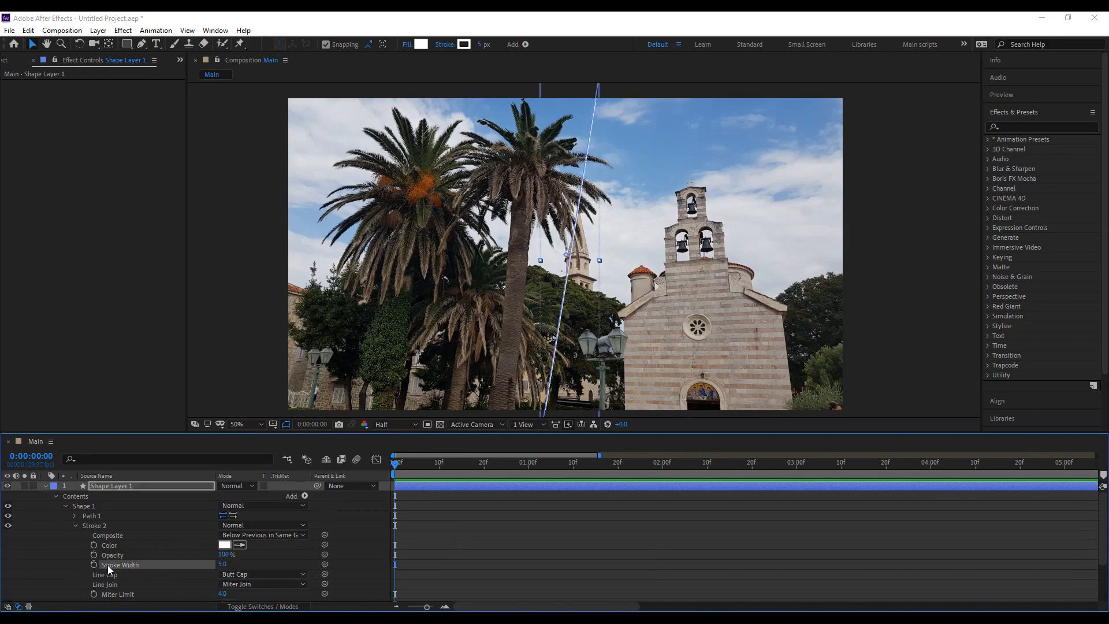
Add Trim Paths to the line's shape, order it below Fill 1, and expand its properties.
left_click(76, 526)
left_click(304, 496)
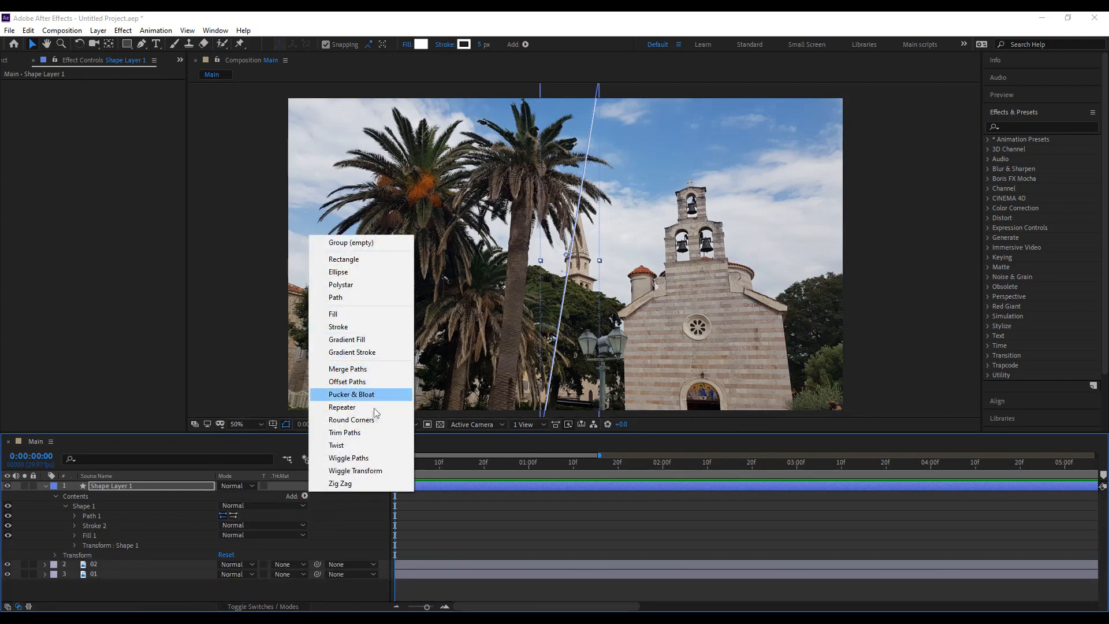
left_click(347, 432)
left_click_drag(97, 526, 103, 548)
left_click(74, 545)
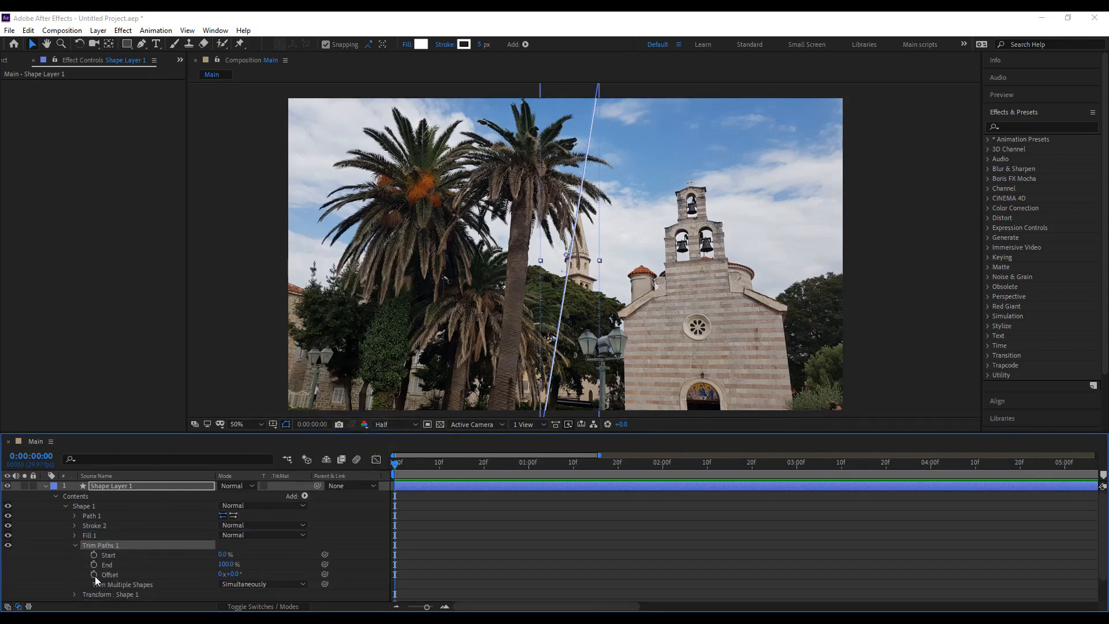
Keyframe Trim Paths End to draw the line from nothing at 0:00:00:00 to 100% at 0:00:00:15, ease both keyframes, and preview the result.
left_click(93, 564)
mouse_move(395, 462)
left_mouse_down()
mouse_move(529, 469)
mouse_move(395, 469)
left_mouse_up()
left_click_drag(230, 566, 14, 557)
left_click_drag(548, 568, 357, 565)
left_click(450, 520)
left_click(462, 462)
left_click_drag(515, 566, 461, 564)
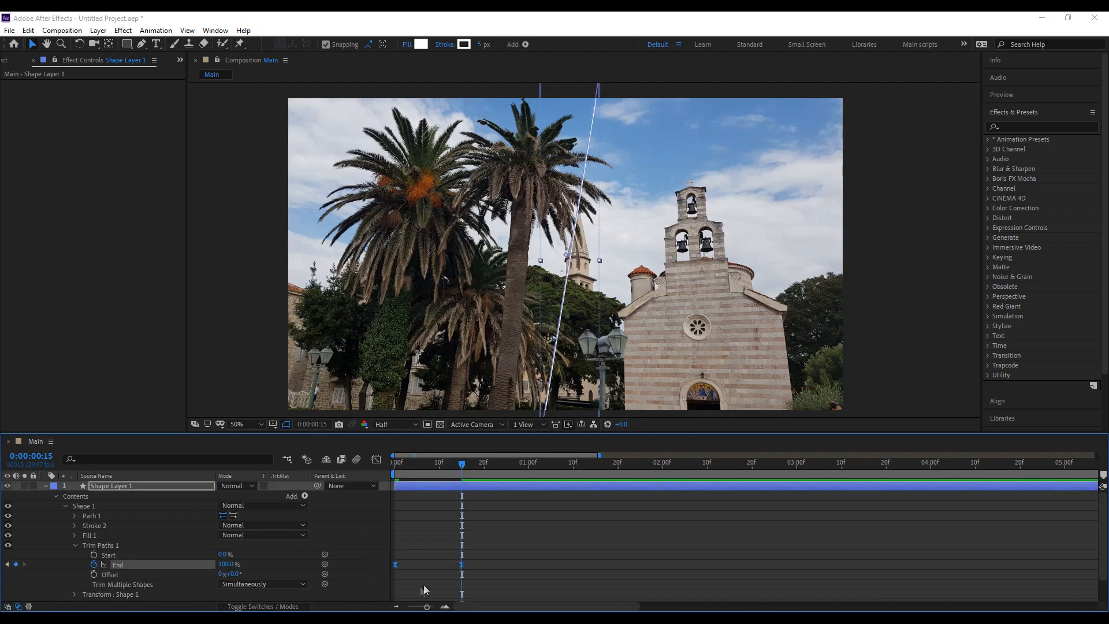
left_click(494, 553)
key("space")
mouse_move(450, 468)
left_mouse_down()
mouse_move(372, 479)
mouse_move(462, 487)
left_mouse_up()
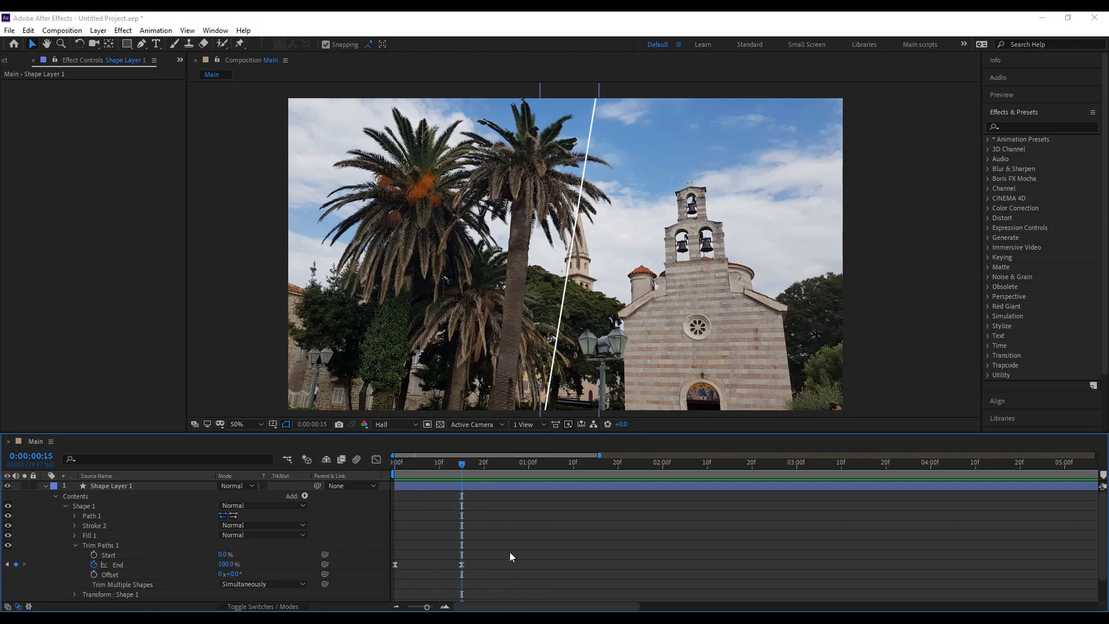
Start a mask on layer 02 with the Pen tool, drawing its first edge along the slanted line from below to above the frame.
left_click(44, 487)
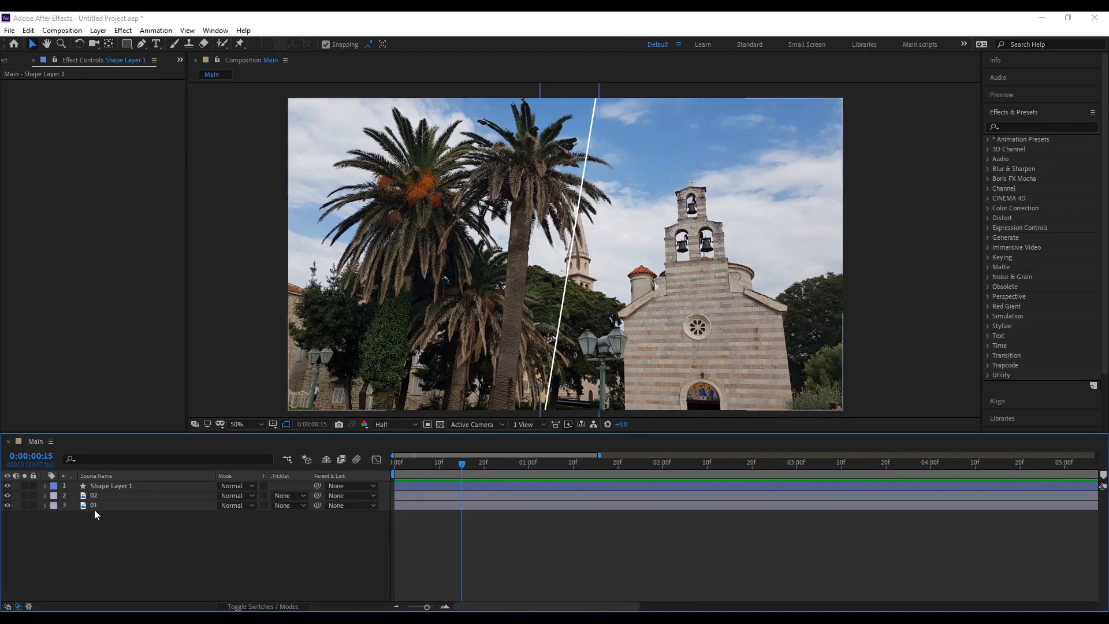
left_click(97, 497)
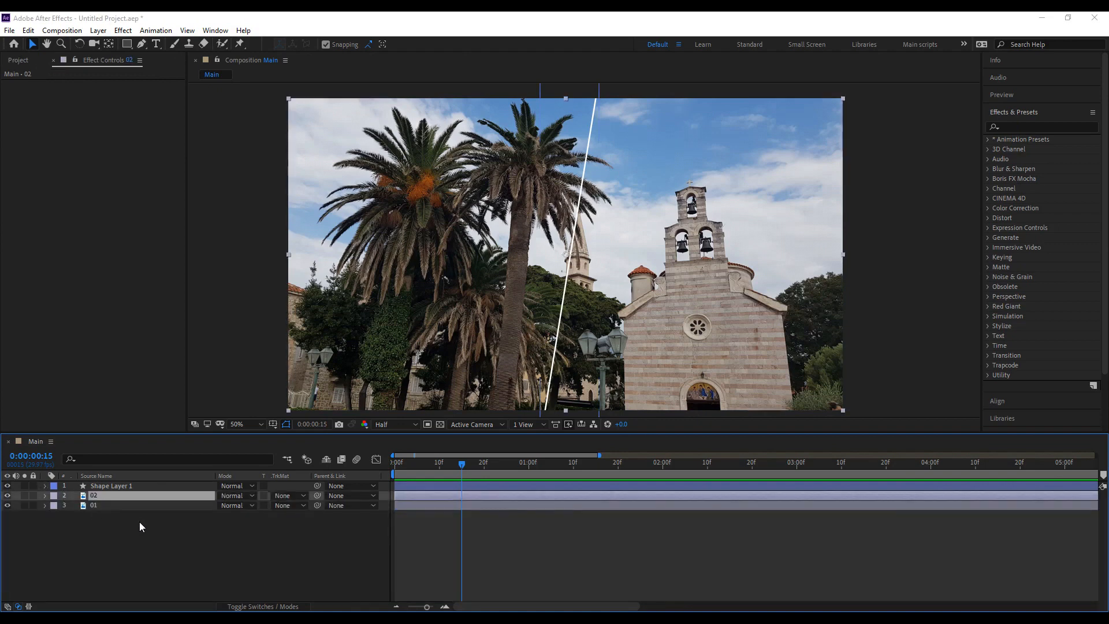
key("comma")
left_click(45, 496)
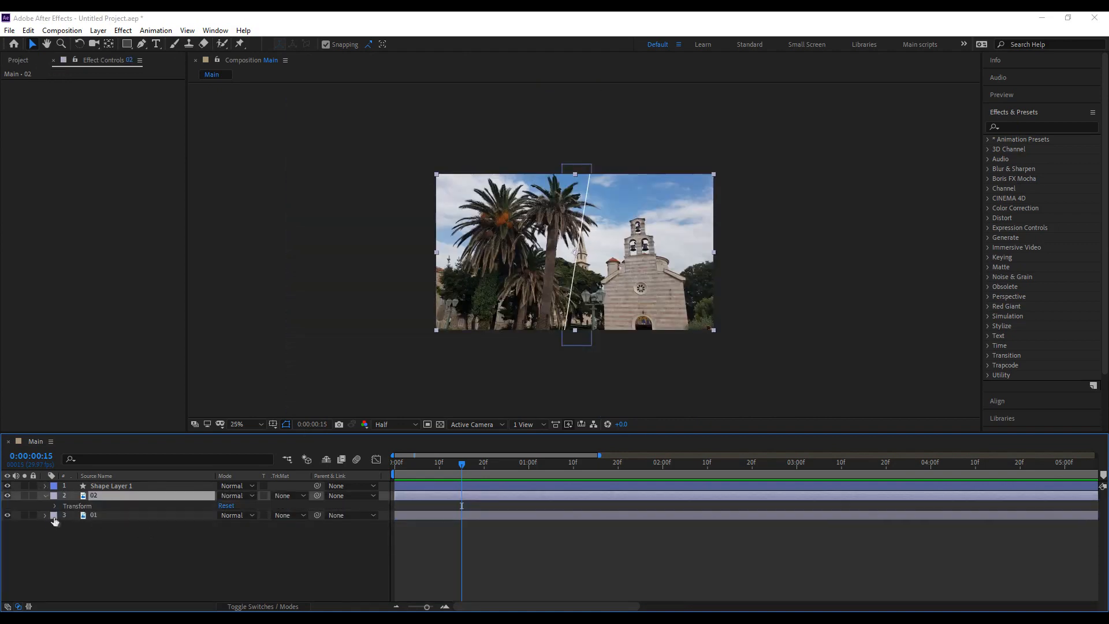
left_click(55, 506)
left_click(140, 45)
scroll(575, 346, "up", 1)
scroll(569, 368, "down", 1)
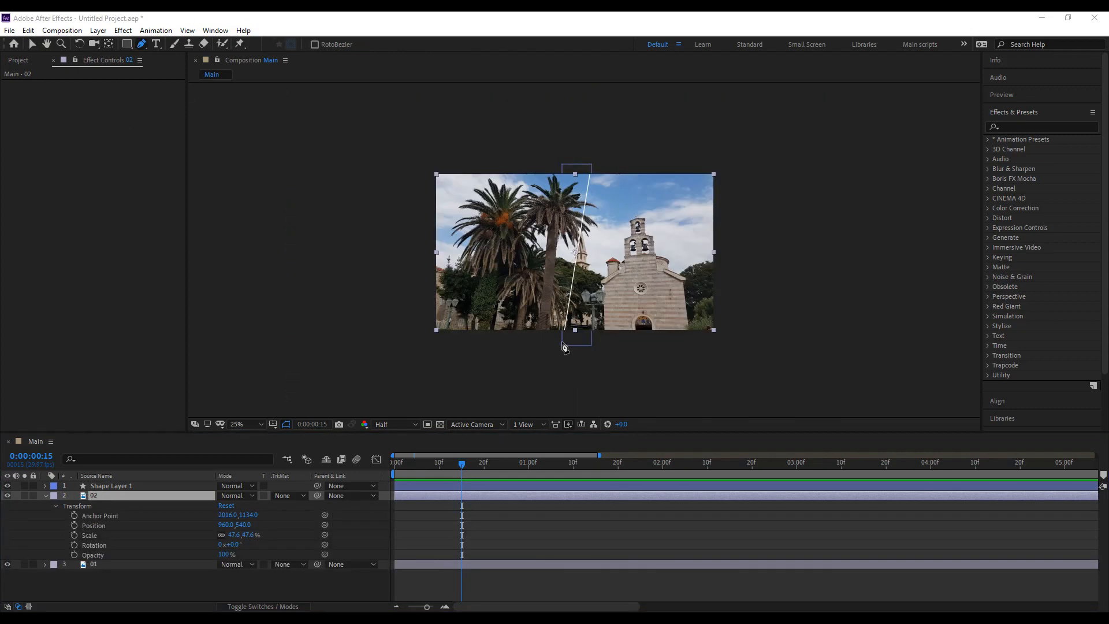
left_click(562, 341)
left_click(600, 153)
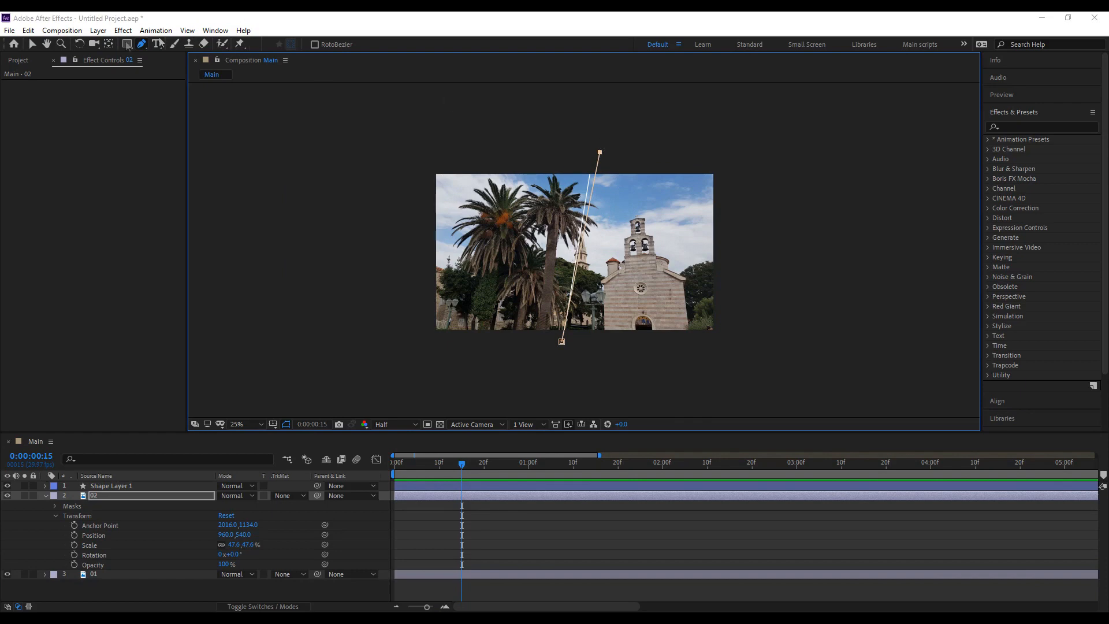
Adjust both end points of the mask edge on layer 02 to align it exactly with the slanted white line.
left_click(33, 44)
left_click_drag(599, 152, 593, 153)
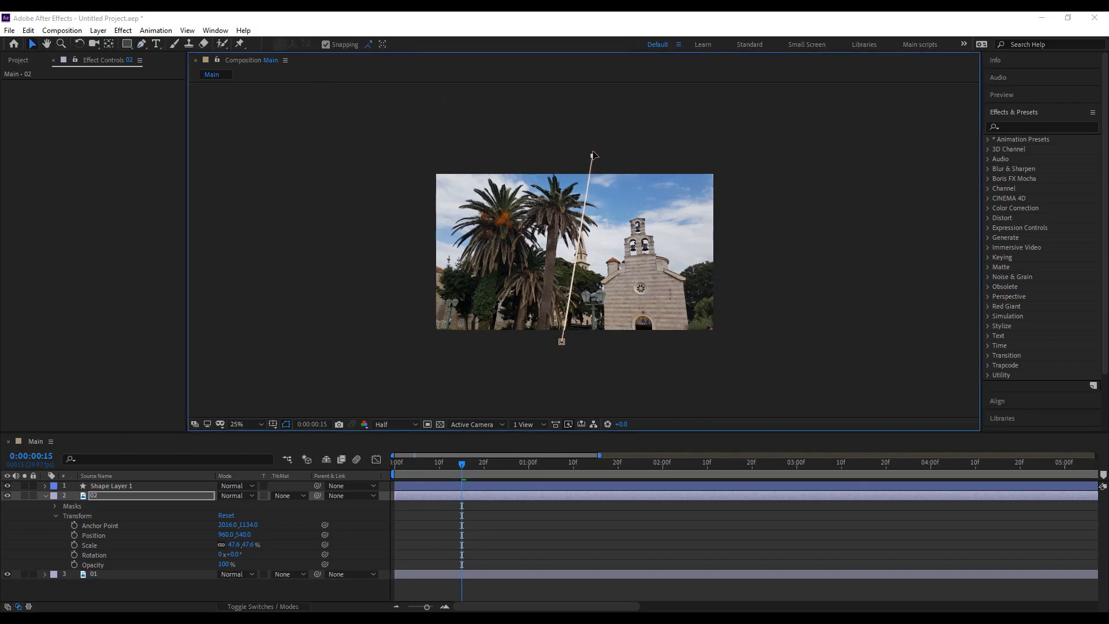
scroll(605, 152, "up", 4)
scroll(604, 164, "down", 4)
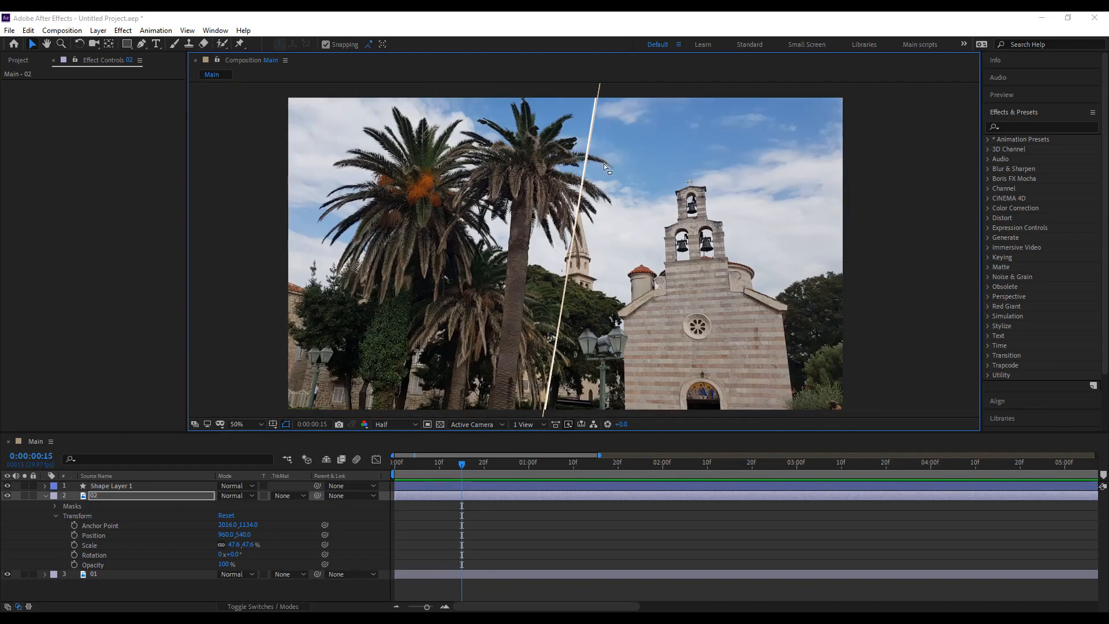
left_click_drag(562, 343, 564, 344)
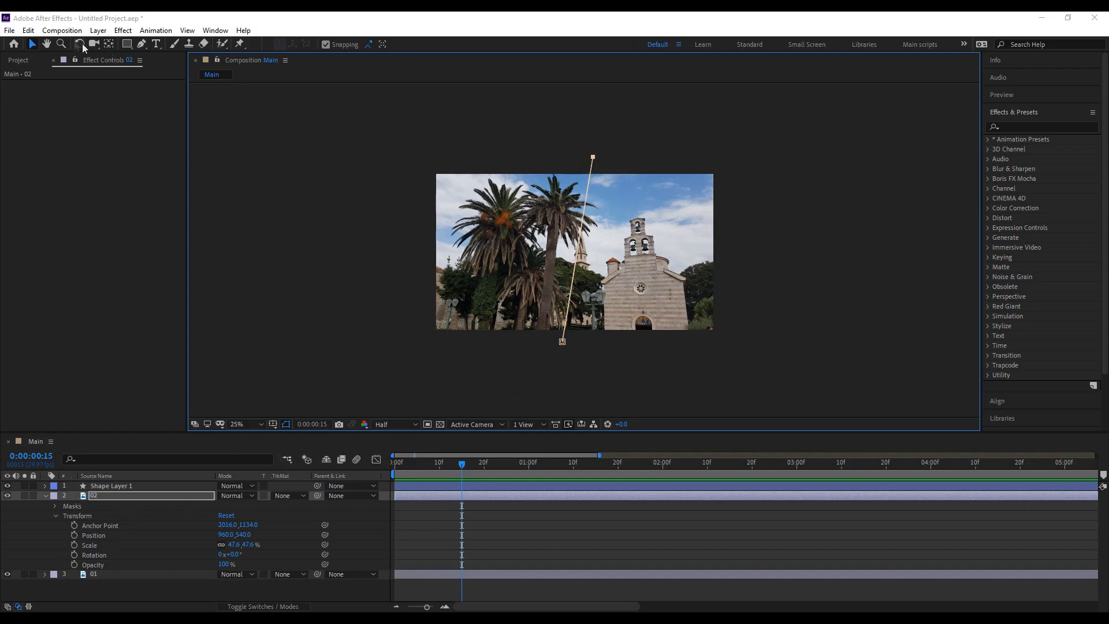
Complete and close layer 02's mask with the Pen tool so it encloses the image area right of the slanted line.
left_click(146, 43)
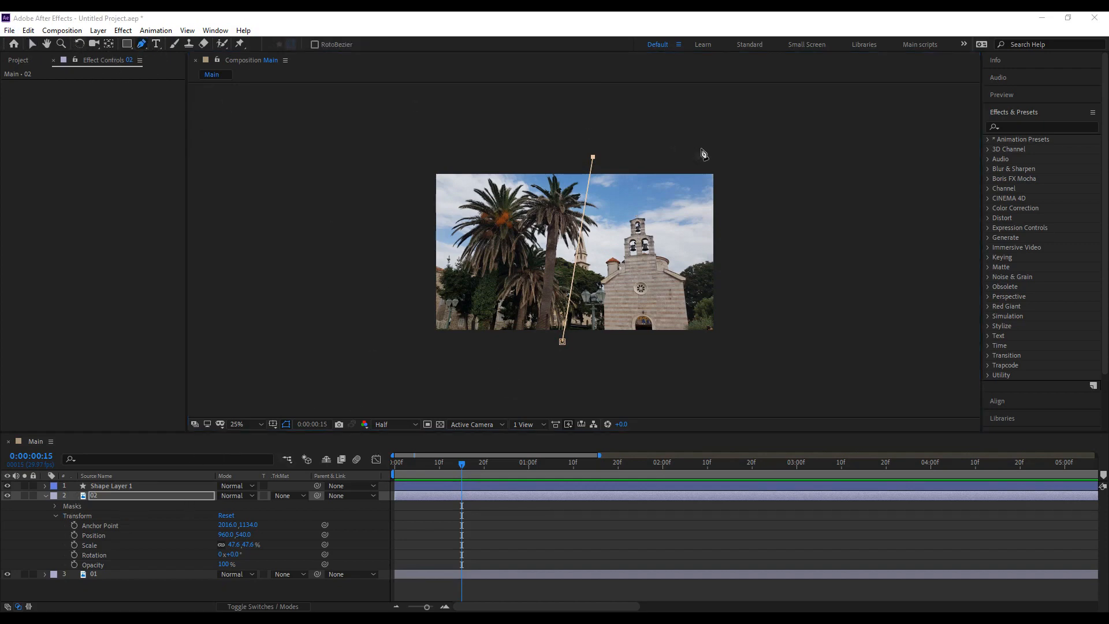
left_click(748, 152)
left_click(739, 351)
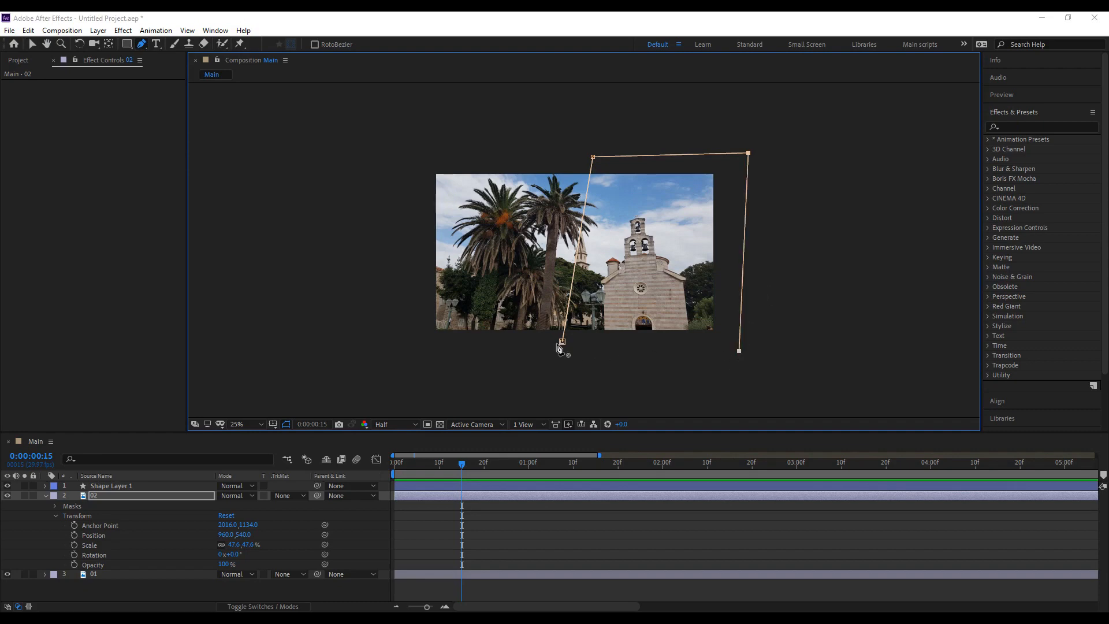
left_click(562, 341)
key("v")
left_click(102, 164)
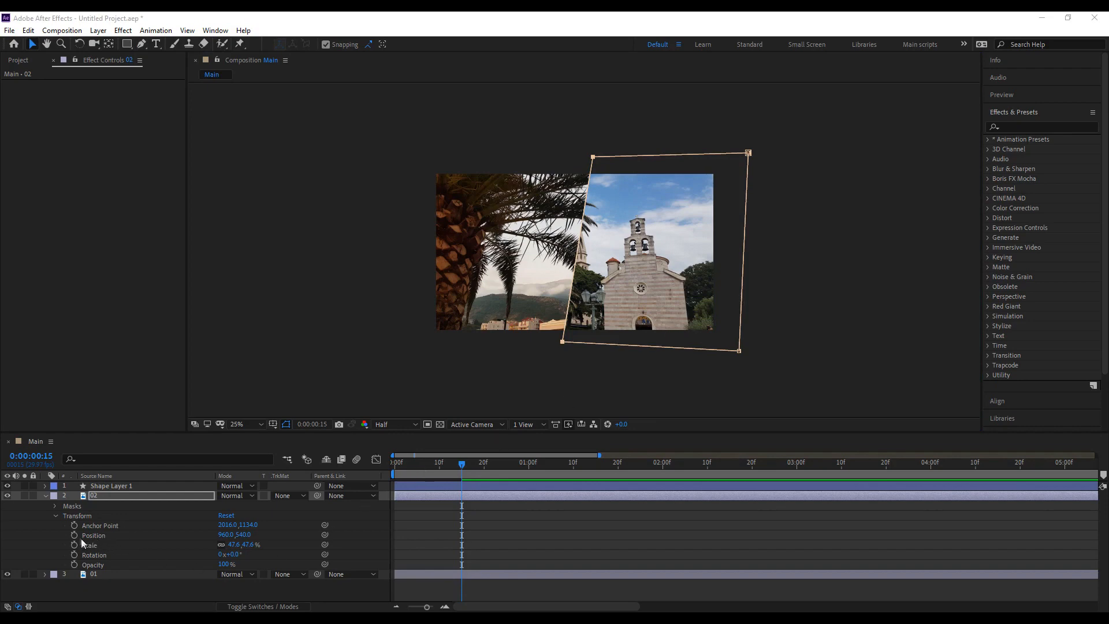
Keyframe Shape Layer 1's Position at 0:00:00:15 and set it to 2000, 540 at 0:00:01:00.
left_click(45, 485)
scroll(96, 527, "down", 2)
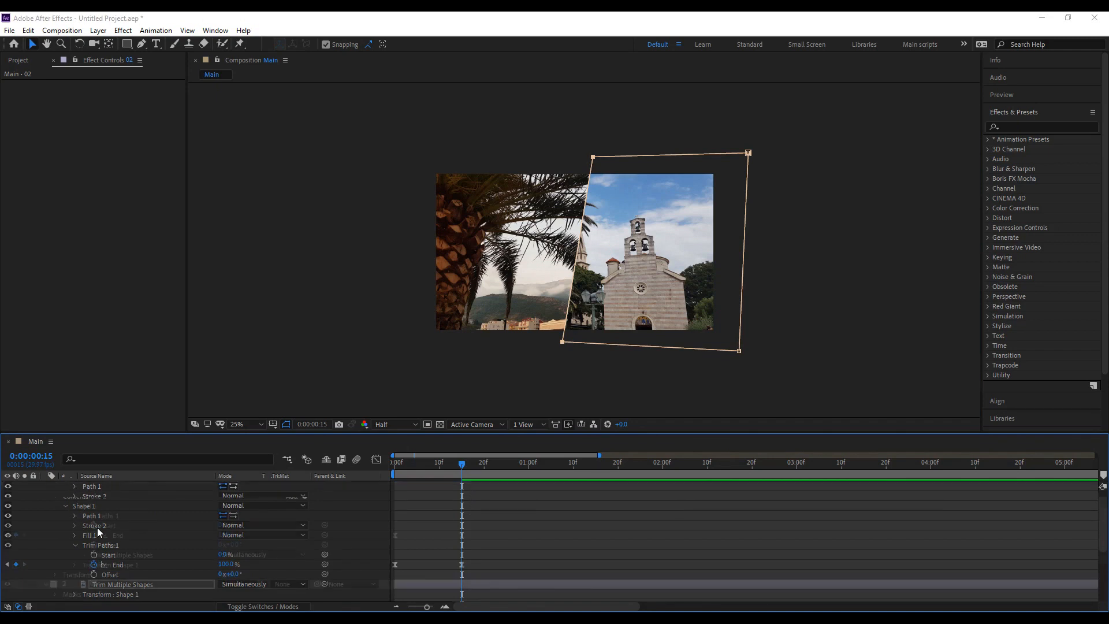
left_click(55, 544)
scroll(75, 531, "down", 1)
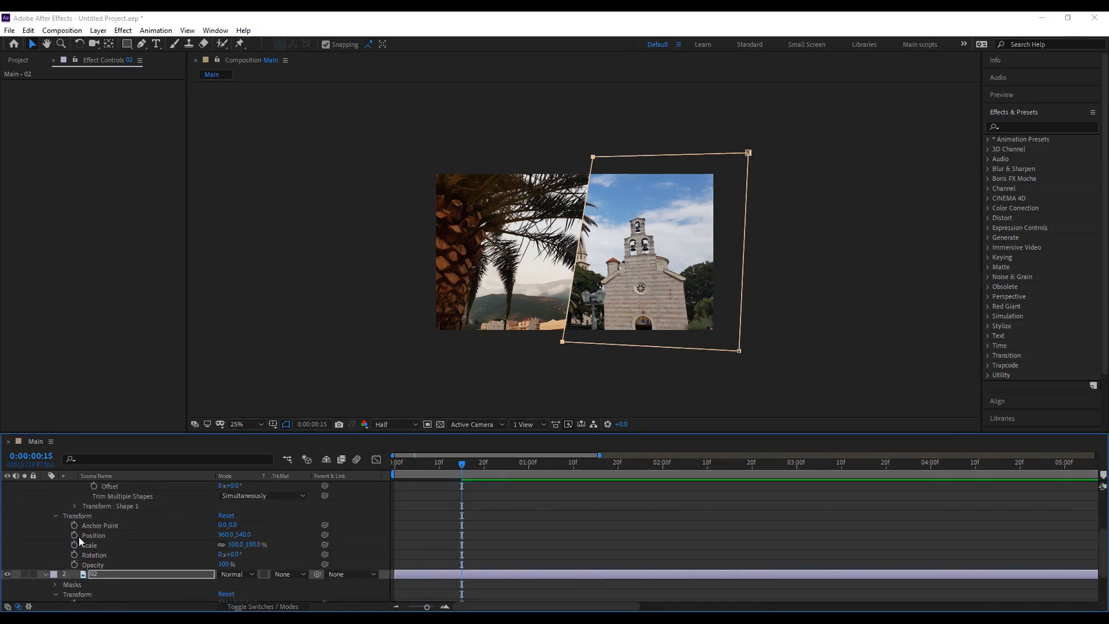
left_click(74, 535)
left_click_drag(462, 465, 529, 474)
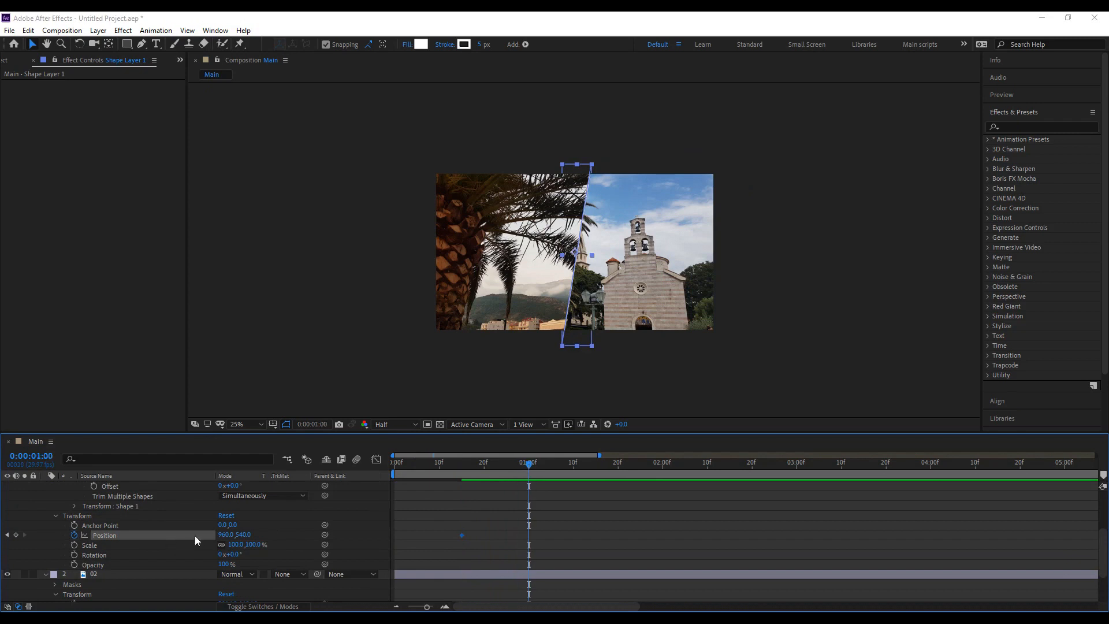
left_click_drag(230, 534, 859, 561)
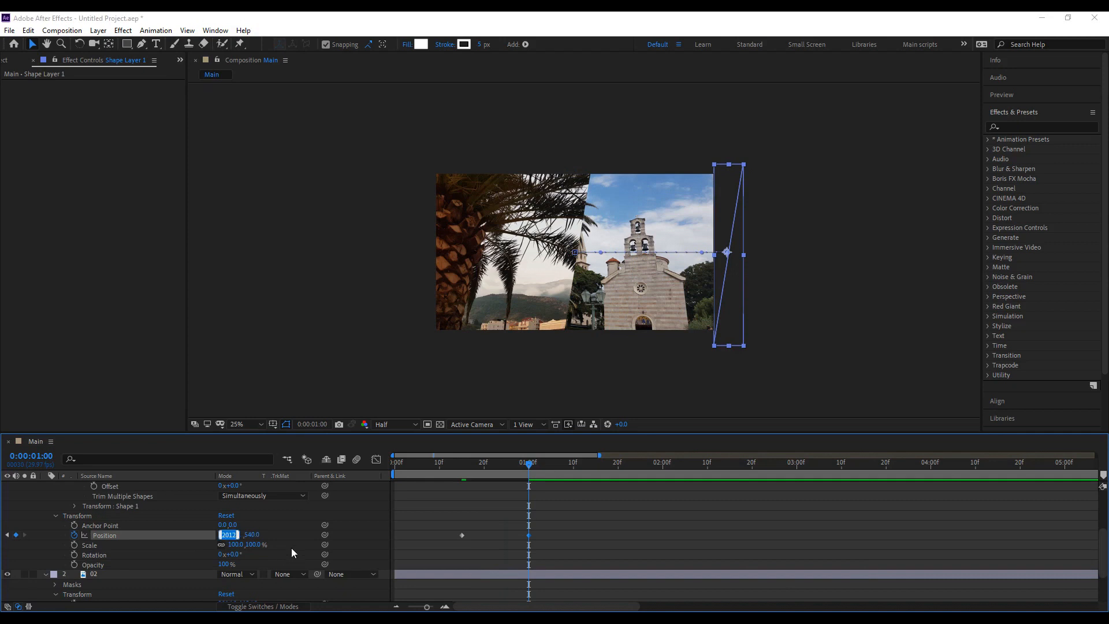
type("2")
key("Return")
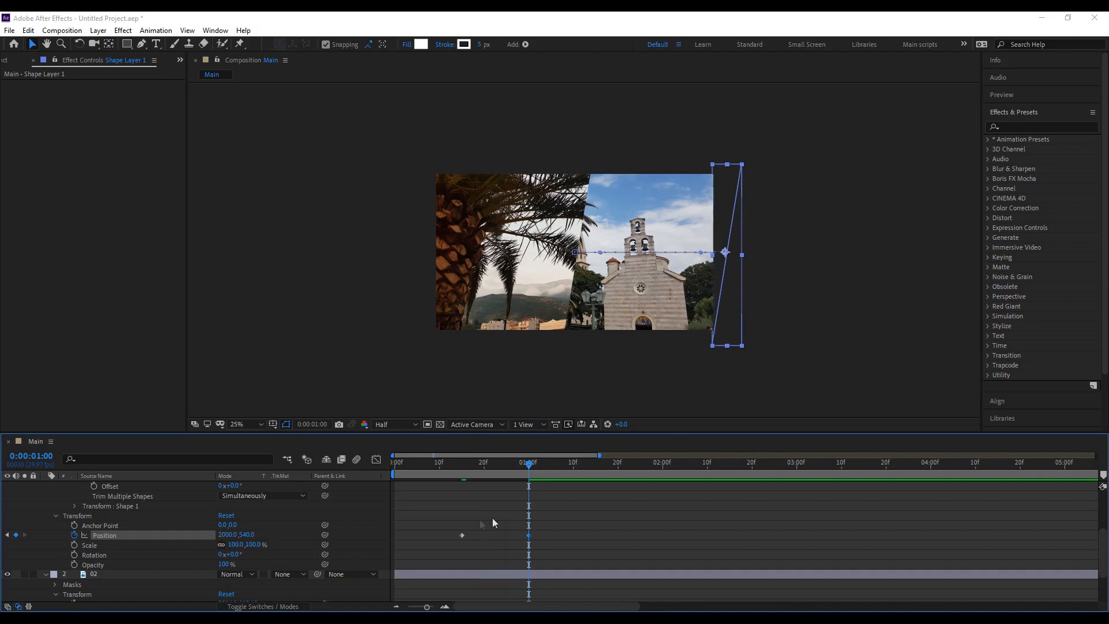
Add Mask Path keyframes to Mask 1 of layer 02 at 0:00:00:15 and 0:00:01:00.
scroll(499, 532, "down", 4)
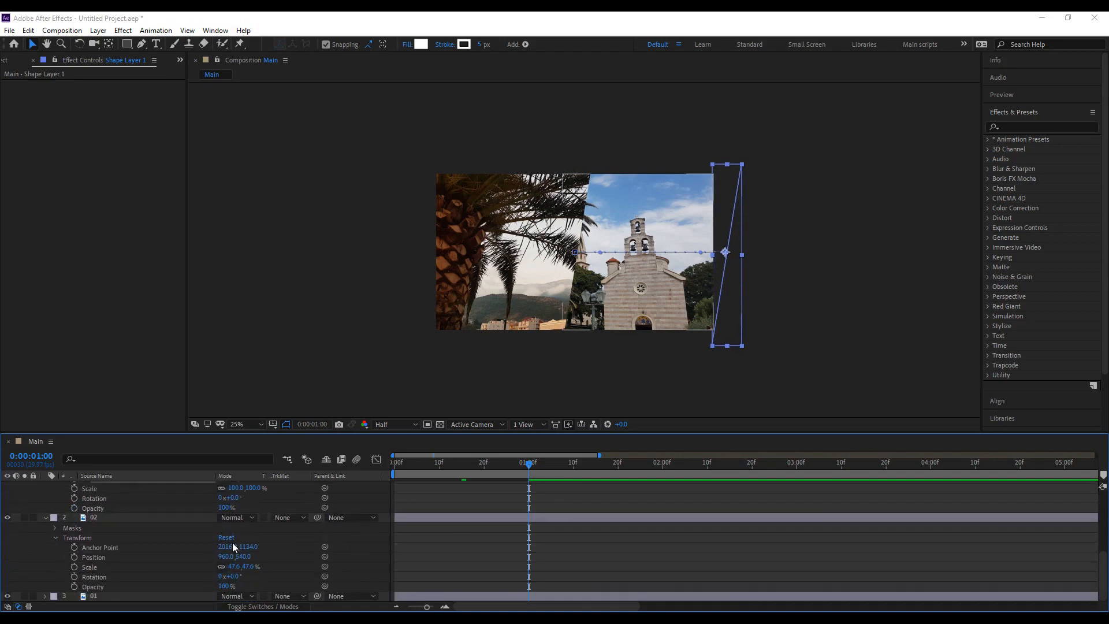
left_click(112, 515)
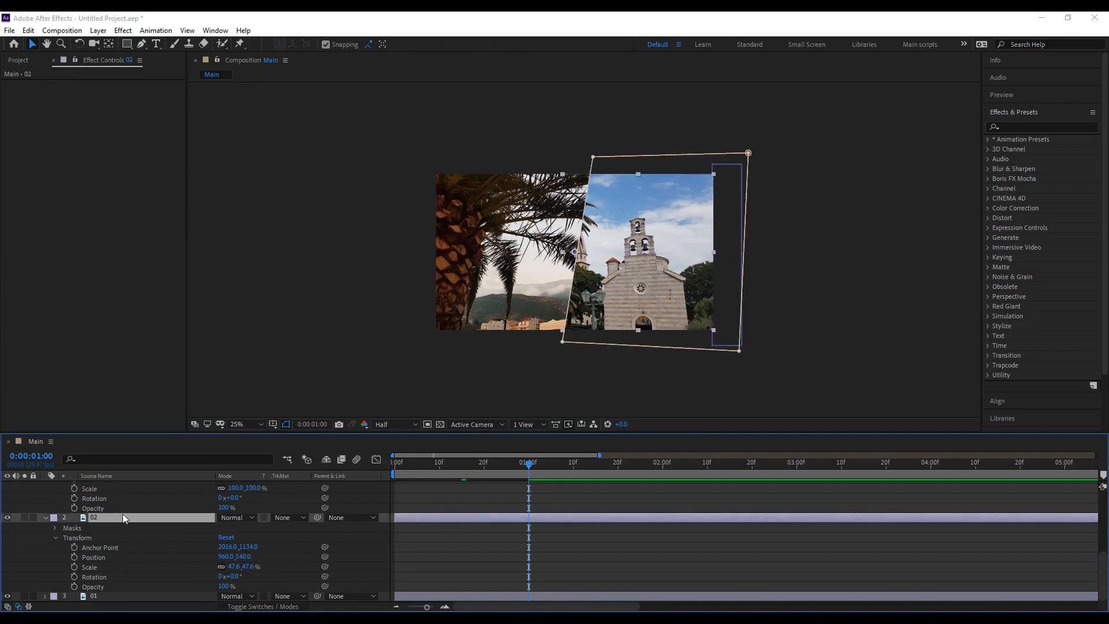
left_click(54, 528)
left_click(64, 538)
left_click(84, 547)
left_click(462, 463)
left_click(16, 547)
left_click(25, 546)
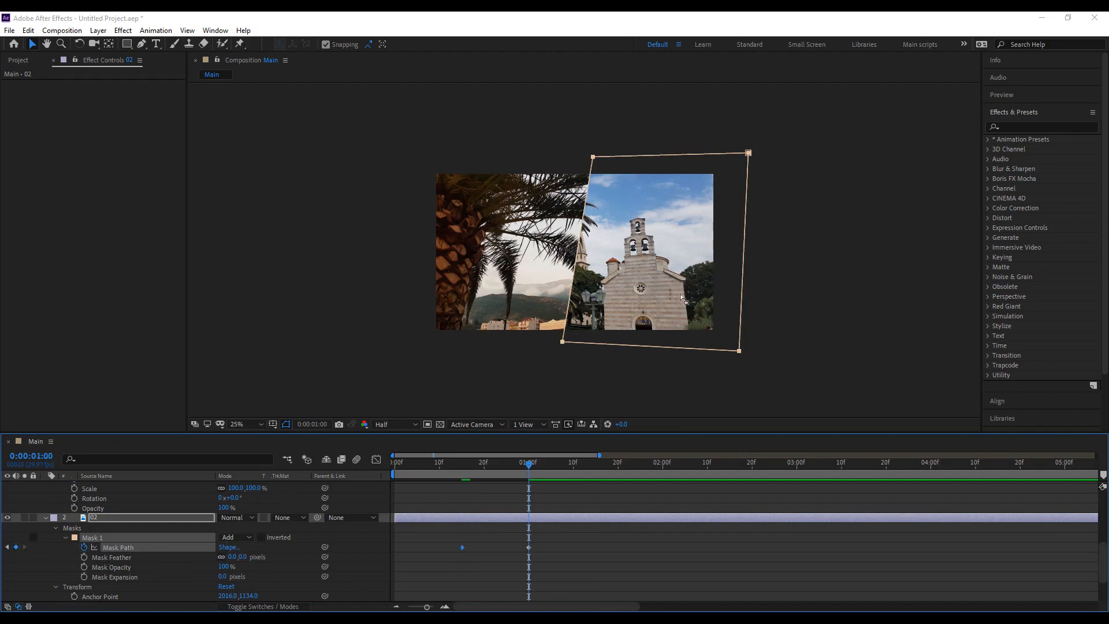
At 0:00:01:00, move the whole mask of layer 02 past the frame's right edge.
double_click(749, 153)
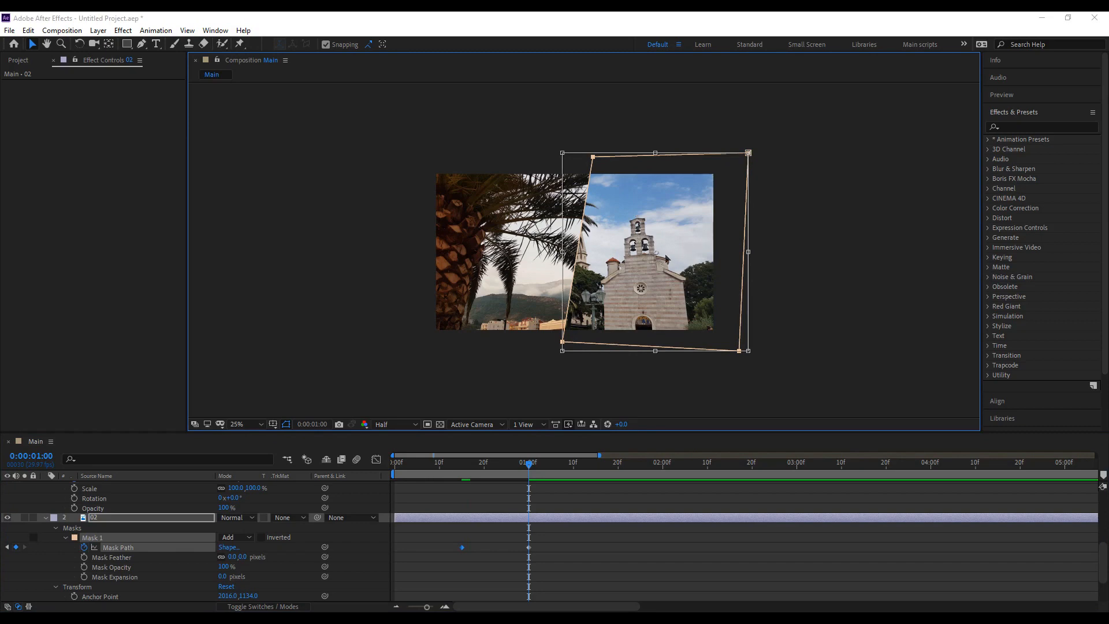
left_click_drag(739, 206, 882, 222)
left_click(506, 497)
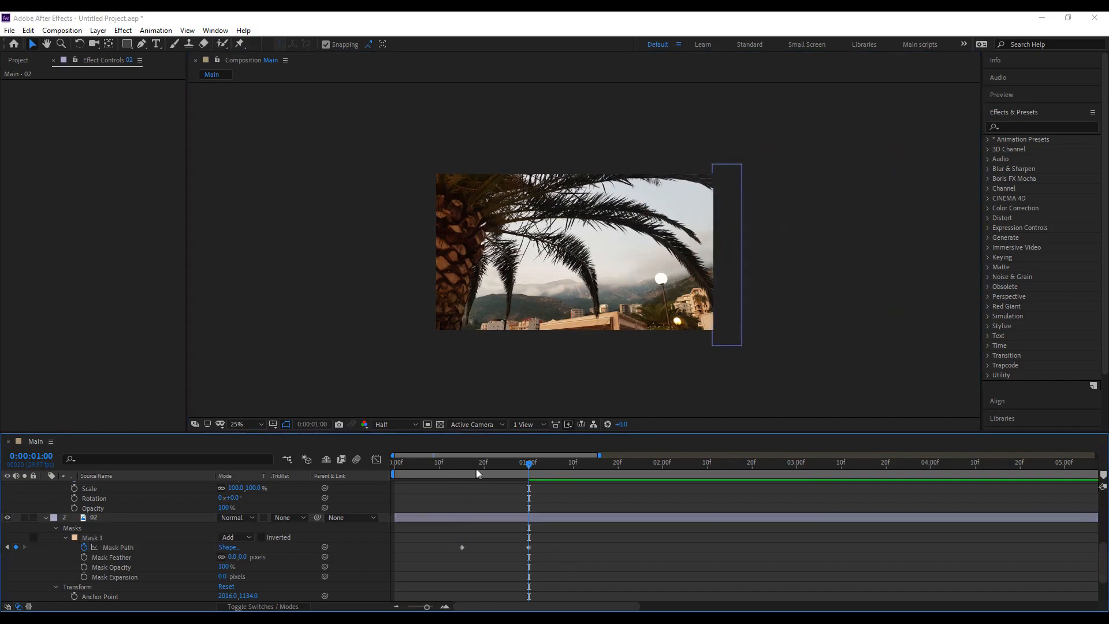
Preview the split from 0:00:00:15 and apply easing to layer 02's Mask Path keyframes and Shape Layer 1's Position keyframes.
left_click(462, 469)
key("space")
left_click_drag(529, 479, 462, 483)
left_click_drag(547, 553, 452, 546)
scroll(477, 549, "up", 4)
left_click_drag(547, 538, 438, 530)
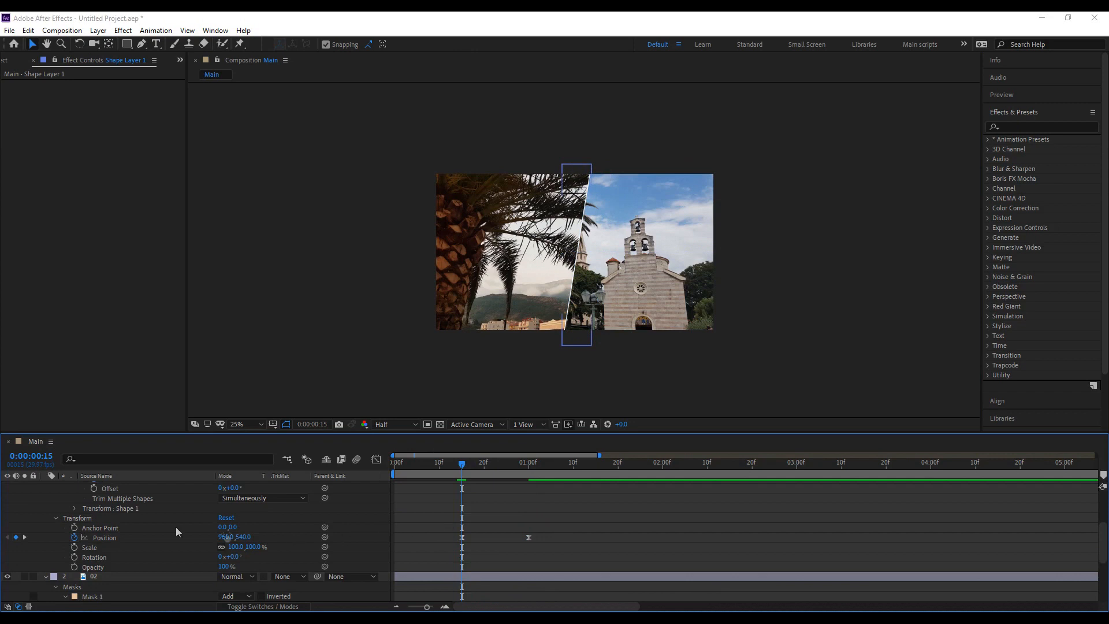
Collapse the layer properties, duplicate layer 02, and reveal the keyframed Mask Path of the upper copy.
scroll(227, 537, "up", 3)
left_click(46, 487)
left_click(45, 496)
left_click(110, 496)
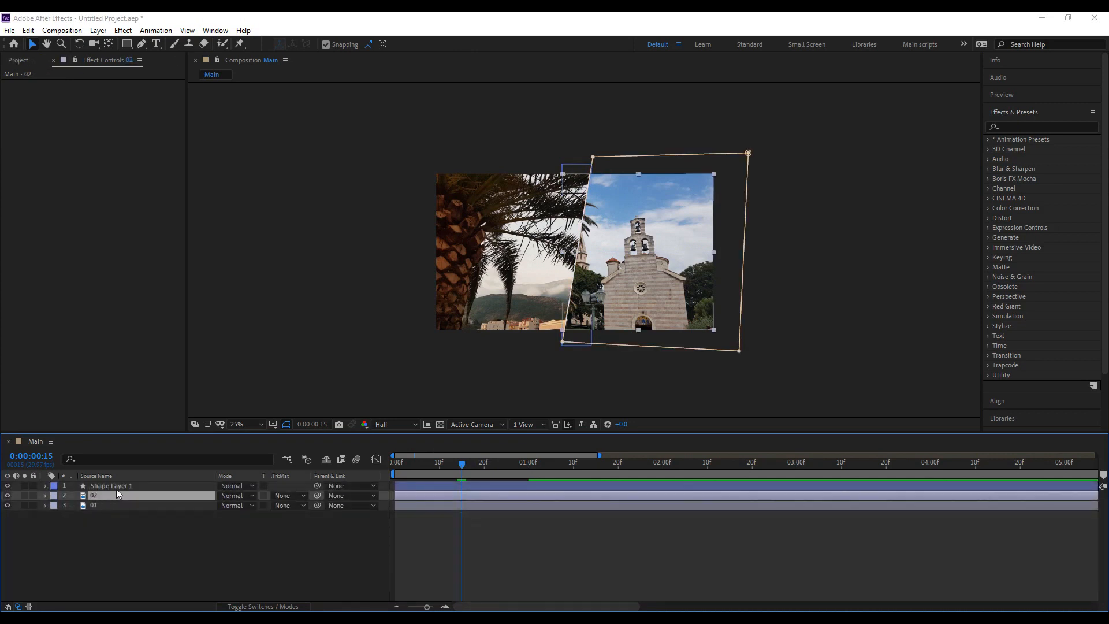
key("ctrl+d")
right_click(109, 495)
left_click(40, 498)
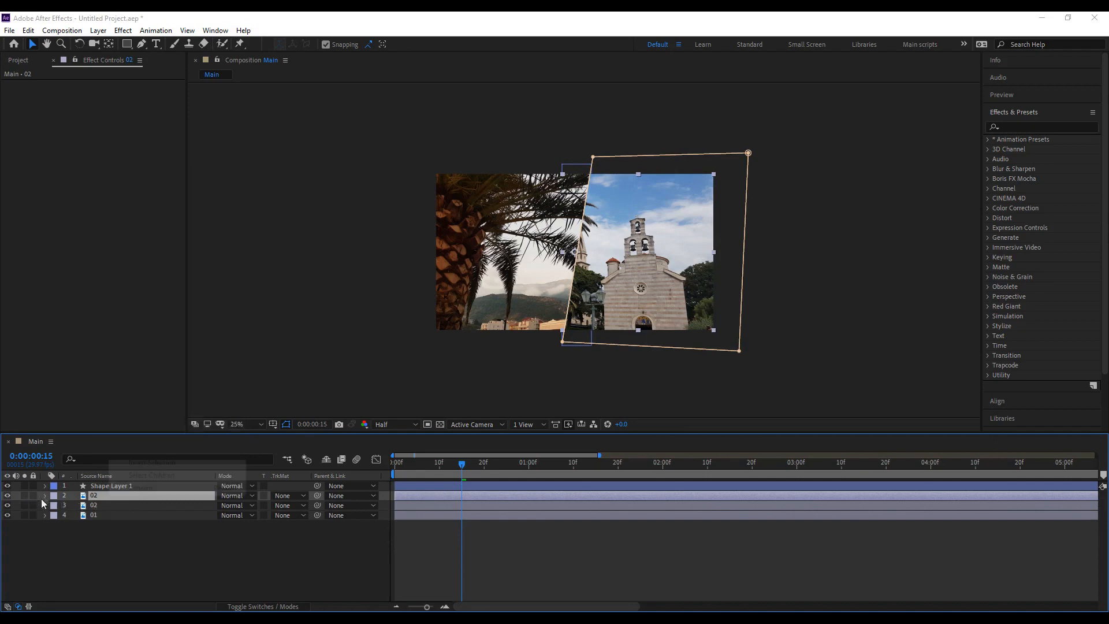
left_click(45, 496)
left_click(56, 506)
key("u")
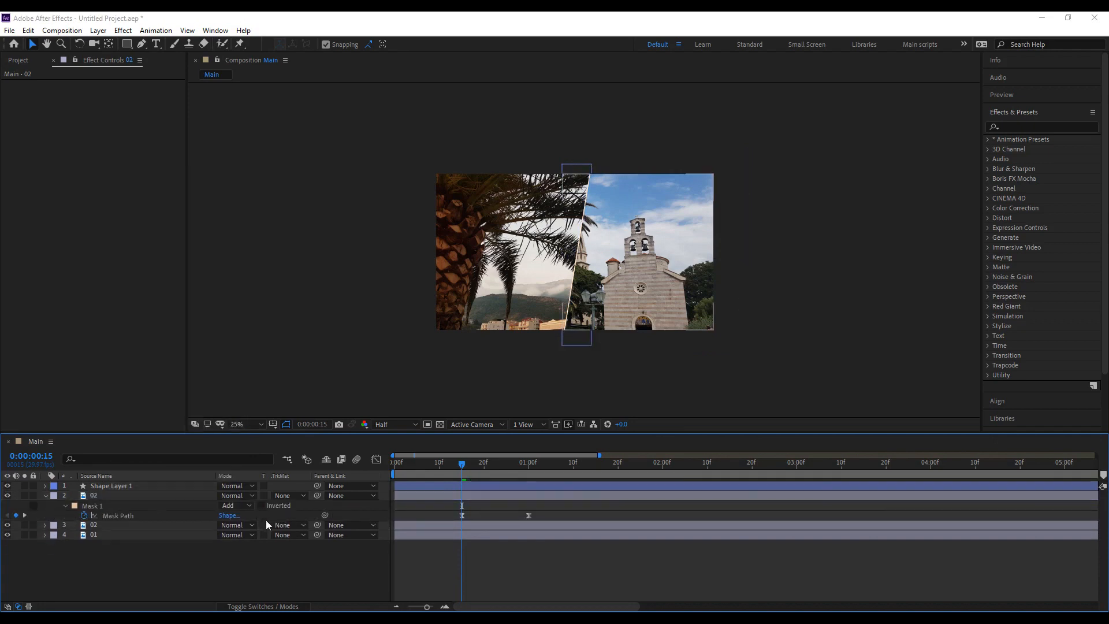
Delete the Mask Path keyframes of the upper 02 layer and reshape its mask to enclose the area left of the slanted line.
left_click(95, 504)
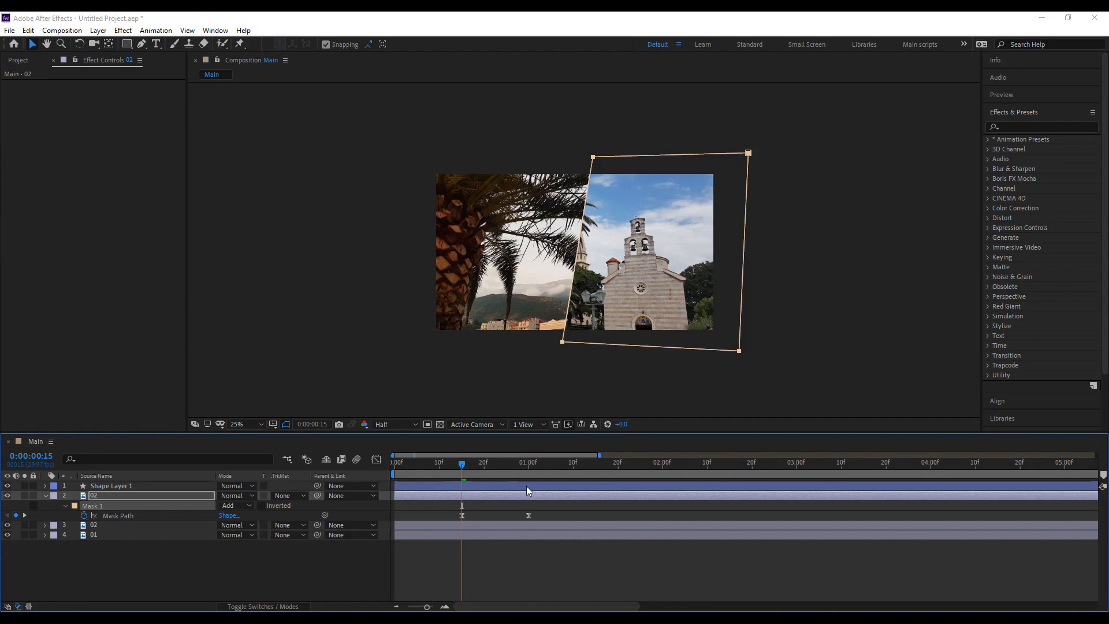
left_click_drag(542, 510, 441, 520)
key("Delete")
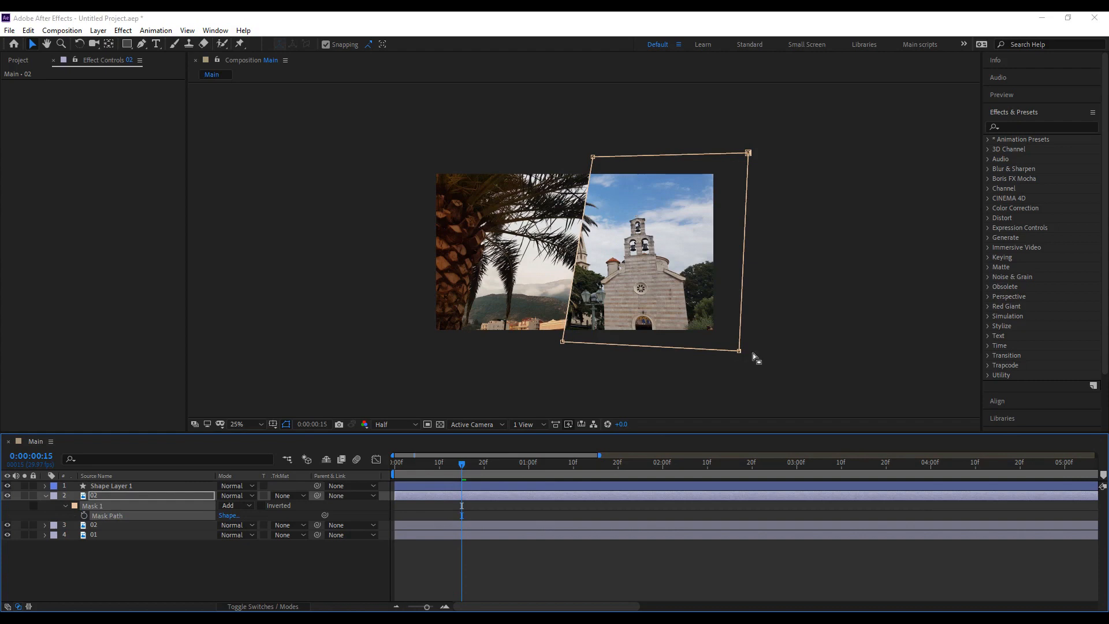
left_click_drag(592, 156, 421, 152)
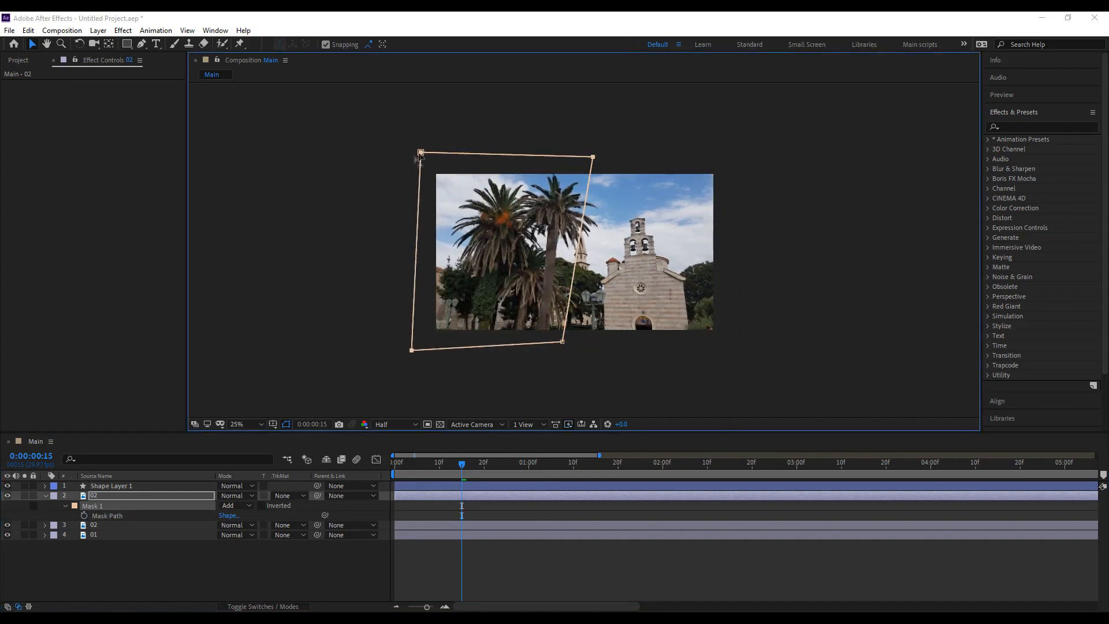
Keyframe the upper 02 layer's Mask Path at 0:00:00:15 and move the mask past the frame's left edge at 0:00:01:00.
left_click(83, 516)
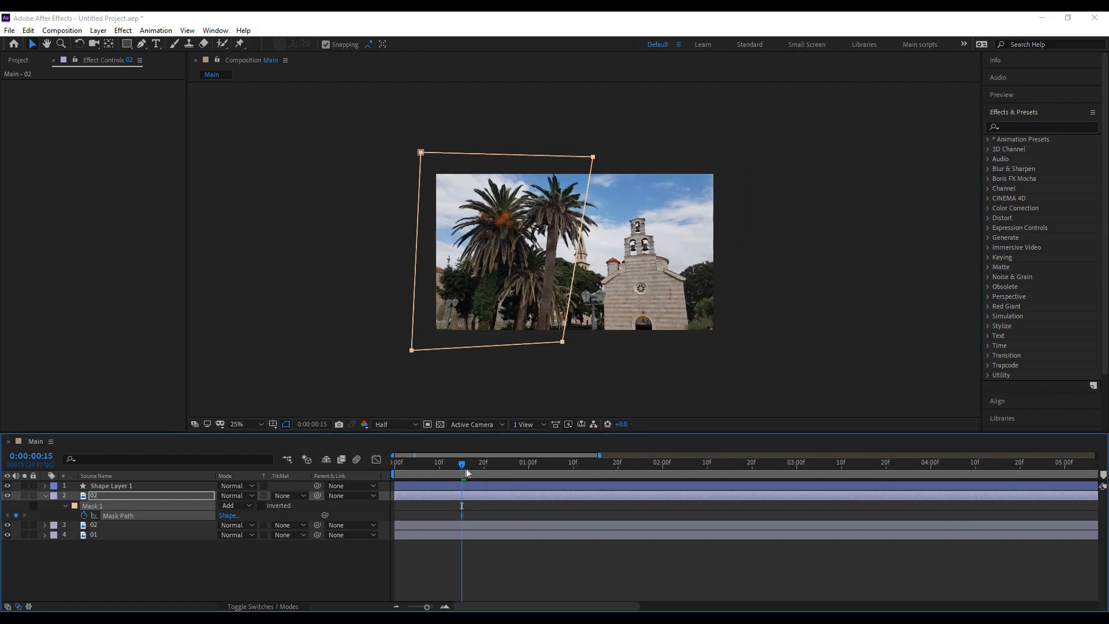
left_click_drag(467, 473, 528, 473)
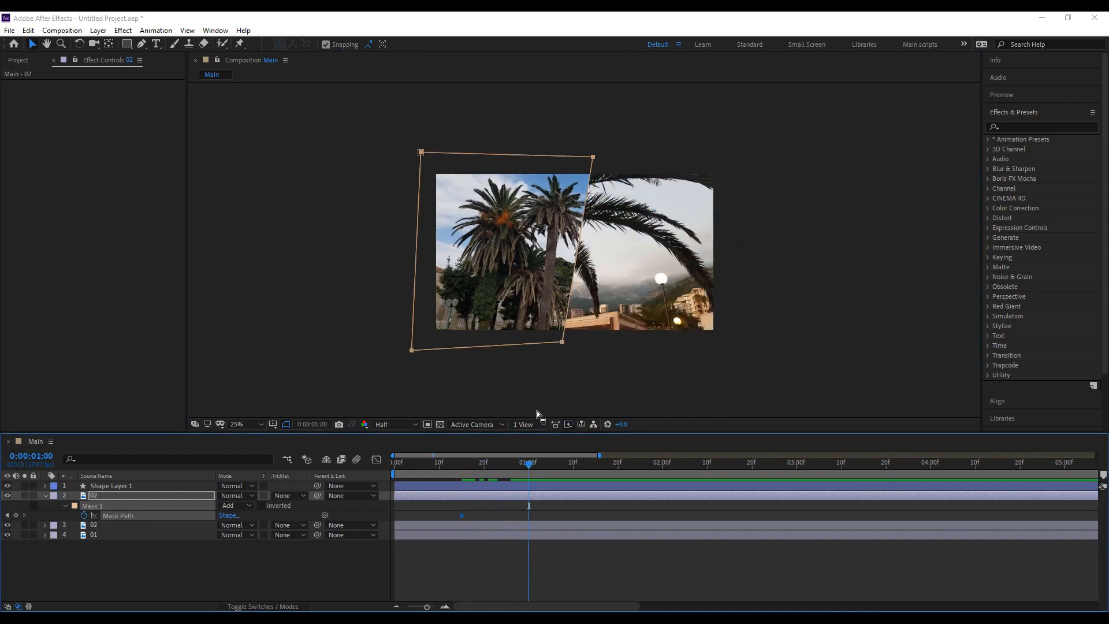
double_click(424, 153)
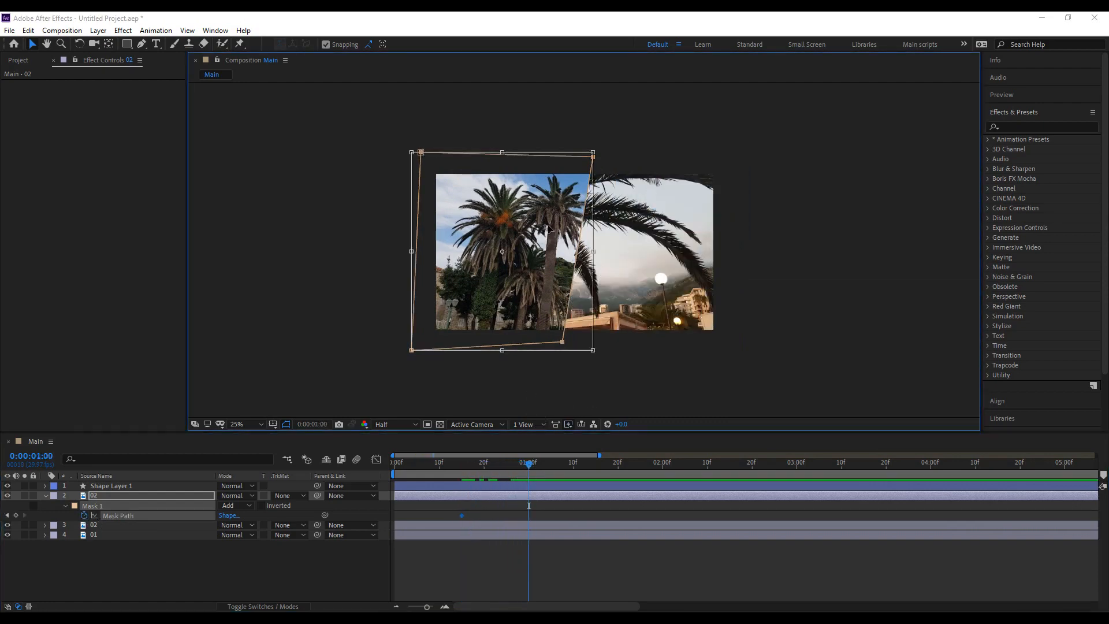
left_click_drag(545, 235, 391, 220)
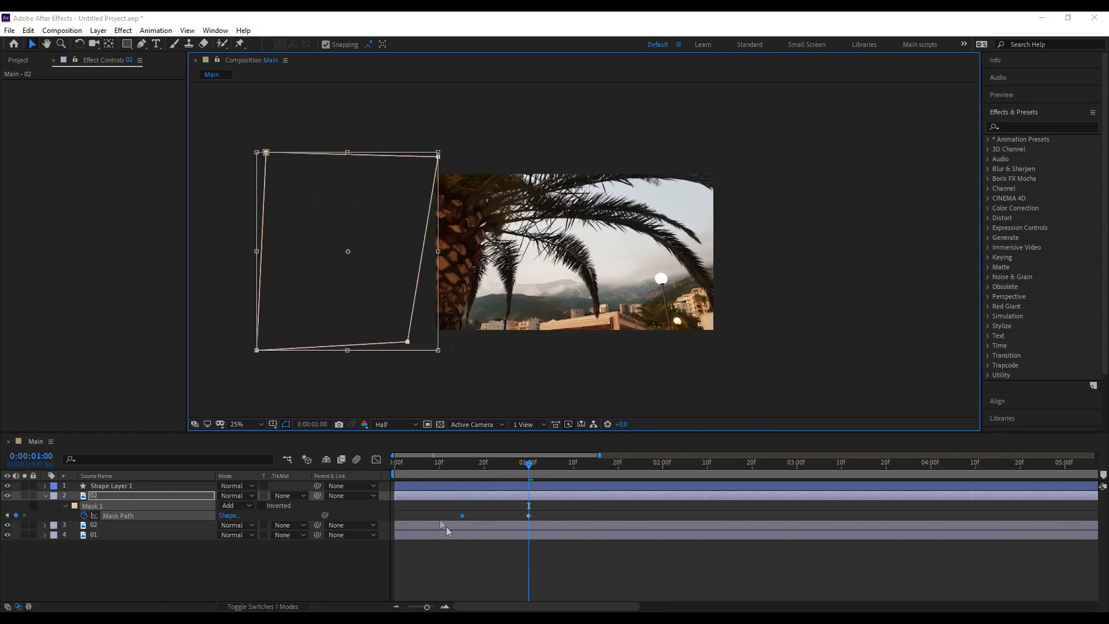
Duplicate Shape Layer 1 and, at 0:00:01:00, move the copy past the frame's left edge to position -112, 540.
left_click(126, 487)
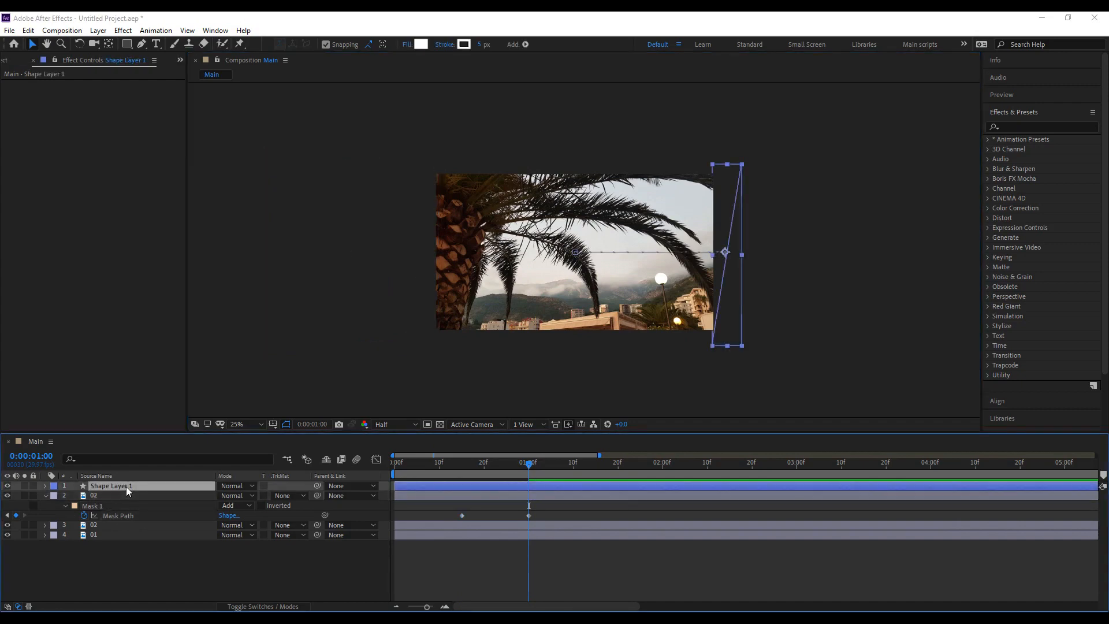
key("ctrl+d")
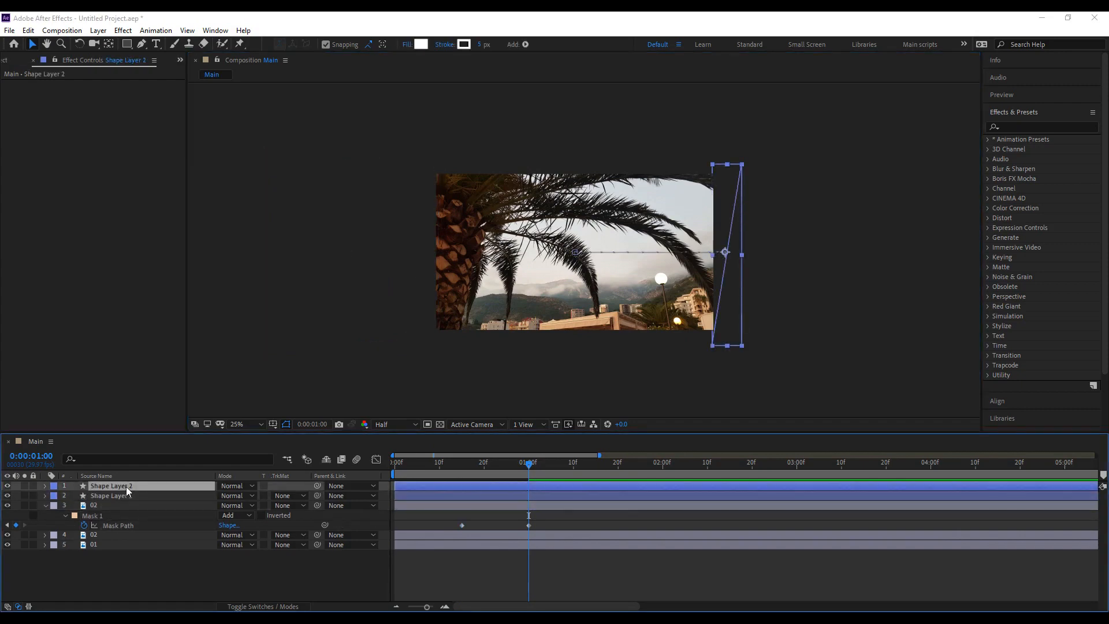
key("u")
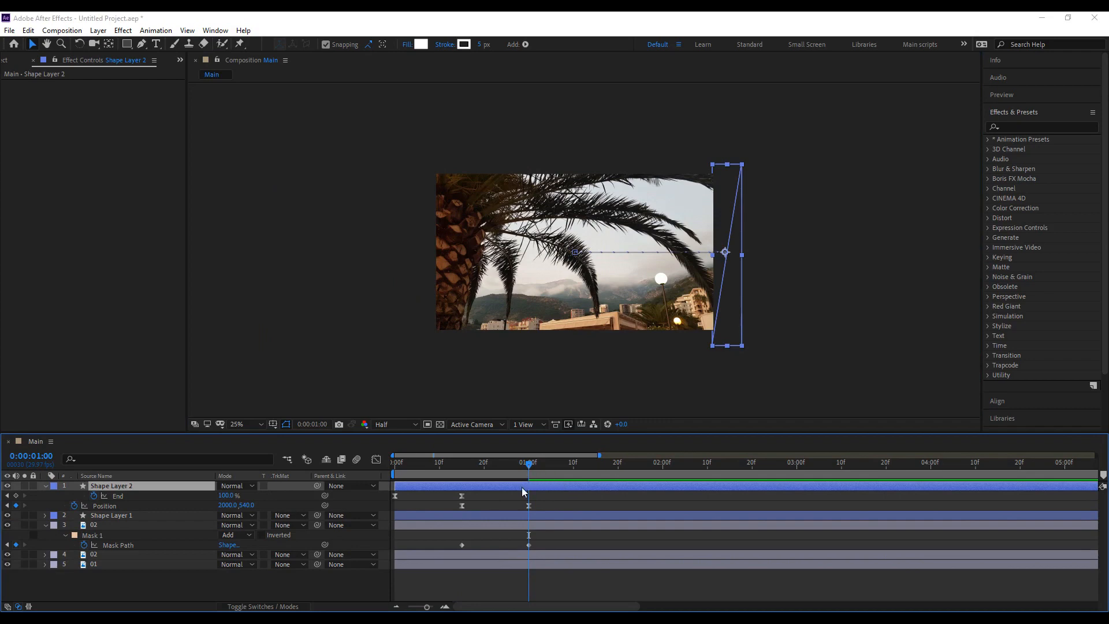
left_click_drag(734, 263, 427, 244)
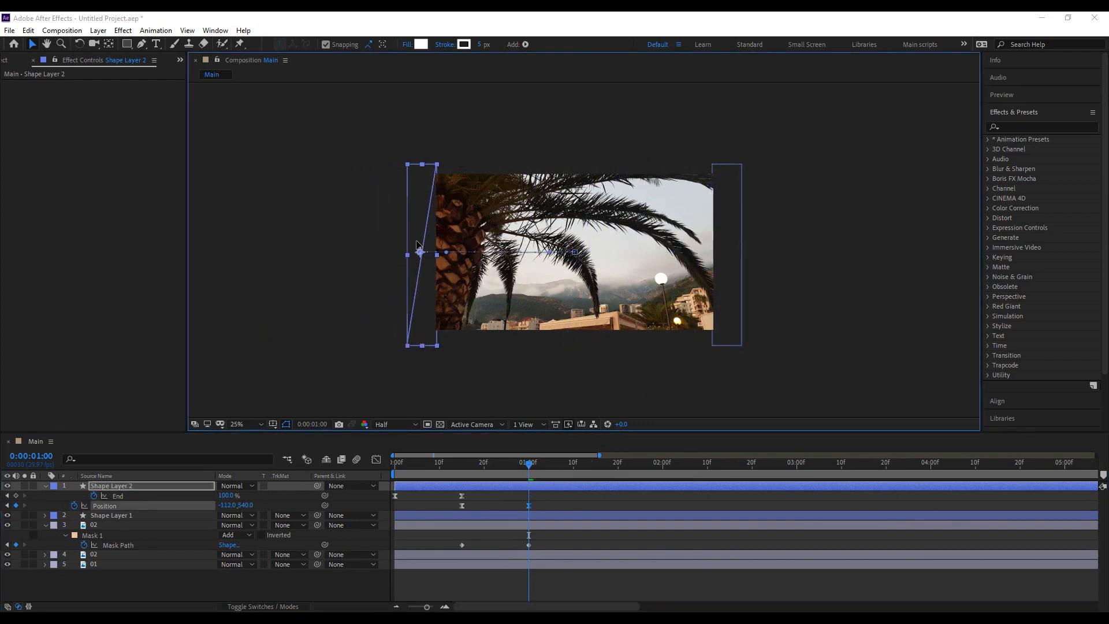
Apply Easy Ease to both Mask Path keyframes of the upper 02 layer.
left_click_drag(543, 545, 445, 547)
key("F9")
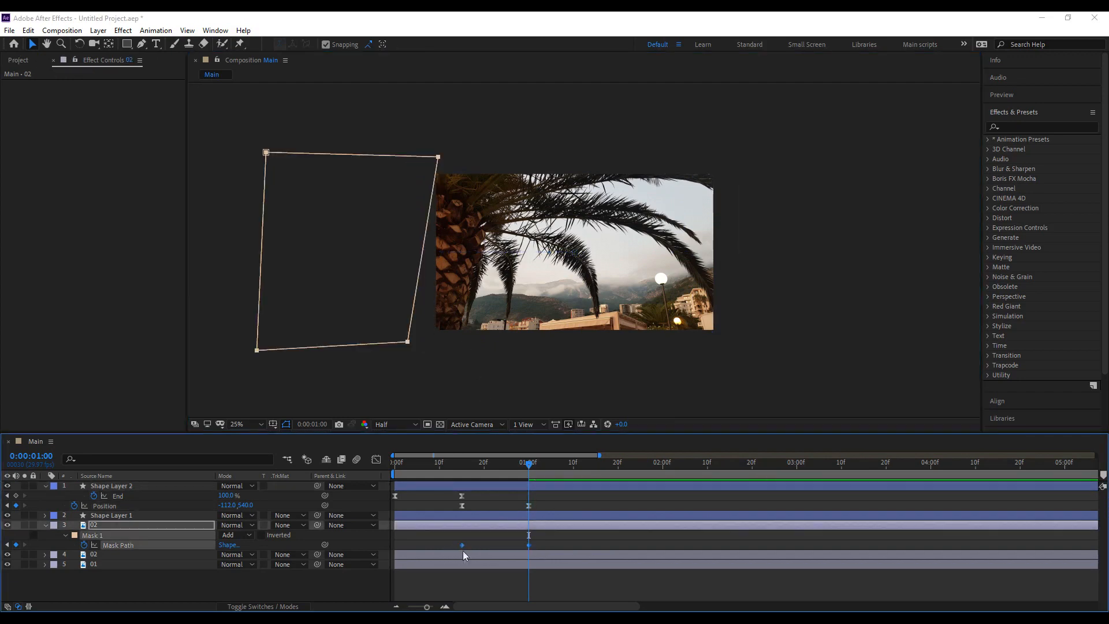
left_click(477, 534)
Preview the full split transition from 0:00:00:00 and collapse the layers' properties.
left_click_drag(462, 470, 366, 476)
key("period")
key("space")
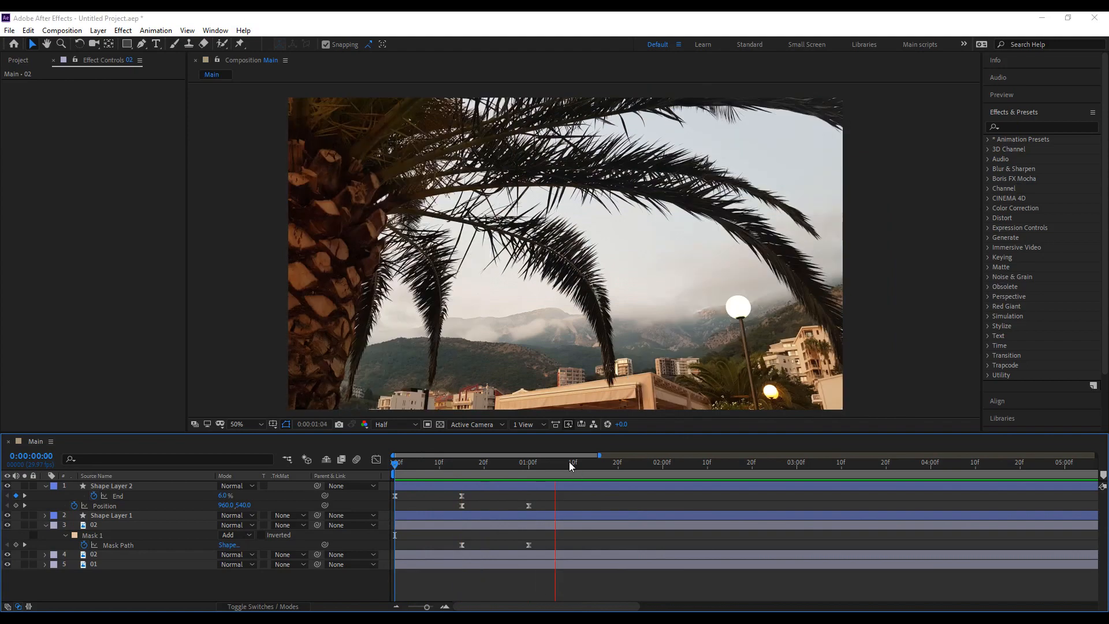
key("space")
key("space")
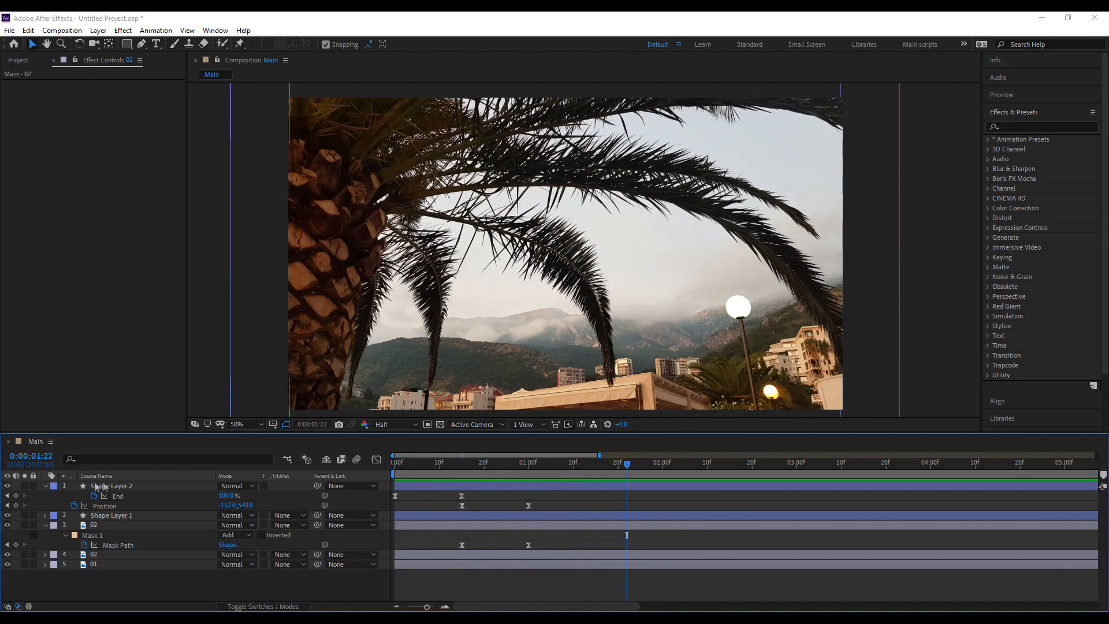
left_click(46, 486)
left_click(46, 505)
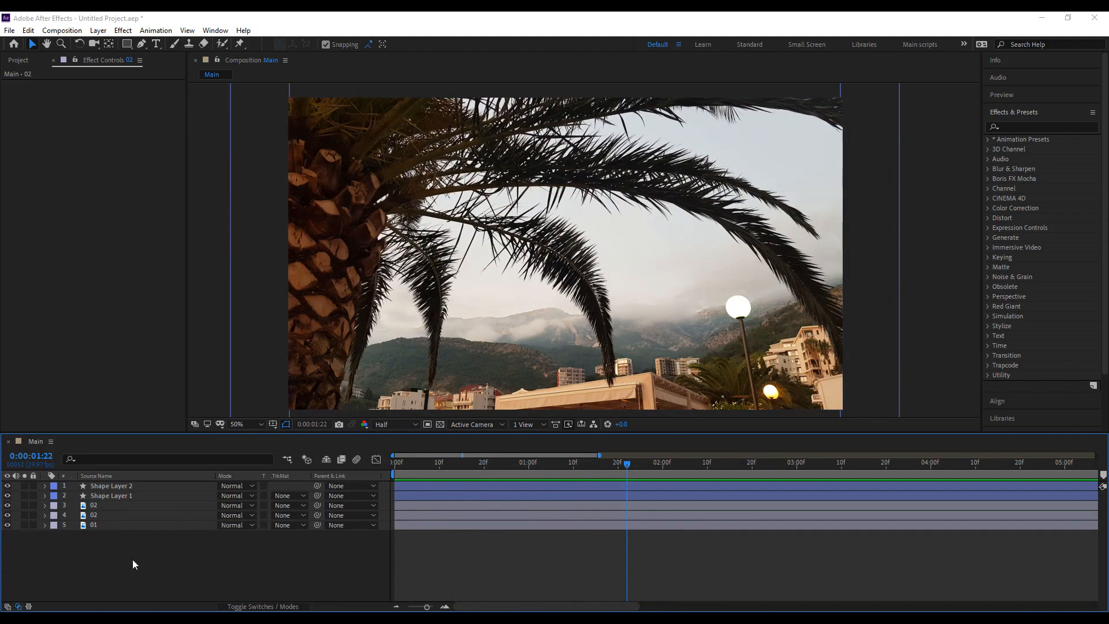
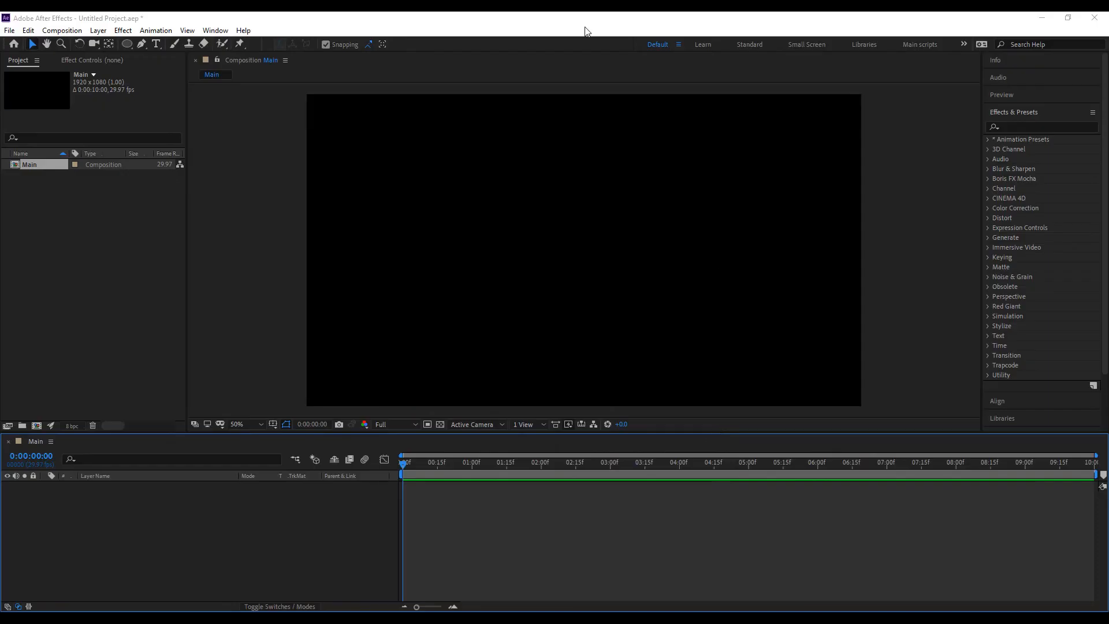
Create a shape layer in the empty Main composition and add an ellipse path sized 250 by 250.
right_click(292, 515)
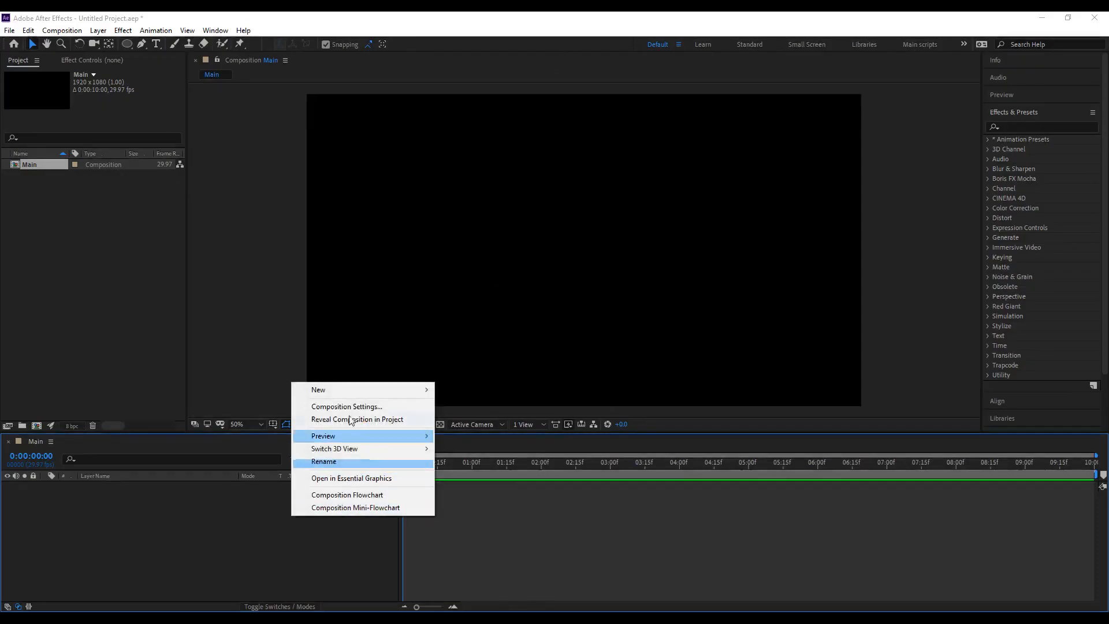
mouse_move(369, 390)
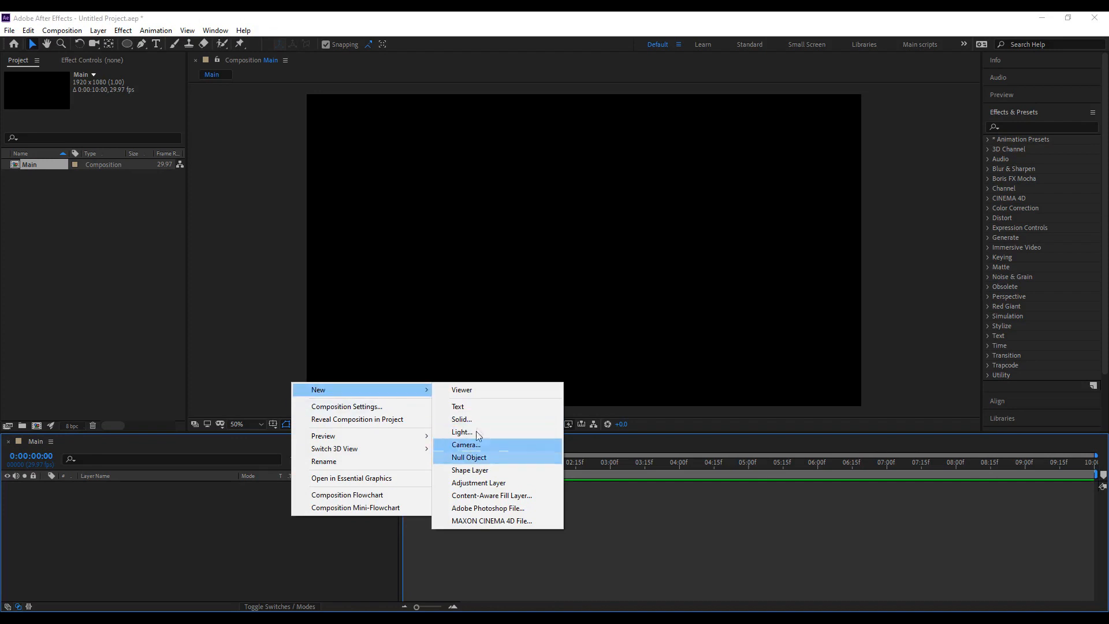
left_click(478, 470)
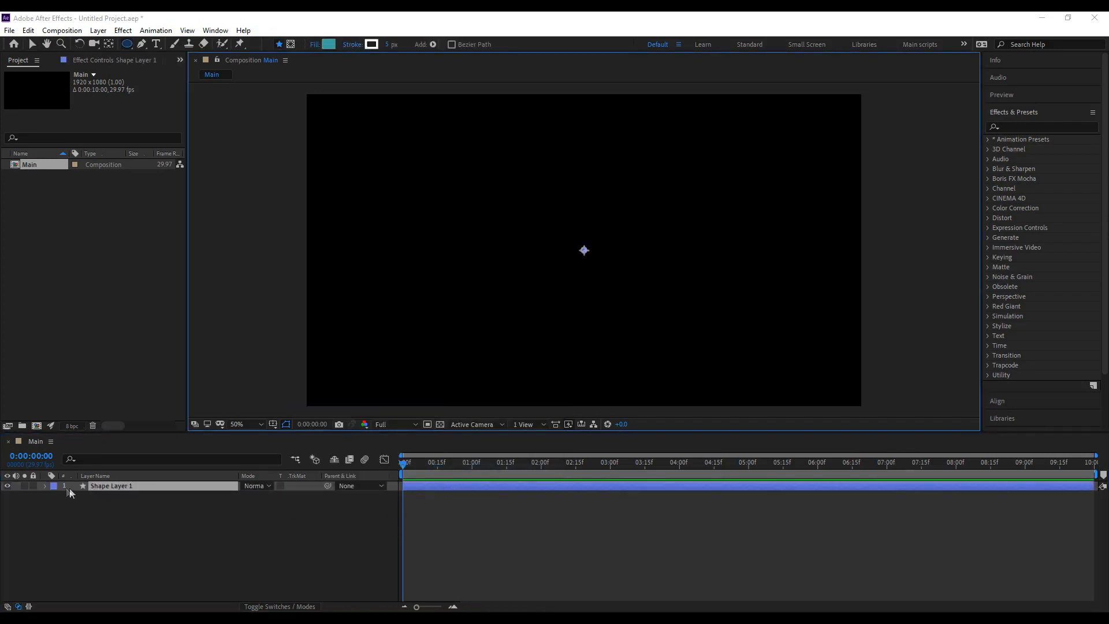
left_click(44, 484)
left_click(314, 495)
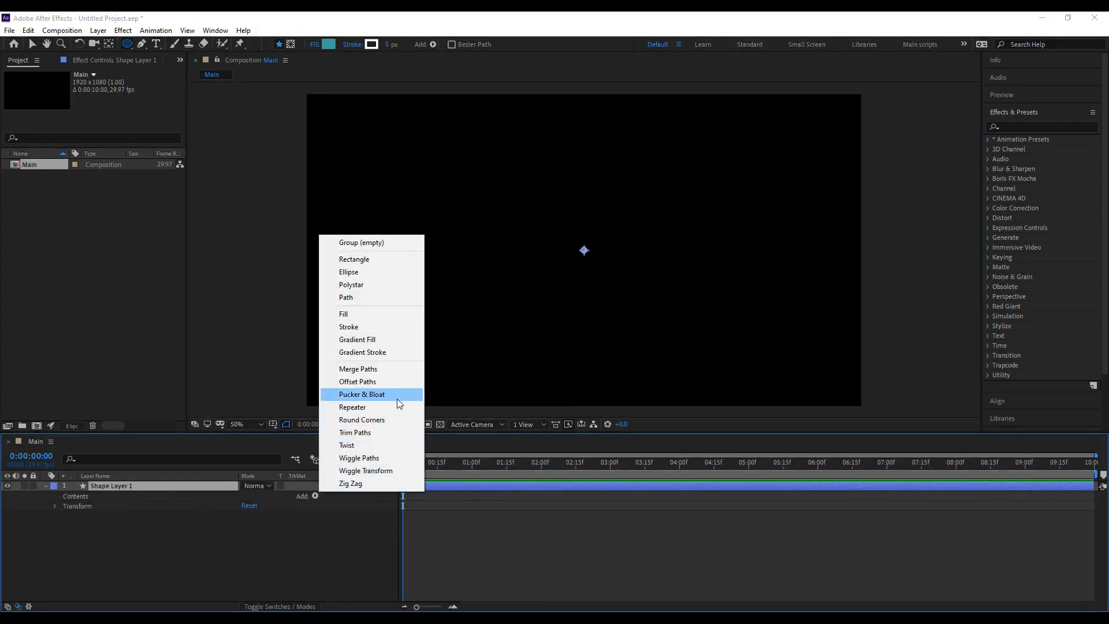
left_click(415, 272)
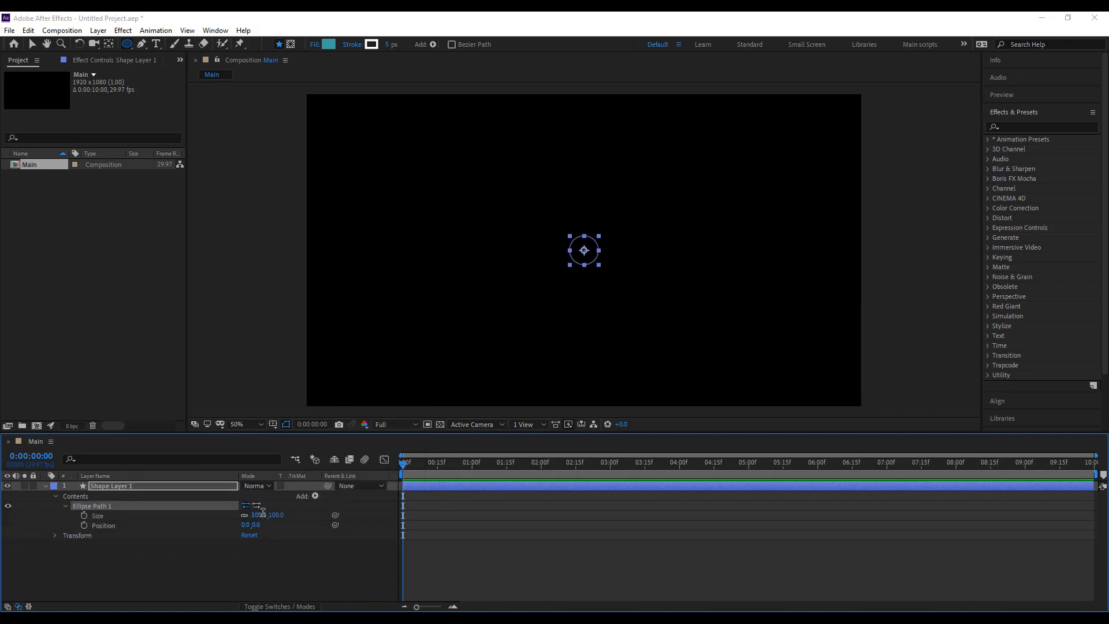
type("250")
key("Return")
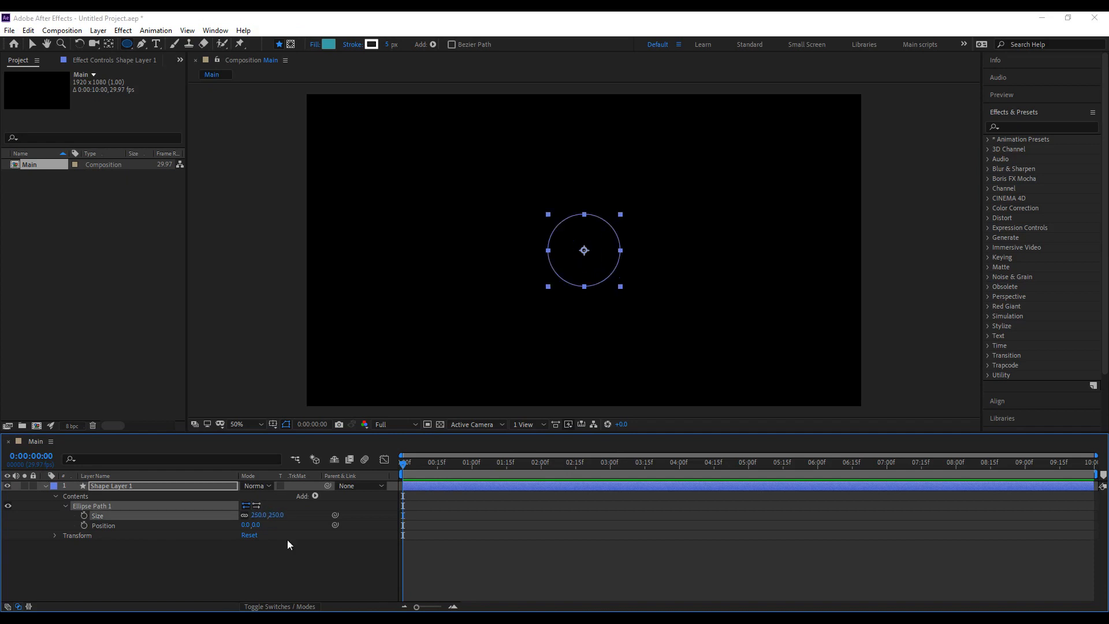
Add a stroke to the ellipse and set its width to 75.
left_click(315, 495)
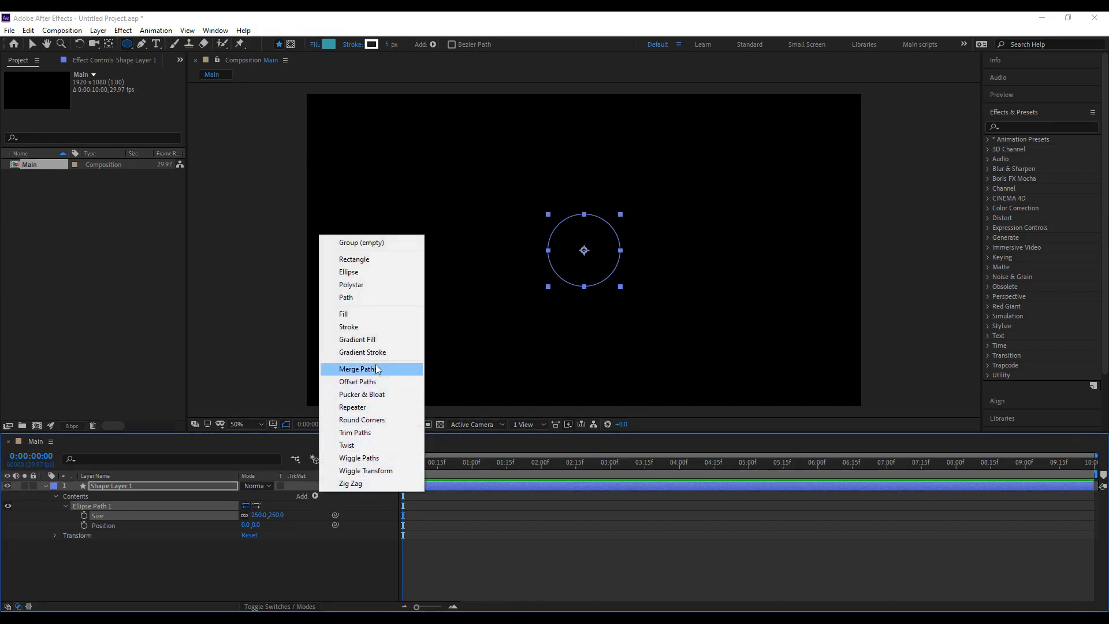
left_click(390, 326)
left_click(65, 535)
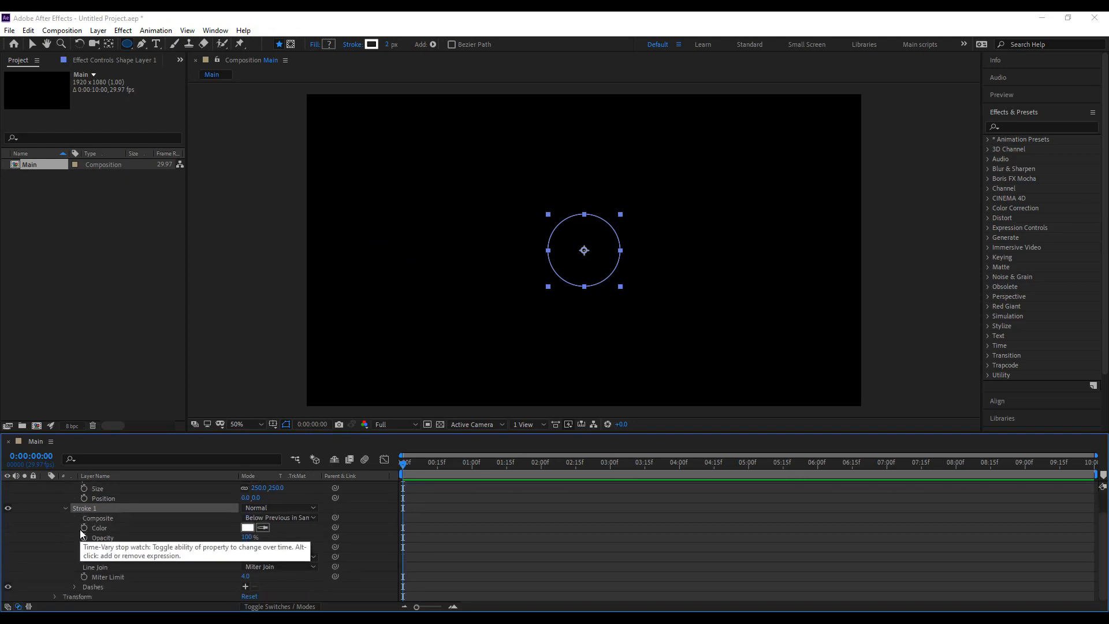
left_click(247, 547)
type("75")
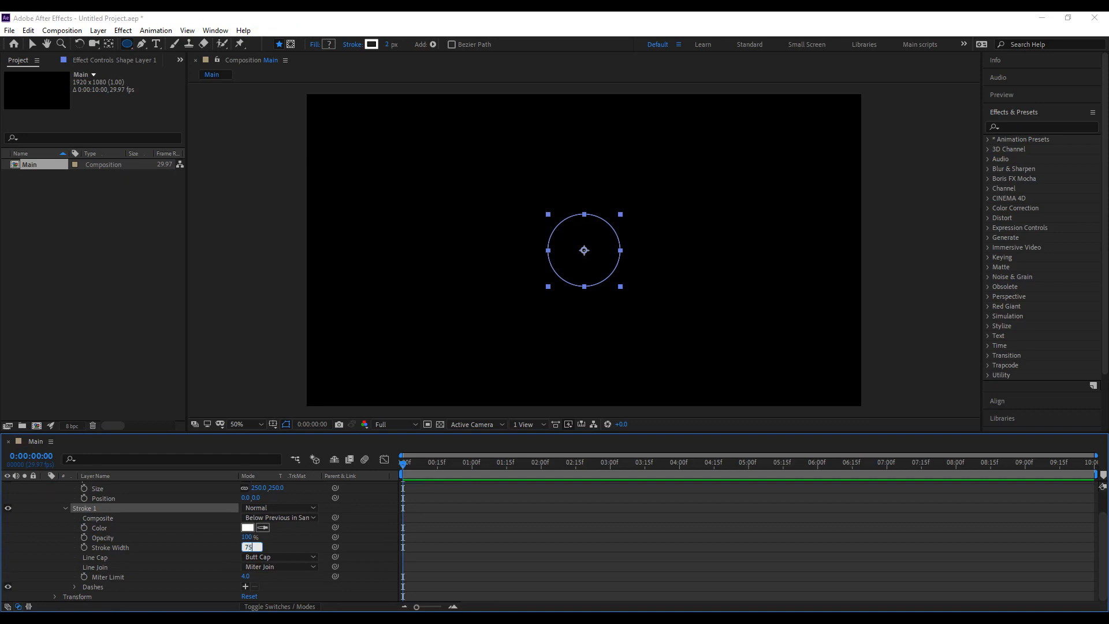
key("Return")
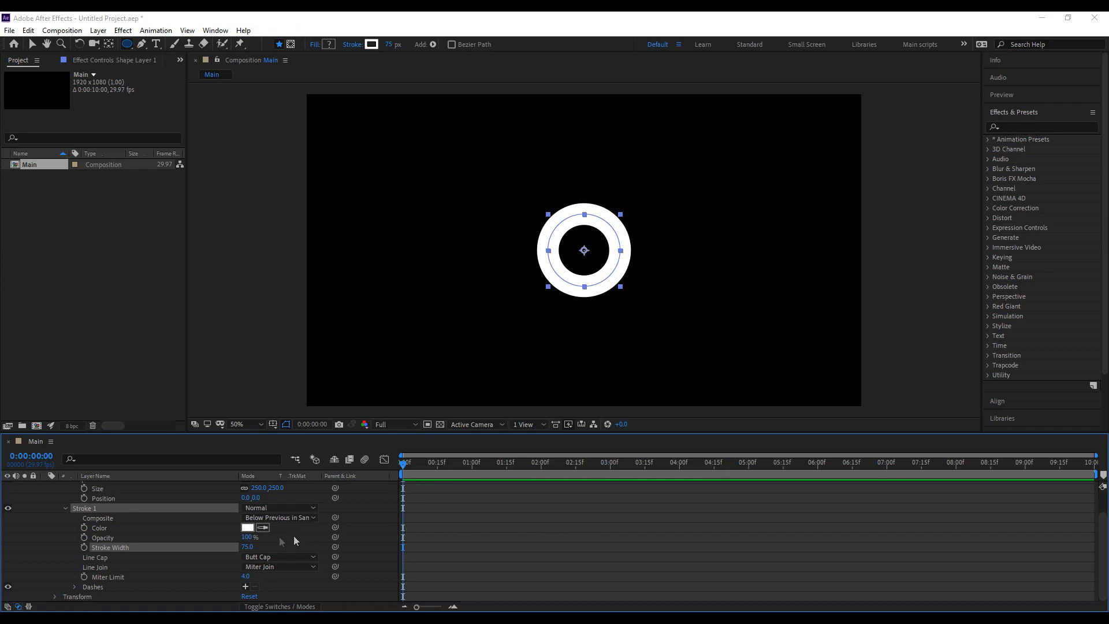
Change the ellipse's stroke color to pink by sampling it with the eyedropper.
left_click(263, 527)
left_click(590, 541)
left_click(439, 516)
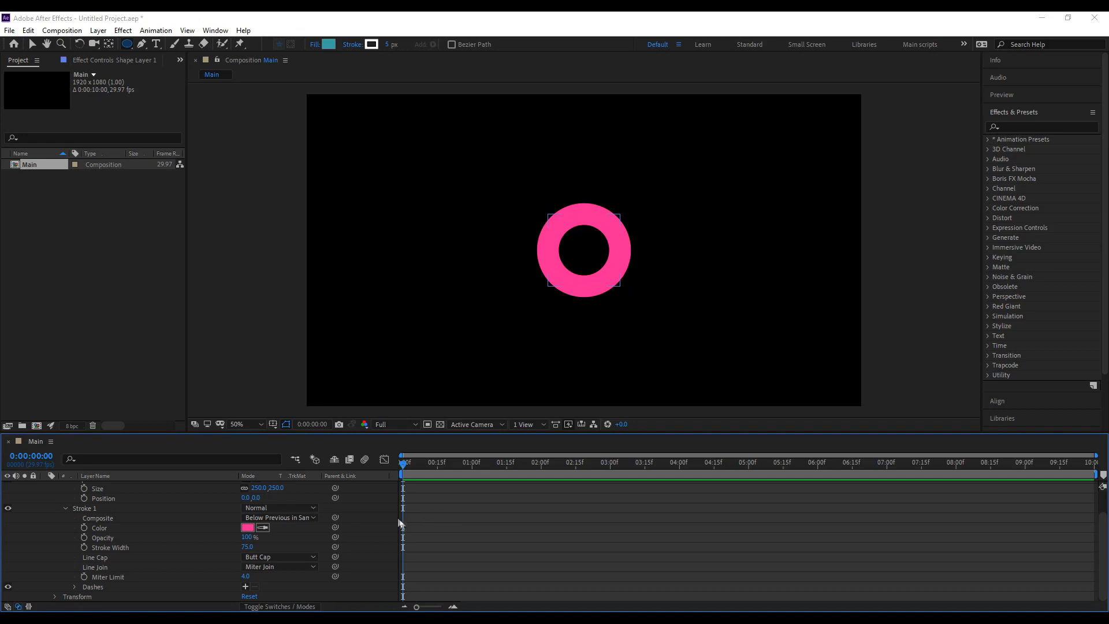
Collapse the ellipse path and stroke properties and add Trim Paths to Shape Layer 1.
scroll(140, 536, "up", 2)
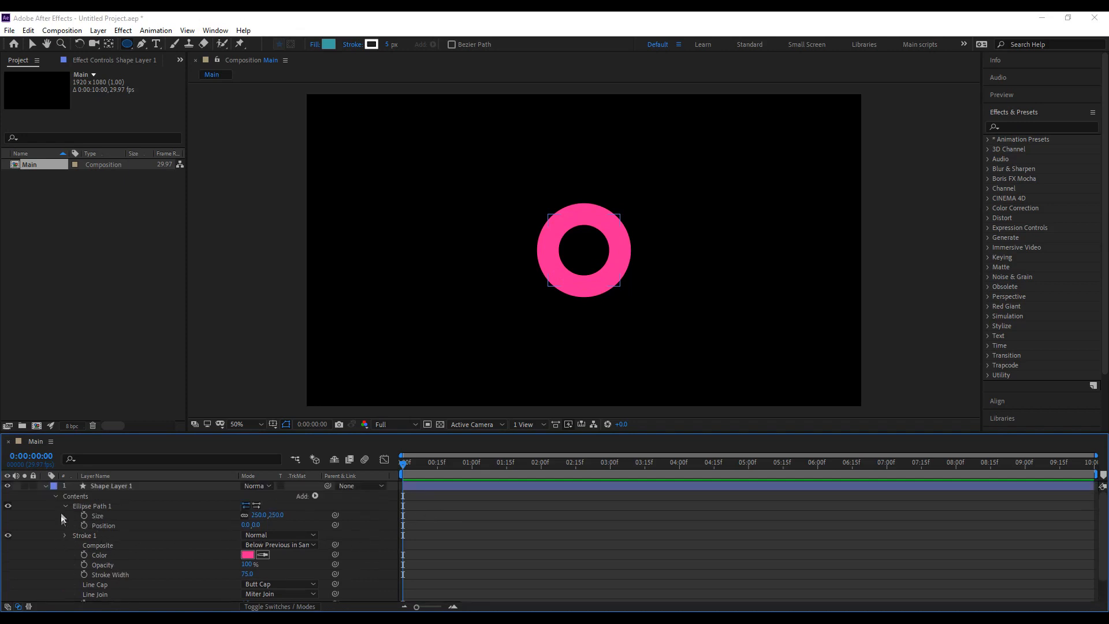
left_click(64, 535)
left_click(65, 506)
left_click(315, 496)
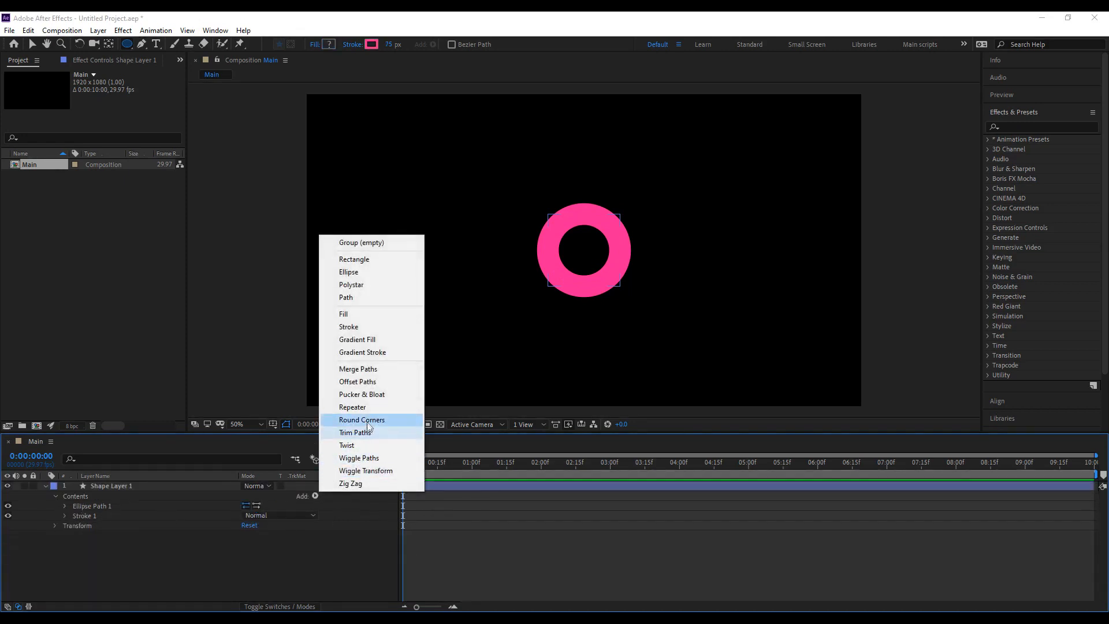
left_click(355, 432)
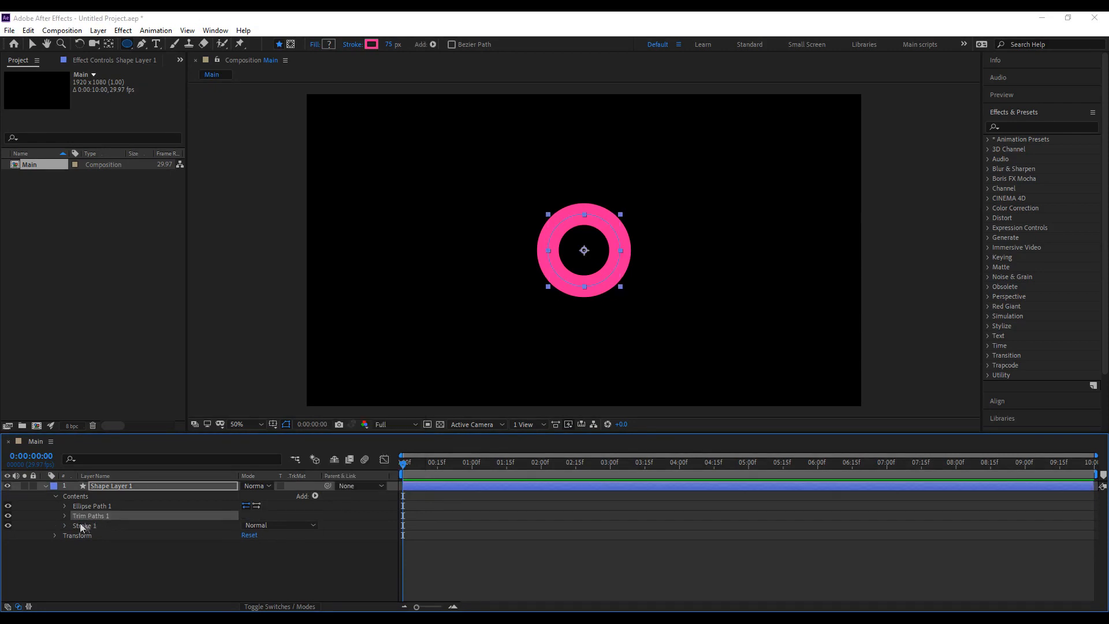
Move Trim Paths below the stroke and keyframe its Start at 85% on 0:00:00:00.
mouse_move(64, 516)
left_mouse_down()
mouse_move(84, 529)
mouse_move(68, 528)
left_mouse_up()
left_click(65, 526)
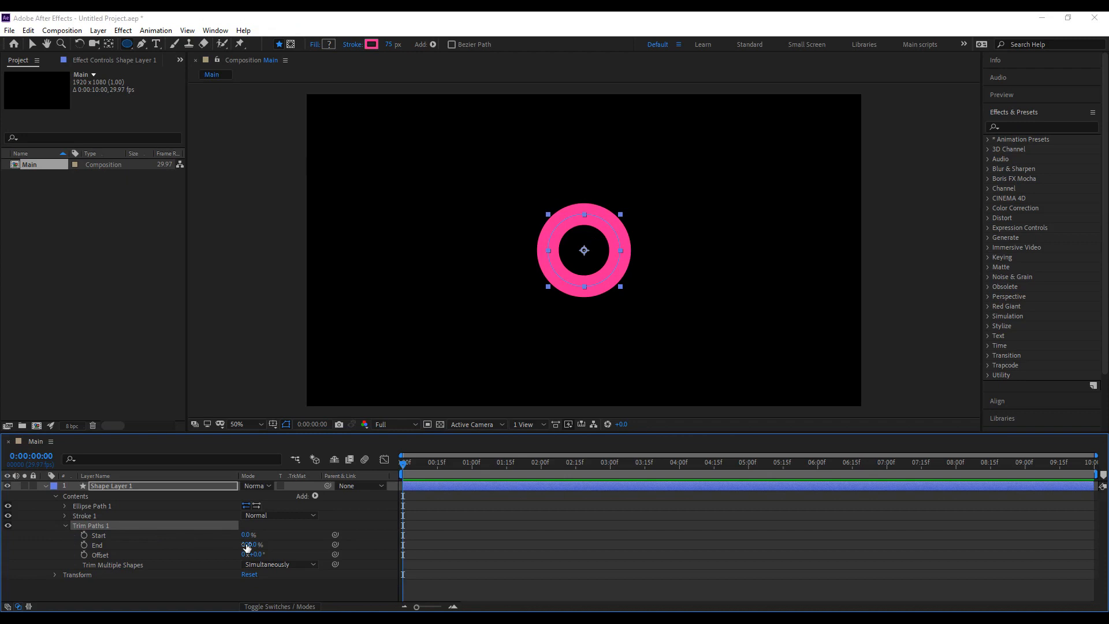
left_click(85, 535)
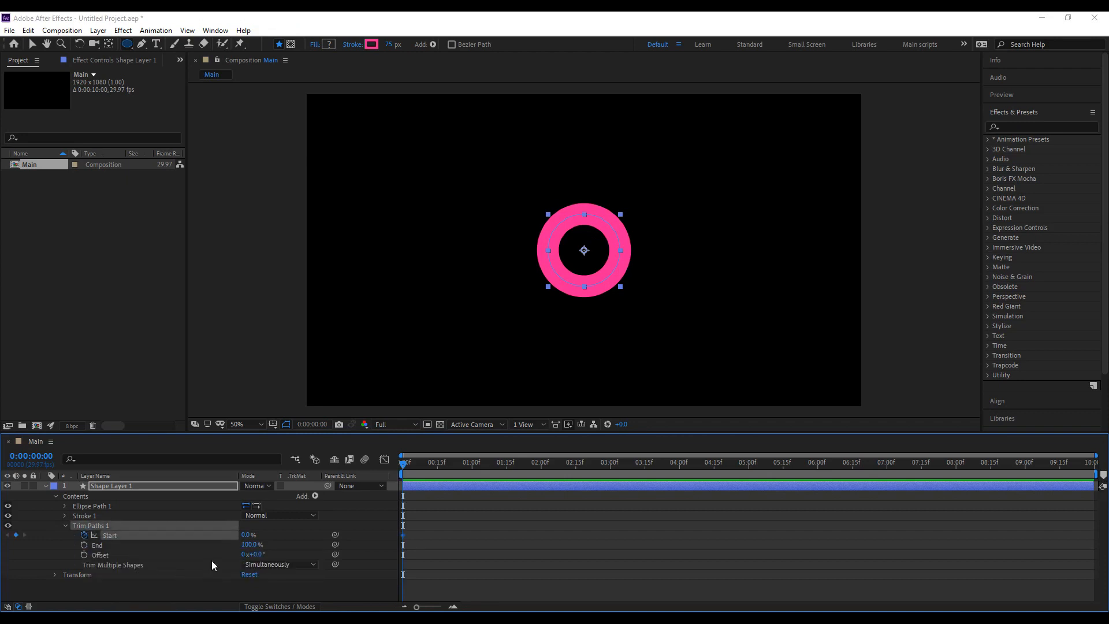
left_click_drag(245, 534, 299, 558)
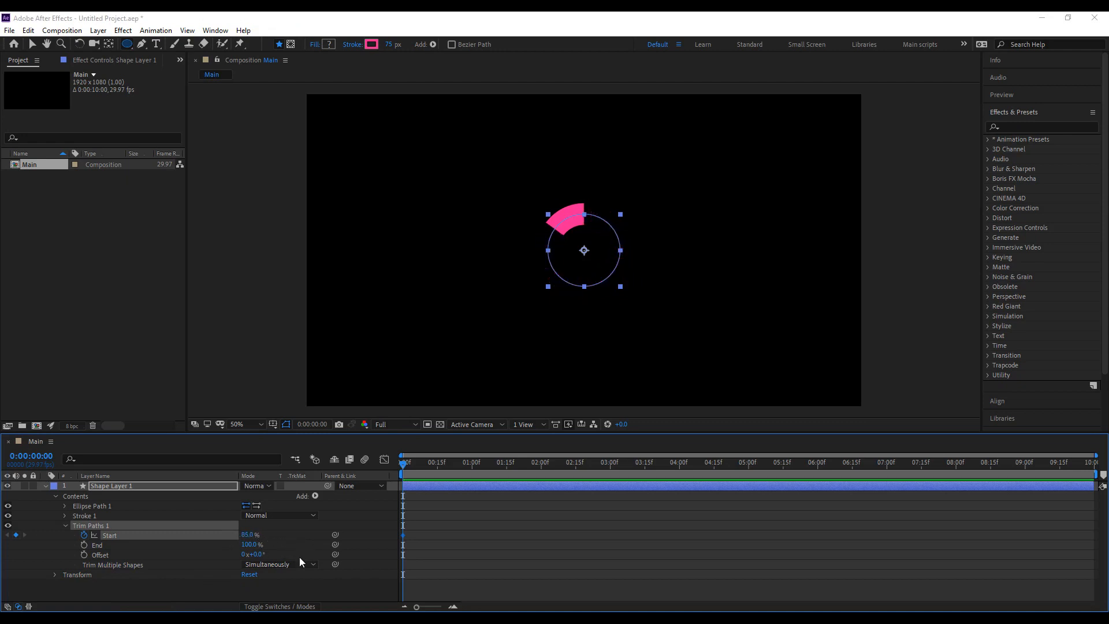
Set the Line Cap of the ellipse's stroke to Round Cap.
key("period")
key("period")
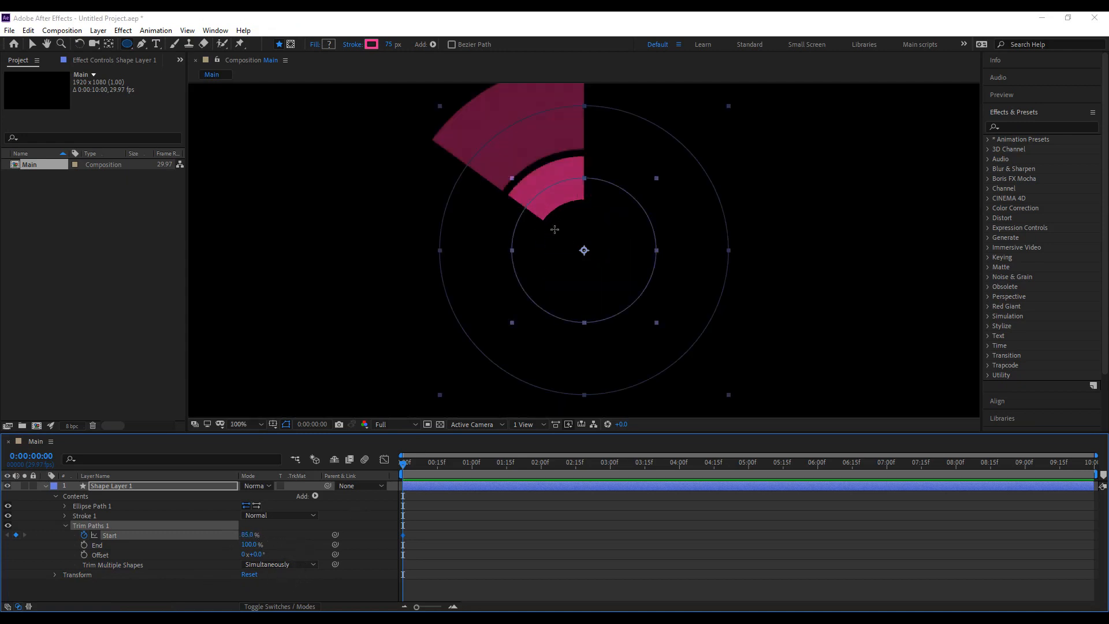
left_click(65, 515)
left_click(278, 568)
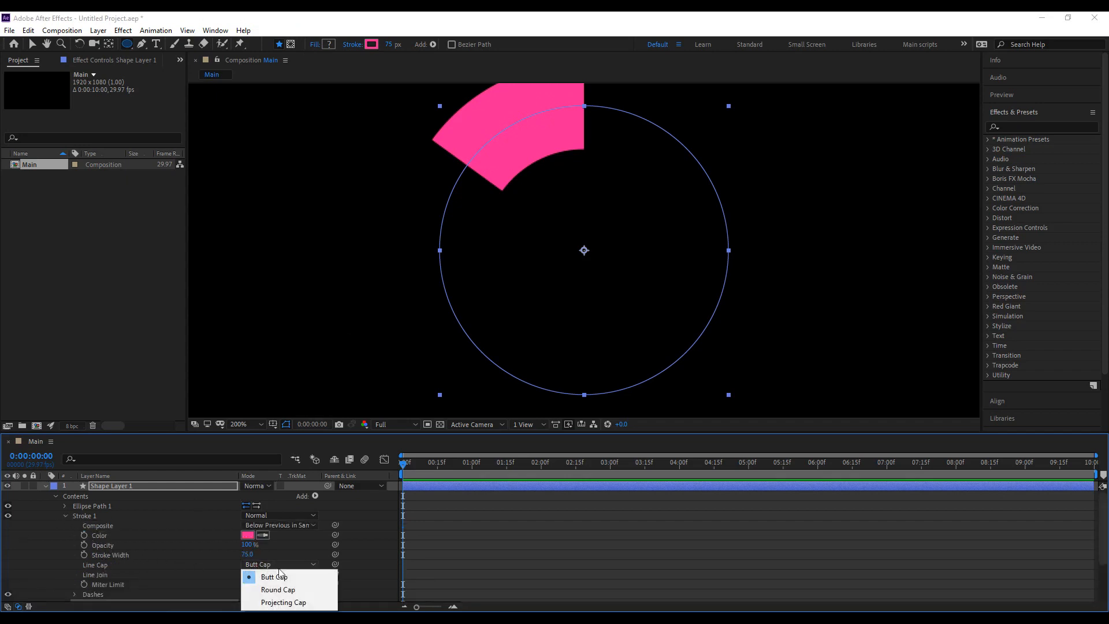
left_click(285, 589)
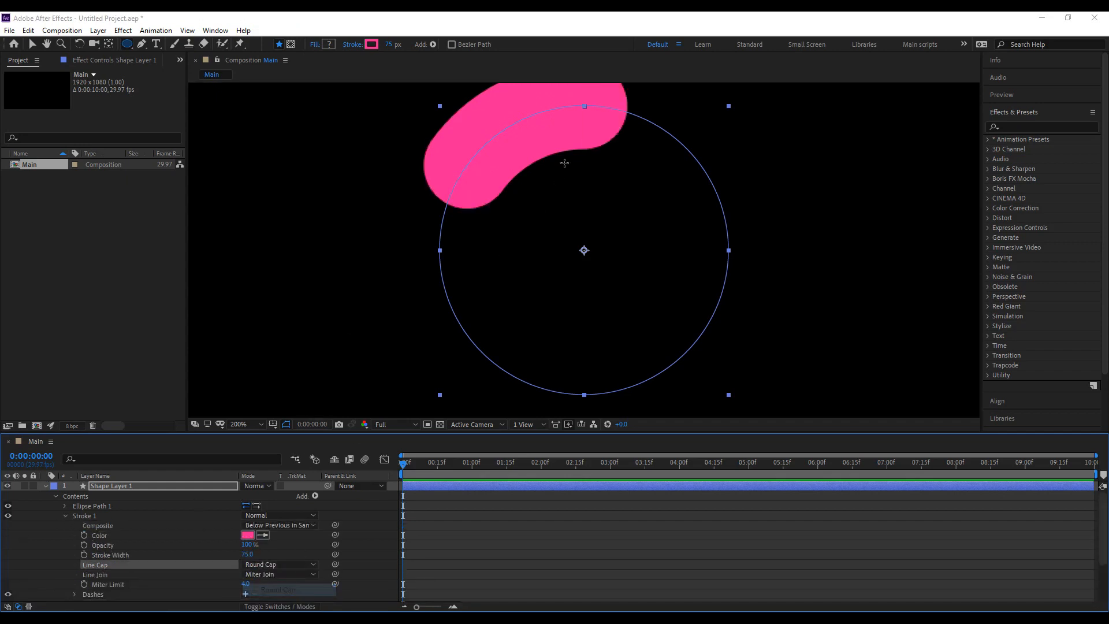
left_click(65, 517)
key("slash")
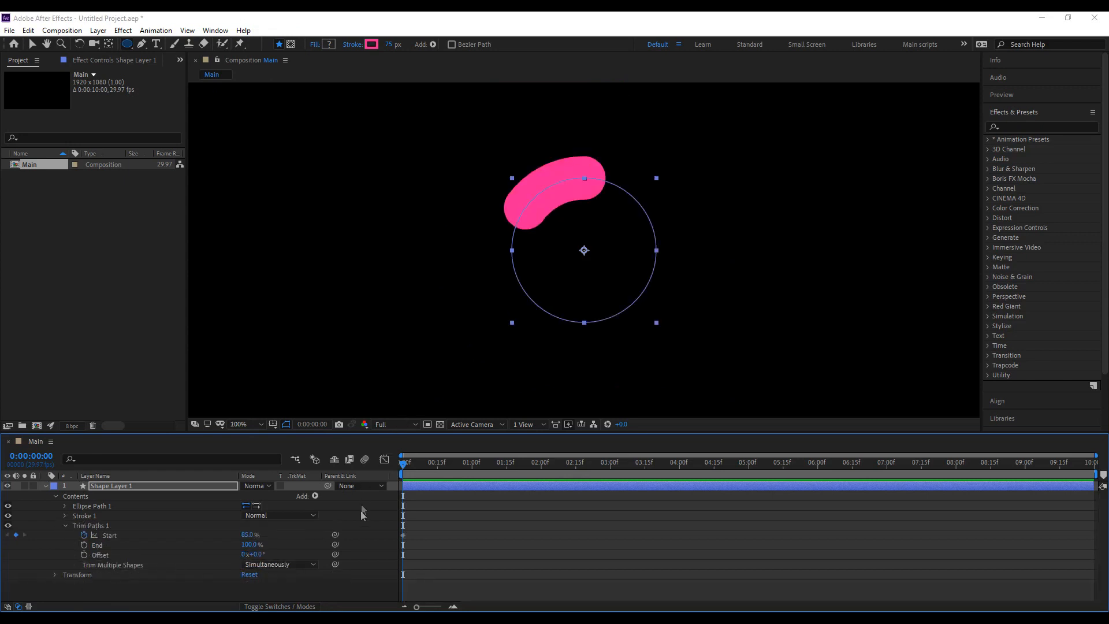
Set the Trim Paths End to 0% and animate Start from 0% at 0:00:00:00 to 100% at 0:00:01:10.
left_click_drag(249, 545, 186, 542)
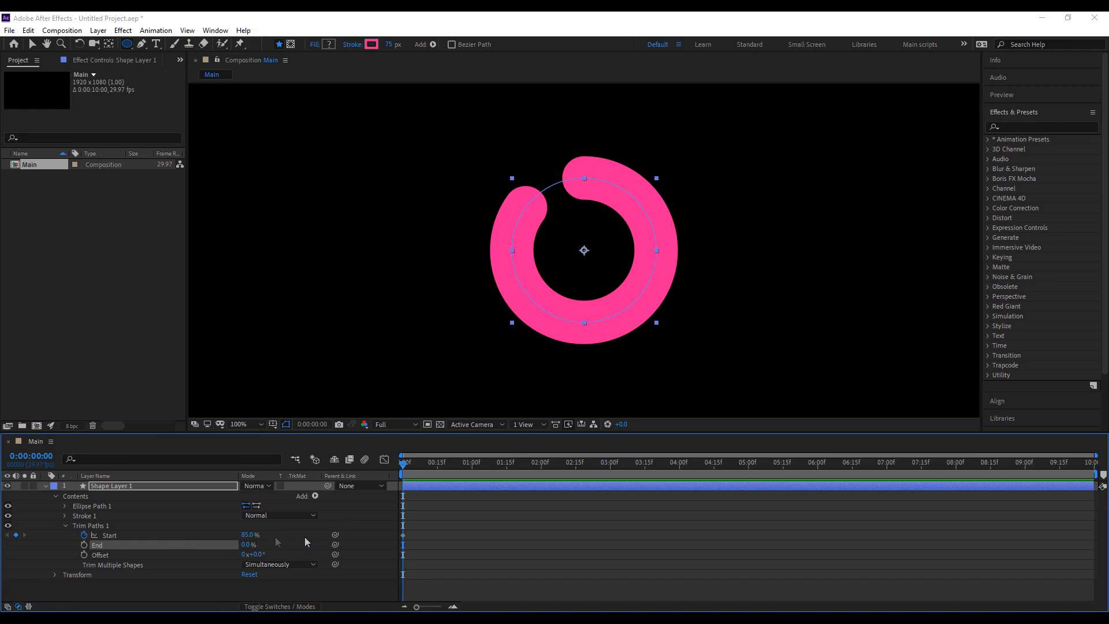
left_click_drag(247, 535, 134, 543)
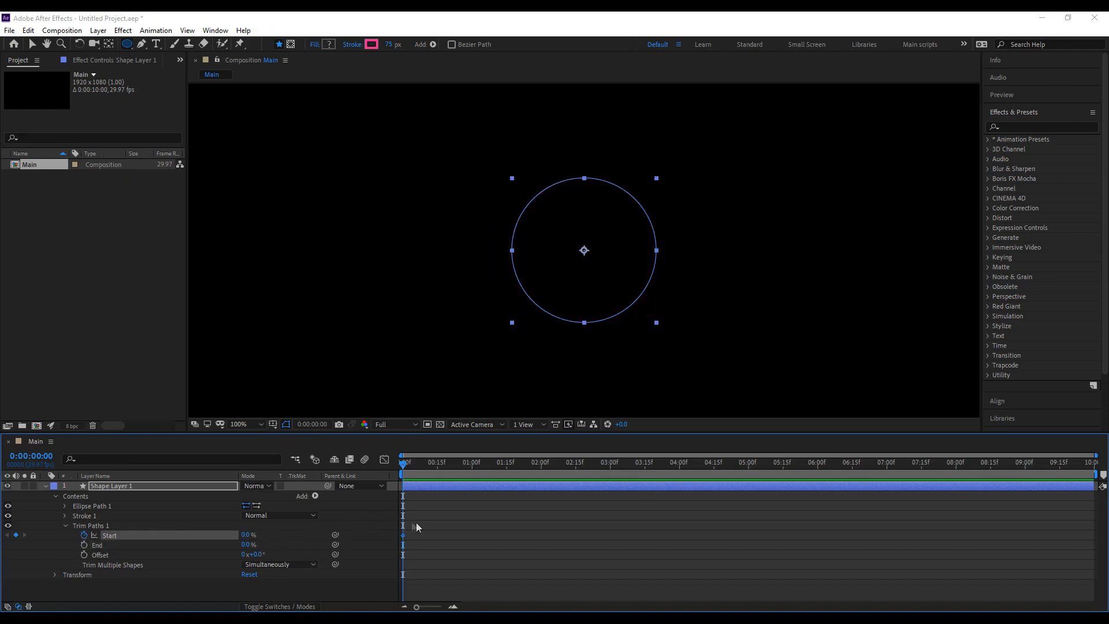
left_click_drag(517, 466, 495, 473)
left_click_drag(246, 535, 306, 538)
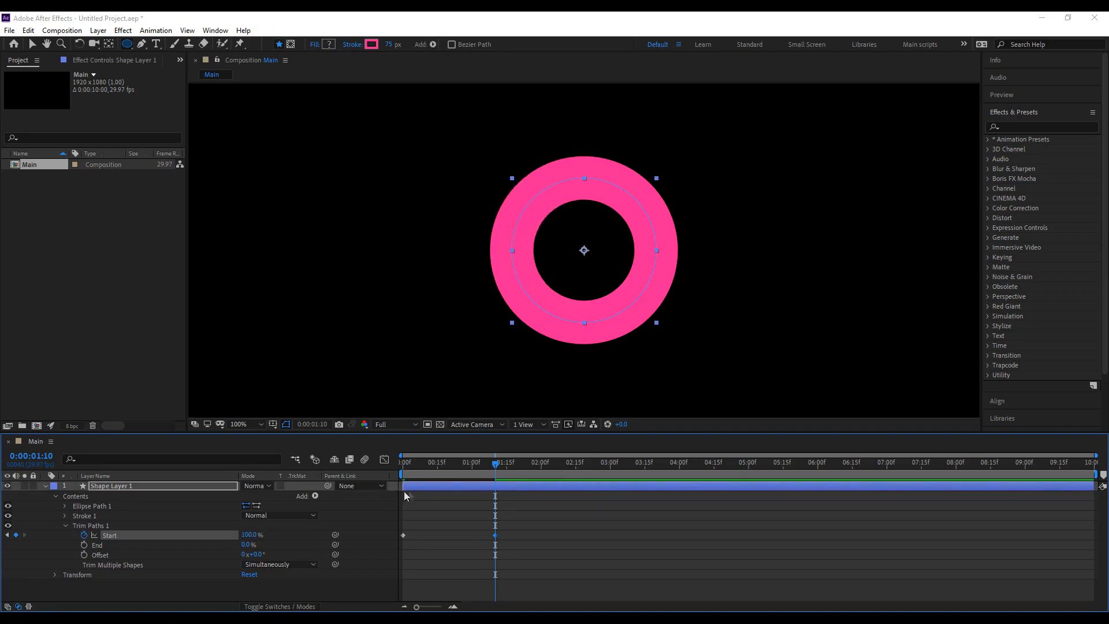
left_click(409, 471)
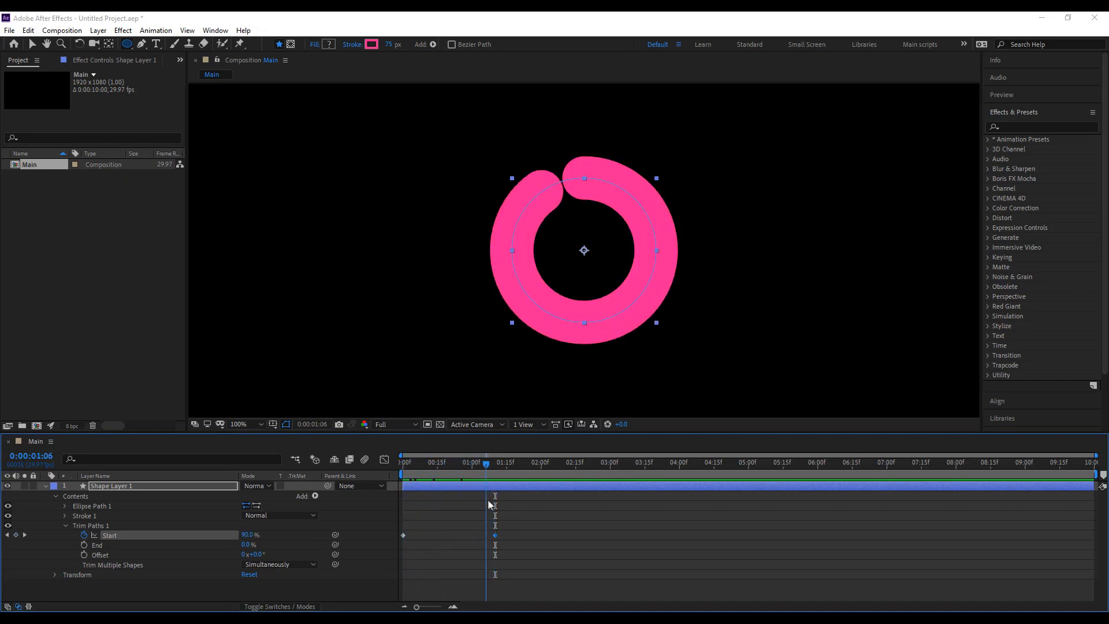
key("comma")
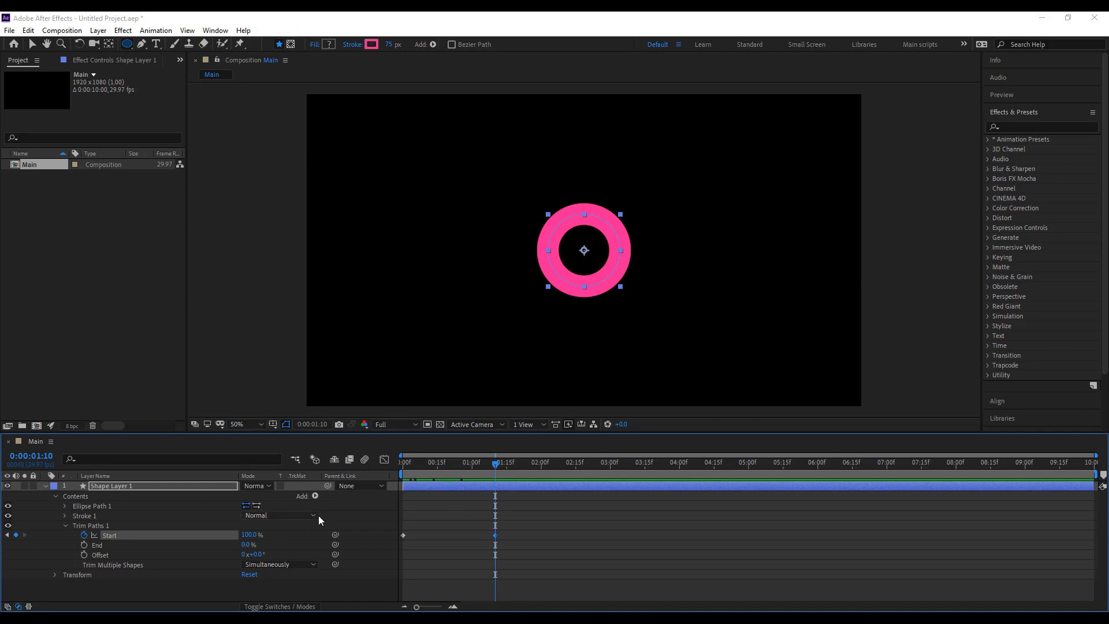
Easy ease both Trim Paths Start keyframes and set their keyframe velocity influence to 50%.
left_click(521, 536)
left_click_drag(522, 536, 406, 534)
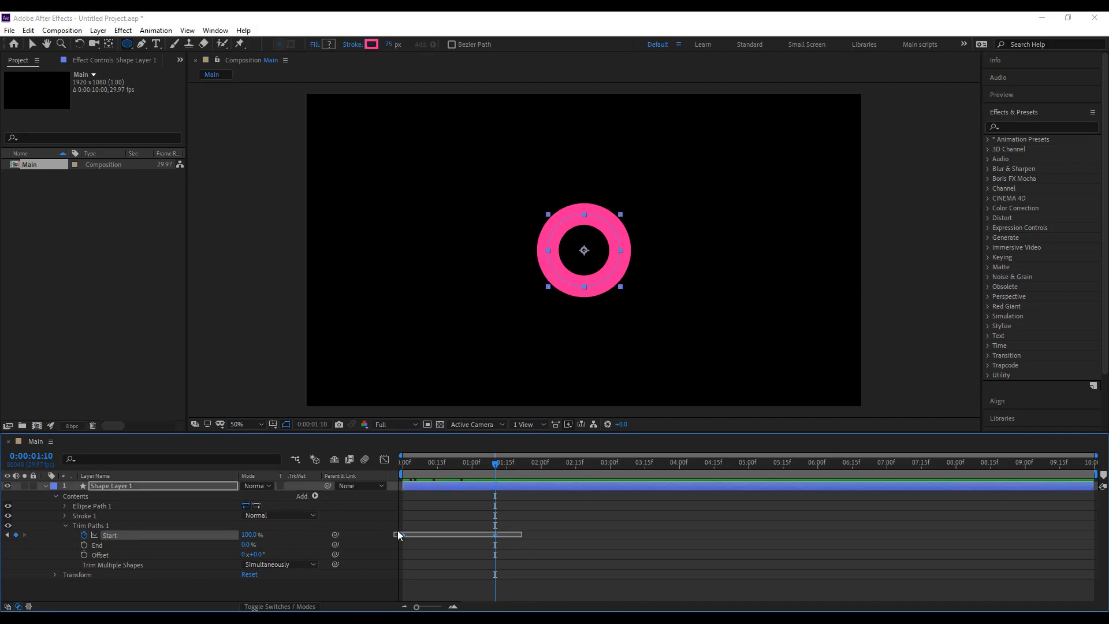
right_click(406, 535)
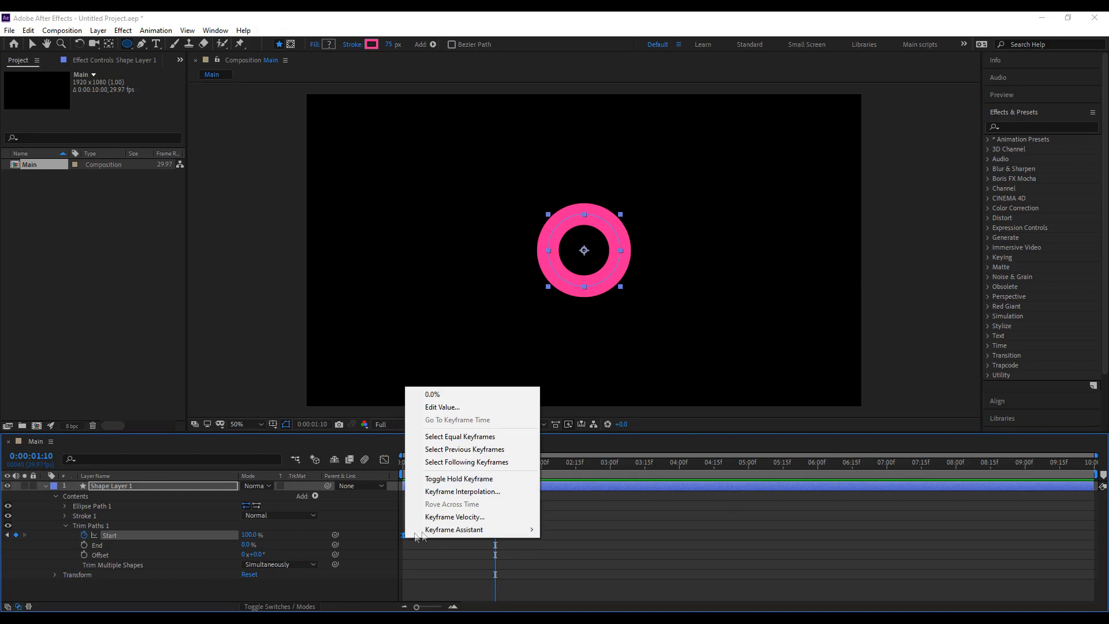
left_click(439, 517)
left_click(460, 311)
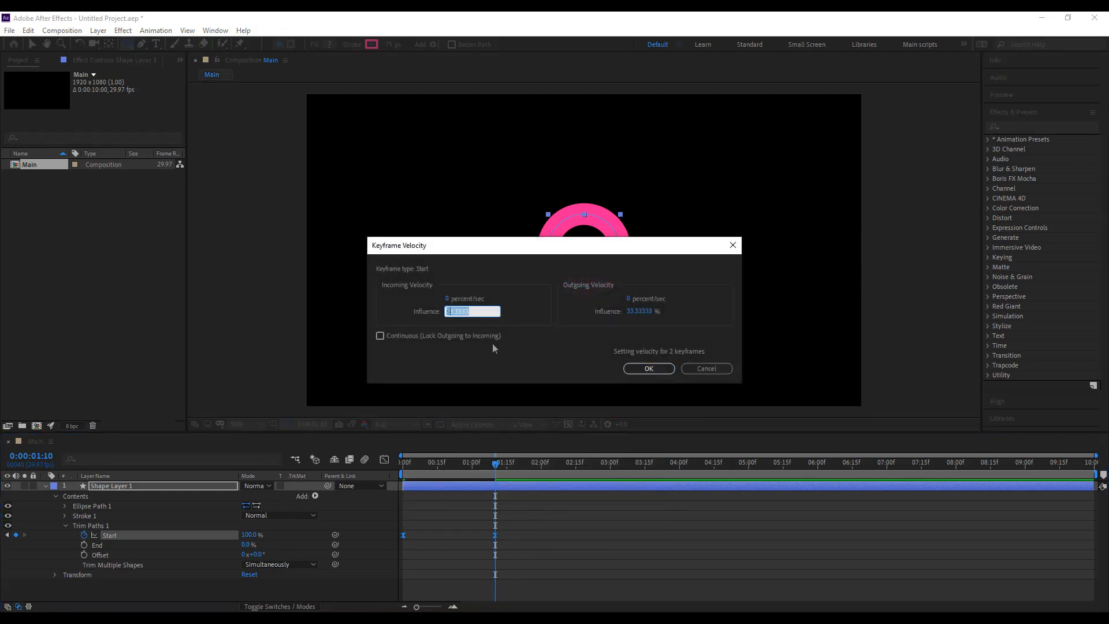
left_click(636, 310)
type("50")
left_click(661, 370)
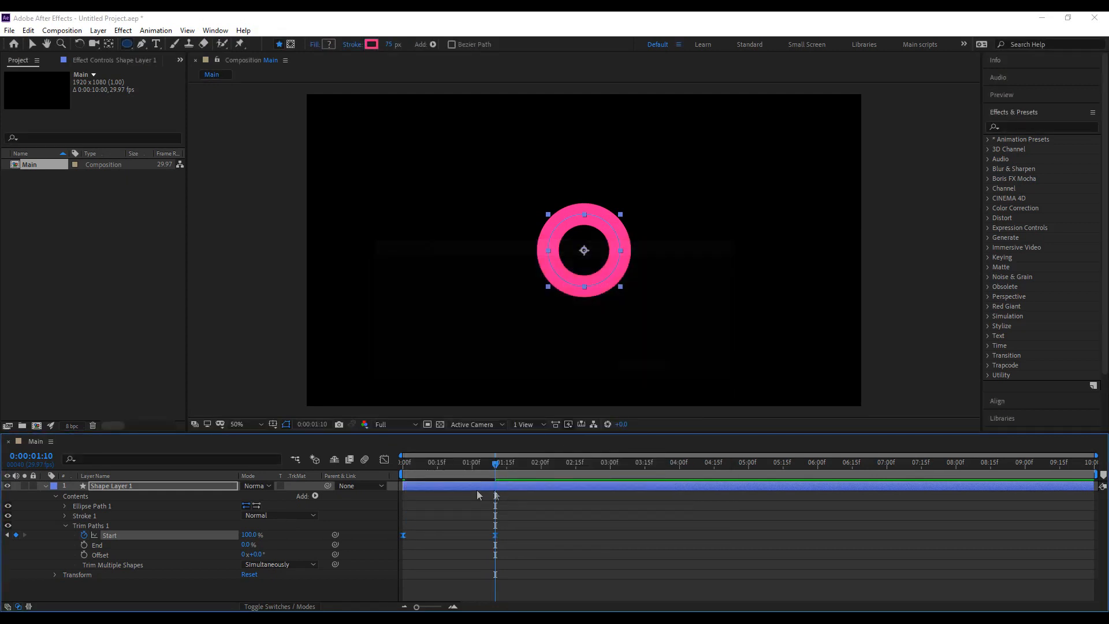
Animate the ellipse path's Size from 250 at 0:00:01:10 to 2348 at 0:00:02:00.
left_click(453, 496)
left_click_drag(414, 466, 495, 495)
left_click(64, 505)
left_click(84, 515)
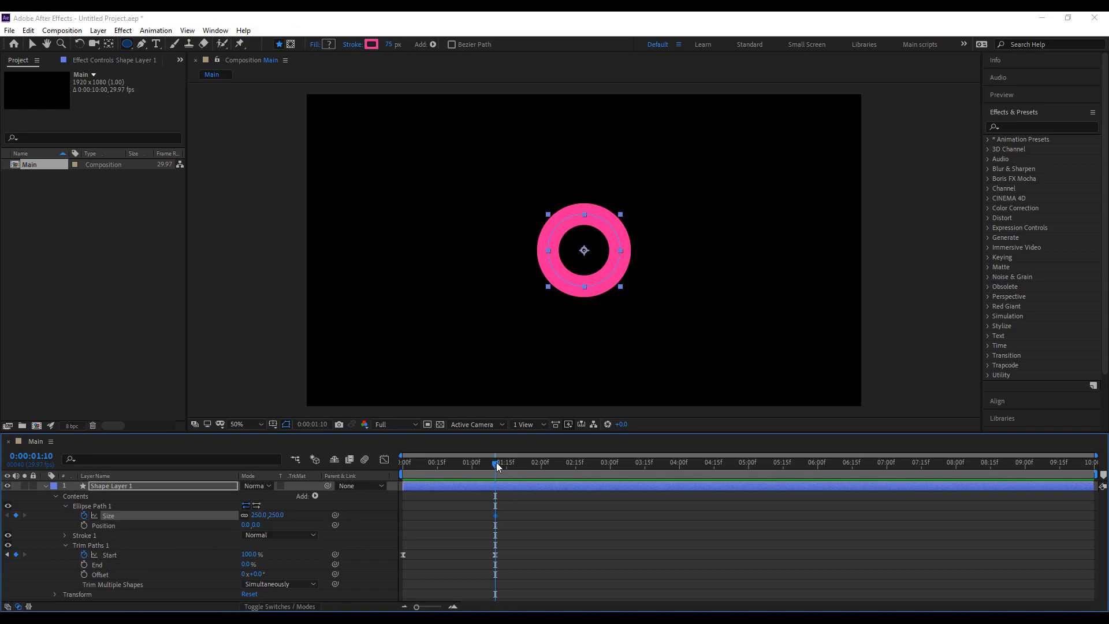
left_click_drag(497, 462, 541, 483)
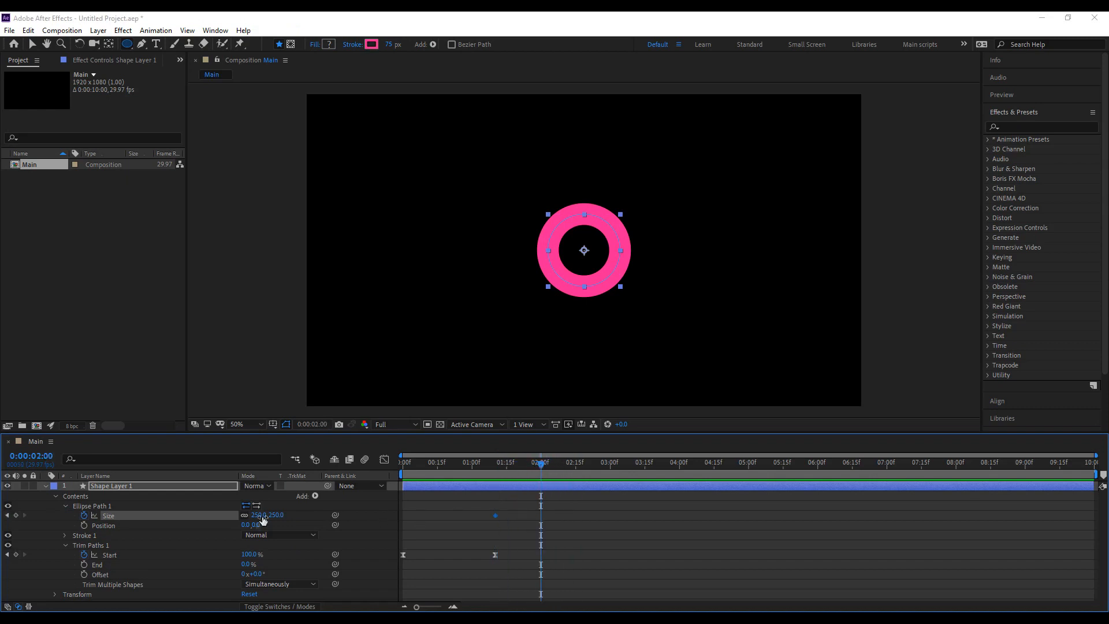
left_click_drag(257, 518, 1108, 514)
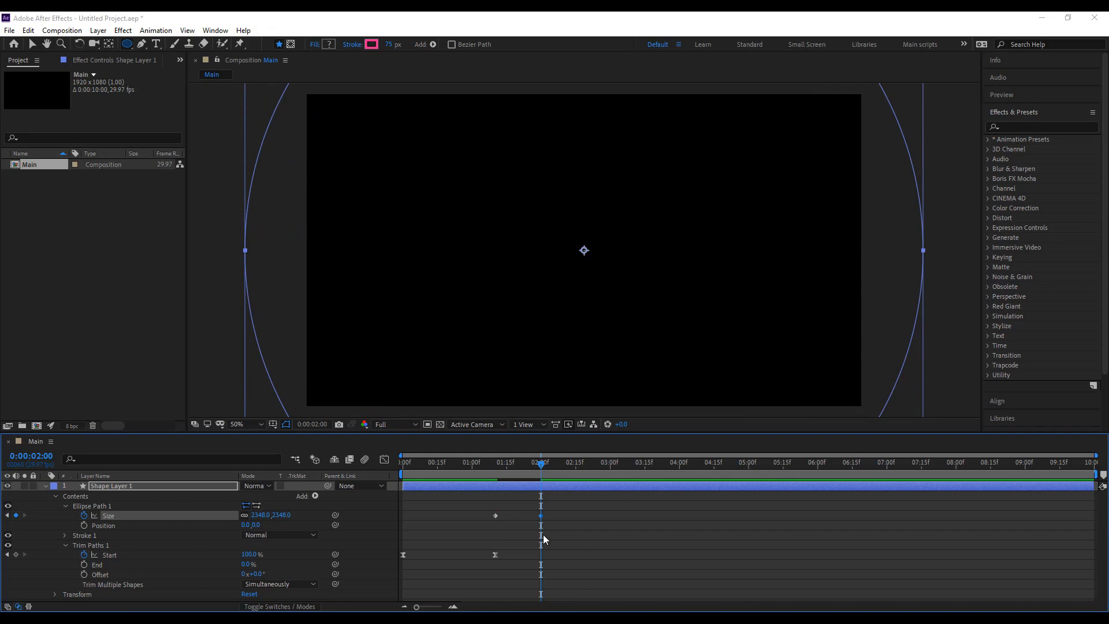
Easy ease both ellipse Size keyframes and adjust their keyframe velocity, using an incoming influence of 80%.
left_click(496, 473)
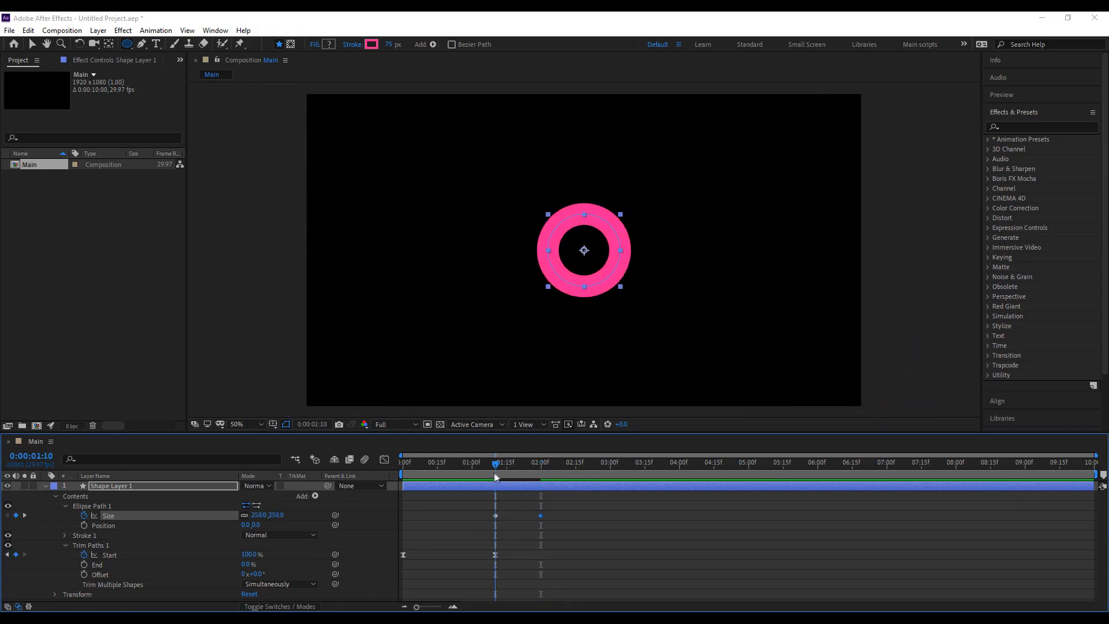
left_click_drag(563, 514, 464, 517)
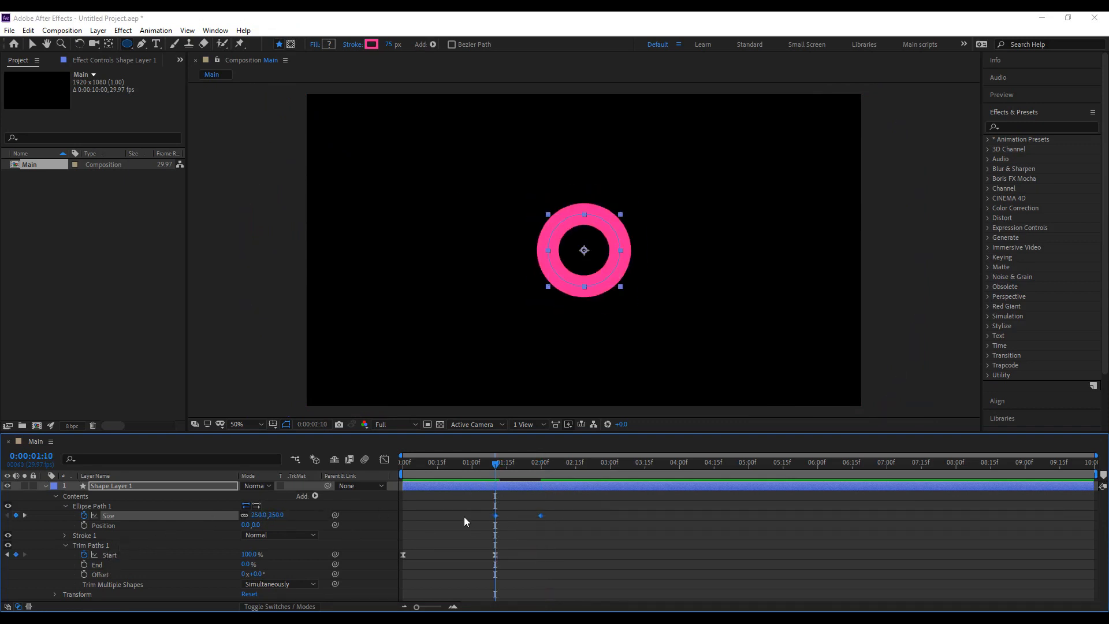
right_click(497, 523)
left_click(537, 497)
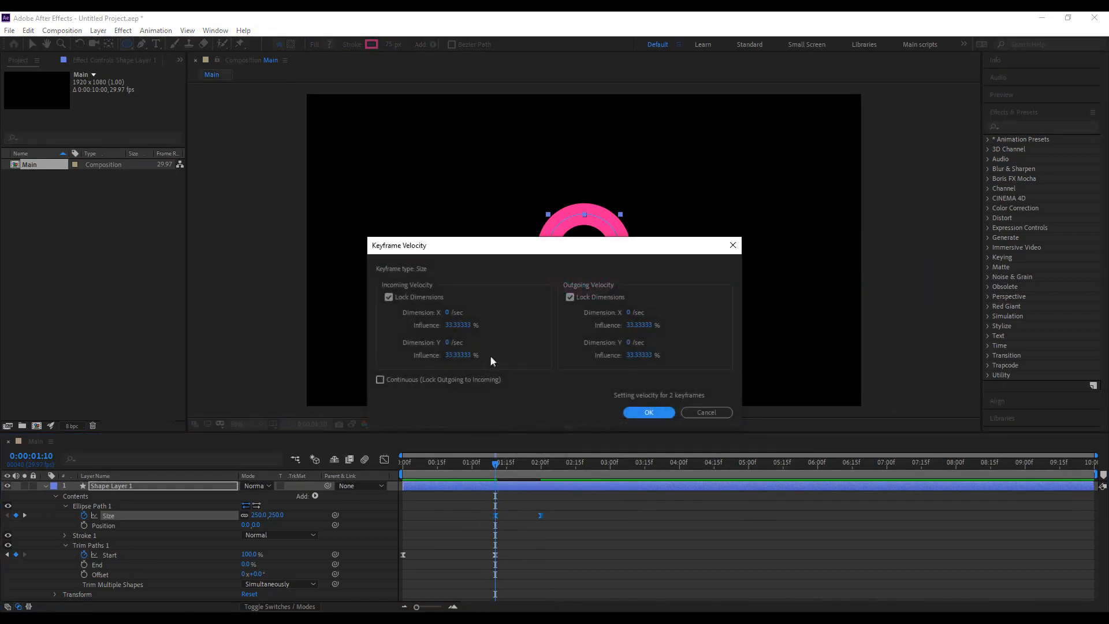
left_click(465, 327)
type("80")
left_click(636, 325)
type("80")
left_click(649, 412)
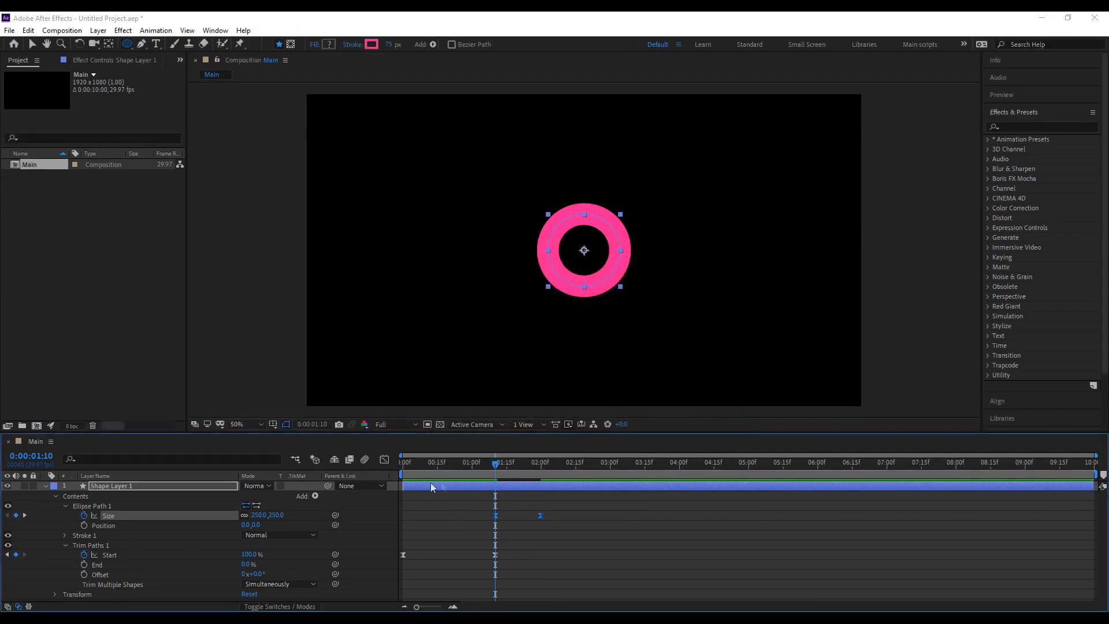
Inspect the Size speed curve in the graph editor and preview the ring's expansion.
left_click(385, 460)
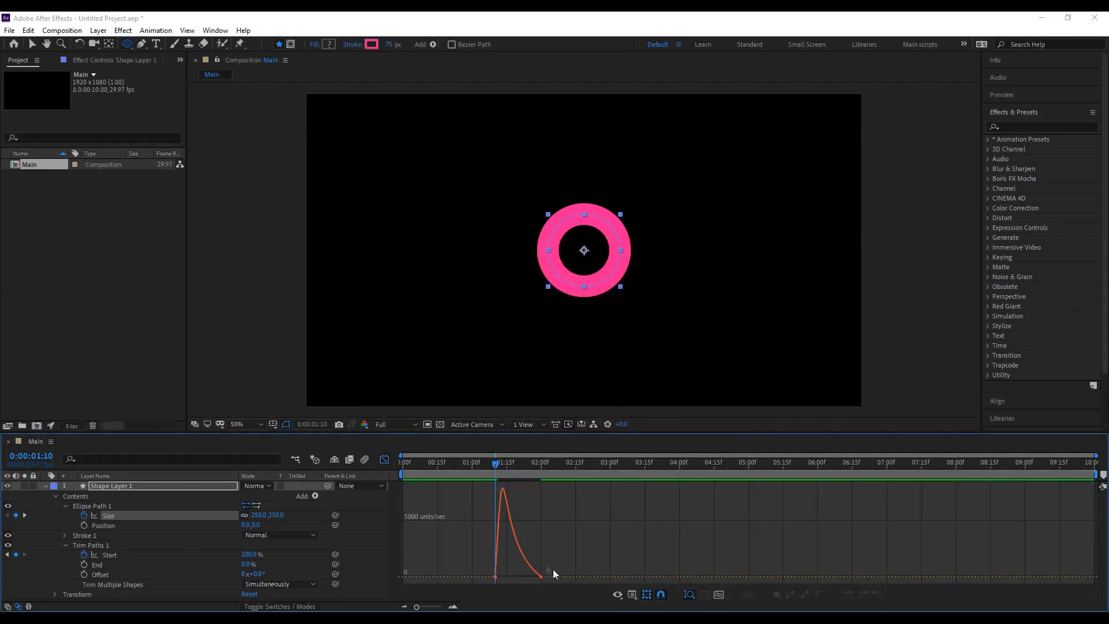
left_click(382, 460)
key("space")
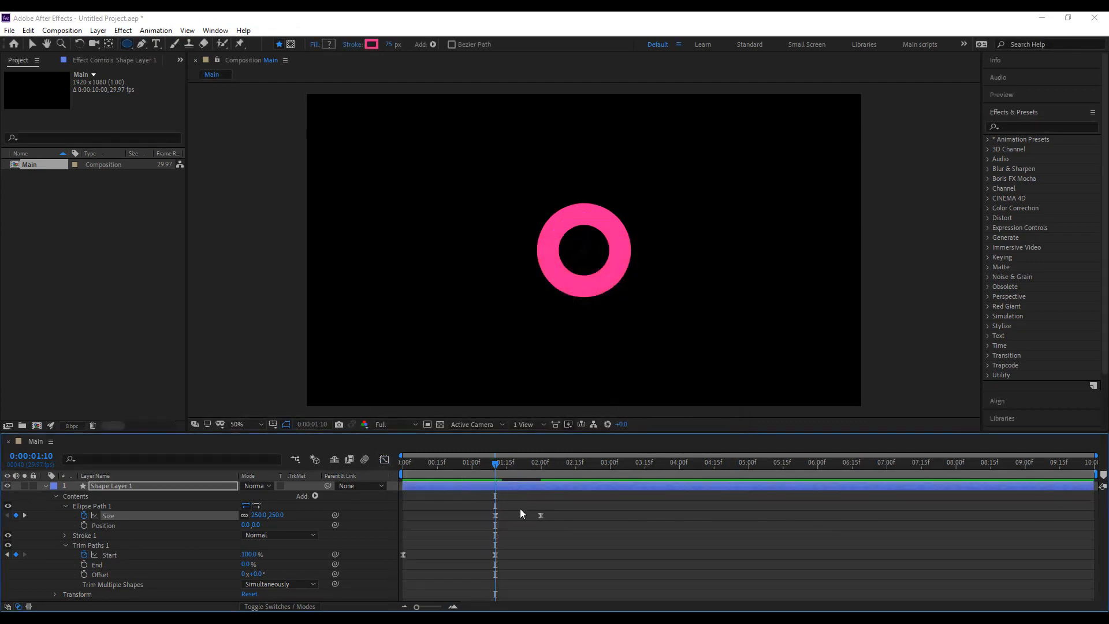
key("space")
left_click(486, 464)
key("space")
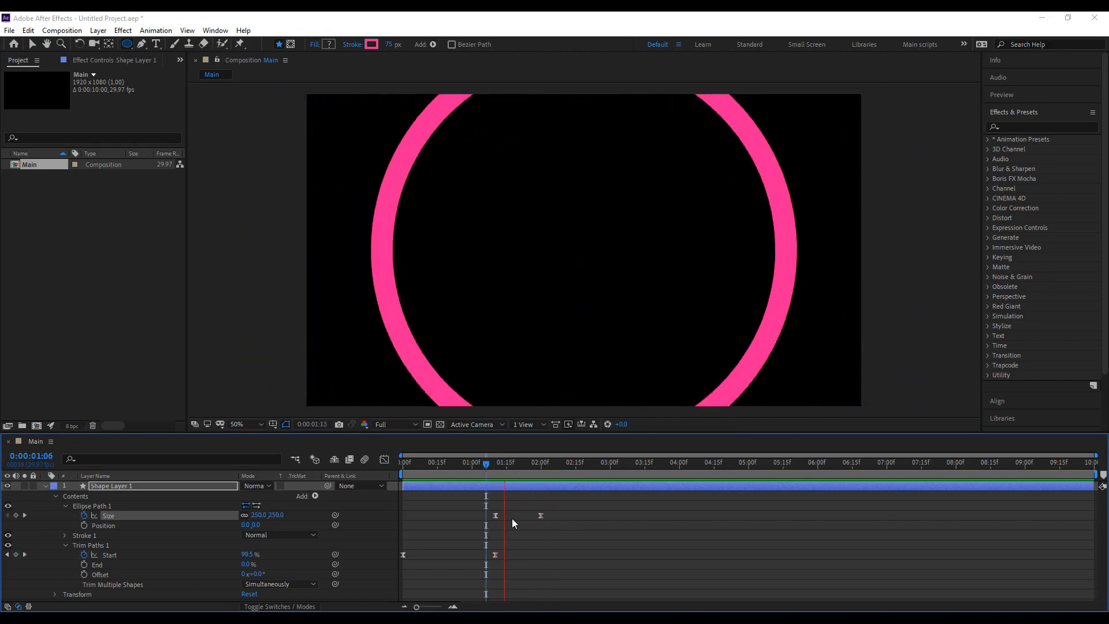
key("space")
Add a Stroke Width keyframe for the ellipse's stroke at 0:00:01:10.
left_click(499, 467)
left_click_drag(499, 475, 495, 469)
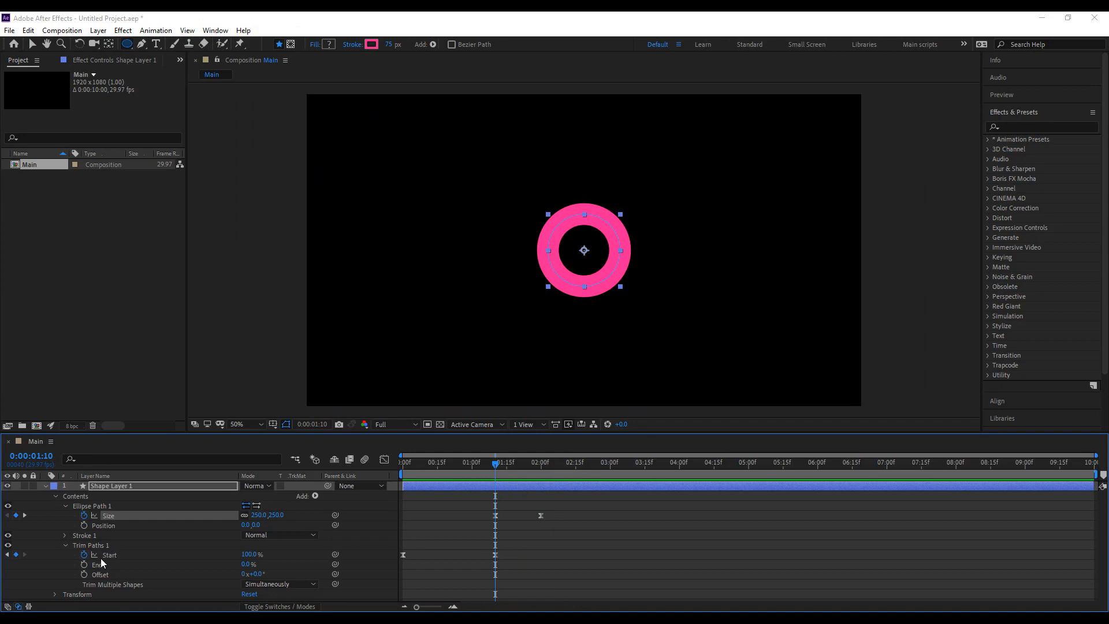
left_click(64, 536)
scroll(78, 580, "down", 1)
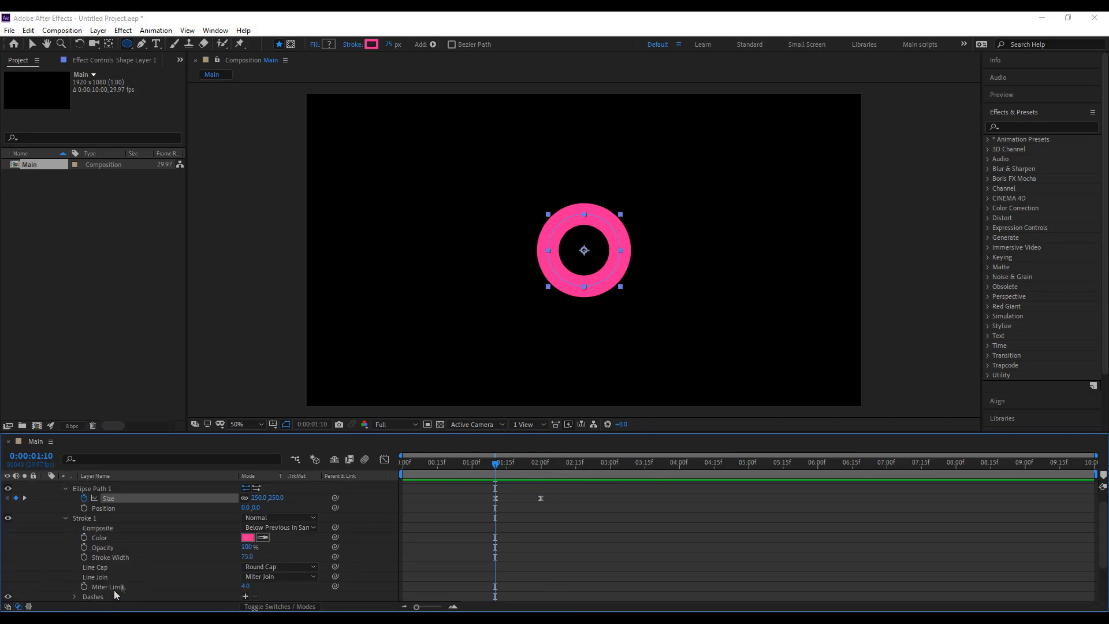
left_click(84, 556)
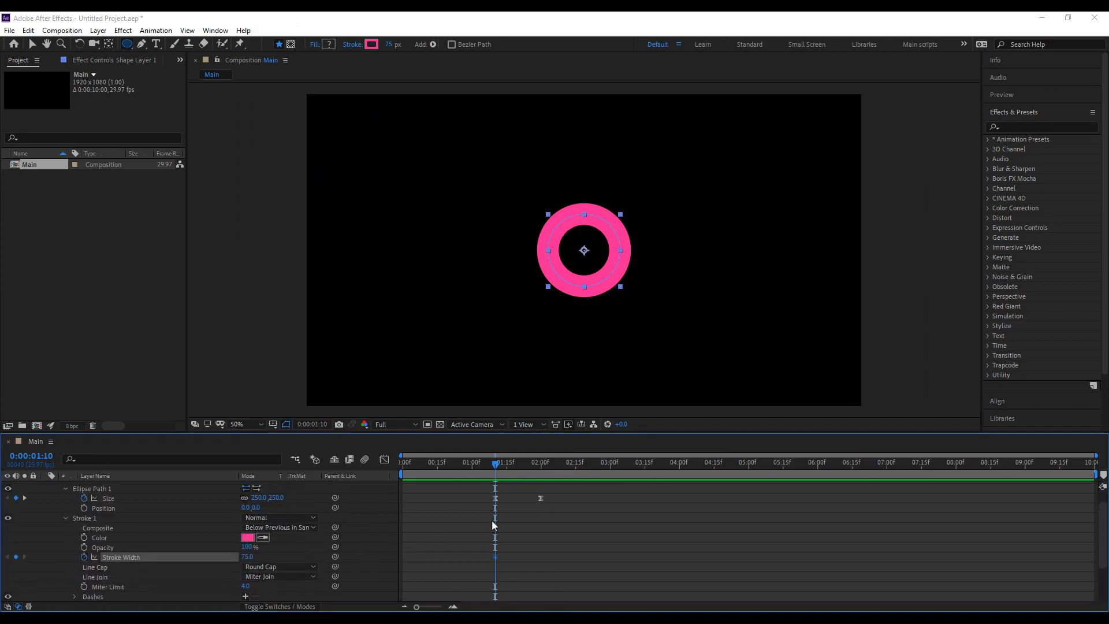
Set the Stroke Width to 2400 at 0:00:02:00 so the ring fills the whole frame.
scroll(493, 524, "up", 1)
left_click_drag(507, 469, 544, 474)
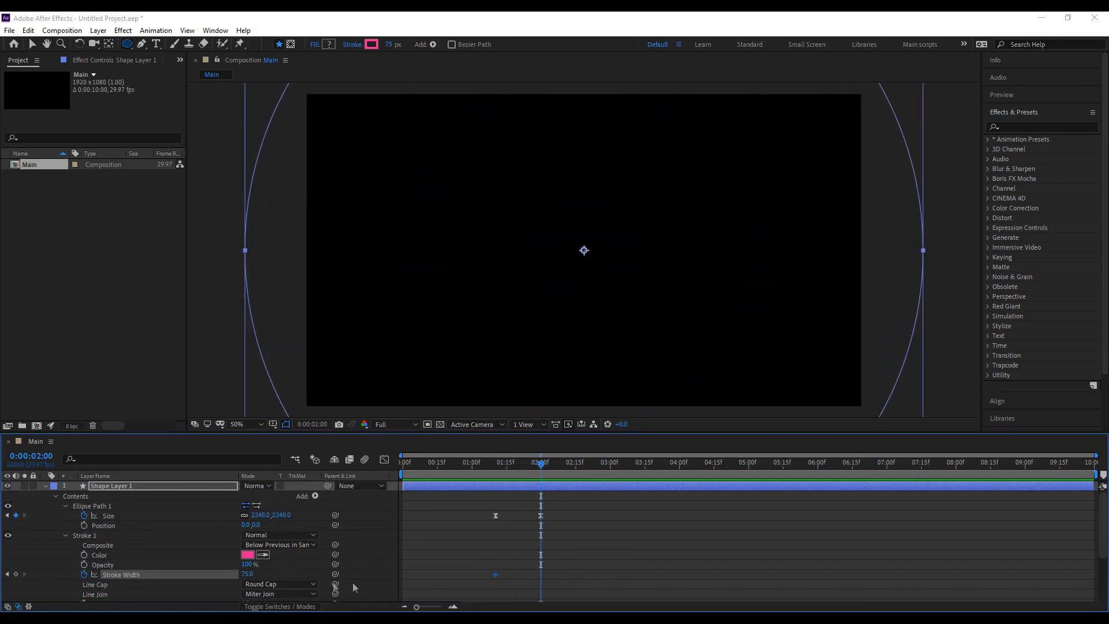
left_click_drag(264, 574, 453, 573)
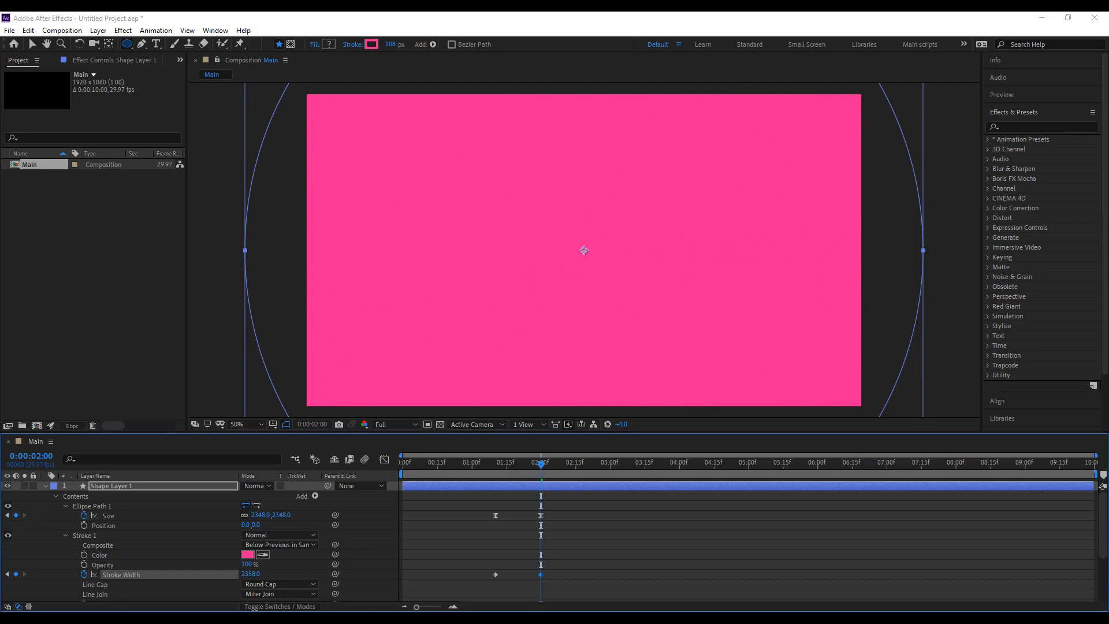
left_click(253, 575)
type("2400")
key("Return")
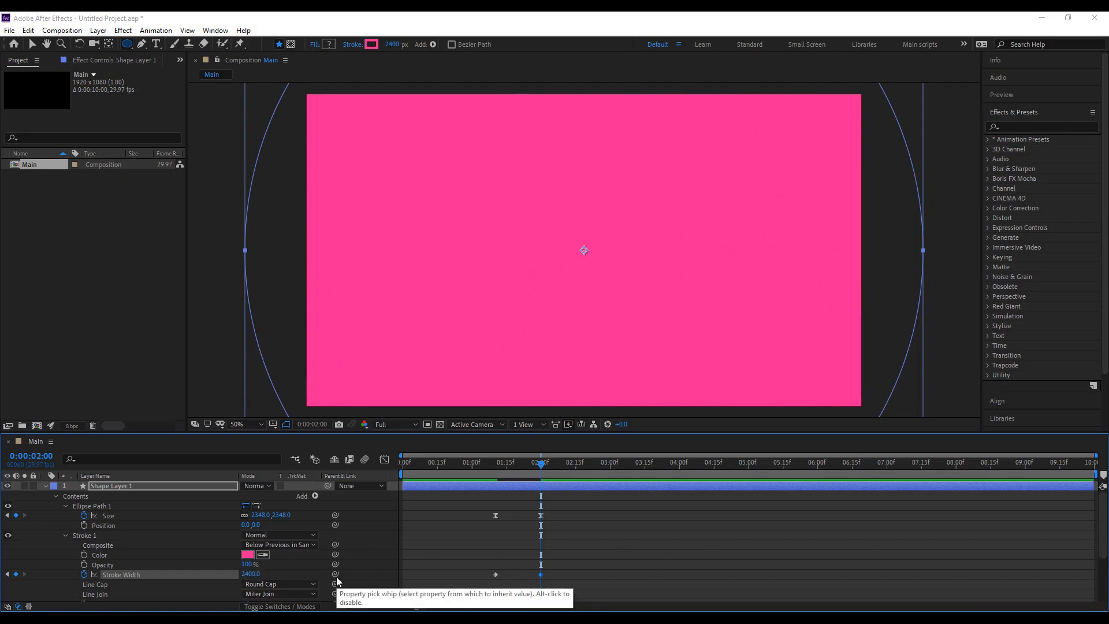
Preview the ring animation from the start of the composition.
left_click(469, 565)
left_click_drag(458, 465, 400, 477)
key("space")
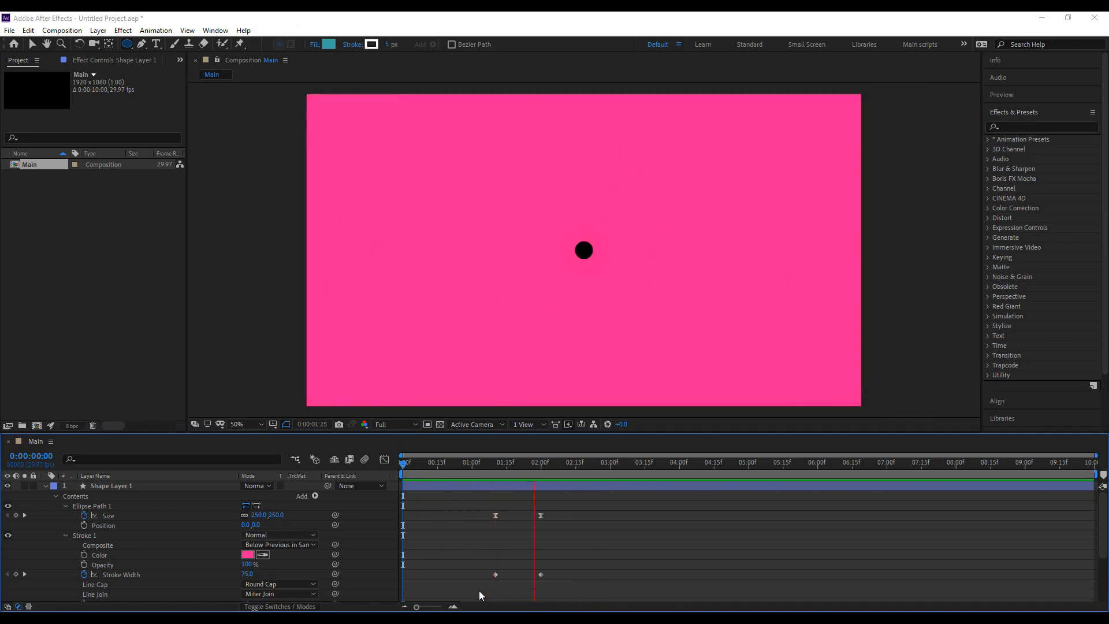
key("space")
Keyframe the Stroke Width at 75 on 0:00:00:00 and set it to 150 at 0:00:01:10.
left_click(404, 467)
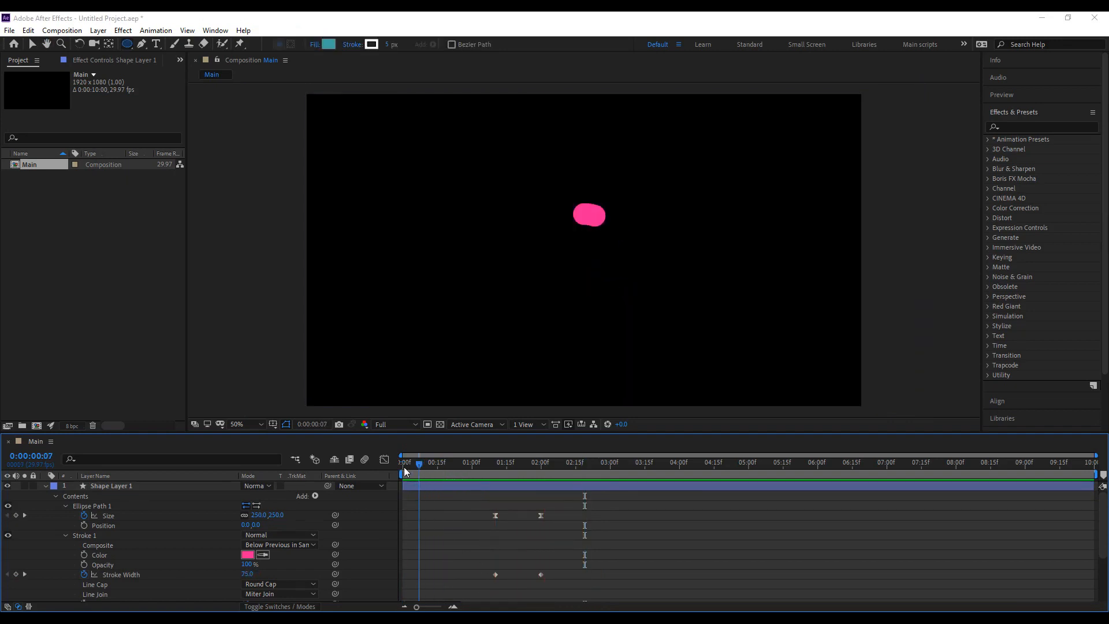
left_click_drag(405, 467, 496, 487)
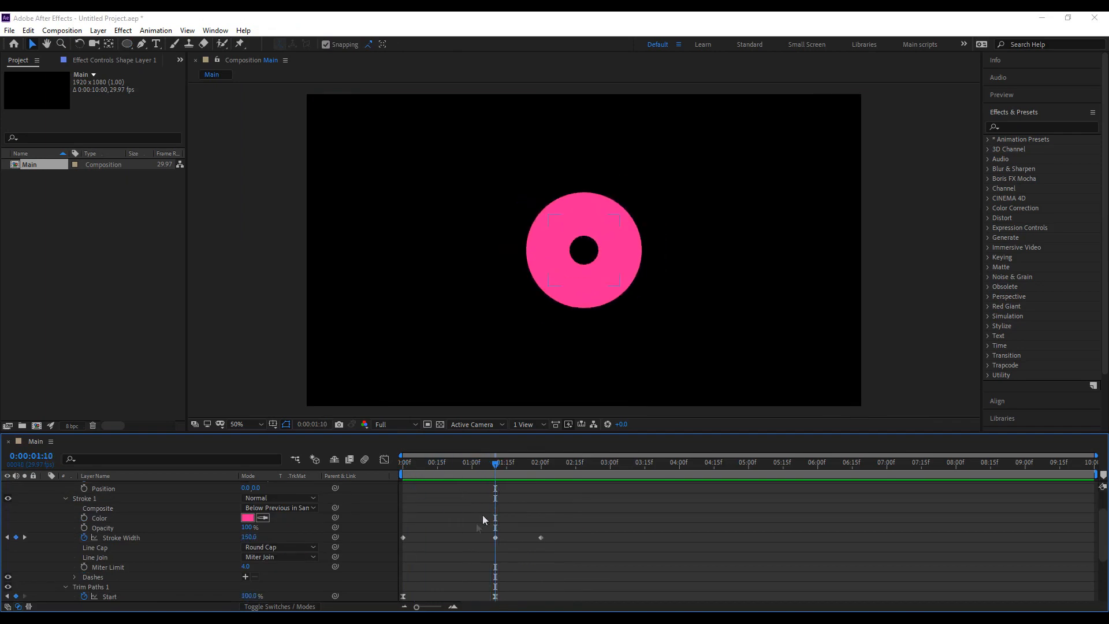
Animate Shape Layer 1's Rotation from 0° at 0:00:00:00 to 180° at 0:00:01:10.
scroll(463, 538, "down", 3)
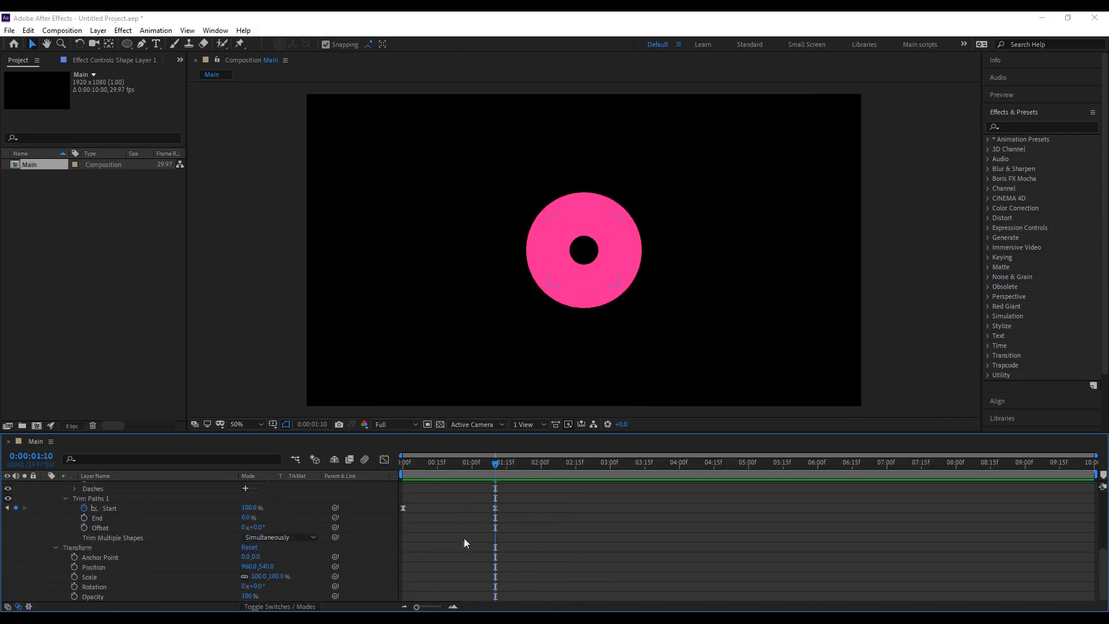
left_click(75, 587)
left_click_drag(496, 473, 285, 482)
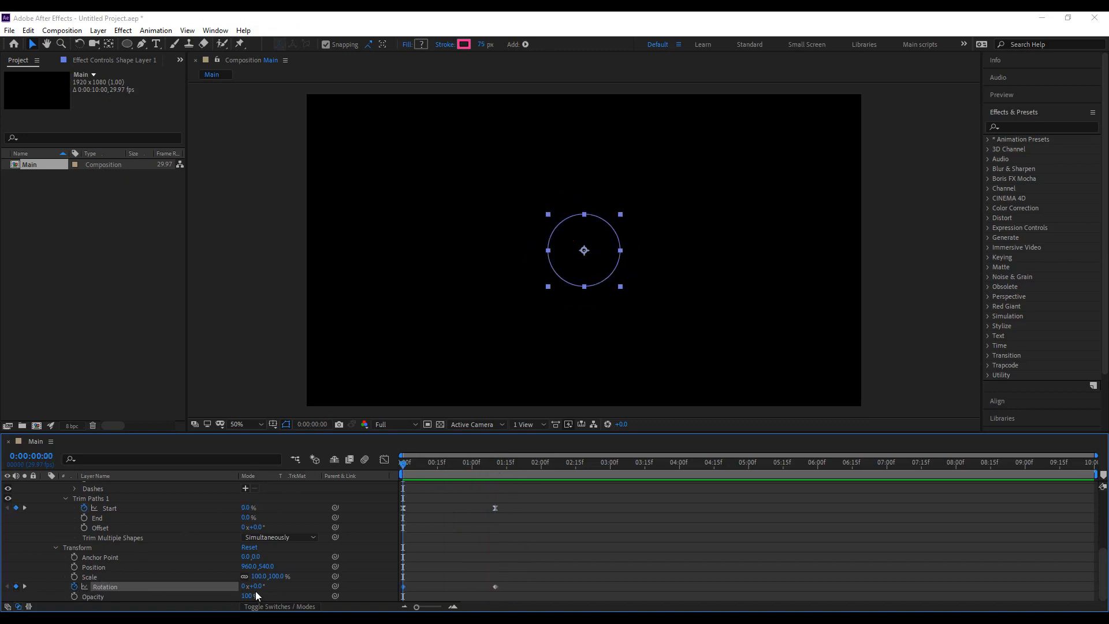
left_click_drag(452, 469, 495, 468)
left_click(255, 586)
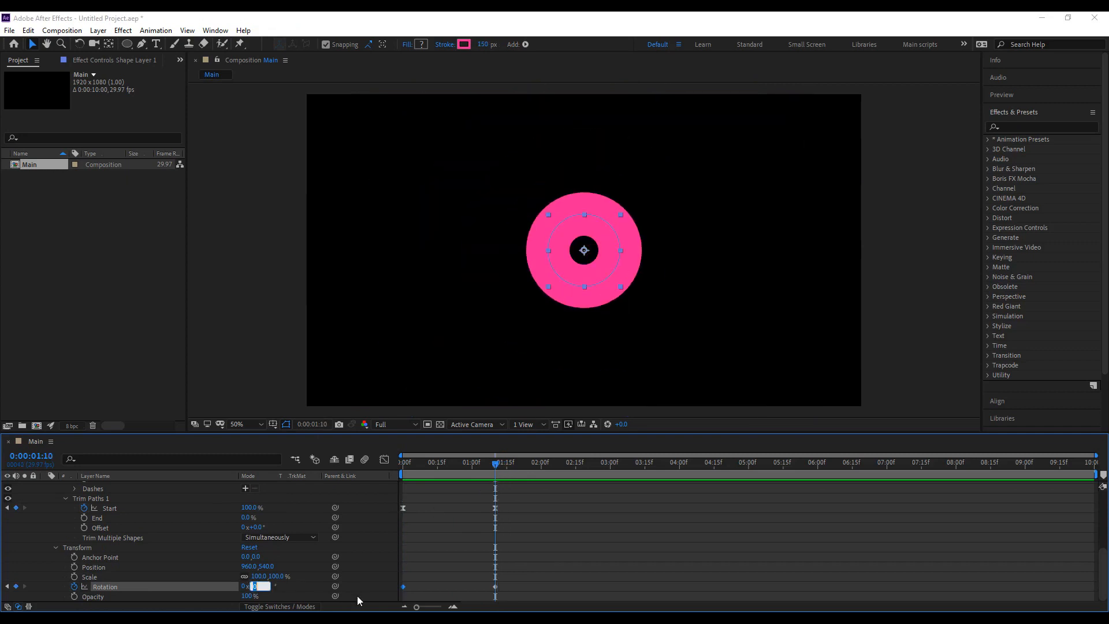
type("180")
key("Return")
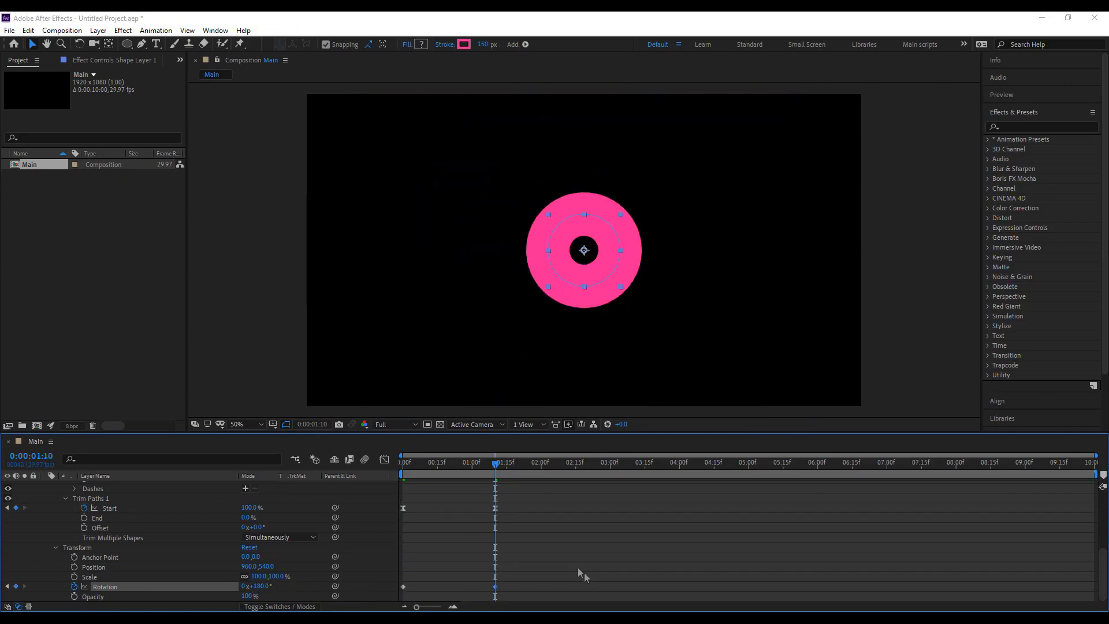
Play back the rotating and expanding ring from the start of the timeline.
left_click(583, 573)
left_click_drag(417, 467, 411, 552)
scroll(411, 552, "up", 3)
key("space")
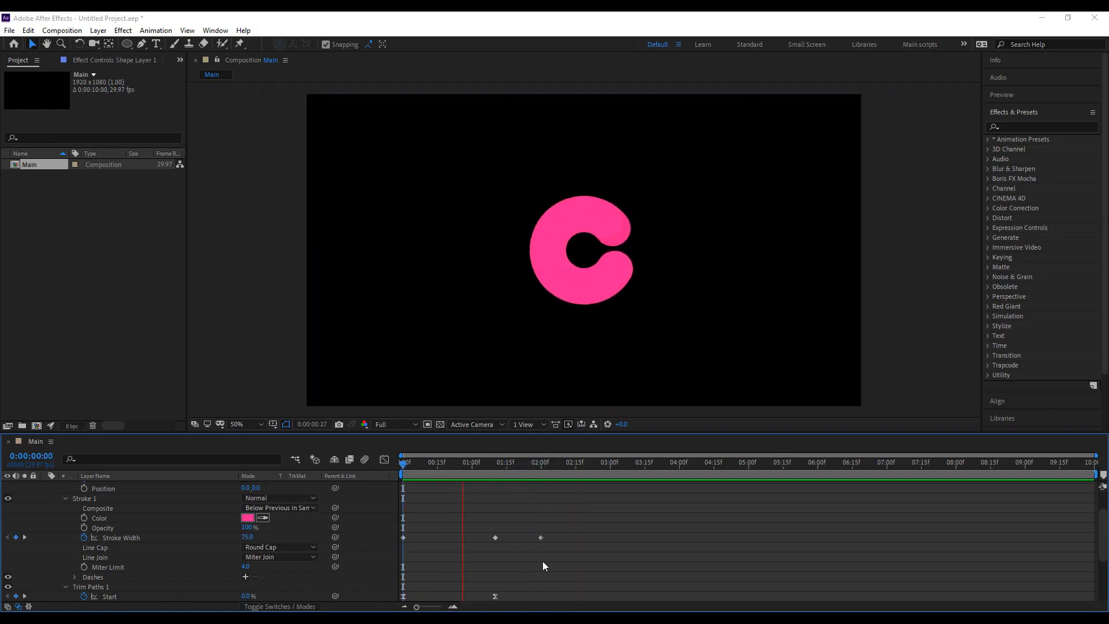
left_click(565, 466)
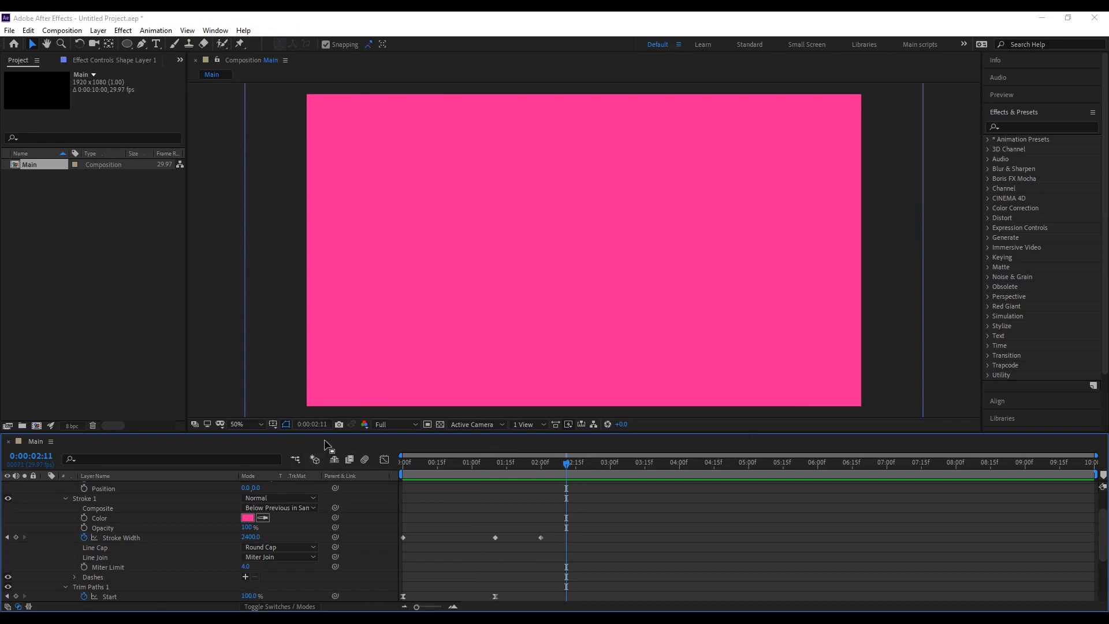
Lower the composition preview resolution to Half and collapse Shape Layer 1's properties.
left_click(401, 425)
left_click(403, 463)
scroll(345, 538, "up", 2)
left_click(45, 487)
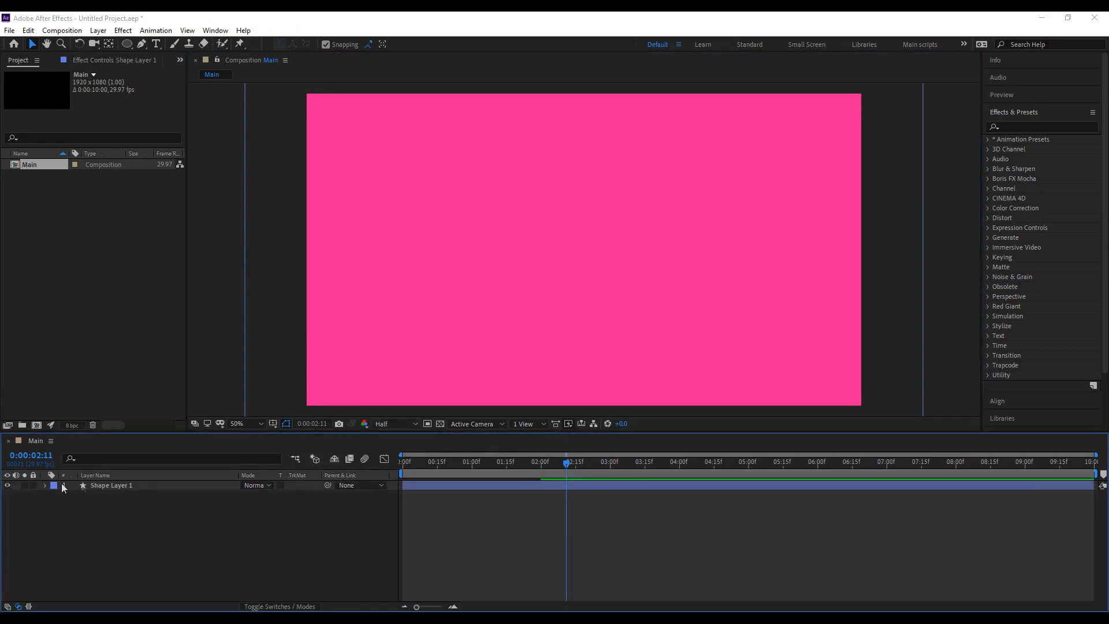
Rename Shape Layer 1 to "Main circle".
right_click(113, 486)
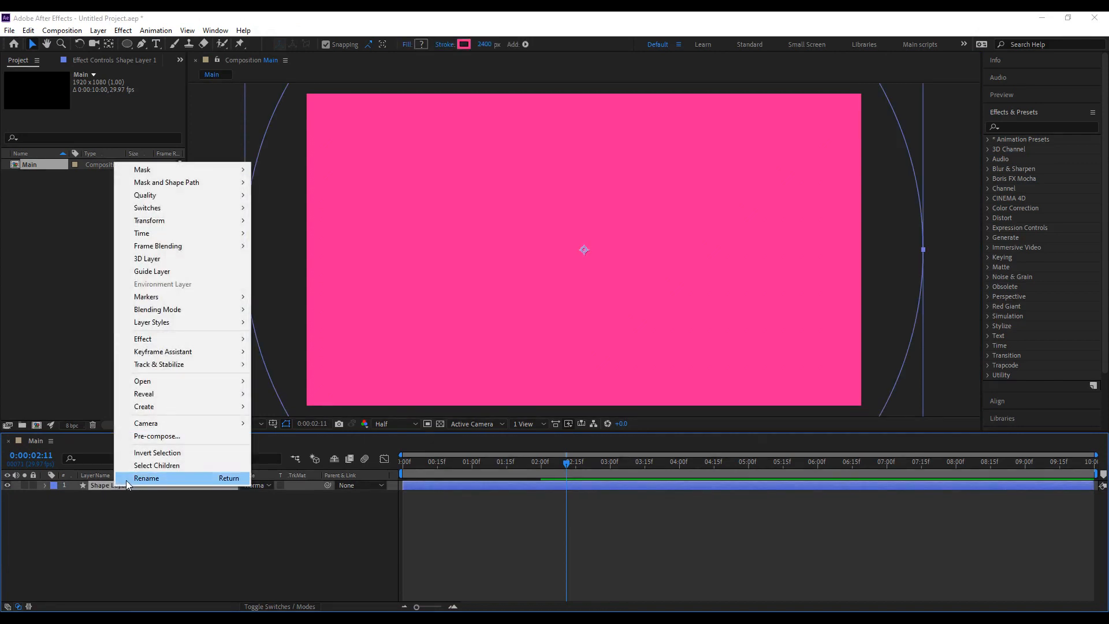
left_click(149, 478)
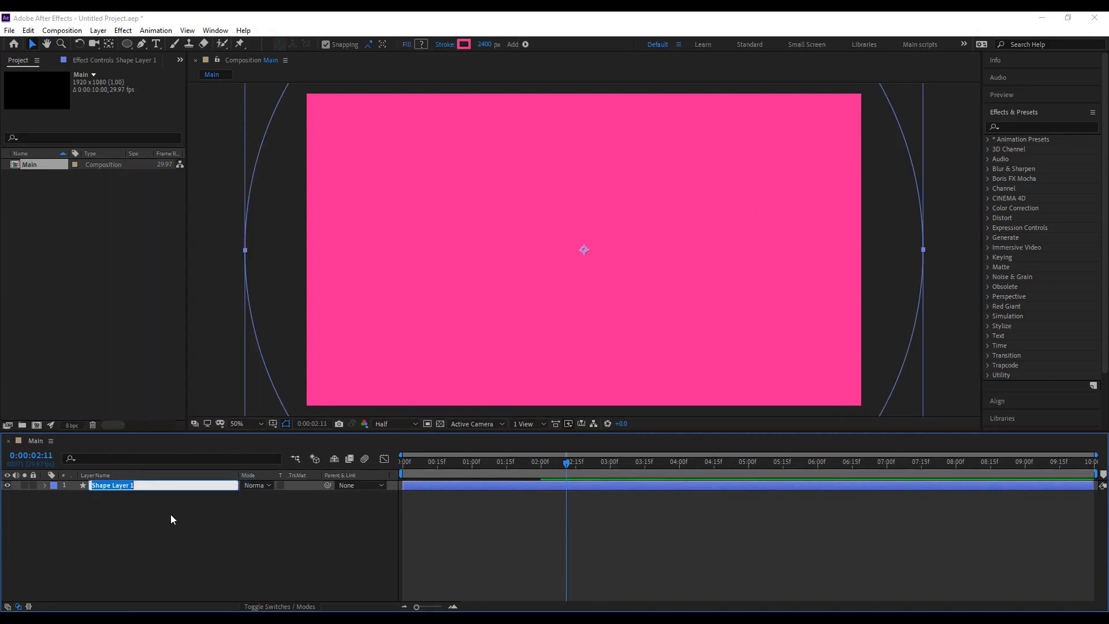
type("Main circle")
left_click(178, 539)
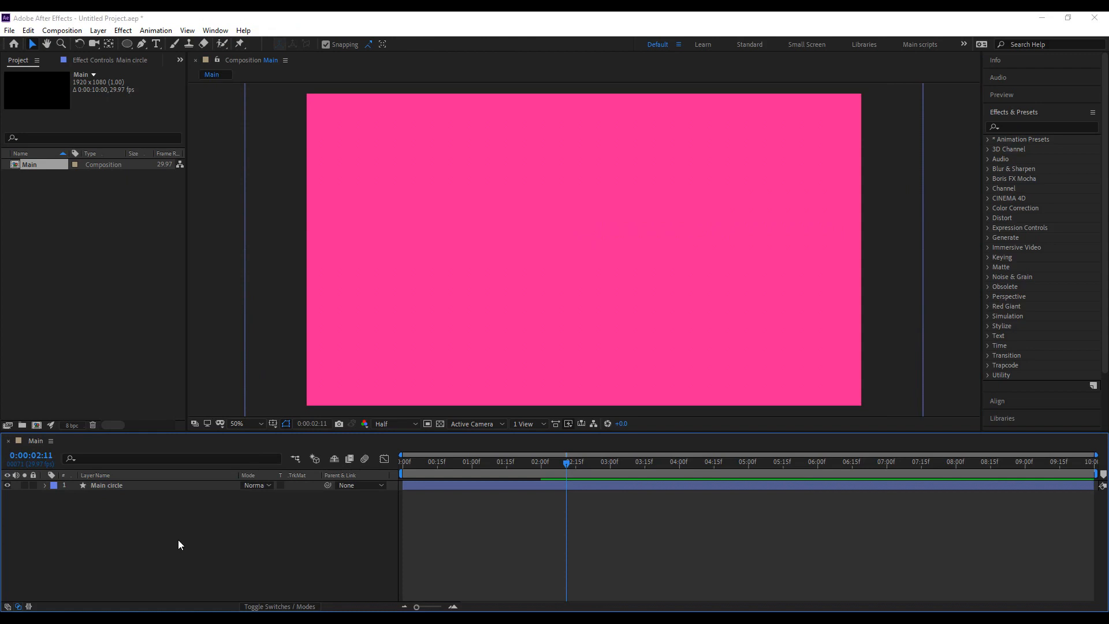
Add a white (FFFFFF) solid layer to the Main composition.
left_click_drag(431, 459, 555, 499)
right_click(262, 532)
mouse_move(358, 409)
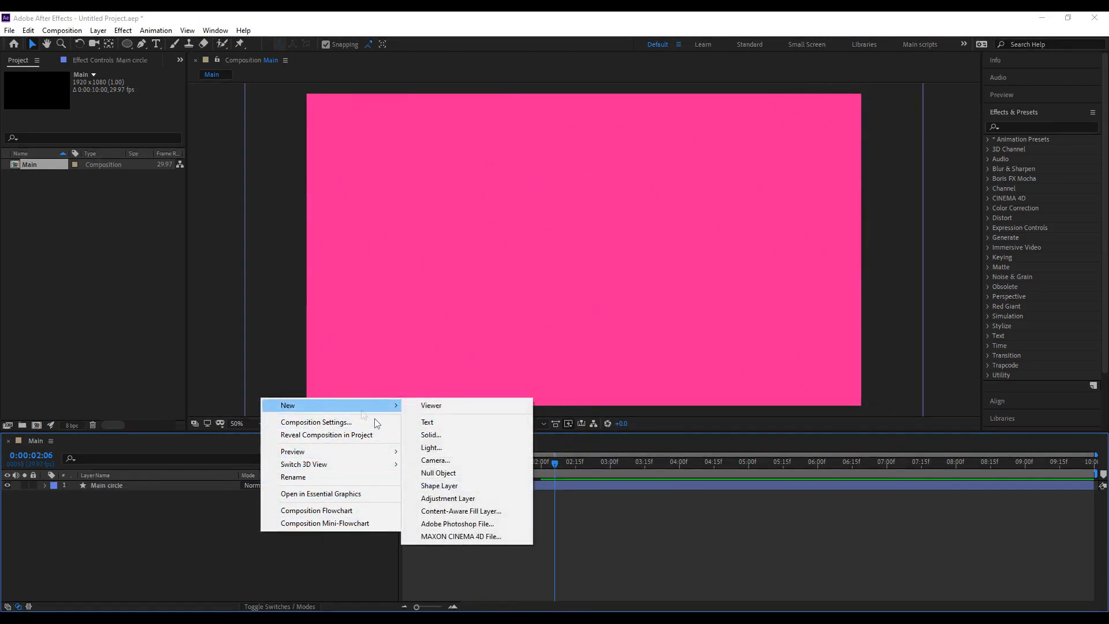
left_click(413, 435)
left_click(548, 387)
left_click(82, 224)
left_click_drag(2, 153, 2, 97)
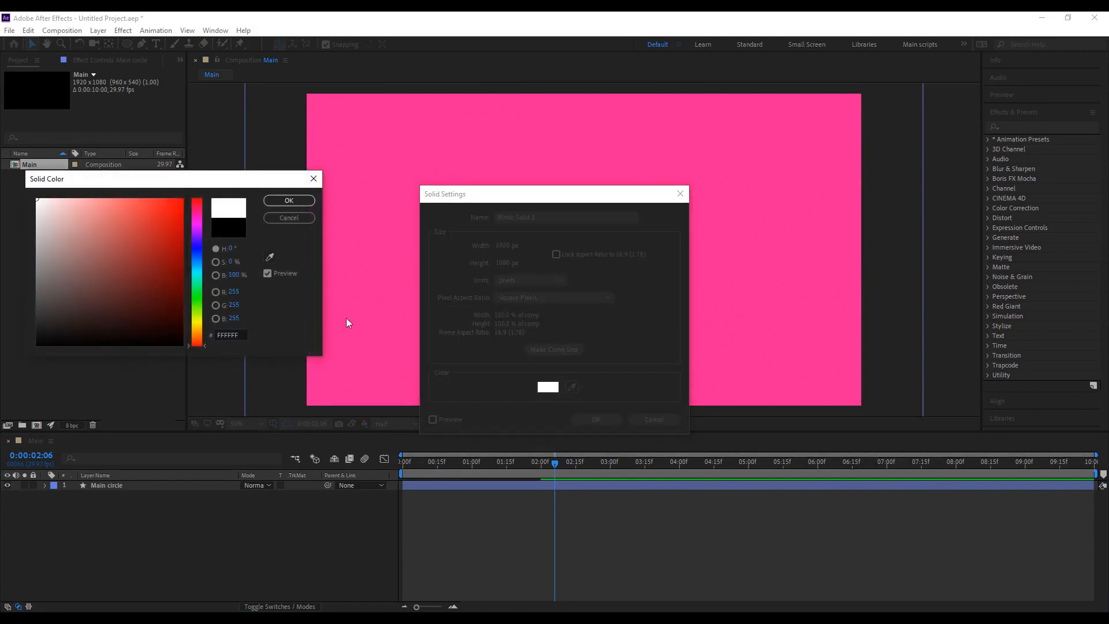
left_click(284, 202)
left_click(597, 422)
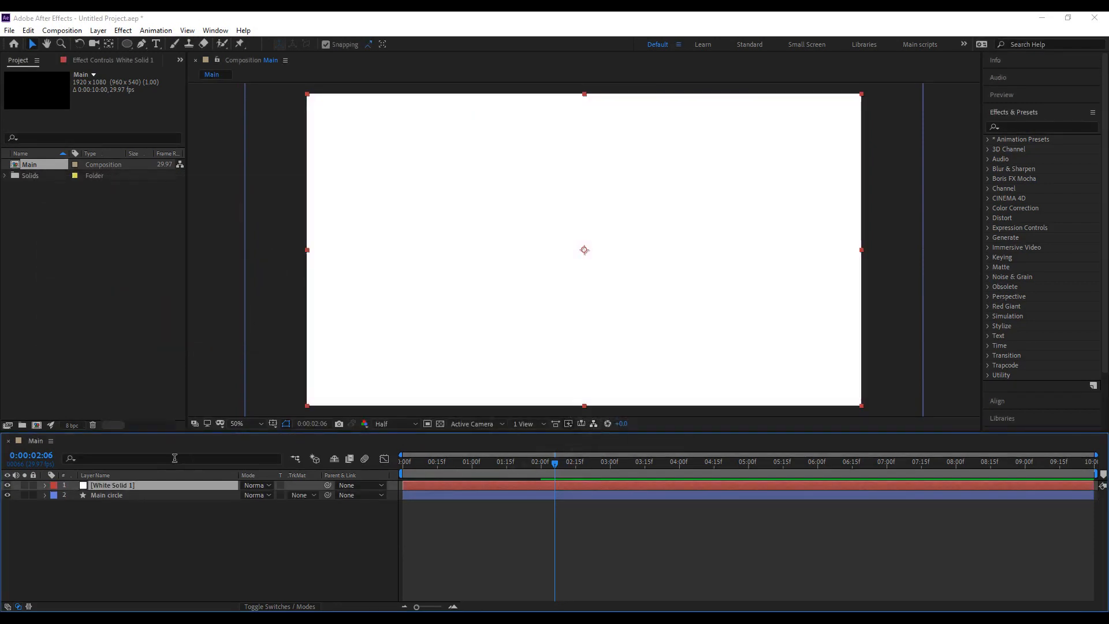
Place the white solid beneath Main circle as a locked layer named "BG".
left_click_drag(126, 489, 127, 516)
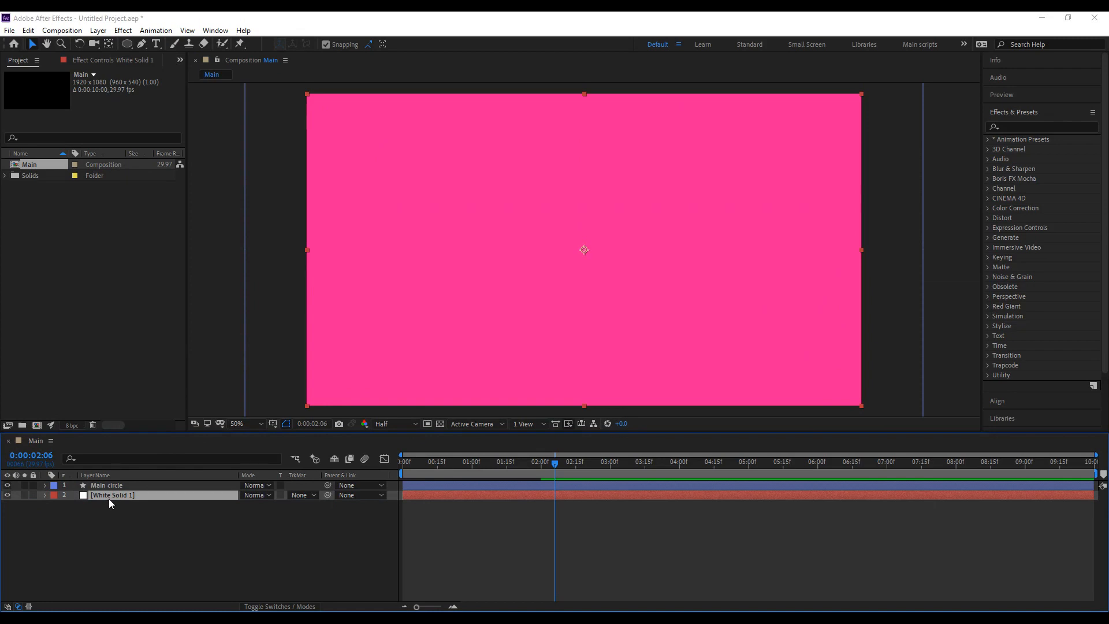
right_click(109, 497)
left_click(126, 490)
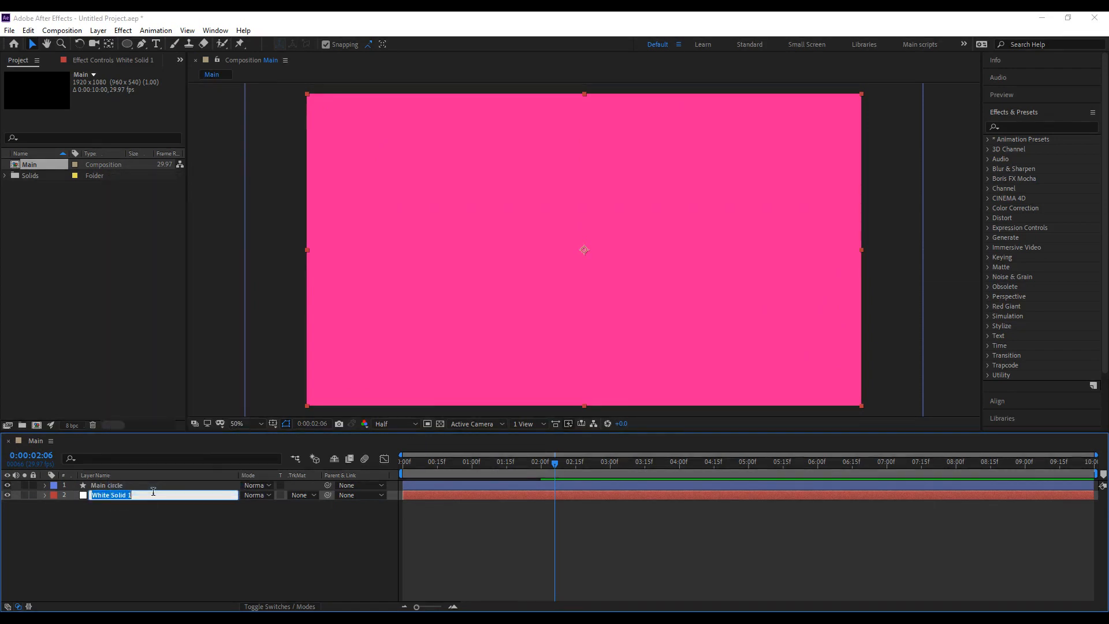
type("BG")
left_click(145, 523)
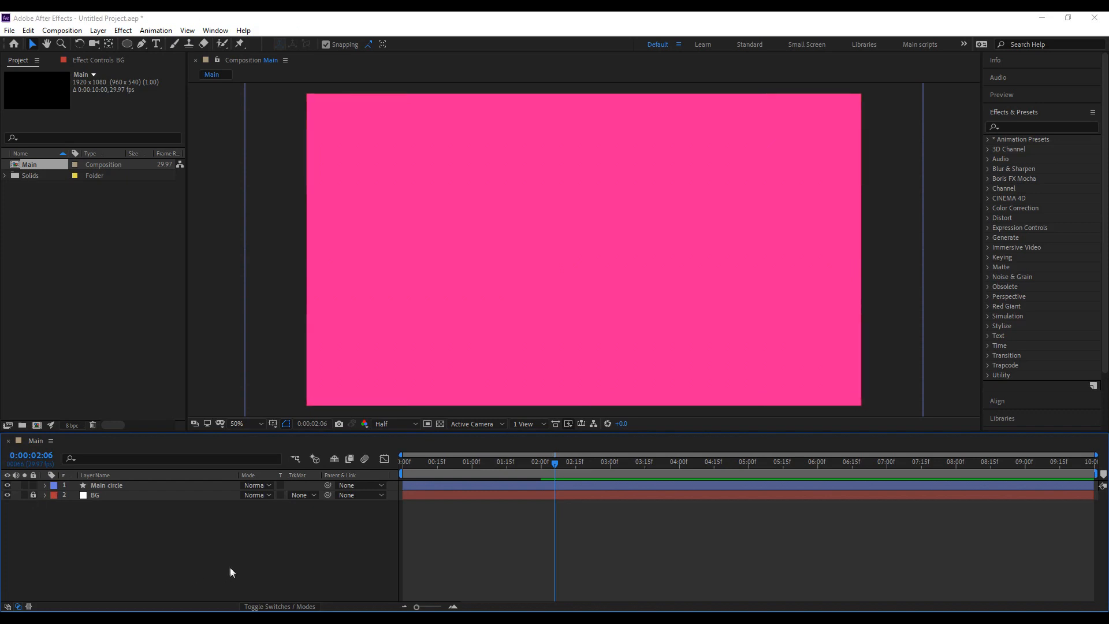
Play back the pink ring animation over the white background from the start of the timeline.
key("Home")
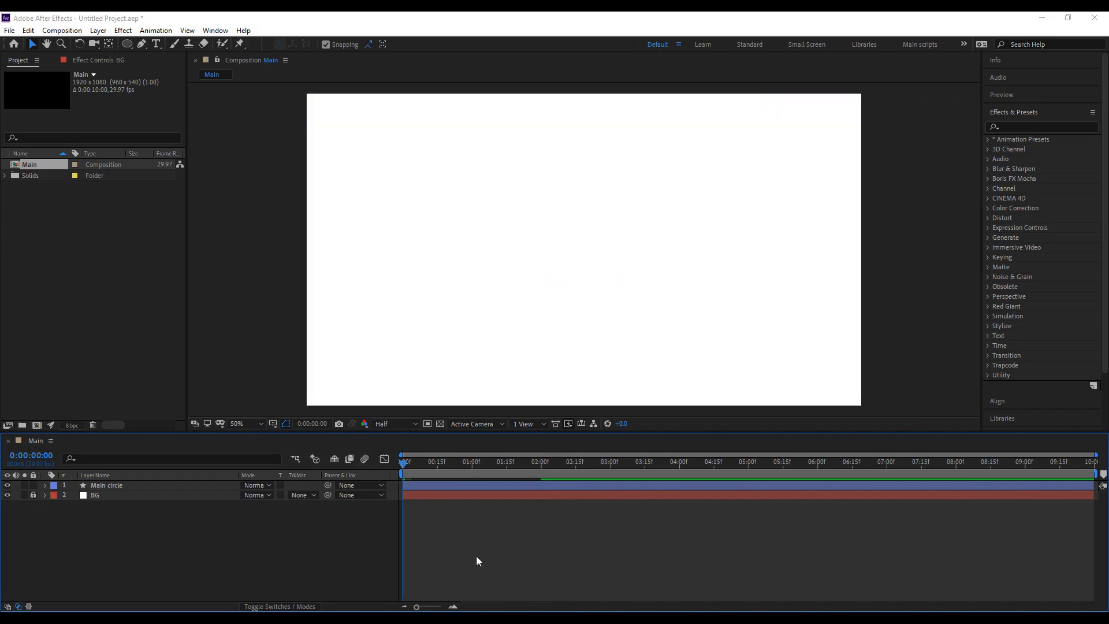
key("space")
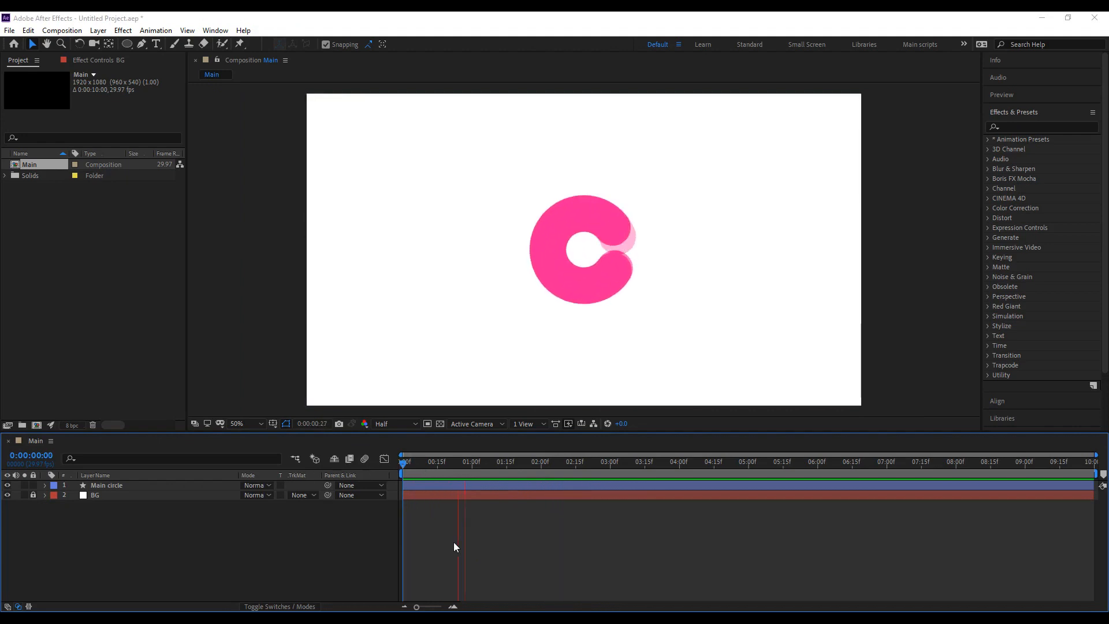
key("space")
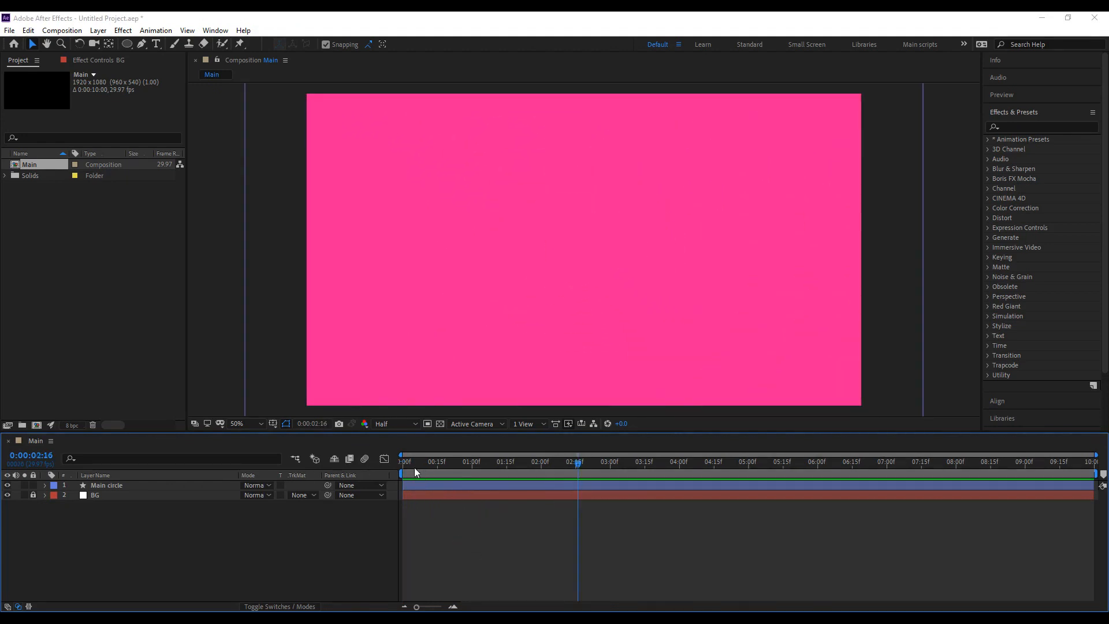
Create an empty shape layer at 0:00:00:00 and add a Path to its contents.
left_click_drag(415, 468, 403, 468)
right_click(319, 531)
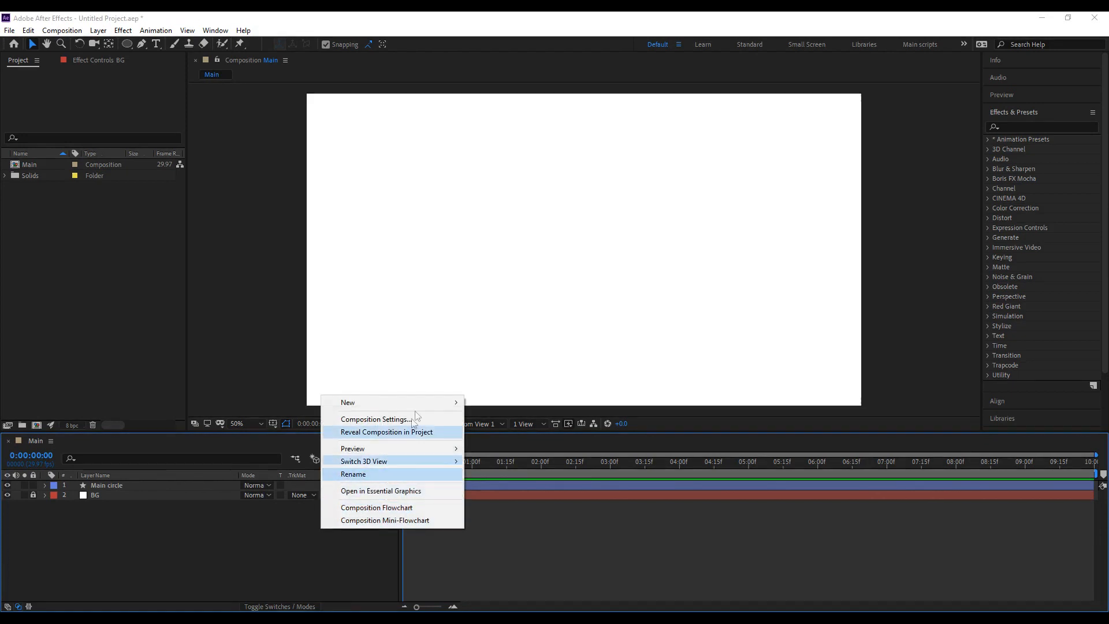
mouse_move(419, 404)
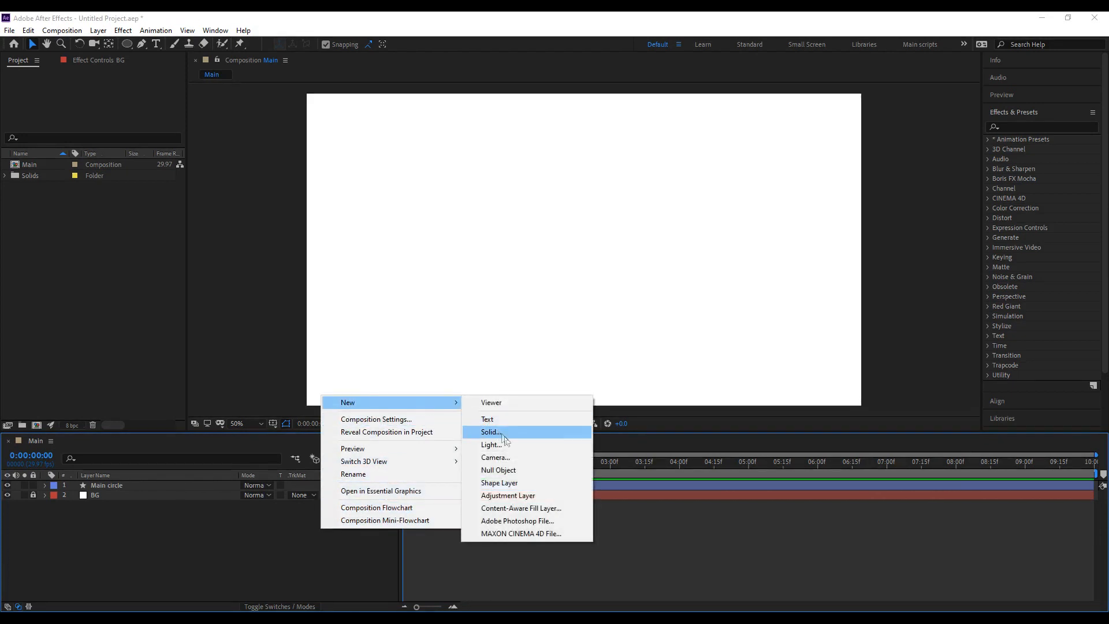
left_click(499, 482)
key("q")
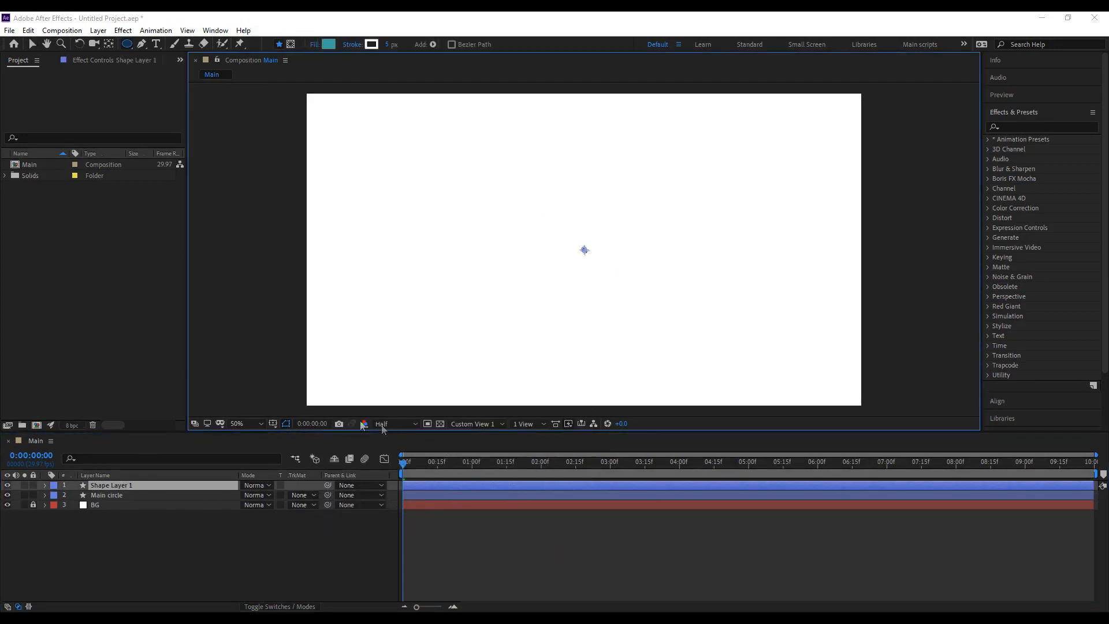
left_click(45, 485)
left_click(315, 495)
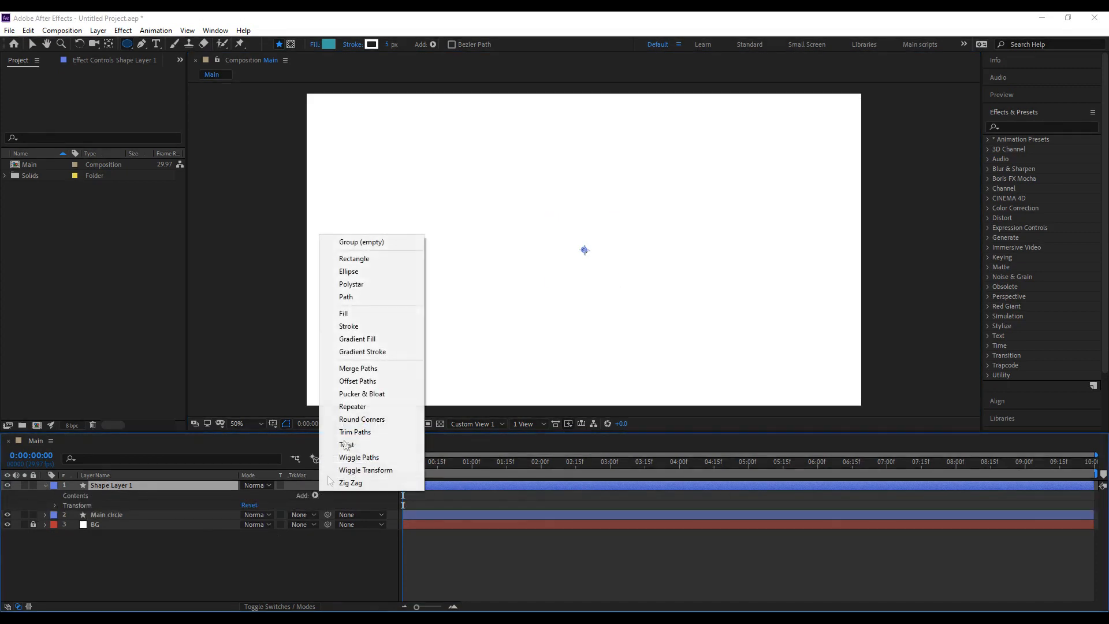
left_click(379, 297)
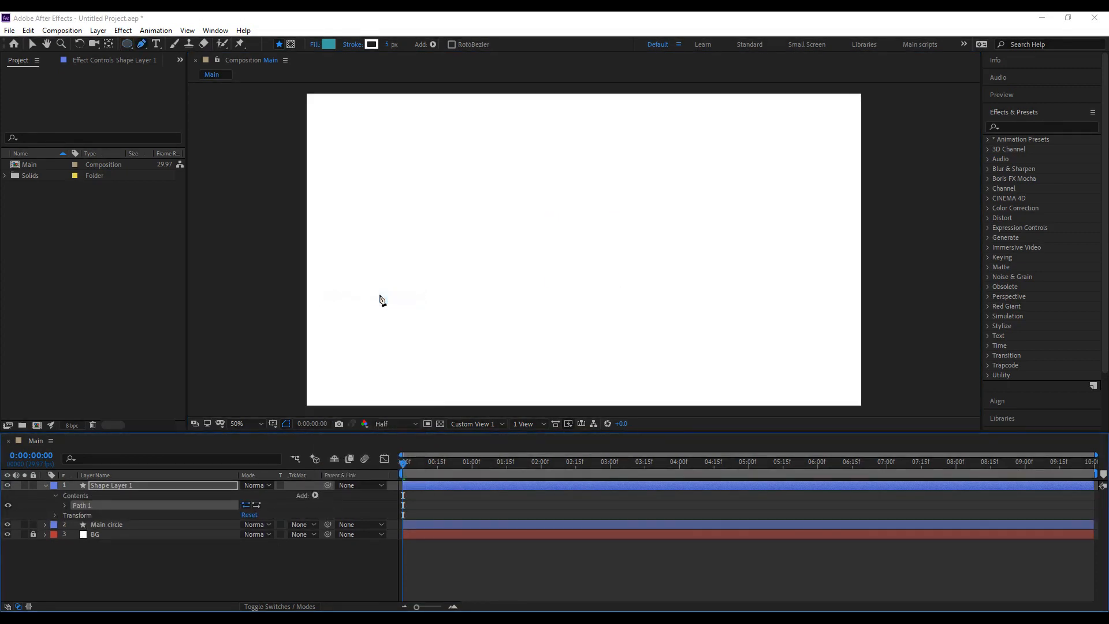
left_click(62, 505)
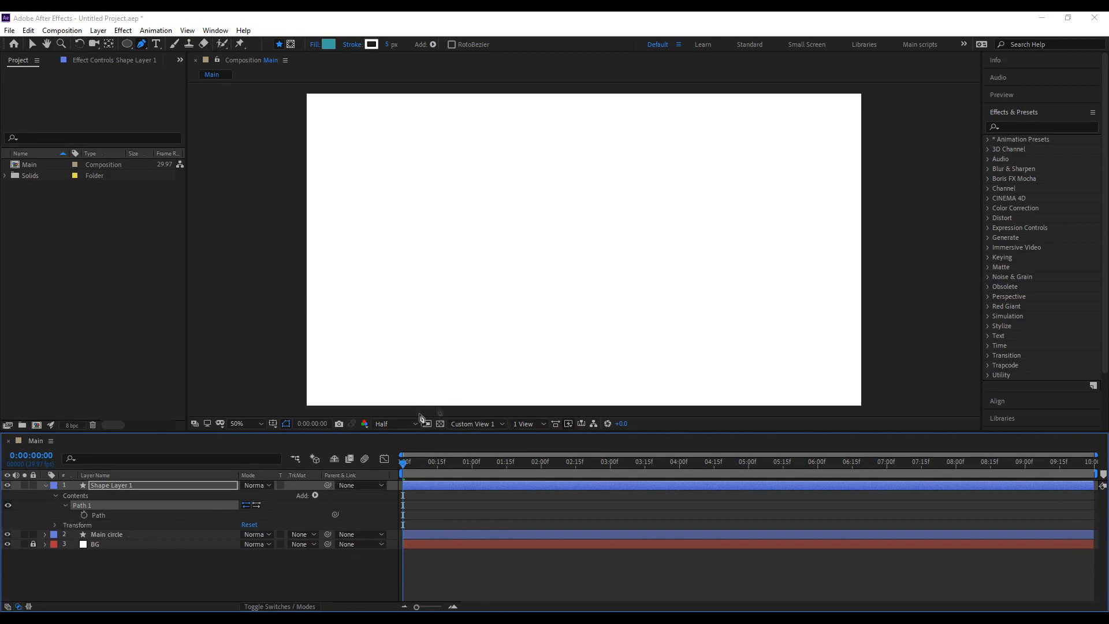
Show the Title/Action Safe guides and draw a straight vertical path from the frame centre down to the lower action-safe line.
left_click(277, 425)
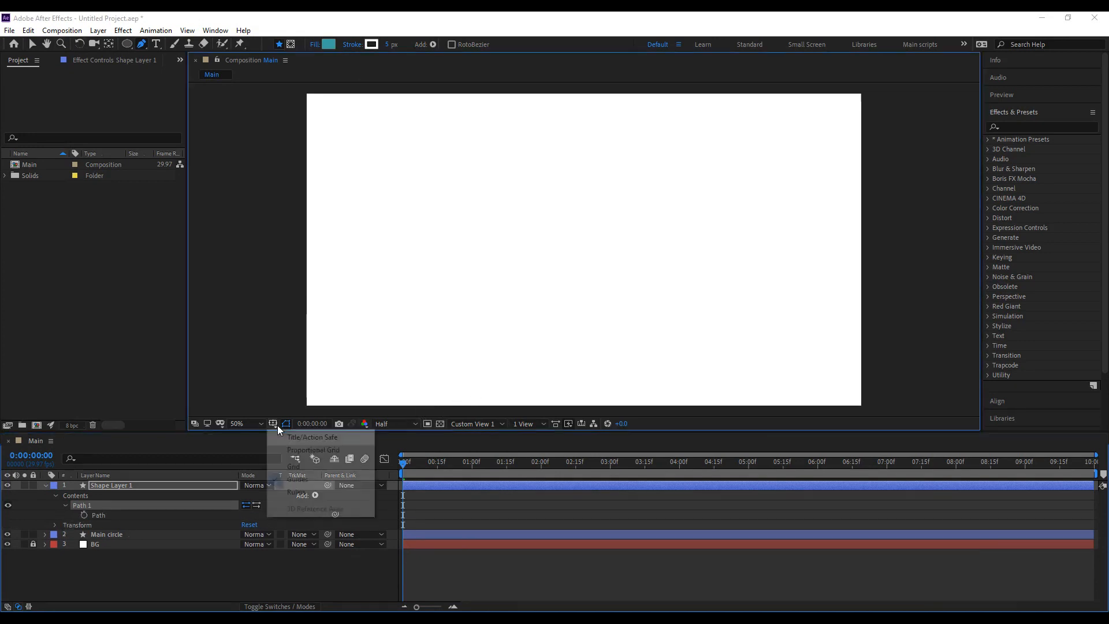
left_click(345, 437)
scroll(579, 250, "up", 4)
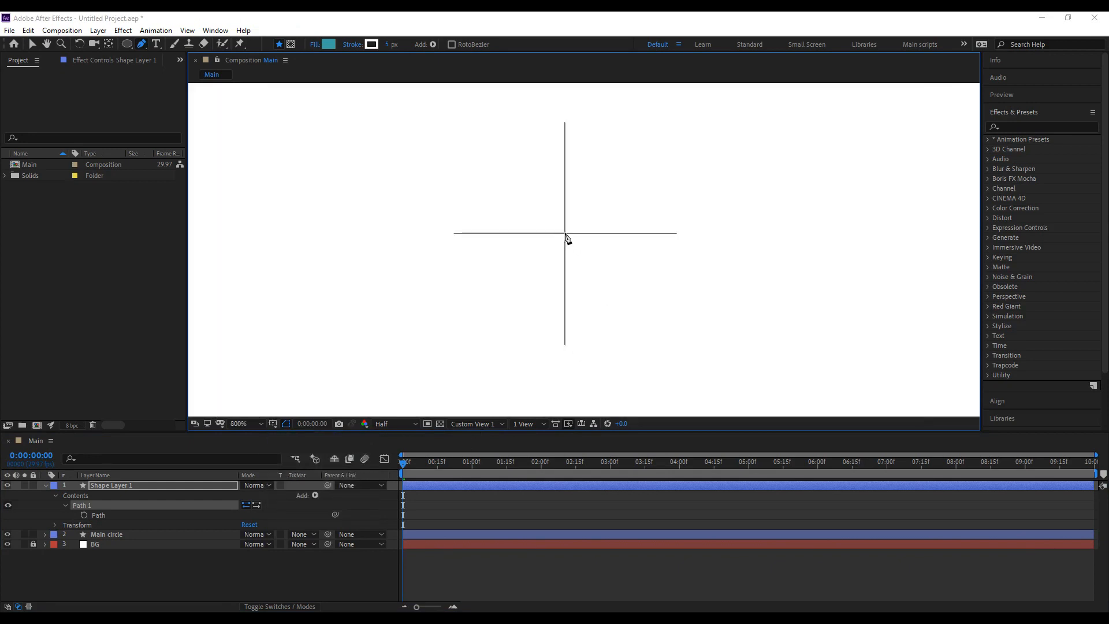
scroll(597, 263, "down", 5)
scroll(598, 263, "up", 1)
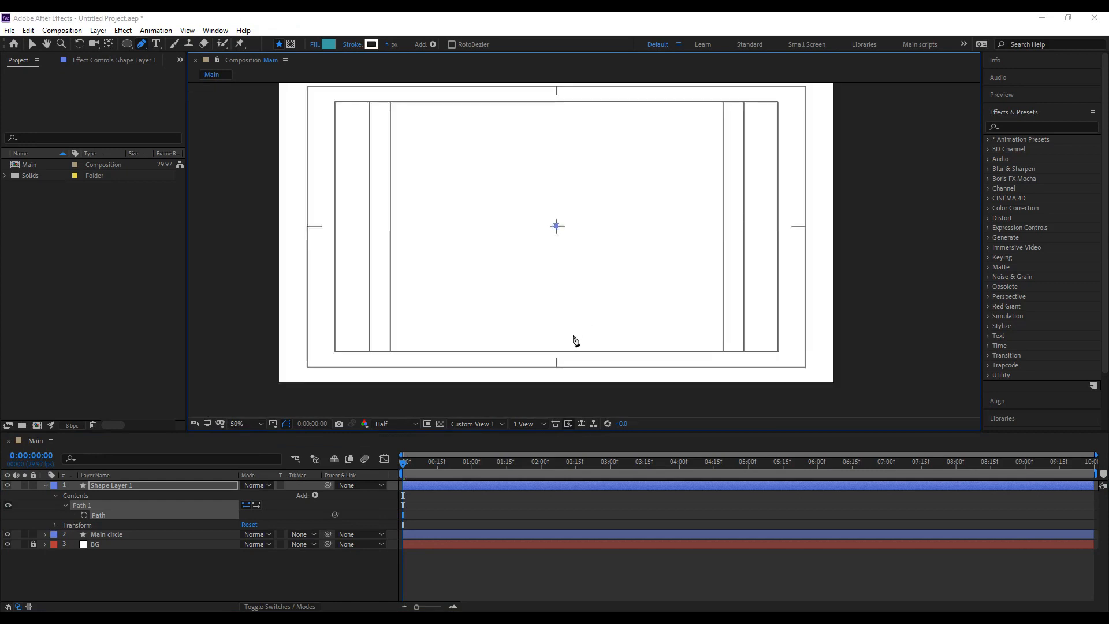
left_click(558, 367)
scroll(580, 350, "up", 1)
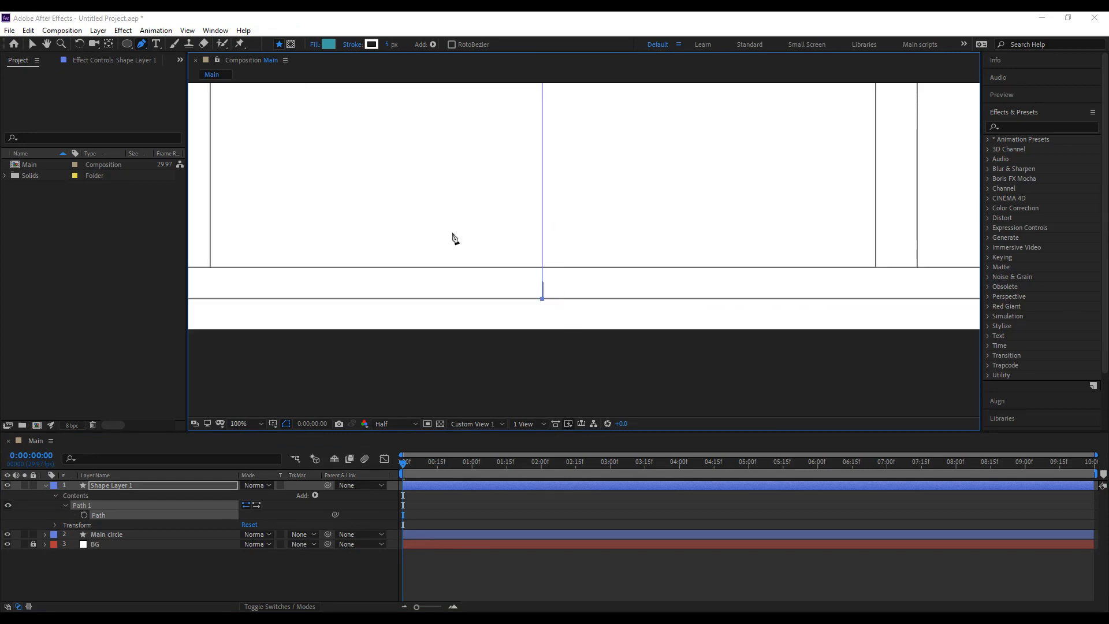
scroll(454, 238, "down", 1)
left_click(46, 44)
left_click_drag(594, 199, 613, 267)
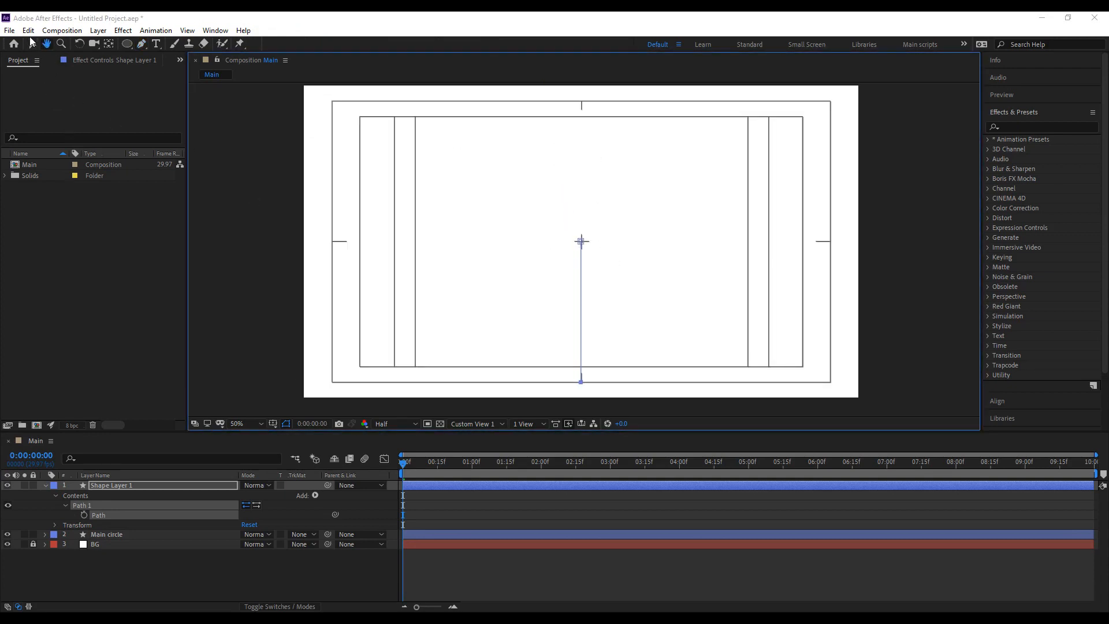
left_click(32, 43)
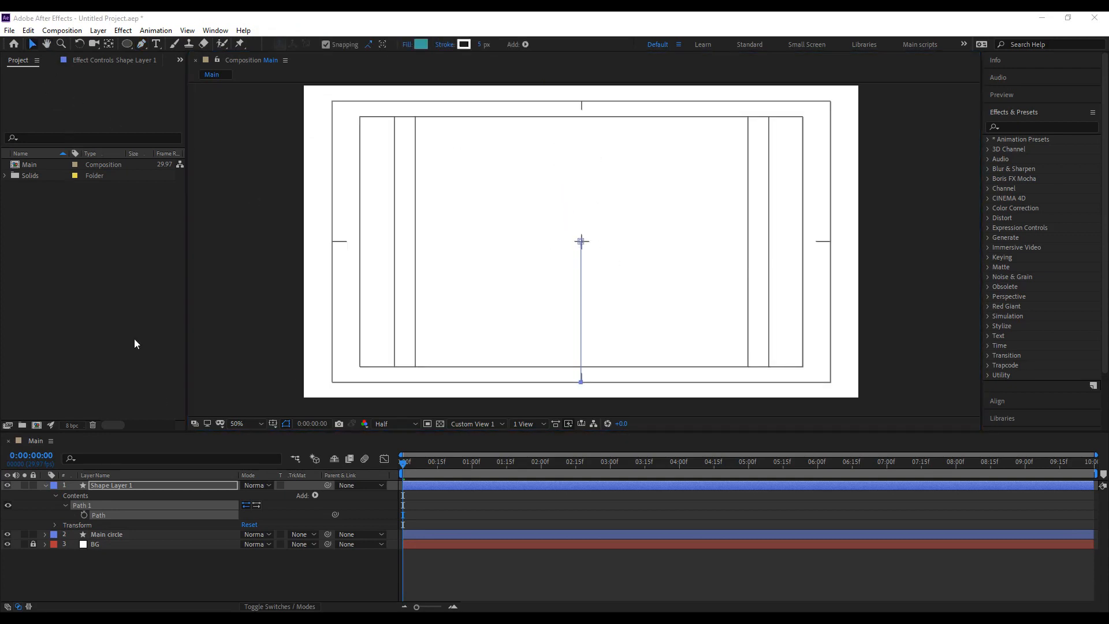
Add a Stroke to Shape Layer 1 and set its color to pink with the eyedropper.
left_click(317, 495)
left_click(385, 328)
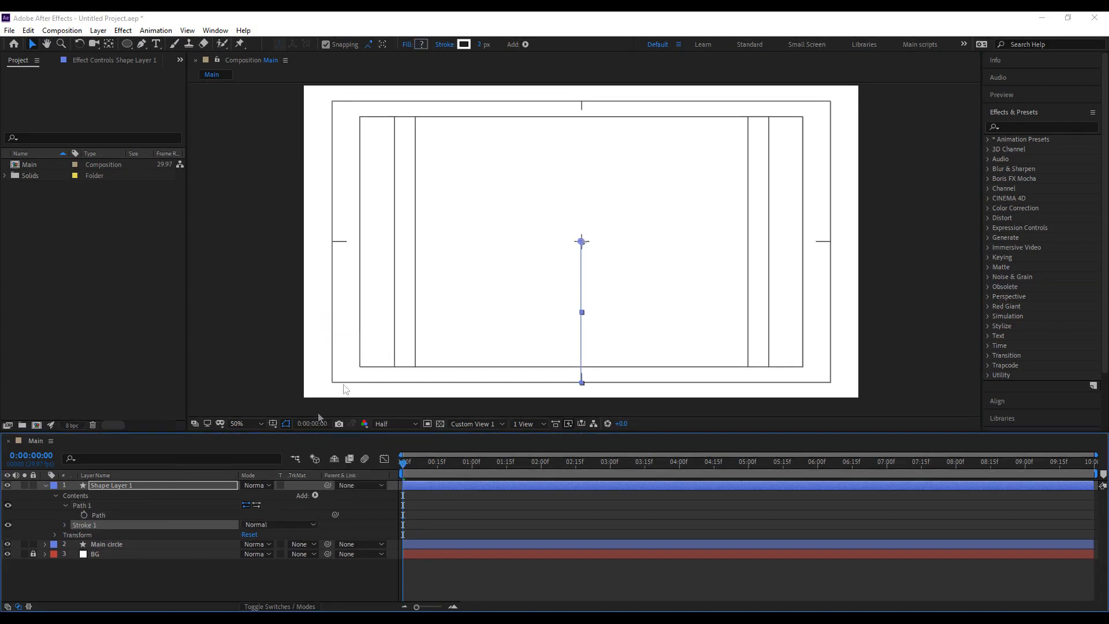
left_click(64, 524)
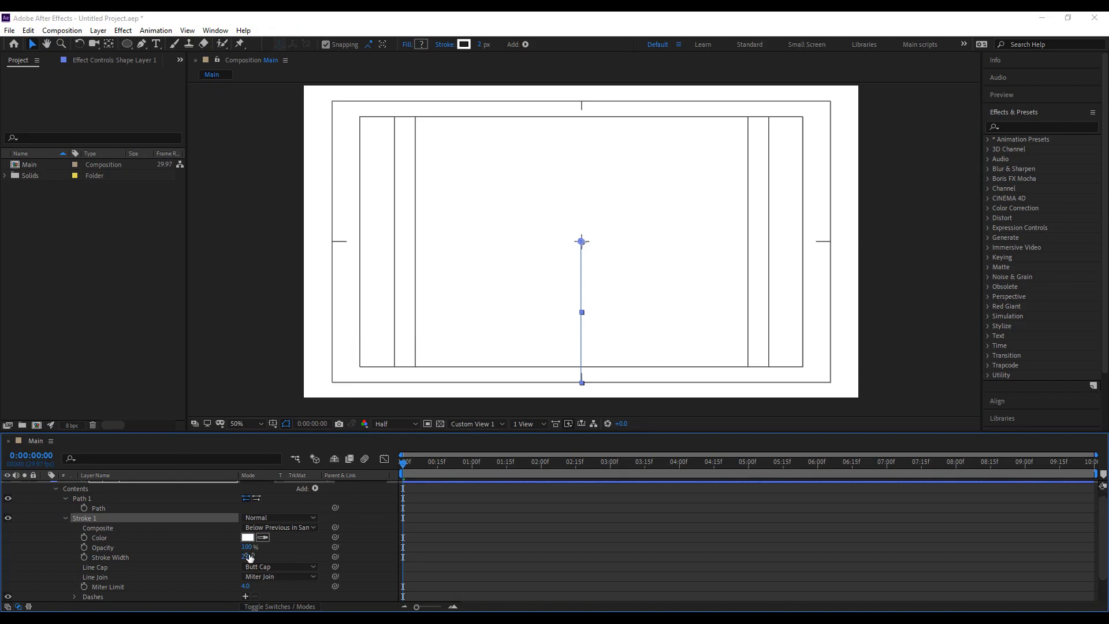
left_click(262, 535)
left_click(1097, 378)
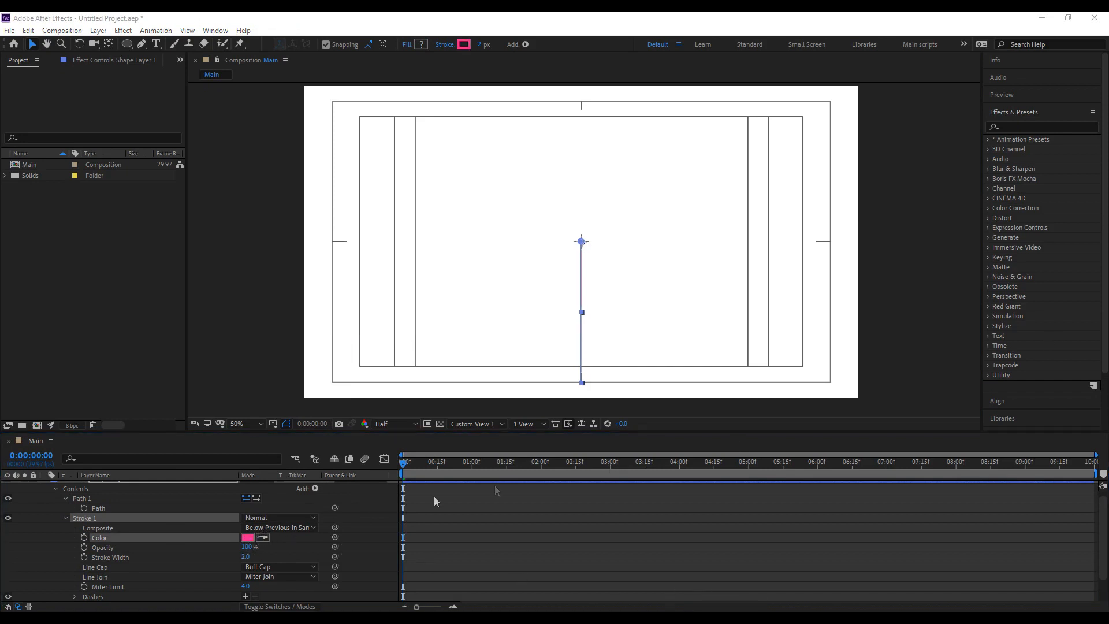
Try a stroke width of 5 on the vertical line and settle on 4.
left_click(246, 557)
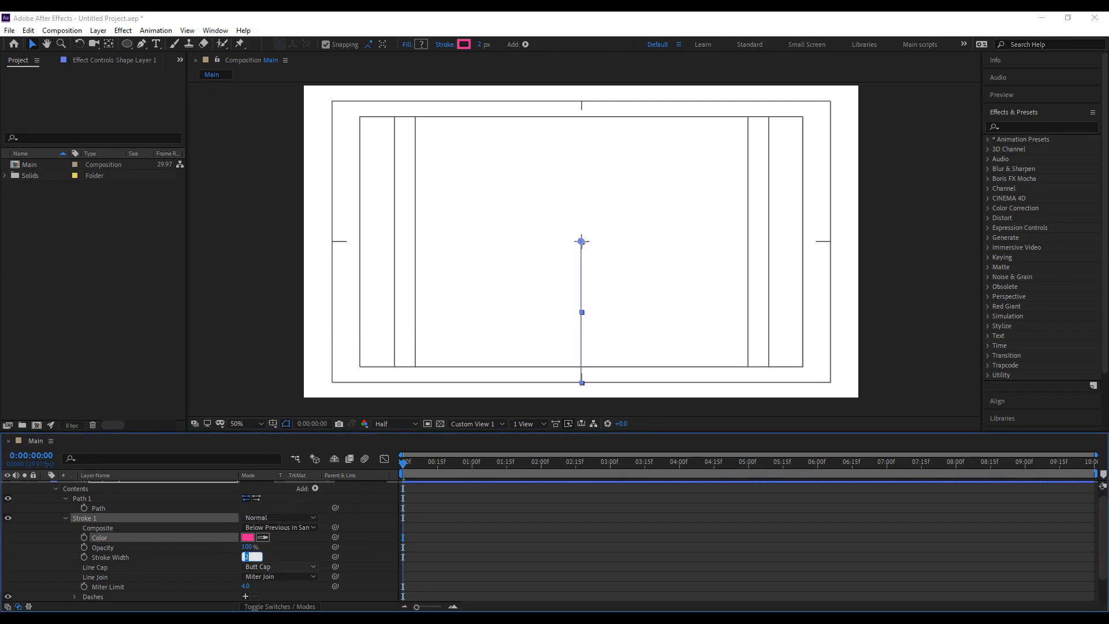
key("Return")
left_click(371, 538)
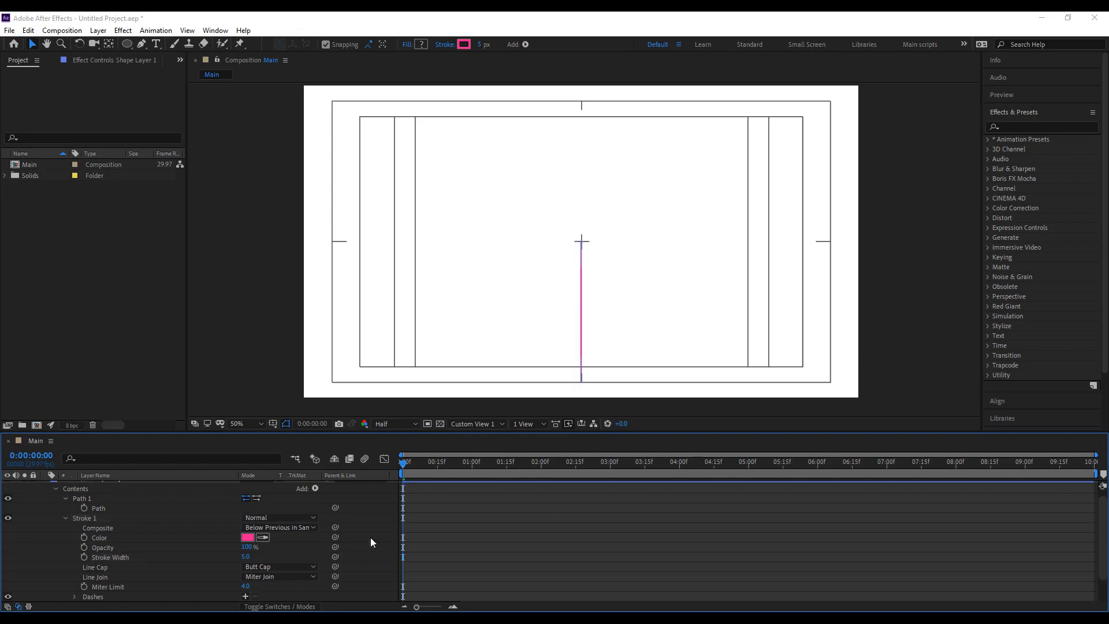
left_click(245, 556)
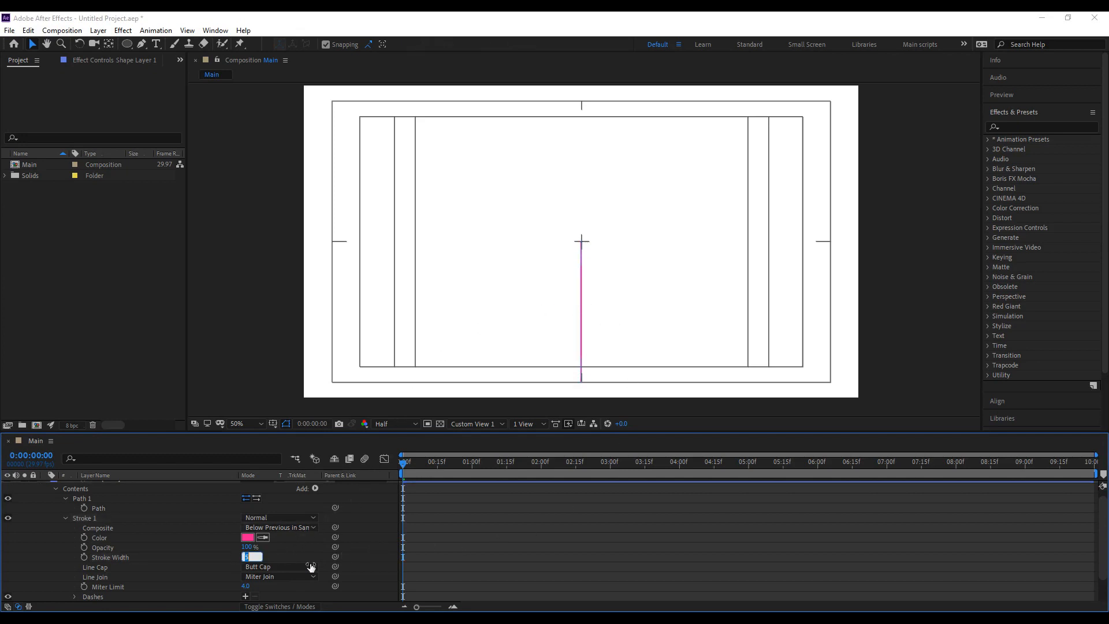
type("4")
key("Return")
Add Trim Paths to Shape Layer 1 and keyframe its Start and End at 0% at 0:00:00:00.
left_click(172, 519)
left_click(314, 494)
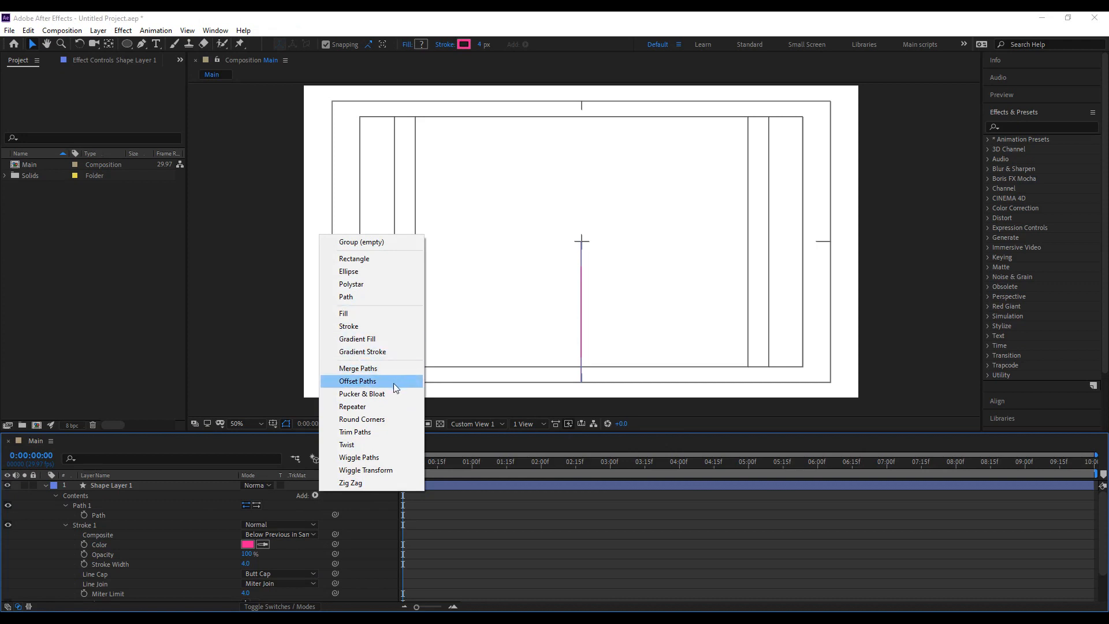
left_click(397, 431)
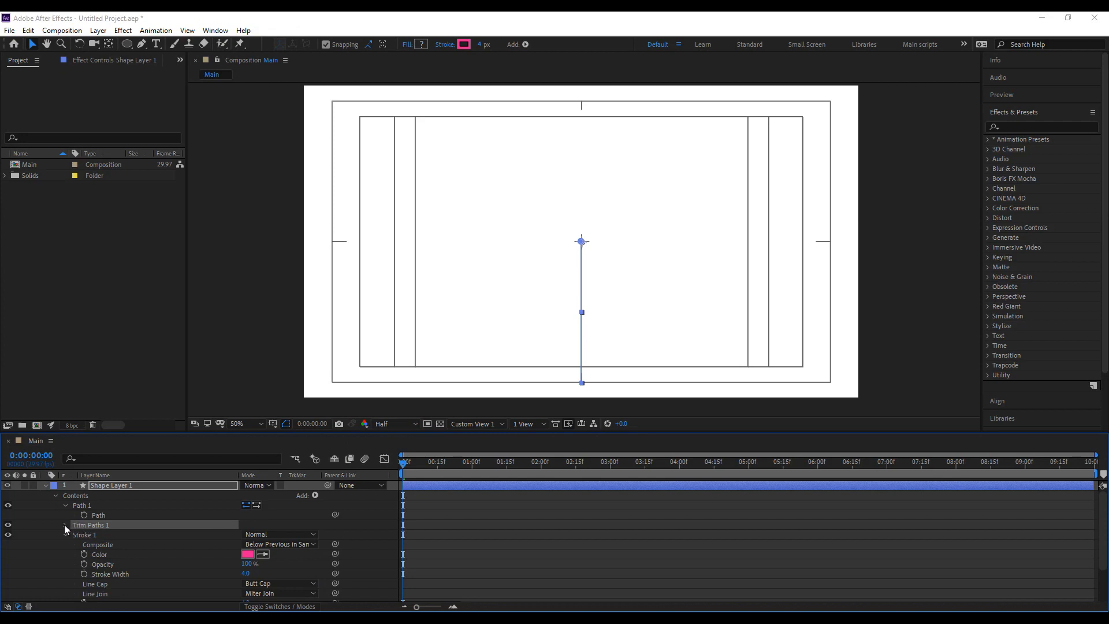
left_click(65, 524)
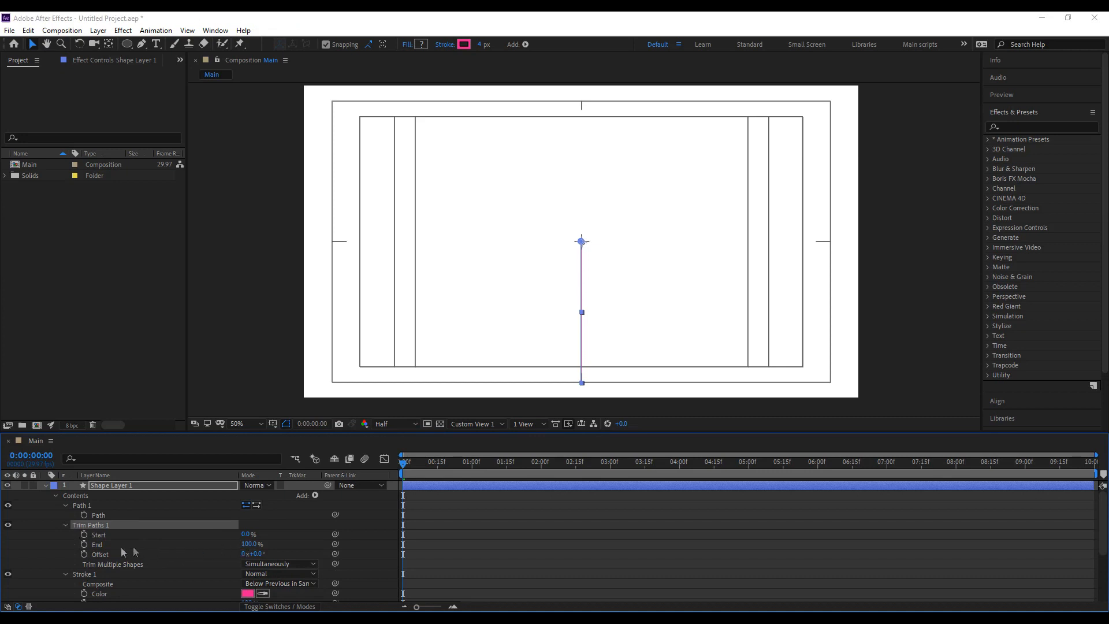
left_click_drag(247, 544, 146, 543)
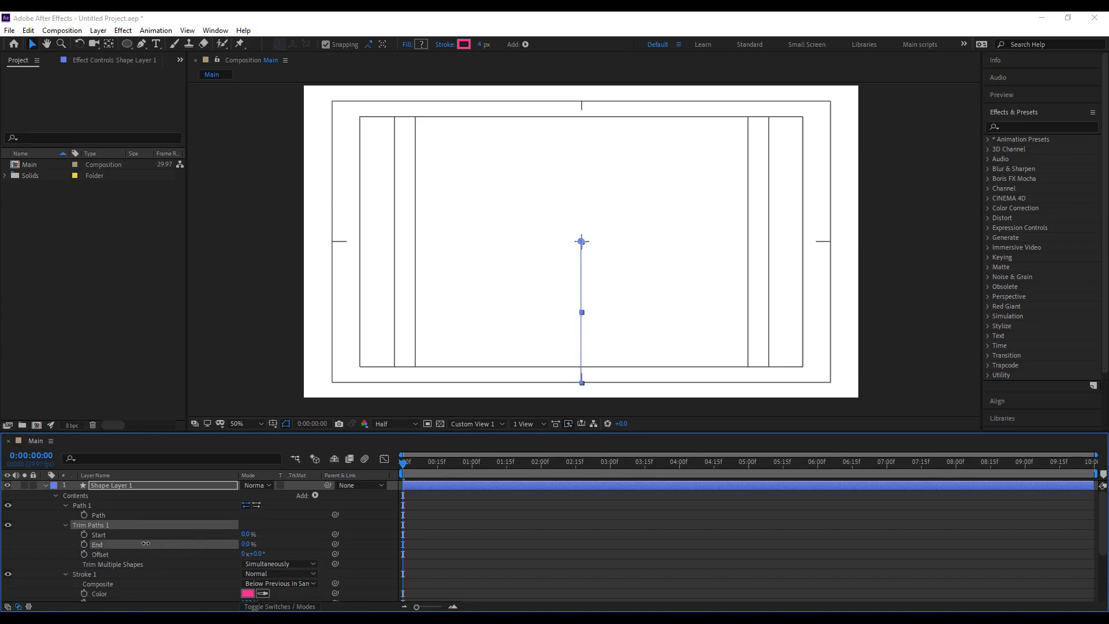
left_click(85, 534)
left_click(85, 544)
Keyframe the line's Trim Paths Start and End at 100% at 0:00:01:00.
left_click_drag(422, 608, 439, 607)
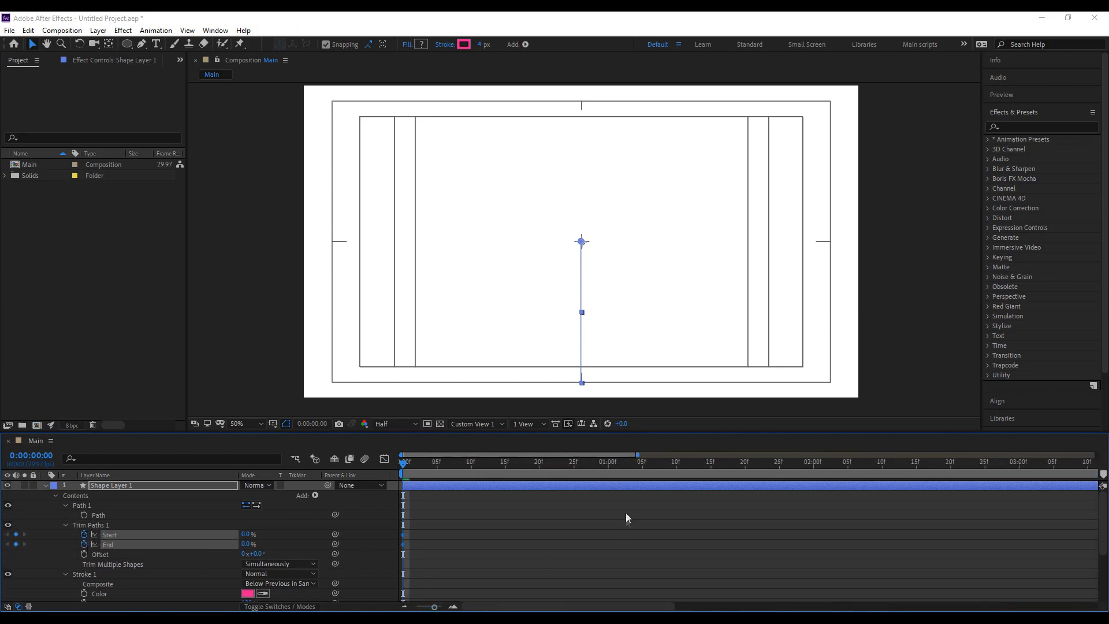
left_click(608, 469)
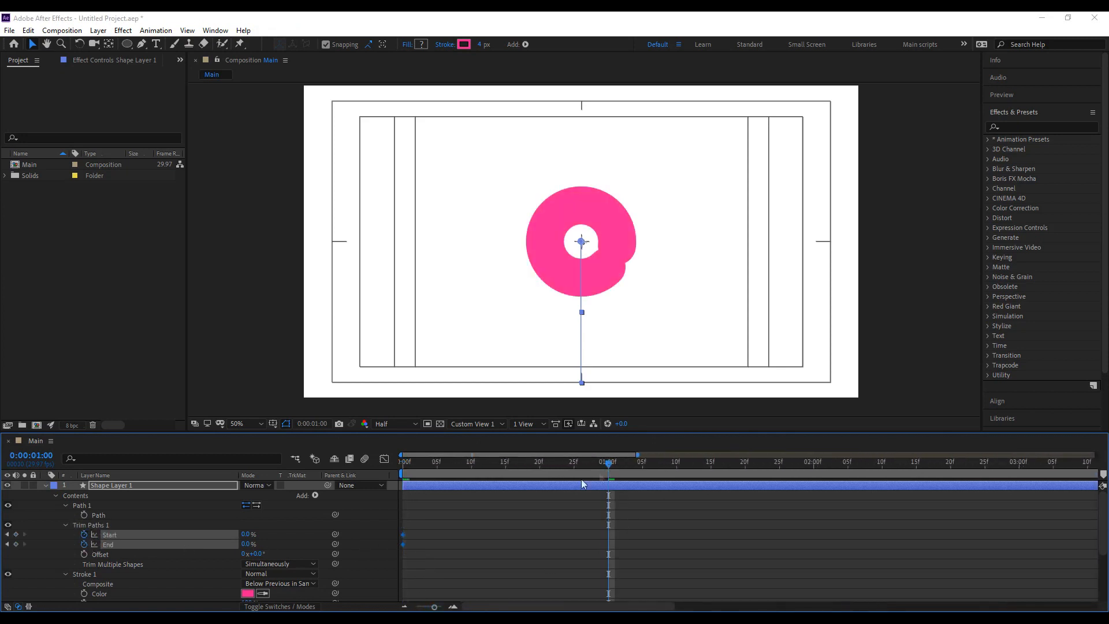
left_click(271, 534)
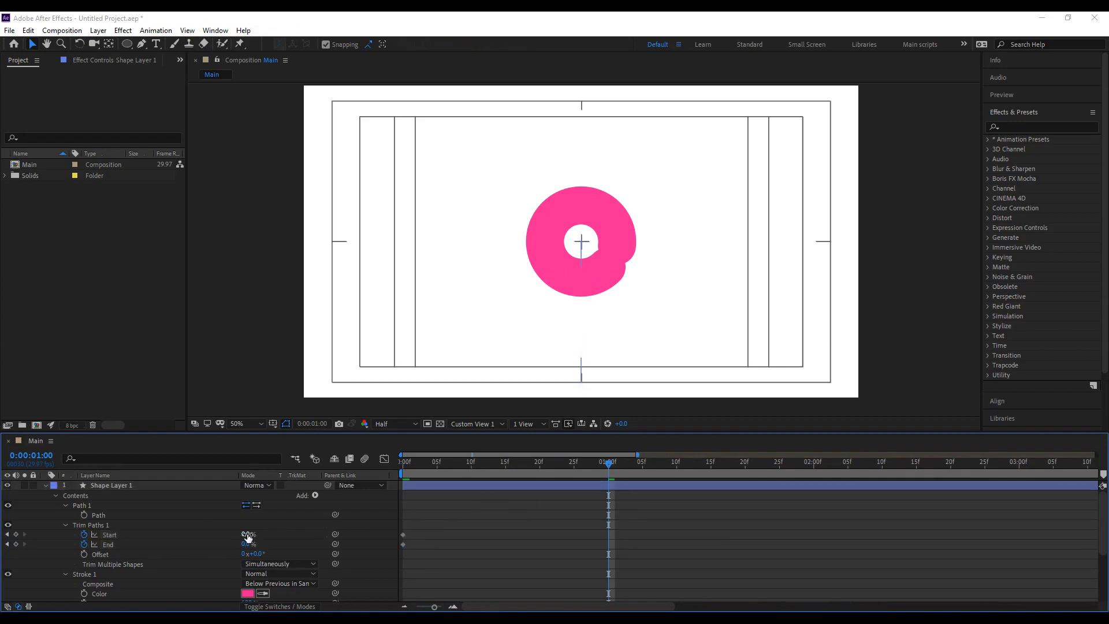
left_click_drag(248, 537, 301, 547)
left_click(109, 544)
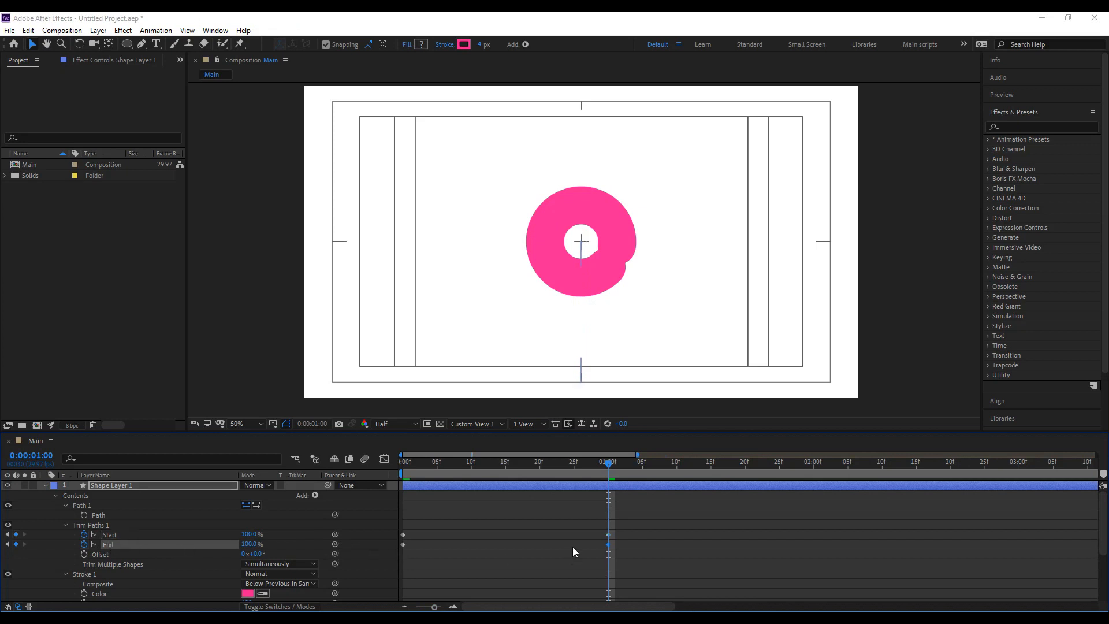
Shift both Trim Paths Start keyframes five frames later, starting at 0:00:00:05, and preview the trimmed line.
left_click(622, 545)
left_click_drag(623, 541, 389, 529)
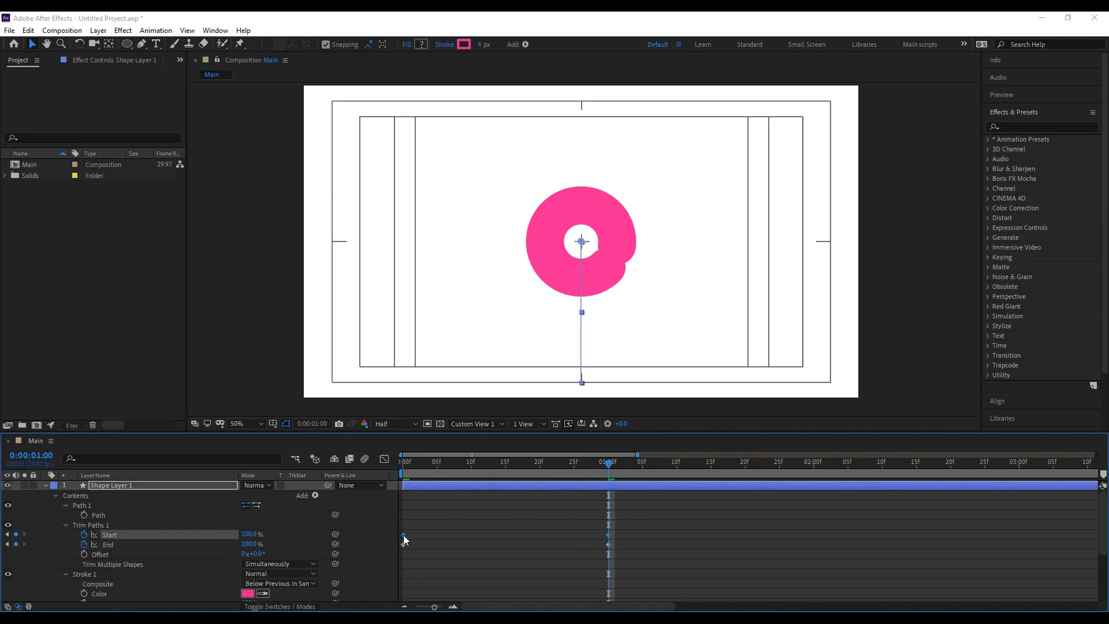
left_click(438, 463)
left_click_drag(403, 534, 438, 543)
left_click(450, 554)
left_click_drag(437, 464, 544, 472)
key("space")
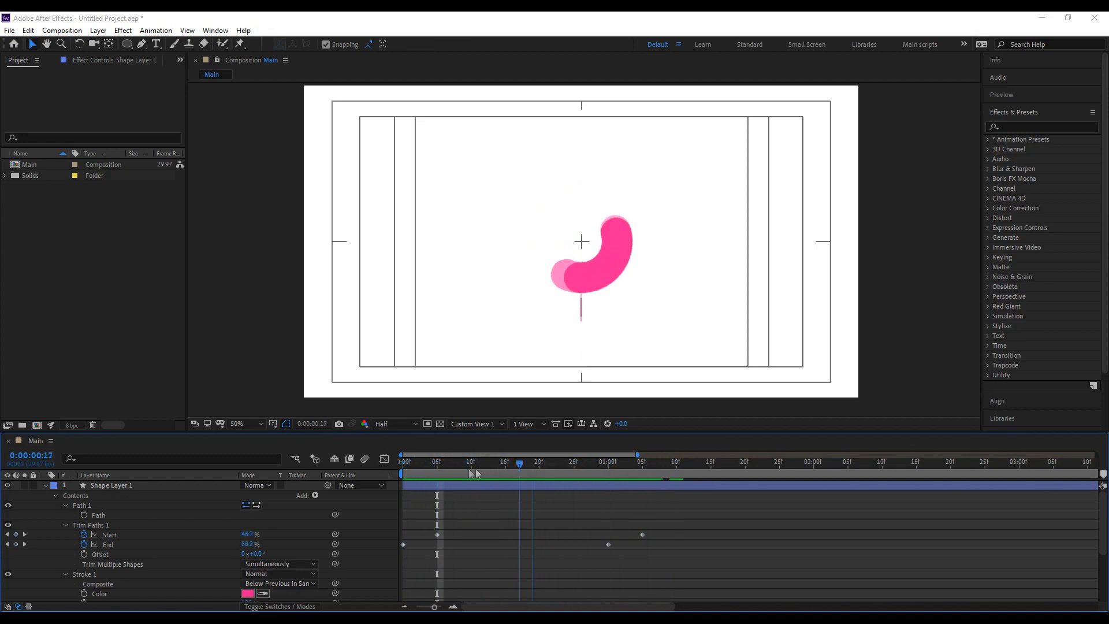
Try 50% for the first Start keyframe at 0:00:00:05 and the first End keyframe at 0:00:00:00.
left_click_drag(404, 465, 437, 491)
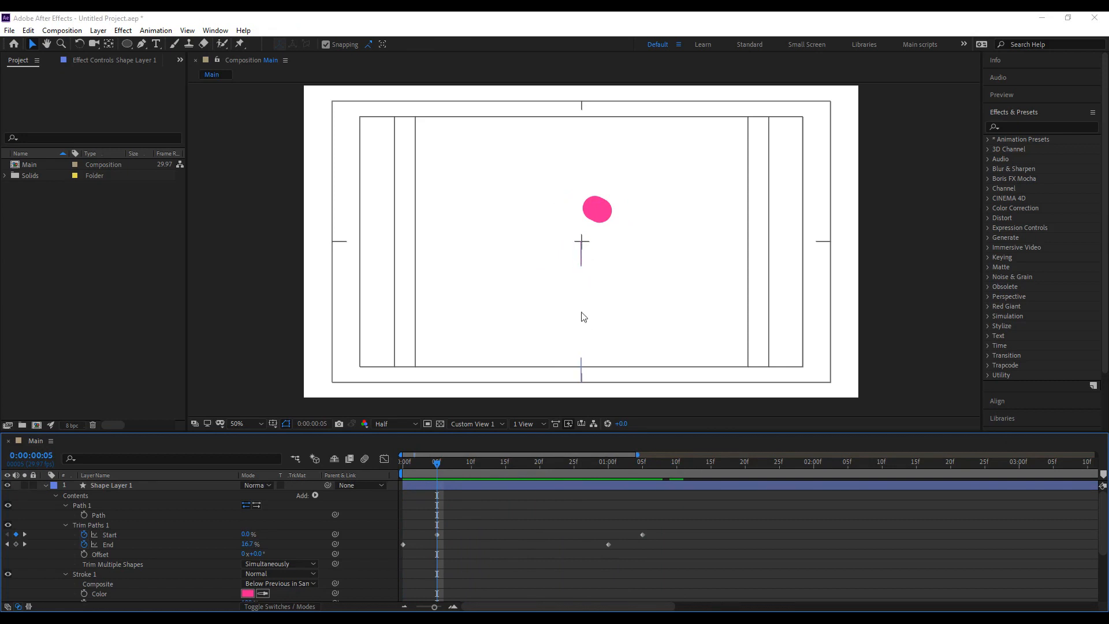
left_click(246, 534)
type("50")
key("Return")
key("Home")
left_click(246, 544)
type("50")
key("Return")
mouse_move(406, 482)
left_mouse_down()
mouse_move(702, 482)
mouse_move(404, 477)
left_mouse_up()
Set the first End keyframe at 0:00:00:00 and the first Start keyframe at 0:00:00:05 to 40%.
left_click(247, 543)
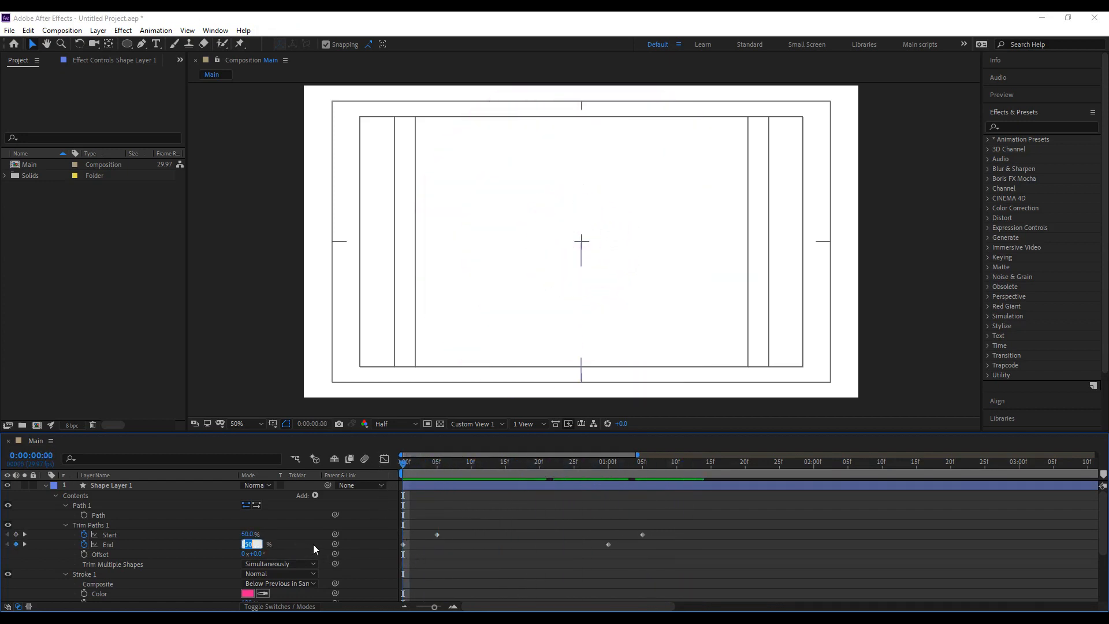
type("40")
key("Return")
left_click(436, 463)
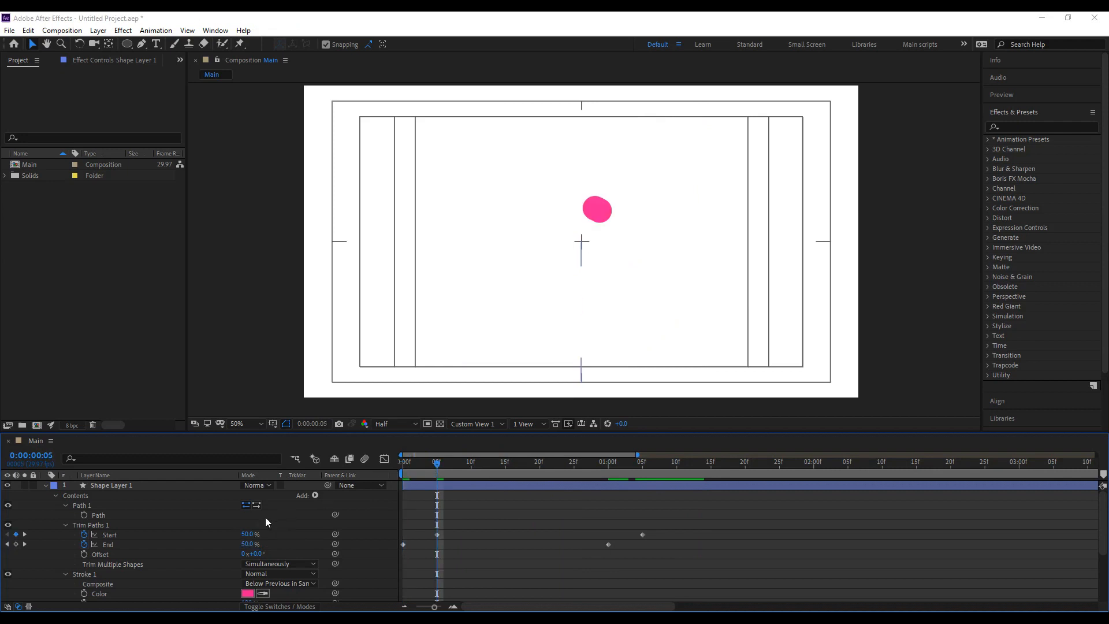
left_click(247, 534)
type("40")
key("Return")
mouse_move(421, 475)
left_mouse_down()
mouse_move(400, 470)
mouse_move(612, 471)
mouse_move(371, 472)
mouse_move(532, 482)
mouse_move(379, 491)
left_mouse_up()
Apply Easy Ease to all Trim Paths keyframes and set the Start keyframes' incoming and outgoing velocity influence to 50%.
left_click_drag(663, 548, 381, 535)
key("F9")
left_click_drag(684, 531, 437, 534)
right_click(437, 534)
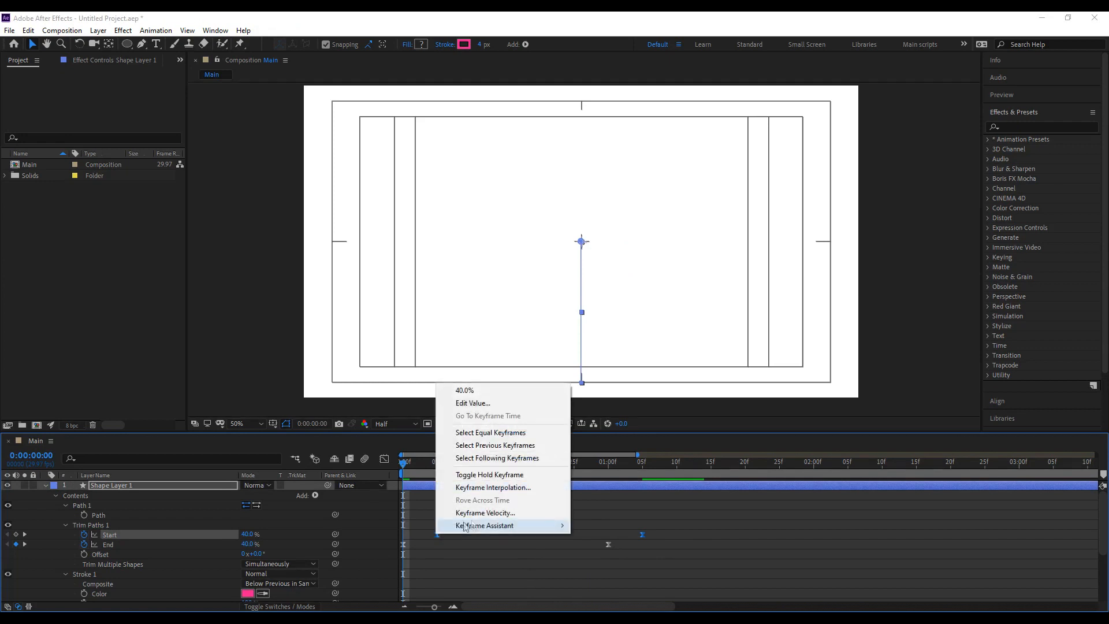
left_click(495, 511)
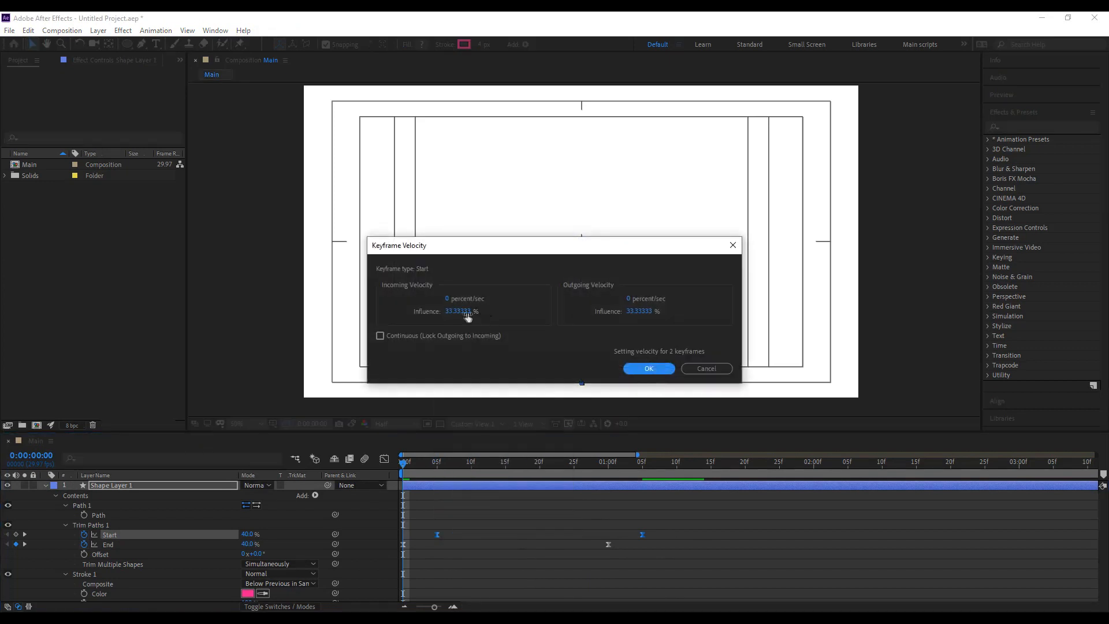
left_click(468, 312)
type("50")
left_click(636, 310)
type("50")
left_click(647, 368)
Set the End keyframes' incoming and outgoing velocity influence to 50% and preview the line's motion.
left_click_drag(622, 549, 400, 543)
right_click(402, 544)
left_click(451, 521)
left_click(459, 311)
type("50")
left_click(641, 311)
type("50")
left_click(649, 368)
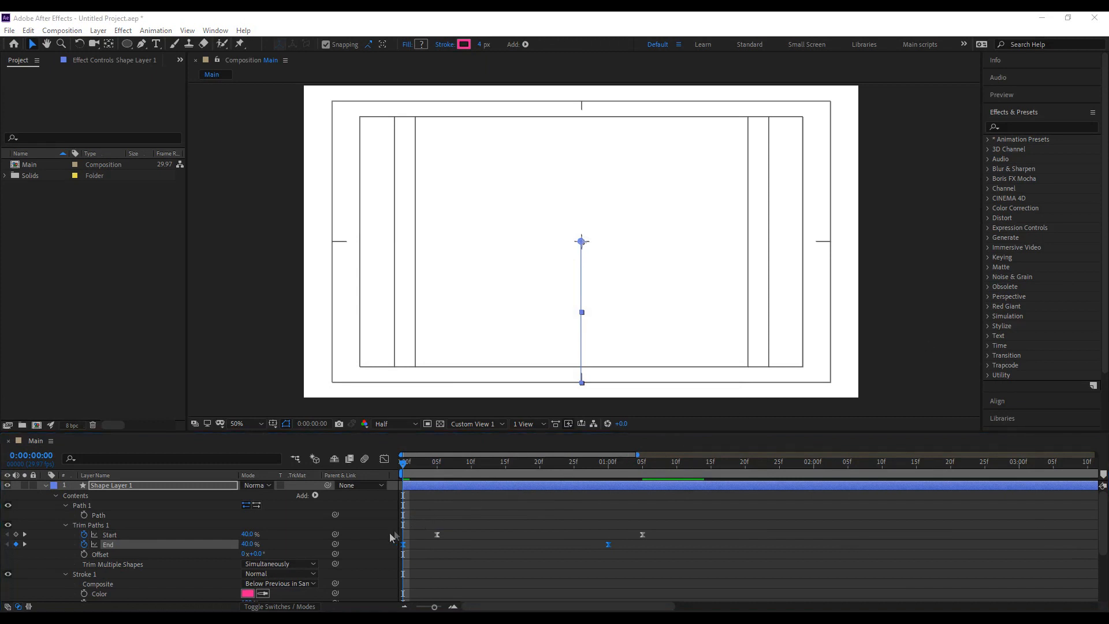
left_click(464, 530)
left_click(430, 465)
key("space")
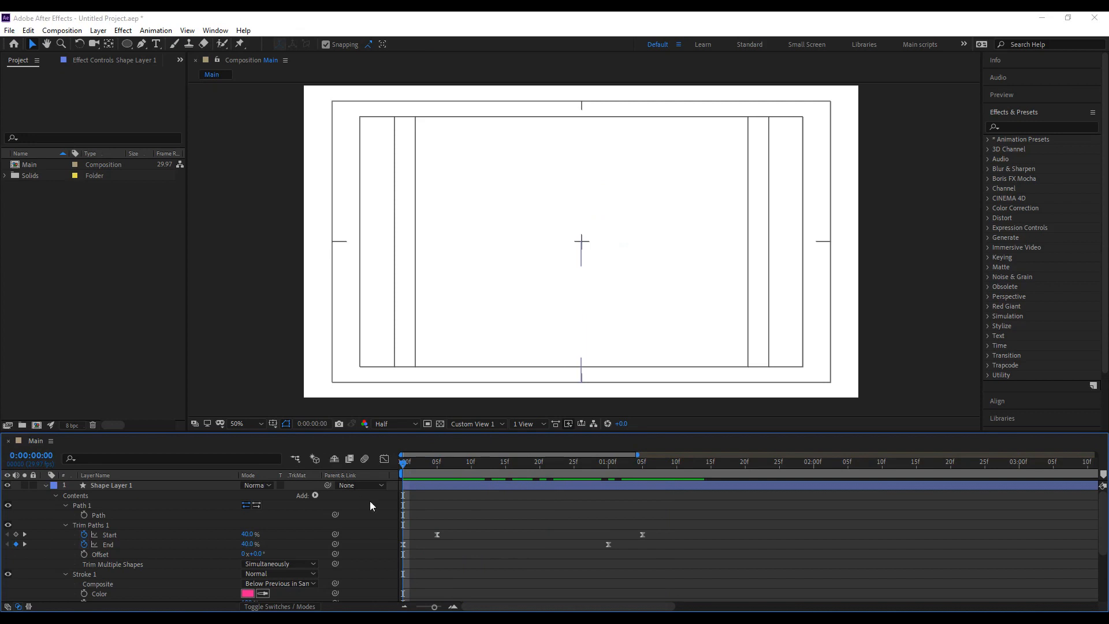
Add a Repeater to Shape Layer 1 and set its Copies to 7.
left_click(56, 496)
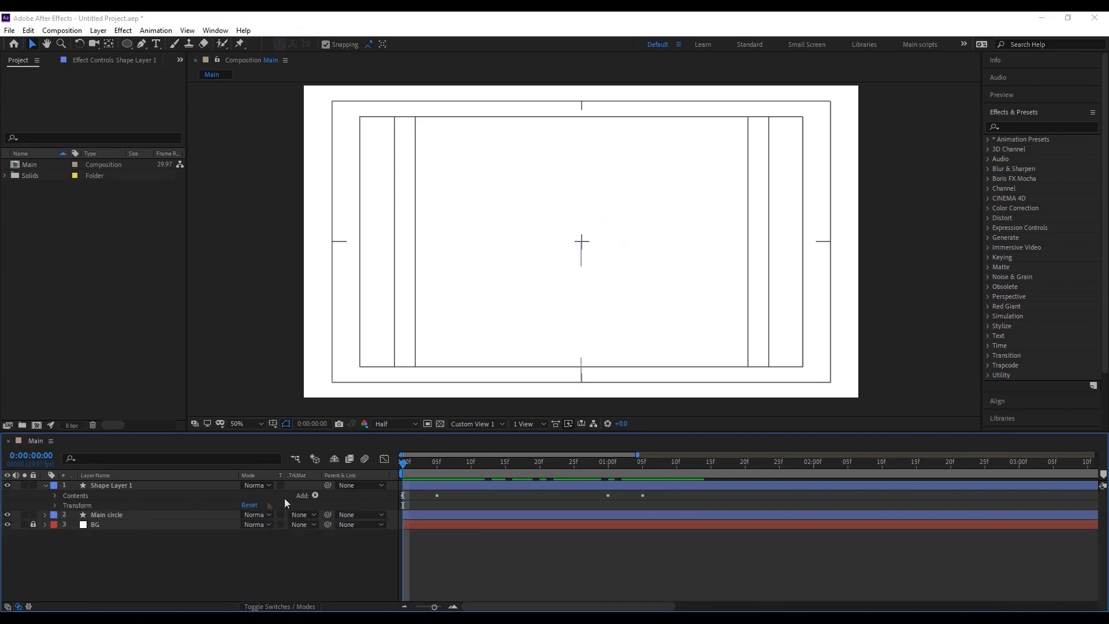
left_click(314, 495)
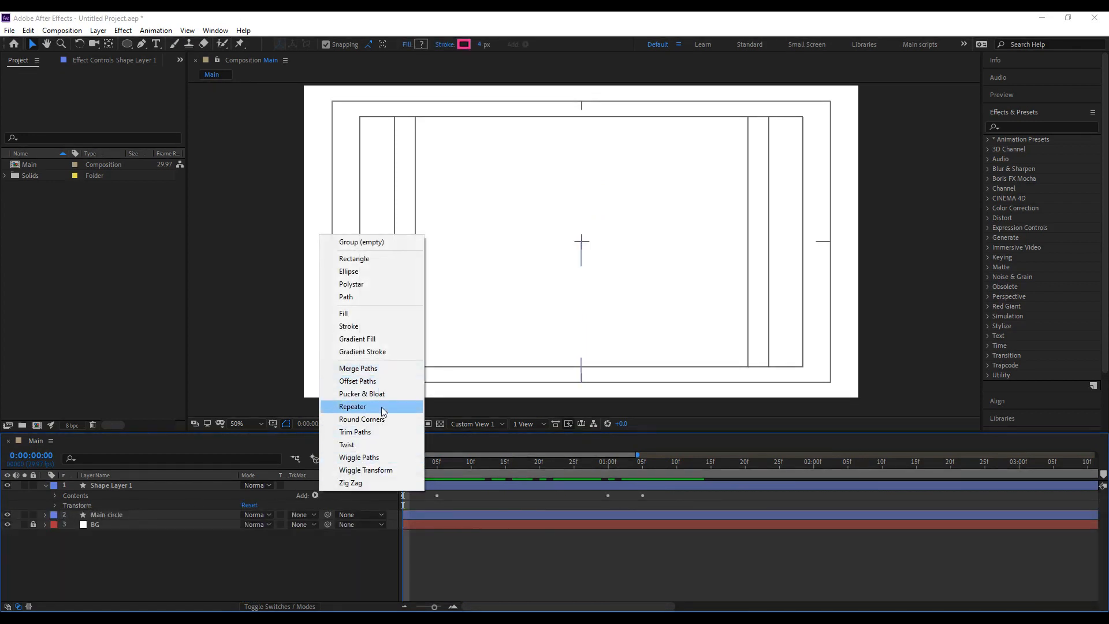
left_click(358, 406)
scroll(104, 557, "down", 1)
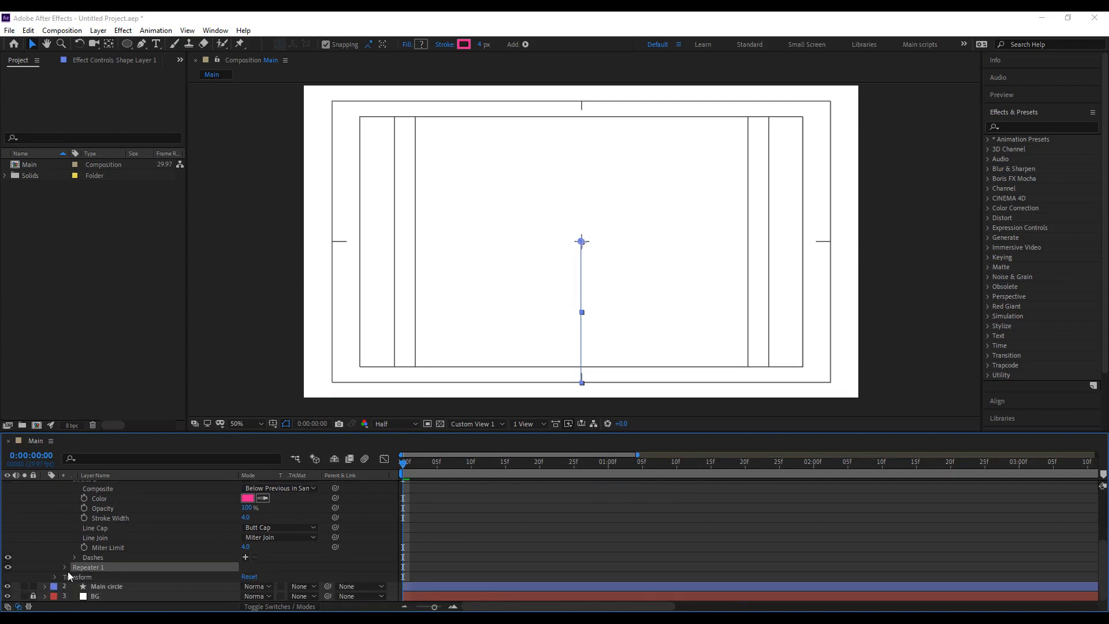
left_click(65, 567)
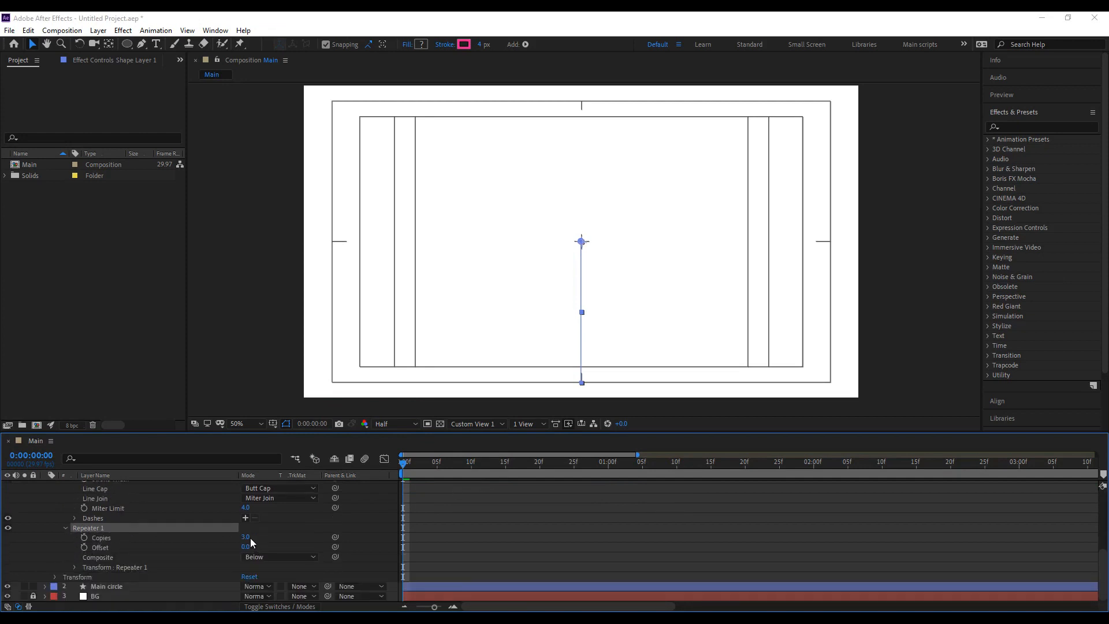
left_click(246, 536)
type("7")
key("Return")
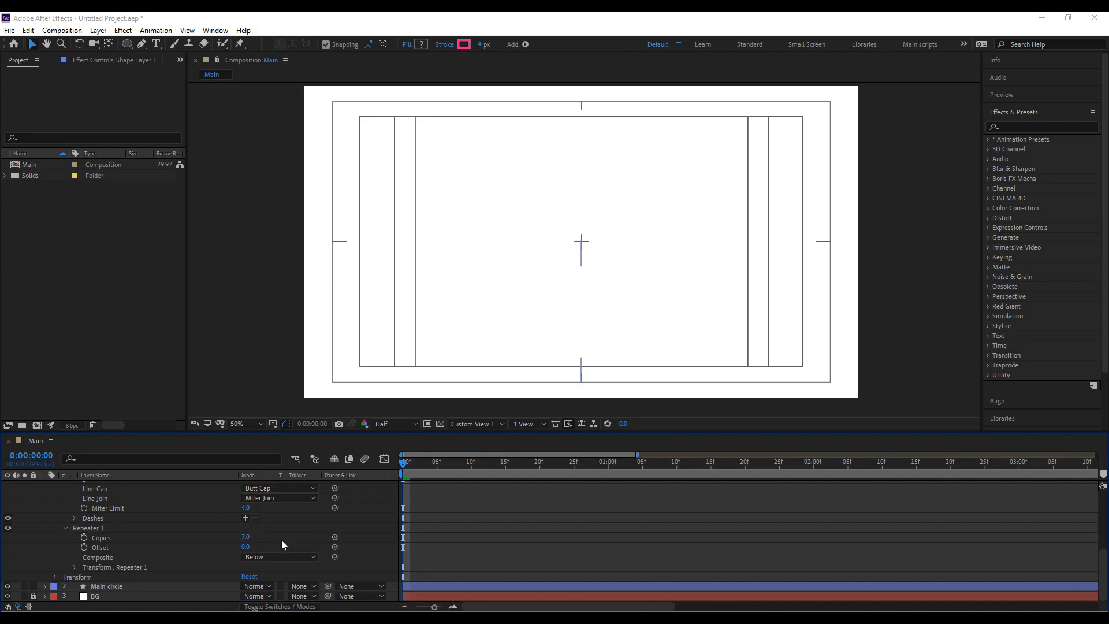
Set the Position in the Repeater's transform to 0, 0, leaving its Rotation at 0°.
left_click(74, 567)
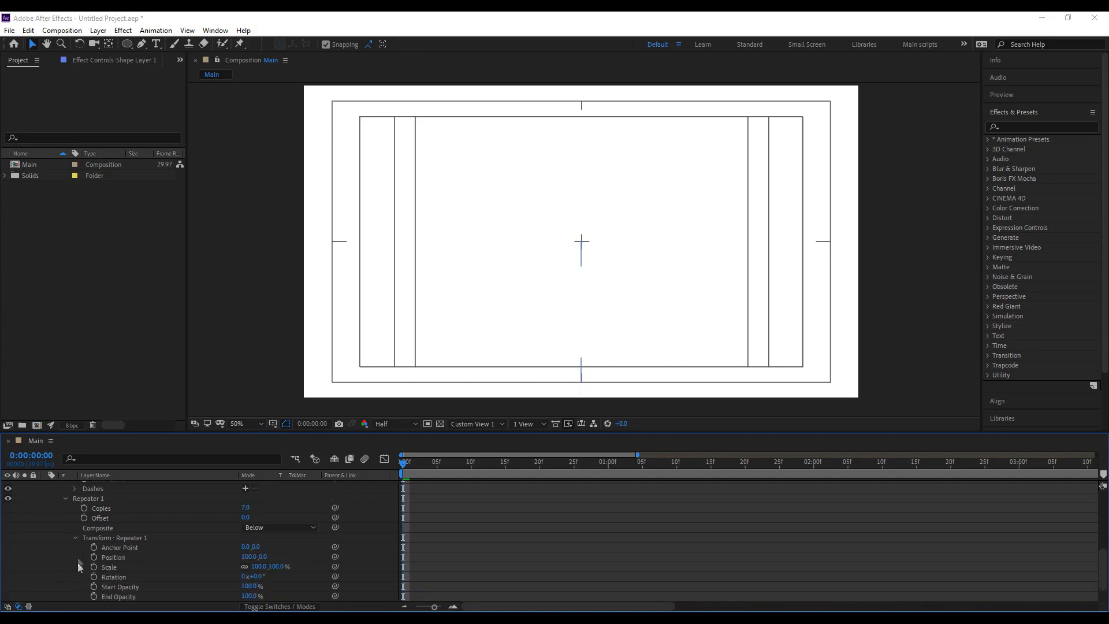
left_click(247, 527)
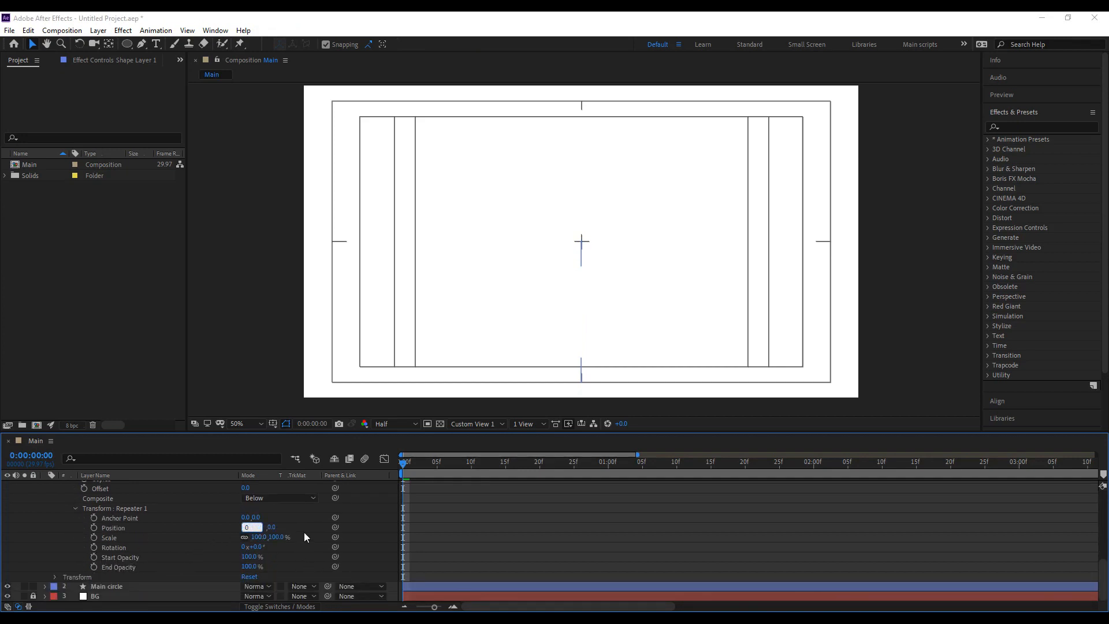
key("Return")
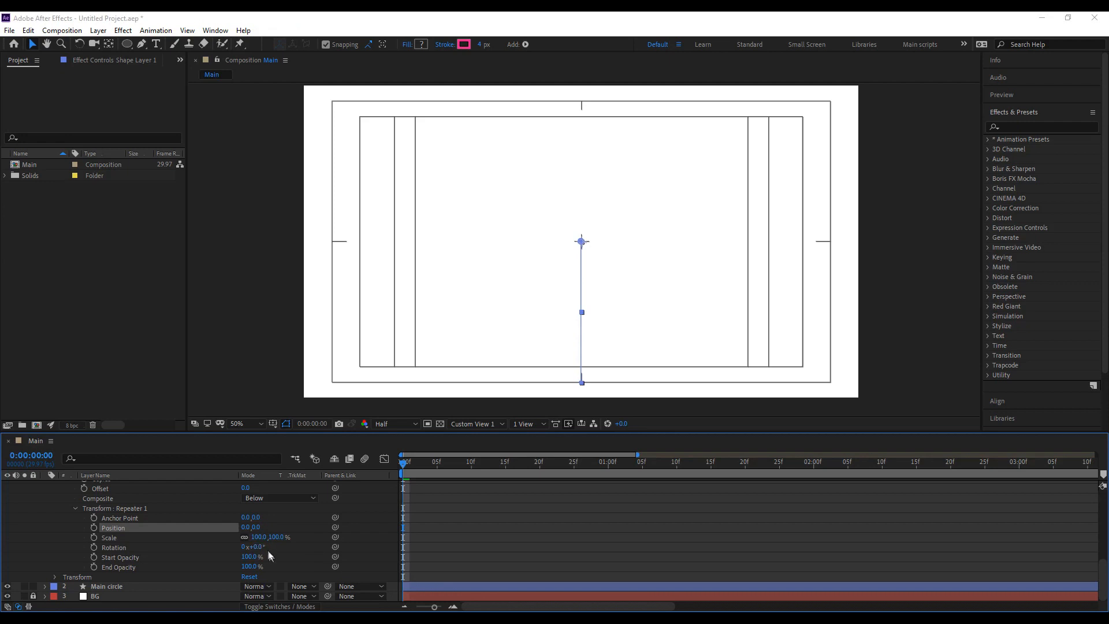
scroll(268, 554, "up", 3)
left_click(255, 576)
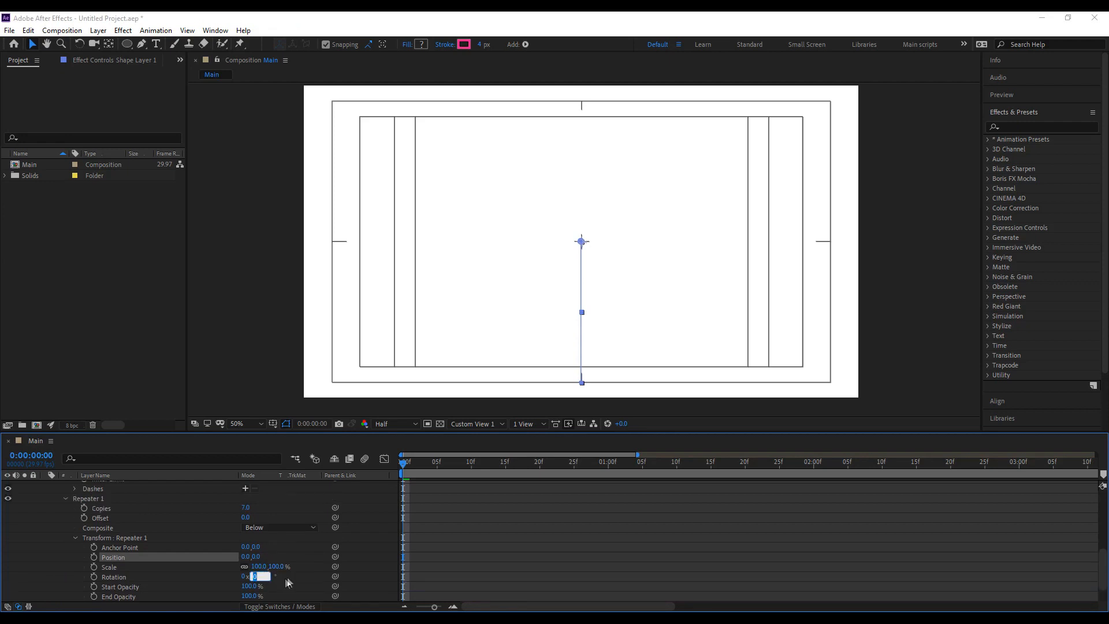
key("Return")
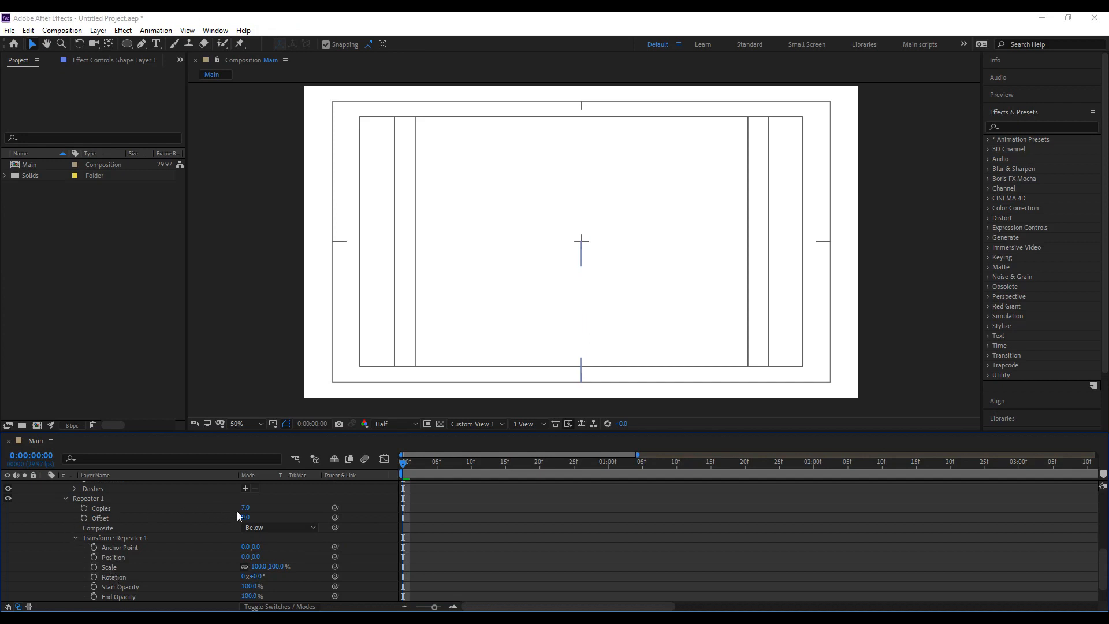
Give the Repeater's Rotation the expression 360/content("Repeater 1").copies and scrub through the burst.
left_click(96, 580, "alt")
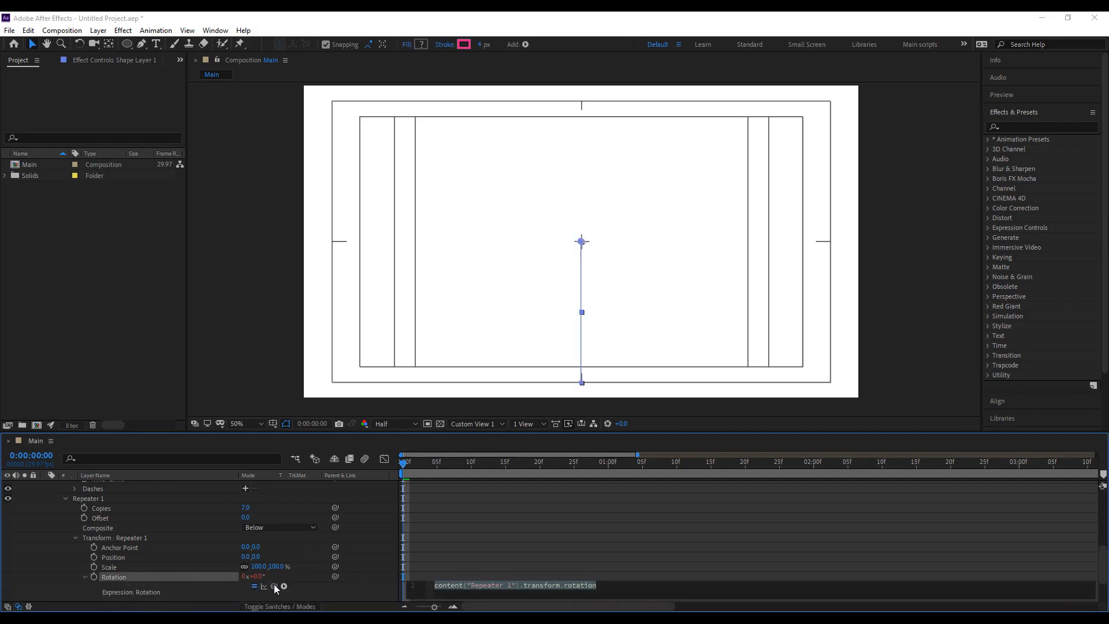
type("360/")
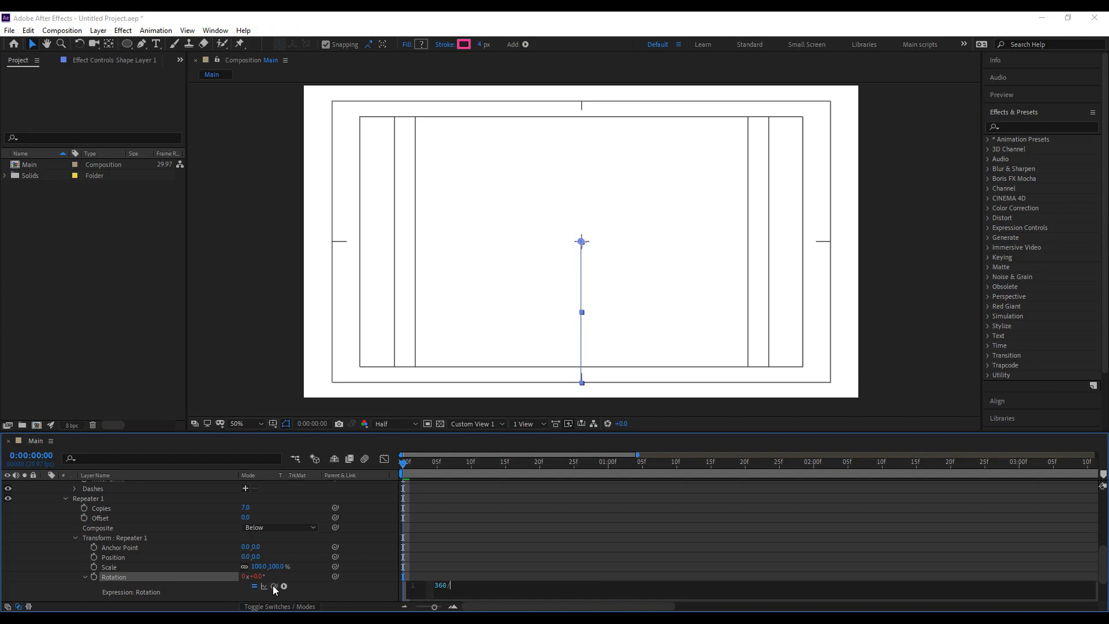
left_click_drag(274, 587, 229, 510)
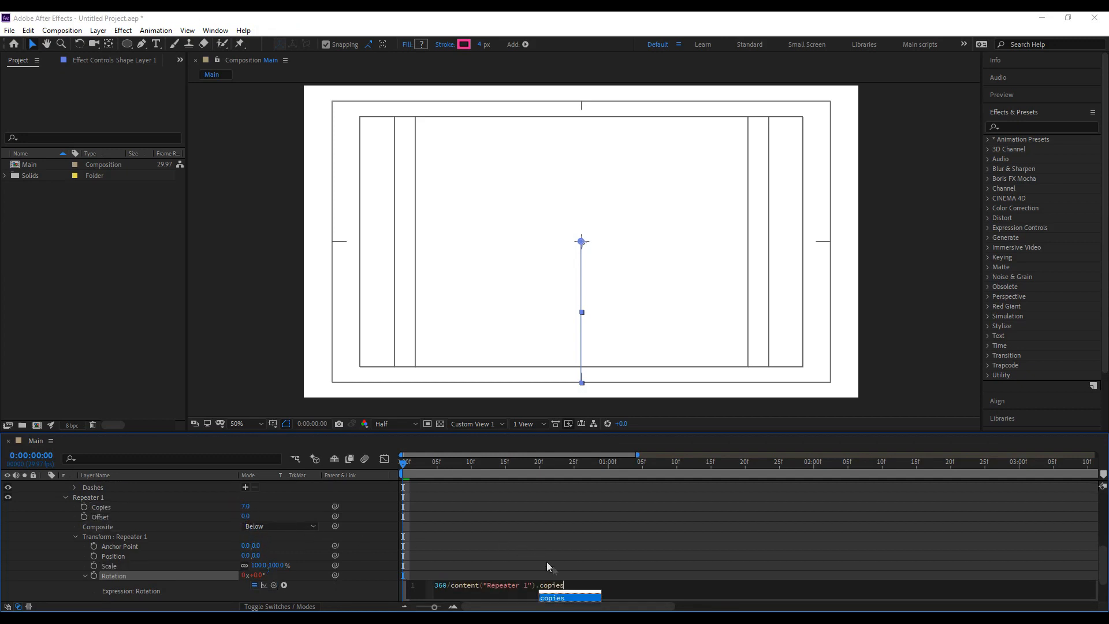
left_click(439, 504)
left_click_drag(408, 464, 554, 466)
Set the Repeater's Copies to 9 and preview the burst around the ring.
left_click(244, 507)
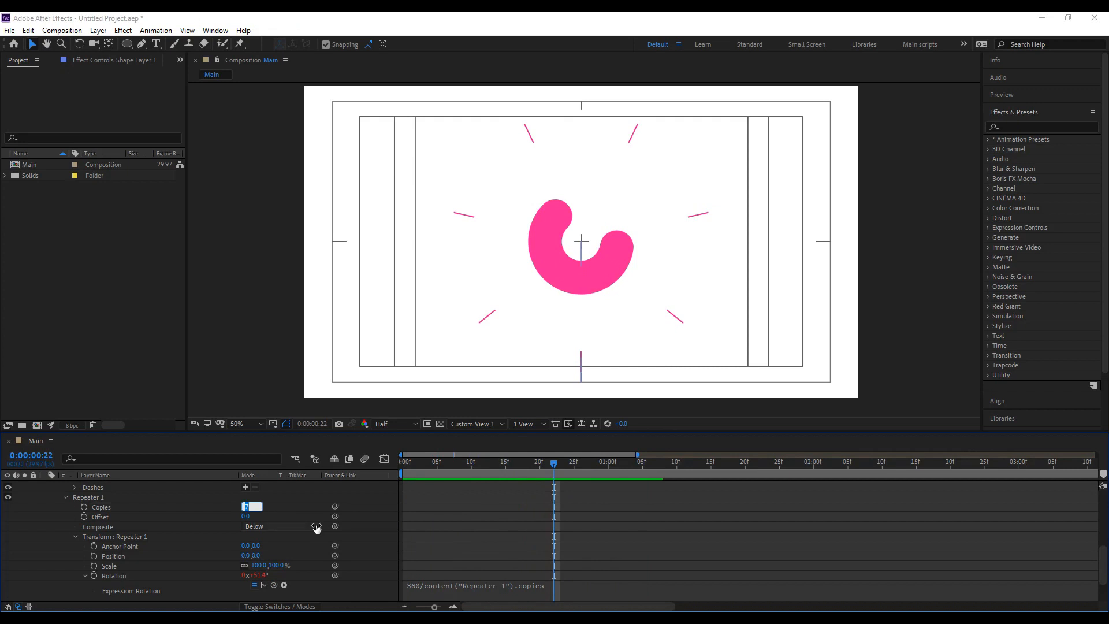
type("9")
key("Return")
left_click(496, 368)
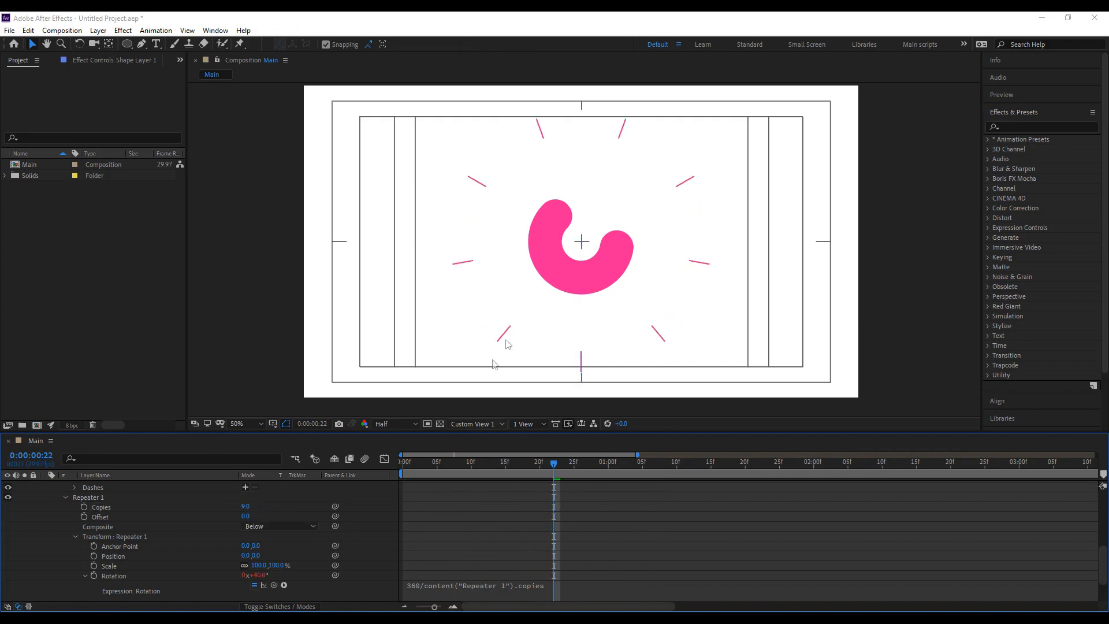
key("space")
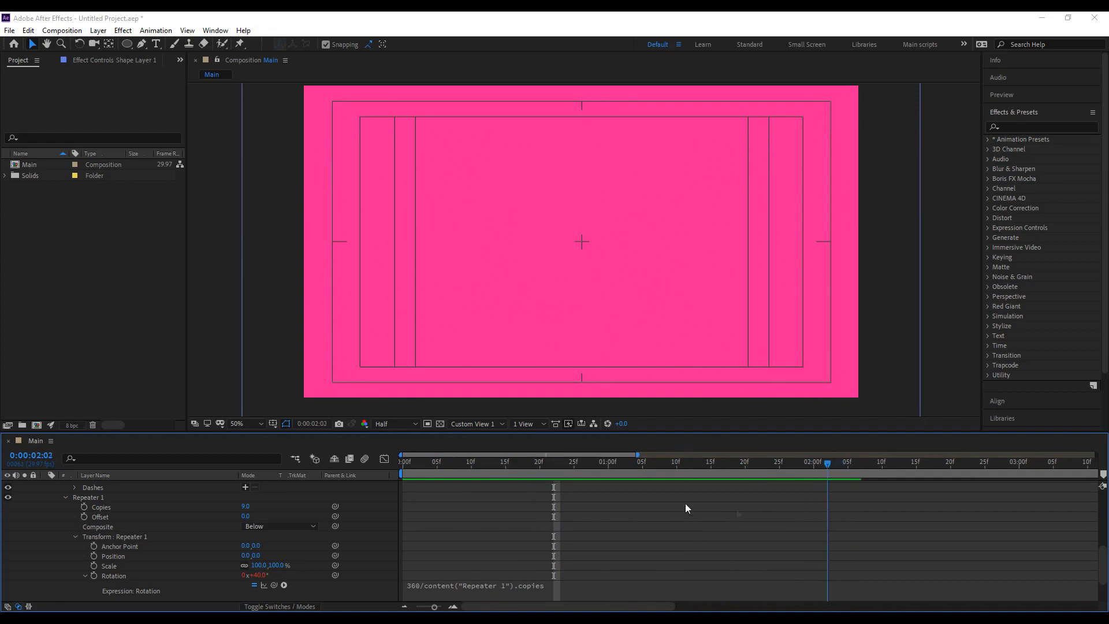
key("space")
Collapse Shape Layer 1, rename it Burst 1, and play back the animation.
scroll(51, 488, "up", 10)
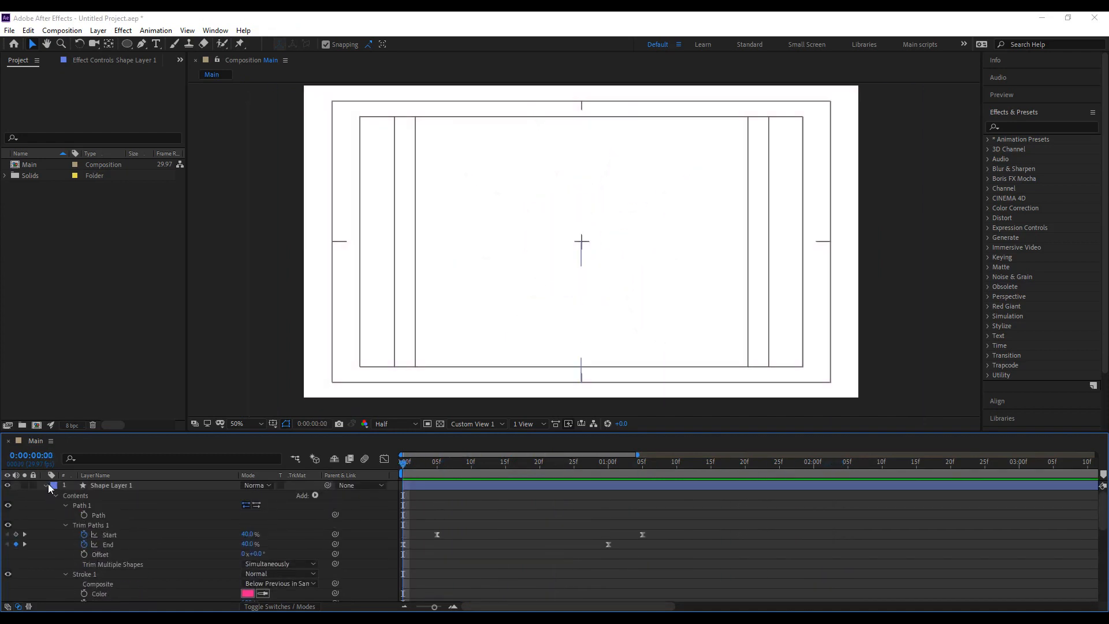
left_click(47, 485)
right_click(104, 489)
left_click(124, 490)
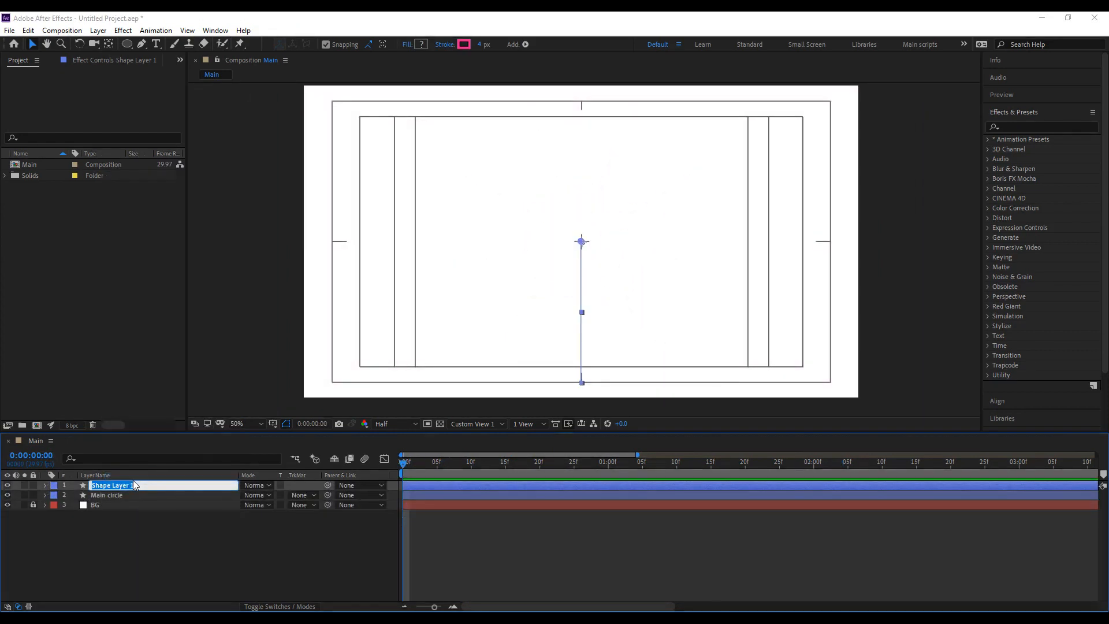
type("Burst 1")
left_click(178, 551)
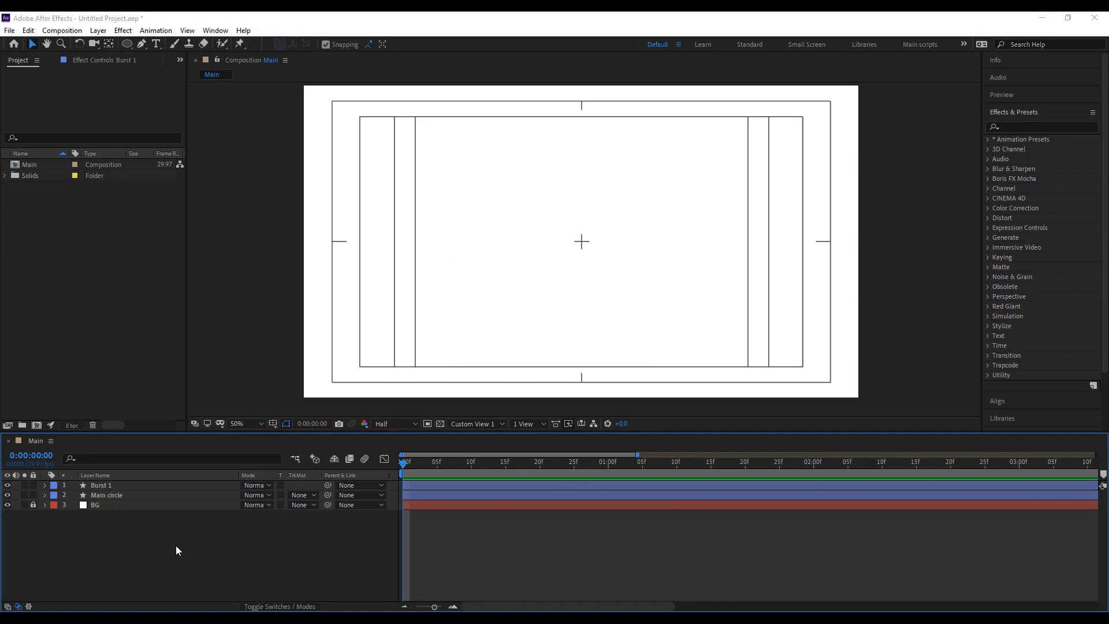
key("space")
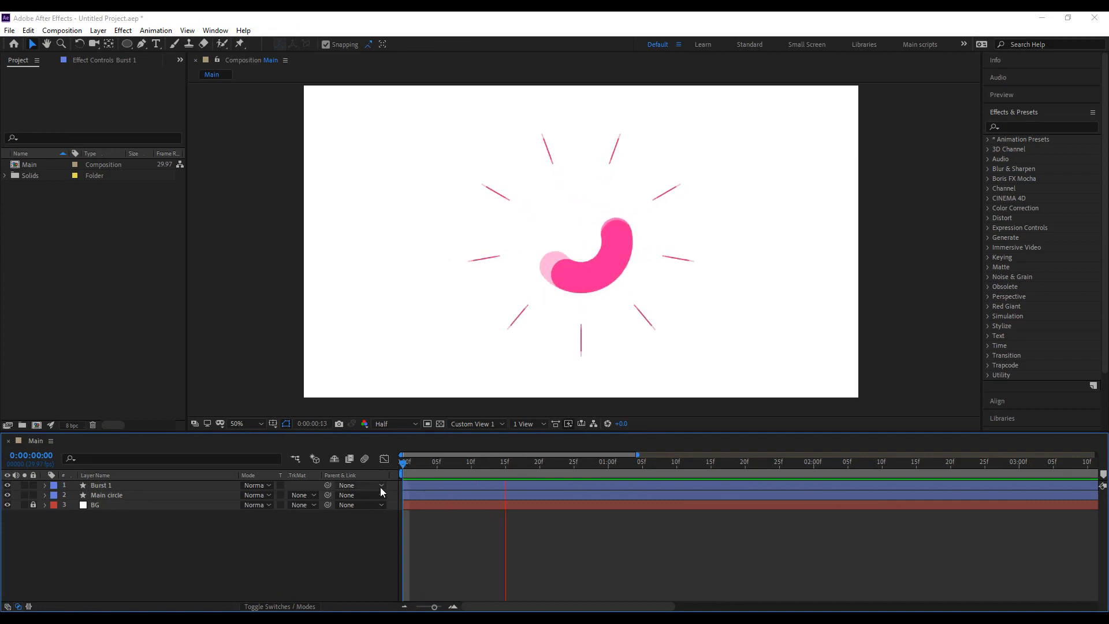
key("space")
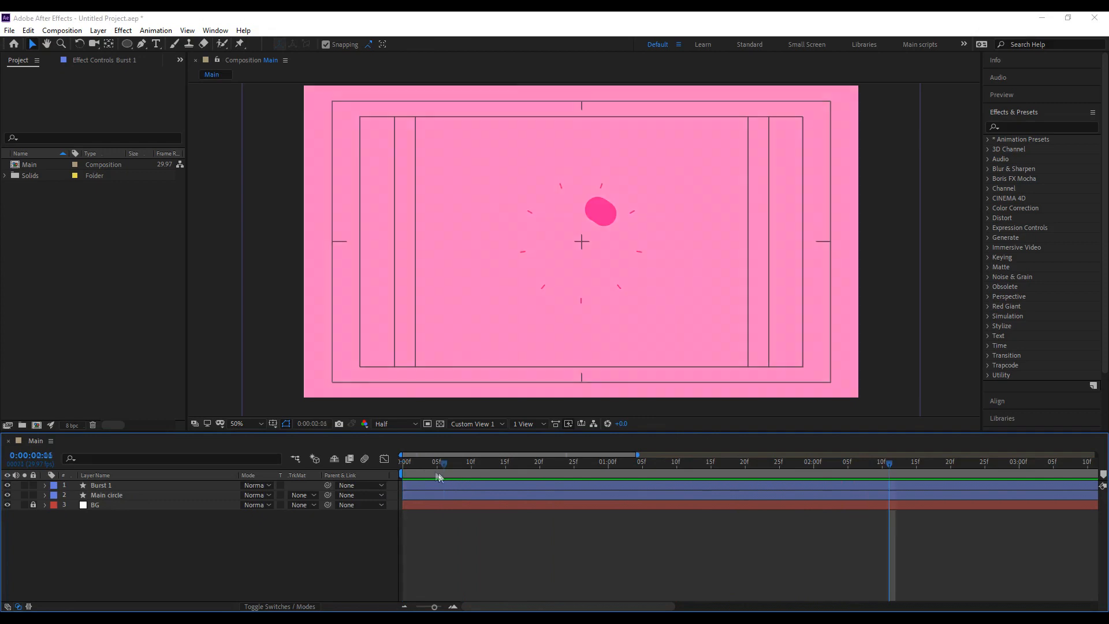
Create a new empty shape layer in Main, rename it Cross, and expand its properties.
left_click(146, 42)
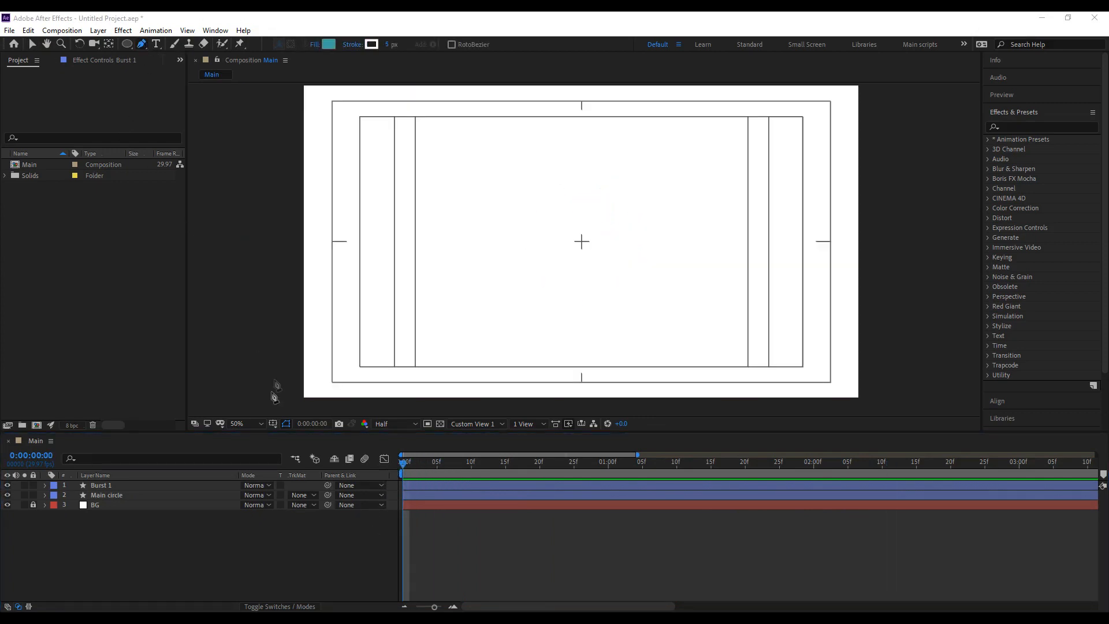
right_click(239, 538)
mouse_move(349, 415)
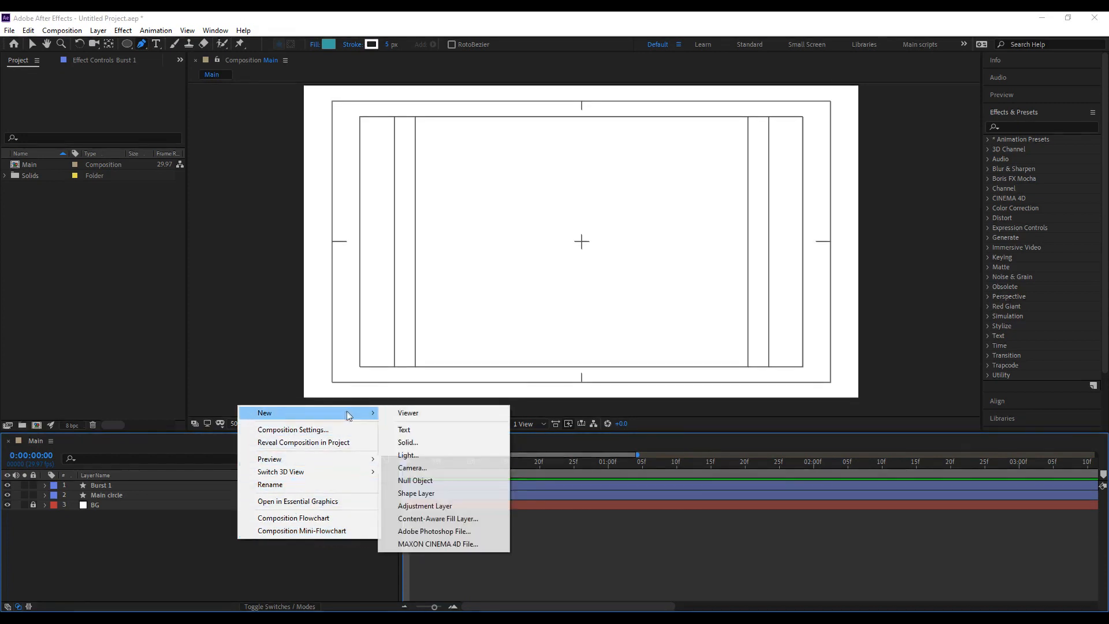
left_click(434, 494)
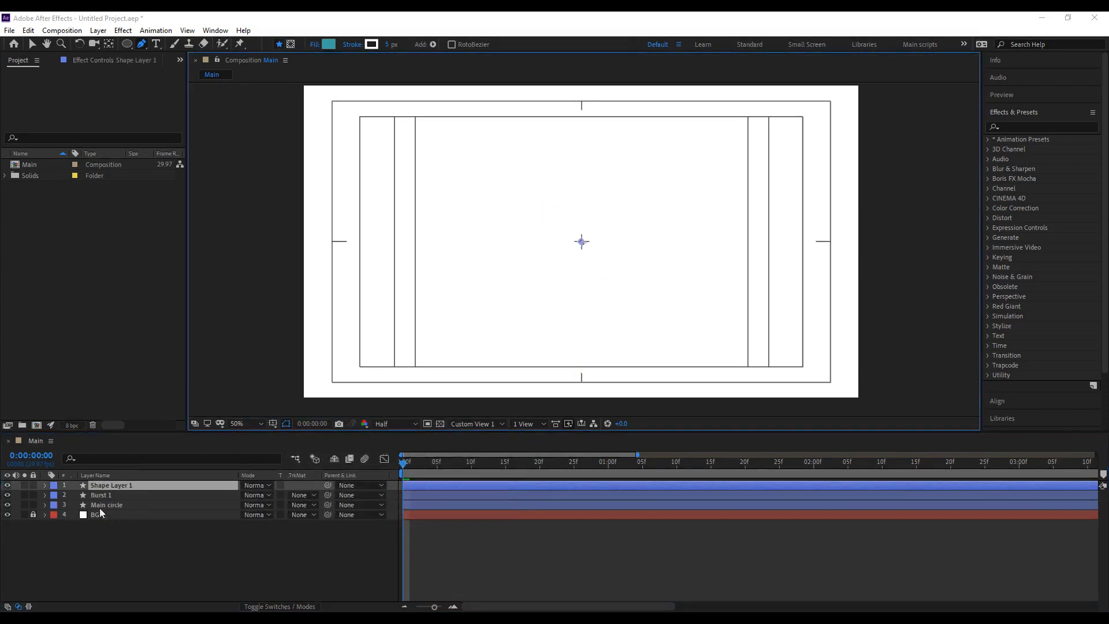
right_click(103, 485)
left_click(125, 479)
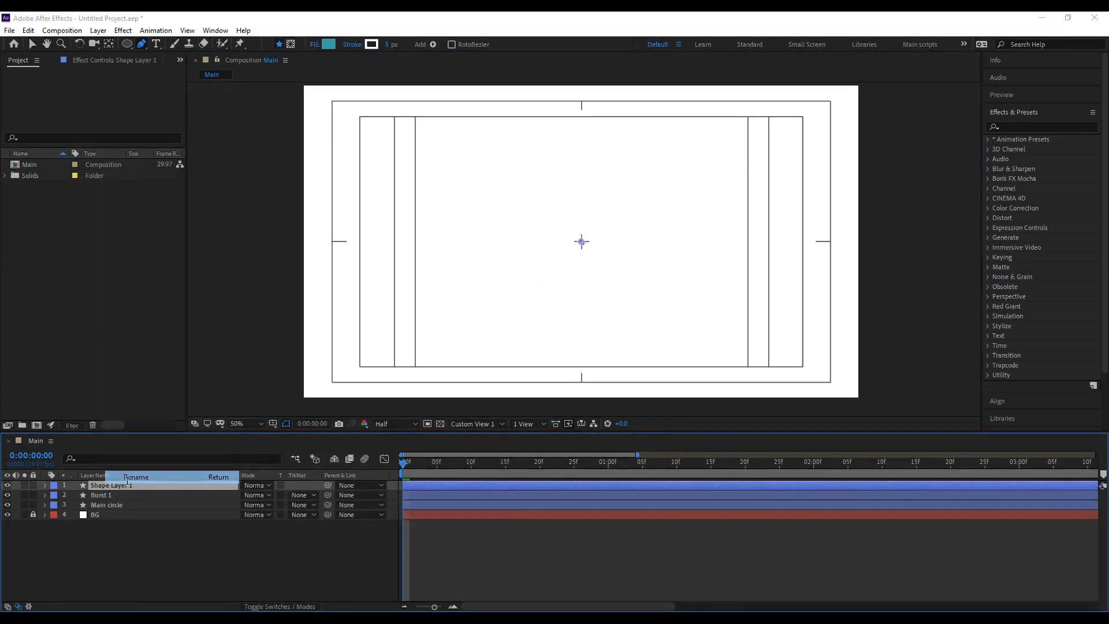
type("Cross")
key("Return")
left_click(44, 487)
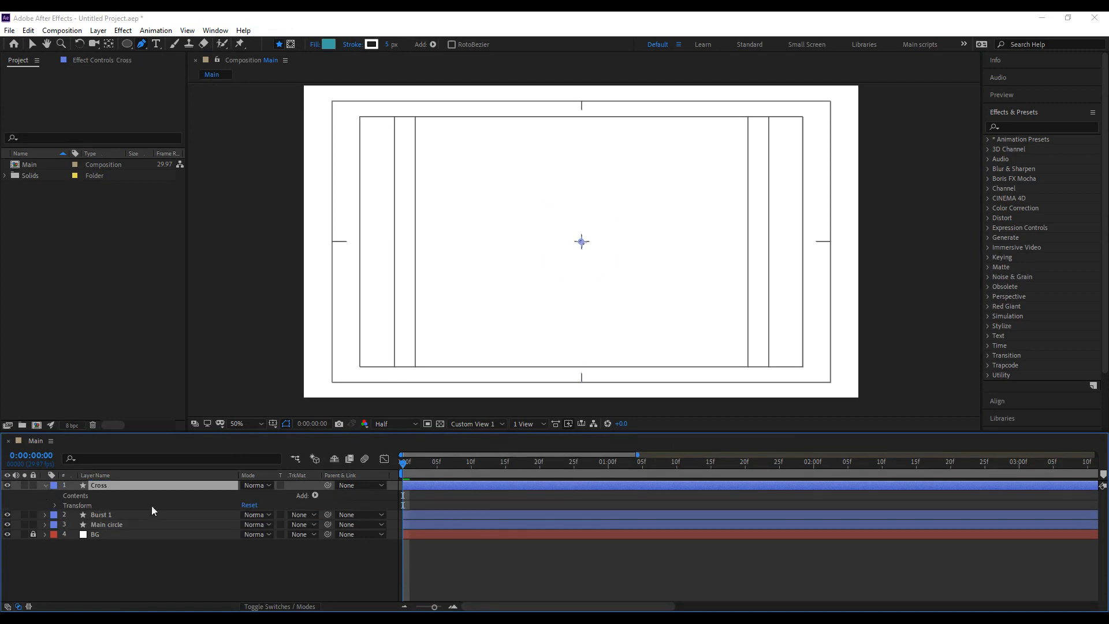
Add a Path to the Cross layer and draw a straight horizontal line outward from the composition centre.
left_click(309, 495)
left_click(374, 295)
scroll(608, 228, "up", 4)
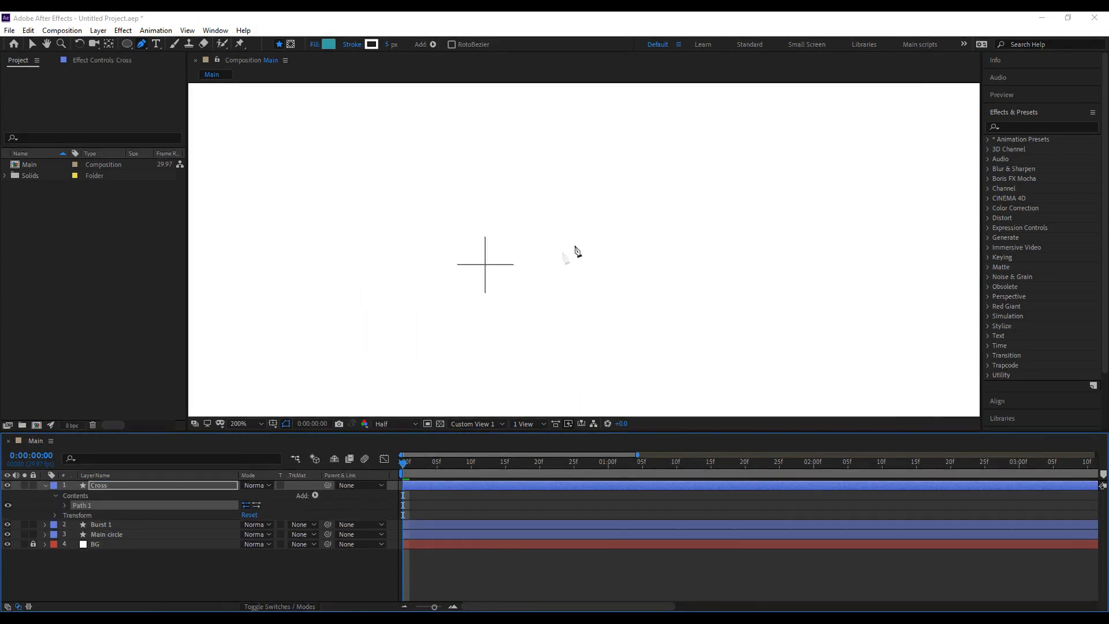
left_click(485, 266)
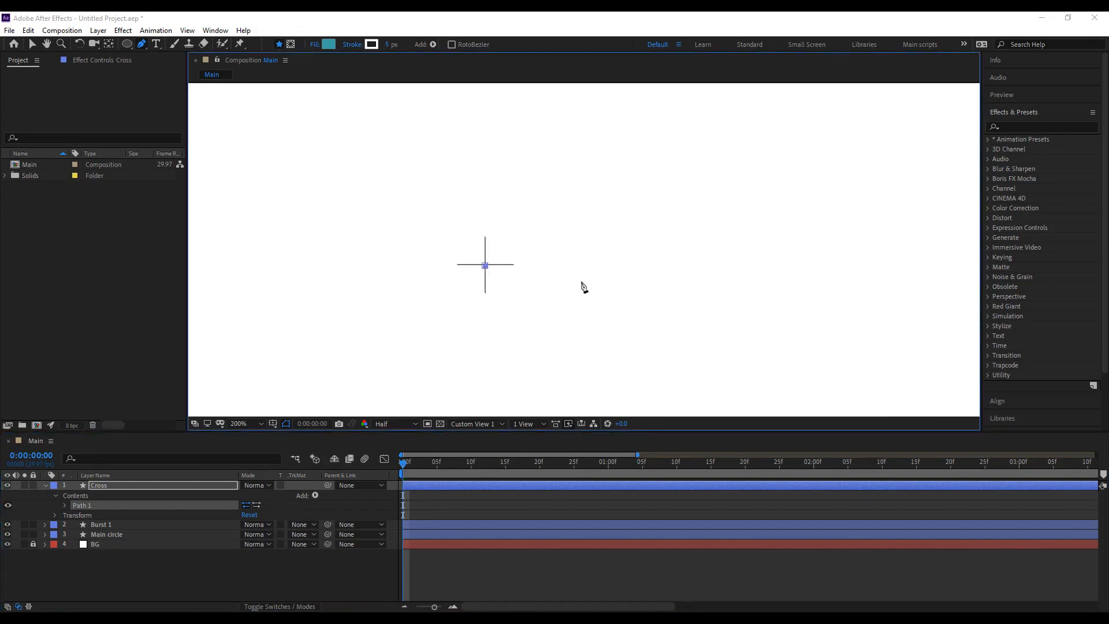
left_click(700, 265)
scroll(687, 294, "down", 4)
Shorten the line by moving its outer end point toward the composition centre while keeping it horizontal.
key("v")
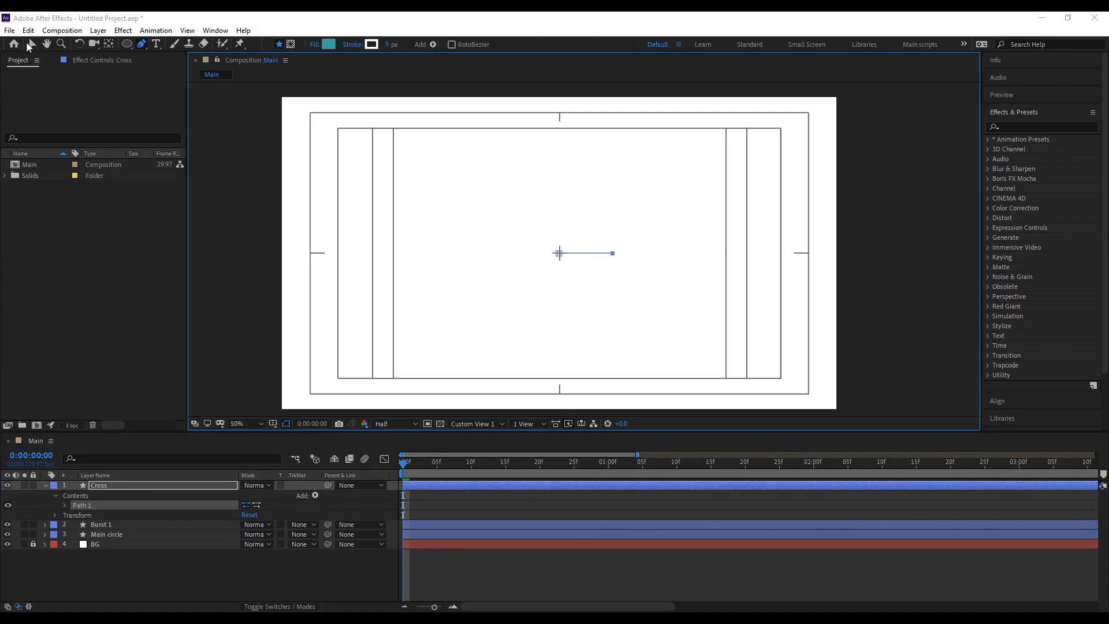
left_click_drag(609, 256, 583, 256)
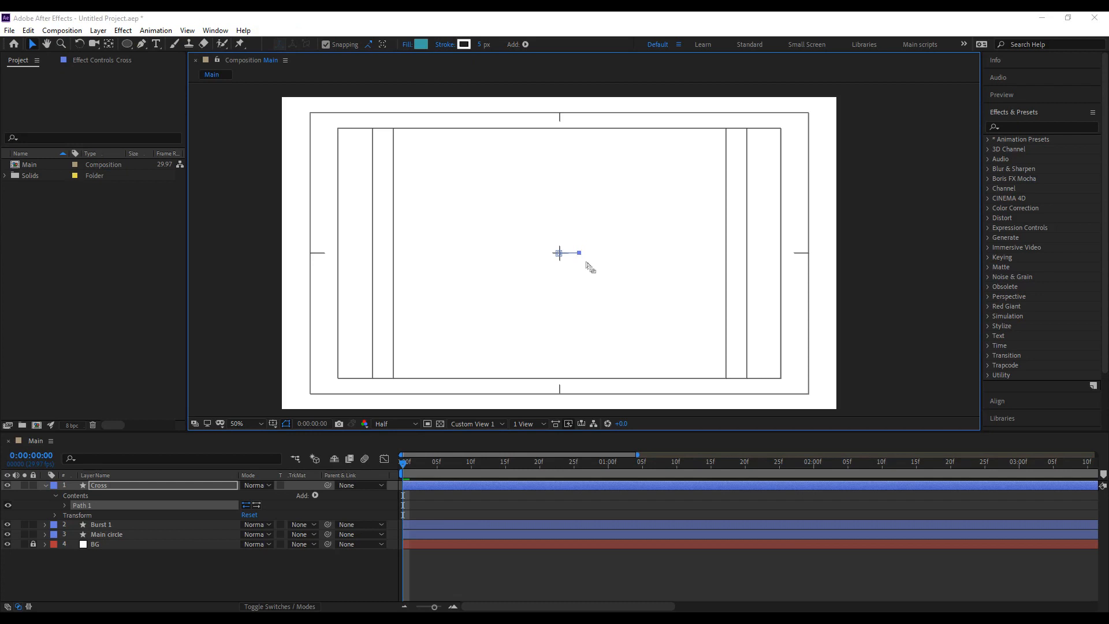
scroll(590, 267, "up", 4)
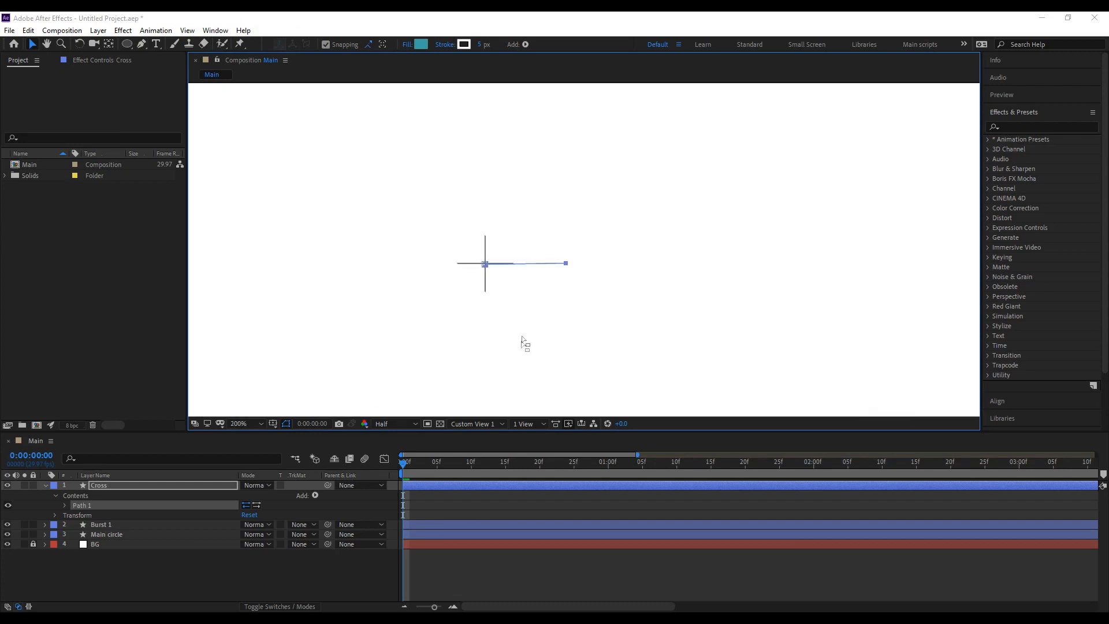
key("ctrl+z")
left_click_drag(700, 268, 565, 274)
Add a Stroke to the Cross layer and sample the blue of the current-time indicator as its colour.
left_click(311, 495)
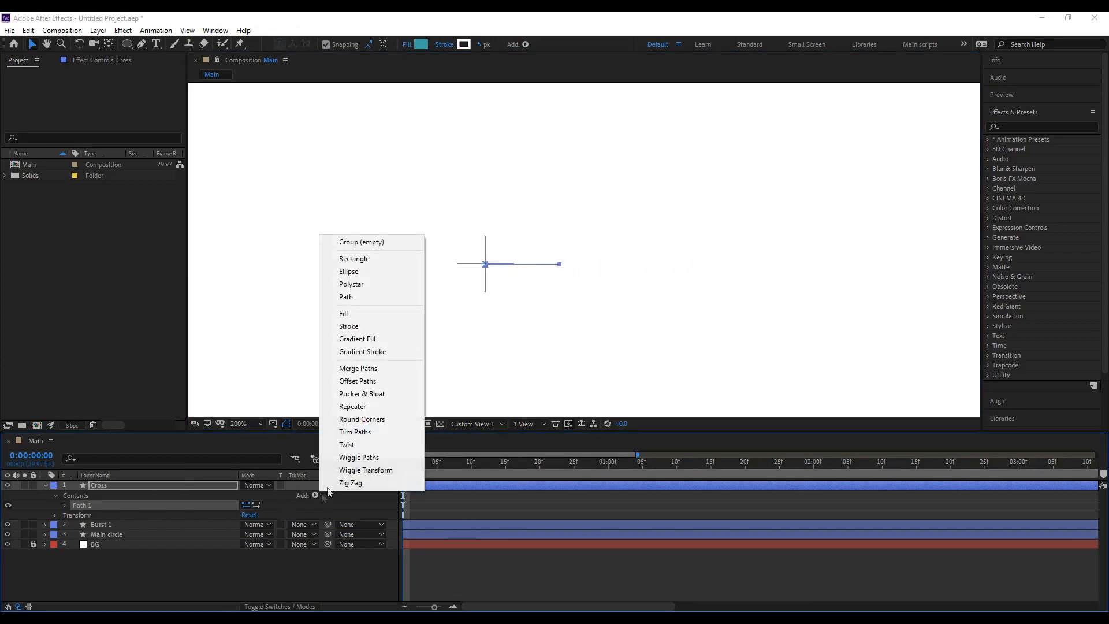
left_click(389, 324)
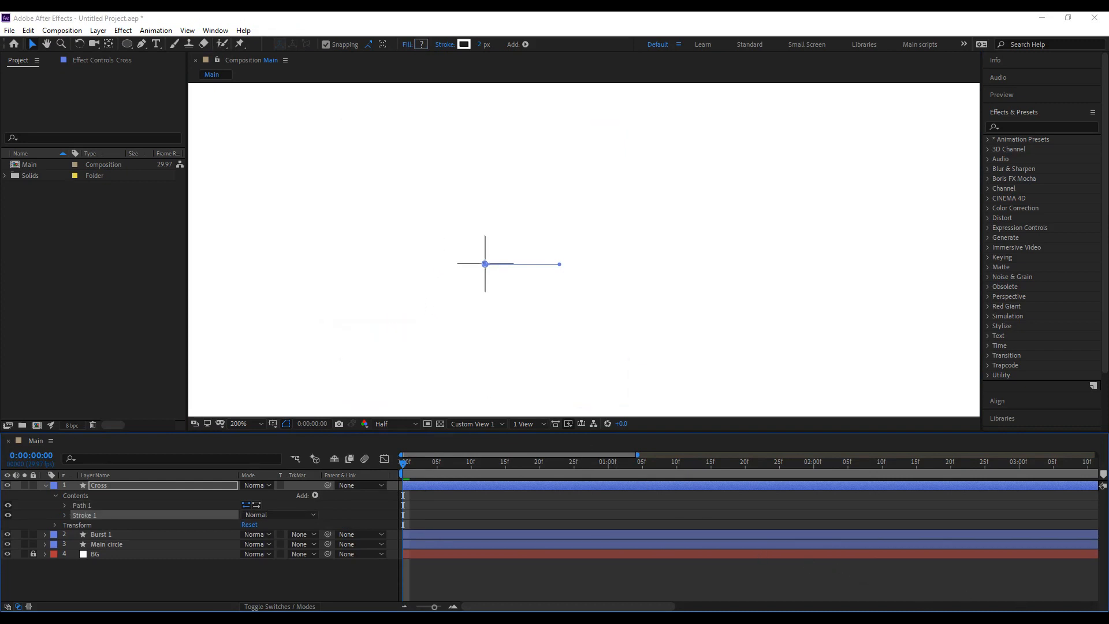
left_click(65, 515)
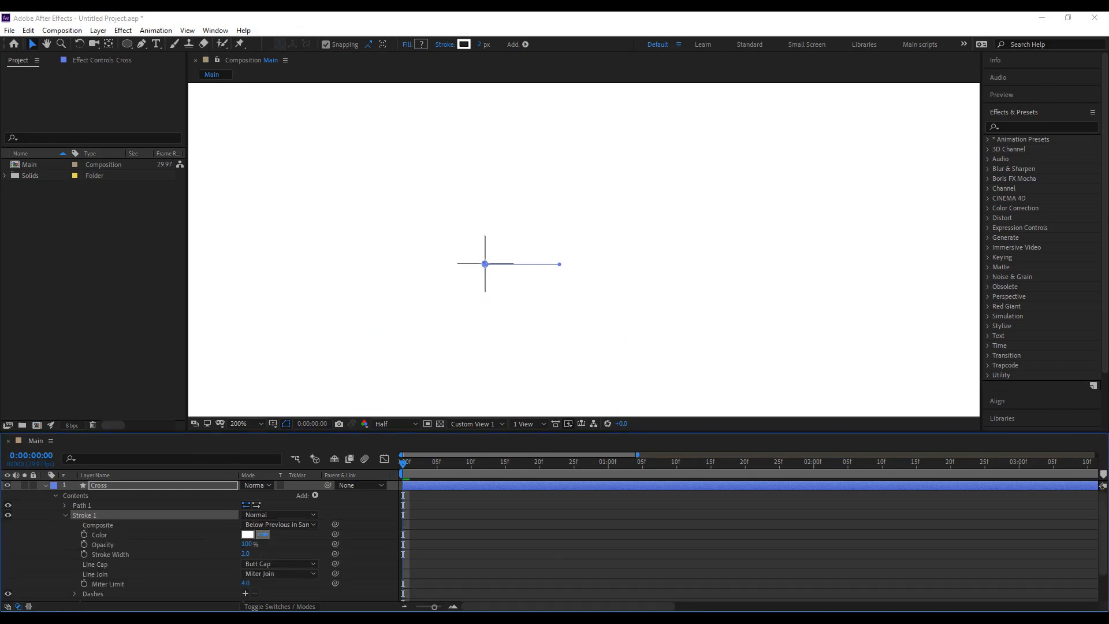
left_click(403, 464)
Set the blue line's Stroke Width to 4 and deselect the layer.
left_click(250, 553)
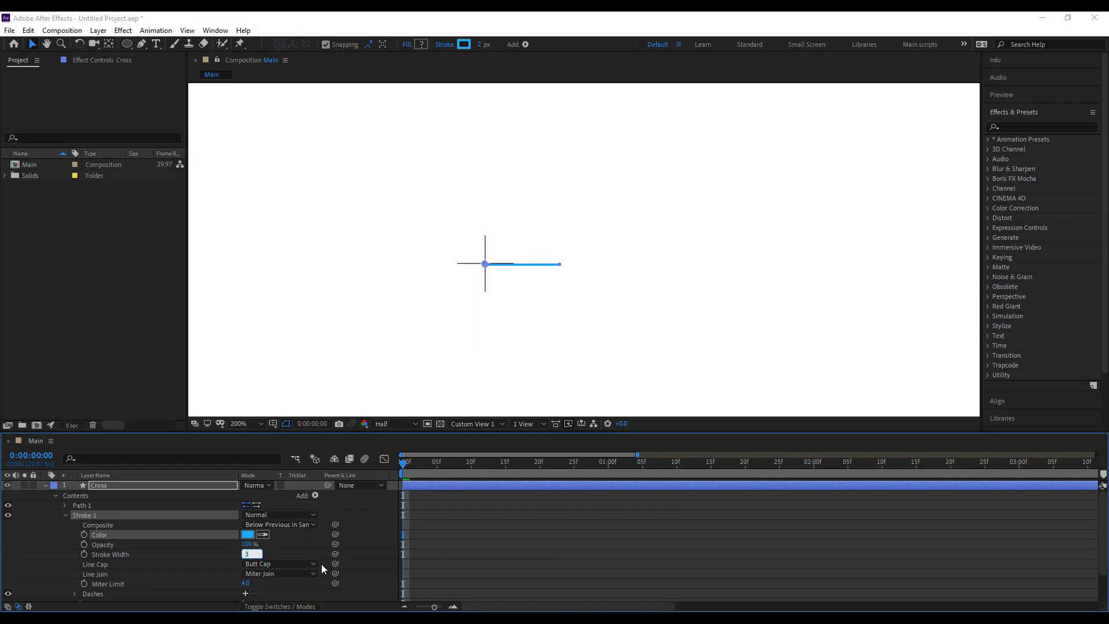
type("3")
key("Return")
left_click(244, 553)
type("4")
key("Return")
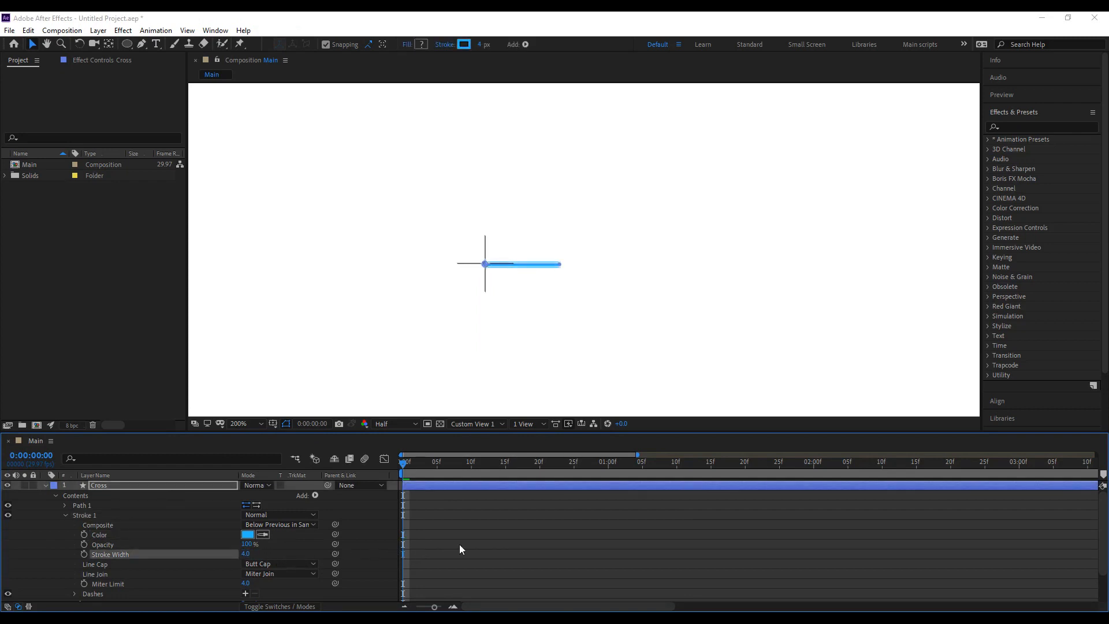
left_click(464, 572)
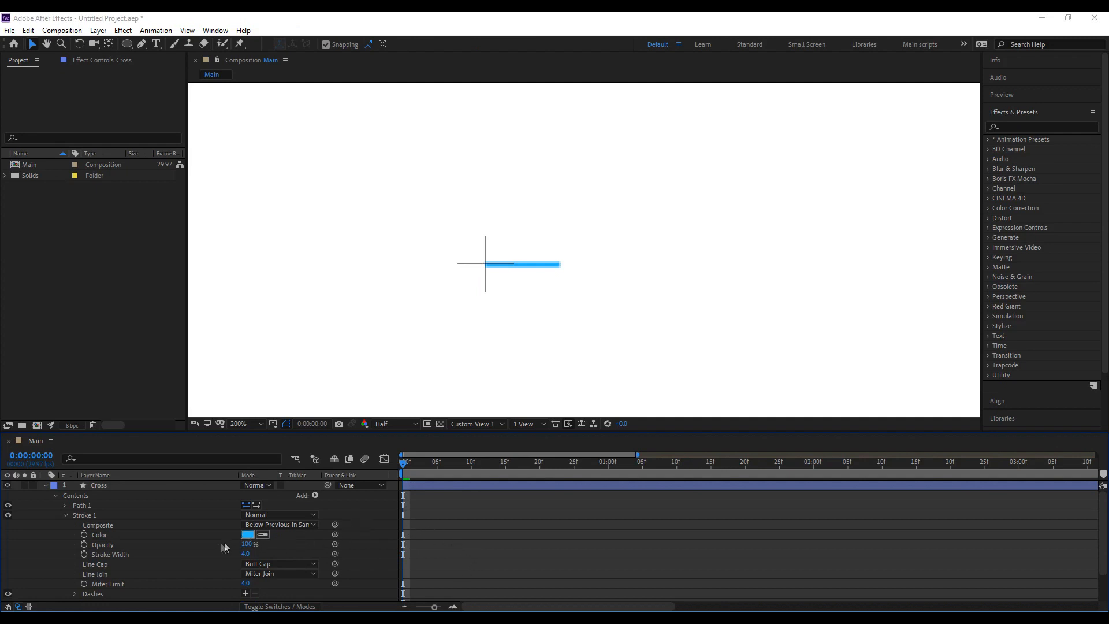
Add Trim Paths to the Cross layer and set its End to 0%.
left_click(65, 515)
left_click(316, 495)
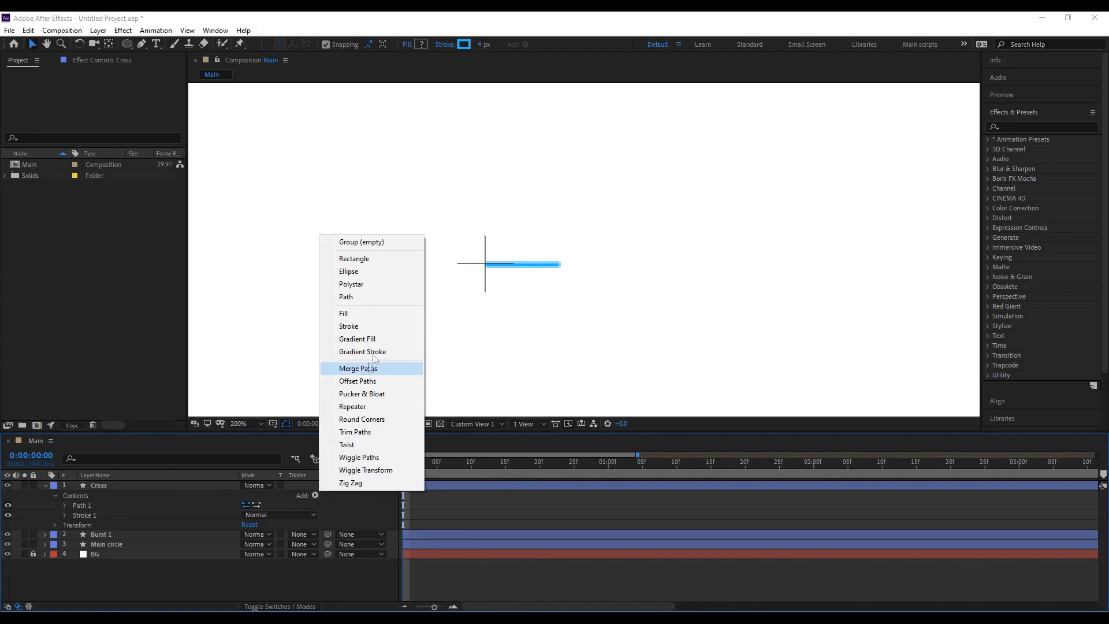
left_click(369, 434)
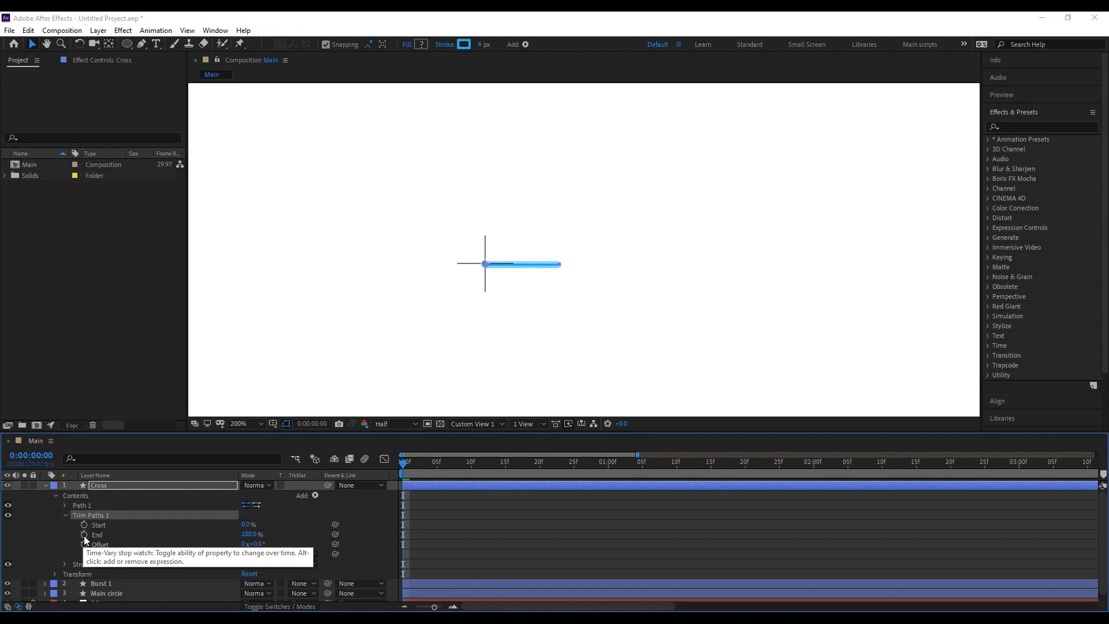
left_click(249, 535)
type("0")
key("Return")
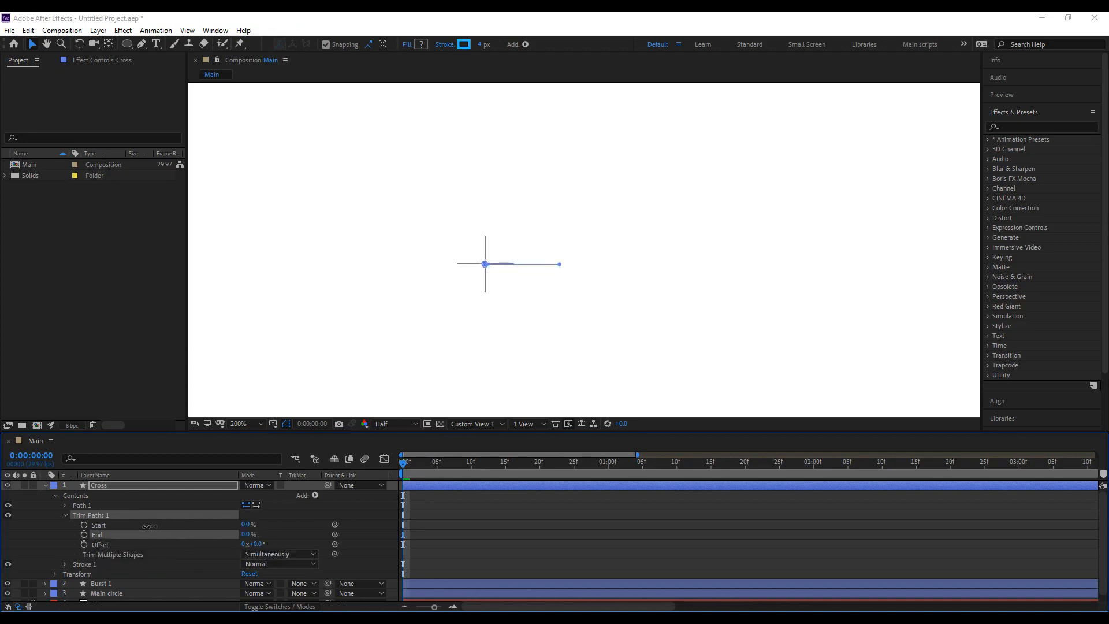
Keyframe the Trim Paths Start at 0% on frame 0 and 100% on frame 7.
left_click(84, 525)
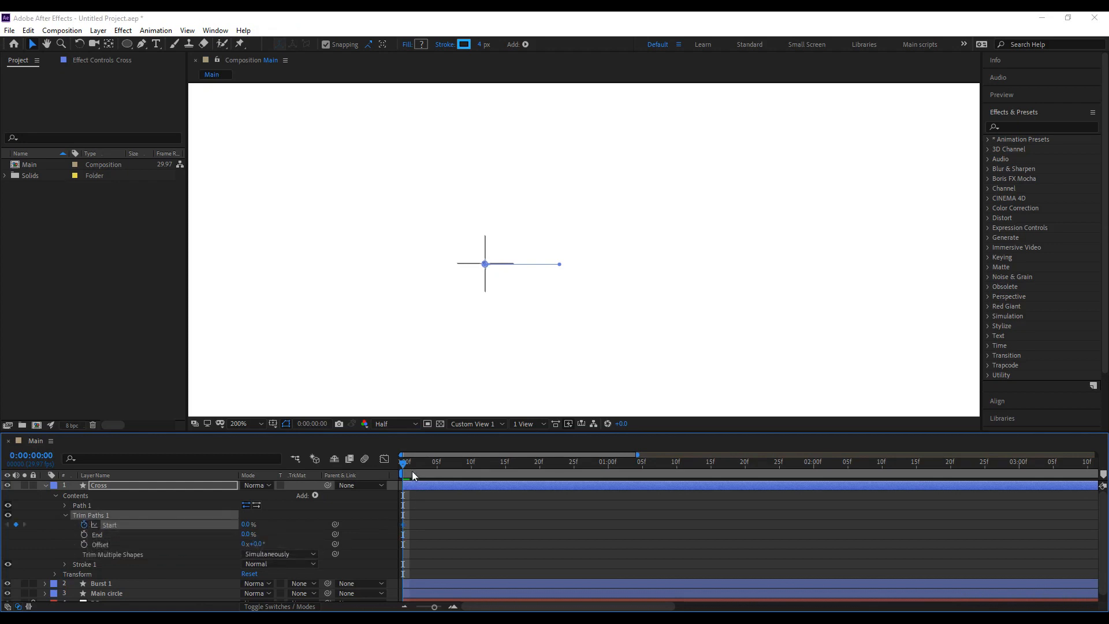
left_click_drag(407, 466, 451, 469)
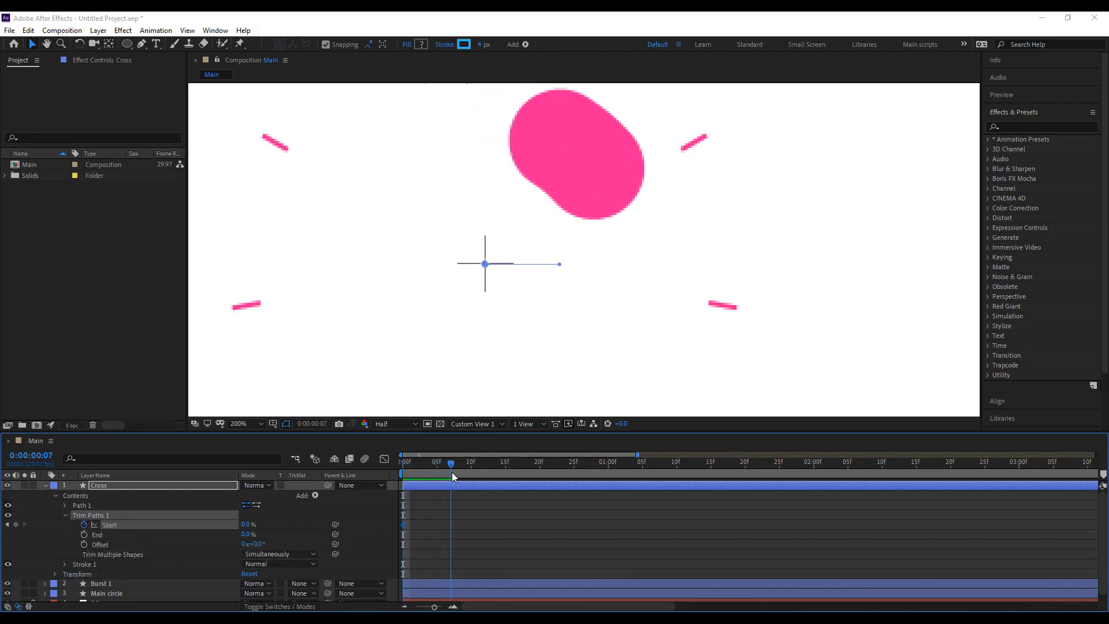
left_click_drag(246, 525, 359, 531)
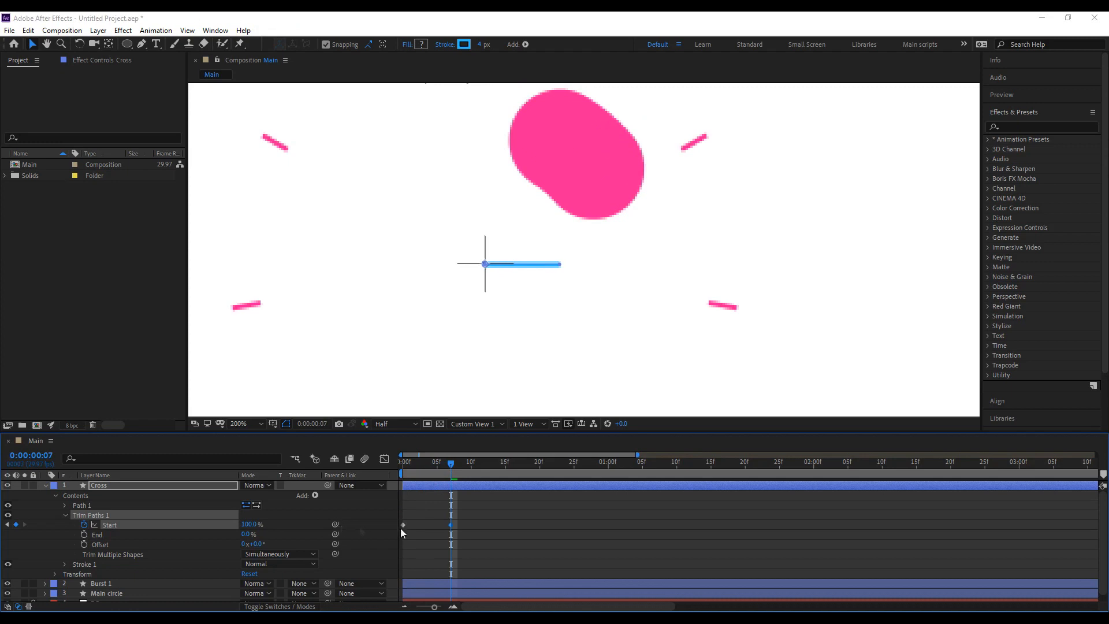
Keyframe the Trim Paths End at 0% on frame 7 and 100% on frame 14.
left_click(85, 535)
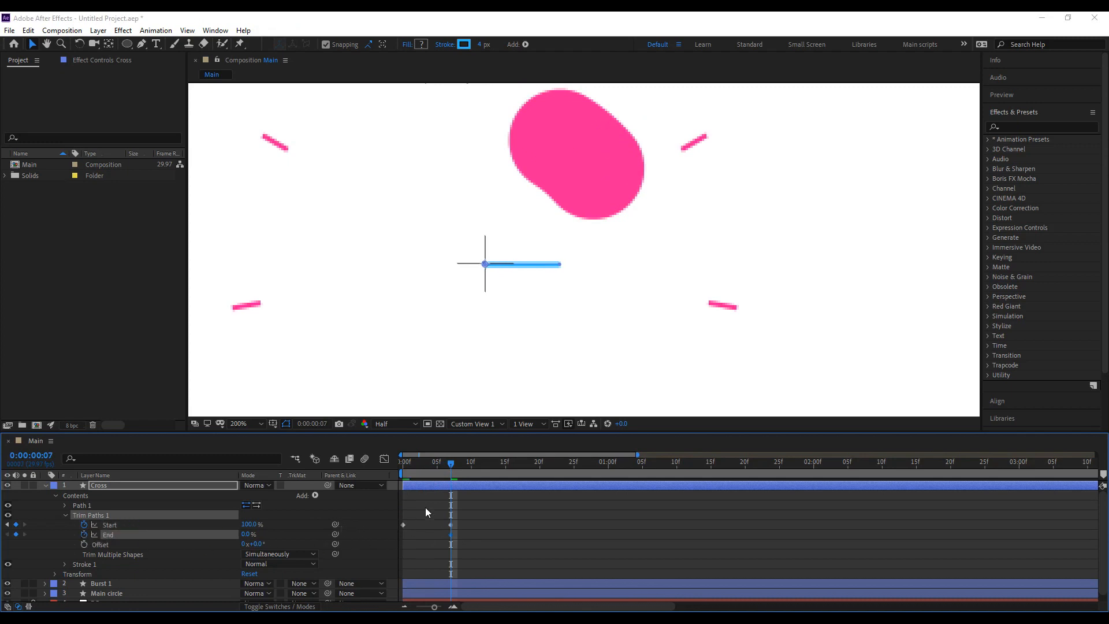
left_click_drag(454, 462, 495, 469)
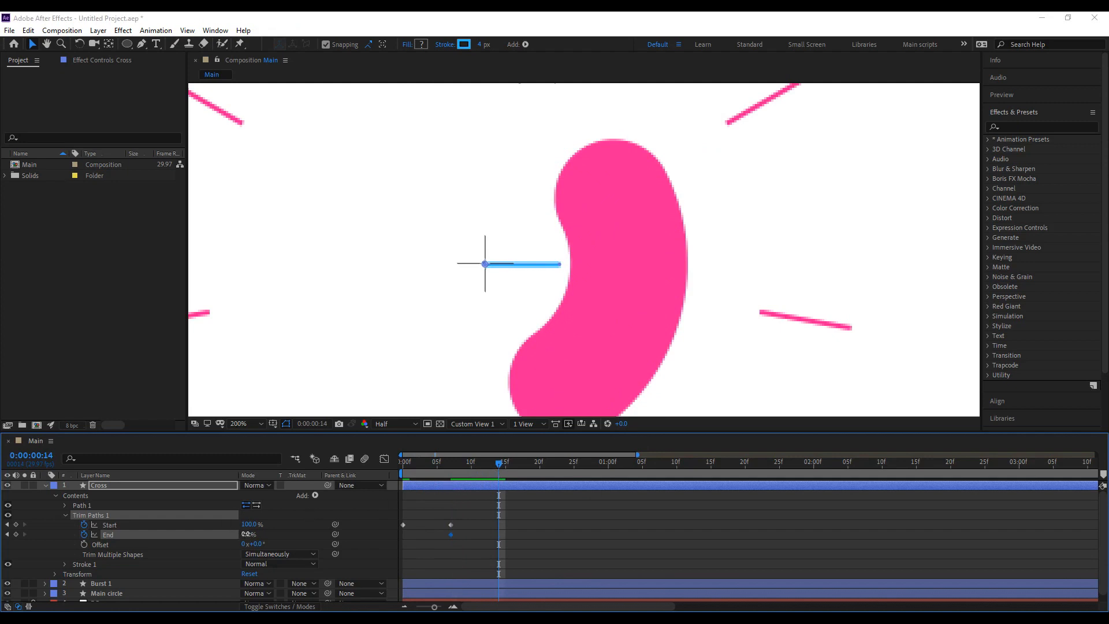
left_click_drag(247, 534, 358, 536)
Return to frame 0 and apply Easy Ease to all the Trim Paths keyframes.
left_click_drag(415, 466, 367, 471)
left_click_drag(491, 539, 376, 523)
key("F9")
Set the incoming and outgoing velocity influence of both Start keyframes to 75%.
left_click_drag(467, 528, 394, 522)
right_click(402, 525)
left_click(433, 504)
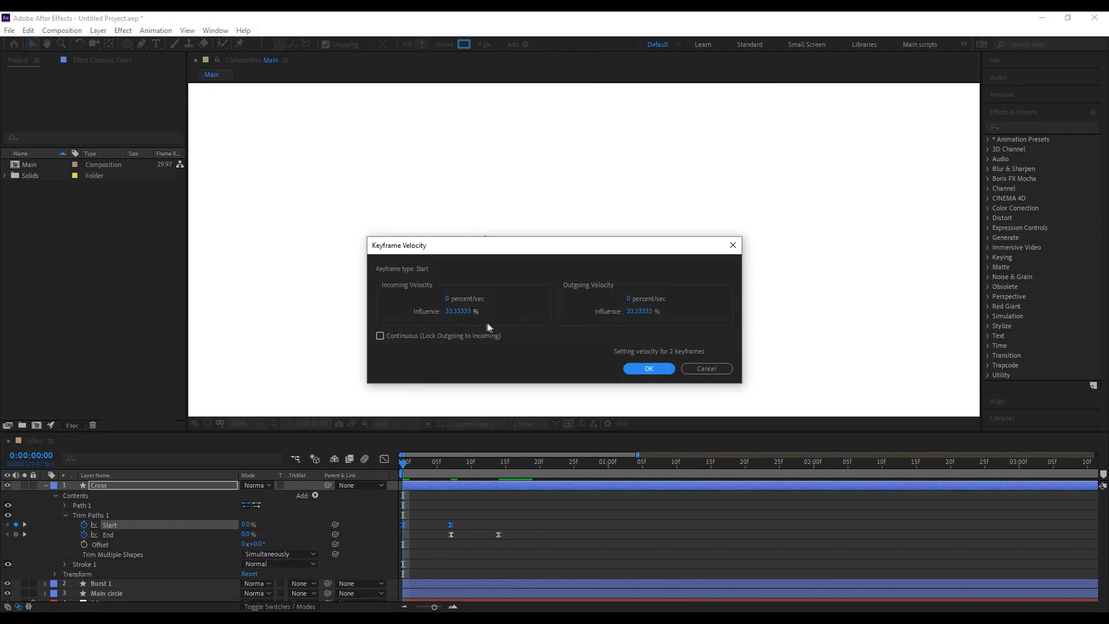
left_click(459, 312)
type("75")
left_click(638, 311)
type("75")
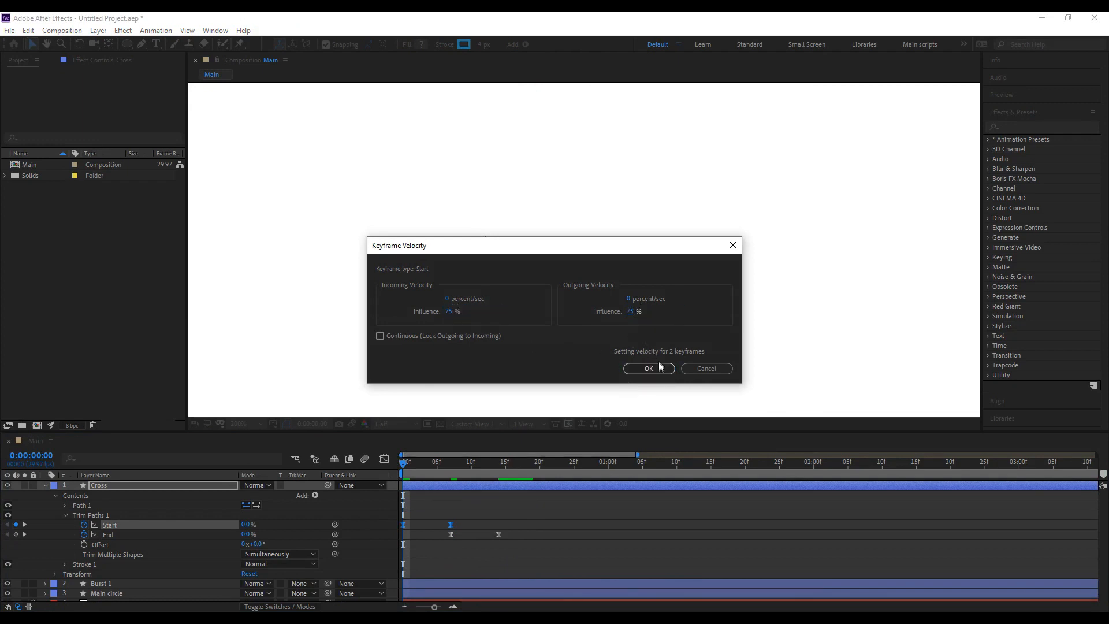
left_click(649, 368)
Set both End keyframes' incoming and outgoing velocity influence to 75% and preview the line animation.
left_click_drag(479, 537, 449, 532)
right_click(451, 532)
left_click(491, 510)
type("75")
left_click(638, 311)
type("75")
left_click(648, 368)
key("space")
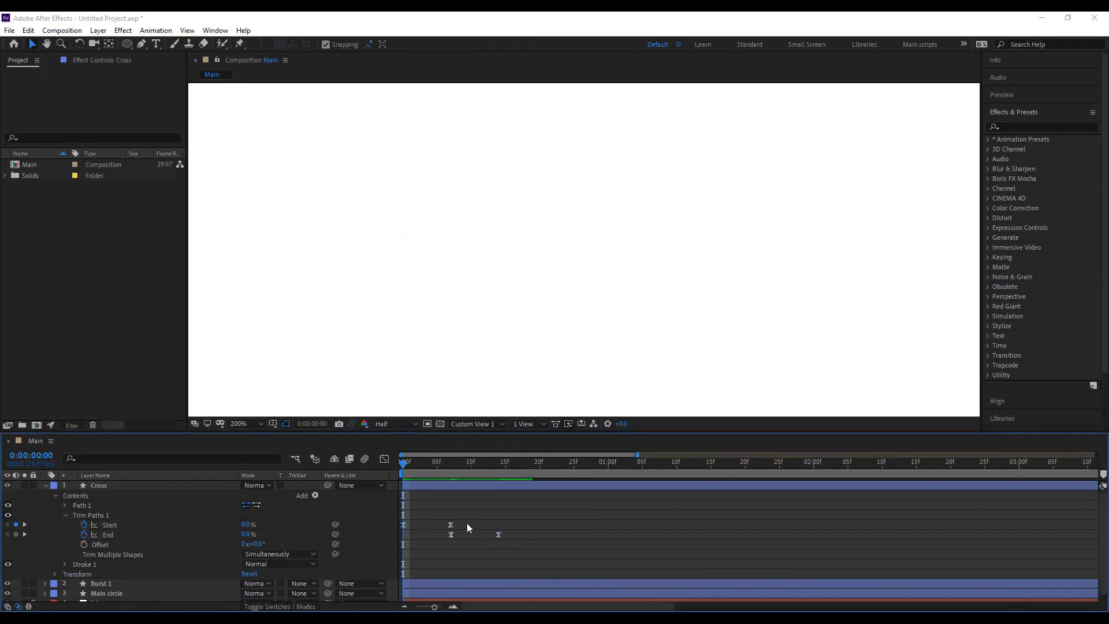
left_click(406, 466)
left_click_drag(406, 467, 441, 483)
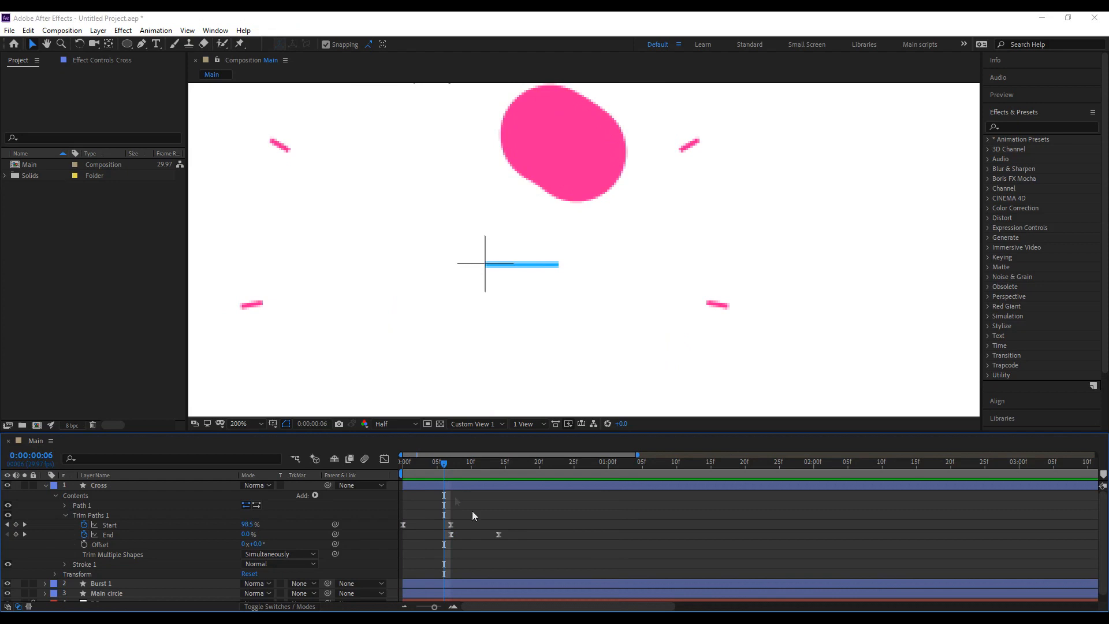
Retime the Trim Paths keyframes so Start finishes at frame 10 and End runs from frame 8 to frame 18.
mouse_move(508, 540)
left_mouse_down()
mouse_move(436, 532)
mouse_move(444, 535)
left_mouse_up()
left_click(455, 541)
mouse_move(443, 466)
left_mouse_down()
mouse_move(405, 473)
mouse_move(505, 483)
mouse_move(443, 485)
left_mouse_up()
left_click_drag(459, 462, 471, 470)
left_click_drag(514, 536, 472, 525)
left_click(524, 536)
left_click(443, 535)
left_click(447, 537)
left_click_drag(527, 532, 458, 536)
left_click(452, 525)
left_click_drag(402, 464, 450, 492)
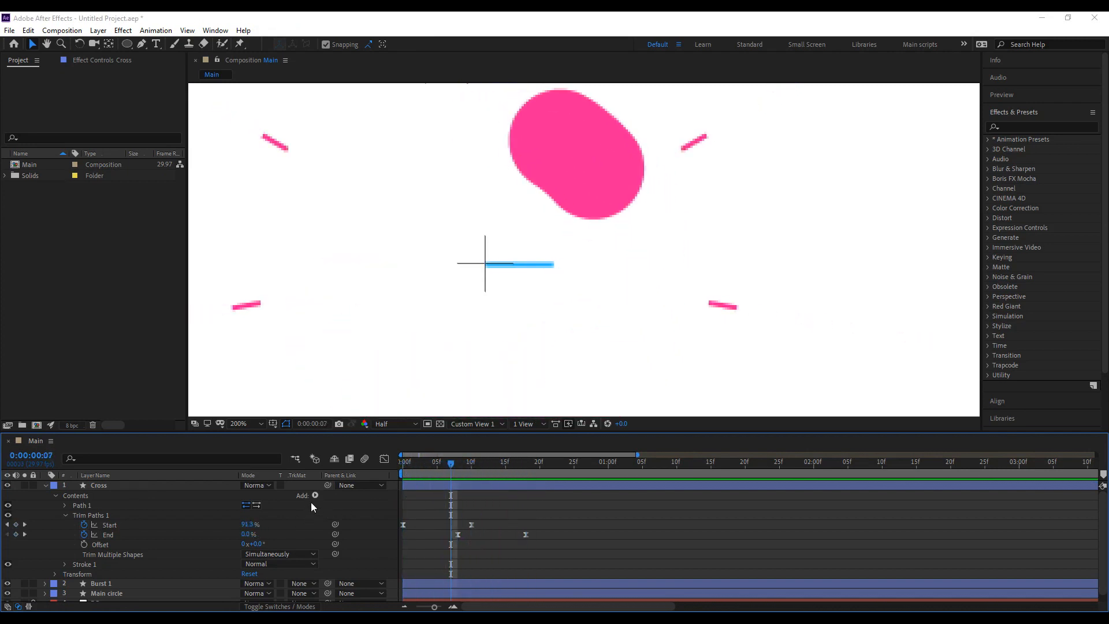
Change the blue stroke's Line Cap to Round Cap.
left_click(64, 564)
left_click(275, 569)
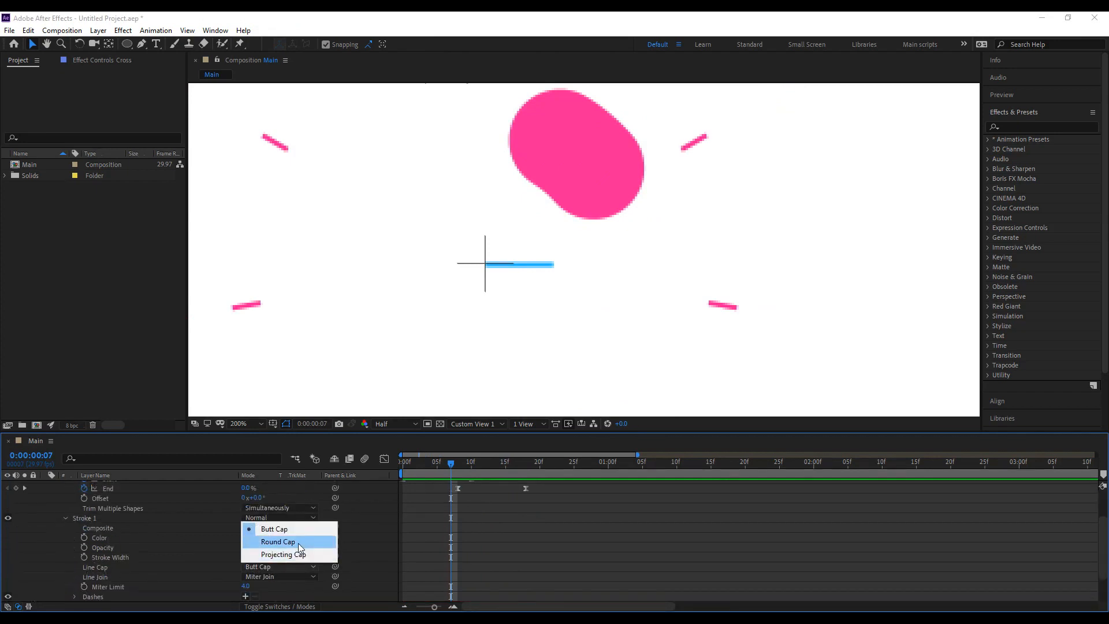
left_click(298, 542)
scroll(58, 492, "up", 2)
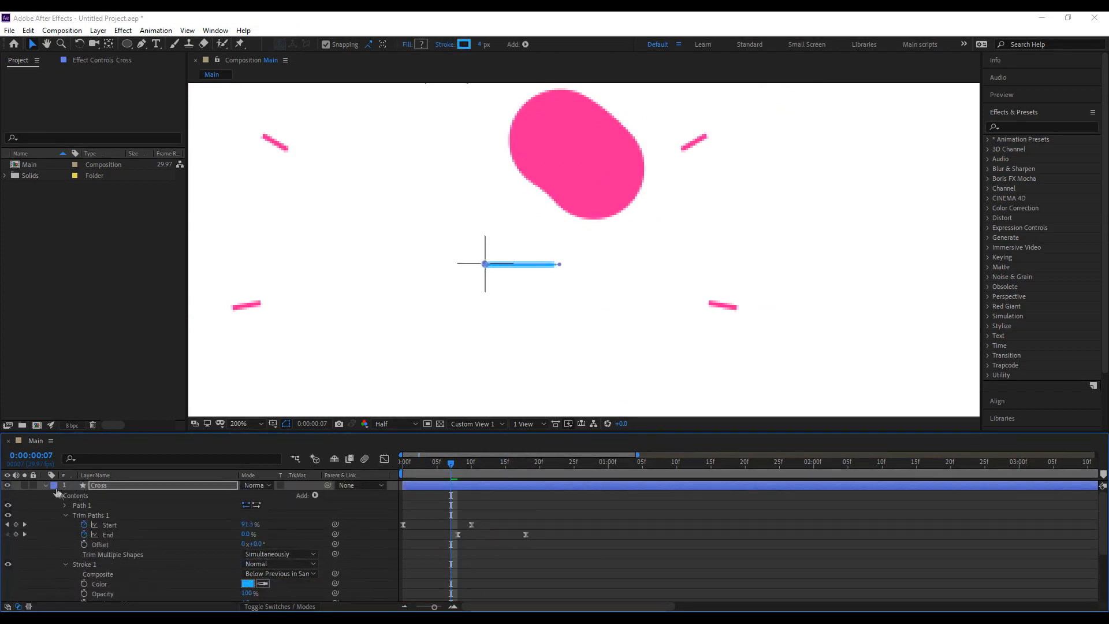
Collapse the Cross layer and play back the animation from the first frame.
left_click(45, 485)
left_click_drag(429, 465, 401, 465)
key("space")
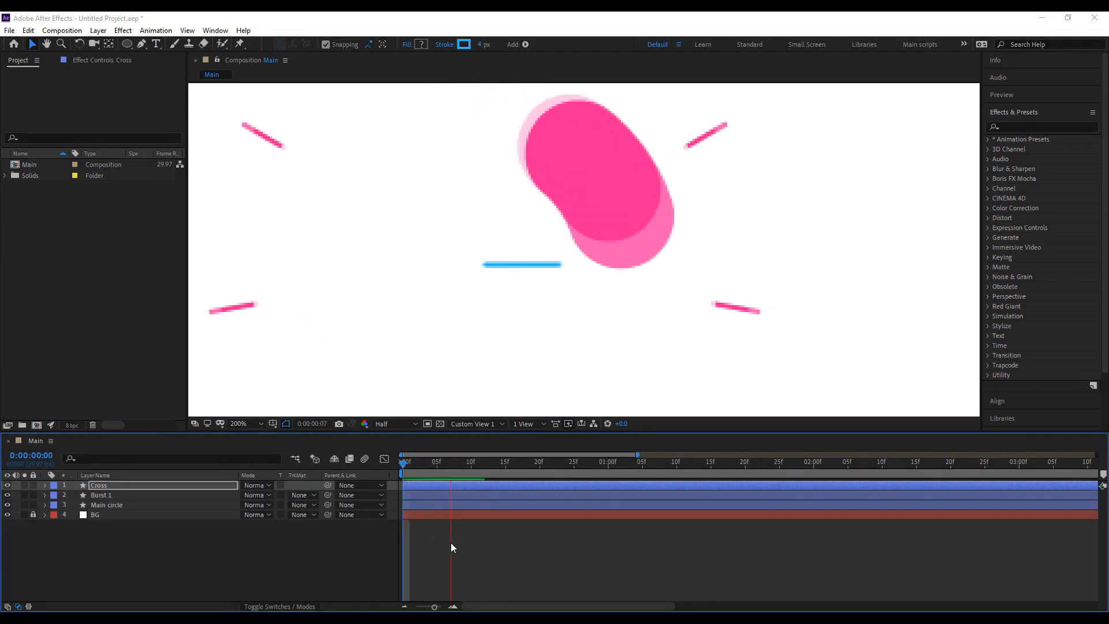
key("space")
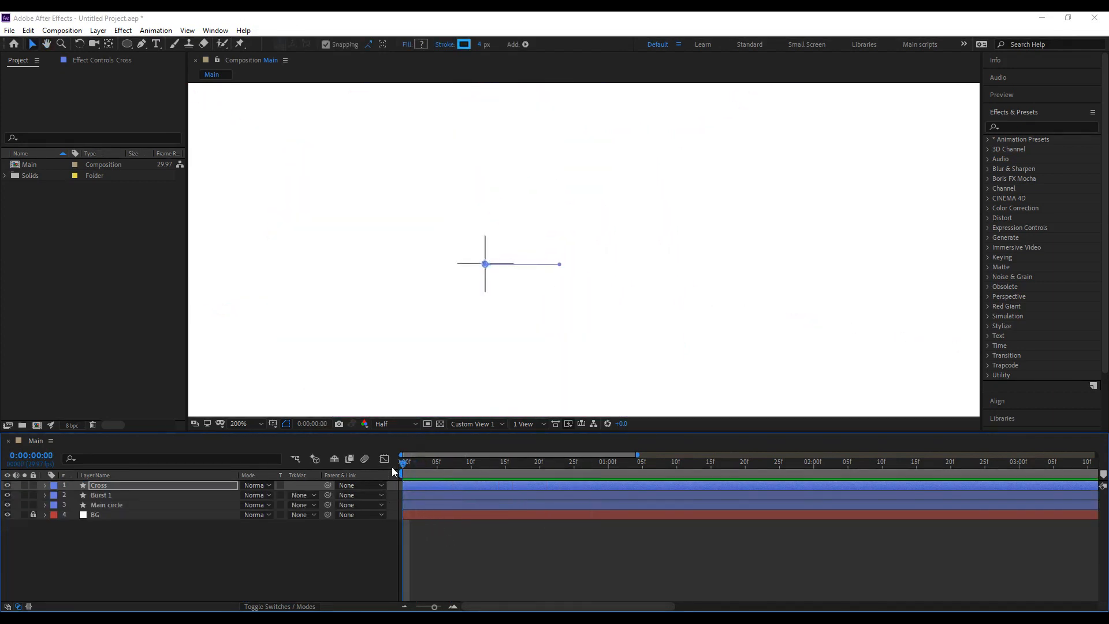
Add a Repeater to the Cross layer and set its Copies to 2.
left_click(45, 485)
left_click(65, 516)
left_click(64, 525)
left_click(314, 494)
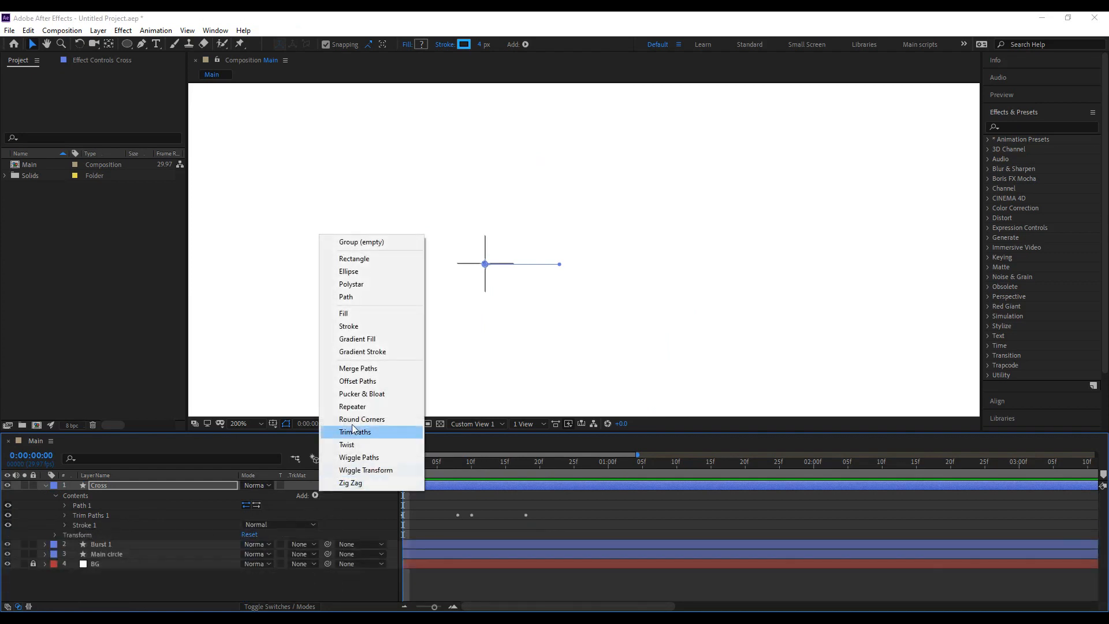
left_click(354, 406)
left_click(63, 535)
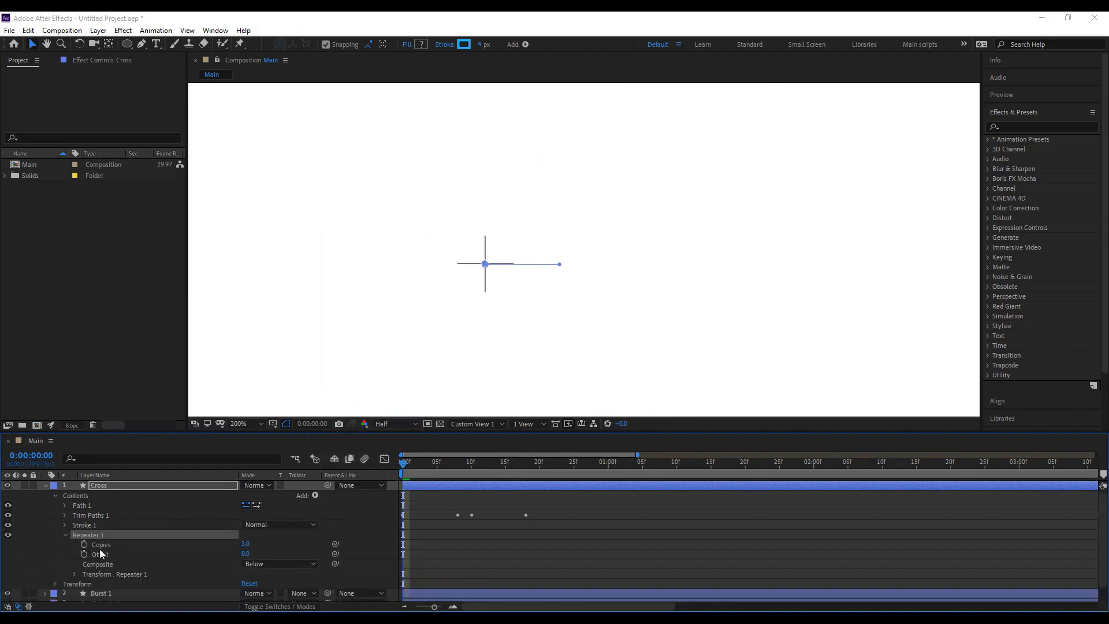
left_click(245, 544)
type("2")
key("Return")
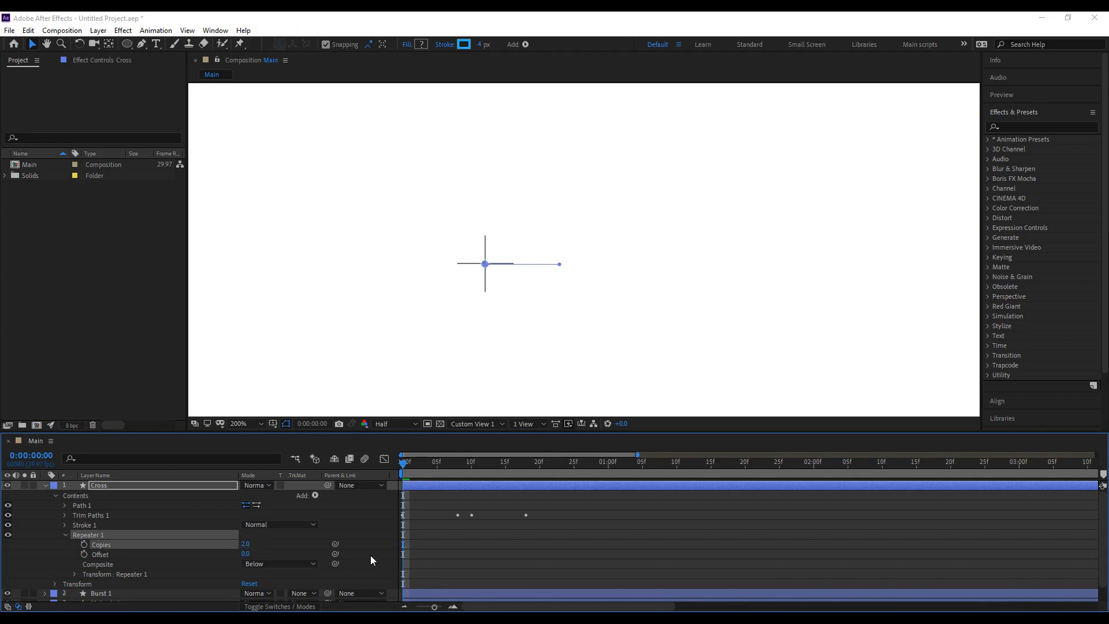
Set the horizontal Position in the Repeater's transform to 0.
left_click(75, 574)
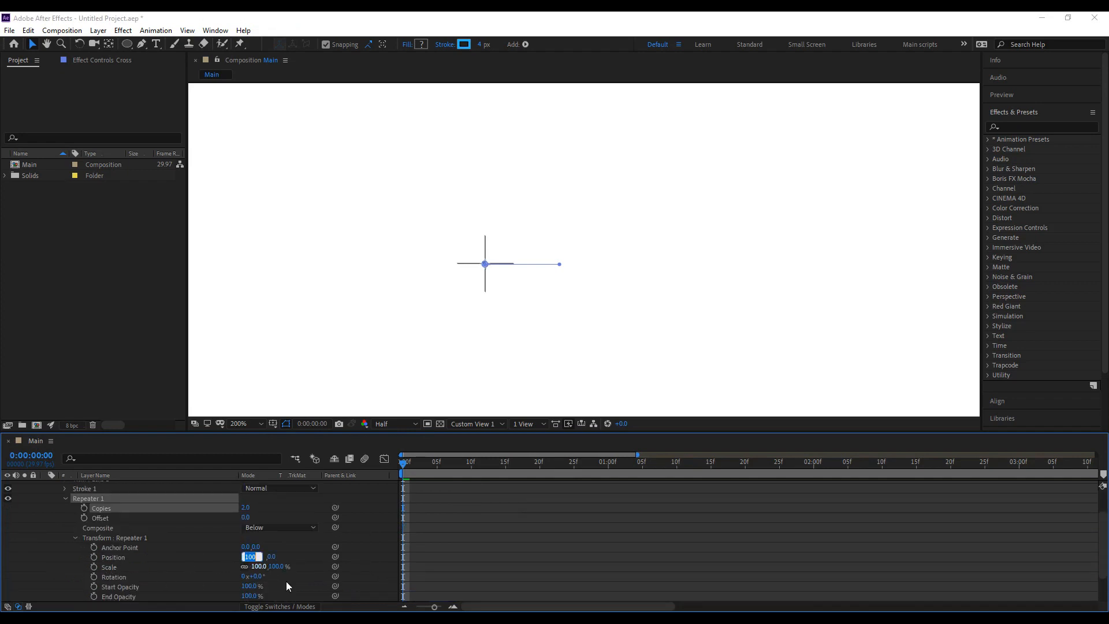
type("0")
key("Return")
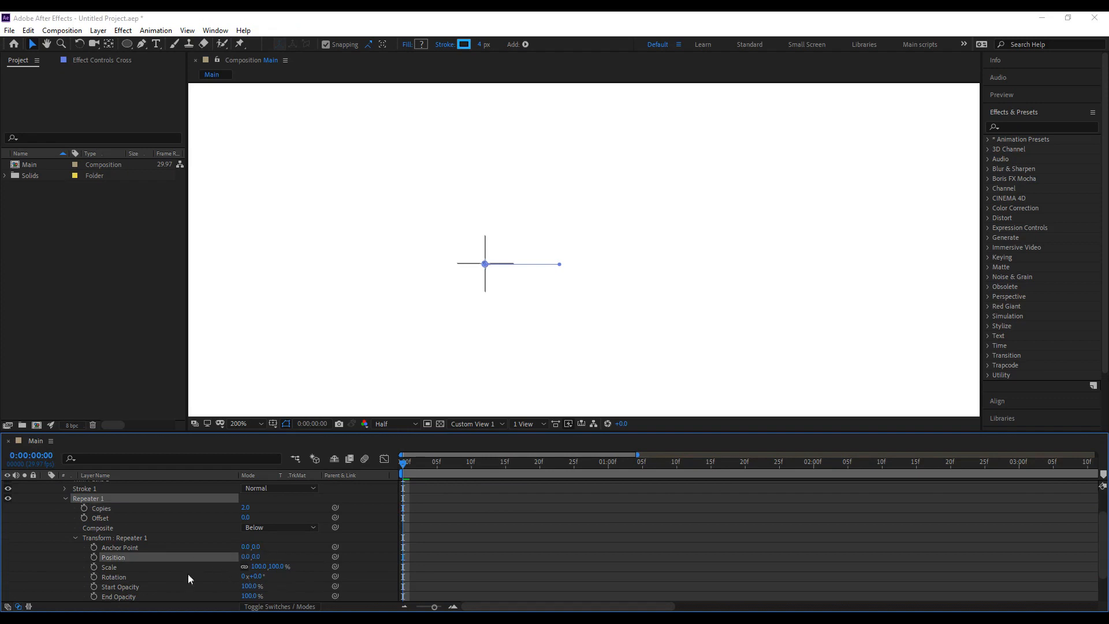
Set the Repeater's Rotation to 90° and offset its Position so the two blue lines cross at their midpoints.
left_click(256, 577)
type("90")
key("Return")
left_click_drag(411, 475, 466, 482)
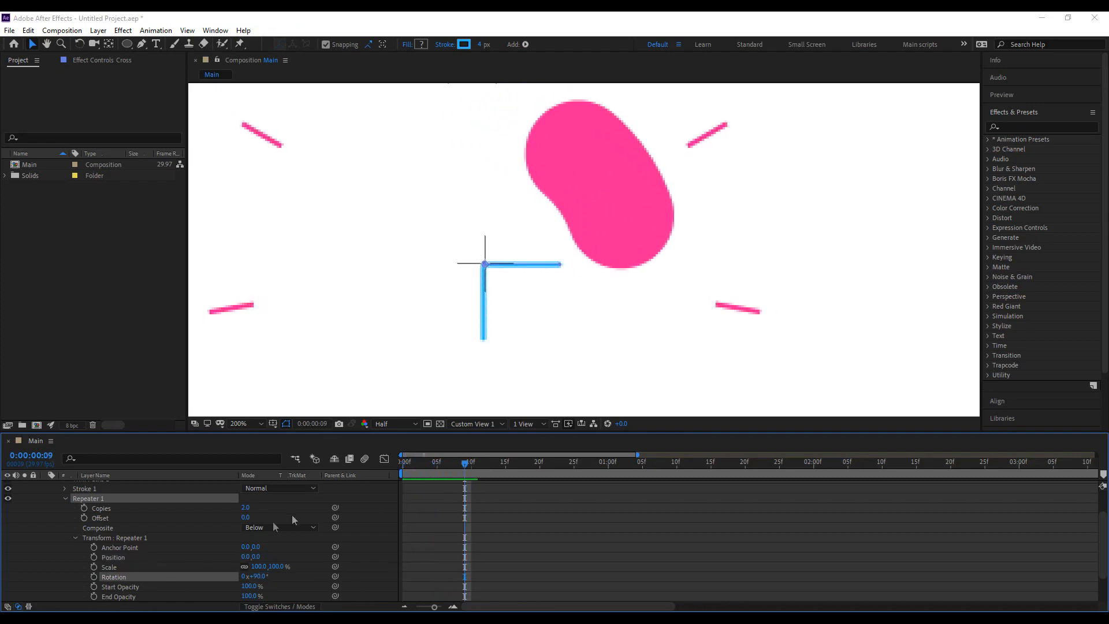
mouse_move(250, 556)
left_mouse_down()
mouse_move(269, 558)
mouse_move(242, 552)
left_mouse_up()
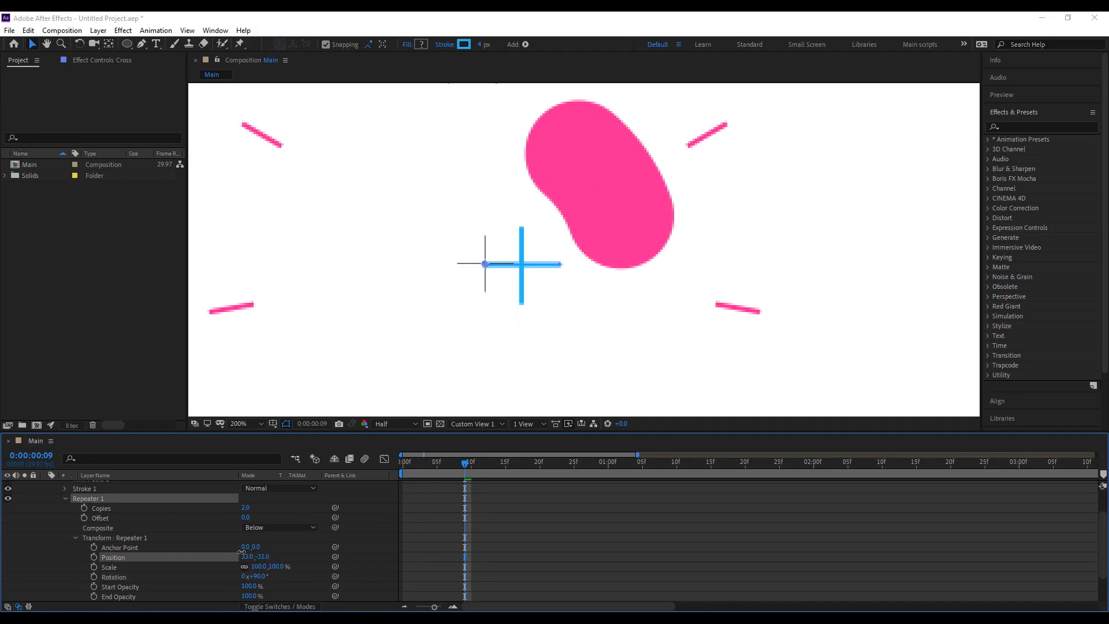
Set the Repeater's vertical Position to -33 and scrub the timeline to frame 10 to check the cross.
left_click(264, 556)
type("-33")
left_click_drag(399, 469, 475, 474)
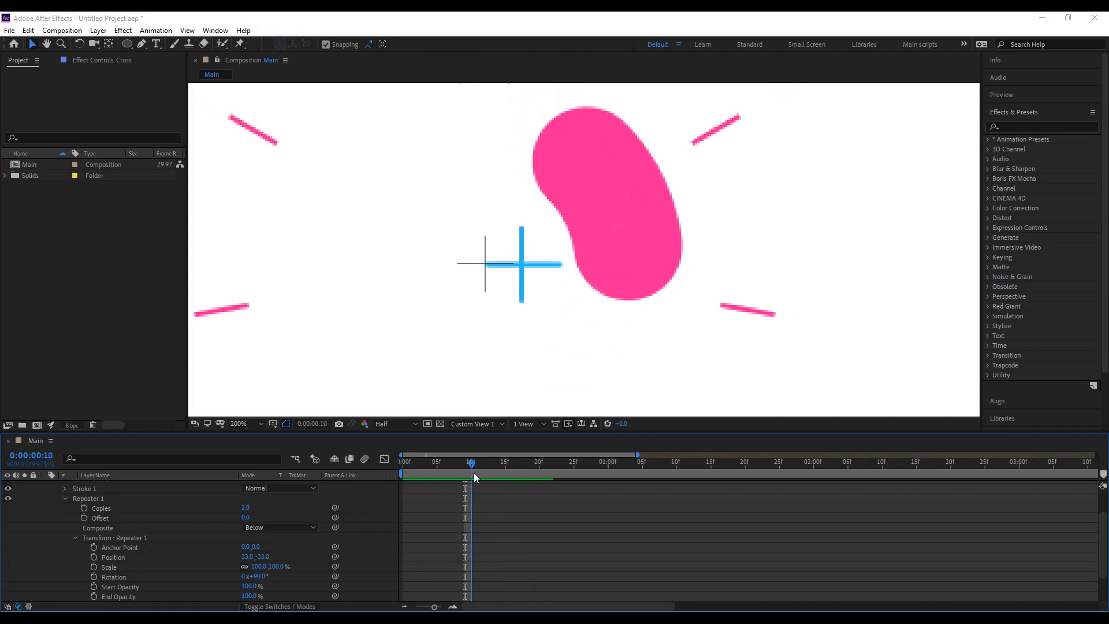
Collapse the Repeater settings and set the Cross layer's Rotation to -45° so the cross becomes an X.
scroll(490, 497, "up", 3)
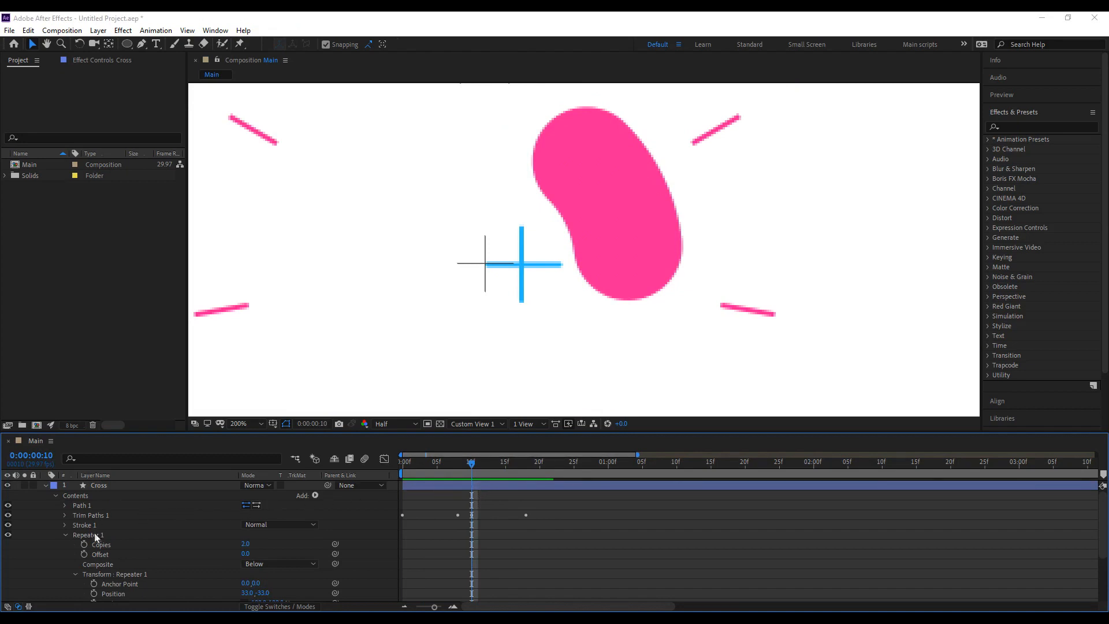
left_click(60, 535)
left_click(65, 535)
left_click(56, 545)
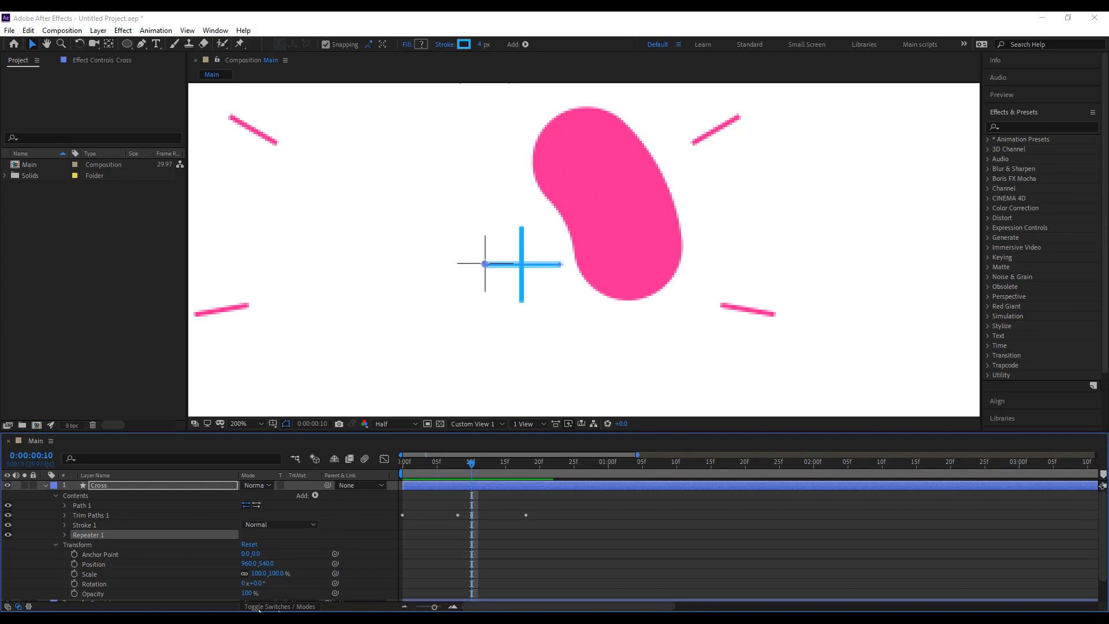
left_click_drag(255, 586, 216, 571)
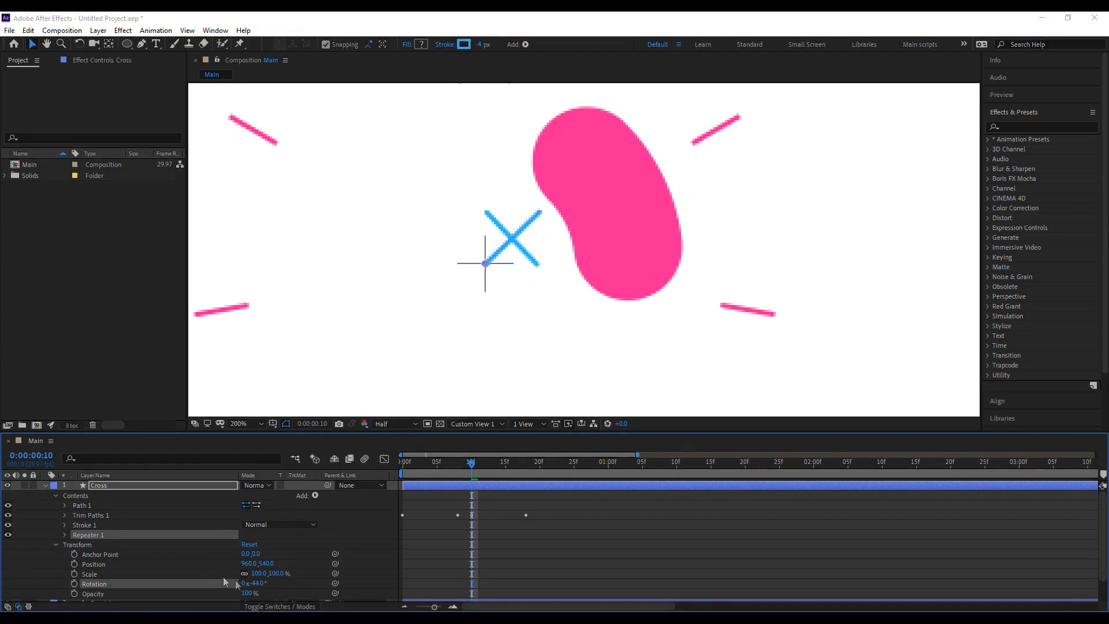
left_click(257, 583)
type("-45")
key("Return")
scroll(596, 250, "down", 2)
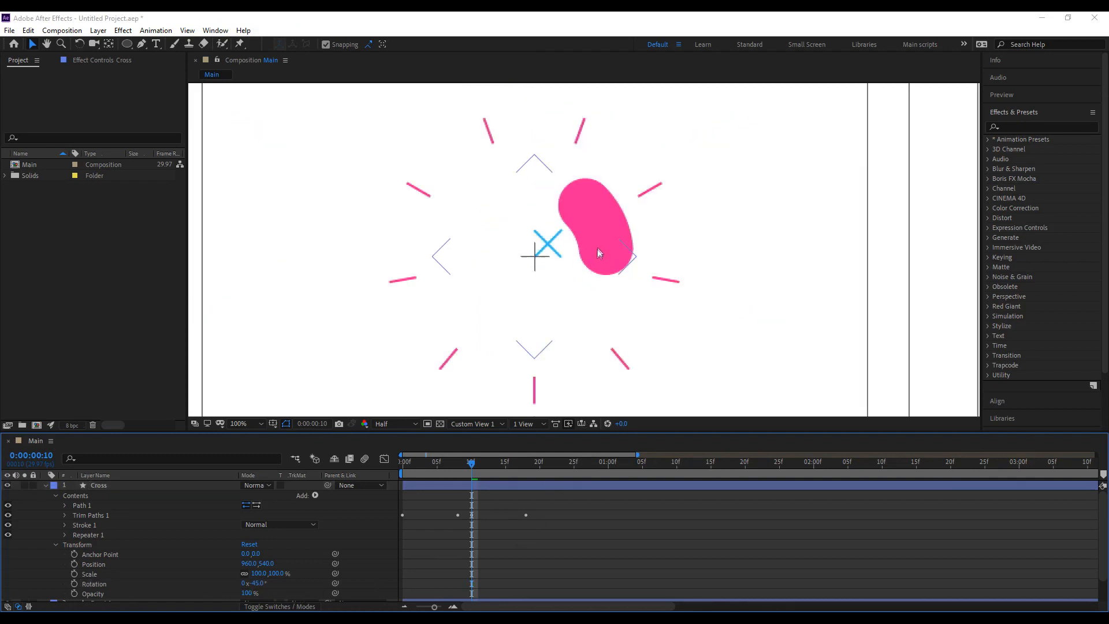
left_click(84, 488)
left_click(46, 485)
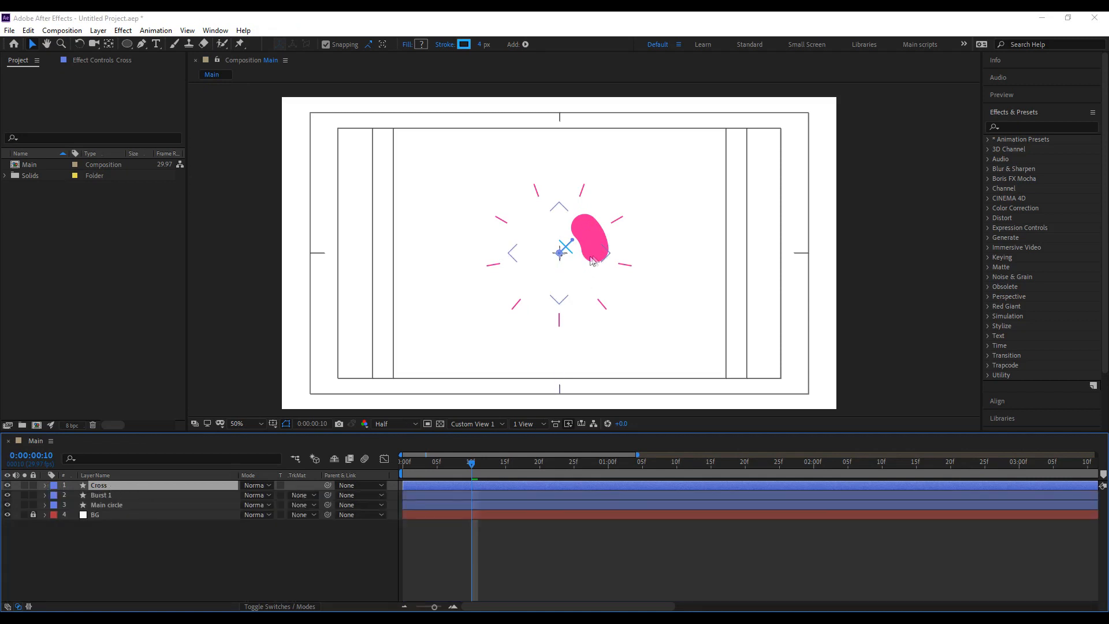
scroll(581, 258, "up", 2)
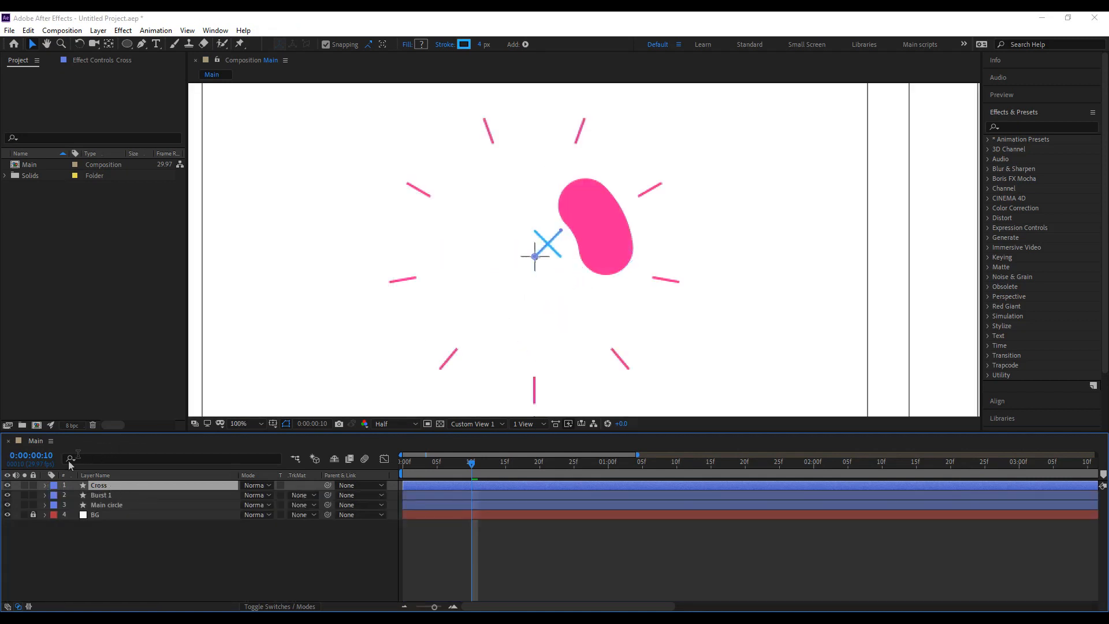
left_click(46, 485)
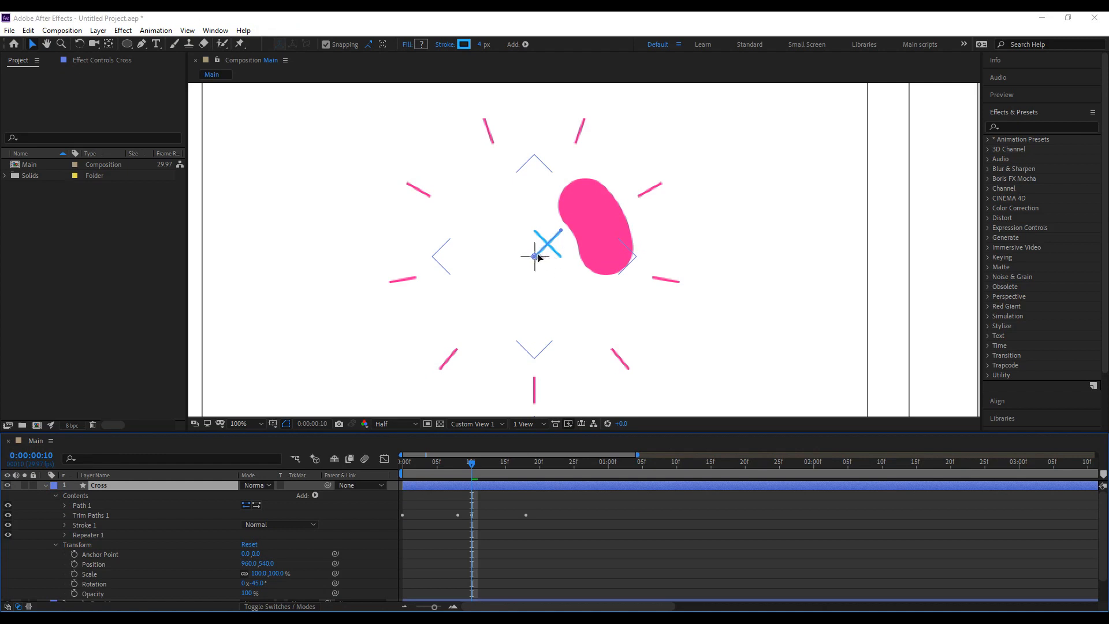
left_click_drag(534, 257, 617, 279)
key("ctrl+z")
key("ctrl+z")
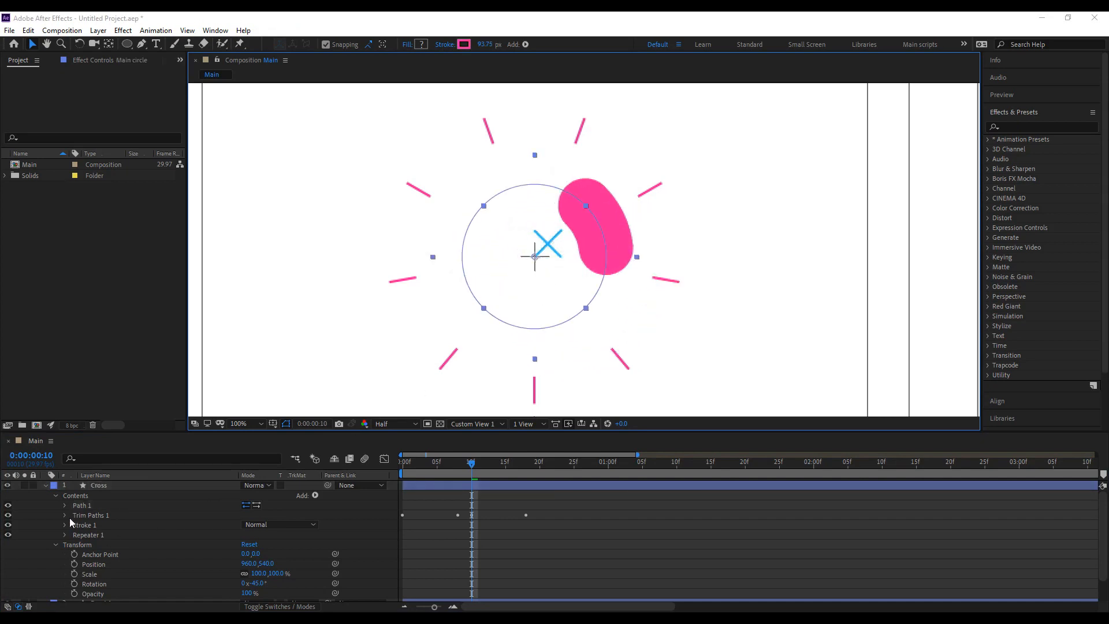
Set the Cross layer's Position to 1655, 187, placing the blue cross near the composition's upper-right corner.
left_click_drag(264, 563, 654, 566)
key("comma")
mouse_move(247, 563)
left_mouse_down()
mouse_move(258, 563)
mouse_move(232, 559)
mouse_move(263, 567)
left_mouse_up()
left_click(406, 555)
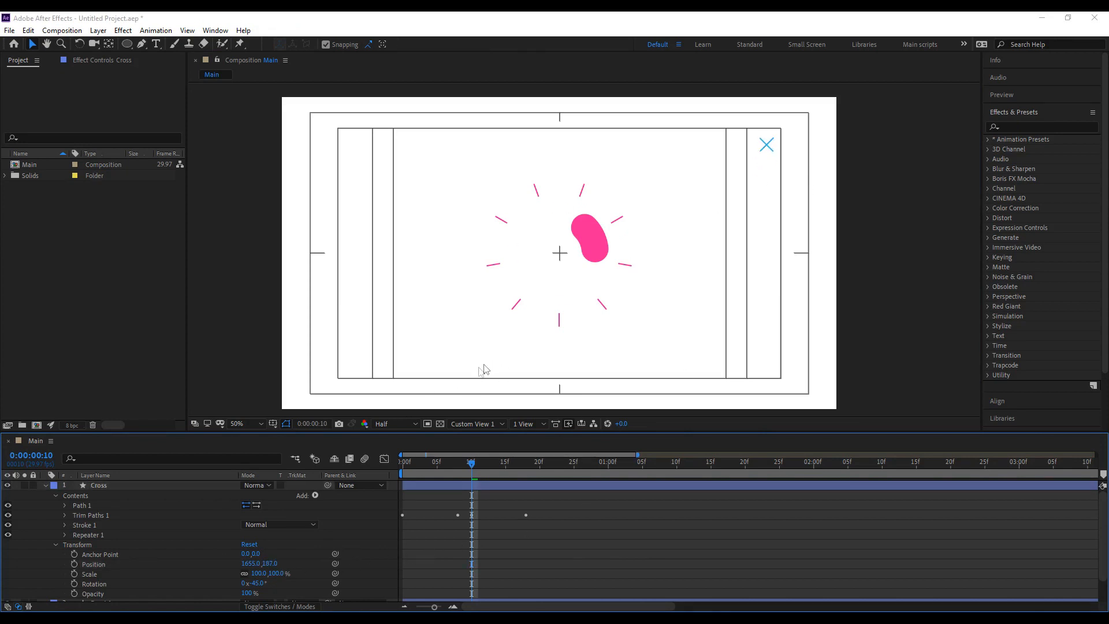
Duplicate the Cross layer and try trimming the copy's start to frame 10, undoing only the trim.
left_click(93, 485)
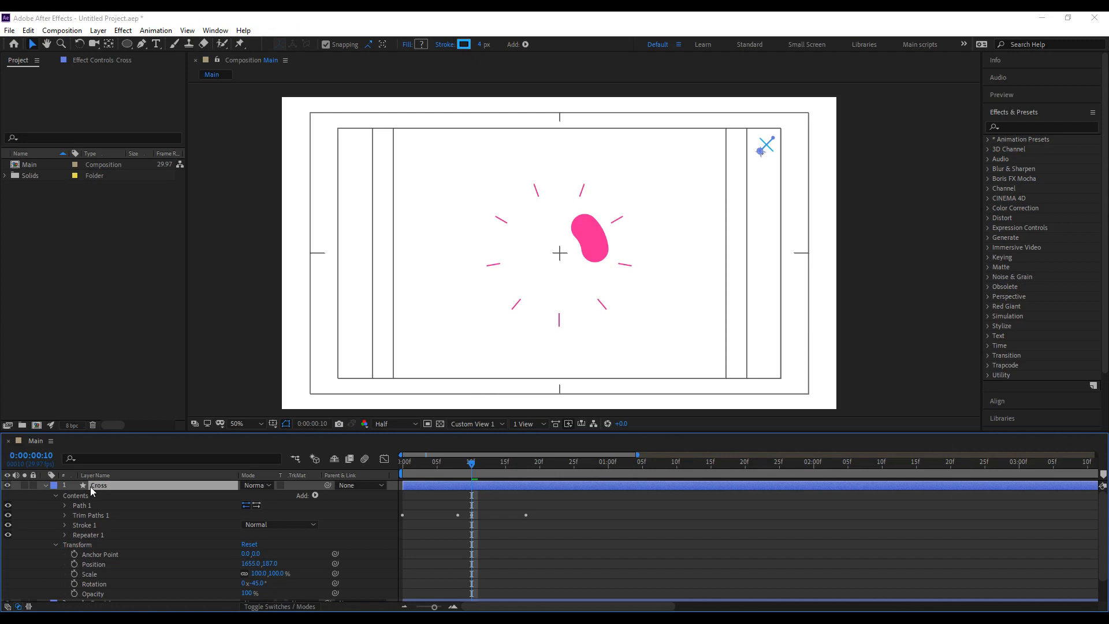
key("ctrl+d")
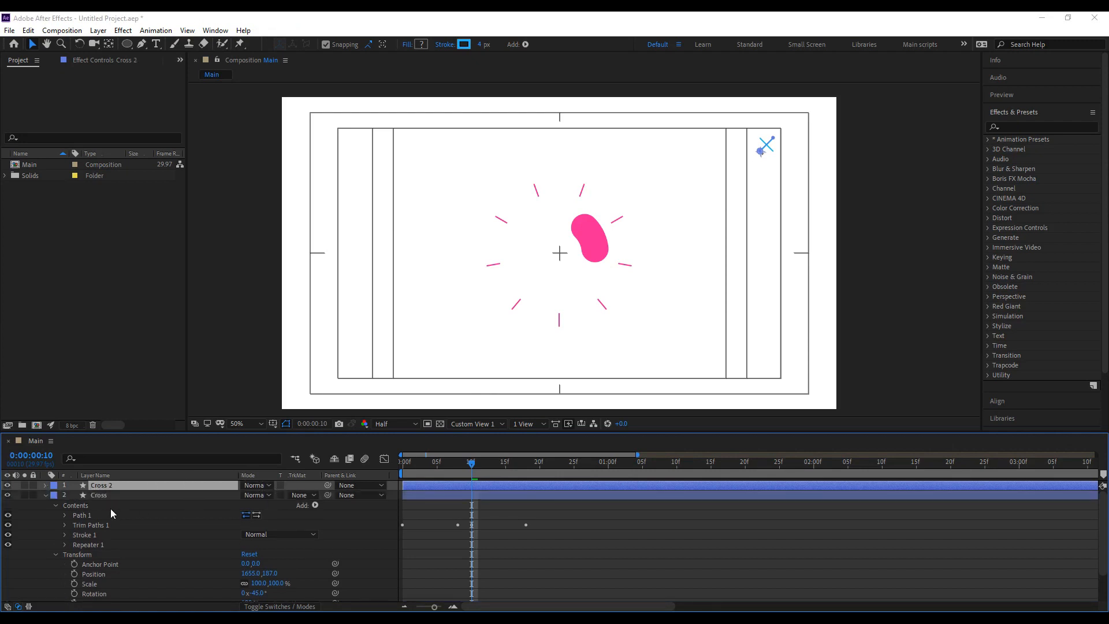
key("alt+bracketleft")
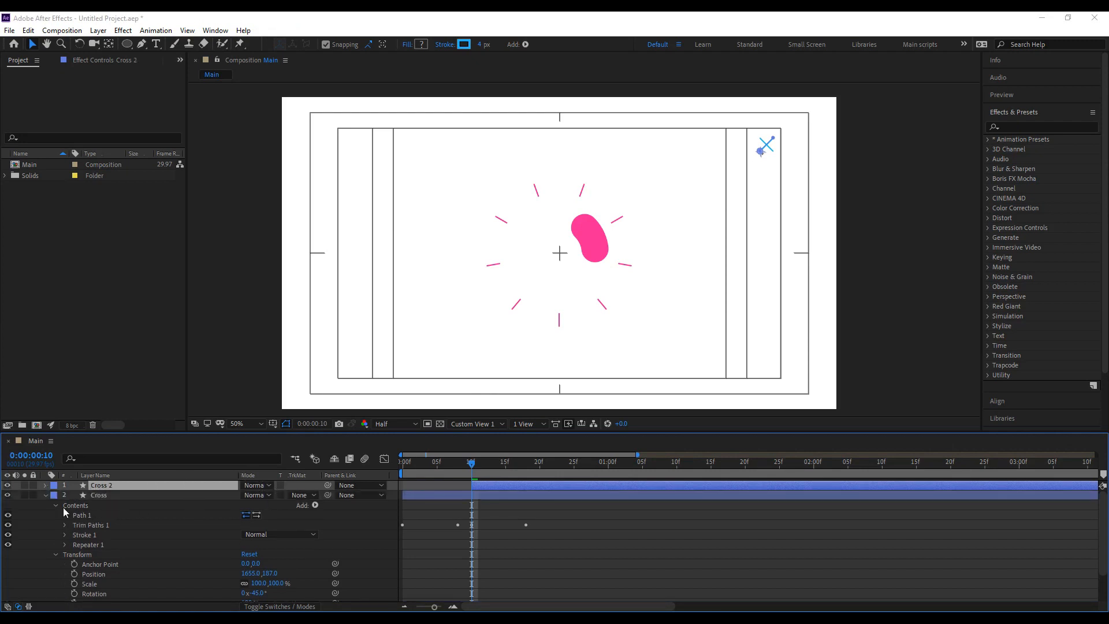
key("ctrl+z")
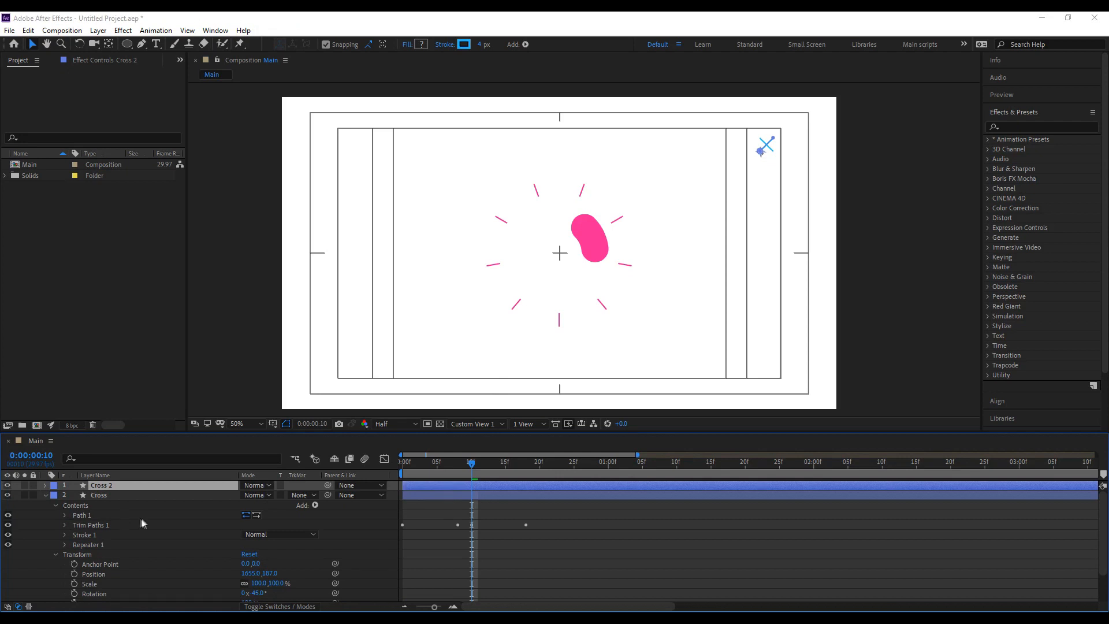
Set the duplicated cross's Position to 241, 938 near the composition's lower-left corner and hide the Title/Action Safe overlay.
key("p")
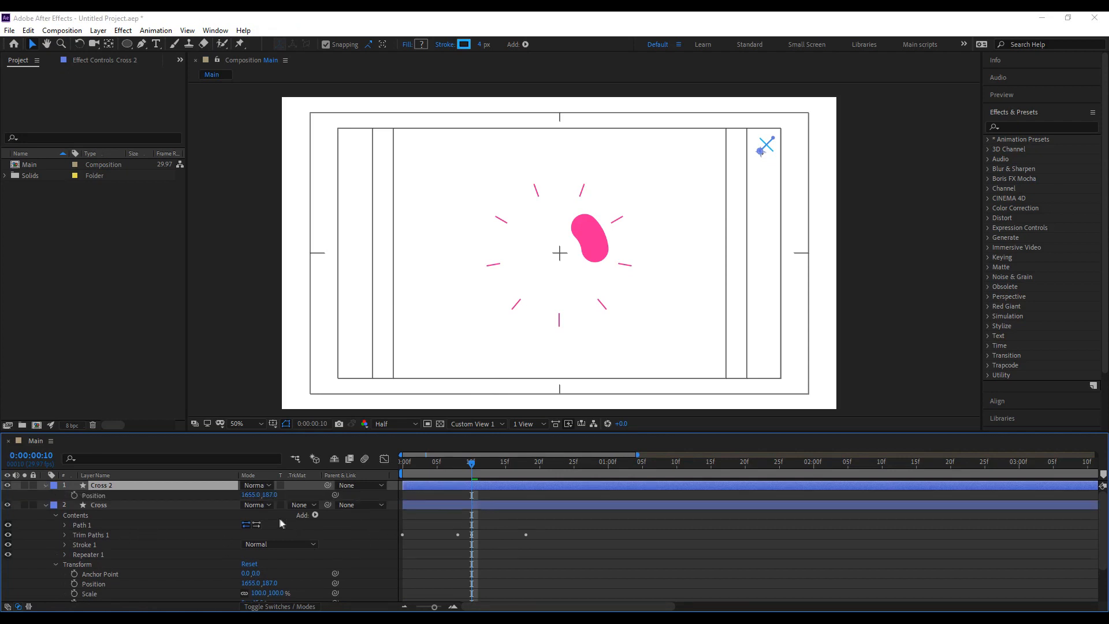
left_click_drag(258, 495, 41, 535)
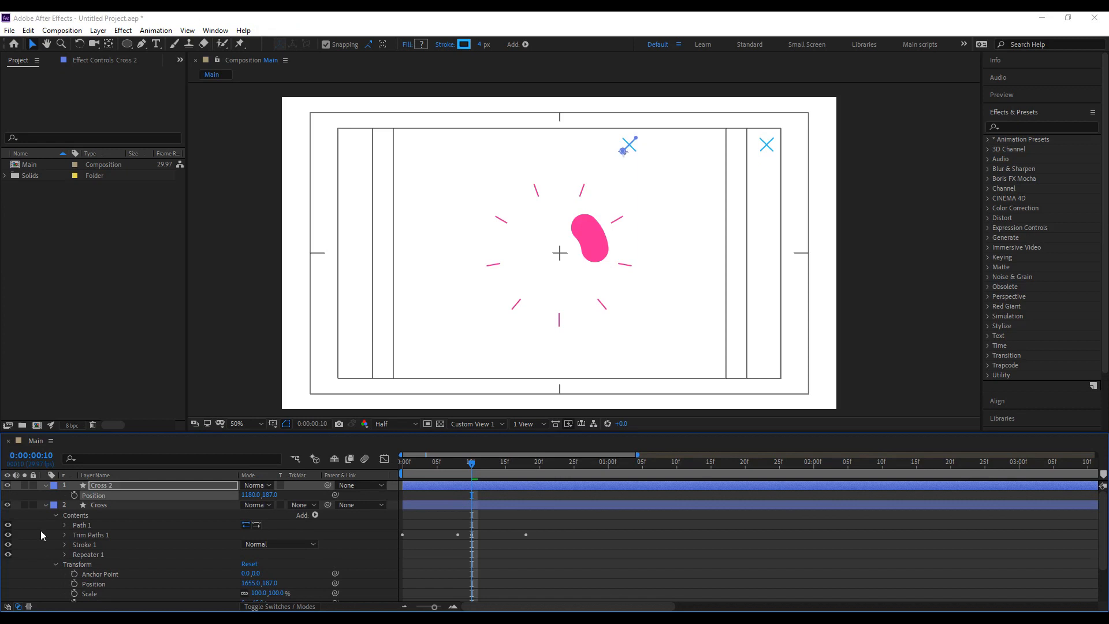
left_click_drag(254, 494, 702, 496)
left_click(272, 424)
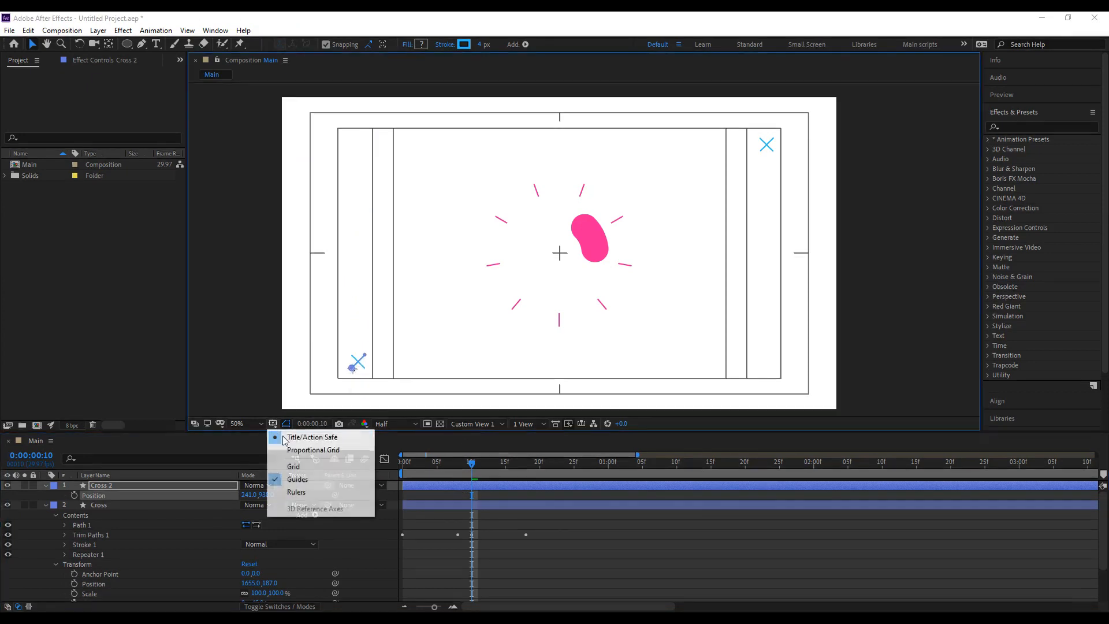
left_click(306, 439)
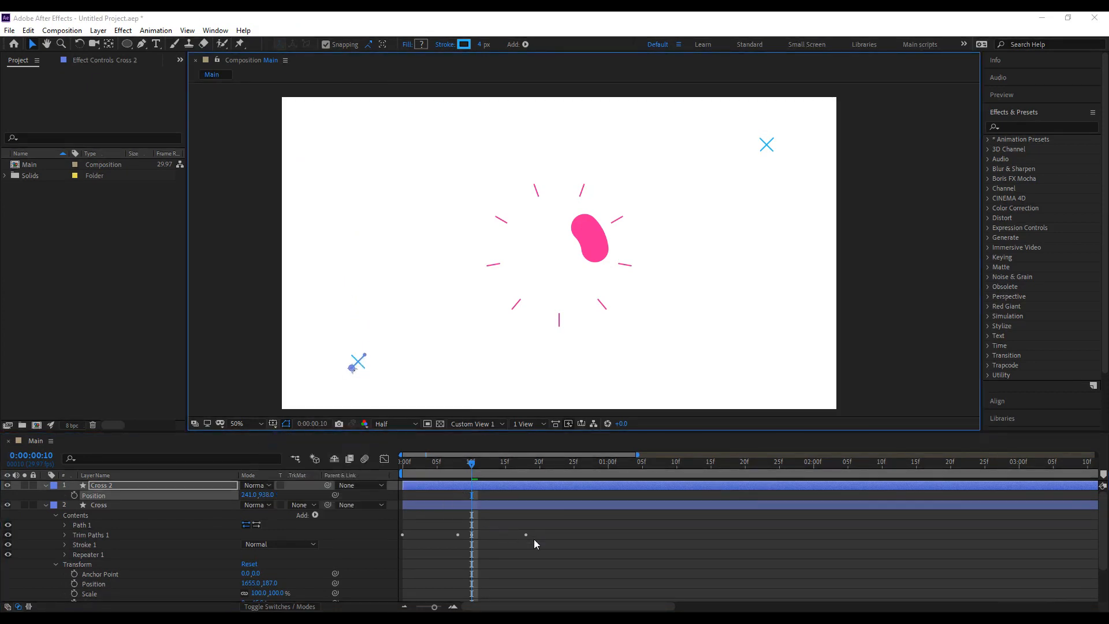
Shift the Cross 2 layer to start at frame 3 and preview the animation from the beginning.
left_click(458, 536)
mouse_move(408, 466)
left_mouse_down()
mouse_move(511, 464)
mouse_move(376, 463)
left_mouse_up()
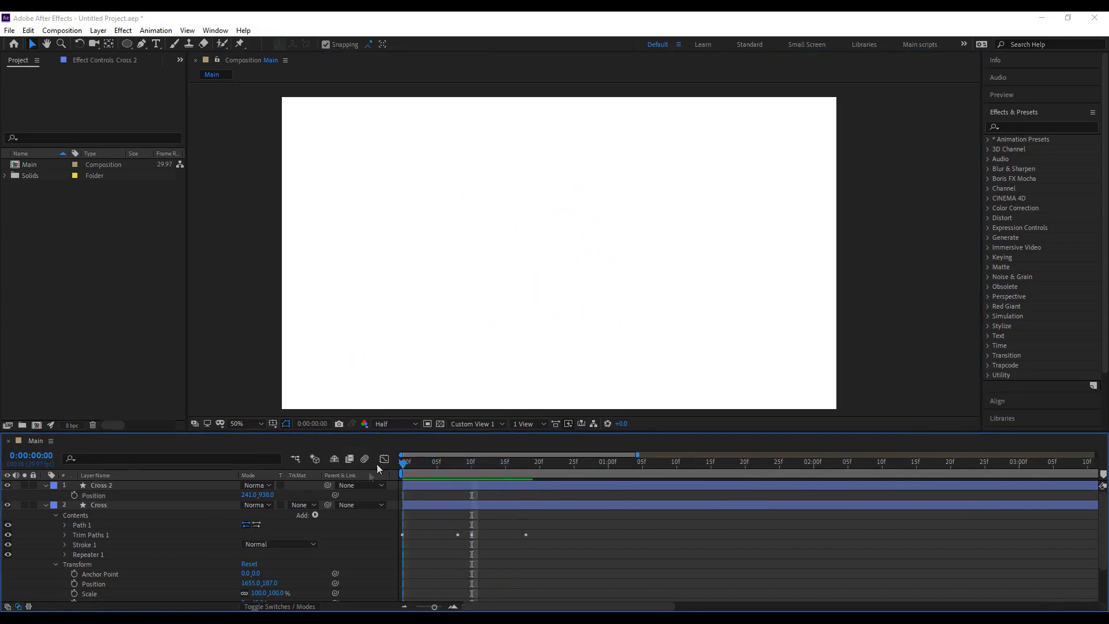
left_click(97, 492)
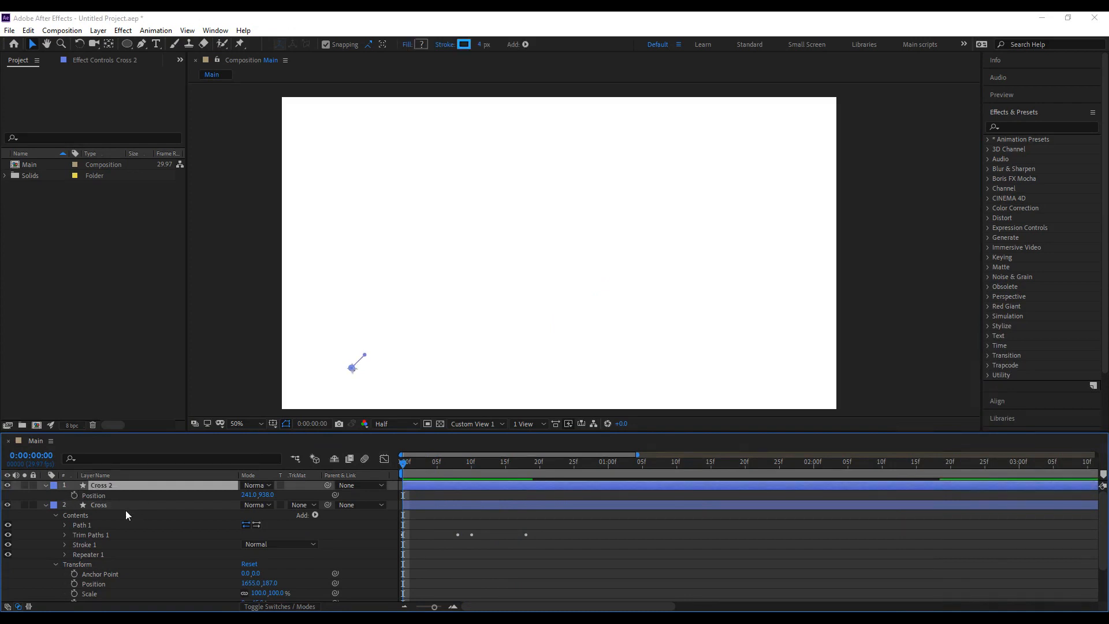
key("space")
left_click(413, 469)
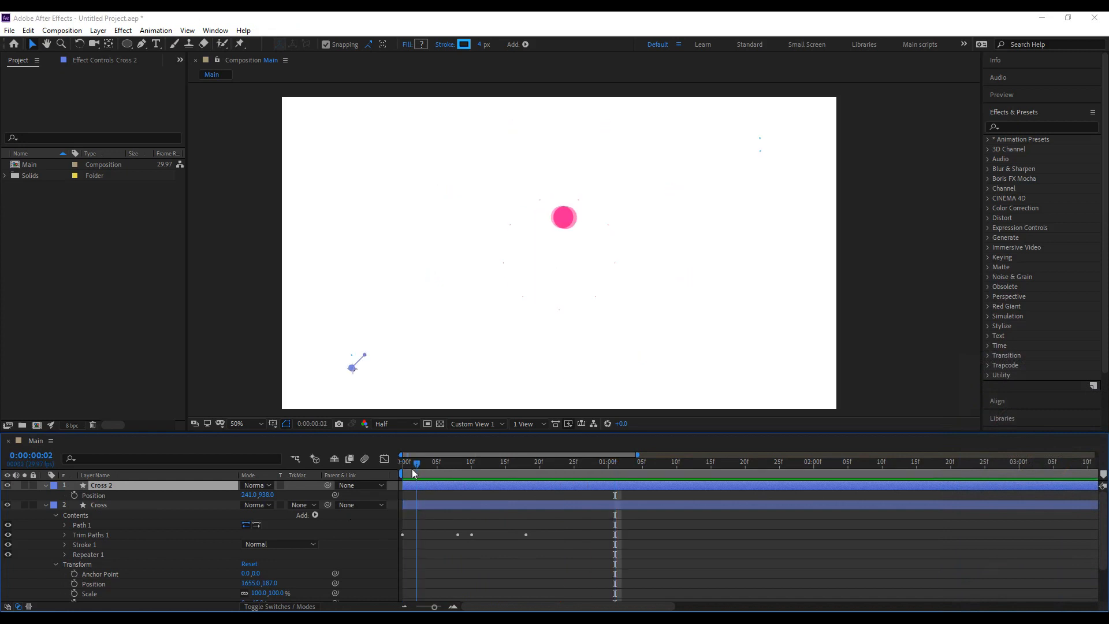
left_click(420, 471)
left_click_drag(424, 484, 400, 467)
key("space")
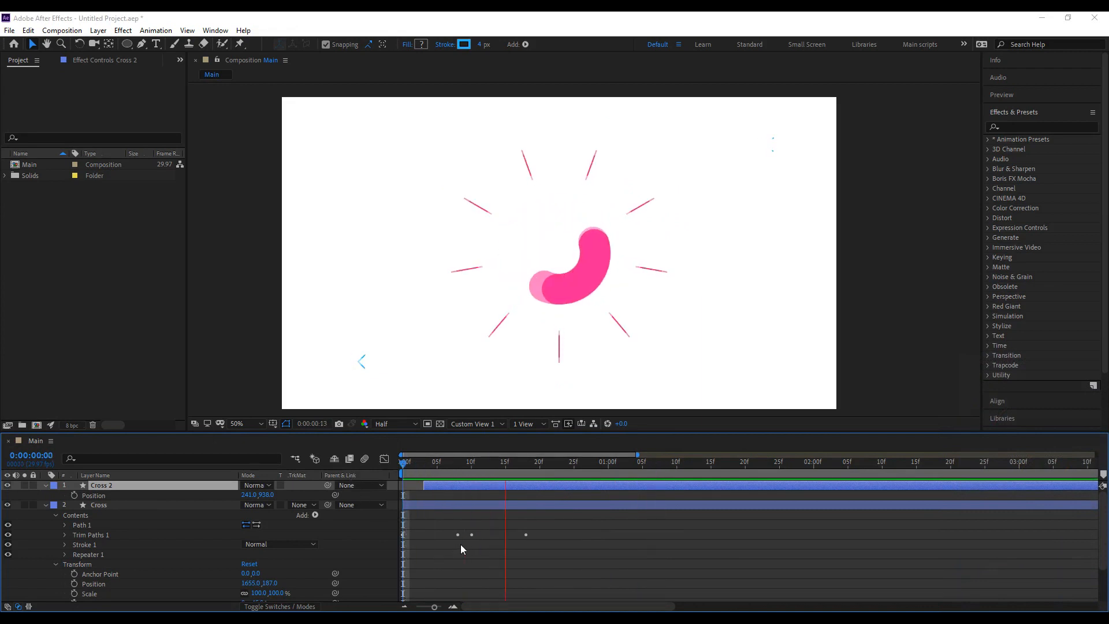
key("space")
mouse_move(401, 470)
left_mouse_down()
mouse_move(808, 511)
mouse_move(781, 498)
mouse_move(400, 443)
mouse_move(391, 474)
mouse_move(525, 469)
mouse_move(411, 462)
mouse_move(391, 473)
left_mouse_up()
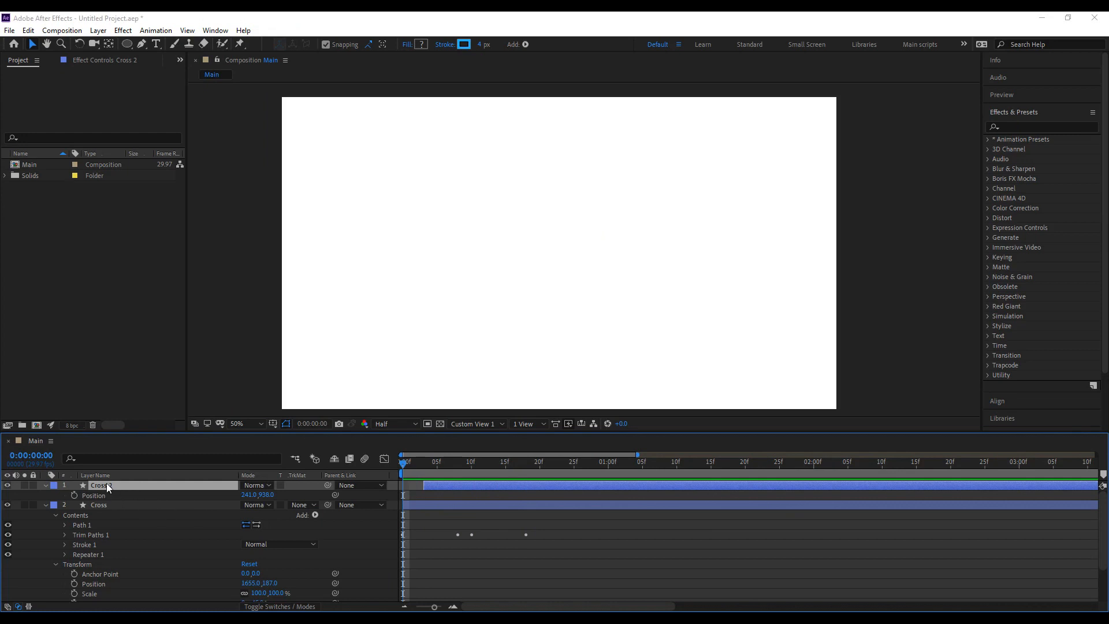
Duplicate the Cross 2 layer, with the copy starting at frame 6 and positioned at about 1284, 765.
left_click_drag(424, 473, 469, 479)
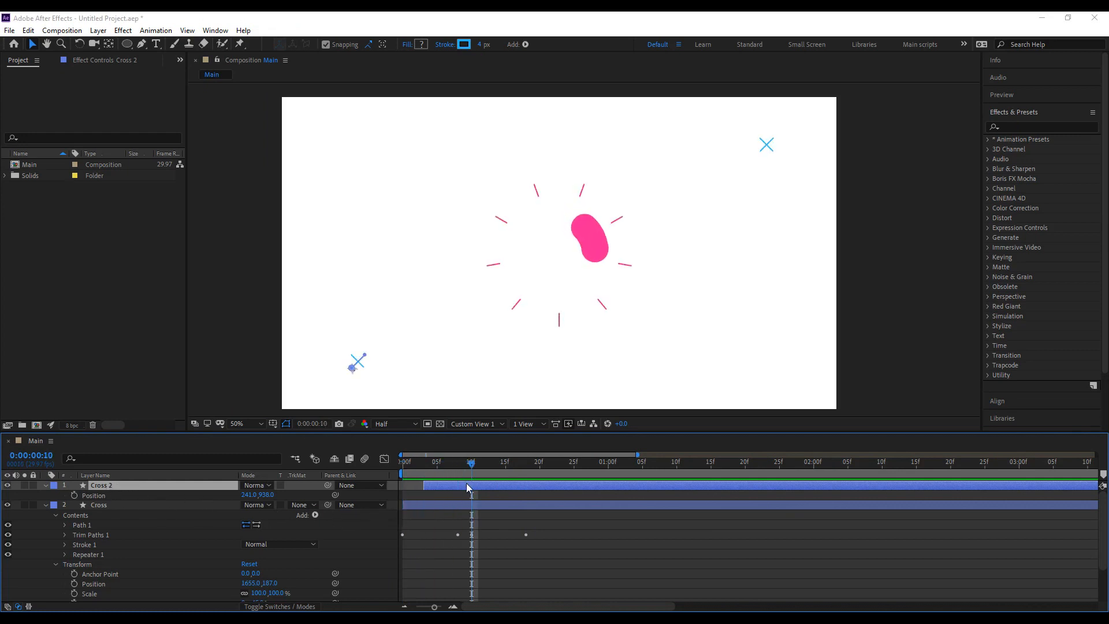
key("ctrl+d")
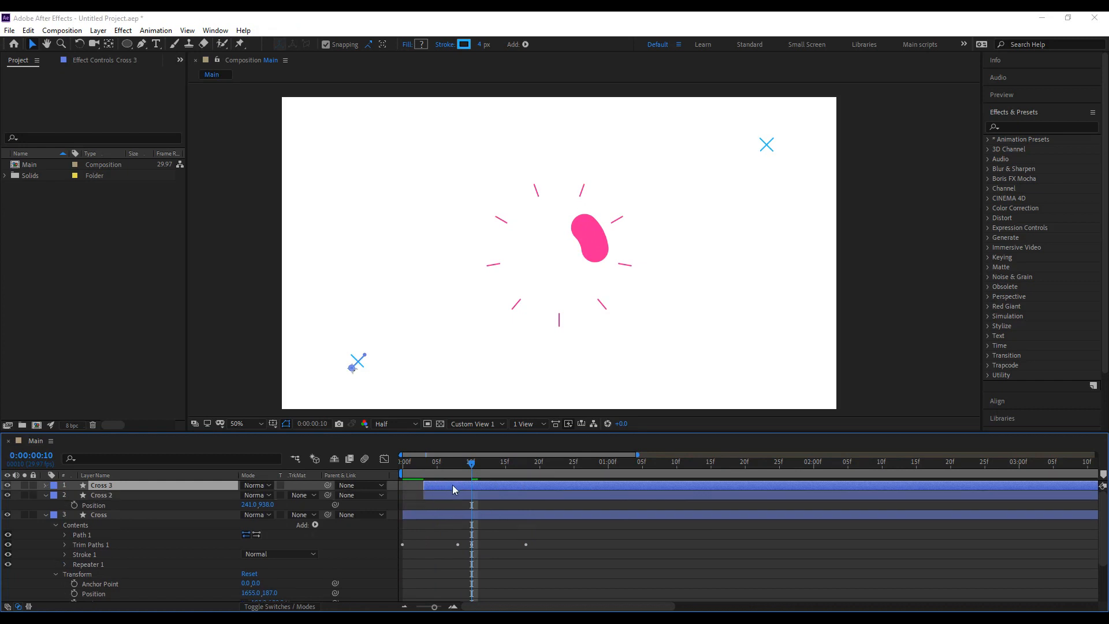
key("p")
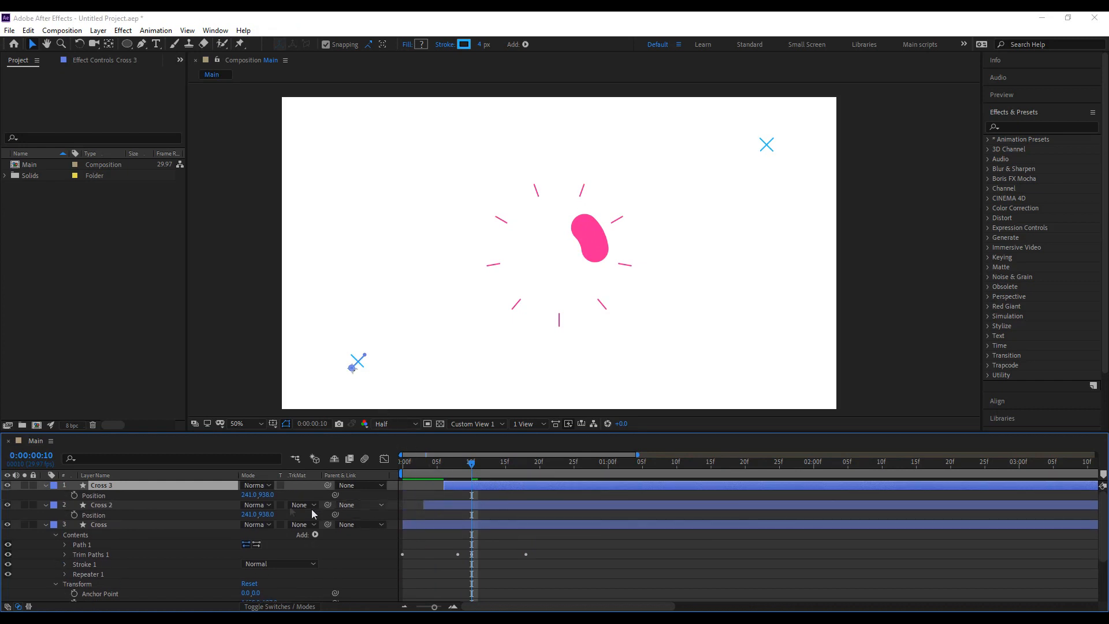
left_click_drag(257, 501, 190, 495)
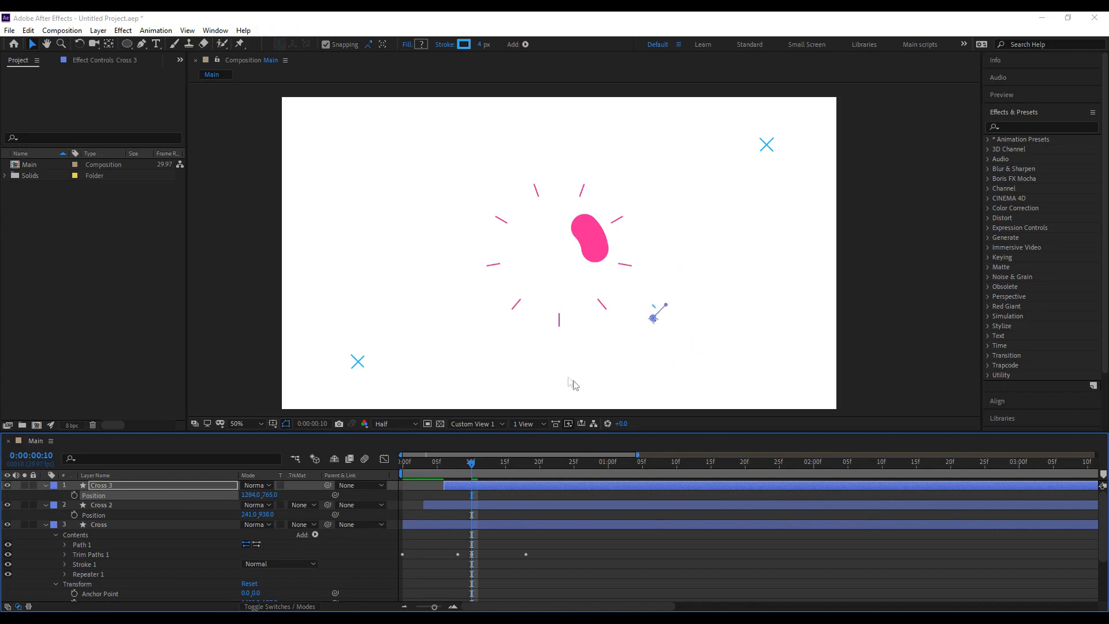
Reposition Cross to about 1503, 187, Cross 3 to 1284, 976 and Cross 2 to 182, 769, checking the result in a preview.
left_click(465, 506)
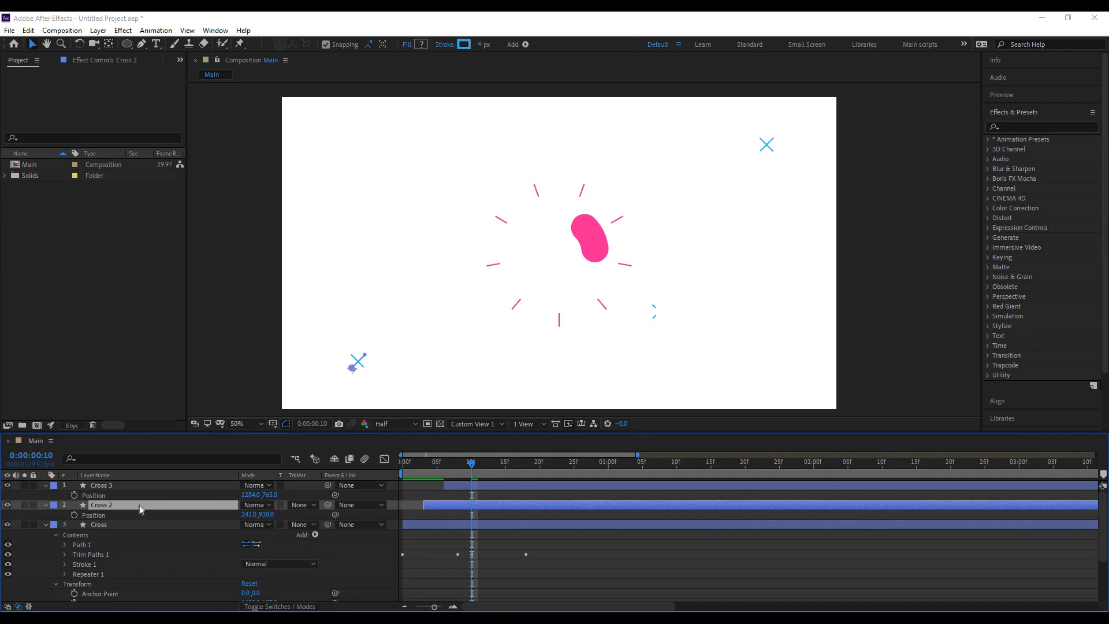
left_click(191, 525)
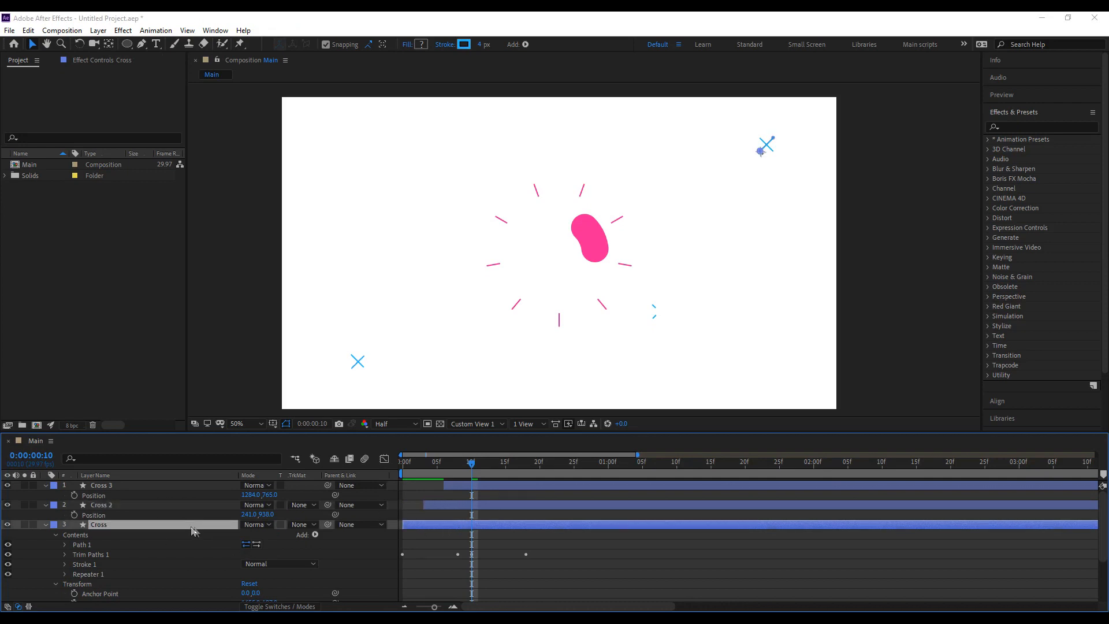
key("p")
left_click_drag(260, 535, 254, 534)
left_click_drag(266, 497, 384, 504)
left_click_drag(251, 515, 172, 514)
key("space")
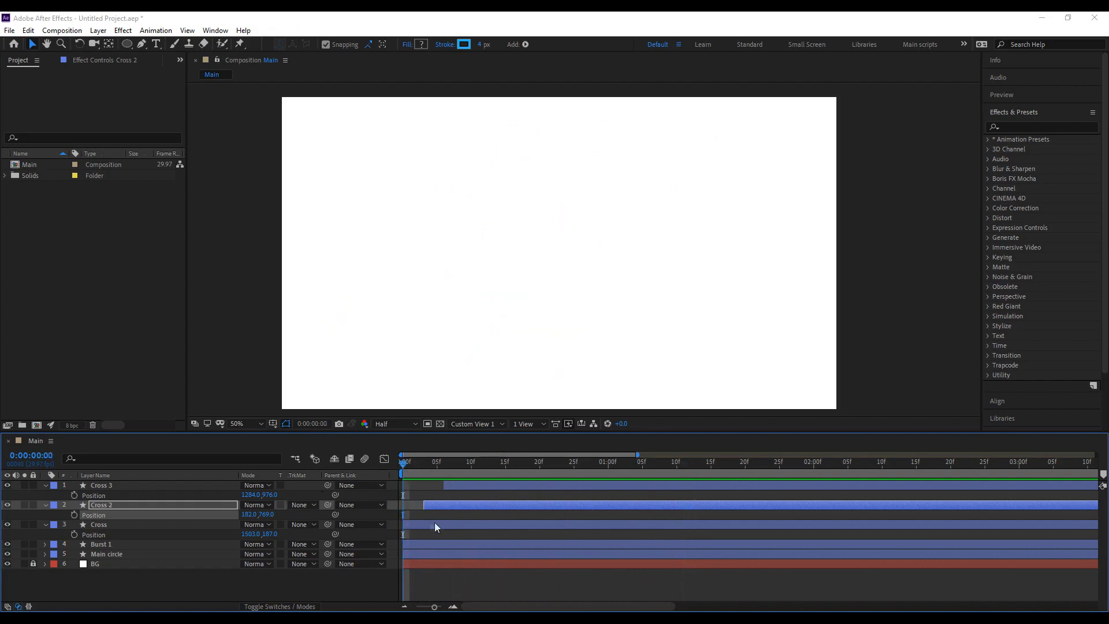
key("space")
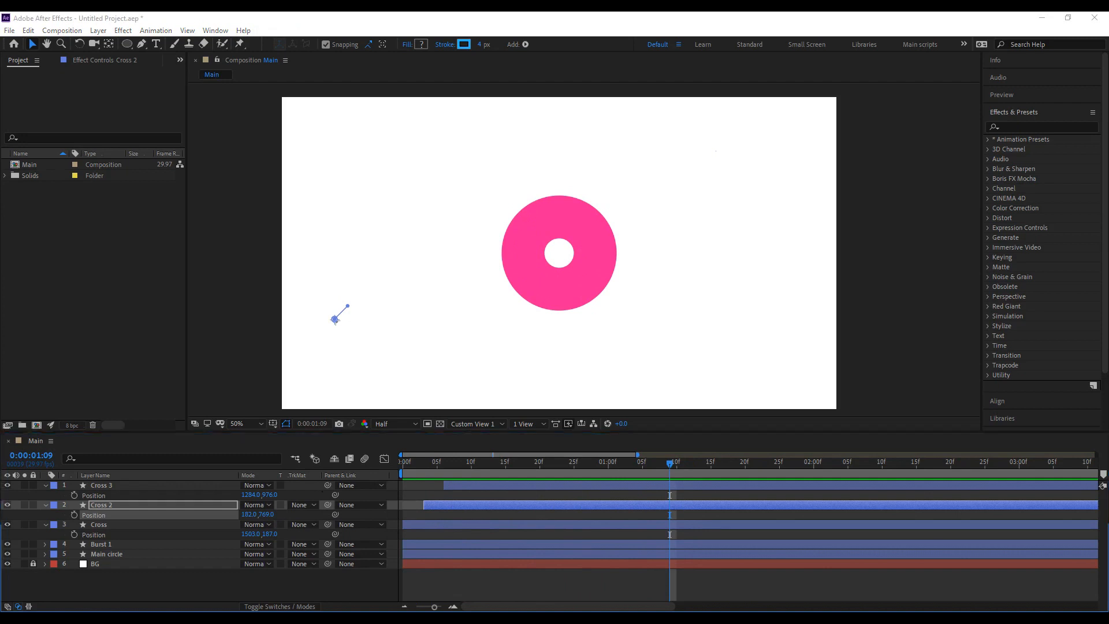
Return to the first frame and collapse the properties of the three cross layers.
left_click(566, 499)
left_click_drag(423, 475, 381, 465)
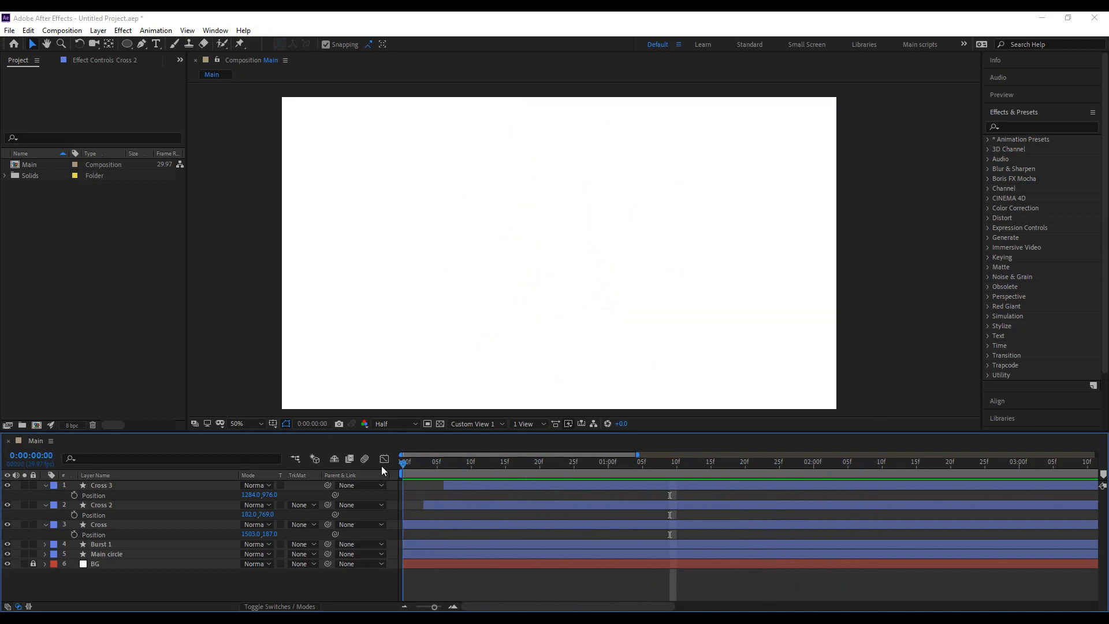
left_click(46, 485)
left_click(45, 495)
left_click(45, 505)
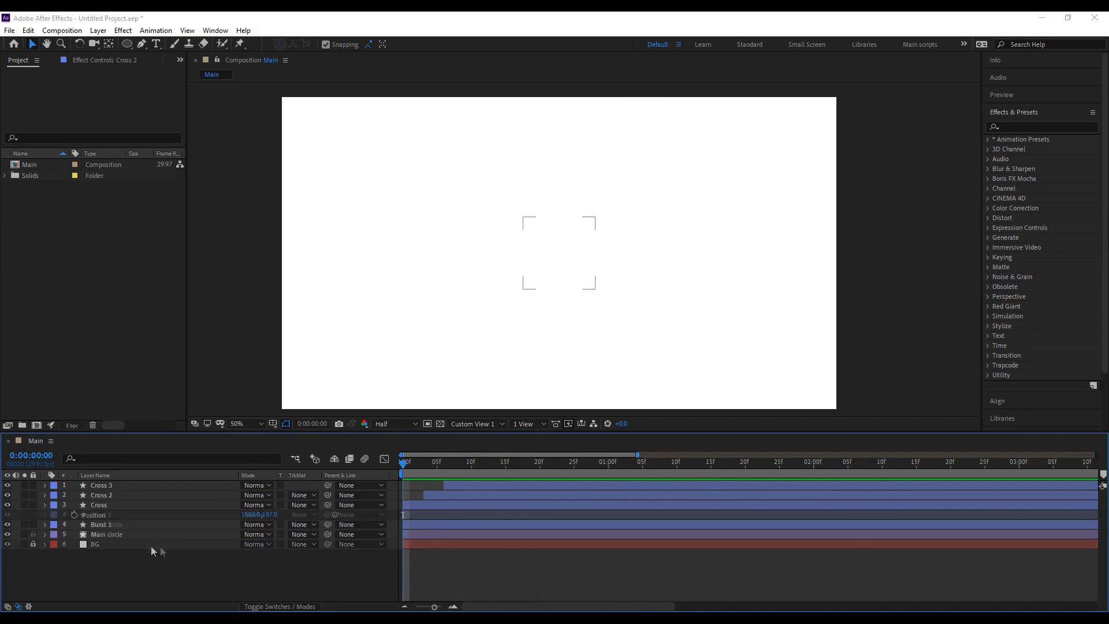
Create a new shape layer and rename it Circle.
right_click(233, 556)
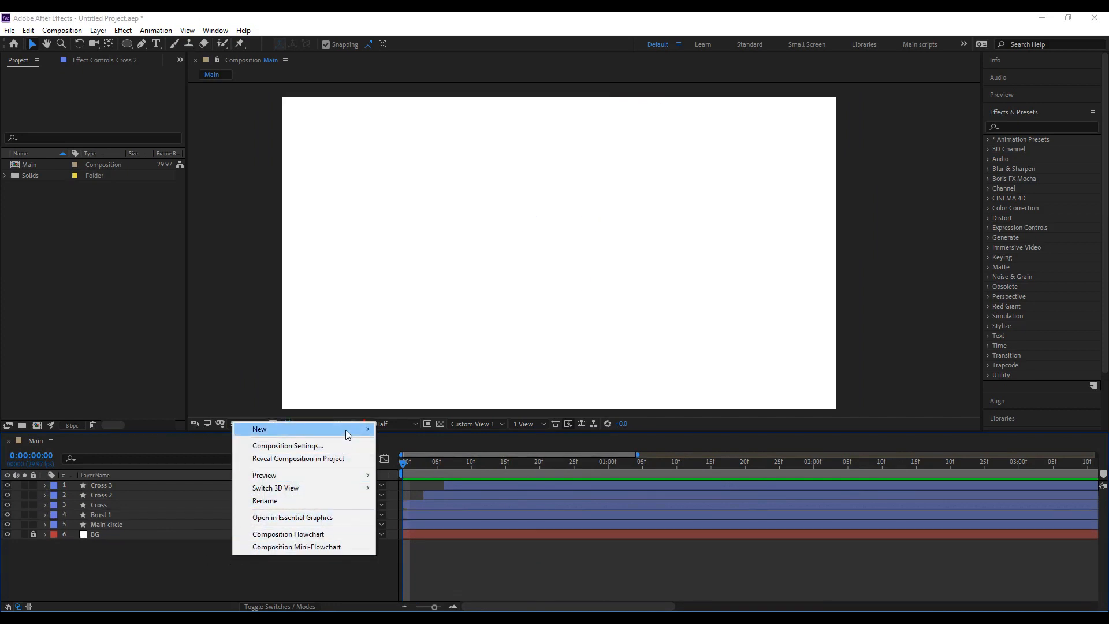
mouse_move(354, 434)
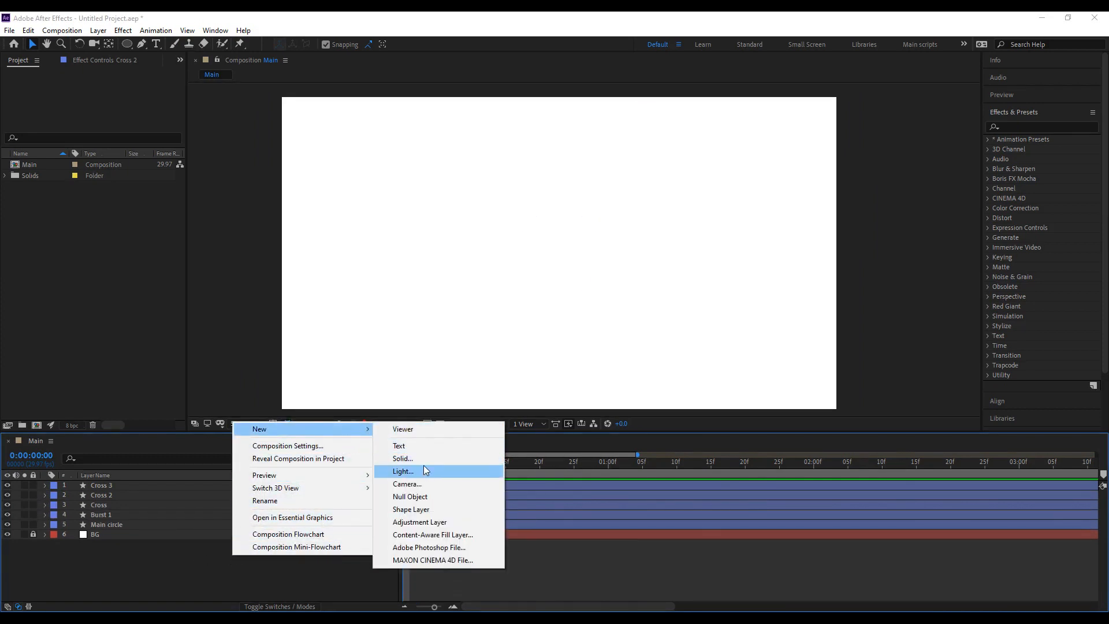
left_click(434, 508)
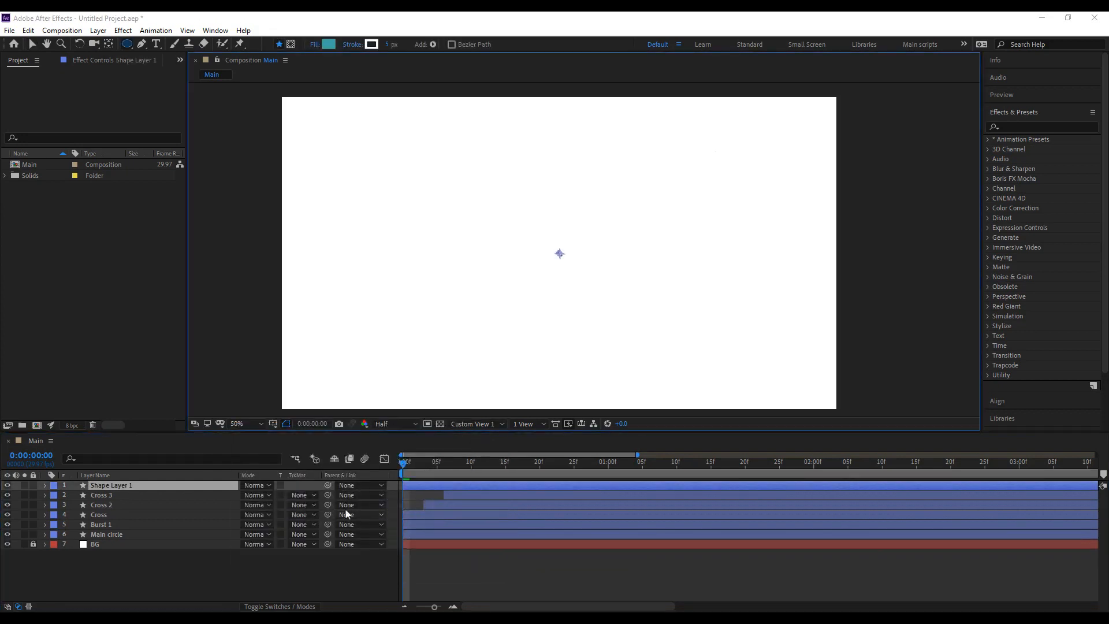
right_click(139, 484)
left_click(166, 480)
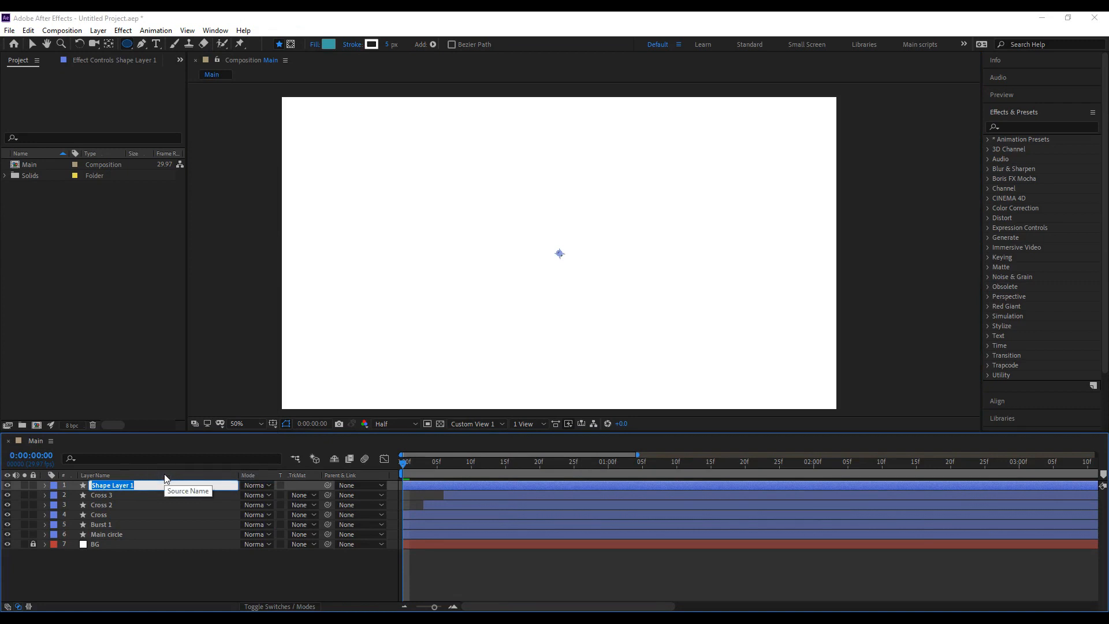
type("Circle")
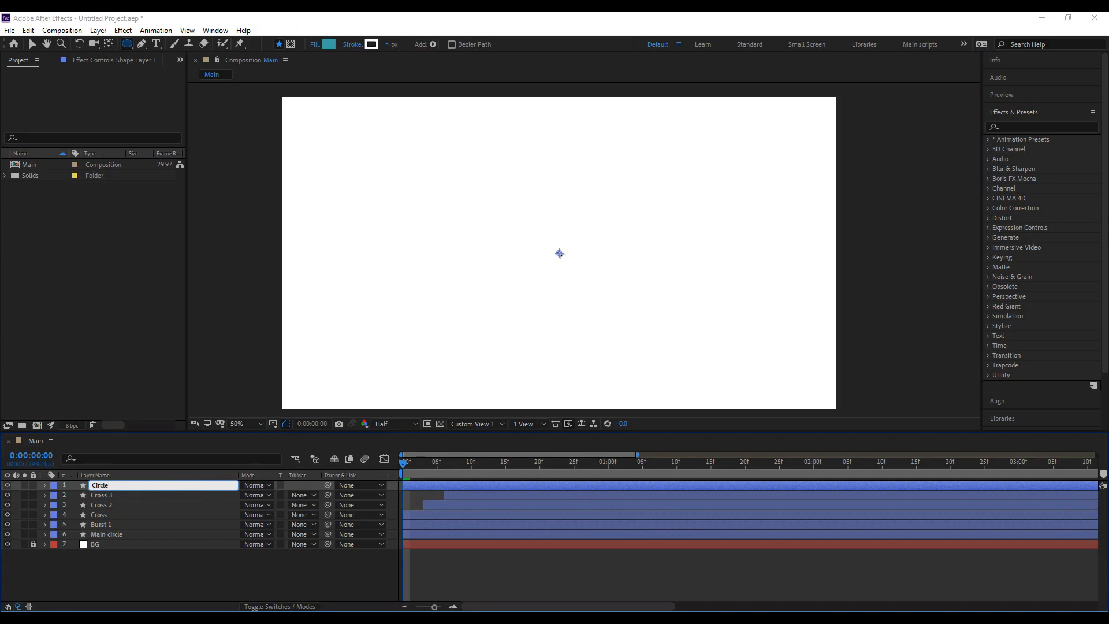
left_click(147, 577)
Add an ellipse path to the Circle layer and set its size to 70 by 70.
left_click(117, 486)
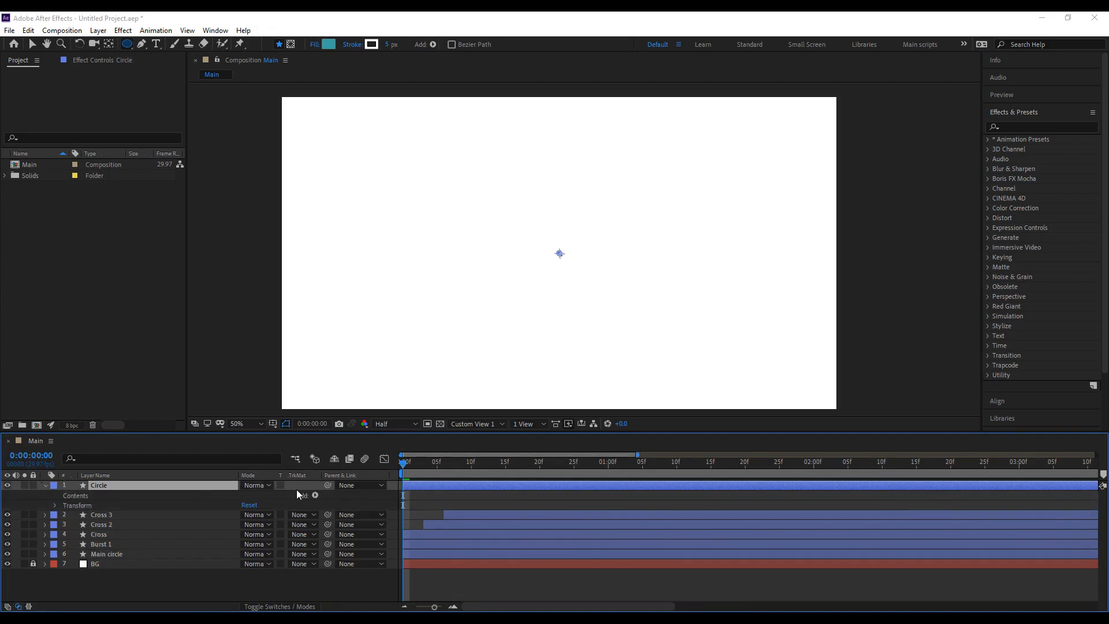
left_click(314, 495)
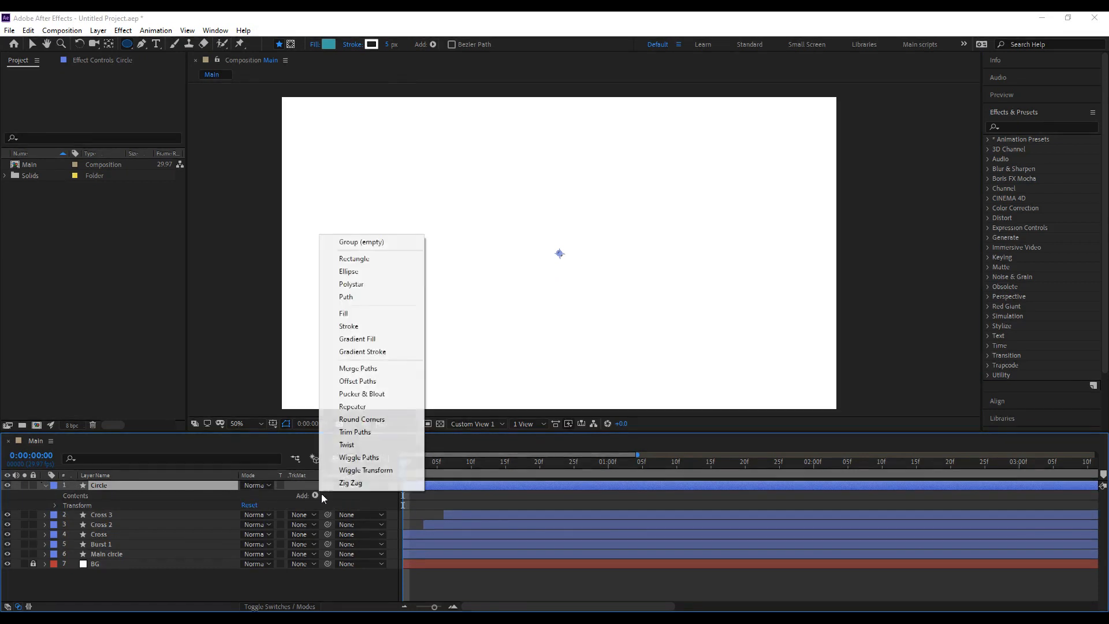
left_click(370, 271)
left_click(64, 505)
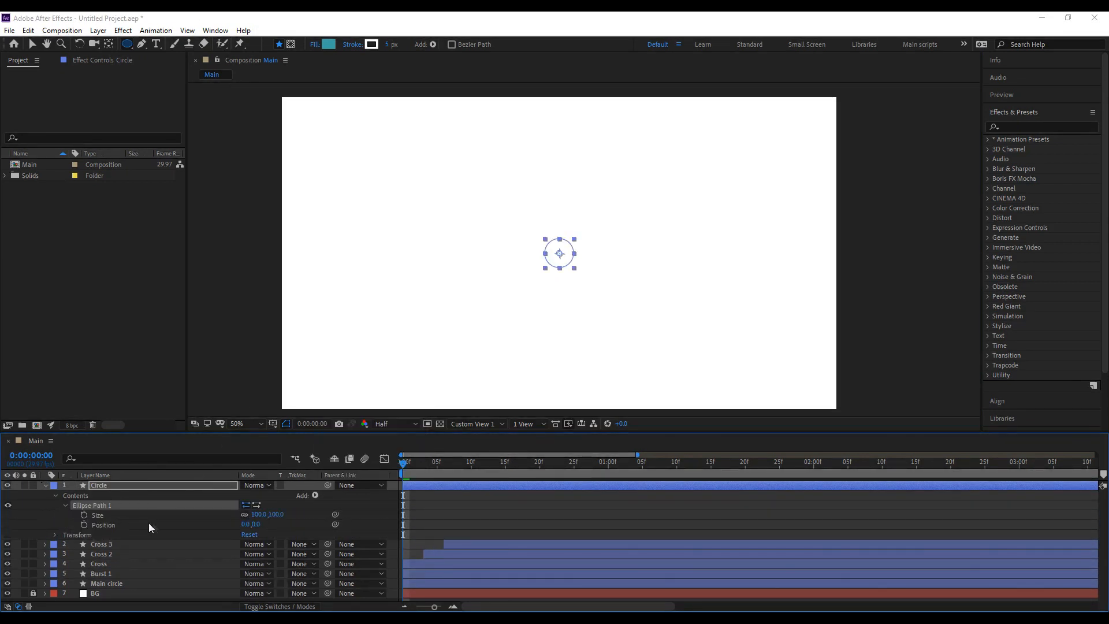
type("70")
key("Return")
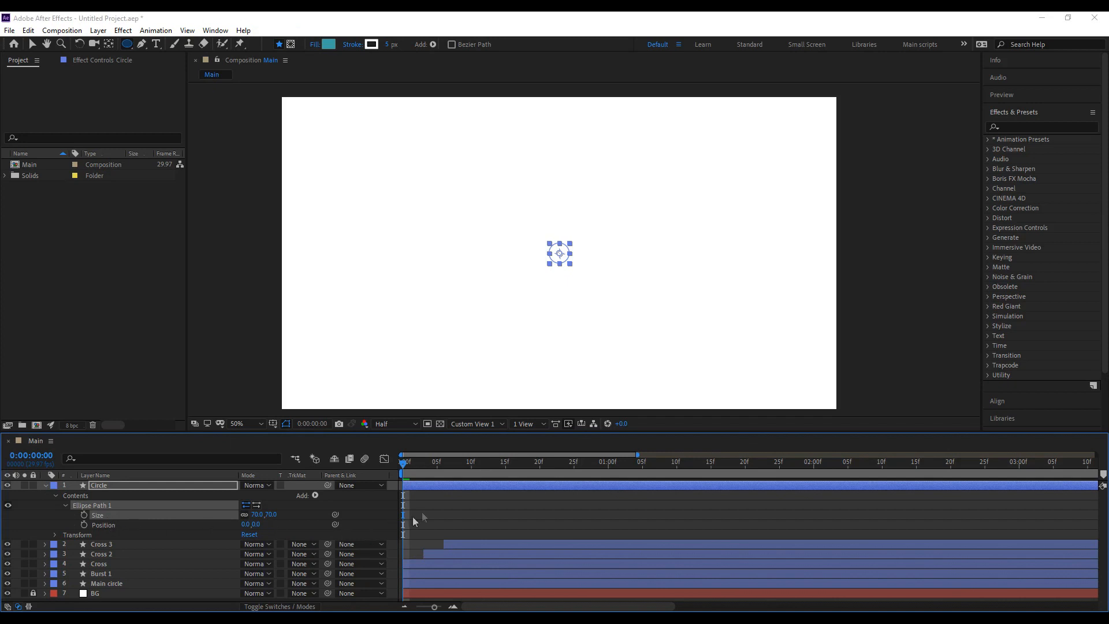
left_click(366, 524)
Keyframe the ellipse size to grow from 0 at frame 0 to 70 at frame 20.
left_click(84, 515)
left_click_drag(409, 471, 543, 485)
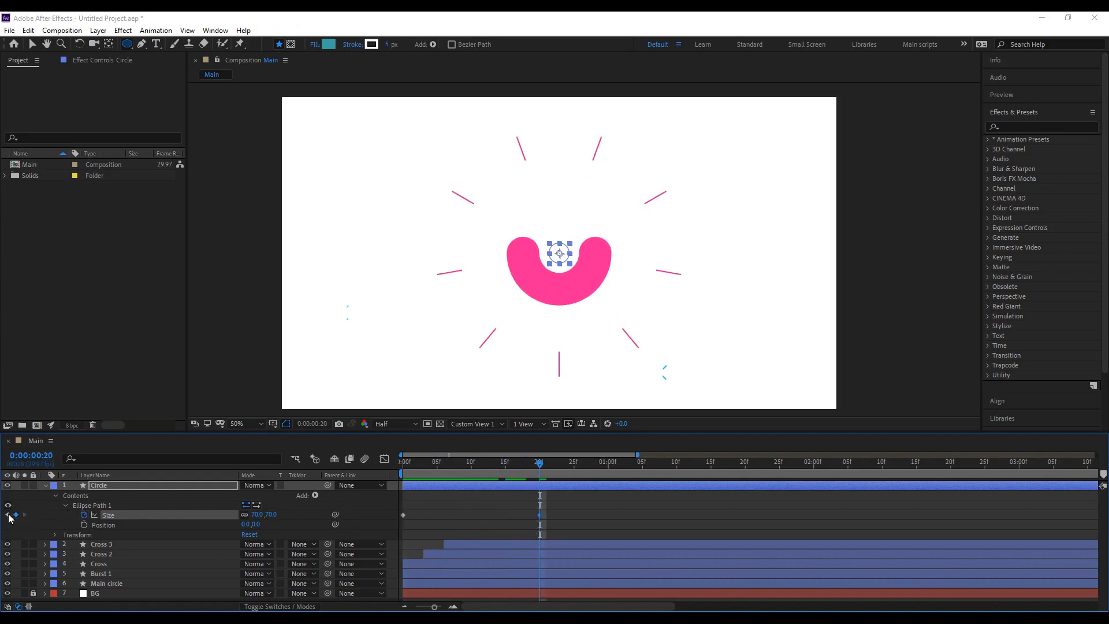
left_click(7, 514)
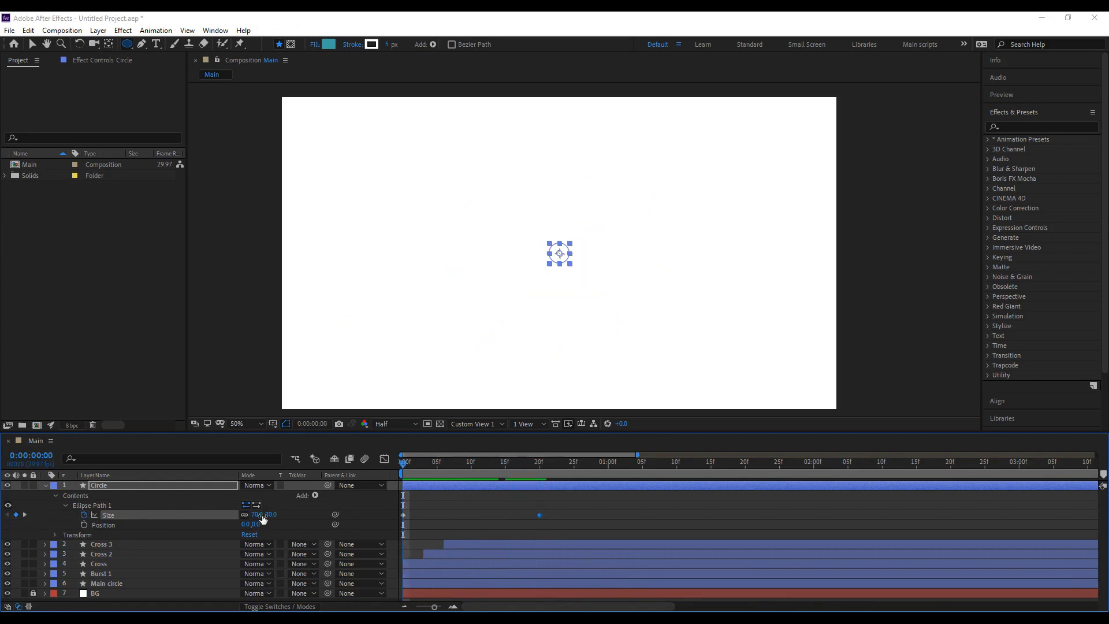
left_click(260, 515)
key("Return")
left_click(427, 512)
left_click_drag(405, 464, 372, 483)
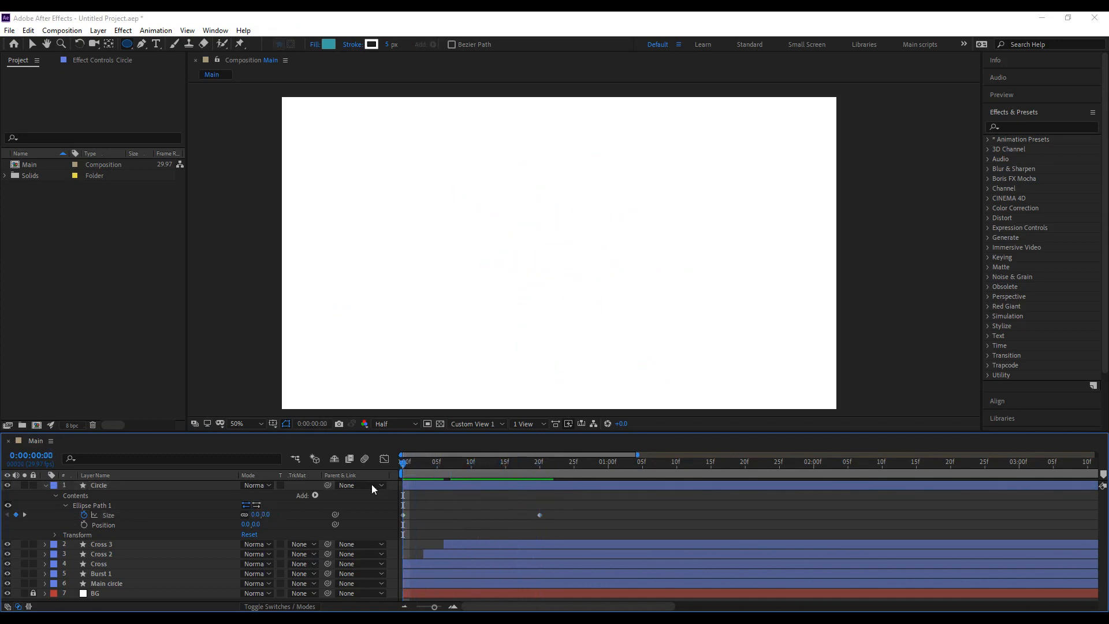
Add a stroke to the Circle layer with the pink colour FF2194 and preview the animation.
left_click(314, 495)
left_click(364, 326)
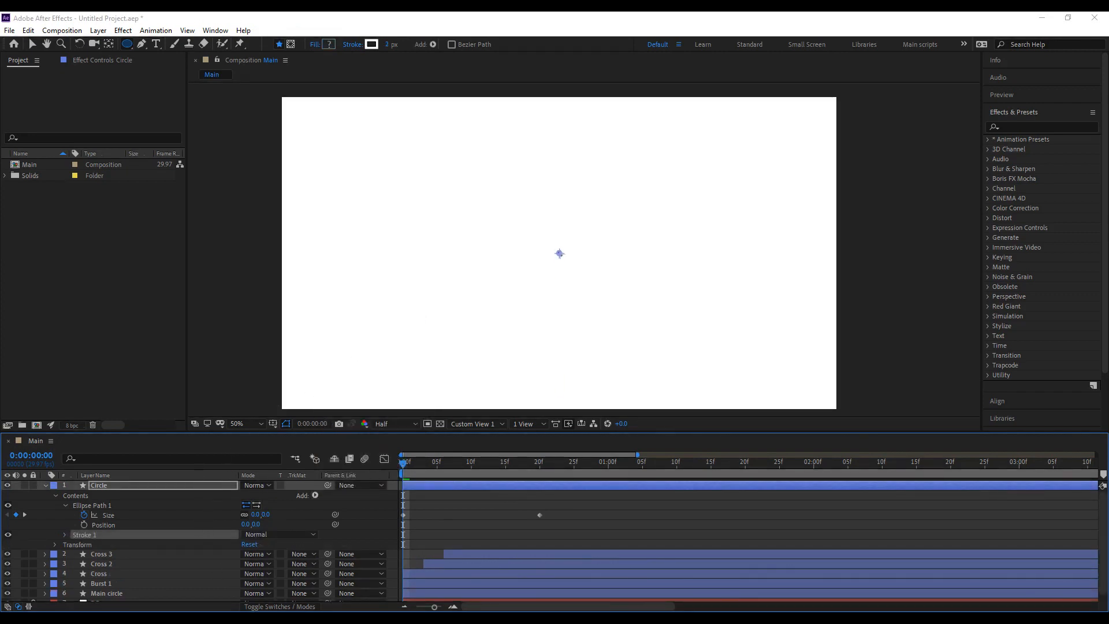
left_click(371, 44)
type("FF2194")
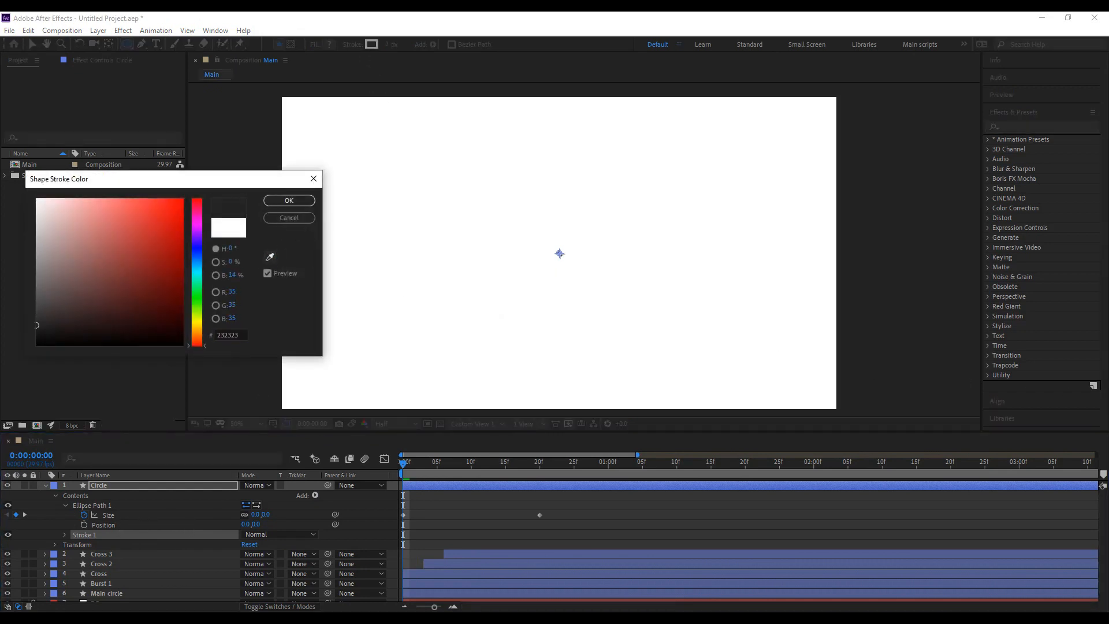
key("Return")
left_click(411, 505)
key("space")
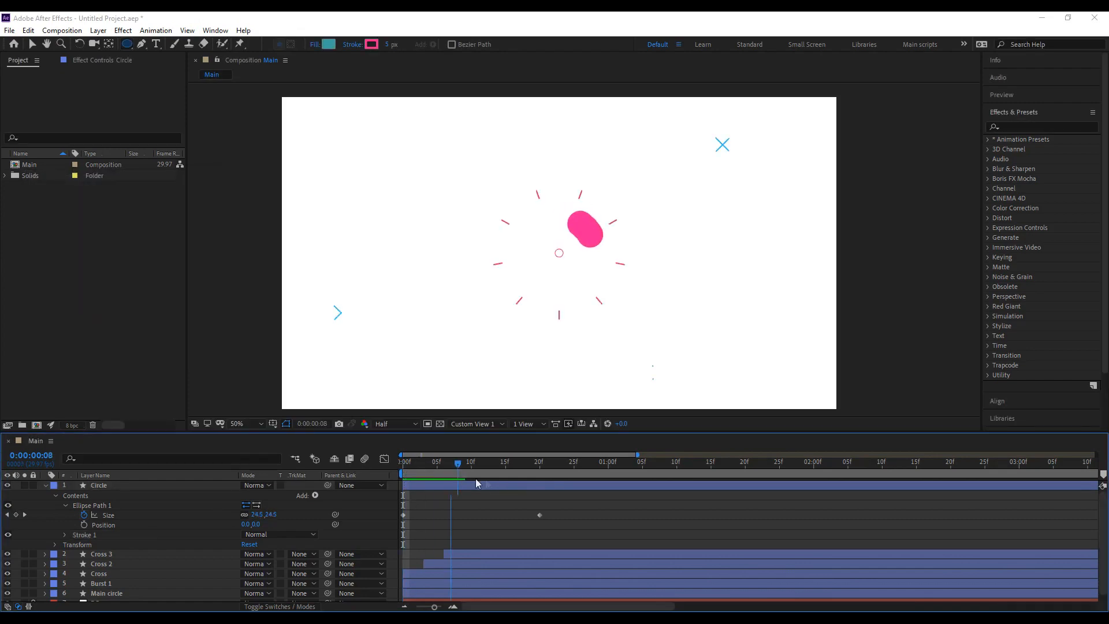
key("space")
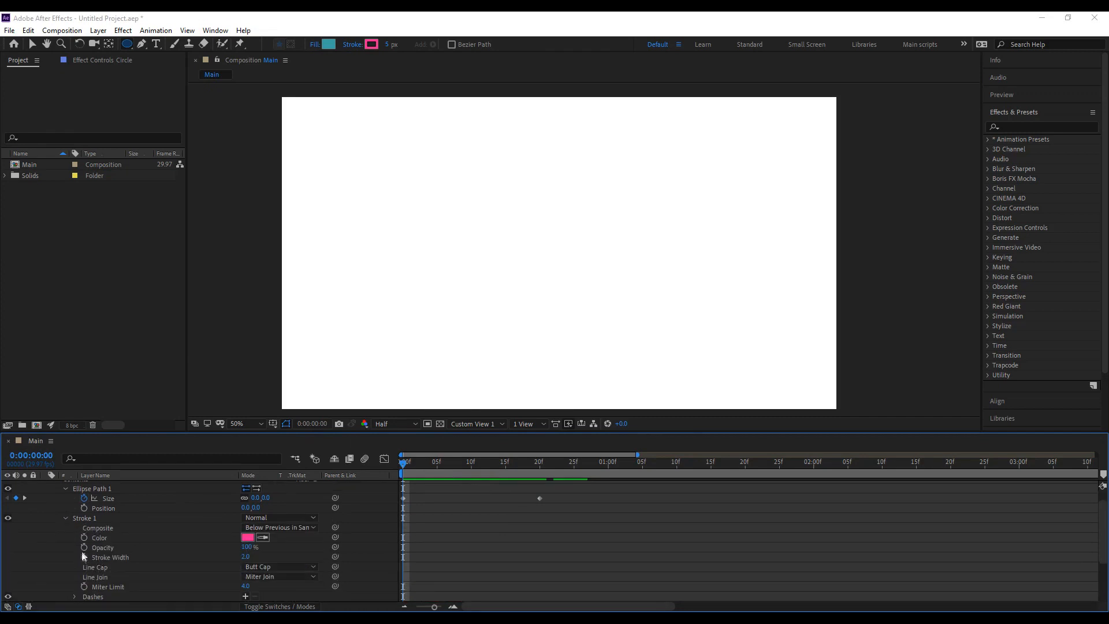
Keyframe the circle's stroke width from 5 at frame 0 to 0 at frame 20.
left_click(83, 557)
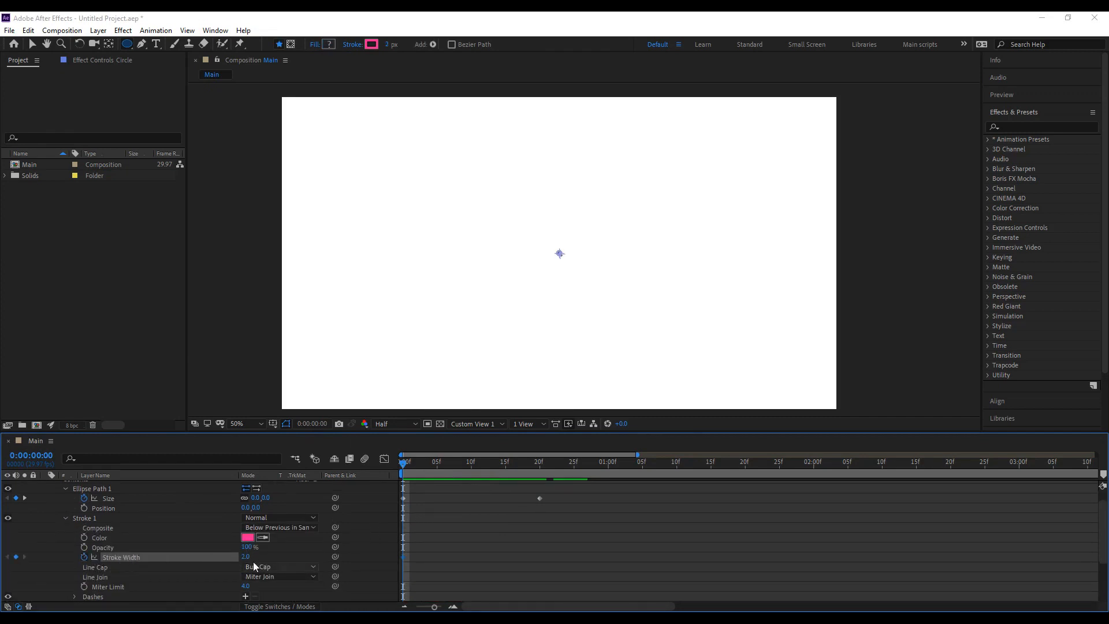
type("5")
key("Return")
left_click(540, 462)
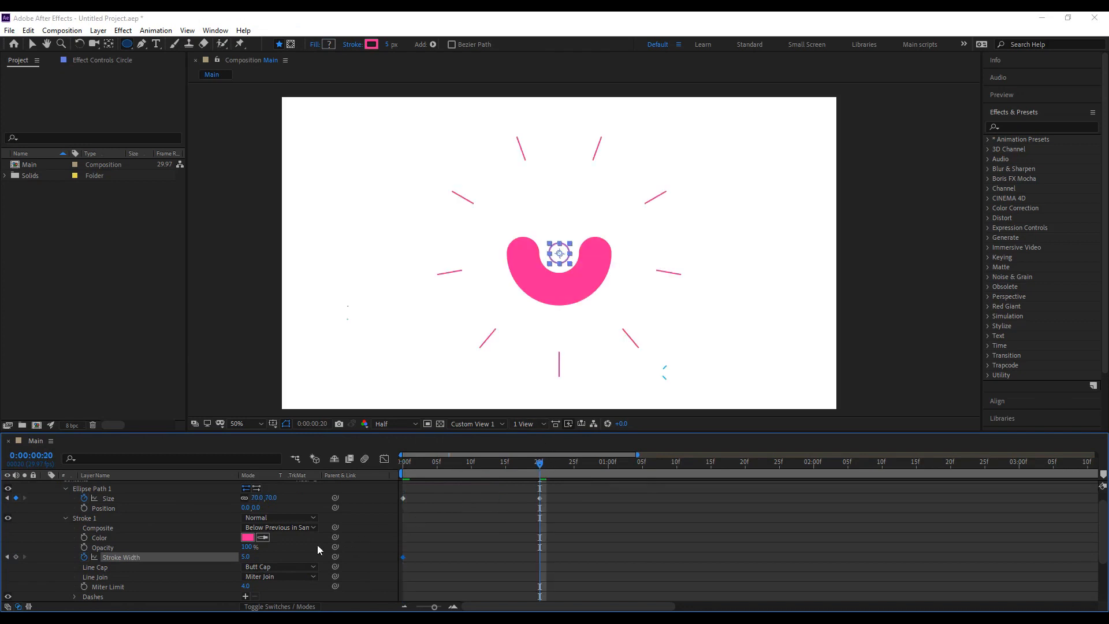
left_click(246, 557)
type("0")
key("Return")
left_click(453, 540)
scroll(352, 505, "up", 1)
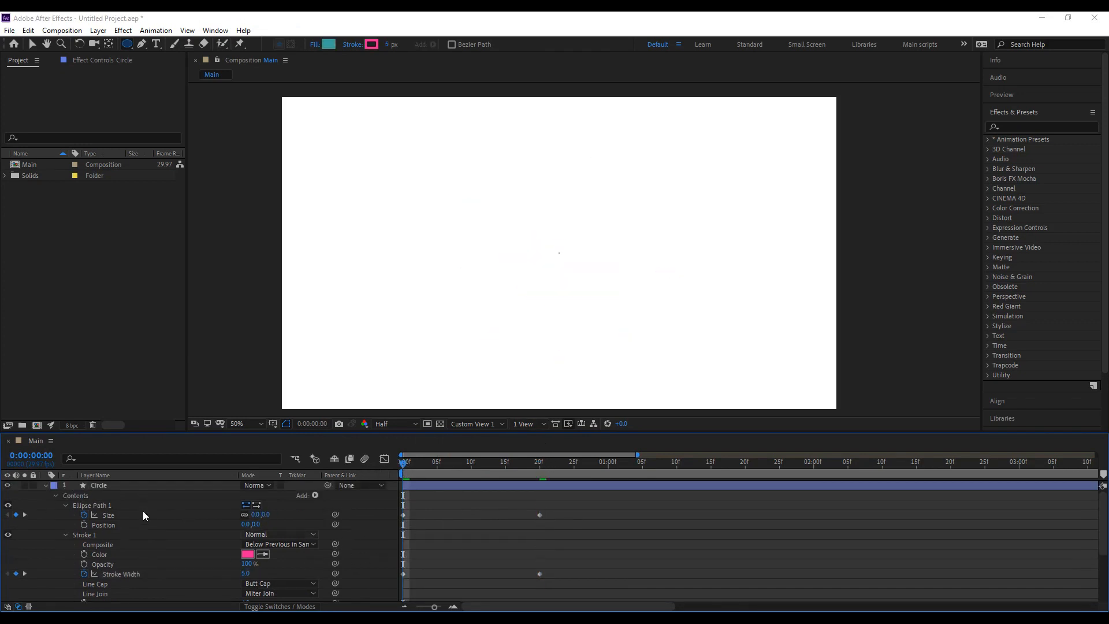
Move the Circle layer to the upper-left area of the composition, ending back on the first frame.
left_click(130, 486)
left_click(33, 45)
left_click_drag(560, 254, 441, 191)
left_click(420, 495)
left_click_drag(408, 467, 345, 460)
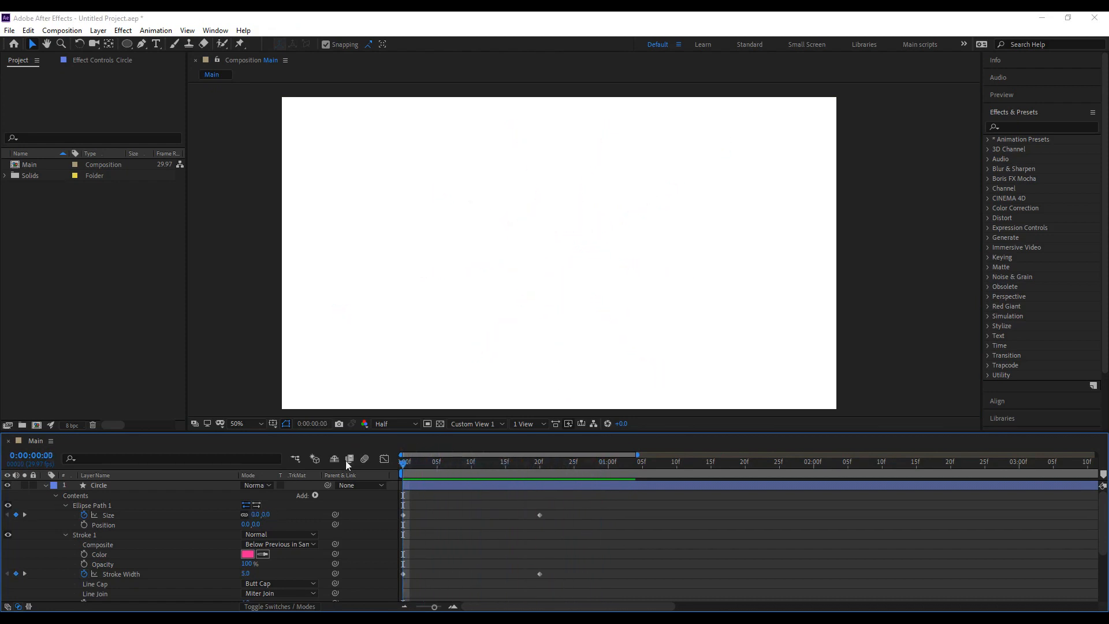
Ease the circle's Size keyframes with 50% incoming and outgoing velocity influence.
left_click(539, 574)
left_click(369, 572)
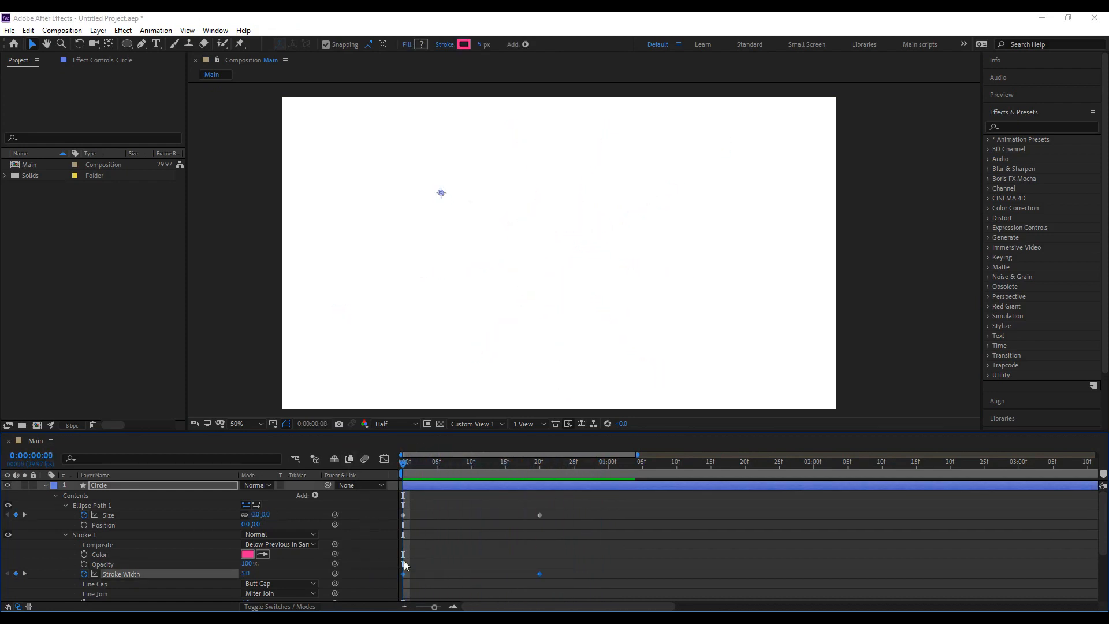
left_click_drag(542, 520, 401, 518)
right_click(403, 515)
left_click(453, 495)
left_click(458, 325)
type("50")
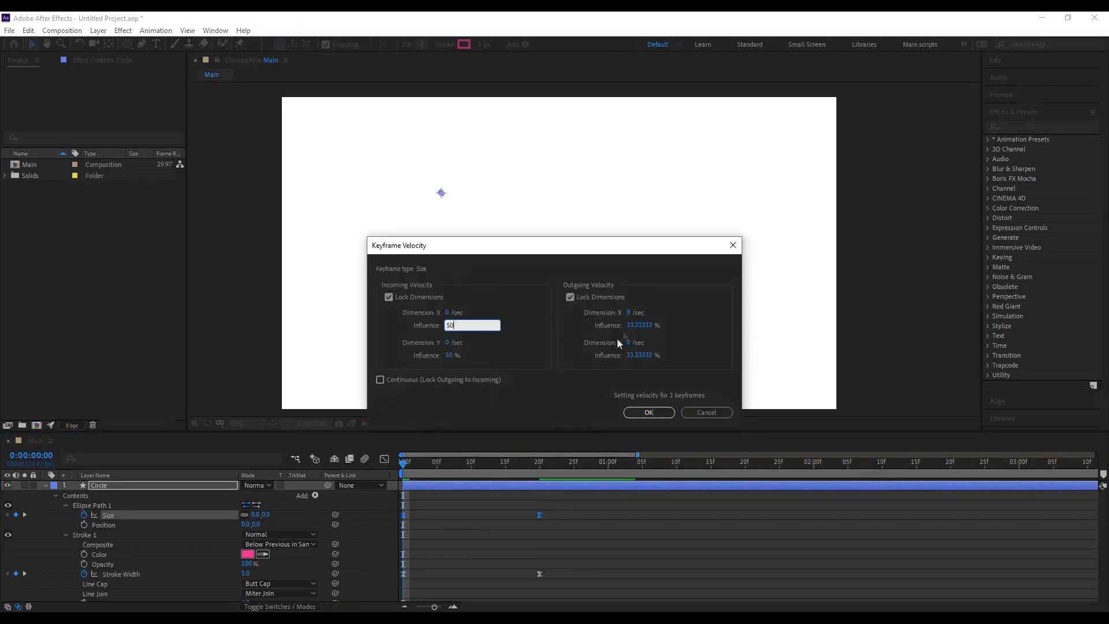
left_click(635, 325)
type("50")
left_click(648, 413)
Set the velocity influence of the circle's Stroke Width keyframes to 50% incoming and outgoing, and preview the animation.
mouse_move(557, 573)
left_mouse_down()
mouse_move(390, 575)
mouse_move(402, 574)
left_mouse_up()
right_click(402, 574)
left_click(457, 552)
left_click(472, 311)
type("5.0")
left_click(638, 311)
type("50")
left_click(647, 368)
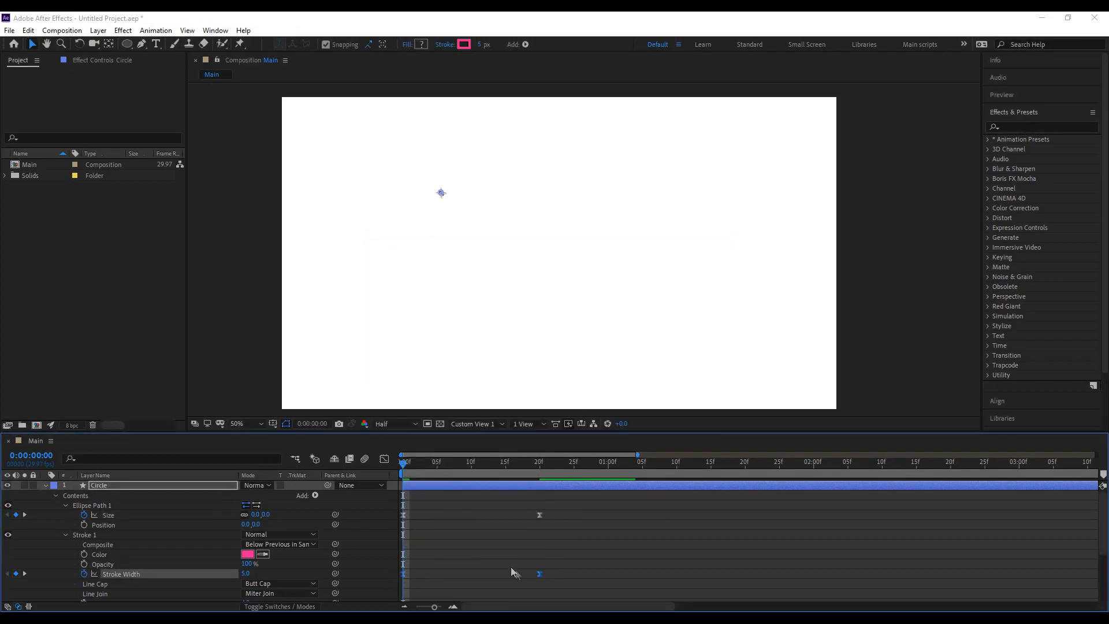
right_click(540, 573)
left_click(598, 550)
left_click(635, 311)
type("5.0")
left_click(648, 368)
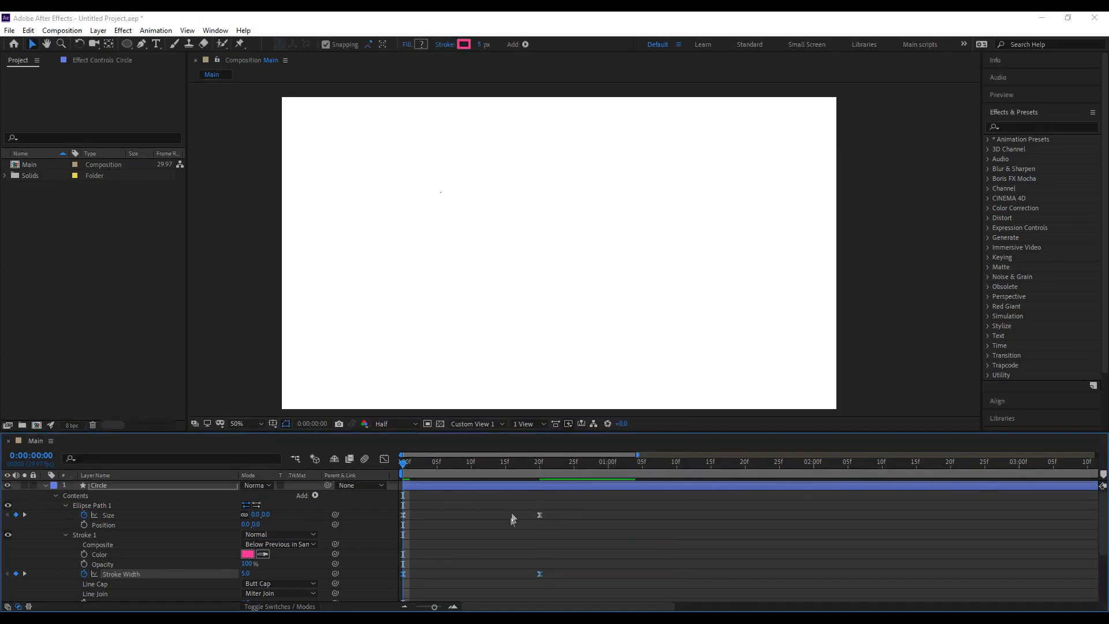
key("space")
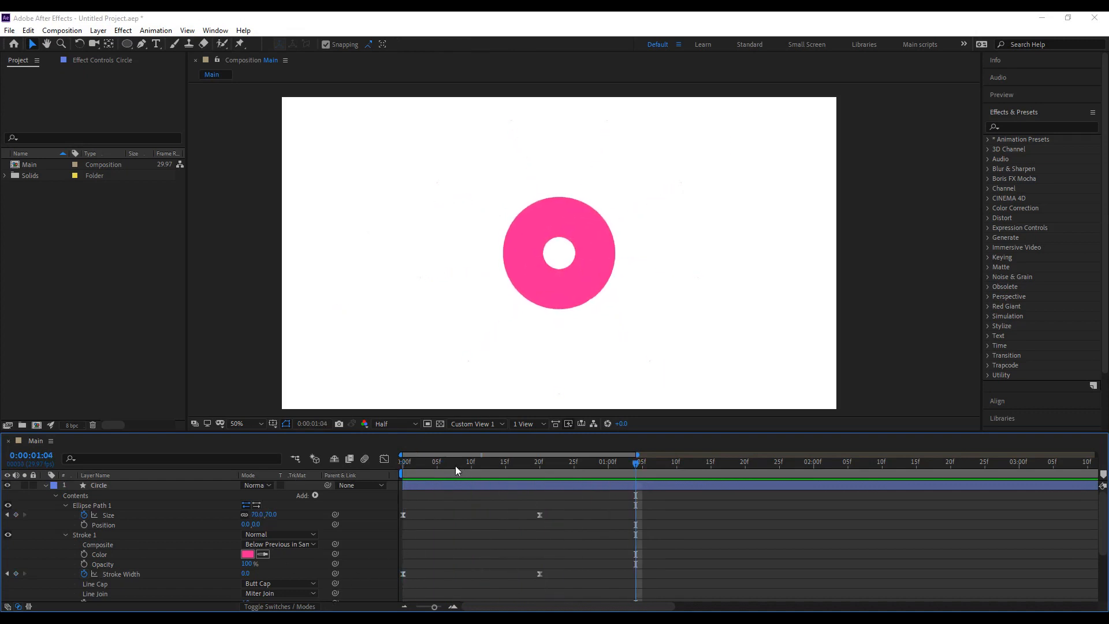
Duplicate the Circle layer, place the copy in the lower-right area of the composition and delay its start to frame 3.
left_click(450, 463)
left_click(437, 486)
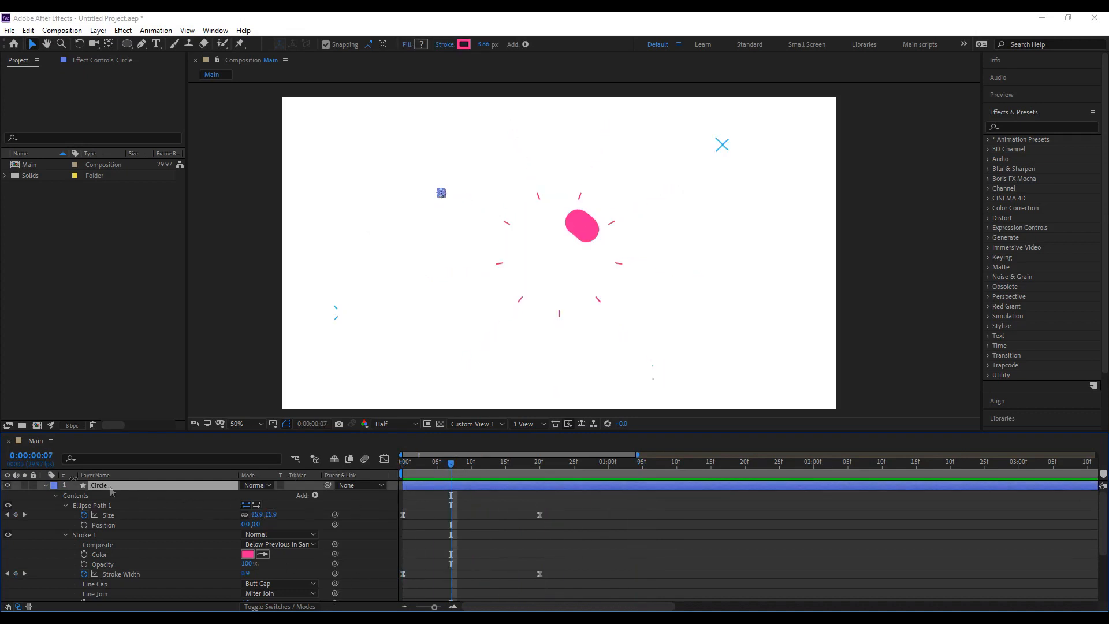
key("u")
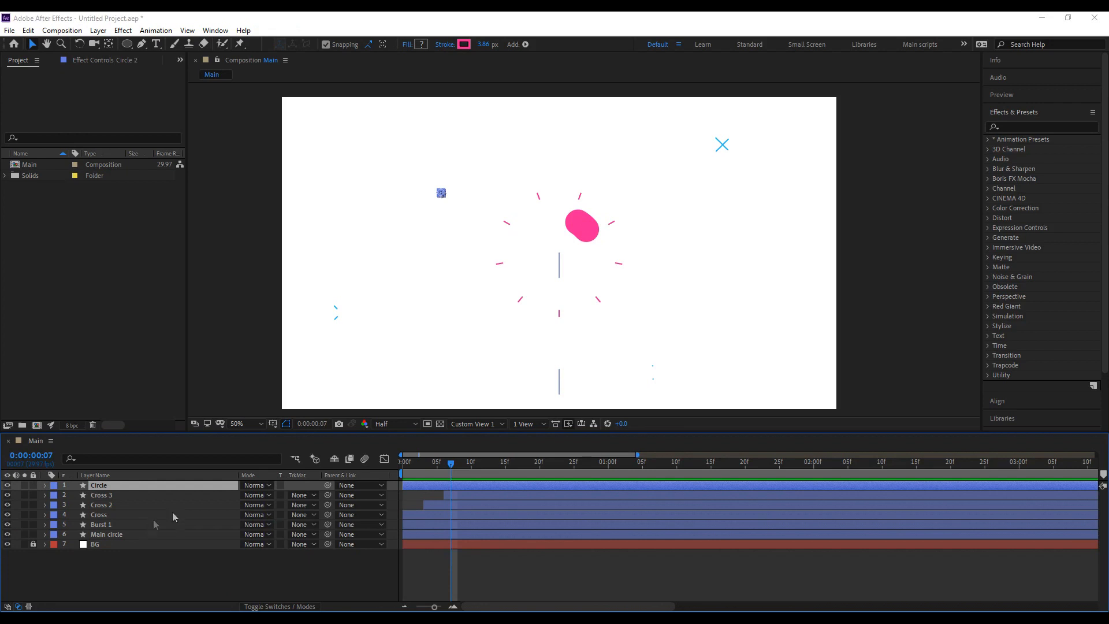
key("ctrl+d")
left_click_drag(439, 198, 729, 360)
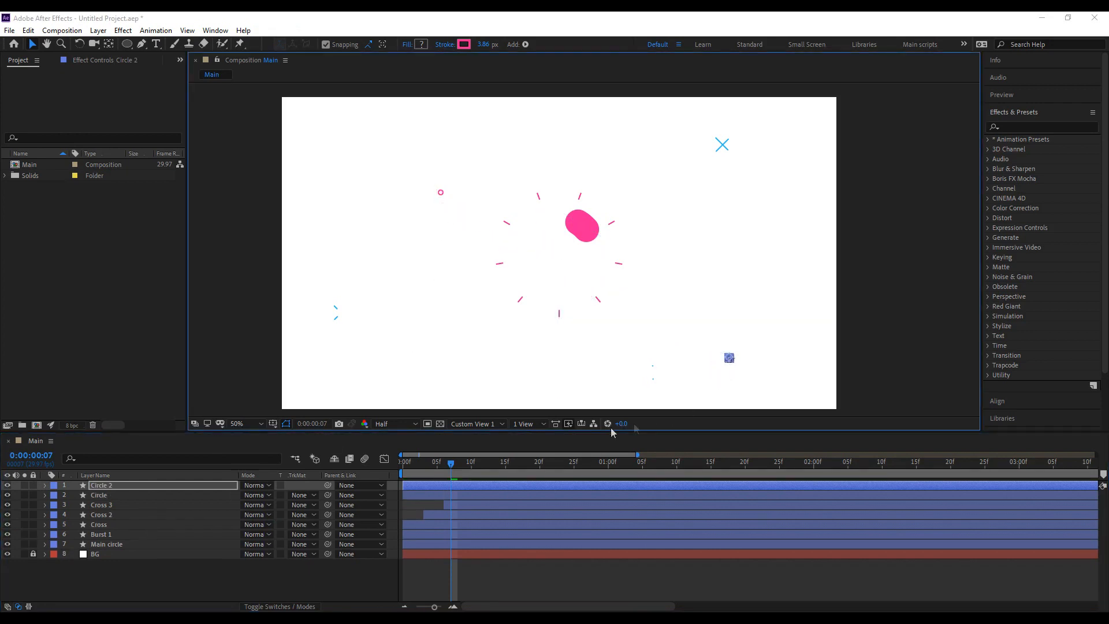
left_click_drag(425, 487, 445, 489)
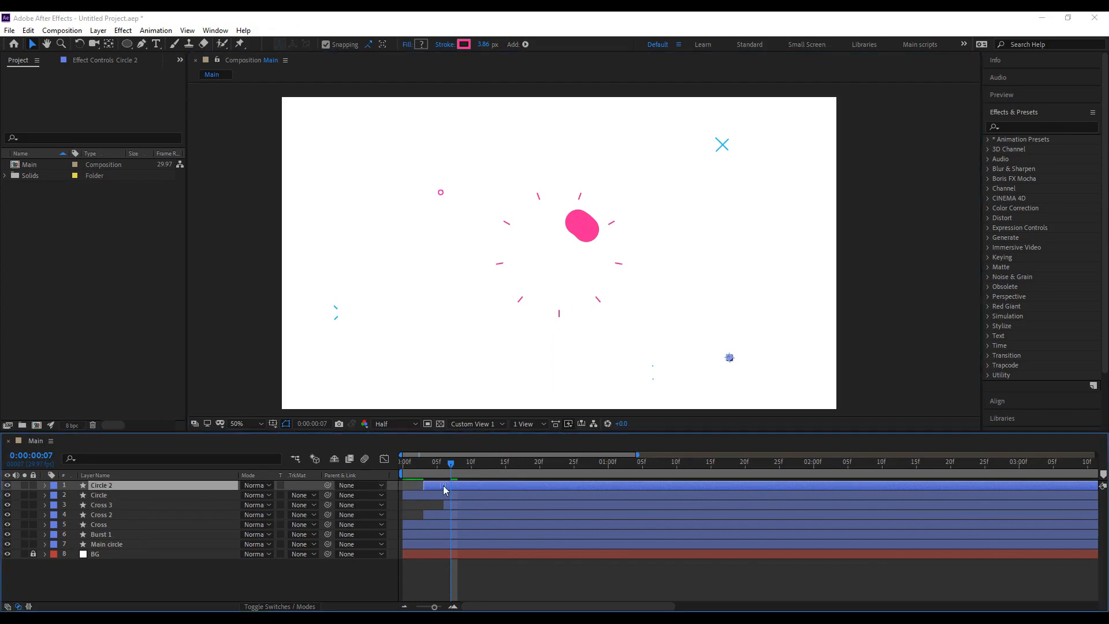
Duplicate Circle 2 into the lower-left area of the composition and shift the lower-right and upper-left circles farther out.
key("ctrl+d")
left_click_drag(730, 362, 408, 364)
left_click(729, 358)
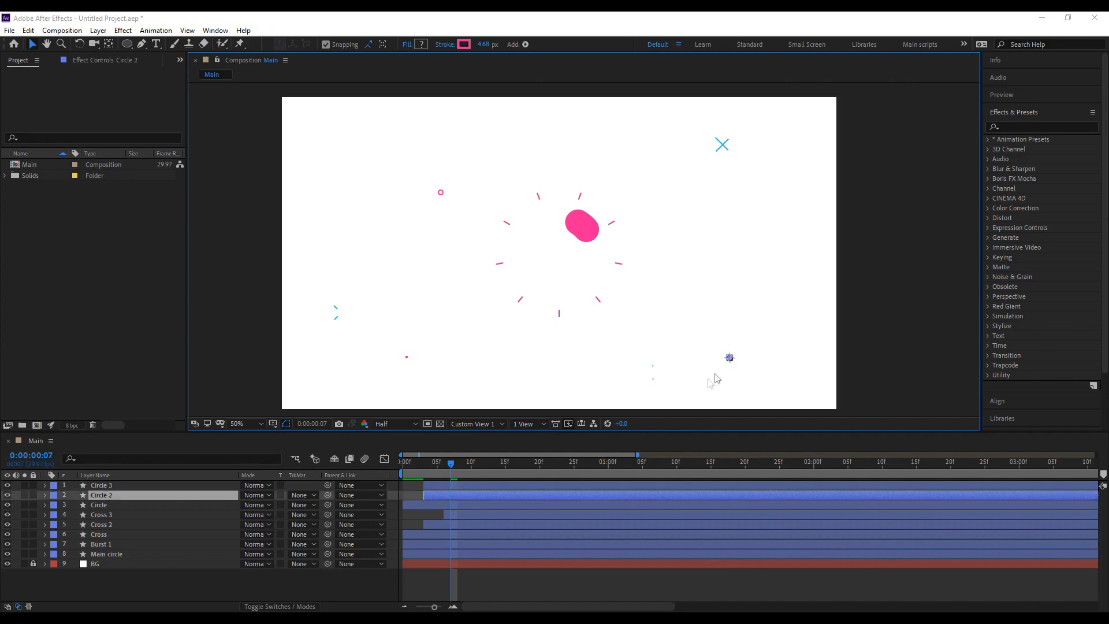
left_click_drag(729, 357, 772, 324)
mouse_move(440, 196)
left_mouse_down()
mouse_move(438, 164)
mouse_move(423, 171)
left_mouse_up()
Delay the Circle 3 layer's start to frame 6 and preview the animation from the beginning.
left_click_drag(436, 488, 455, 488)
key("space")
key("space")
key("Home")
key("space")
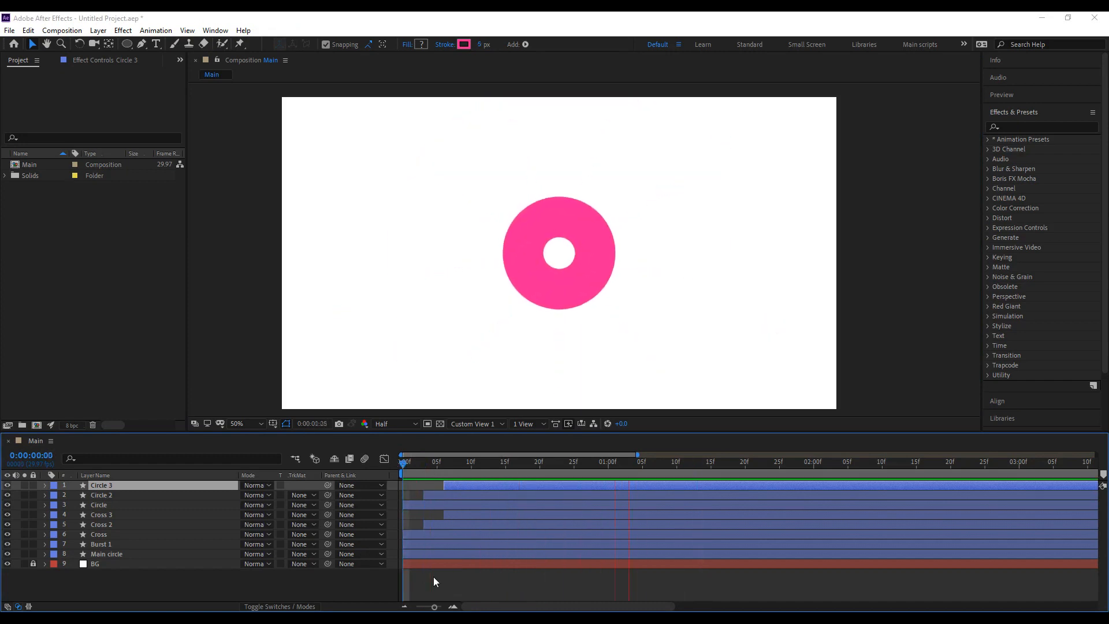
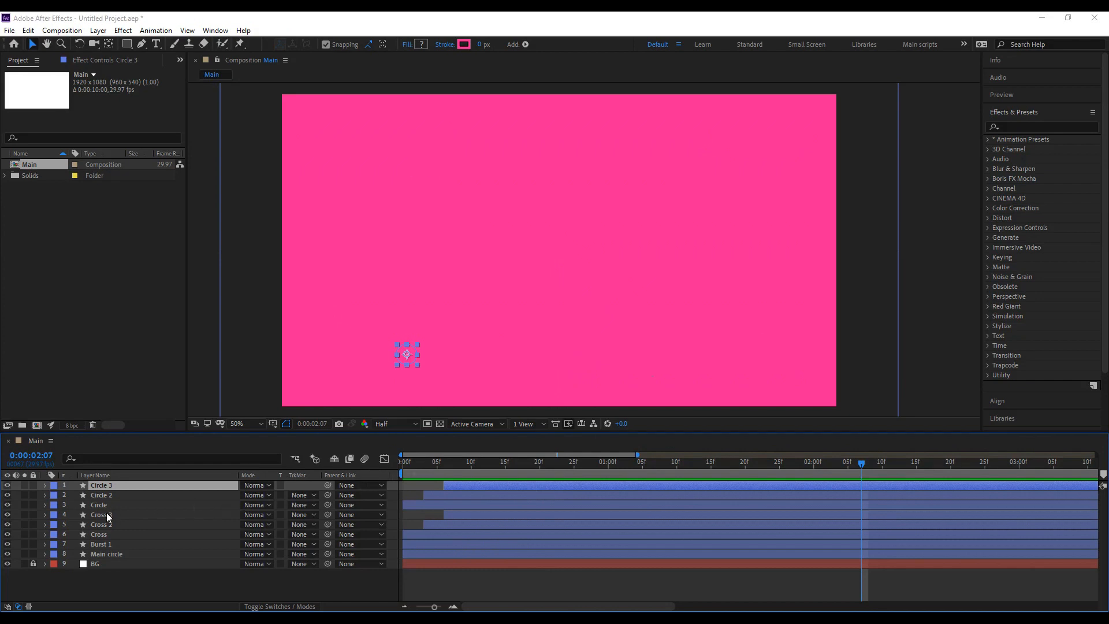
Duplicate the Cross layer to the top of the layer stack with an Orange label, starting at 0:00:01:20.
left_click(106, 535)
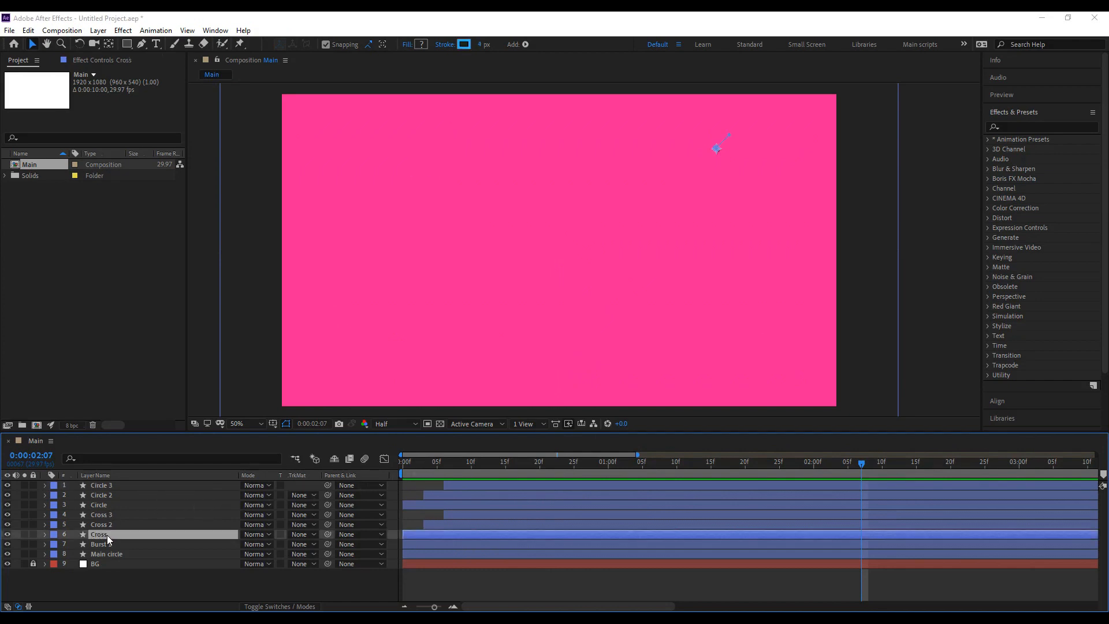
key("ctrl+d")
left_click_drag(106, 535, 110, 483)
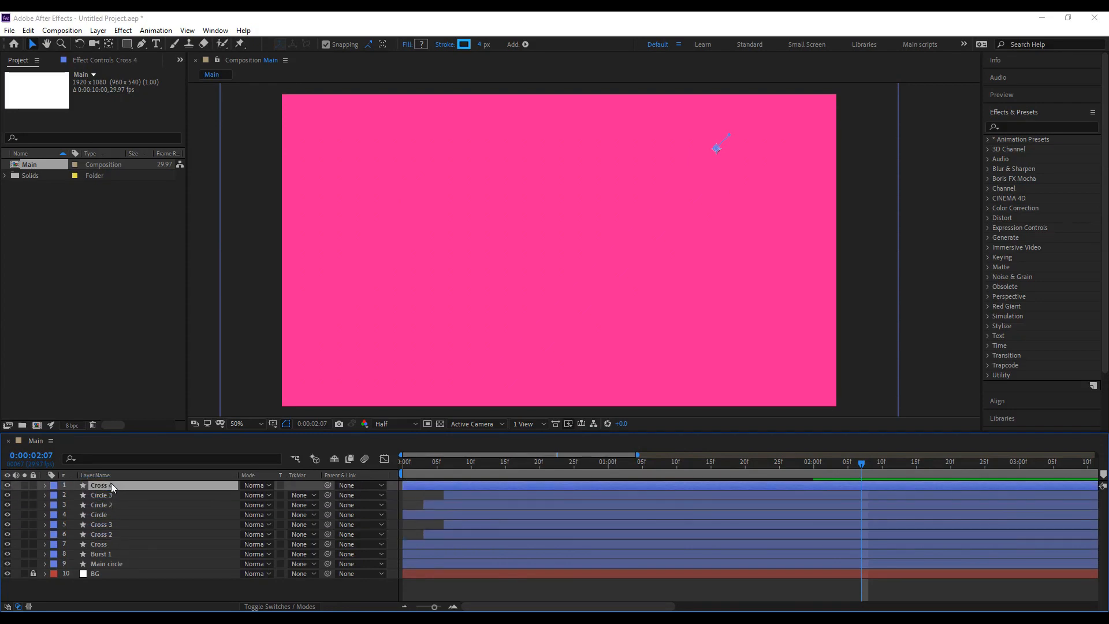
left_click(54, 488)
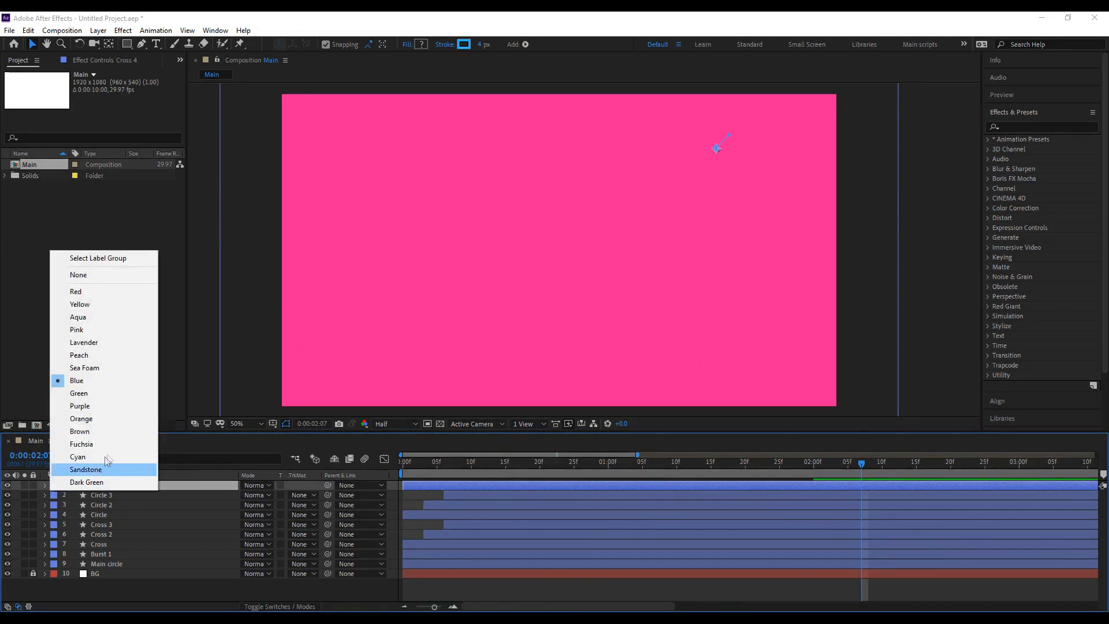
left_click(109, 419)
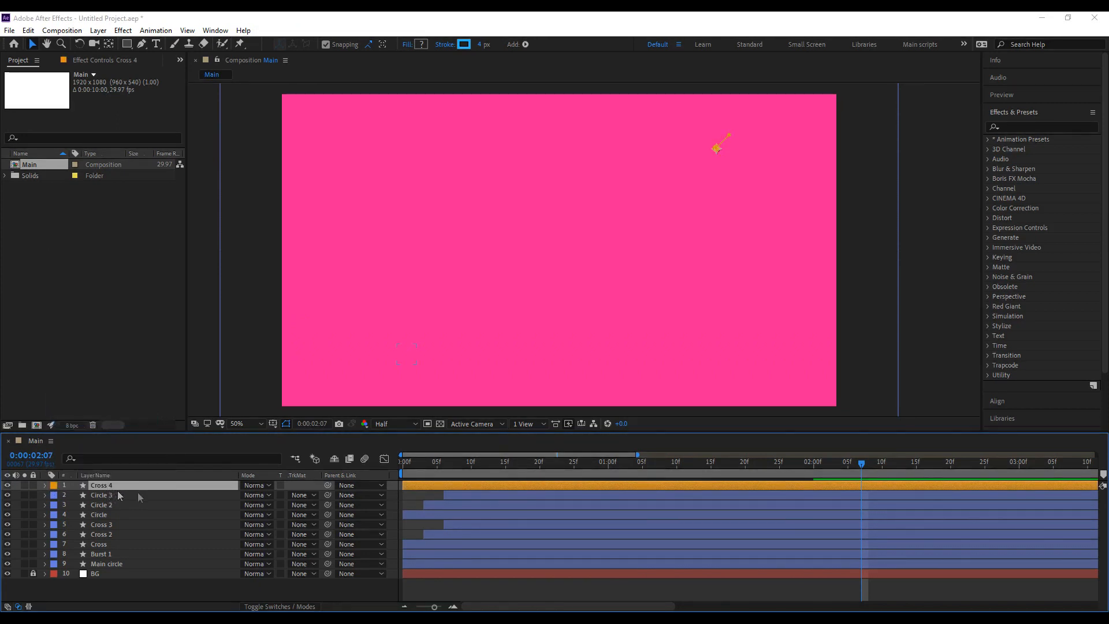
left_click_drag(490, 485, 810, 494)
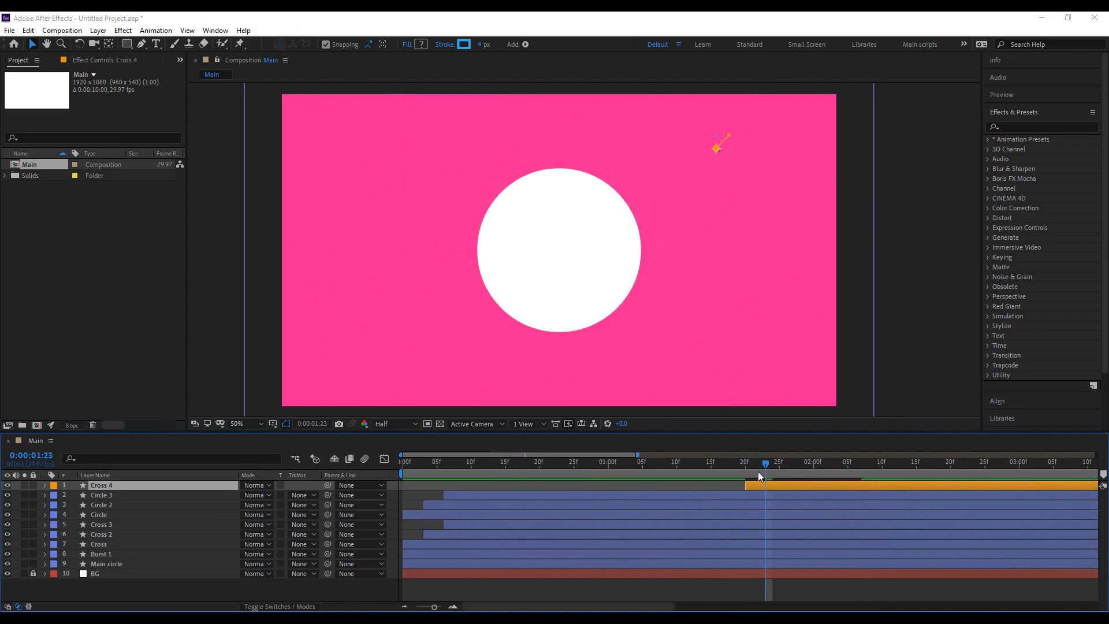
Remove the Start and End keyframes from Cross 4's Trim Paths and set Start to 100%.
left_click(45, 486)
left_click(56, 496)
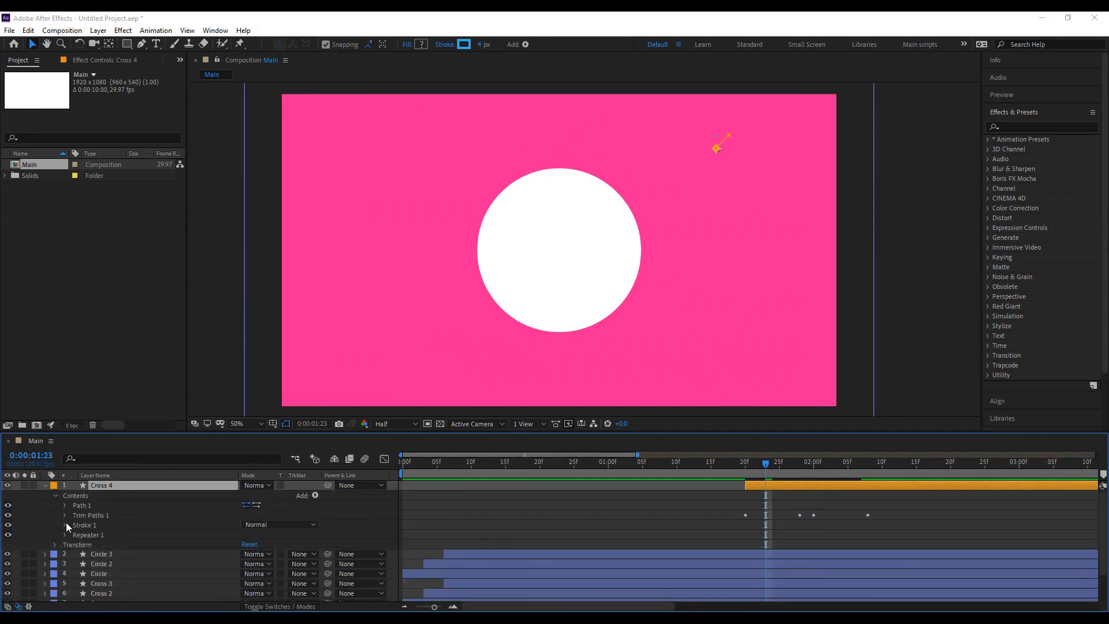
left_click(65, 515)
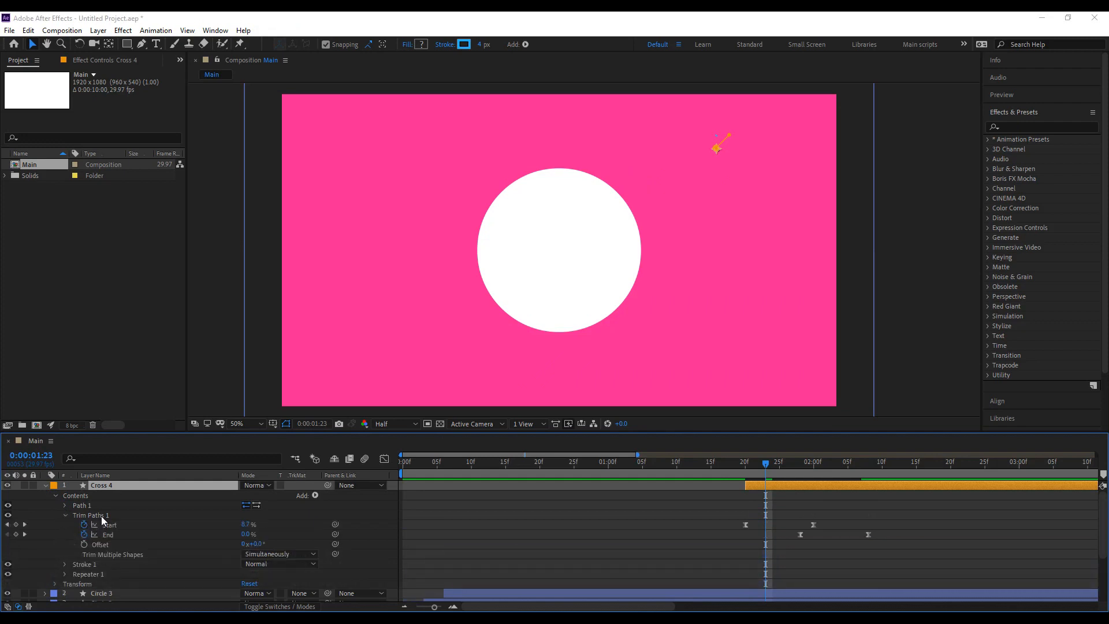
left_click(749, 480)
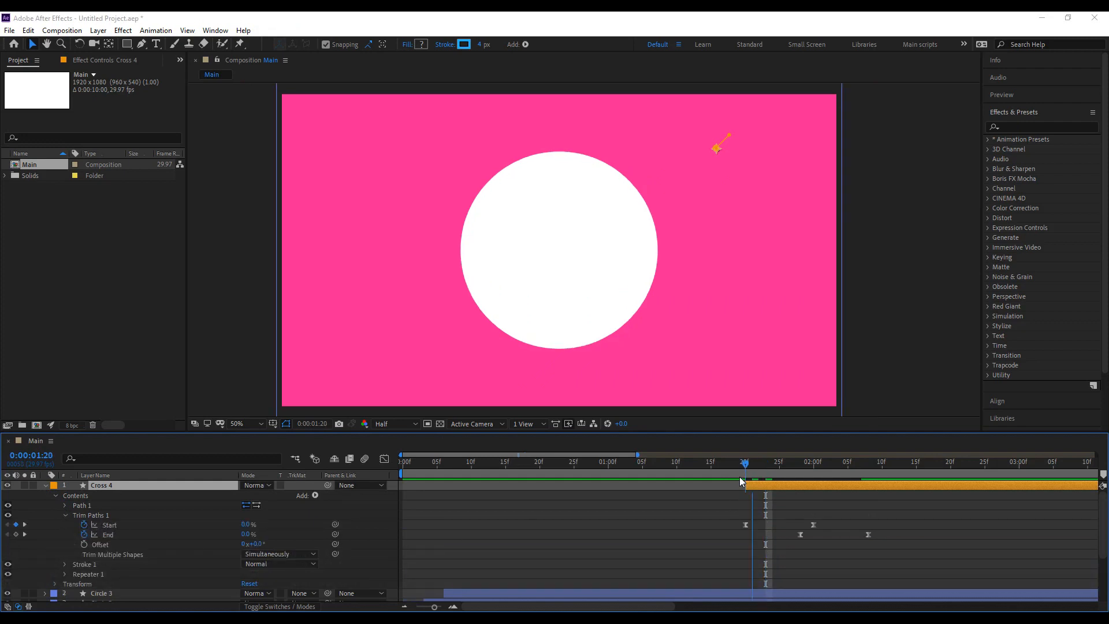
left_click(84, 524)
left_click(84, 534)
left_click_drag(248, 524, 388, 526)
left_click(796, 517)
left_click(796, 518)
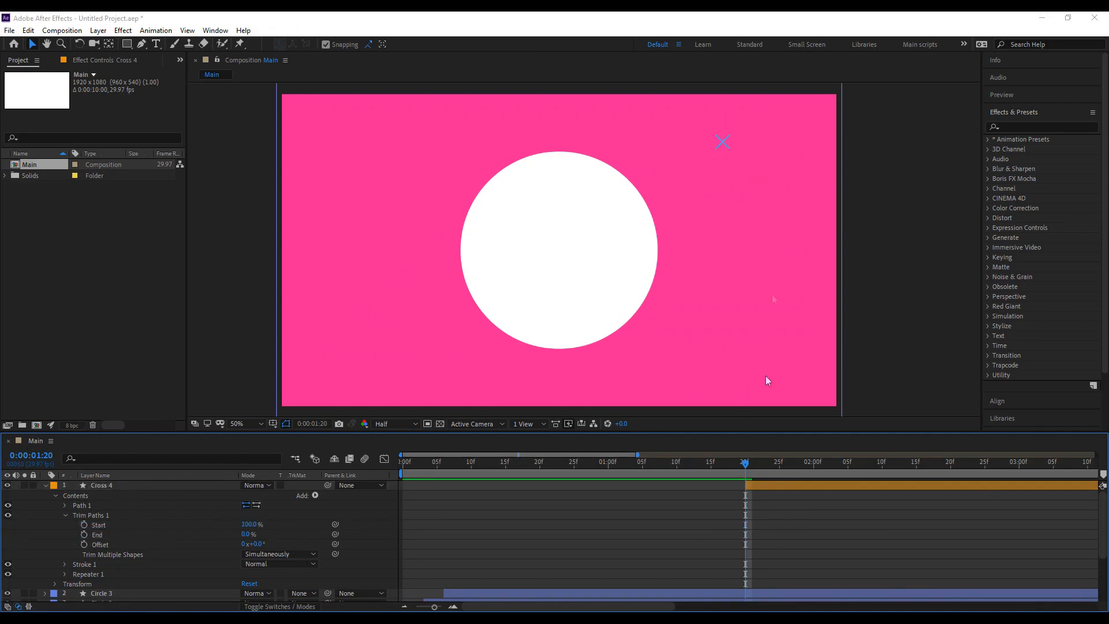
Change Cross 4's stroke colour to white FFFFFF.
left_click(765, 485)
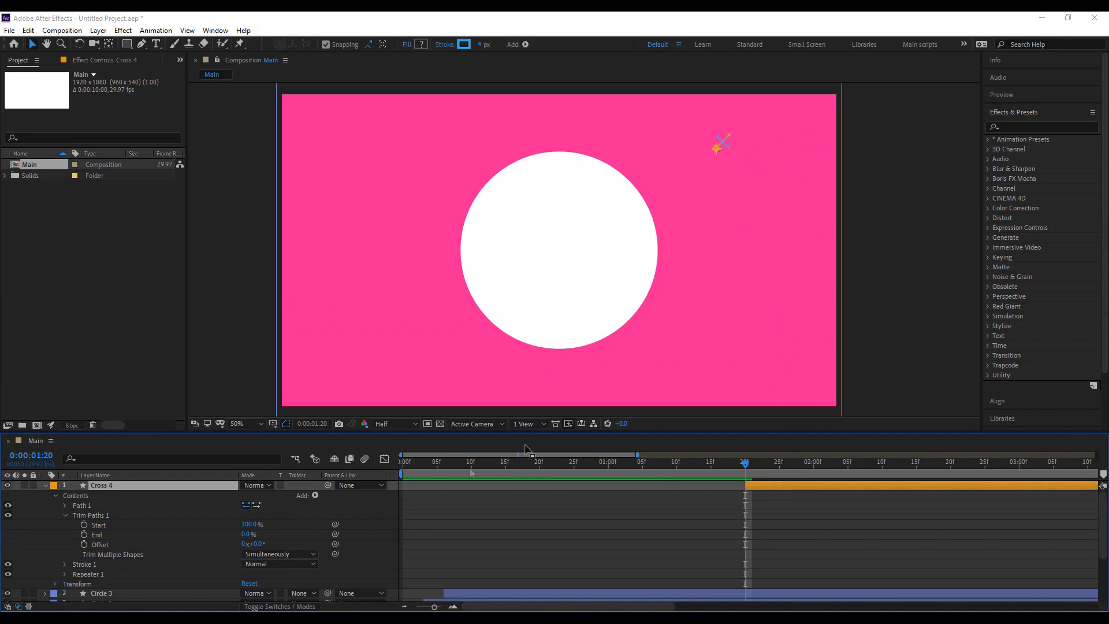
left_click(464, 45)
left_click(36, 200)
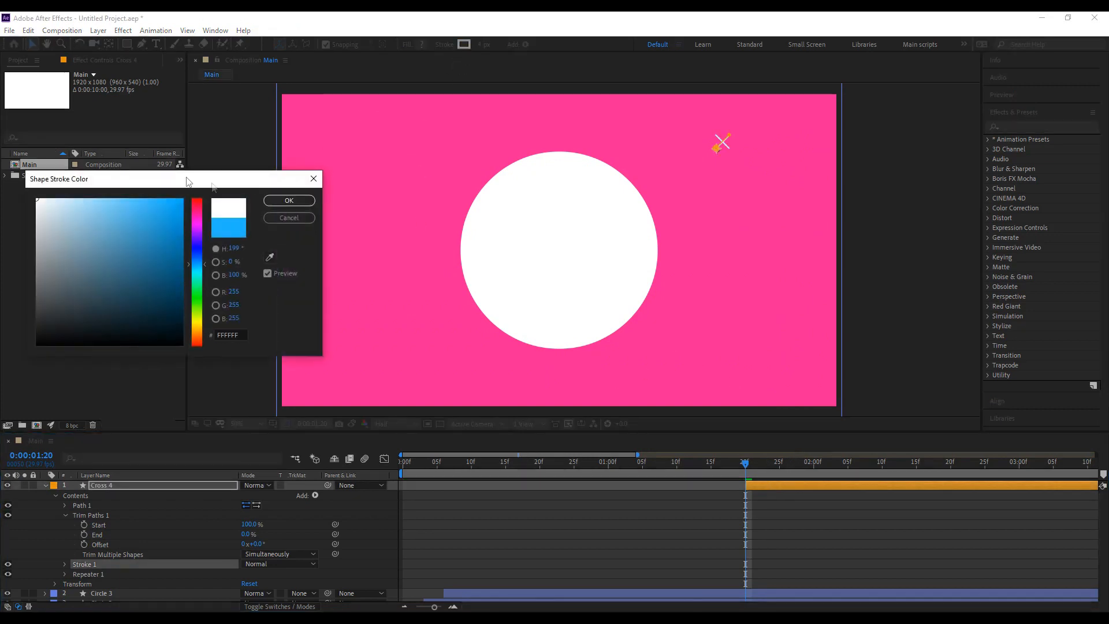
left_click(265, 199)
left_click(276, 212)
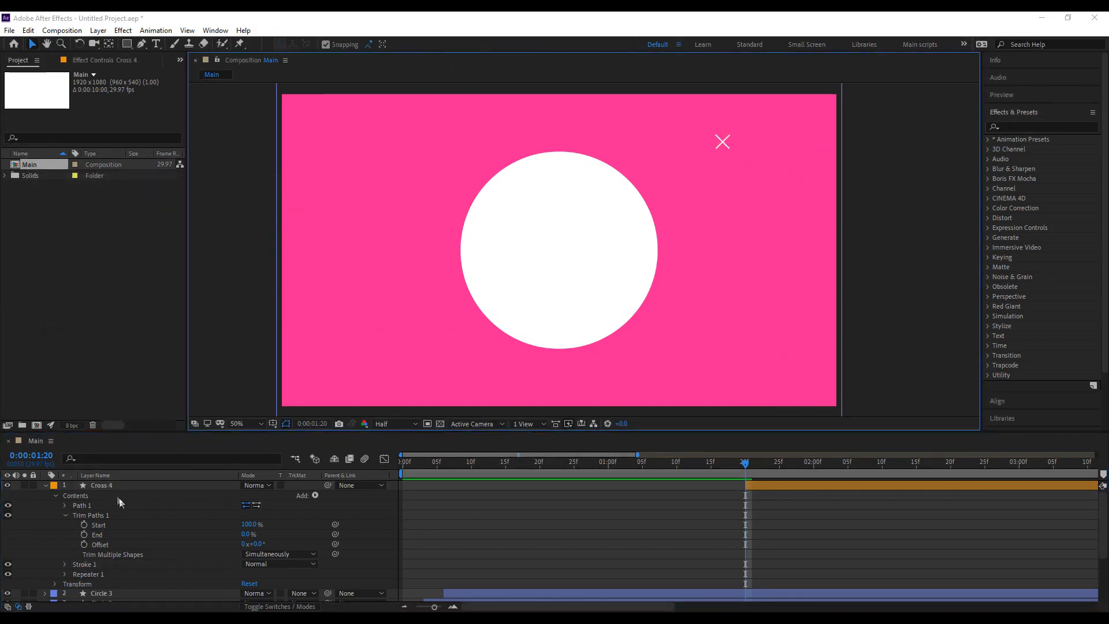
Set the stroke width of Cross 4 to 15.
left_click(108, 486)
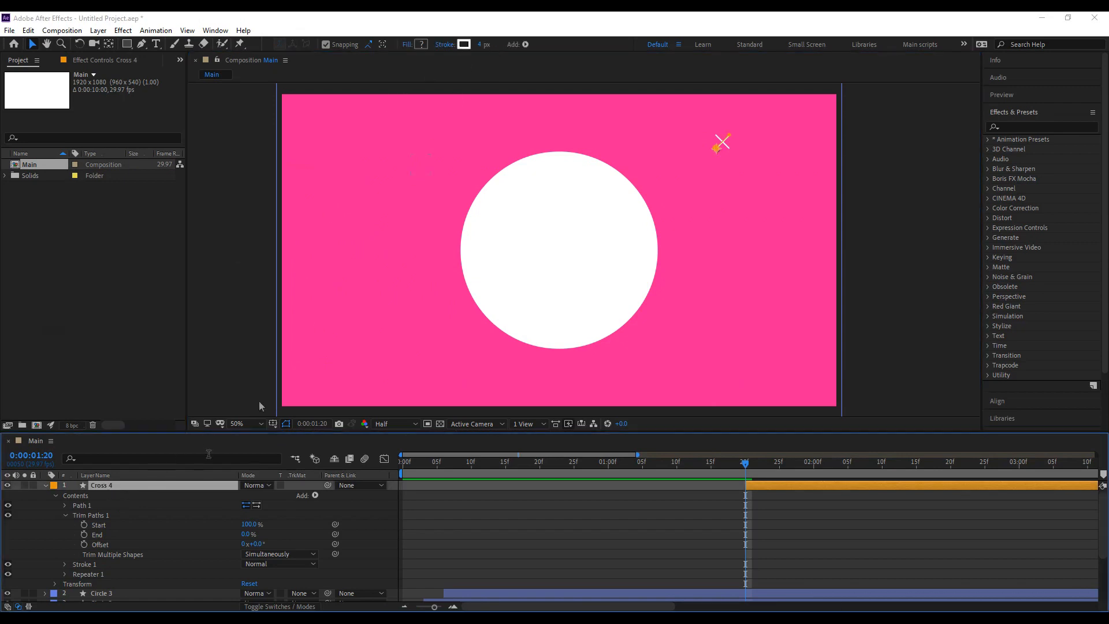
left_click(65, 563)
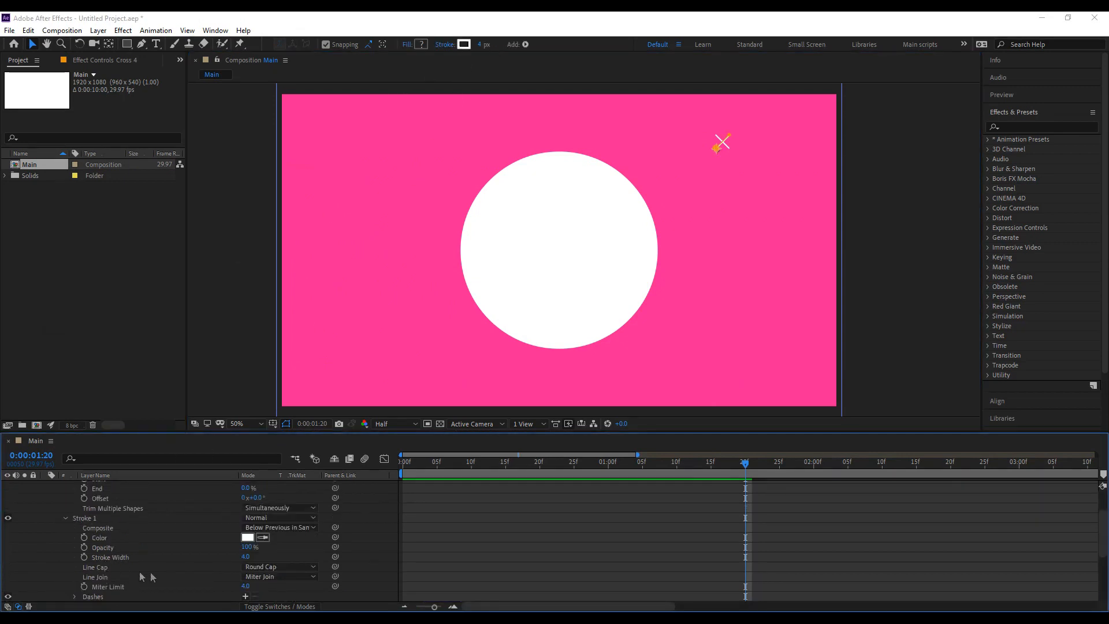
left_click(243, 563)
left_click(372, 587)
left_click(245, 556)
type("15")
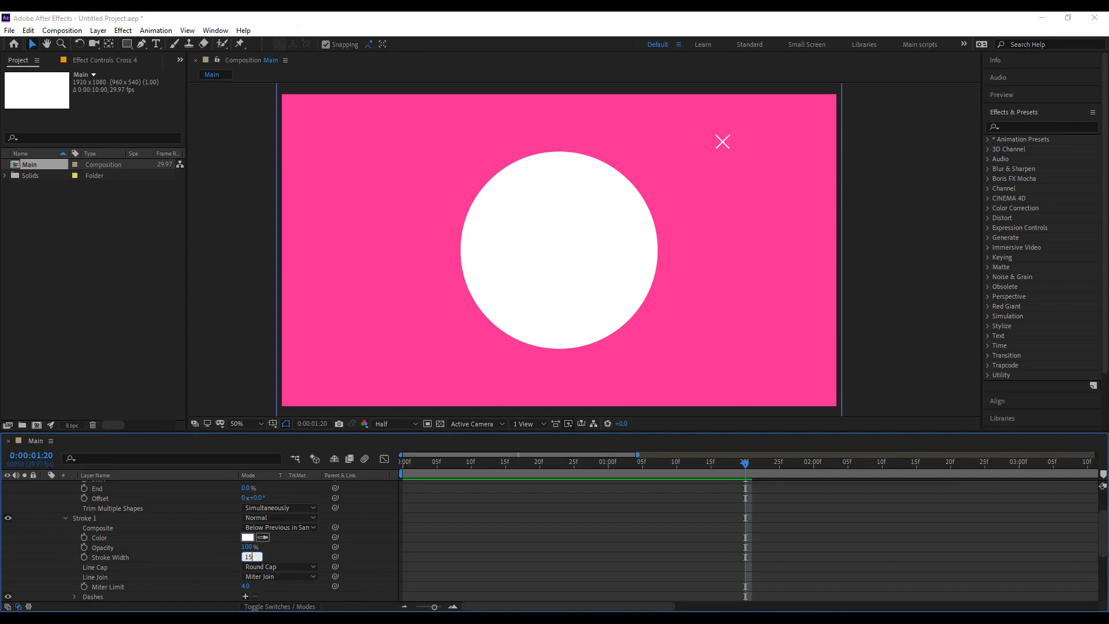
key("Return")
left_click(916, 587)
scroll(110, 507, "up", 2)
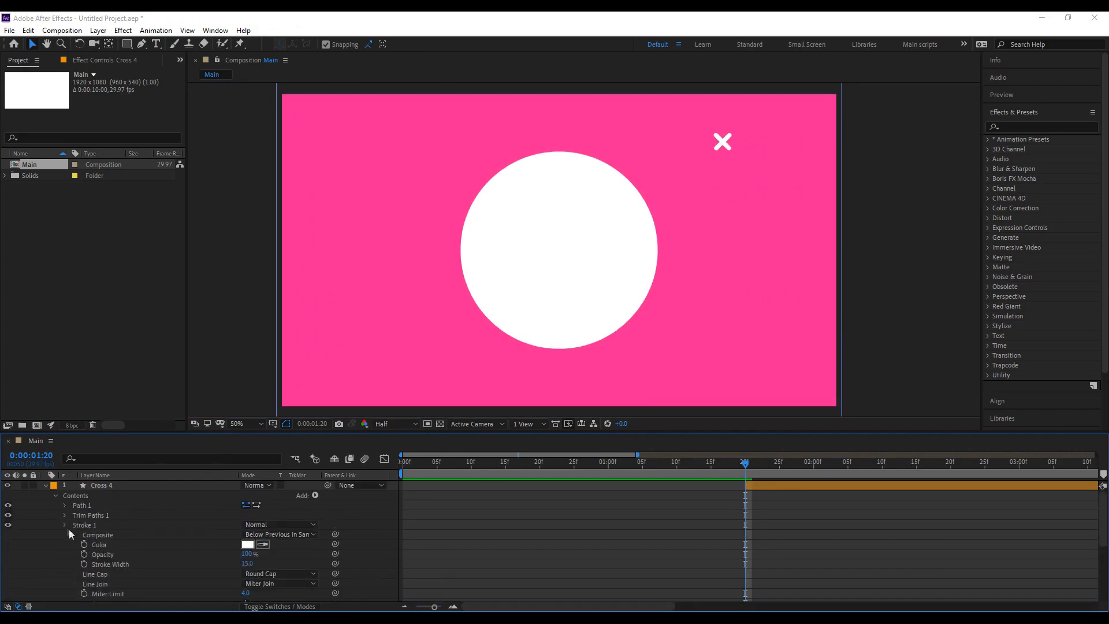
left_click(66, 526)
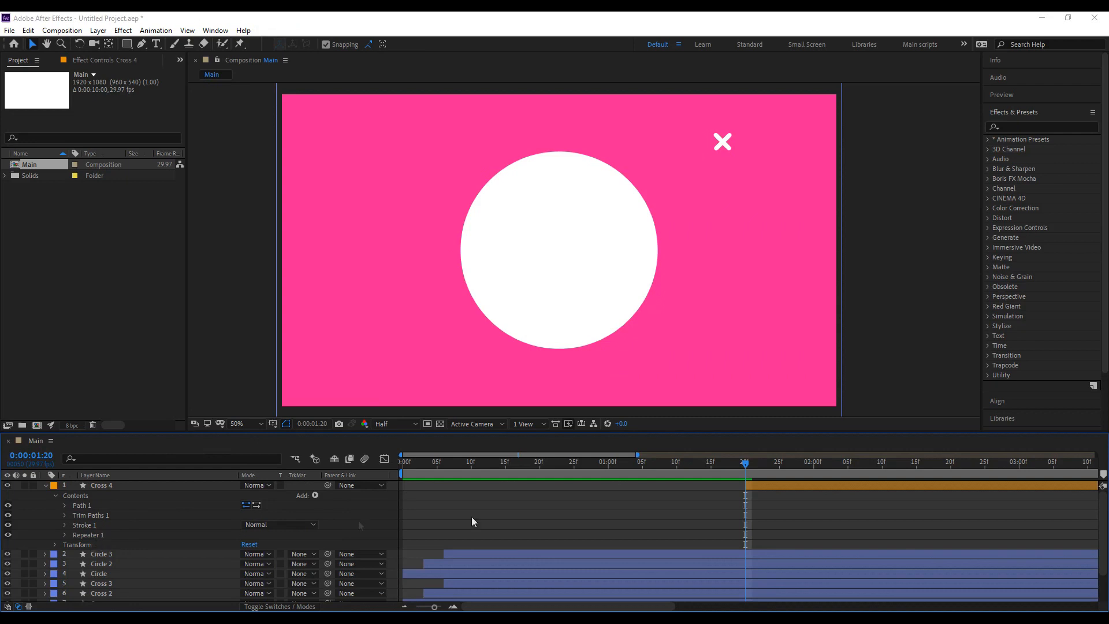
Add Position keyframes to Cross 4 at 0:00:02:10 and 0:00:01:20.
left_click(54, 545)
scroll(83, 545, "down", 1)
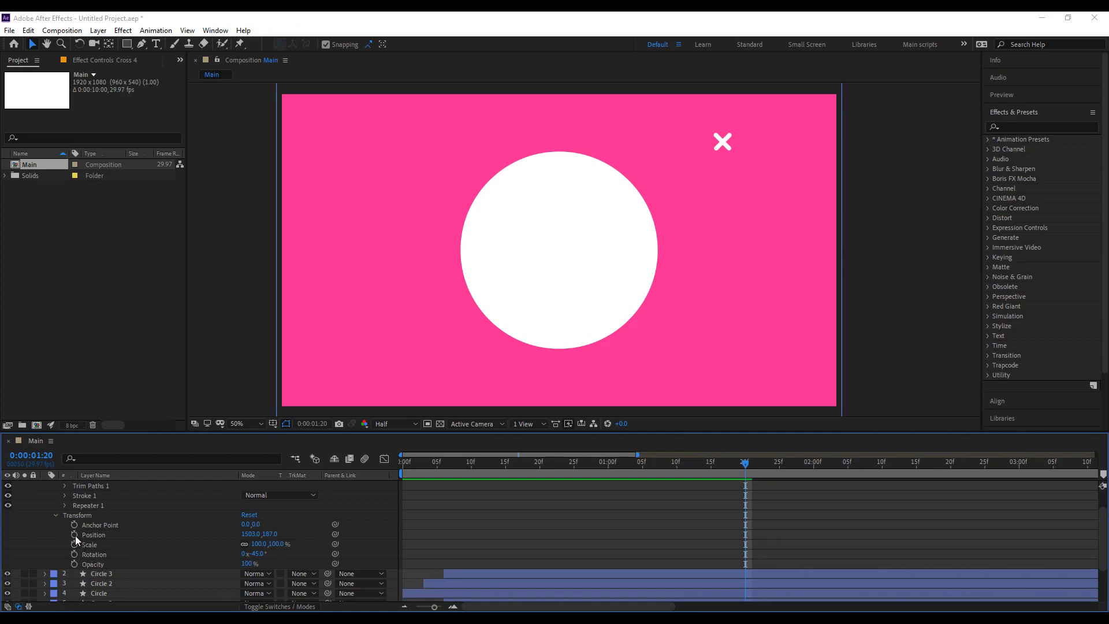
scroll(761, 536, "up", 1)
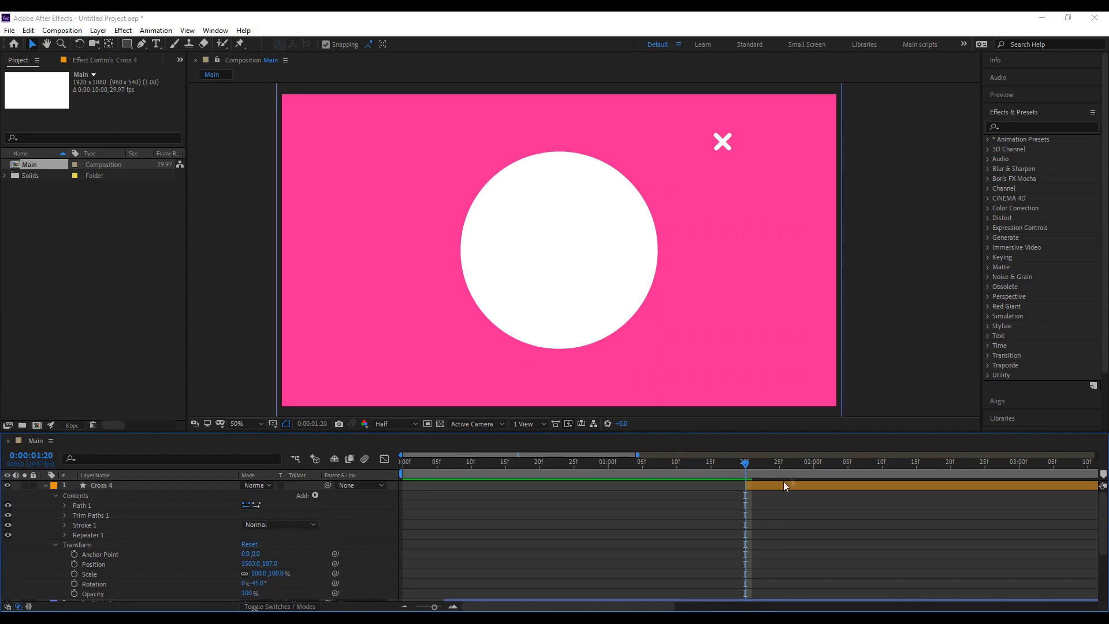
left_click_drag(781, 469, 885, 473)
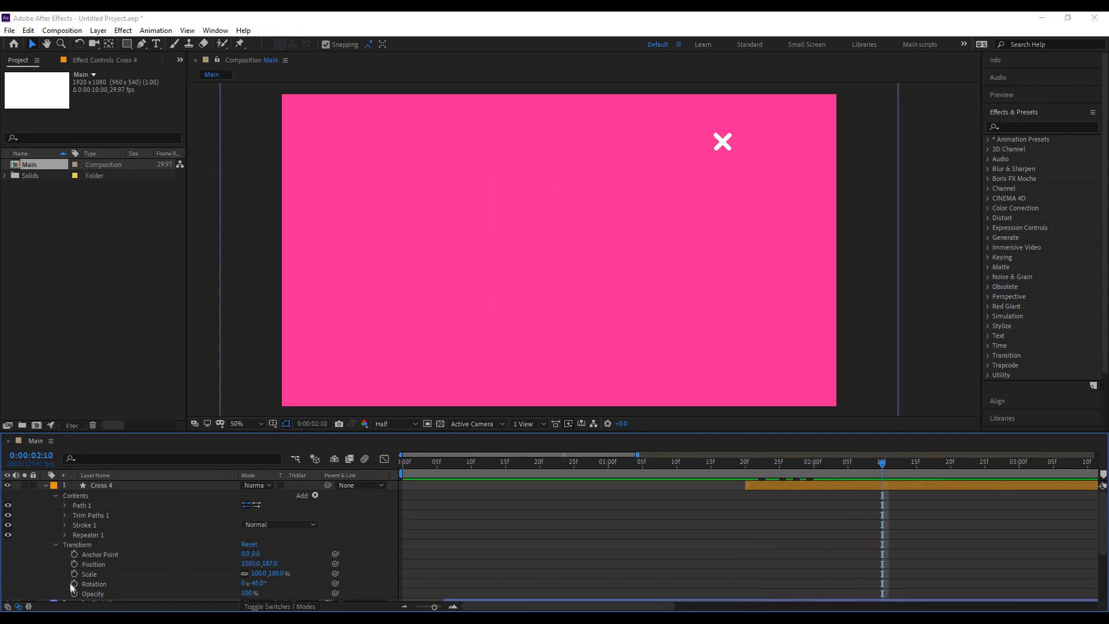
left_click(75, 565)
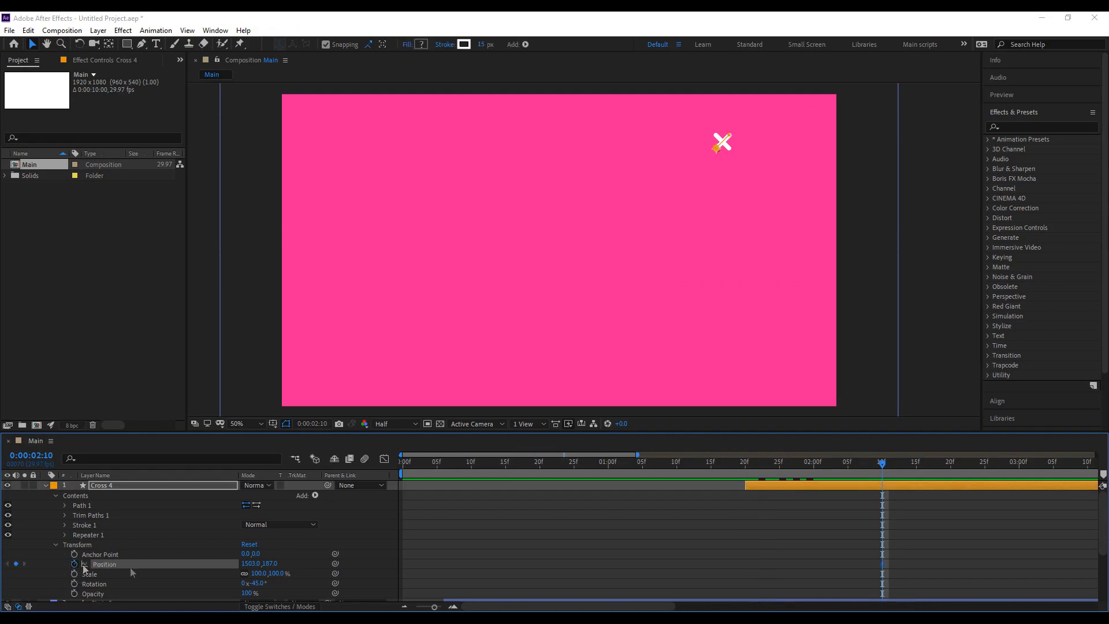
left_click(749, 464)
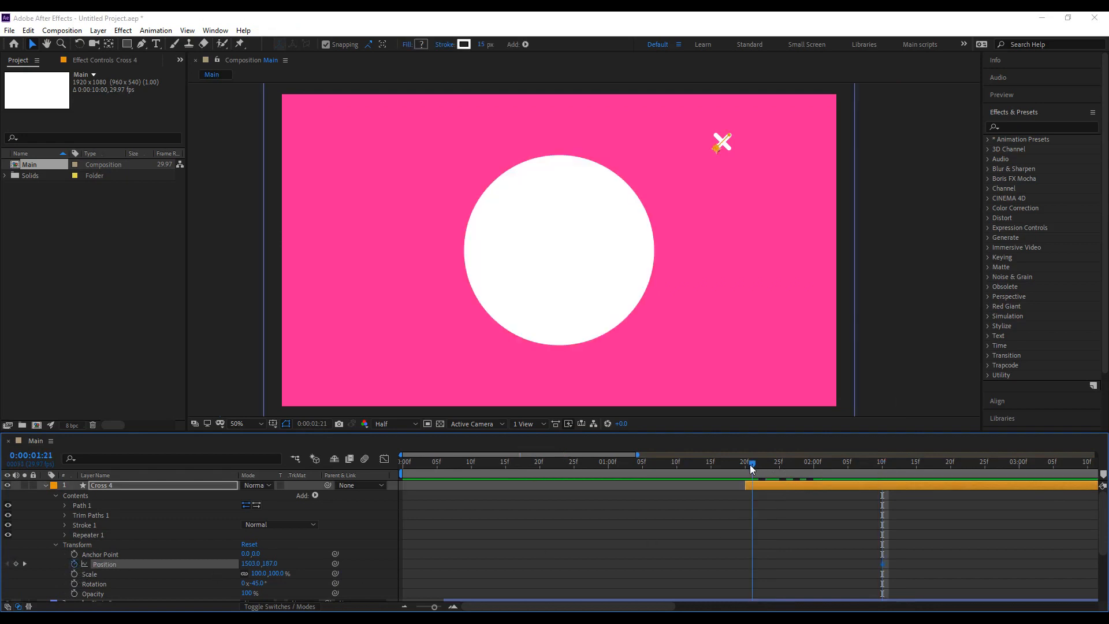
left_click(15, 564)
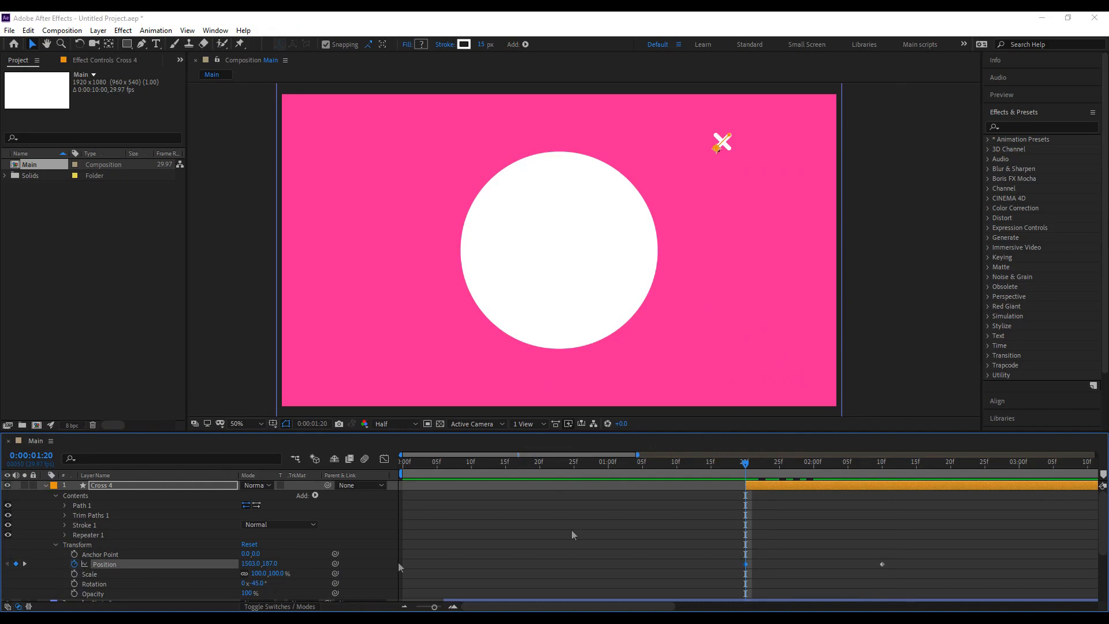
Set the X position of Cross 4 to 960 at 0:00:01:20.
left_click_drag(268, 564, 176, 567)
left_click(248, 564)
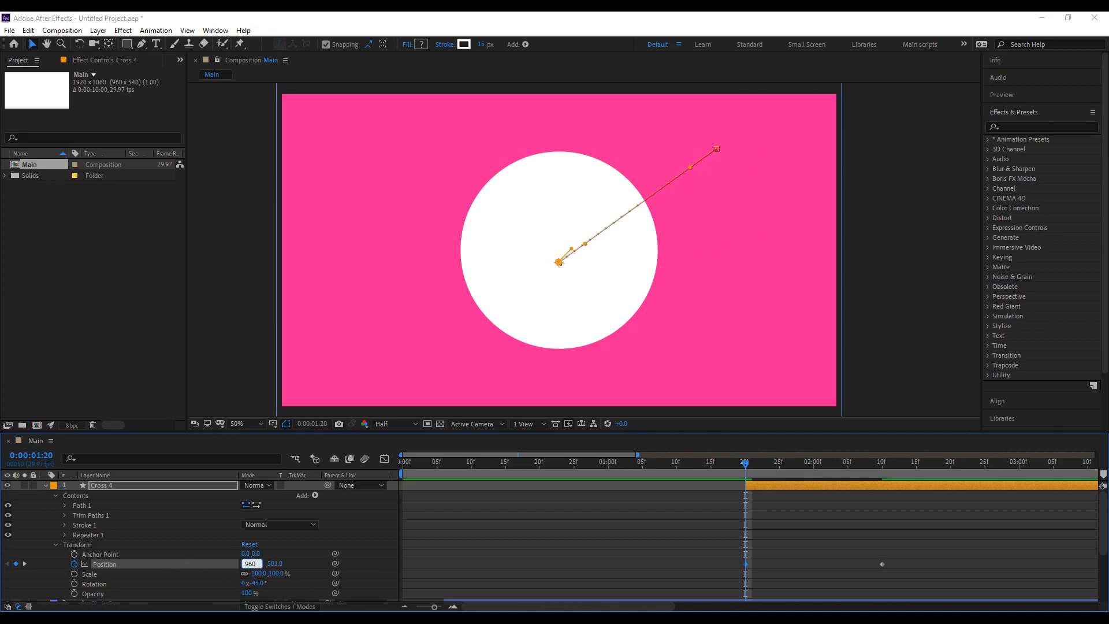
left_click(281, 566)
left_click(268, 564)
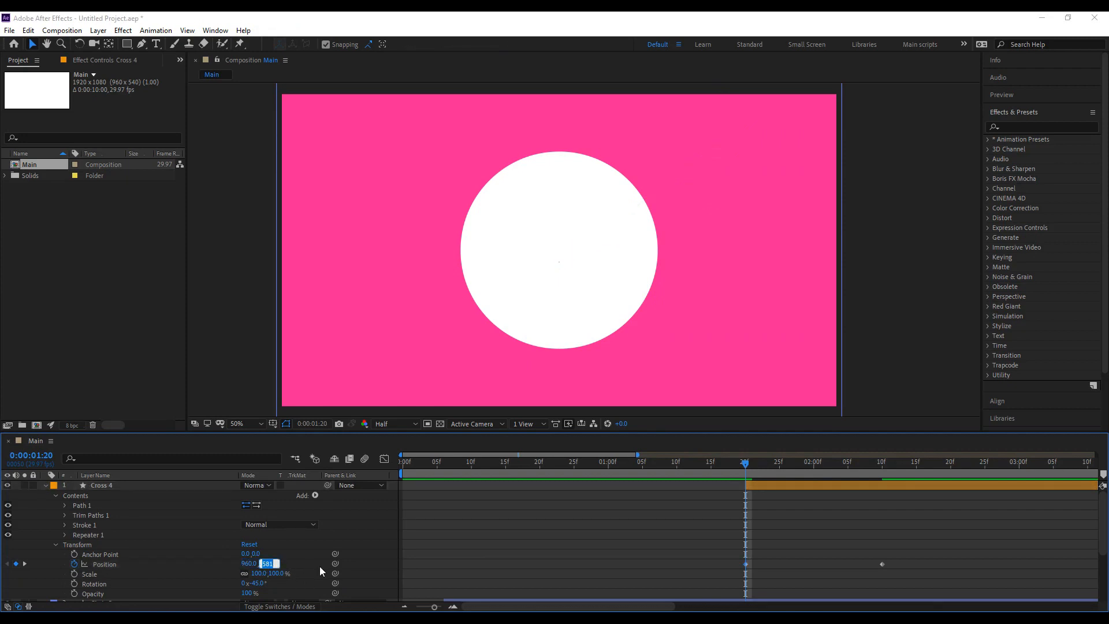
type("840")
key("Return")
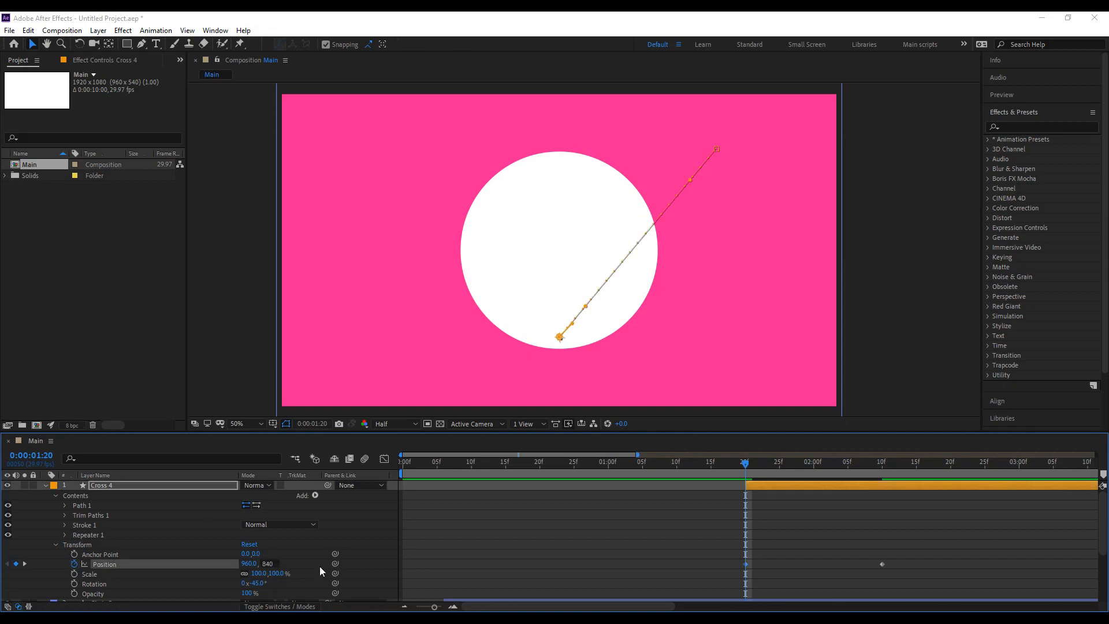
left_click(269, 564)
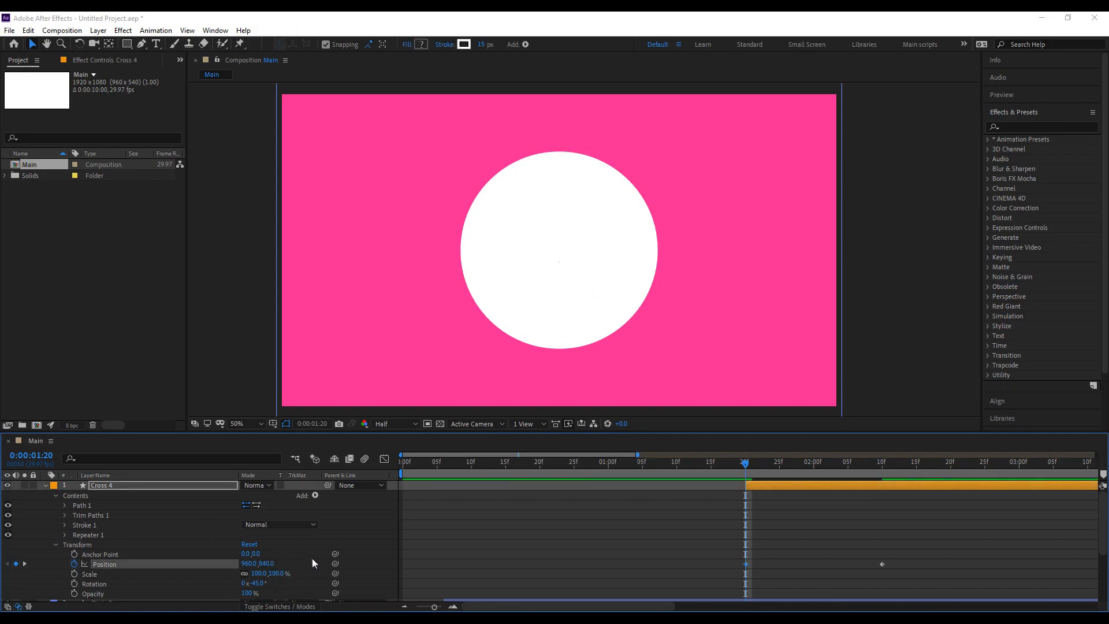
key("ctrl+z")
Set the Y position of Cross 4 to 560 at 0:00:01:20.
left_click(269, 564)
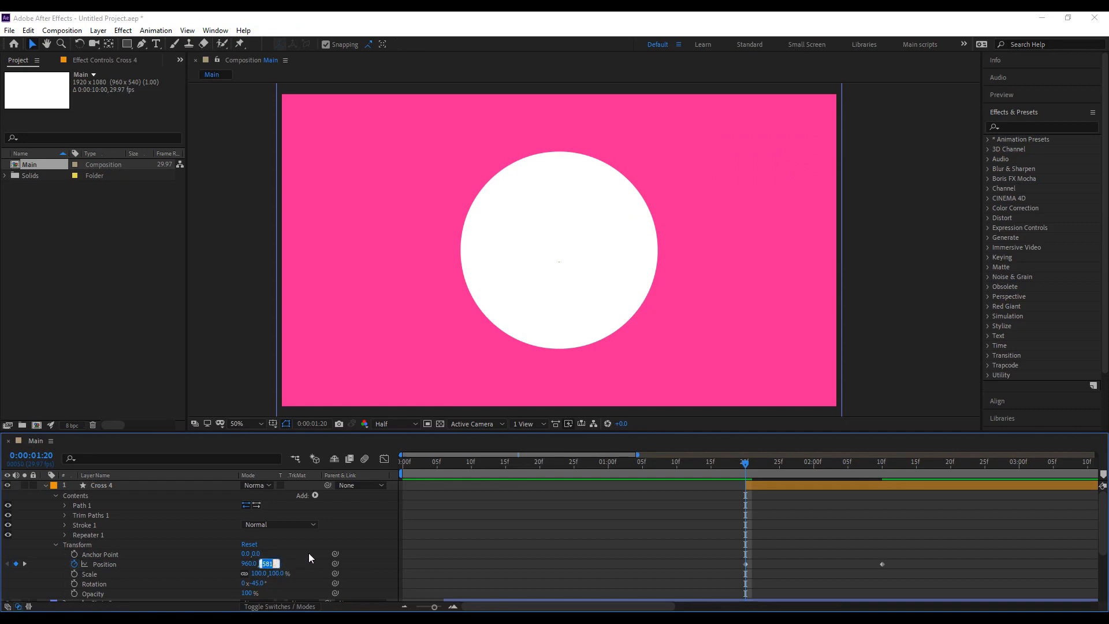
type("560")
key("Return")
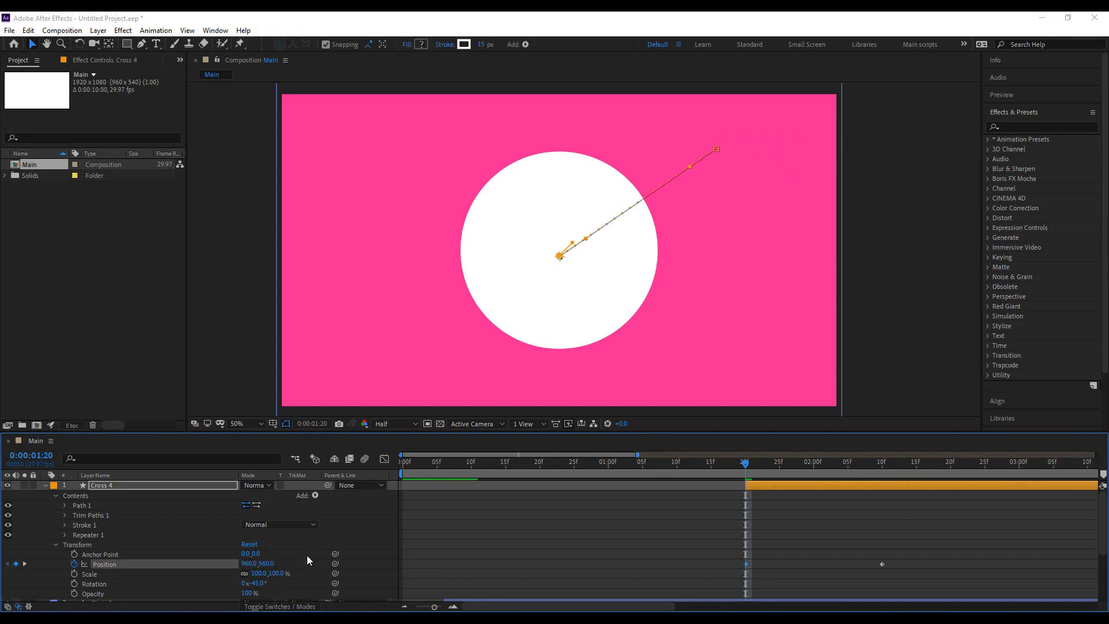
Keyframe Cross 4's Rotation at 0:00:01:20, and set it to 1 full revolution more at 0:00:02:10.
left_click(710, 542)
mouse_move(744, 469)
left_mouse_down()
mouse_move(902, 489)
mouse_move(746, 488)
left_mouse_up()
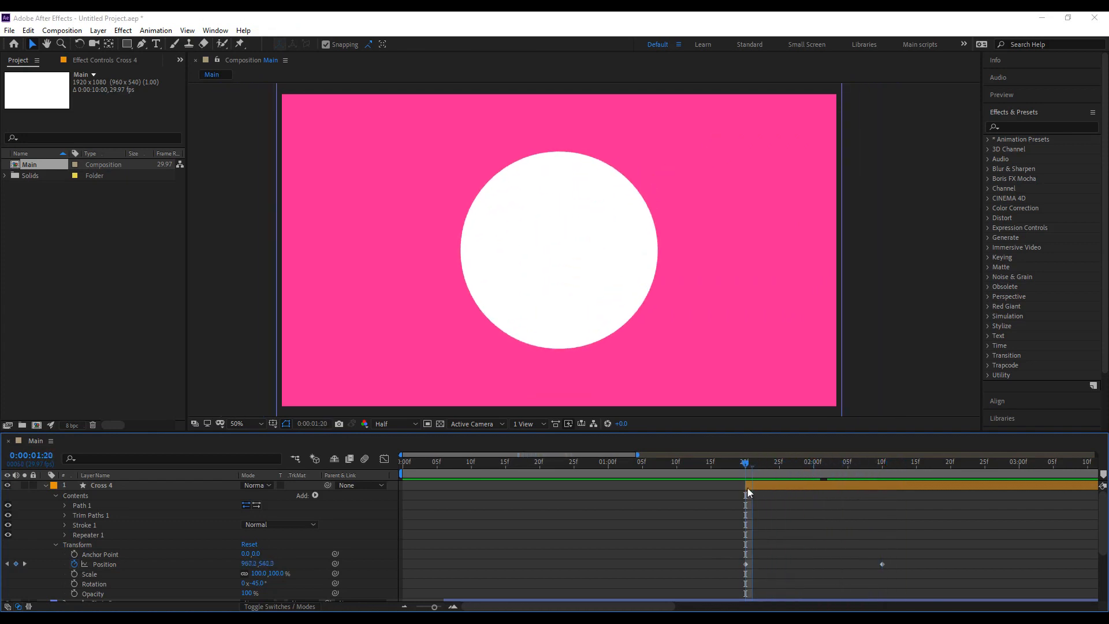
left_click(74, 584)
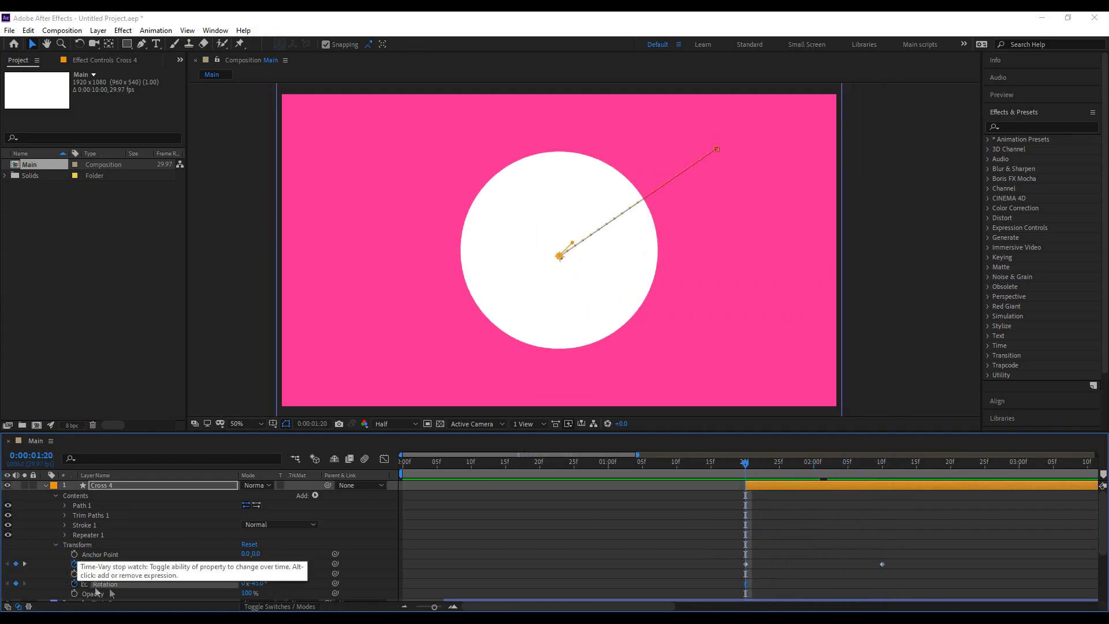
left_click(741, 526)
left_click_drag(747, 484, 864, 488)
left_click_drag(880, 491, 882, 491)
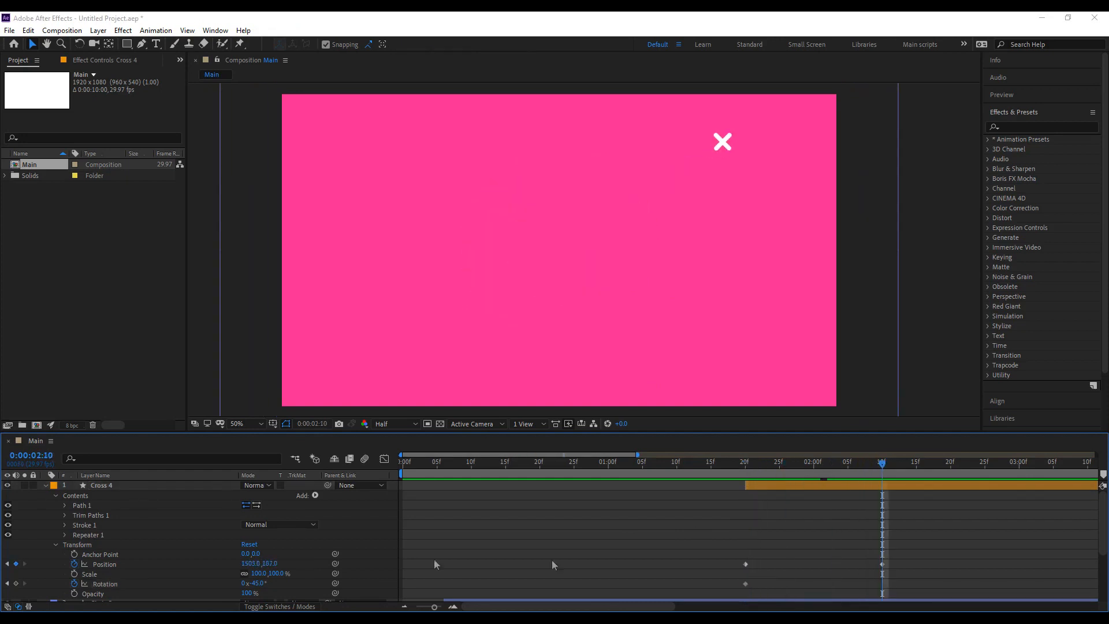
left_click(243, 583)
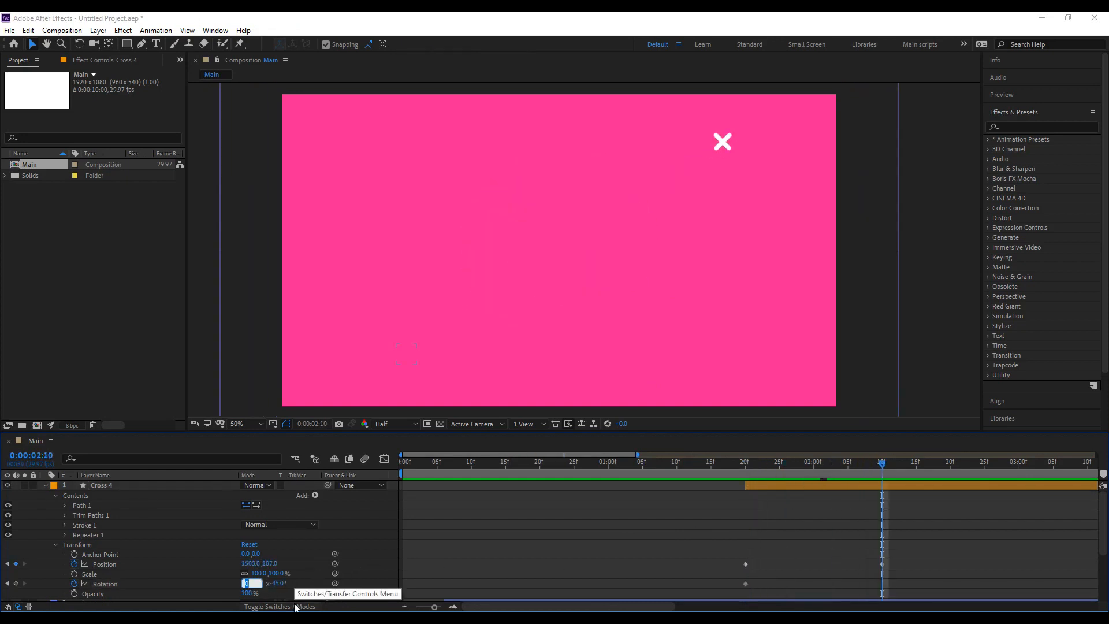
type("1")
key("Return")
left_click(688, 552)
Shift Cross 4's anchor point horizontally to about 35 so it sits near the middle of the cross.
mouse_move(745, 465)
left_mouse_down()
mouse_move(914, 476)
mouse_move(740, 461)
mouse_move(910, 480)
mouse_move(838, 477)
left_mouse_up()
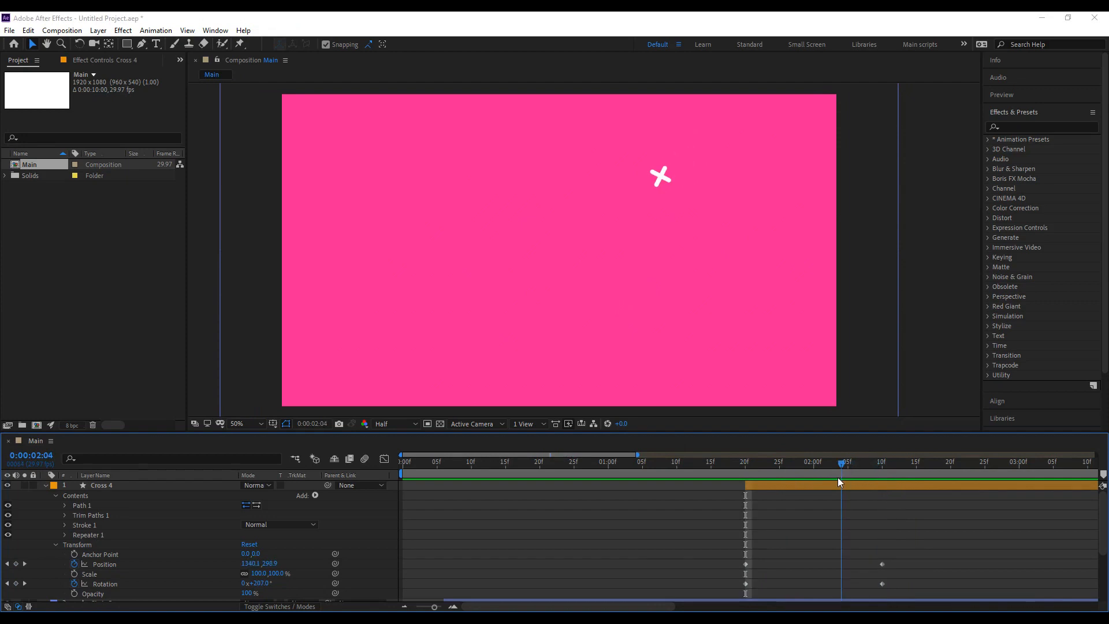
left_click(784, 480)
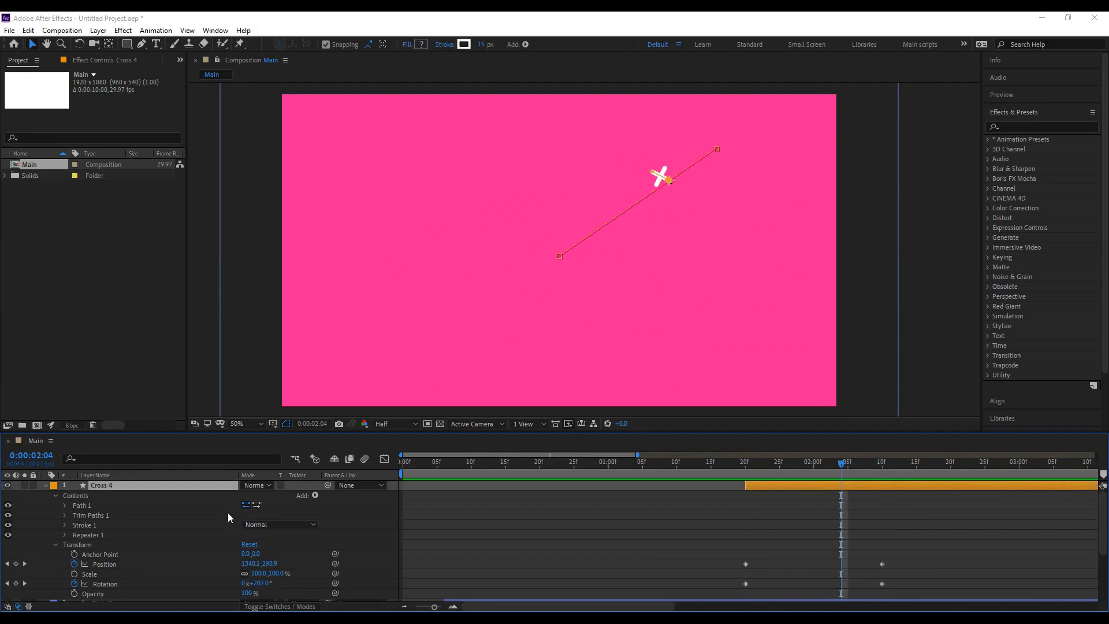
mouse_move(256, 556)
left_mouse_down()
mouse_move(292, 553)
mouse_move(235, 550)
left_mouse_up()
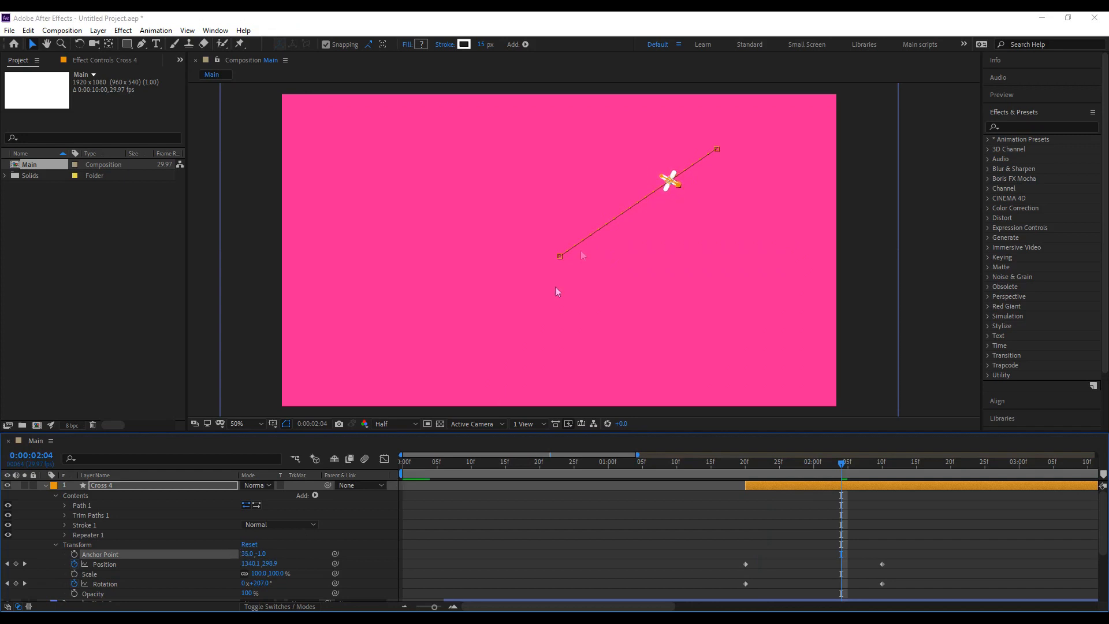
Set the Y value of Cross 4's anchor point to 0.
left_click(48, 44)
left_click_drag(633, 233, 579, 324)
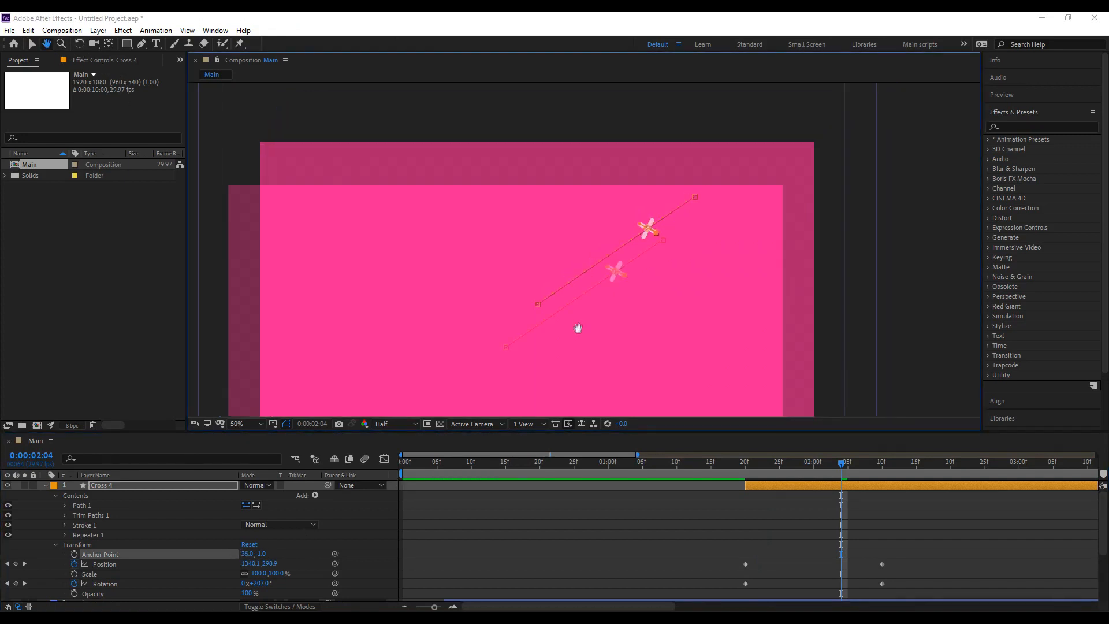
scroll(583, 323, "up", 2)
left_click_drag(715, 321, 626, 261)
left_click(33, 45)
left_click(268, 560)
type("0")
key("Return")
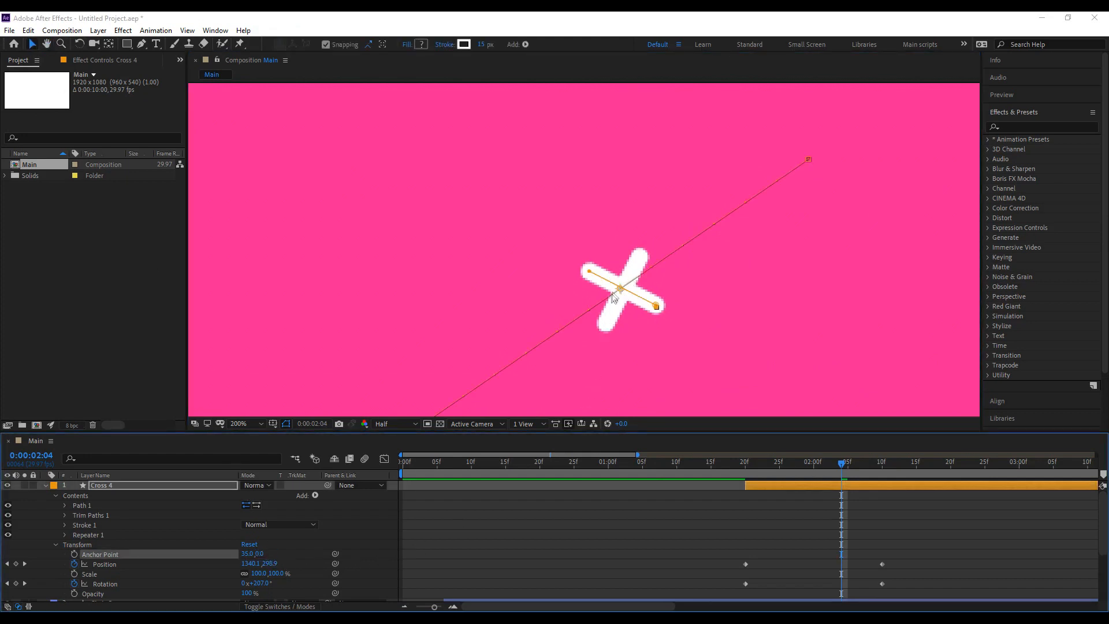
Fine-tune the X value of Cross 4's anchor point to 33 and check the spin along its path.
left_click_drag(247, 553, 247, 553)
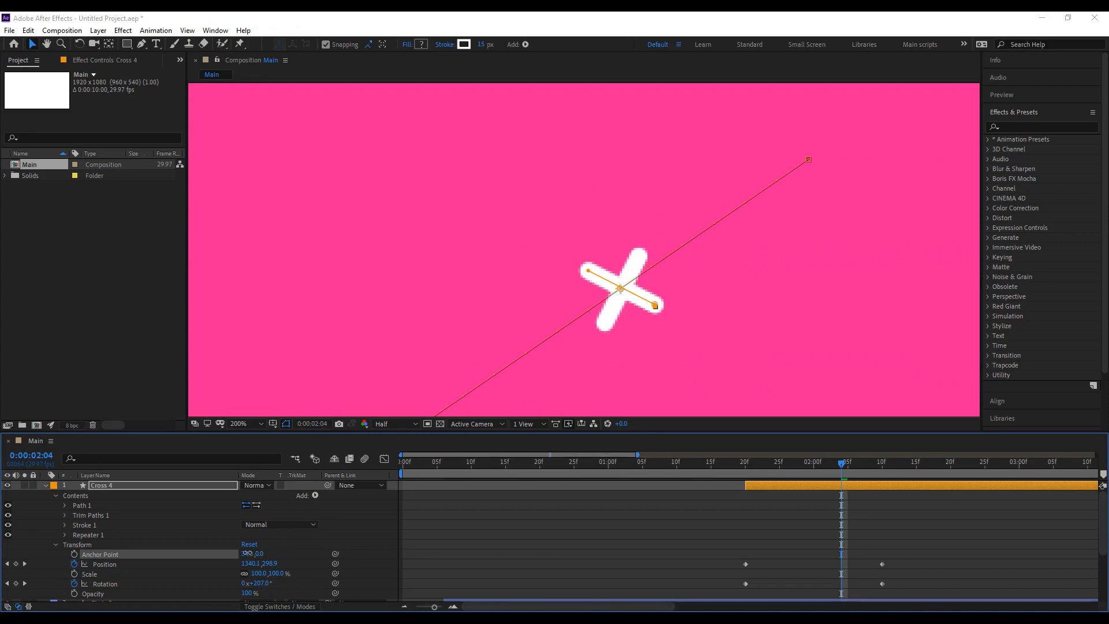
left_click(248, 553)
key("Return")
scroll(675, 306, "down", 4)
left_click_drag(750, 466, 816, 527)
Ease both Position keyframes of Cross 4 with 80% incoming and 20% outgoing velocity influence, and check the speed graph.
scroll(803, 529, "down", 1)
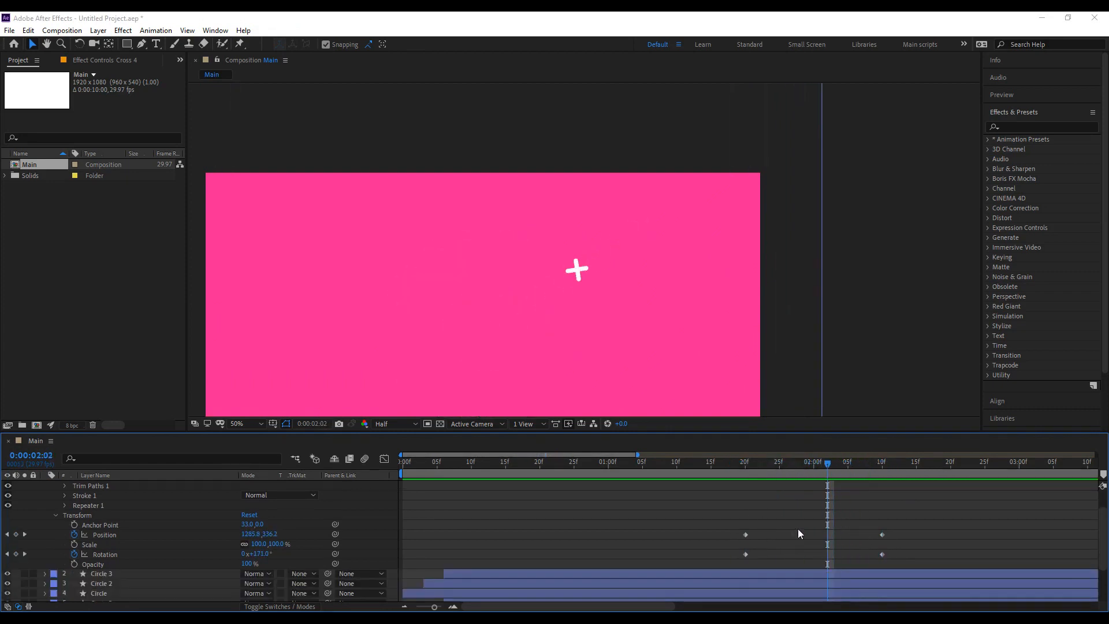
mouse_move(896, 536)
left_mouse_down()
mouse_move(731, 536)
mouse_move(892, 539)
left_mouse_up()
right_click(746, 534)
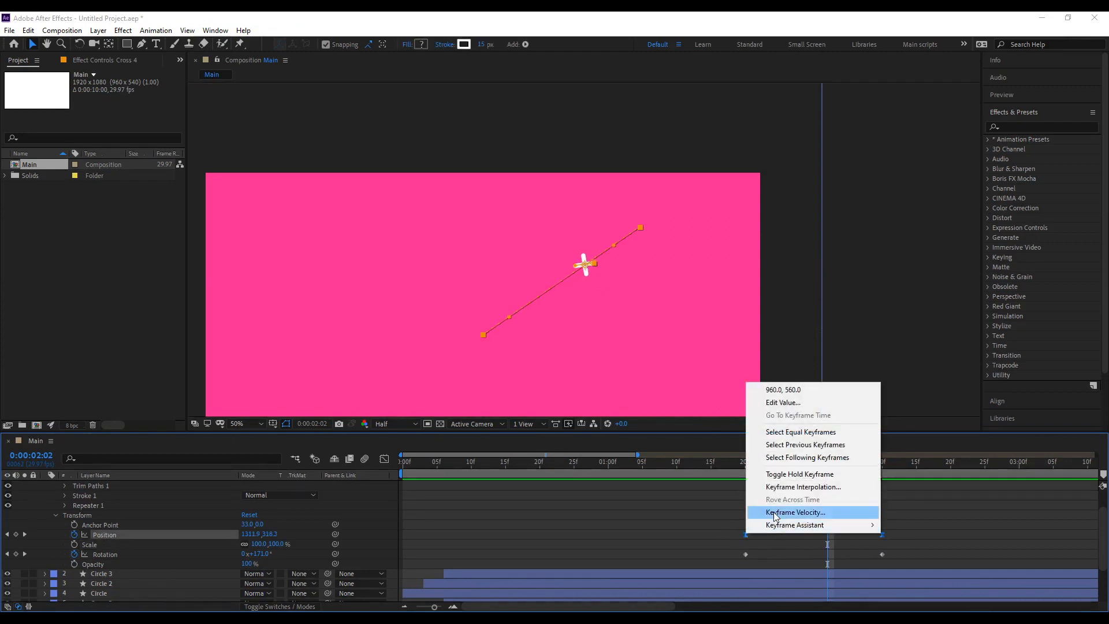
left_click(787, 579)
left_click(471, 312)
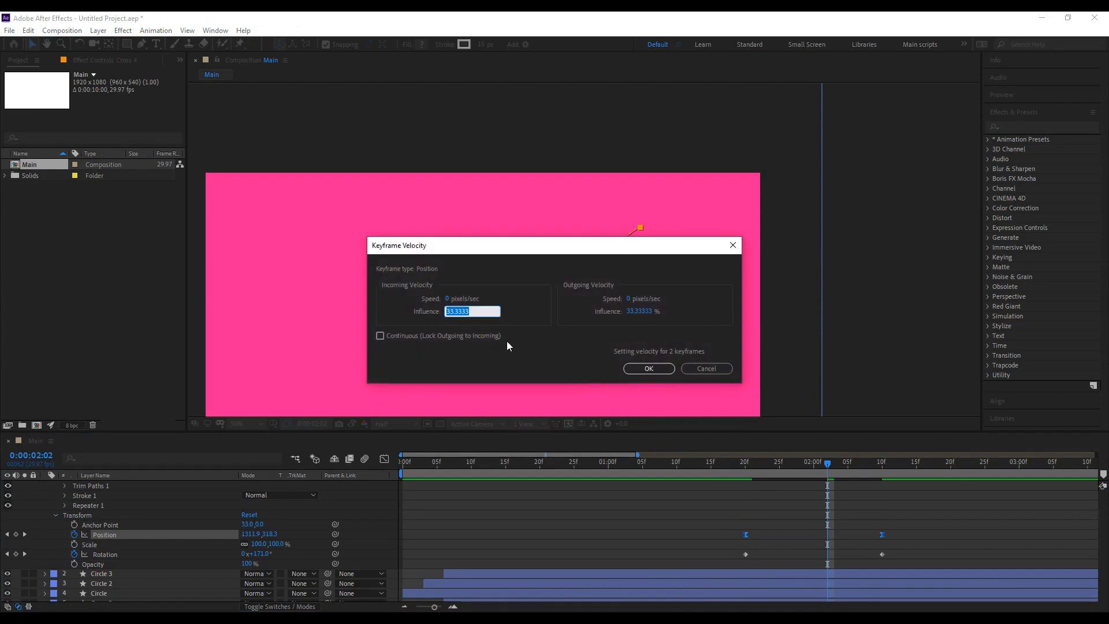
type("80")
key("Tab")
type("20")
key("Return")
left_click(384, 459)
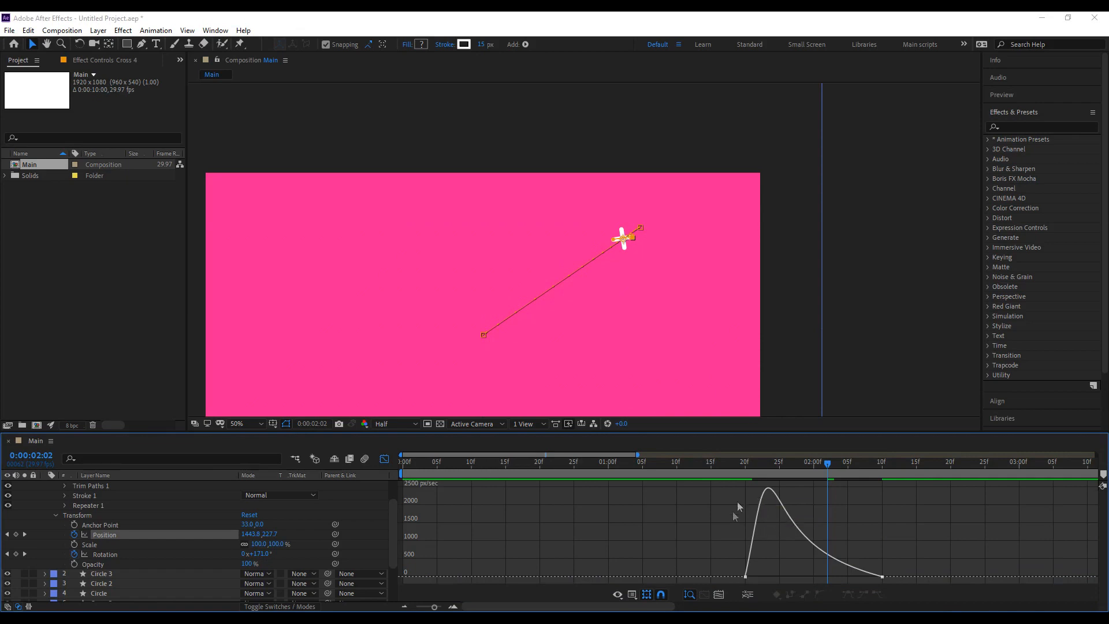
key("shift+F3")
Ease both Rotation keyframes of Cross 4 with 80% incoming and 80% outgoing velocity influence.
left_click_drag(900, 552, 734, 556)
right_click(746, 553)
left_click(771, 531)
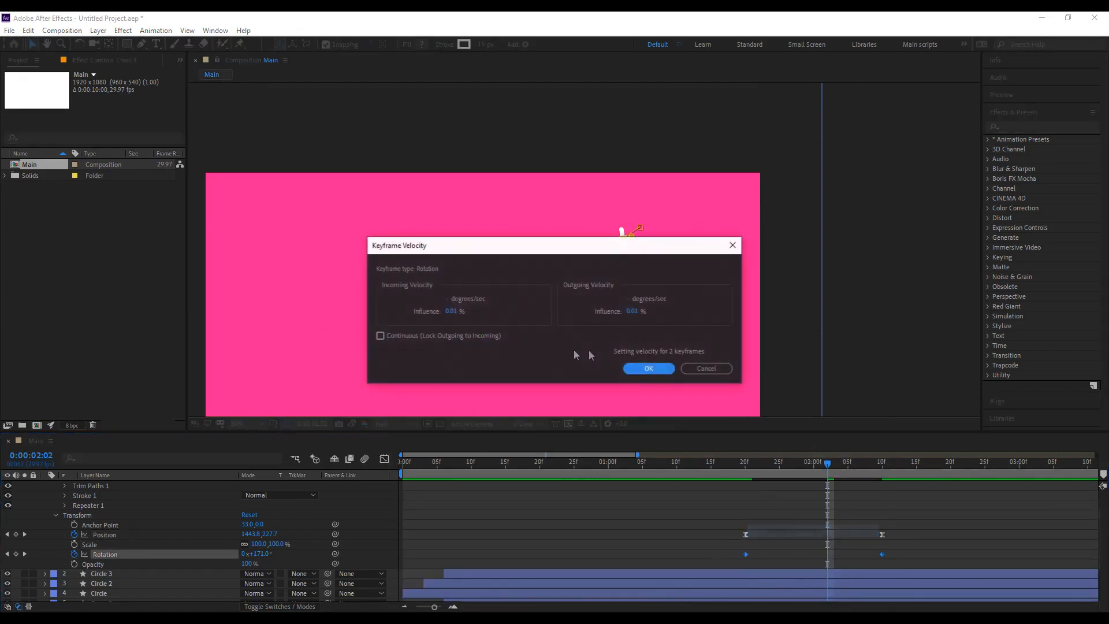
left_click(455, 311)
type("80")
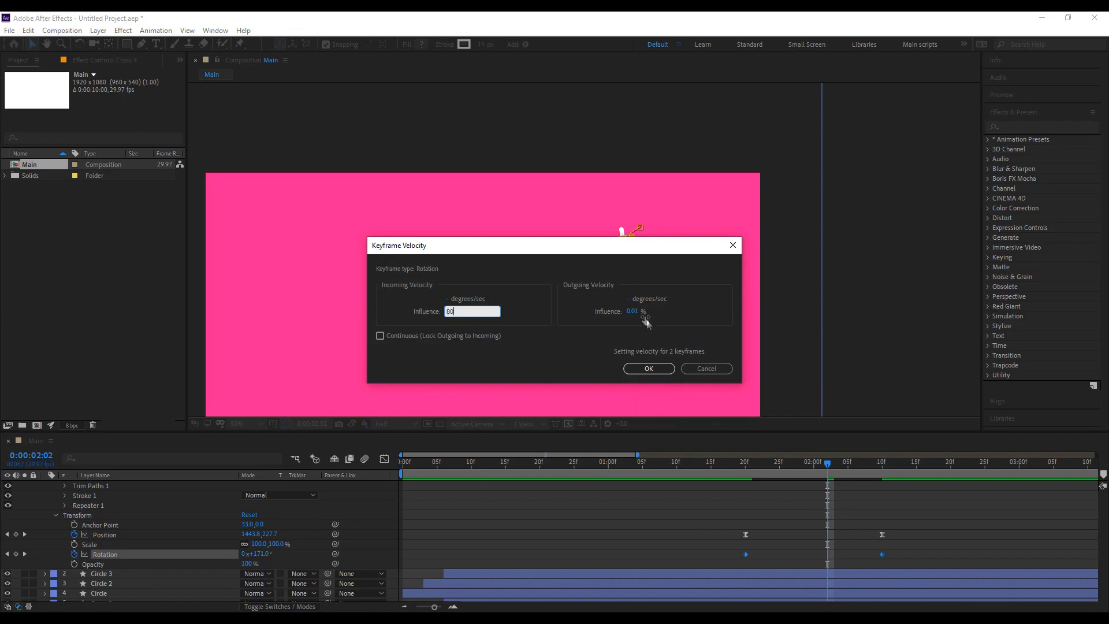
left_click(633, 309)
type("80")
left_click(648, 368)
left_click(735, 489)
mouse_move(744, 465)
left_mouse_down()
mouse_move(884, 492)
mouse_move(745, 473)
left_mouse_up()
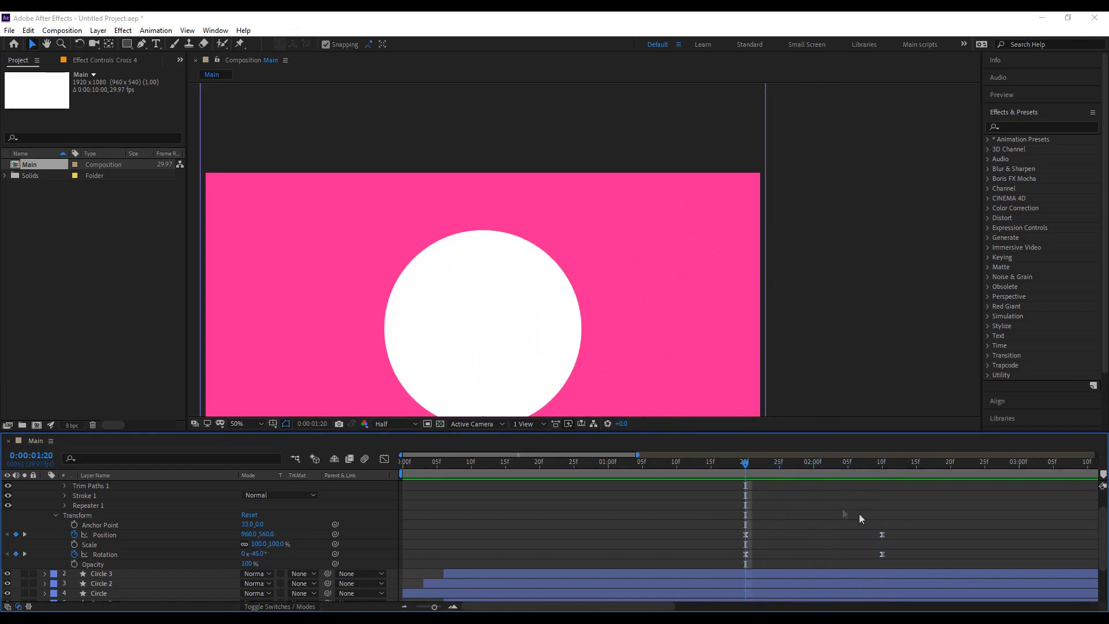
Collapse Cross 4's properties and preview the whole animation from the first frame.
scroll(557, 519, "up", 3)
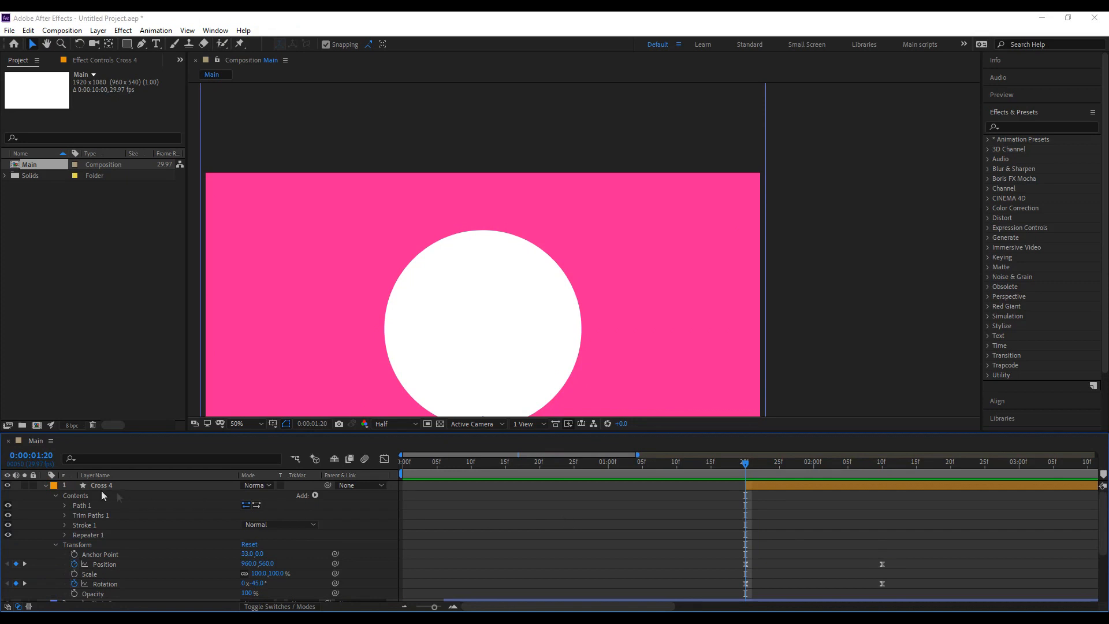
left_click(44, 486)
left_click(47, 44)
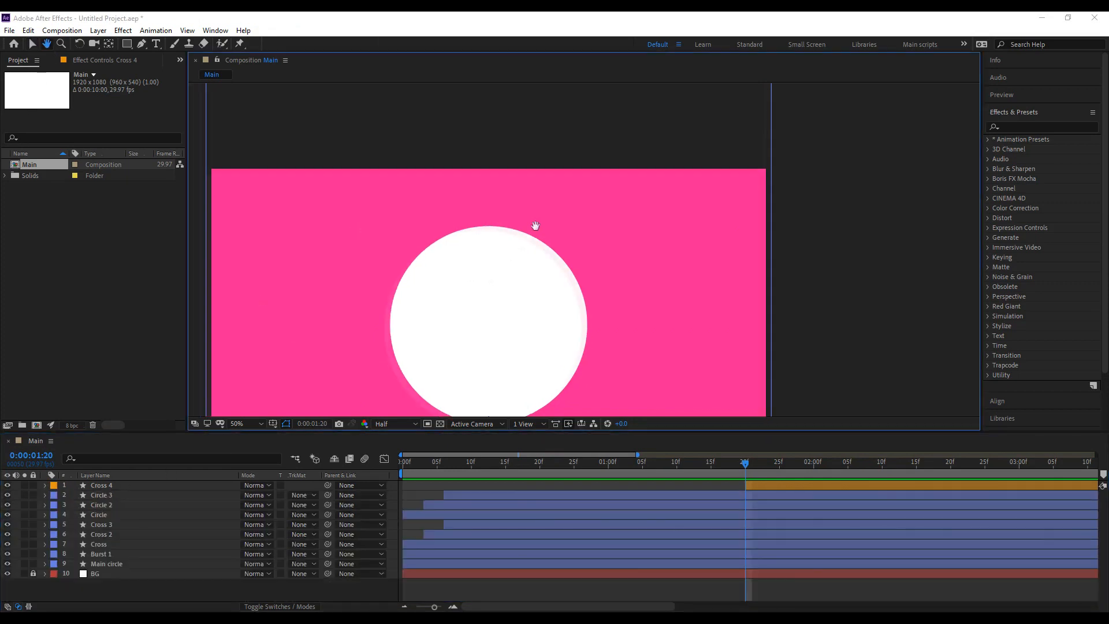
left_click_drag(492, 285, 585, 199)
left_click(32, 44)
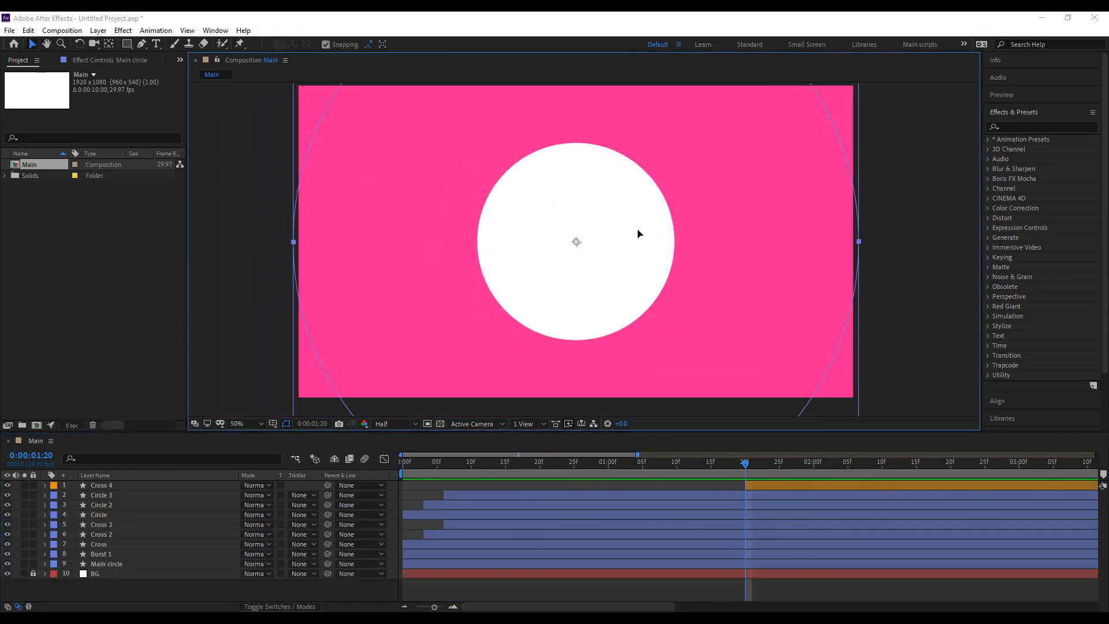
left_click(640, 234)
key("h")
left_click_drag(623, 223, 641, 233)
left_click(32, 45)
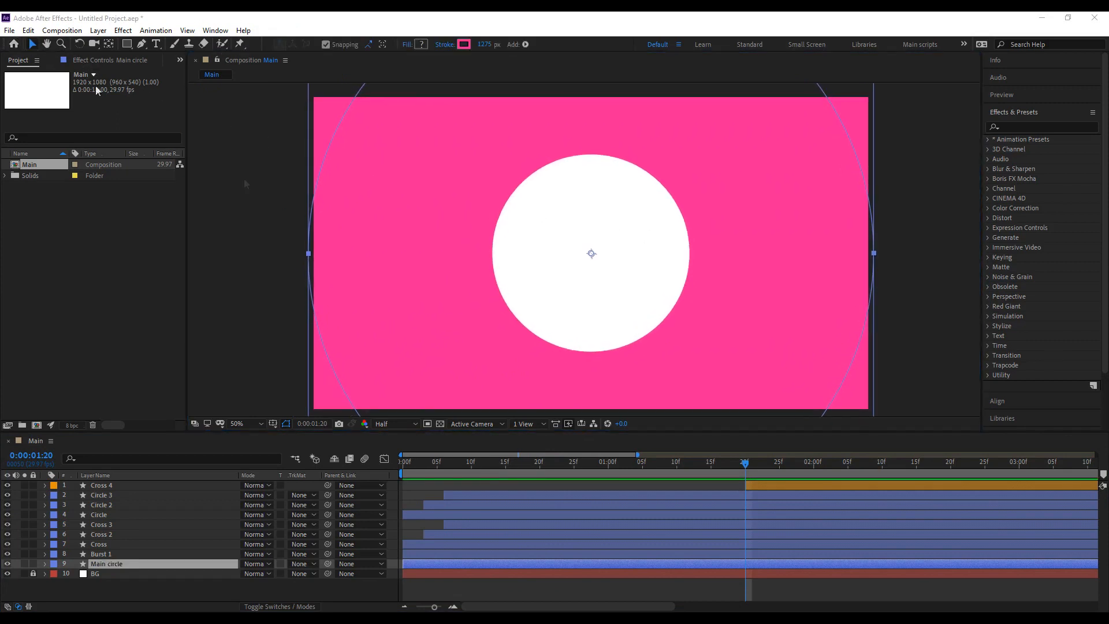
left_click(715, 484)
left_click_drag(711, 465, 398, 481)
key("space")
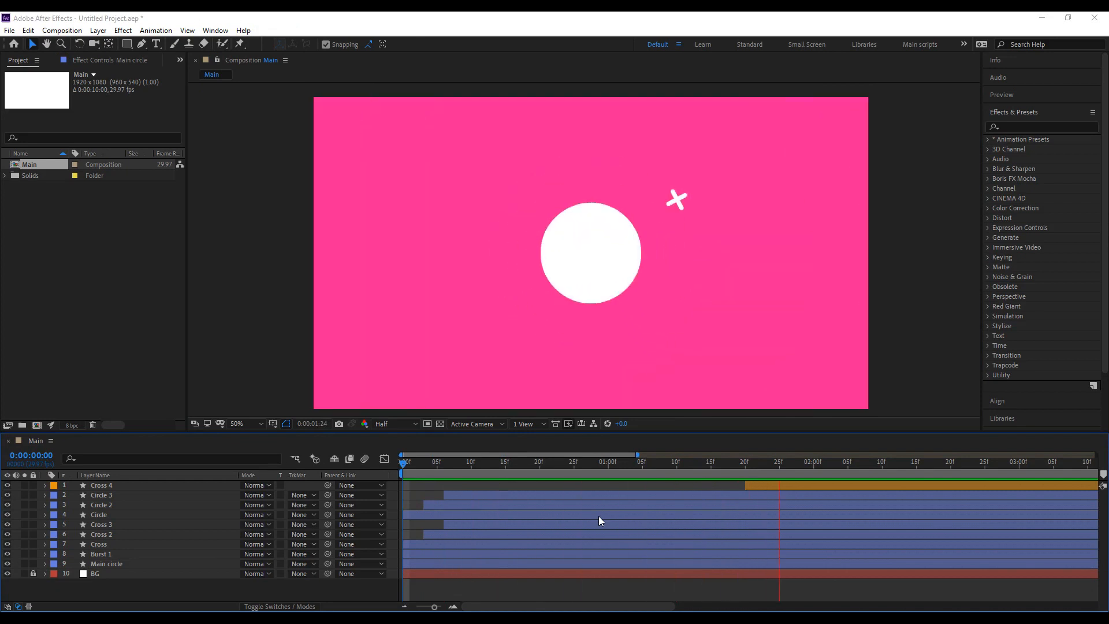
Duplicate the Cross 4 layer.
left_click_drag(667, 460, 855, 486)
left_click(855, 485)
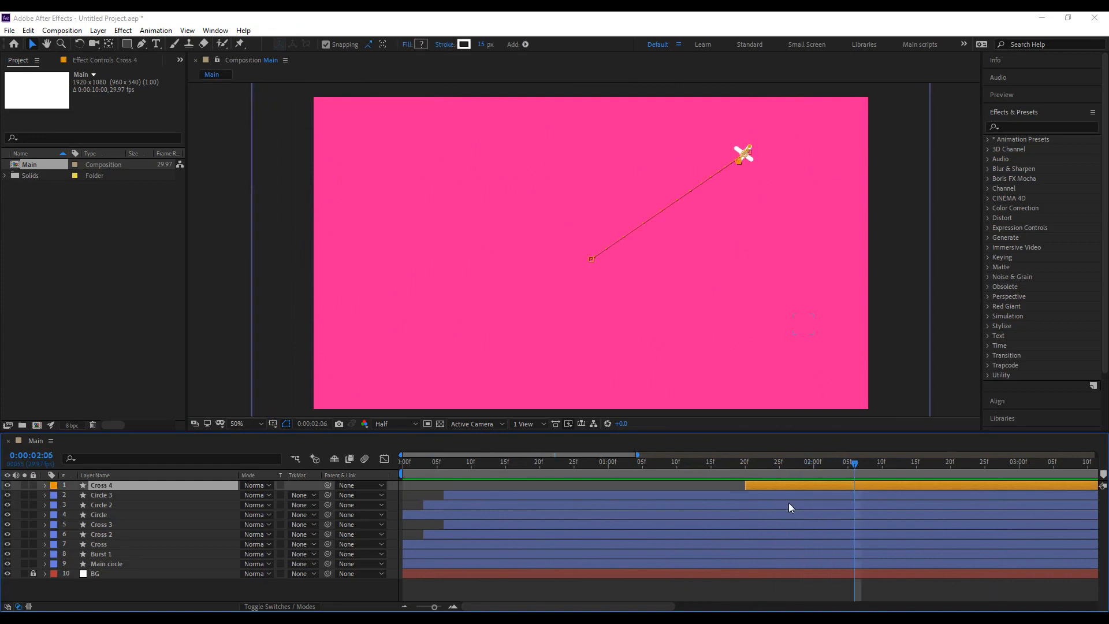
key("ctrl+d")
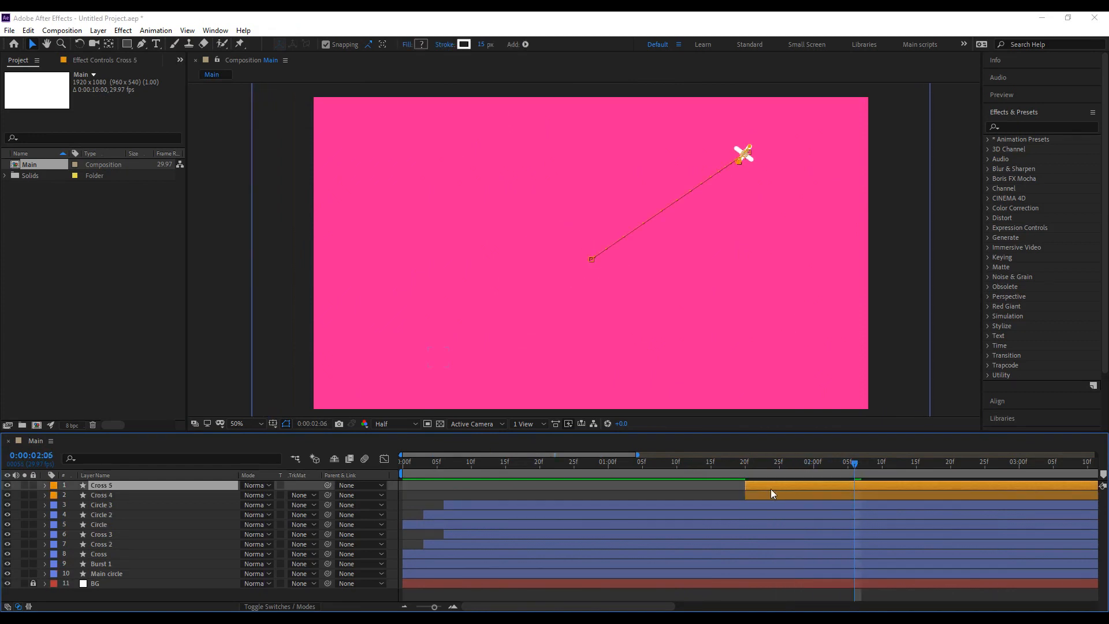
At 0:00:02:10, set the duplicated cross's Position to about 1303, 989 and its Rotation to about 343°.
left_click(729, 470)
left_click_drag(727, 468, 813, 477)
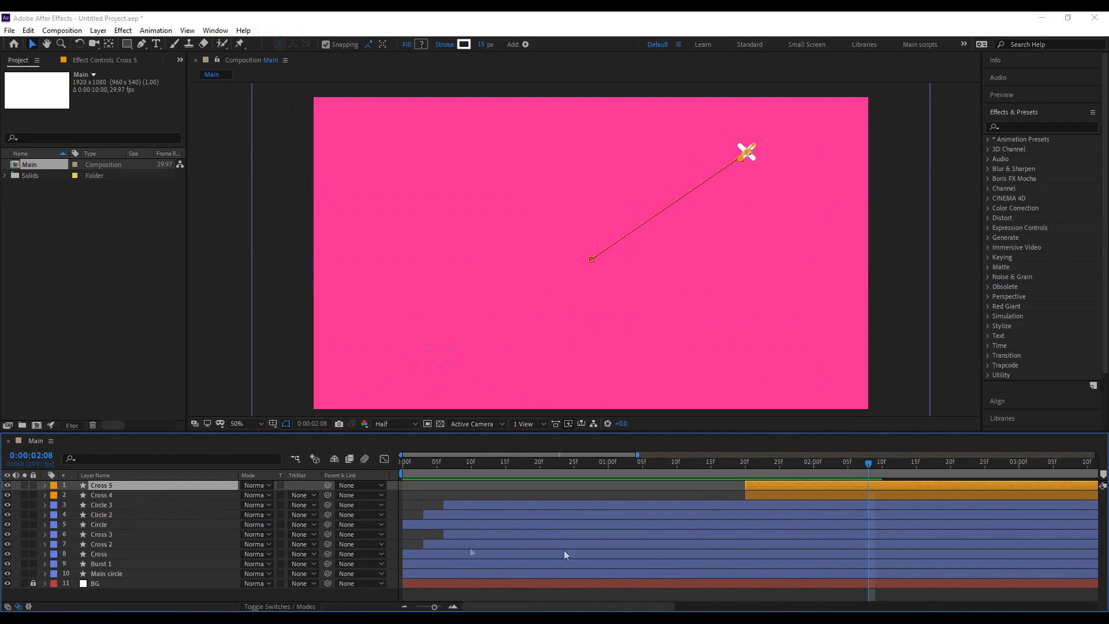
key("u")
left_click(882, 465)
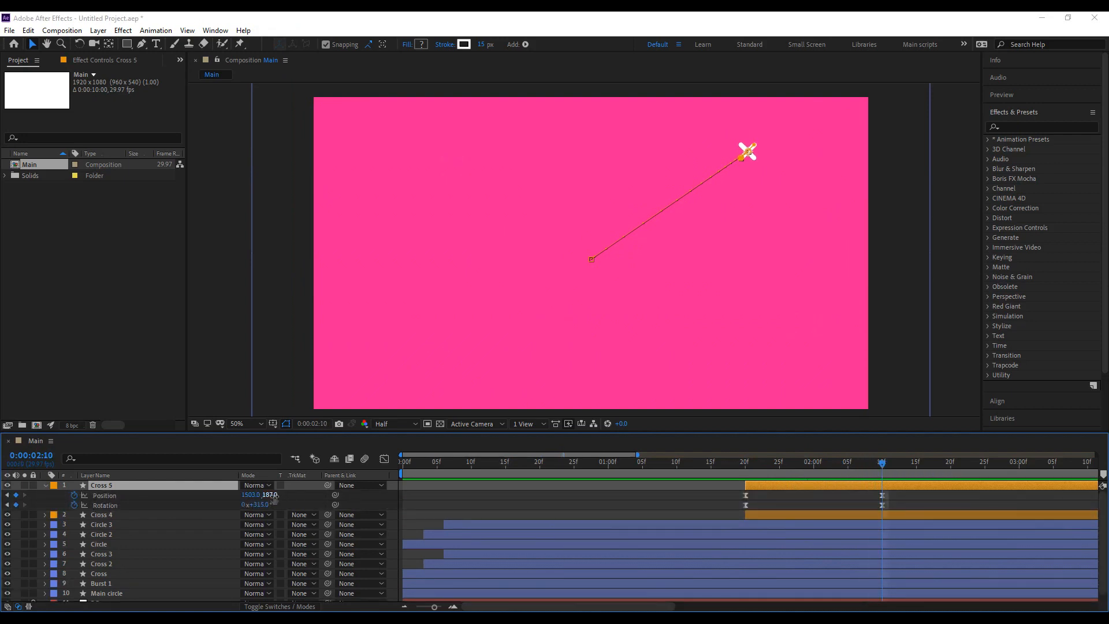
left_click_drag(273, 496, 429, 543)
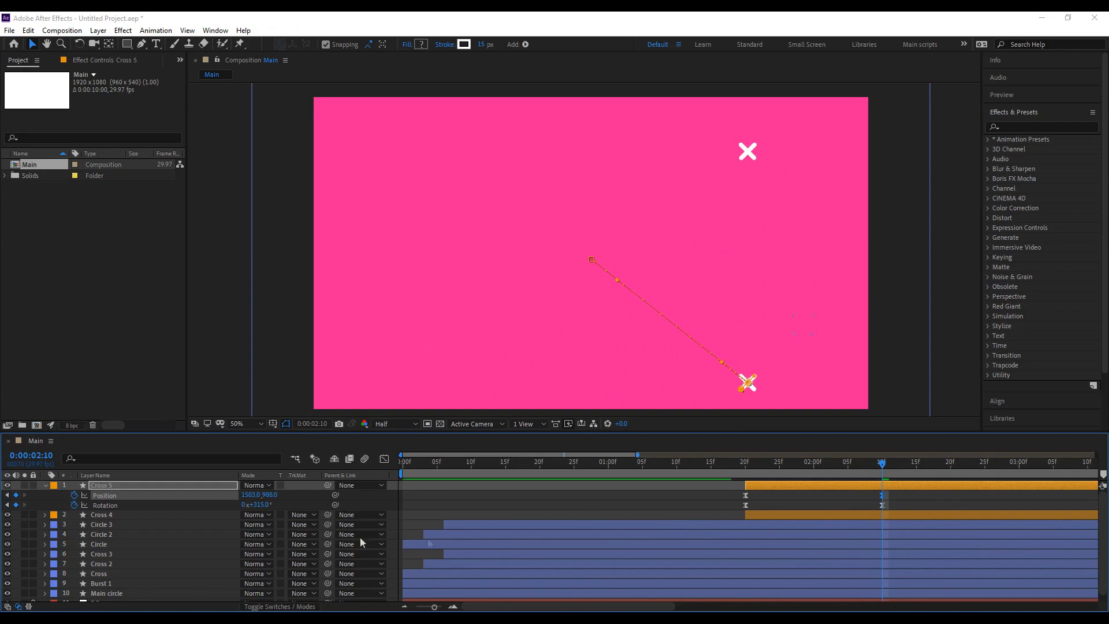
left_click_drag(251, 495, 154, 506)
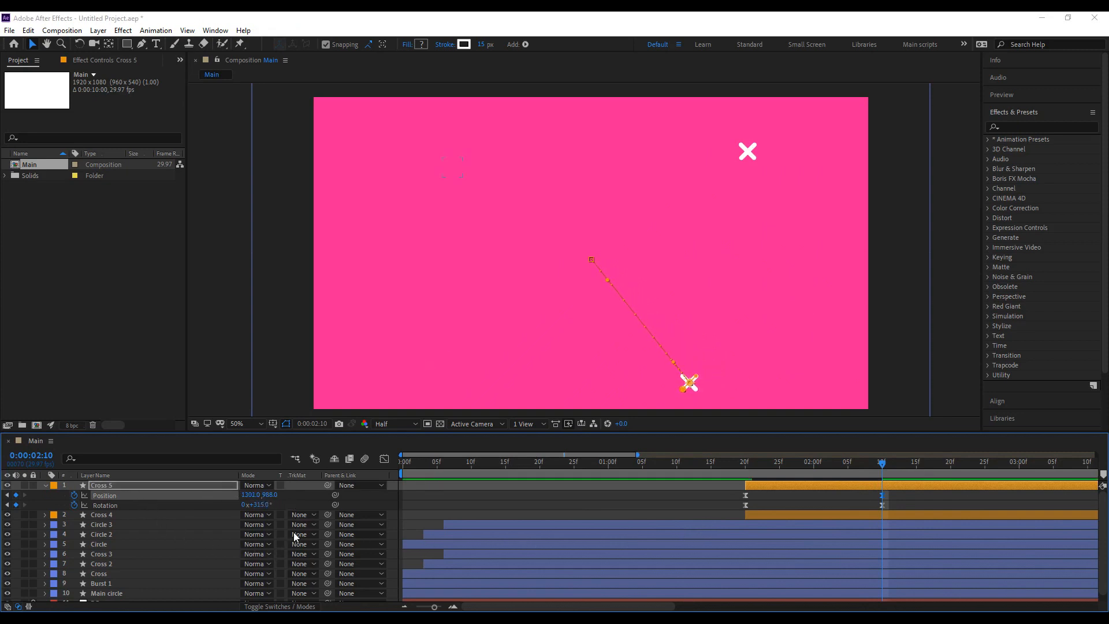
left_click_drag(263, 505, 282, 506)
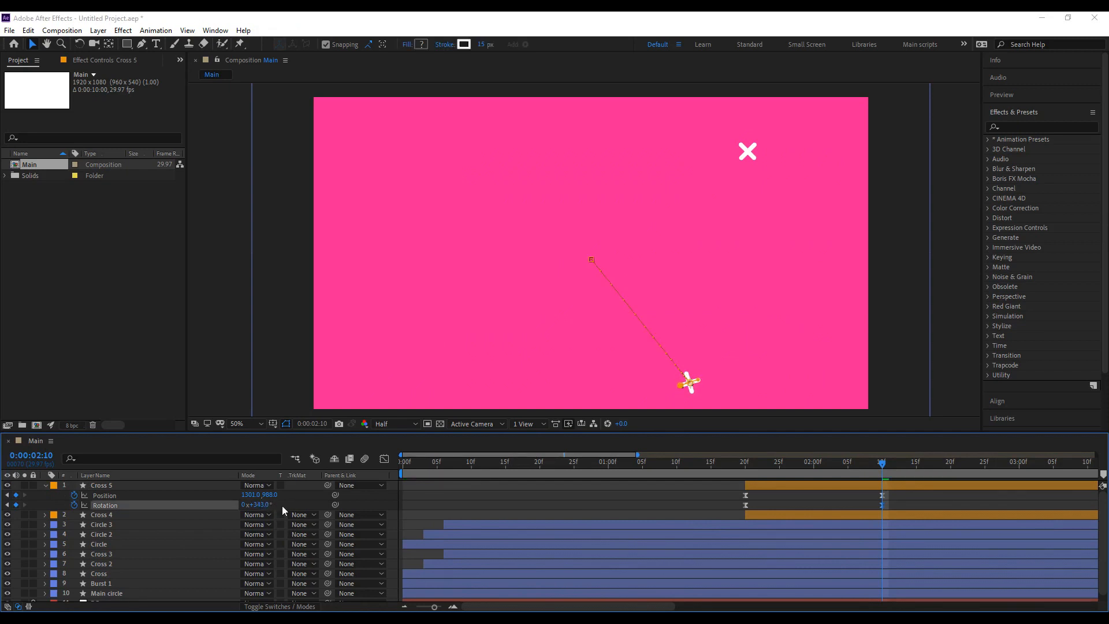
Undo the last rotation change, shift both Rotation keyframes of Cross 5 together to reach 358° at 0:00:02:10, and preview the spin.
key("ctrl+z")
left_click_drag(893, 505, 725, 505)
left_click_drag(266, 506, 292, 505)
left_click(831, 507)
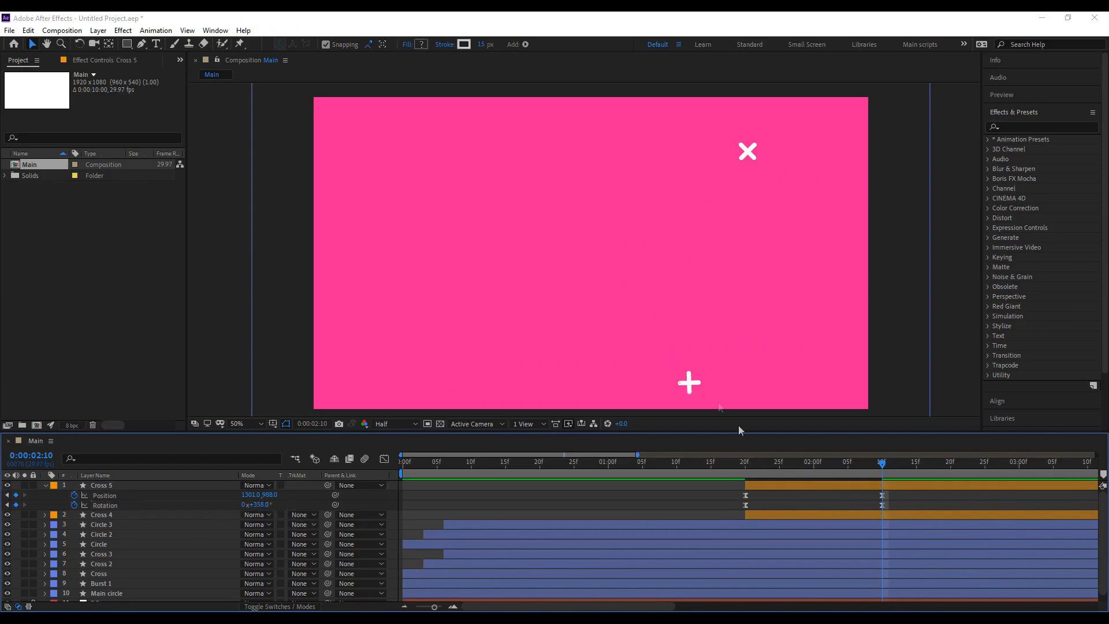
key("space")
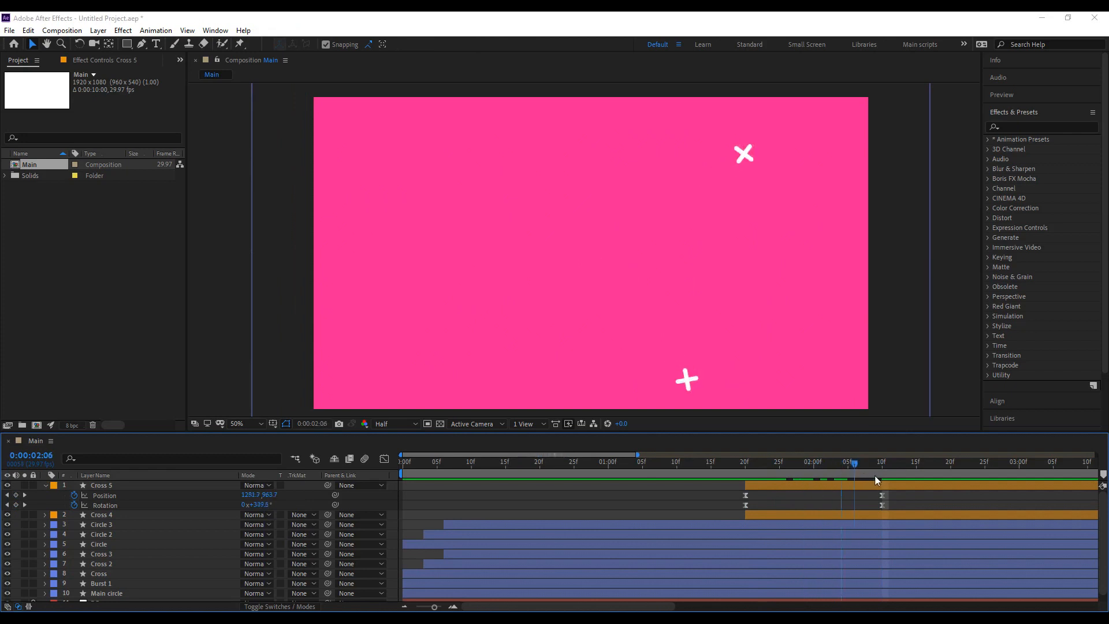
Duplicate the Cross 5 layer with the current time at 0:00:01:20.
mouse_move(737, 464)
left_mouse_down()
mouse_move(896, 482)
mouse_move(745, 476)
left_mouse_up()
left_click(756, 484)
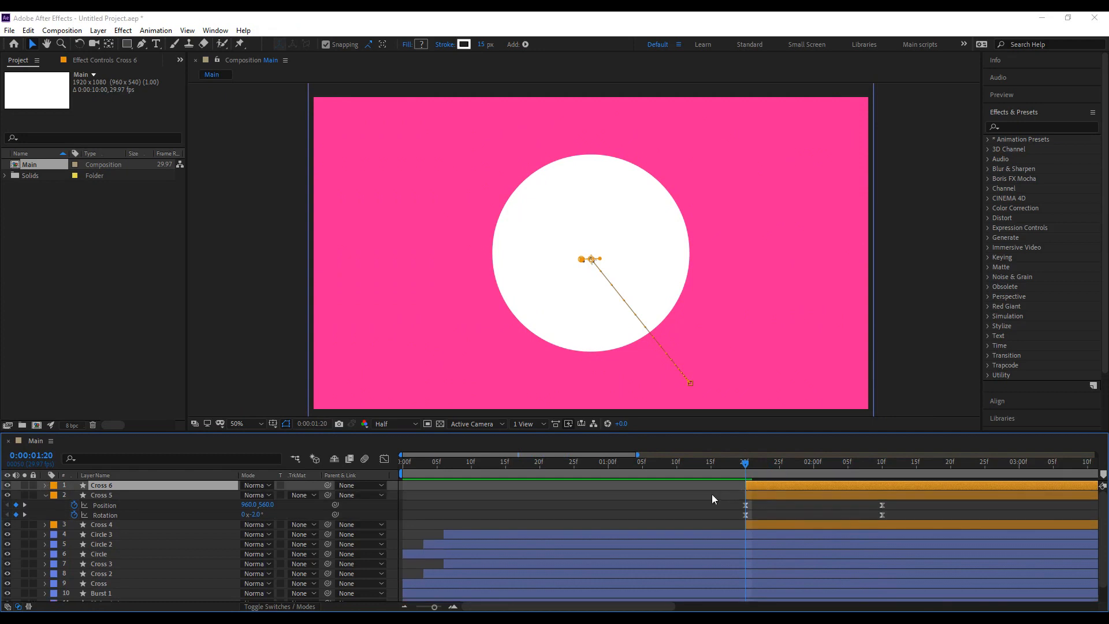
key("ctrl+d")
At 0:00:02:10, set the Position of Cross 6 to about 329, 285, placing it in the upper-left area of the frame.
left_click_drag(836, 474, 882, 478)
left_click(882, 496)
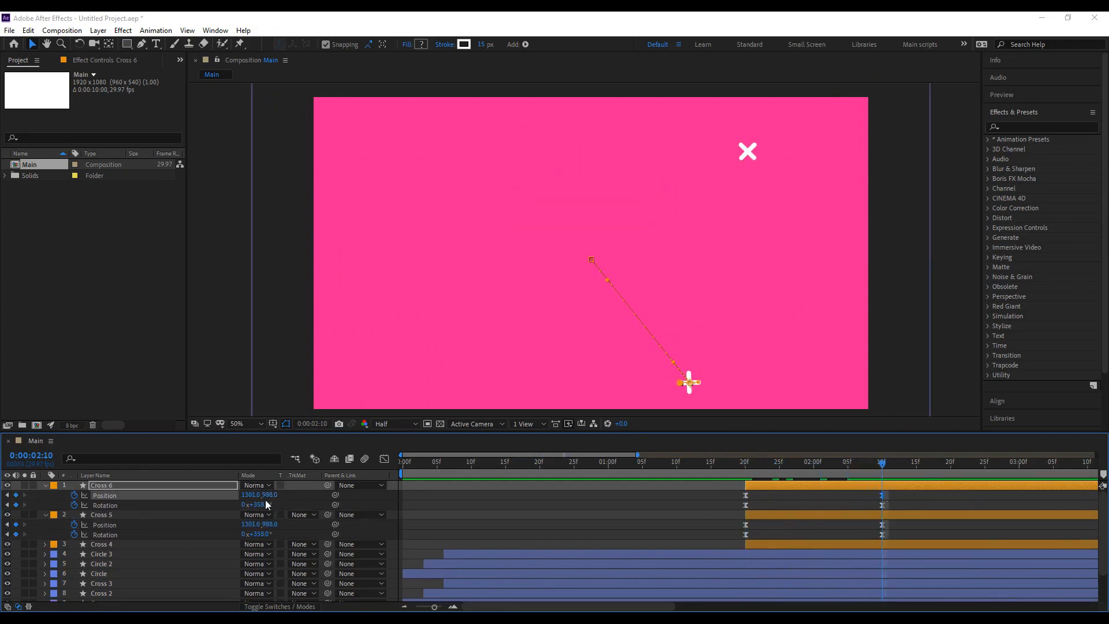
left_click_drag(269, 495, 125, 495)
left_click_drag(246, 496, 3, 488)
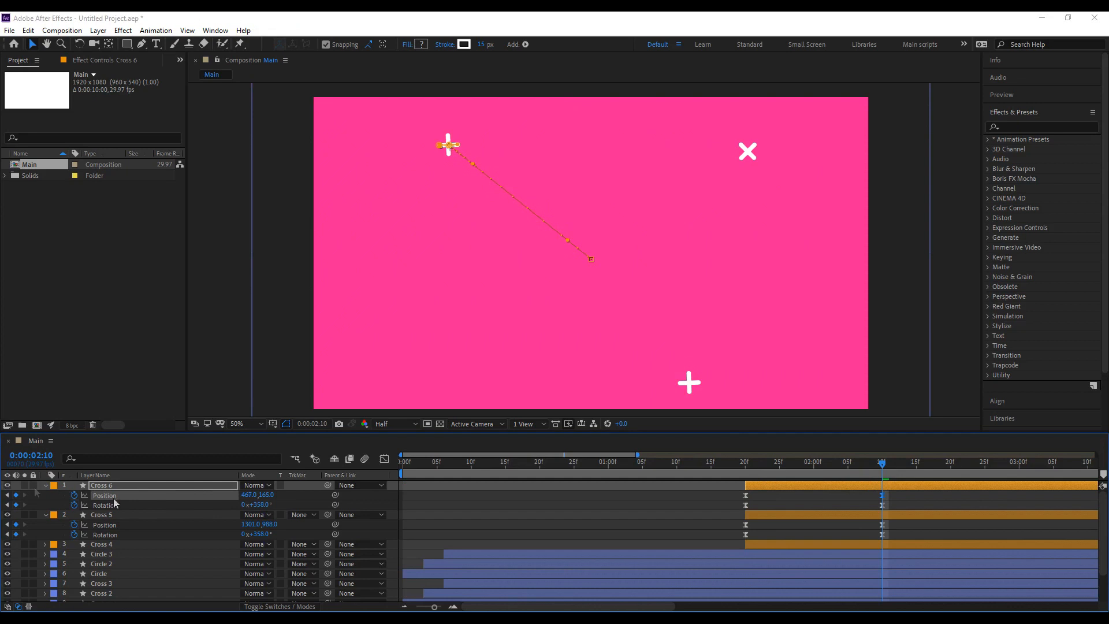
left_click_drag(250, 496, 196, 501)
key("ctrl+z")
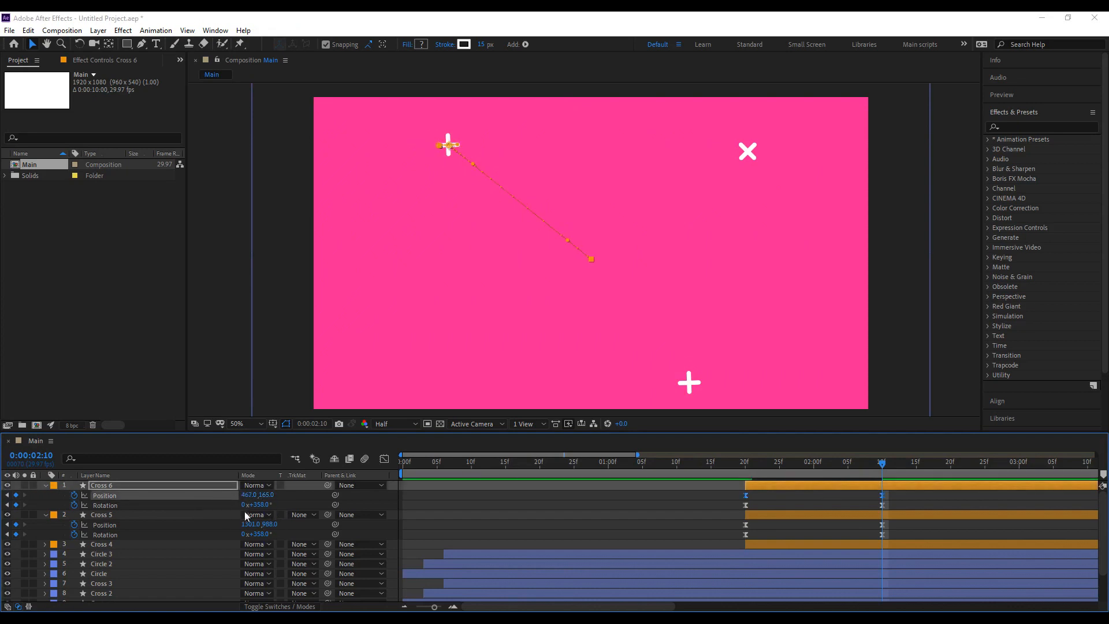
left_click(289, 501)
left_click_drag(872, 495, 870, 495)
left_click_drag(250, 495, 346, 493)
Shift both Rotation keyframes of Cross 6 together to about 1x+68° and scrub through the movement.
left_click_drag(892, 502, 711, 507)
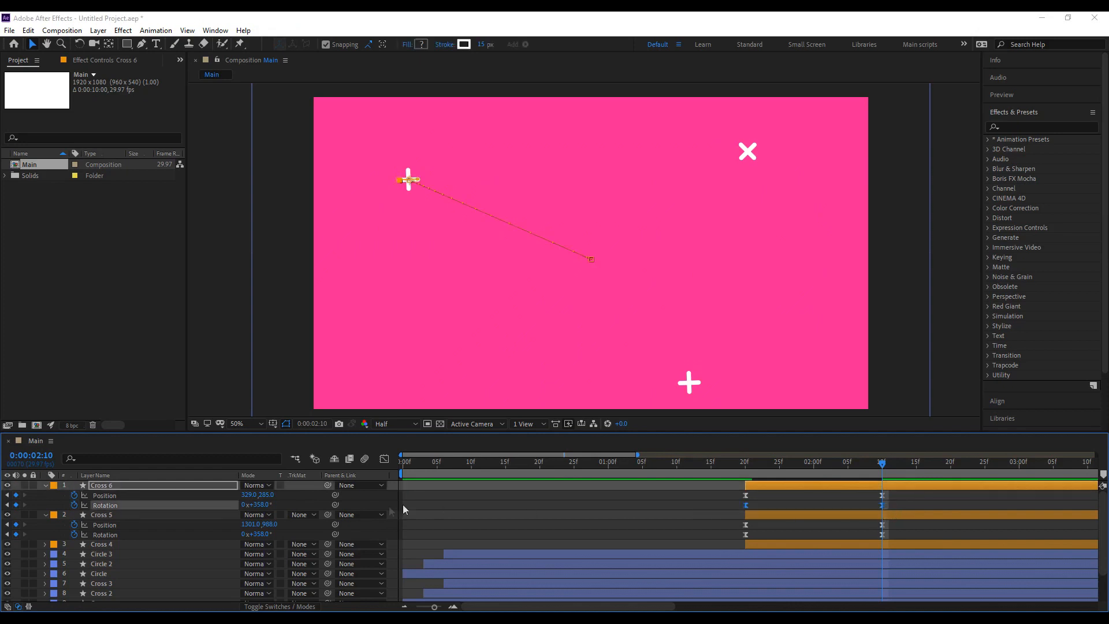
left_click_drag(263, 507, 303, 505)
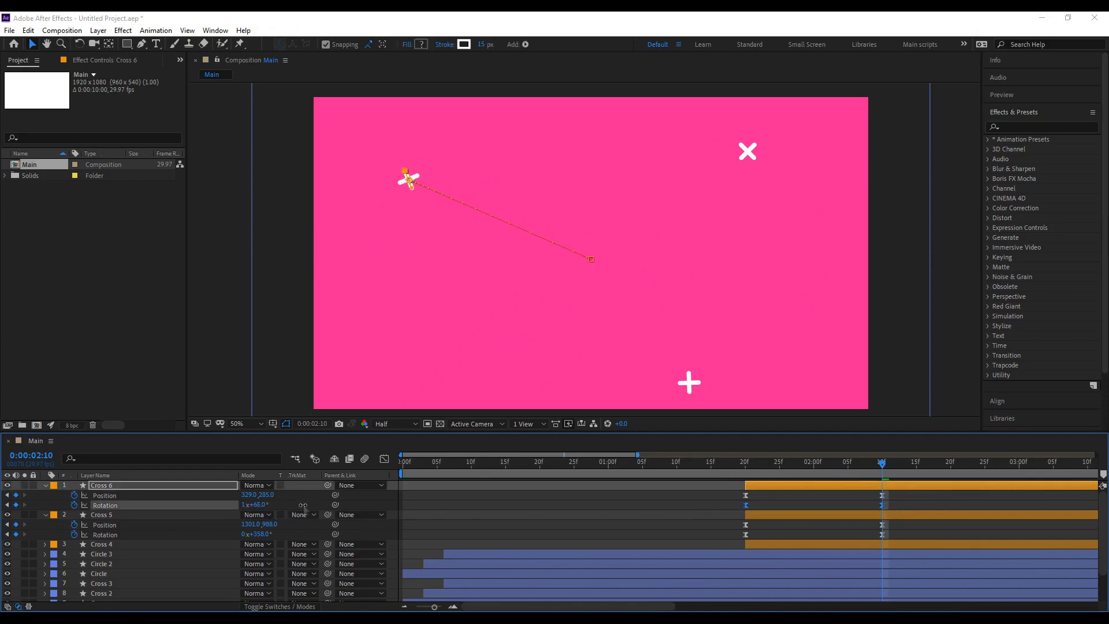
left_click(788, 504)
left_click_drag(738, 461, 885, 493)
Shift both Rotation keyframes of Cross 5 together to about 1x+17°.
left_click_drag(888, 546, 405, 543)
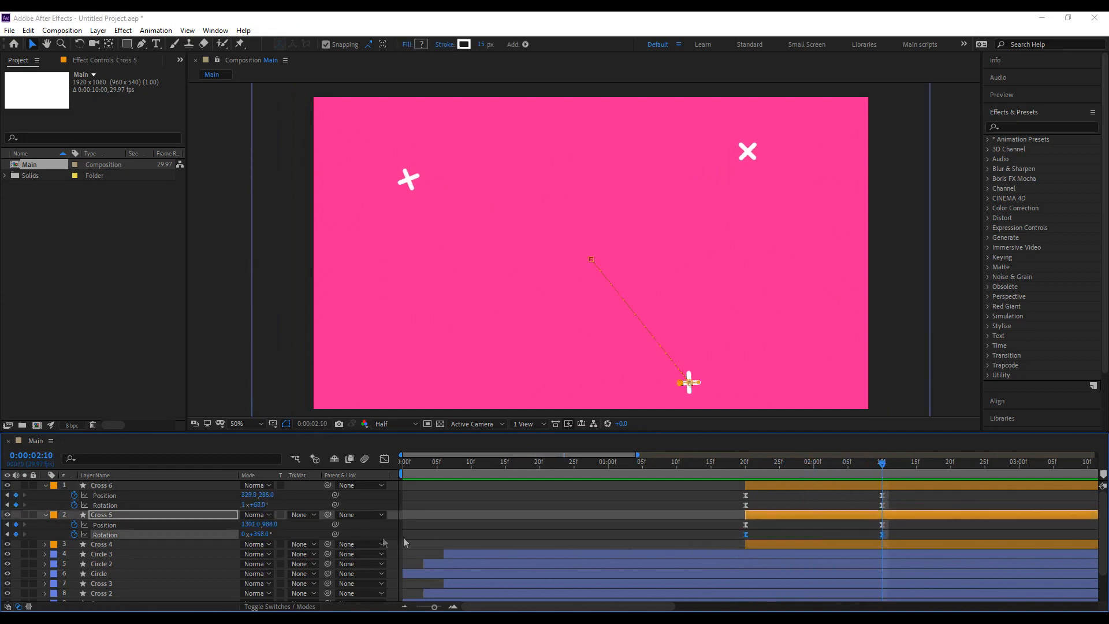
left_click_drag(269, 538, 280, 540)
left_click(760, 504)
Preview the three crosses flying out, starting from about 0:00:01:20 and again from 0:00:01:00.
left_click(749, 466)
key("space")
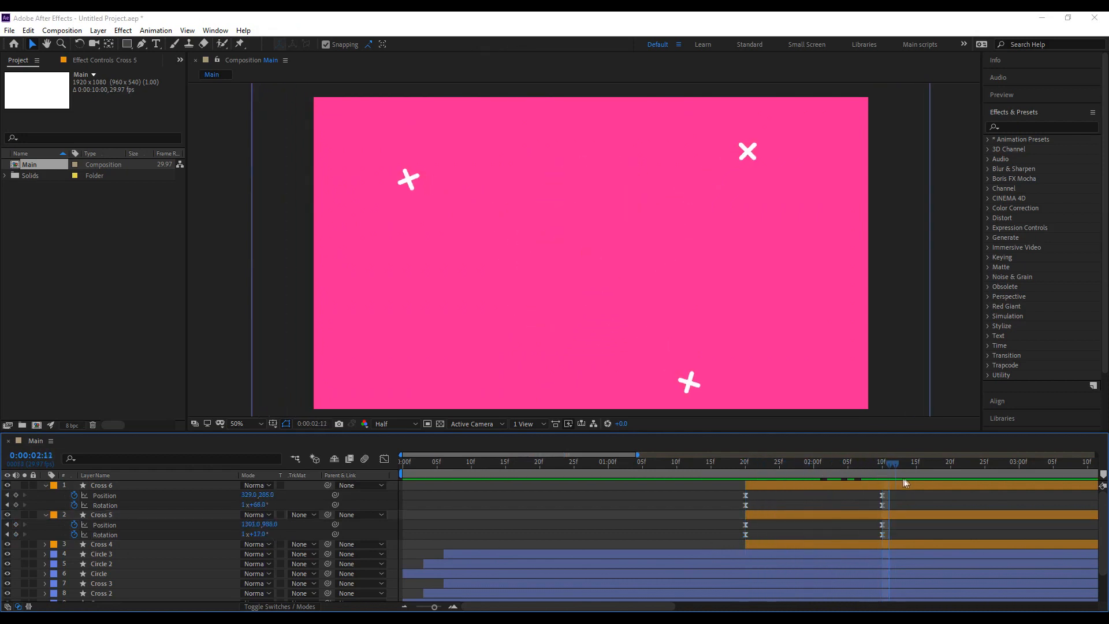
left_click(609, 461)
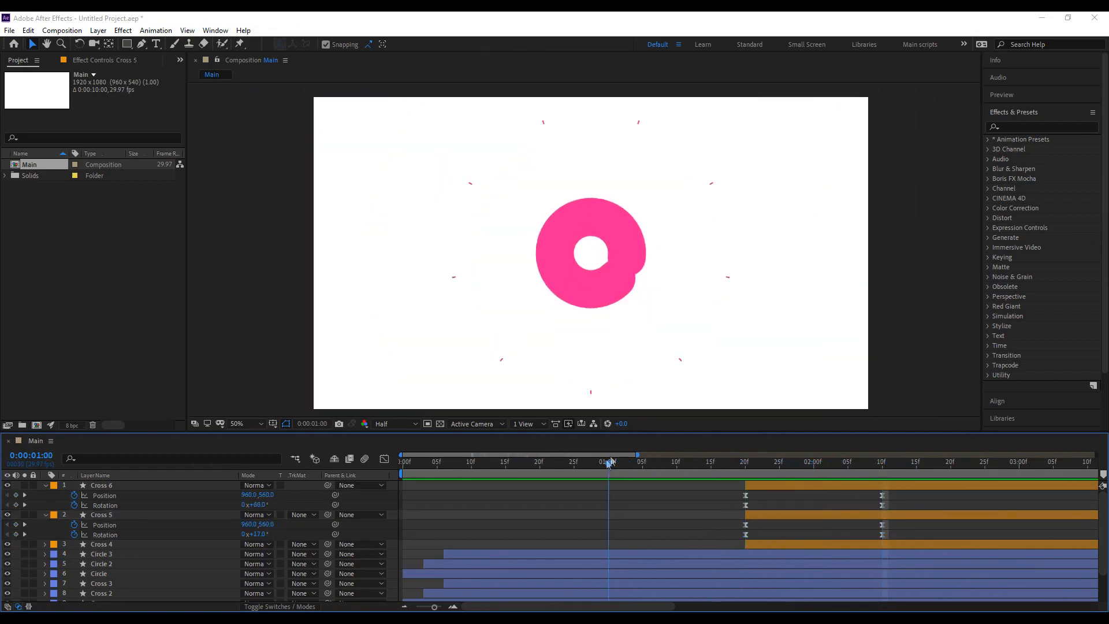
key("space")
key("space")
Collapse the properties of Cross 6 and Cross 5, keeping Cross 6 selected.
left_click(88, 484)
left_click(43, 486)
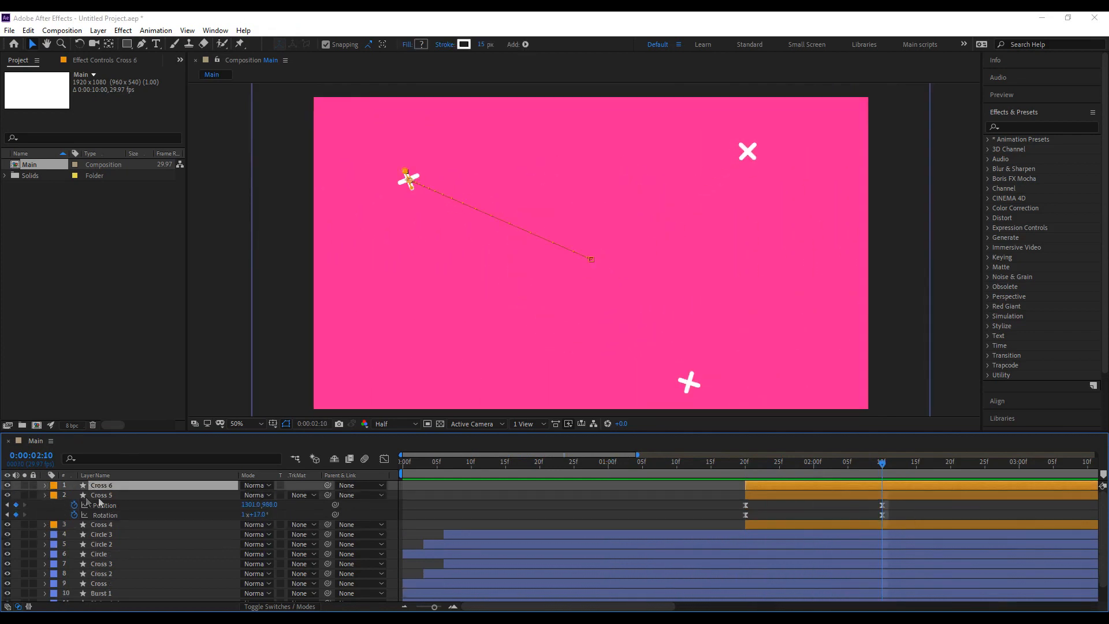
left_click(45, 495)
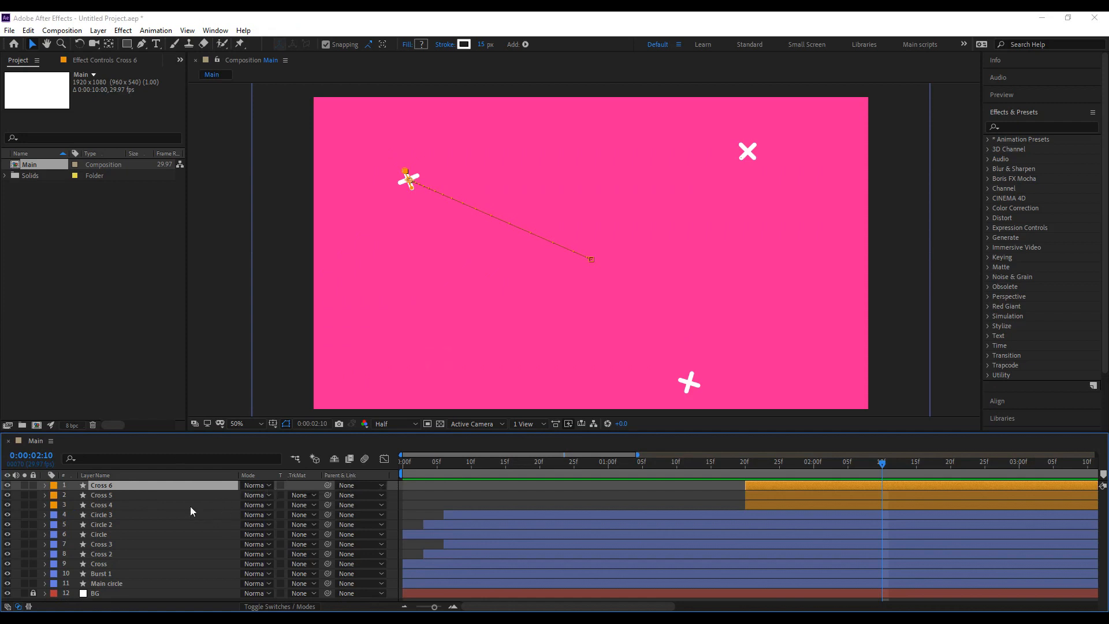
Duplicate the Cross 6 layer and rename the copy Circle_1.
key("ctrl+d")
right_click(95, 484)
left_click(127, 476)
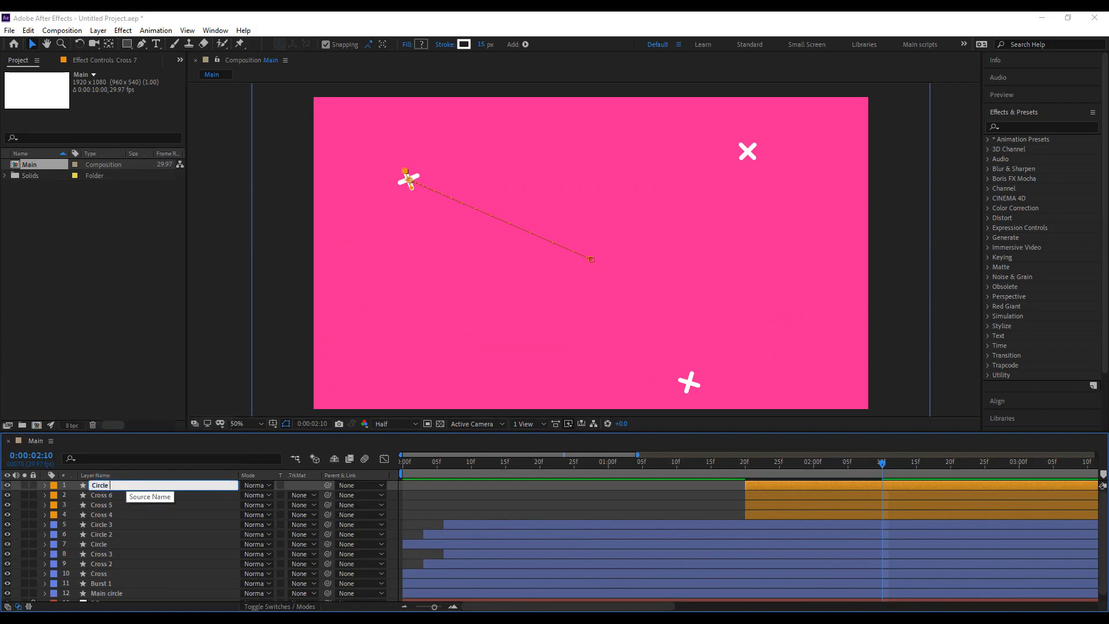
type("Circle_1")
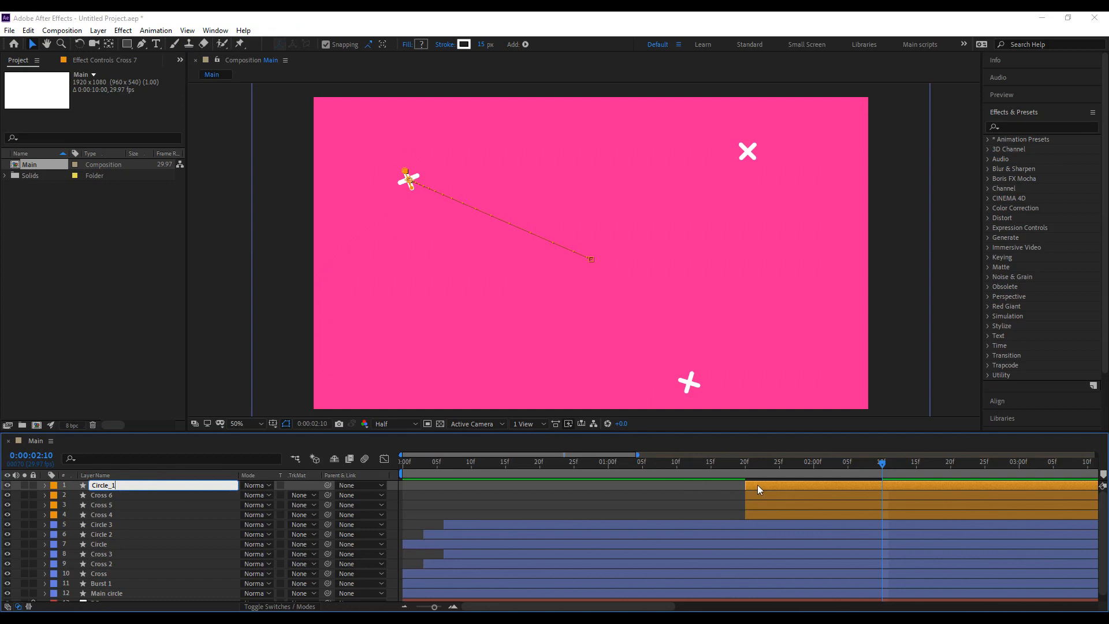
key("Return")
Delete Path 1 and Trim Paths 1 from the contents of Circle_1.
left_click(45, 485)
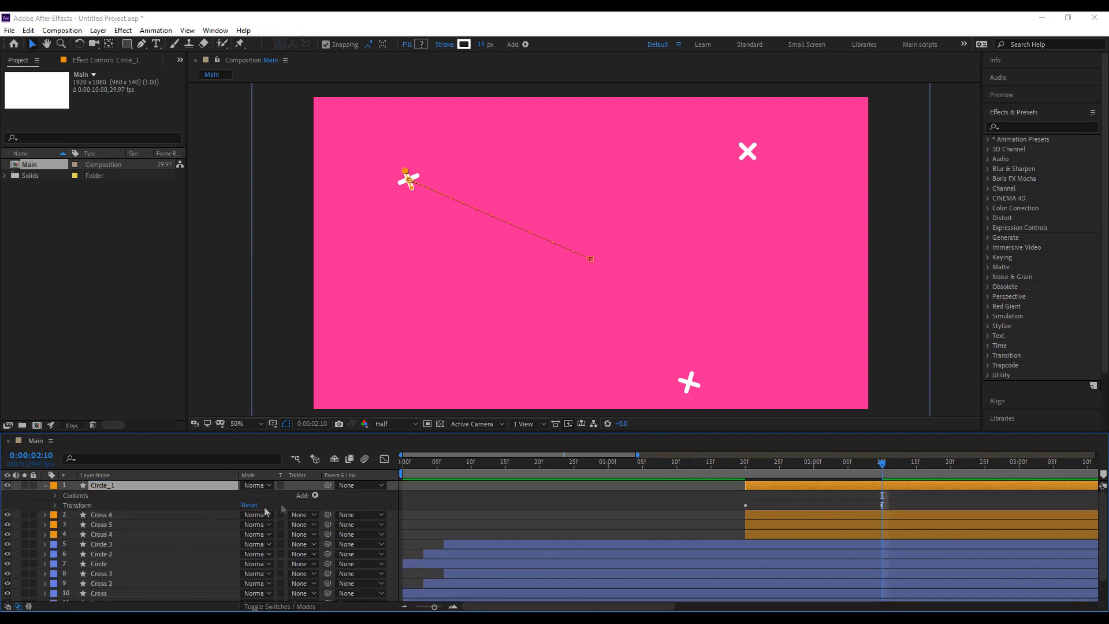
left_click(314, 495)
left_click(55, 495)
left_click(54, 496)
left_click(82, 506)
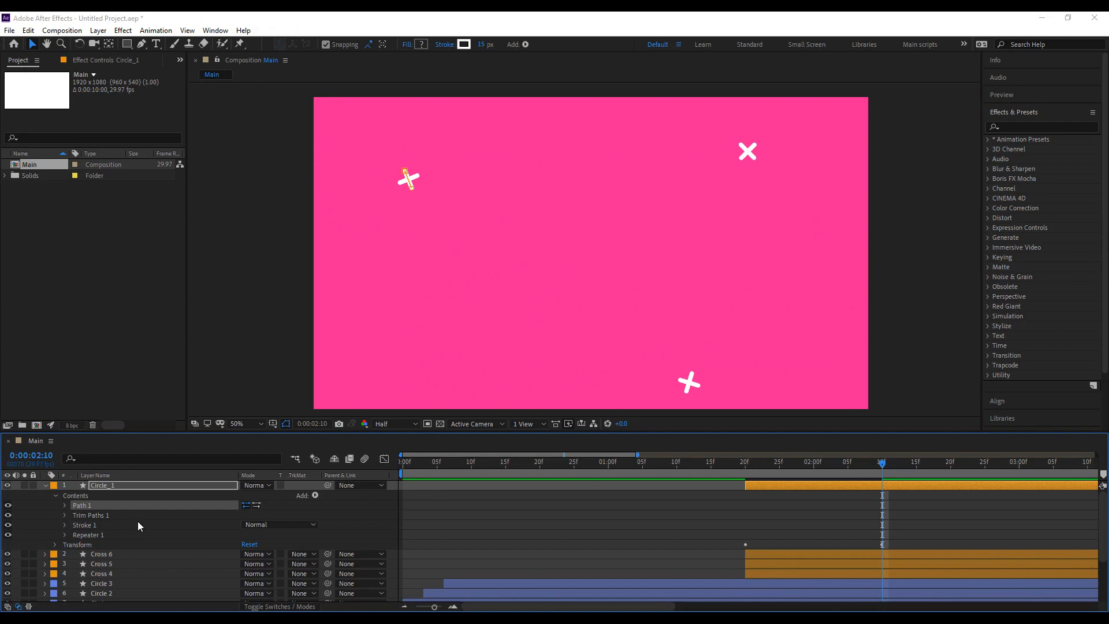
key("Delete")
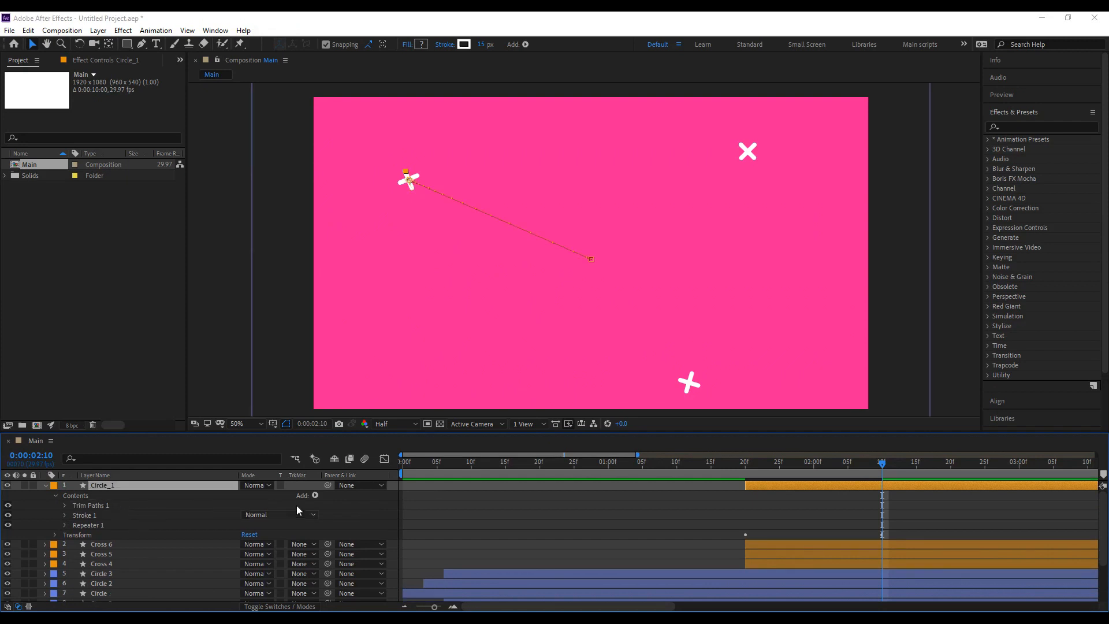
left_click(106, 507)
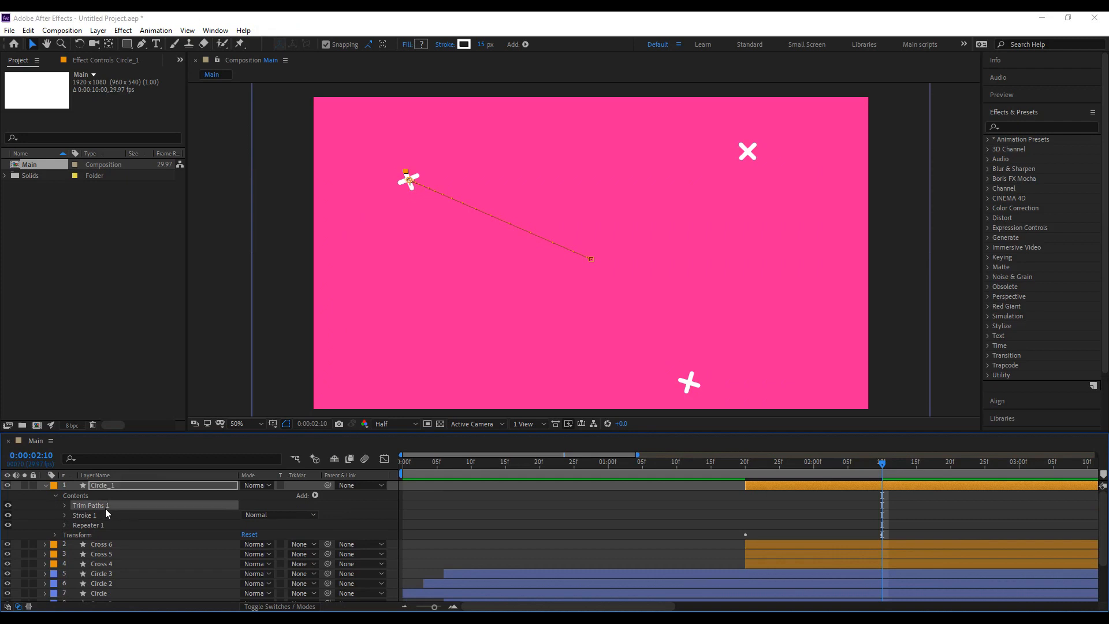
key("Delete")
Add an Ellipse path above Stroke 1 in the contents of Circle_1 and delete Repeater 1.
left_click(315, 495)
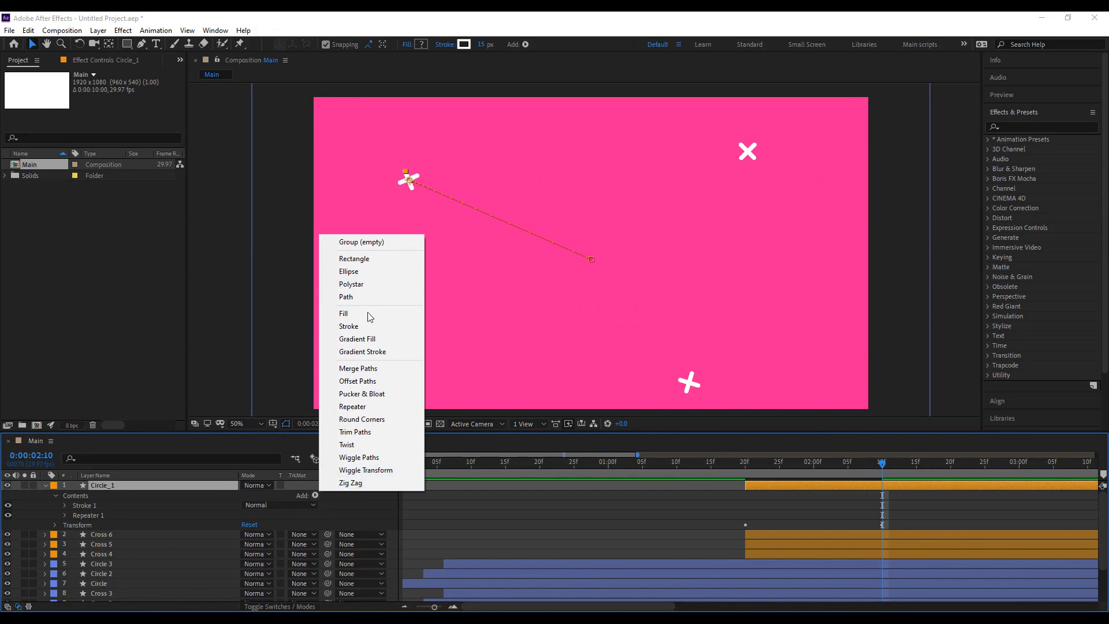
left_click(379, 269)
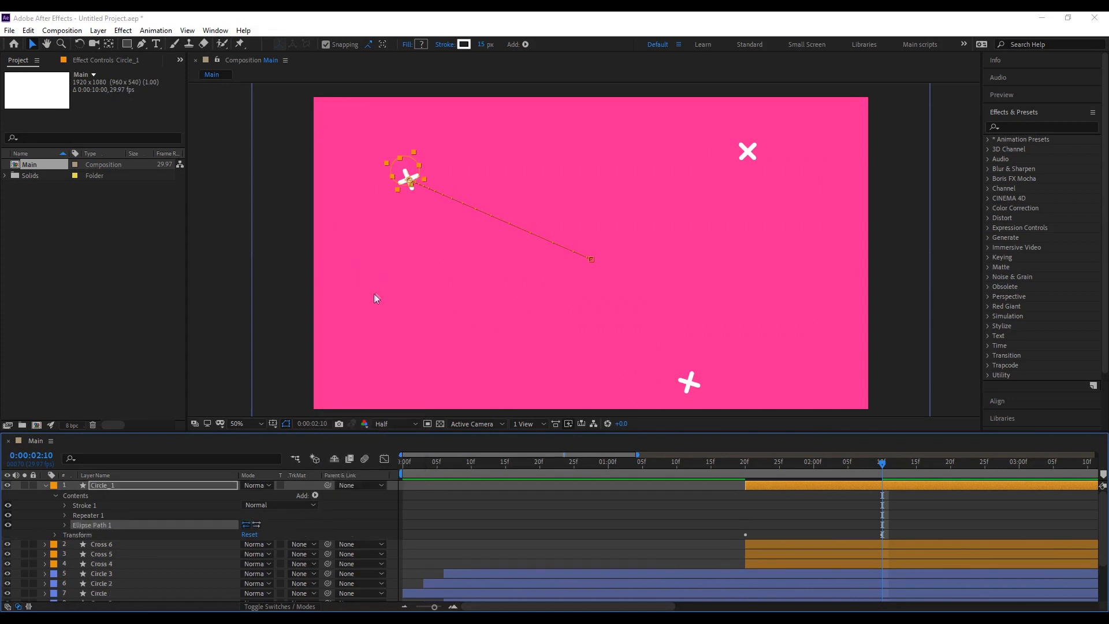
left_click_drag(85, 527, 85, 505)
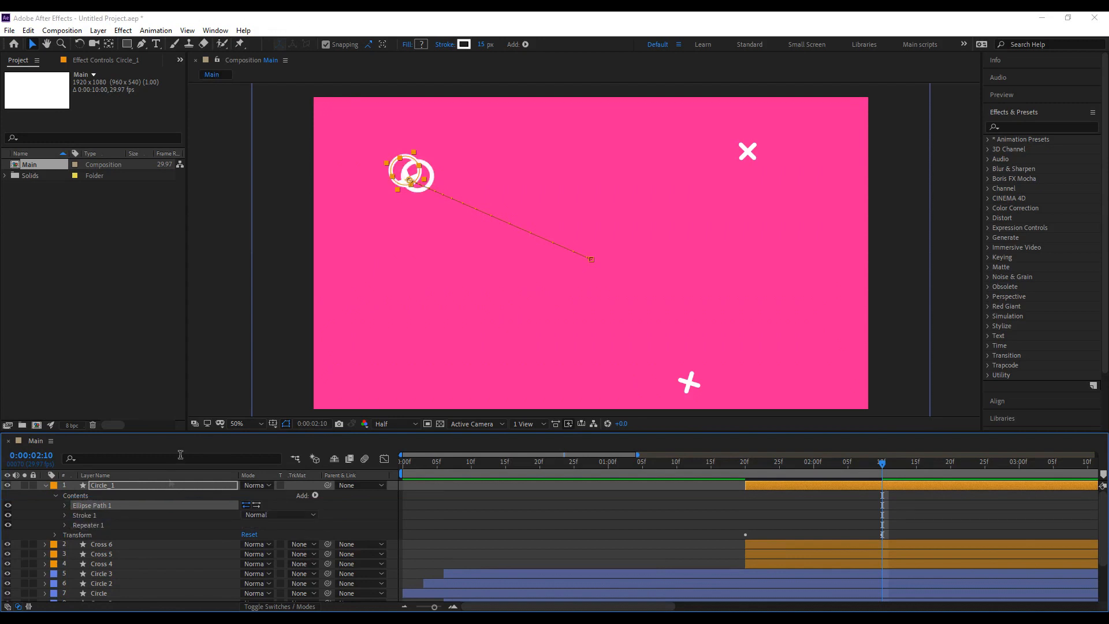
left_click(116, 524)
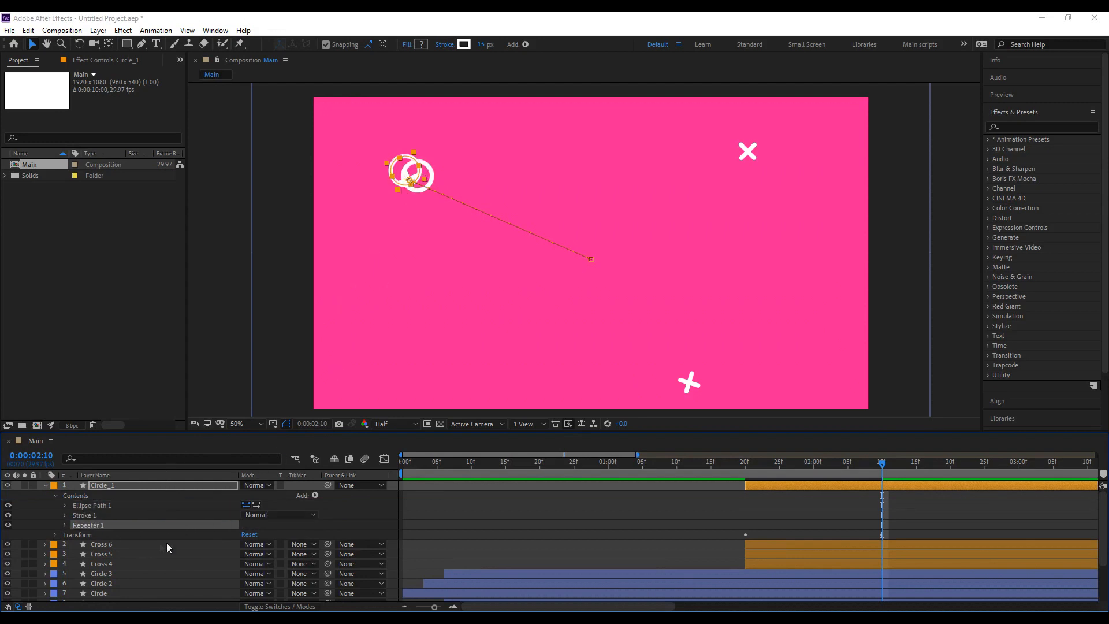
key("Delete")
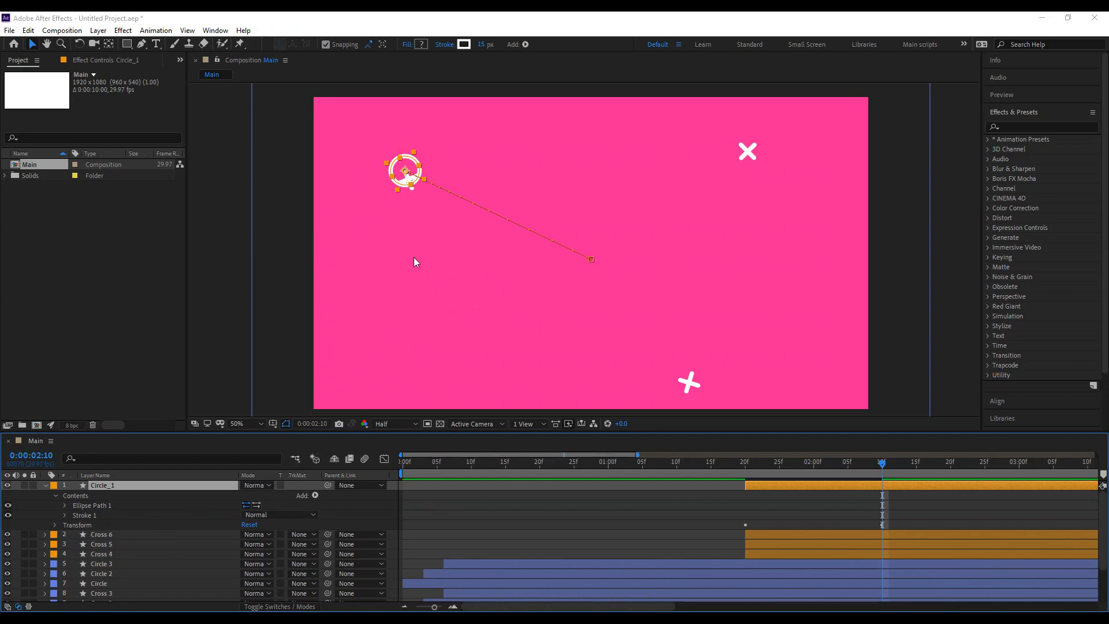
Move Circle_1 below the upper-left cross at 0:00:02:10 and set its ellipse Size to 60, 60.
left_click_drag(406, 172, 417, 290)
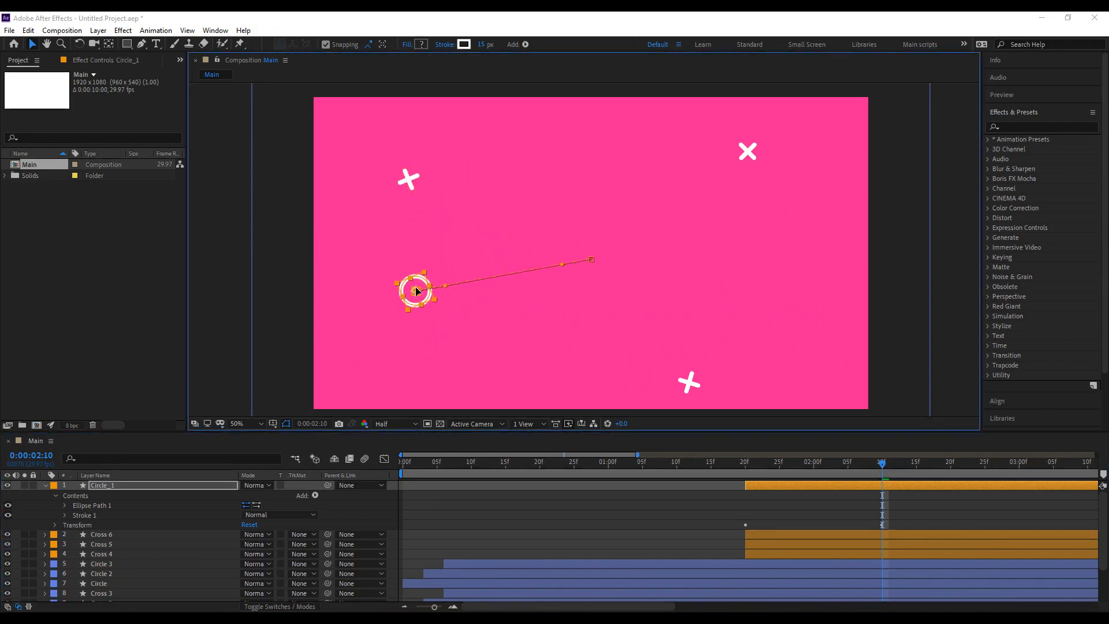
left_click(65, 506)
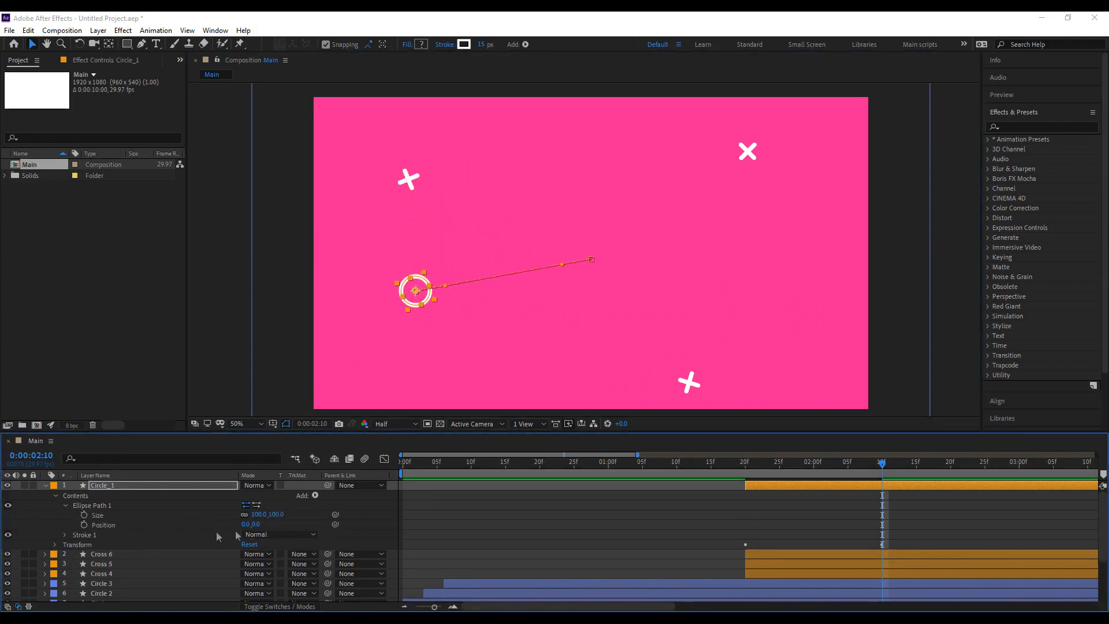
left_click_drag(256, 515, 235, 519)
left_click(257, 514)
type("60")
key("Return")
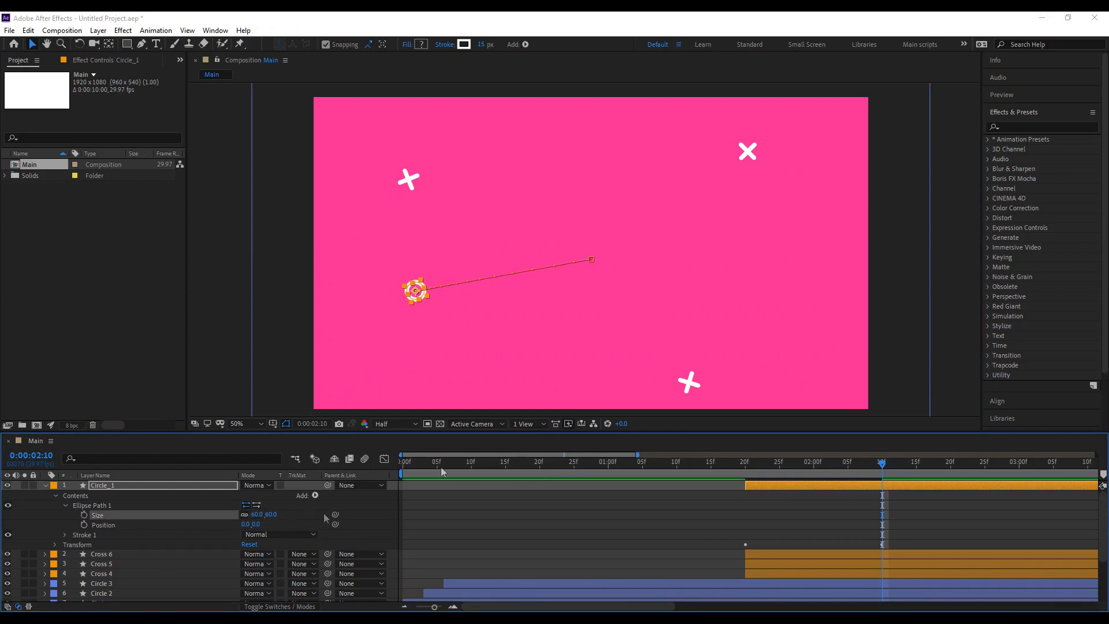
Set the stroke width of Circle_1 to 10 px and scrub through its movement up to 0:00:02:10.
left_click(482, 46)
type("10")
key("Return")
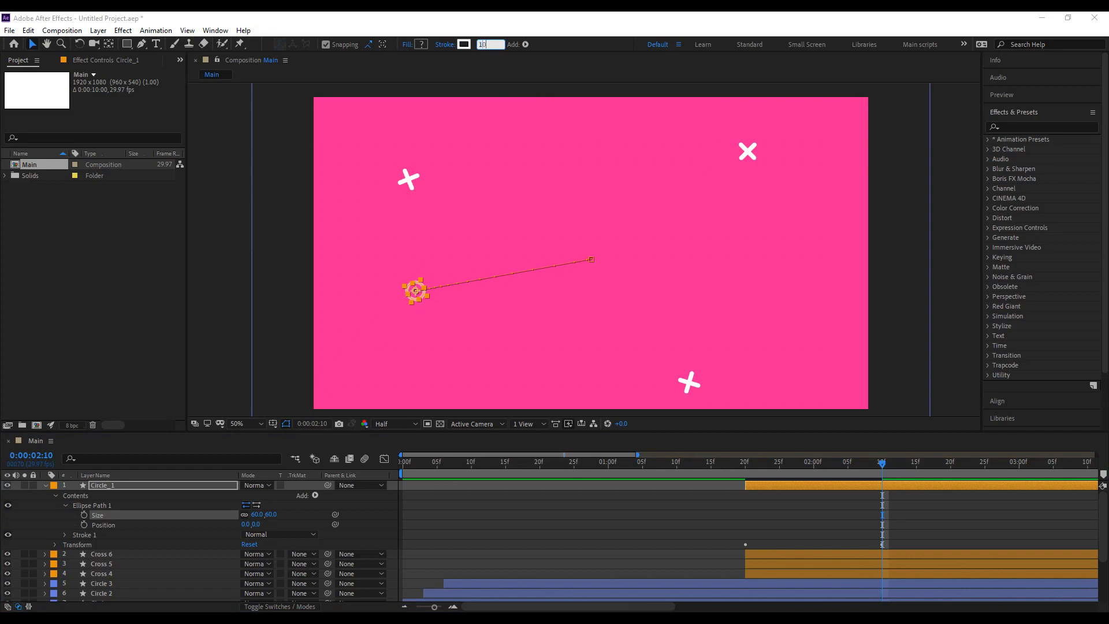
left_click(766, 507)
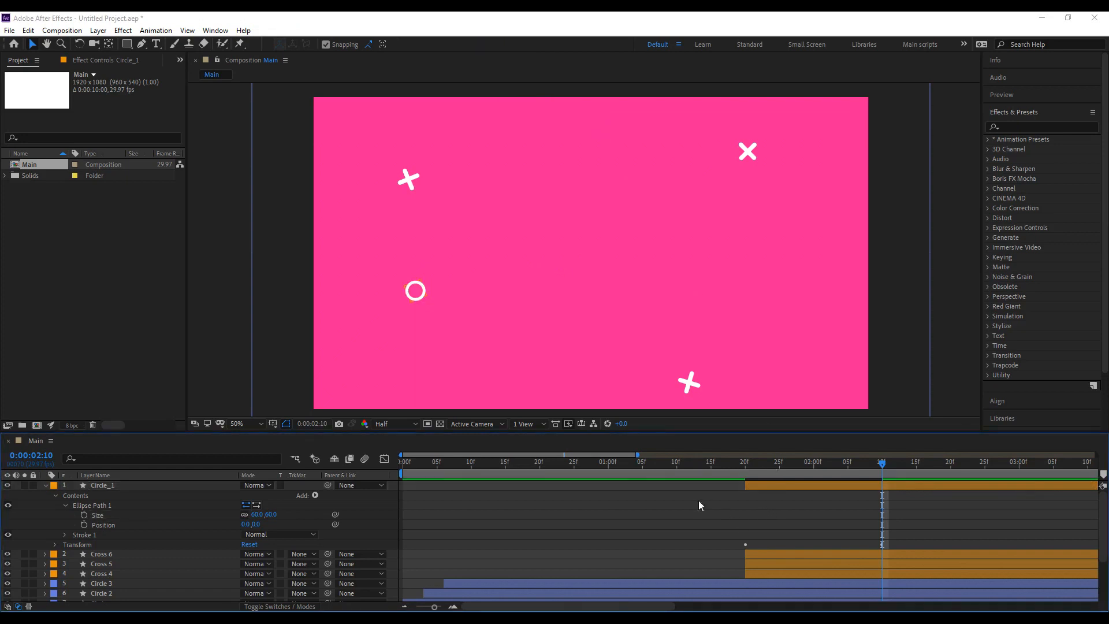
left_click_drag(746, 467, 882, 482)
Duplicate Circle_1, move the copy at 0:00:02:10 to the right side of the frame below the upper-right cross, and preview it.
left_click(129, 485)
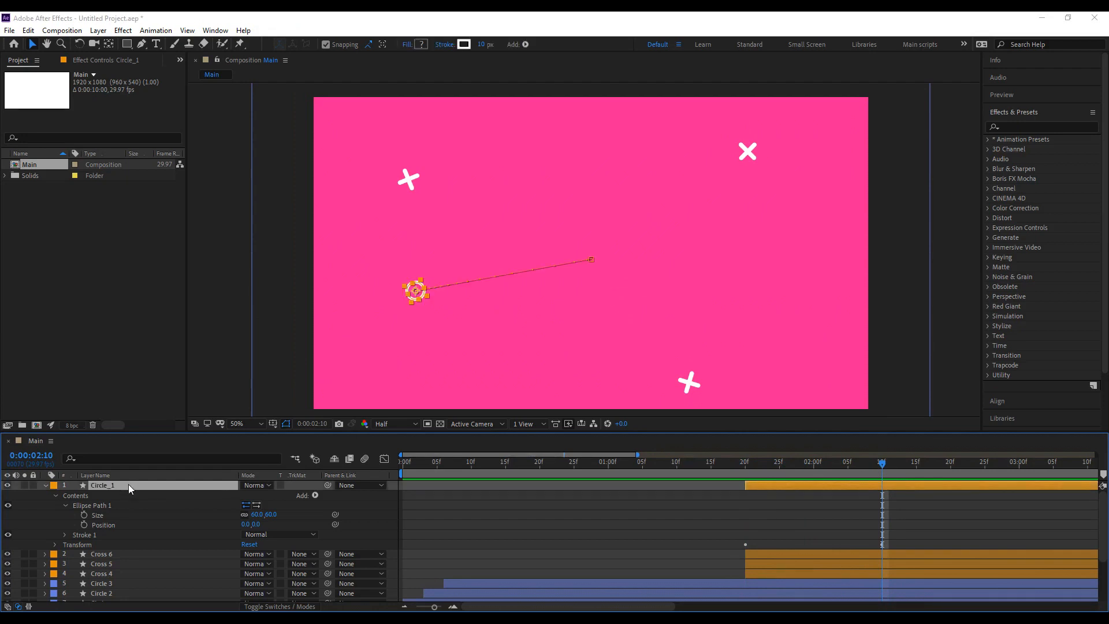
key("ctrl+d")
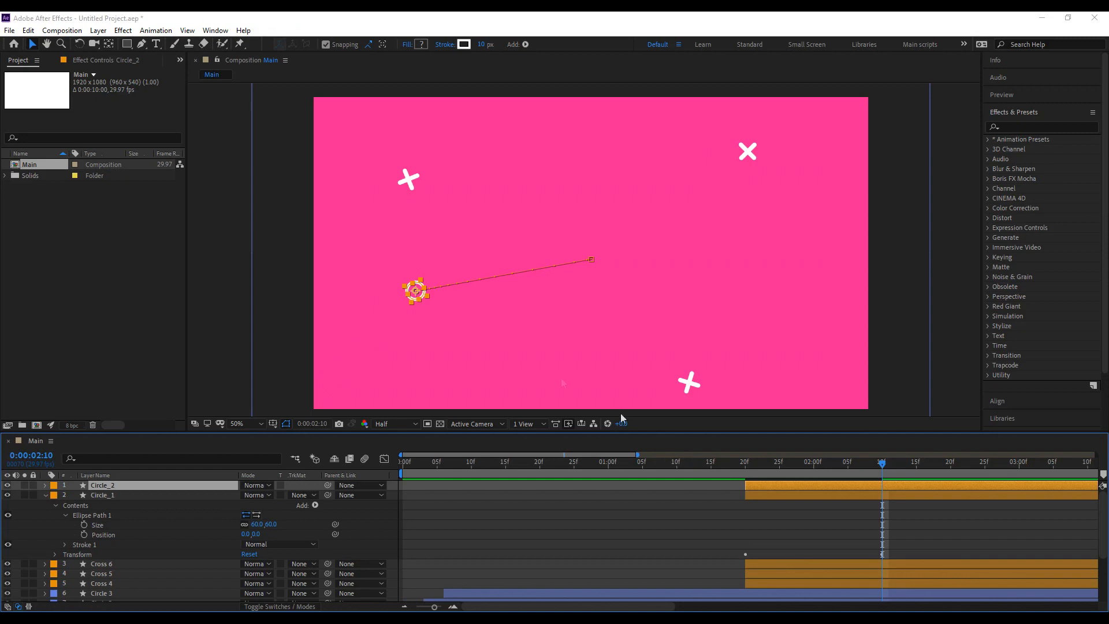
left_click_drag(413, 295, 600, 370)
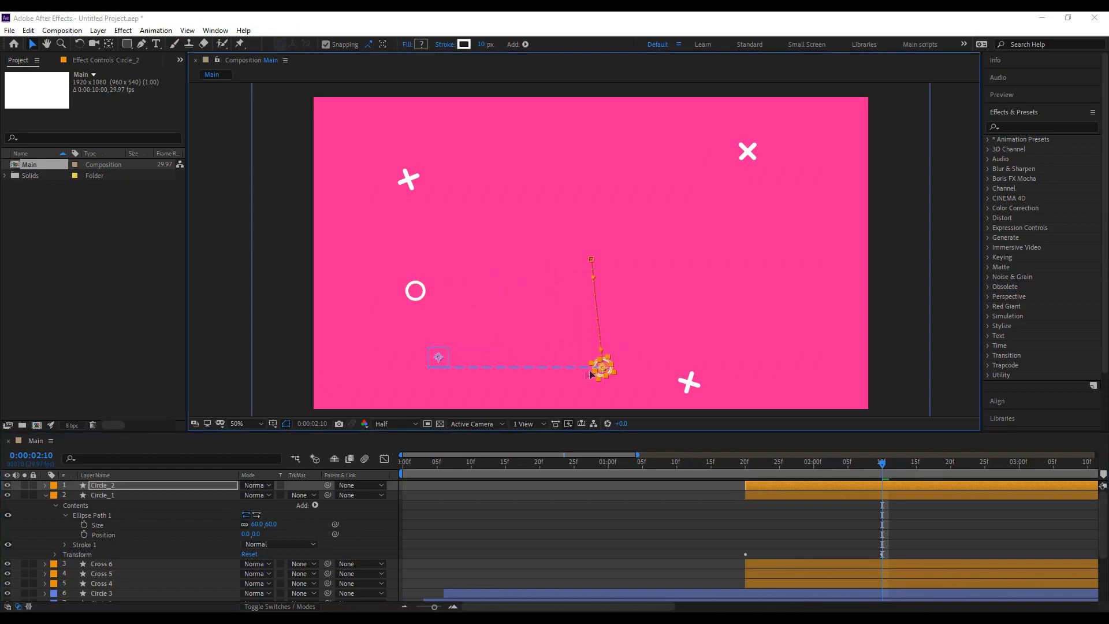
left_click_drag(755, 350, 774, 273)
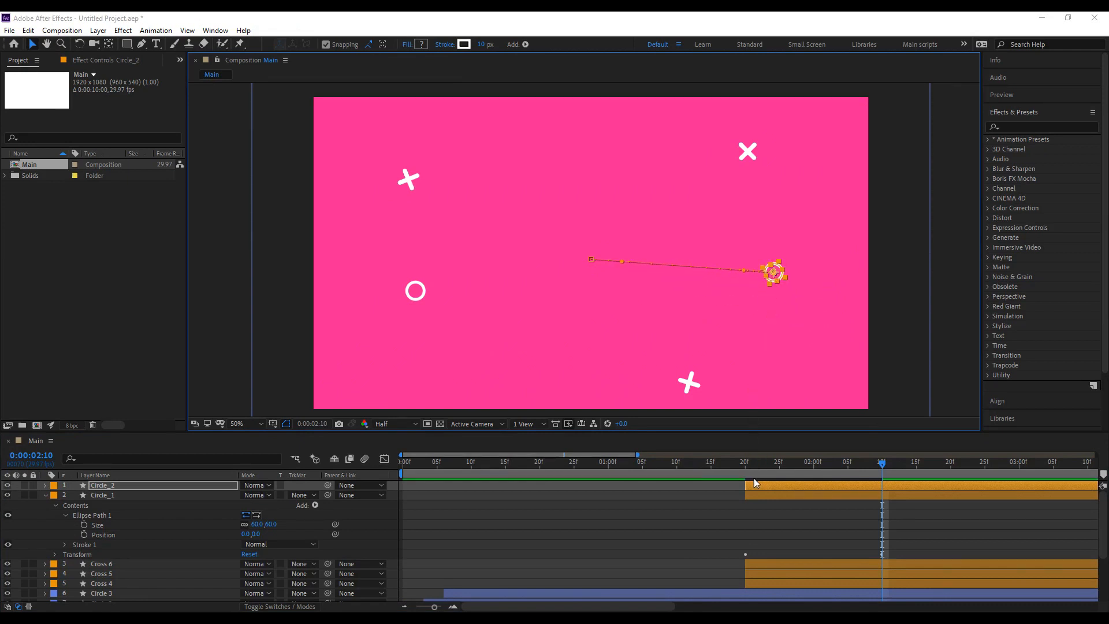
key("space")
key("space")
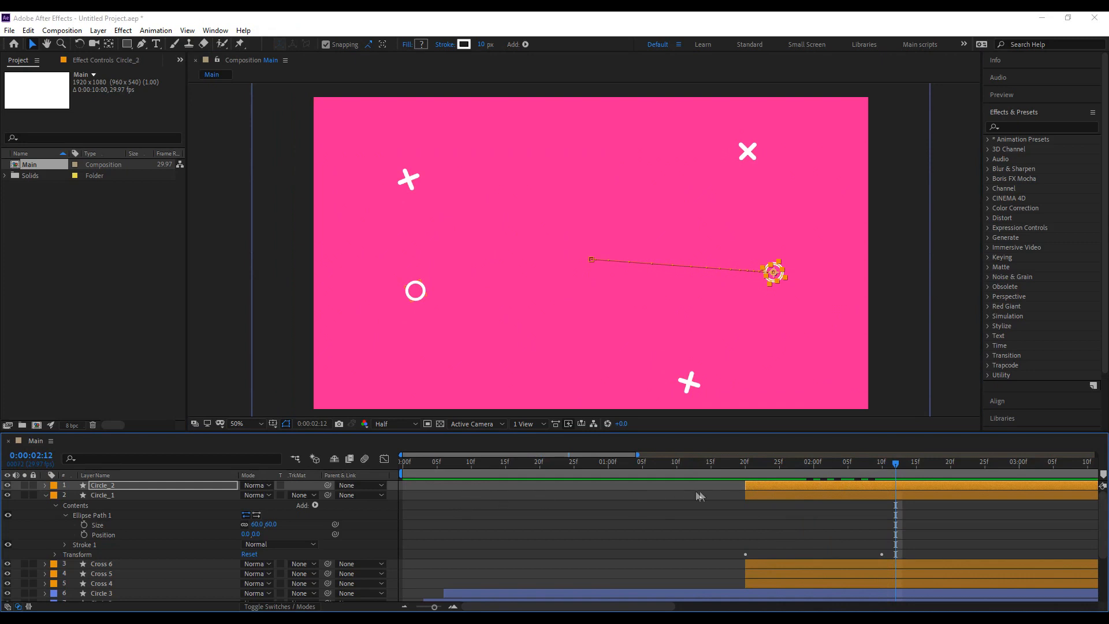
Duplicate Circle_2 and move the copy at 0:00:02:10 to the top middle of the frame, between the two upper crosses.
key("ctrl+d")
left_click_drag(771, 271, 603, 134)
key("ctrl+z")
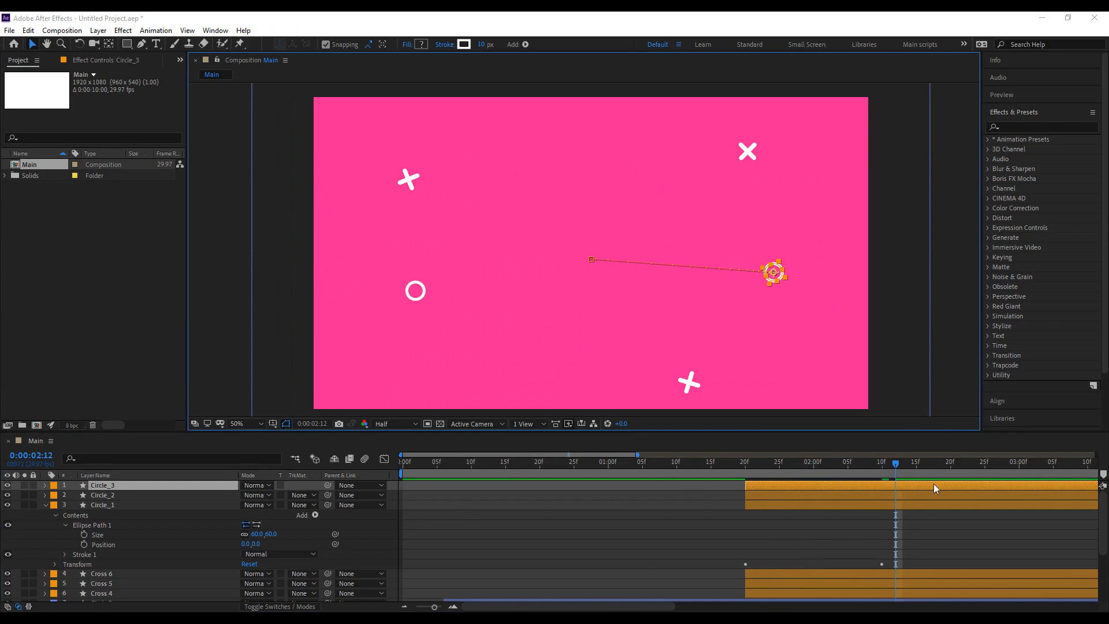
key("u")
key("j")
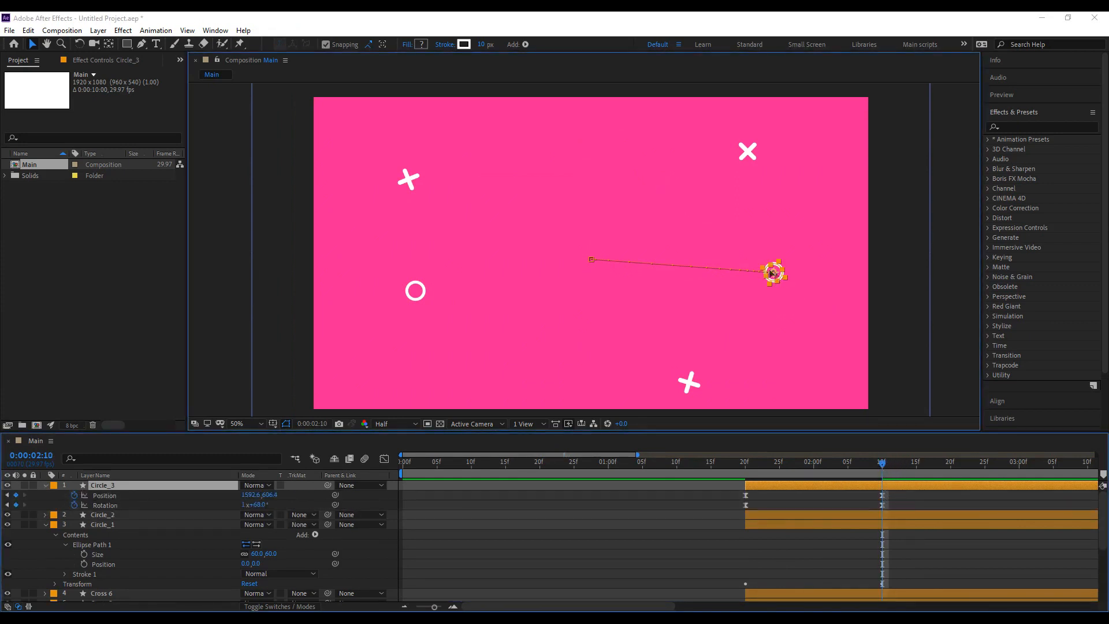
left_click_drag(777, 270, 623, 106)
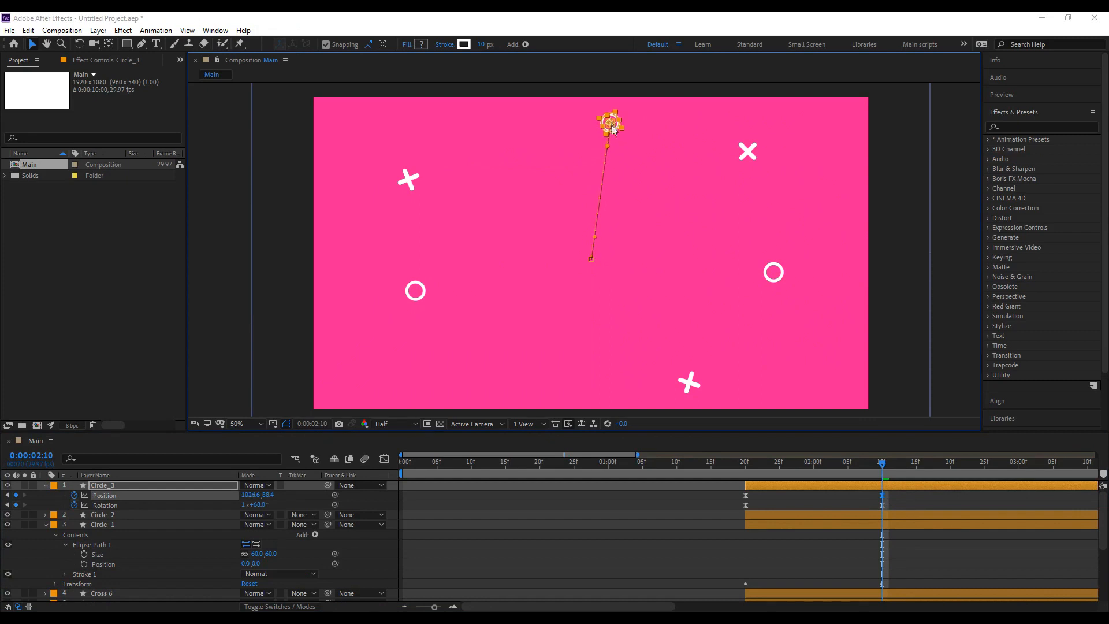
left_click(751, 542)
Preview the burst with all three circles from 0:00:01:02 and return to 0:00:02:10.
scroll(563, 244, "down", 1)
scroll(563, 244, "up", 1)
left_click(627, 463)
left_click_drag(625, 463, 622, 462)
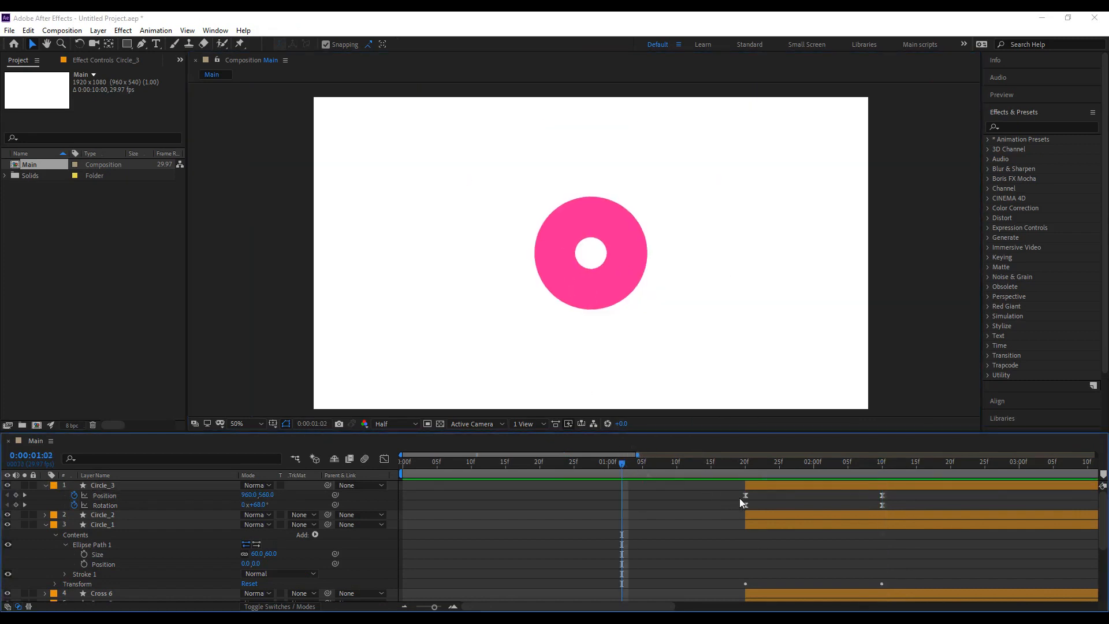
key("space")
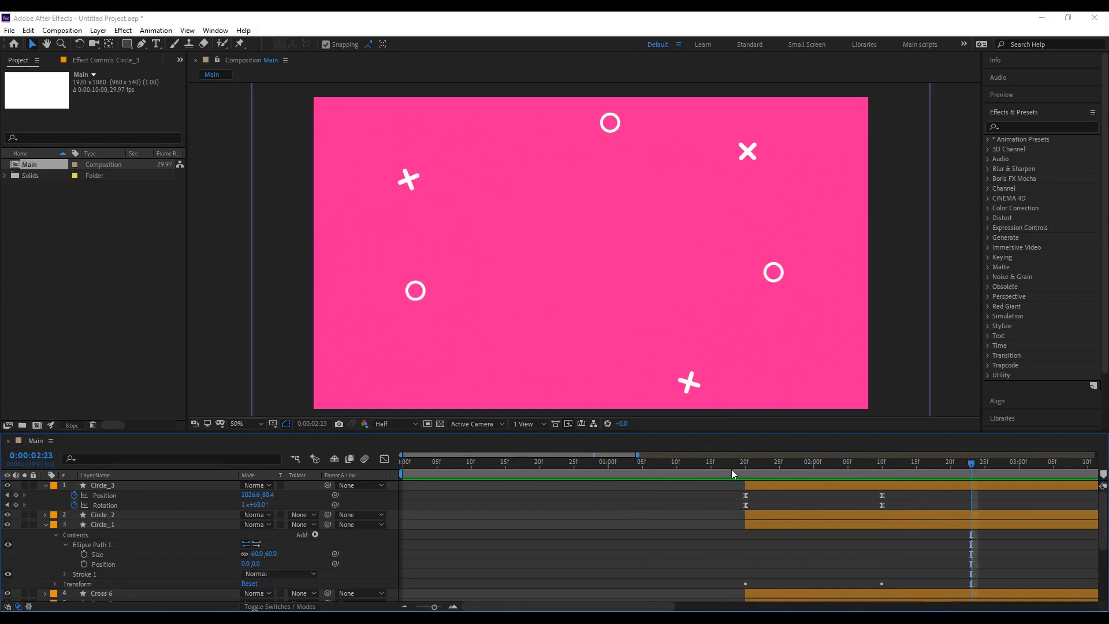
mouse_move(867, 471)
left_mouse_down()
mouse_move(885, 473)
mouse_move(751, 469)
mouse_move(881, 470)
left_mouse_up()
Stagger the starts of the three outline crosses and the three outline circles by two frames within each group, and preview the burst.
left_click(45, 485)
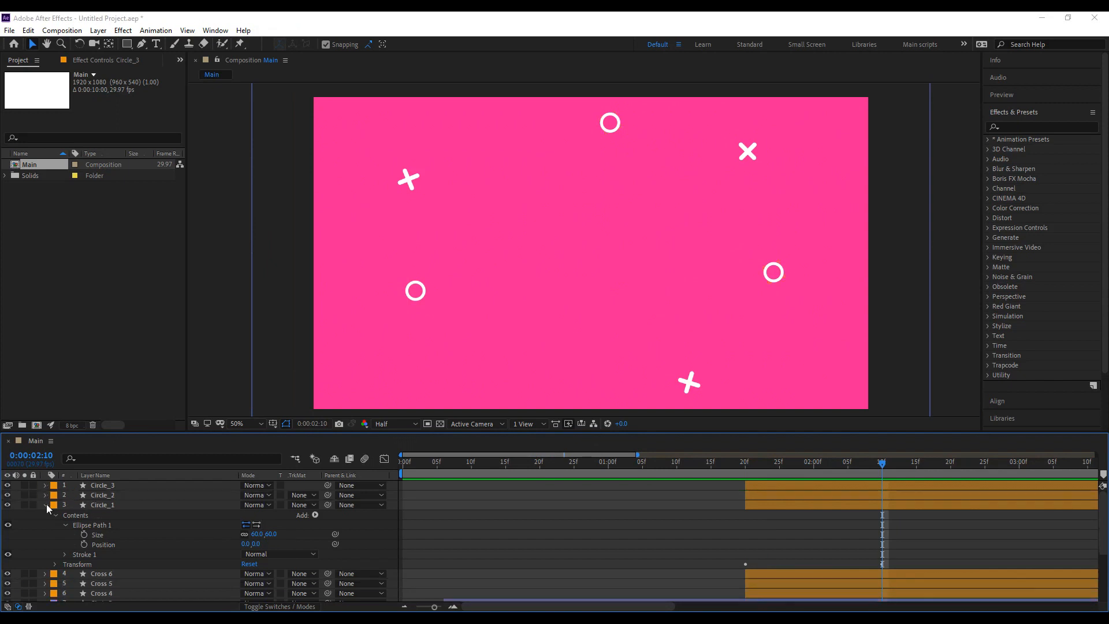
left_click(46, 505)
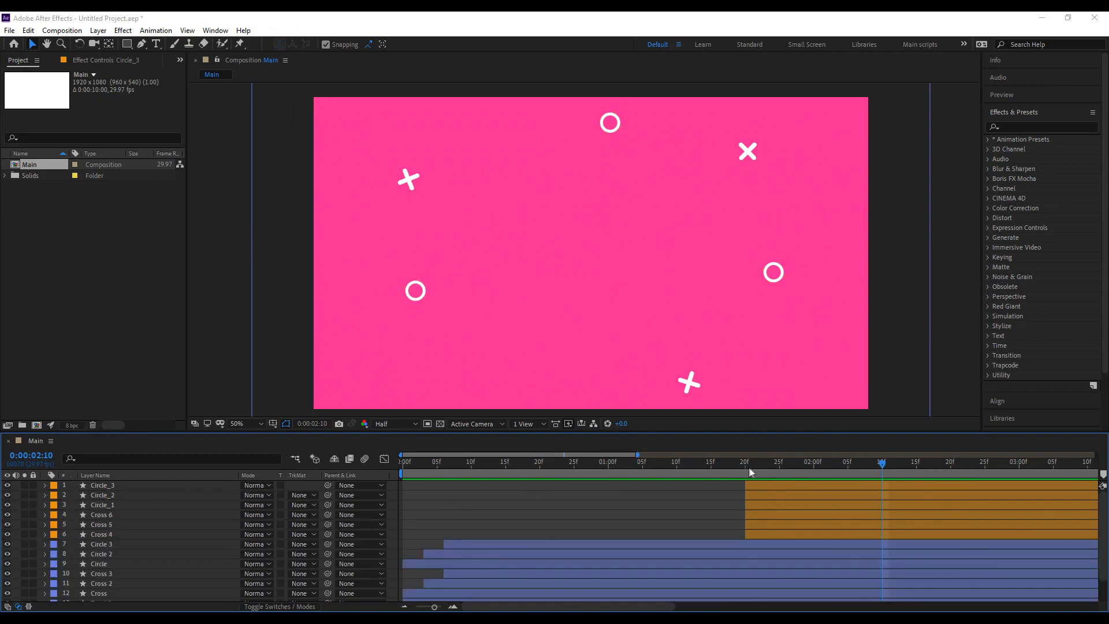
left_click(757, 473)
left_click_drag(763, 526, 739, 464)
key("space")
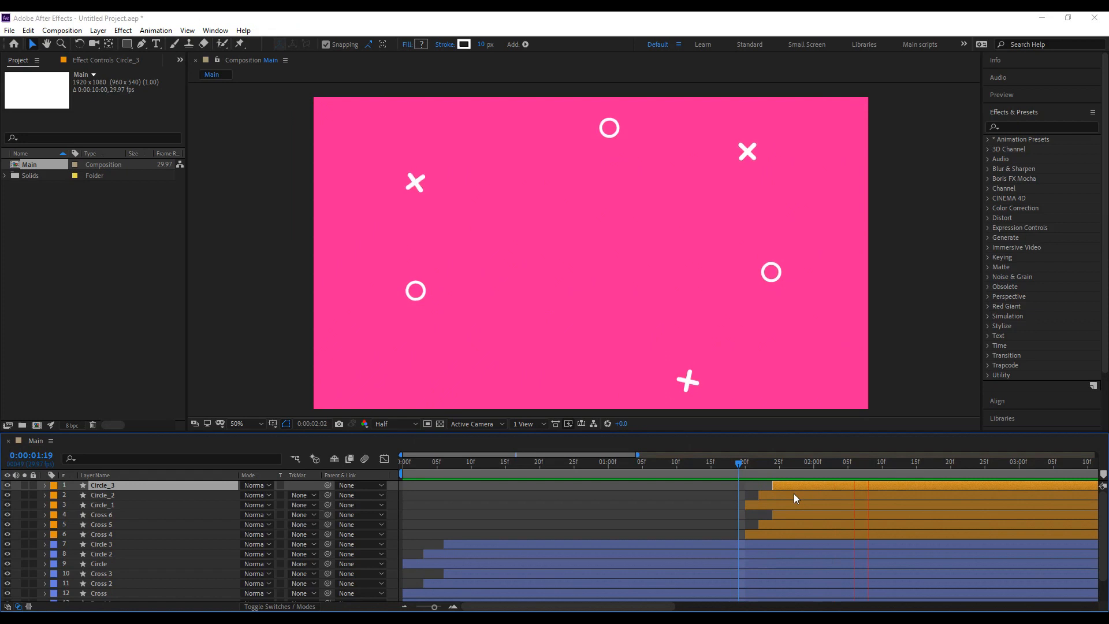
left_click(717, 466)
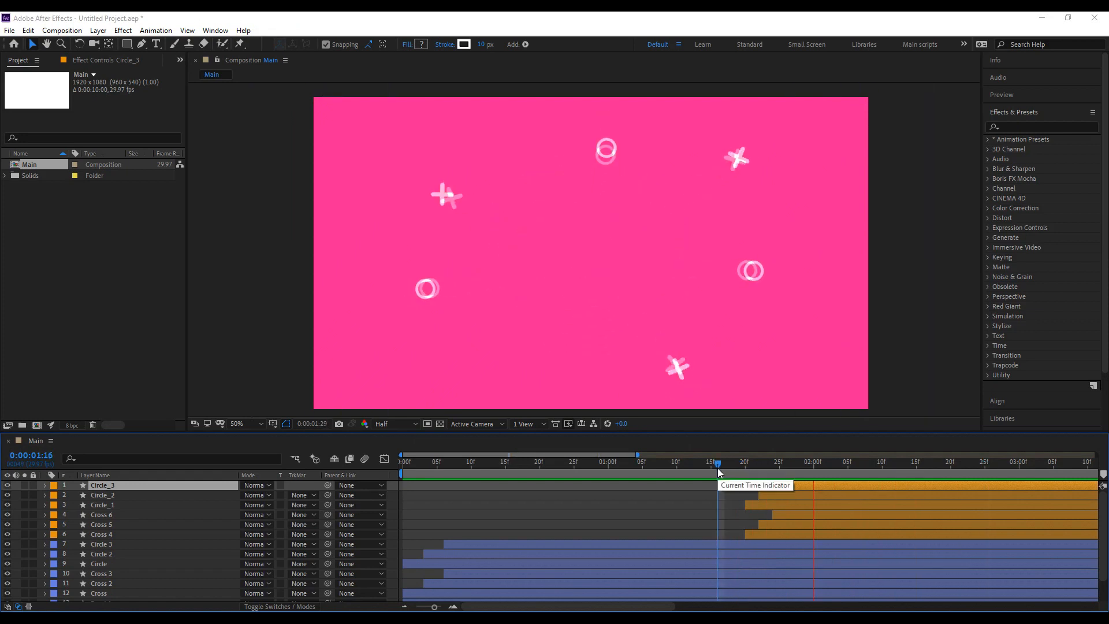
key("space")
left_click_drag(703, 472, 913, 492)
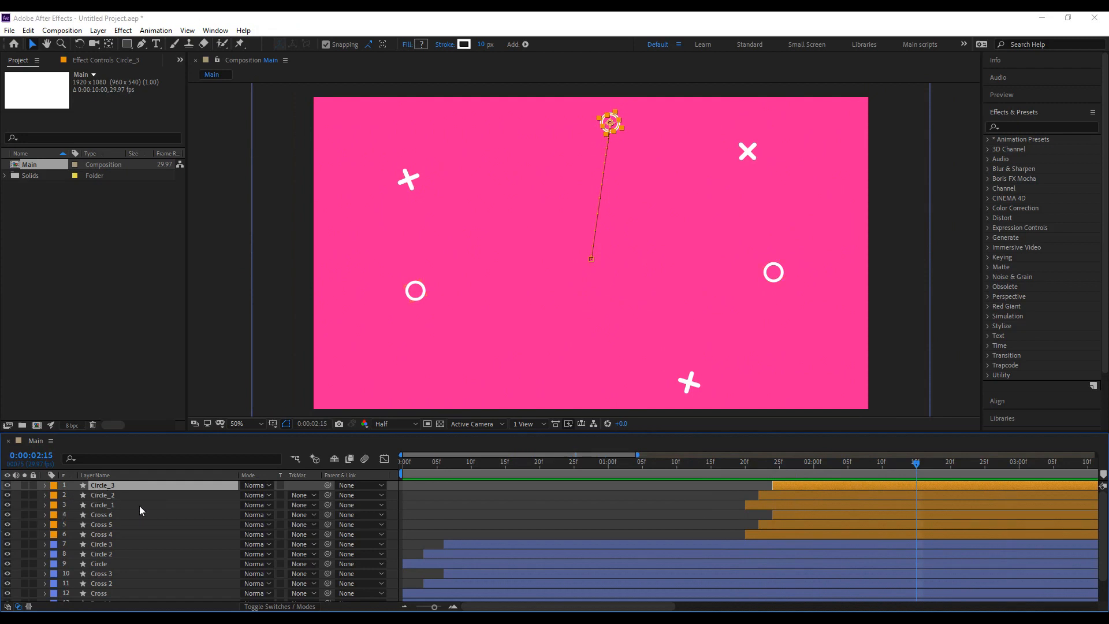
Duplicate Circle_3, shift the copy's start to 0:00:01:20 and rename it Squere_1.
key("ctrl+d")
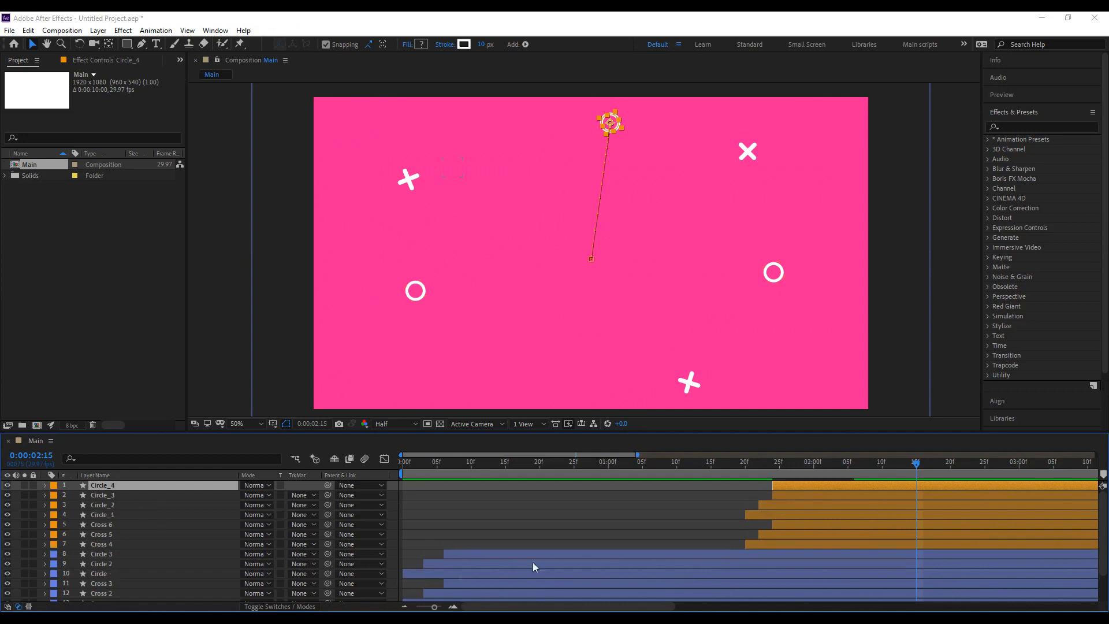
left_click_drag(775, 483, 732, 493)
right_click(94, 489)
left_click(129, 479)
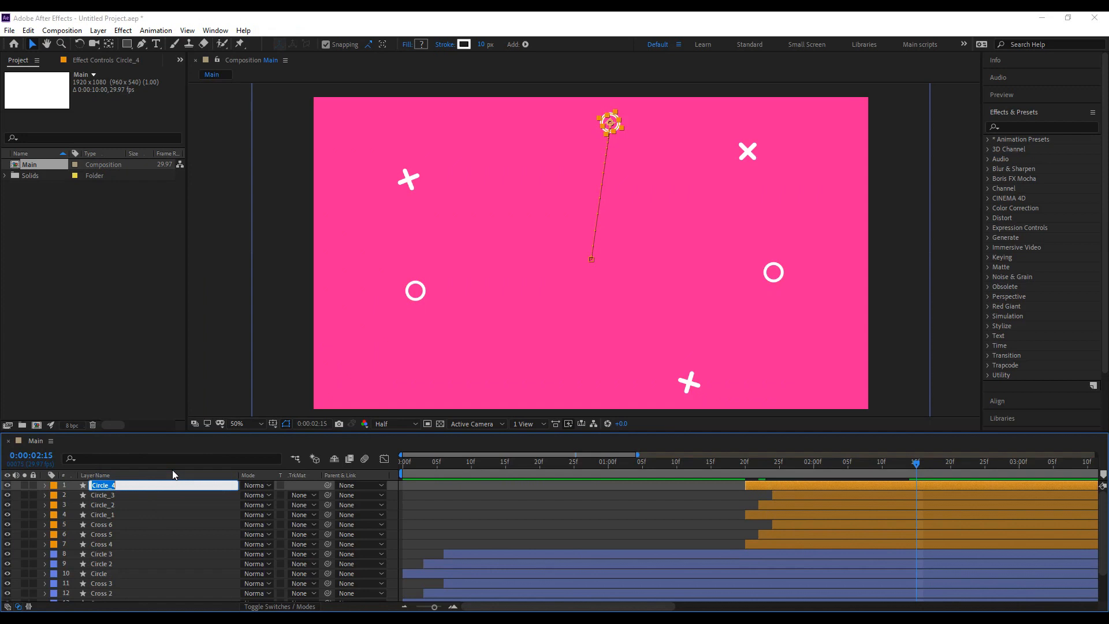
type("Squere_1")
key("Return")
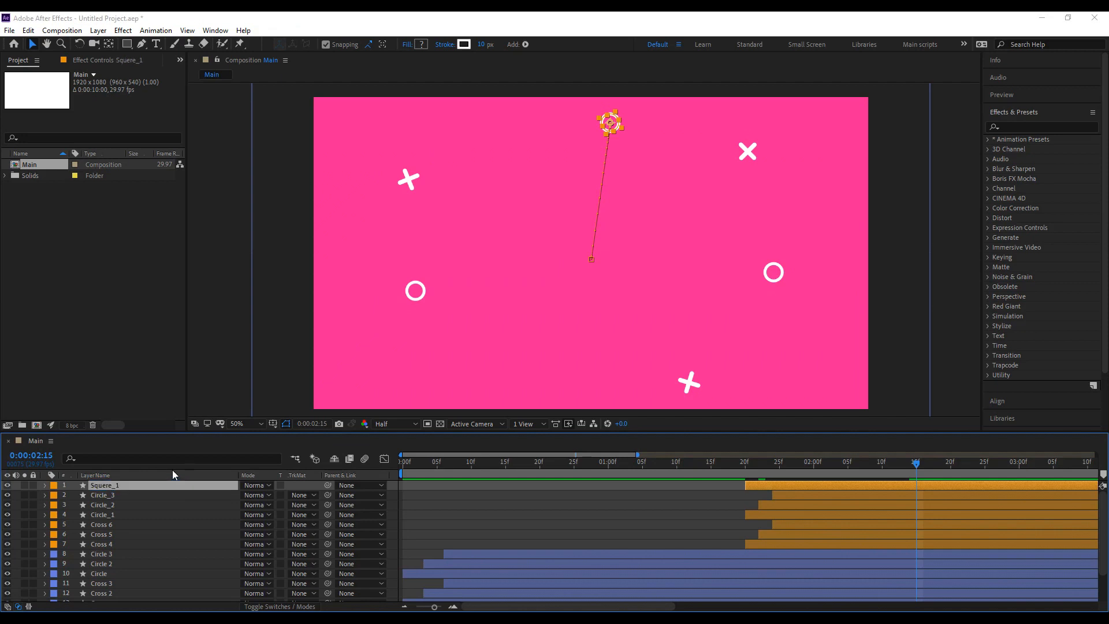
Replace the ellipse path in Squere_1 with a Rectangle path placed above Stroke 1.
left_click(45, 486)
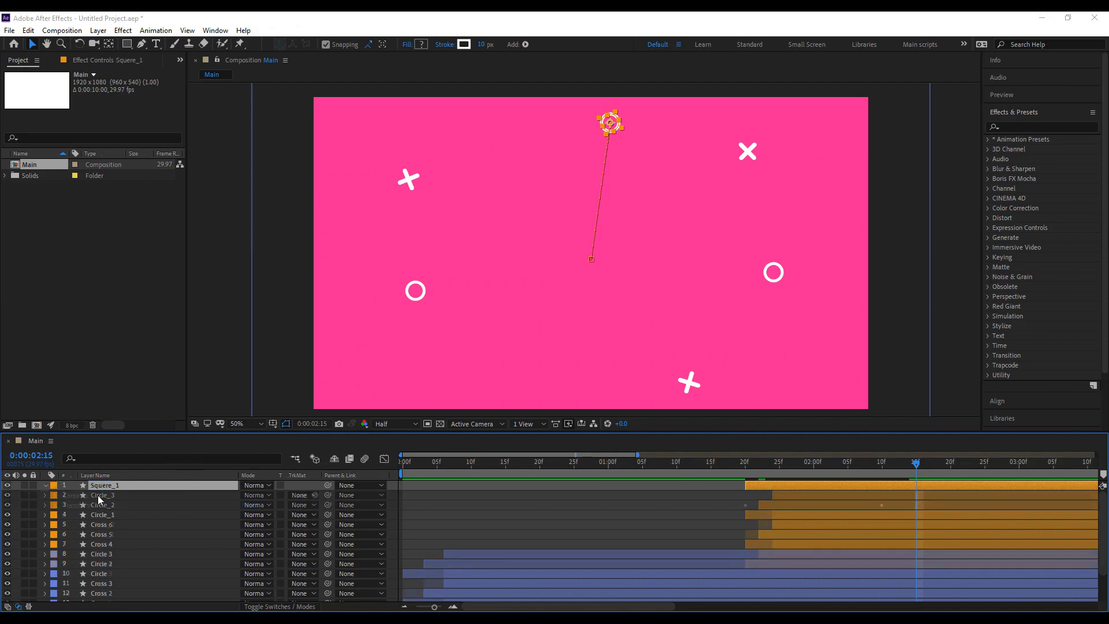
left_click(90, 506)
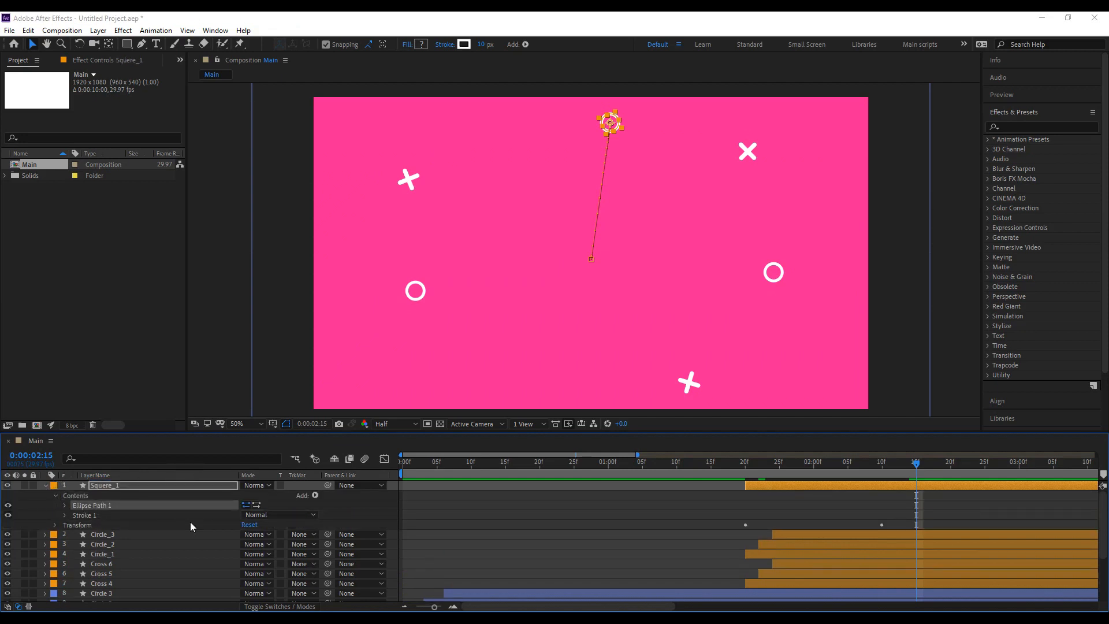
key("Delete")
left_click(314, 495)
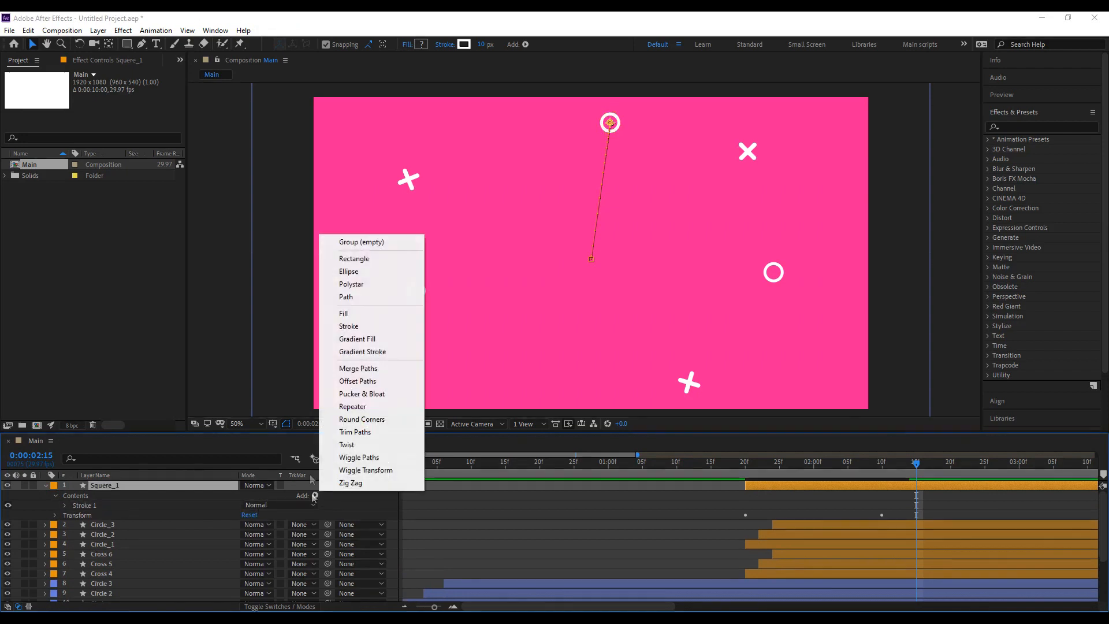
left_click(368, 259)
left_click_drag(91, 515, 93, 504)
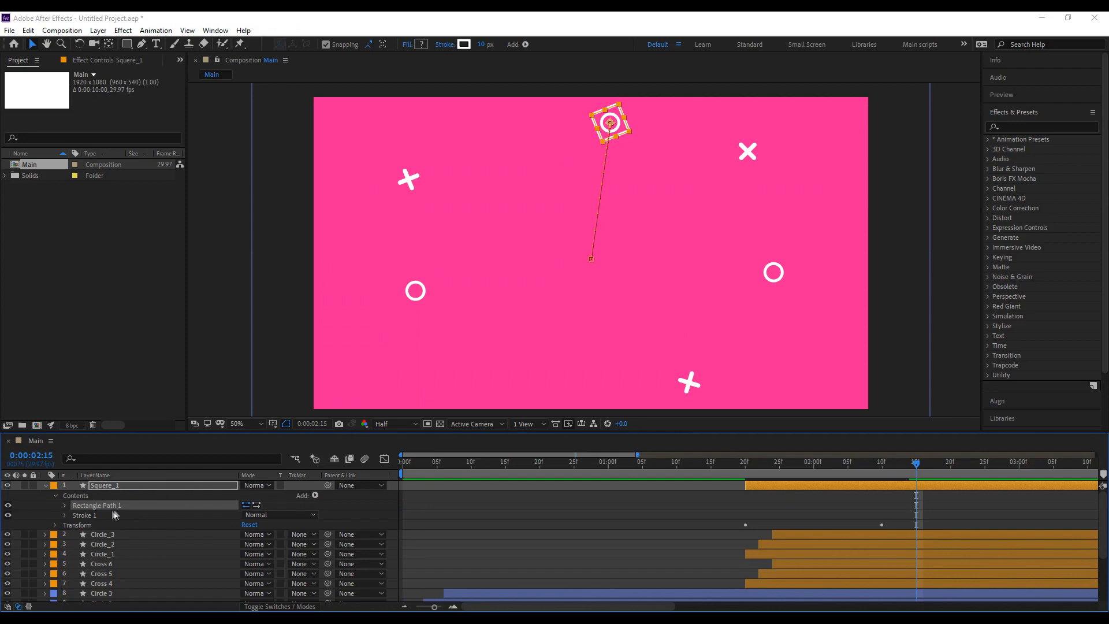
Set Squere_1's rectangle Size to 60, 60 and move the square at 0:00:02:10 to the lower-left area of the frame.
left_click(64, 504)
left_click(259, 515)
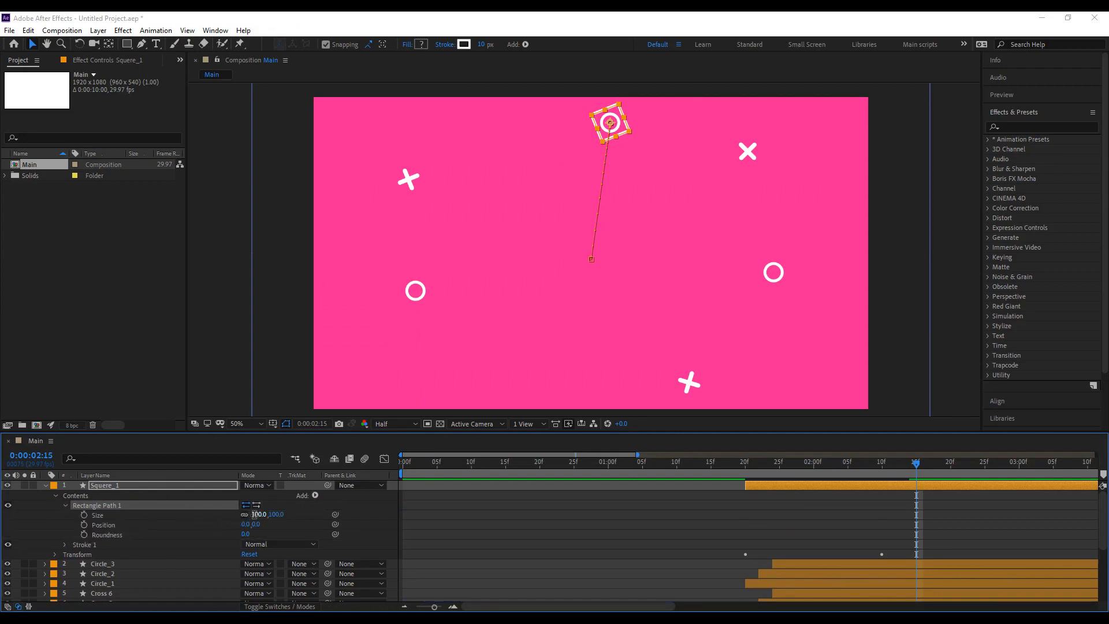
type("60")
key("Return")
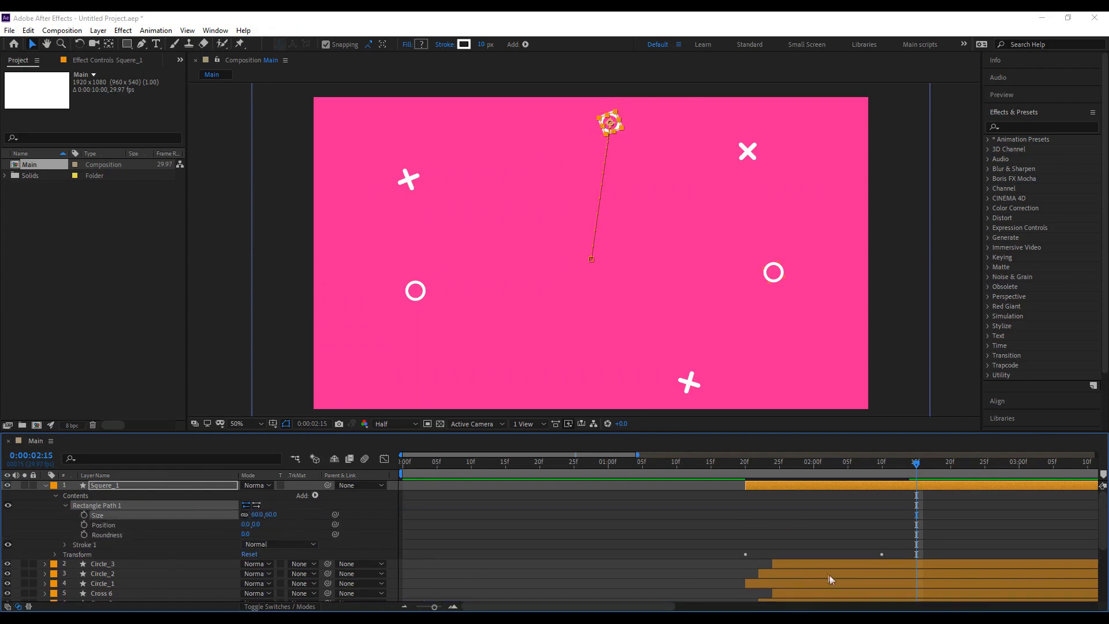
key("u")
left_click(882, 464)
left_click_drag(618, 131, 494, 387)
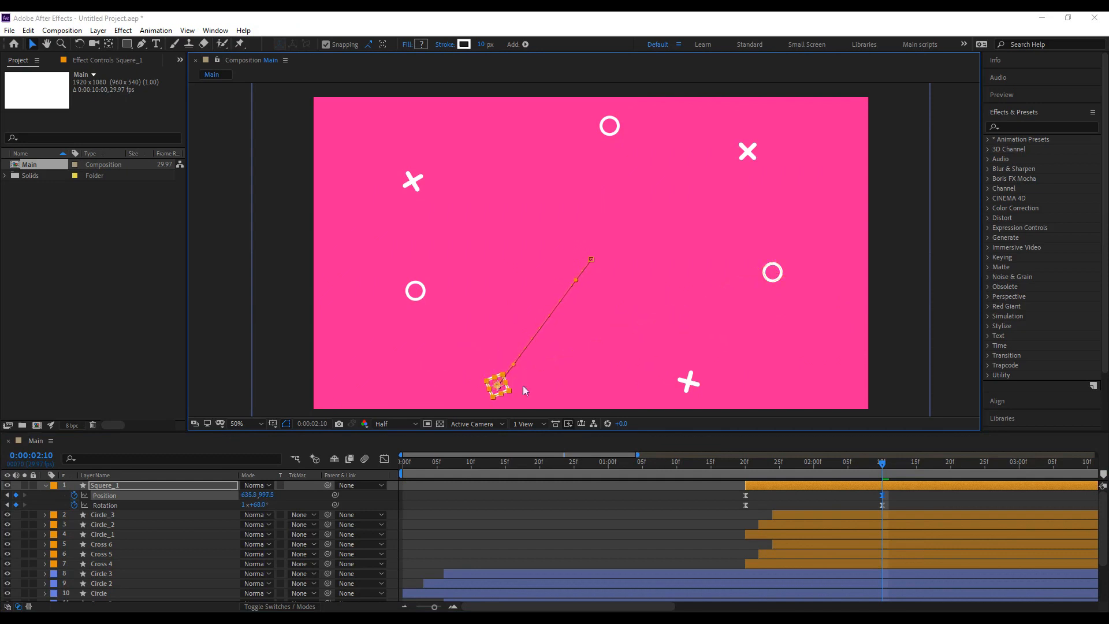
Duplicate Squere_1, delay the copy by two frames and move it at 0:00:02:10 to just below the upper-right cross.
key("ctrl+d")
mouse_move(757, 484)
left_mouse_down()
mouse_move(781, 485)
mouse_move(770, 485)
left_mouse_up()
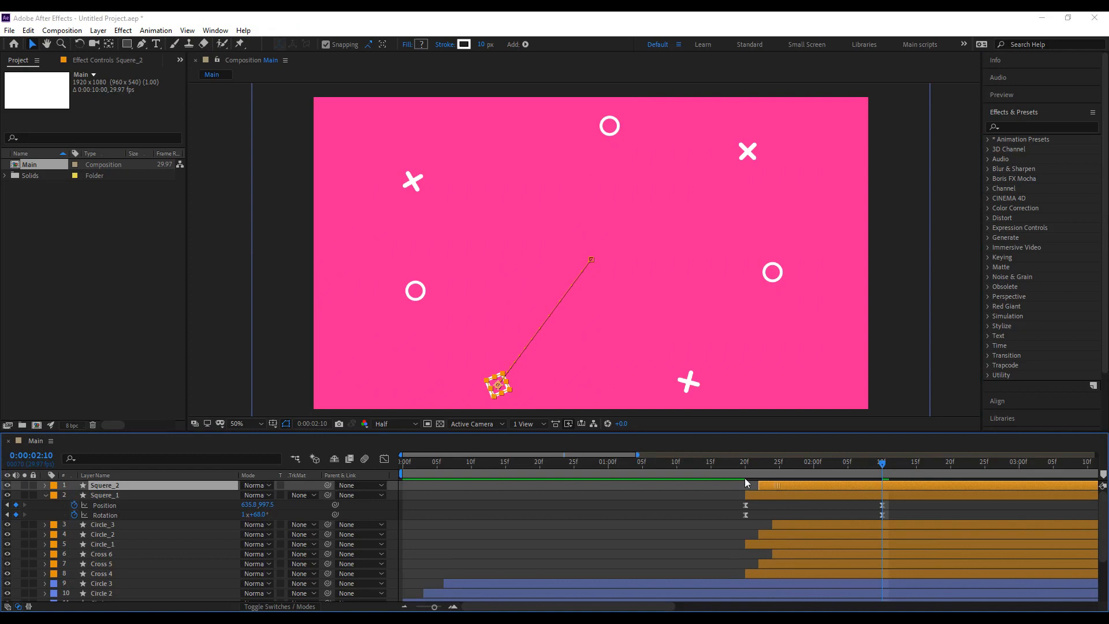
mouse_move(498, 388)
left_mouse_down()
mouse_move(428, 371)
mouse_move(515, 256)
mouse_move(747, 205)
mouse_move(717, 213)
left_mouse_up()
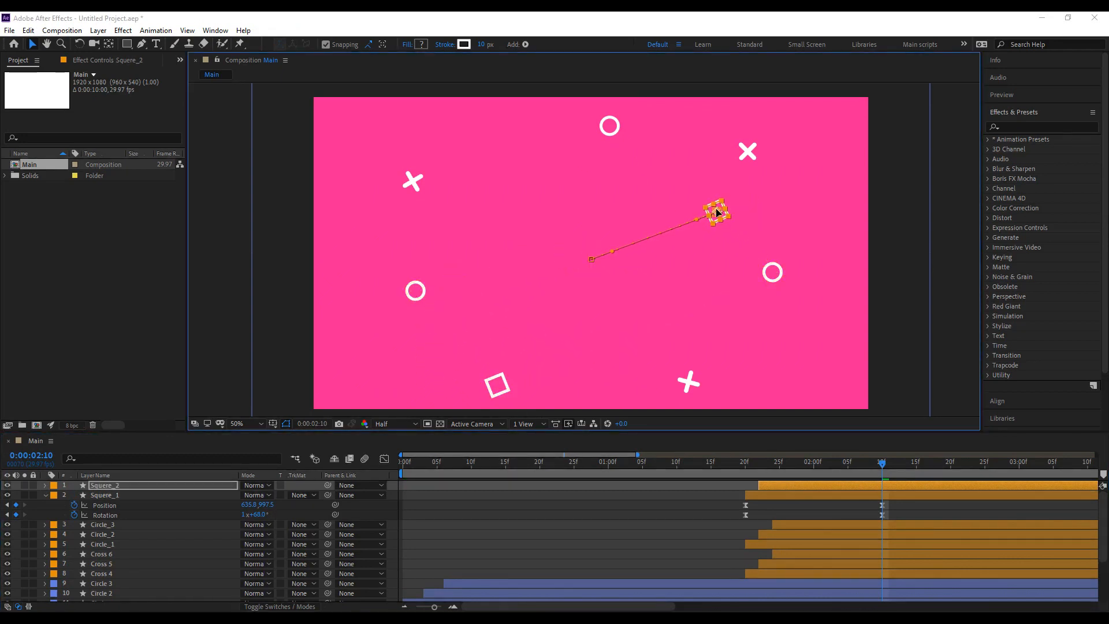
Duplicate Squere_2, delay the copy by two more frames and place it to the right of the upper-left cross.
key("ctrl+d")
left_click_drag(763, 485, 790, 485)
left_click_drag(716, 209, 492, 159)
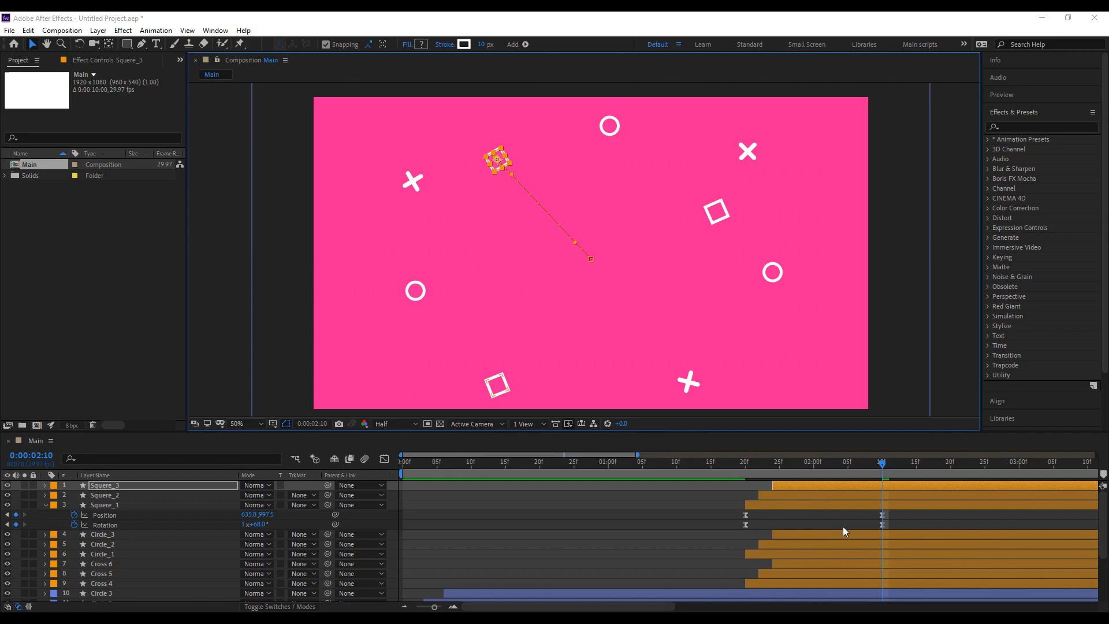
Reveal the squares' keyframes and shift both Squere_2 rotation keyframes so the one at 0:00:02:12 is 1x+189°.
key("u")
left_click(869, 516)
key("u")
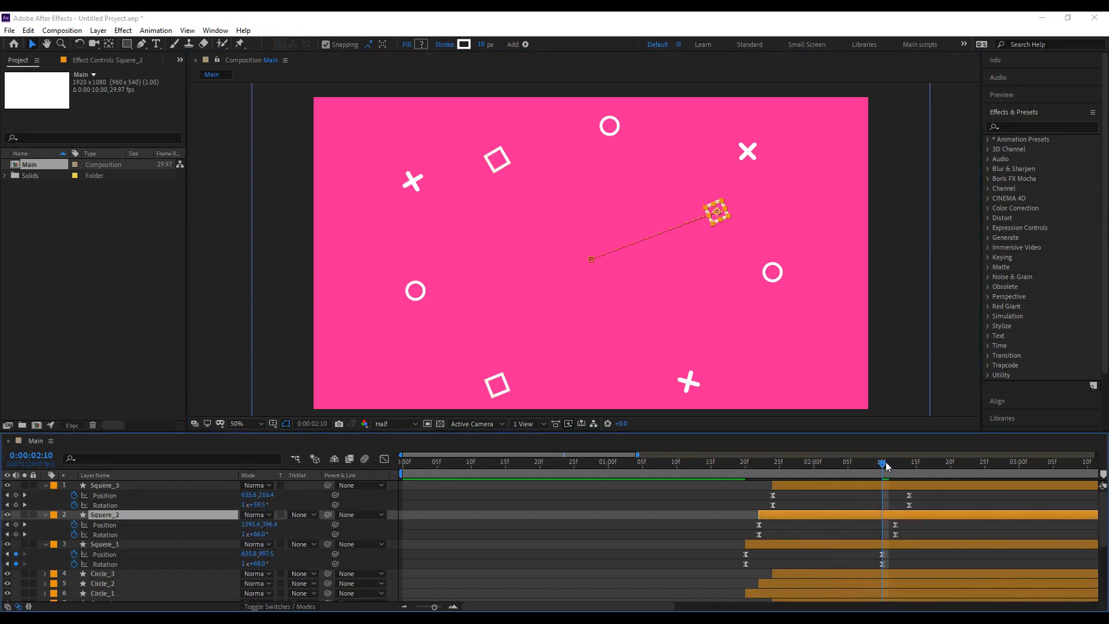
left_click_drag(887, 466, 895, 467)
left_click(905, 535)
left_click_drag(906, 534, 743, 541)
left_click_drag(263, 533, 335, 540)
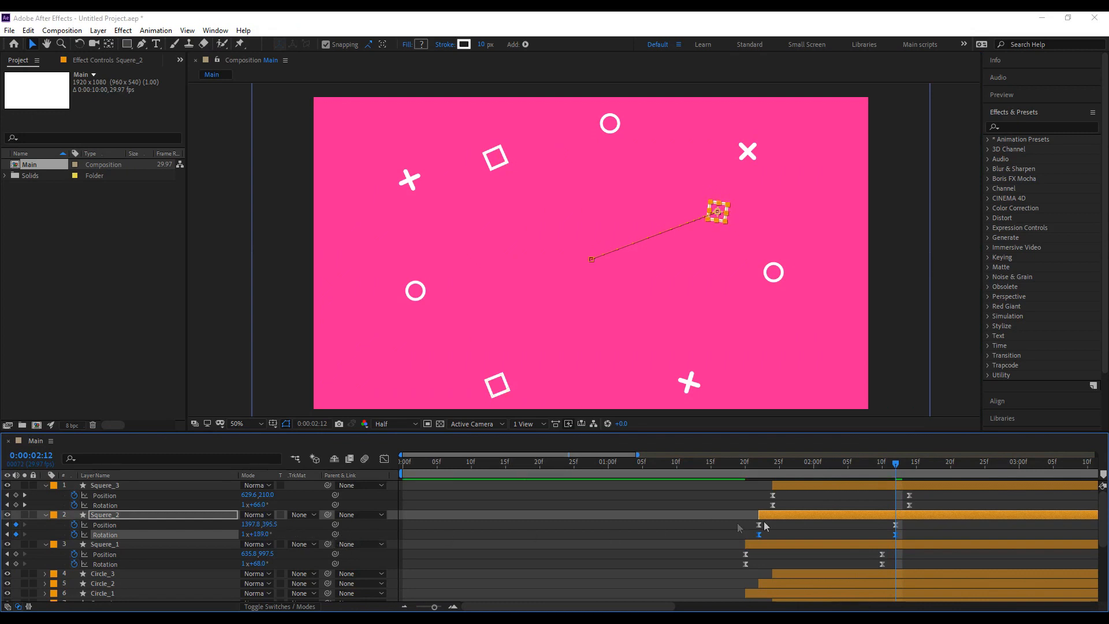
Shift both Squere_3 rotation keyframes so the one at 0:00:02:14 is 0x+325°.
left_click_drag(742, 501, 923, 508)
left_click(908, 468)
left_click_drag(258, 505, 192, 502)
left_click(827, 501)
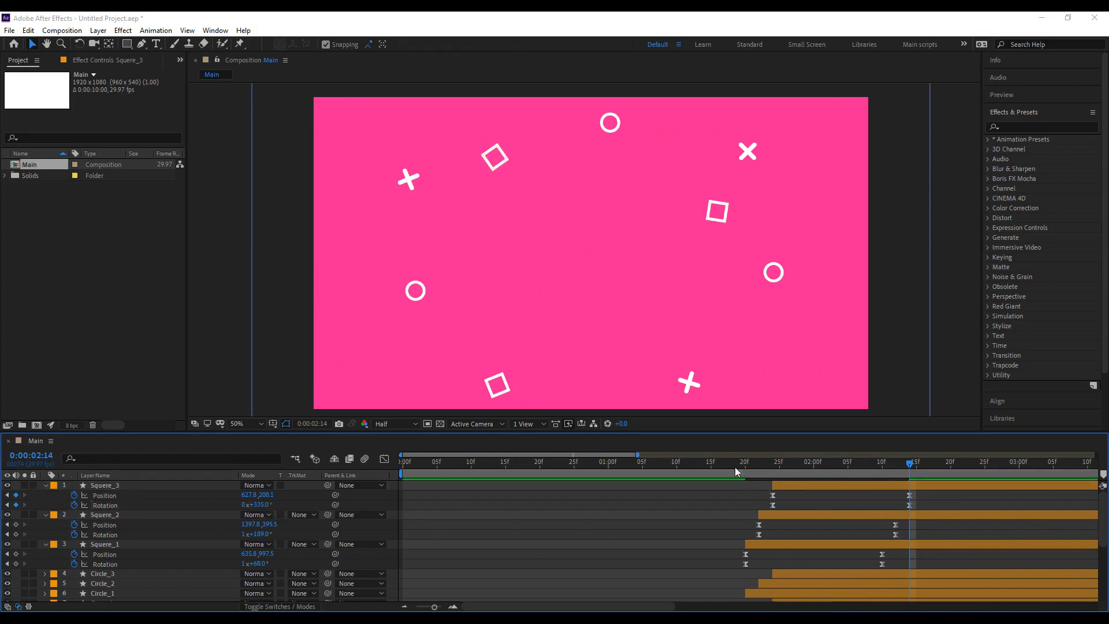
Preview the squares flying outward and delete the Squere_3 layer.
left_click(718, 470)
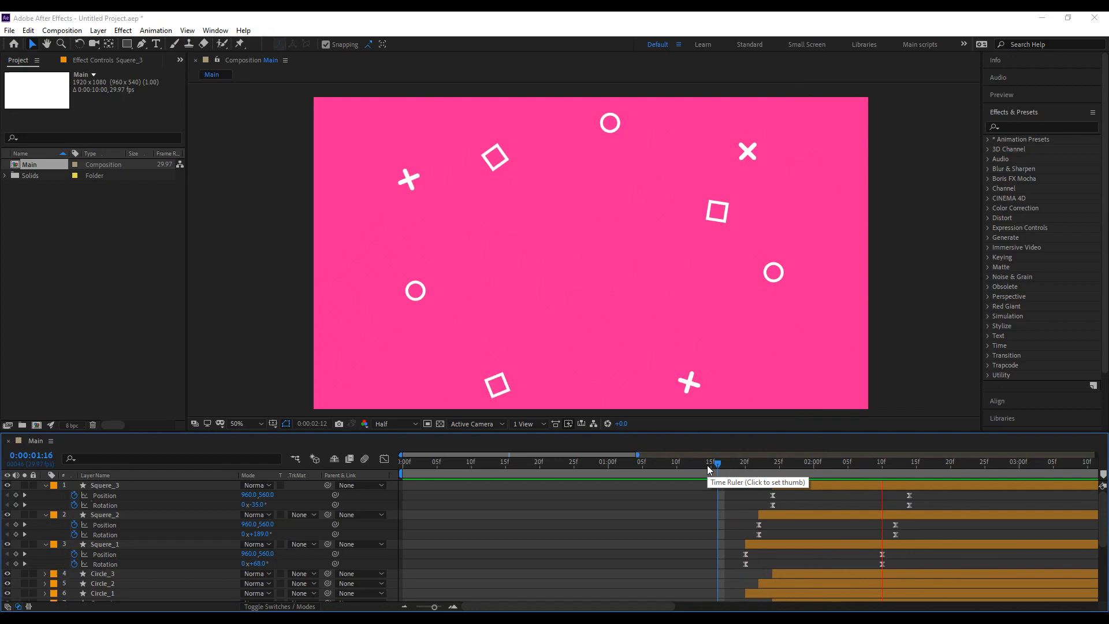
left_click_drag(707, 466, 927, 473)
left_click(500, 160)
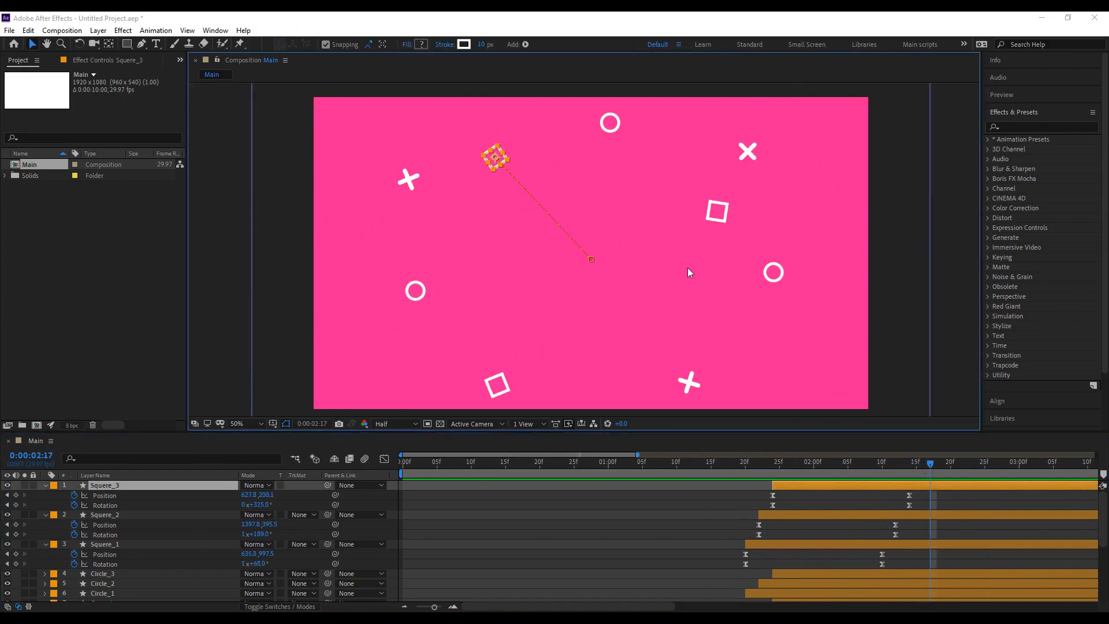
key("Delete")
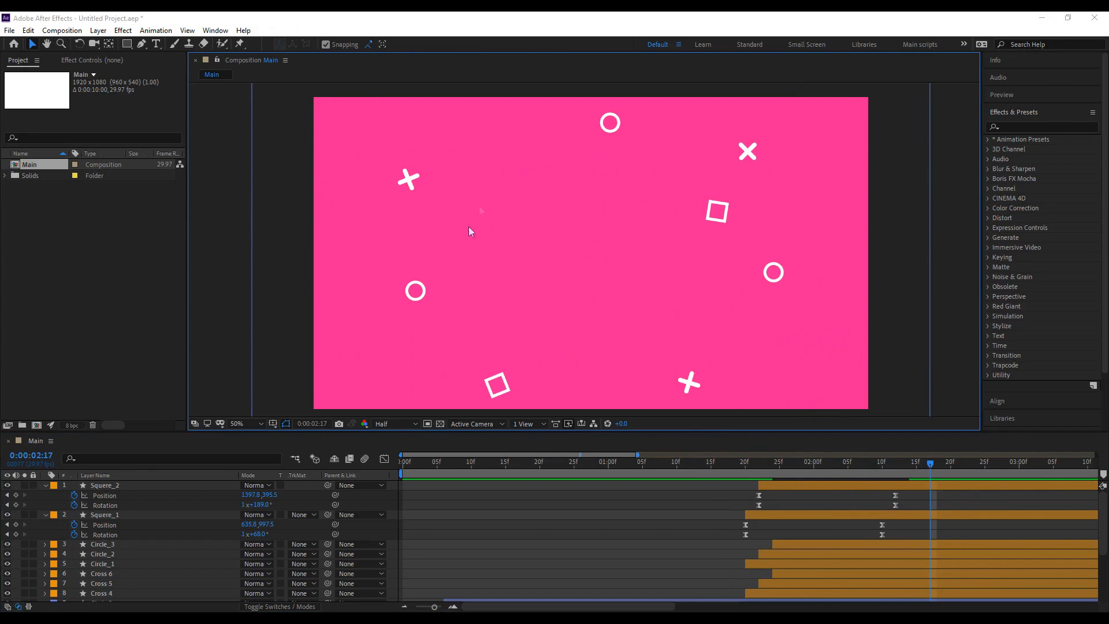
Shift both Squere_1 rotation keyframes so the one at 0:00:02:10 is 1x+118°.
left_click(610, 133)
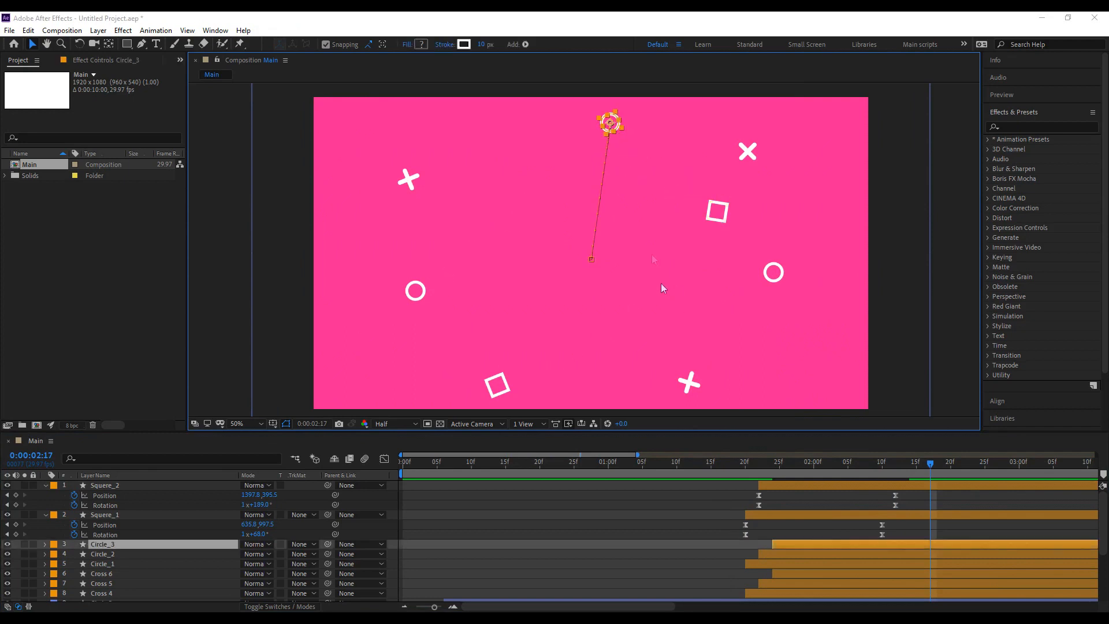
left_click_drag(876, 465, 883, 475)
left_click_drag(895, 531, 722, 537)
left_click_drag(257, 534, 299, 542)
left_click(935, 506)
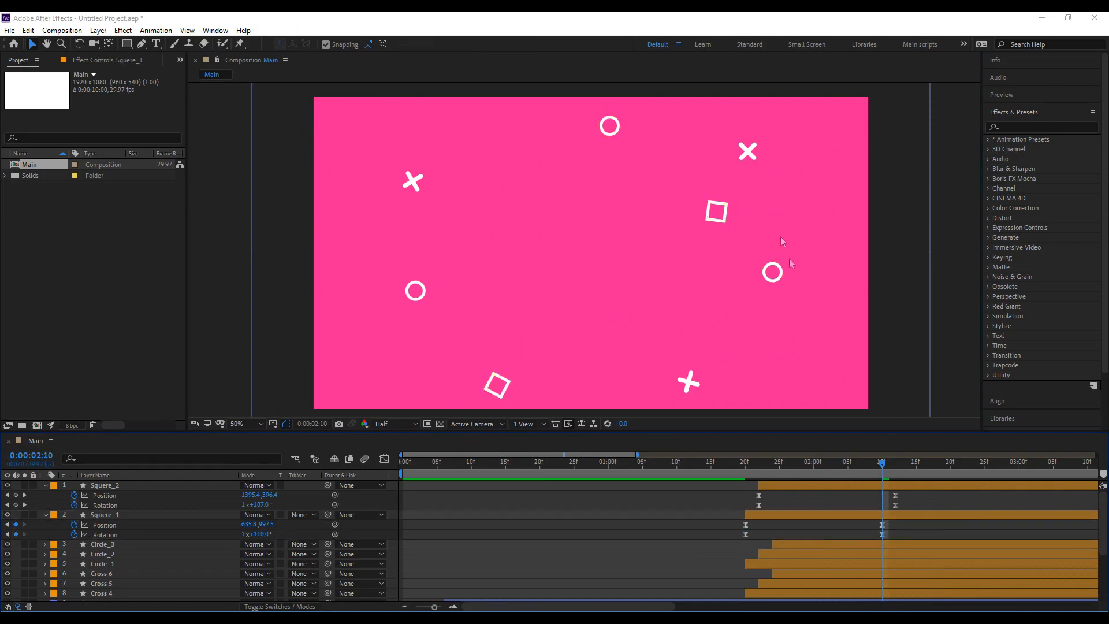
Move Circle_3 at 0:00:02:12 along the frame's top edge toward the upper-left cross, and collapse Squere_2's properties.
left_click_drag(884, 465, 894, 472)
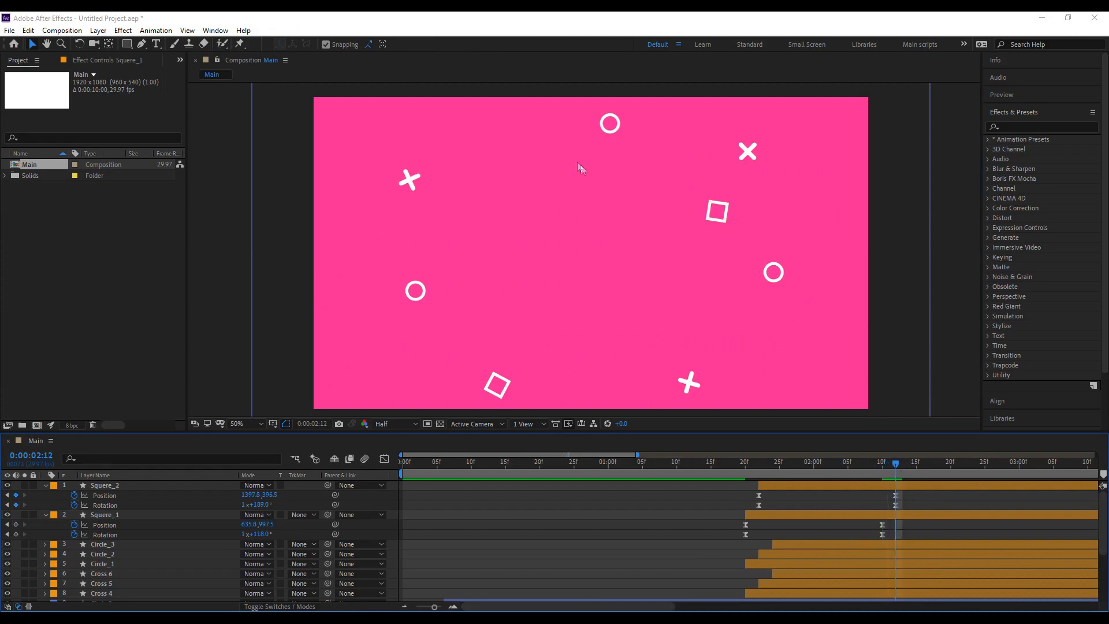
left_click(612, 128)
left_click_drag(609, 125, 547, 116)
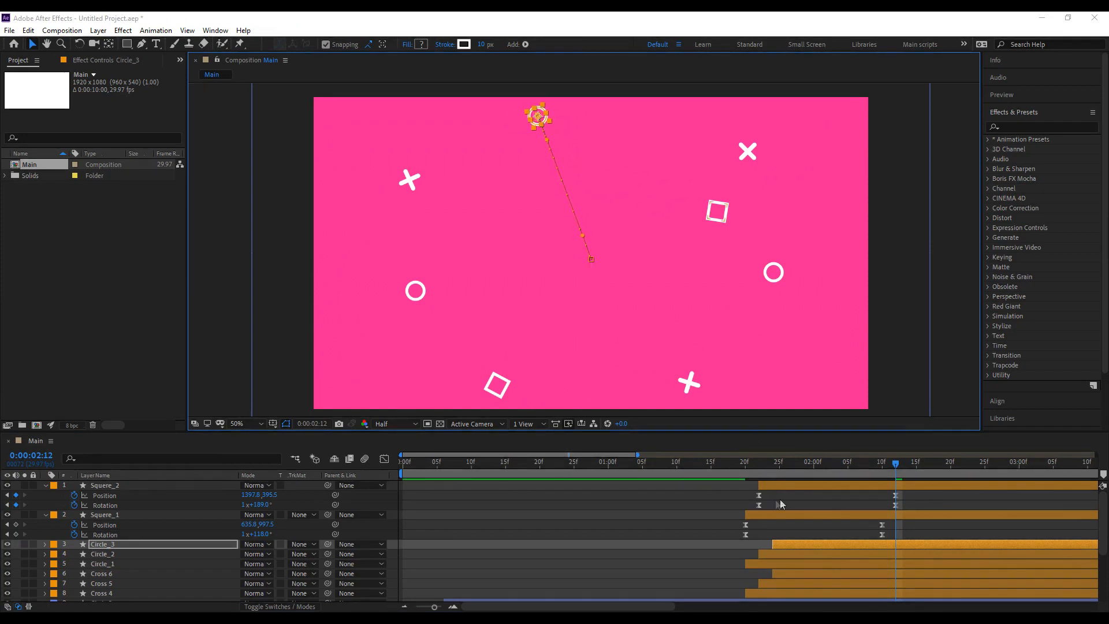
left_click(646, 271)
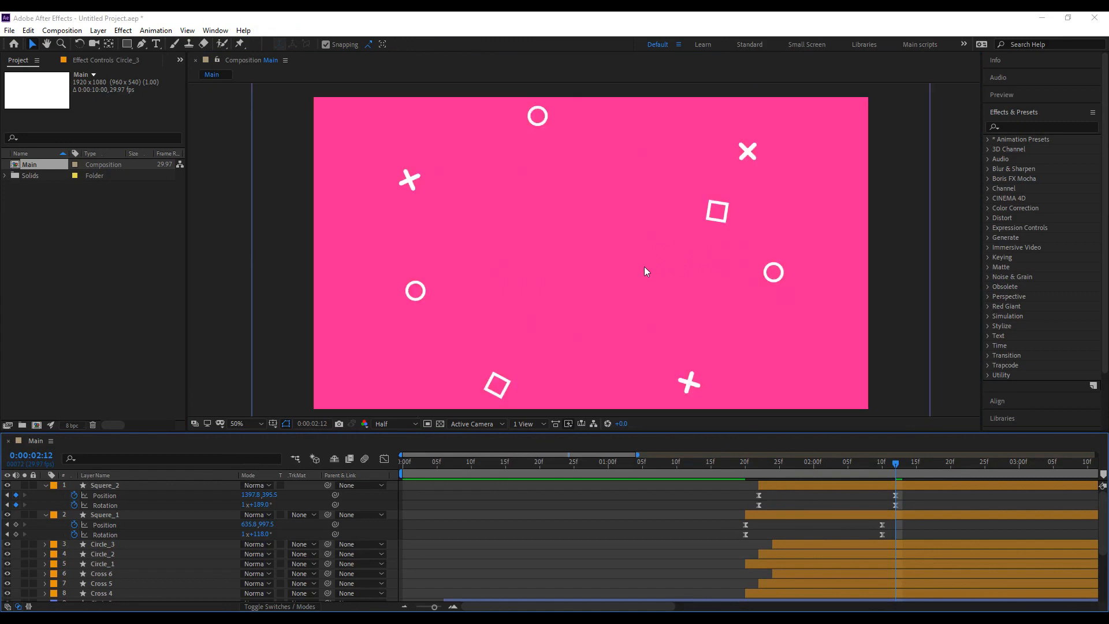
left_click(44, 485)
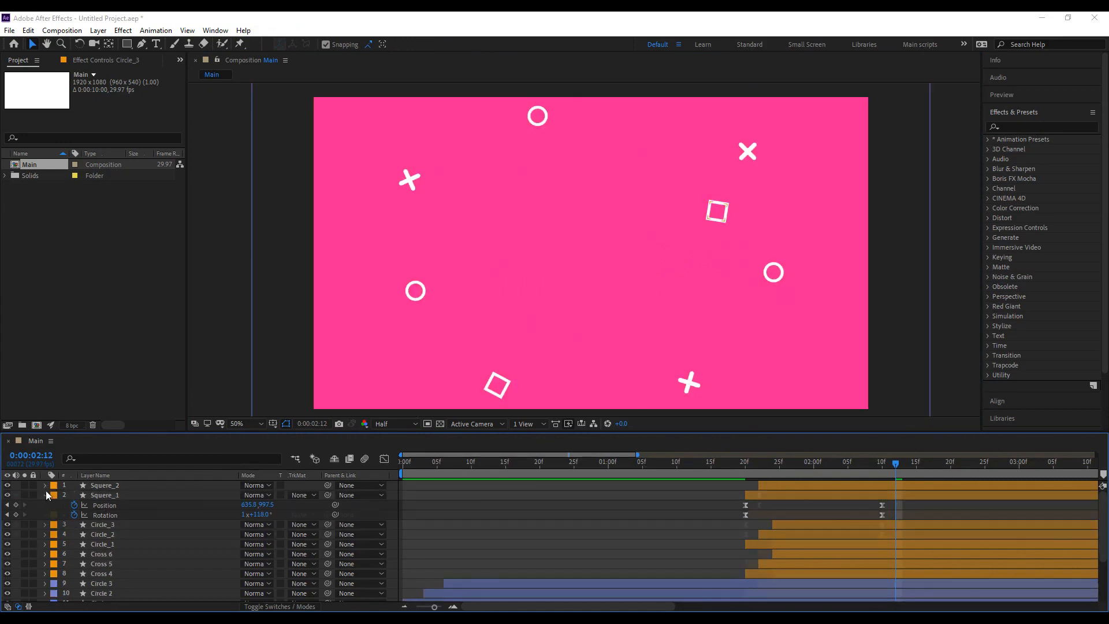
Collapse Squere_1's properties and preview the shapes flying outward.
left_click(45, 495)
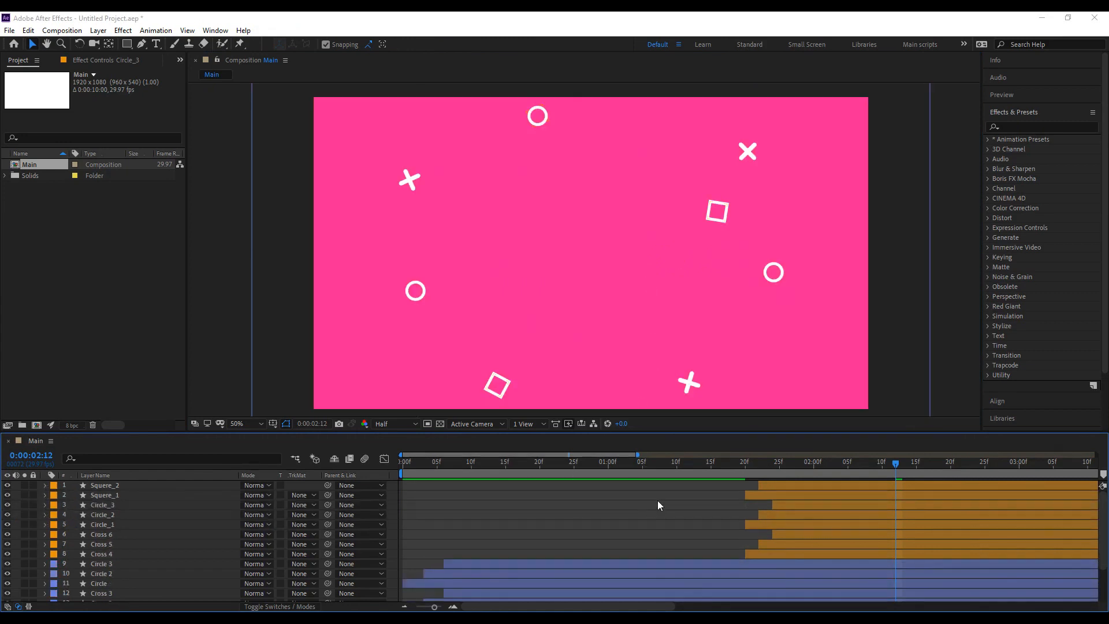
left_click(670, 471)
key("space")
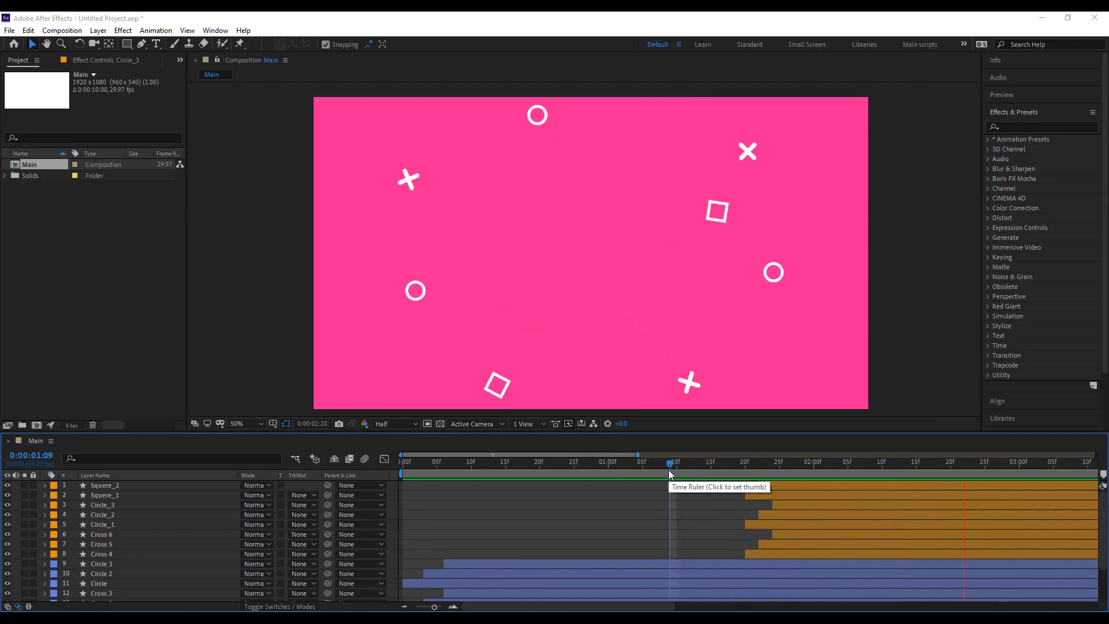
left_click_drag(830, 467, 906, 481)
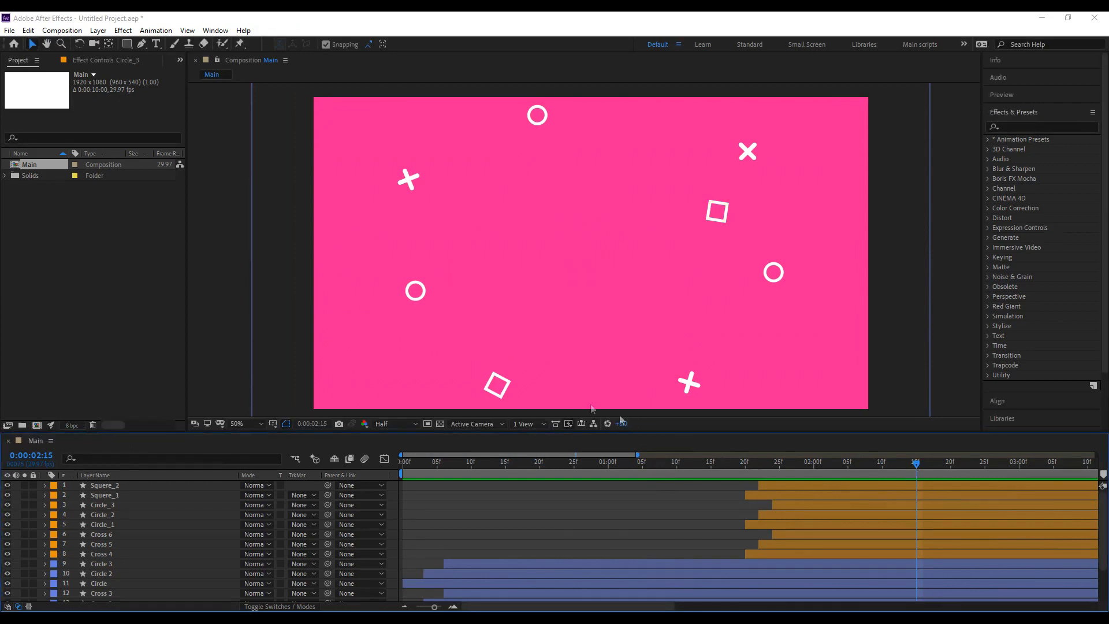
Duplicate the Burst 1 layer, move the copy to the top of the layer stack and start it at 0:00:01:20.
left_click(811, 489)
scroll(139, 569, "down", 3)
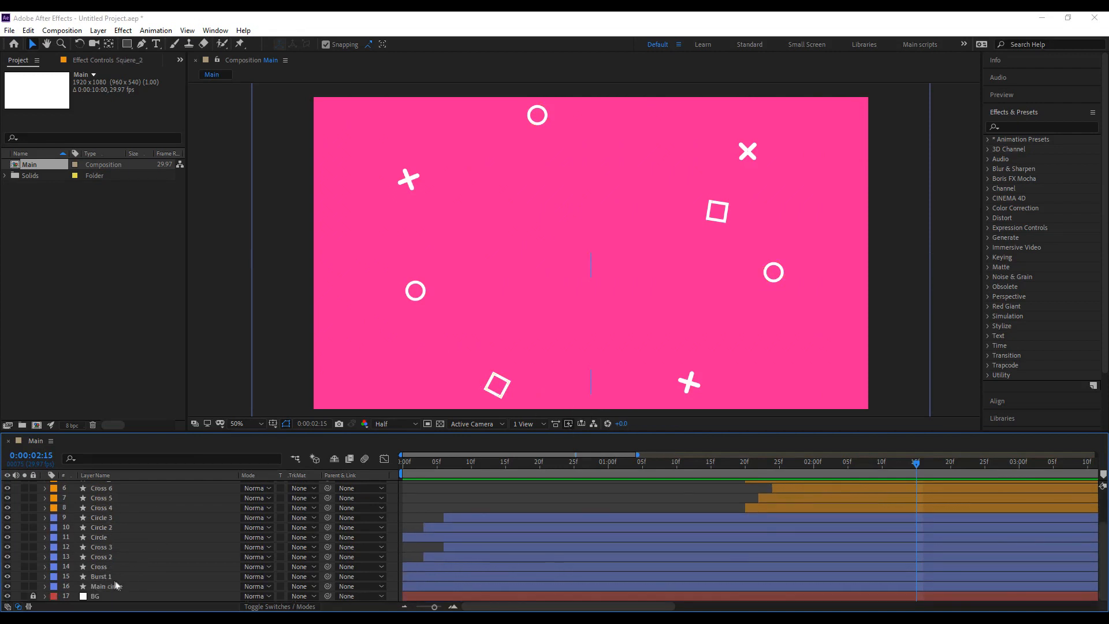
left_click(101, 576)
key("ctrl+d")
left_click_drag(112, 576, 111, 486)
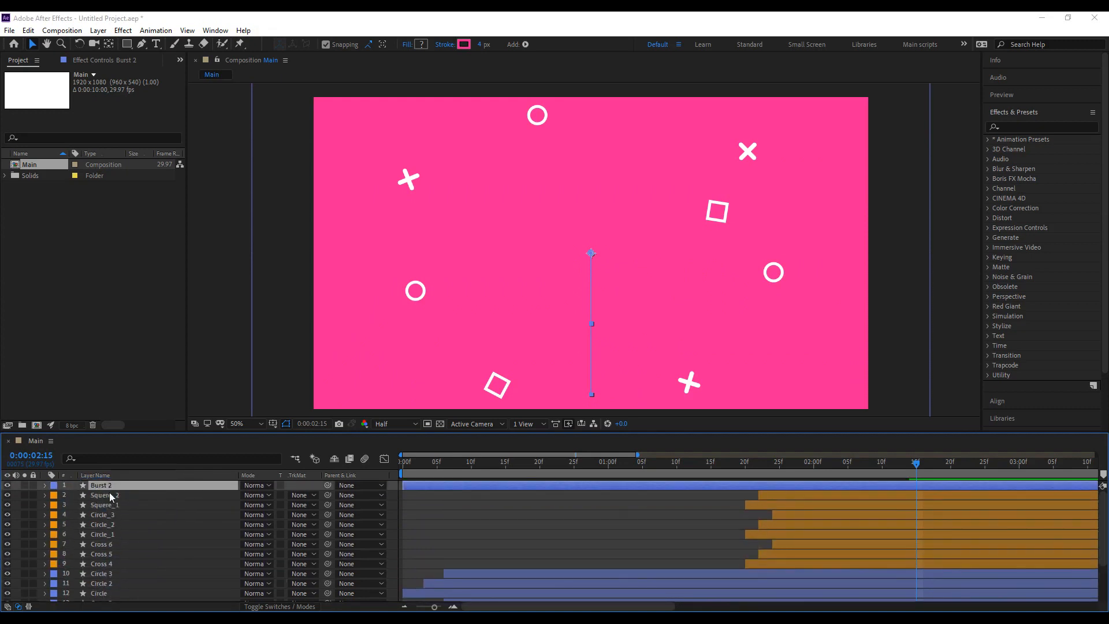
left_click_drag(454, 490, 868, 481)
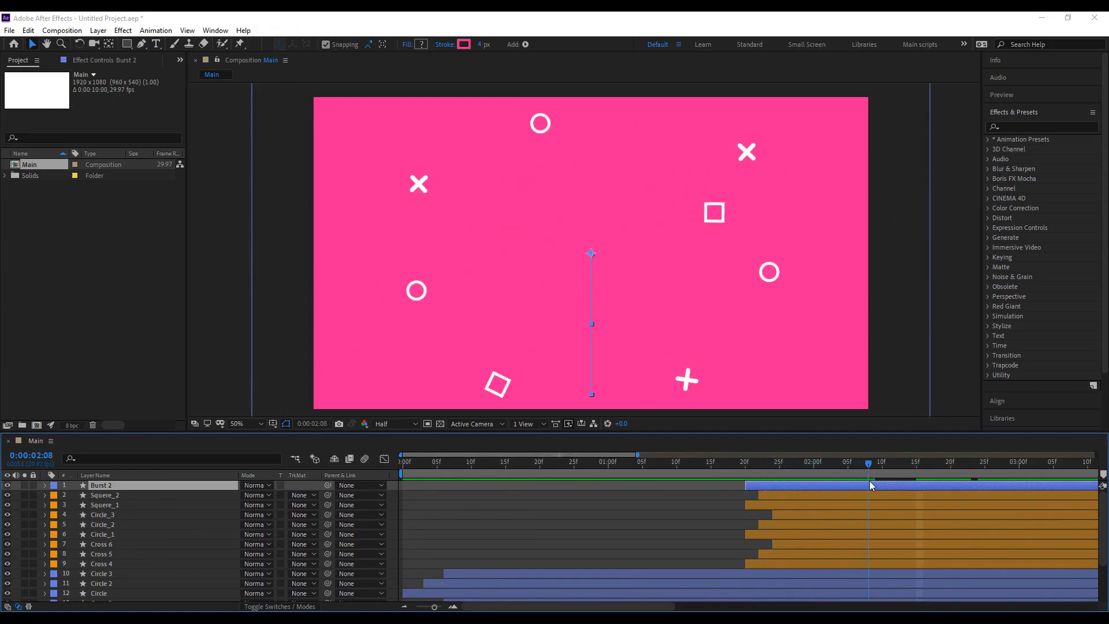
Set Burst 2's stroke colour to white and shift the layer to start at 0:00:01:17.
left_click(462, 45)
left_click(36, 198)
left_click(275, 203)
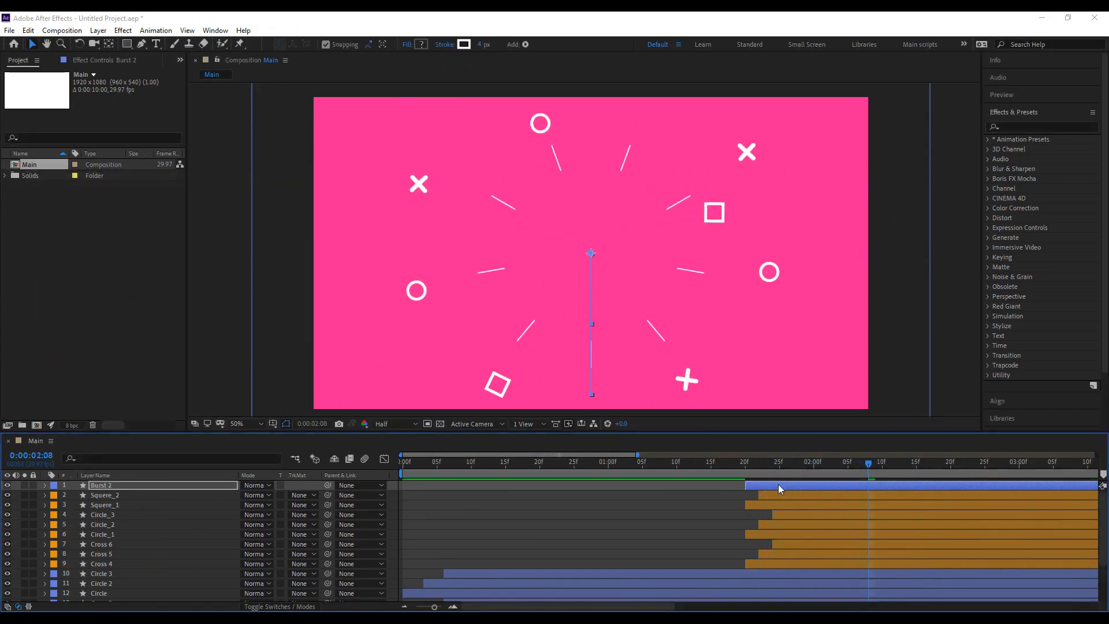
left_click_drag(739, 467, 946, 489)
mouse_move(884, 468)
left_mouse_down()
mouse_move(743, 463)
mouse_move(903, 469)
mouse_move(764, 468)
mouse_move(887, 488)
left_mouse_up()
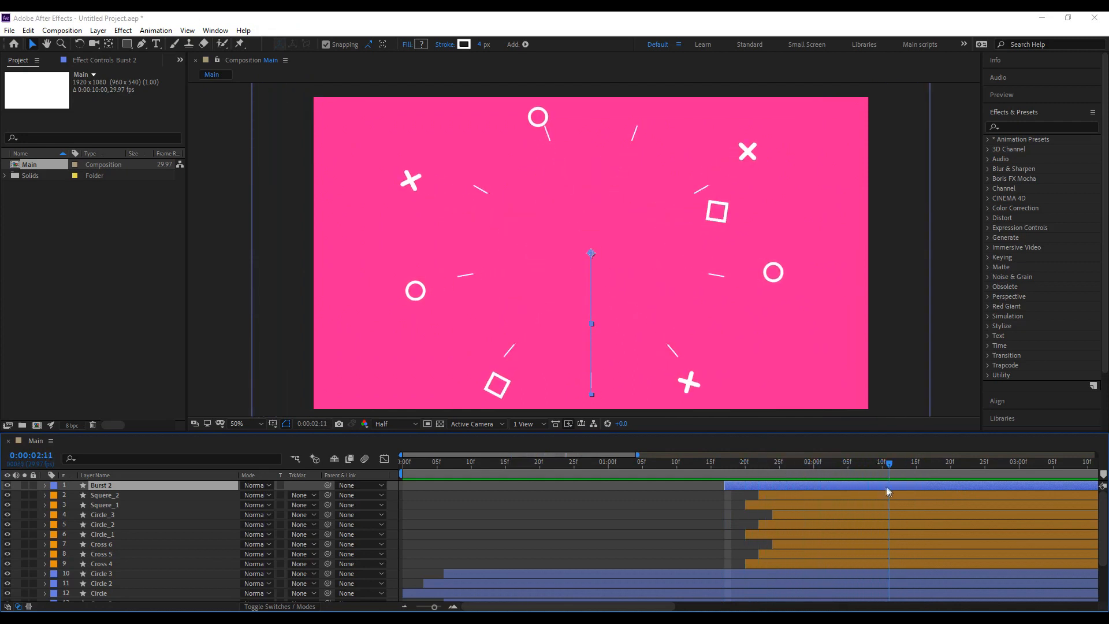
Move Circle_3 at 0:00:02:14 along the frame's top edge to position 664.6, 64.4.
left_click(797, 503)
left_click(536, 115)
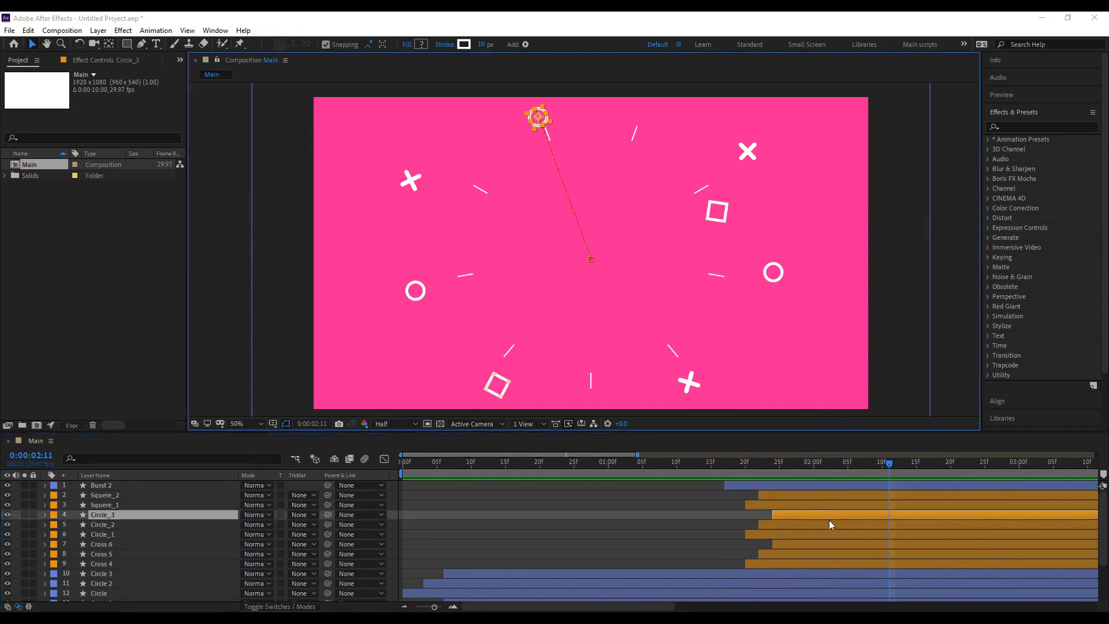
key("u")
left_click_drag(903, 465, 909, 480)
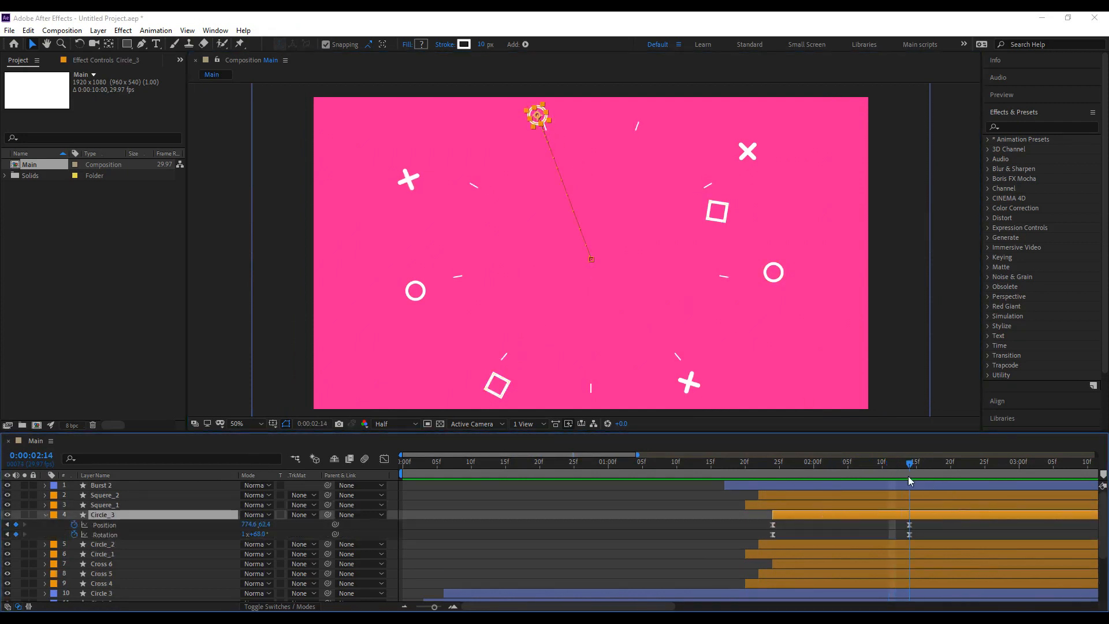
left_click_drag(537, 118, 507, 119)
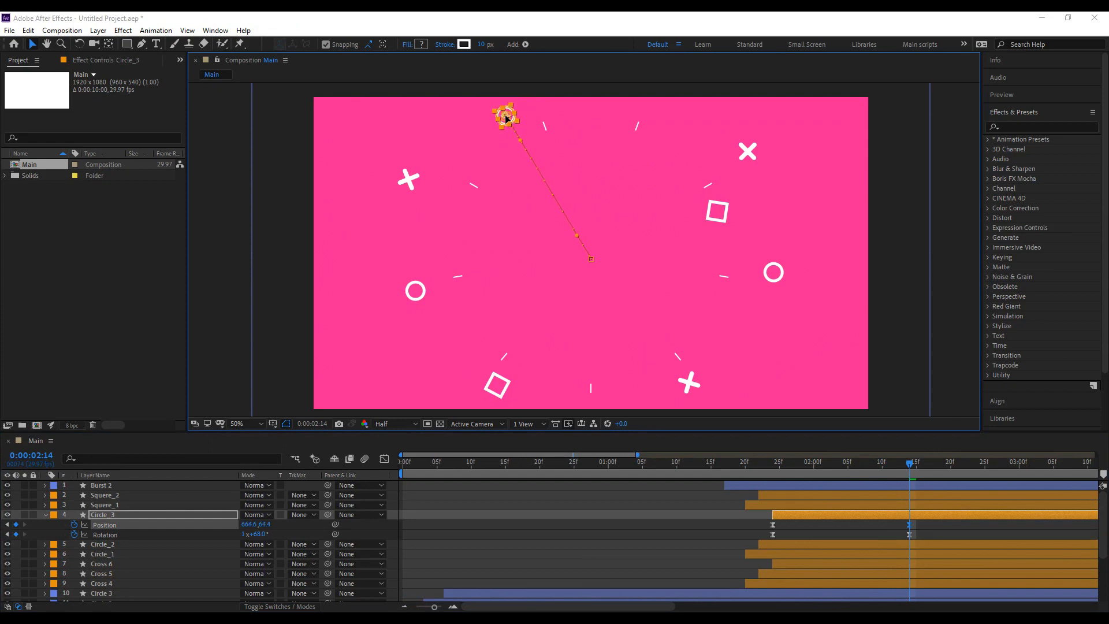
left_click(805, 524)
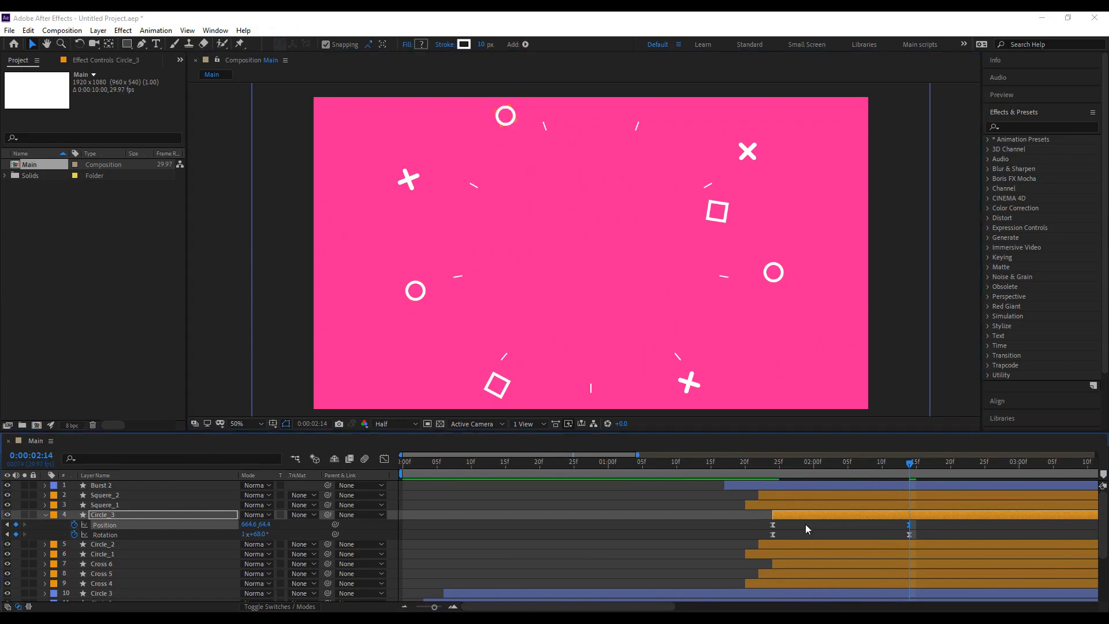
Move Burst 2's last Start keyframe to 0:00:02:16 and its last End keyframe to 0:00:02:11.
left_click(725, 462)
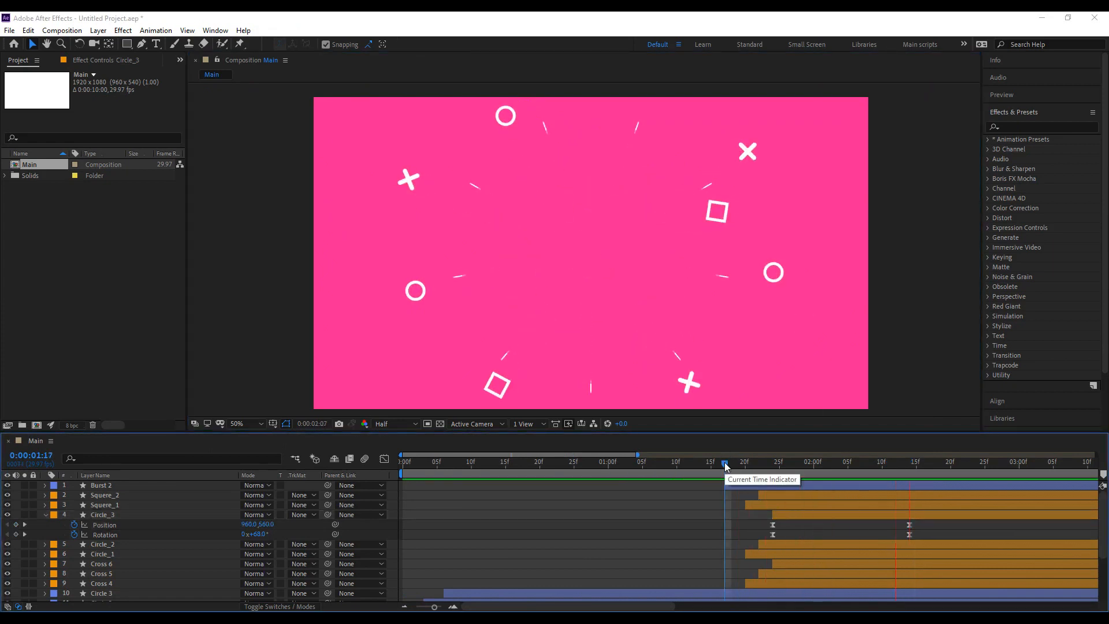
left_click_drag(722, 468, 766, 464)
left_click(768, 488)
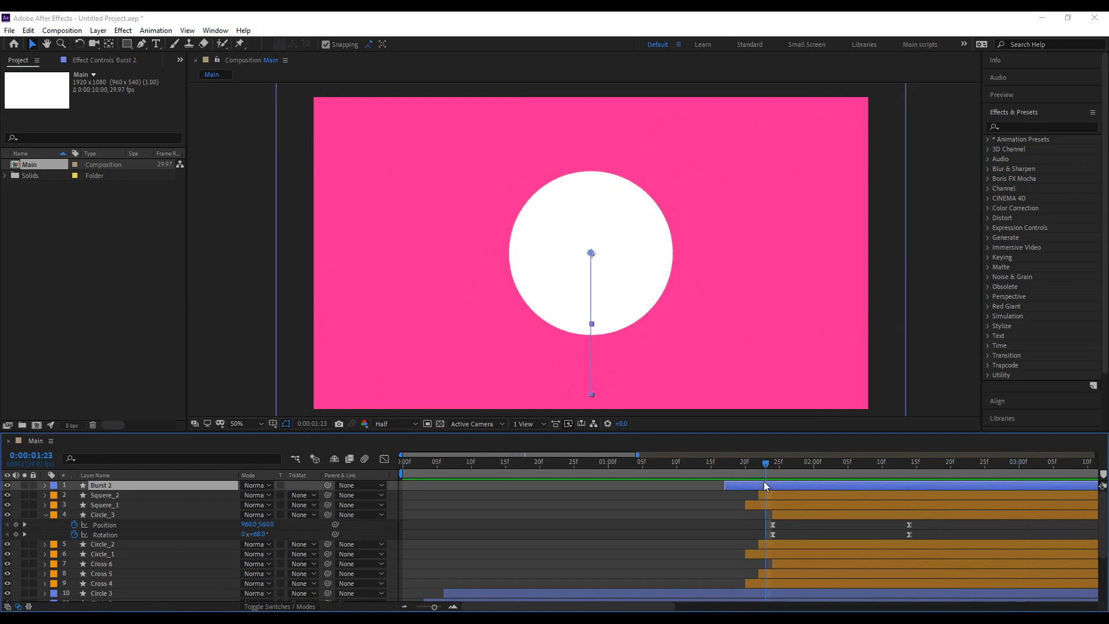
key("u")
left_click_drag(977, 511, 890, 509)
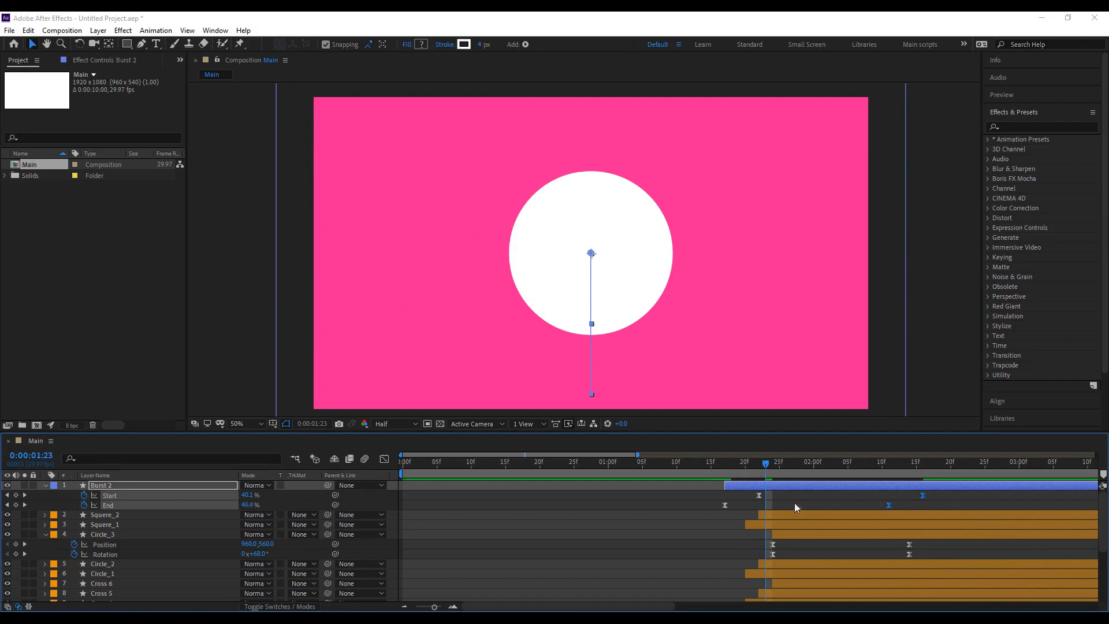
Begin Burst 2 and its first End keyframe at 0:00:01:20, put its first Start keyframe at 0:00:01:25, and preview the burst.
left_click_drag(761, 509, 745, 486)
left_click(744, 496)
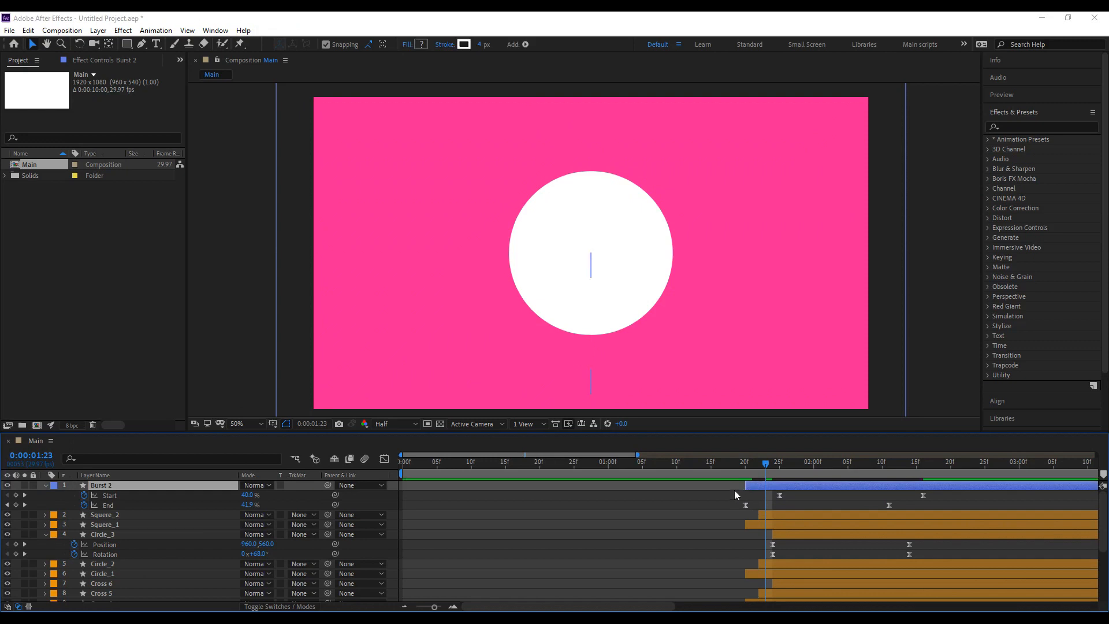
left_click(735, 495)
left_click(748, 466)
key("space")
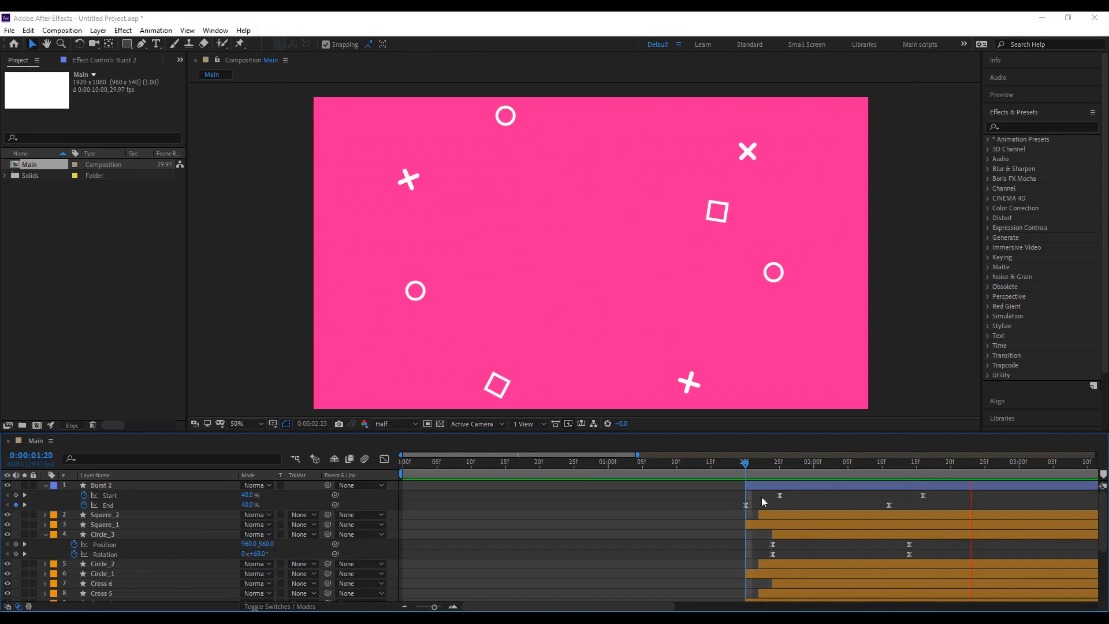
Move Burst 2's last Start keyframe to 0:00:02:14 and its last End keyframe to 0:00:02:09, and preview the burst.
key("space")
left_click(743, 464)
left_click_drag(744, 467, 876, 501)
left_click(889, 505, "shift")
left_click(851, 498)
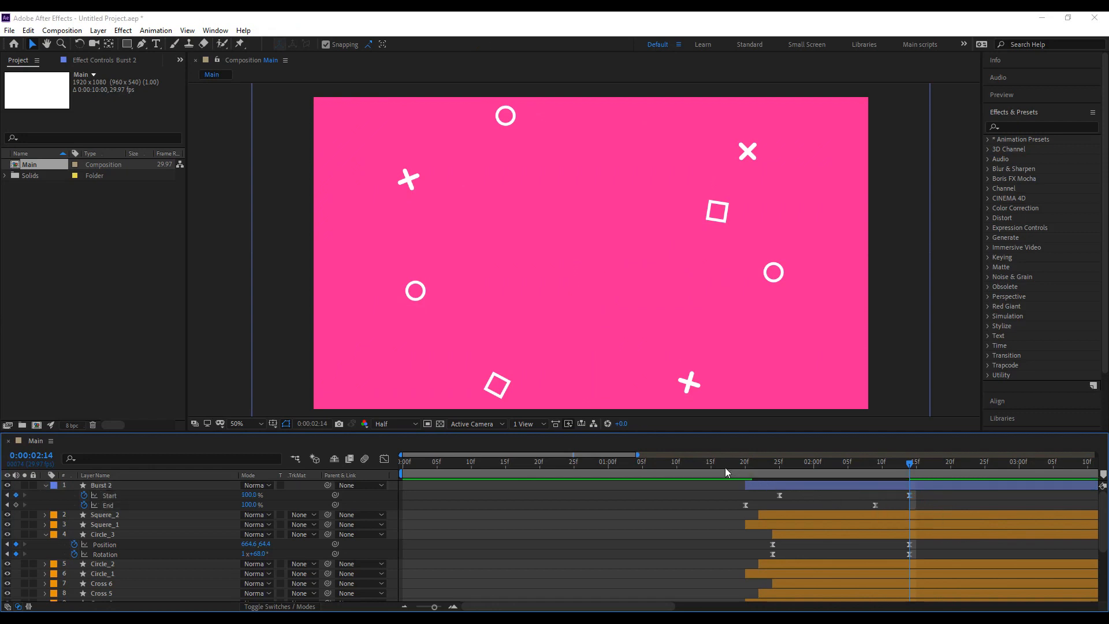
left_click(726, 466)
key("space")
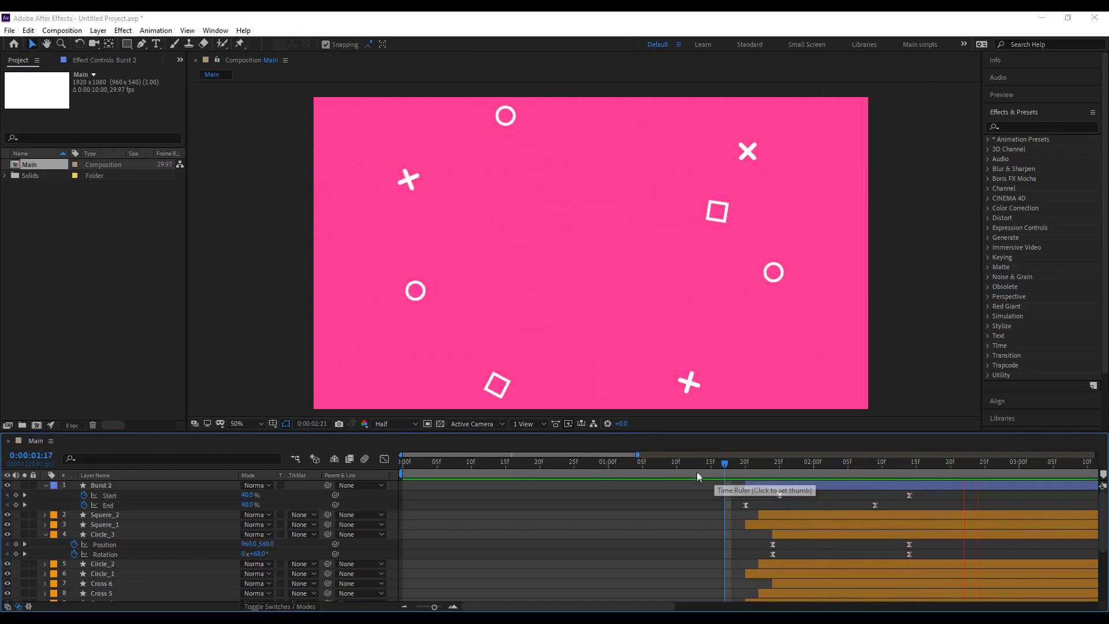
left_click_drag(752, 468, 923, 466)
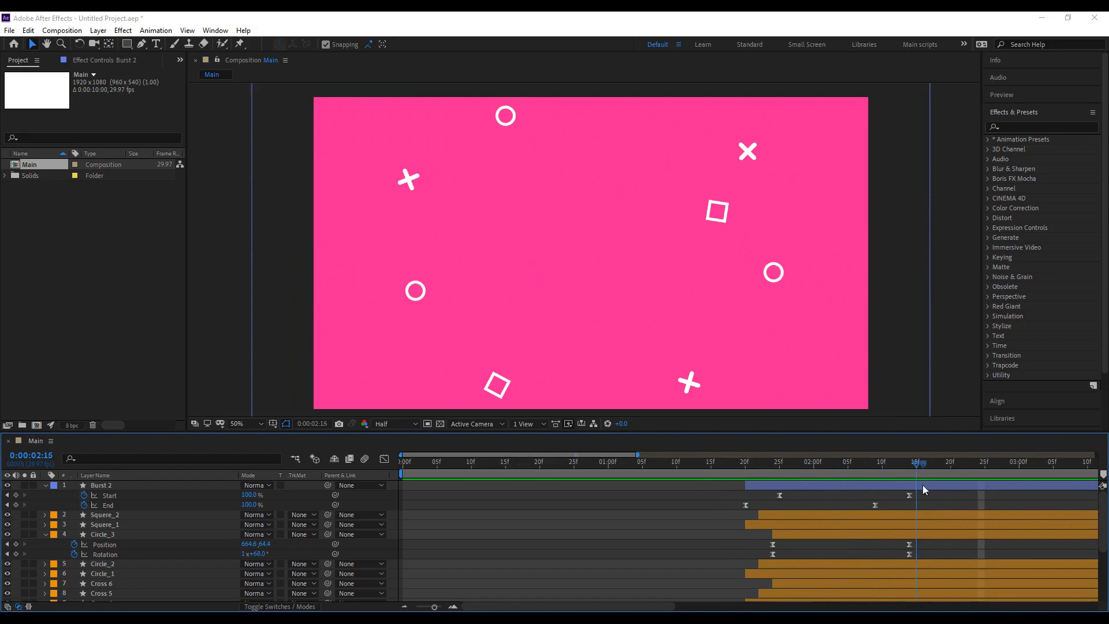
Set the number of copies in Burst 2's Repeater 1 to 11.
left_click(919, 488)
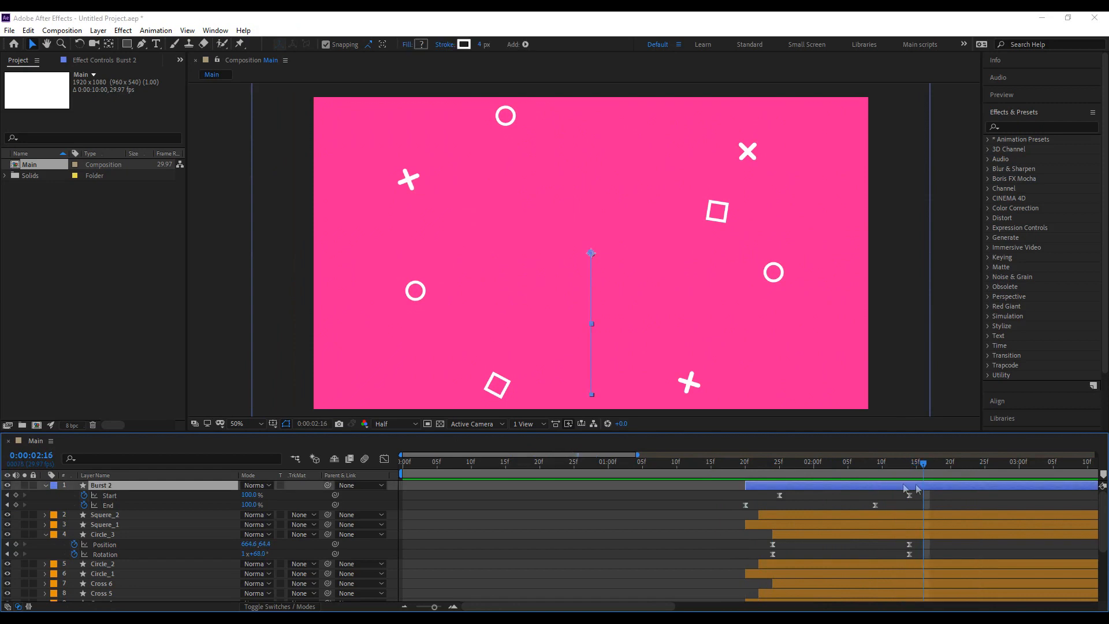
left_click(46, 486)
left_click(46, 487)
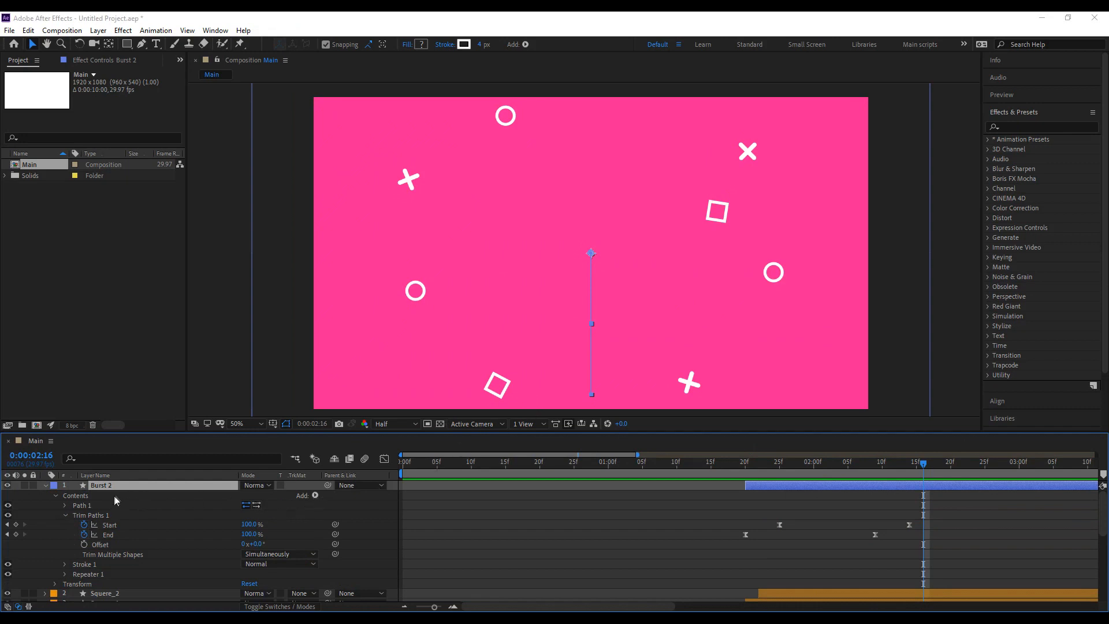
left_click(65, 574)
left_click(246, 567)
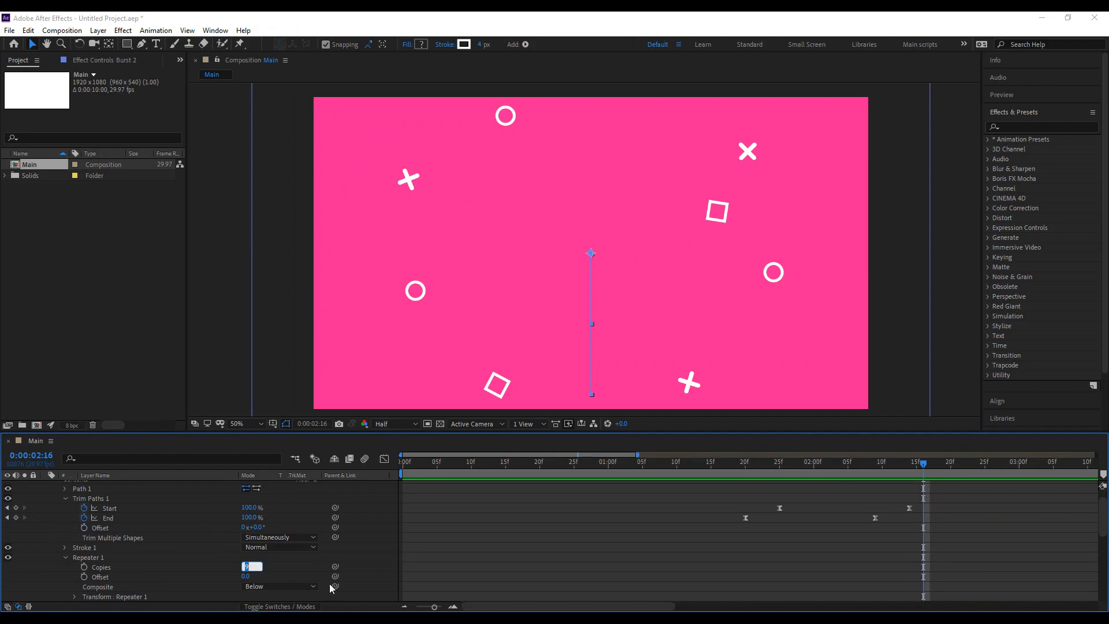
type("11")
key("Return")
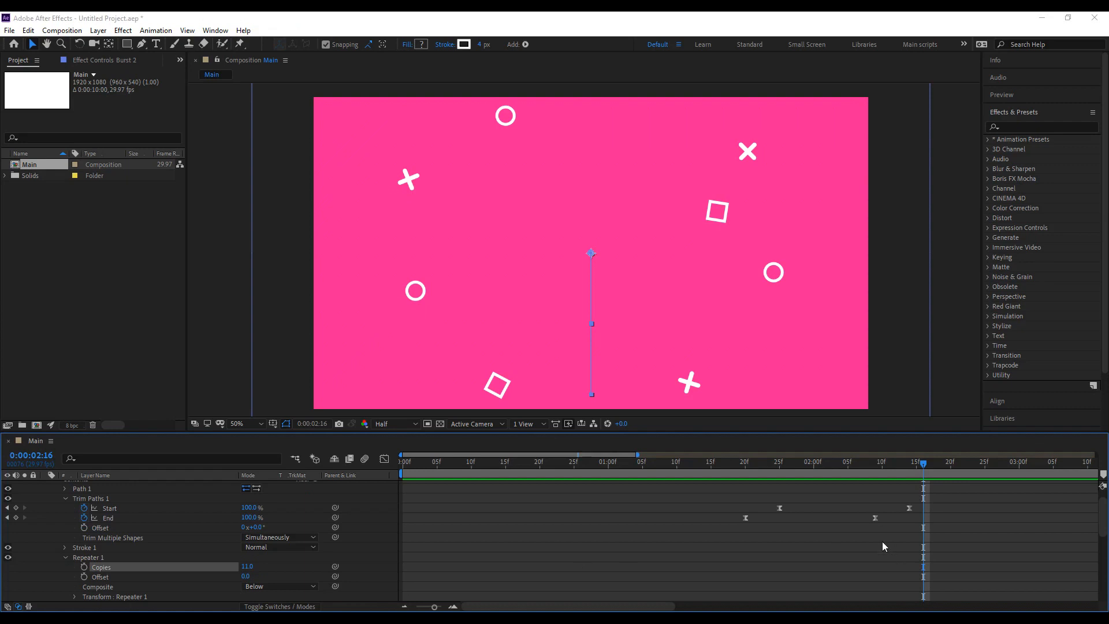
Scrub through the burst, collapse Burst 2's properties and preview the whole animation from the beginning.
left_click(777, 484)
left_click_drag(774, 470, 936, 469)
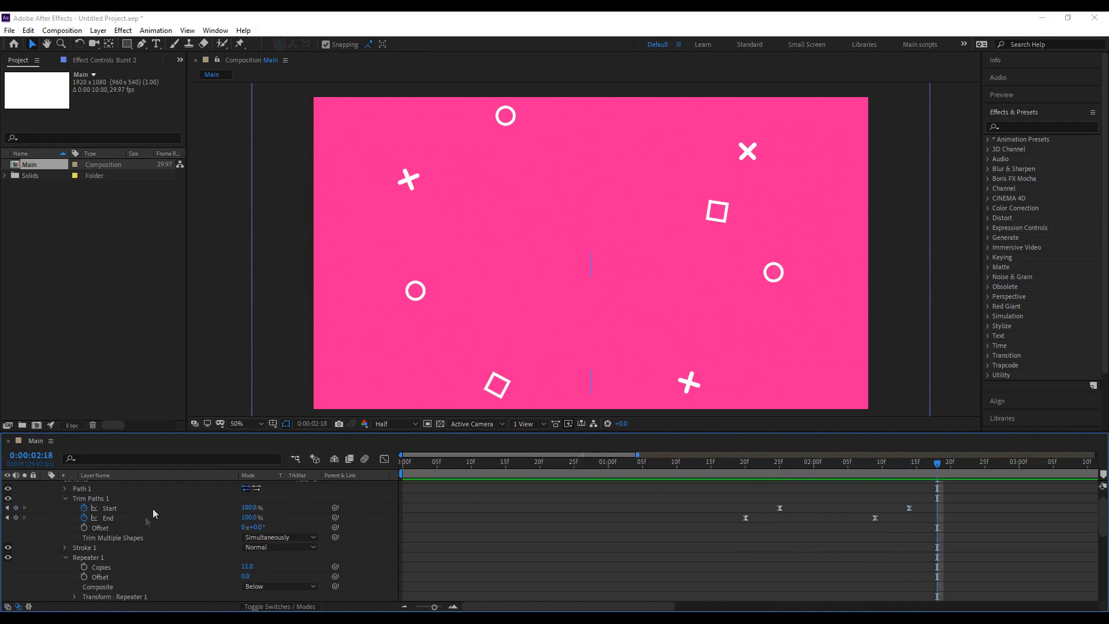
scroll(68, 495, "up", 1)
left_click(46, 484)
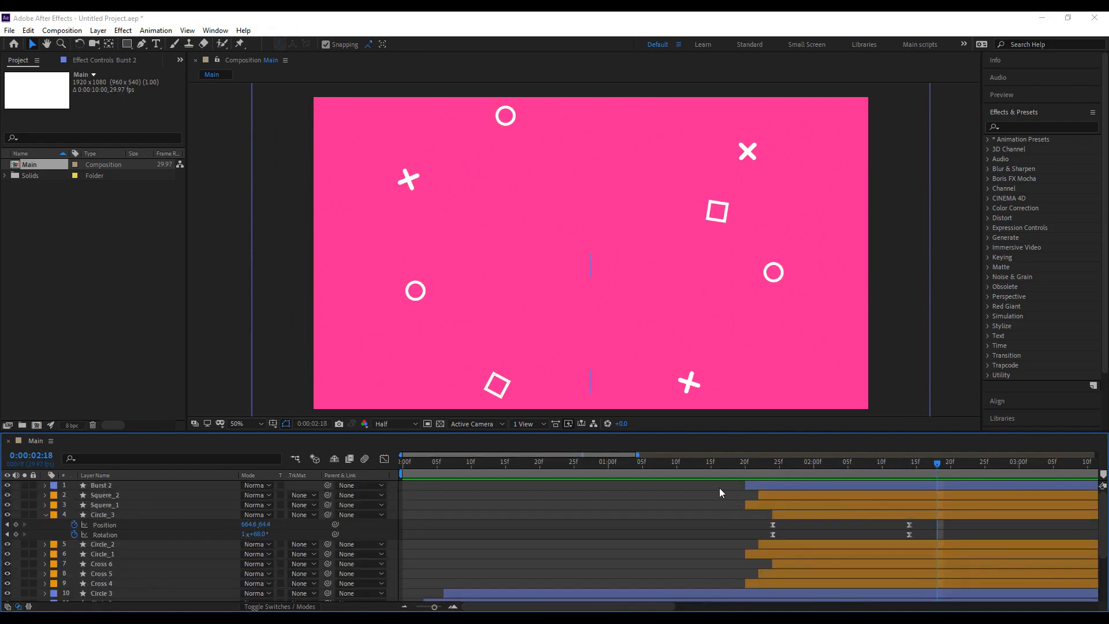
key("space")
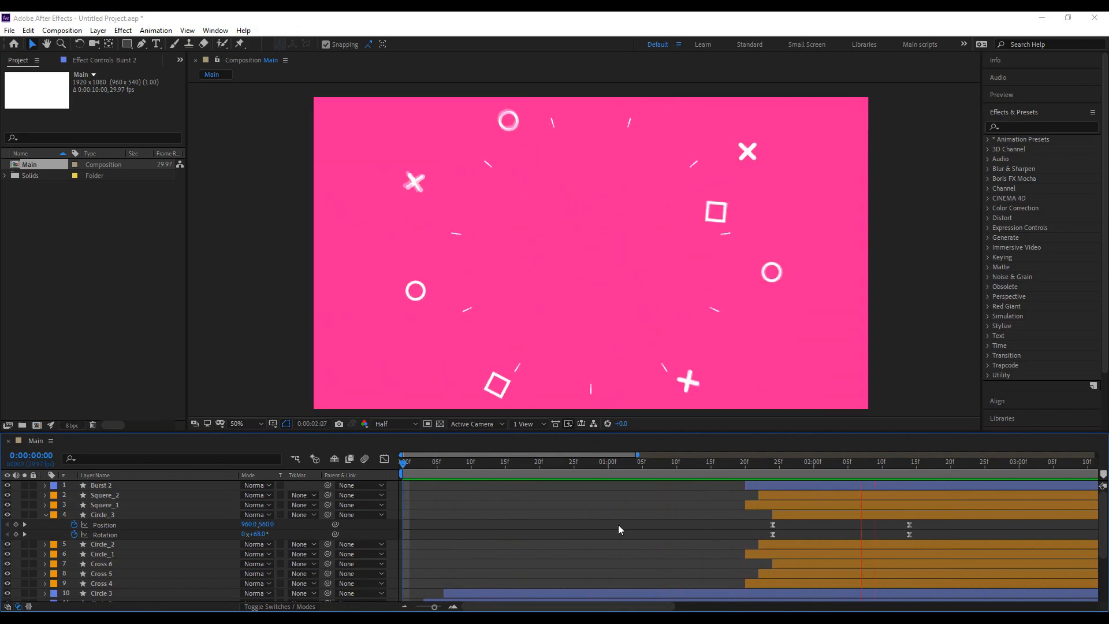
Shift Burst 2 to start at 0:00:01:15, preview the timing and collapse Circle_3's properties.
left_click_drag(746, 466, 720, 484)
key("space")
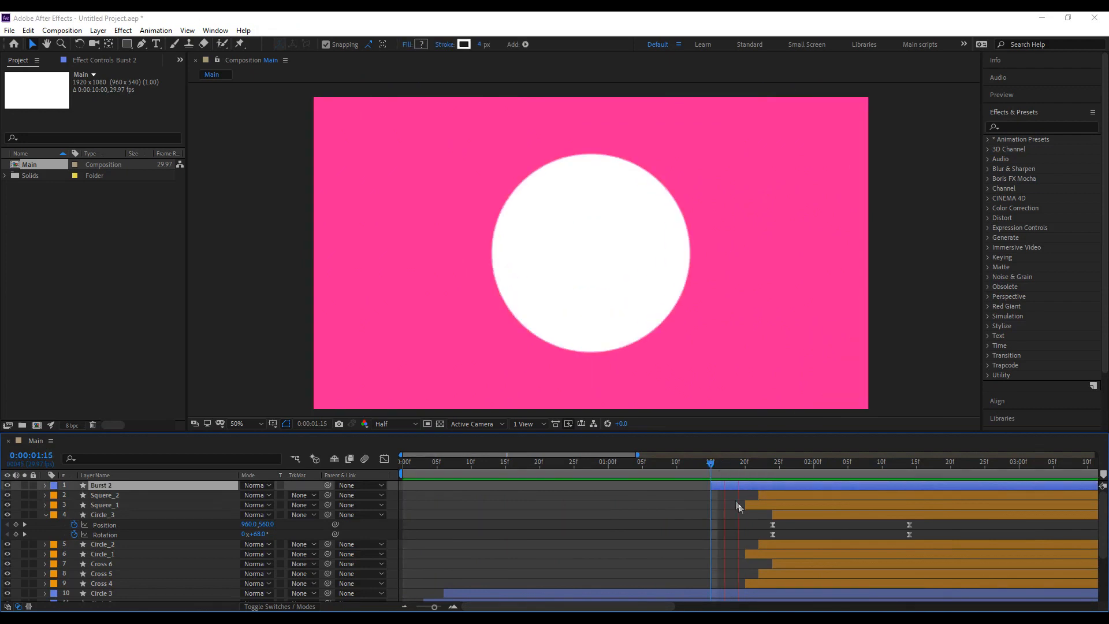
key("space")
left_click(50, 521)
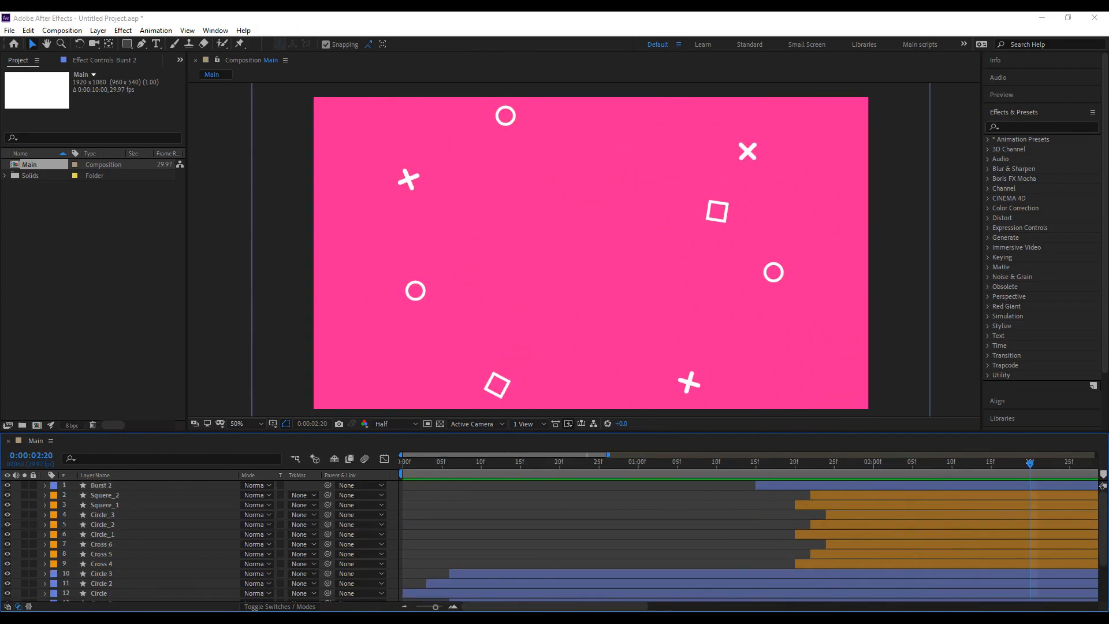
Select all layers above BG and trim their ends to 0:00:03:00.
left_click_drag(437, 607, 401, 608)
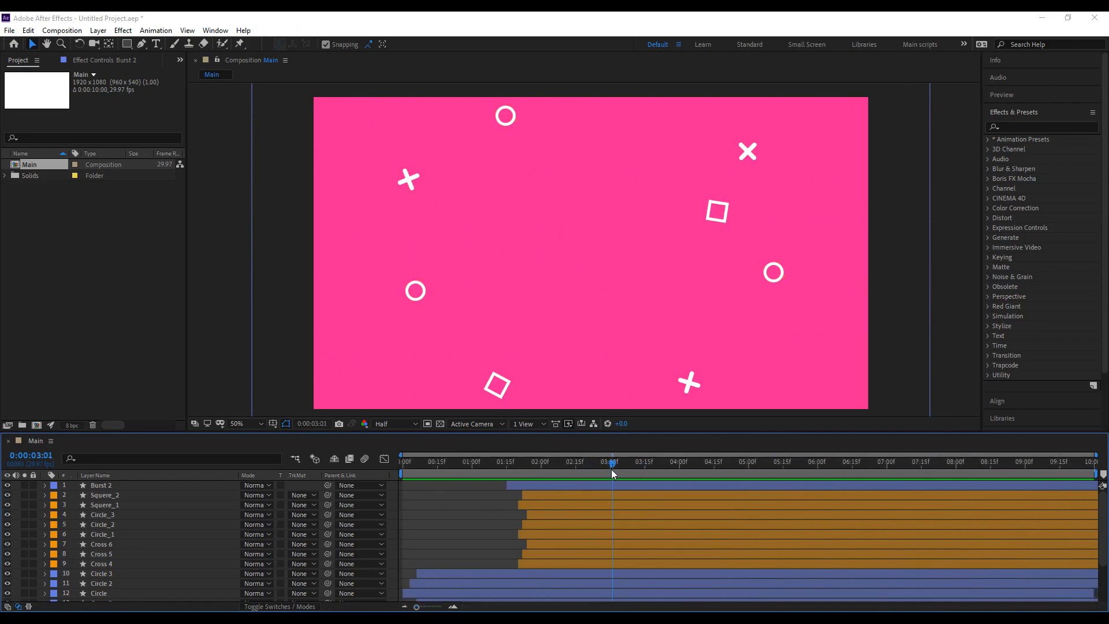
left_click(614, 488)
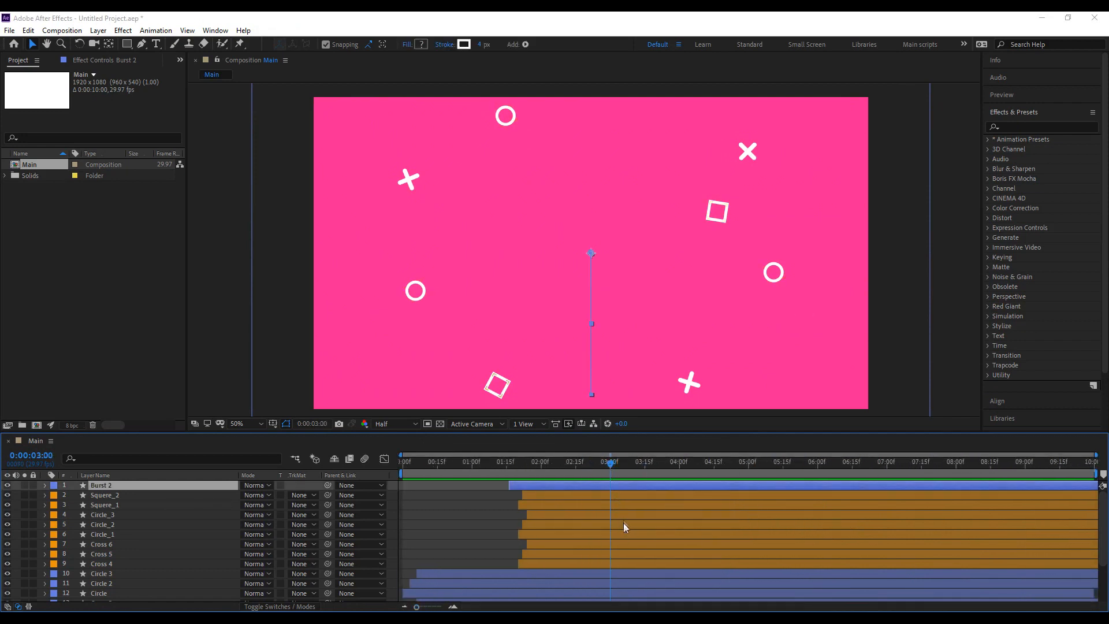
scroll(622, 524, "down", 3)
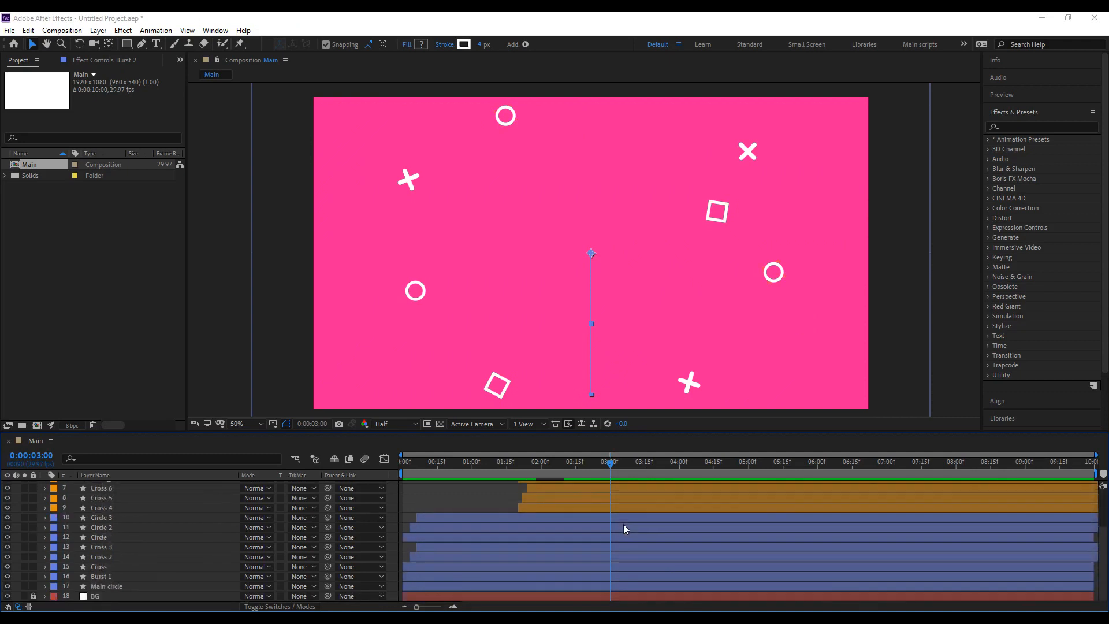
key("ctrl+a")
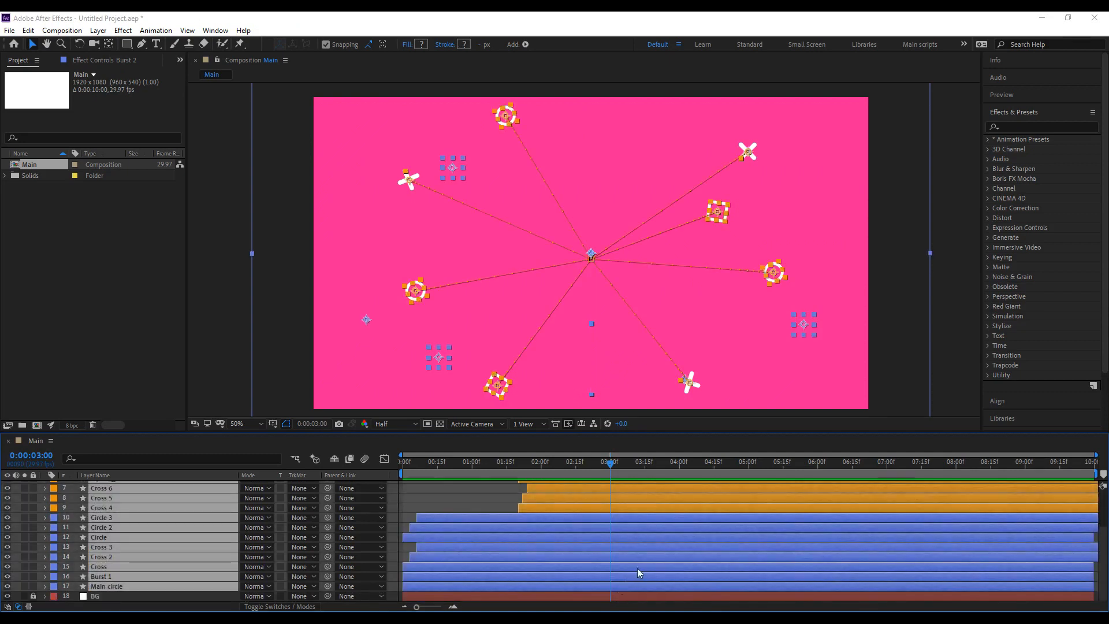
scroll(637, 567, "up", 3)
key("alt+bracketright")
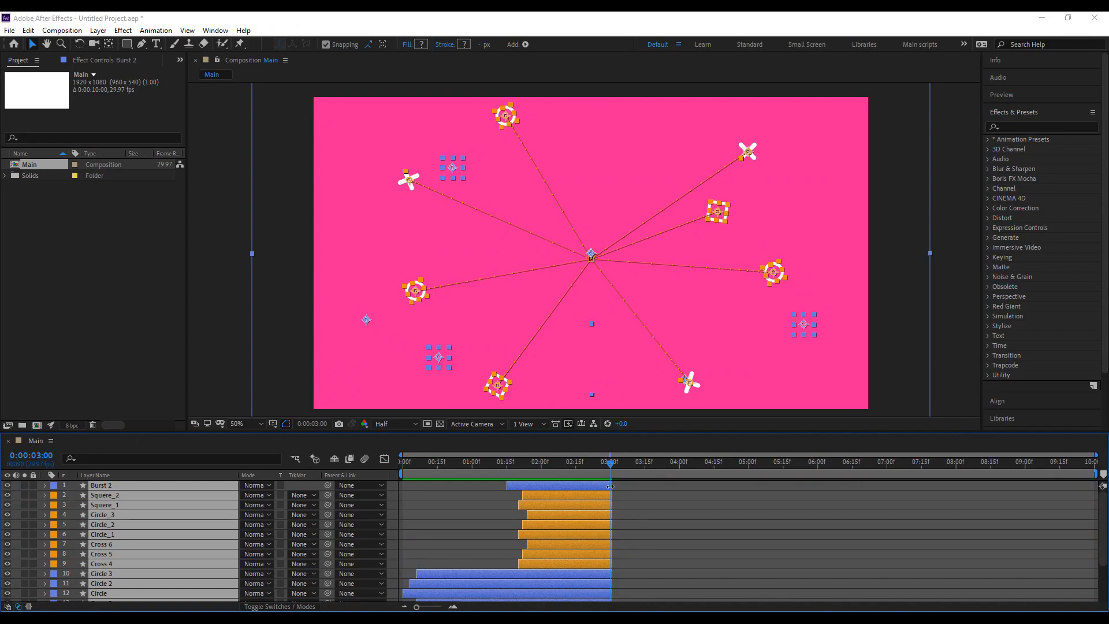
left_click_drag(610, 487, 608, 486)
scroll(550, 536, "down", 2)
scroll(550, 536, "up", 2)
Pre-compose the selected layers as Pre-comp 1 with all attributes moved, and preview the result from the beginning.
right_click(563, 527)
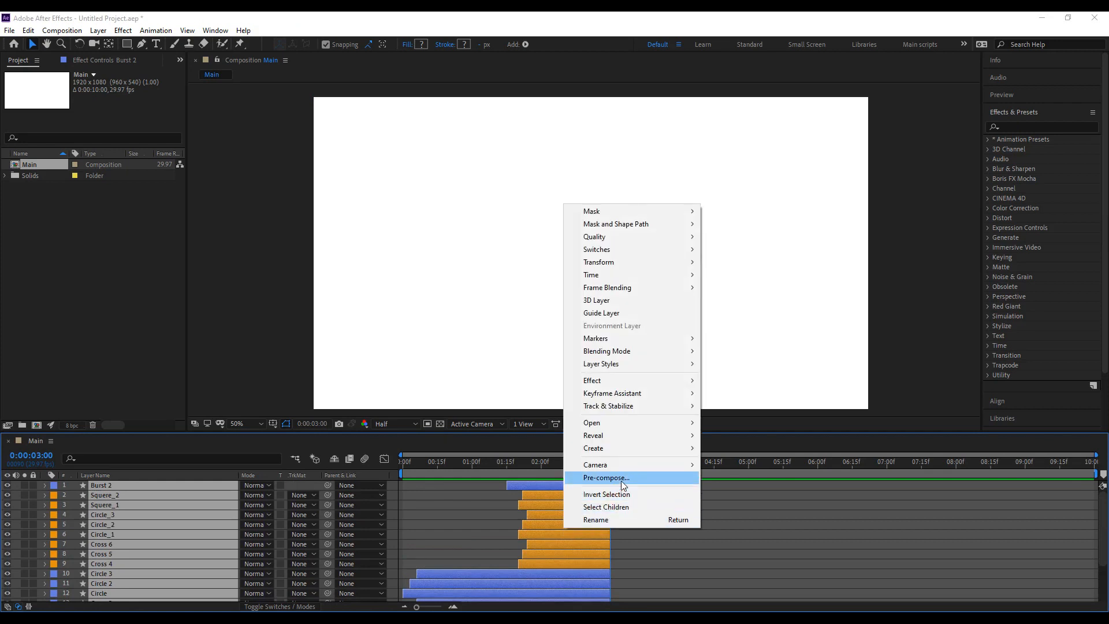
left_click(622, 478)
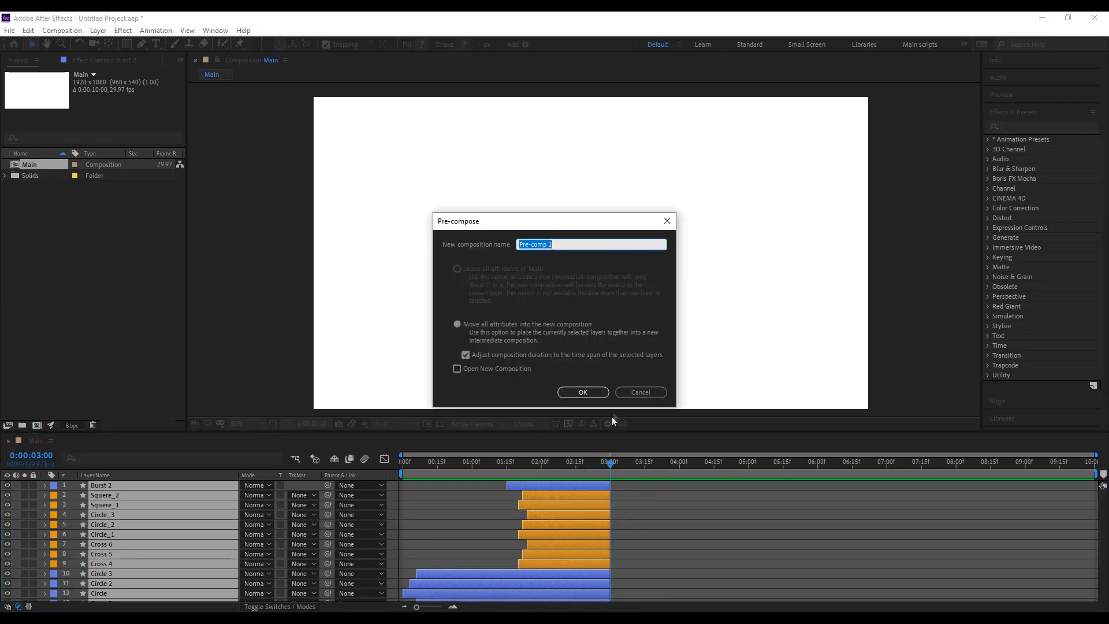
left_click(594, 396)
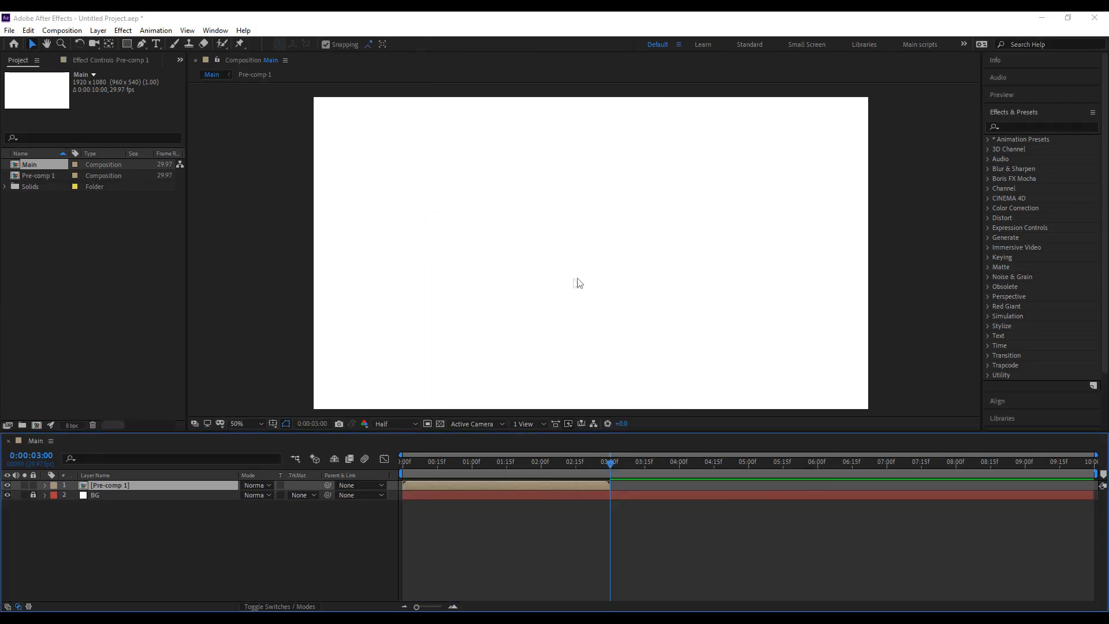
key("Home")
key("space")
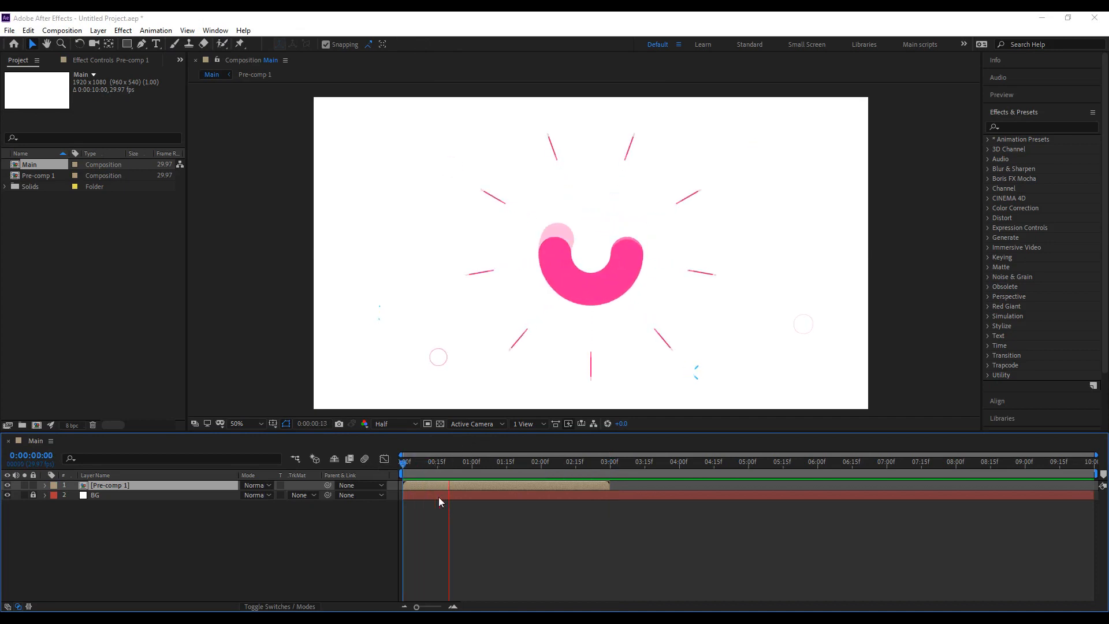
Find the Radial Wipe effect and apply it to Pre-comp 1 with the current time at 0:00:02:05.
left_click(522, 462)
mouse_move(538, 472)
left_mouse_down()
mouse_move(585, 476)
mouse_move(530, 465)
mouse_move(564, 463)
mouse_move(553, 466)
left_mouse_up()
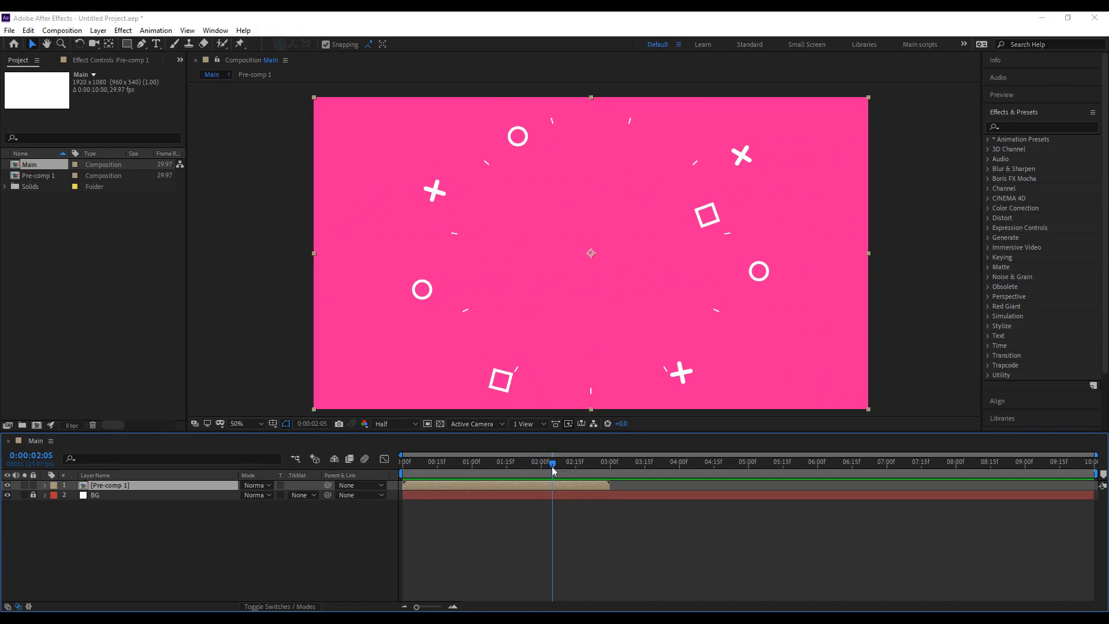
left_click(1031, 128)
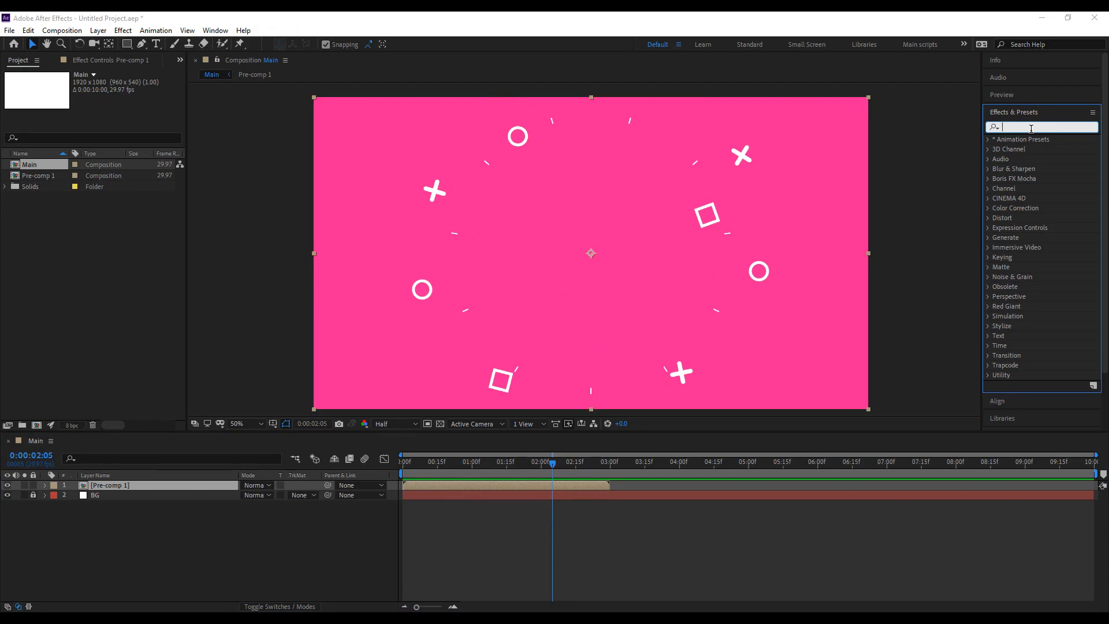
type("ra")
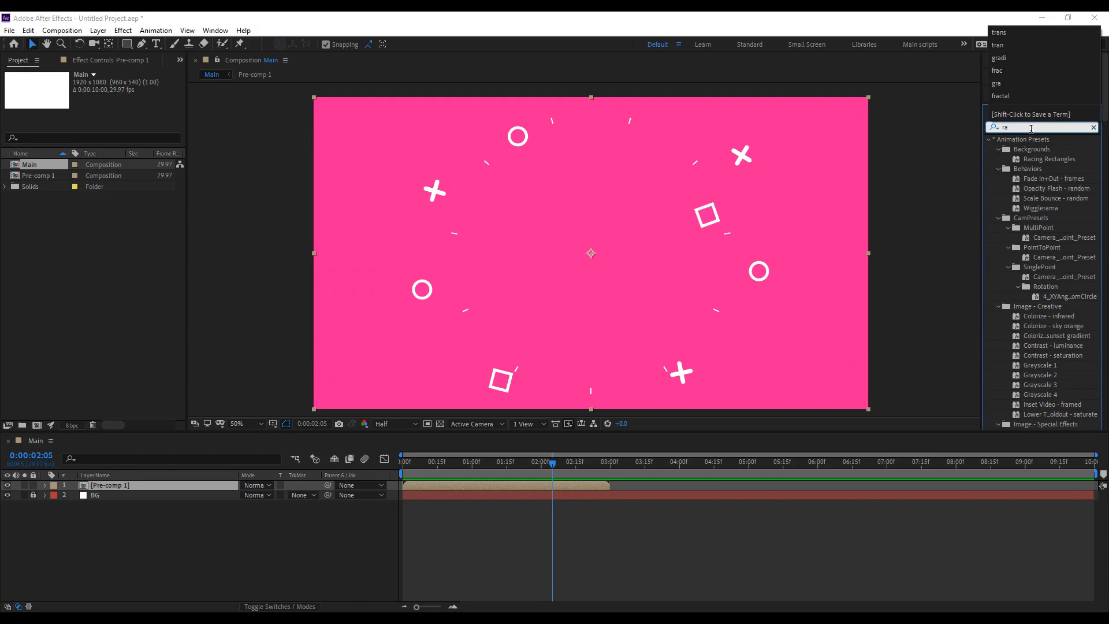
type("di")
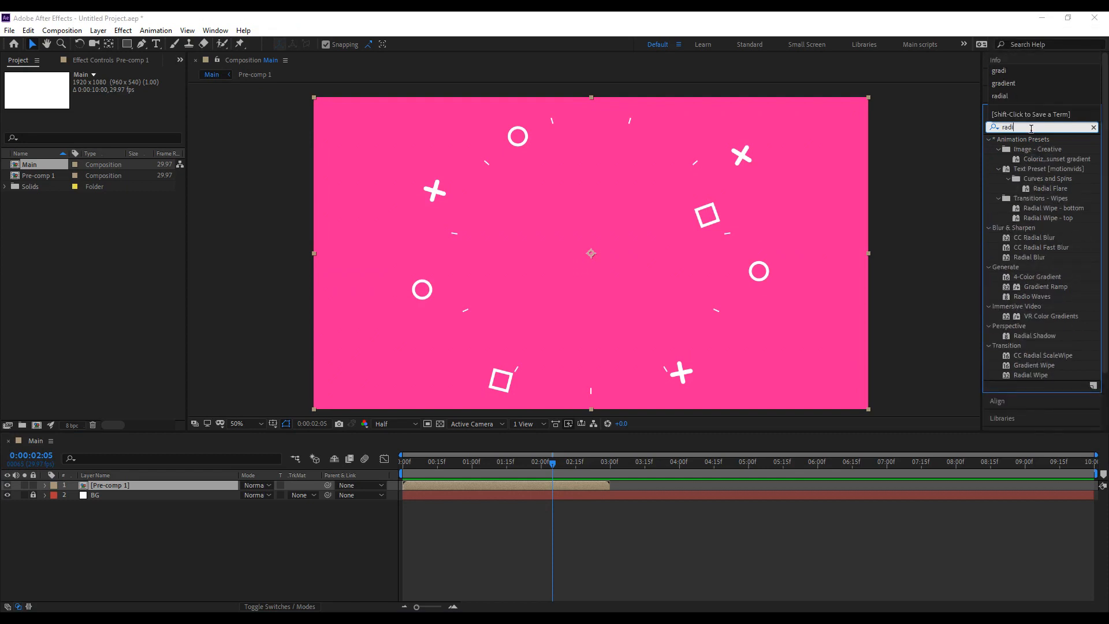
left_click_drag(1029, 375, 527, 484)
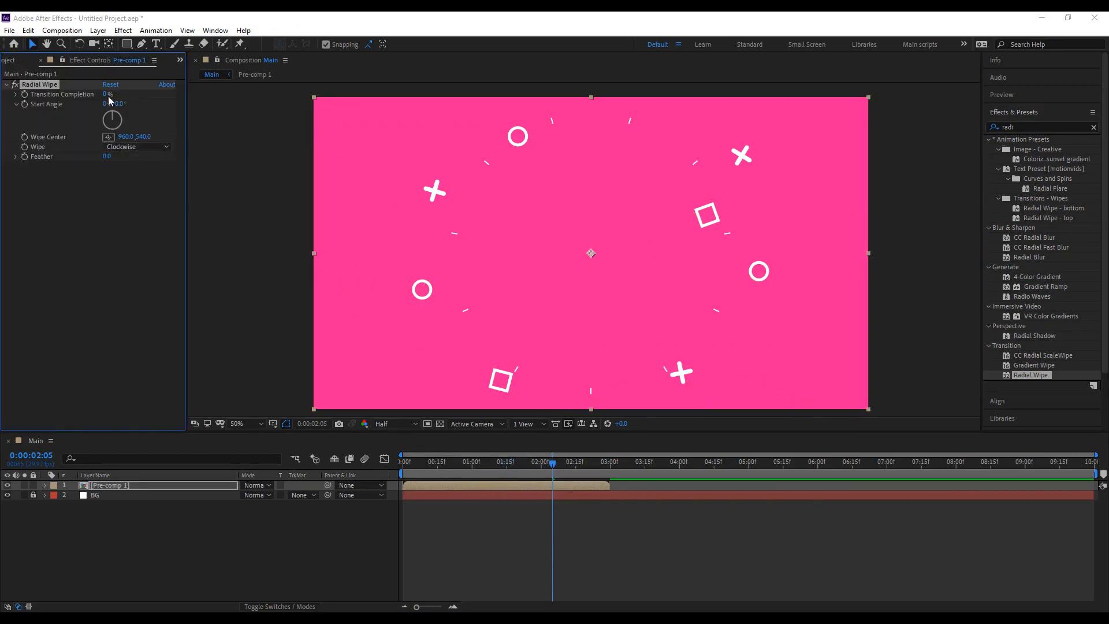
Test the Radial Wipe's completion, and set its Wipe direction to Both and its Start Angle to 90°.
left_click_drag(104, 93, 151, 101)
left_click(133, 149)
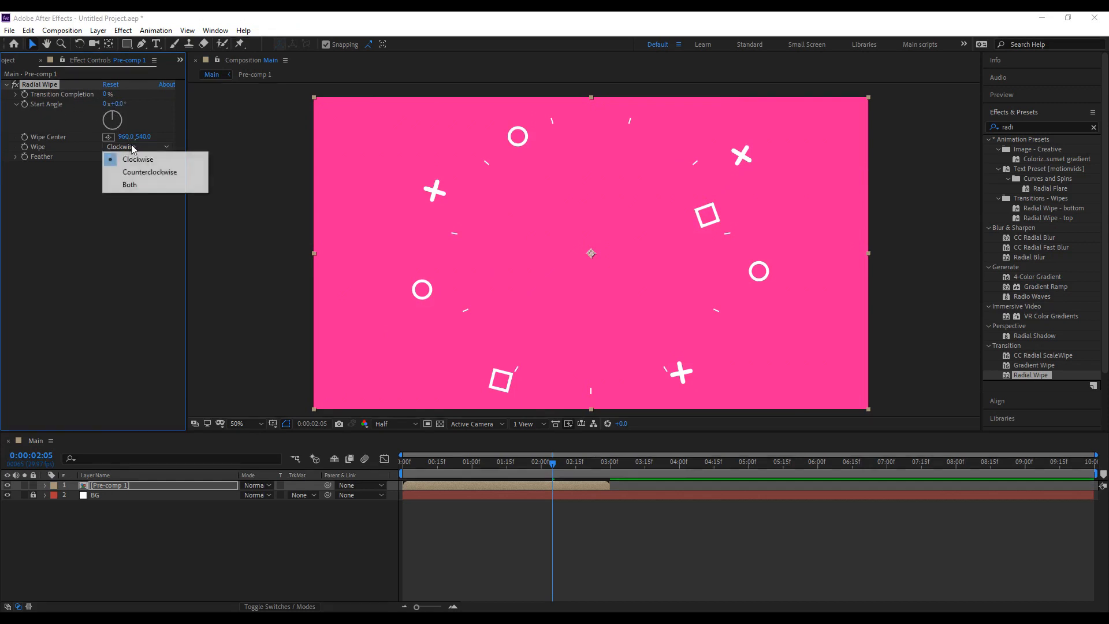
left_click(144, 183)
mouse_move(110, 94)
left_mouse_down()
mouse_move(137, 94)
mouse_move(102, 102)
left_mouse_up()
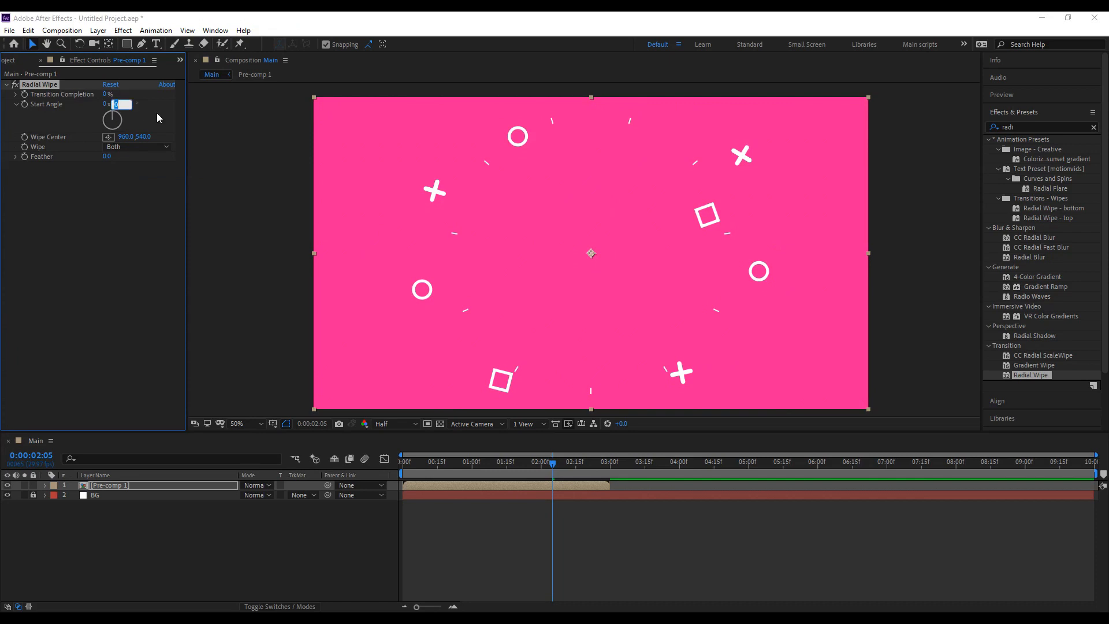
type("90")
Keyframe the Radial Wipe's Transition Completion at 0% and place that keyframe at 0:00:02:00.
left_click_drag(109, 93, 81, 97)
left_click(113, 484)
key("u")
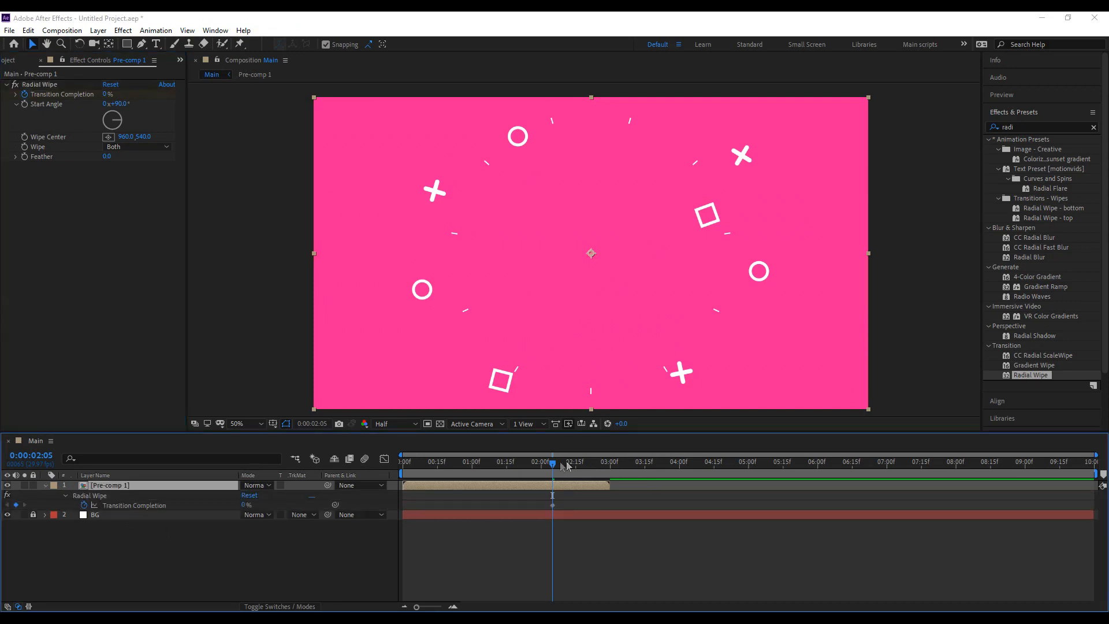
left_click_drag(426, 608, 434, 608)
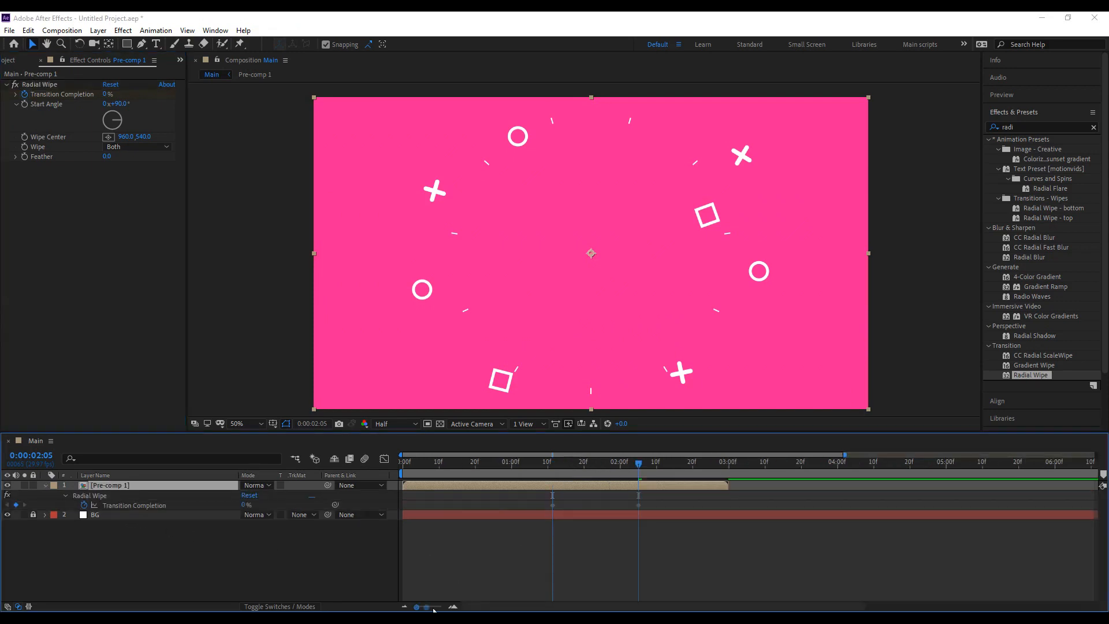
left_click_drag(753, 471, 807, 475)
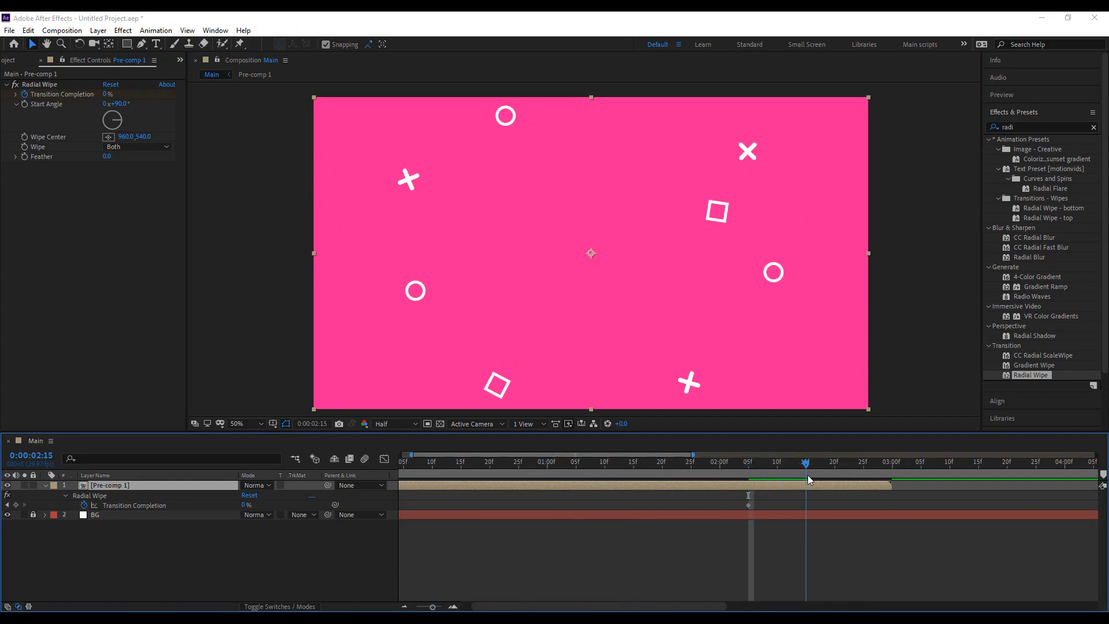
left_click(719, 462)
left_click_drag(748, 505, 721, 507)
Add a Transition Completion keyframe of 50% at 0:00:02:15 to the Radial Wipe.
left_click_drag(721, 464, 836, 483)
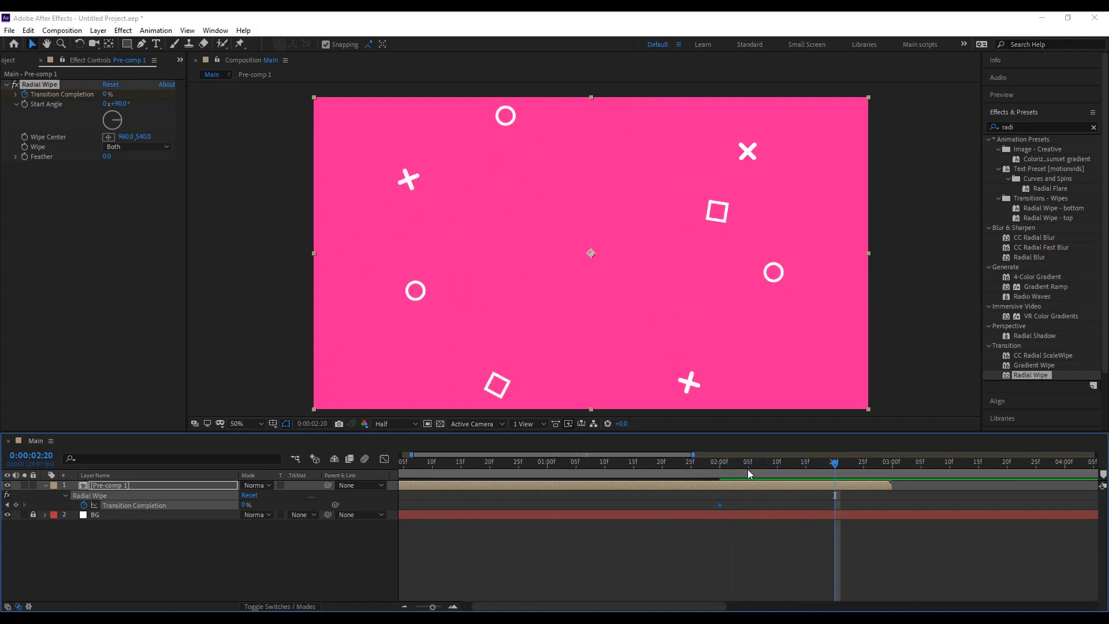
left_click_drag(771, 466, 805, 471)
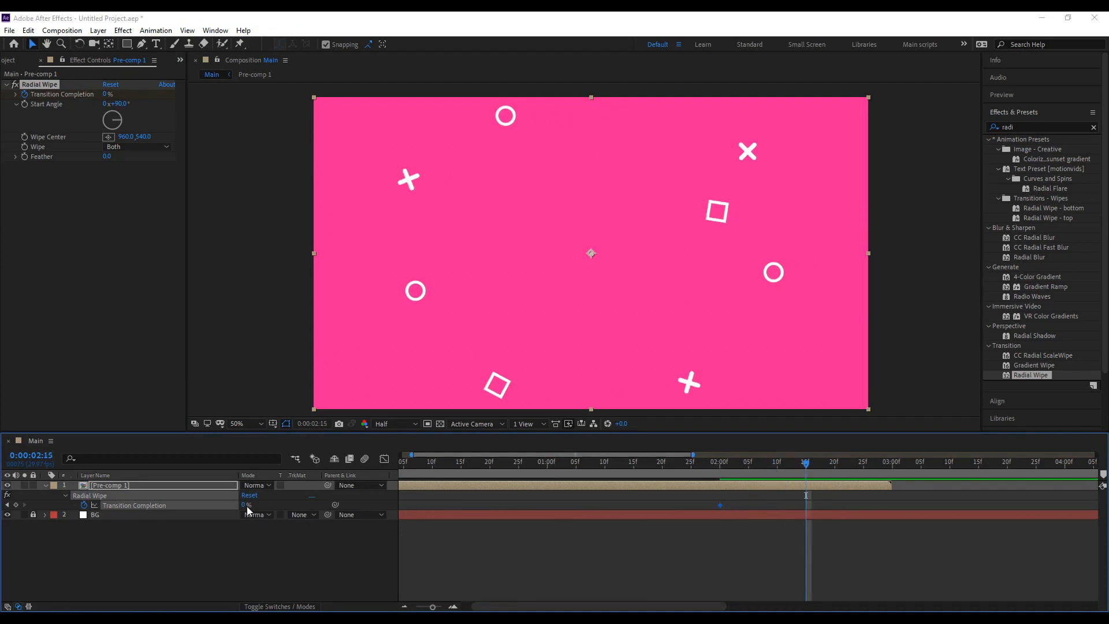
left_click_drag(244, 506, 276, 504)
type("50")
key("Return")
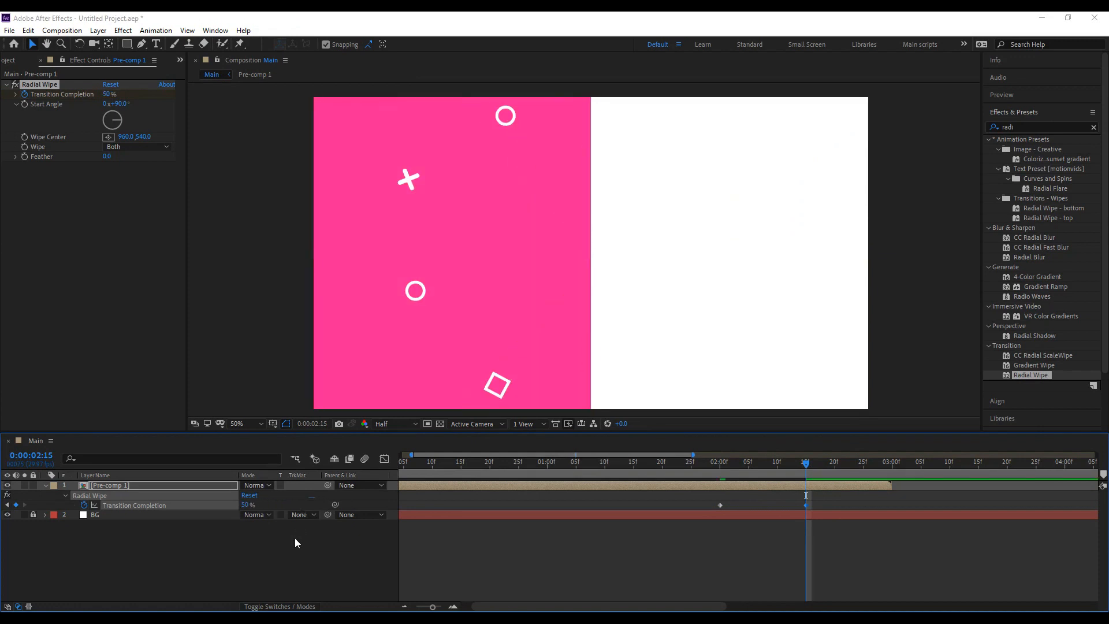
left_click(295, 538)
Duplicate the Radial Wipe effect on Pre-comp 1 and reveal the keyframes of both wipes.
left_click(128, 487)
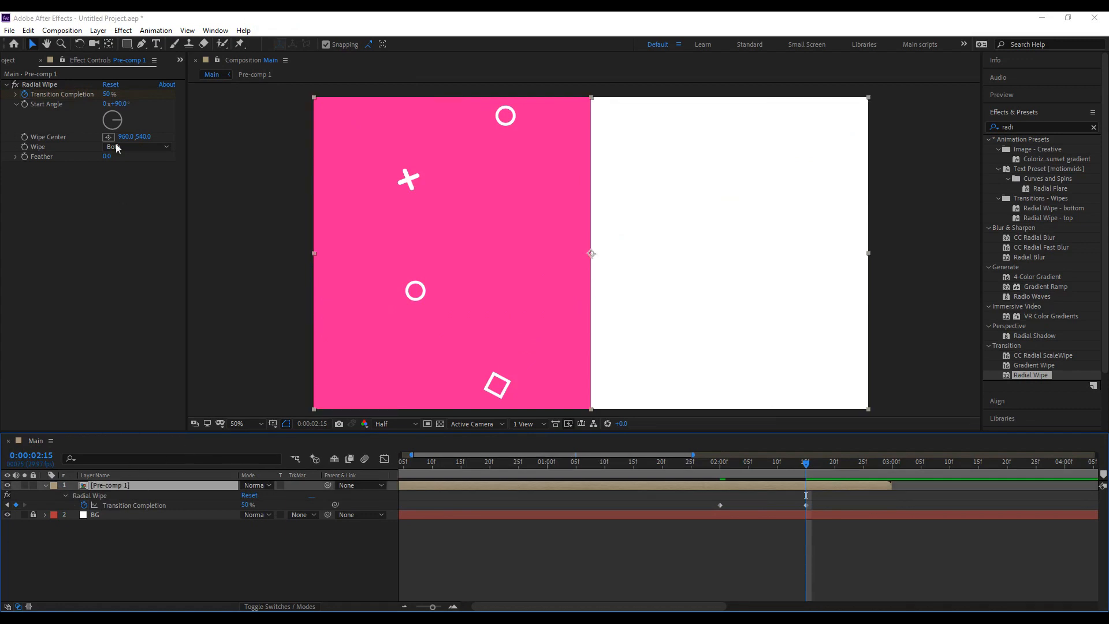
left_click(39, 84)
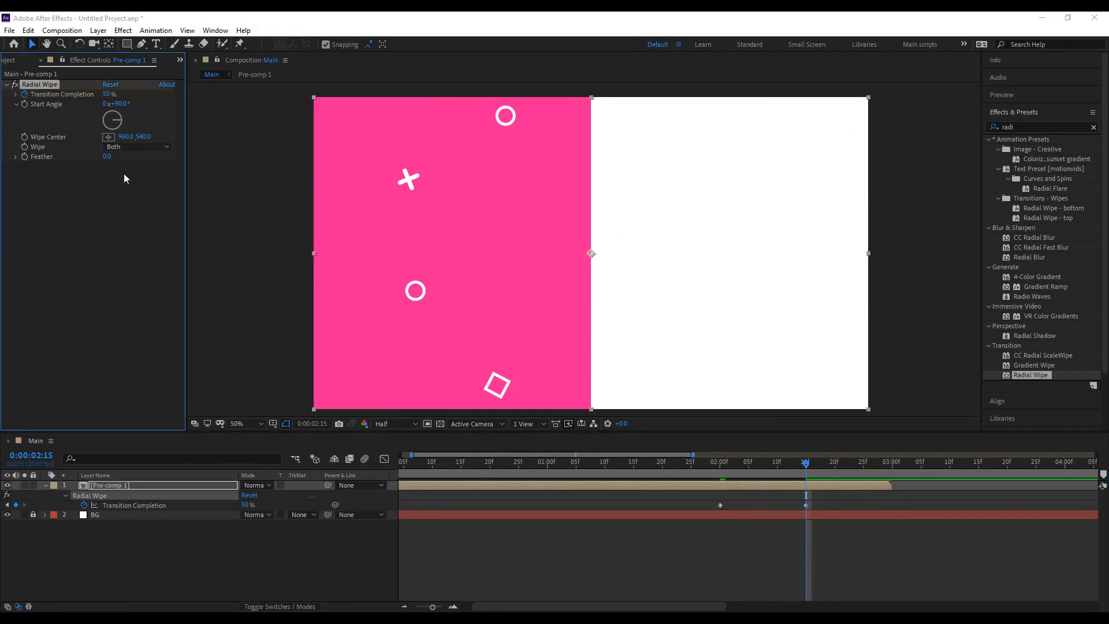
key("ctrl+d")
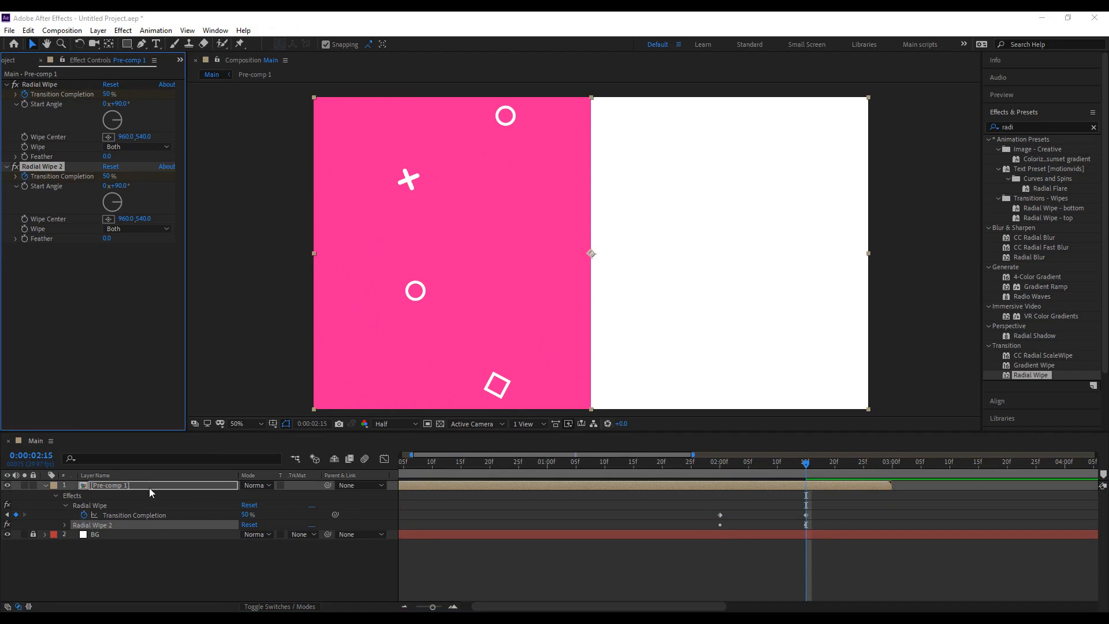
left_click(115, 485)
key("u")
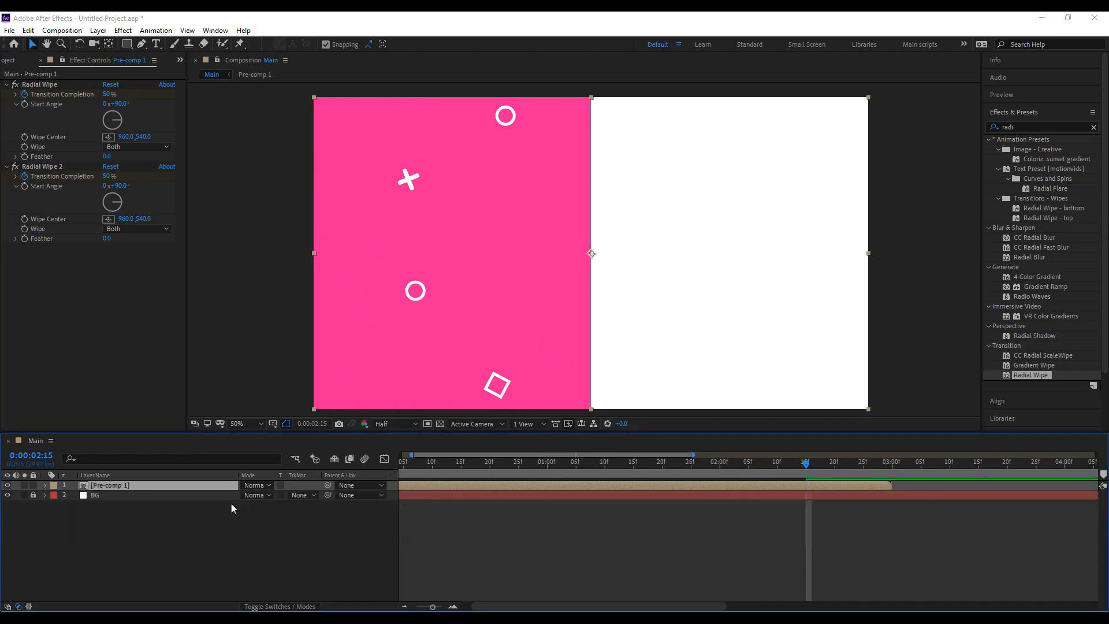
key("u")
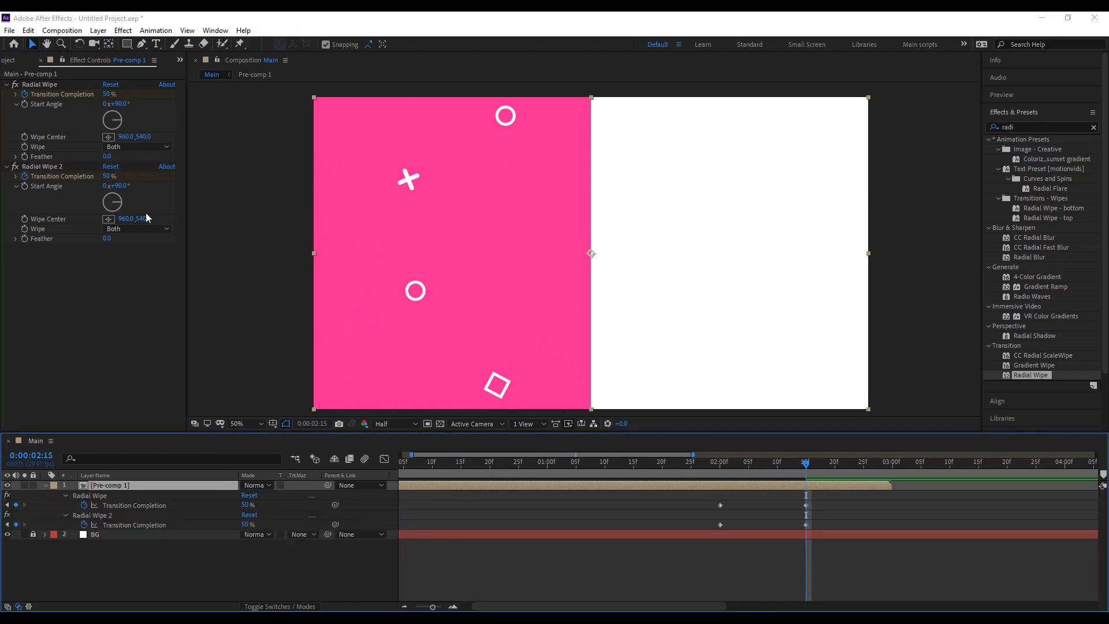
Set Radial Wipe 2's Start Angle to -90° and preview the double wipe from the beginning.
left_click(120, 186)
type("-90")
key("Return")
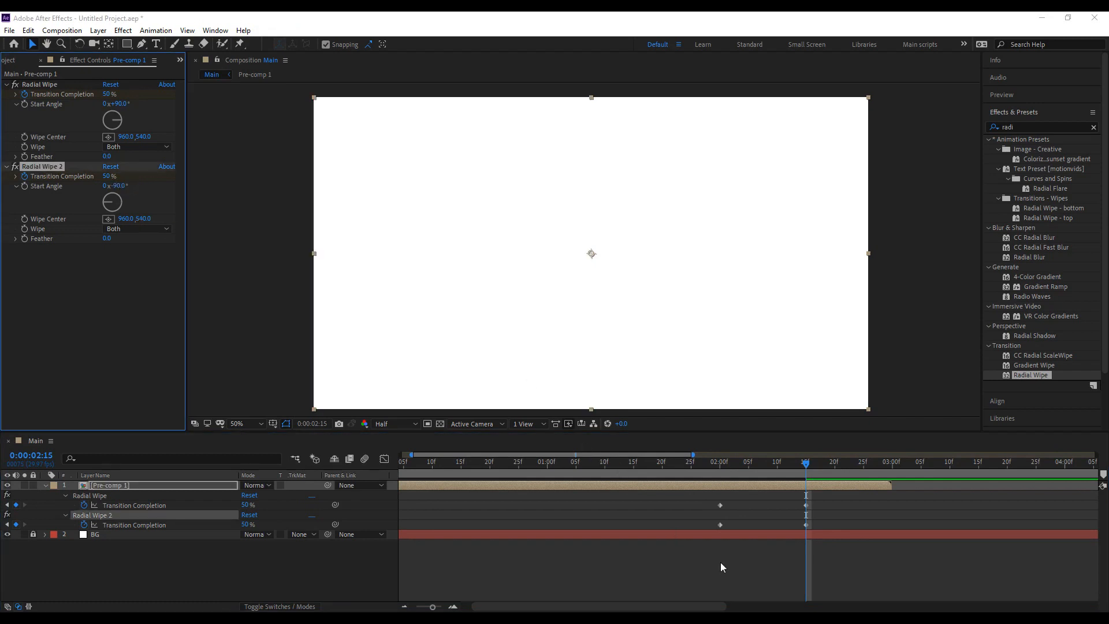
left_click(721, 563)
left_click_drag(717, 467, 465, 514)
key("space")
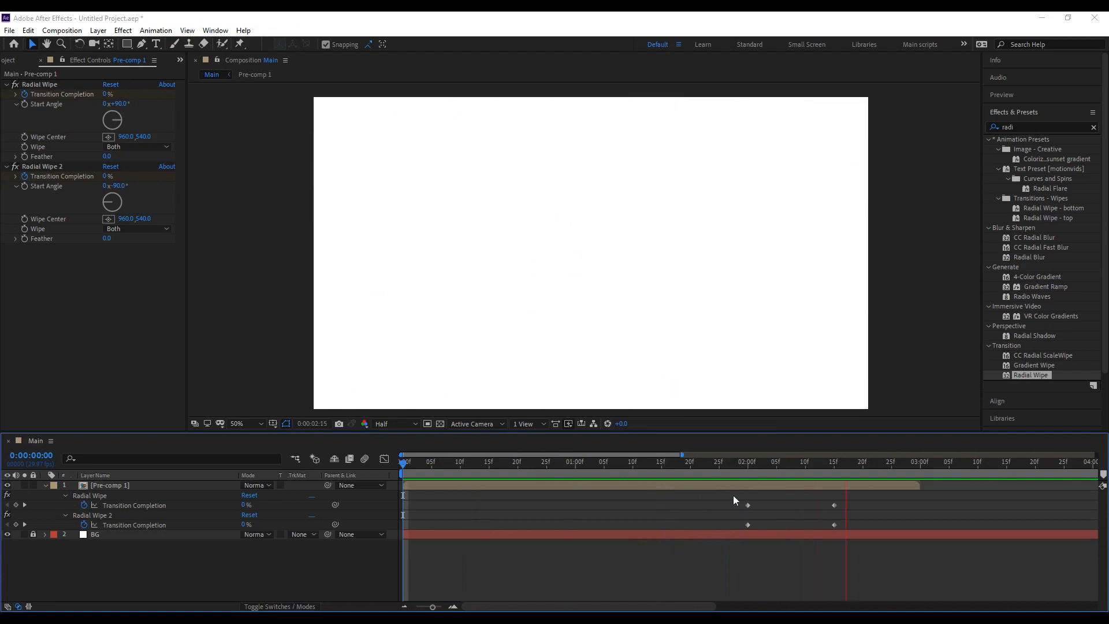
Move the first keyframe of both wipes to 0:00:02:05 and apply Easy Ease to all Transition Completion keyframes.
left_click_drag(751, 482, 774, 483)
left_click(766, 509)
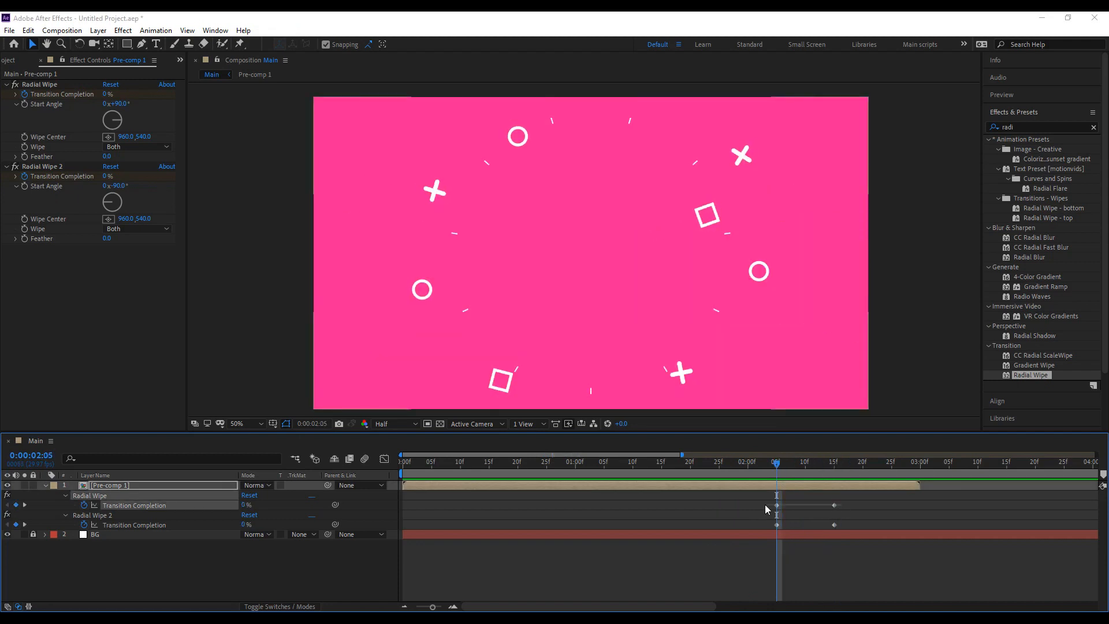
key("F9")
left_click_drag(843, 526, 765, 522)
key("F9")
Set the incoming and outgoing velocity influence of Radial Wipe 2's two keyframes to 50%.
right_click(783, 526)
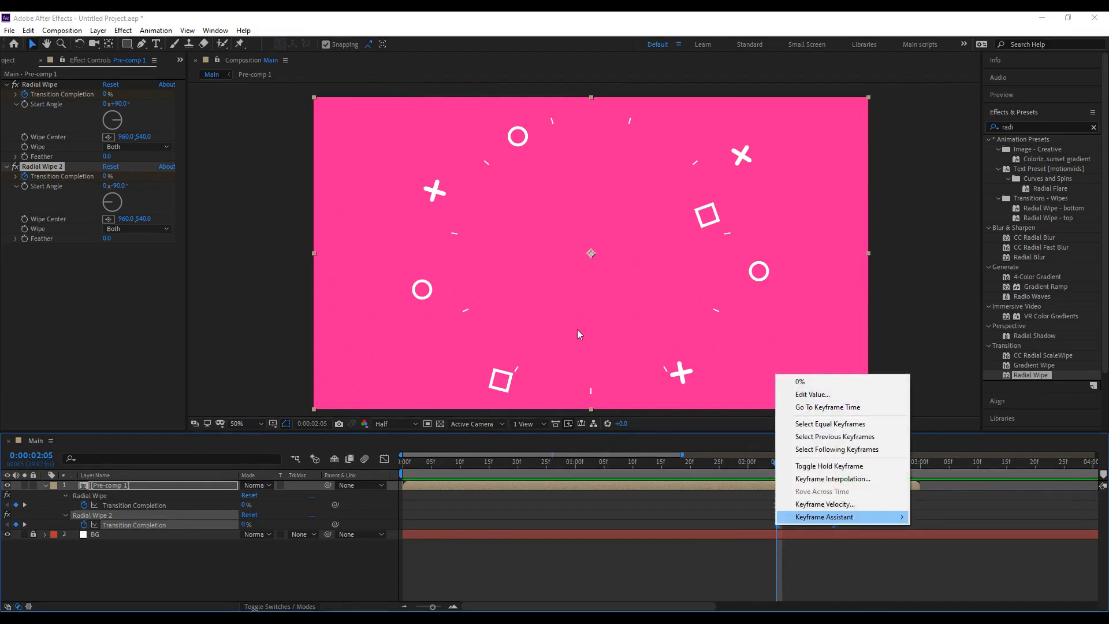
left_click(805, 584)
type("50")
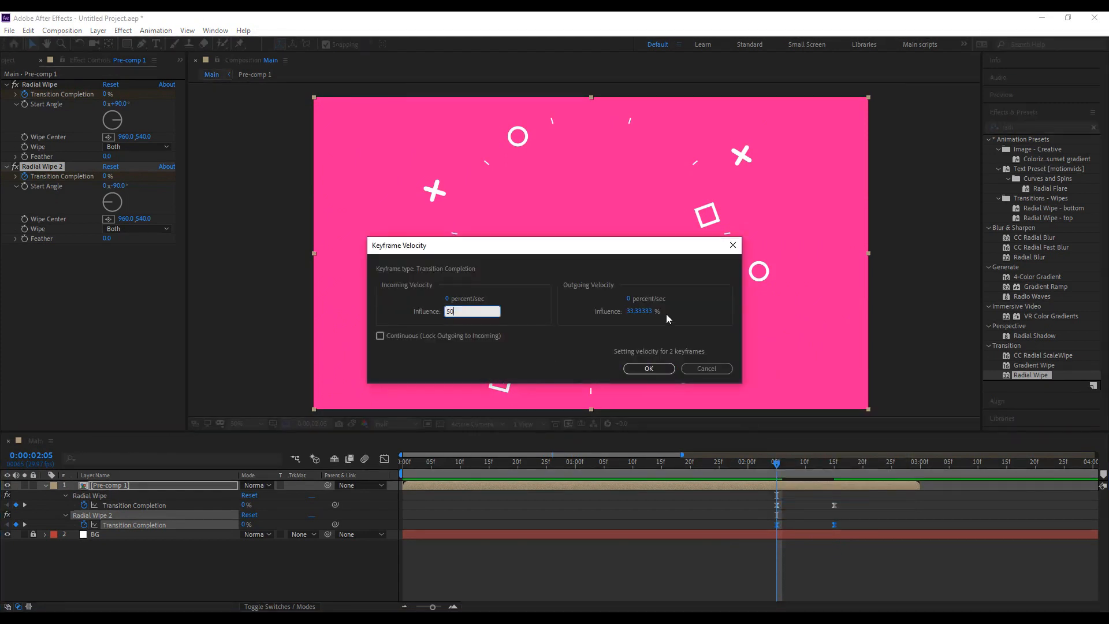
key("Tab")
type("50")
left_click(658, 368)
Set the incoming and outgoing velocity influence of the first Radial Wipe's two keyframes to 50%.
left_click_drag(845, 503, 769, 506)
right_click(777, 506)
left_click(809, 486)
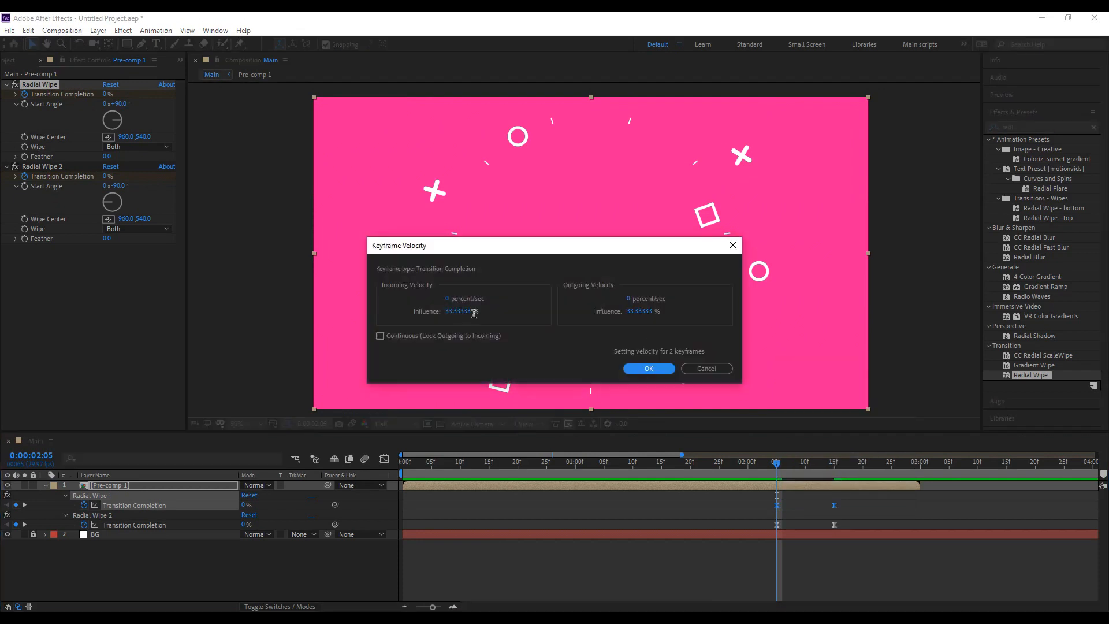
type("50")
key("Tab")
type("50")
left_click(657, 368)
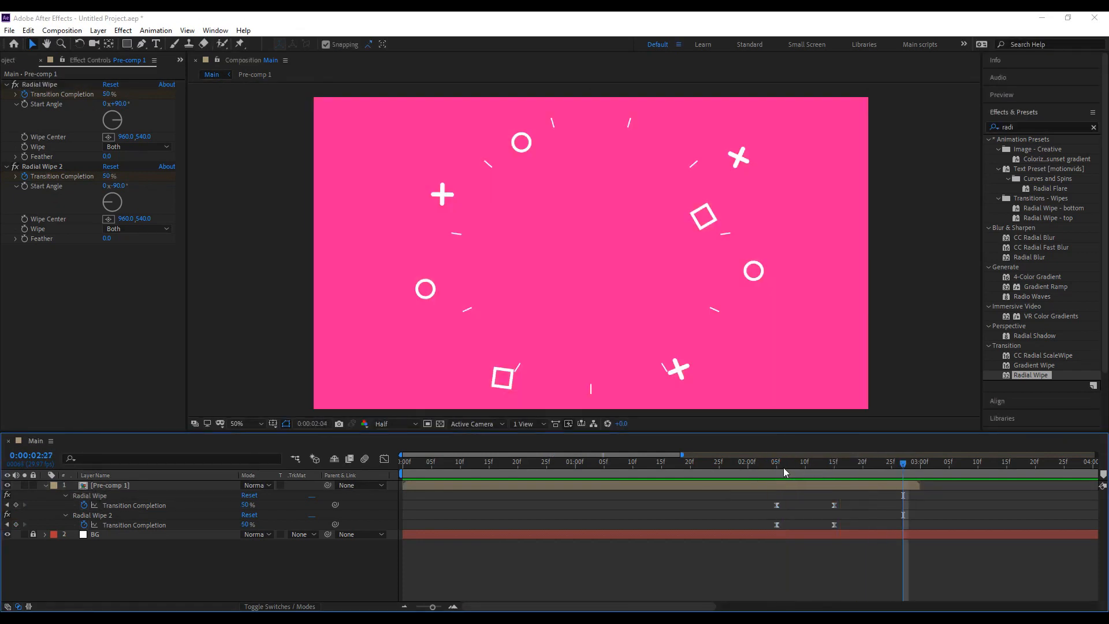
Move the end keyframes of both wipes to 0:00:02:20 and return the current time to 0:00:02:05.
left_click(774, 474)
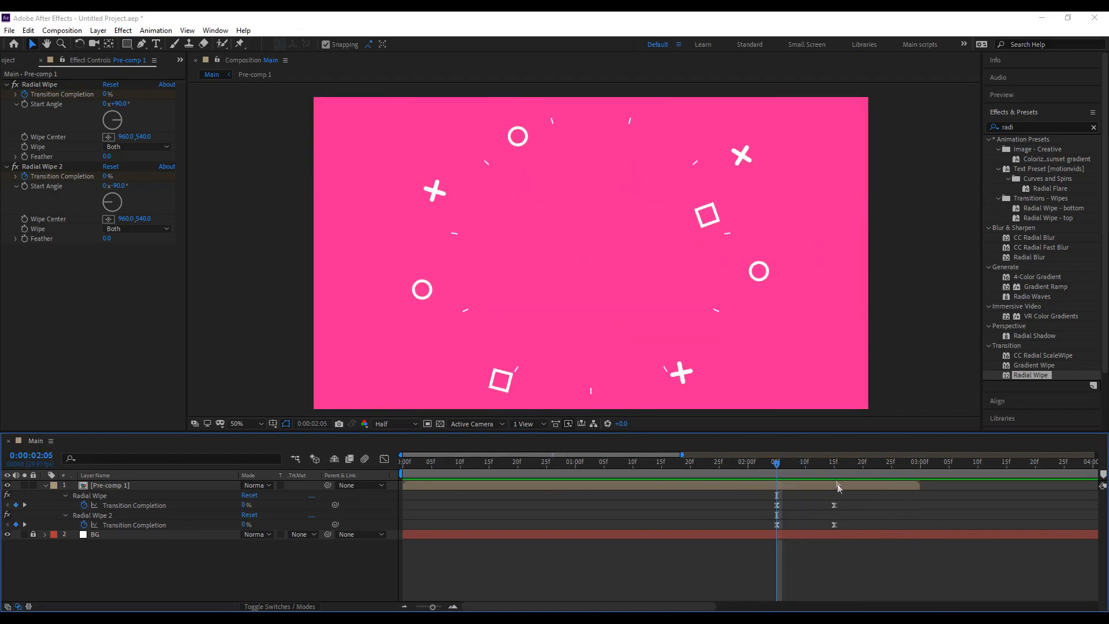
left_click(862, 472)
left_click_drag(834, 505, 863, 508)
mouse_move(794, 475)
left_mouse_down()
mouse_move(843, 478)
mouse_move(713, 458)
mouse_move(855, 471)
mouse_move(777, 471)
left_mouse_up()
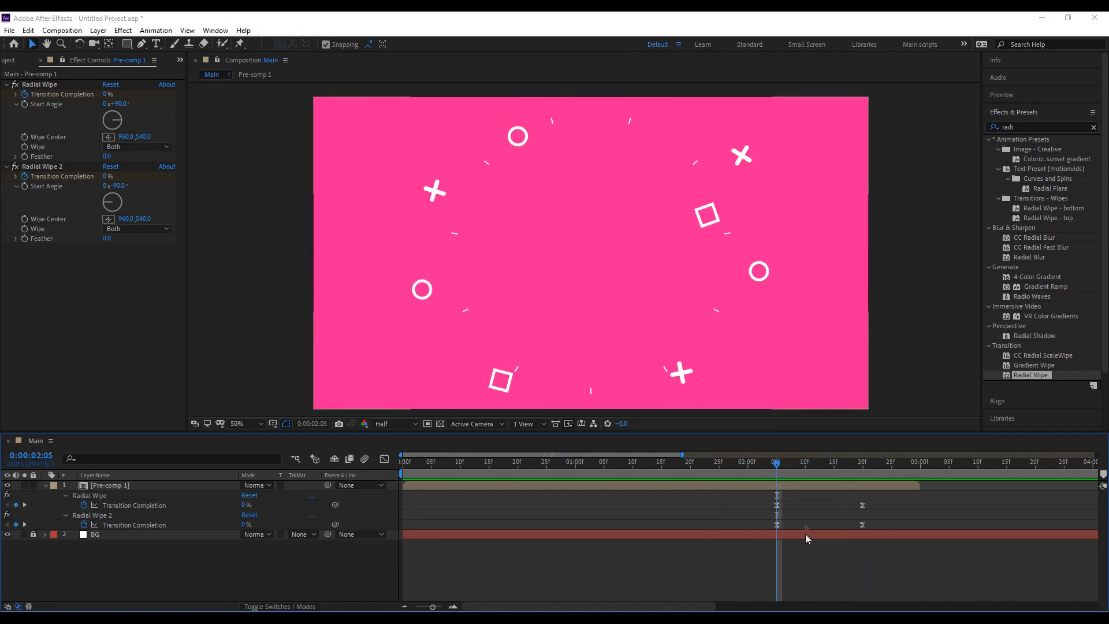
Create a full-comp dark royal blue solid, place it directly beneath Pre-comp 1 and trim its start to 0:00:02:05.
right_click(171, 552)
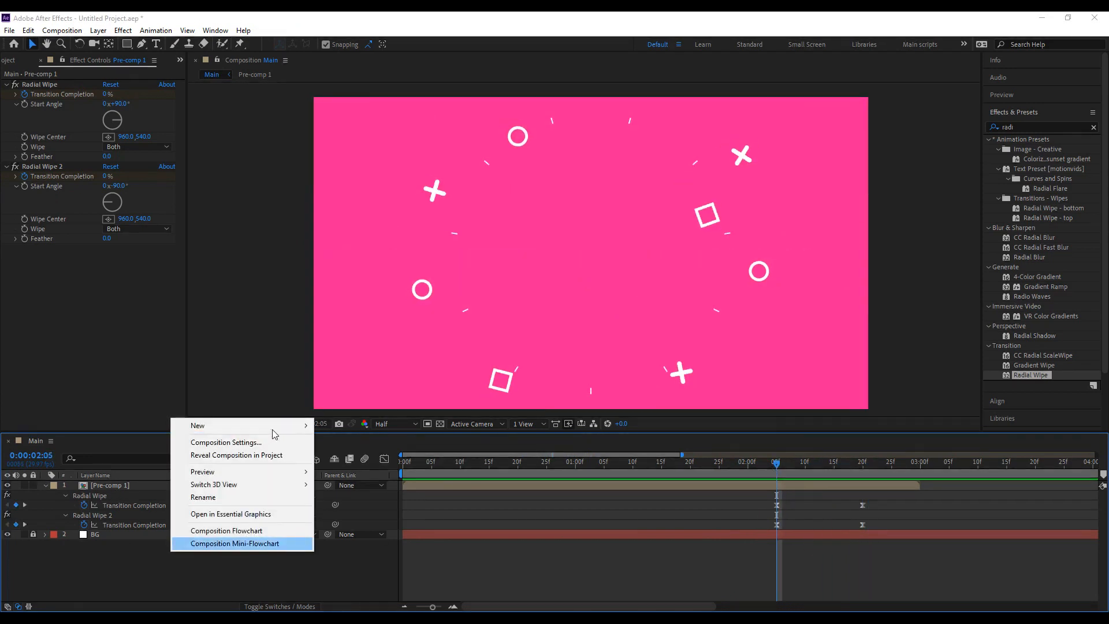
mouse_move(274, 434)
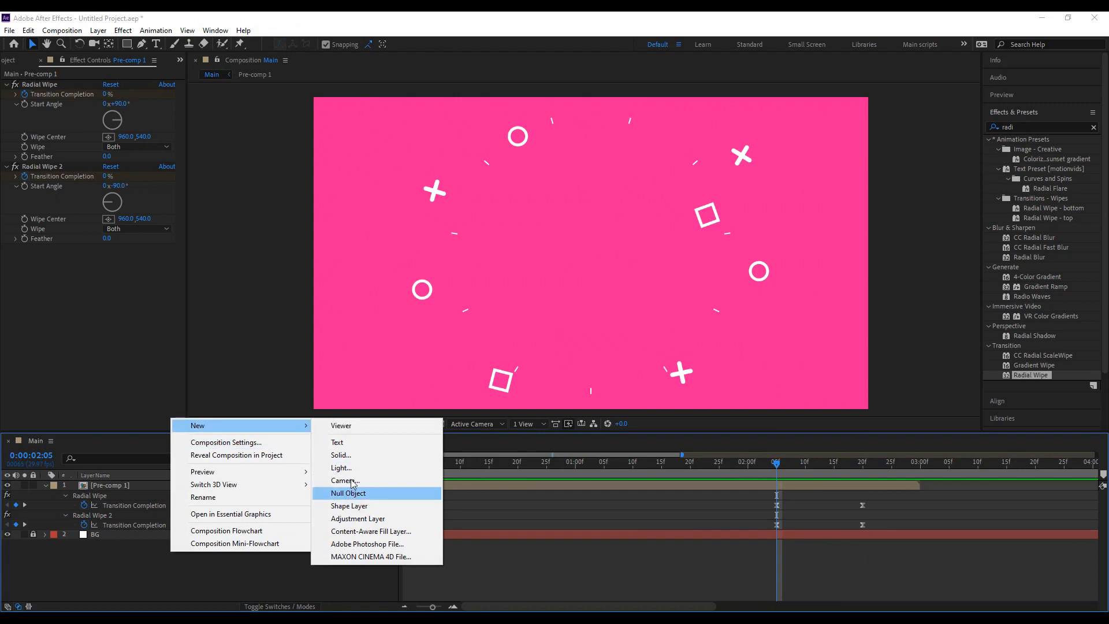
left_click(342, 455)
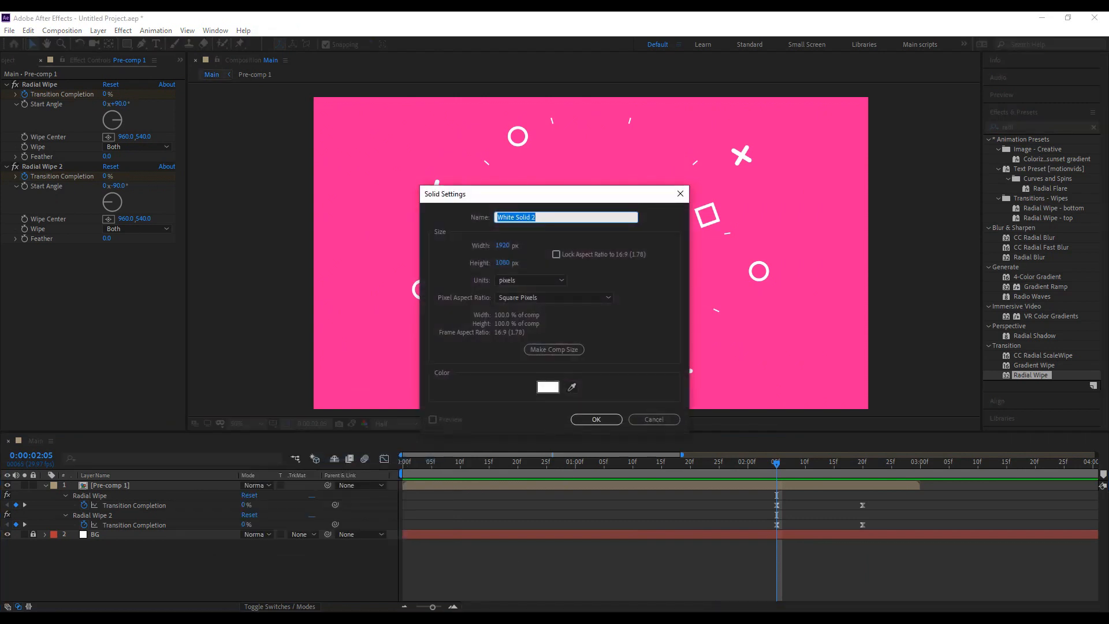
left_click(572, 387)
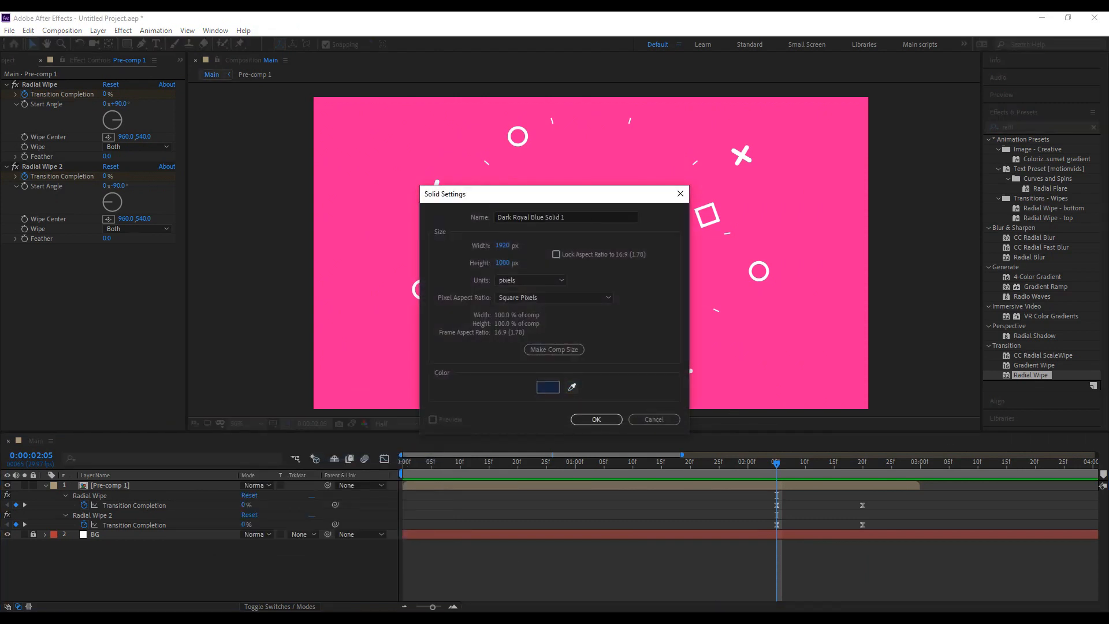
left_click(595, 419)
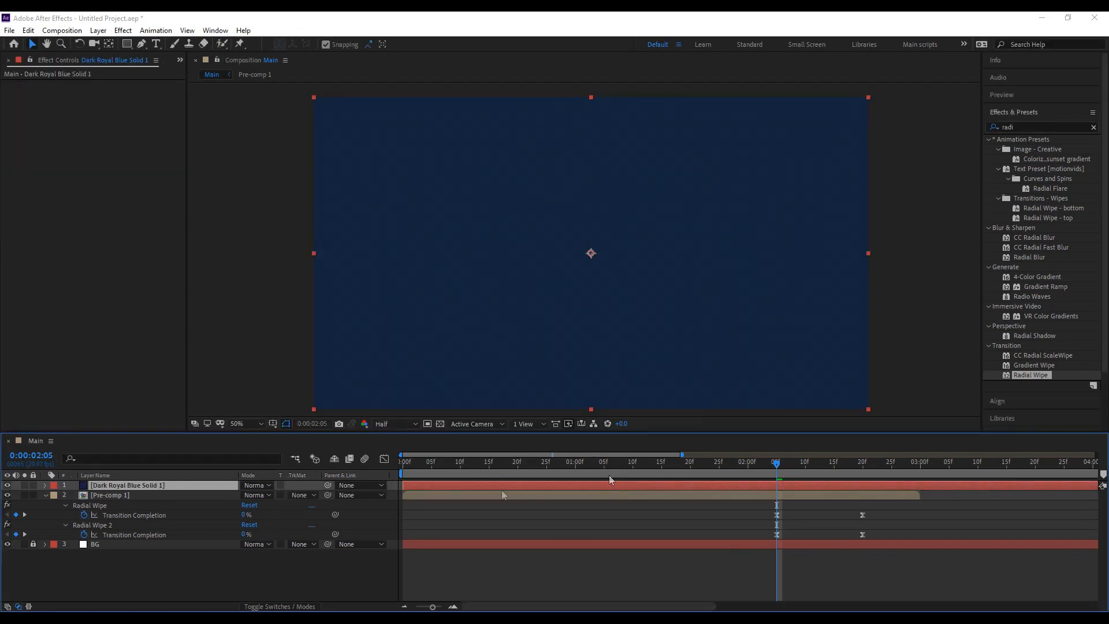
left_click_drag(150, 522, 152, 540)
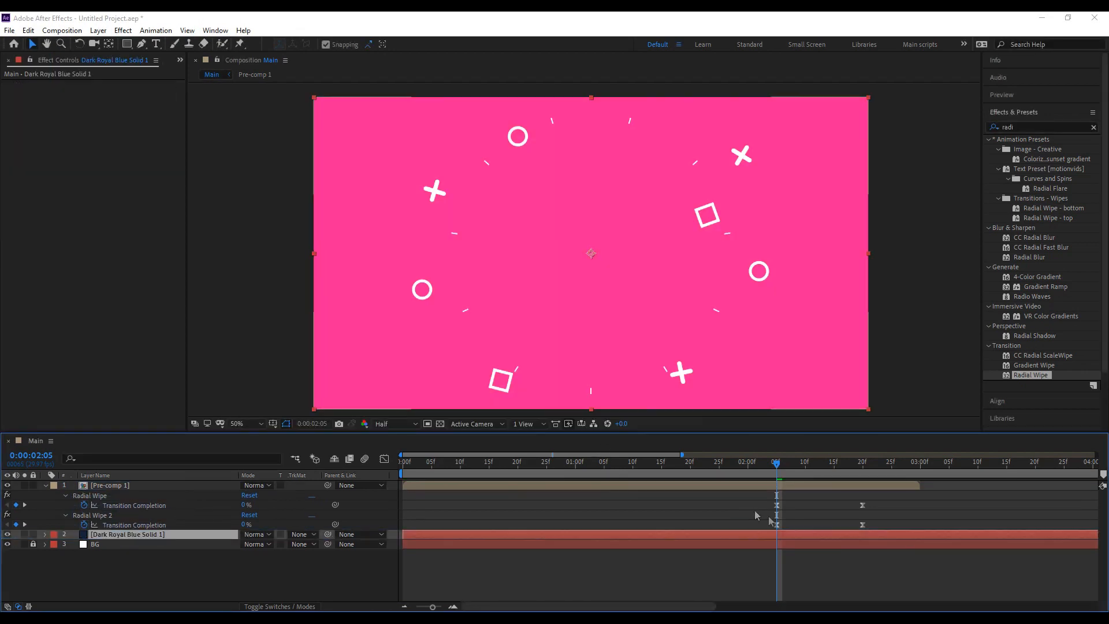
key("alt+bracketleft")
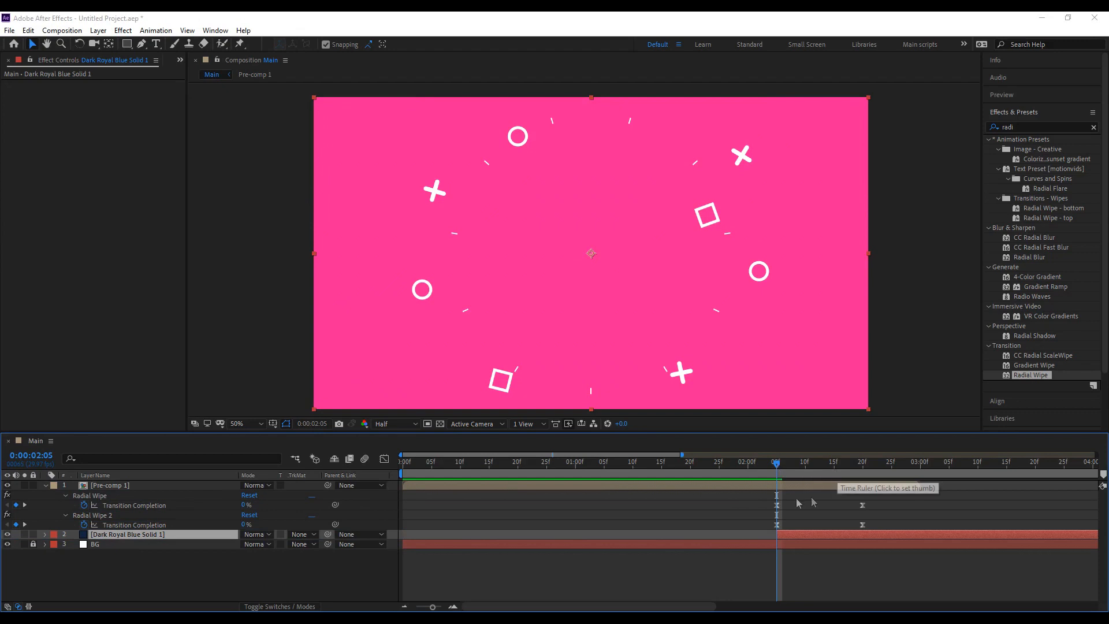
Copy both Radial Wipe effects from Pre-comp 1 onto the dark blue solid and reveal its keyframes.
left_click(102, 516)
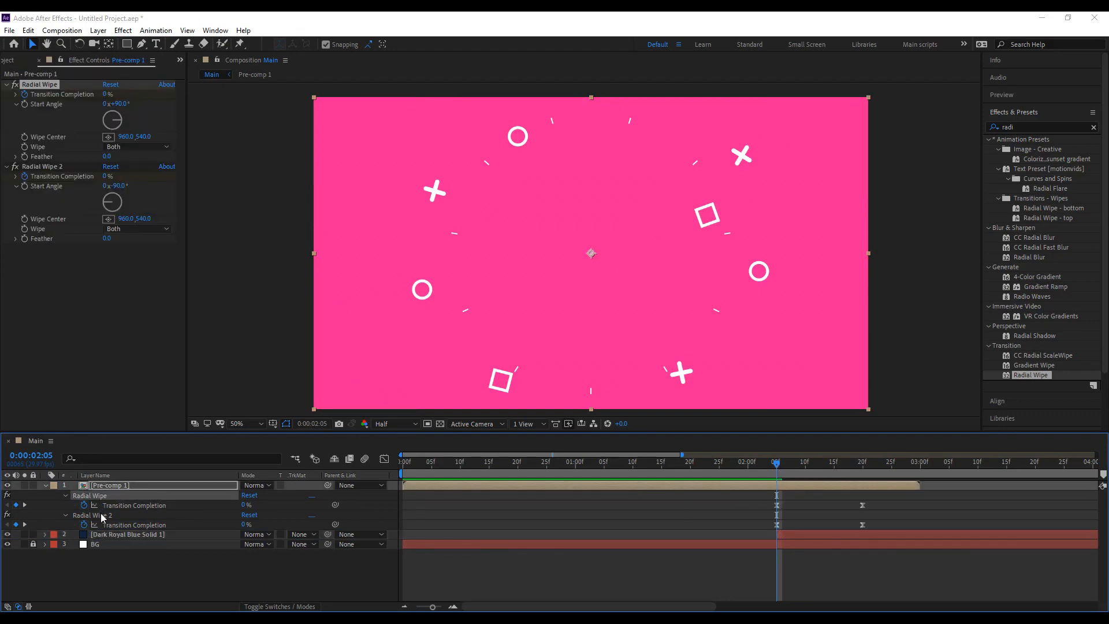
left_click(121, 535)
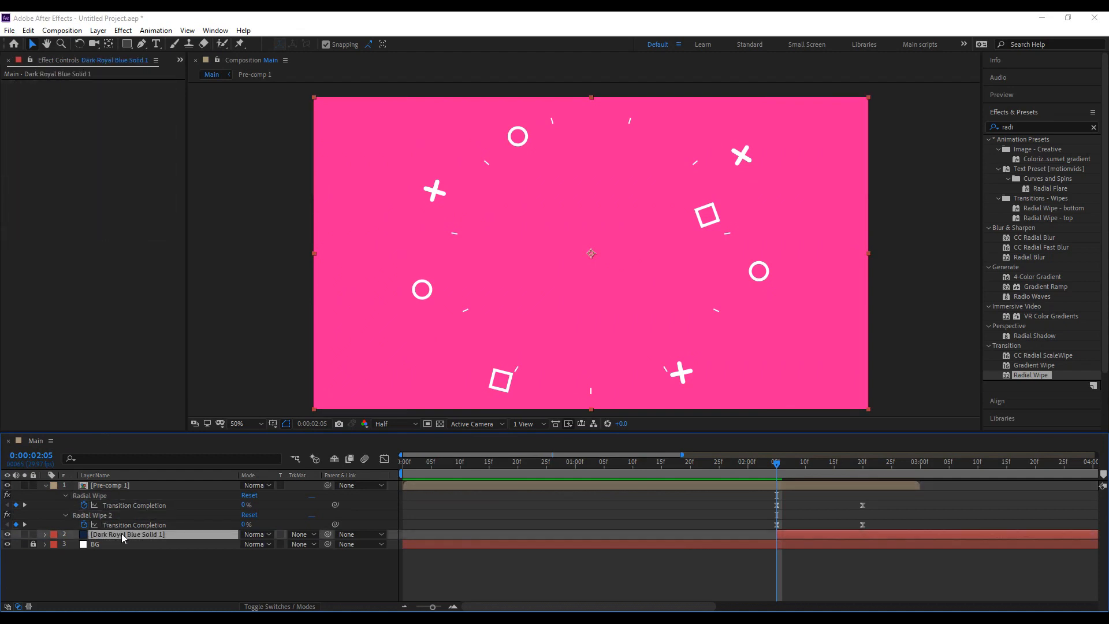
key("ctrl+v")
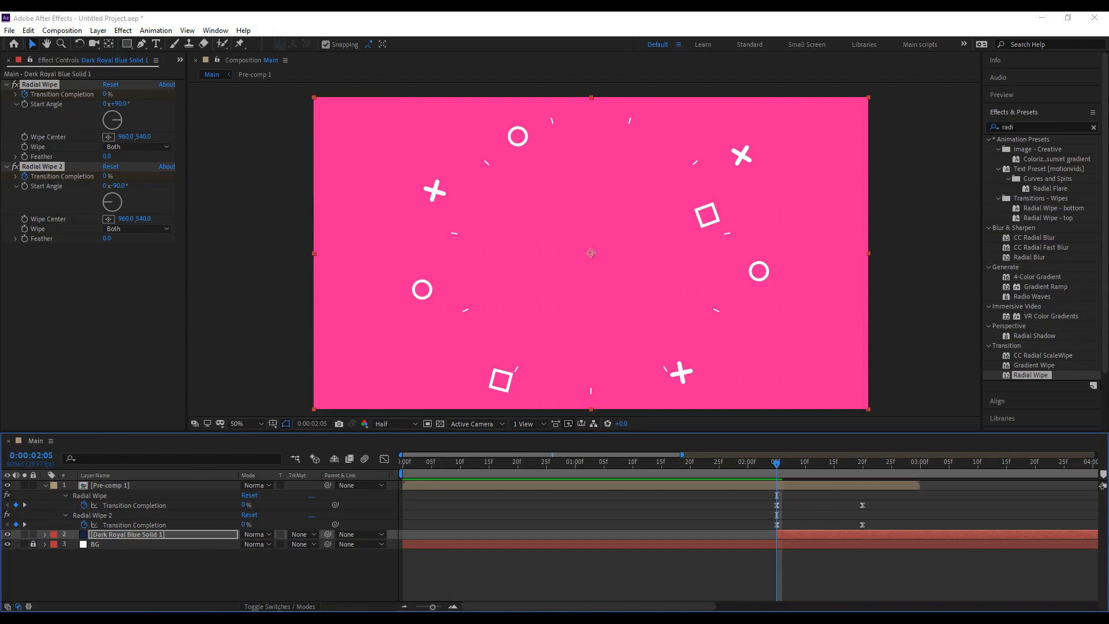
key("u")
left_click(797, 524)
Shift the dark blue solid together with its wipe keyframes to start at 0:00:02:07 and preview the transition.
left_click_drag(778, 466, 790, 532)
key("space")
left_click(791, 470)
left_click_drag(840, 476, 760, 491)
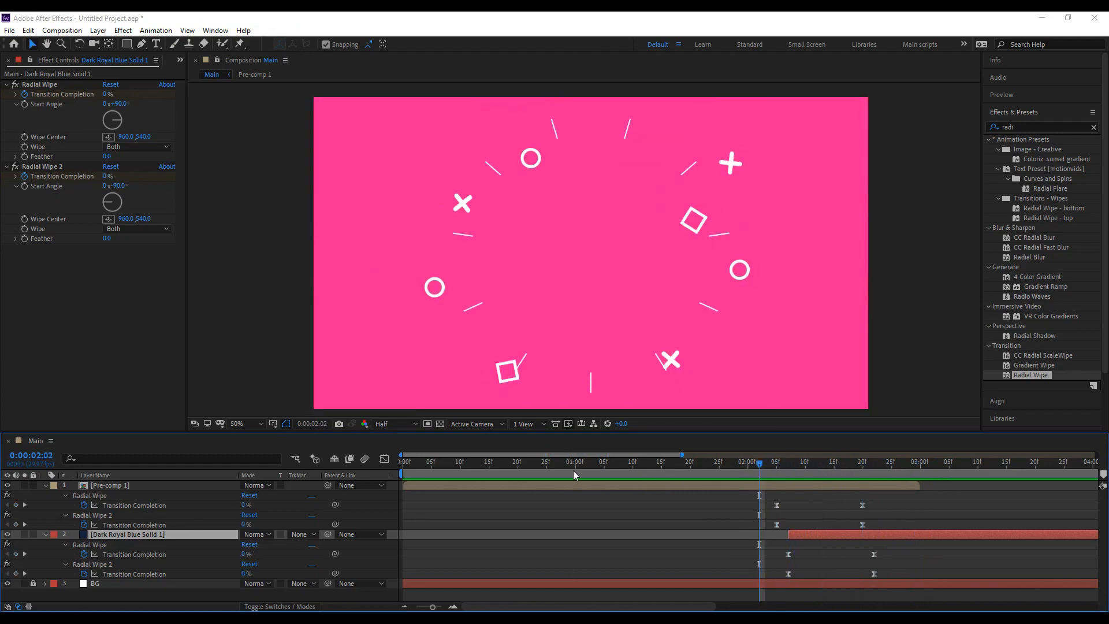
key("space")
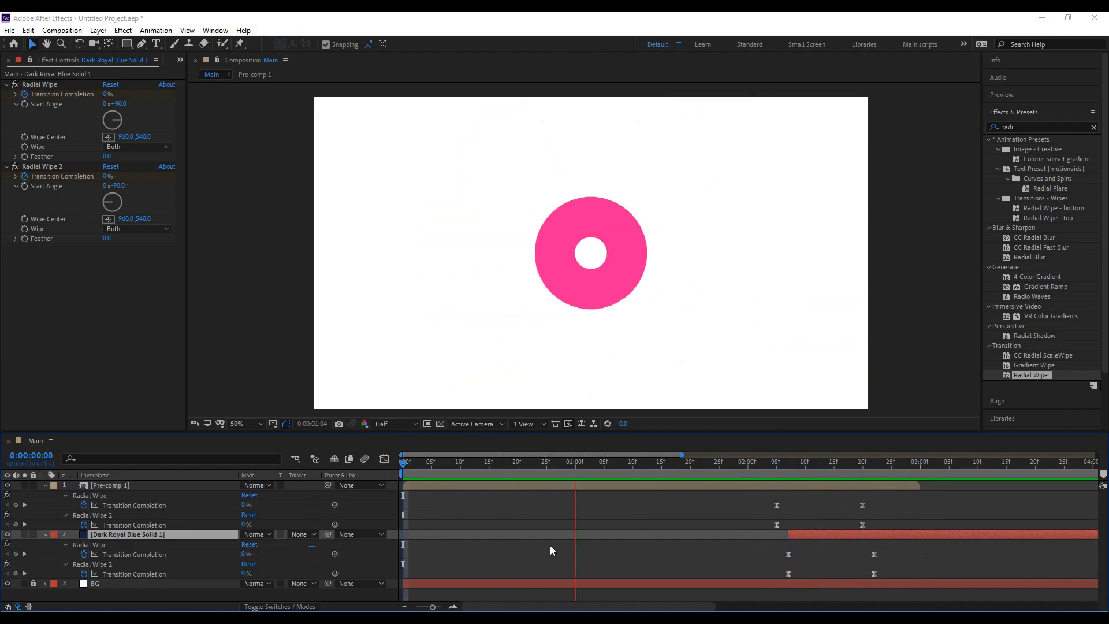
Move the end wipe keyframes to 0:00:02:23 on Pre-comp 1 and 0:00:02:25 on the dark blue solid, and preview the transition.
mouse_move(771, 472)
left_mouse_down()
mouse_move(781, 470)
mouse_move(757, 462)
mouse_move(777, 473)
left_mouse_up()
left_click_drag(772, 473, 854, 578)
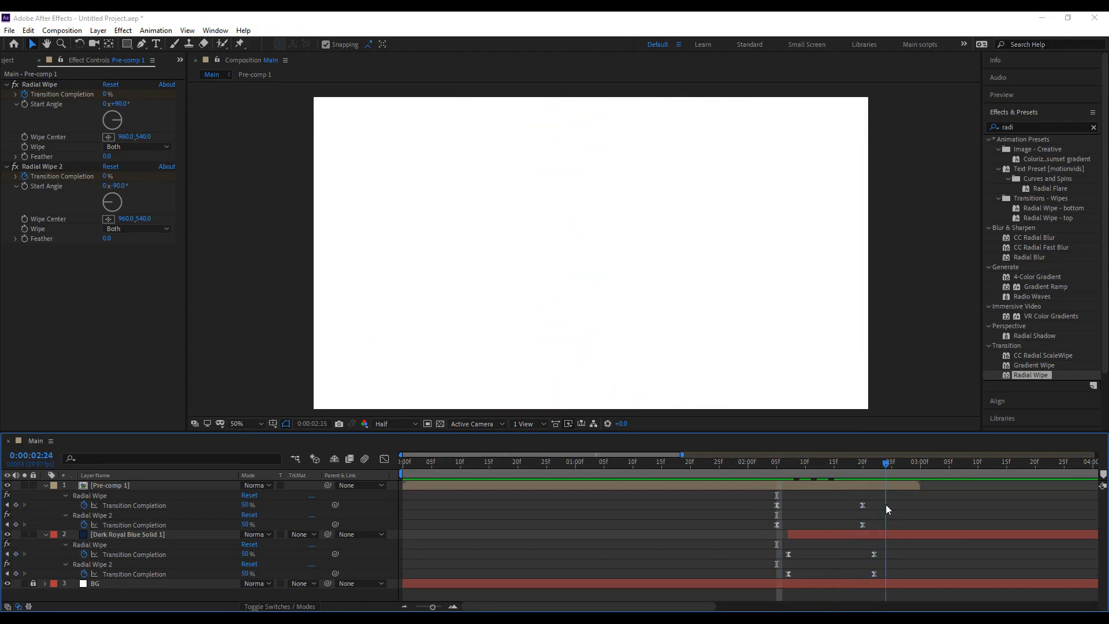
left_click_drag(862, 506, 881, 512)
left_click(757, 466)
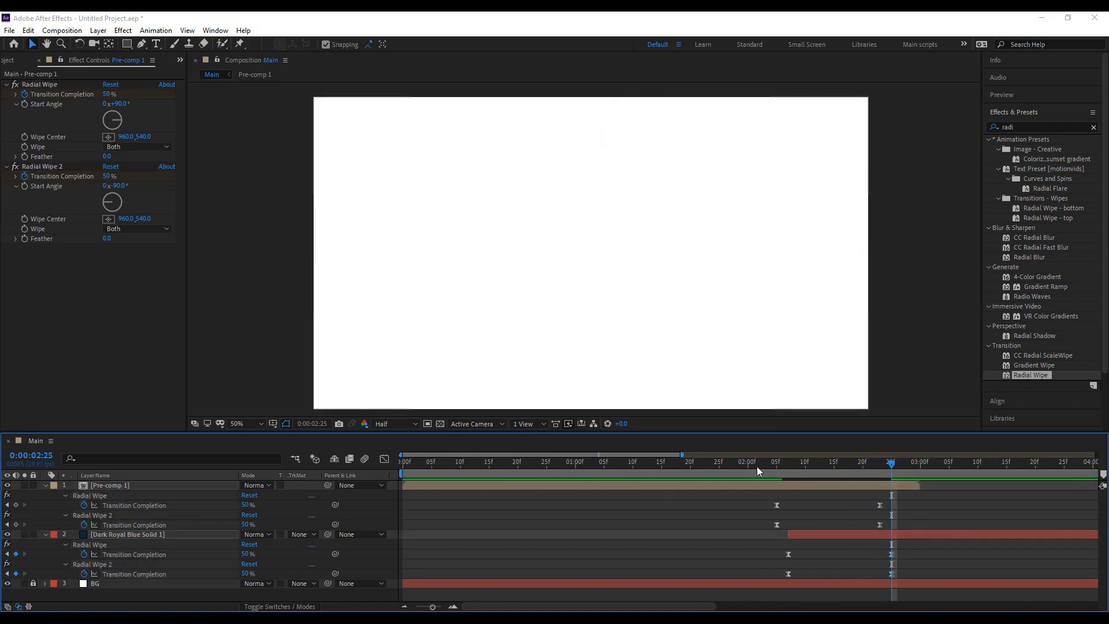
key("space")
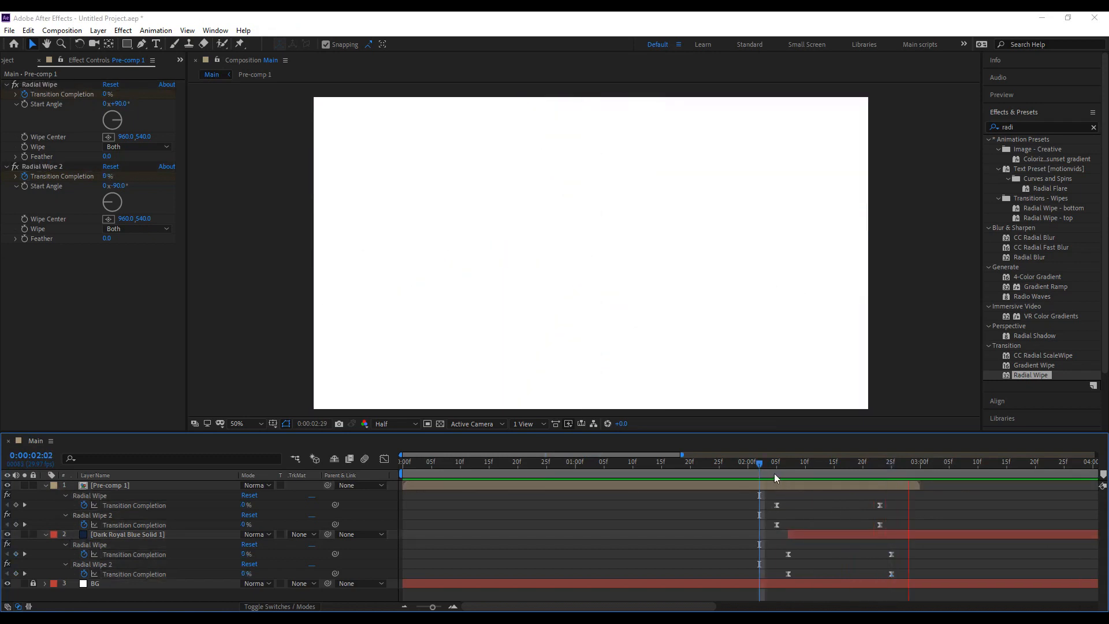
Shift the dark blue solid's wipes to start at 0:00:02:08, extend its in point back to 0:00:02:05 and preview the animation.
left_click_drag(793, 534, 798, 534)
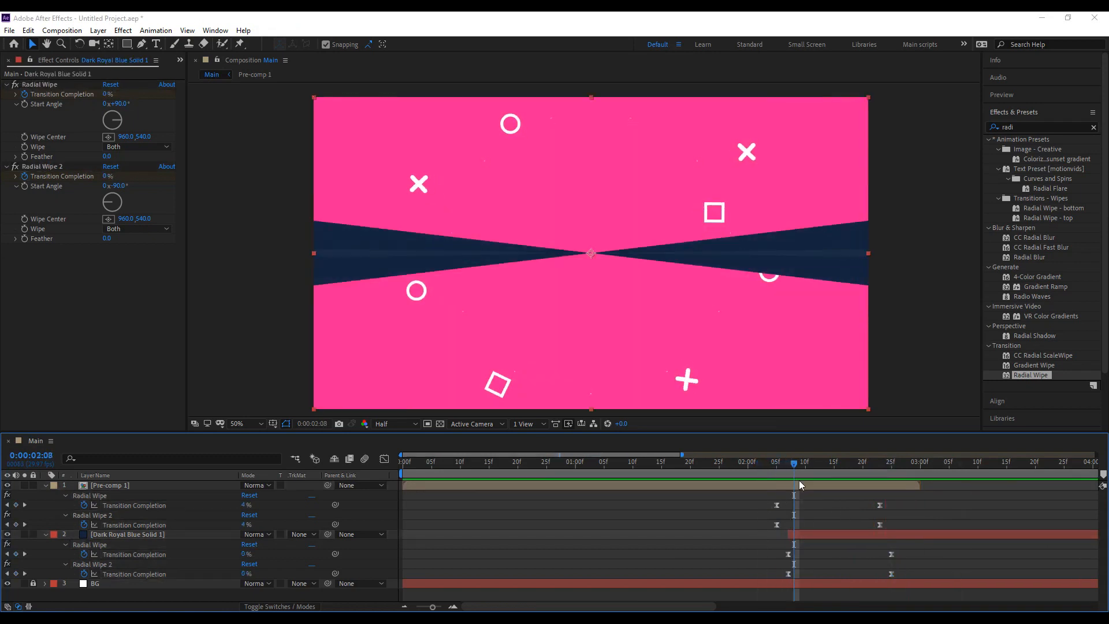
key("space")
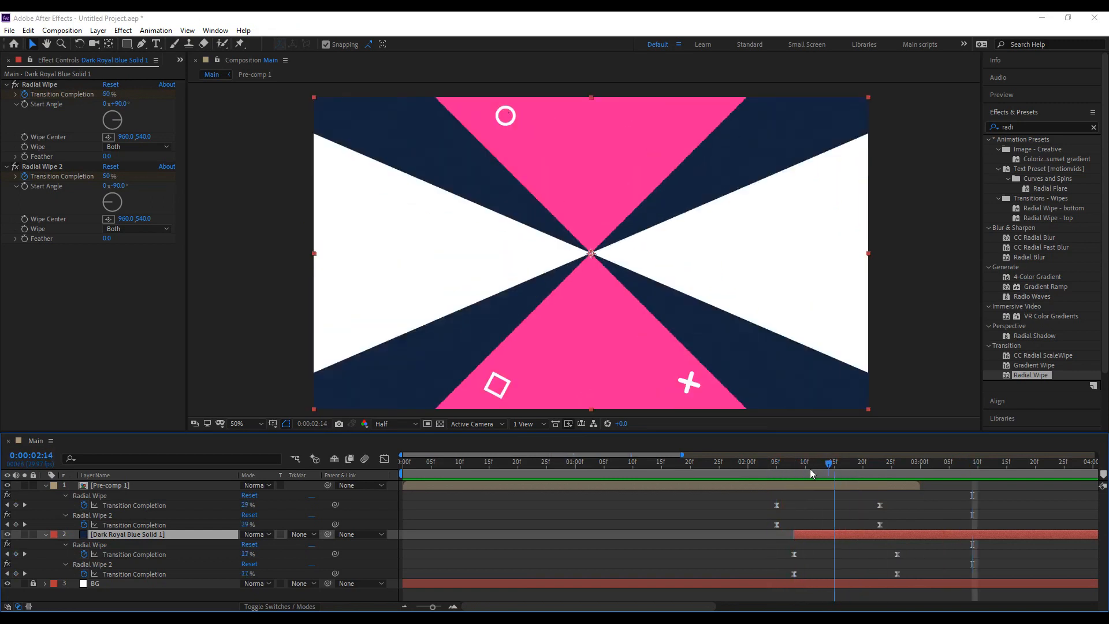
left_click(777, 466)
left_click_drag(794, 535, 777, 534)
left_click(788, 516)
left_click_drag(779, 468, 890, 535)
key("space")
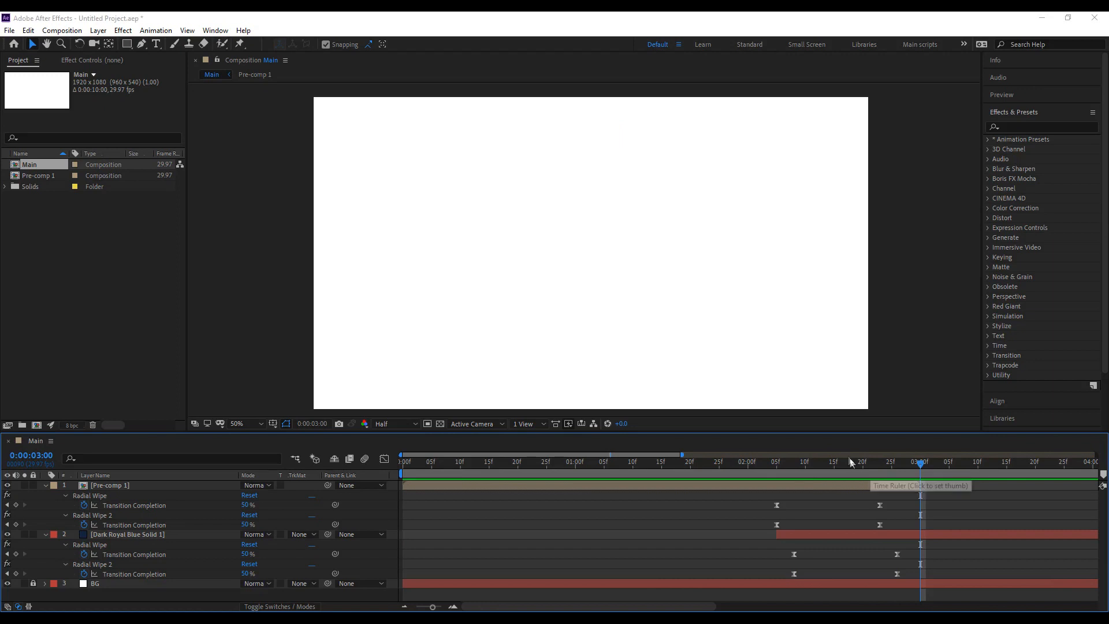
left_click(411, 475)
key("space")
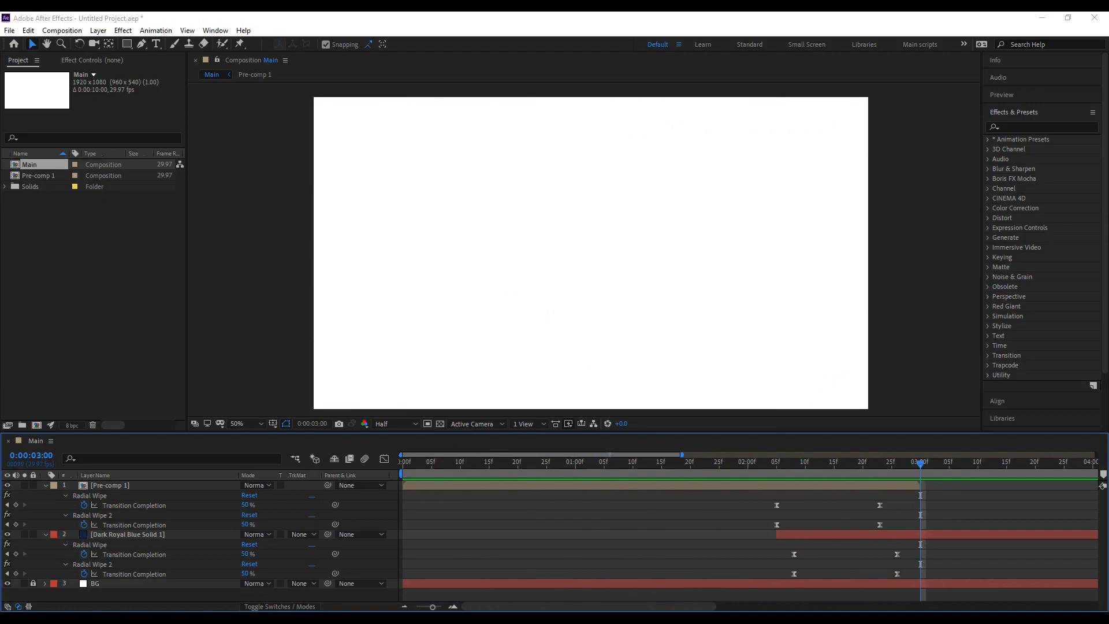
Import Text Animation.aep into the project, expand its folder and open the New 2 composition.
left_click_drag(589, 378, 59, 252)
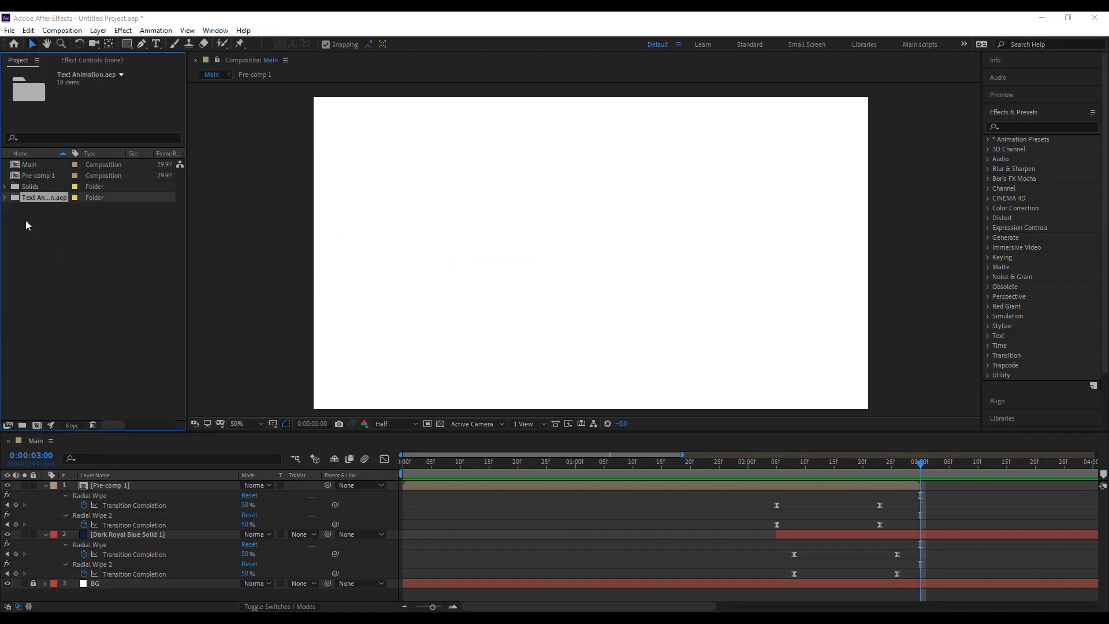
left_click(5, 198)
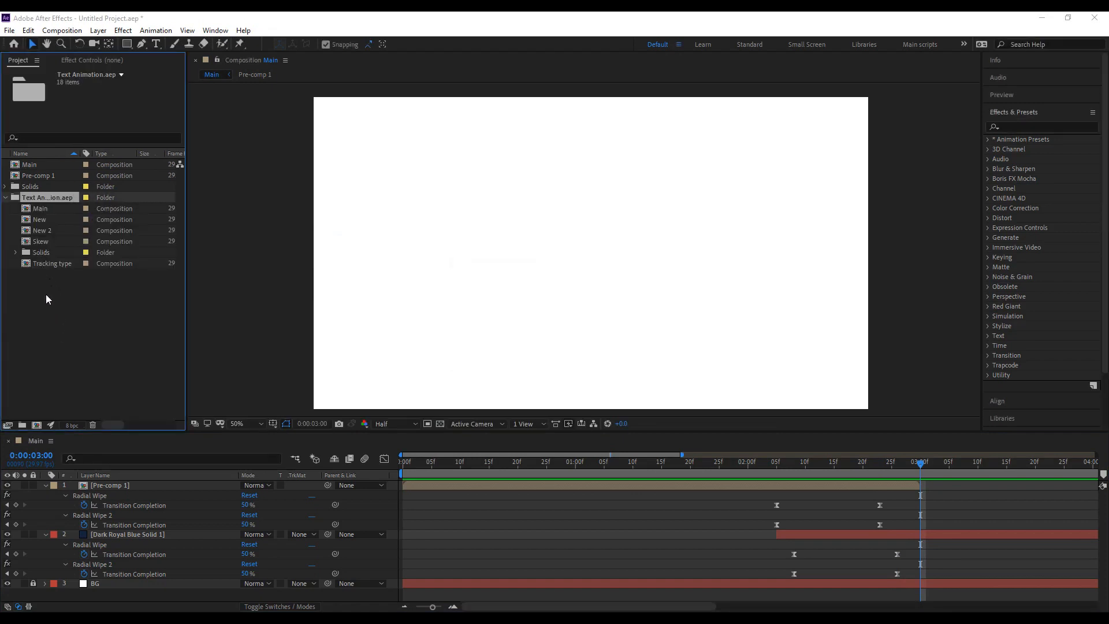
left_click(48, 233)
left_click(51, 288)
left_click(41, 234)
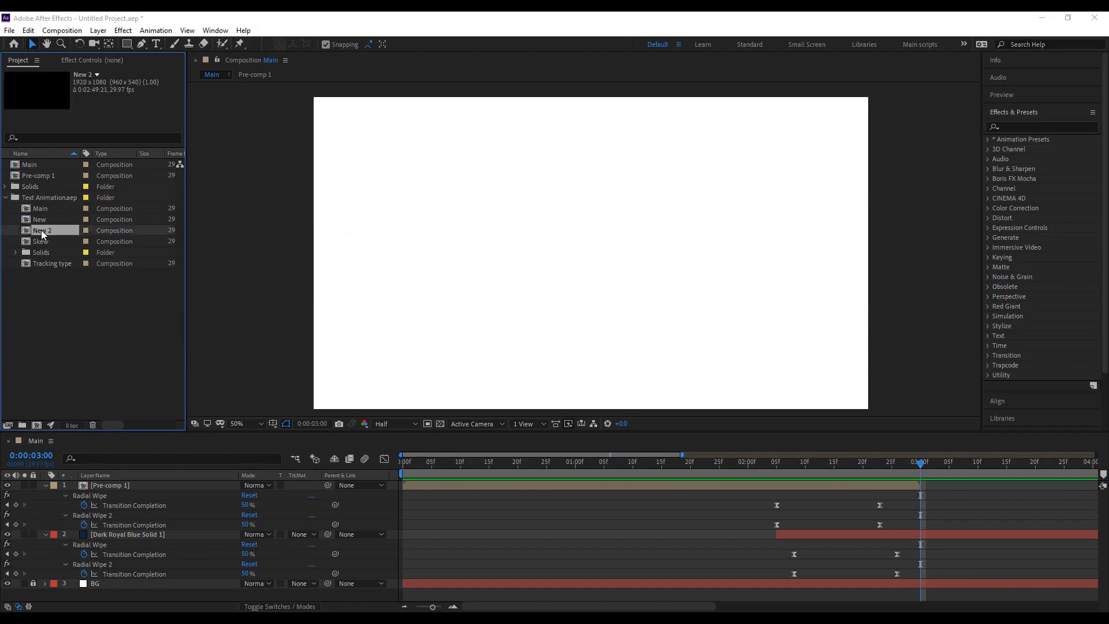
double_click(41, 234)
Trim the New 2 composition to a work area ending at six seconds and collapse the Bar 2 and Bar layer properties.
left_click_drag(407, 470, 517, 488)
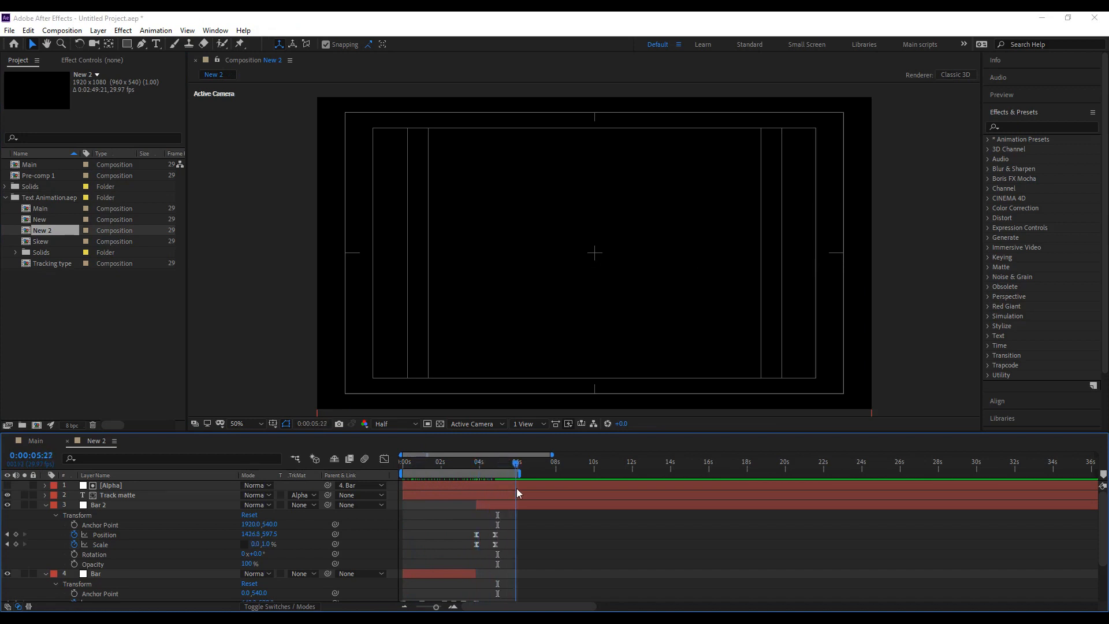
right_click(481, 473)
left_click(523, 505)
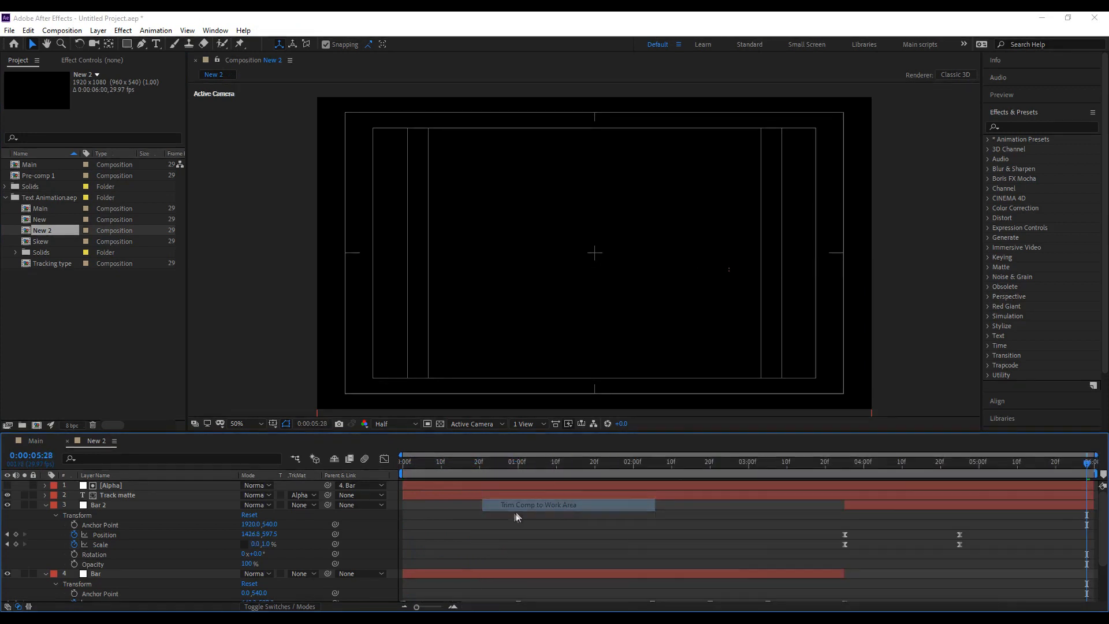
left_click(46, 505)
left_click(46, 515)
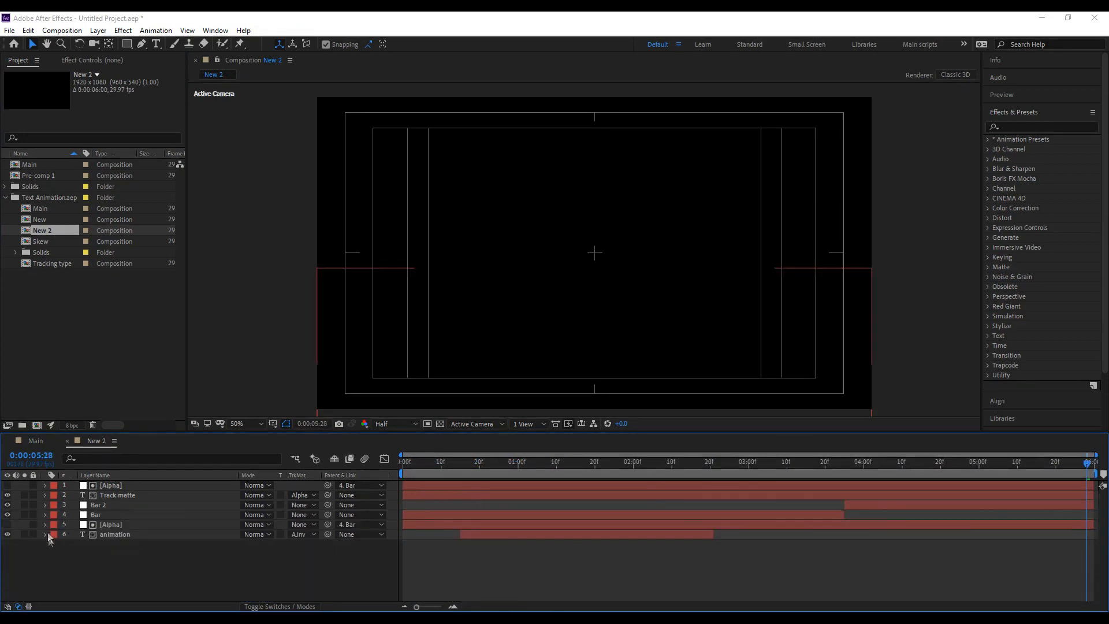
Add New 2 as the uppermost layer of the Main composition starting at 0:00:03:00, and move the current time to 0:00:04:19.
left_click(37, 443)
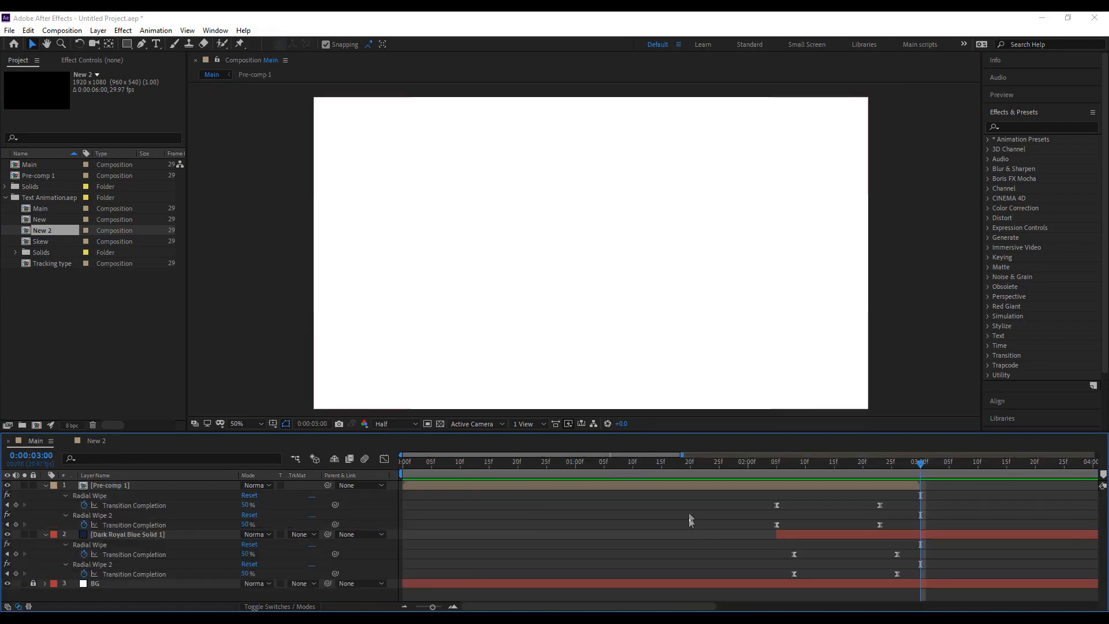
left_click_drag(46, 233, 935, 486)
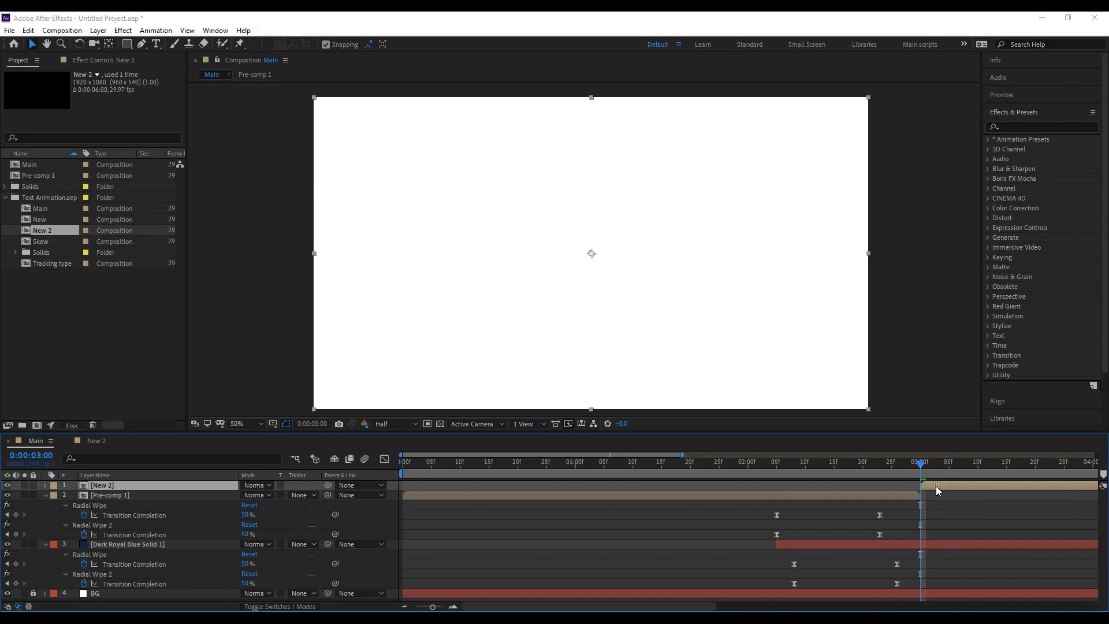
left_click_drag(432, 608, 416, 608)
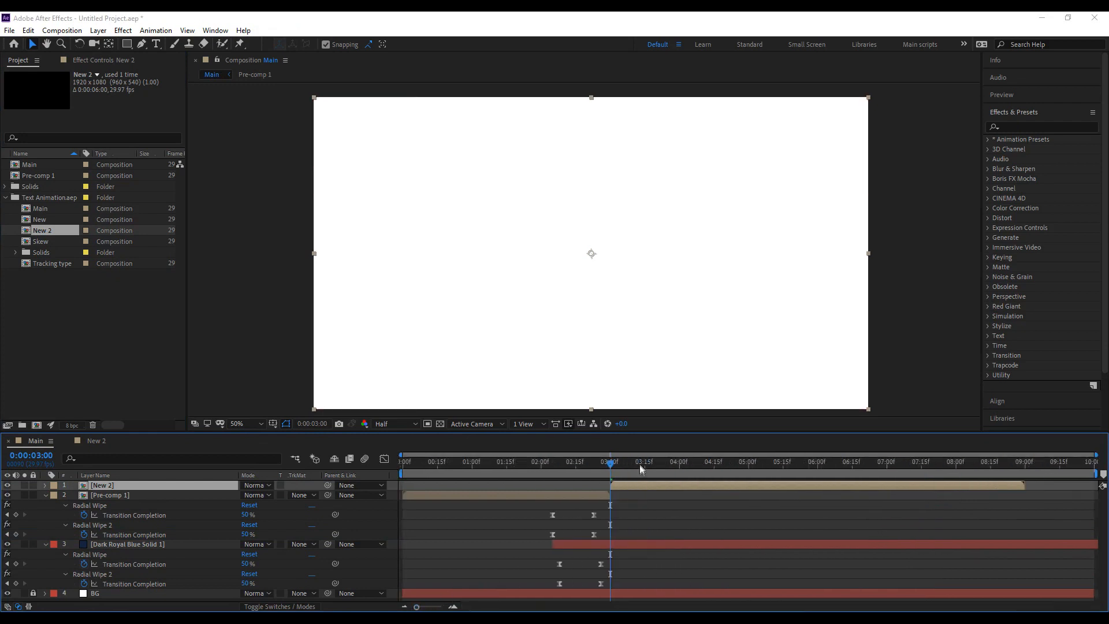
left_click_drag(611, 471, 724, 475)
Find the Fill effect and apply it to the New 2 layer in Main.
left_click(1013, 127)
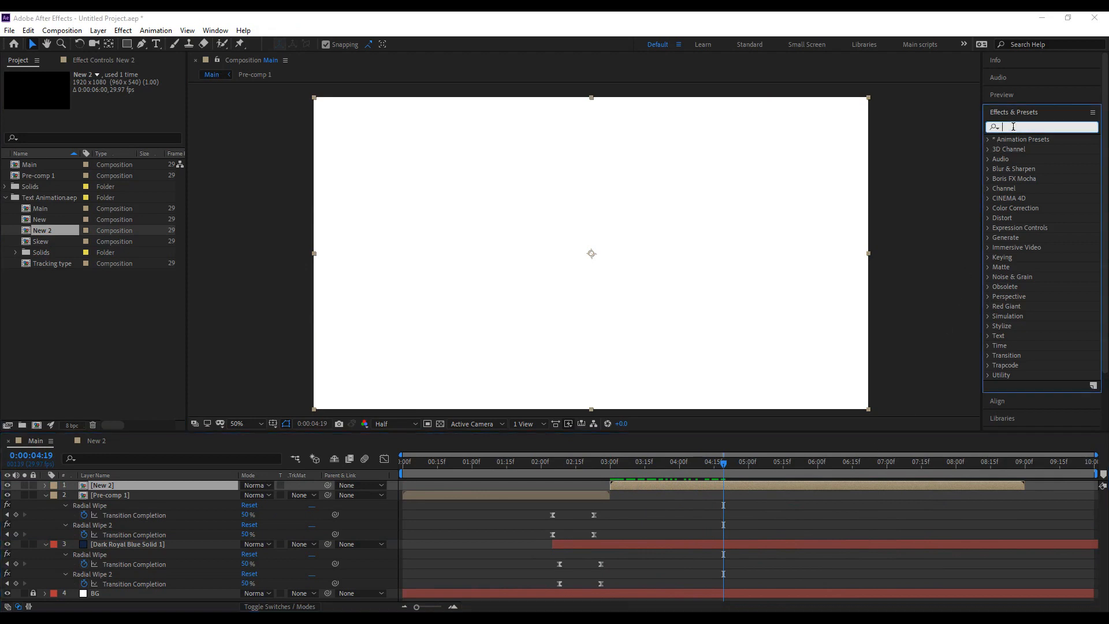
left_click(439, 423)
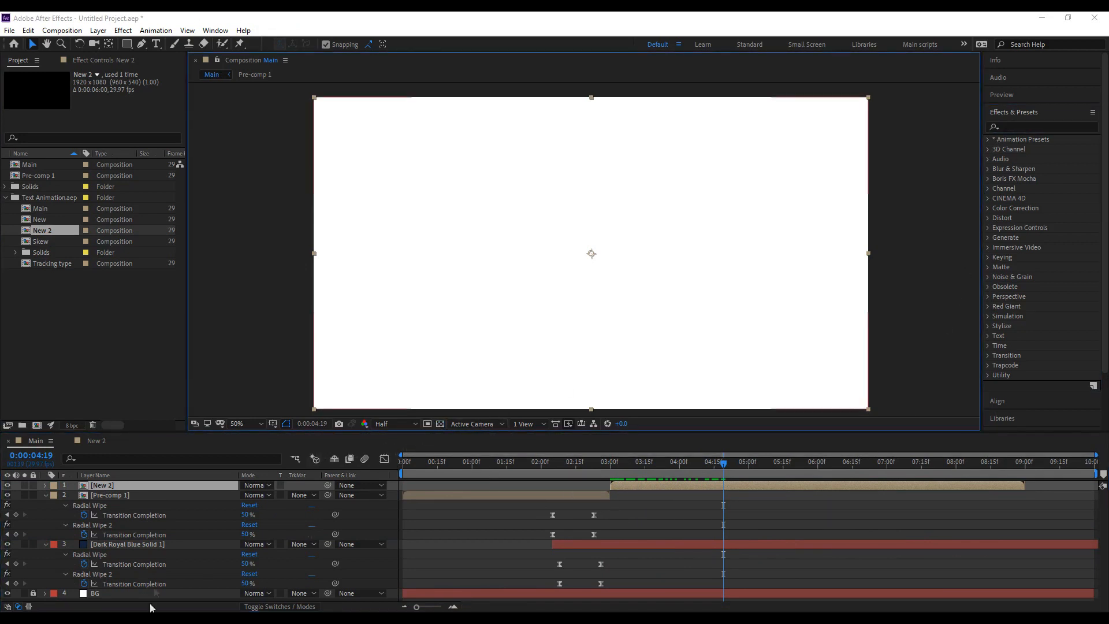
left_click(105, 598)
left_click(1022, 128)
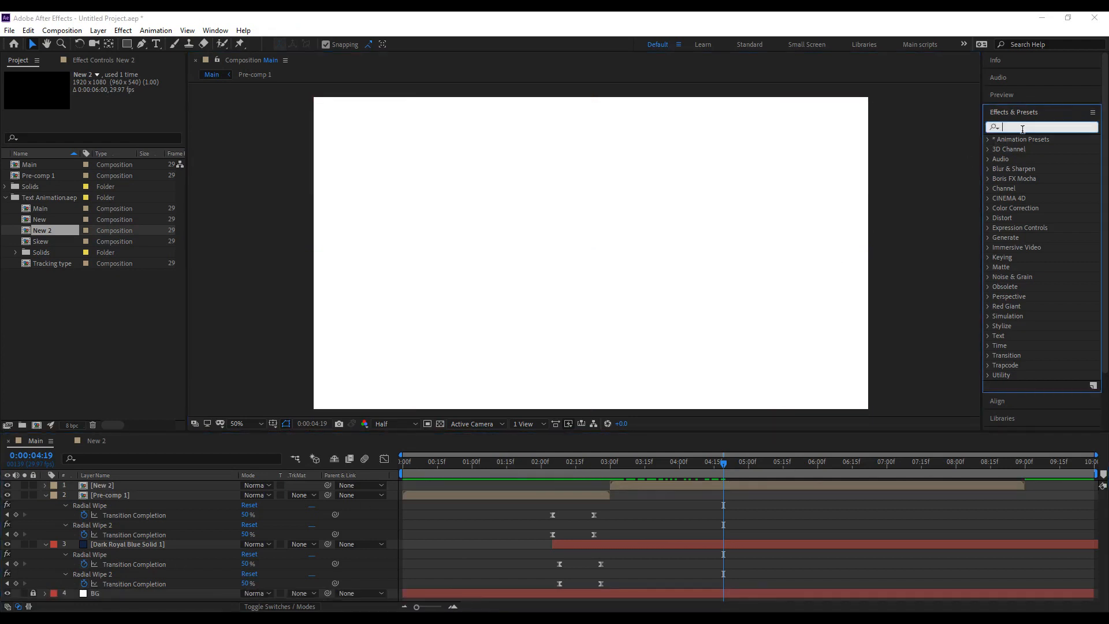
type("fill")
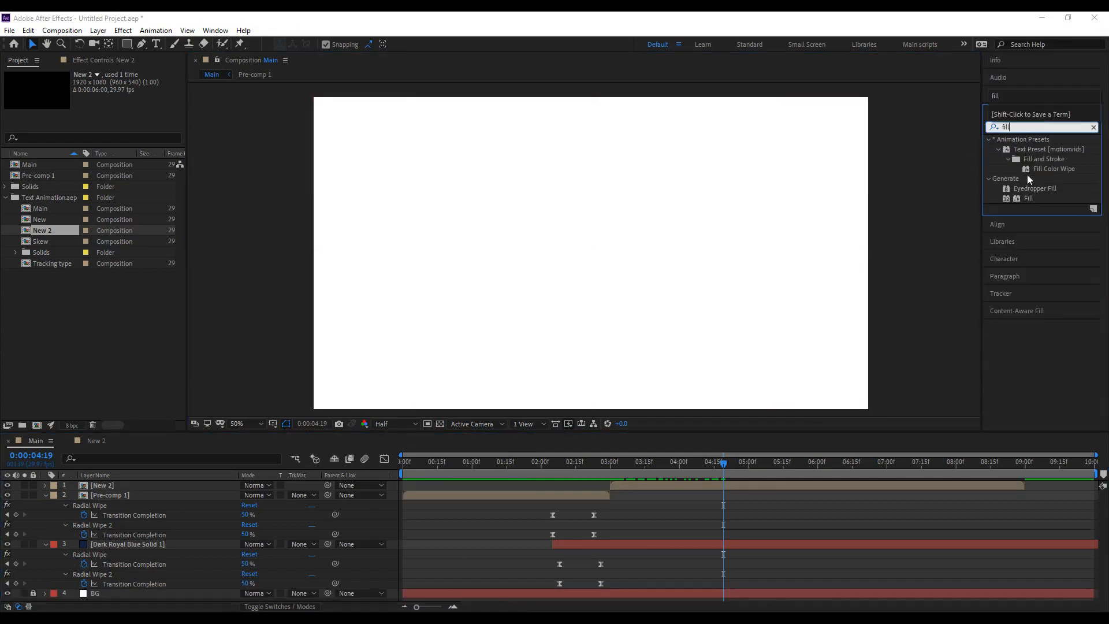
left_click(1031, 198)
left_click_drag(1030, 198, 651, 483)
Set New 2's Fill colour to black and preview the animation from 0:00:02:23.
left_click(108, 114)
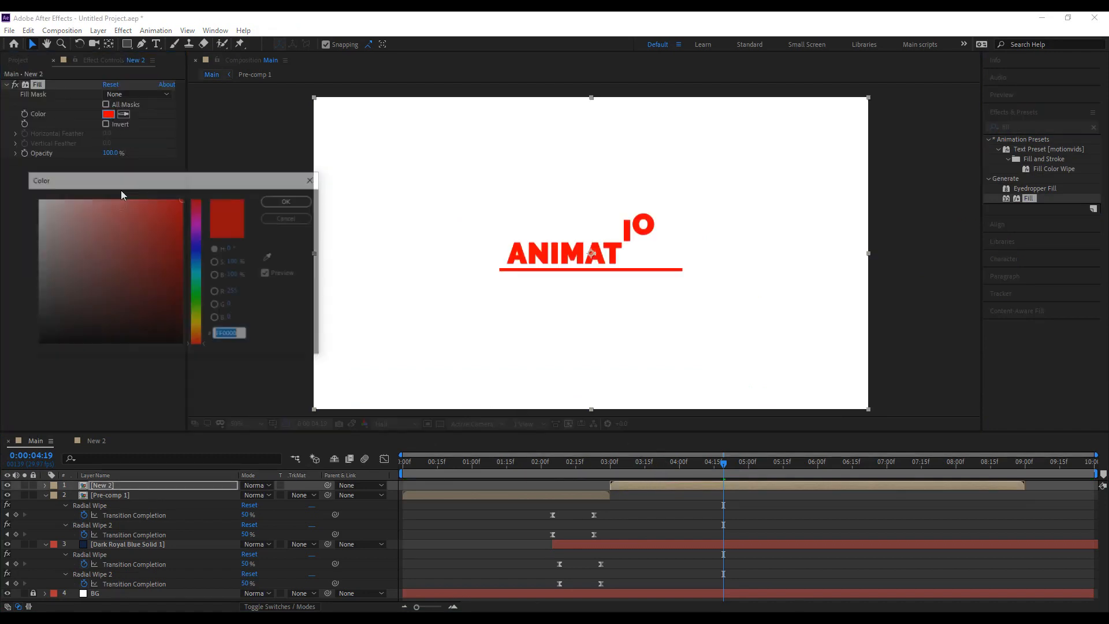
left_click(182, 345)
left_click(287, 201)
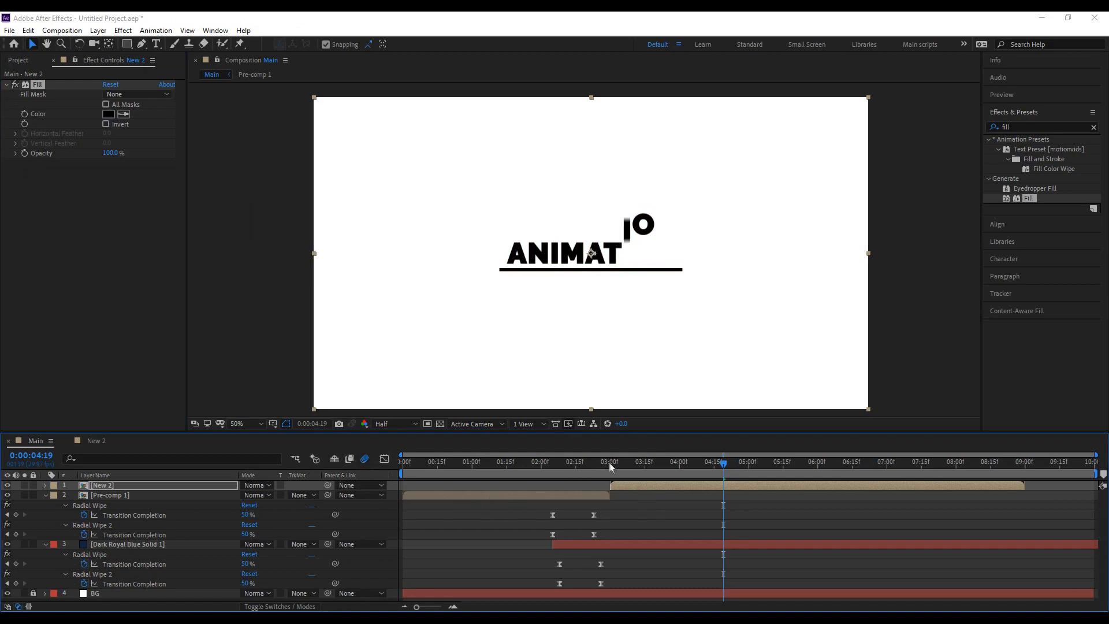
left_click(594, 465)
key("space")
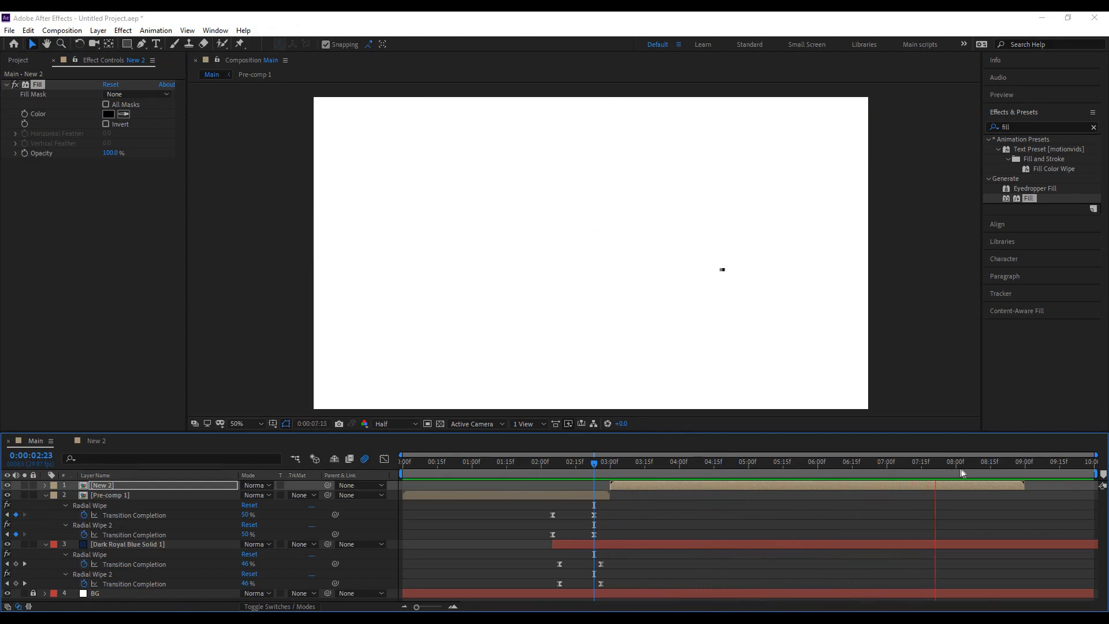
Trim the Main composition to a work area ending at 0:00:08:00 and preview it from the beginning.
left_click_drag(989, 466, 955, 471)
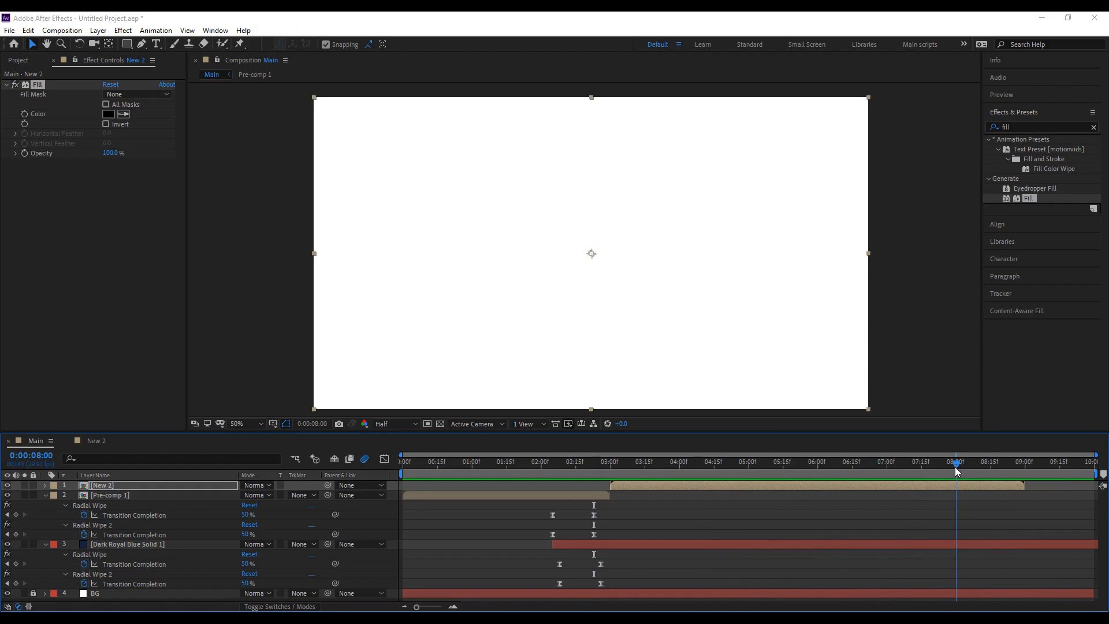
left_click_drag(1100, 473, 958, 478)
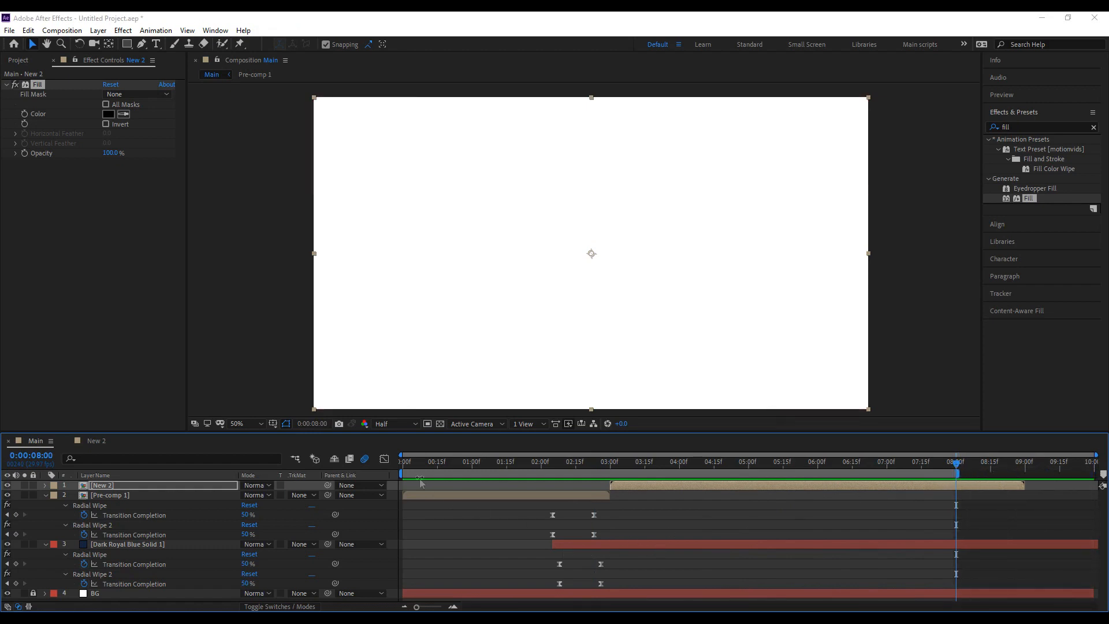
right_click(899, 477)
left_click(917, 507)
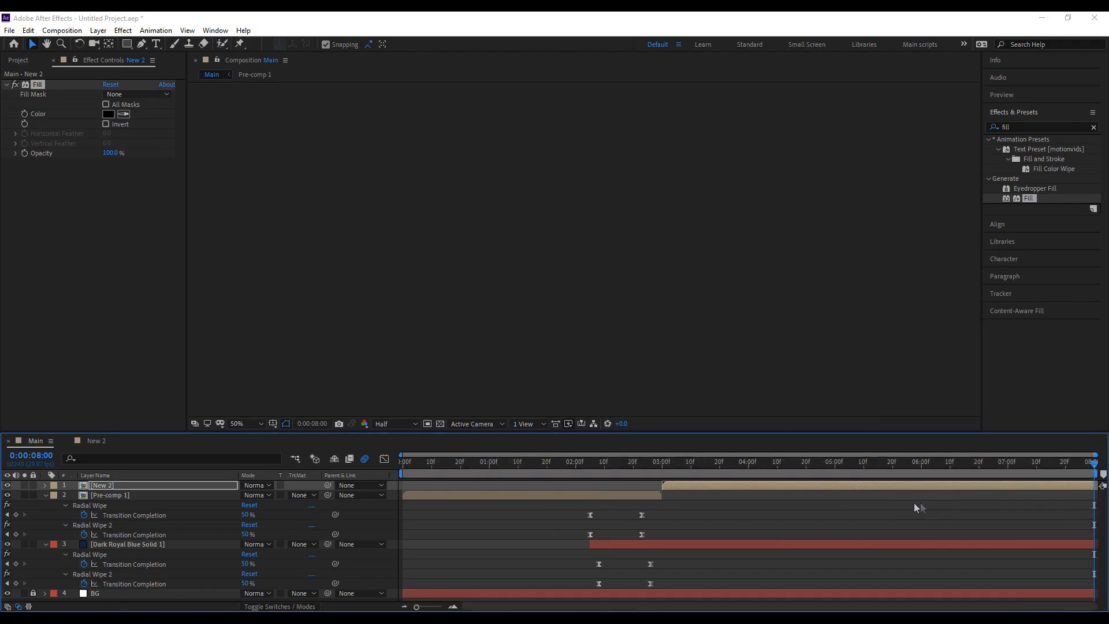
left_click_drag(437, 464, 391, 473)
key("space")
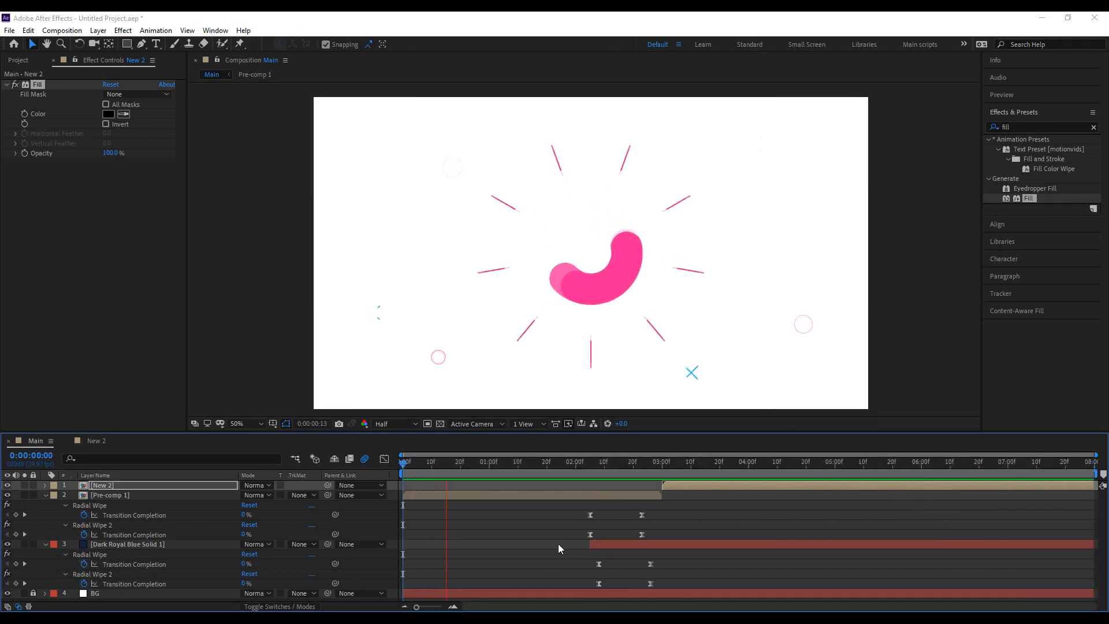
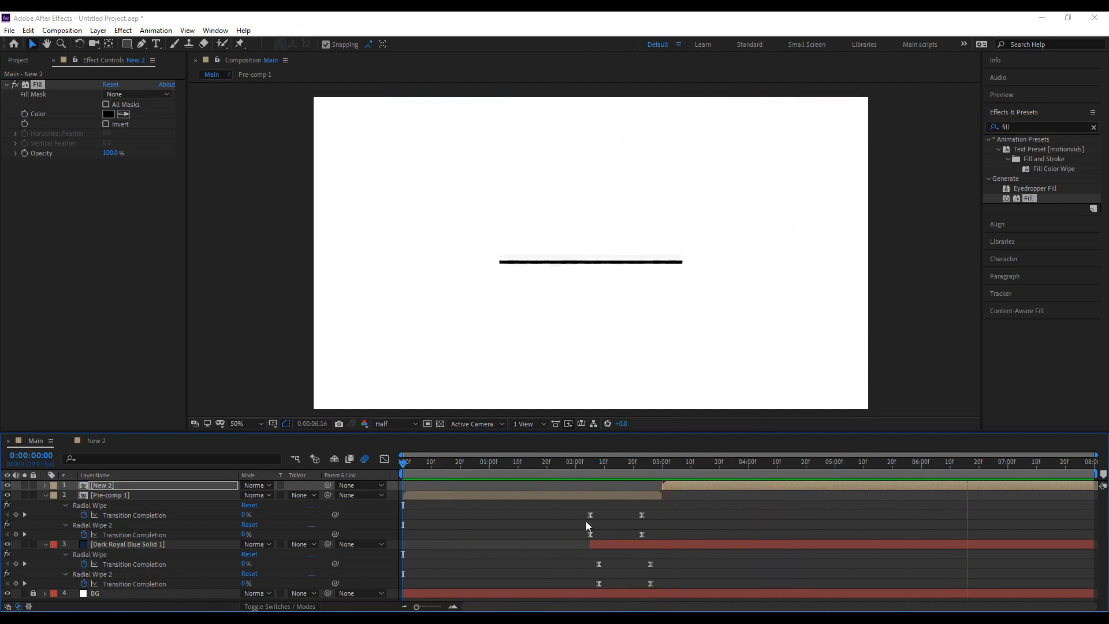
Open Pre-comp 1, add a new adjustment layer, and move it above all the other layers.
left_click(17, 61)
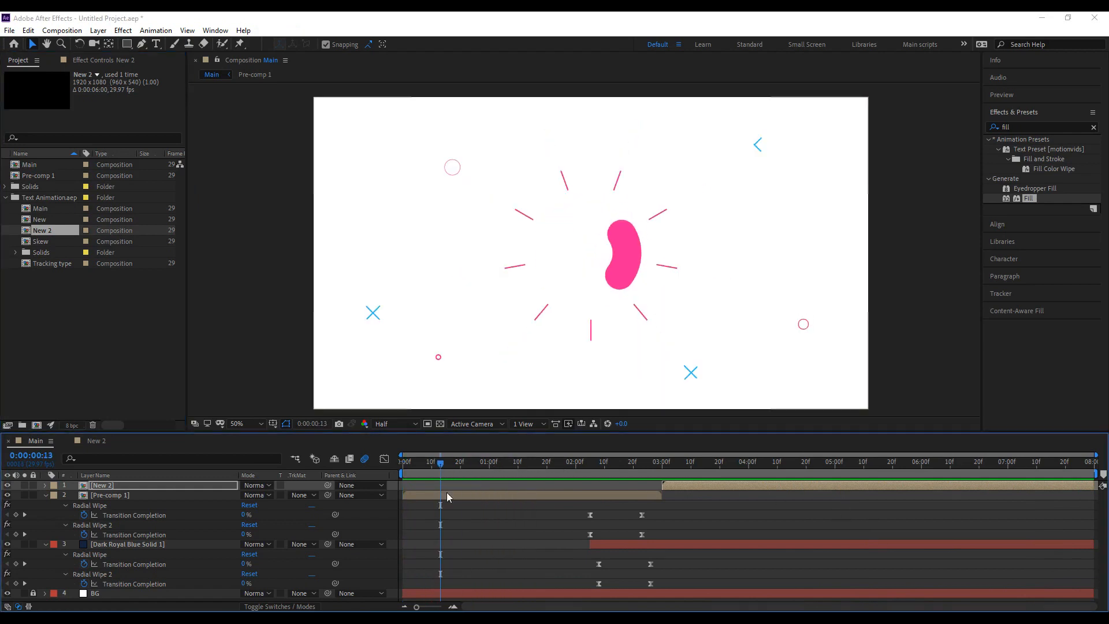
double_click(446, 492)
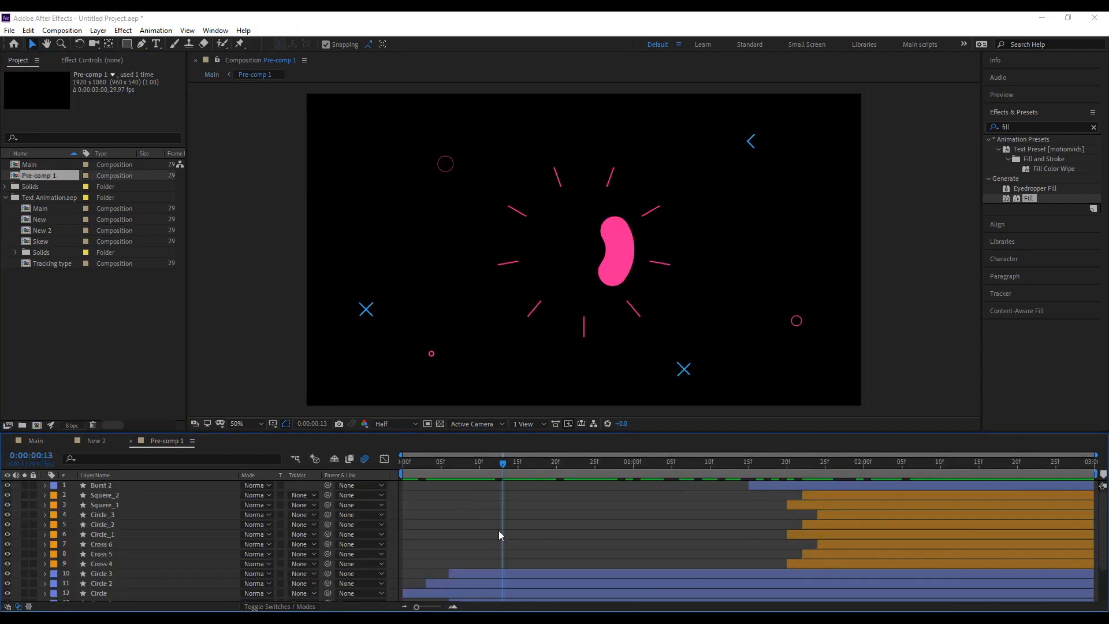
right_click(489, 523)
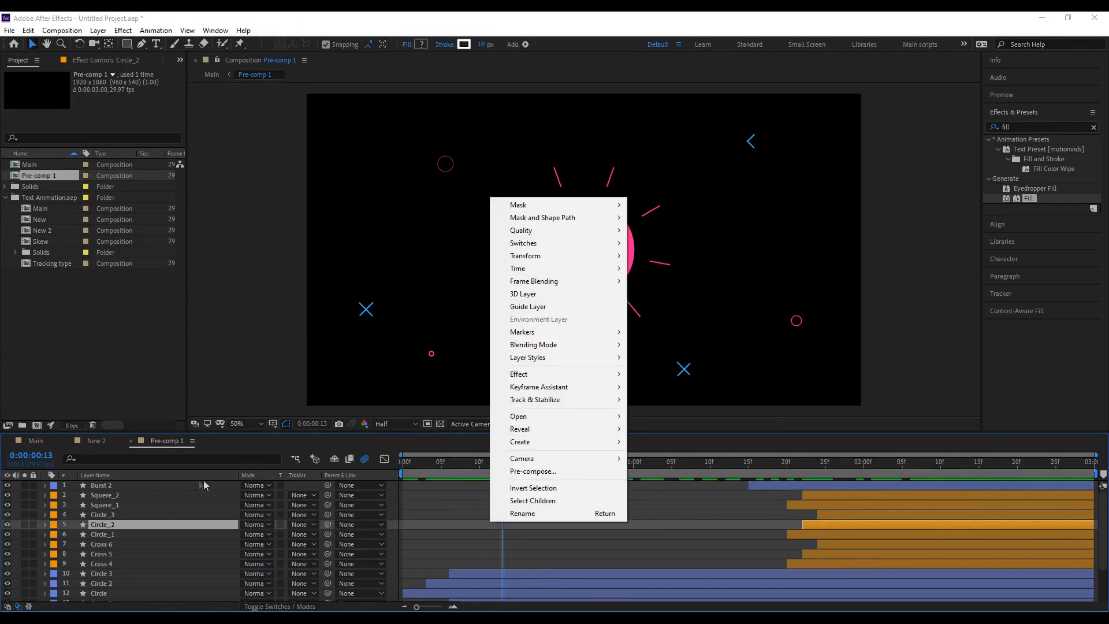
left_click(99, 30)
mouse_move(167, 44)
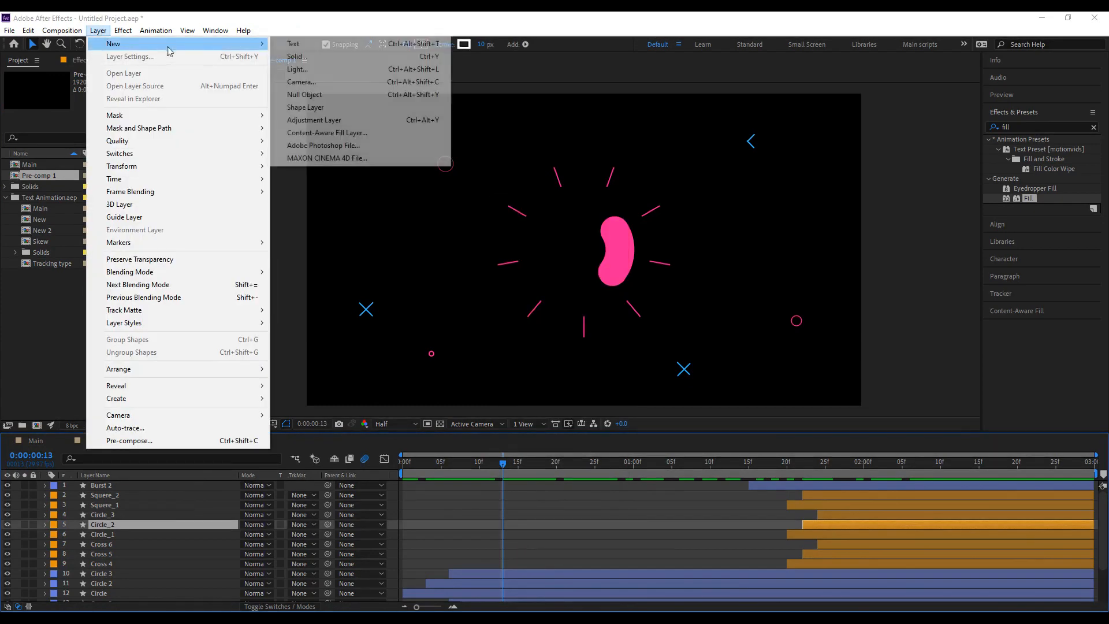
left_click(307, 120)
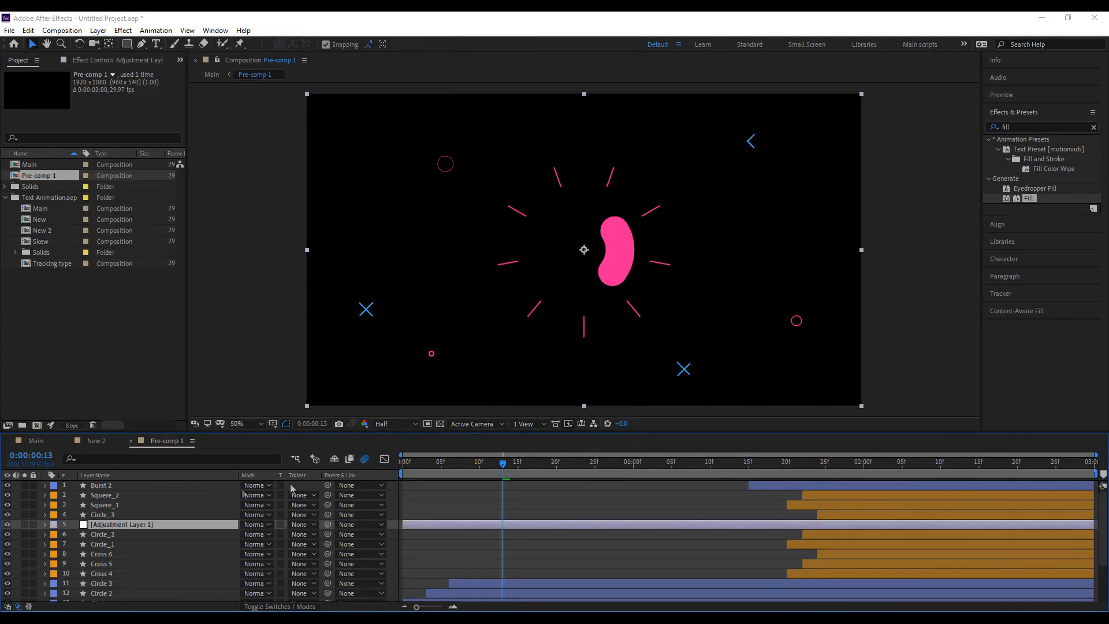
left_click_drag(119, 530, 123, 491)
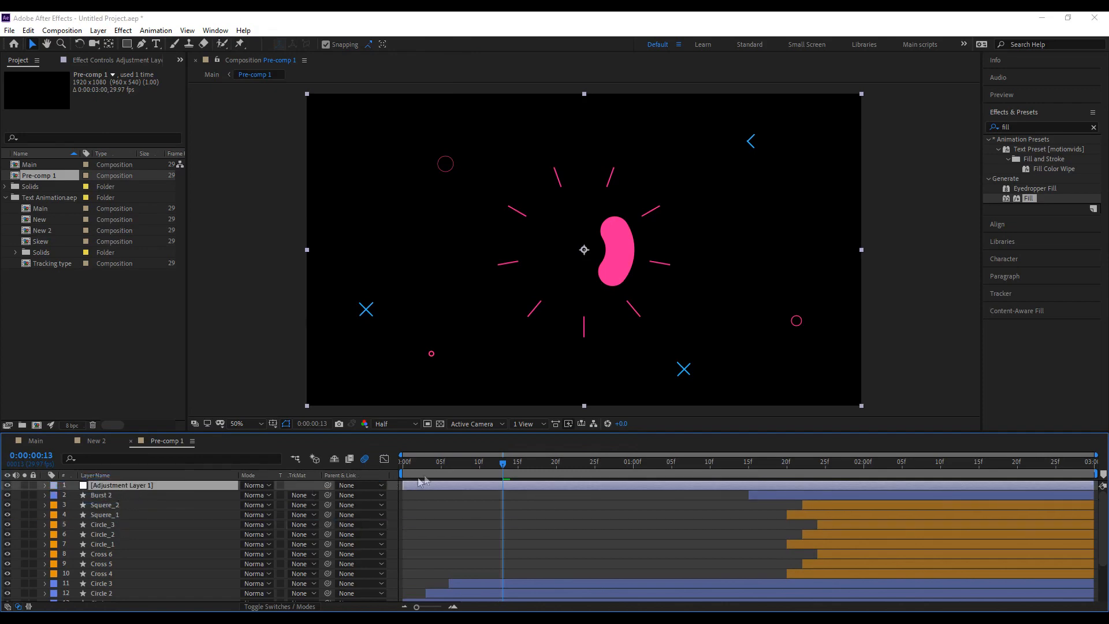
Turn on the transparency grid and apply the Drop Shadow effect to Adjustment Layer 1.
left_click(440, 424)
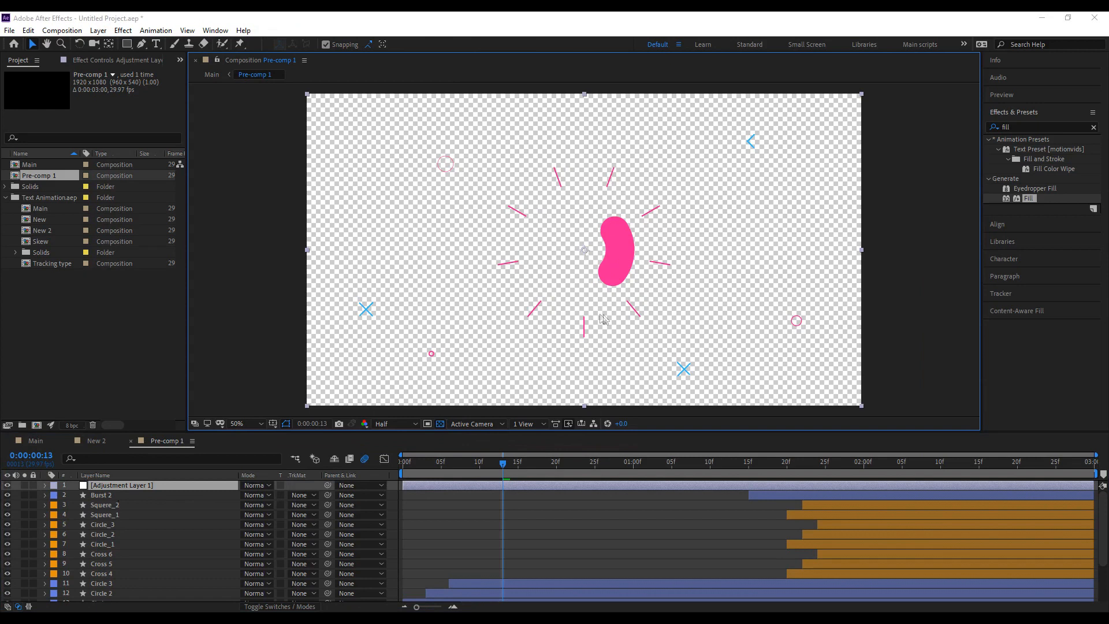
left_click(1007, 127)
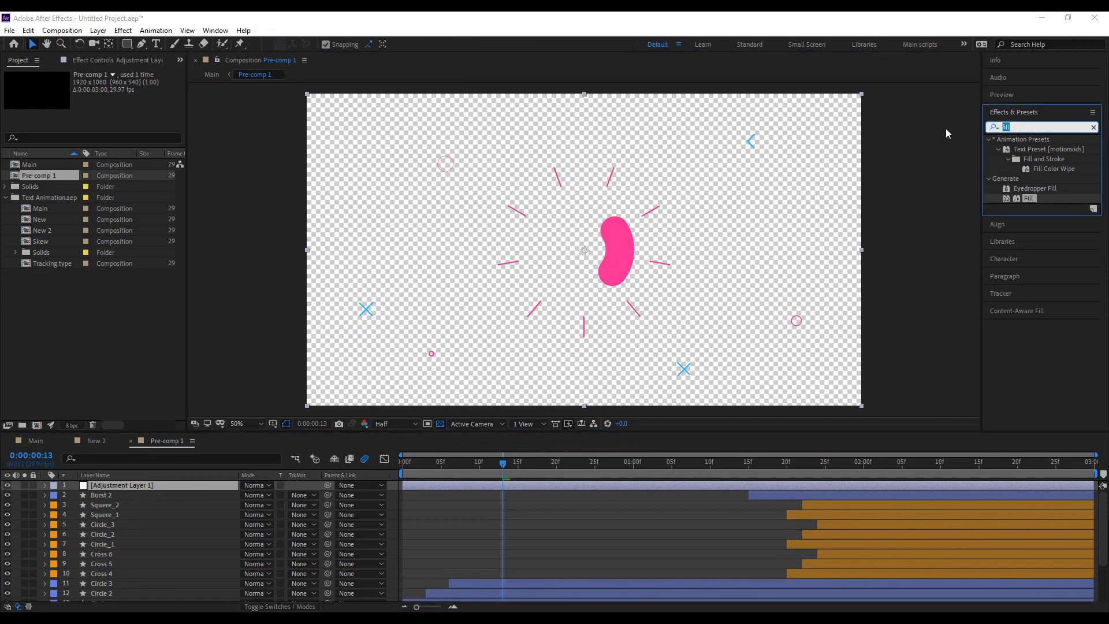
type("drop")
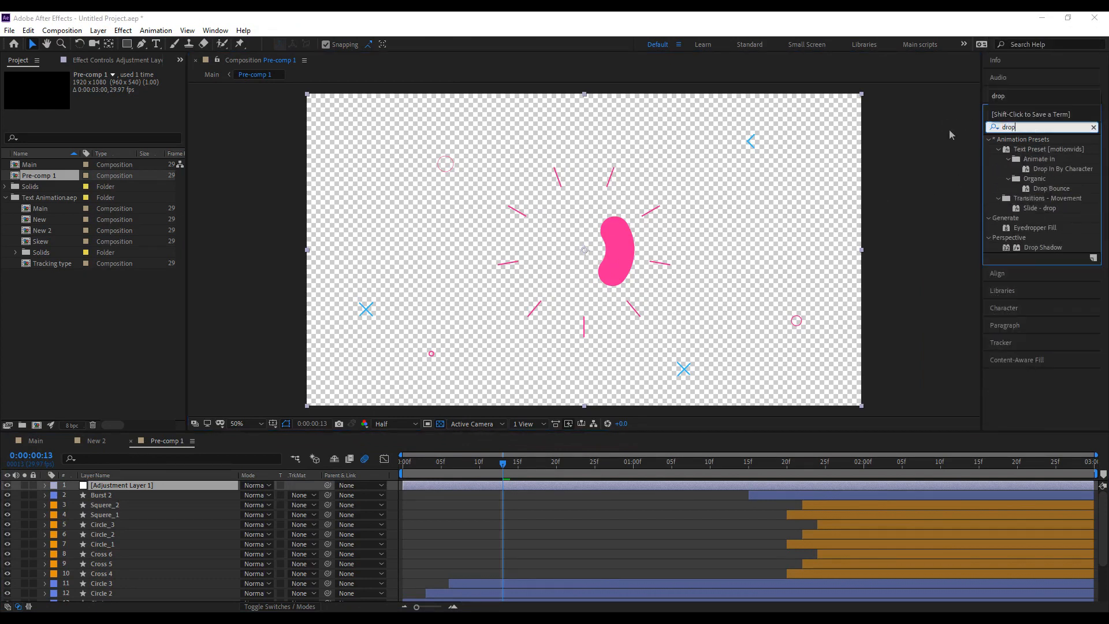
left_click_drag(1037, 247, 124, 487)
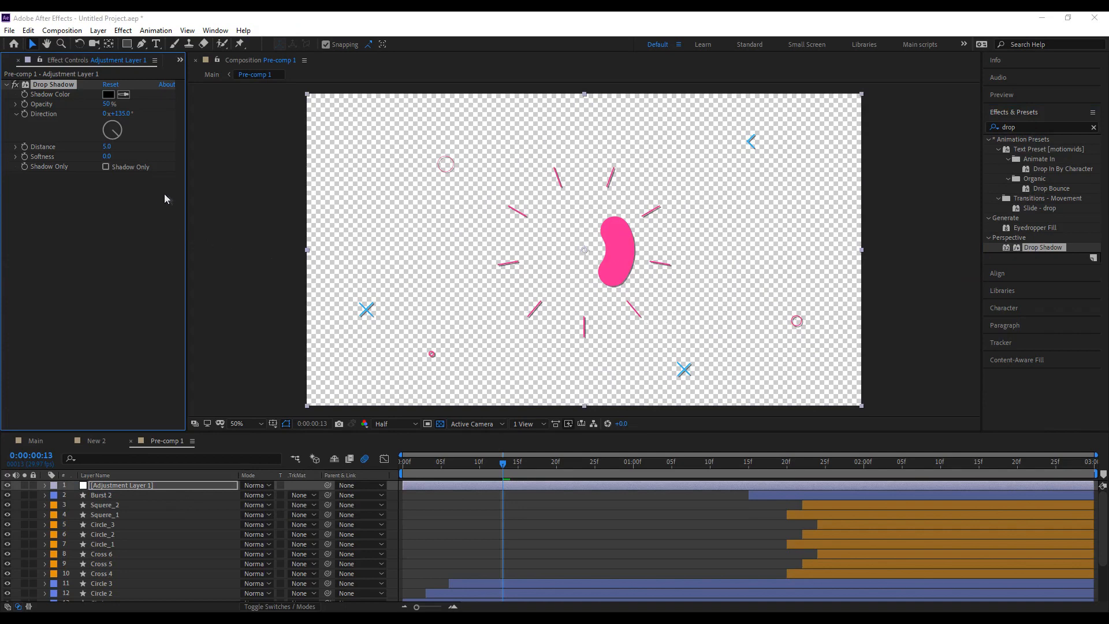
Set the Drop Shadow's distance to 3, direction to 120°, softness to 10 and opacity to 80%.
left_click_drag(110, 147, 109, 147)
left_click(108, 146)
left_click(121, 215)
left_click_drag(118, 142, 137, 137)
left_click(144, 136)
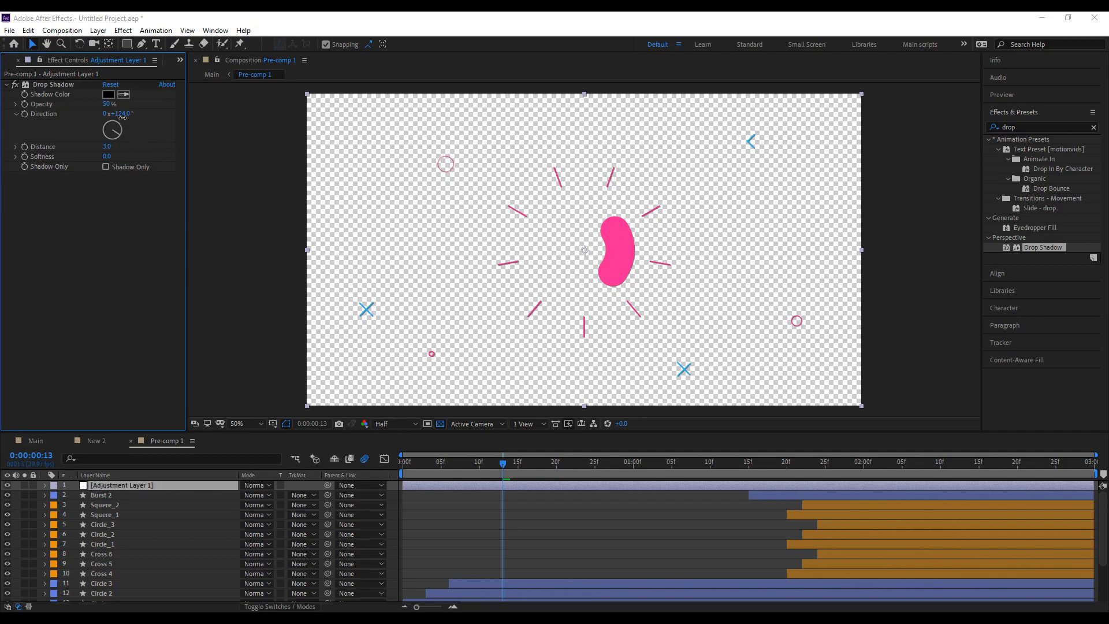
type("120")
left_click(136, 199)
left_click_drag(110, 156, 118, 156)
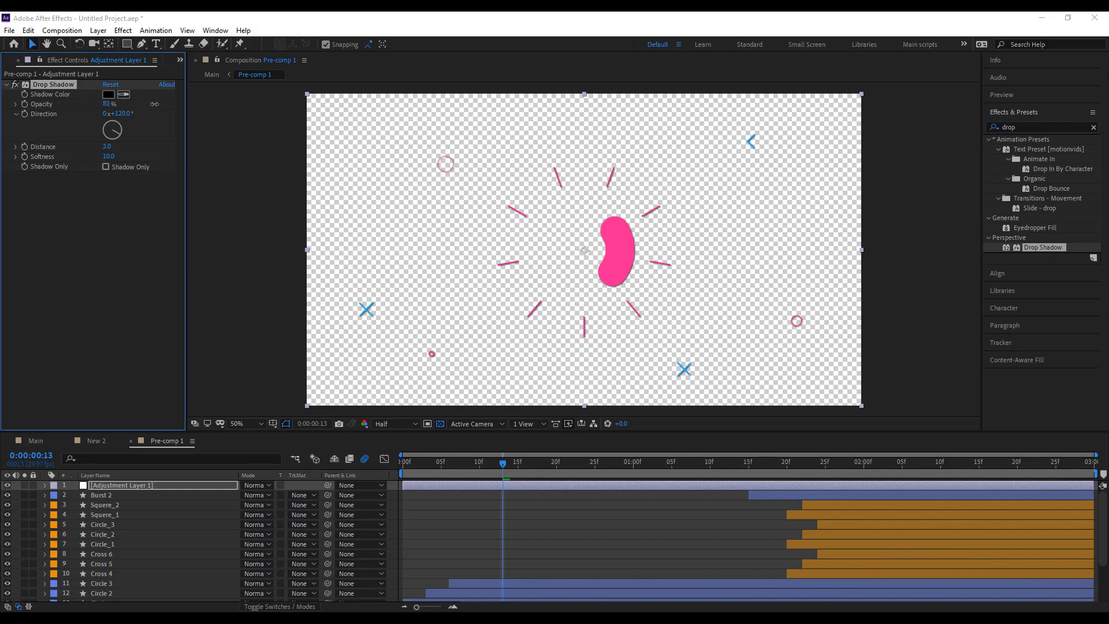
left_click(134, 221)
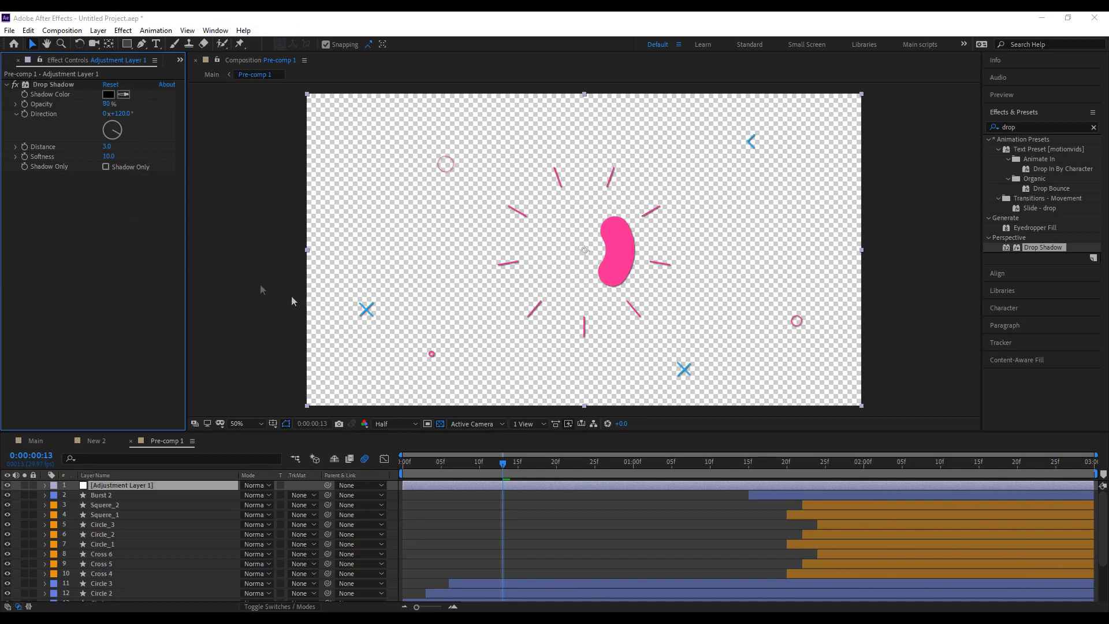
Preview the shadowed shapes in Pre-comp 1 and examine which layers belong to the bursts and small shapes, ending at 0:00:02:09.
key("space")
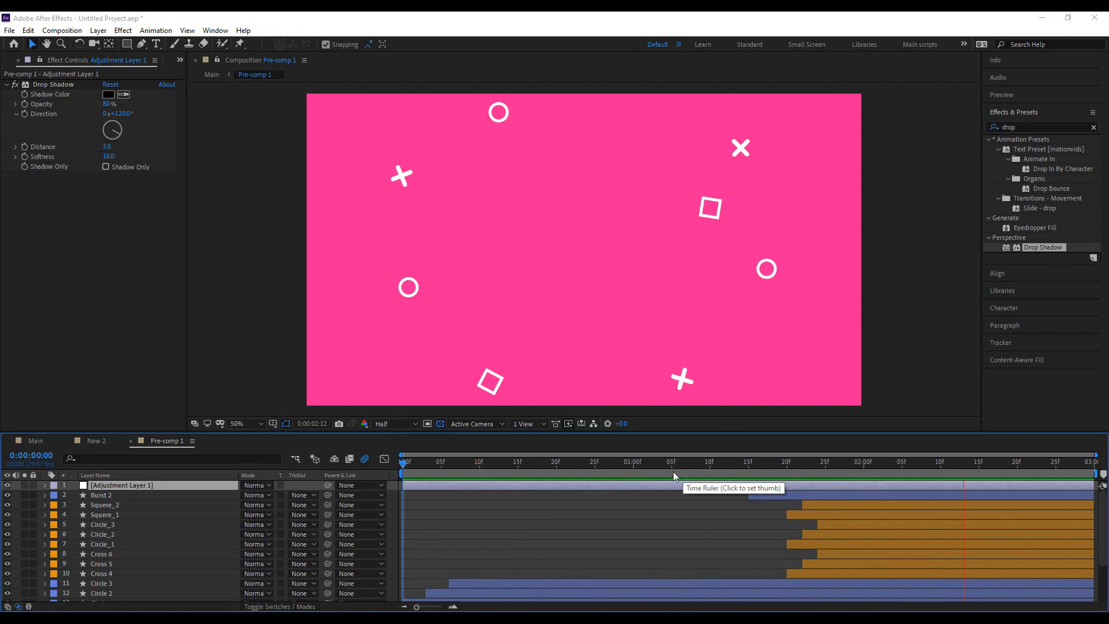
scroll(327, 551, "down", 3)
left_click(115, 595)
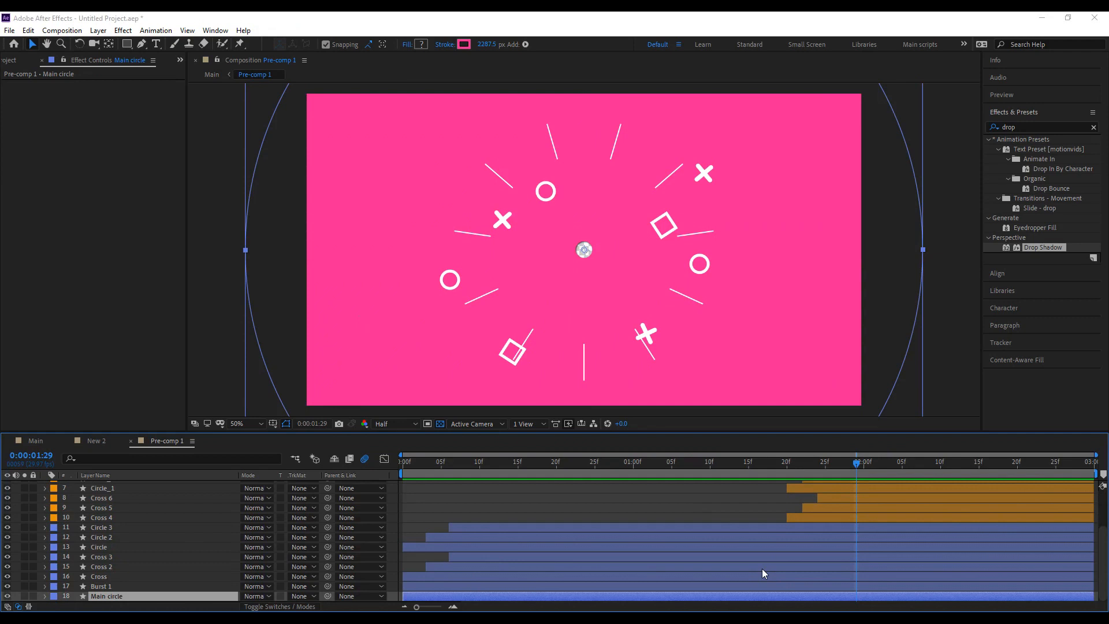
left_click(106, 585)
scroll(109, 577, "up", 3)
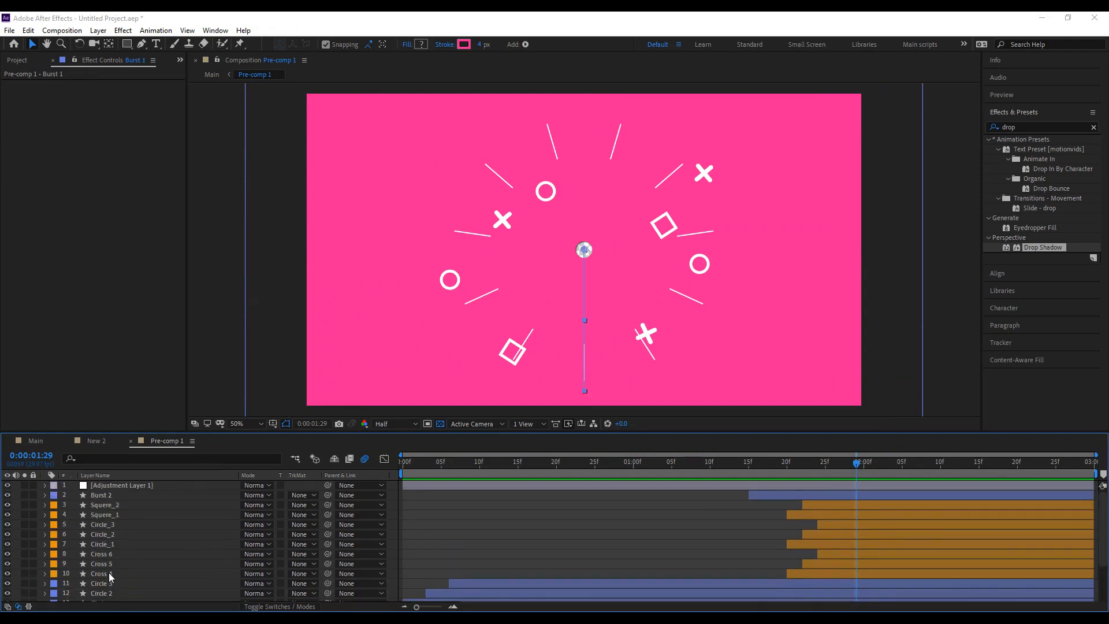
left_click(124, 495, "shift")
scroll(126, 503, "down", 3)
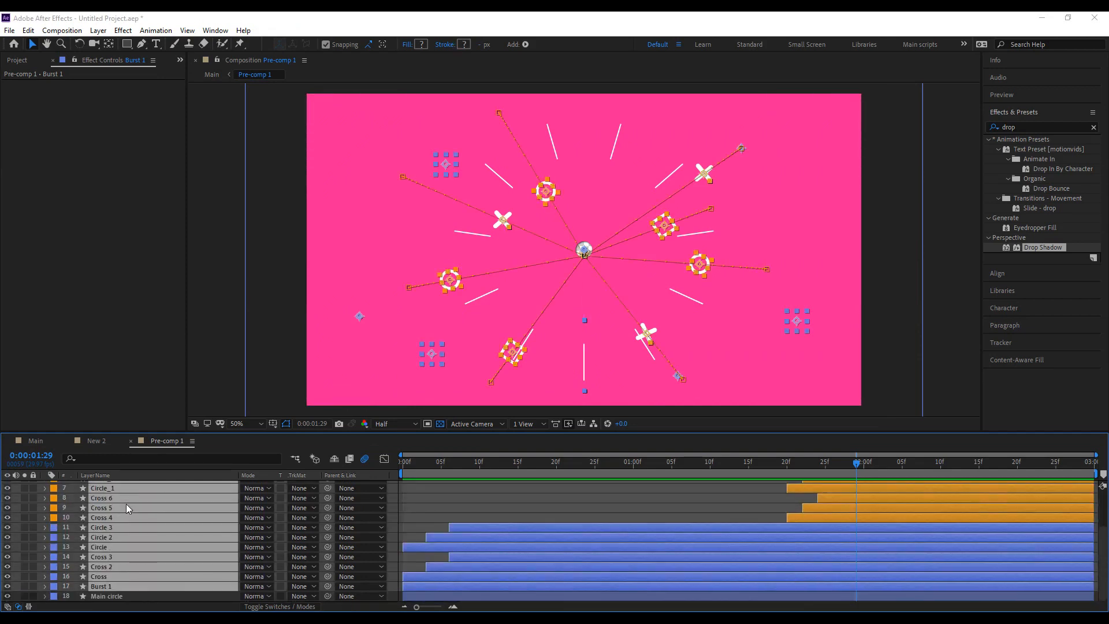
scroll(126, 504, "up", 3)
left_click(702, 520)
left_click_drag(763, 471, 933, 501)
Pre-compose the layers from Burst 2 through Burst 1 as Pre-comp 2, moving all attributes into the new composition.
left_click(113, 497)
scroll(115, 535, "down", 3)
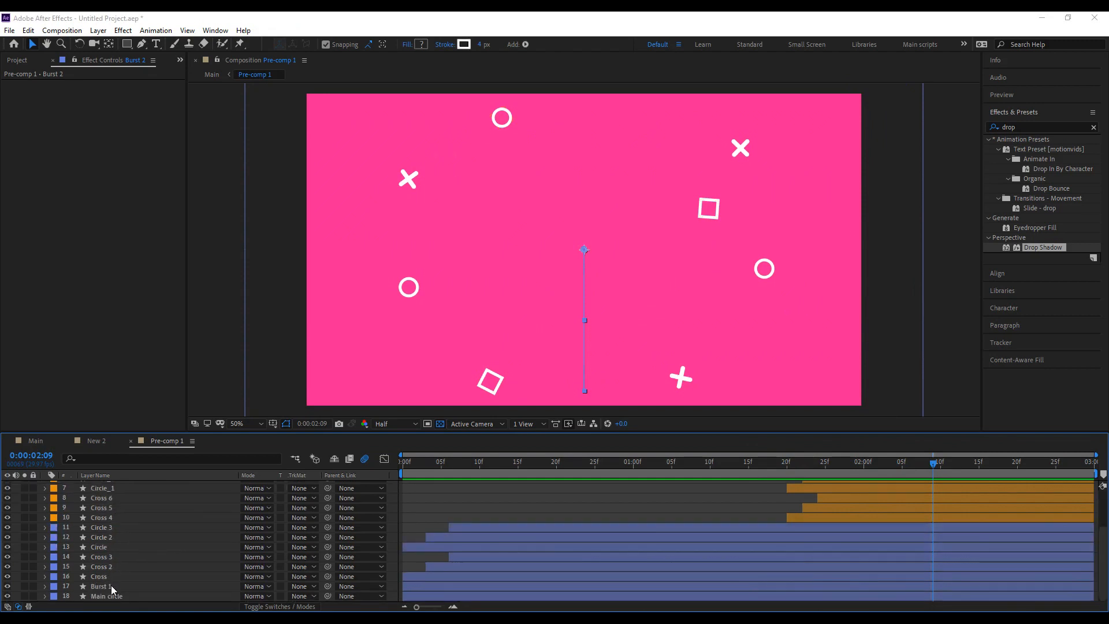
left_click(111, 584, "shift")
scroll(120, 566, "up", 3)
right_click(120, 529)
left_click(173, 478)
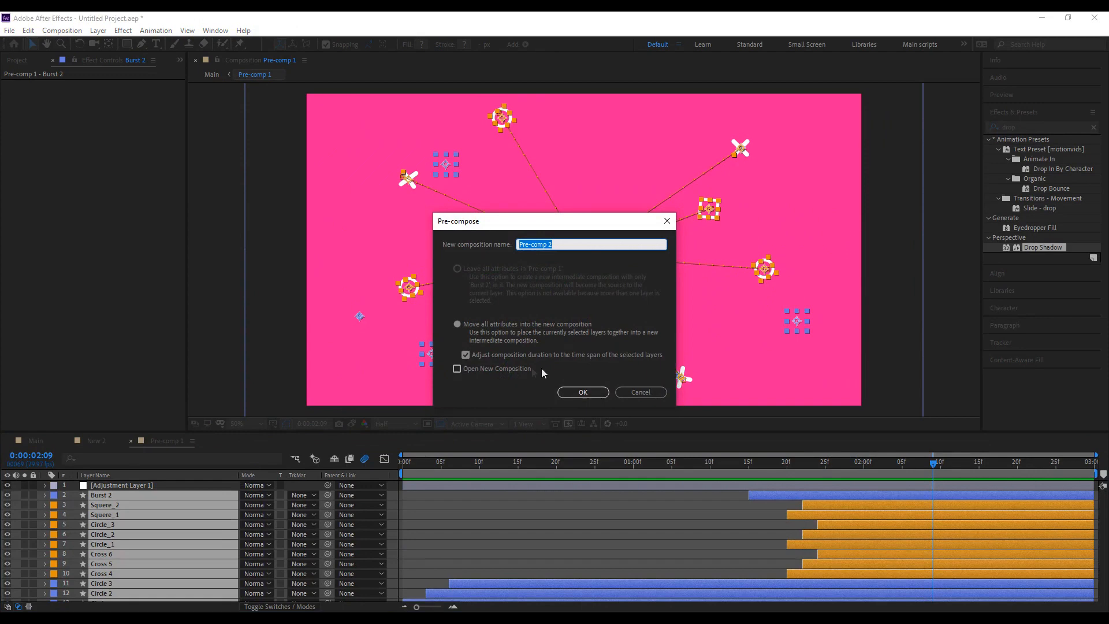
left_click(581, 393)
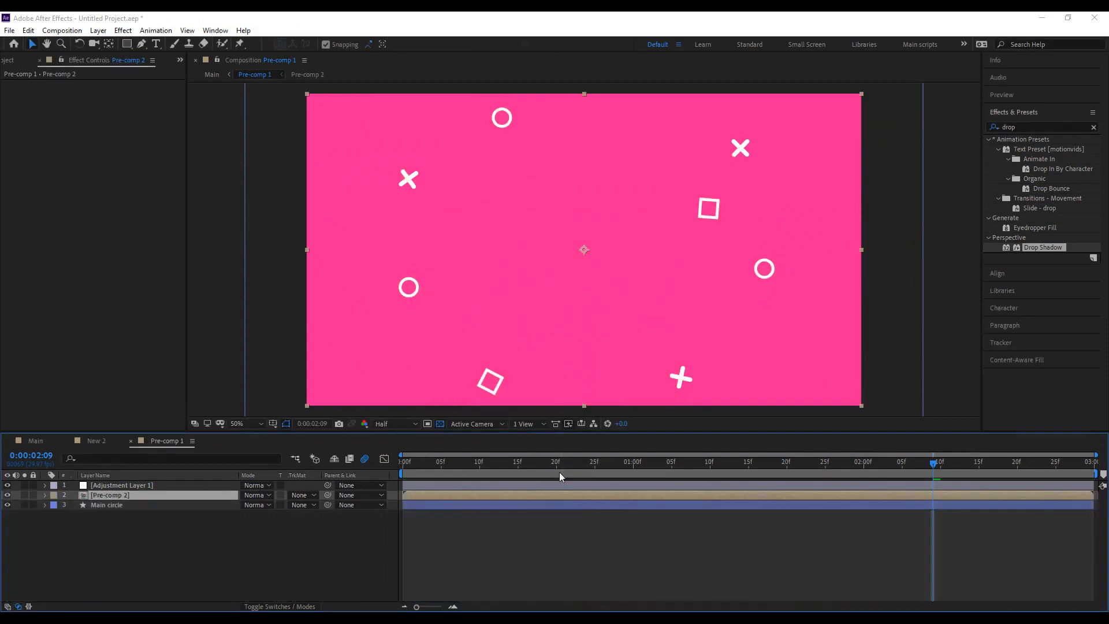
Open Pre-comp 2 in its own timeline, and in Pre-comp 1 move Adjustment Layer 1 between Pre-comp 2 and Main circle.
double_click(581, 494)
left_click(165, 441)
left_click(128, 486)
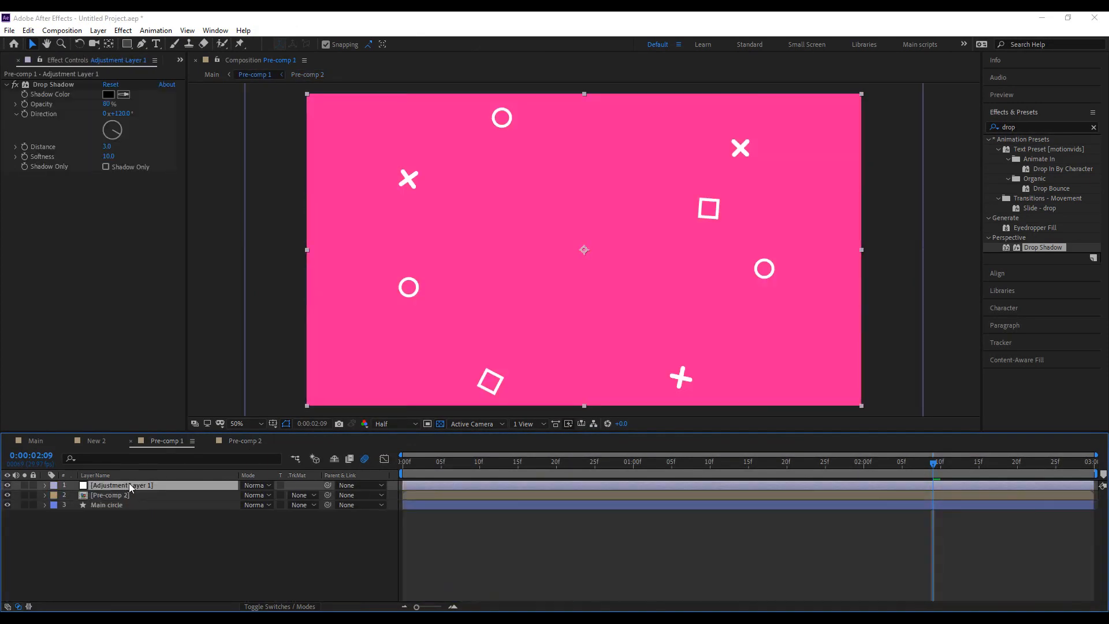
left_click_drag(444, 465, 542, 476)
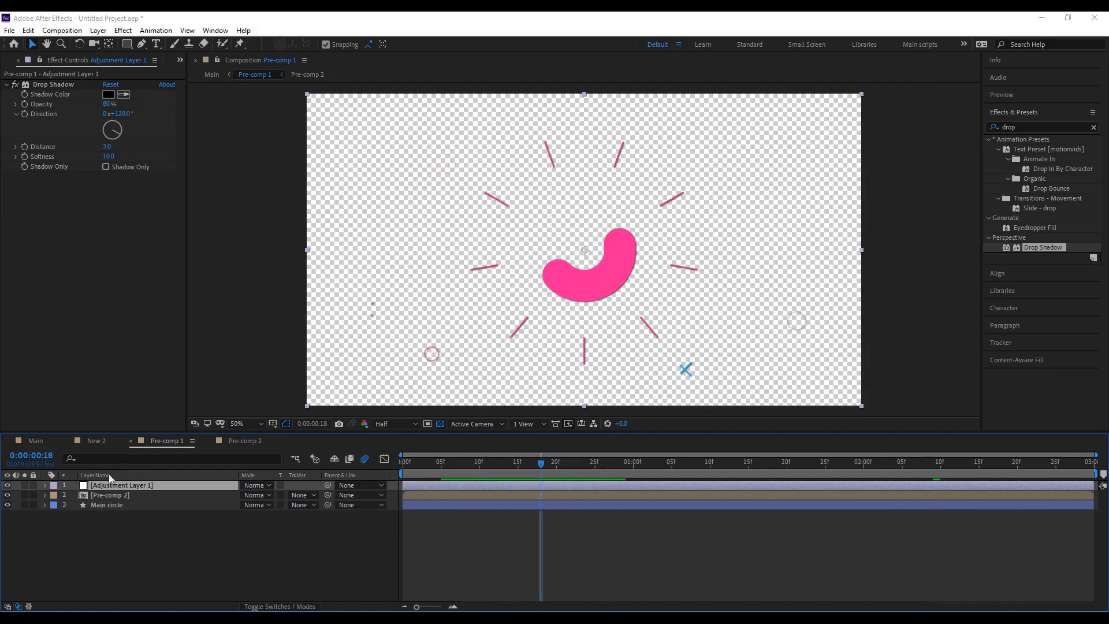
left_click_drag(107, 487, 107, 501)
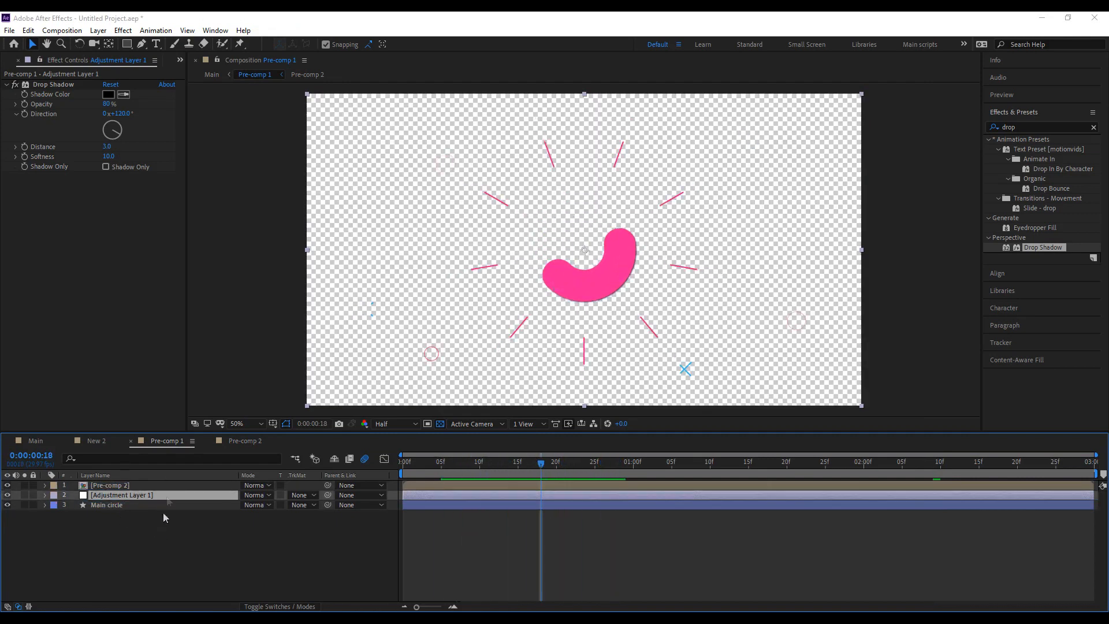
Paste a copy of the Drop Shadow adjustment layer into Pre-comp 2 and preview Pre-comp 1 from the beginning.
left_click(242, 441)
key("ctrl+v")
left_click(489, 499)
left_click_drag(463, 470, 963, 479)
left_click(165, 443)
left_click(458, 534)
left_click_drag(428, 469, 356, 474)
key("space")
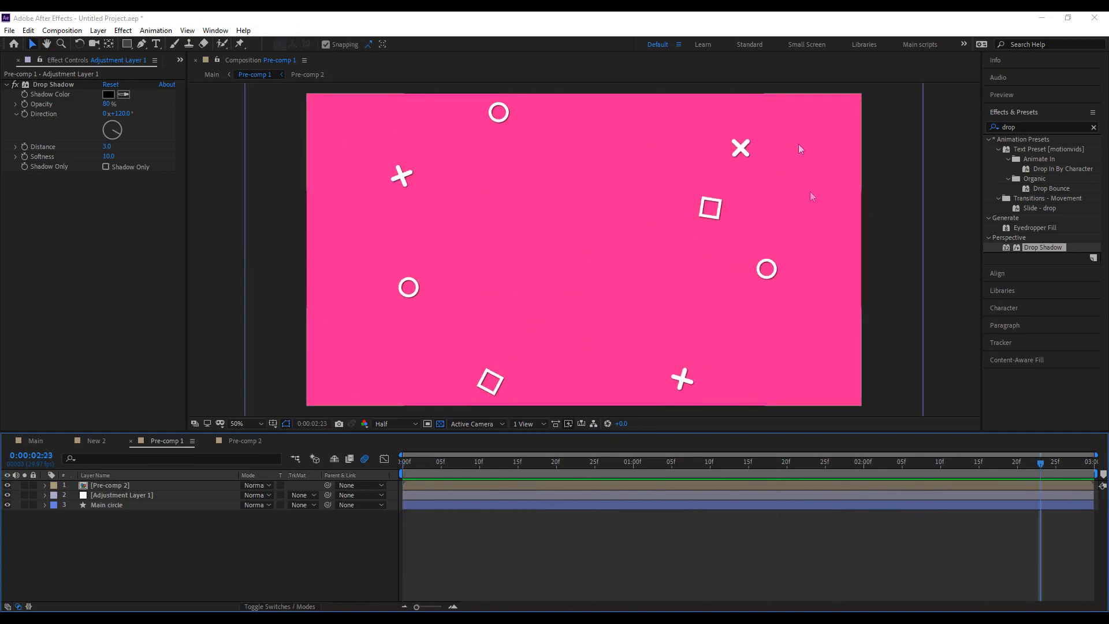
In Main, shift the New 2 layer to start at about 0:00:02:20 and preview the whole animation from the beginning.
left_click(14, 60)
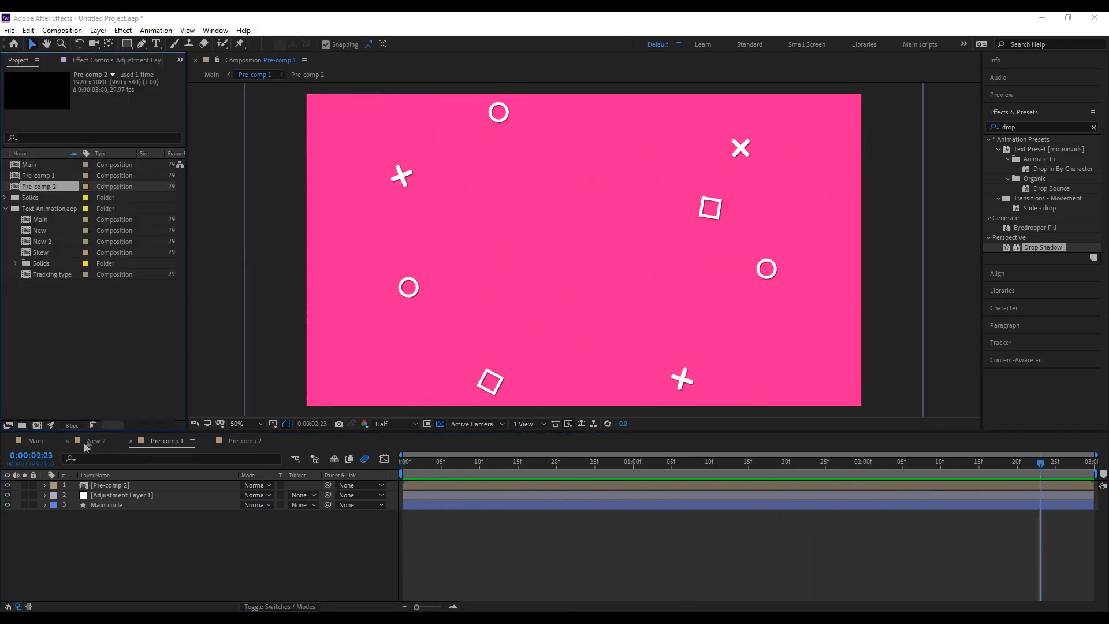
left_click(94, 440)
left_click(36, 441)
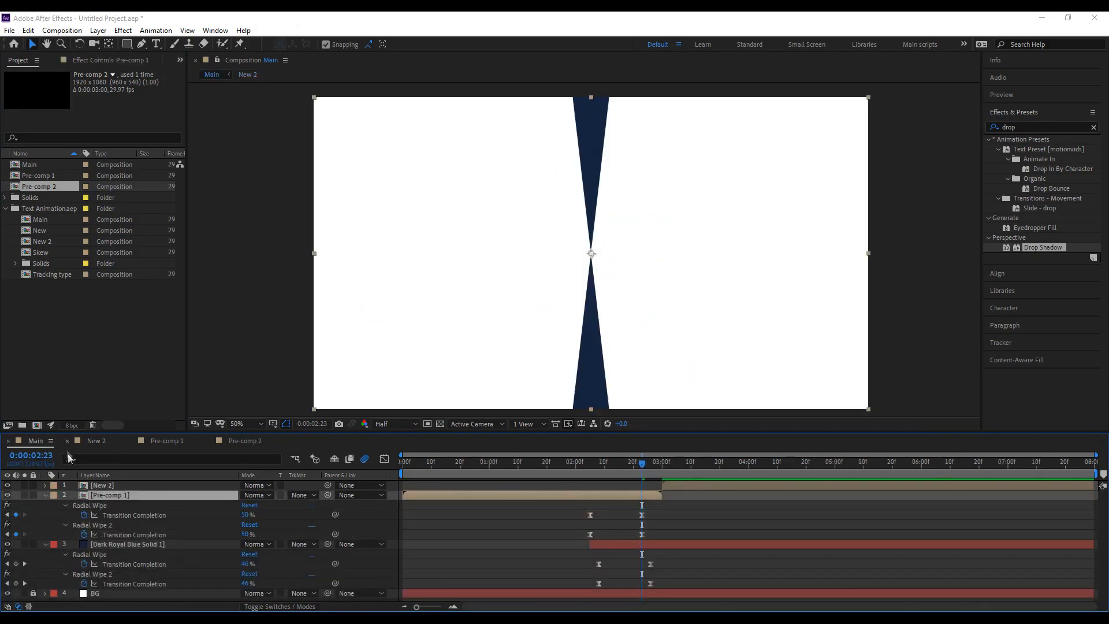
key("Home")
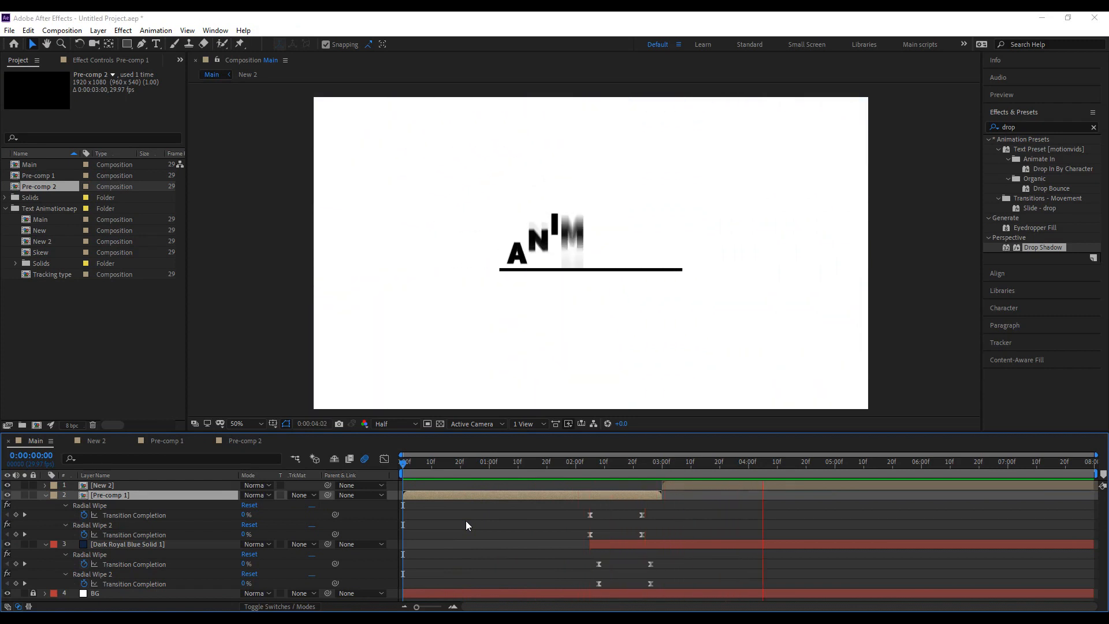
left_click(616, 462)
left_click_drag(622, 466, 345, 466)
key("space")
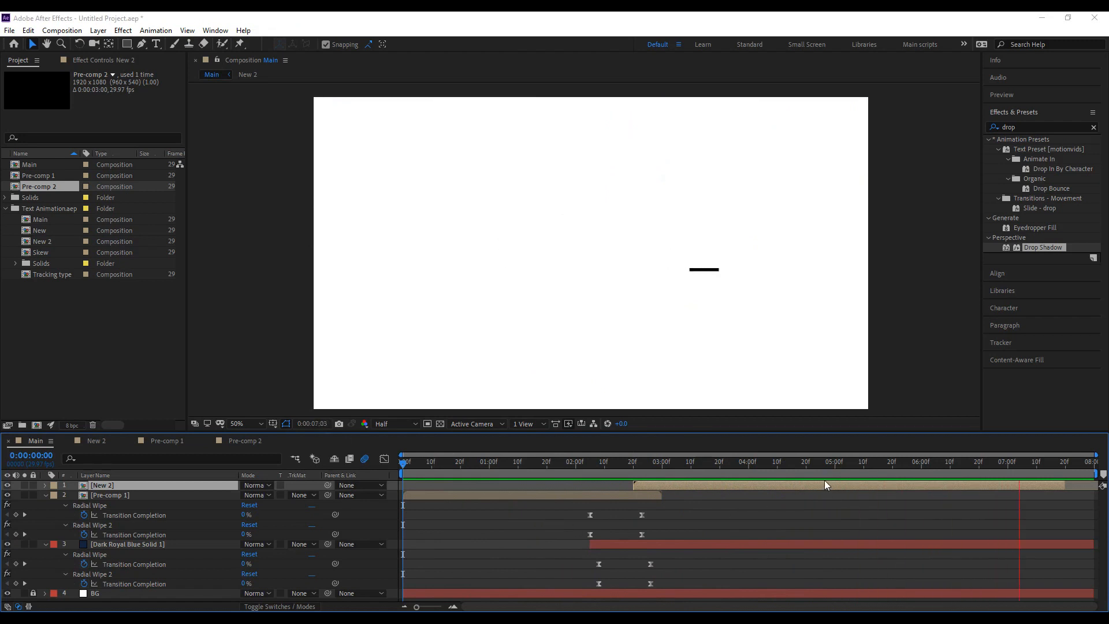
Collapse the Pre-comp 1 and Dark Royal Blue Solid 1 properties in Main, and show Pre-comp 1 at 0:00:00:13.
left_click_drag(500, 476, 440, 479)
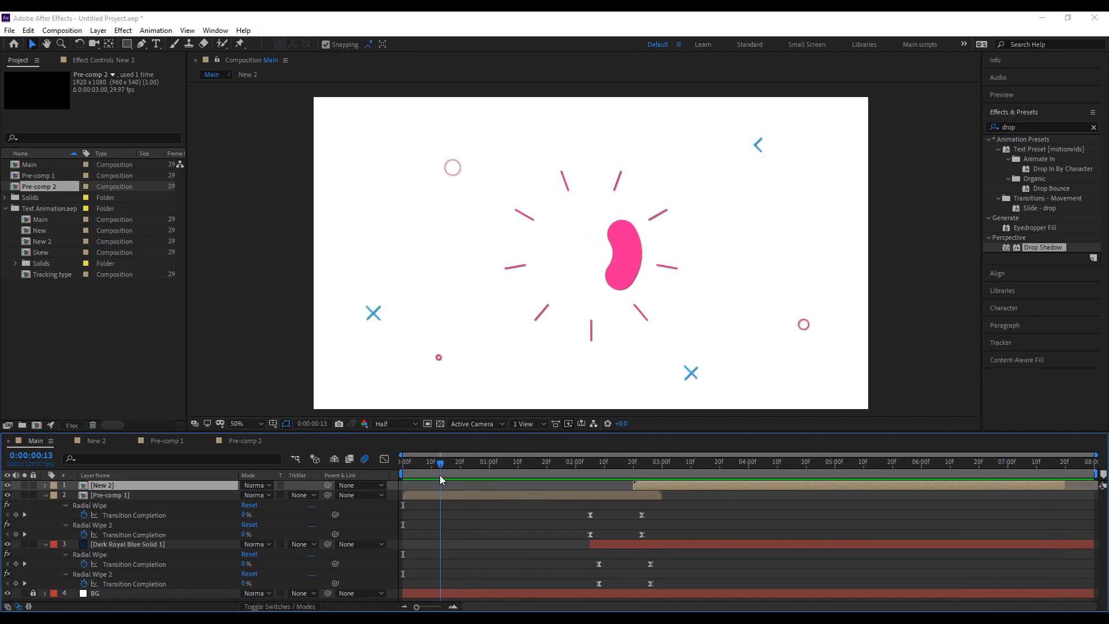
left_click(45, 495)
left_click(45, 504)
left_click(175, 444)
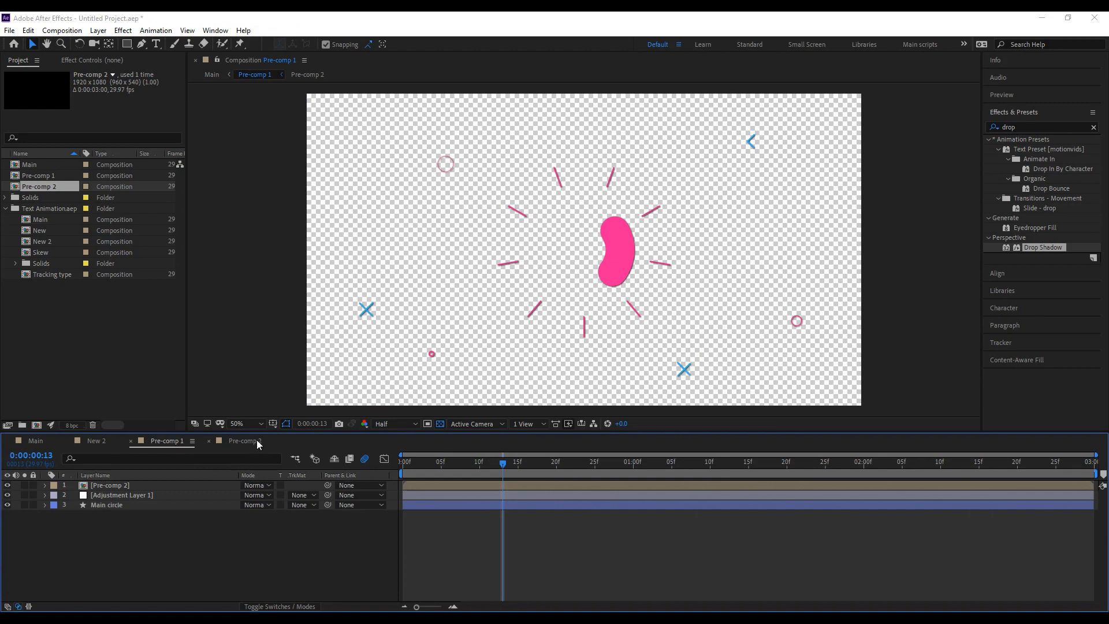
In Pre-comp 2, duplicate the Burst 1 layer and place the copy directly below Burst 2.
left_click(257, 445)
left_click(816, 515)
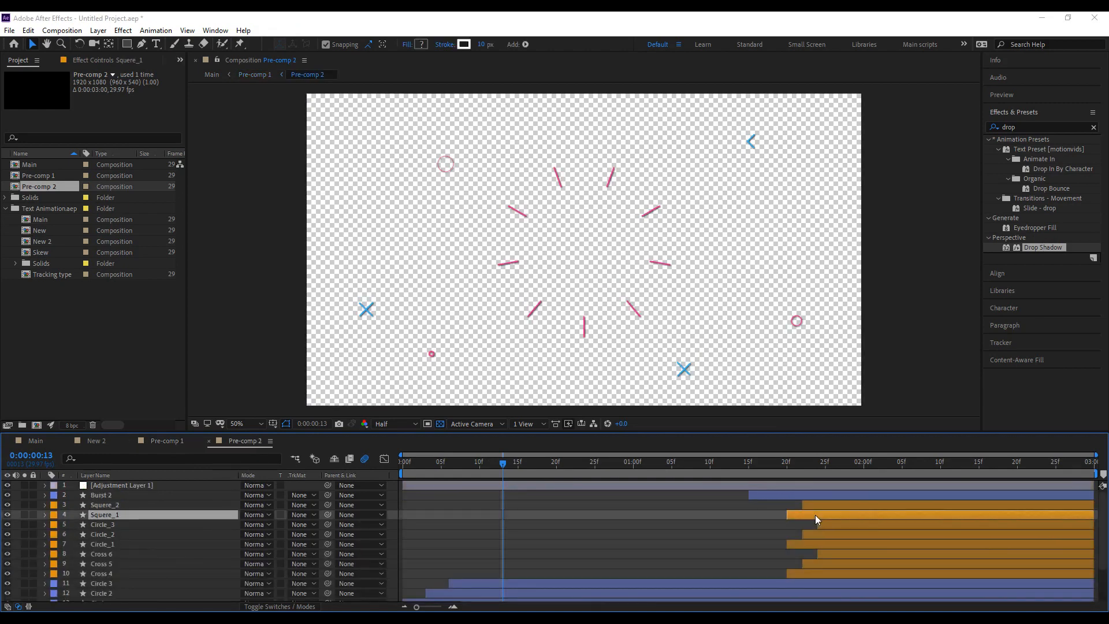
scroll(105, 532, "down", 3)
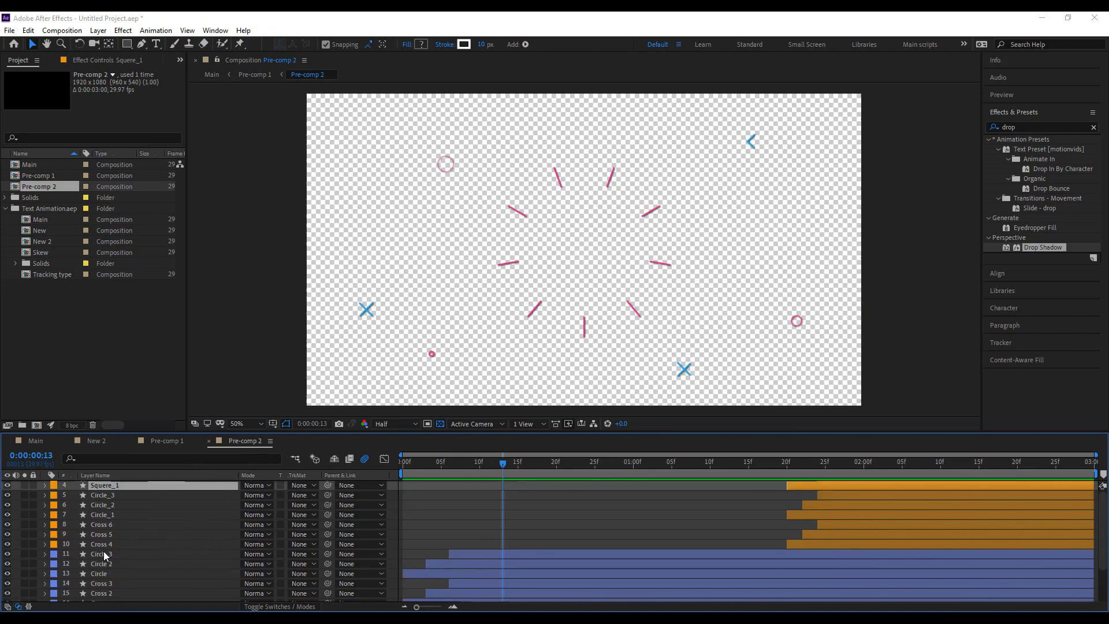
left_click(104, 577)
left_click(109, 596)
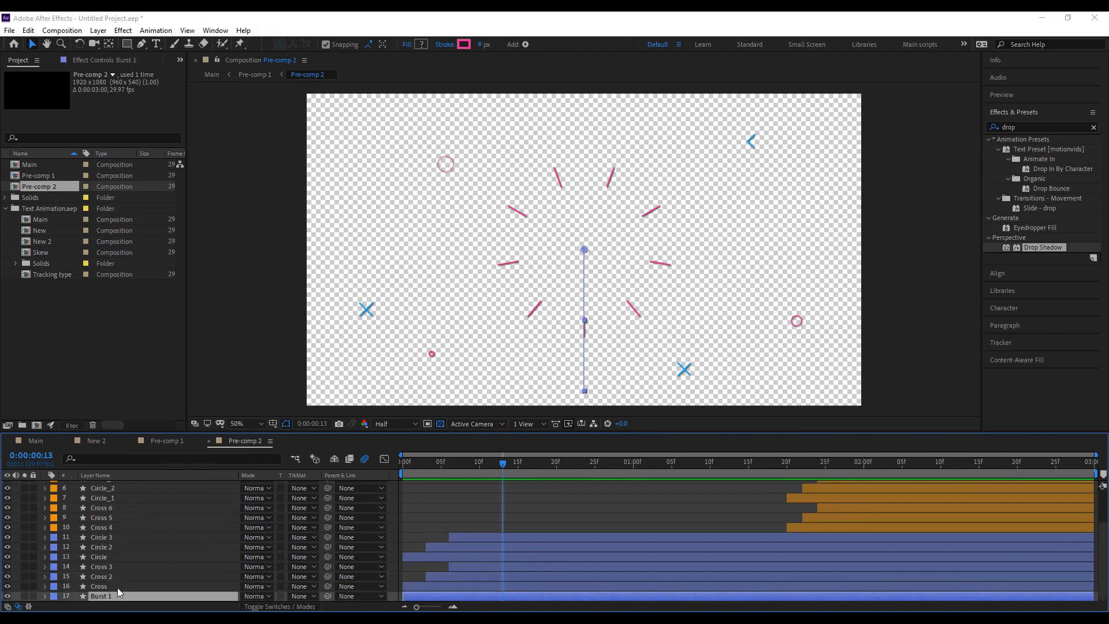
scroll(114, 600, "down", 1)
left_click_drag(122, 532, 127, 506)
scroll(120, 526, "up", 3)
left_click_drag(107, 564, 115, 504)
Shift Burst 3 to start at 0:00:01:15 and change its stroke color to a sampled blue.
left_click_drag(420, 512, 731, 517)
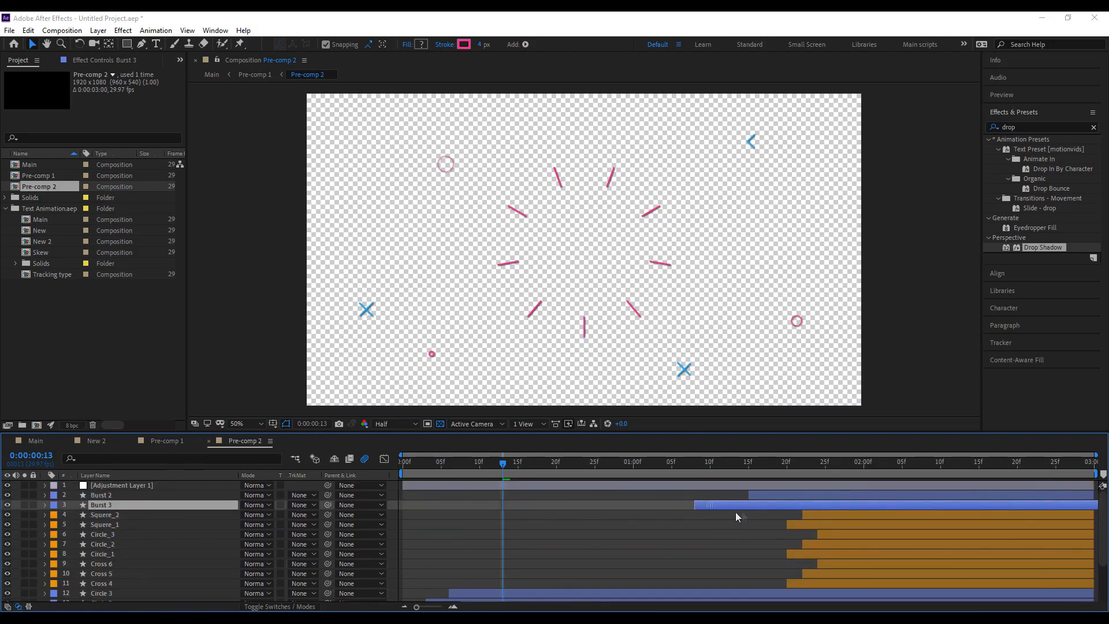
left_click_drag(778, 480, 886, 489)
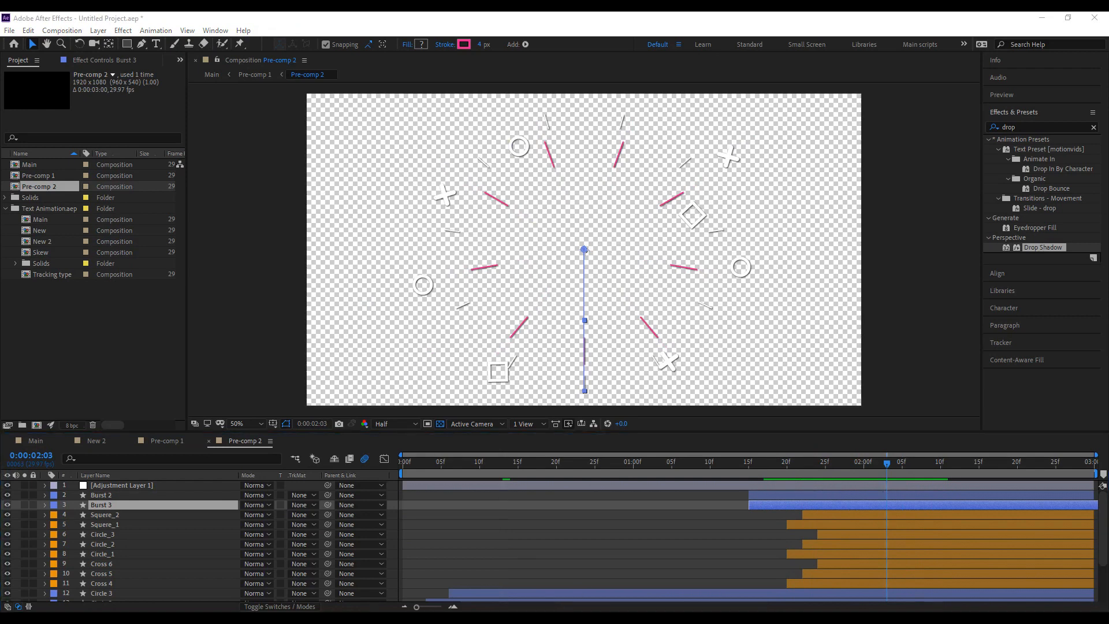
left_click(463, 44)
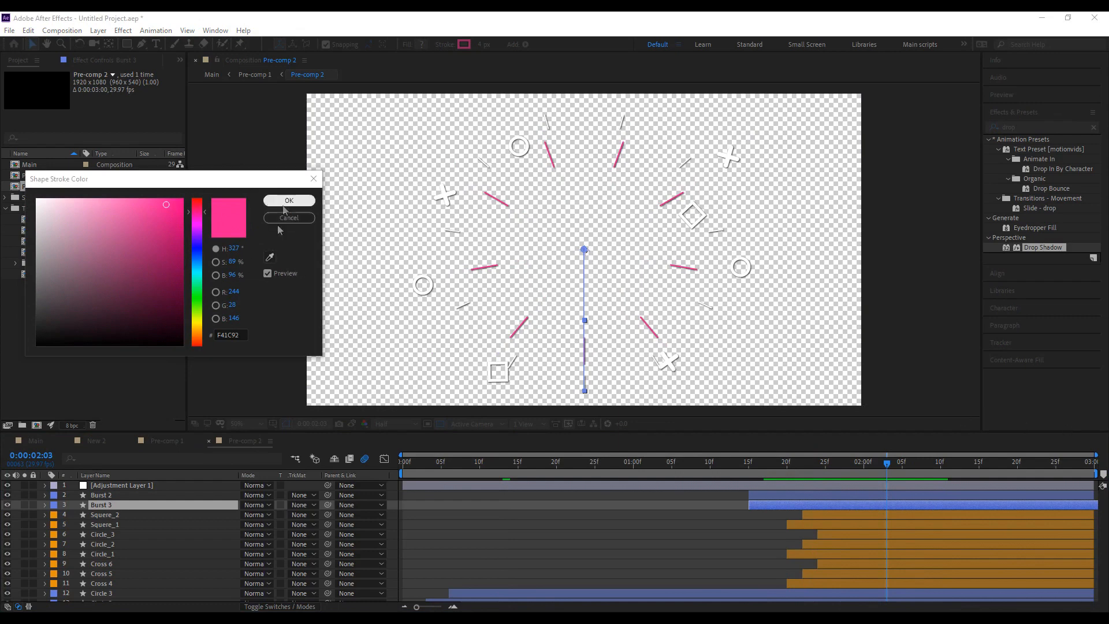
left_click(268, 257)
left_click(275, 203)
left_click(276, 202)
left_click(723, 524)
mouse_move(741, 467)
left_mouse_down()
mouse_move(935, 483)
mouse_move(856, 476)
left_mouse_up()
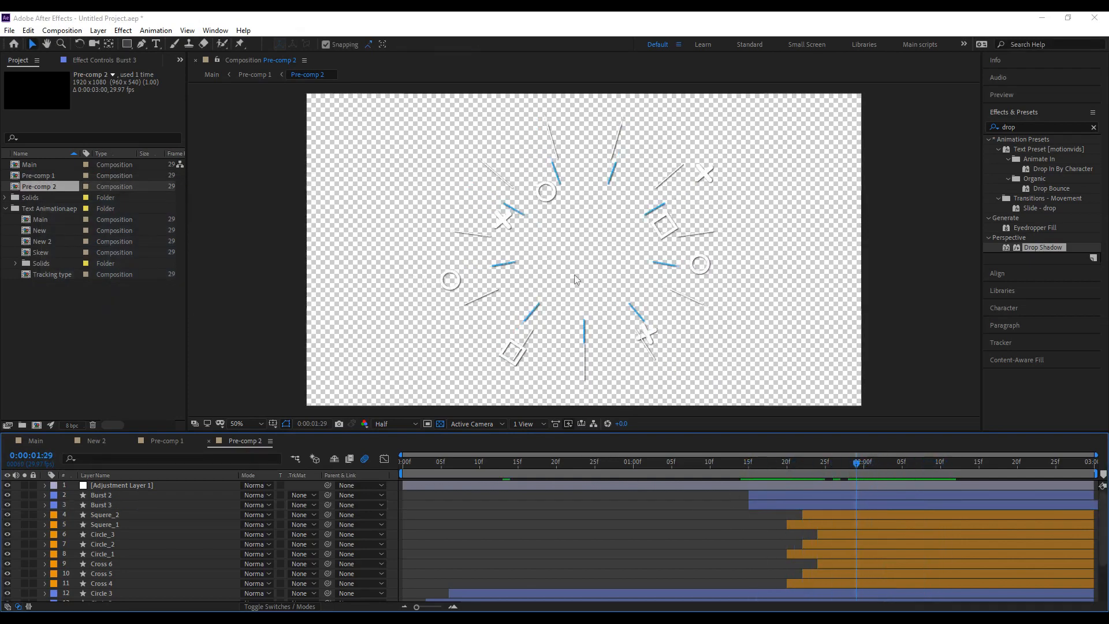
Preview the blue burst lines against the pink circle in Pre-comp 1 from about 0:00:01:04.
scroll(556, 260, "up", 2)
scroll(554, 259, "down", 2)
left_click(765, 493)
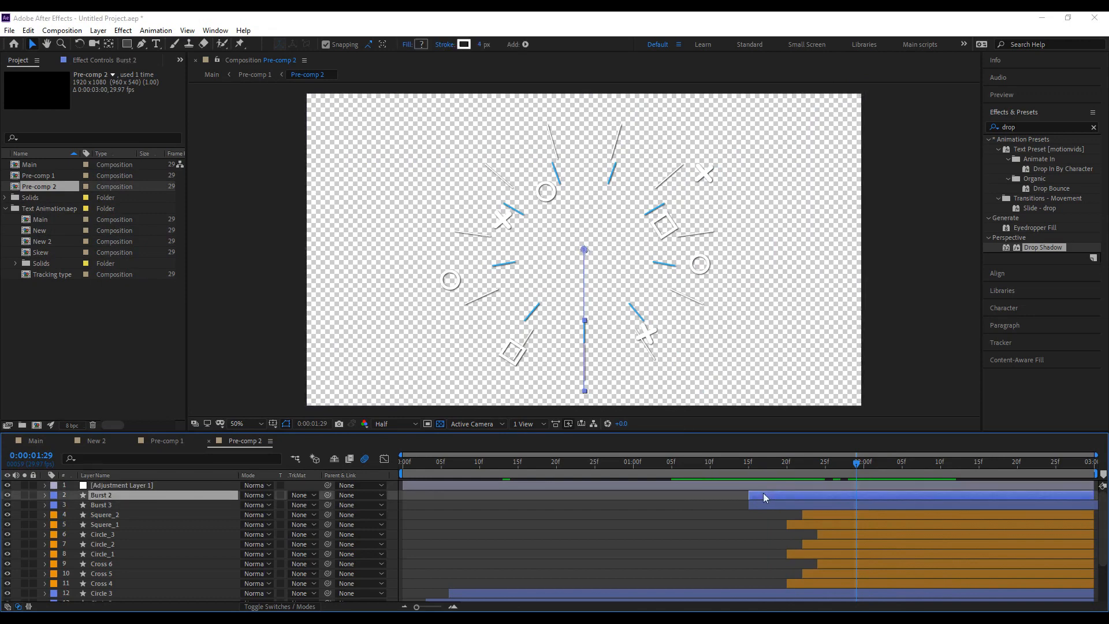
left_click(161, 441)
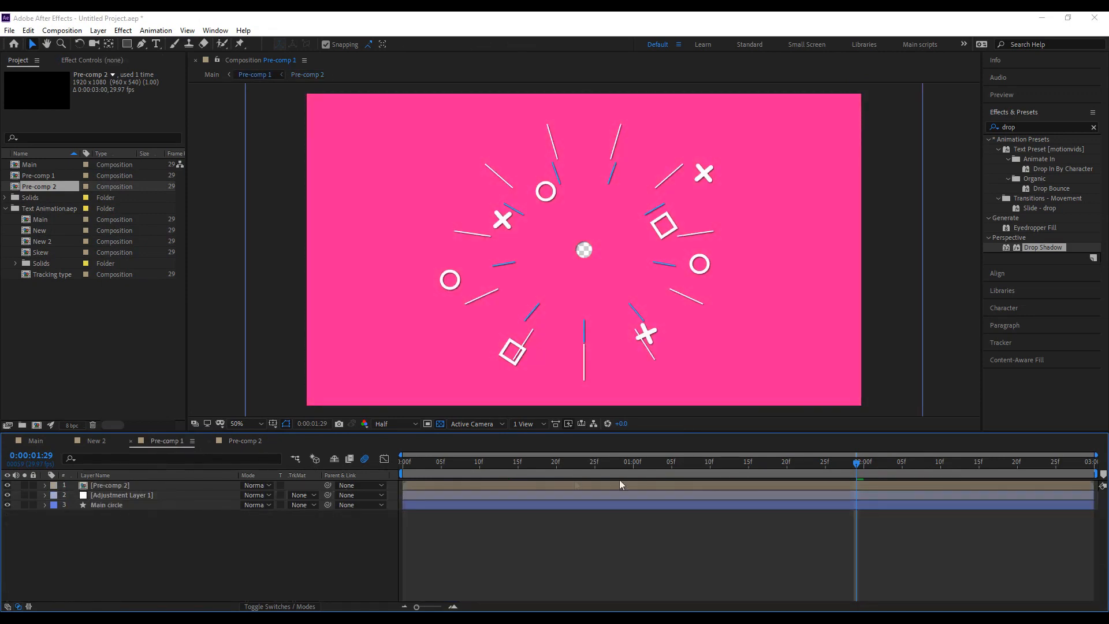
left_click(662, 462)
key("space")
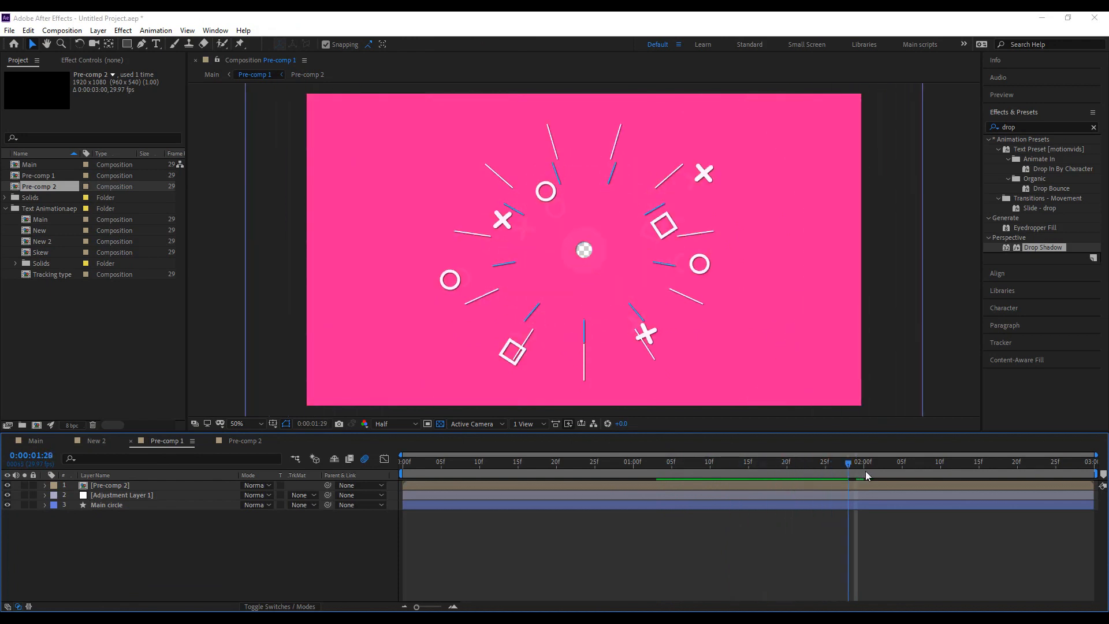
left_click_drag(909, 470, 484, 474)
Preview the Main composition from the beginning to check the burst before the radial wipes.
left_click(91, 441)
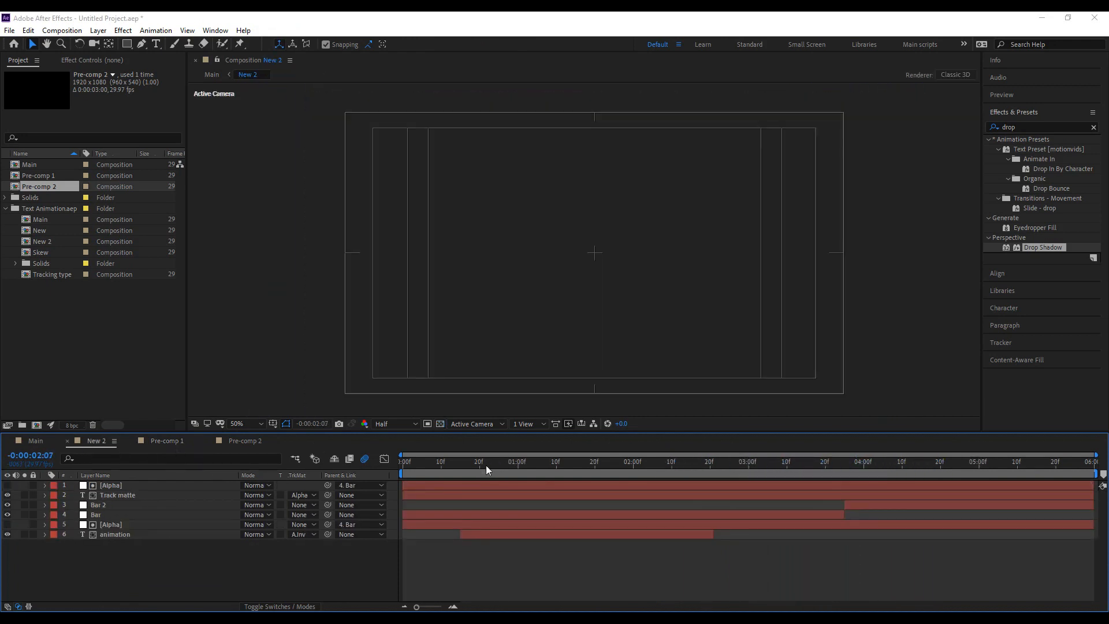
left_click(35, 440)
key("space")
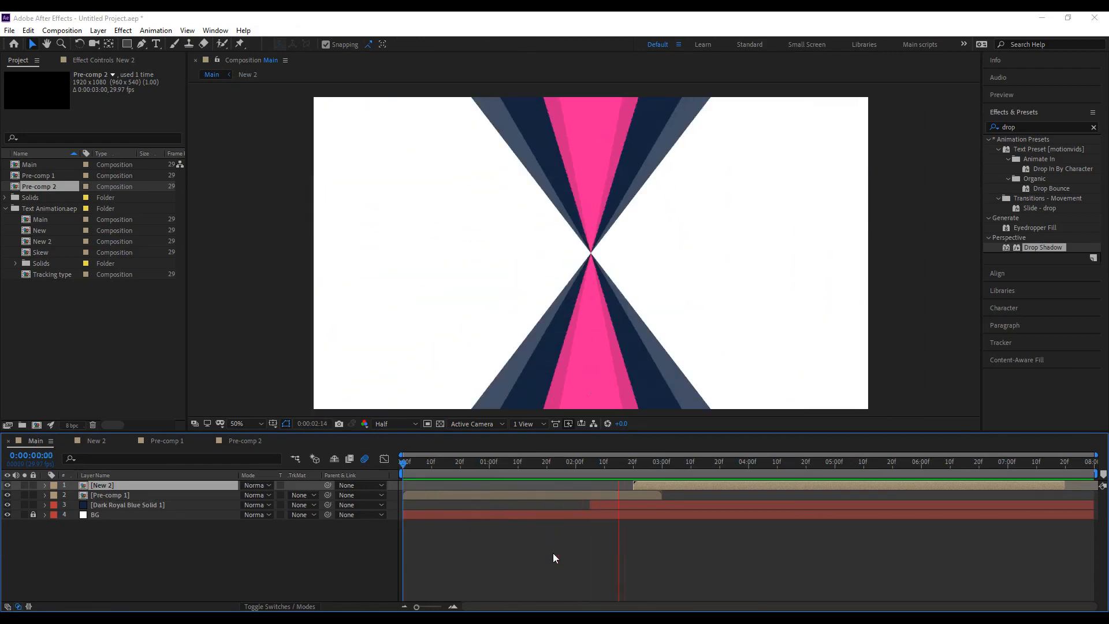
left_click(632, 466)
In Pre-comp 2, match Burst 3's trim keyframes to Burst 2's, with the final Start keyframe at 0:00:02:09 and End at 0:00:02:04.
left_click(238, 441)
left_click(693, 547)
left_click(778, 468)
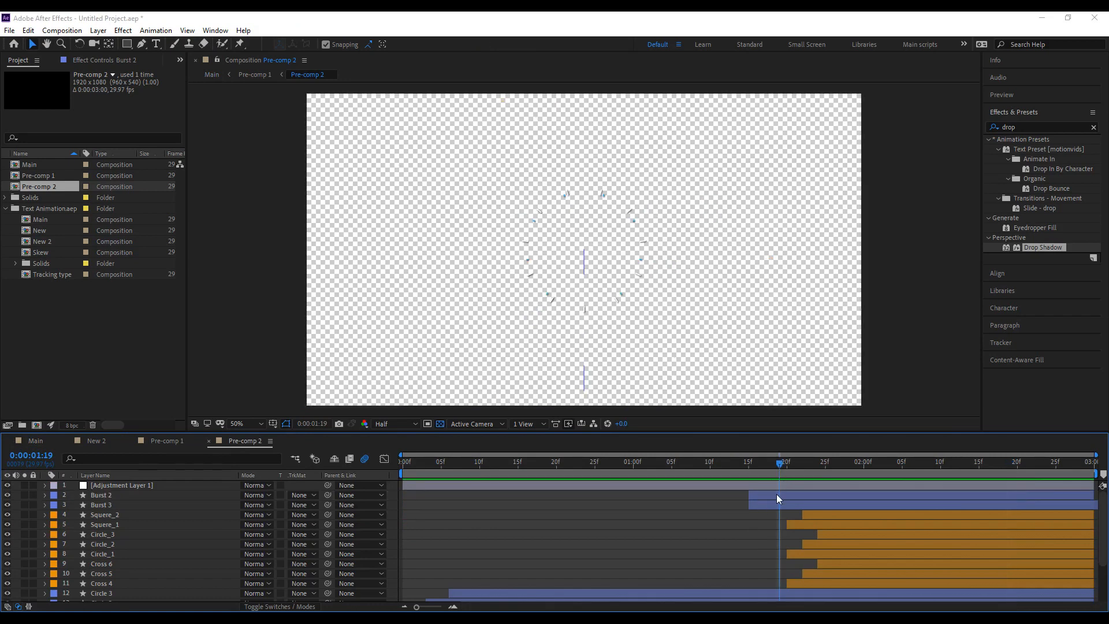
left_click(777, 498)
key("u")
left_click_drag(935, 518, 841, 506)
left_click(817, 524)
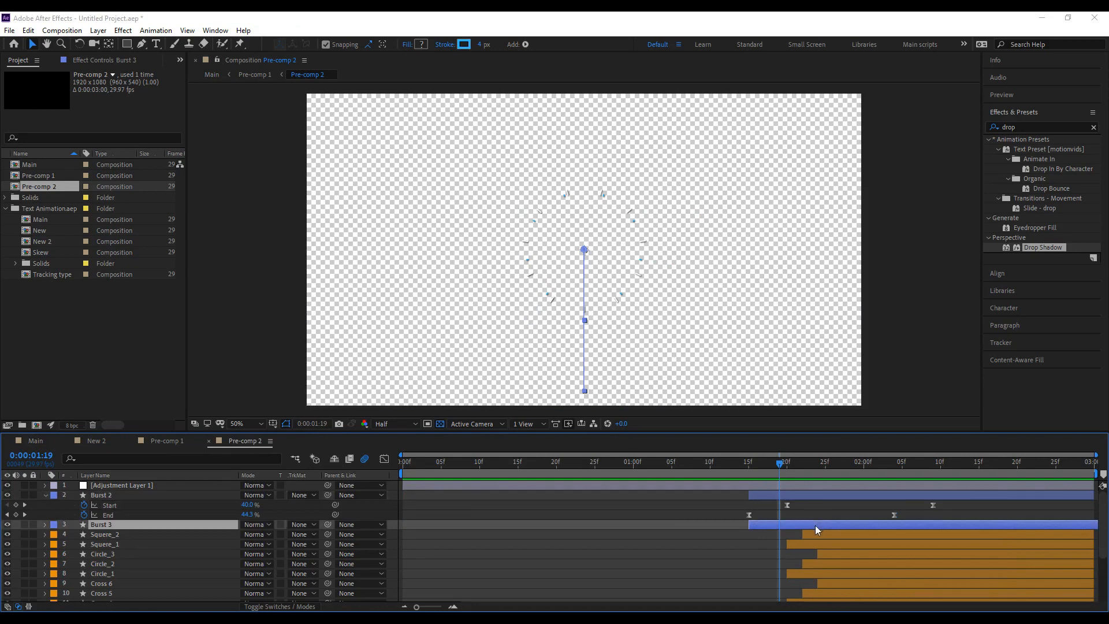
key("u")
left_click_drag(953, 510, 878, 503)
left_click_drag(1031, 547, 893, 546)
left_click(844, 552)
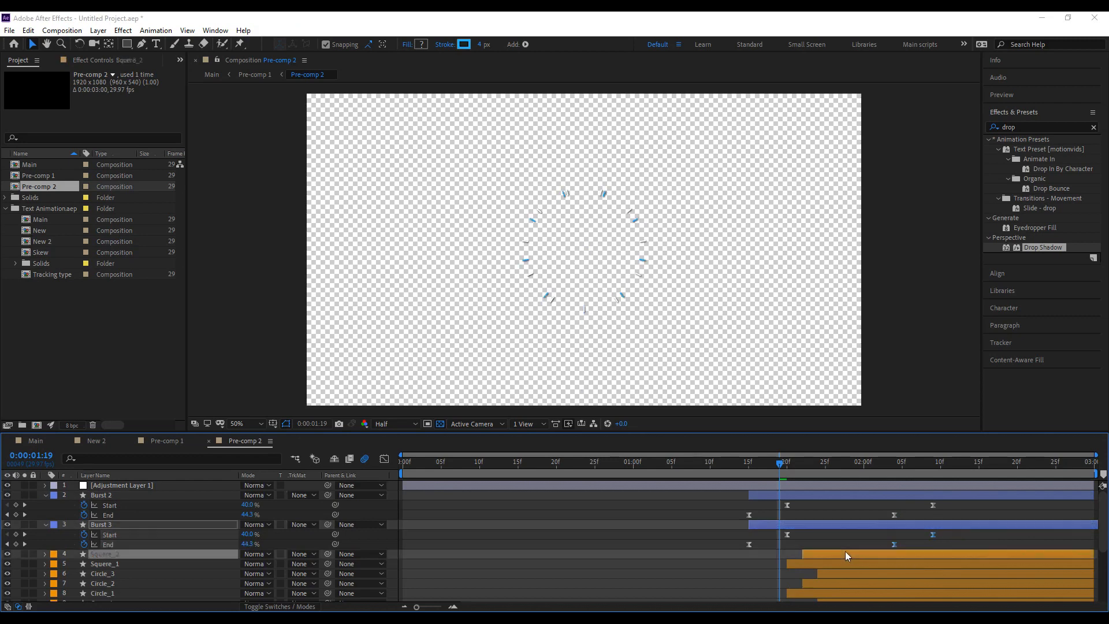
Collapse Burst 2's properties and set Burst 3's label color to Cyan.
left_click(817, 526)
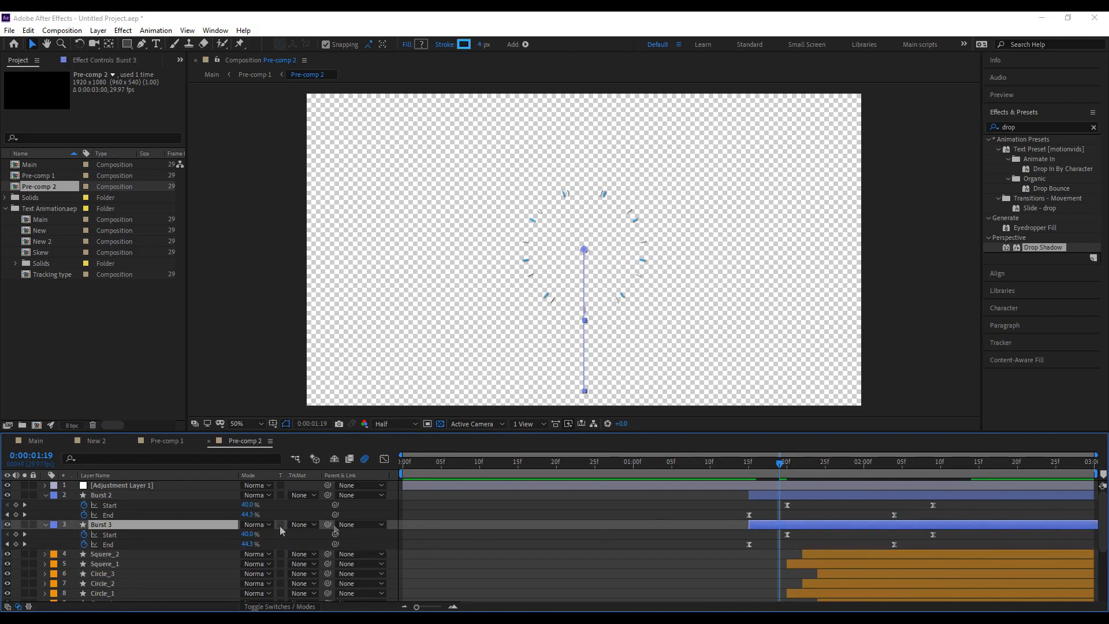
left_click(44, 495)
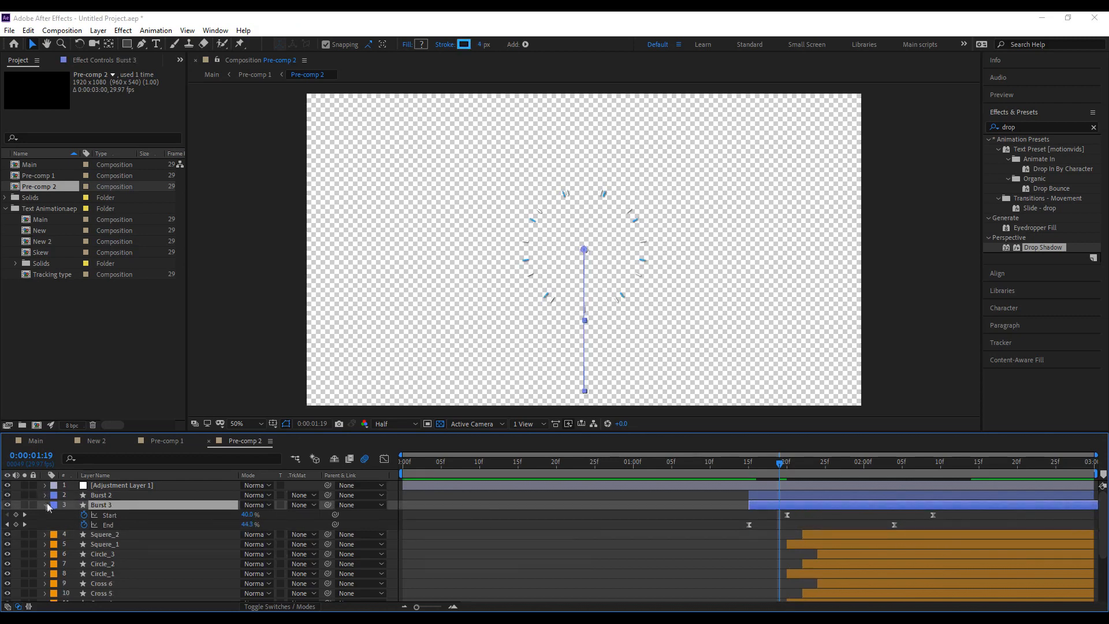
left_click(53, 506)
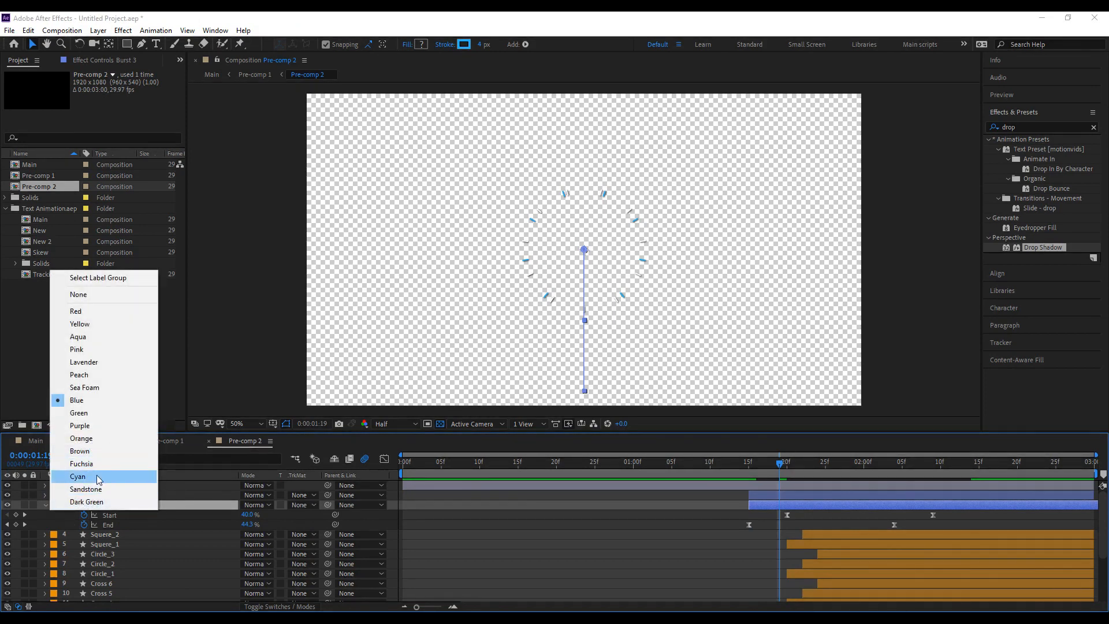
left_click(79, 476)
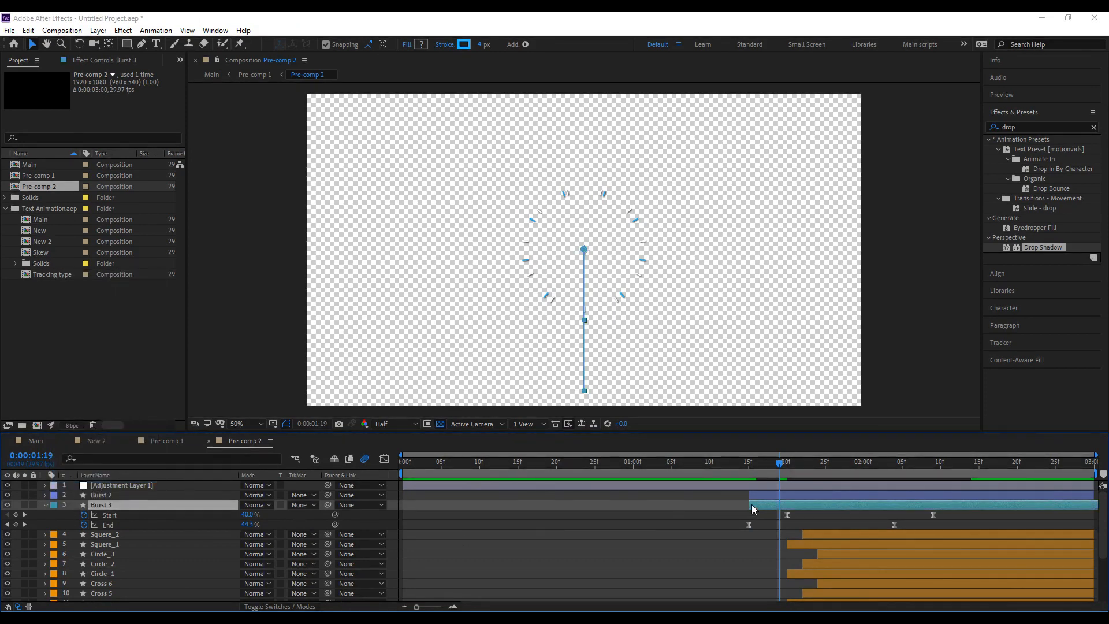
Reshape Burst 3's Path 1 by moving both endpoints to the upper right of the composition center, spreading the rays farther outward.
key("space")
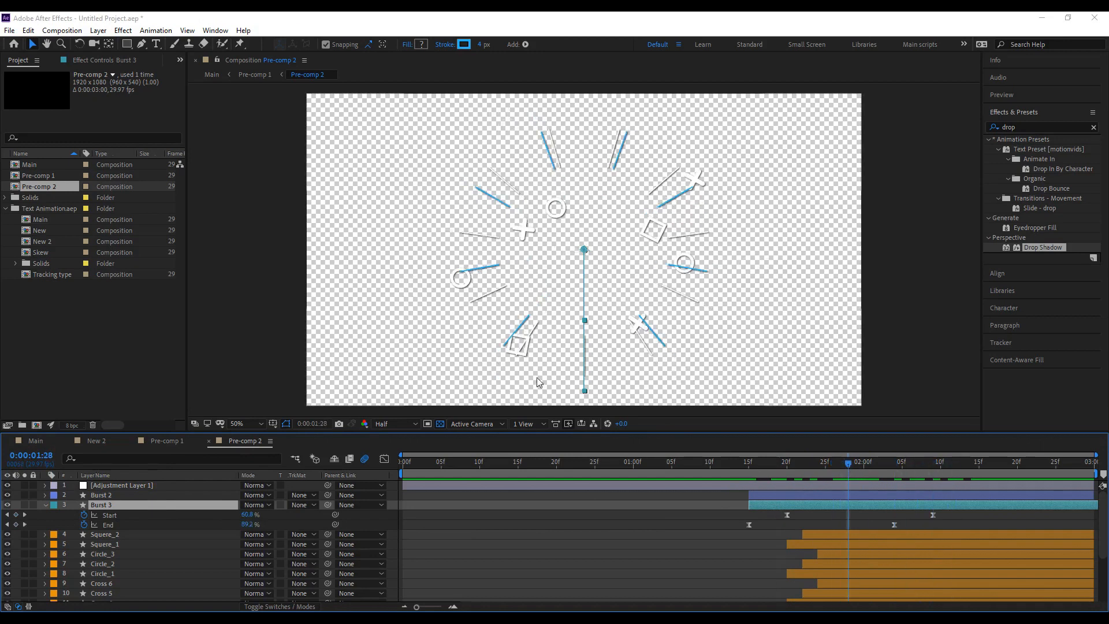
left_click(45, 505)
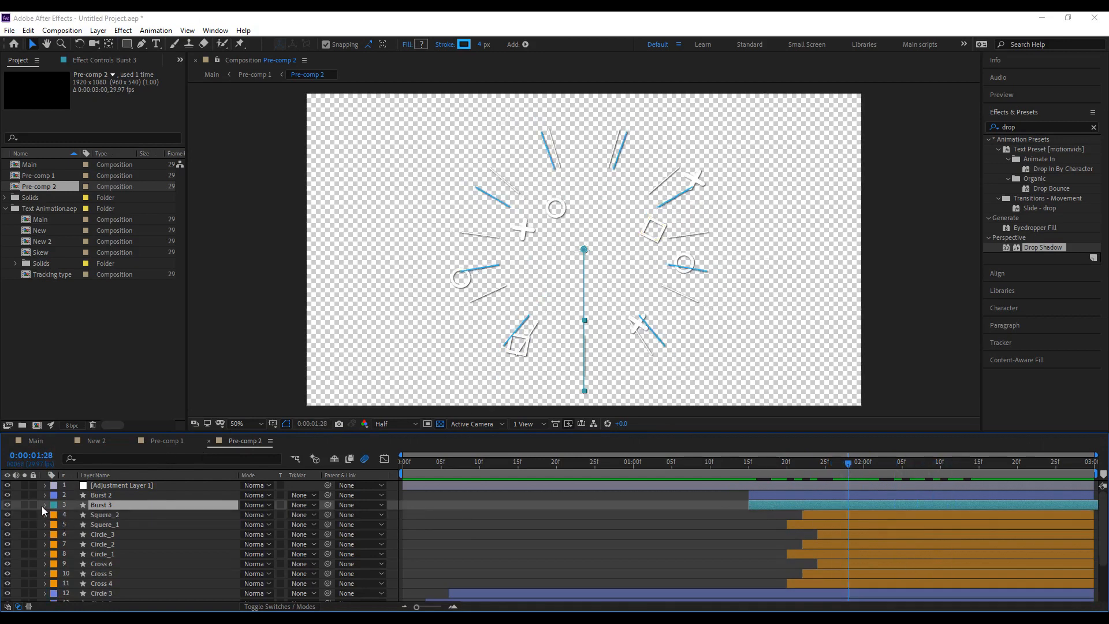
left_click(44, 505)
scroll(76, 530, "down", 3)
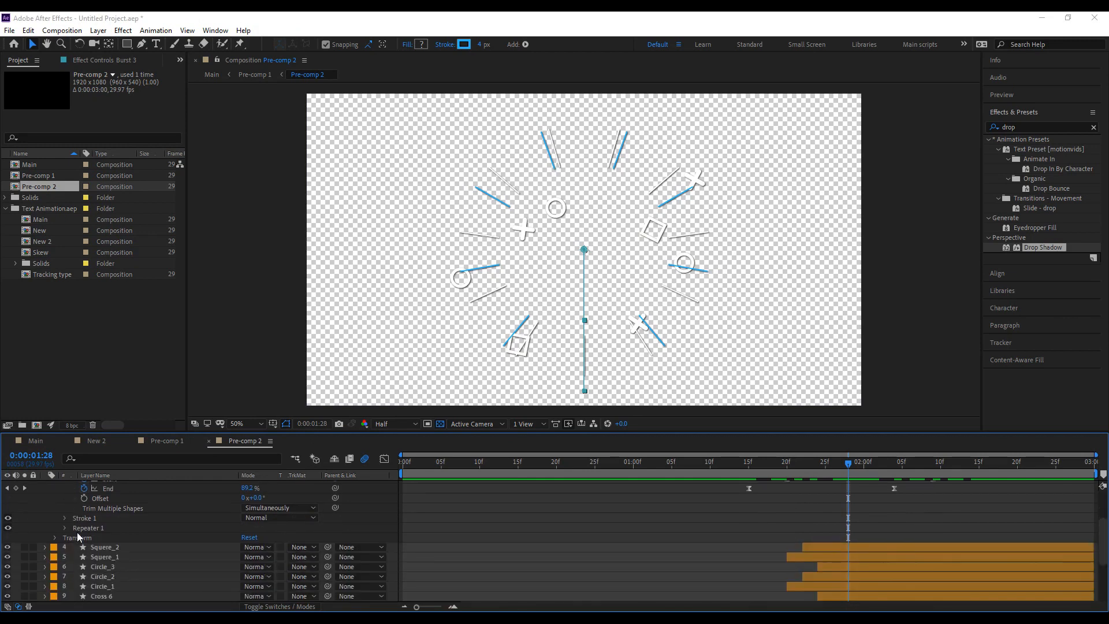
scroll(68, 543, "up", 1)
scroll(68, 540, "up", 1)
scroll(68, 540, "down", 1)
left_click(74, 491)
left_click(103, 499)
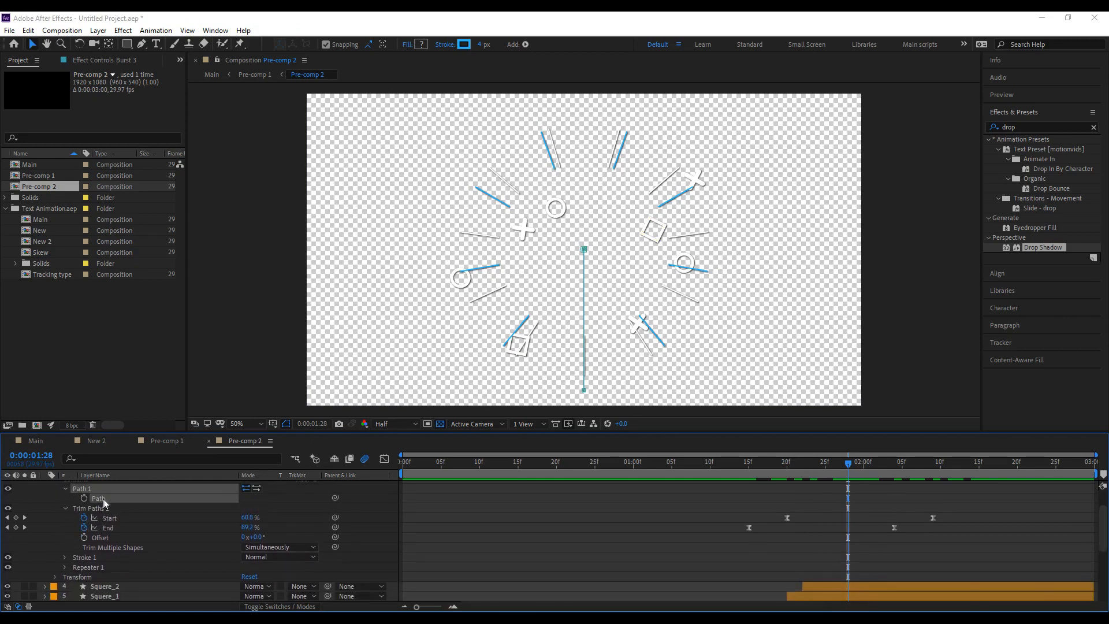
left_click_drag(584, 249, 646, 221)
left_click_drag(585, 391, 760, 212)
Collapse Burst 3's properties and check the widened burst in Pre-comp 1 at 0:00:01:20.
scroll(756, 509, "up", 3)
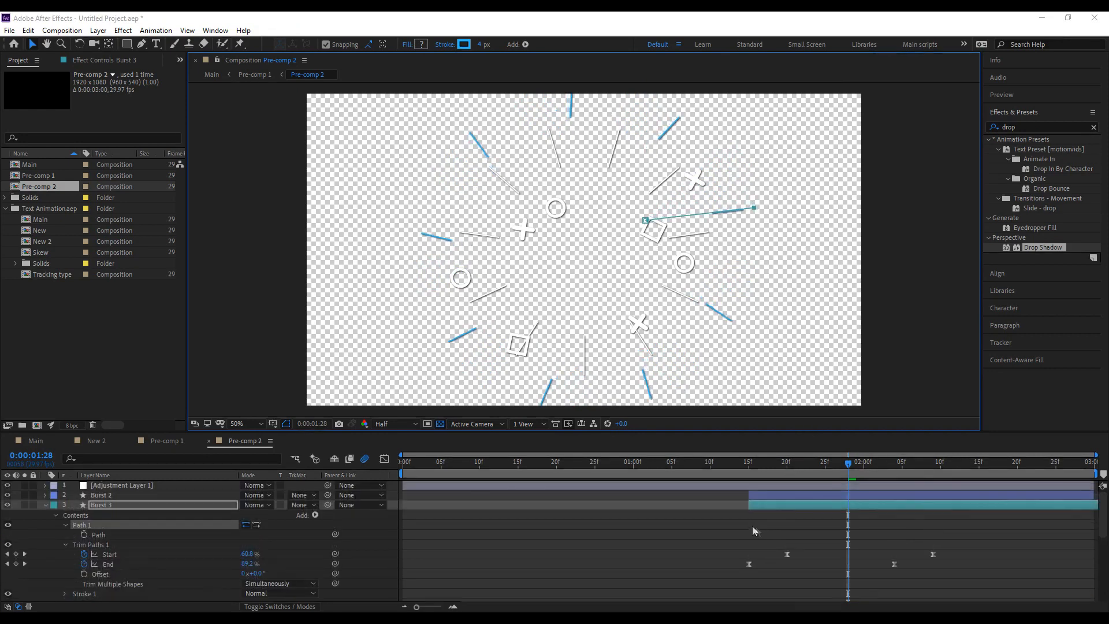
left_click_drag(747, 473, 786, 475)
left_click(45, 505)
left_click(164, 441)
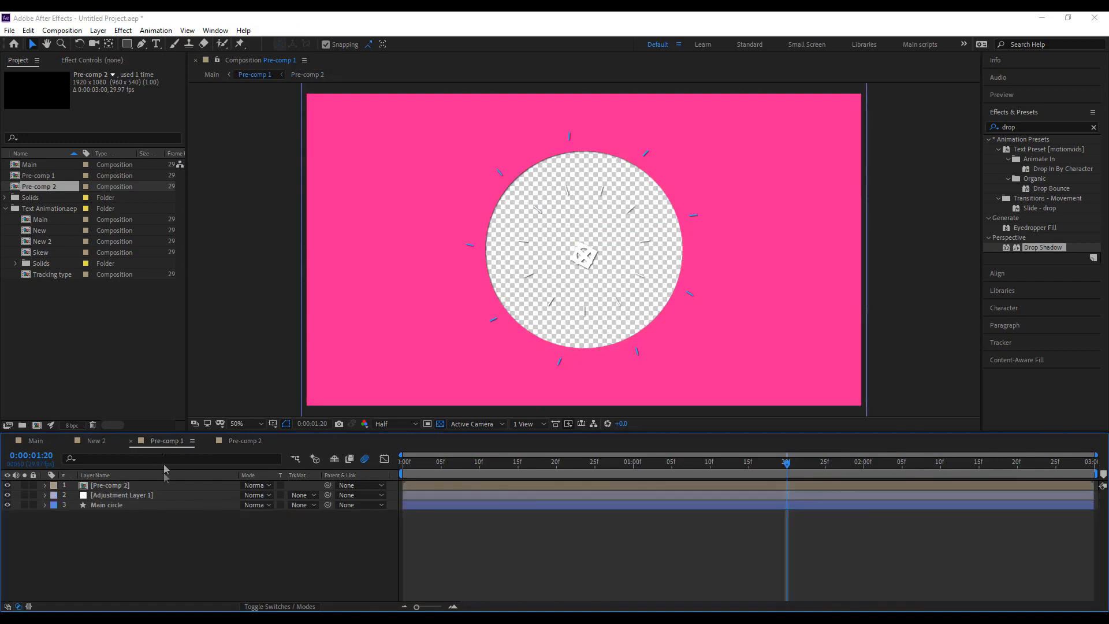
In Pre-comp 2, duplicate the Circle 2 layer and place the copy directly below Burst 3.
left_click(242, 441)
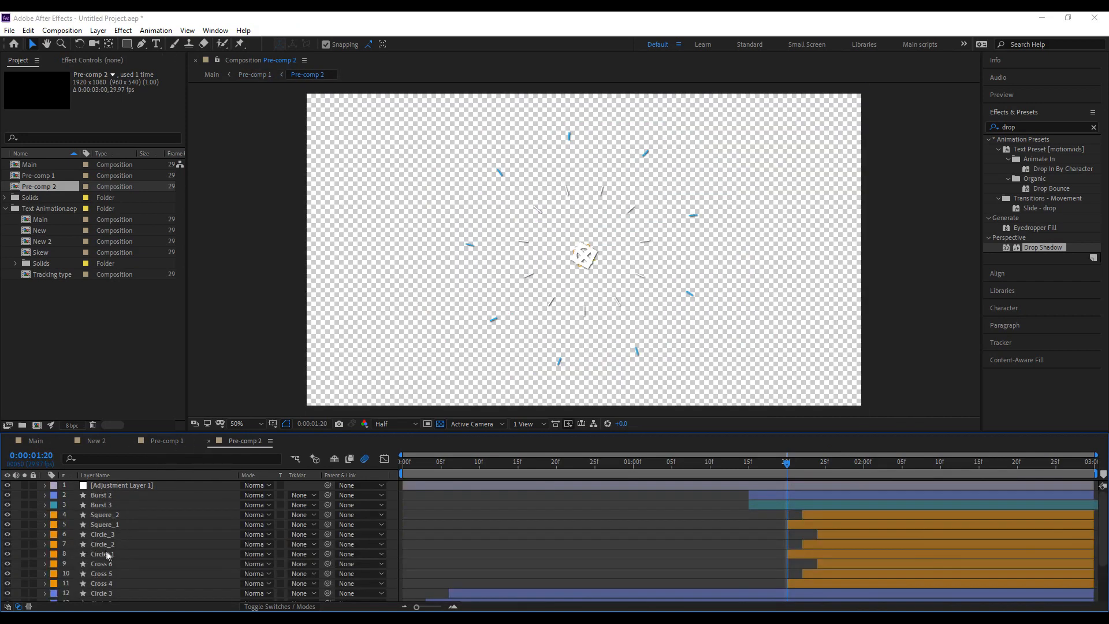
scroll(105, 553, "down", 3)
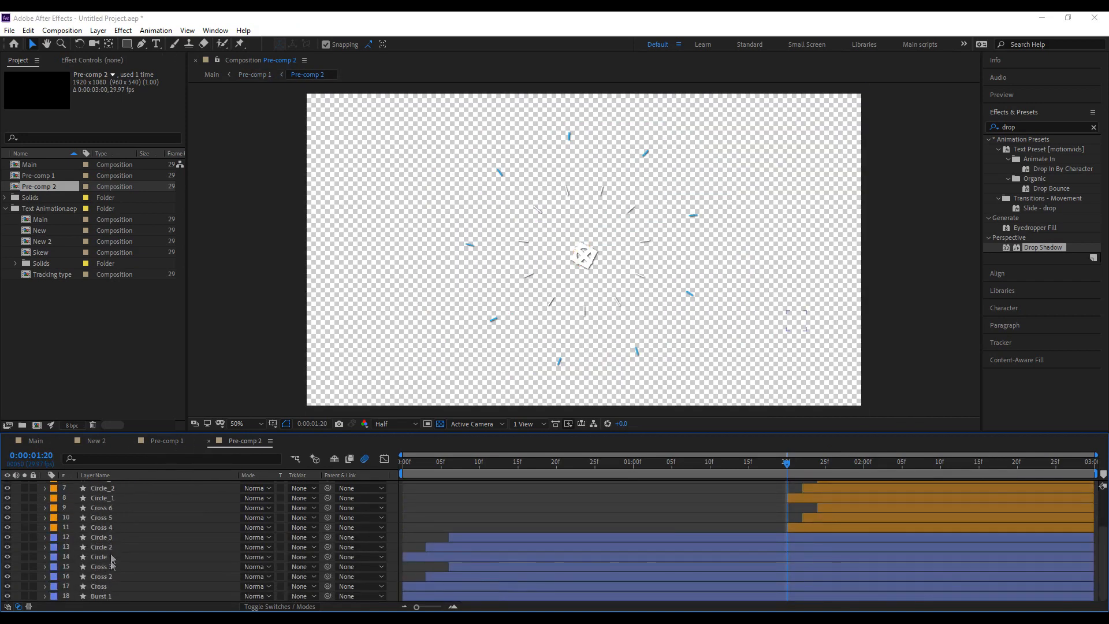
left_click(105, 588)
left_click(109, 576)
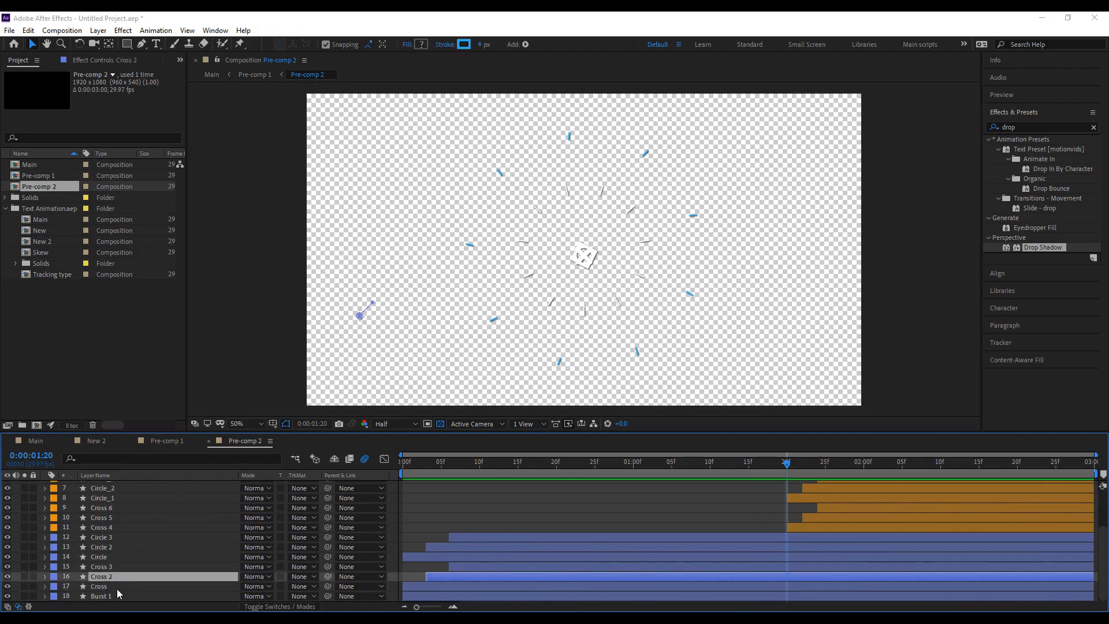
scroll(116, 588, "up", 1)
scroll(119, 547, "down", 1)
left_click(105, 549)
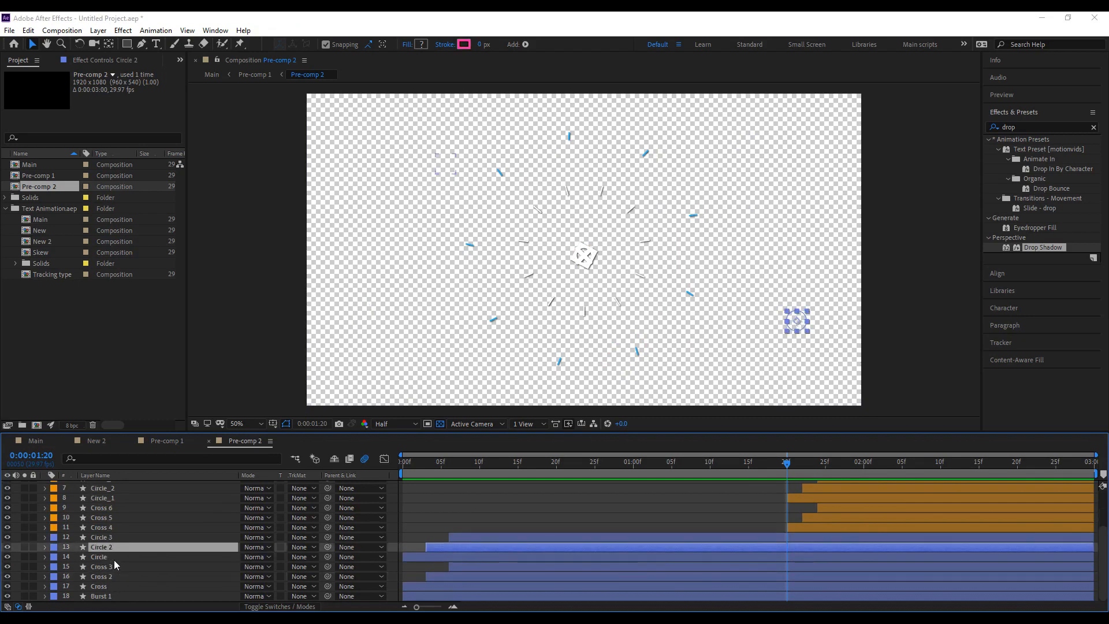
left_click_drag(102, 548, 108, 516)
scroll(477, 547, "up", 2)
Set Circle 4's label color to Cyan and shift the layer to start at 0:00:01:15.
left_click(55, 518)
left_click(113, 509)
key("bracketleft")
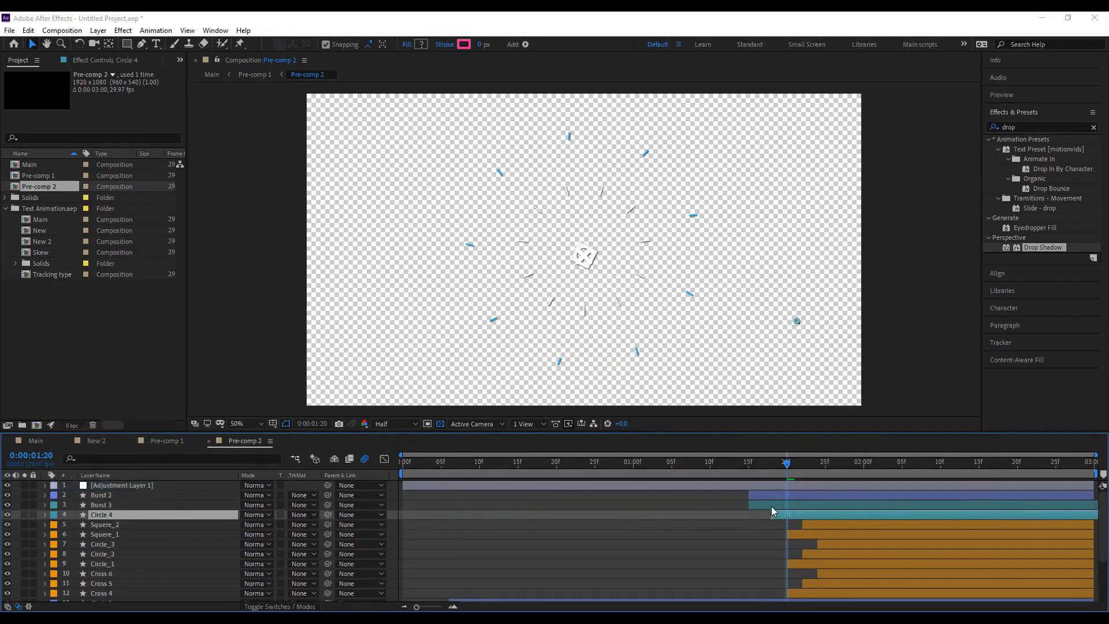
left_click_drag(766, 463, 990, 496)
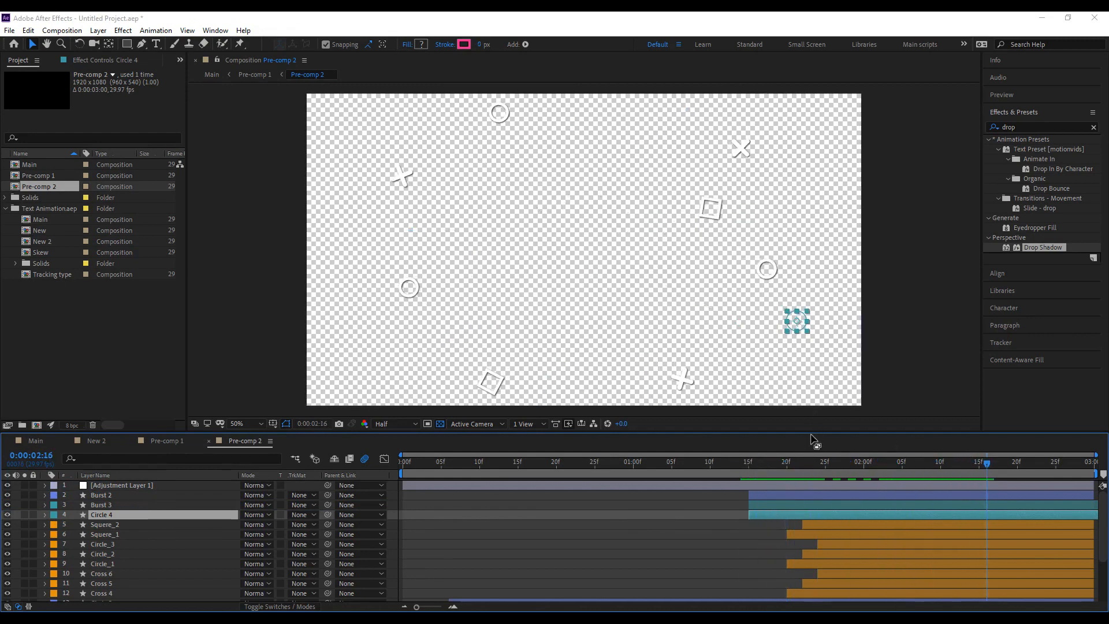
Reveal Circle 4's keyframes, move the circle to the composition's upper right, and start its layer at 0:00:01:16.
key("u")
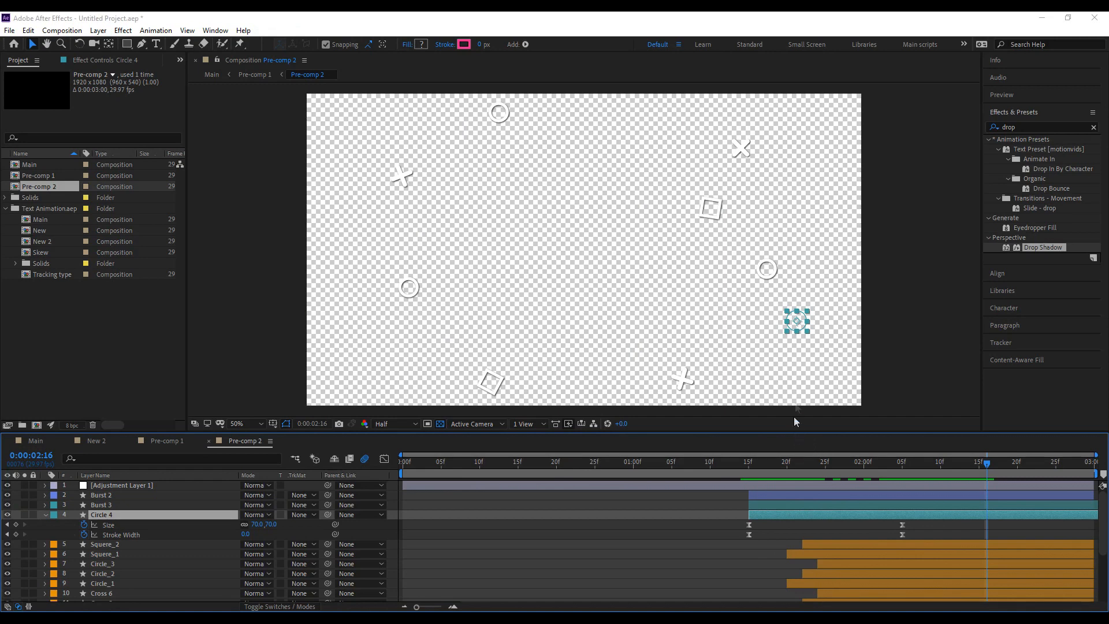
left_click_drag(798, 323, 794, 200)
left_click_drag(777, 519, 781, 514)
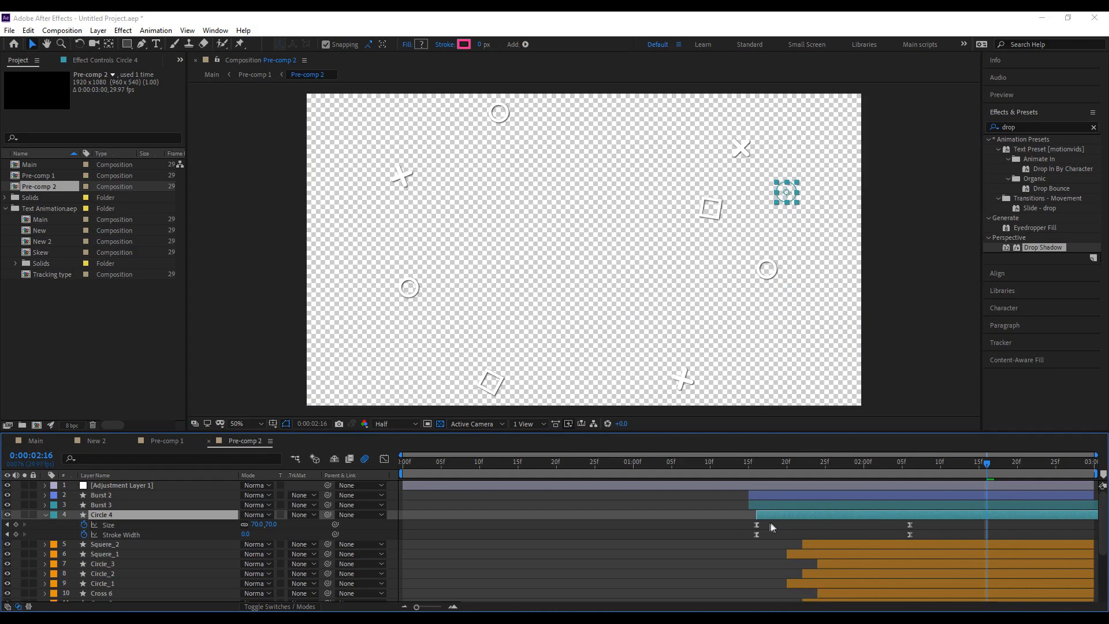
Duplicate Circle 4, start the copy at 0:00:01:17, and move it to the upper-left area of the composition.
key("ctrl+d")
mouse_move(768, 517)
left_mouse_down()
mouse_move(781, 516)
mouse_move(767, 515)
left_mouse_up()
left_click_drag(796, 198, 478, 215)
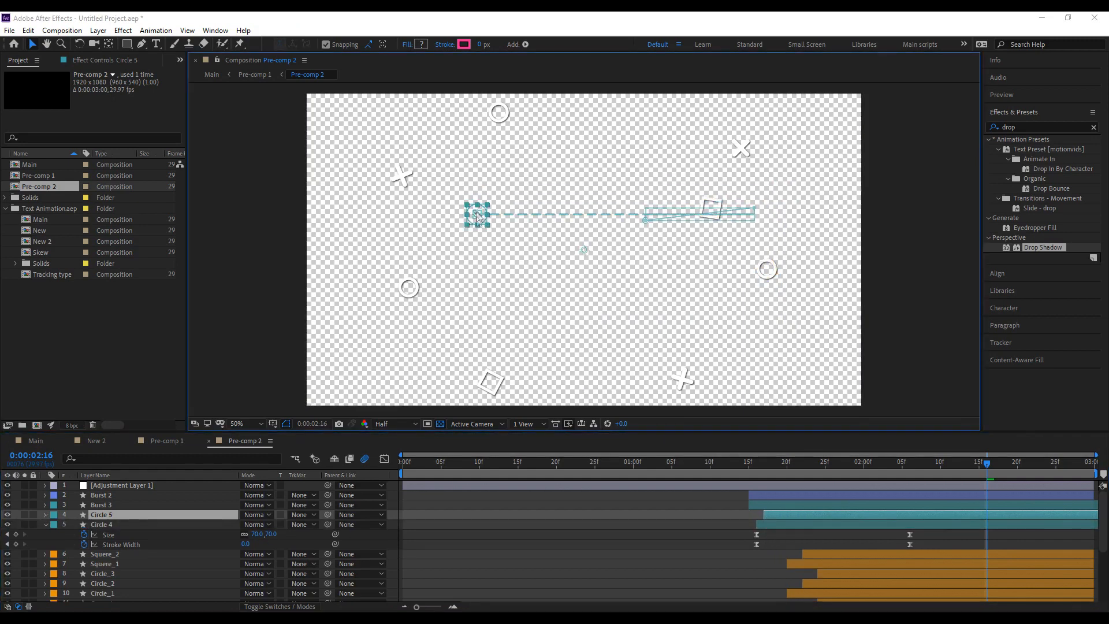
Duplicate Circle 5, start the copy at 0:00:01:18, and move it below and slightly right of the composition center.
key("ctrl+d")
left_click_drag(775, 518, 782, 517)
left_click_drag(478, 215, 632, 336)
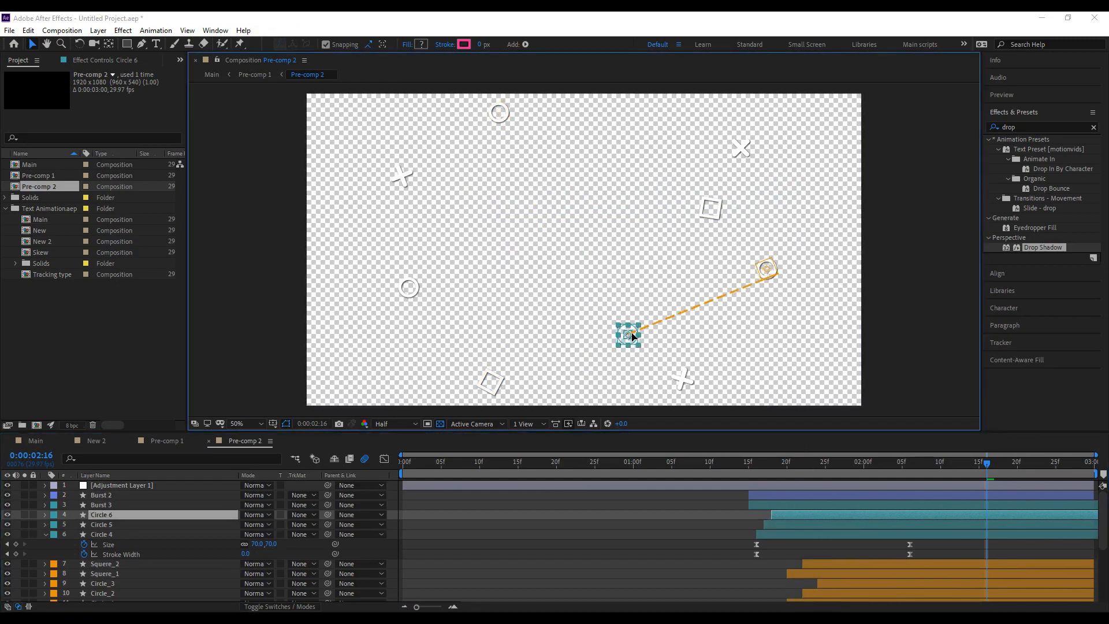
Play the circle burst in Pre-comp 2 and park the playhead at 0:00:01:27.
left_click(733, 474)
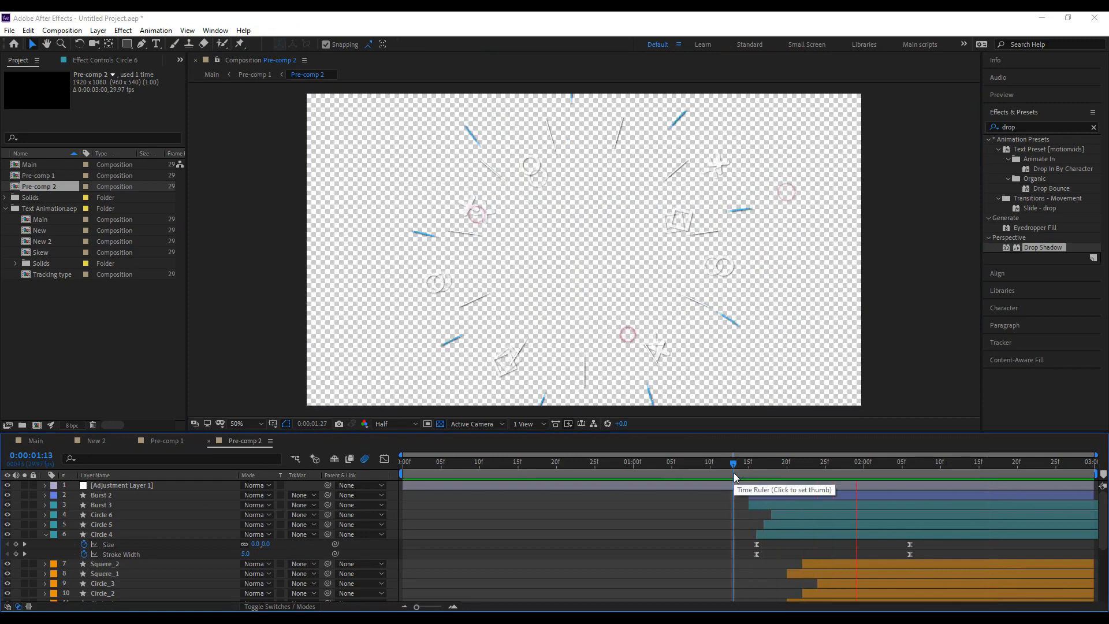
key("space")
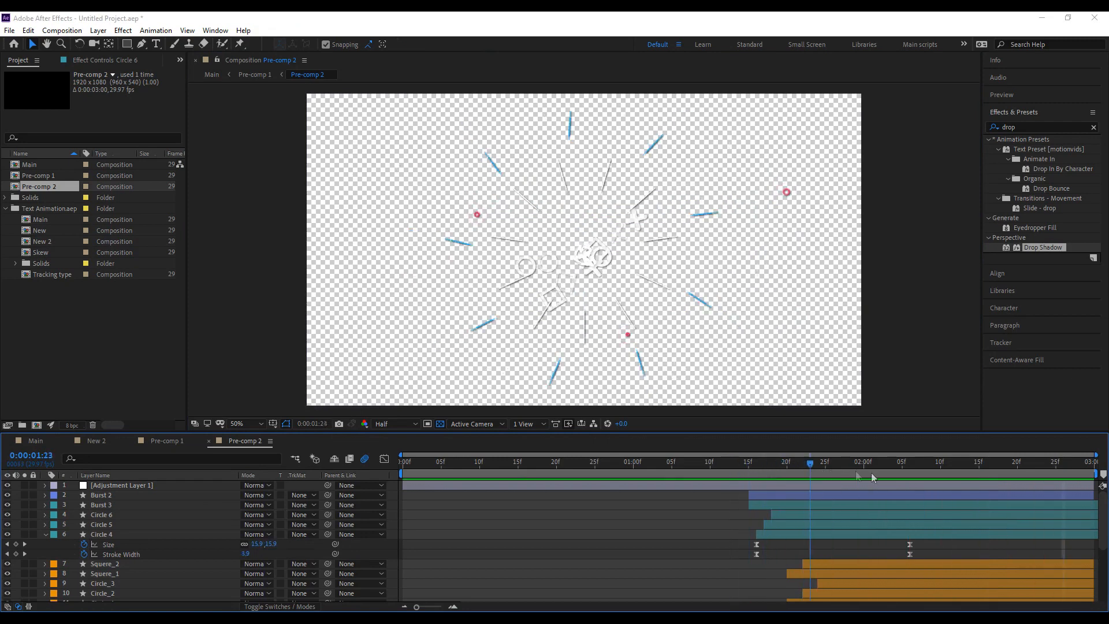
left_click(842, 474)
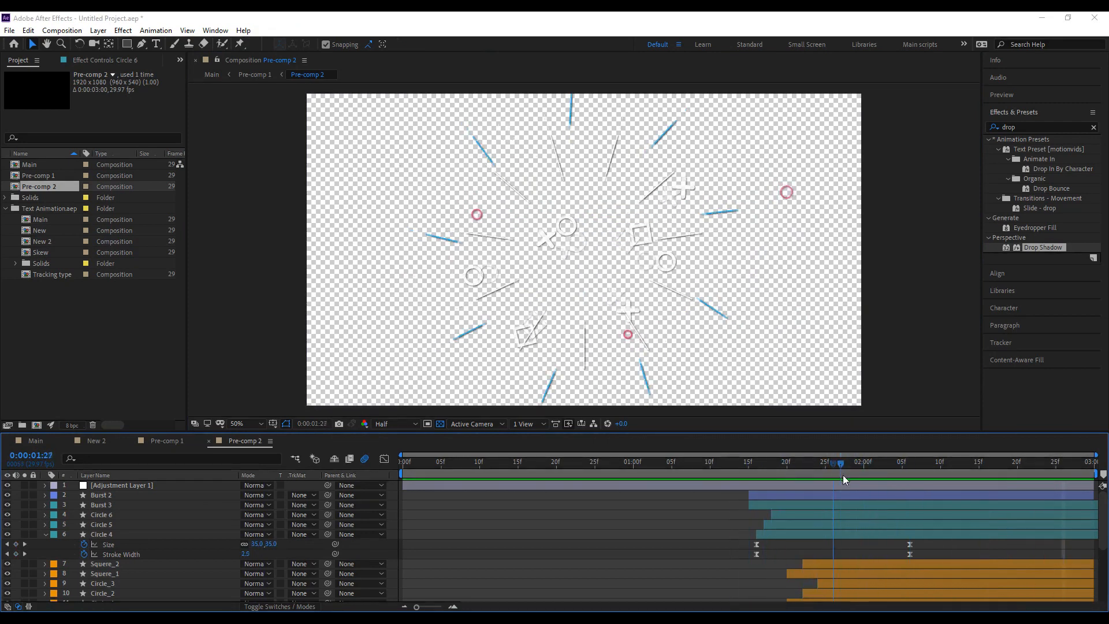
Move Circle 6 right and slightly down in the composition.
left_click(780, 505)
left_click(782, 515)
left_click_drag(628, 335, 679, 343)
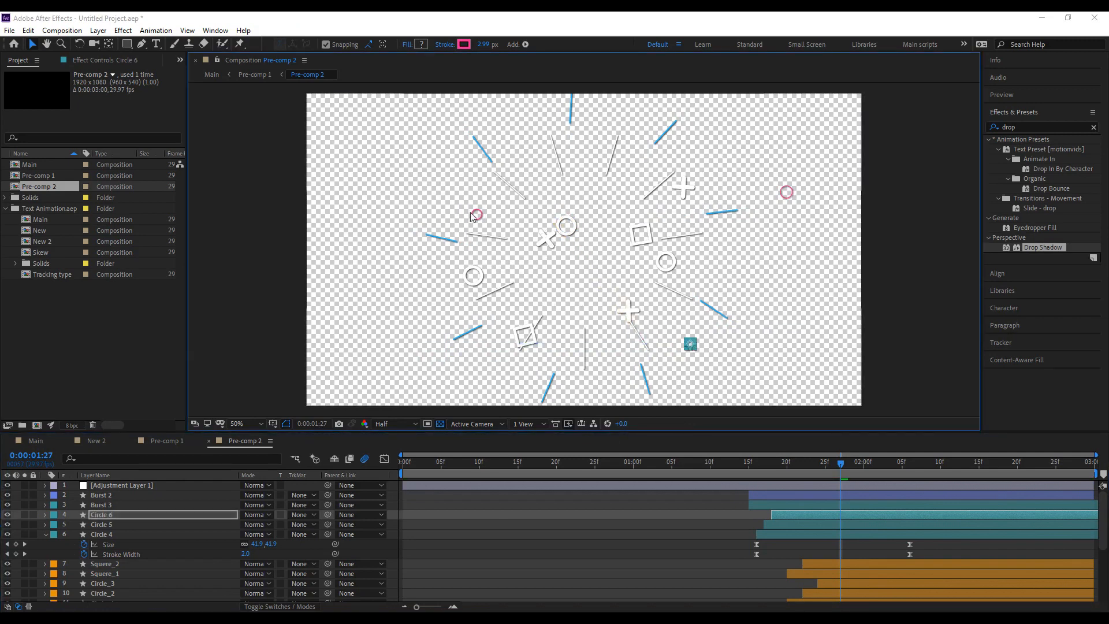
left_click(437, 208)
key("Return")
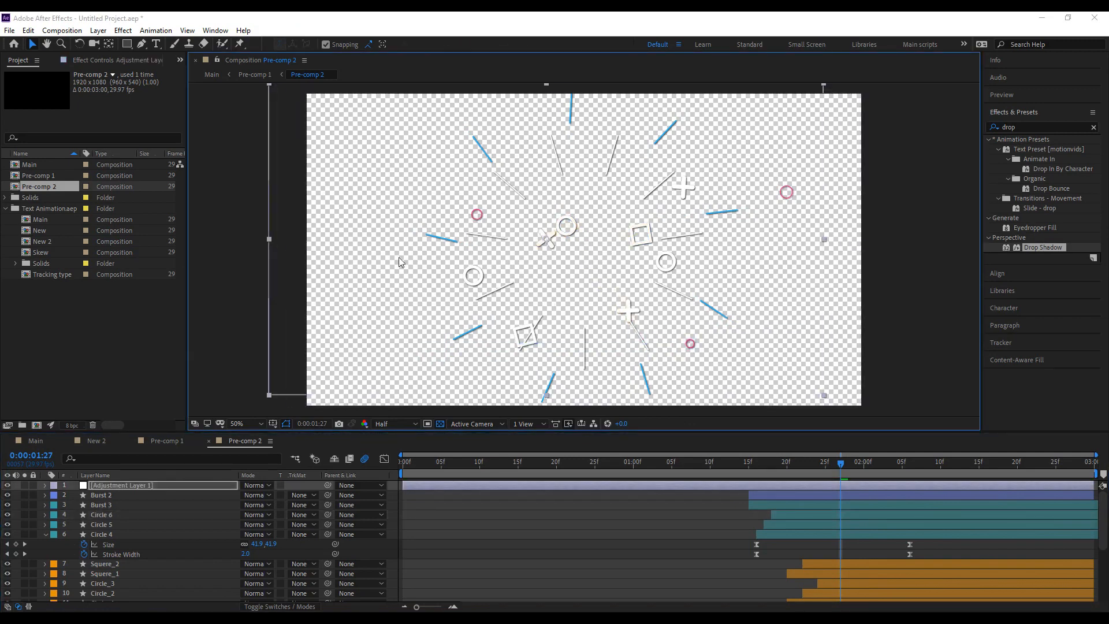
key("ctrl+z")
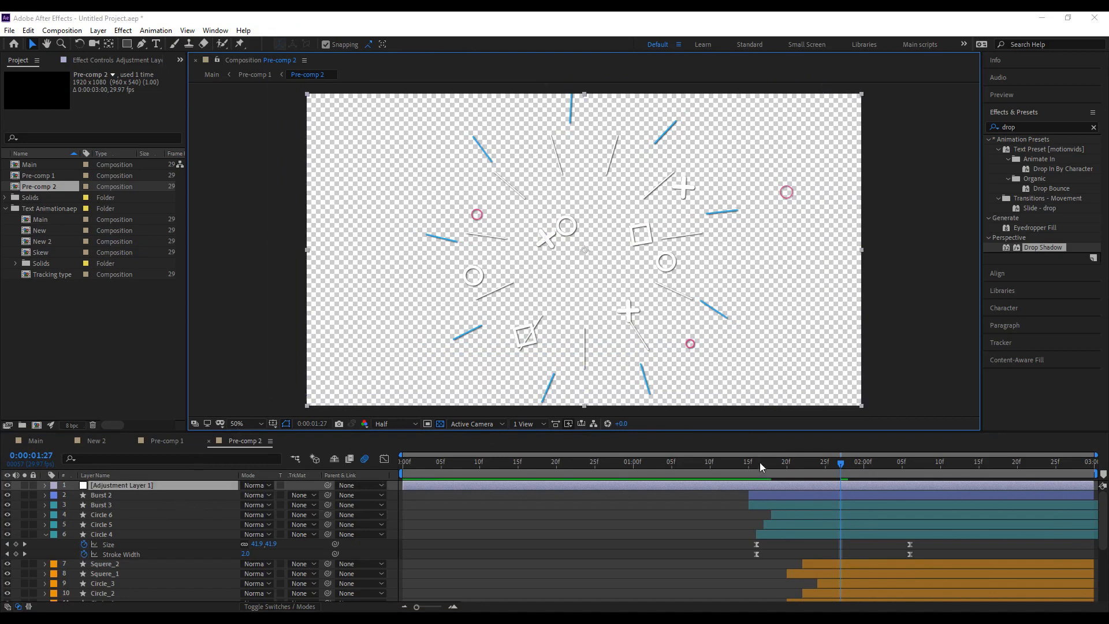
Move Circle 5 farther out to the left and slightly up in the composition.
left_click(781, 514)
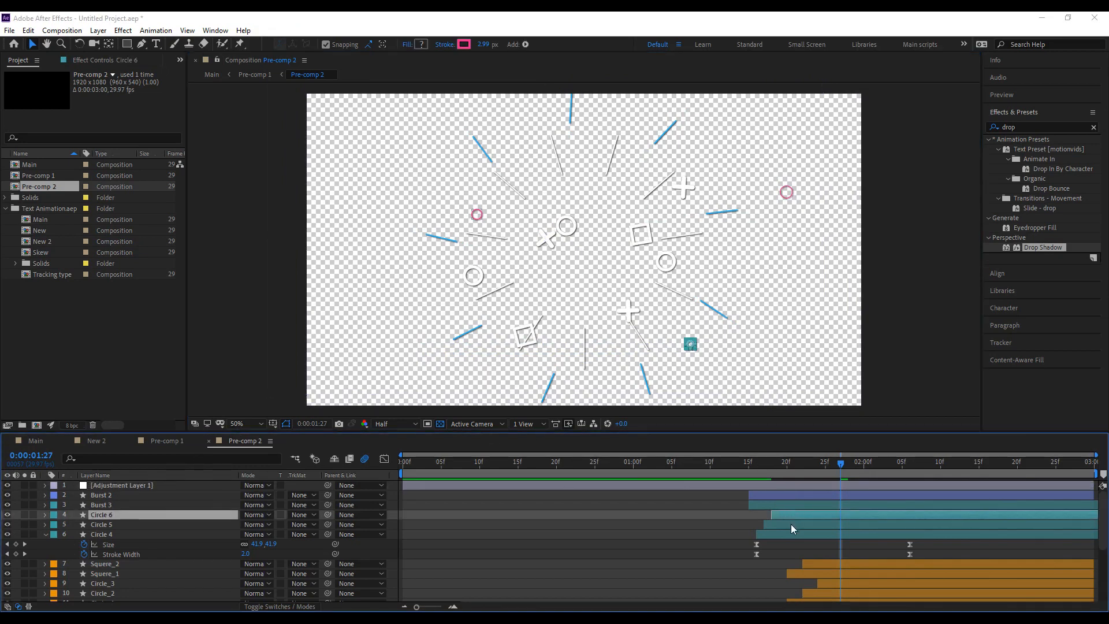
left_click(791, 524)
left_click_drag(476, 214, 379, 187)
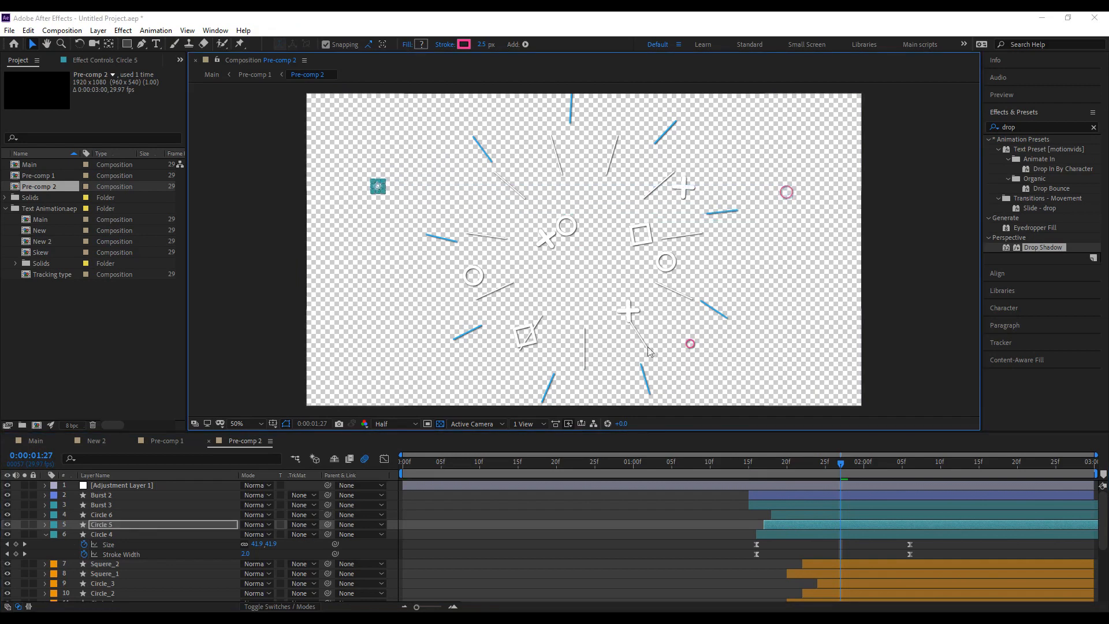
Nudge Circle 4 slightly down and right, and move Circle 6 to the composition's lower-left area.
left_click(692, 350)
left_click(796, 534)
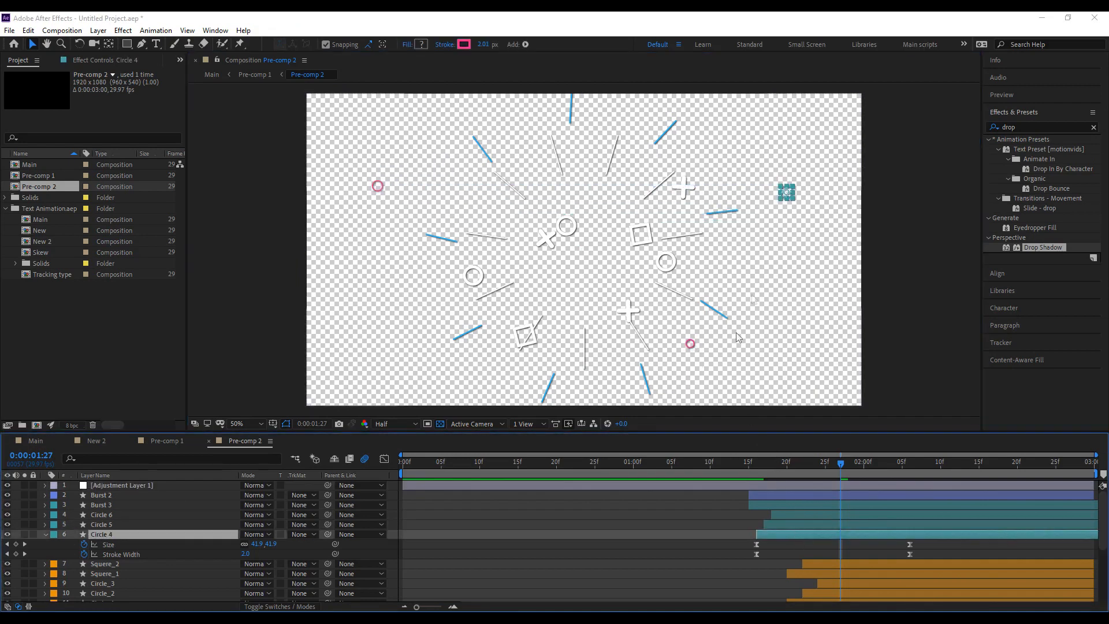
left_click_drag(789, 193, 797, 206)
left_click(691, 345)
left_click_drag(691, 344, 412, 331)
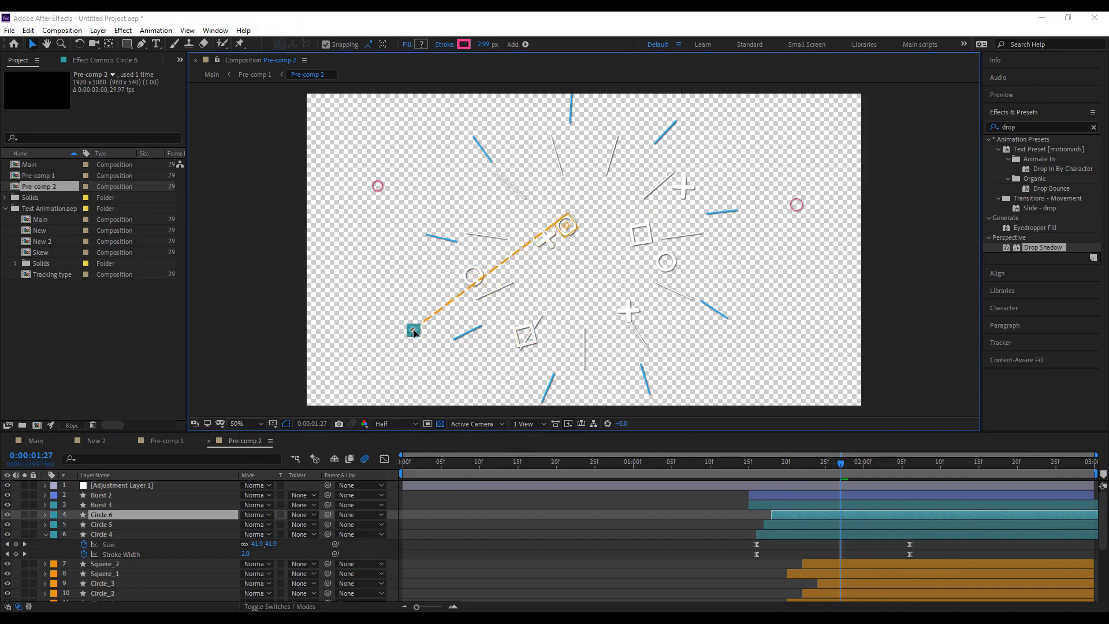
Move Circle 5 up beside the upper-left blue ray and scrub through the burst to check the circle placement.
left_click(479, 404)
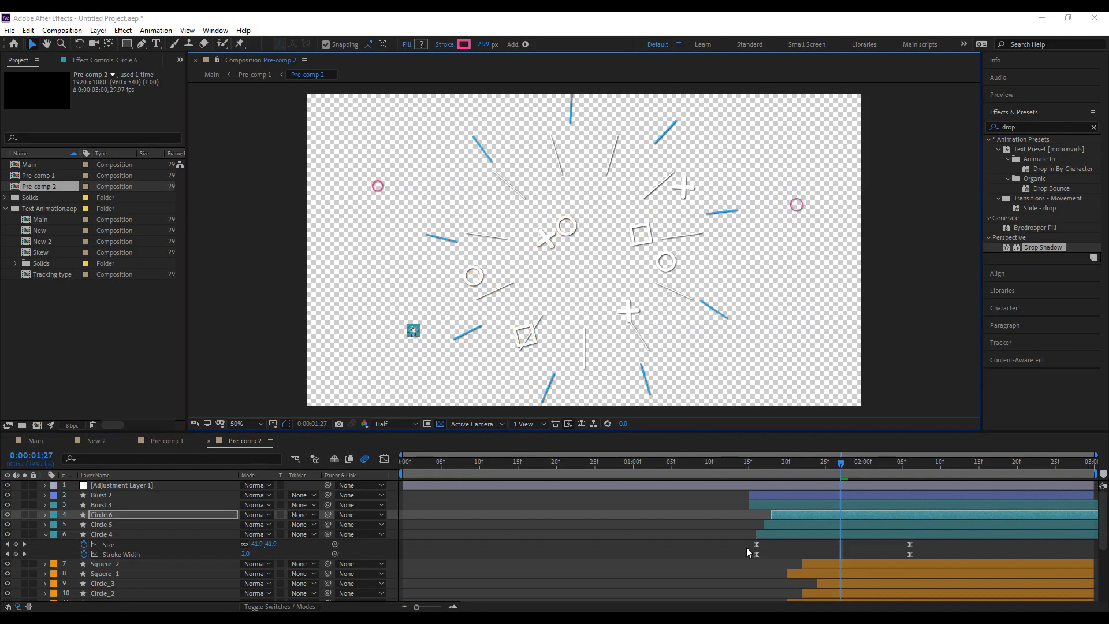
left_click(373, 184)
left_click(831, 516)
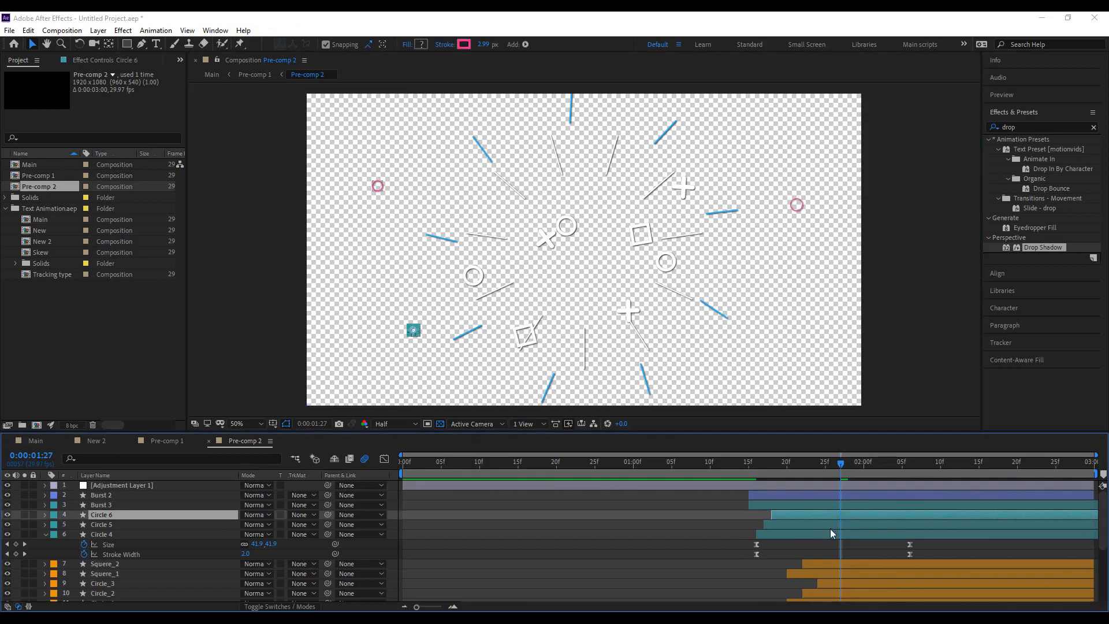
left_click(830, 525)
left_click_drag(377, 186, 454, 138)
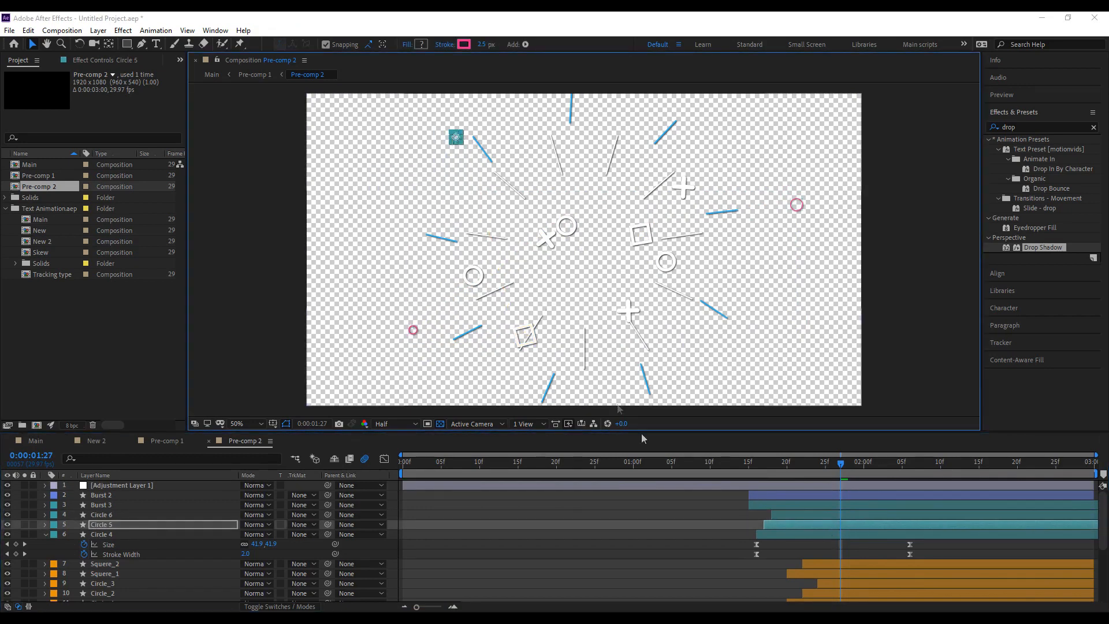
left_click(734, 519)
left_click_drag(736, 460, 841, 477)
Set the stroke color of Circle 4, Circle 5 and Circle 6 to the blue sampled from a ray.
left_click(810, 518)
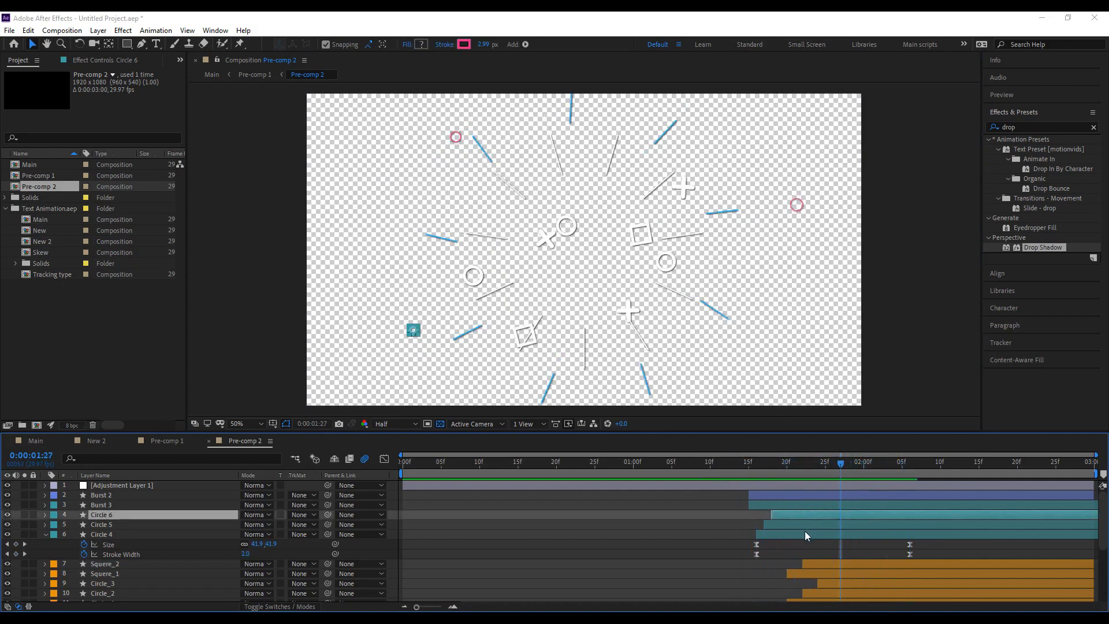
left_click(802, 535, "shift")
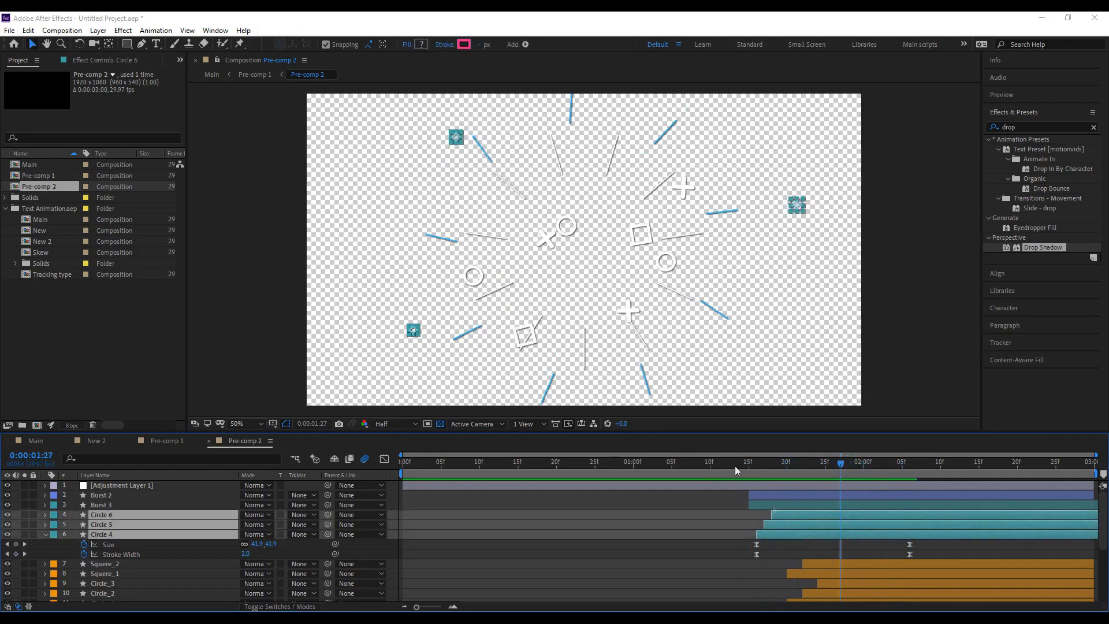
left_click(462, 45)
left_click(268, 257)
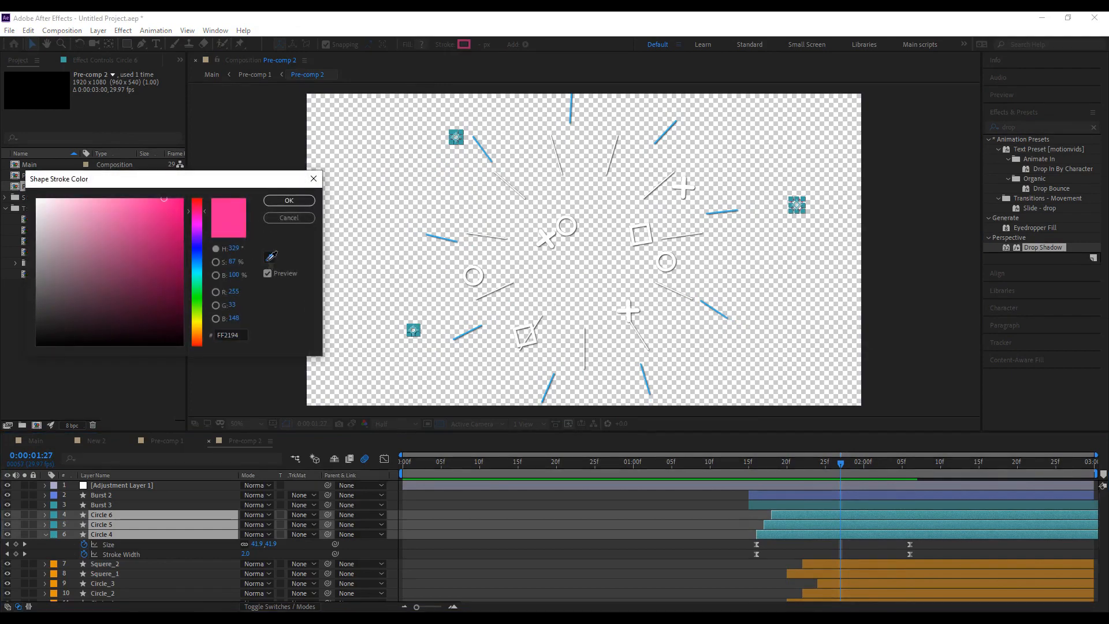
left_click(458, 341)
left_click(289, 201)
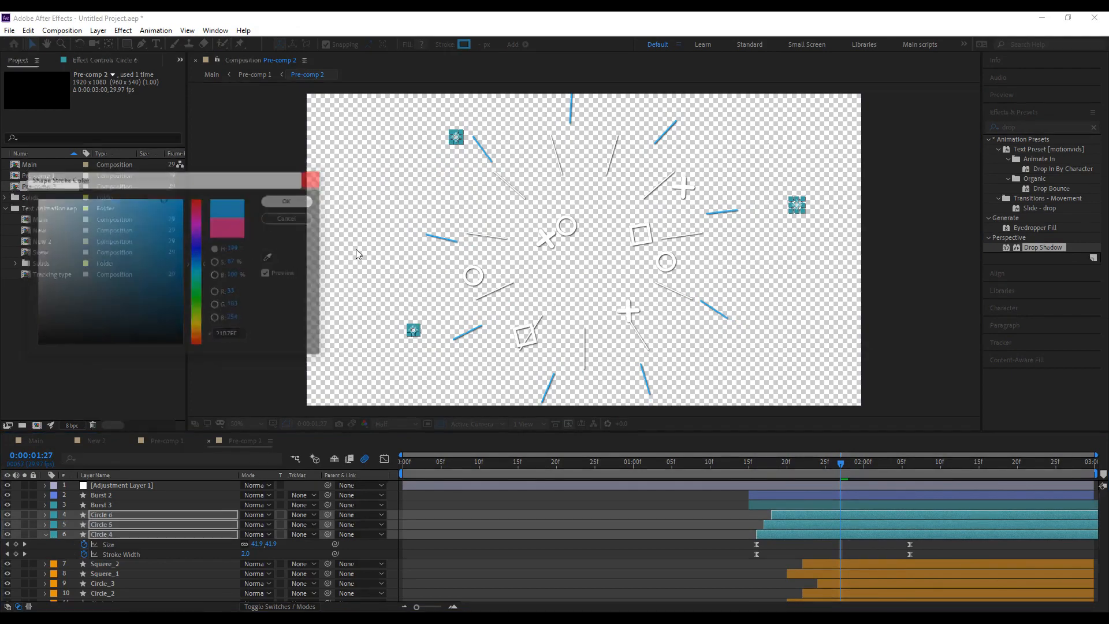
Review the recolored circles in Pre-comp 2, collapse Circle 4's properties, and preview the Main composition from its start.
left_click_drag(747, 471, 964, 465)
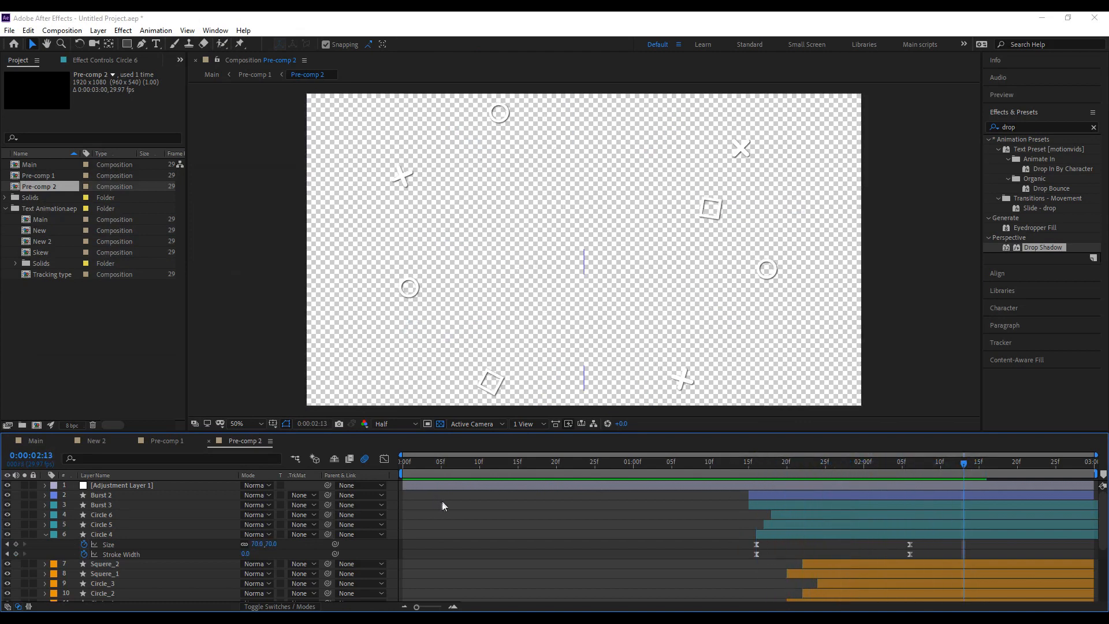
left_click(46, 533)
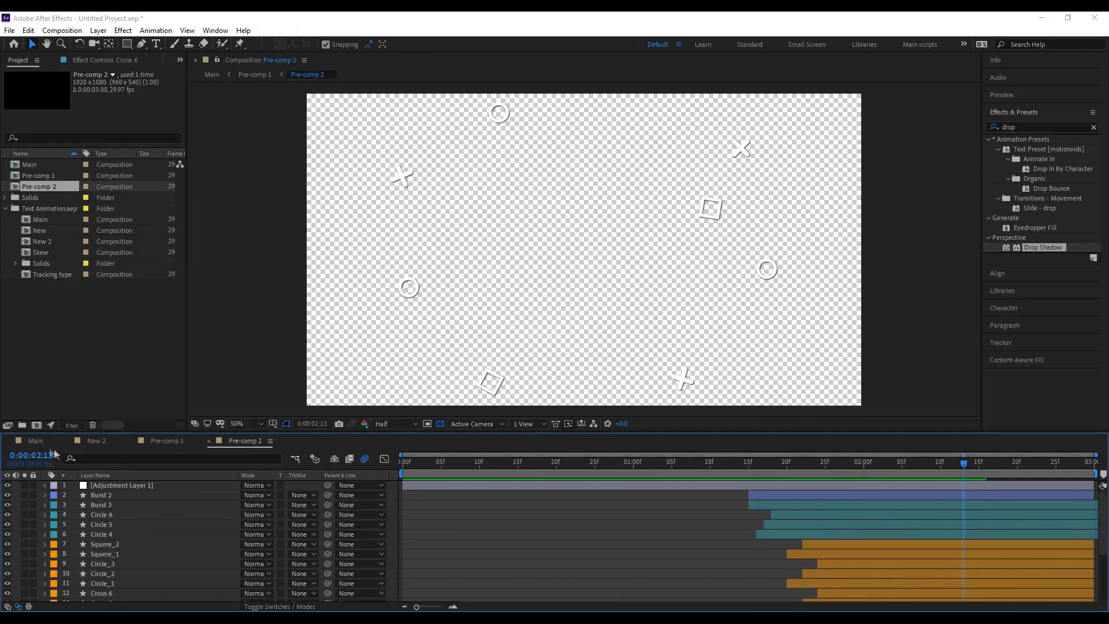
left_click(35, 441)
left_click_drag(478, 462, 384, 476)
key("space")
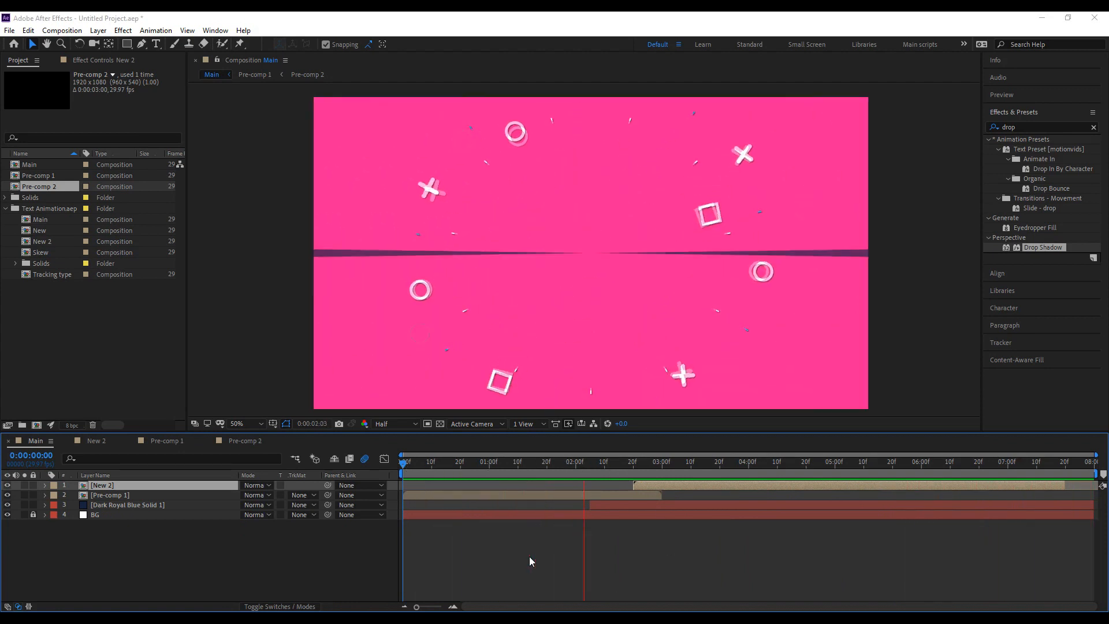
left_click_drag(590, 464, 569, 475)
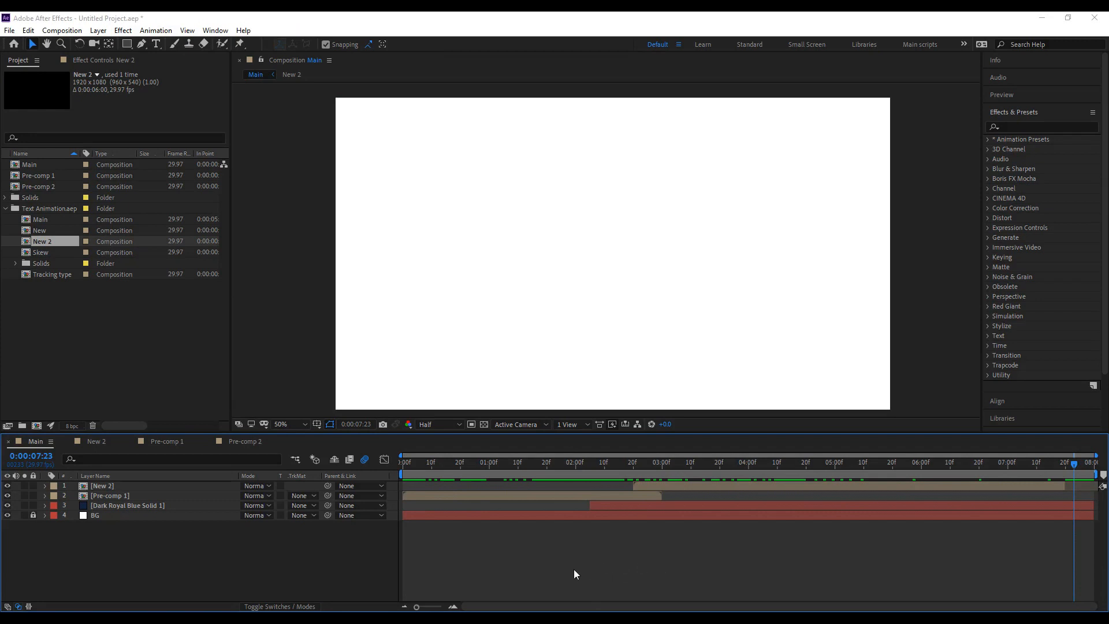
Scrub Main through the shape burst and text animation, and toggle the New 2 layer's visibility off and on.
left_click_drag(404, 467, 561, 514)
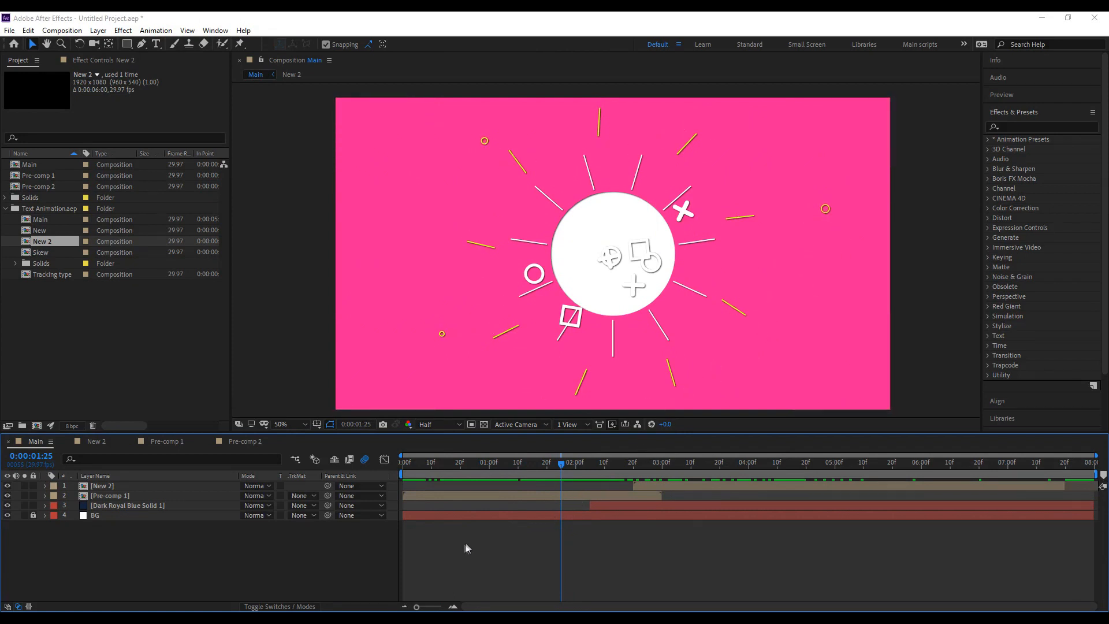
left_click(405, 462)
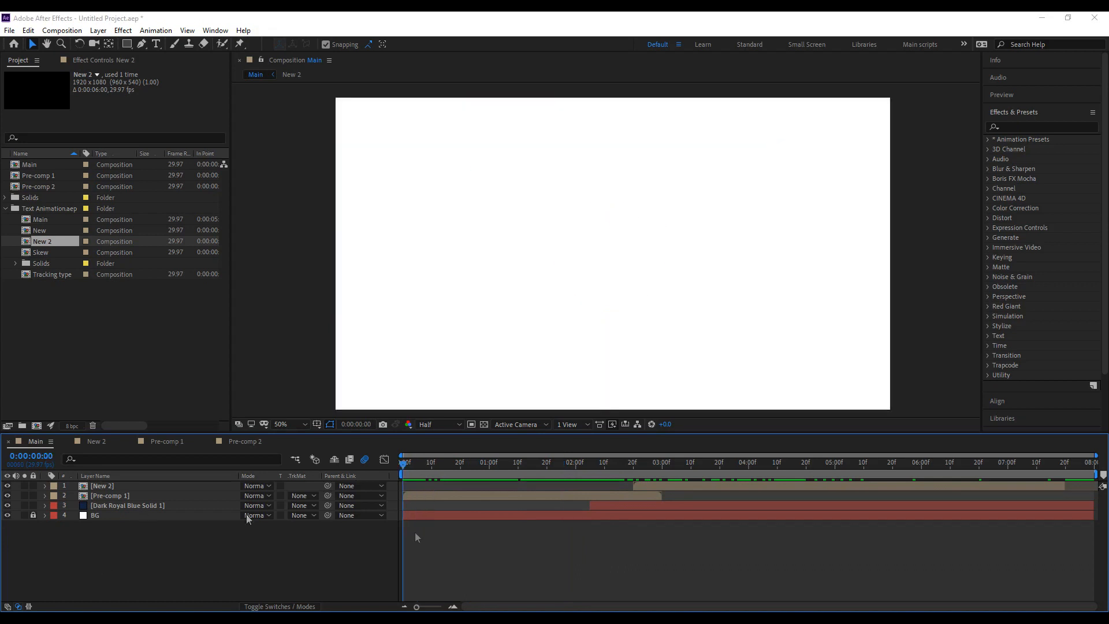
left_click_drag(655, 478, 760, 487)
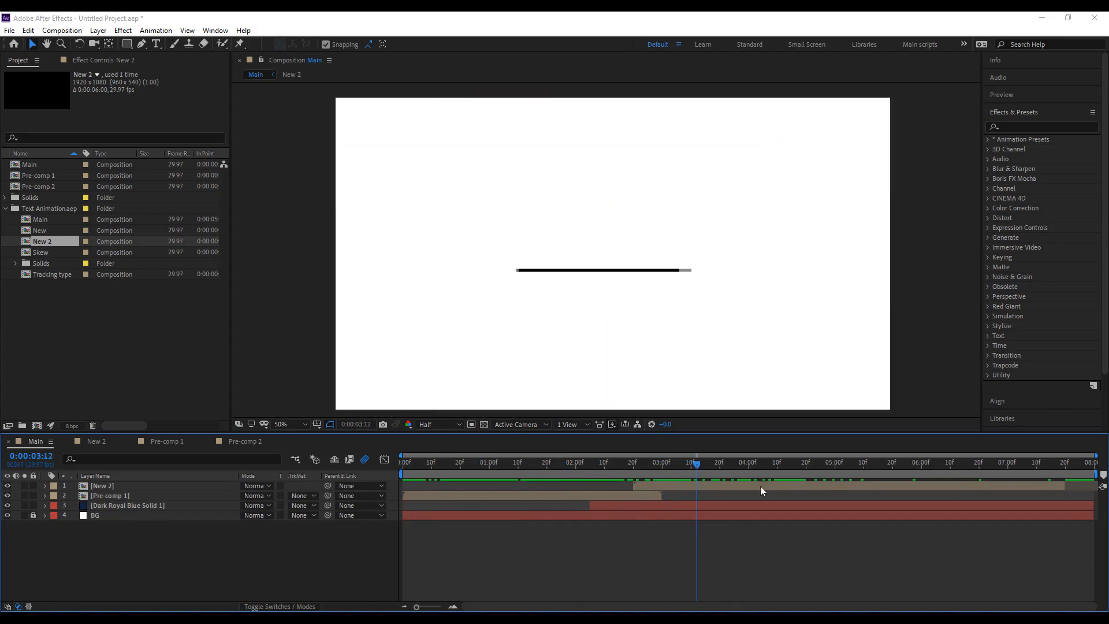
left_click(740, 487)
left_click(7, 487)
left_click(7, 486)
Unlock the BG layer and pre-compose Pre-comp 1, Dark Royal Blue Solid 1 and BG as Pre-comp 3.
left_click_drag(115, 573, 109, 495)
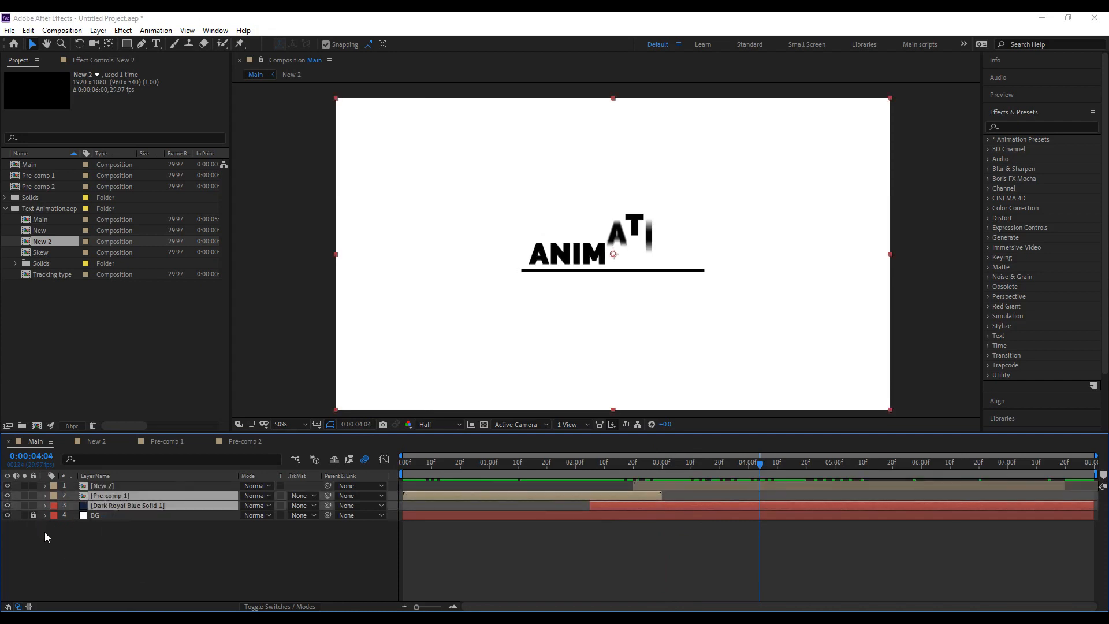
left_click(33, 514)
left_click_drag(91, 535, 96, 497)
right_click(98, 498)
left_click(157, 450)
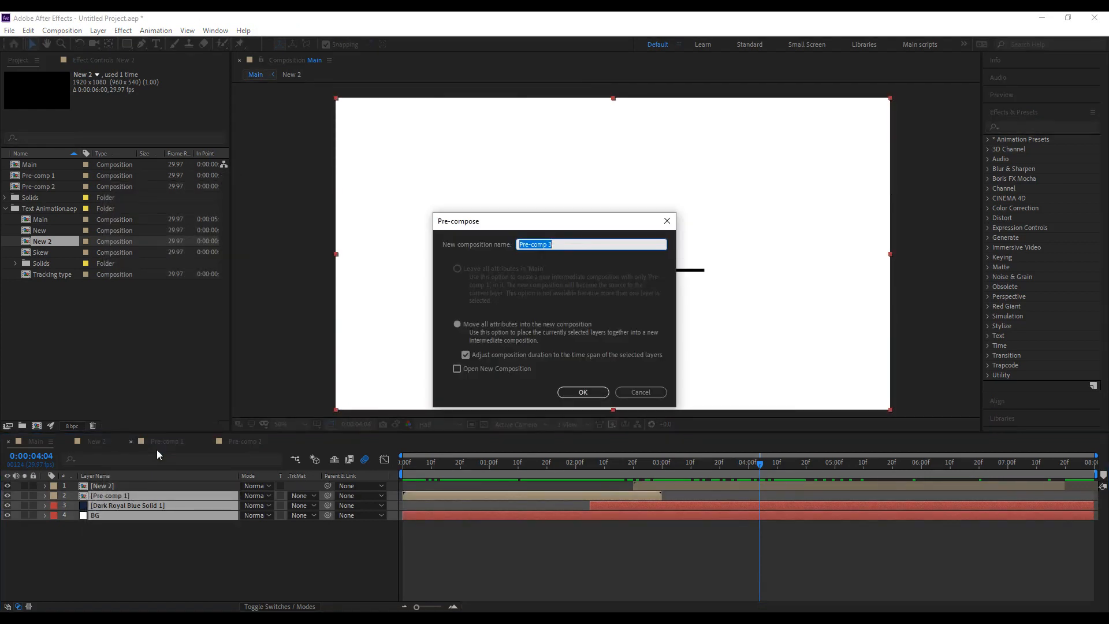
key("Return")
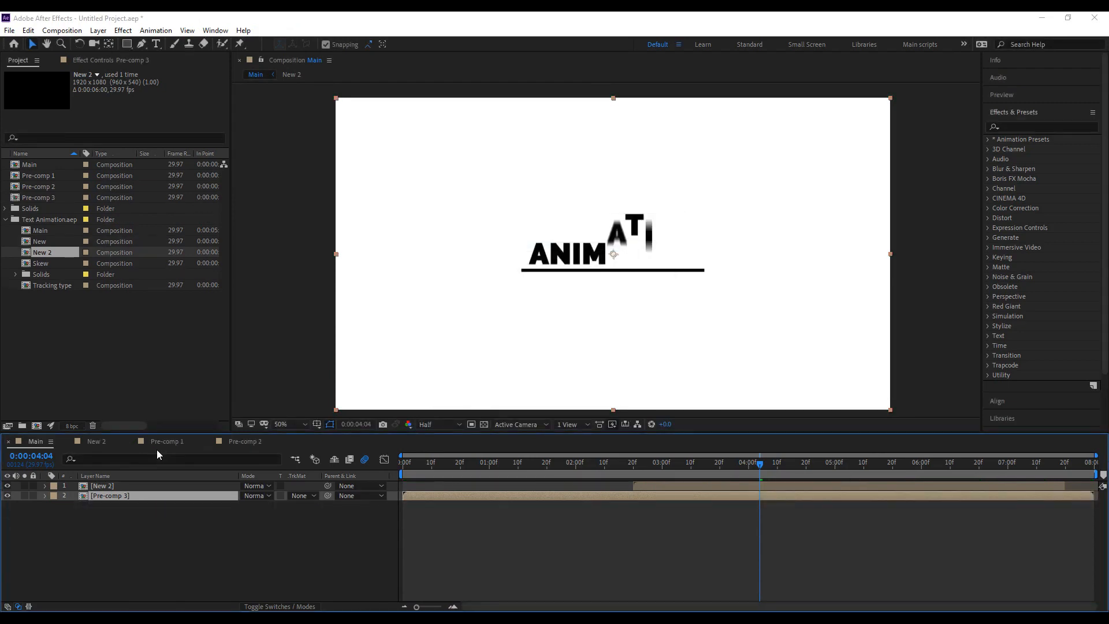
Go to 0:00:00:18, find the vignette effect, and apply CC Vignette to the Pre-comp 3 layer.
left_click_drag(541, 468, 453, 456)
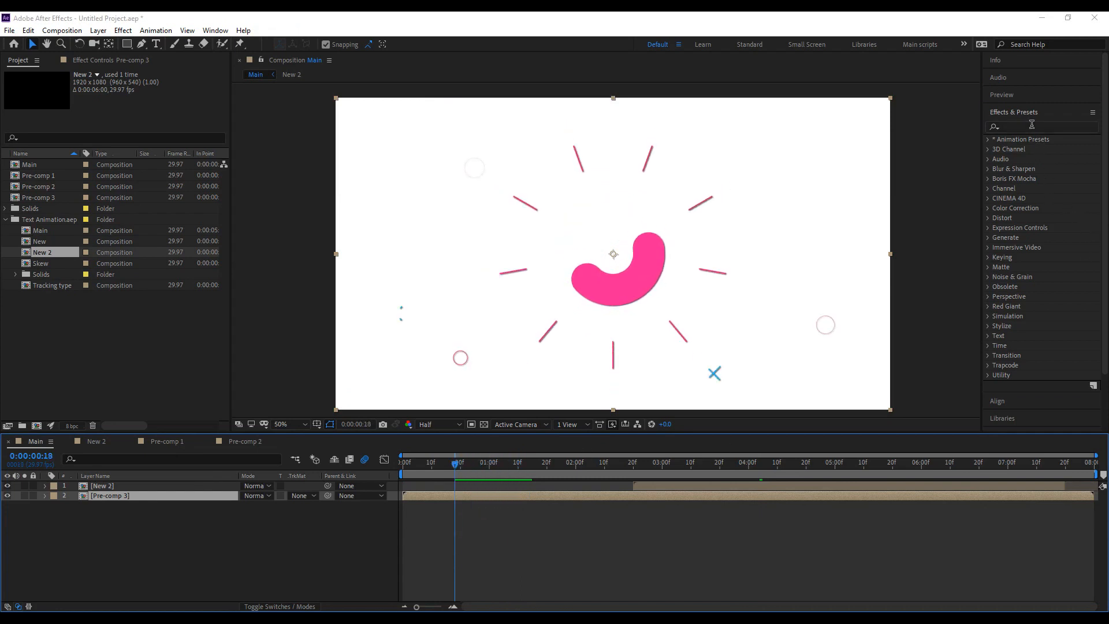
key("ctrl+5")
type("vin")
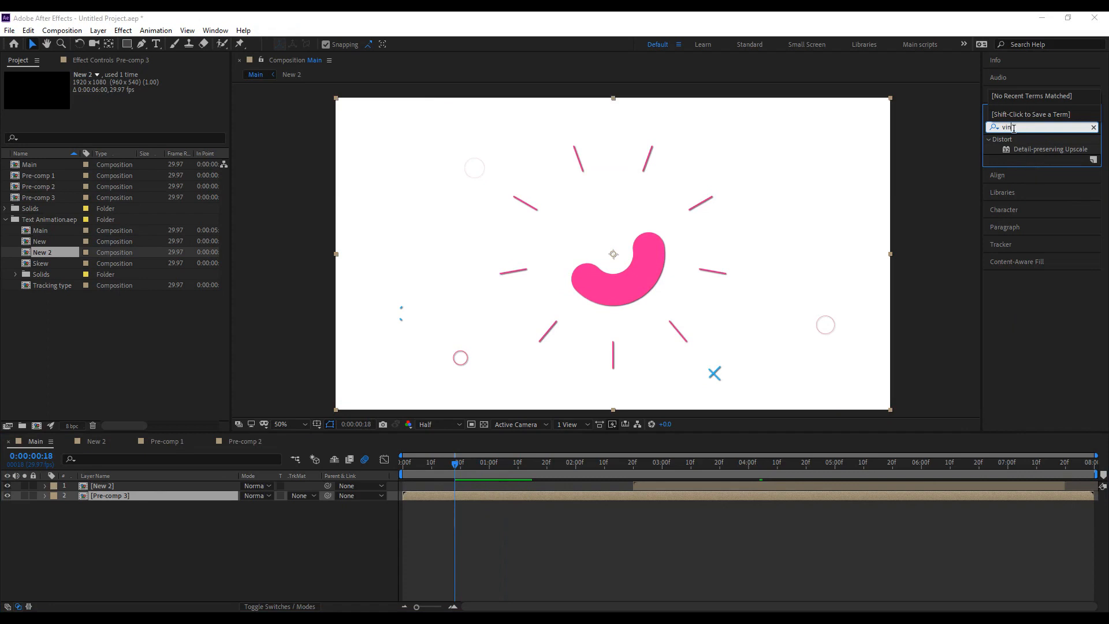
left_click_drag(1014, 129, 983, 122)
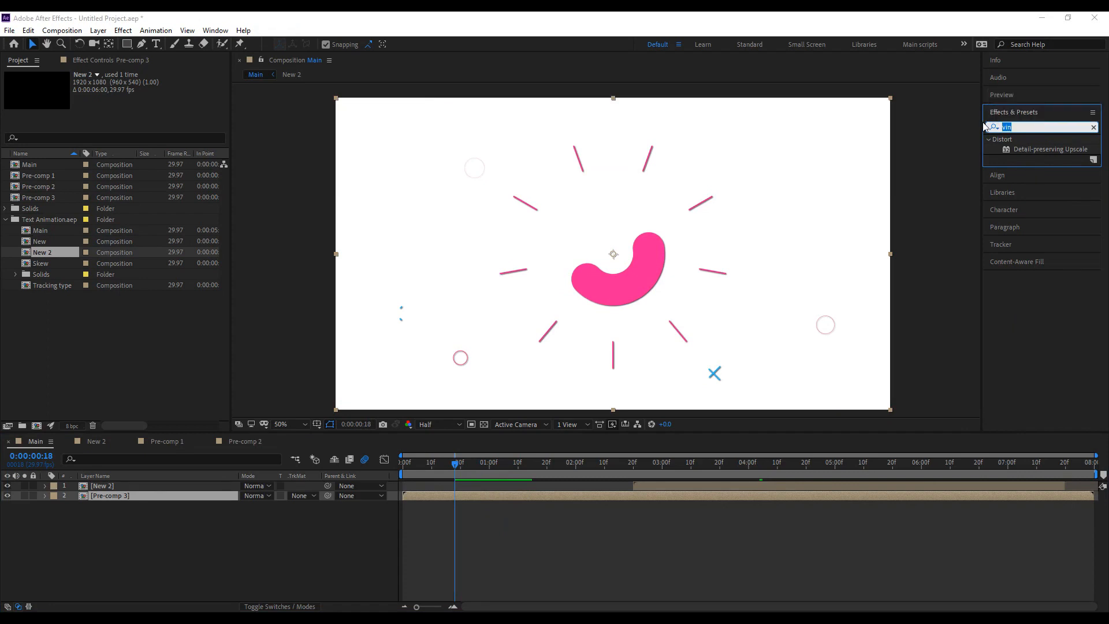
type("vig")
left_click_drag(1025, 178, 141, 498)
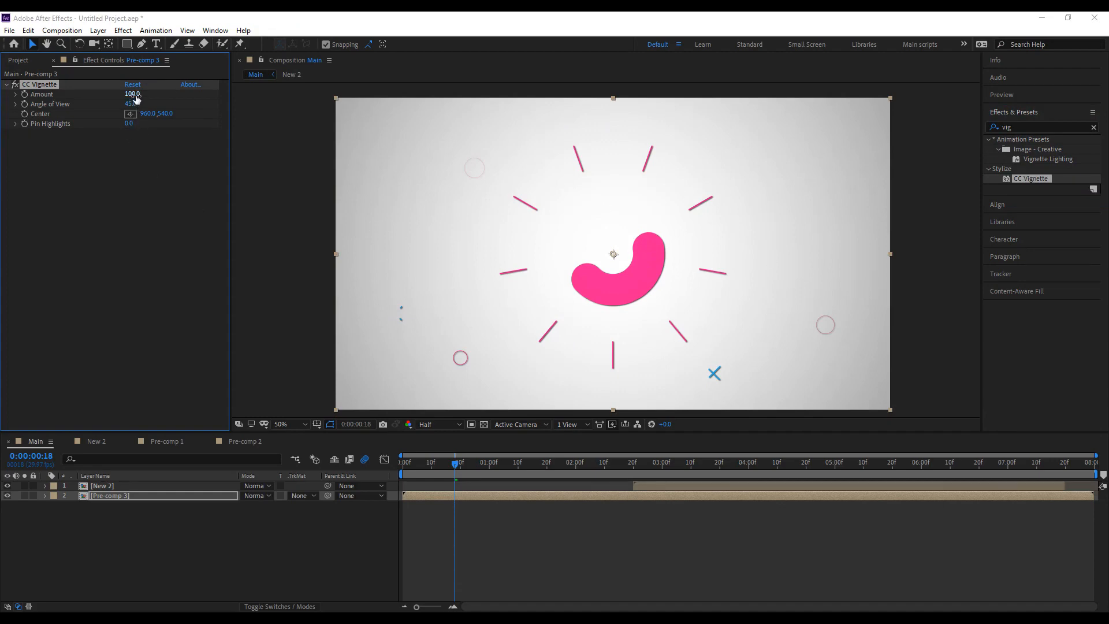
Set the CC Vignette Amount on Pre-comp 3 to 120.
left_click_drag(151, 97, 215, 199)
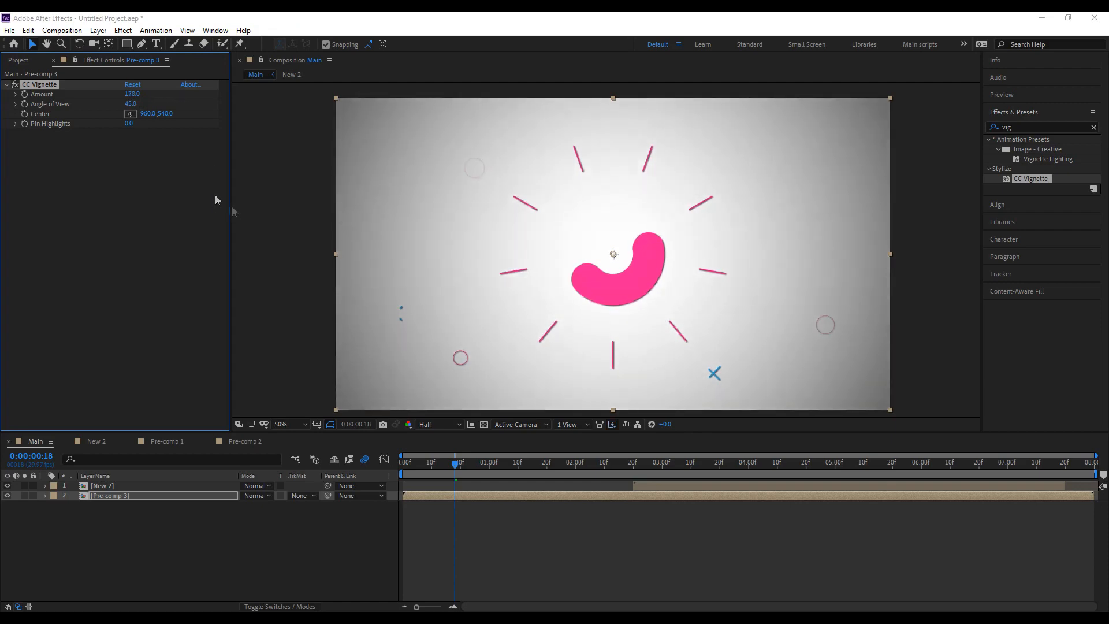
left_click(131, 94)
type("120")
key("Return")
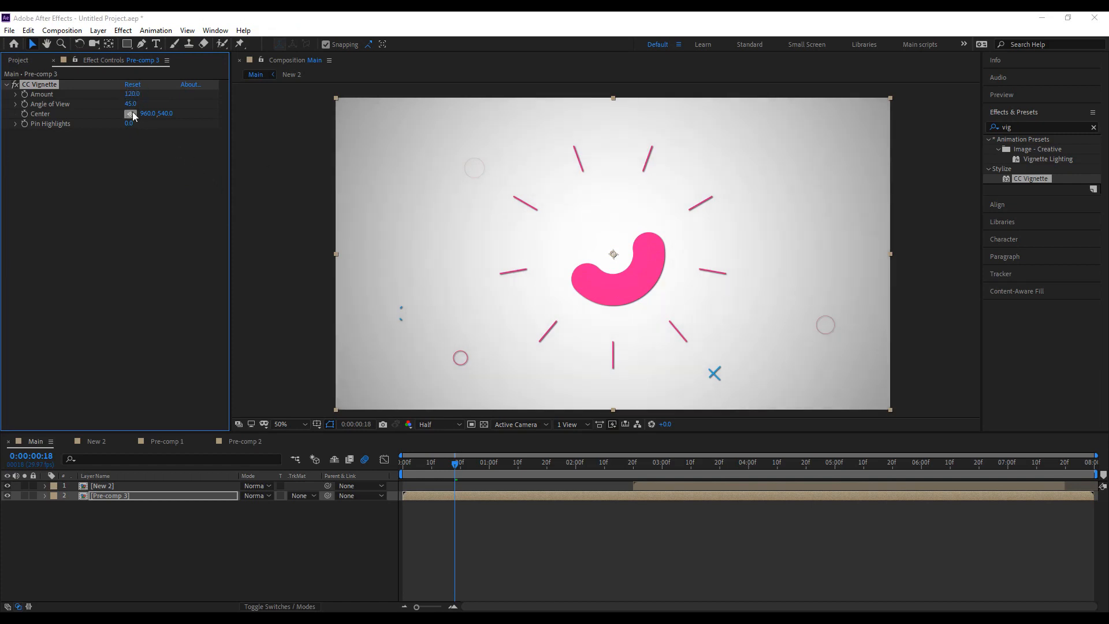
left_click(152, 174)
Play Main from its start to review the vignette, stopping at 0:00:02:18.
left_click(406, 473)
key("space")
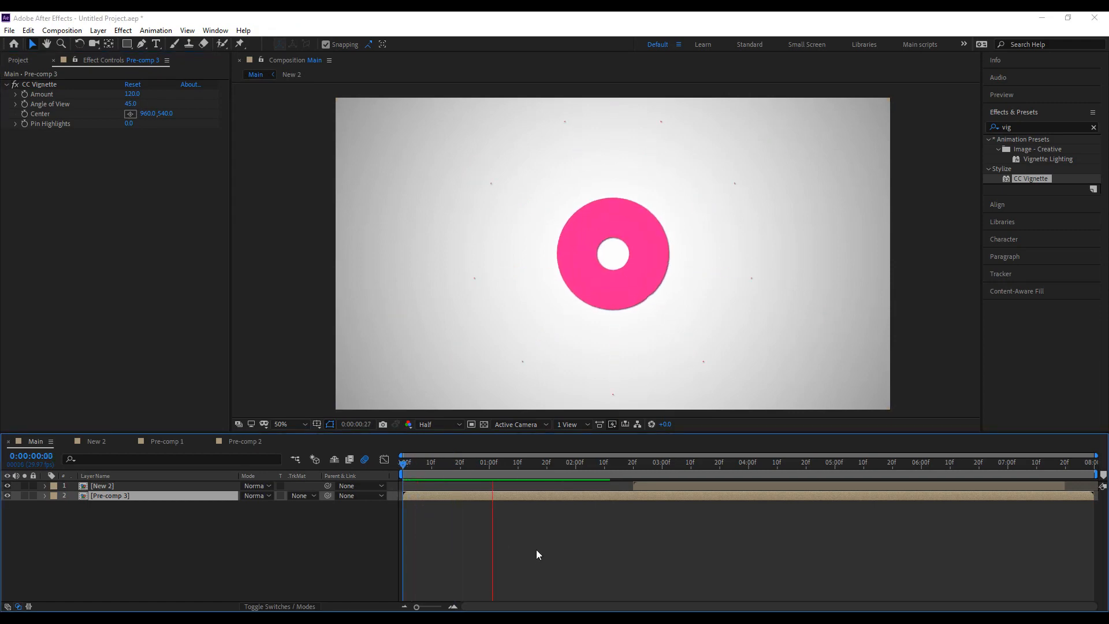
key("space")
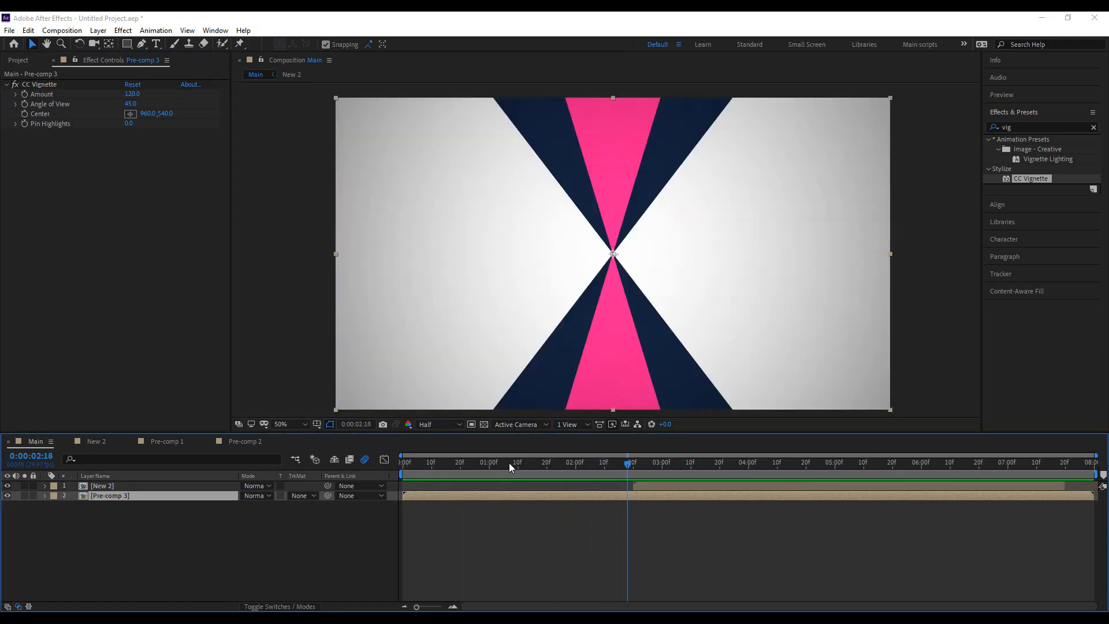
Return to the start of Main, search the effects for noise, and apply Noise to the Pre-comp 3 layer.
left_click_drag(508, 463, 368, 453)
key("Home")
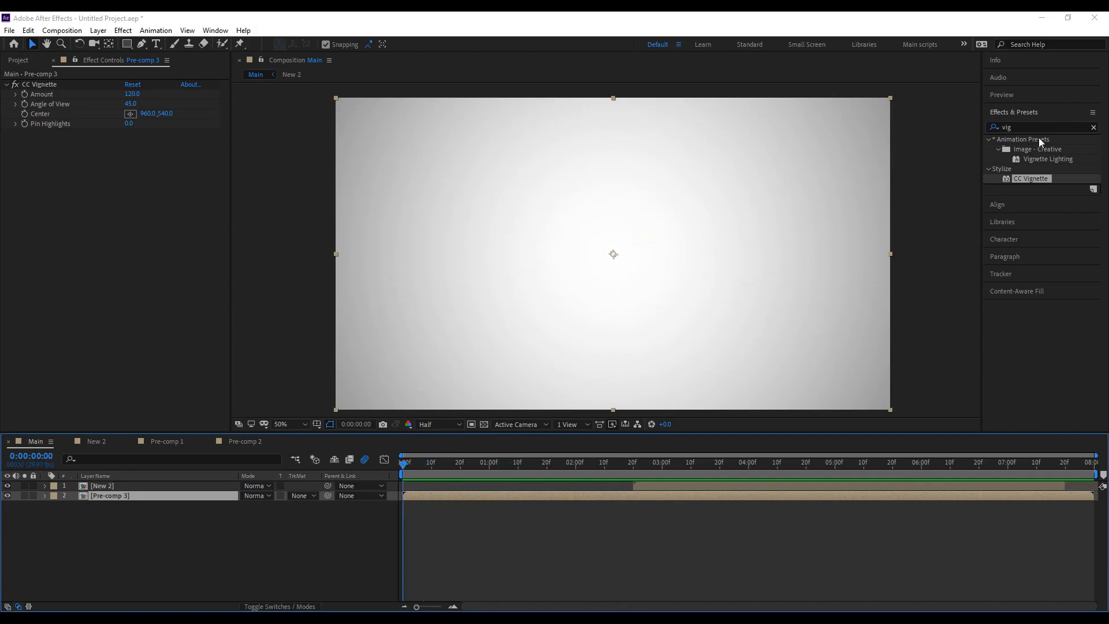
left_click(1028, 127)
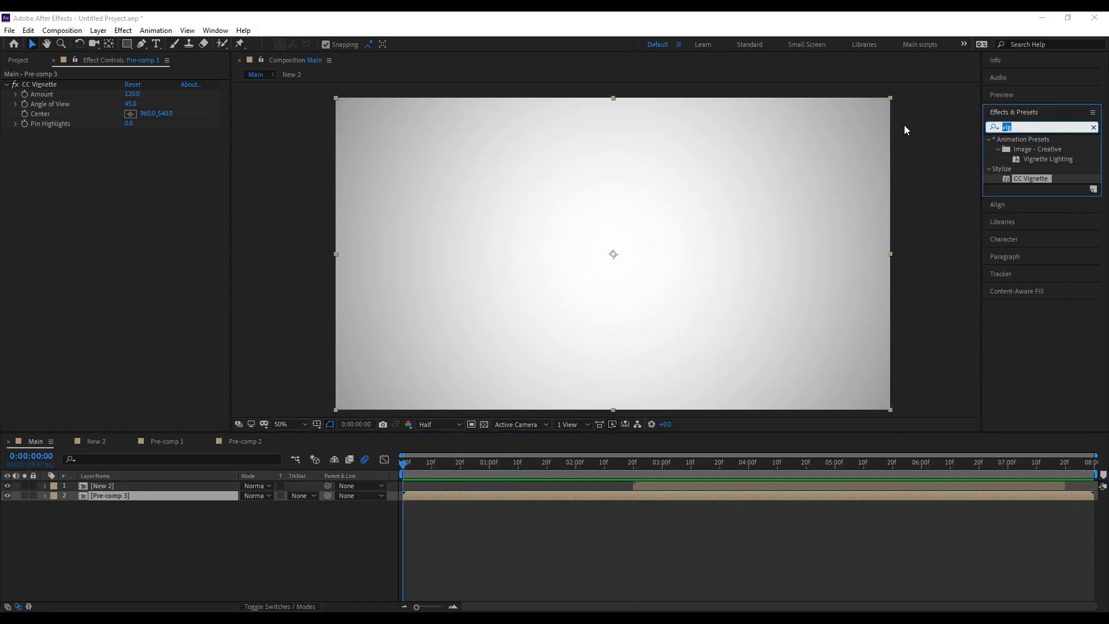
type("noise")
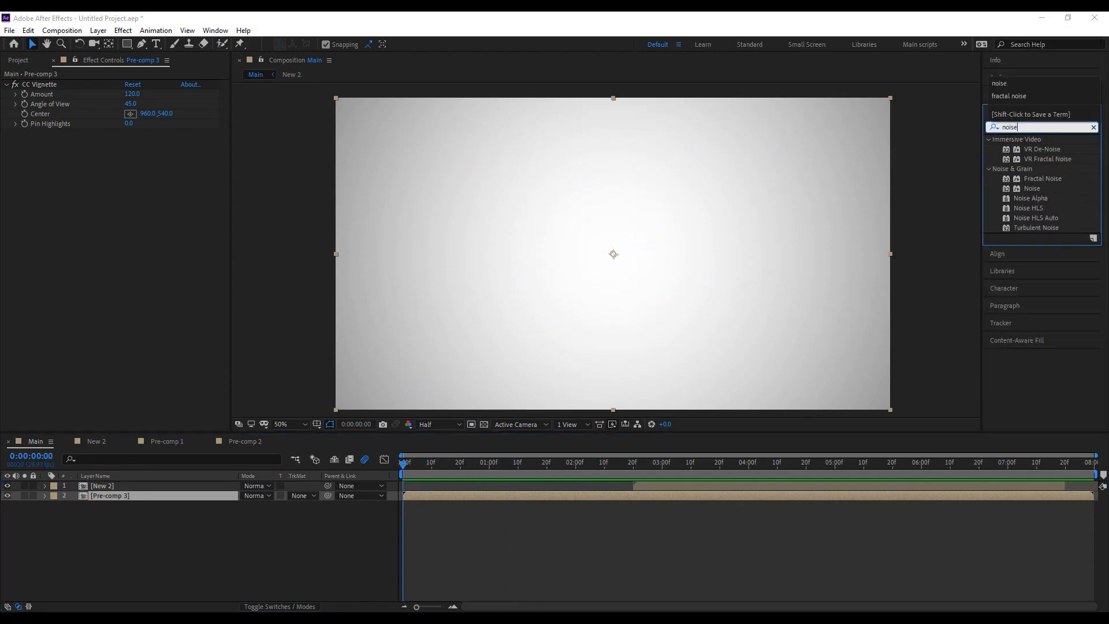
left_click_drag(1034, 189, 159, 495)
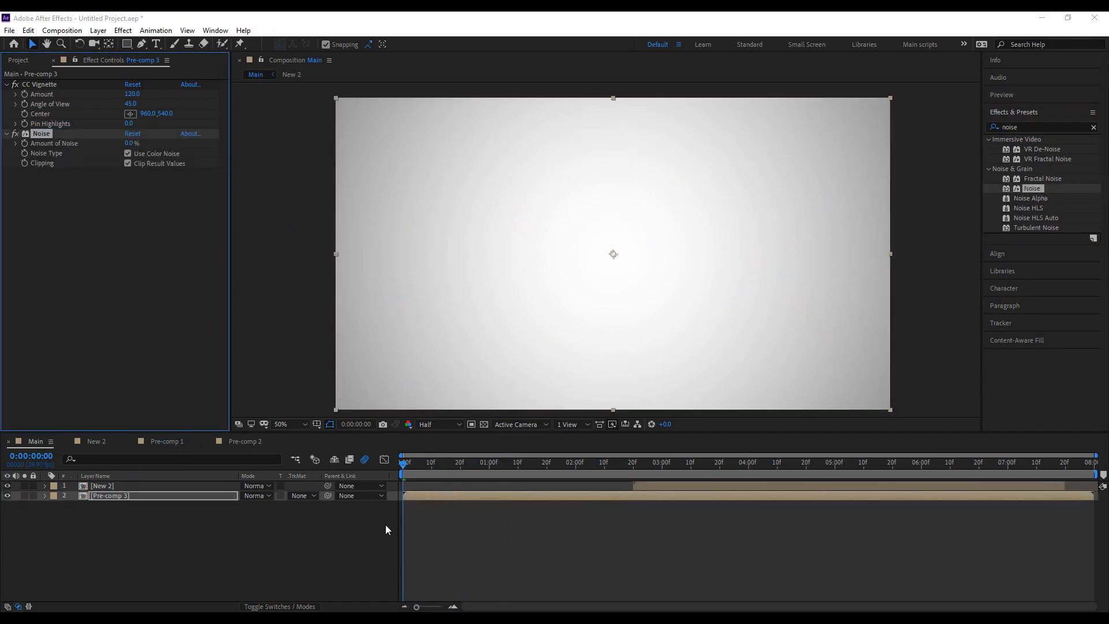
Try Amount of Noise on Pre-comp 3 at 15% and 5%, and play Main from its start to preview it.
left_click(130, 143)
type("15")
key("Return")
left_click(130, 143)
type("5")
key("Return")
left_click(418, 530)
key("space")
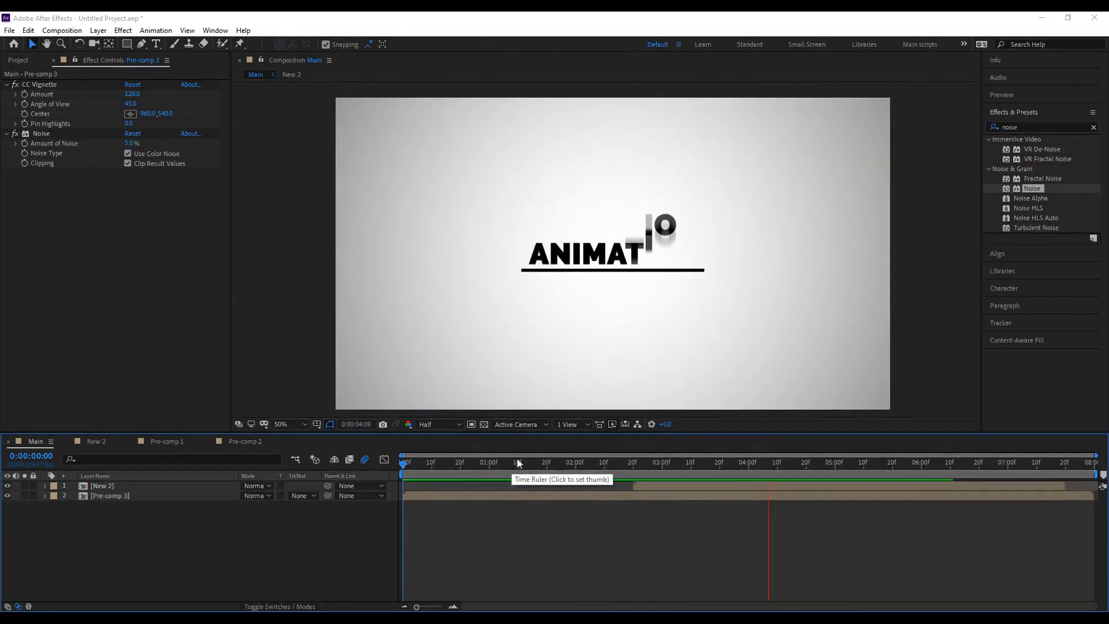
Set the Amount of Noise on Pre-comp 3 to 3% and deselect the layer.
left_click_drag(517, 458, 264, 342)
left_click(129, 143)
type("3")
key("Return")
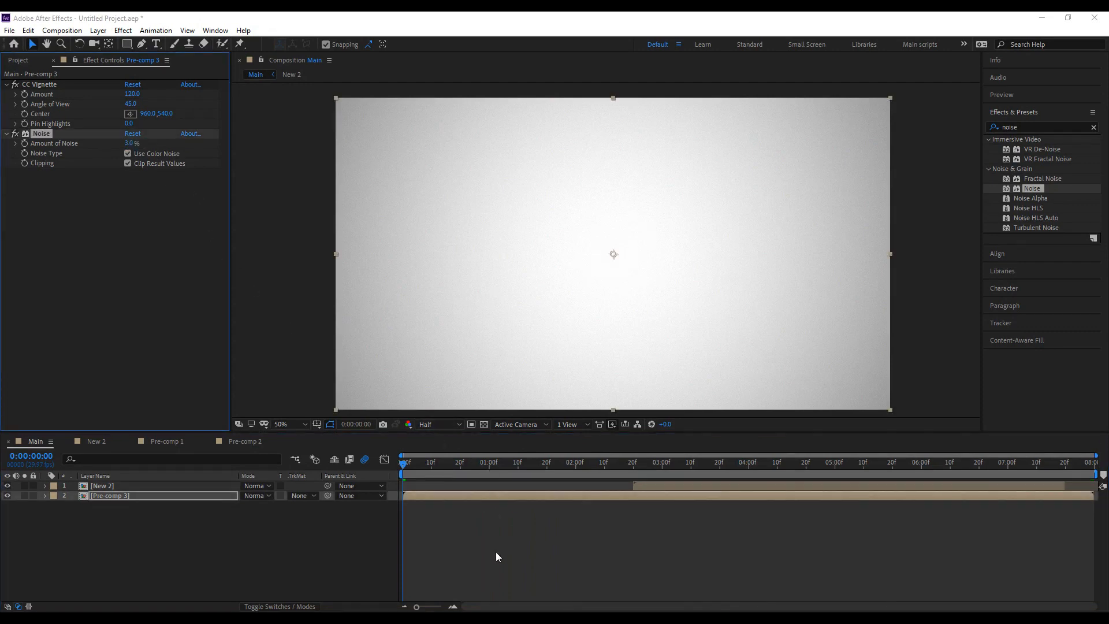
left_click(495, 553)
Go to 0:00:01:23 and open Pre-comp 3, Pre-comp 1 and the nested Pre-comp 2 in turn.
left_click_drag(409, 465, 550, 496)
double_click(550, 497)
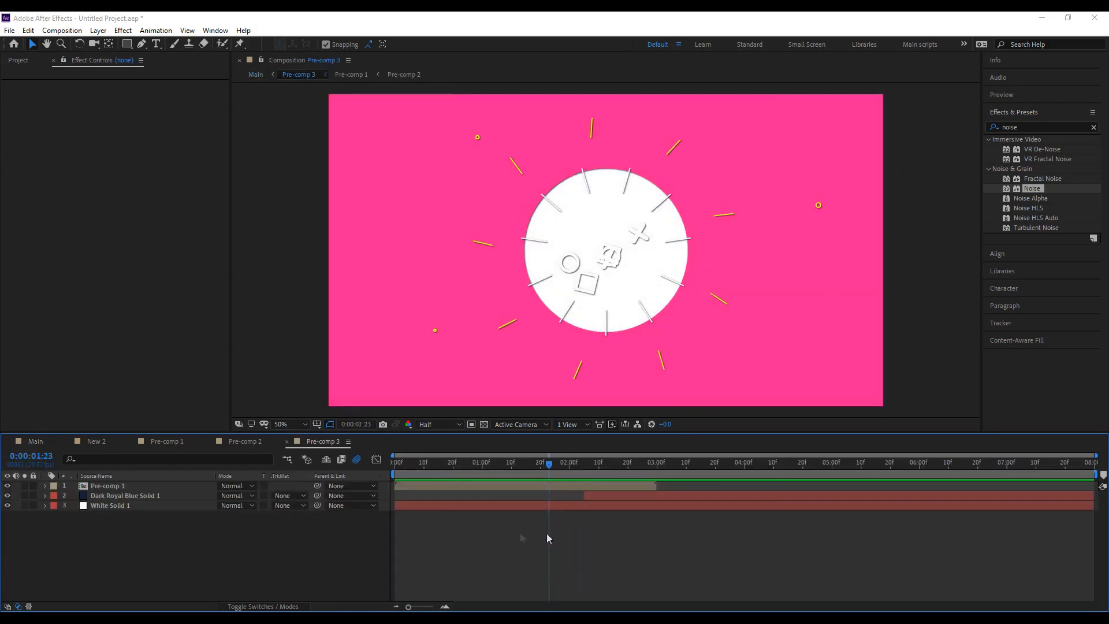
left_click(140, 487)
double_click(140, 488)
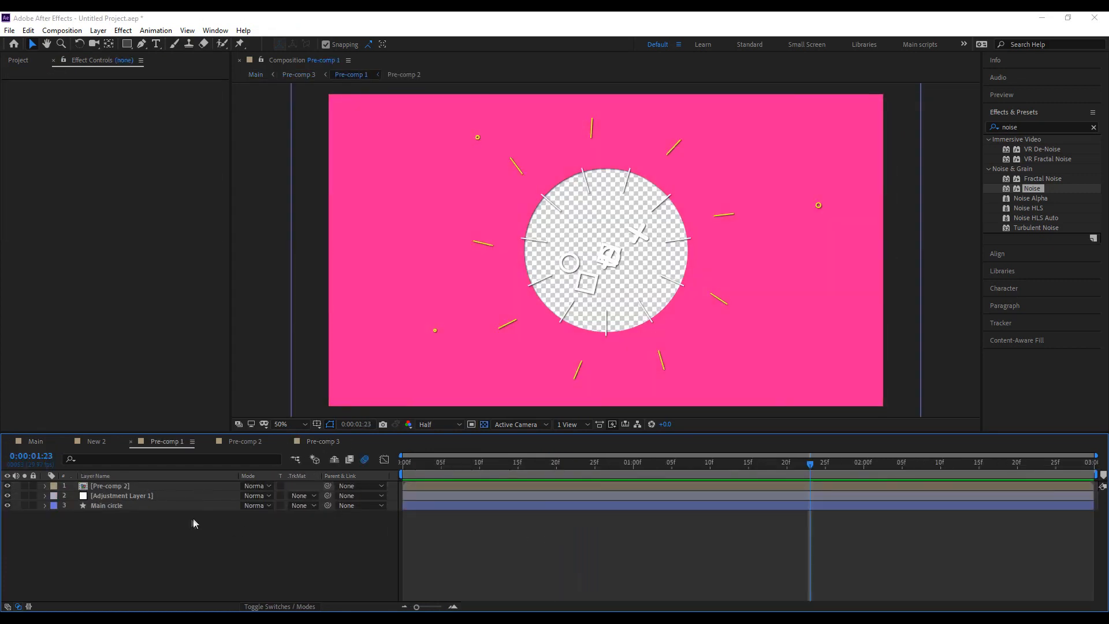
left_click(110, 486)
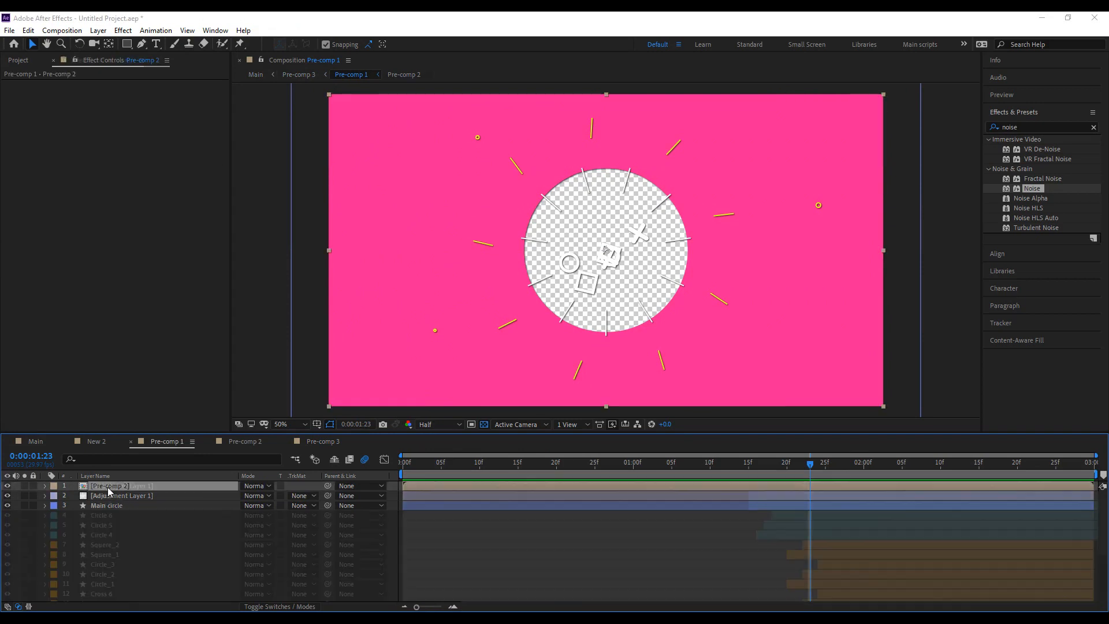
double_click(109, 488)
Find the Turbulent Displace effect and apply it to the Burst 3 and Burst 2 layers in Pre-comp 2.
left_click(106, 498)
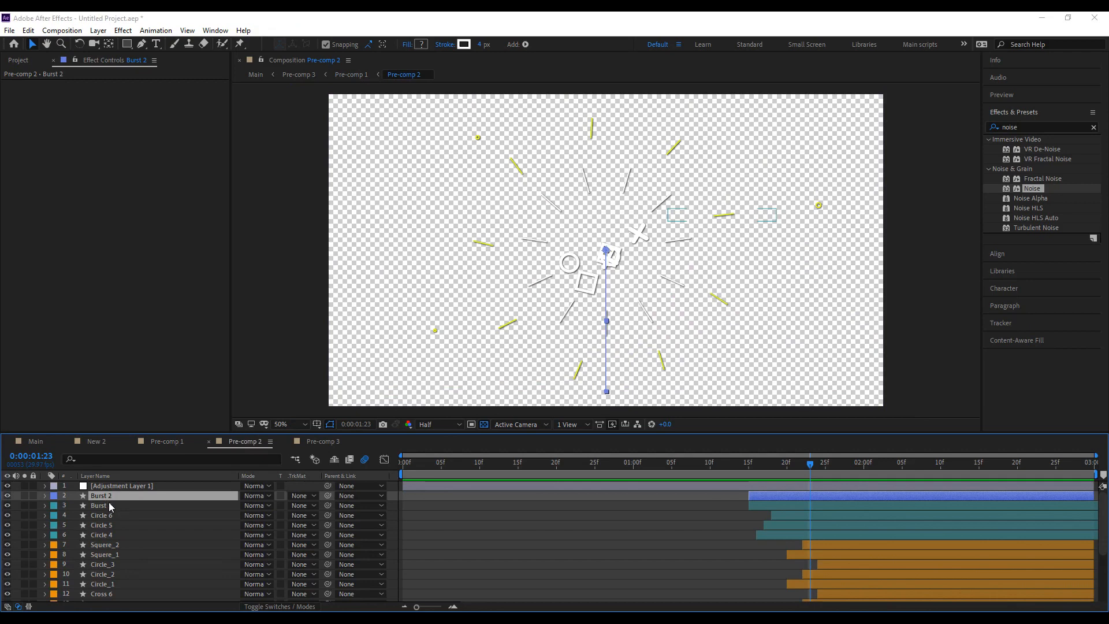
left_click(111, 507, "shift")
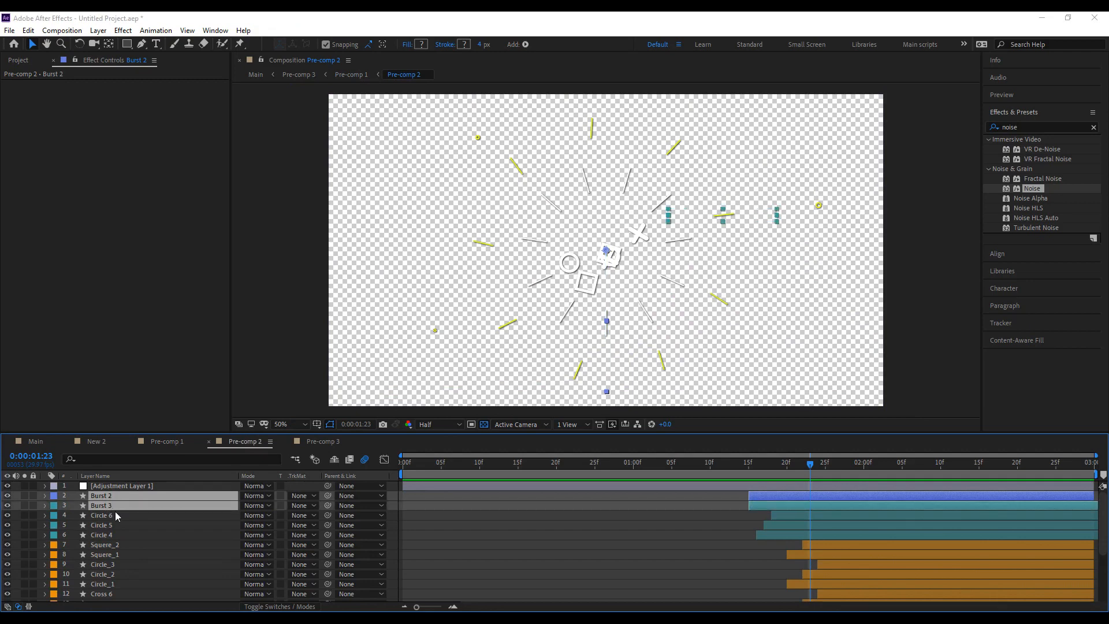
scroll(115, 516, "down", 3)
scroll(115, 522, "up", 3)
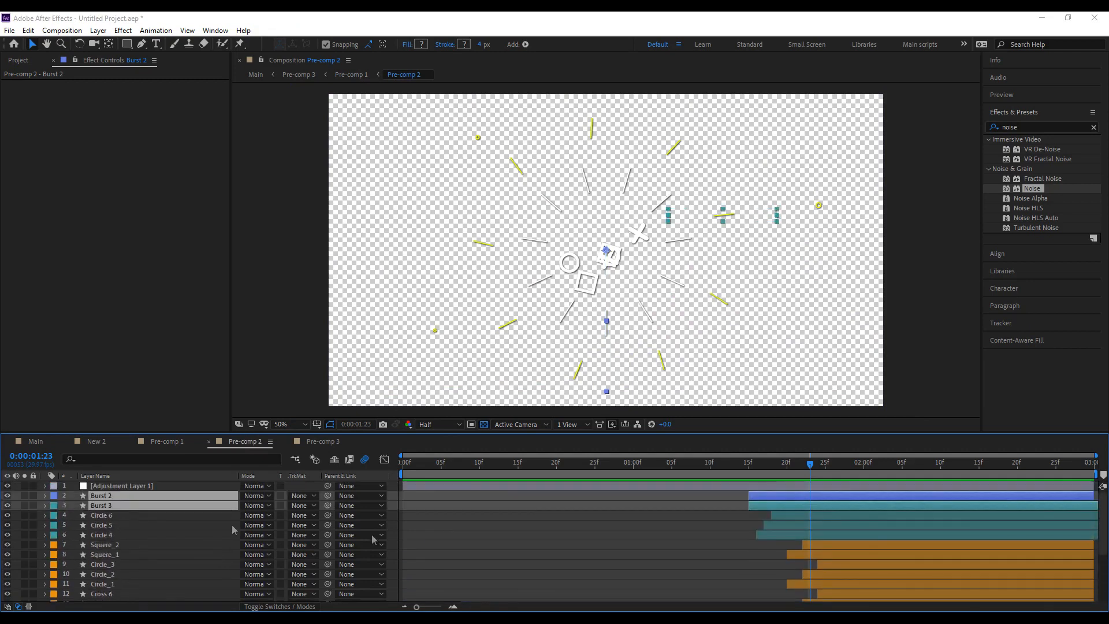
left_click(624, 526)
double_click(1011, 126)
type("tu")
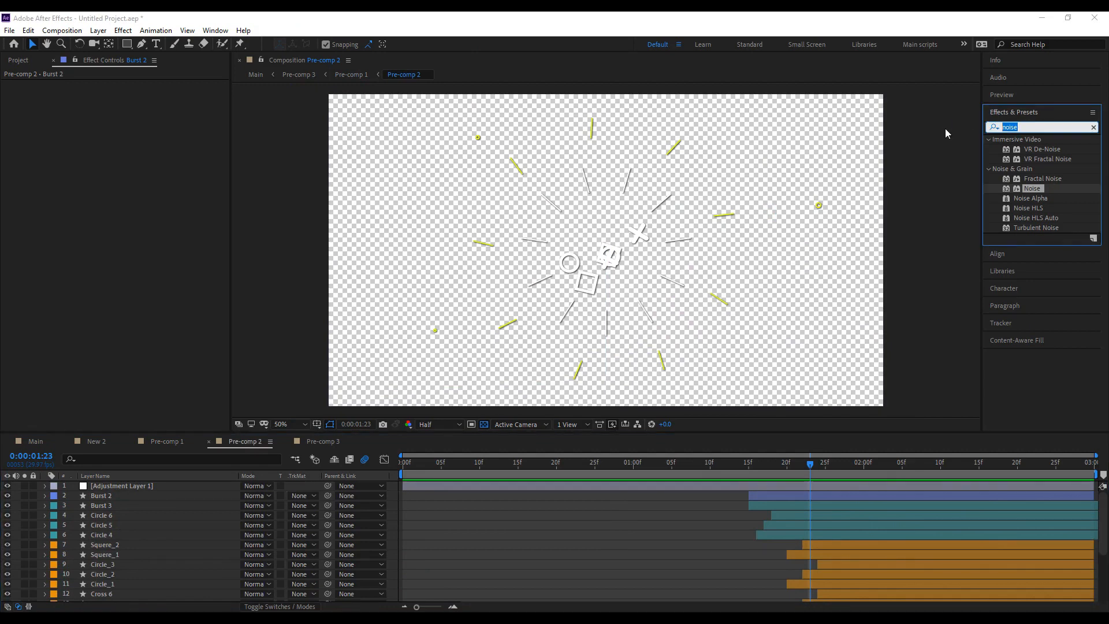
type("rb")
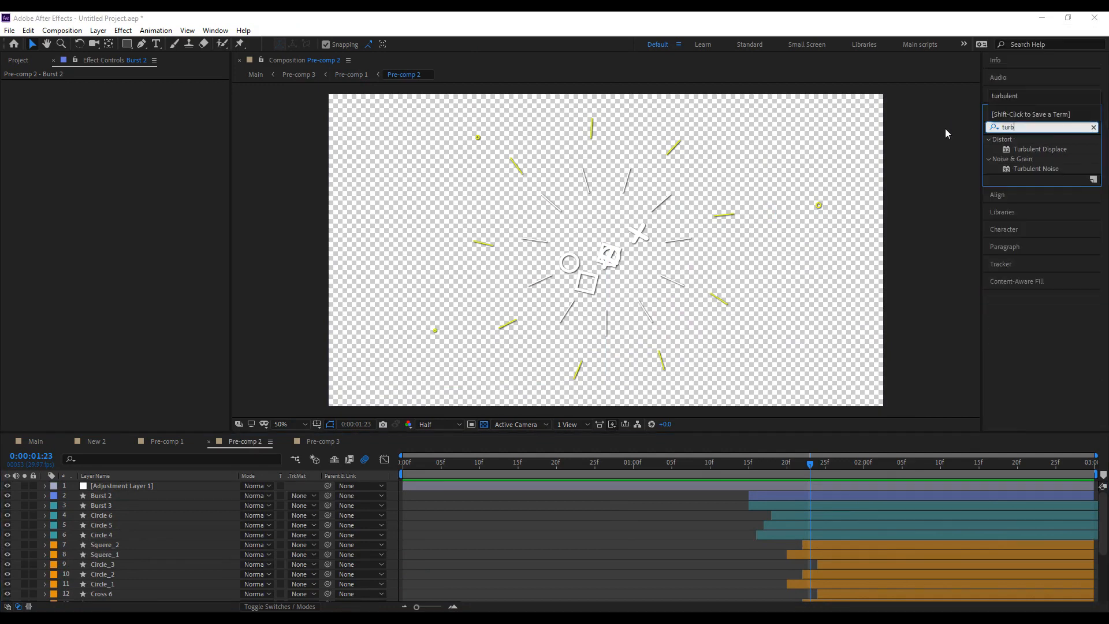
mouse_move(1026, 150)
left_mouse_down()
mouse_move(439, 335)
mouse_move(119, 510)
left_mouse_up()
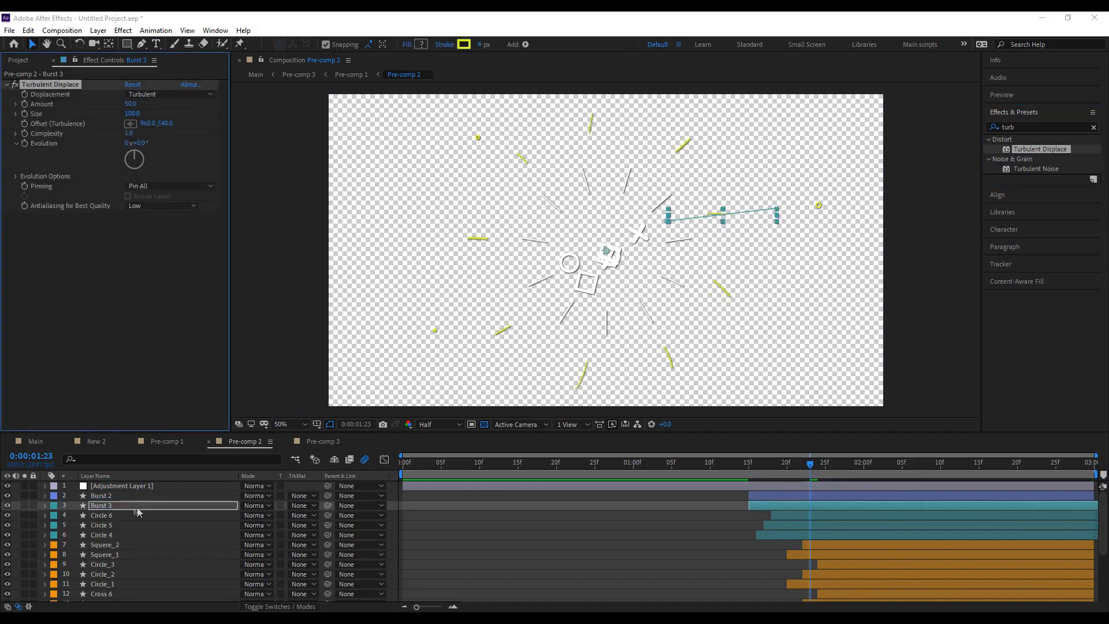
left_click(116, 497)
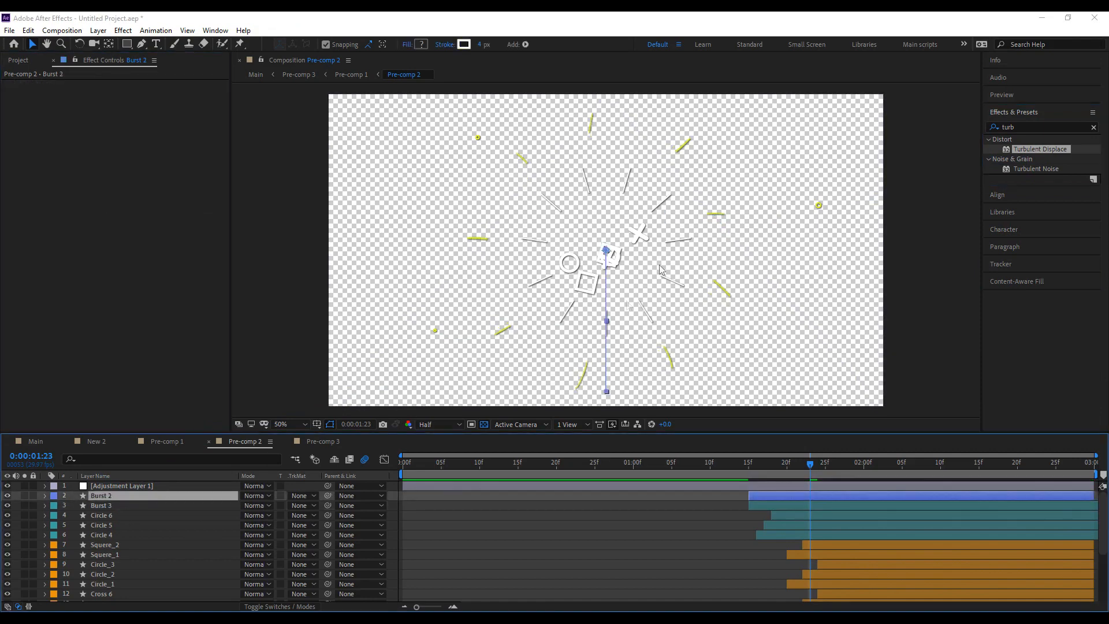
left_click_drag(918, 180, 119, 496)
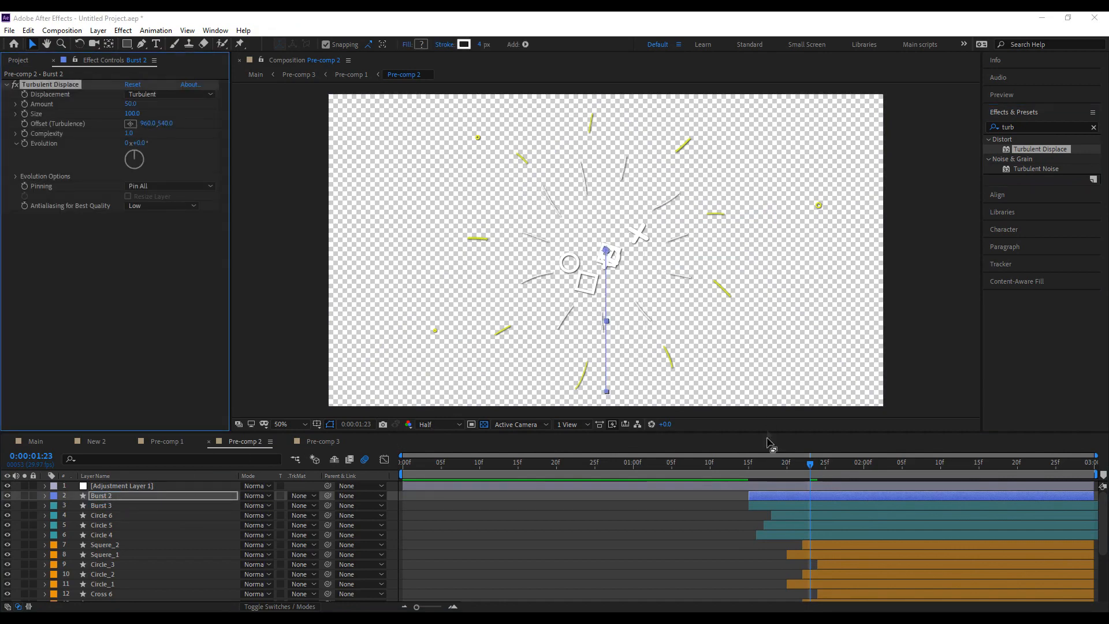
Play Pre-comp 2 from 0:00:01:14 to review the displaced bursts, and scrub to 0:00:01:25.
left_click(742, 469)
key("space")
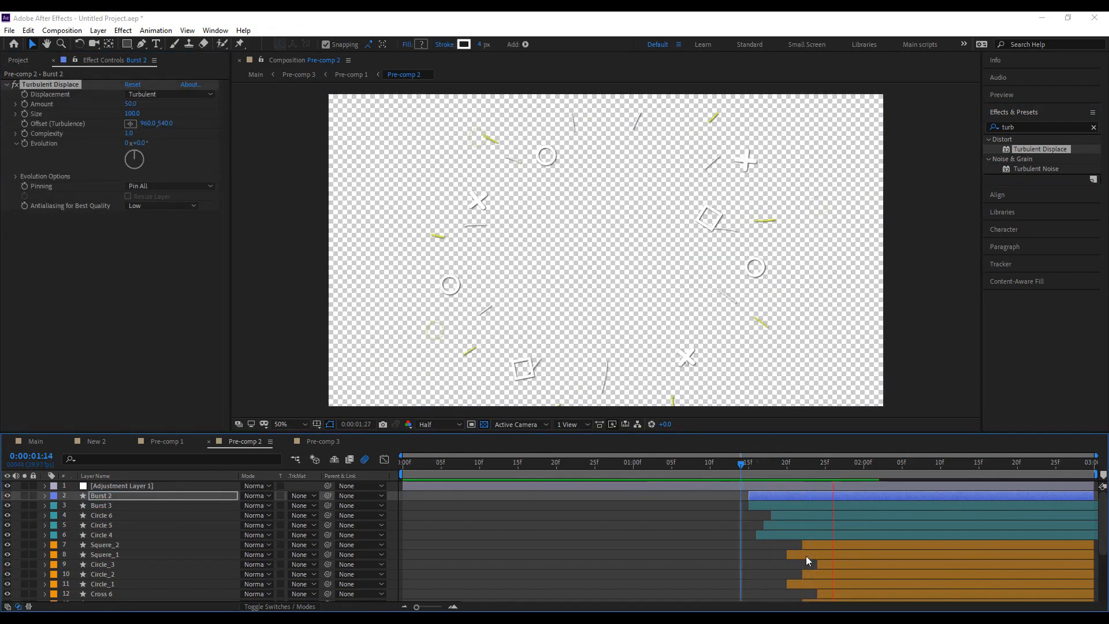
key("space")
left_click_drag(748, 469, 824, 495)
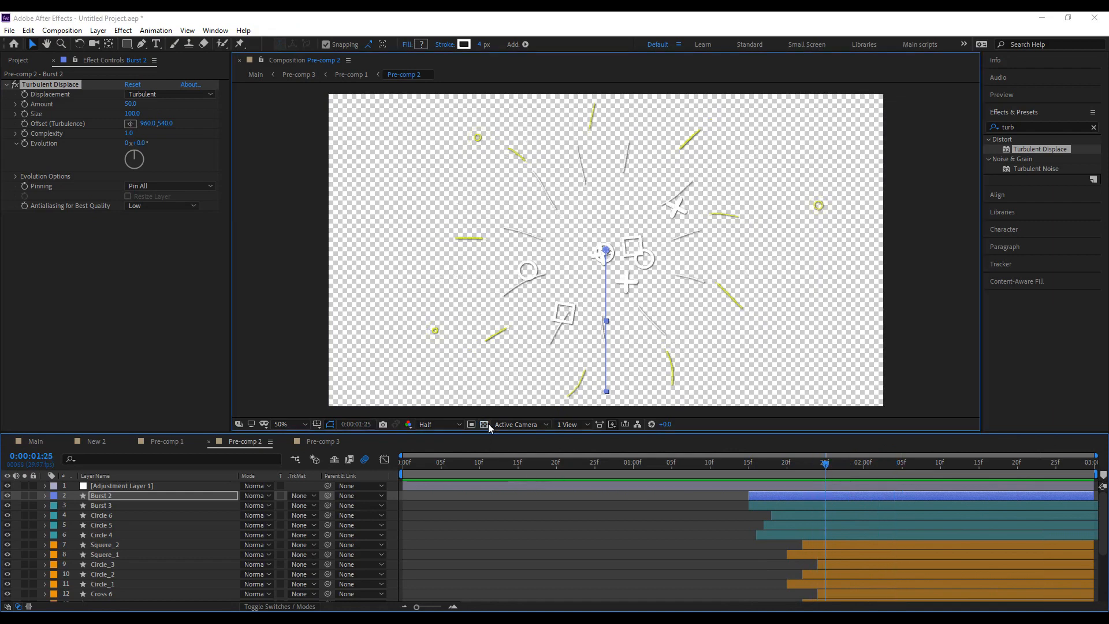
Turn off the transparency grid and replay the burst animation in Pre-comp 2, stopping at 0:00:02:00.
left_click(487, 424)
left_click(743, 471)
key("space")
left_click_drag(749, 472, 797, 484)
key("space")
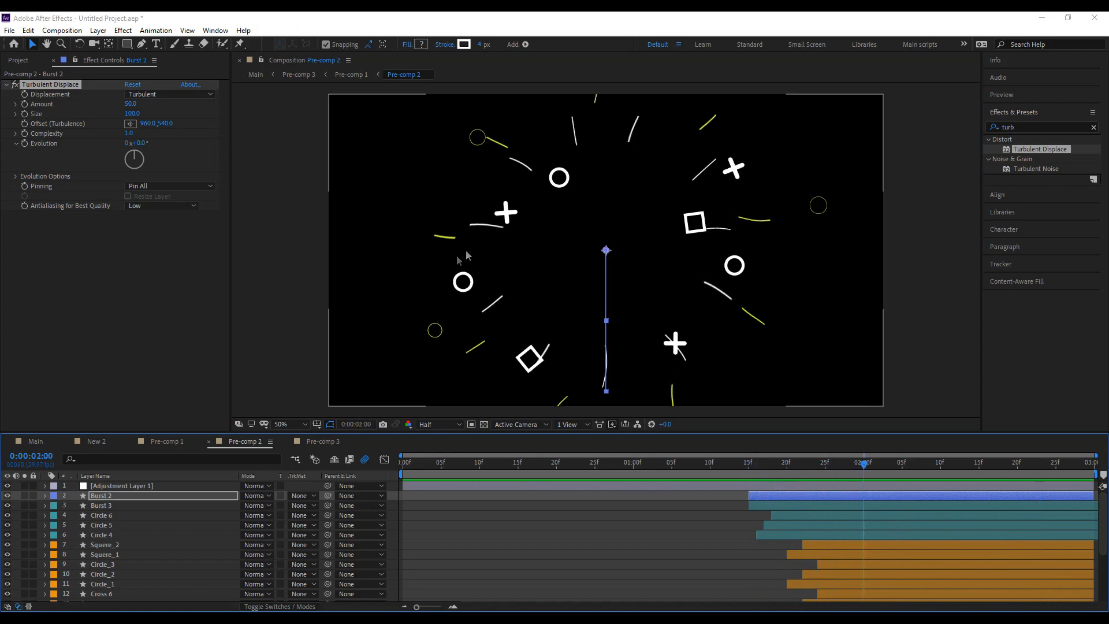
Apply the Turbulent Displace effect to the Burst 1 layer in Pre-comp 2.
scroll(520, 557, "down", 5)
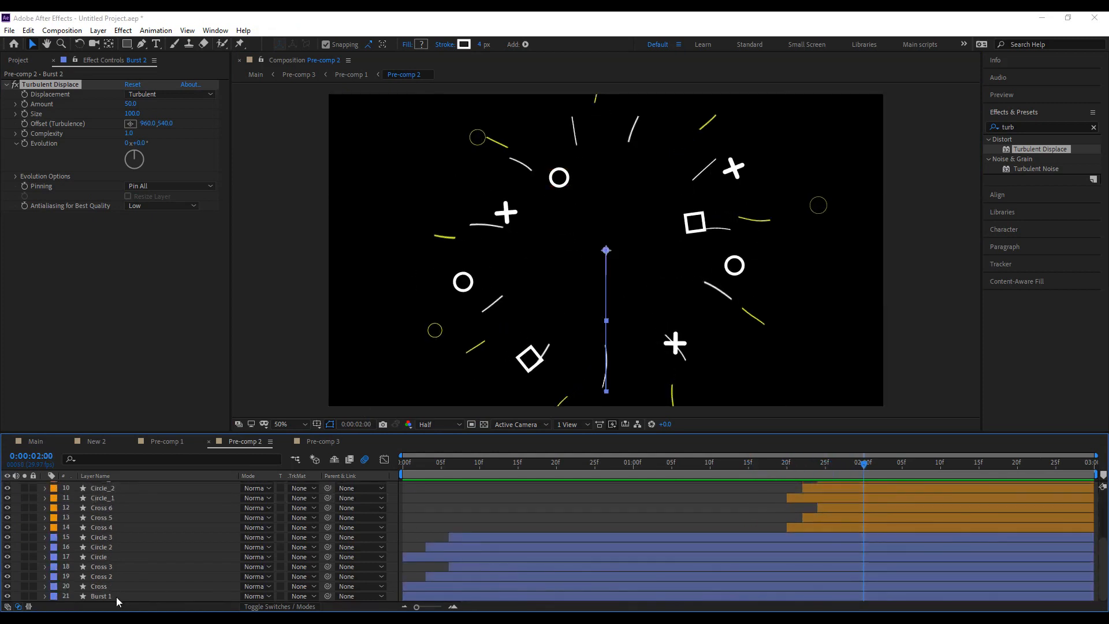
left_click(124, 595)
left_click_drag(1034, 149, 123, 595)
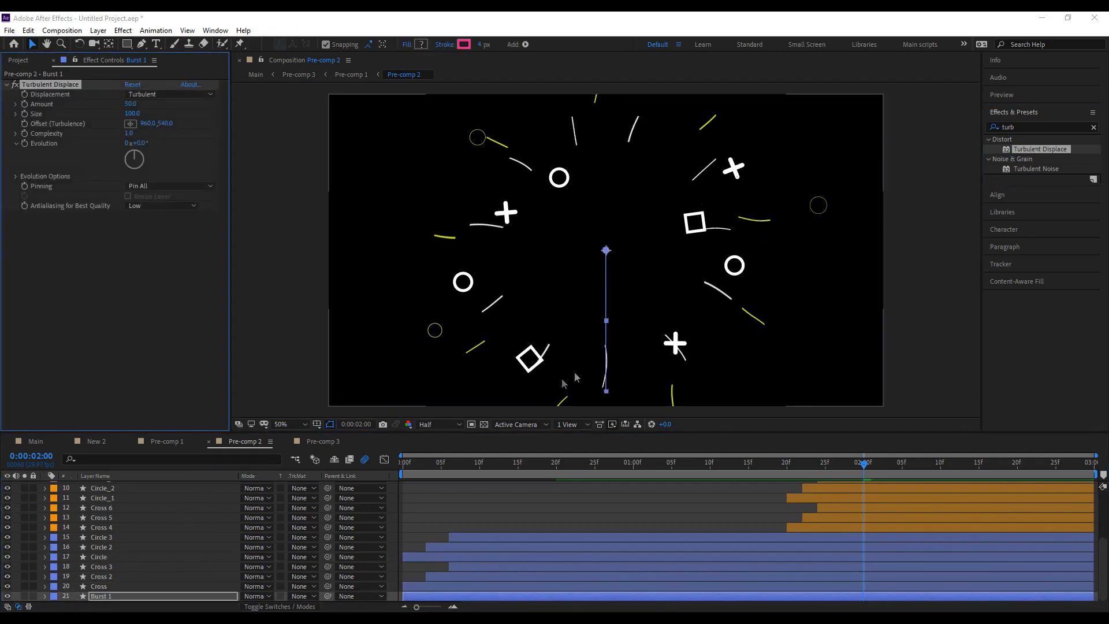
Play Pre-comp 2 from its first frame and scrub to frame 12 to check the distorted burst lines.
left_click(631, 490)
key("Home")
key("space")
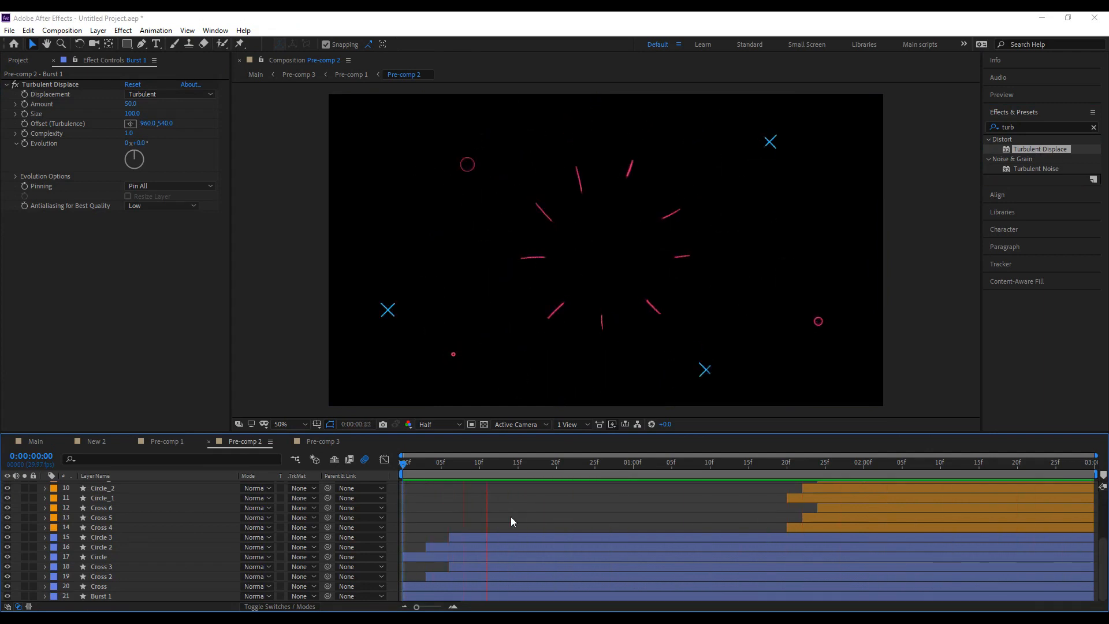
key("space")
left_click_drag(602, 470, 494, 485)
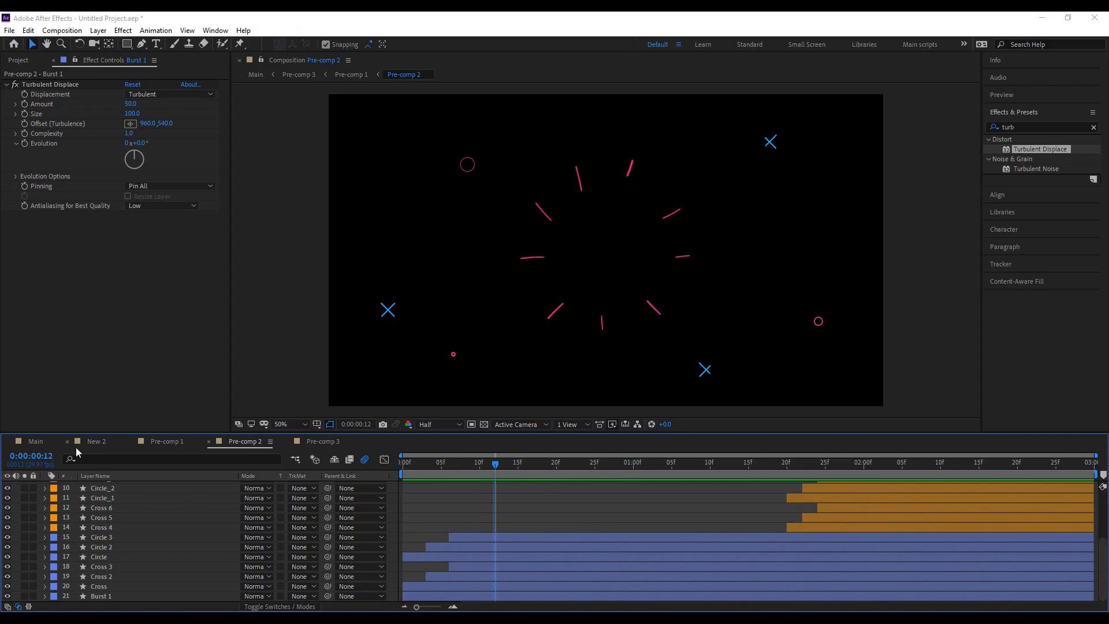
Open the Main composition and preview the full animation, scrubbing through its timeline.
left_click(40, 443)
key("space")
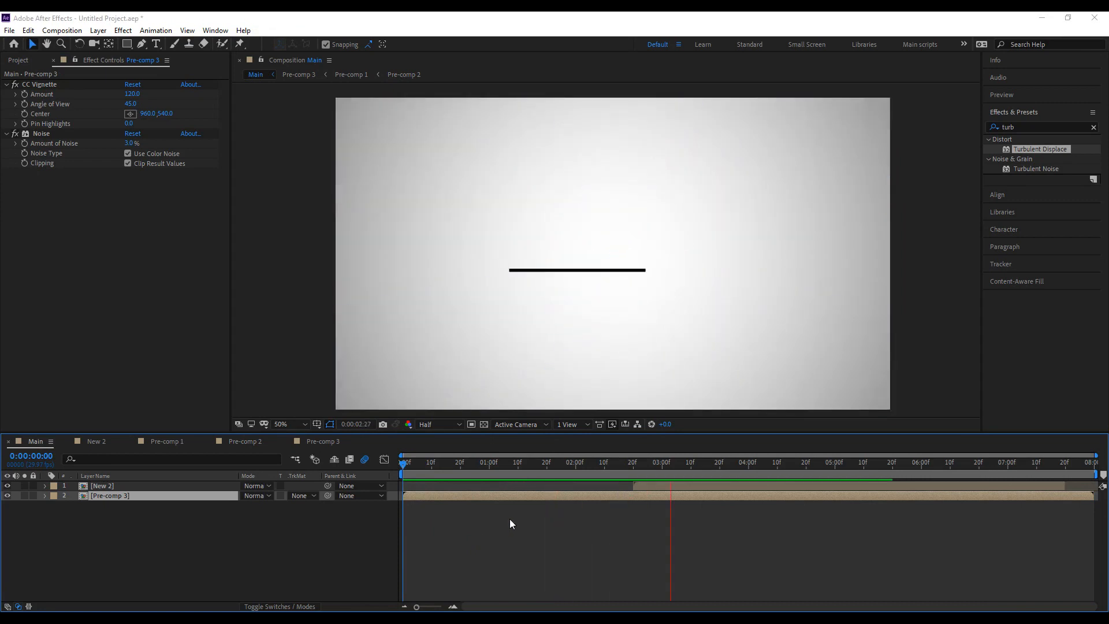
left_click_drag(414, 466, 587, 507)
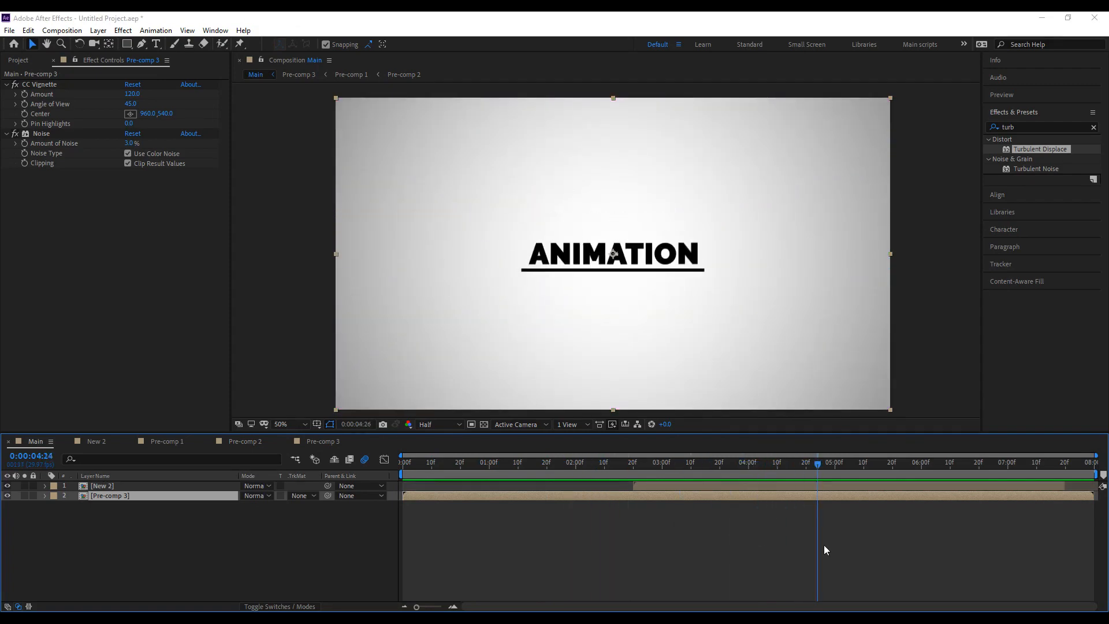
left_click(747, 485)
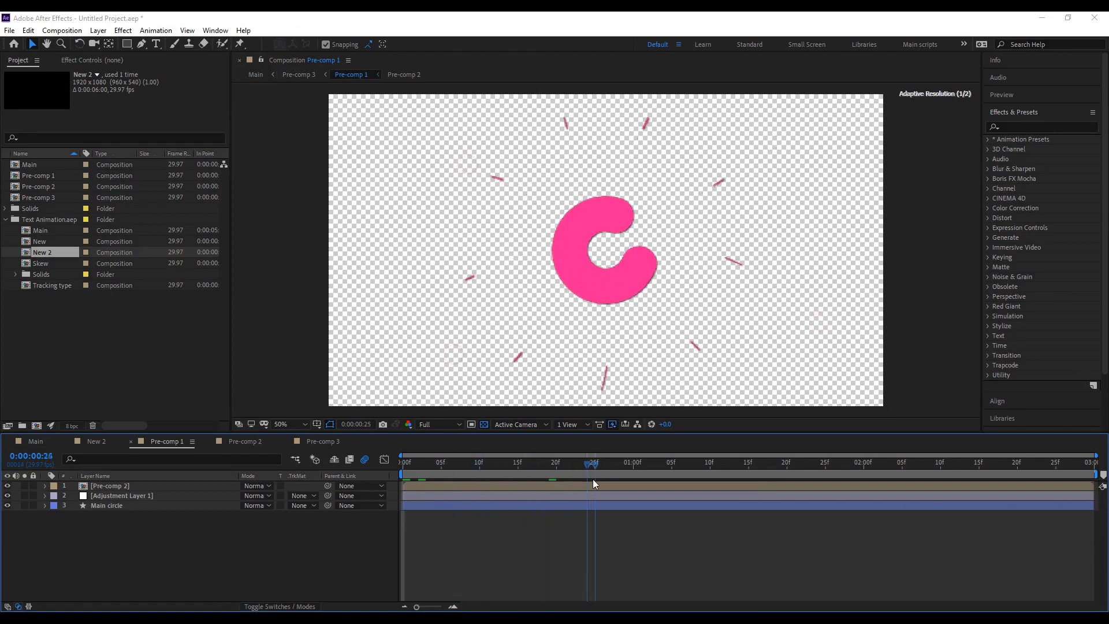
Find the Turbulent Displace effect and apply it to the Main circle layer in Pre-comp 1.
scroll(604, 279, "up", 1)
scroll(604, 279, "down", 1)
mouse_move(519, 467)
left_mouse_down()
mouse_move(487, 470)
mouse_move(501, 470)
left_mouse_up()
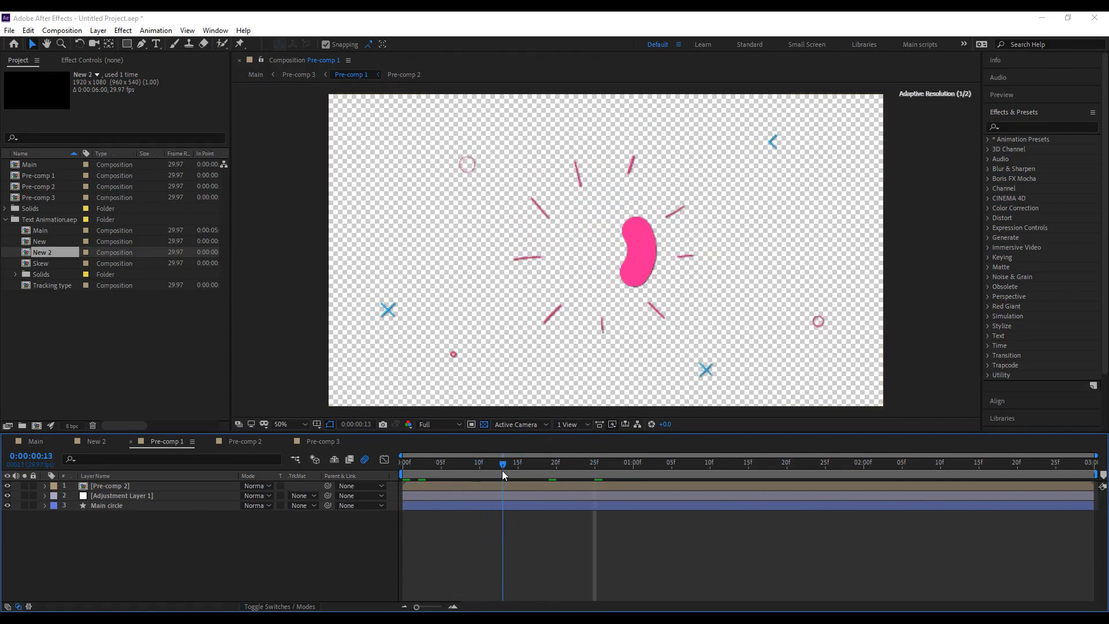
left_click(148, 489)
left_click(145, 506)
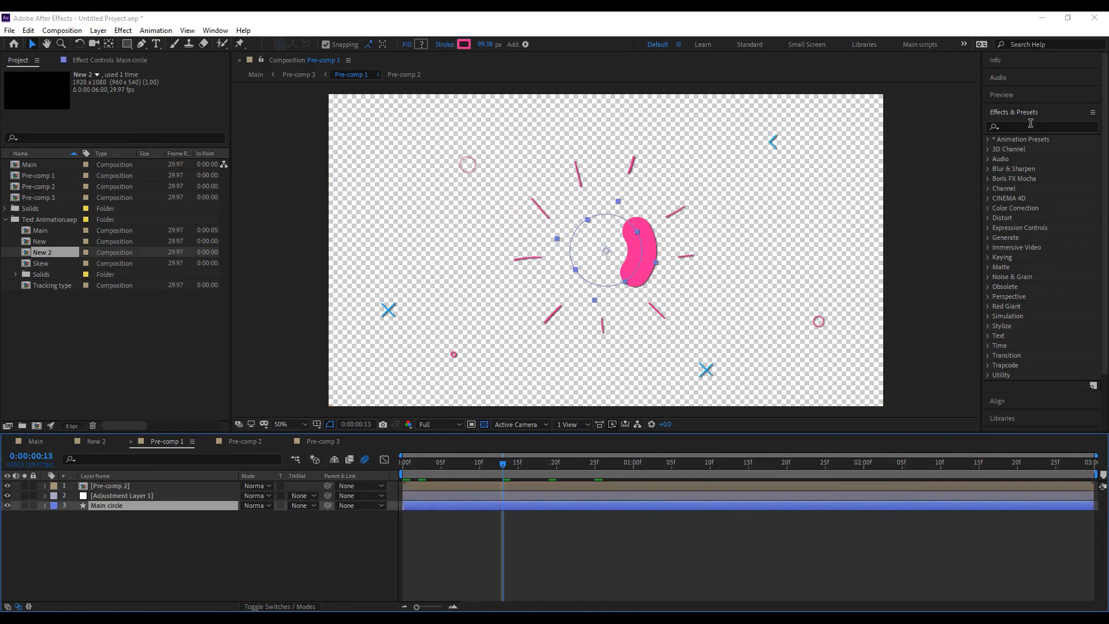
left_click(1028, 128)
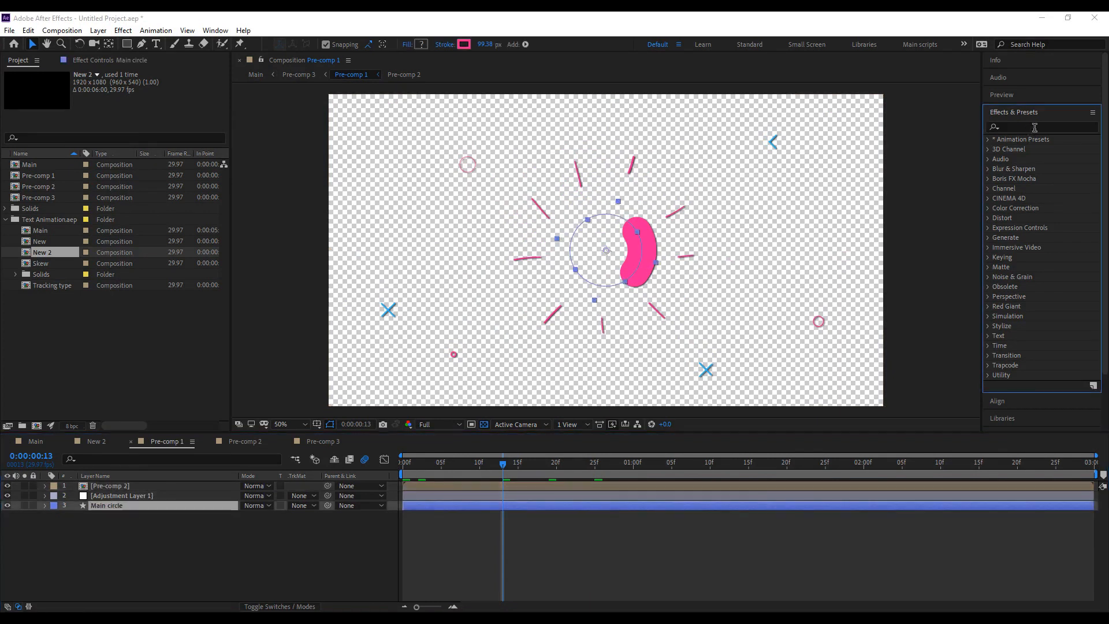
left_click(1034, 128)
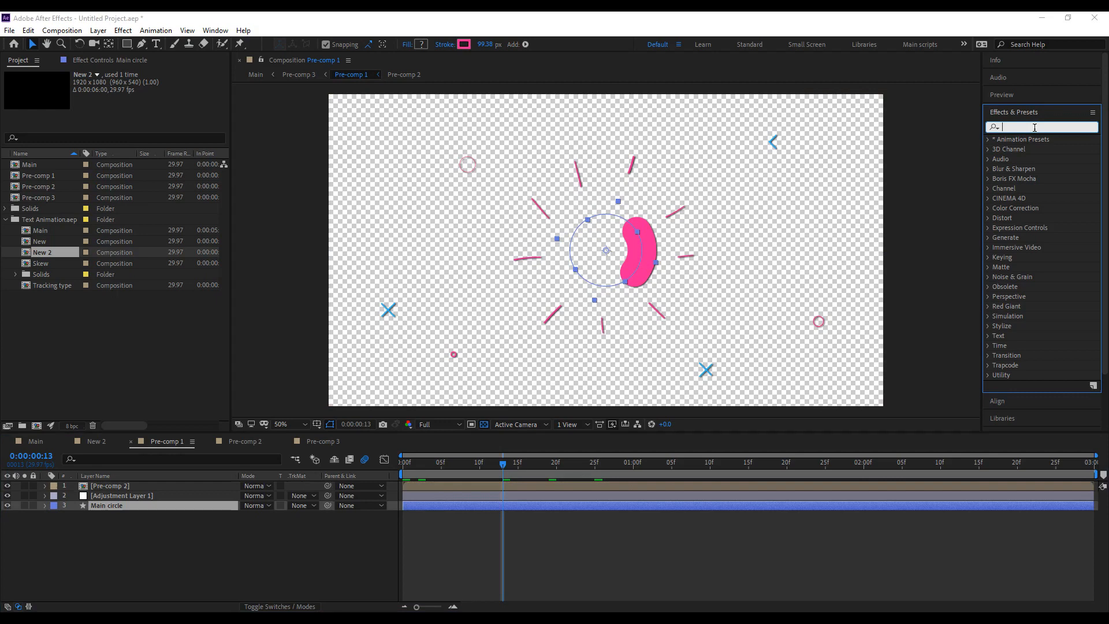
type("tur")
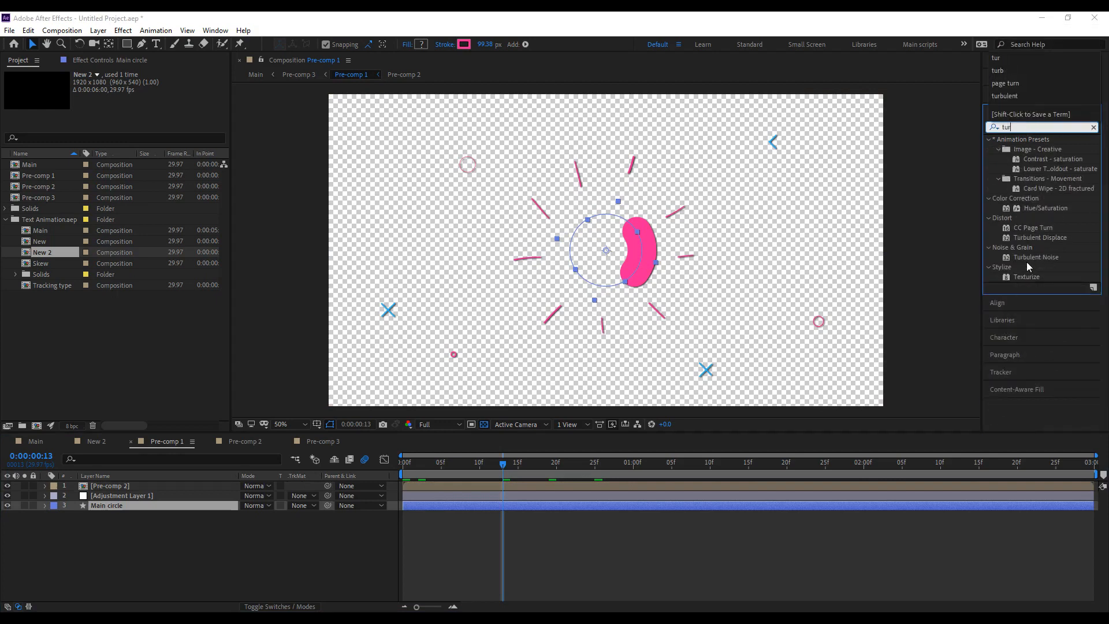
left_click_drag(1040, 238, 147, 506)
left_click_drag(252, 393, 147, 505)
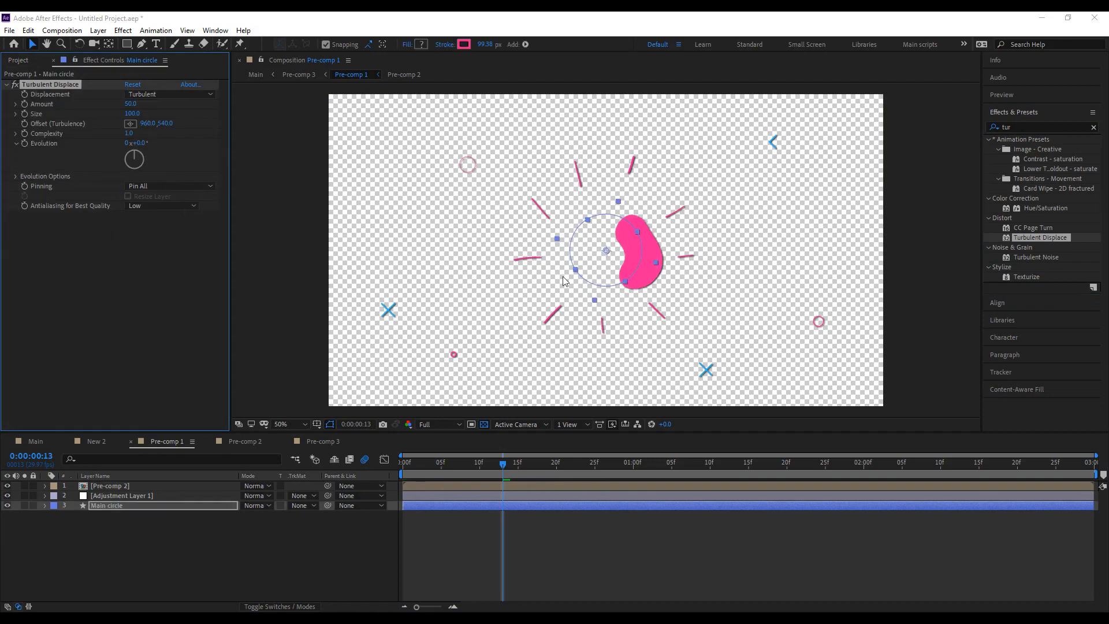
Set the Main circle's Turbulent Displace Amount to 10 and Size to 20, checking the shape at frame 26.
left_click_drag(461, 475, 602, 478)
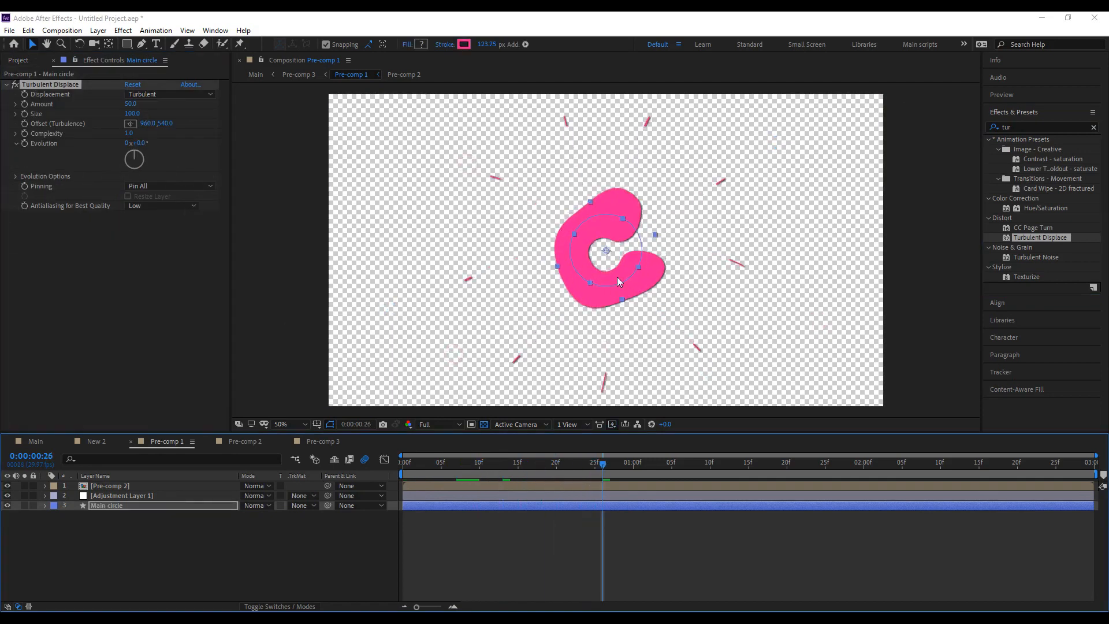
left_click(133, 104)
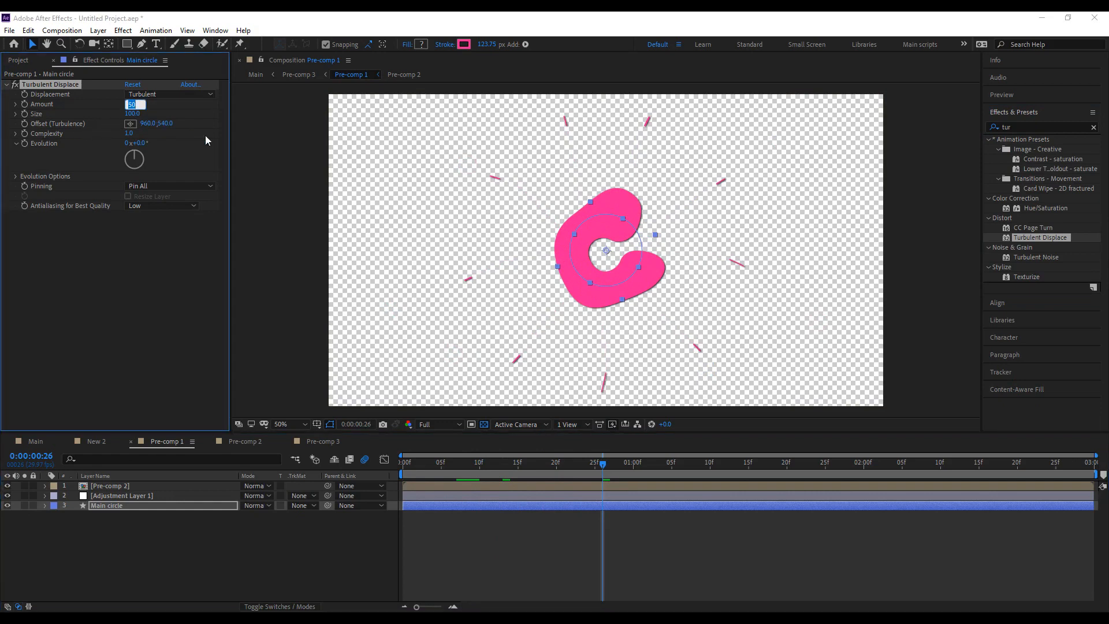
type("10")
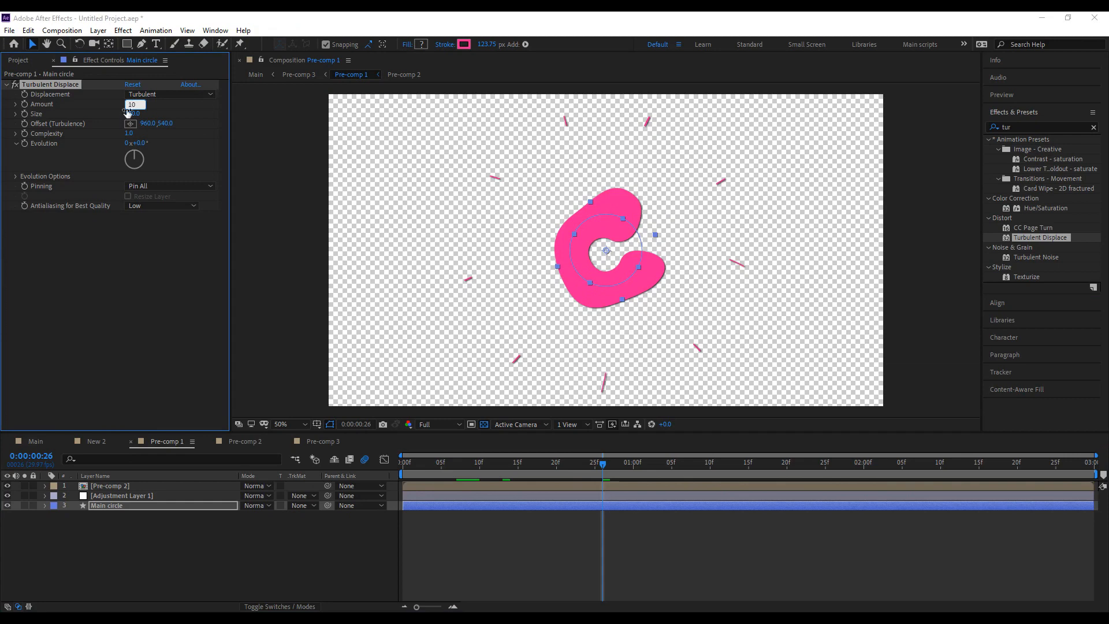
key("Tab")
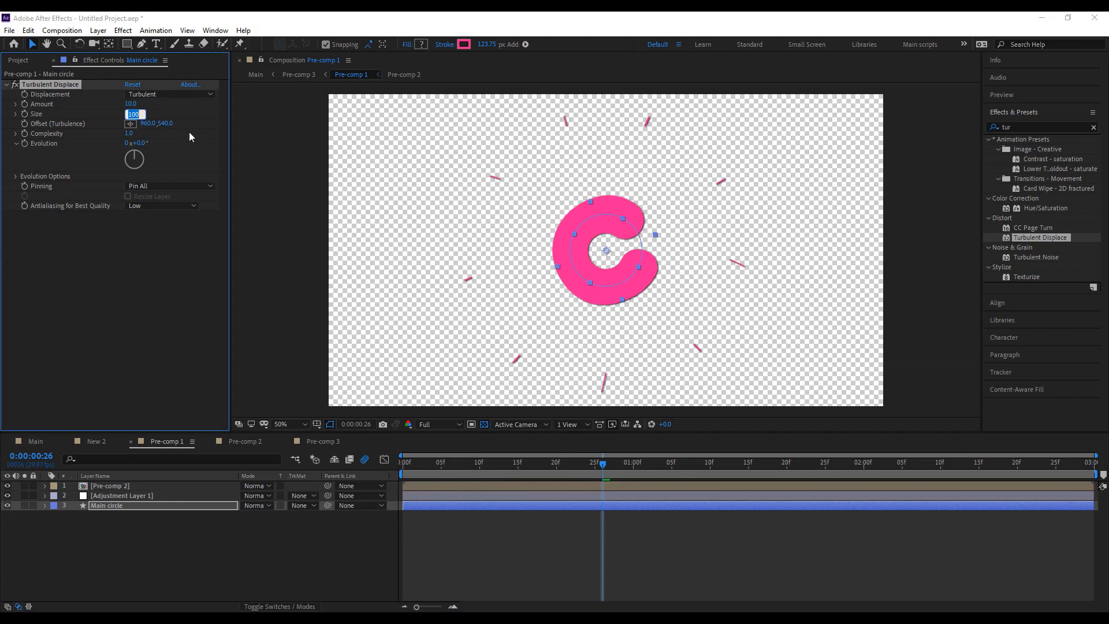
type("20")
left_click(127, 270)
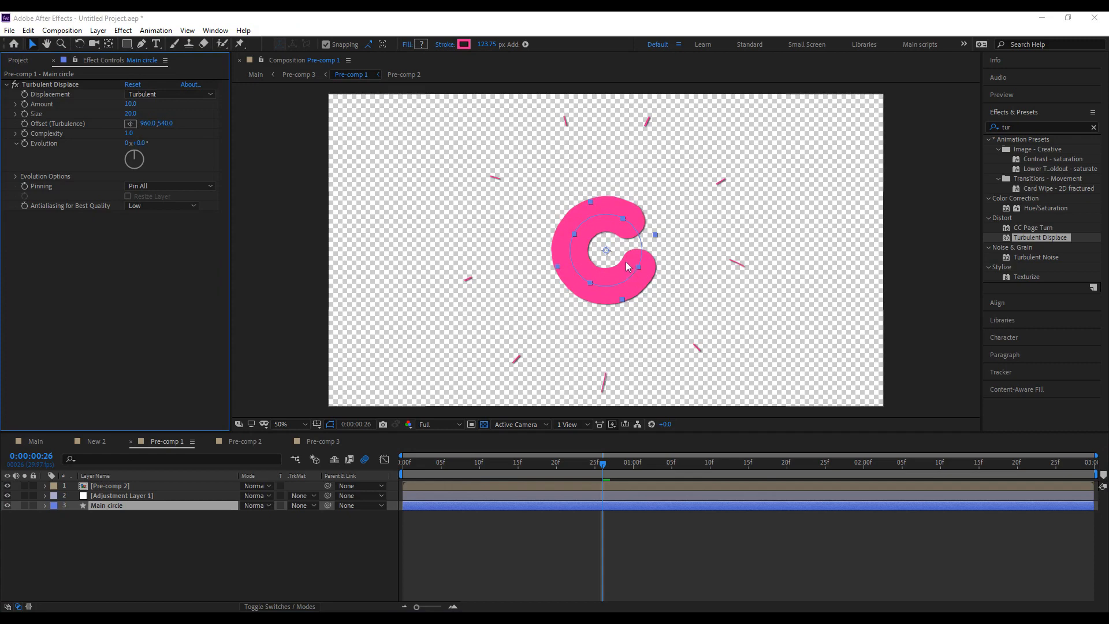
Play Pre-comp 1 from the start to check the distortion on the main circle.
key("Home")
key("space")
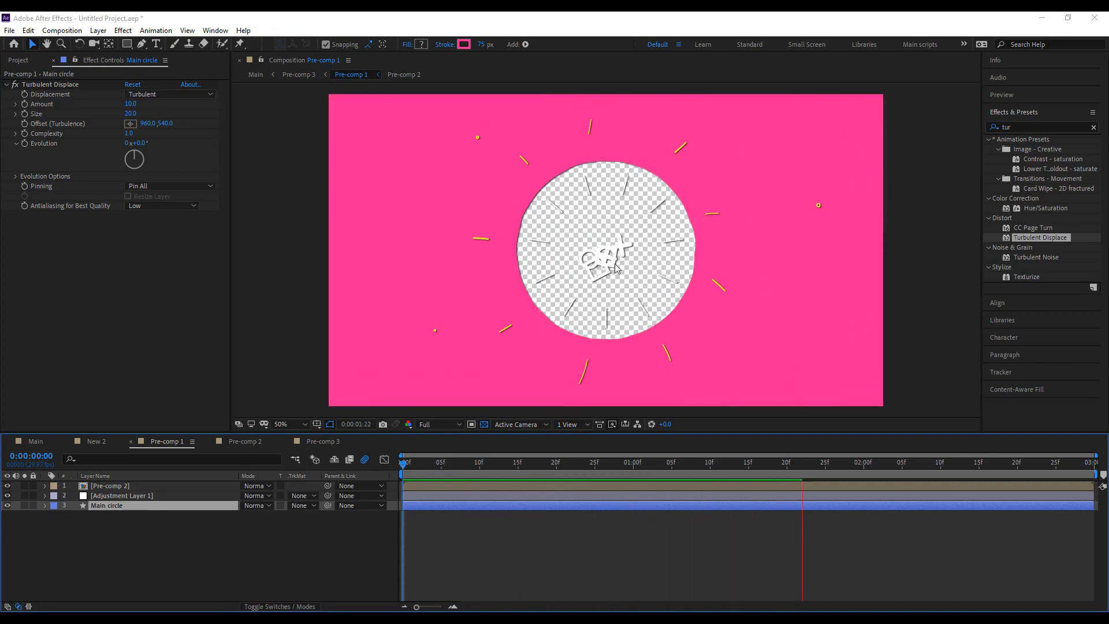
key("space")
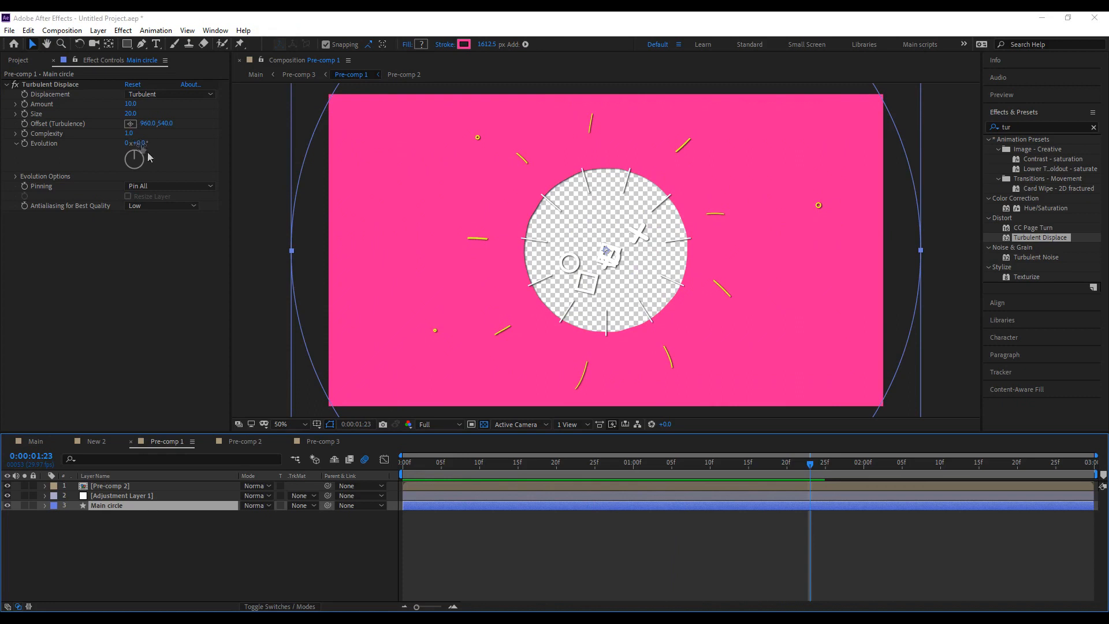
Lower the composition preview resolution to Third and deselect the Main circle layer.
left_click(439, 424)
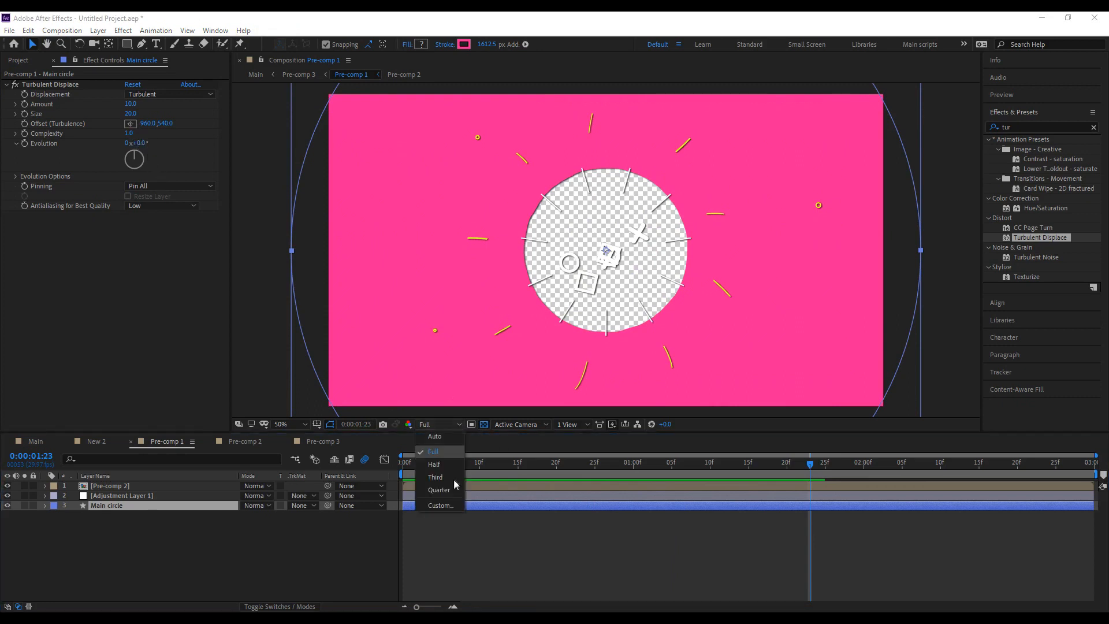
left_click(452, 478)
left_click(199, 530)
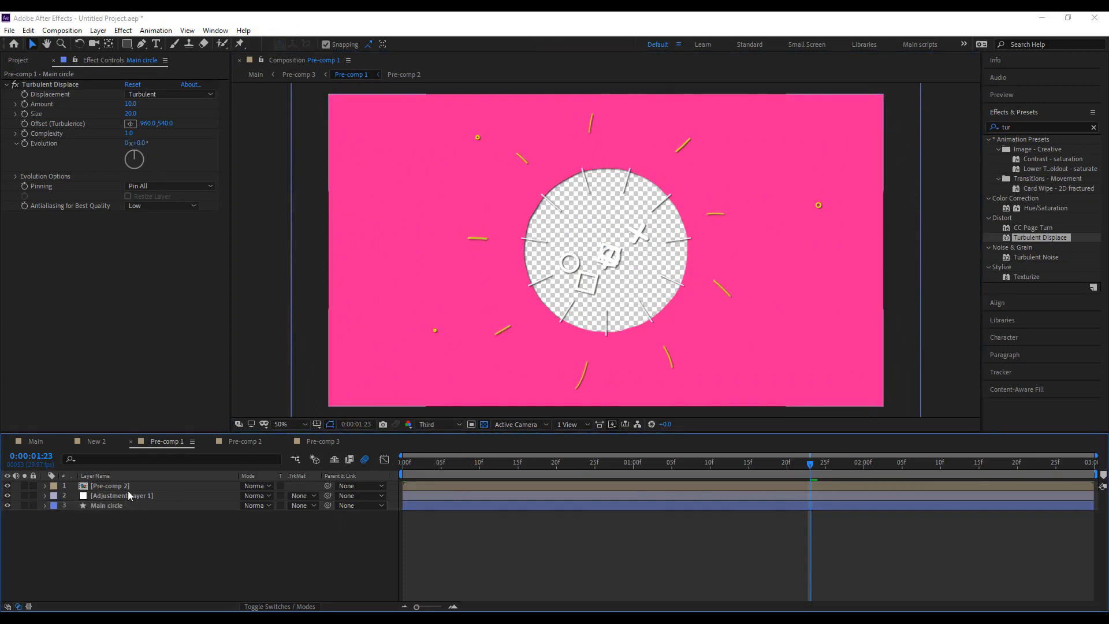
Open Pre-comp 2 and play its animation from the beginning.
left_click(243, 441)
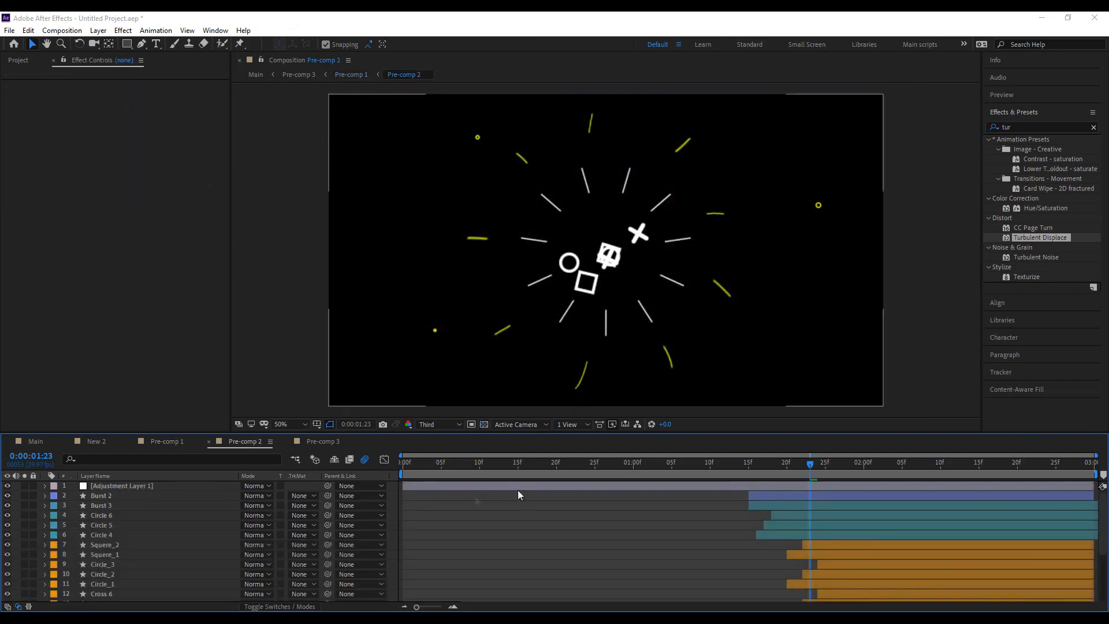
left_click_drag(602, 468, 370, 469)
key("space")
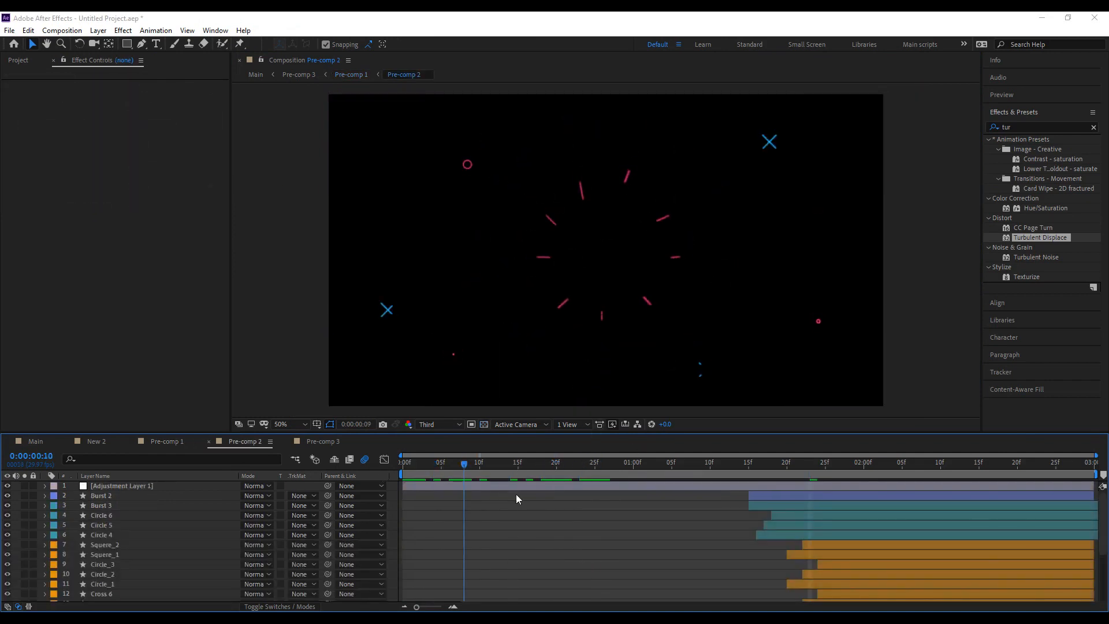
Create a new adjustment layer in Pre-comp 2 and place it directly below the Burst 3 layer.
left_click(116, 486)
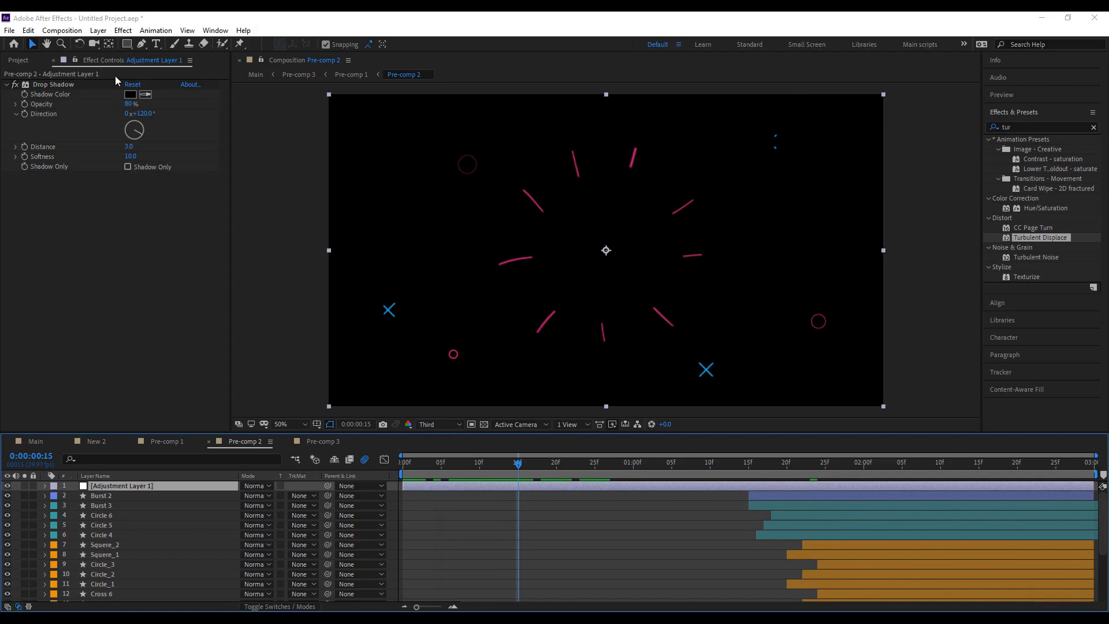
left_click(98, 31)
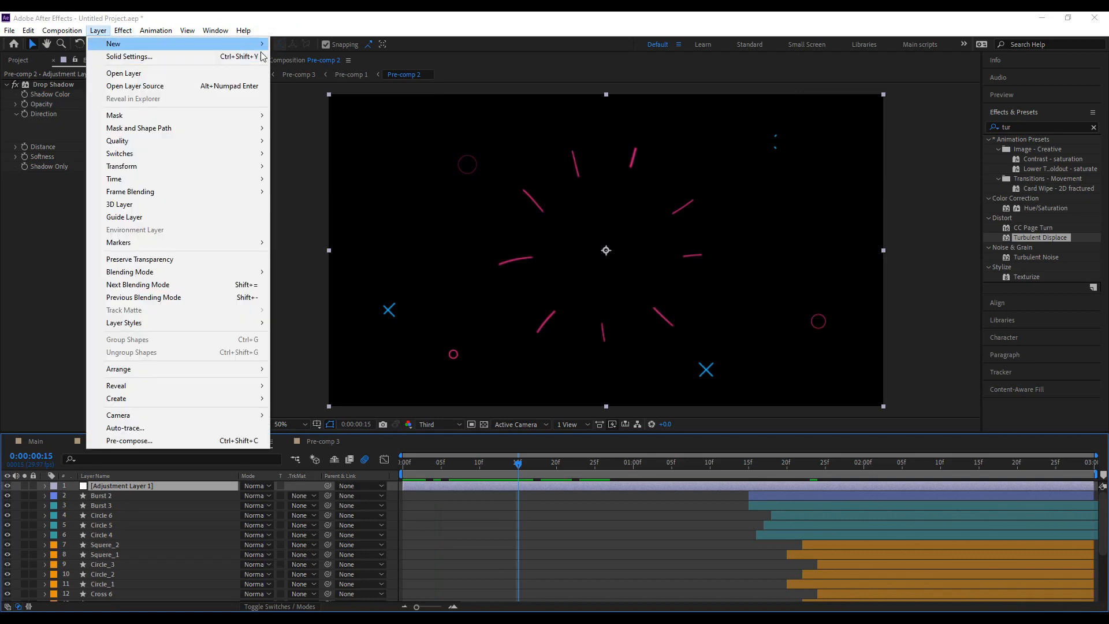
mouse_move(231, 44)
left_click(315, 120)
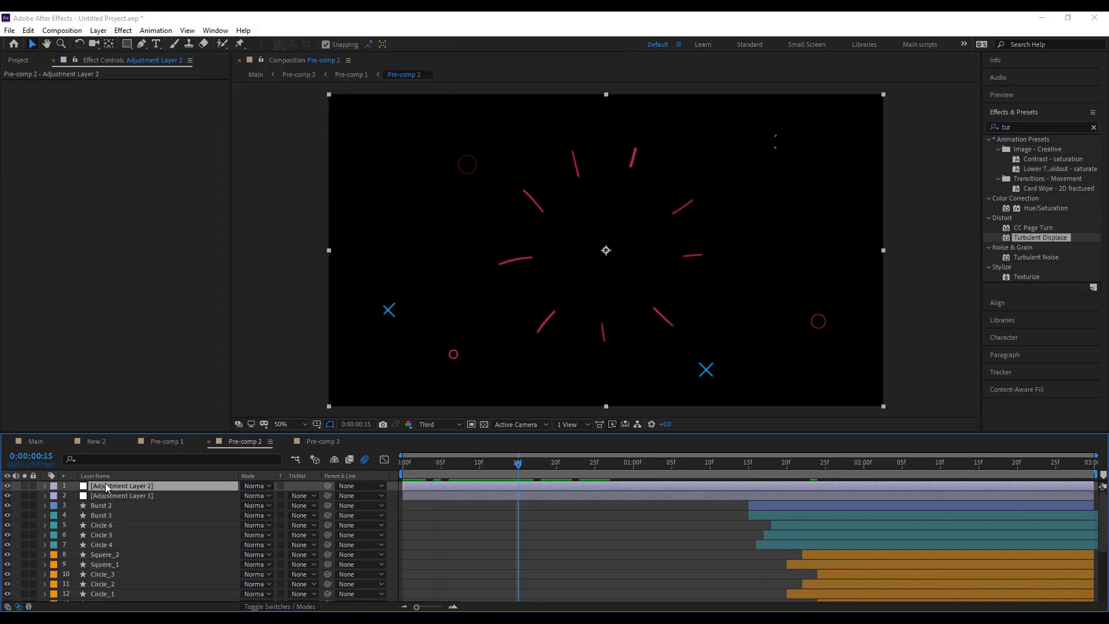
left_click_drag(109, 514, 115, 526)
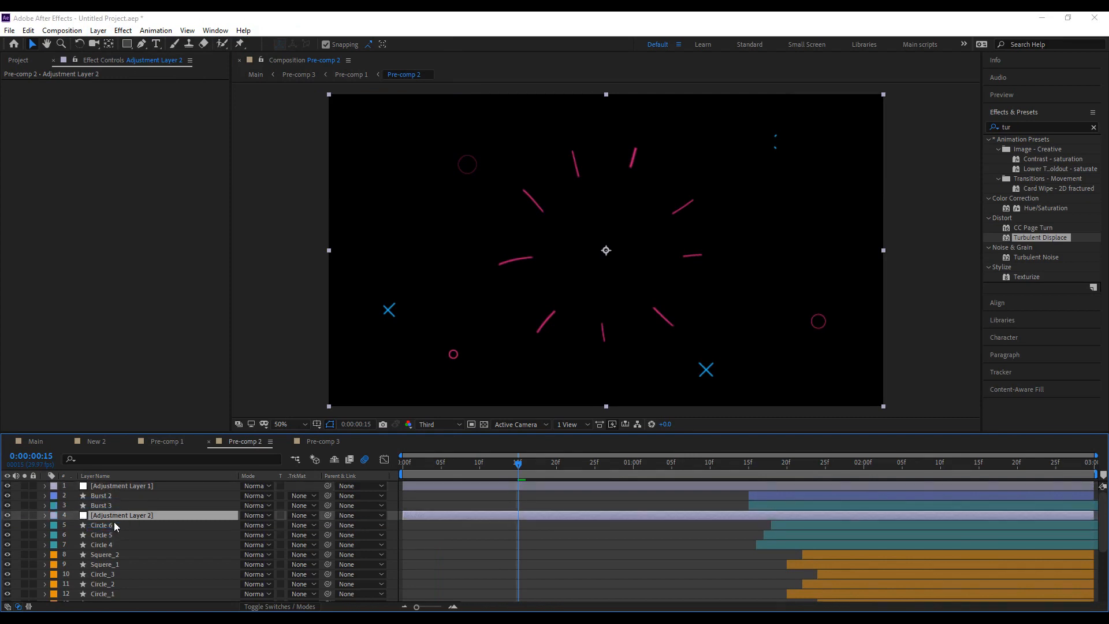
Apply Turbulent Displace to the new adjustment layer with Amount 10 and Size 20.
left_click_drag(253, 541, 168, 516)
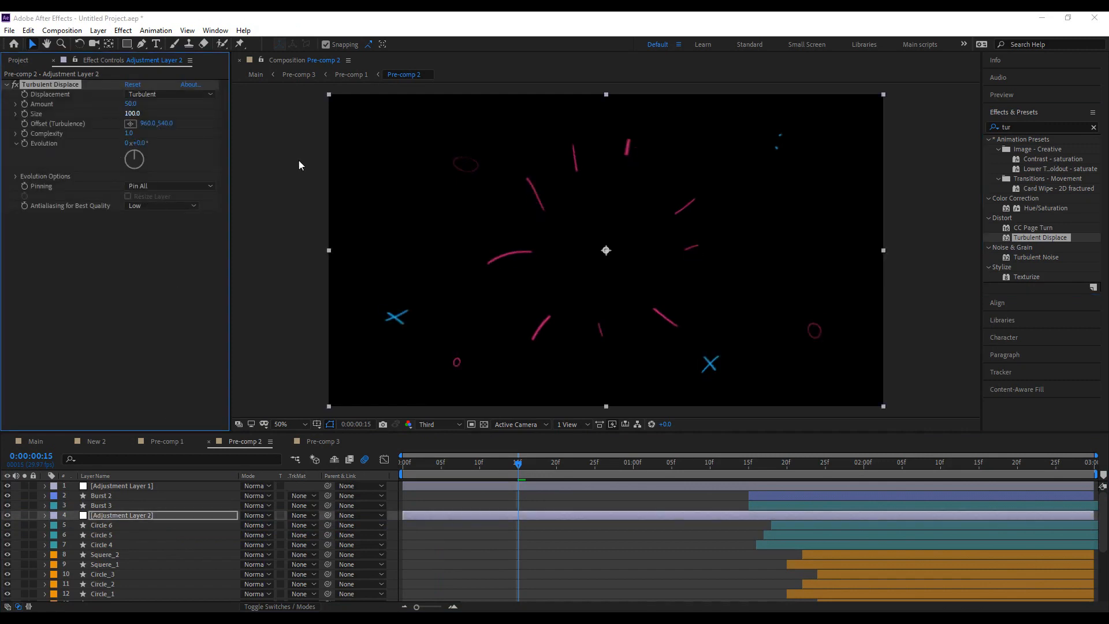
type("10")
key("Tab")
type("20")
left_click(476, 556)
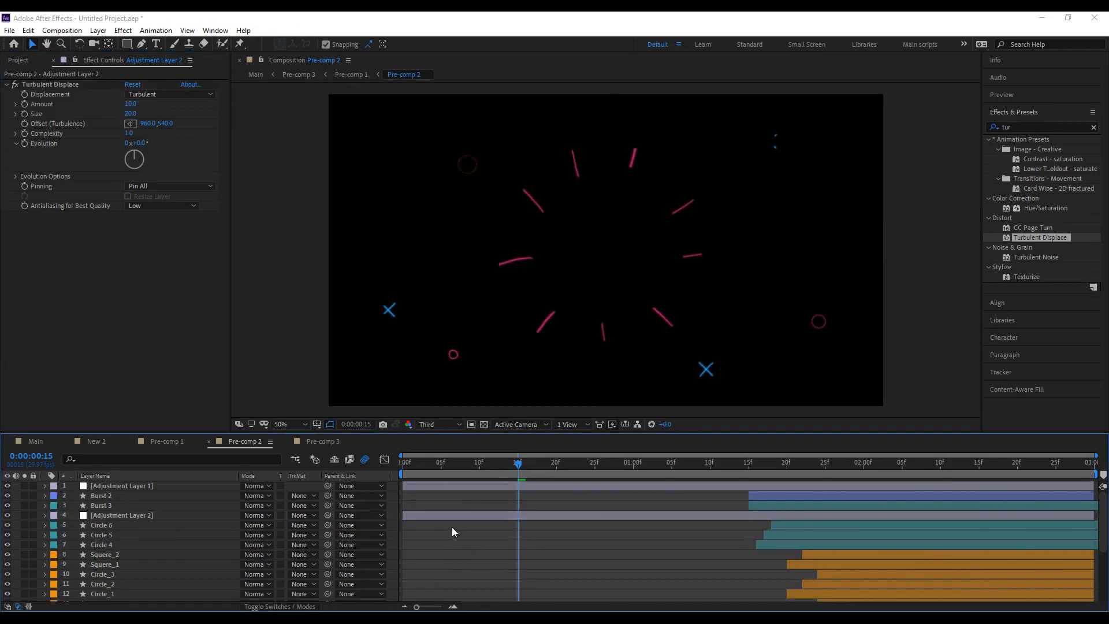
Preview Pre-comp 2 from the start and scrub to frame 12 to examine the adjustment layer's distortion.
key("Home")
key("space")
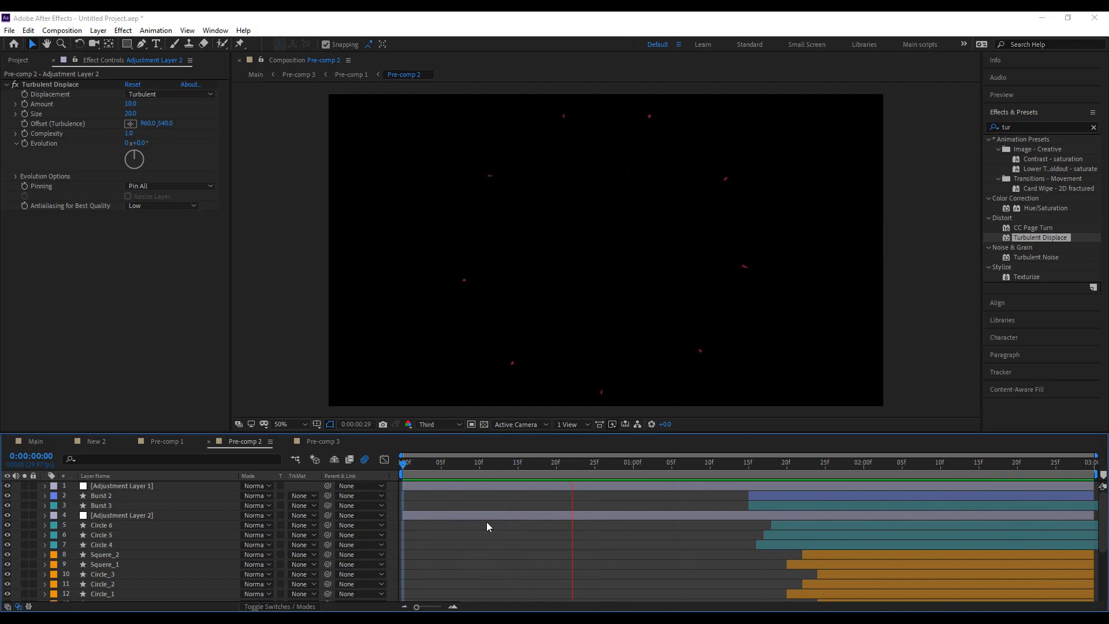
left_click_drag(407, 466, 495, 481)
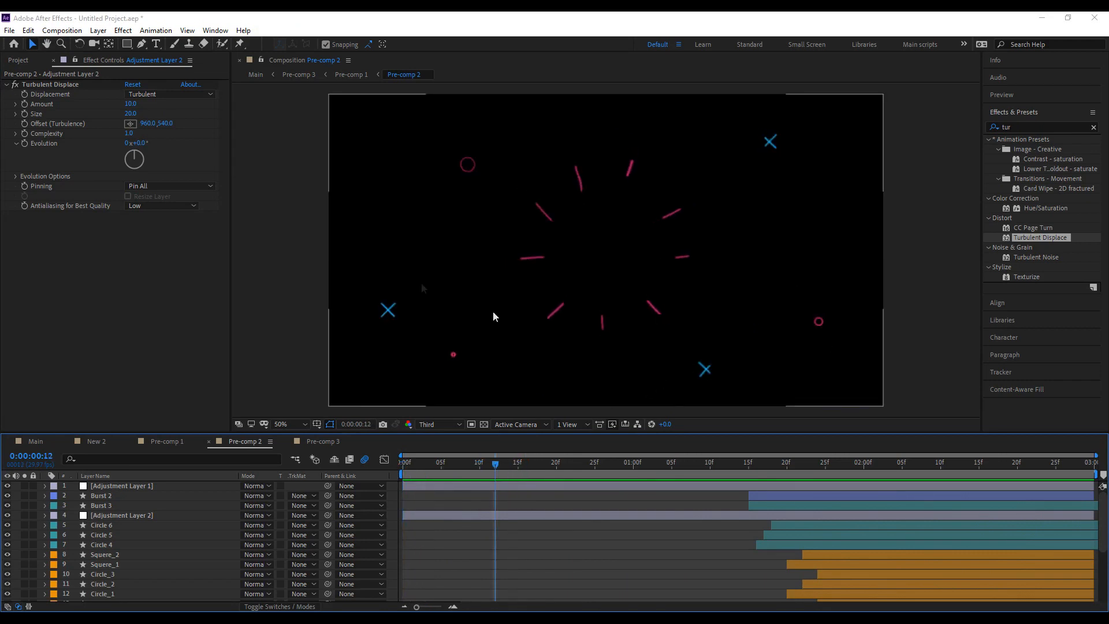
Set the Turbulent Displace Size on Adjustment Layer 2 to 15.
left_click(131, 113)
type("15")
key("Return")
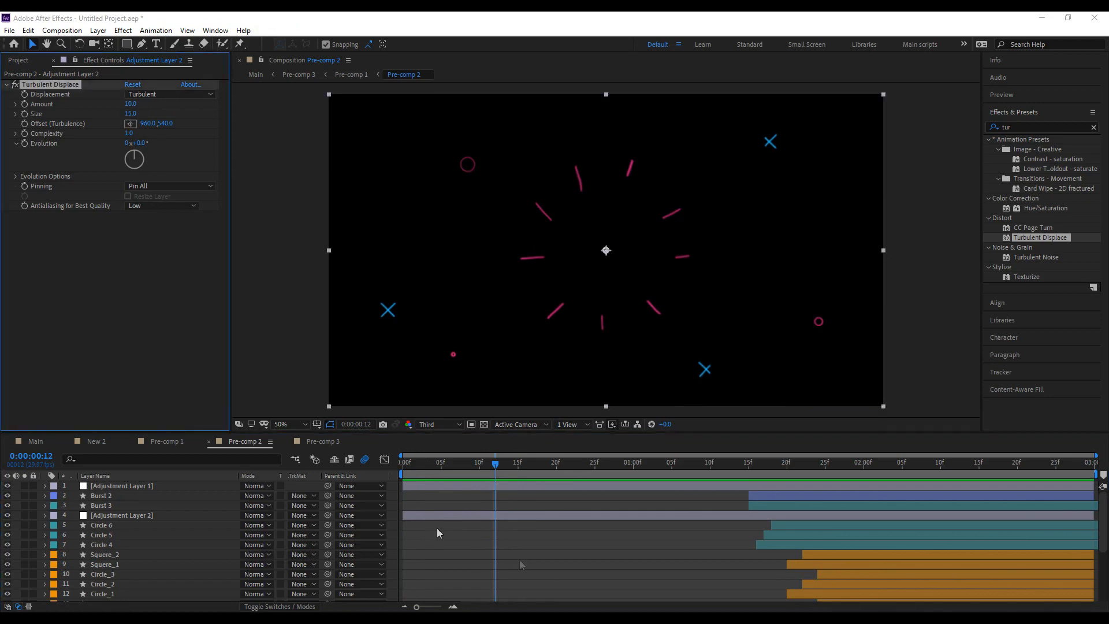
Move the Burst 1 layer in Pre-comp 2 above Adjustment Layer 2, directly below Burst 3.
left_click(207, 556)
scroll(207, 556, "down", 5)
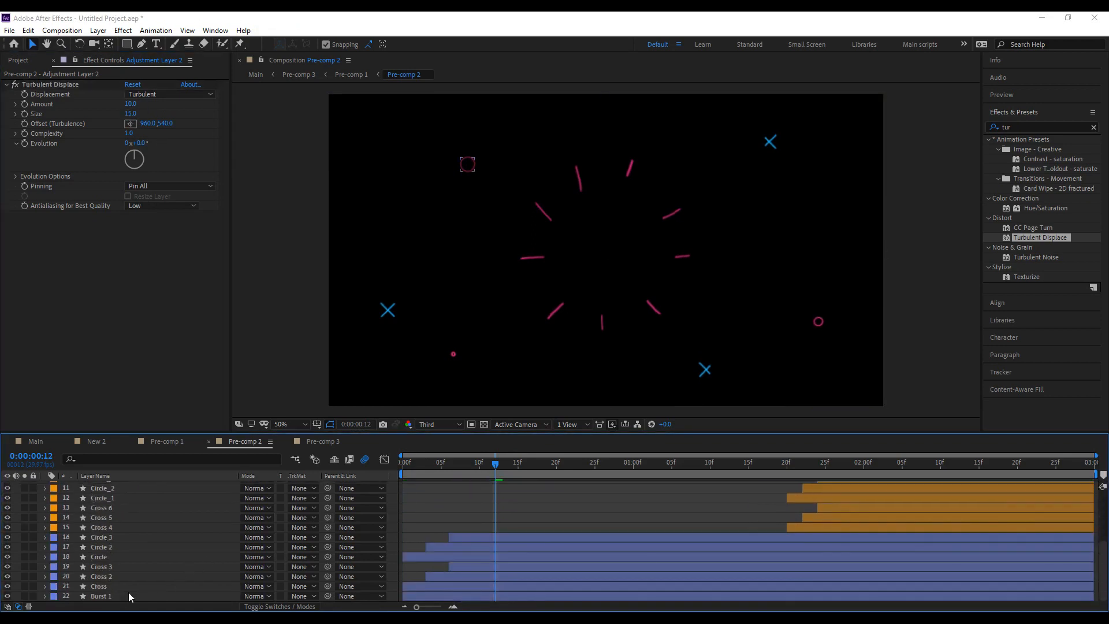
left_click(116, 595)
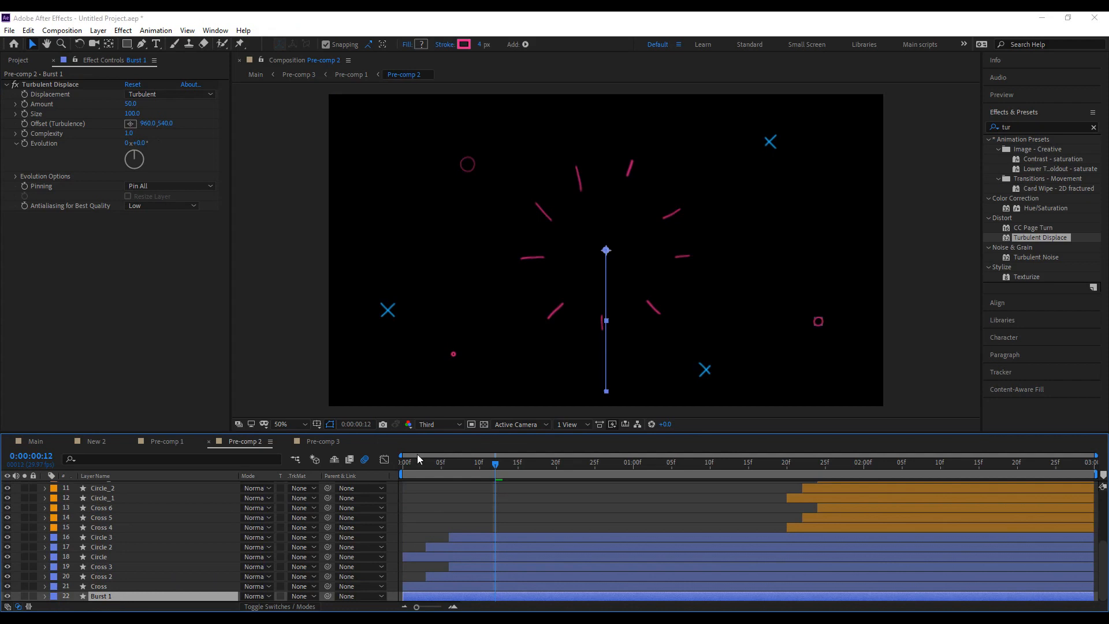
left_click(405, 468)
key("space")
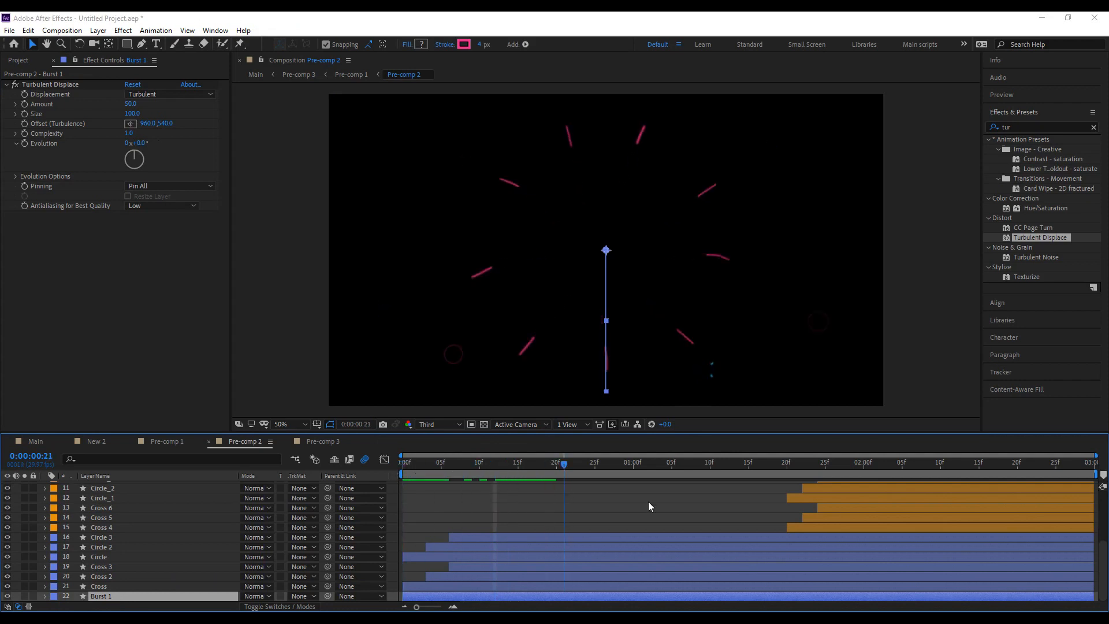
left_click_drag(518, 496, 518, 498)
left_click_drag(126, 488, 141, 520)
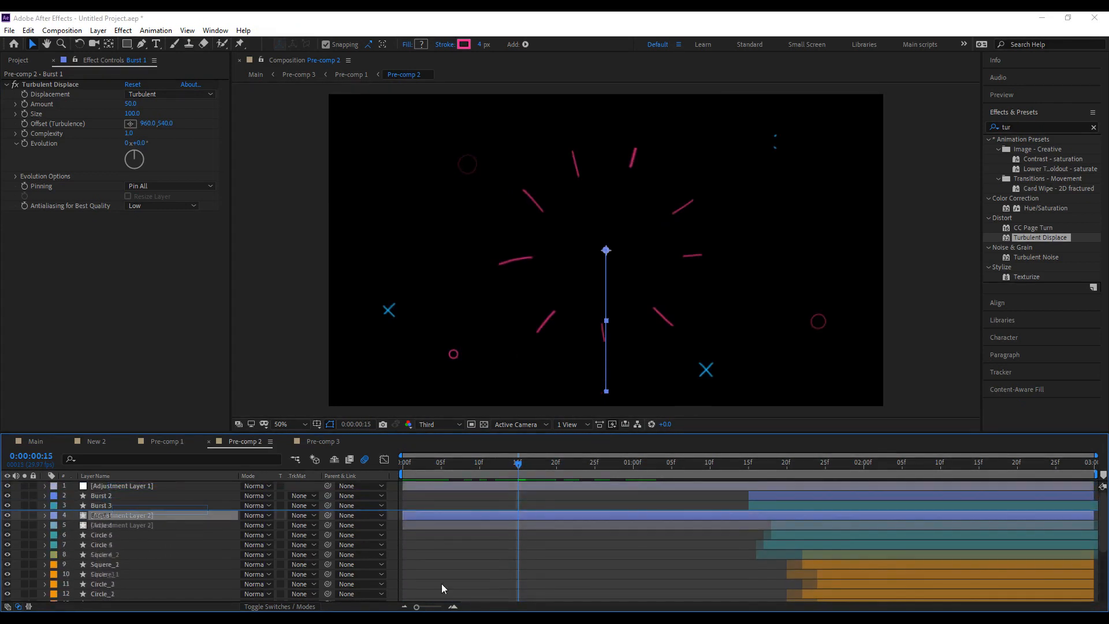
Preview Pre-comp 2 from the start, and play back the Main composition to check the distorted shapes.
key("Home")
key("space")
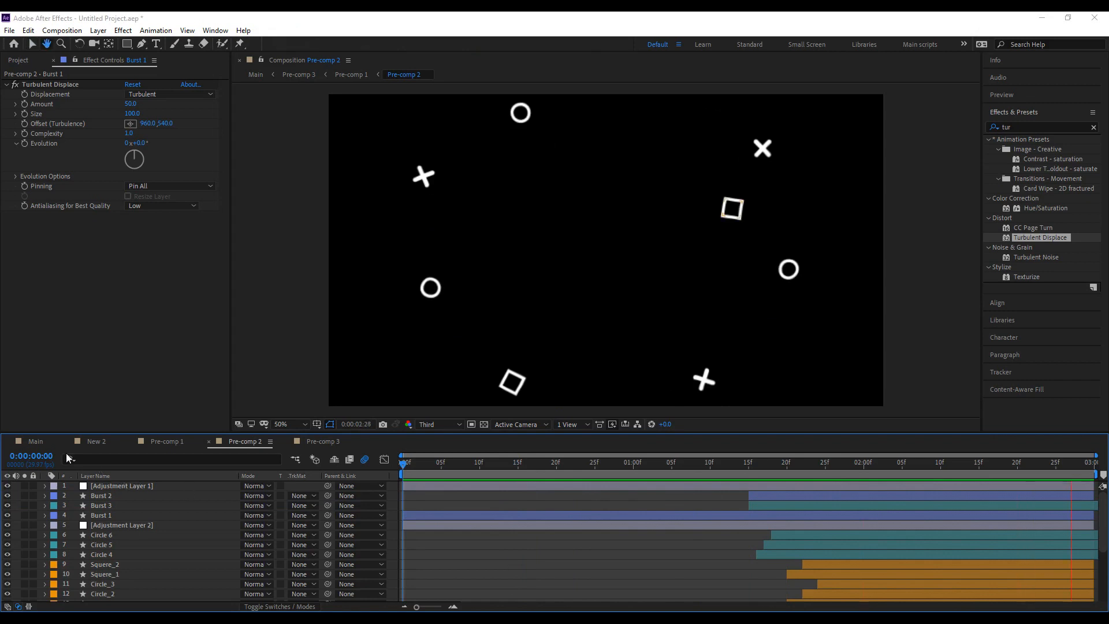
left_click(46, 442)
key("space")
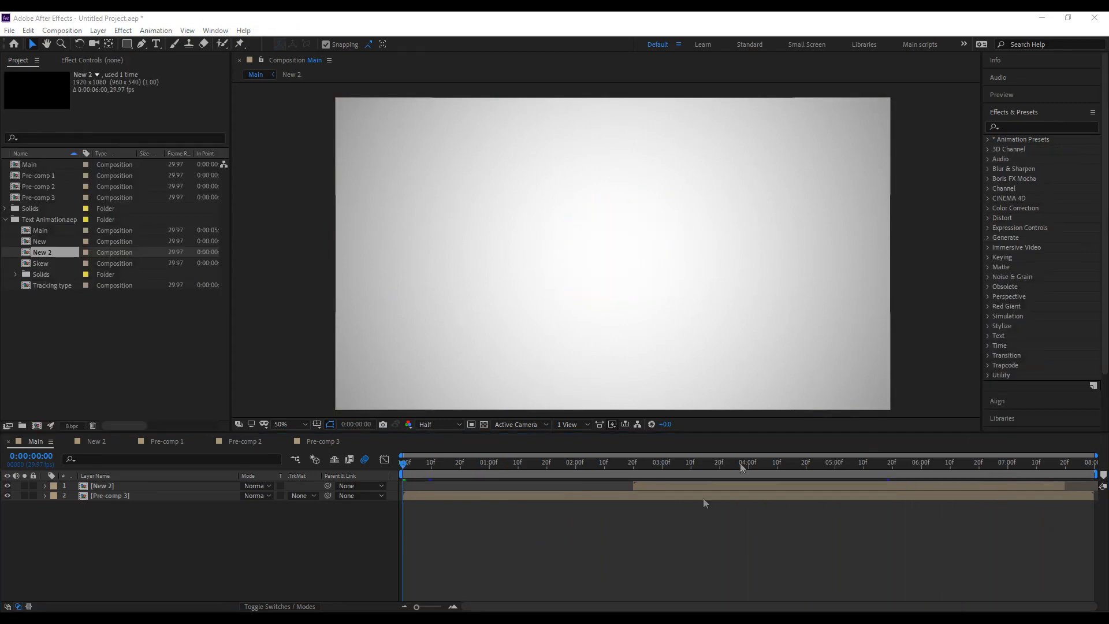
Create a white 1920 x 1080 px solid named Noise in the Main composition.
left_click(293, 538)
right_click(303, 521)
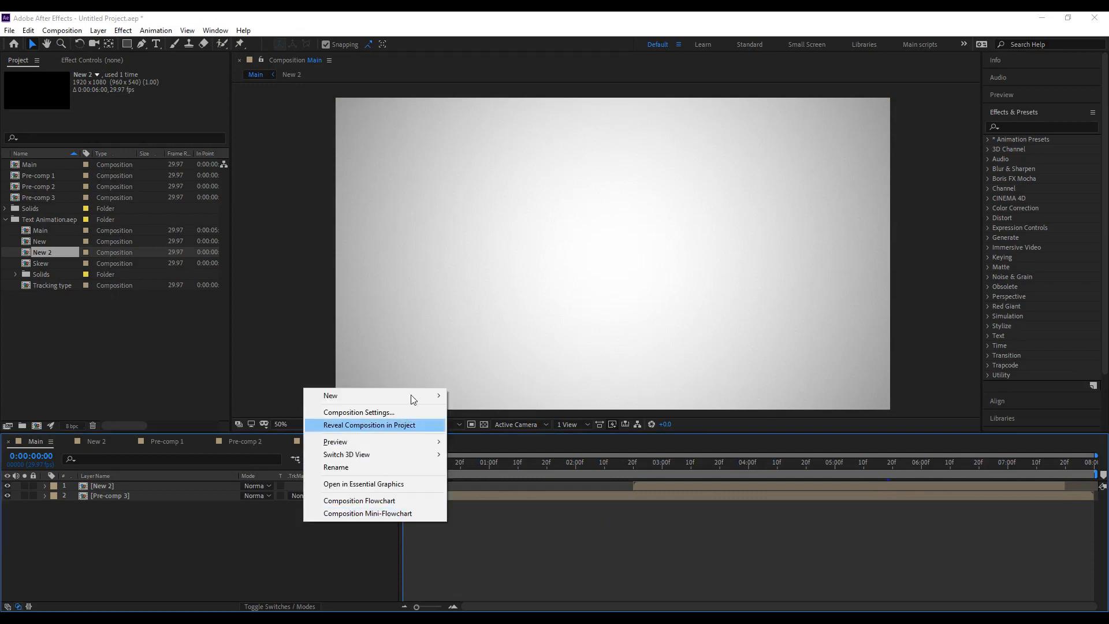
mouse_move(414, 400)
left_click(505, 425)
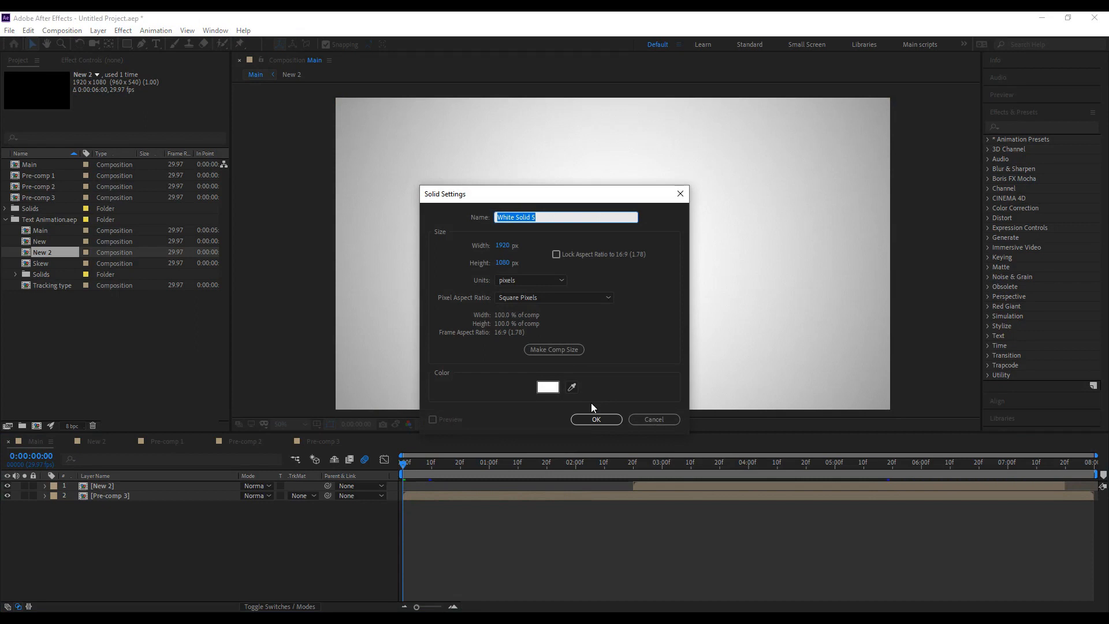
type("Noise")
key("Return")
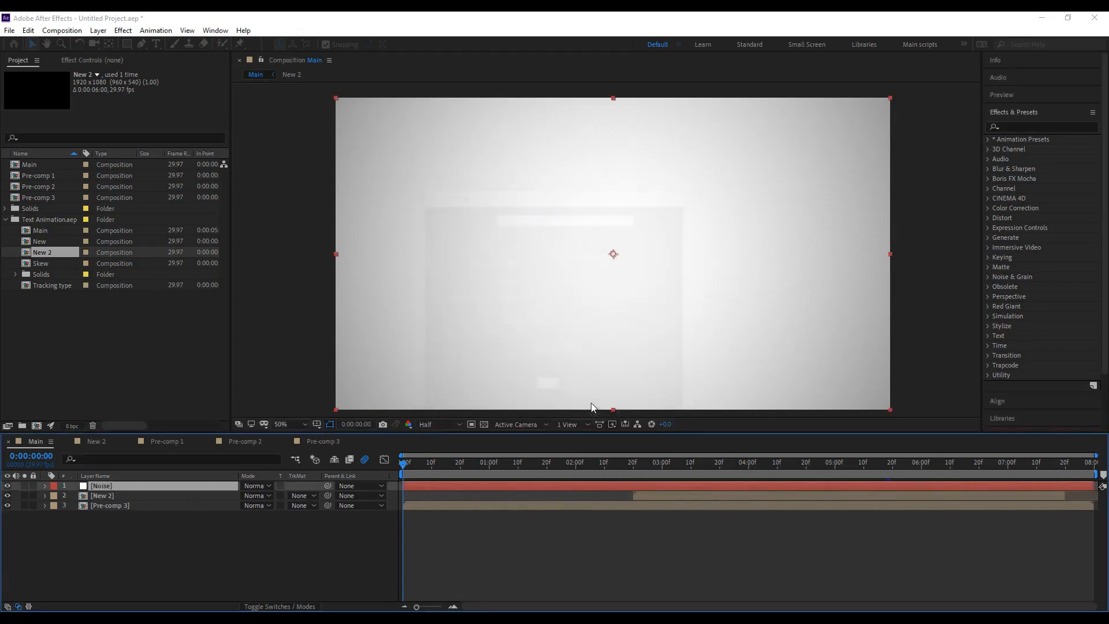
Apply the Fractal Noise effect to the Noise solid.
left_click(1028, 126)
type("fra")
type("c")
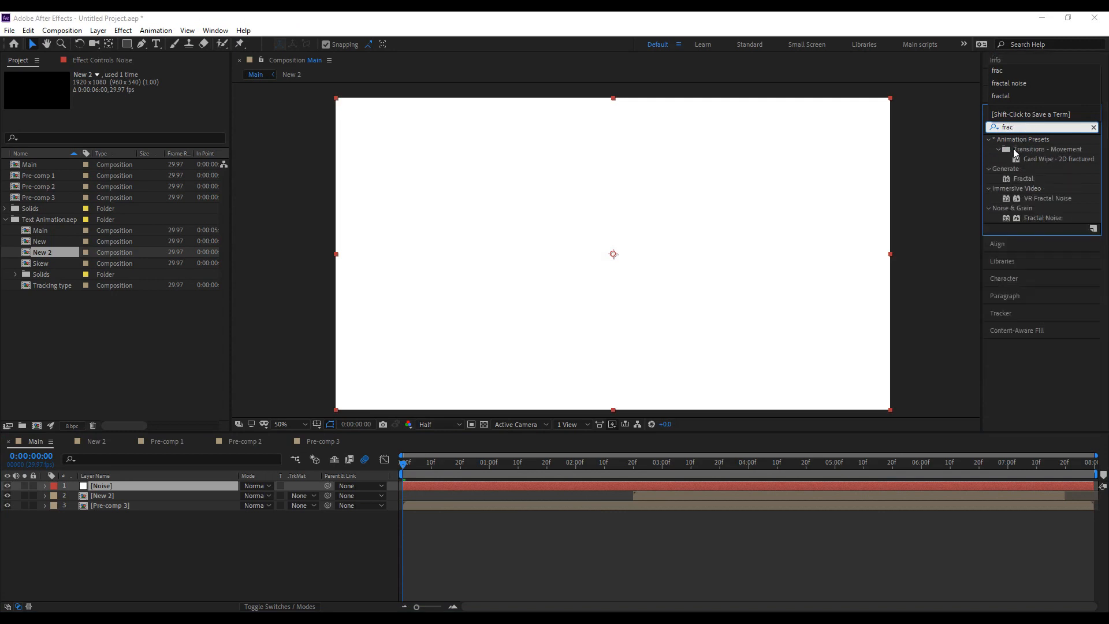
left_click_drag(1040, 218, 110, 489)
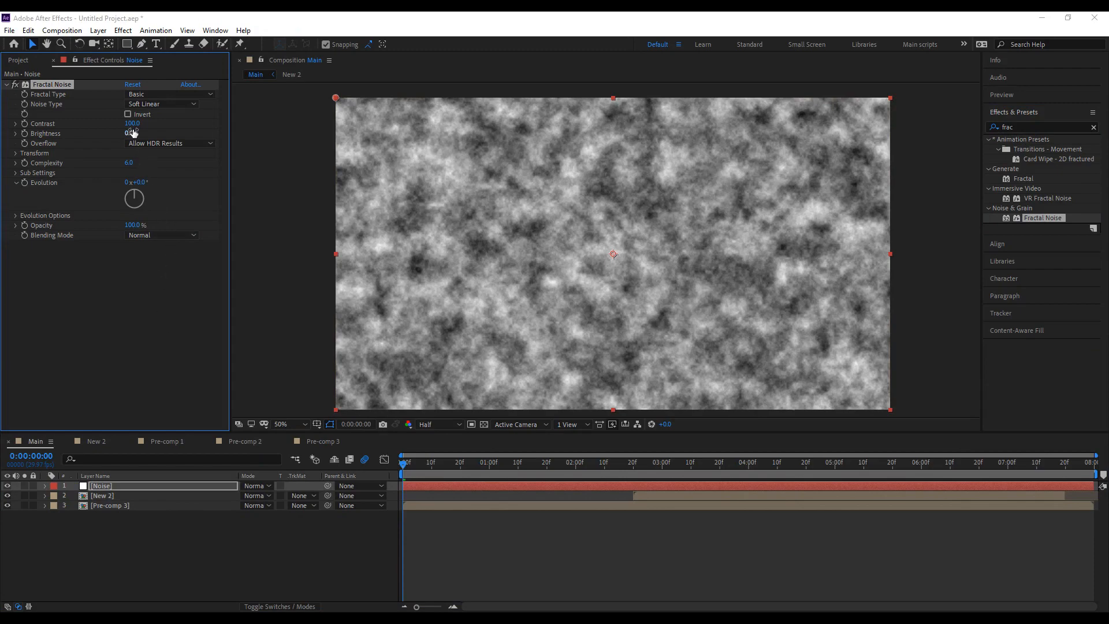
Set the Fractal Noise Contrast to 387, Brightness to -186 and Scale to 6 on the Noise layer.
left_click_drag(160, 124, 184, 123)
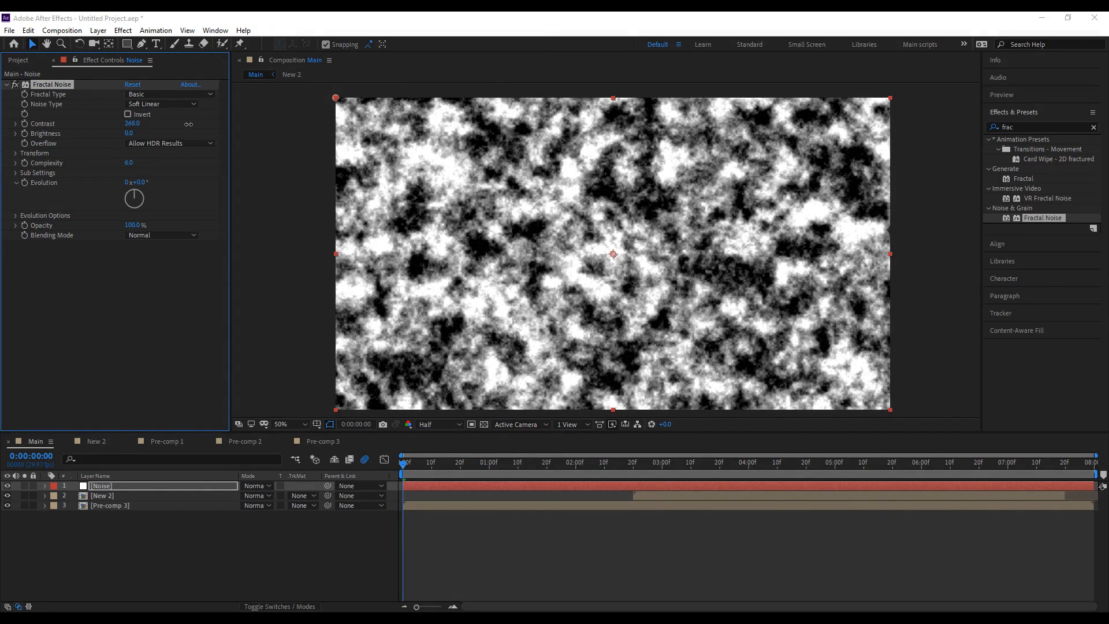
left_click_drag(214, 126, 42, 144)
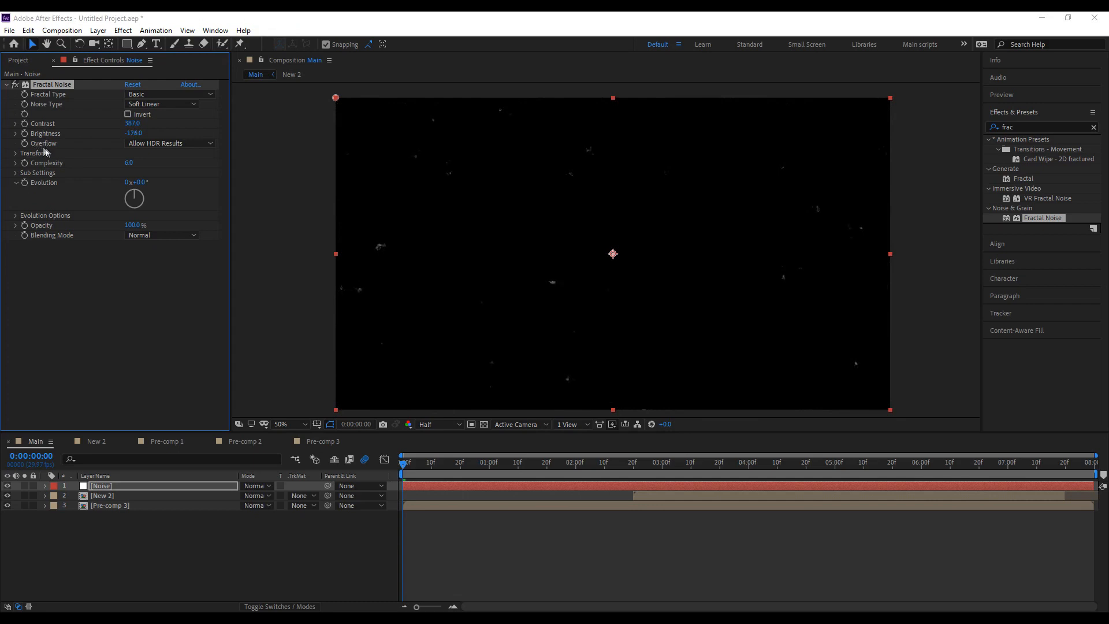
left_click(15, 153)
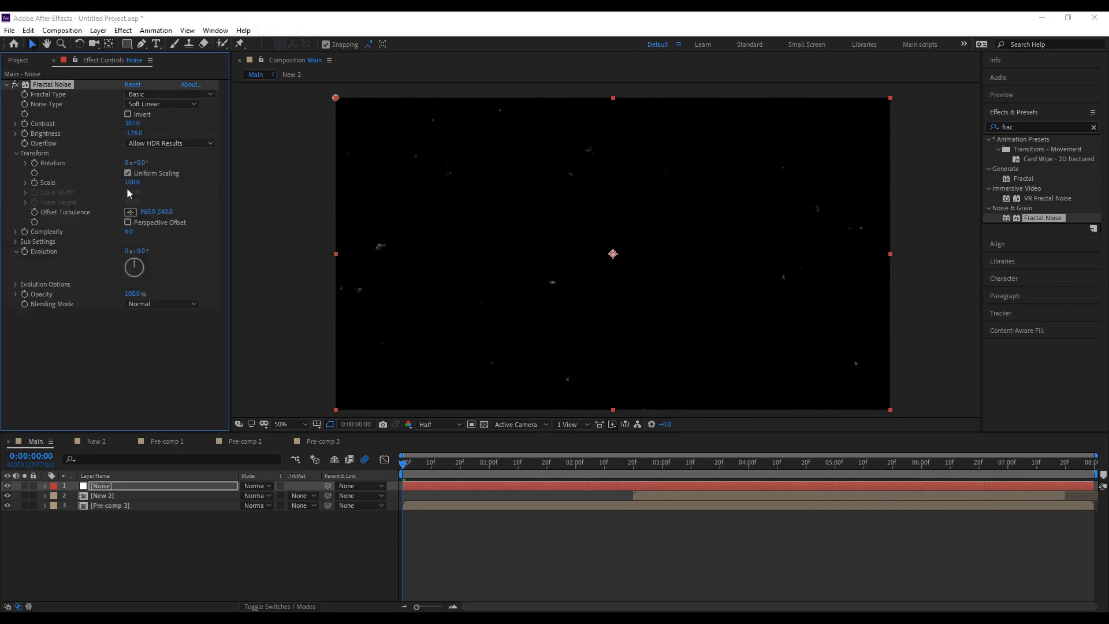
left_click(26, 183)
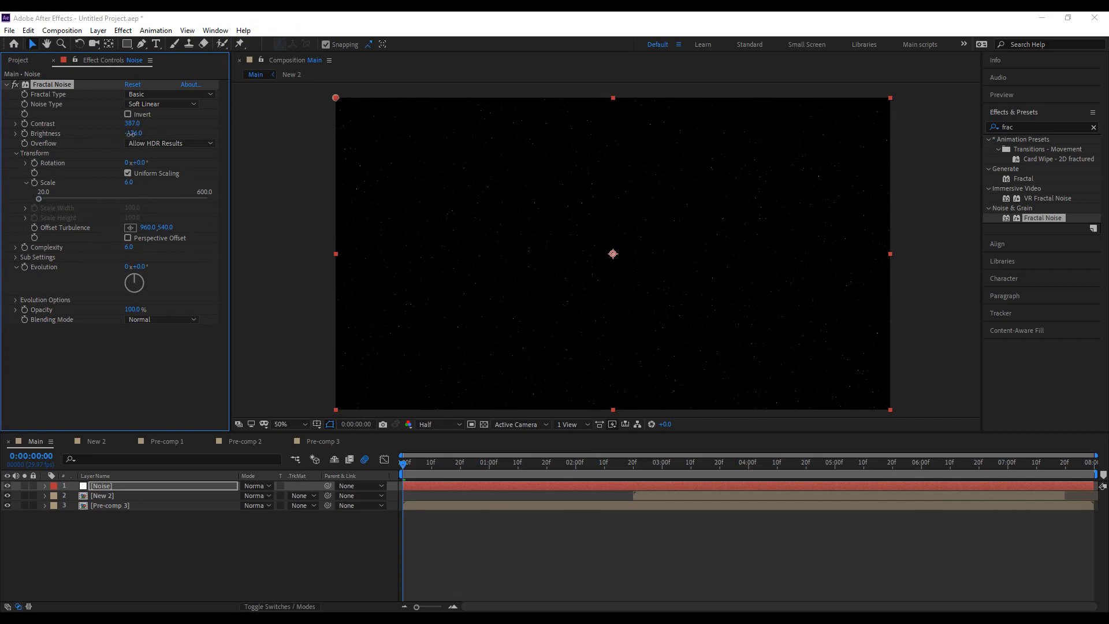
left_click_drag(134, 141, 136, 140)
Apply the Invert effect to the Noise layer below Fractal Noise.
left_click_drag(1028, 126, 944, 117)
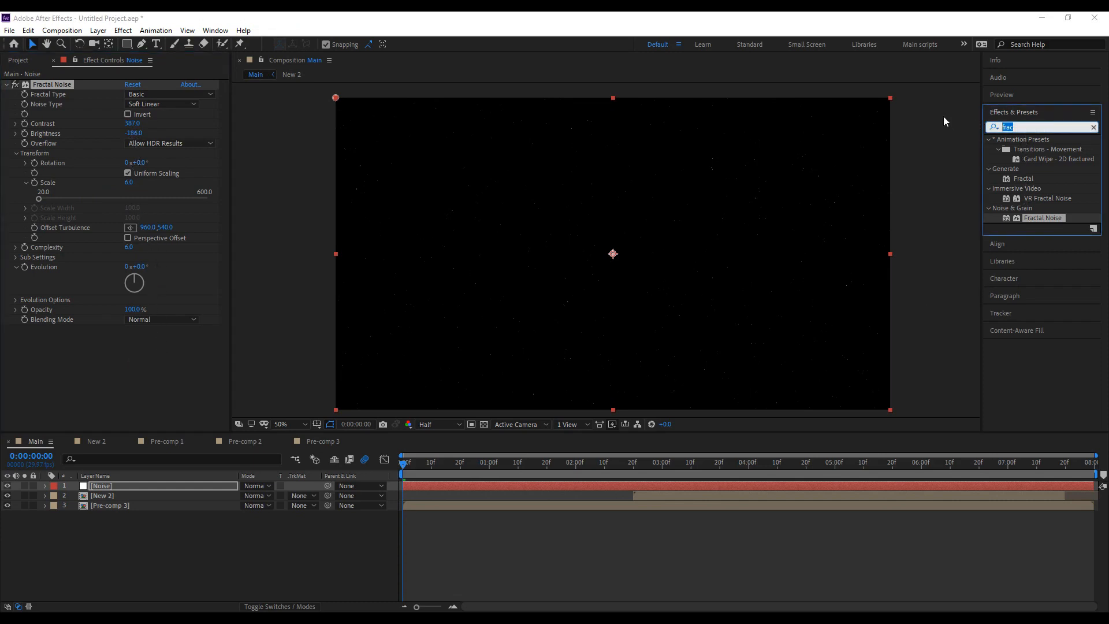
type("invert")
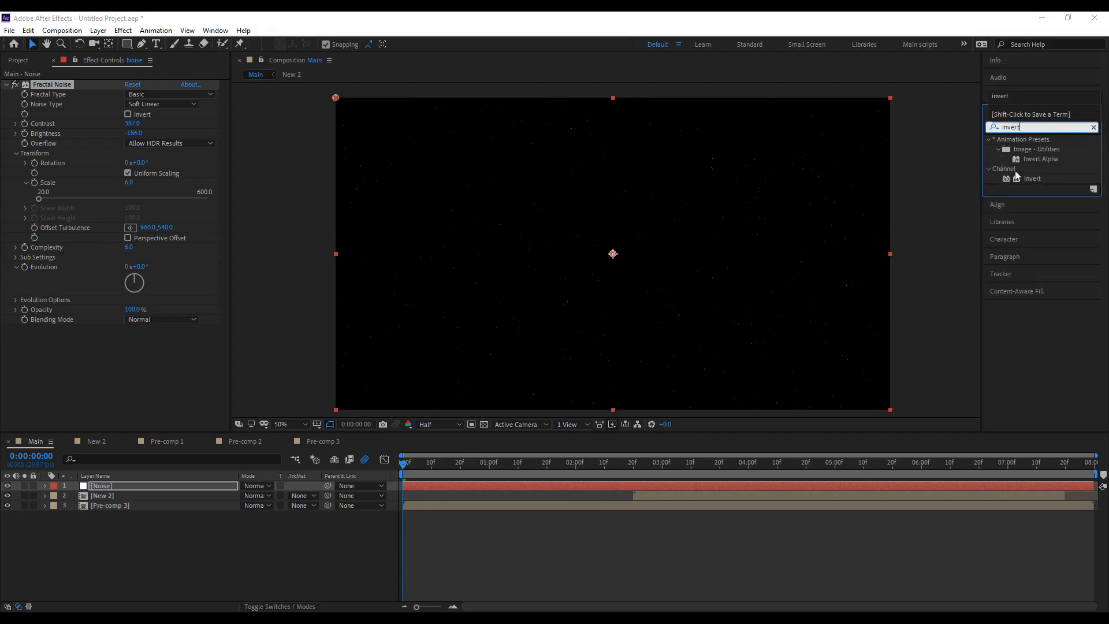
left_click_drag(1028, 179, 154, 360)
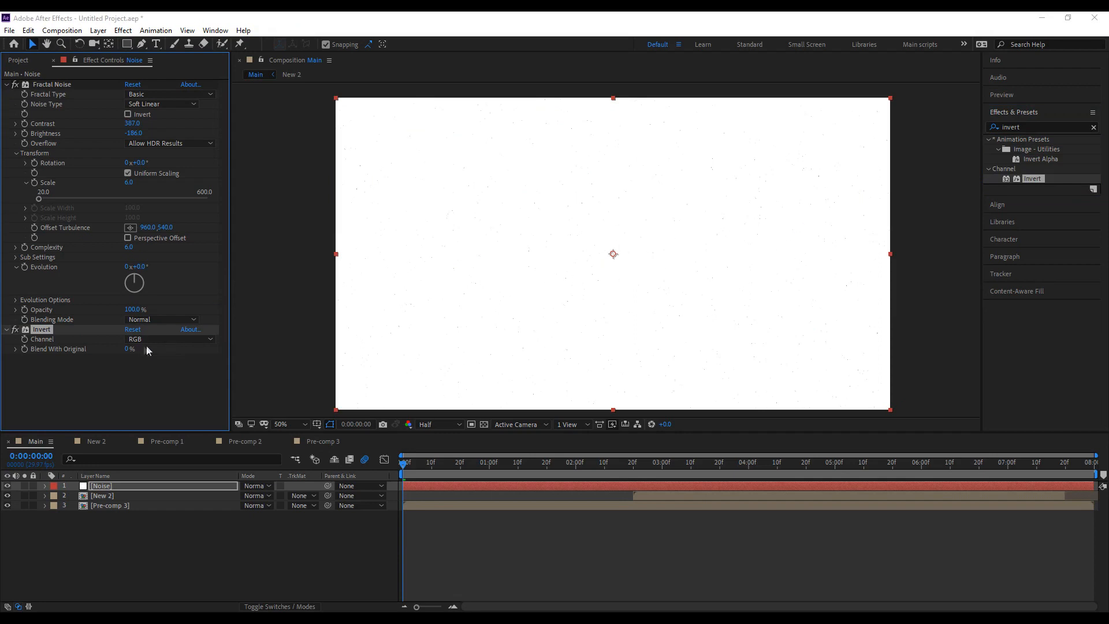
Set the Fractal Noise Scale to 11 and Brightness to -191, and set the Noise layer's blending mode to Multiply.
left_click_drag(135, 133, 147, 136)
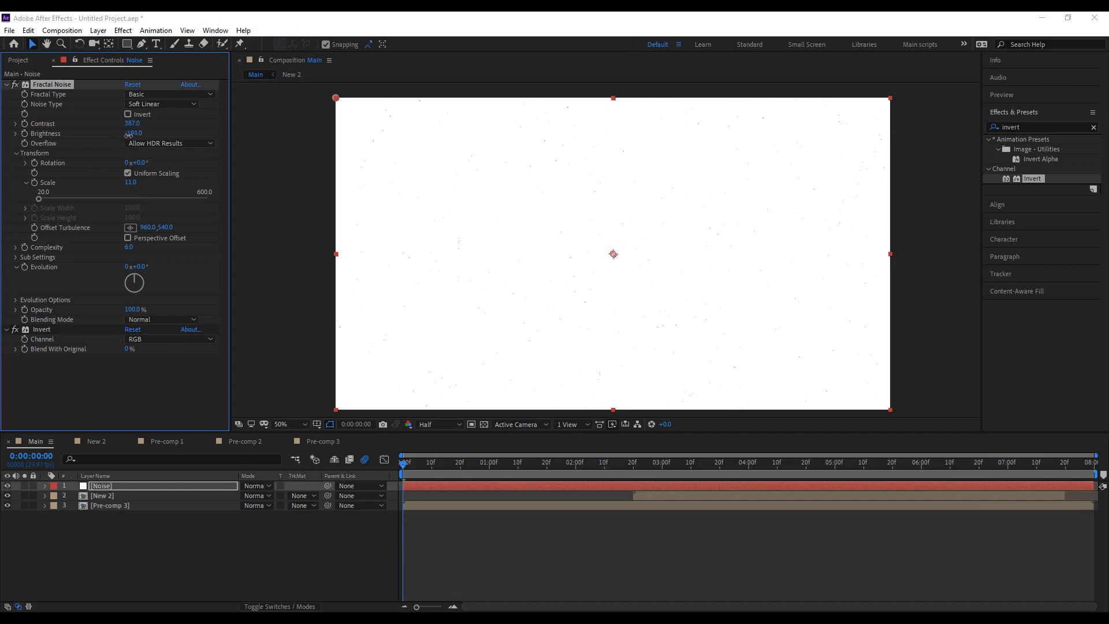
left_click_drag(130, 134, 150, 192)
left_click(257, 487)
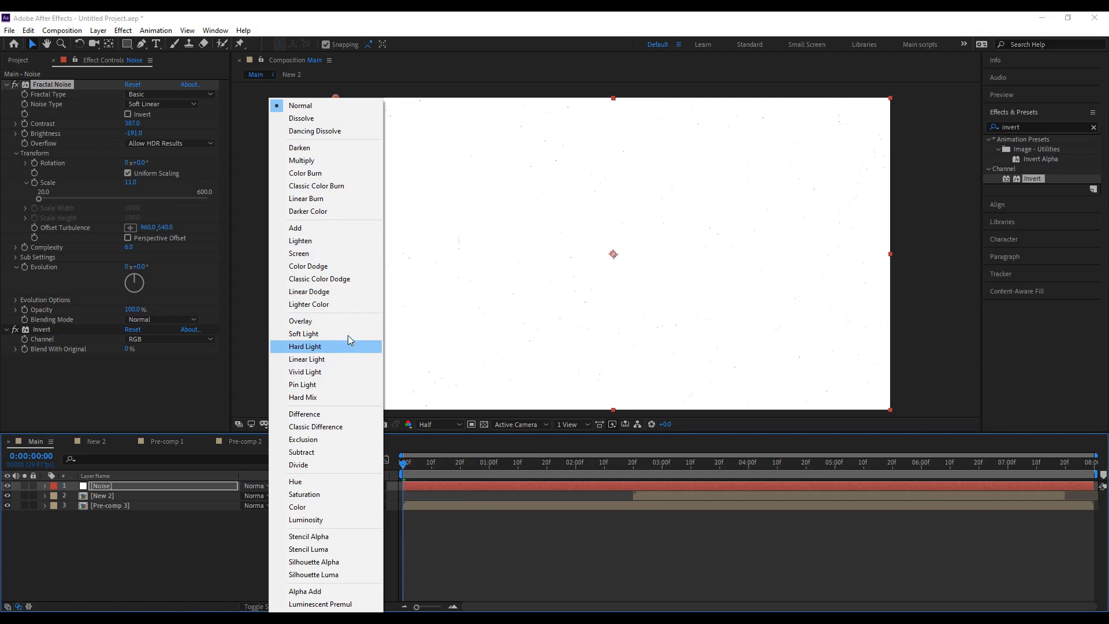
left_click(349, 160)
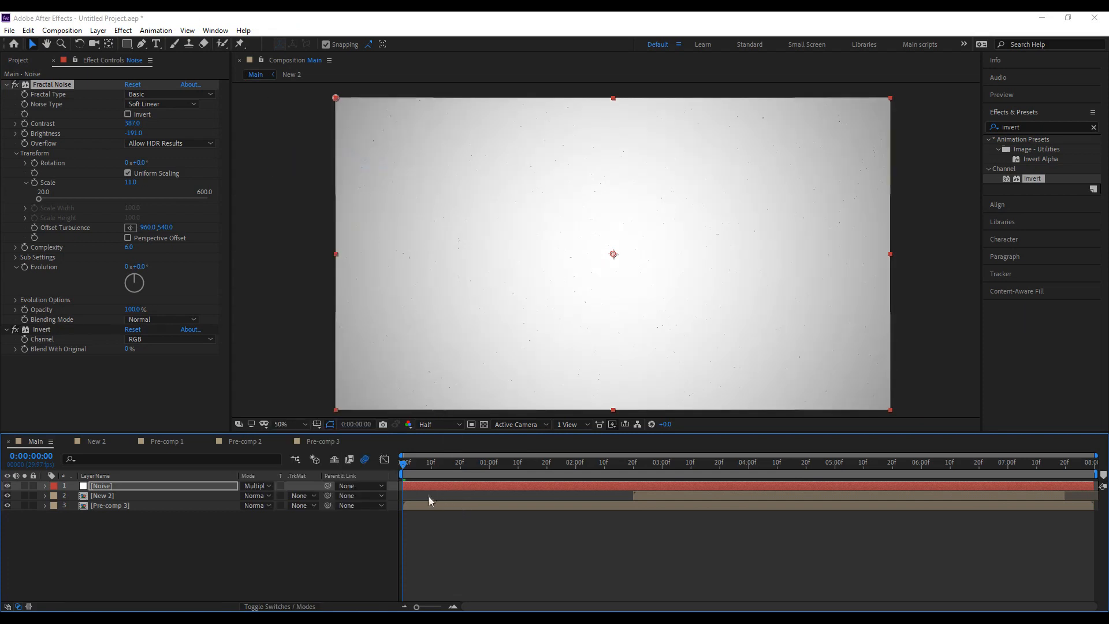
Preview the Main composition and adjust the Fractal Noise Contrast to 404 and Brightness to -197.
left_click_drag(404, 467, 529, 500)
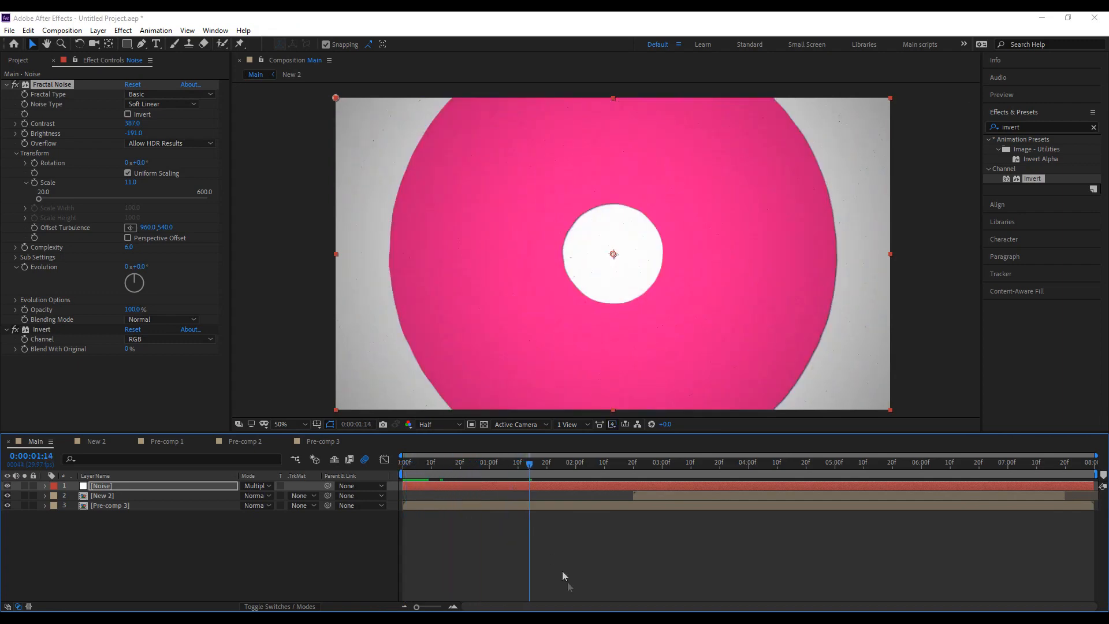
key("space")
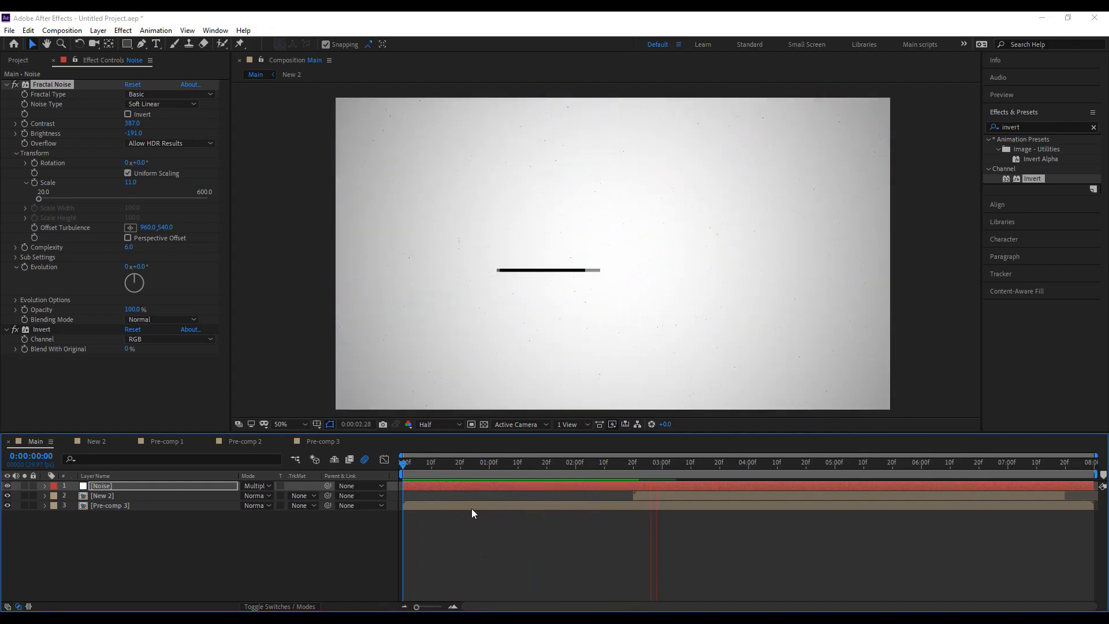
left_click_drag(417, 463, 507, 490)
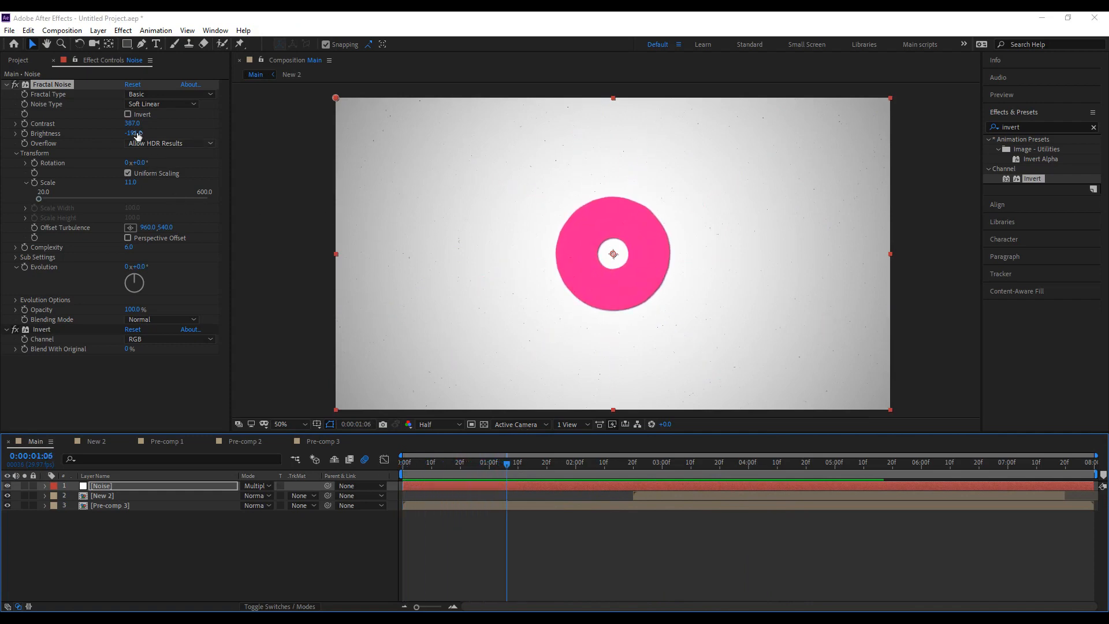
left_click_drag(139, 135, 137, 134)
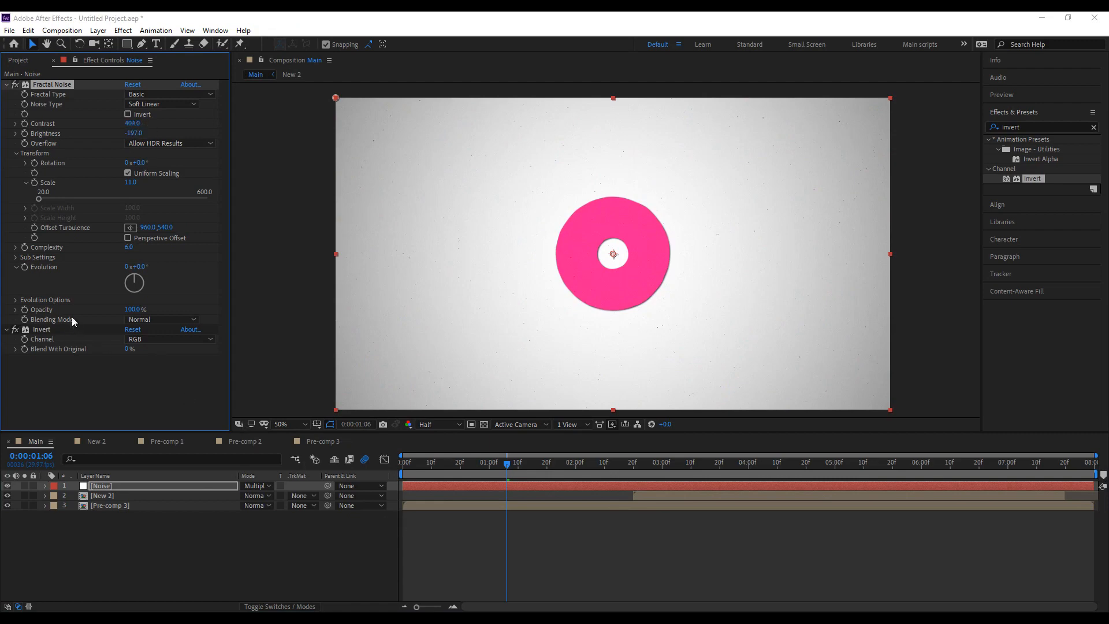
left_click(565, 552)
key("space")
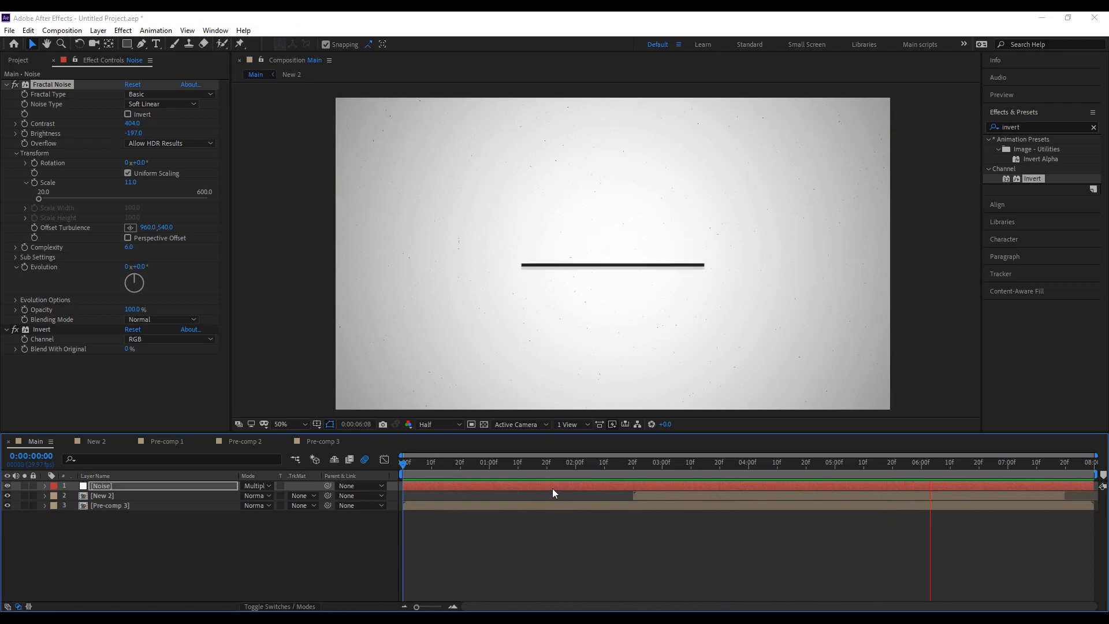
Try changing the Fractal Noise Evolution on the Noise layer at frame 24, and undo the change.
left_click_drag(404, 462, 472, 470)
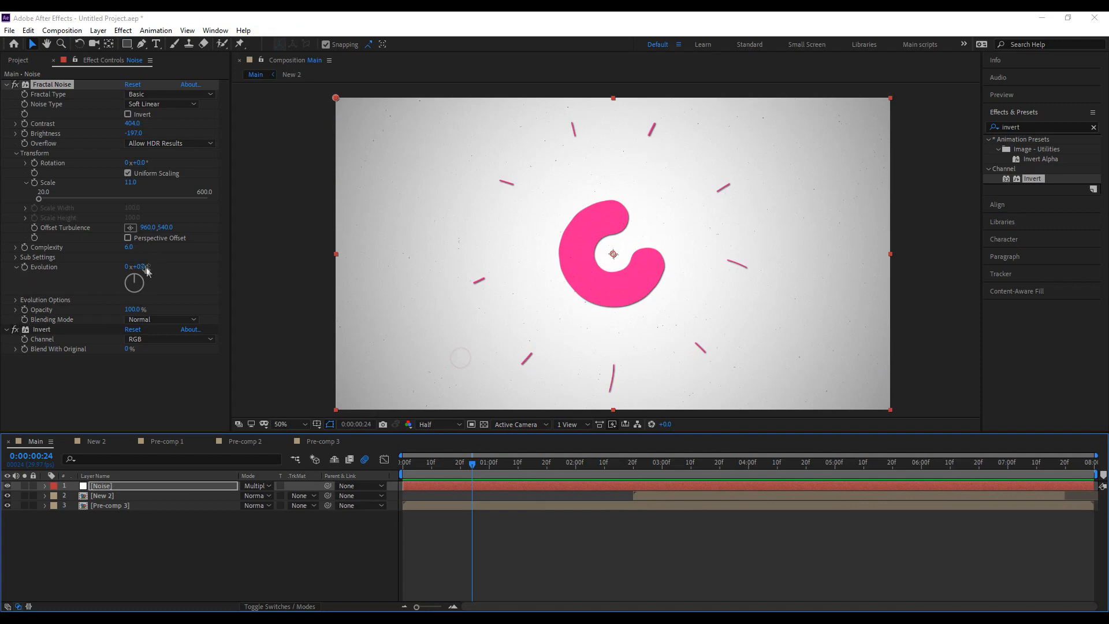
left_click_drag(142, 266, 309, 271)
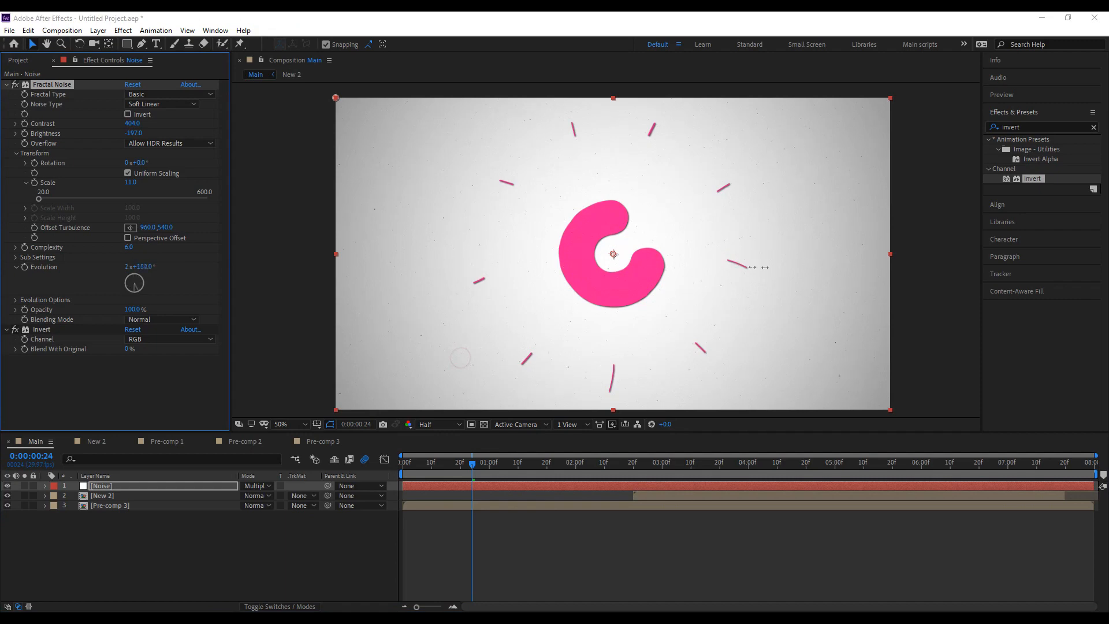
left_click_drag(865, 264, 989, 266)
key("ctrl+z")
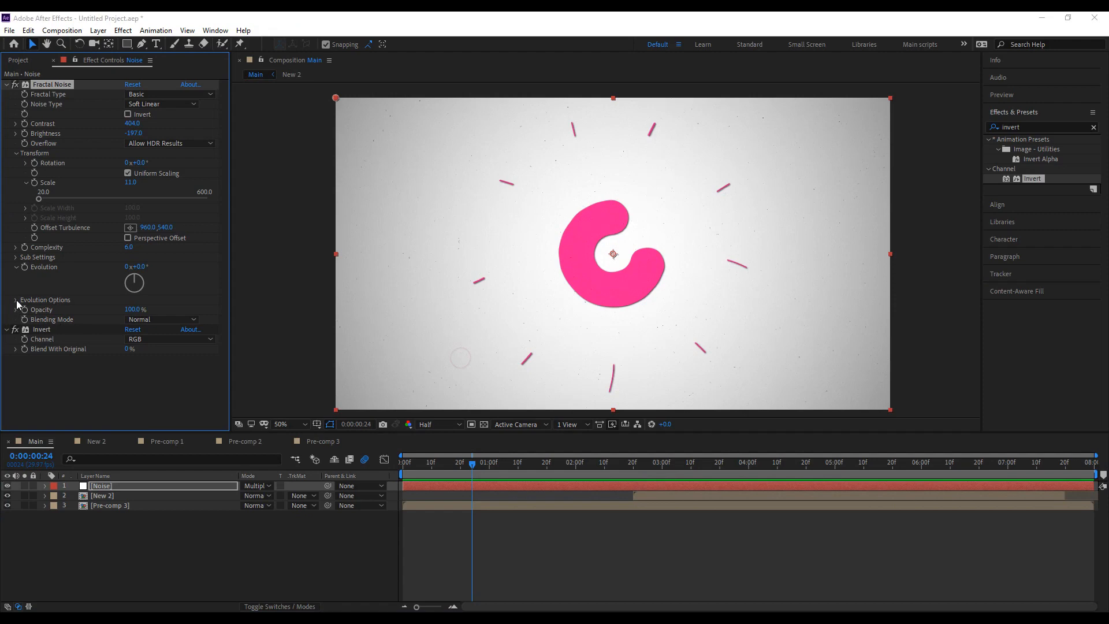
Add the expression time*50 to the Fractal Noise Random Seed on the Noise layer, and preview Main from the start.
left_click(16, 300)
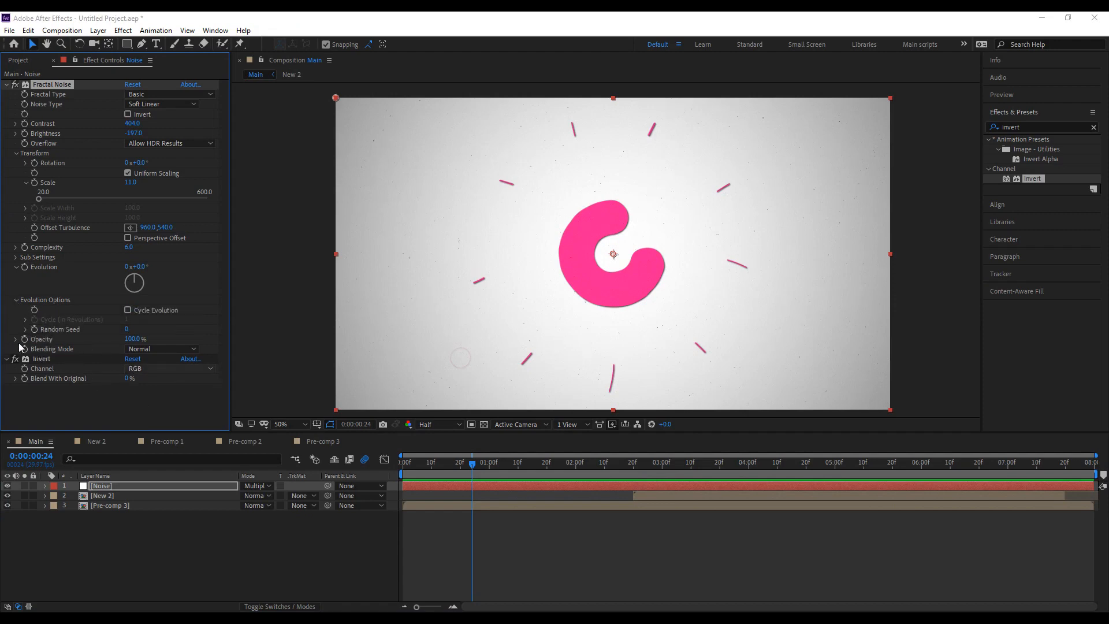
left_click(34, 329, "alt")
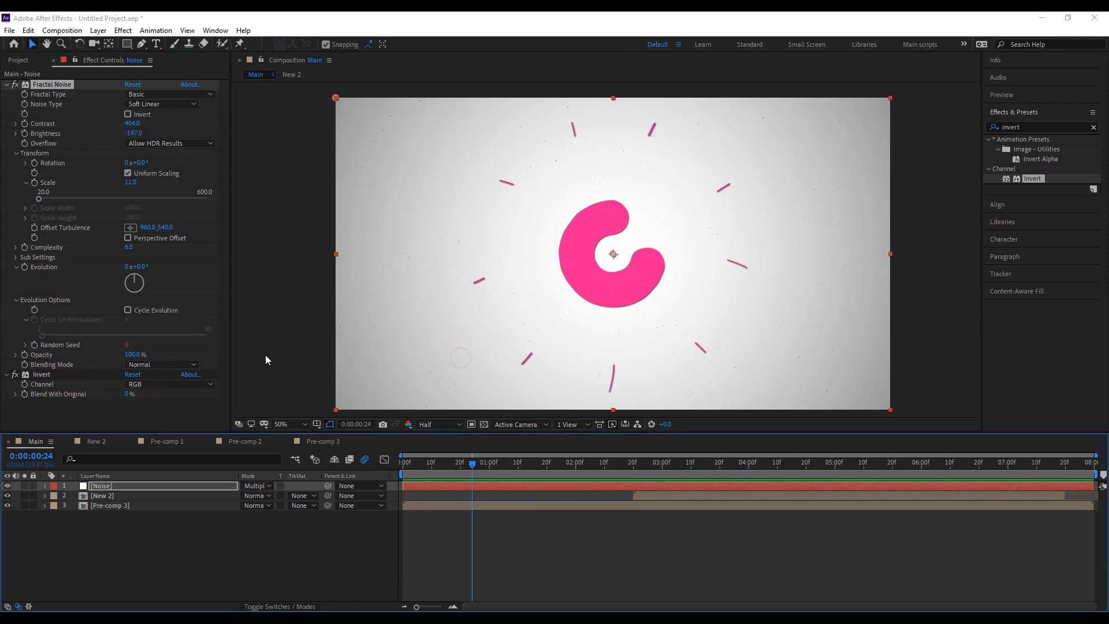
type("time")
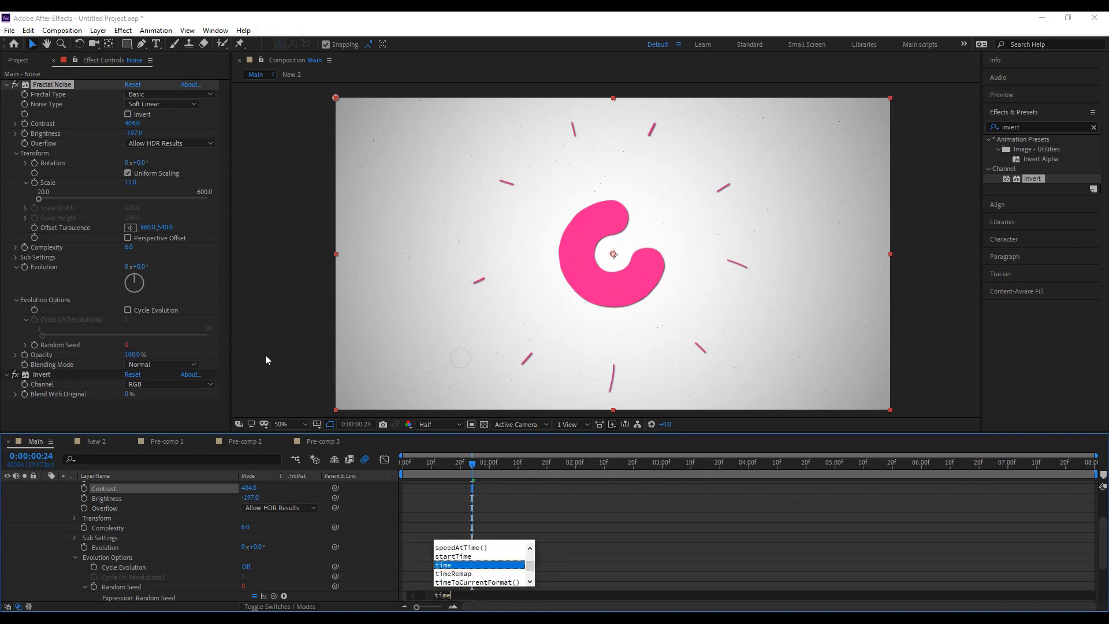
type("*50")
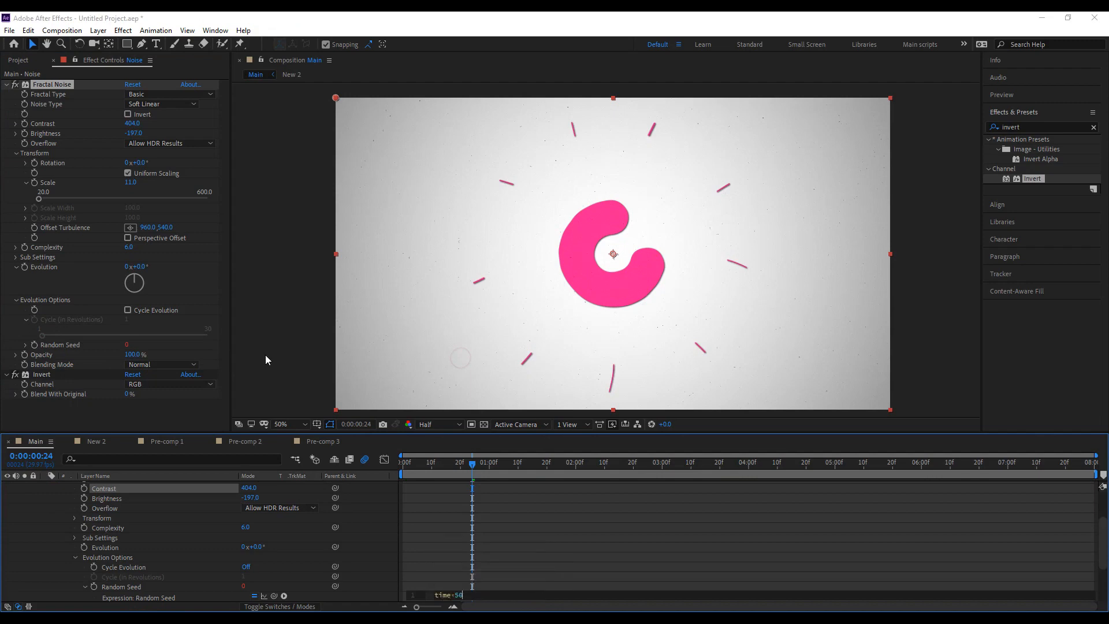
left_click(414, 473)
key("Home")
key("space")
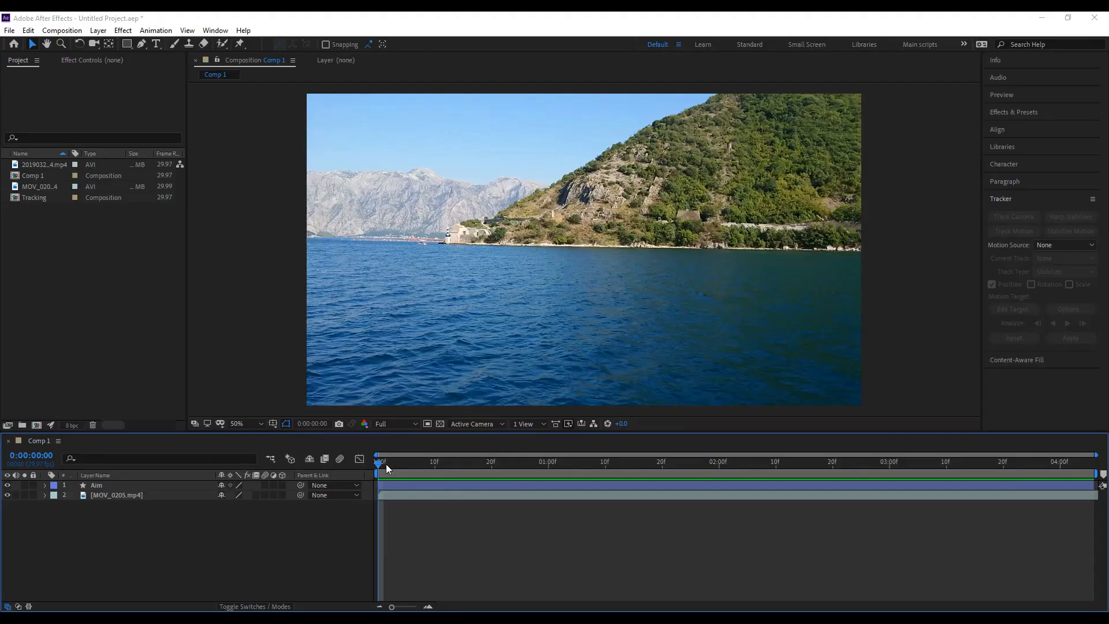
Preview Comp 1 and examine how the Aim layer sits against the lighthouse as the footage moves.
mouse_move(408, 465)
left_mouse_down()
mouse_move(747, 509)
mouse_move(966, 522)
mouse_move(404, 485)
left_mouse_up()
left_click(391, 484)
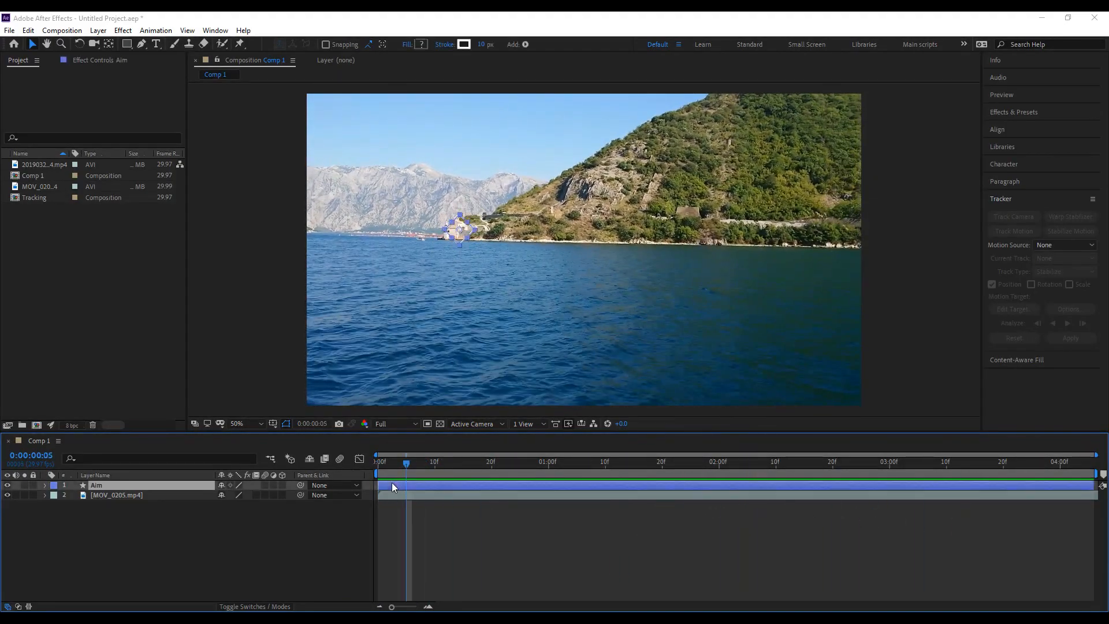
left_click_drag(416, 469, 947, 537)
left_click(648, 539)
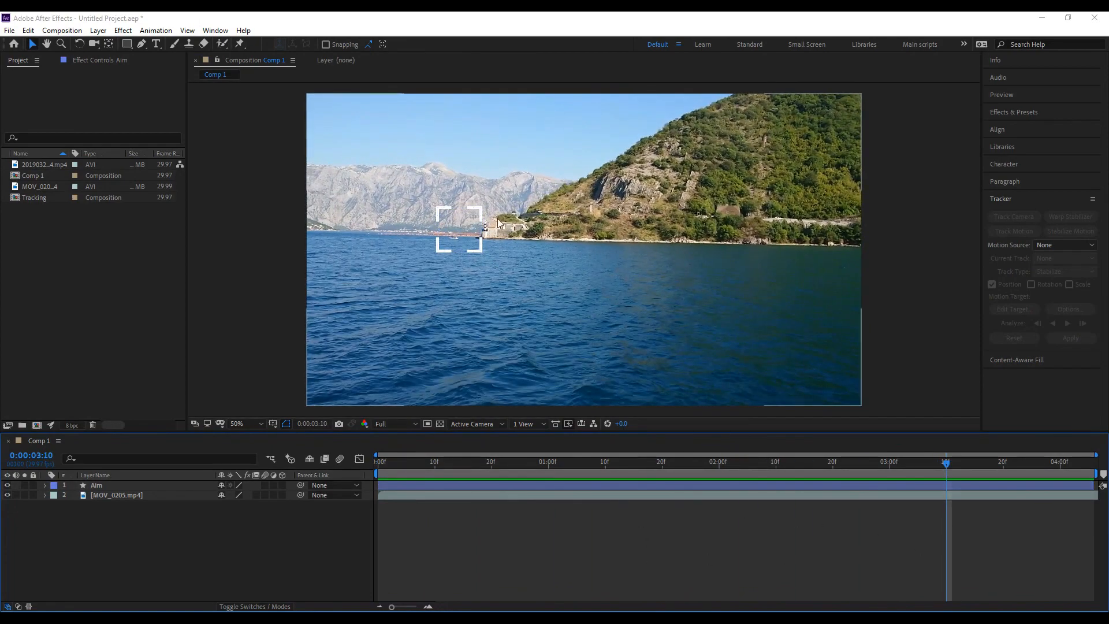
key("period")
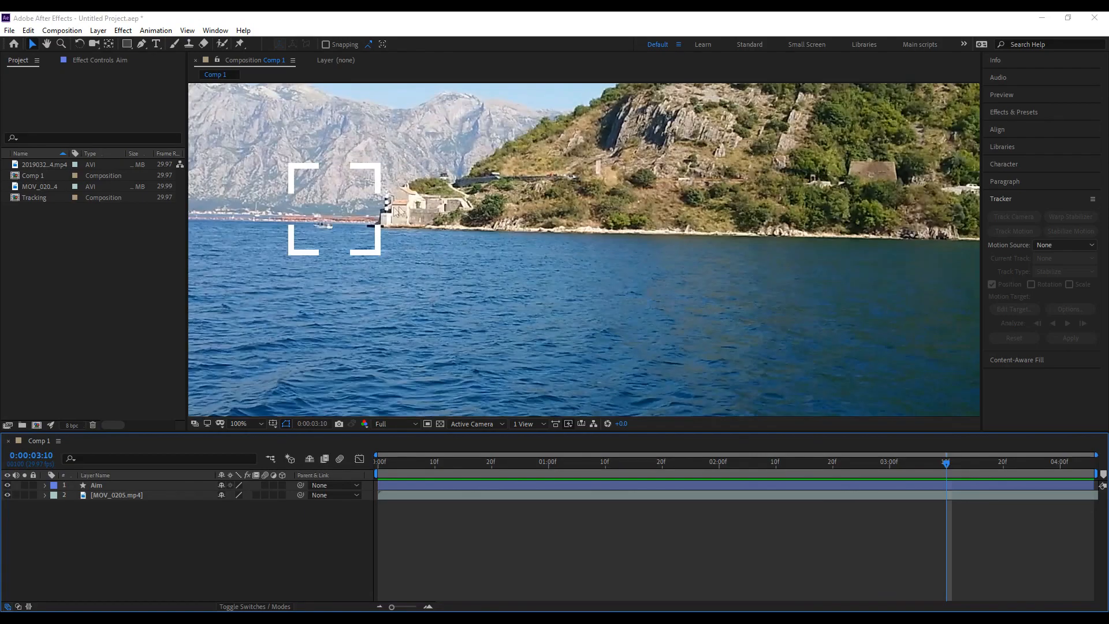
key("space")
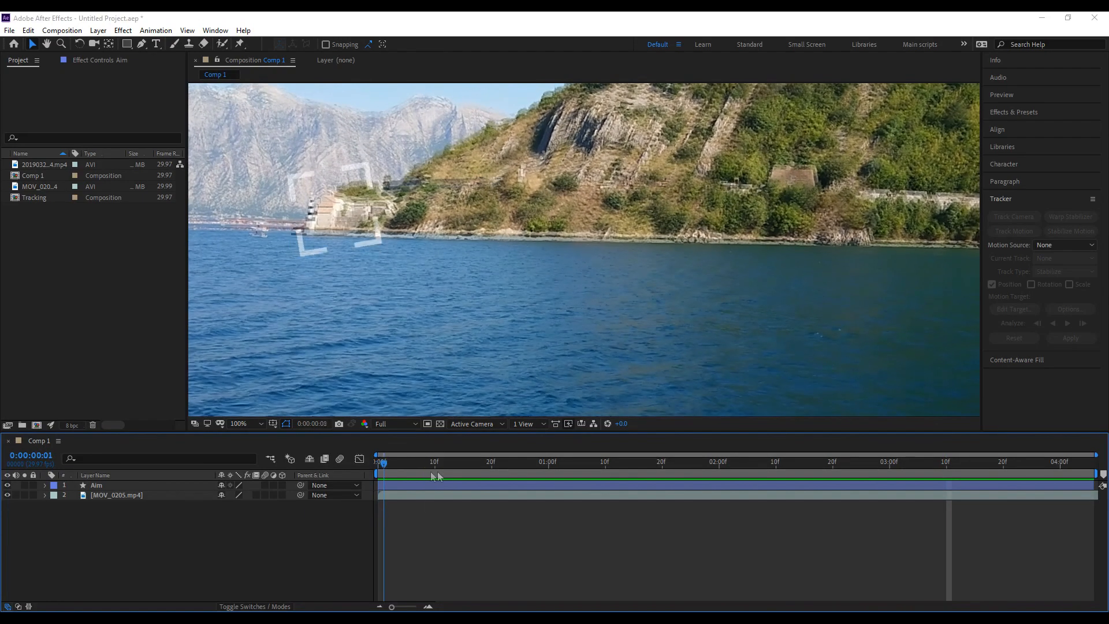
left_click_drag(399, 466, 354, 467)
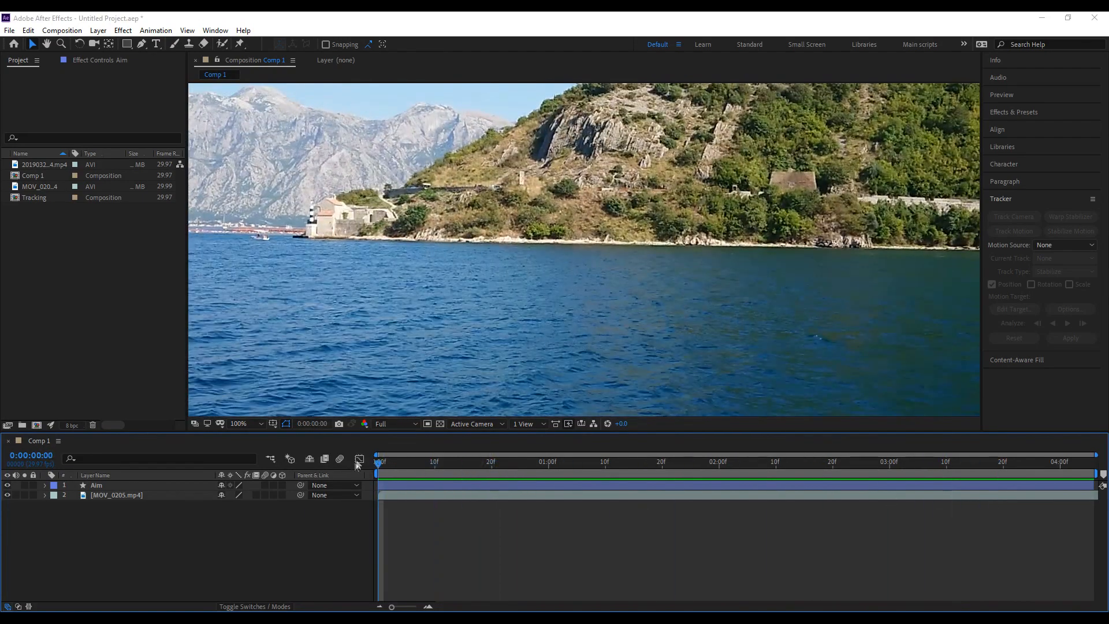
key("comma")
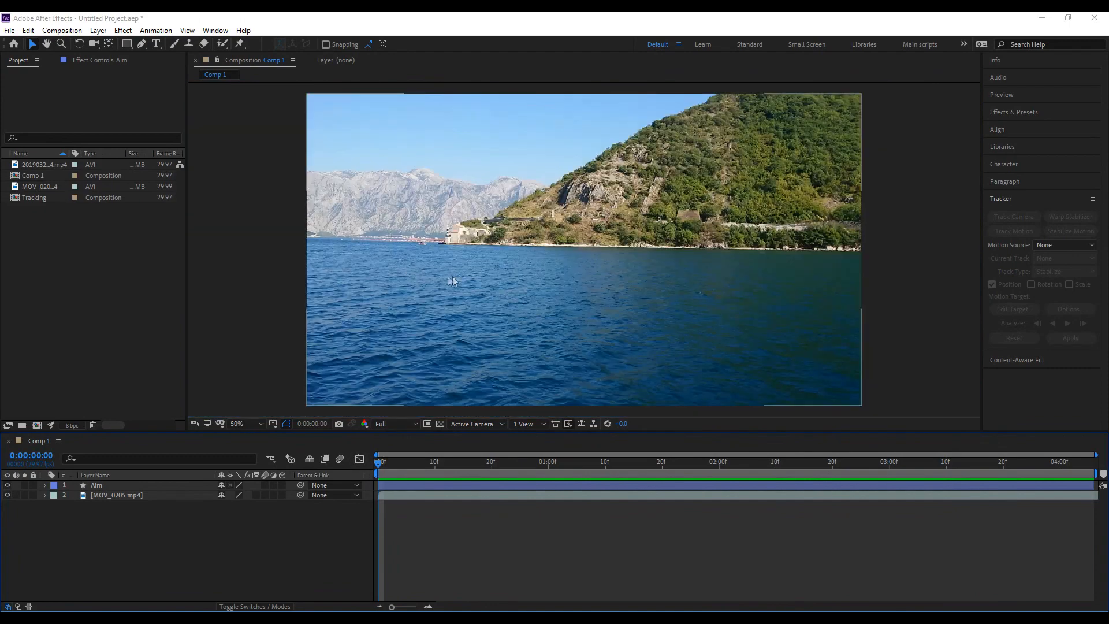
left_click(123, 488)
left_click_drag(431, 456, 827, 485)
key("space")
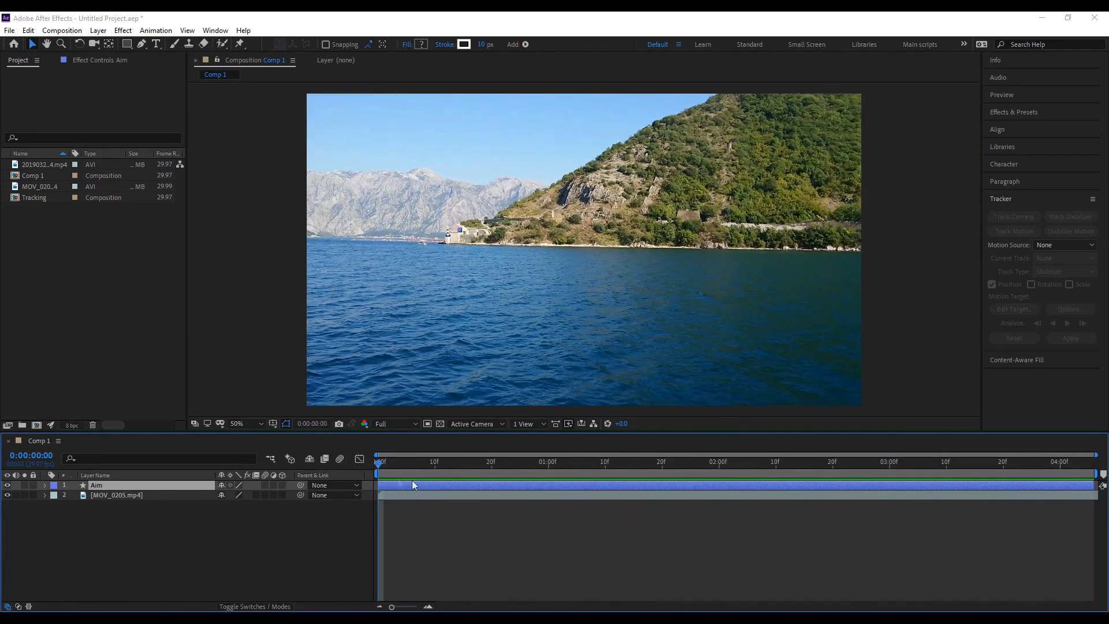
Start Track Motion on the MOV_0205.mp4 layer from the first frame.
left_click(137, 494)
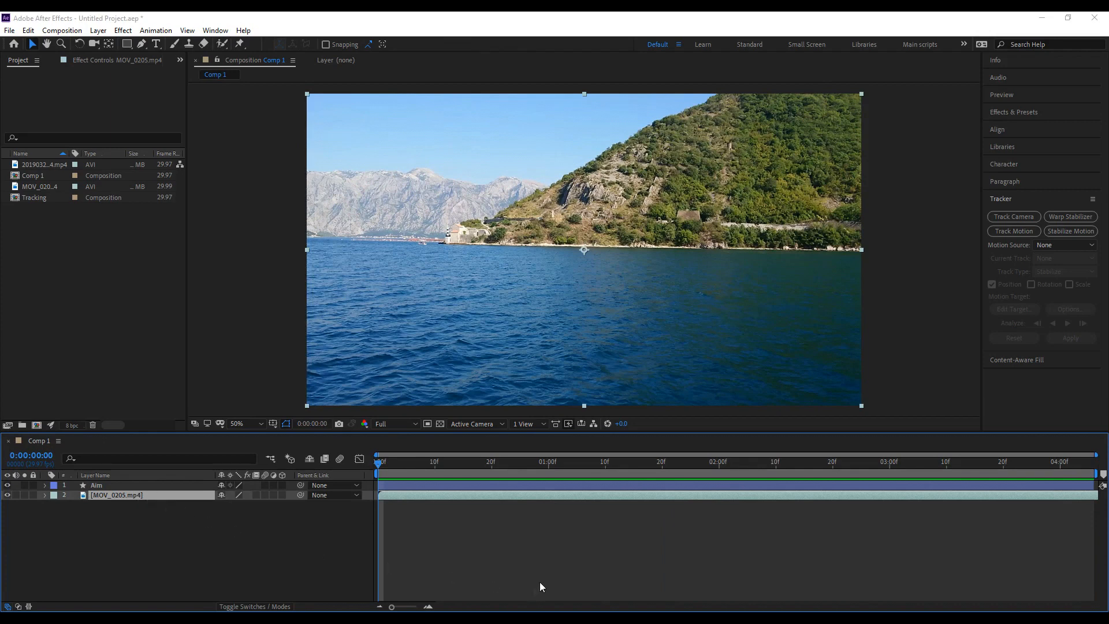
left_click(1010, 199)
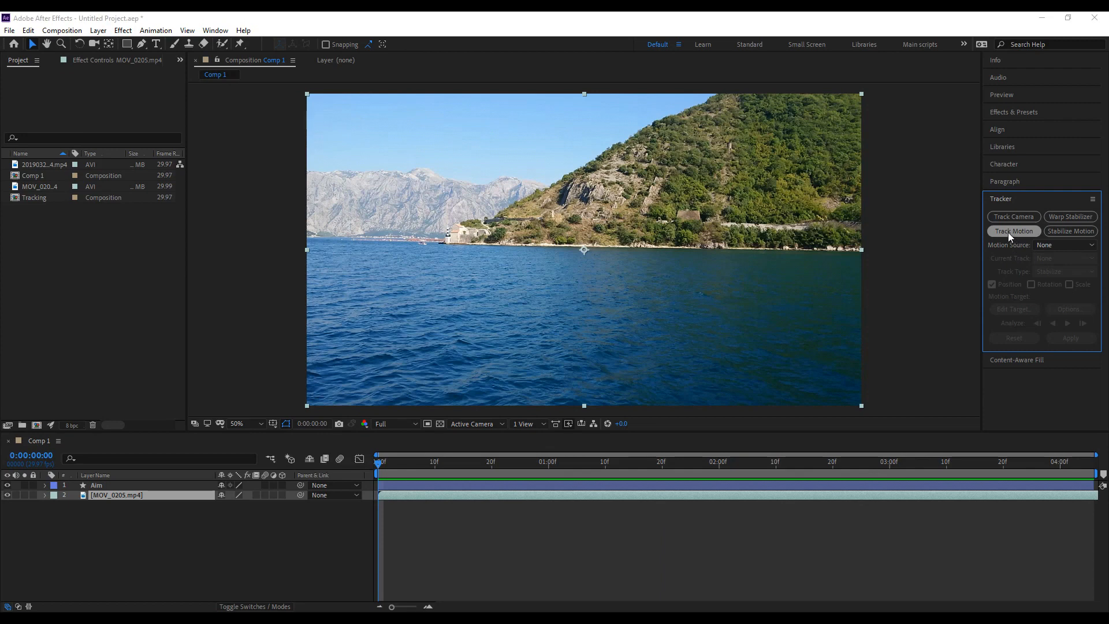
left_click(1009, 232)
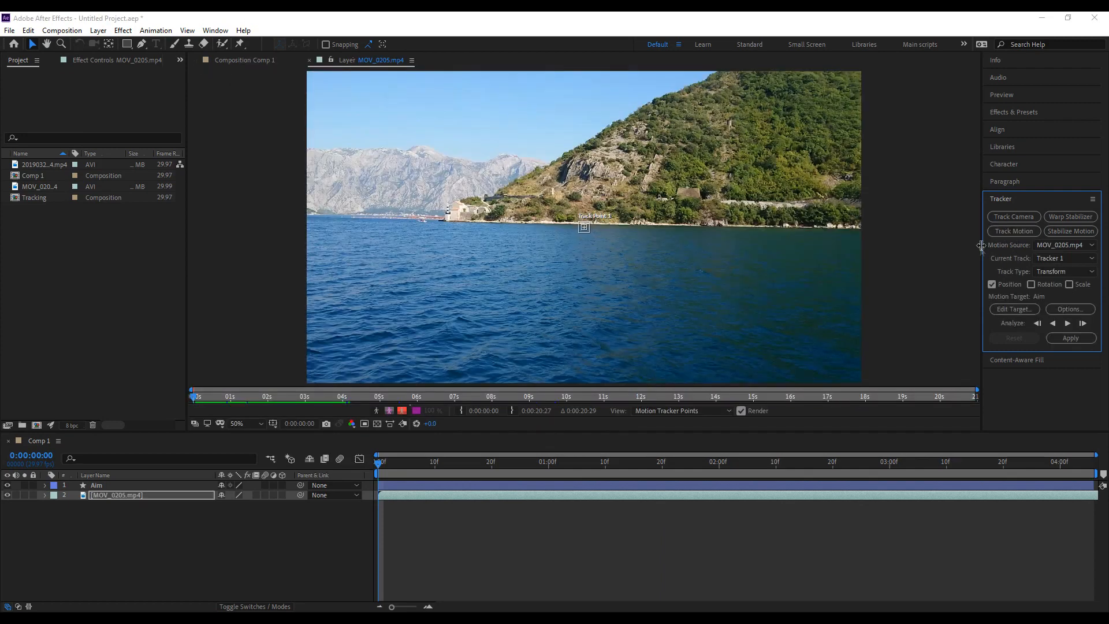
Place Track Point 1 on the lighthouse at the shoreline in the MOV_0205.mp4 footage.
left_click(47, 43)
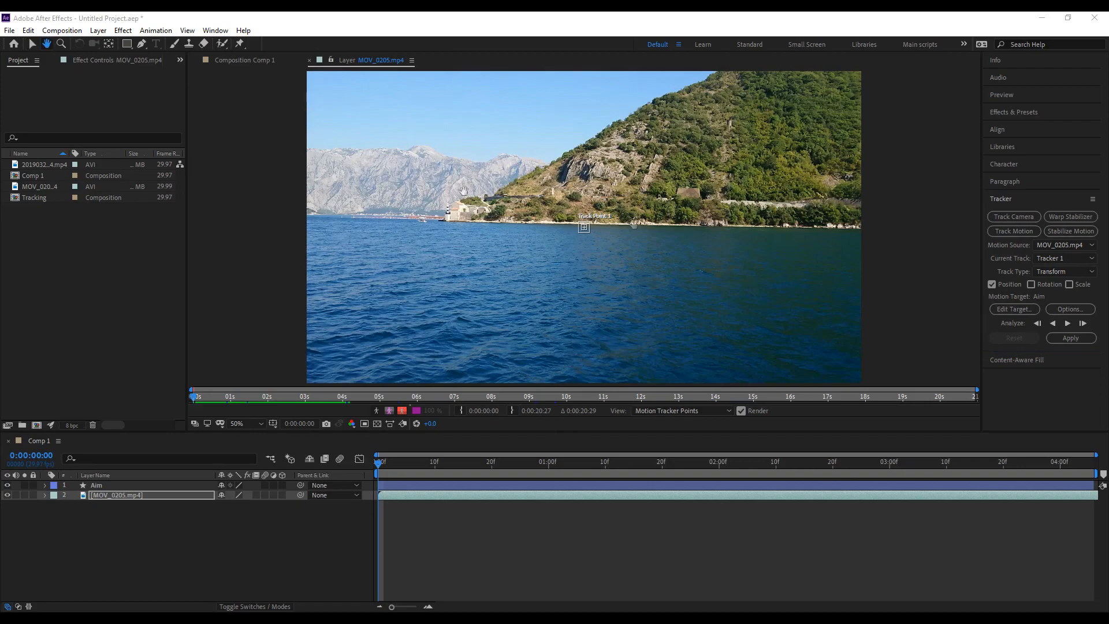
left_click_drag(651, 231, 646, 265)
scroll(644, 267, "up", 1)
left_click_drag(557, 302, 766, 245)
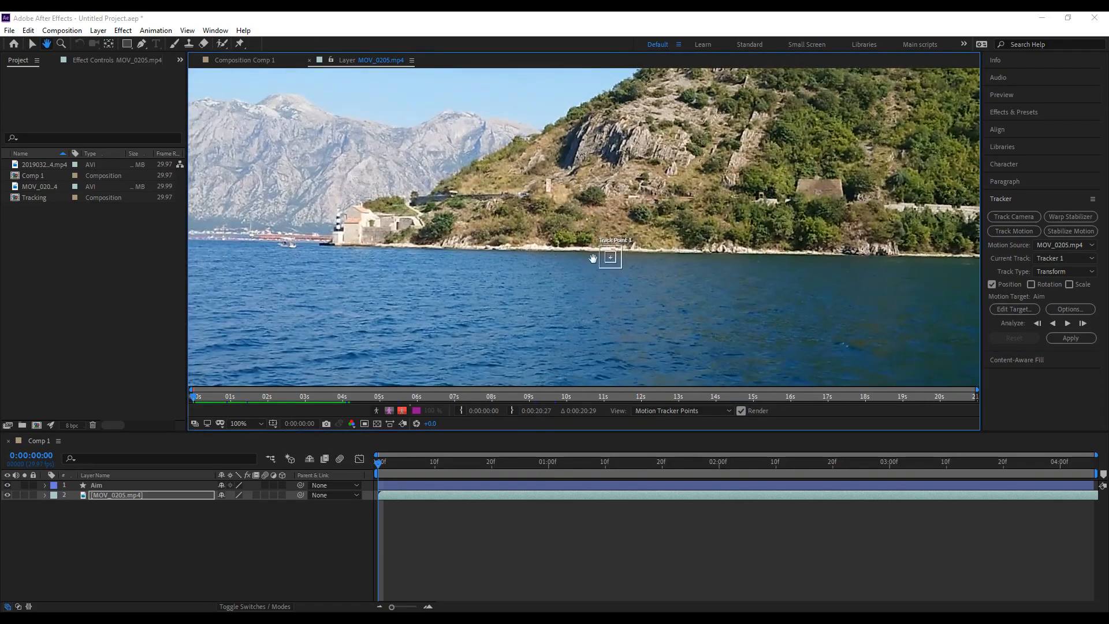
scroll(593, 258, "up", 1)
left_click(33, 44)
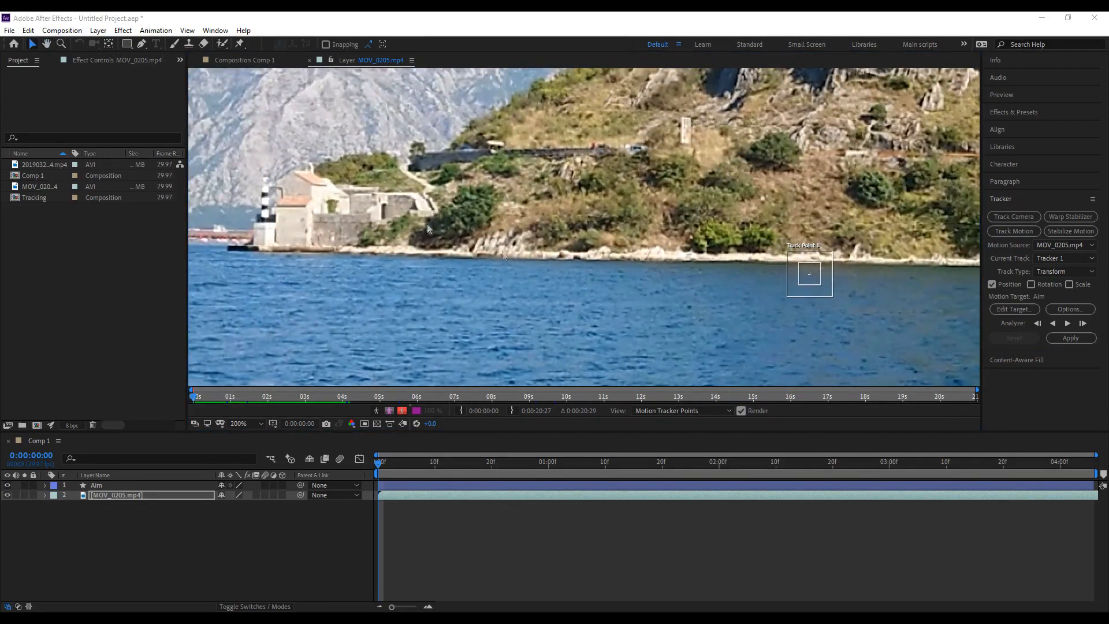
left_click_drag(815, 279, 462, 221)
Enlarge the feature and search regions of Track Point 1 to enclose the whole lighthouse.
left_click(46, 44)
scroll(393, 222, "up", 1)
left_click_drag(381, 222, 341, 239)
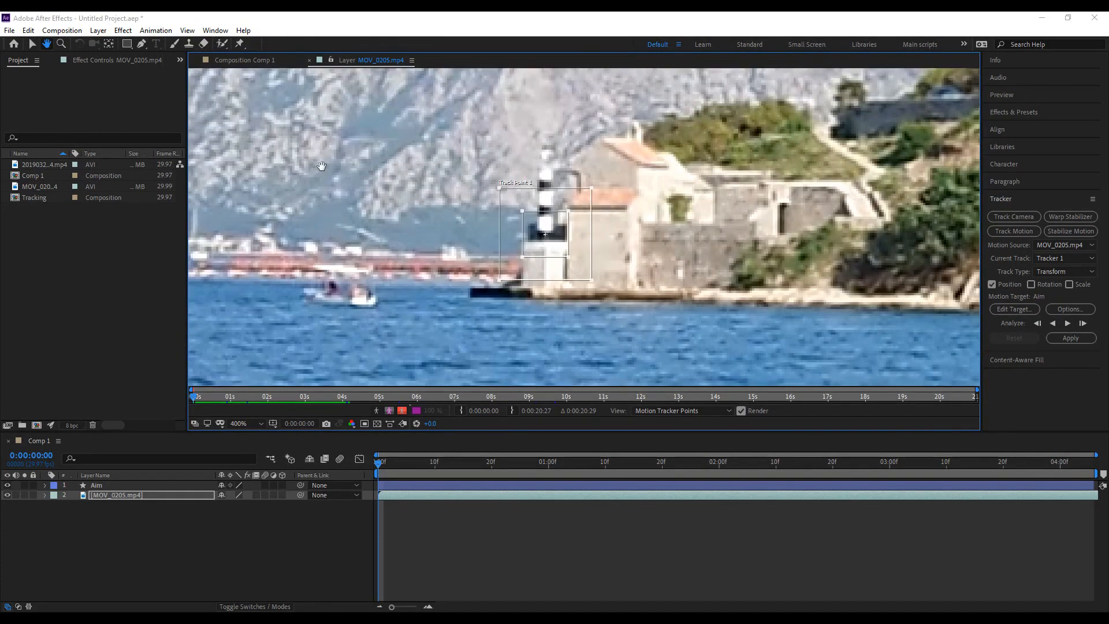
left_click(32, 44)
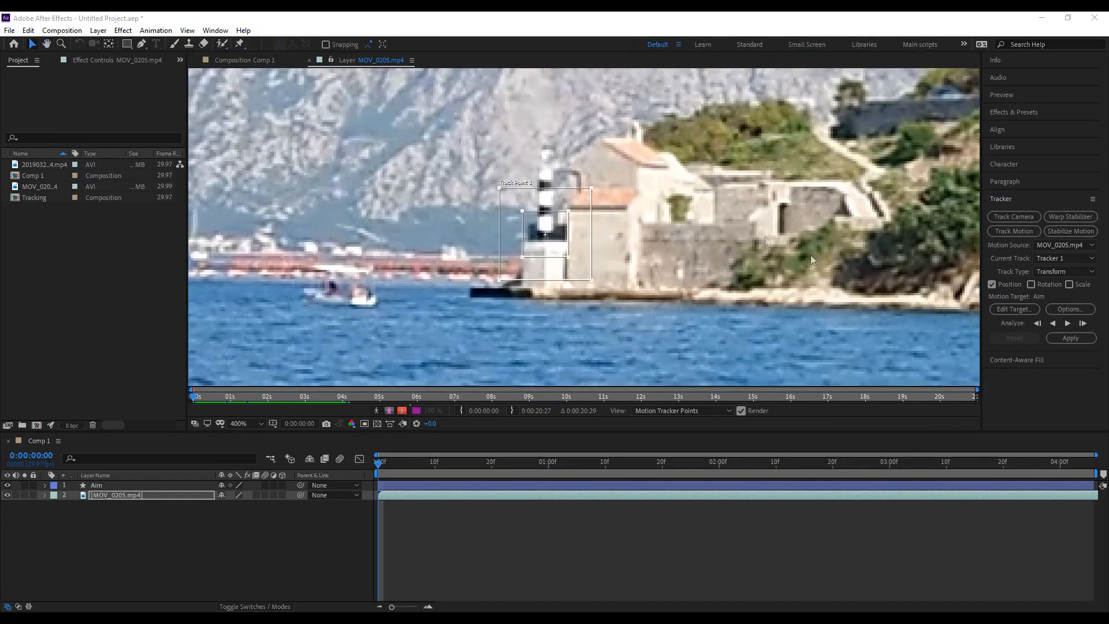
left_click_drag(570, 256, 580, 289)
mouse_move(567, 250)
left_mouse_down()
mouse_move(569, 292)
mouse_move(549, 255)
mouse_move(567, 289)
mouse_move(553, 263)
left_mouse_up()
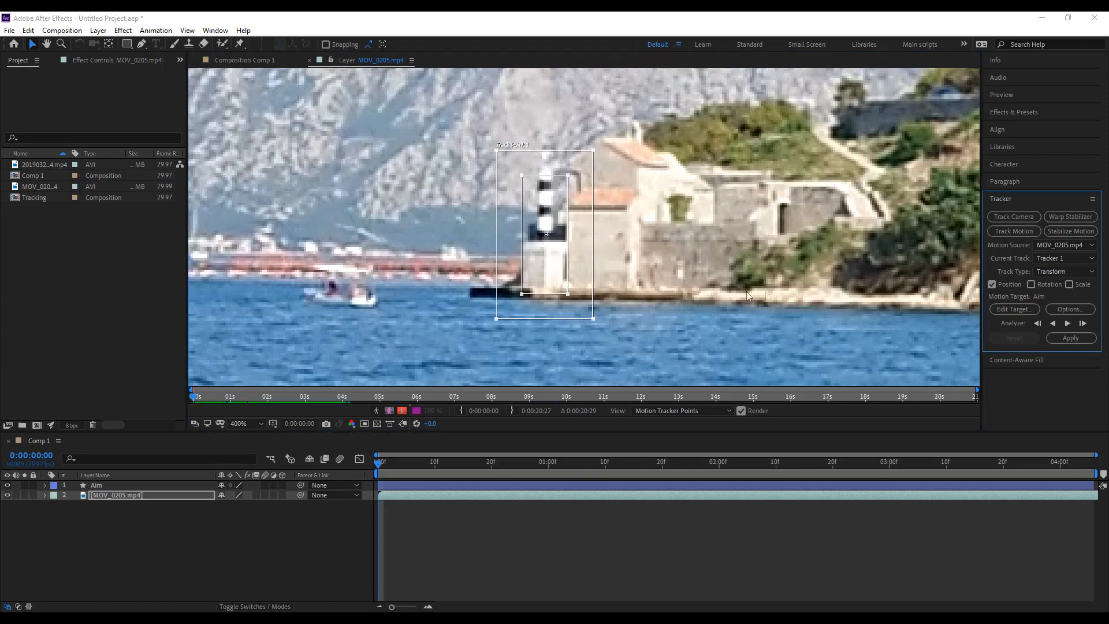
Analyze Track Point 1 forward from the first frame and stop the analysis at 0:00:06:15.
left_click(1069, 321)
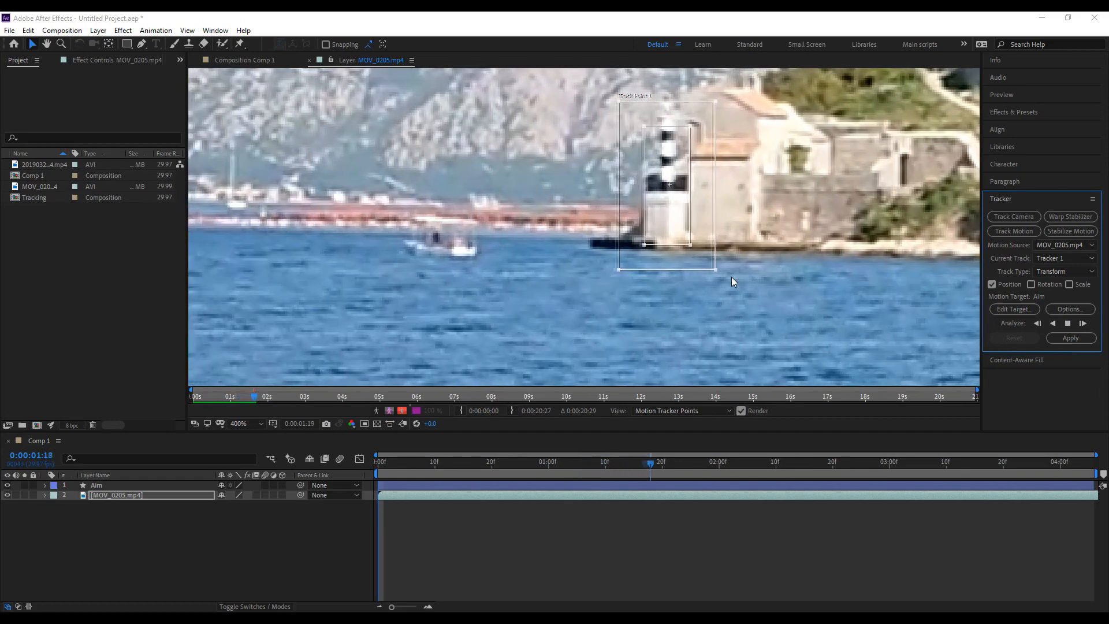
key("Escape")
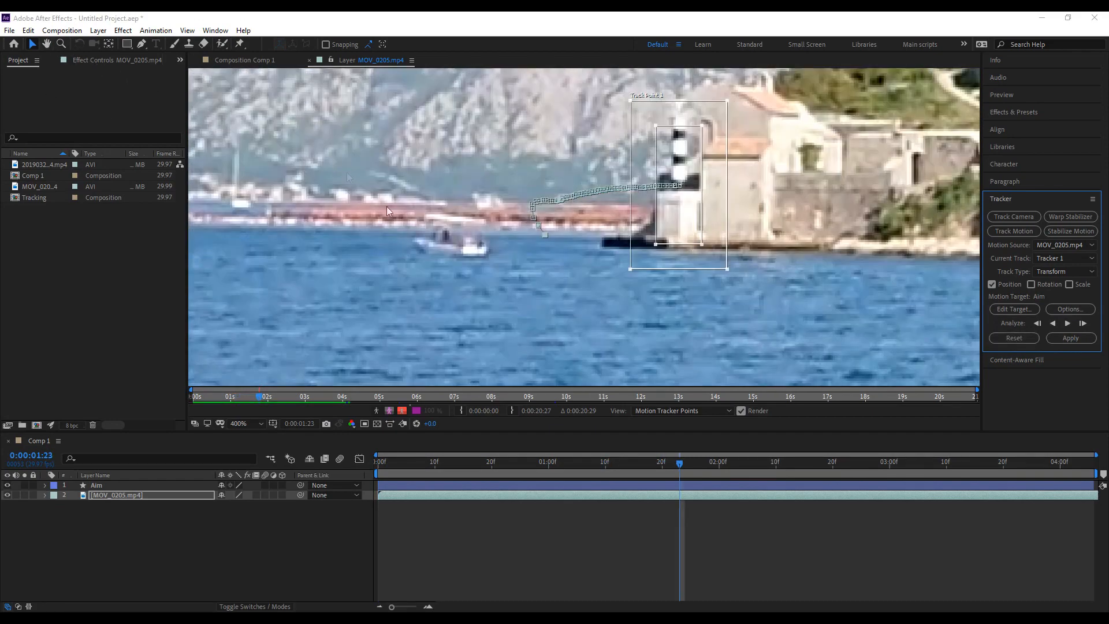
scroll(757, 245, "down", 4)
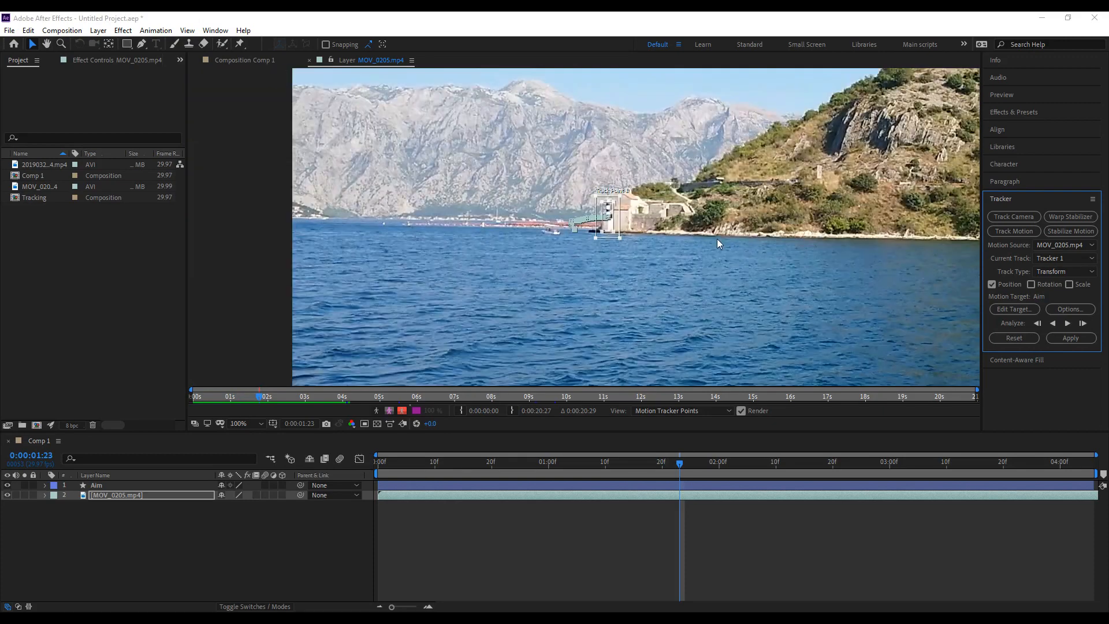
scroll(732, 237, "up", 2)
left_click(1067, 323)
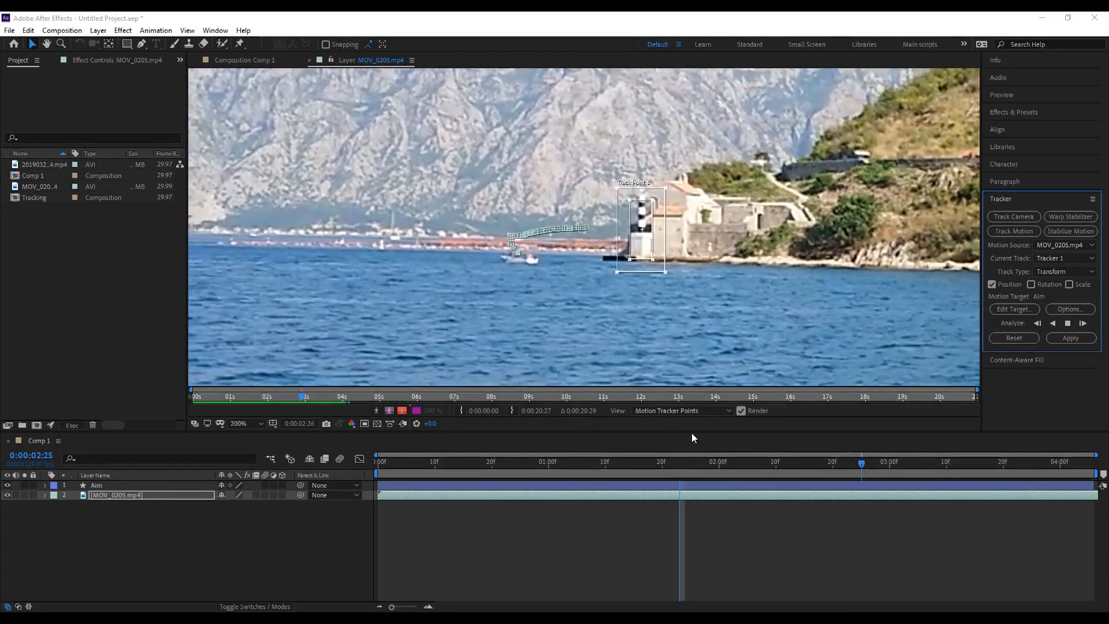
left_click(677, 466)
left_click_drag(677, 465, 952, 490)
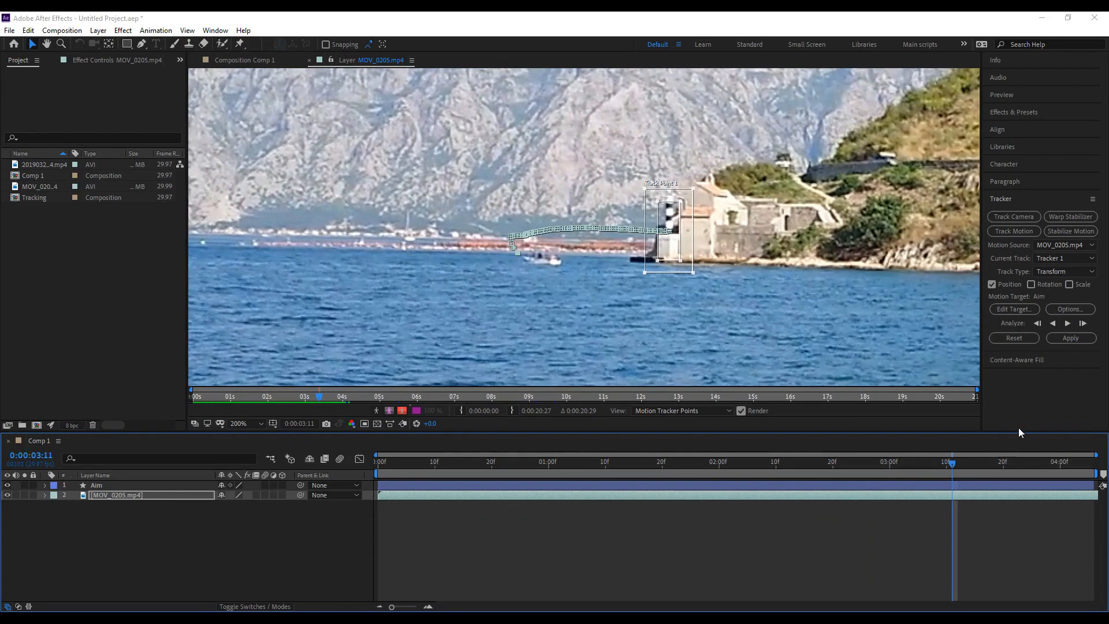
left_click(1067, 324)
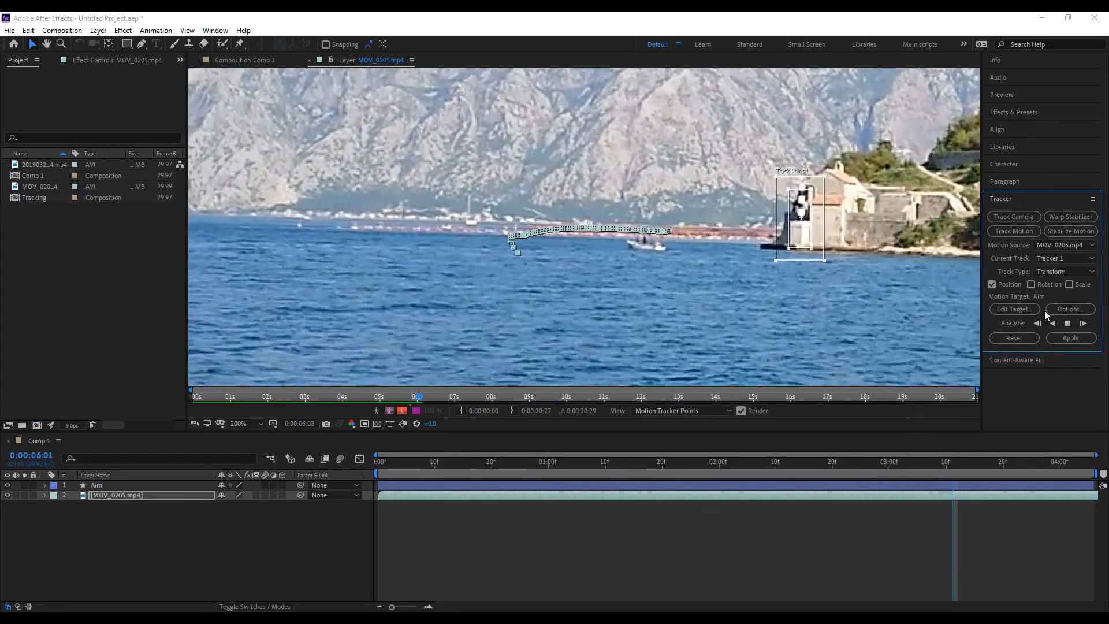
left_click(1066, 325)
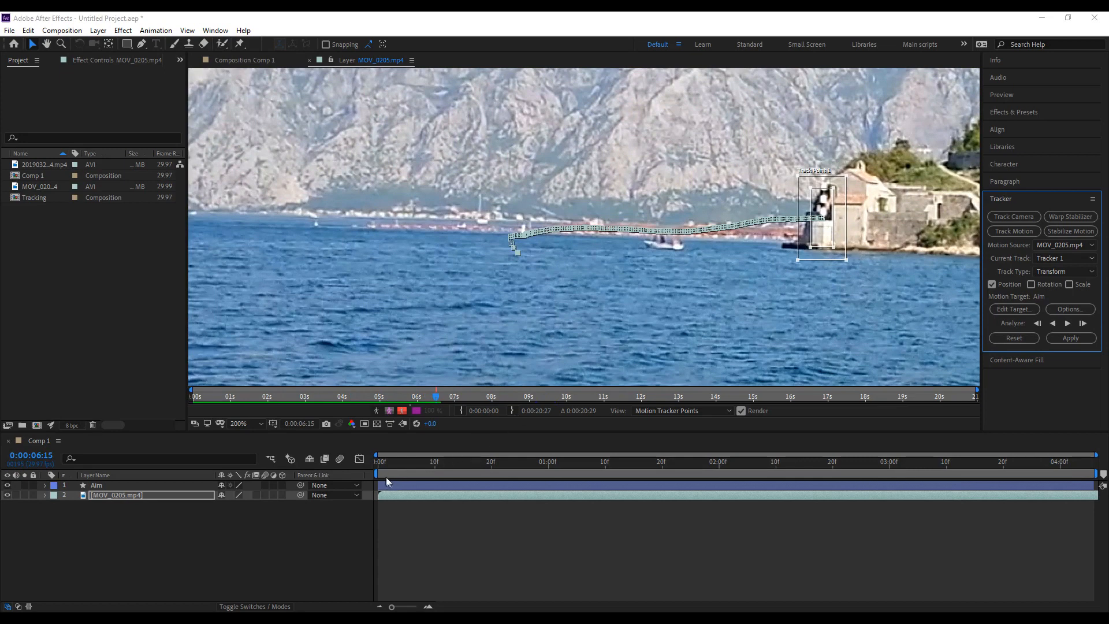
Apply the tracking data to the Aim layer in X and Y, return to the first frame and collapse the footage layer's properties.
left_click(1066, 340)
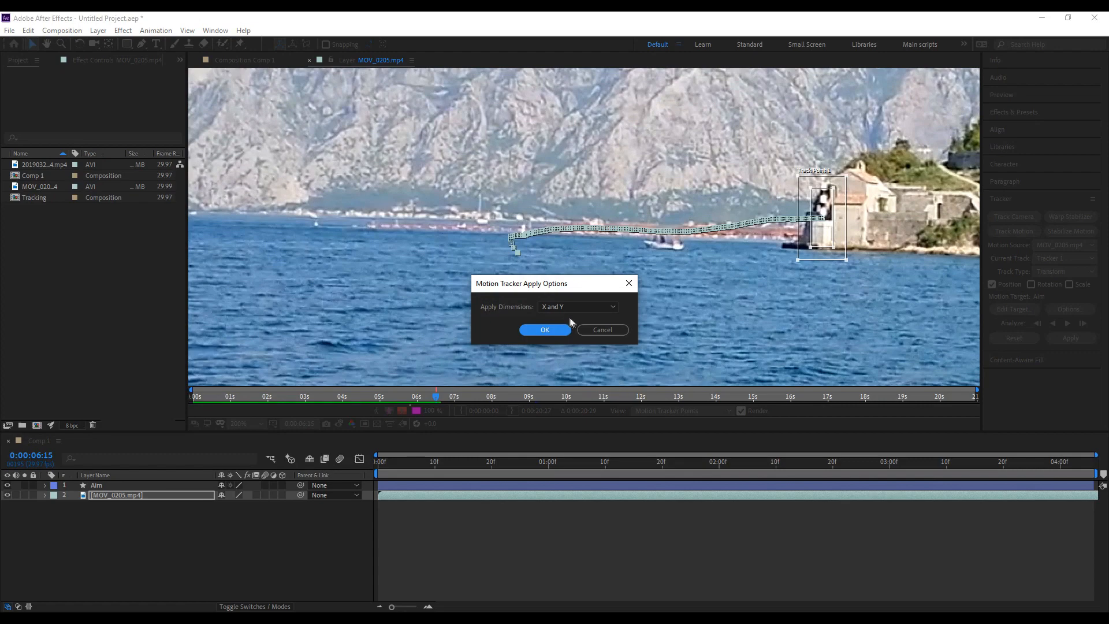
left_click(550, 330)
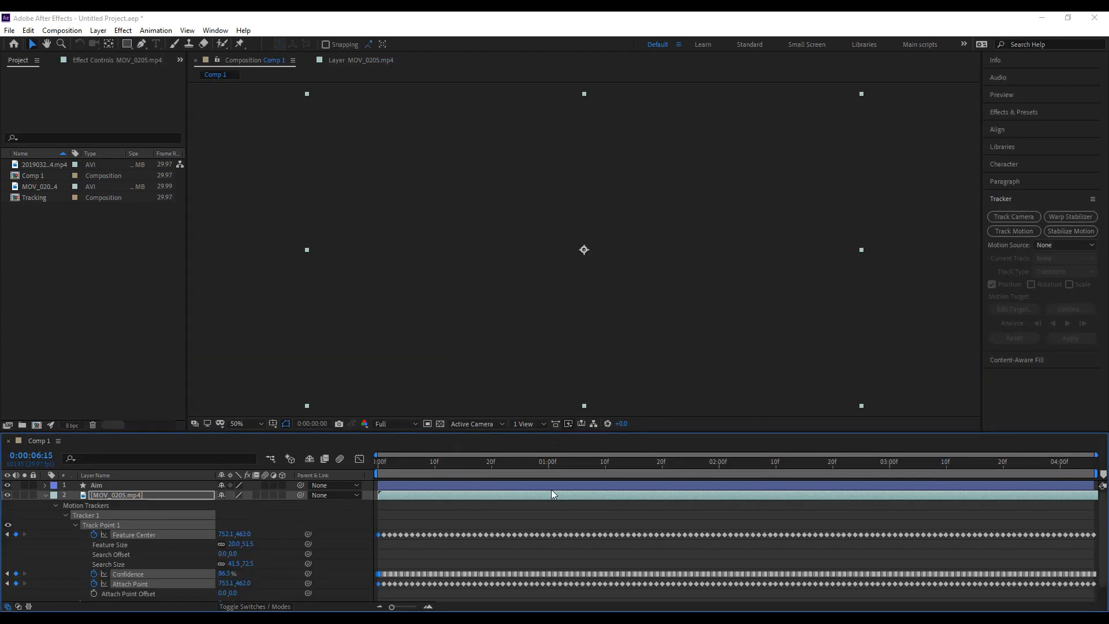
left_click(408, 514)
key("Home")
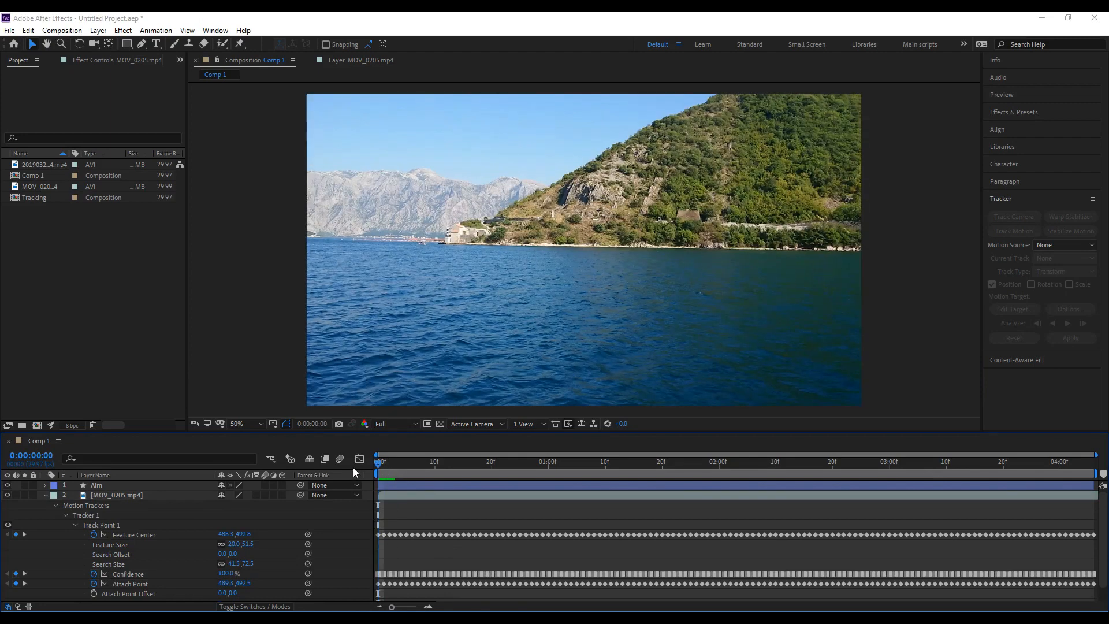
left_click(45, 495)
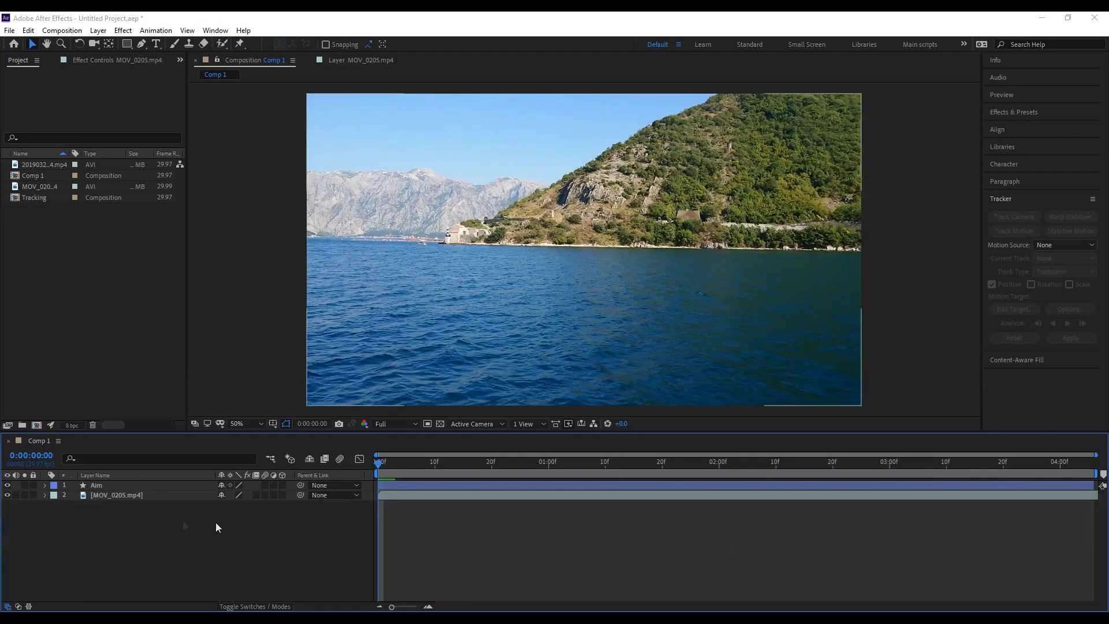
Preview the tracked Aim layer and examine its Position keyframes and the Track Point 1 keyframes on MOV_0205.mp4.
key("space")
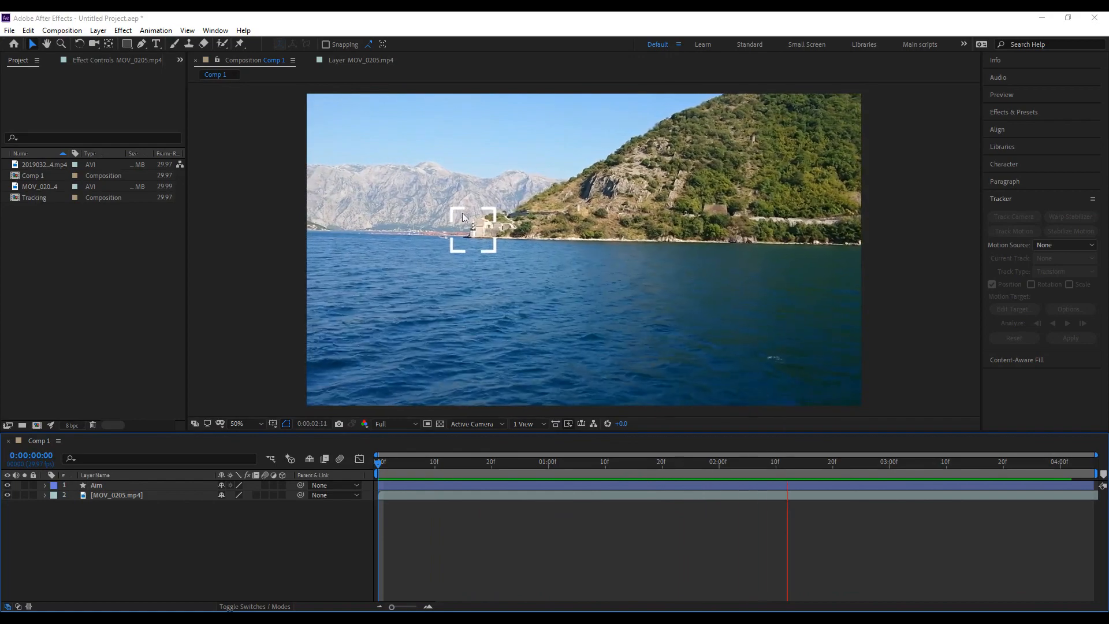
left_click_drag(616, 463, 1057, 469)
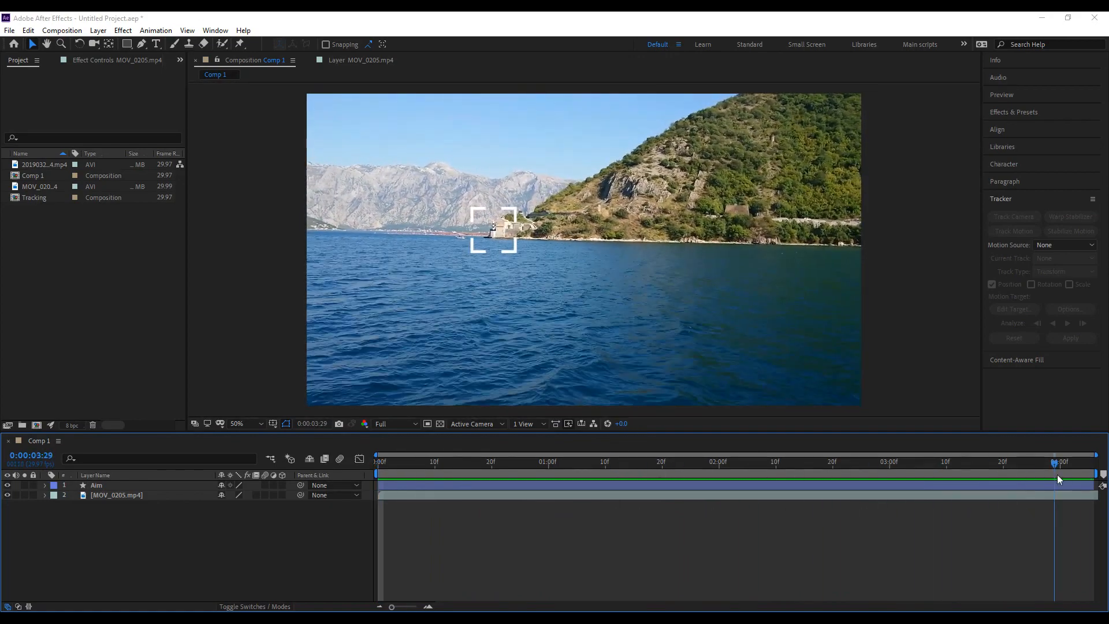
left_click(46, 486)
scroll(191, 554, "down", 1)
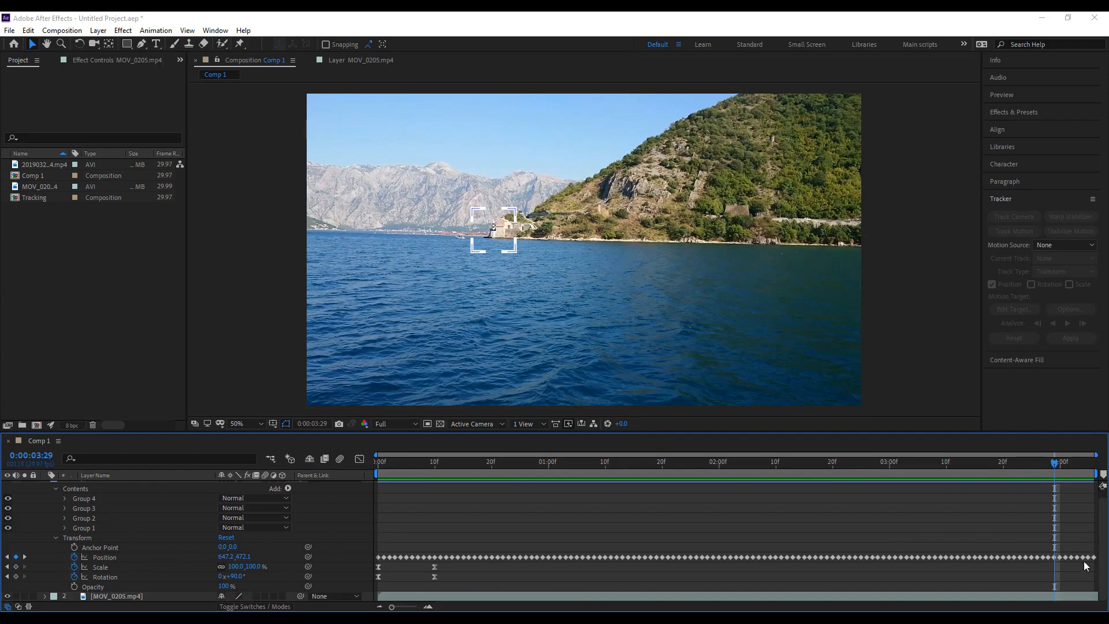
scroll(1086, 566, "up", 1)
left_click(46, 486)
left_click(46, 495)
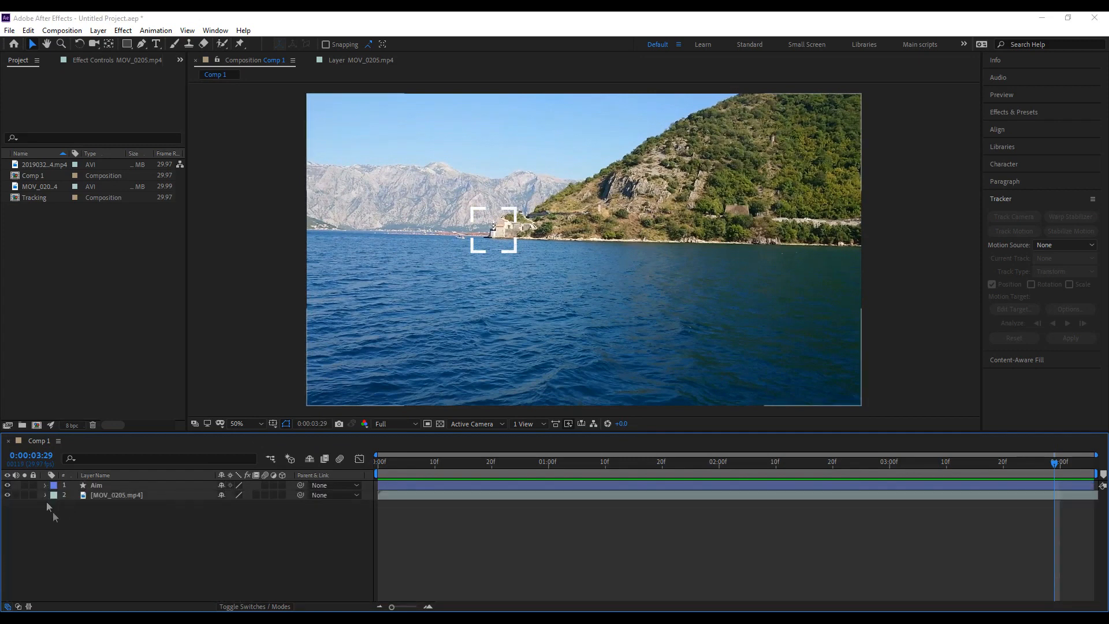
scroll(185, 571, "down", 1)
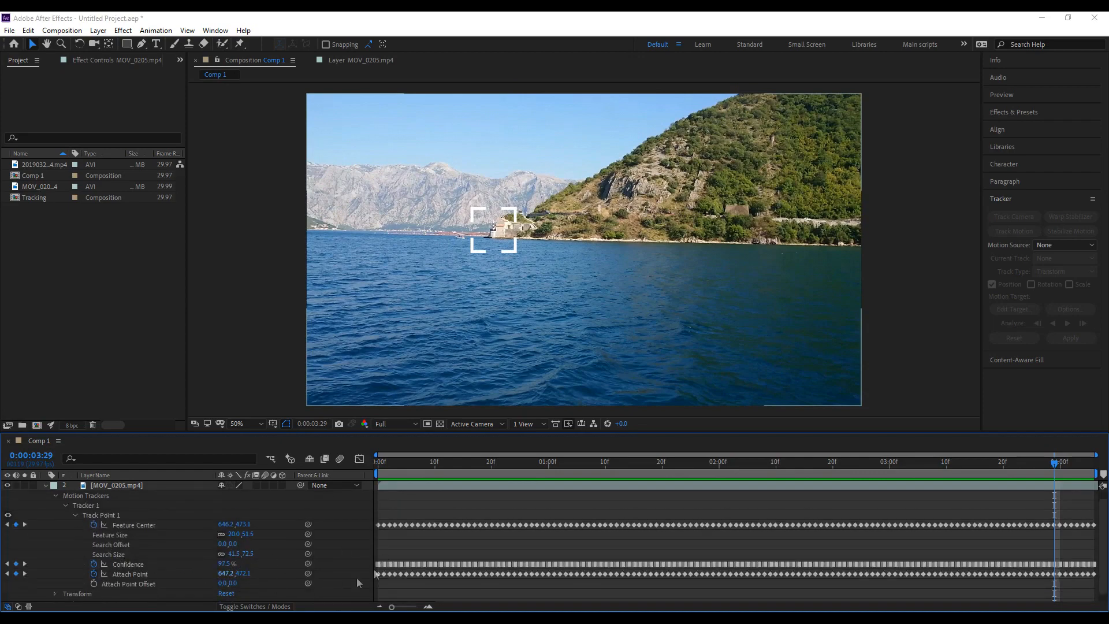
scroll(346, 534, "up", 1)
left_click(46, 495)
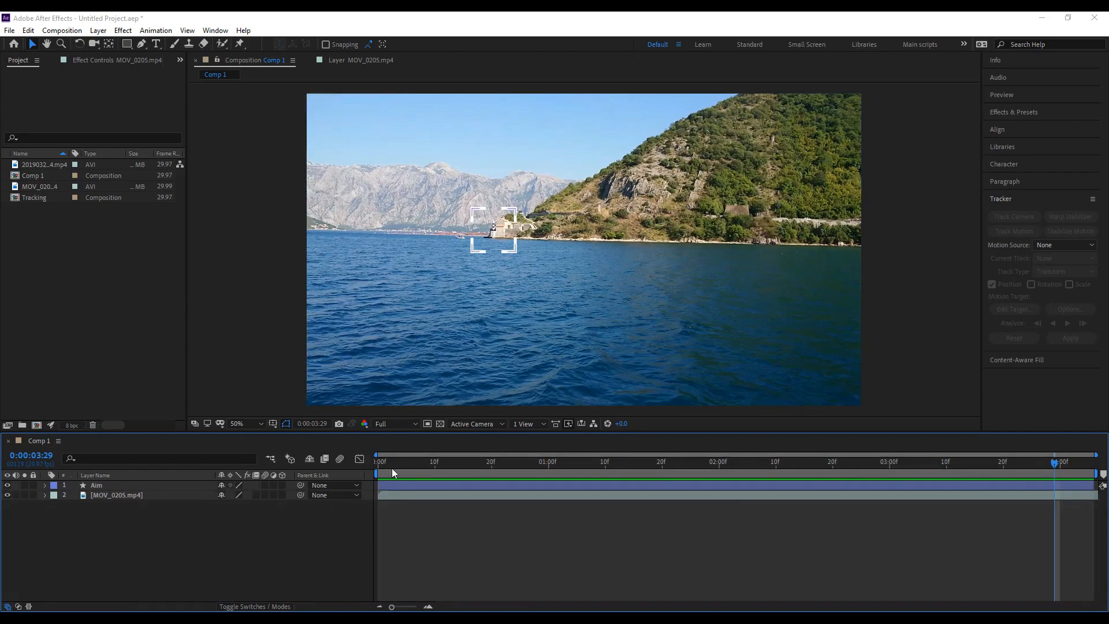
Preview the bridge road footage in Comp 2 up to 0:00:01:16.
key("space")
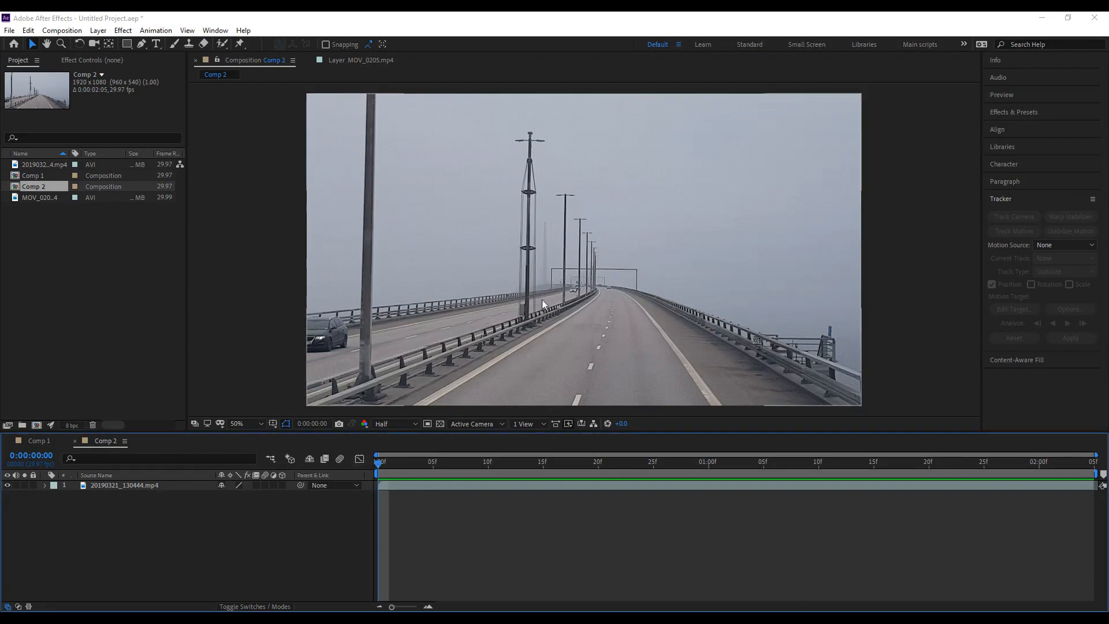
left_click_drag(378, 463, 885, 465)
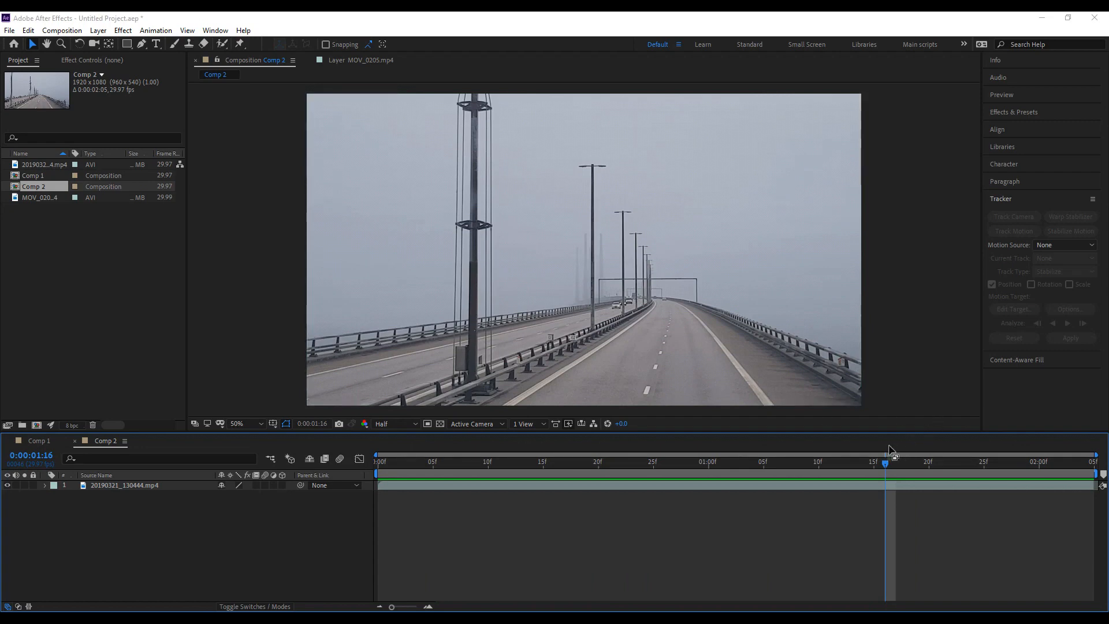
Return to the first frame and begin a Pen tool mask on 20190321_130444.mp4, from the lattice pole's base up its right side.
key("space")
left_click_drag(1084, 468, 331, 480)
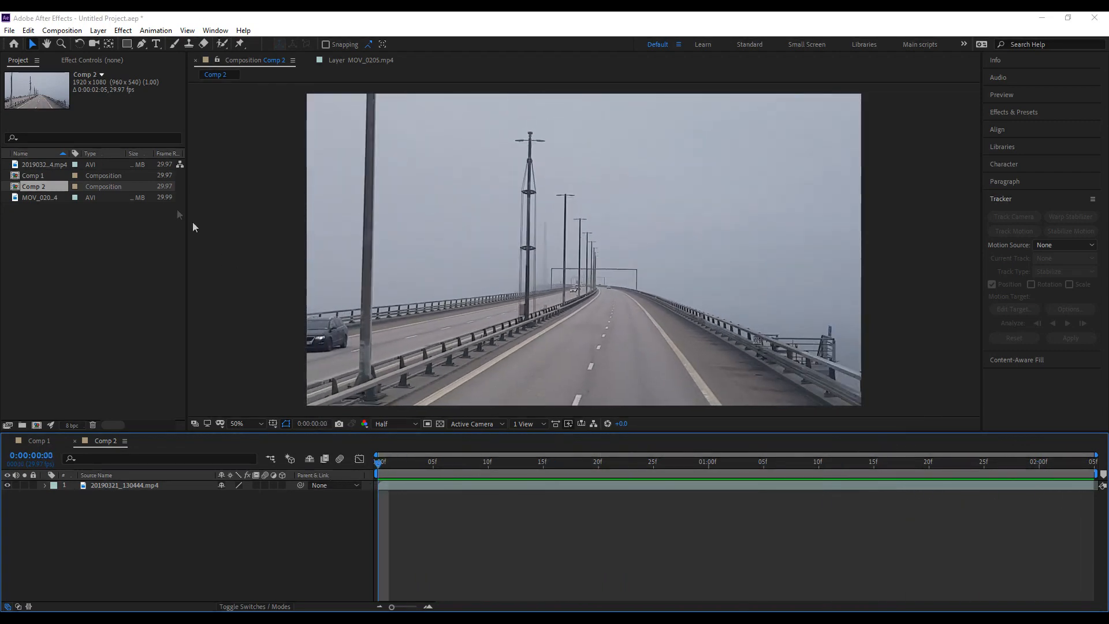
left_click(142, 44)
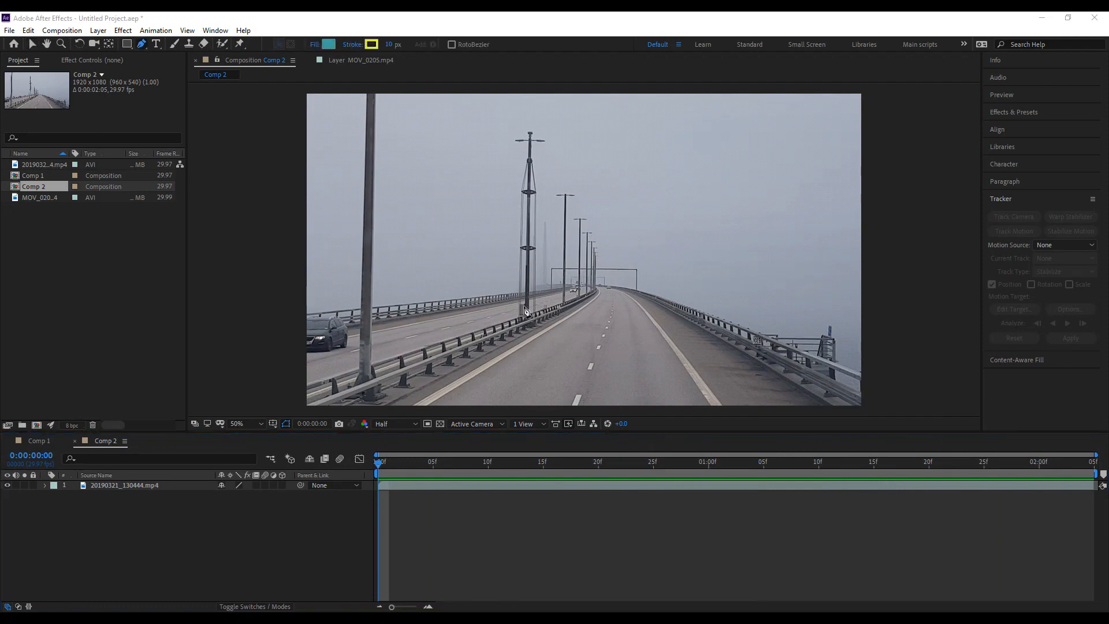
scroll(520, 303, "up", 1)
left_click(117, 486)
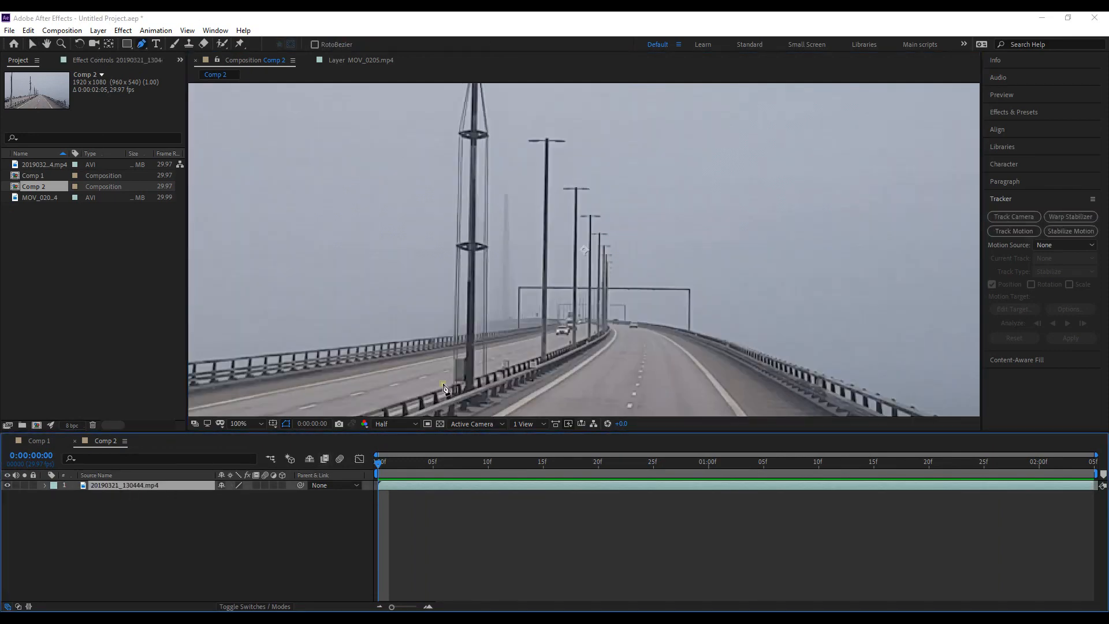
left_click(442, 383)
left_click(493, 372)
left_click(494, 225)
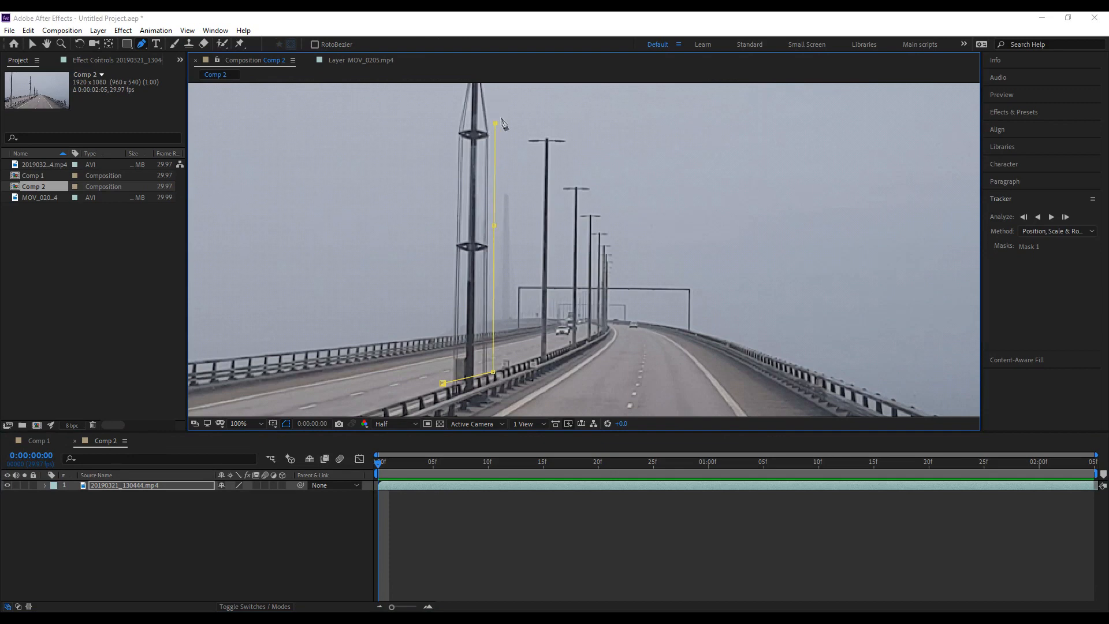
Carry the mask outline over the pole's top and down its left side, and close it at the base.
scroll(505, 134, "down", 2)
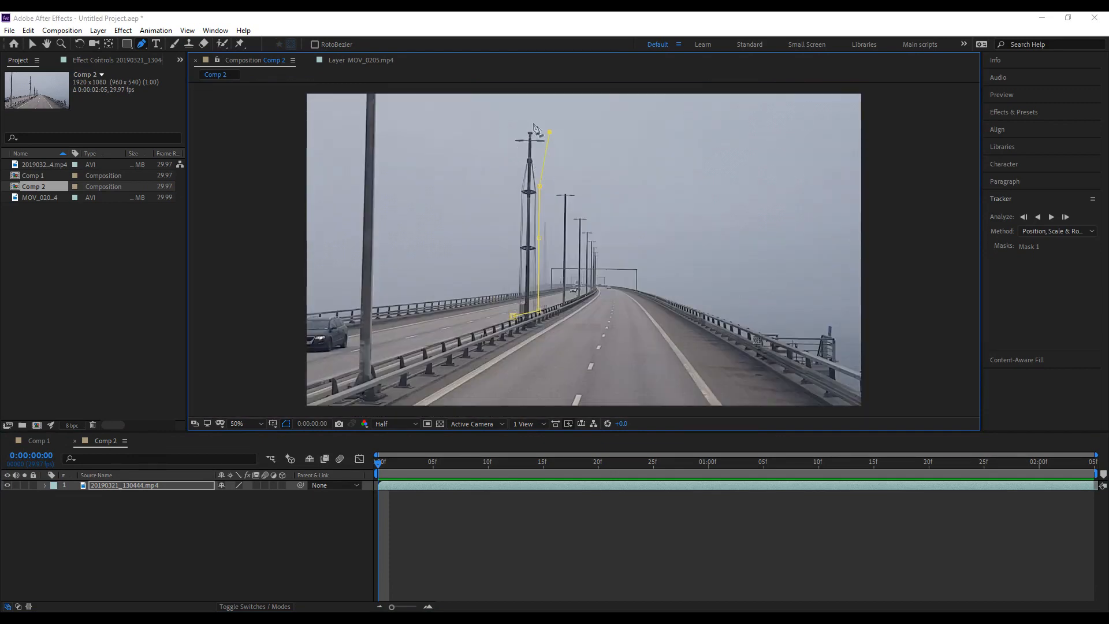
left_click(508, 137)
left_click(517, 158)
left_click(509, 215)
scroll(502, 234, "up", 2)
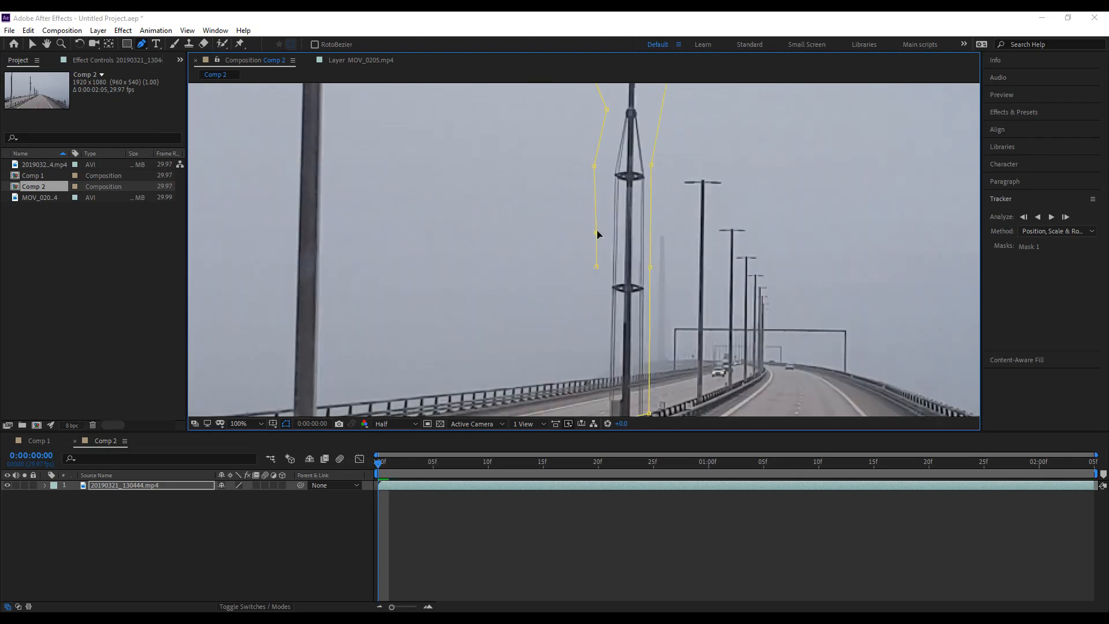
left_click(587, 336)
left_click_drag(589, 356, 594, 392)
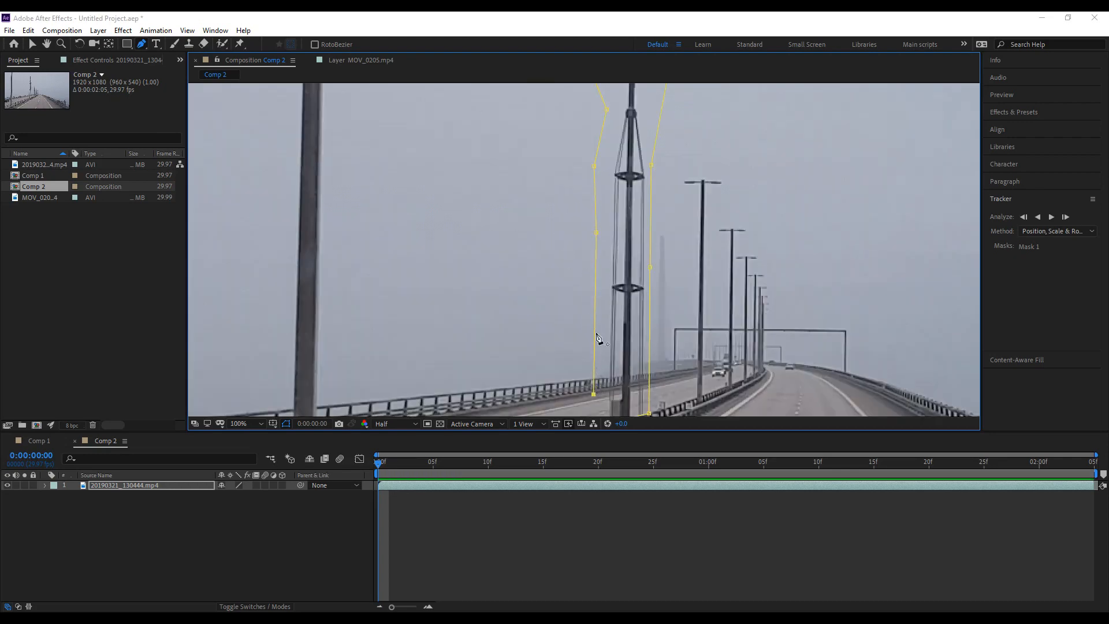
scroll(596, 337, "down", 1)
left_click(592, 339)
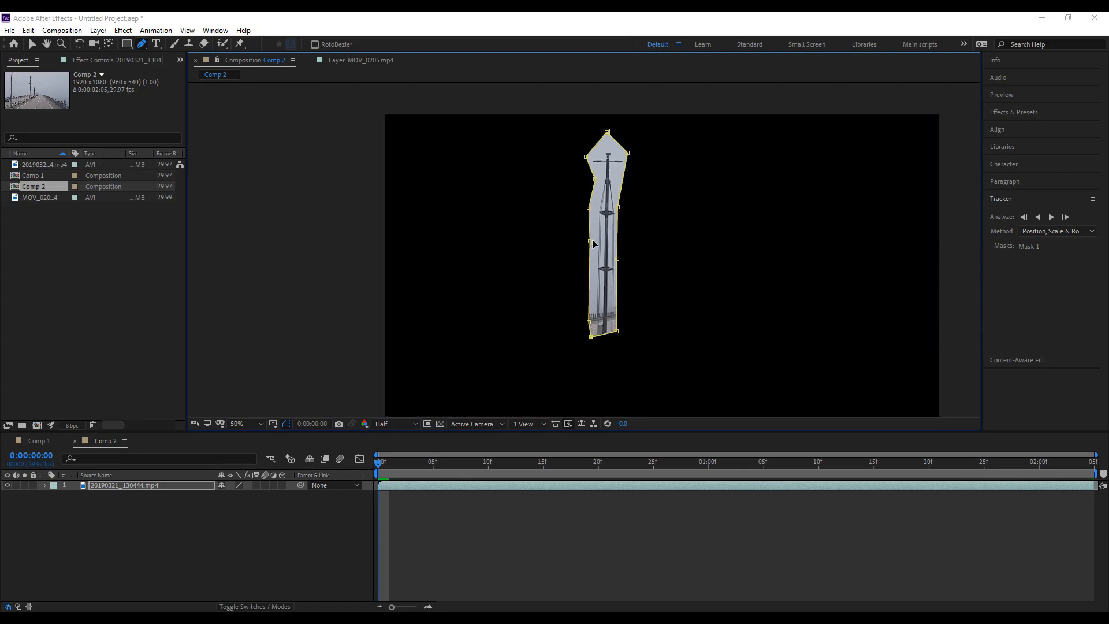
Adjust the mask's points for more room around the pole and delete the extra vertex at its lower left.
left_click_drag(589, 209, 632, 156)
key("Delete")
left_click_drag(618, 206, 625, 207)
left_click_drag(618, 258, 622, 258)
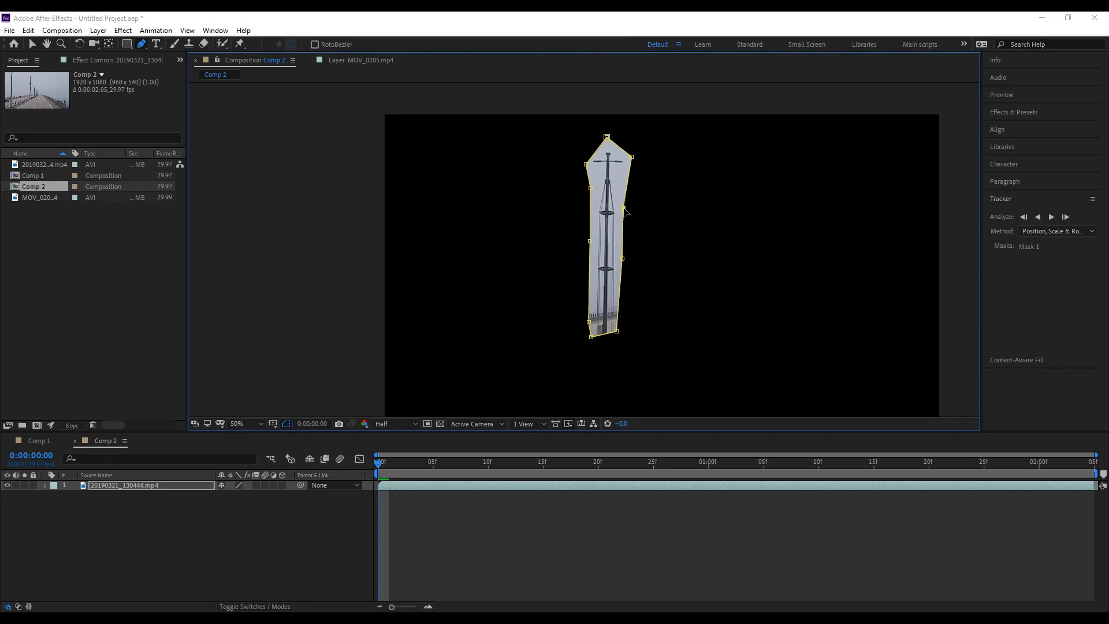
left_click(589, 322)
key("Delete")
Set the mode of Mask 1 to None.
left_click(94, 531)
left_click(44, 487)
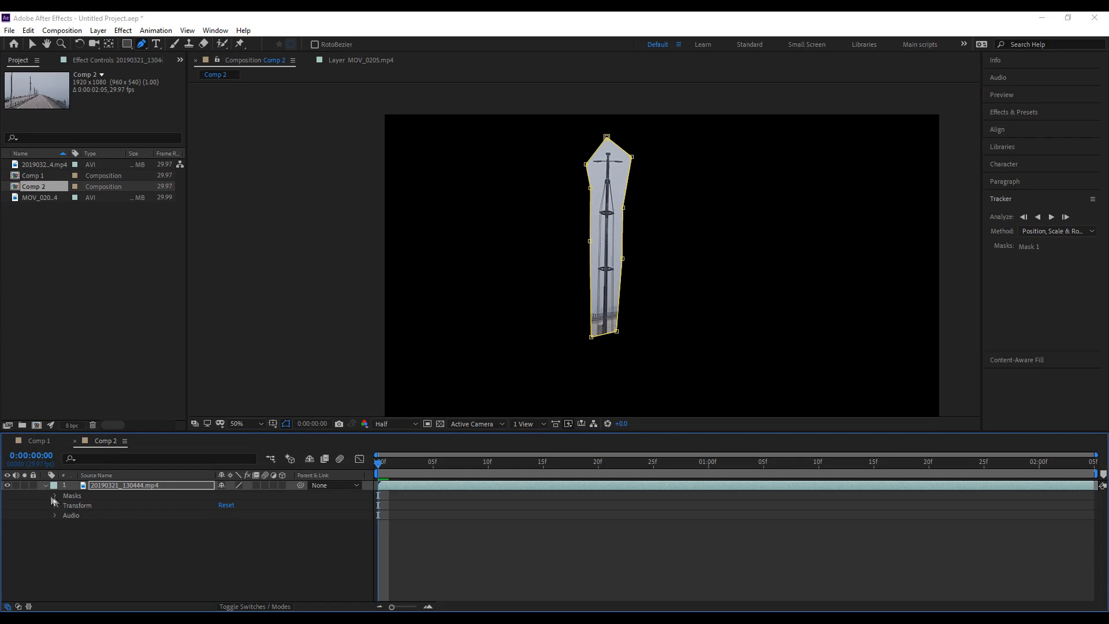
left_click(54, 499)
left_click(237, 504)
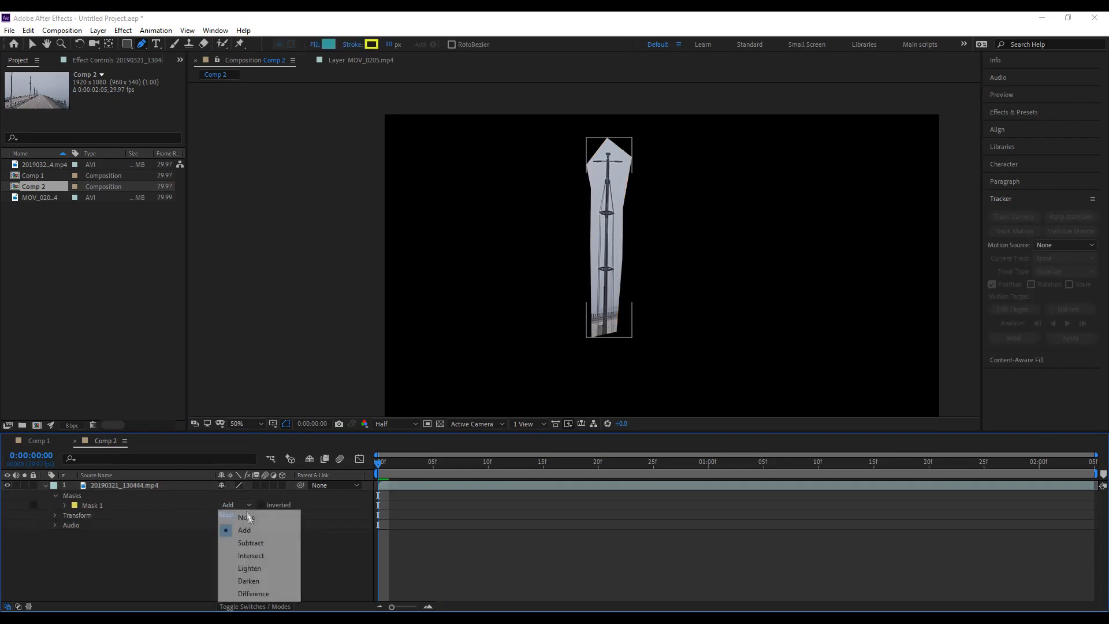
left_click(242, 517)
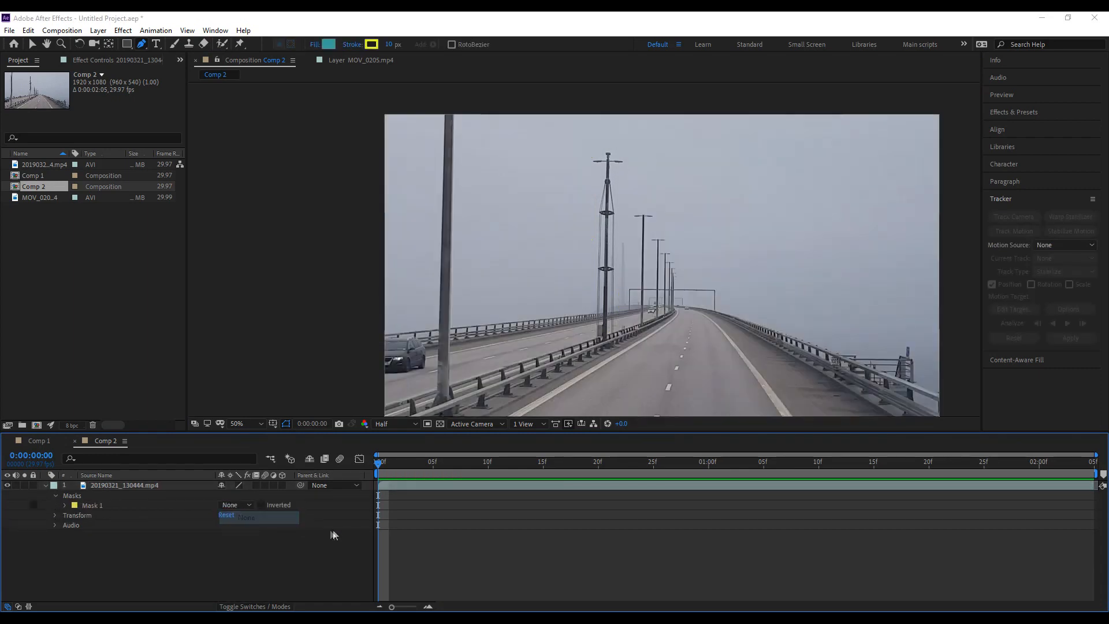
Track Mask 1 forward from the first frame and stop the analysis at 0:00:01:28.
left_click(101, 507)
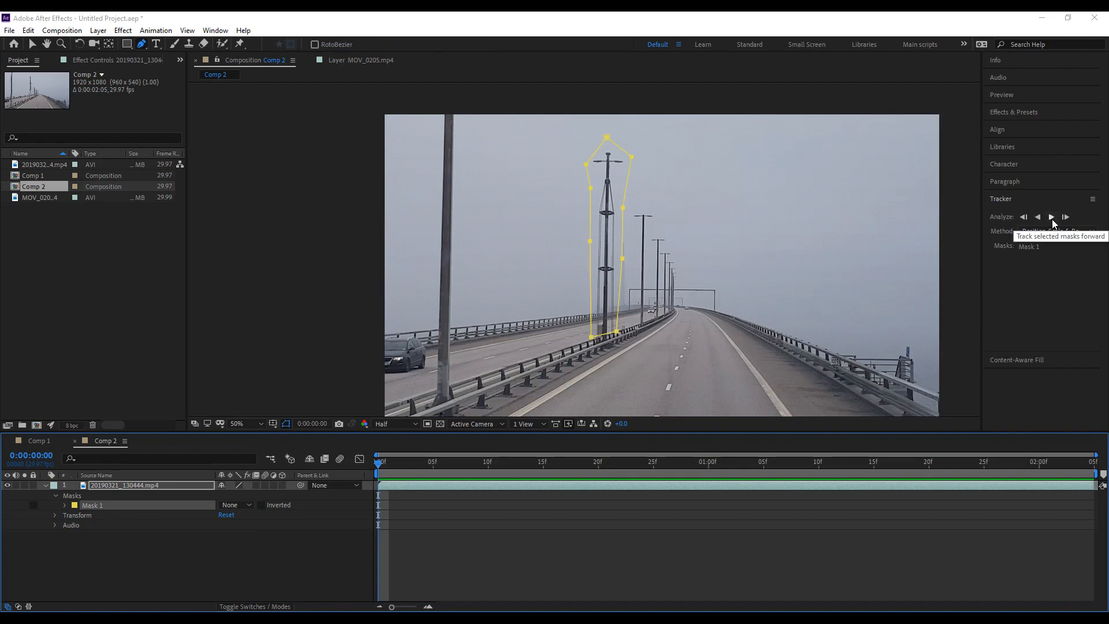
left_click(1052, 218)
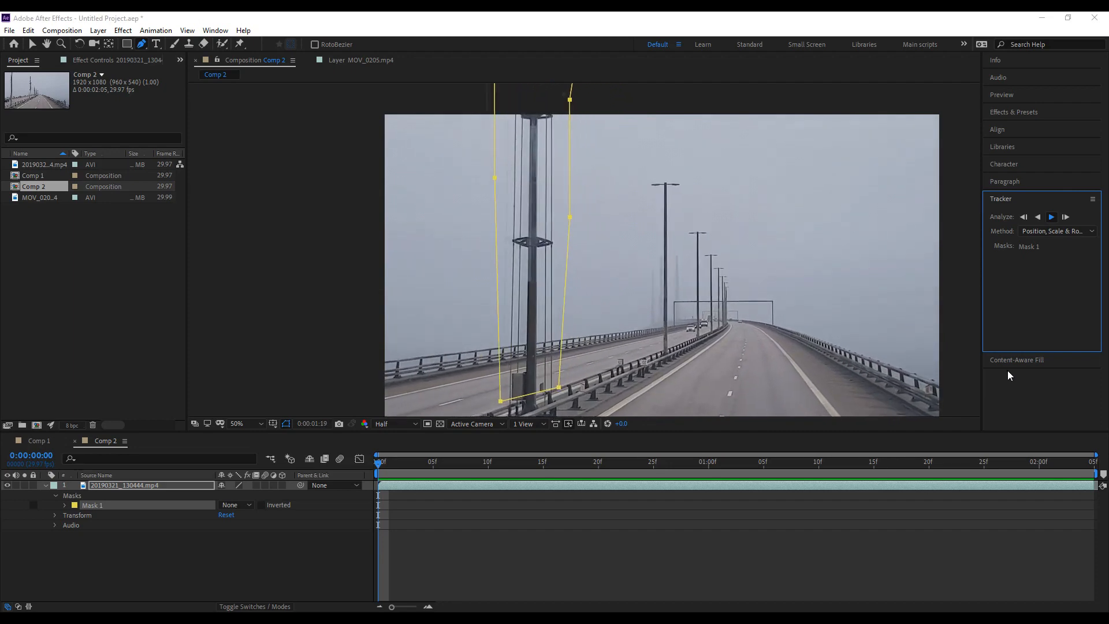
left_click(1051, 216)
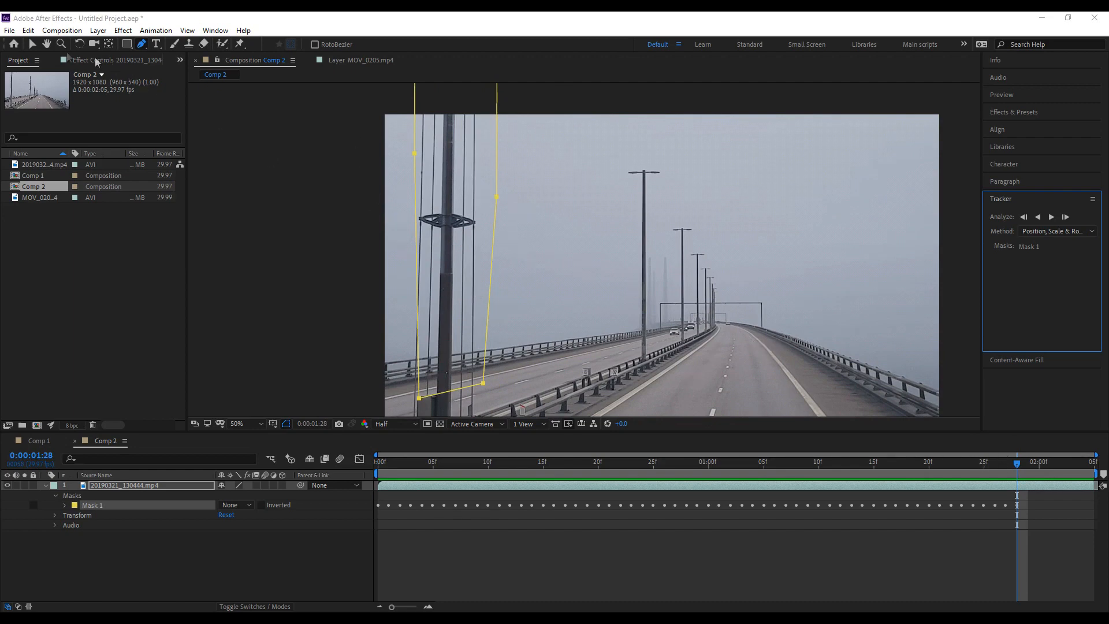
Reveal the Mask Path keyframes and delete those after 0:00:01:20.
key("comma")
left_click_drag(1015, 471, 928, 471)
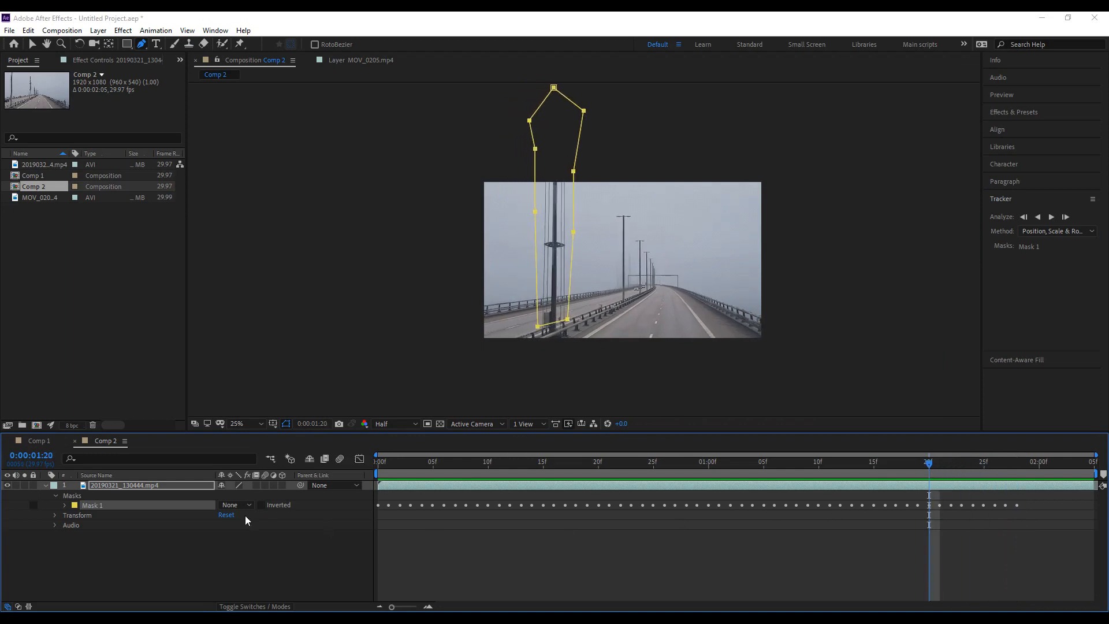
key("m")
left_click_drag(1036, 522, 1056, 478)
key("Delete")
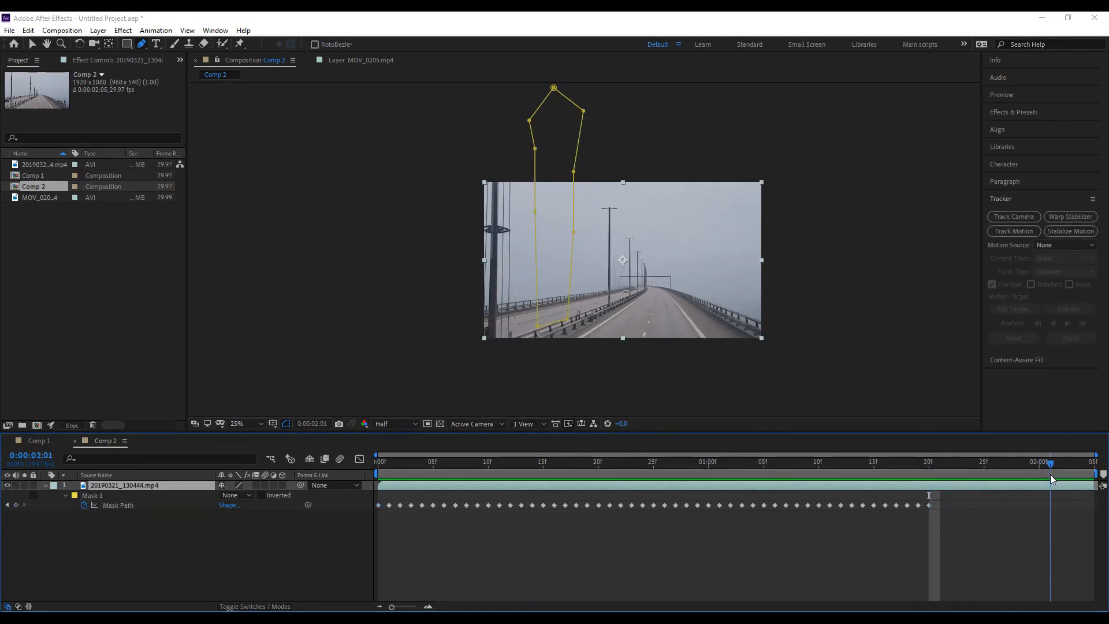
Move the whole mask onto the pole at 0:00:02:01 to keyframe its path there.
key("v")
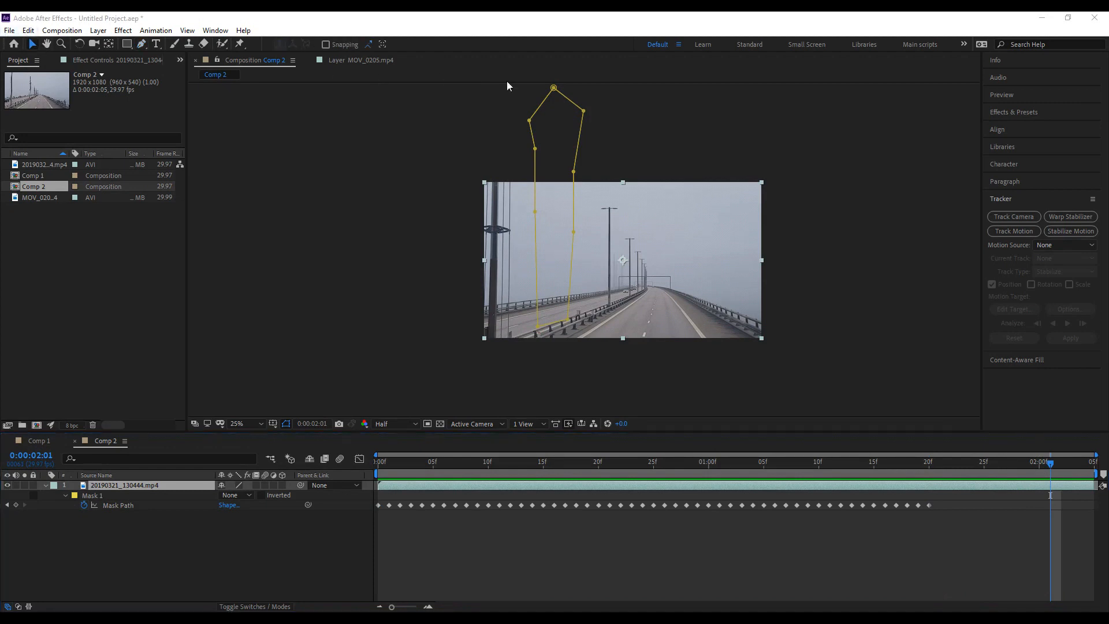
double_click(552, 93)
left_click_drag(563, 283, 504, 301)
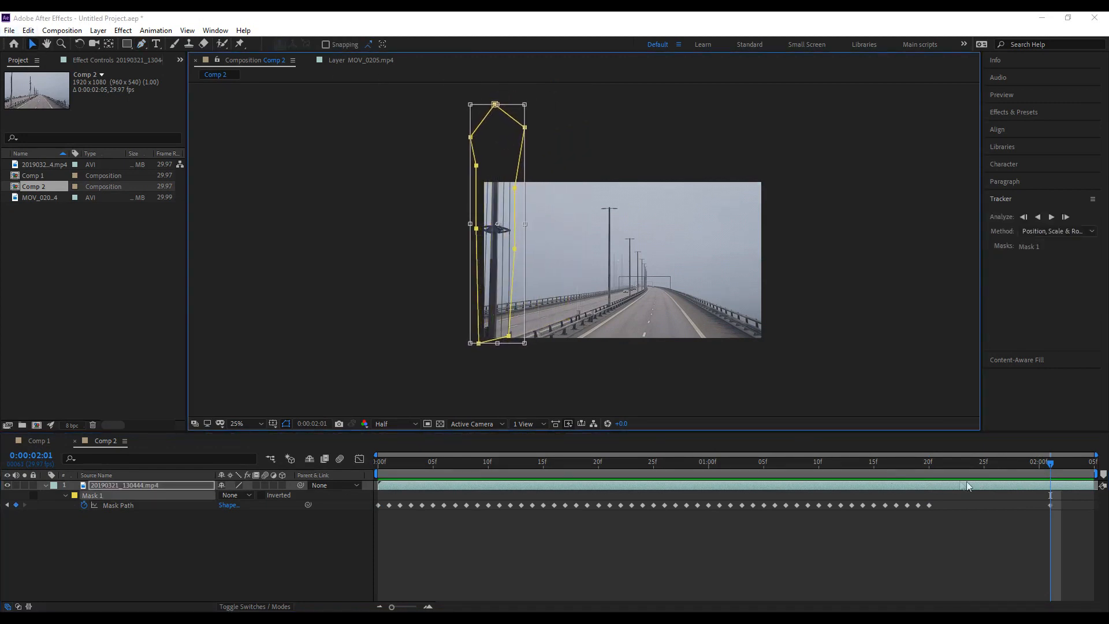
Shift the whole mask to follow the pole out of the frame at 0:00:02:04.
left_click_drag(1053, 476, 1091, 496)
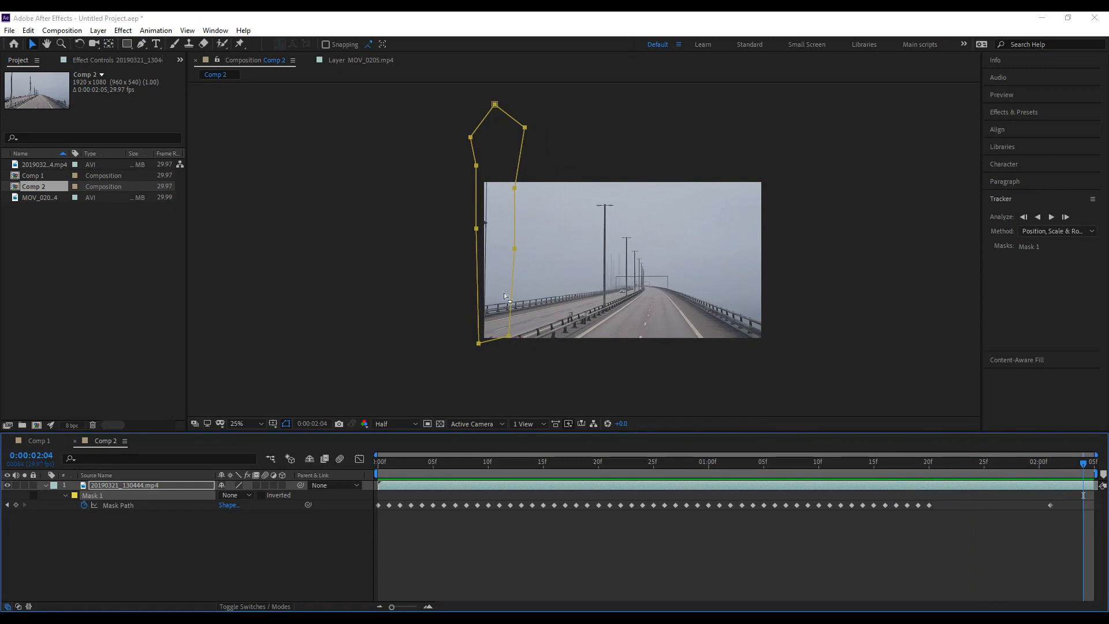
double_click(495, 106)
mouse_move(495, 288)
left_mouse_down()
mouse_move(470, 294)
mouse_move(487, 298)
left_mouse_up()
left_click(1018, 551)
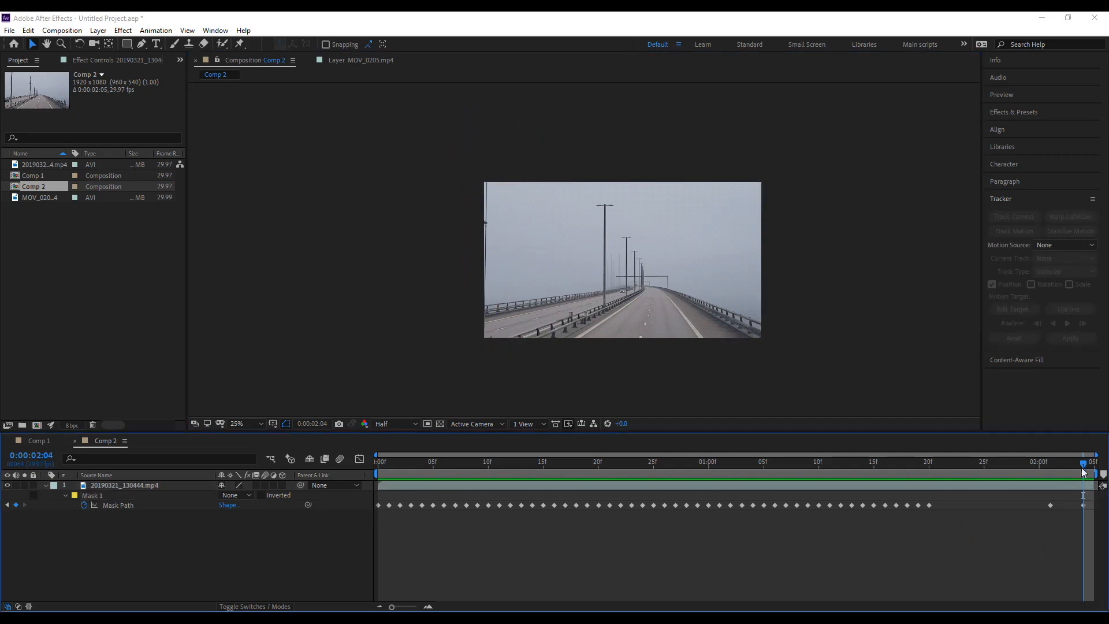
Widen the mask and reposition it over the pole and its cables at 0:00:01:29.
left_click(1016, 465)
left_click(946, 486)
left_click_drag(1017, 463, 1022, 538)
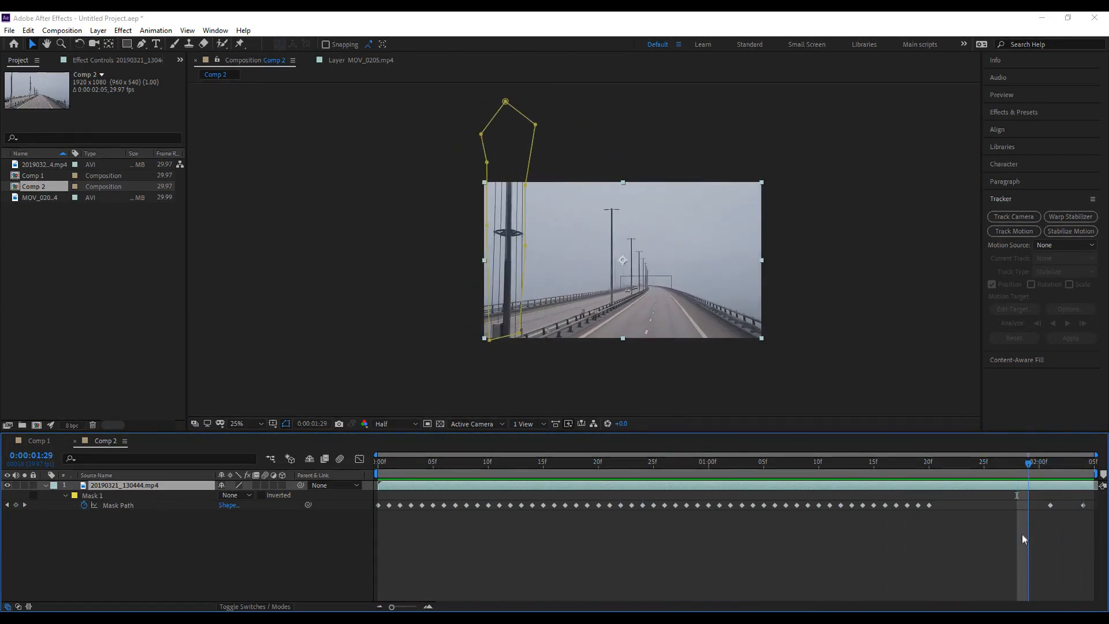
double_click(505, 102)
left_click_drag(505, 302, 504, 302)
left_click_drag(482, 225, 475, 224)
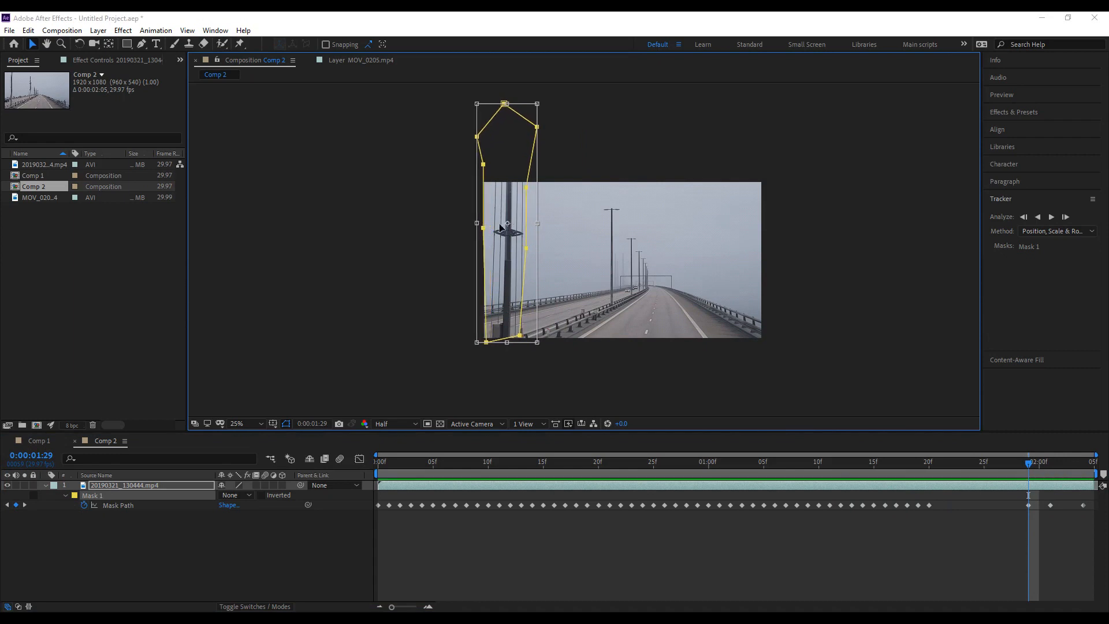
left_click_drag(508, 263, 511, 261)
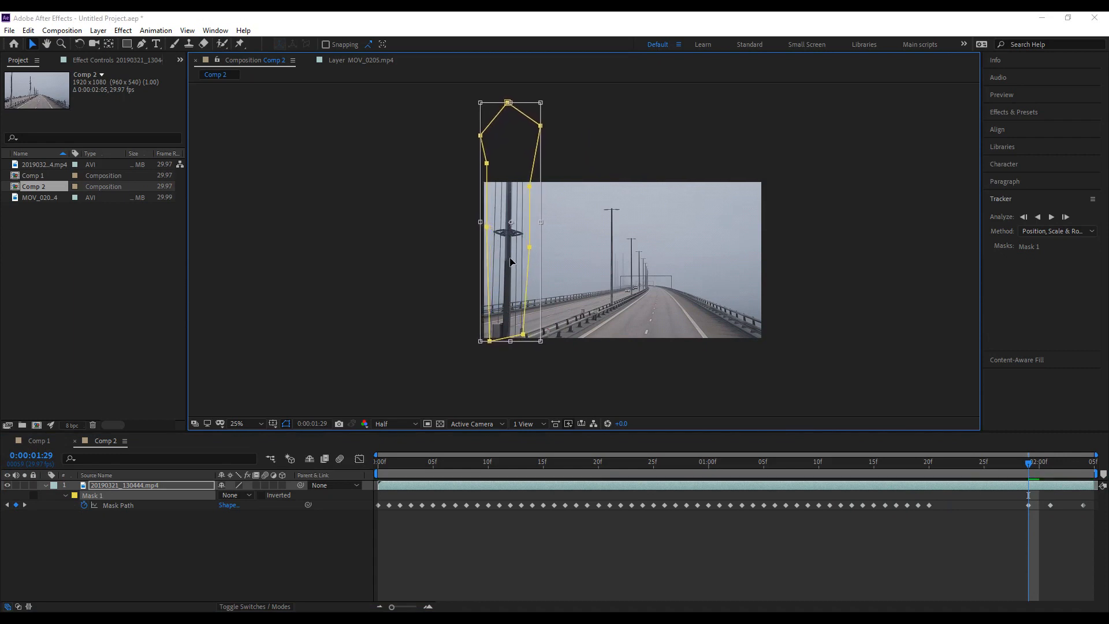
left_click(970, 547)
Check the mask's fit around the pole along the timeline, then return to the first frame and collapse the layer's properties.
left_click_drag(925, 466, 1006, 470)
left_click(983, 484)
left_click_drag(921, 468, 97, 470)
left_click(45, 486)
key("period")
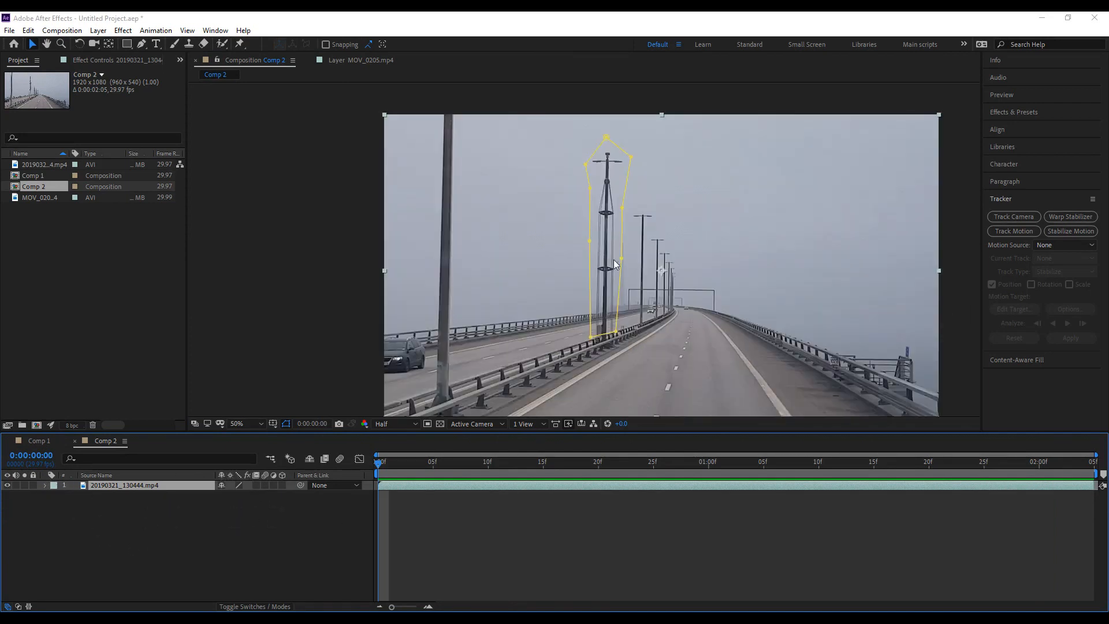
Set the mode of Mask 1 to Subtract to cut the pole out of the footage, then collapse the layer.
left_click(45, 44)
left_click_drag(671, 225, 634, 205)
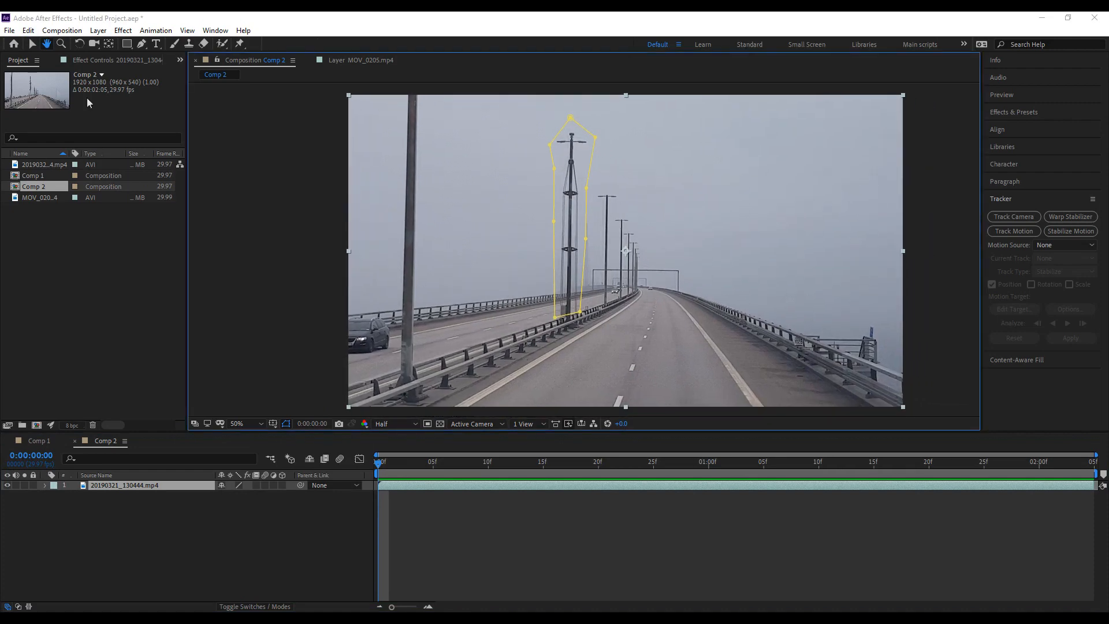
left_click(33, 45)
left_click(46, 485)
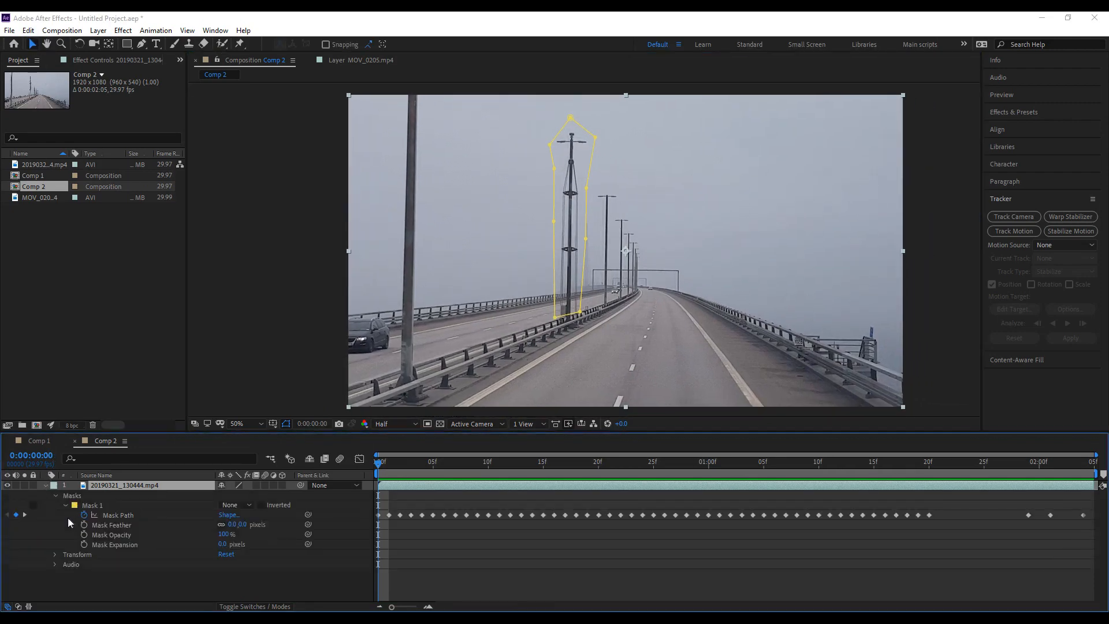
left_click(236, 508)
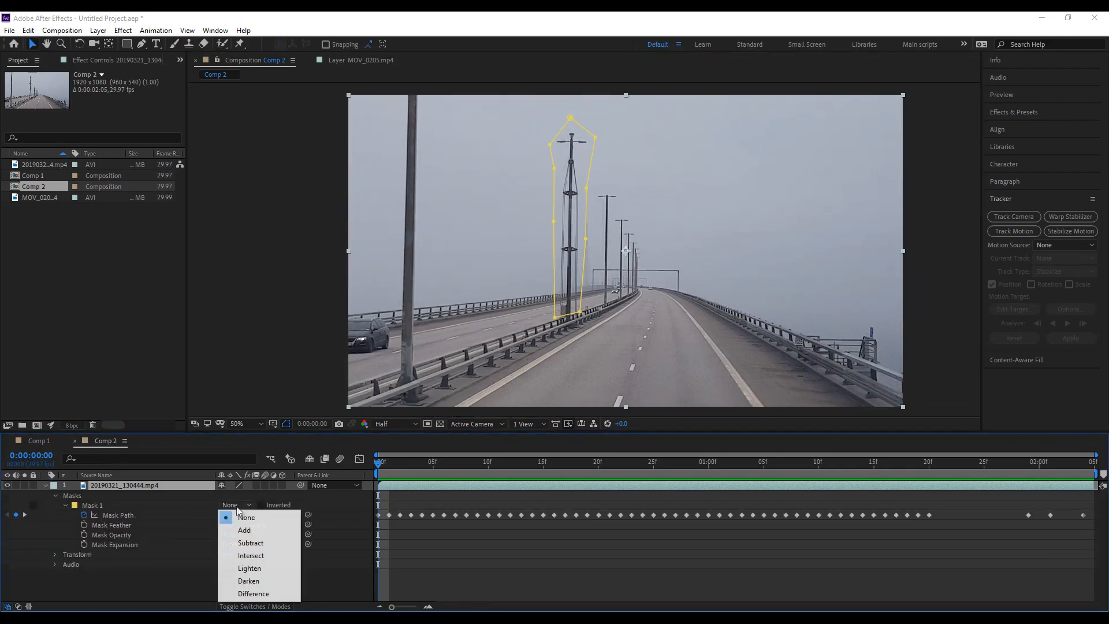
left_click(264, 544)
left_click(45, 486)
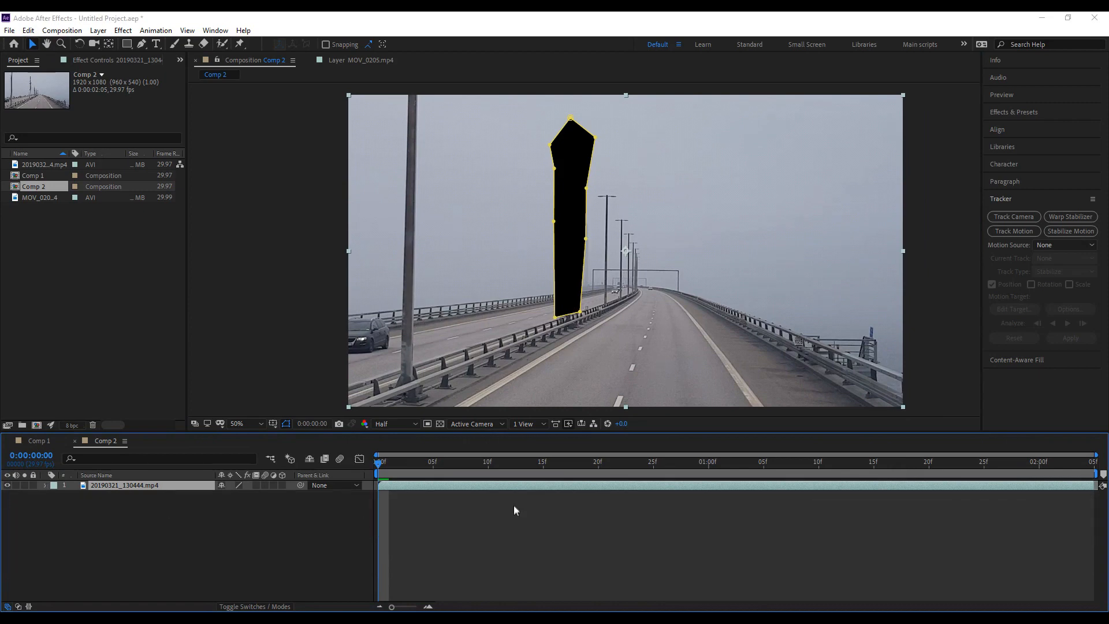
Generate a Content-Aware Fill layer with the Object fill method, Alpha Expansion 3 and the Work Area range.
left_click(1027, 358)
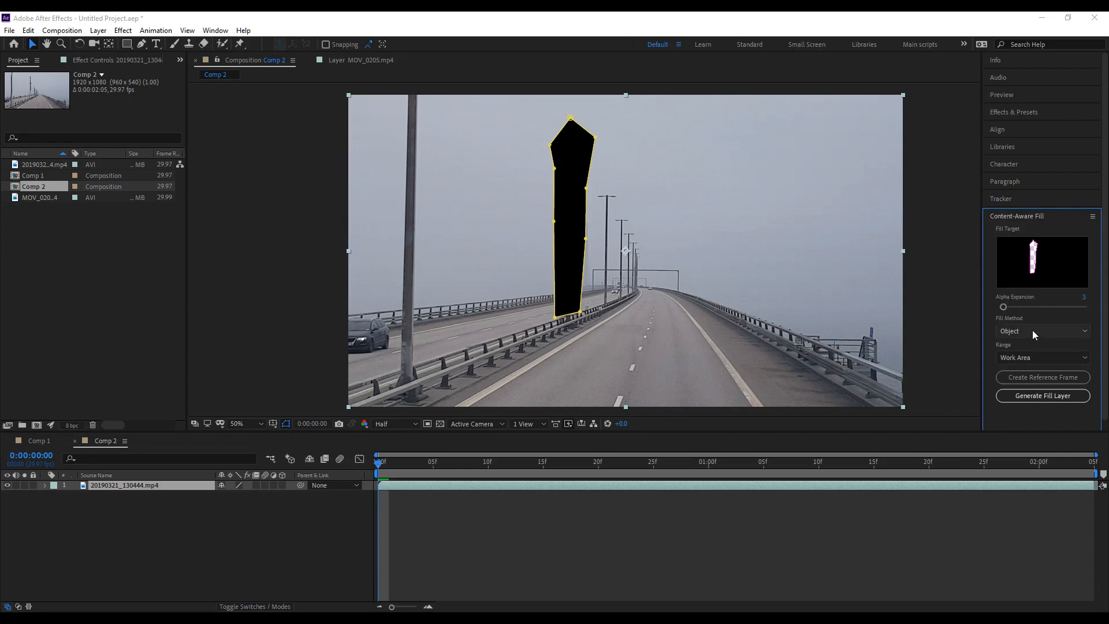
left_click(1036, 397)
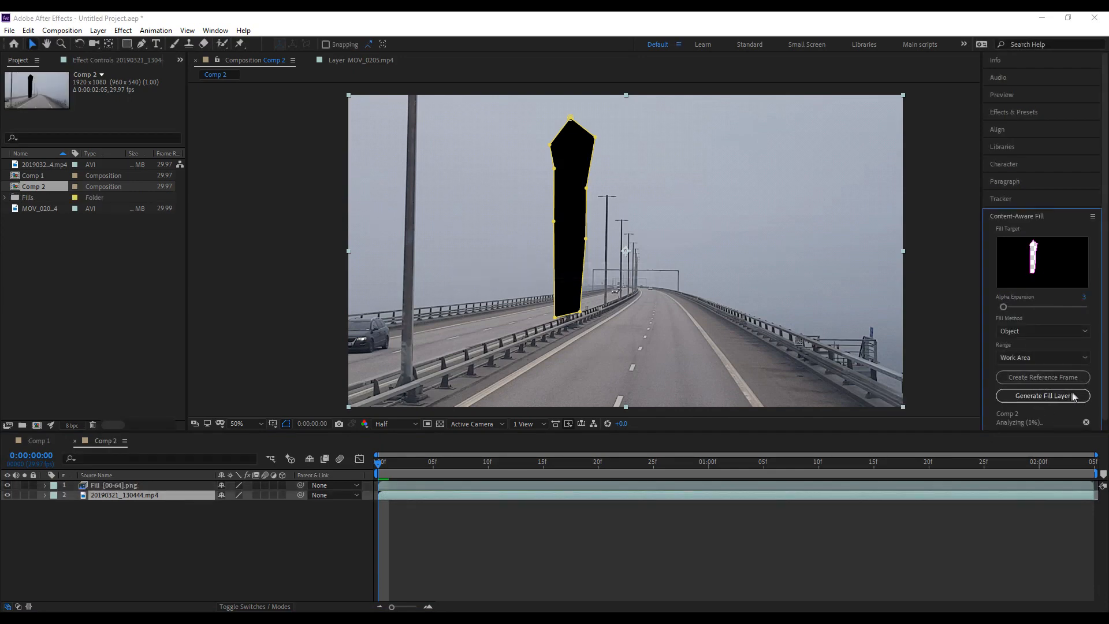
scroll(1057, 405, "down", 1)
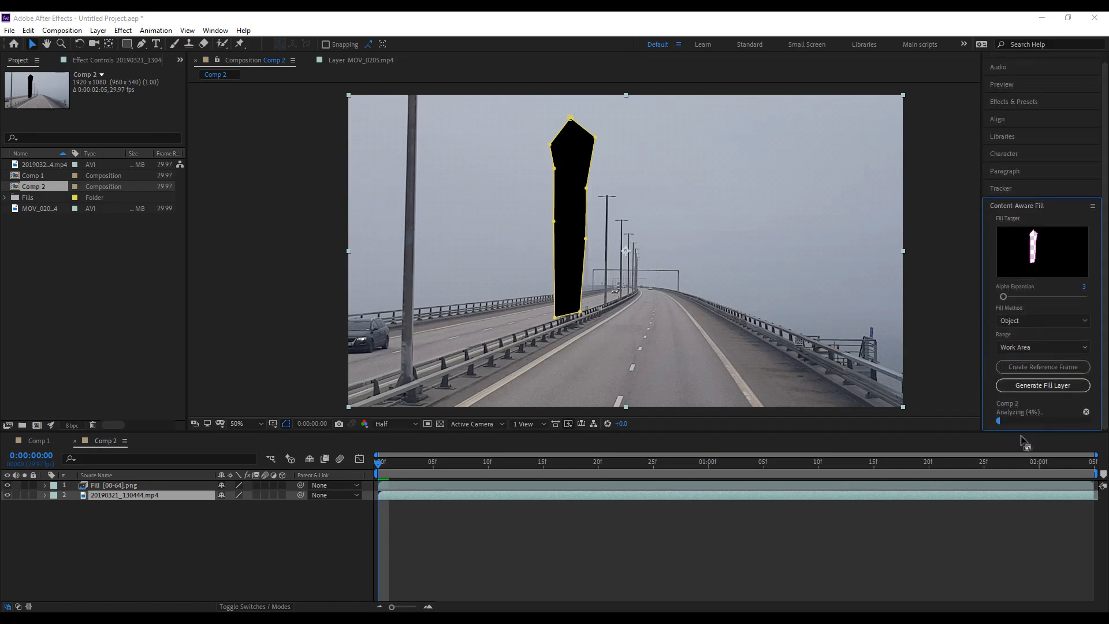
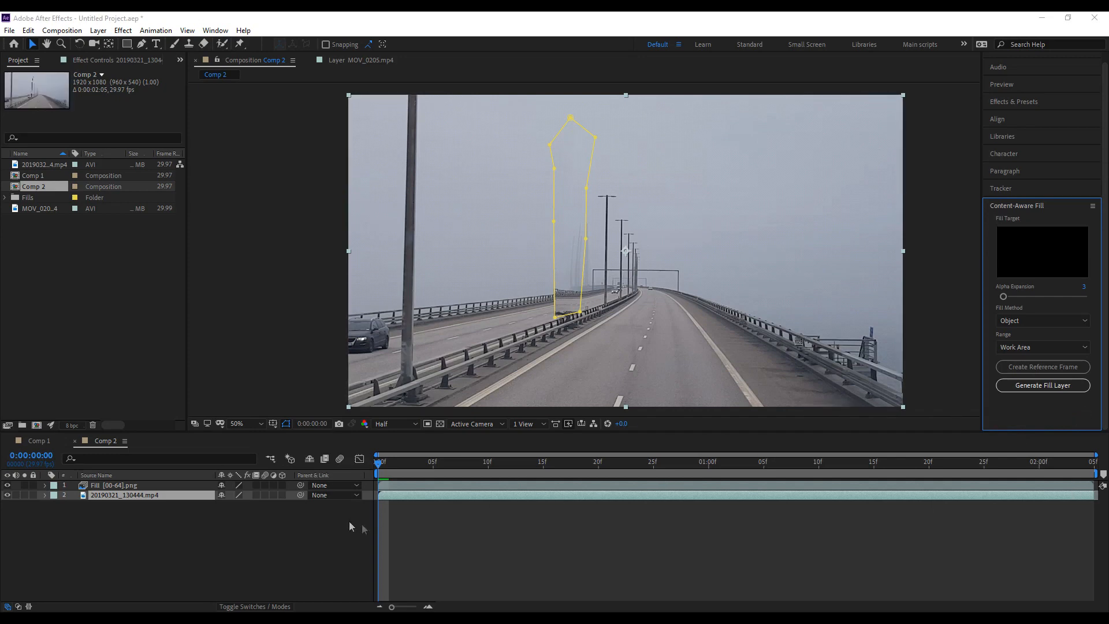
Preview the filled bridge footage from the first frame and examine the removed pole's area up to 0:00:01:10.
left_click(414, 533)
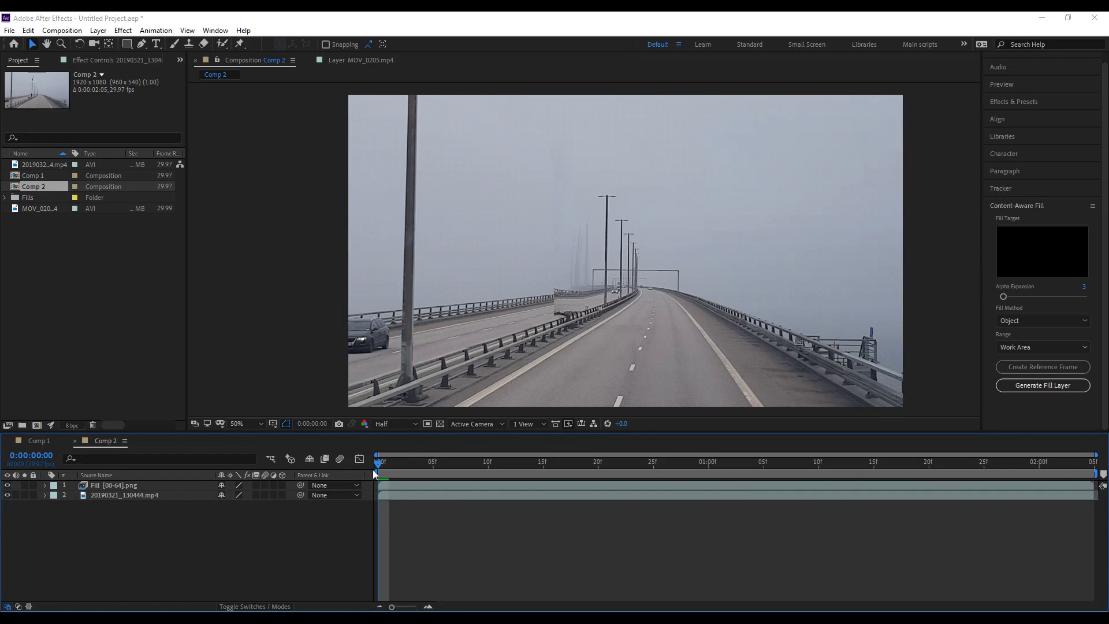
key("space")
left_click_drag(491, 483, 818, 462)
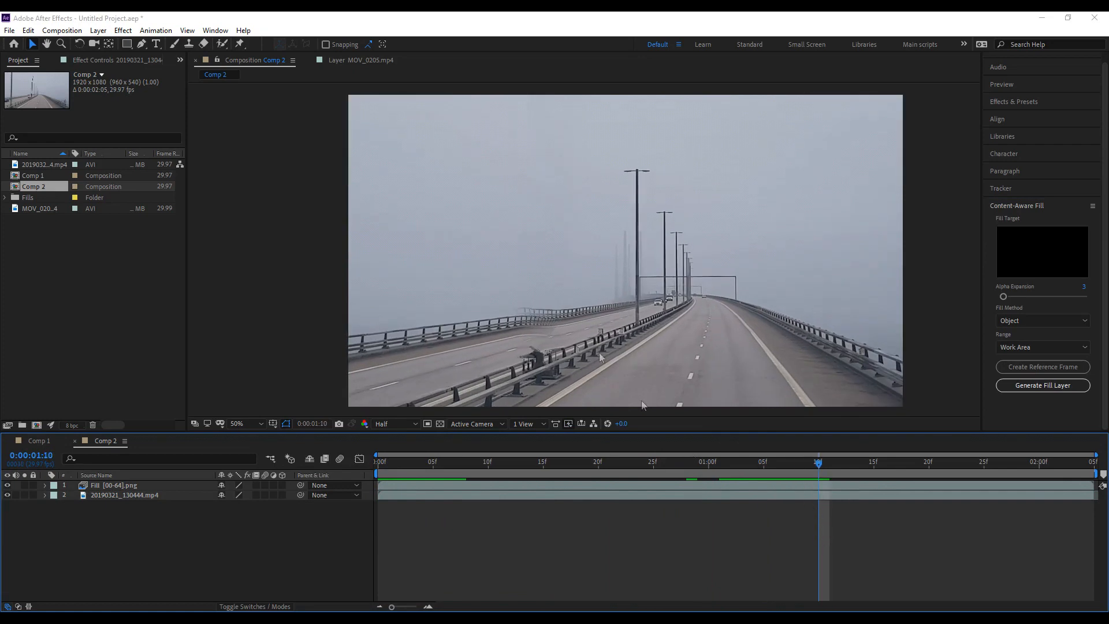
Play the filled bridge footage in Comp 2 through from the first frame and scrub along it to examine the pole's removal.
left_click_drag(818, 462, 1082, 462)
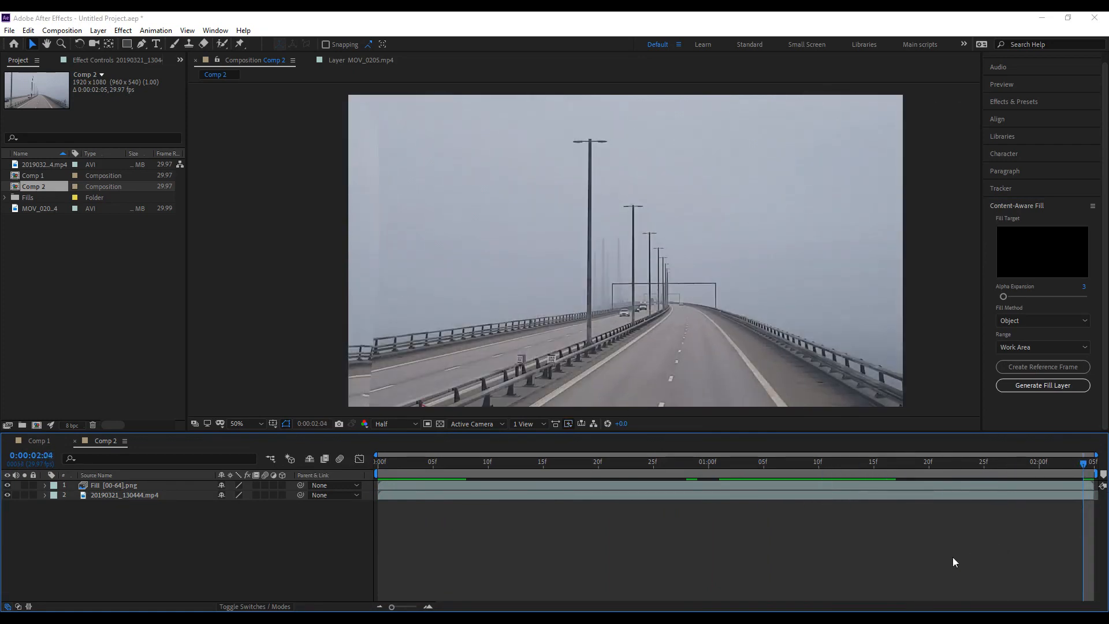
key("Page_Up")
key("Page_Up")
key("Page_Up")
key("Page_Up")
key("Page_Up")
key("space")
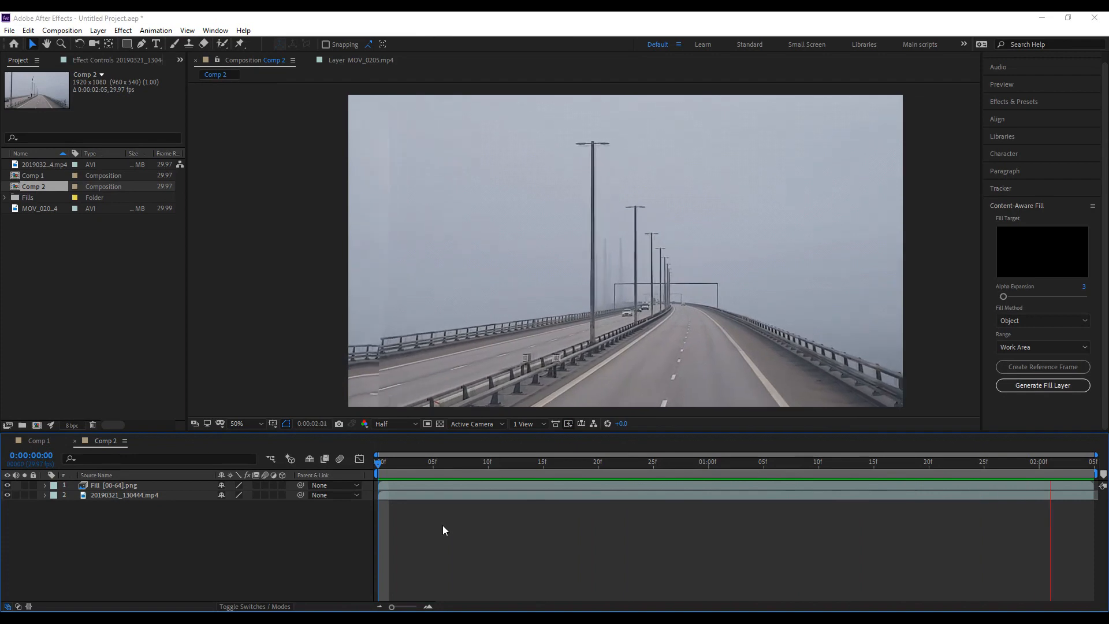
left_click_drag(445, 469, 327, 485)
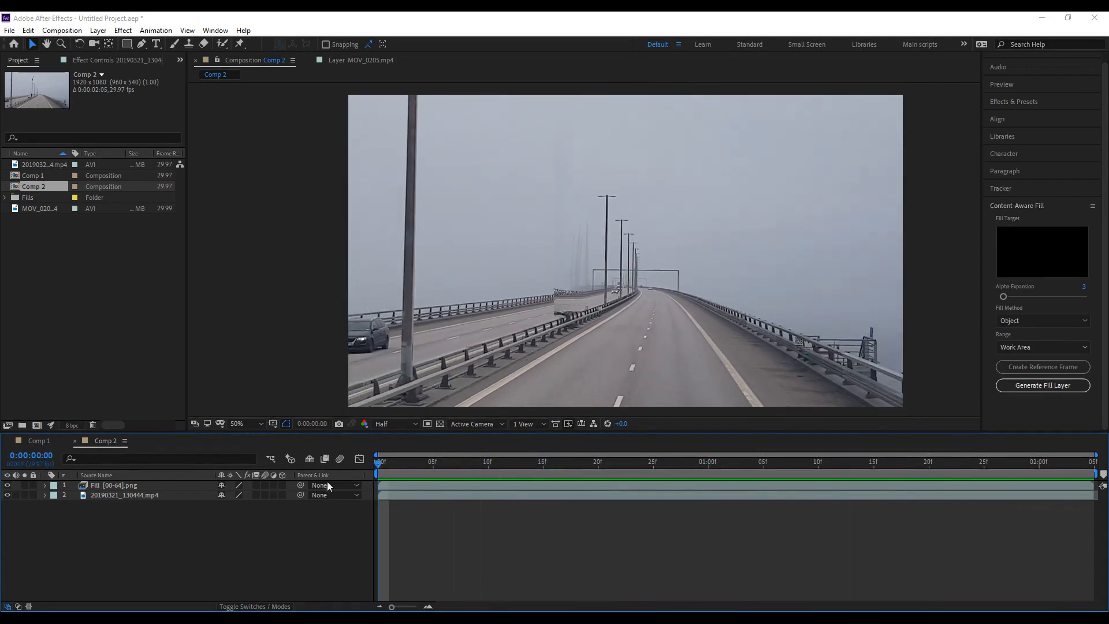
left_click_drag(395, 484, 1075, 470)
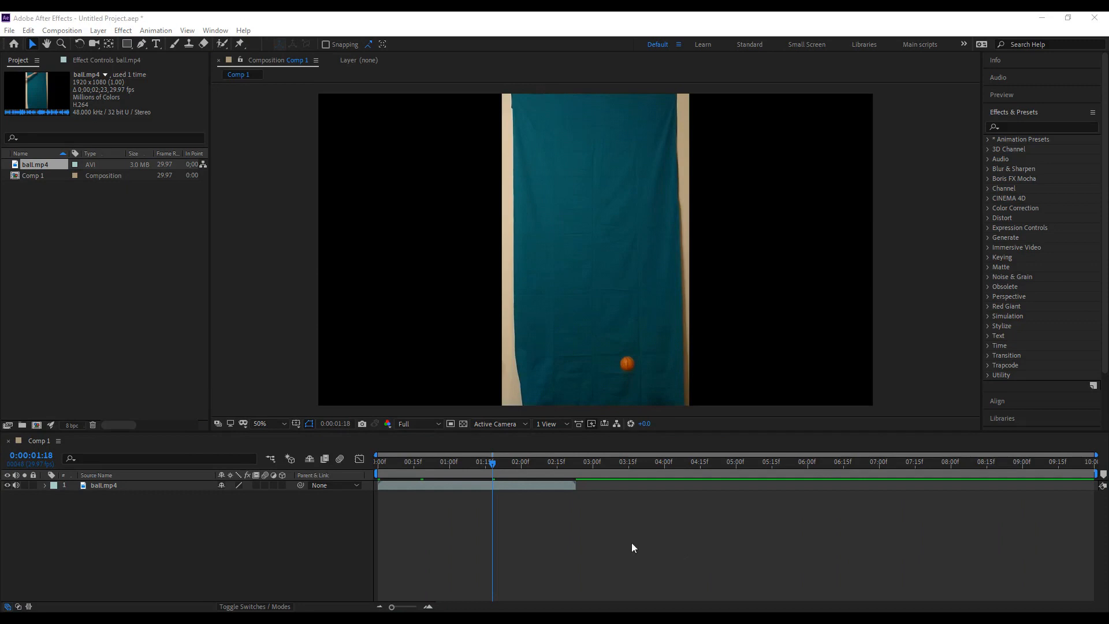
Scrub through the ball footage in Comp 1 to examine the ball's path and the hand at its start.
left_click(589, 534)
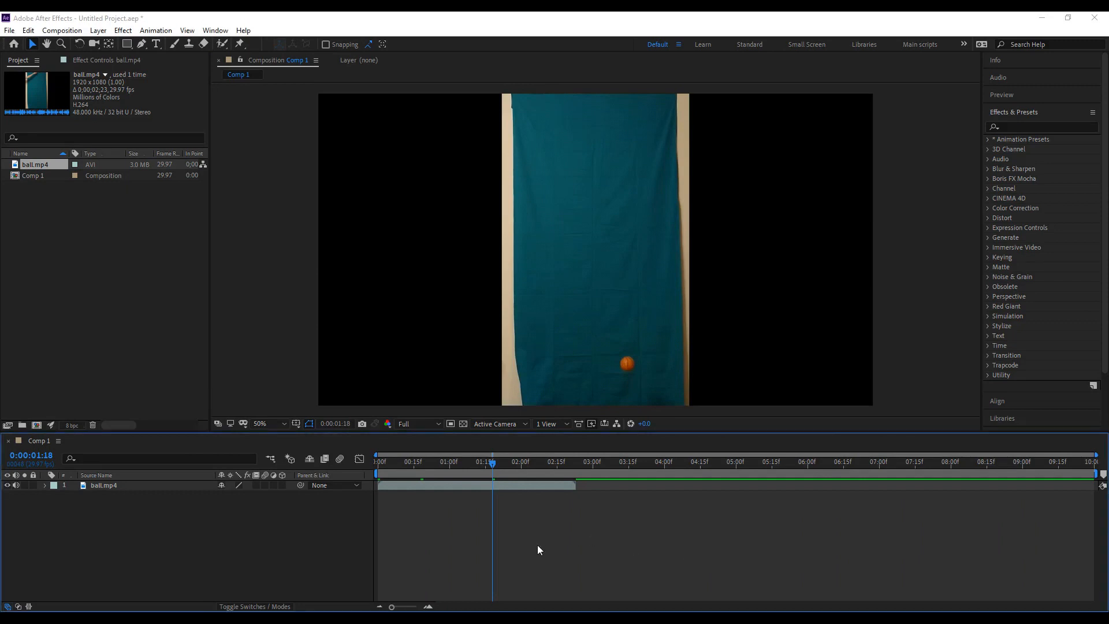
left_click_drag(491, 463, 384, 501)
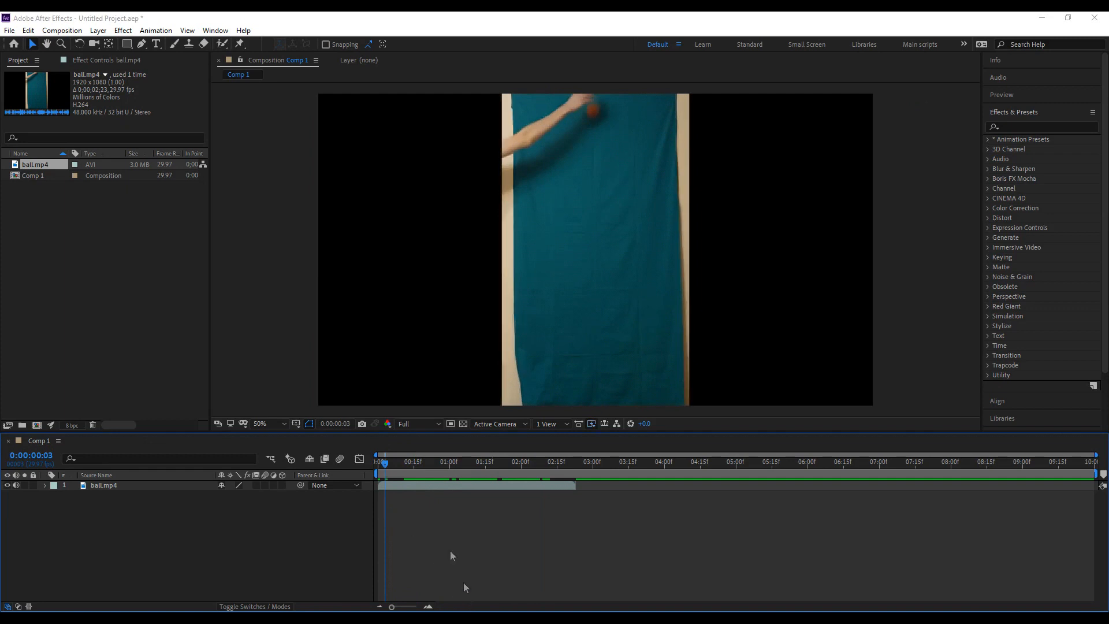
left_click_drag(483, 465, 450, 478)
left_click(478, 469)
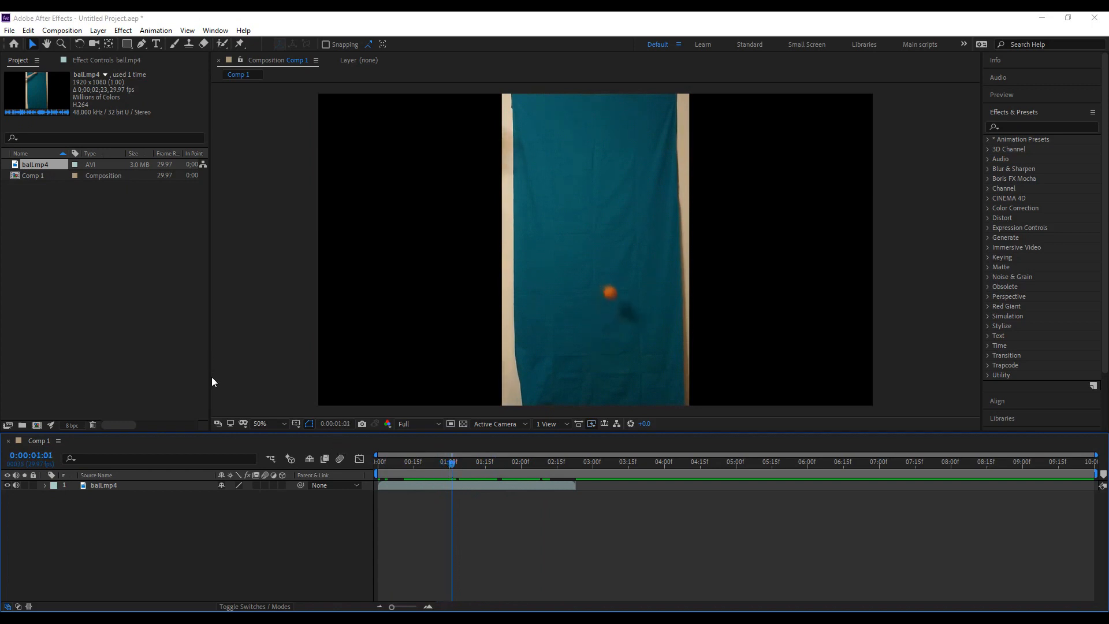
Mute the audio of ball.mp4 and draw a four-point Pen tool mask on it enclosing the ball's path over the teal backdrop.
left_click(102, 484)
left_click(16, 485)
left_click(141, 44)
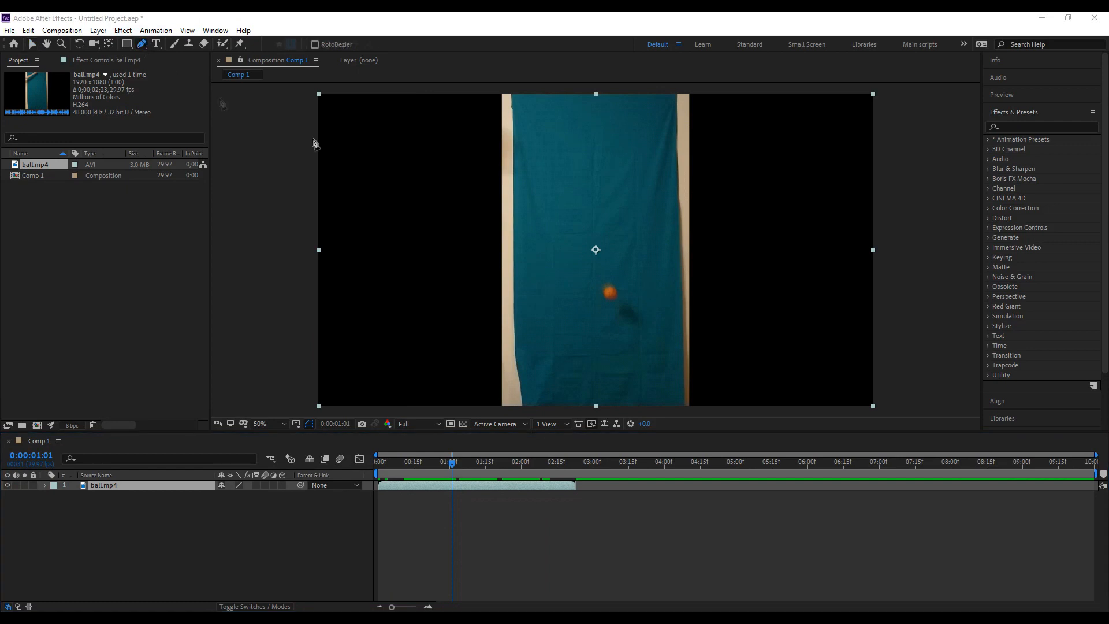
left_click(560, 94)
left_click(559, 413)
left_click(678, 413)
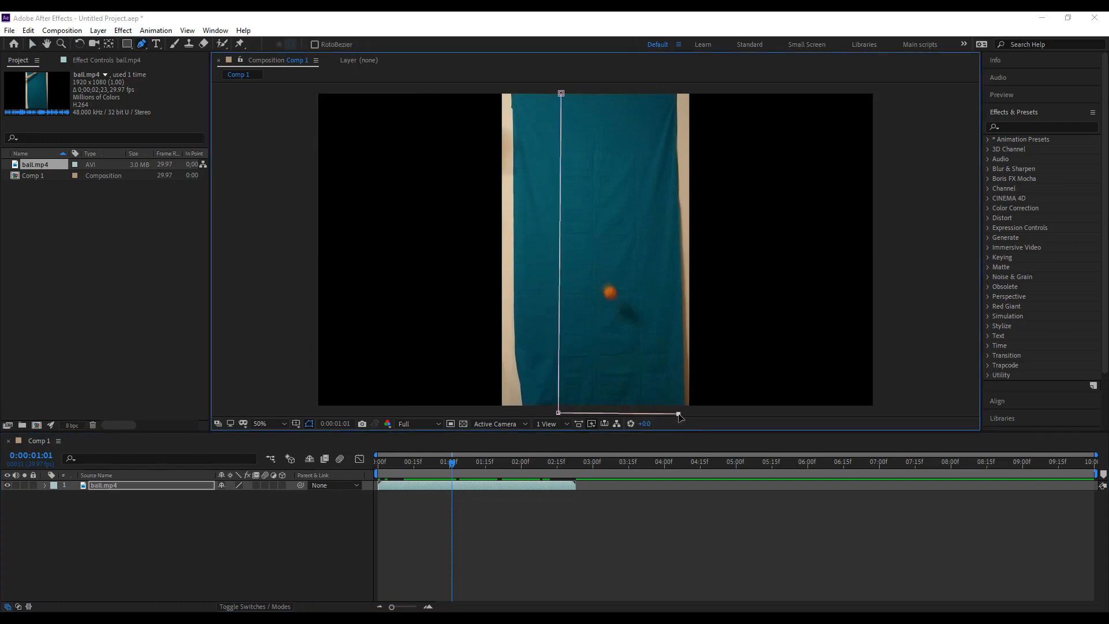
left_click(672, 89)
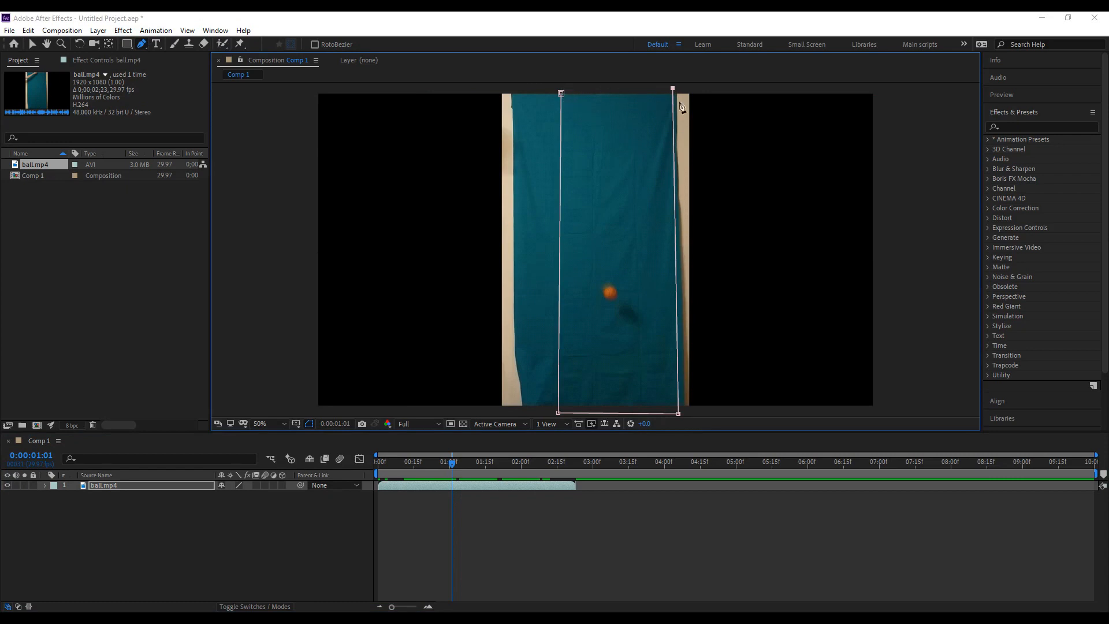
left_click_drag(672, 88, 646, 93)
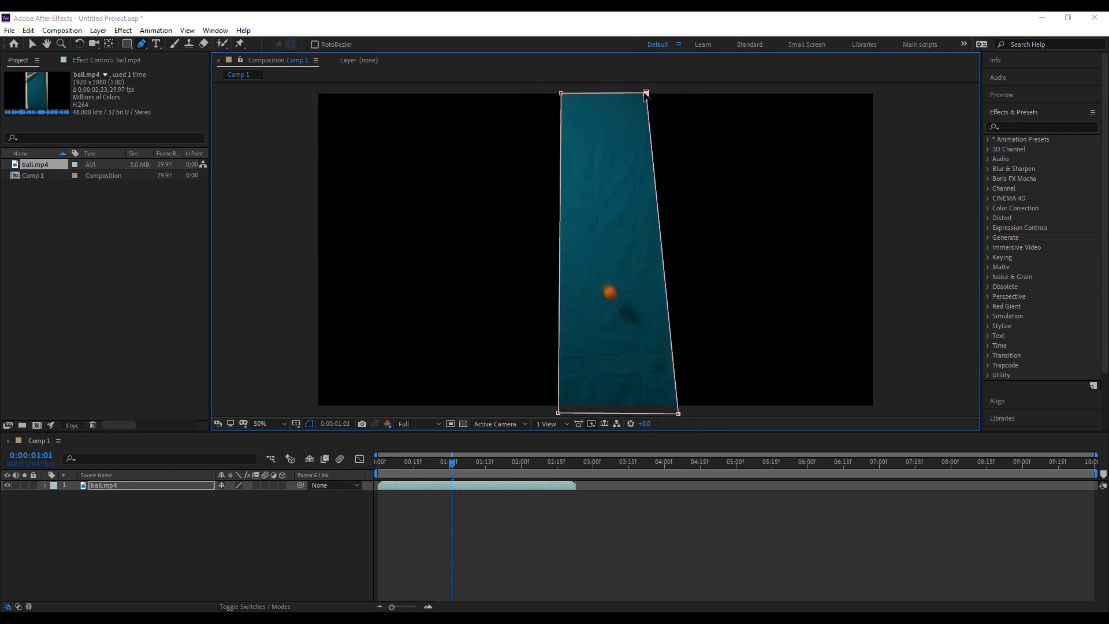
left_click_drag(678, 413, 677, 411)
left_click_drag(558, 412, 557, 409)
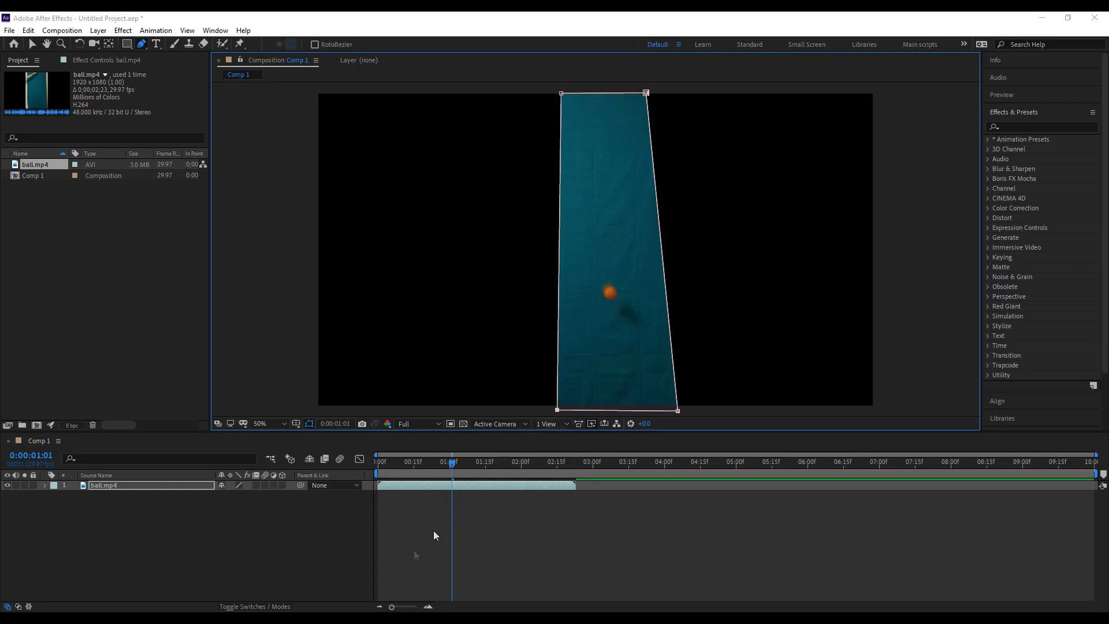
Preview the masked ball footage from the first frame and scrub through it to check that the ball stays inside the mask.
left_click(396, 564)
mouse_move(380, 473)
left_mouse_down()
mouse_move(410, 475)
mouse_move(371, 469)
mouse_move(397, 470)
left_mouse_up()
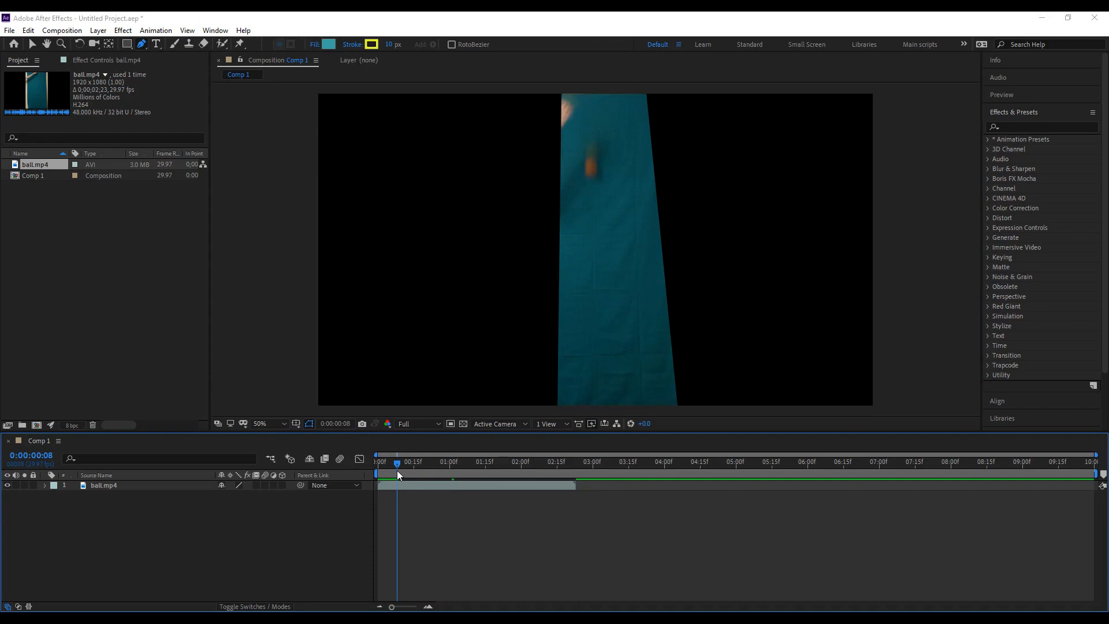
key("Page_Up")
key("Page_Up")
key("Page_Up")
key("space")
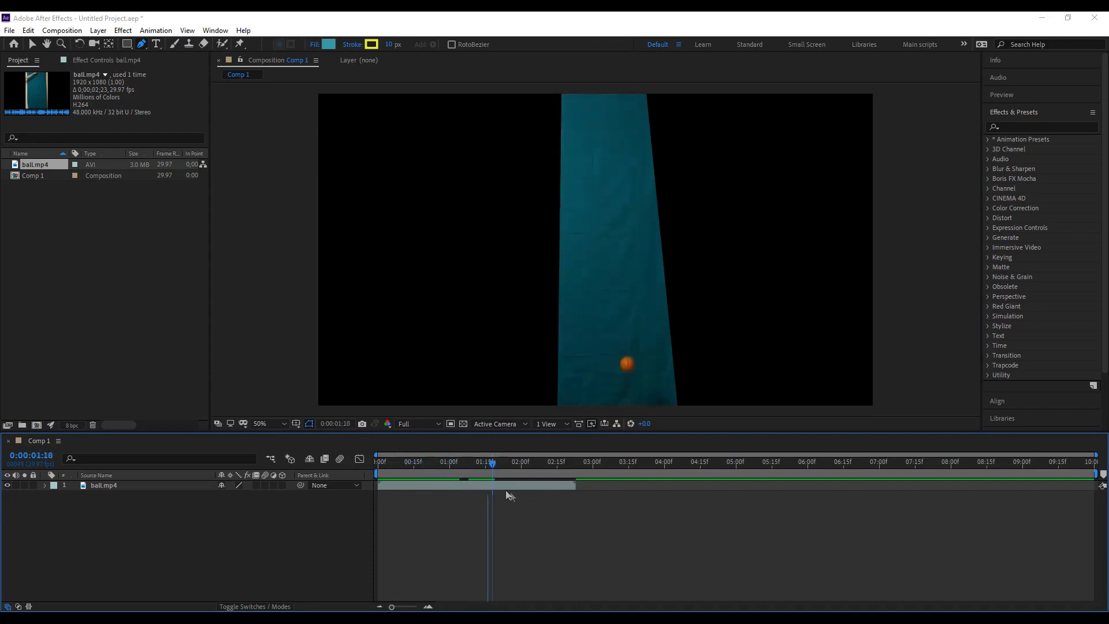
left_click_drag(532, 495, 451, 491)
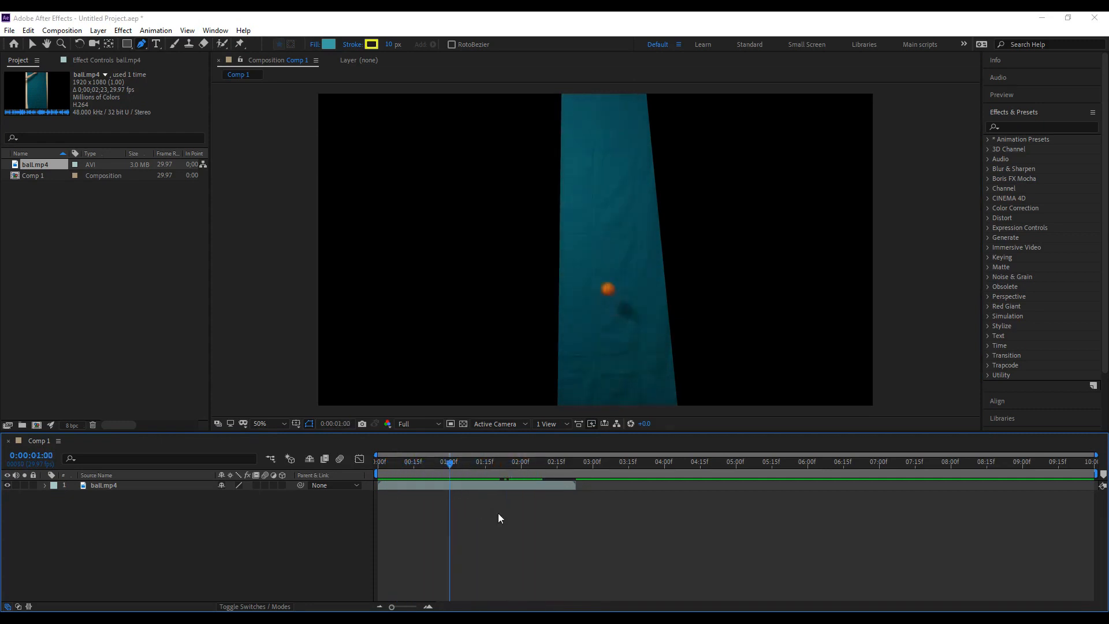
Reshape Mask 1 with added points along its left edge, pulling that edge inward close to the ball to exclude the hand around 0:00:00:04.
left_click(394, 466)
left_click(400, 484)
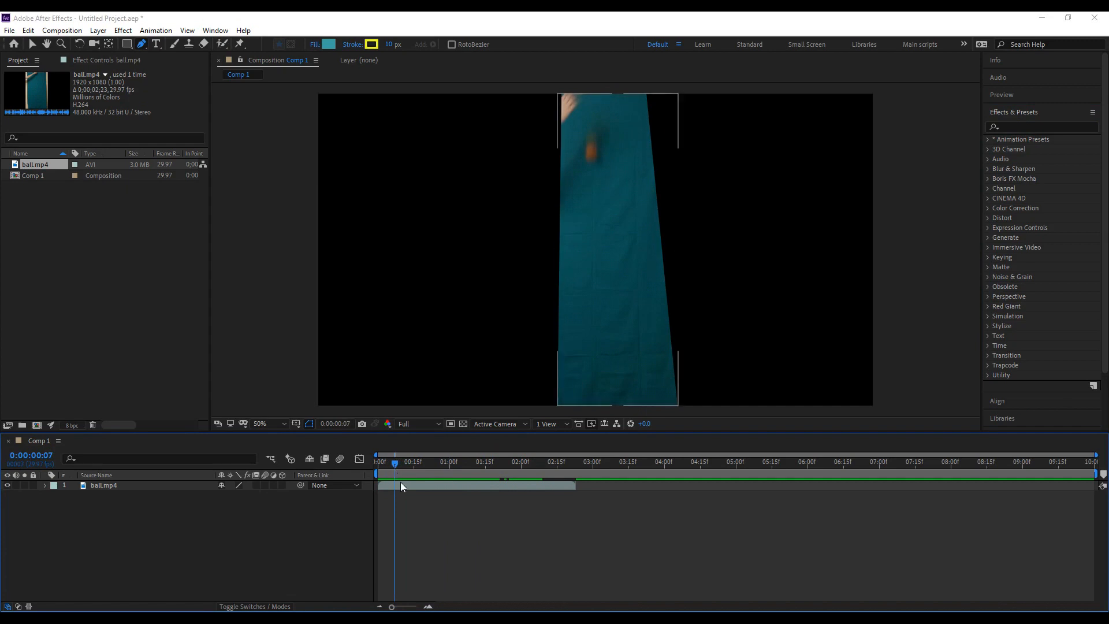
key("v")
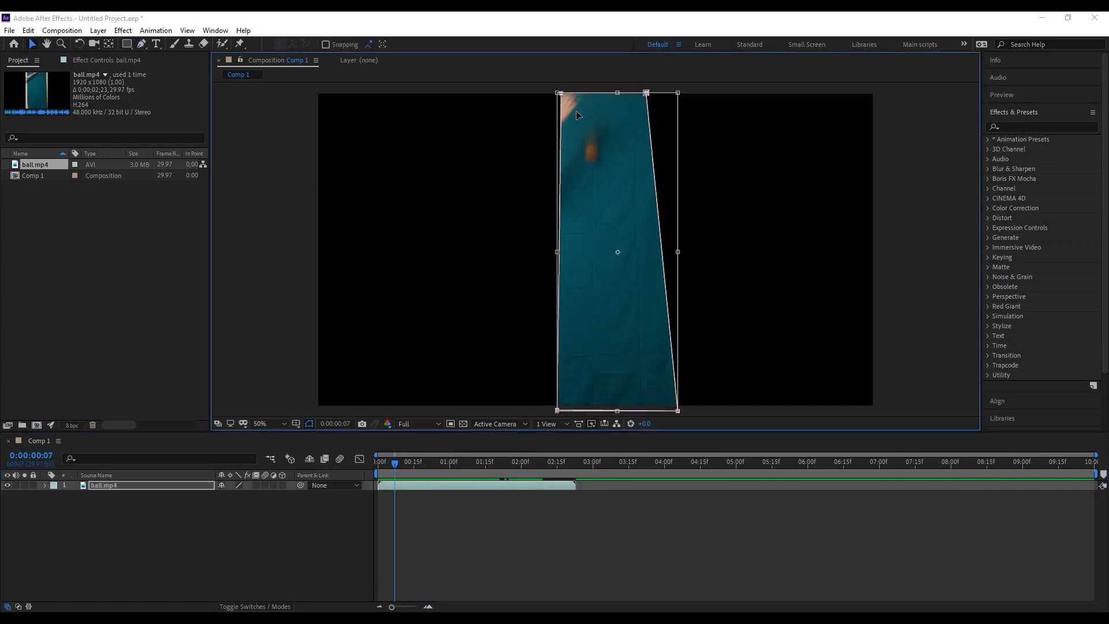
left_click(45, 485)
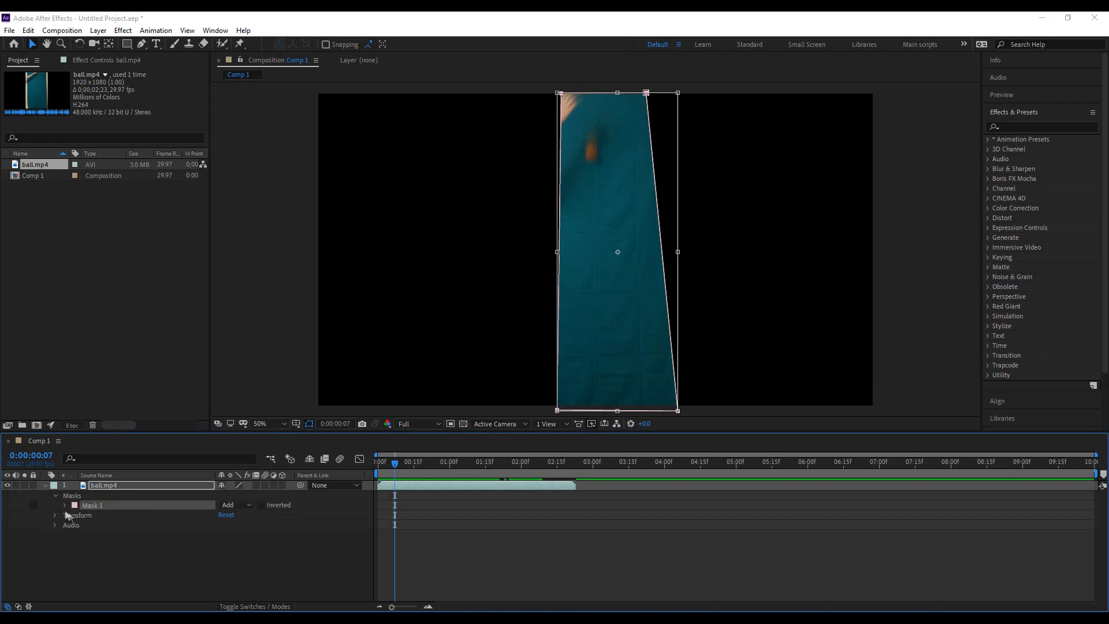
left_click(102, 512)
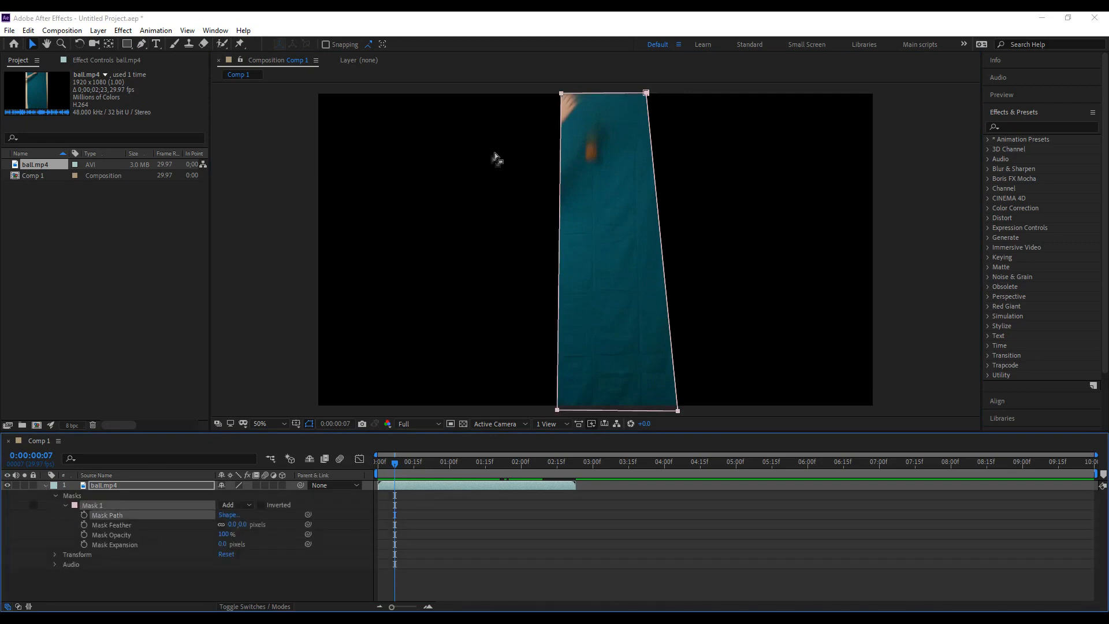
left_click(140, 44)
left_click(559, 195)
left_click_drag(563, 94, 577, 347)
left_click_drag(380, 474, 387, 471)
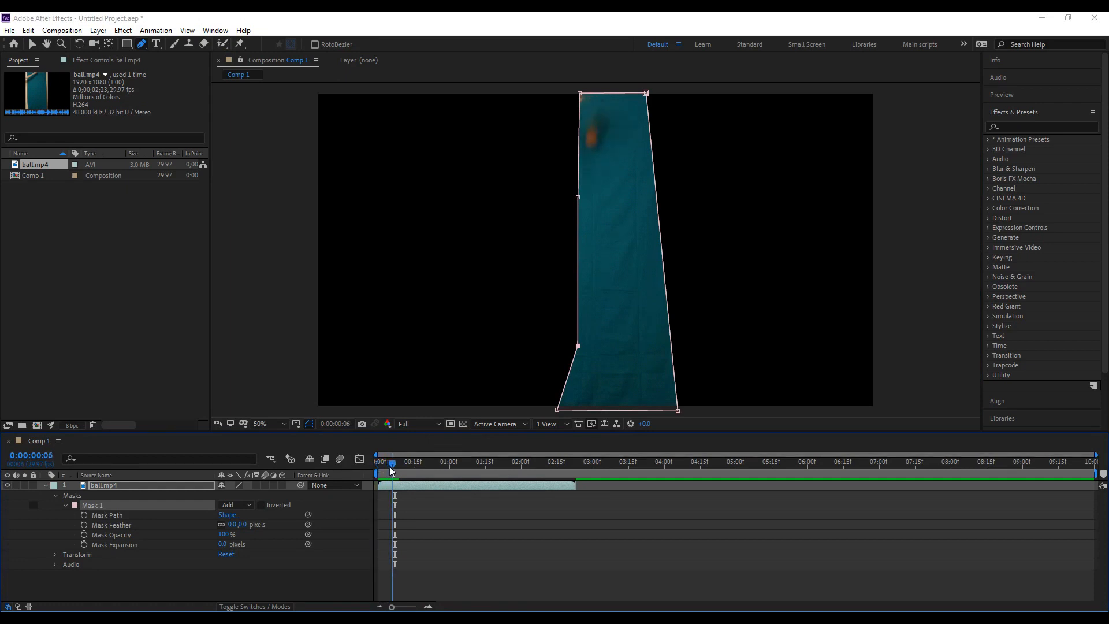
left_click_drag(579, 93, 583, 104)
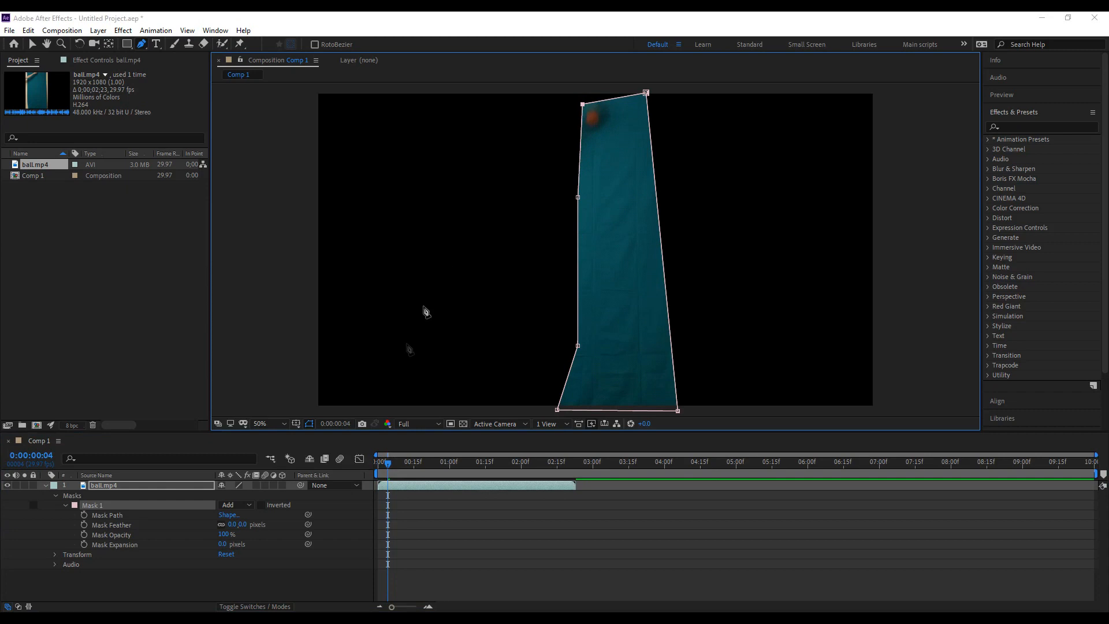
Trim the start of ball.mp4 to 0:00:00:04, preview it, and move the trimmed layer to the beginning of the timeline.
left_click(382, 486)
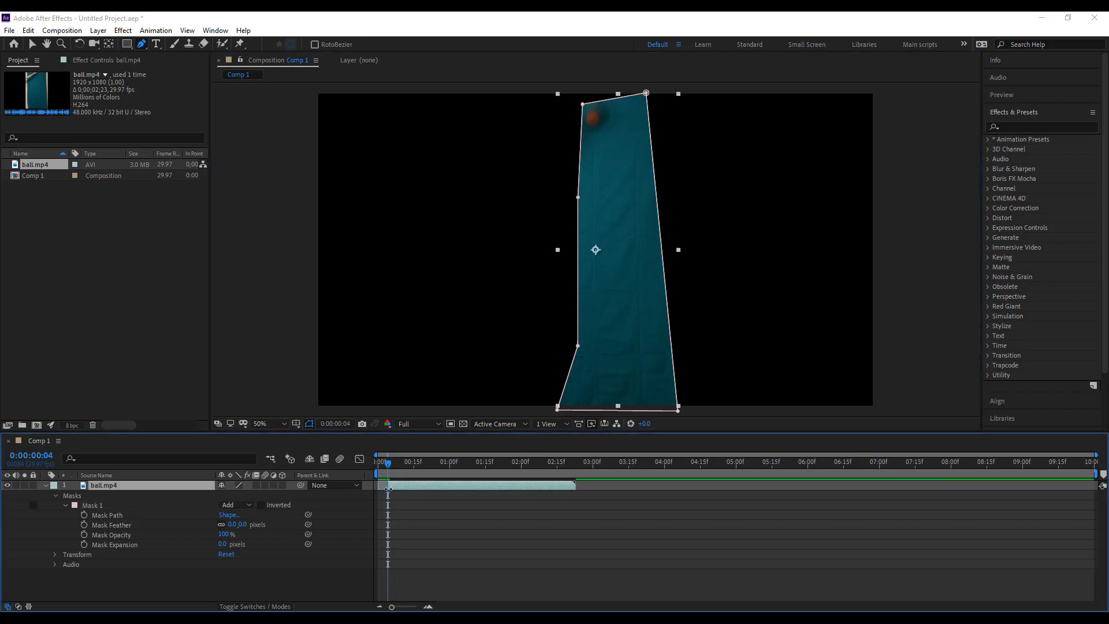
left_click(410, 523)
key("space")
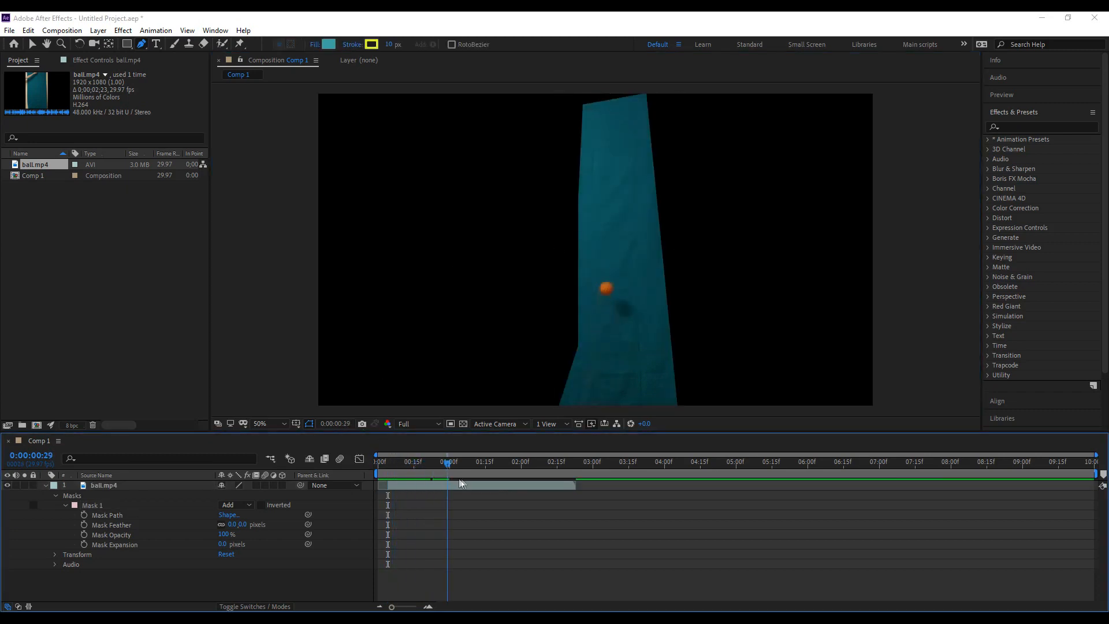
left_click_drag(525, 495, 376, 473)
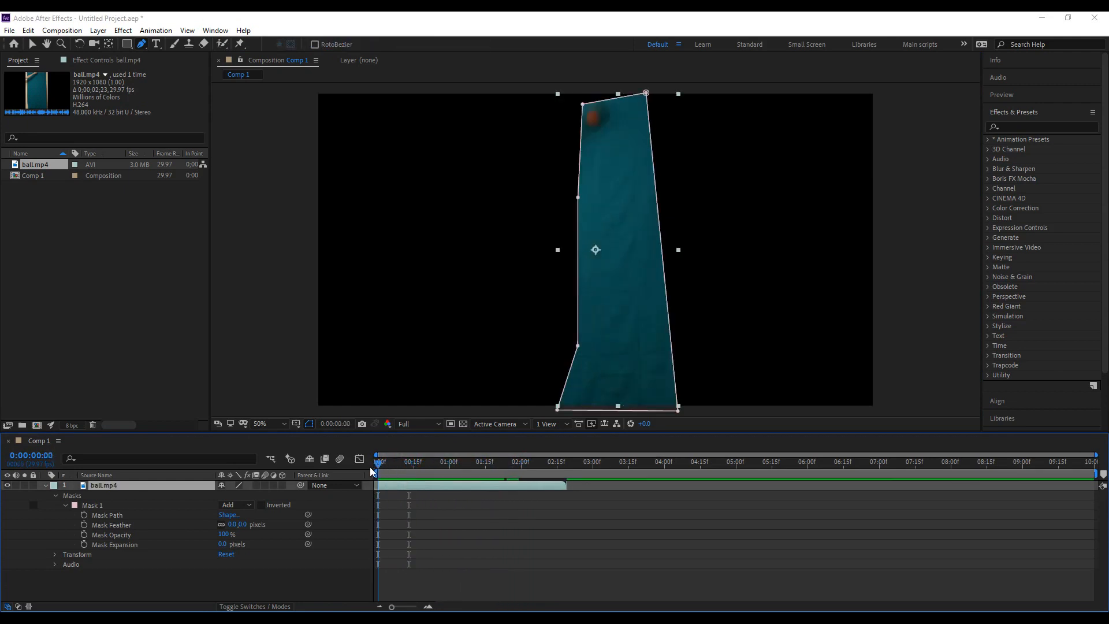
Apply the Keylight (1.2) effect to ball.mp4 and sample the teal backdrop as its Screen Colour.
left_click(1008, 126)
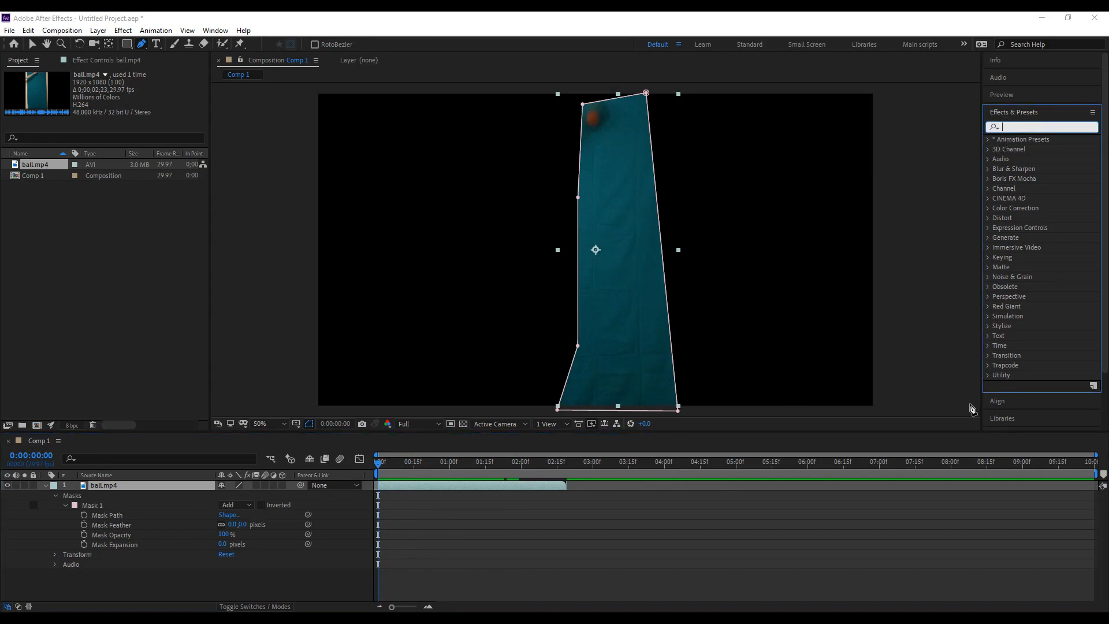
type("k")
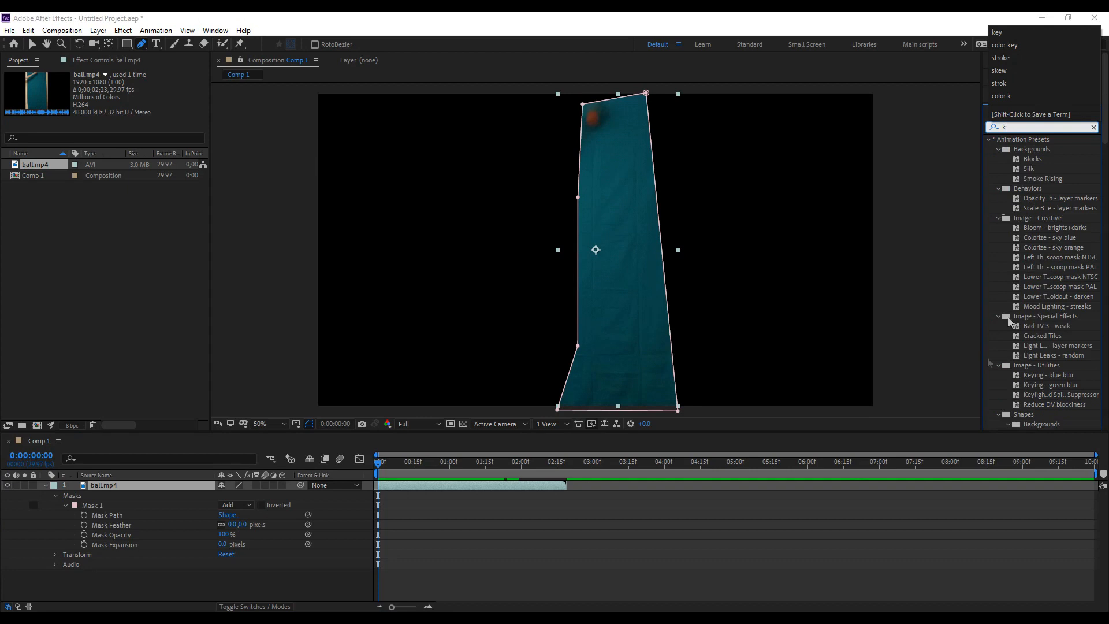
type("ey")
left_click_drag(1032, 257, 582, 291)
left_click_drag(373, 225, 373, 225)
key("v")
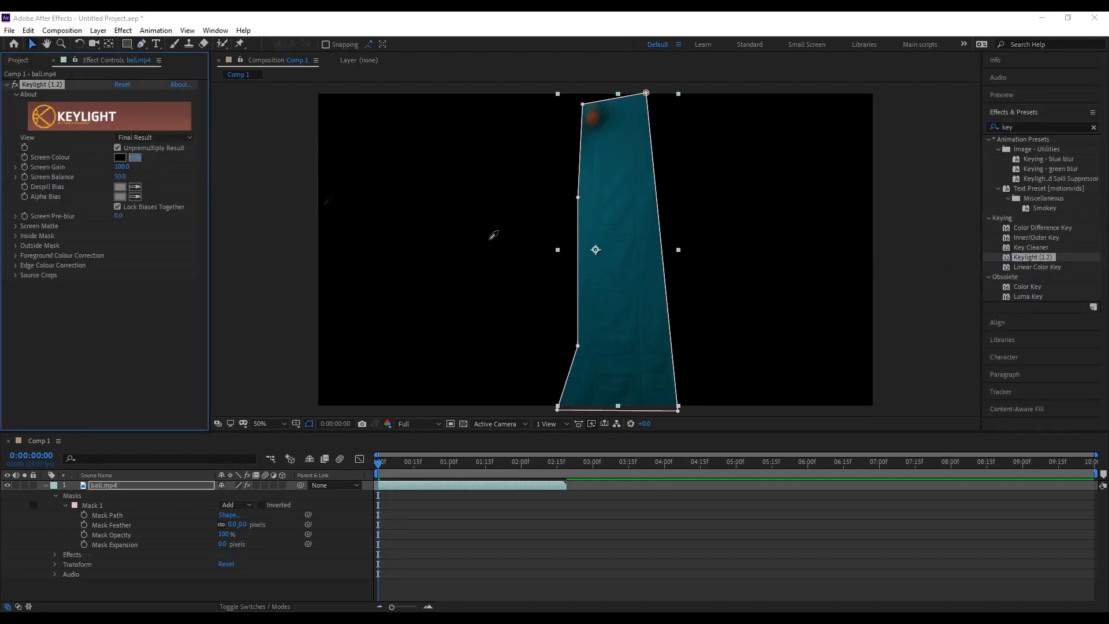
left_click(621, 267)
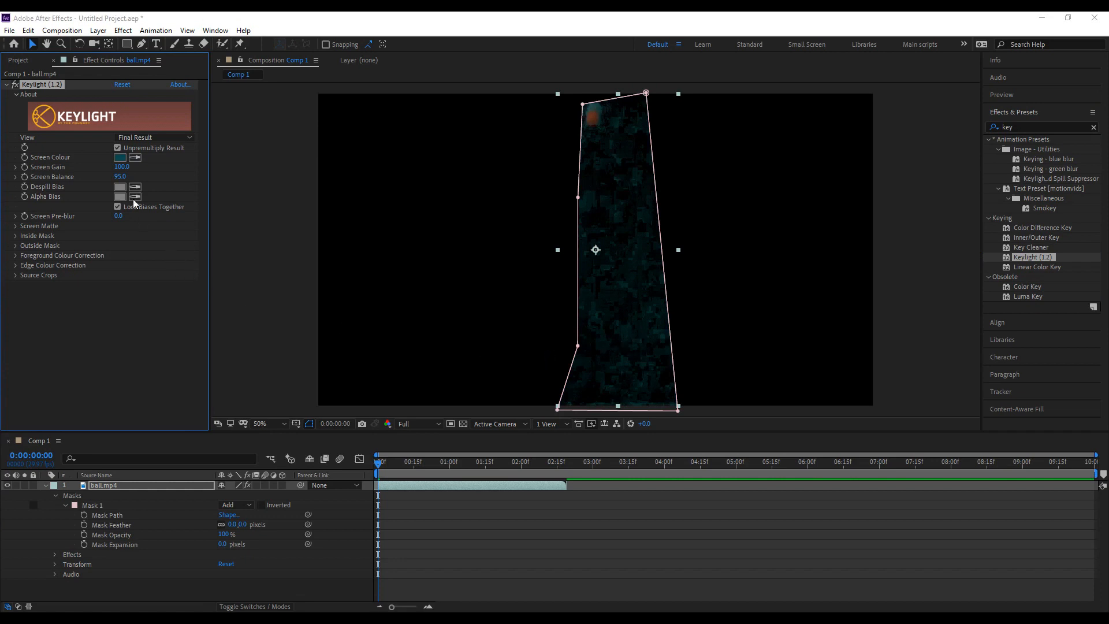
Set Keylight's Screen Gain to 249 and Screen Balance to 0, then preview the keyed ball and stop at 0:00:01:03.
left_click_drag(132, 168, 99, 176)
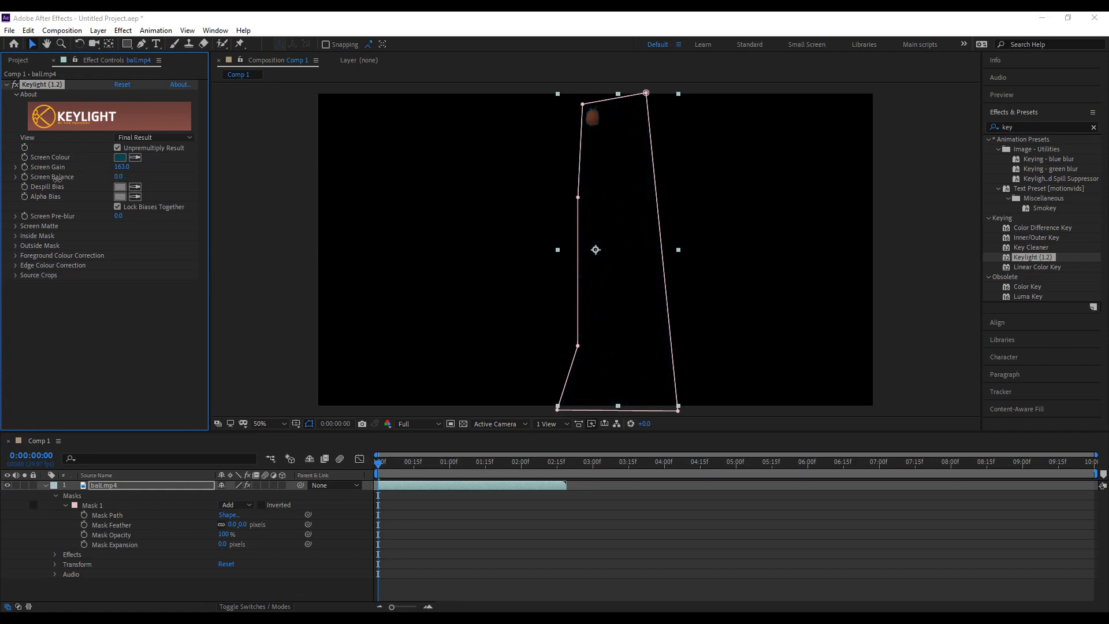
left_click_drag(143, 168, 171, 169)
left_click(481, 530)
key("space")
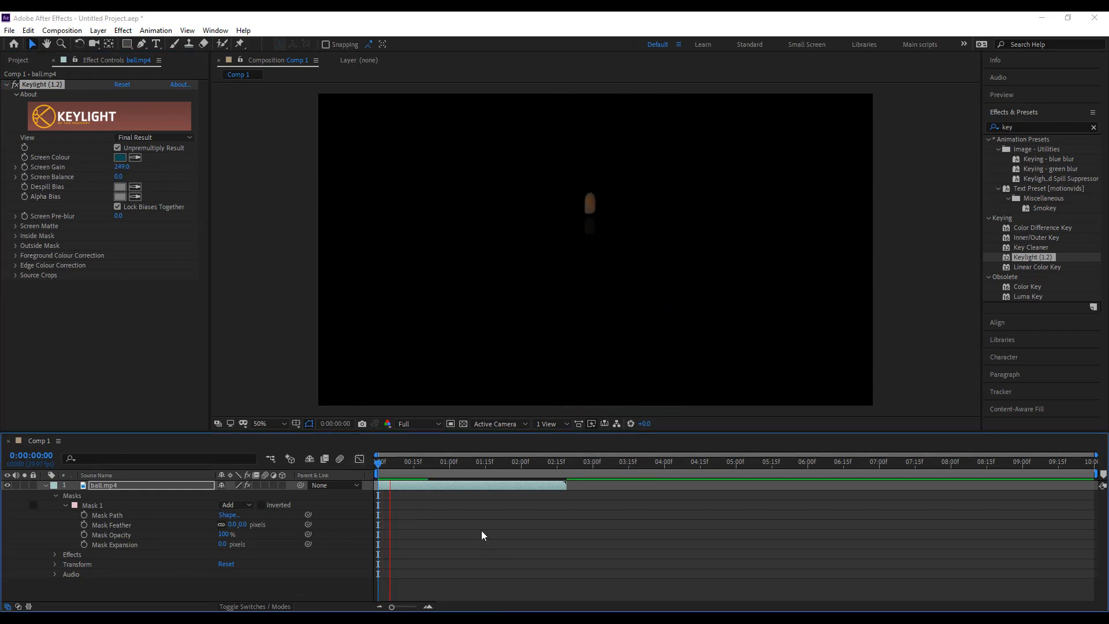
left_click(470, 464)
left_click_drag(459, 467, 457, 471)
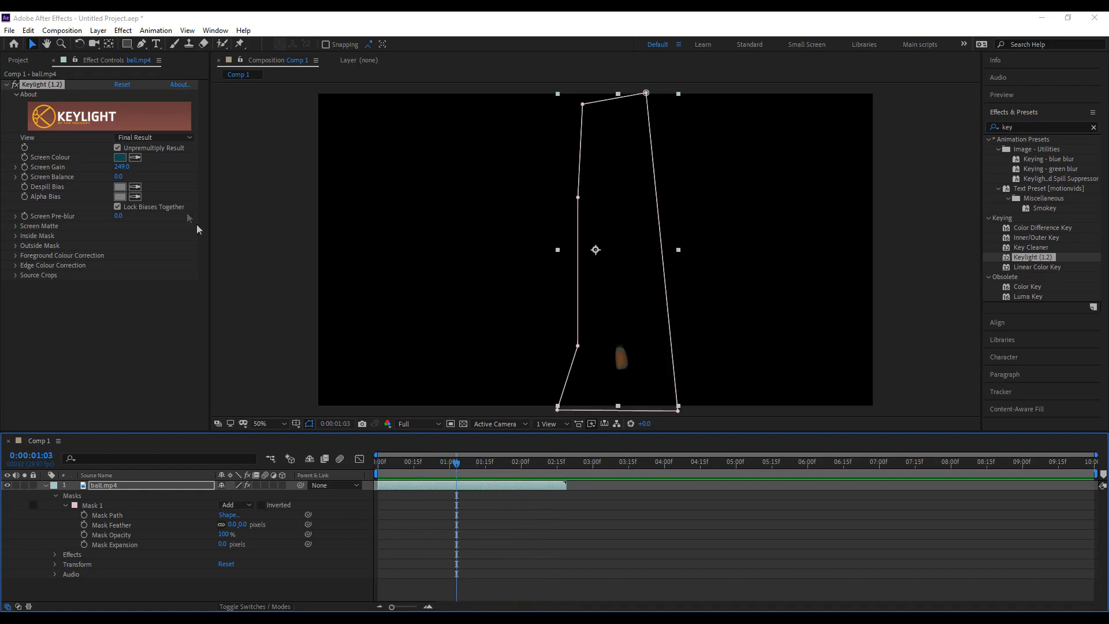
Set Keylight's Screen Gain to 287 and preview the keyed ball from the first frame.
left_click_drag(126, 169, 147, 168)
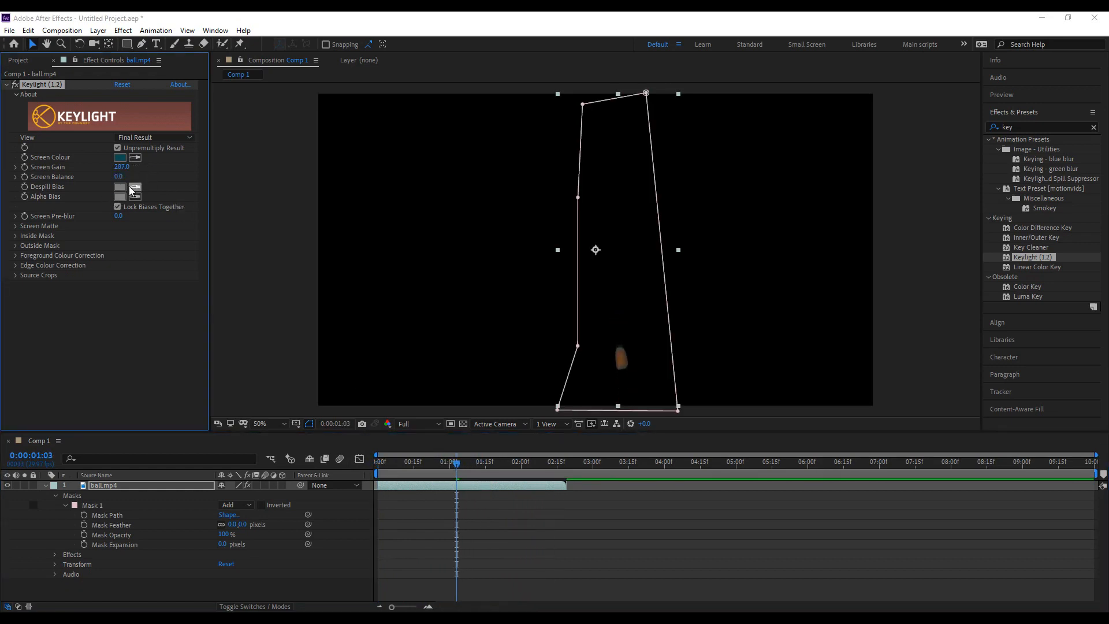
left_click_drag(394, 466, 356, 471)
key("space")
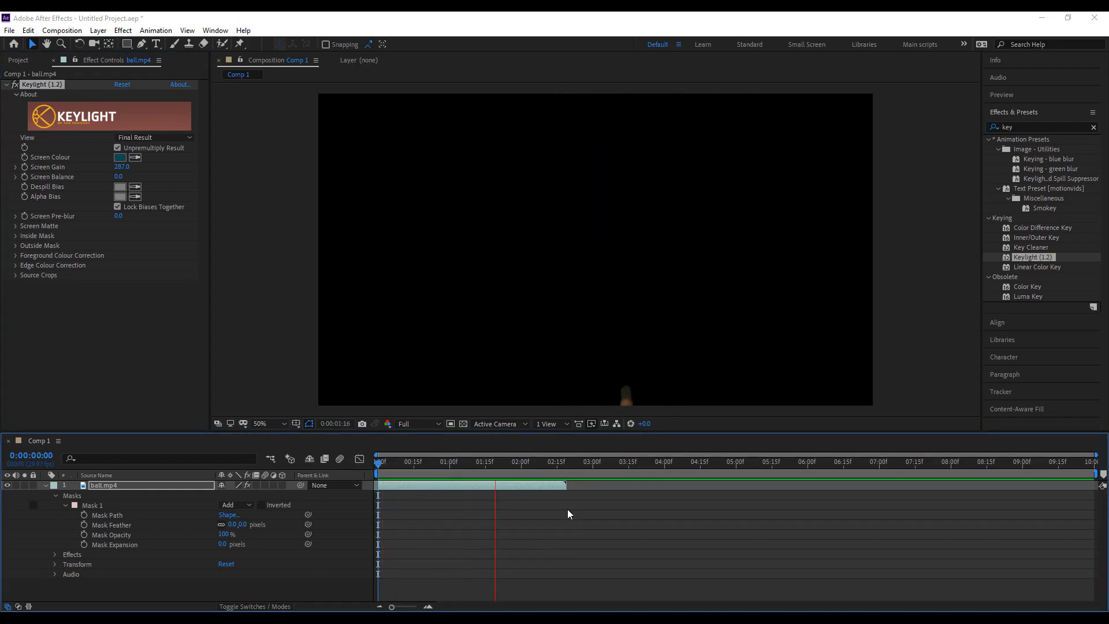
key("space")
Show the transparency grid behind the keyed ball and preview it from the first frame.
left_click(463, 423)
right_click(542, 590)
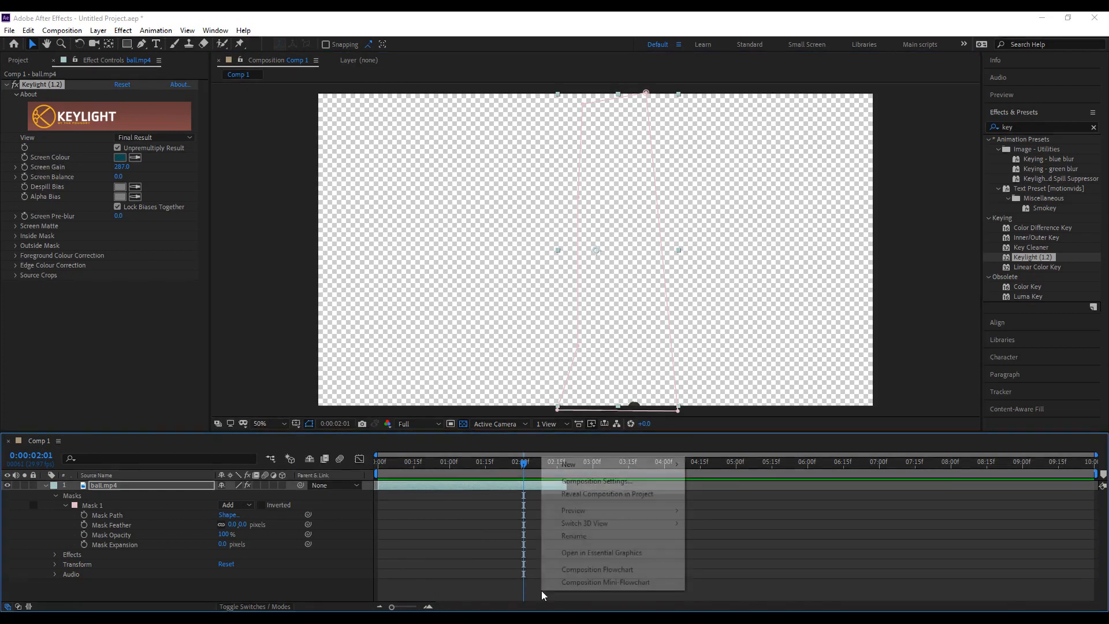
mouse_move(635, 466)
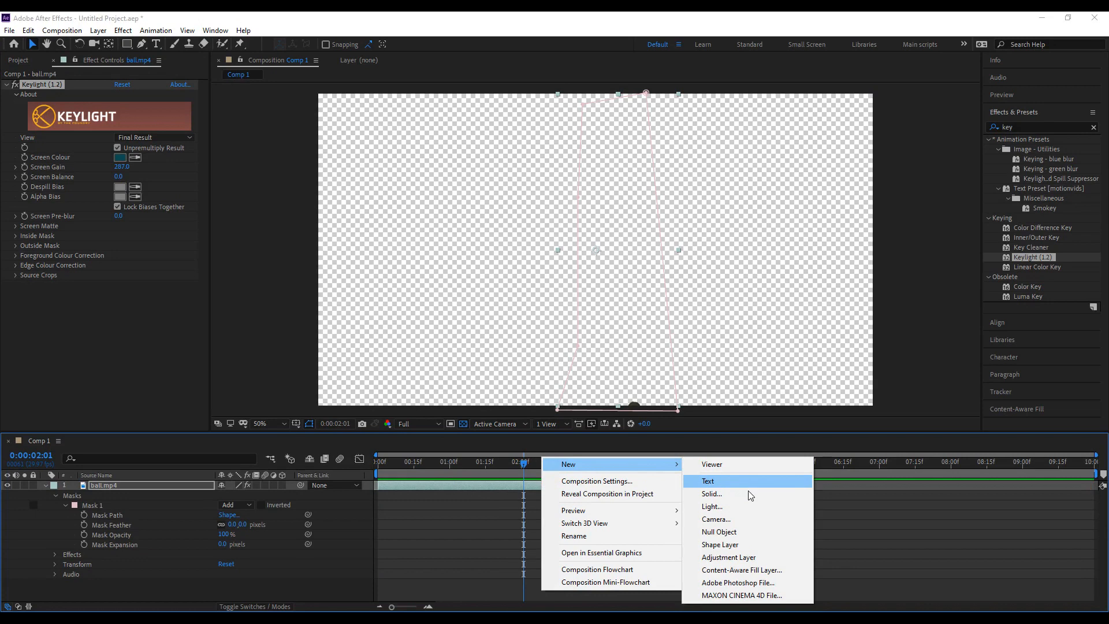
left_click(842, 580)
left_click_drag(418, 464, 378, 471)
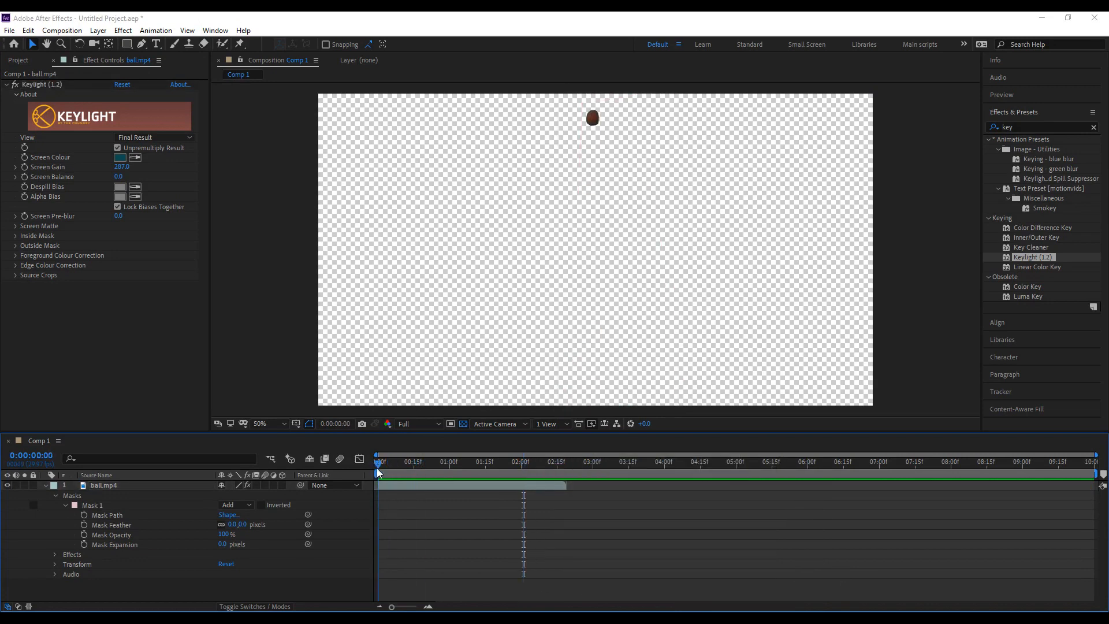
key("space")
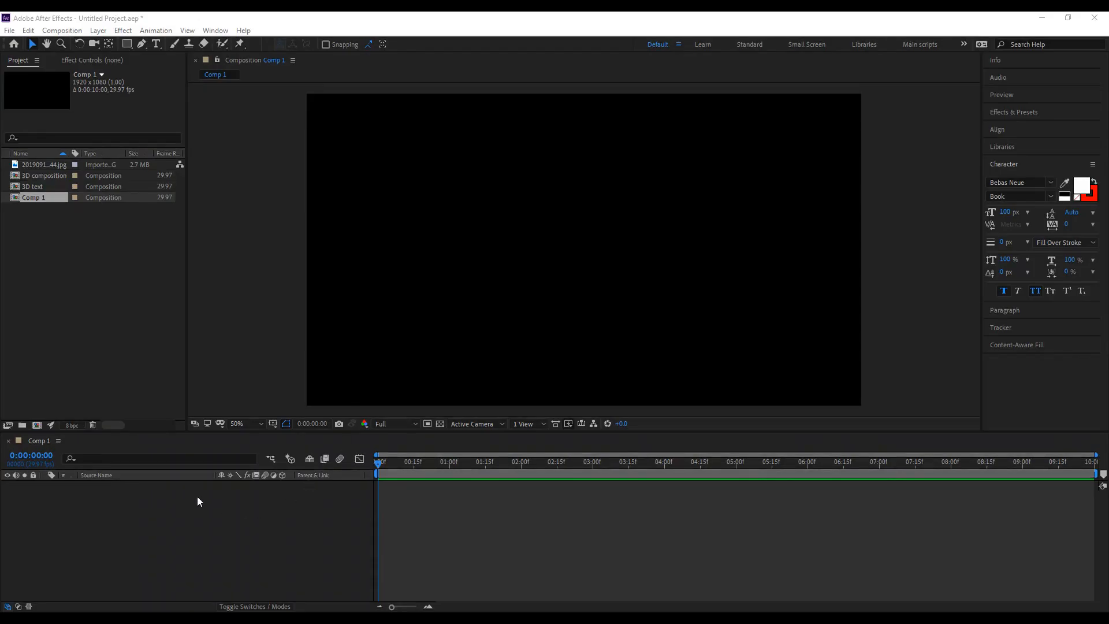
Add 20190913_184244.jpg to Comp 1 and scale it to fit the composition frame.
left_click(46, 165)
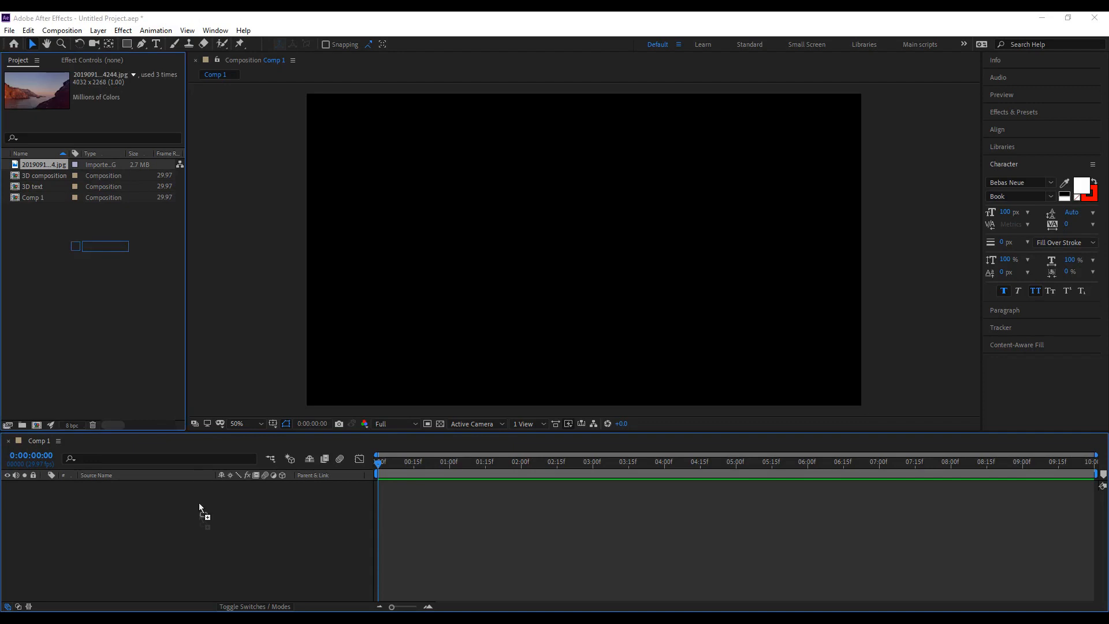
left_click_drag(287, 544, 291, 545)
scroll(538, 298, "down", 1)
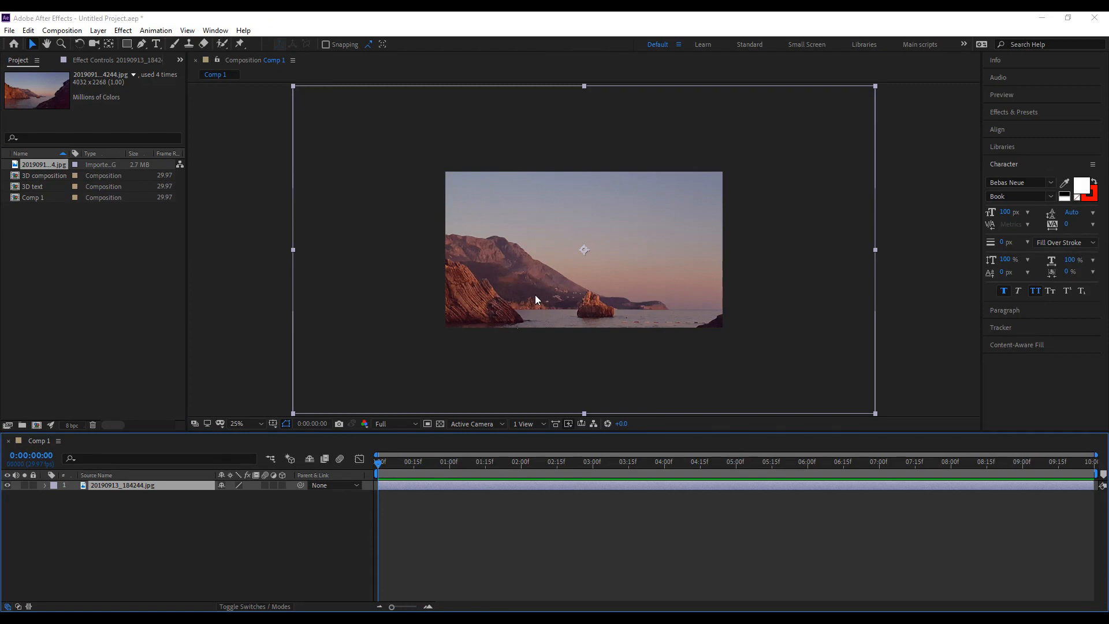
key("ctrl+alt+f")
scroll(575, 285, "up", 2)
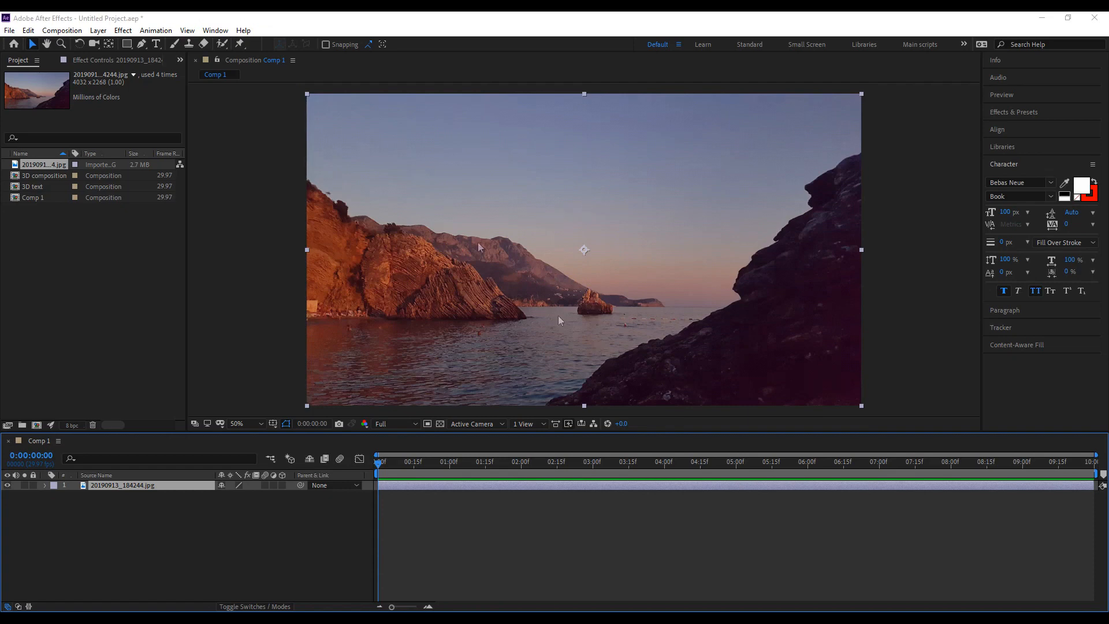
Select the camera tool and turn the seaside photo layer into a 3D layer.
key("c")
left_click_drag(597, 313, 590, 312)
left_click(293, 460)
left_click(282, 485)
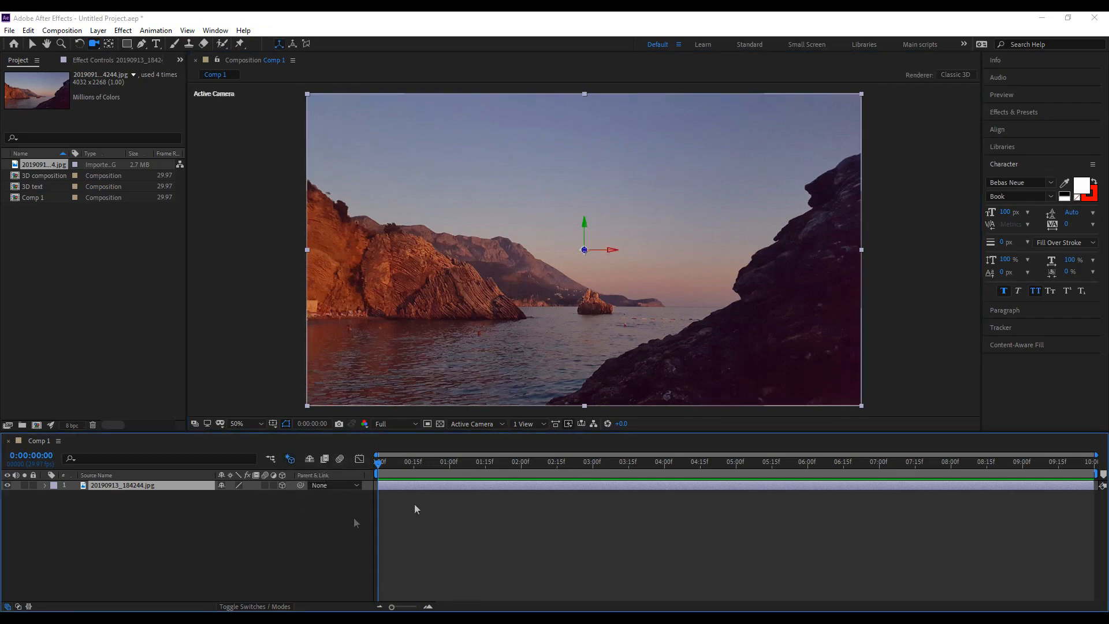
Inspect the 3D photo layer from Custom View 1 by orbiting around it, and return to Active Camera.
left_click_drag(597, 288, 591, 287)
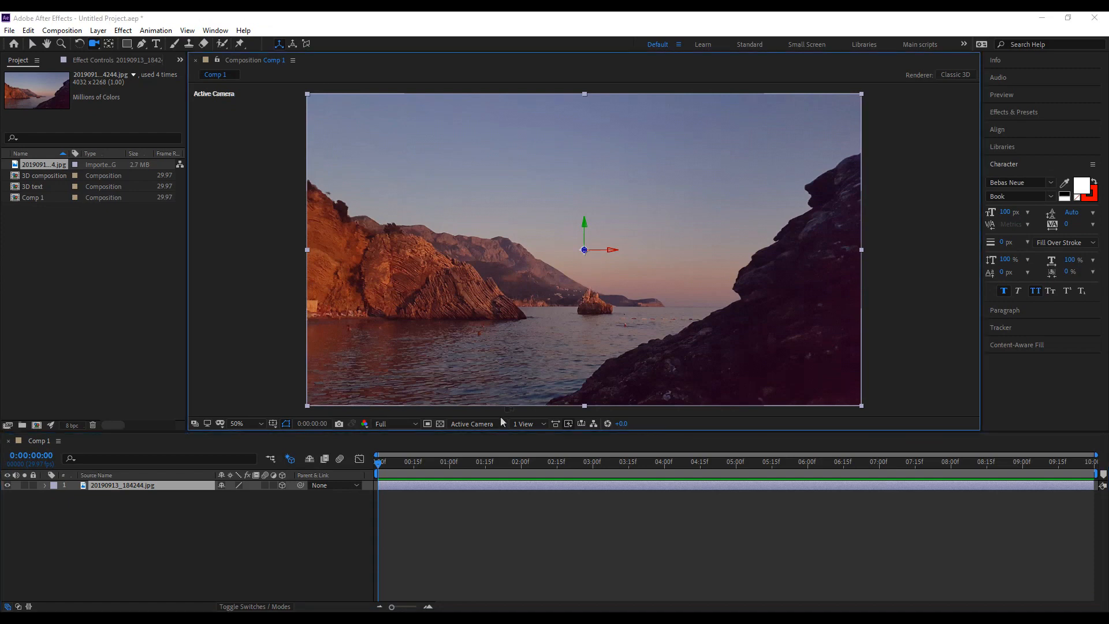
left_click(487, 425)
left_click(501, 529)
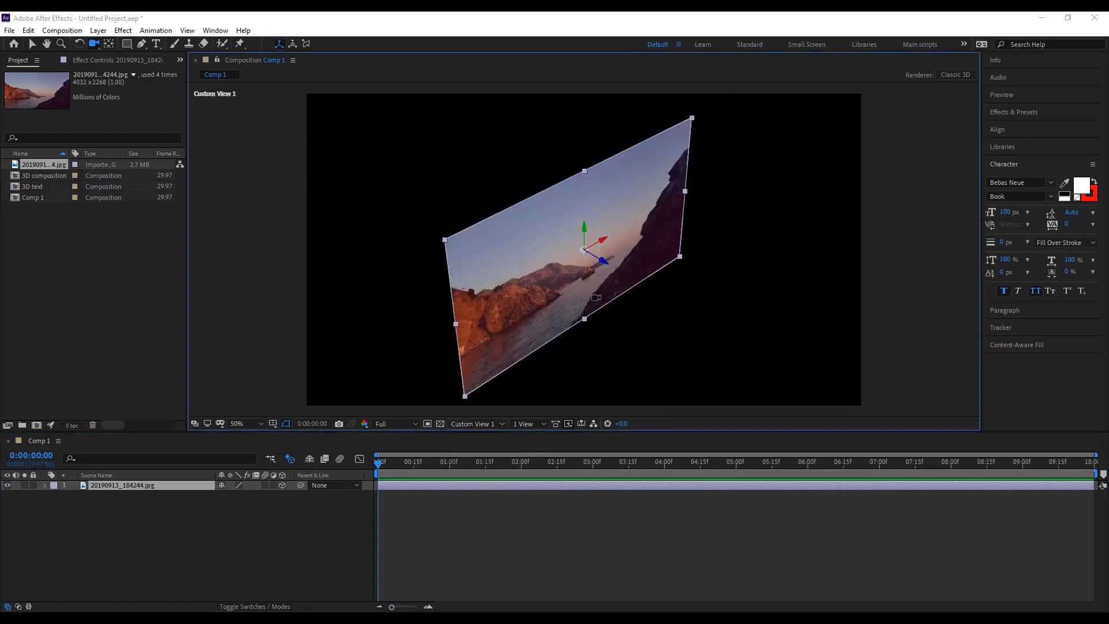
left_click_drag(589, 276, 671, 218)
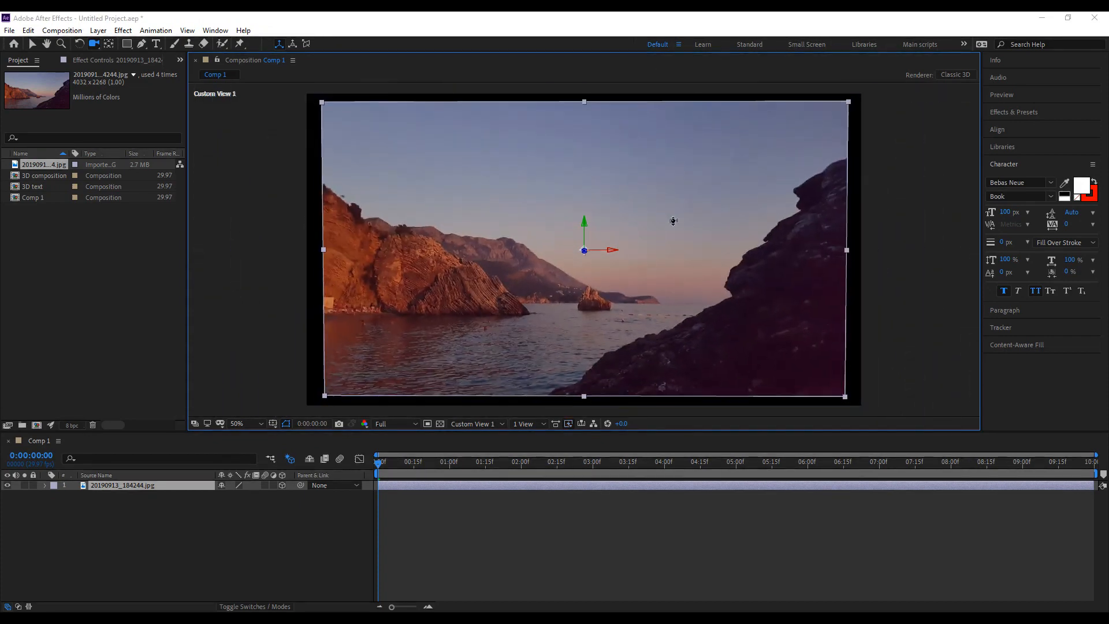
left_click(503, 422)
left_click(517, 439)
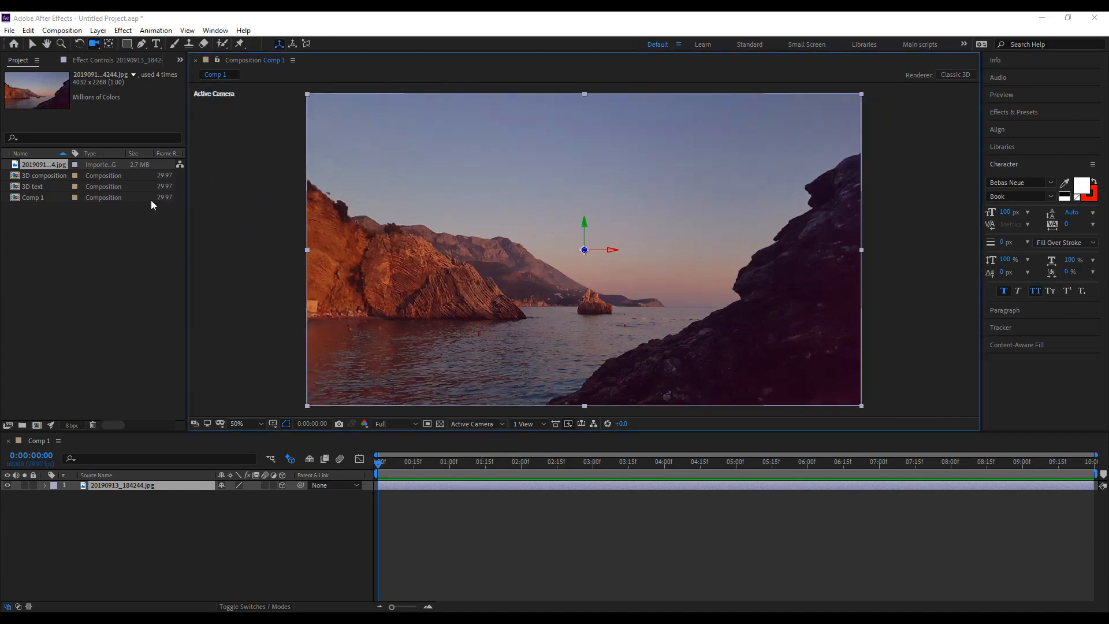
Start a Pen mask on the photo just below the frame, at the lower tip of the dark foreground rock.
left_click(141, 43)
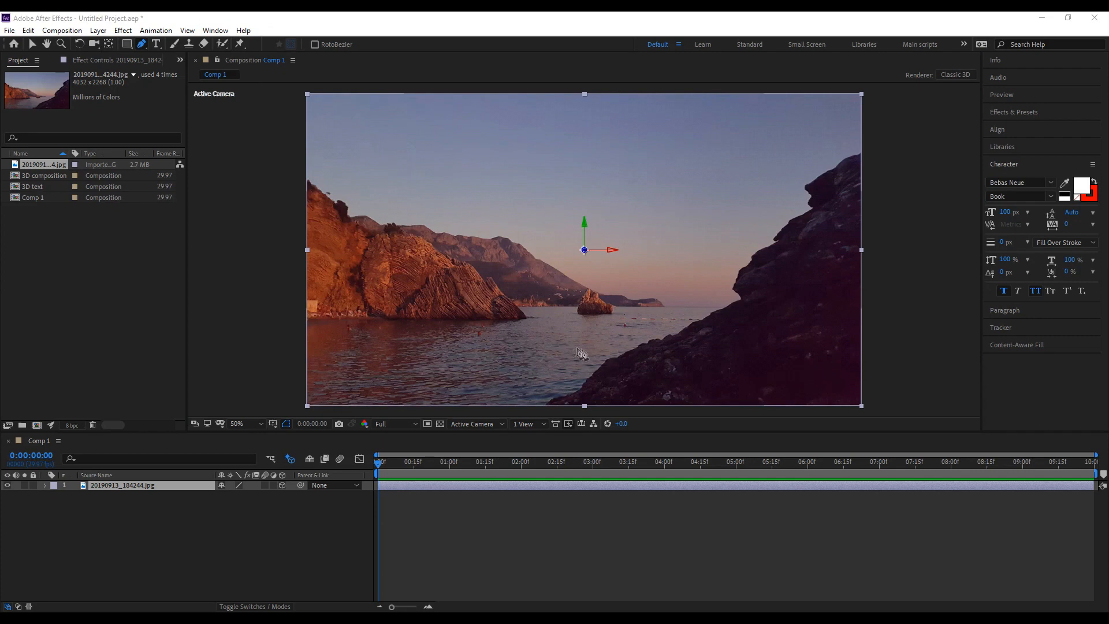
left_click(540, 408)
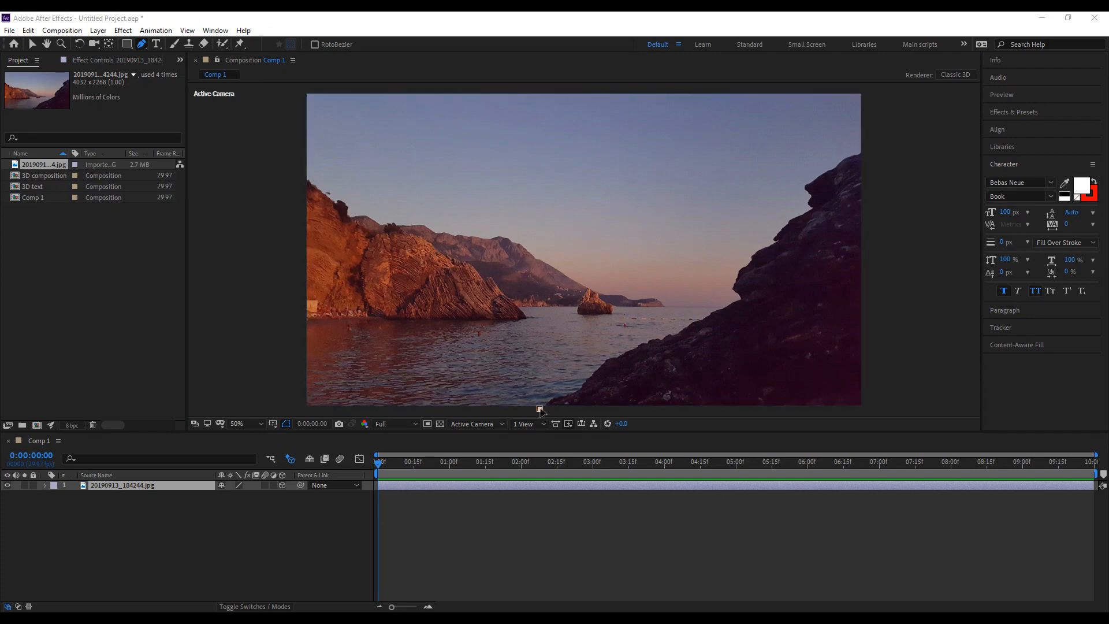
left_click(48, 50)
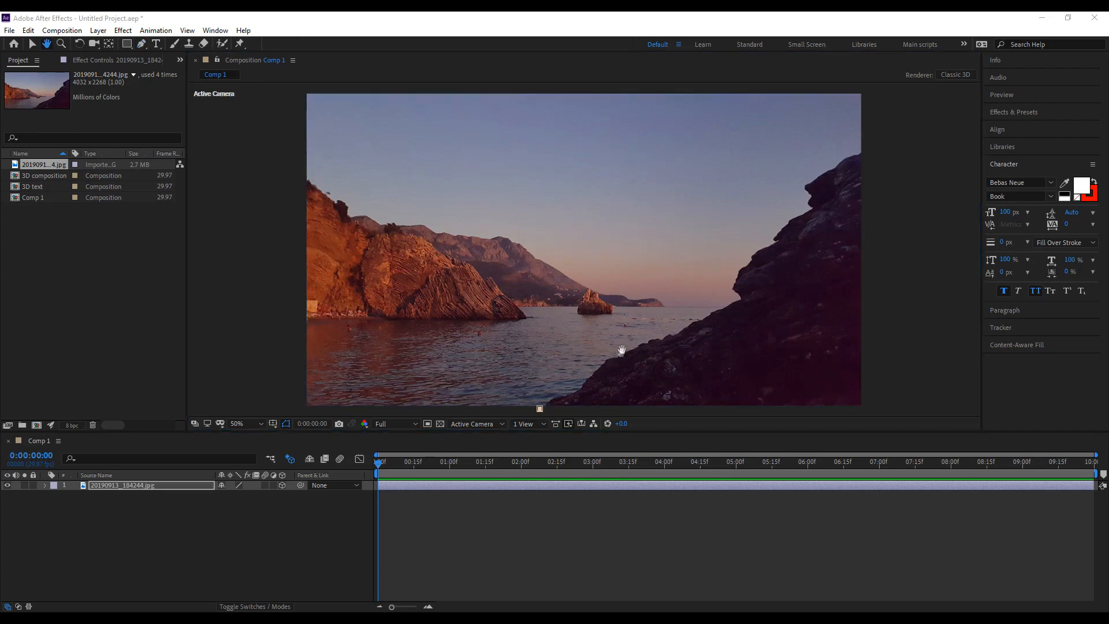
left_click_drag(618, 354, 606, 289)
scroll(606, 289, "up", 3)
left_click_drag(567, 339, 554, 174)
left_click_drag(544, 362, 543, 298)
key("g")
left_click(379, 376)
left_click_drag(391, 360, 406, 356)
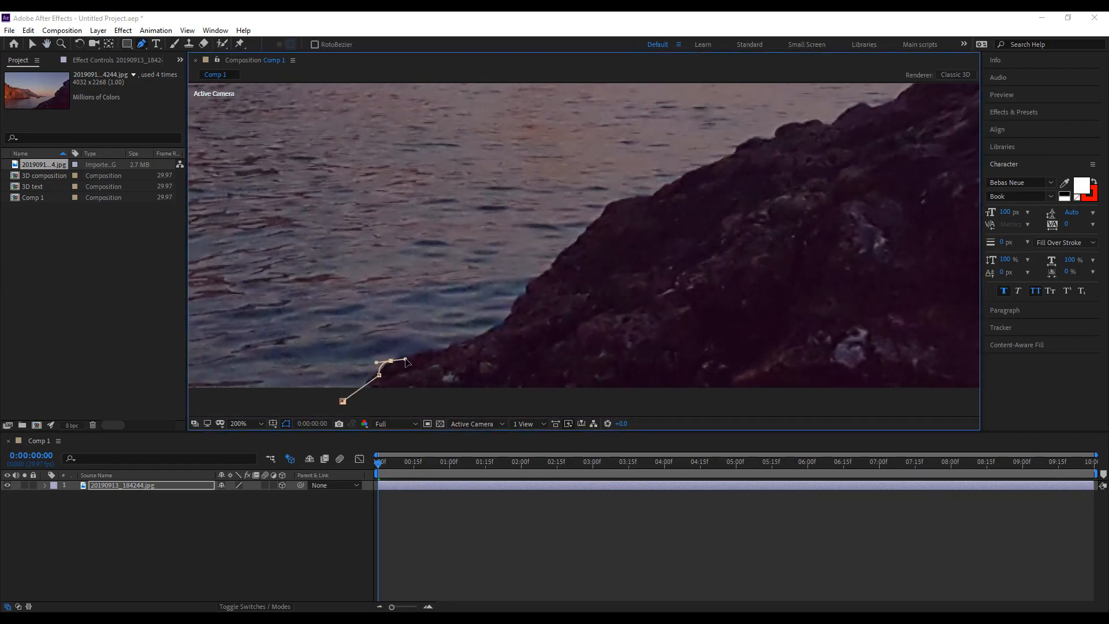
Trace the mask up along the lowest stretch of the foreground rock's waterline.
left_click(449, 349)
left_click_drag(475, 340, 480, 337)
left_click(513, 314)
left_click_drag(526, 290, 531, 287)
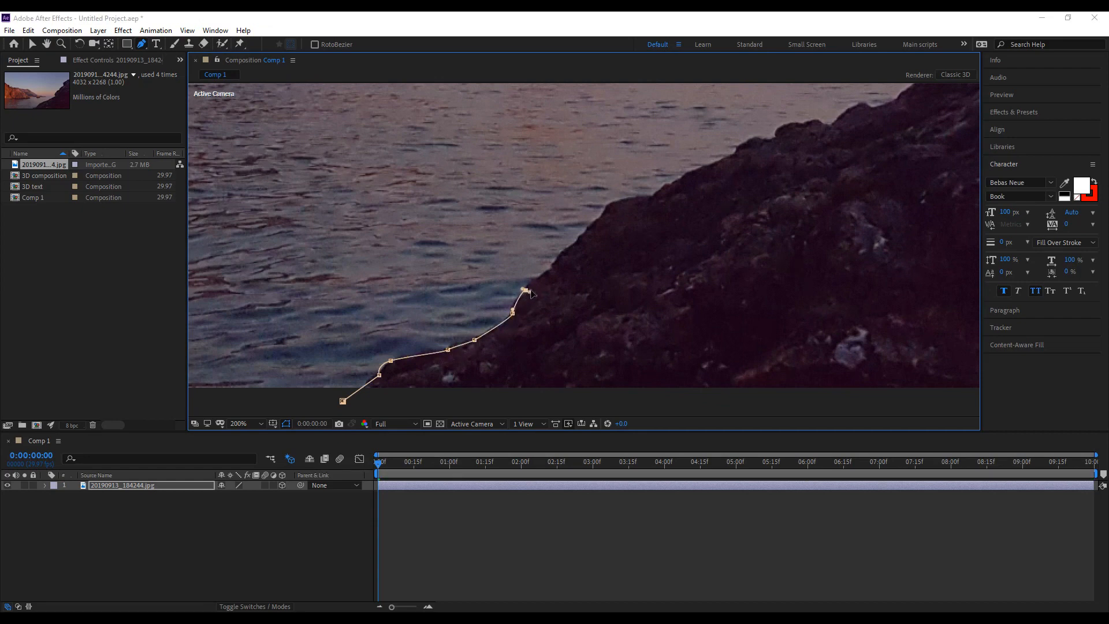
left_click_drag(564, 251, 630, 198)
left_click(654, 194)
Extend the mask along the middle of the rock's waterline, following its small bumps.
left_click(47, 44)
scroll(554, 243, "down", 1)
left_click_drag(555, 242, 428, 345)
left_click(140, 44)
scroll(466, 340, "up", 2)
left_click(534, 231)
left_click(673, 169)
left_click(776, 110)
left_click(805, 113)
left_click(835, 103)
left_click(860, 114)
Continue the mask along the rock's shore edge towards the red and white buoys.
key("space")
left_click_drag(819, 139, 415, 382)
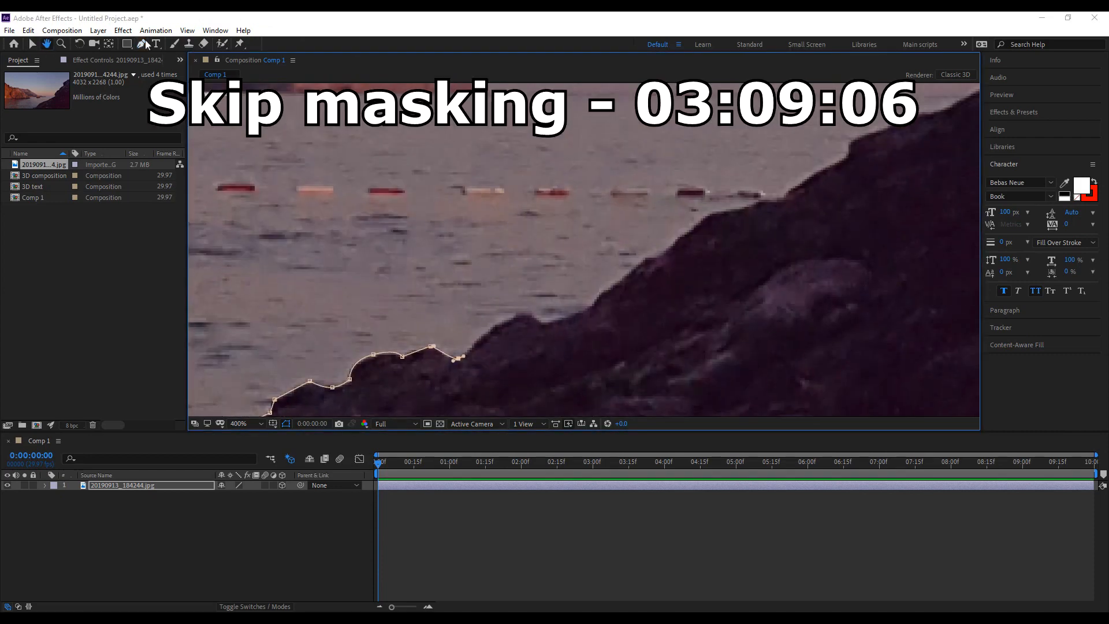
left_click_drag(521, 313, 541, 315)
left_click(546, 324)
left_click(589, 305)
left_click_drag(645, 258, 655, 256)
left_click_drag(710, 212, 716, 214)
left_click(670, 239)
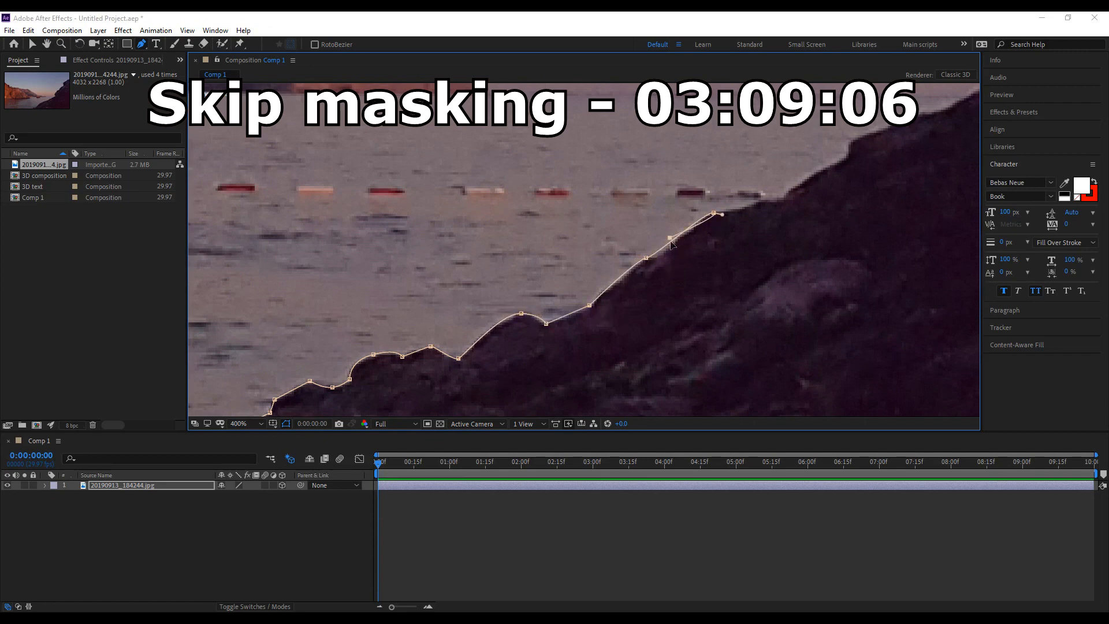
Refine the newest mask points and trace the rock edge past the end of the buoy line.
left_click_drag(669, 238, 664, 252)
left_click_drag(713, 213, 707, 214)
left_click(745, 206)
left_click(763, 199)
left_click(779, 200)
left_click(830, 161)
left_click(840, 159)
left_click(852, 158)
Trace the mask along the rock slope up to just below the sea horizon.
left_click(47, 44)
scroll(771, 134, "up", 1)
left_click_drag(771, 134, 265, 278)
left_click(141, 43)
left_click(423, 288)
left_click(551, 232)
left_click(585, 229)
mouse_move(587, 227)
left_mouse_down()
mouse_move(555, 233)
mouse_move(590, 231)
left_mouse_up()
Carry the mask past the horizon to the notch beneath the rock's overhang and start up its underside.
scroll(592, 234, "down", 1)
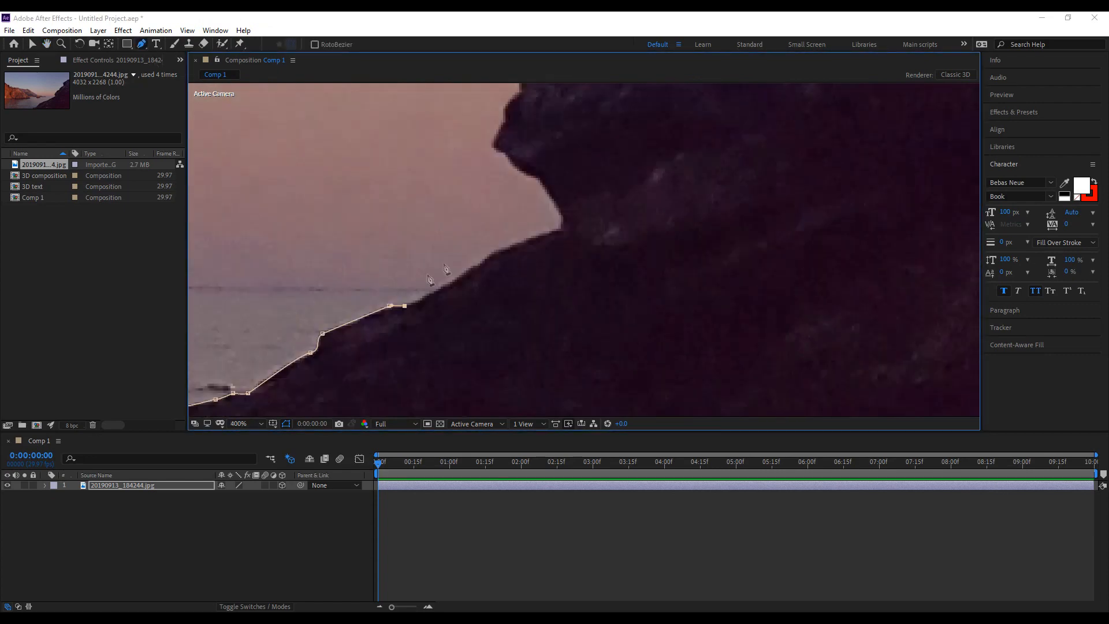
left_click(488, 256)
left_click(559, 227)
left_click_drag(541, 180, 537, 176)
left_click_drag(565, 227, 570, 223)
left_click_drag(540, 180, 538, 181)
Trace the mask around the overhang's pointed tip and up its outer edge.
scroll(545, 112, "up", 1)
left_click_drag(494, 121, 596, 368)
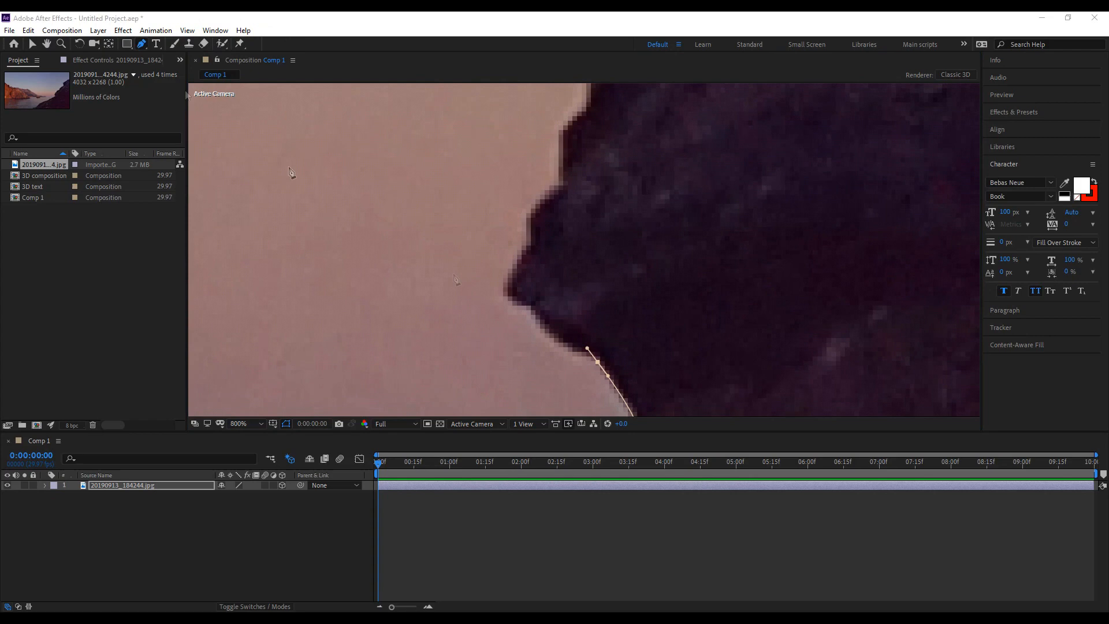
left_click_drag(545, 323, 525, 306)
left_click_drag(506, 286, 511, 283)
left_click_drag(530, 243, 537, 231)
left_click(560, 183)
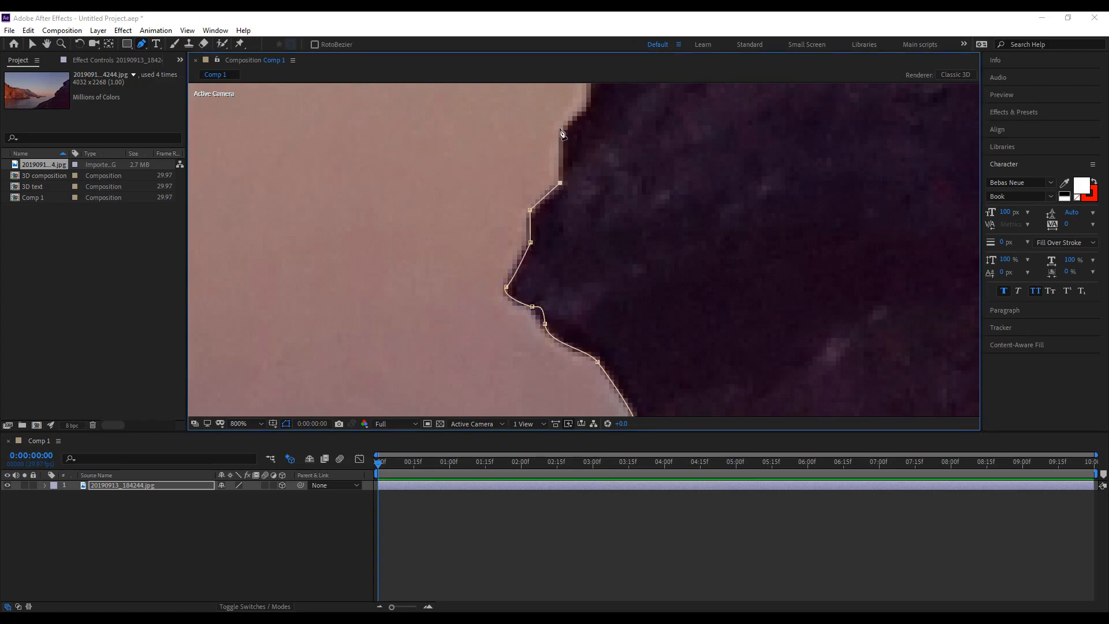
Continue the mask up the stepped rock edge directly above the overhang.
left_click(48, 45)
left_click_drag(712, 184, 671, 329)
left_click_drag(663, 212, 555, 293)
left_click(140, 44)
left_click(438, 330)
left_click(445, 285)
left_click(460, 256)
left_click(457, 230)
left_click(523, 169)
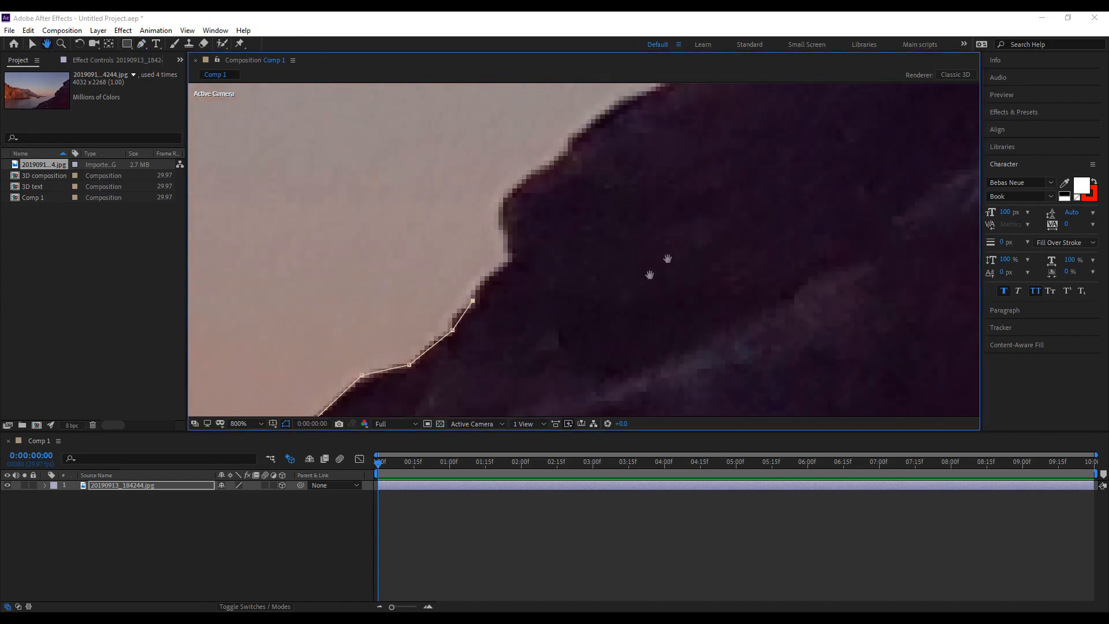
Add curved mask points around the rounded rock bulge above the stepped edge.
left_click_drag(468, 299, 476, 298)
left_click_drag(460, 244, 476, 240)
left_click(530, 192)
left_click_drag(595, 135, 632, 125)
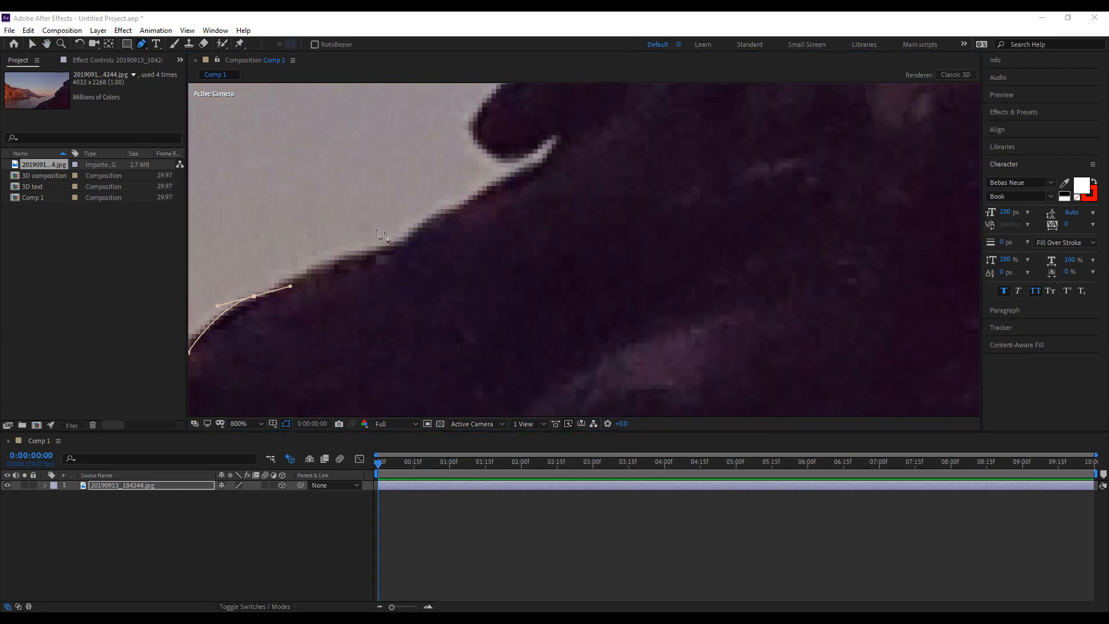
Trace the mask along the ledge, into the narrow crevice, and around the rounded nub above it.
left_click_drag(401, 240, 411, 237)
left_click(456, 205)
left_click(529, 168)
left_click(560, 136)
left_click_drag(471, 131, 477, 119)
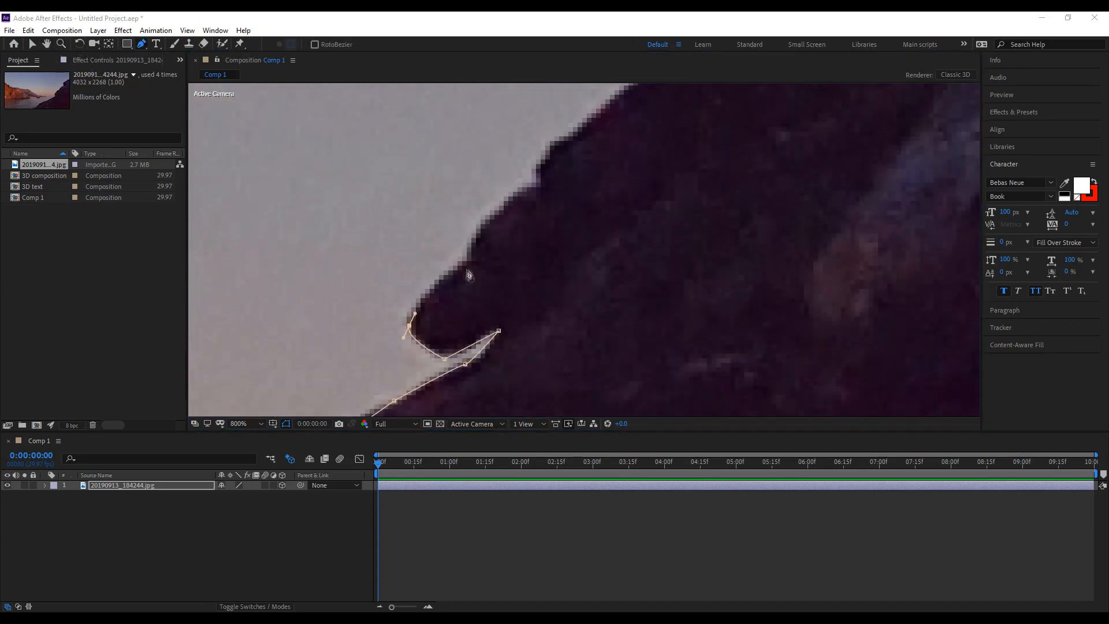
left_click(469, 251)
left_click(512, 192)
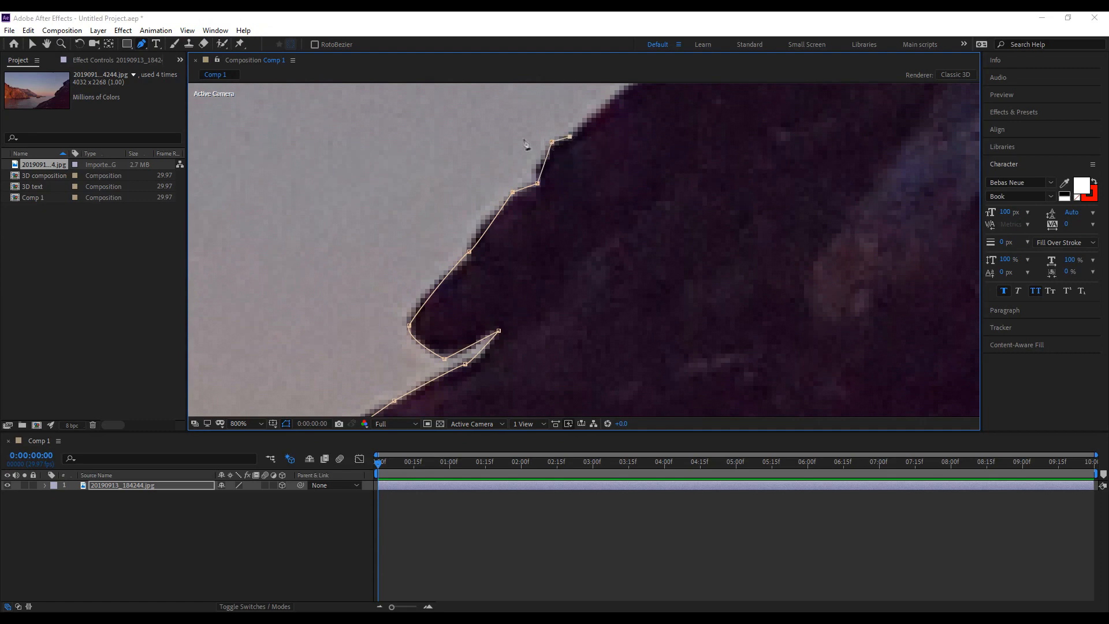
left_click(551, 277)
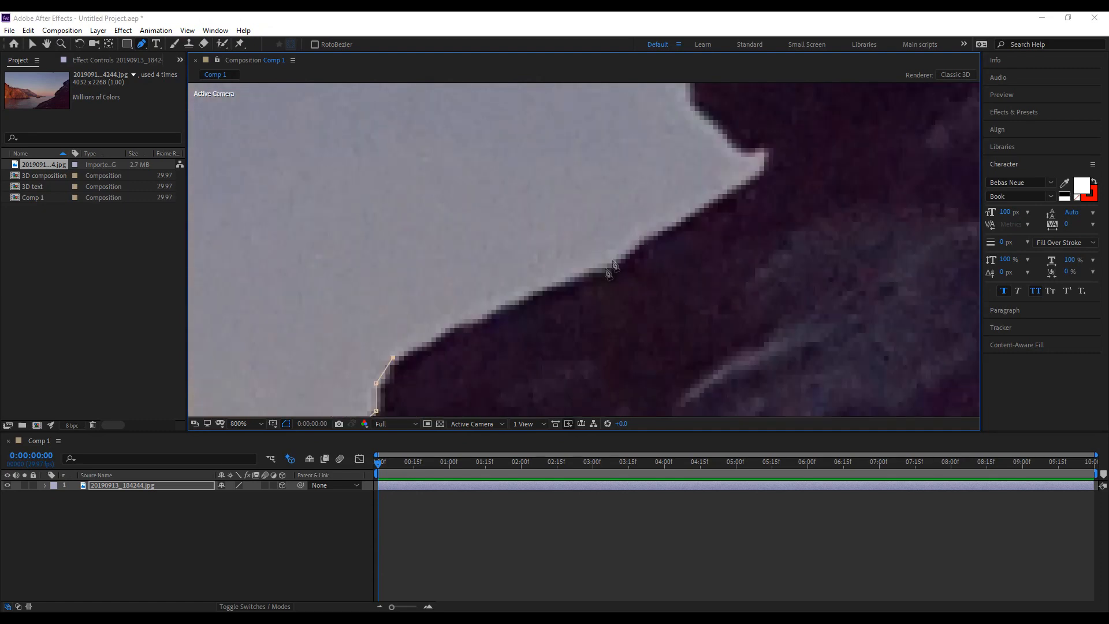
Trace the mask along the long sloping ledge into the deep notch at its upper end.
left_click(485, 317)
left_click(602, 269)
left_click(640, 241)
left_click(761, 176)
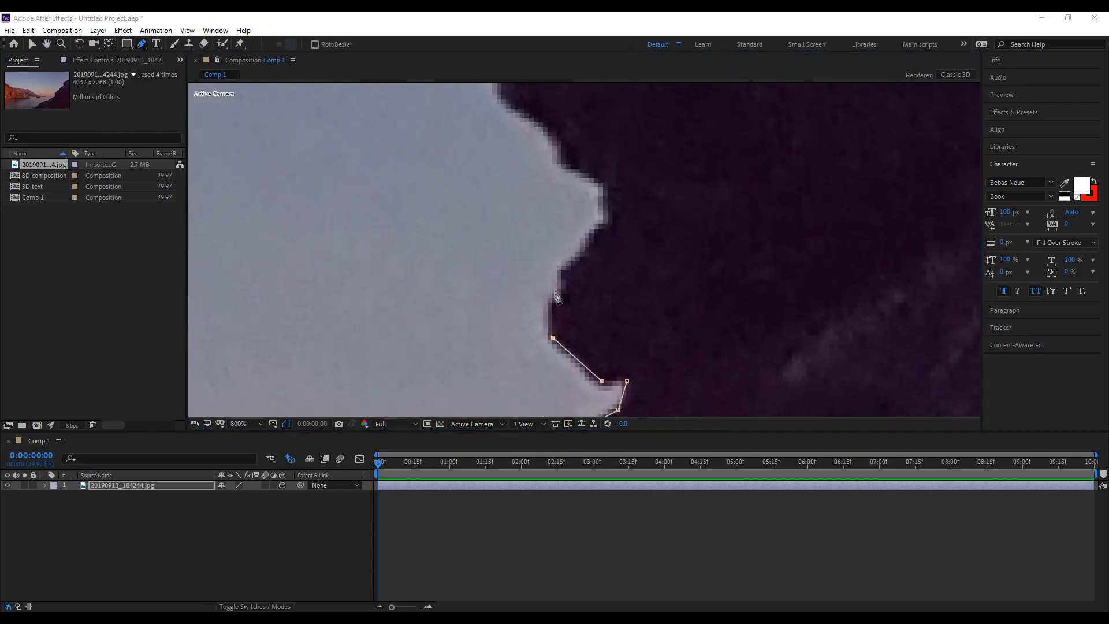
Trace the scalloped rock edge above the deep notch and adjust its mask points to fit the outline.
left_click(553, 300)
left_click(563, 284)
left_click(558, 160)
left_click(506, 101)
key("ctrl+z")
left_click(548, 128)
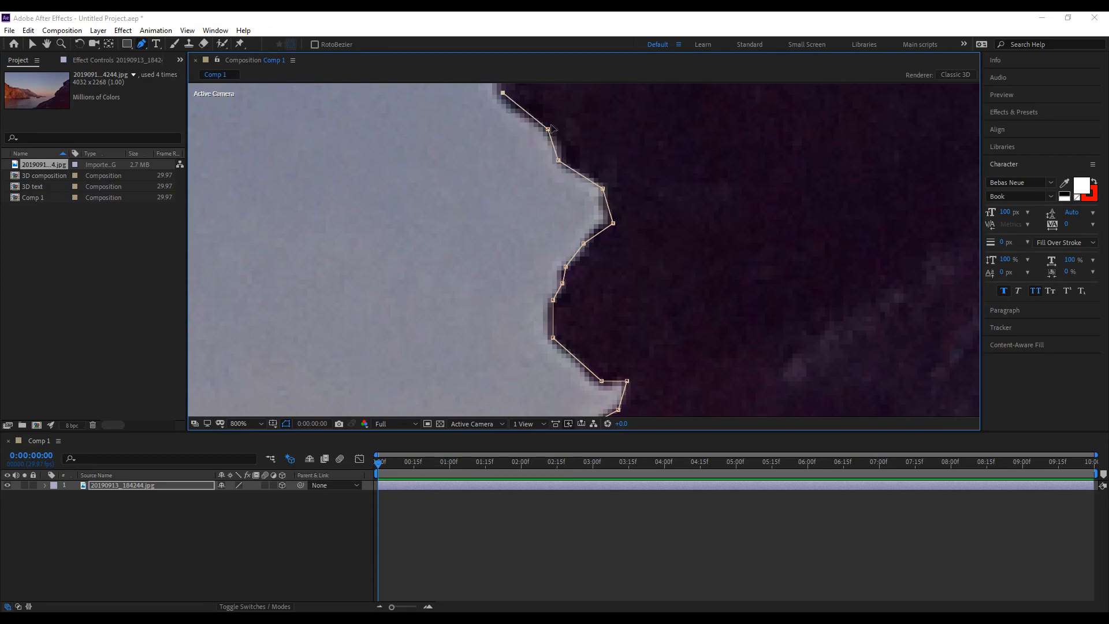
left_click_drag(547, 130, 602, 183)
left_click_drag(613, 223, 608, 218)
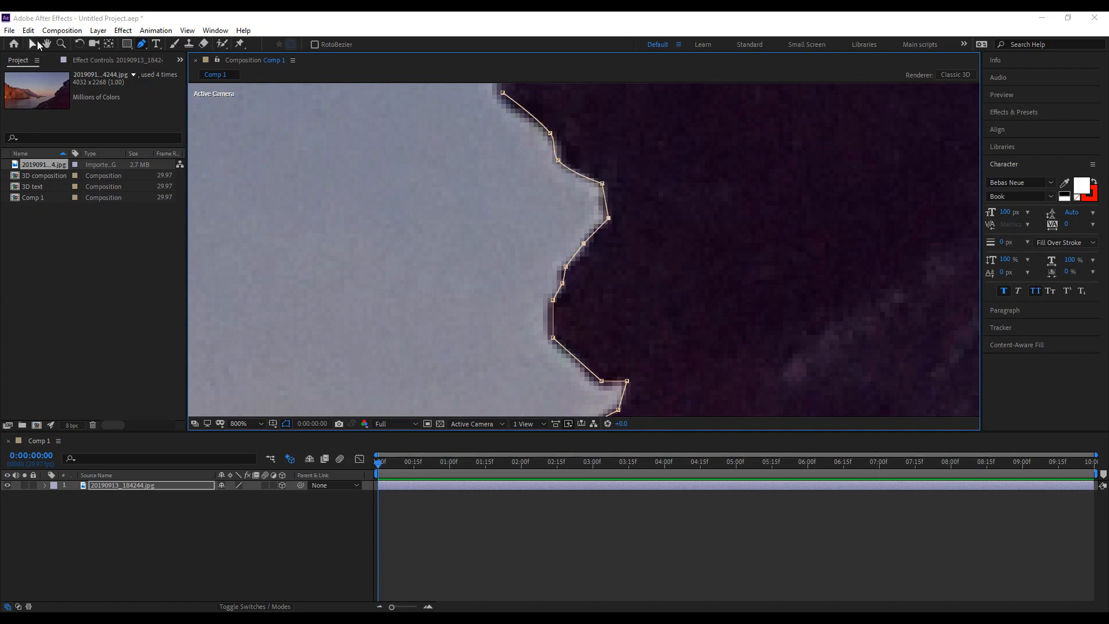
Trace the mask around the upper protrusion of the rock and onto the ridge leading to the summit.
left_click(46, 44)
left_click_drag(539, 150, 526, 368)
left_click(140, 44)
left_click_drag(491, 311, 491, 318)
left_click_drag(490, 250, 496, 247)
left_click(573, 210)
left_click_drag(596, 216, 509, 322)
left_click_drag(576, 254, 591, 248)
left_click_drag(656, 190, 672, 185)
left_click_drag(727, 149, 460, 351)
Add curved mask points along the middle of the rock's upper ridge.
left_click(46, 44)
left_click(141, 43)
left_click_drag(516, 299, 526, 299)
left_click(595, 272)
left_click_drag(643, 246, 649, 240)
left_click_drag(702, 180, 723, 165)
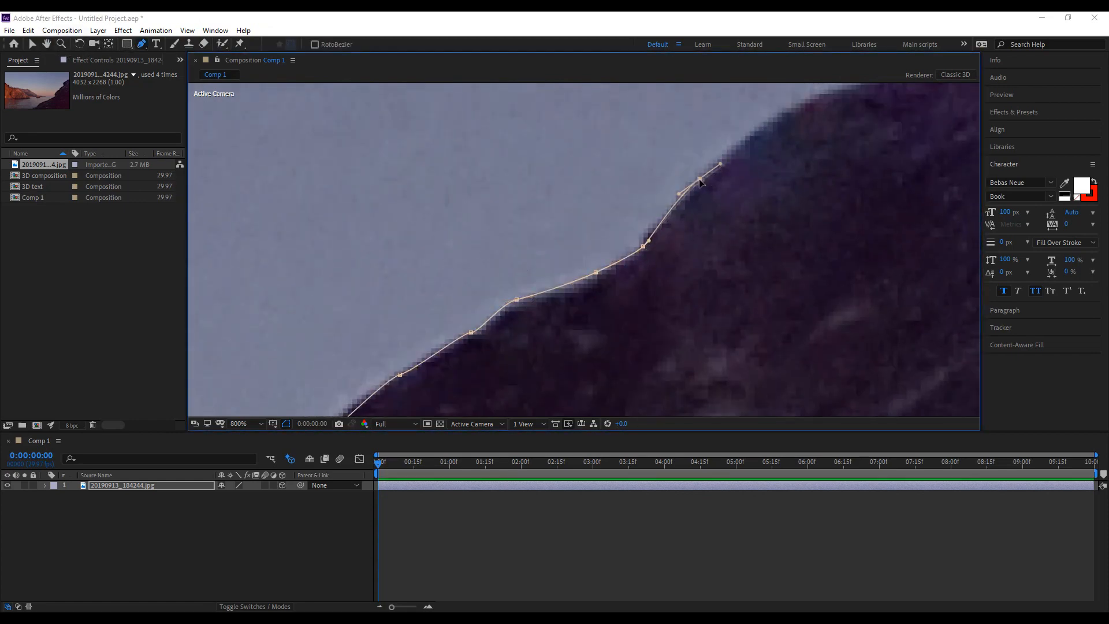
Finish tracing the ridge by taking the mask just past the photo's edge at the rock's highest point.
left_click(47, 44)
left_click_drag(820, 113, 568, 257)
left_click(141, 44)
left_click_drag(654, 222, 738, 214)
left_click(810, 137)
scroll(842, 272, "down", 3)
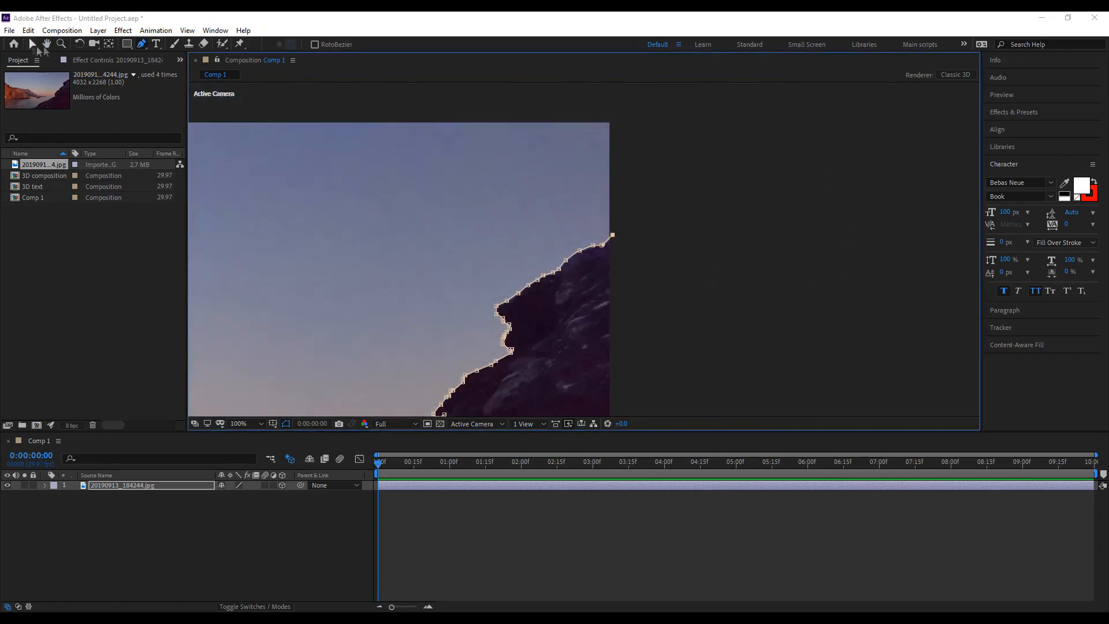
Close the mask around the photo's lower corner back at its starting point and remove the surplus outer point.
left_click(46, 44)
left_click_drag(480, 242, 656, 102)
scroll(641, 133, "down", 1)
left_click_drag(575, 224, 685, 187)
left_click(141, 44)
left_click(840, 322)
left_click(801, 412)
left_click(474, 391)
left_click_drag(841, 321, 801, 394)
key("Delete")
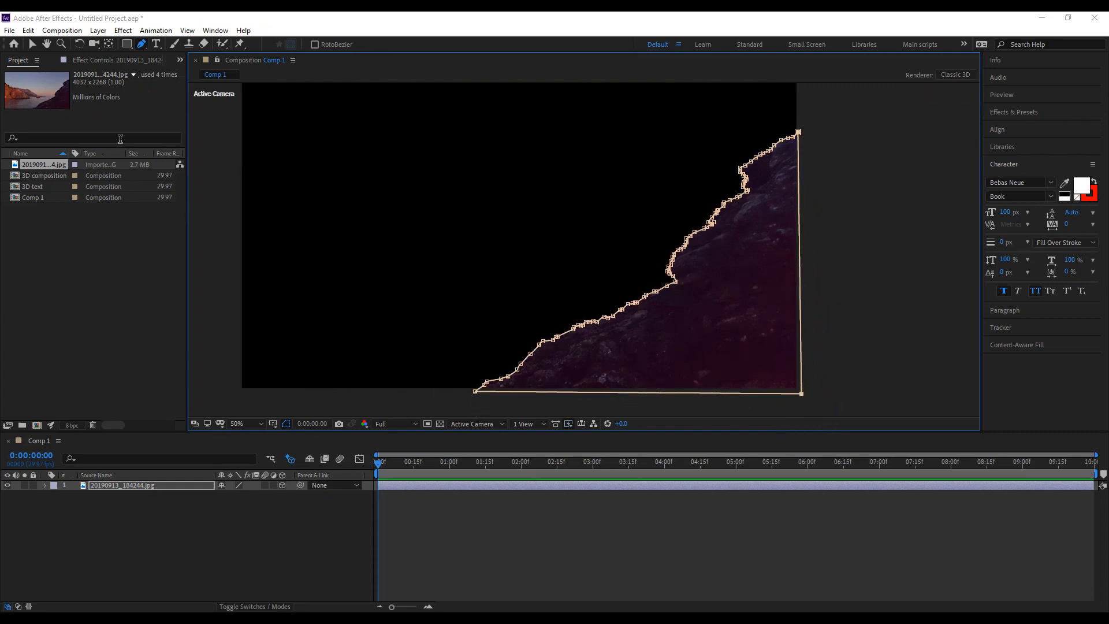
Duplicate the masked foreground rock layer.
left_click(140, 485)
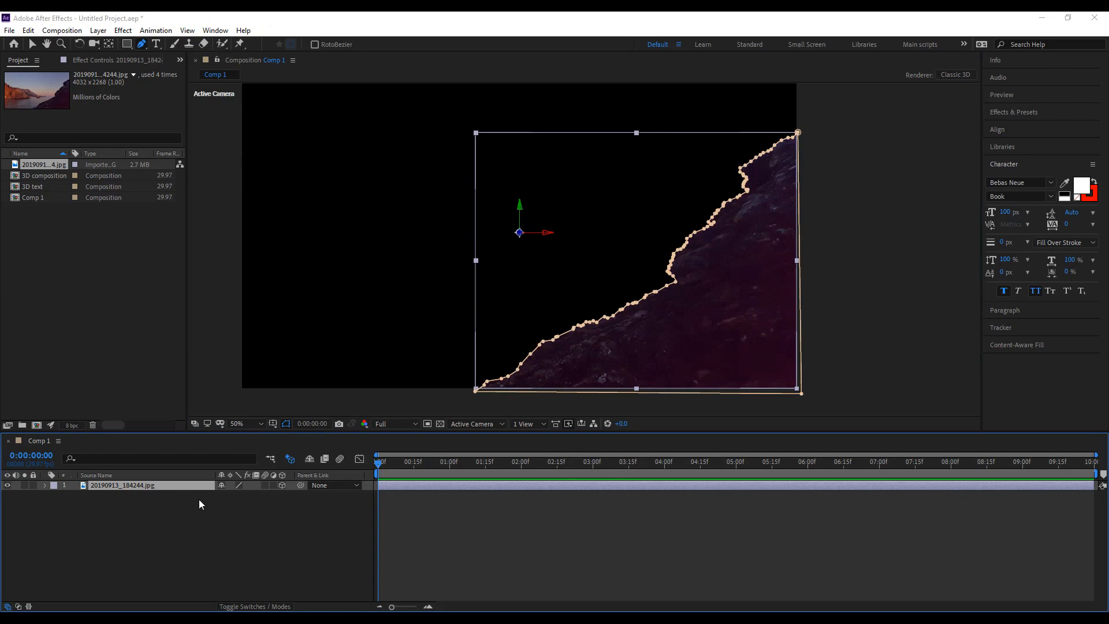
key("ctrl+d")
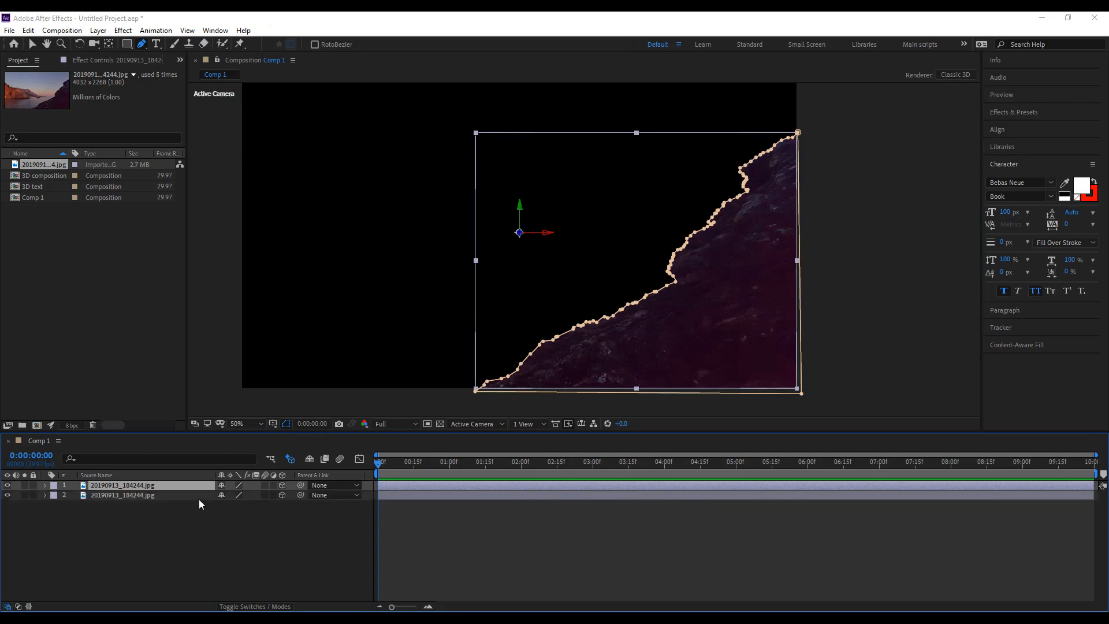
Set Mask 1 of the duplicated rock layer to Subtract.
left_click(45, 485)
left_click(54, 505)
left_click(55, 505)
left_click(55, 496)
left_click(251, 507)
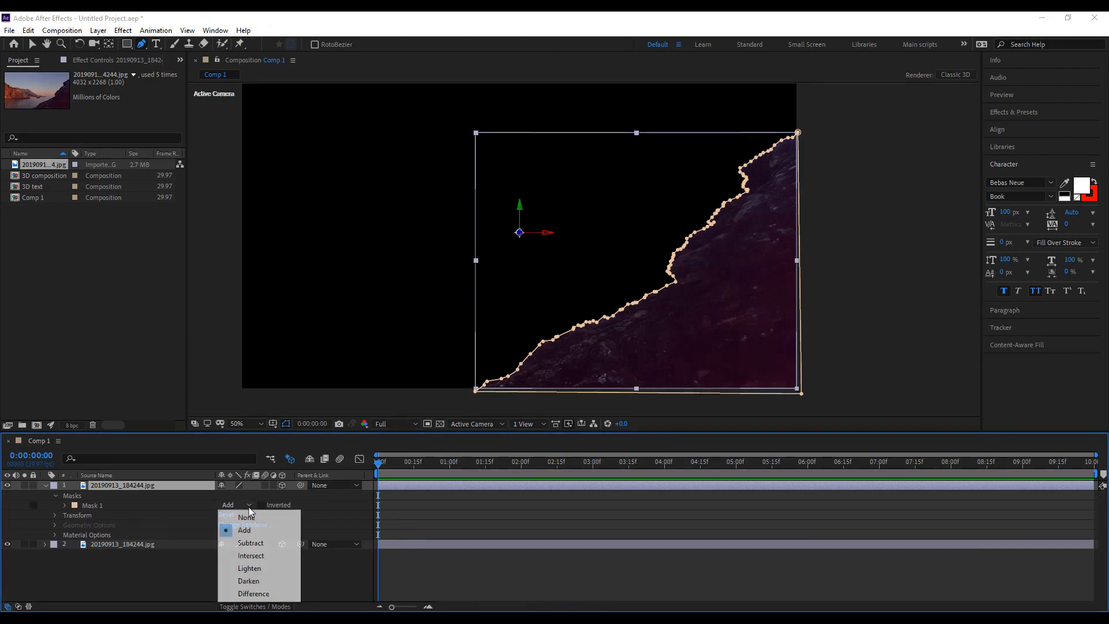
left_click(258, 539)
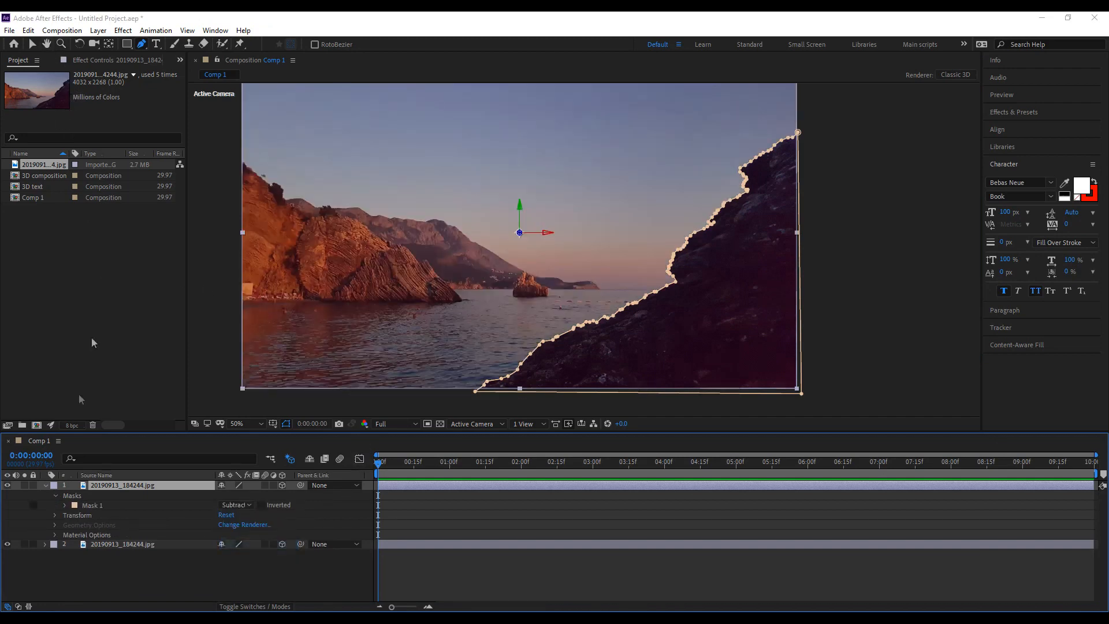
Start a second mask on the duplicate with a point just outside the photo's left edge, above the orange cliff.
left_click(47, 44)
left_click_drag(421, 236, 490, 233)
left_click(141, 44)
left_click(300, 138)
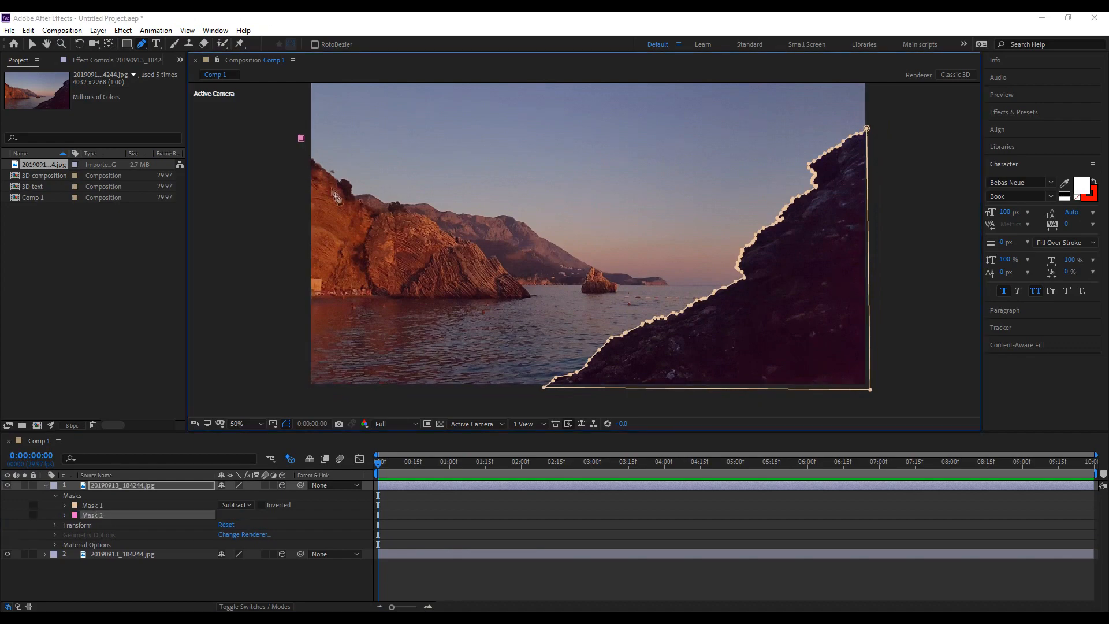
left_click(47, 44)
left_click_drag(347, 203, 411, 240)
scroll(411, 240, "up", 2)
left_click_drag(576, 271, 682, 290)
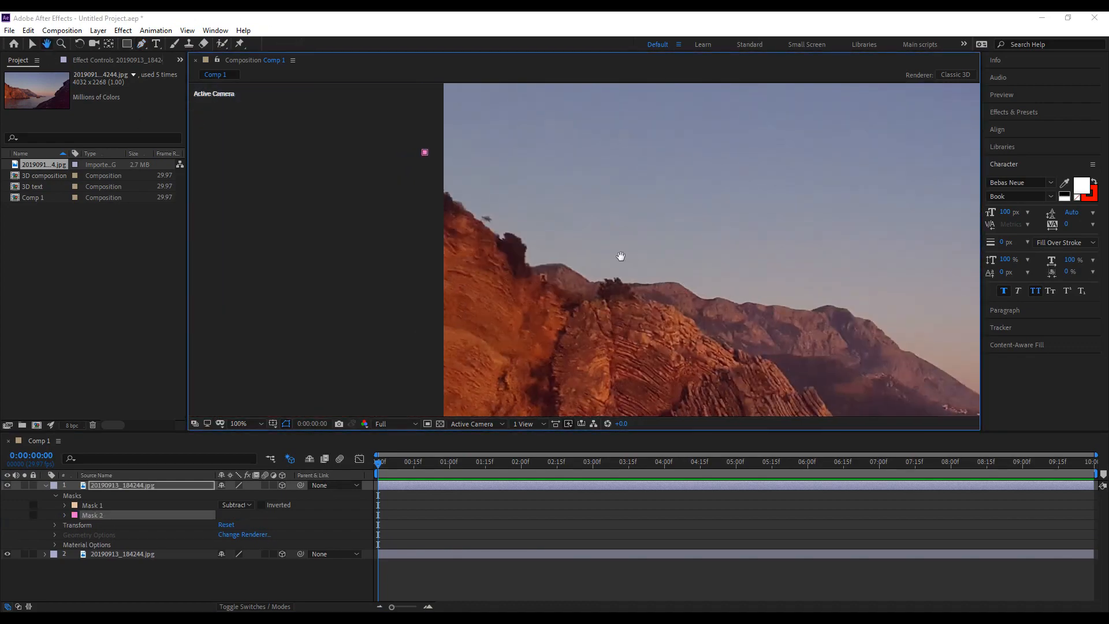
left_click(141, 44)
left_click_drag(464, 210, 470, 218)
left_click_drag(425, 153, 432, 164)
key("ctrl+z")
key("ctrl+z")
Add the first curved mask point on the cliff's upper slope and lower the mask's starting point outside the photo.
left_click_drag(465, 207, 472, 214)
scroll(354, 164, "up", 1)
left_click(46, 44)
left_click_drag(577, 260, 393, 237)
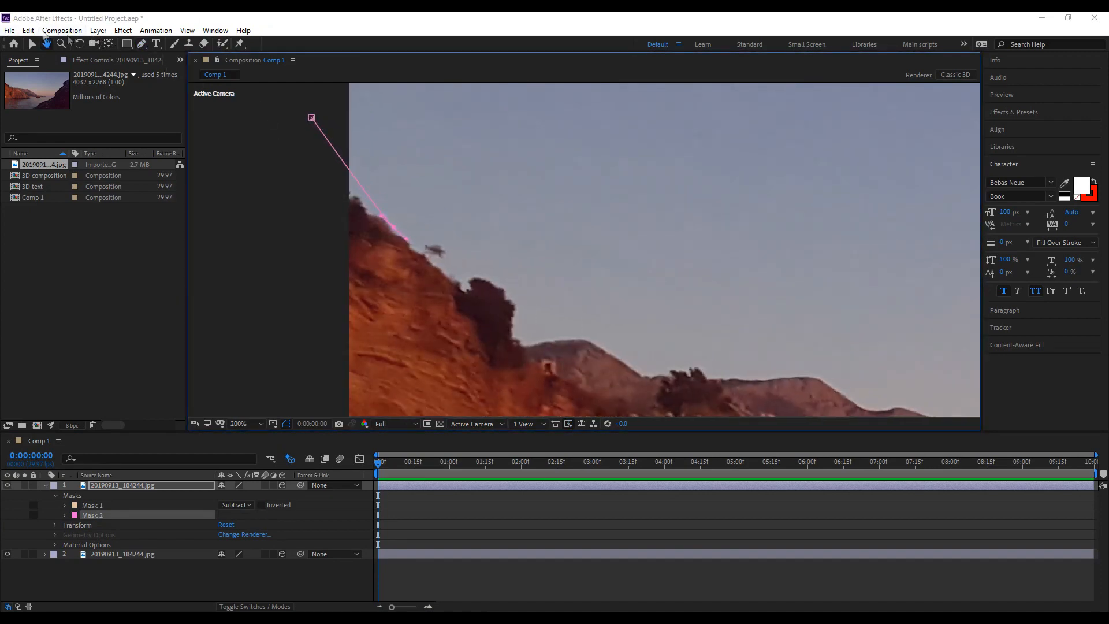
left_click(32, 44)
left_click_drag(311, 117, 302, 162)
Trace the second mask down the cliff's slope, around the first bush and along the dip to the second bush.
left_click(141, 44)
left_click_drag(466, 291, 481, 293)
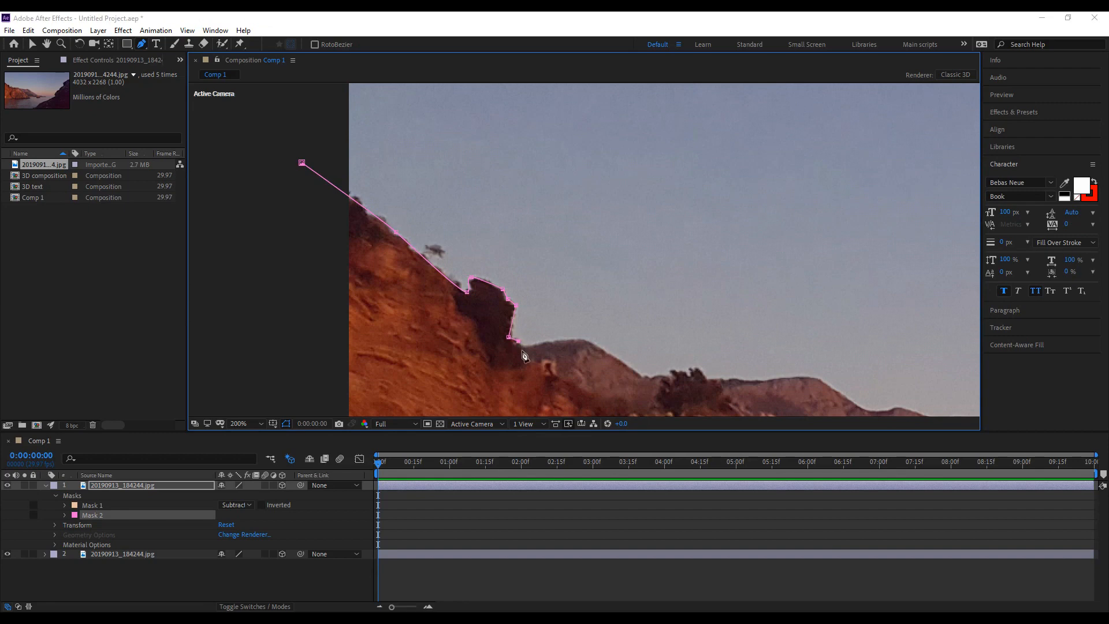
left_click_drag(536, 368, 317, 220)
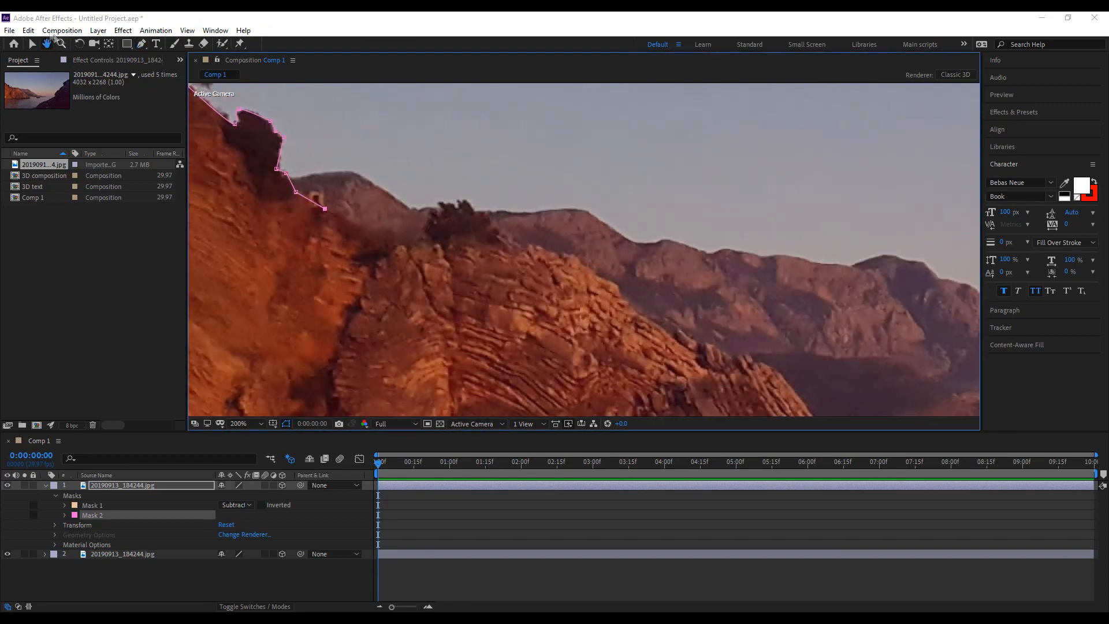
left_click(374, 232)
left_click(421, 242)
left_click(435, 243)
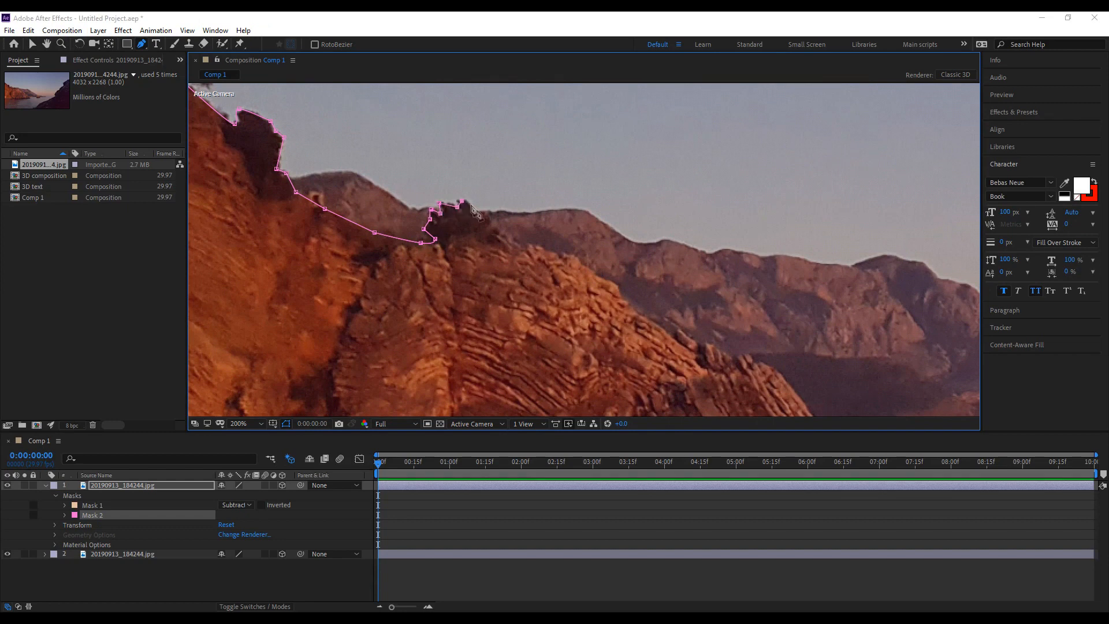
Continue the second mask past the second bush and down the striped cliff's ridge in front of the distant mountains.
left_click(500, 239)
left_click(525, 247)
left_click(540, 250)
left_click(570, 255)
left_click(590, 271)
left_click(622, 296)
left_click(627, 303)
left_click(633, 308)
left_click(640, 312)
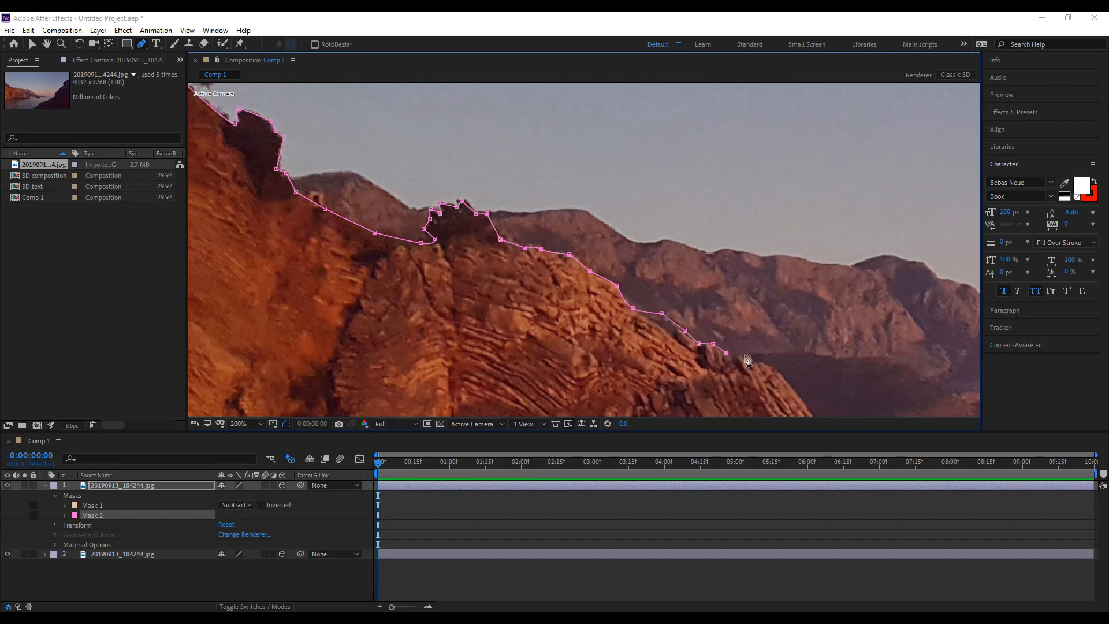
Trace the mask down the cliff's steep lower slope and around the small rocky outcrop.
left_click(47, 44)
left_click_drag(847, 370, 504, 235)
scroll(566, 245, "up", 1)
key("g")
left_click(456, 216)
left_click(489, 264)
left_click(524, 306)
left_click(536, 301)
left_click(566, 271)
left_click(581, 281)
left_click(595, 307)
left_click(625, 344)
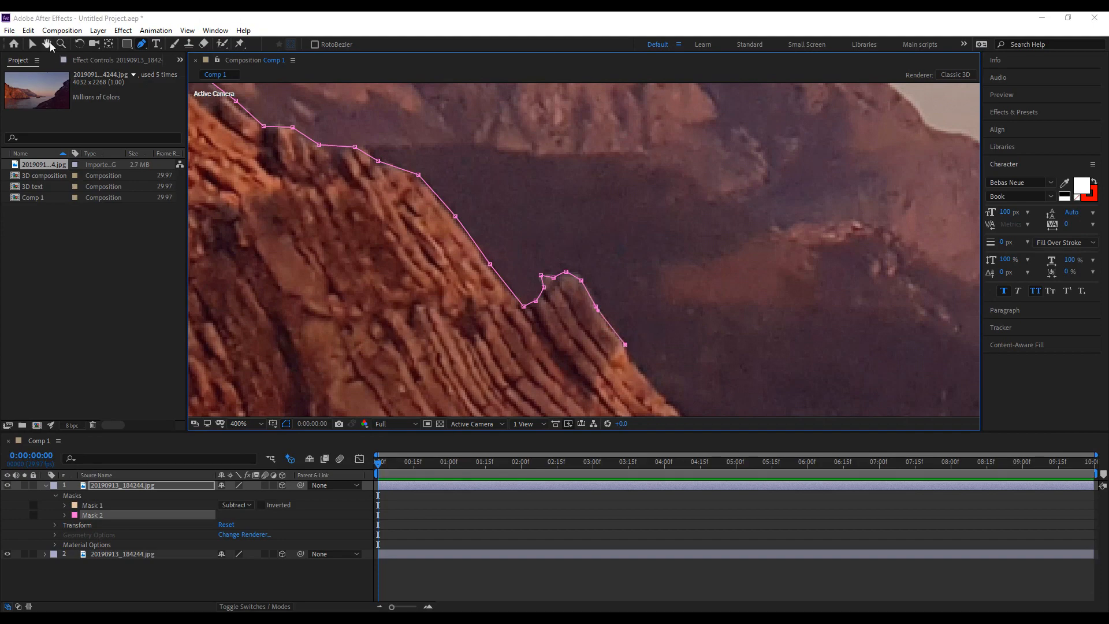
Add curved mask points along the last stretch of the cliff down to where it meets the horizon line.
left_click(47, 44)
left_click_drag(715, 299, 496, 111)
left_click(141, 44)
left_click_drag(470, 234, 438, 207)
left_click_drag(544, 298, 554, 307)
left_click_drag(611, 367, 616, 376)
left_click(47, 44)
left_click_drag(561, 290, 449, 166)
left_click_drag(496, 231, 502, 296)
left_click(142, 46)
Run the mask straight along the horizon from the cliff to the near edge of the small sea rock.
left_click(613, 299)
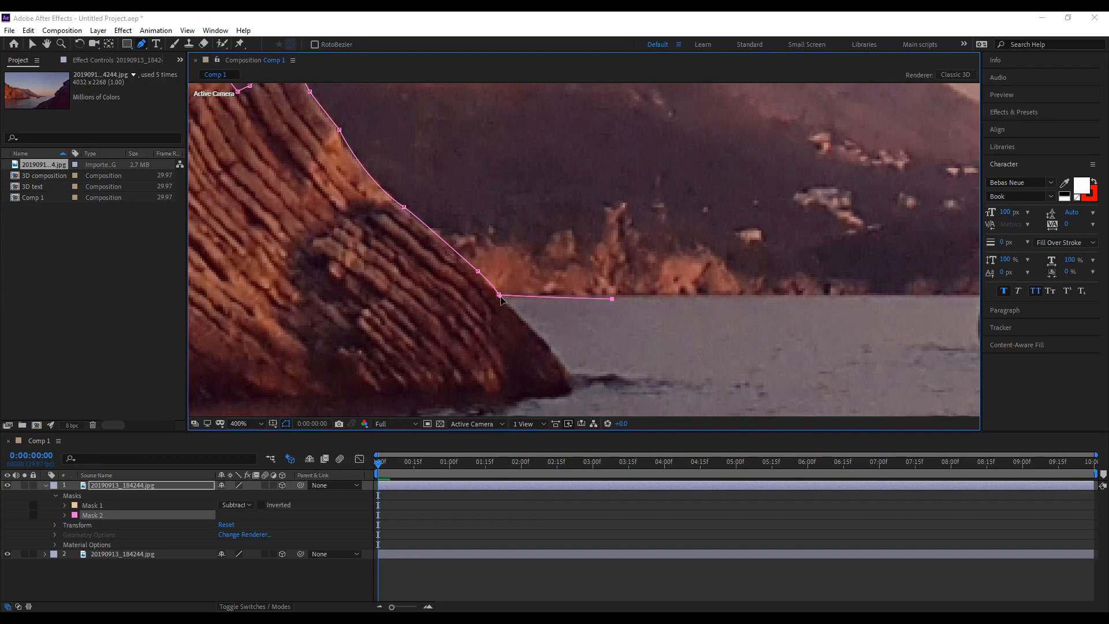
left_click_drag(612, 299, 899, 296)
scroll(753, 303, "down", 1)
left_click_drag(908, 370, 658, 264)
left_click_drag(490, 168, 534, 167)
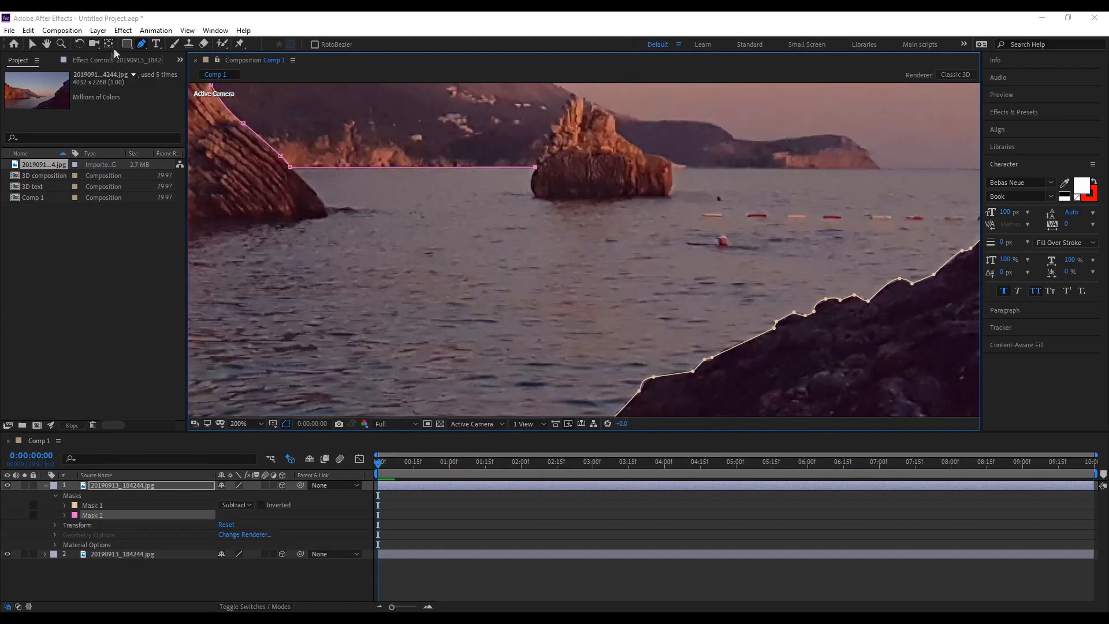
Trace the mask up the stepped left side of the small sea rock.
scroll(572, 173, "up", 3)
scroll(553, 278, "down", 1)
left_click(571, 257)
left_click(575, 224)
left_click(589, 221)
left_click(588, 204)
left_click(602, 202)
left_click(608, 187)
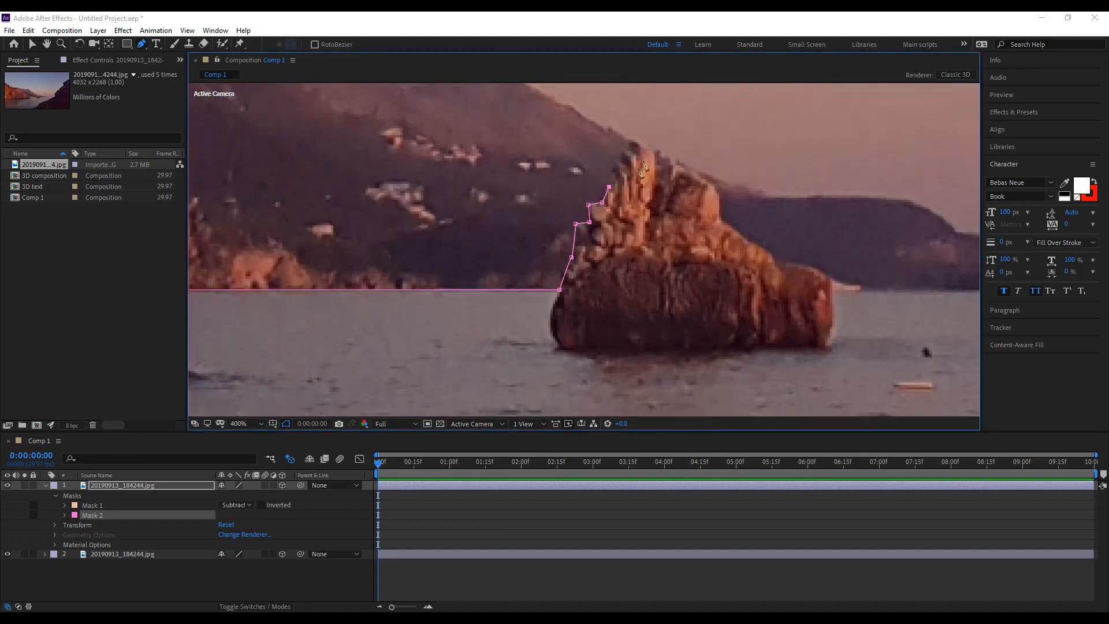
Trace the mask over the sea rock's peak and curve the point at its right shoulder.
scroll(643, 169, "up", 1)
left_click(534, 282)
left_click(570, 226)
left_click(615, 248)
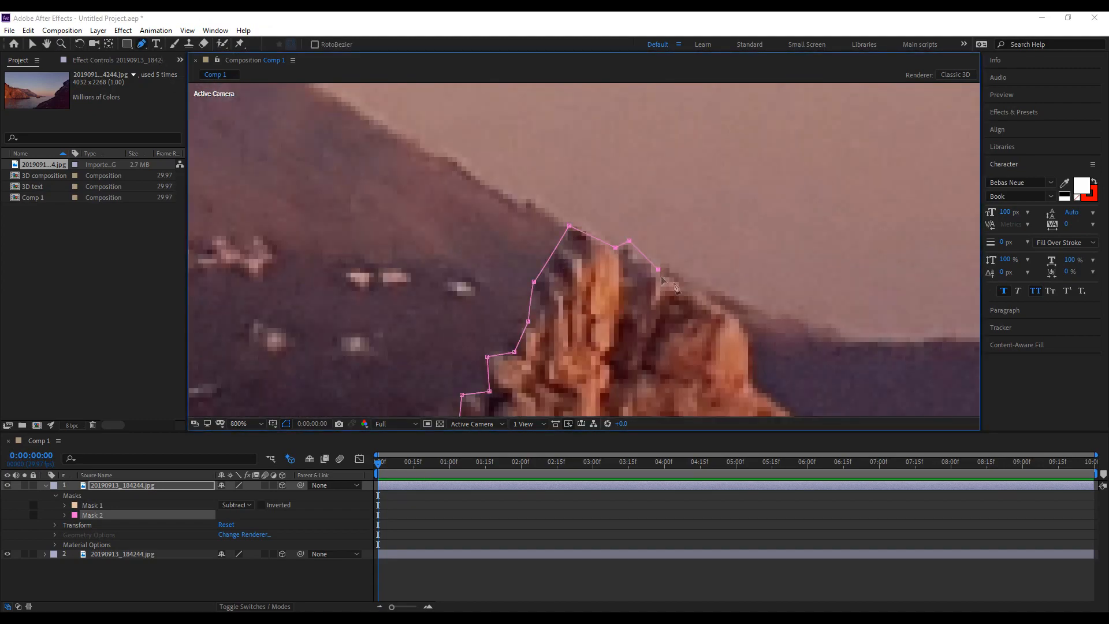
left_click_drag(628, 240, 626, 246)
left_click(729, 316)
key("ctrl+z")
left_click(740, 317)
left_click(750, 384)
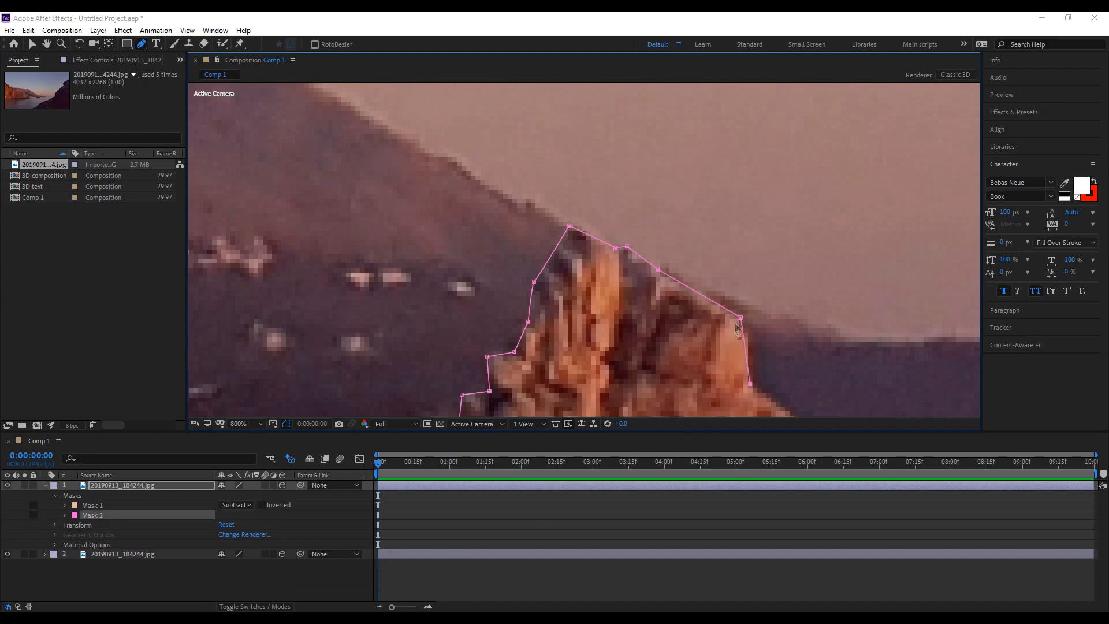
left_click_drag(742, 319, 749, 327)
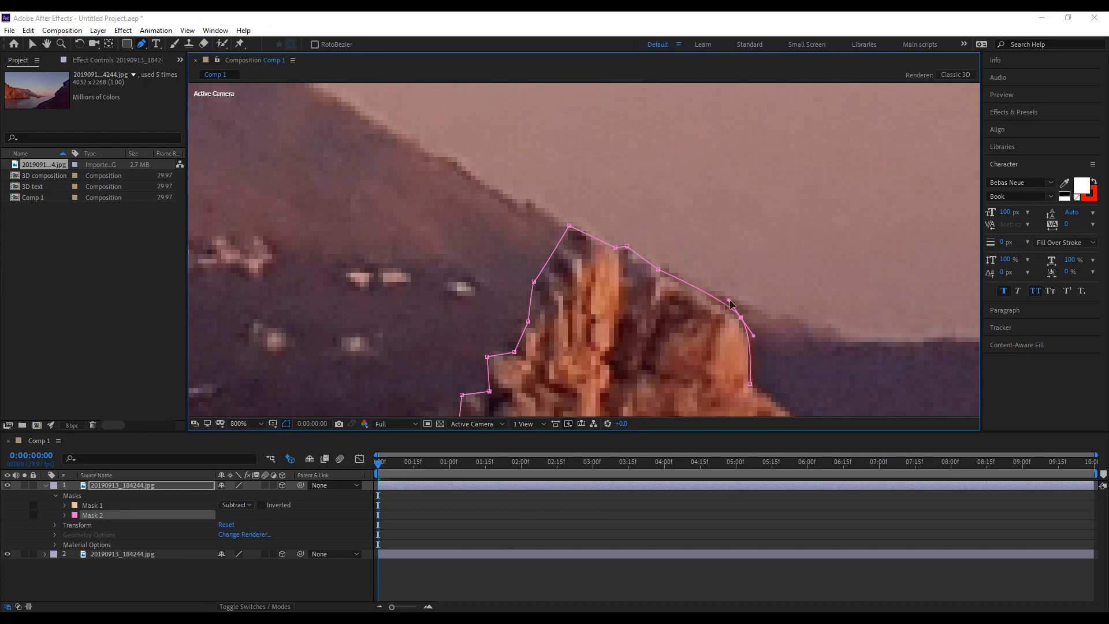
Continue the mask down the sea rock's right side to the horizon, curving the outline at its lower shoulder.
left_click_drag(687, 351, 500, 223)
left_click(140, 44)
left_click(562, 254)
left_click(618, 299)
left_click(644, 304)
left_click(679, 346)
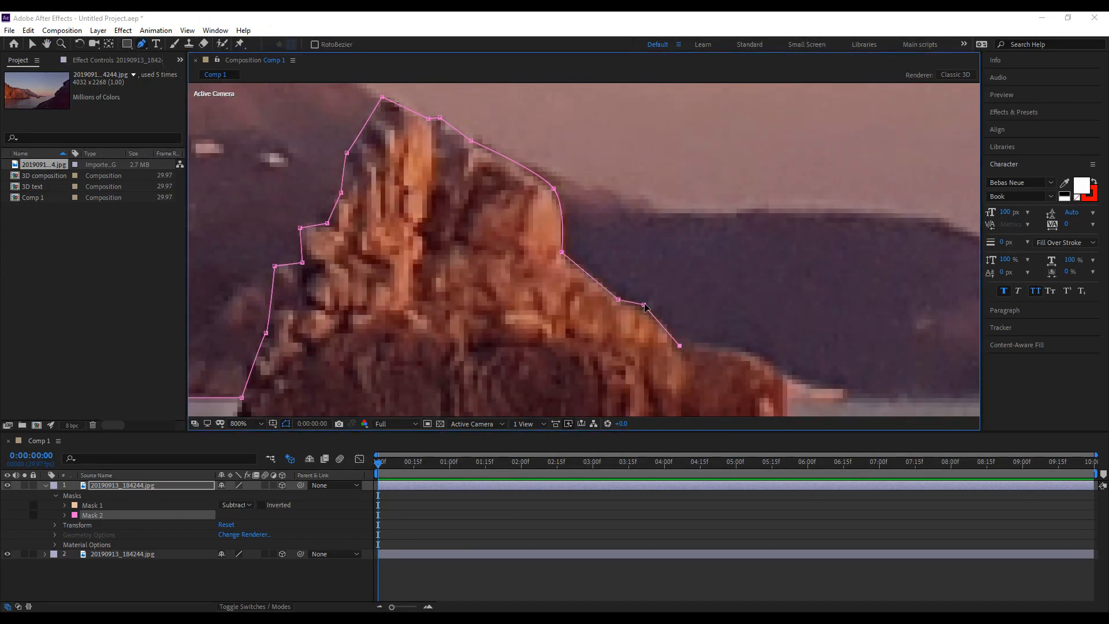
left_click(644, 305, "alt")
left_click_drag(644, 305, 648, 307)
left_click_drag(711, 359, 740, 350)
key("ctrl+z")
scroll(675, 353, "down", 3)
scroll(693, 347, "down", 3)
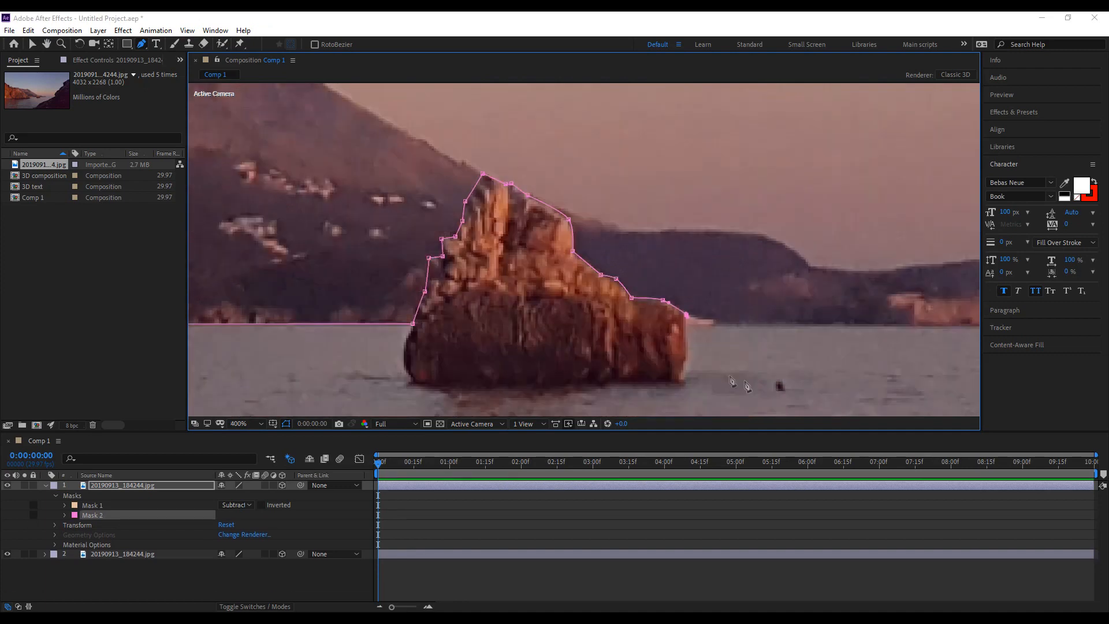
Extend the mask's horizon line from the sea rock to beyond the photo's right edge.
scroll(708, 330, "up", 6)
scroll(613, 183, "down", 6)
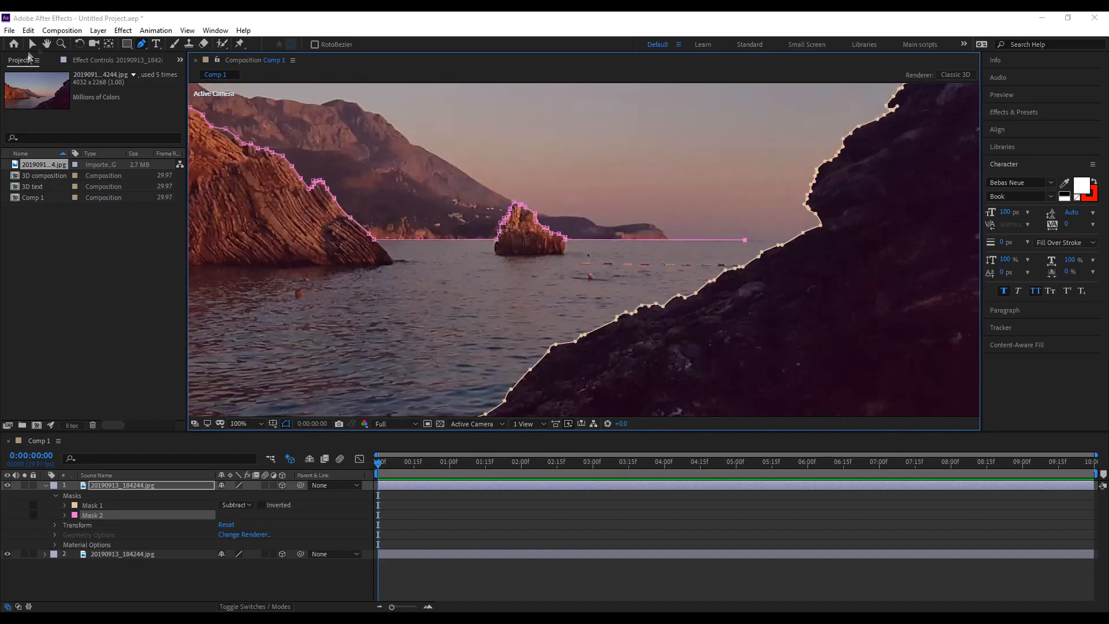
left_click(33, 45)
scroll(636, 290, "up", 1)
left_click_drag(583, 294, 927, 296)
scroll(765, 312, "down", 6)
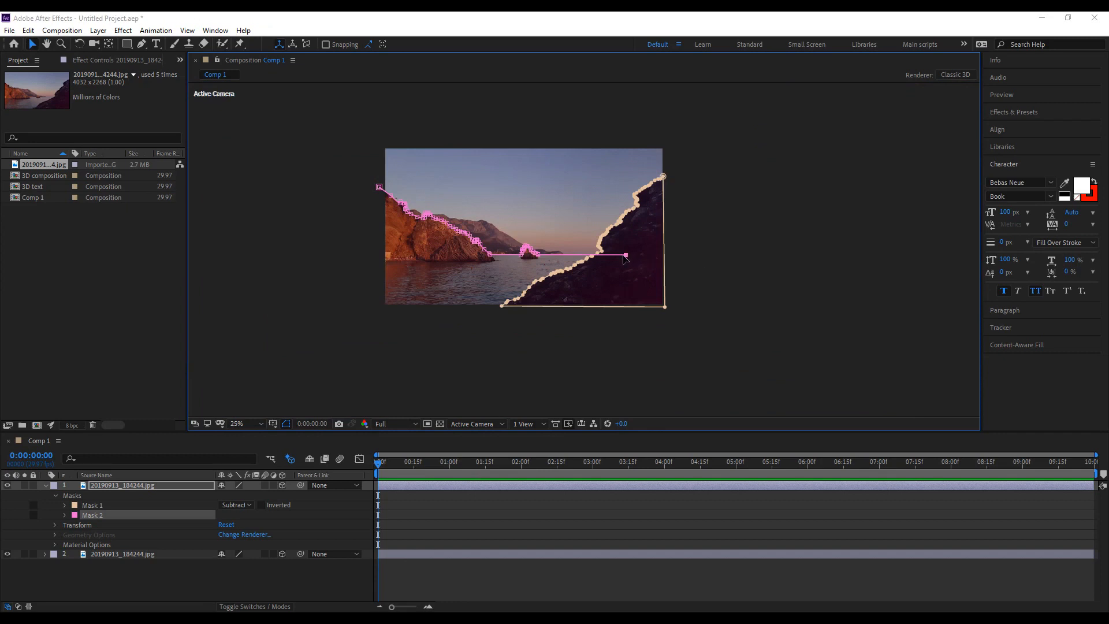
left_click_drag(628, 259, 700, 260)
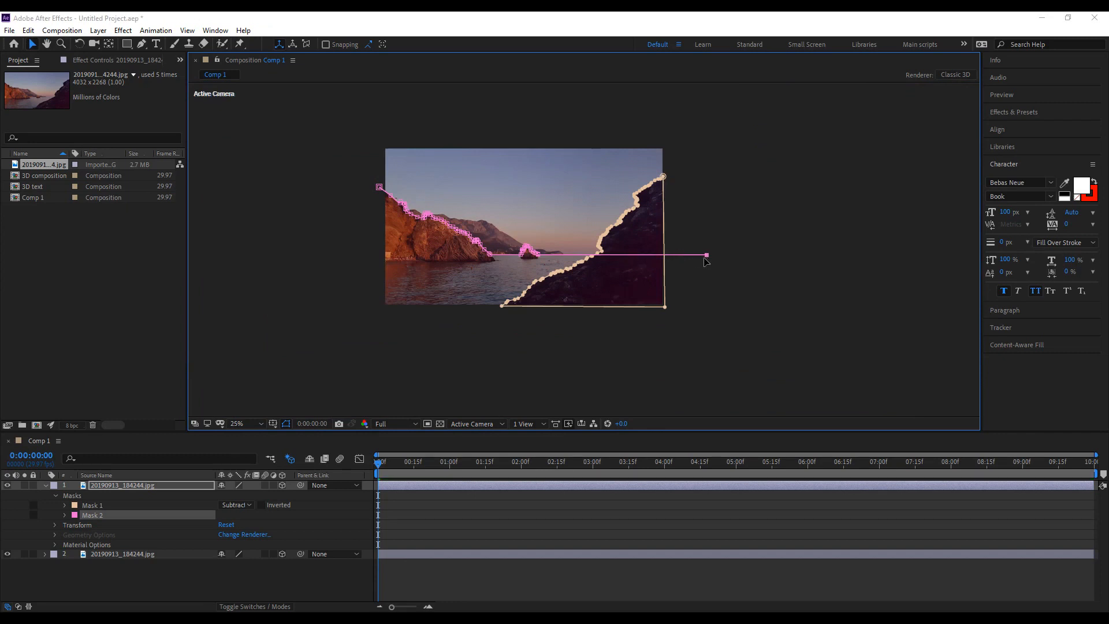
Close the second mask around the outside of the photo's lower corners back at its starting point.
left_click(141, 45)
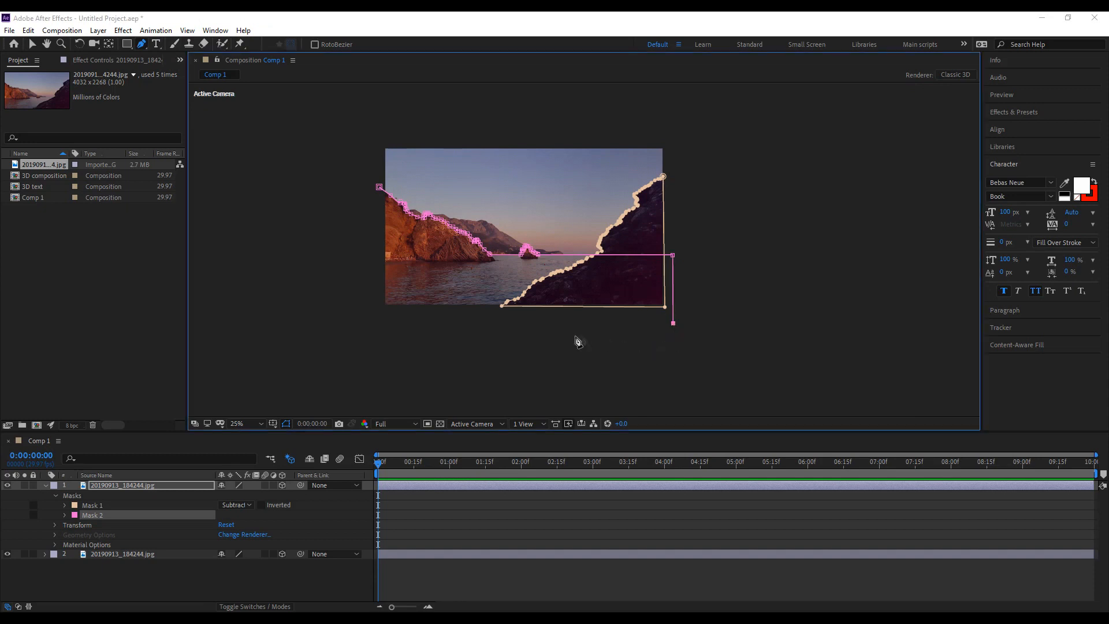
left_click(372, 321)
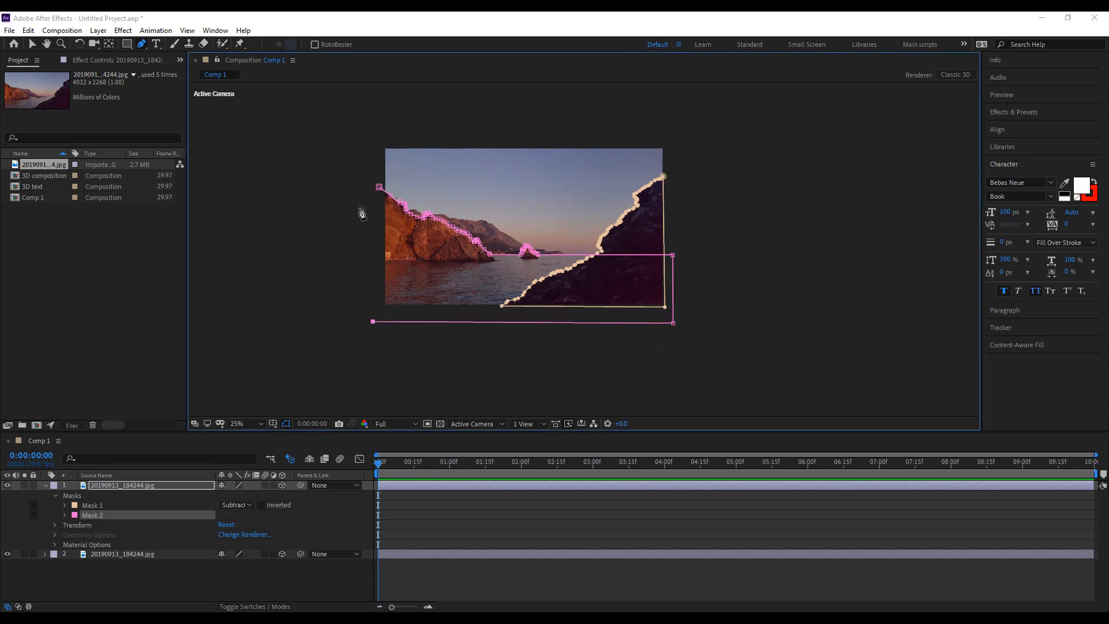
left_click(378, 187)
Adjust the second mask's lower-left corner so its outer edges run straight outside the photo.
left_click(49, 45)
left_click_drag(397, 295, 496, 213)
scroll(566, 306, "up", 2)
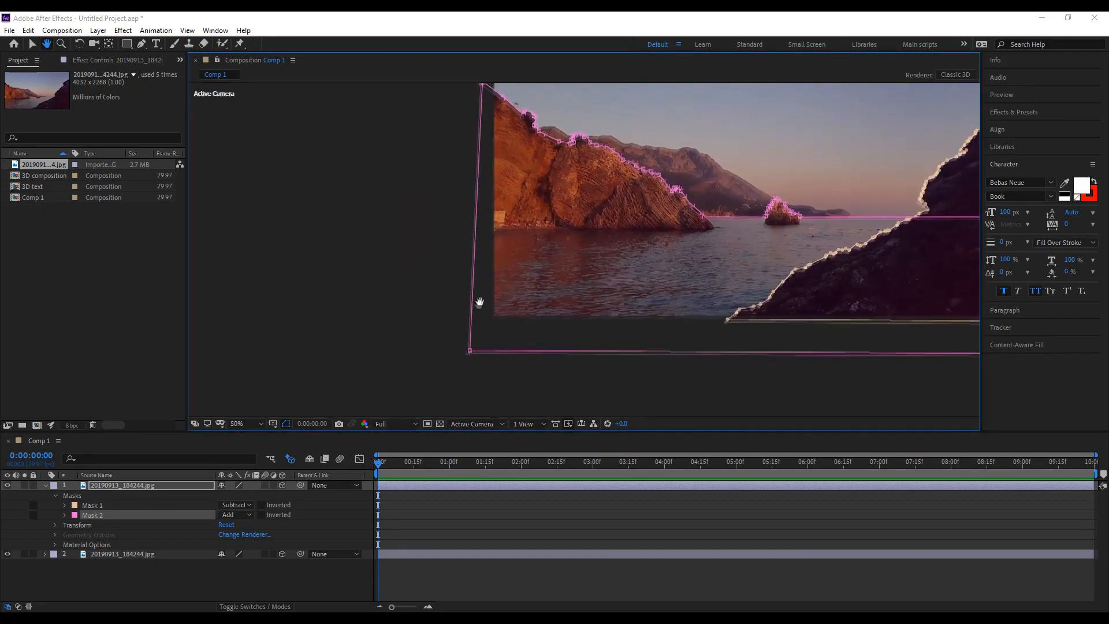
left_click_drag(483, 286, 474, 320)
key("v")
mouse_move(480, 398)
left_mouse_down()
mouse_move(440, 374)
mouse_move(473, 384)
left_mouse_up()
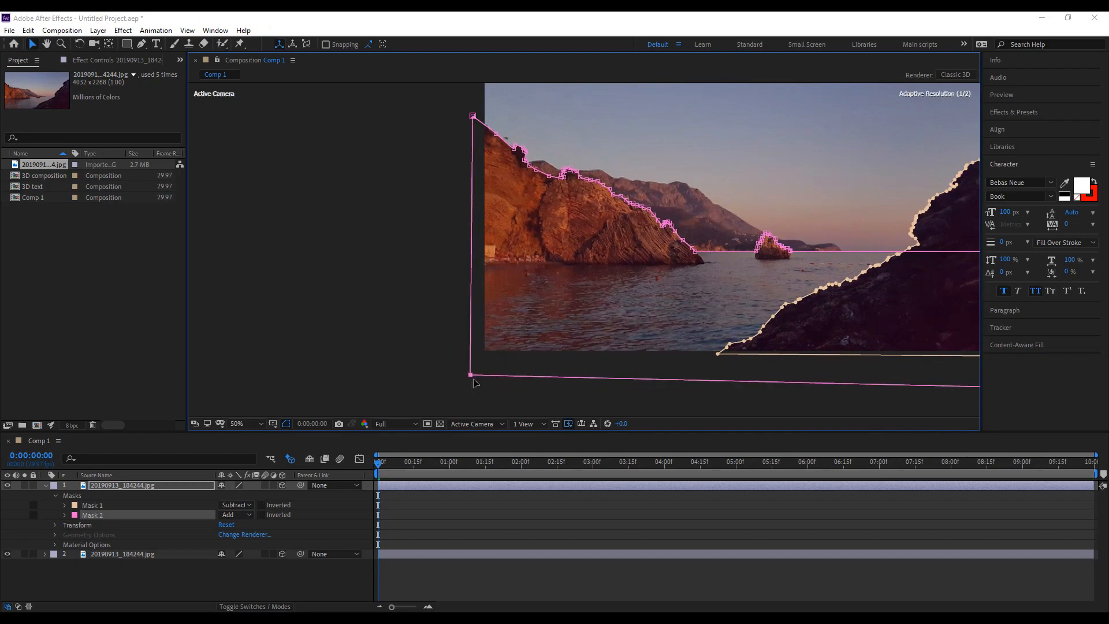
left_click_drag(473, 384, 474, 385)
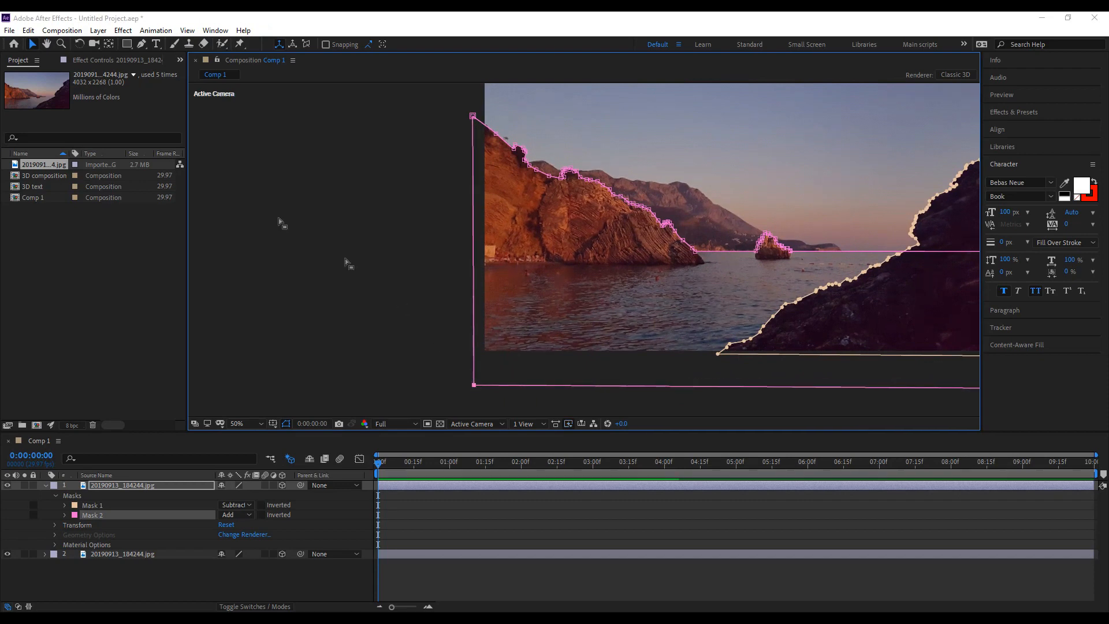
Move Mask 2 above Mask 1 in the duplicate layer's mask order.
left_click(46, 44)
left_click_drag(721, 264, 524, 276)
left_click(32, 44)
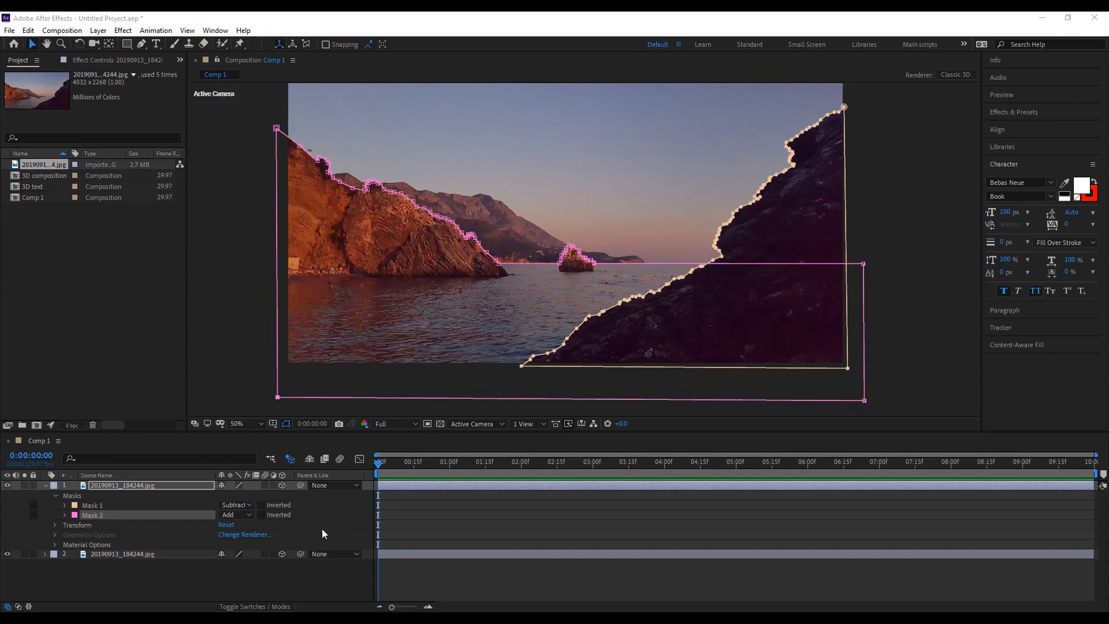
left_click_drag(84, 511, 87, 503)
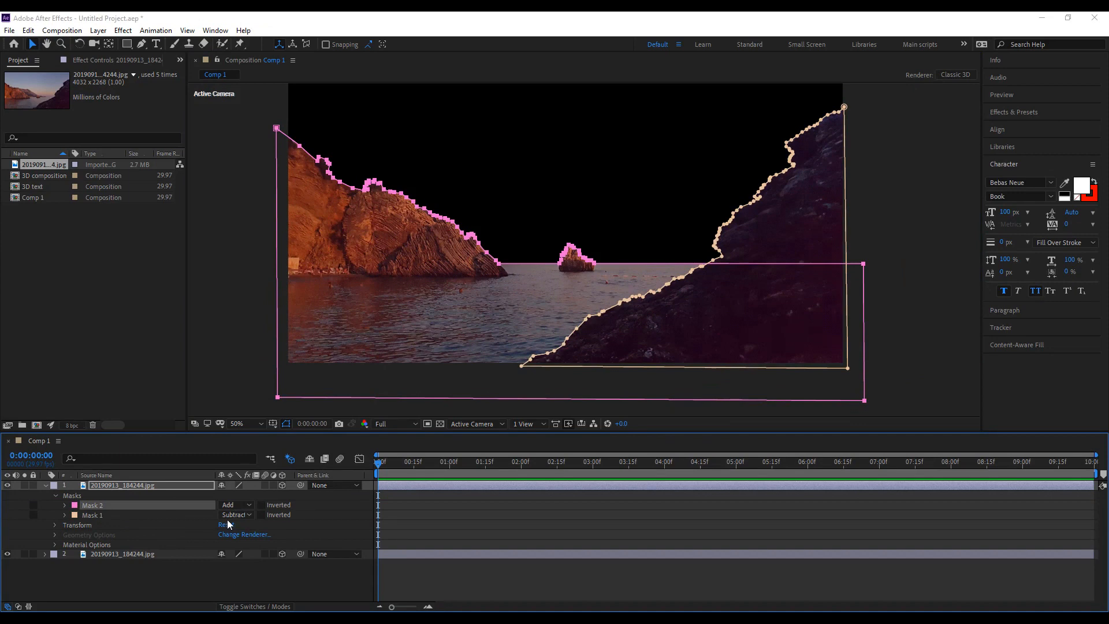
Toggle the visibility of the cliff-and-sea layer and the foreground rock layer to check each cutout.
left_click(6, 487)
left_click(6, 487)
left_click(6, 487)
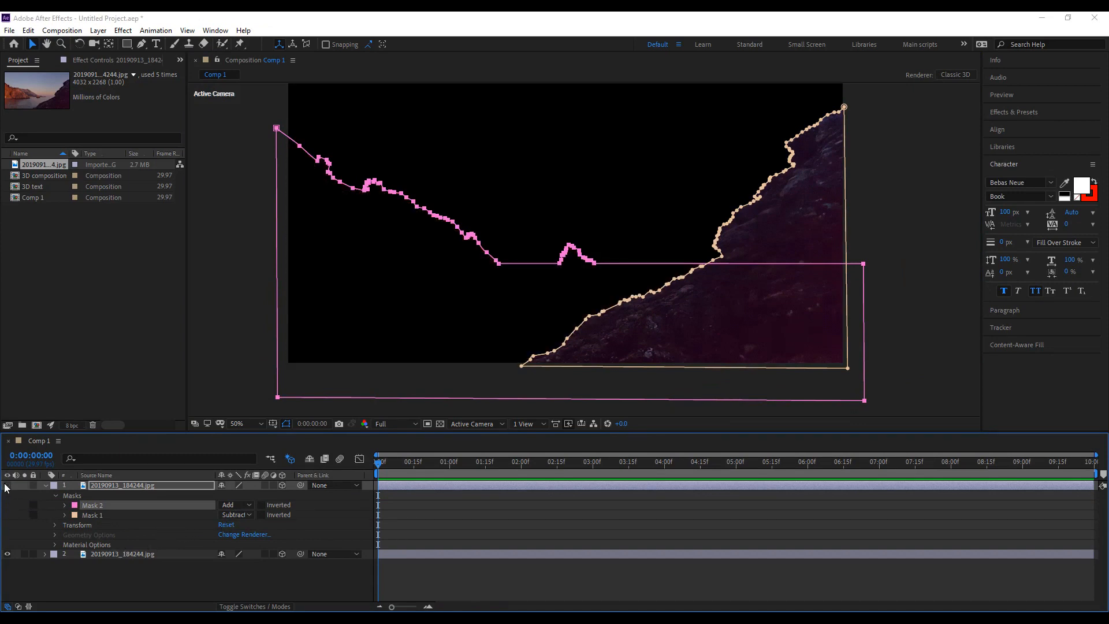
left_click(6, 486)
left_click(7, 554)
left_click(7, 554)
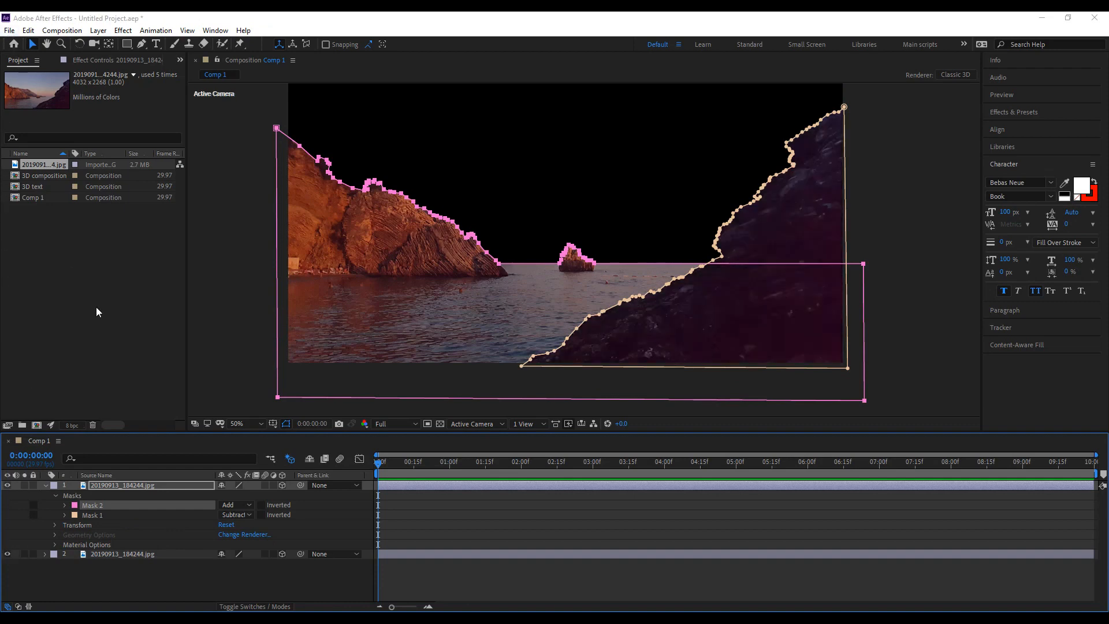
Duplicate the cliff-and-sea layer and set Mask 2 of the new copy to Subtract.
left_click(116, 487)
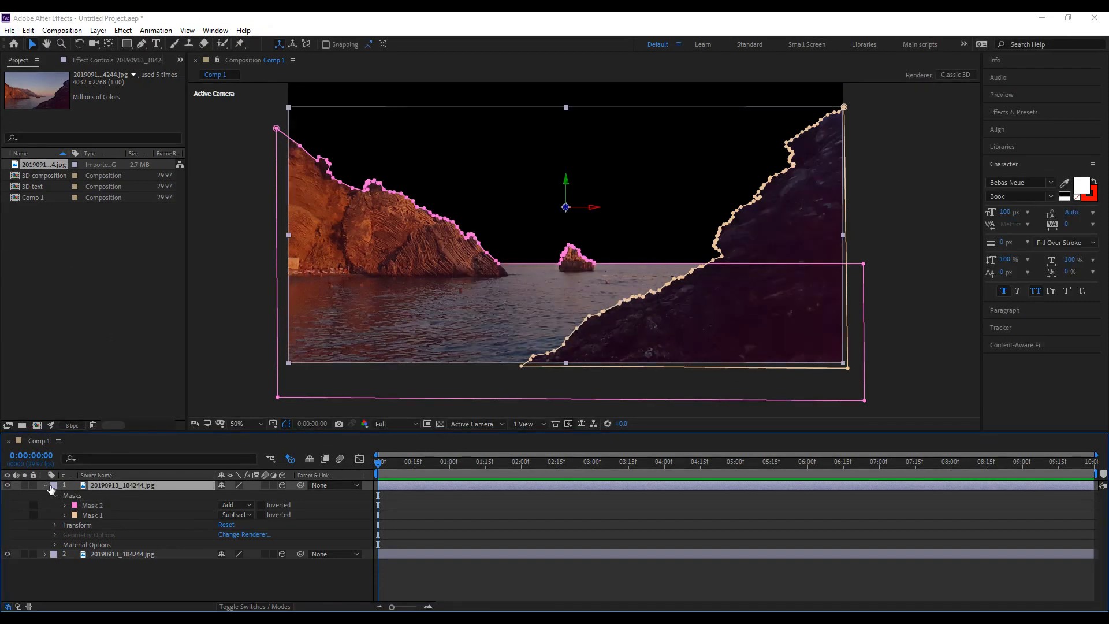
key("ctrl+d")
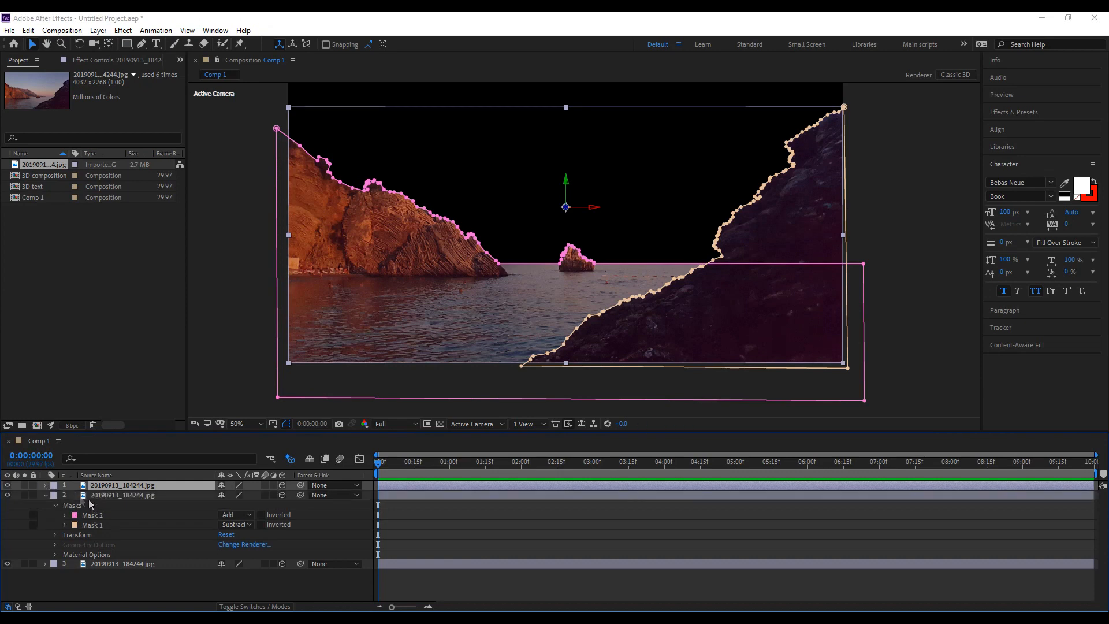
left_click(46, 486)
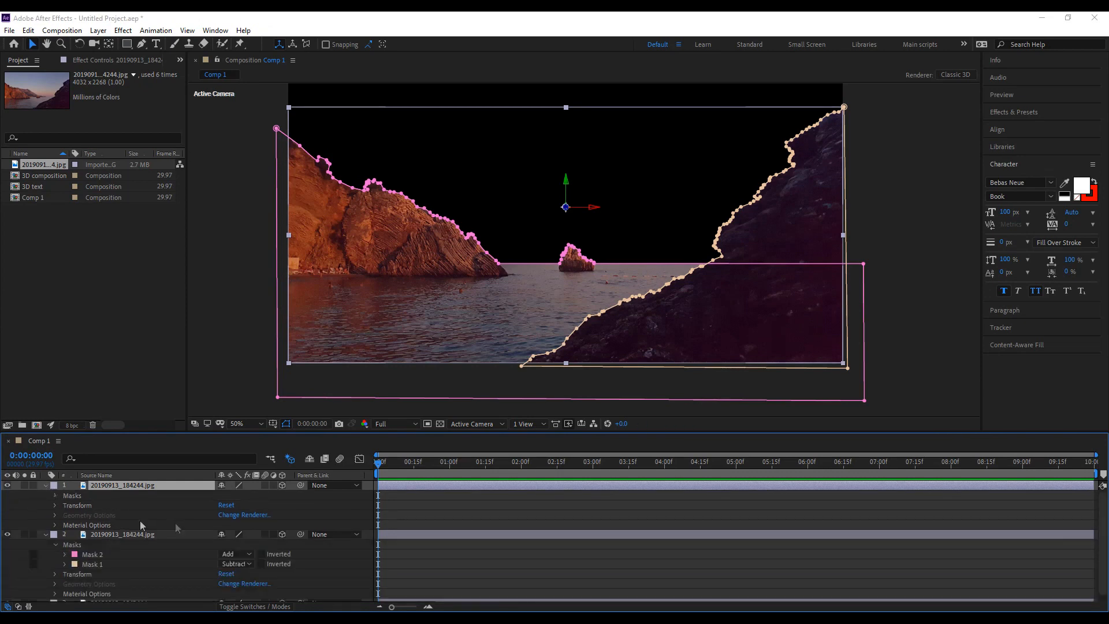
left_click(55, 495)
left_click(235, 505)
left_click(267, 544)
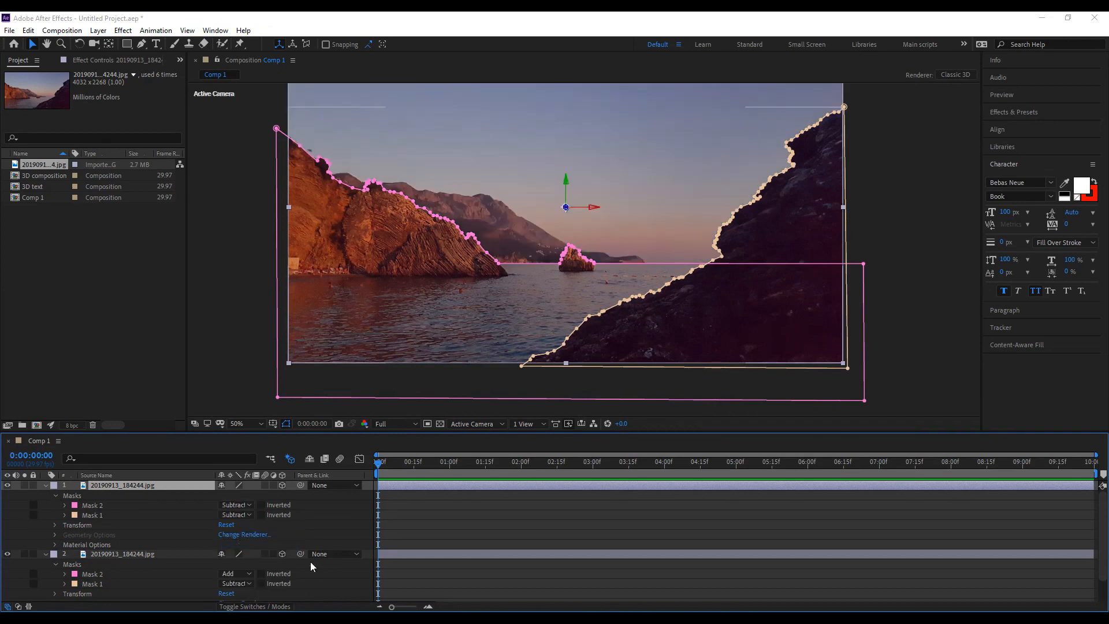
Collapse the three photo layers and rename them 1, 2 and 3 in stacking order, with the foreground rock as 3.
left_click(45, 486)
left_click(47, 496)
left_click(125, 515)
right_click(134, 506)
left_click(152, 505)
type("3")
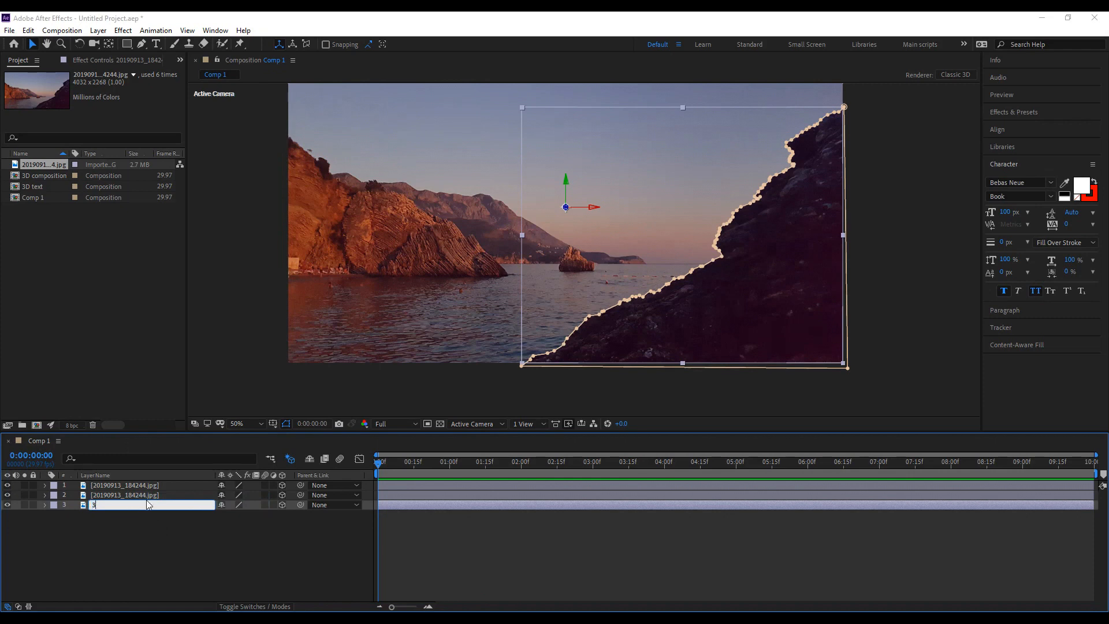
right_click(148, 496)
left_click(167, 504)
type("2")
right_click(128, 487)
left_click(138, 482)
type("1")
left_click(102, 526)
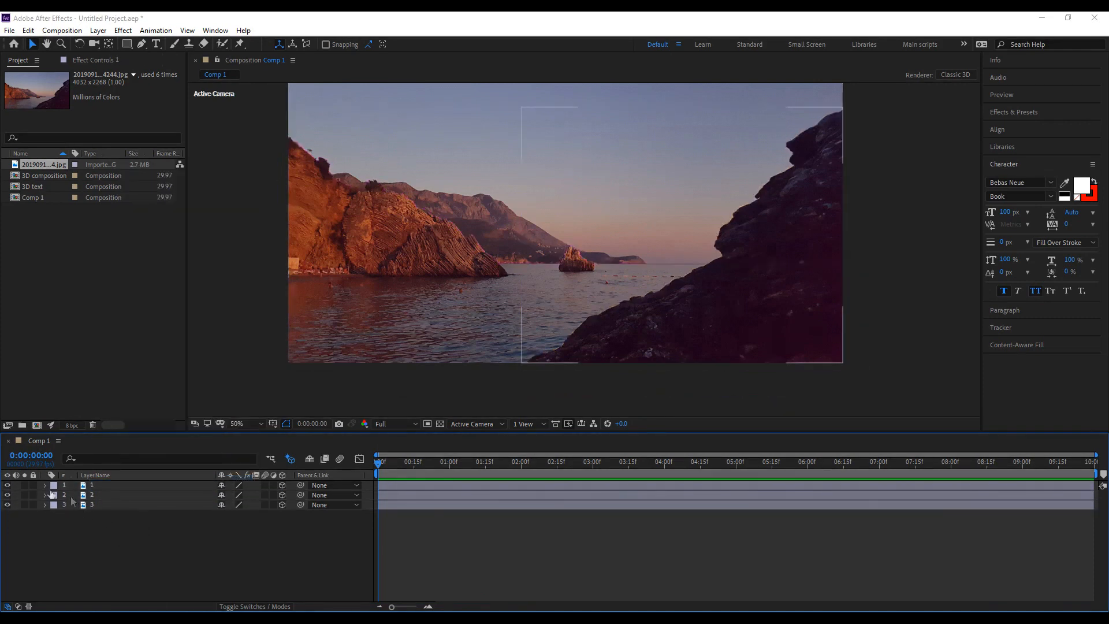
Toggle the visibility of layers 1, 2 and 3 one at a time to check each cutout.
left_click(7, 485)
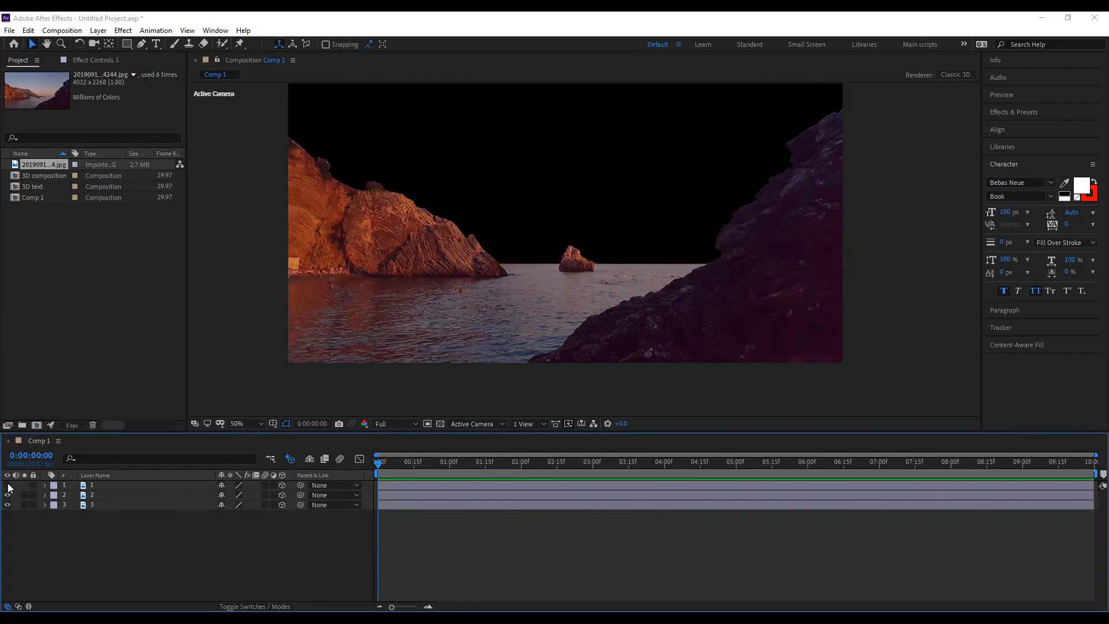
left_click(8, 485)
left_click(8, 495)
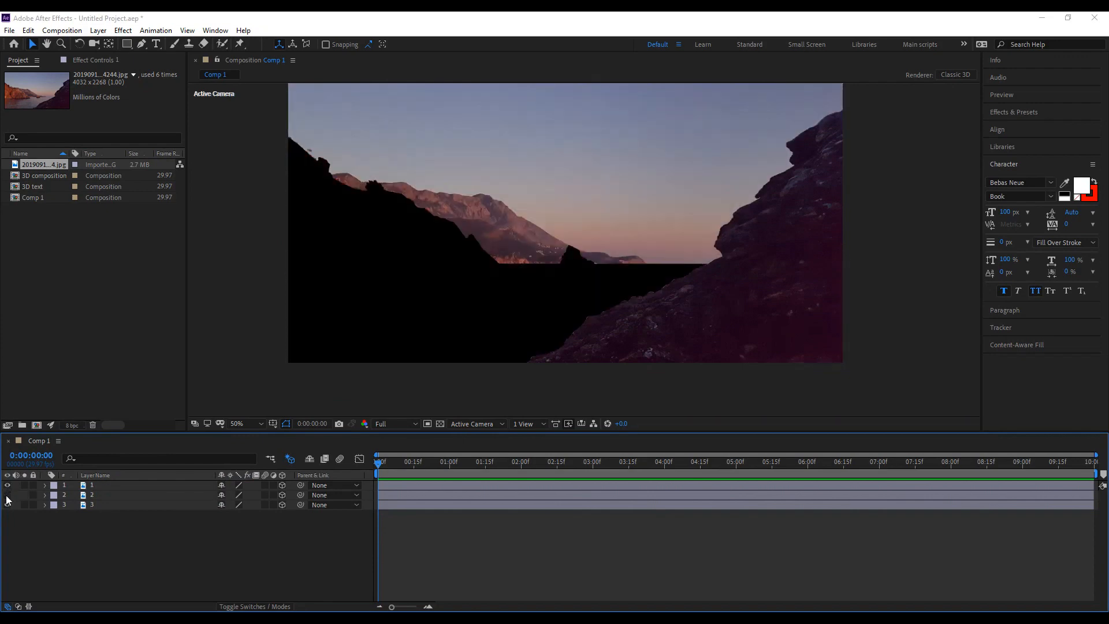
left_click(8, 495)
left_click(8, 504)
left_click(8, 505)
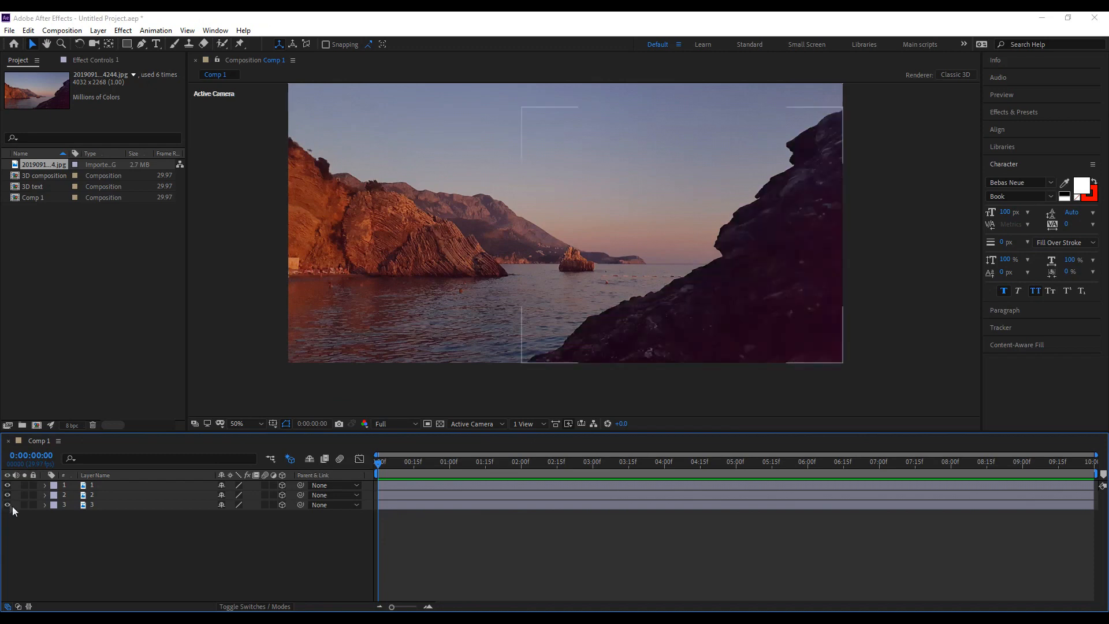
Switch the composition to Custom View 1 and move the view camera back until empty space surrounds the photo.
left_click_drag(468, 192, 457, 198)
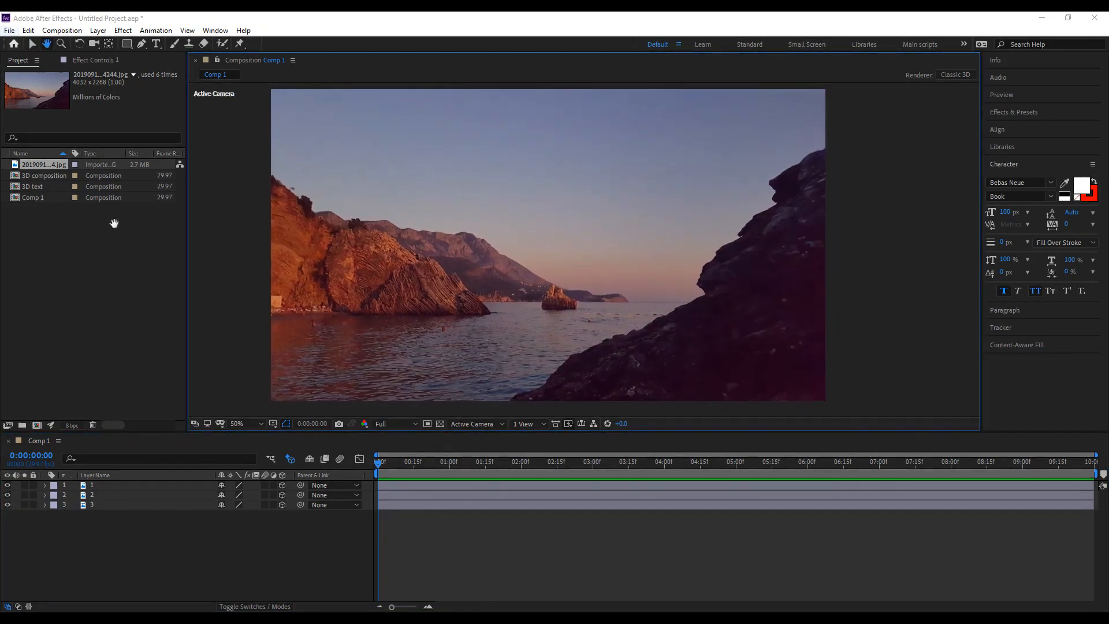
left_click(33, 43)
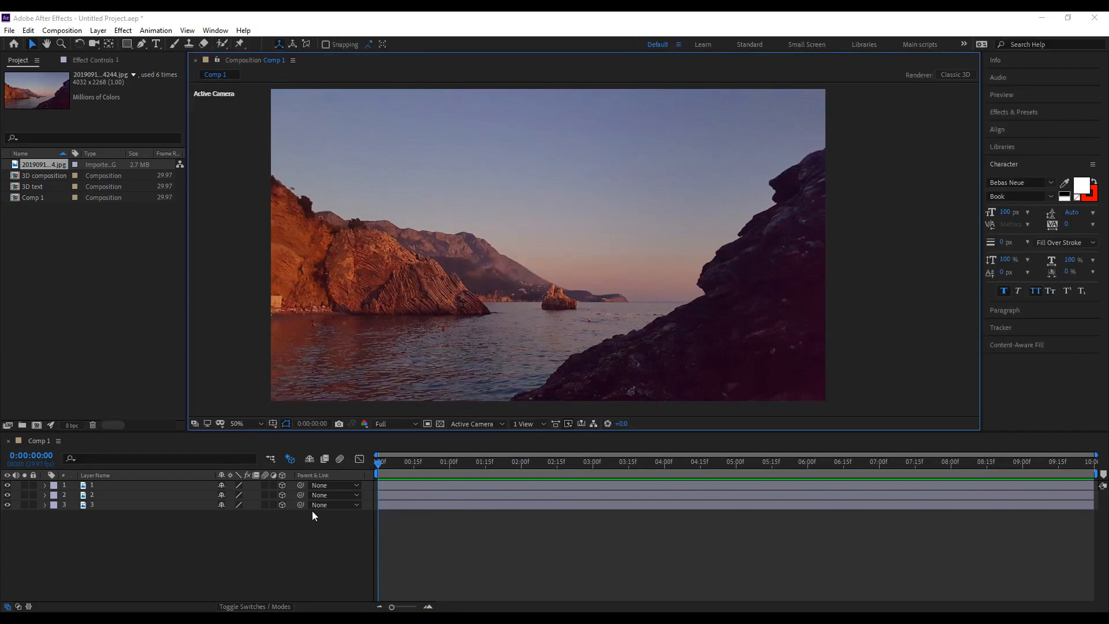
left_click(483, 425)
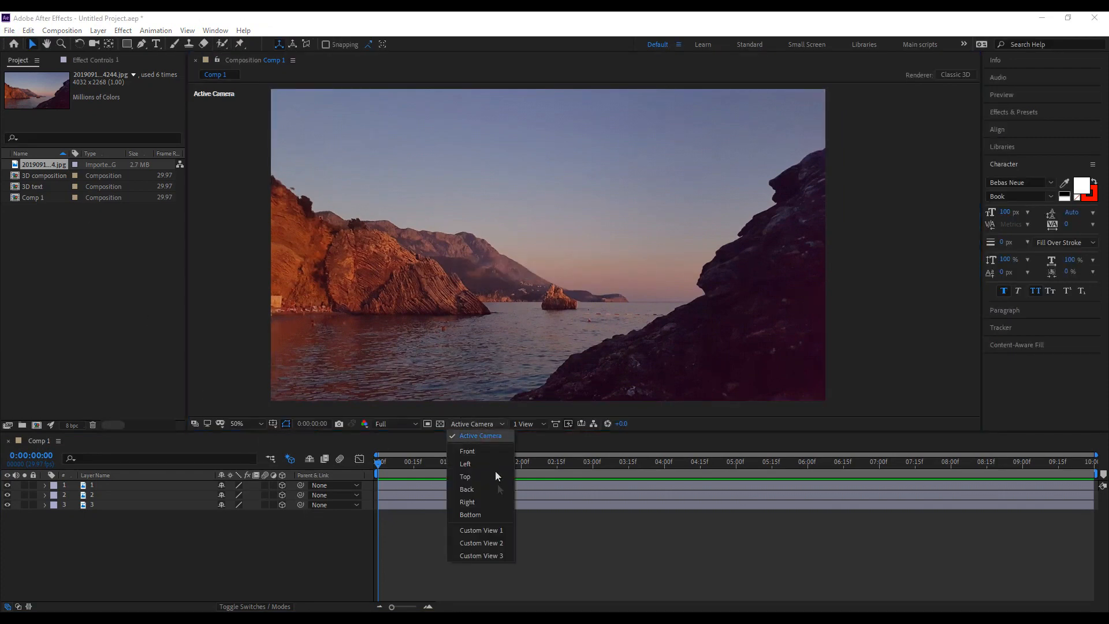
left_click(500, 527)
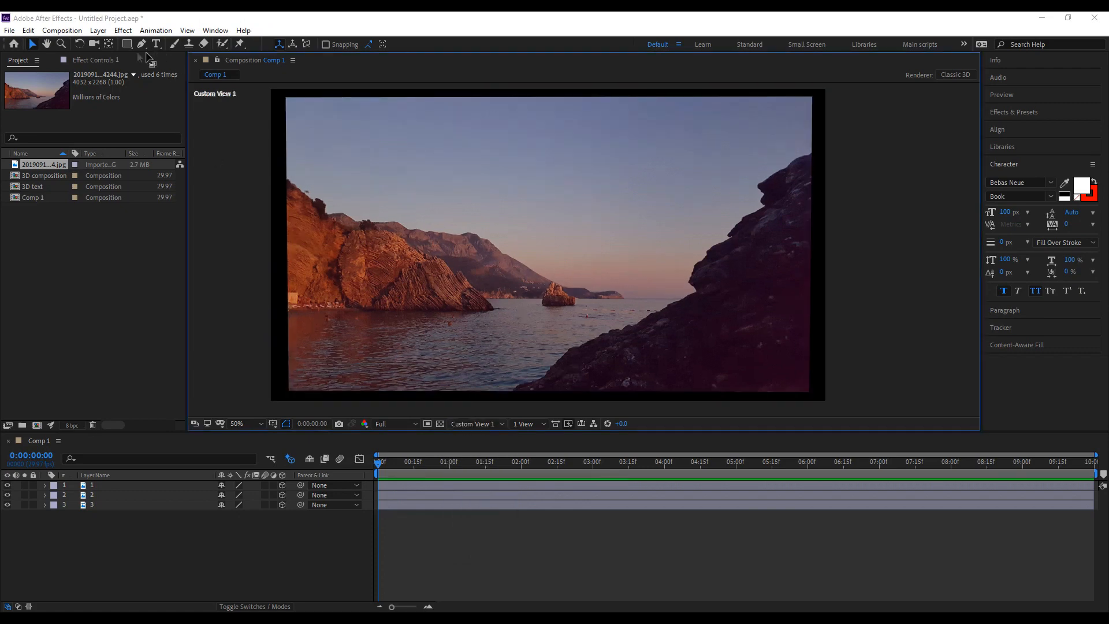
left_click(94, 45)
left_click_drag(552, 299, 535, 314)
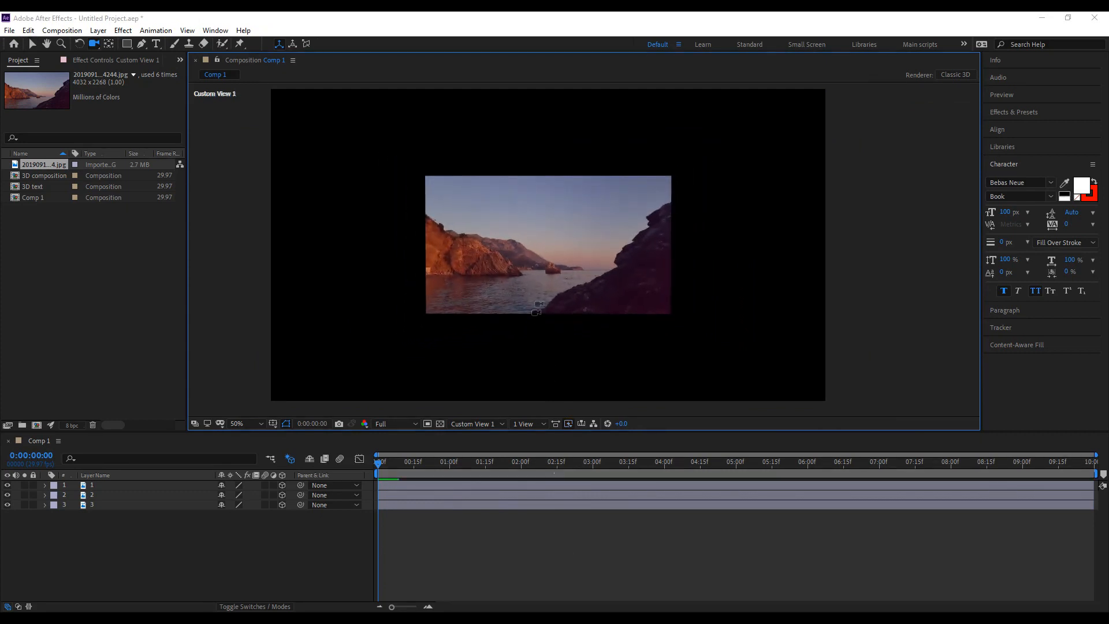
left_click(32, 44)
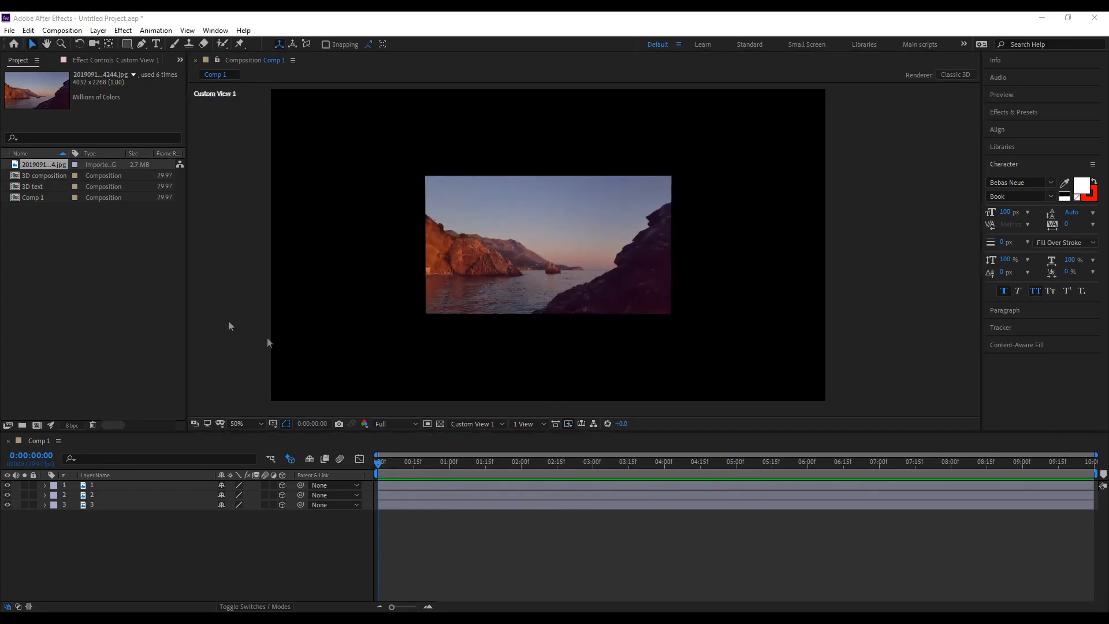
Set the Z position of layer 3, the foreground rock, to -2000.
left_click(92, 505)
left_click(46, 505)
key("p")
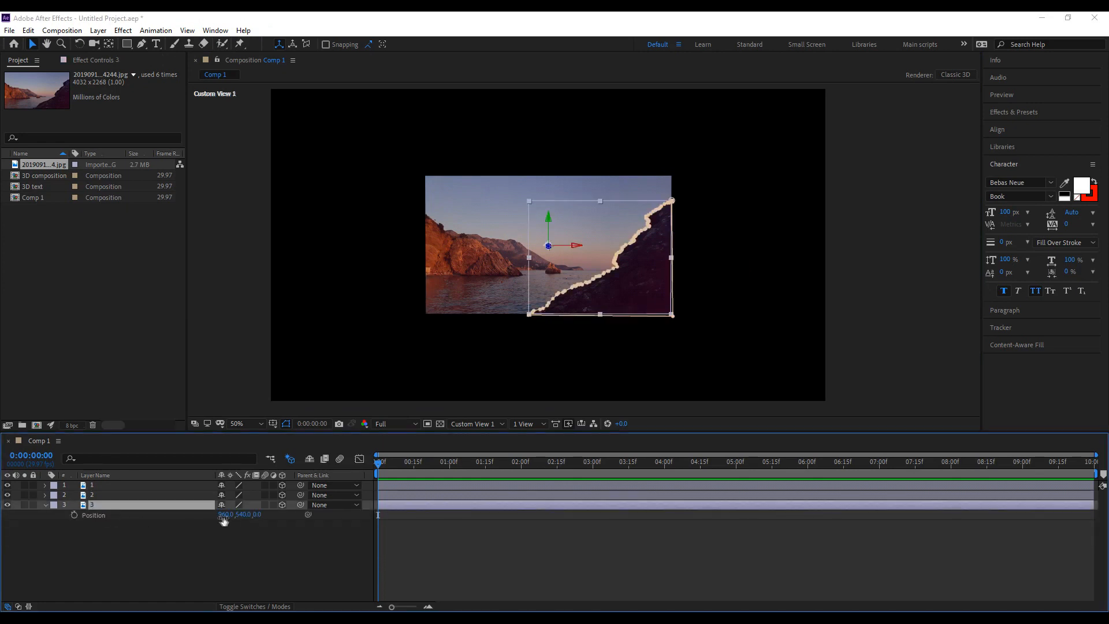
left_click_drag(254, 514, 0, 444)
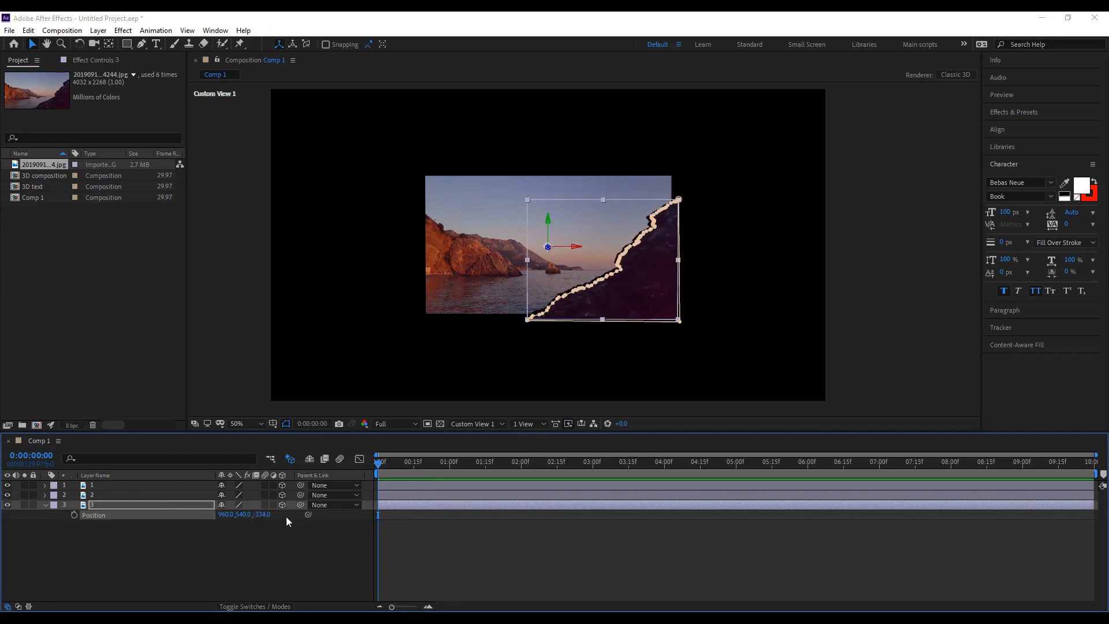
left_click_drag(261, 513, 7, 511)
left_click_drag(270, 515, 9, 521)
type("-2000")
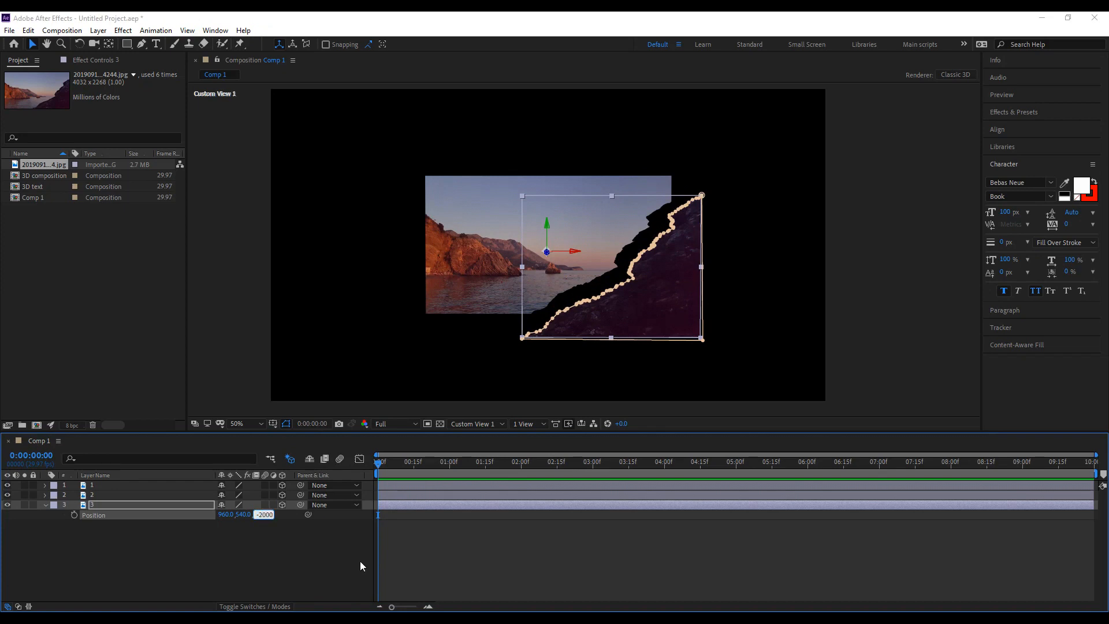
key("Return")
Reveal the position of layer 2 and set the Z position of layer 1, the mountains and sky, to 2000.
left_click(126, 496)
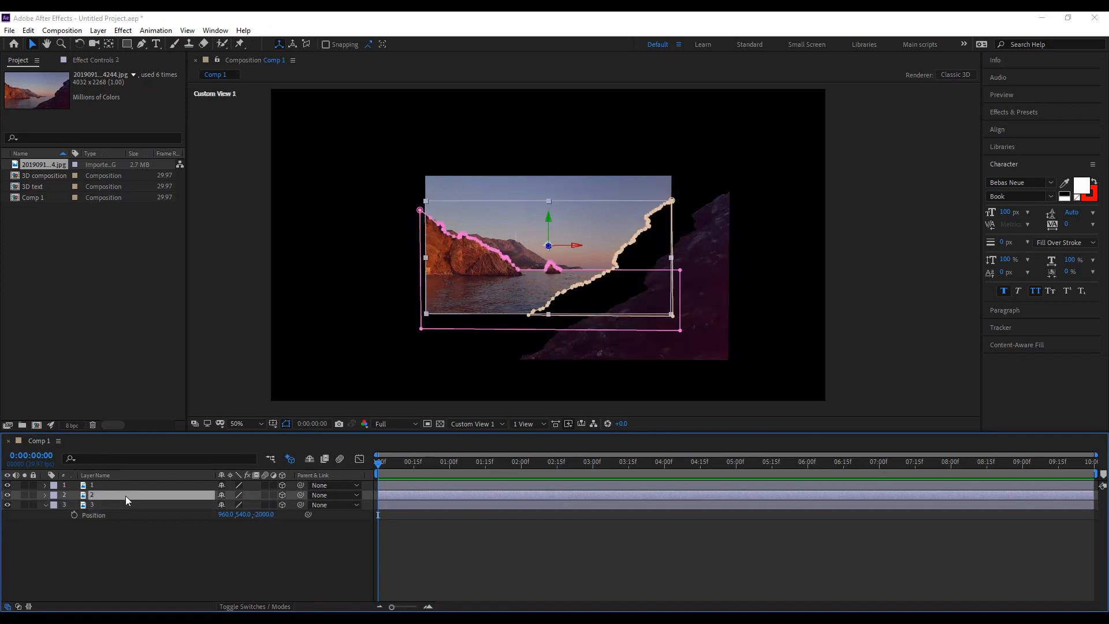
key("s")
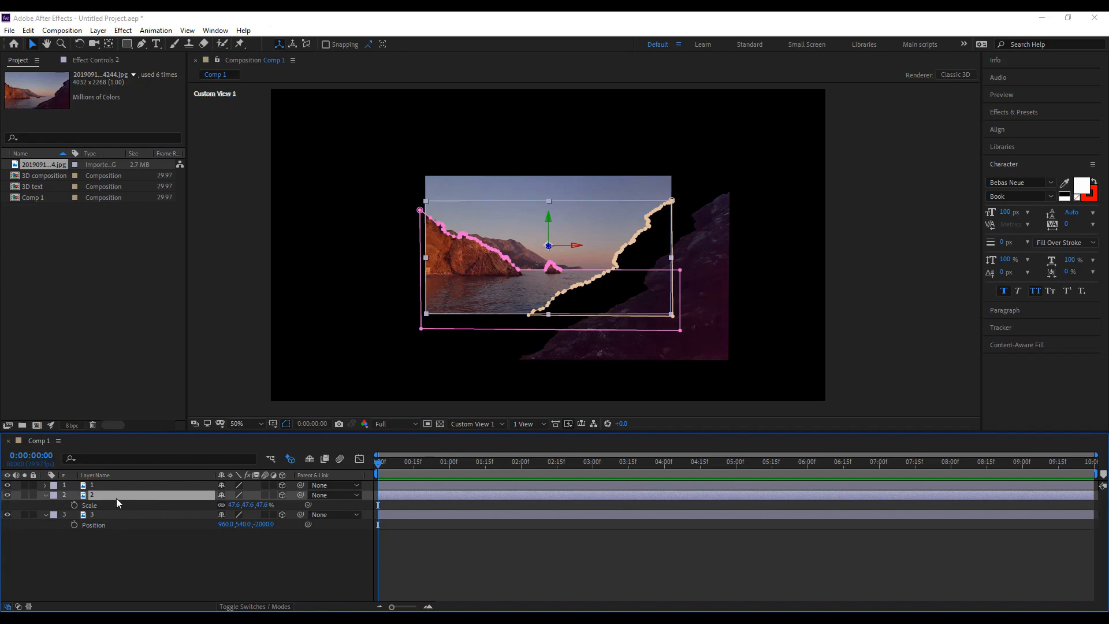
key("p")
left_click(271, 505)
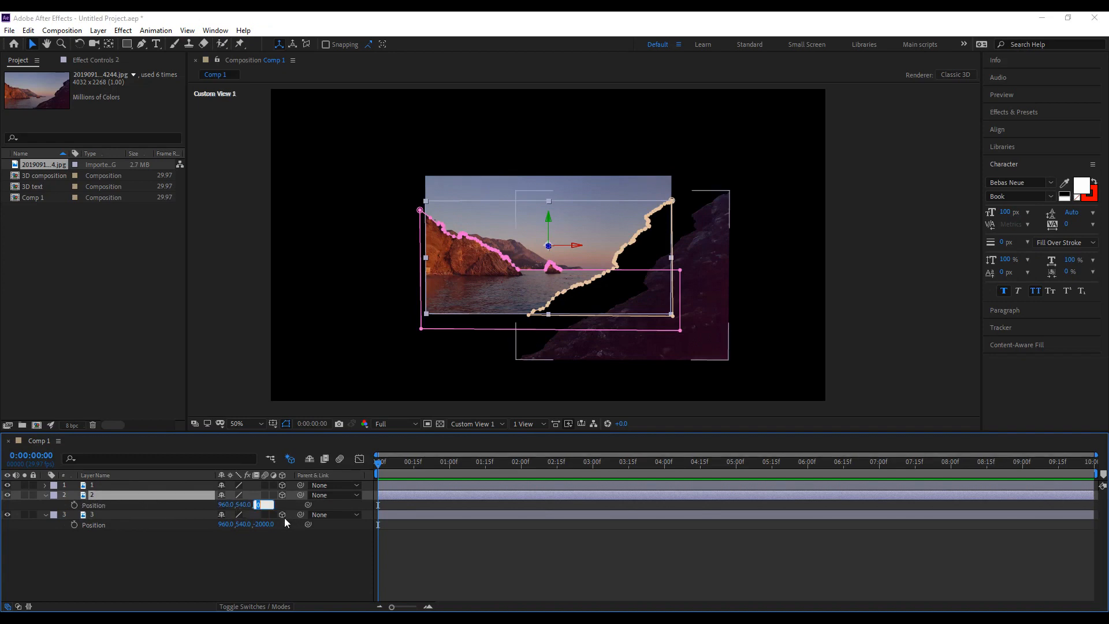
left_click(45, 485)
left_click(88, 487)
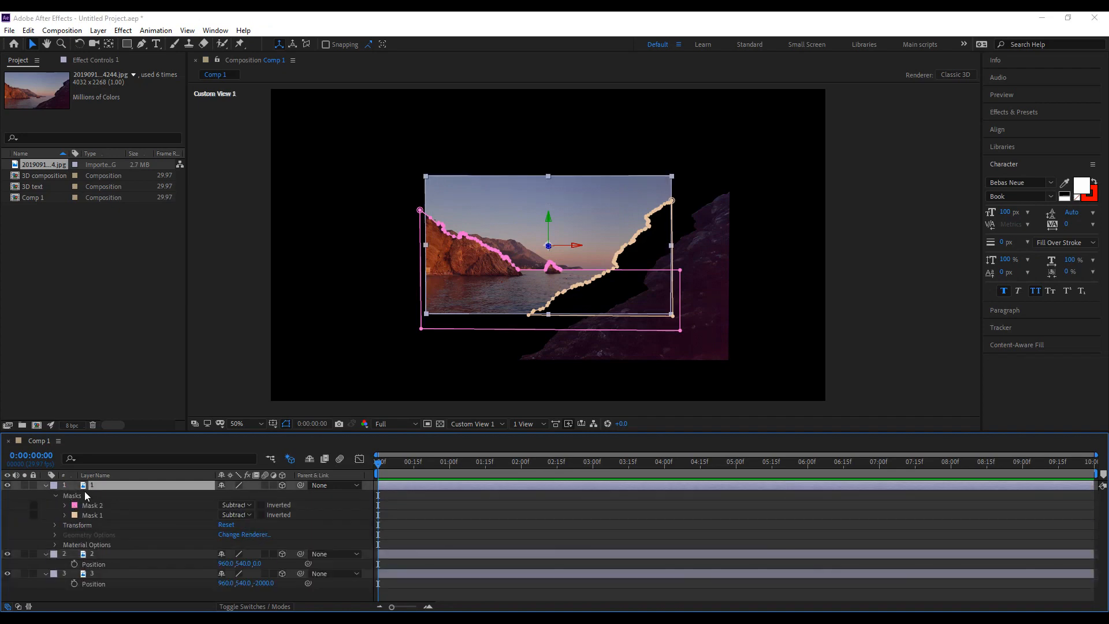
key("p")
left_click(261, 494)
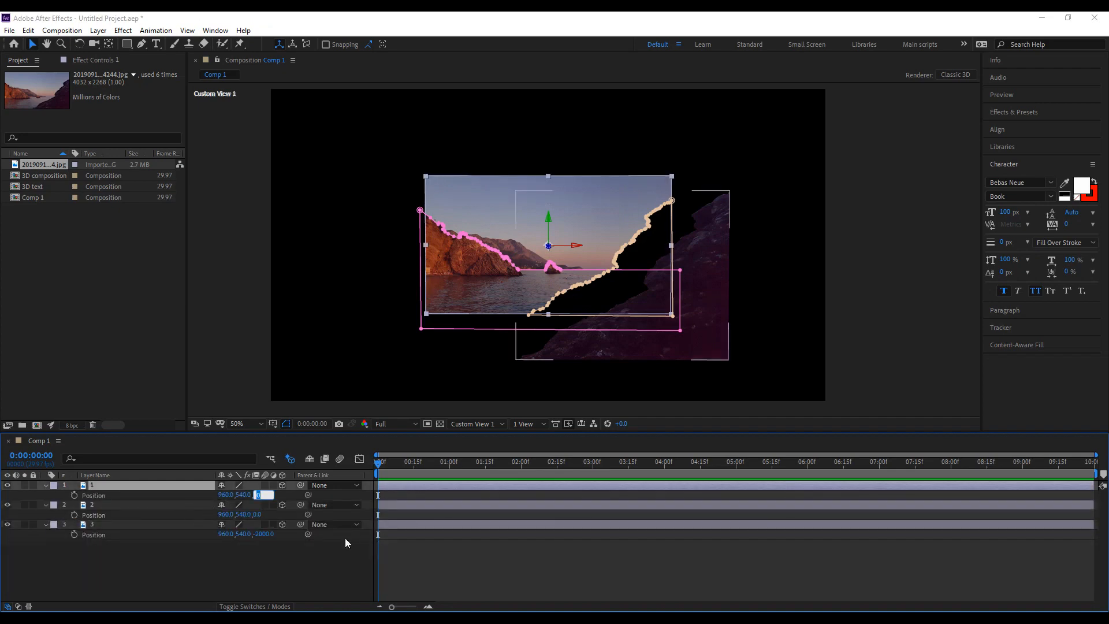
type("2000")
key("Return")
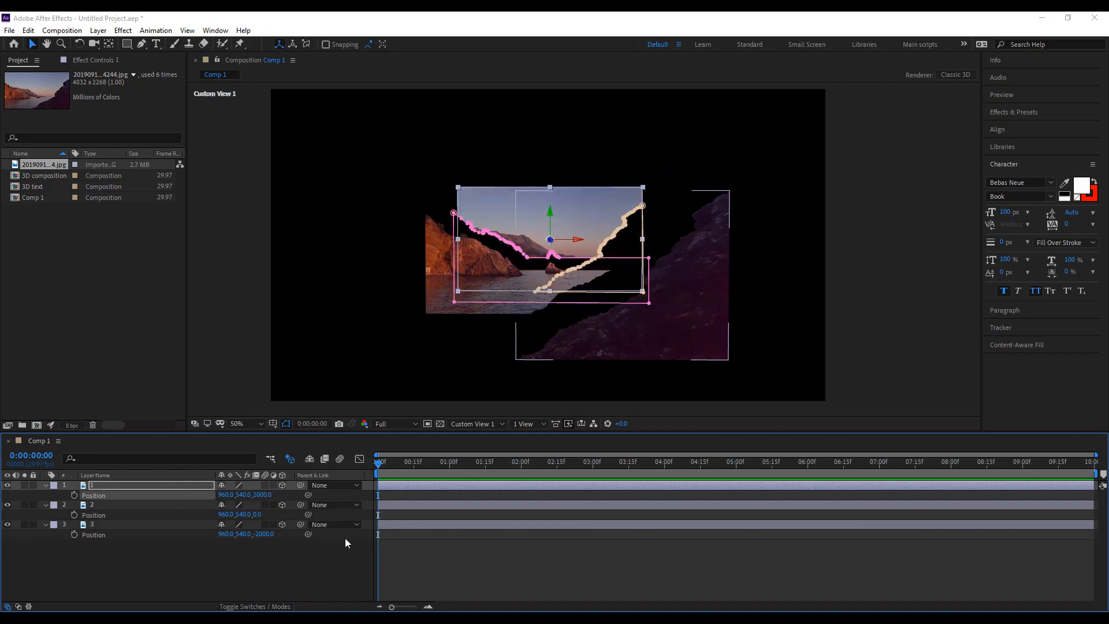
Scale layer 2, the cliff and sea, to 80.6% and layer 1, the mountains and sky, to 120.6%.
left_click(108, 484)
key("s")
left_click(233, 495)
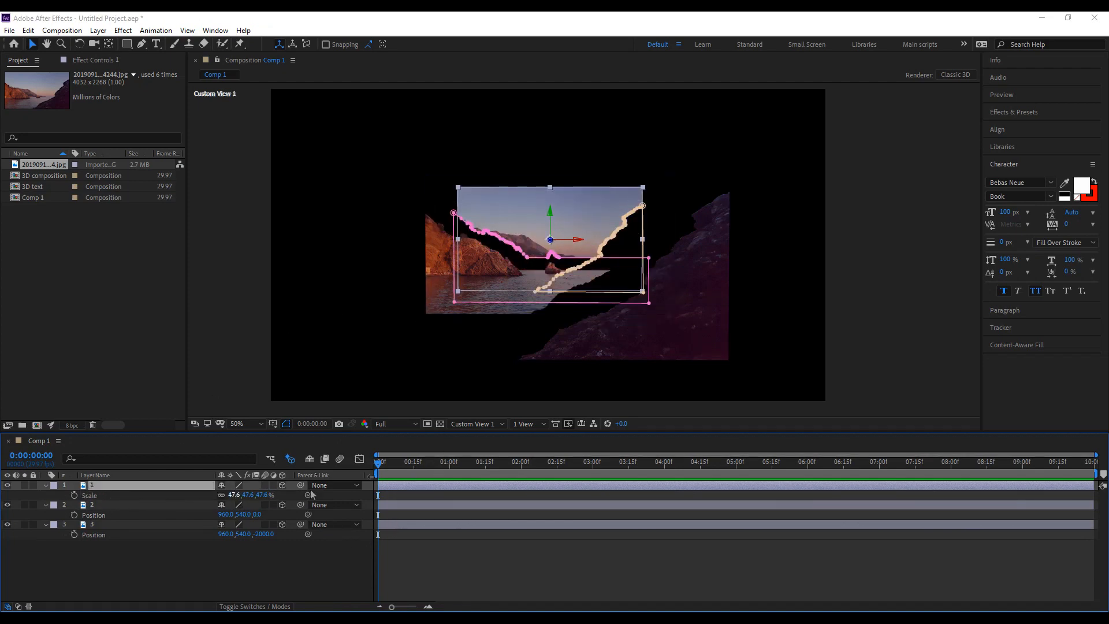
left_click(95, 505)
key("s")
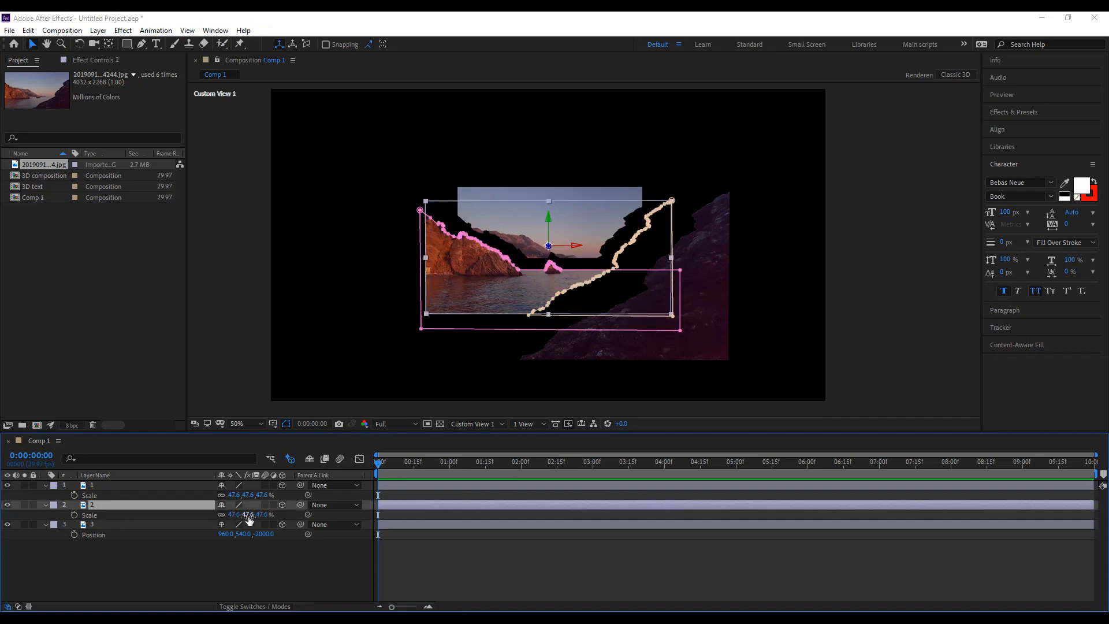
mouse_move(252, 515)
left_mouse_down()
mouse_move(269, 515)
mouse_move(242, 517)
left_mouse_up()
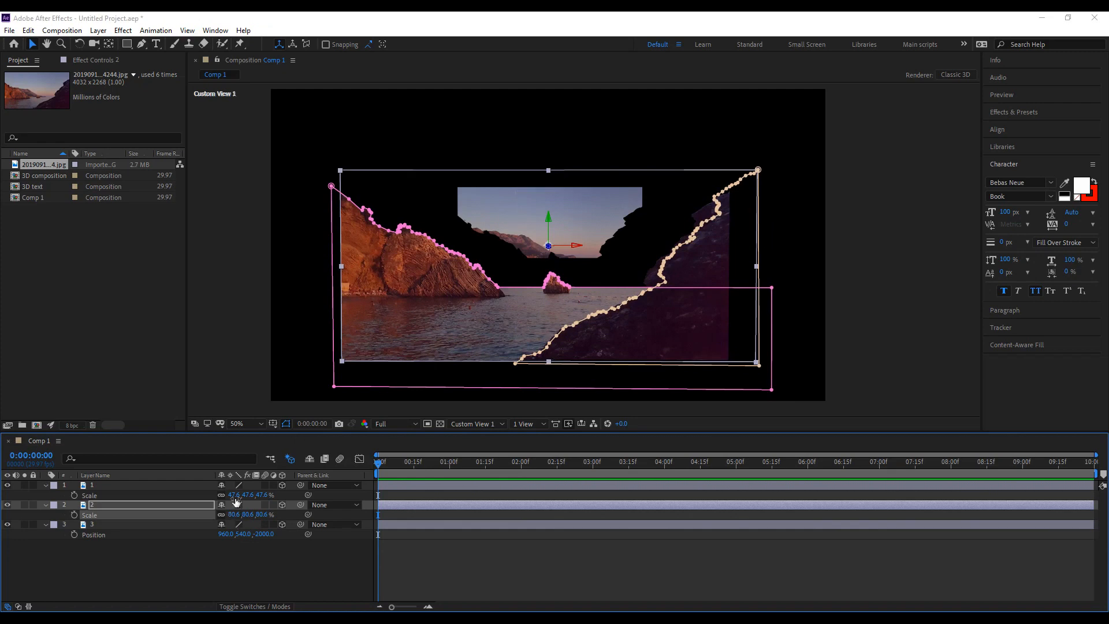
left_click_drag(236, 495, 279, 497)
right_click(265, 494)
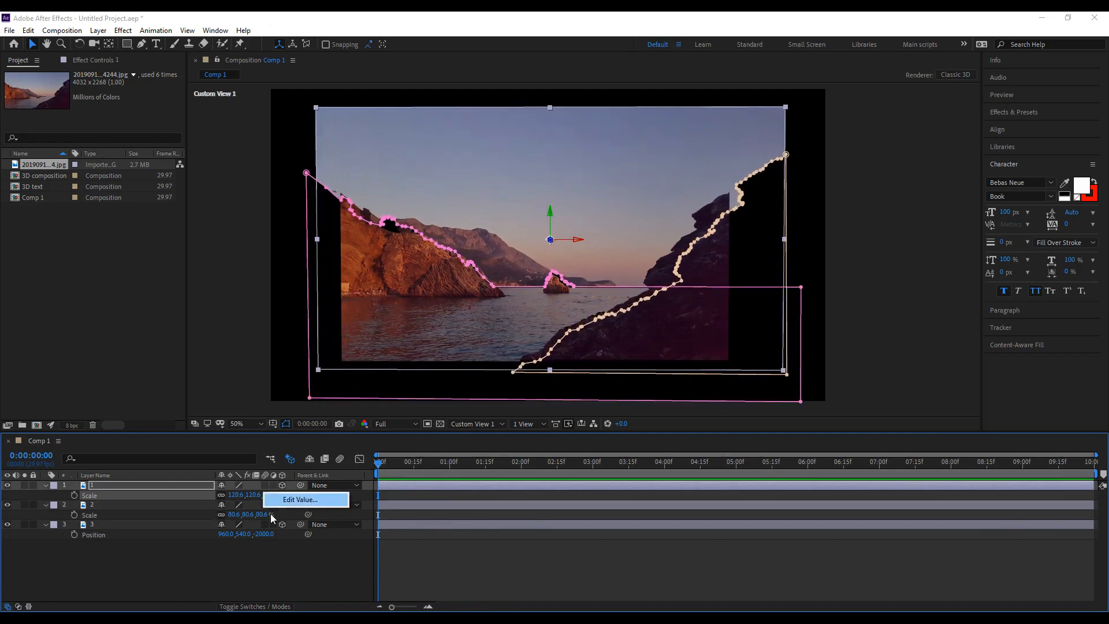
left_click(254, 575)
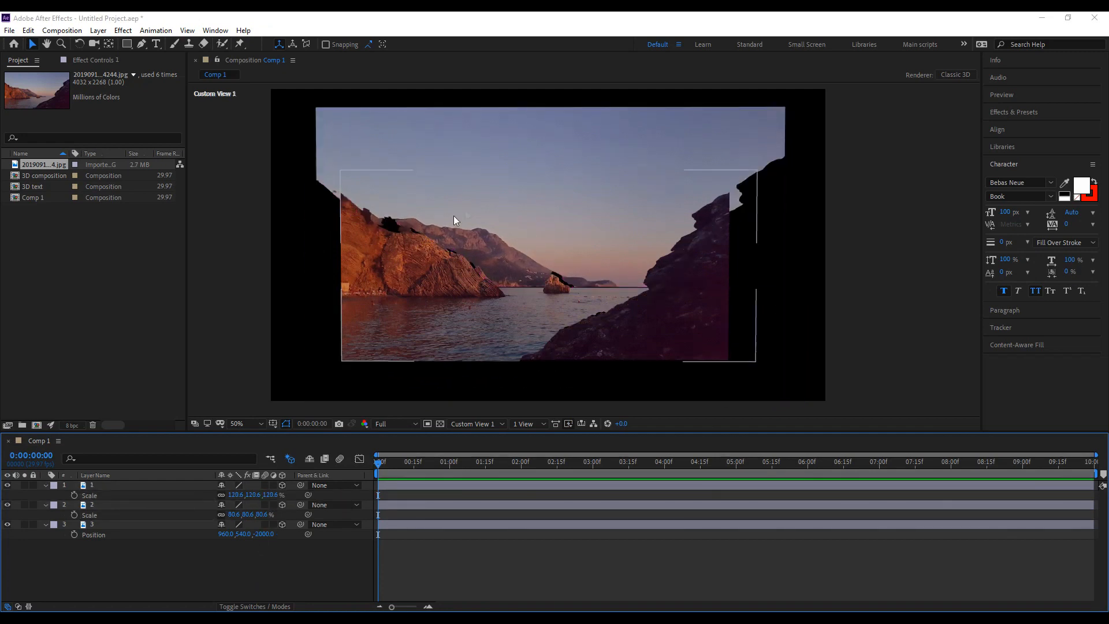
Nudge layer 1 slightly left and set layer 2's scale to 83.6% to close the gaps along the cliff edge.
left_click(98, 488)
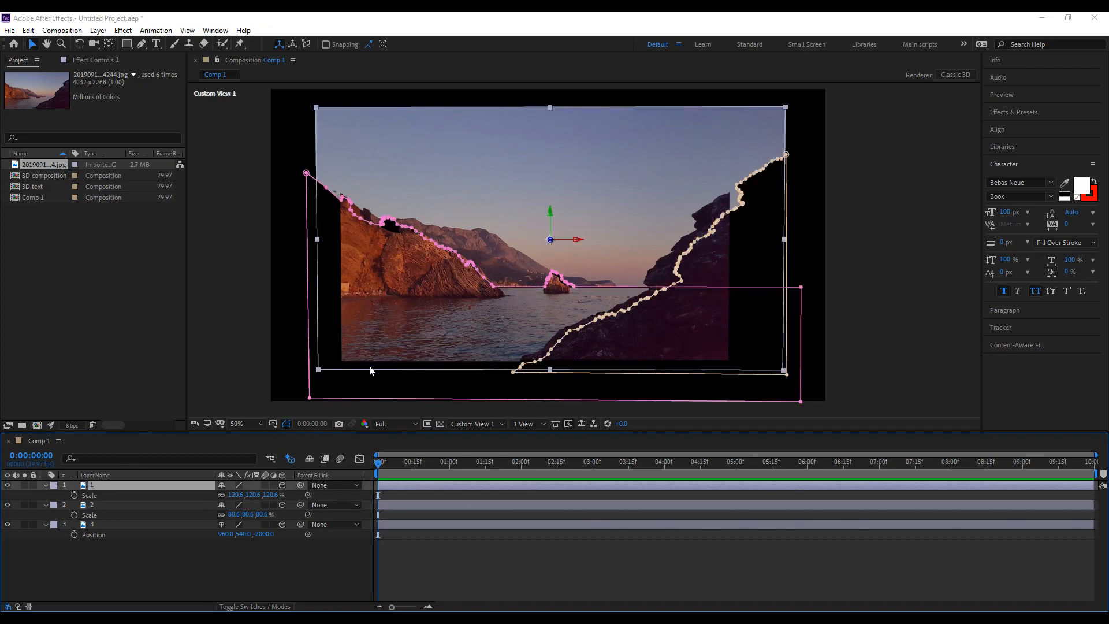
key("period")
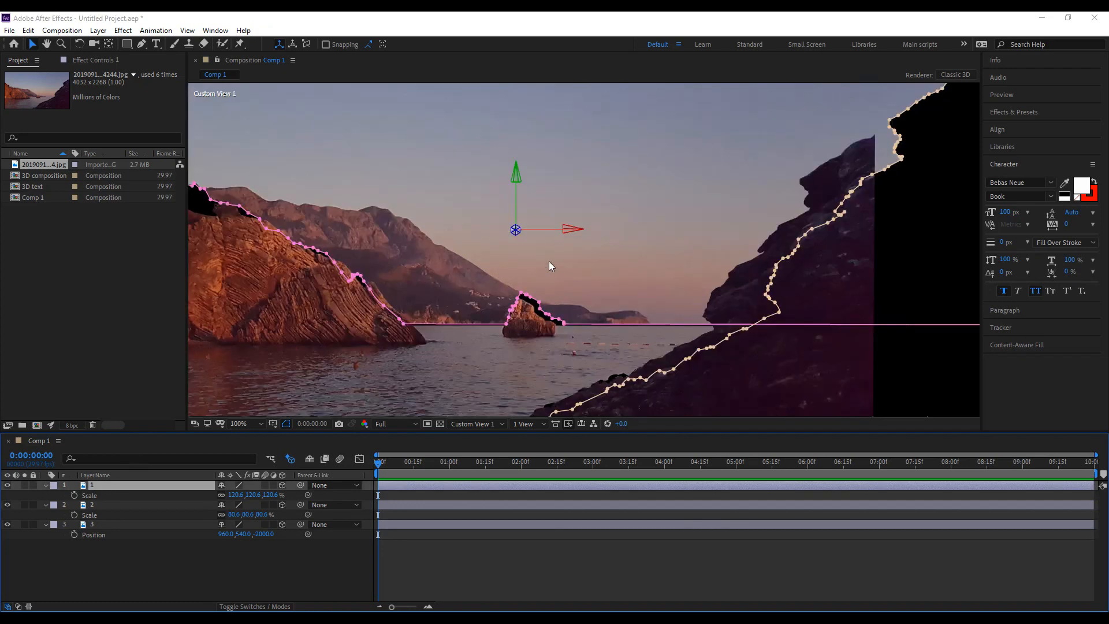
key("Return")
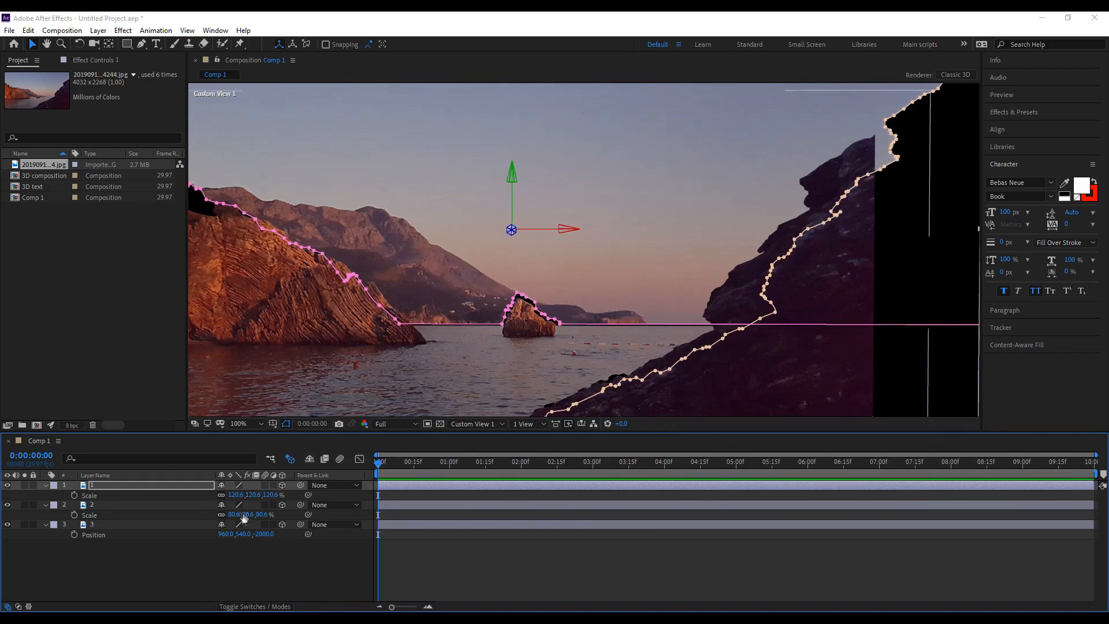
left_click_drag(242, 516, 236, 515)
Set layer 1's position to 938, 540, 1638 so the mountains and sky meet the cliff-and-sea layer.
left_click(176, 506)
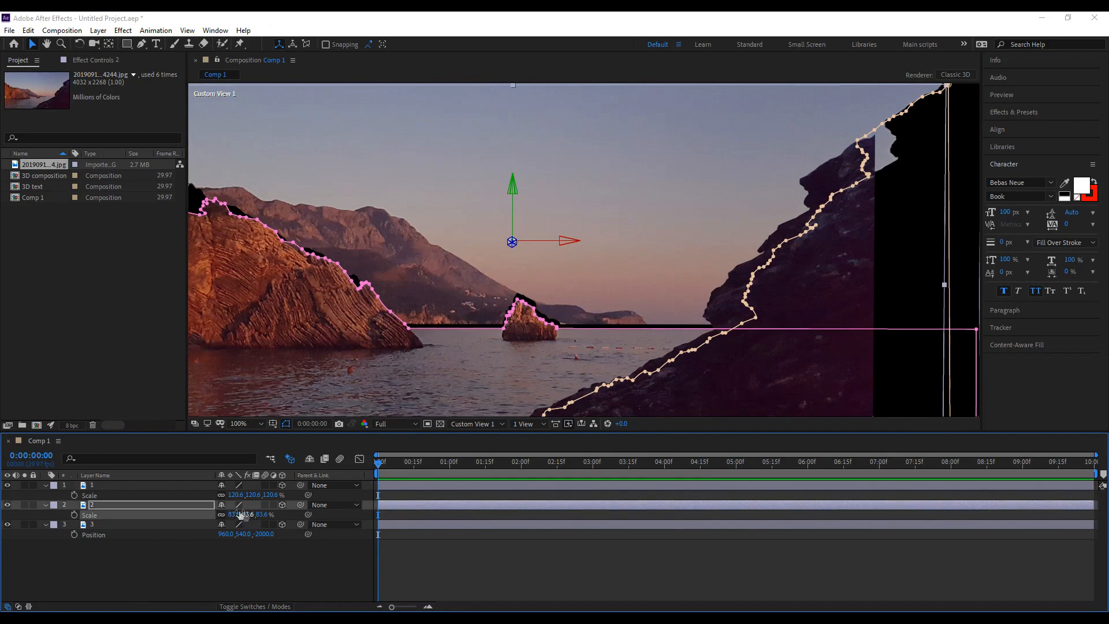
key("p")
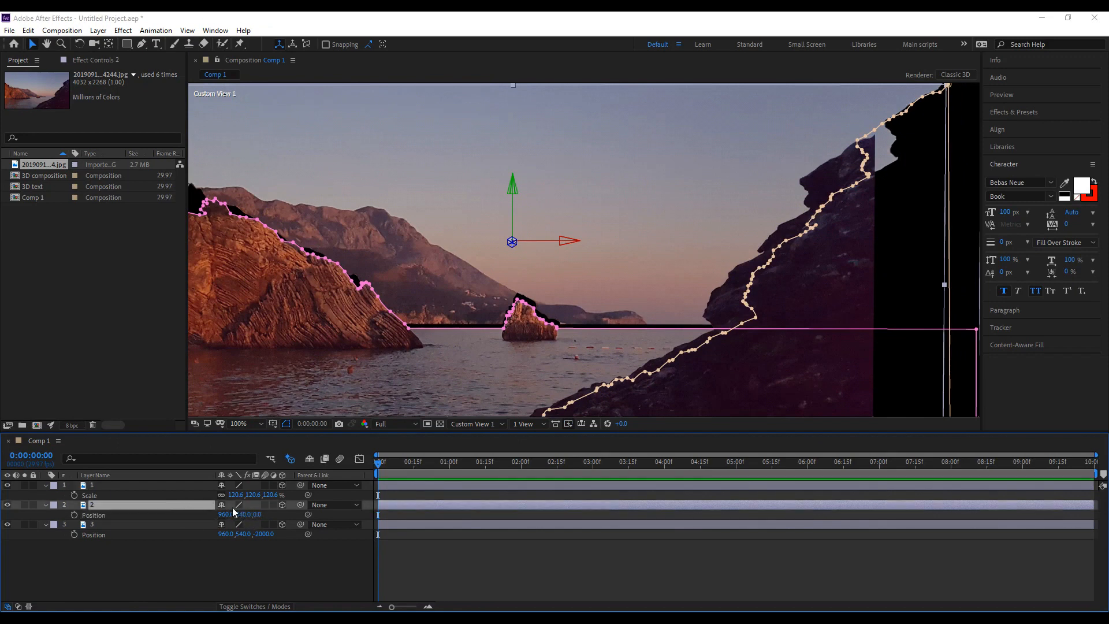
left_click(175, 485)
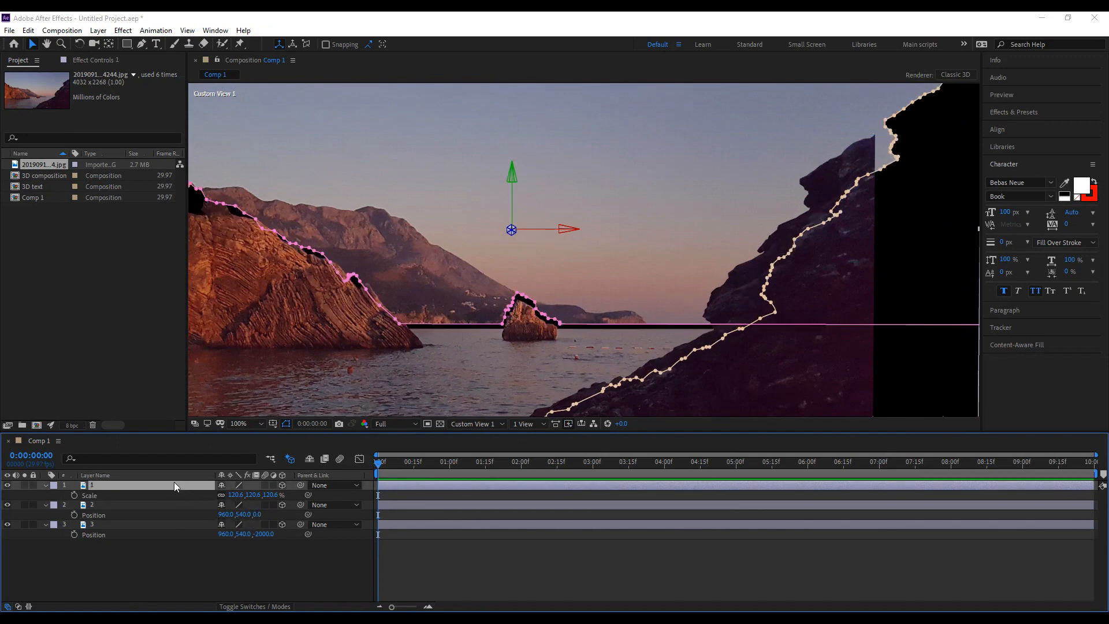
key("p")
left_click_drag(267, 495, 82, 512)
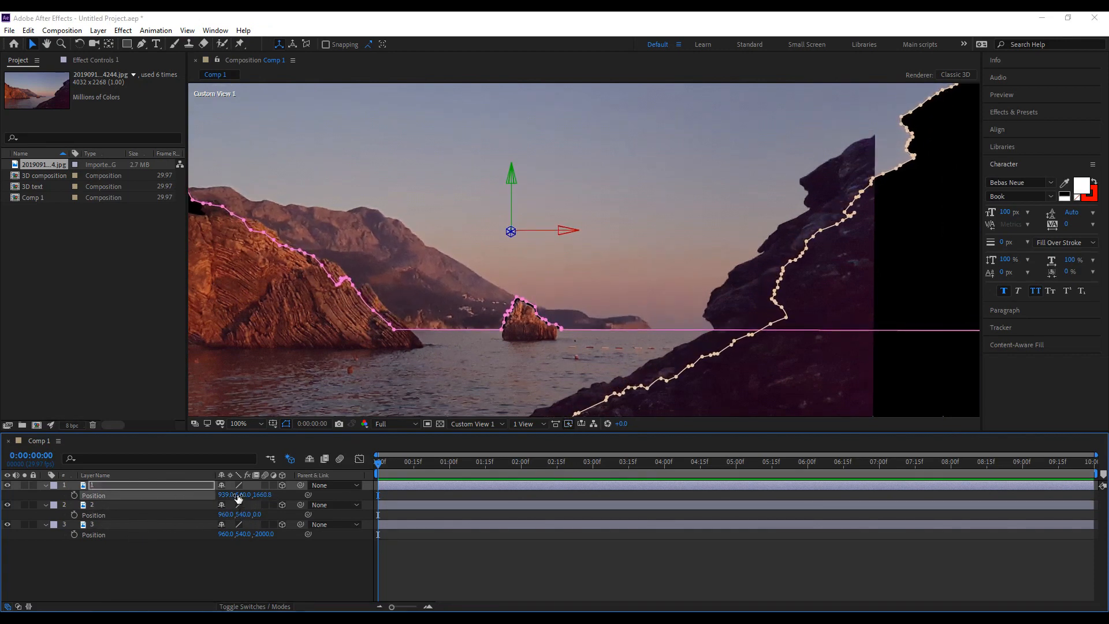
left_click_drag(224, 495, 250, 495)
Reduce the scale of layer 2, the cliff and sea, to 81.6%.
left_click(172, 503)
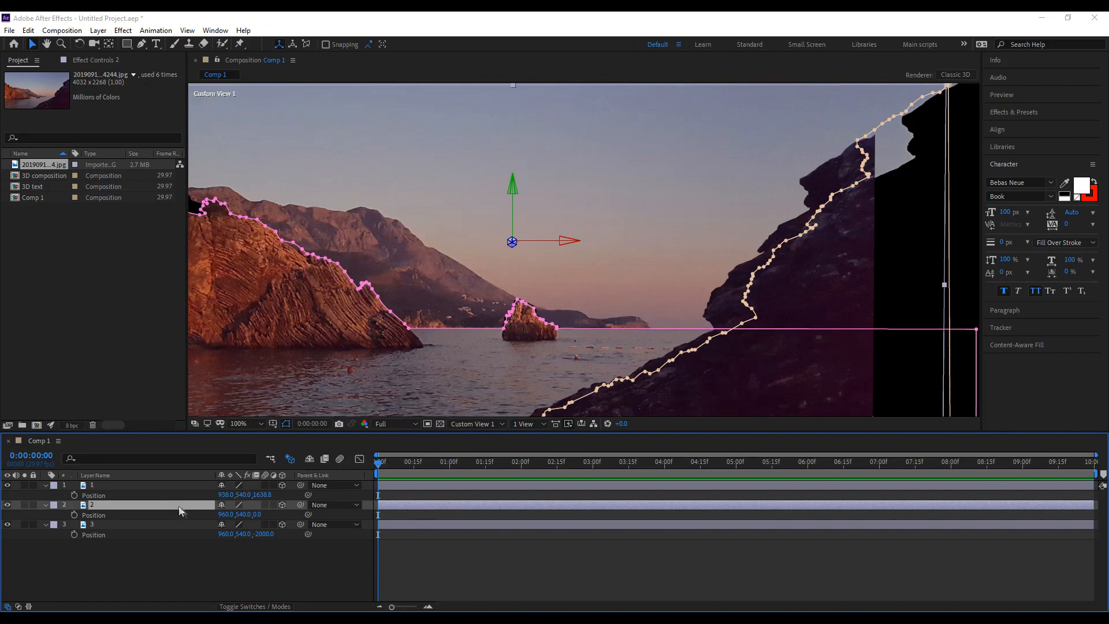
key("s")
left_click_drag(249, 514, 243, 515)
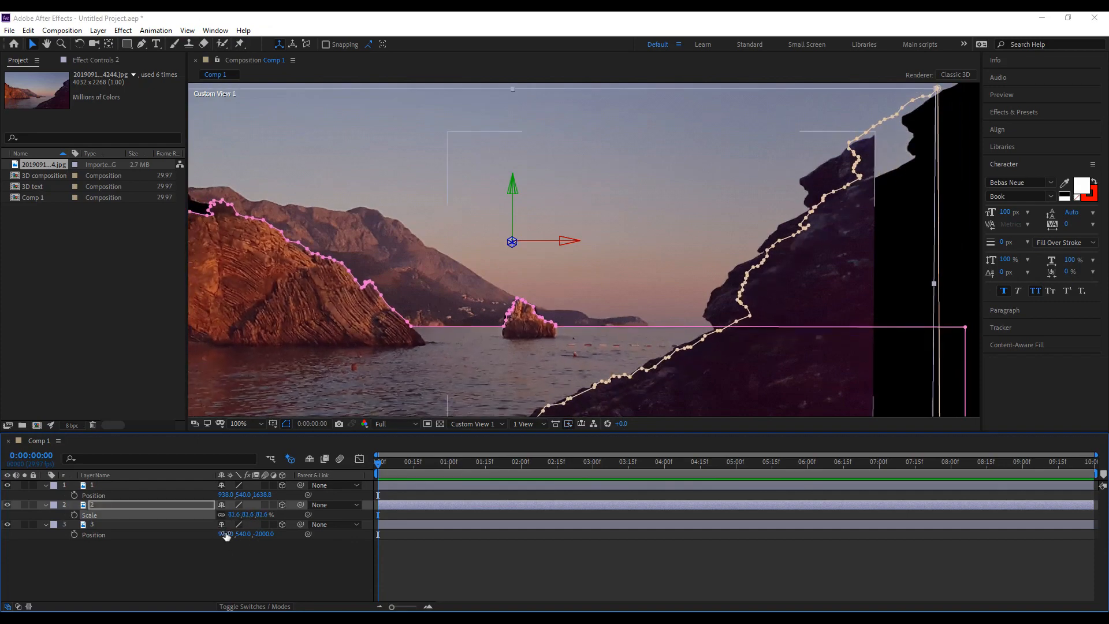
Try rescaling layer 3, the foreground rock, against the other two layers.
left_click(195, 528)
key("s")
left_click_drag(247, 535, 243, 536)
key("Return")
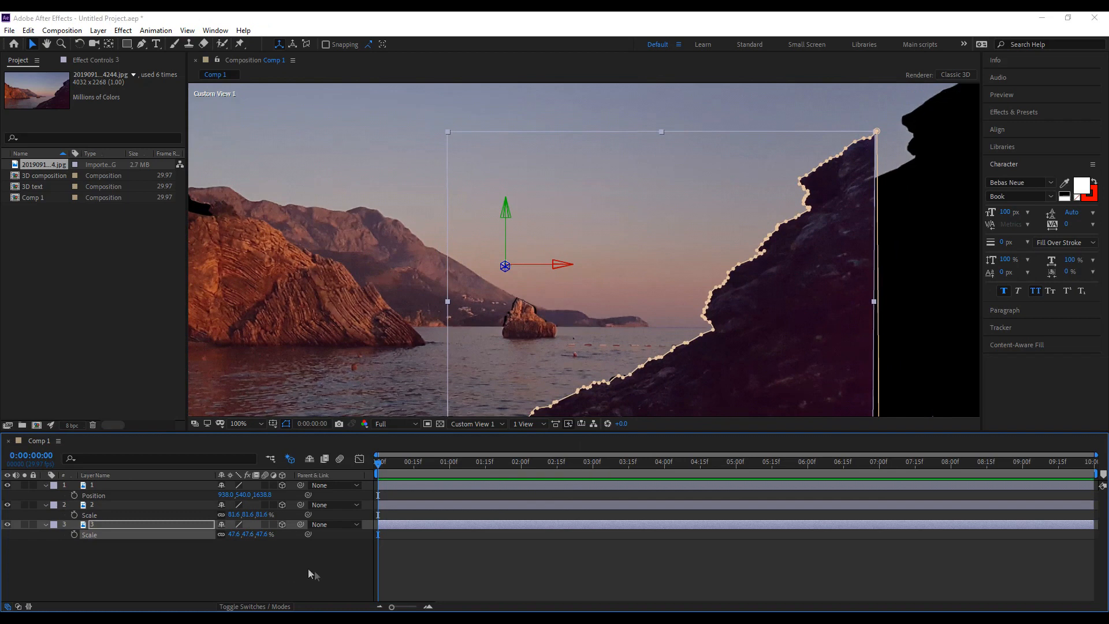
Show the source file names of the layers in the timeline in place of their custom layer names.
left_click(129, 478)
left_click(133, 486)
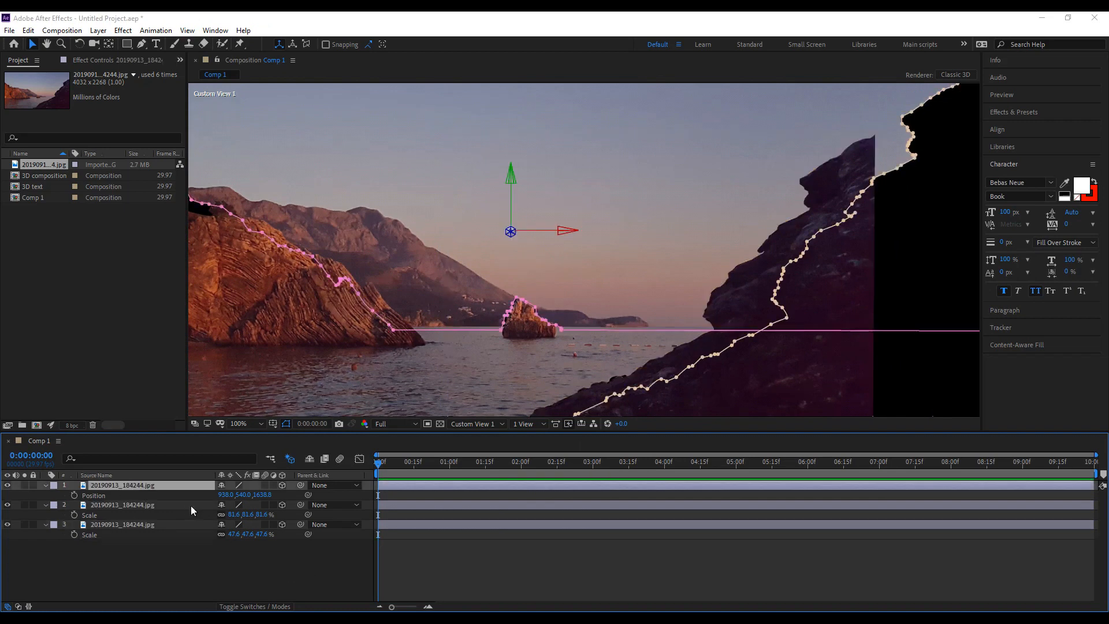
left_click(469, 552)
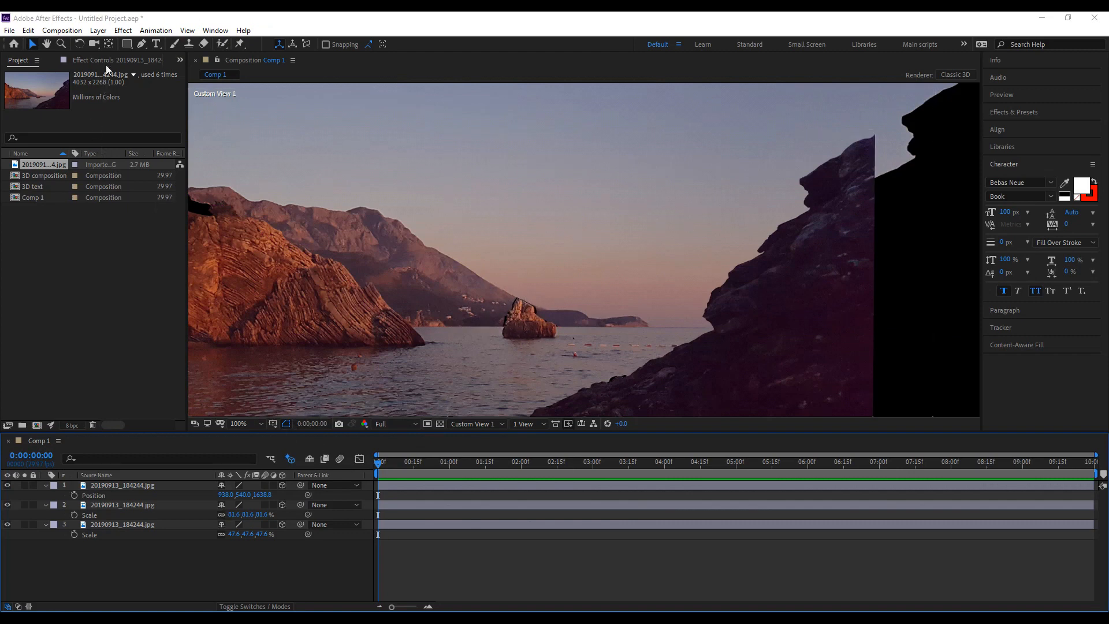
Enlarge layer 3, the foreground rock, to 99.6% scale and push it back in depth to Z -332.
left_click(95, 44)
left_click_drag(505, 334, 529, 439)
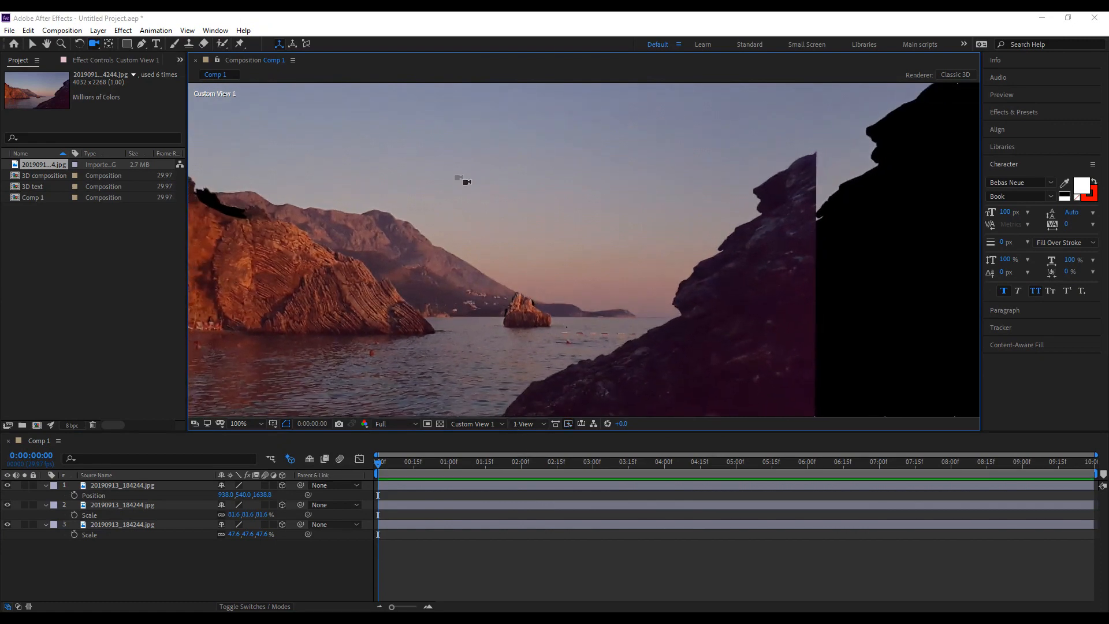
key("v")
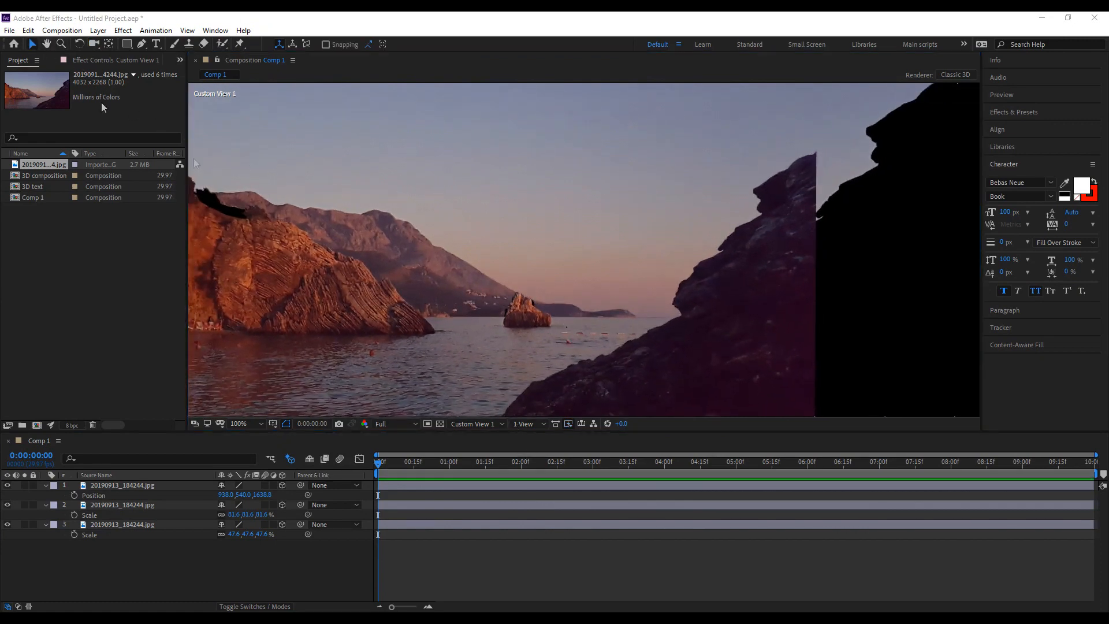
left_click(541, 275)
left_click_drag(563, 263, 598, 277)
left_click_drag(233, 536, 275, 537)
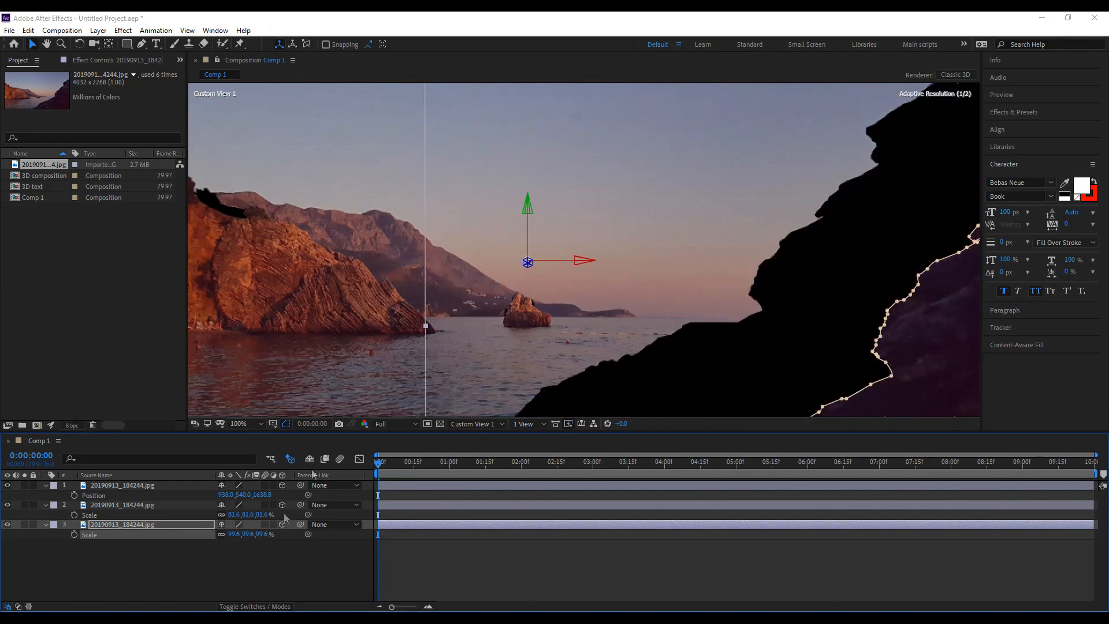
scroll(581, 265, "down", 4)
scroll(572, 279, "up", 2)
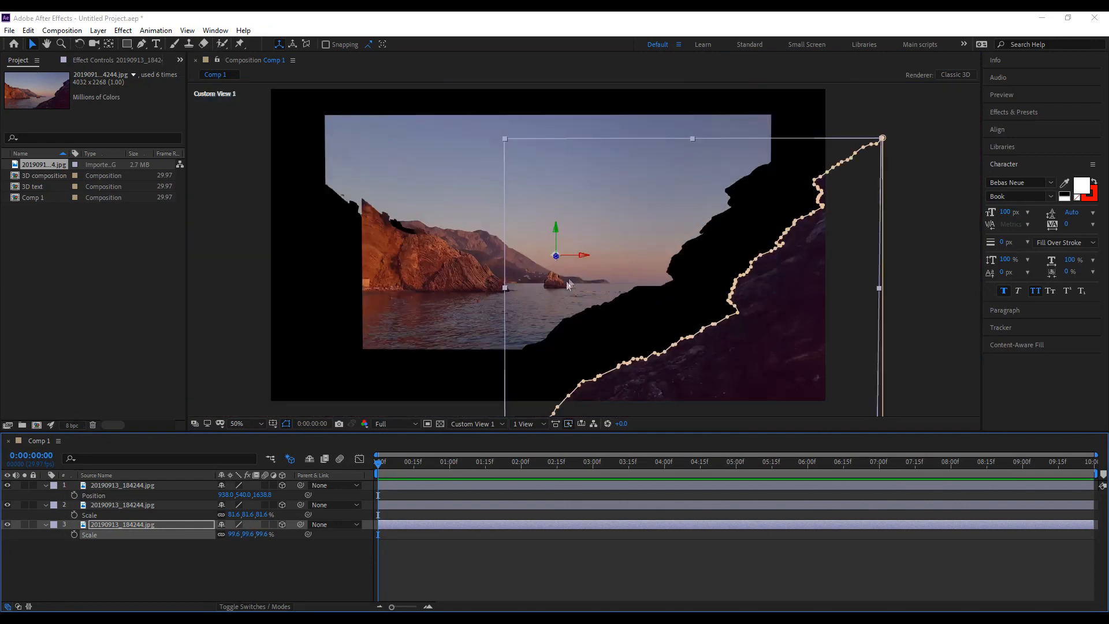
left_click_drag(558, 261, 557, 248)
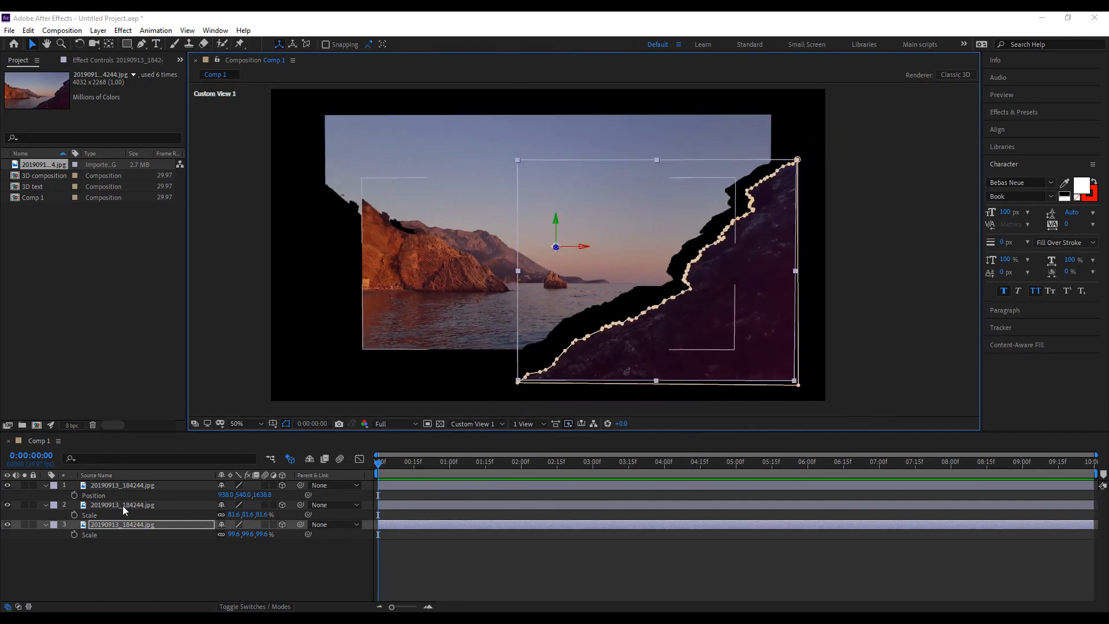
Enlarge layer 2, the cliff and sea, to 114.6% and layer 1, the mountains and sky, to 153.6%.
left_click(581, 283)
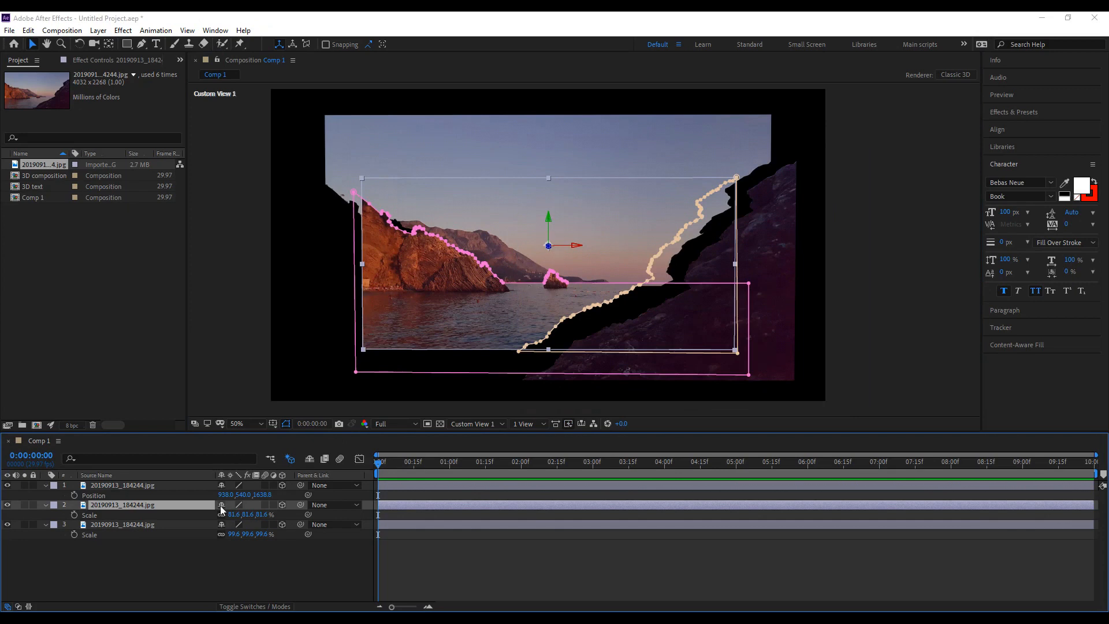
left_click_drag(232, 515, 244, 514)
left_click(200, 487)
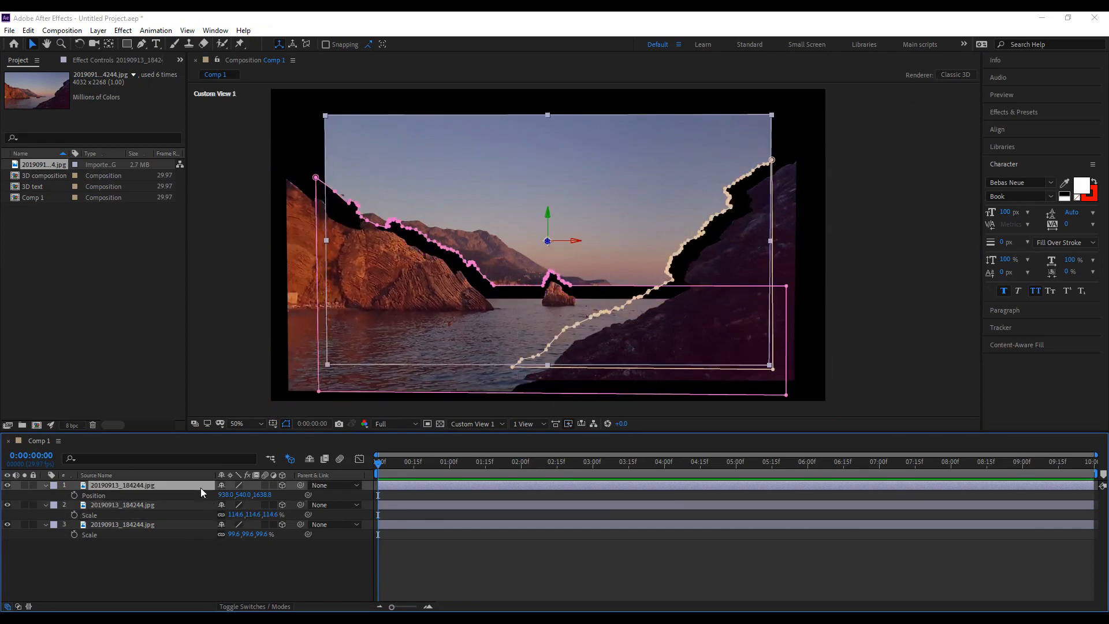
key("a")
key("s")
left_click_drag(255, 495, 274, 494)
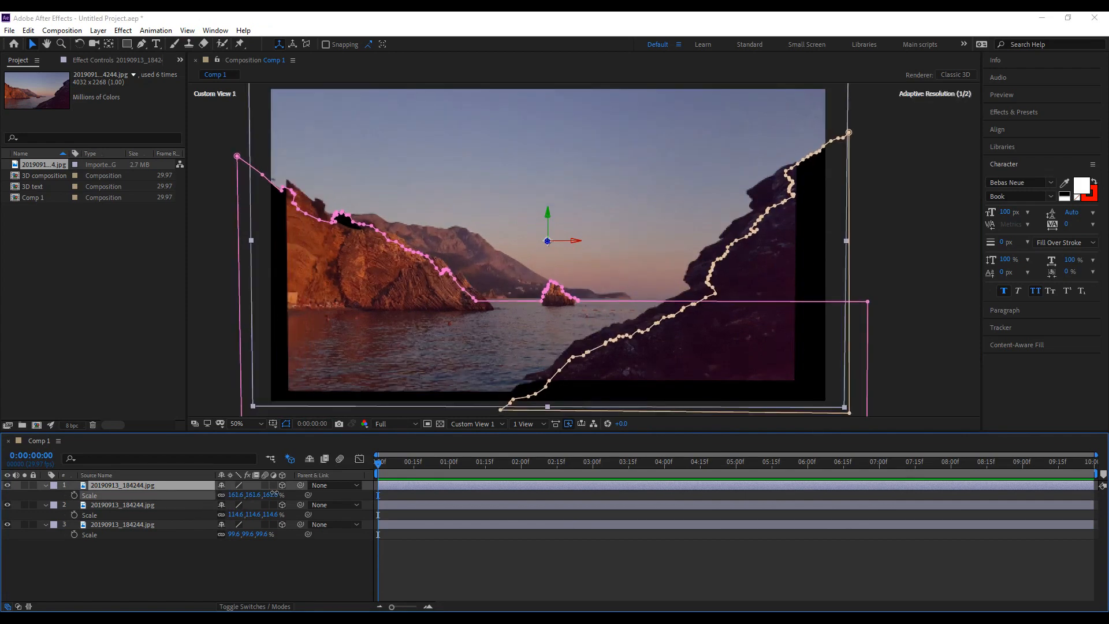
left_click(495, 568)
mouse_move(247, 495)
left_mouse_down()
mouse_move(257, 494)
mouse_move(237, 492)
left_mouse_up()
left_click(477, 574)
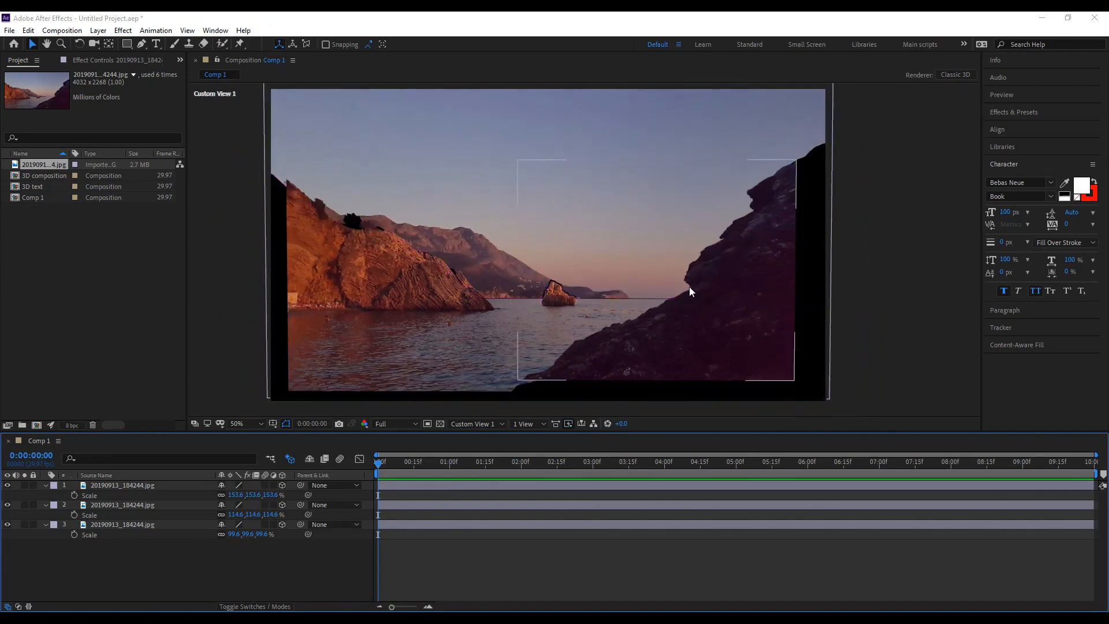
Set the Y position of layer 1, the mountains and sky, to 548.
left_click(98, 524)
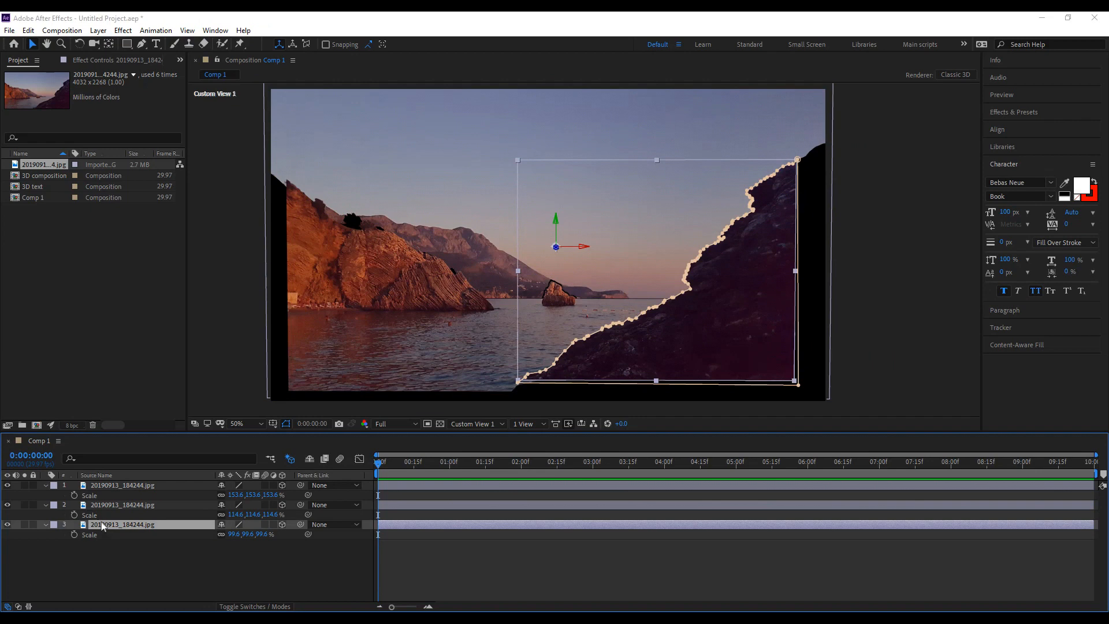
left_click(119, 488)
key("p")
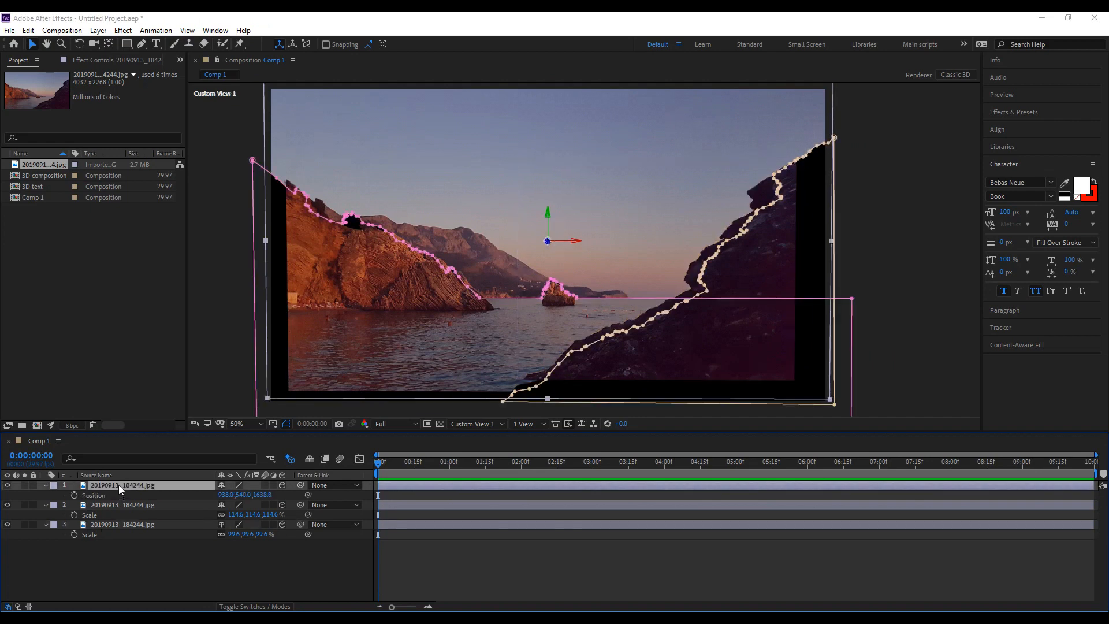
left_click(589, 566)
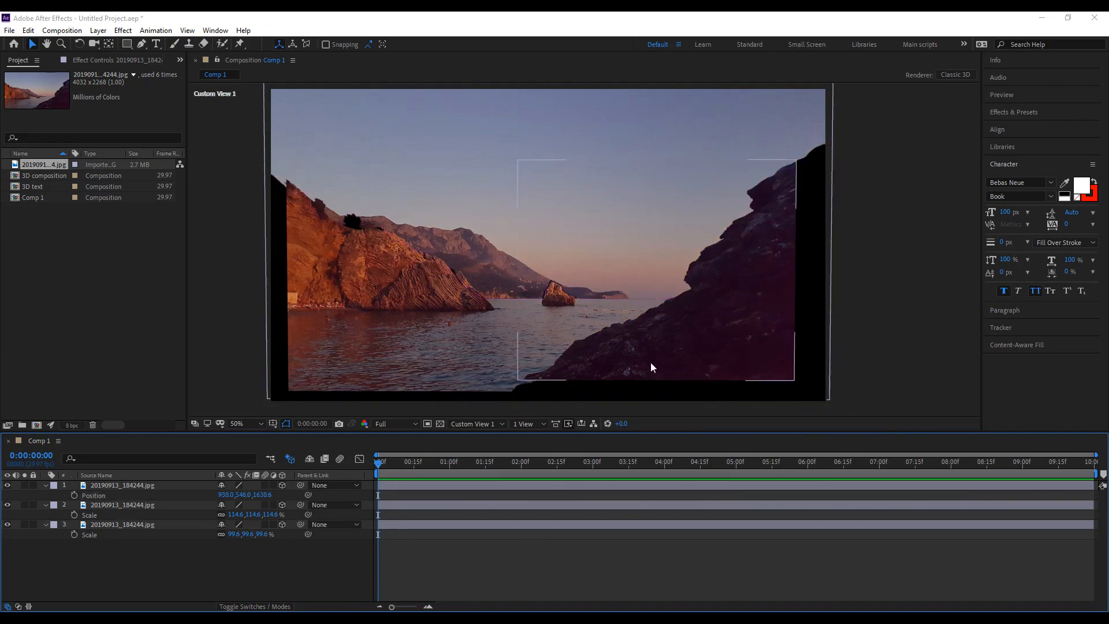
left_click(192, 489)
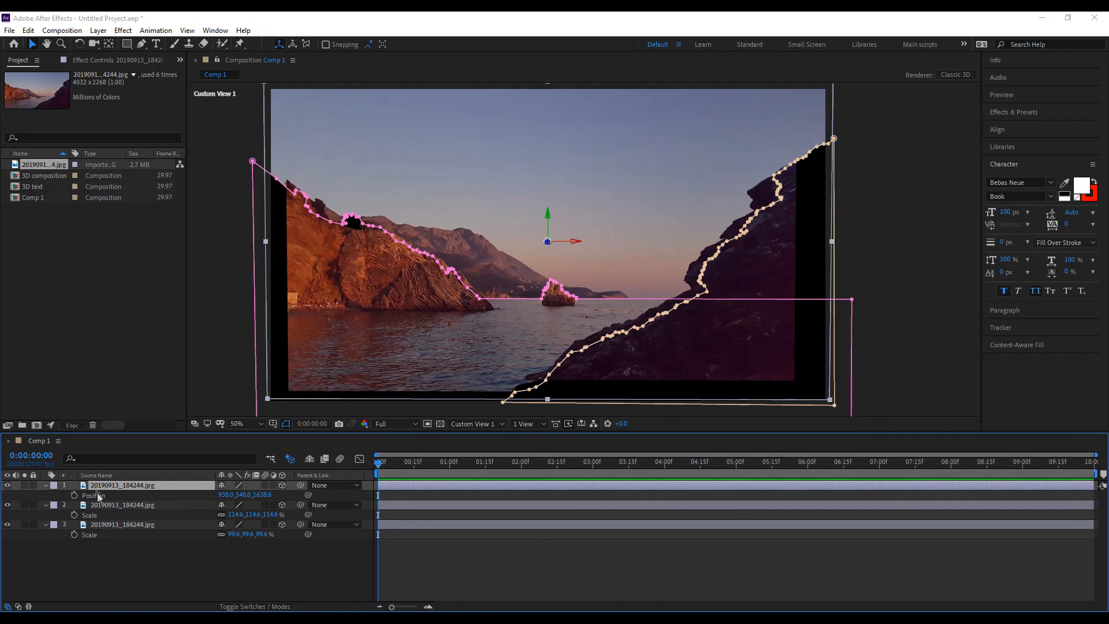
Set the scale of layer 2, the cliff and sea, to 115%.
left_click(196, 504)
left_click(251, 514)
type("115")
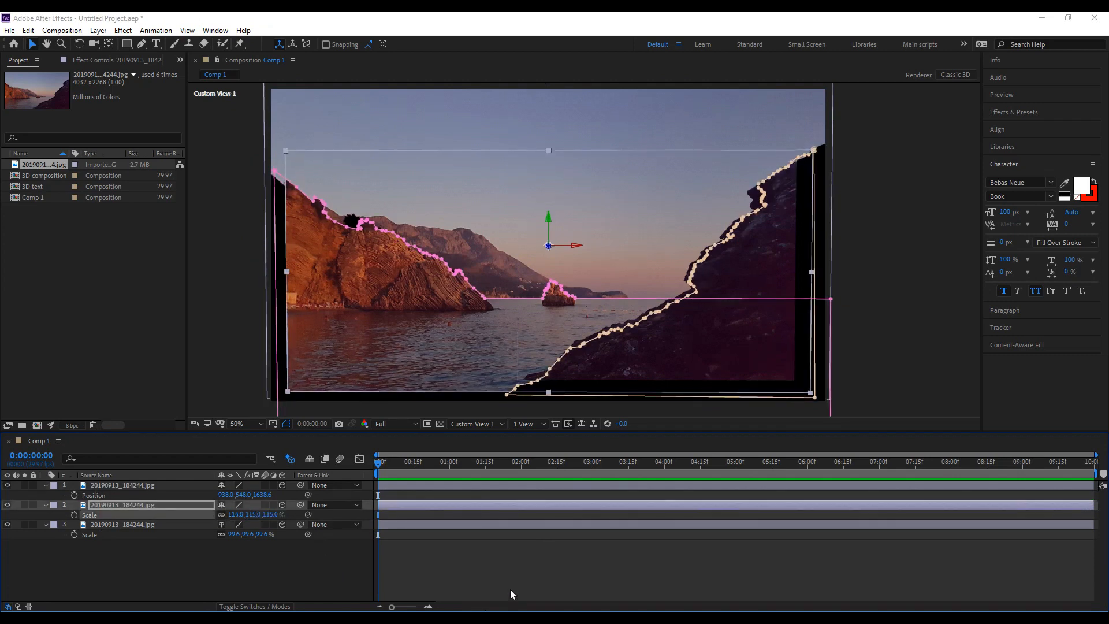
left_click(511, 589)
Set layer 2's position to 955, 524, 203 so the cliff and sea meet the mountains.
left_click(131, 504)
key("p")
left_click_drag(256, 514, 324, 514)
left_click(290, 556)
left_click(287, 559)
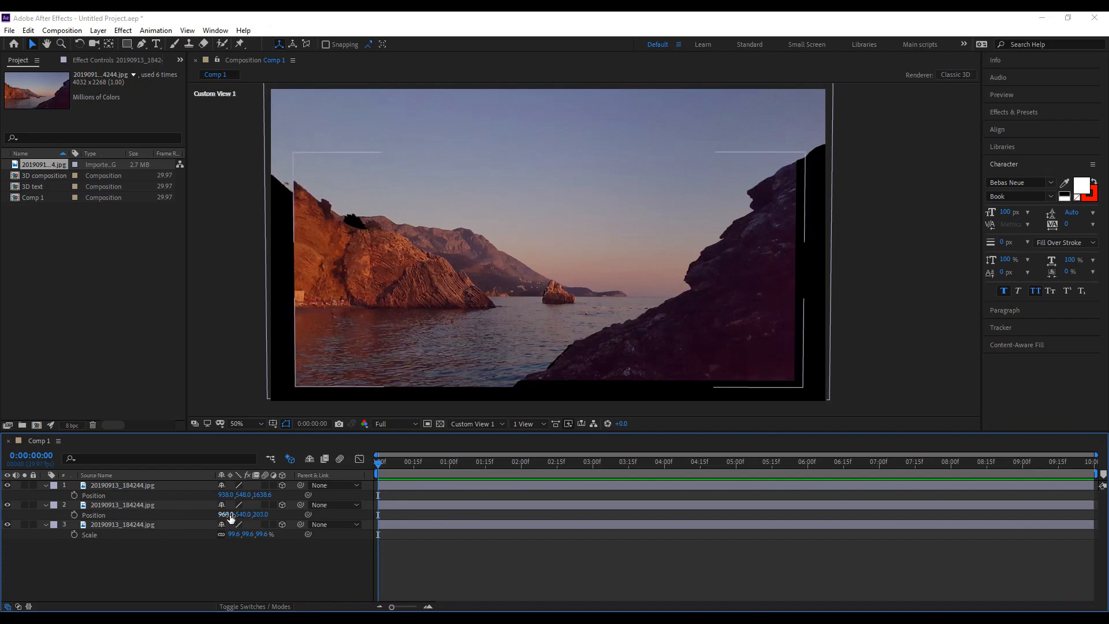
mouse_move(224, 514)
left_mouse_down()
mouse_move(212, 514)
mouse_move(235, 514)
left_mouse_up()
left_click(259, 580)
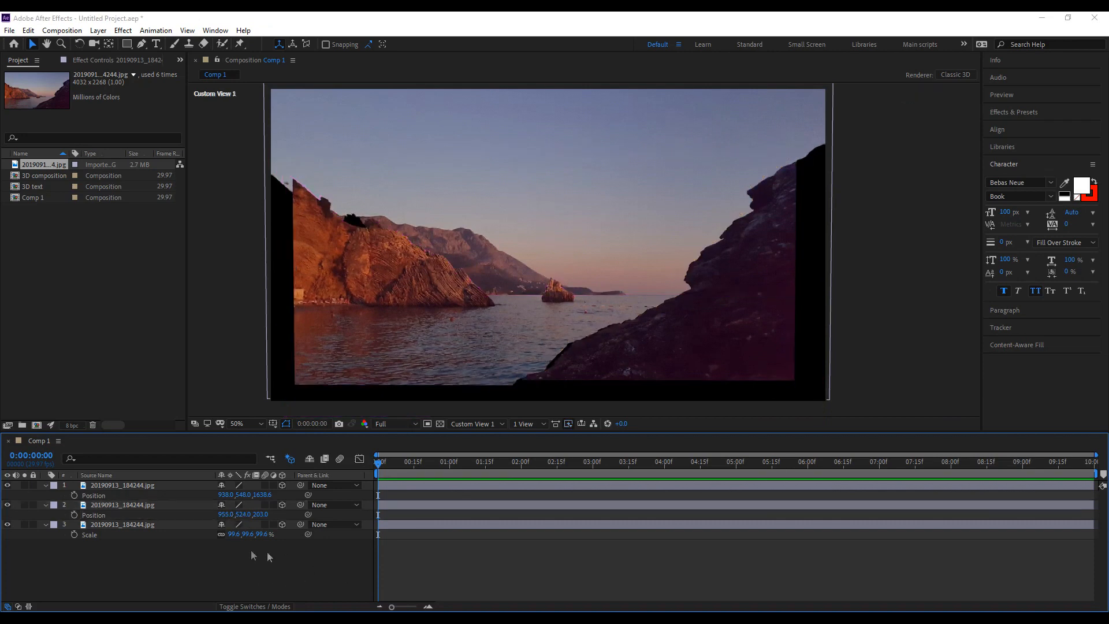
Set the position of layer 3, the foreground rock, to 991, 532, -332 to close the gap beside the sea.
left_click(126, 526)
key("p")
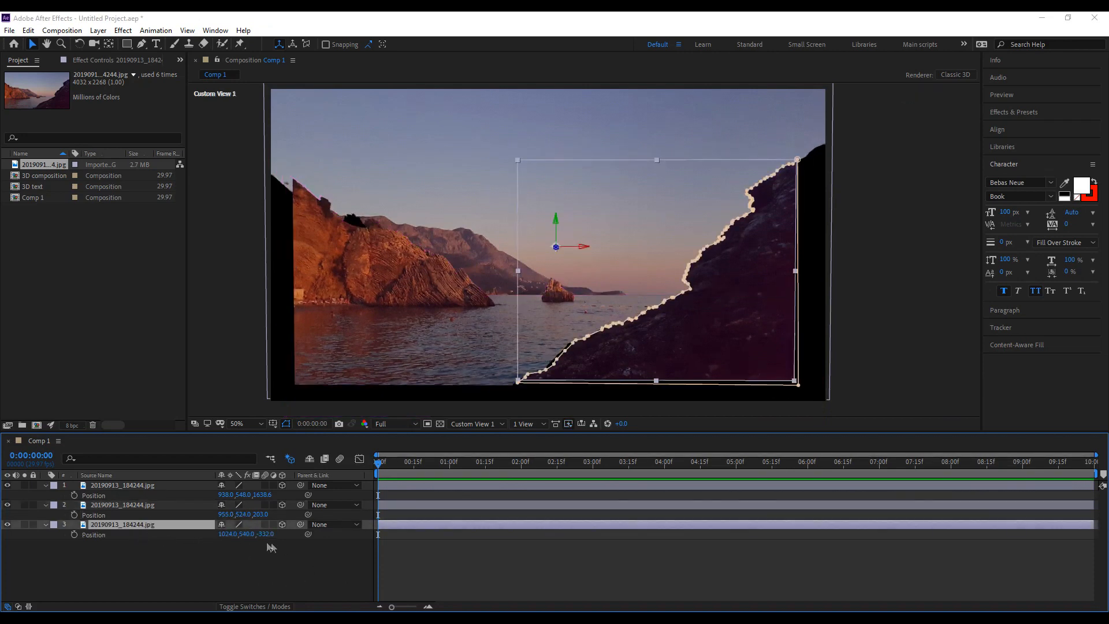
mouse_move(225, 534)
left_mouse_down()
mouse_move(214, 533)
mouse_move(237, 535)
left_mouse_up()
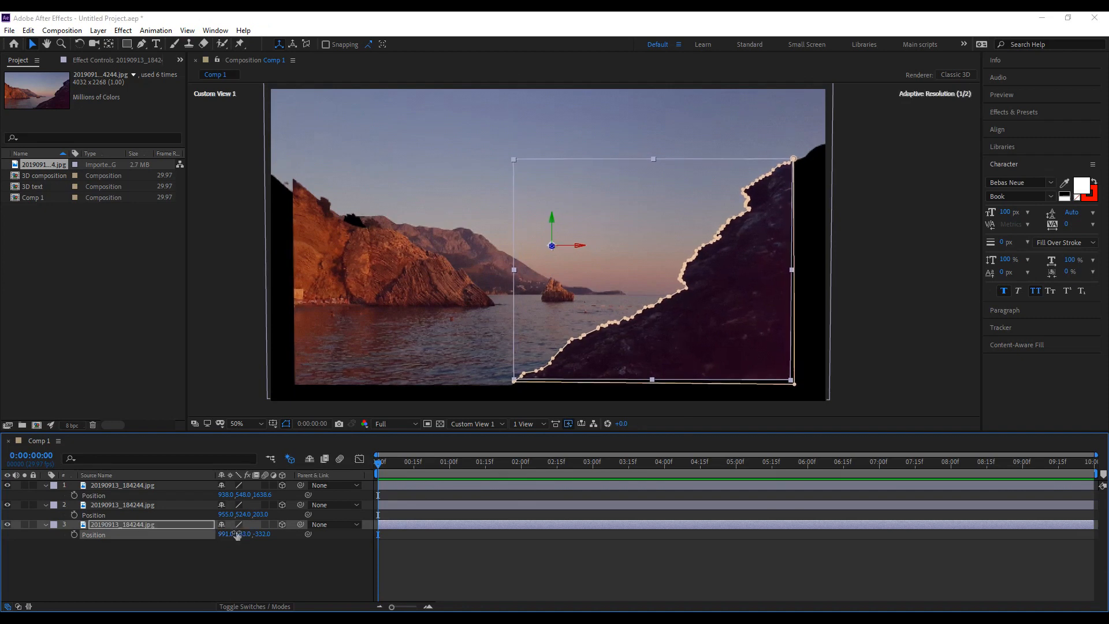
left_click(229, 586)
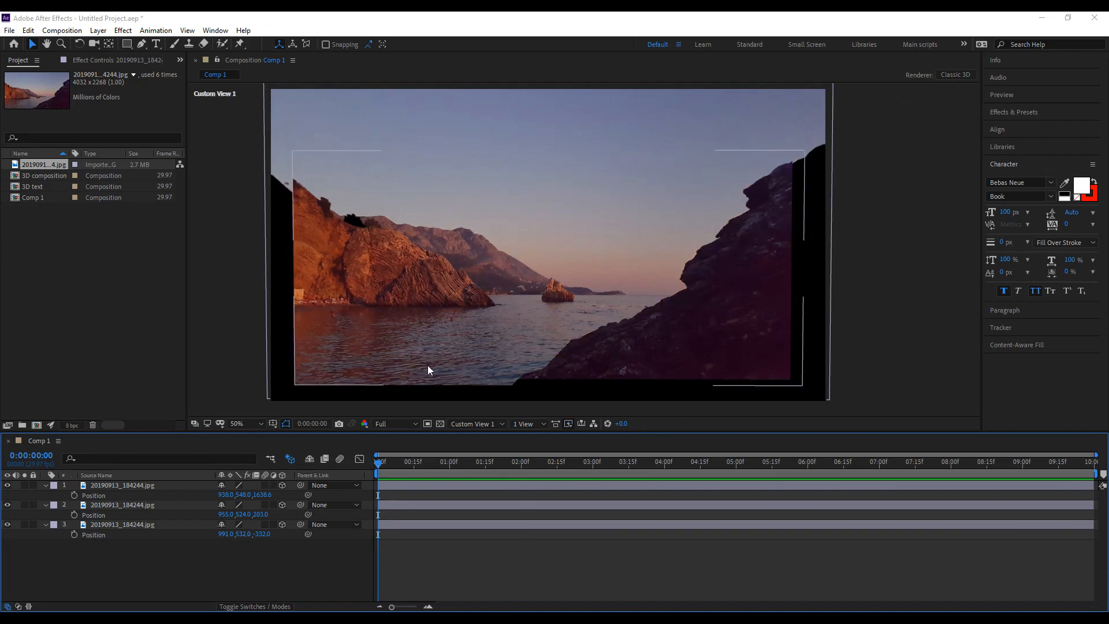
Switch the view to Active Camera and add a one-node camera with the 35mm preset.
left_click(473, 424)
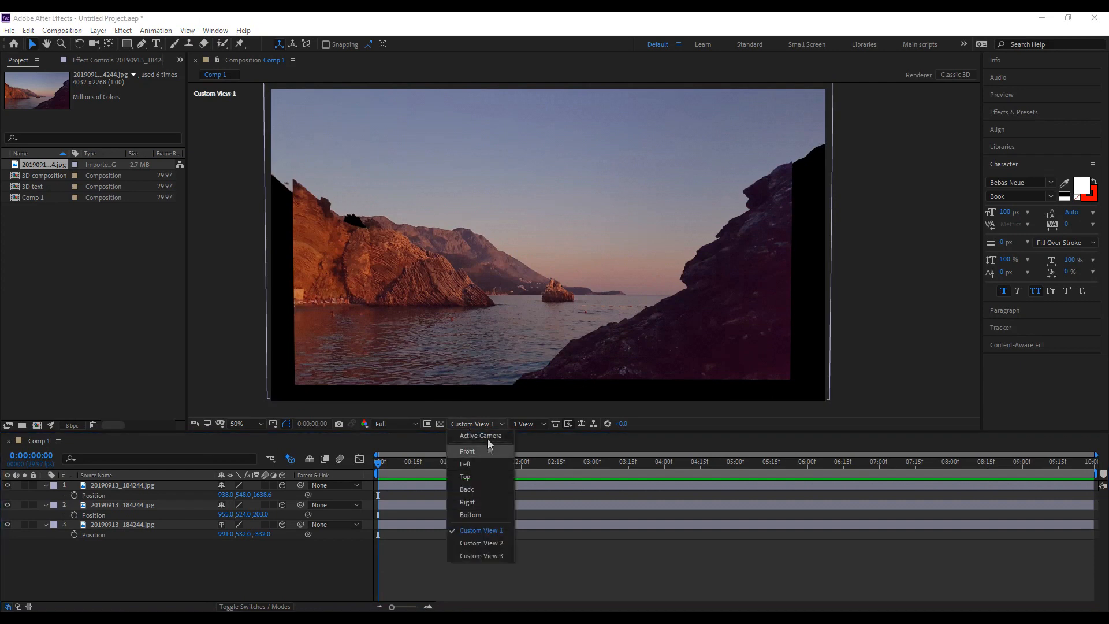
left_click(485, 436)
left_click(92, 45)
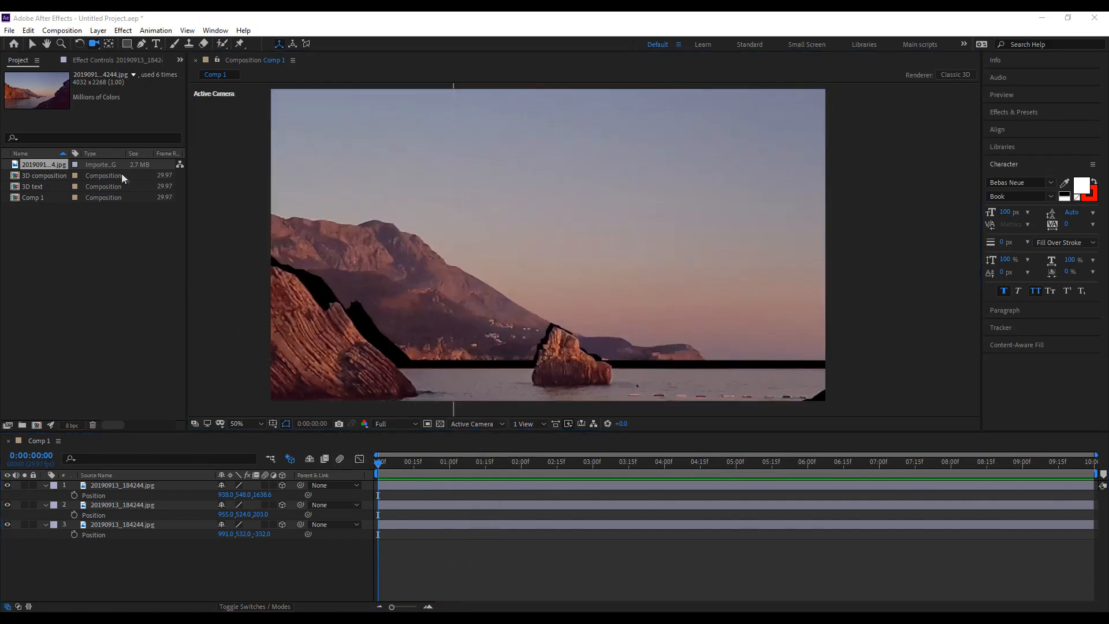
right_click(196, 582)
mouse_move(299, 456)
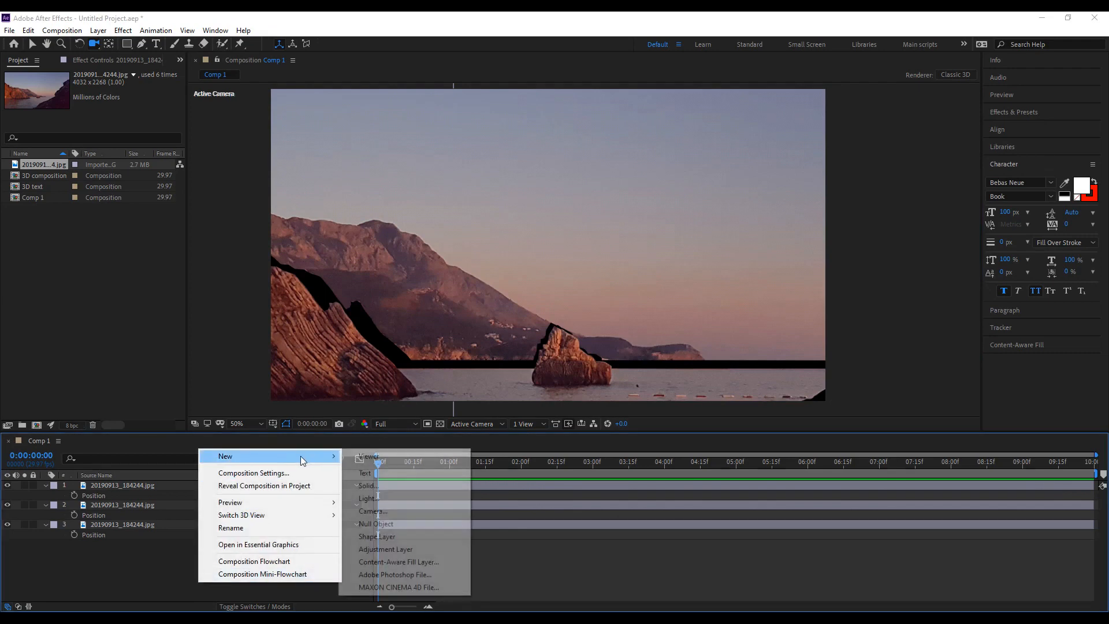
left_click(395, 511)
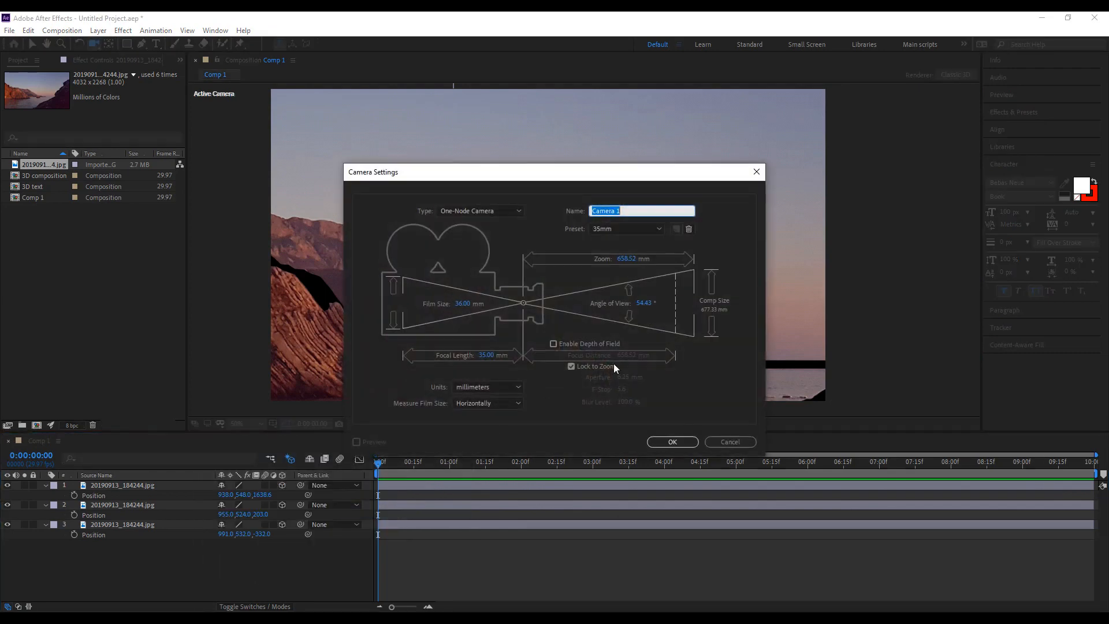
left_click(674, 441)
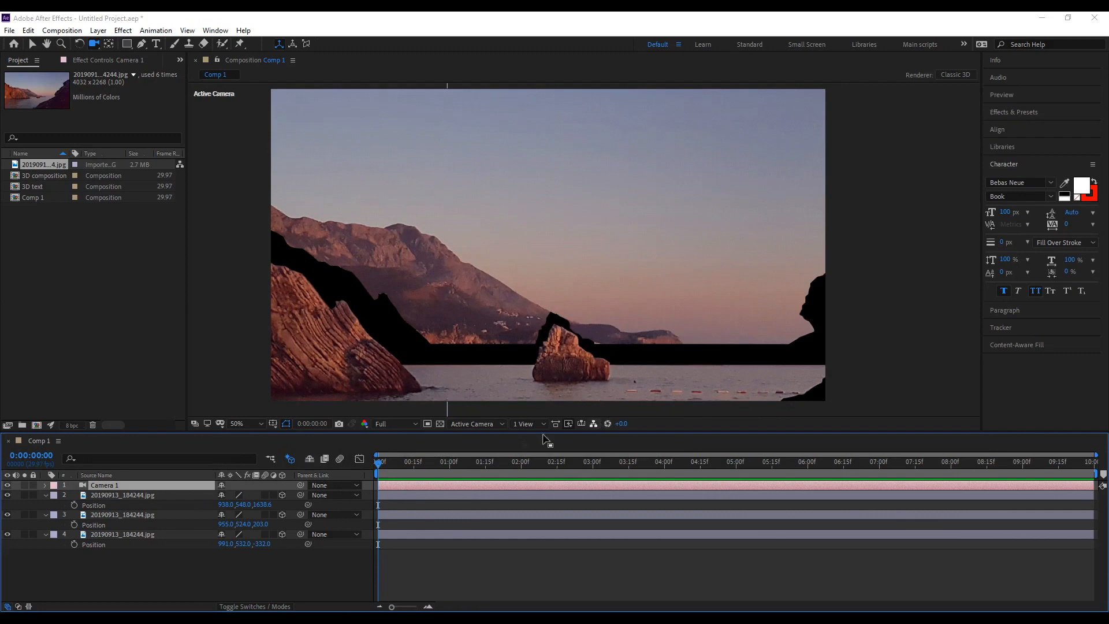
Add a null object, make it a 3D layer and parent the camera to it.
right_click(205, 584)
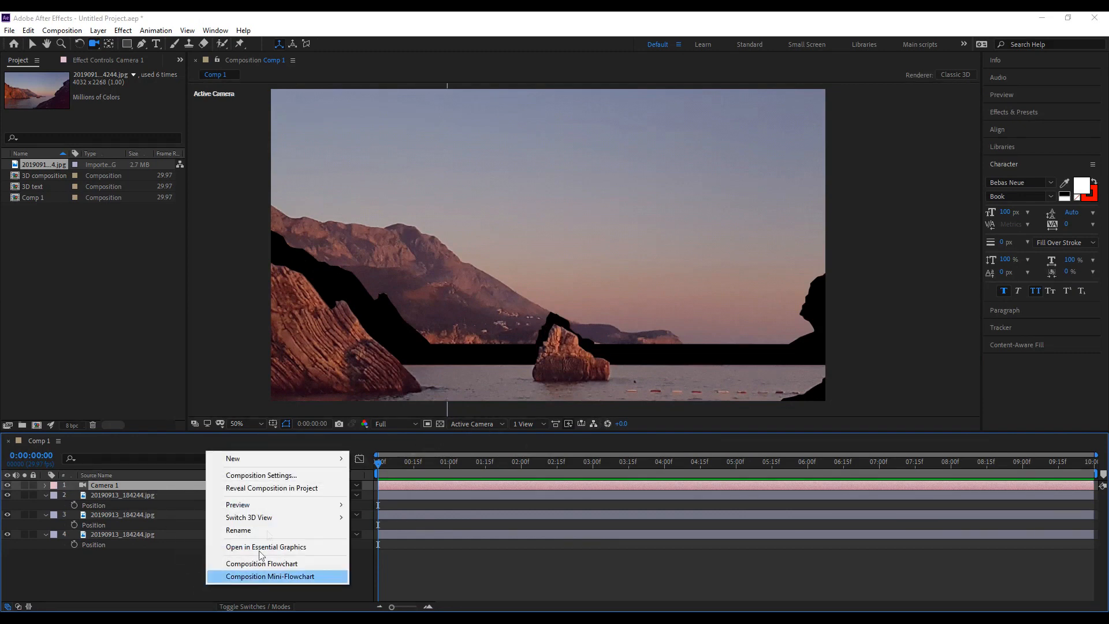
mouse_move(304, 462)
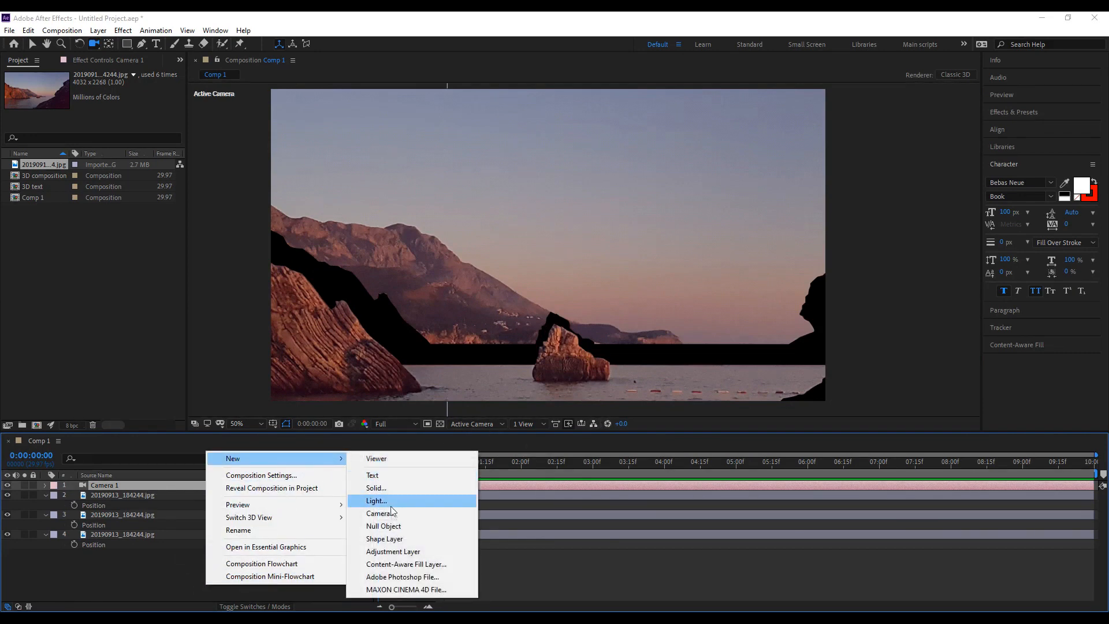
left_click(350, 525)
left_click(282, 485)
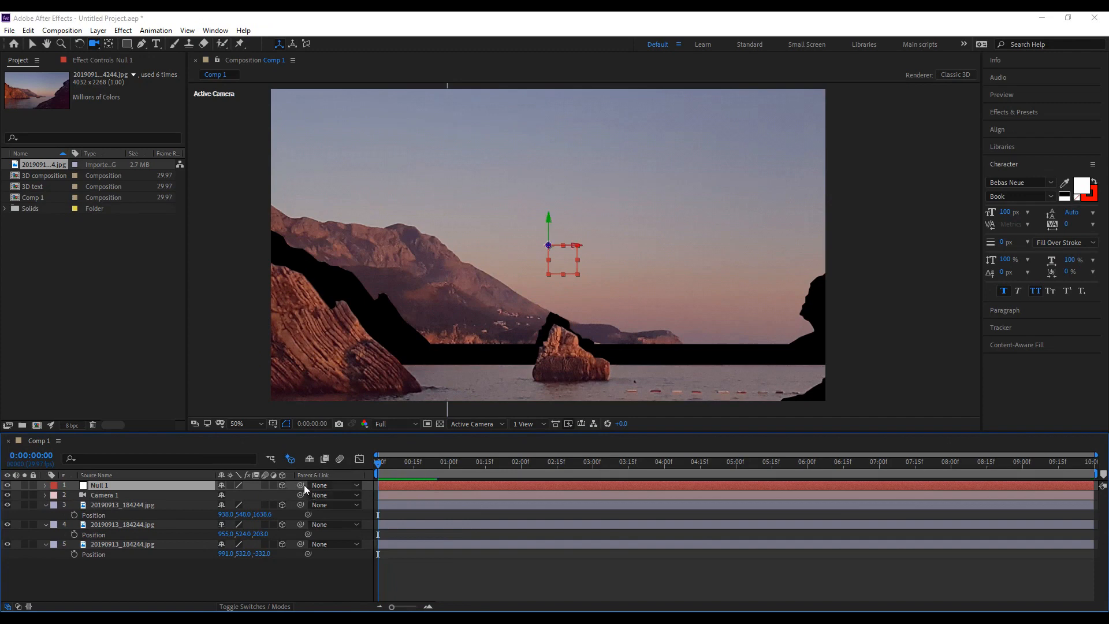
left_click_drag(178, 493, 86, 483)
Rename the null object as Cam.
right_click(87, 484)
left_click(120, 476)
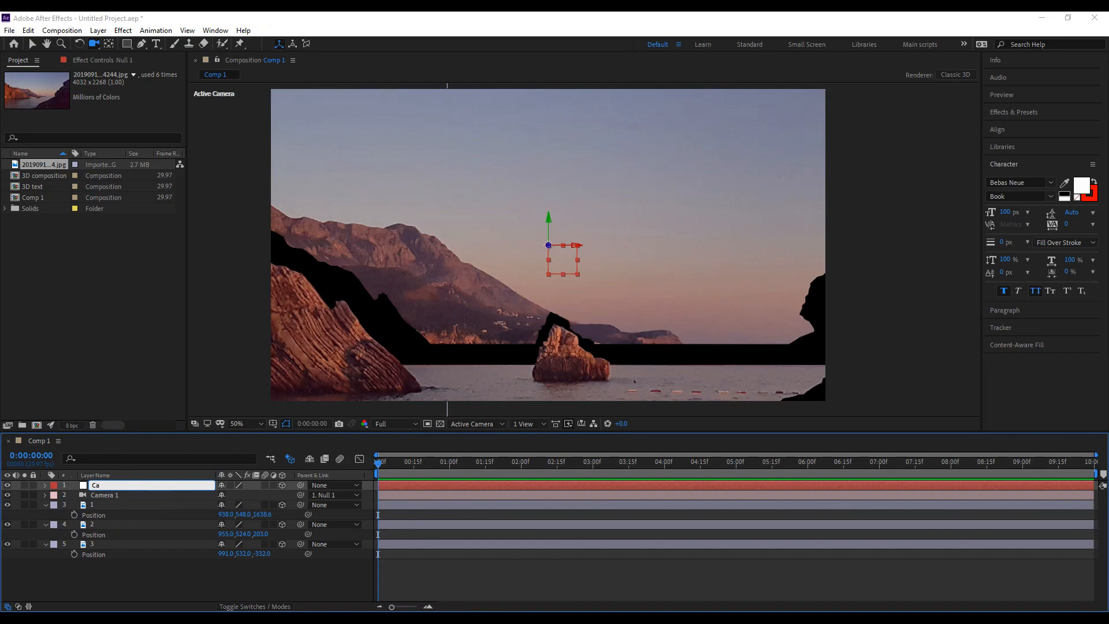
type("Cam")
key("Return")
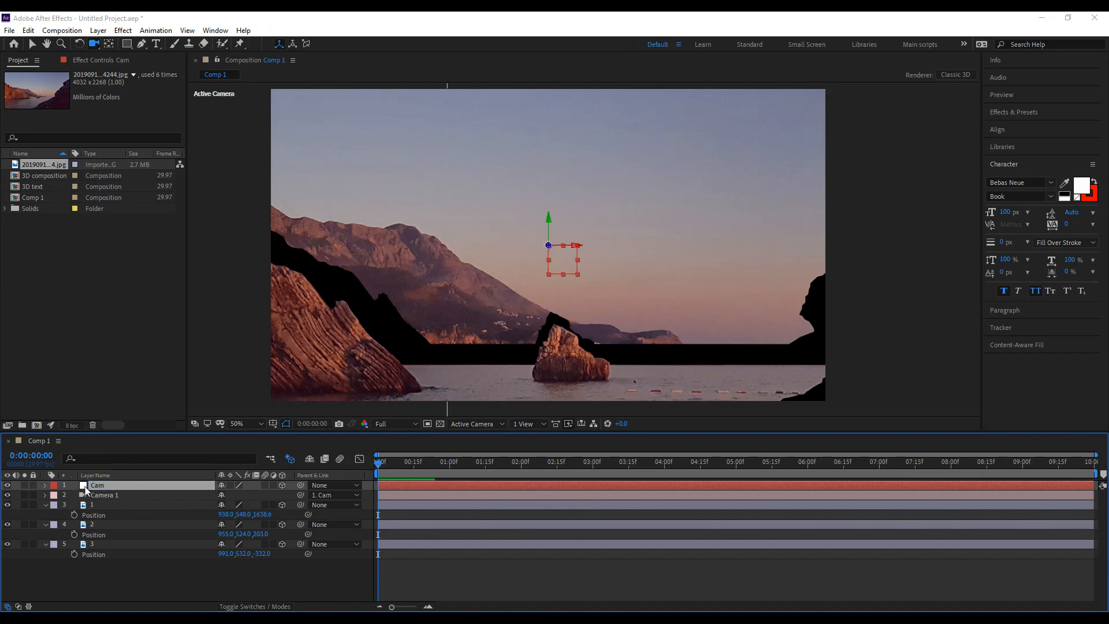
Pull the camera back by setting the Cam null's position to 960, 540, -1522.
key("p")
left_click_drag(256, 495, 321, 527)
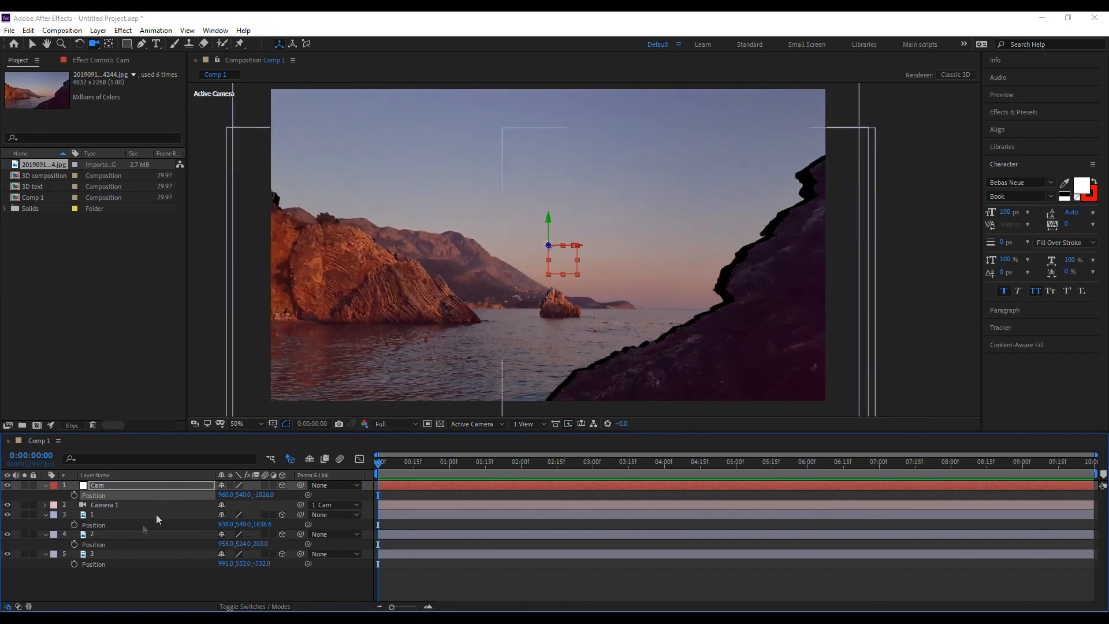
left_click_drag(263, 495, 439, 496)
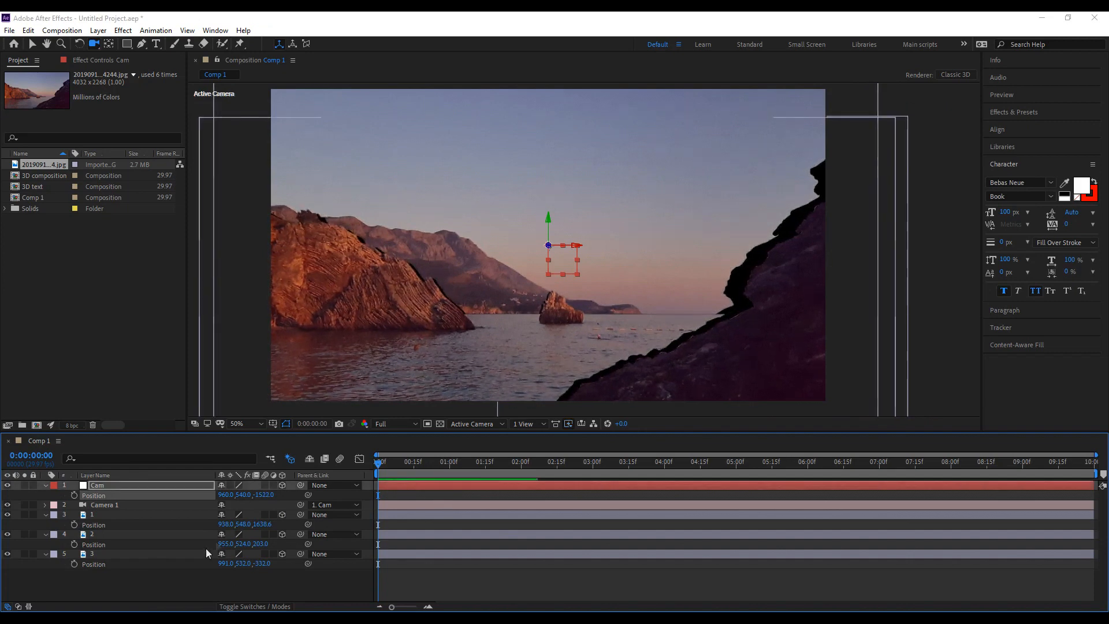
Set the foreground rock's position to 833, 551, -332 and shift the mountains-and-sky layer slightly along X to close the gaps.
left_click(119, 554)
left_click_drag(227, 563, 174, 565)
left_click_drag(244, 564, 257, 567)
left_click(109, 514)
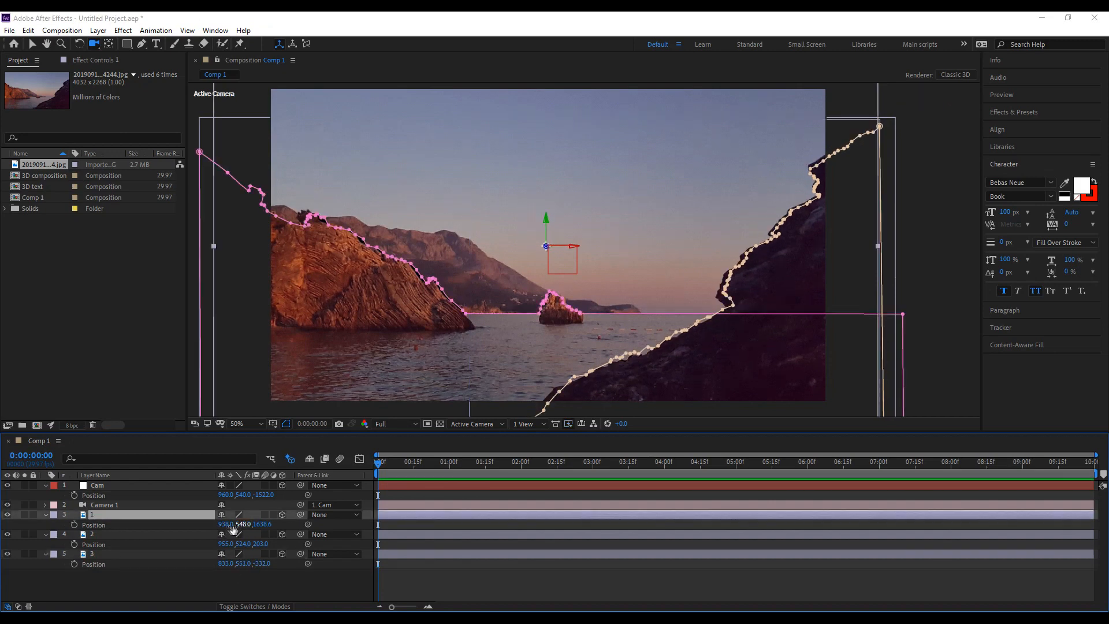
left_click_drag(225, 526, 243, 533)
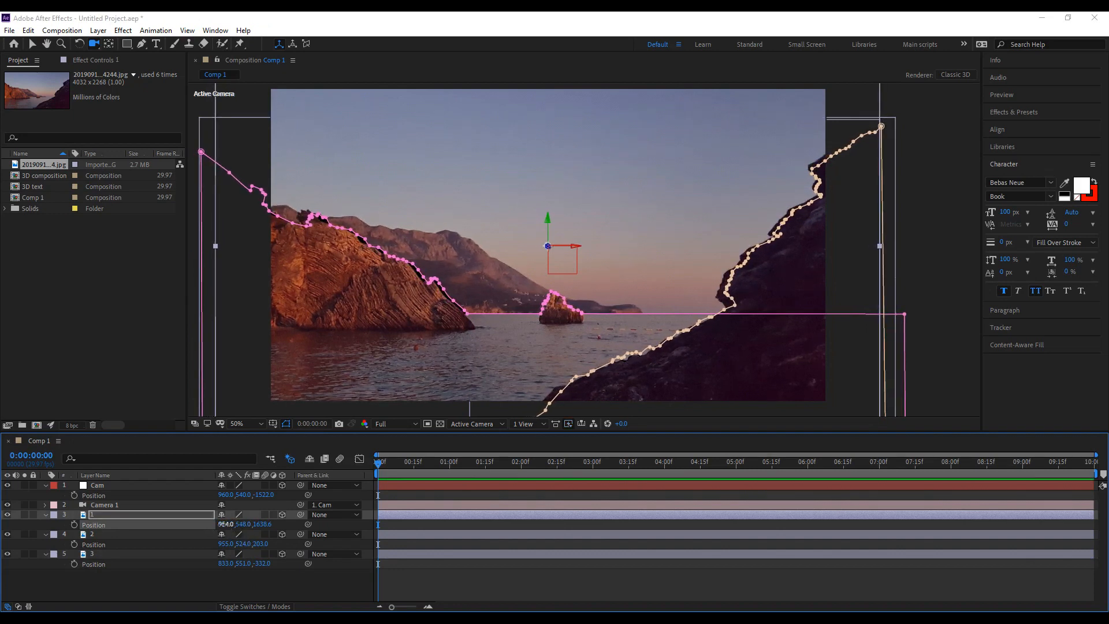
Close the gaps between layers by setting layer 2's position to 937, 506, 203 and layer 1's to 923, 567, 1638.6.
left_click_drag(200, 524, 231, 544)
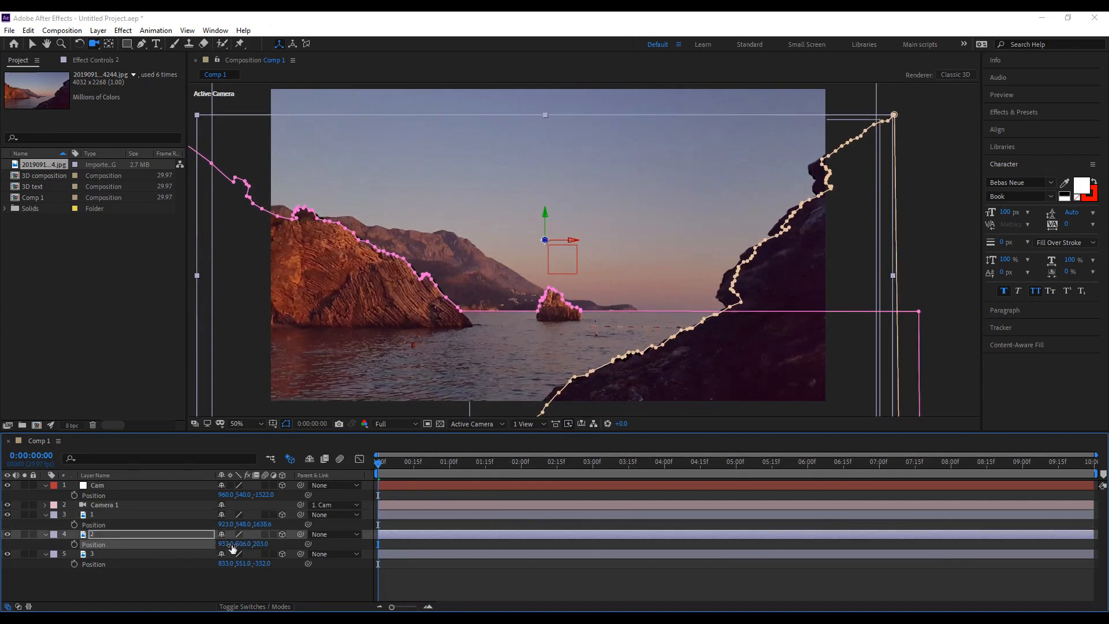
left_click(403, 581)
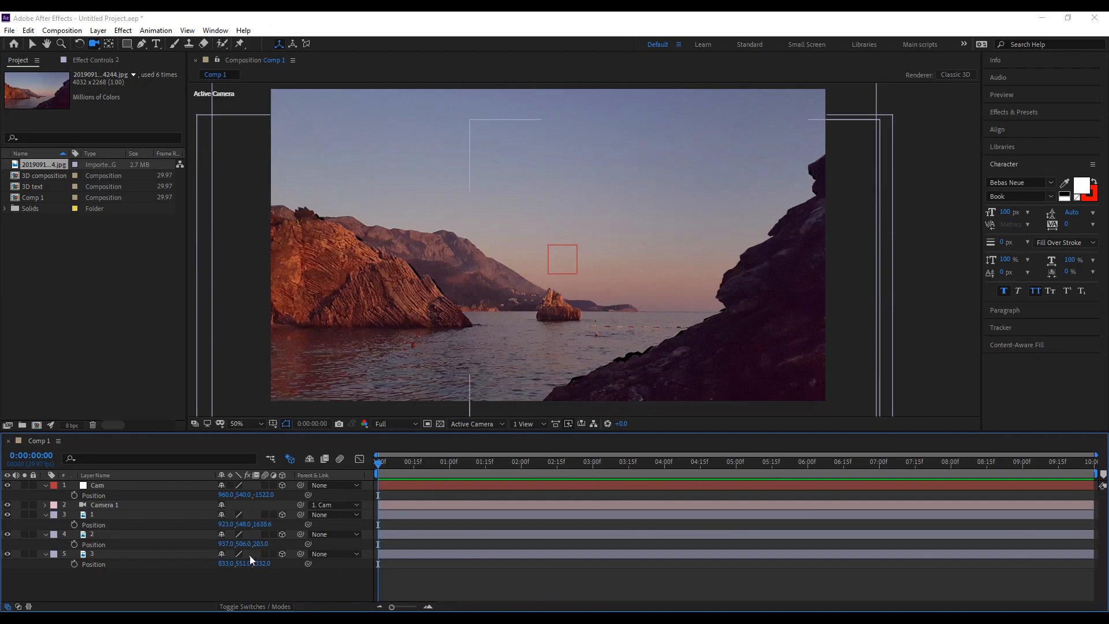
left_click_drag(247, 529, 253, 530)
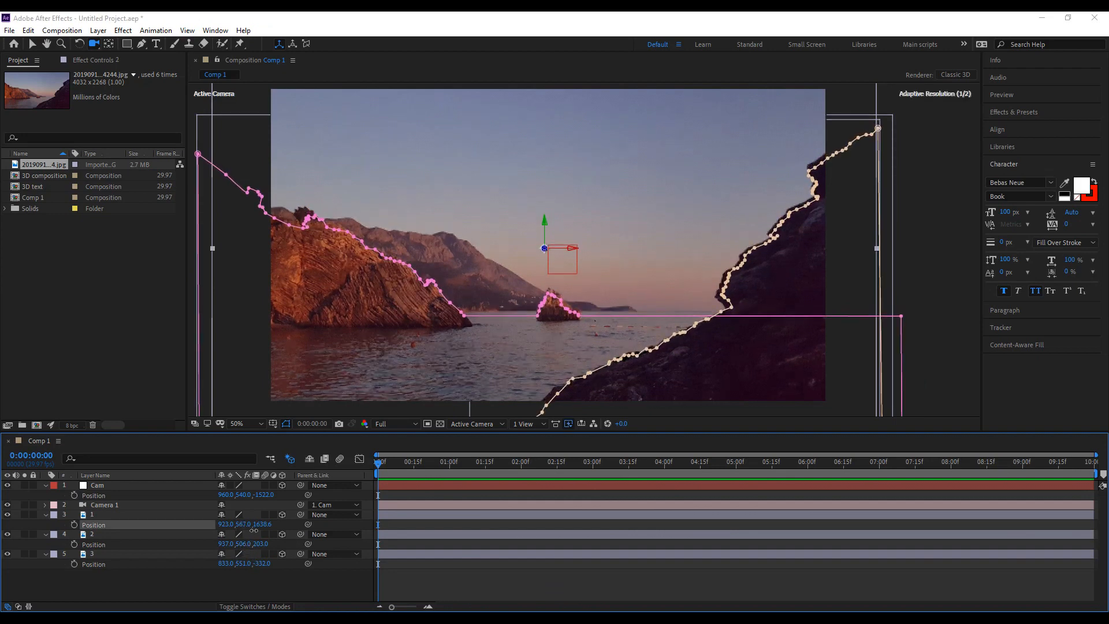
left_click(448, 577)
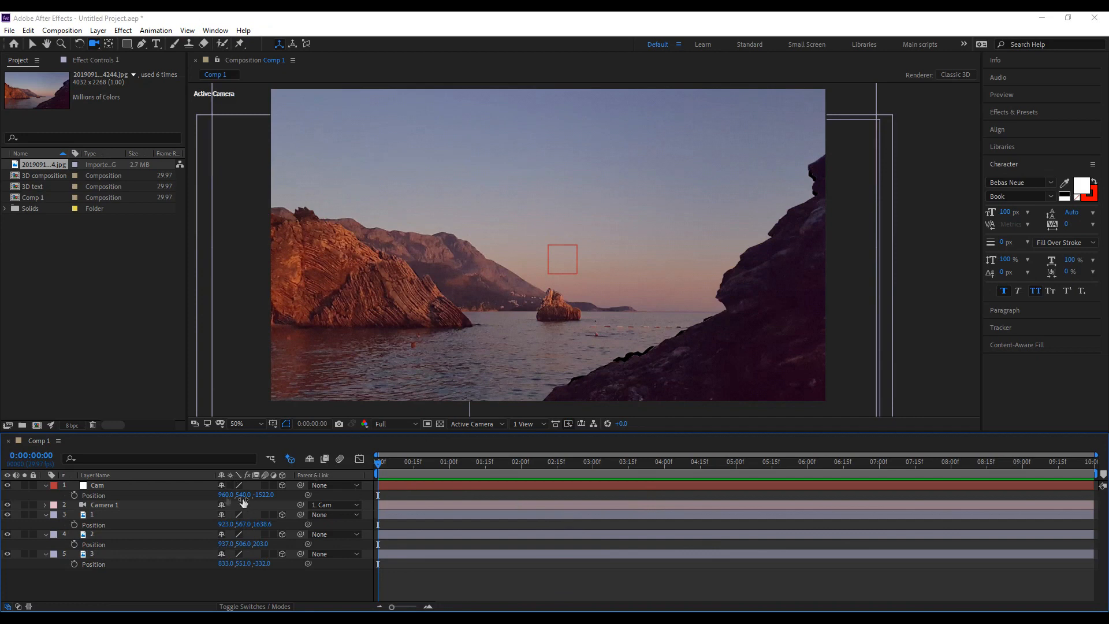
Keyframe the Cam null's position from the start and pull it back to 960, 540, -2109 at 0:00:03:00.
left_click(74, 496)
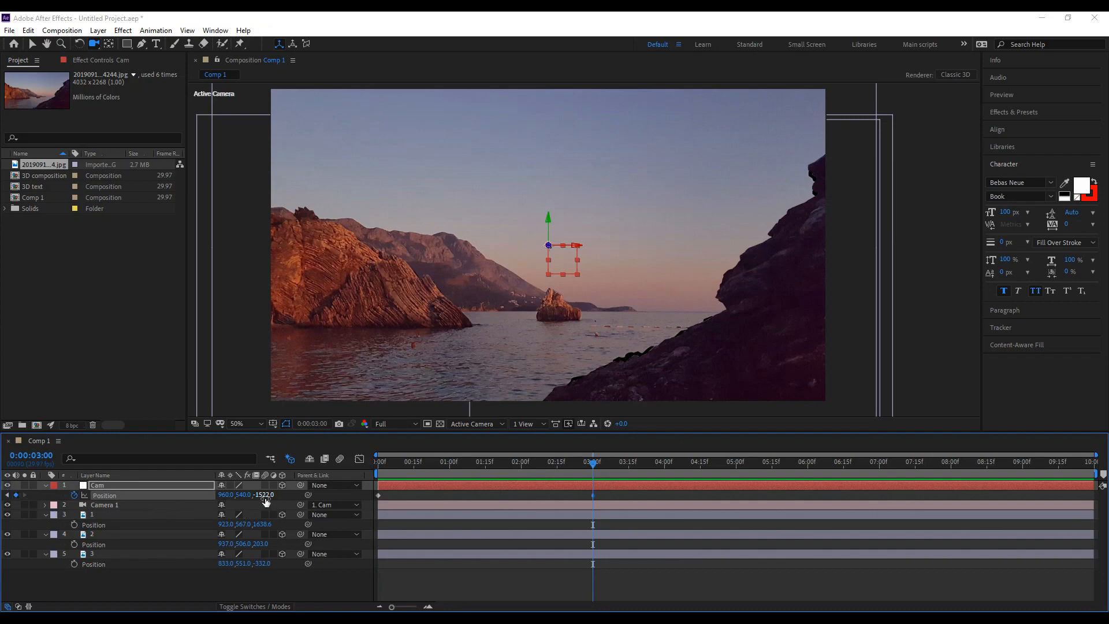
left_click_drag(275, 497, 1, 438)
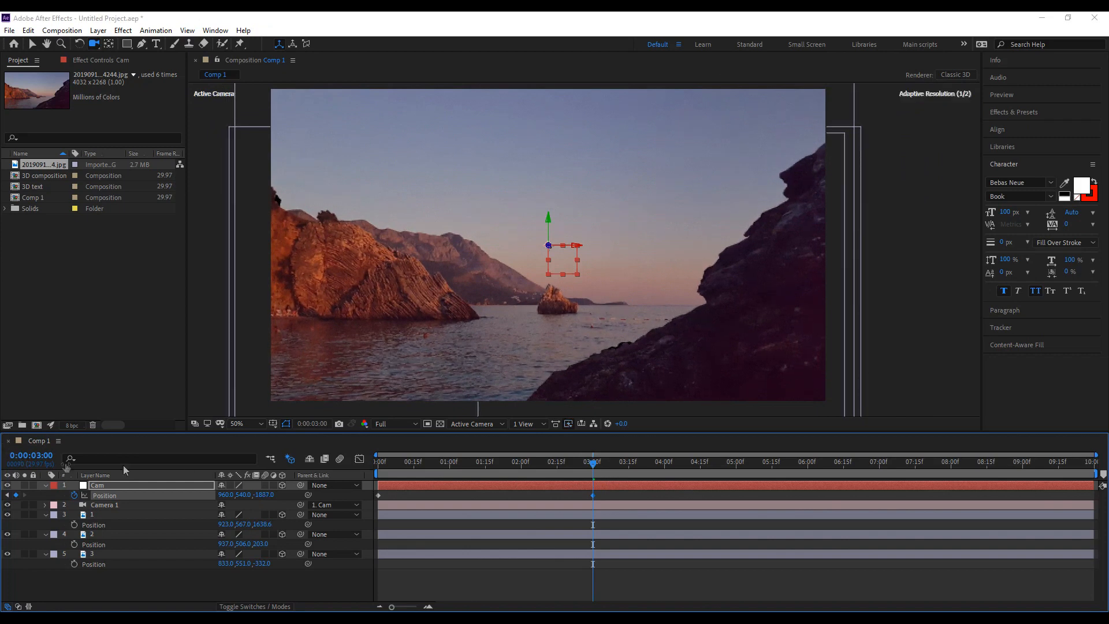
left_click_drag(270, 497, 161, 513)
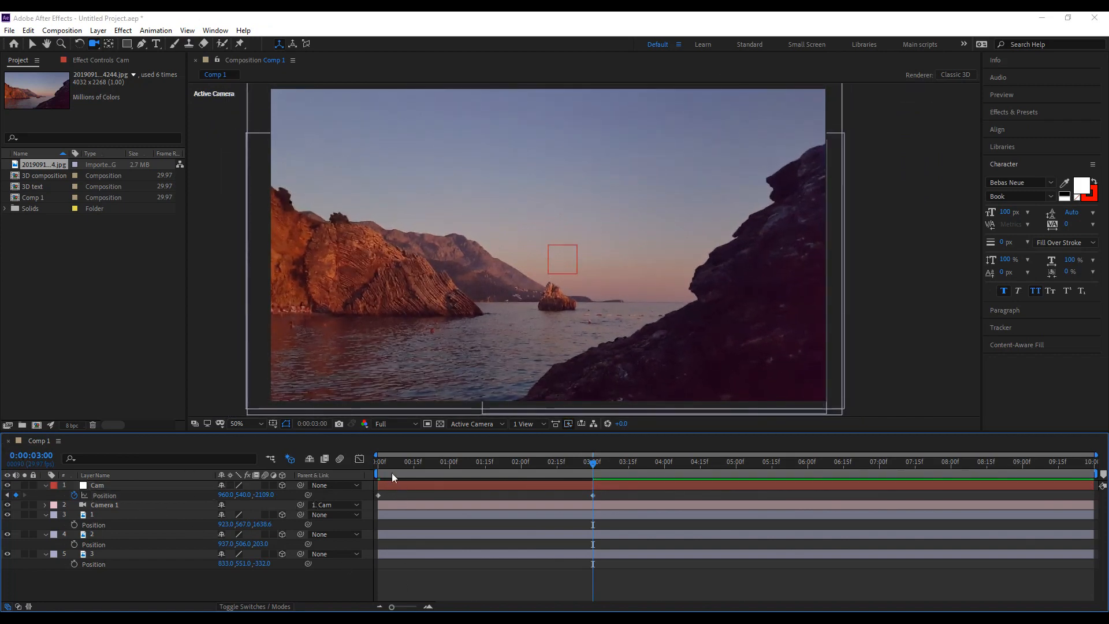
Set the Cam null's position at the first frame to 960, 540, -848 and check the move.
key("Home")
left_click_drag(258, 499, 675, 521)
left_click_drag(379, 465, 397, 482)
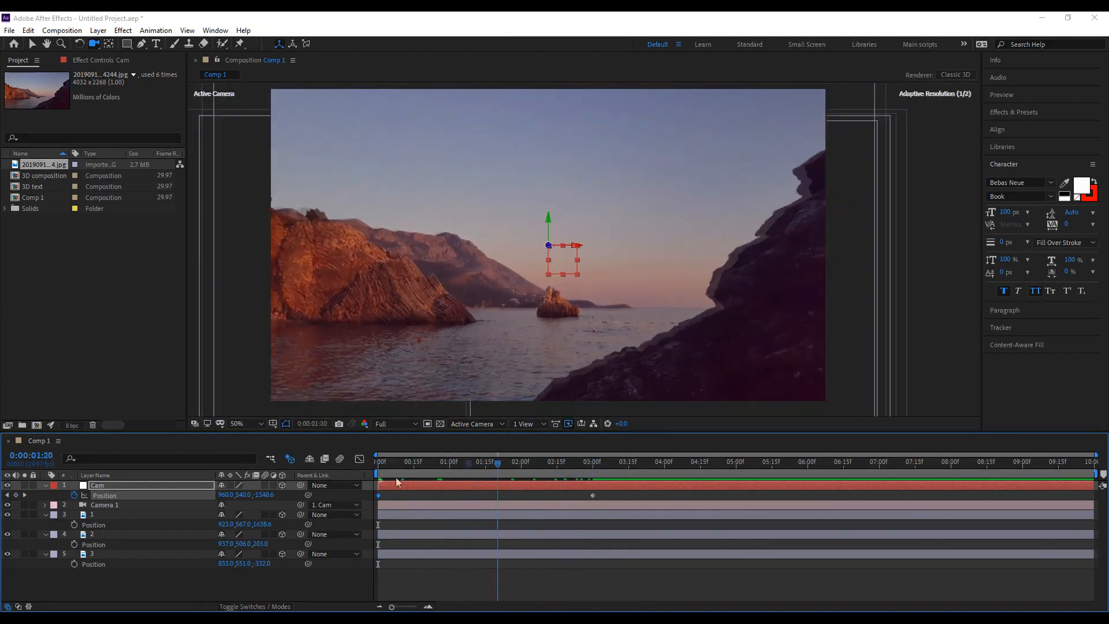
left_click_drag(496, 497, 311, 459)
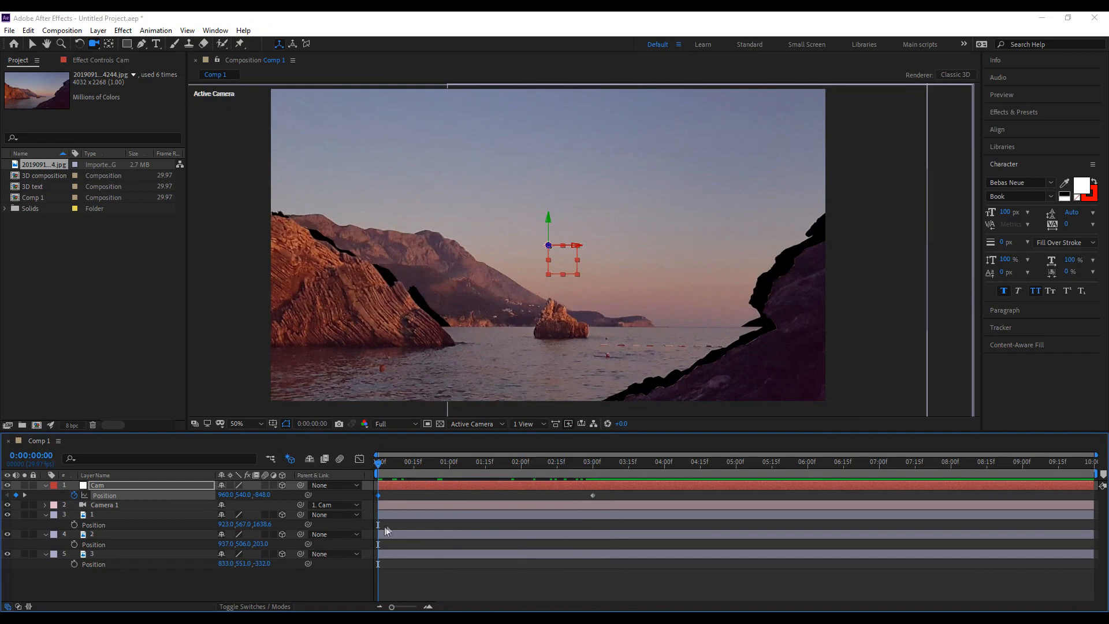
At the first frame, set layer 1's position to 872, 562, 1638.6 and layer 2's to 920, 506, 203.
left_click(116, 532)
left_click_drag(222, 544, 213, 543)
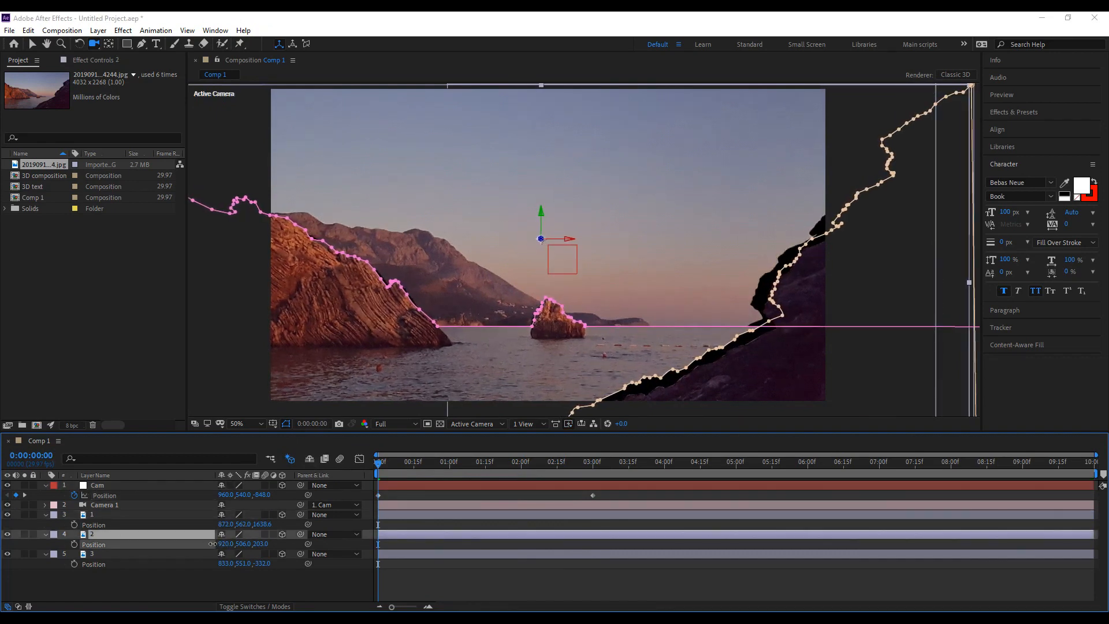
Scale layer 2 to 105%.
left_click(191, 536)
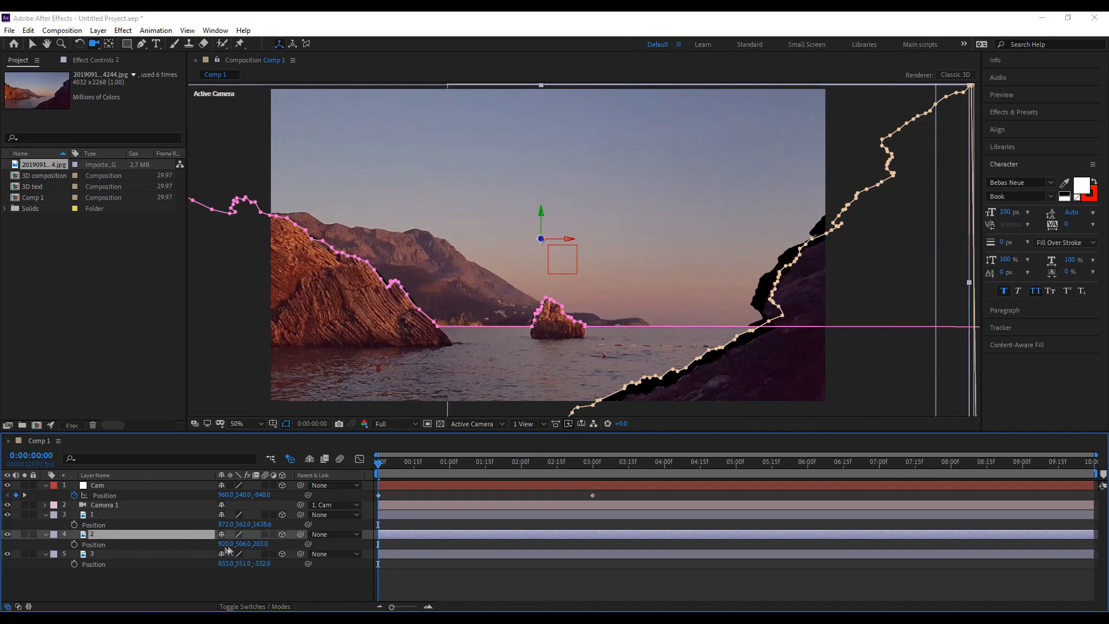
left_click_drag(236, 544, 233, 543)
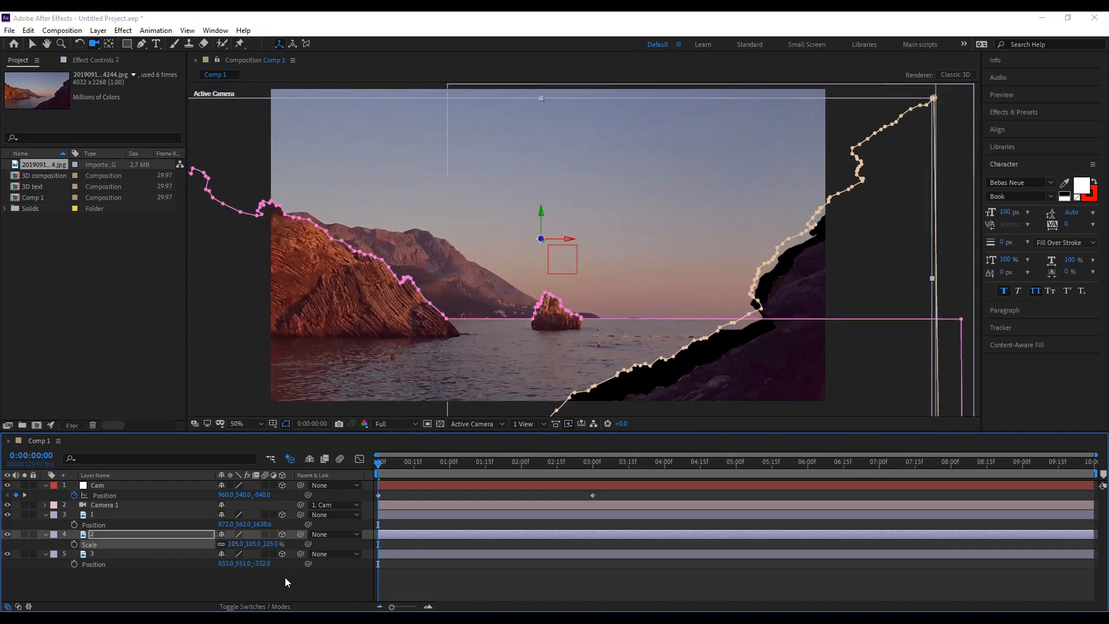
left_click(301, 590)
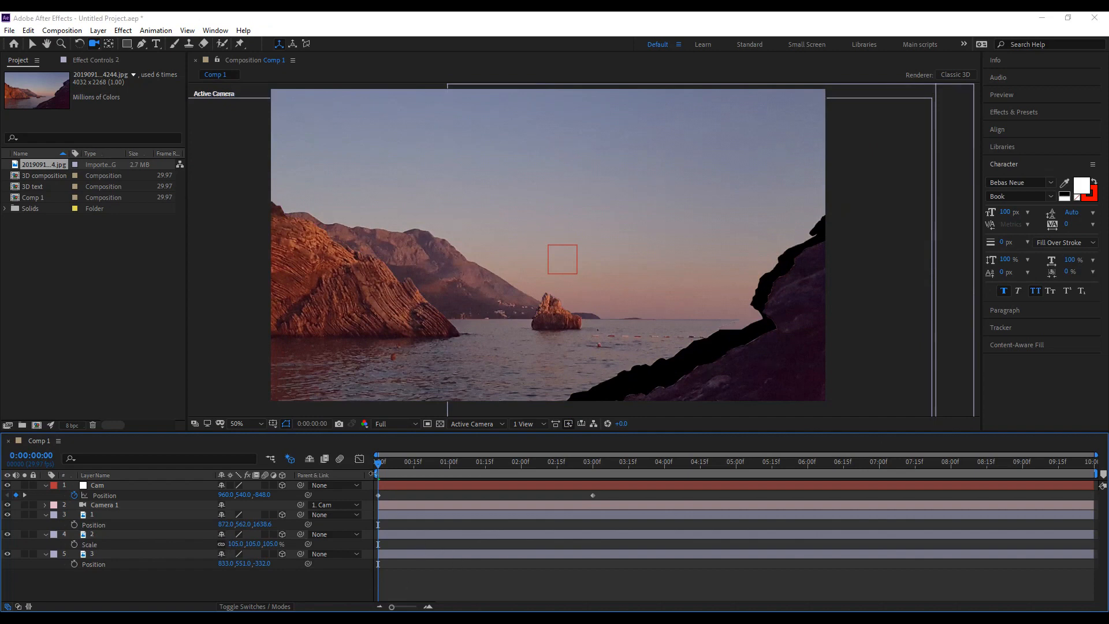
At 0:00:02:29, try moving the foreground rock layer 3 to 705, 447, -1325.
left_click_drag(381, 467, 619, 489)
key("Page_Up")
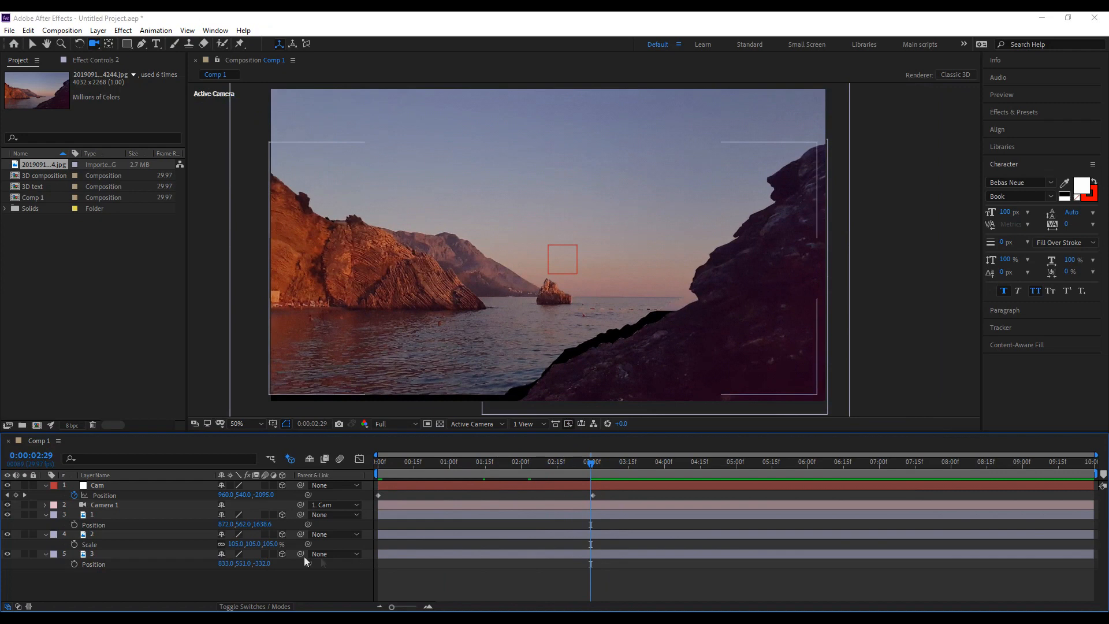
left_click(185, 556)
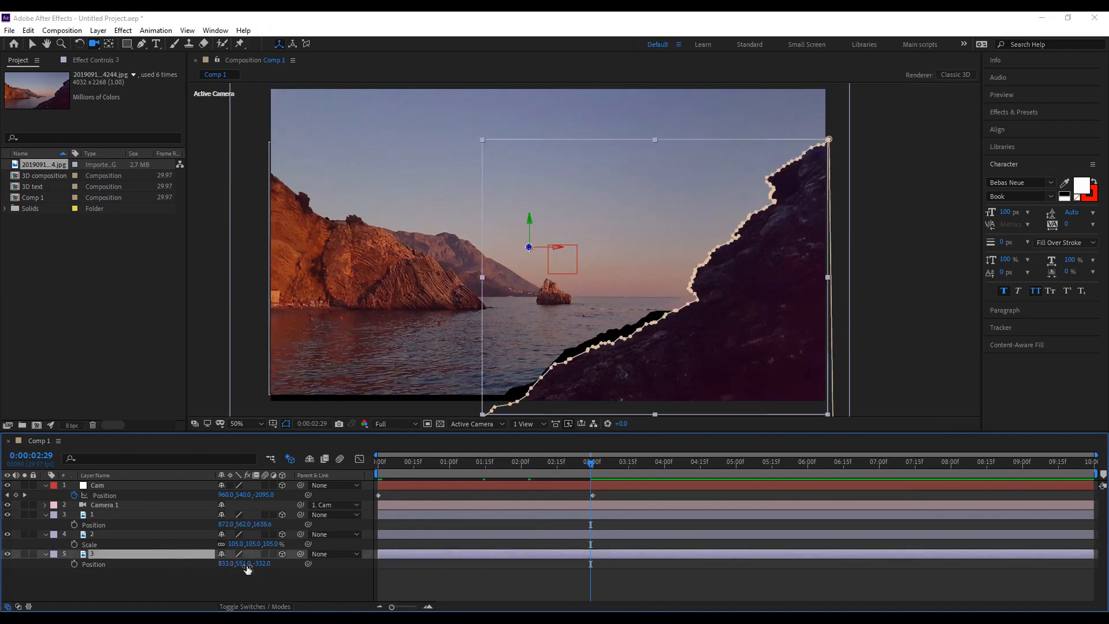
left_click_drag(234, 563, 194, 562)
key("Return")
left_click_drag(263, 563, 378, 545)
left_click_drag(277, 556, 20, 551)
left_click_drag(269, 563, 172, 560)
left_click(106, 554)
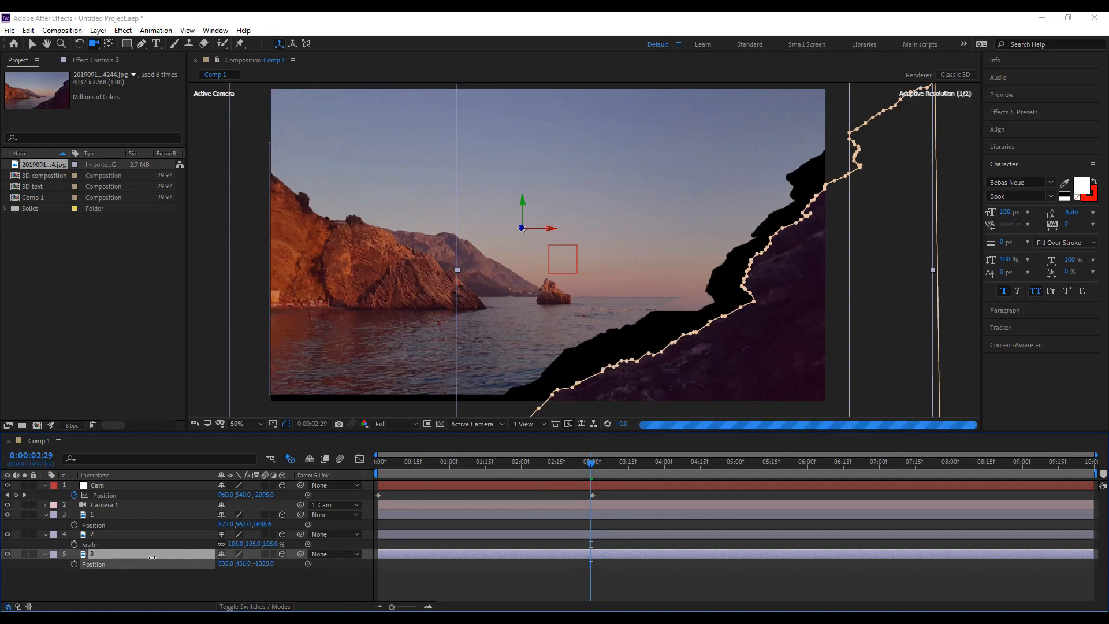
left_click_drag(243, 563, 178, 570)
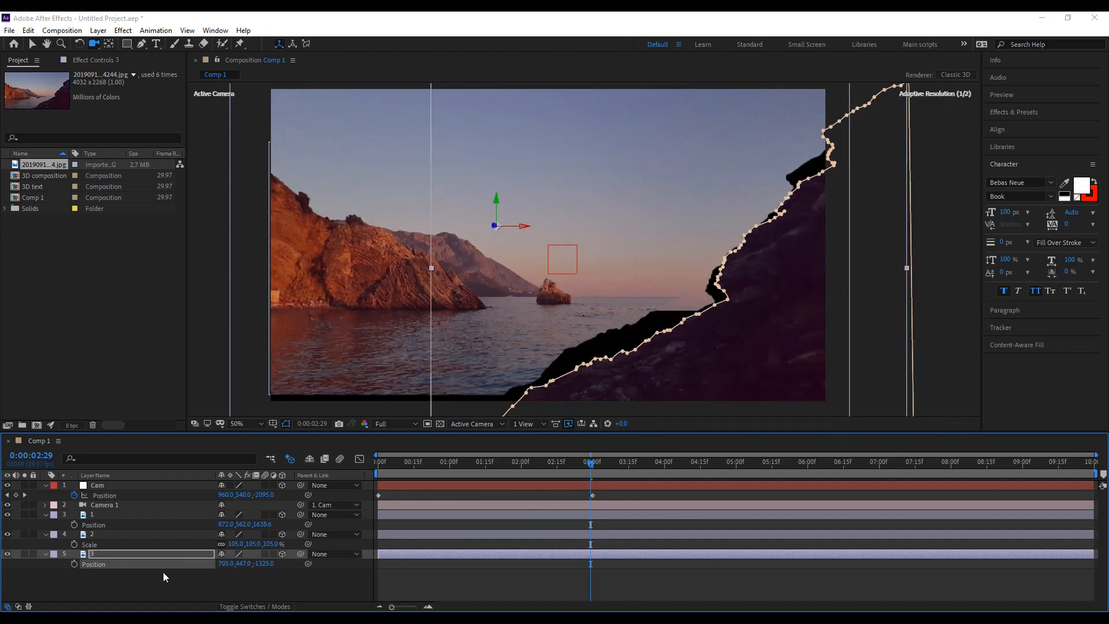
Scale layer 3 to 160.6% and set its position to 110, 312, -902.
key("s")
left_click_drag(257, 565, 123, 551)
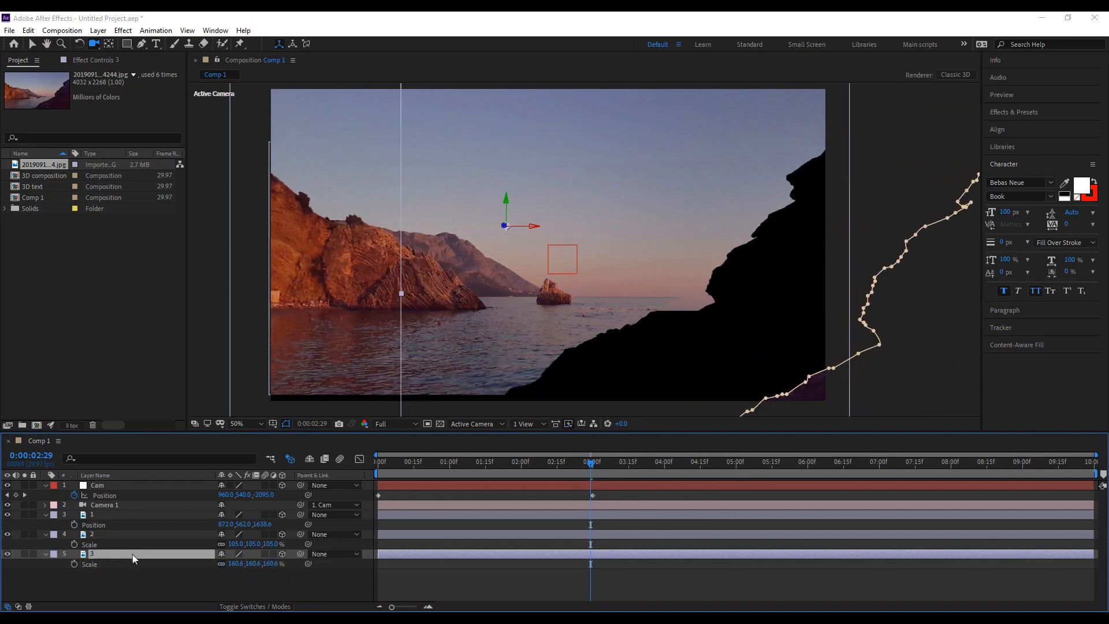
key("p")
left_click_drag(226, 563, 54, 587)
left_click_drag(233, 564, 527, 591)
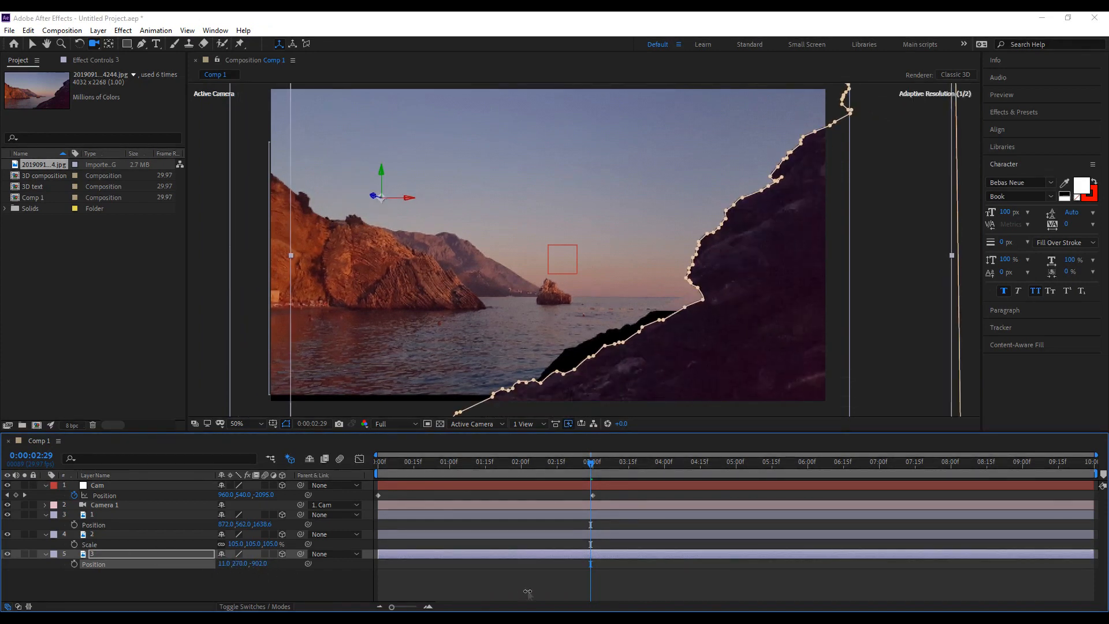
left_click_drag(237, 563, 282, 553)
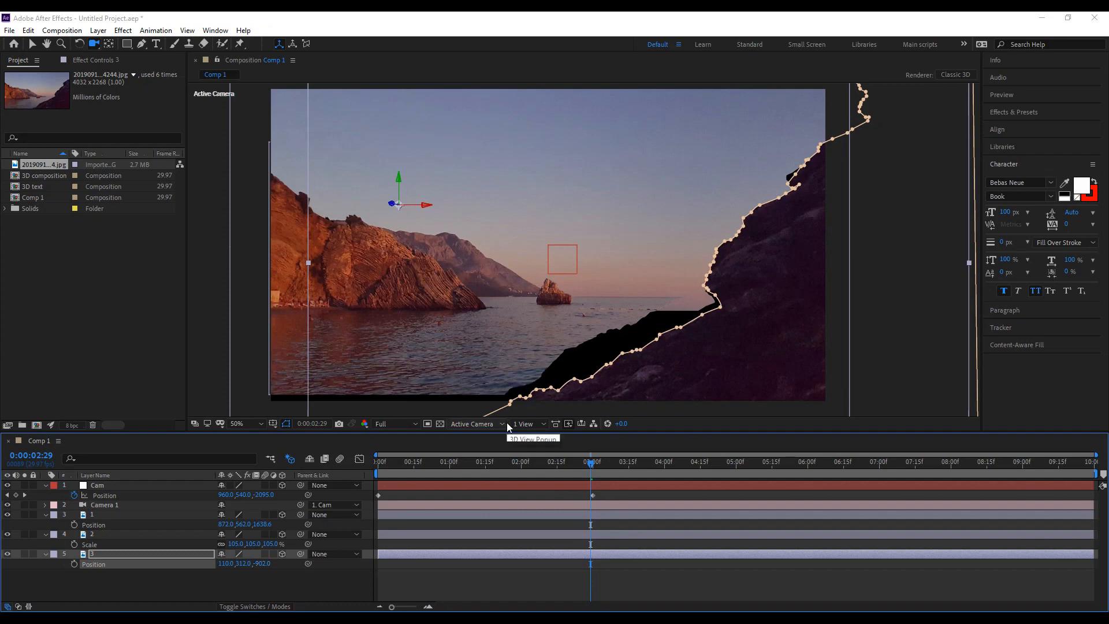
Shrink layer 3 directly in the composition view and move it to 424.7, 371, -902 to cover the gap beside the water.
key("comma")
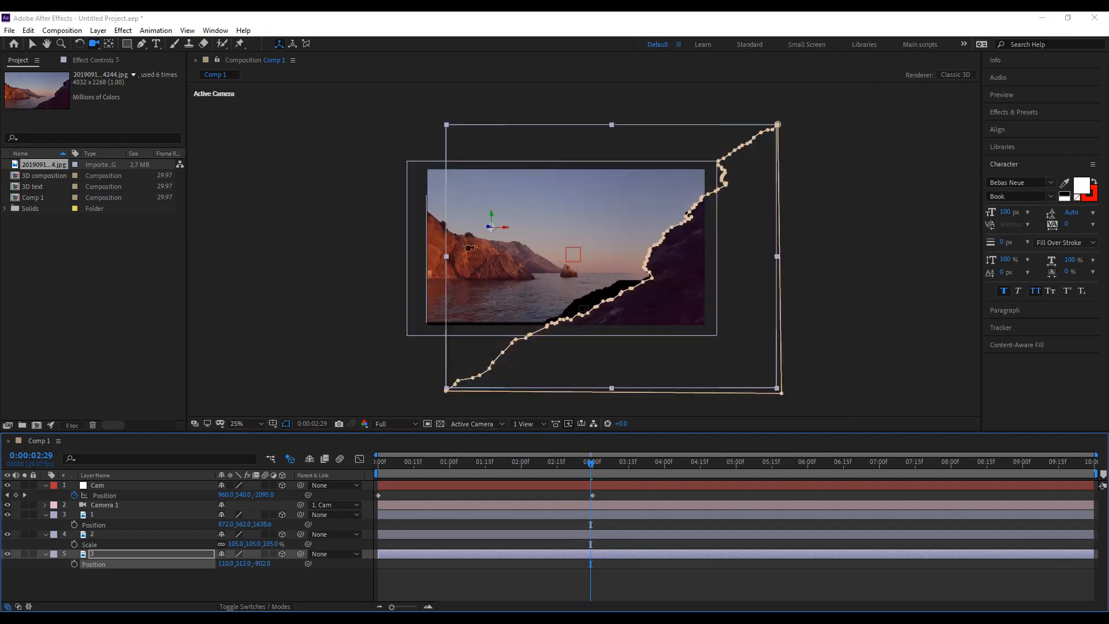
left_click(33, 44)
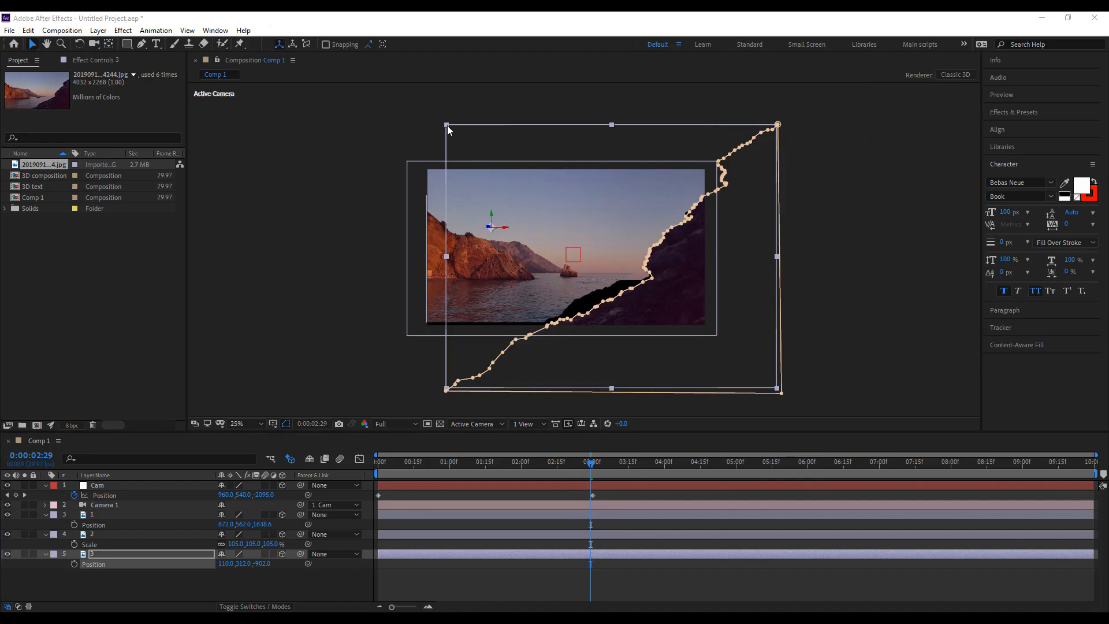
left_click_drag(446, 123, 458, 141)
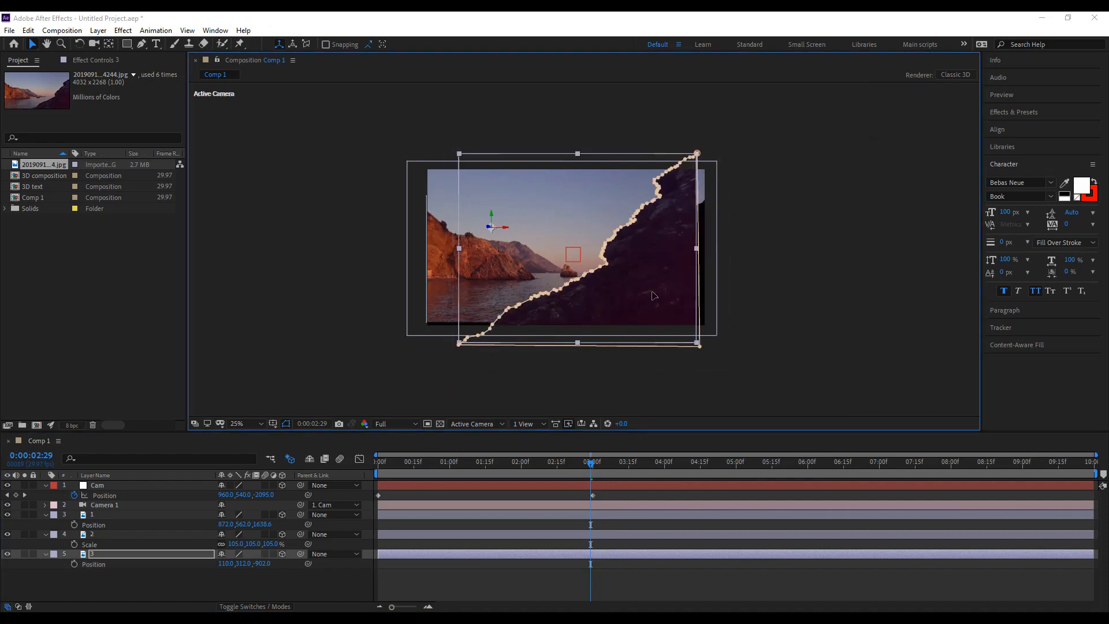
mouse_move(664, 300)
left_mouse_down()
mouse_move(679, 299)
mouse_move(668, 290)
left_mouse_up()
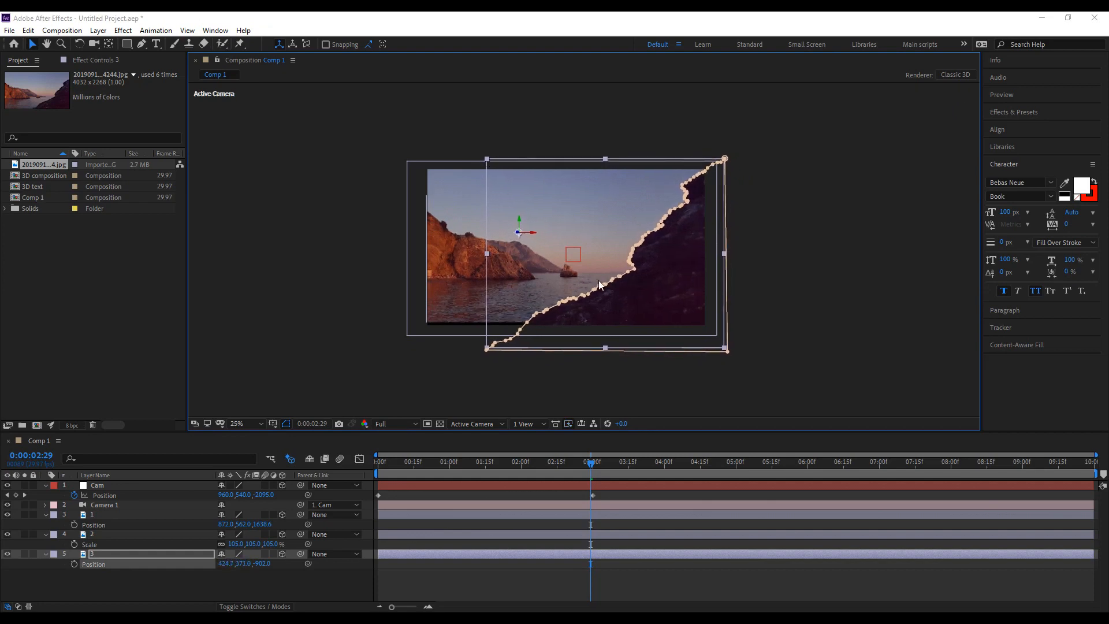
At the first frame, move layer 3 to 327.6, 339.9, -902 and scrub through the camera move.
scroll(599, 280, "up", 2)
left_click_drag(591, 469, 304, 477)
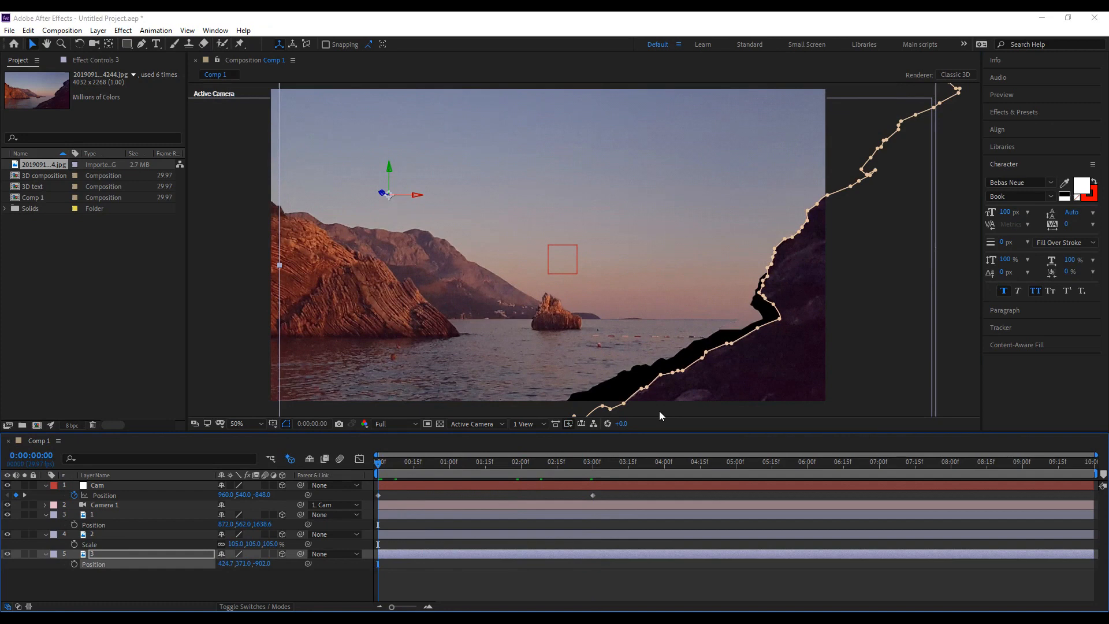
scroll(665, 313, "down", 2)
left_click_drag(662, 315, 647, 316)
left_click_drag(383, 469, 462, 481)
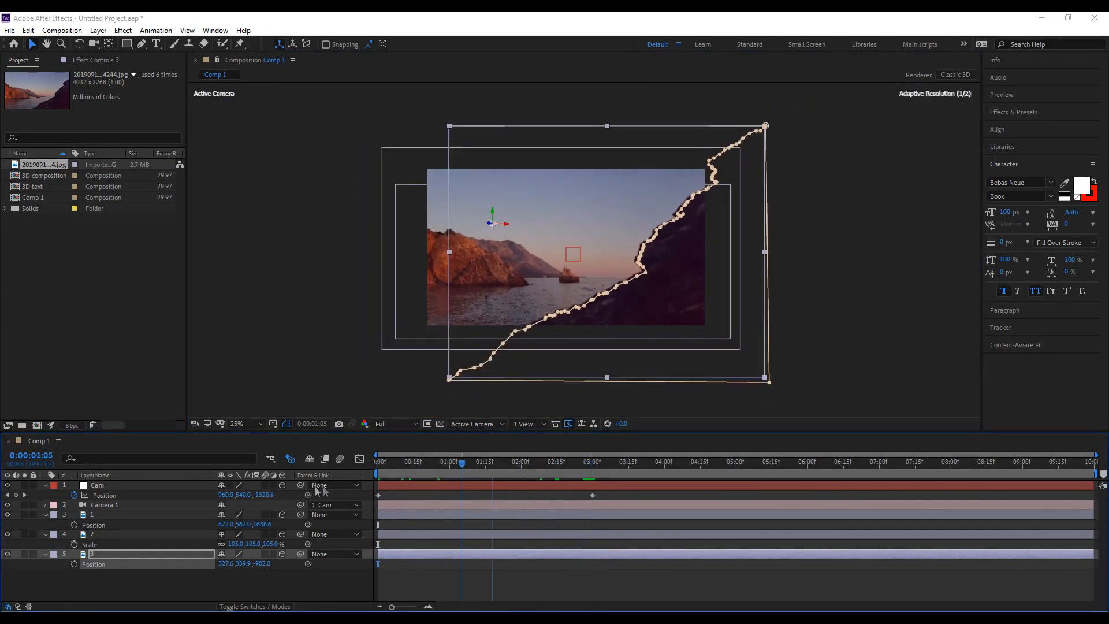
Nudge layer 3 up to Y 315.9 at the first frame and preview the camera move.
key("Home")
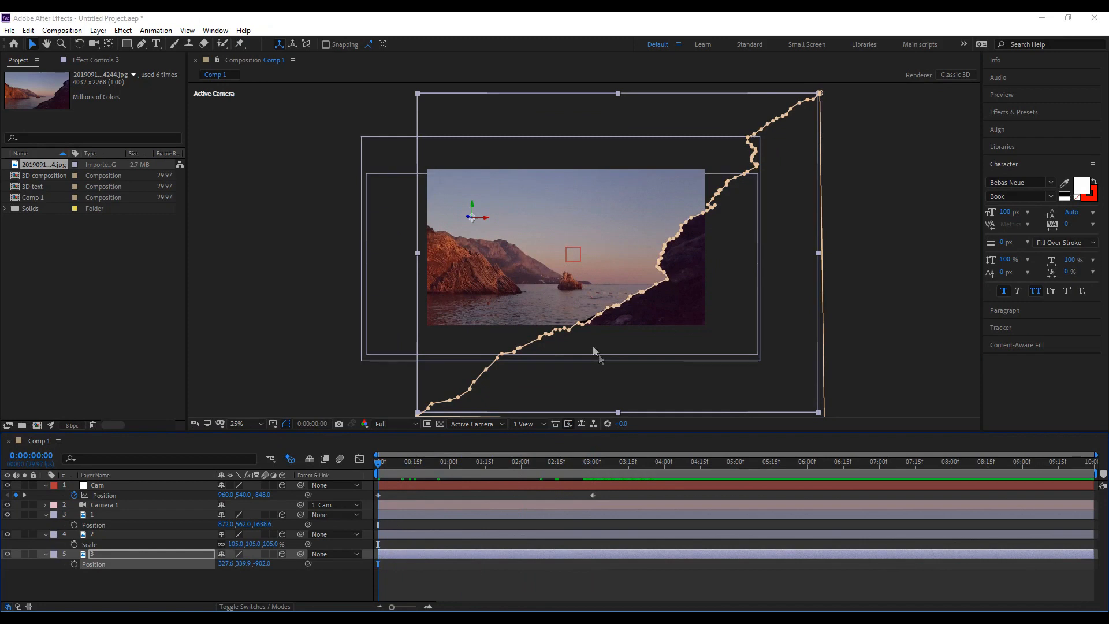
left_click(584, 336)
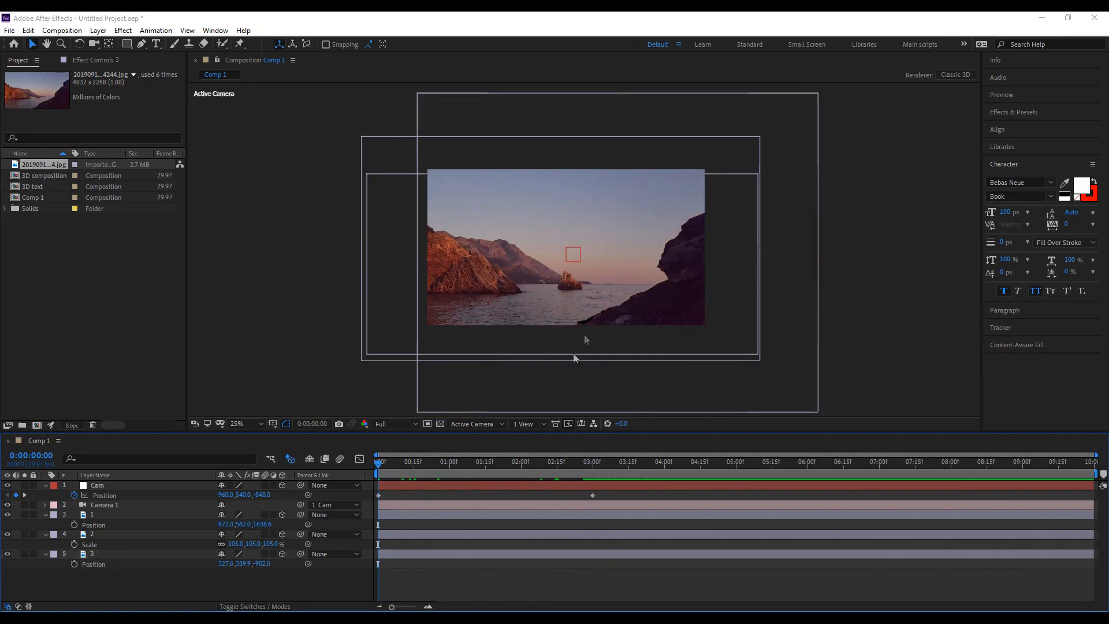
scroll(583, 334, "up", 2)
left_click(654, 381)
key("shift+Up")
key("shift+Up")
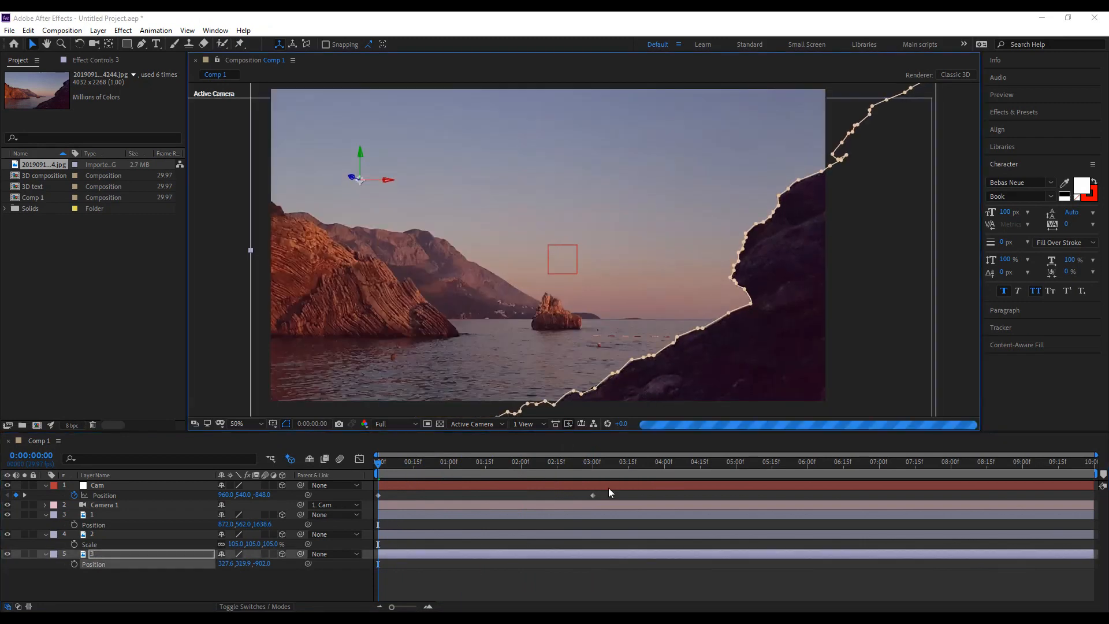
left_click(620, 590)
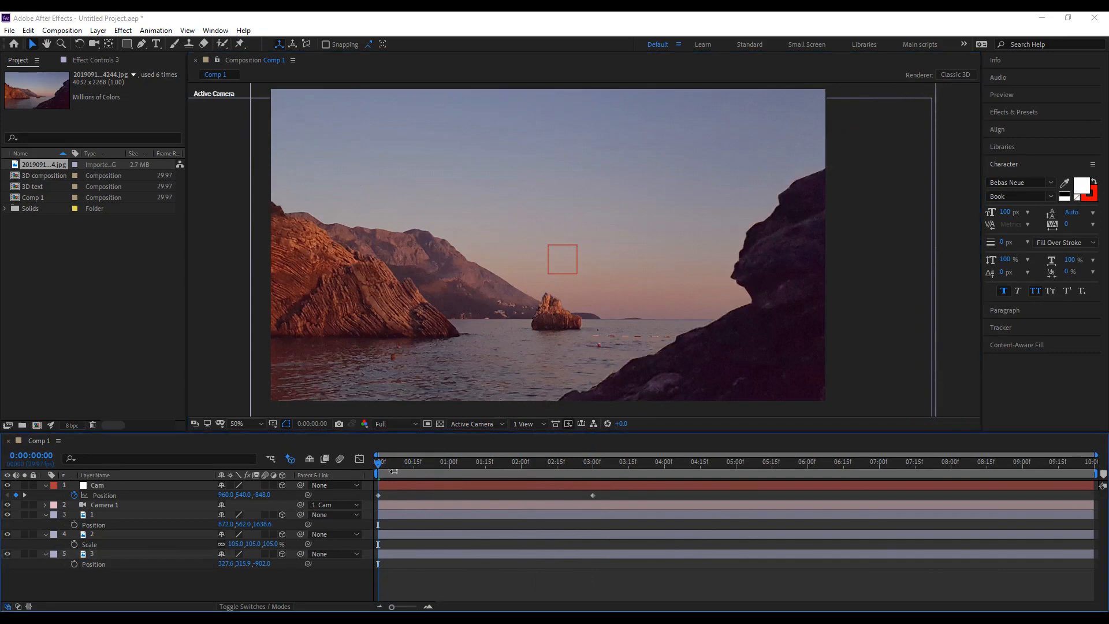
key("space")
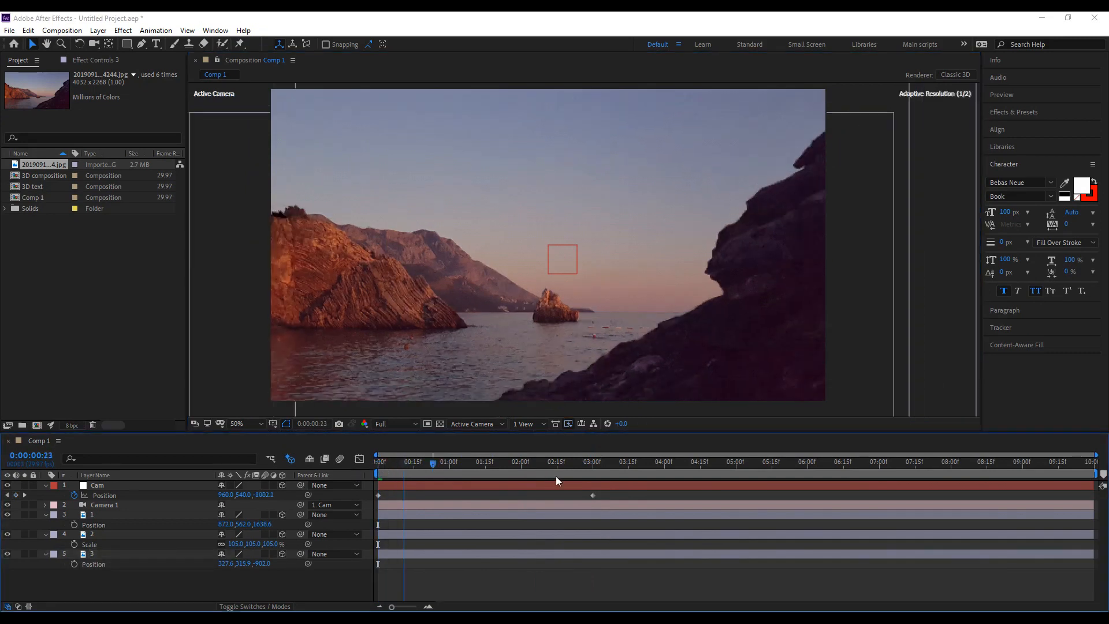
left_click_drag(537, 471, 310, 470)
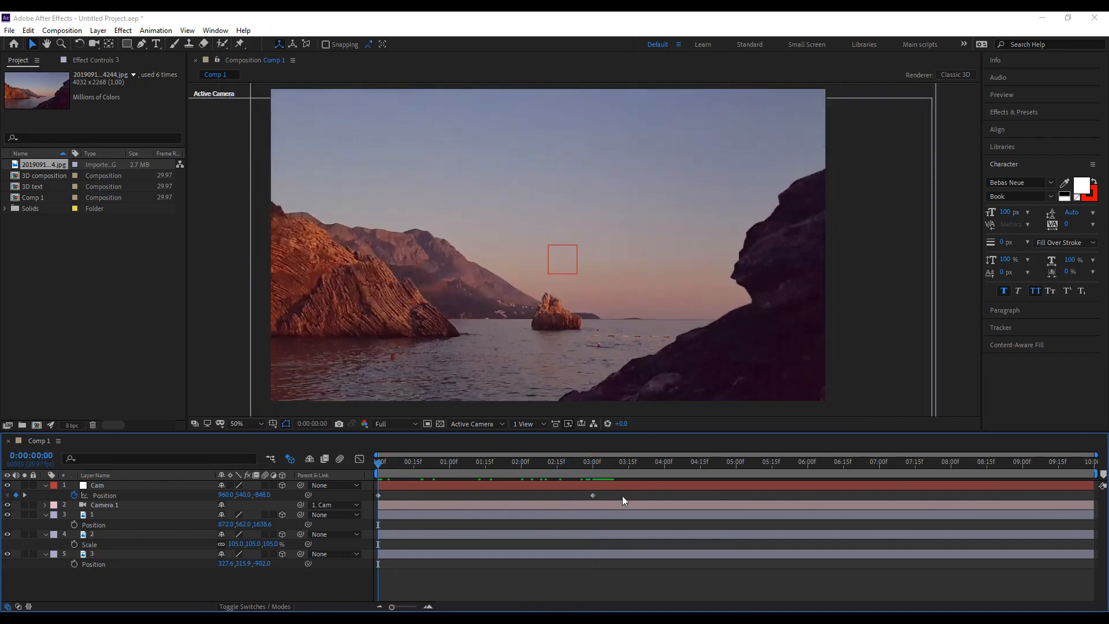
Apply Easy Ease to both Cam position keyframes and play back the camera move.
left_click(358, 493)
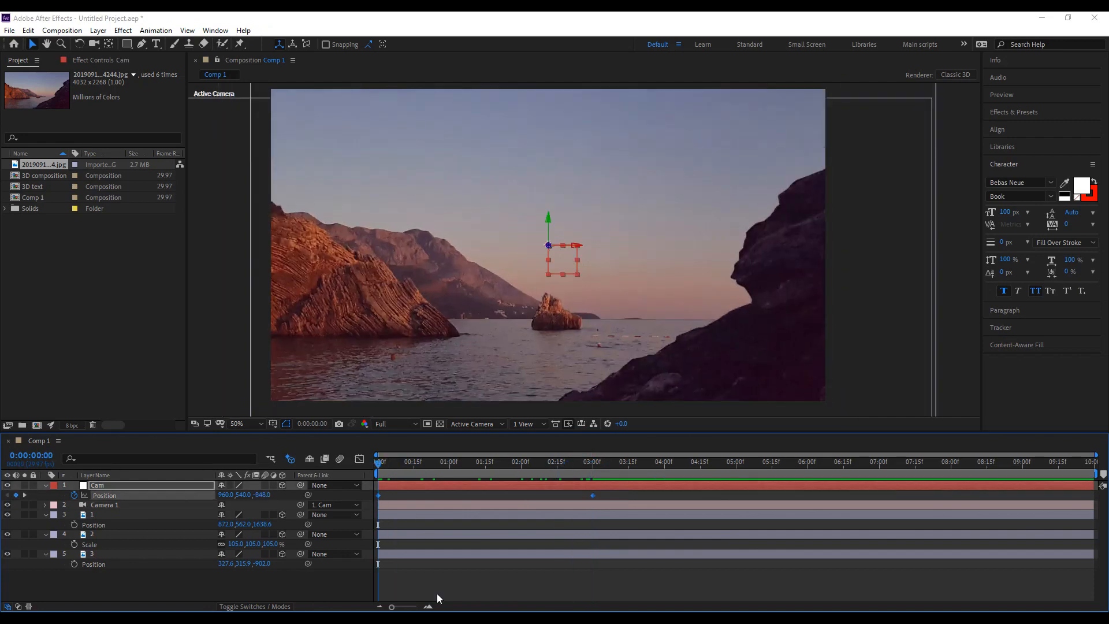
left_click(424, 579)
key("space")
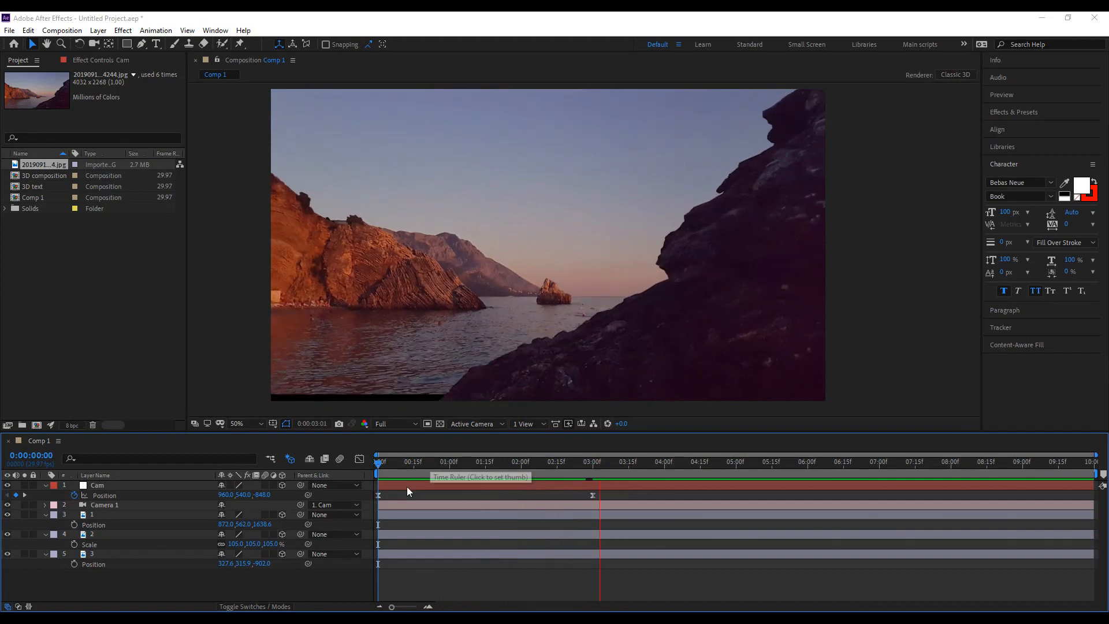
key("space")
key("space")
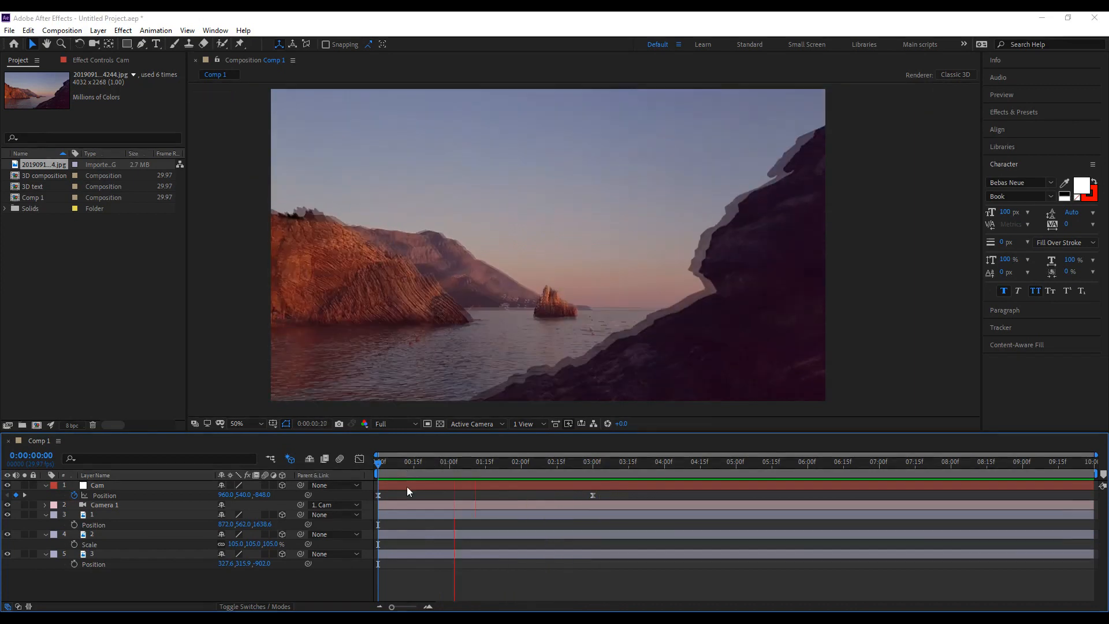
Preview the camera move from the first frame and stop the playback.
left_click_drag(381, 465, 484, 476)
key("space")
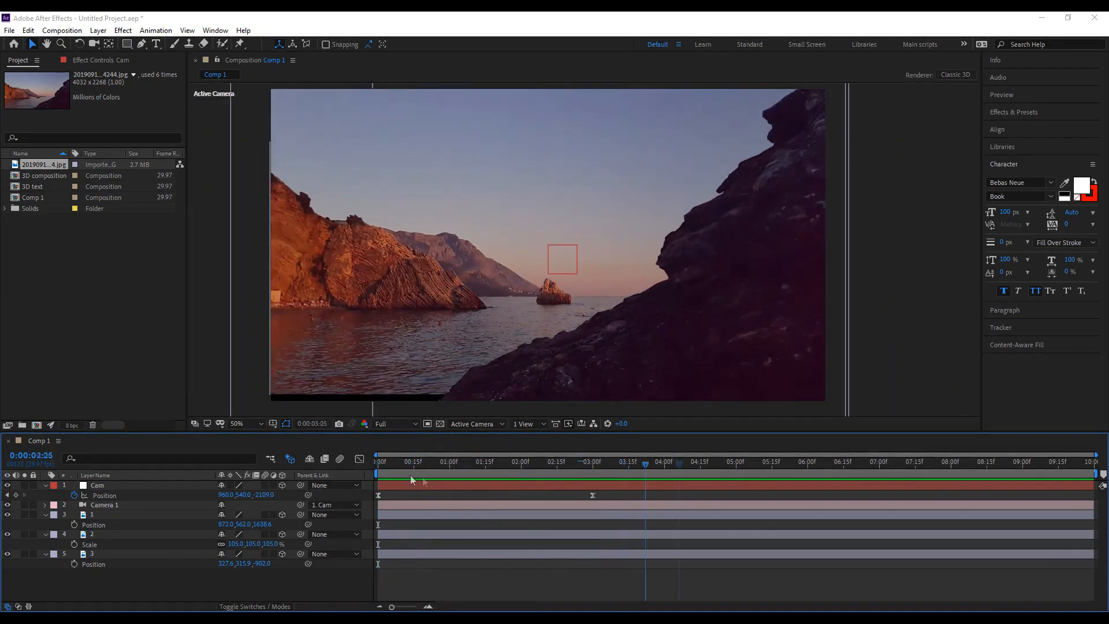
key("space")
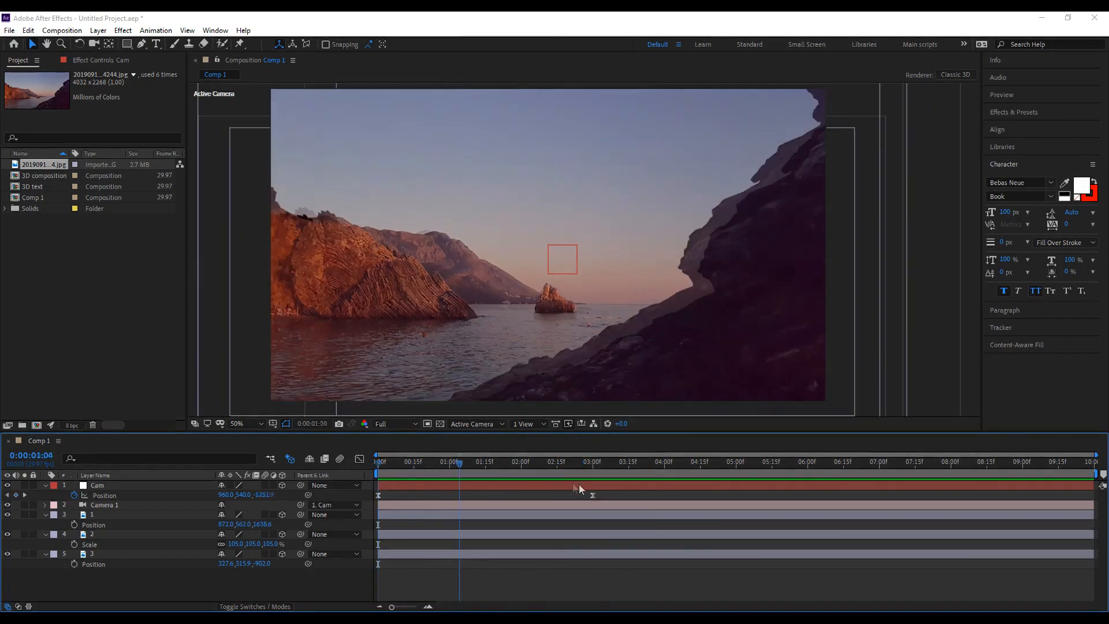
At 0:00:03:00, change the Cam null's Y position to 472 to hide the black gap below the water.
left_click_drag(579, 484, 547, 524)
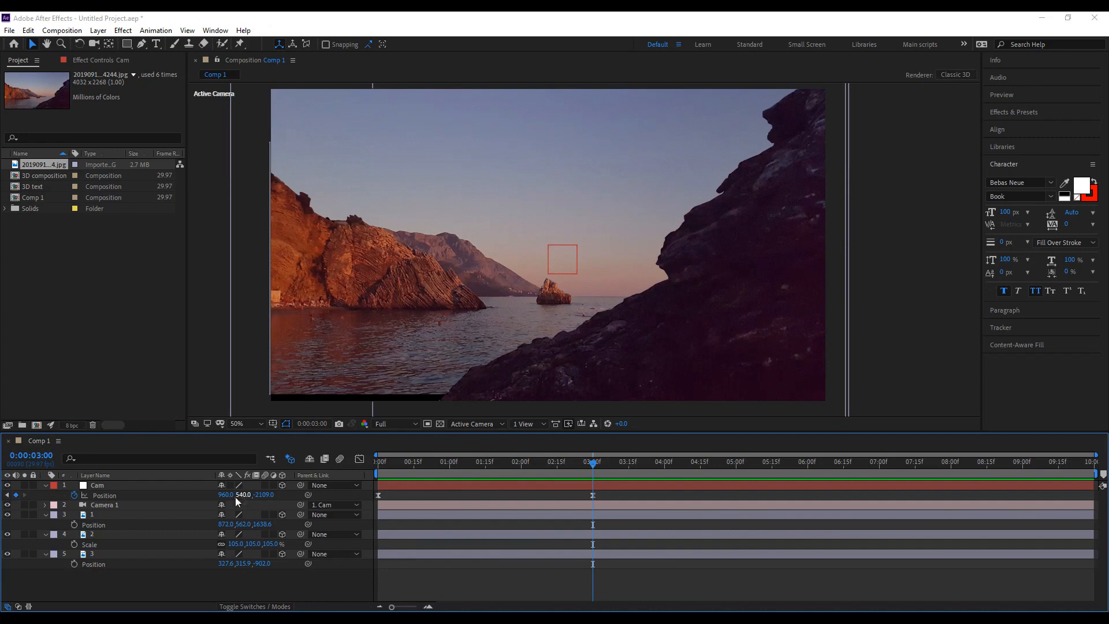
mouse_move(231, 496)
left_mouse_down()
mouse_move(216, 495)
mouse_move(246, 497)
mouse_move(218, 485)
left_mouse_up()
key("ctrl+z")
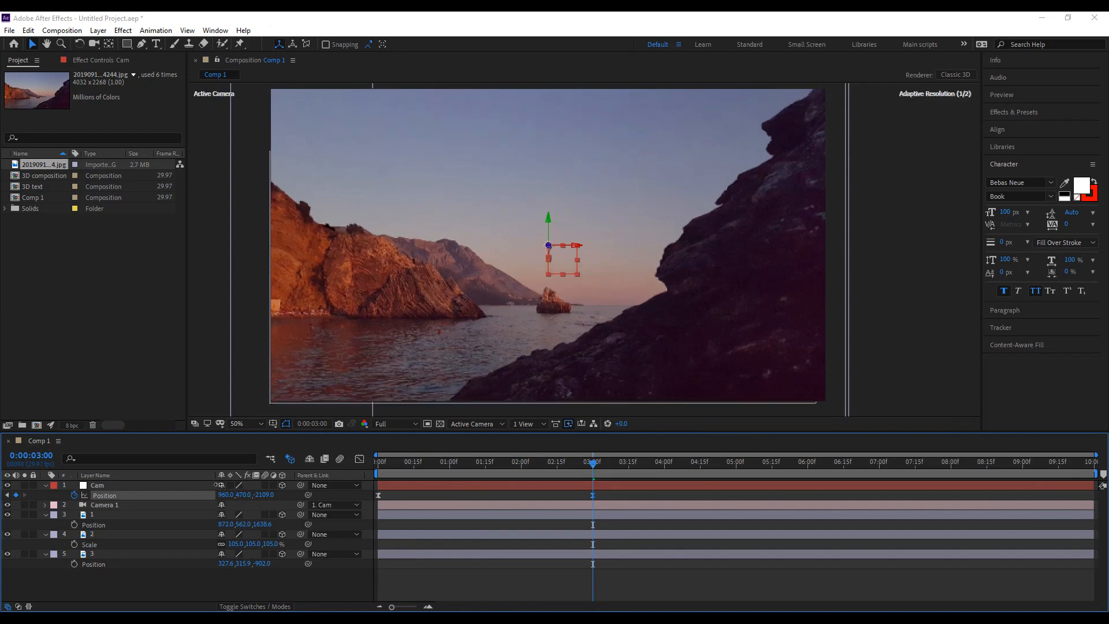
left_click(498, 590)
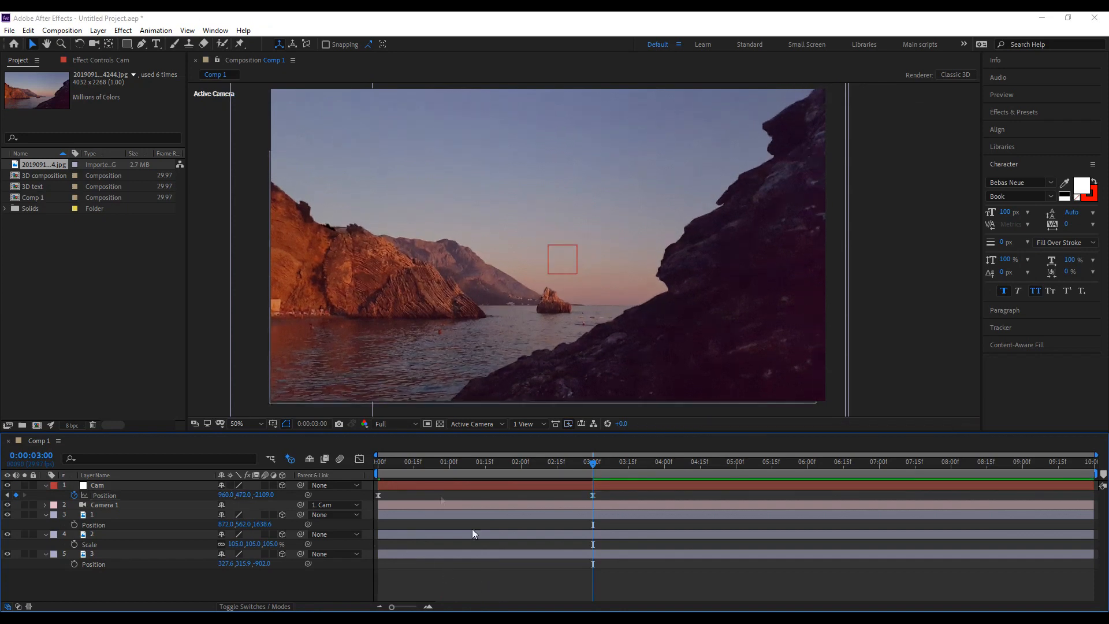
Play back the adjusted camera move from the start and scrub through it back to the first frame.
key("Home")
key("space")
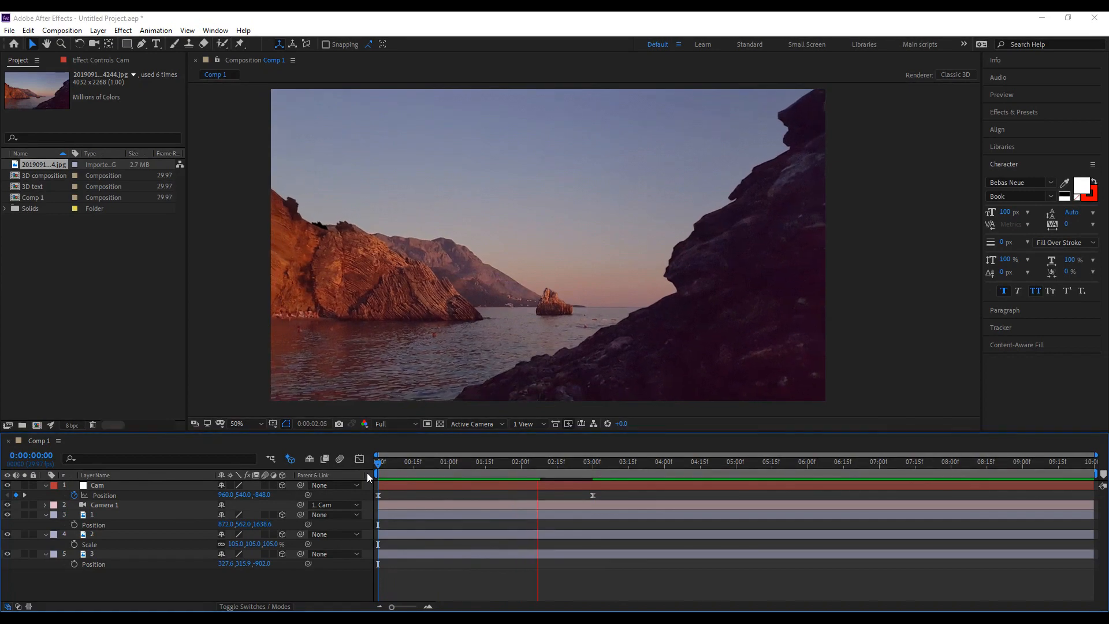
left_click(397, 468)
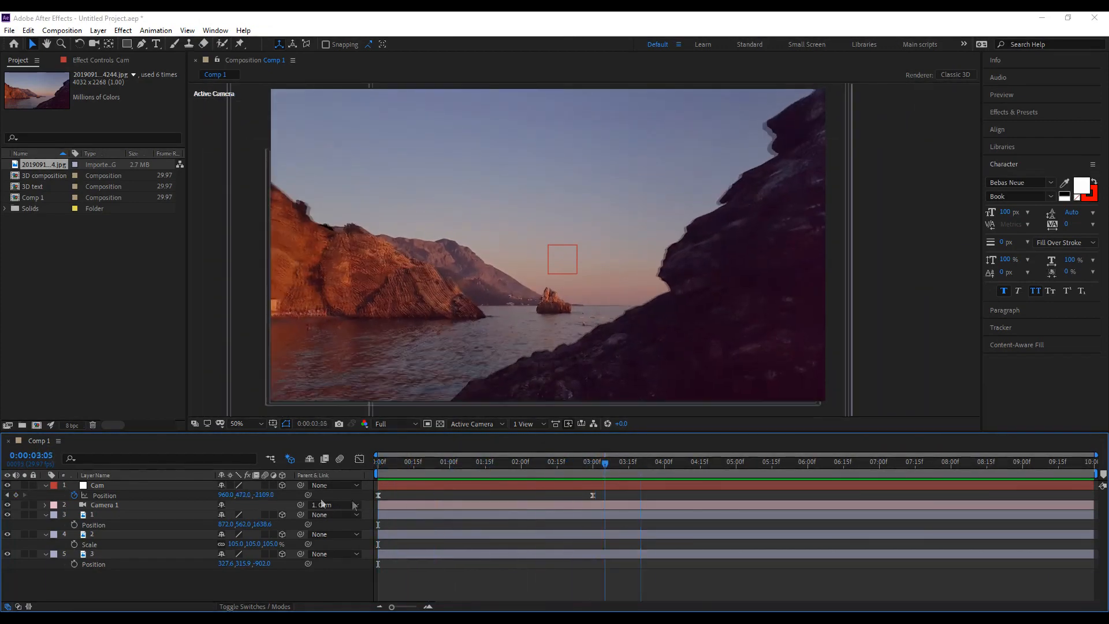
left_click_drag(620, 519, 322, 497)
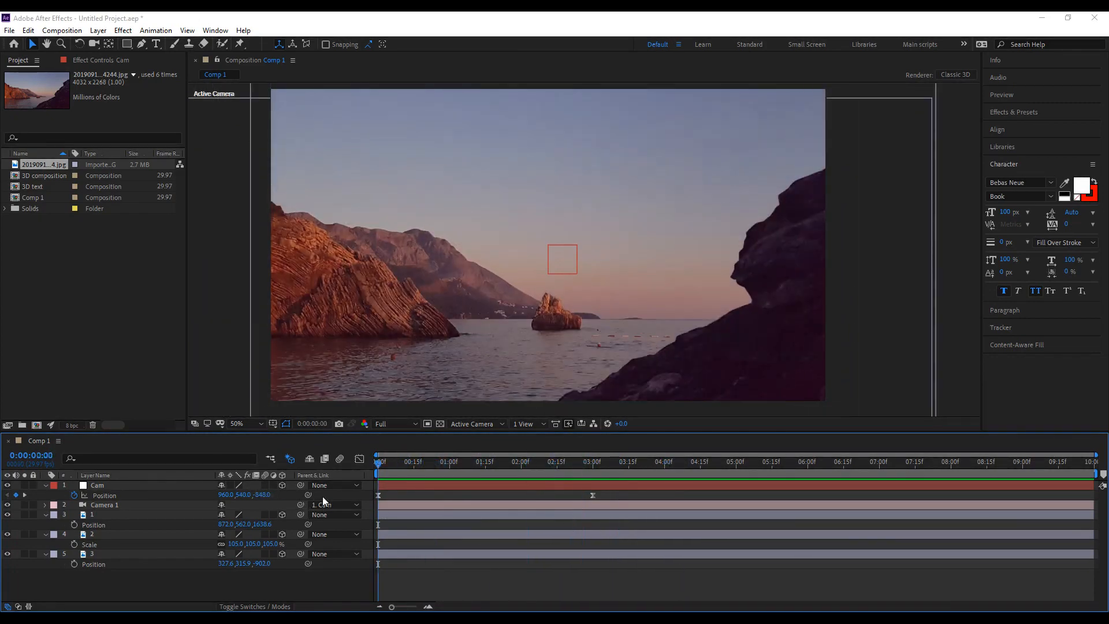
left_click_drag(586, 521, 598, 521)
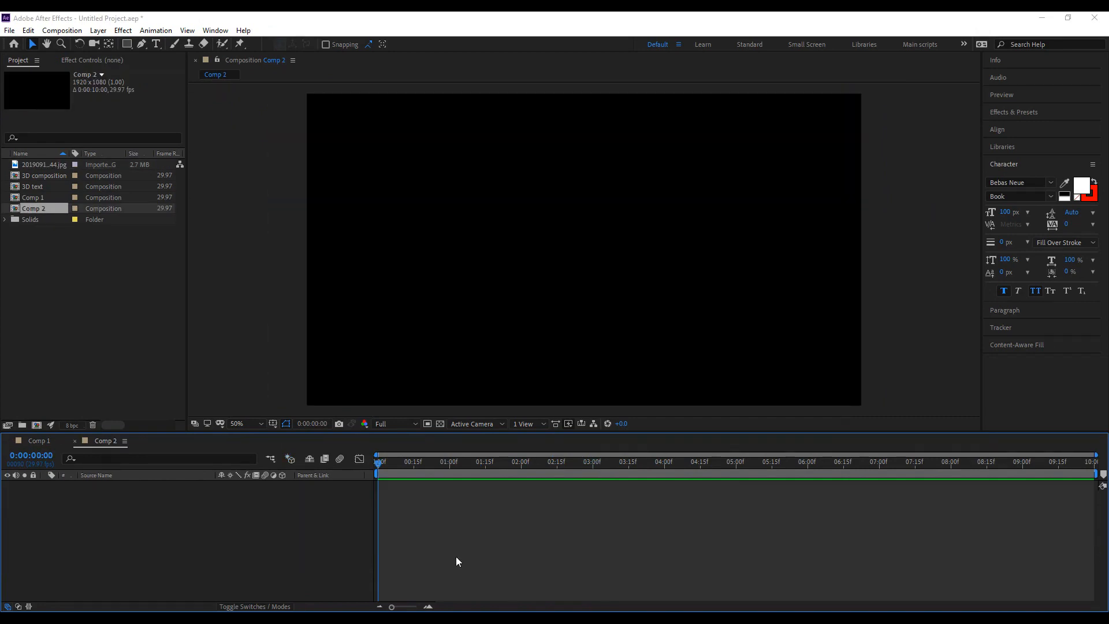
Create a text layer reading "3d text" near the middle of the empty Comp 2.
left_click(156, 45)
left_click(579, 259)
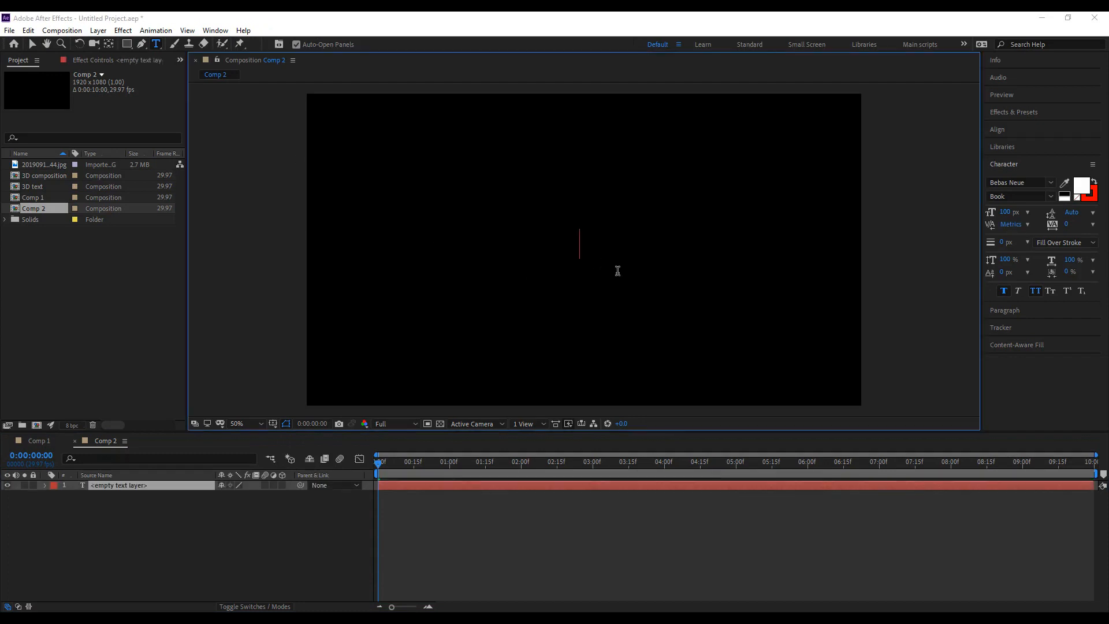
type("3d tex")
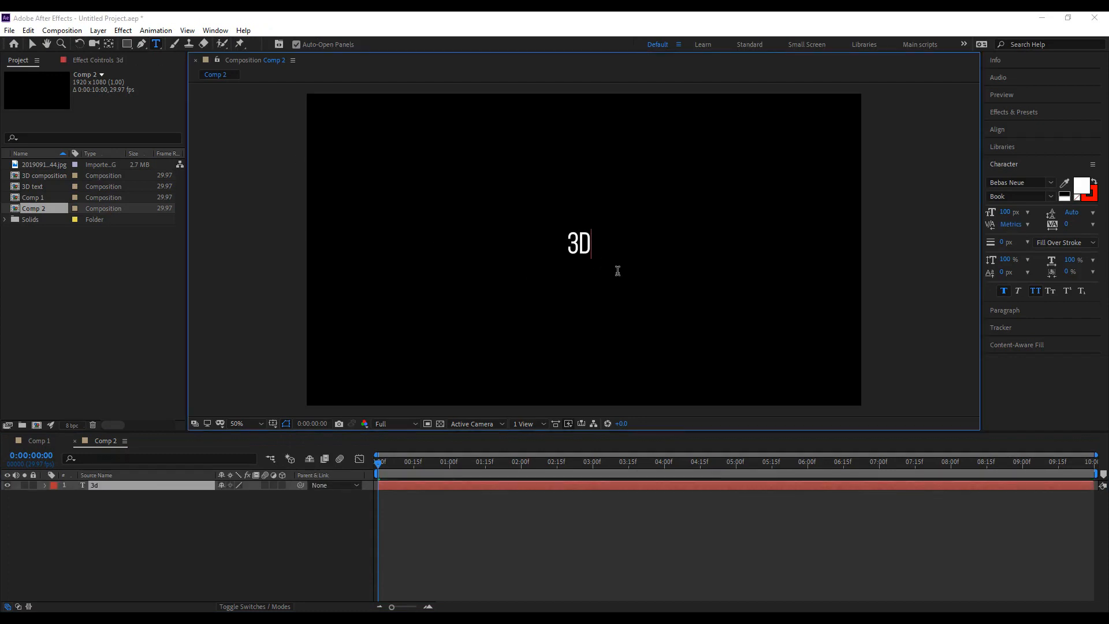
type("t")
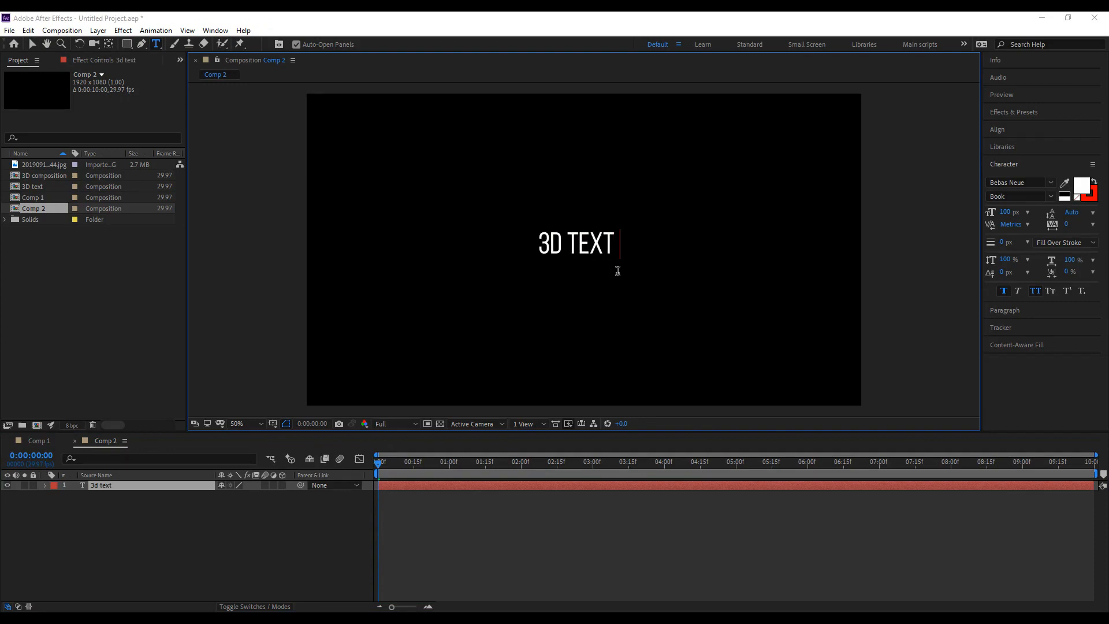
key("BackSpace")
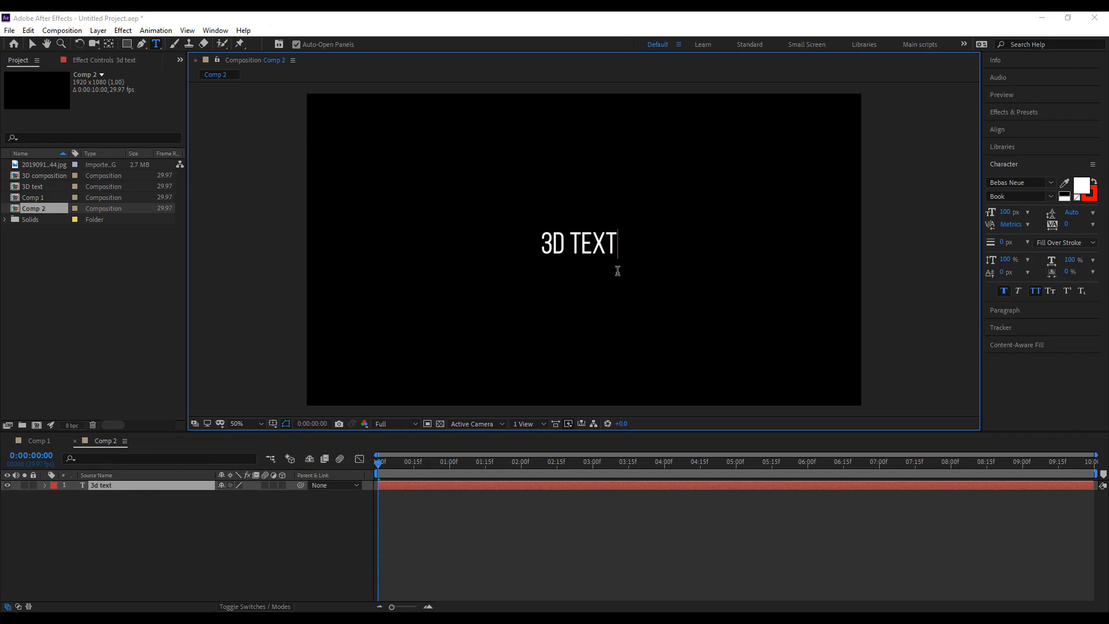
left_click(511, 525)
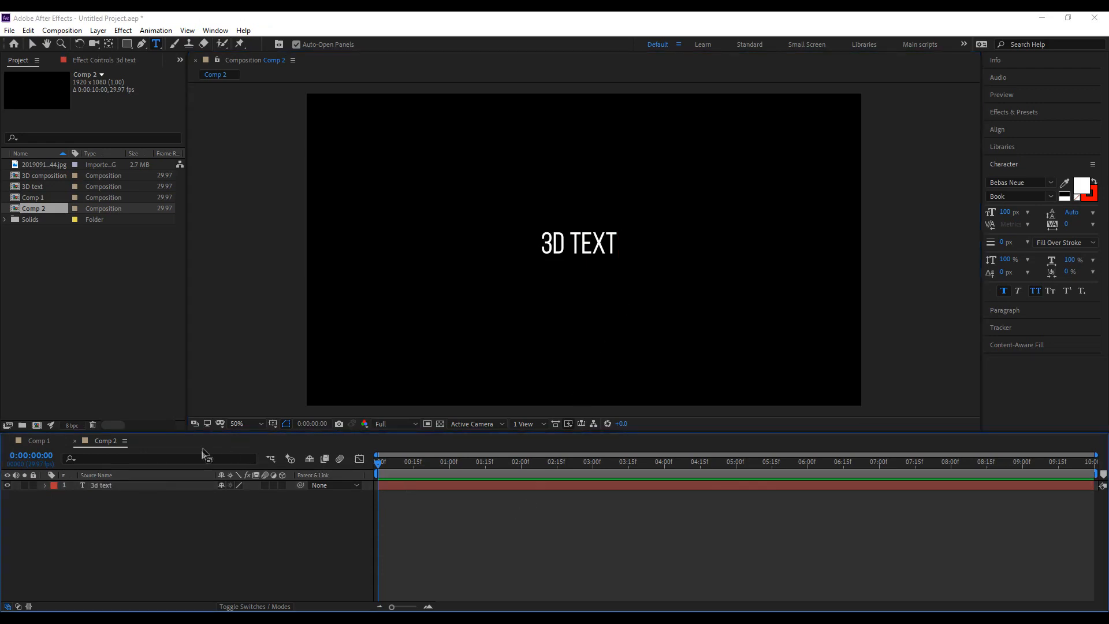
Enable Draft 3D for the composition and turn the "3d text" layer into a 3D layer.
left_click(179, 489)
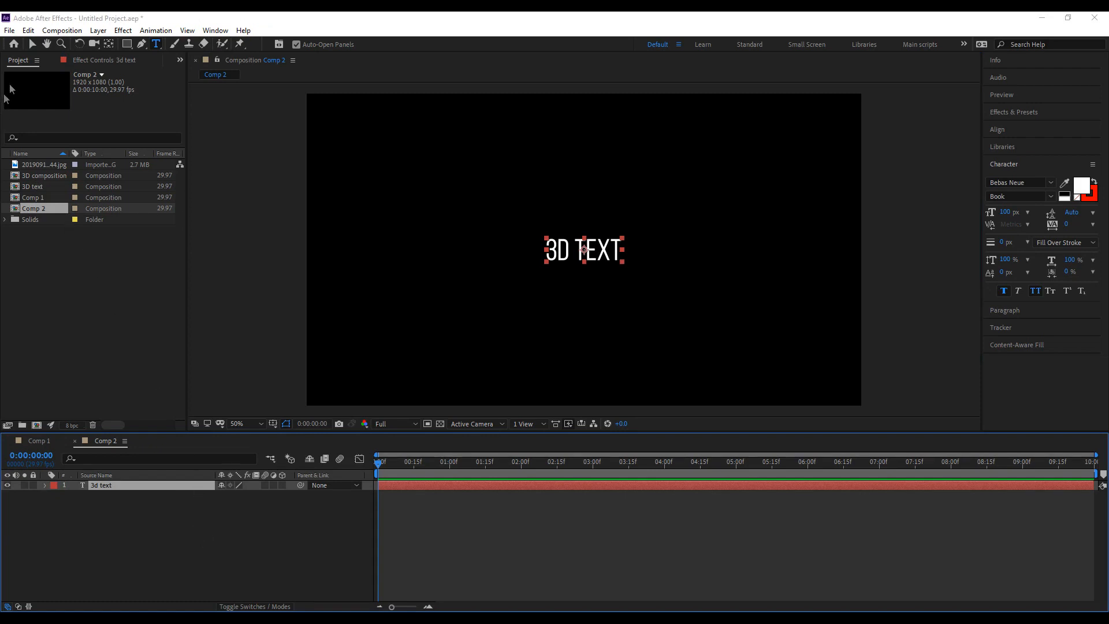
left_click(33, 44)
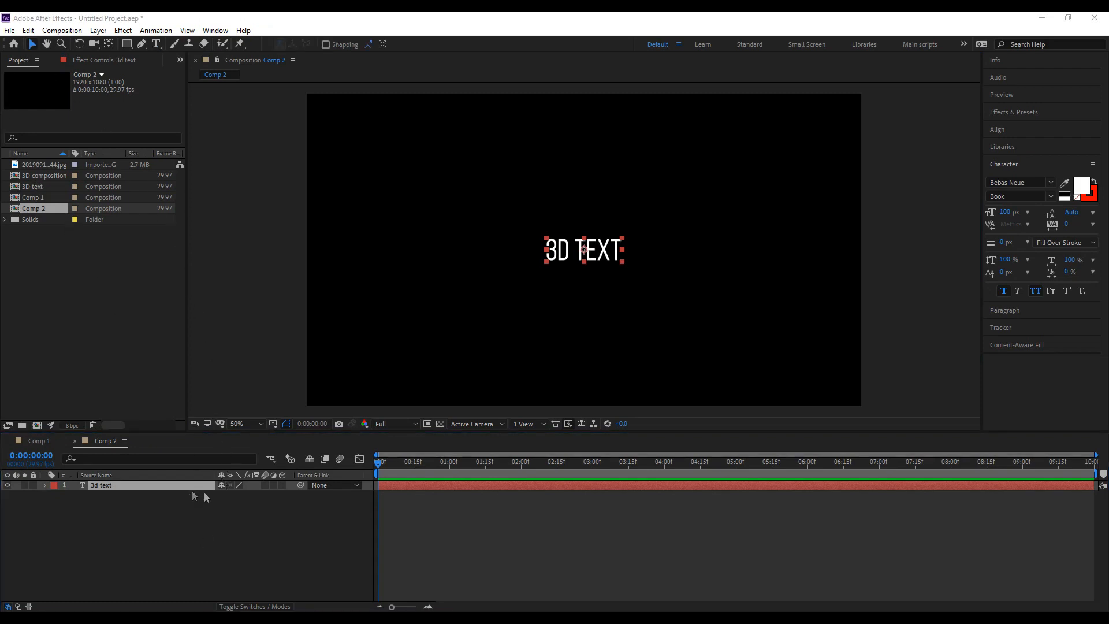
left_click(290, 459)
left_click(283, 485)
key("period")
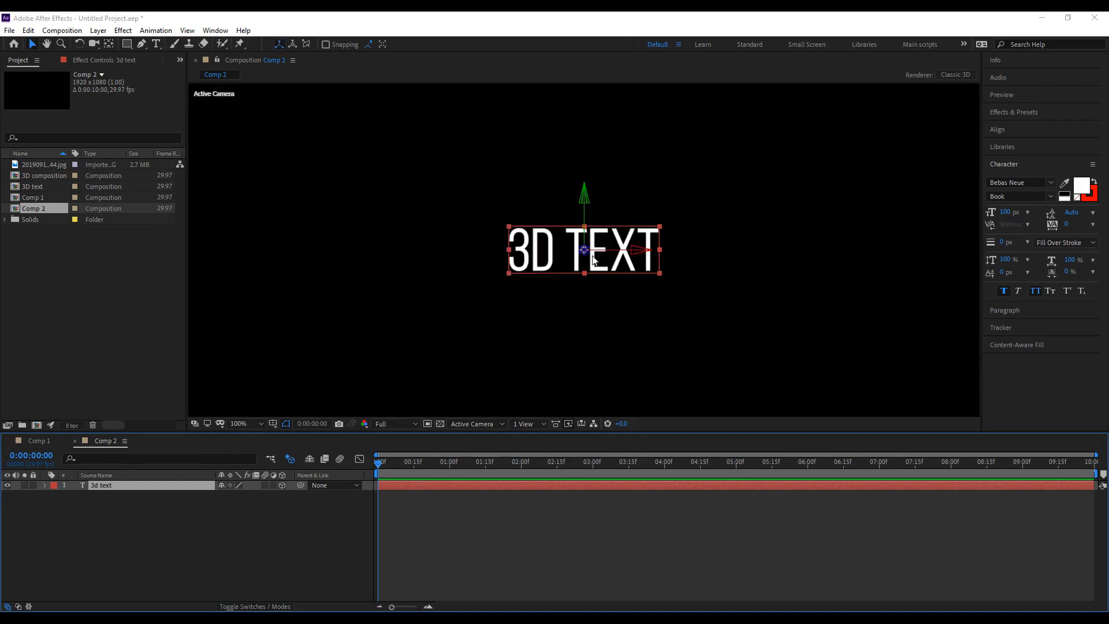
key("period")
key("comma")
key("comma")
Examine the flat text by orbiting around it in Custom View 1, and return to the Active Camera view.
left_click(94, 43)
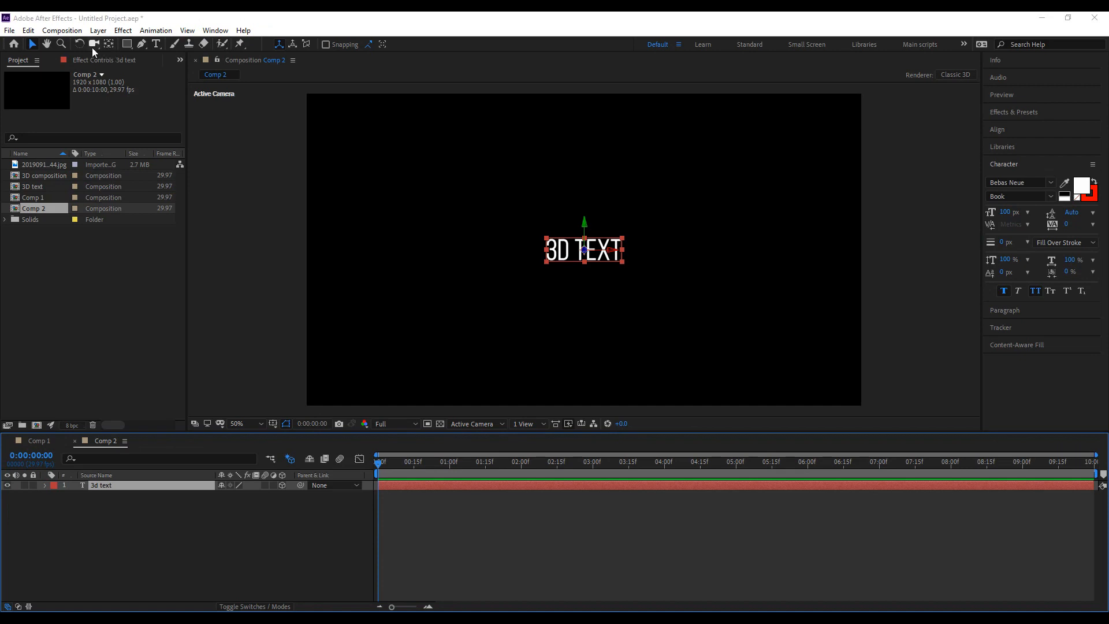
left_click(472, 425)
left_click(486, 530)
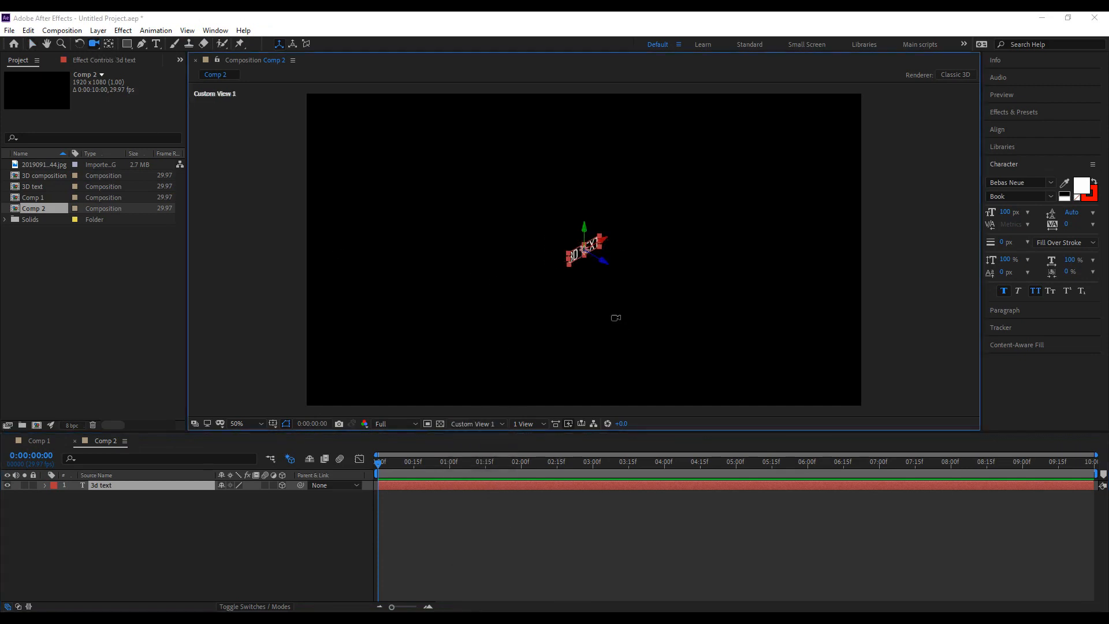
left_click_drag(585, 281, 520, 198)
scroll(610, 259, "up", 2)
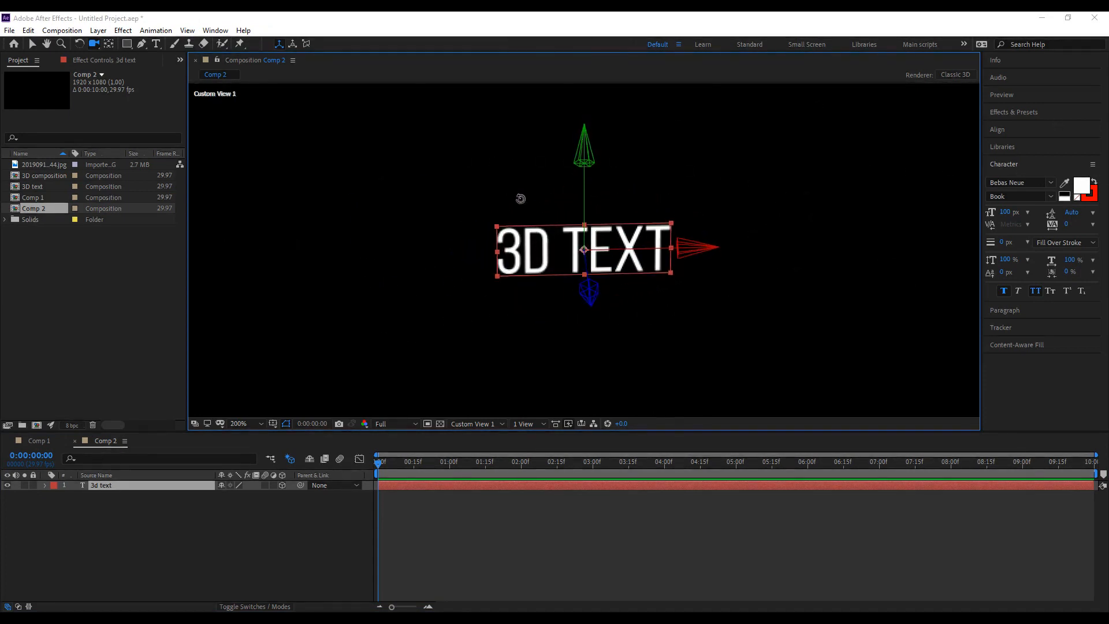
left_click(492, 426)
left_click(489, 441)
scroll(615, 263, "down", 2)
scroll(603, 265, "up", 1)
scroll(602, 265, "down", 1)
Enlarge the "3d text" layer proportionally in the composition view to a scale of about 242.7%.
left_click(32, 45)
left_click_drag(623, 262, 667, 289)
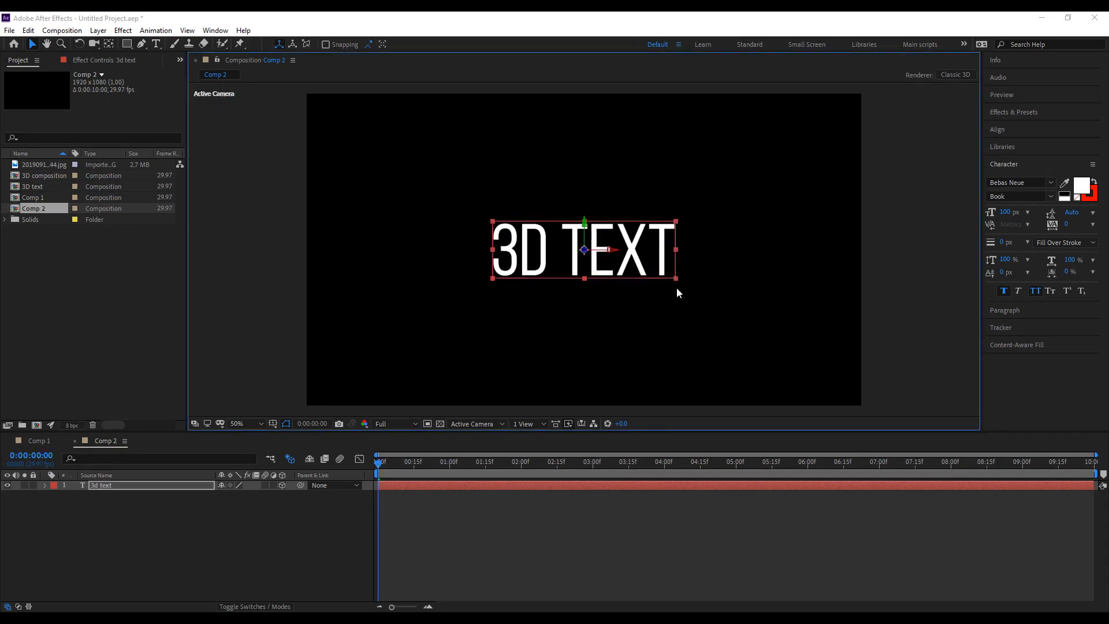
left_click(274, 516)
left_click(637, 247)
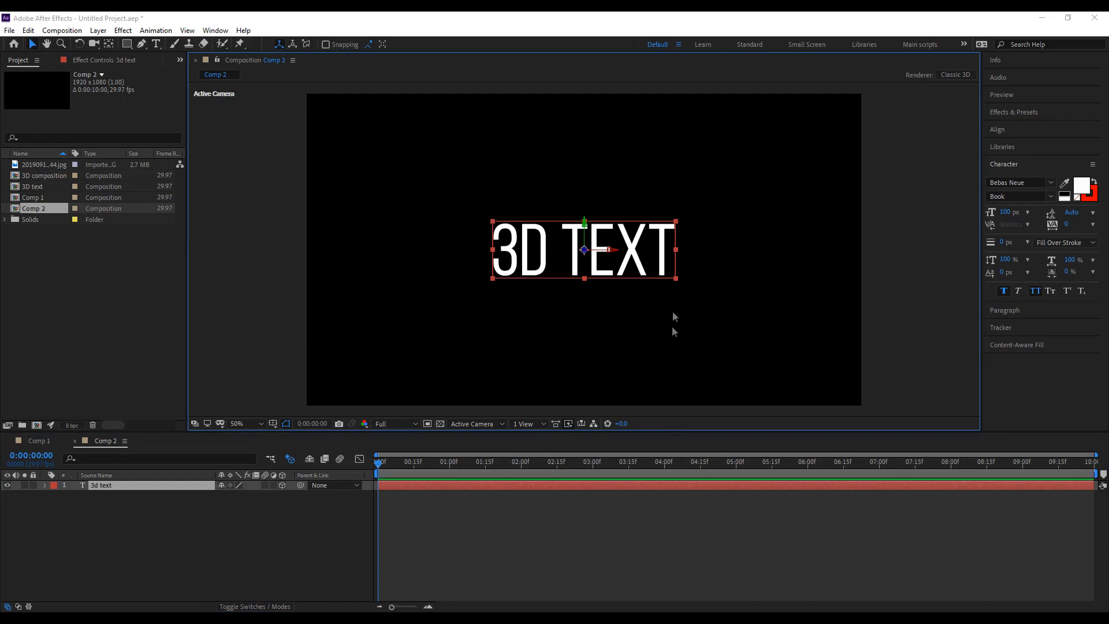
left_click_drag(176, 546, 134, 494)
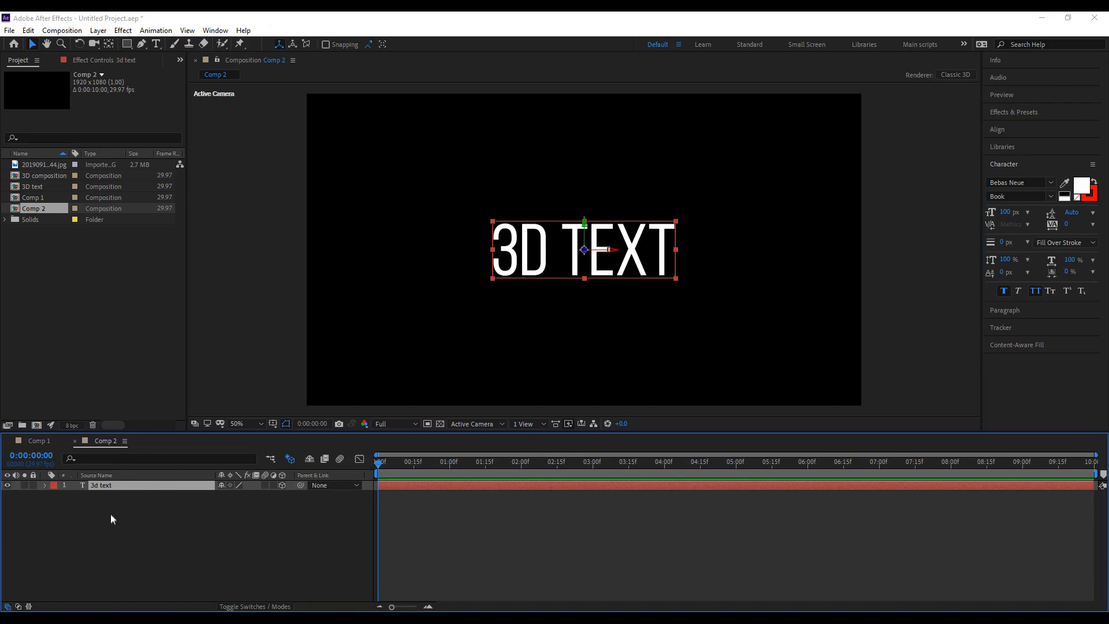
Add the expression [value[0],value[1],value[2]+index*2] to the Position property of the "3d text" layer.
left_click(44, 485)
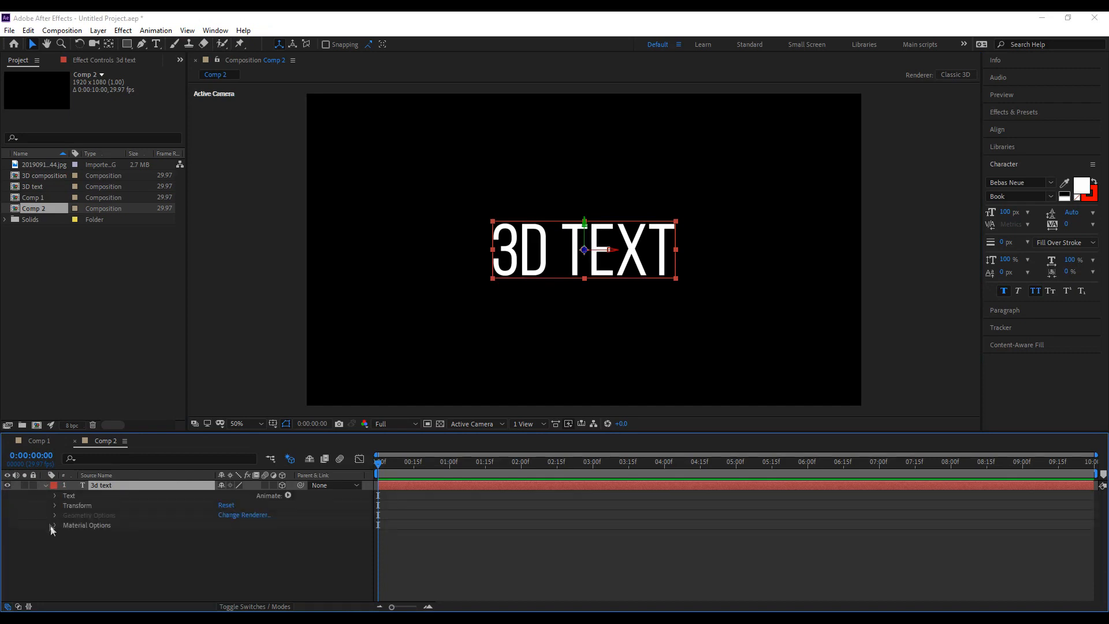
left_click(54, 496)
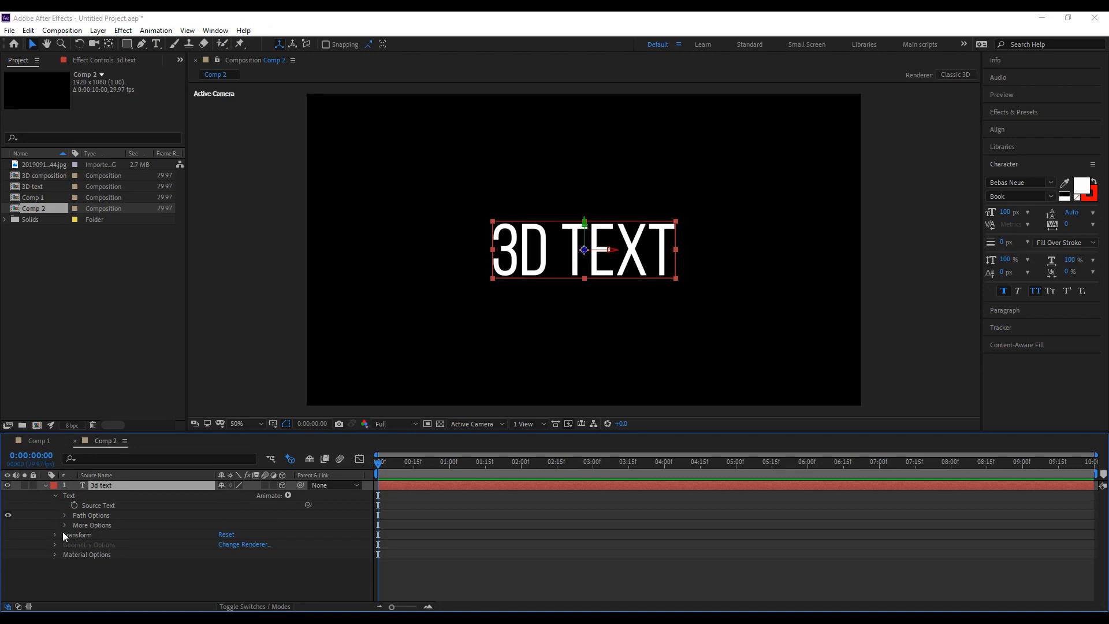
scroll(68, 552, "down", 3)
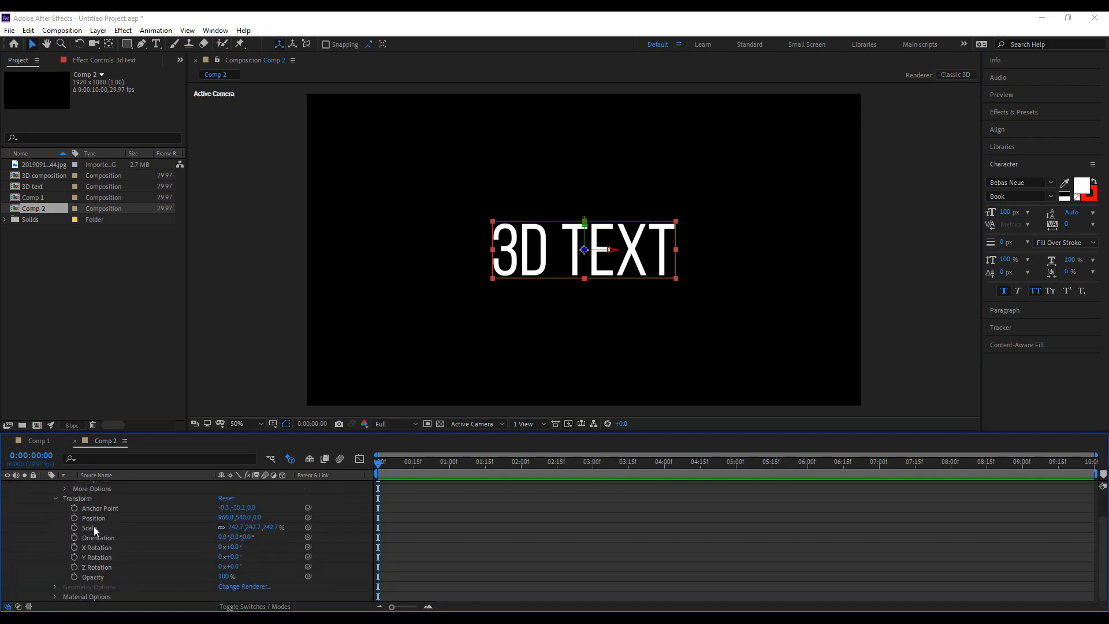
left_click(74, 518, "alt")
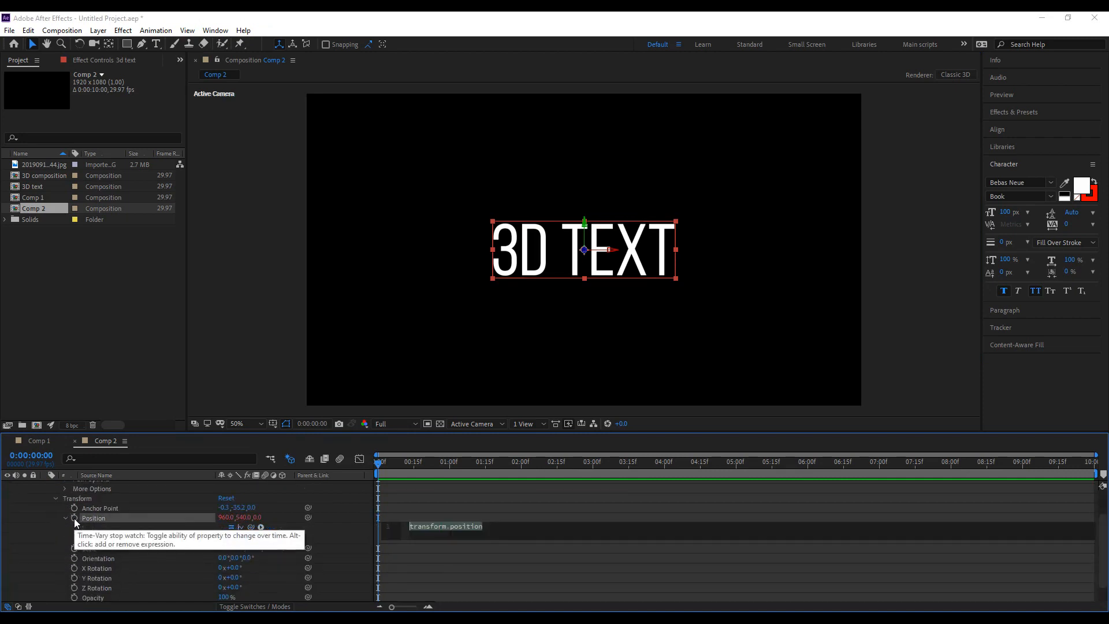
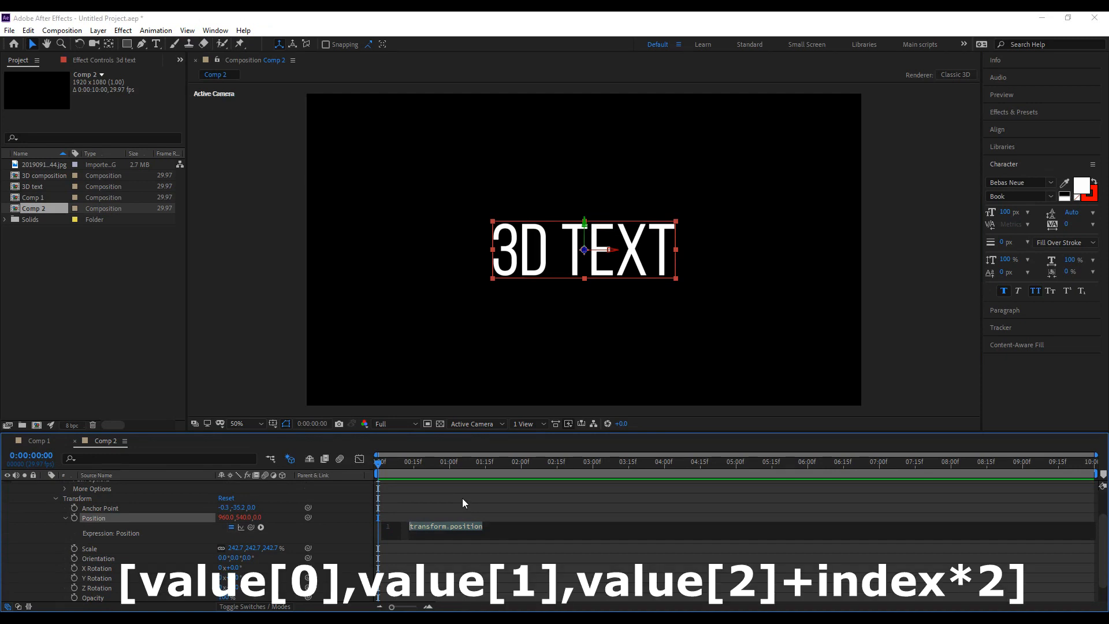
key("BackSpace")
type("[v")
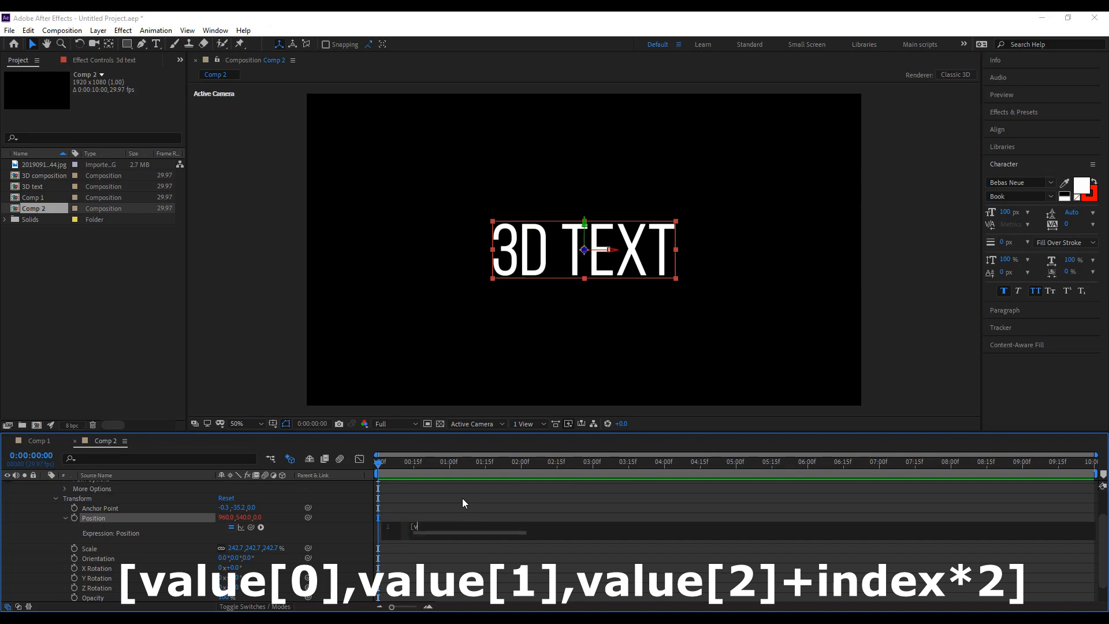
type("alue[")
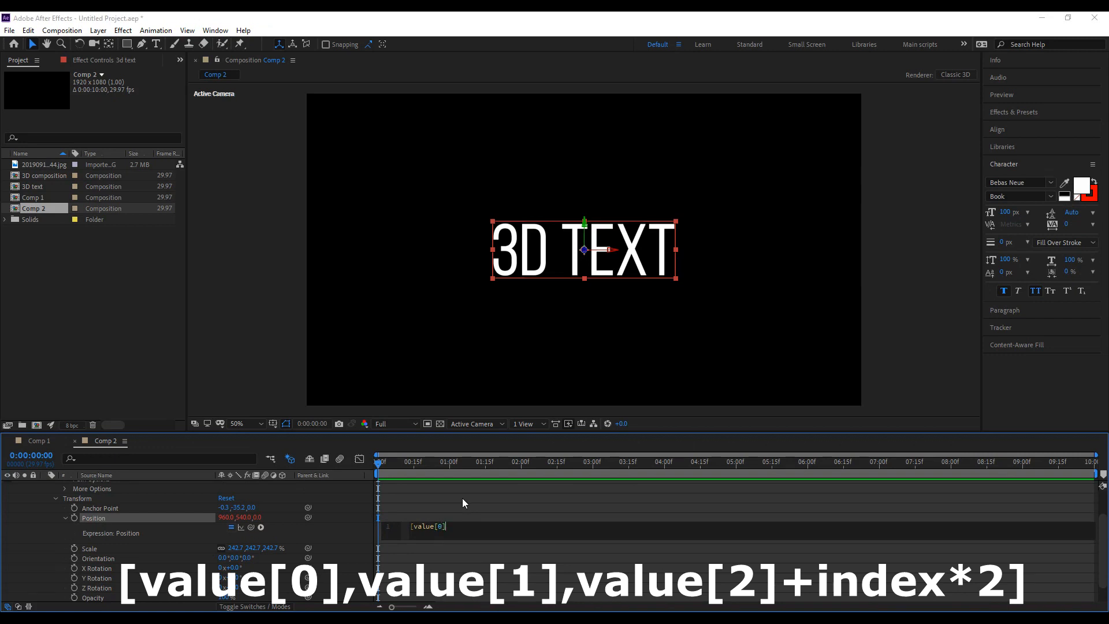
type("0],val")
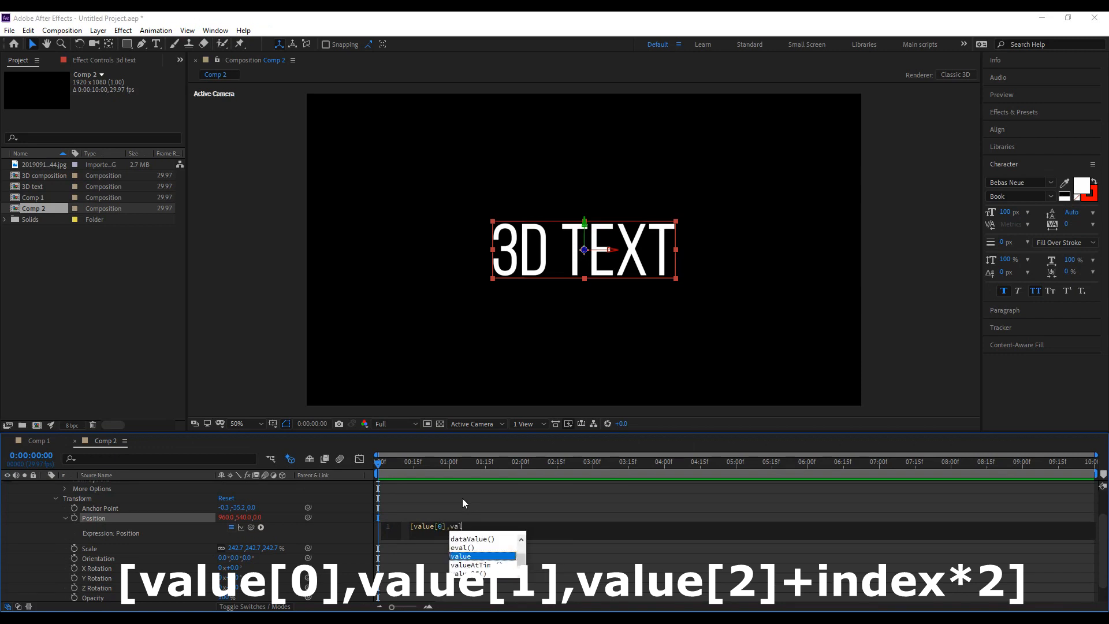
type("ue[1")
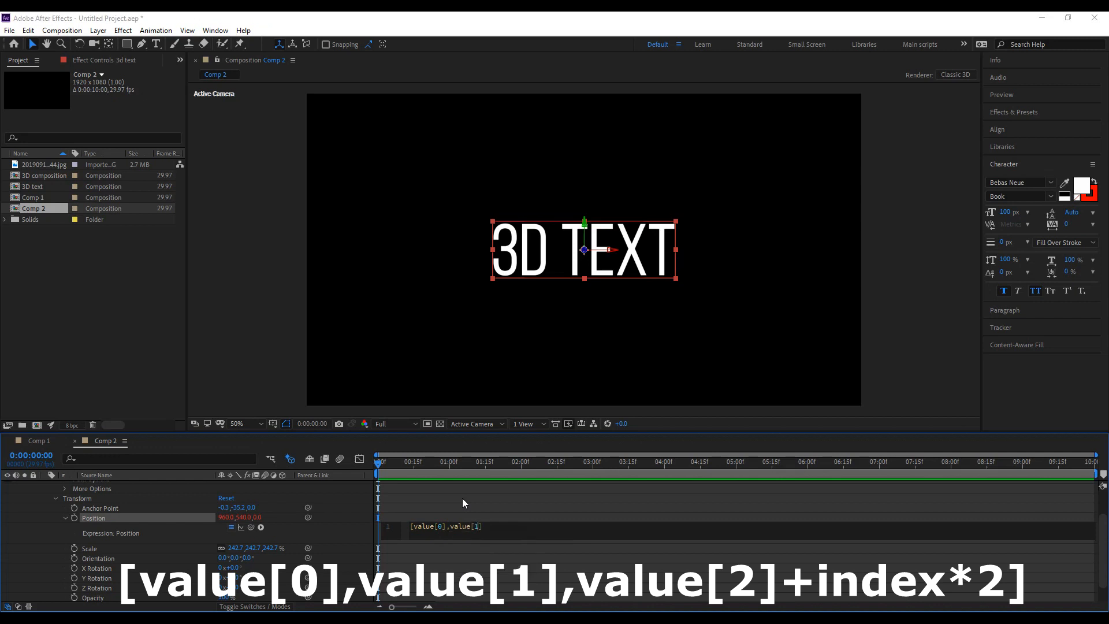
type("],value")
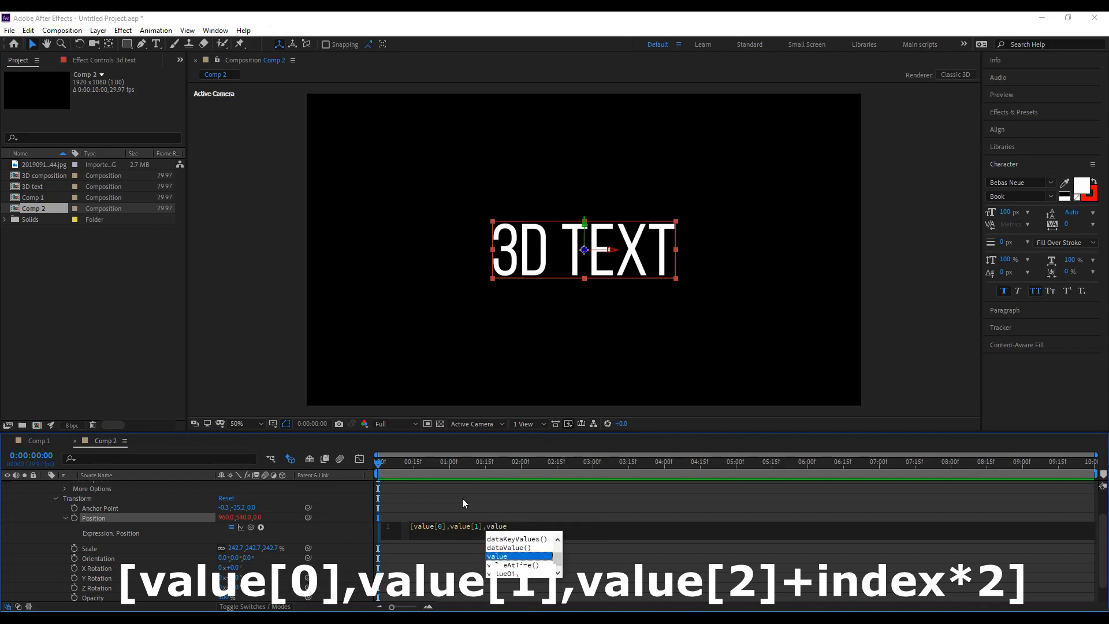
type("[2]]")
type("+")
type("in")
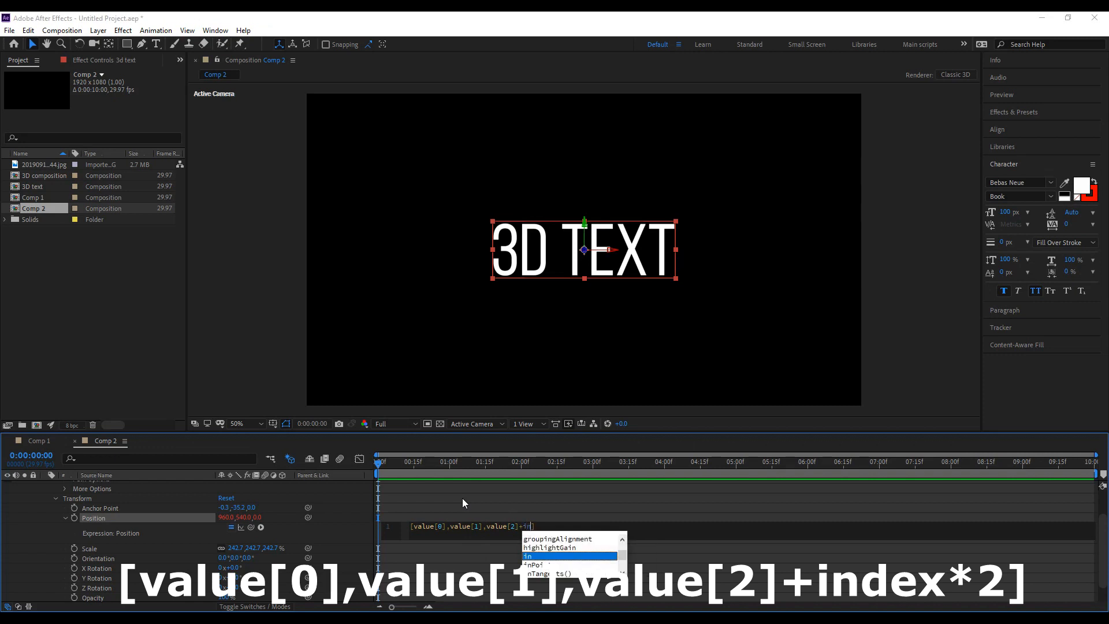
type("dex")
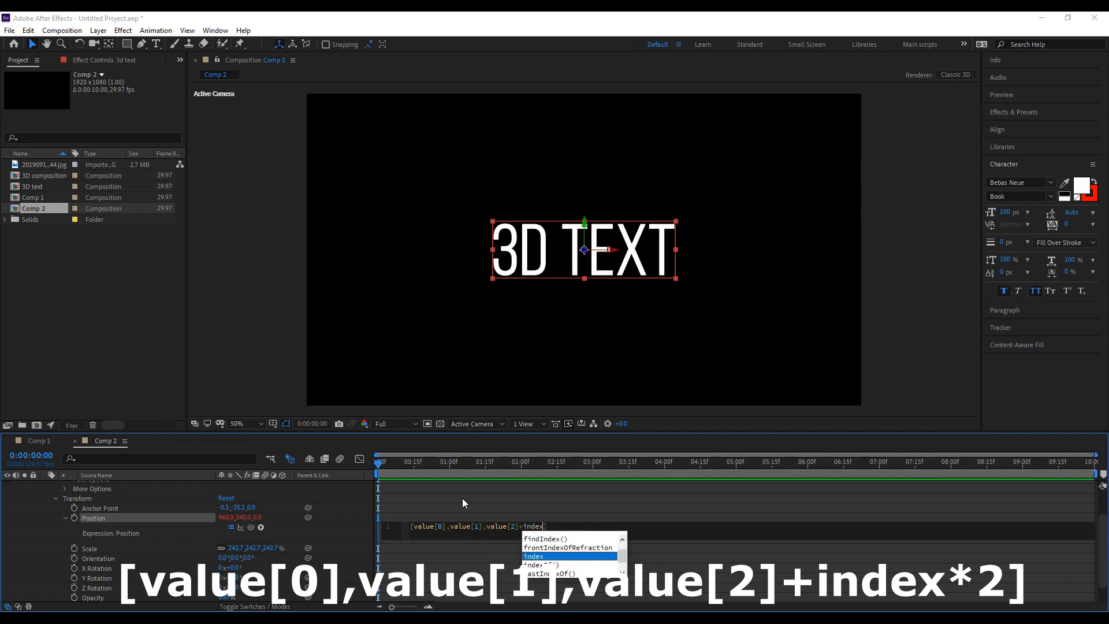
type("*2")
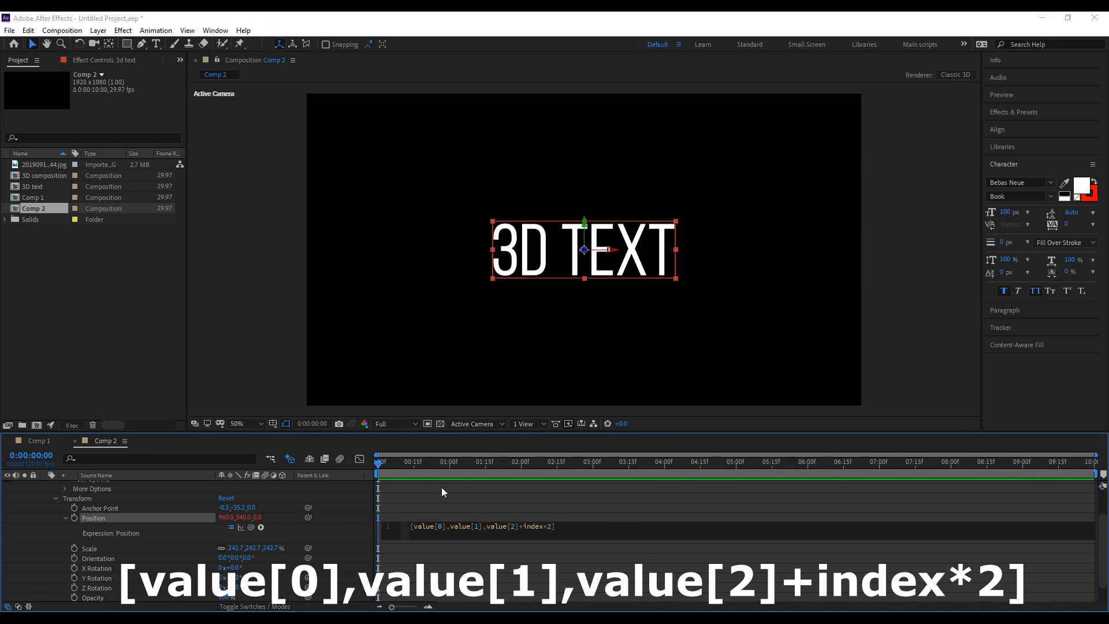
left_click(462, 491)
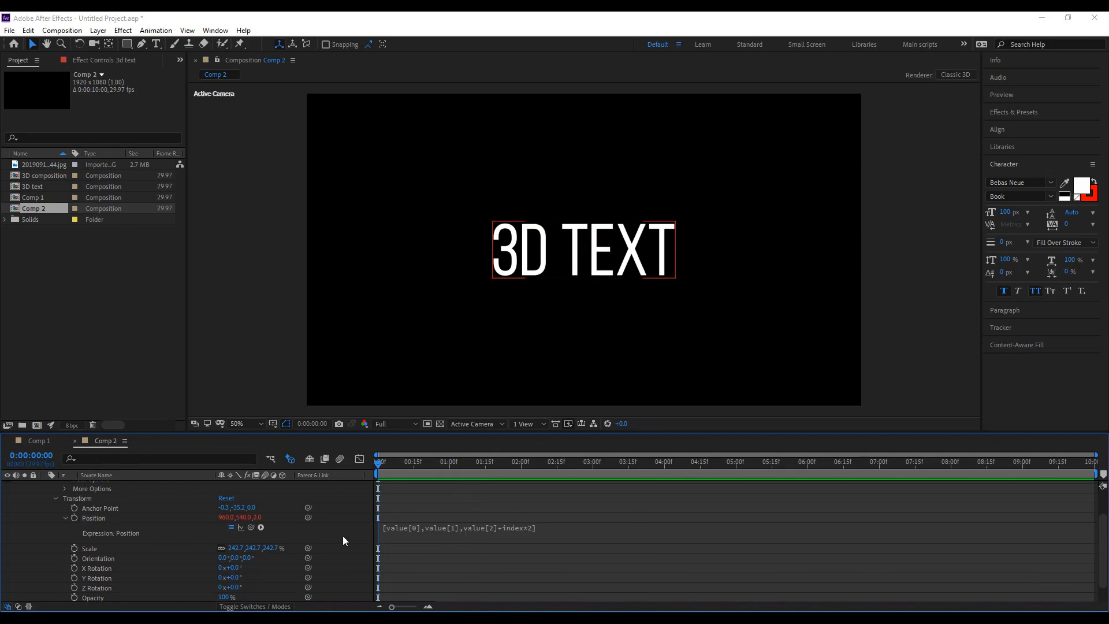
Review the value[1] and value[2] terms of the Position expression and collapse the "3d text" layer's properties.
left_click(387, 529)
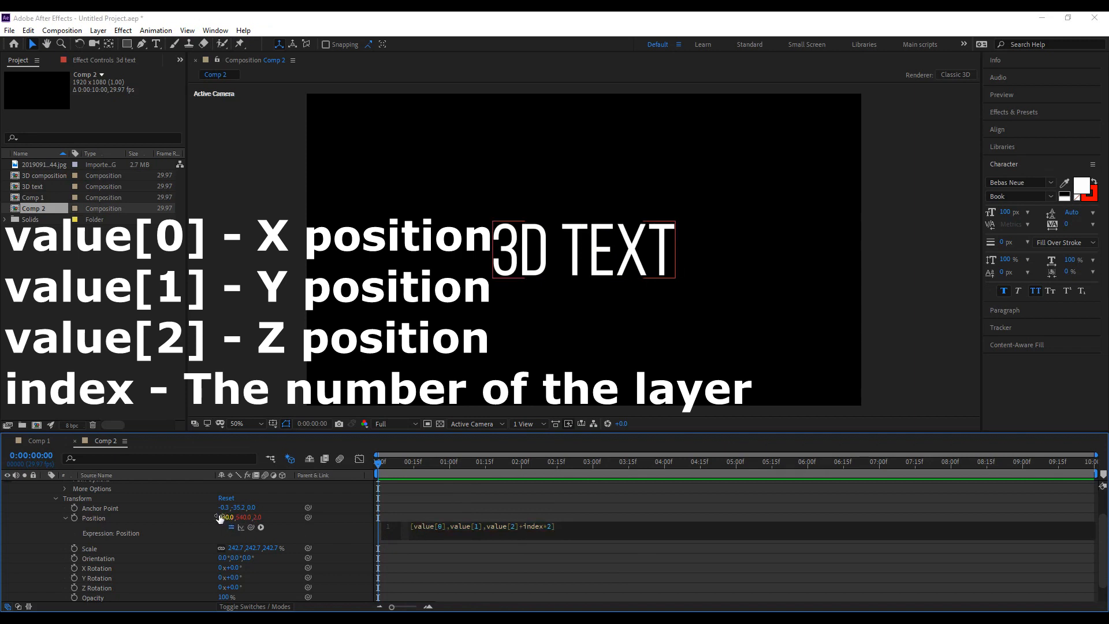
left_click_drag(454, 526, 482, 526)
left_click_drag(487, 526, 528, 527)
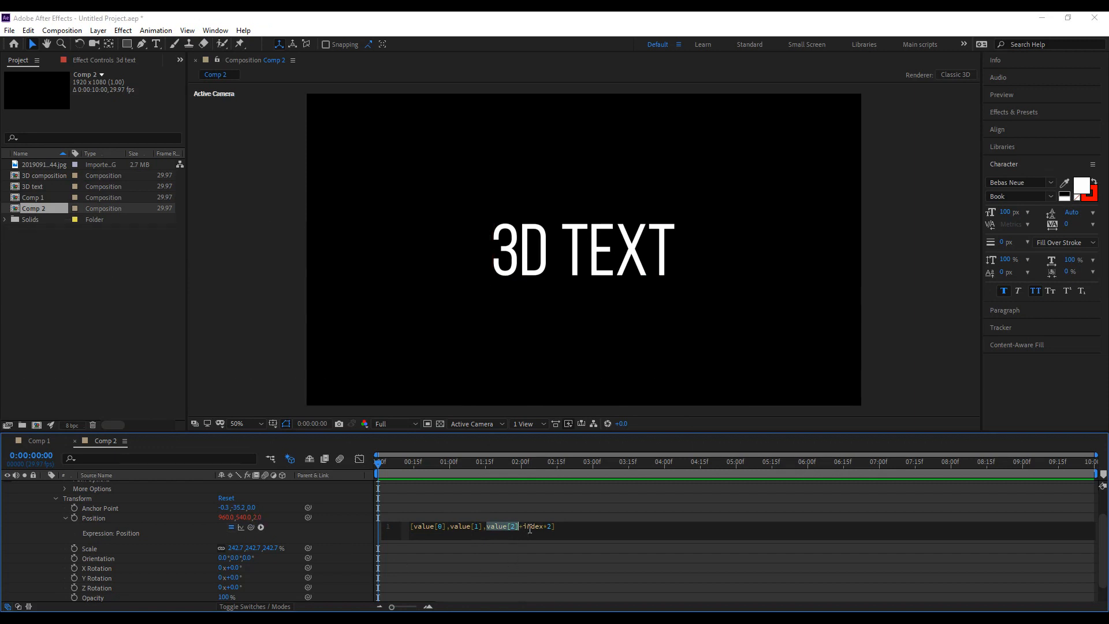
scroll(358, 546, "up", 2)
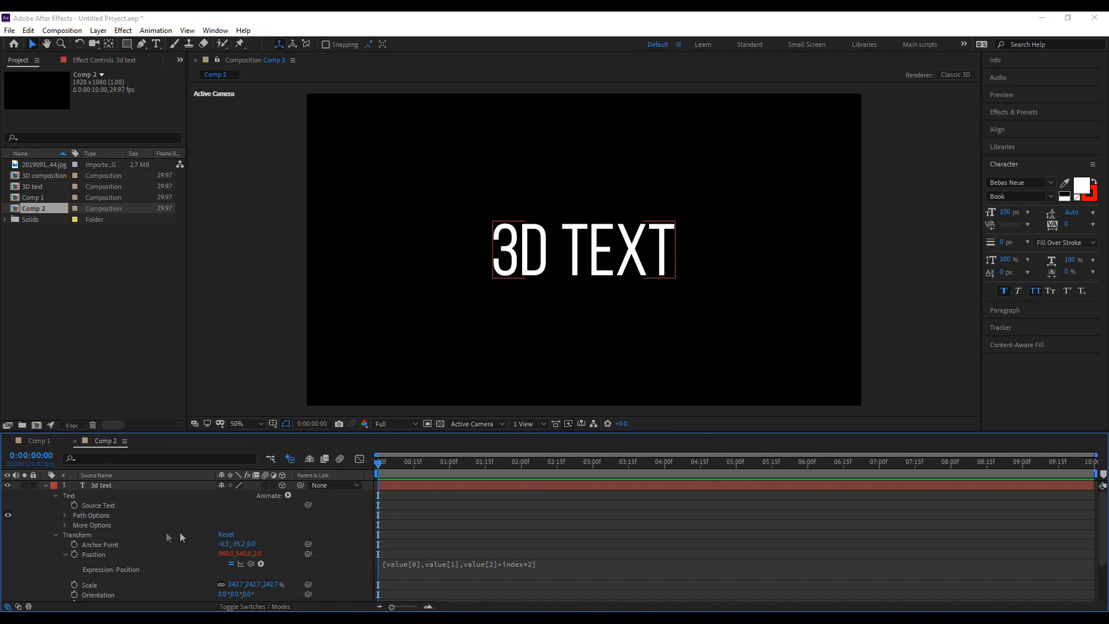
left_click(44, 487)
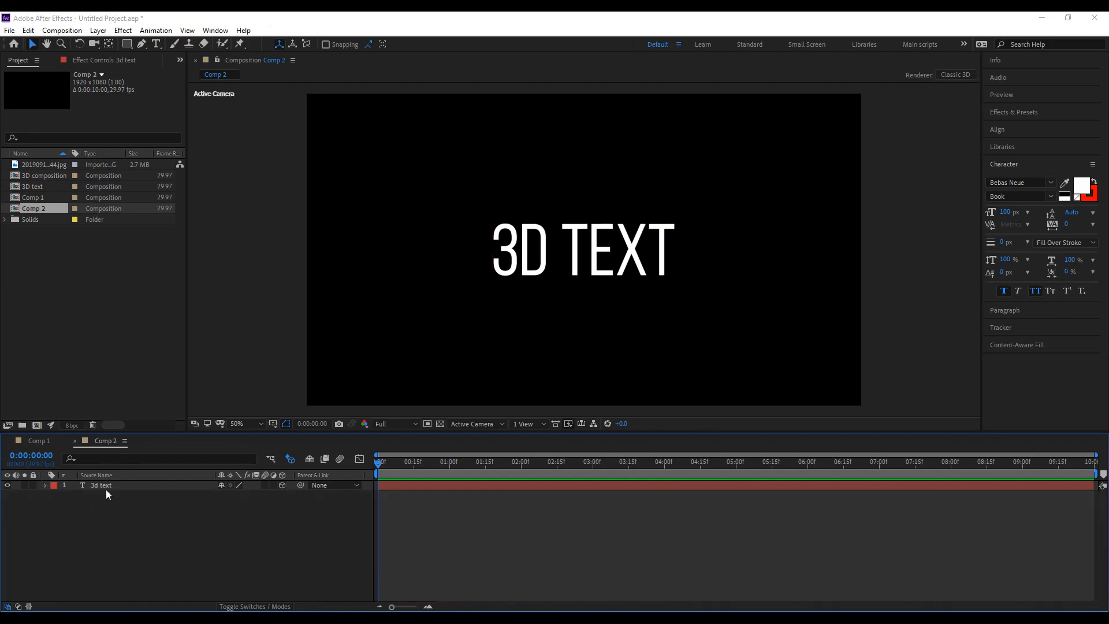
Duplicate the "3d text" layer twice, revealing the original layer's Position property between the two copies.
left_click(106, 487)
key("ctrl+d")
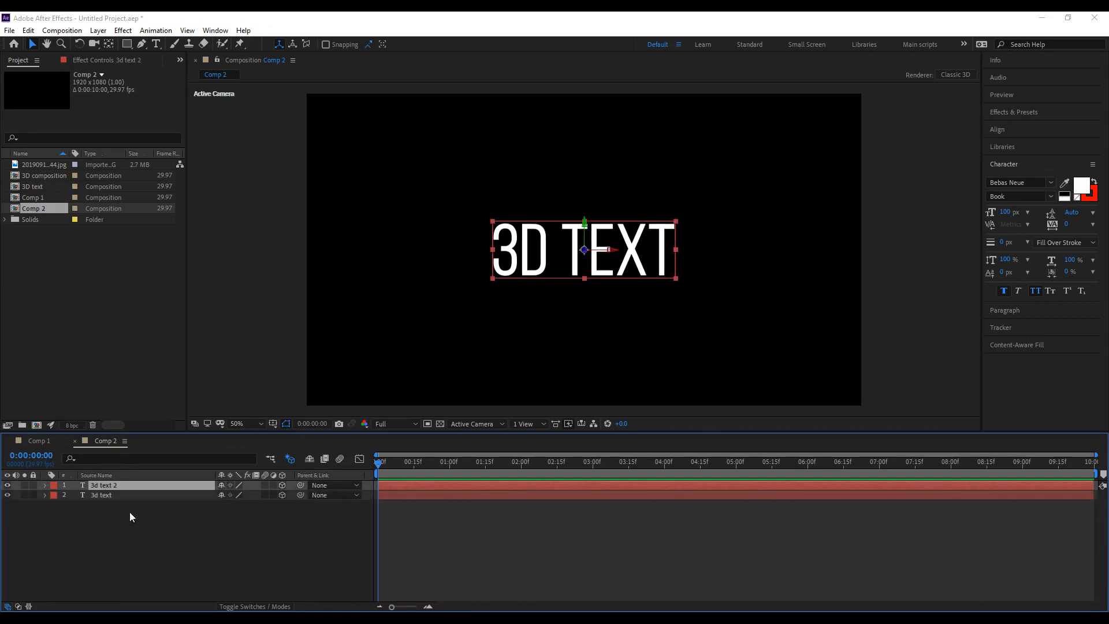
left_click(97, 495)
key("p")
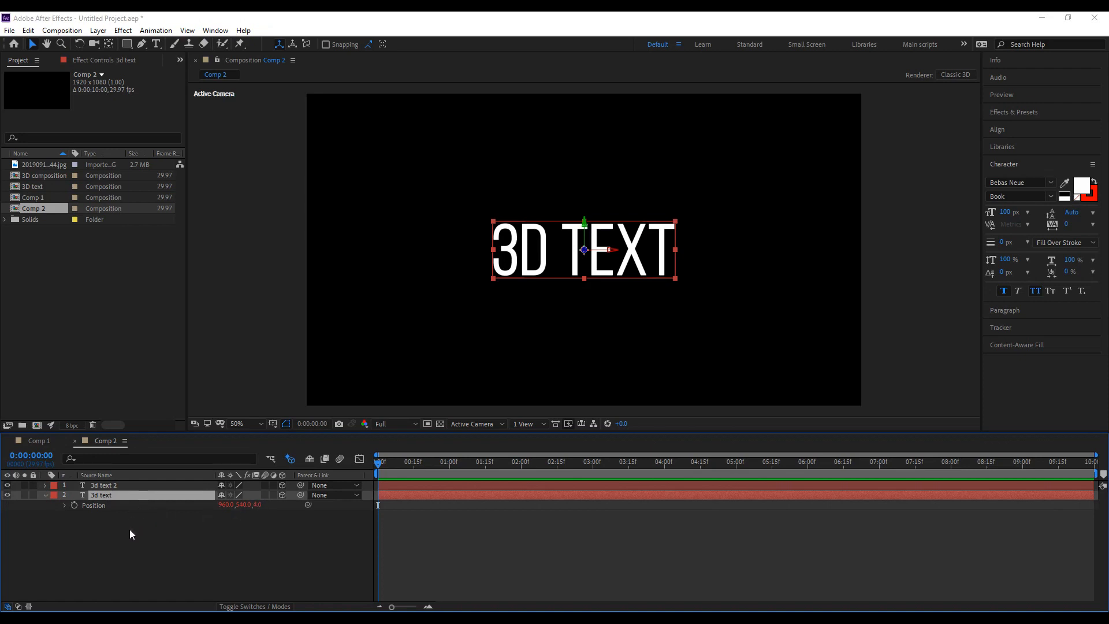
key("ctrl+d")
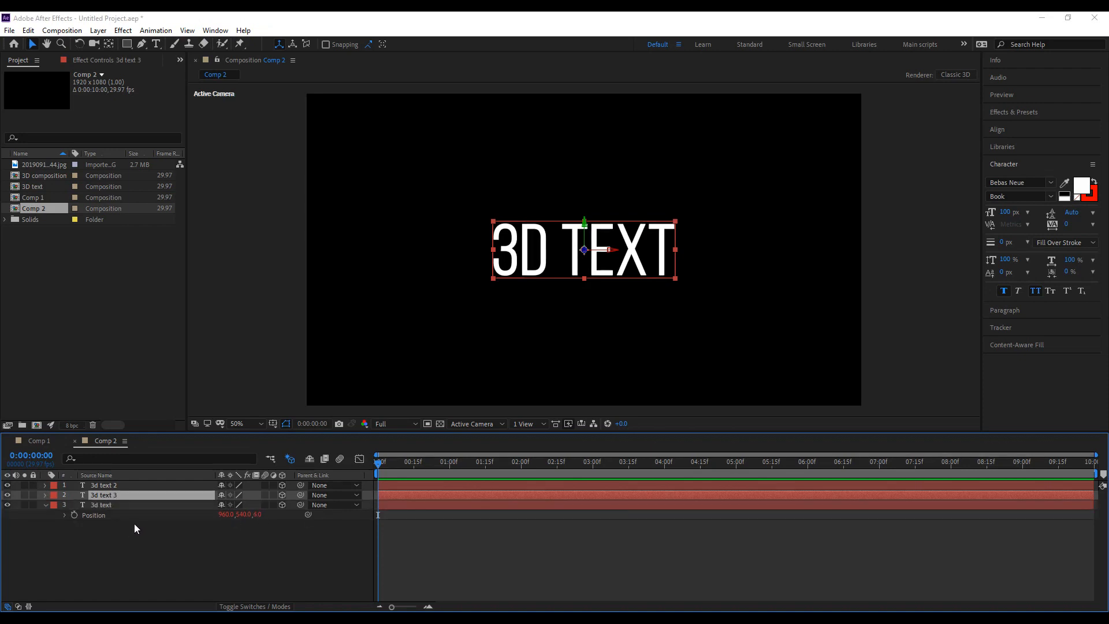
Examine the Position value and expression of the original "3d text" layer, and collapse its properties.
left_click(68, 504)
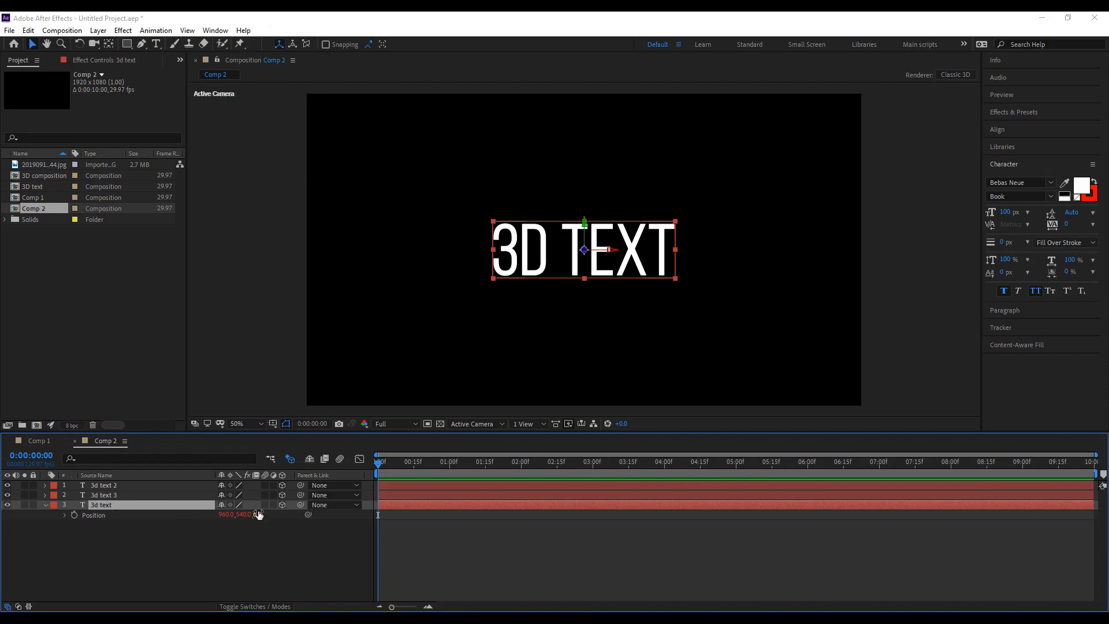
left_click(64, 515)
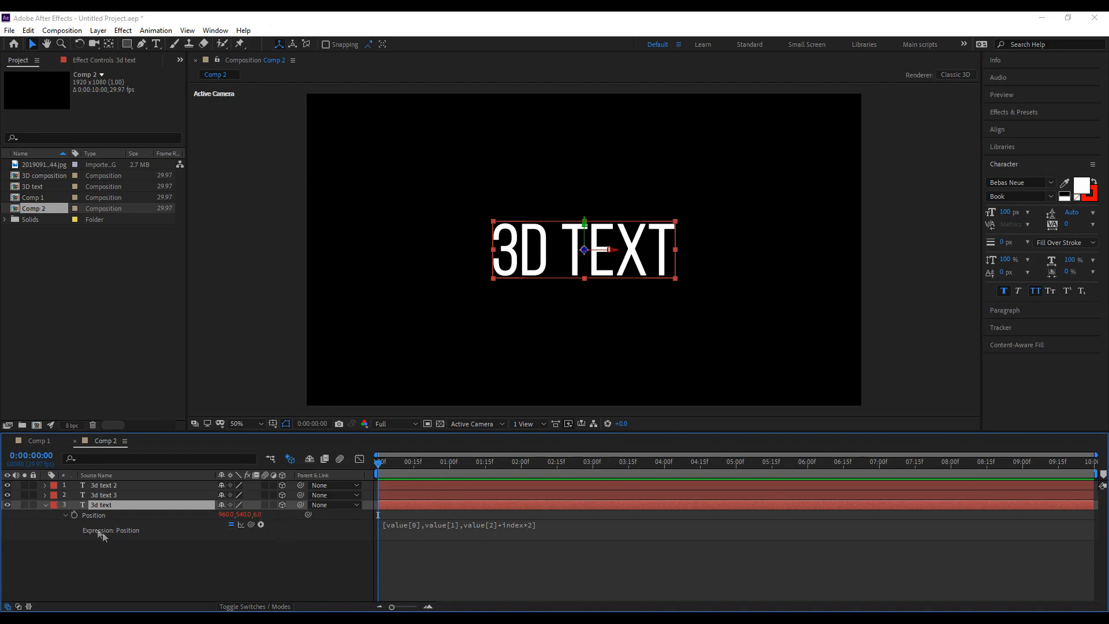
left_click(44, 504)
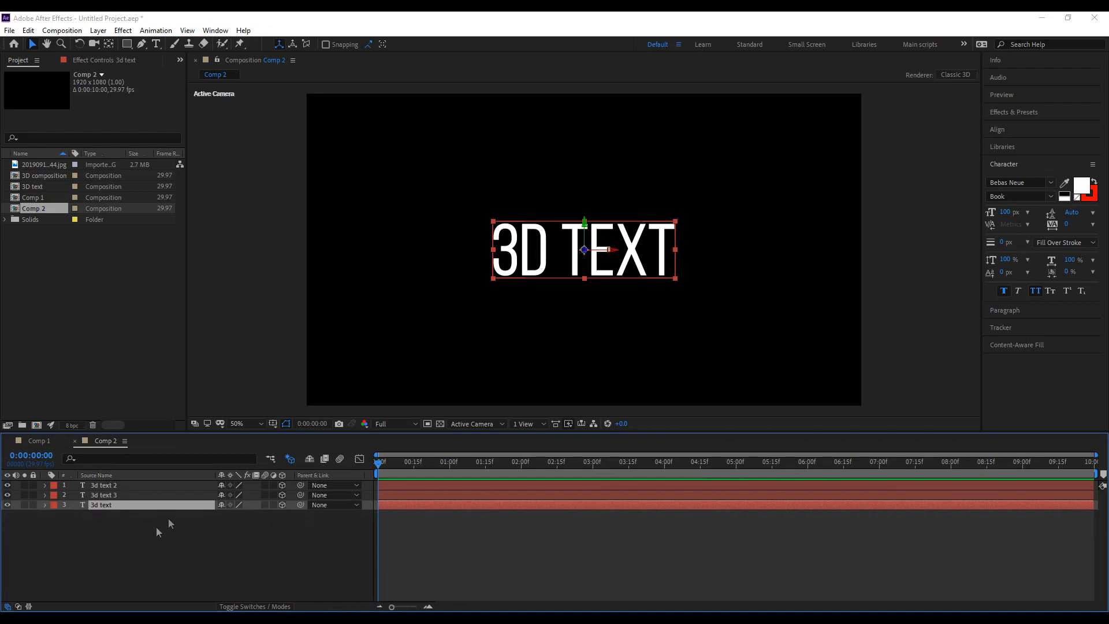
Duplicate the original "3d text" layer repeatedly until the copies reach "3d text 29", and clear the layer selection.
key("ctrl+d")
key("ctrl+d")
key("ctrl+d")
key("ctrl+d")
key("ctrl+d")
key("ctrl+d")
key("ctrl+d")
key("ctrl+d")
key("ctrl+d")
key("ctrl+d")
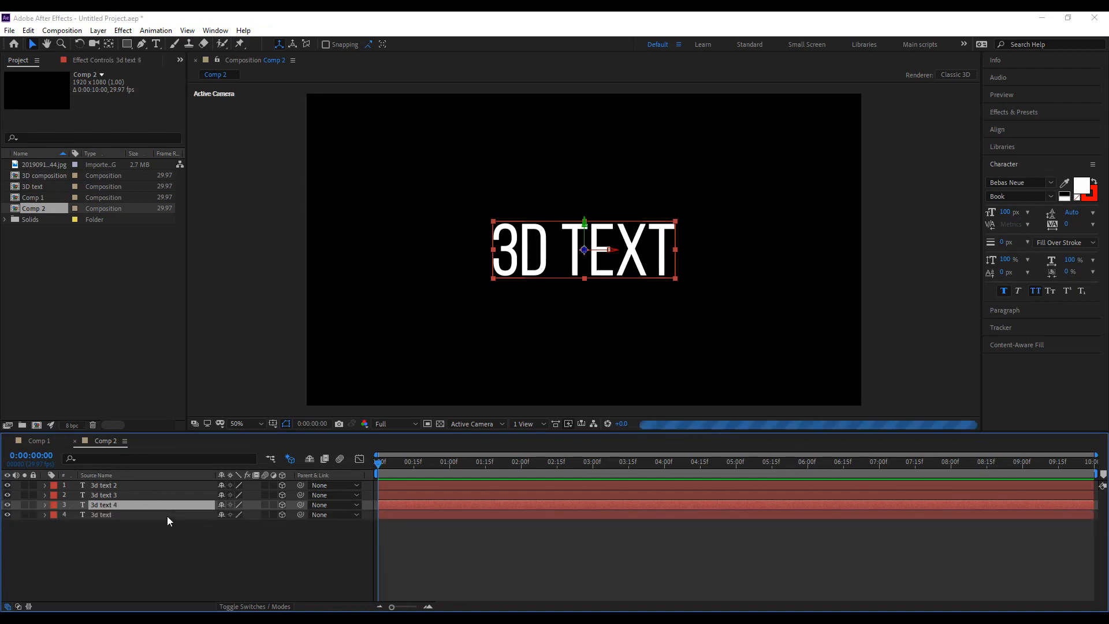
key("ctrl+d")
key("ctrl+d")
key("ctrl+d")
key("ctrl+d")
key("ctrl+d")
key("ctrl+d")
key("ctrl+d")
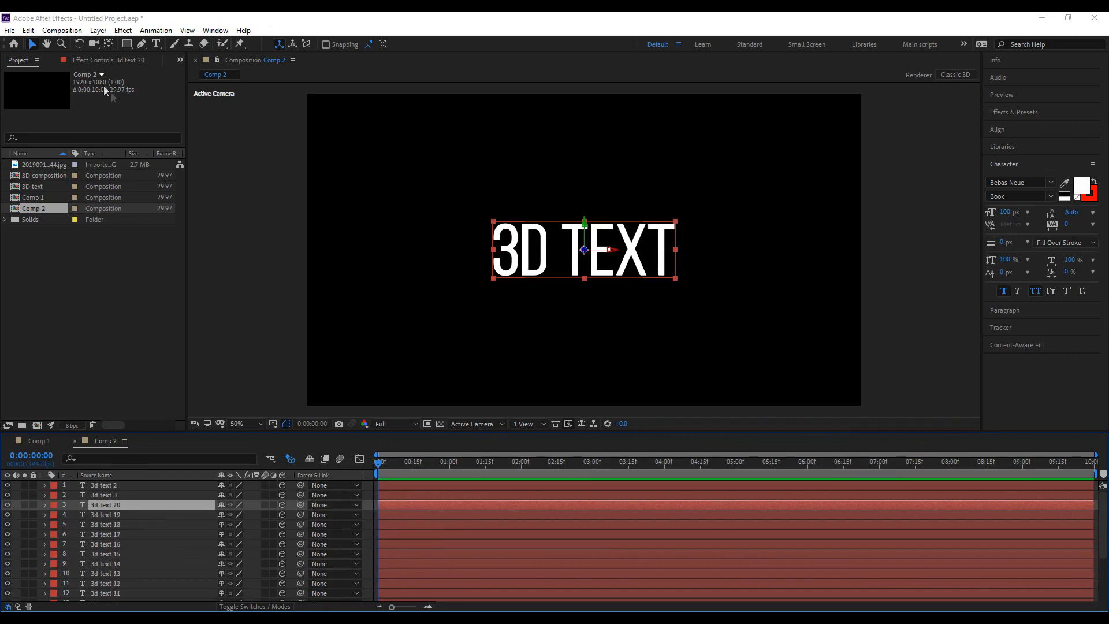
key("ctrl+d")
key("ctrl+d")
key("ctrl+d")
key("ctrl+d")
key("ctrl+d")
key("ctrl+d")
key("ctrl+d")
key("ctrl+d")
key("ctrl+d")
key("ctrl+d")
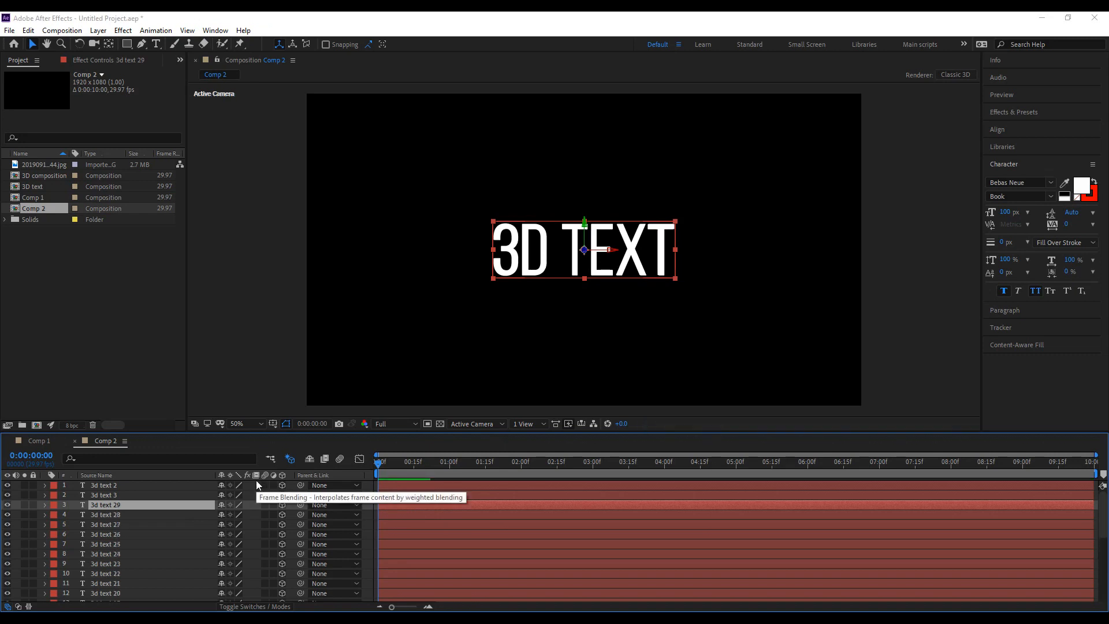
key("Delete")
Examine the thickness of the stacked text by orbiting around it with the camera tool in Custom View 1.
left_click(493, 424)
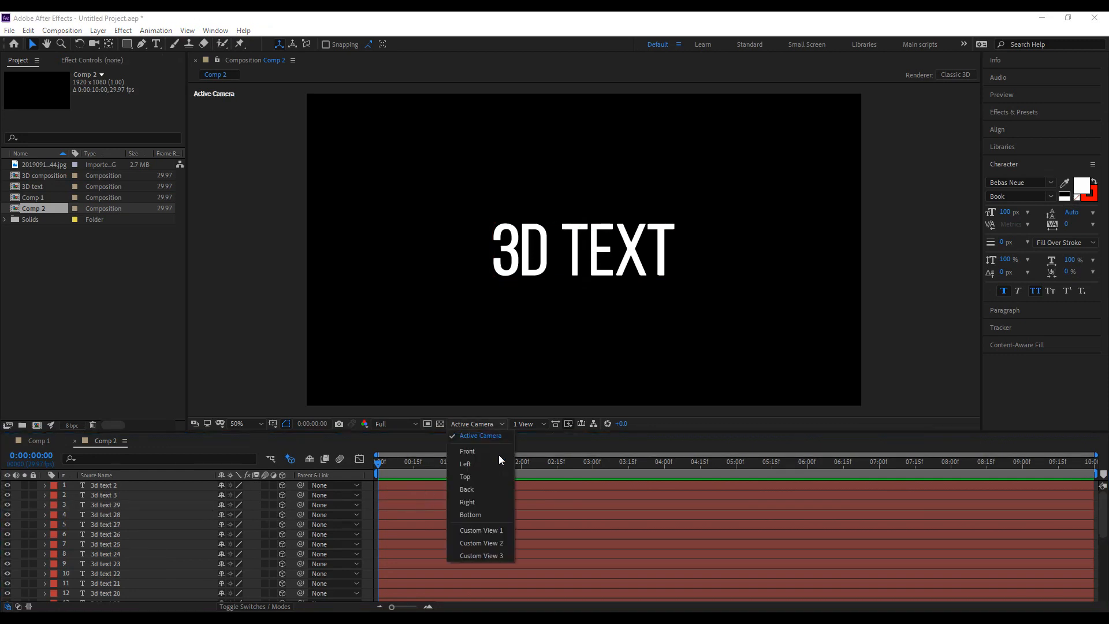
left_click(95, 43)
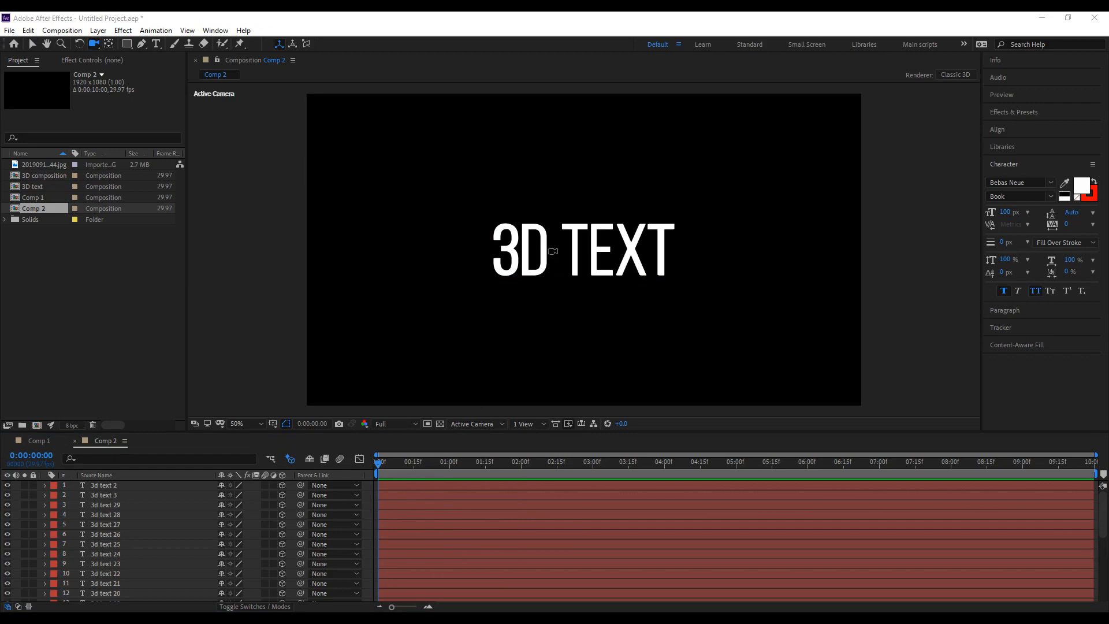
left_click(483, 423)
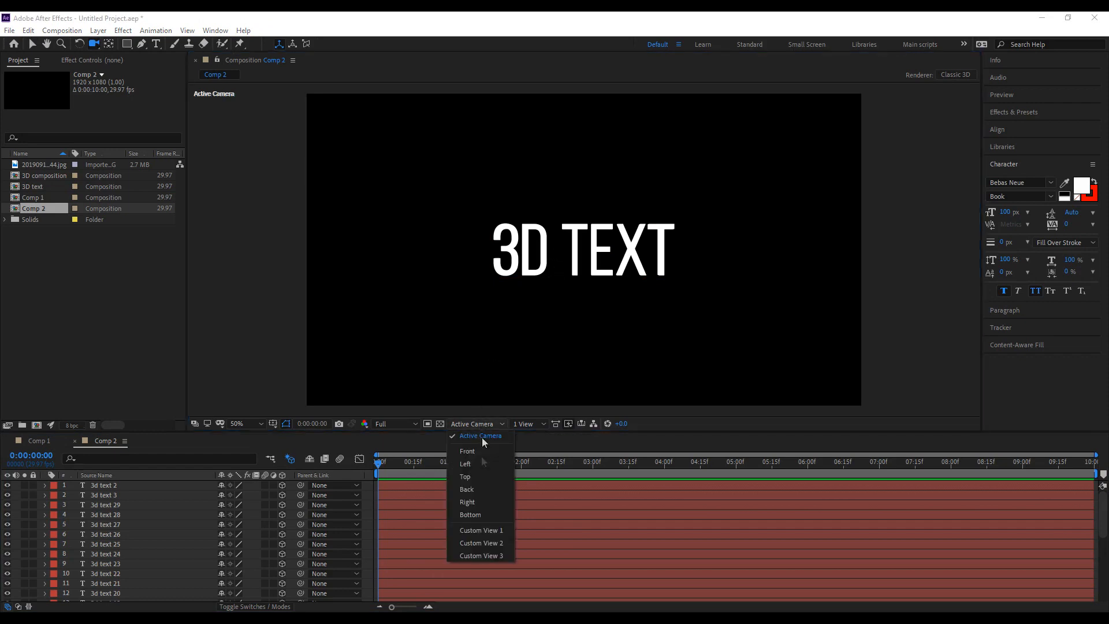
left_click(481, 530)
left_click_drag(641, 272, 750, 237)
scroll(626, 257, "up", 2)
scroll(626, 257, "down", 1)
left_click_drag(626, 257, 597, 299)
left_click_drag(682, 234, 745, 257)
left_click_drag(630, 266, 631, 317)
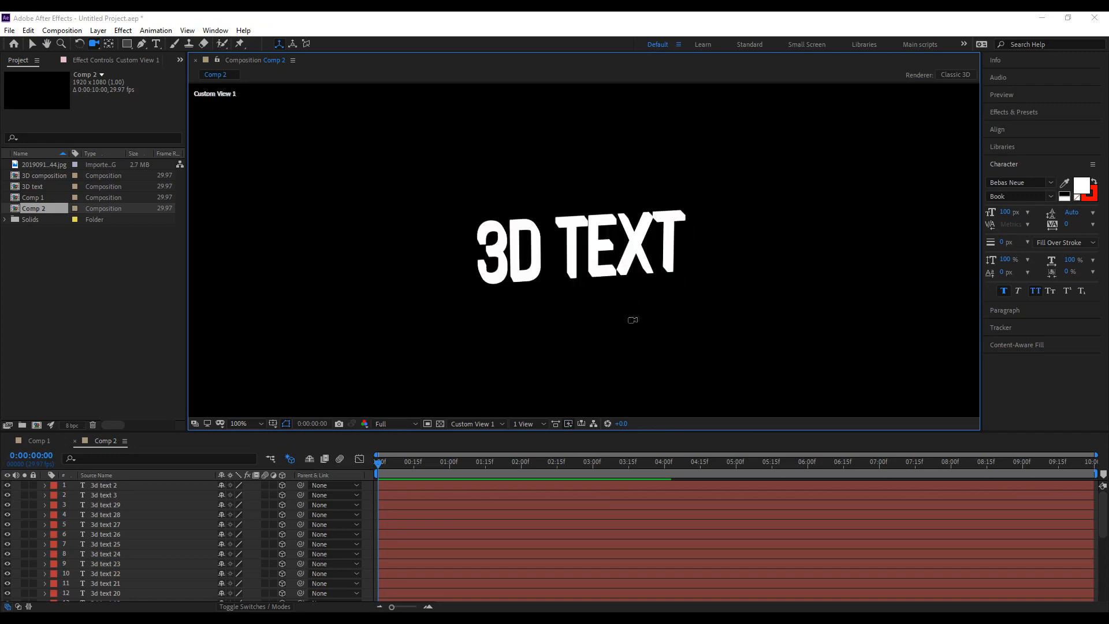
key("v")
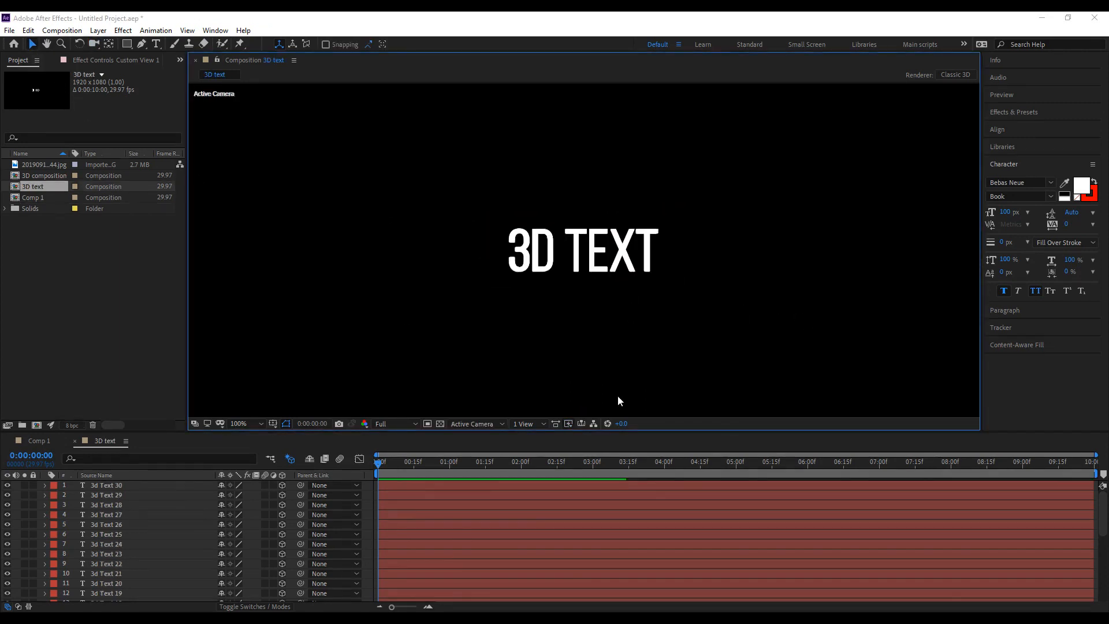
left_click(483, 423)
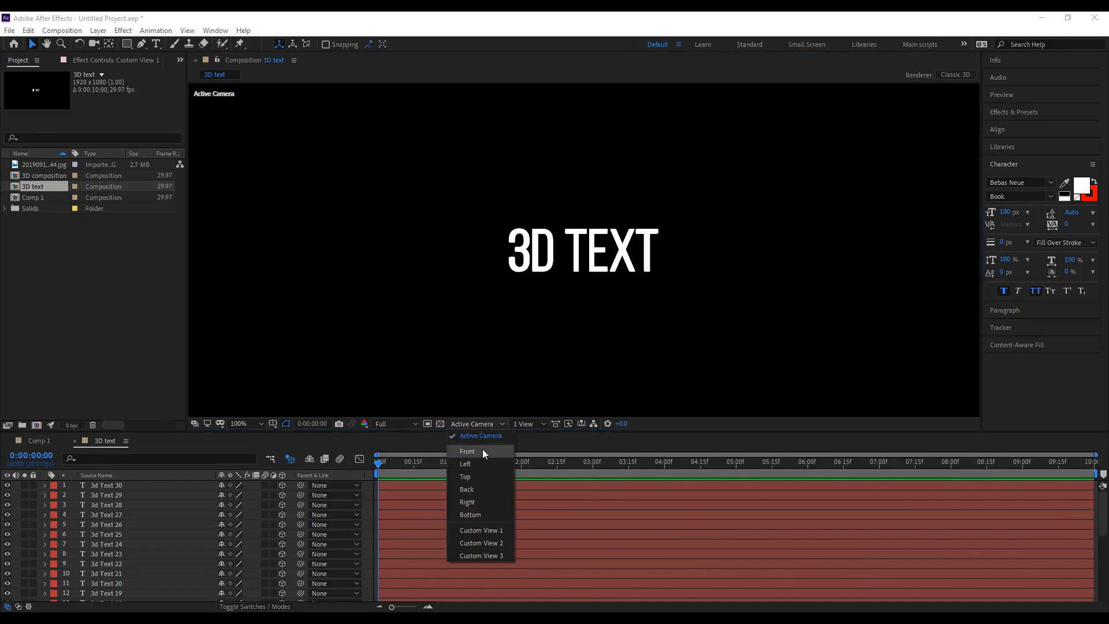
left_click(482, 449)
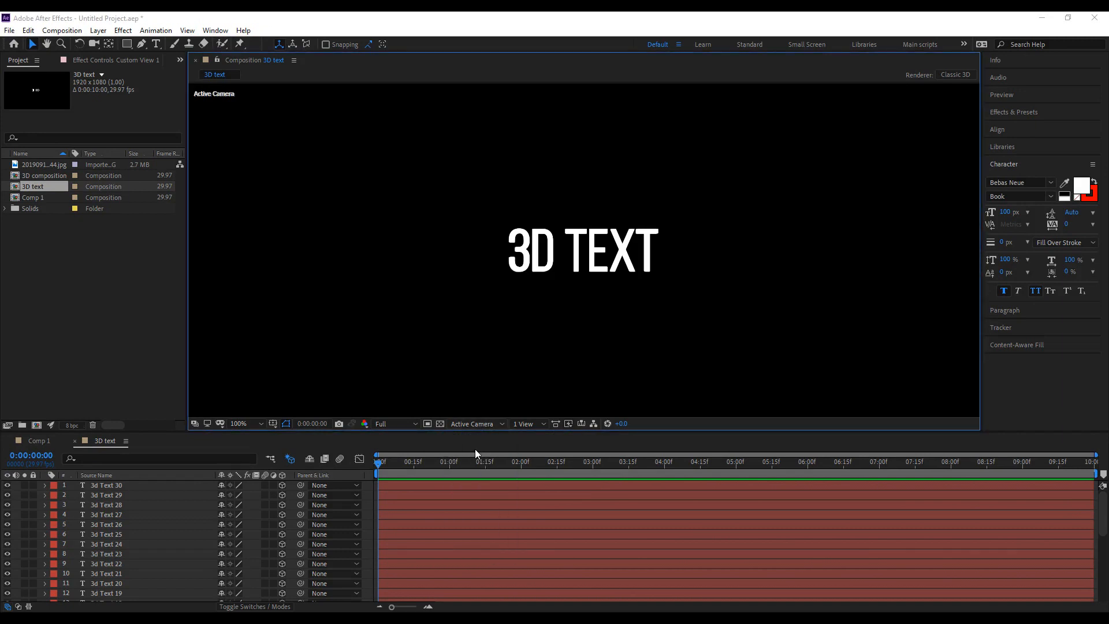
Set the fill colour of all the stacked 3d Text layers to magenta FF00FC.
scroll(254, 514, "down", 6)
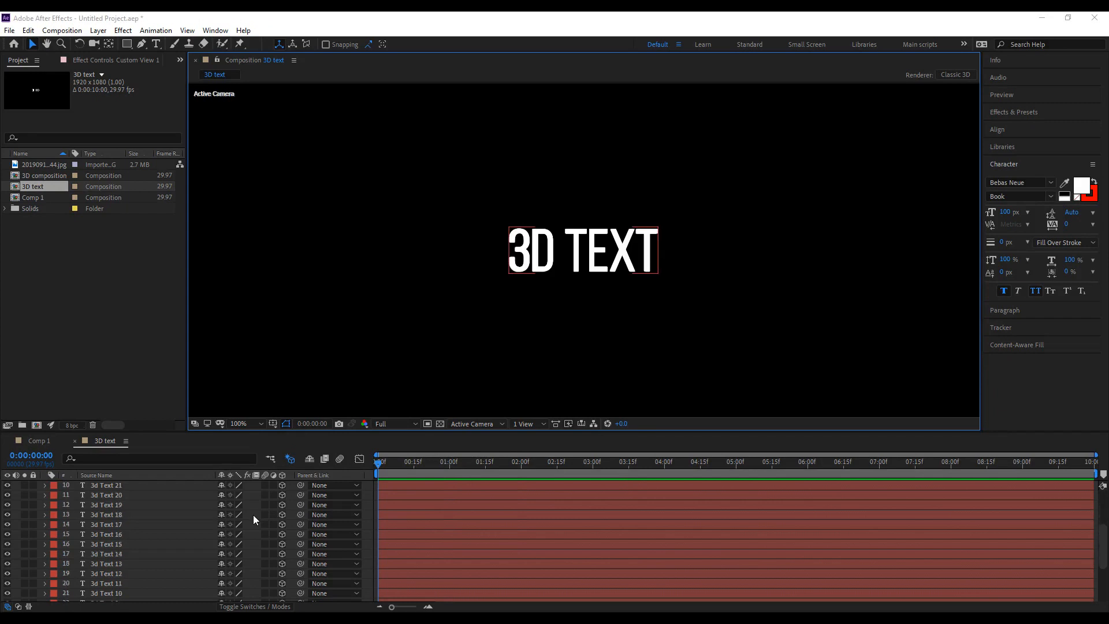
left_click(110, 592)
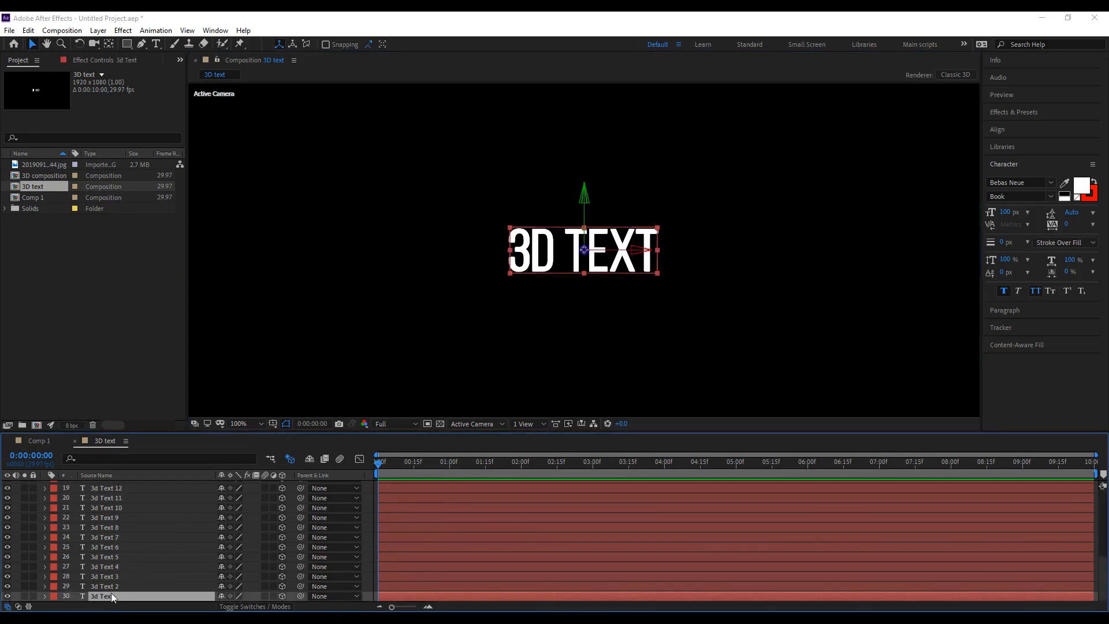
scroll(120, 585, "up", 6)
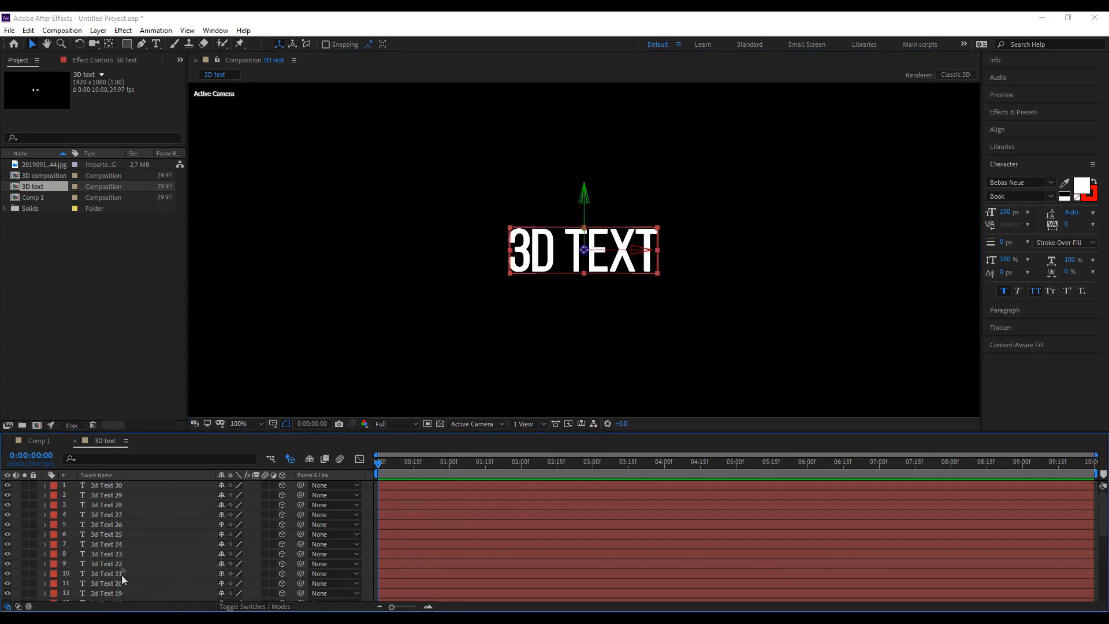
left_click(112, 485, "shift")
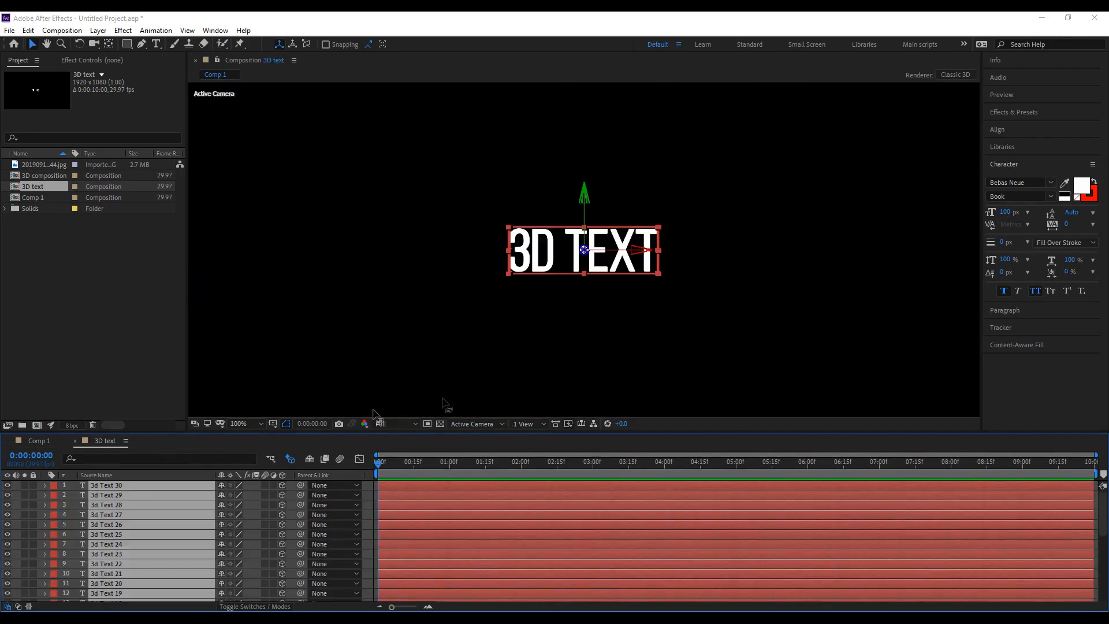
left_click(1081, 185)
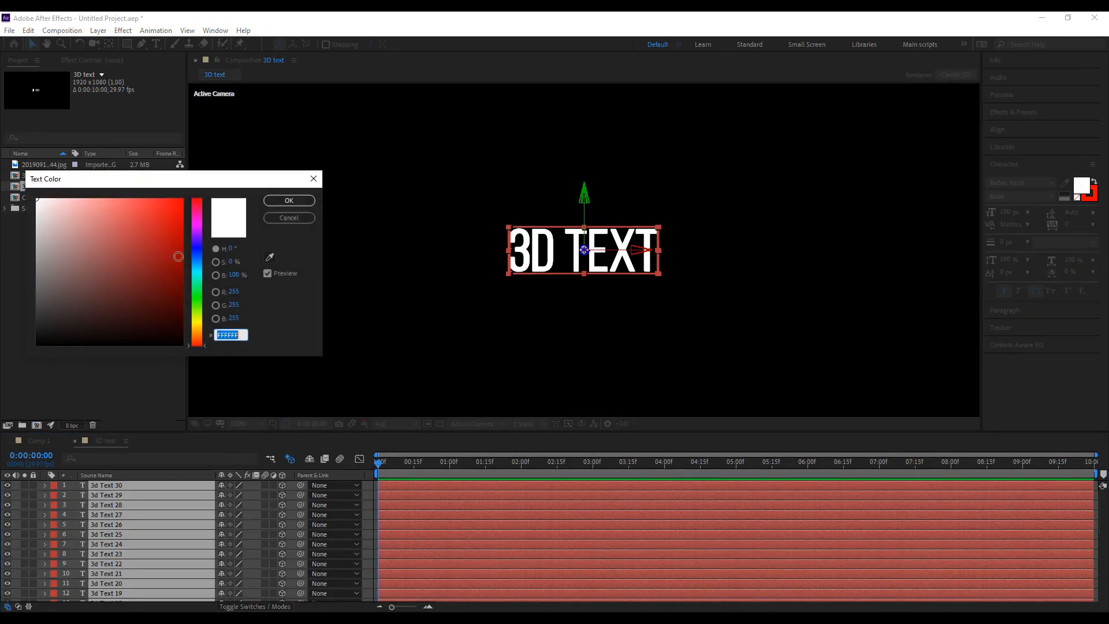
left_click(194, 223)
left_click(181, 198)
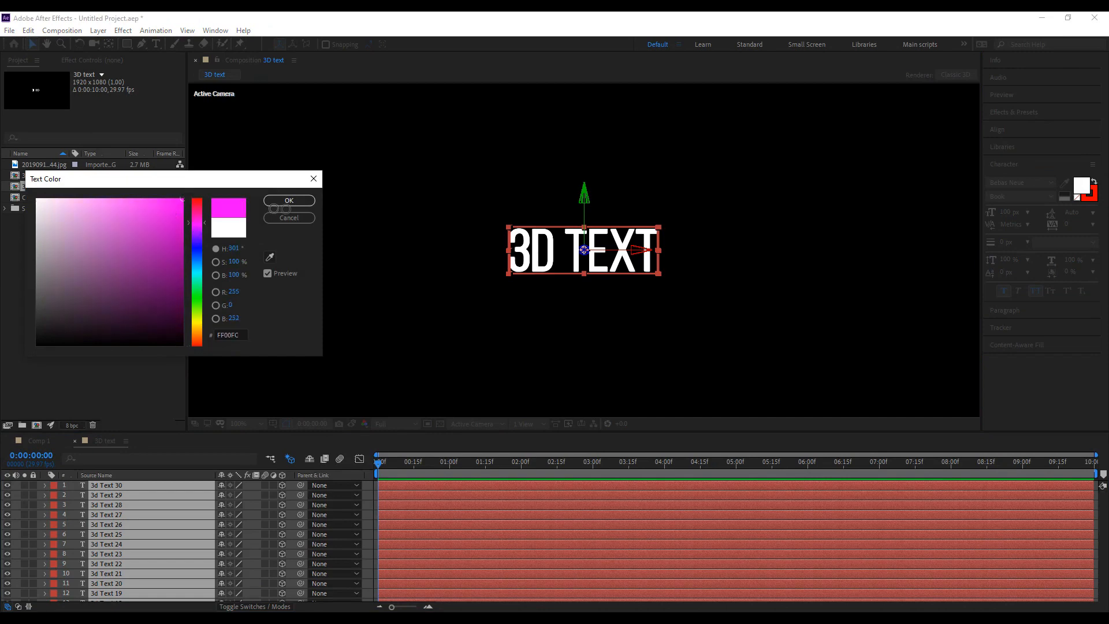
left_click(289, 202)
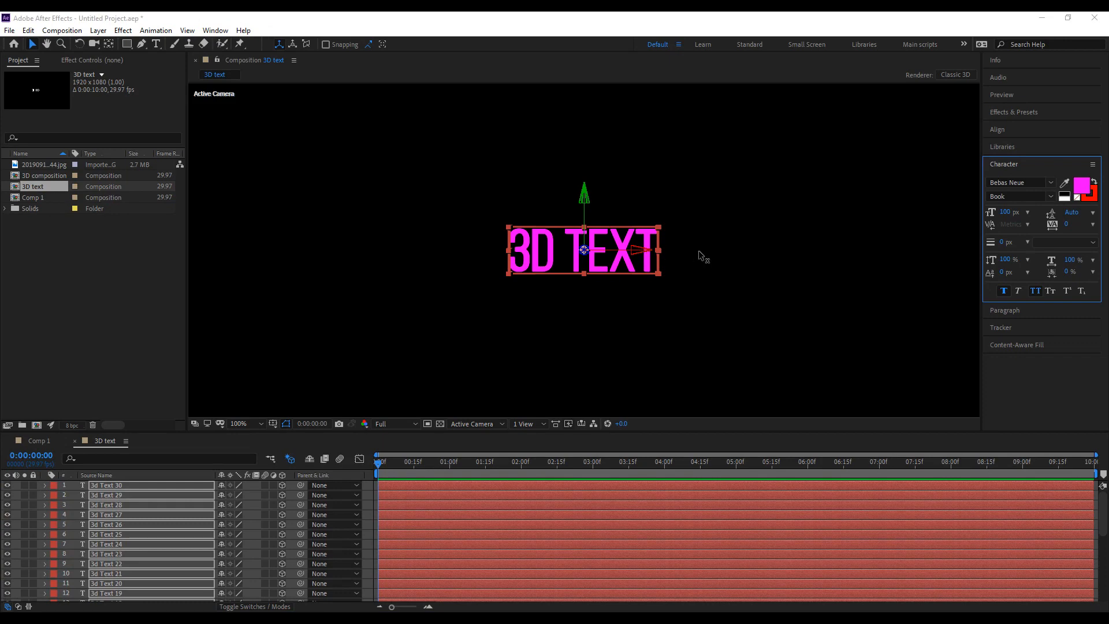
Move all the stacked text layers together to the right of the frame's centre, leaving them deselected.
left_click_drag(638, 250, 678, 266)
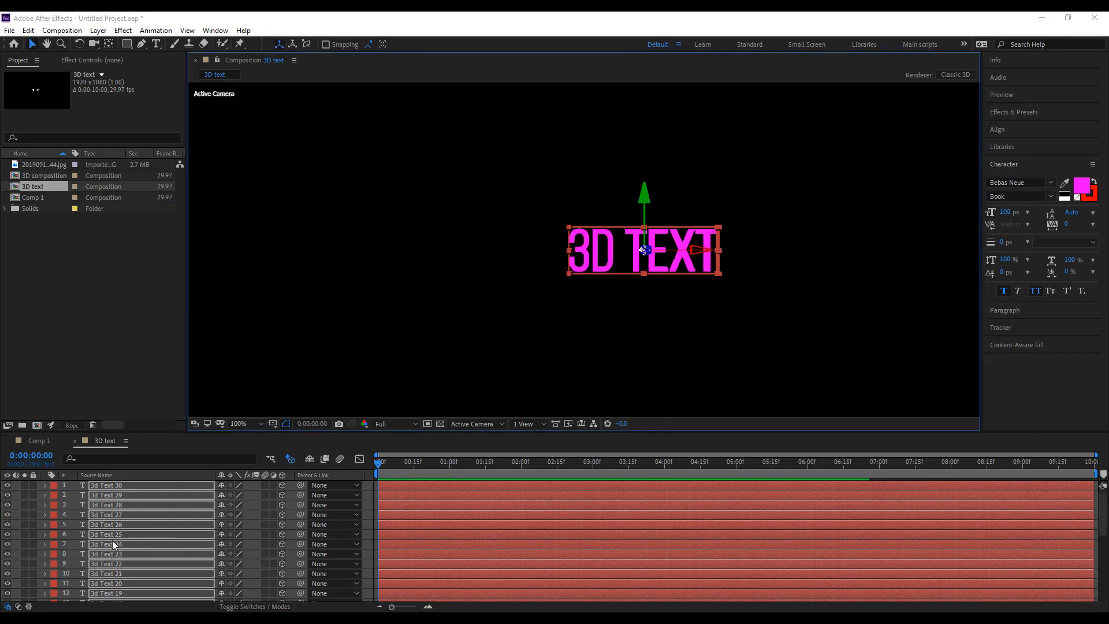
scroll(113, 543, "down", 6)
scroll(120, 546, "up", 6)
key("period")
left_click(813, 380)
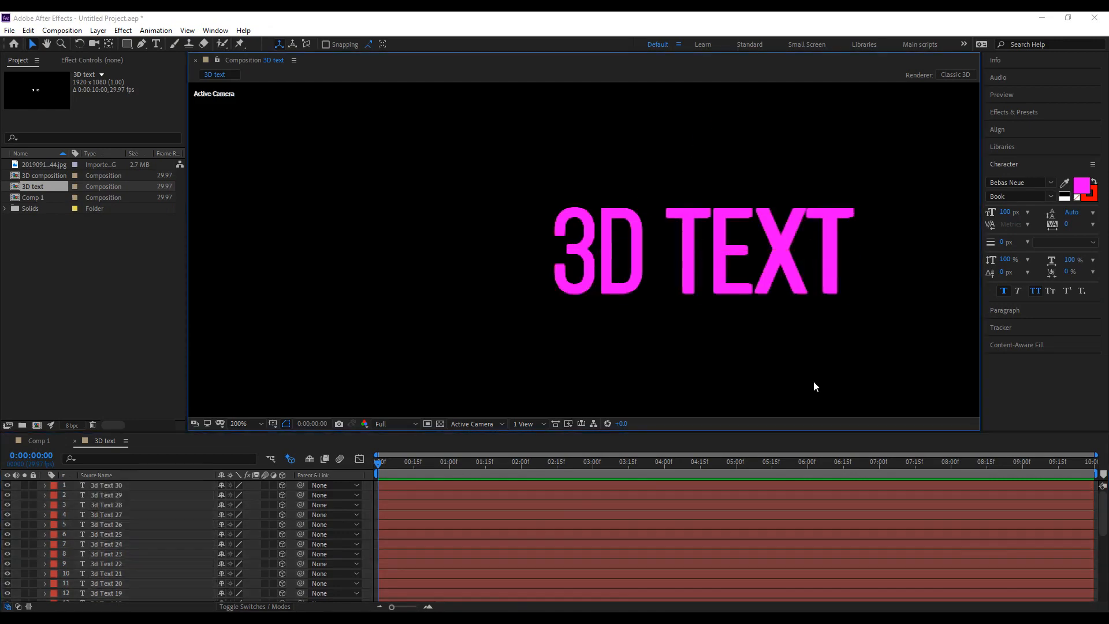
Delete every duplicate text layer from 3d Text 2 through 3d Text 30, keeping only the original 3d Text layer.
scroll(101, 543, "down", 6)
left_click(113, 586)
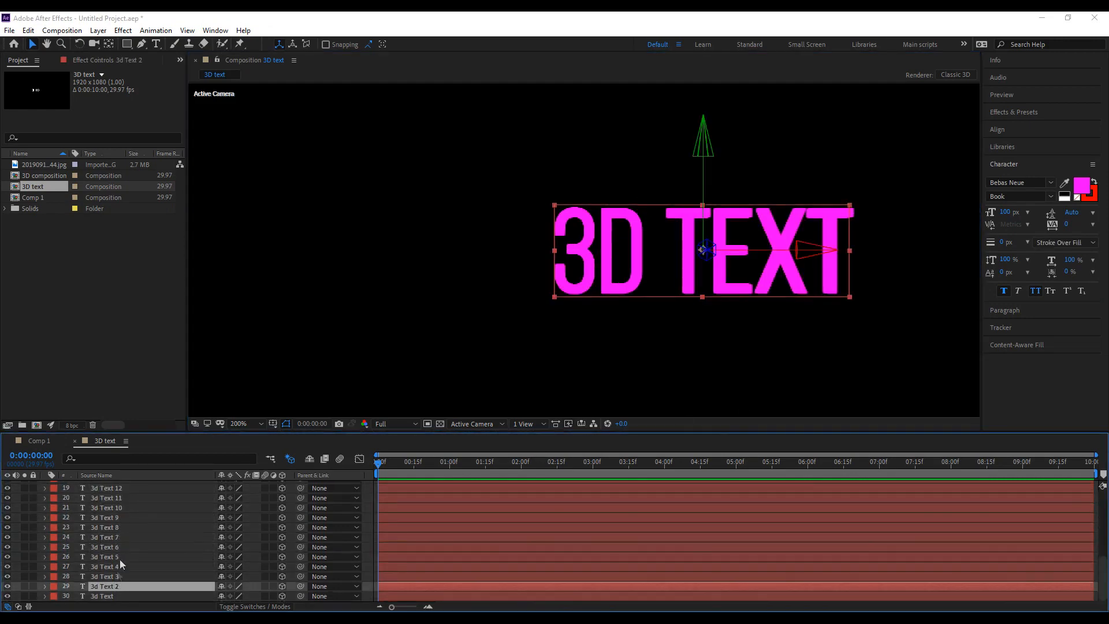
scroll(121, 538, "up", 6)
left_click(123, 485, "shift")
left_click(123, 485, "shift")
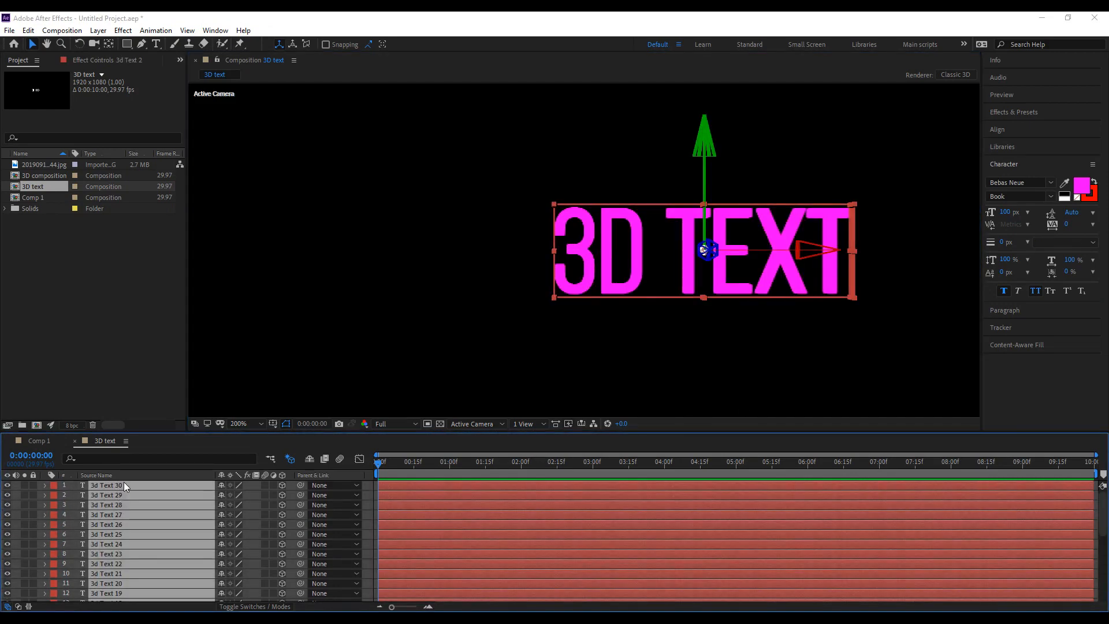
key("Delete")
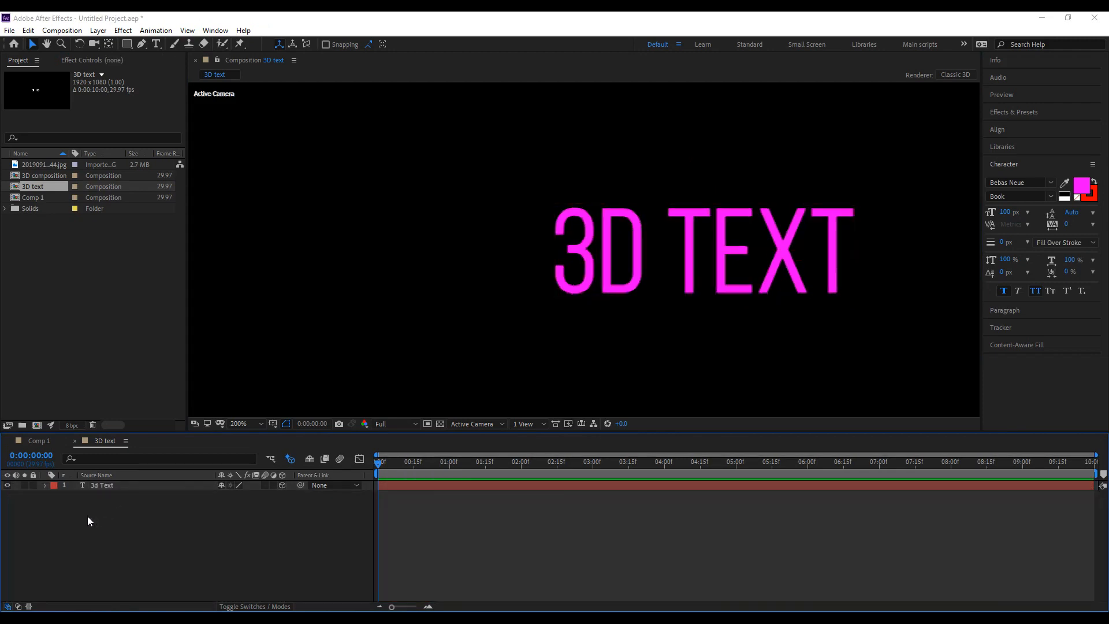
Remove the expression from the 3d Text layer's Position property.
left_click(44, 485)
left_click(55, 505)
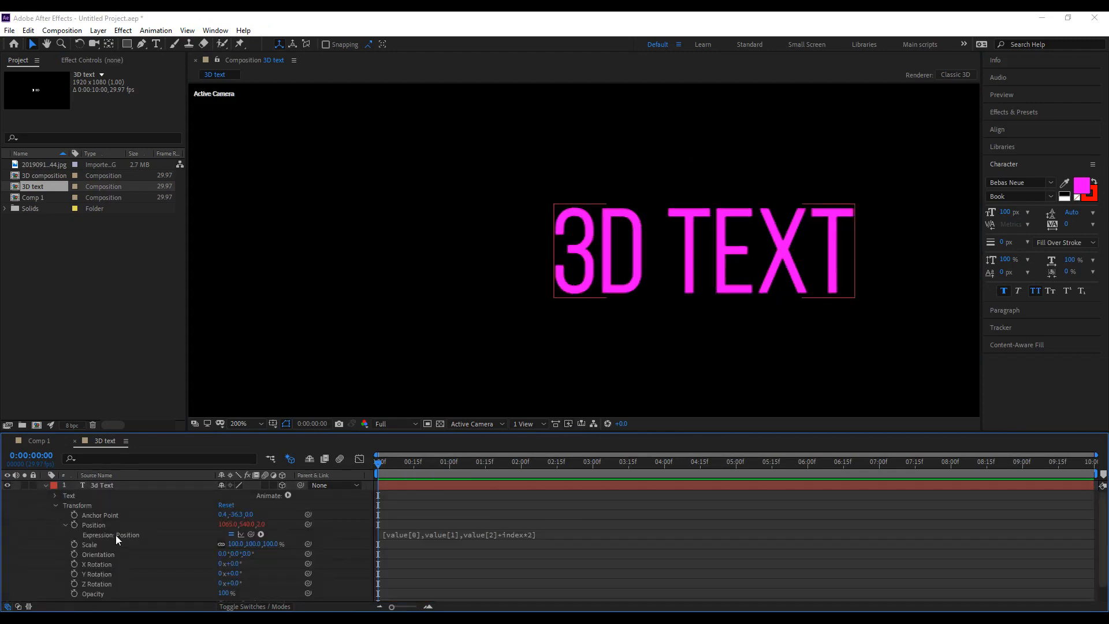
left_click(428, 535)
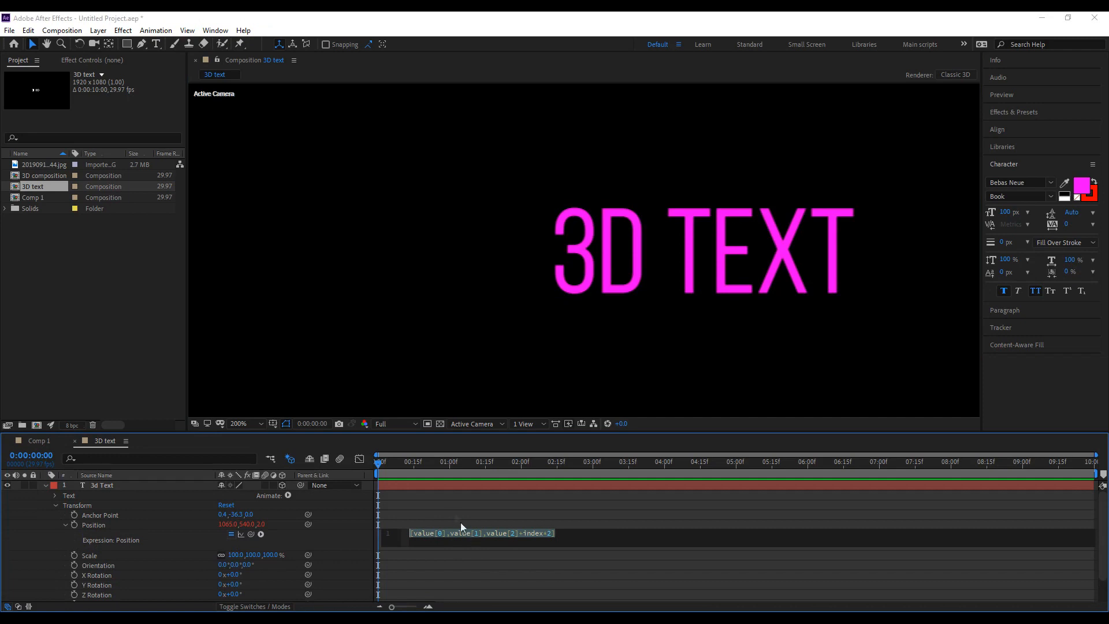
left_click(300, 509)
left_click(73, 525, "alt")
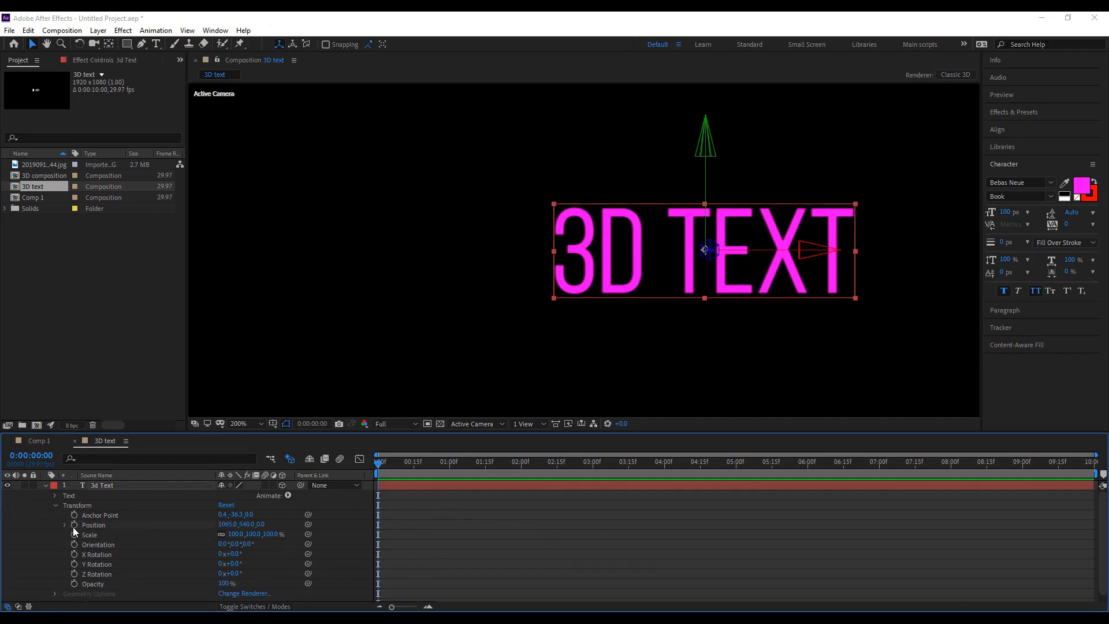
left_click(45, 485)
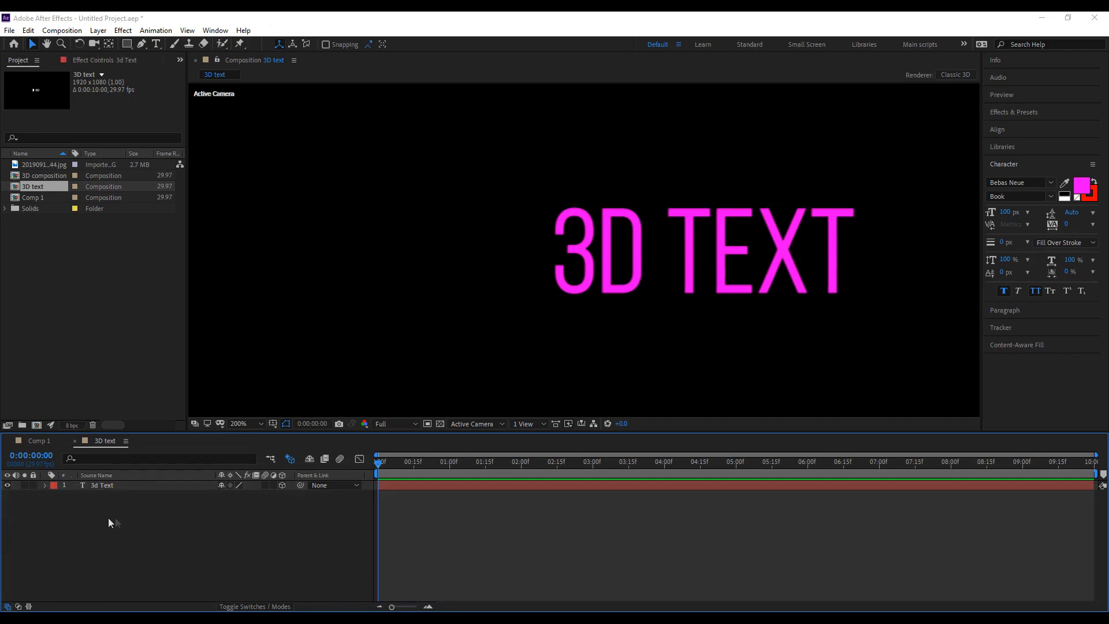
Pre-compose the 3d Text layer into a new composition named Text.
left_click(104, 489)
right_click(127, 511)
right_click(110, 487)
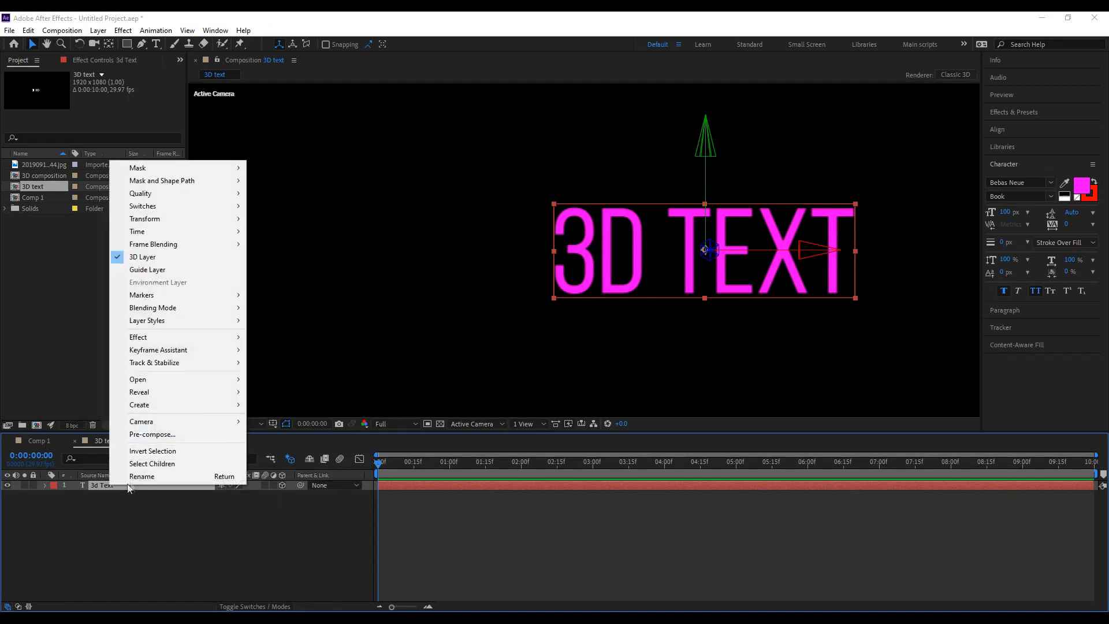
left_click(170, 434)
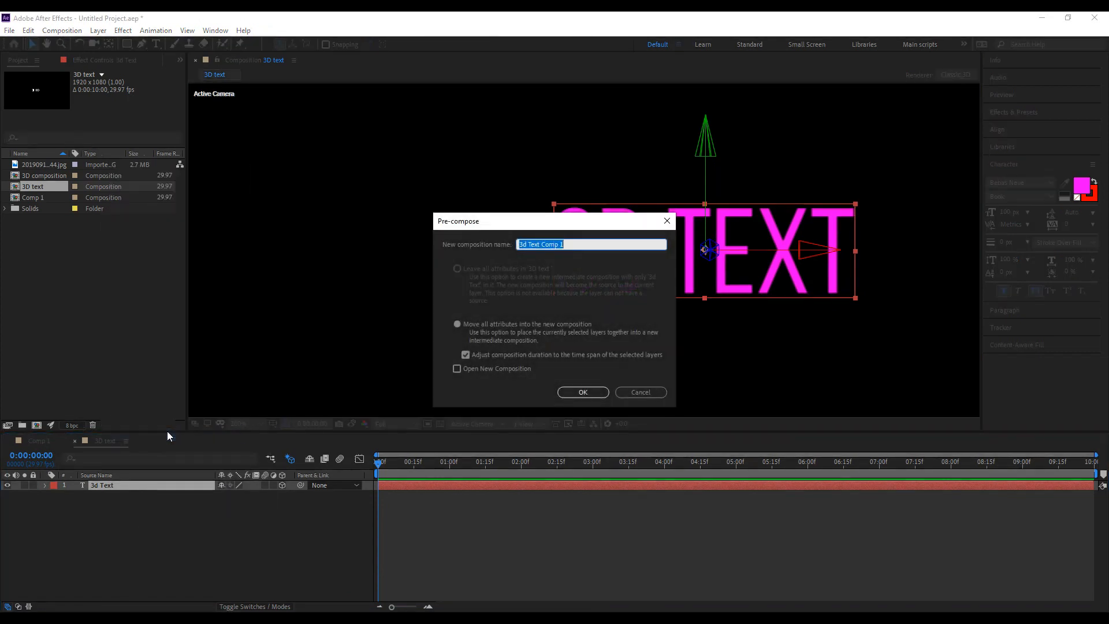
type("Text")
key("Return")
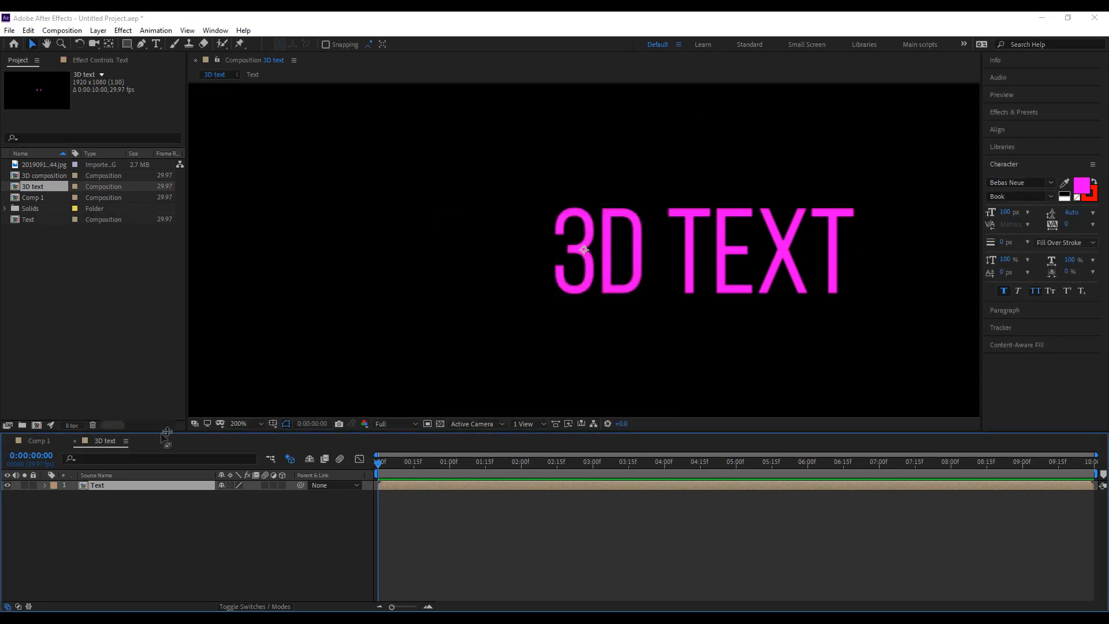
Open the Text pre-composition and centre its 3d Text layer in the frame.
key("comma")
key("comma")
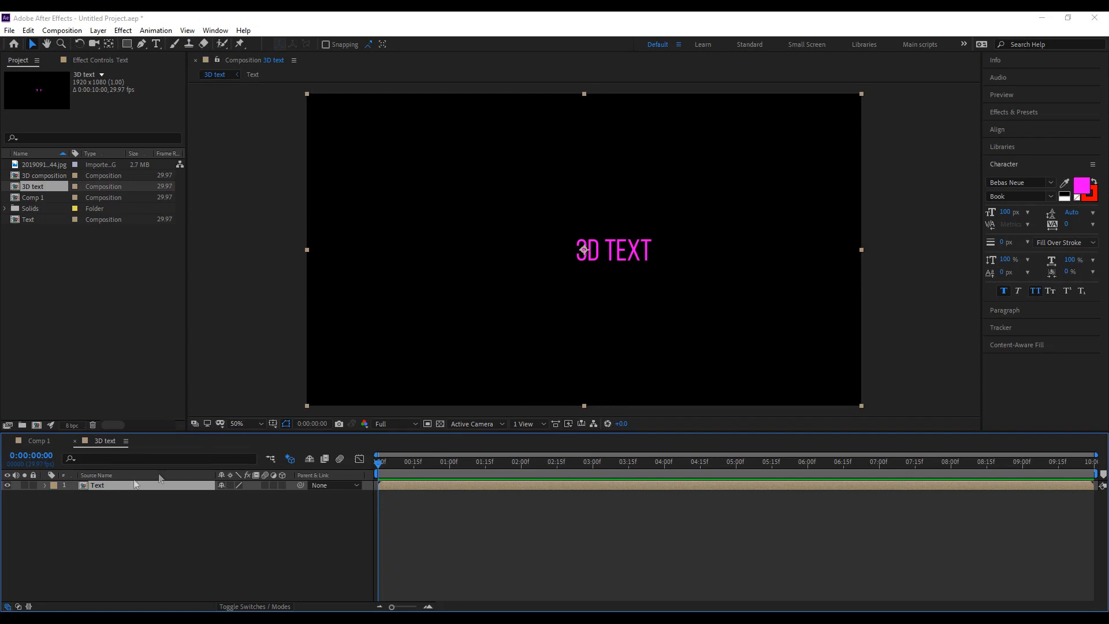
double_click(92, 487)
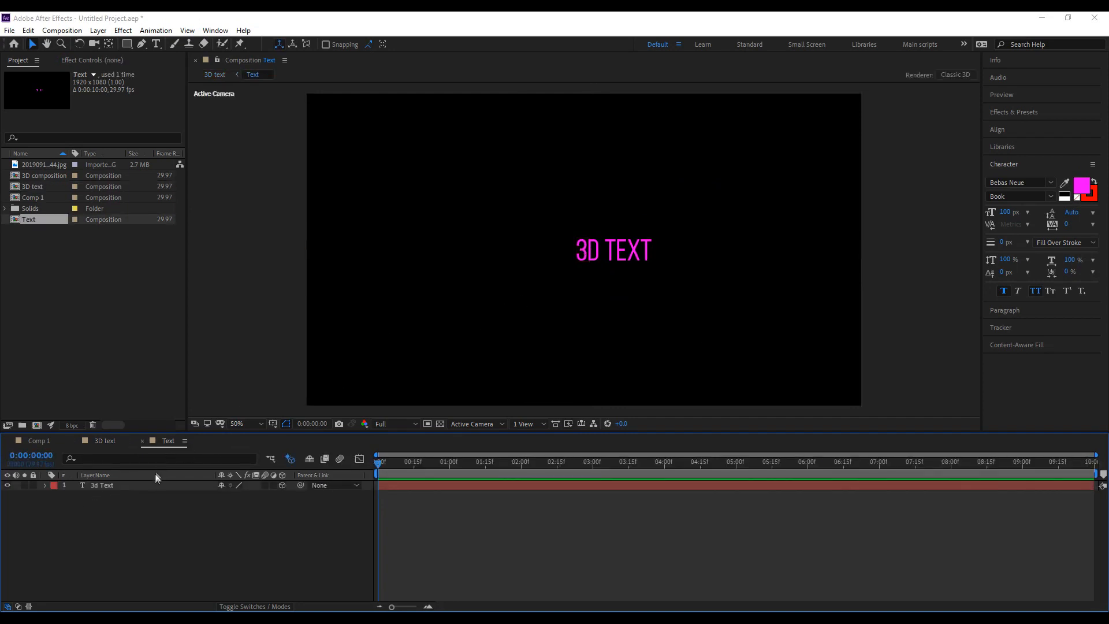
left_click(165, 485)
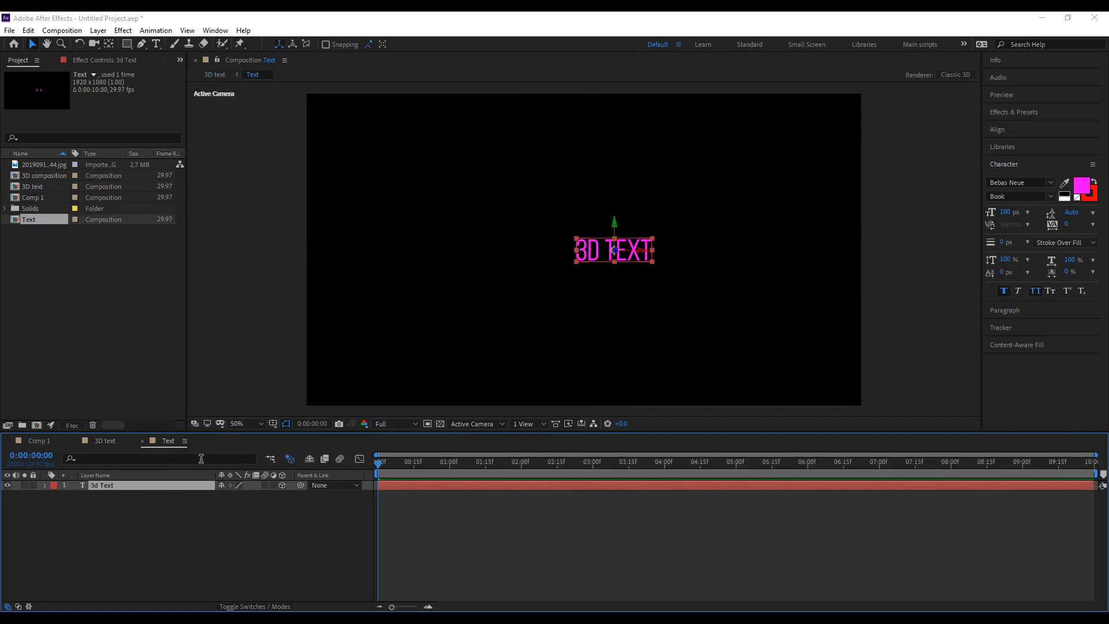
key("ctrl+Home")
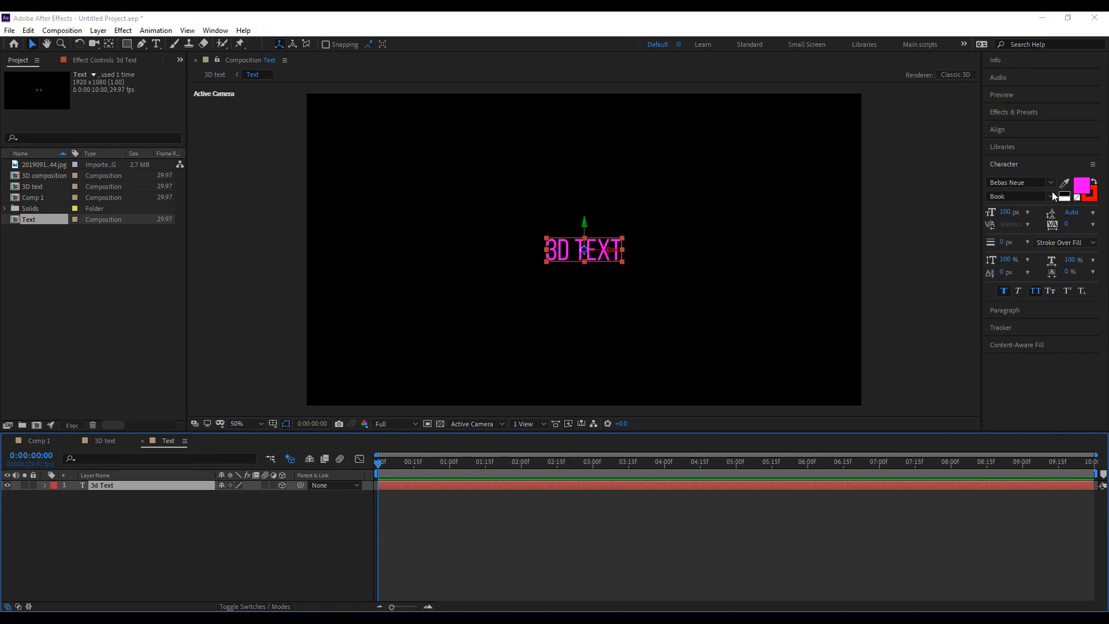
Set the text's fill colour to white FFFFFF and scale the layer up to about twice its size.
left_click(1081, 188)
left_click_drag(80, 237, 1, 77)
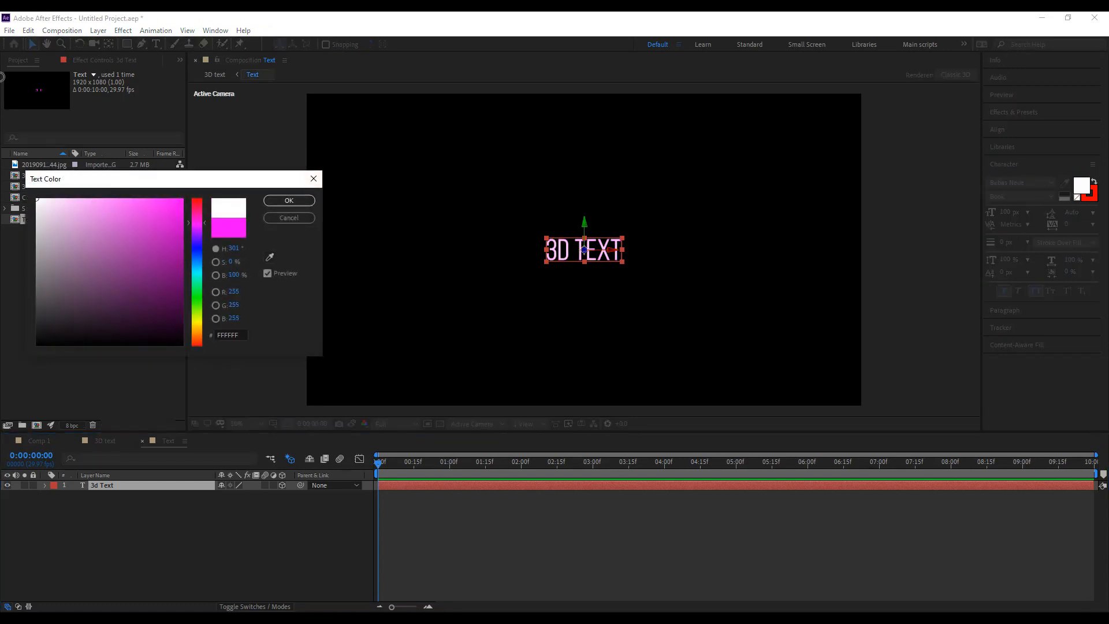
left_click(289, 200)
left_click_drag(622, 261, 660, 286)
In the 3D text composition, give the Text layer the Position expression [value[0],value[1],value[2]+index*2] and make it a 3D layer.
left_click(105, 440)
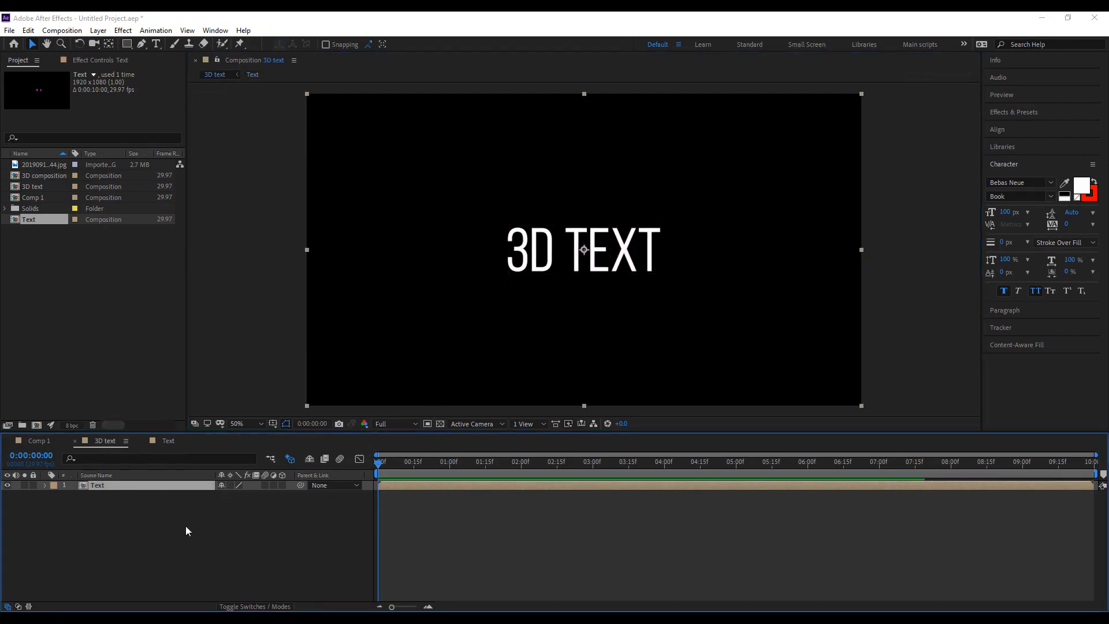
left_click(45, 485)
left_click(55, 496)
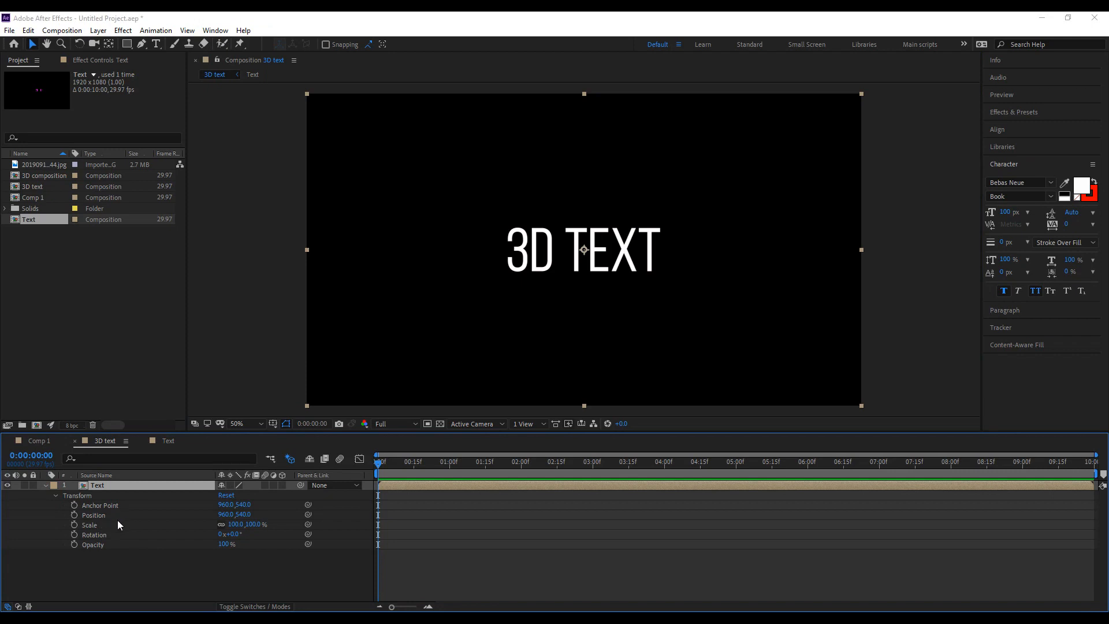
left_click(75, 516, "alt")
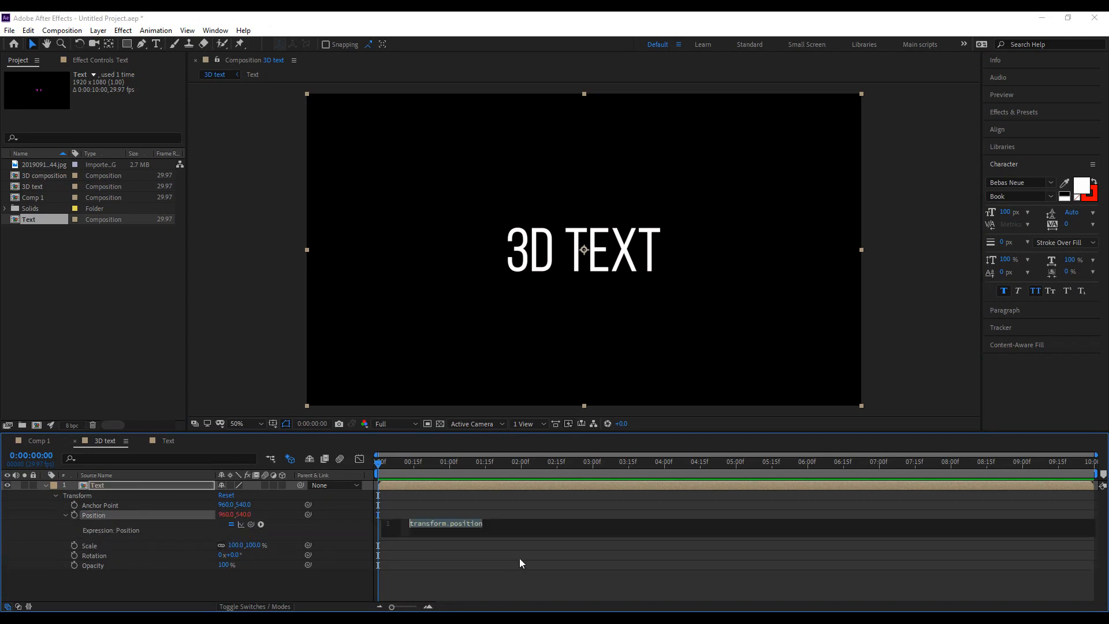
type("[value[0],value[1],value[2]+index*2]")
left_click(466, 504)
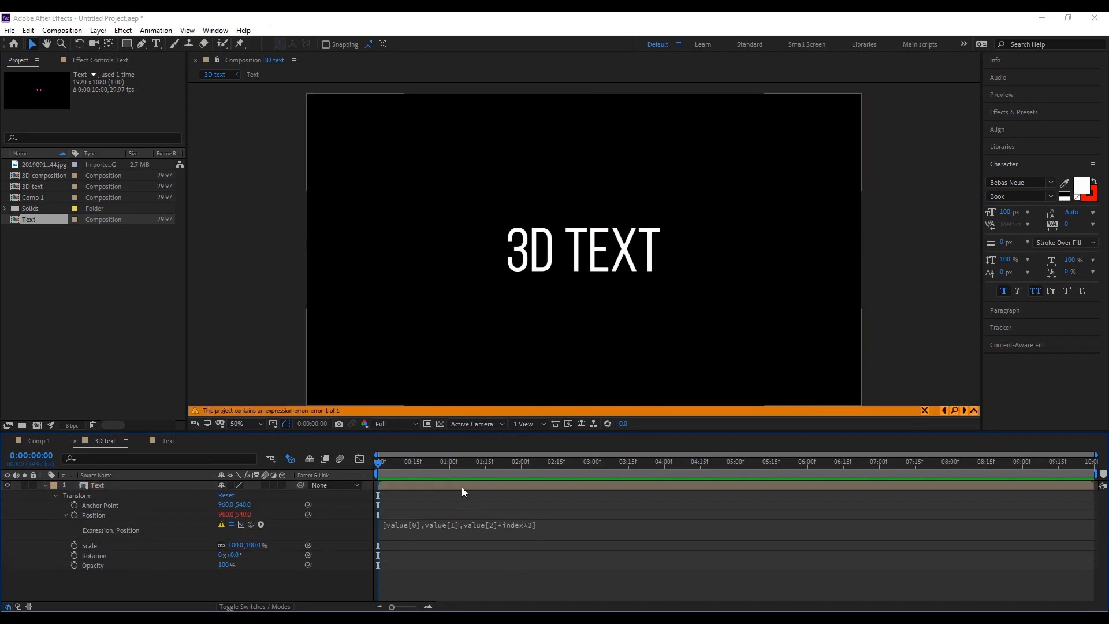
left_click(282, 486)
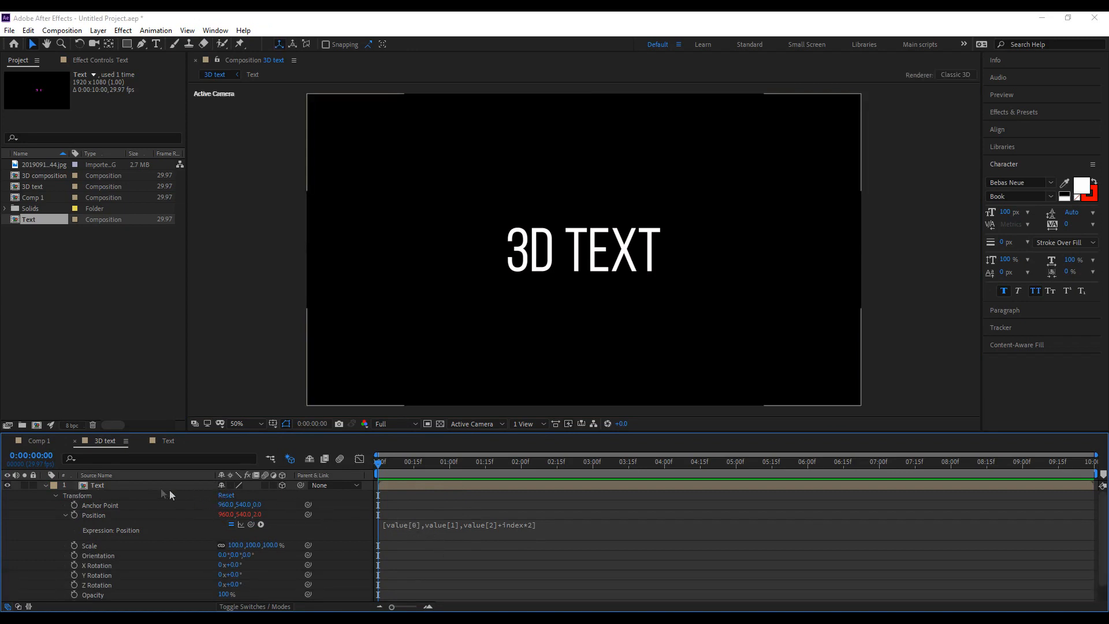
Collapse the Text layer's properties and duplicate the layer.
left_click(45, 485)
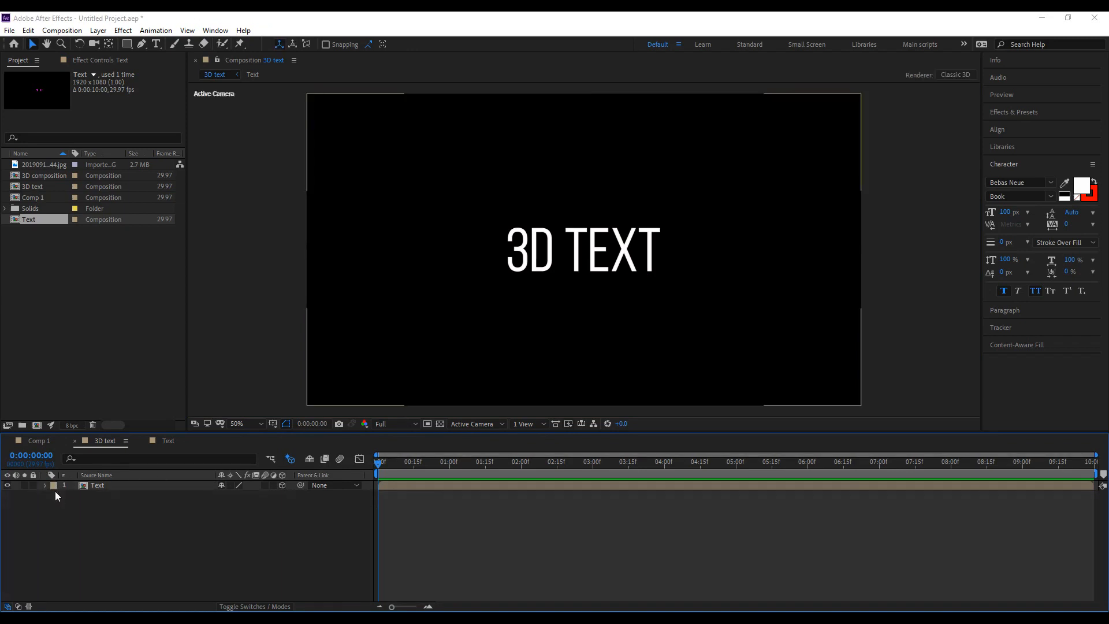
left_click(104, 488)
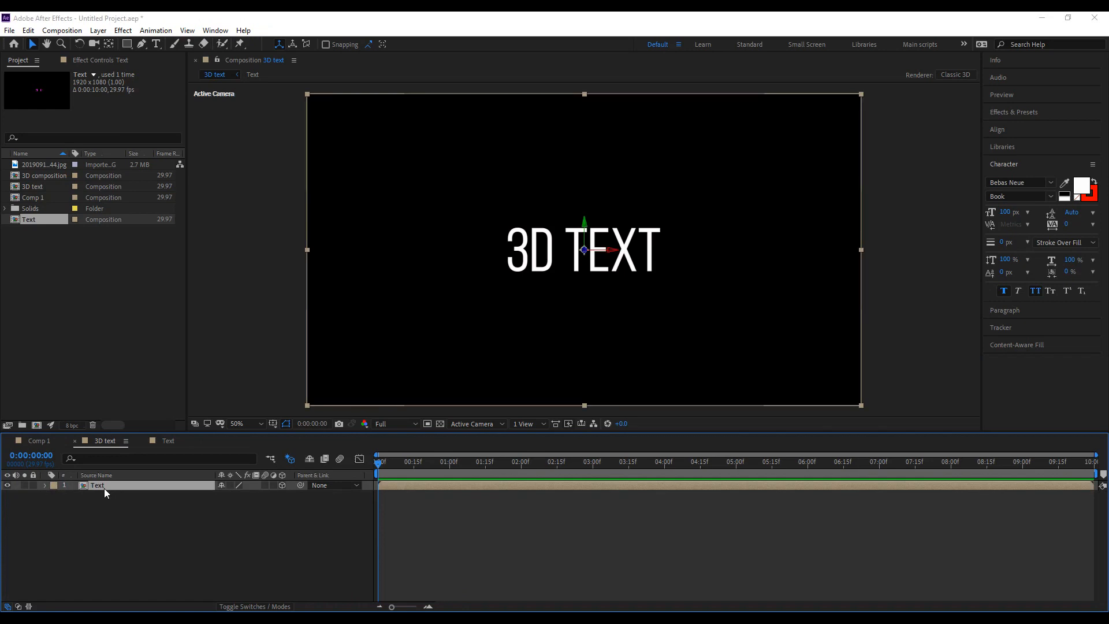
key("ctrl+d")
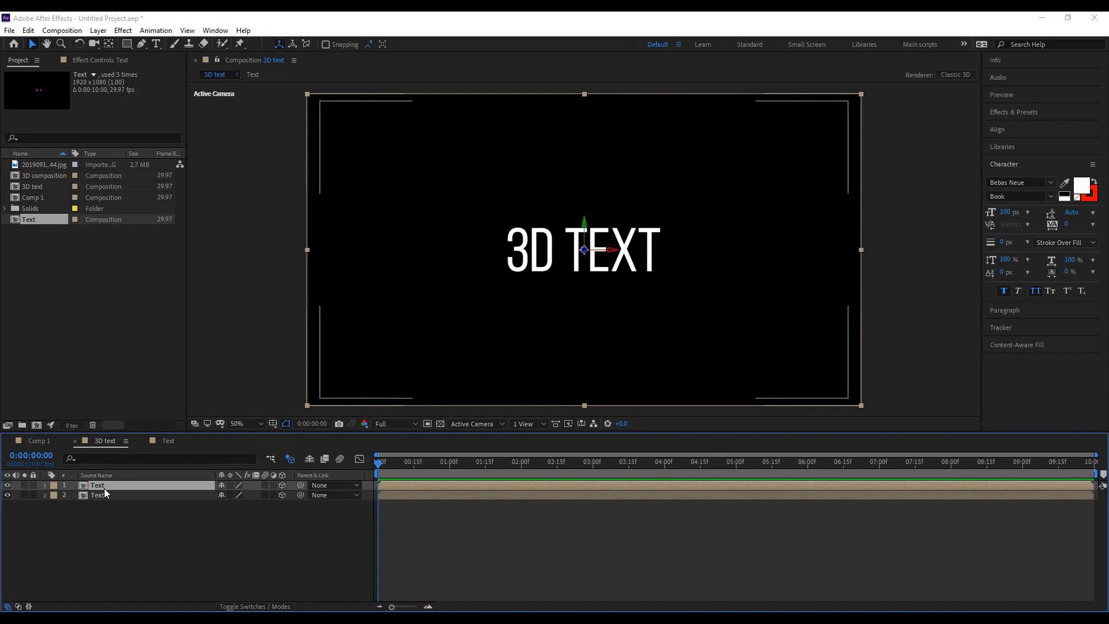
Duplicate the Text layer until the composition holds 40 copies, and check the extrusion from several angles in Custom View 1.
key("ctrl+d")
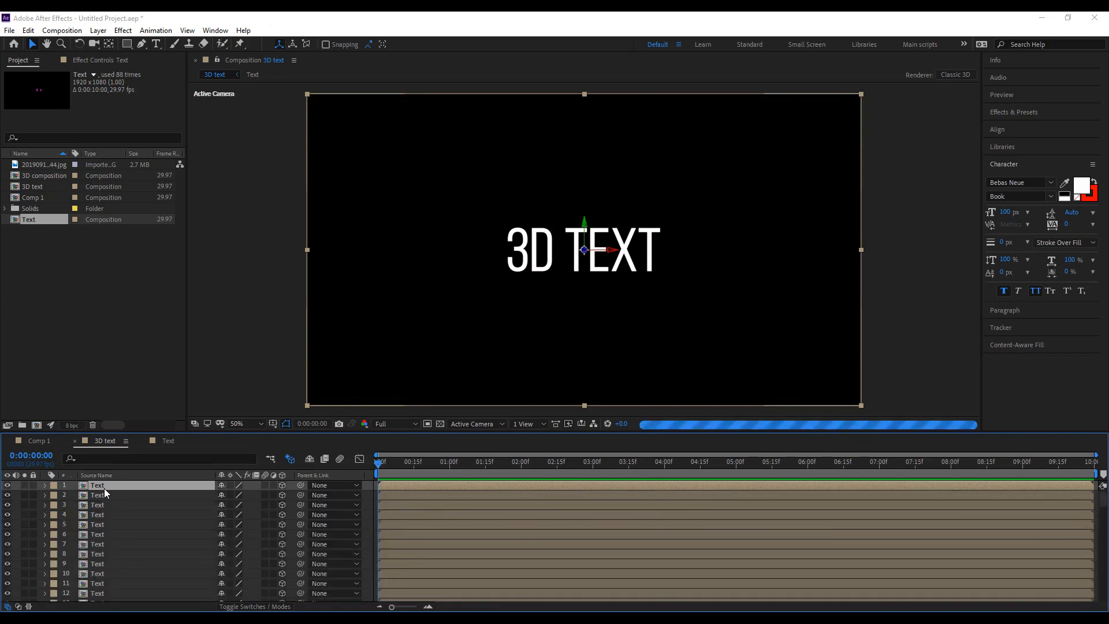
left_click(218, 546)
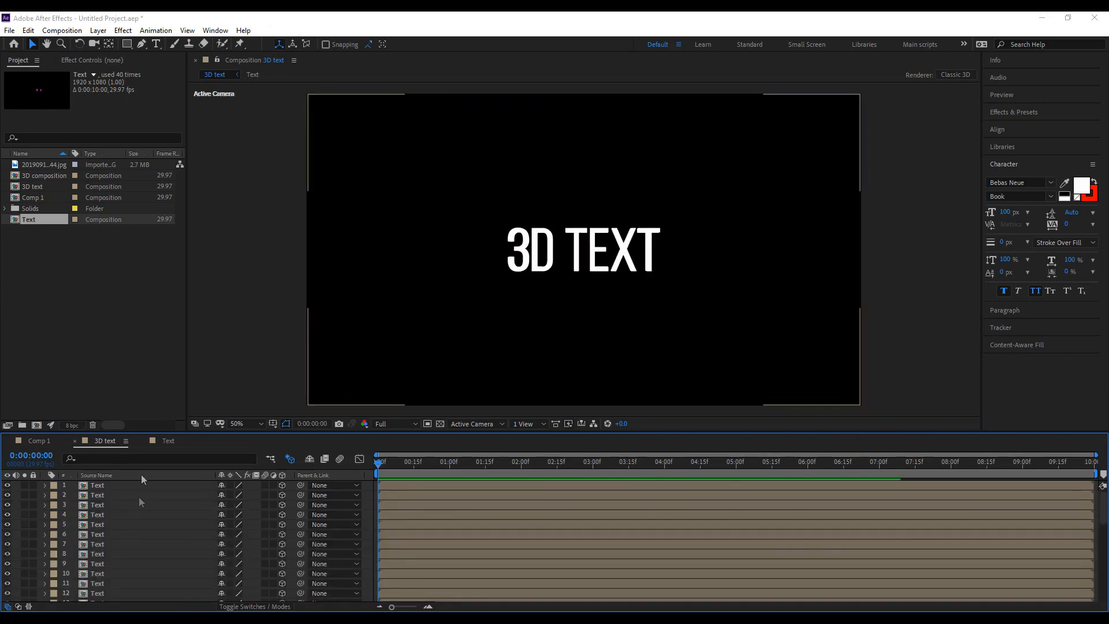
left_click(459, 420)
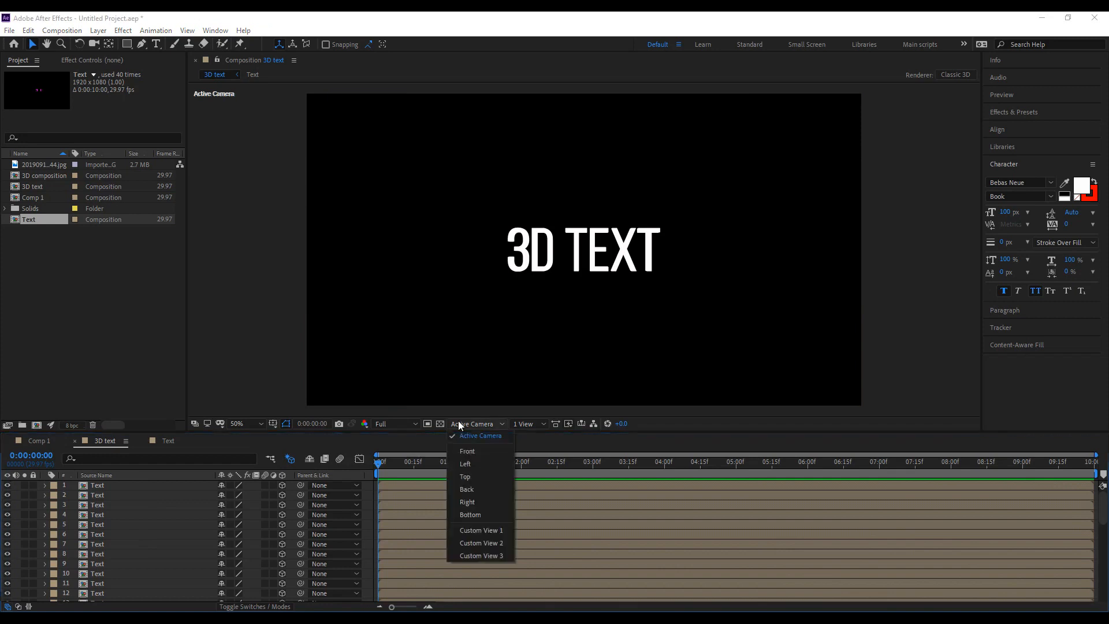
left_click(492, 527)
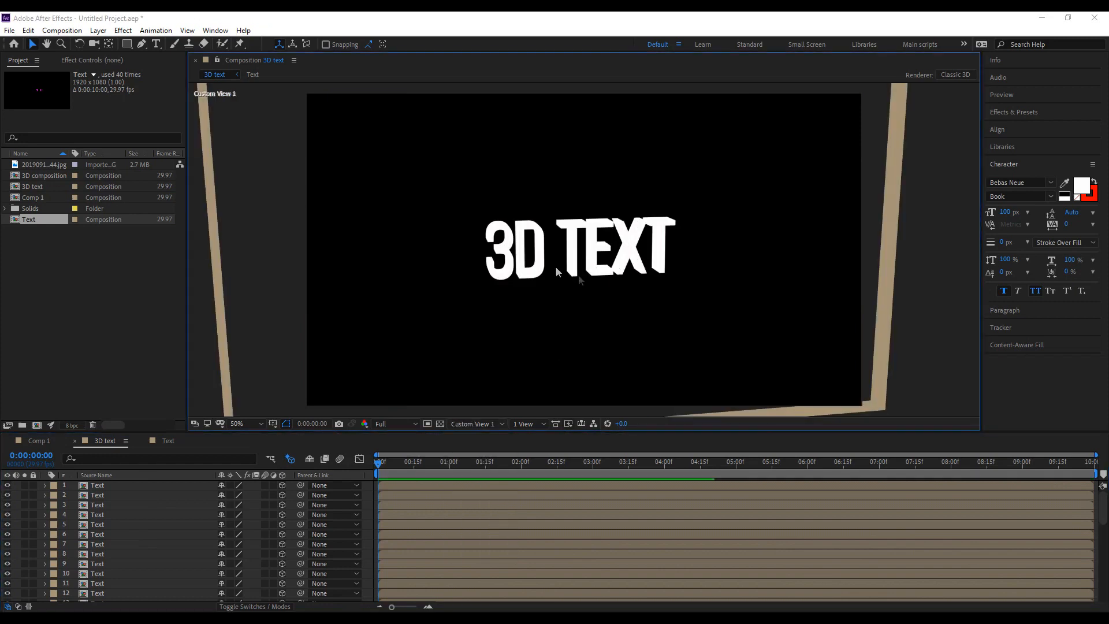
left_click(94, 43)
left_click_drag(548, 261, 657, 272)
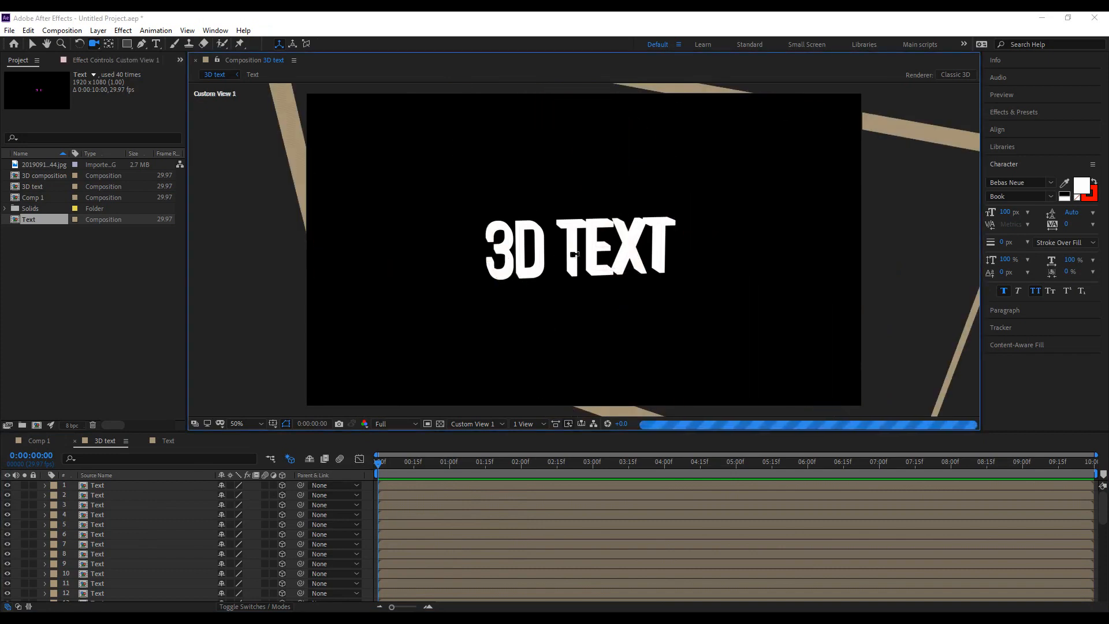
mouse_move(628, 255)
left_mouse_down()
mouse_move(440, 225)
mouse_move(554, 254)
mouse_move(578, 242)
mouse_move(623, 269)
left_mouse_up()
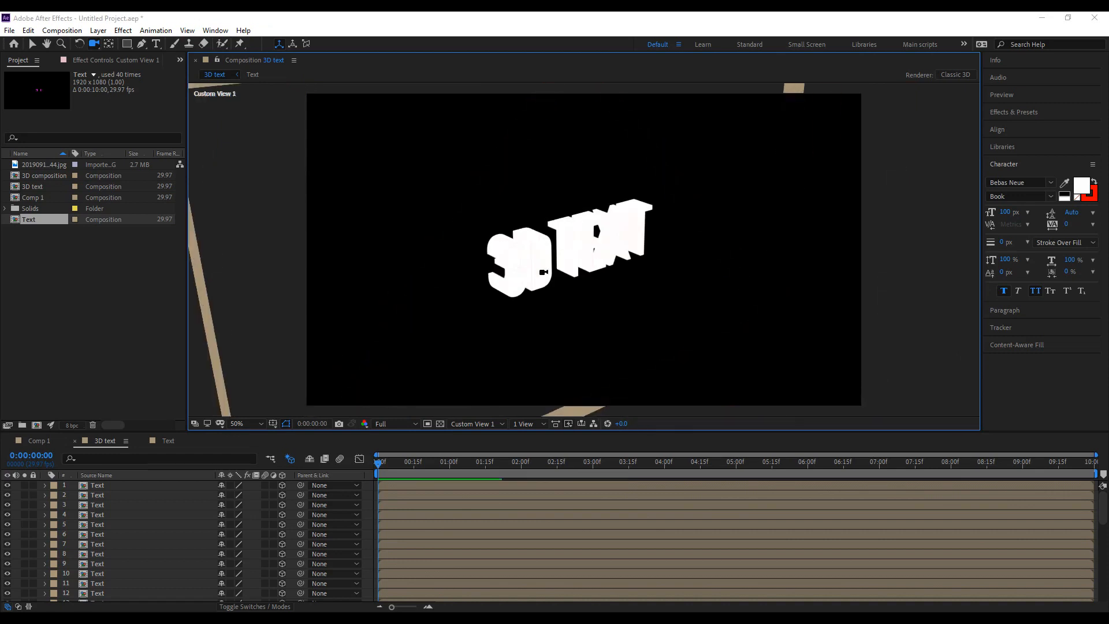
In the Text composition, change the fill colour of the 3d Text layer's whole text to a saturated blue.
left_click(163, 441)
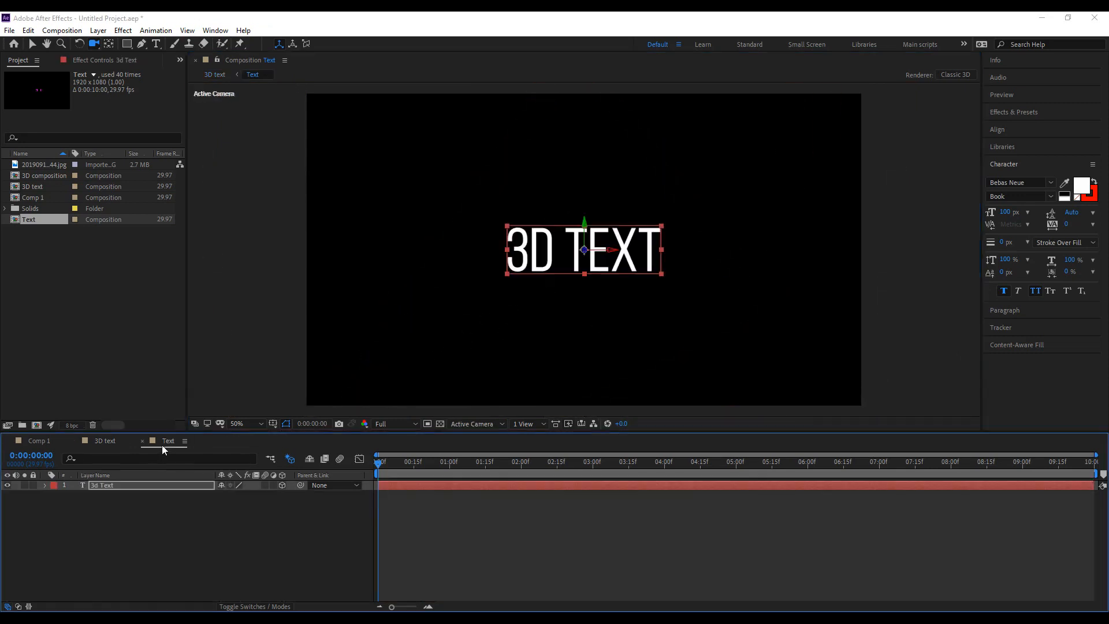
double_click(139, 485)
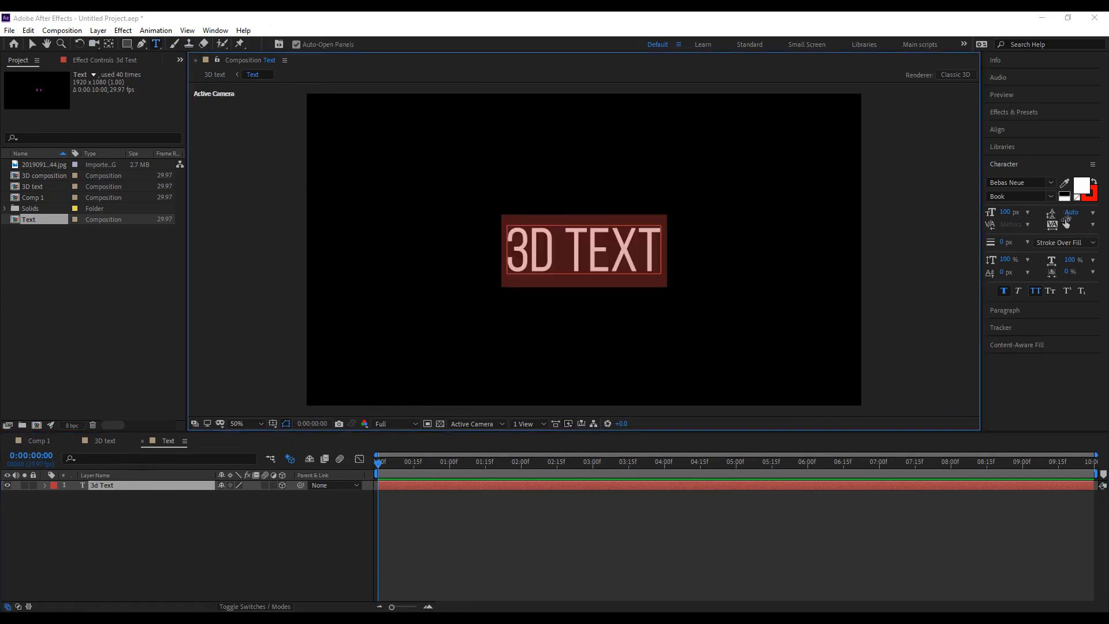
left_click(1081, 186)
left_click(202, 246)
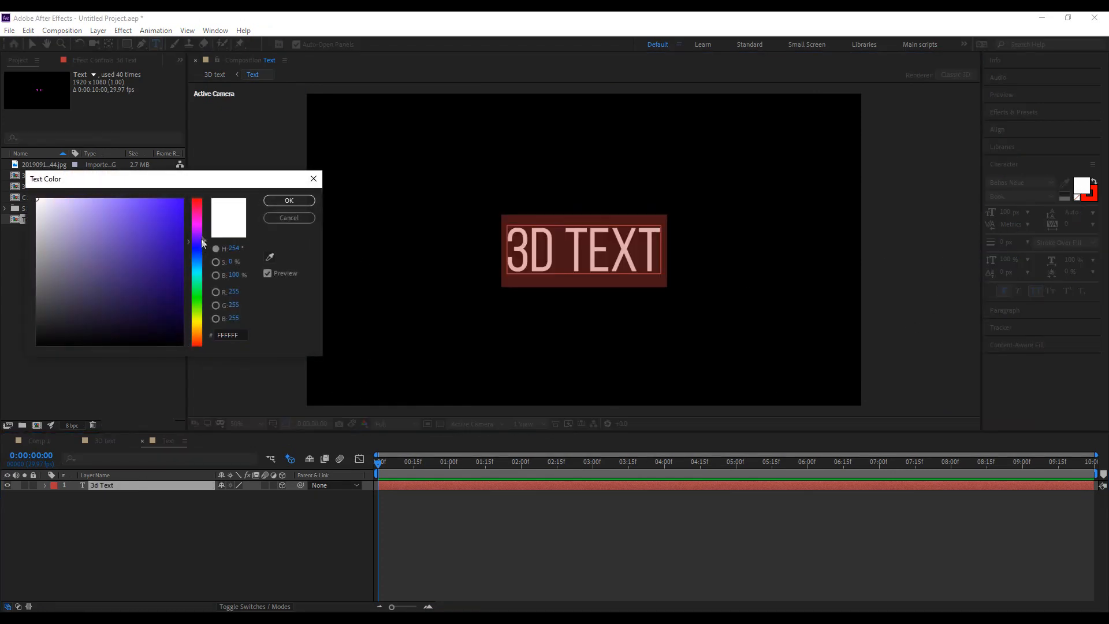
left_click(182, 212)
left_click(288, 201)
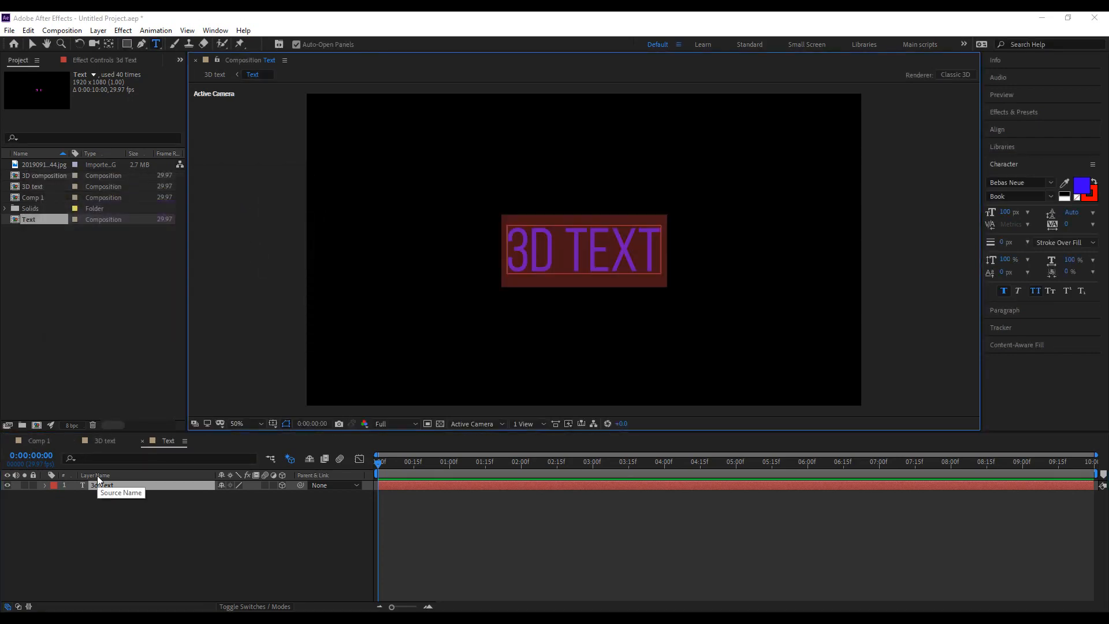
Replace the wording with "another text" and inspect the extruded result from several angles in the 3D text composition.
type("ano")
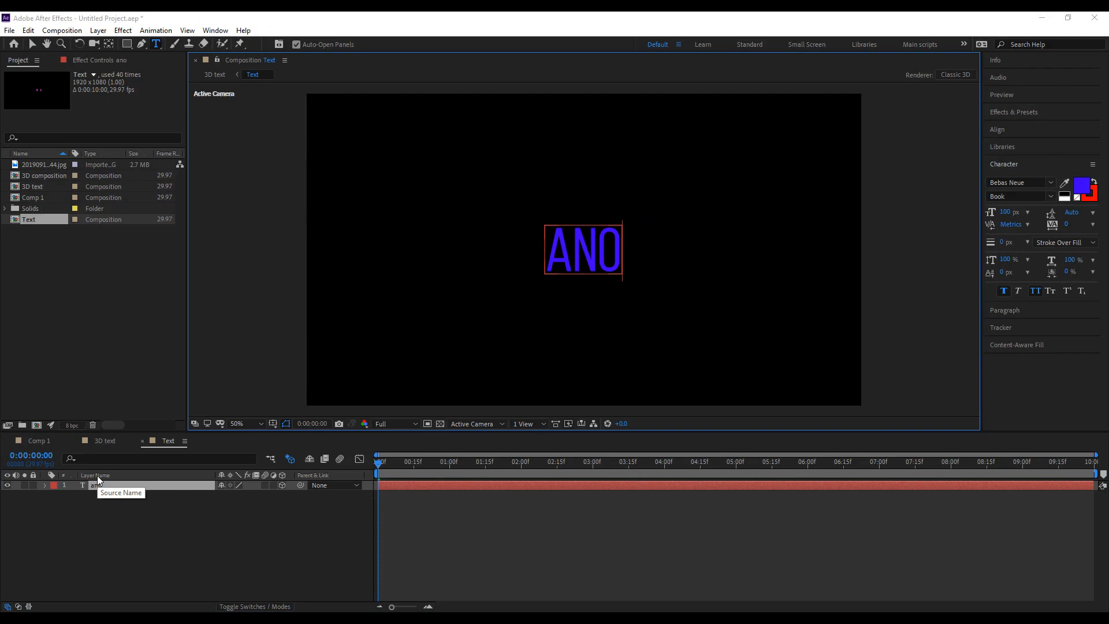
type("ther")
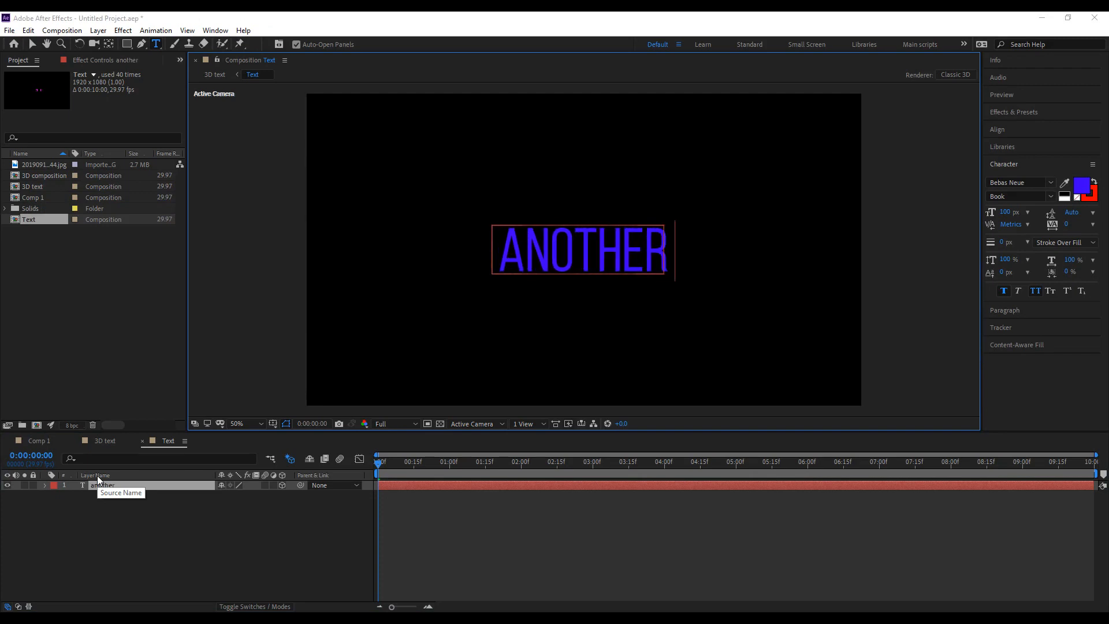
type(" text")
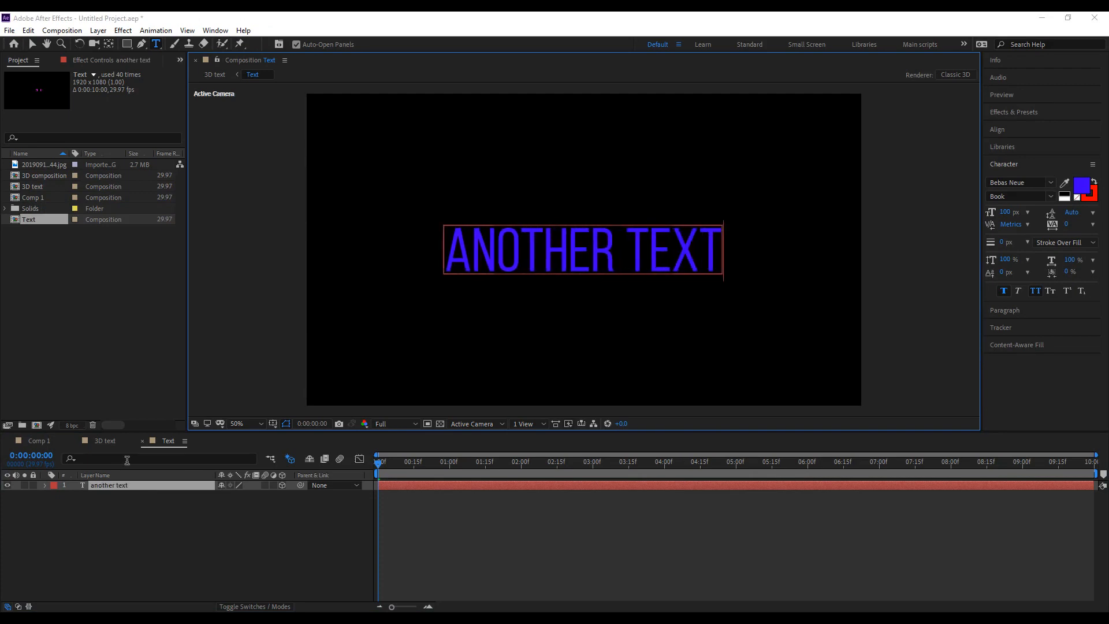
left_click(105, 440)
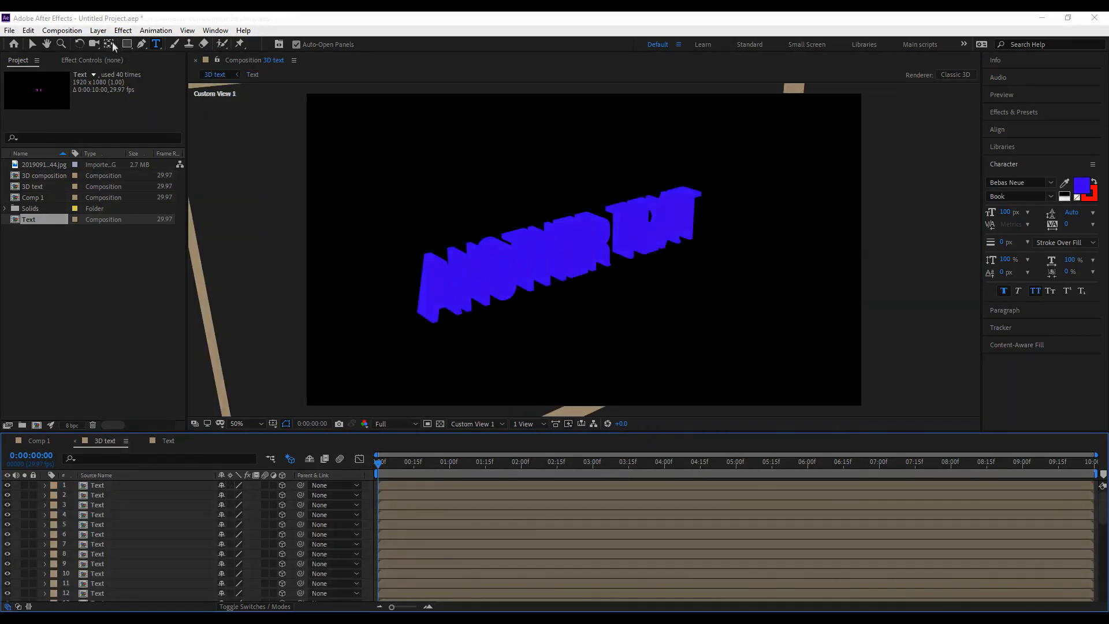
left_click(94, 44)
left_click_drag(658, 285, 602, 247)
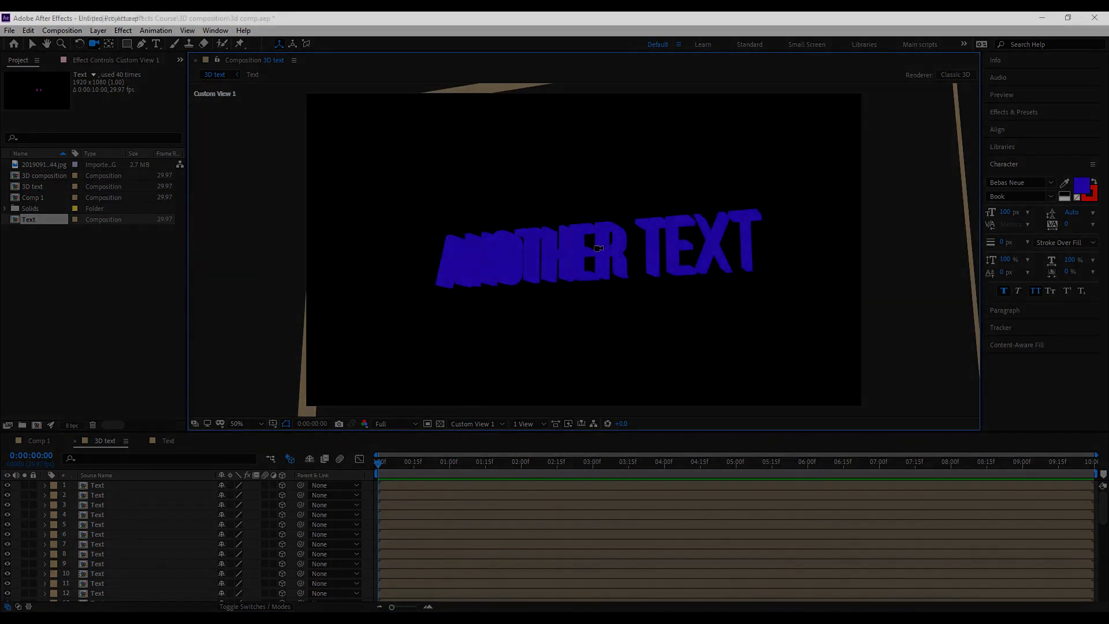
left_click_drag(641, 268, 646, 267)
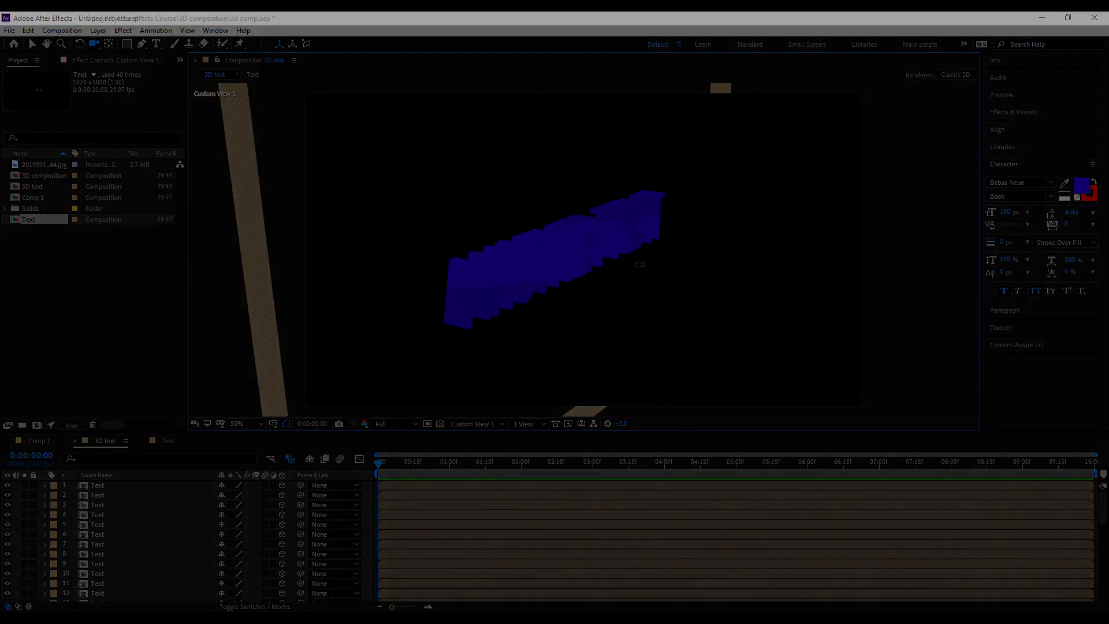
left_click_drag(635, 264, 520, 246)
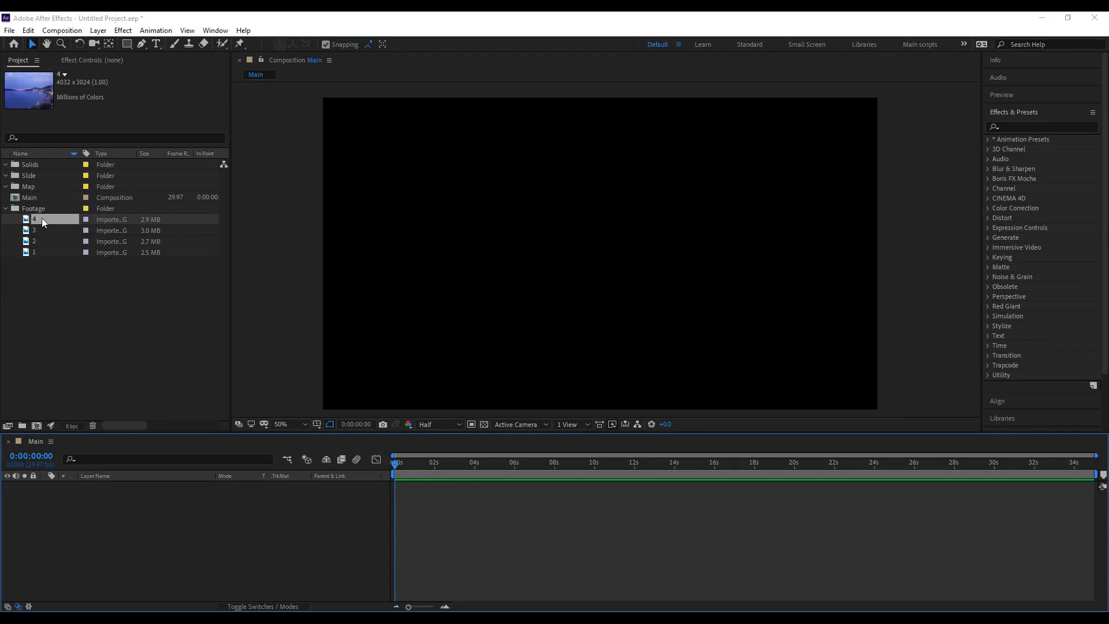
Add image 4 from the Footage folder to the Main composition and fit it to the frame.
left_click_drag(43, 223, 145, 497)
scroll(689, 270, "down", 1)
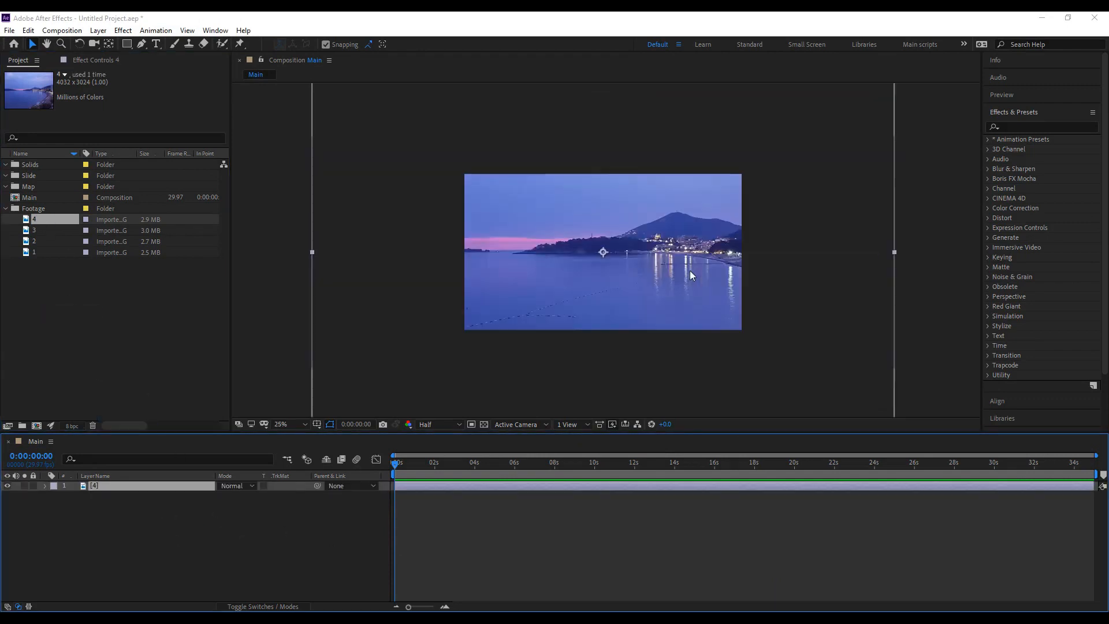
scroll(690, 271, "down", 1)
scroll(678, 268, "up", 2)
scroll(615, 268, "down", 1)
scroll(640, 278, "up", 1)
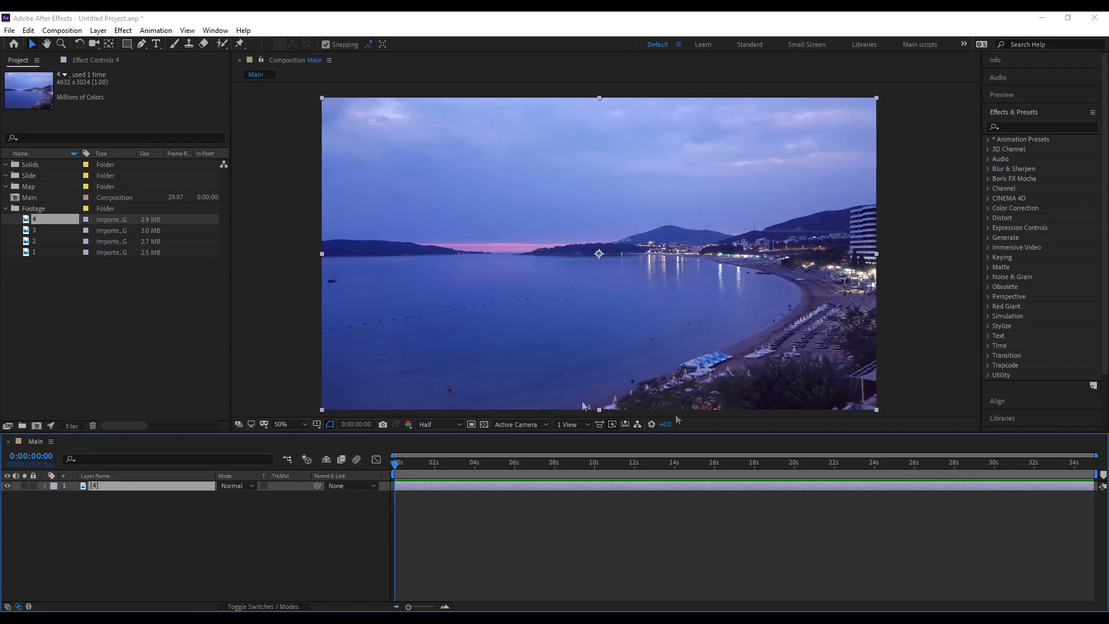
Trim the end of the image layer to 0:00:04:29 and move the current time to 0:00:02:16.
left_click(494, 466)
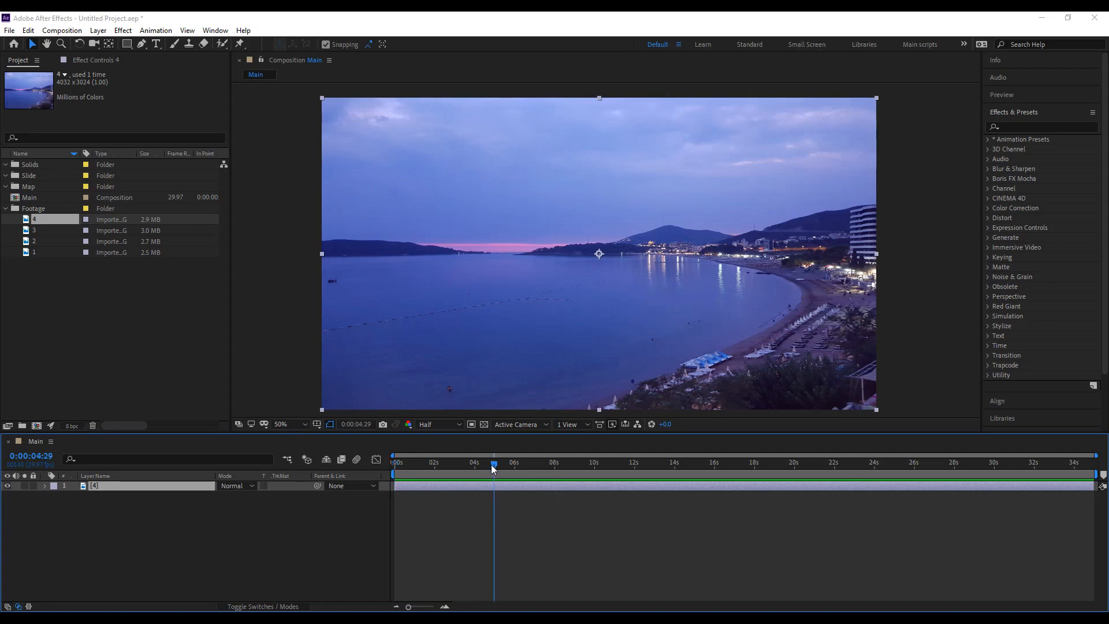
key("alt+bracketright")
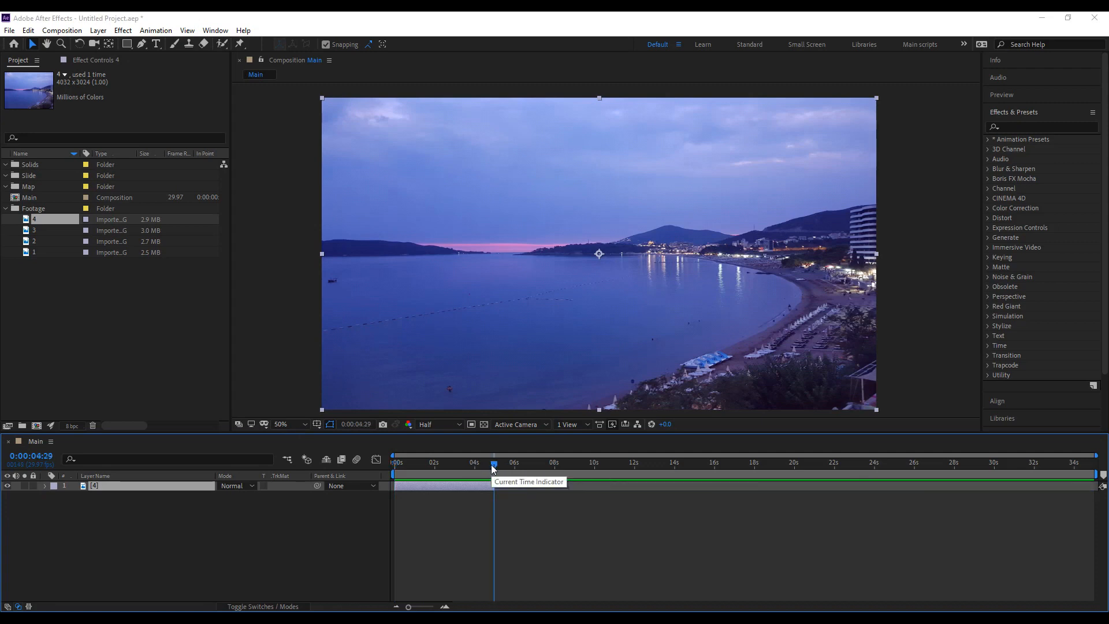
left_click_drag(494, 472, 443, 491)
Try pre-composing the image layer with all attributes moved into the new composition, and undo it.
right_click(442, 487)
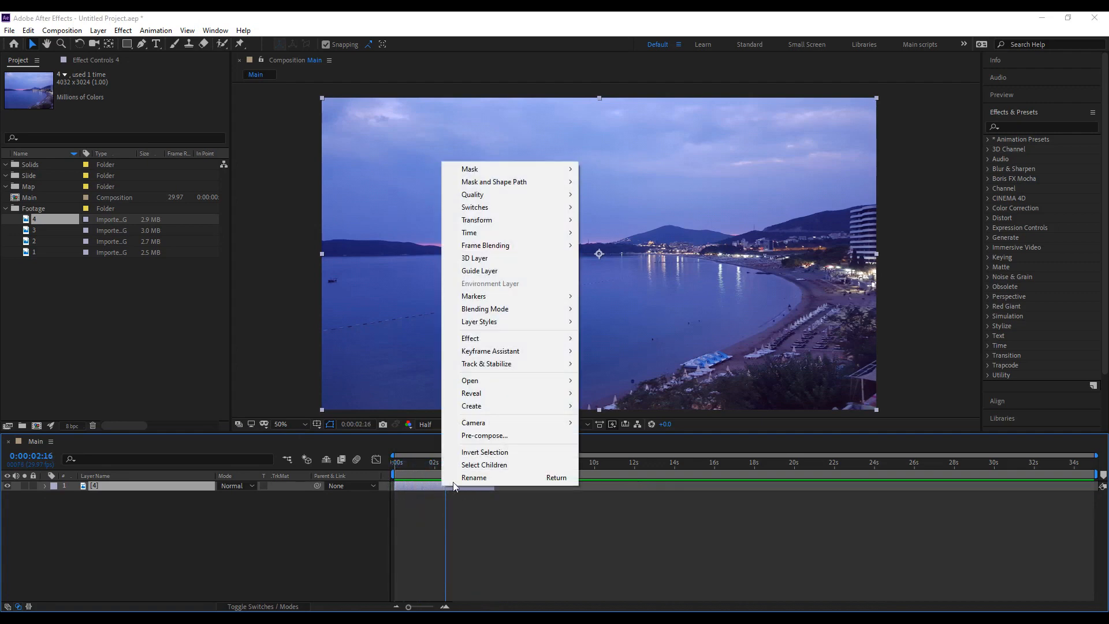
left_click(497, 435)
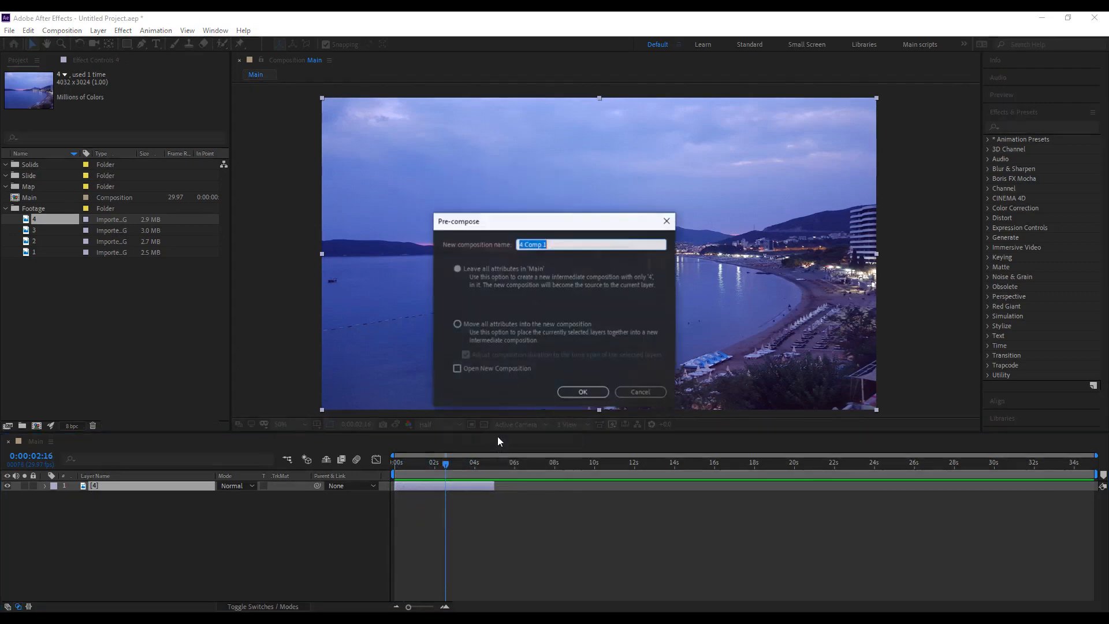
left_click(476, 326)
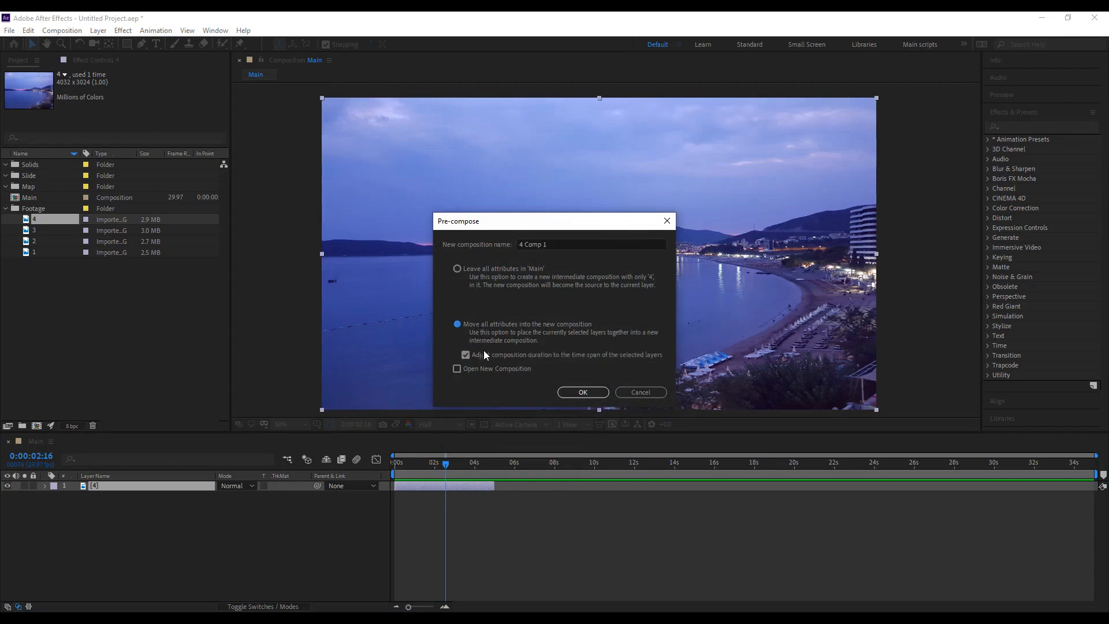
left_click(583, 385)
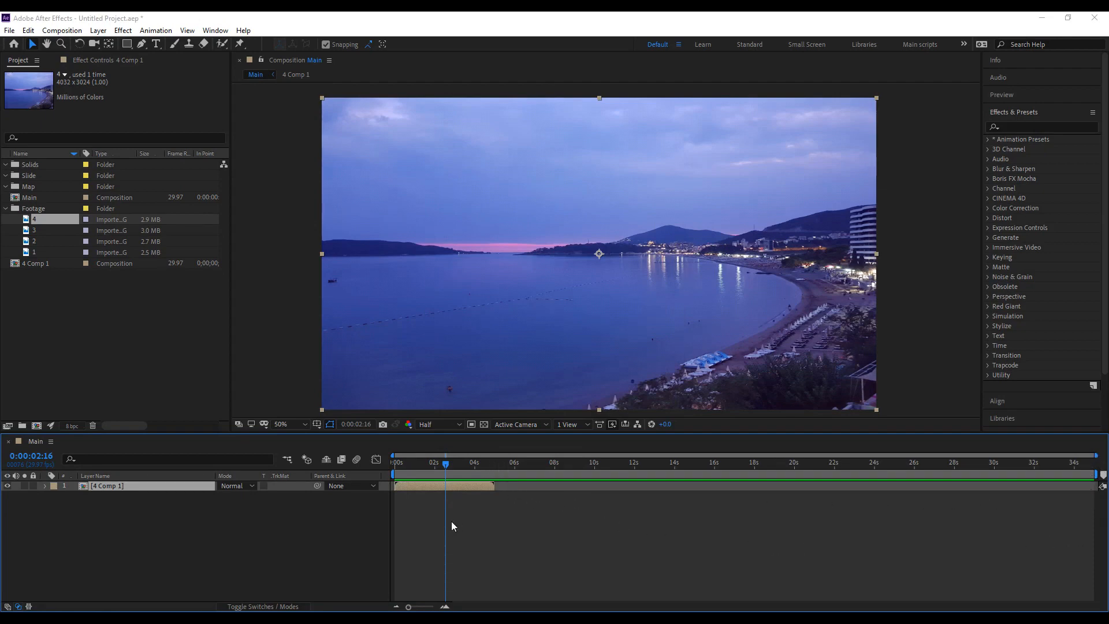
left_click(444, 486)
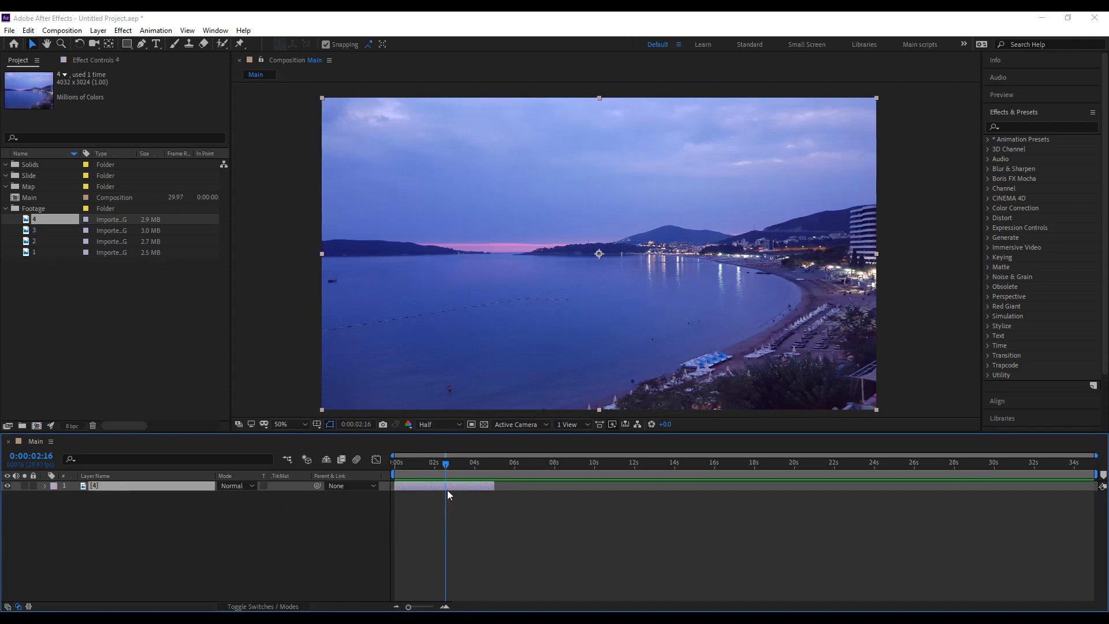
Try pre-composing the image layer with all attributes left in Main, and undo it.
right_click(451, 488)
left_click(491, 436)
left_click(484, 271)
left_click(580, 391)
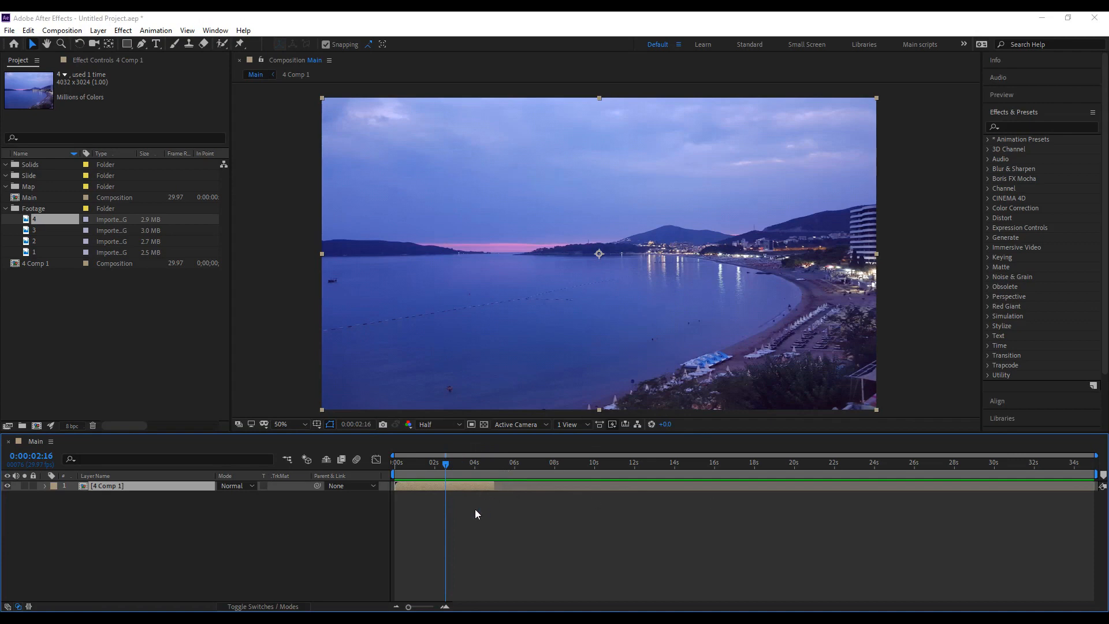
key("ctrl+z")
Pre-compose the image layer, moving all attributes into the new composition and adjusting its duration to the layer's time span.
right_click(483, 486)
left_click(523, 433)
left_click(484, 322)
left_click(581, 391)
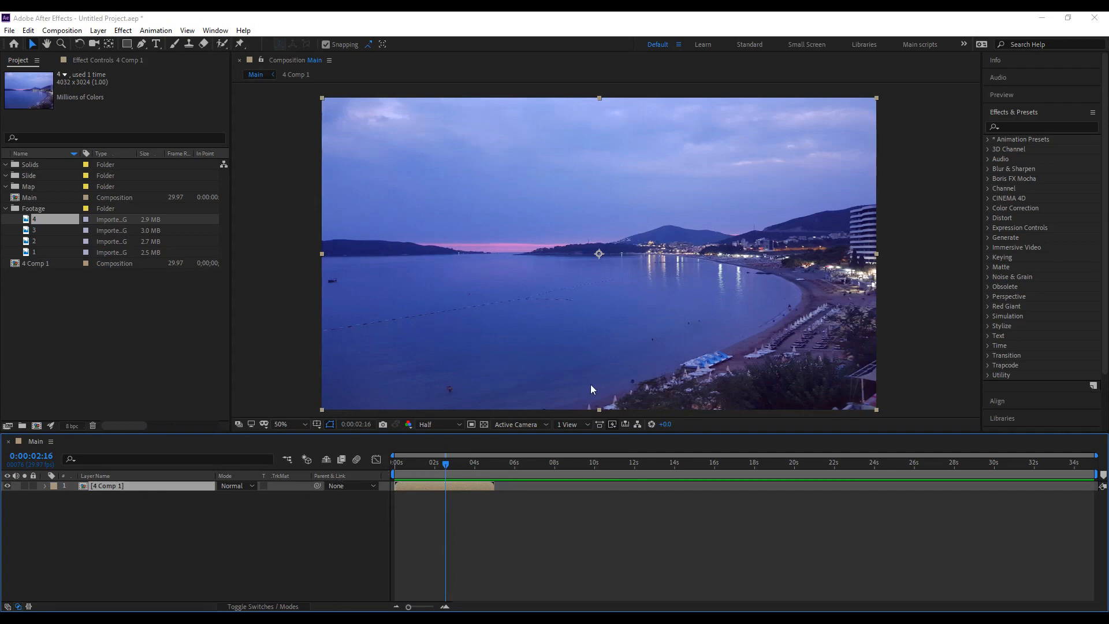
Rename the new pre-composition to Footage 1 and move it into the Footage folder.
left_click(30, 267)
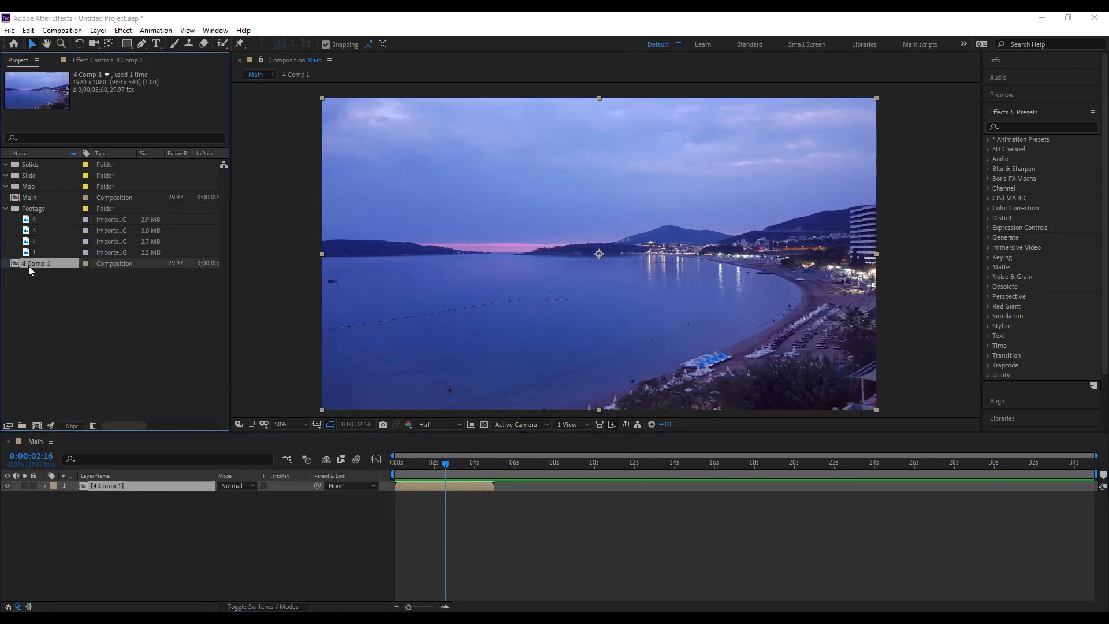
right_click(29, 265)
left_click(61, 451)
type("Footage")
key("Return")
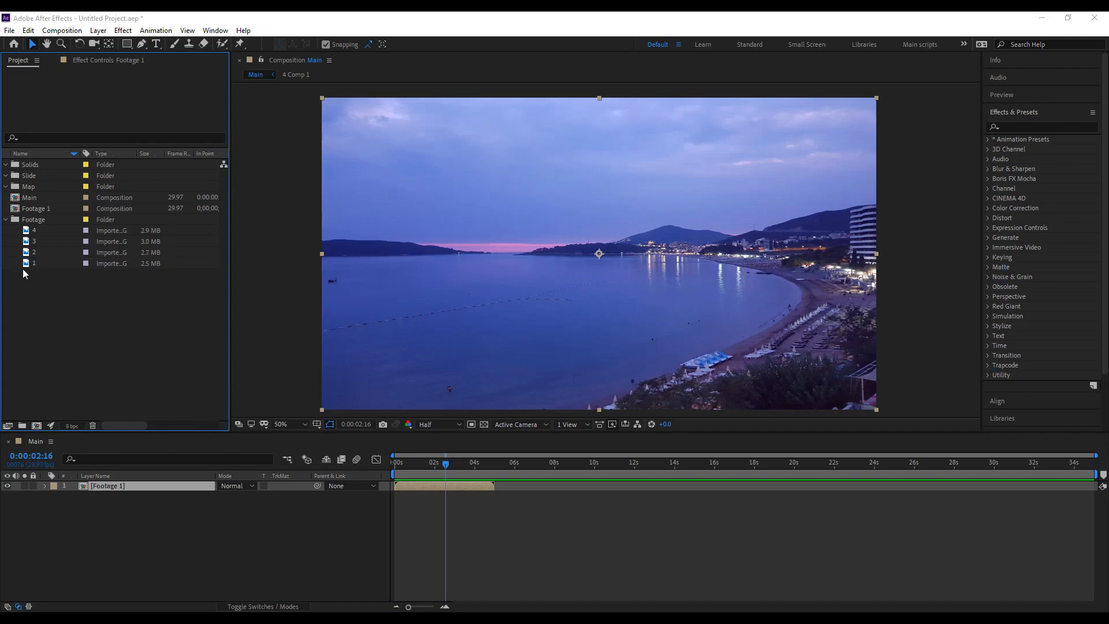
mouse_move(38, 208)
left_mouse_down()
mouse_move(48, 167)
mouse_move(38, 220)
left_mouse_up()
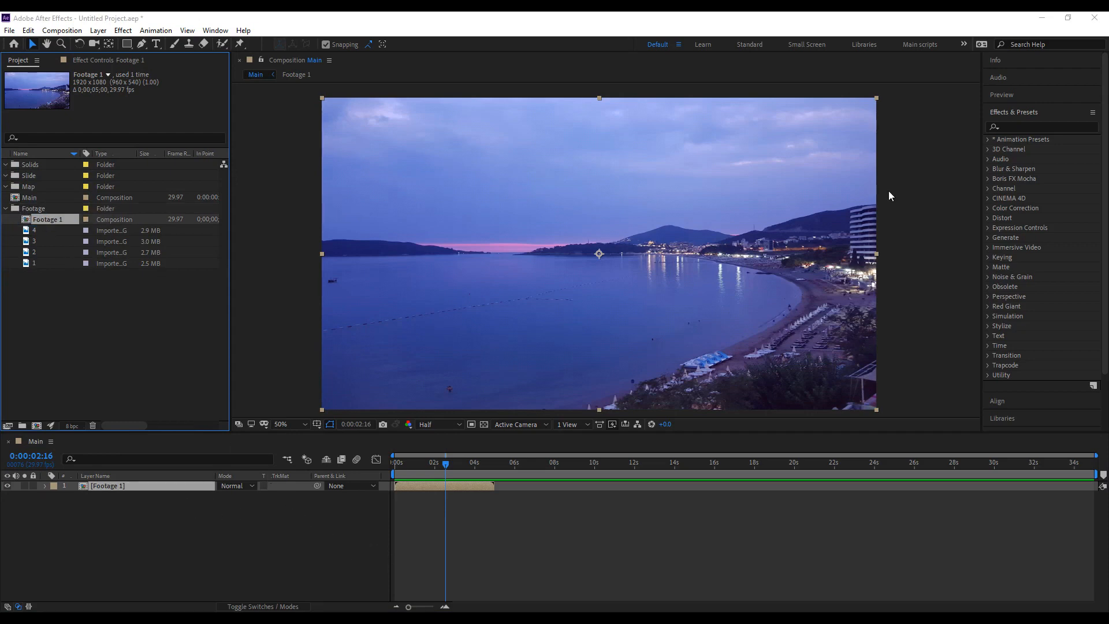
Apply the Stylize Mosaic effect to the Footage 1 layer and set its Vertical Blocks to 6.
left_click(1014, 126)
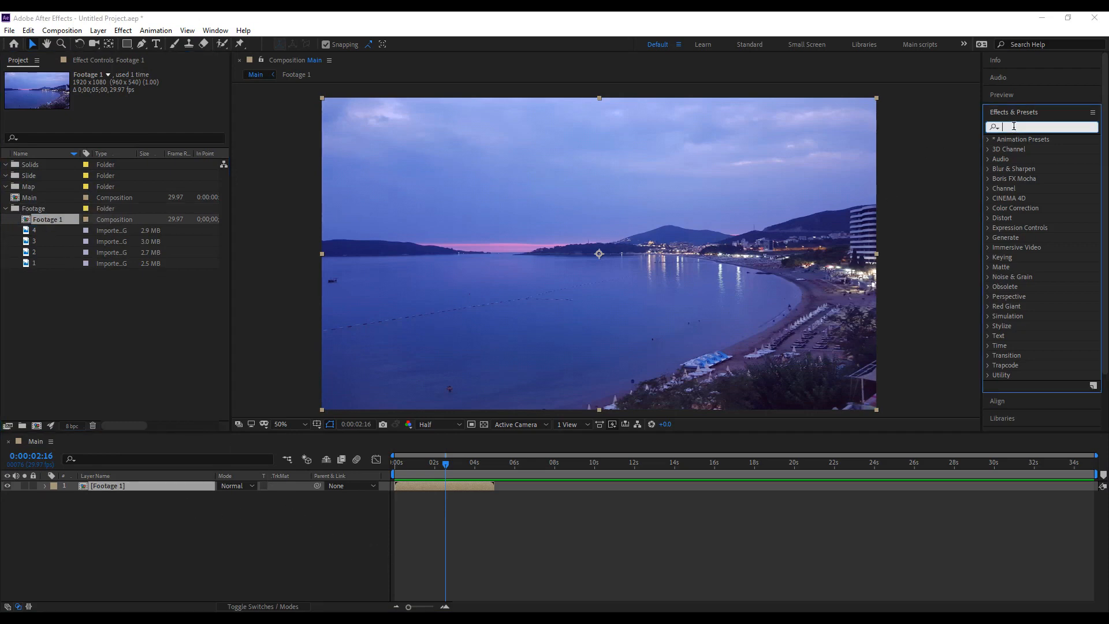
type("mos")
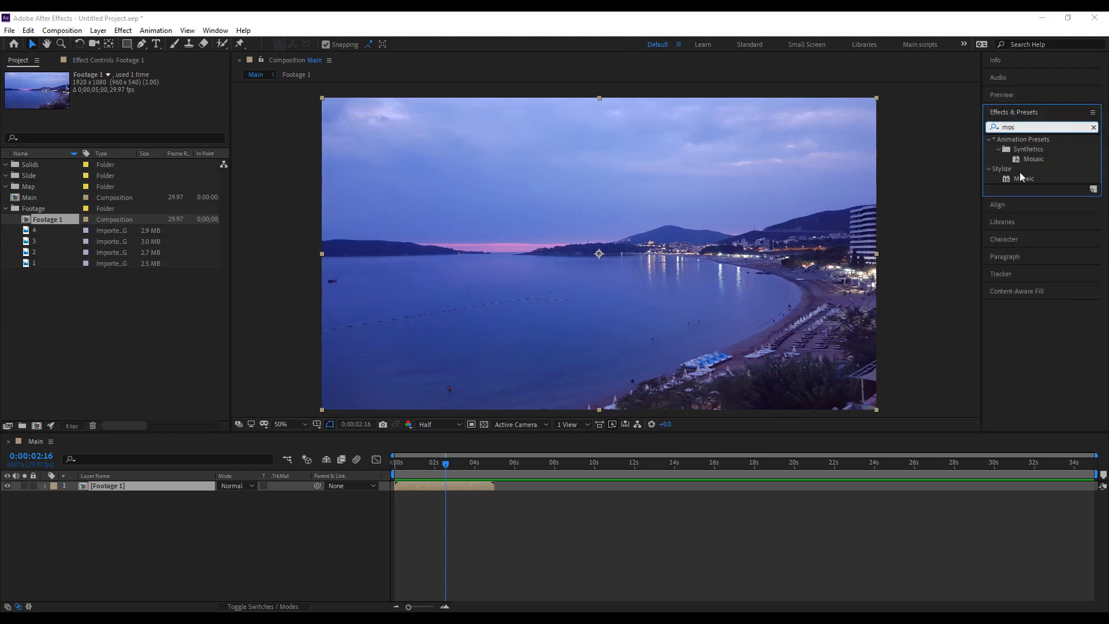
left_click_drag(1021, 181, 470, 483)
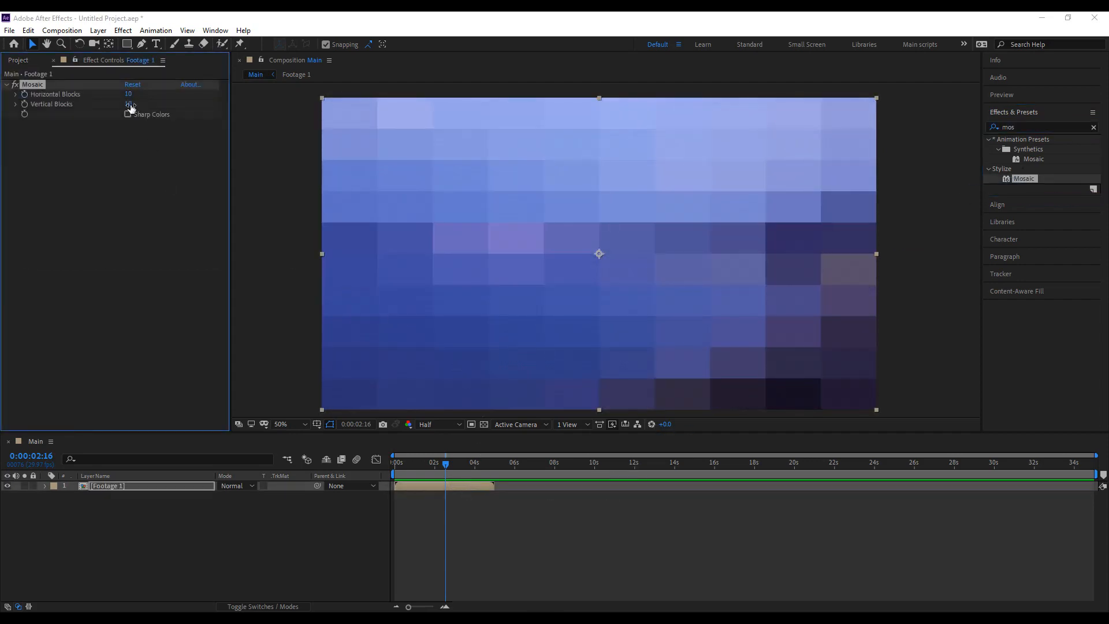
type("6")
key("Return")
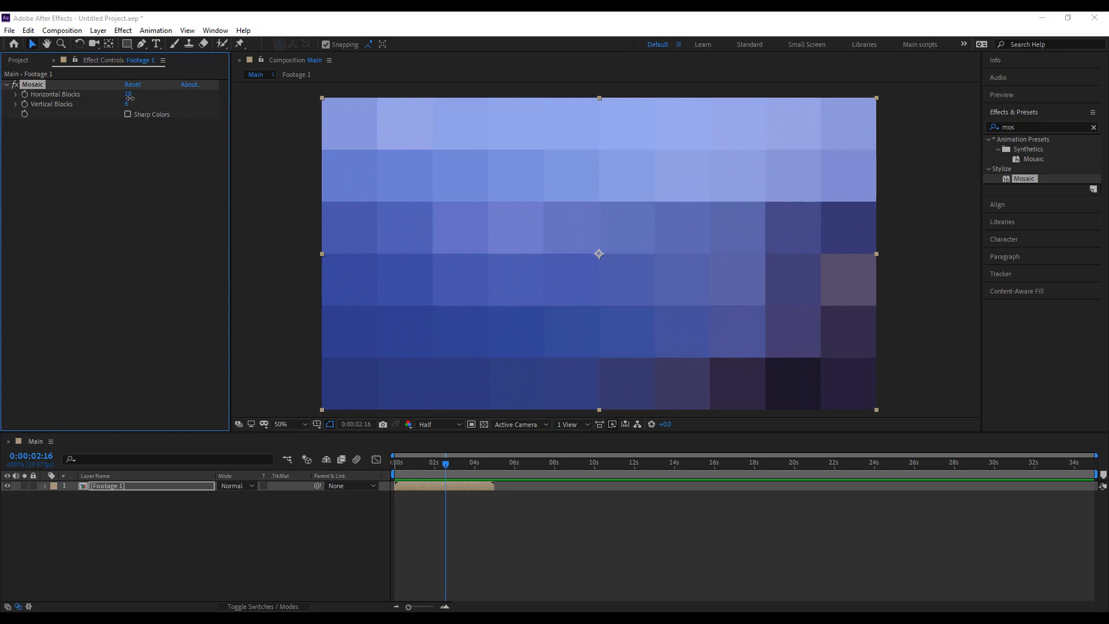
Try a Horizontal Blocks value of 1 for the Mosaic effect on Footage 1, and undo it.
left_click_drag(129, 95, 122, 96)
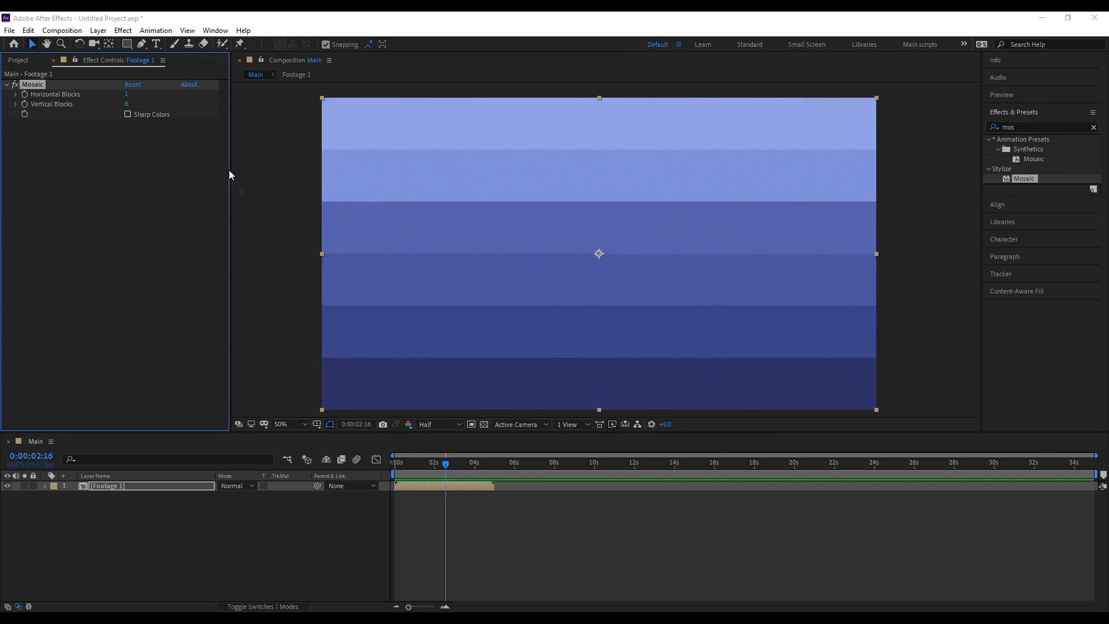
key("ctrl+z")
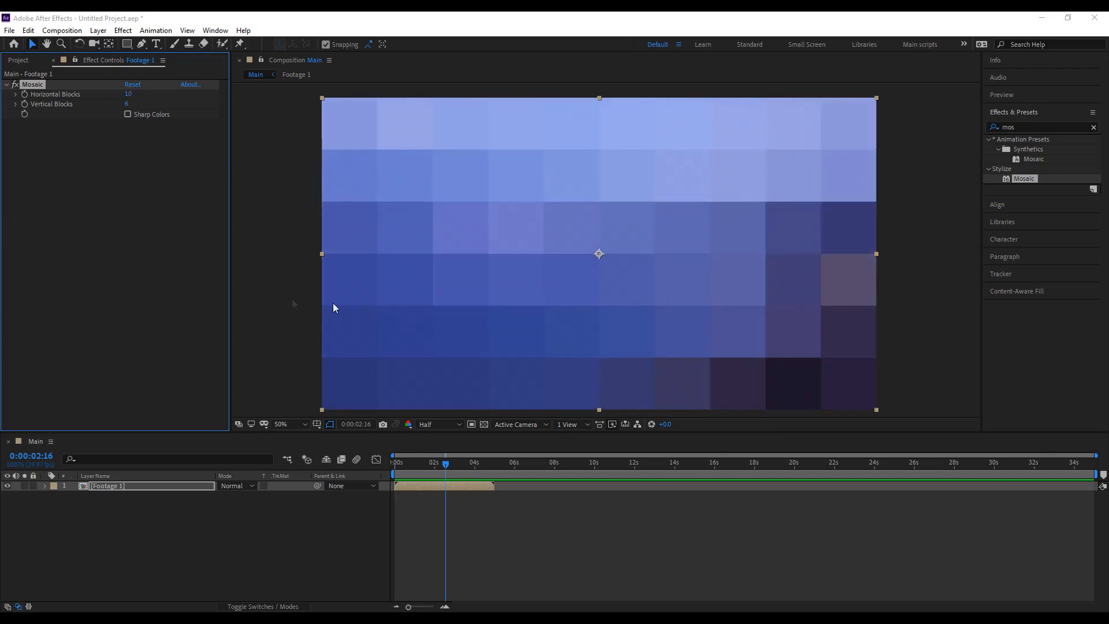
left_click(188, 310)
Pre-compose the Footage 1 layer as Map 1, moving all attributes into it, and place Map 1 in the Map folder.
left_click(18, 60)
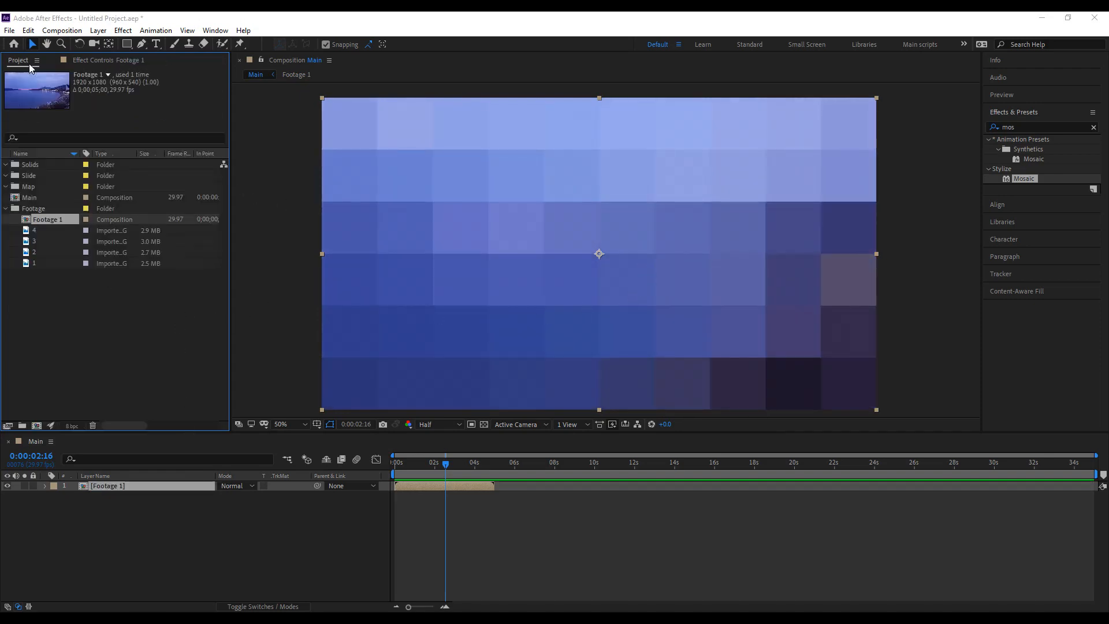
left_click_drag(165, 508, 139, 478)
right_click(140, 487)
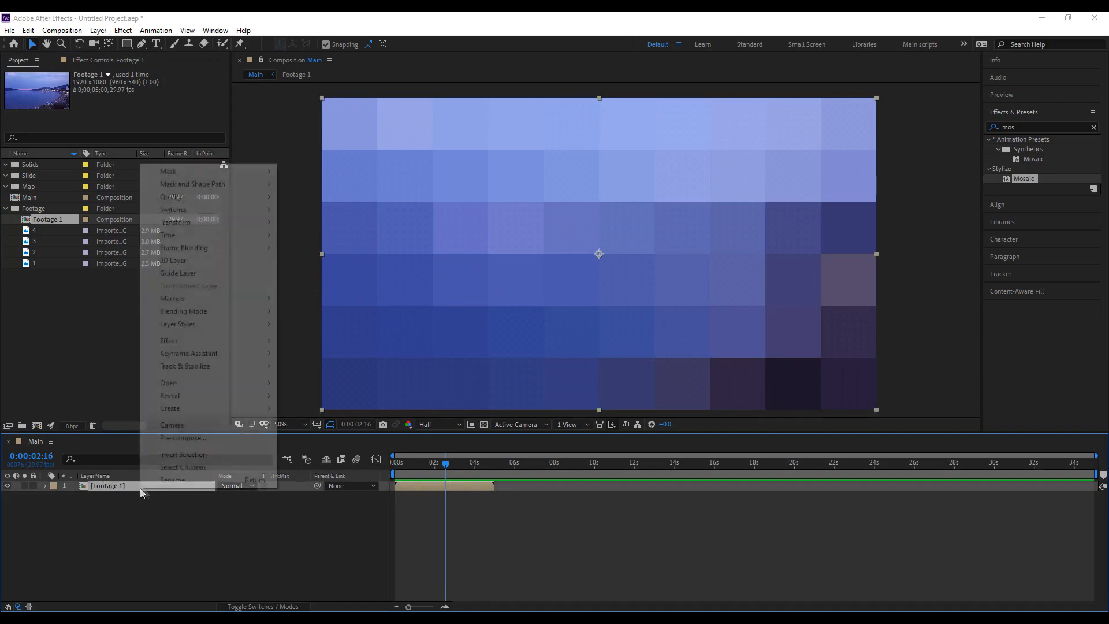
left_click(203, 435)
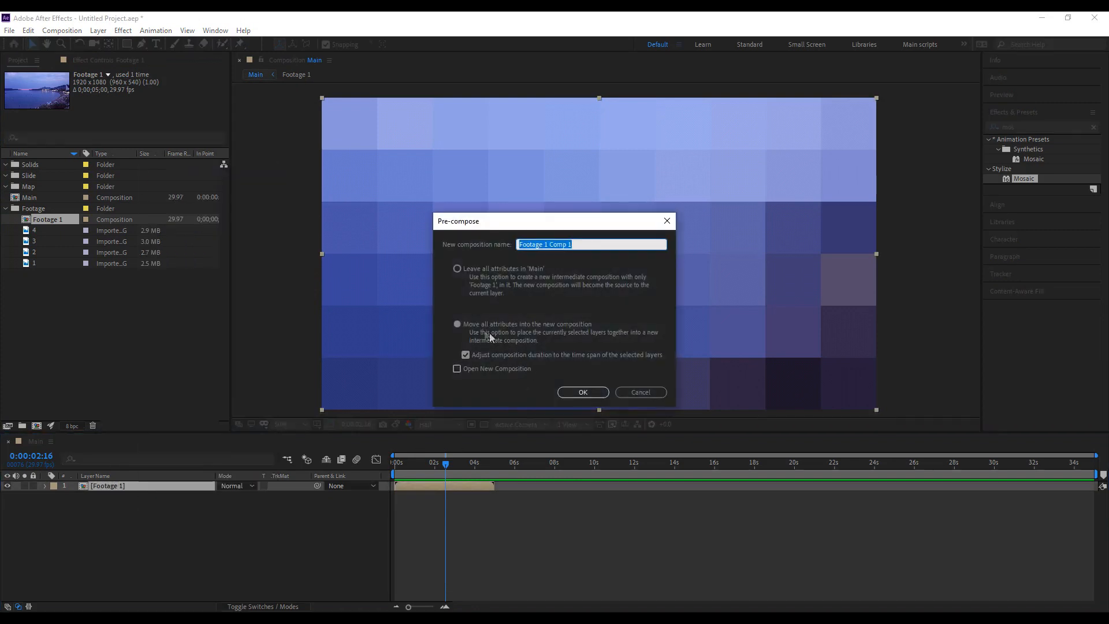
type("Map 1")
left_click(568, 391)
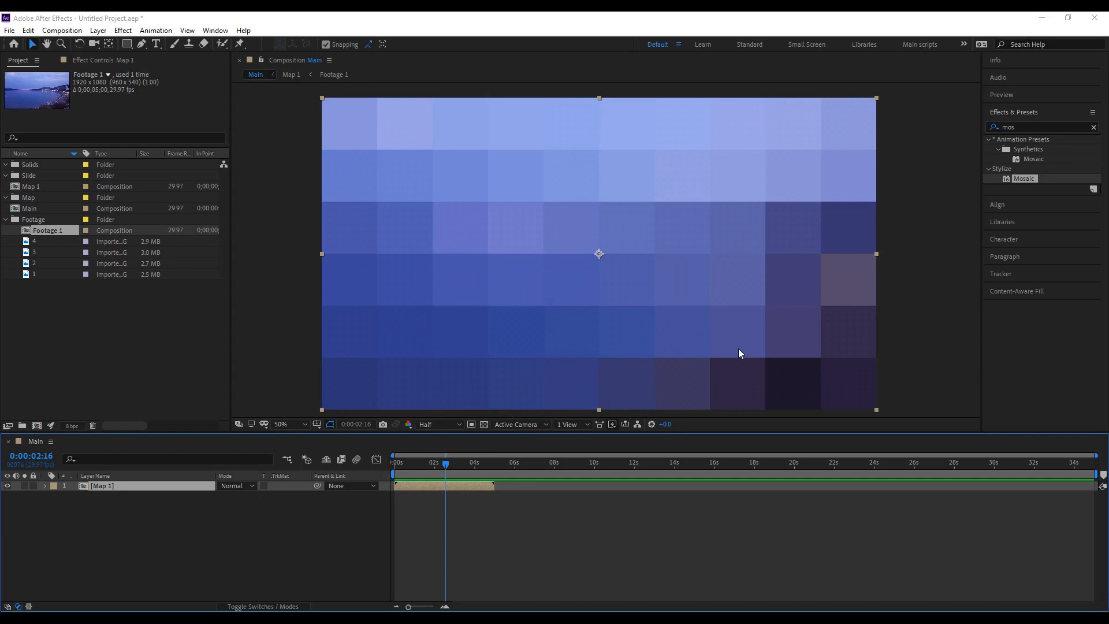
left_click_drag(30, 186, 44, 197)
Hide the Map 1 layer and add the Footage 1 composition above it in Main.
left_click(139, 486)
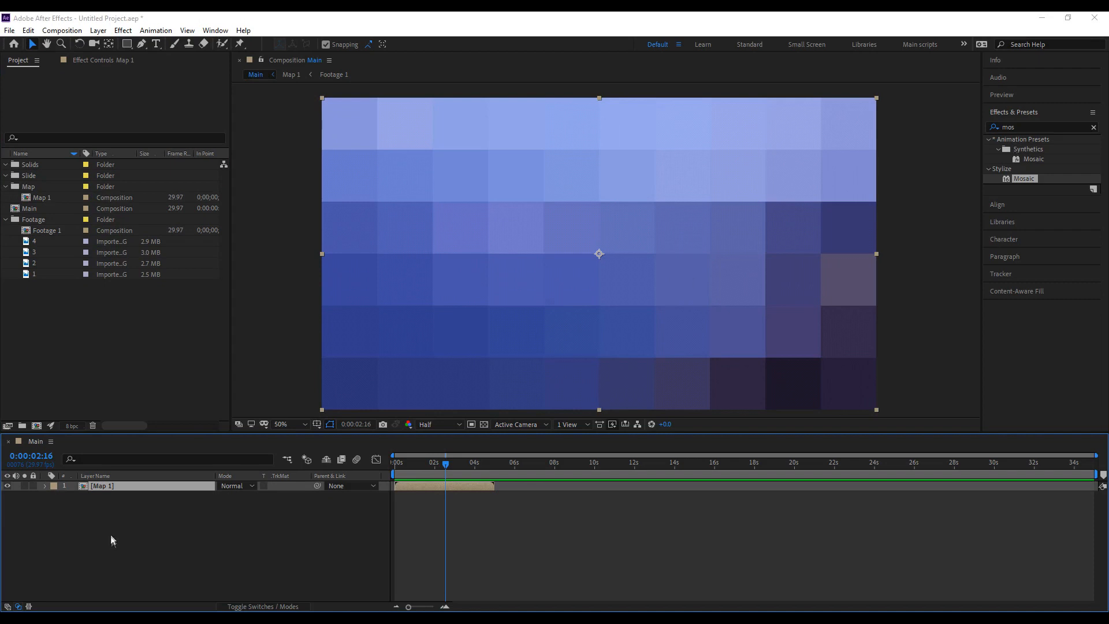
left_click(8, 486)
left_click_drag(43, 230, 99, 492)
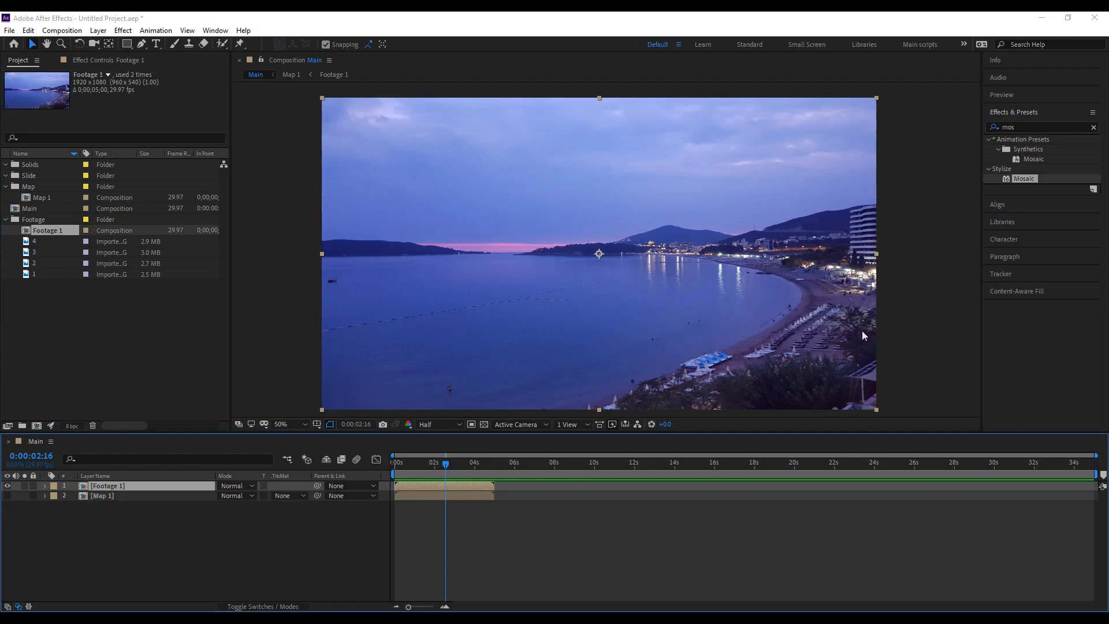
Apply Displacement Map to the Footage 1 layer with Map 1 as its map layer and Max Vertical Displacement 0.
left_click(1034, 127)
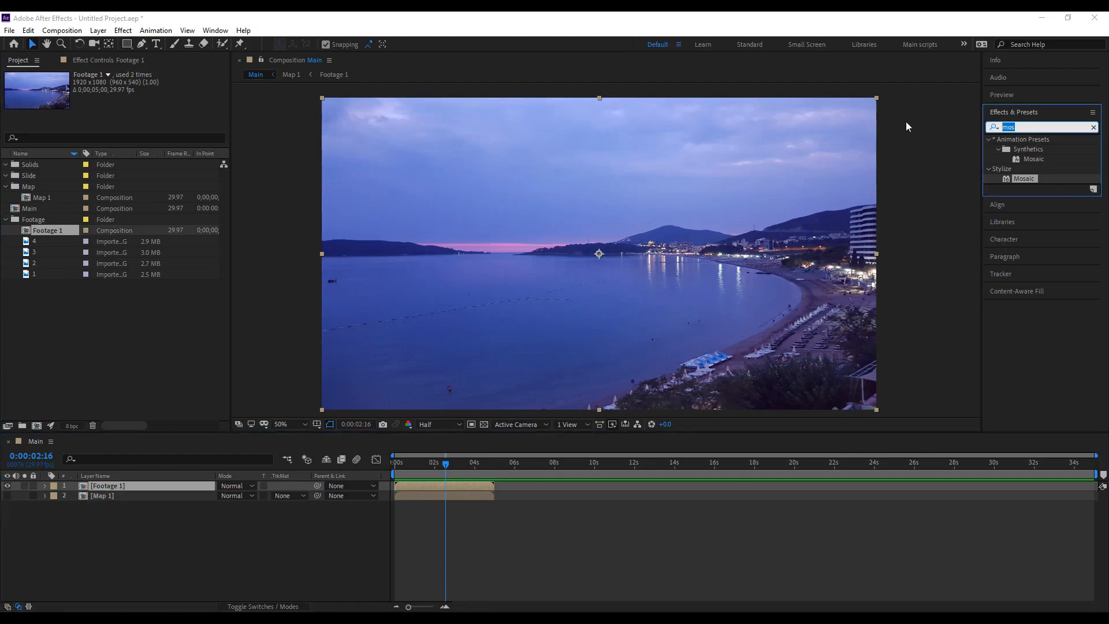
type("displa")
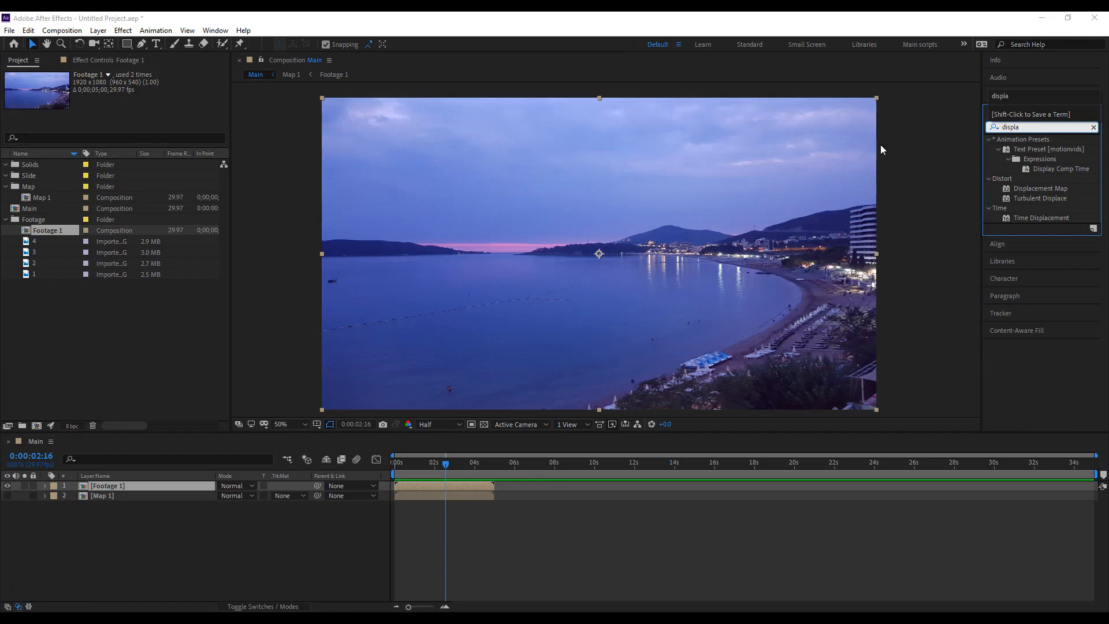
left_click_drag(1038, 188, 140, 484)
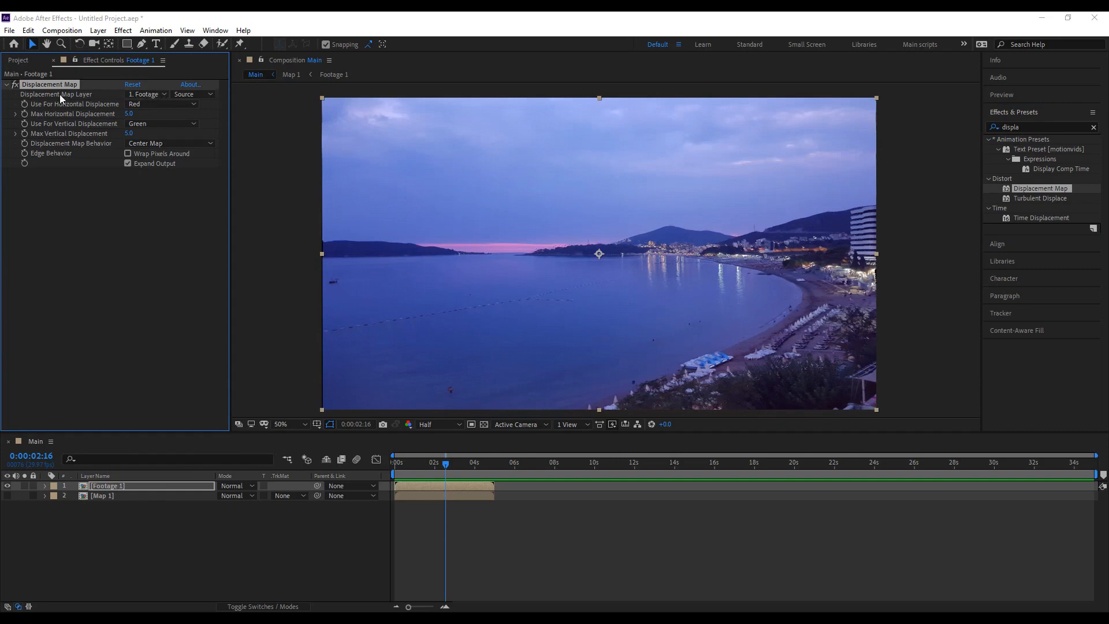
left_click(145, 94)
left_click(153, 134)
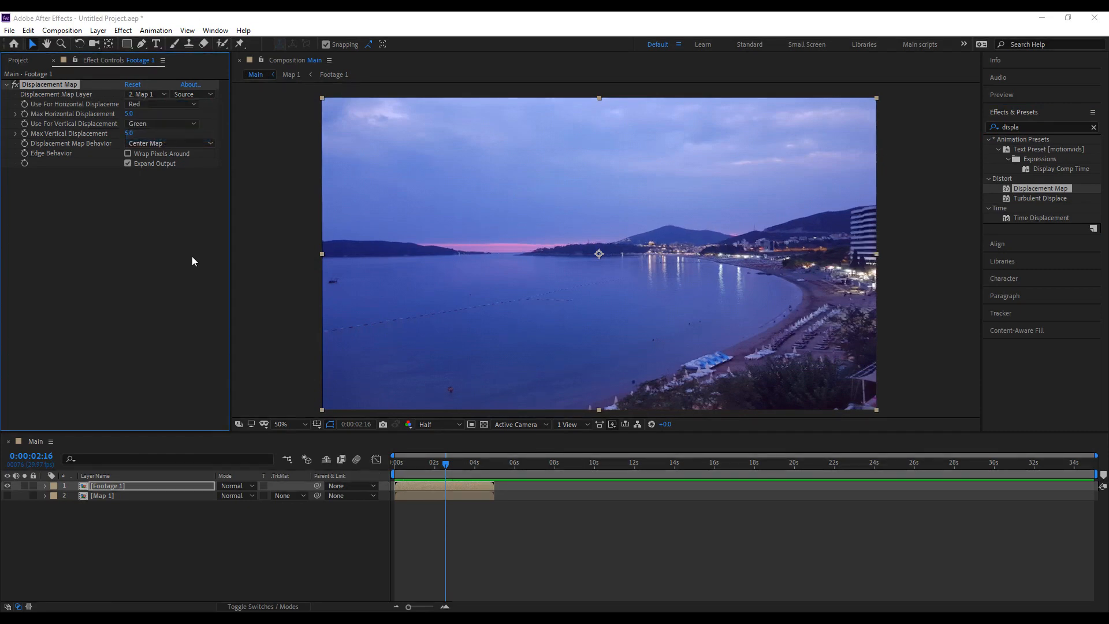
left_click(131, 133)
type("5.0")
key("Return")
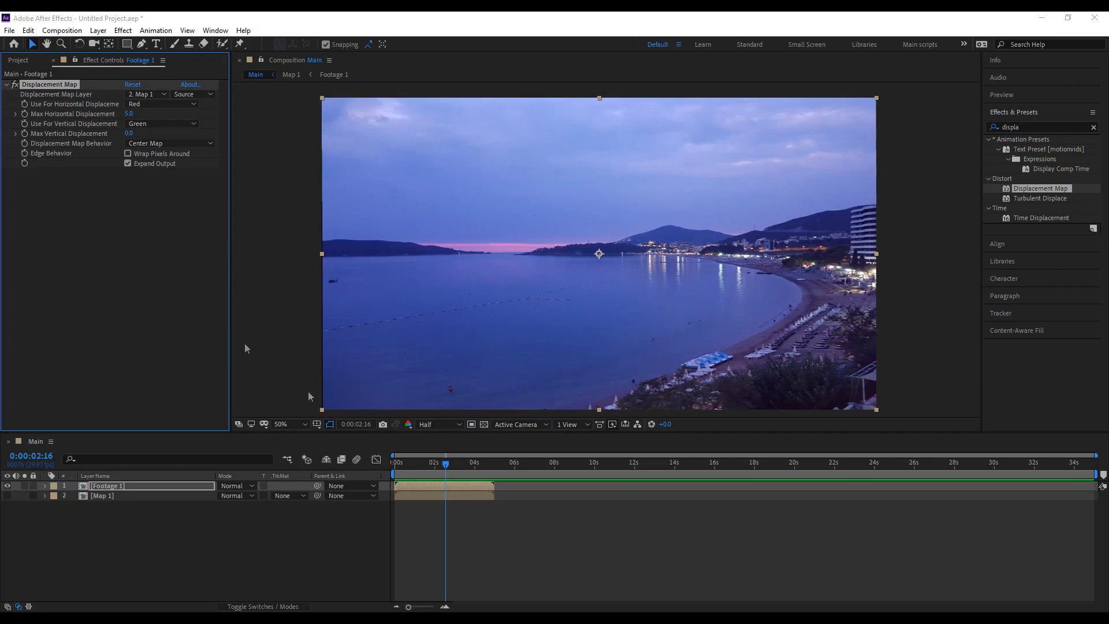
Start keyframing Footage 1's Max Horizontal Displacement at 0:00:00:00 and add a keyframe of 0 at 0:00:01:00.
left_click_drag(404, 468, 374, 467)
left_click_drag(410, 606, 428, 607)
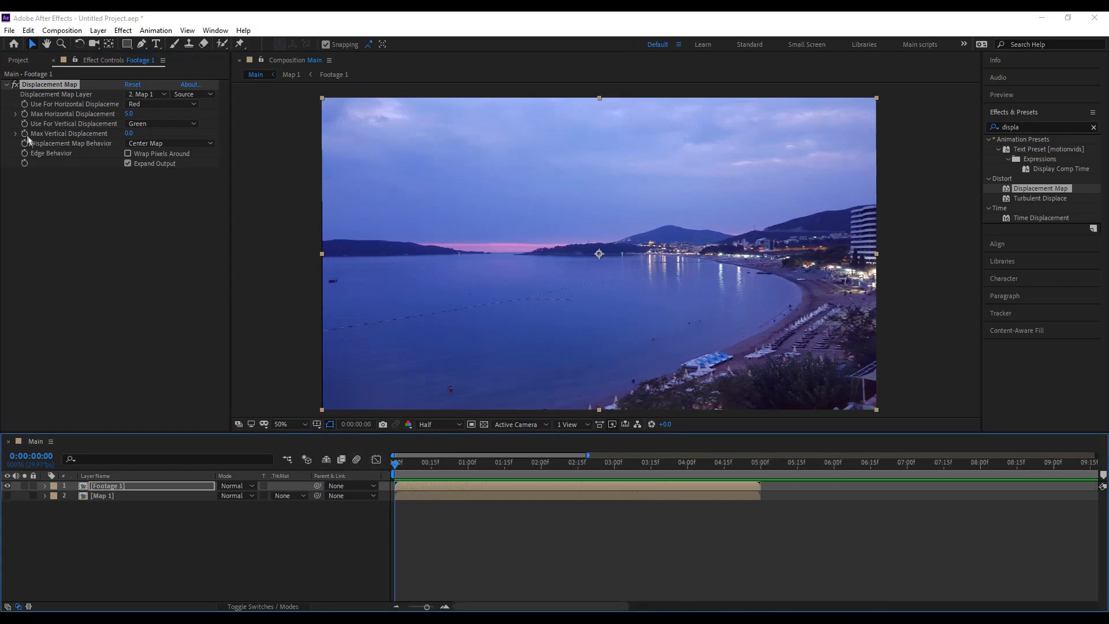
left_click(25, 114)
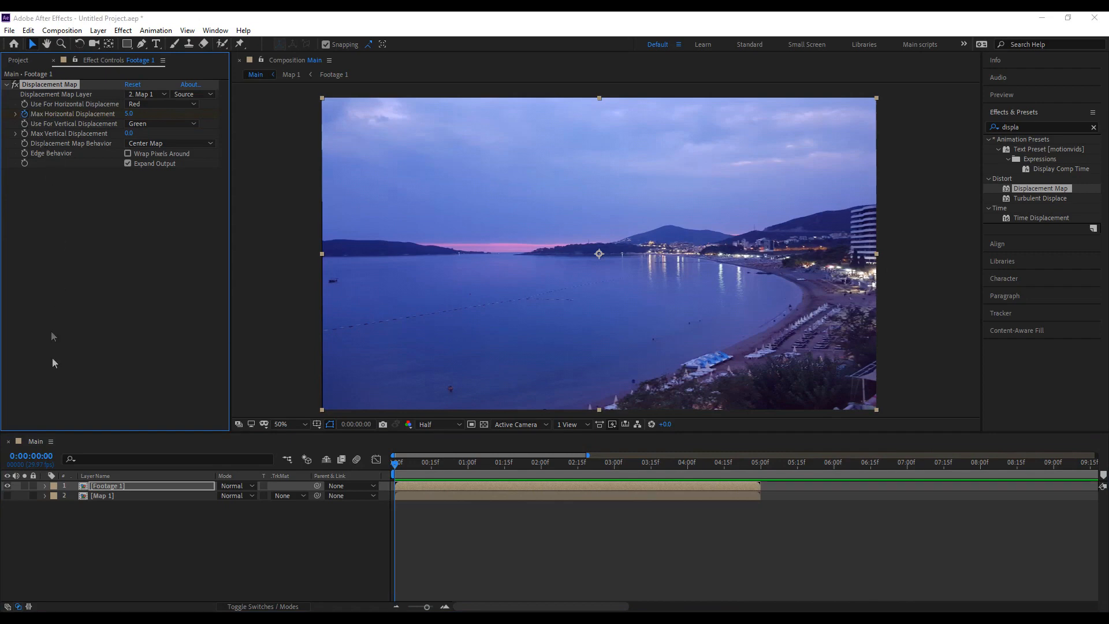
key("u")
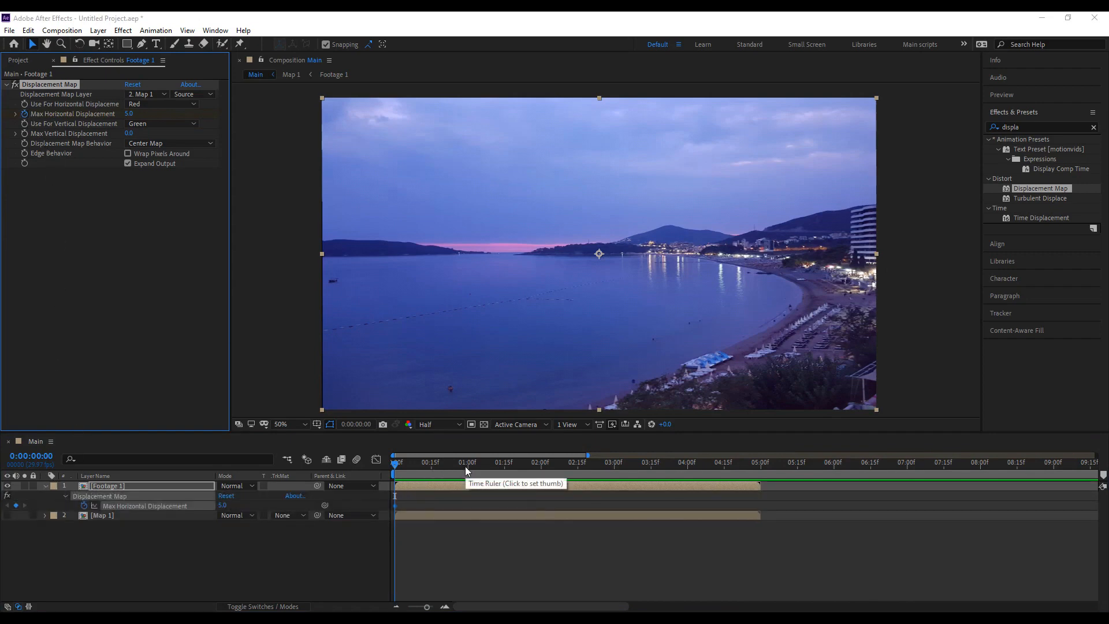
key("space")
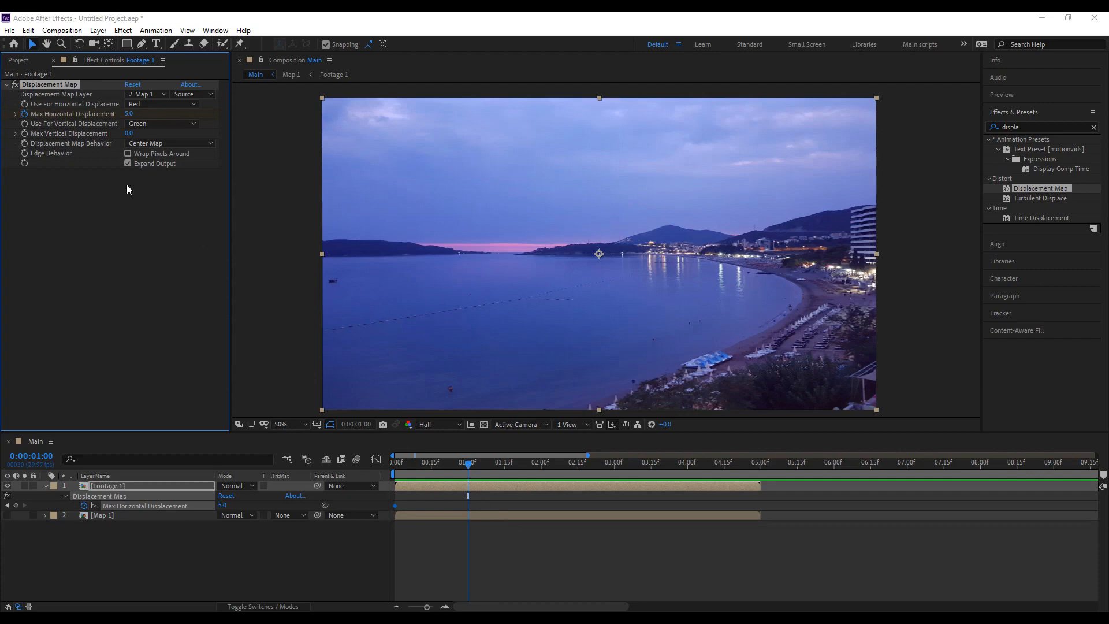
left_click(225, 506)
type("0")
key("Return")
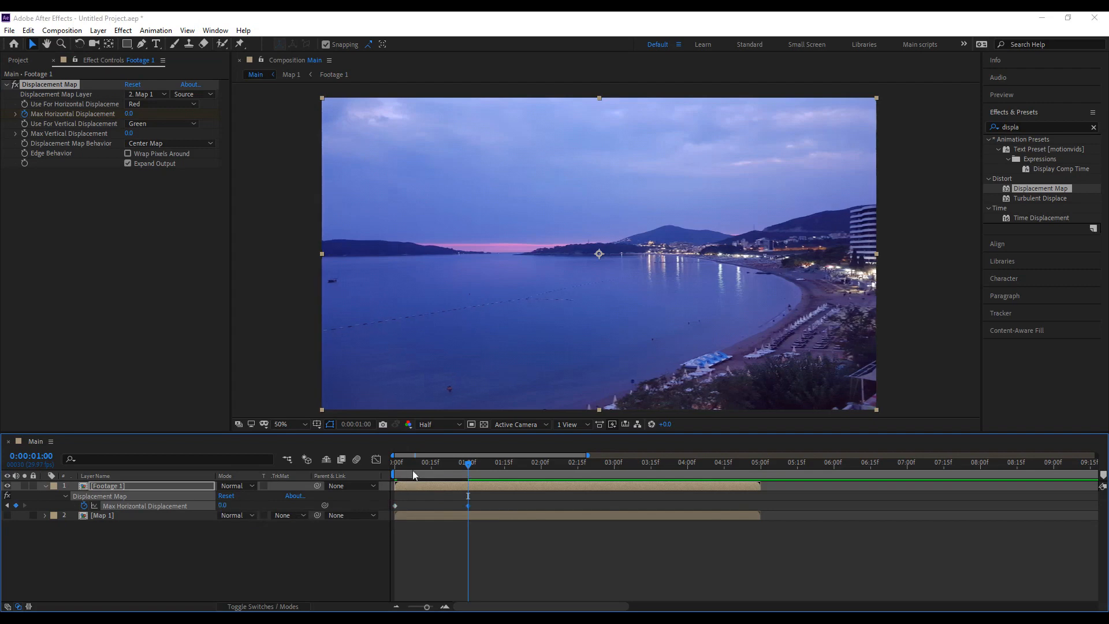
Set the first Max Horizontal Displacement keyframe, at the start of the composition, to -400.
left_click(8, 505)
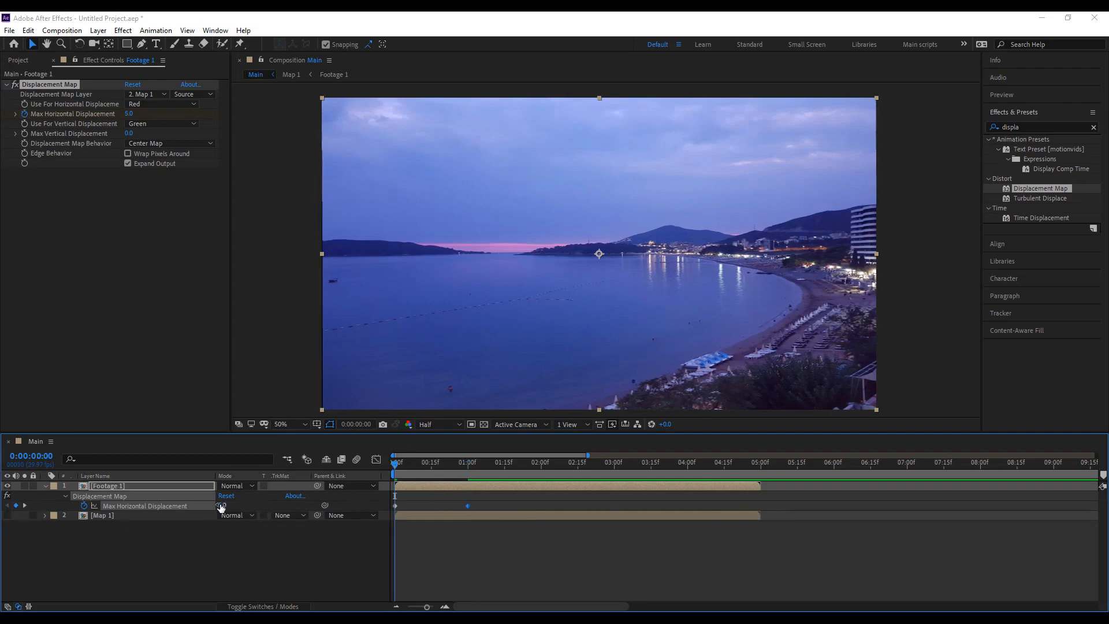
left_click(223, 505)
type("-400")
key("Return")
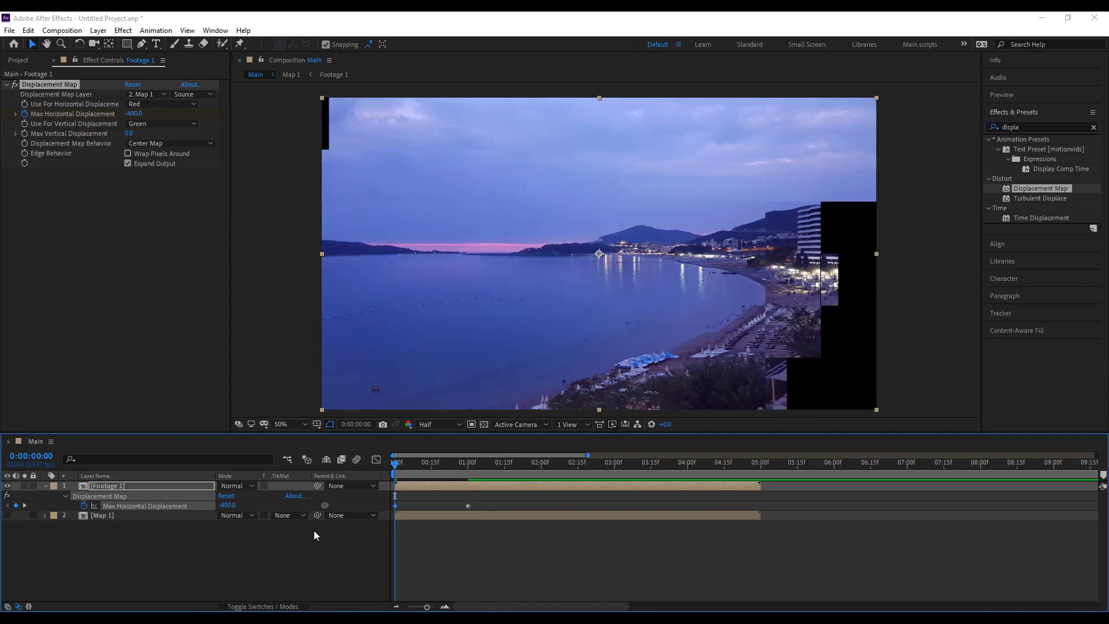
left_click(440, 550)
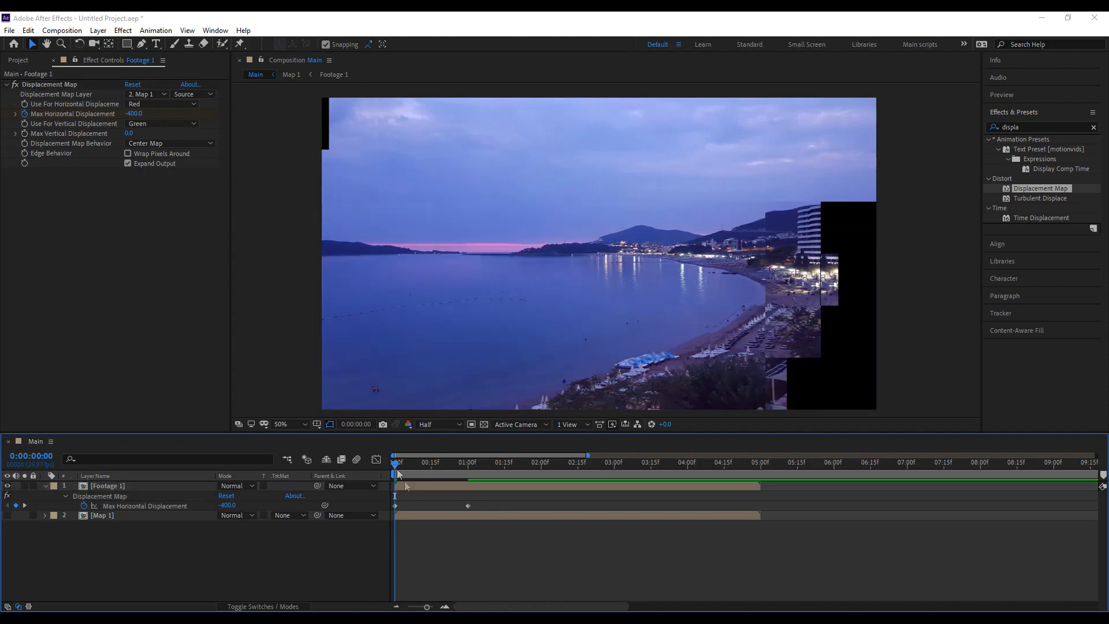
Set the velocity of both Max Horizontal Displacement keyframes to 90% incoming and 90% outgoing influence.
left_click_drag(480, 500, 363, 509)
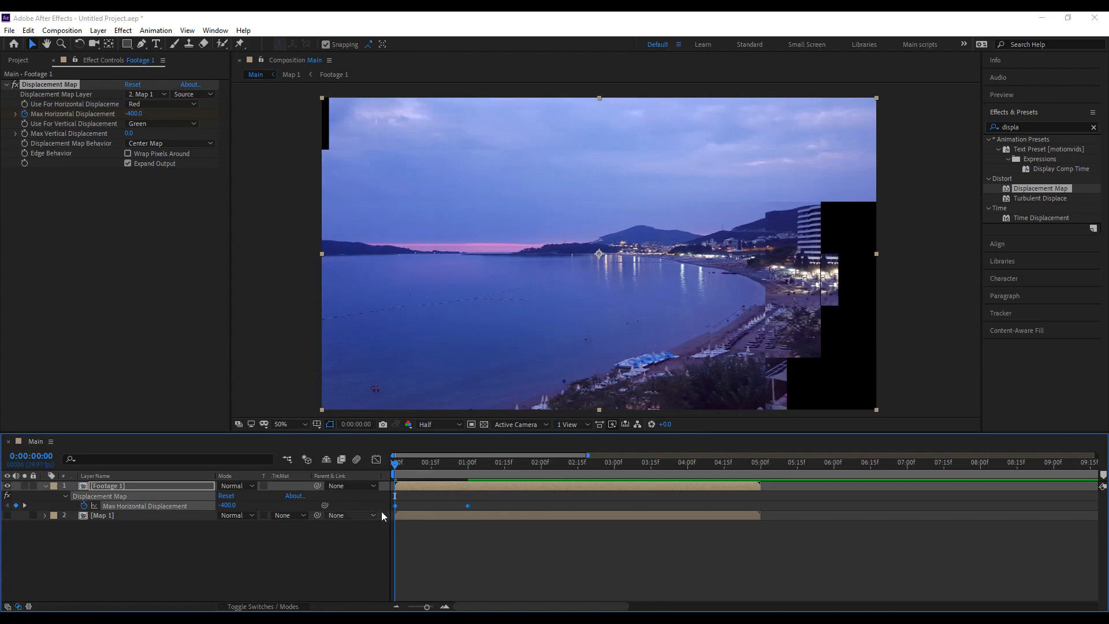
right_click(395, 506)
left_click(440, 487)
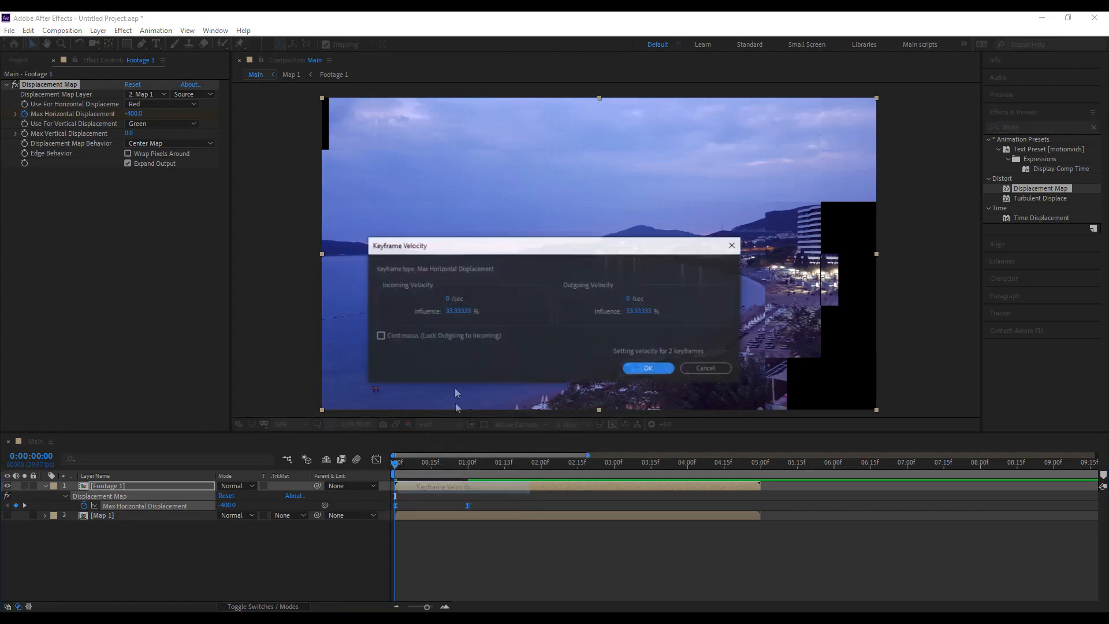
left_click(456, 311)
type("90")
left_click(645, 311)
type("90")
left_click(659, 367)
left_click(462, 595)
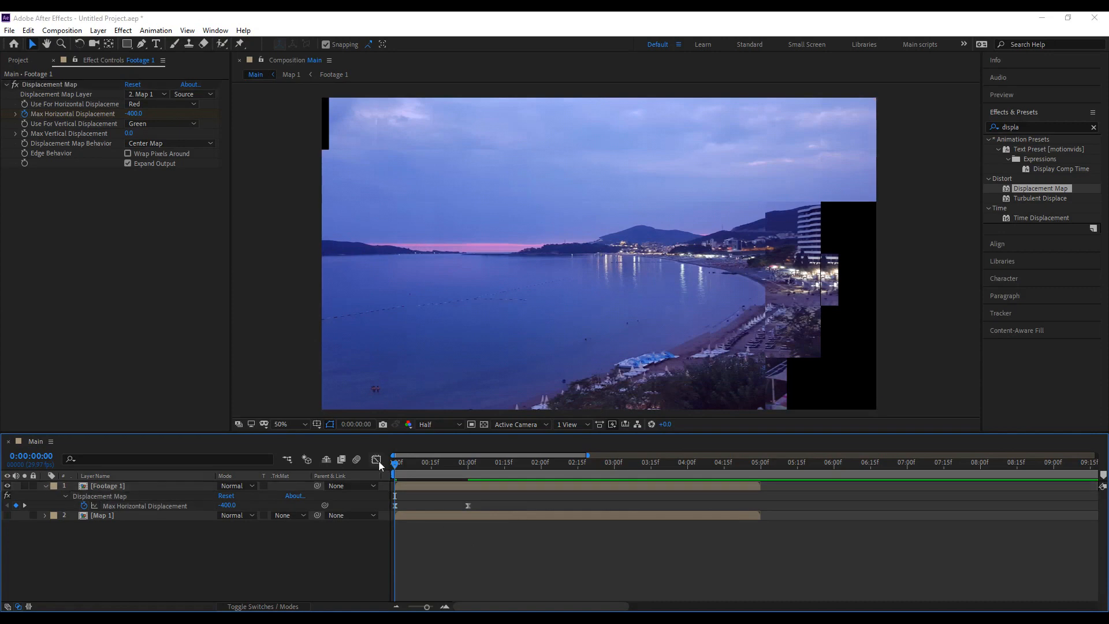
Preview the displacement animation and return to the first frame to check the footage edges.
key("space")
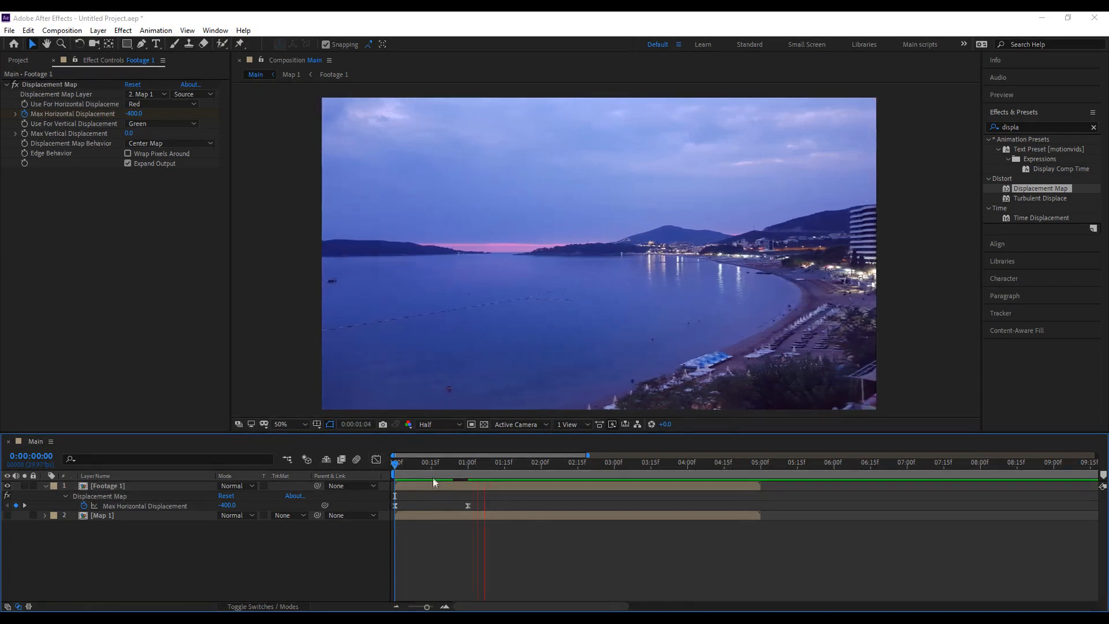
key("space")
key("space")
left_click(400, 470)
mouse_move(399, 468)
left_mouse_down()
mouse_move(379, 466)
mouse_move(447, 479)
mouse_move(395, 479)
left_mouse_up()
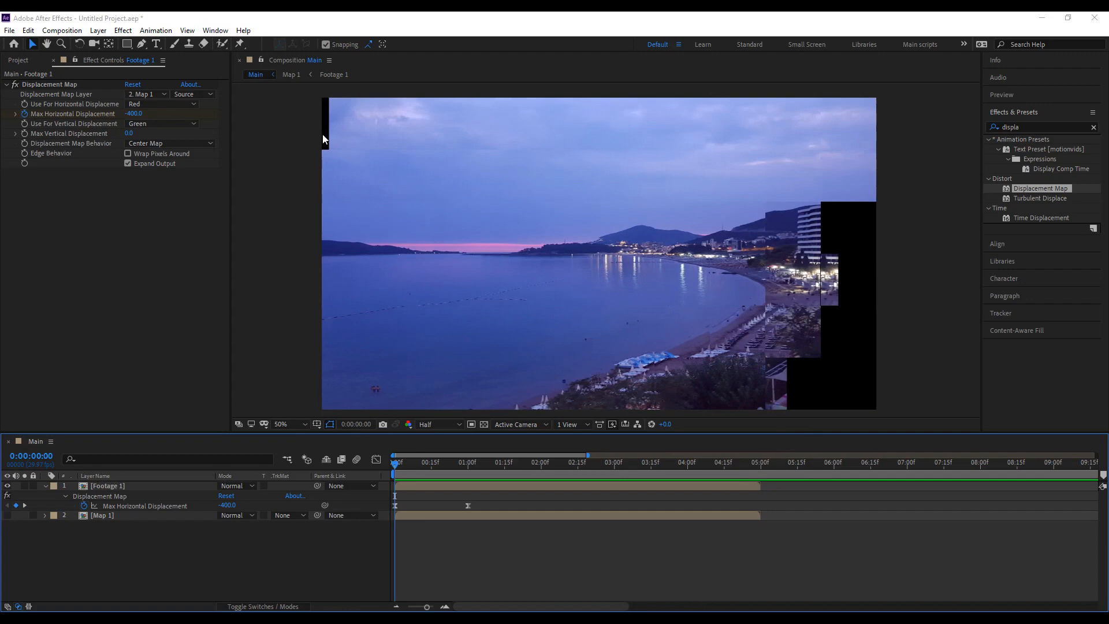
Add Motion Tile above Displacement Map on Footage 1, with Mirror Edges enabled and Output Width set to 150.
key("ctrl+5")
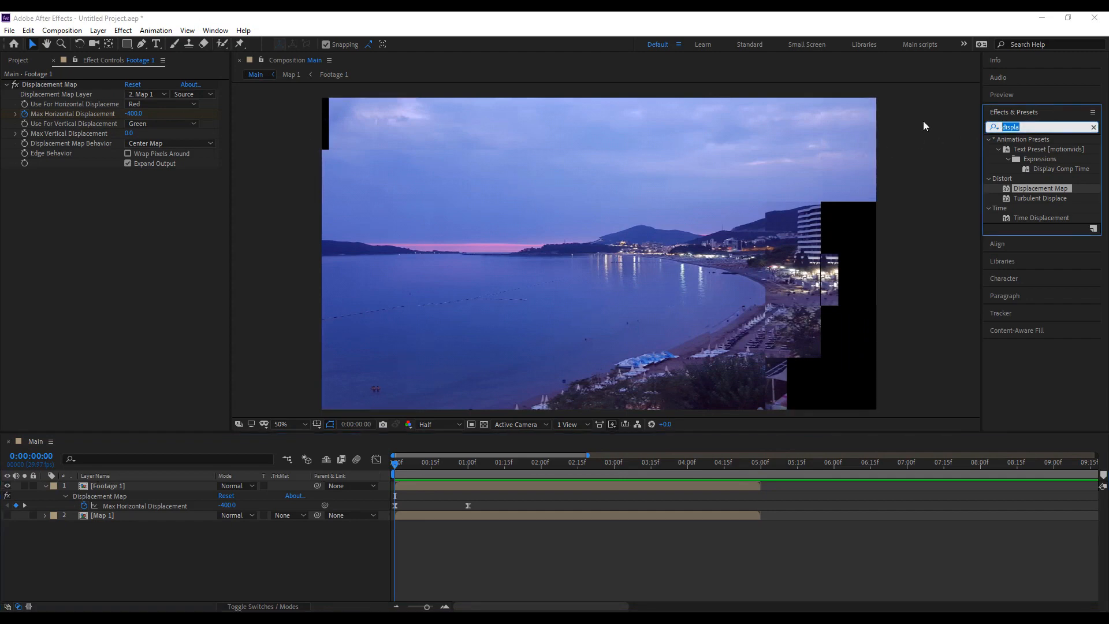
type("motion")
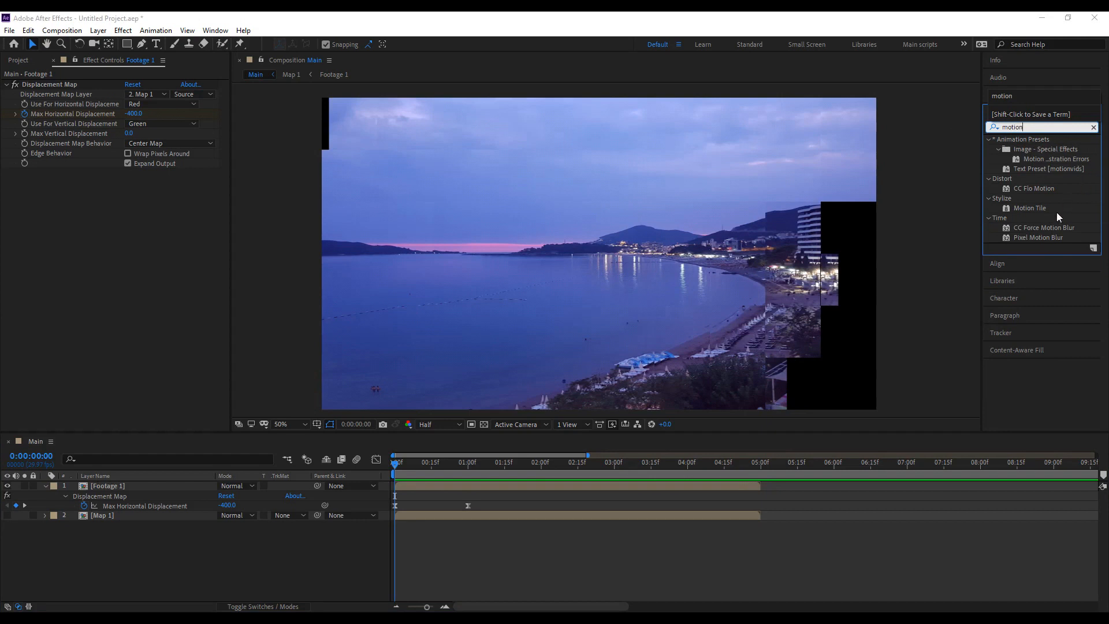
left_click_drag(1030, 208, 50, 82)
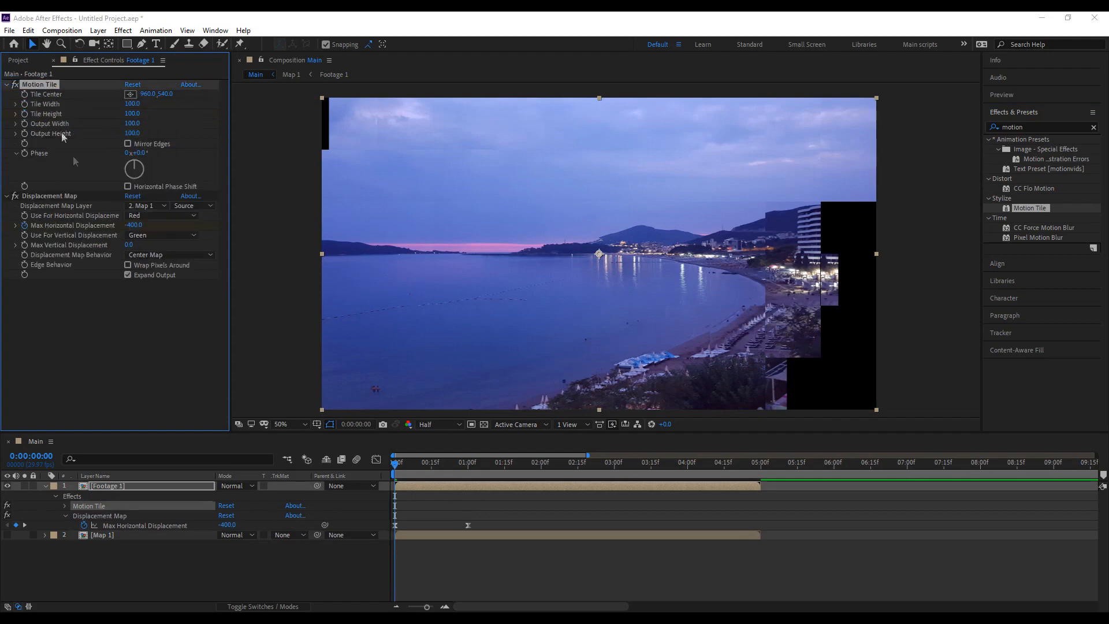
left_click(128, 143)
left_click_drag(134, 123, 142, 123)
left_click(134, 124)
type("150")
key("Return")
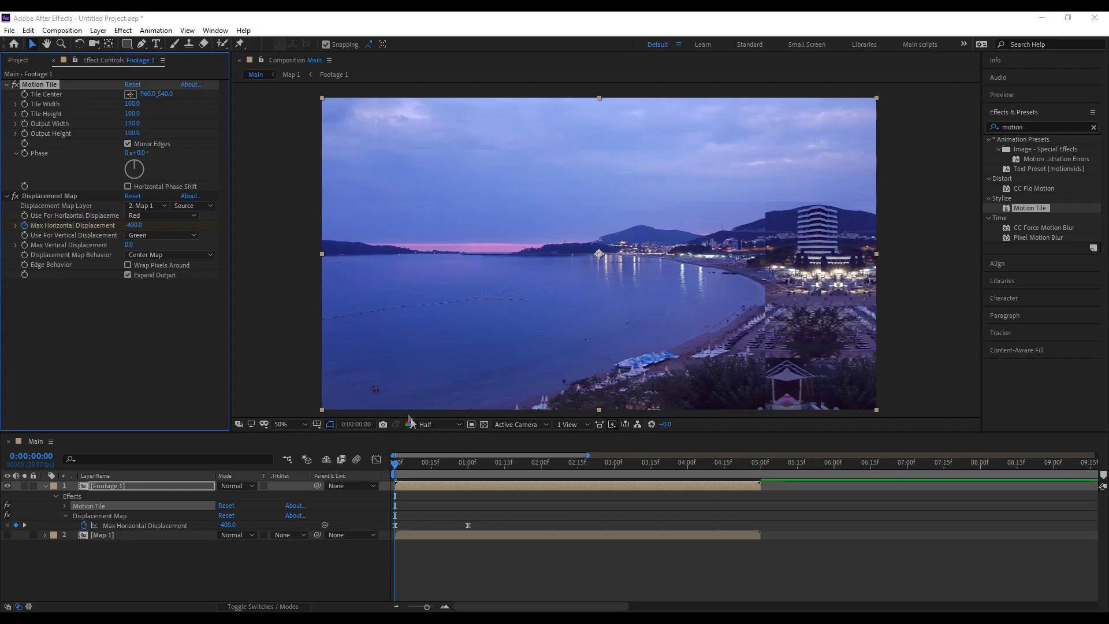
Preview the tiled displacement transition from the start of Main and scrub to 0:00:01:11.
left_click_drag(397, 477, 455, 484)
key("Home")
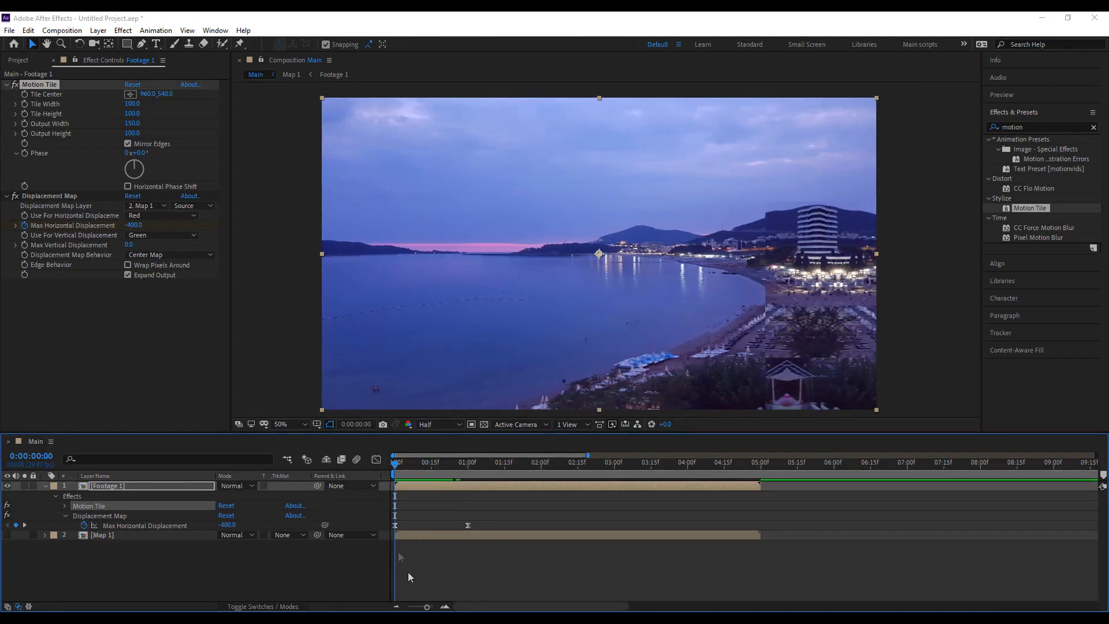
key("space")
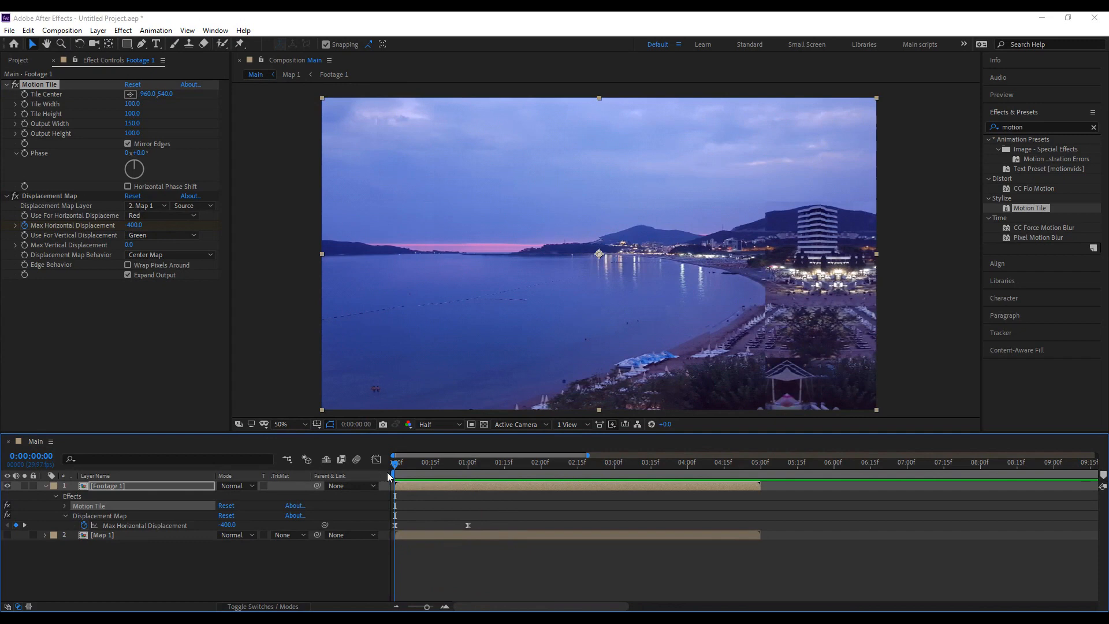
key("space")
left_click_drag(479, 487, 495, 559)
left_click(179, 563)
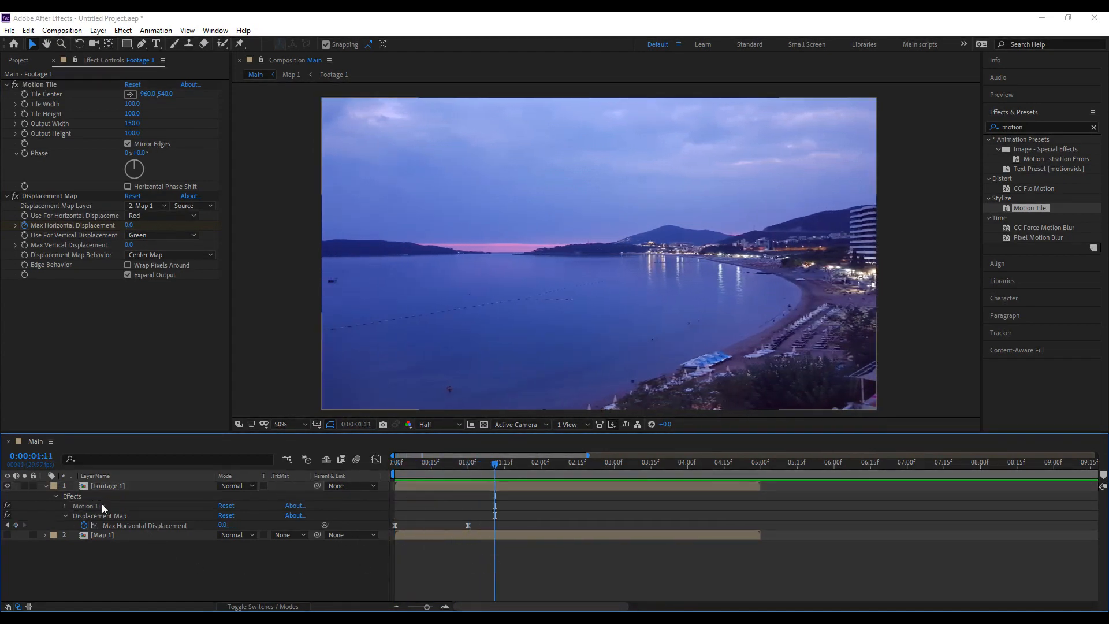
Add image 2 above image 4 in the Footage 1 composition and fit it to the composition size.
double_click(106, 487)
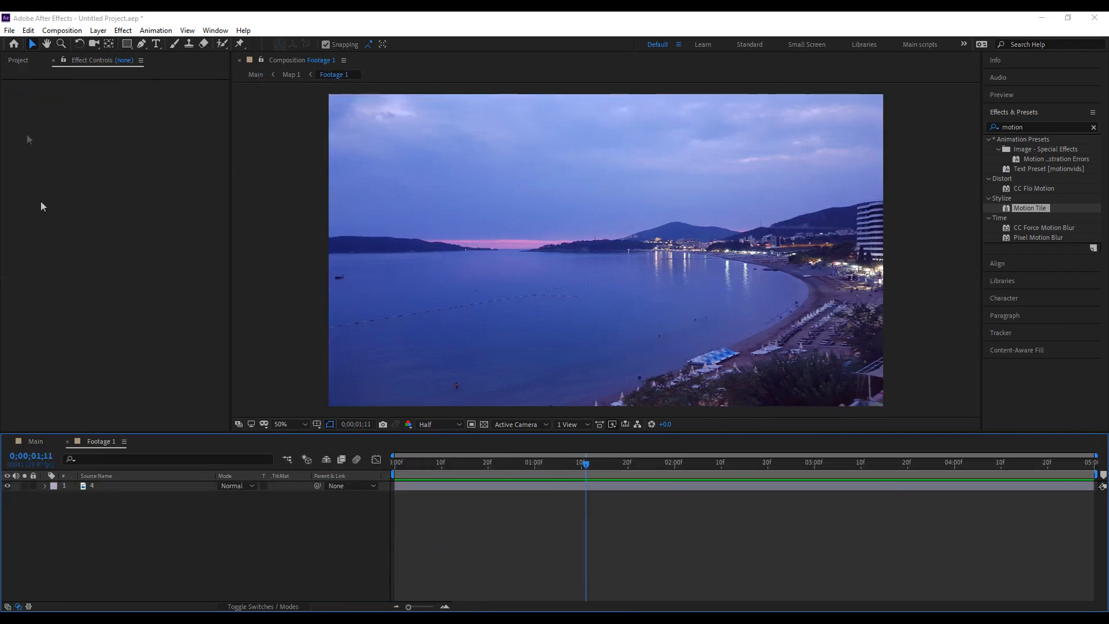
left_click(18, 63)
left_click(40, 252)
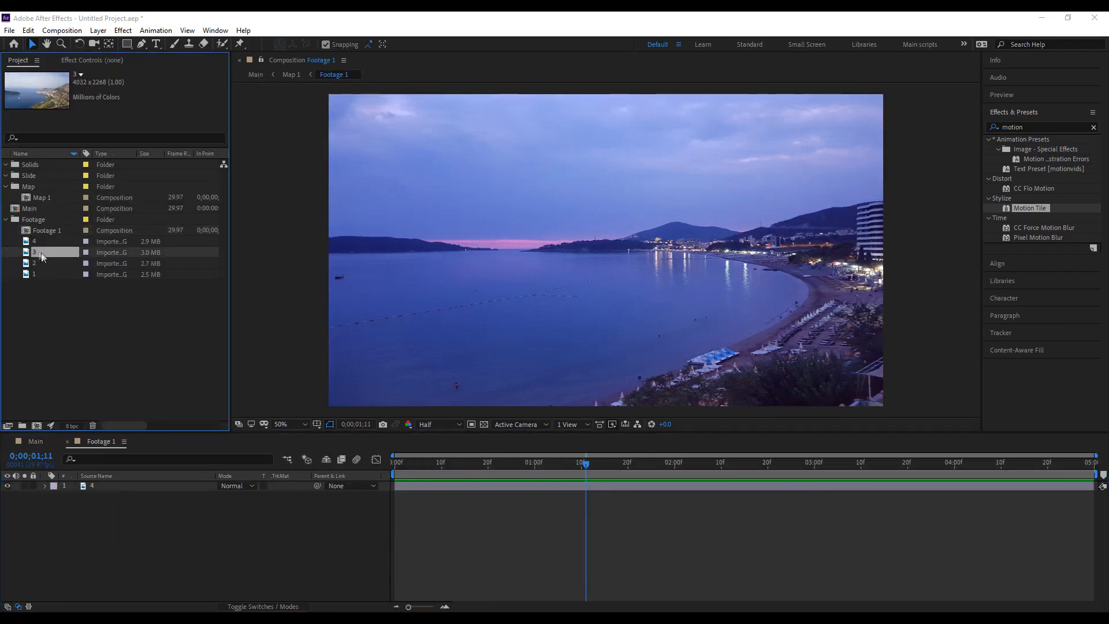
left_click(36, 263)
left_click_drag(37, 262, 98, 489)
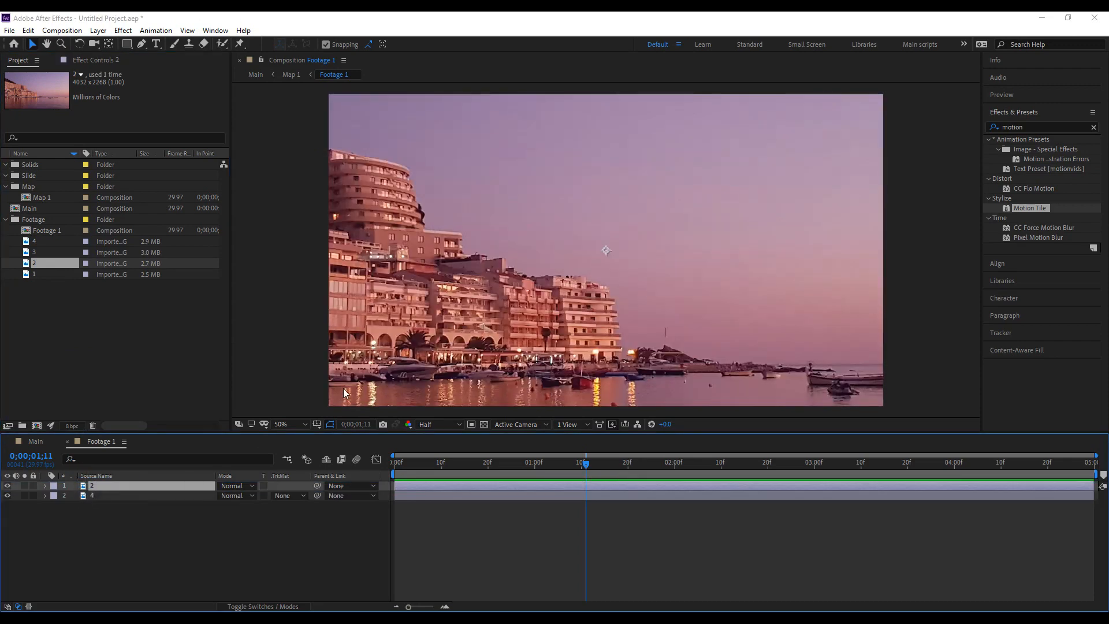
key("ctrl+alt+f")
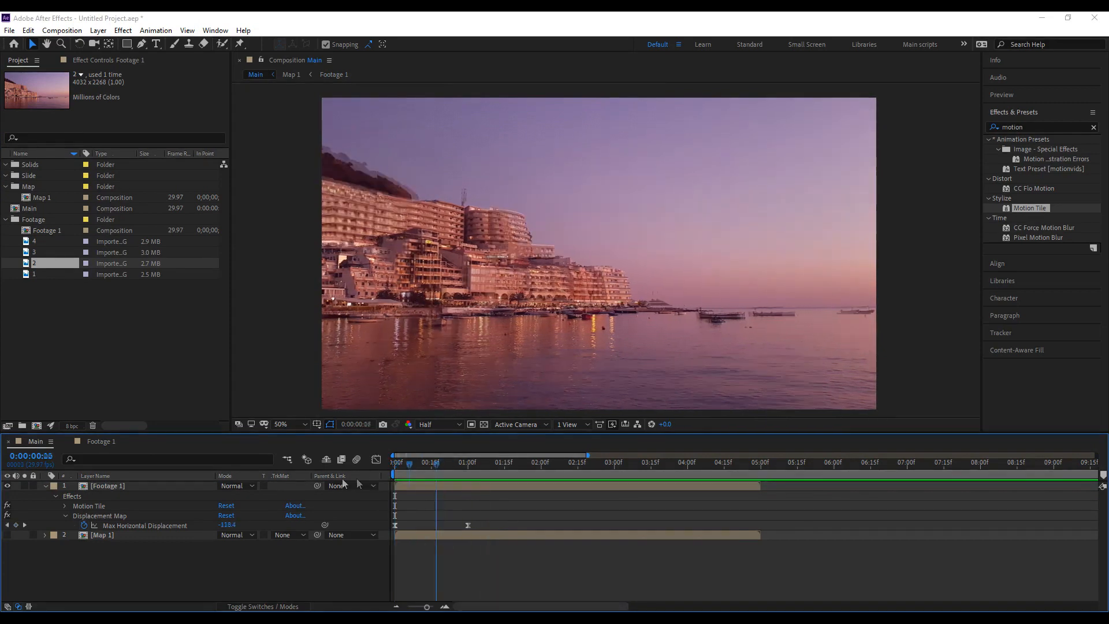
Preview the displacement transition in Main with the replacement image.
left_click_drag(407, 470, 491, 494)
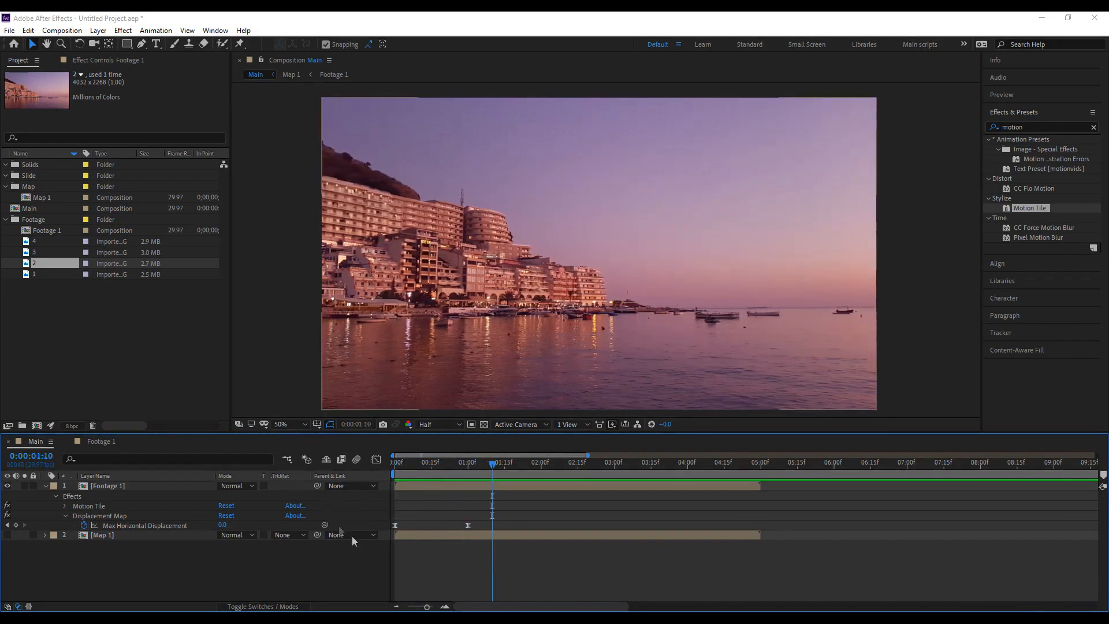
key("ctrl+z")
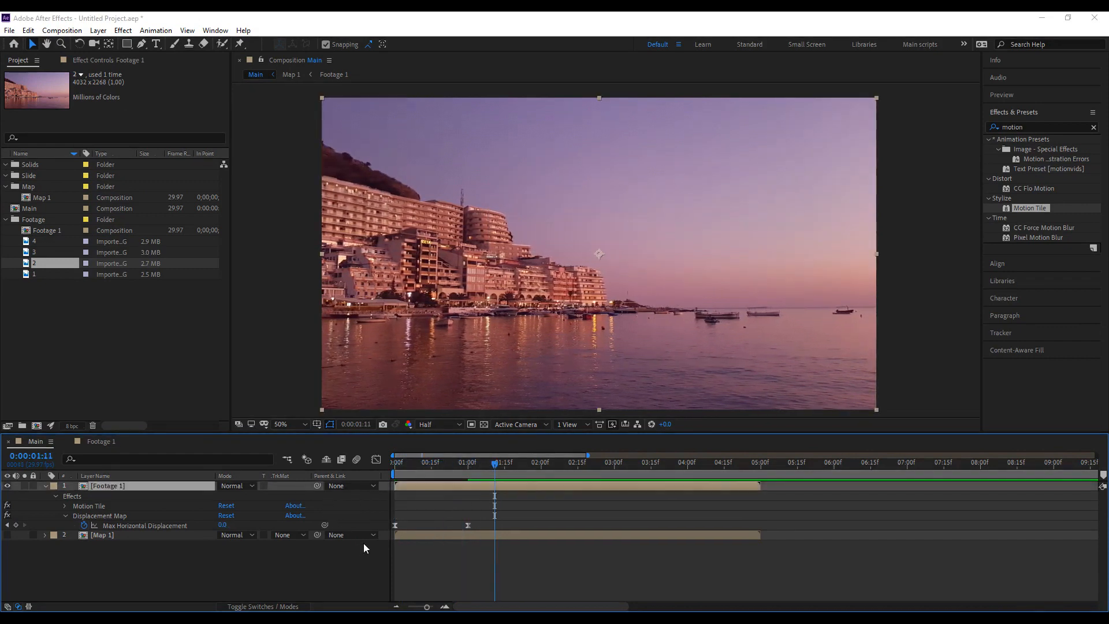
left_click(479, 568)
key("space")
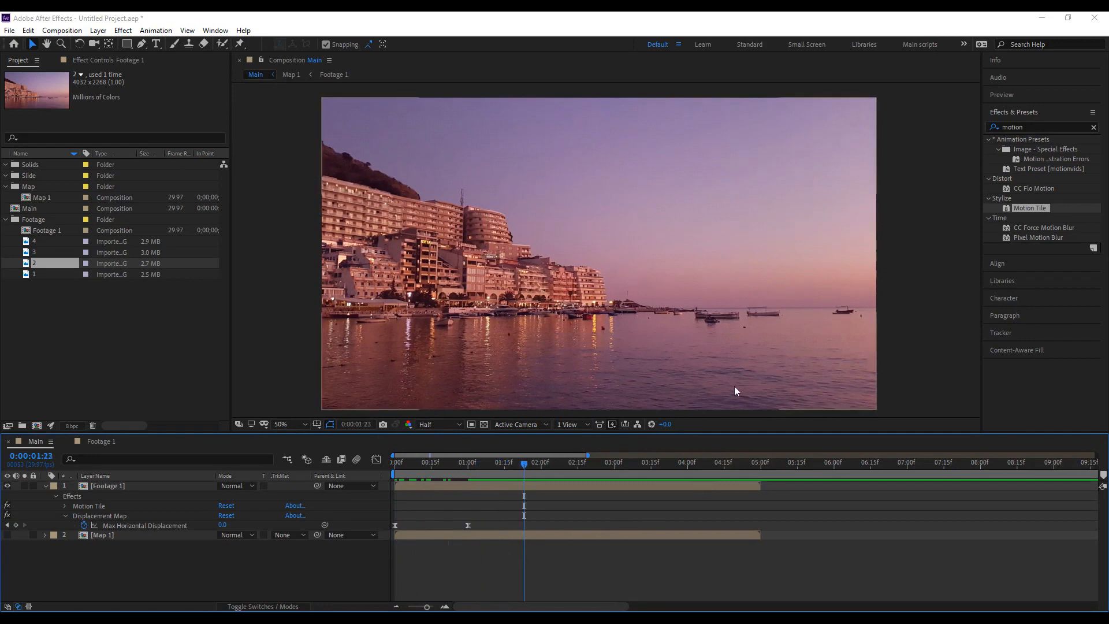
Set the Mosaic effect's Horizontal Blocks to 1 on the Footage 1 layer inside Map 1.
left_click(130, 532)
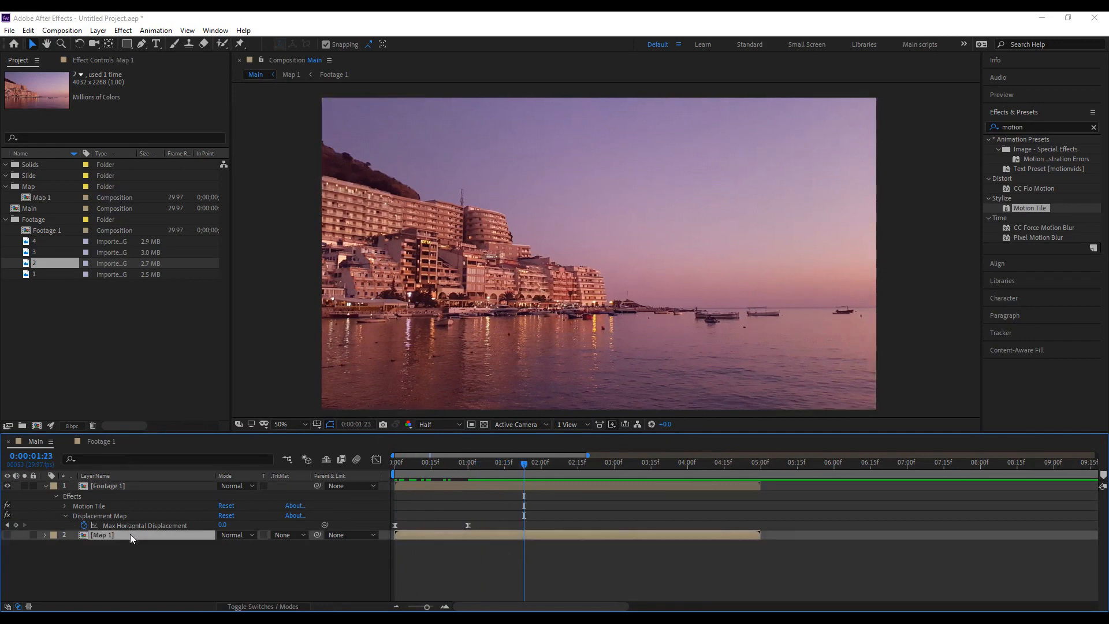
double_click(129, 533)
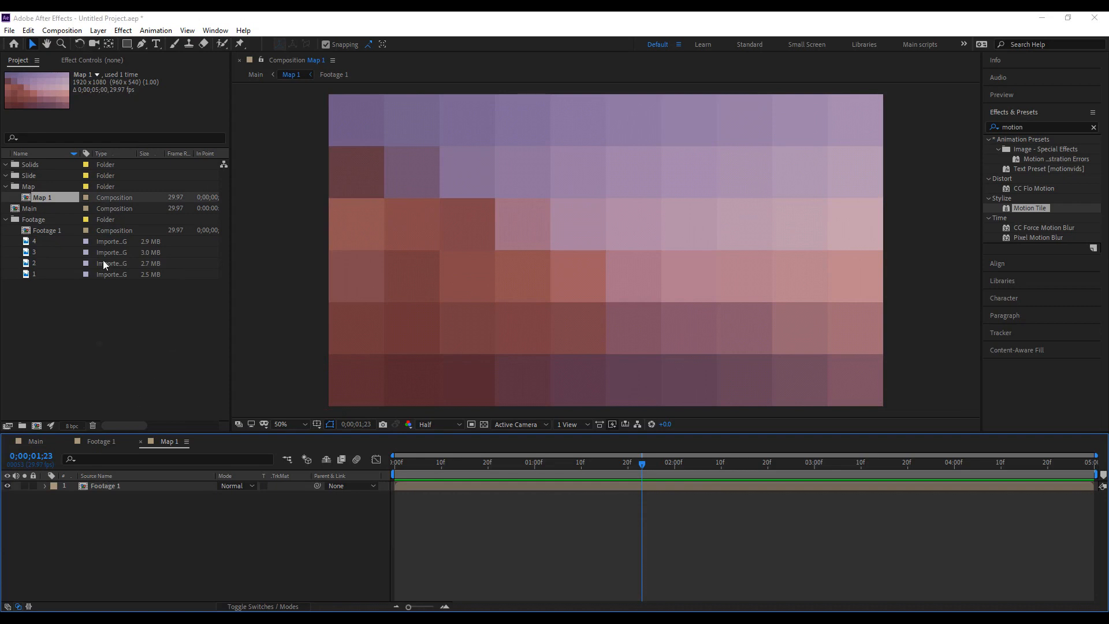
left_click(114, 487)
left_click(105, 61)
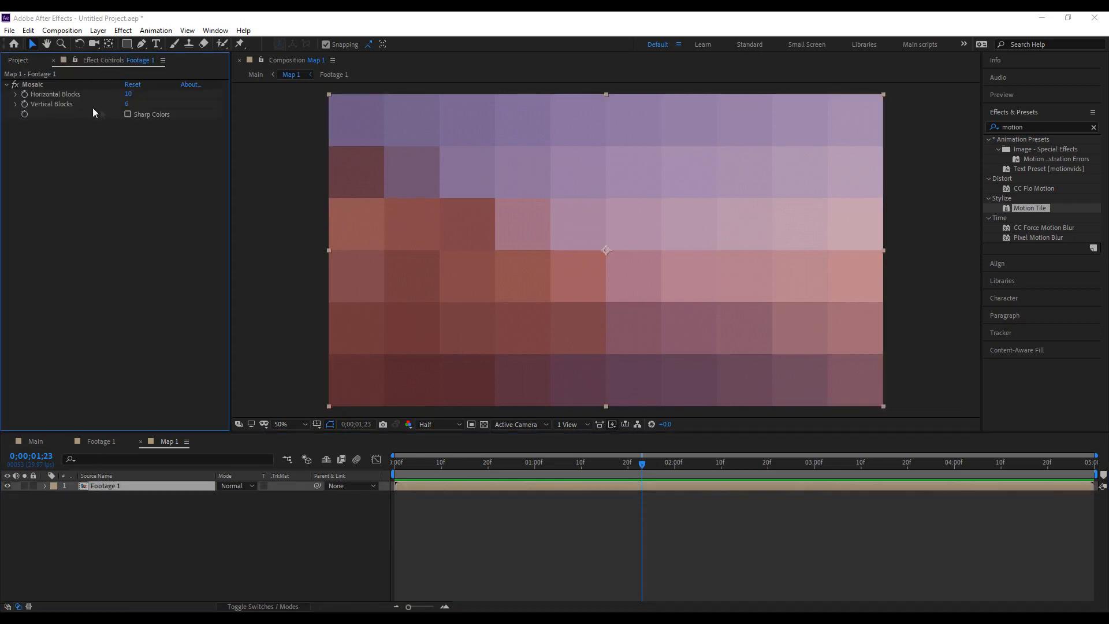
left_click_drag(128, 93, 87, 94)
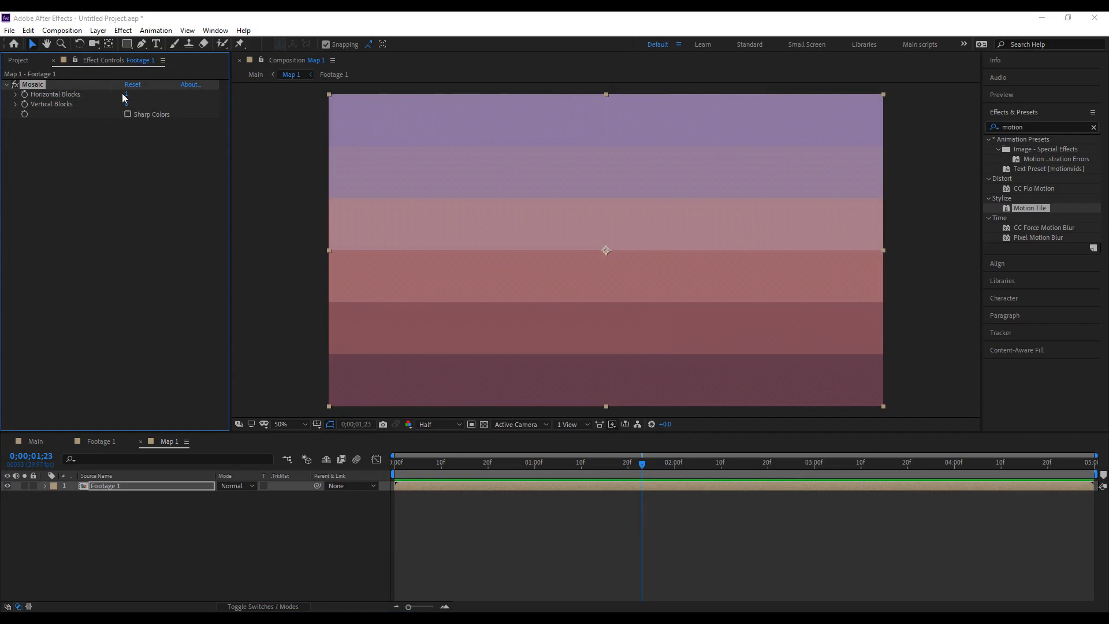
Play Main from the first frame to check the transition with the banded map.
left_click(36, 441)
left_click_drag(414, 464, 377, 466)
key("space")
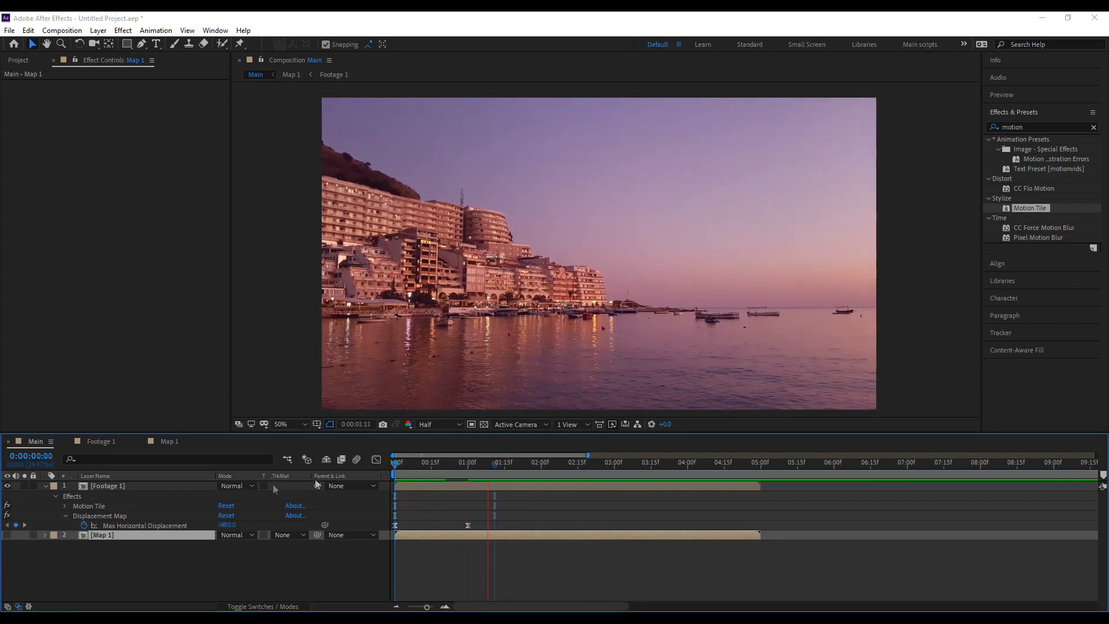
key("space")
key("space")
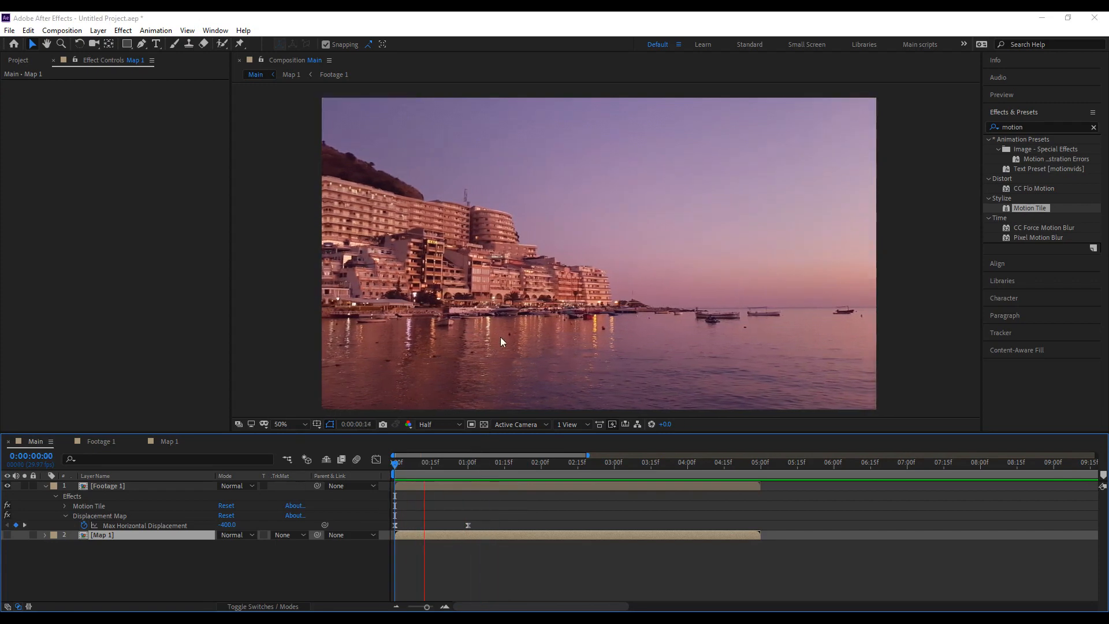
Adjust the Mosaic block counts in Map 1 so the map forms vertical columns instead of horizontal bands.
left_click(164, 441)
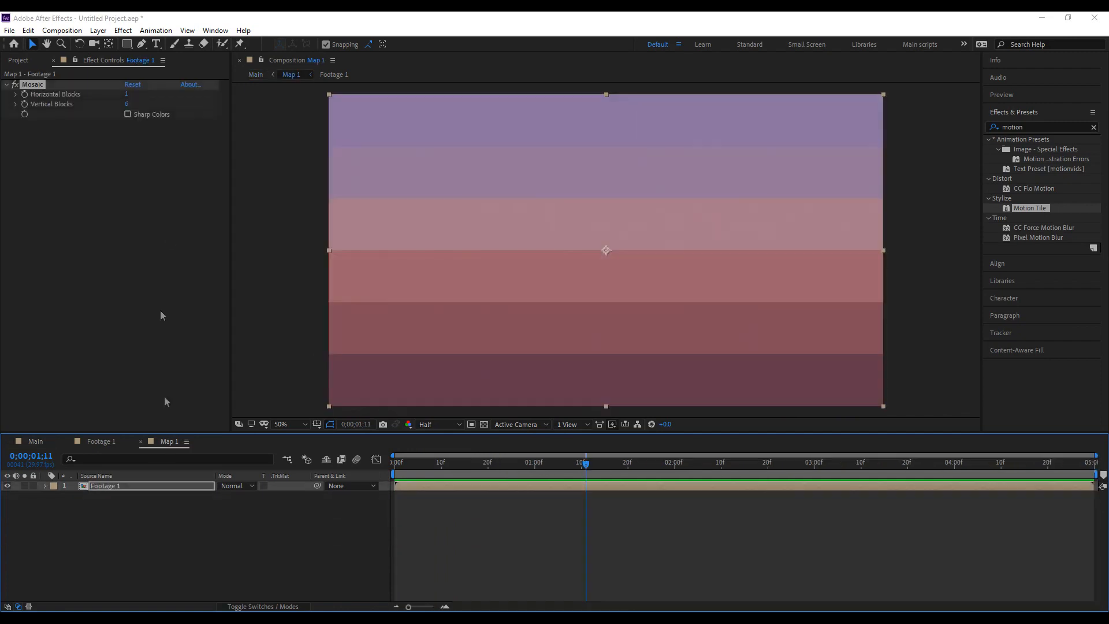
mouse_move(126, 104)
left_mouse_down()
mouse_move(117, 109)
mouse_move(130, 94)
left_mouse_up()
left_click(208, 525)
Remove the Max Horizontal Displacement animation from Footage 1 in Main, leaving the value at 0.
left_click(101, 442)
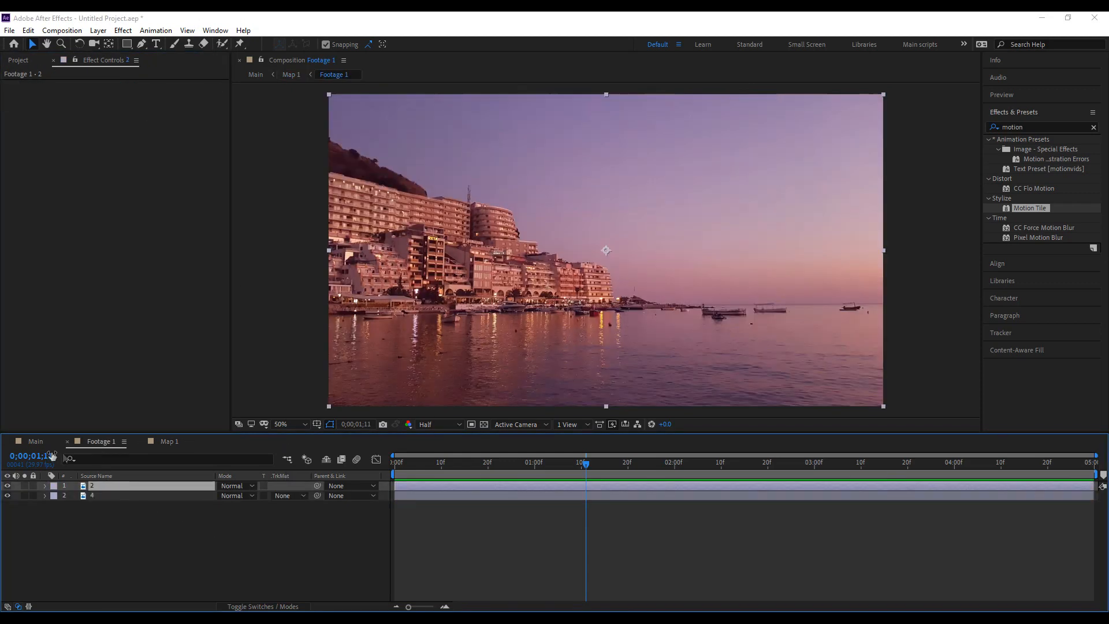
left_click(35, 441)
left_click_drag(414, 465, 381, 480)
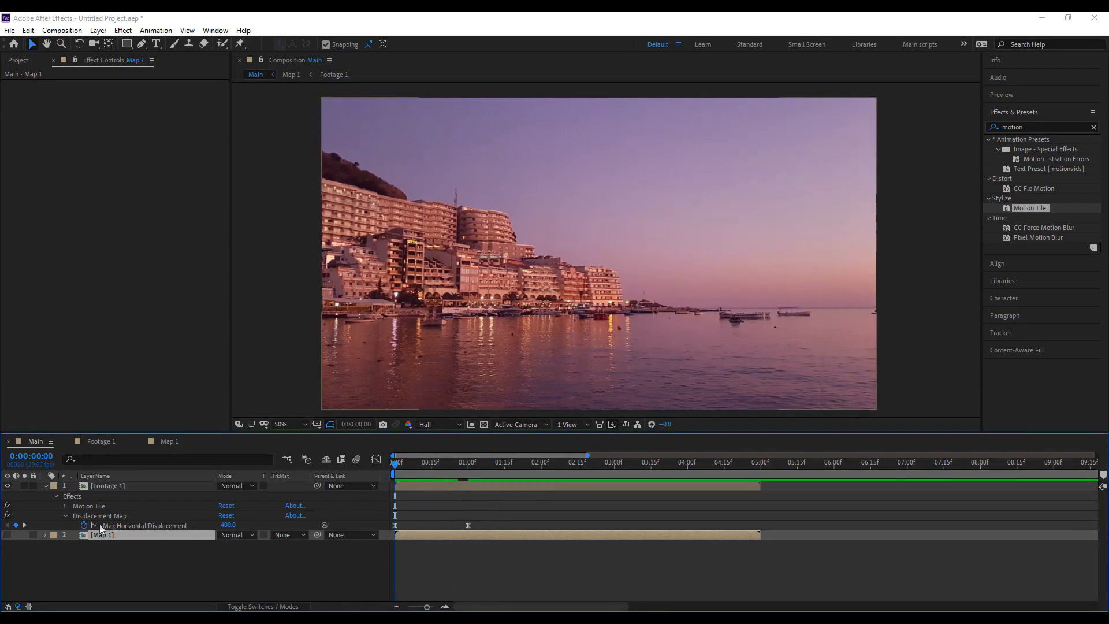
left_click(84, 525)
left_click(476, 462)
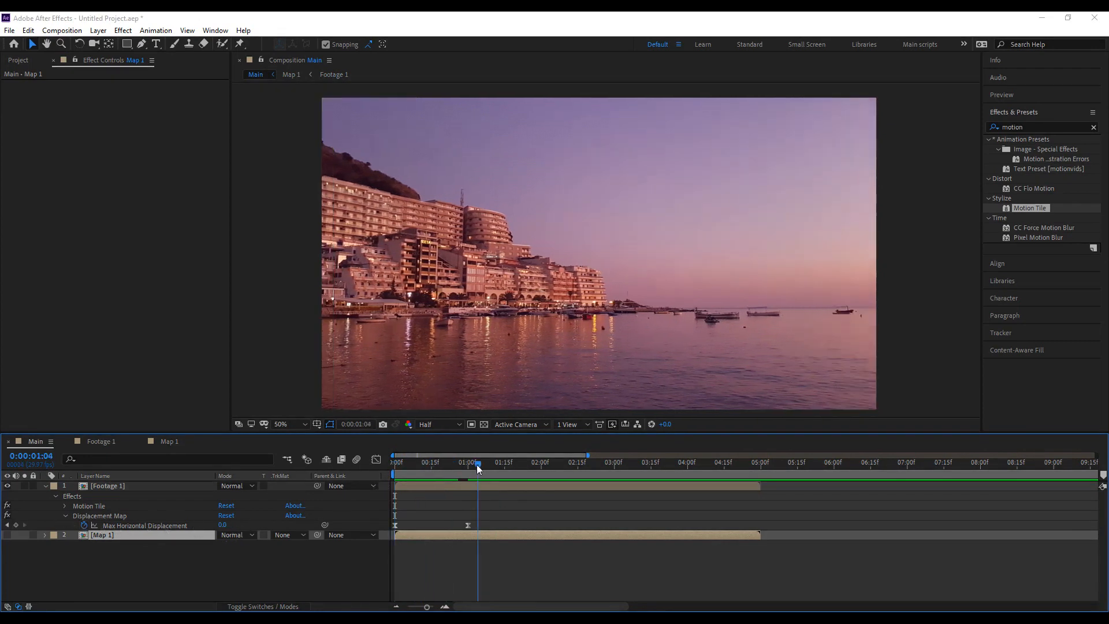
left_click(104, 525)
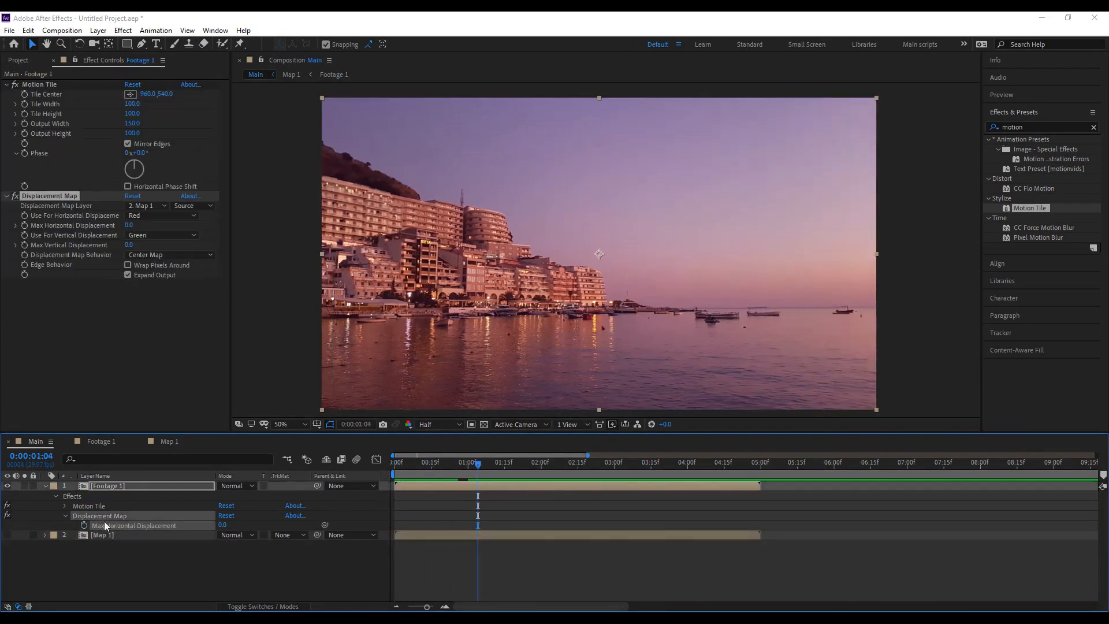
Animate Max Vertical Displacement on Footage 1 from 400 at the first frame to 0 at 0:00:01:00.
left_click(25, 246)
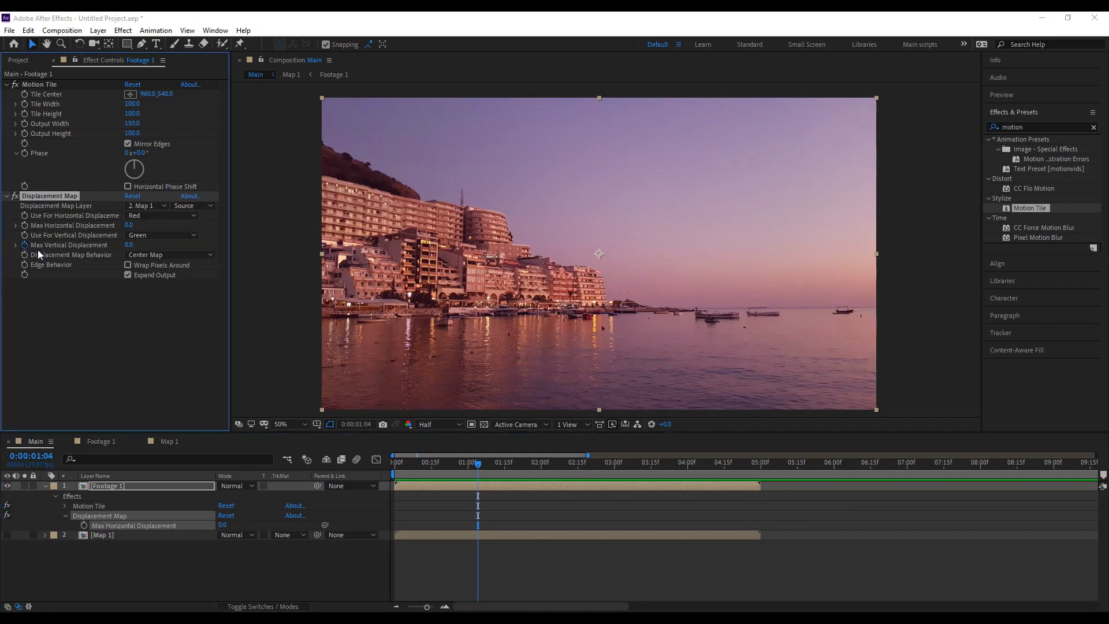
left_click(469, 465)
key("u")
left_click_drag(477, 507, 470, 513)
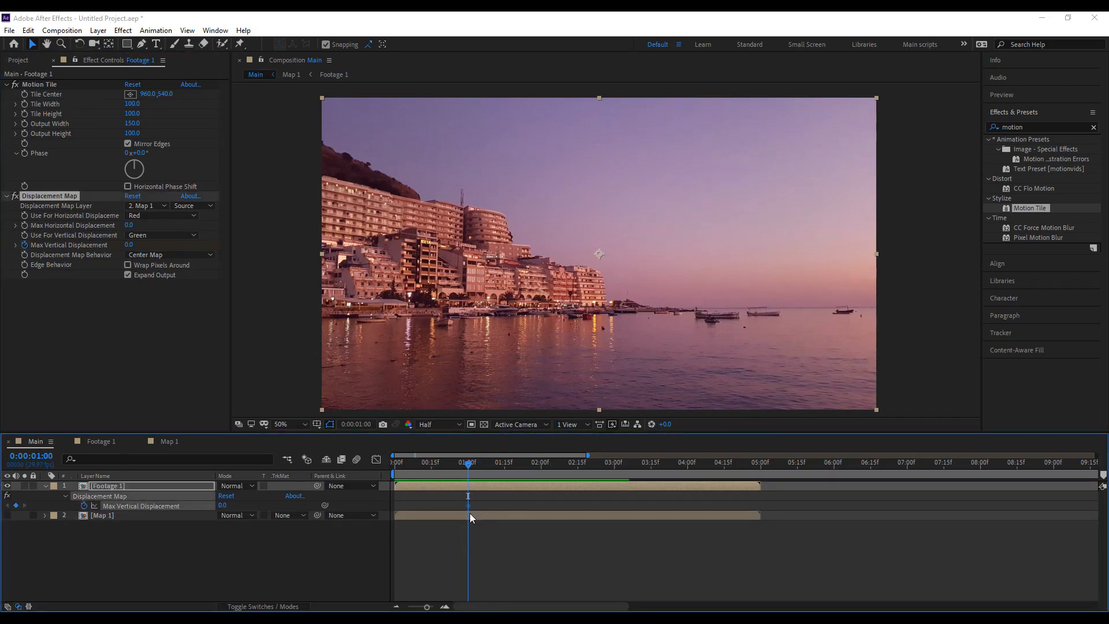
left_click_drag(467, 467, 382, 482)
left_click(223, 506)
type("400")
key("Return")
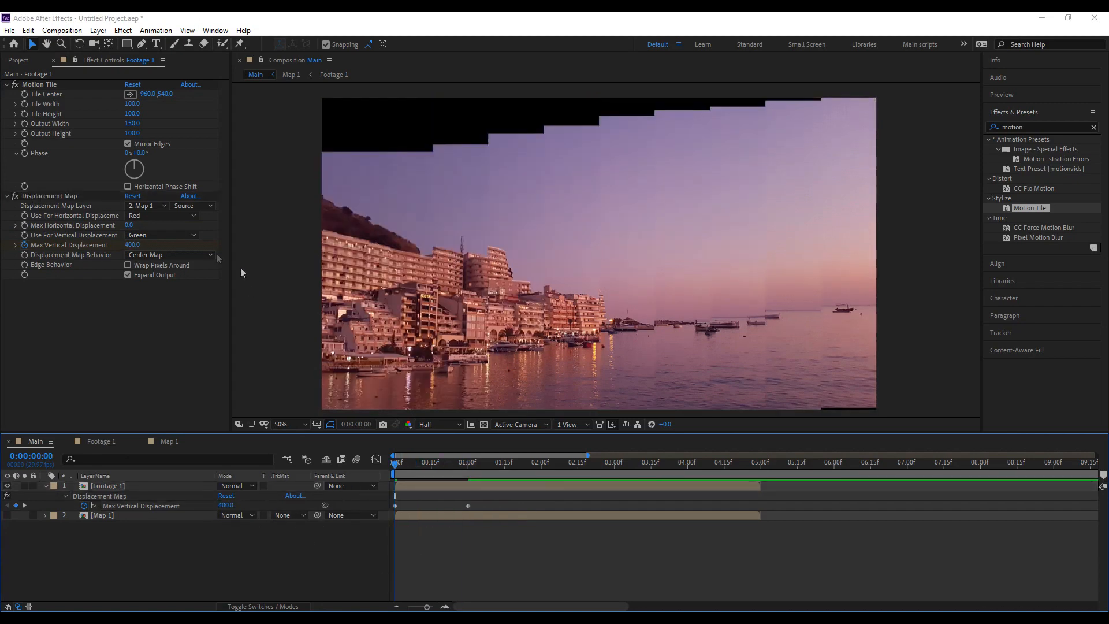
Set Motion Tile's Output Height to 150 on Footage 1 and preview the vertical displacement.
left_click_drag(133, 134, 139, 134)
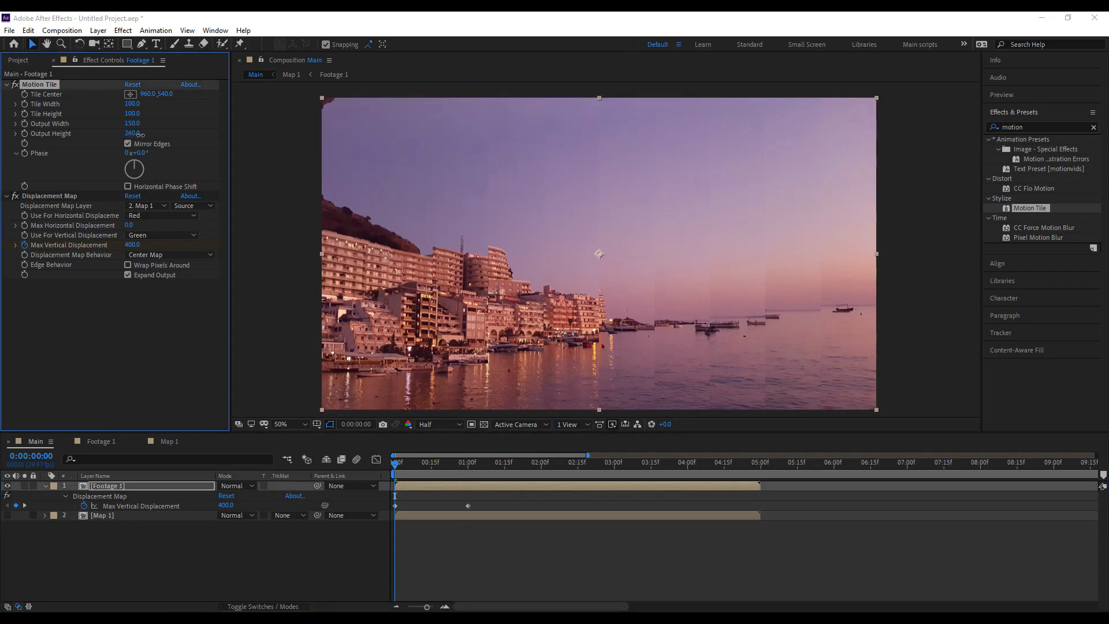
left_click(137, 134)
type("150")
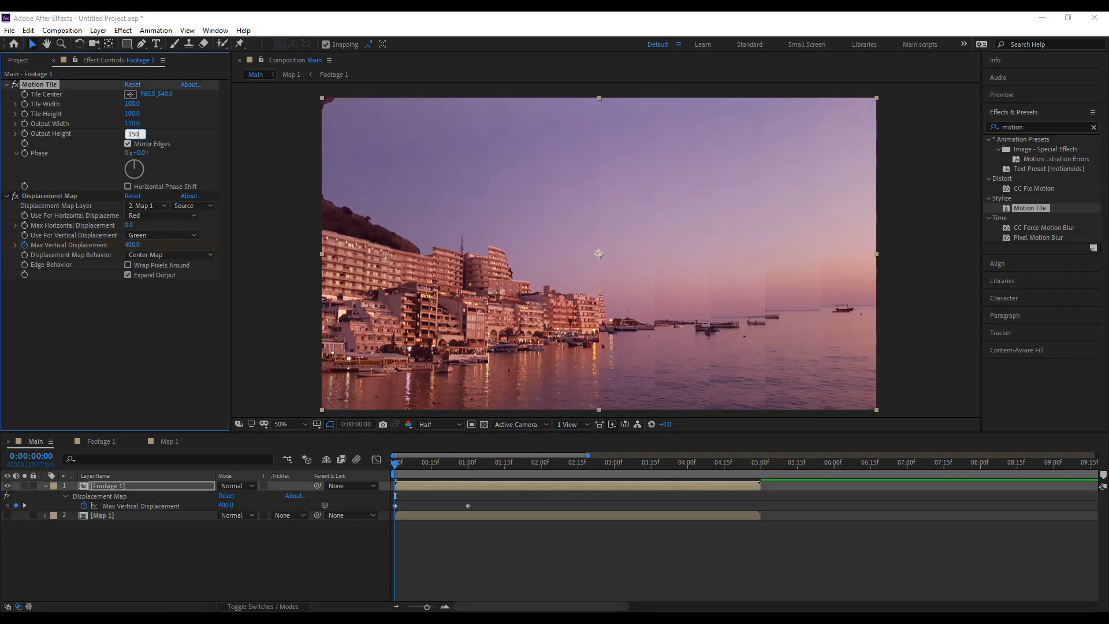
key("Return")
left_click(417, 559)
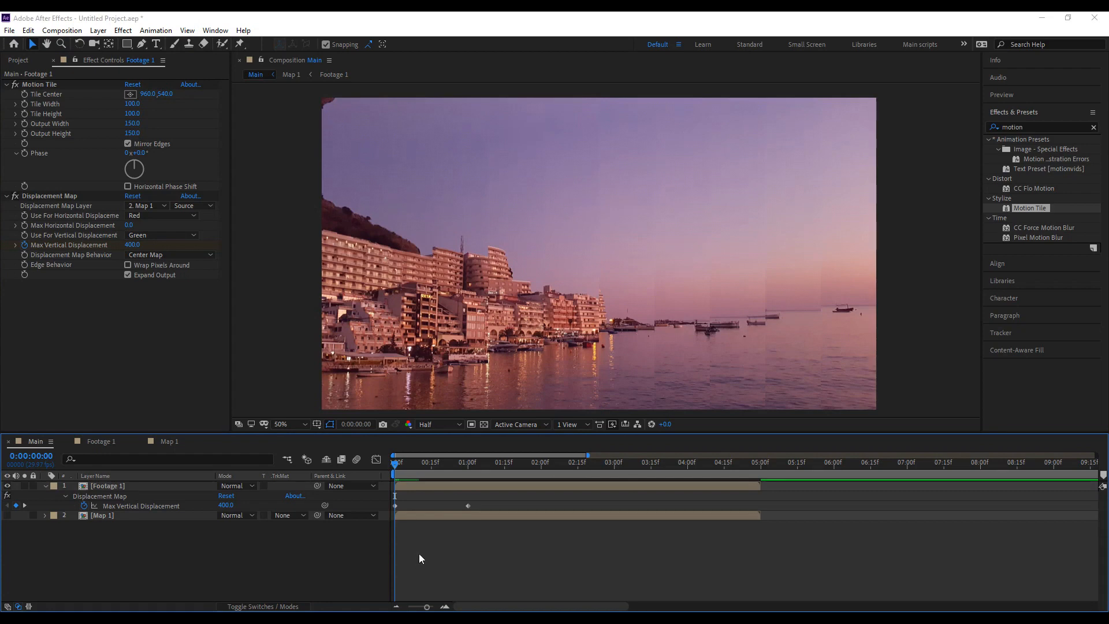
key("space")
key("space")
Easy-ease both Max Vertical Displacement keyframes with 80% incoming and 20% outgoing influence, and preview the animation.
left_click_drag(499, 498, 377, 528)
key("F9")
right_click(395, 506)
left_click(448, 483)
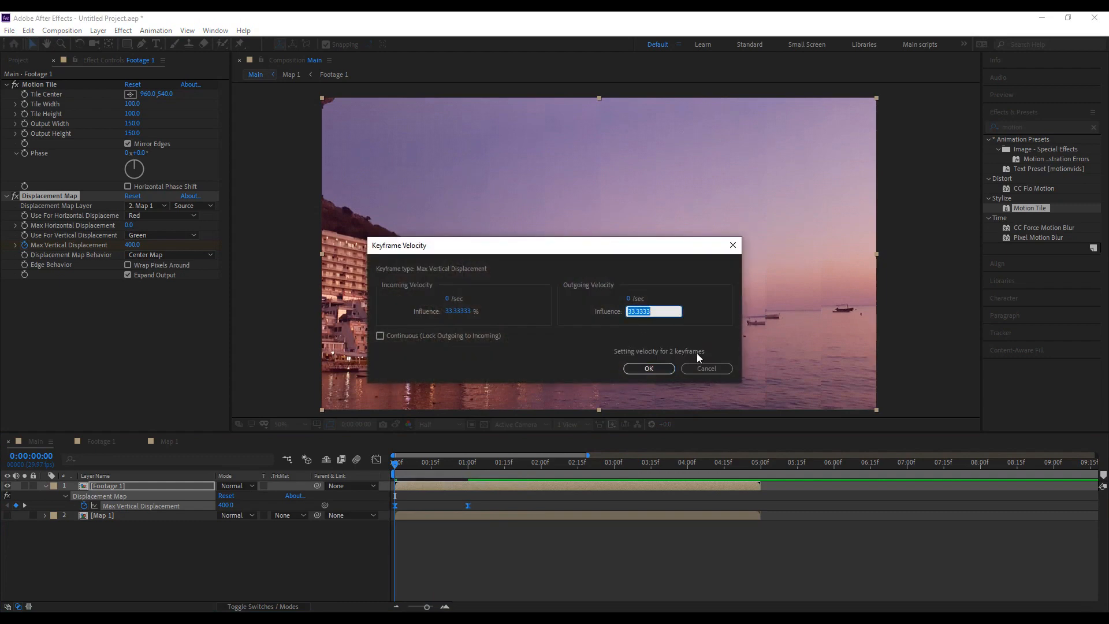
type("20")
left_click(456, 312)
type("80")
left_click(648, 369)
left_click(482, 577)
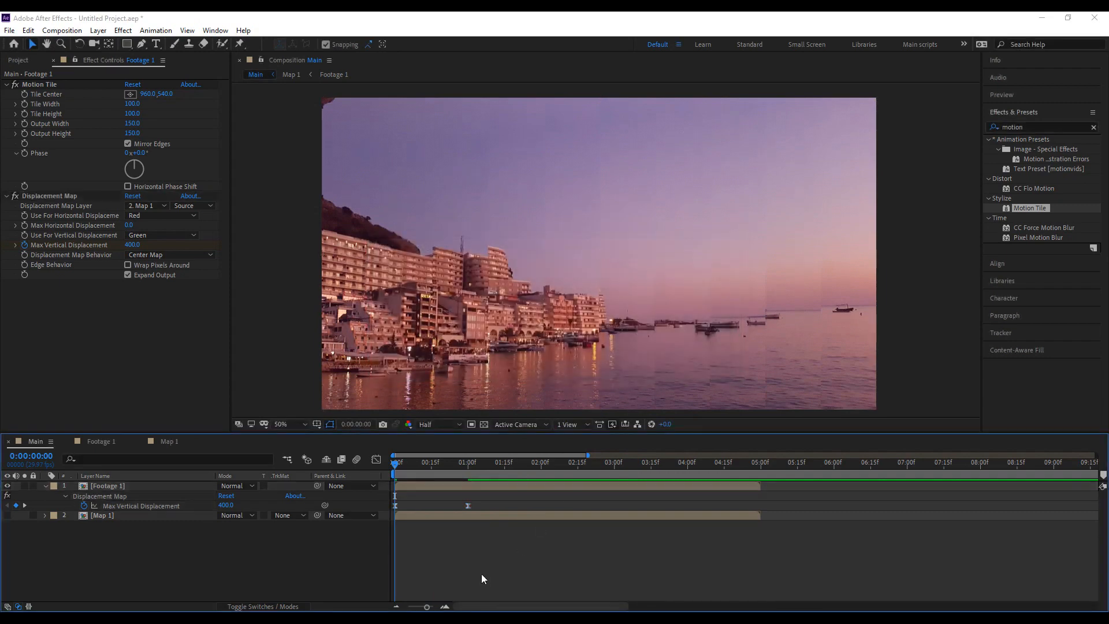
key("space")
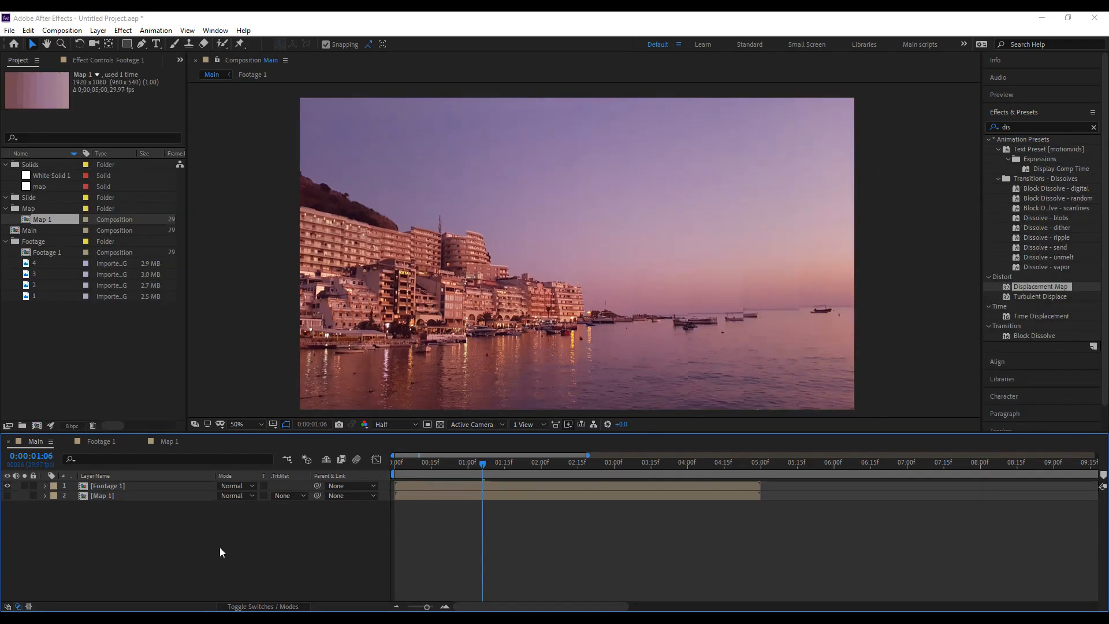
Create a text layer reading "Glitch" in Main, with its anchor point centred and the layer centred in the frame.
right_click(220, 547)
mouse_move(353, 422)
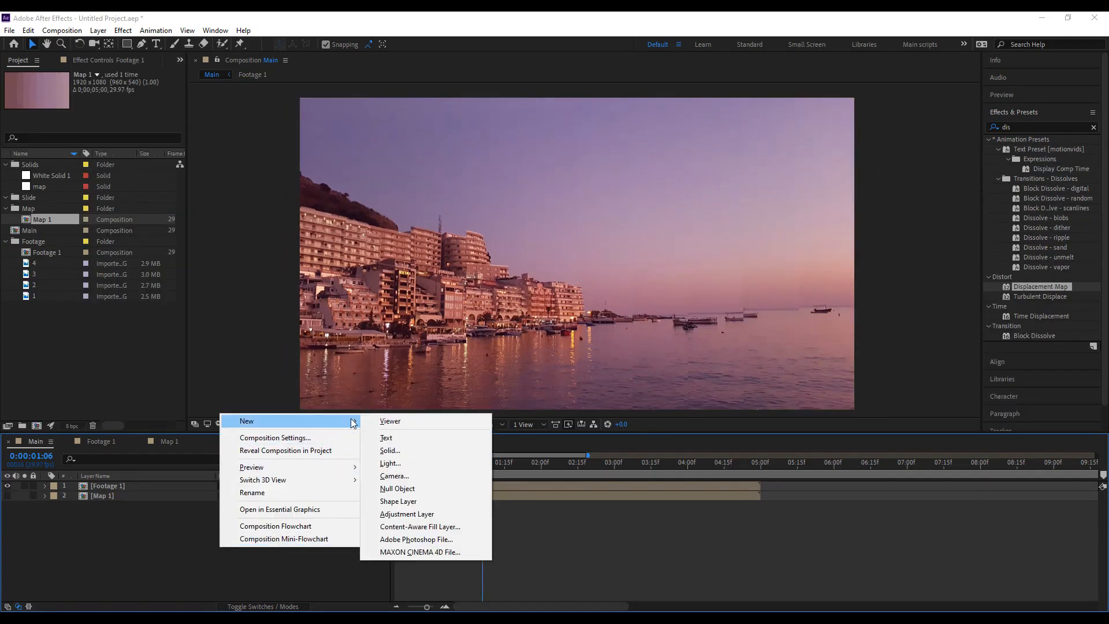
left_click(387, 437)
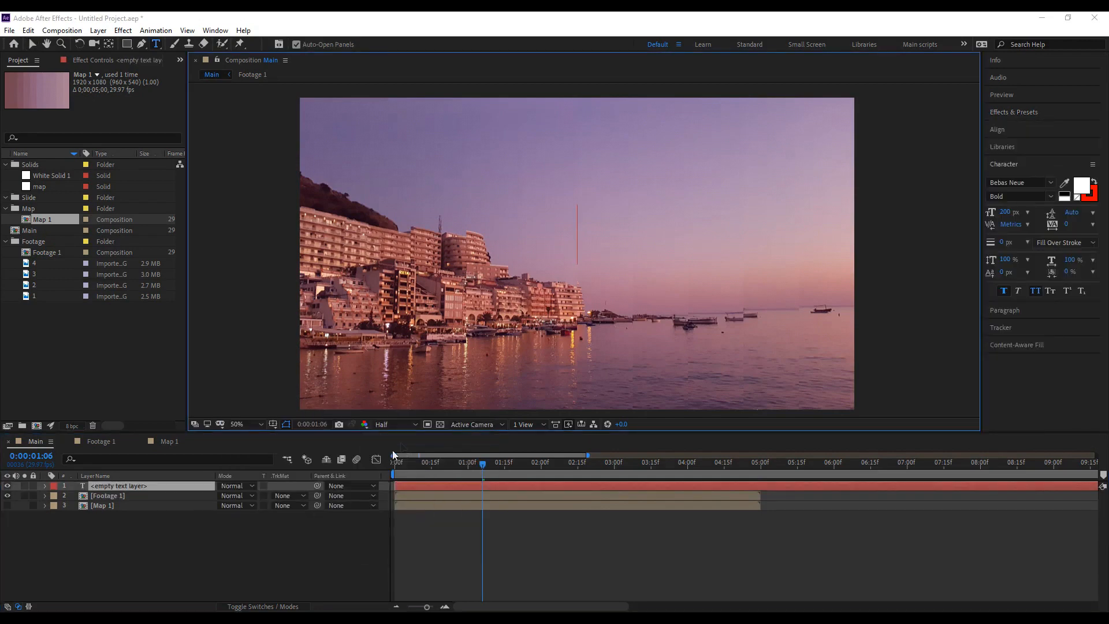
type("Glitch")
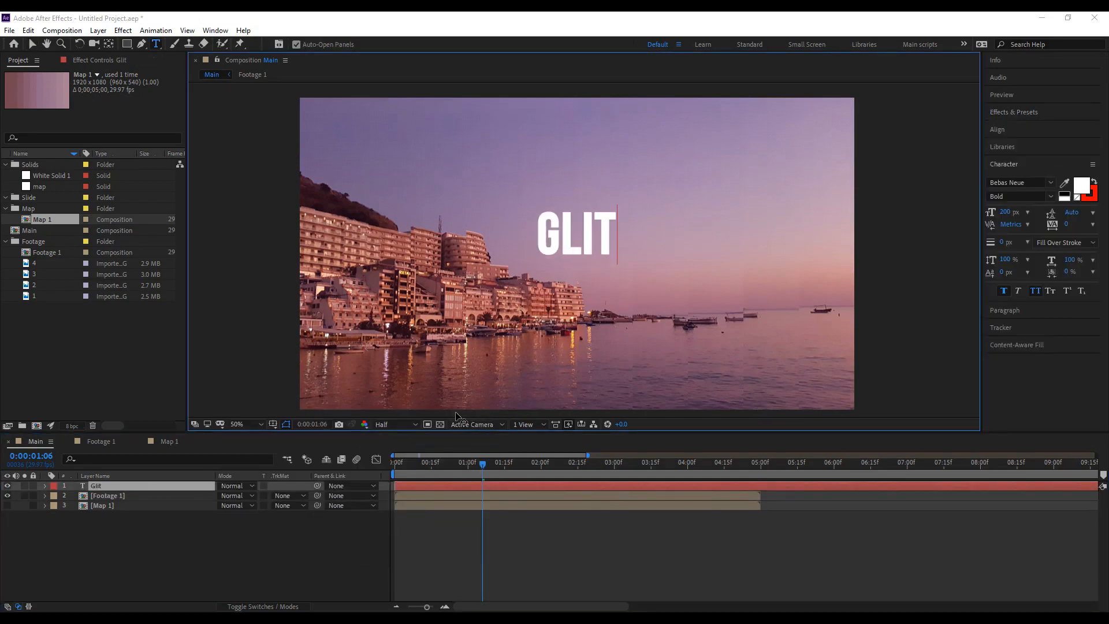
left_click(113, 486)
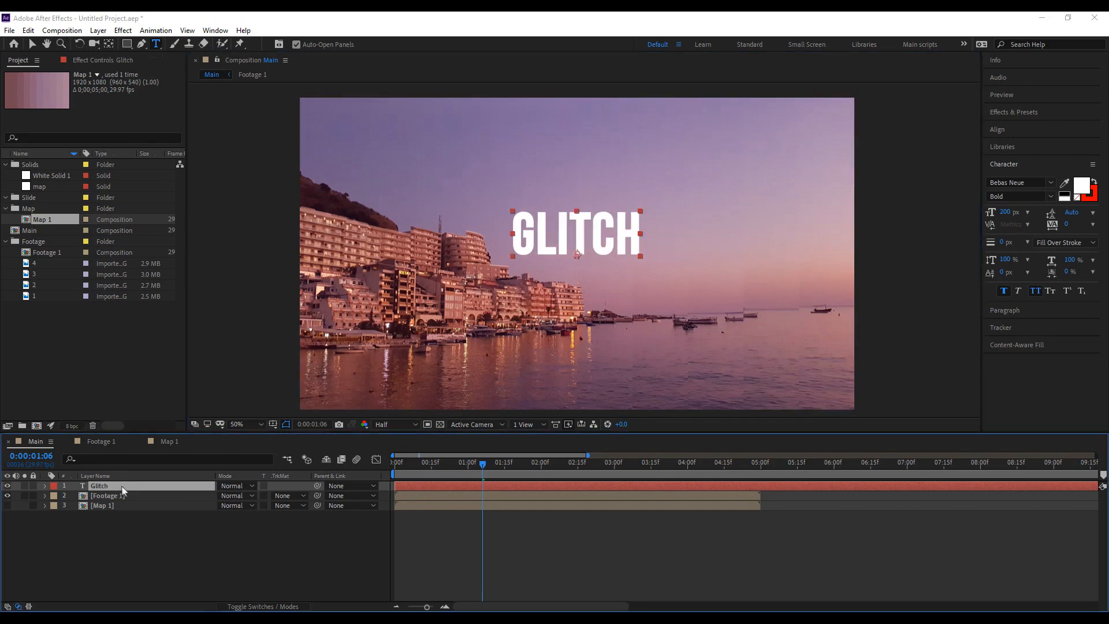
key("ctrl+alt+Home")
key("ctrl+Home")
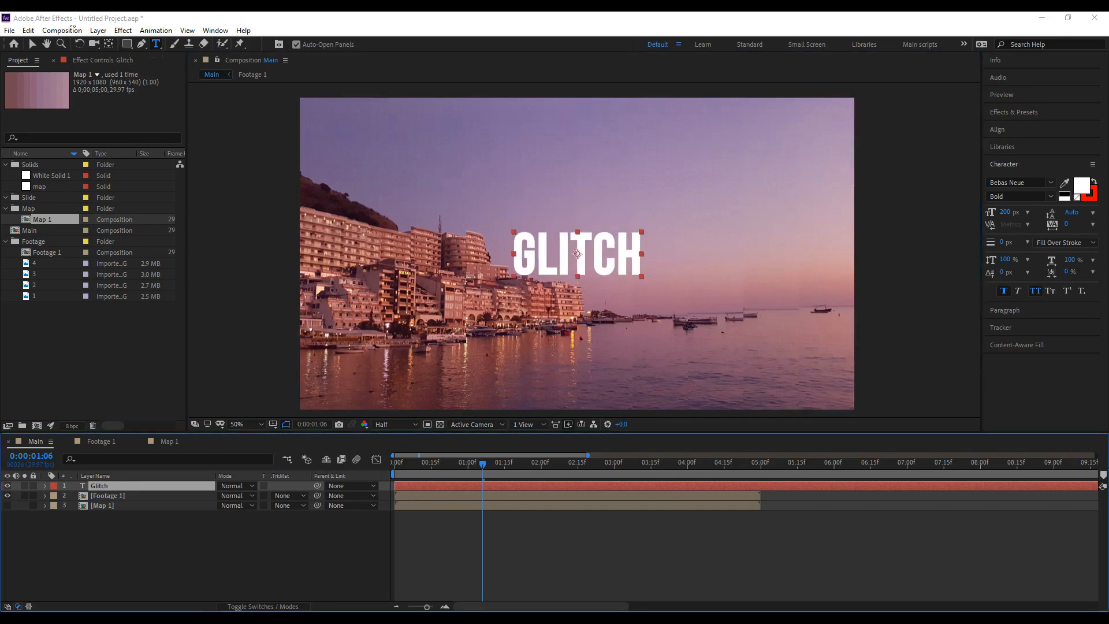
left_click(27, 44)
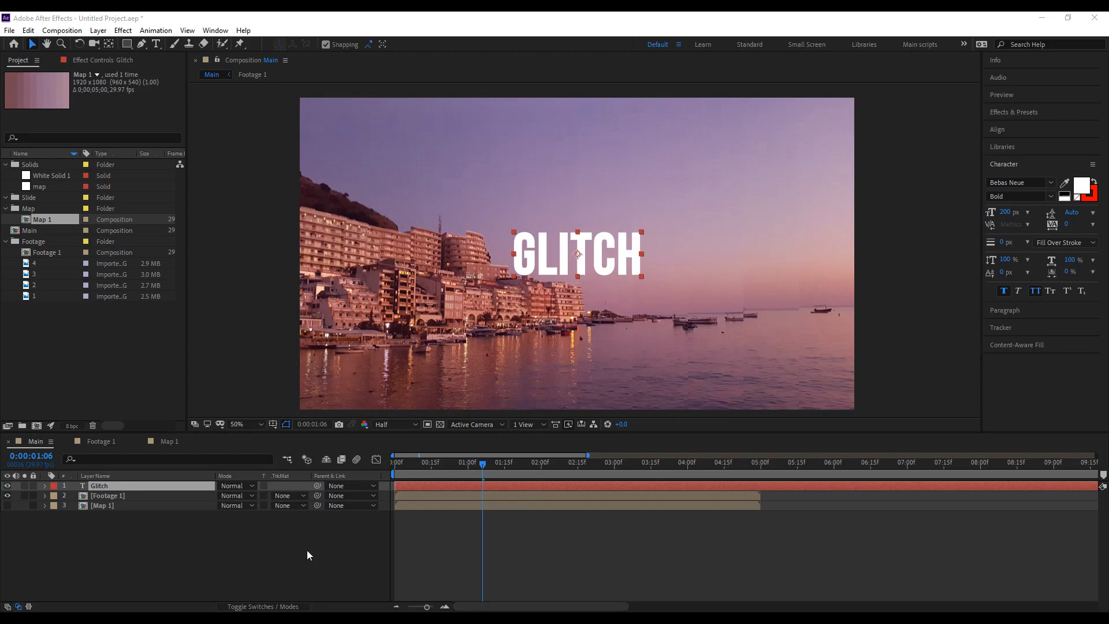
Create a white full-frame solid named "map" above the Glitch text in Main.
left_click(257, 539)
right_click(265, 547)
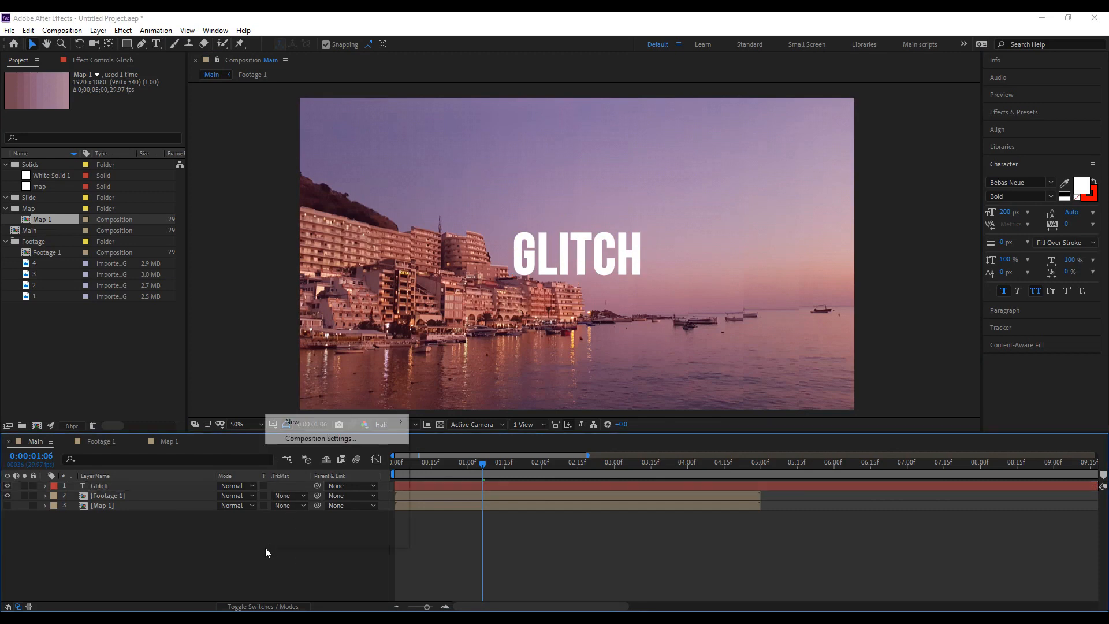
mouse_move(363, 423)
left_click(457, 449)
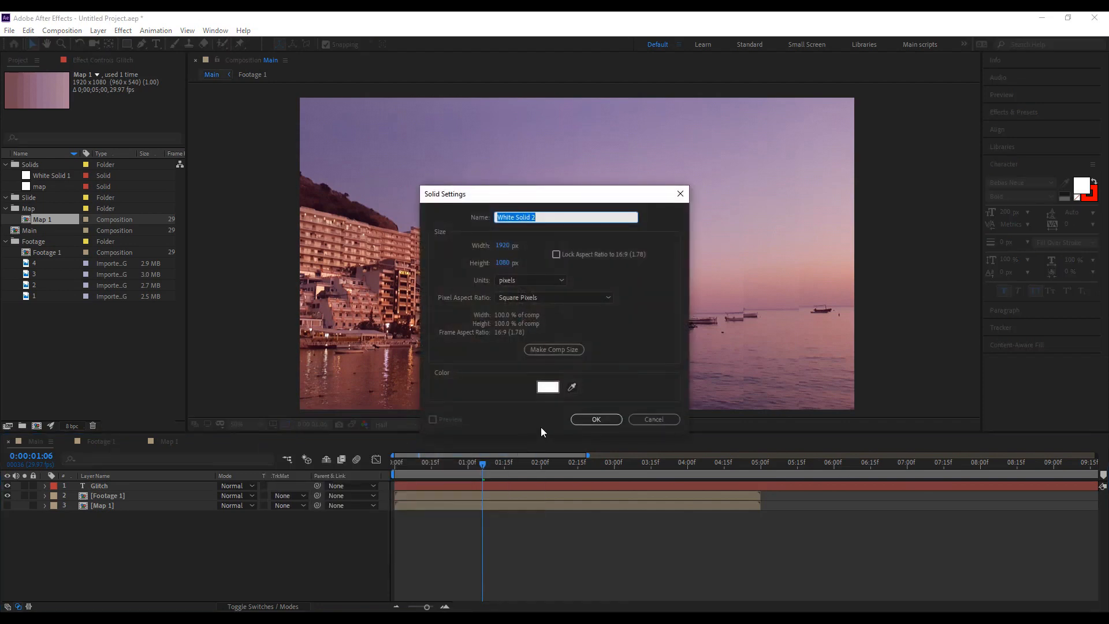
type("map")
key("Return")
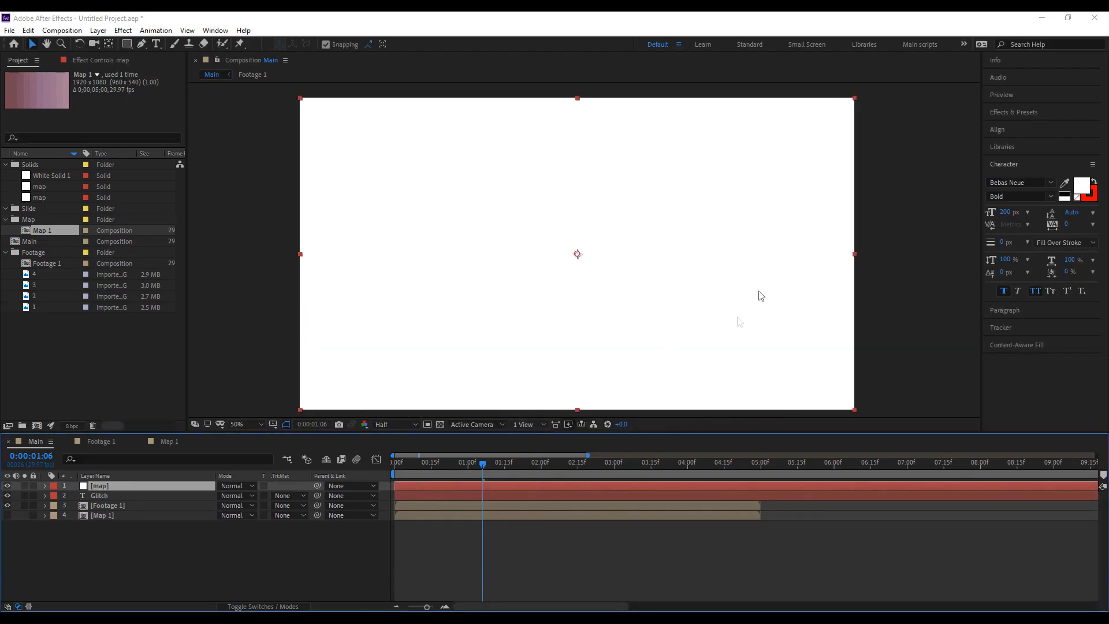
Find the Fractal Noise effect and apply it to the map solid.
left_click(1012, 111)
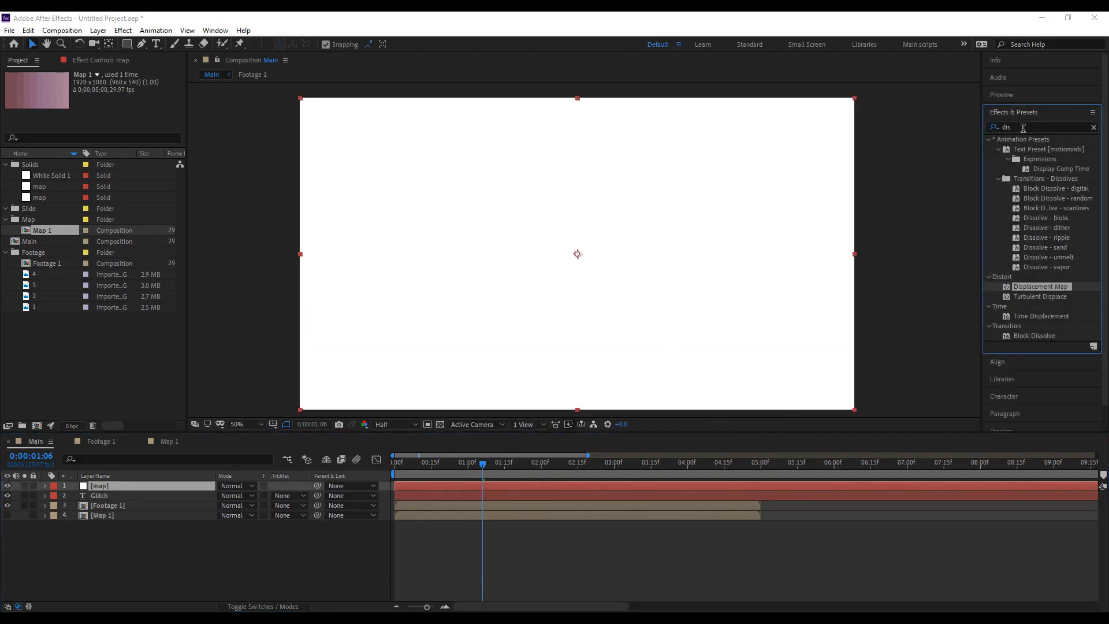
left_click(1020, 128)
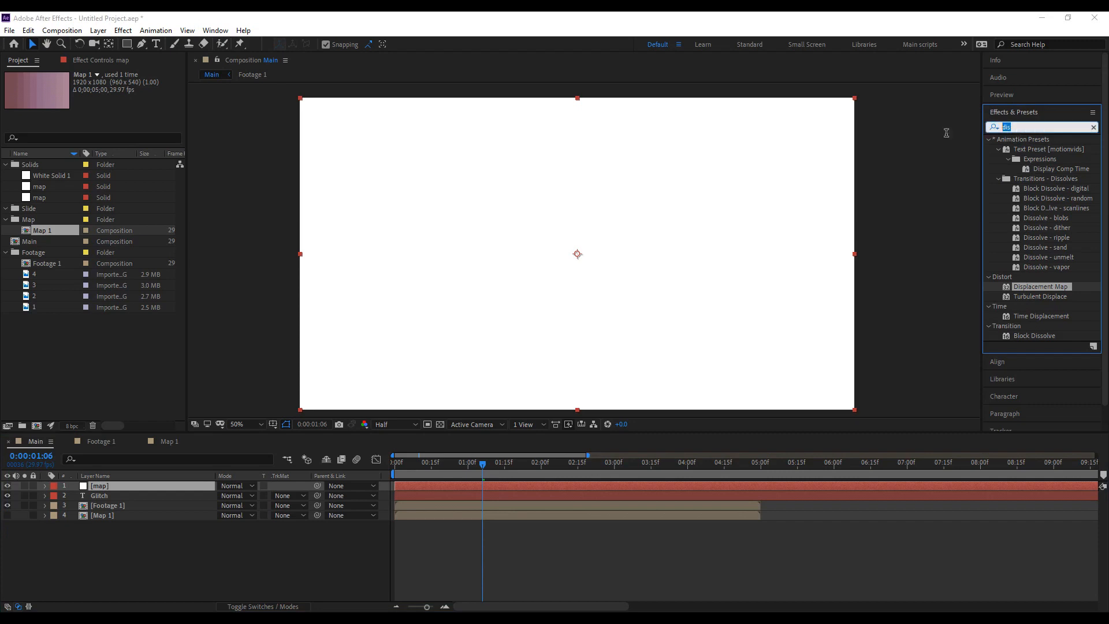
type("frac")
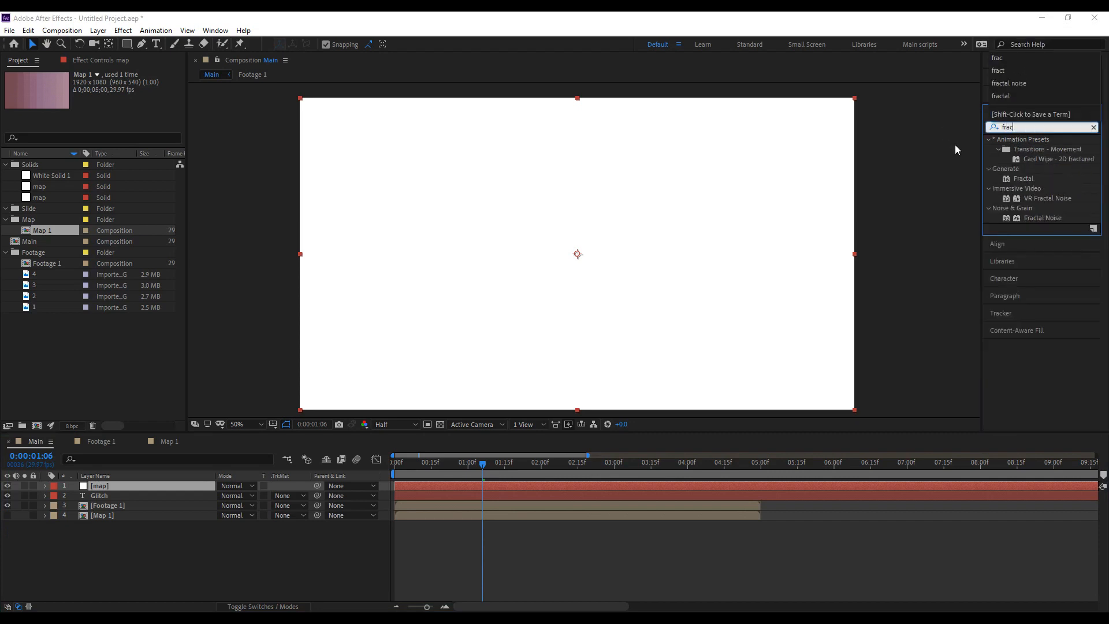
left_click_drag(1042, 216, 137, 485)
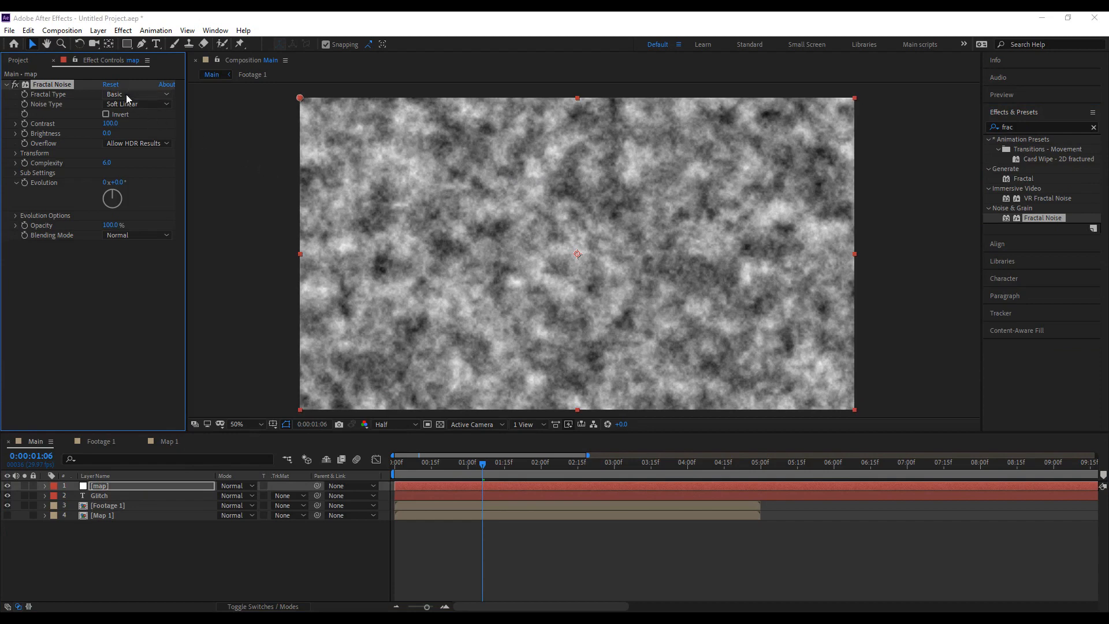
Set the map's Fractal Noise to Block noise type with contrast 489, brightness -38 and complexity 2.
left_click(130, 104)
left_click(138, 118)
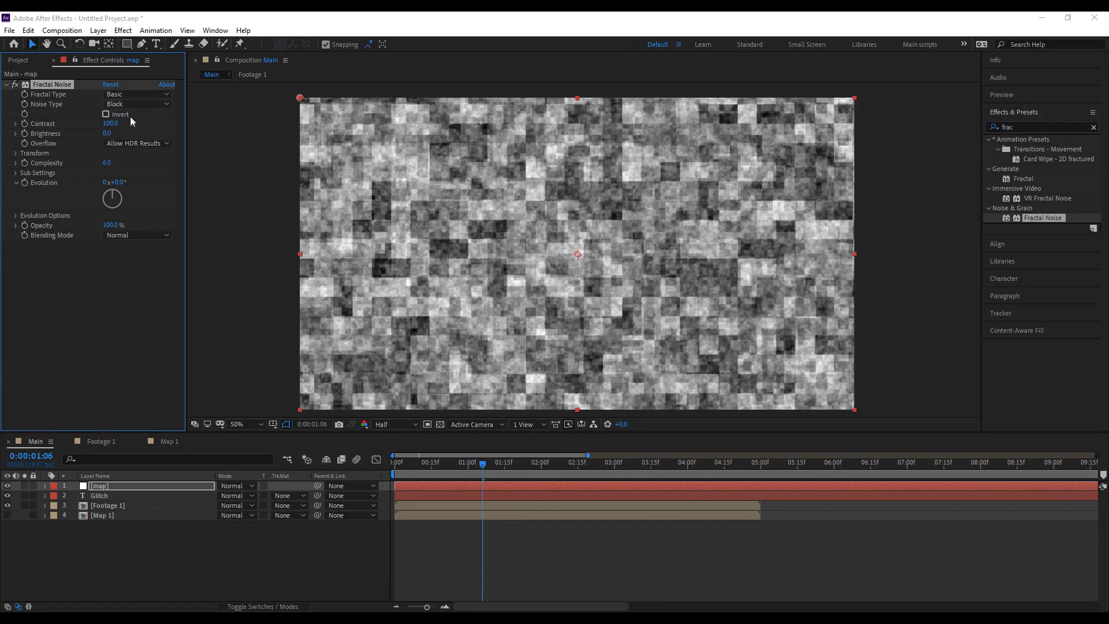
left_click_drag(113, 124, 217, 132)
left_click_drag(119, 123, 157, 127)
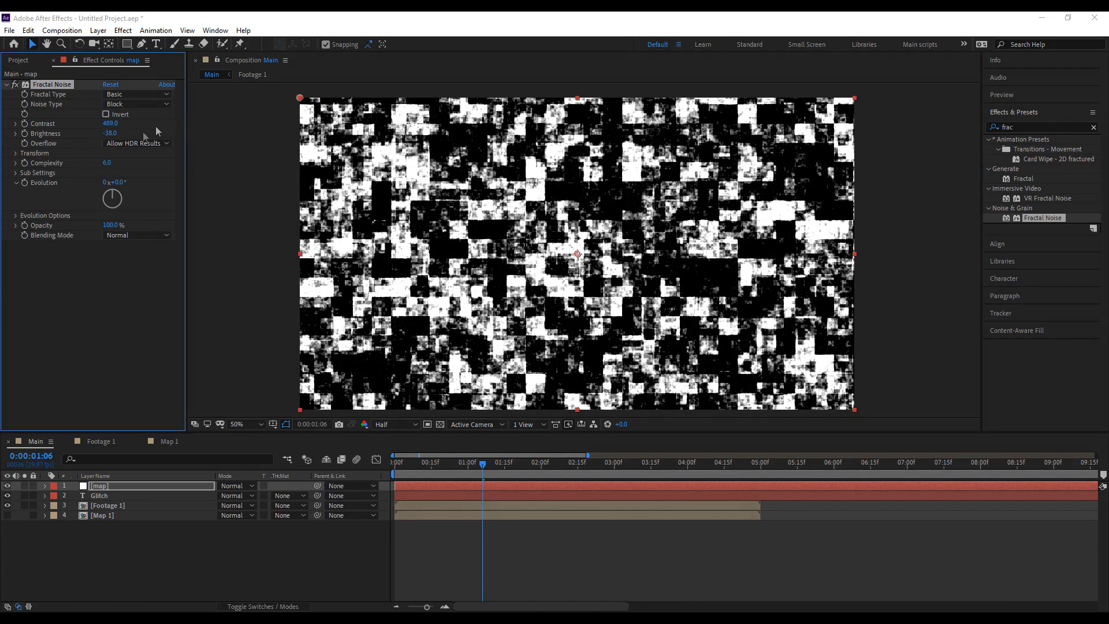
left_click(107, 163)
key("Return")
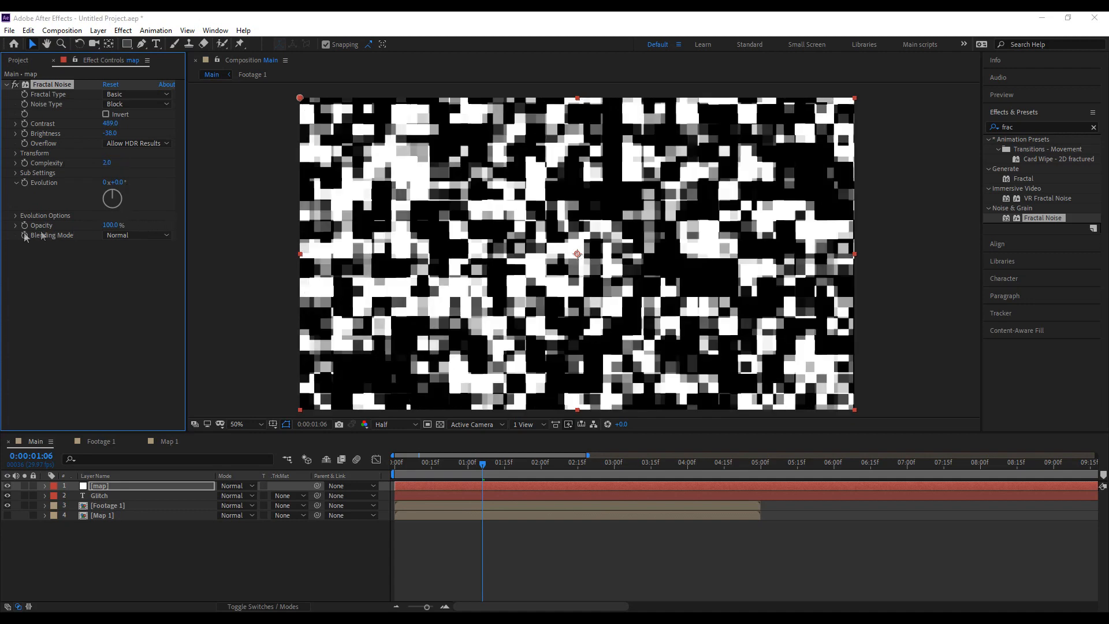
Turn off Uniform Scaling in the map's Fractal Noise and set Scale Width to 659, keeping Scale Height at 100.
left_click(16, 216)
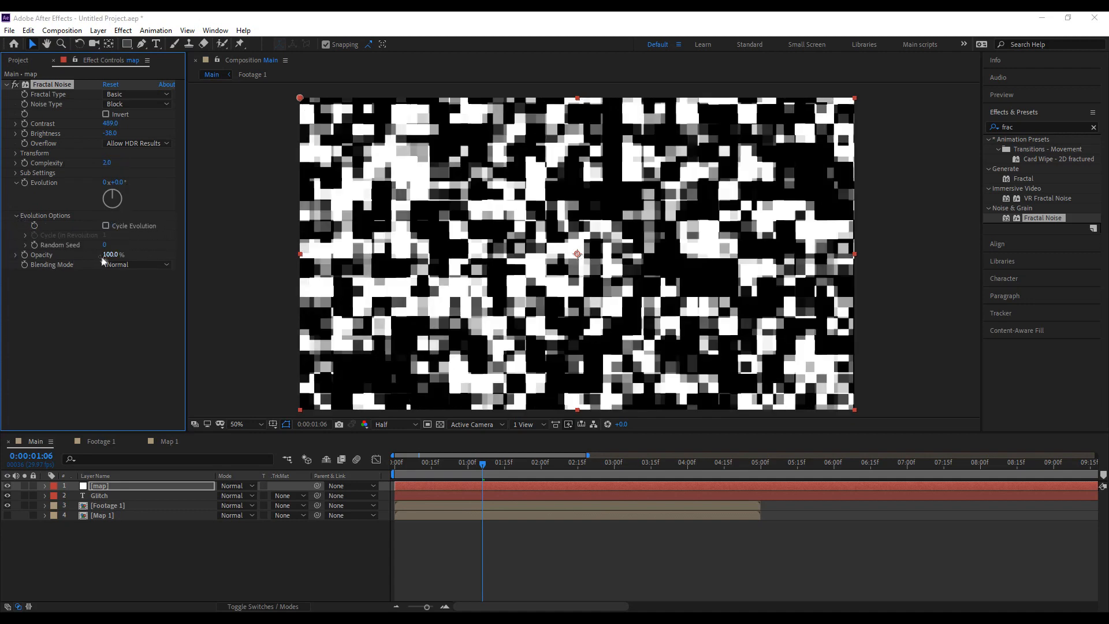
left_click(15, 153)
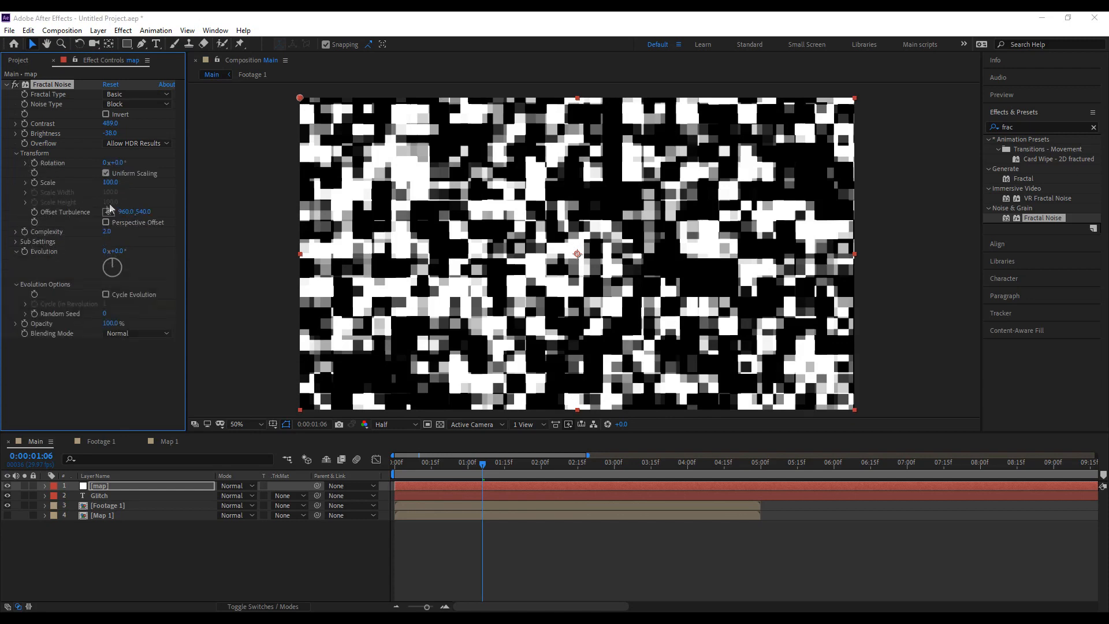
left_click(106, 173)
left_click_drag(109, 192, 467, 225)
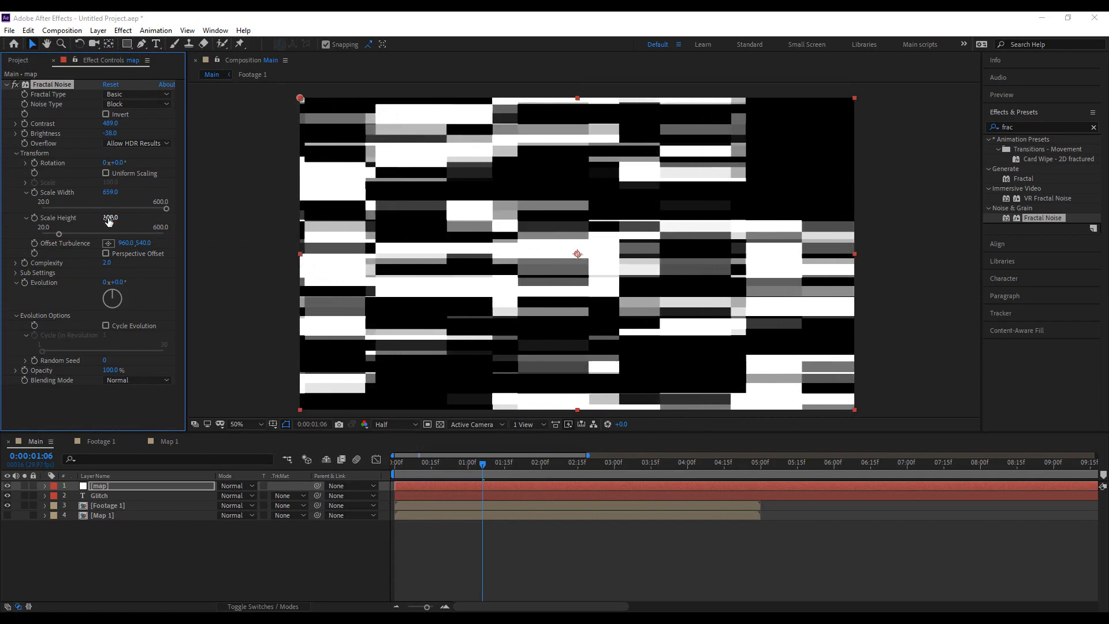
mouse_move(108, 217)
left_mouse_down()
mouse_move(94, 217)
mouse_move(109, 218)
left_mouse_up()
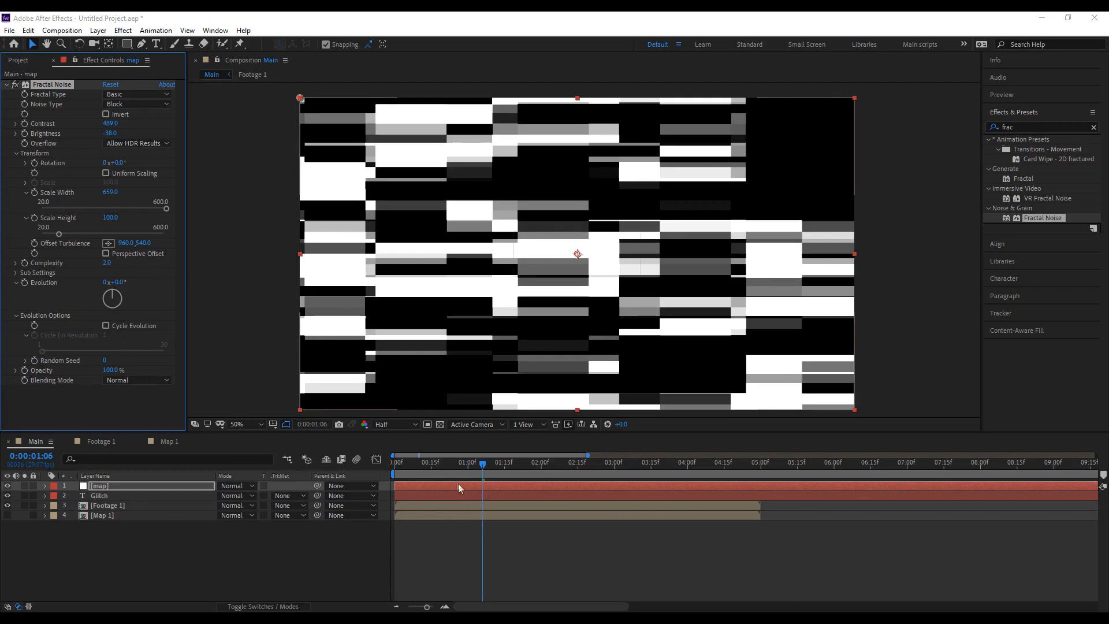
Drive the Fractal Noise Random Seed with the expression time*15, preview the changing pattern and collapse the map layer's properties.
left_click(34, 360, "alt")
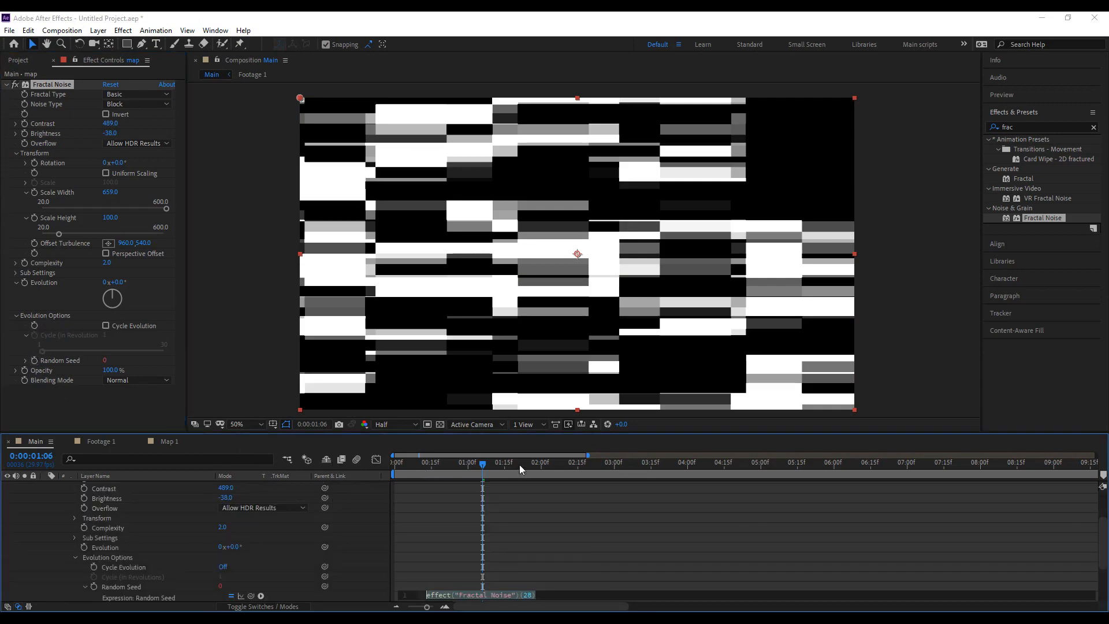
type("t")
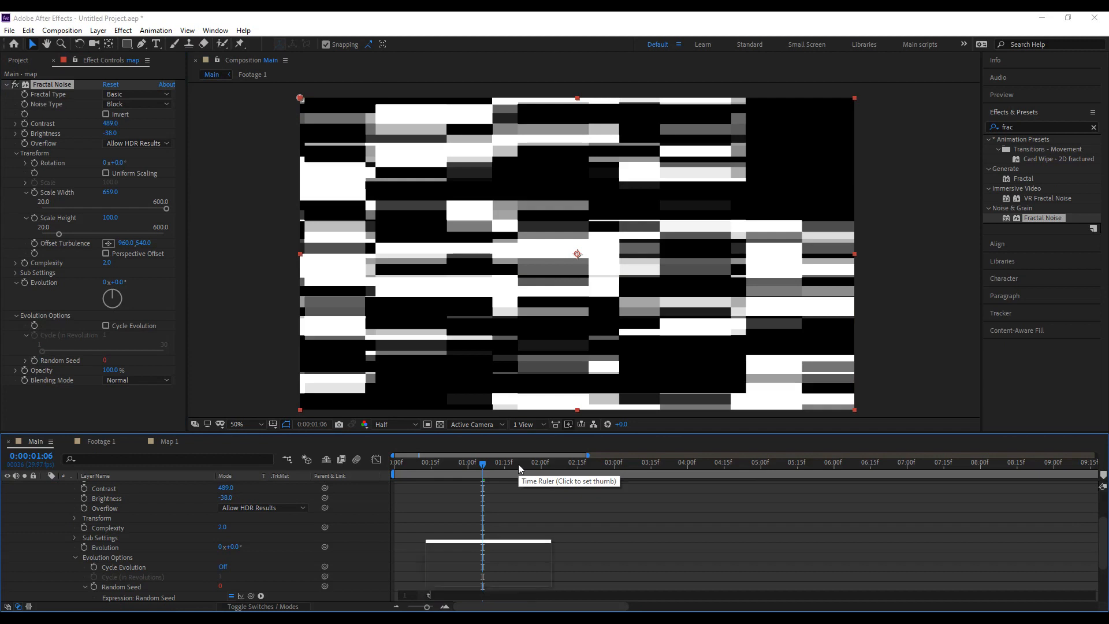
type("ime*15")
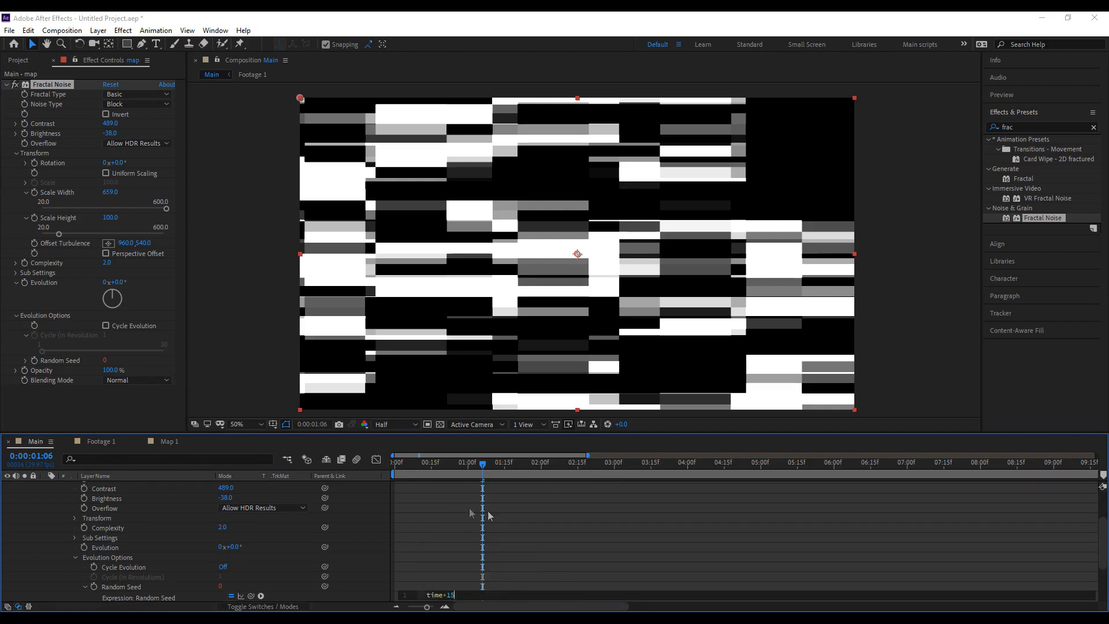
left_click(431, 476)
key("Home")
key("space")
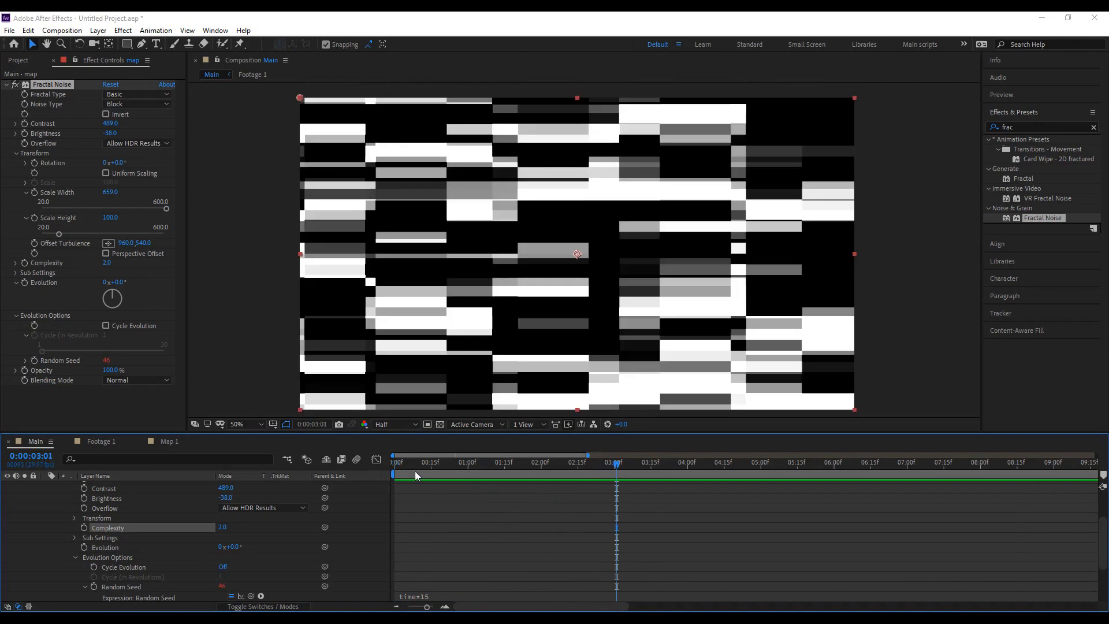
key("space")
scroll(60, 495, "up", 3)
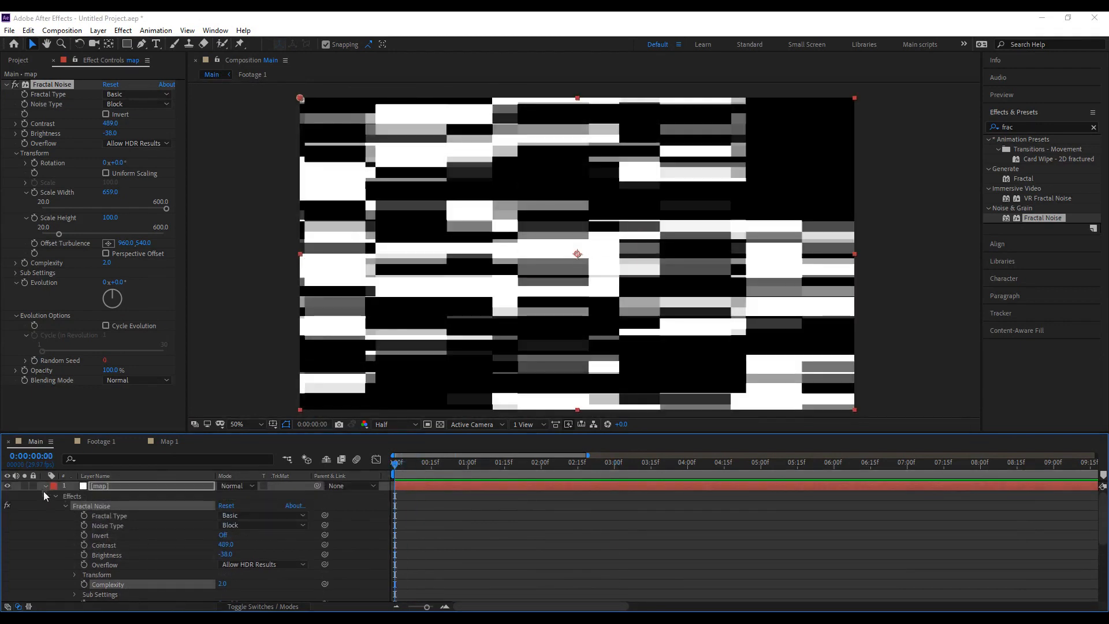
left_click(45, 486)
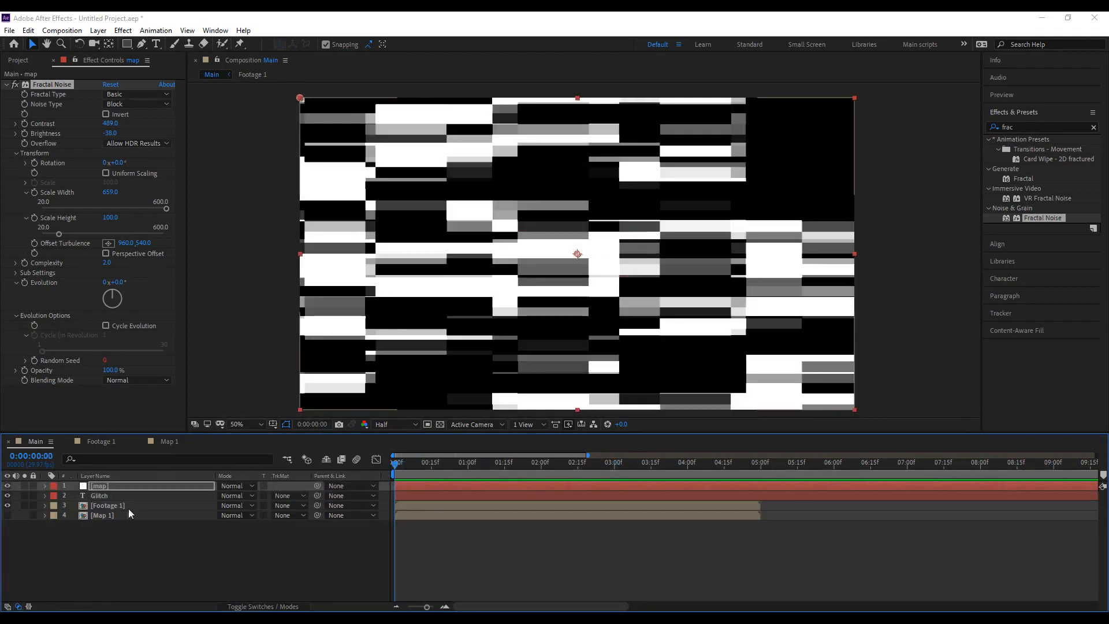
Pre-compose the map solid as "map text" with all attributes moved into it, and hide the resulting layer.
right_click(100, 486)
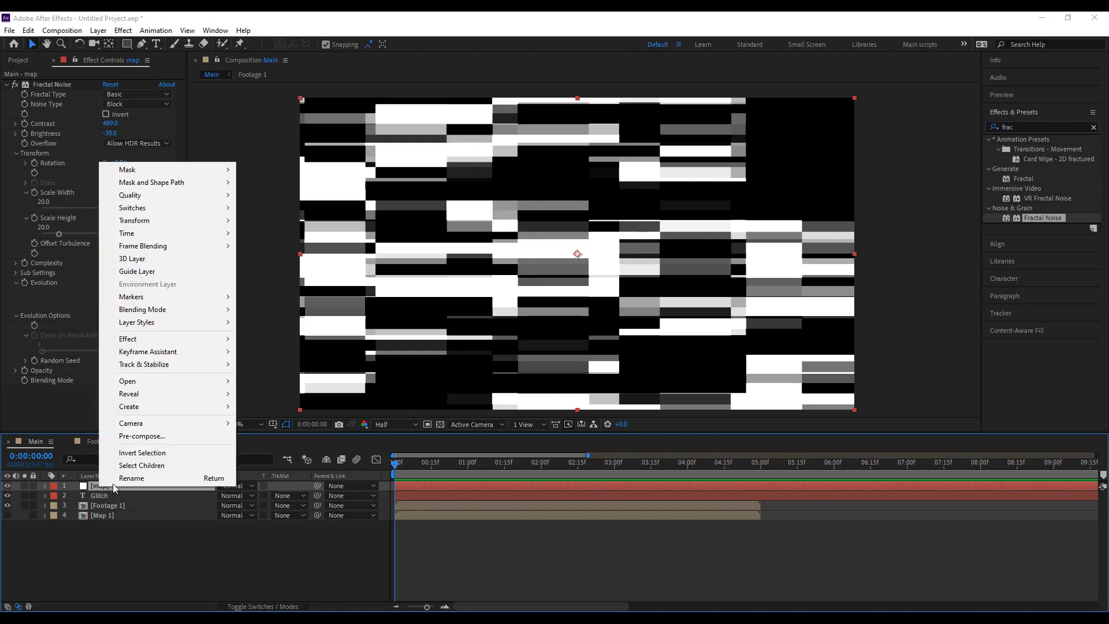
left_click(132, 441)
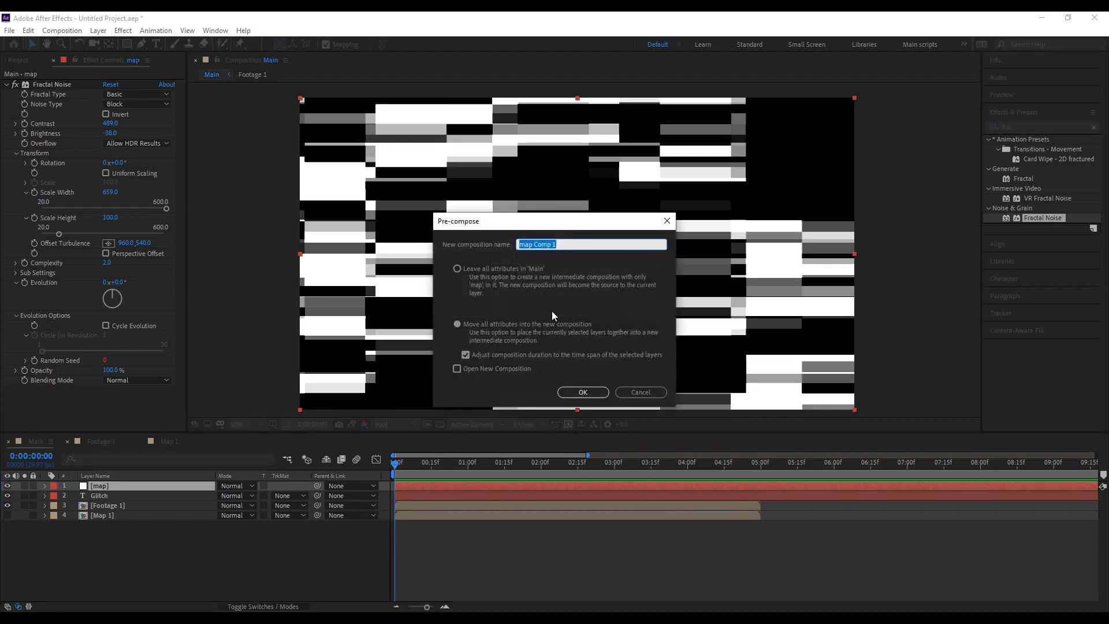
type("map text")
left_click(582, 392)
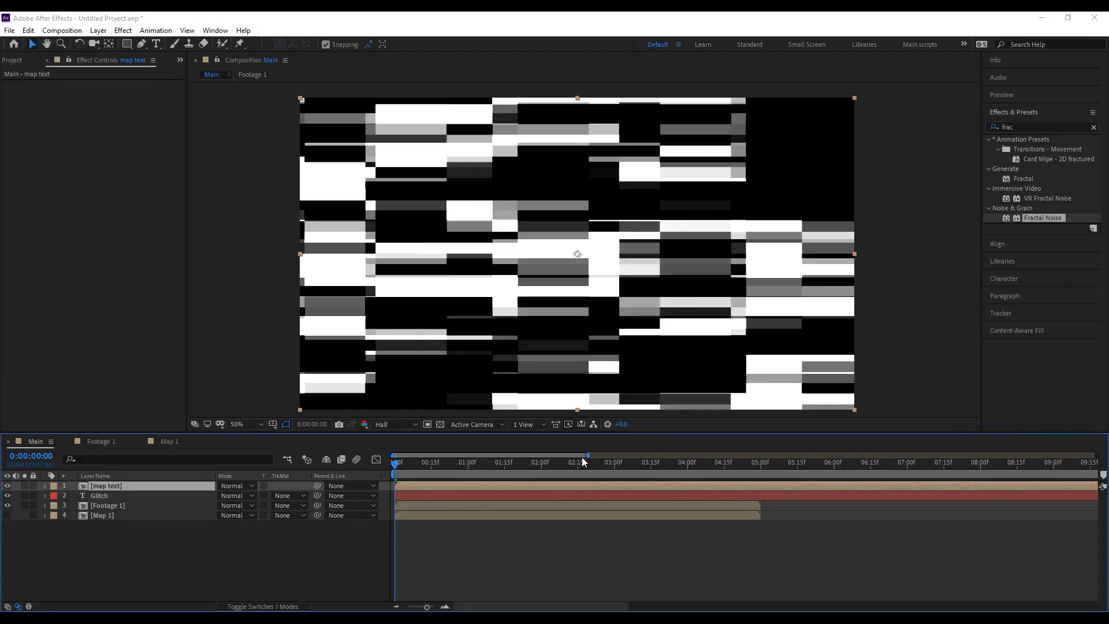
left_click(7, 486)
Find the Displacement Map effect and apply it to the Glitch text layer.
left_click(99, 496)
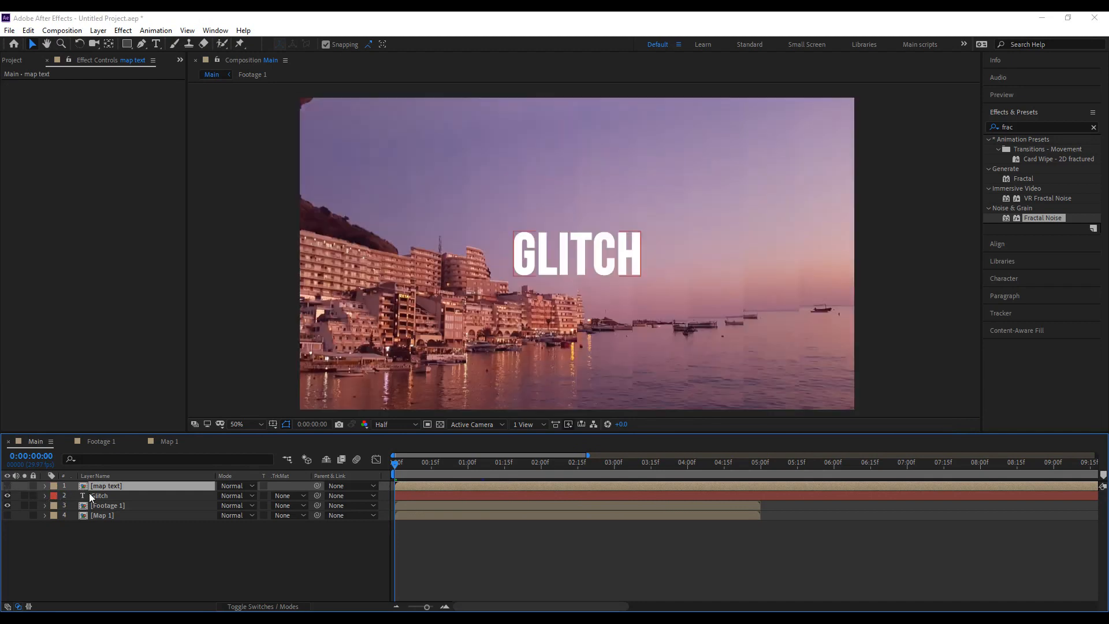
left_click(1019, 127)
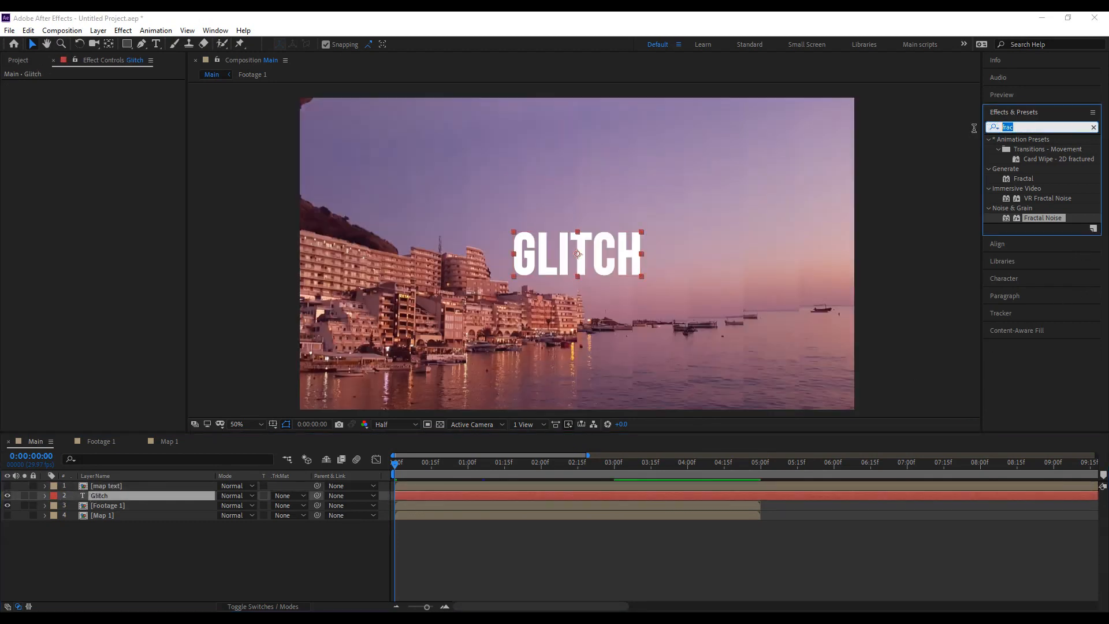
type("dis")
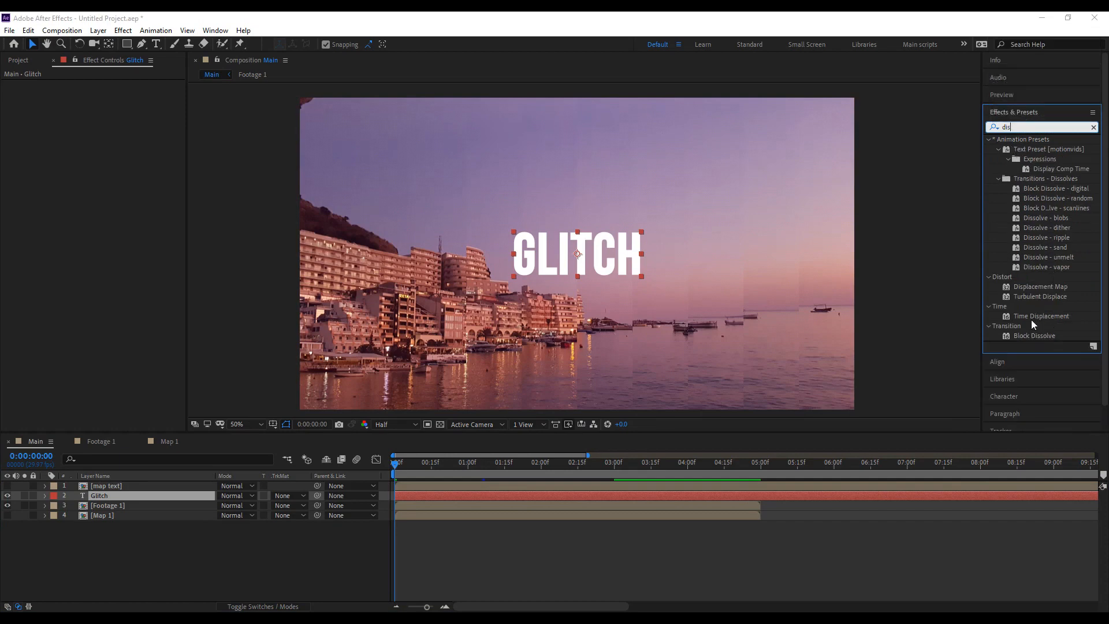
left_click(1035, 296)
left_click(1035, 286, "shift")
left_click_drag(474, 492, 465, 496)
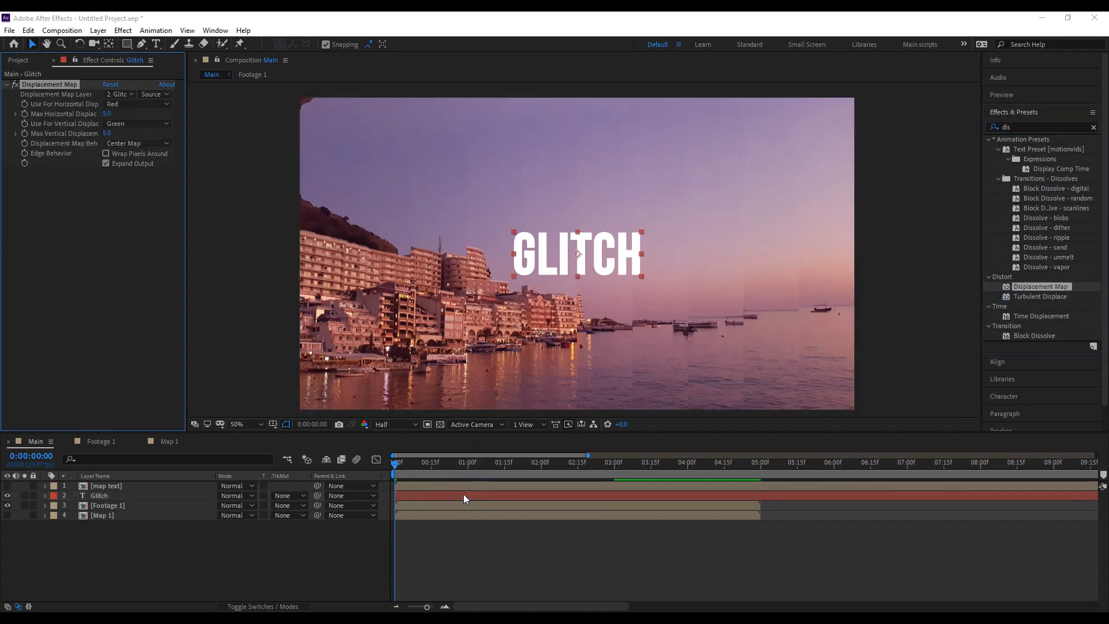
Use map text as Glitch's displacement map layer with maximum displacement 57 horizontal and 34 vertical, and preview the distortion.
left_click(120, 94)
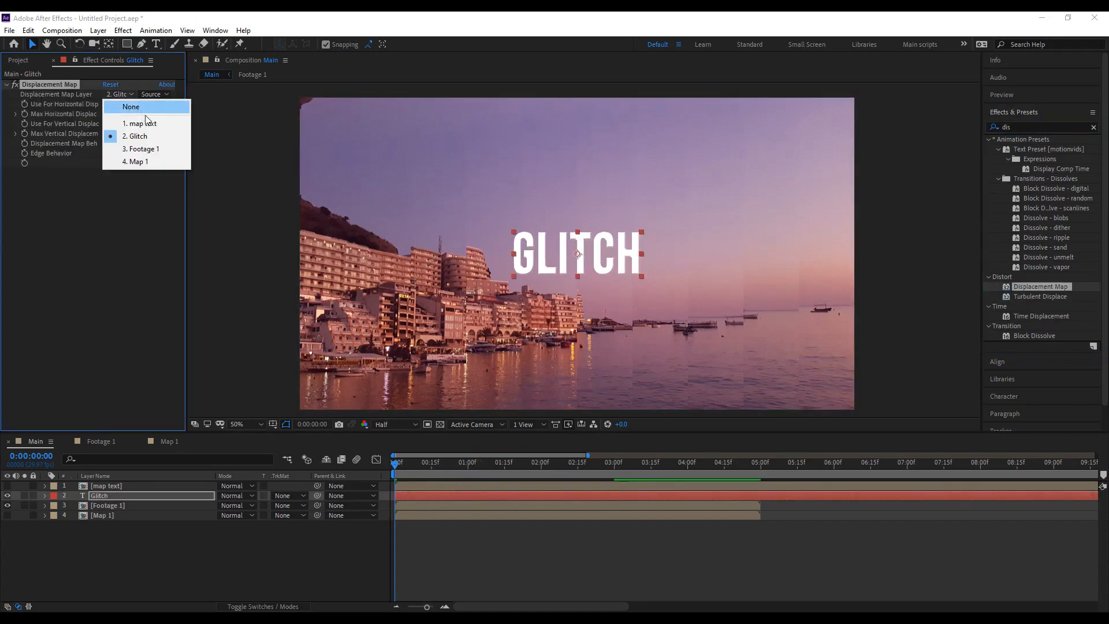
left_click(129, 120)
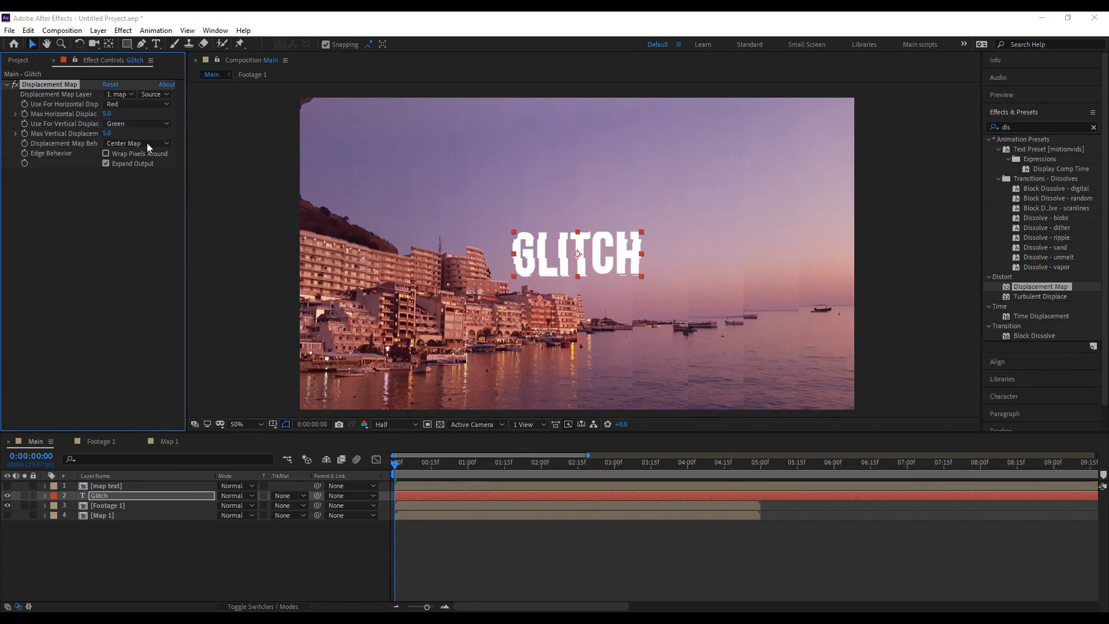
left_click_drag(107, 133, 138, 113)
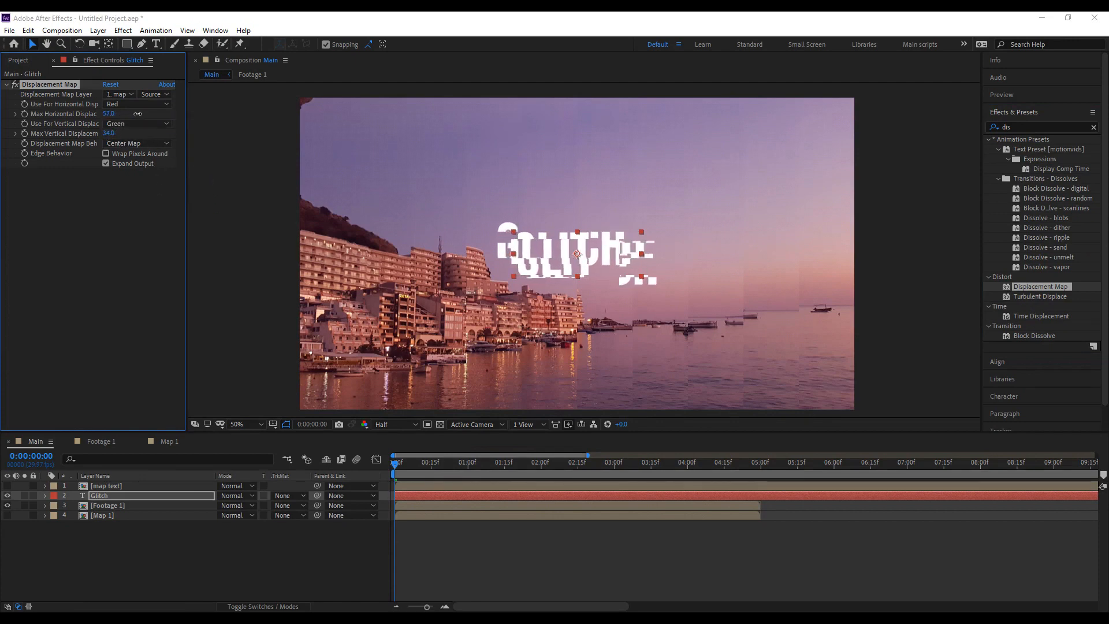
left_click(444, 499)
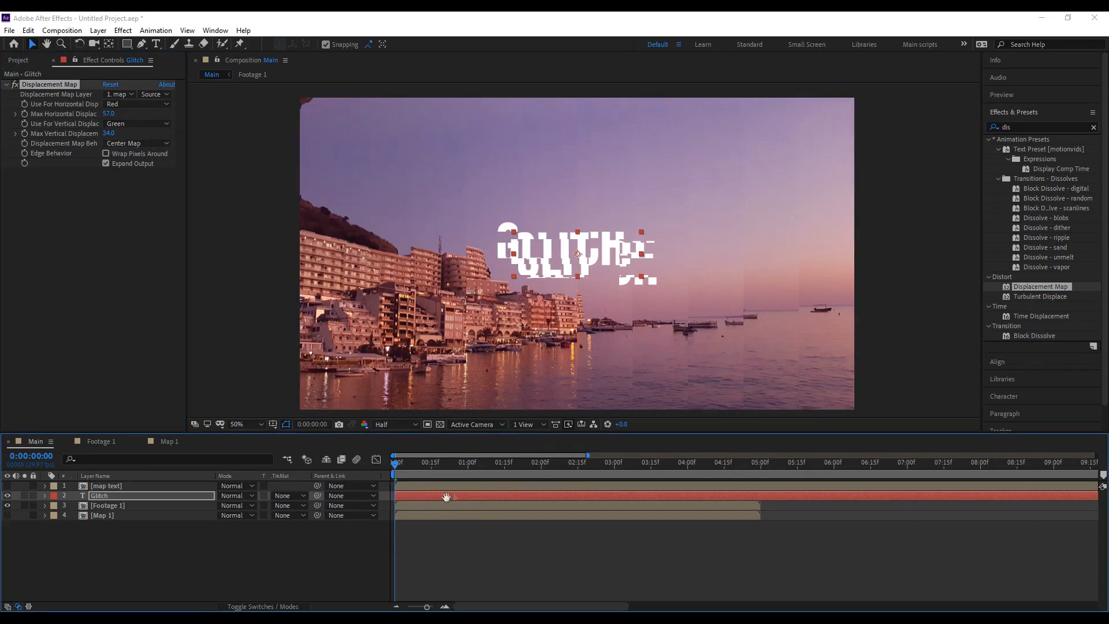
key("space")
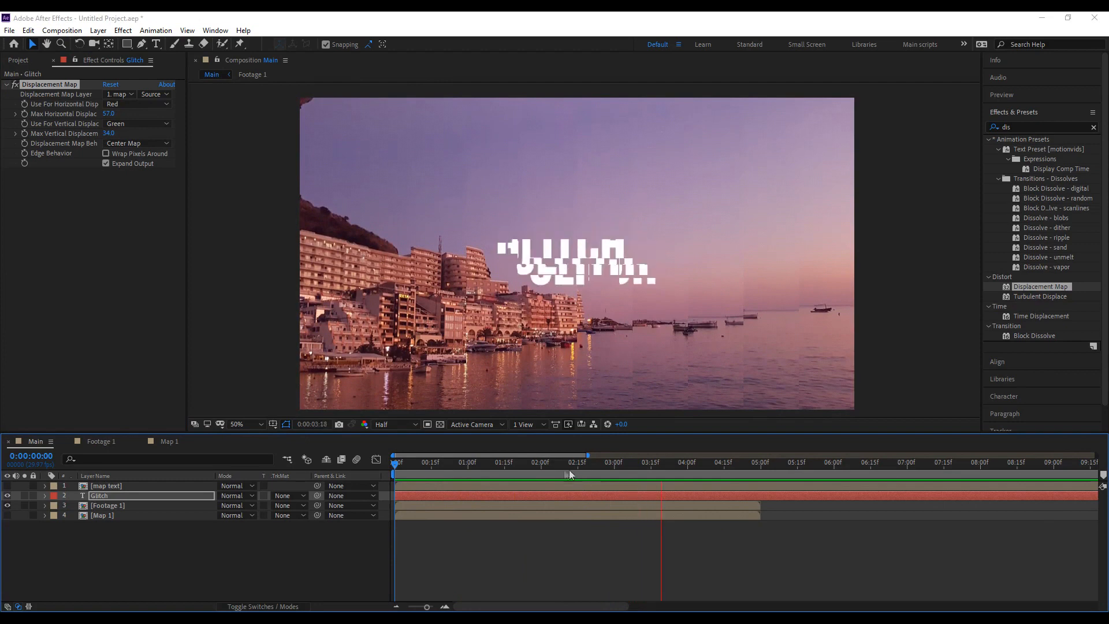
key("space")
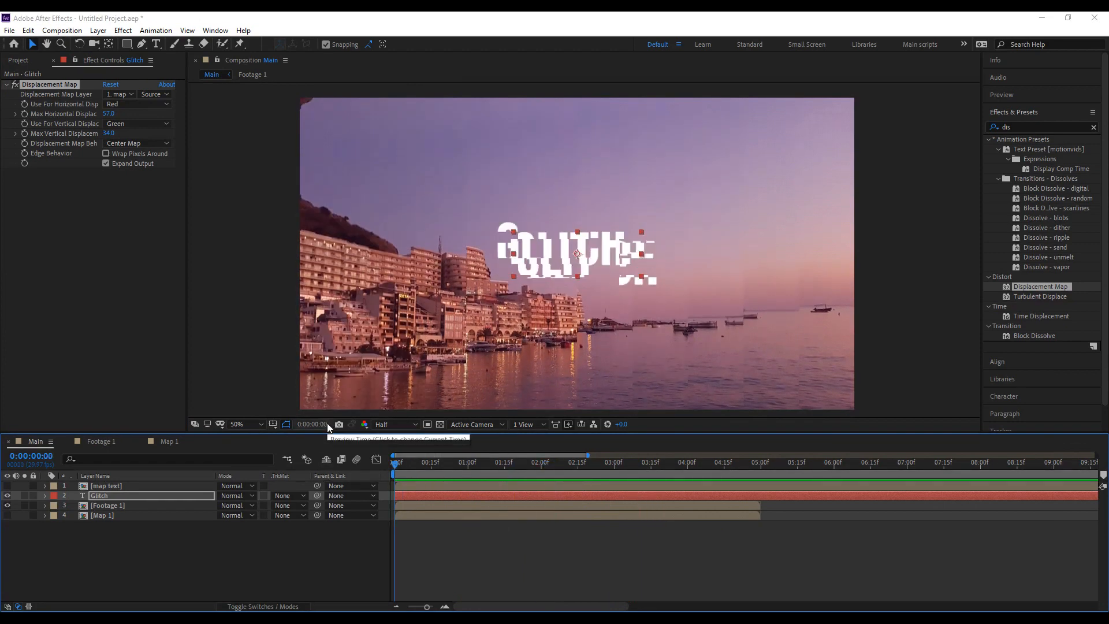
Drive Glitch's Max Horizontal Displacement with the expression wiggle(2,50) and preview the animated distortion.
left_click(25, 114, "alt")
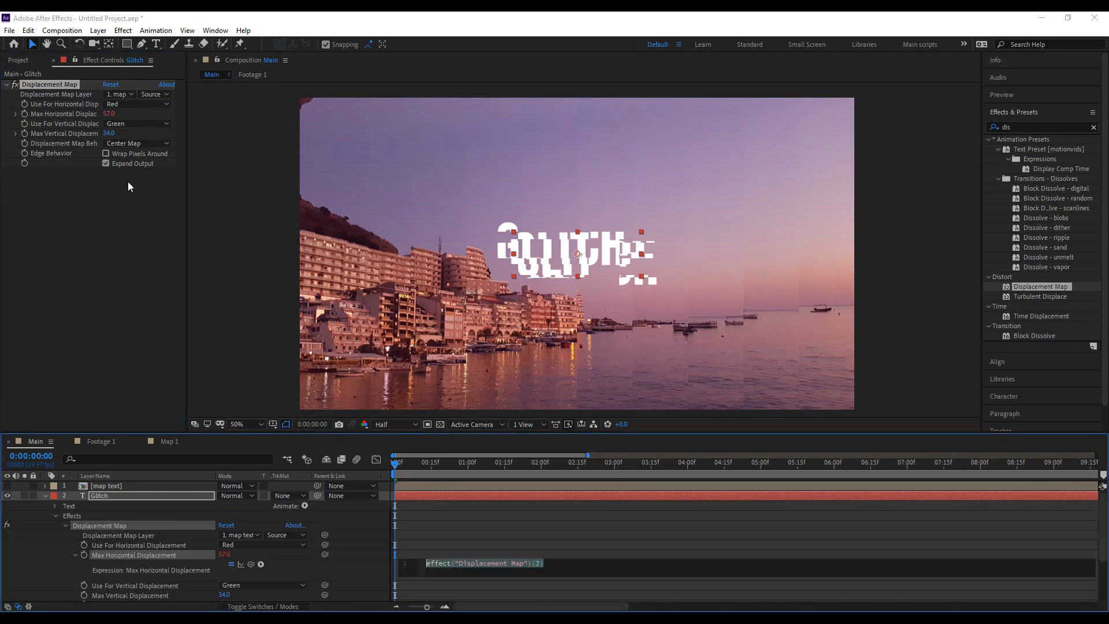
type("wiggle")
key("Return")
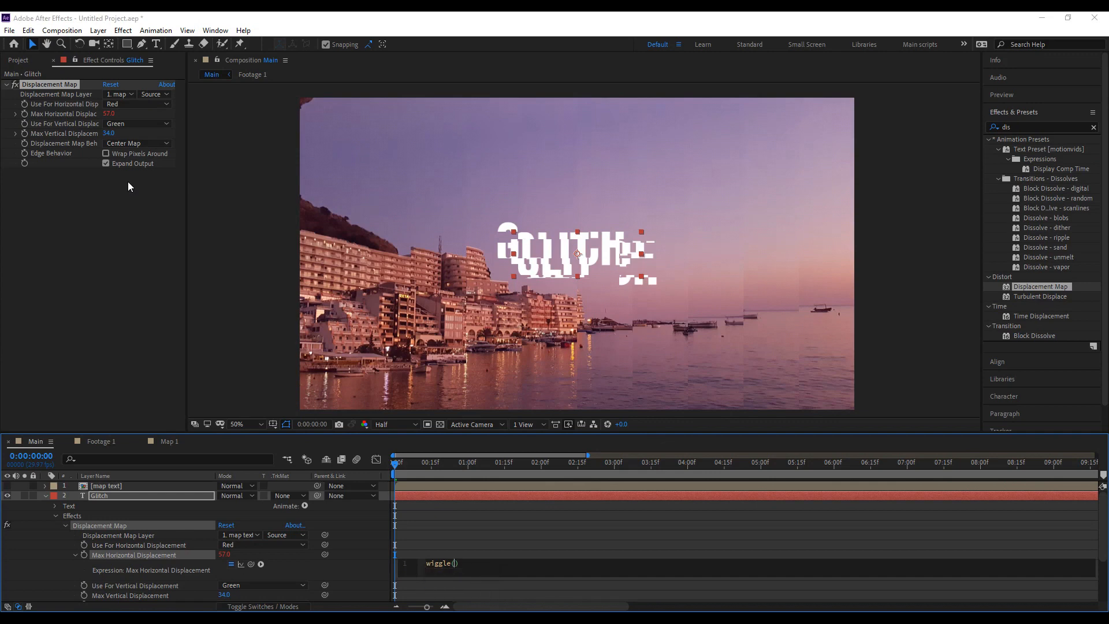
type("2,50")
left_click(424, 480)
key("space")
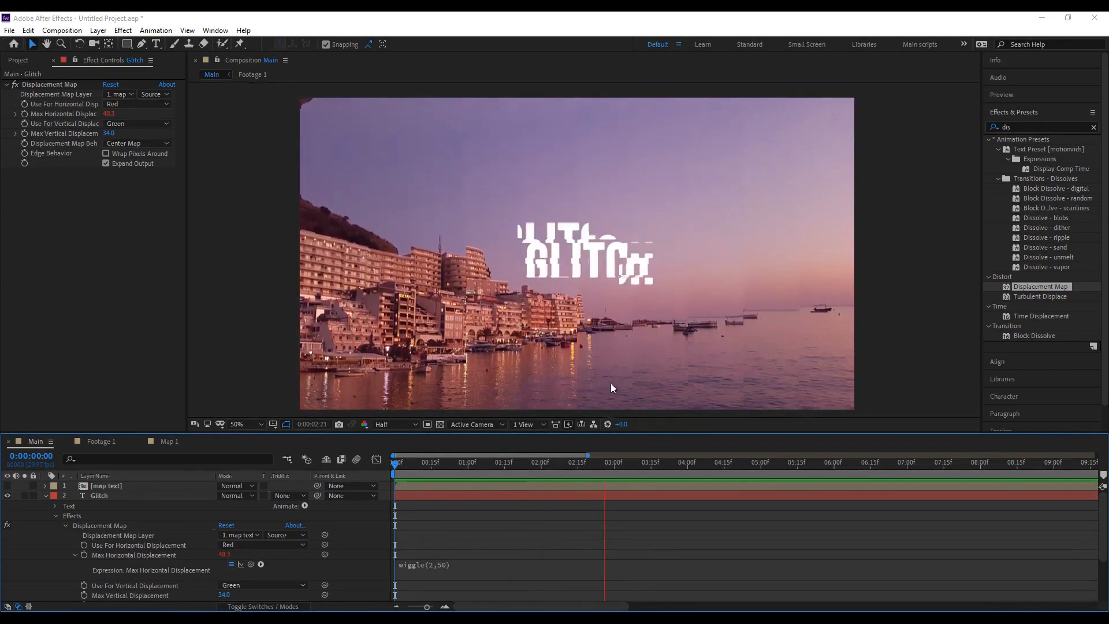
key("space")
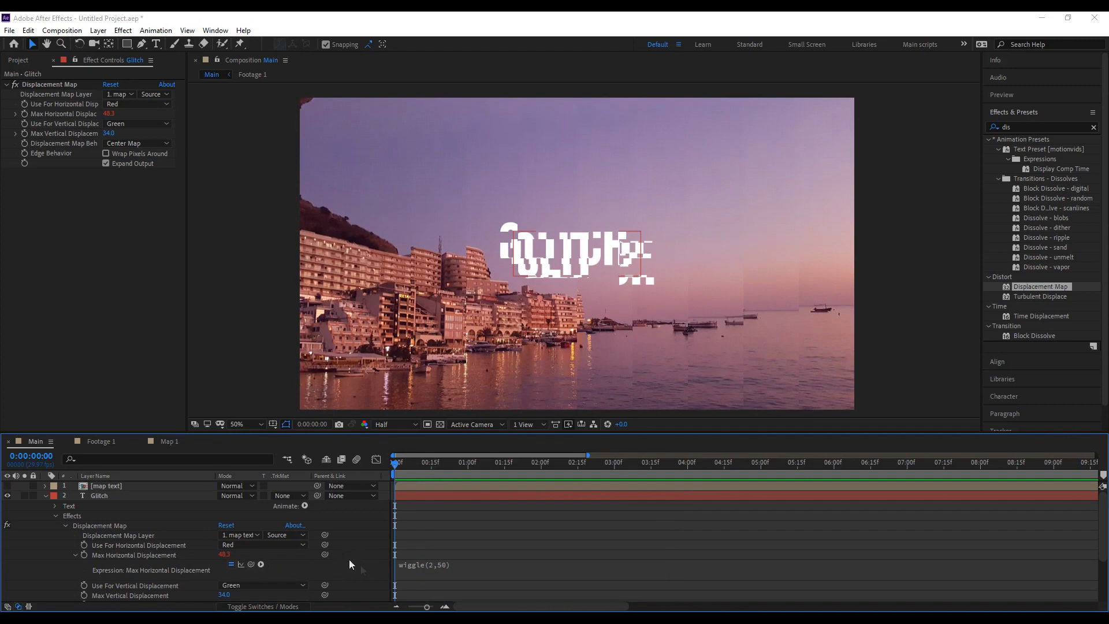
Remove the wiggle expression from Max Horizontal Displacement and preview the text again.
left_click(86, 556, "alt")
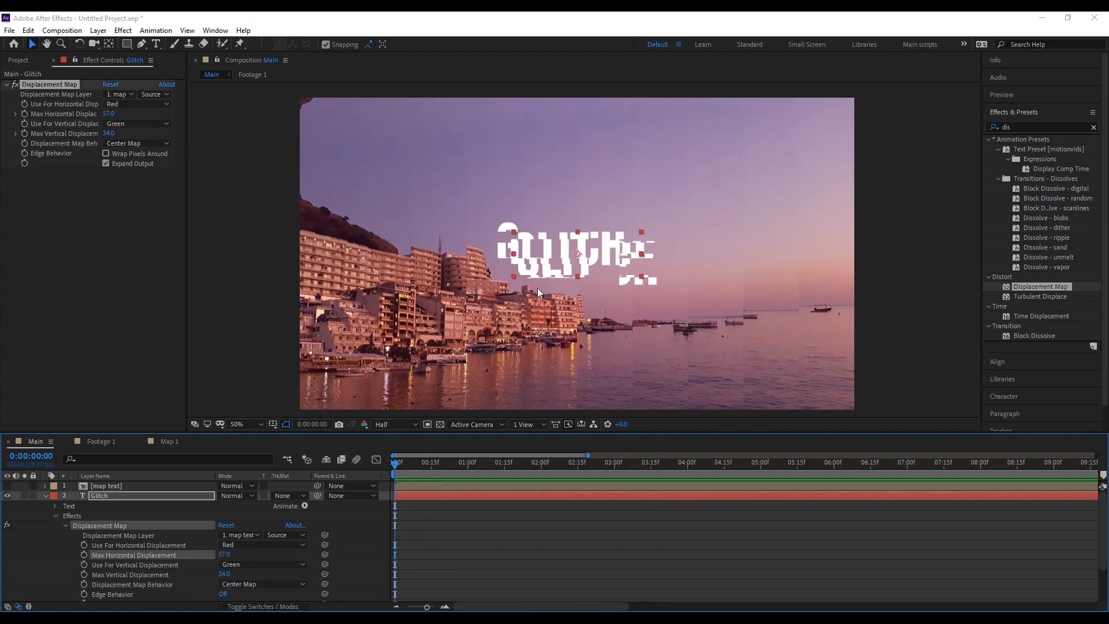
key("space")
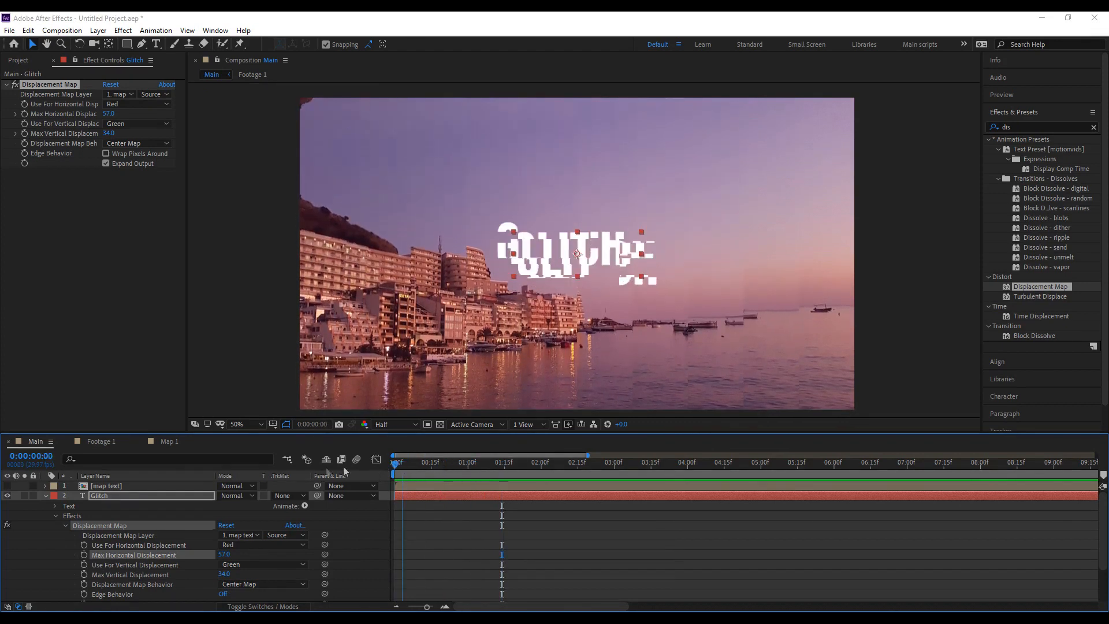
key("space")
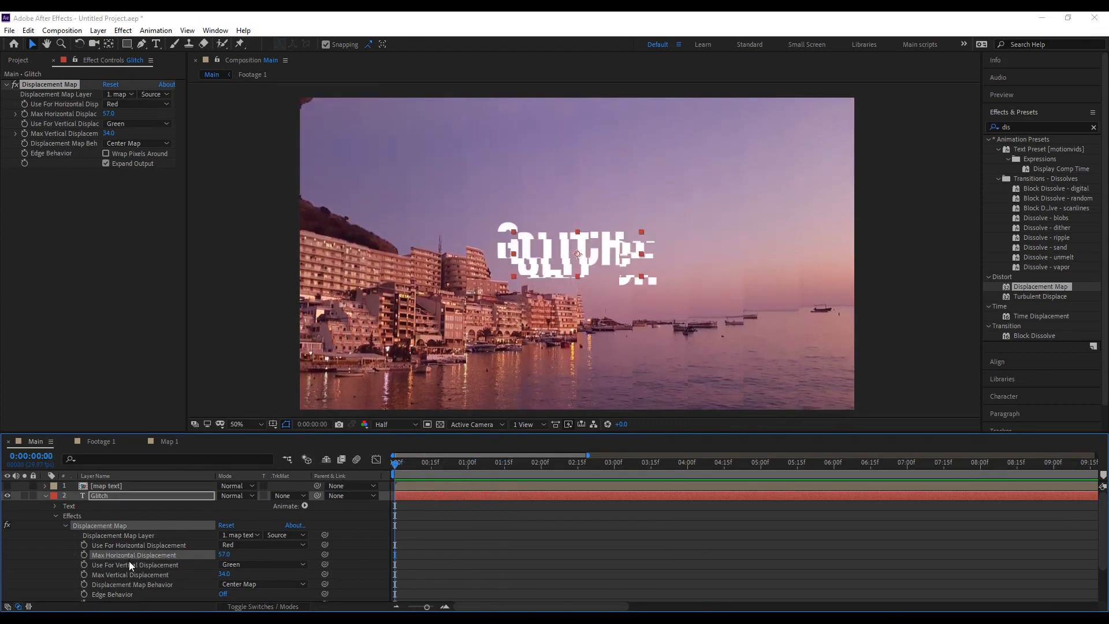
Enable keyframing for Max Horizontal and Max Vertical Displacement and move both starting keyframes to 0:00:01:00.
left_click(85, 554)
left_click(85, 575)
left_click_drag(472, 471, 467, 470)
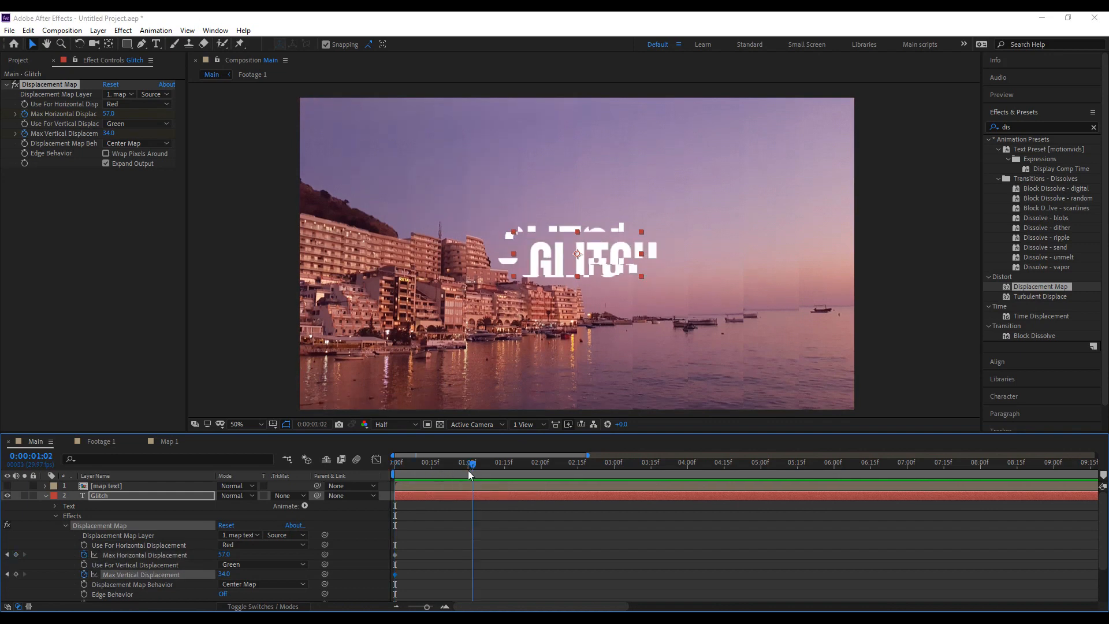
left_click_drag(415, 584, 392, 549)
left_click_drag(395, 555, 470, 555)
left_click(469, 477)
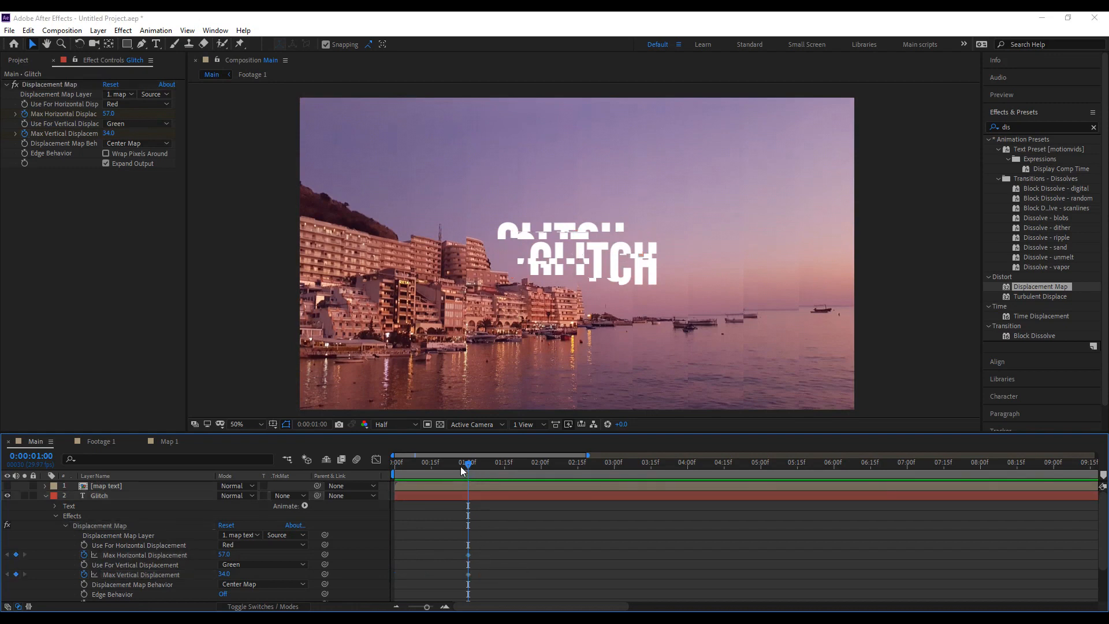
Add keyframes for both maximum displacement properties at 0:00:00:25 and 0:00:01:05, around the existing pair.
left_click_drag(460, 466, 457, 468)
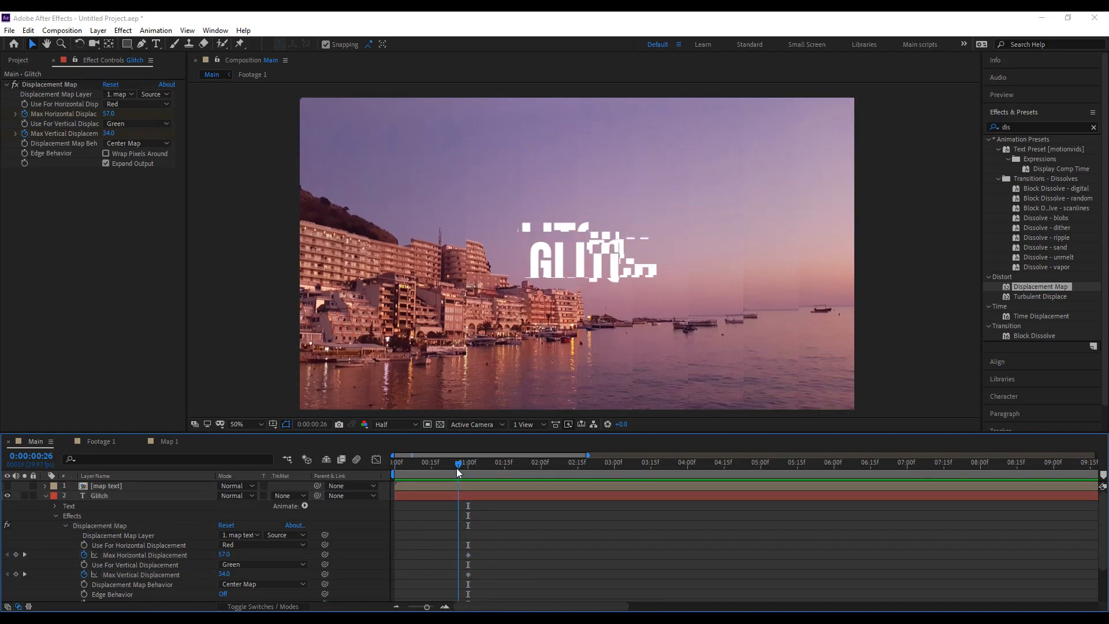
left_click(16, 554)
left_click(16, 574)
left_click_drag(488, 474, 480, 475)
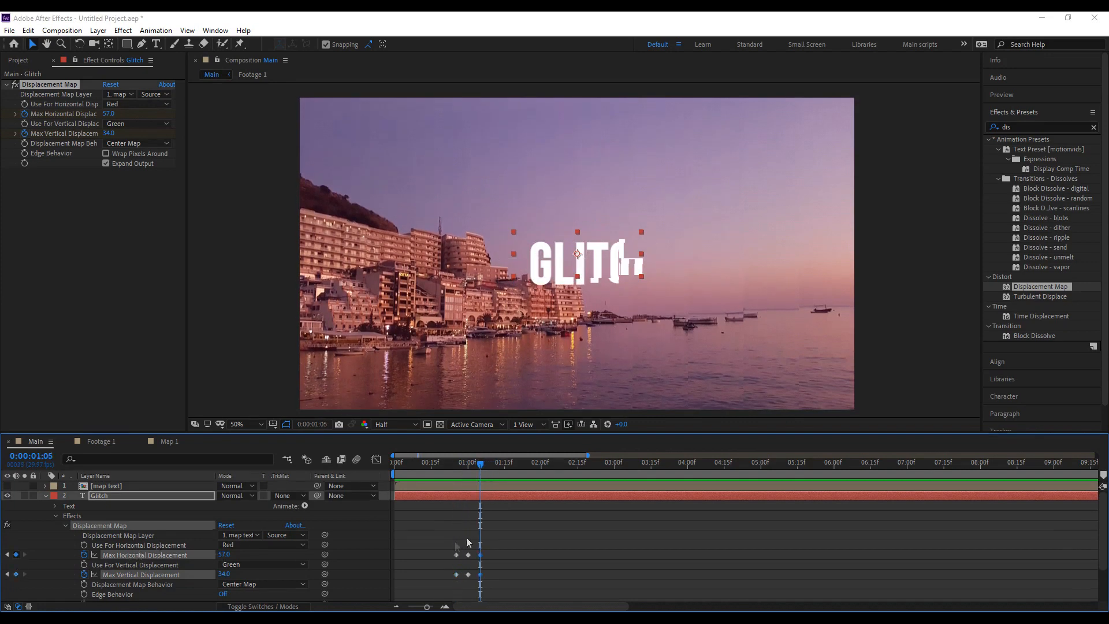
Set Max Horizontal and Max Vertical Displacement to 0 at 0:00:01:05.
left_click_drag(224, 556, 61, 554)
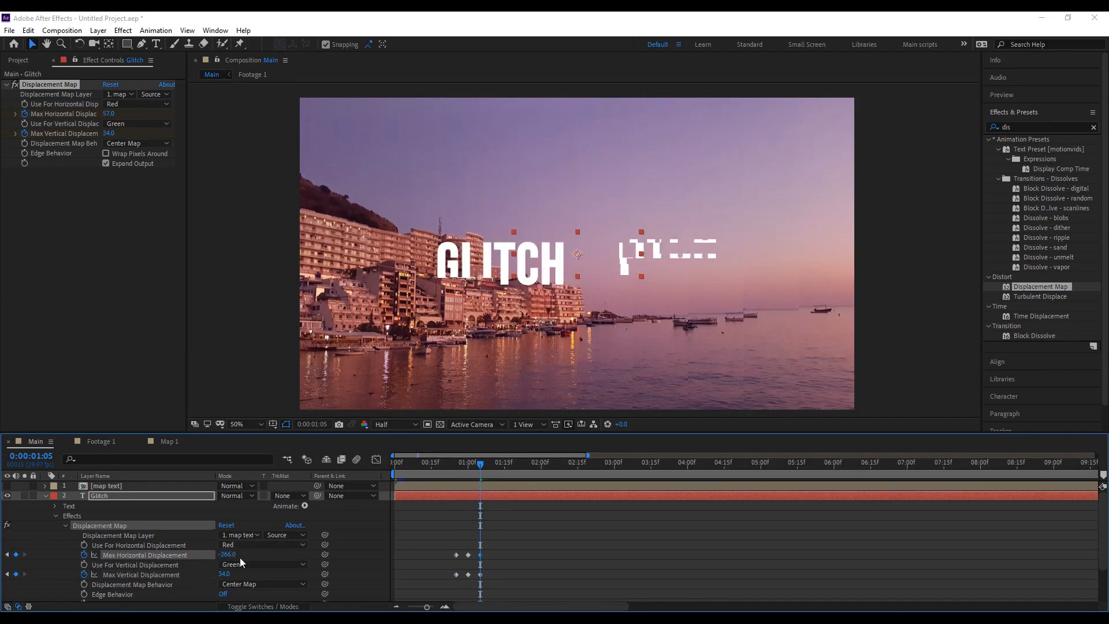
key("ctrl+z")
left_click(226, 554)
type("0")
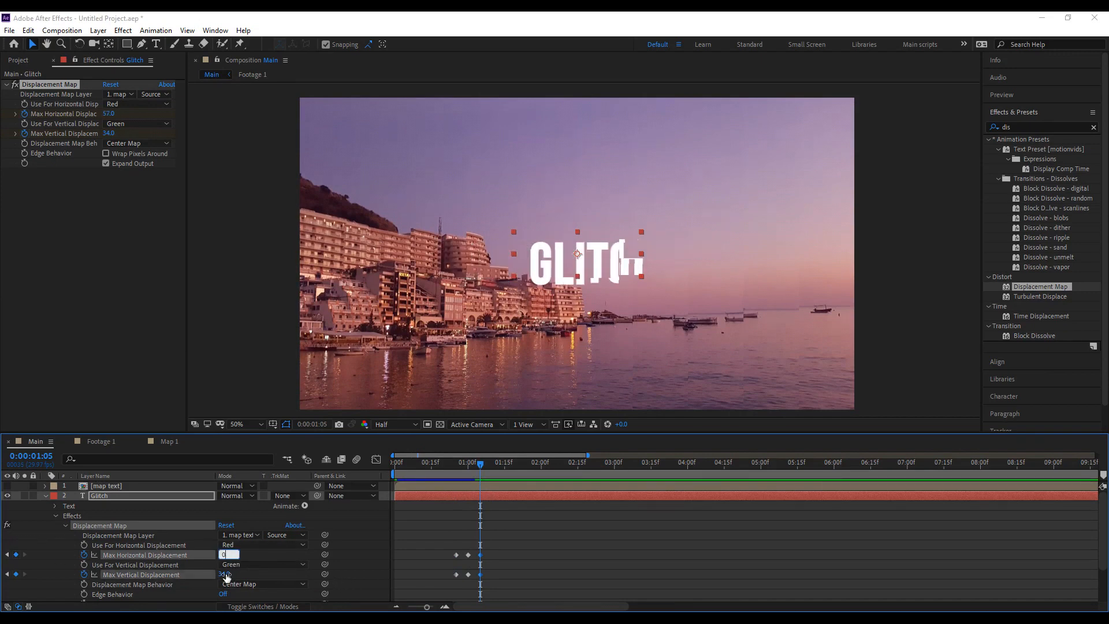
key("Tab")
type("0")
key("Return")
Set both maximum displacements to 0 at 0:00:00:25 and preview the short glitch from the start.
left_click(459, 472)
left_click_drag(459, 474, 455, 471)
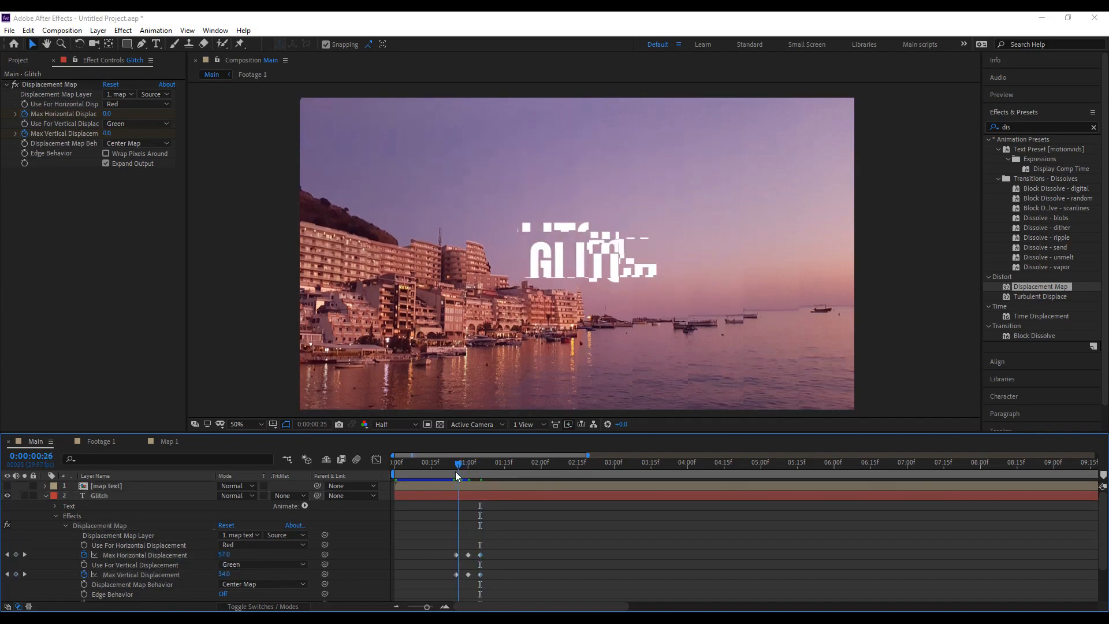
left_click(224, 554)
type("0")
key("Tab")
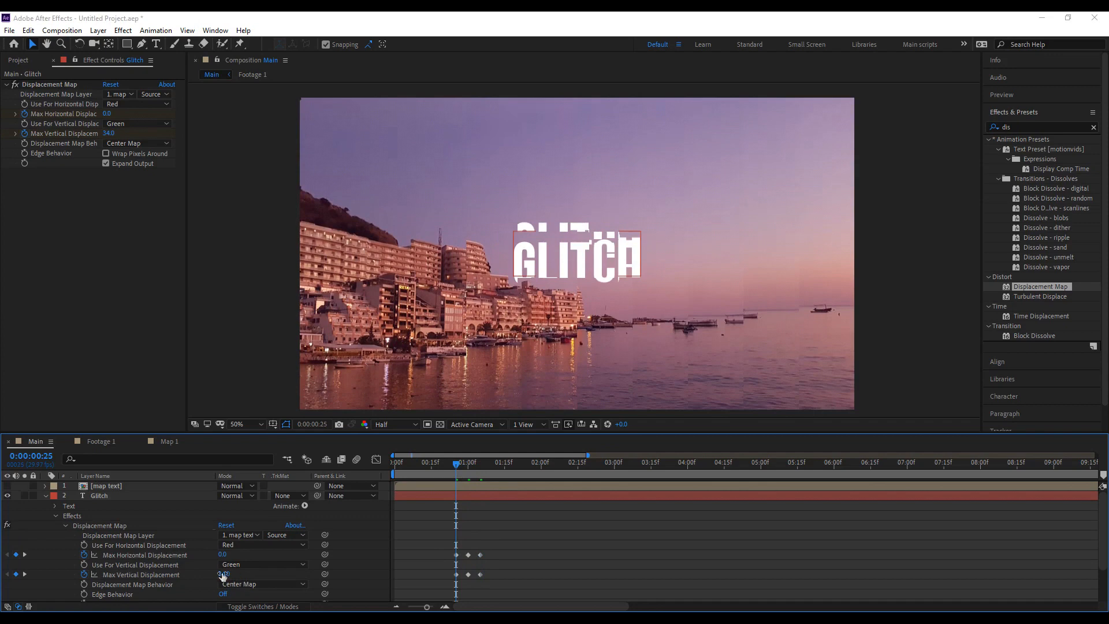
type("0")
key("Return")
left_click_drag(452, 473, 394, 472)
key("space")
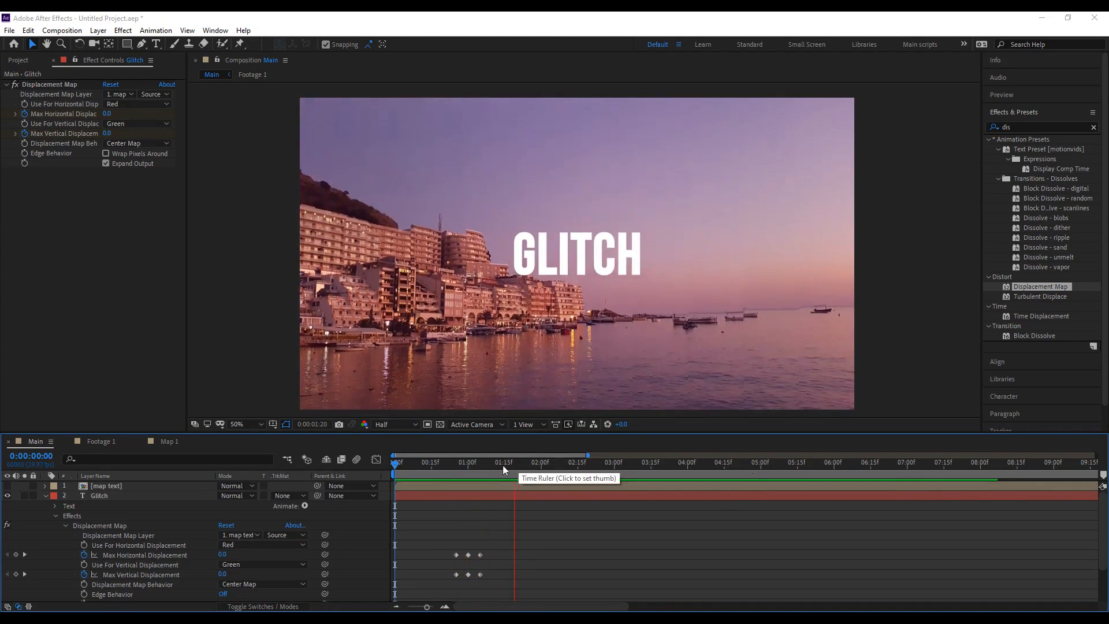
key("space")
key("space")
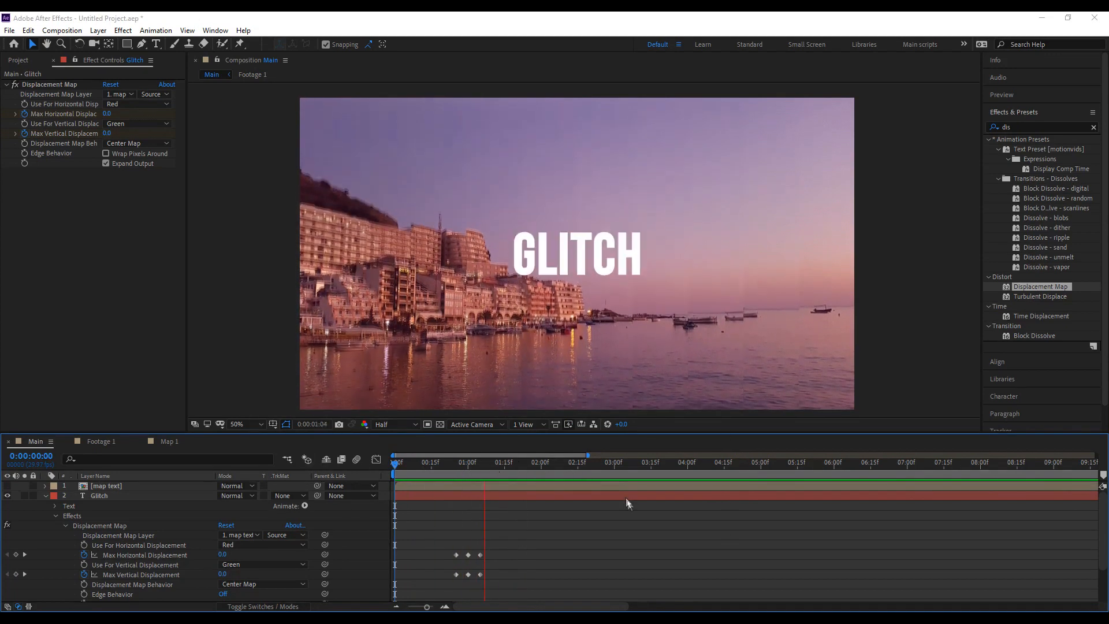
Adjust Max Horizontal Displacement at the middle keyframe around one second and preview the glitch.
mouse_move(471, 474)
left_mouse_down()
mouse_move(441, 472)
mouse_move(487, 475)
mouse_move(469, 474)
left_mouse_up()
left_click(231, 553)
left_click_drag(231, 554, 247, 572)
left_click(426, 520)
left_click(446, 473)
key("space")
Copy the three keyframes of both maximum displacement properties to 0:00:03:22 and preview the two glitches from the start.
left_click_drag(448, 466, 668, 479)
left_click_drag(506, 557, 415, 549)
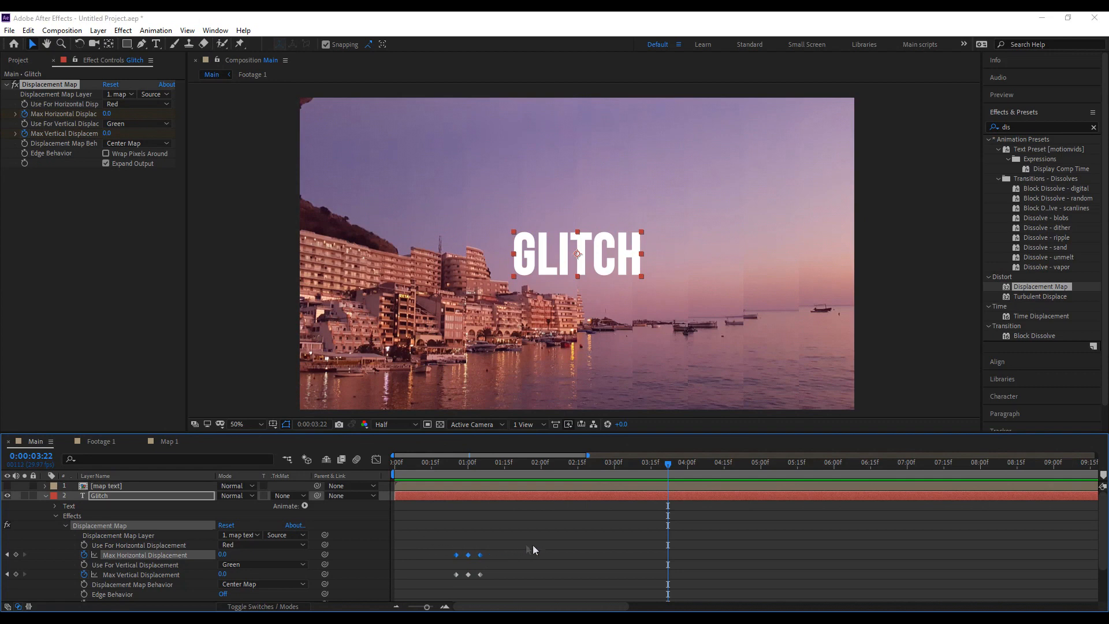
left_click_drag(430, 574, 585, 573)
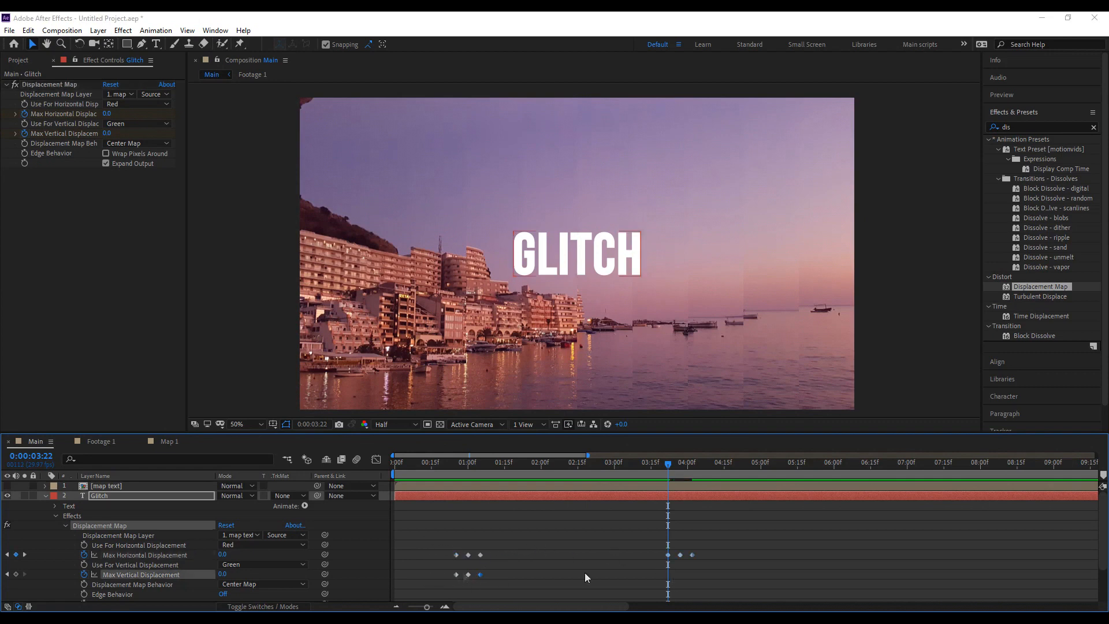
left_click(517, 506)
key("space")
key("Home")
key("space")
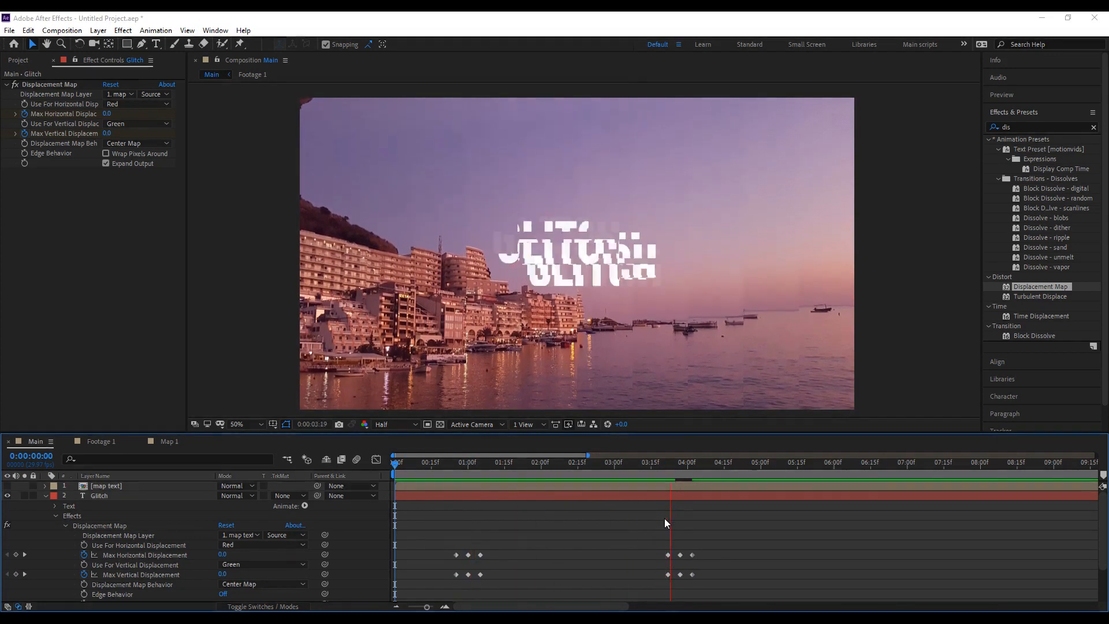
key("space")
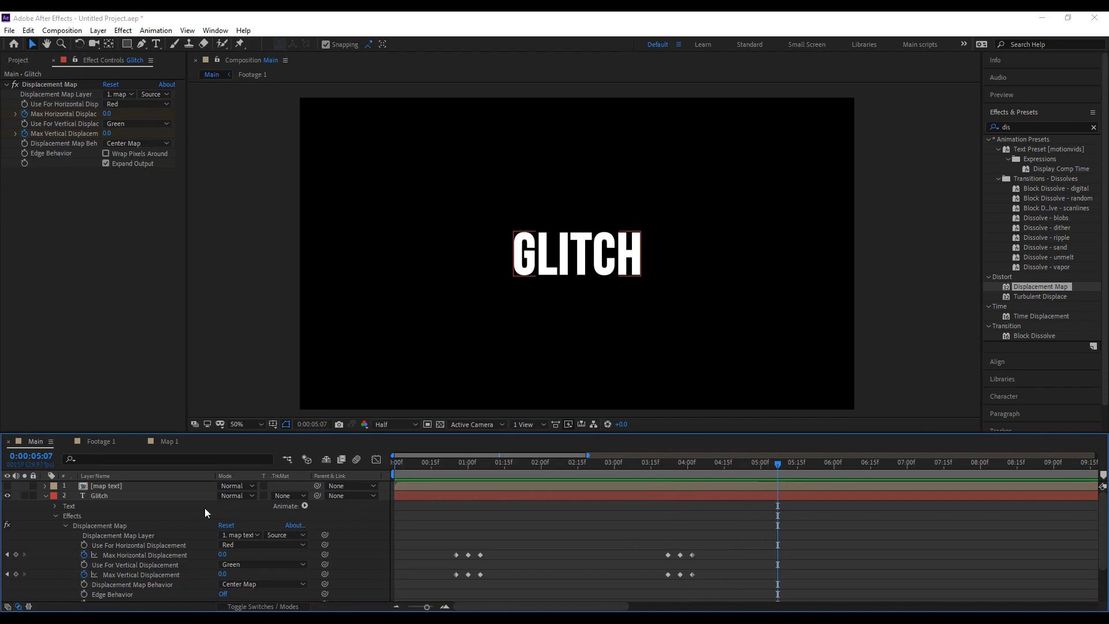
Collapse Glitch's properties, copy the map solid from the map text composition and paste it into Main.
left_click(191, 500)
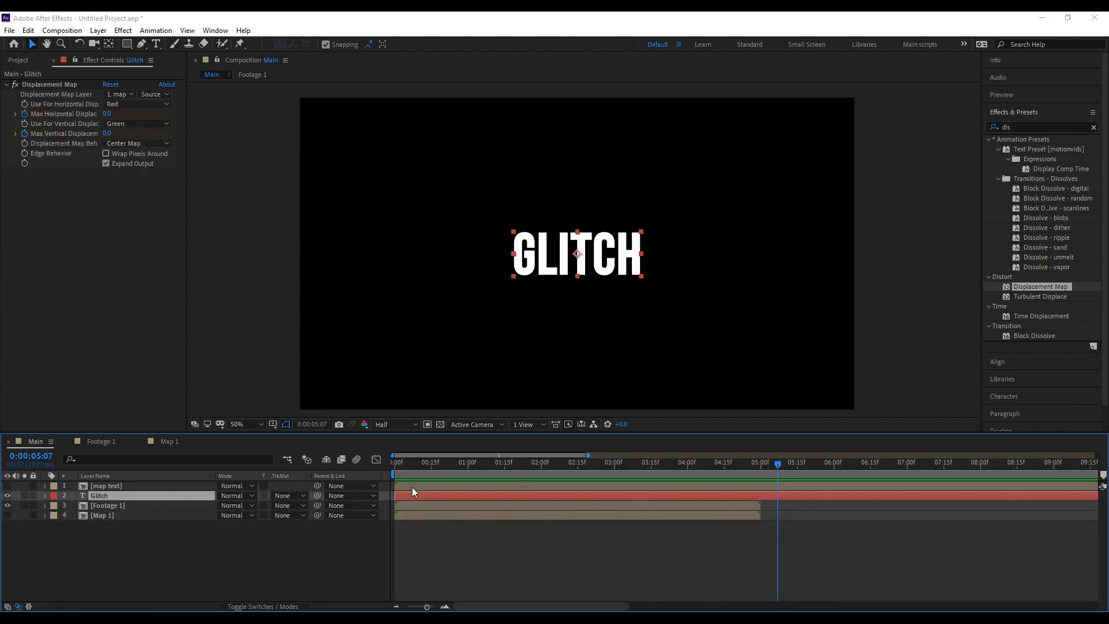
left_click(416, 487)
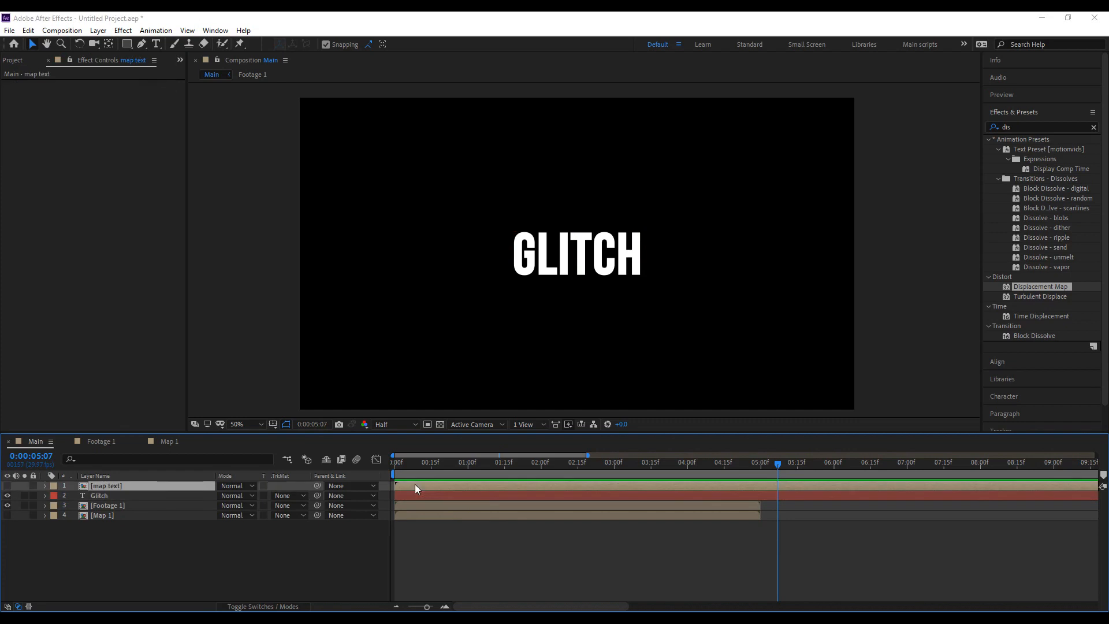
double_click(107, 486)
left_click(120, 486)
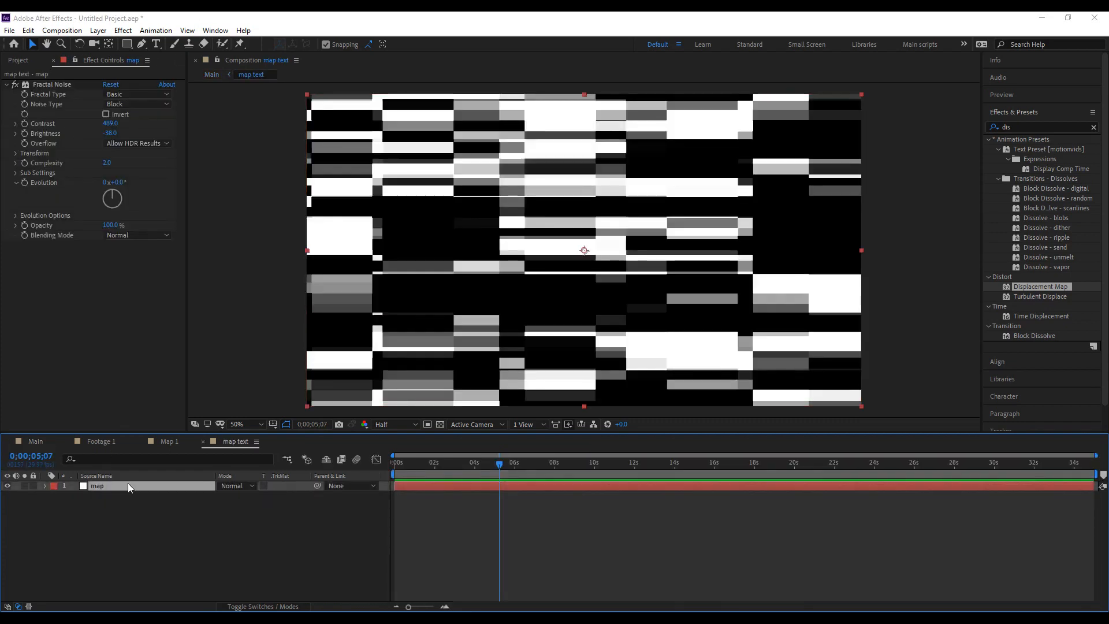
left_click(166, 445)
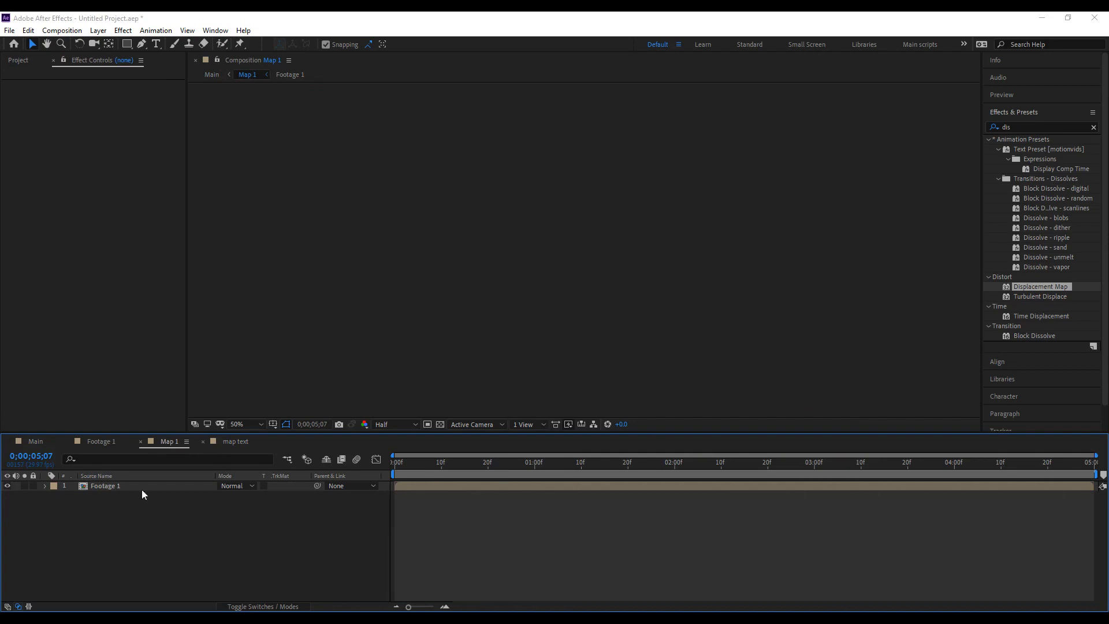
left_click(231, 442)
left_click(48, 442)
key("ctrl+v")
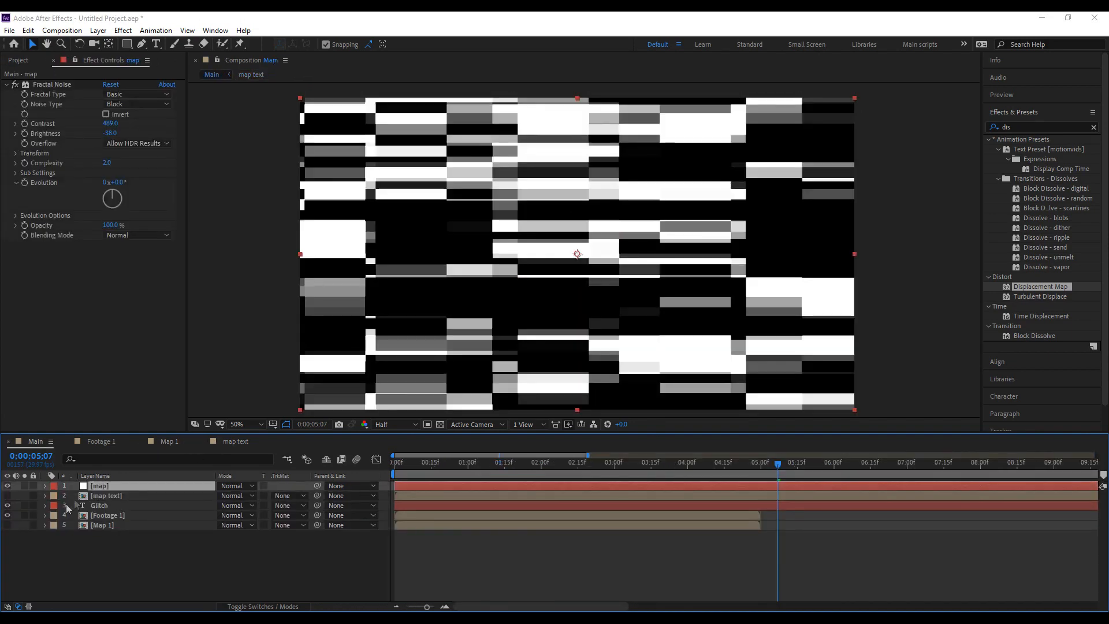
Use the pasted map solid as Glitch's displacement map layer, hide the solid and scrub through the glitch.
left_click(87, 504)
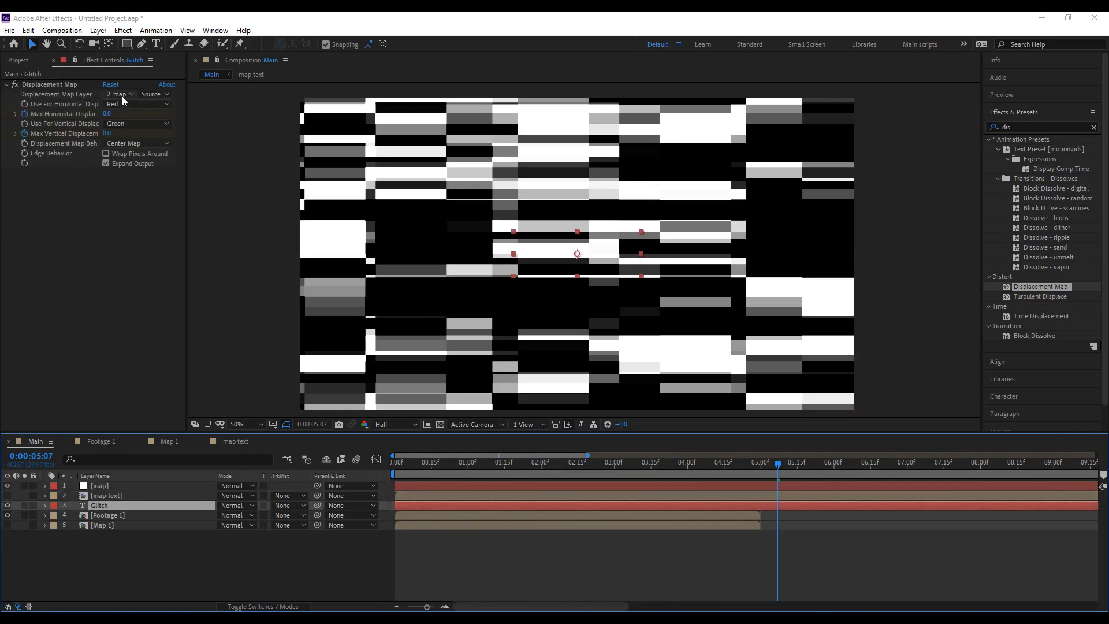
left_click(122, 95)
left_click(152, 126)
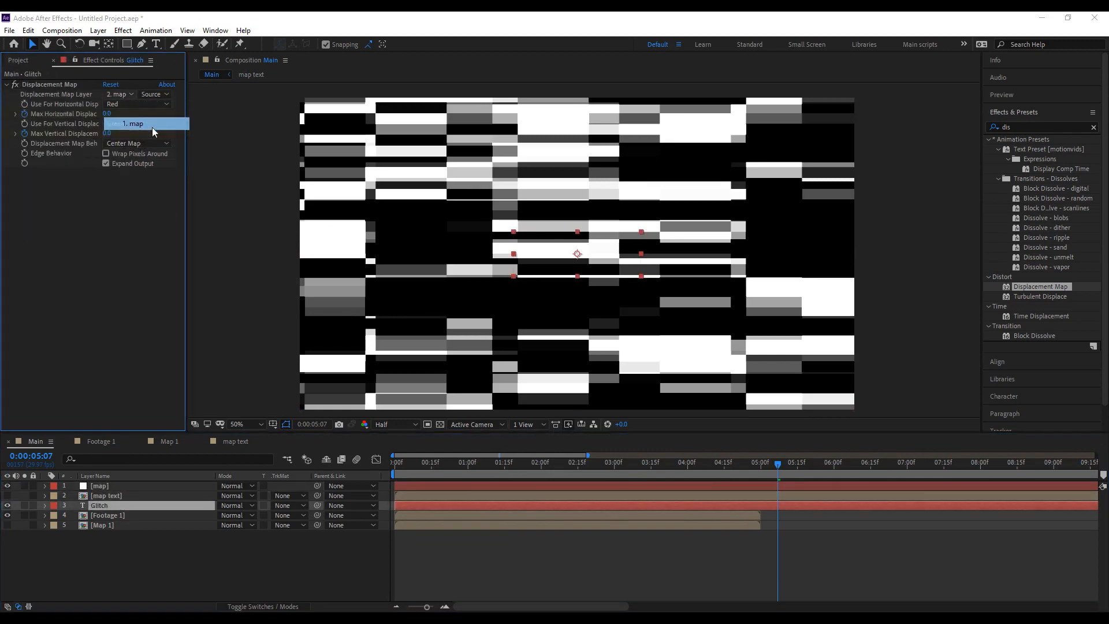
left_click(7, 486)
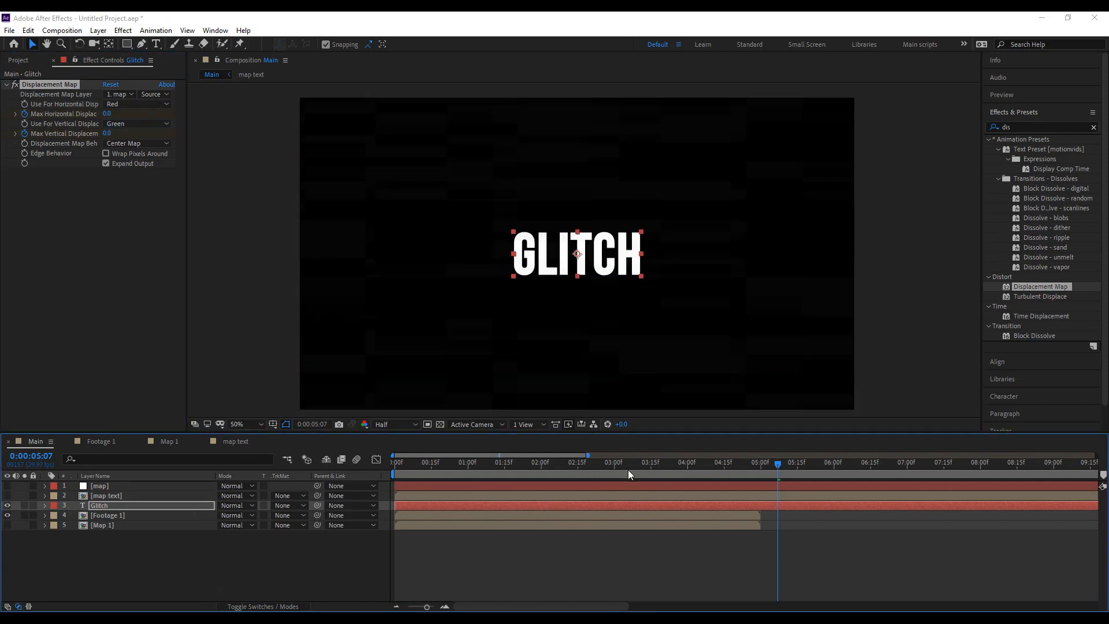
left_click_drag(532, 466, 664, 483)
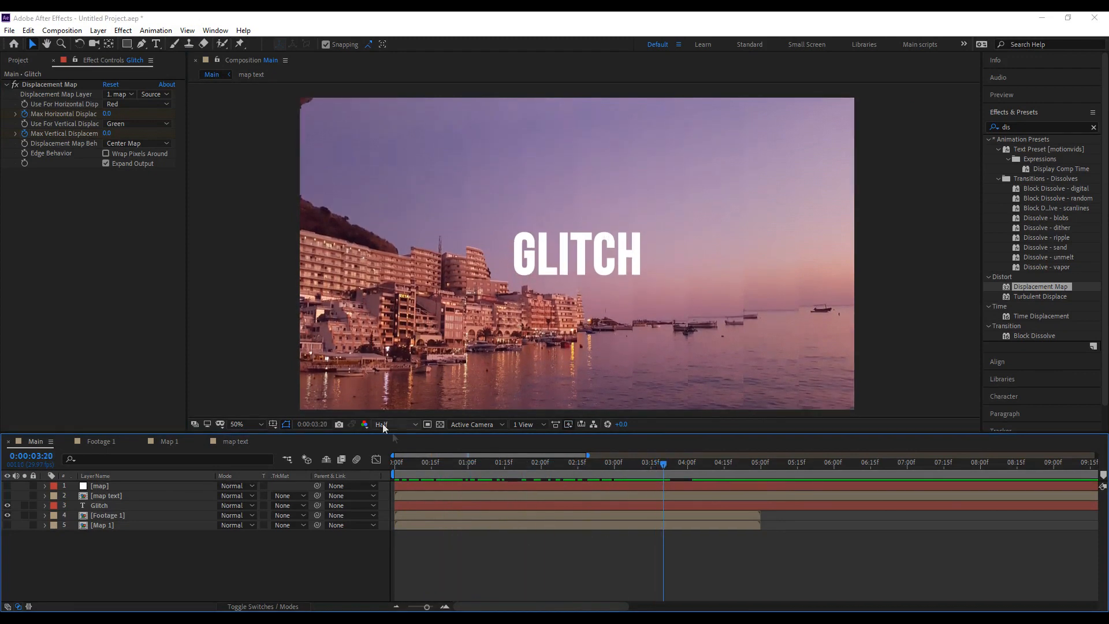
Make Glitch's Displacement Map read the map layer's Effects & Masks and preview from 0:00:00:22.
left_click(108, 488)
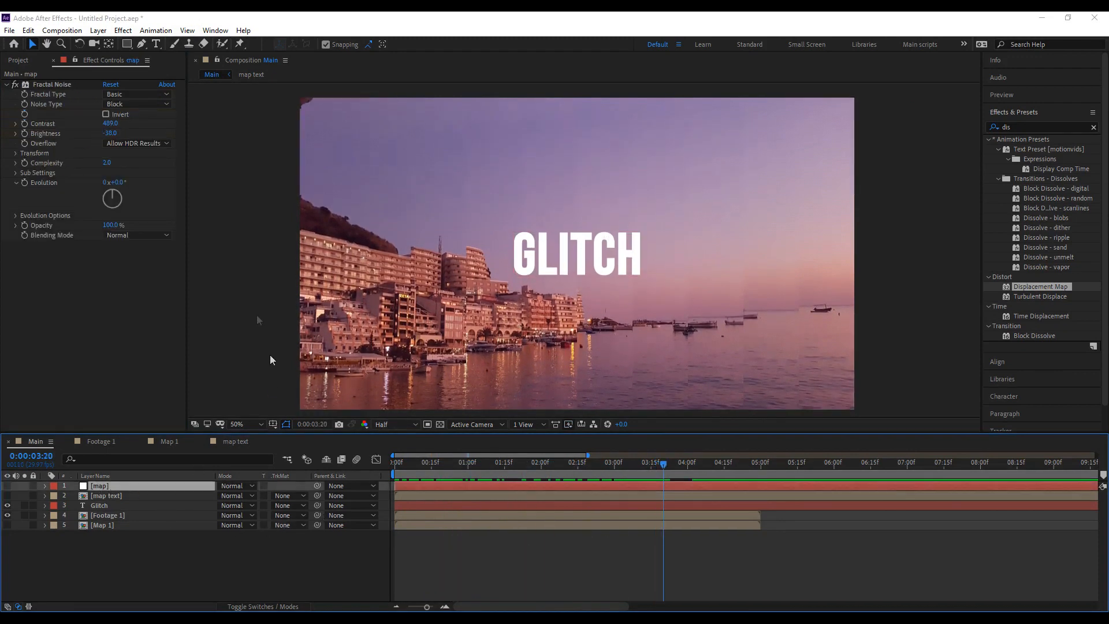
left_click(107, 502)
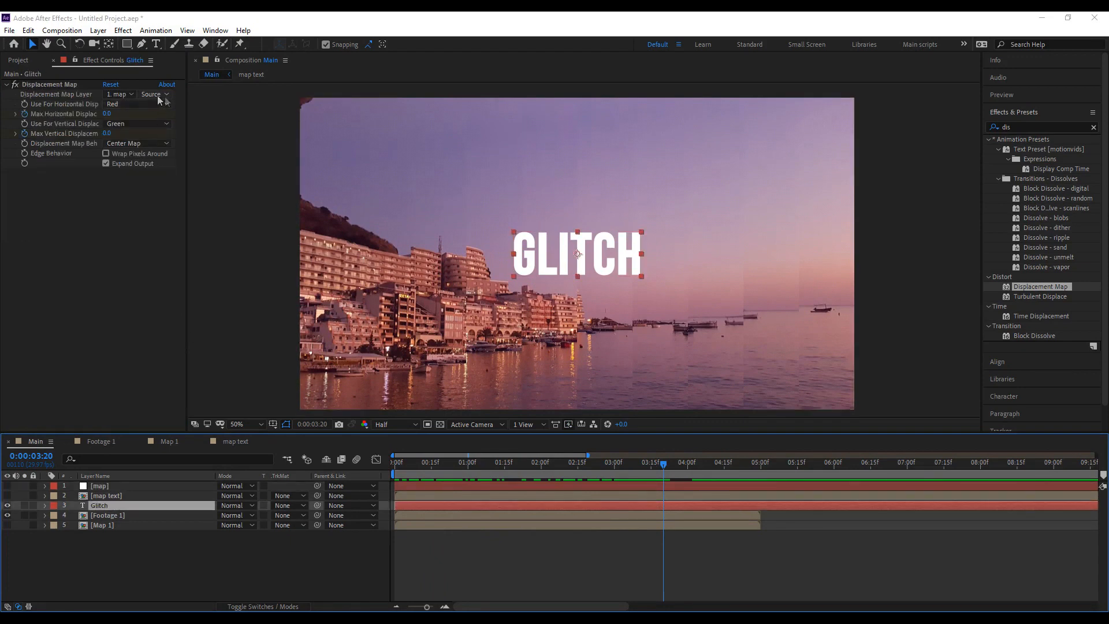
left_click(157, 95)
left_click(185, 132)
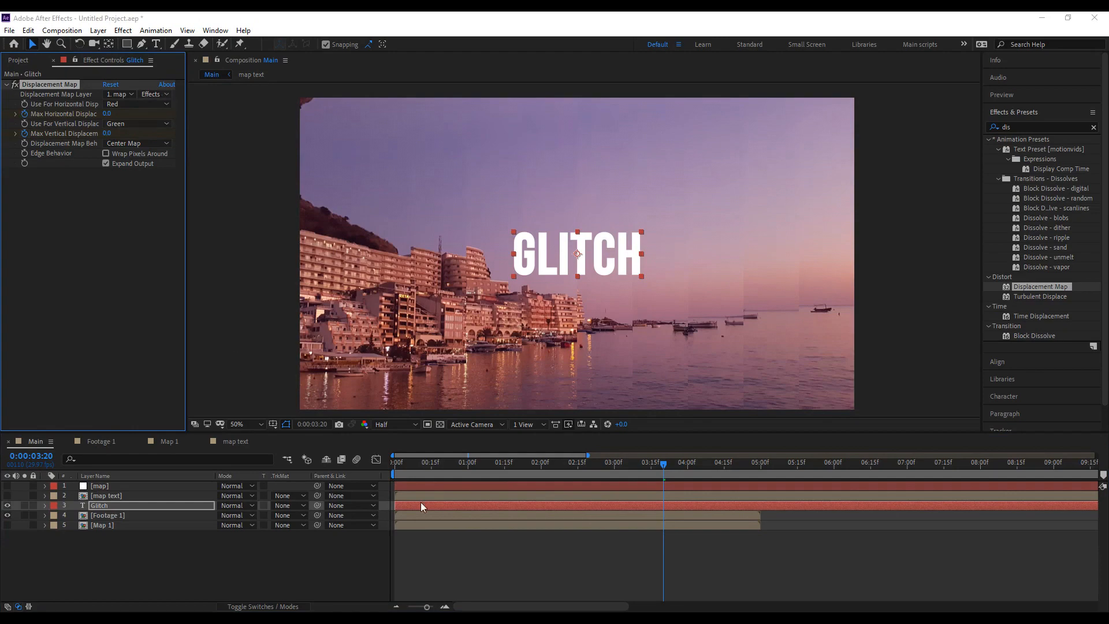
left_click(476, 549)
left_click_drag(413, 466, 448, 476)
key("space")
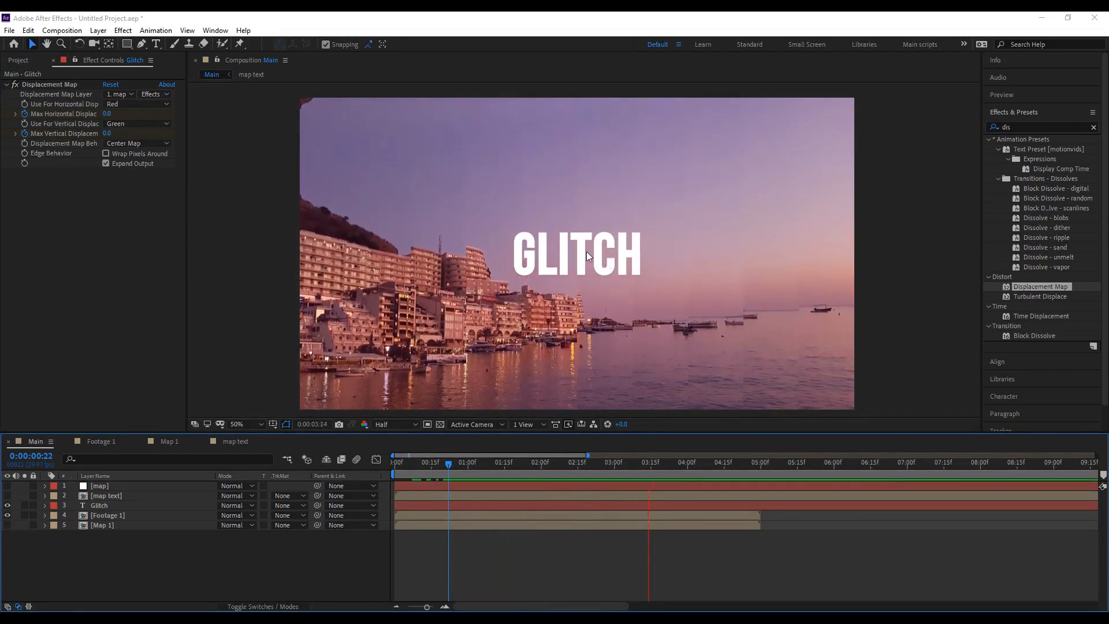
Move to 0:00:04:07 and review Glitch's displacement map source options and the effect settings of the map layer.
left_click(717, 466)
left_click_drag(734, 476, 704, 484)
left_click(152, 94)
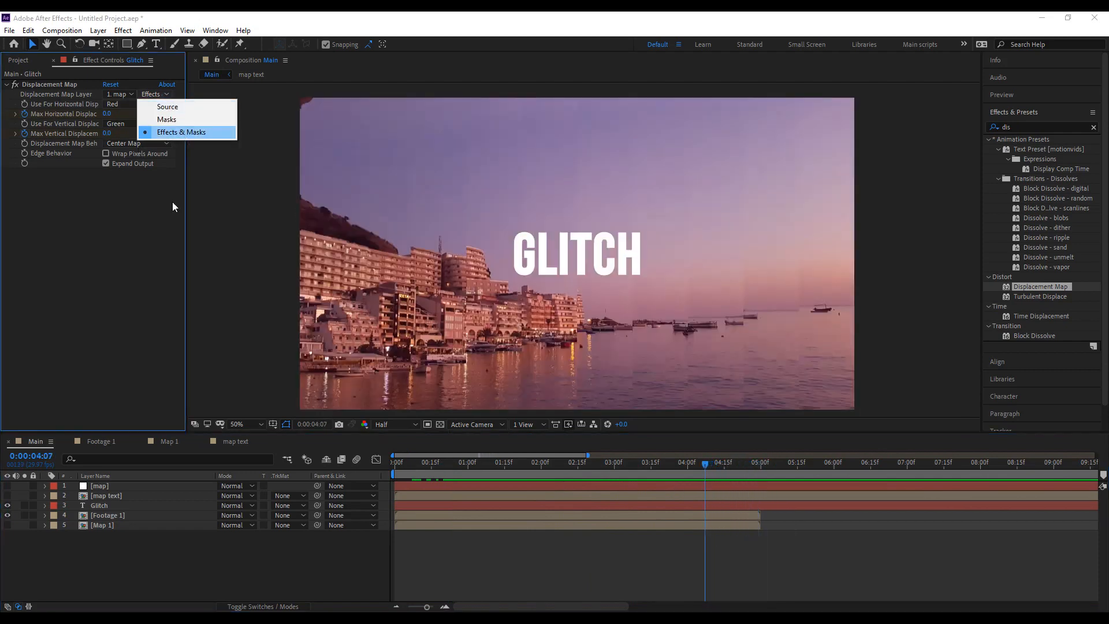
left_click(126, 469)
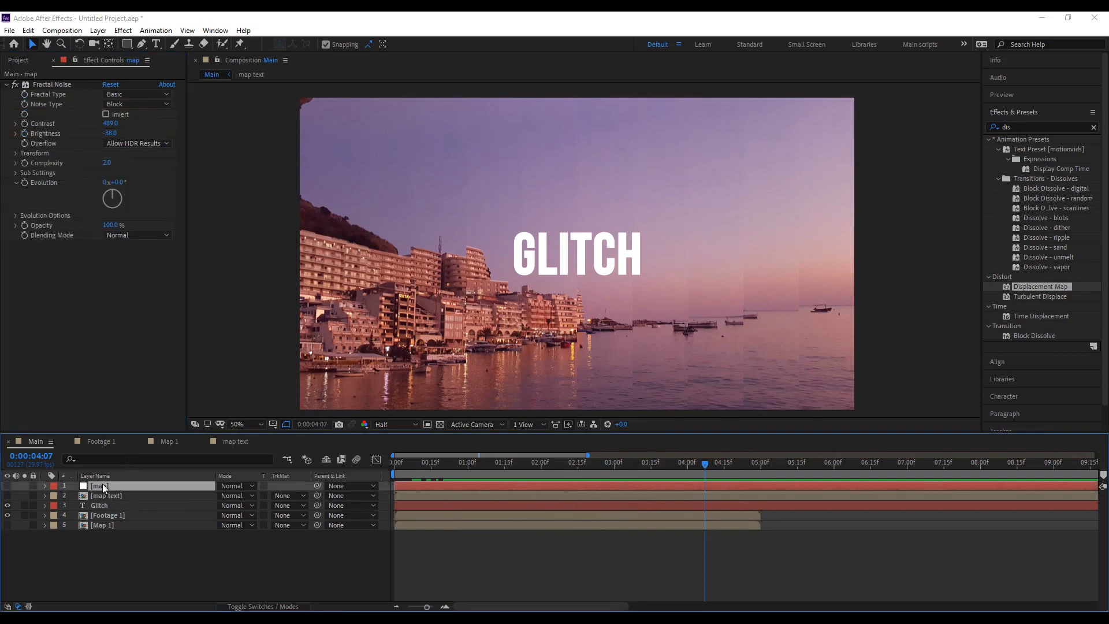
left_click(114, 497)
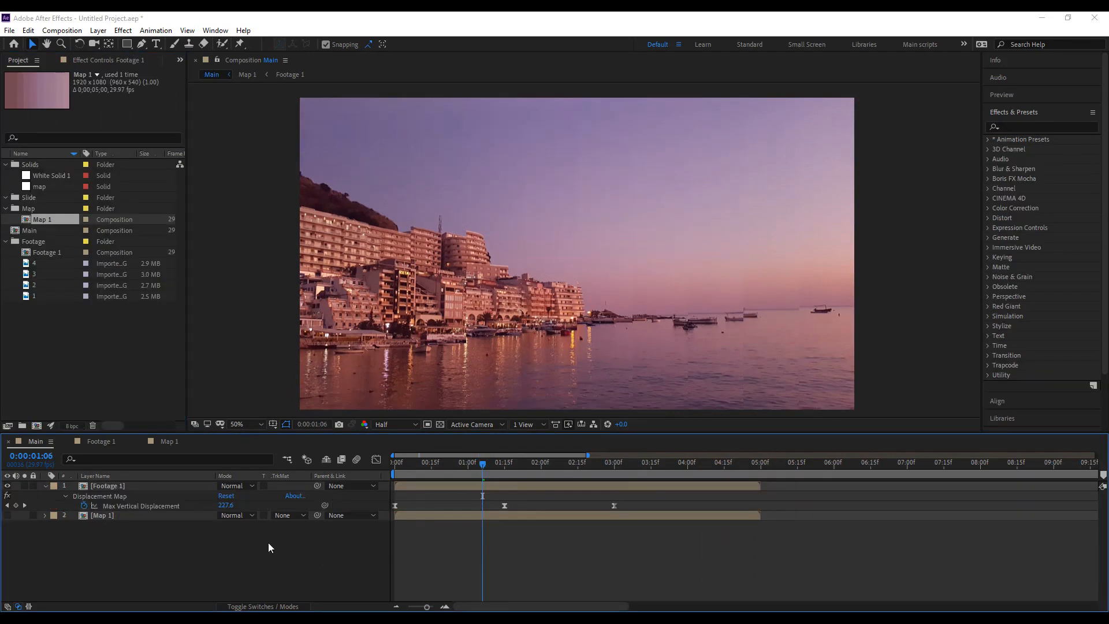
Create a white 1920 by 1080 px solid named LL in the Main composition.
right_click(267, 543)
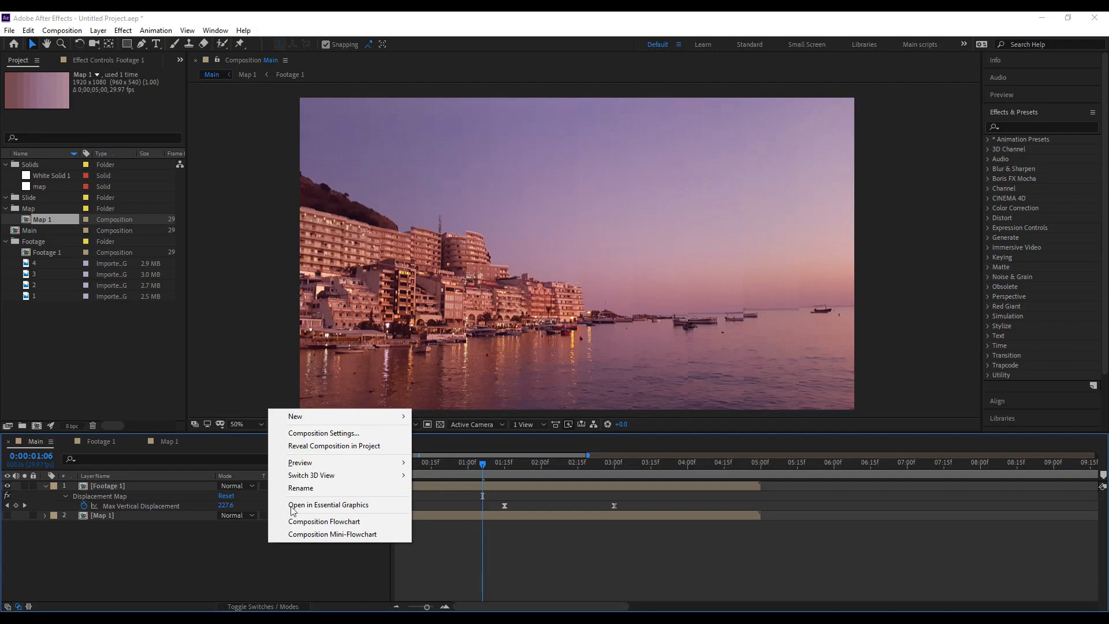
mouse_move(366, 417)
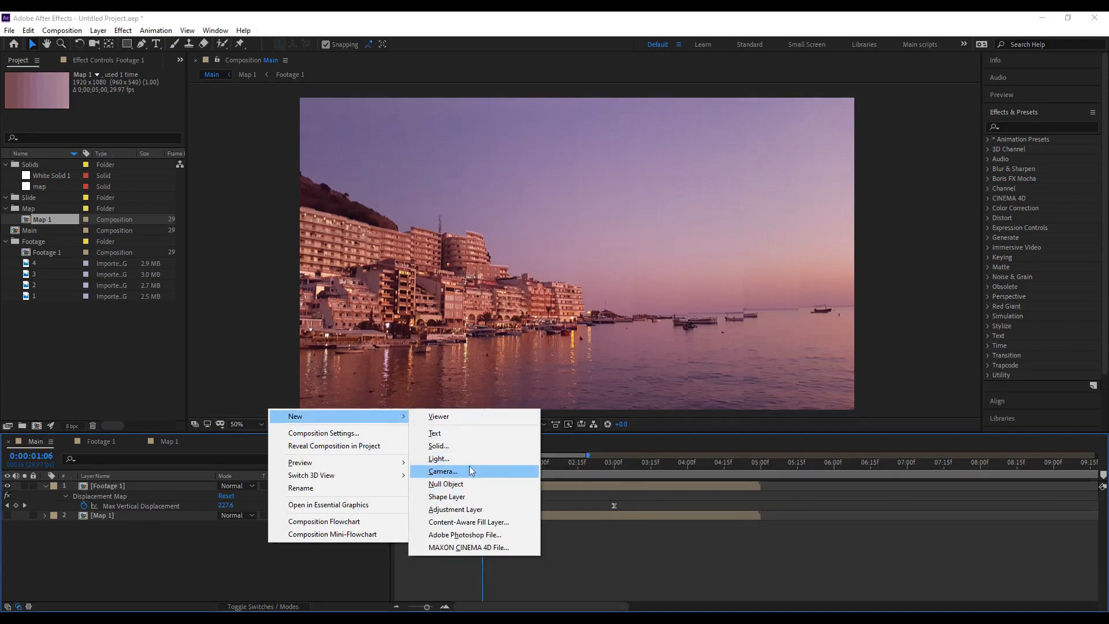
left_click(456, 446)
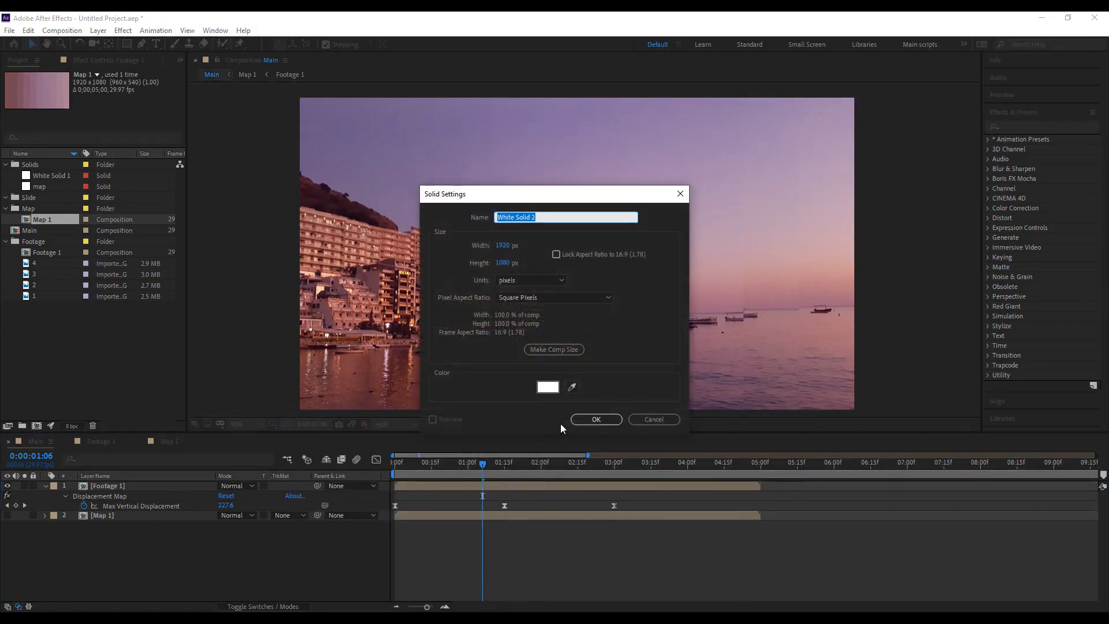
type("LL")
key("Return")
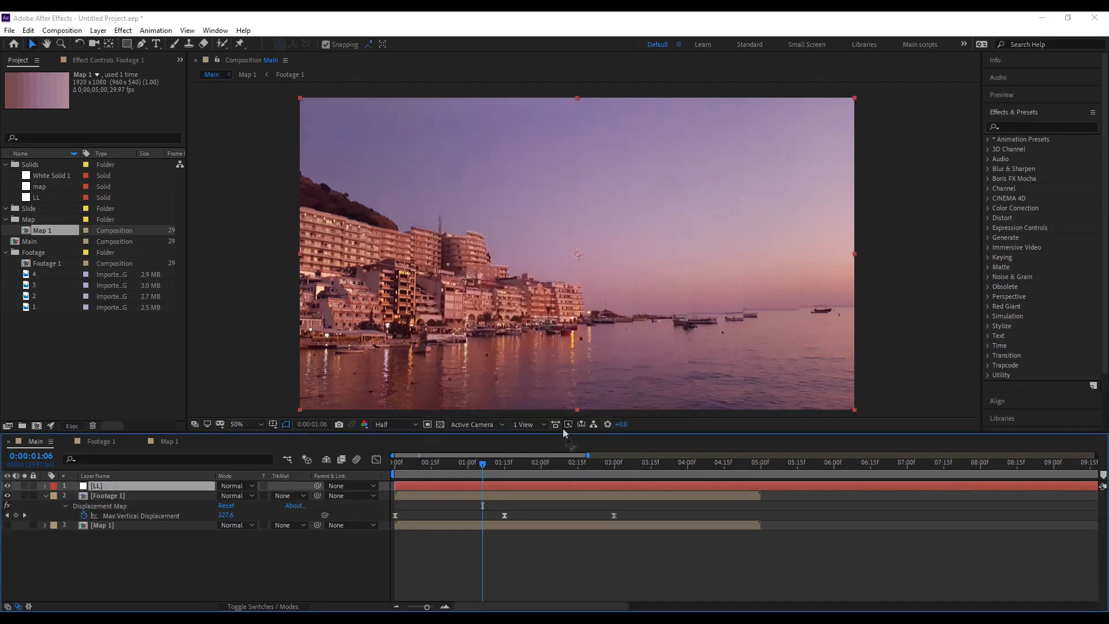
Find the 4-Color Gradient effect and apply it to the LL solid.
left_click(1021, 126)
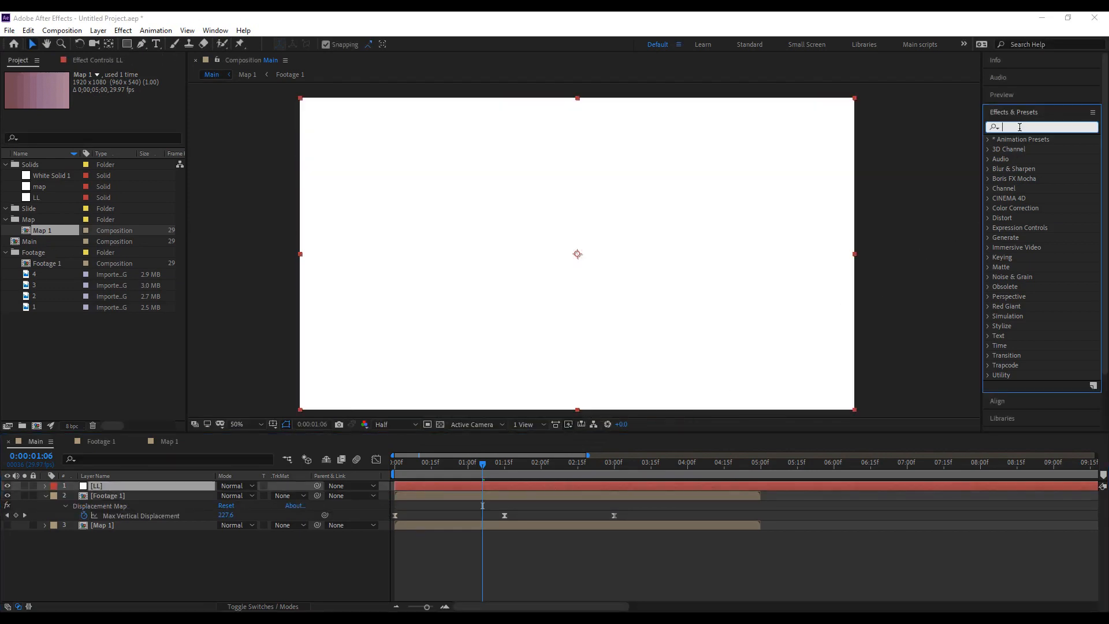
type("gra")
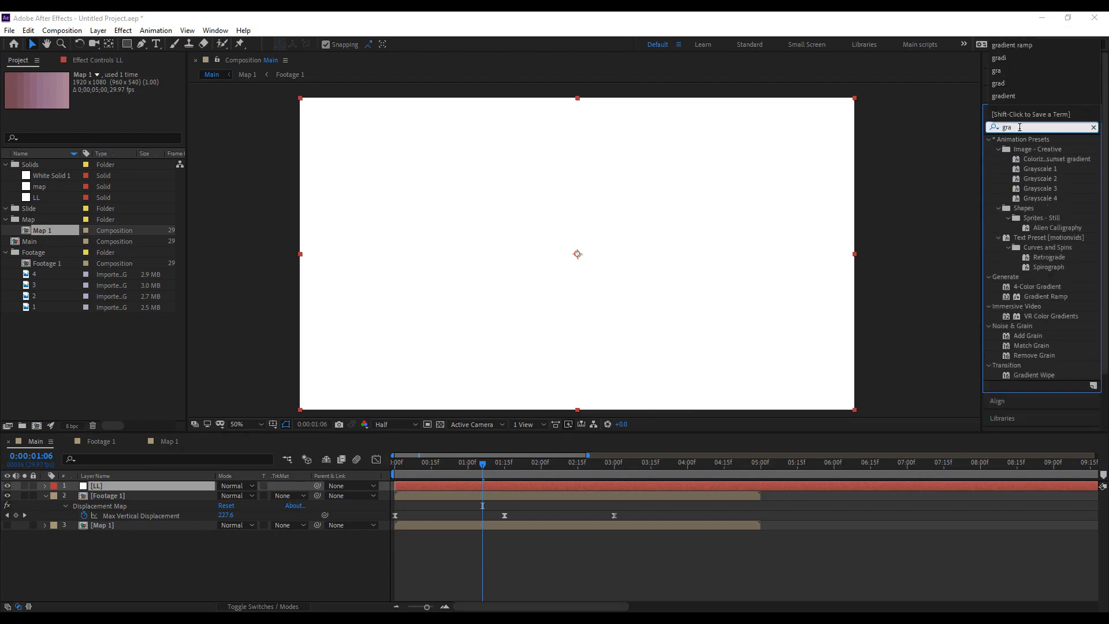
type("die")
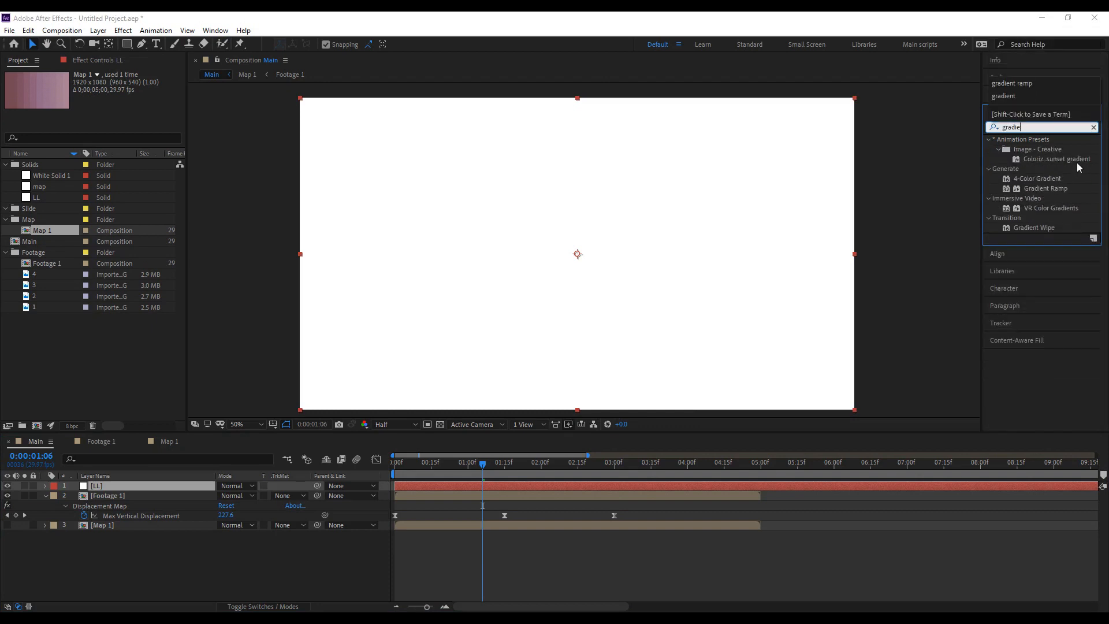
left_click_drag(1029, 181, 639, 237)
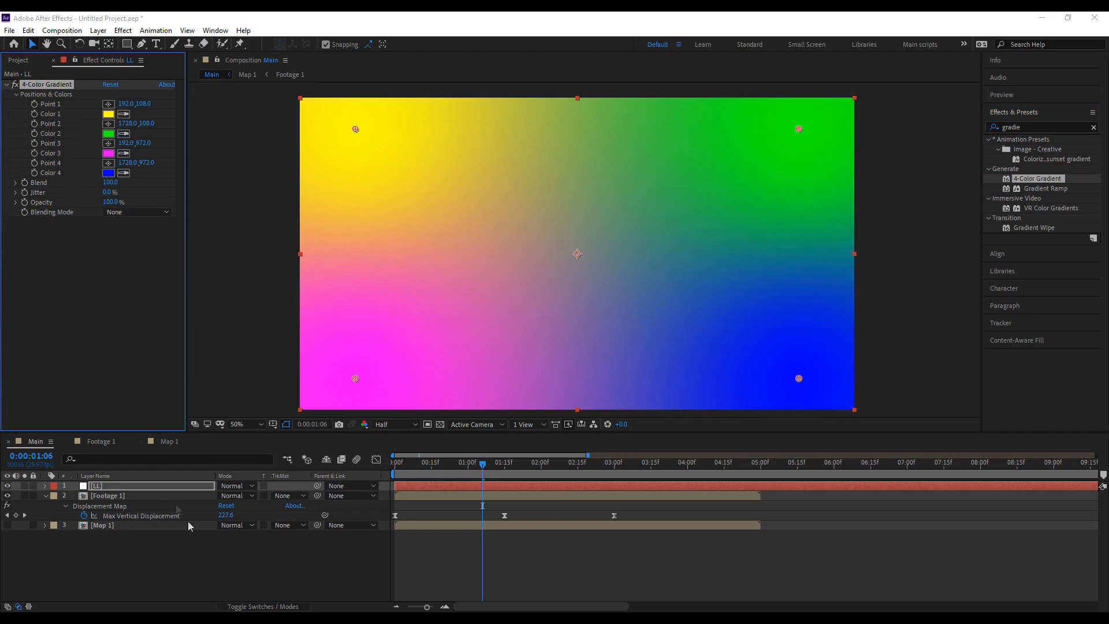
Set Color 1 of LL's 4-Color Gradient to light turquoise (78F2E5).
left_click(109, 114)
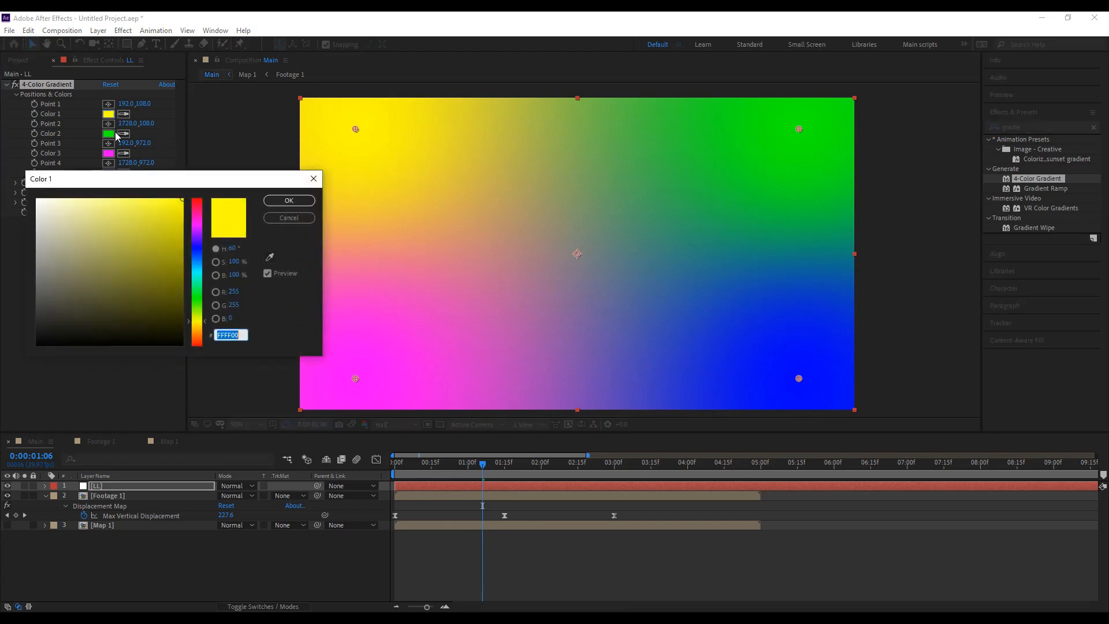
left_click_drag(200, 323, 203, 282)
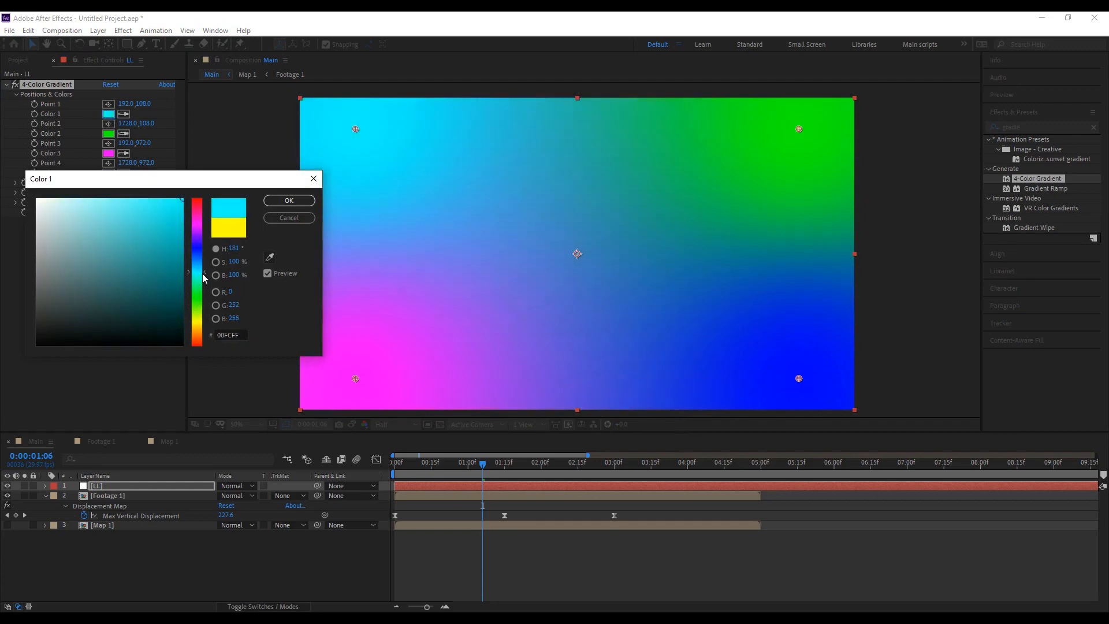
left_click_drag(132, 200, 117, 205)
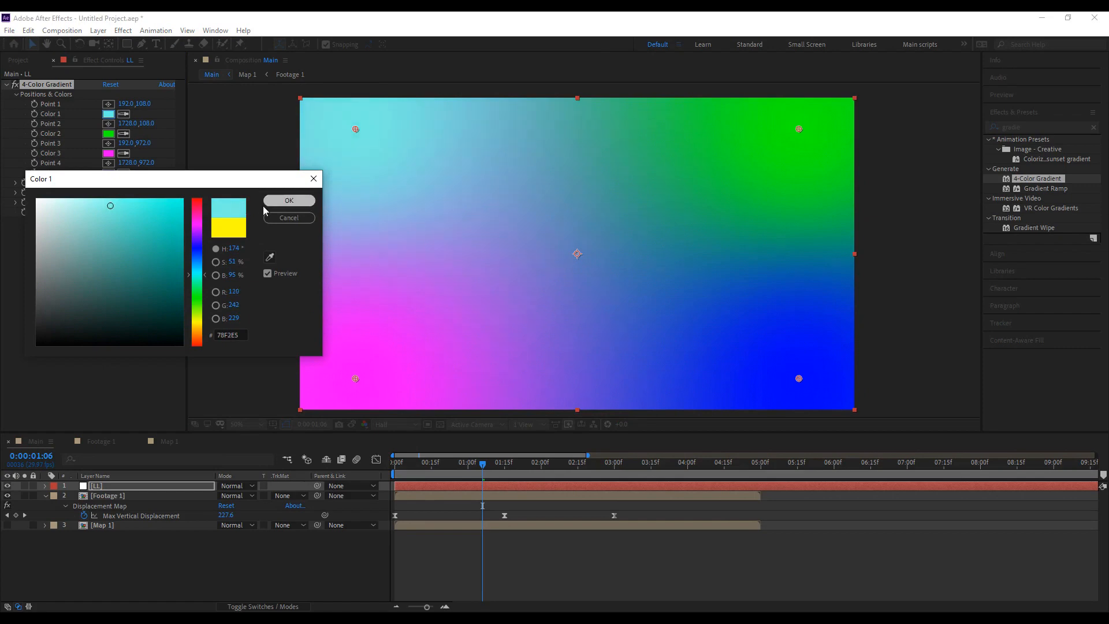
left_click(289, 200)
Set Color 2 of the gradient to light pink (FF98F9).
left_click(108, 133)
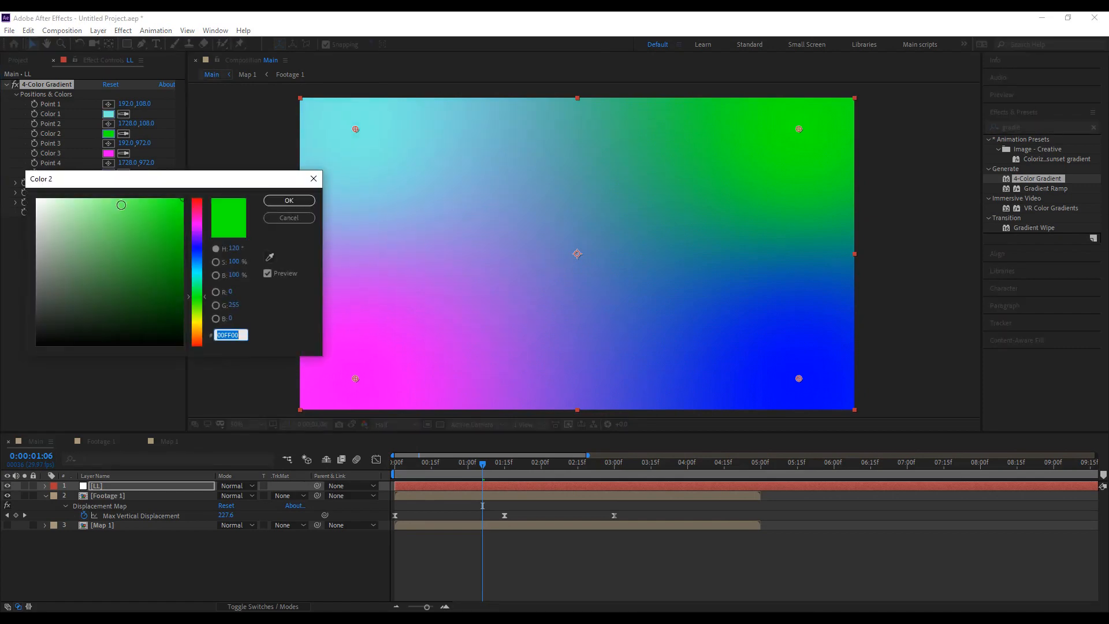
left_click_drag(106, 201, 104, 191)
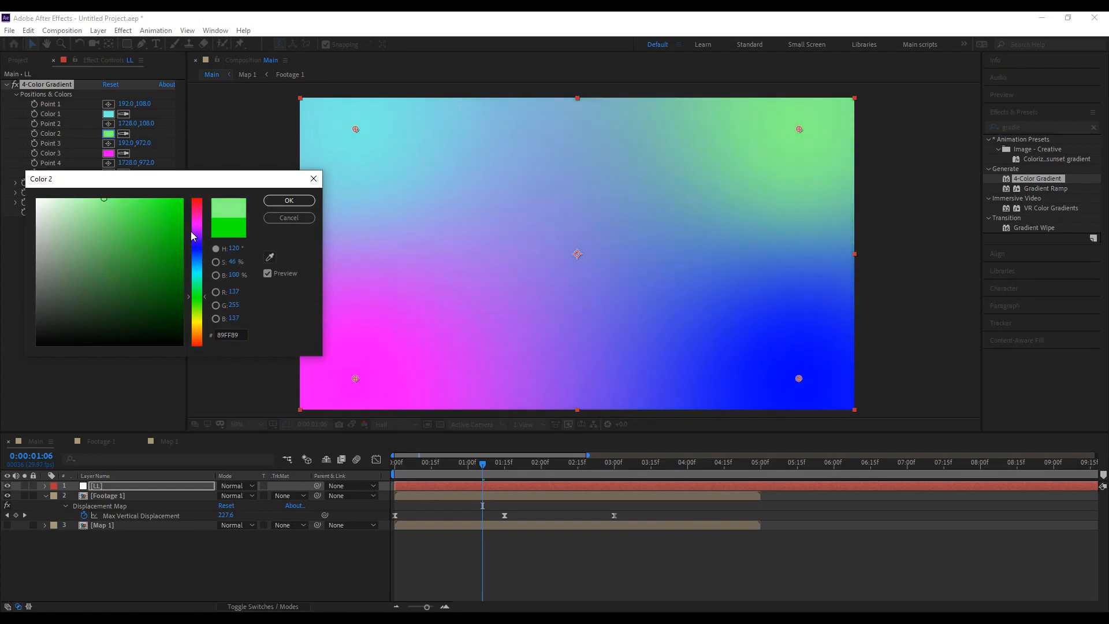
left_click_drag(192, 235, 197, 225)
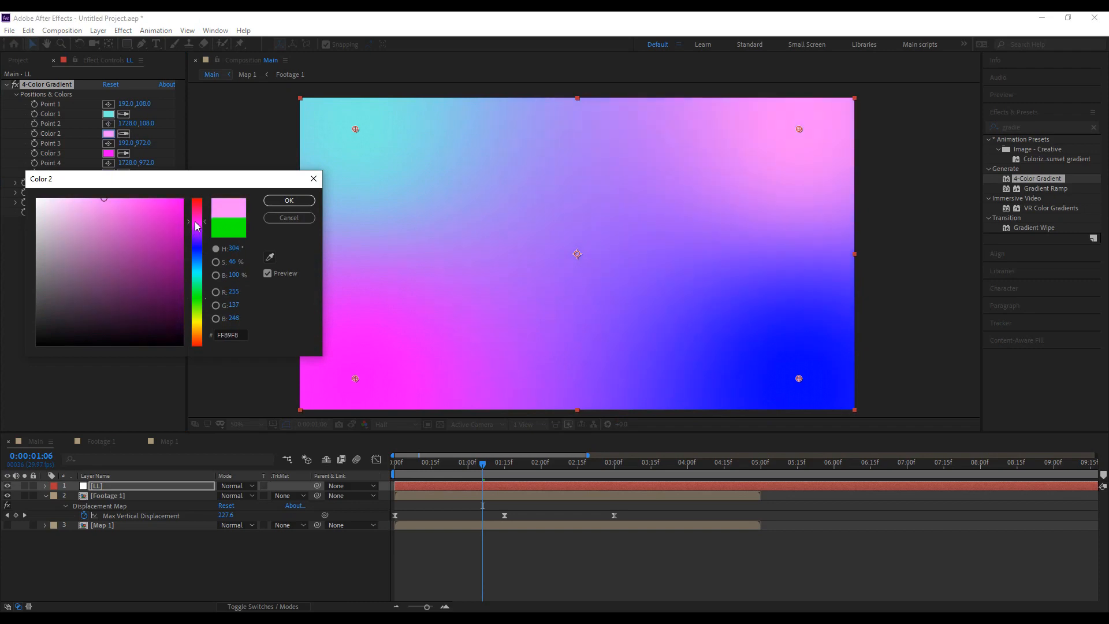
left_click_drag(93, 198, 95, 188)
left_click(289, 200)
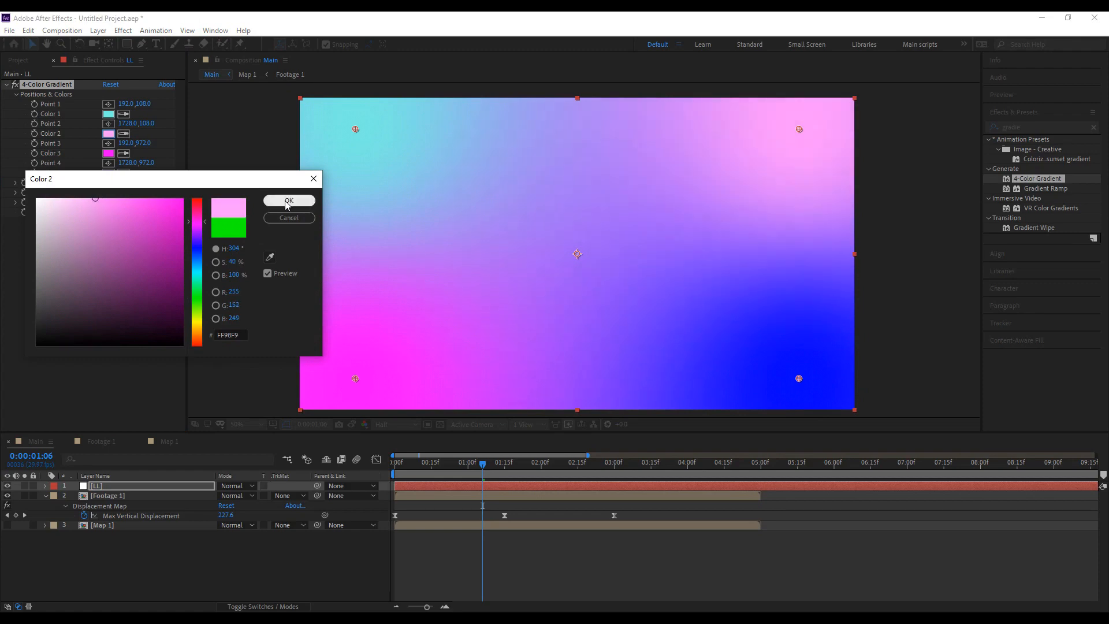
Set Color 3 of the gradient to a pale yellow.
left_click(107, 155)
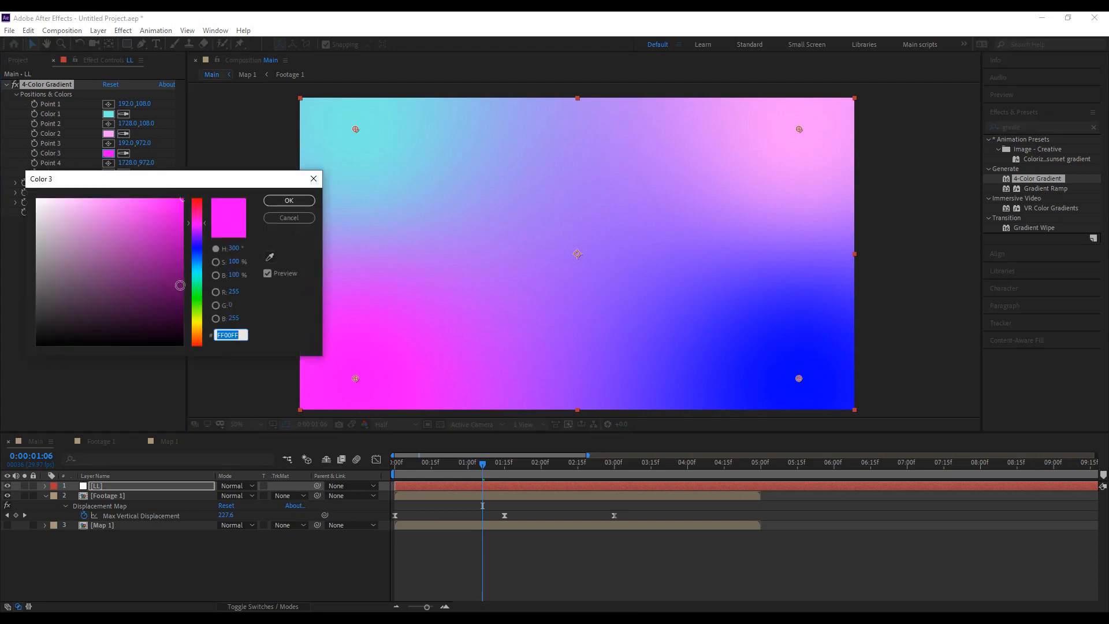
left_click(196, 319)
left_click_drag(164, 209, 105, 174)
left_click(289, 202)
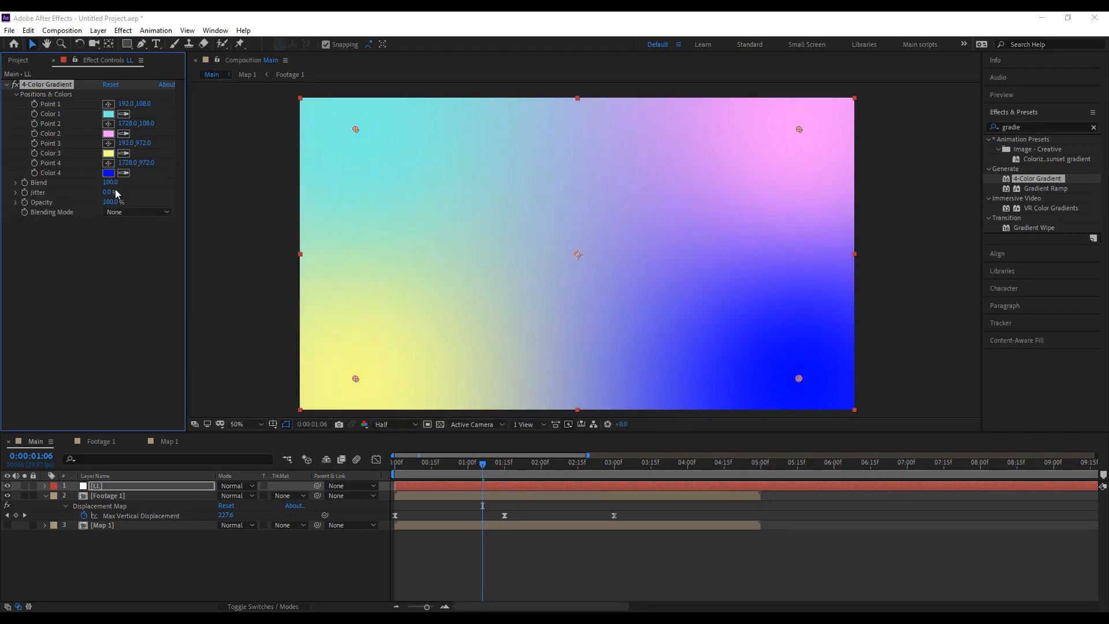
Set Color 4 of the gradient to mint green (53F3A6).
left_click(110, 173)
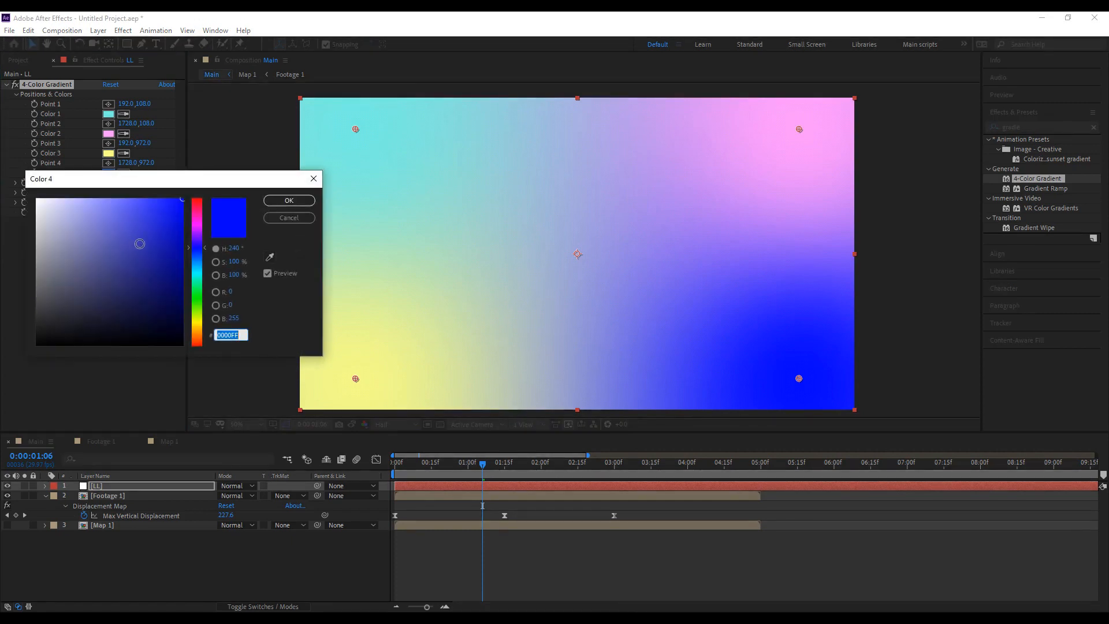
left_click_drag(196, 249, 202, 292)
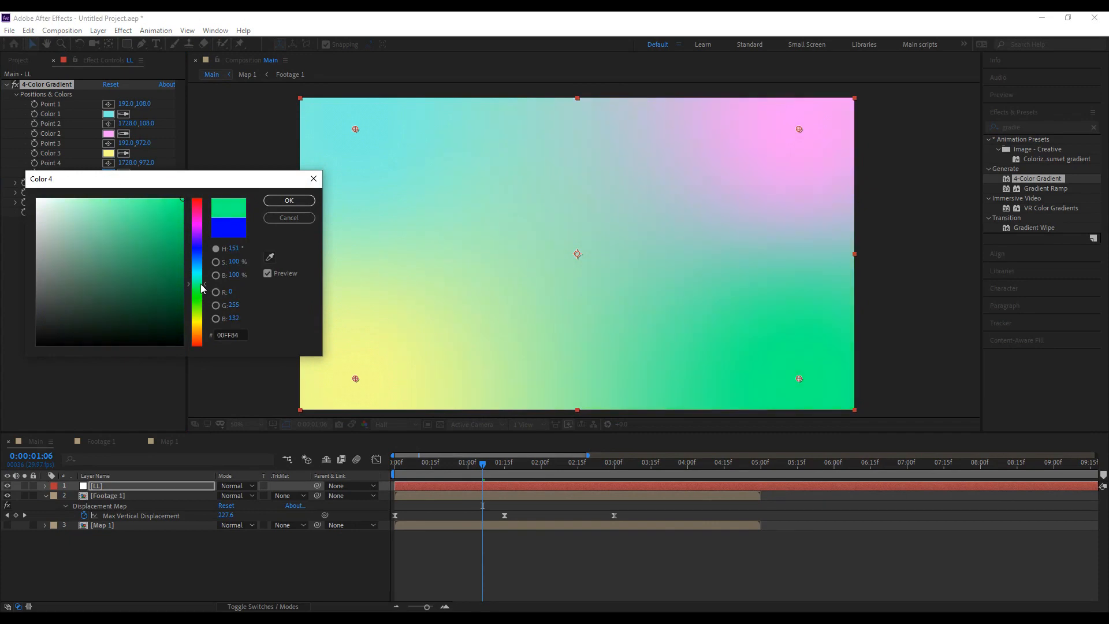
mouse_move(168, 207)
left_mouse_down()
mouse_move(127, 193)
mouse_move(135, 186)
mouse_move(133, 204)
left_mouse_up()
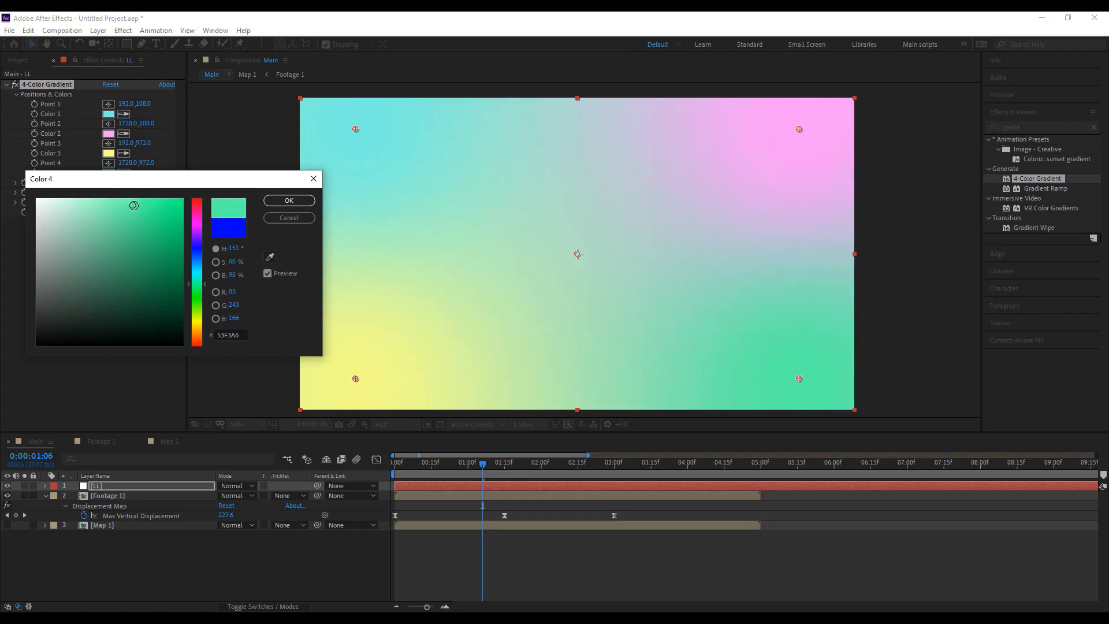
left_click(280, 204)
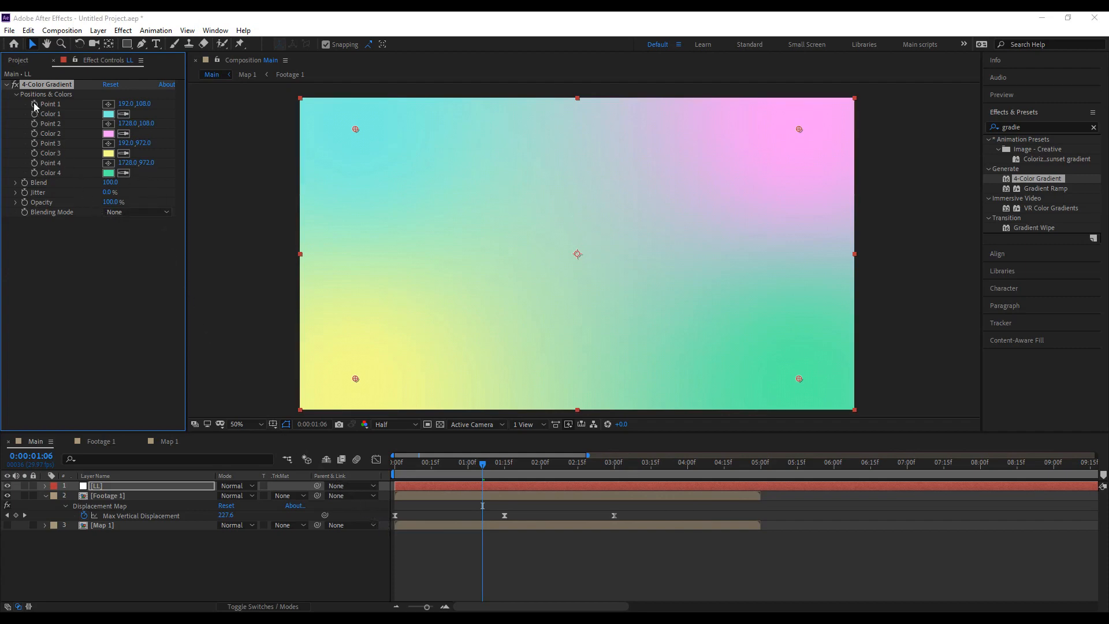
Add the expression wiggle(2,50) to Point 1 of LL's gradient and preview it from 0:00:00:00.
left_click_drag(412, 465, 389, 482)
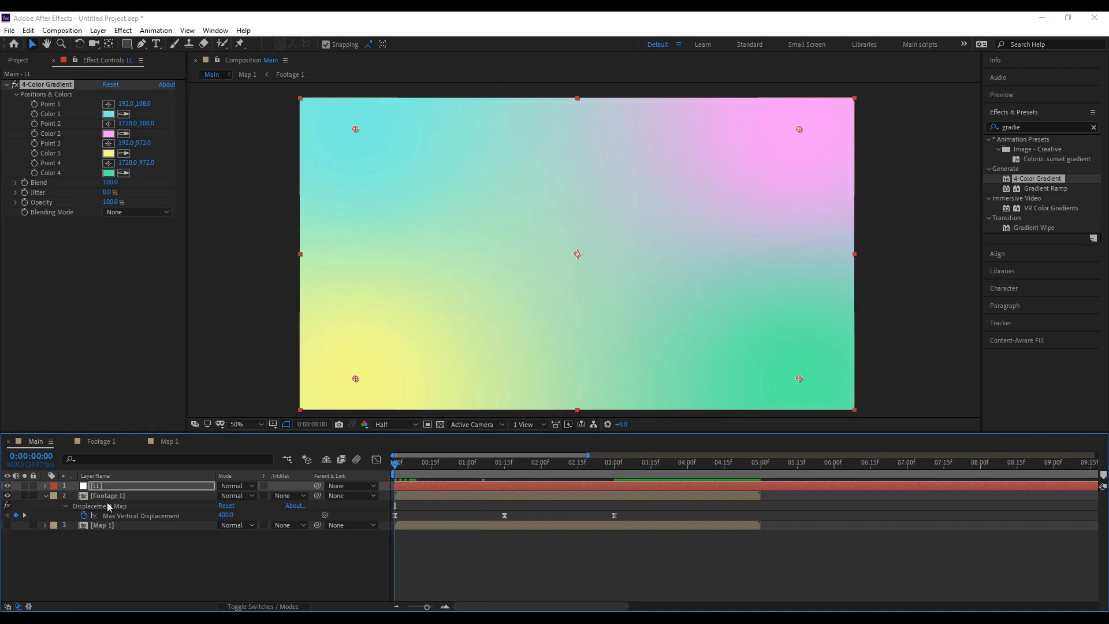
left_click(46, 486)
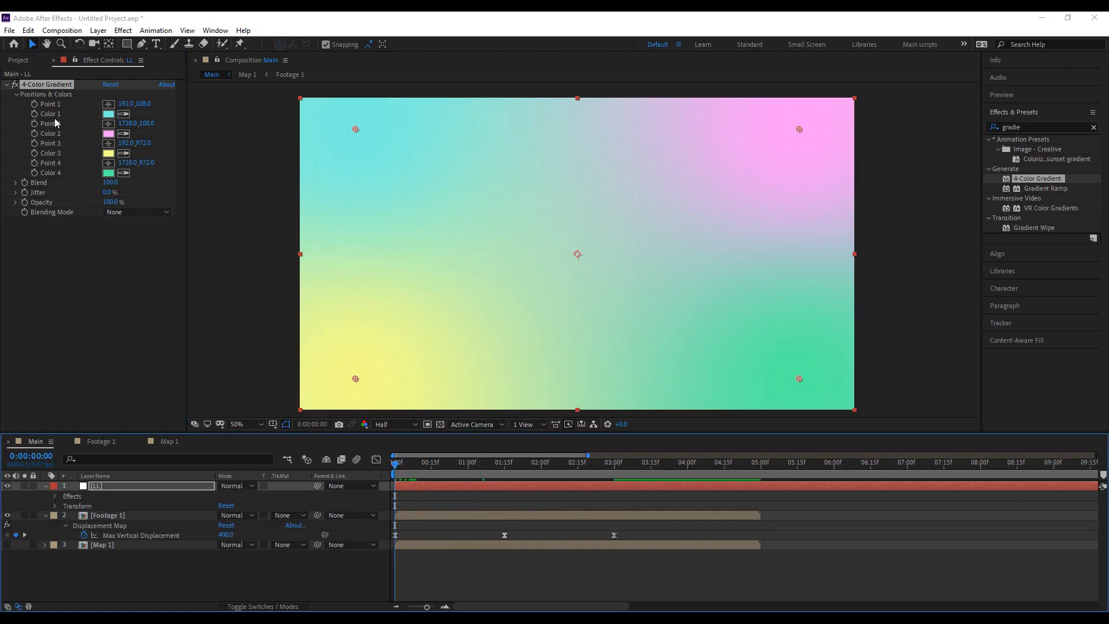
left_click(37, 102, "alt")
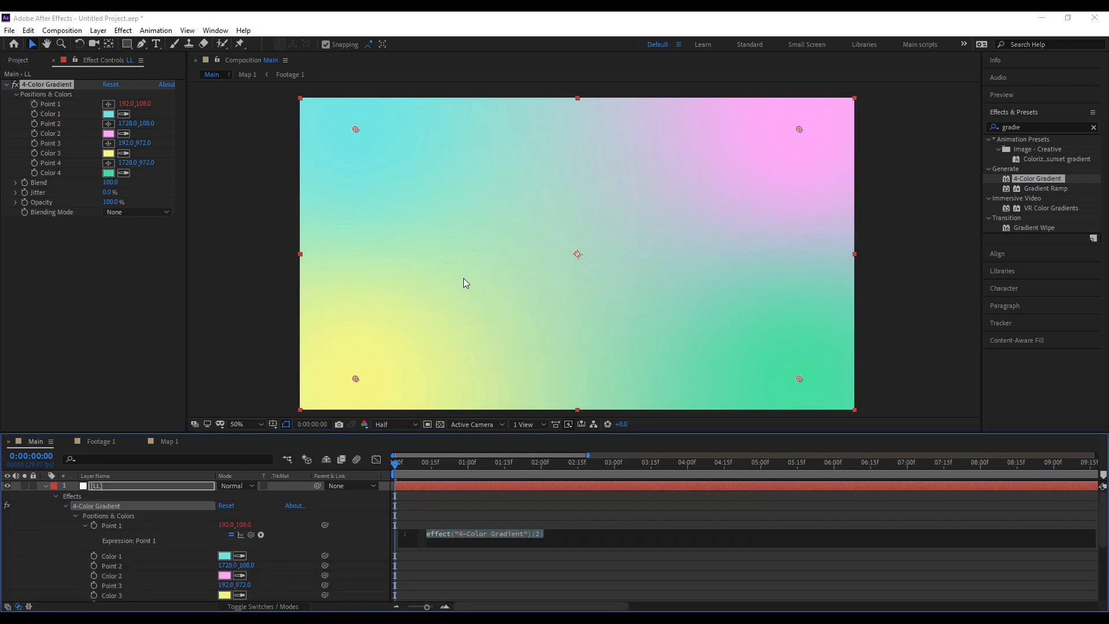
type("wiggle(")
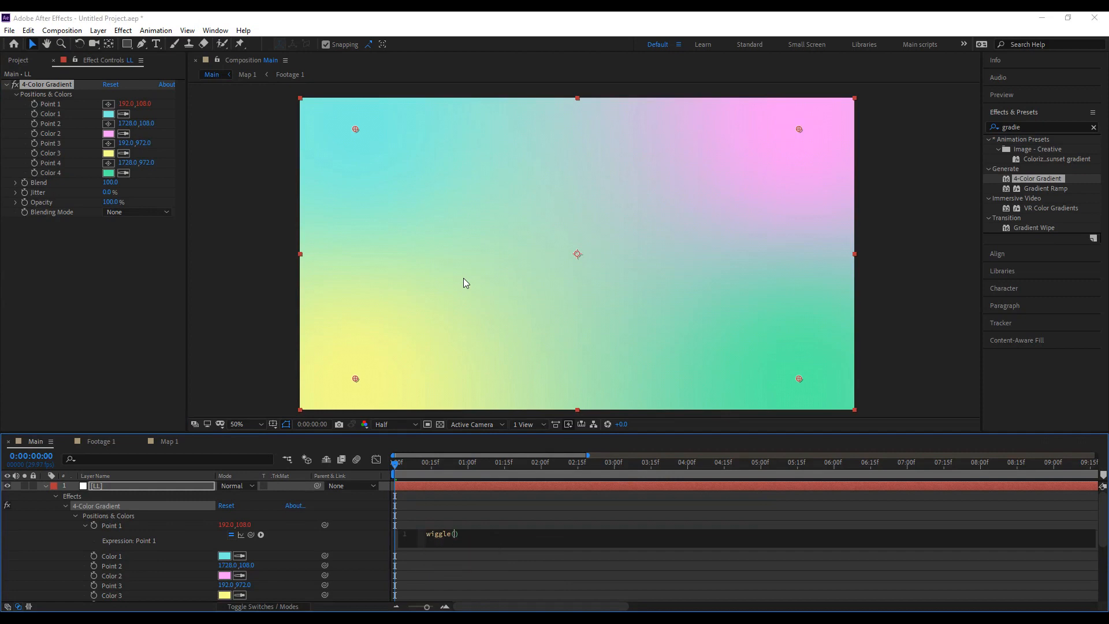
type("2,50")
left_click(453, 499)
key("space")
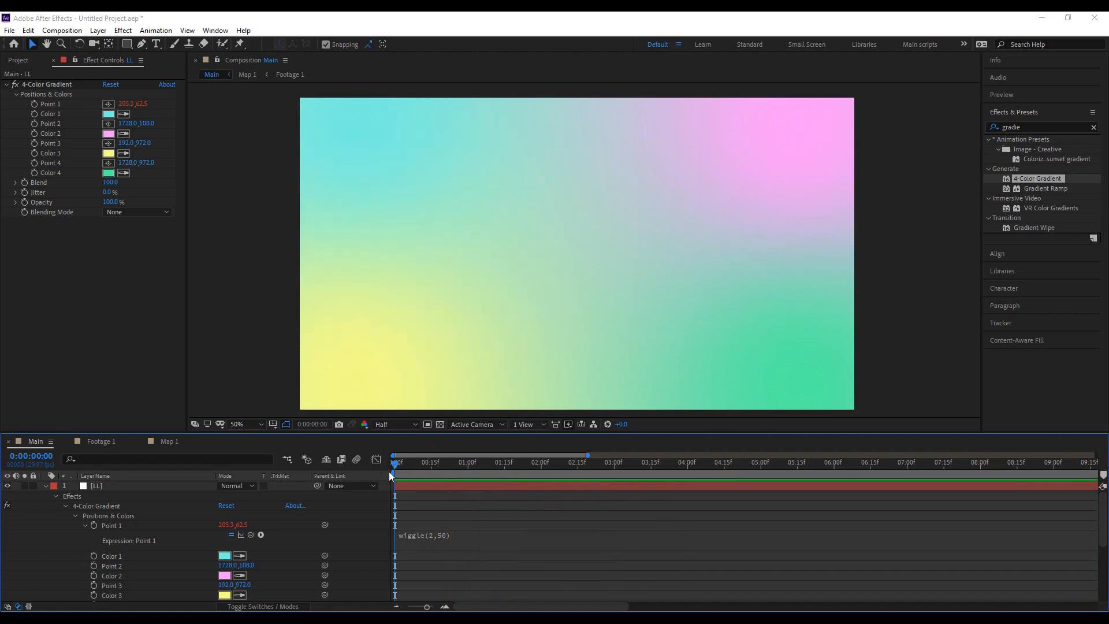
Raise the wiggle amplitude in Point 1's expression to 70 and preview the gradient again.
left_click(462, 536)
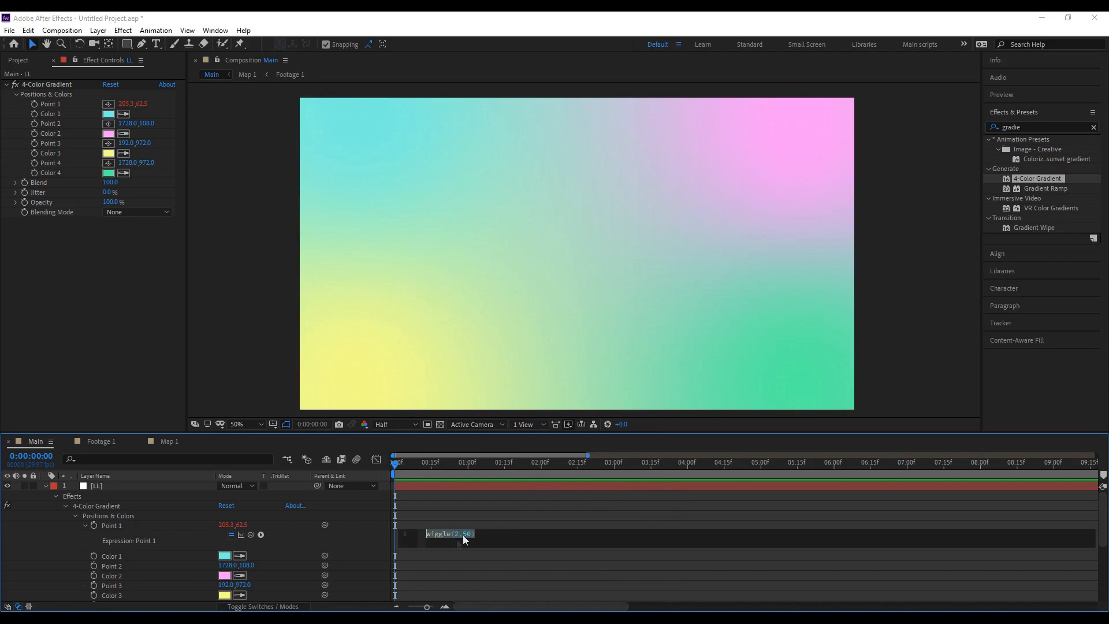
left_click(464, 533)
double_click(468, 534)
type("70")
left_click(415, 482)
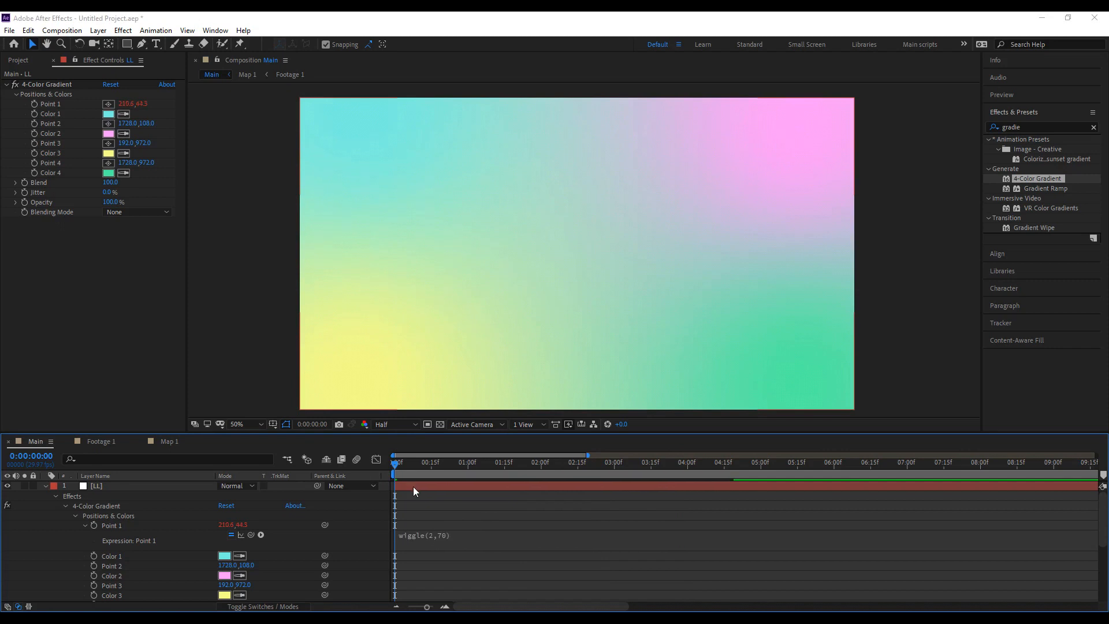
key("space")
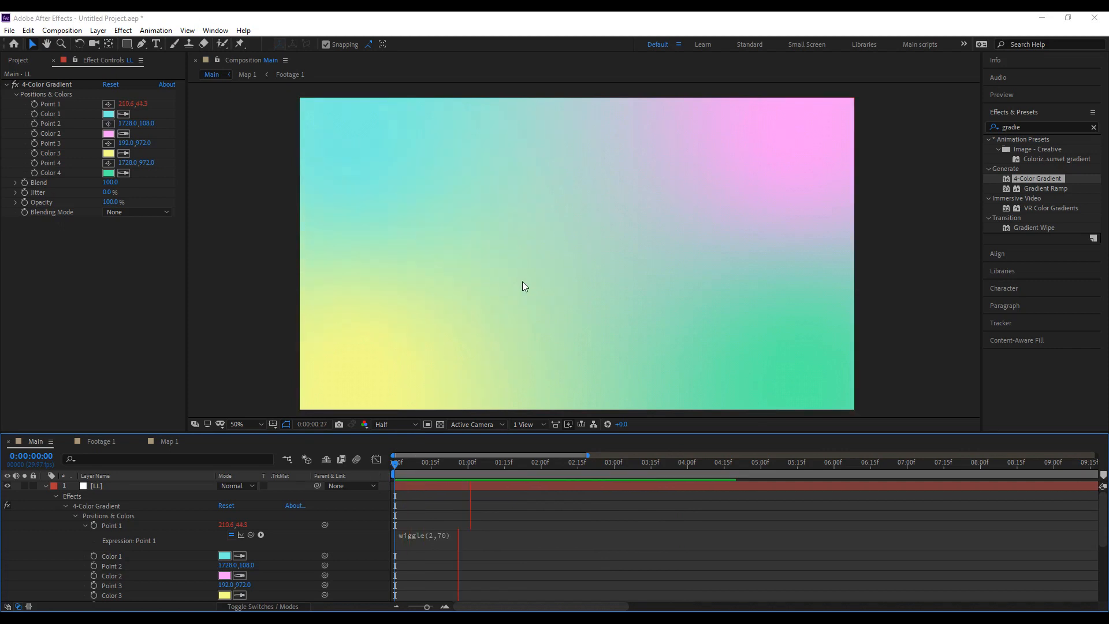
key("space")
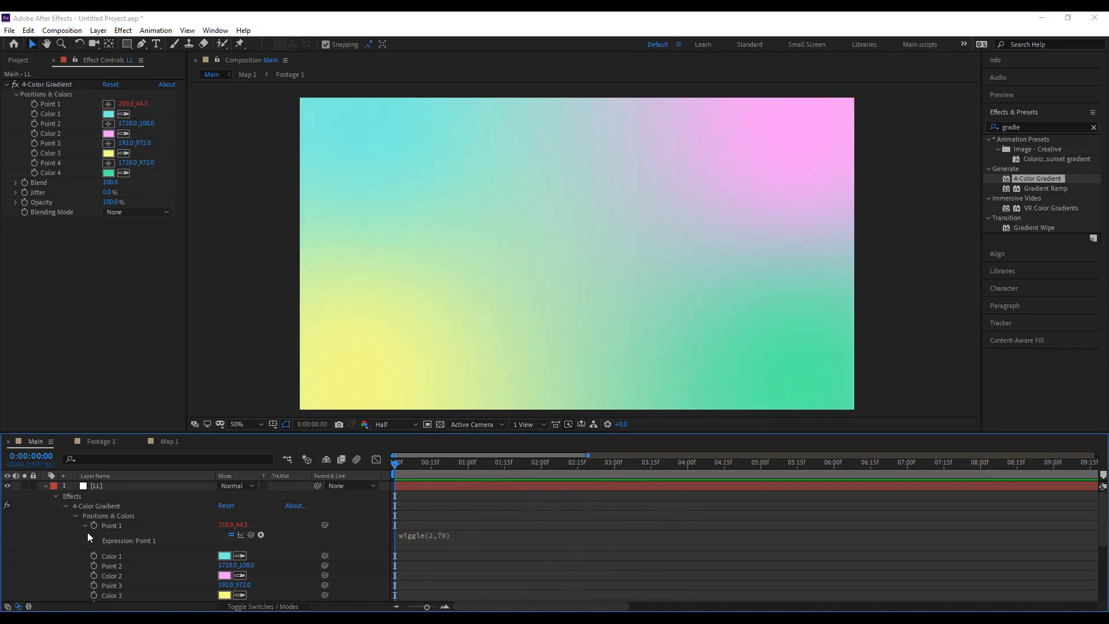
right_click(126, 540)
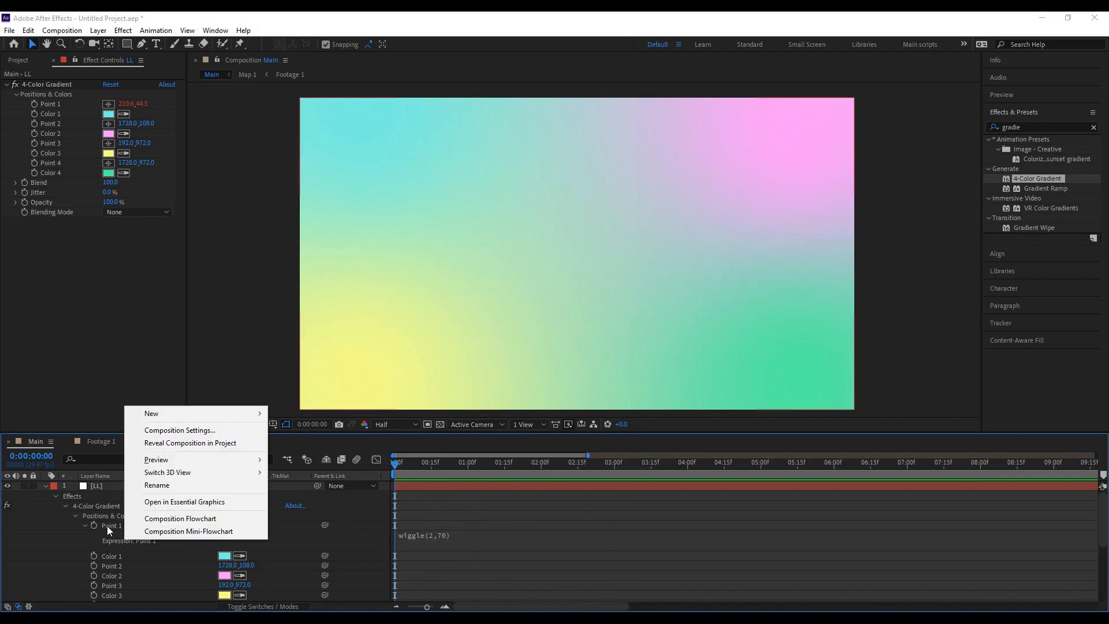
right_click(113, 526)
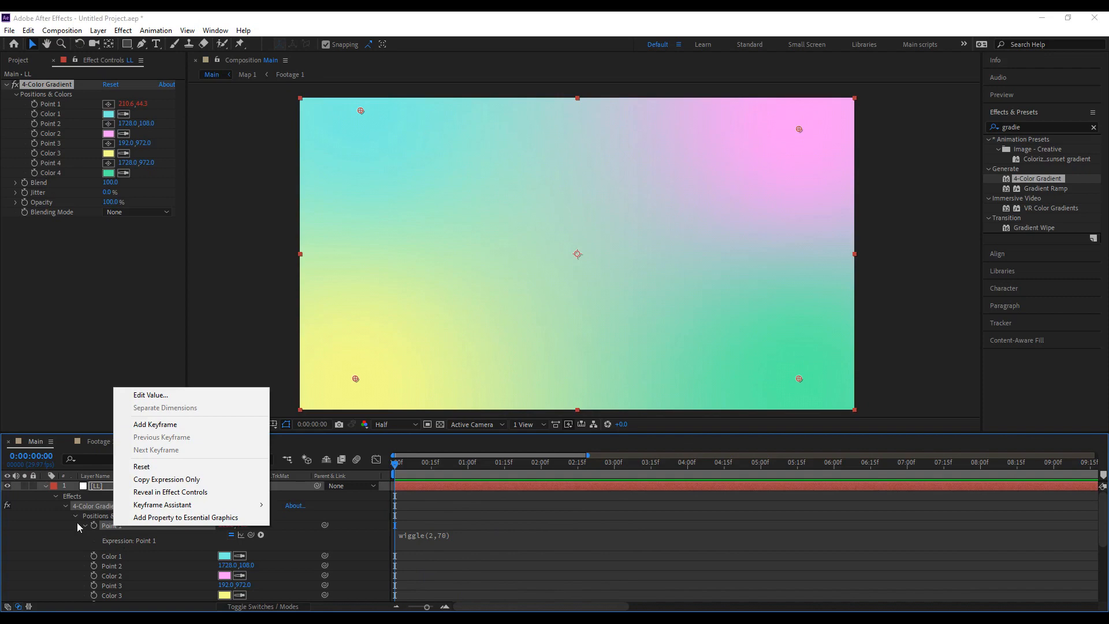
left_click(140, 536)
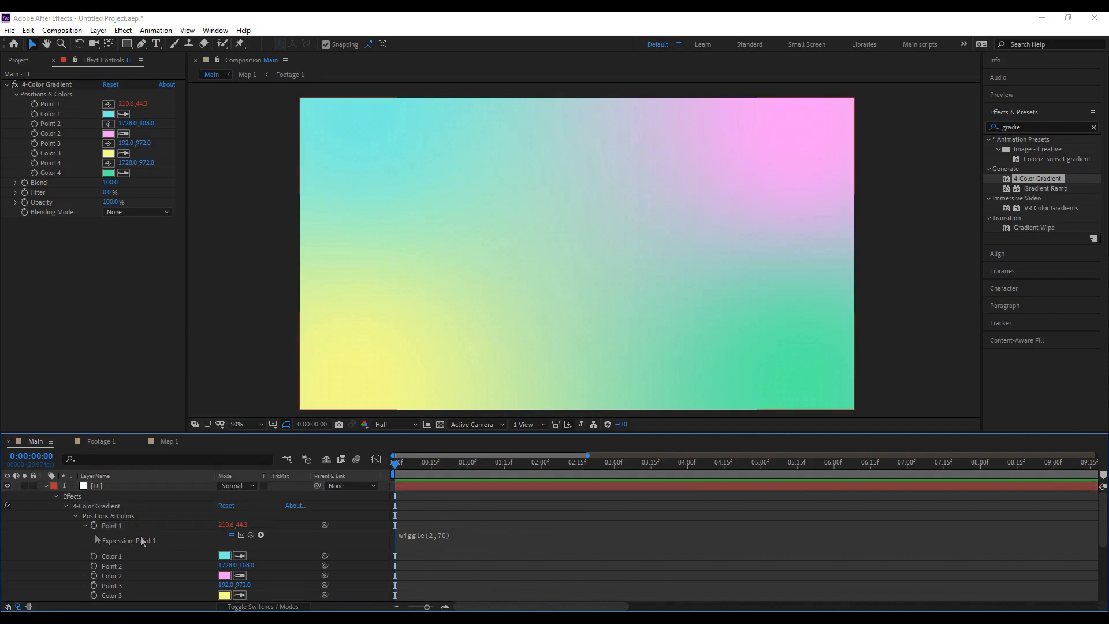
right_click(115, 524)
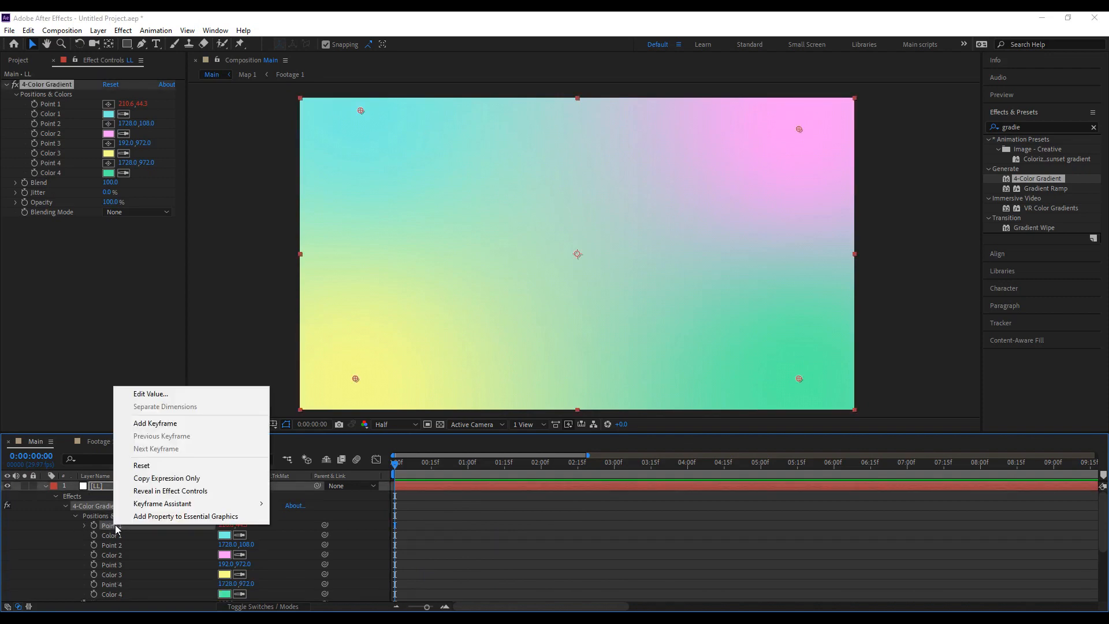
left_click(110, 524)
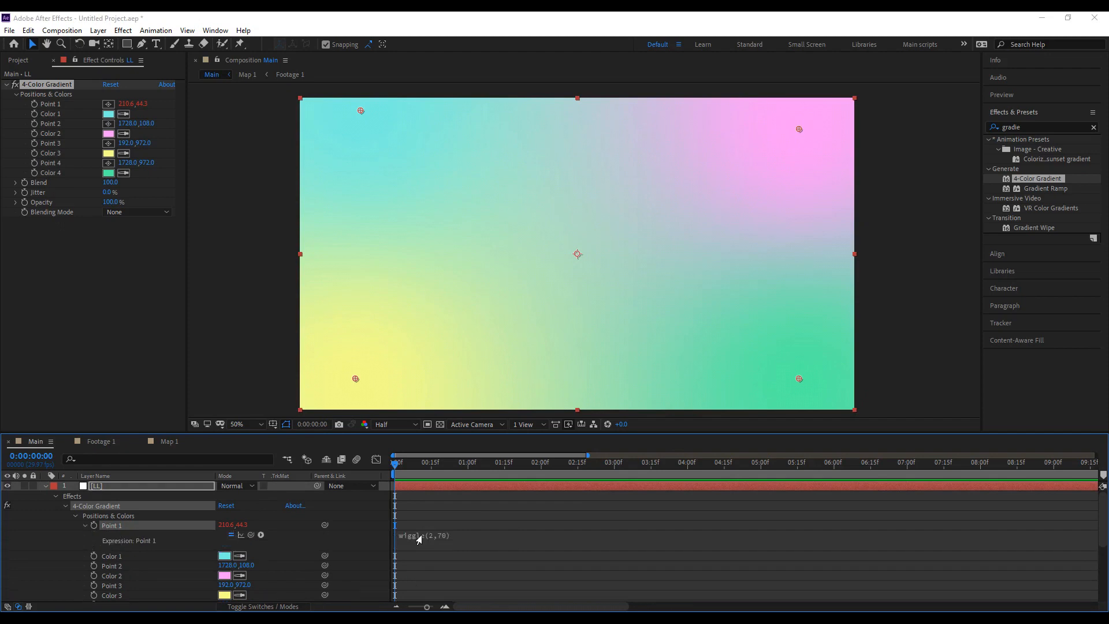
Copy Point 1's wiggle(2,70) expression and add it to Point 2 of LL's gradient.
left_click(416, 536)
key("ctrl+c")
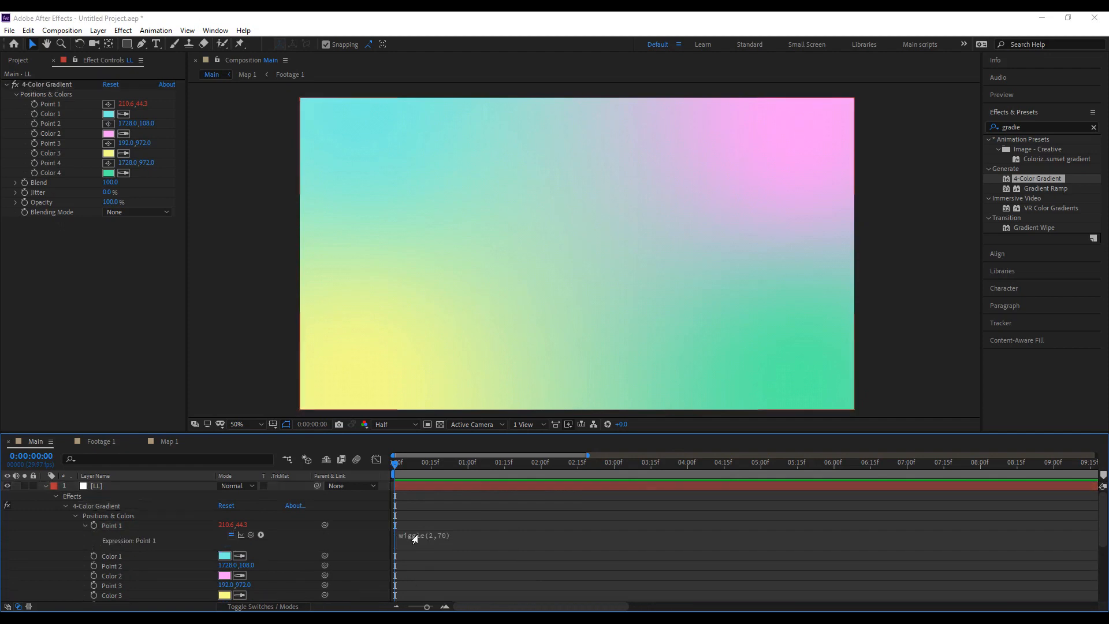
left_click(85, 527)
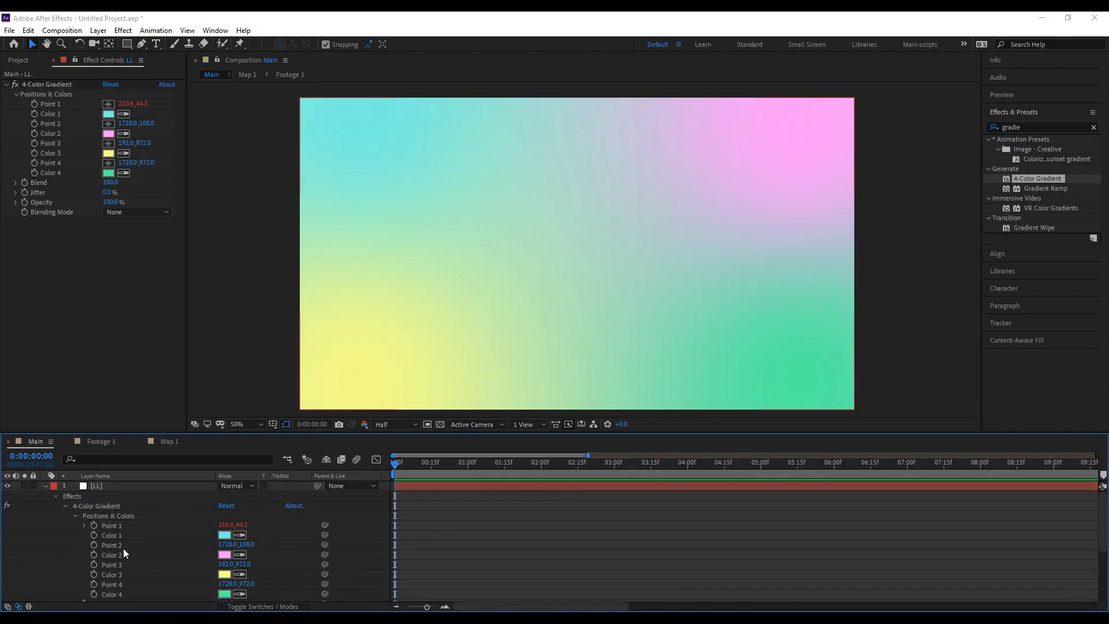
left_click(94, 546)
left_click(95, 548, "alt")
key("ctrl+v")
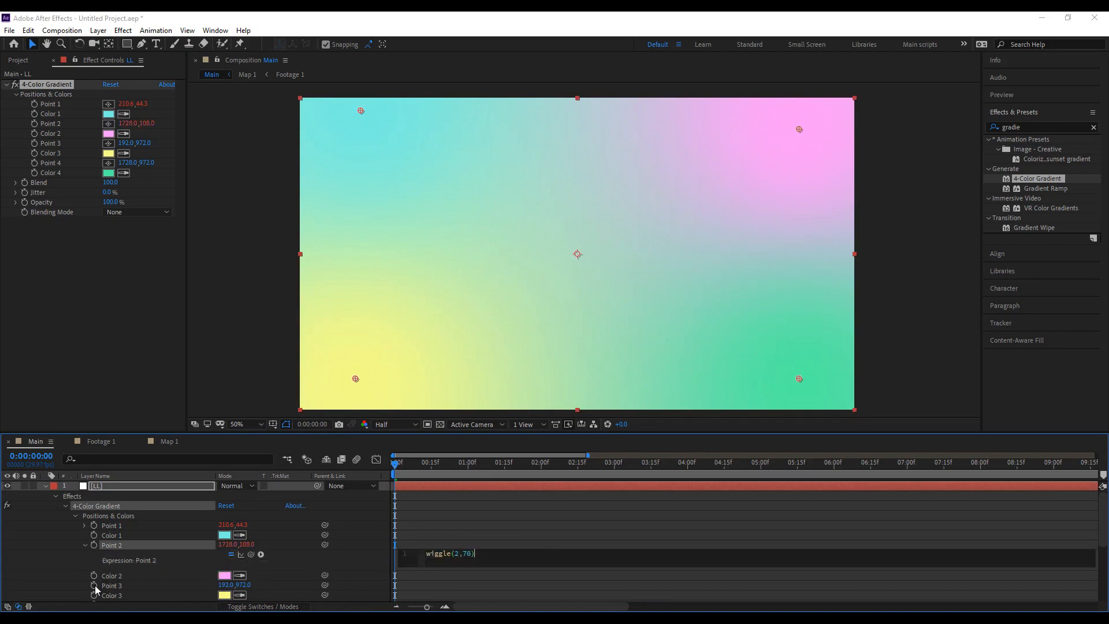
Add the copied wiggle(2,70) expression to Point 3 and Point 4 of the gradient and preview the motion.
left_click(95, 584, "alt")
key("ctrl+v")
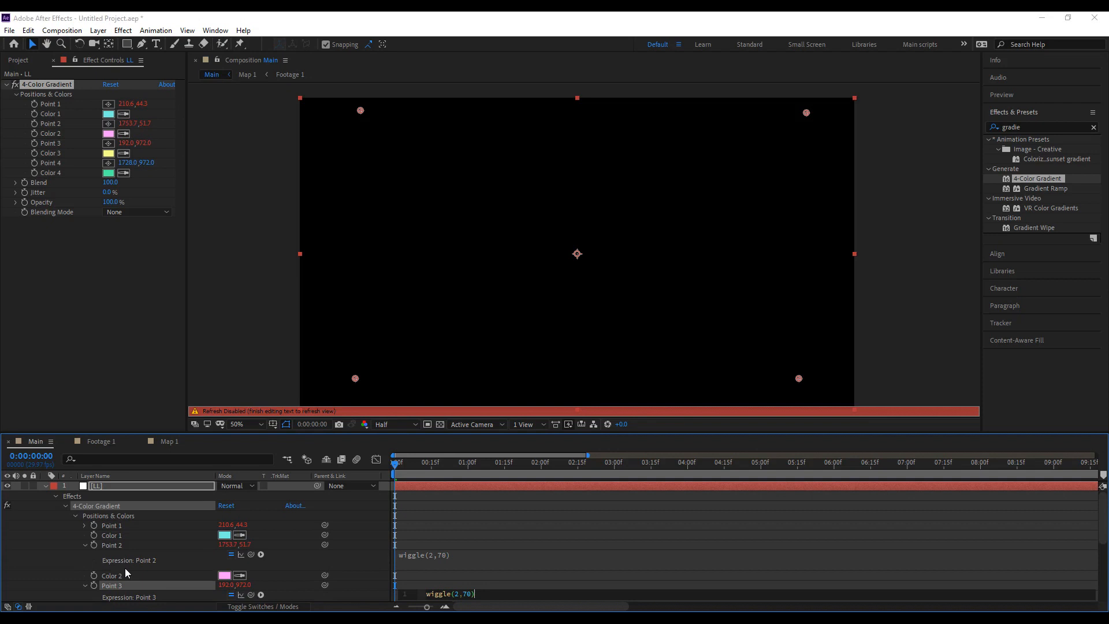
left_click(85, 563)
scroll(85, 563, "down", 2)
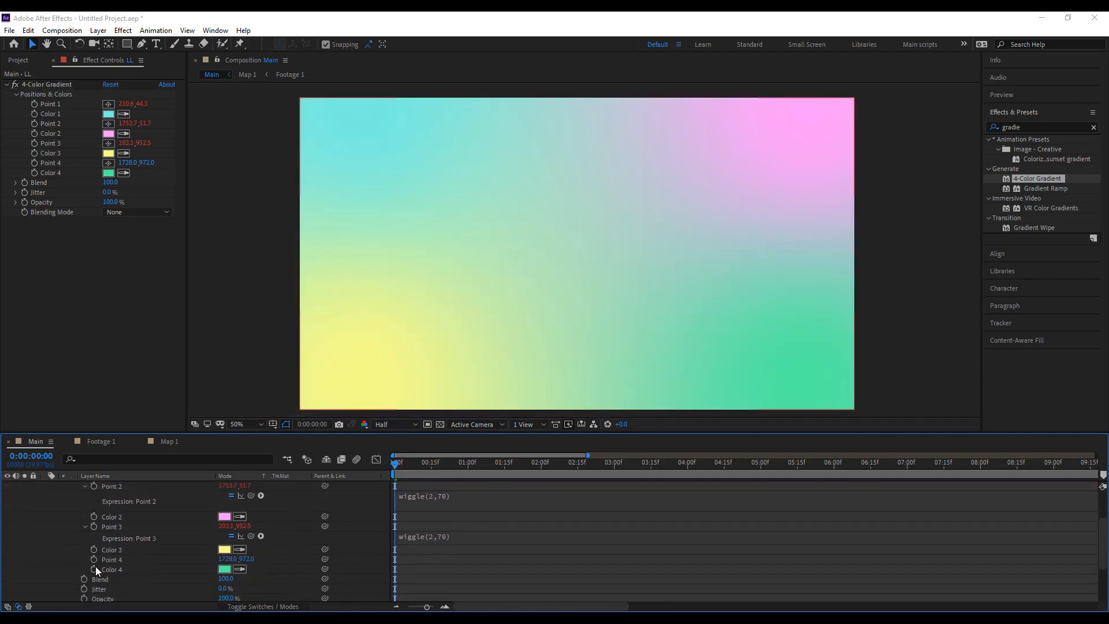
left_click(95, 561, "alt")
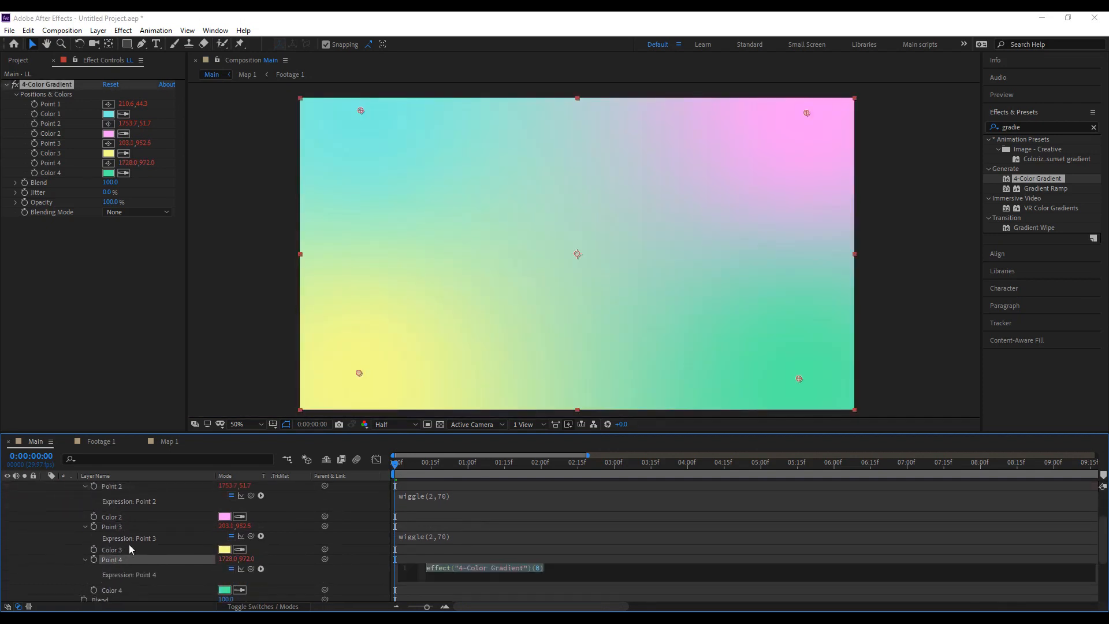
key("ctrl+v")
left_click(464, 538)
scroll(449, 514, "up", 2)
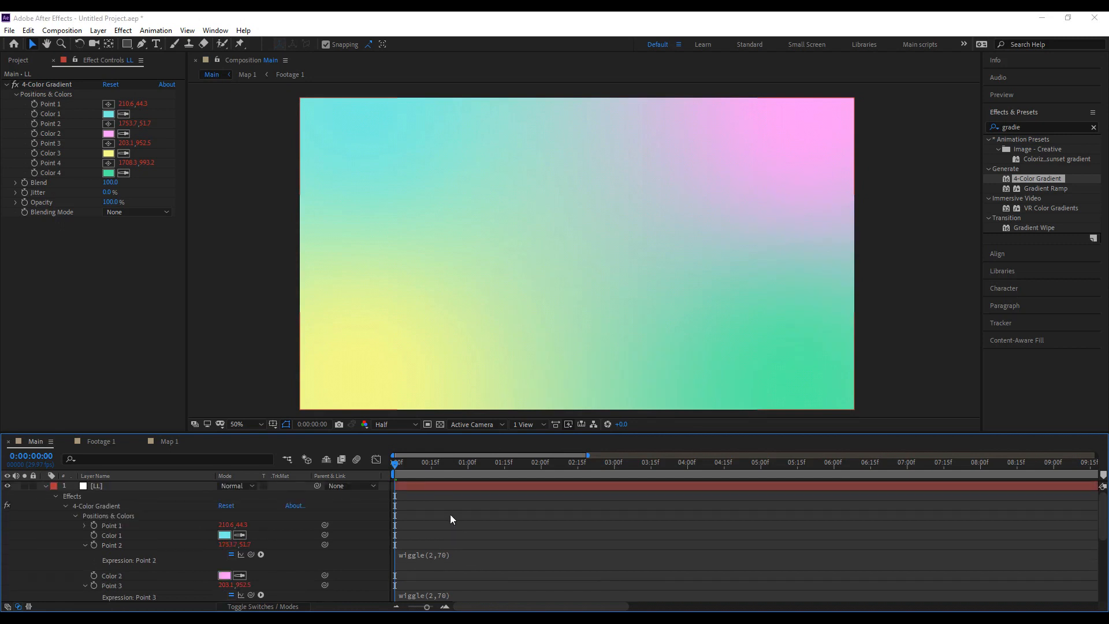
key("space")
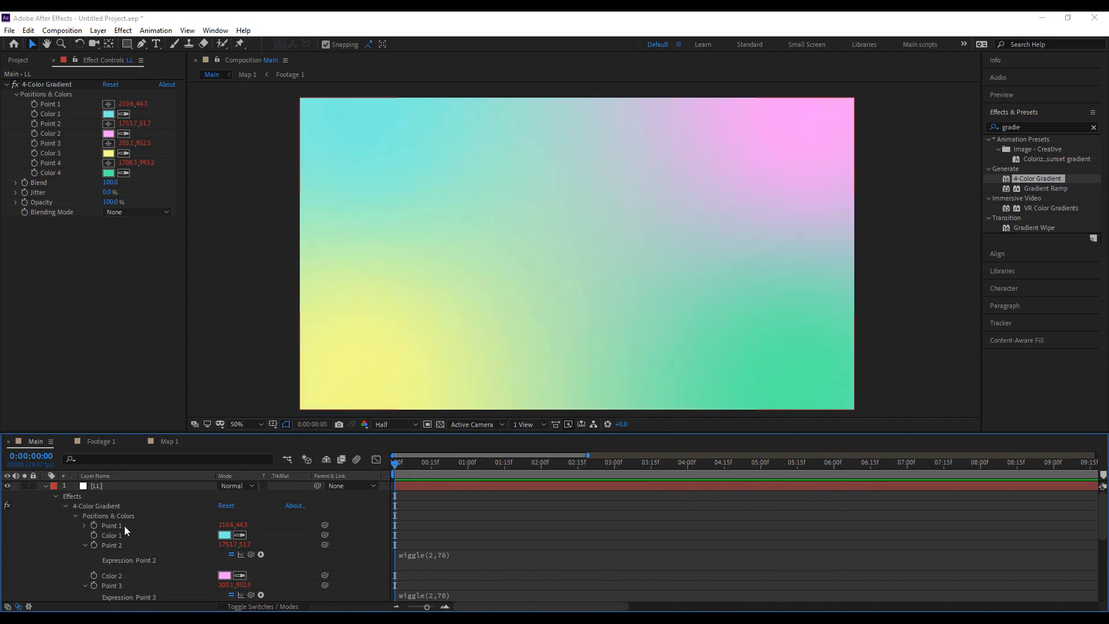
Collapse the gradient's point properties and reveal only the properties with expressions on the LL layer.
left_click(85, 545)
left_click(86, 565)
left_click(86, 584)
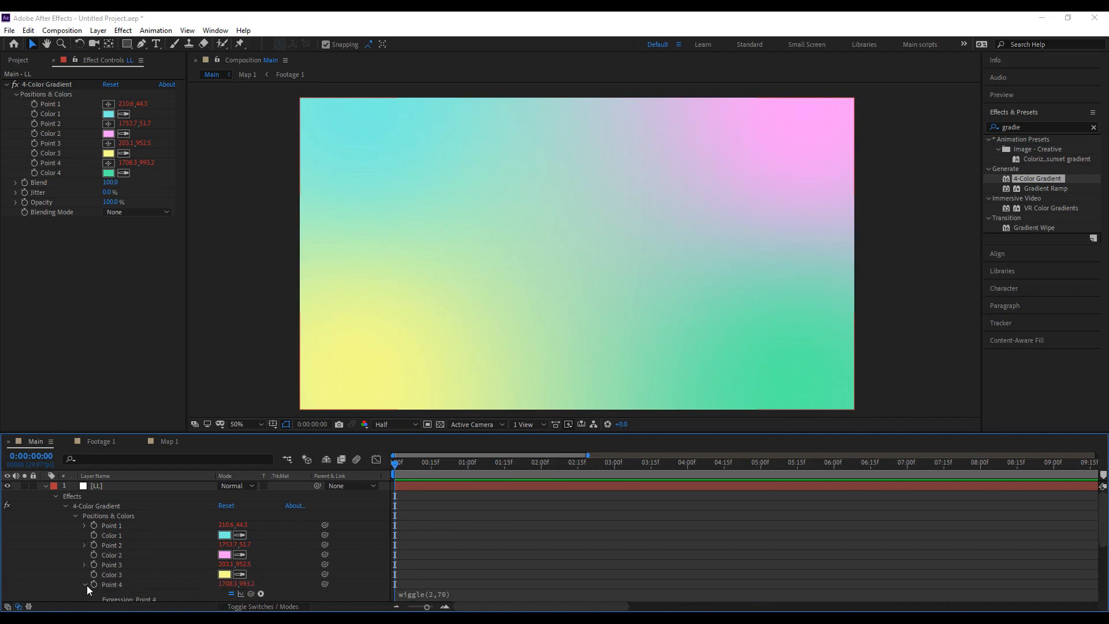
left_click(154, 487)
key("e")
key("e")
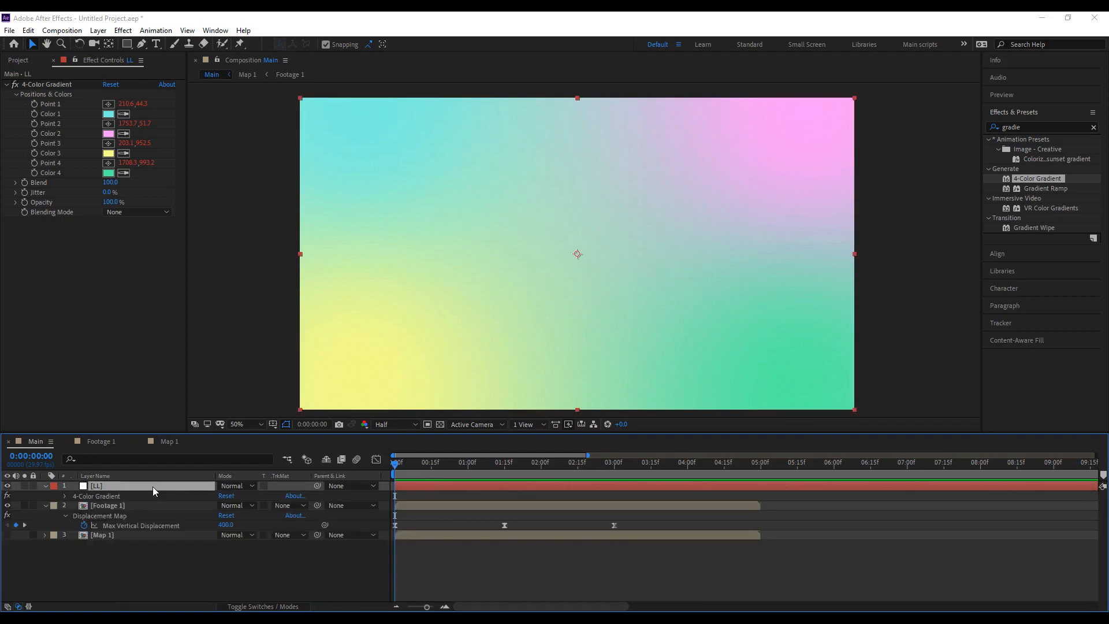
scroll(465, 530, "down", 1)
scroll(467, 536, "up", 1)
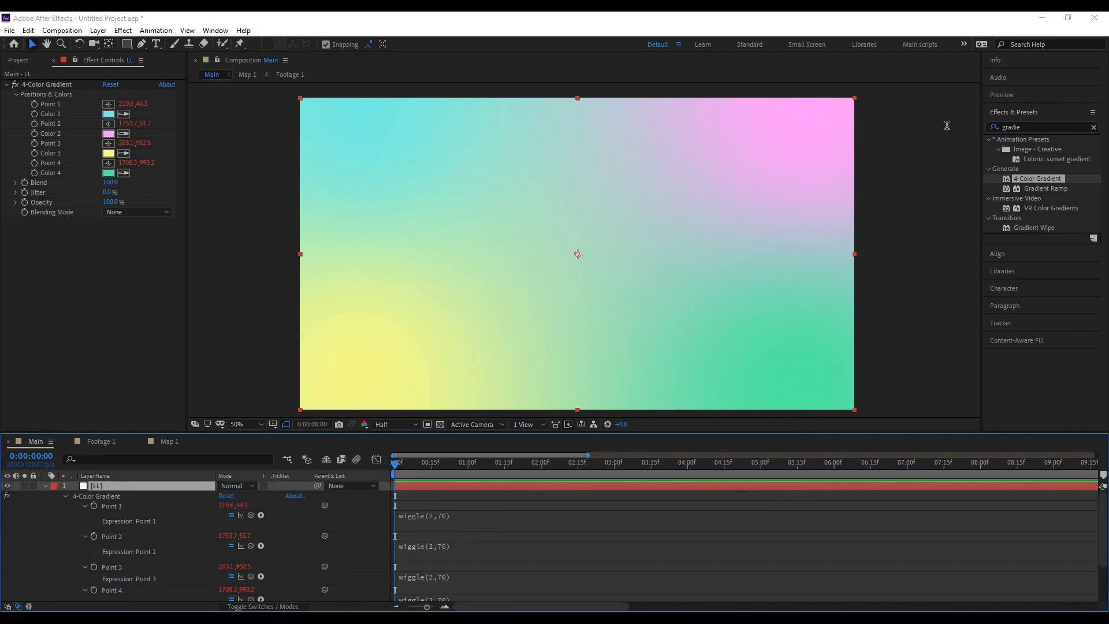
Add a Slider Control effect to LL and rename it Freq.
key("ctrl+5")
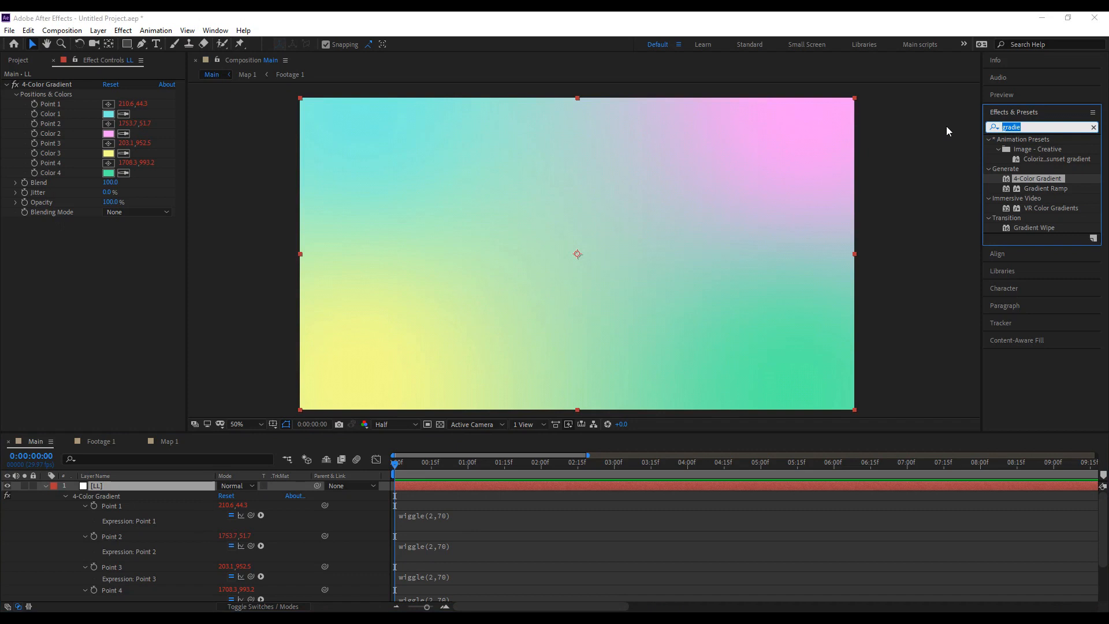
type("Slider")
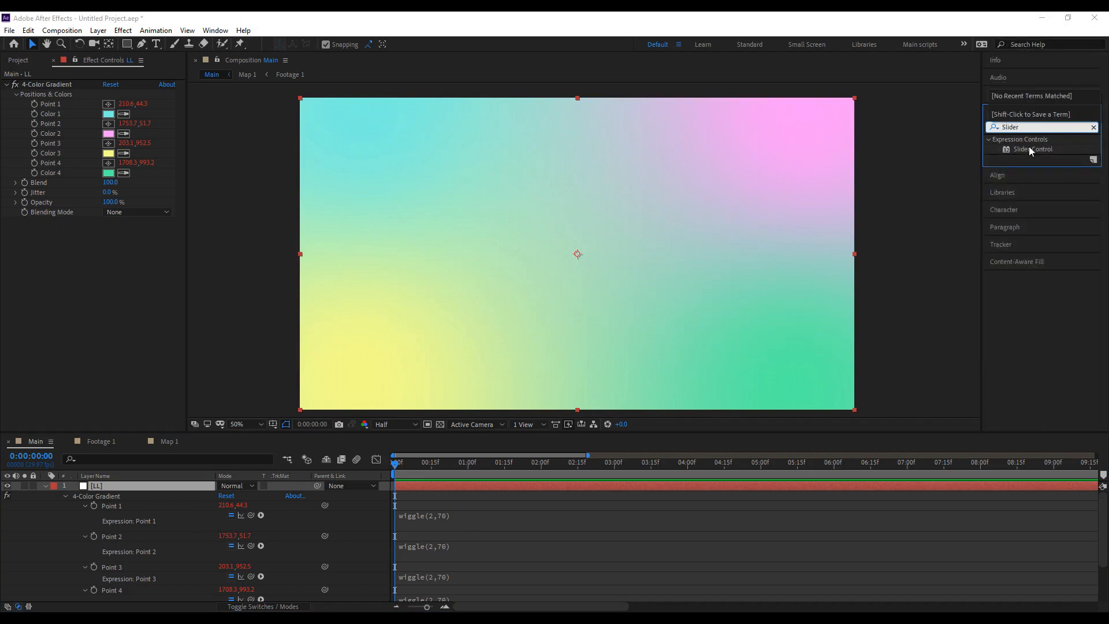
left_click_drag(1028, 148, 54, 254)
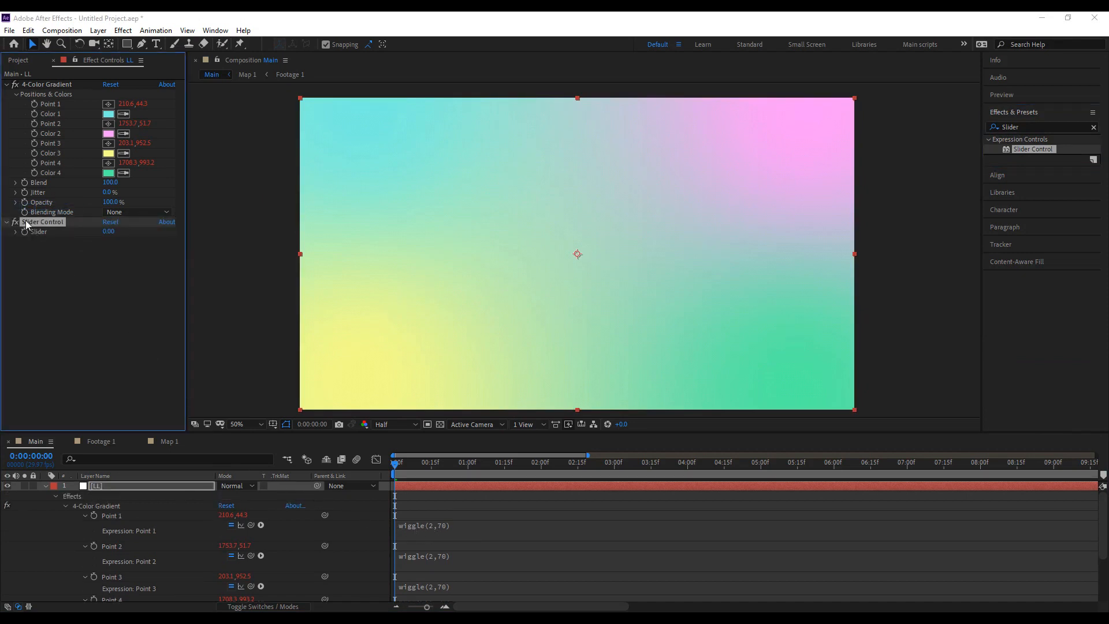
scroll(79, 540, "down", 3)
right_click(116, 553)
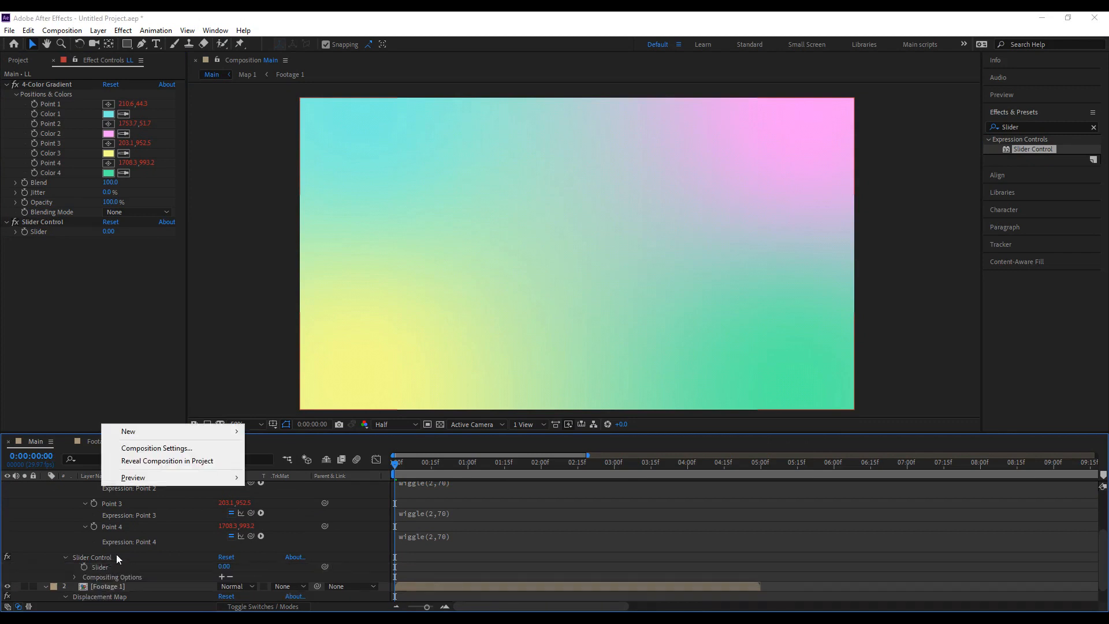
left_click(133, 503)
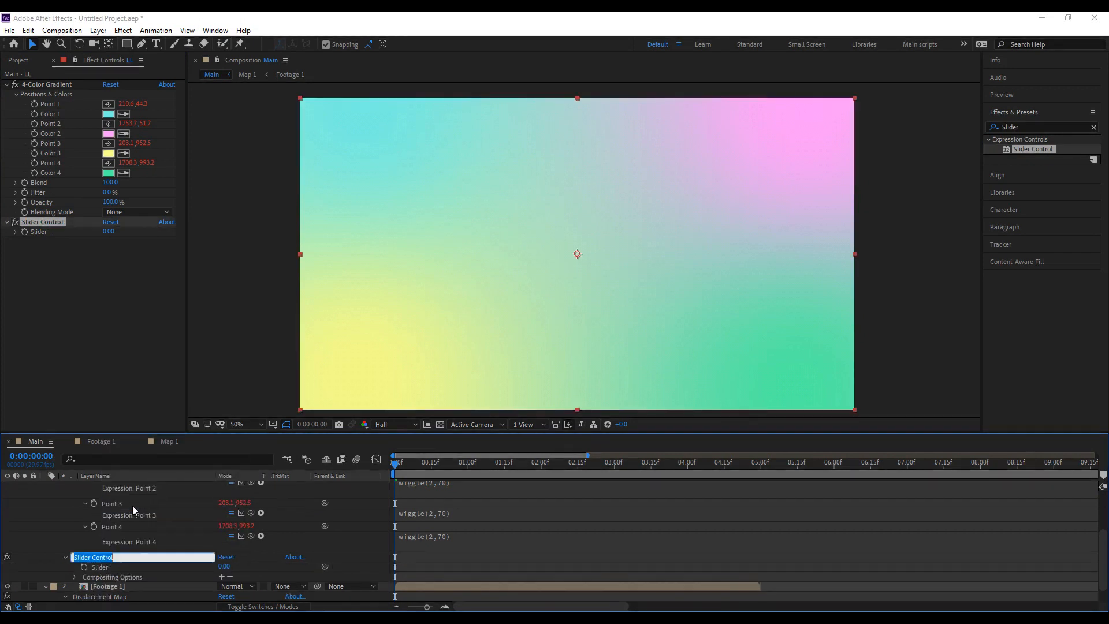
type("Freq")
key("Return")
Add a second Slider Control effect to LL and rename it Amp.
left_click_drag(1032, 149, 57, 255)
scroll(71, 569, "down", 1)
left_click(99, 559)
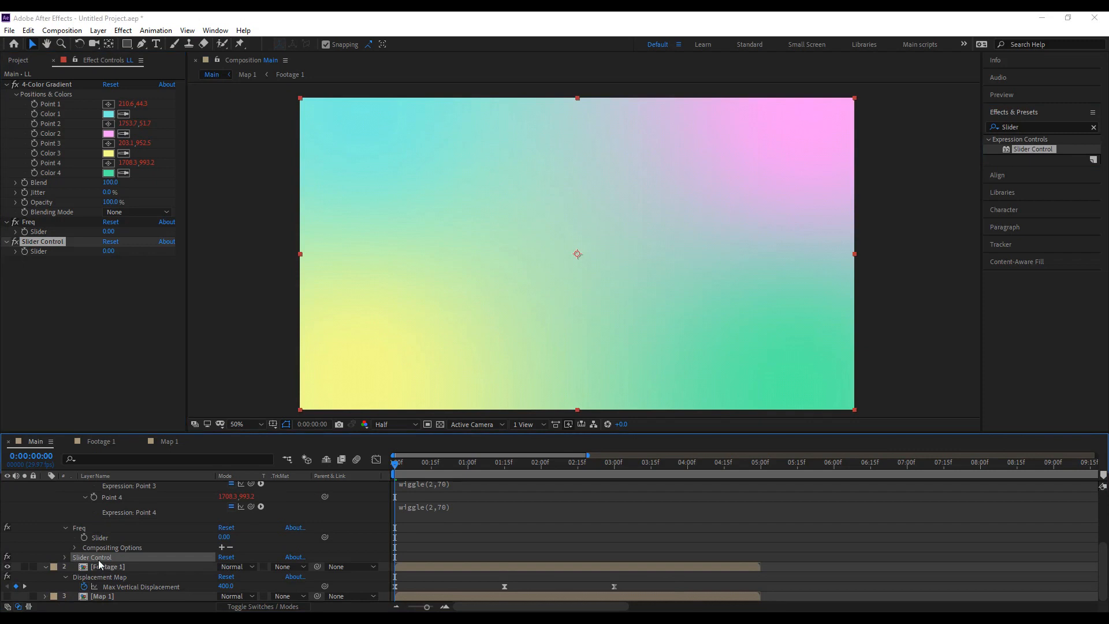
right_click(123, 549)
left_click(138, 501)
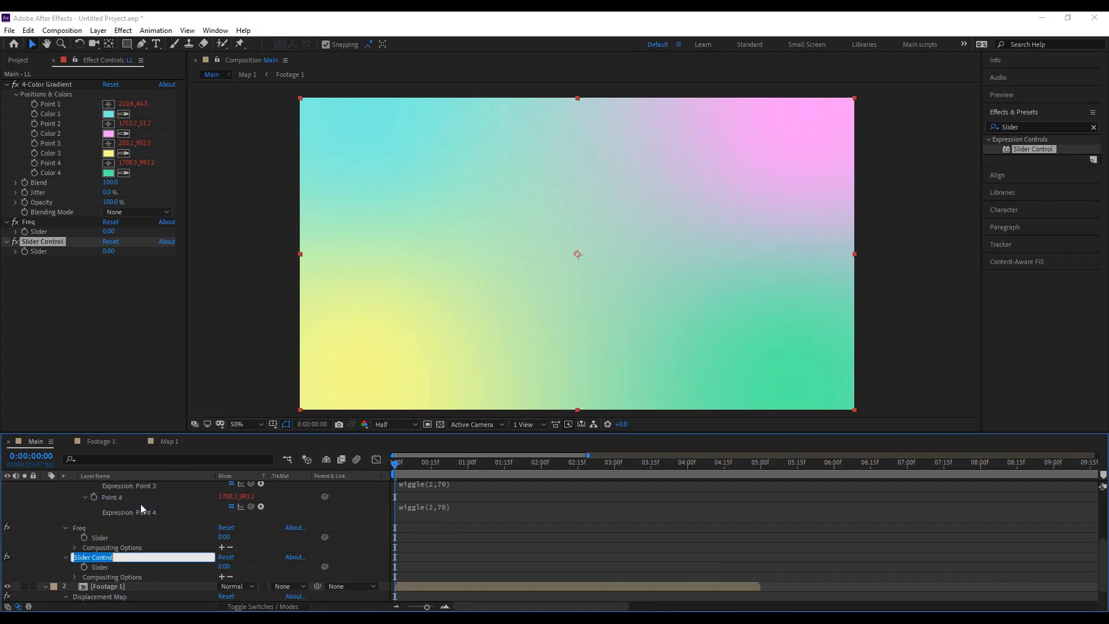
type("Amp")
left_click(415, 532)
Replace the frequency value 2 in Point 1's wiggle expression with a link to the Freq slider.
scroll(430, 519, "up", 5)
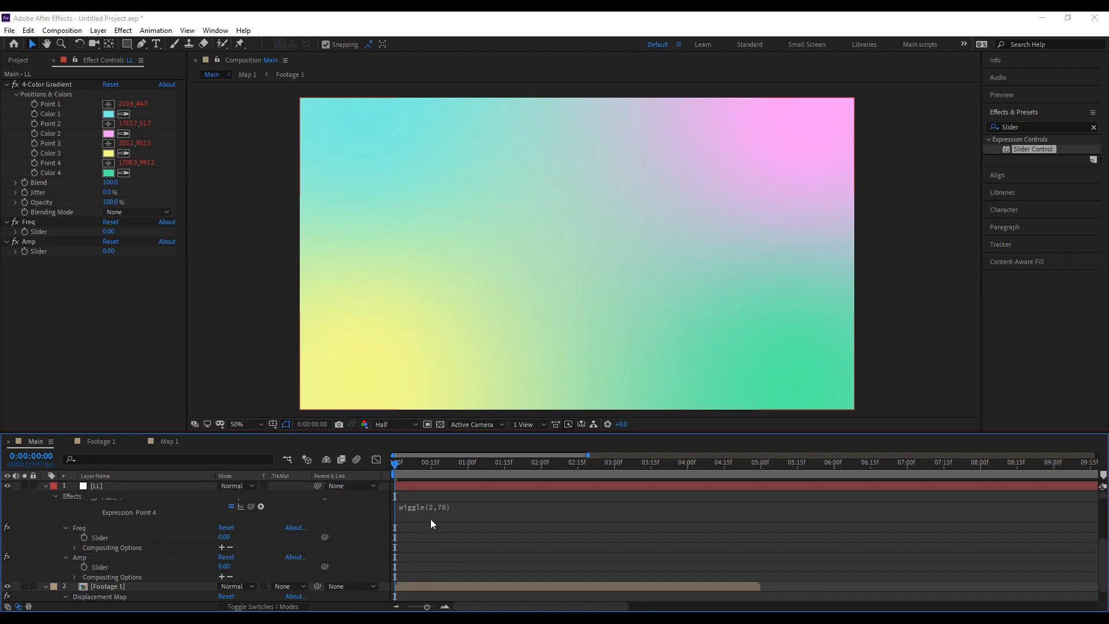
left_click(456, 524)
left_click(460, 524)
double_click(456, 524)
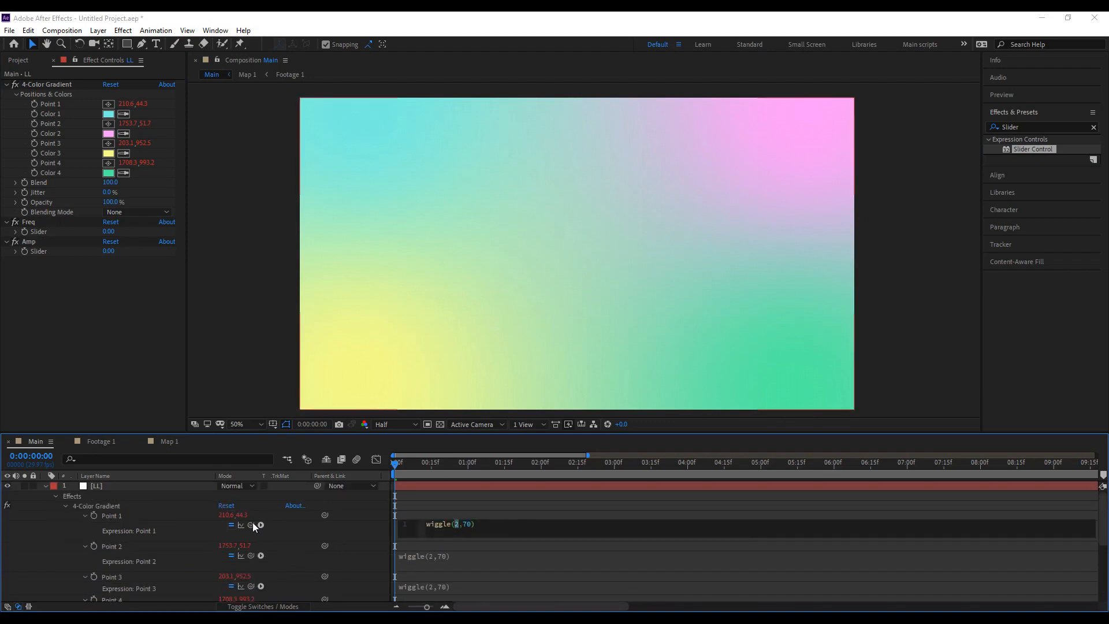
left_click_drag(250, 525, 44, 230)
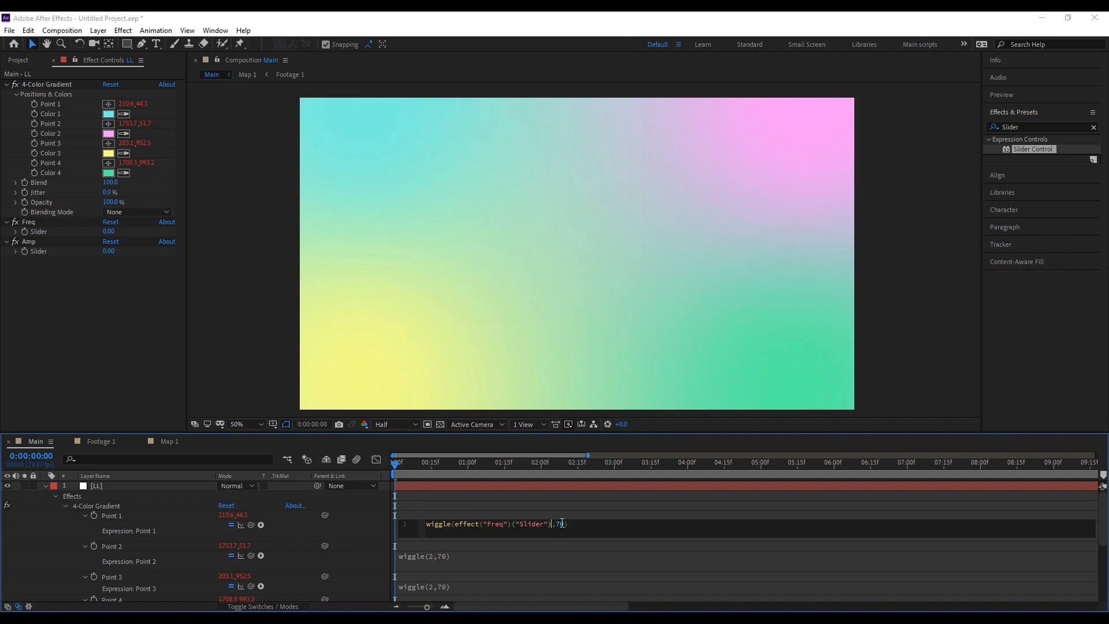
Replace the amplitude value 70 in Point 1's wiggle expression with a link to the Amp slider.
left_click_drag(566, 523, 553, 524)
left_click_drag(251, 524, 36, 251)
left_click(442, 509)
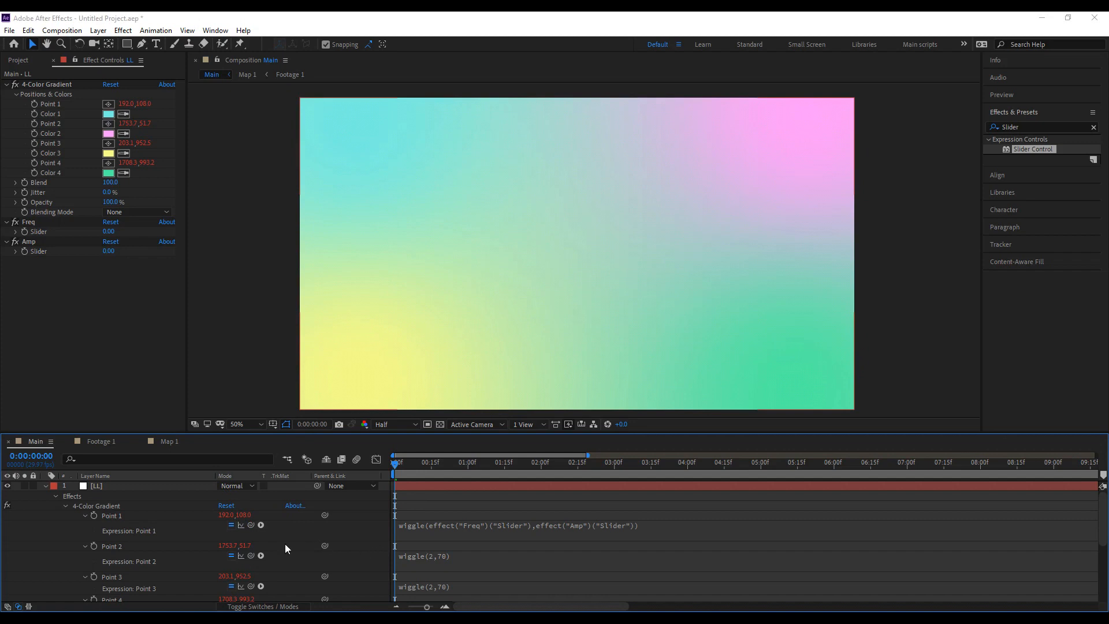
Set the Freq slider to 3 and the Amp slider to 100.
left_click(115, 232)
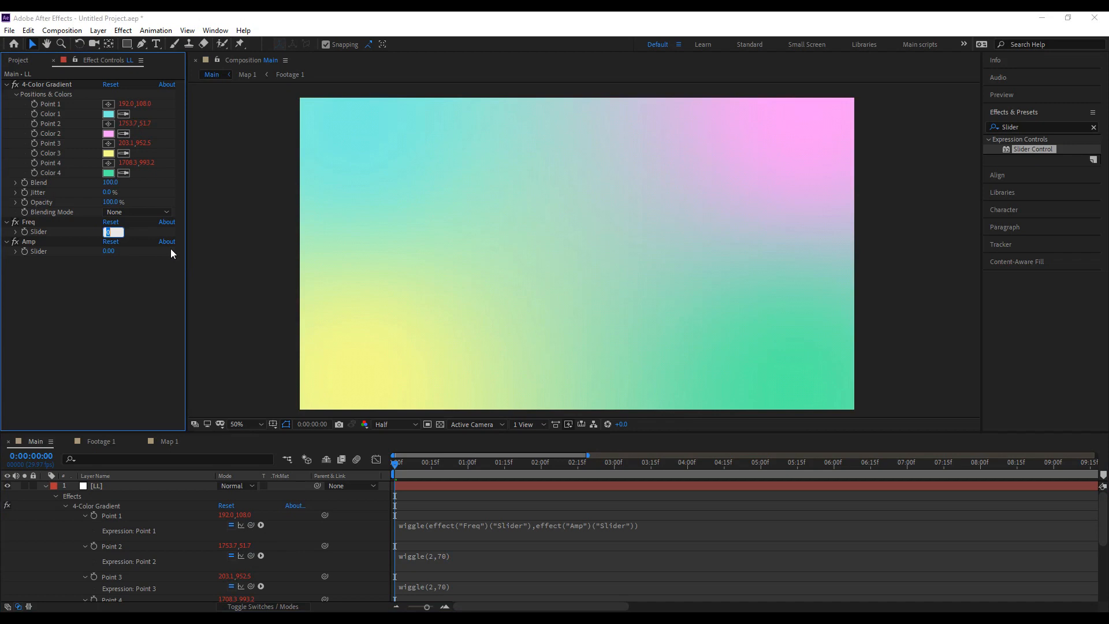
key("Tab")
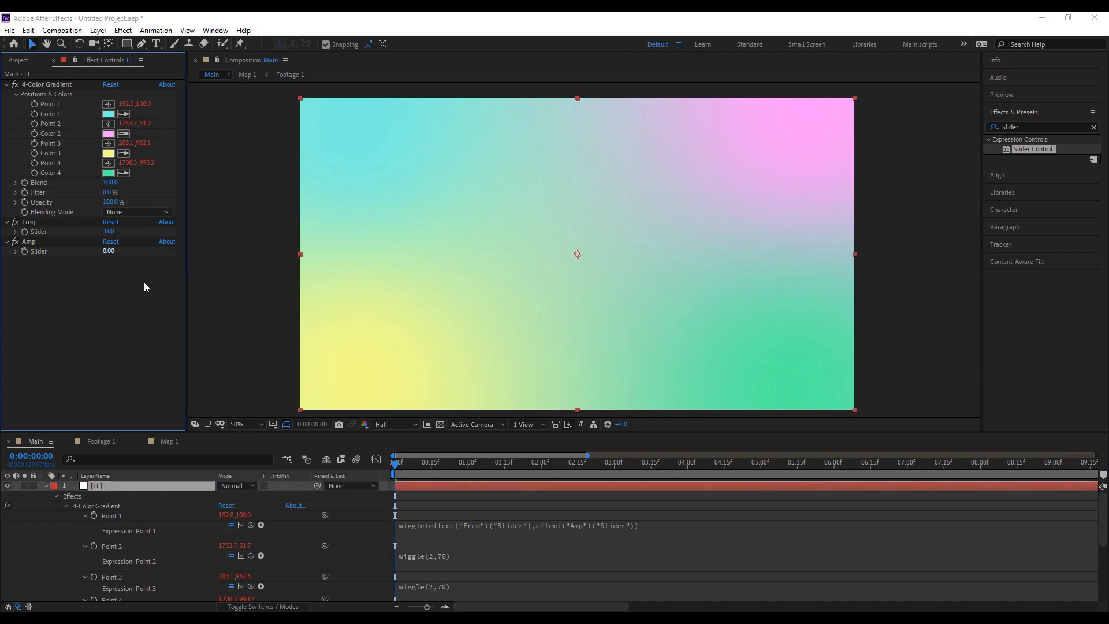
type("100")
key("Return")
Copy Point 1's slider-linked wiggle expression over the expressions of Point 2, Point 3 and Point 4.
left_click(439, 534)
key("ctrl+c")
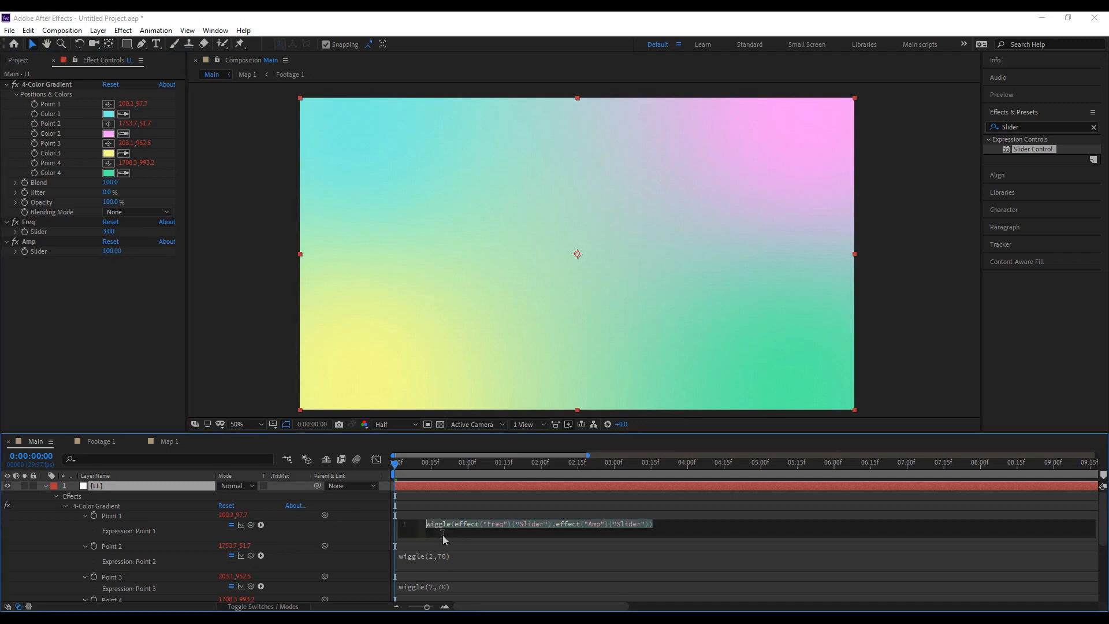
left_click(434, 557)
key("ctrl+v")
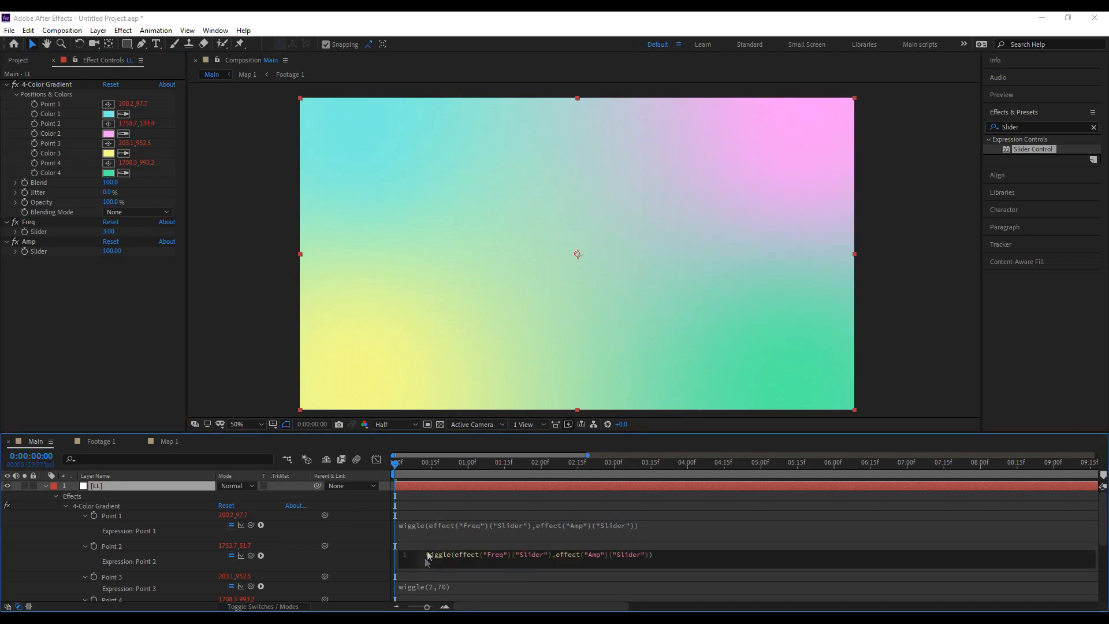
scroll(431, 551, "down", 1)
left_click(440, 559)
key("ctrl+v")
left_click(429, 594)
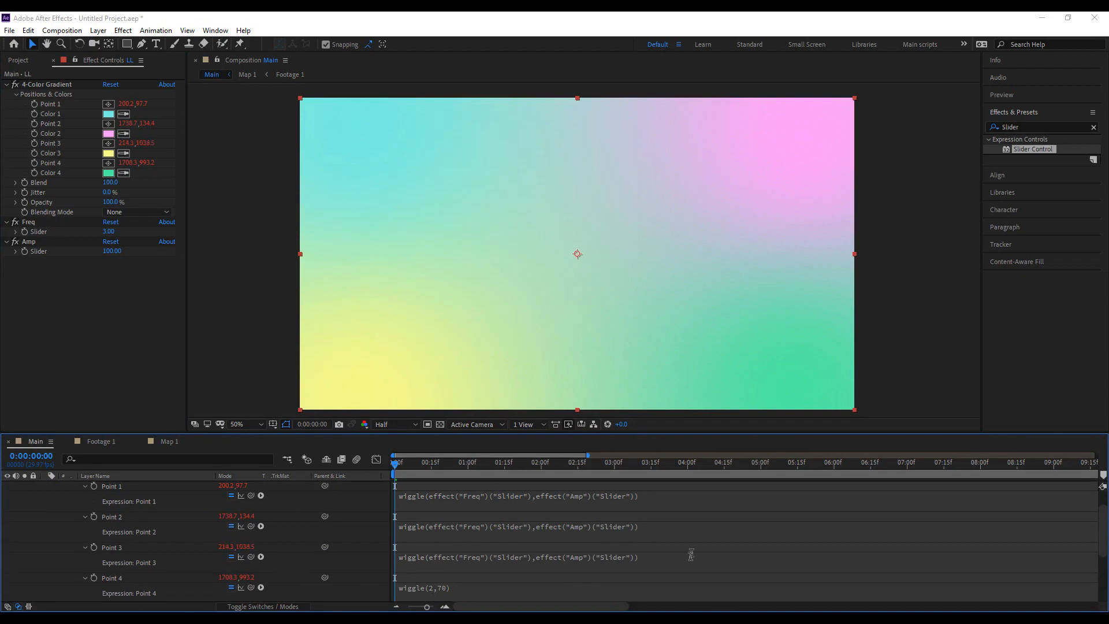
key("ctrl+v")
left_click(530, 559)
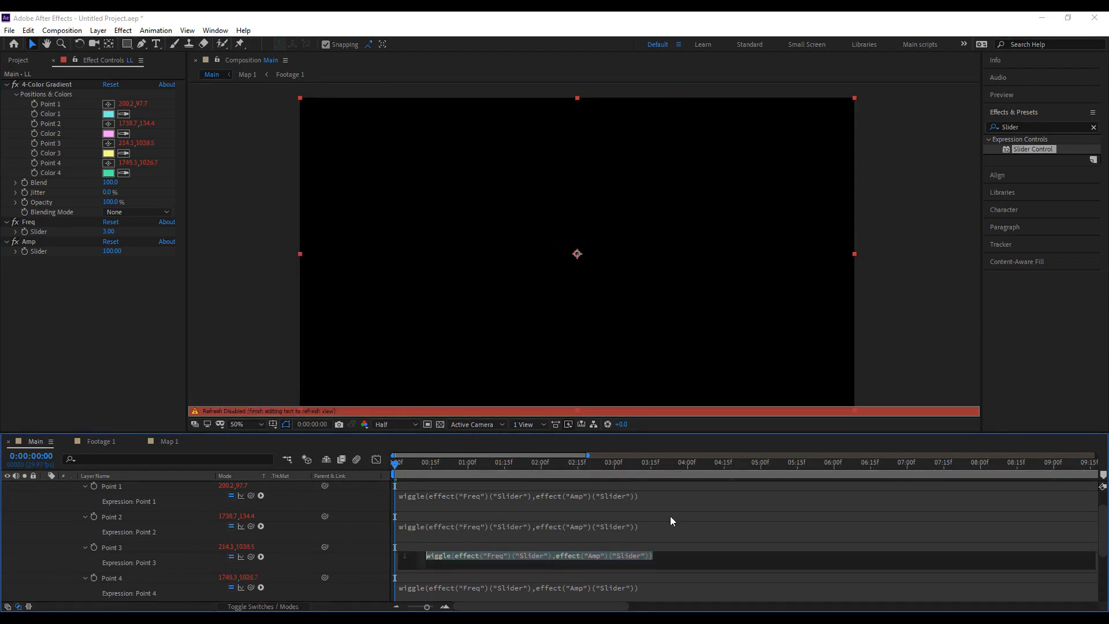
left_click(670, 515)
Select the LL layer and preview the slider-driven gradient animation.
scroll(72, 508, "up", 1)
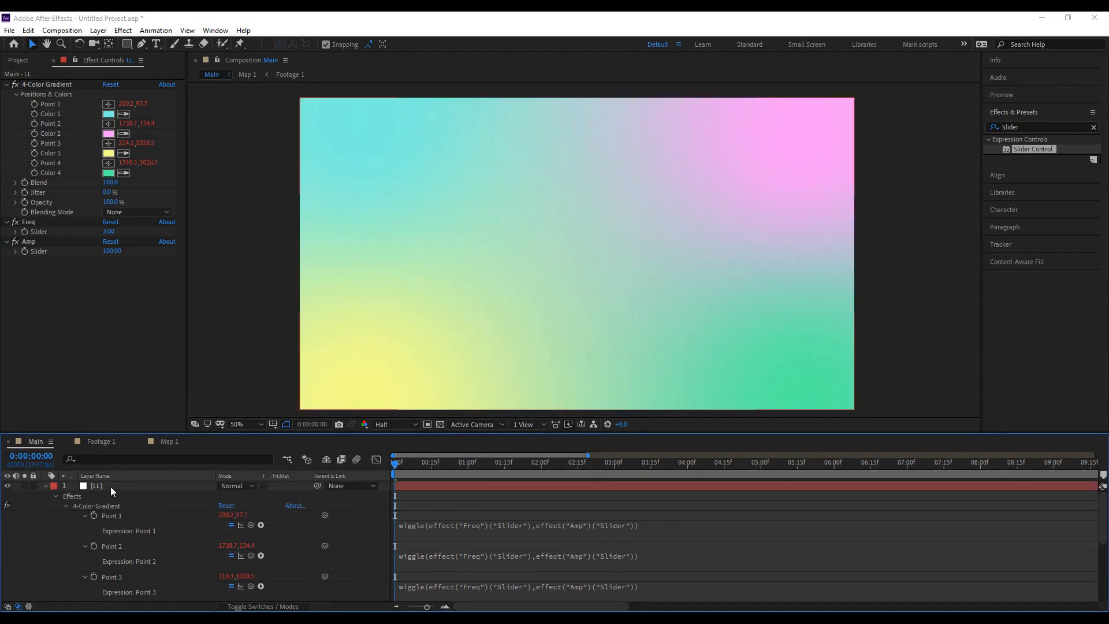
left_click(196, 485)
key("space")
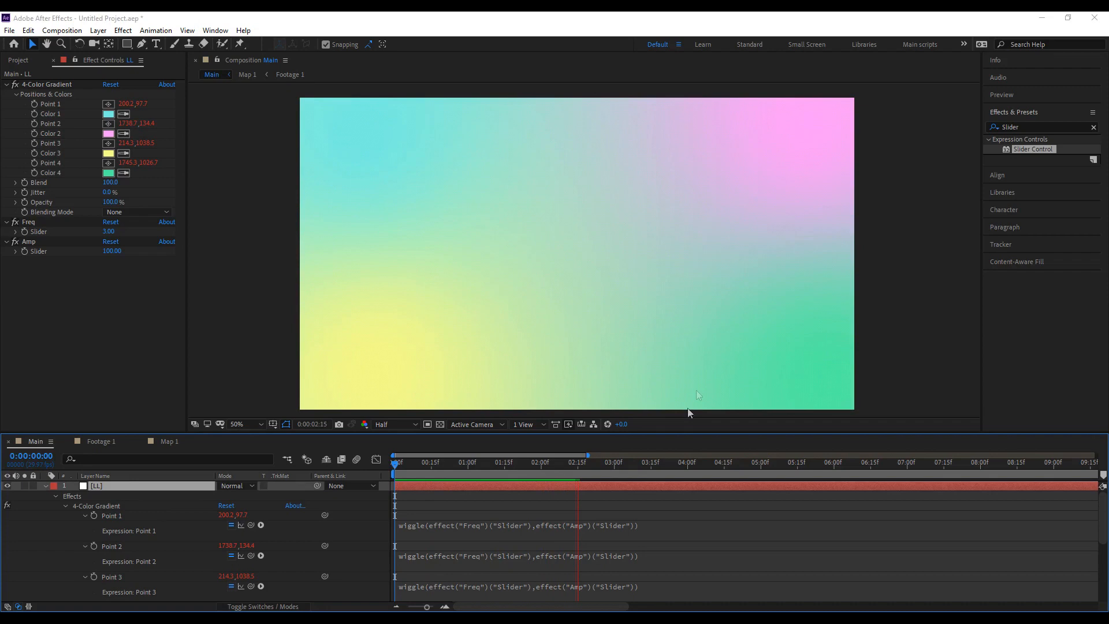
Set the Freq slider to 2 and the Amp slider to 150, and preview the gradient's movement.
key("space")
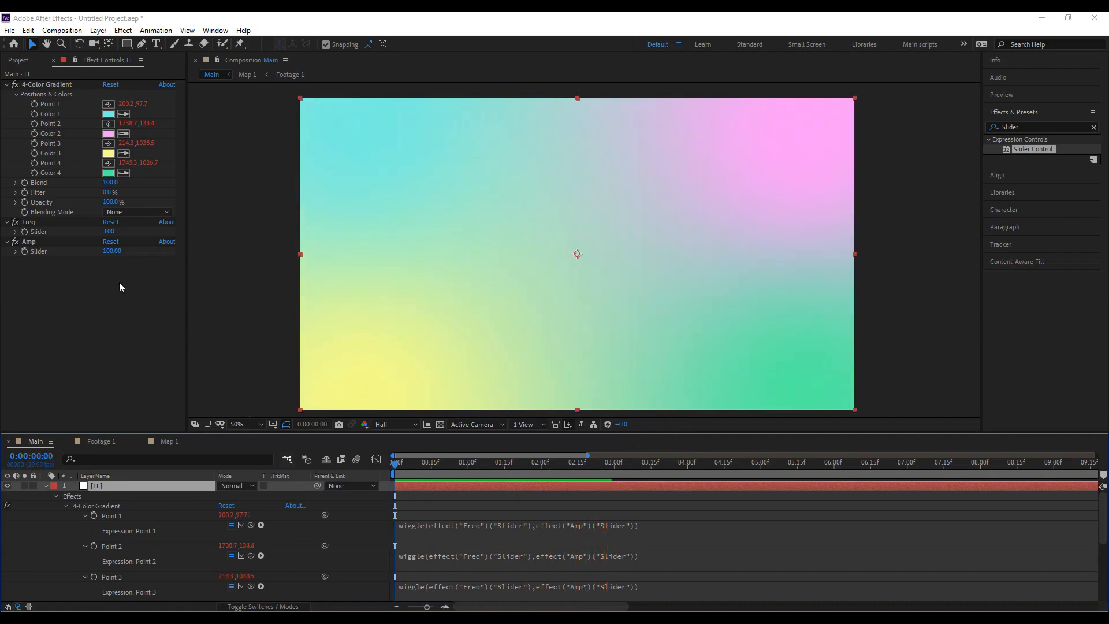
left_click(109, 232)
type("2")
key("Tab")
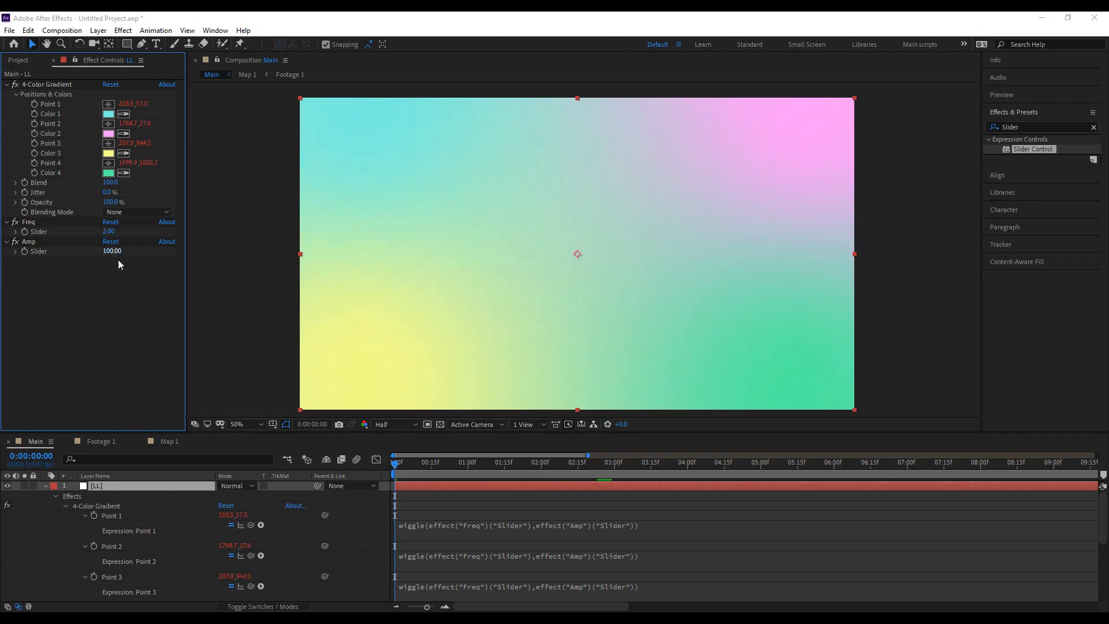
type("150")
key("Return")
key("space")
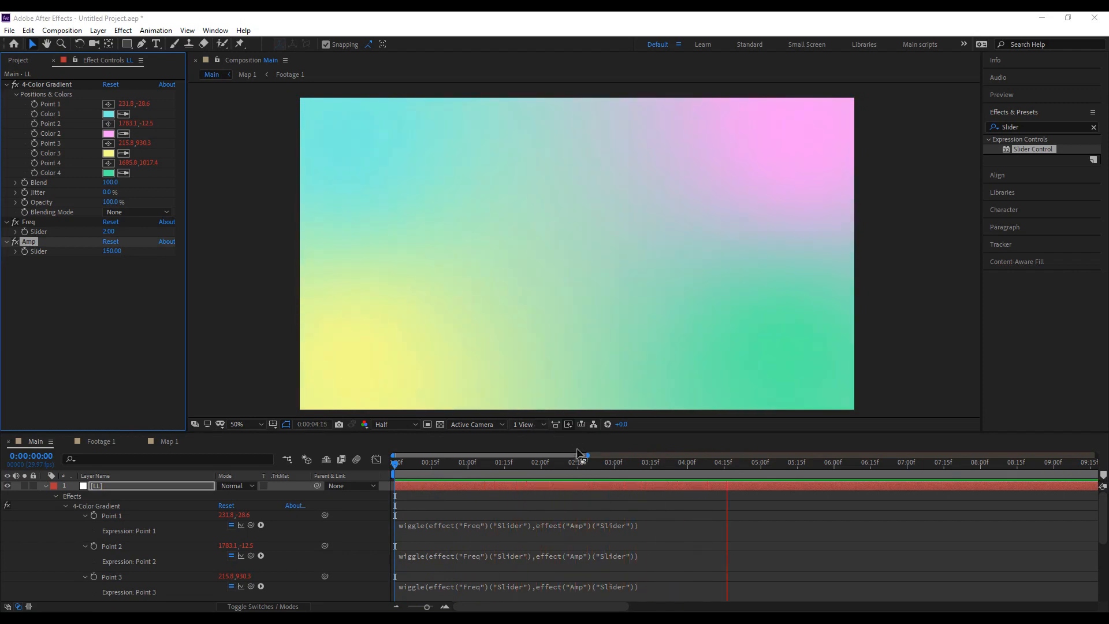
left_click(298, 474)
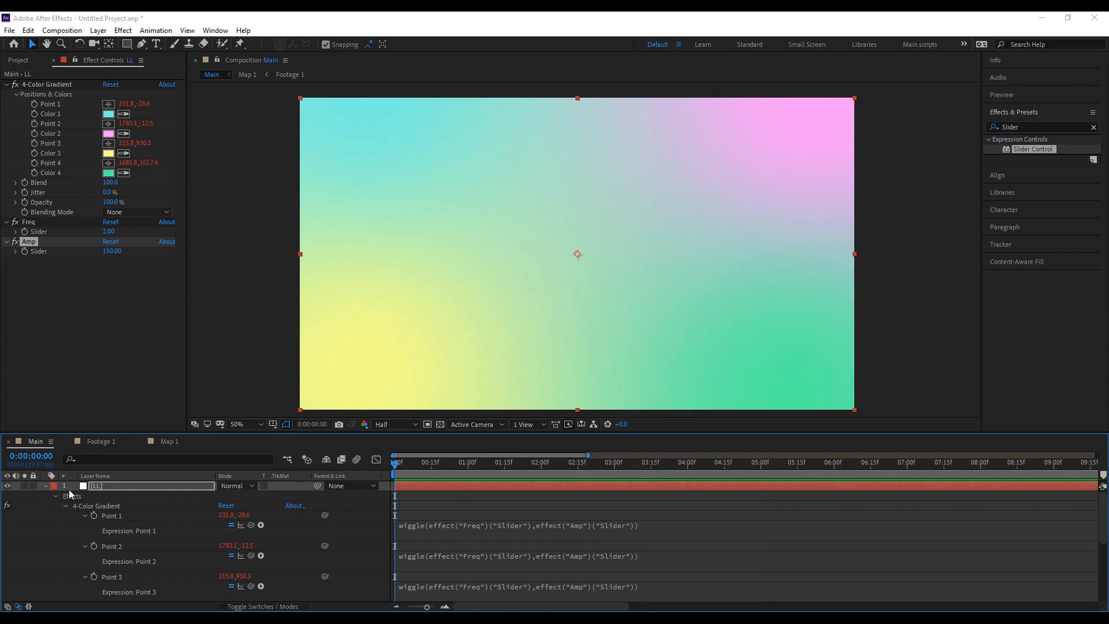
Show all modified properties of the LL layer and add a Color 1 keyframe at 0:00:00:00.
left_click(45, 486)
left_click(46, 486)
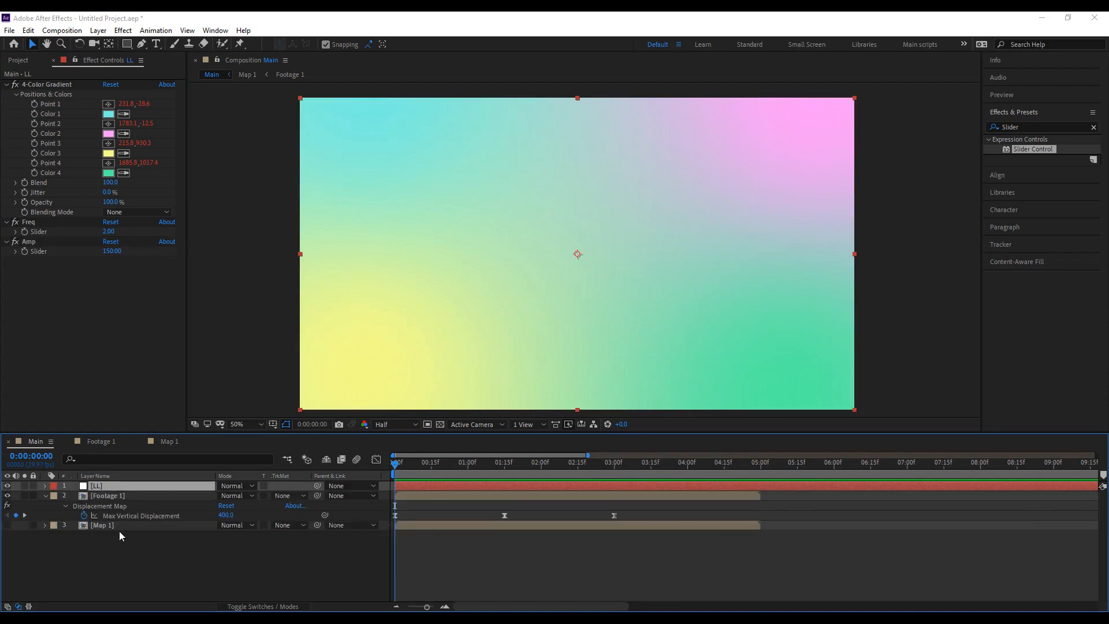
key("u")
key("u")
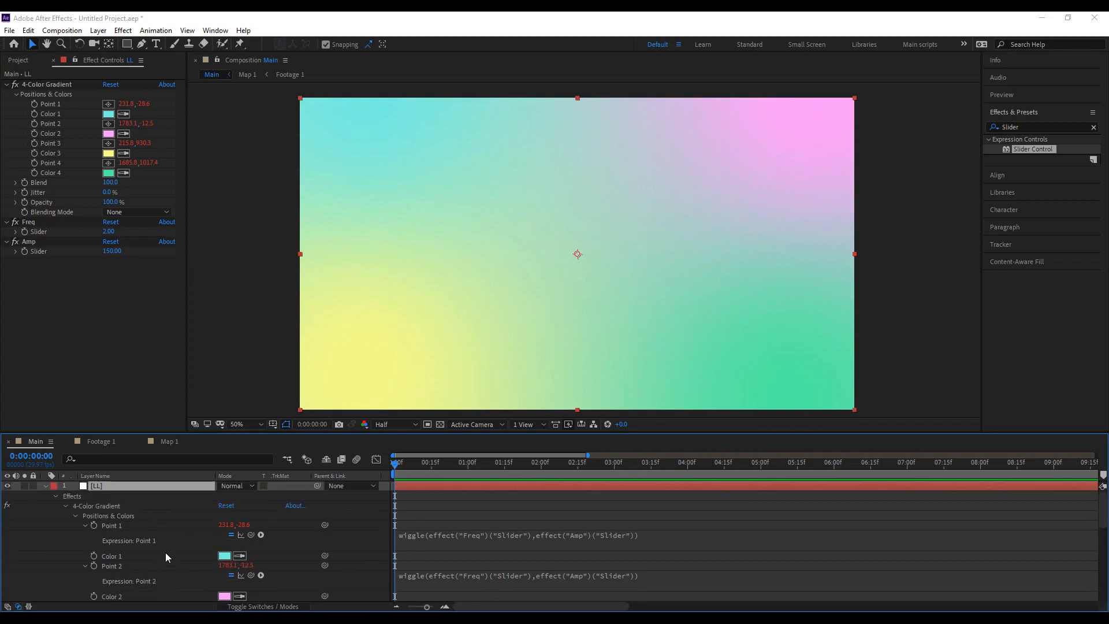
left_click(94, 556)
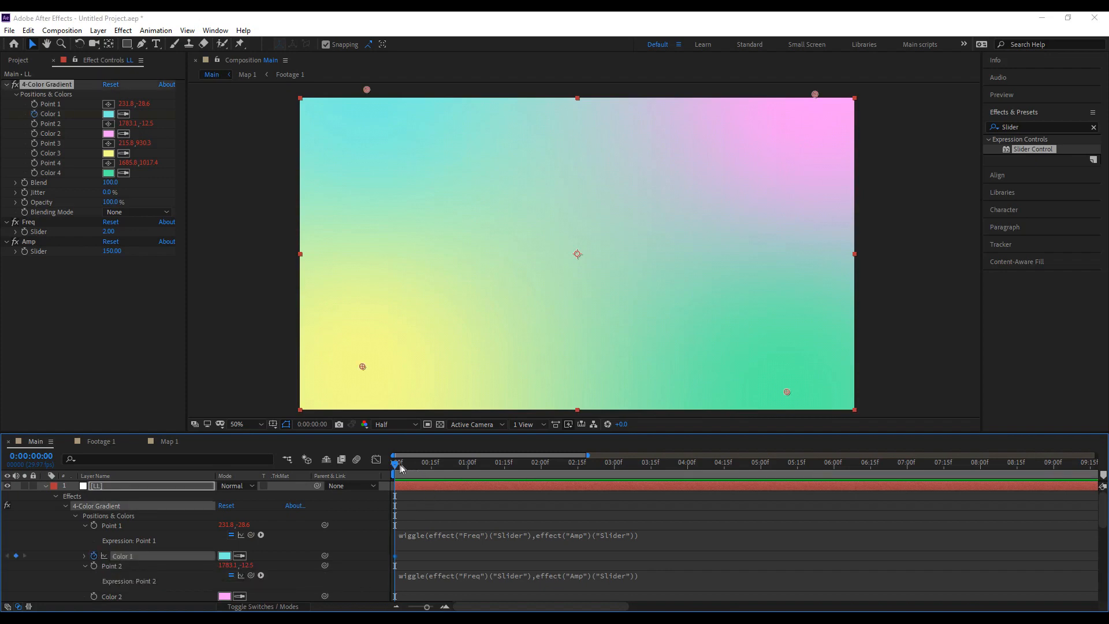
At 0:00:01:00, keyframe Color 1 with the pink sampled from Color 2.
key("space")
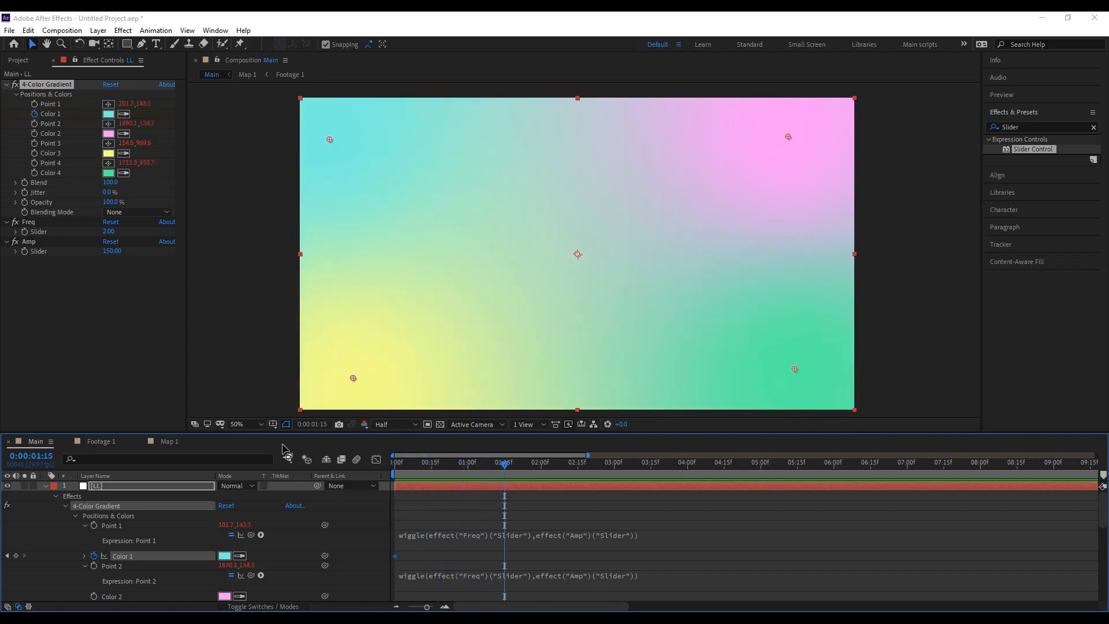
left_click(468, 466)
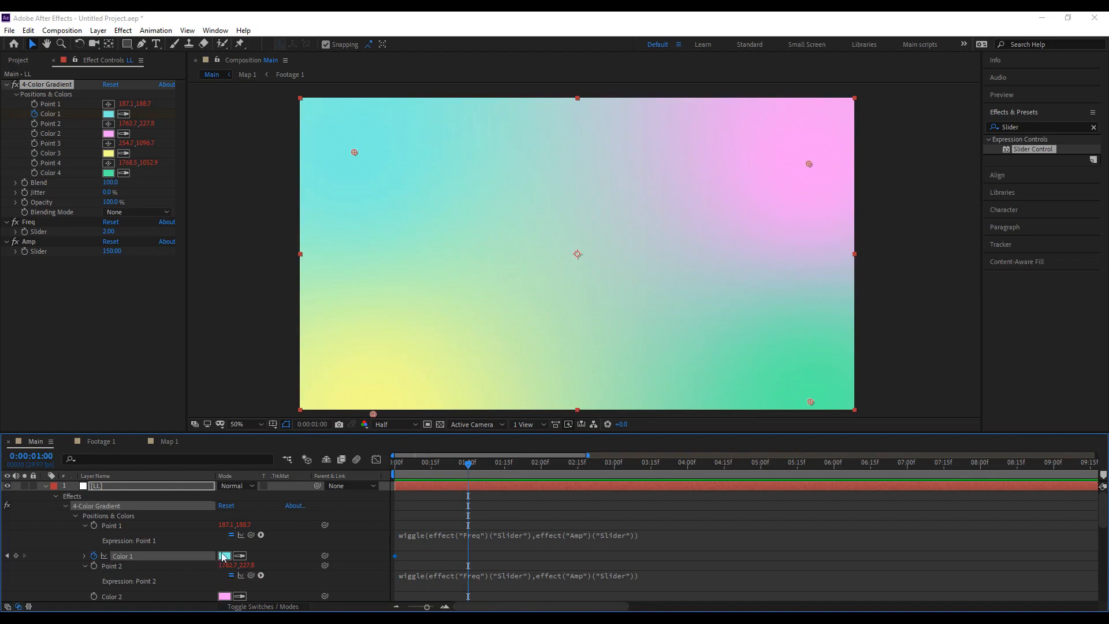
scroll(253, 551, "down", 1)
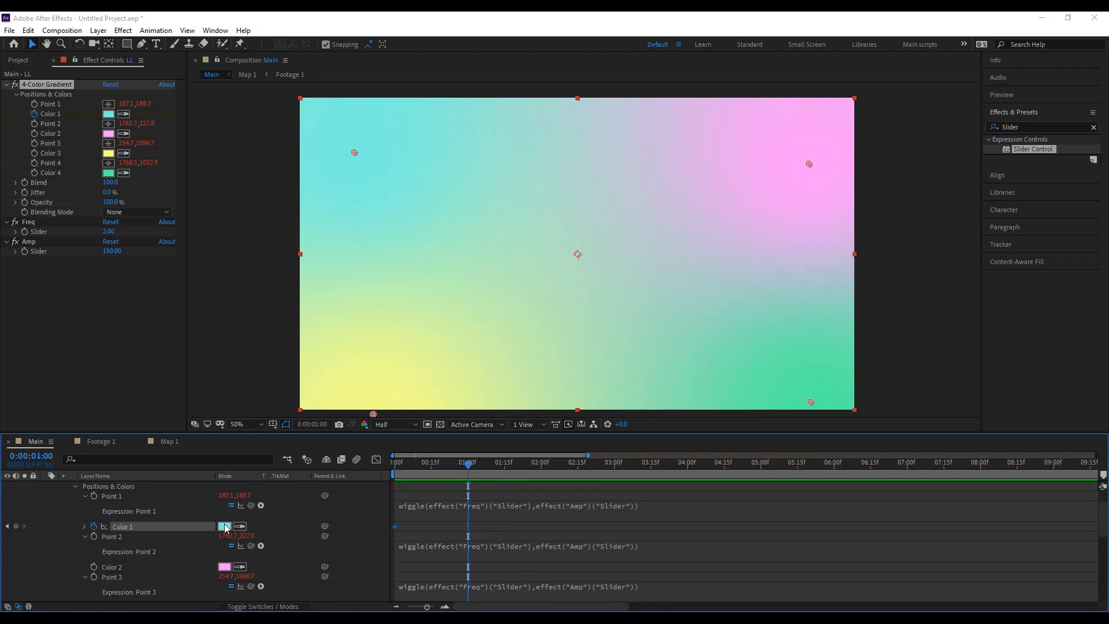
left_click(241, 526)
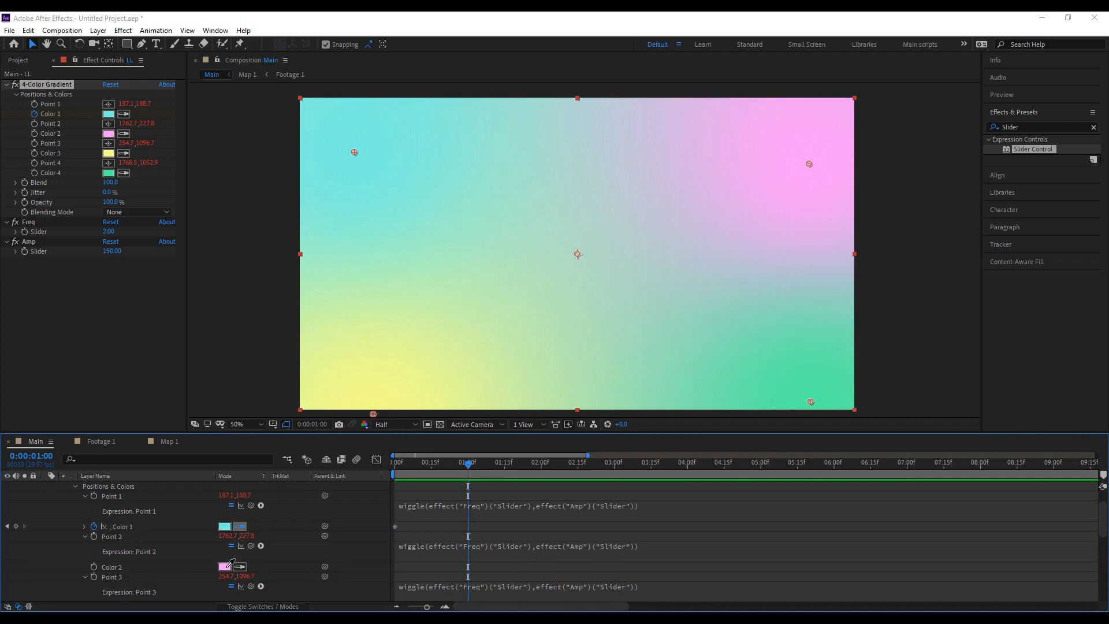
left_click(228, 566)
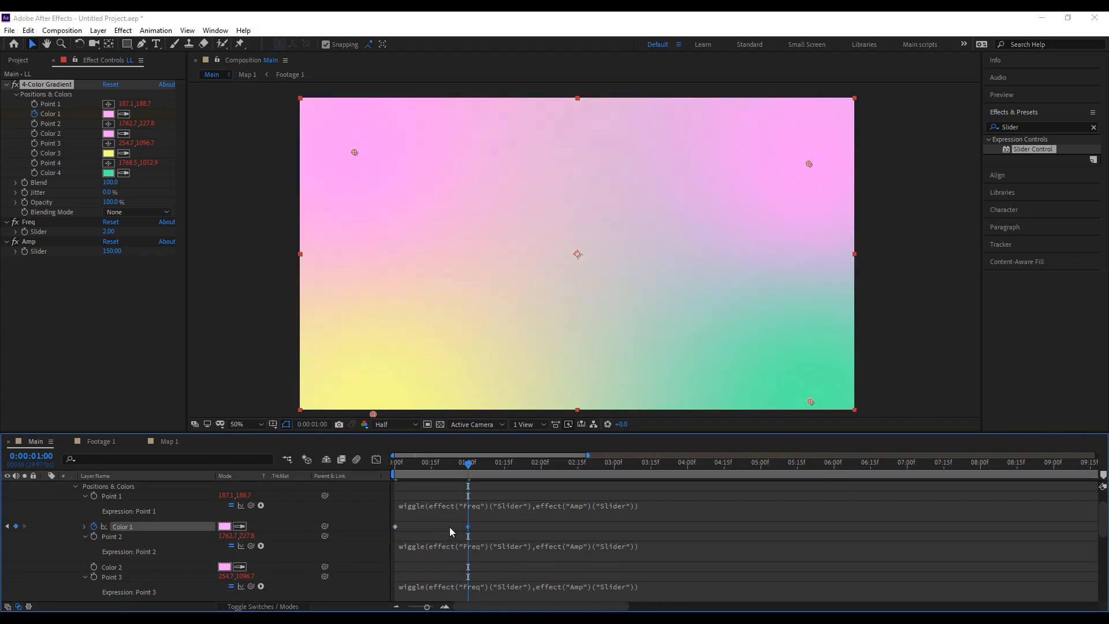
Keyframe Color 2 in pink at 0:00:01:00 and in the cyan sampled from Color 1 at 0:00:00:00, and preview the change.
left_click(94, 568)
left_click_drag(473, 474, 362, 476)
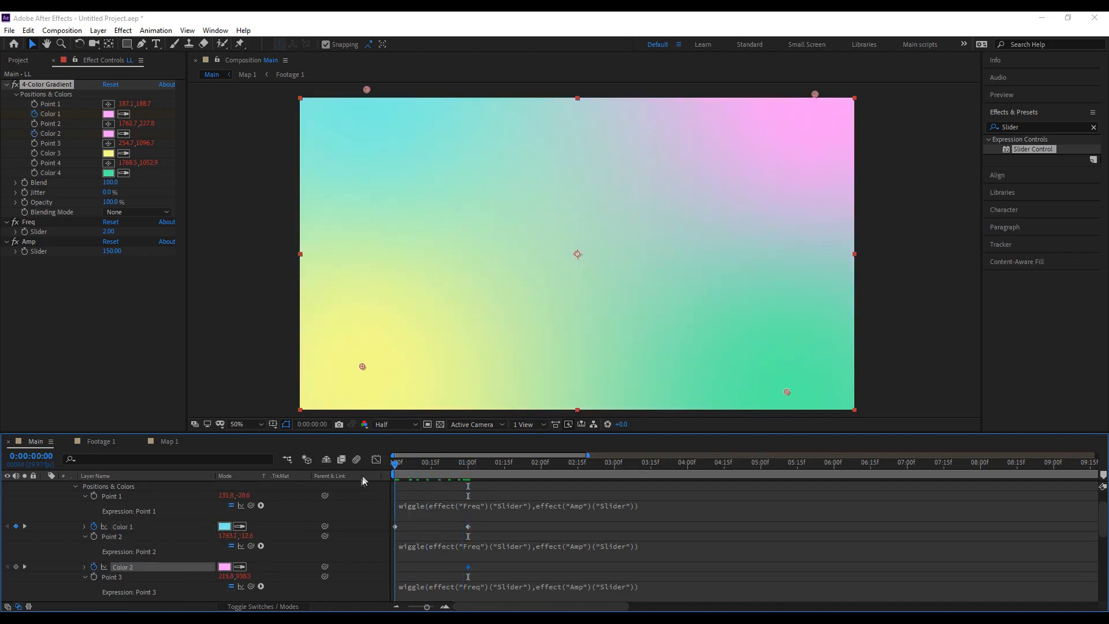
left_click(16, 567)
left_click(240, 568)
left_click(227, 525)
key("space")
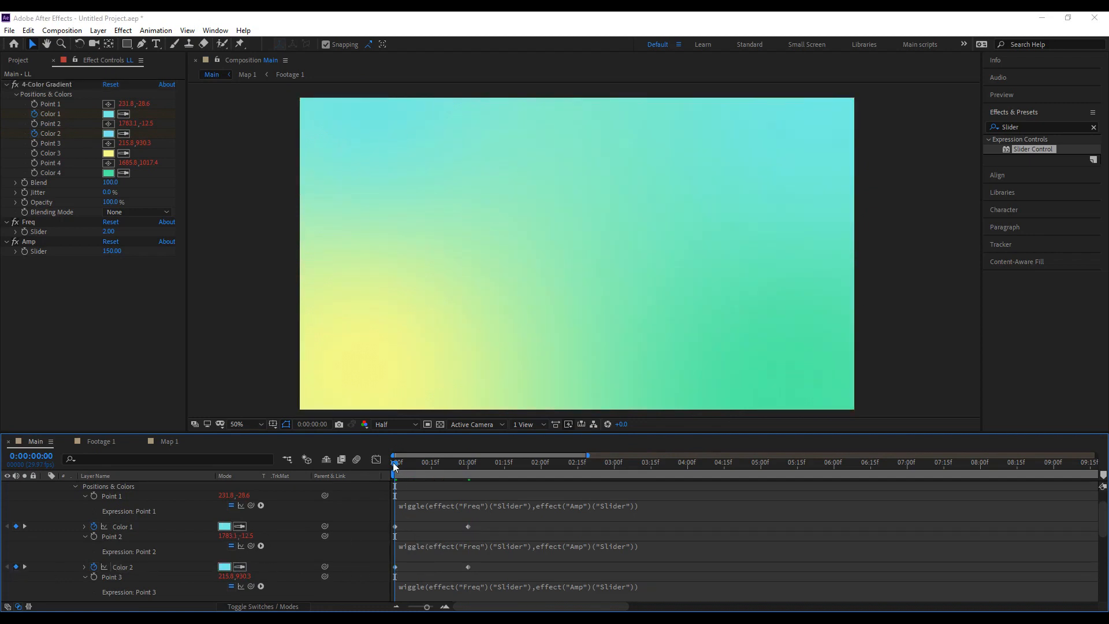
key("space")
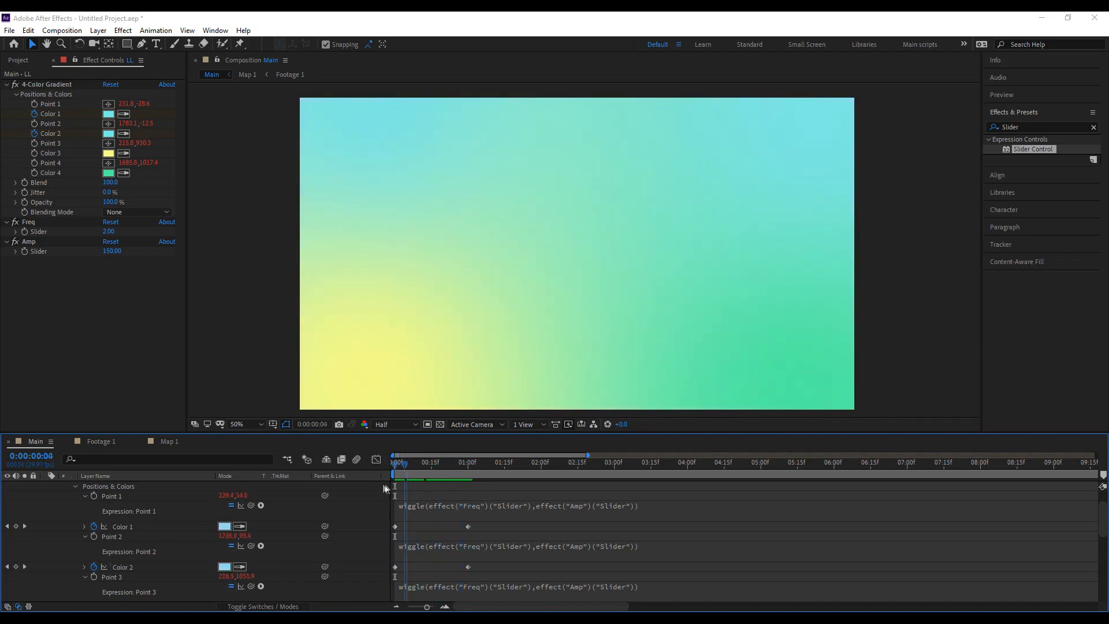
Swap Color 2's two keyframes so pink sits at 0:00:00:00 and cyan at 0:00:01:00, and preview the color exchange.
mouse_move(395, 567)
left_mouse_down()
mouse_move(482, 566)
mouse_move(396, 568)
left_mouse_up()
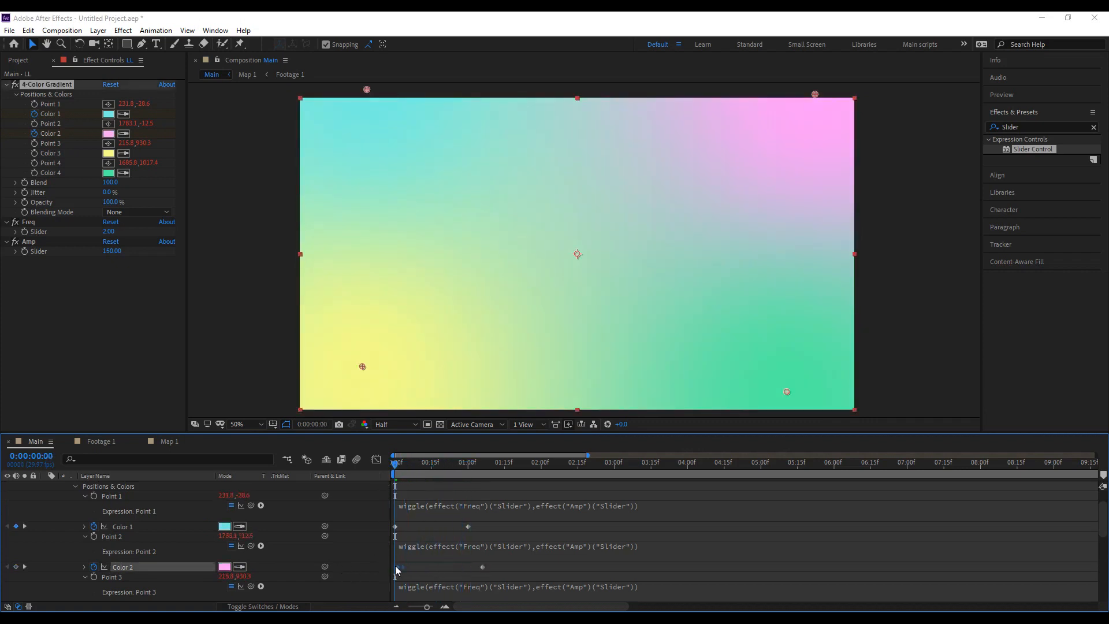
left_click_drag(484, 567, 468, 569)
key("space")
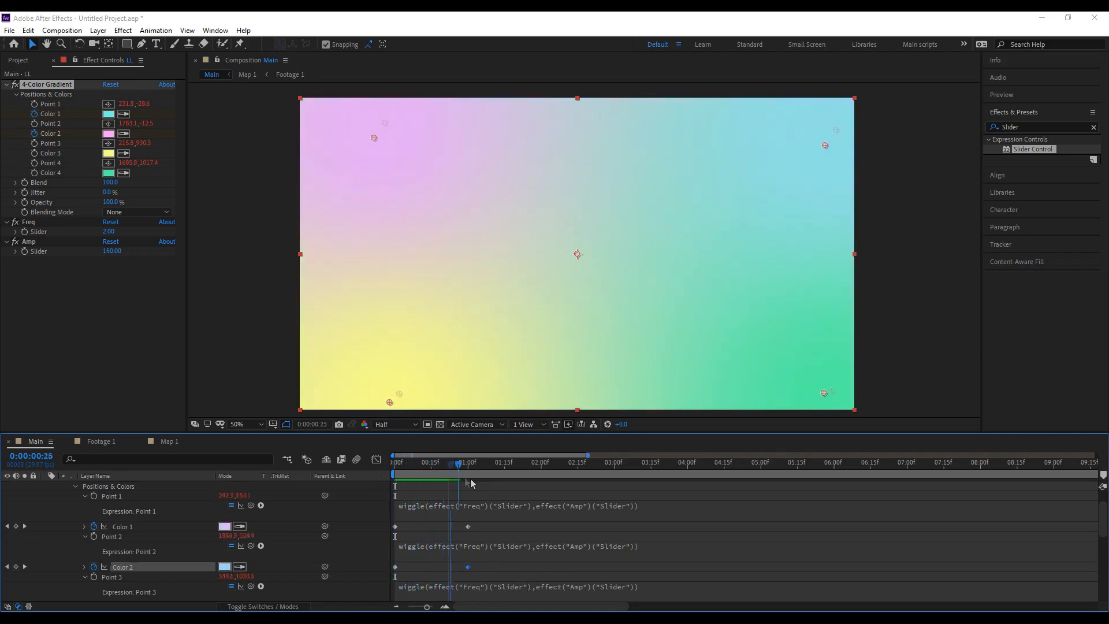
key("space")
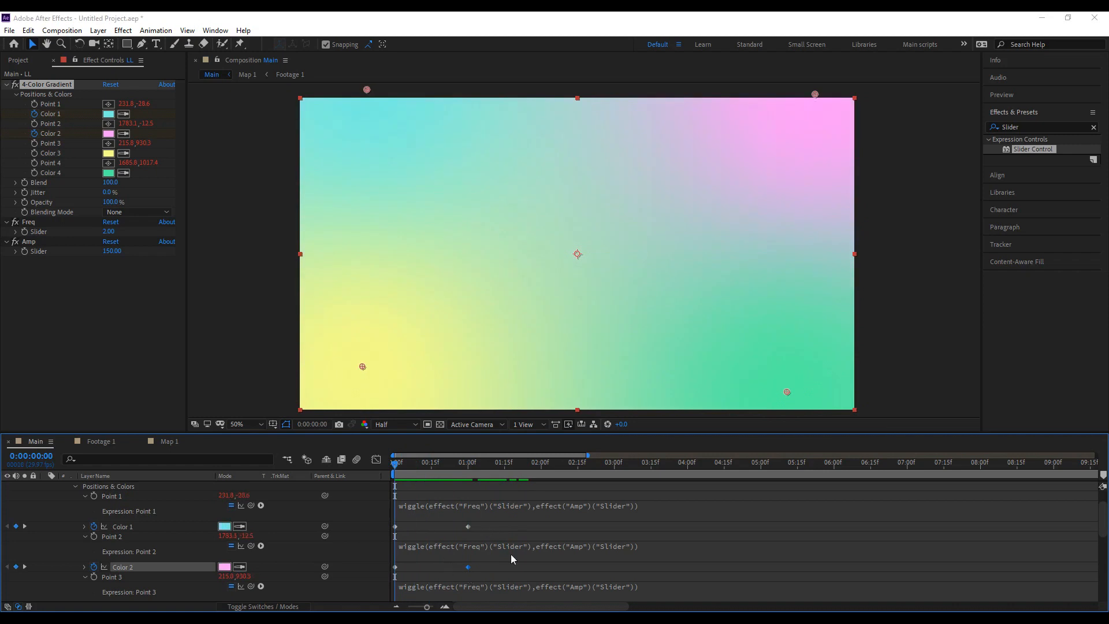
left_click(501, 567)
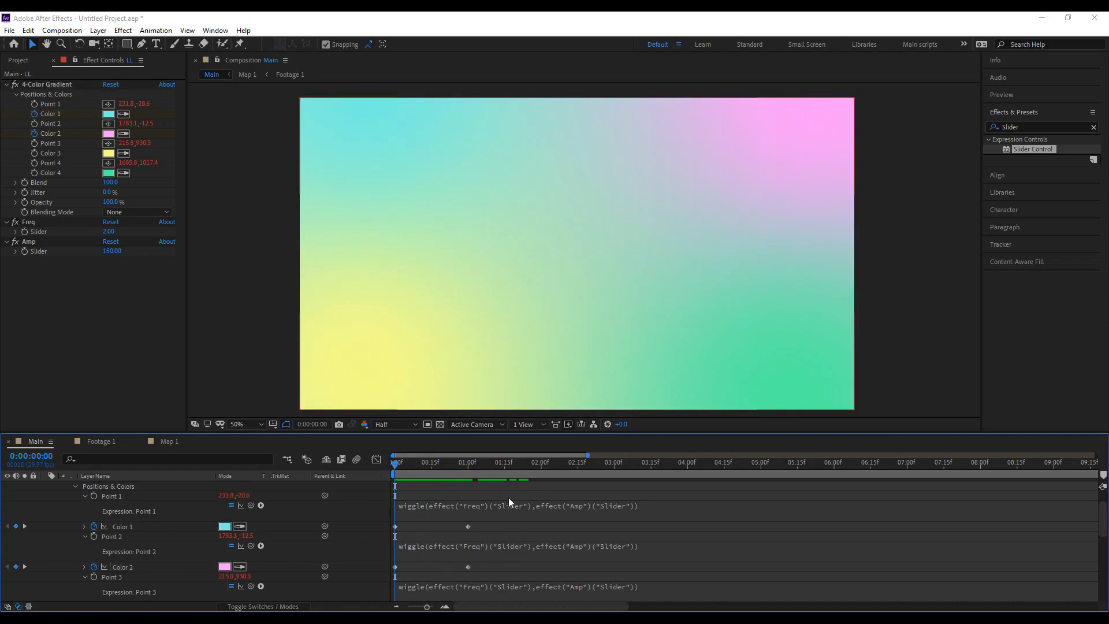
Add Color 3 and Color 4 keyframes at 0:00:00:00 and move the current time to 0:00:01:00.
scroll(264, 570, "down", 3)
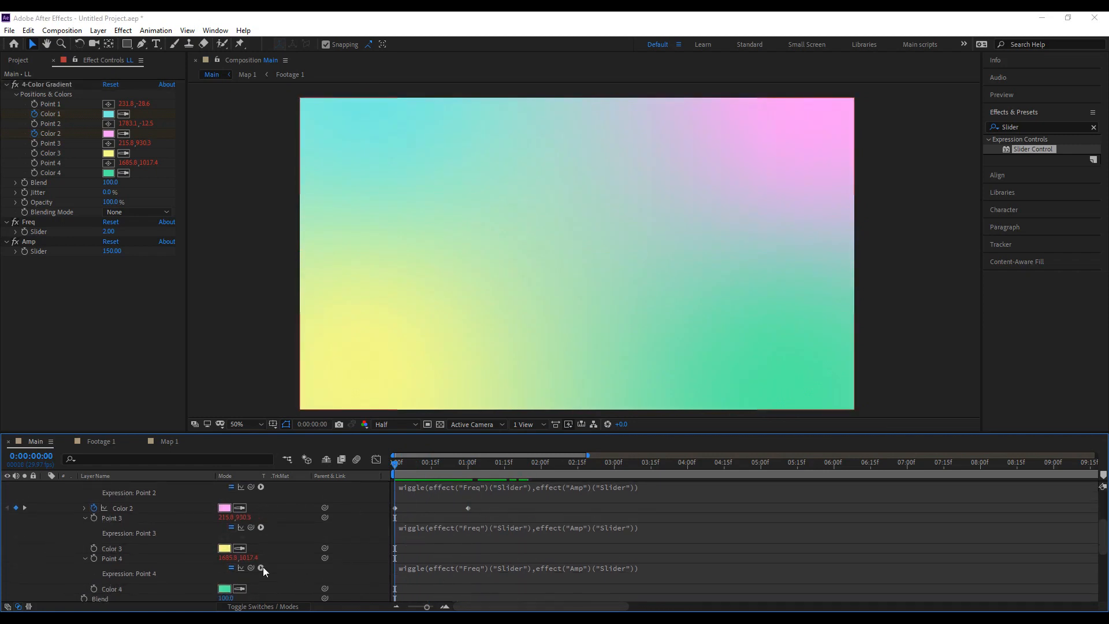
left_click(94, 589)
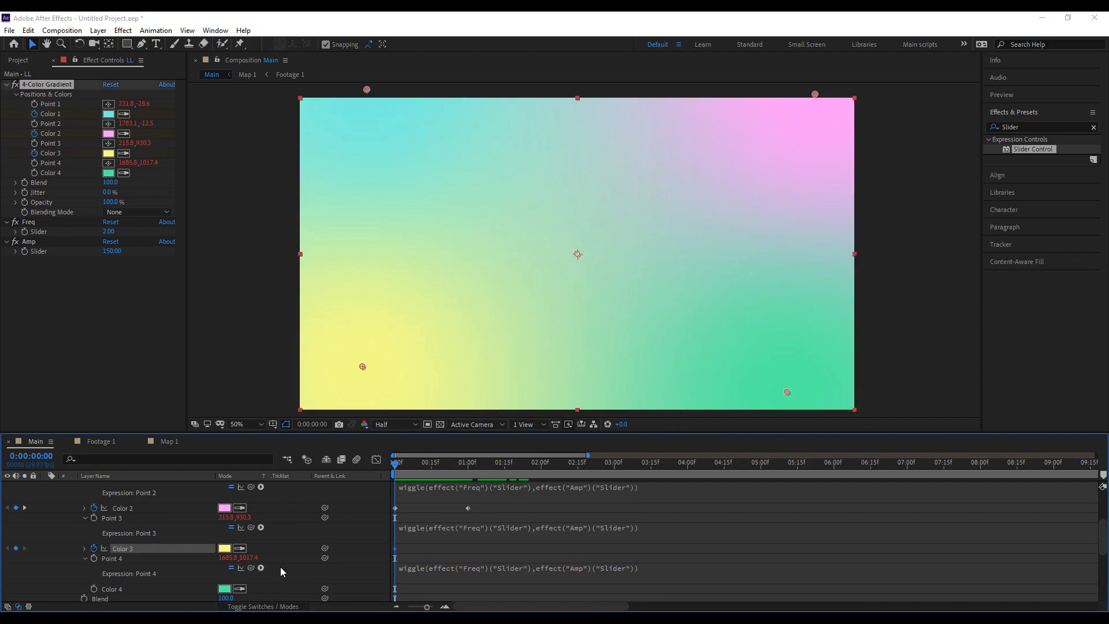
key("k")
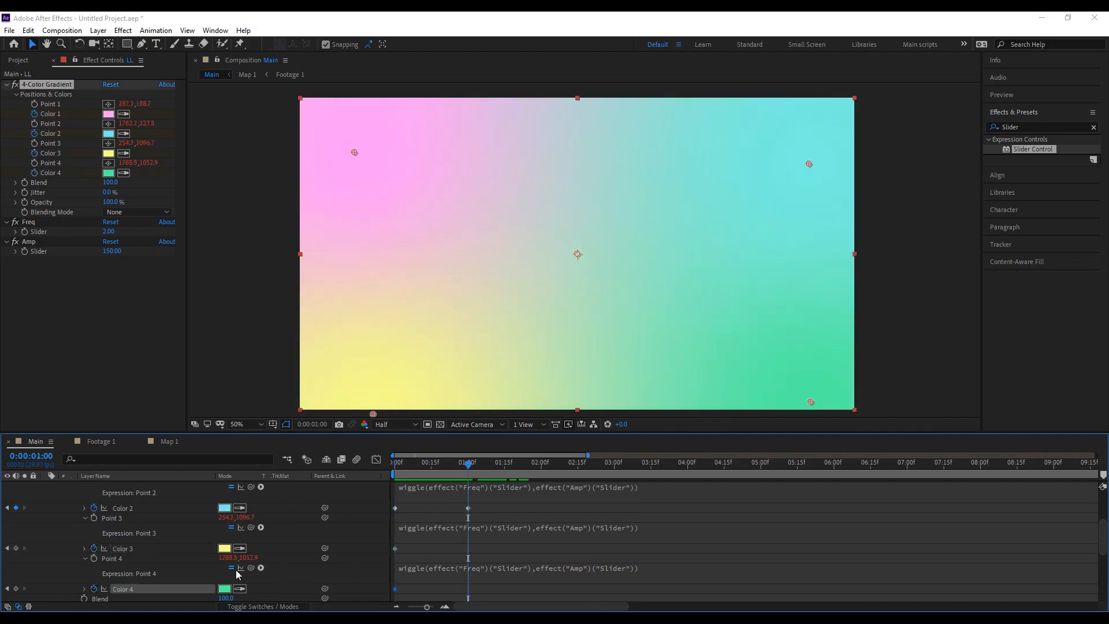
Keyframe Color 4 at 0:00:01:00 with the yellow of Color 3.
left_click(272, 594)
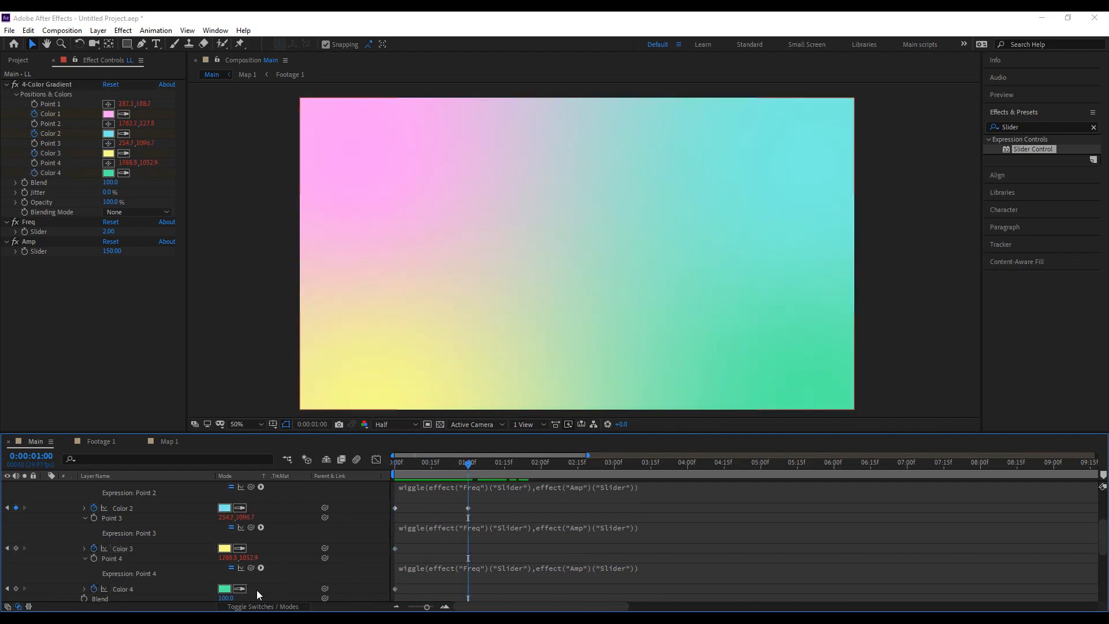
left_click(122, 590)
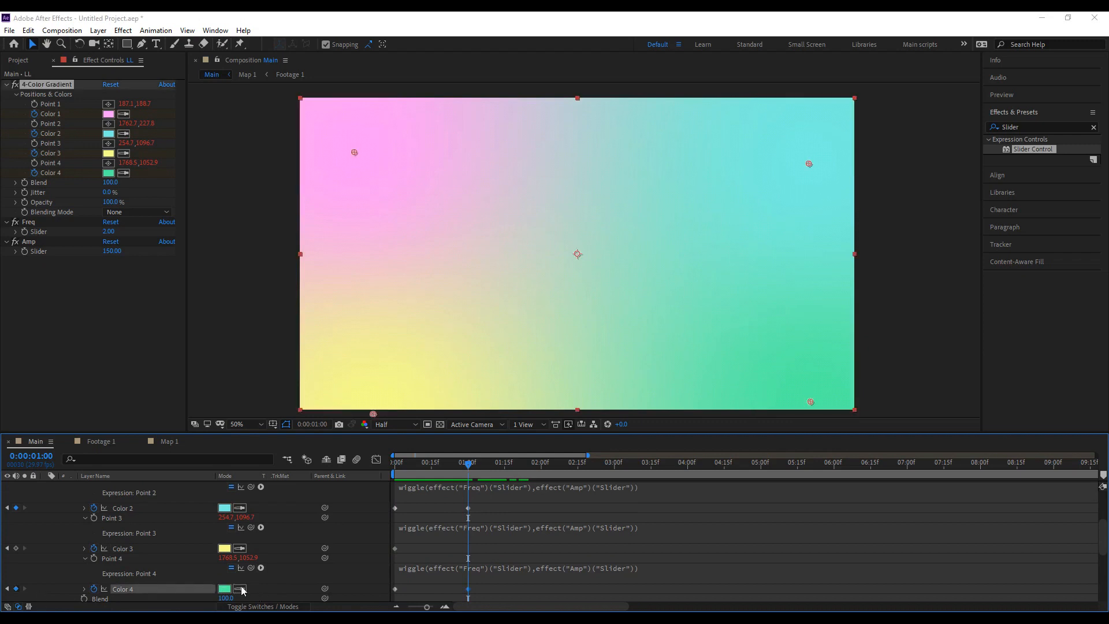
key("ctrl+v")
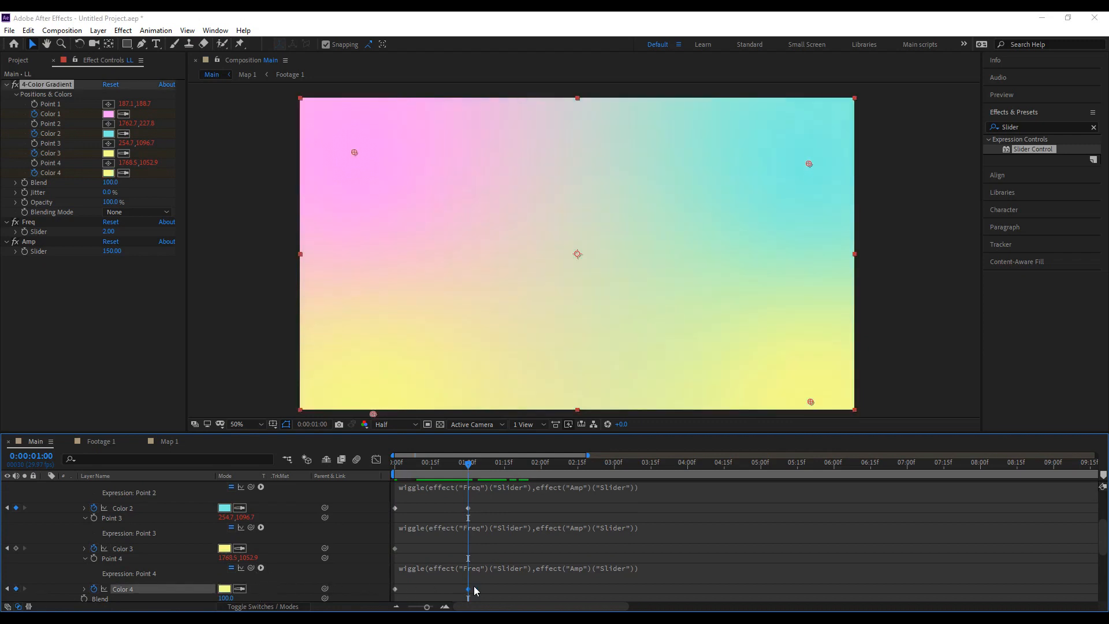
left_click(477, 589)
Copy Color 4's green keyframe from 0:00:00:00 and paste it onto Color 3 at 0:00:01:00.
left_click_drag(467, 462, 355, 473)
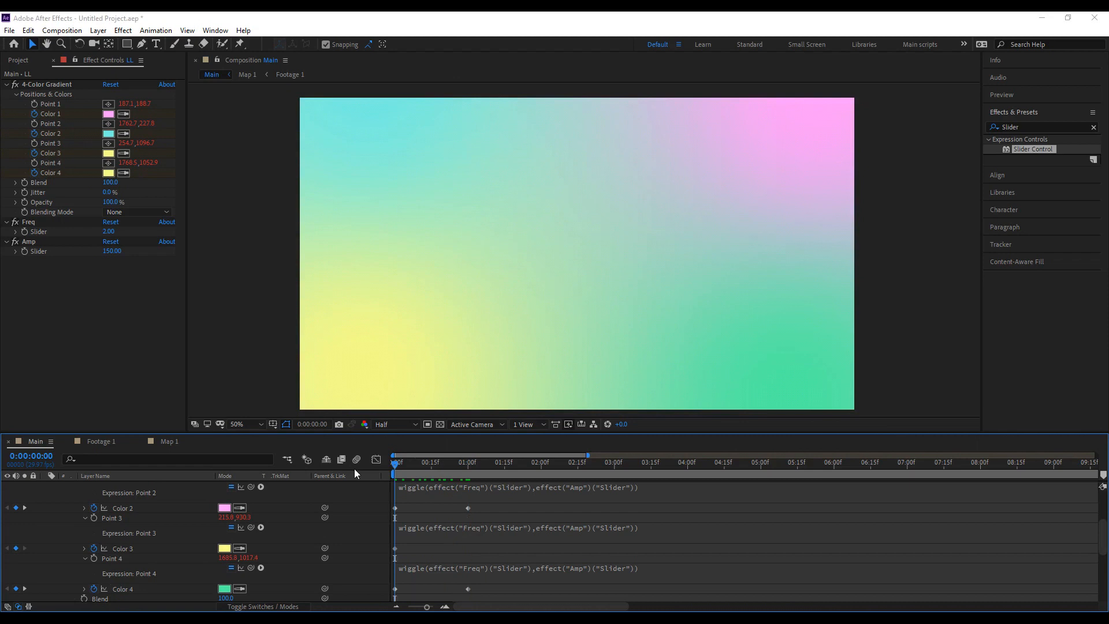
left_click(469, 469)
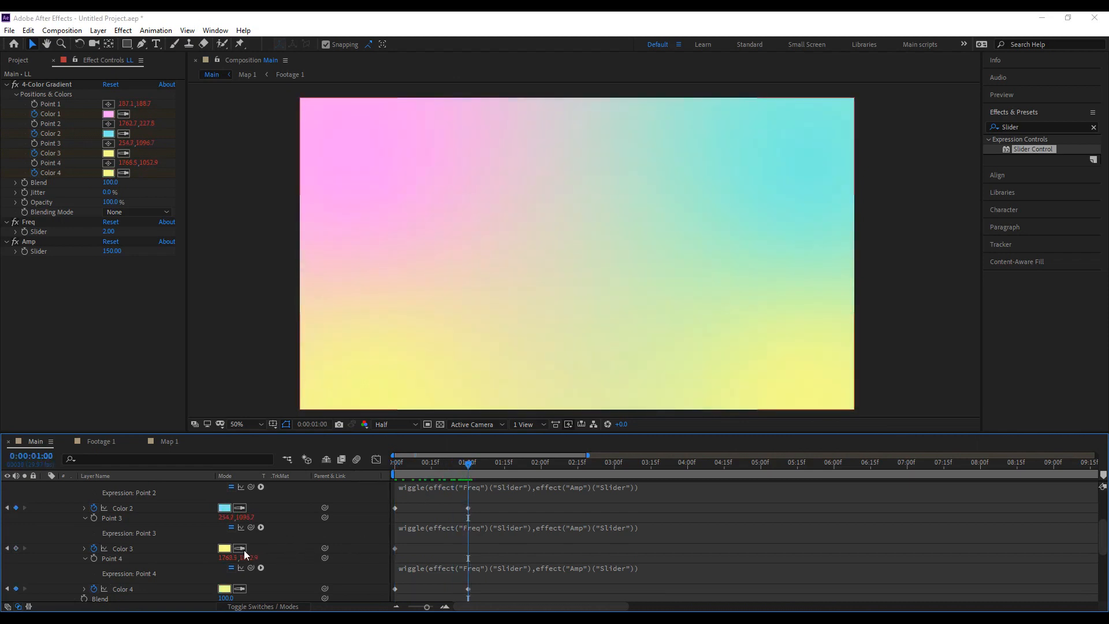
left_click_drag(409, 469, 362, 476)
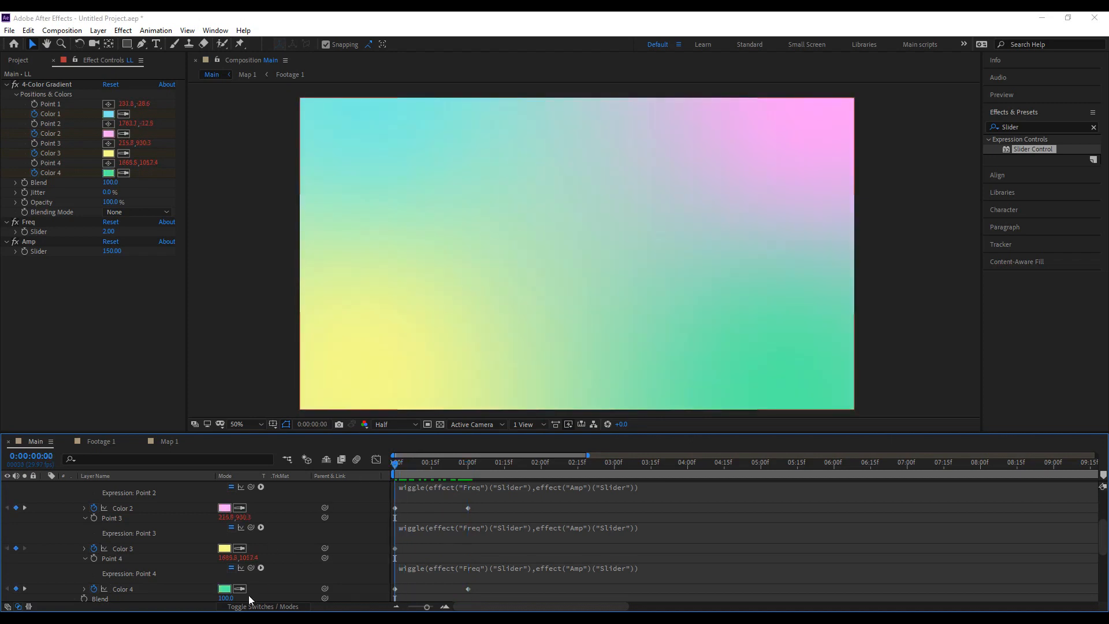
left_click(386, 593)
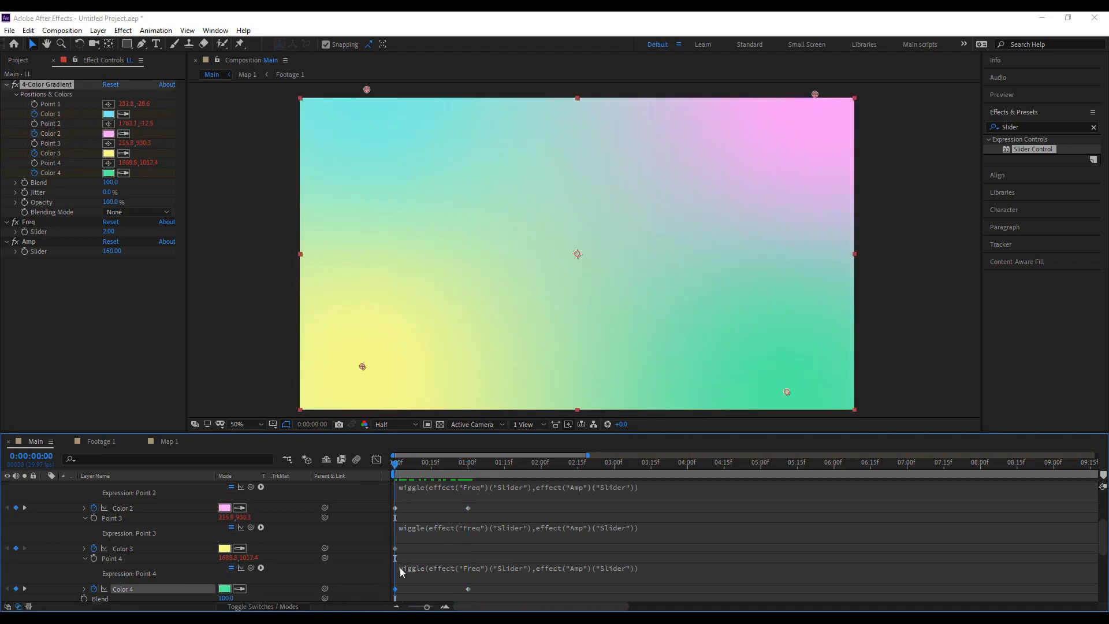
left_click(470, 465)
left_click(278, 573)
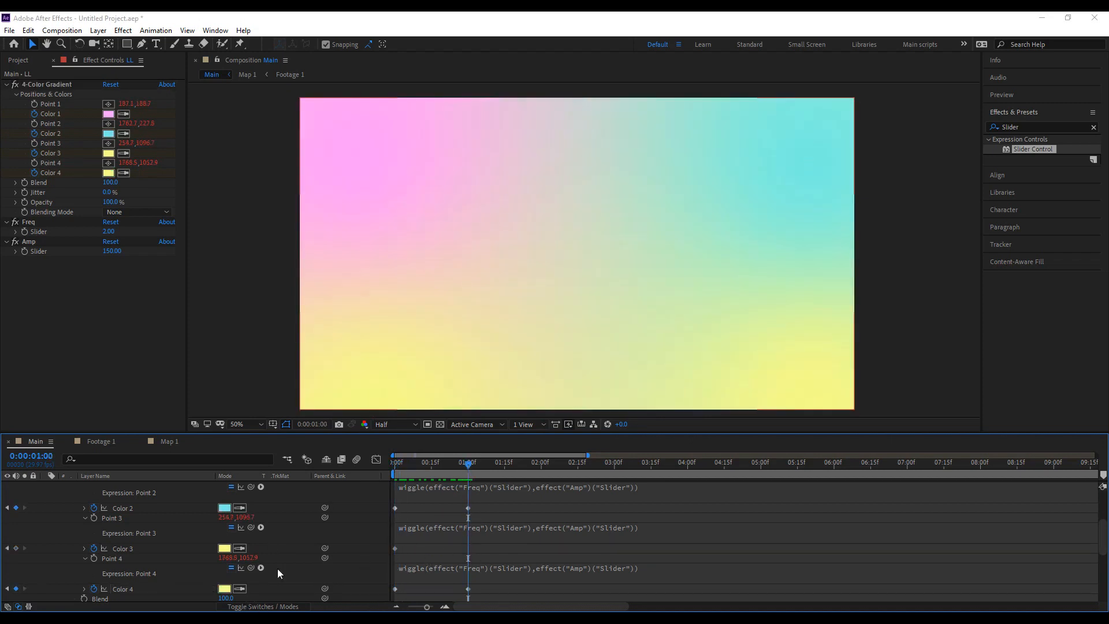
left_click(117, 548)
key("ctrl+v")
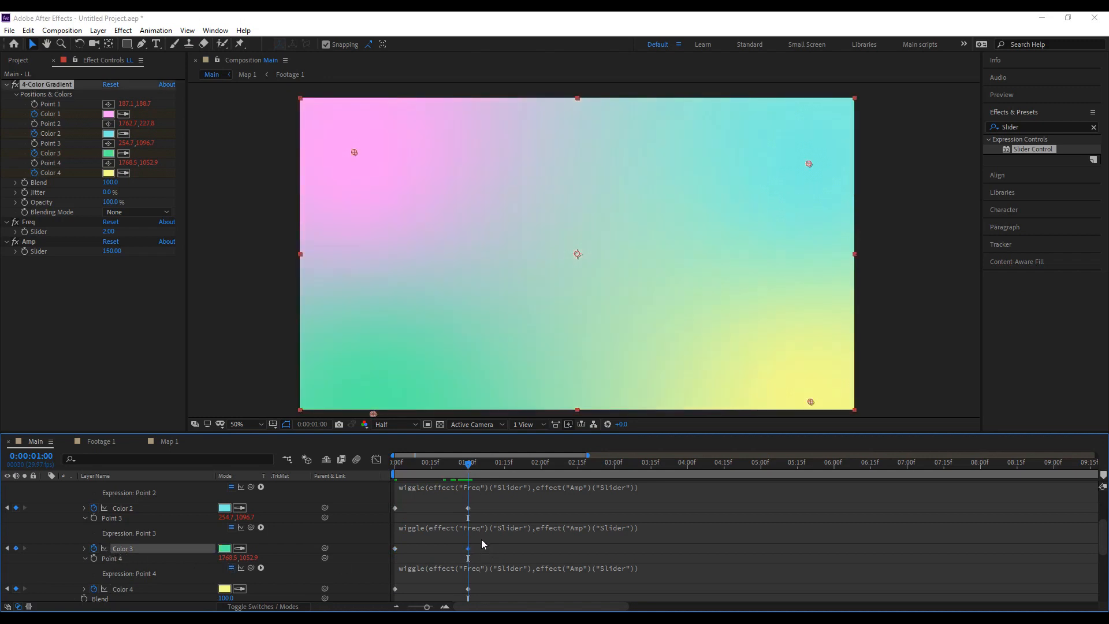
Preview the animated exchange of all four gradient colors from the start of the timeline.
left_click(396, 463)
key("space")
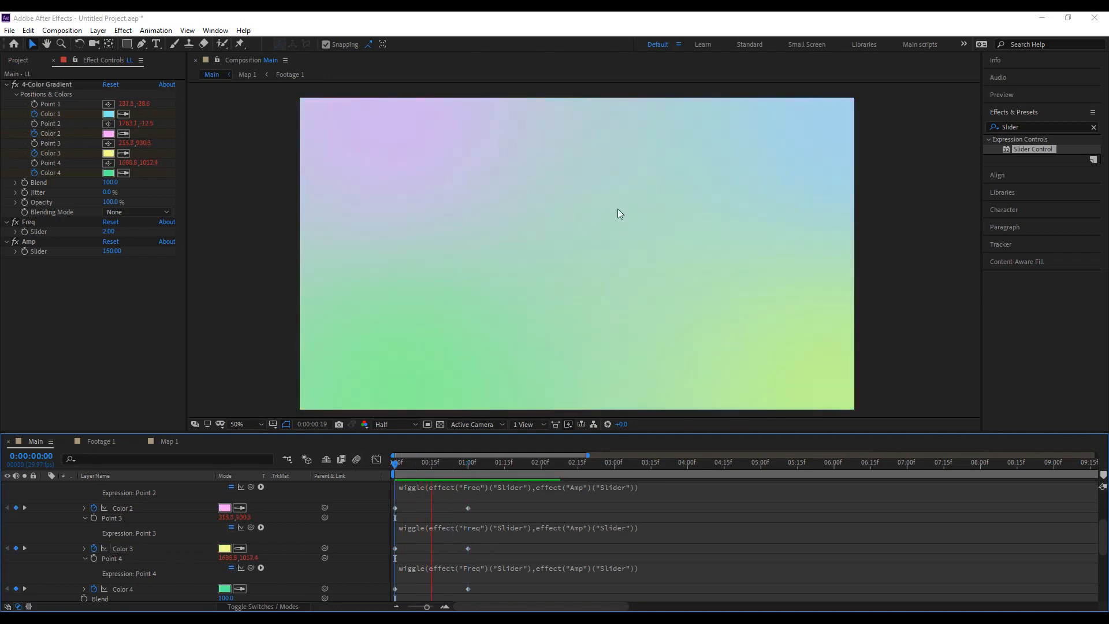
left_click_drag(410, 468, 369, 473)
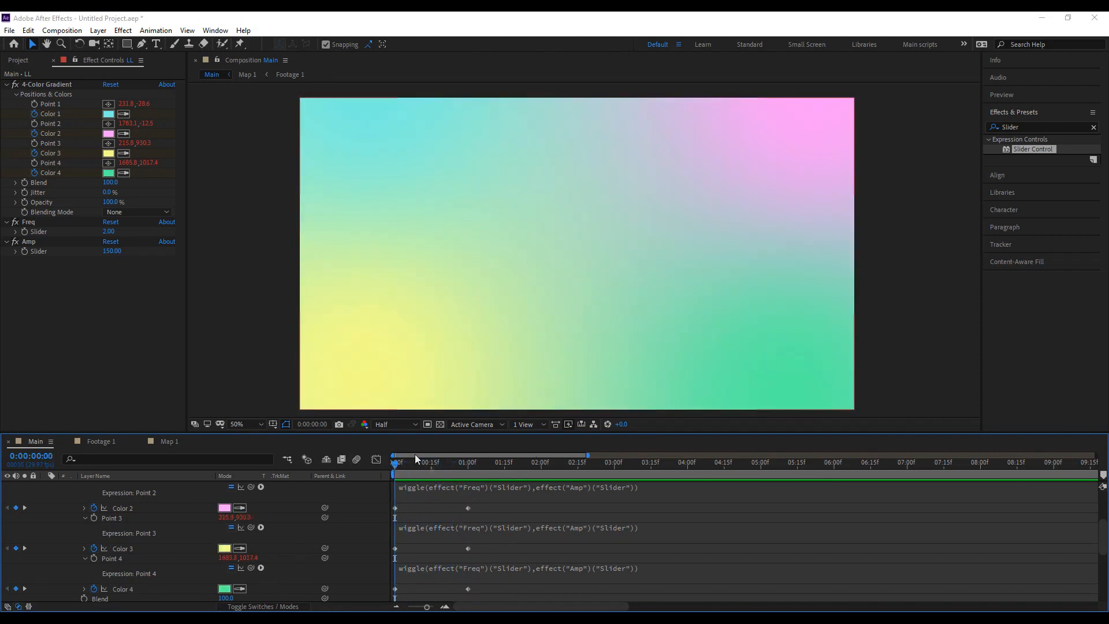
Add the expression loopOut("pingpong") to Color 4 of the LL layer's 4-Color Gradient and copy the expression text.
left_click_drag(497, 489, 468, 509)
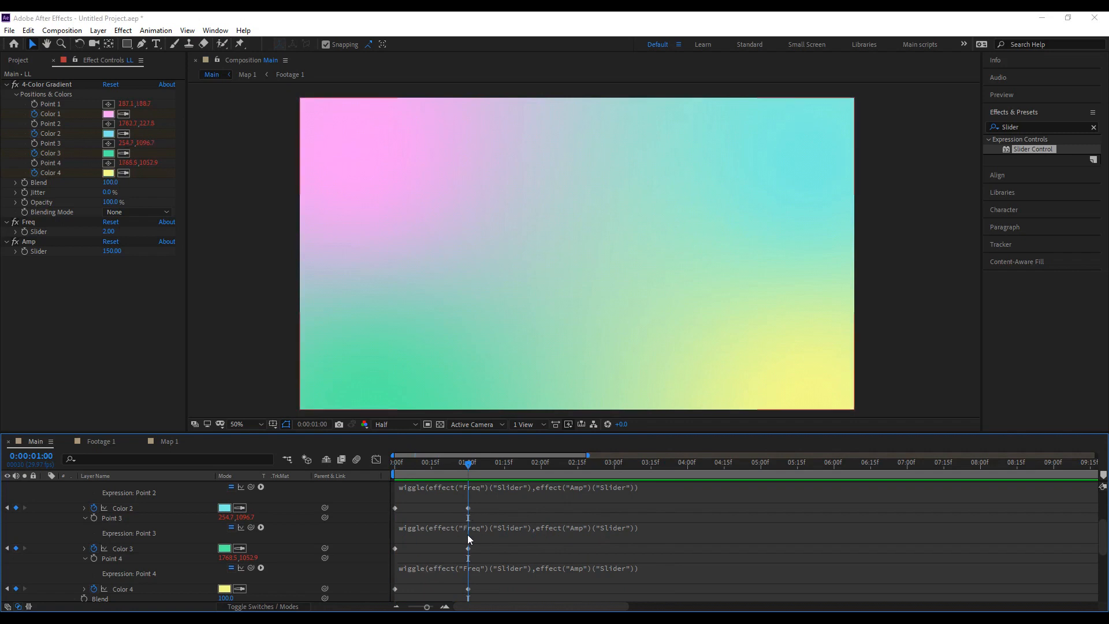
scroll(95, 581, "down", 2)
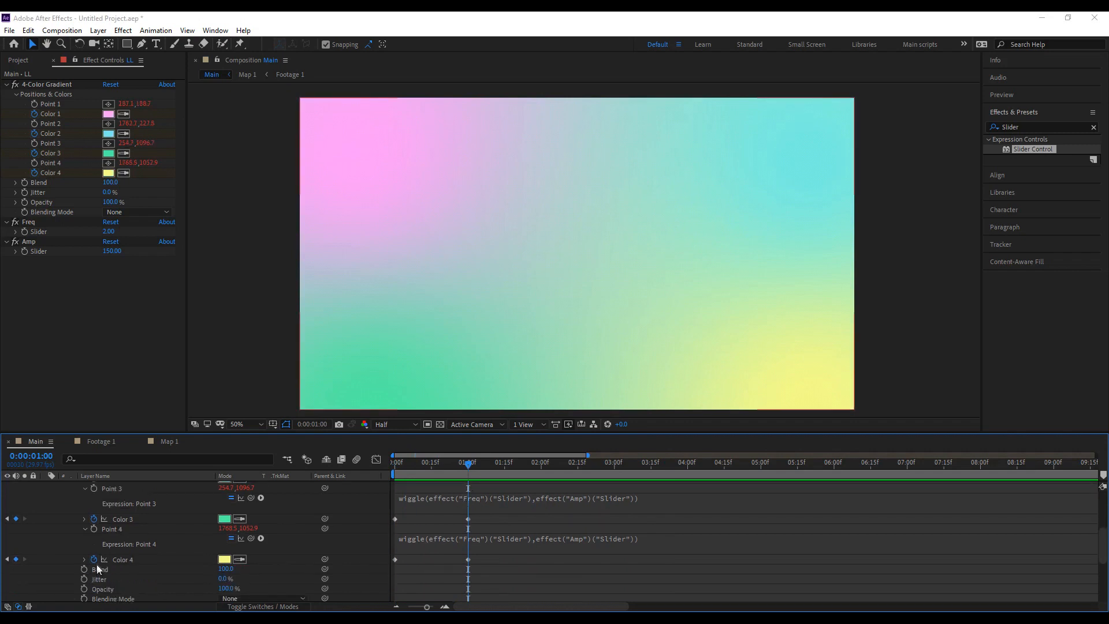
left_click(94, 560, "alt")
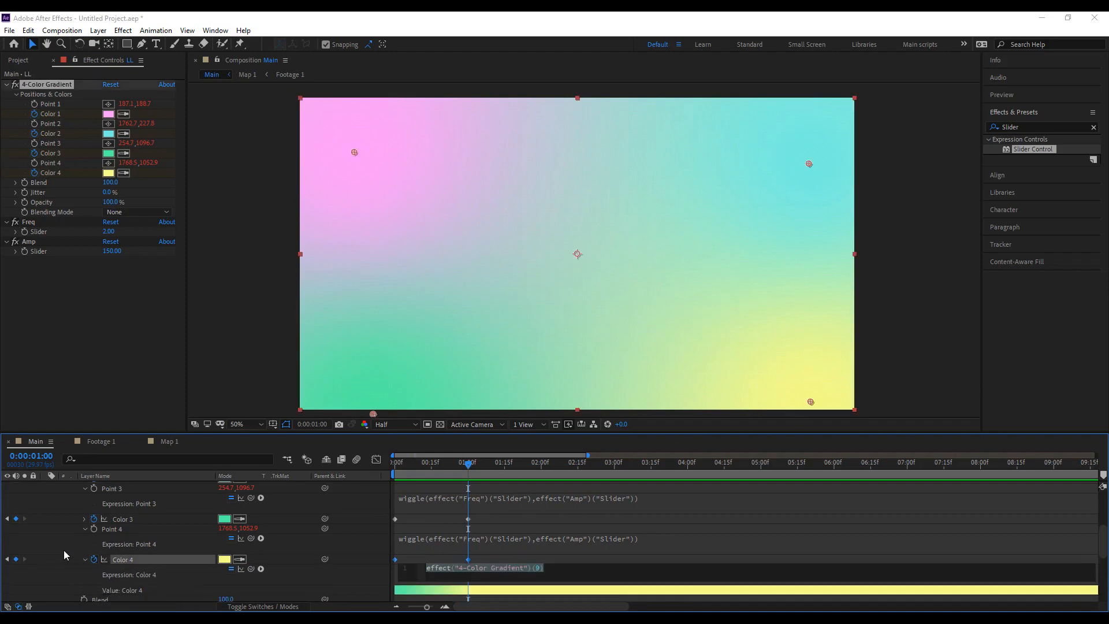
type("Lo")
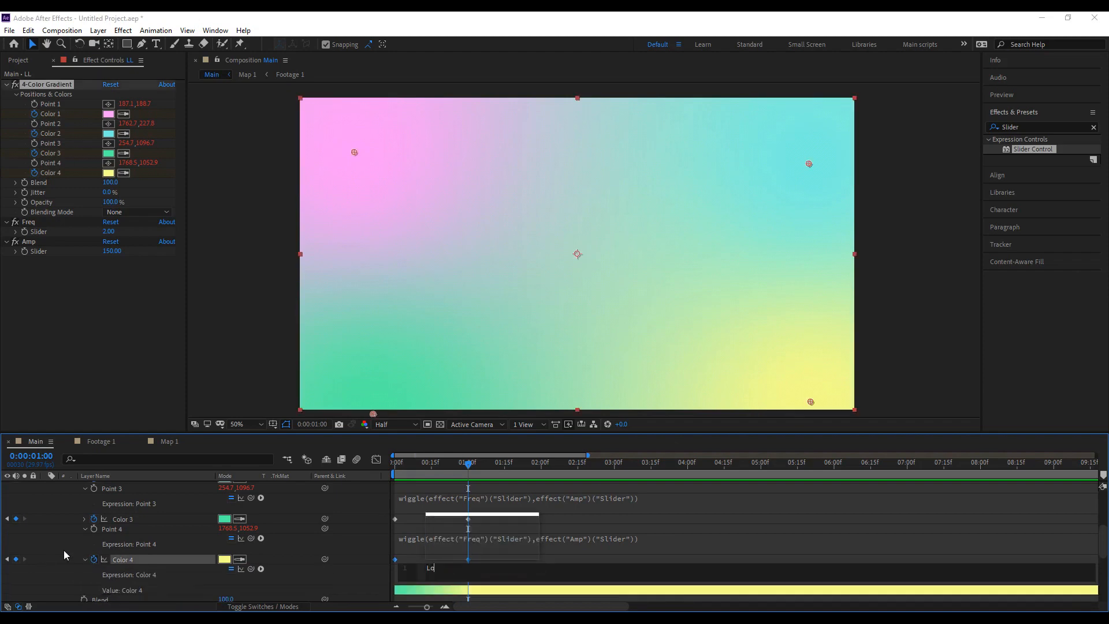
type("opOu")
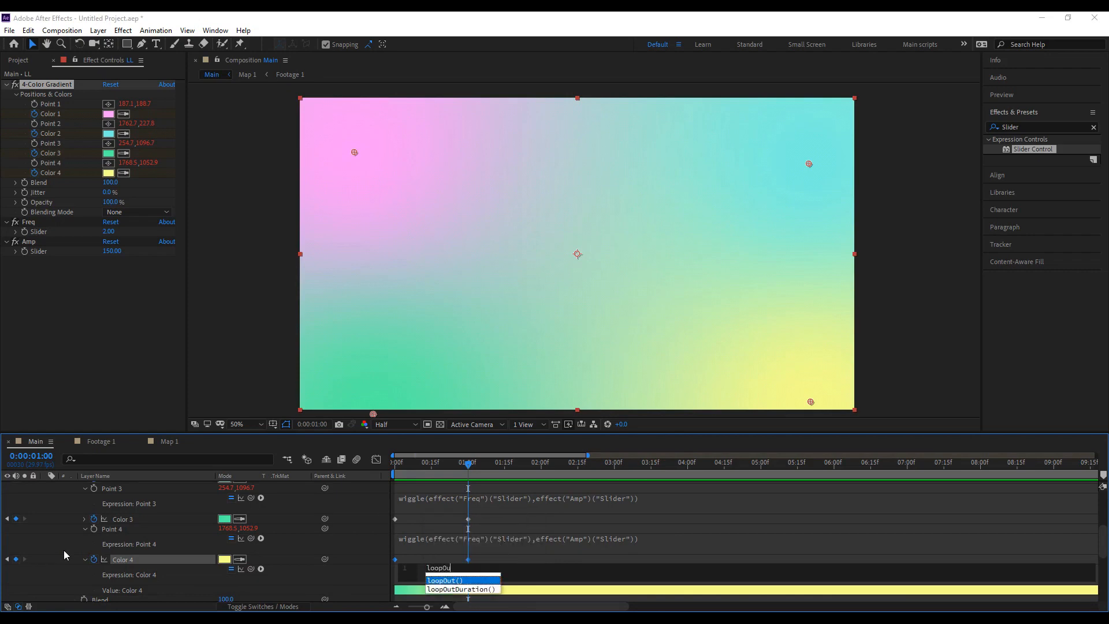
type("t(")
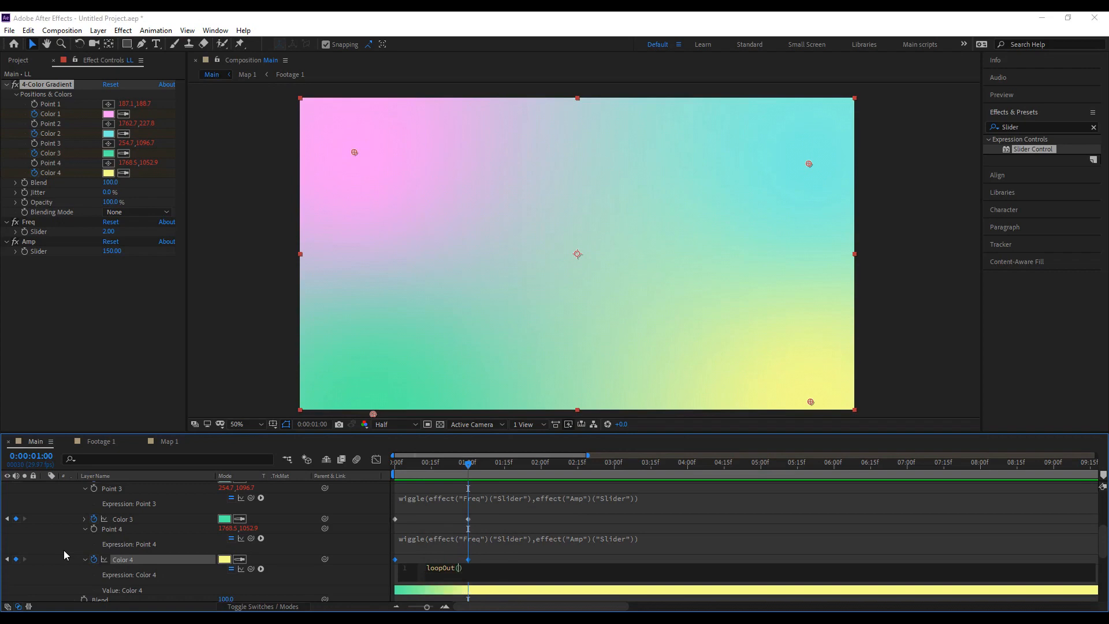
type("\"pi")
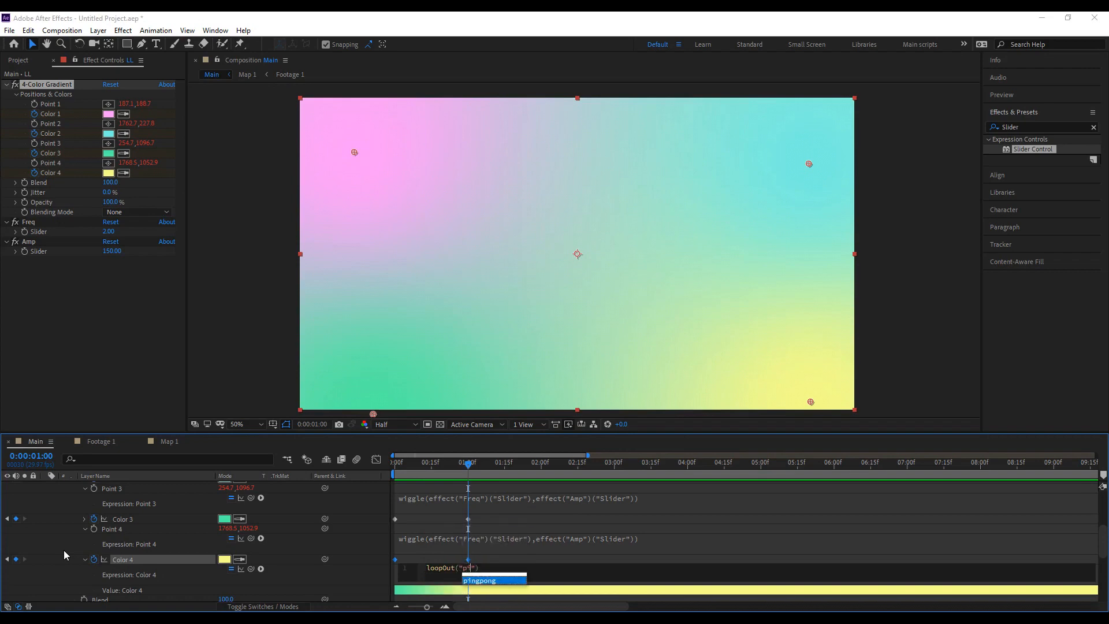
left_click(491, 580)
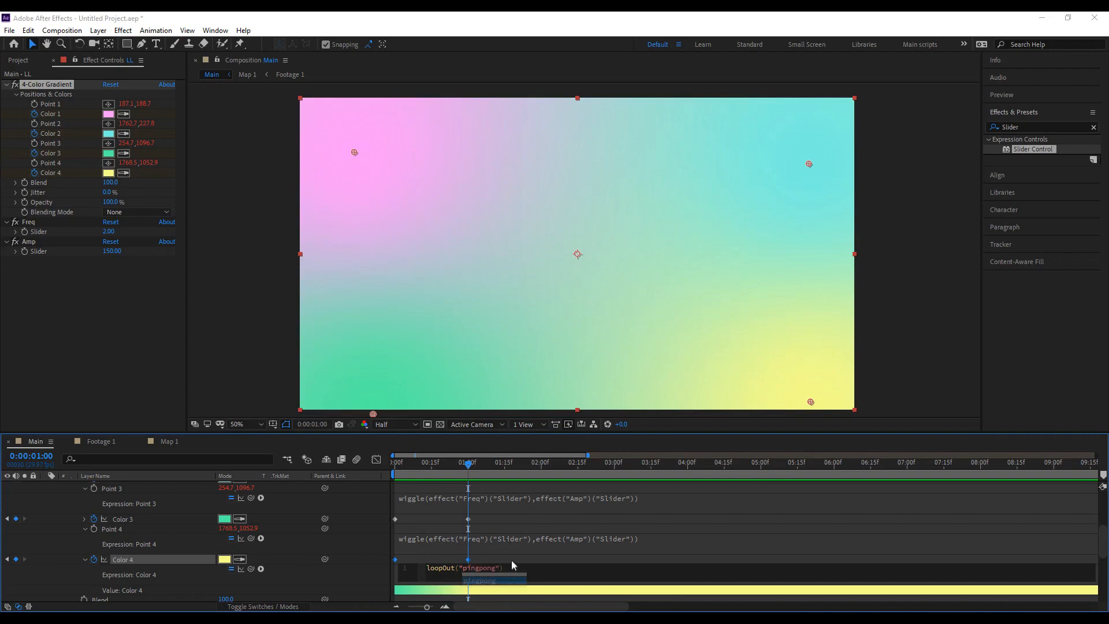
left_click(512, 560)
left_click(491, 571)
key("ctrl+c")
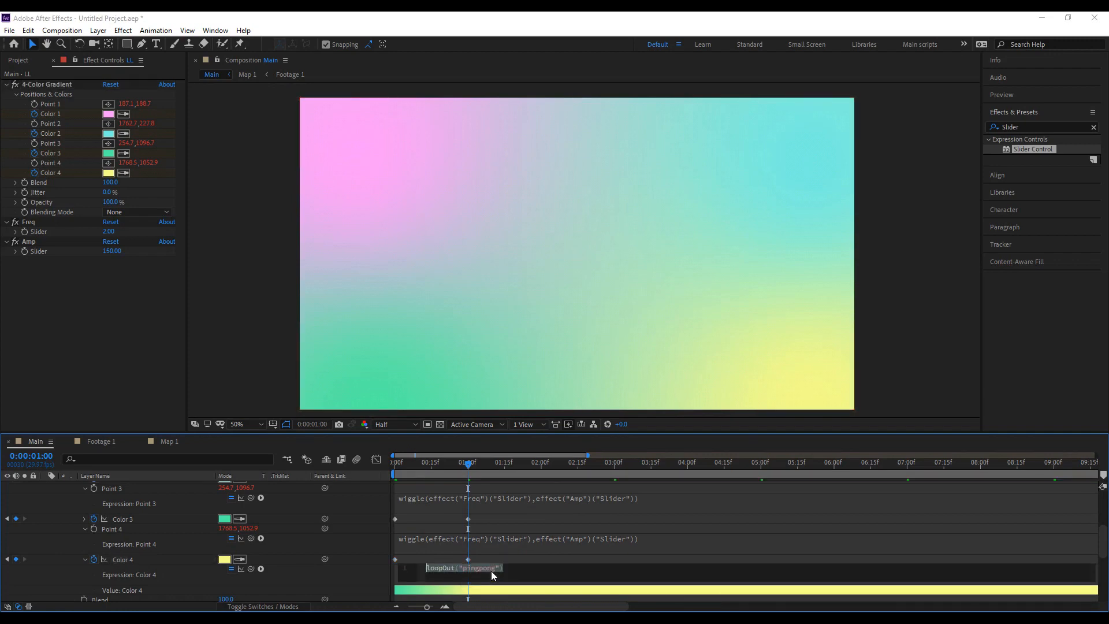
left_click(495, 517)
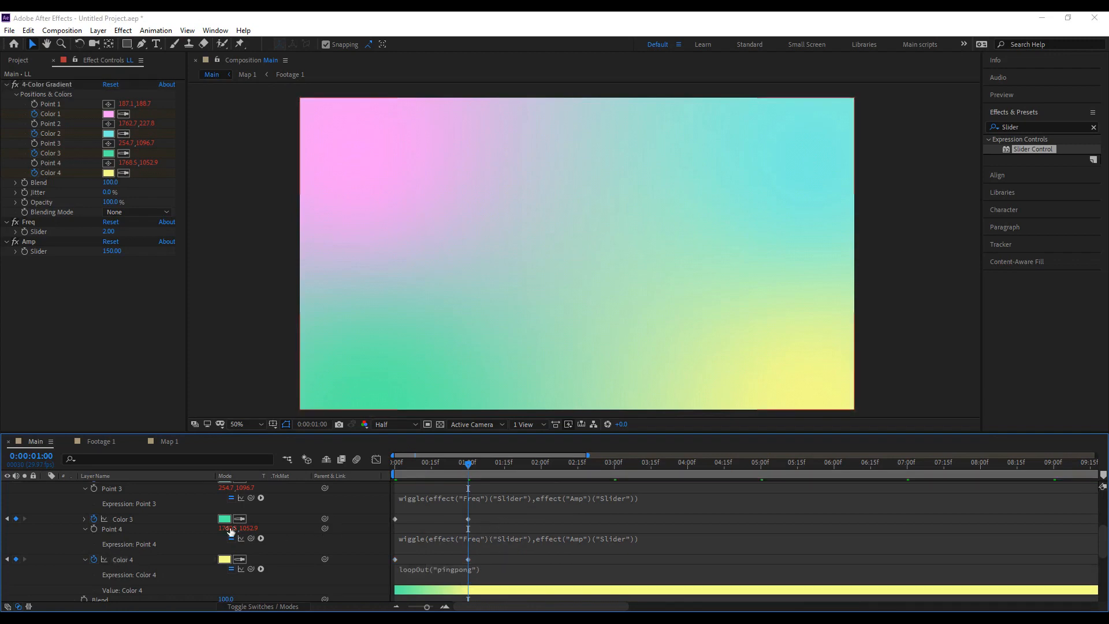
Apply the copied loopOut("pingpong") expression to Color 3 and Color 2 of the gradient.
left_click(95, 519, "alt")
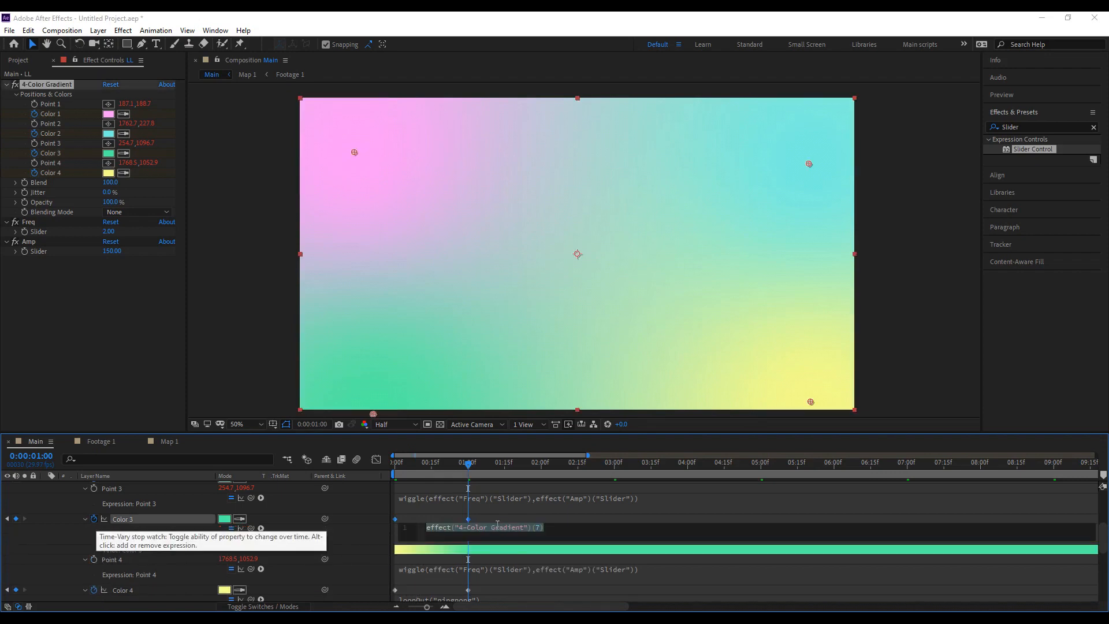
key("ctrl+v")
left_click(431, 531)
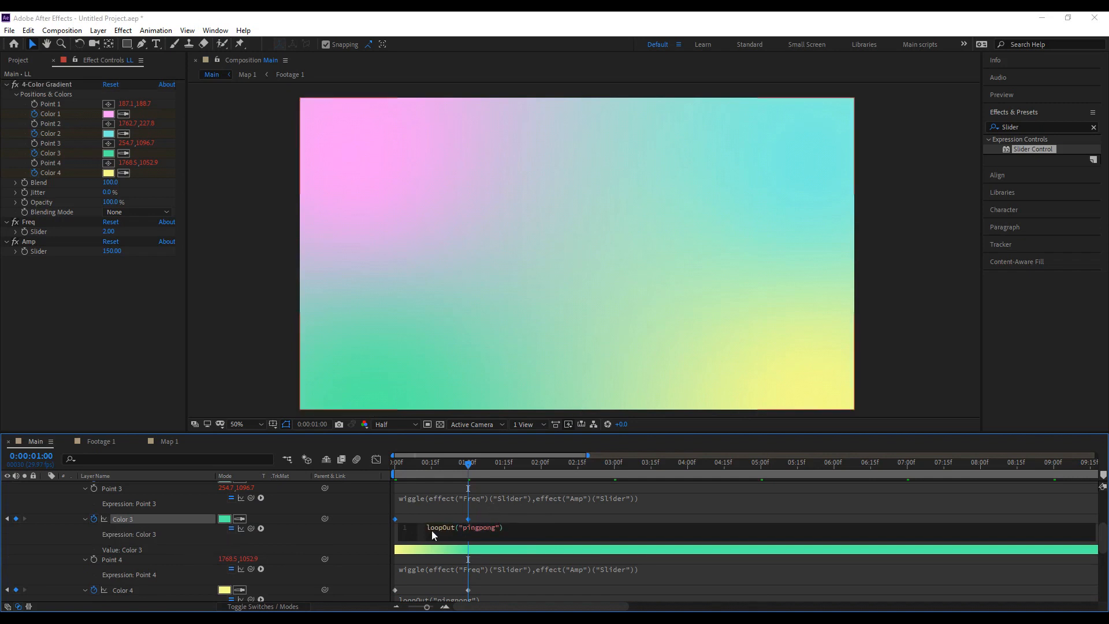
scroll(115, 547, "up", 2)
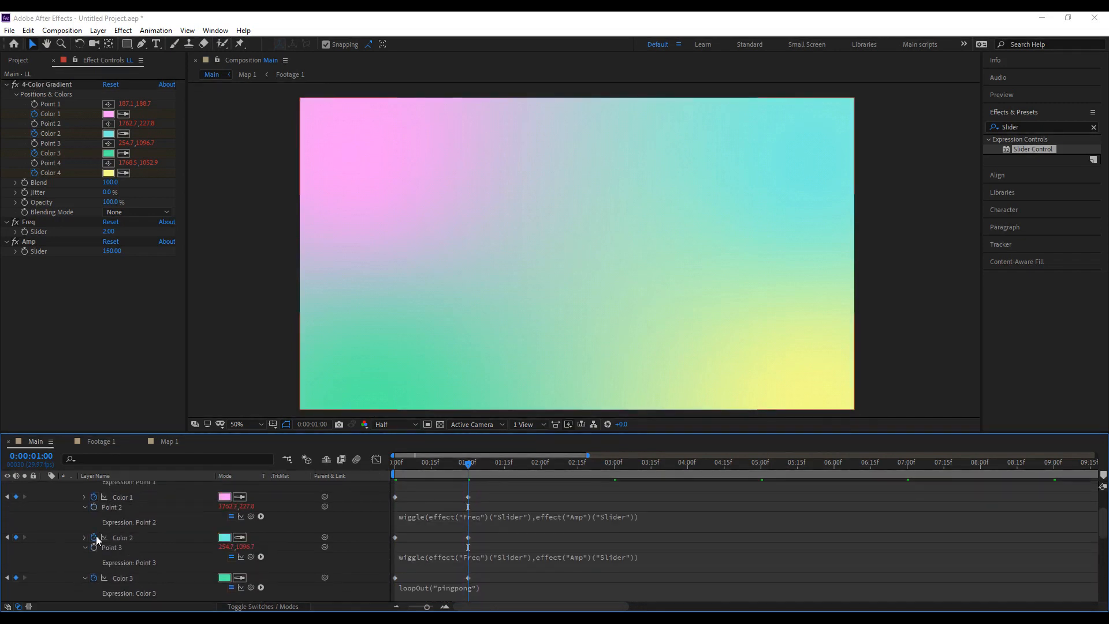
left_click(95, 537, "alt")
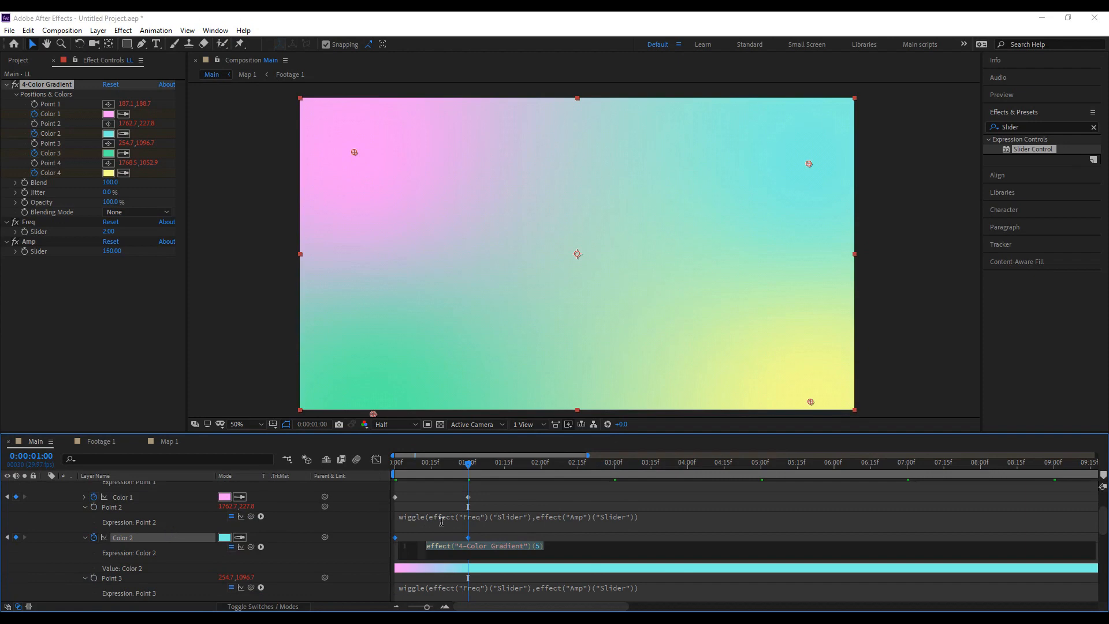
key("ctrl+v")
left_click(497, 536)
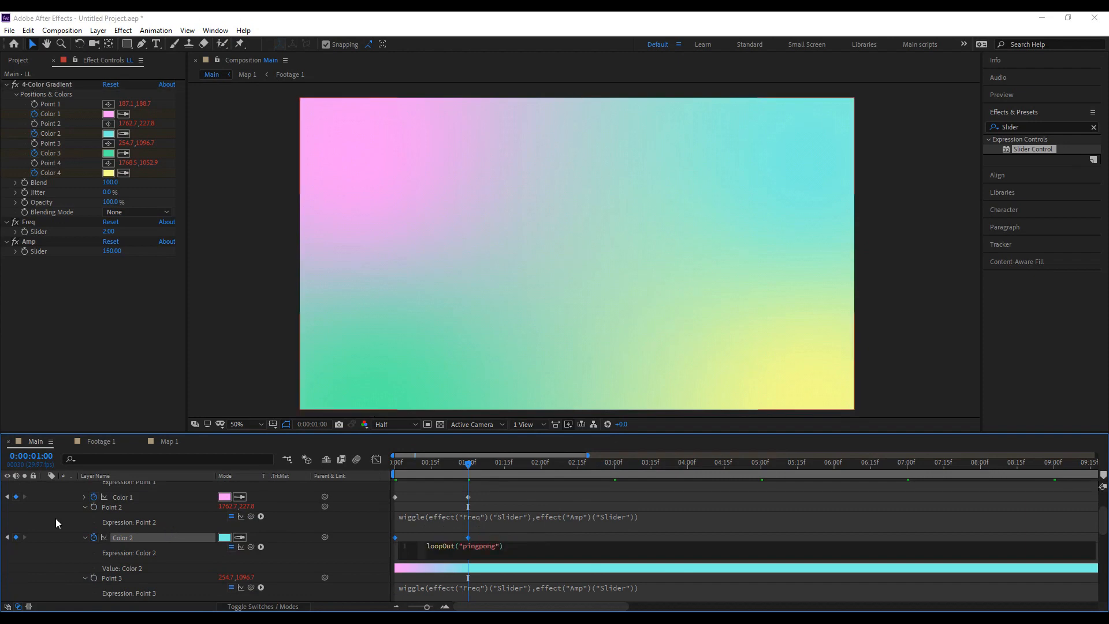
Apply the copied loopOut("pingpong") expression to Color 1 and preview the looping colors from the start of the timeline.
scroll(96, 525, "up", 2)
left_click(94, 526, "alt")
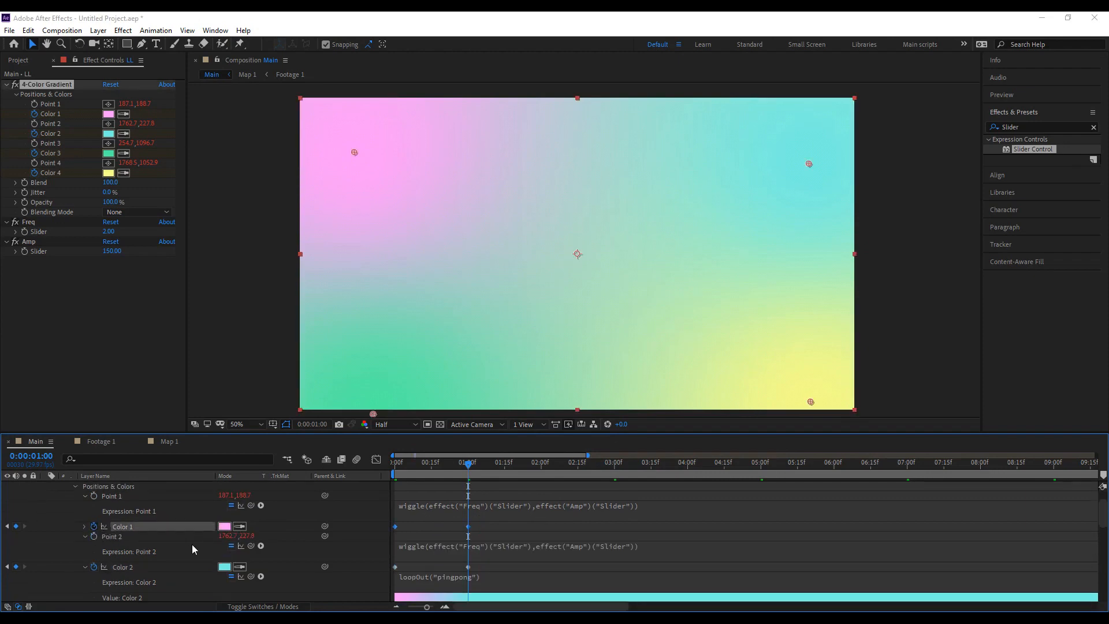
key("ctrl+v")
left_click(478, 491)
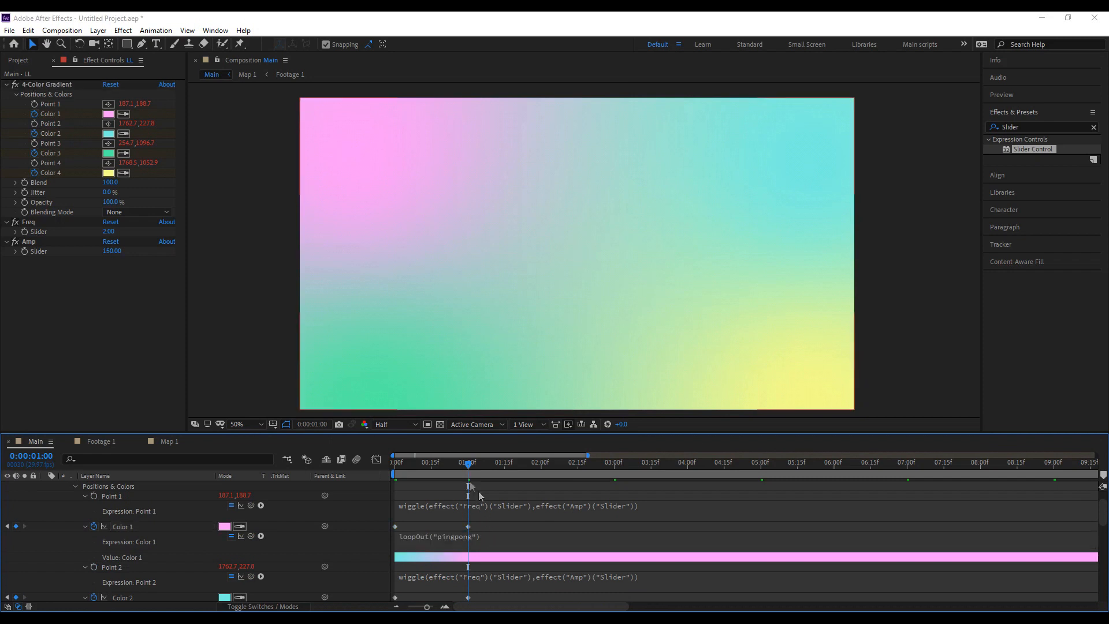
key("Home")
key("space")
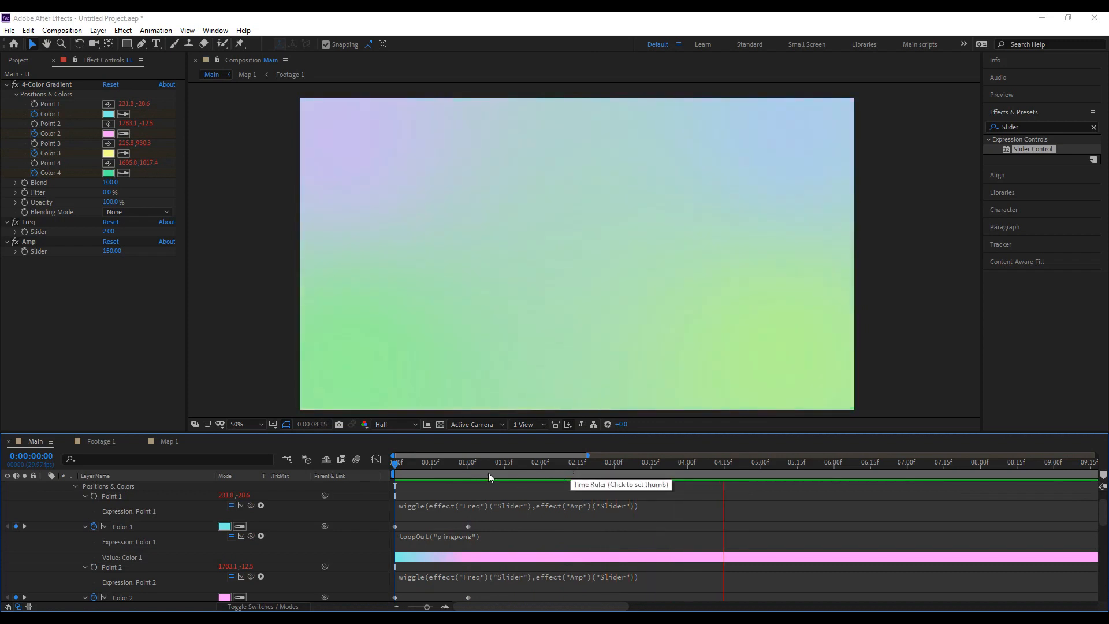
Move the current time to 0:00:02:00 and show only the LL layer's keyframed properties.
left_click(471, 467)
left_click_drag(524, 467, 541, 467)
scroll(179, 495, "up", 2)
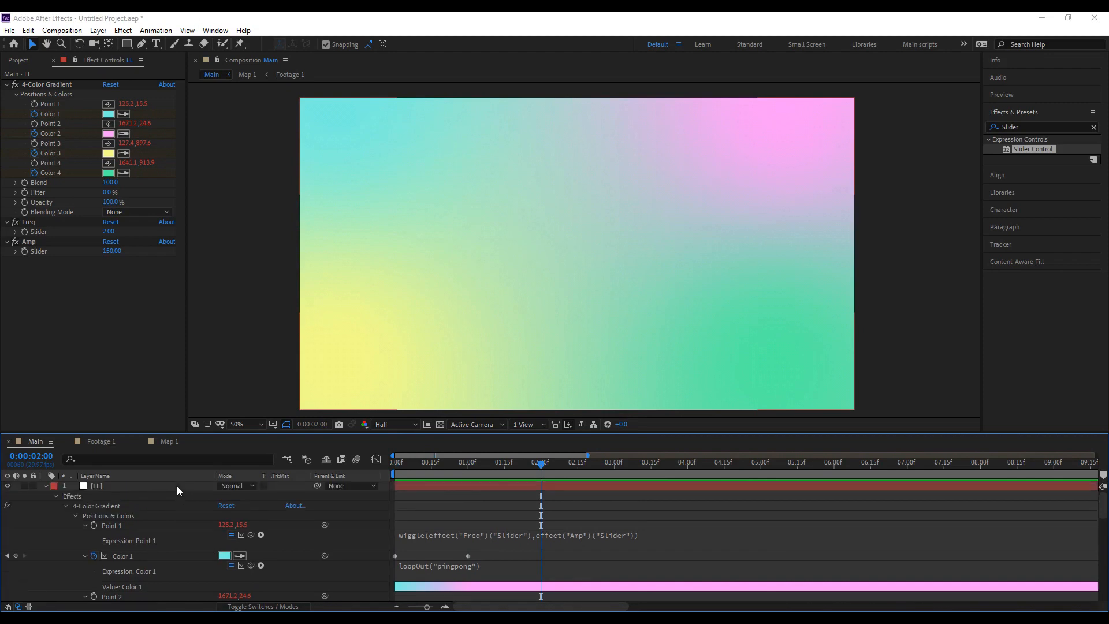
left_click(176, 487)
key("u")
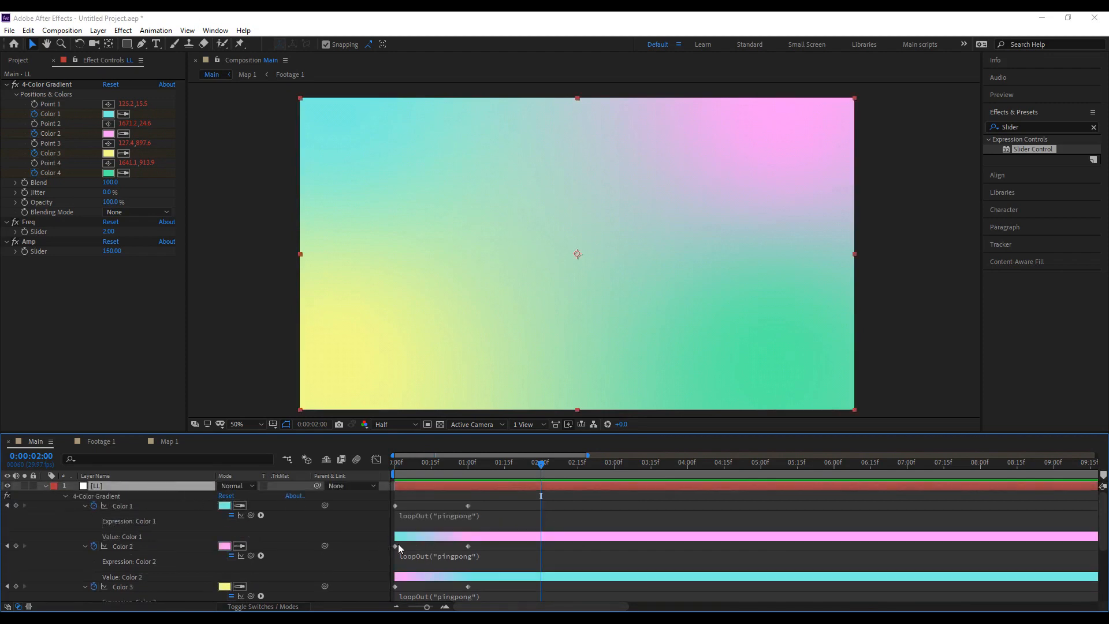
Keyframe Color 1 at 0:00:02:00 with the yellow copied from Color 3's keyframe at 0:00:00:00.
scroll(482, 555, "down", 1)
scroll(481, 555, "up", 1)
left_click(16, 505)
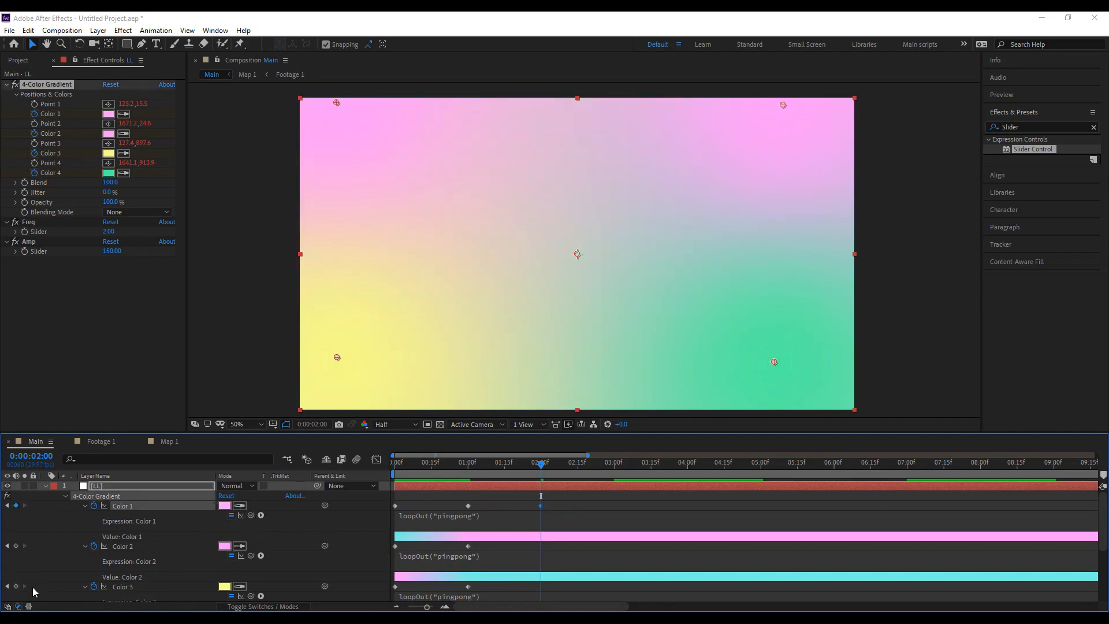
left_click(396, 587)
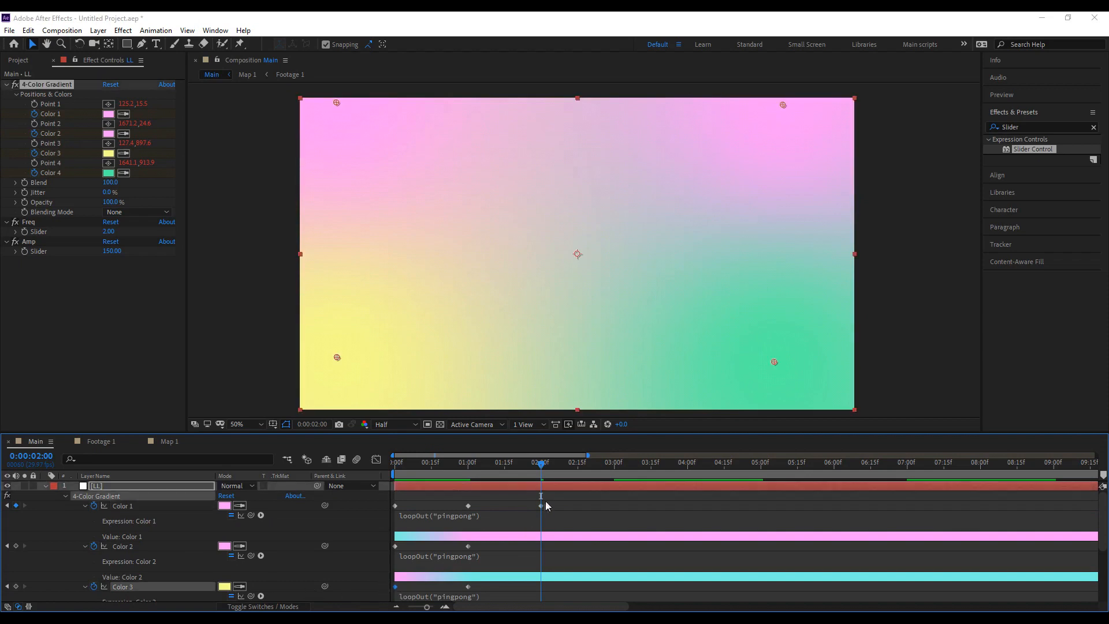
left_click(541, 505)
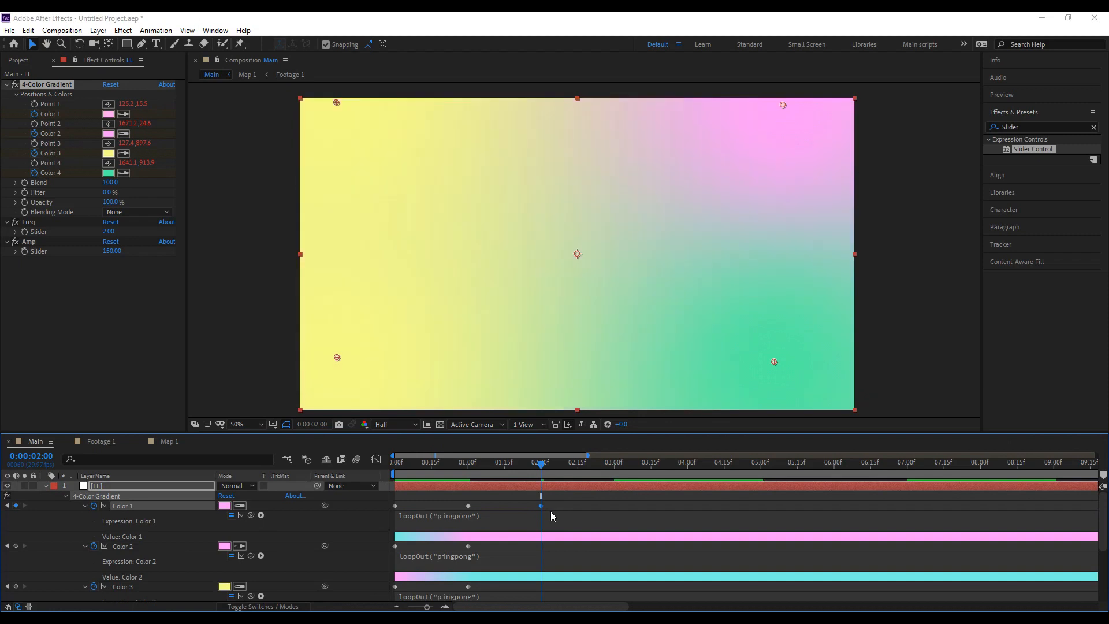
key("ctrl+v")
left_click(549, 508)
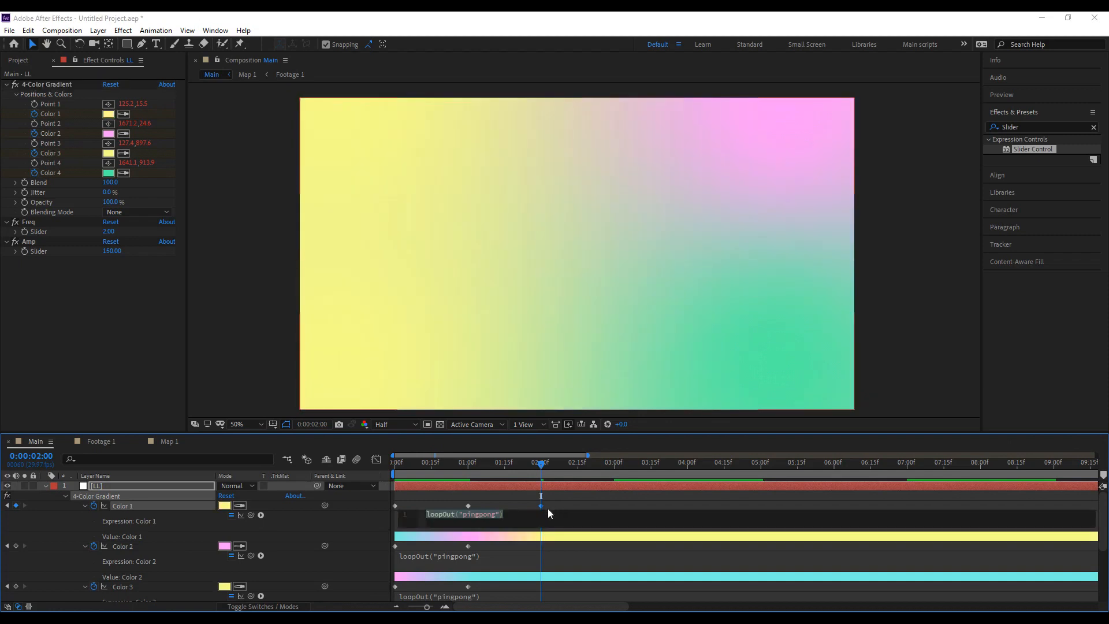
Copy Color 2's pink keyframe from 0:00:00:00 and paste it onto Color 4 at 0:00:02:00.
left_click(375, 547)
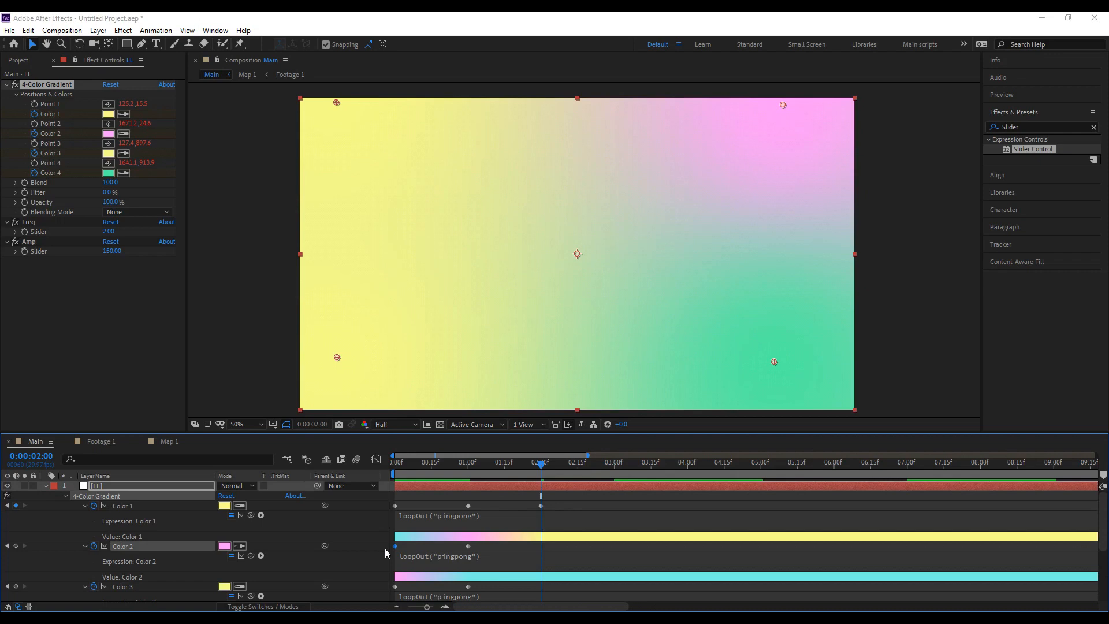
scroll(513, 560, "down", 1)
left_click(546, 594)
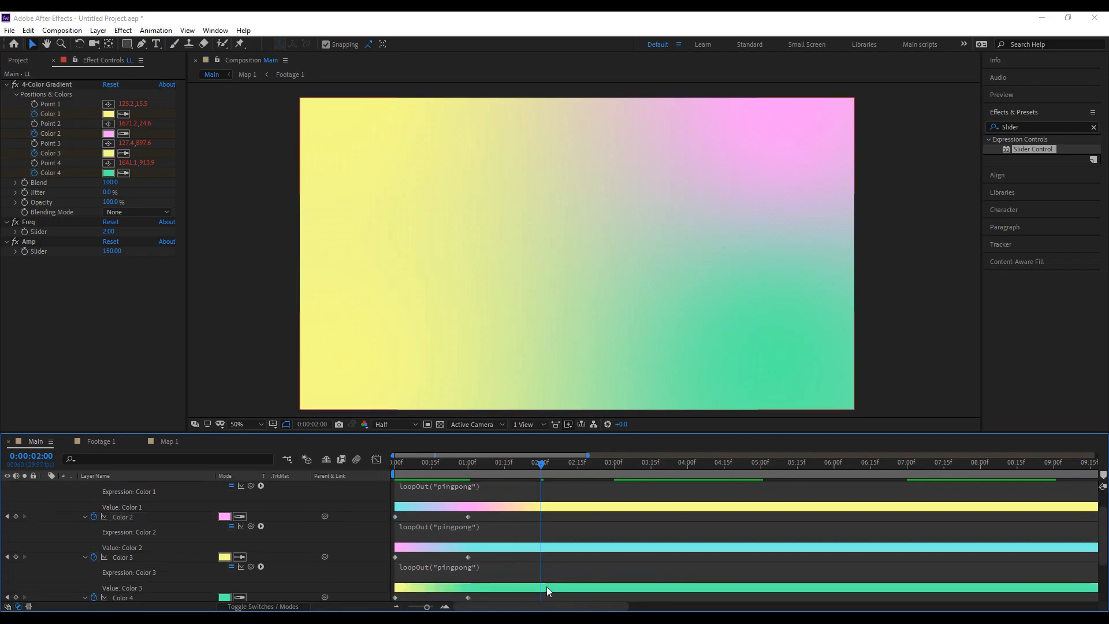
scroll(490, 569, "down", 2)
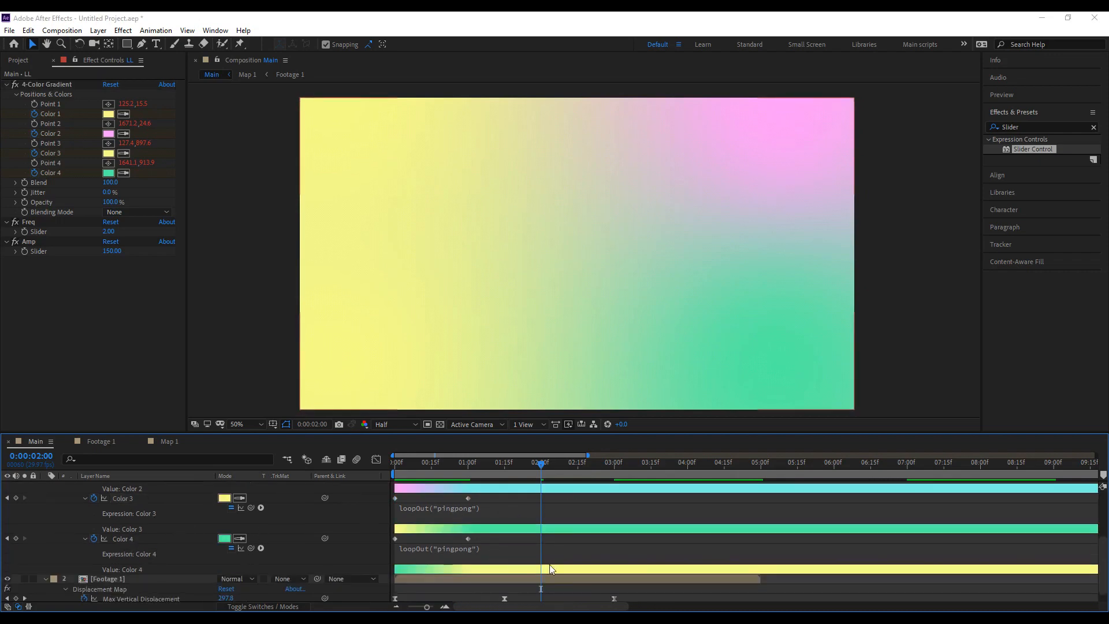
left_click(536, 549)
key("ctrl+v")
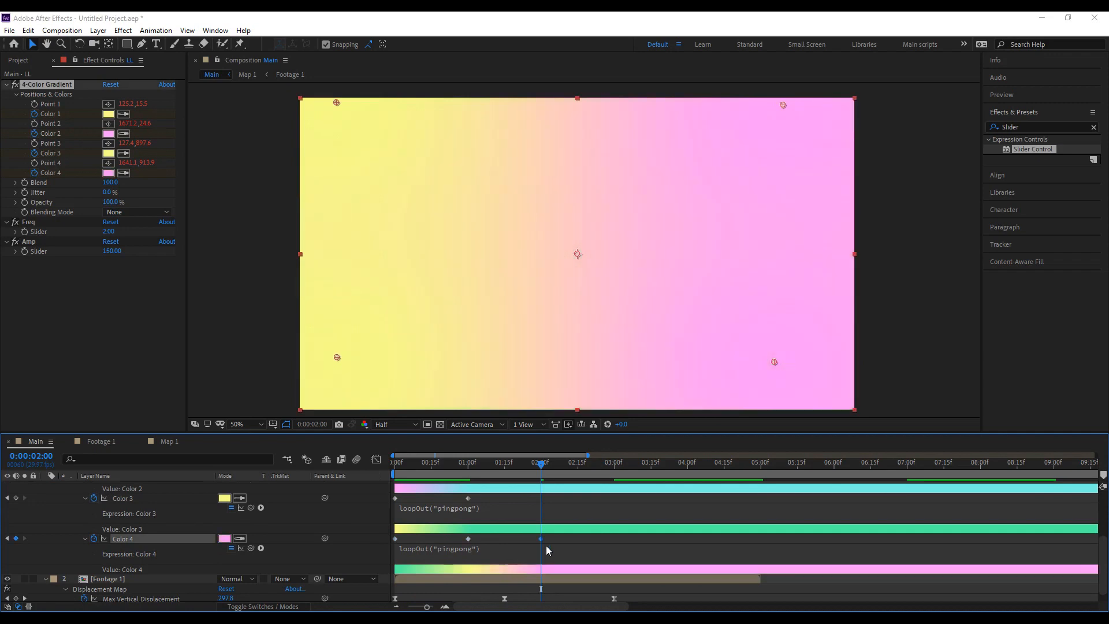
left_click(552, 539)
Copy Color 4's green keyframe from 0:00:00:00 and paste it onto Color 2 at 0:00:02:00.
scroll(545, 541, "up", 1)
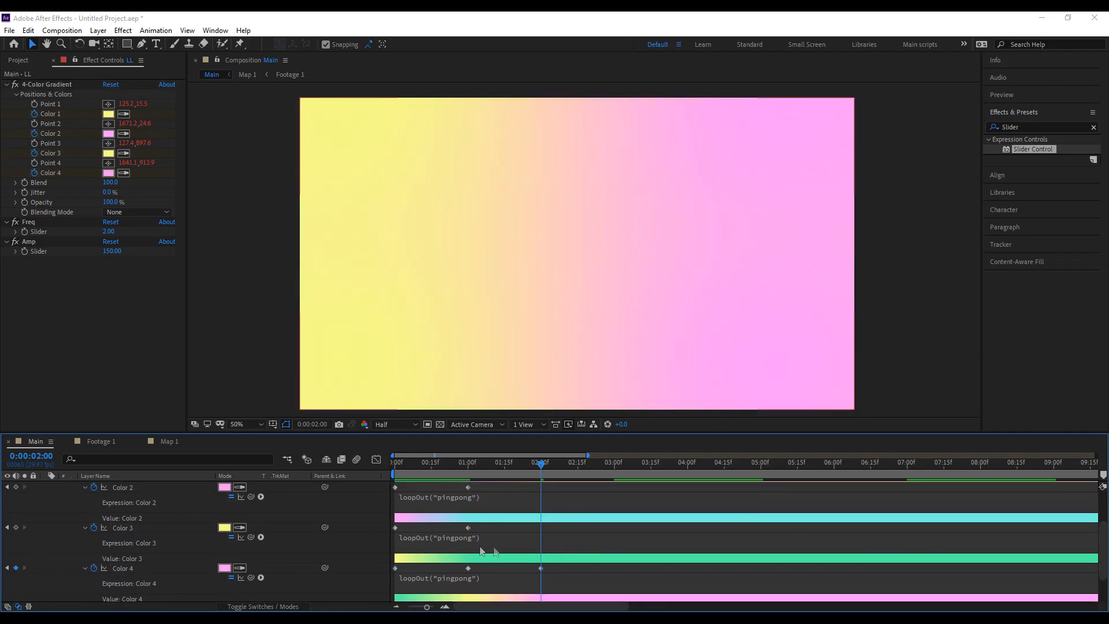
left_click(395, 568)
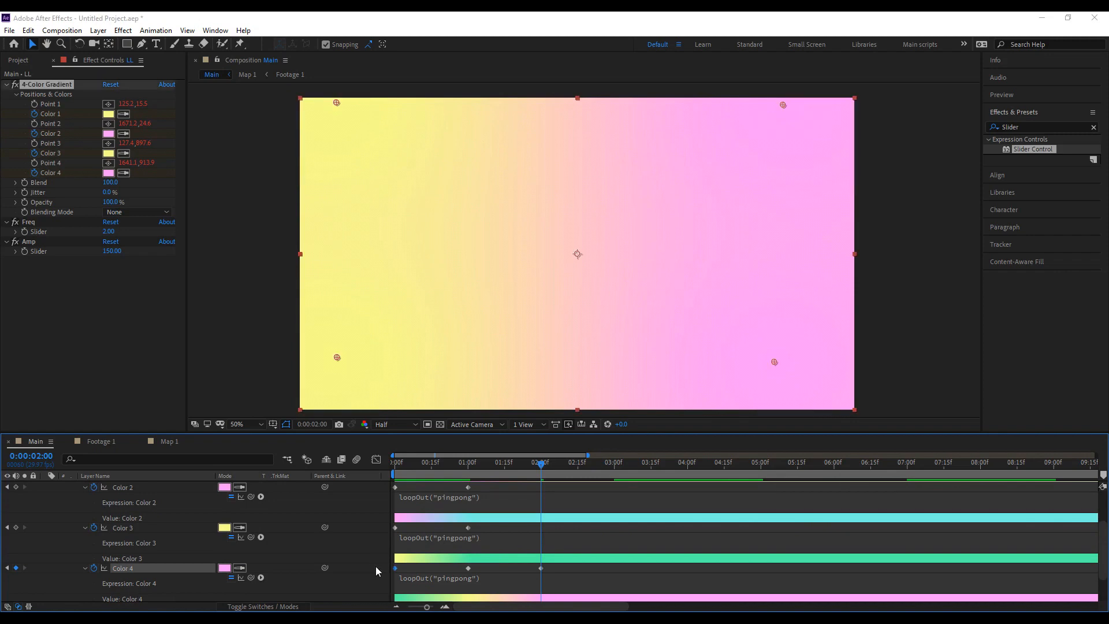
scroll(558, 518, "up", 1)
left_click(61, 515)
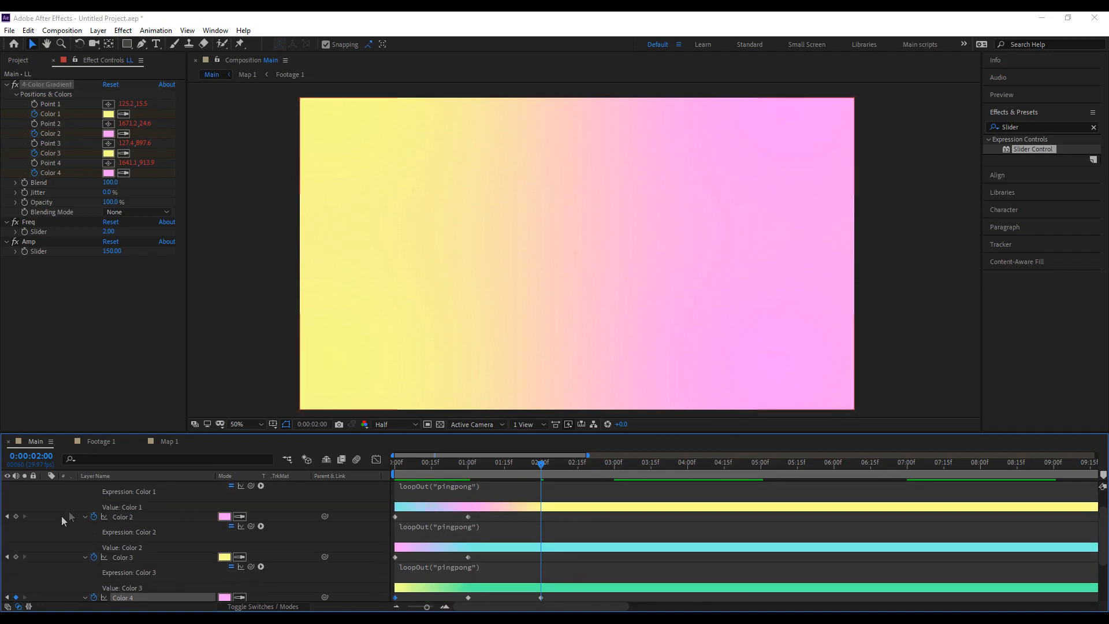
left_click(126, 518)
key("ctrl+v")
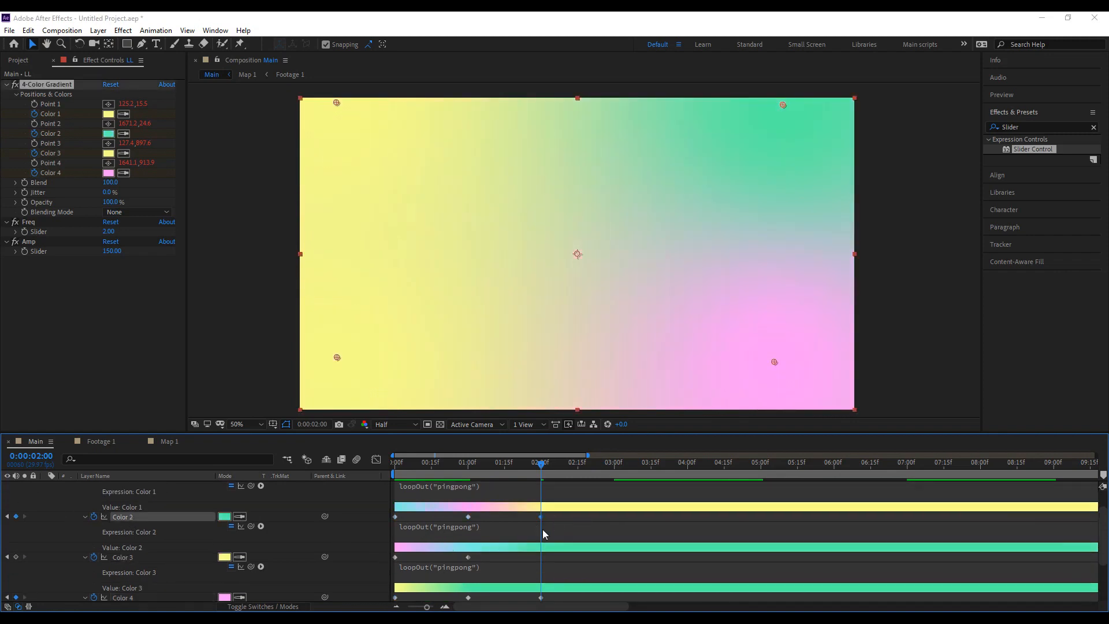
Copy Color 2's pink keyframe from 0:00:00:00 and paste it onto Color 3 at 0:00:02:00.
scroll(517, 547, "down", 1)
scroll(517, 547, "up", 1)
scroll(534, 564, "up", 1)
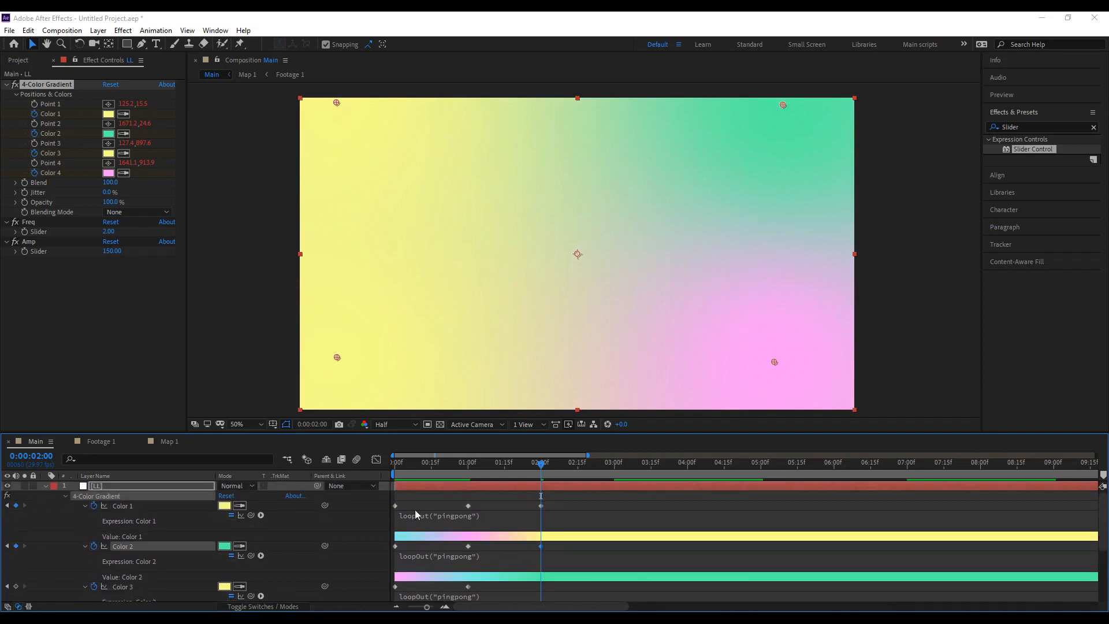
scroll(506, 554, "down", 1)
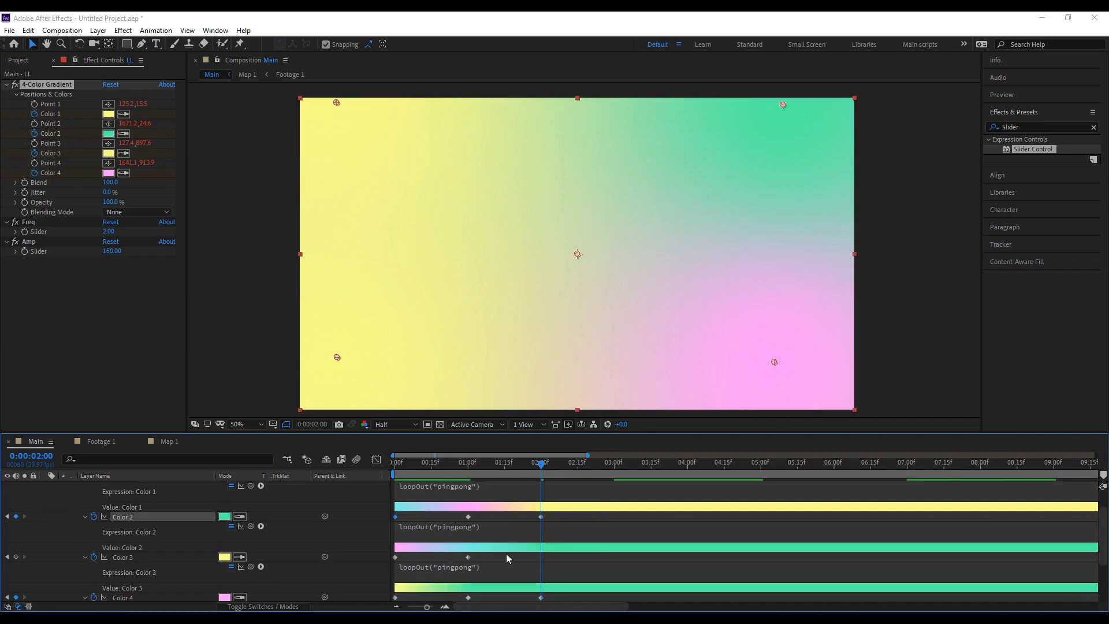
left_click(276, 562)
key("ctrl+v")
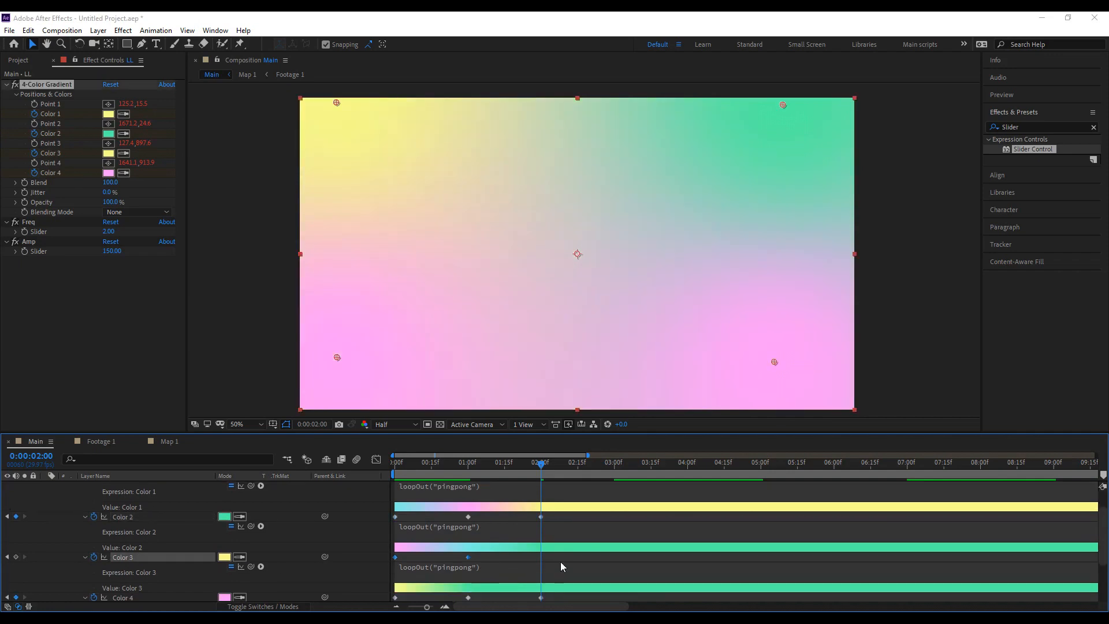
Preview the looping color animation of the LL gradient from the start of the timeline.
left_click(558, 559)
scroll(554, 560, "down", 2)
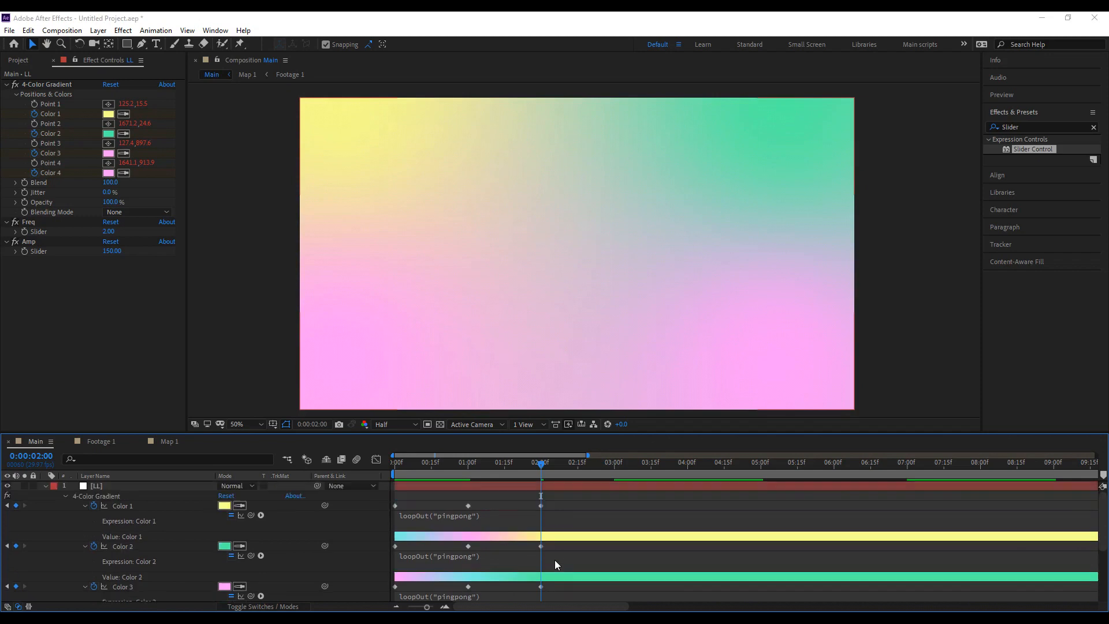
left_click_drag(493, 462, 395, 461)
key("space")
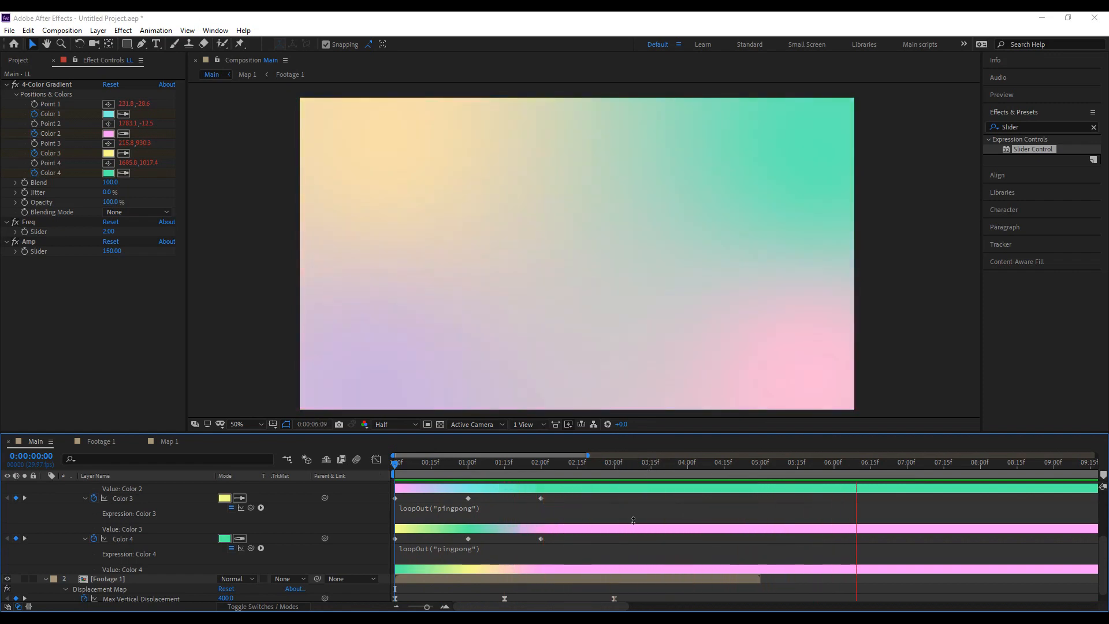
key("space")
key("space")
Try the Screen blending mode on the LL layer and preview it over the footage.
scroll(44, 491, "up", 5)
left_click(227, 485)
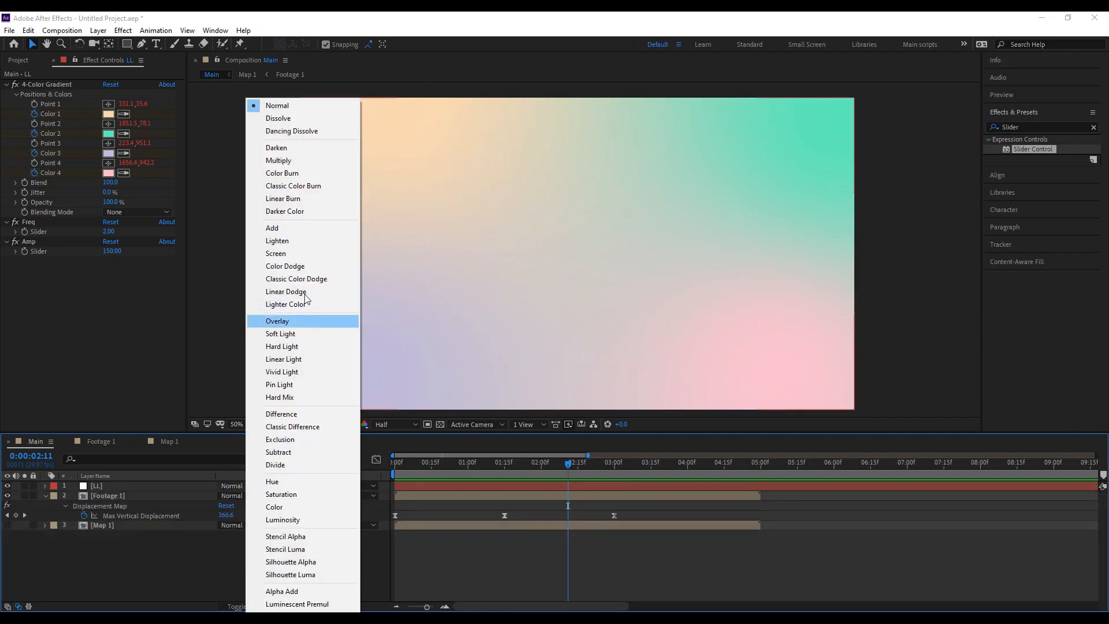
left_click(291, 255)
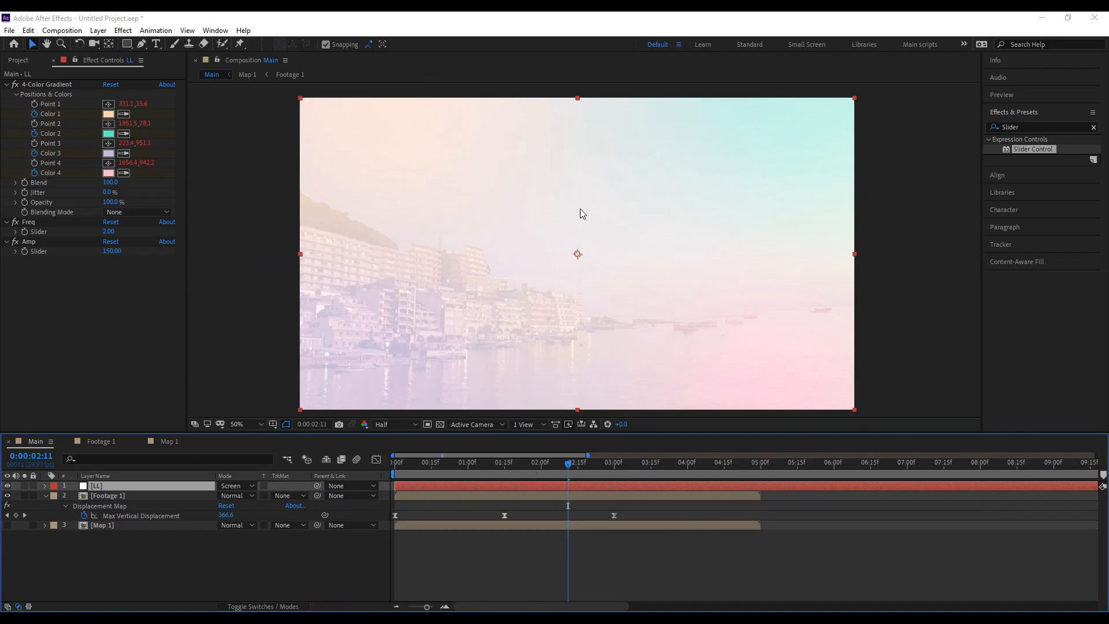
key("space")
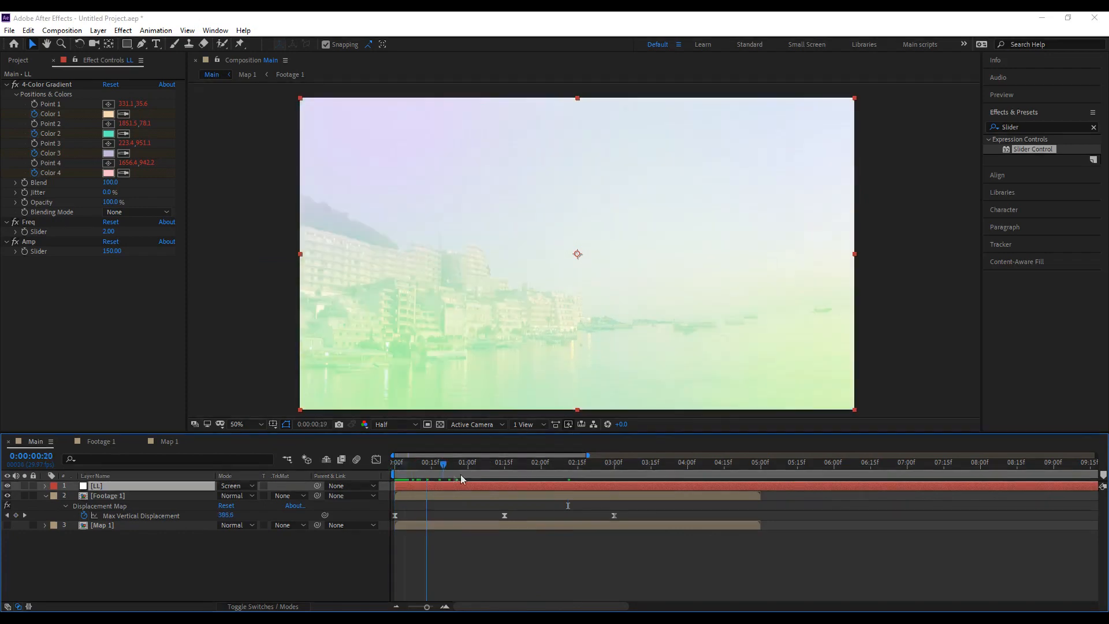
Try the Hue and Soft Light blending modes on the LL layer and preview Soft Light over the footage.
left_click(248, 485)
left_click(247, 485)
left_click(245, 486)
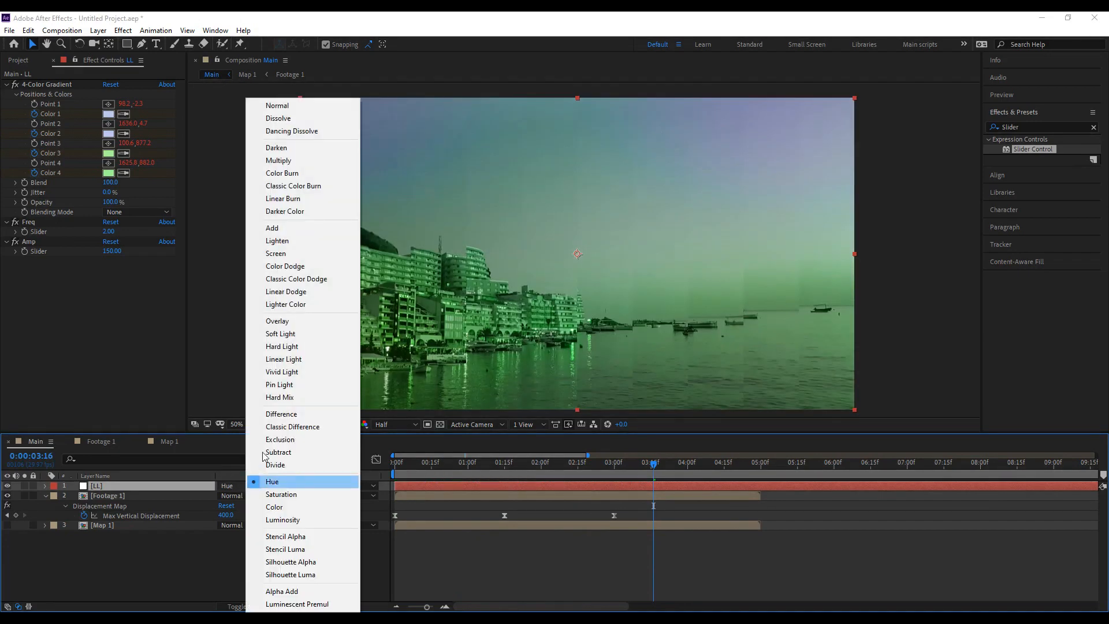
left_click(315, 334)
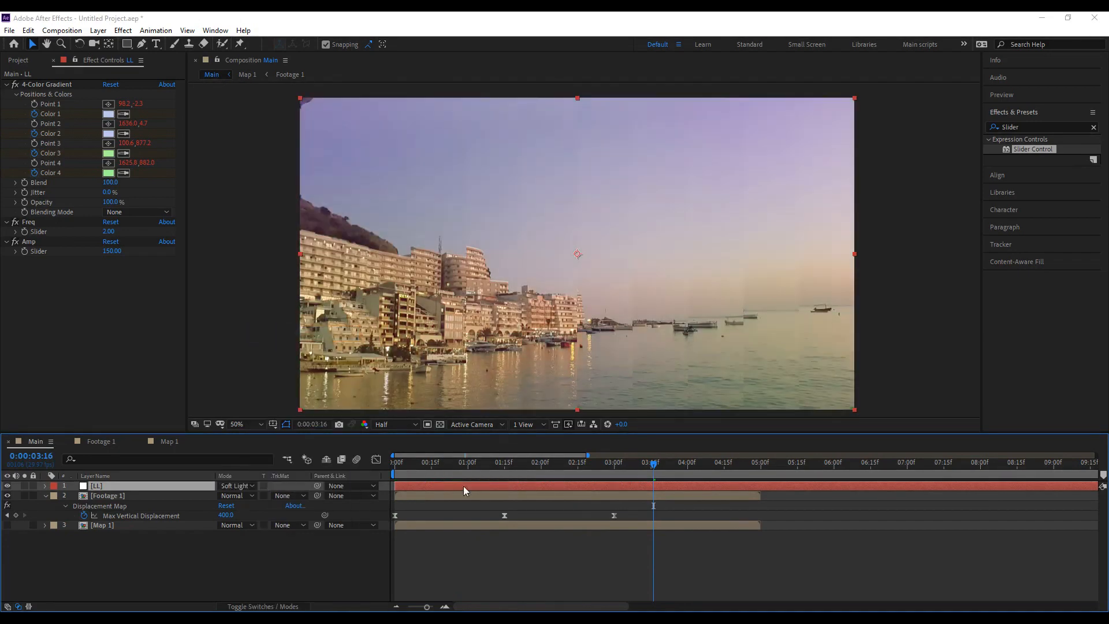
key("space")
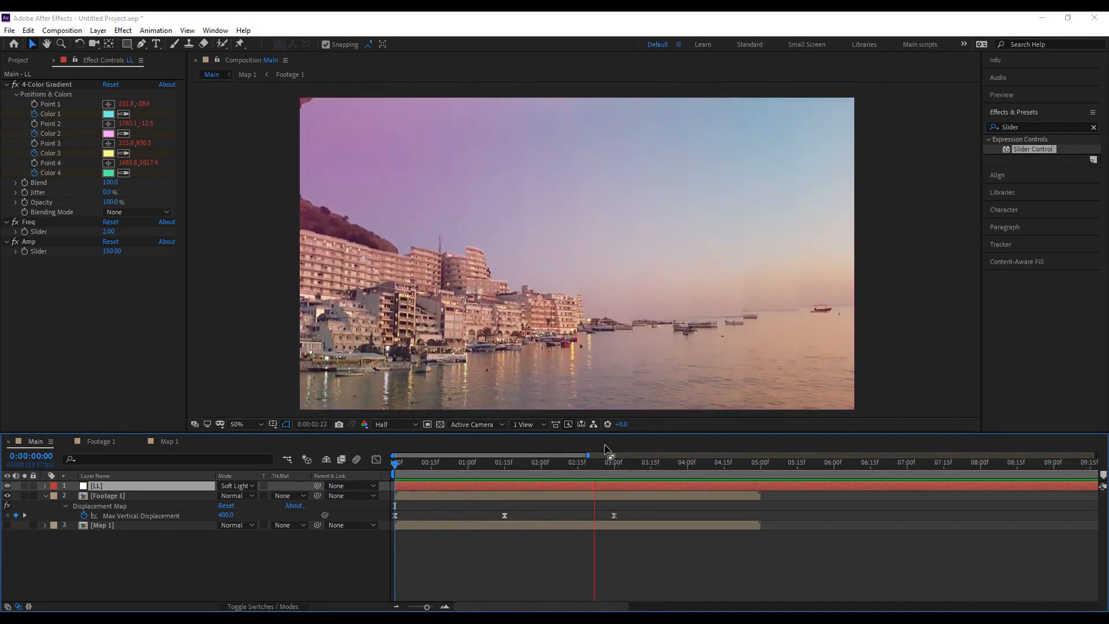
Remove the Max Vertical Displacement keyframes on Footage 1 at 0:00:01:15, keeping the value 0, and preview the result.
left_click(504, 462)
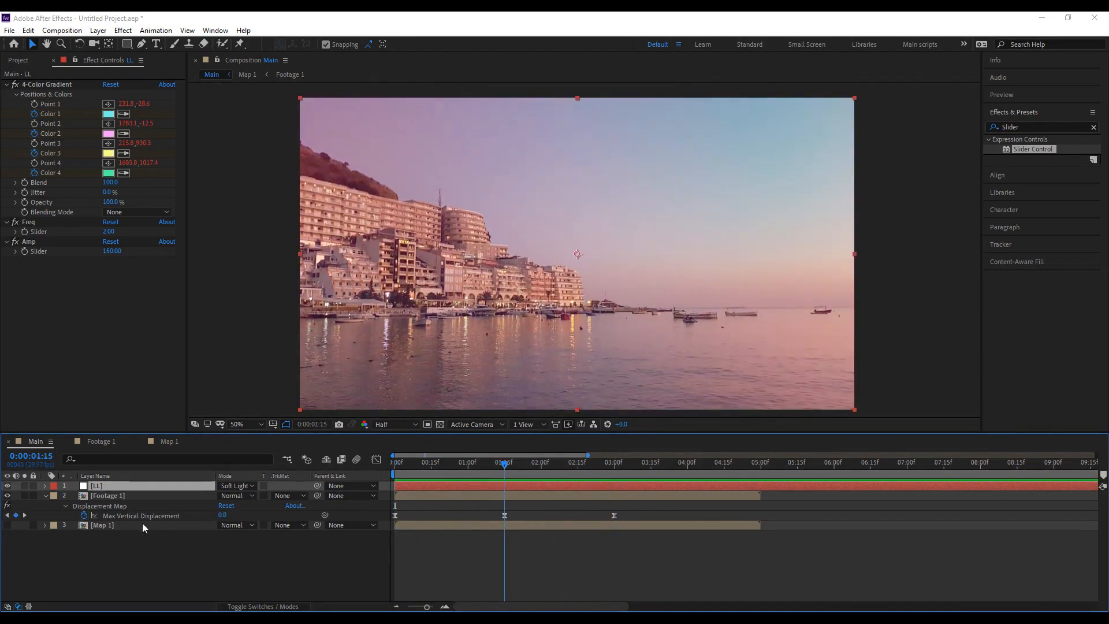
left_click(83, 515)
key("space")
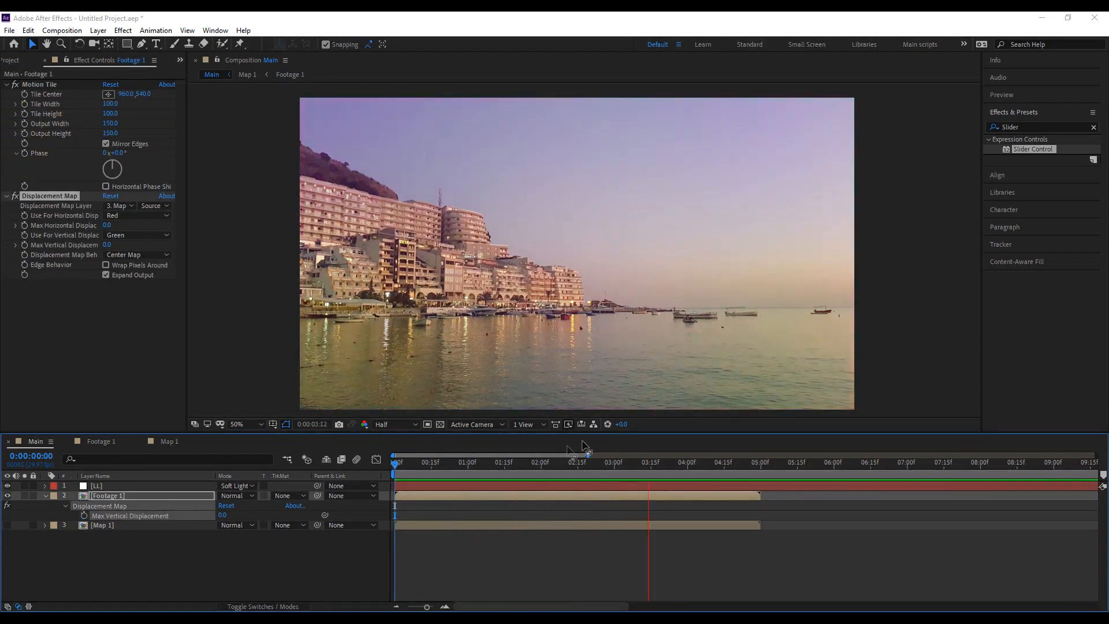
key("space")
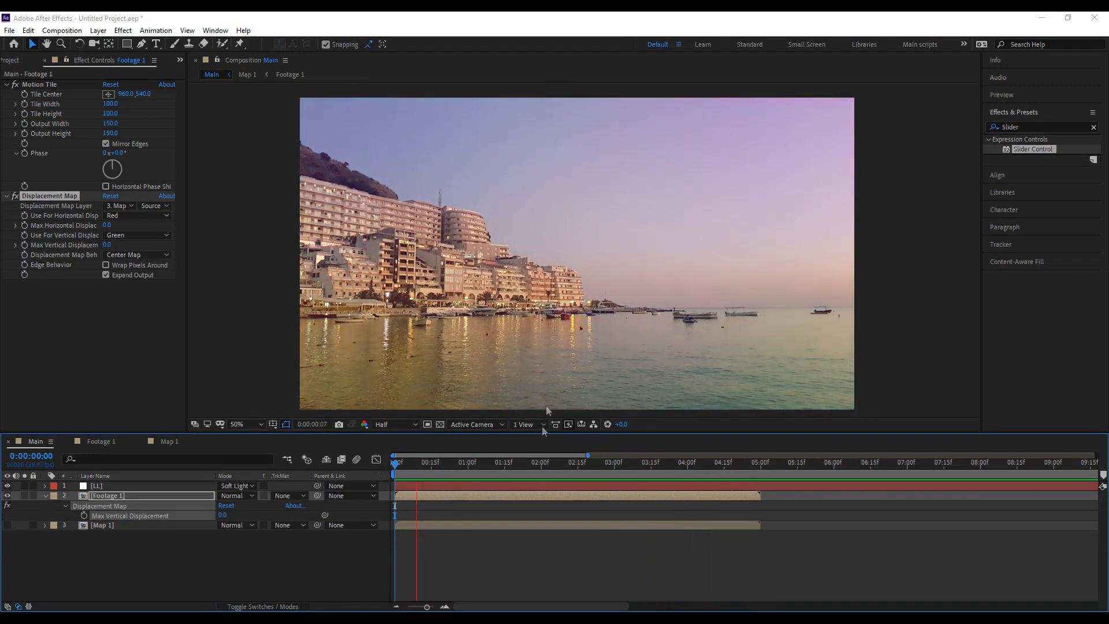
Try the Lighten and Overlay blending modes on the LL layer, then preview Overlay over the footage.
left_click(519, 463)
left_click(99, 492)
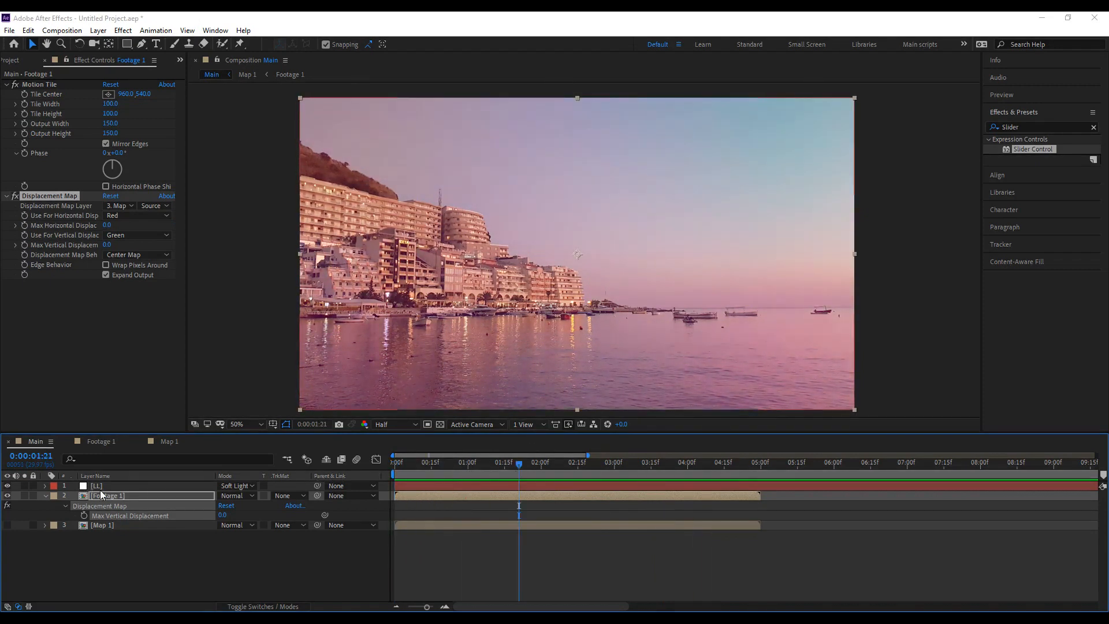
left_click(99, 487)
left_click(231, 485)
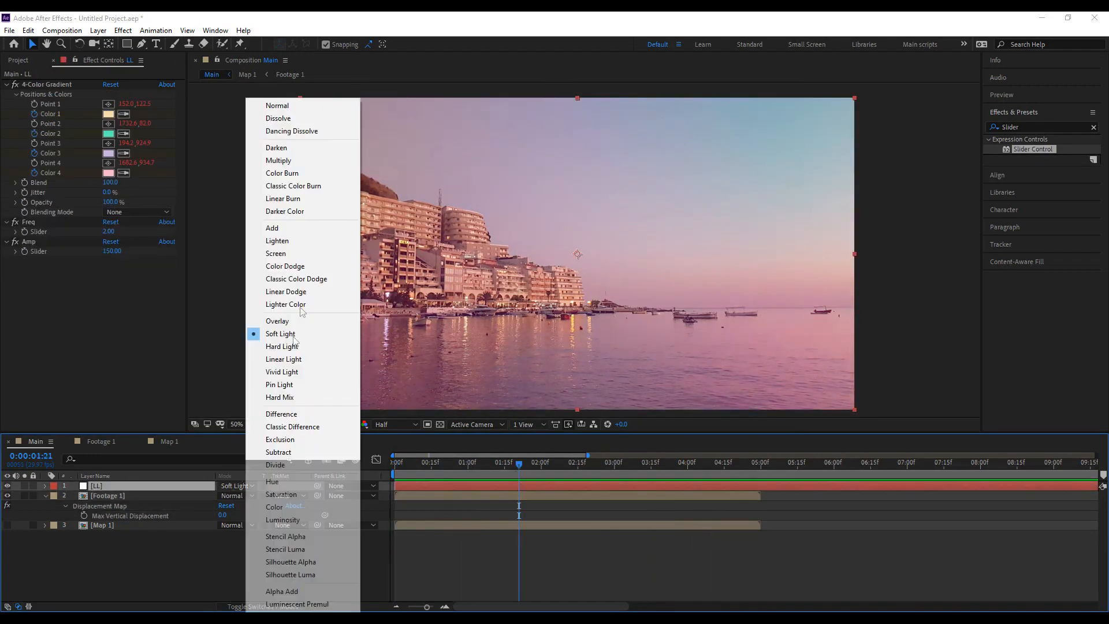
left_click(311, 245)
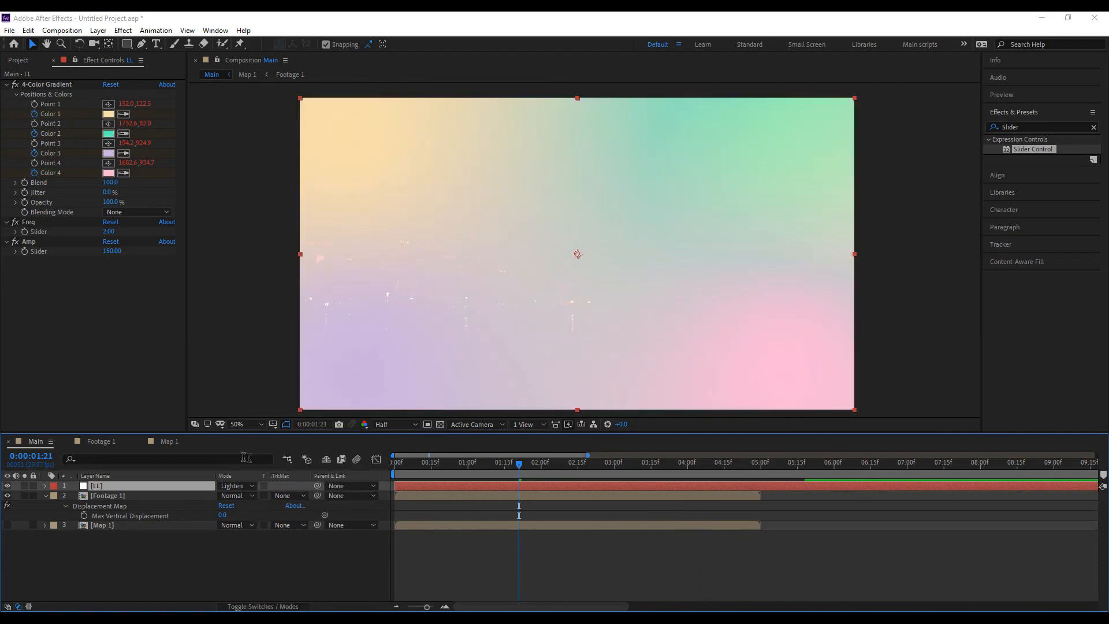
left_click(246, 487)
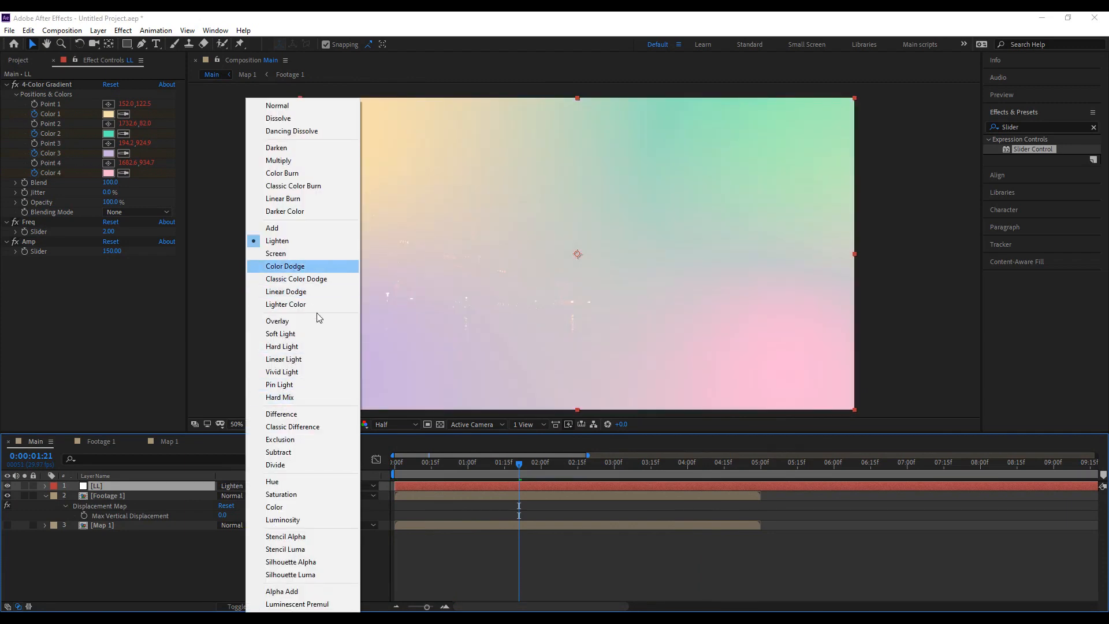
left_click(308, 323)
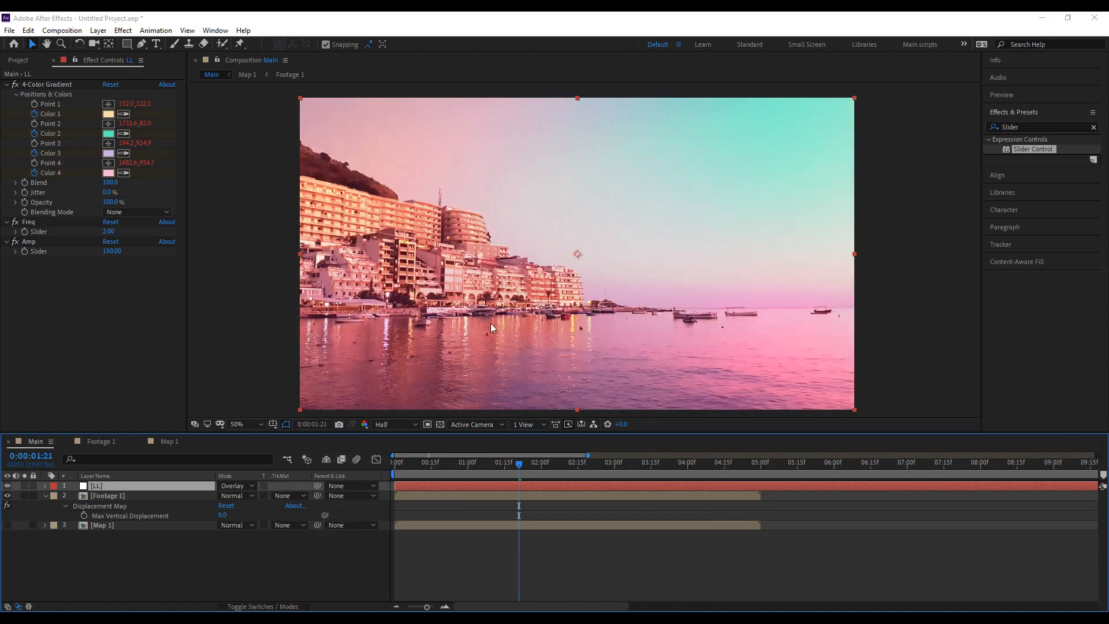
key("space")
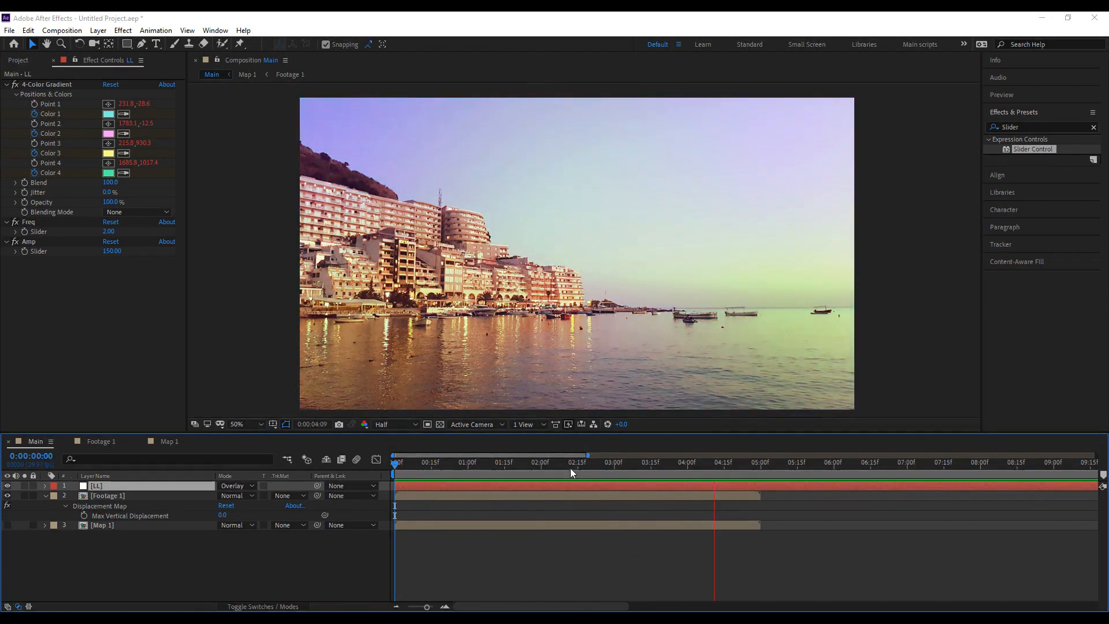
left_click(527, 463)
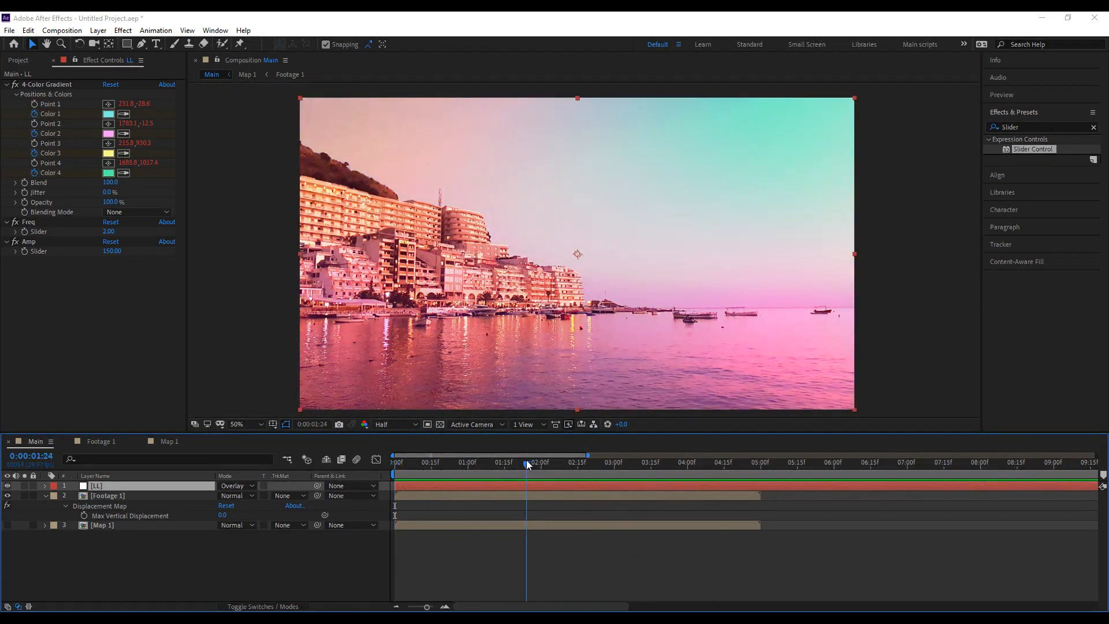
Set the LL layer's opacity to 50% and preview the result from the start.
left_click(43, 484)
scroll(64, 528, "down", 1)
scroll(78, 507, "up", 1)
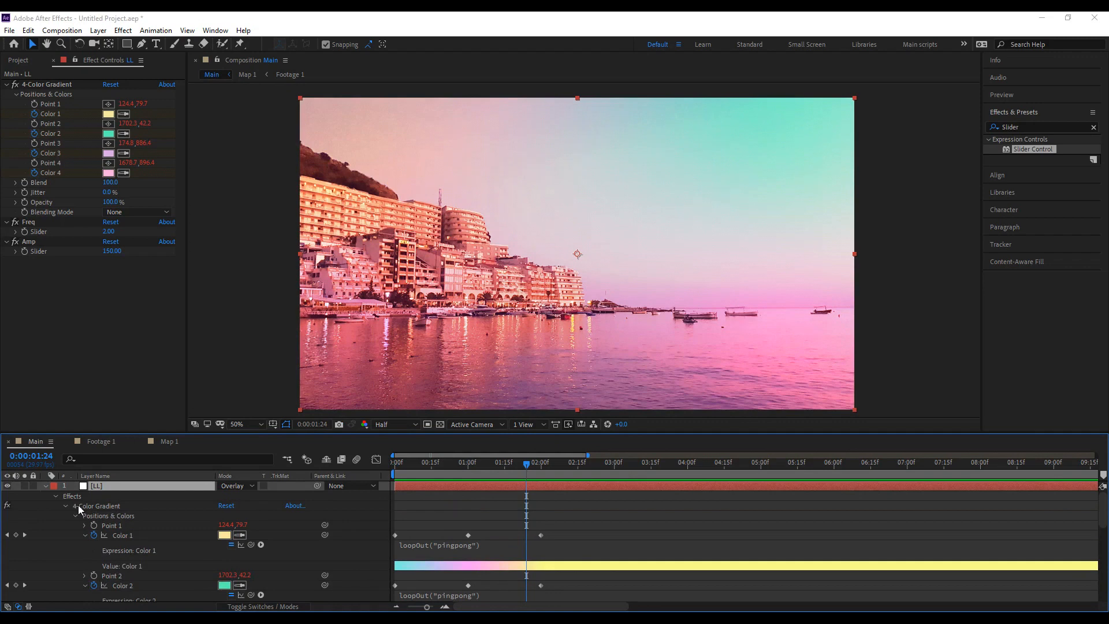
key("t")
left_click(223, 495)
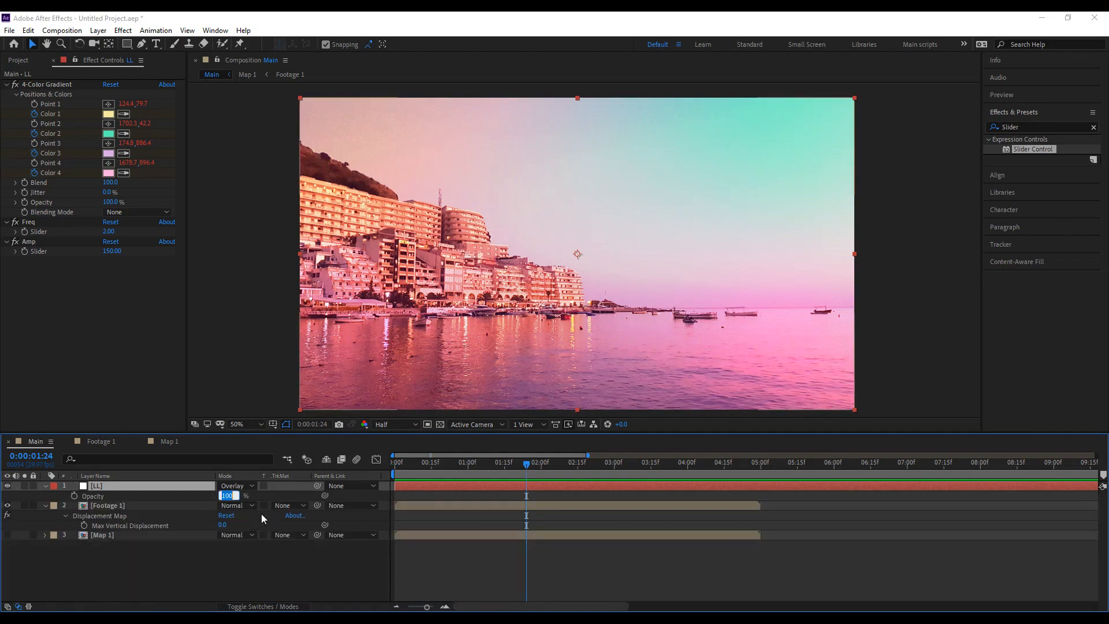
type("50")
key("Return")
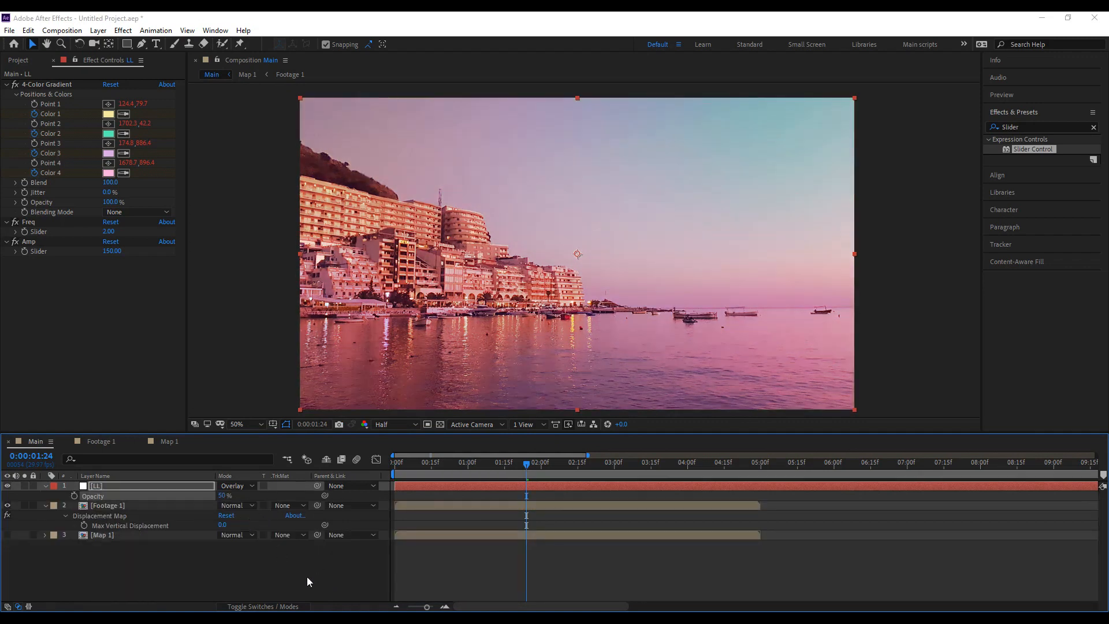
left_click(307, 576)
left_click_drag(415, 464, 369, 468)
key("space")
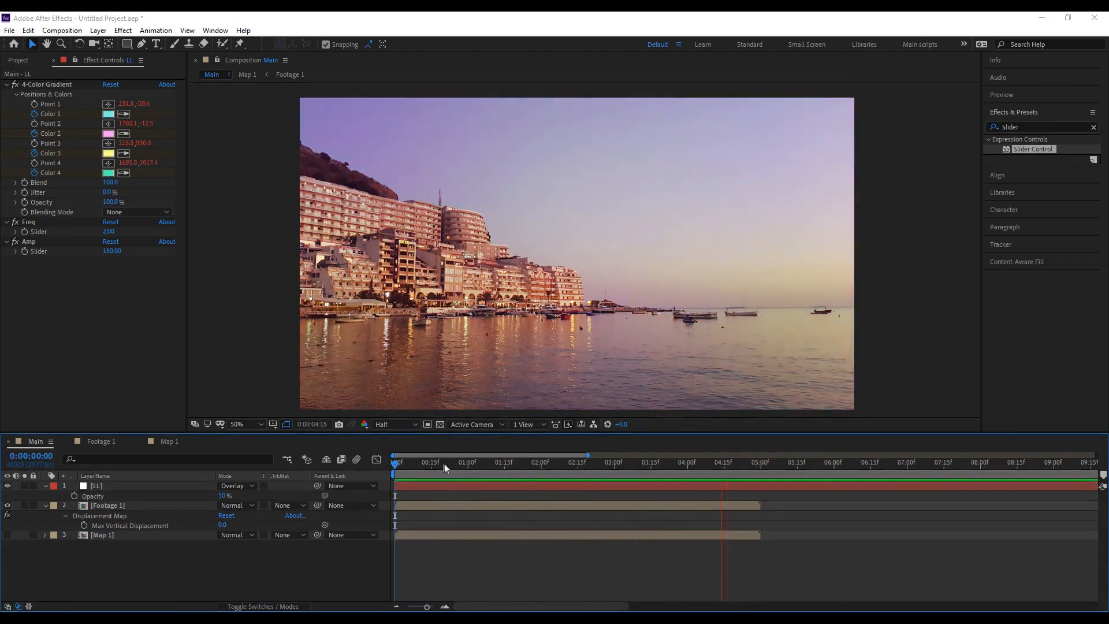
key("space")
Set the LL layer to Soft Light at 70% opacity and preview the footage from the start.
left_click(102, 494)
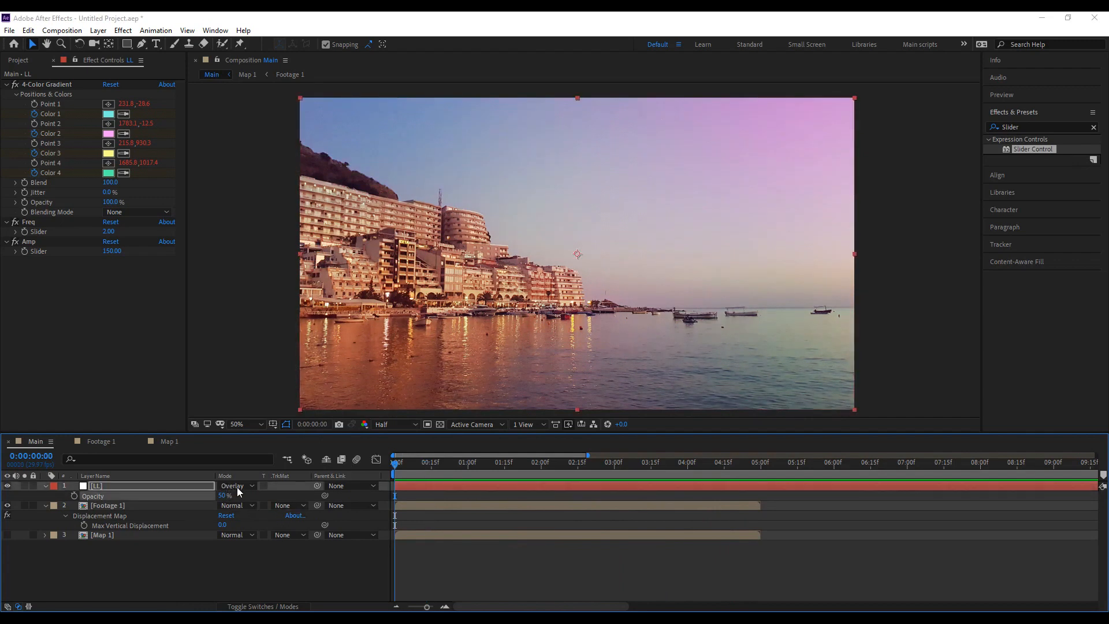
left_click(236, 486)
left_click(315, 334)
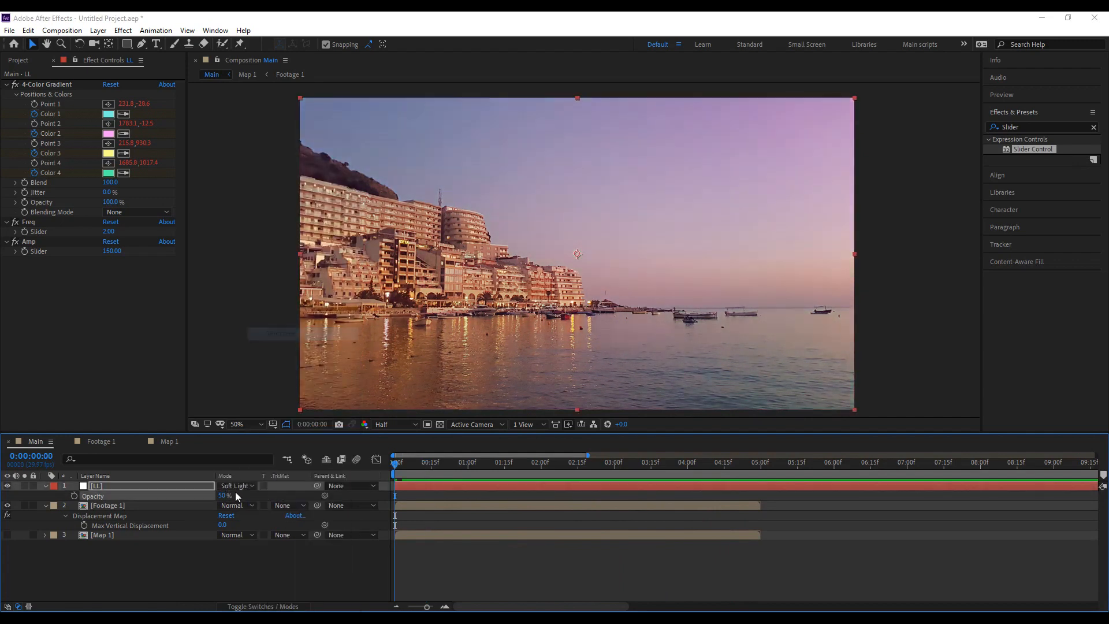
left_click(224, 496)
type("70")
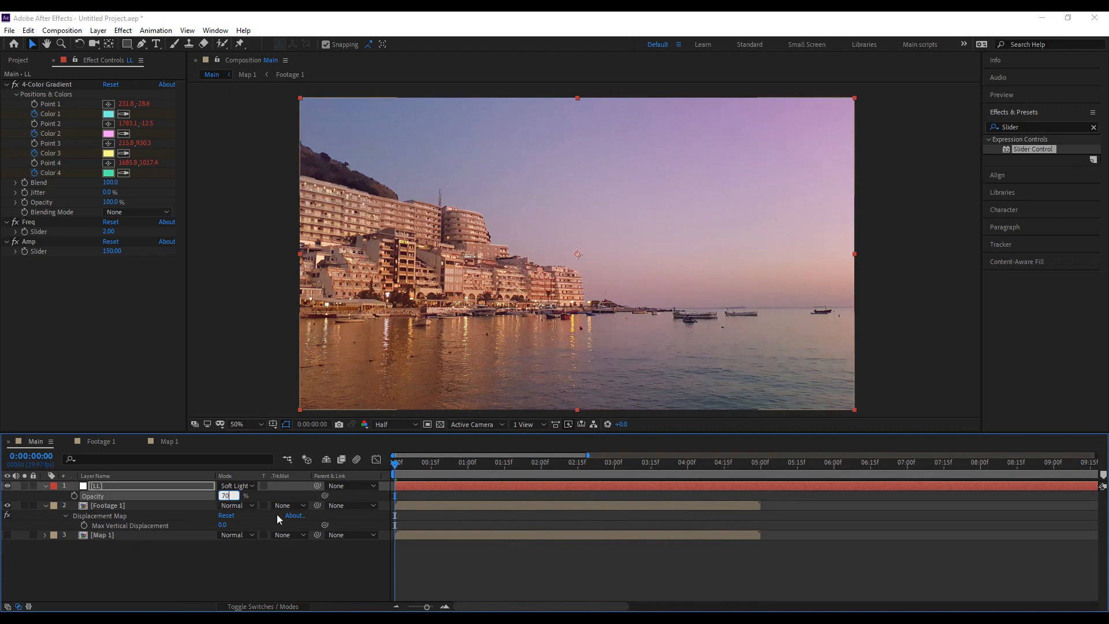
key("Return")
left_click(445, 574)
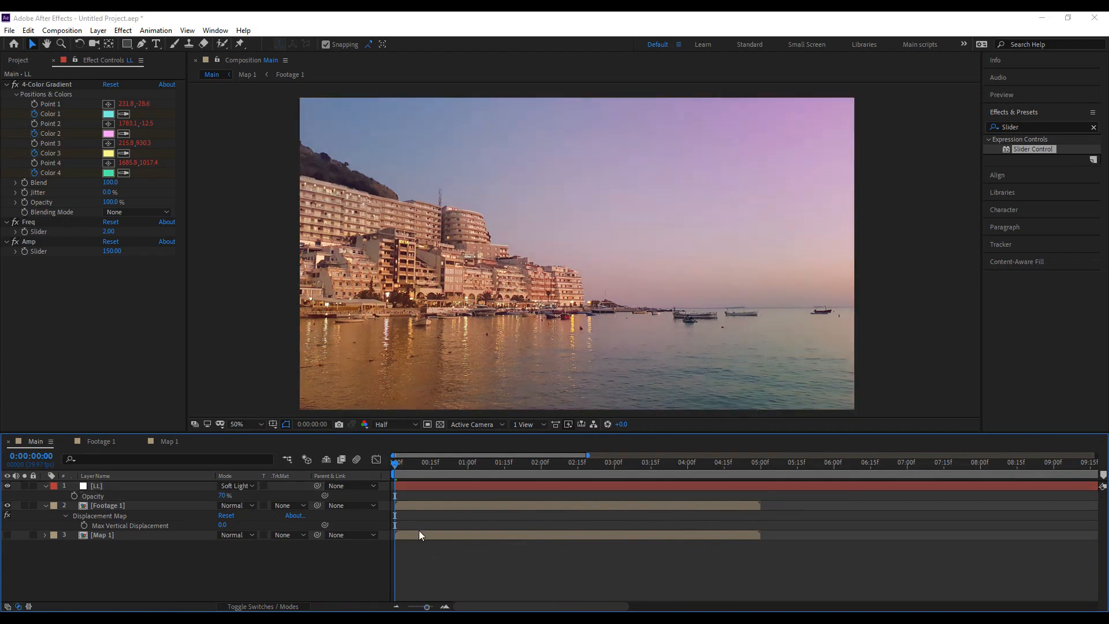
key("space")
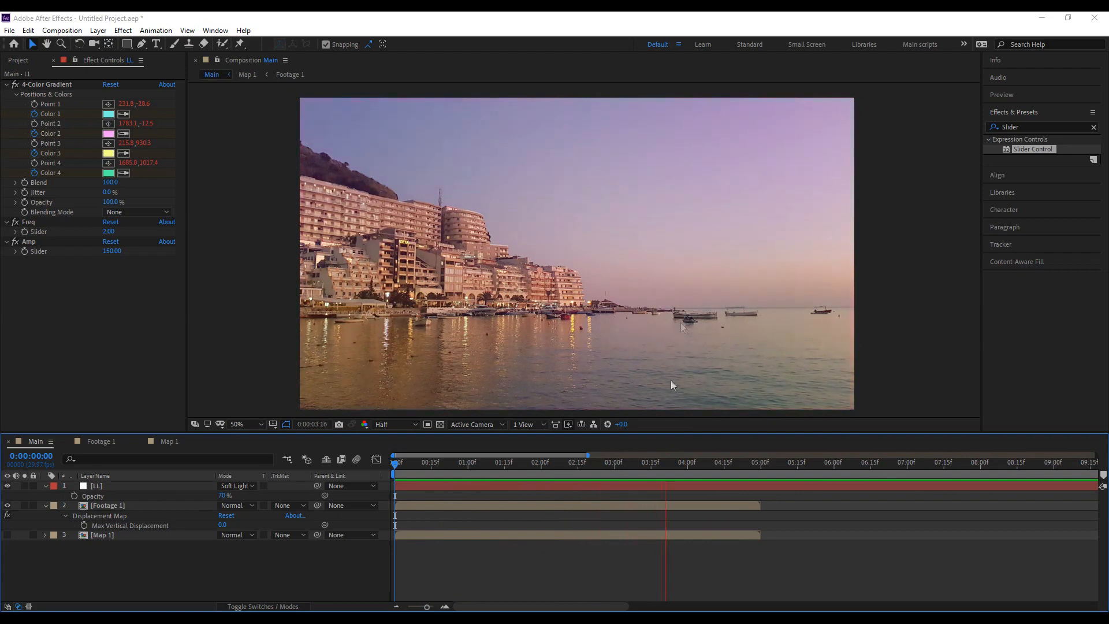
left_click_drag(620, 470, 654, 469)
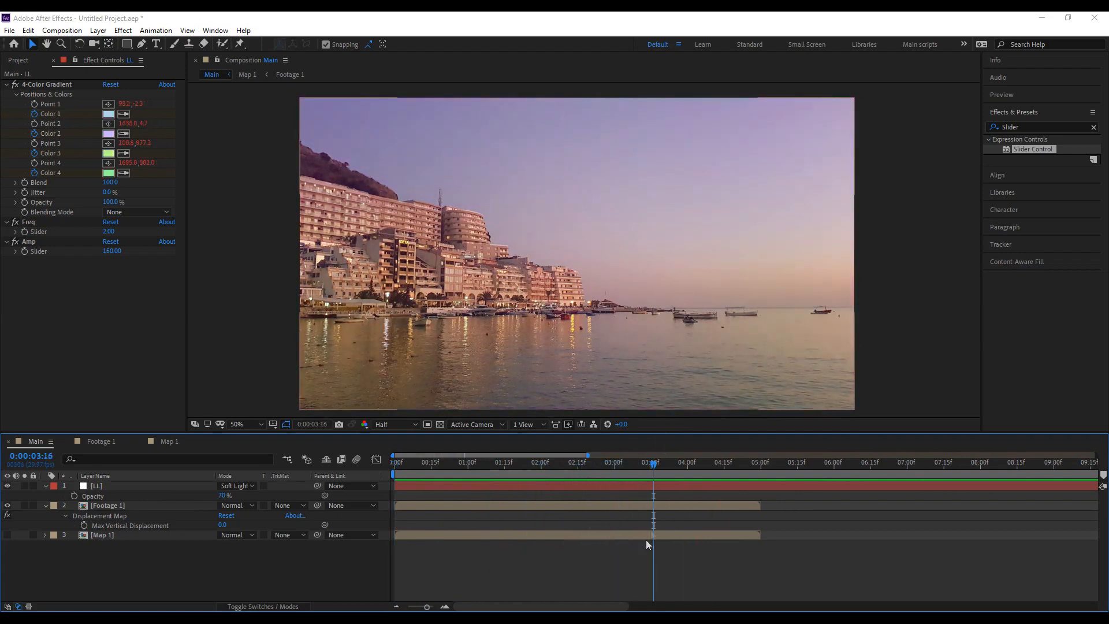
Create a new black solid layer in the Main composition.
left_click(1016, 125)
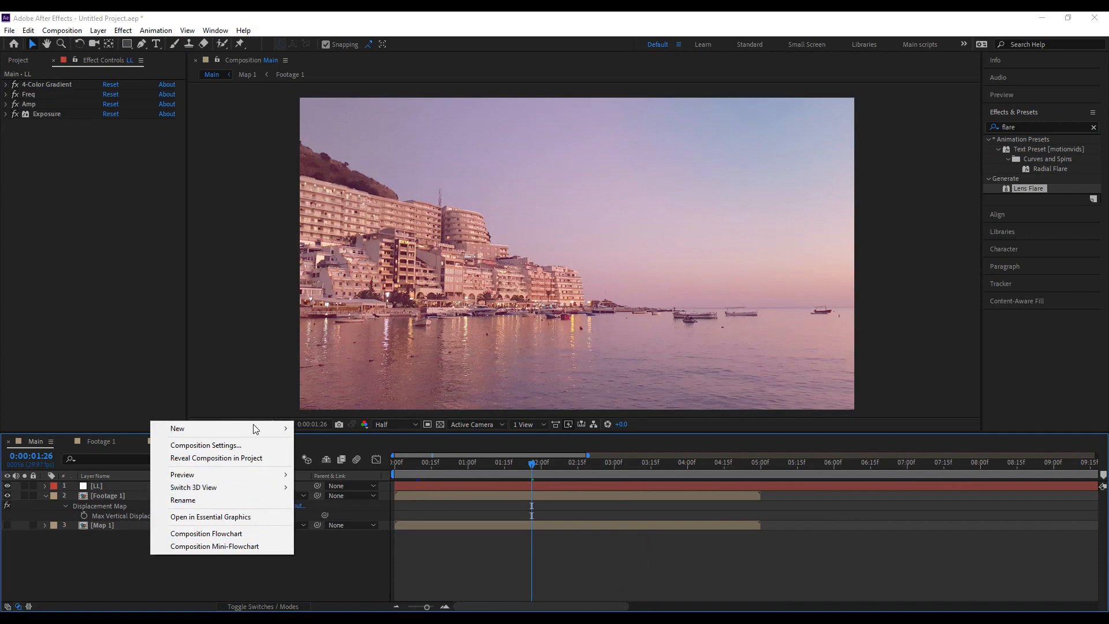
mouse_move(256, 428)
left_click(317, 458)
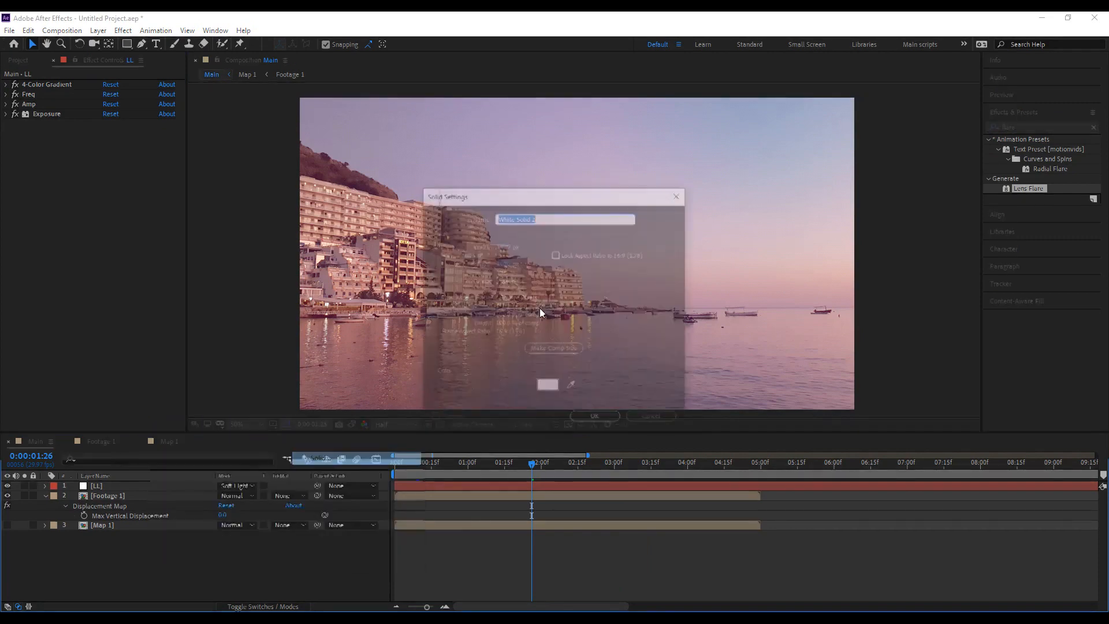
left_click(547, 384)
left_click(183, 345)
left_click(289, 201)
left_click(609, 420)
Apply Lens Flare to the black solid and move its Flare Center to about 130, 162.
left_click(1021, 188)
left_click_drag(963, 212, 105, 485)
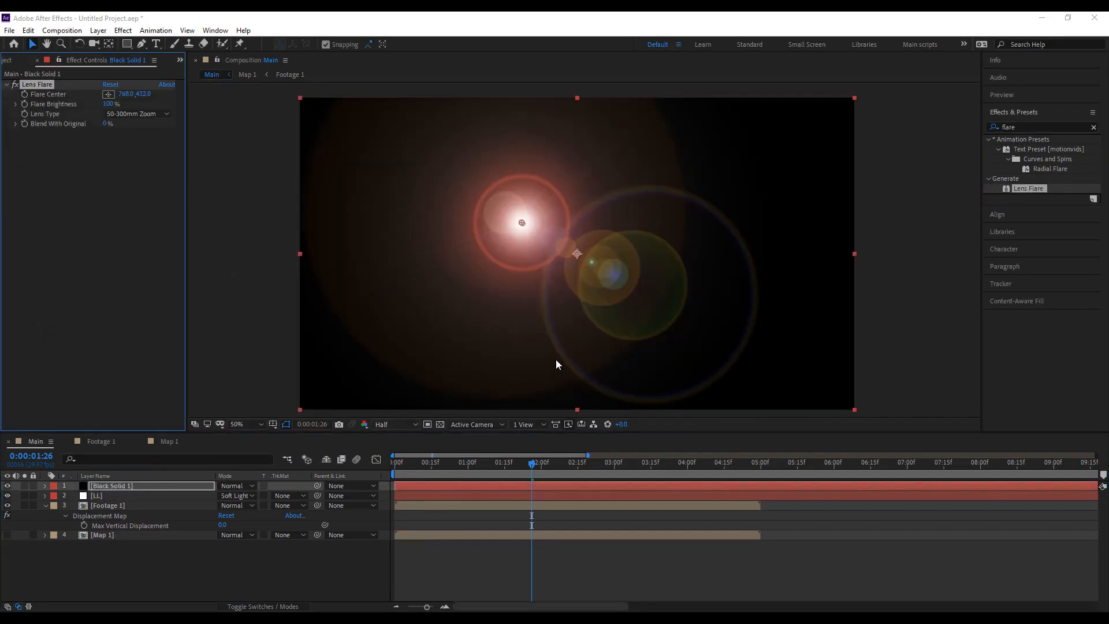
left_click_drag(521, 223, 337, 144)
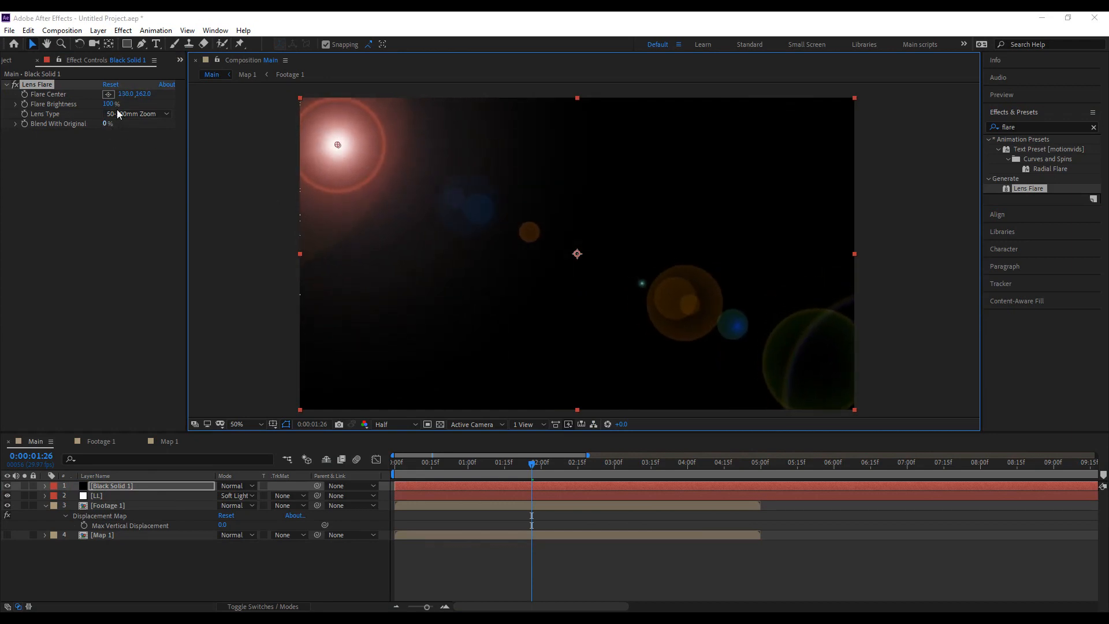
Add the expression wiggle(2,20) to the lens flare's Flare Brightness, keeping the base brightness at 100%.
mouse_move(110, 105)
left_mouse_down()
mouse_move(159, 103)
mouse_move(113, 103)
mouse_move(123, 109)
left_mouse_up()
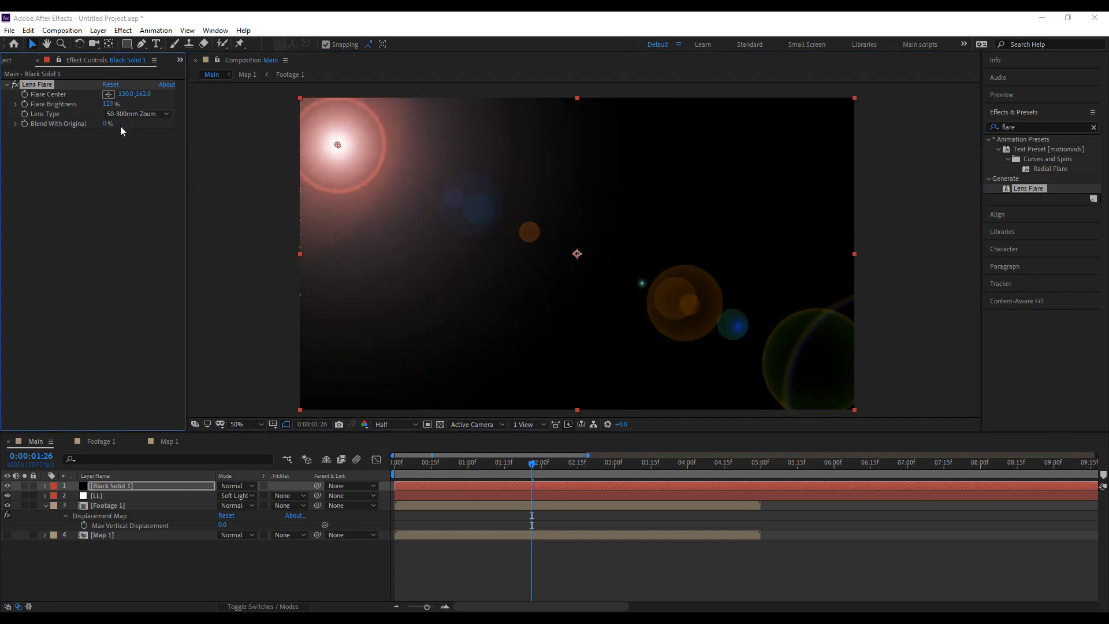
key("ctrl+z")
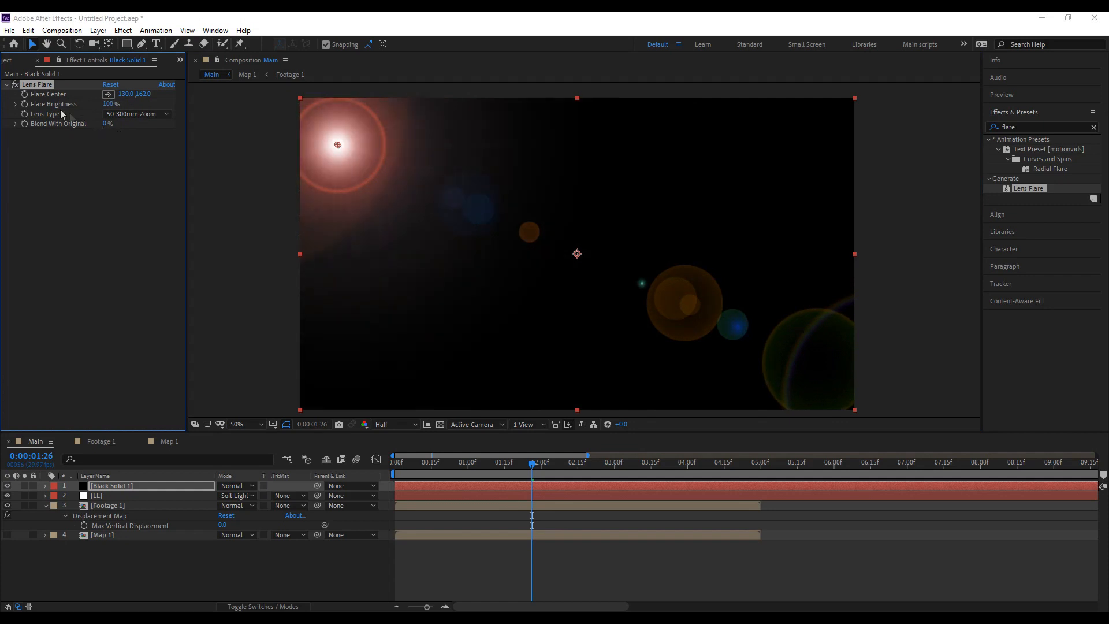
left_click(24, 104, "alt")
type("wiggle(2,20")
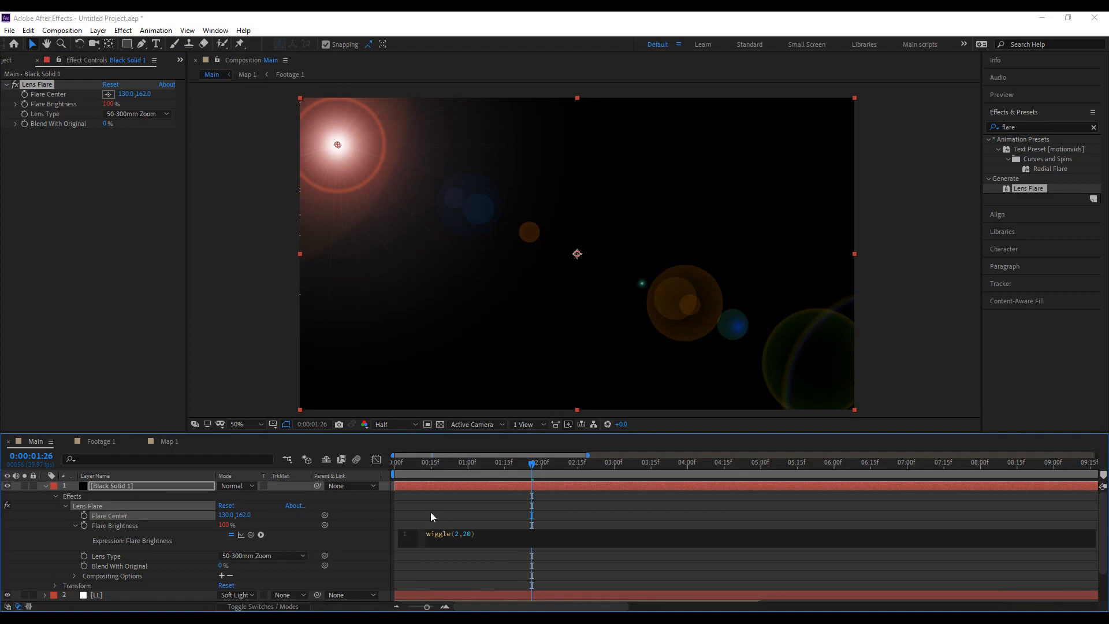
Preview the flickering lens flare from the start of the Main composition.
left_click(370, 471)
key("space")
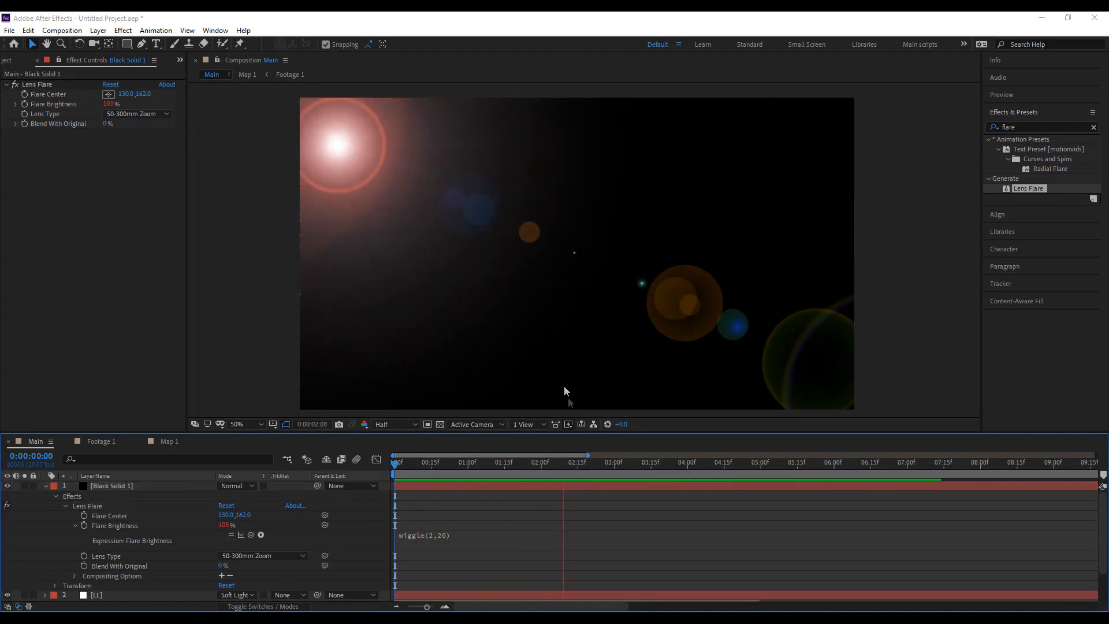
Colorize the black solid's flare with Hue/Saturation at a Colorize Hue of 157° and raise its Flare Brightness to about 119% at this frame.
left_click(1022, 127)
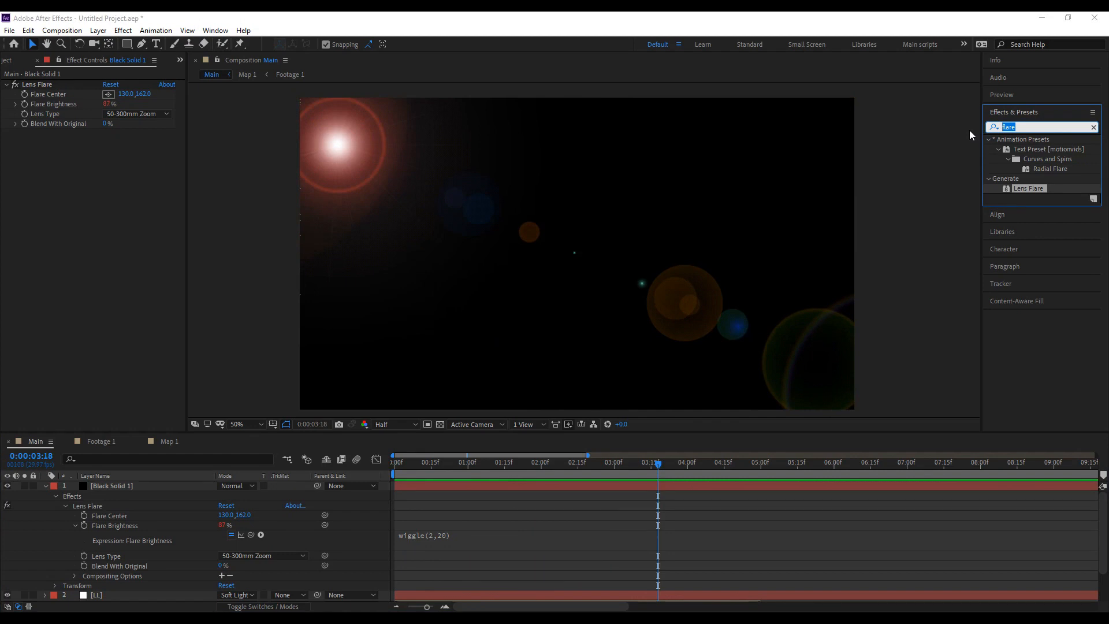
type("hue")
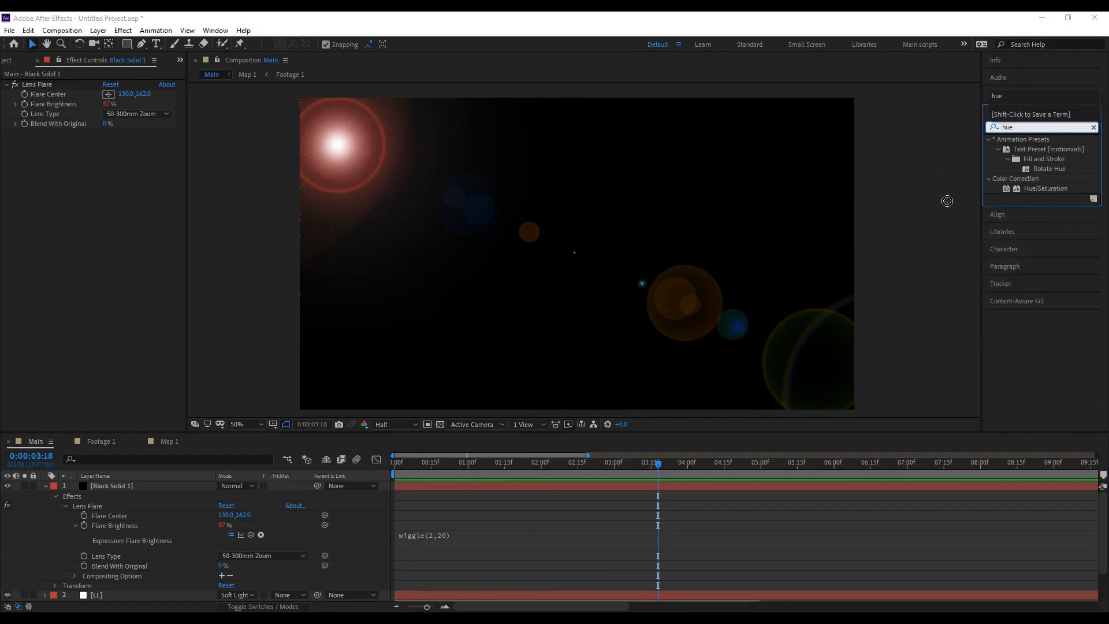
left_click_drag(947, 201, 81, 198)
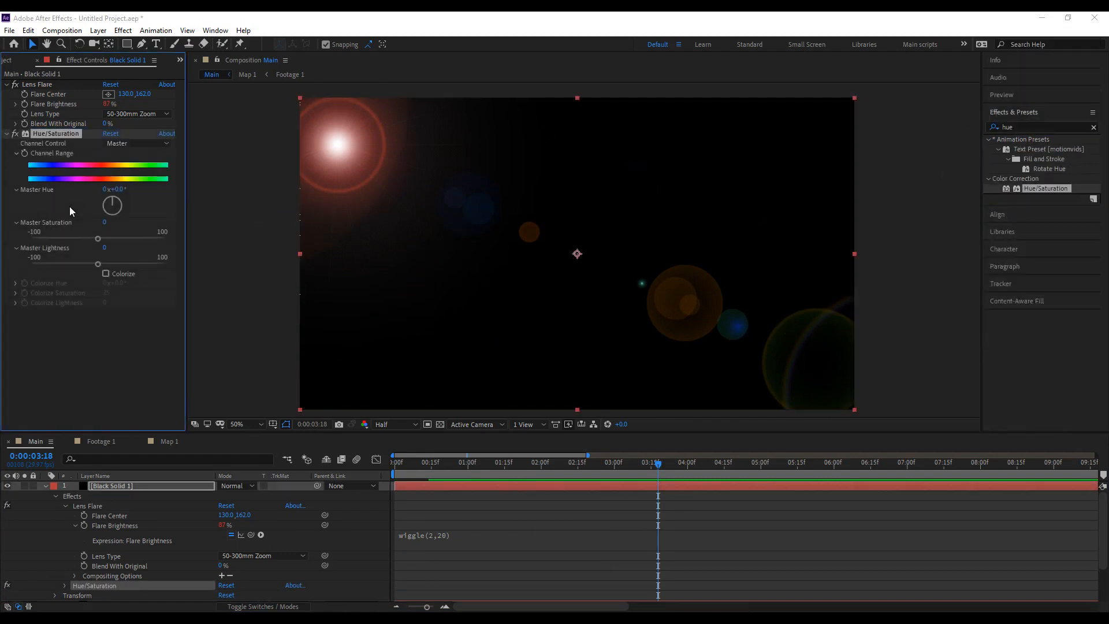
left_click(105, 273)
left_click_drag(106, 282, 177, 280)
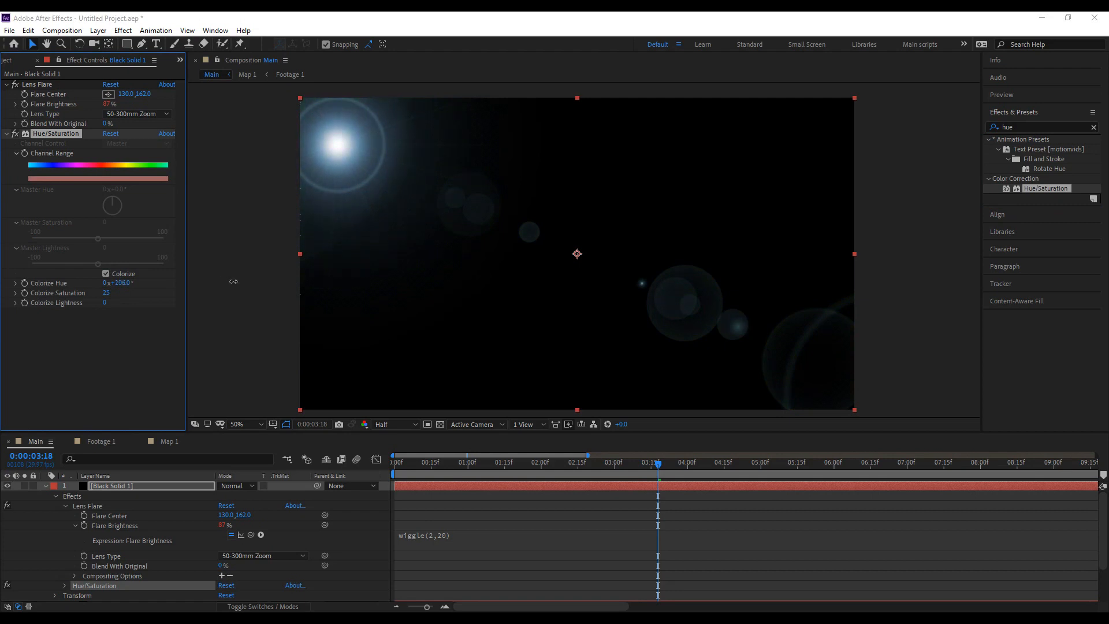
left_click_drag(223, 281, 203, 282)
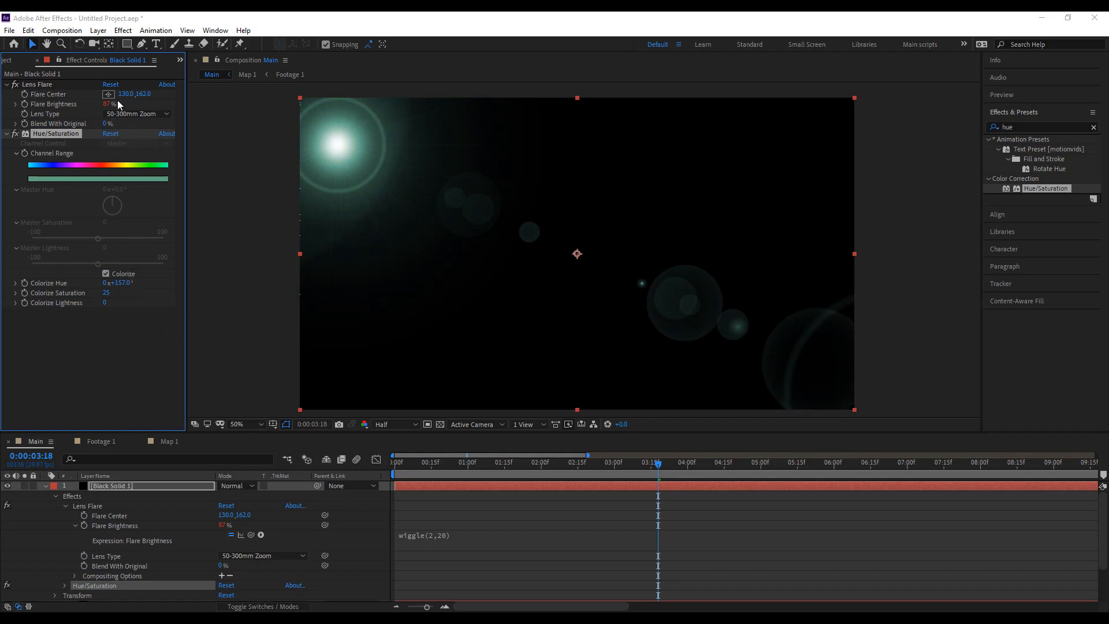
mouse_move(108, 104)
left_mouse_down()
mouse_move(128, 102)
mouse_move(126, 113)
left_mouse_up()
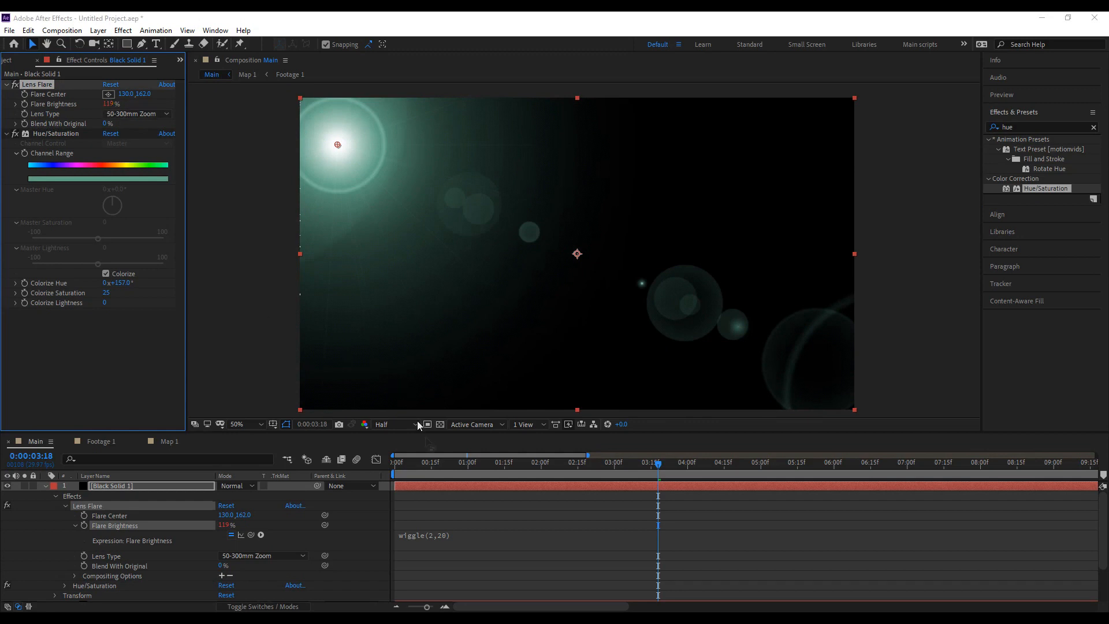
Apply Fast Box Blur to the black solid with a Blur Radius of 5.
left_click_drag(1023, 126, 967, 118)
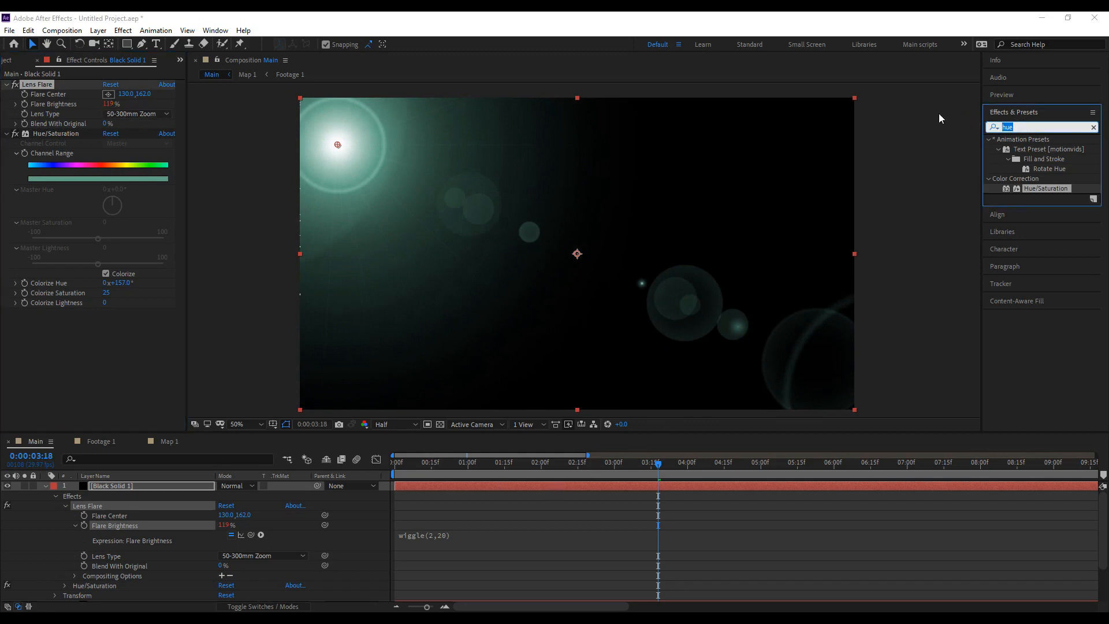
type("blur")
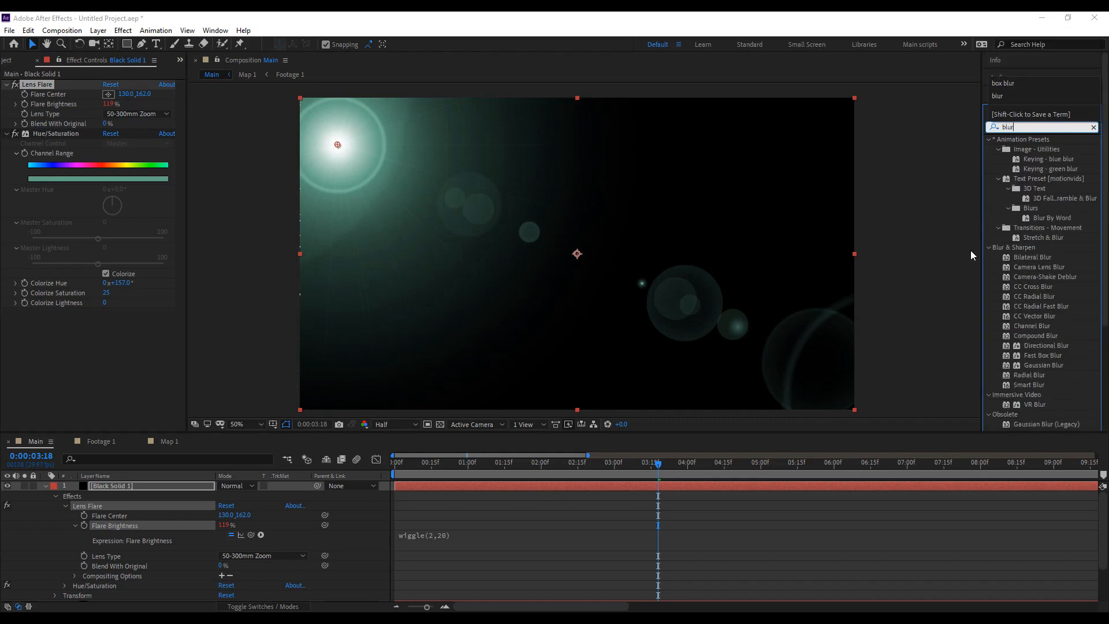
scroll(1048, 369, "down", 2)
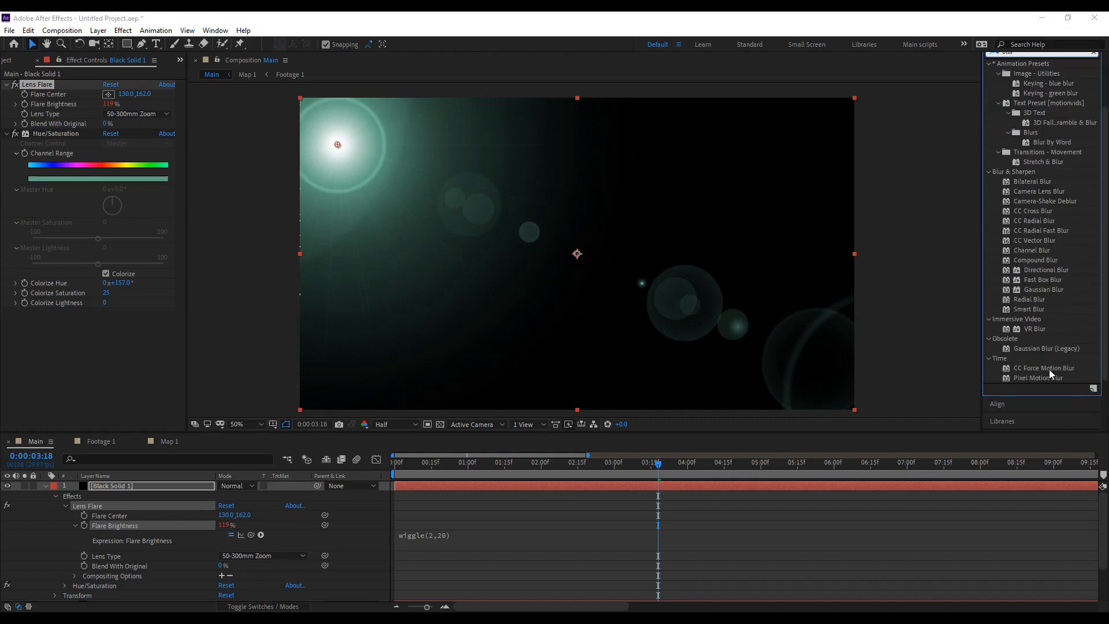
scroll(1049, 369, "up", 1)
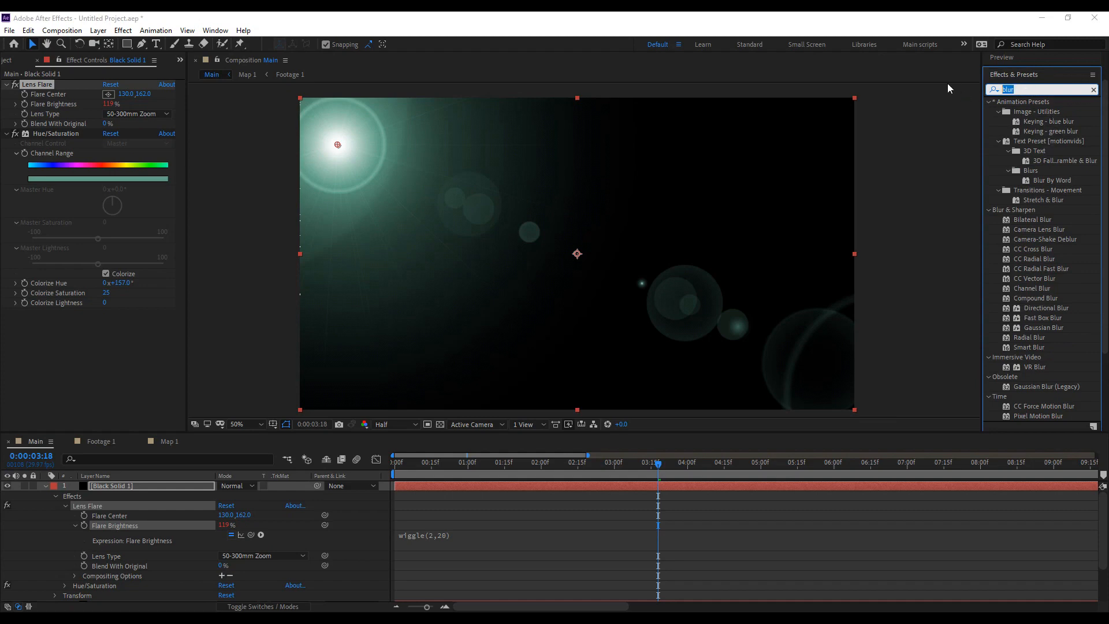
type("box")
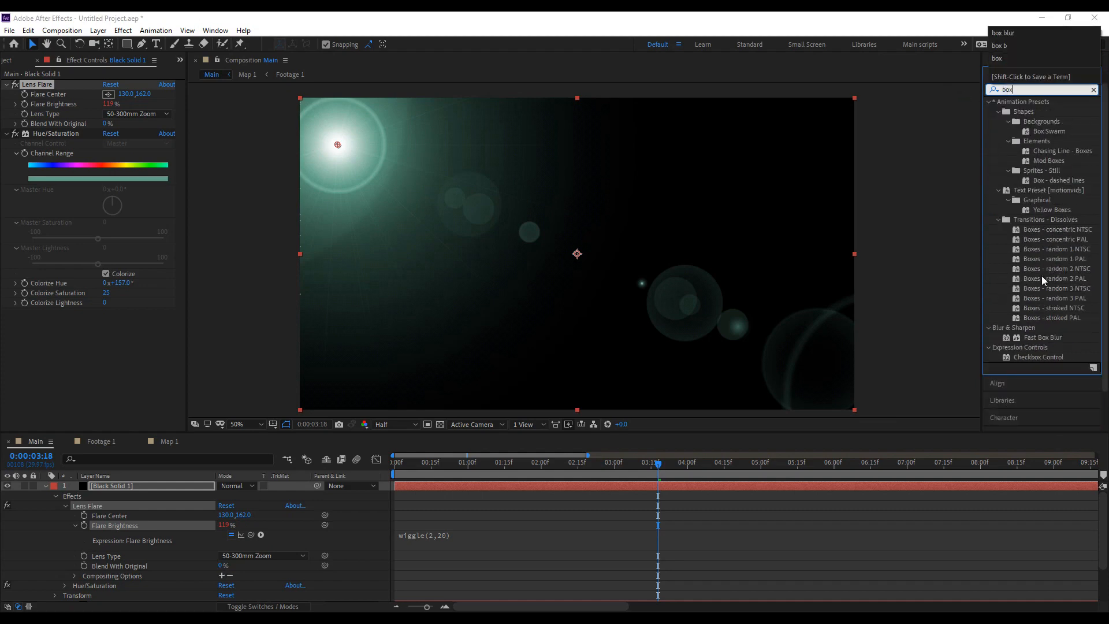
left_click_drag(1043, 337, 457, 295)
left_click(105, 324)
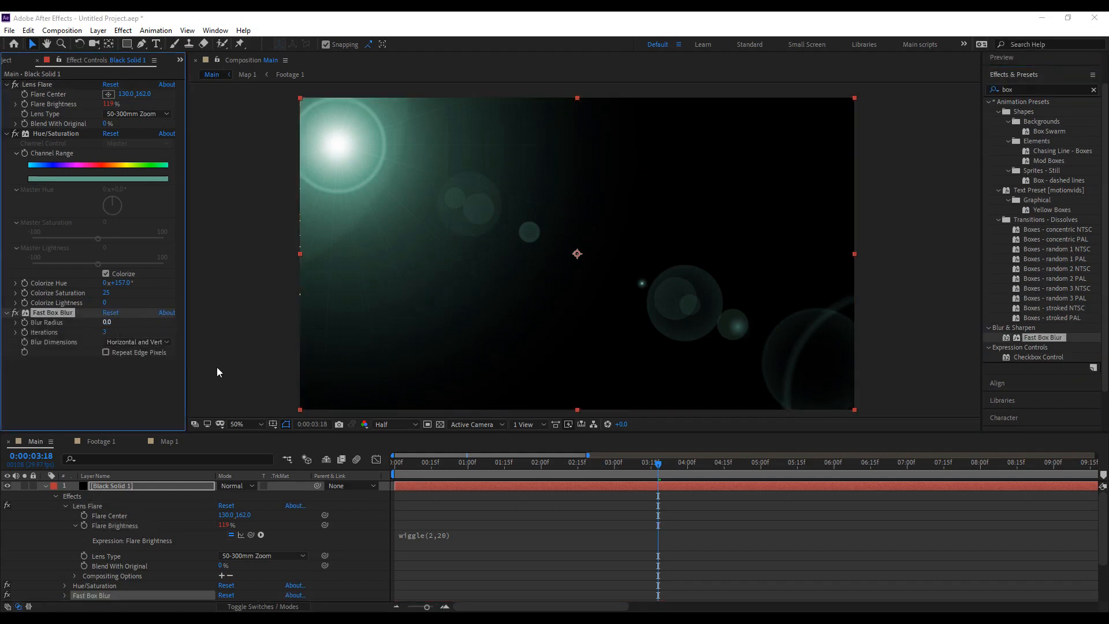
type("5")
key("Return")
left_click(540, 572)
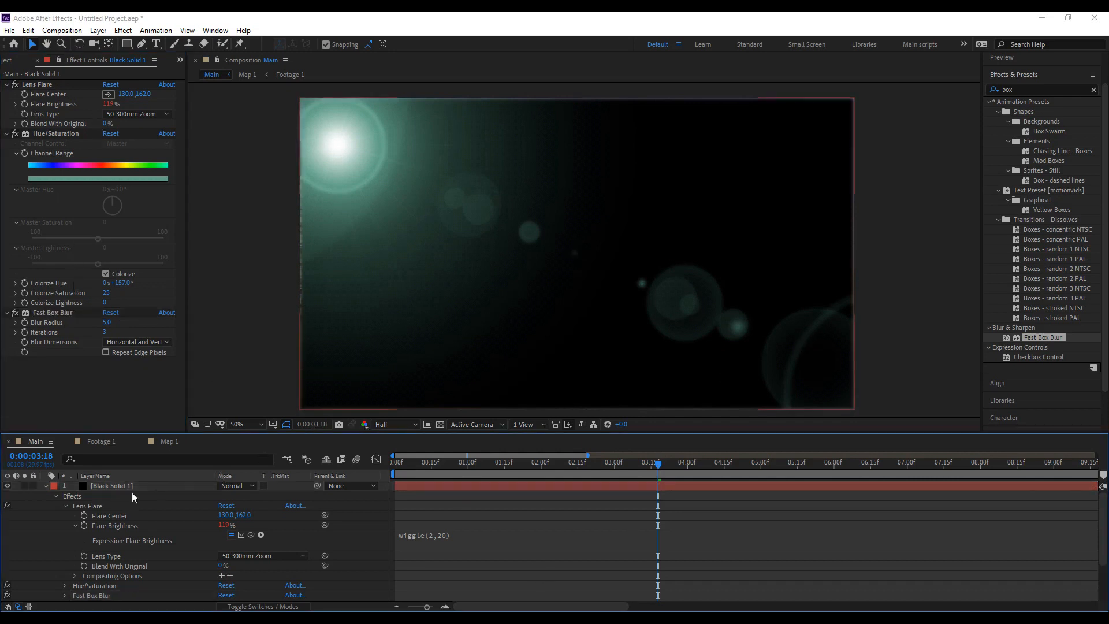
Collapse the black solid's properties and set its blending mode to Soft Light.
left_click(59, 486)
left_click(45, 486)
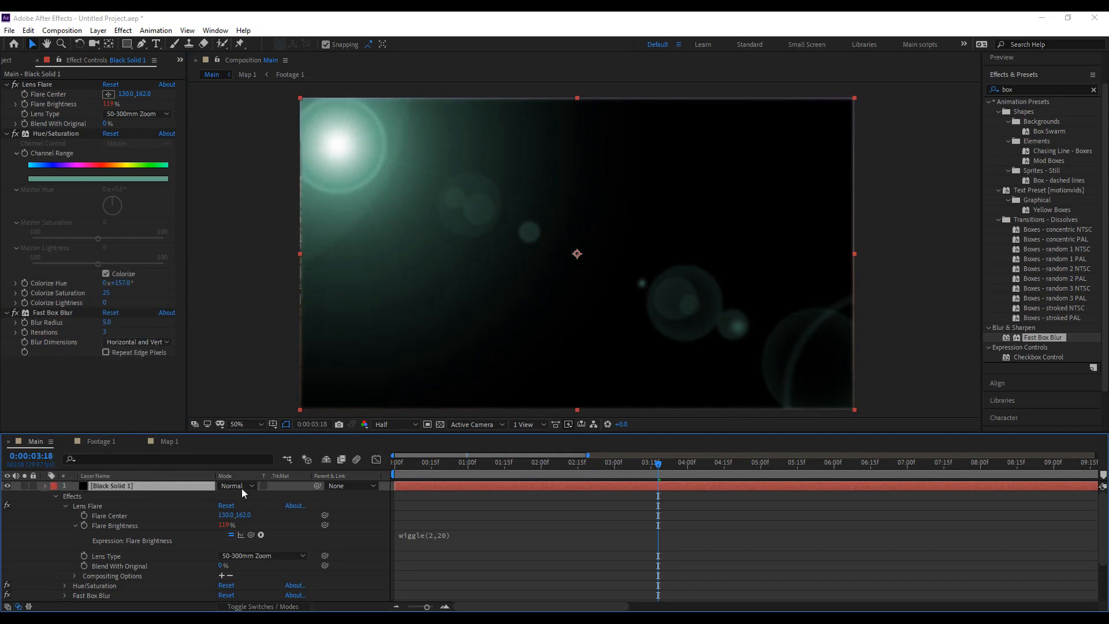
left_click(242, 488)
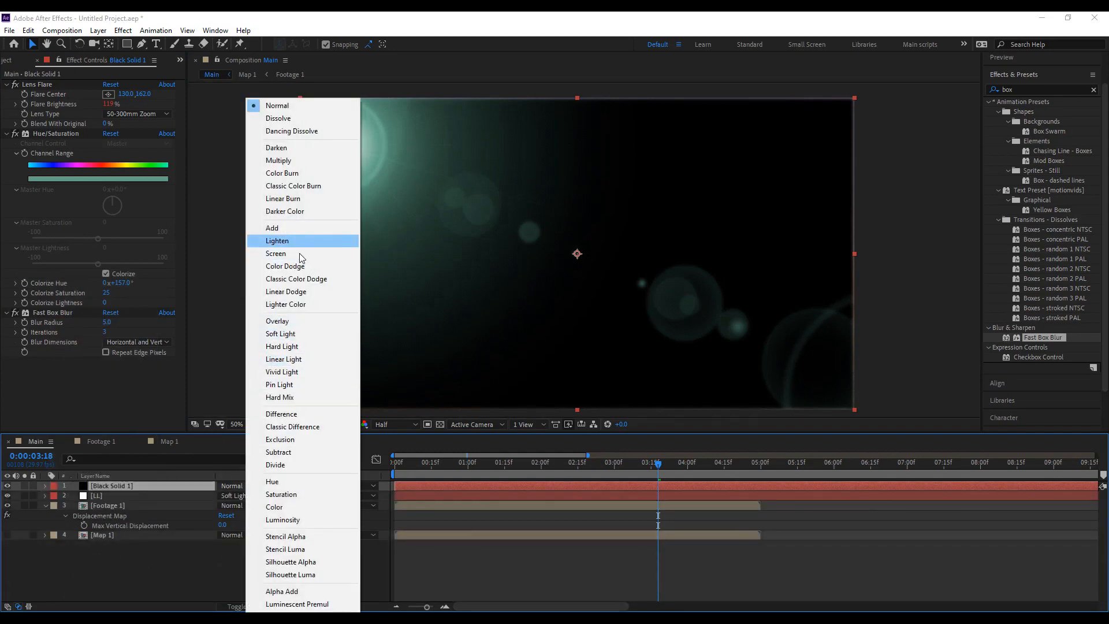
left_click(299, 333)
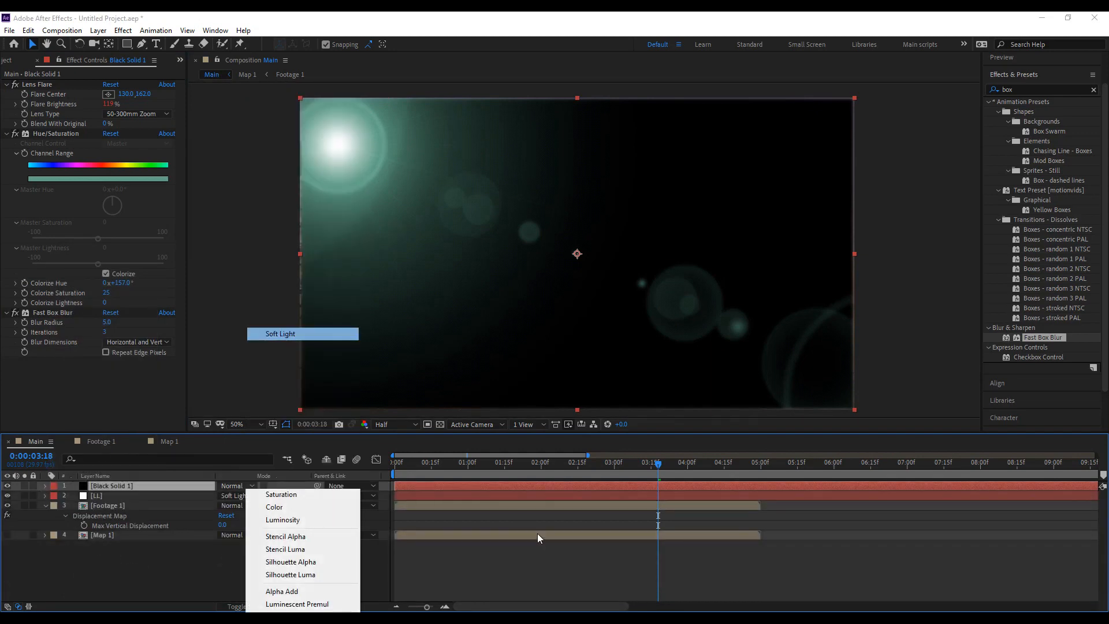
Preview the footage with the flare from the start and review the expression on the black solid's Flare Brightness.
left_click_drag(515, 466, 341, 468)
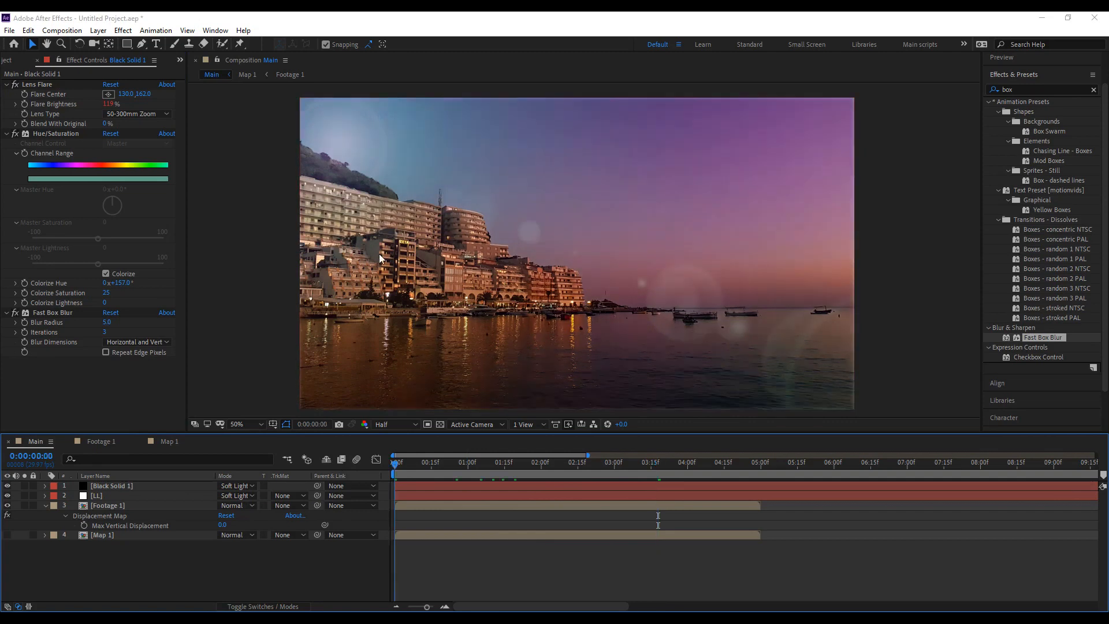
key("space")
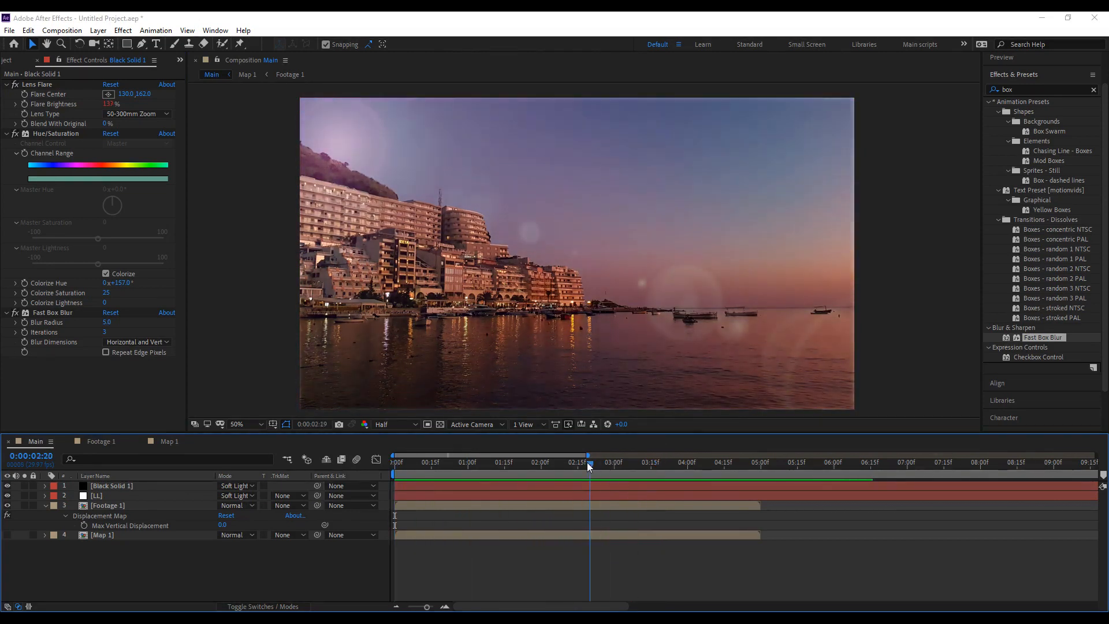
key("e")
key("e")
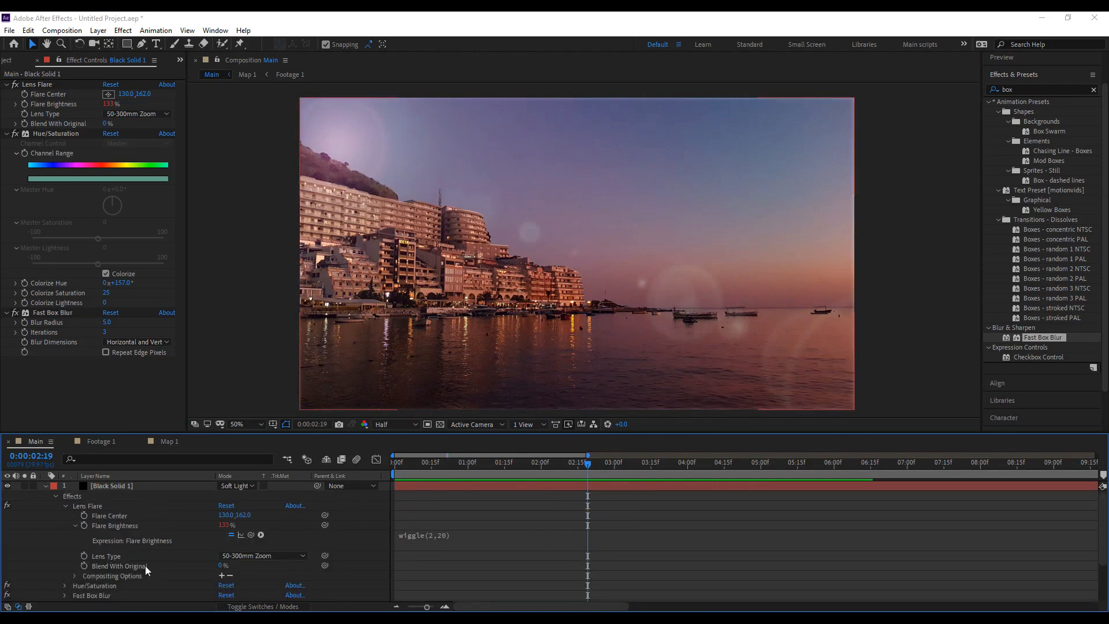
left_click_drag(408, 470, 731, 465)
left_click_drag(571, 456, 394, 455)
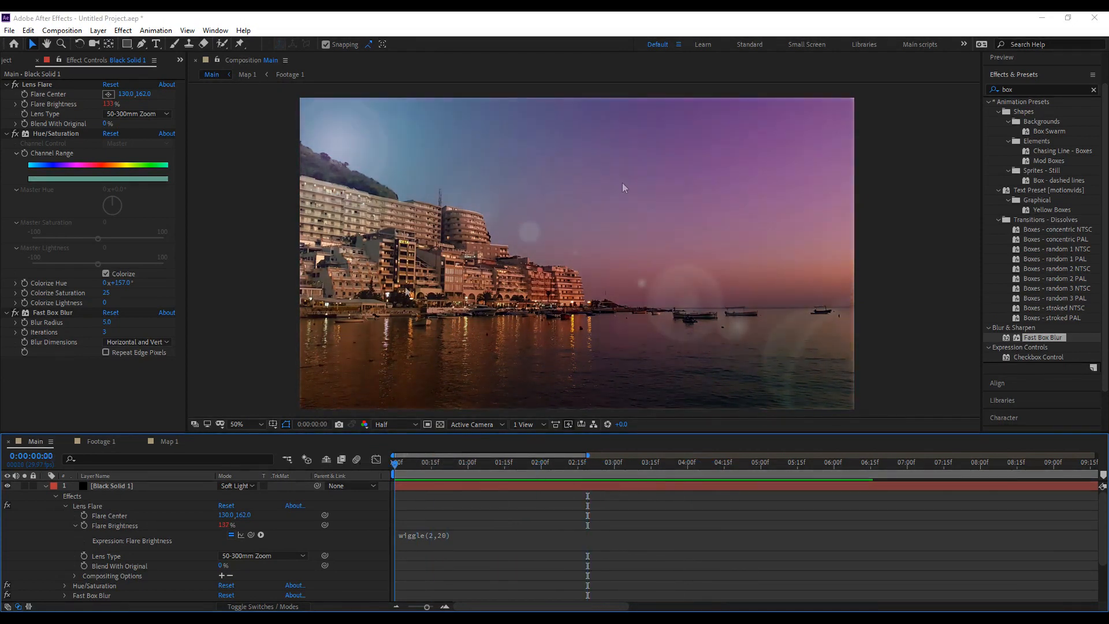
key("space")
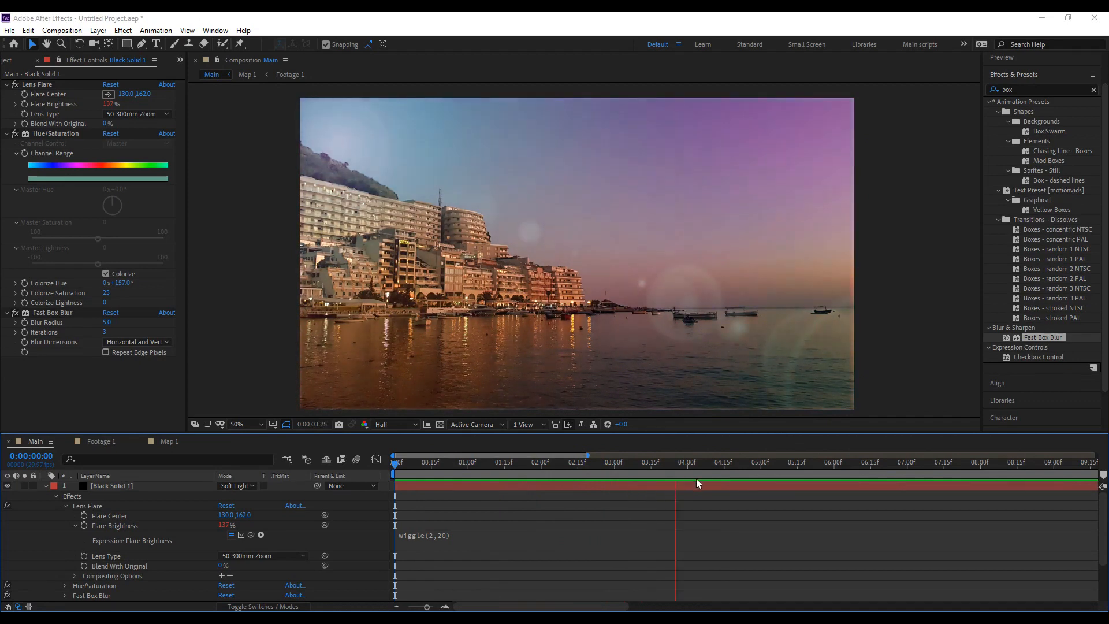
key("space")
key("space")
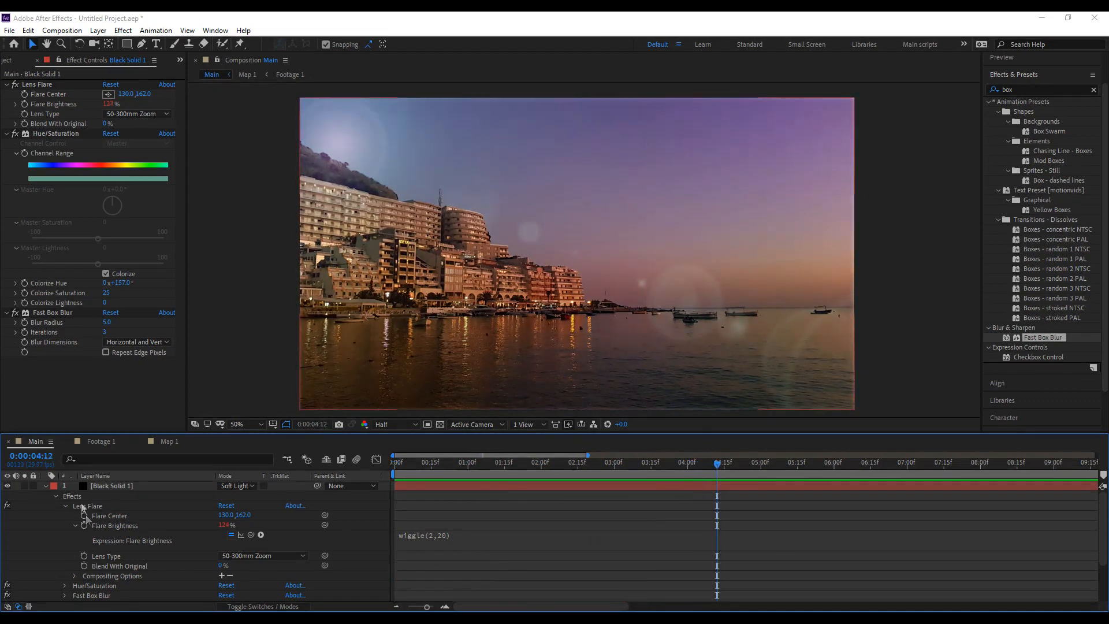
left_click(45, 486)
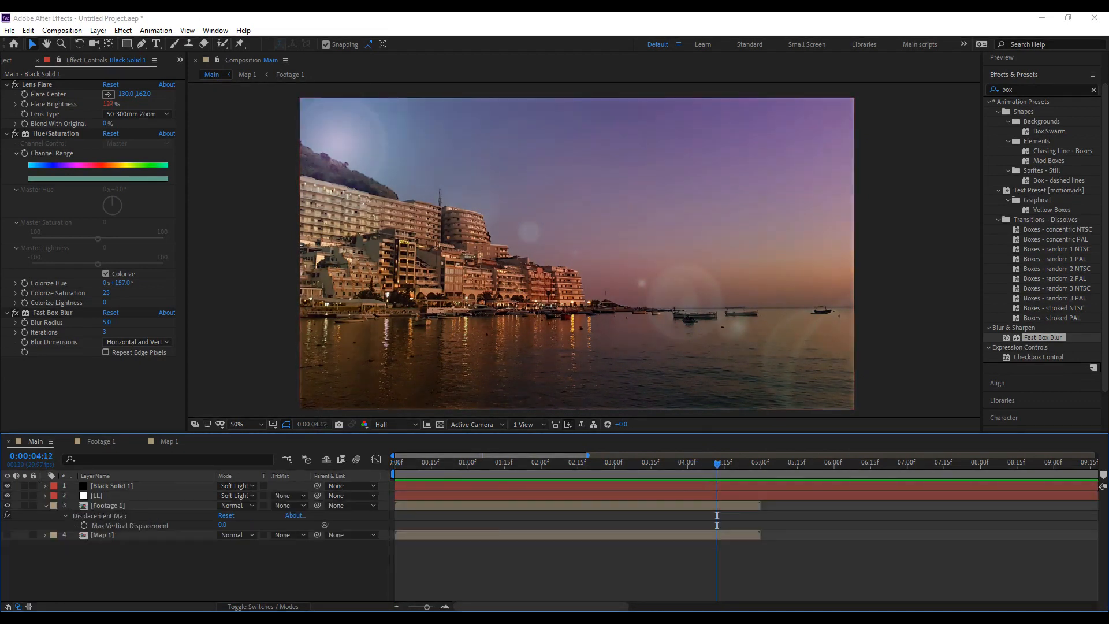